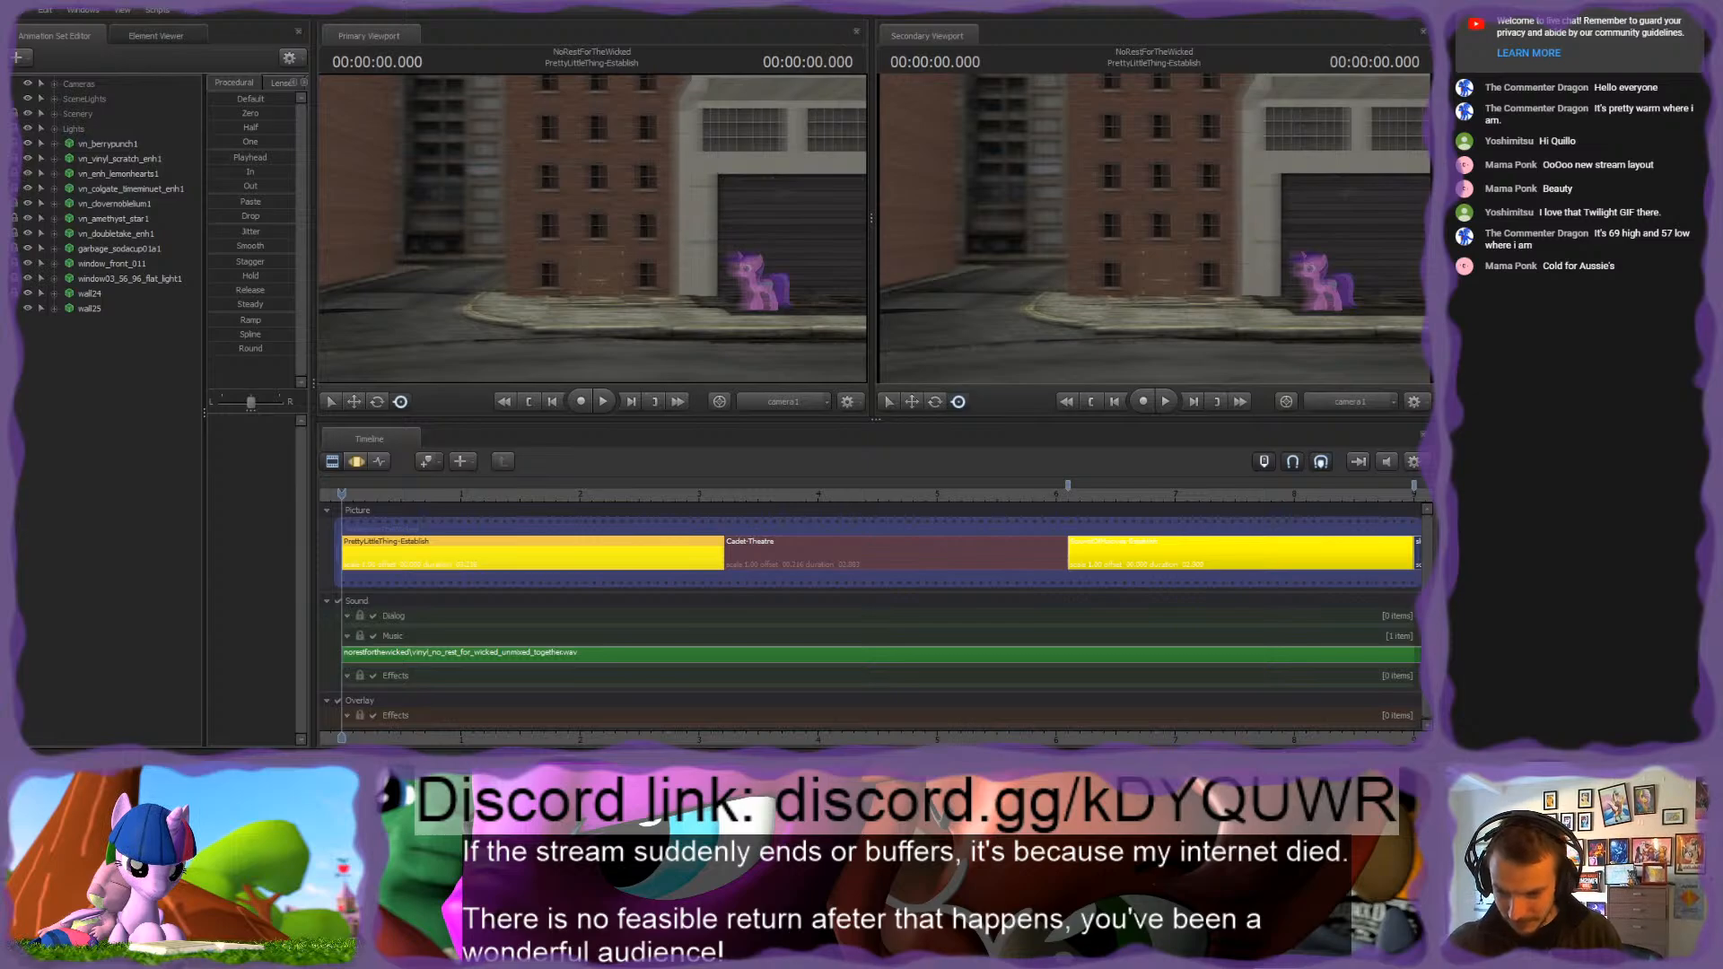
# Step: Scrub through the opening shots from the start of the timeline to the middle of SoundOfHooves-Establish
pyautogui.scroll(-3, 833, 557)
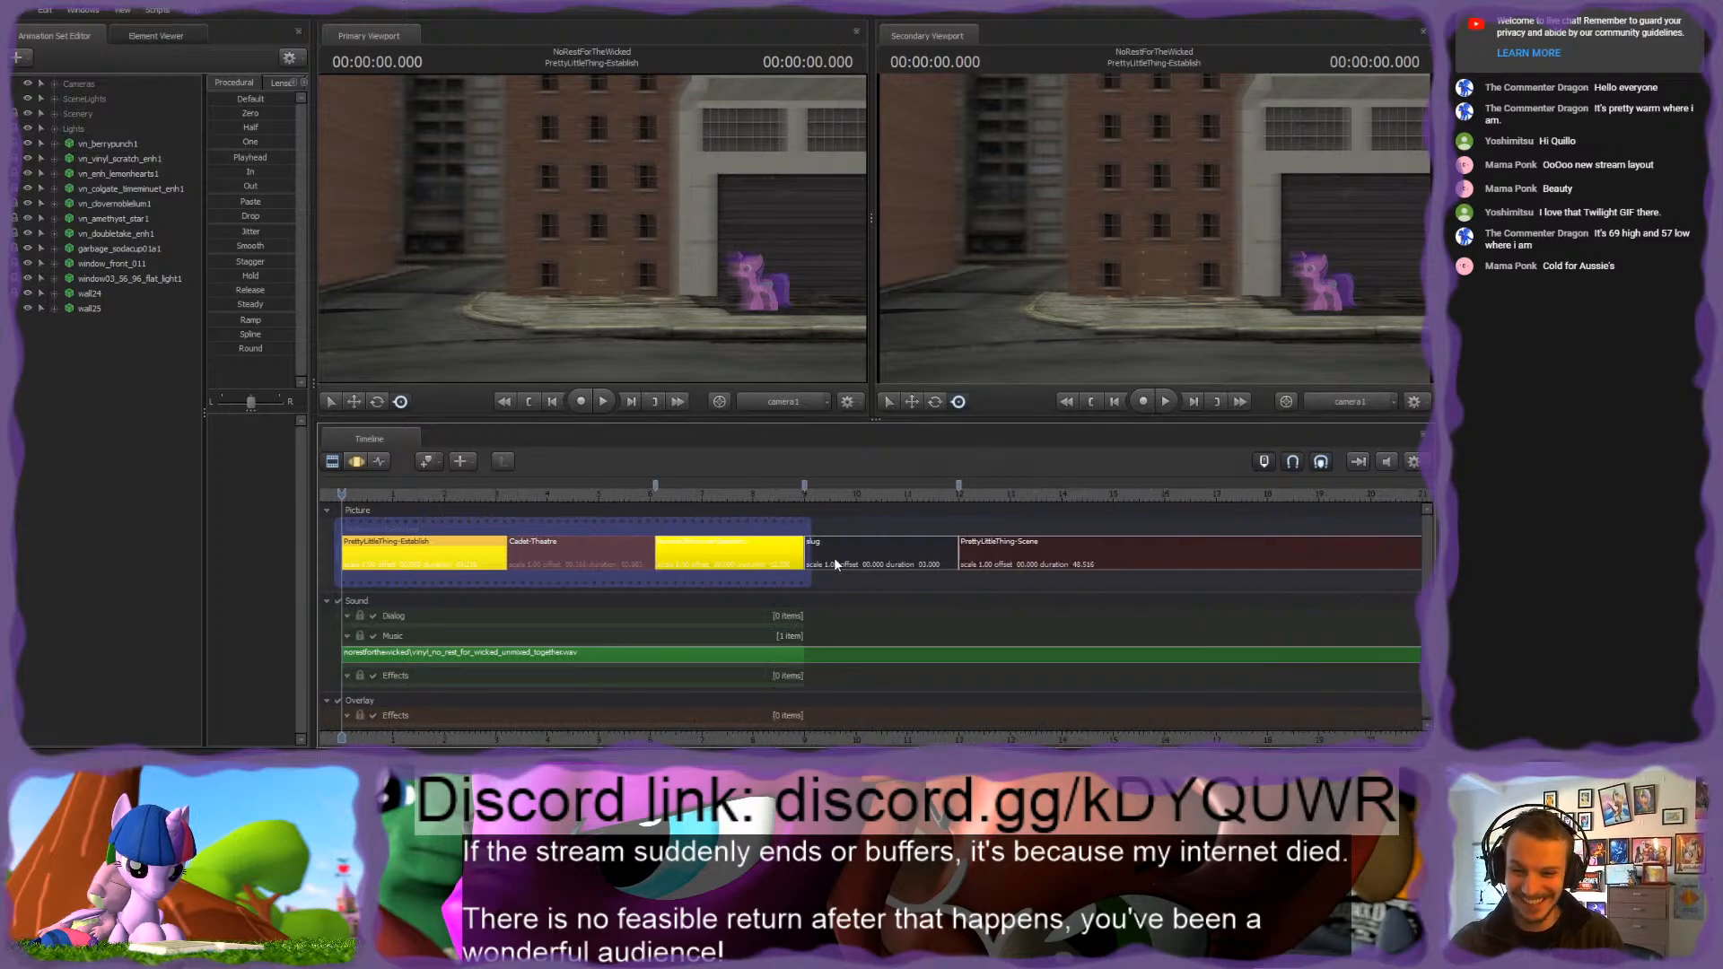
pyautogui.scroll(1, 834, 563)
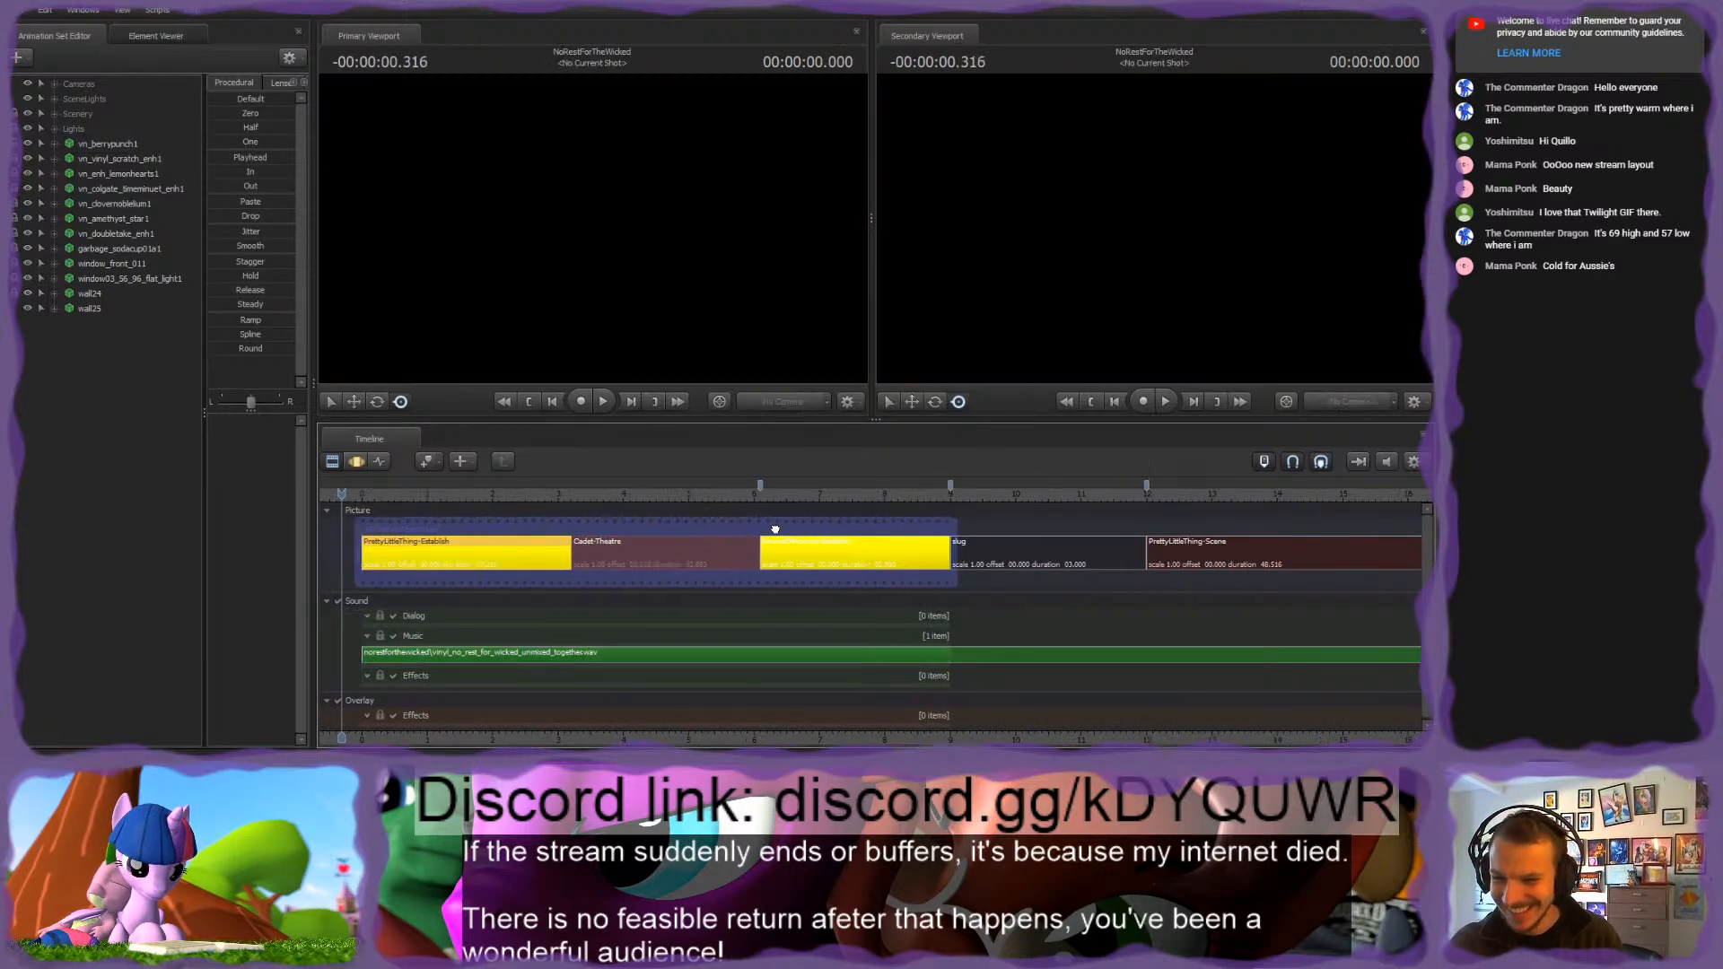
pyautogui.moveTo(775, 530); pyautogui.dragTo(715, 532, button='middle')
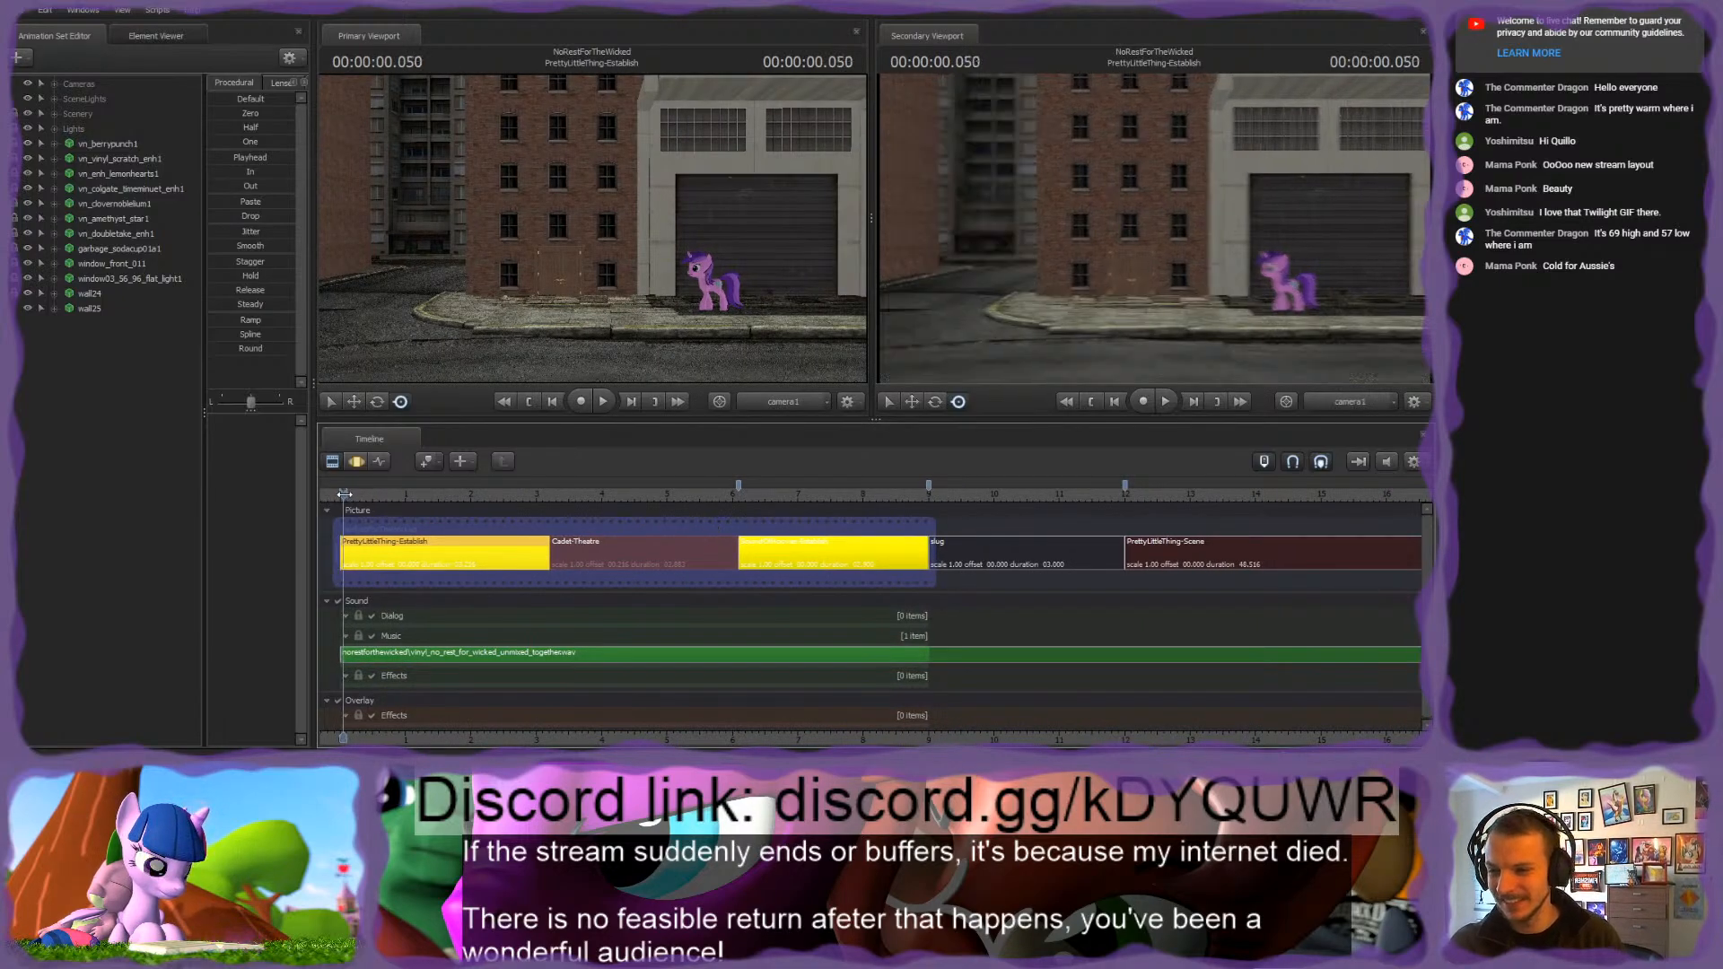
pyautogui.moveTo(344, 493); pyautogui.dragTo(834, 492)
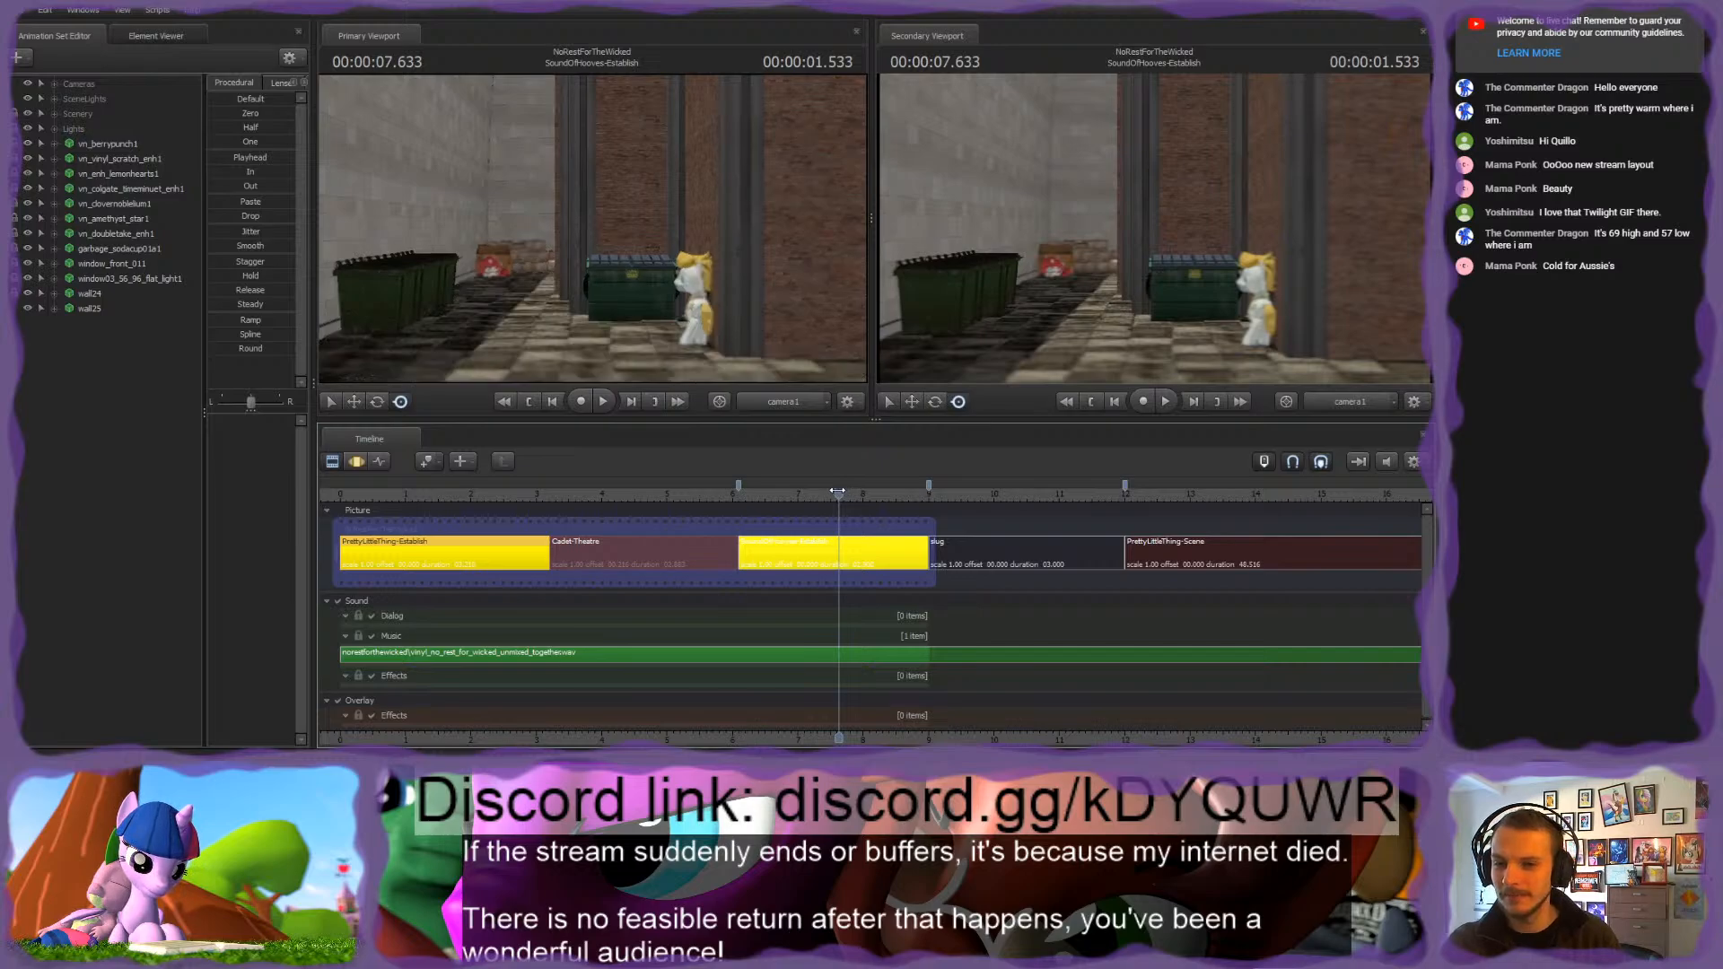
# Step: Extend the end of the active timeline range past the slug shot and into PrettyLittleThing-Scene, to about 23 seconds
pyautogui.scroll(-10, 921, 574)
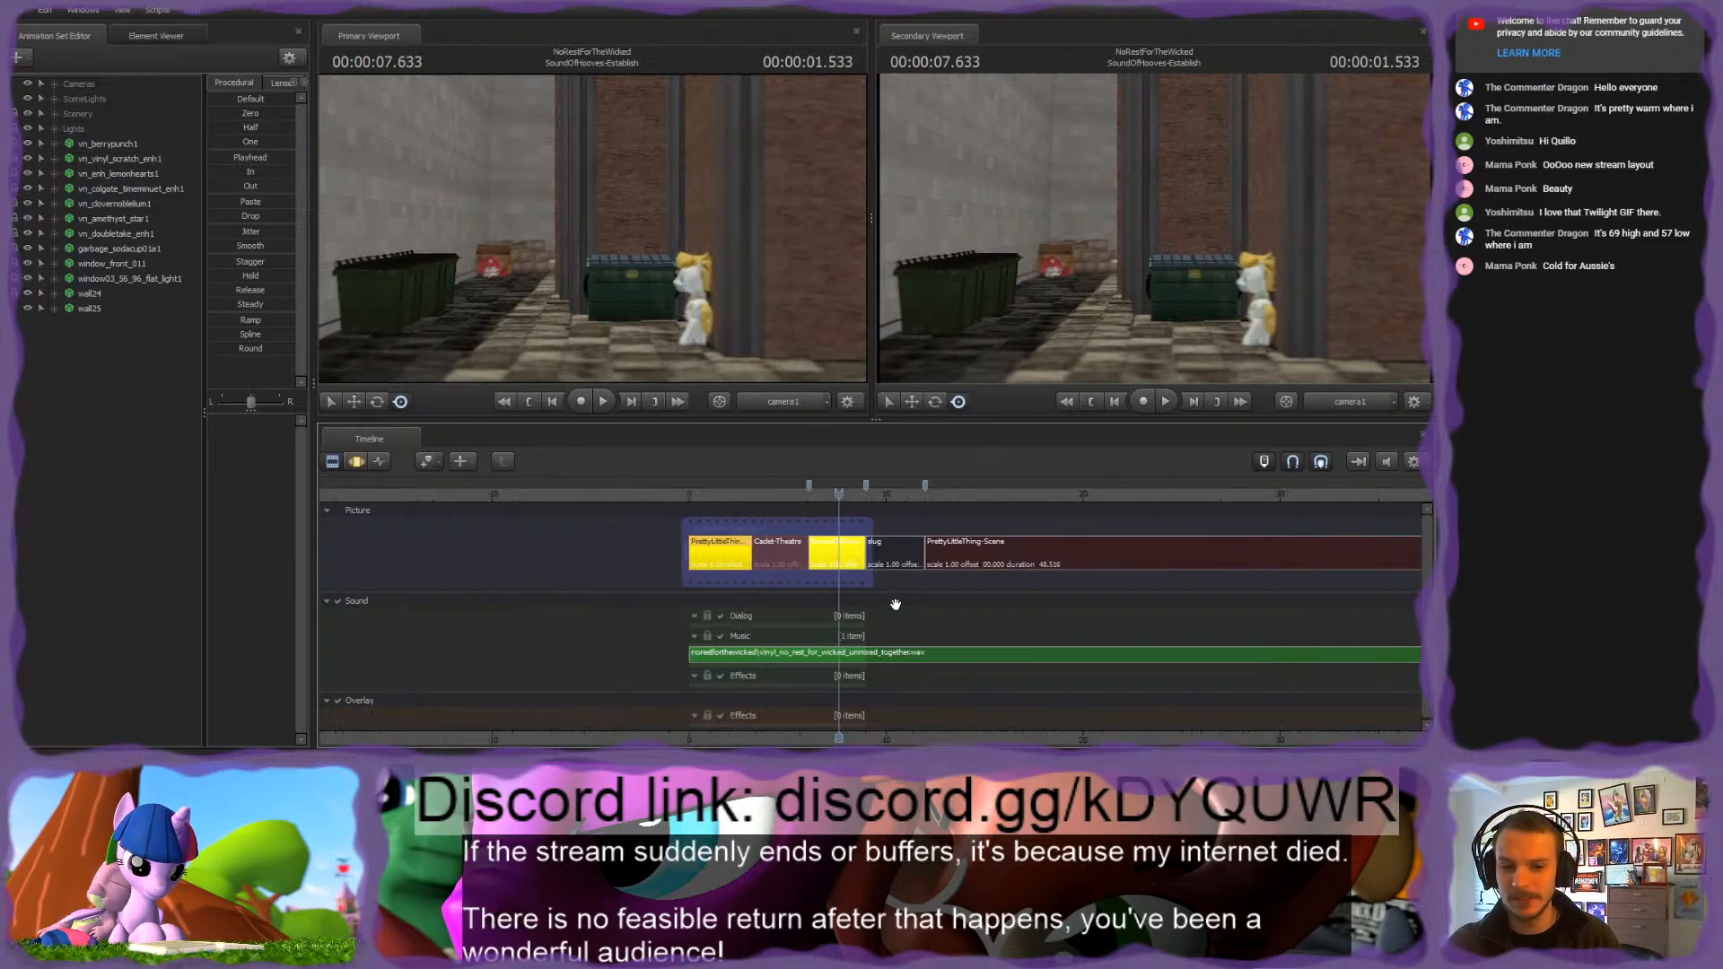
pyautogui.scroll(3, 887, 598)
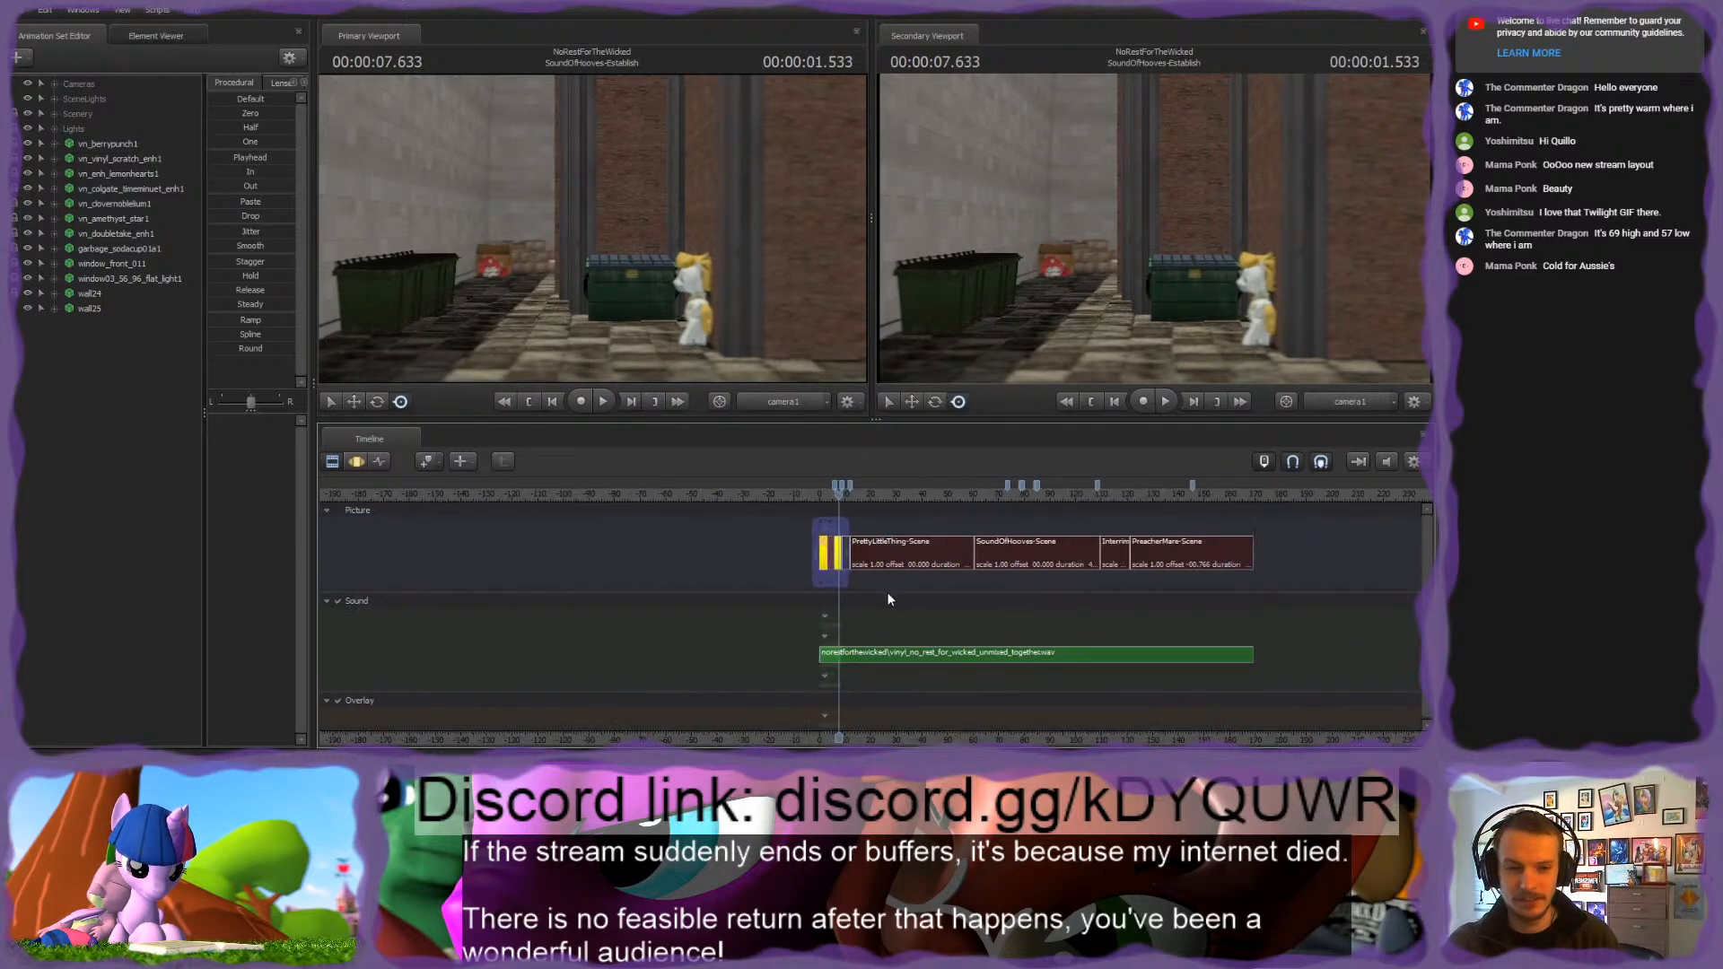
pyautogui.scroll(8, 982, 568)
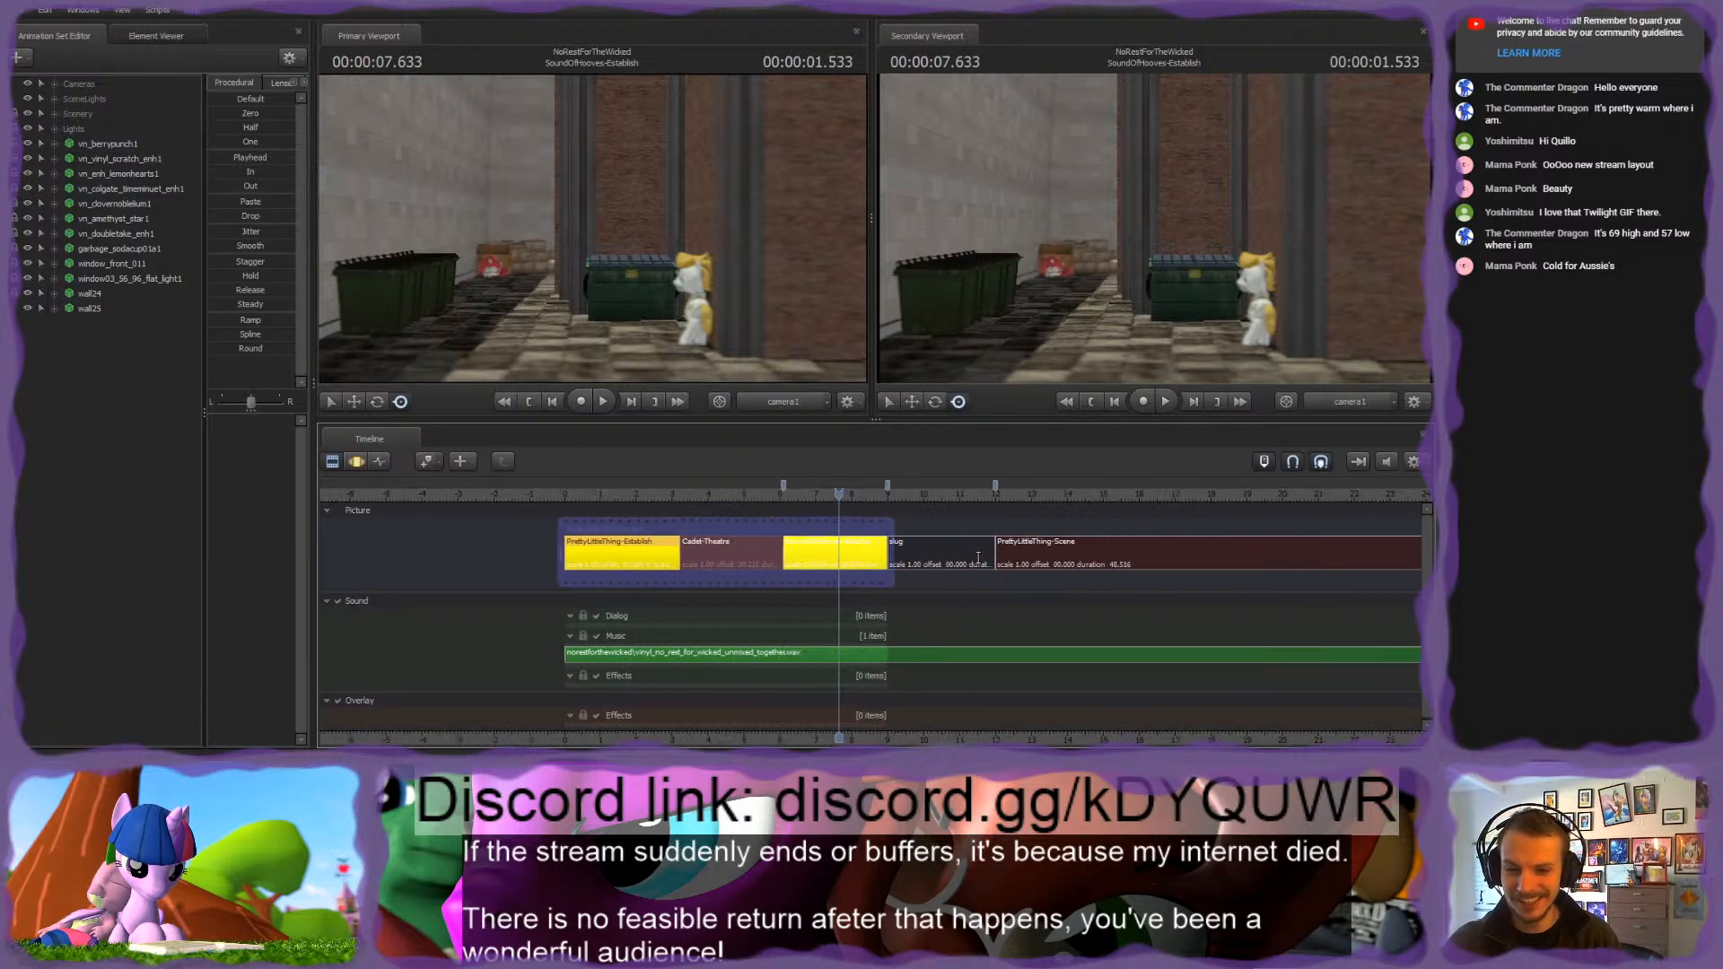
pyautogui.moveTo(969, 694); pyautogui.dragTo(718, 697, button='middle')
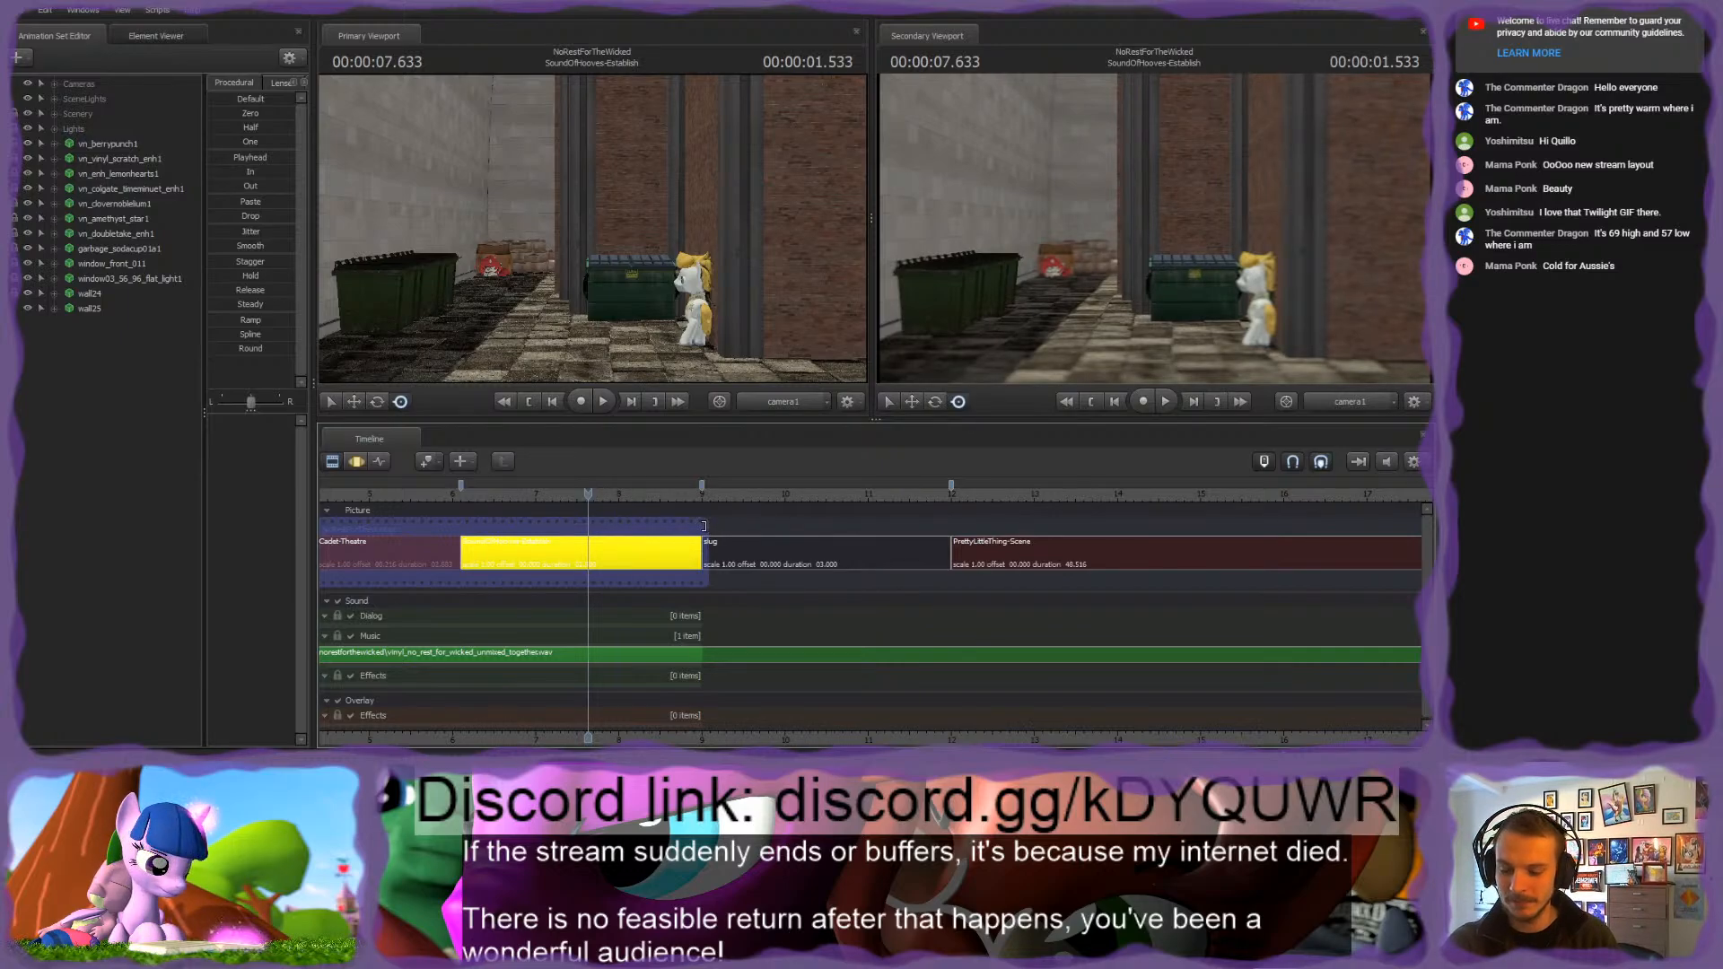
pyautogui.moveTo(708, 527); pyautogui.dragTo(949, 528)
pyautogui.moveTo(782, 499); pyautogui.dragTo(810, 499)
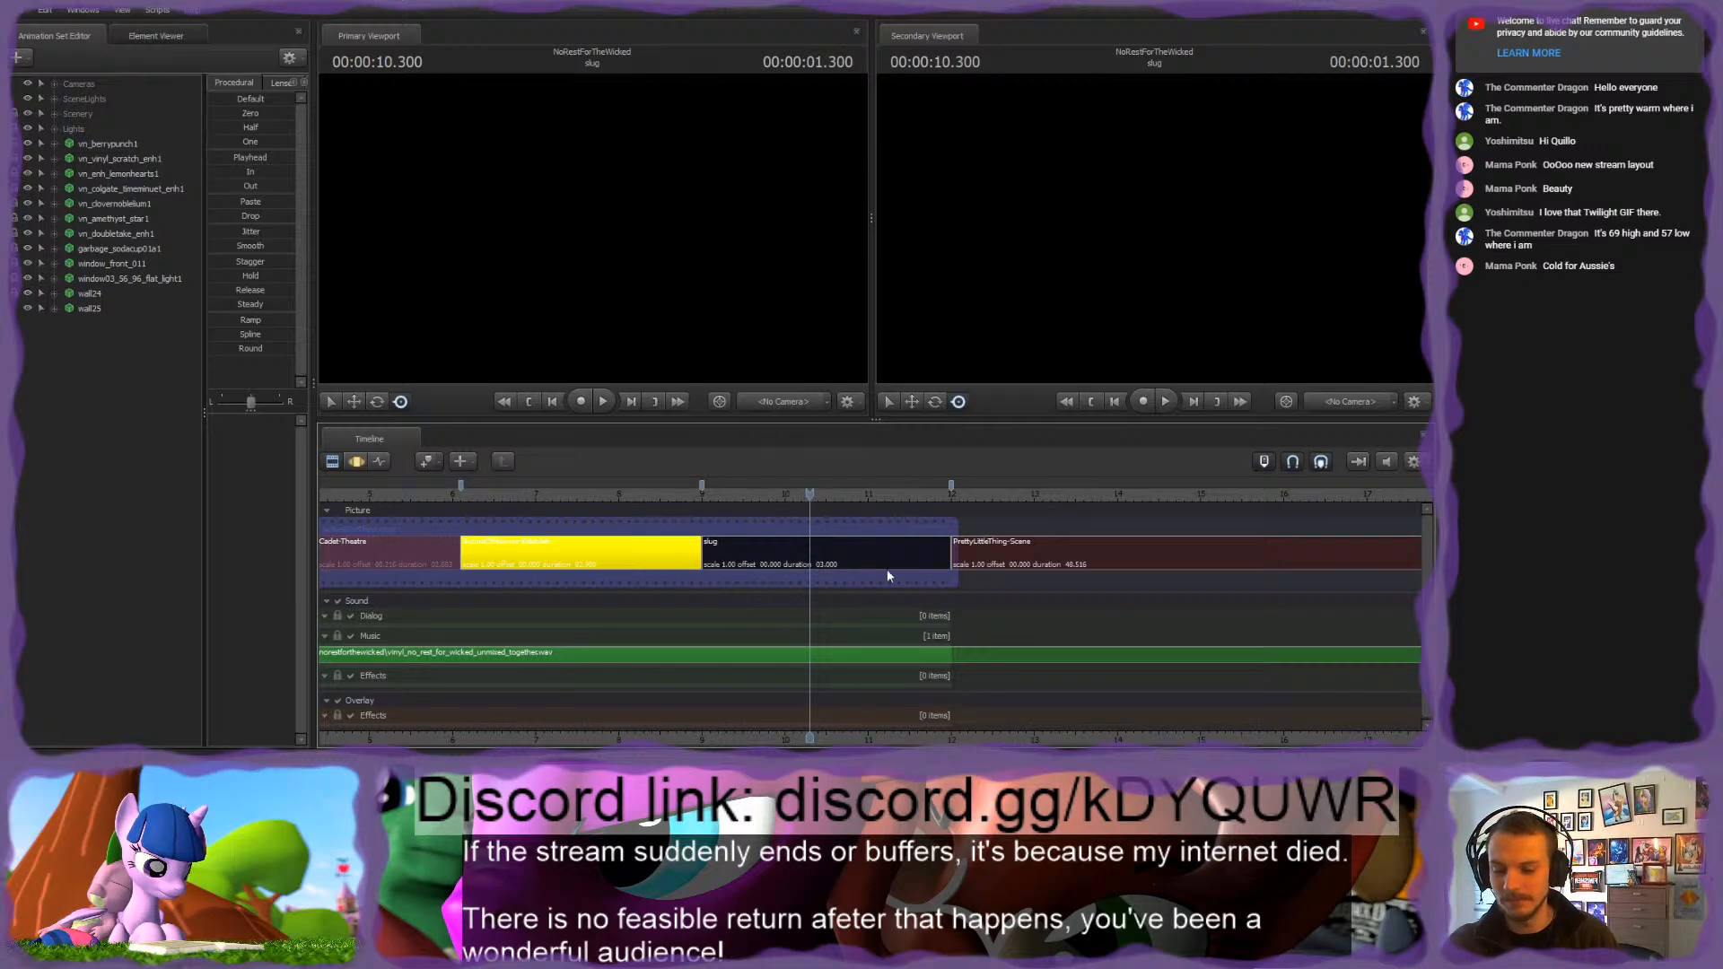
pyautogui.scroll(-2, 625, 626)
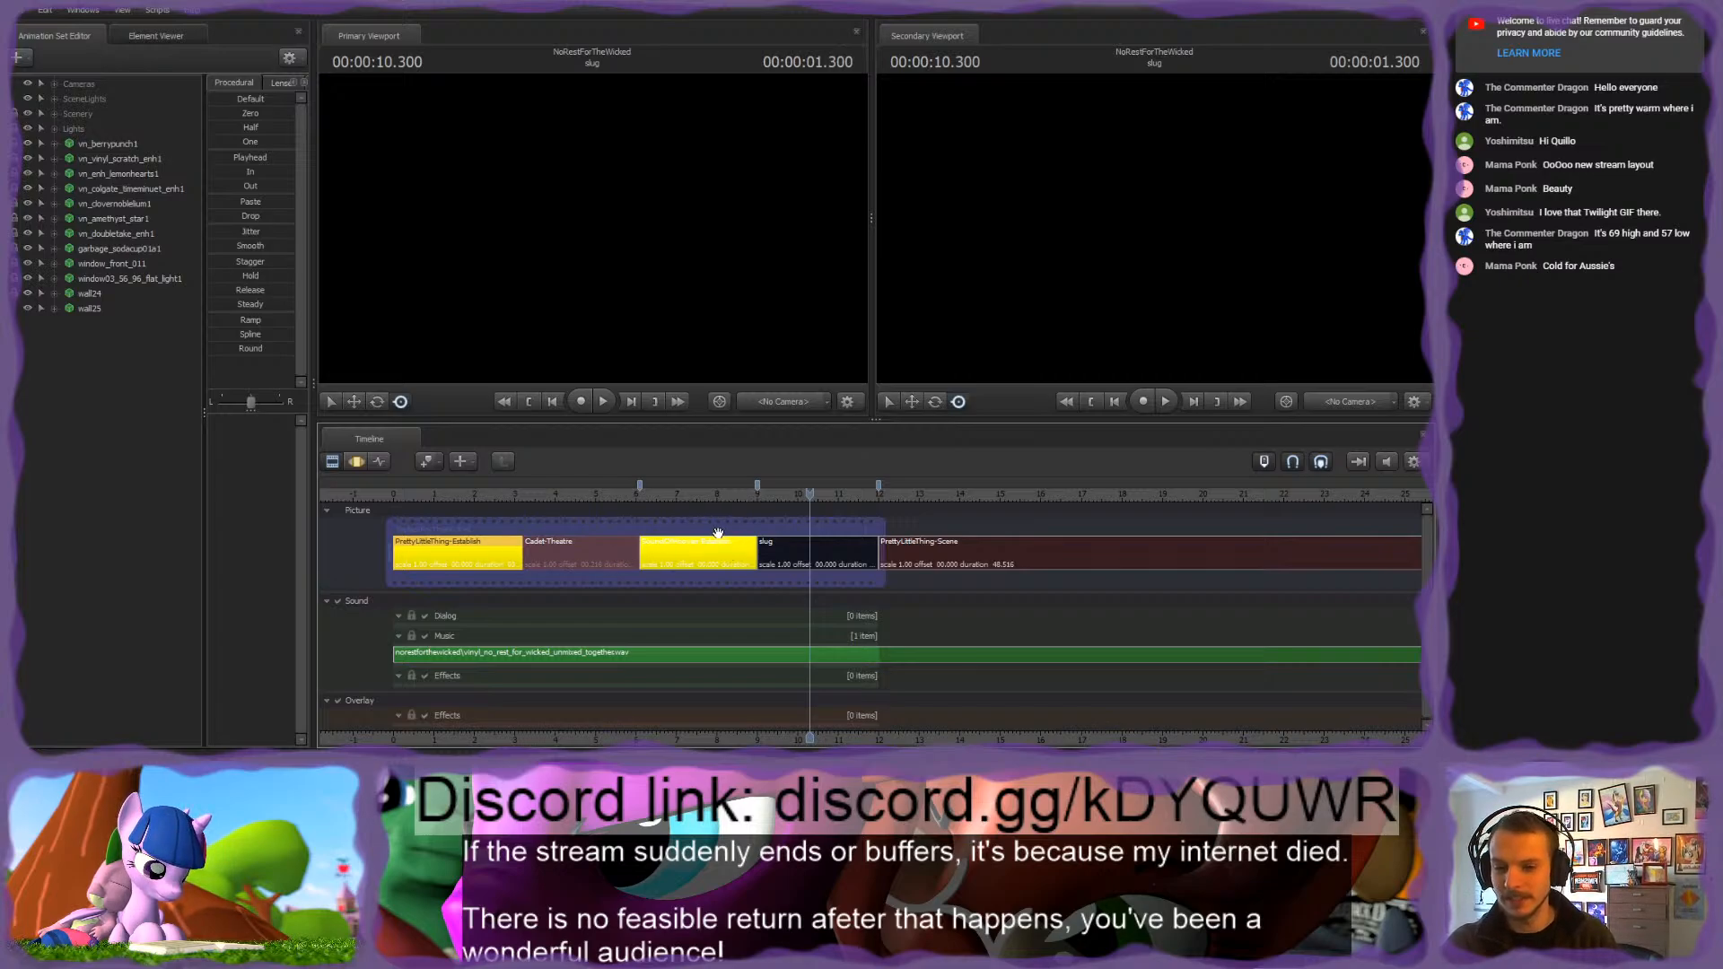
pyautogui.scroll(1, 718, 534)
pyautogui.scroll(-1, 770, 517)
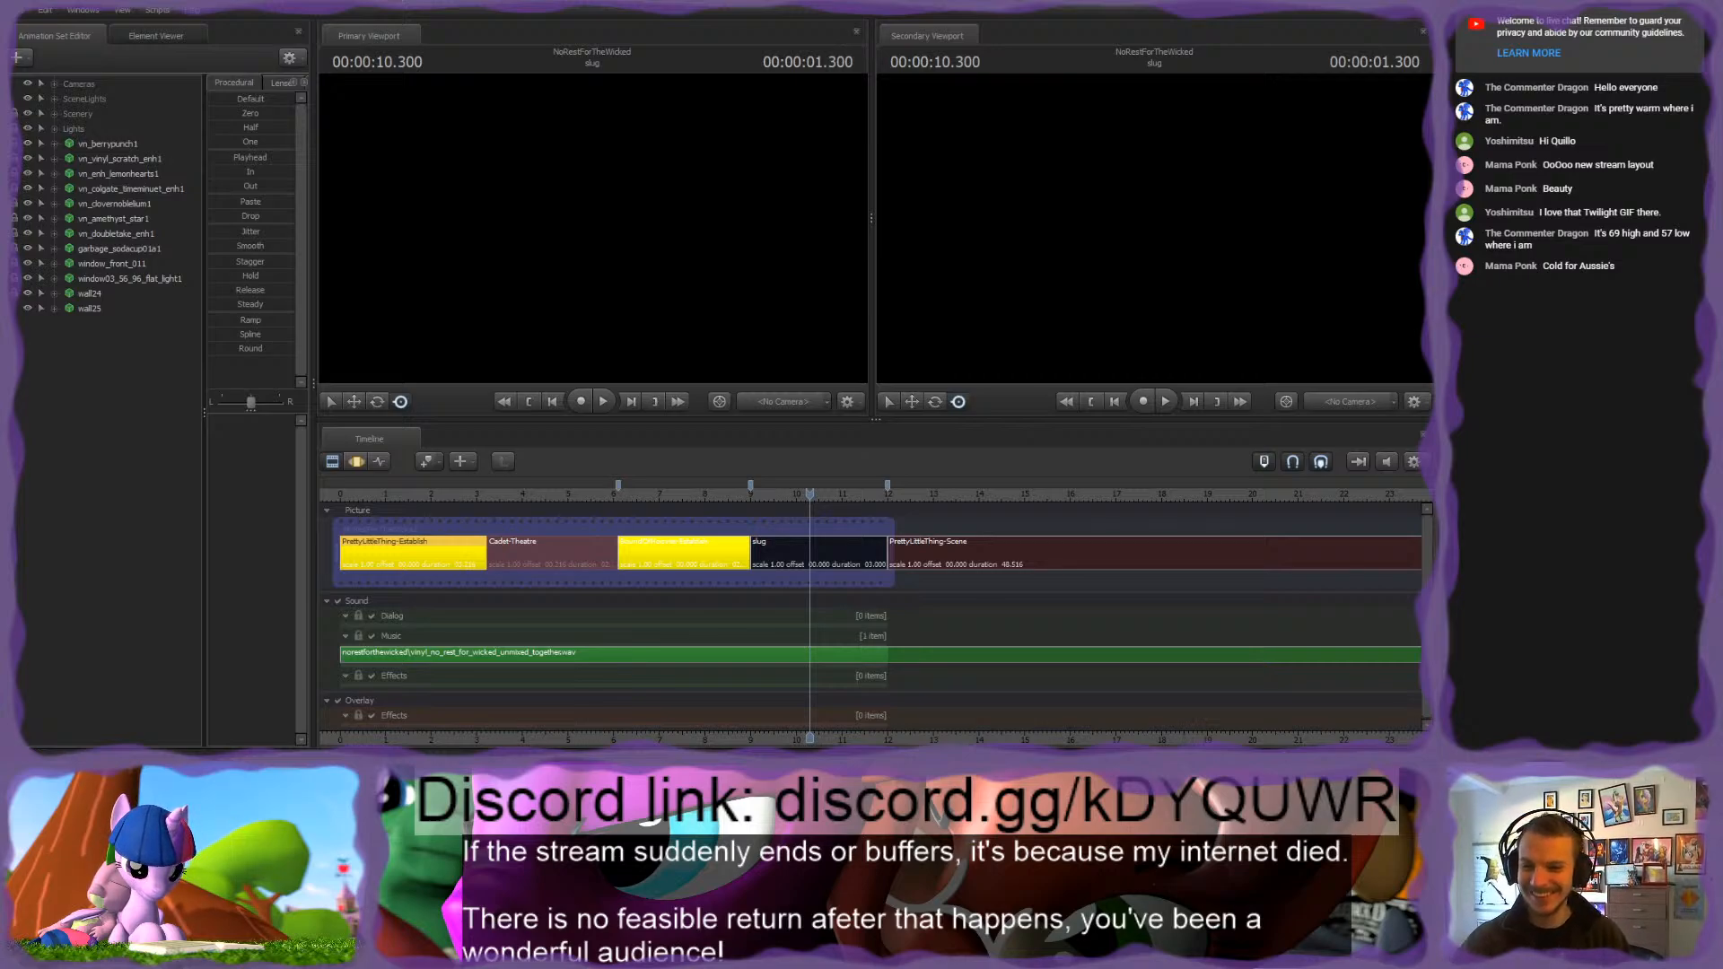
pyautogui.moveTo(806, 692); pyautogui.dragTo(654, 692, button='middle')
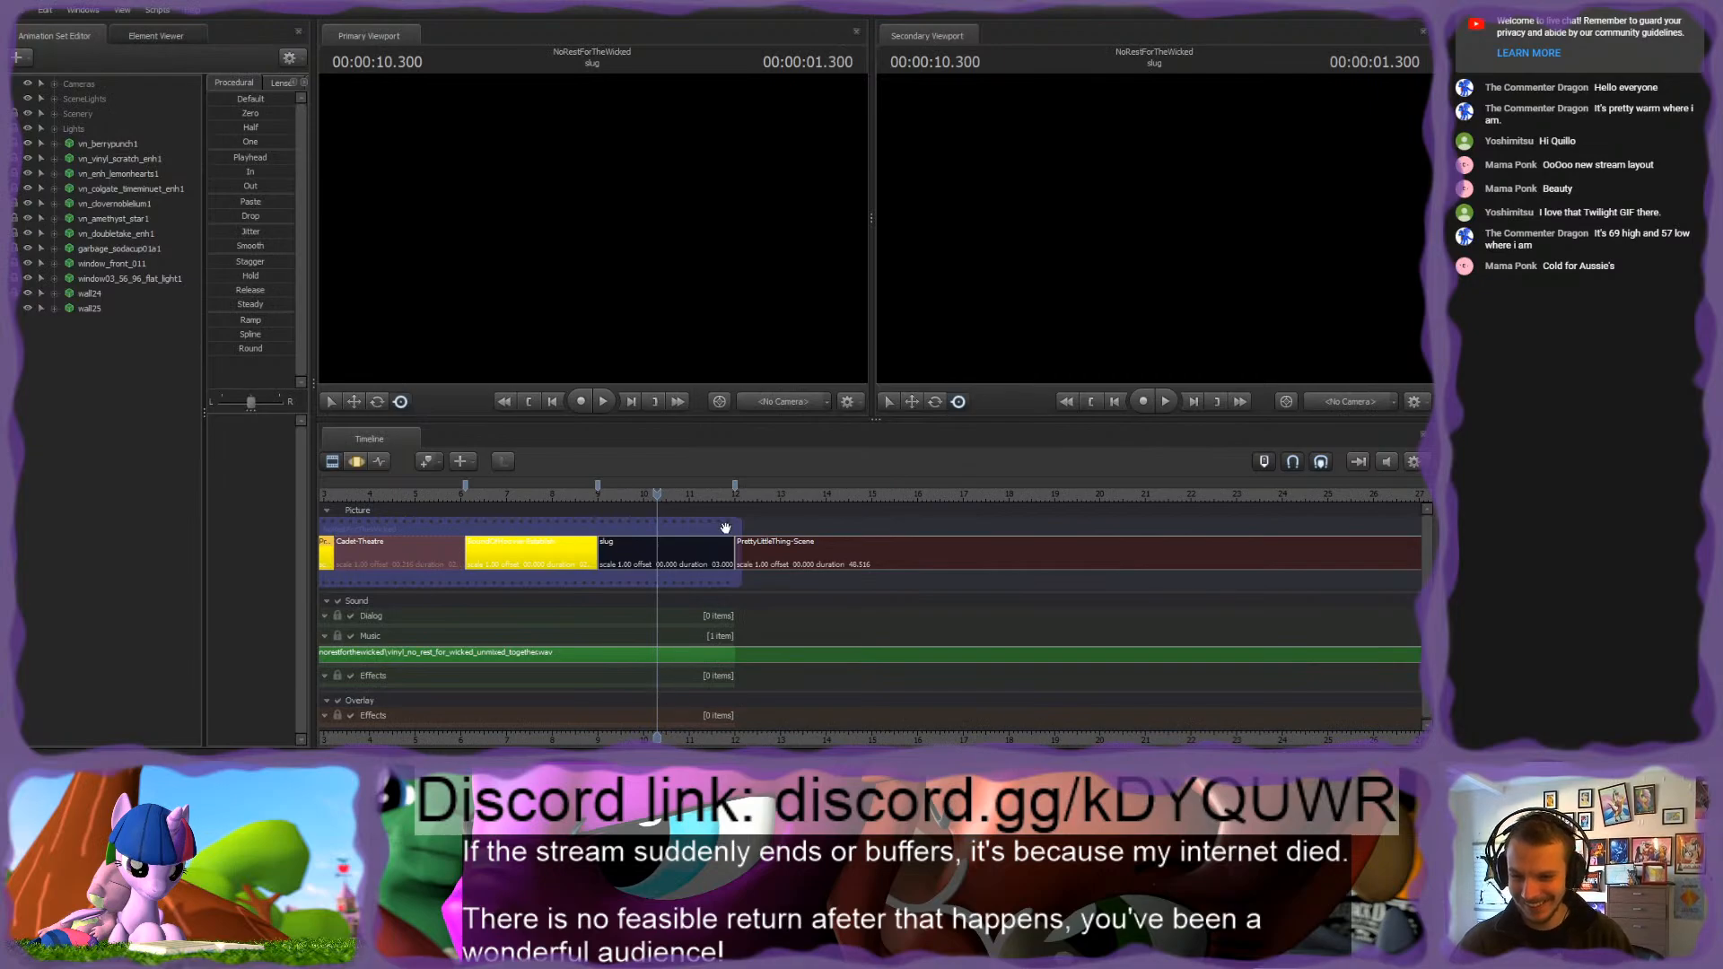
pyautogui.moveTo(735, 529); pyautogui.dragTo(1237, 556)
# Step: Inspect the beginning of the PrettyLittleThing-Scene shot just after 12 seconds
pyautogui.moveTo(727, 497); pyautogui.dragTo(746, 496)
pyautogui.moveTo(757, 725); pyautogui.dragTo(846, 723, button='middle')
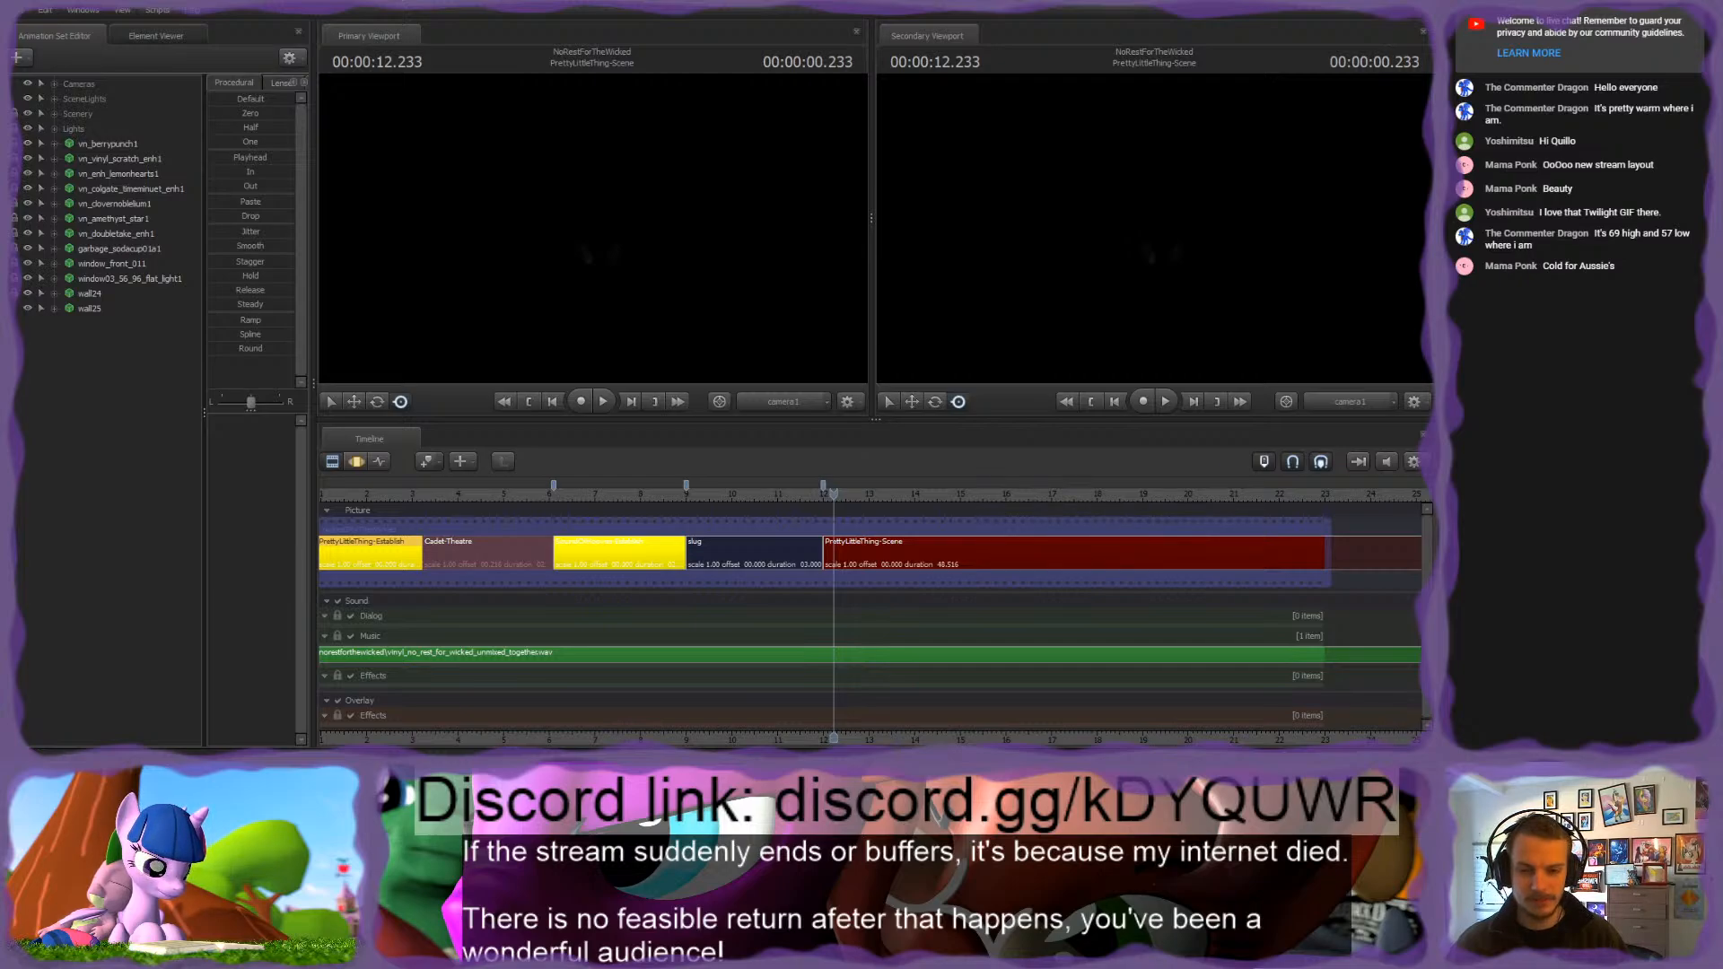
pyautogui.moveTo(834, 493); pyautogui.dragTo(827, 493)
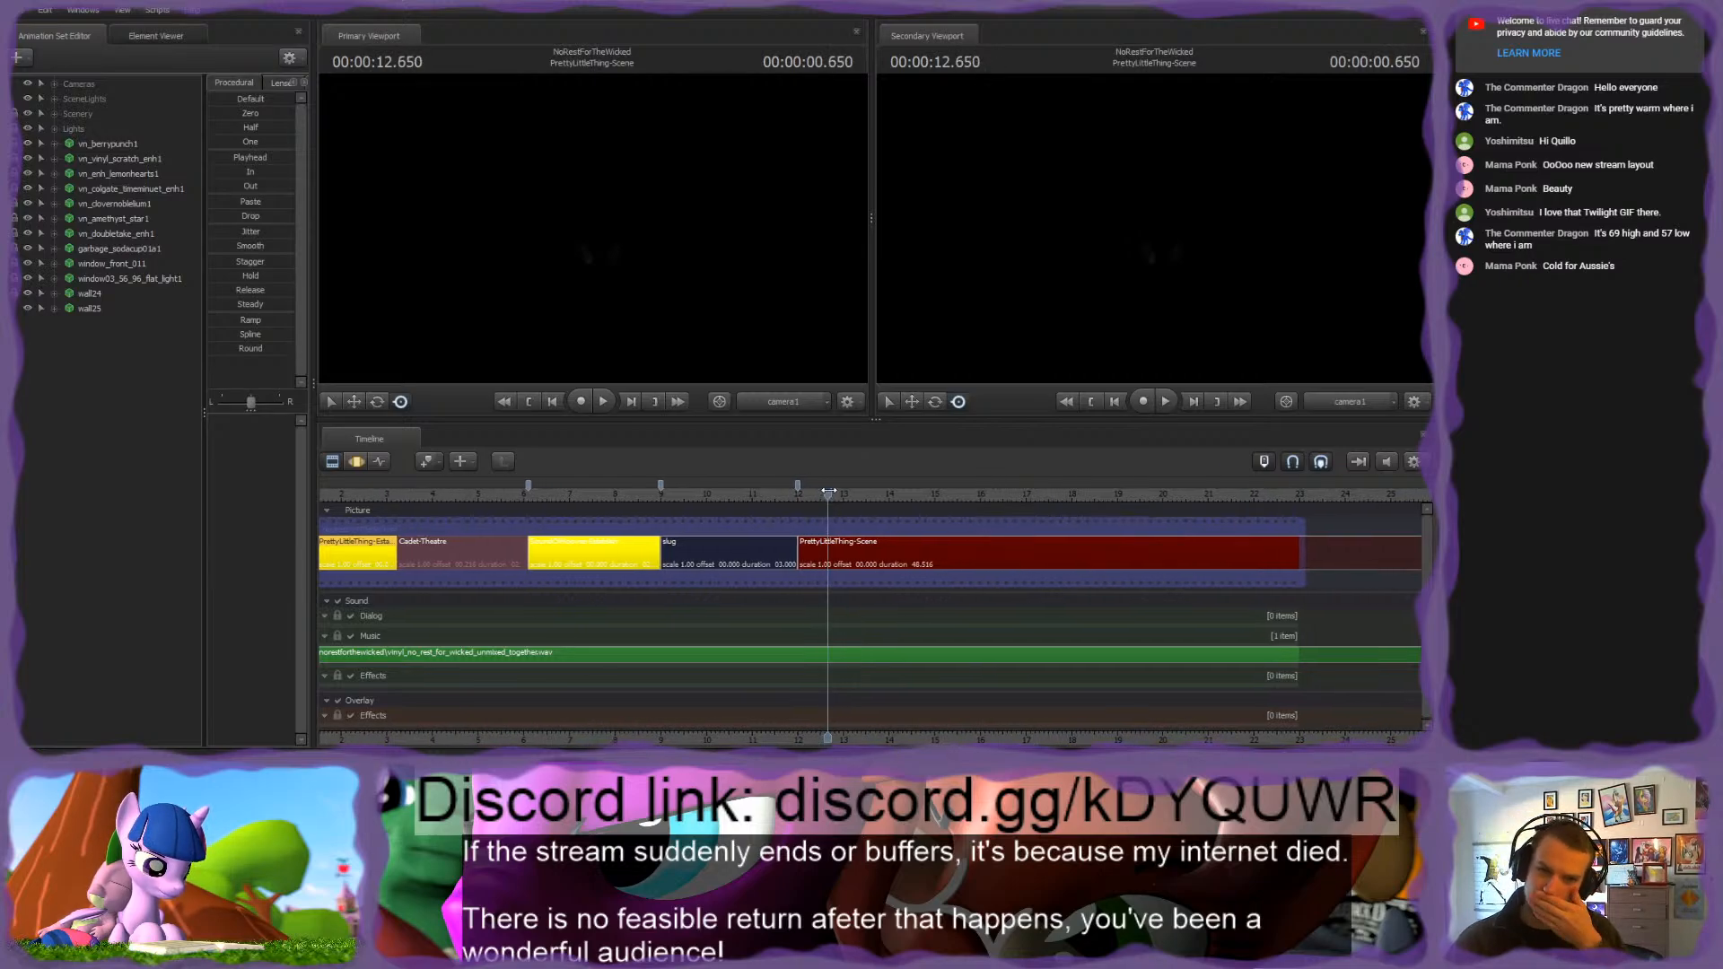
pyautogui.moveTo(833, 725); pyautogui.dragTo(831, 655, button='middle')
pyautogui.scroll(-3, 1026, 693)
pyautogui.scroll(3, 1021, 677)
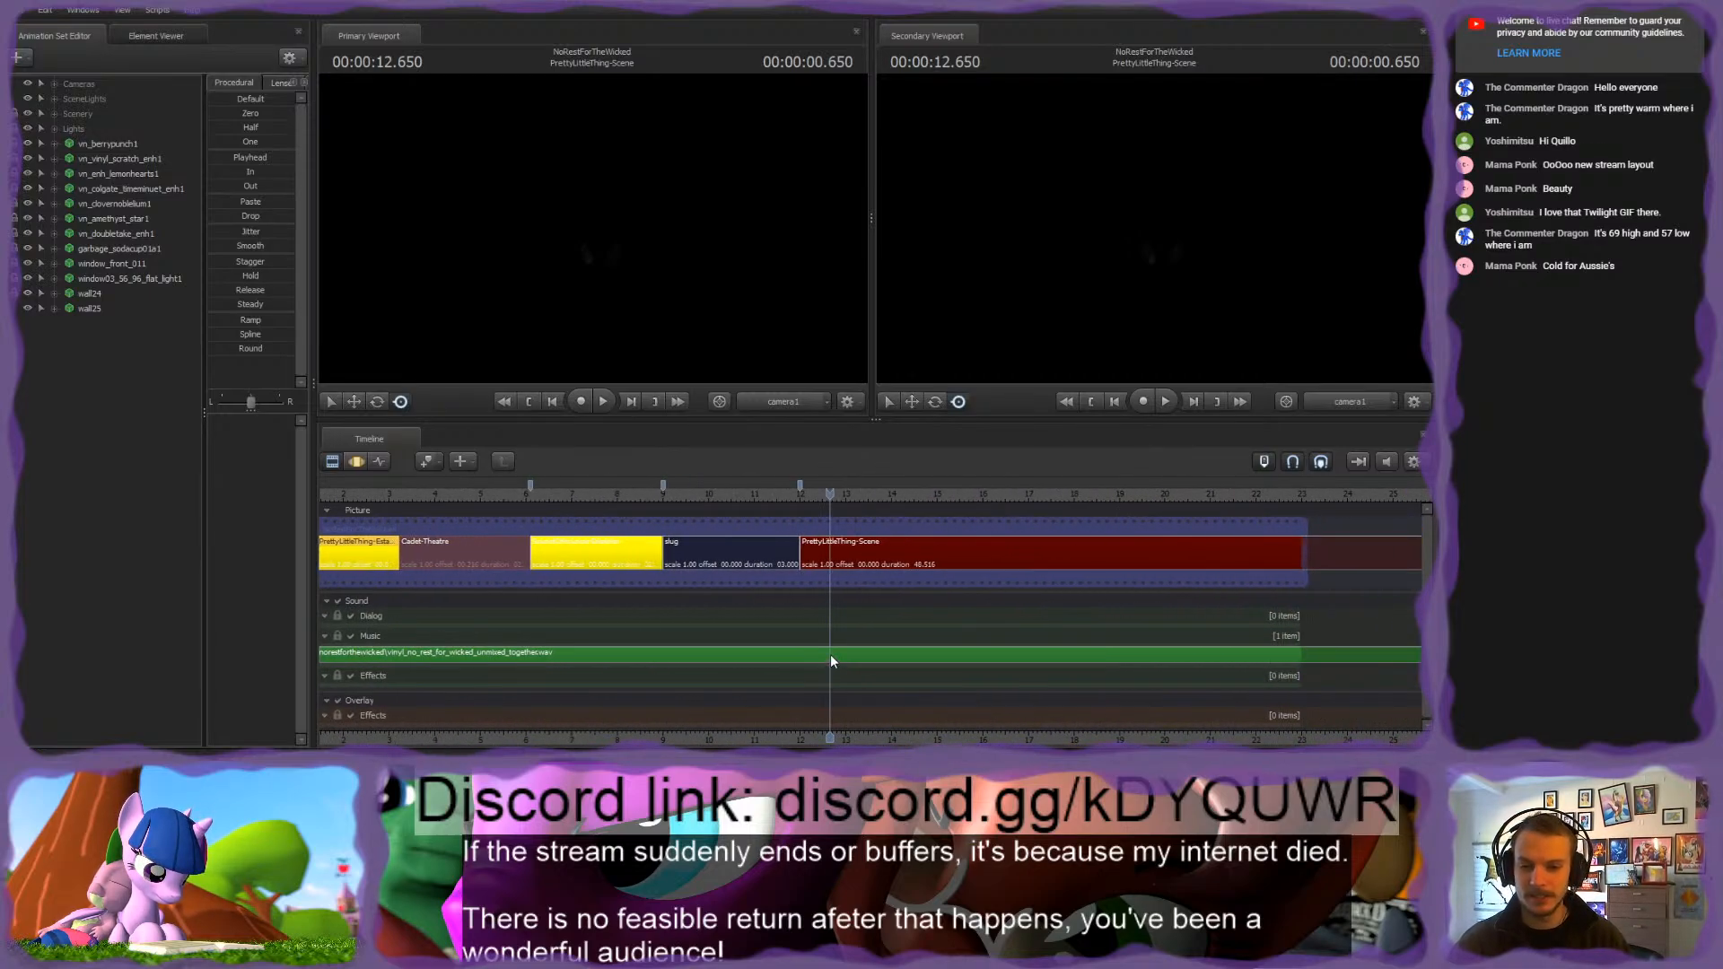
pyautogui.scroll(-3, 831, 656)
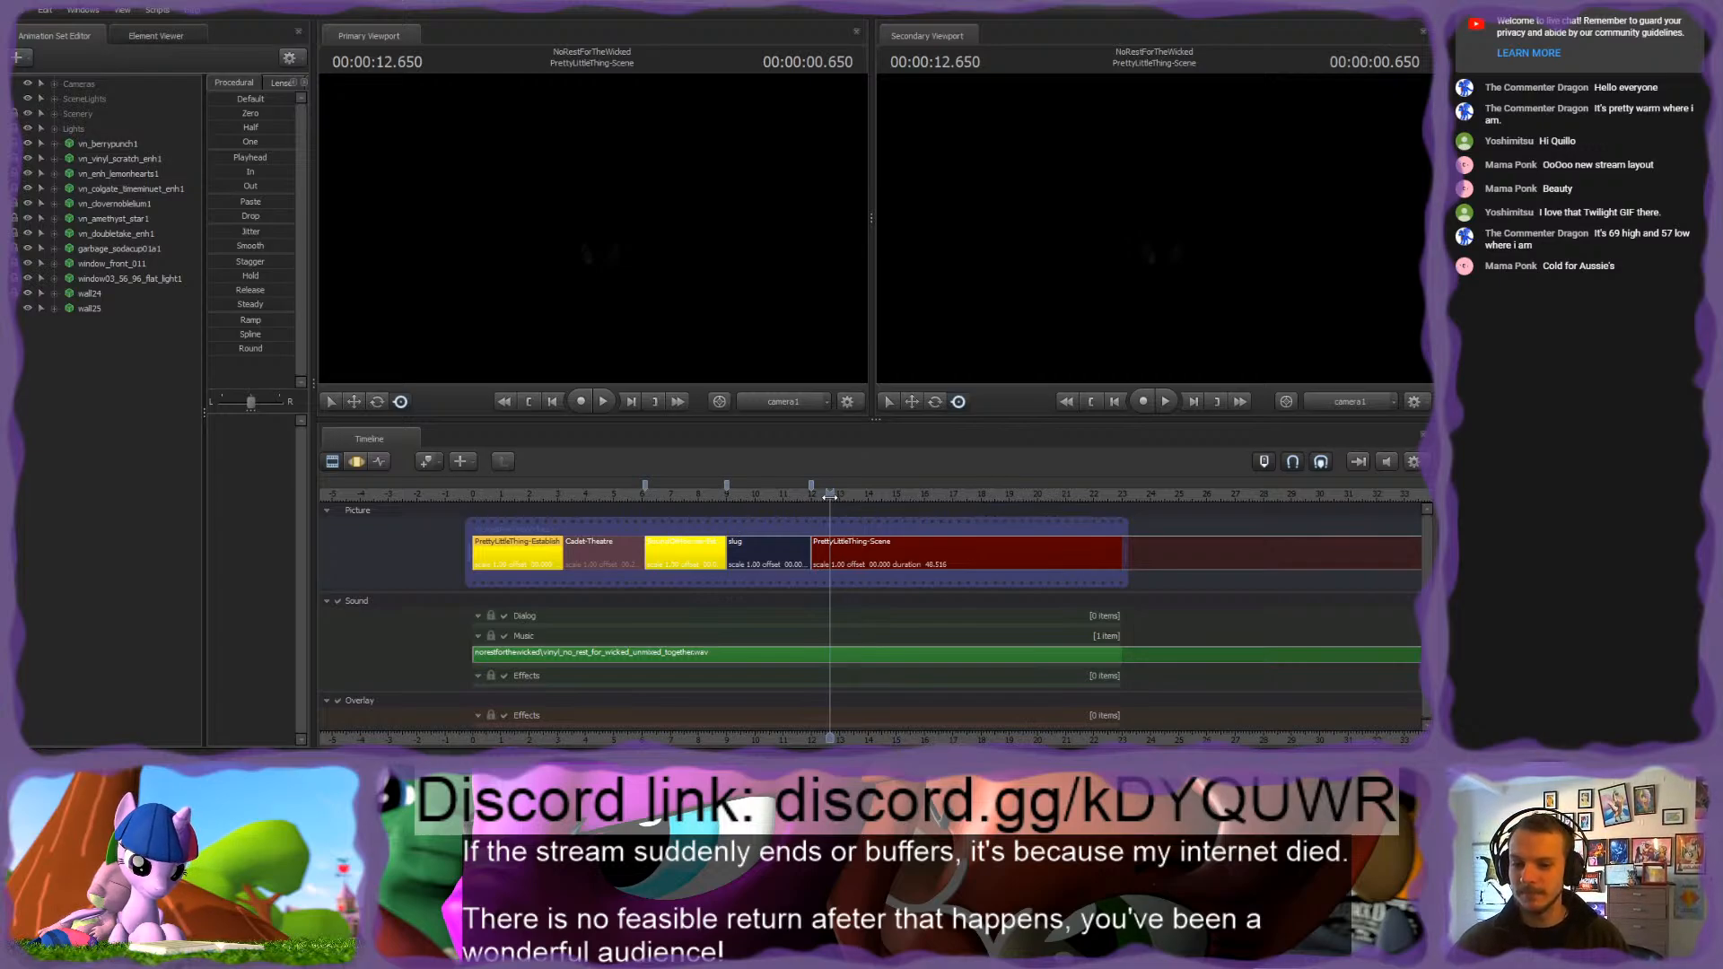
pyautogui.moveTo(830, 493)
pyautogui.mouseDown()
pyautogui.moveTo(802, 498)
pyautogui.moveTo(823, 496)
pyautogui.mouseUp()
# Step: Go to 1.7 seconds in PrettyLittleThing-Establish and fly the work camera around the street set and its characters
pyautogui.click(520, 495)
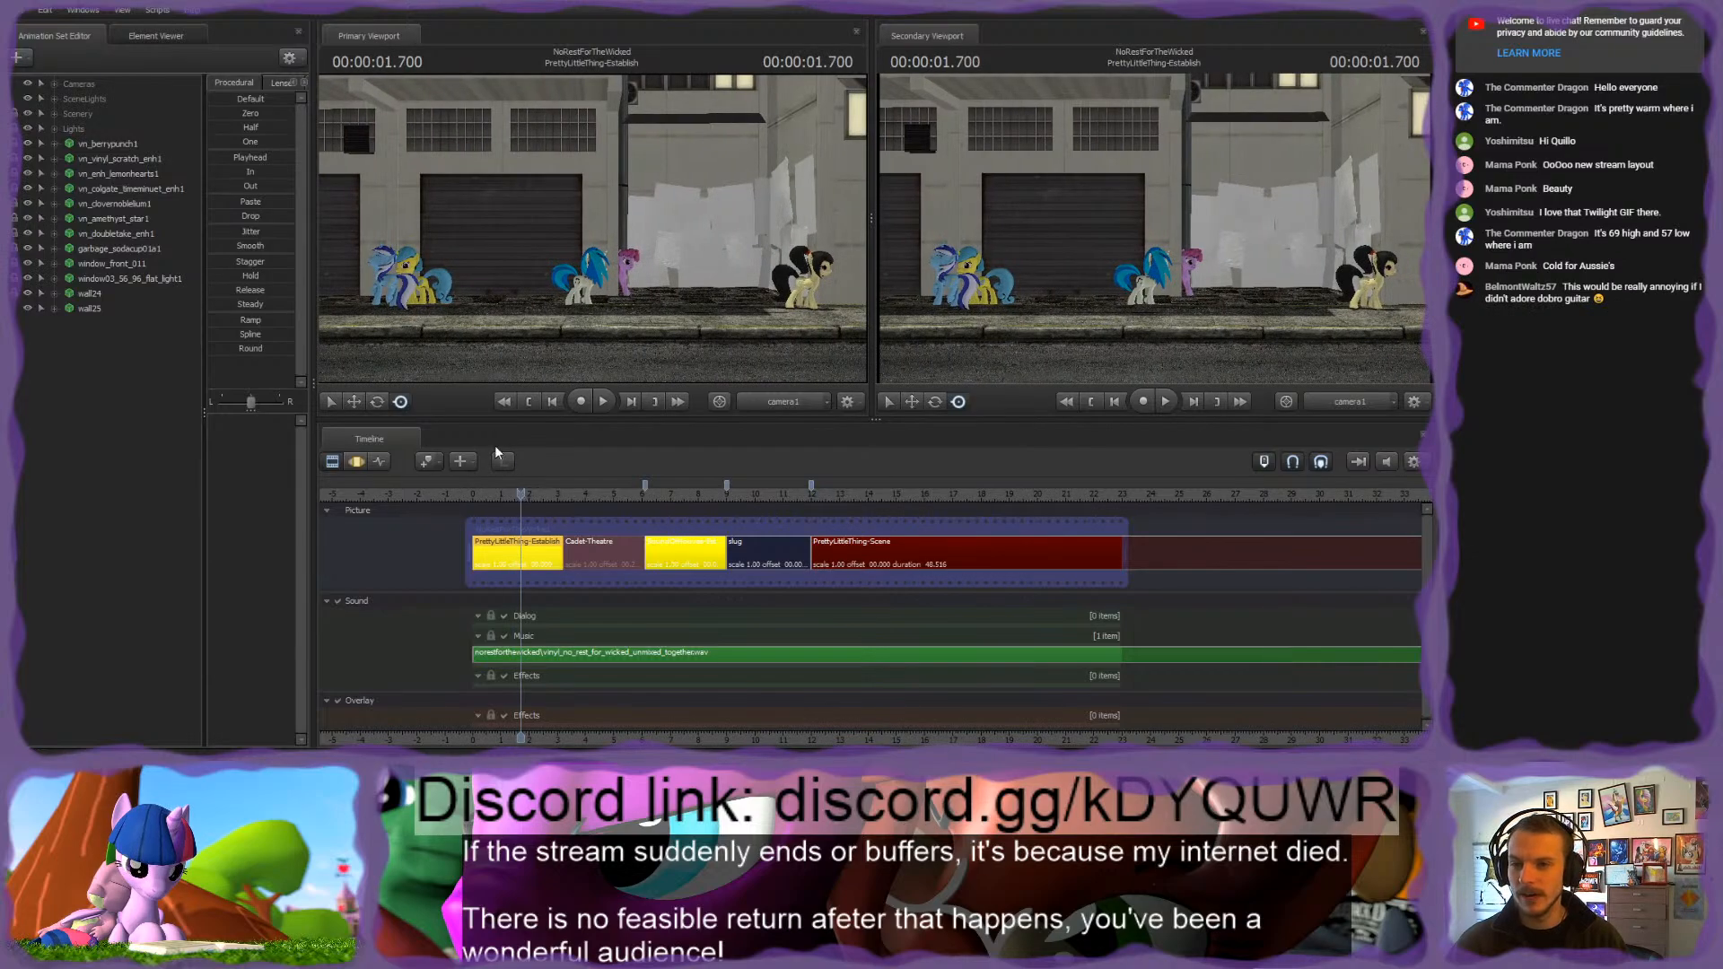
pyautogui.press('s')
pyautogui.moveTo(727, 269); pyautogui.dragTo(750, 296)
pyautogui.press('w')
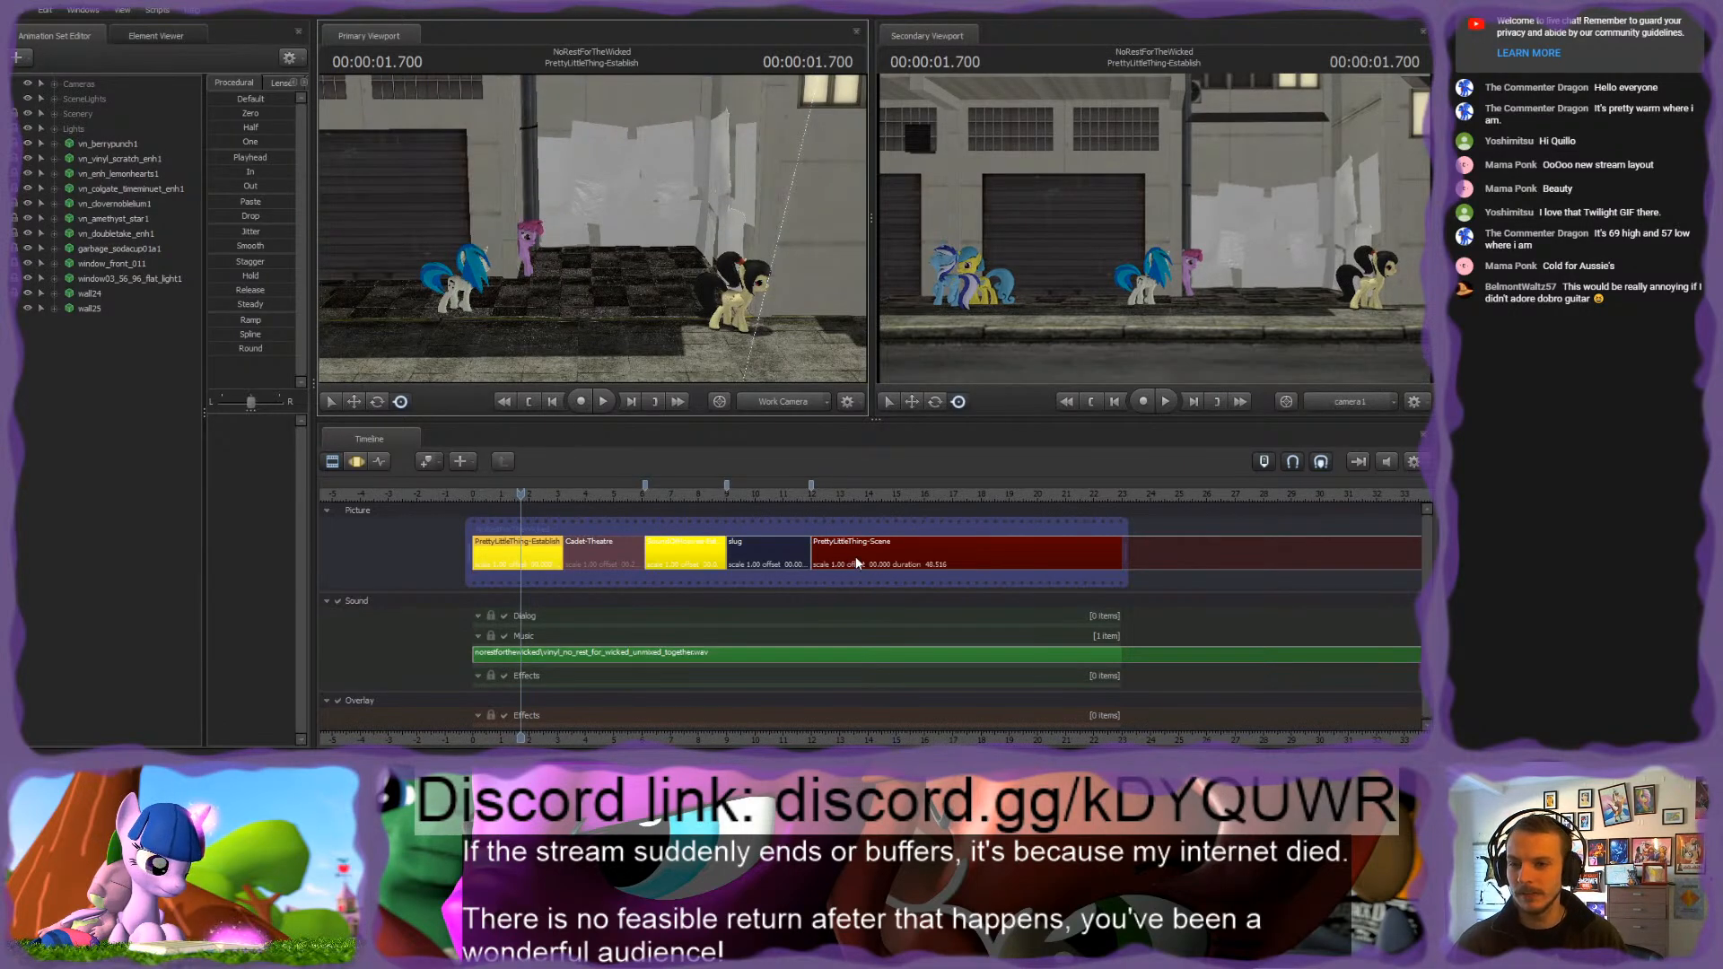
pyautogui.moveTo(650, 253); pyautogui.dragTo(484, 254)
pyautogui.press('w')
pyautogui.press('d')
pyautogui.press('w')
pyautogui.press('s')
pyautogui.press('d')
pyautogui.press('w')
pyautogui.press('s')
pyautogui.press('w')
pyautogui.press('w')
pyautogui.press('s')
pyautogui.press('a')
pyautogui.press('s')
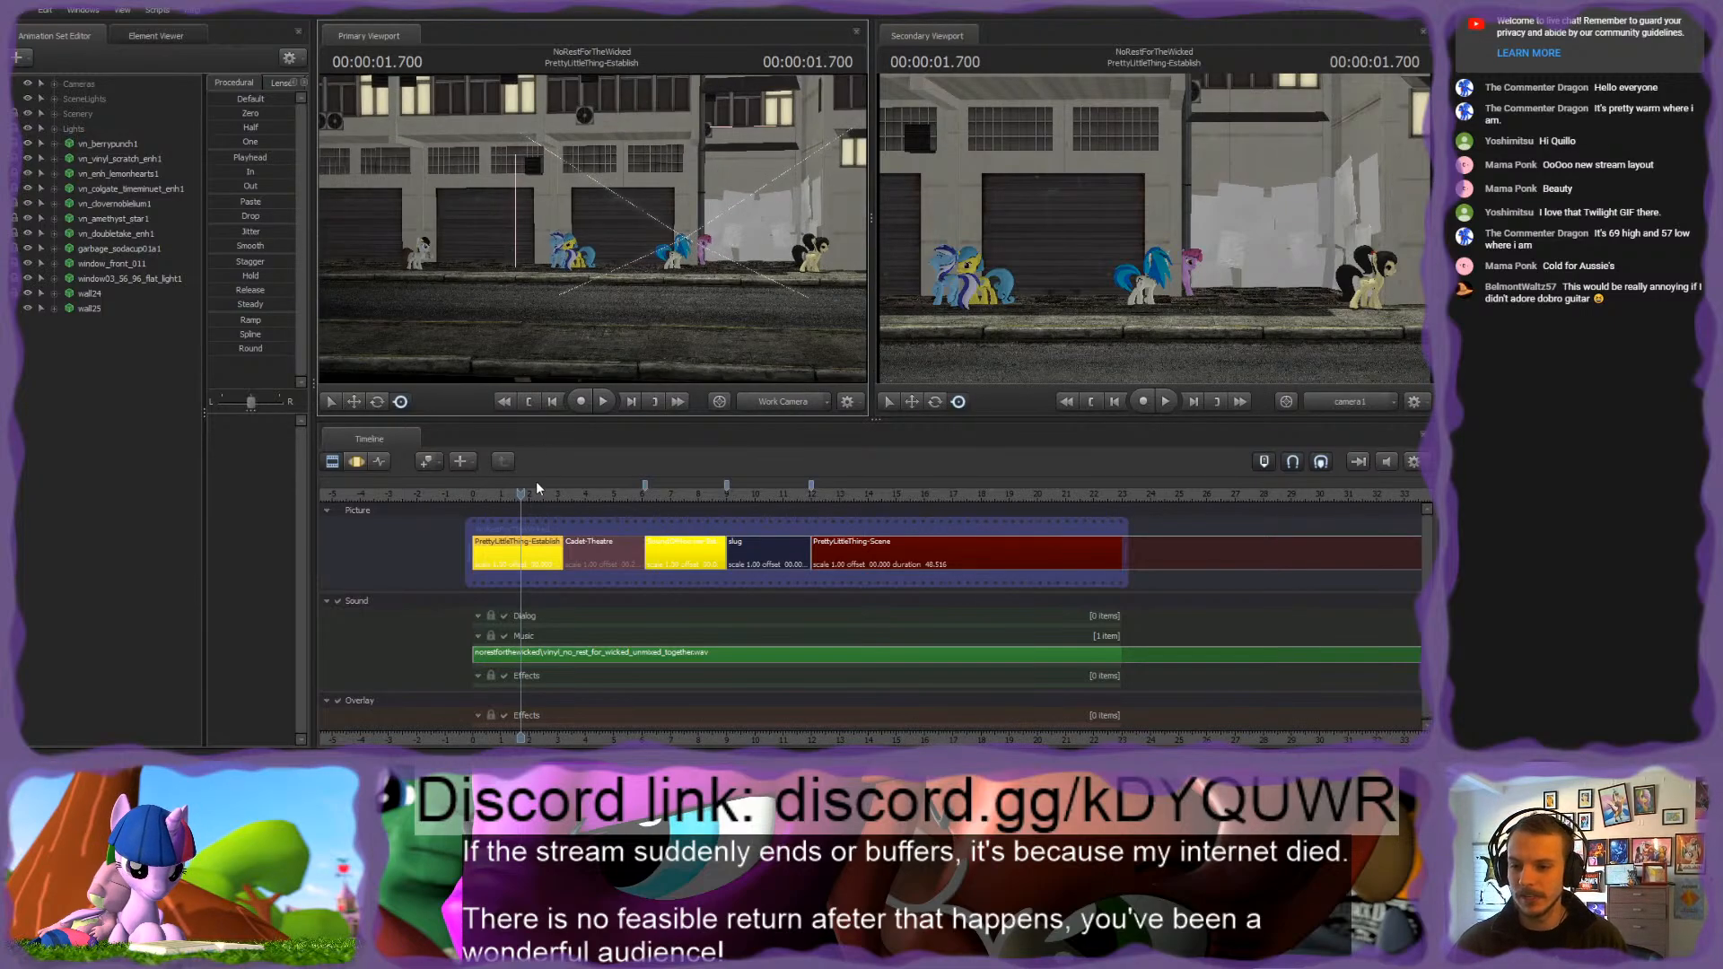
# Step: Paste a copy of the PrettyLittleThing-Establish shot at 12 seconds, directly before PrettyLittleThing-Scene
pyautogui.click(514, 568)
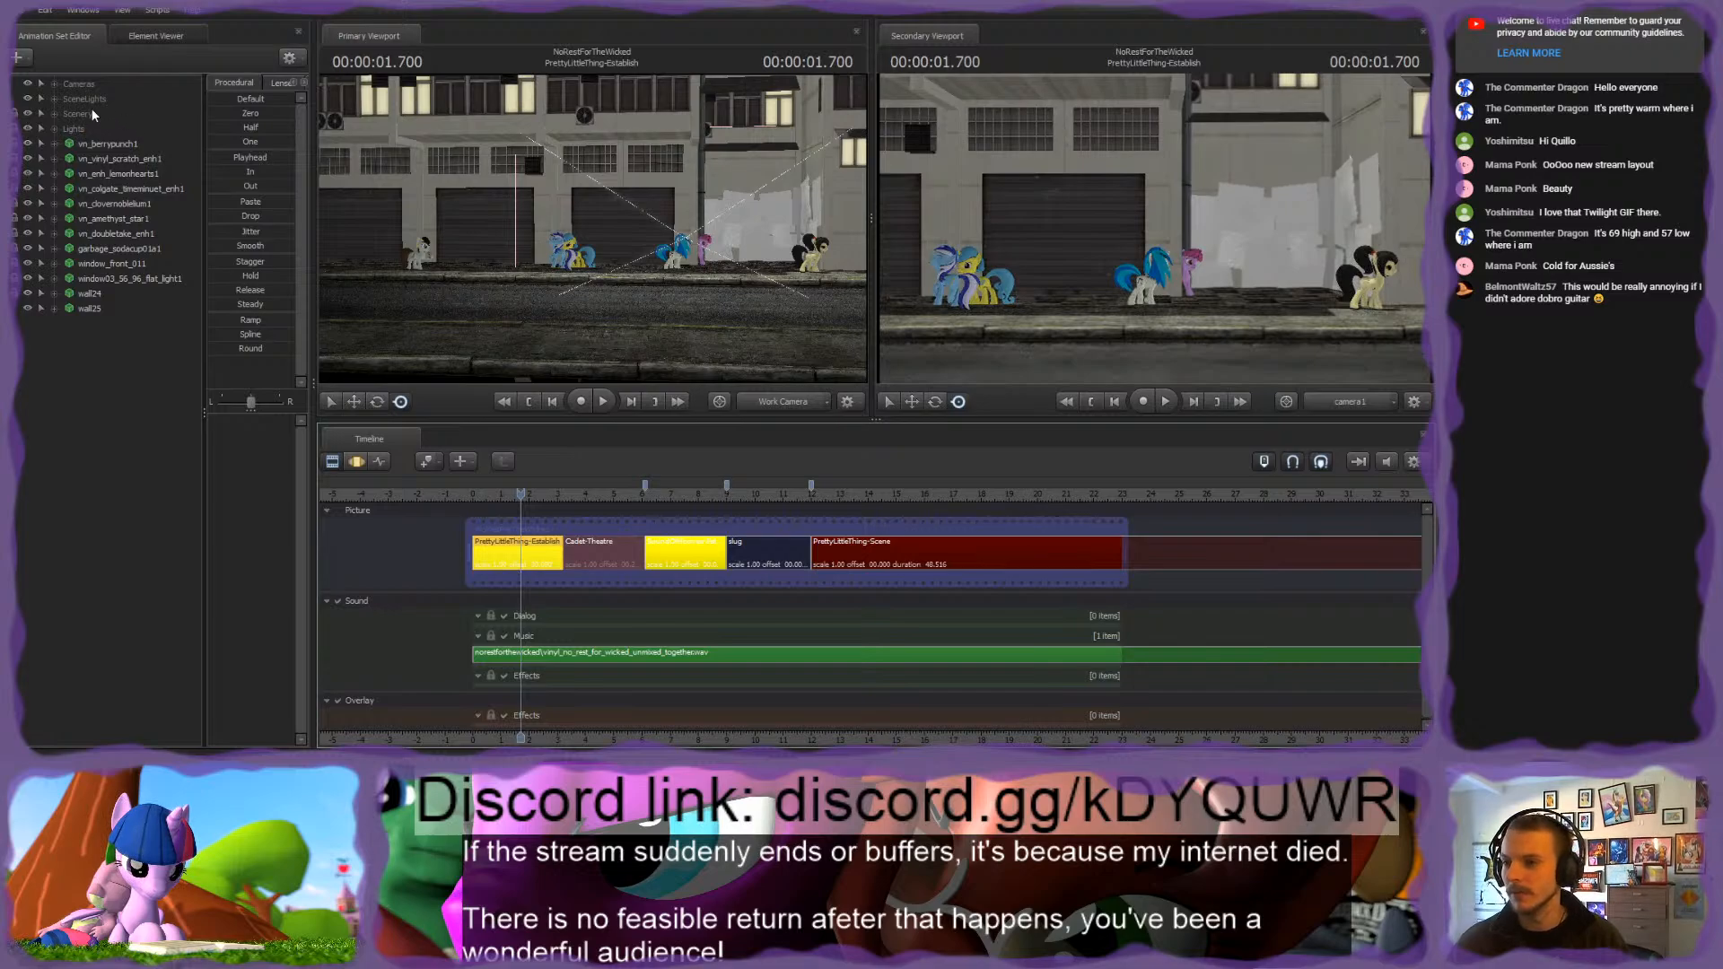
pyautogui.click(56, 114)
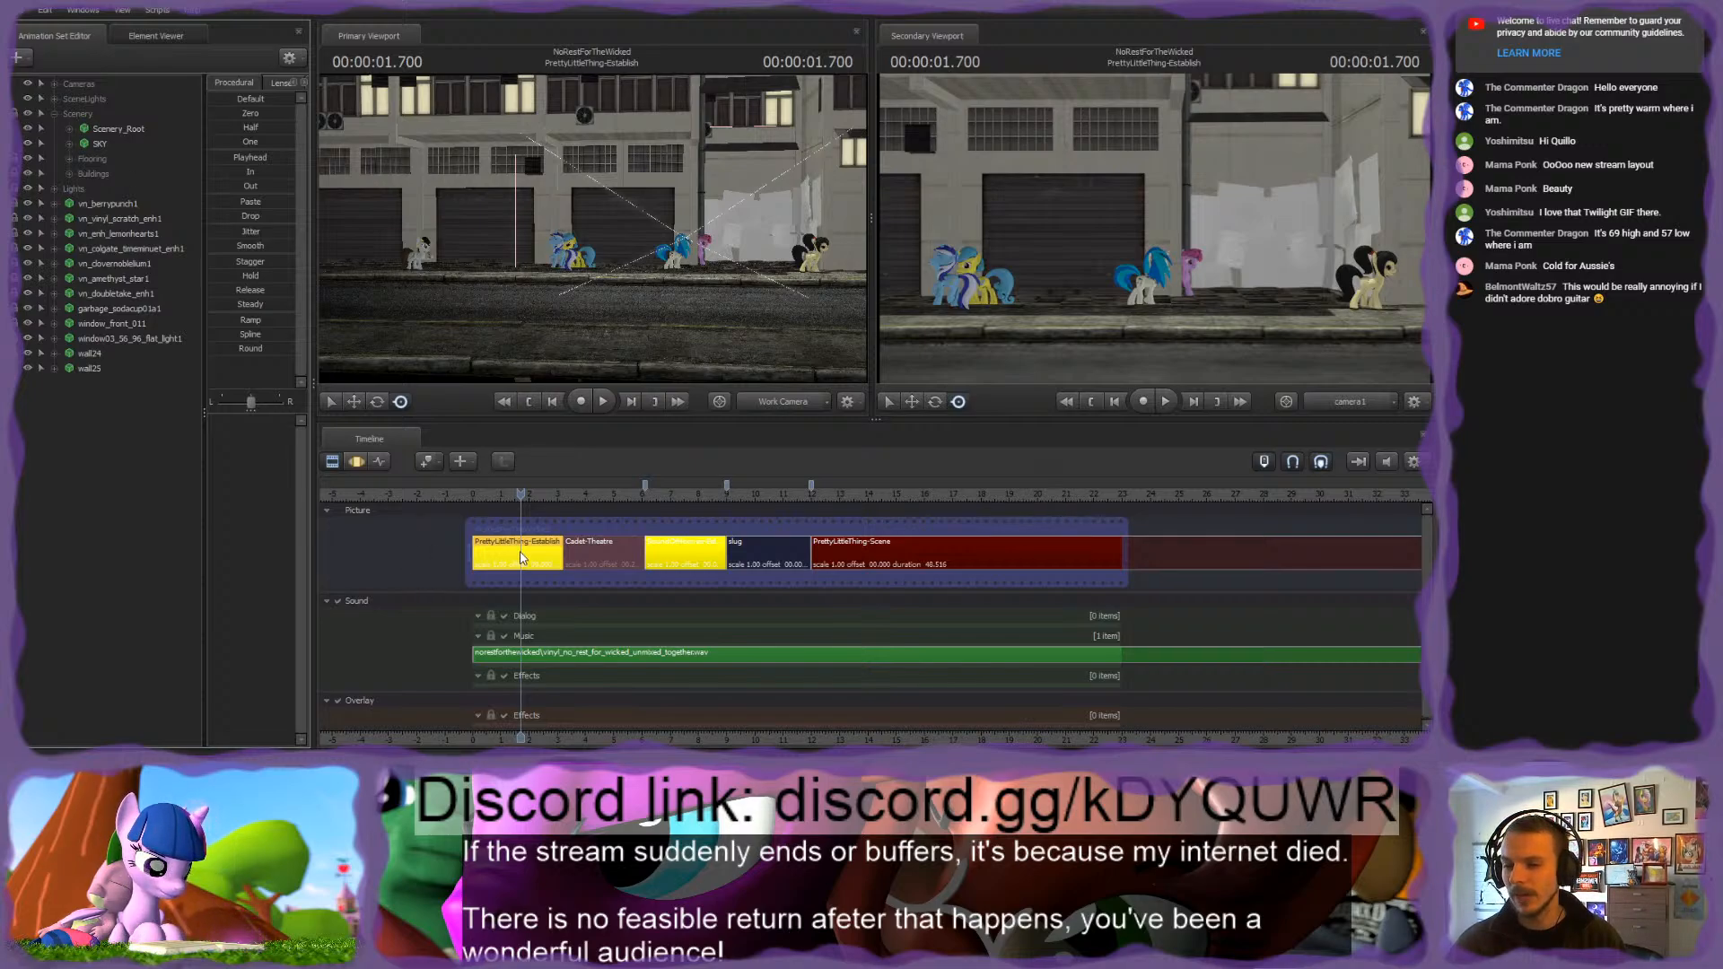
pyautogui.click(815, 552)
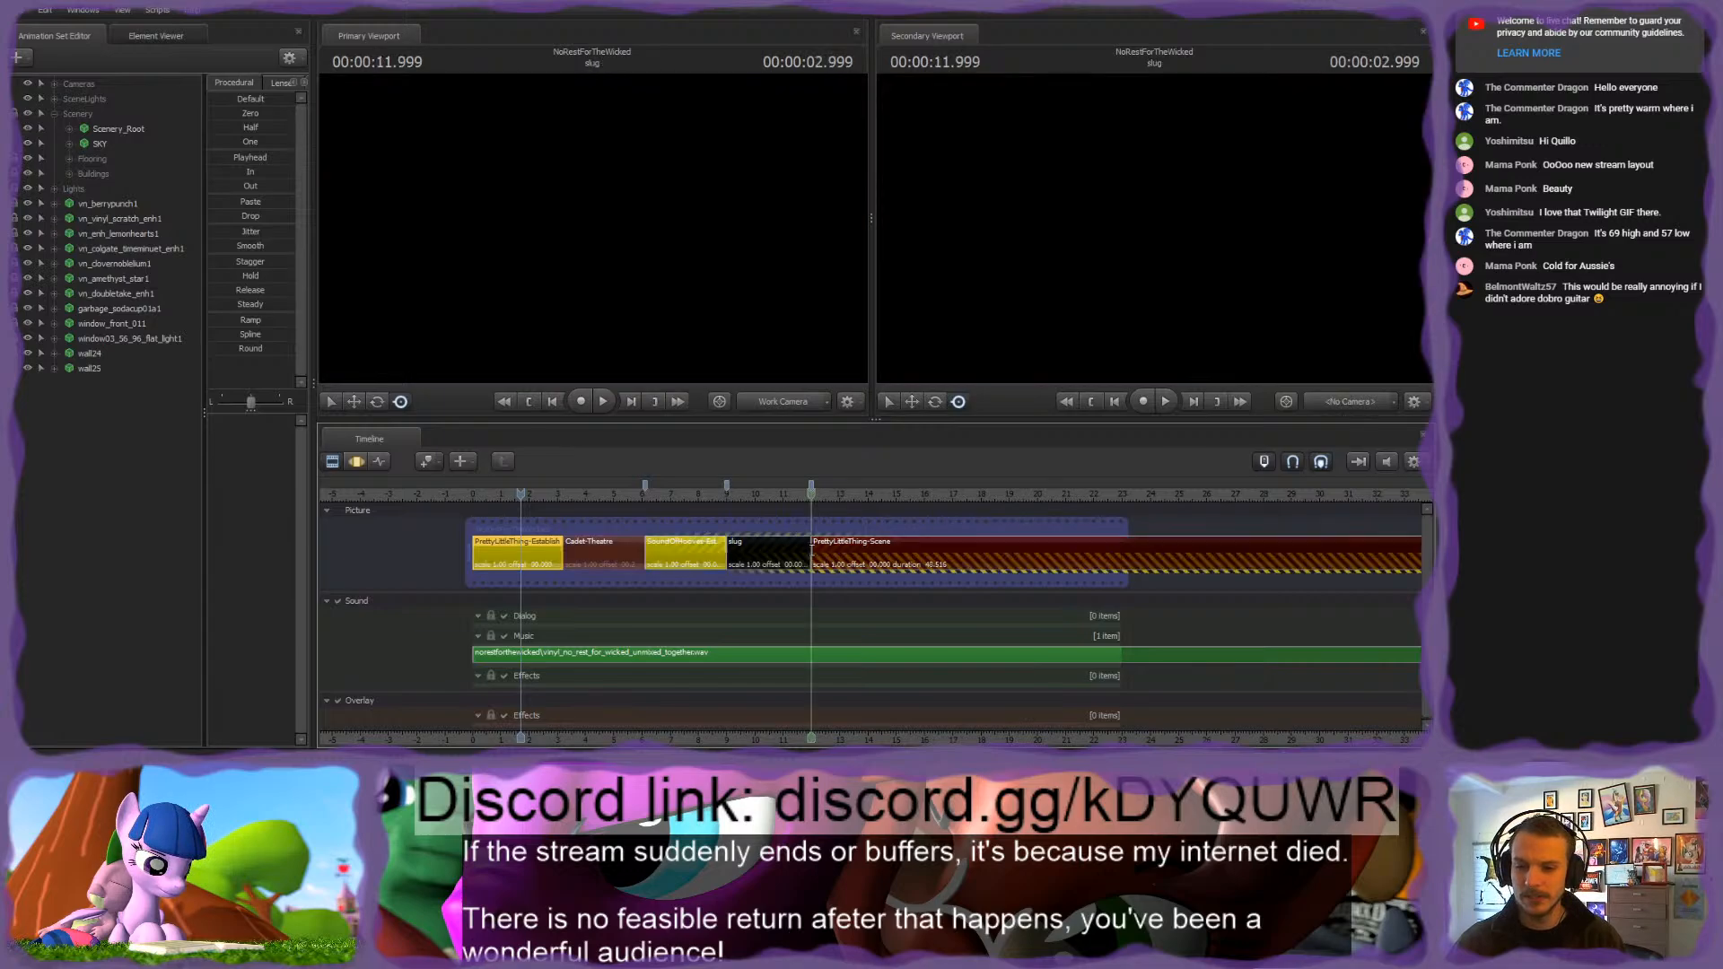
pyautogui.click(813, 495)
pyautogui.press('Left')
pyautogui.scroll(6, 830, 552)
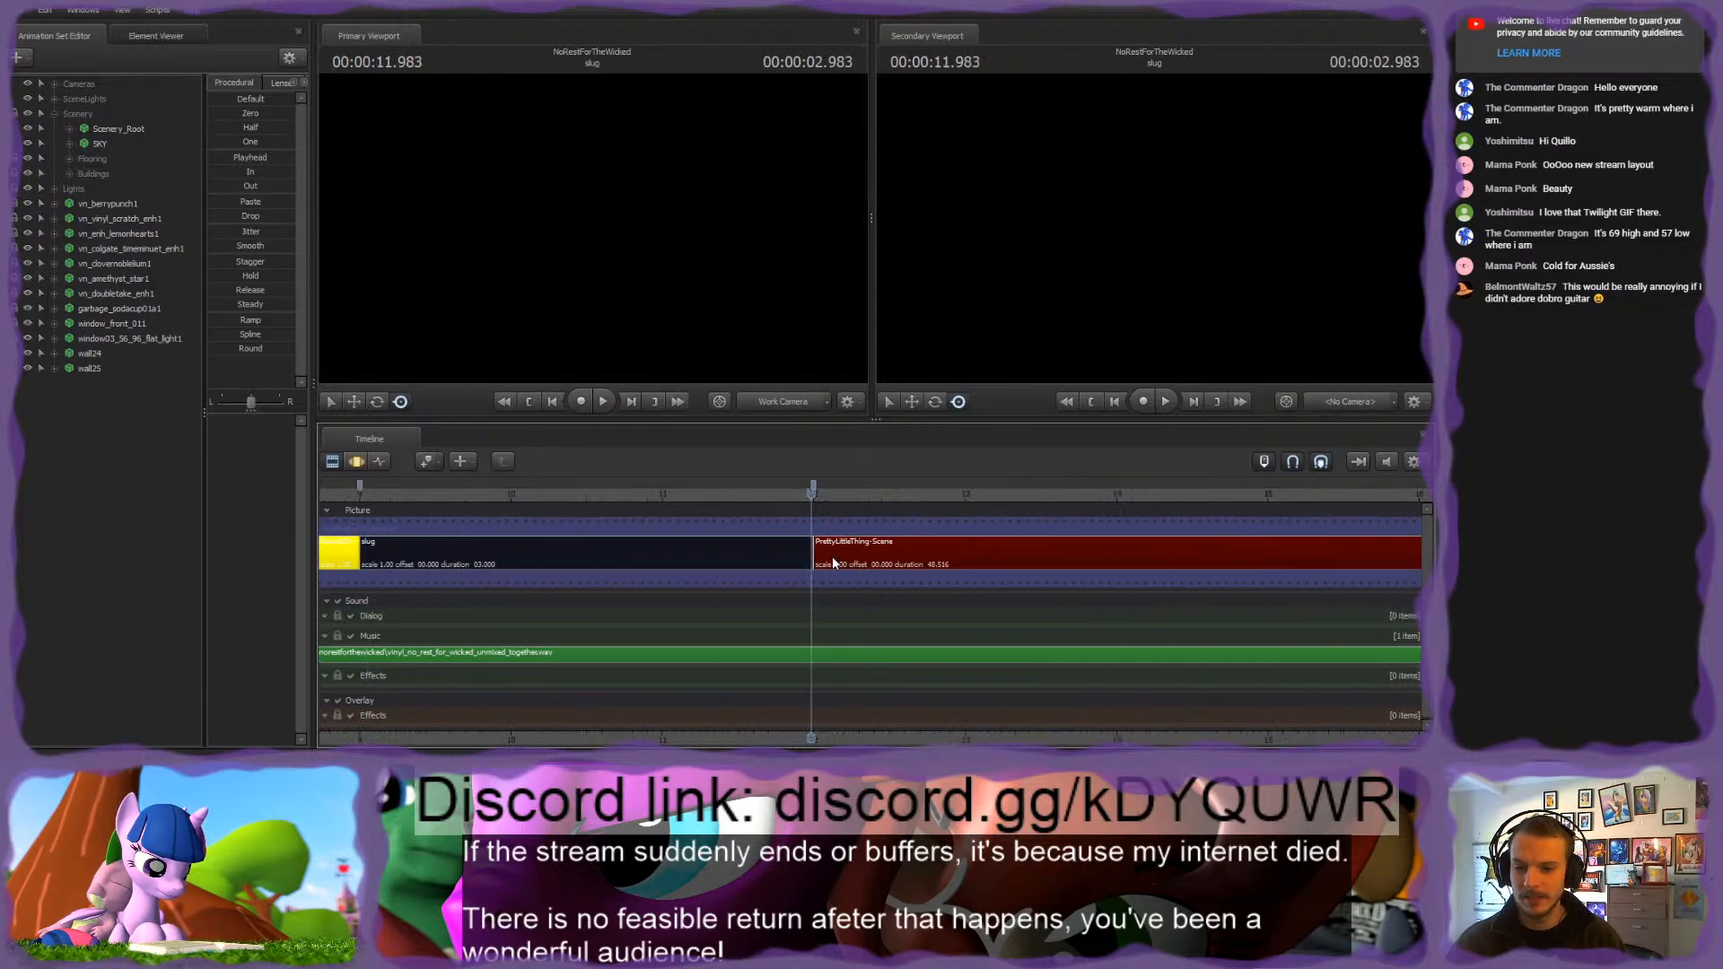
pyautogui.press('Right')
pyautogui.hotkey('ctrl', 'v')
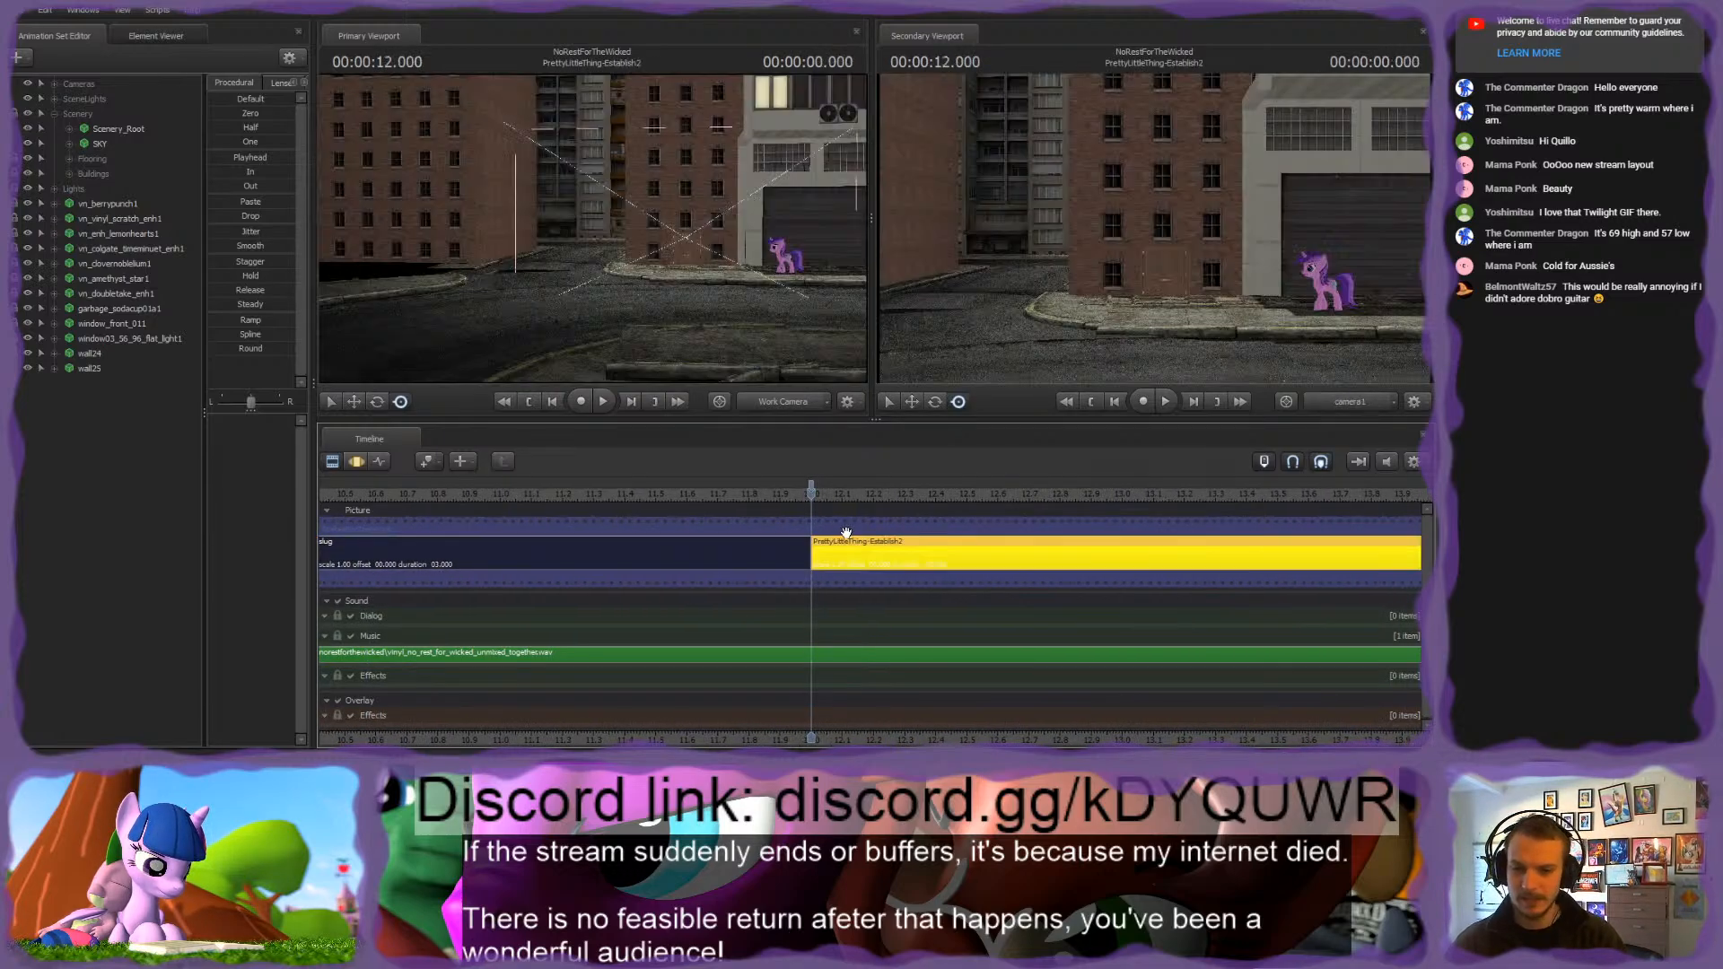
pyautogui.scroll(-6, 805, 567)
pyautogui.moveTo(930, 690); pyautogui.dragTo(719, 691, button='middle')
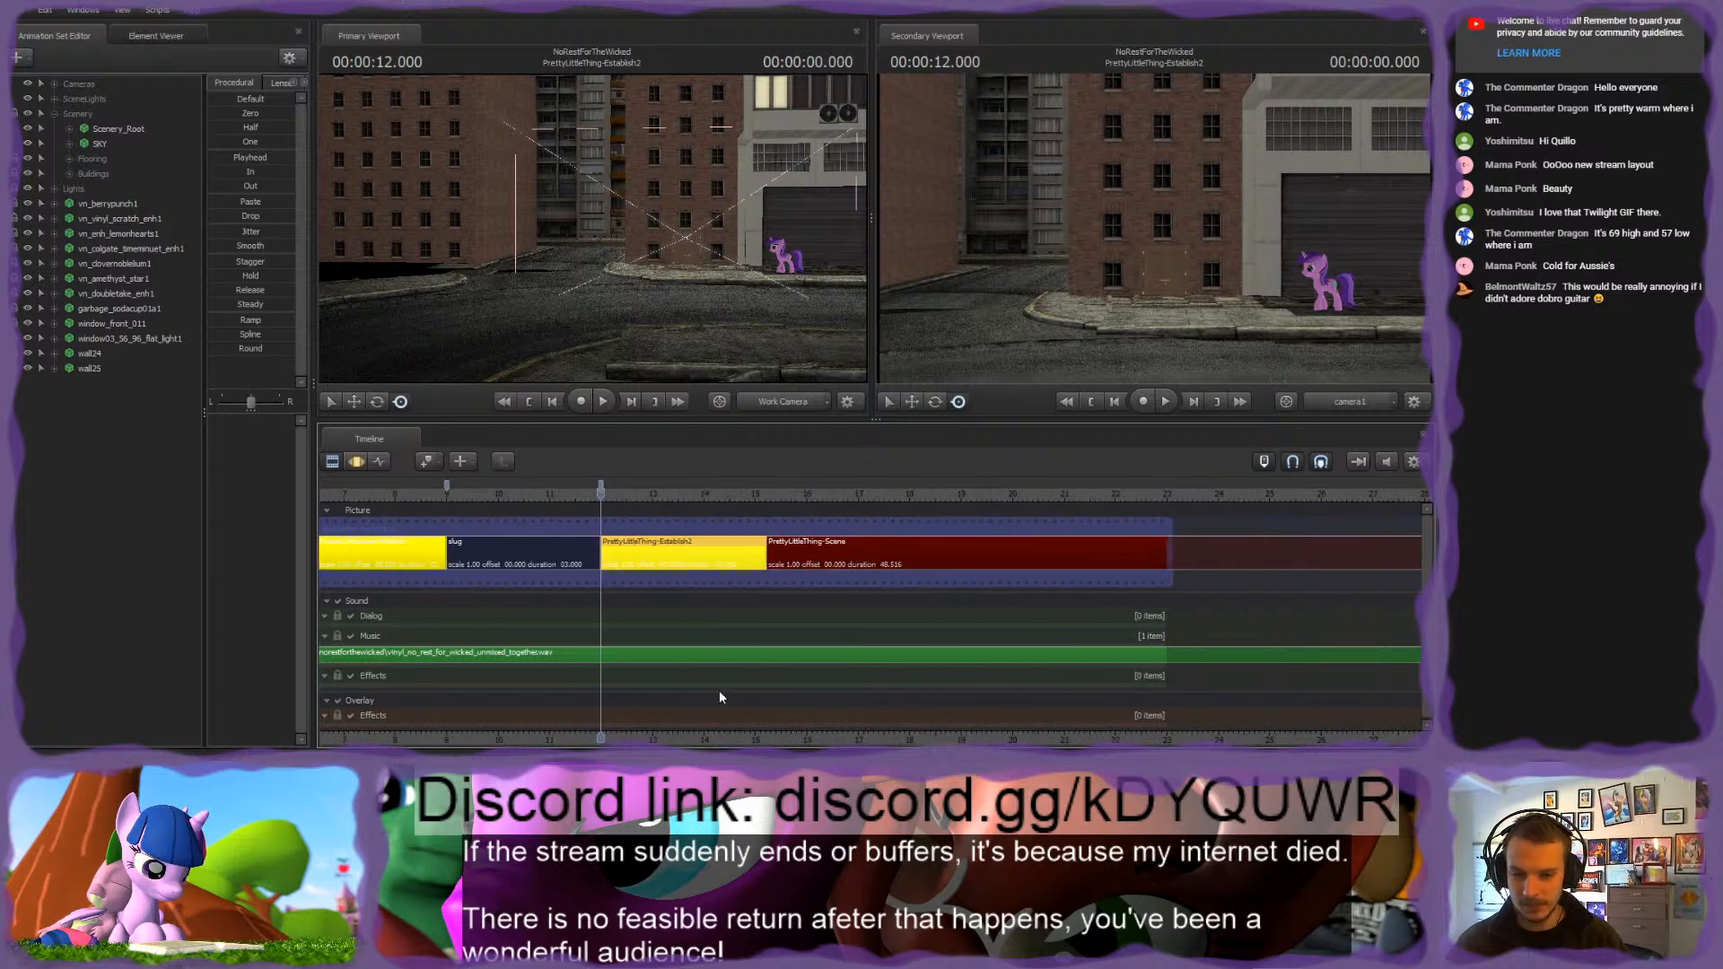
# Step: Undo the pasted copy of the establishing shot and keep PrettyLittleThing-Scene selected
pyautogui.click(795, 554)
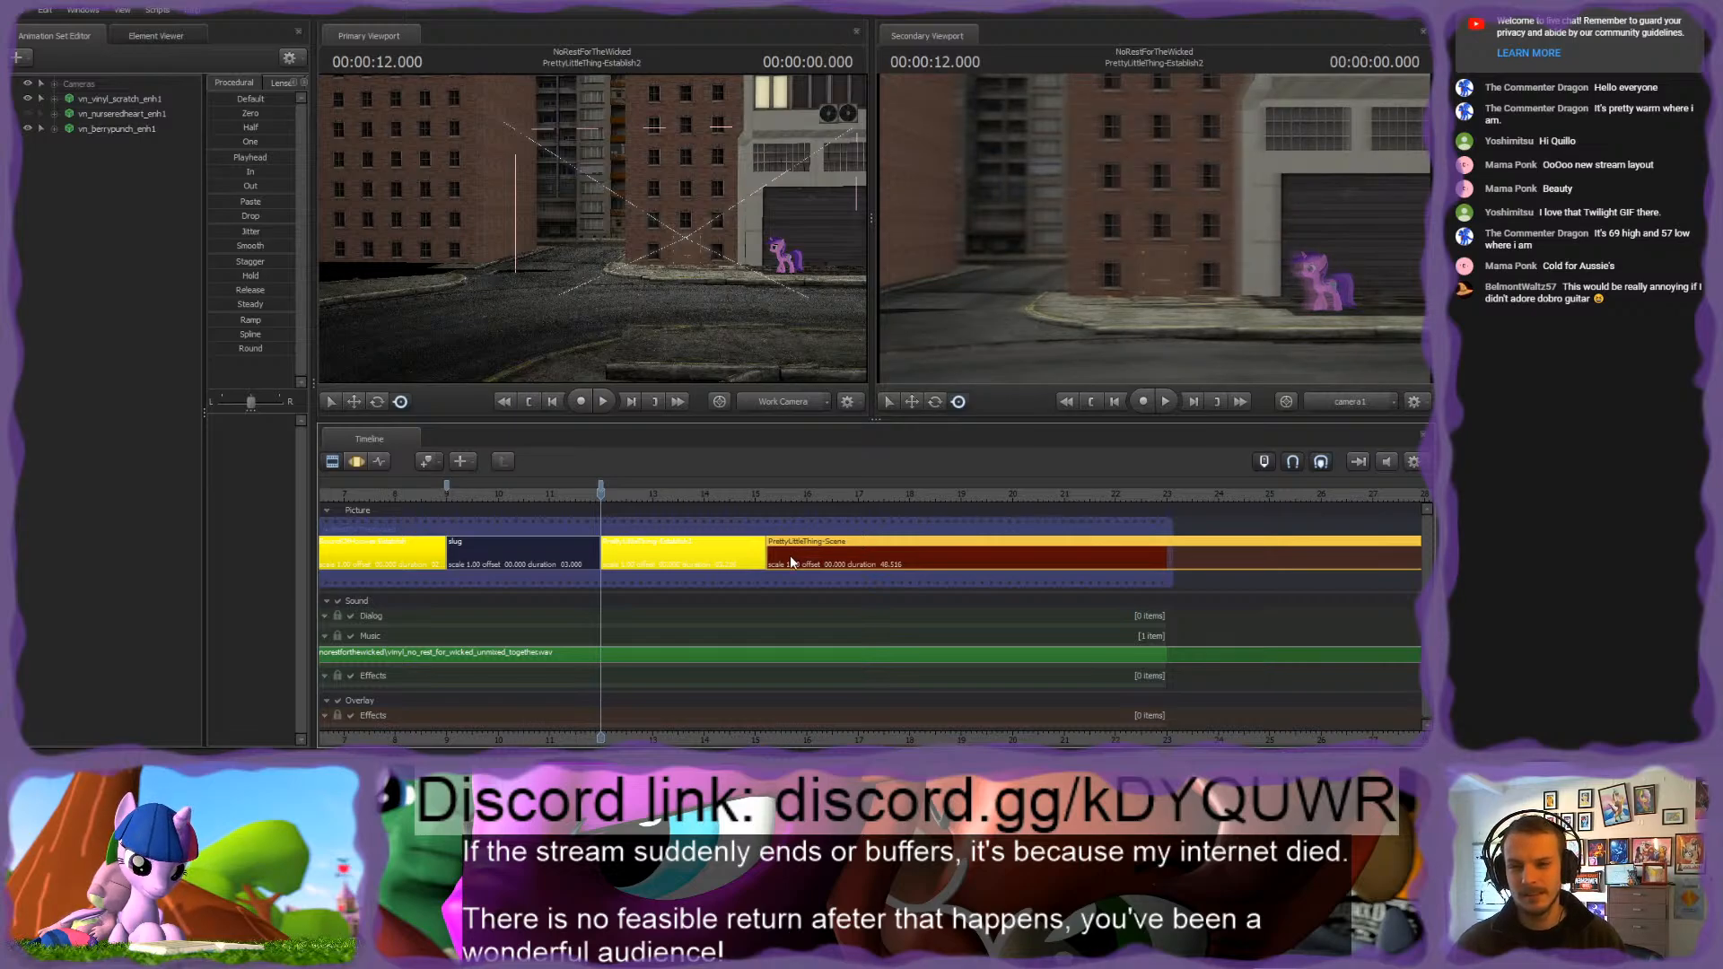
pyautogui.hotkey('ctrl', 'z')
pyautogui.scroll(-3, 539, 588)
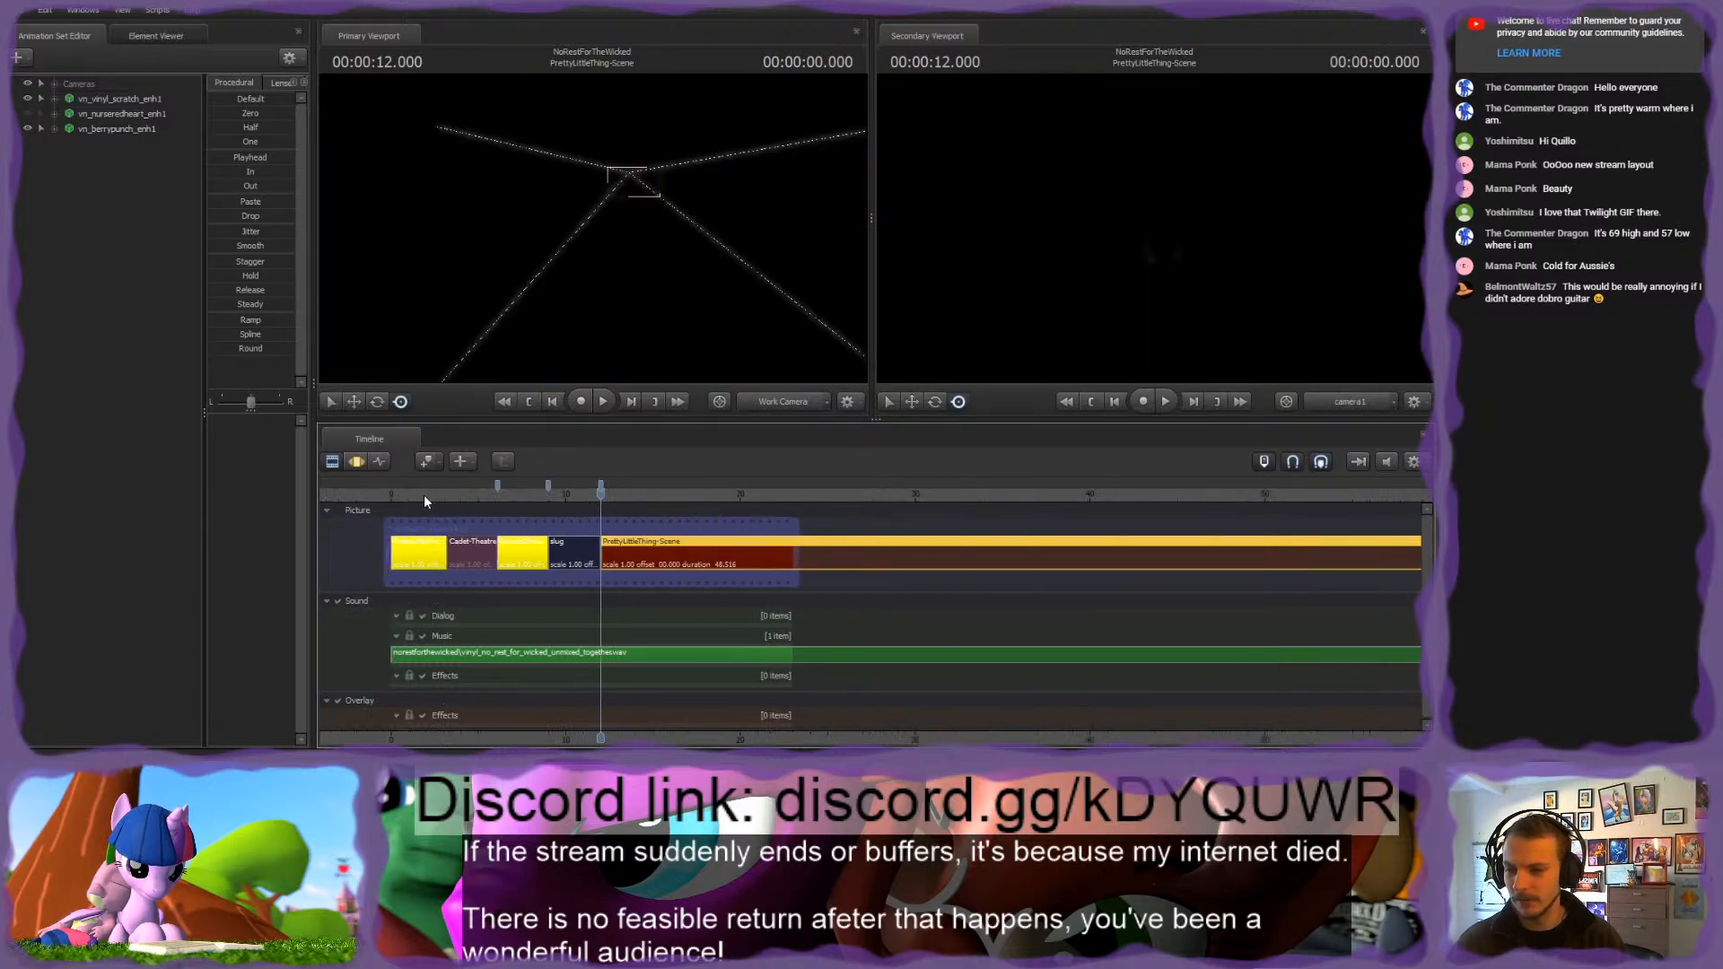
# Step: Copy all animation sets, from Cameras through wall25, out of PrettyLittleThing-Establish and paste them into the PrettyLittleThing-Scene shot
pyautogui.click(424, 496)
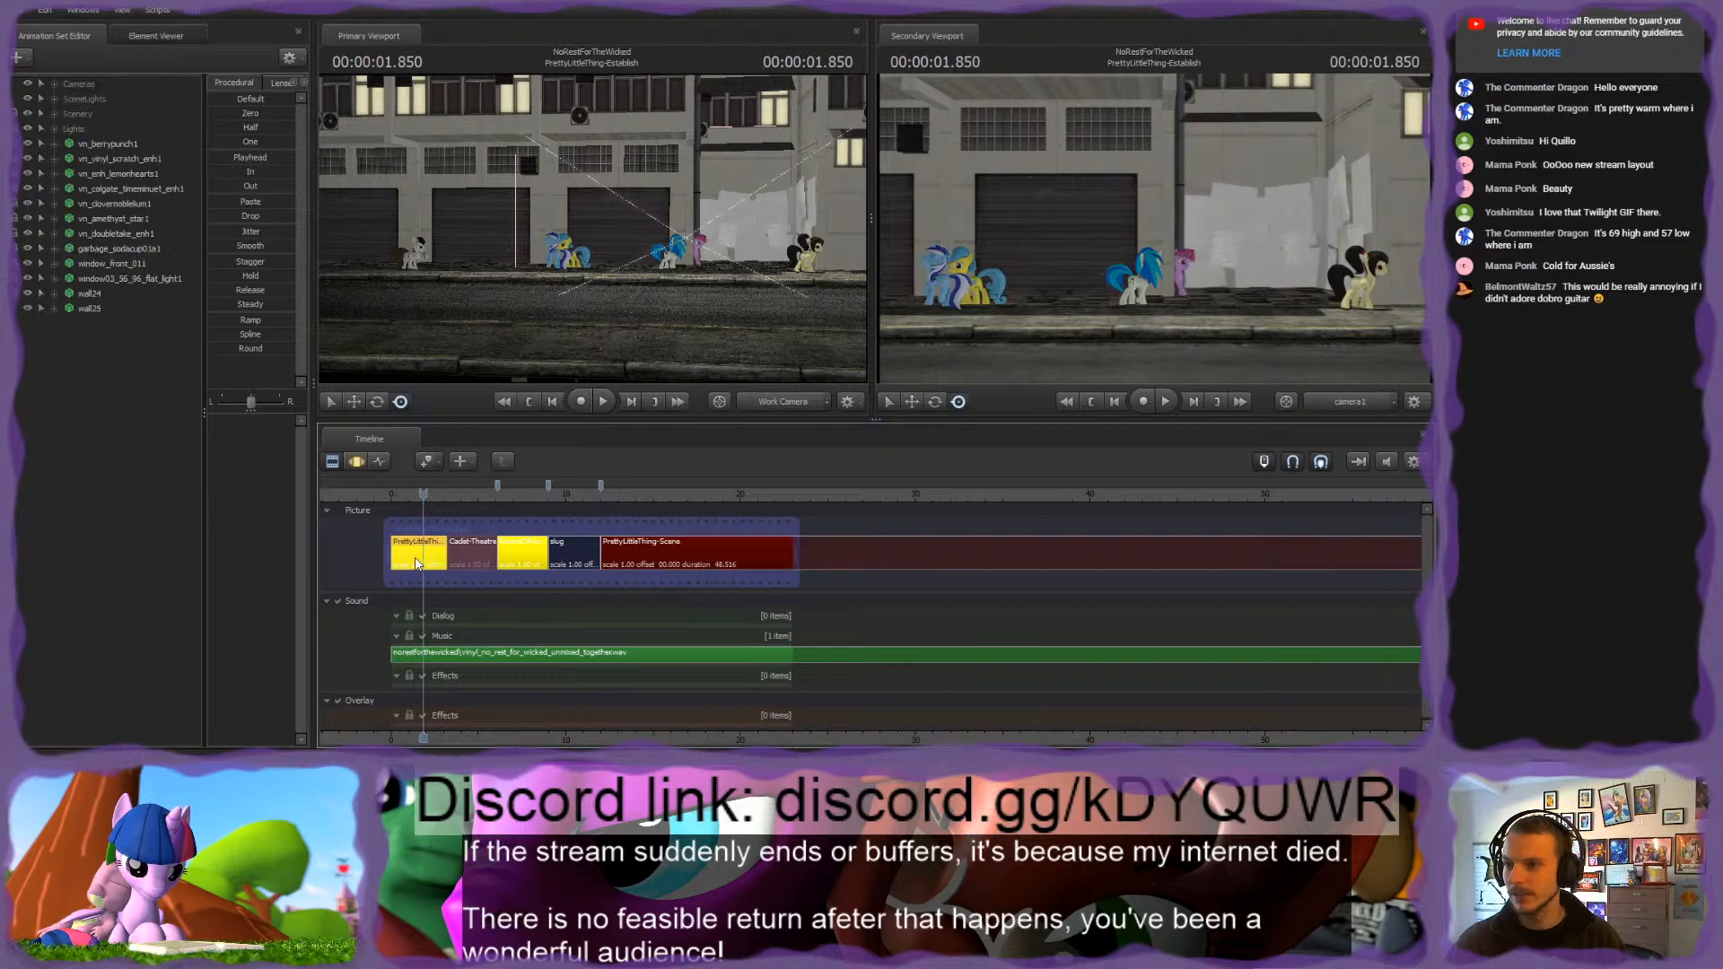
pyautogui.click(95, 84)
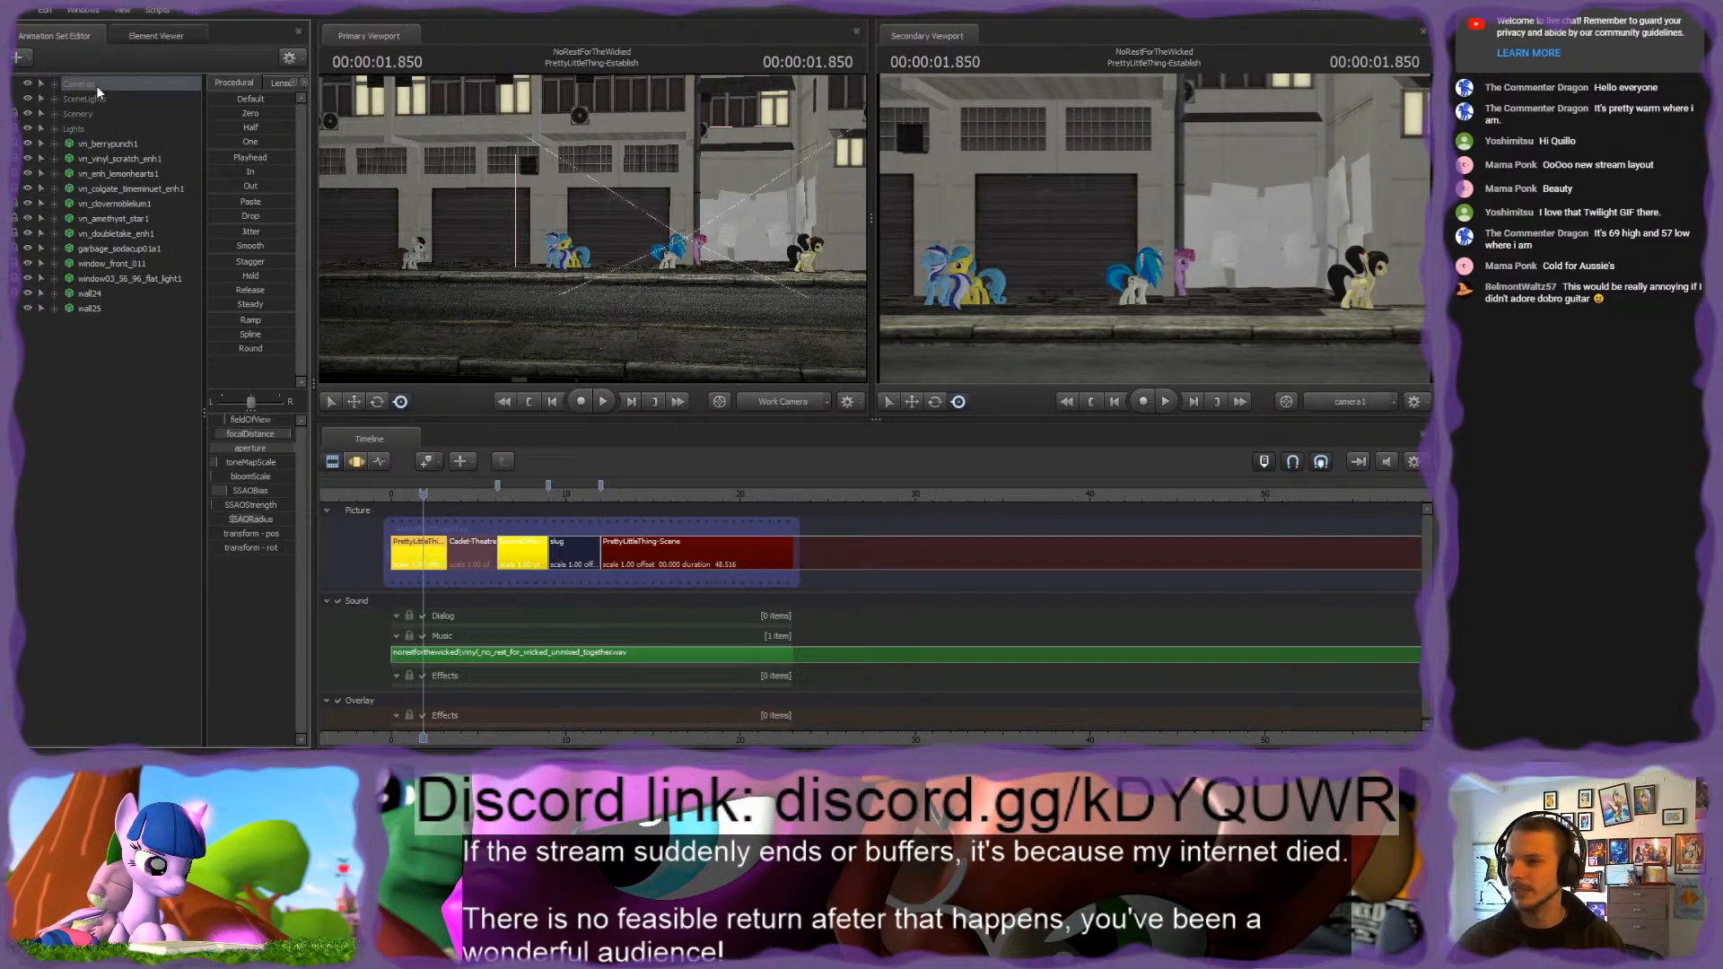
pyautogui.keyDown('shift'); pyautogui.click(84, 308); pyautogui.keyUp('shift')
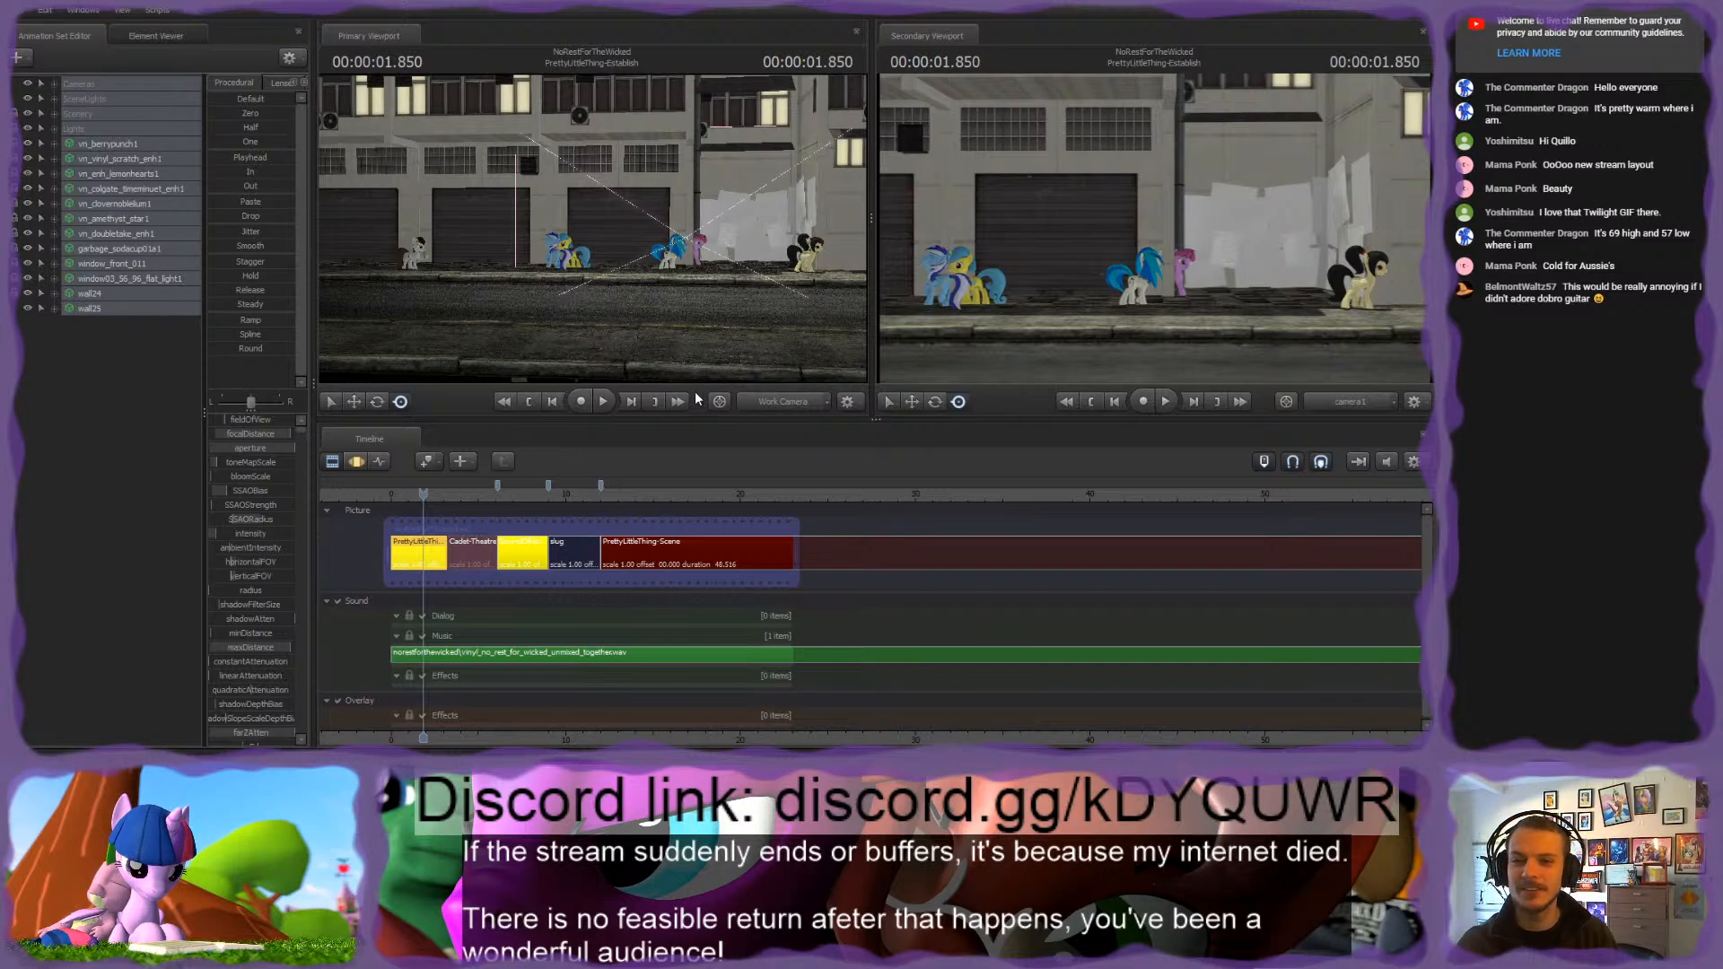
pyautogui.click(745, 395)
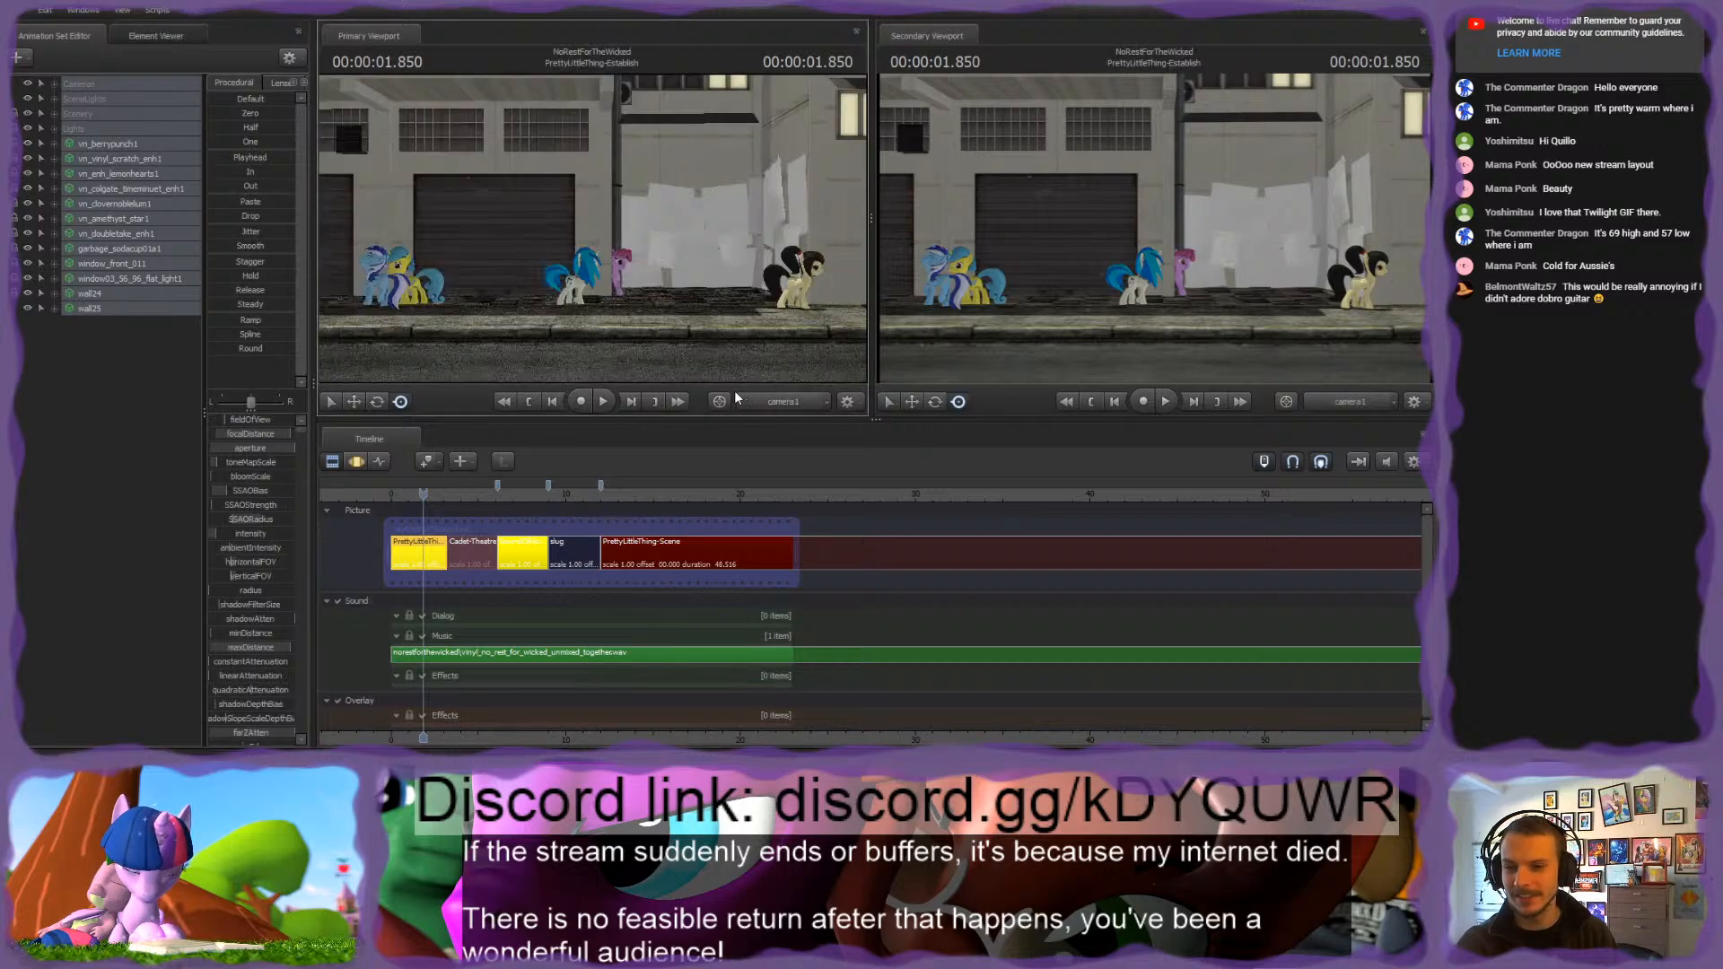
pyautogui.click(736, 395)
pyautogui.click(111, 399)
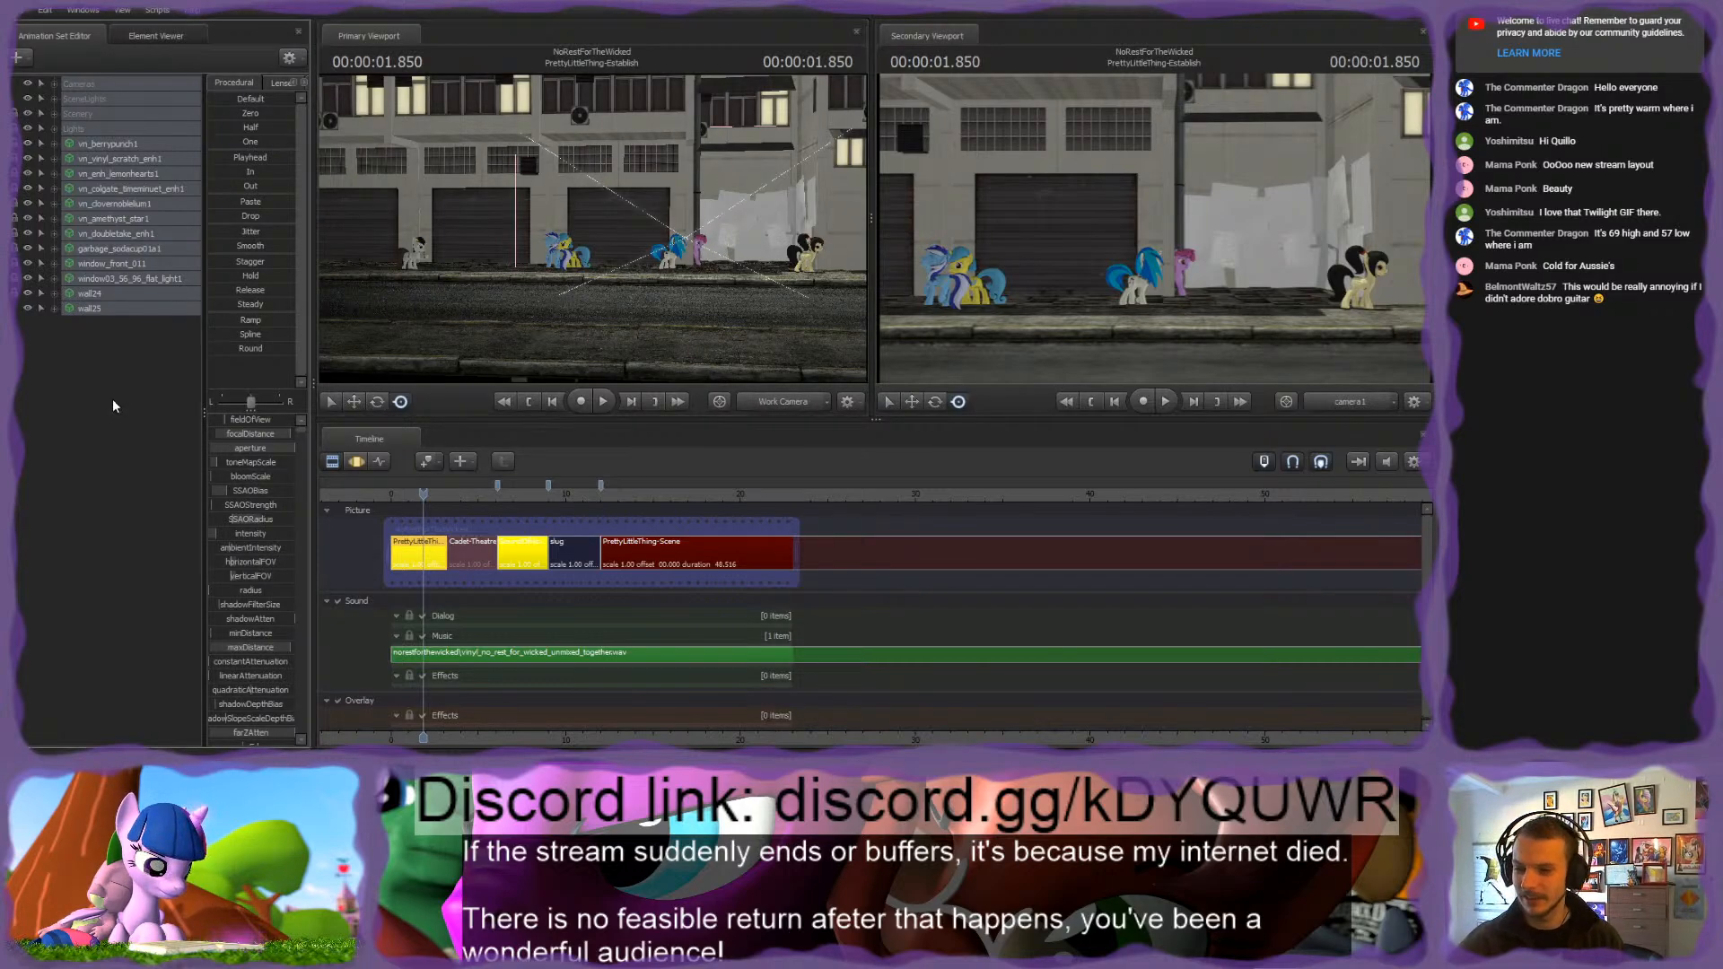
pyautogui.click(84, 86)
pyautogui.keyDown('shift'); pyautogui.click(94, 307); pyautogui.keyUp('shift')
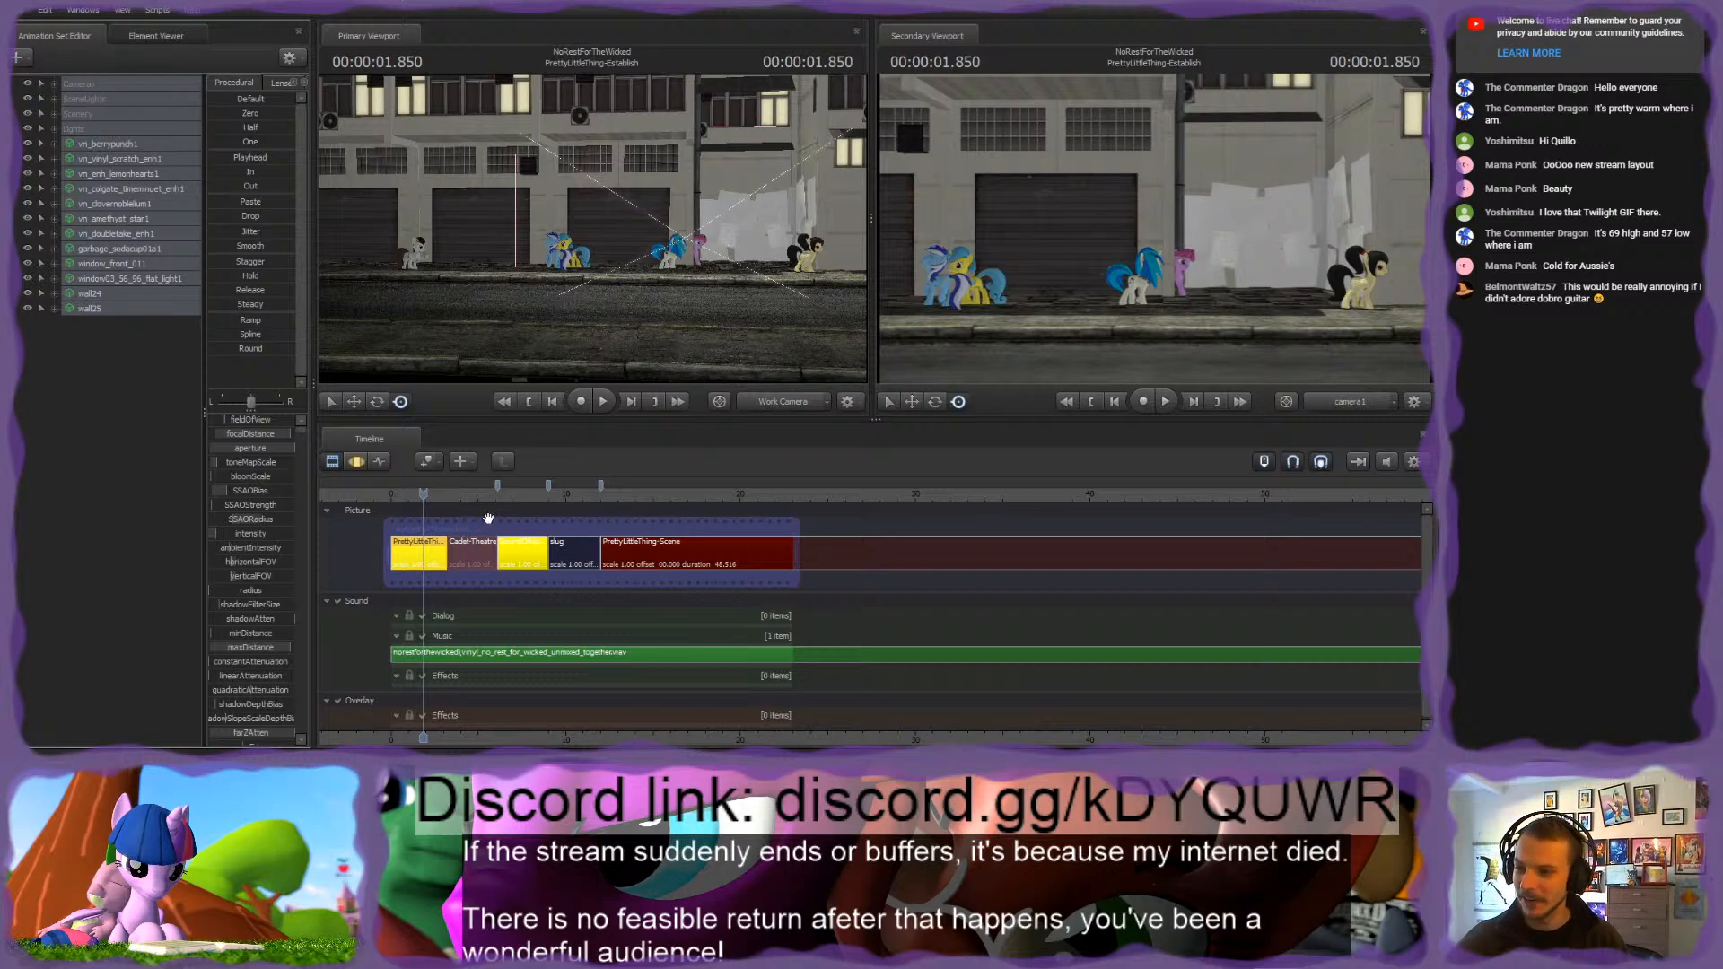
pyautogui.click(611, 493)
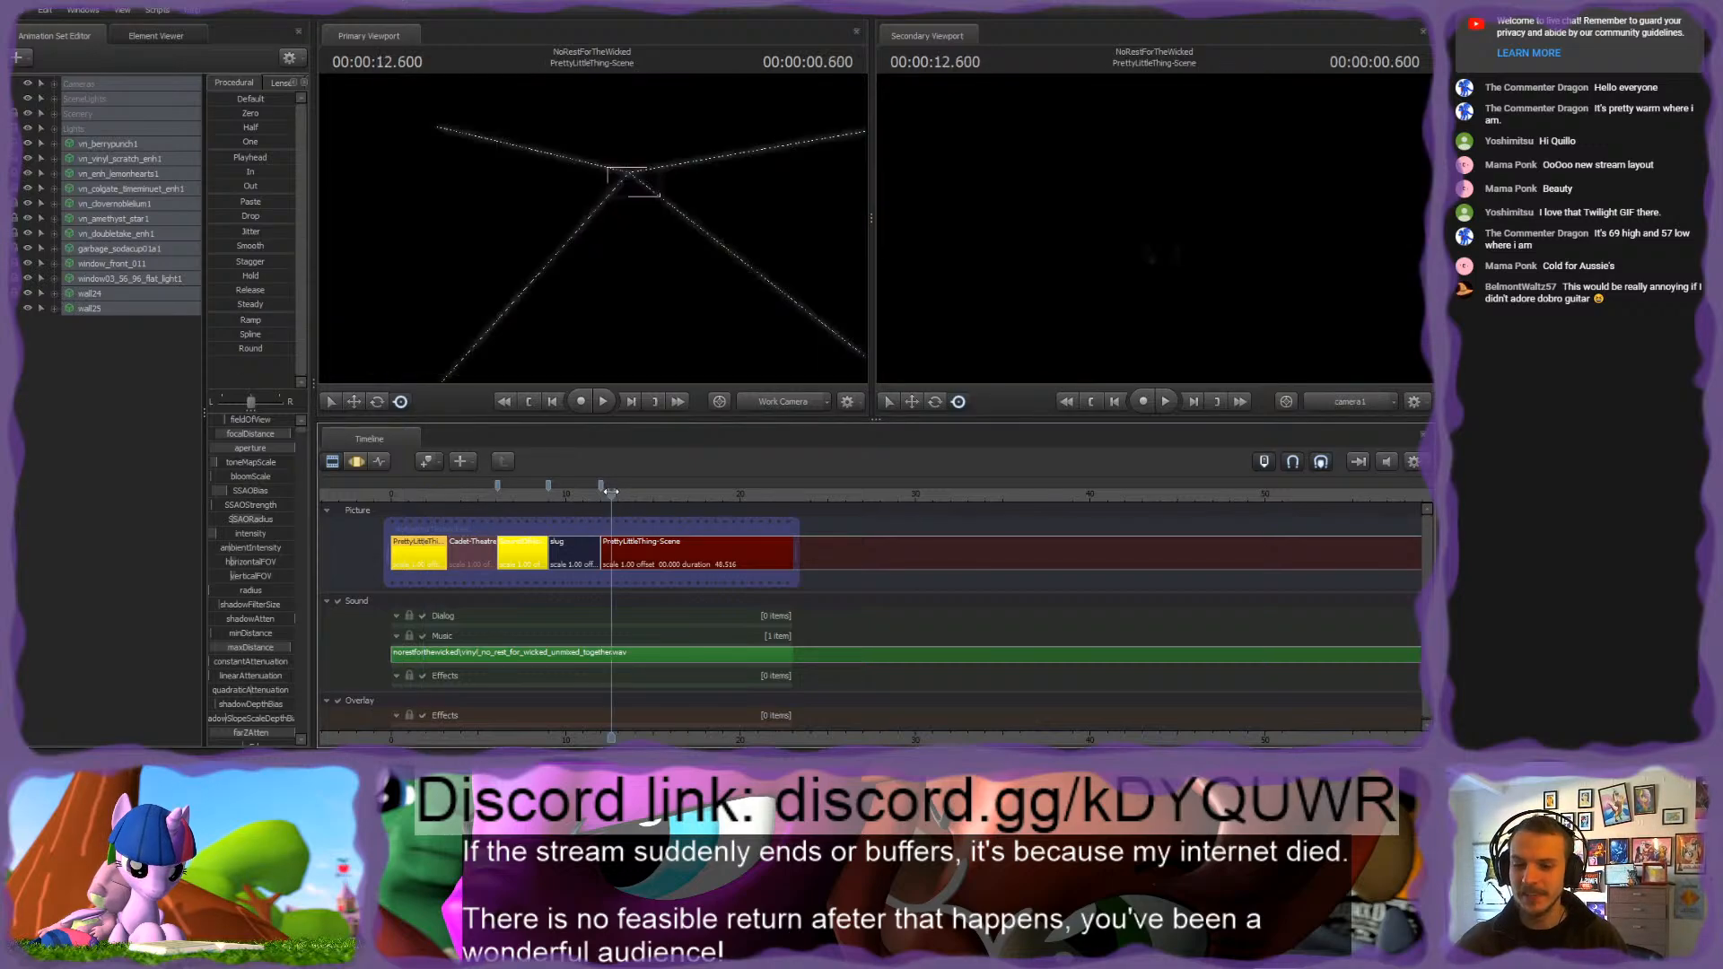
pyautogui.click(632, 546)
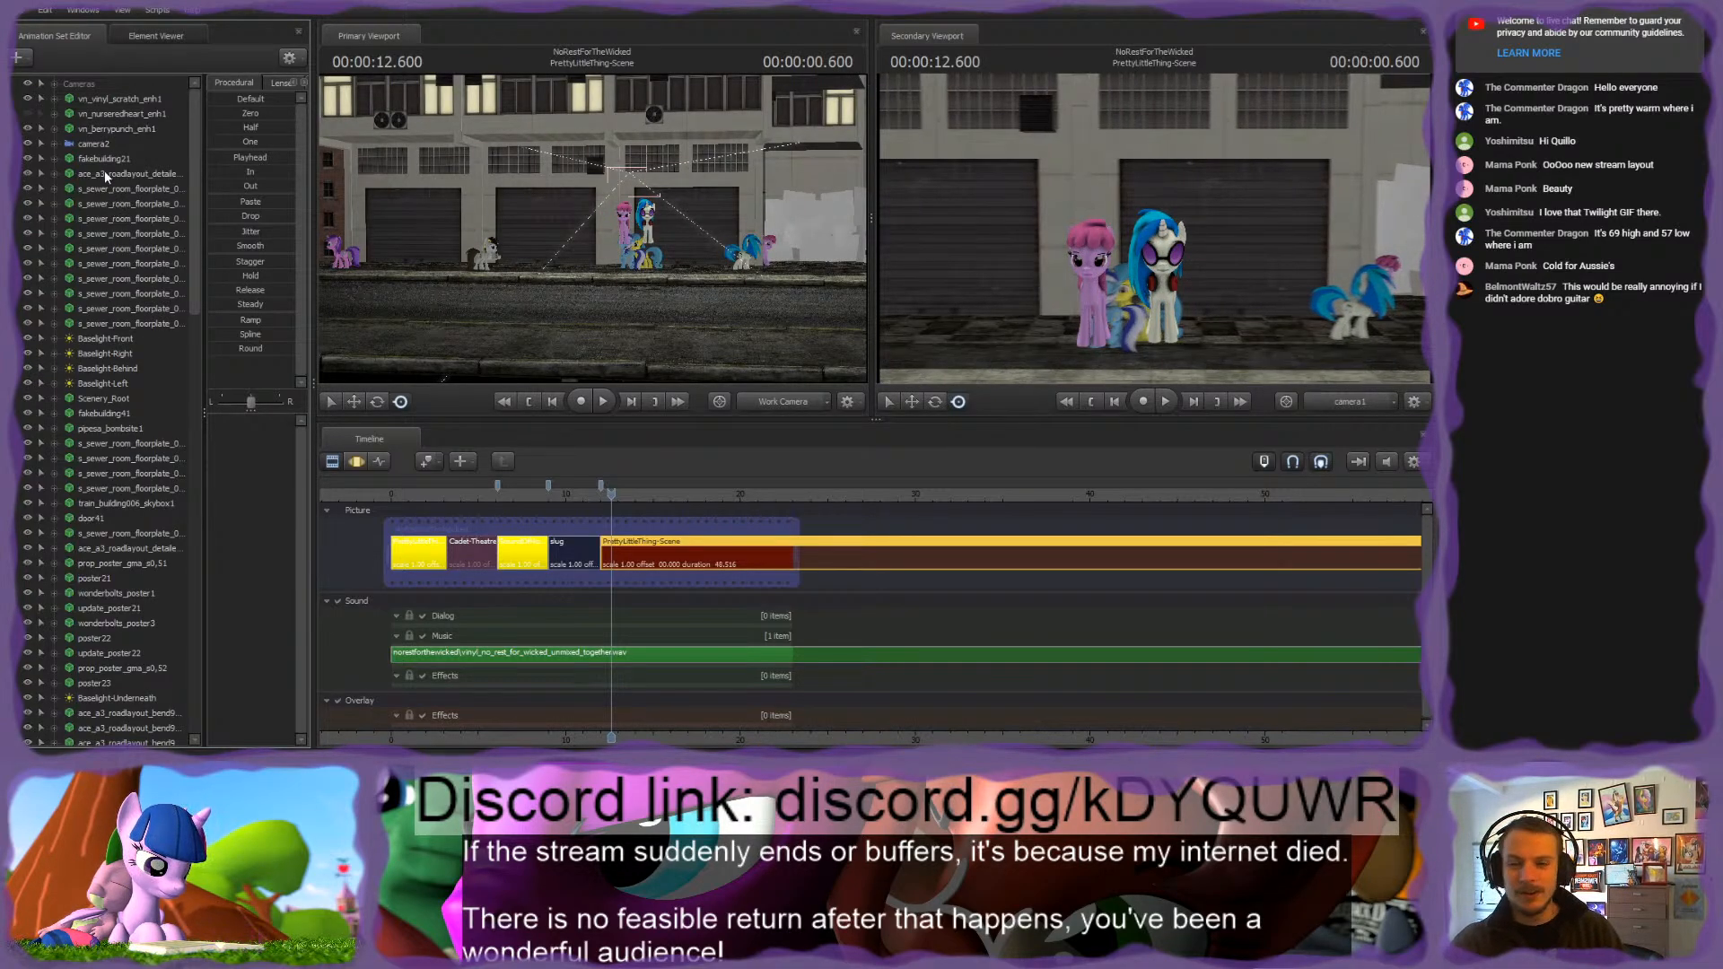
# Step: Look through the animation sets pasted into PrettyLittleThing-Scene and check the shot at about 13.1 seconds
pyautogui.scroll(-3, 99, 633)
pyautogui.scroll(-18, 95, 632)
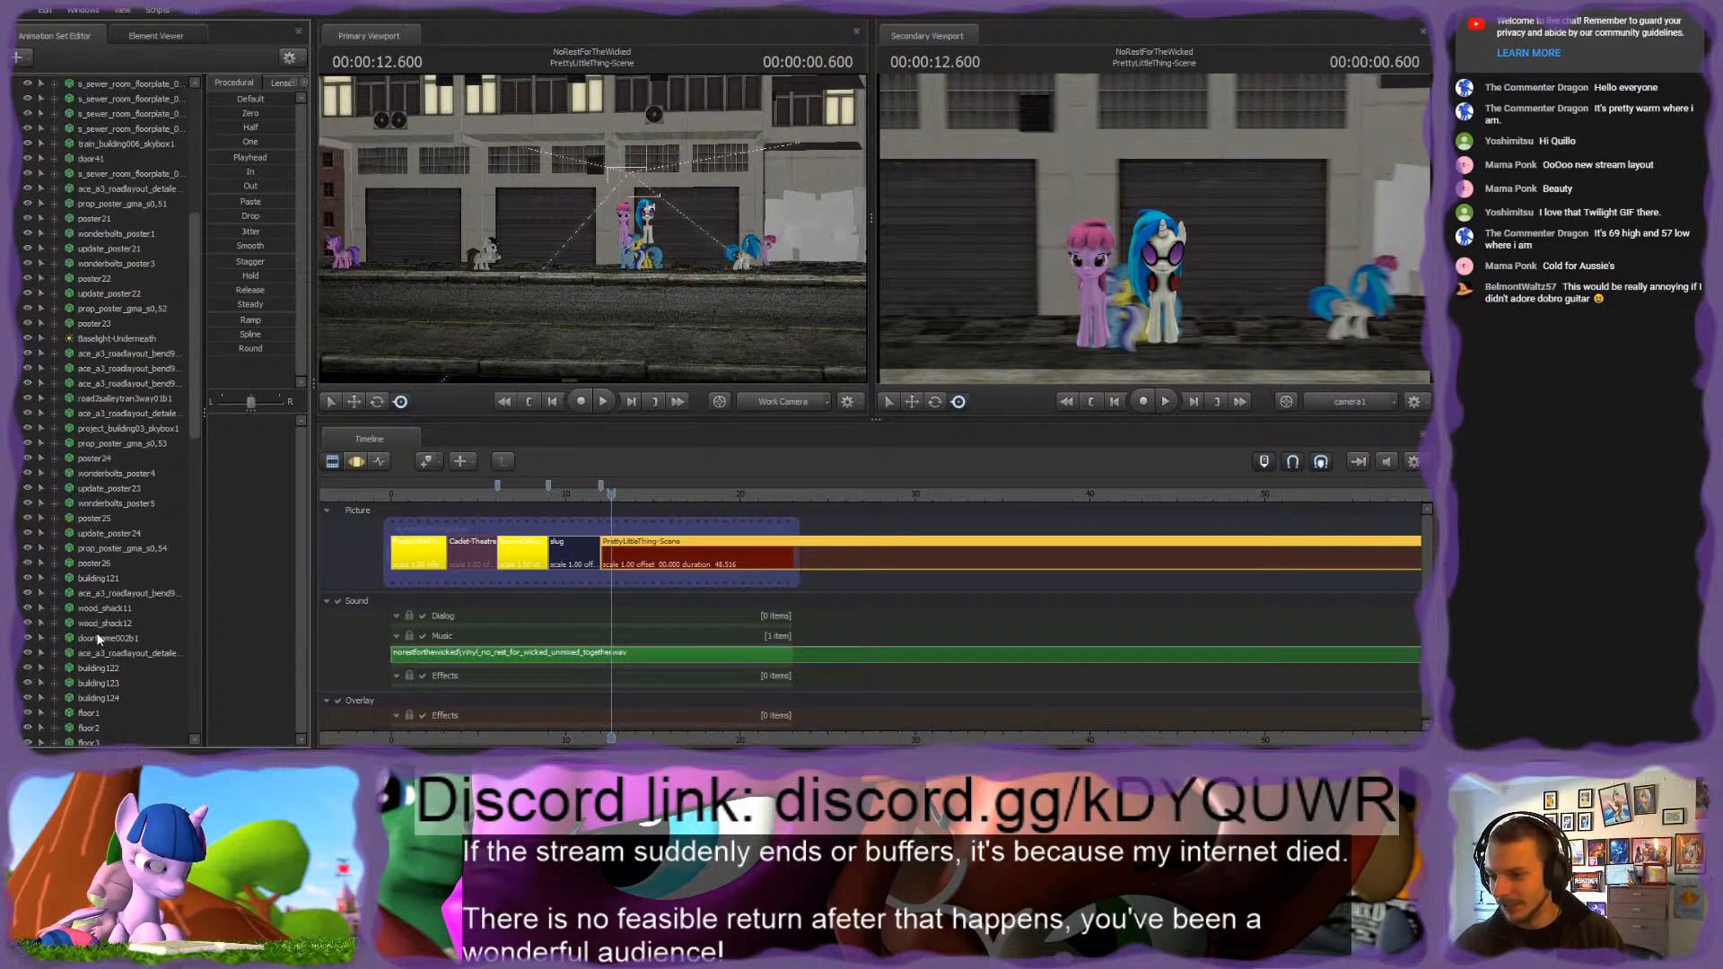
pyautogui.scroll(-5, 78, 627)
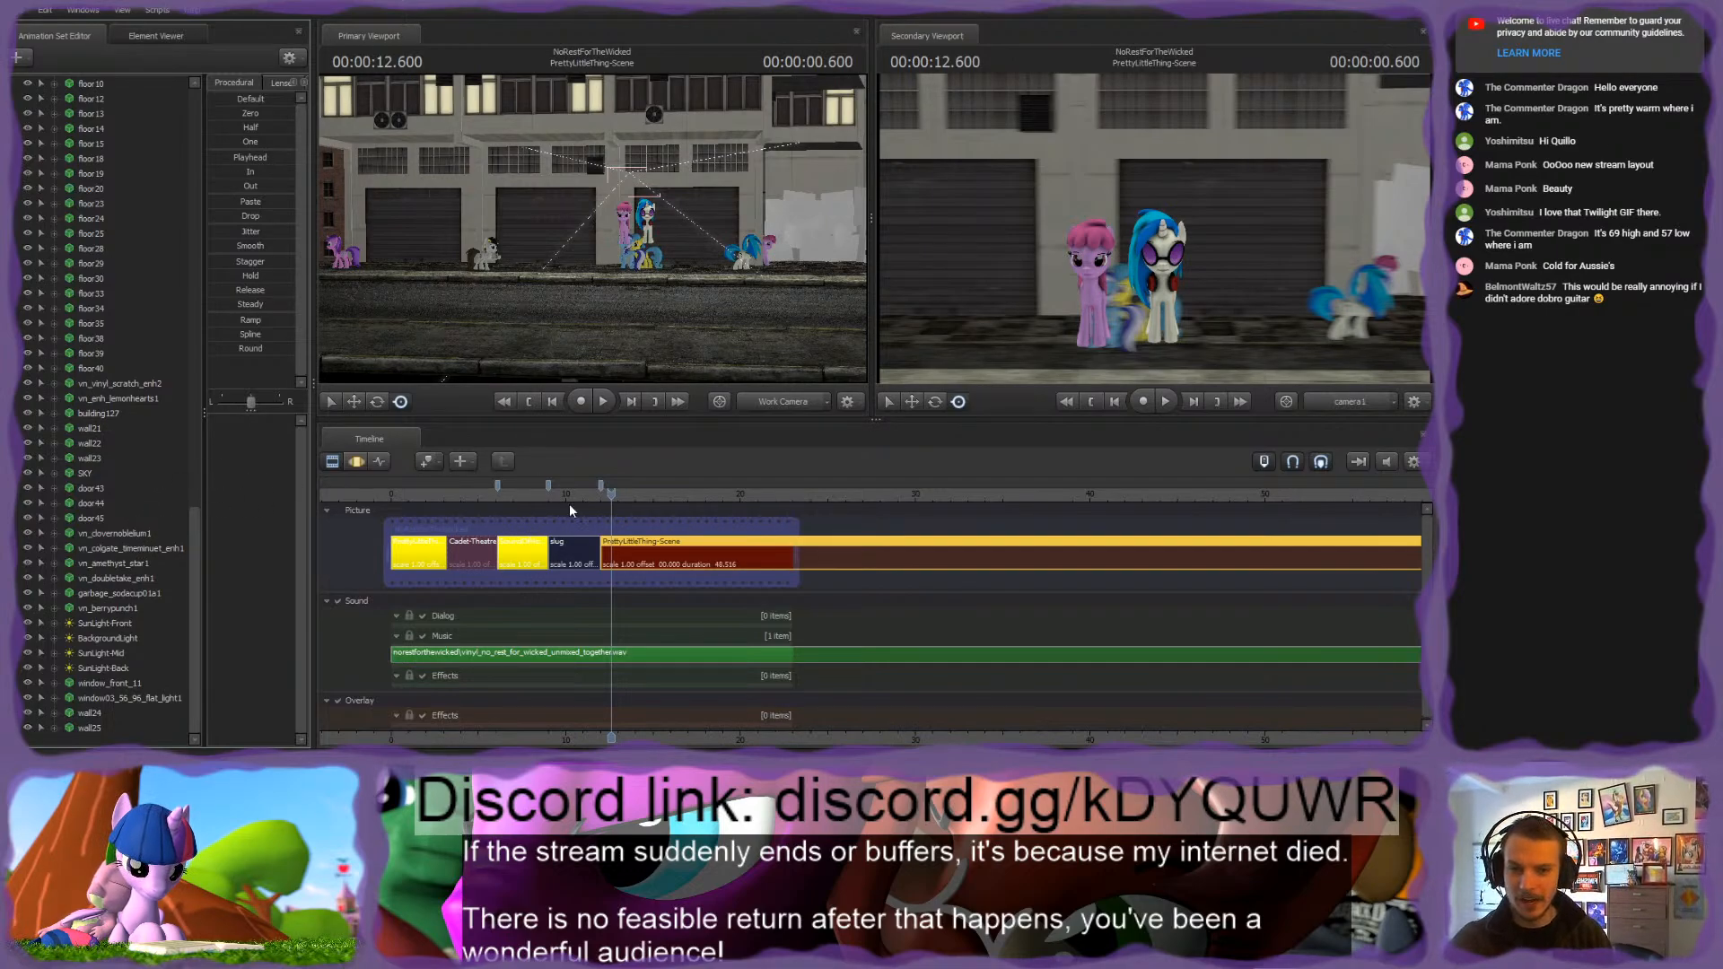
pyautogui.moveTo(611, 494); pyautogui.dragTo(619, 494)
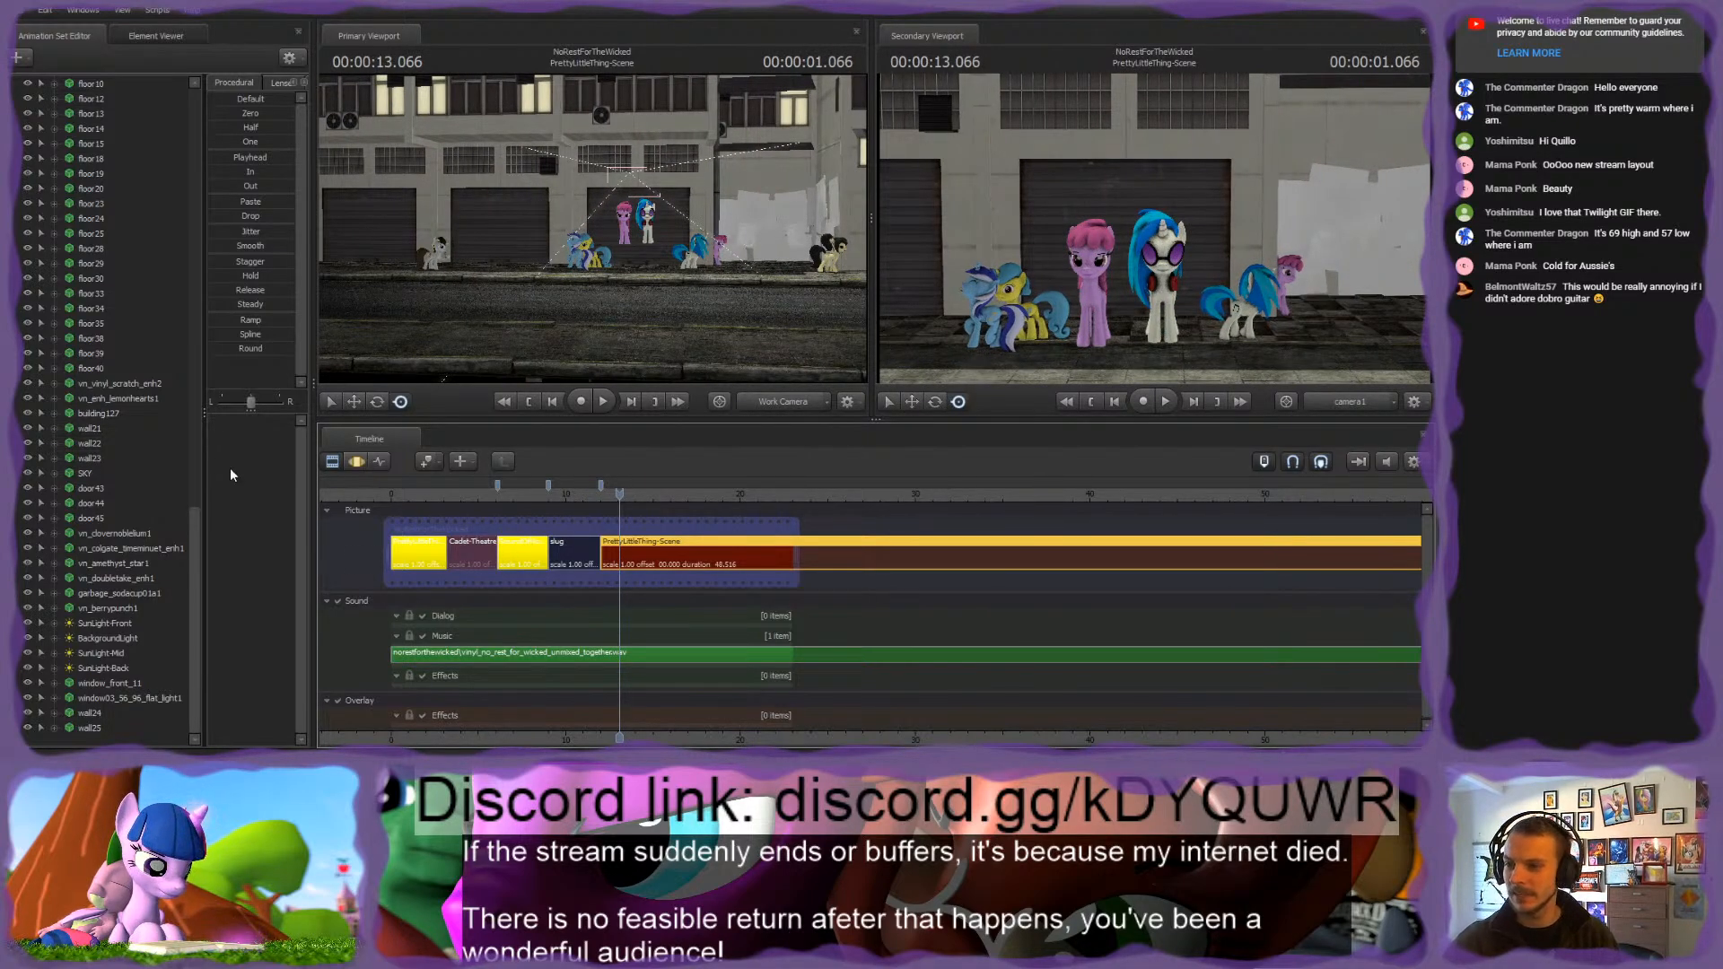
pyautogui.scroll(6, 106, 508)
pyautogui.scroll(20, 108, 500)
pyautogui.scroll(-16, 108, 499)
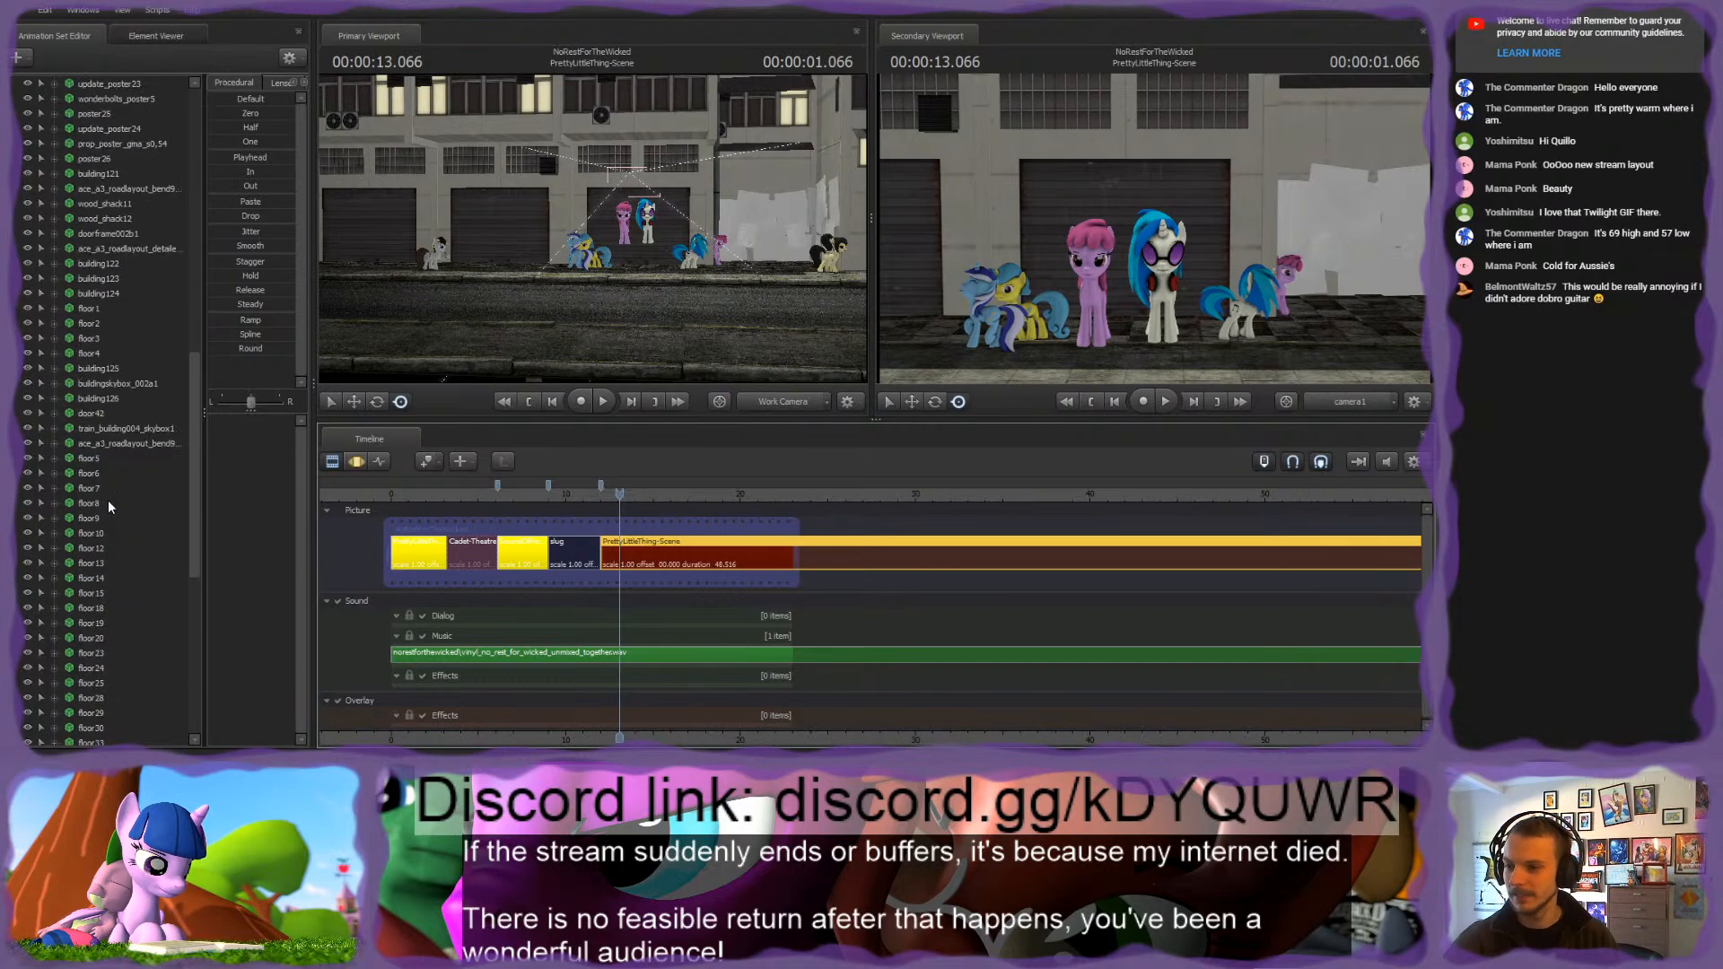
pyautogui.click(100, 307)
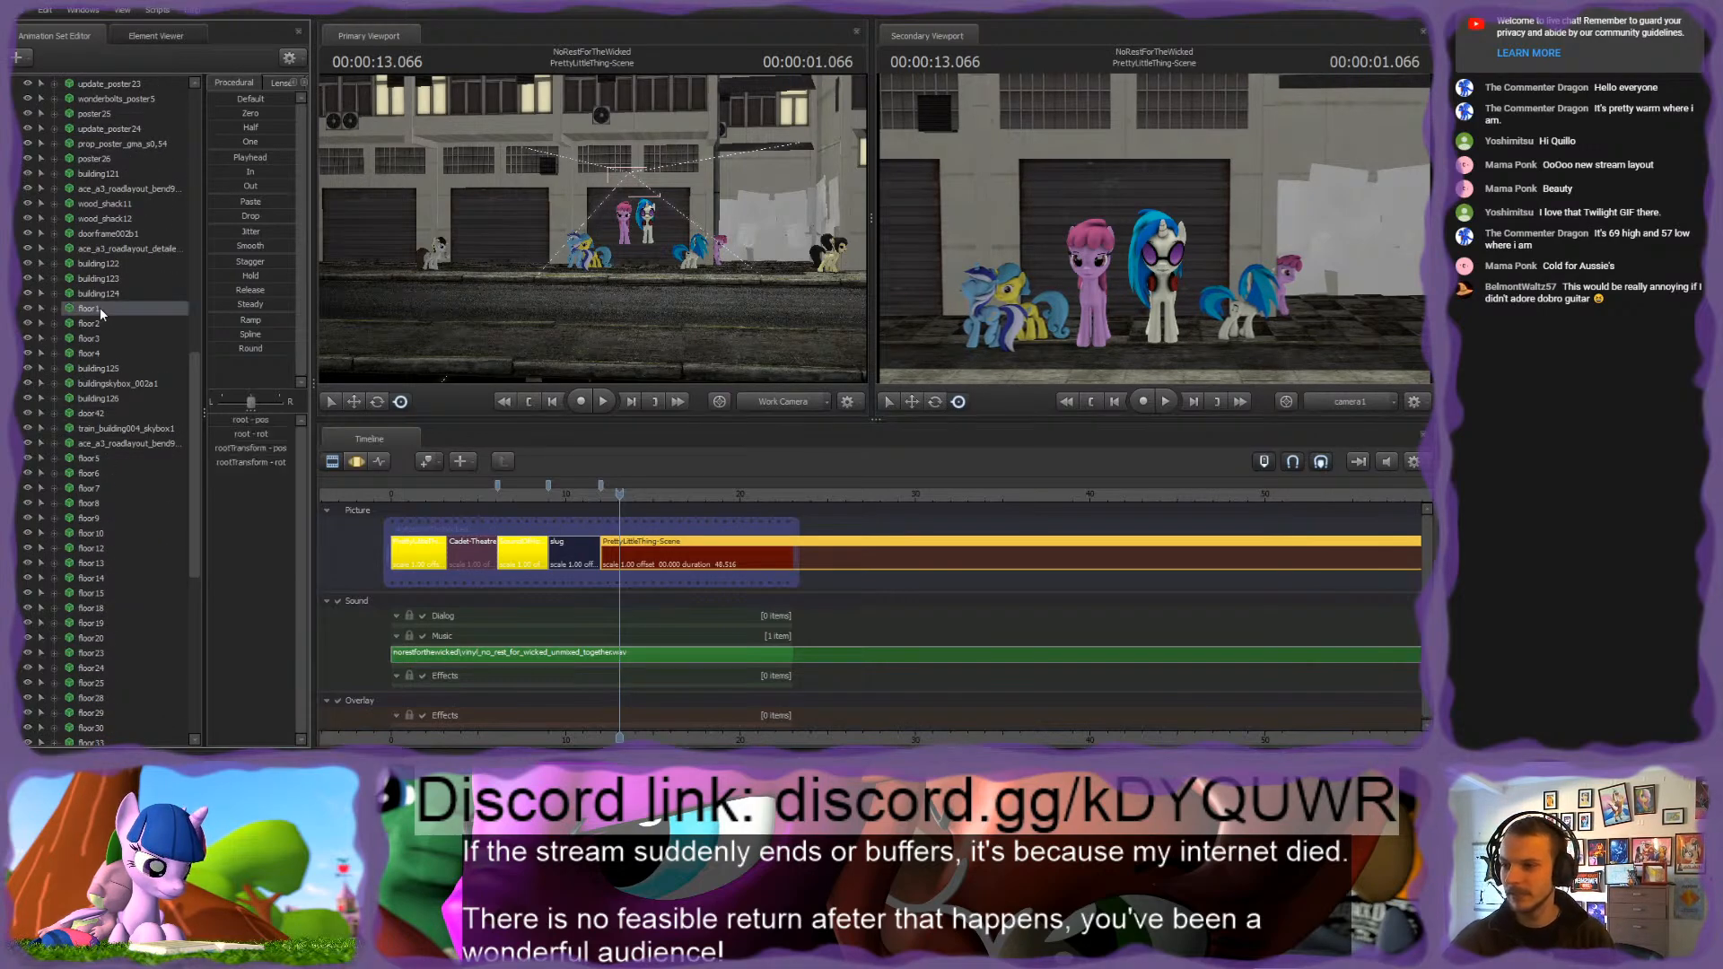
# Step: Group the five Baselight lights, the three SunLight lights and BackgroundLight into an animation set group named Lights
pyautogui.scroll(14, 117, 396)
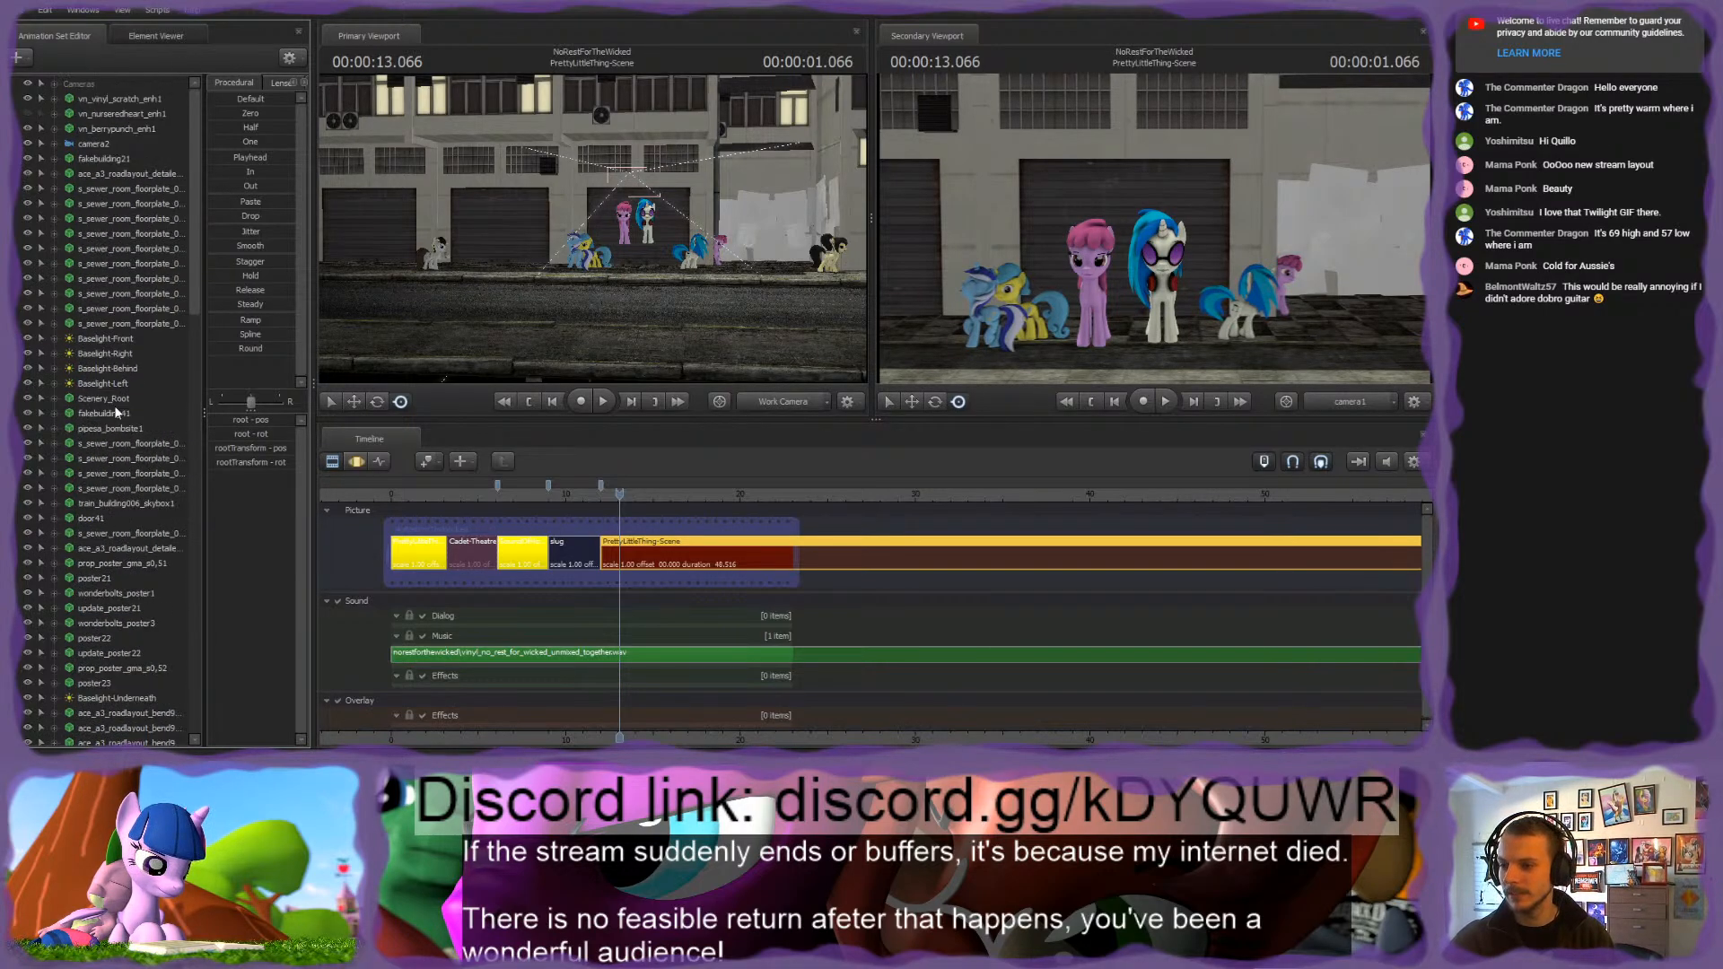
pyautogui.click(105, 697)
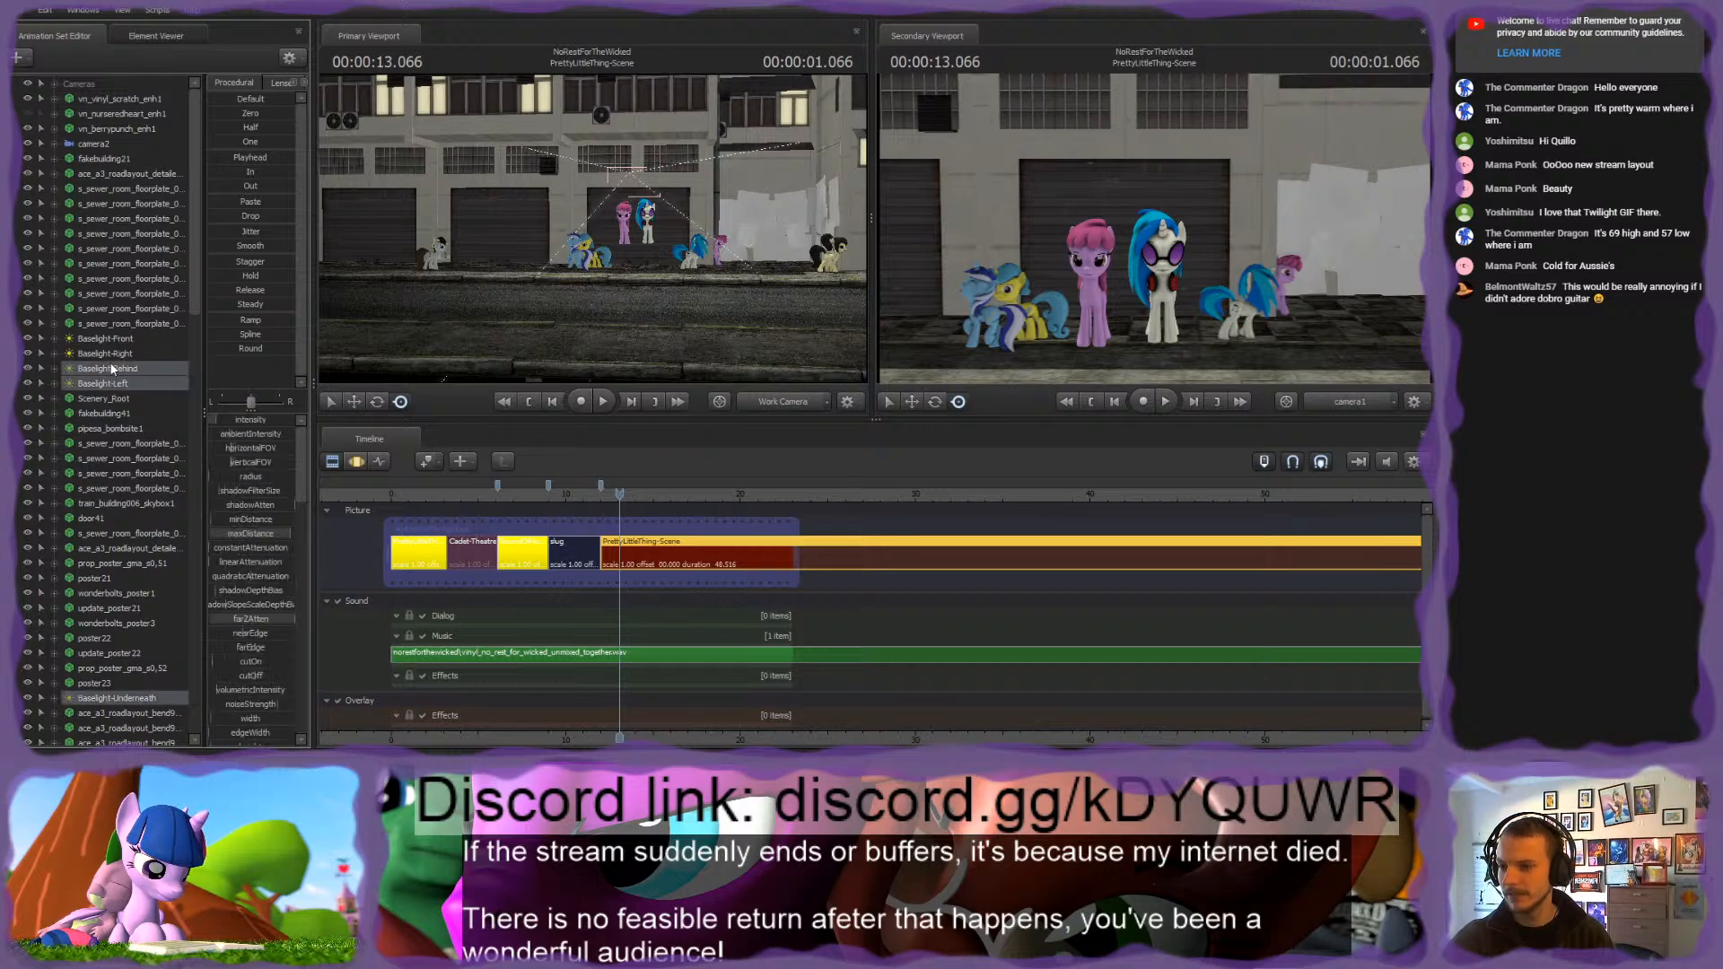
pyautogui.scroll(-14, 119, 392)
pyautogui.scroll(-13, 118, 391)
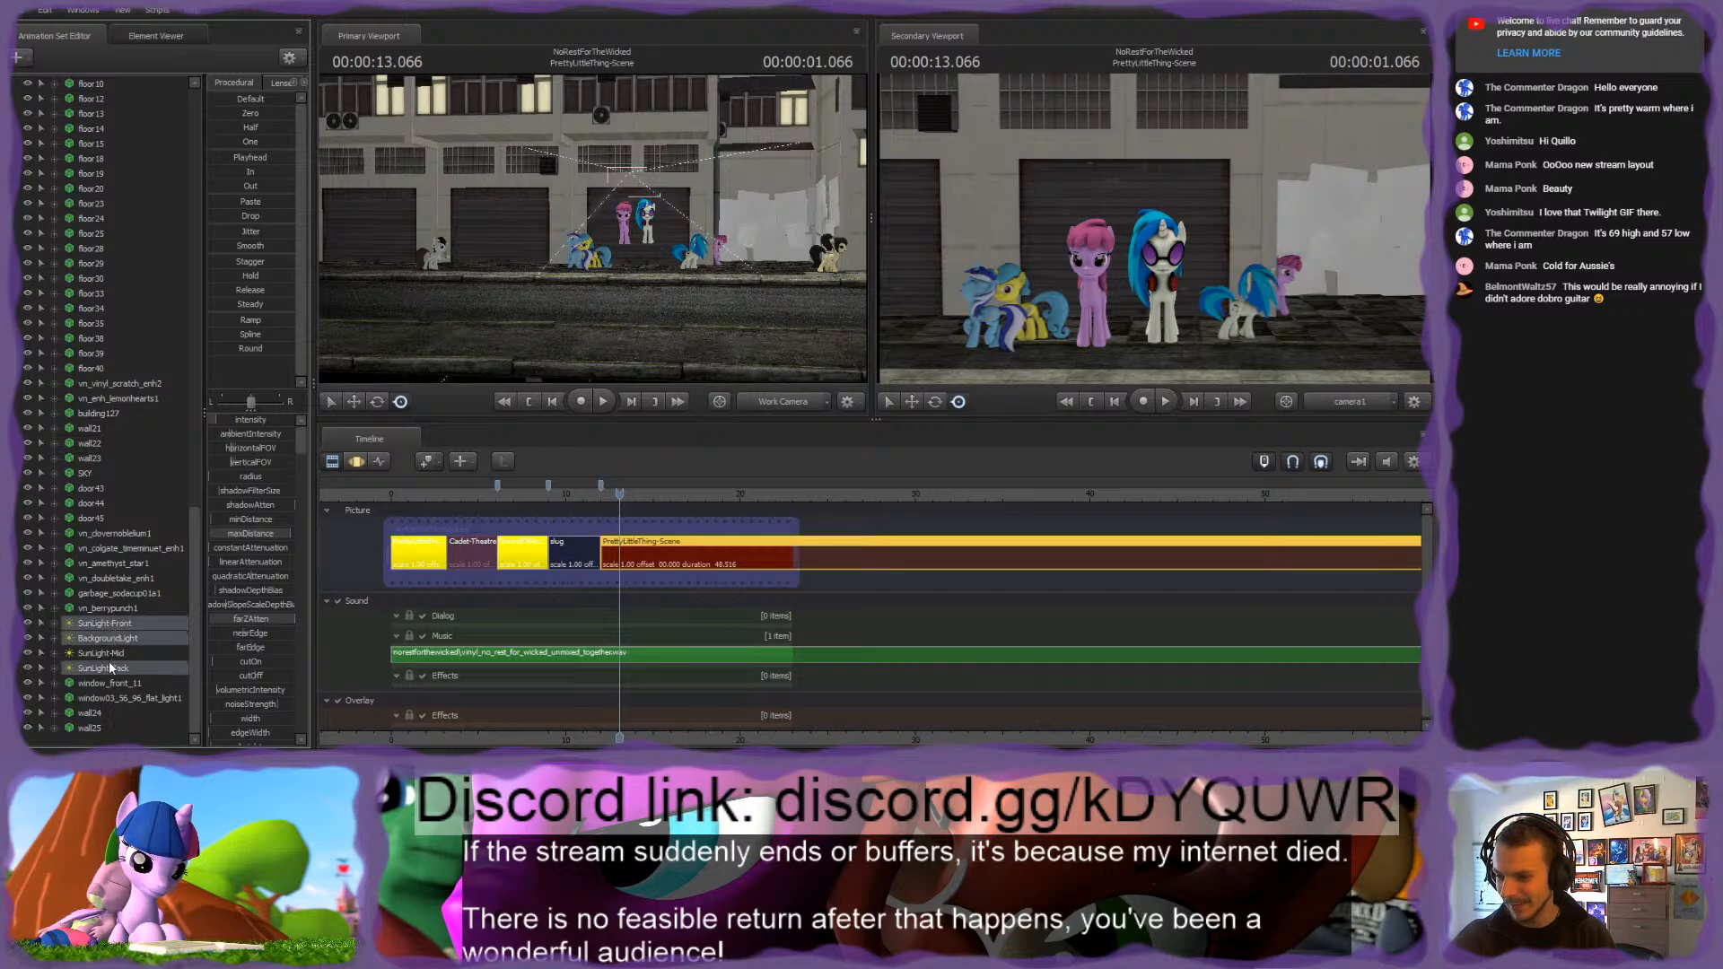
pyautogui.scroll(7, 112, 614)
pyautogui.scroll(20, 112, 607)
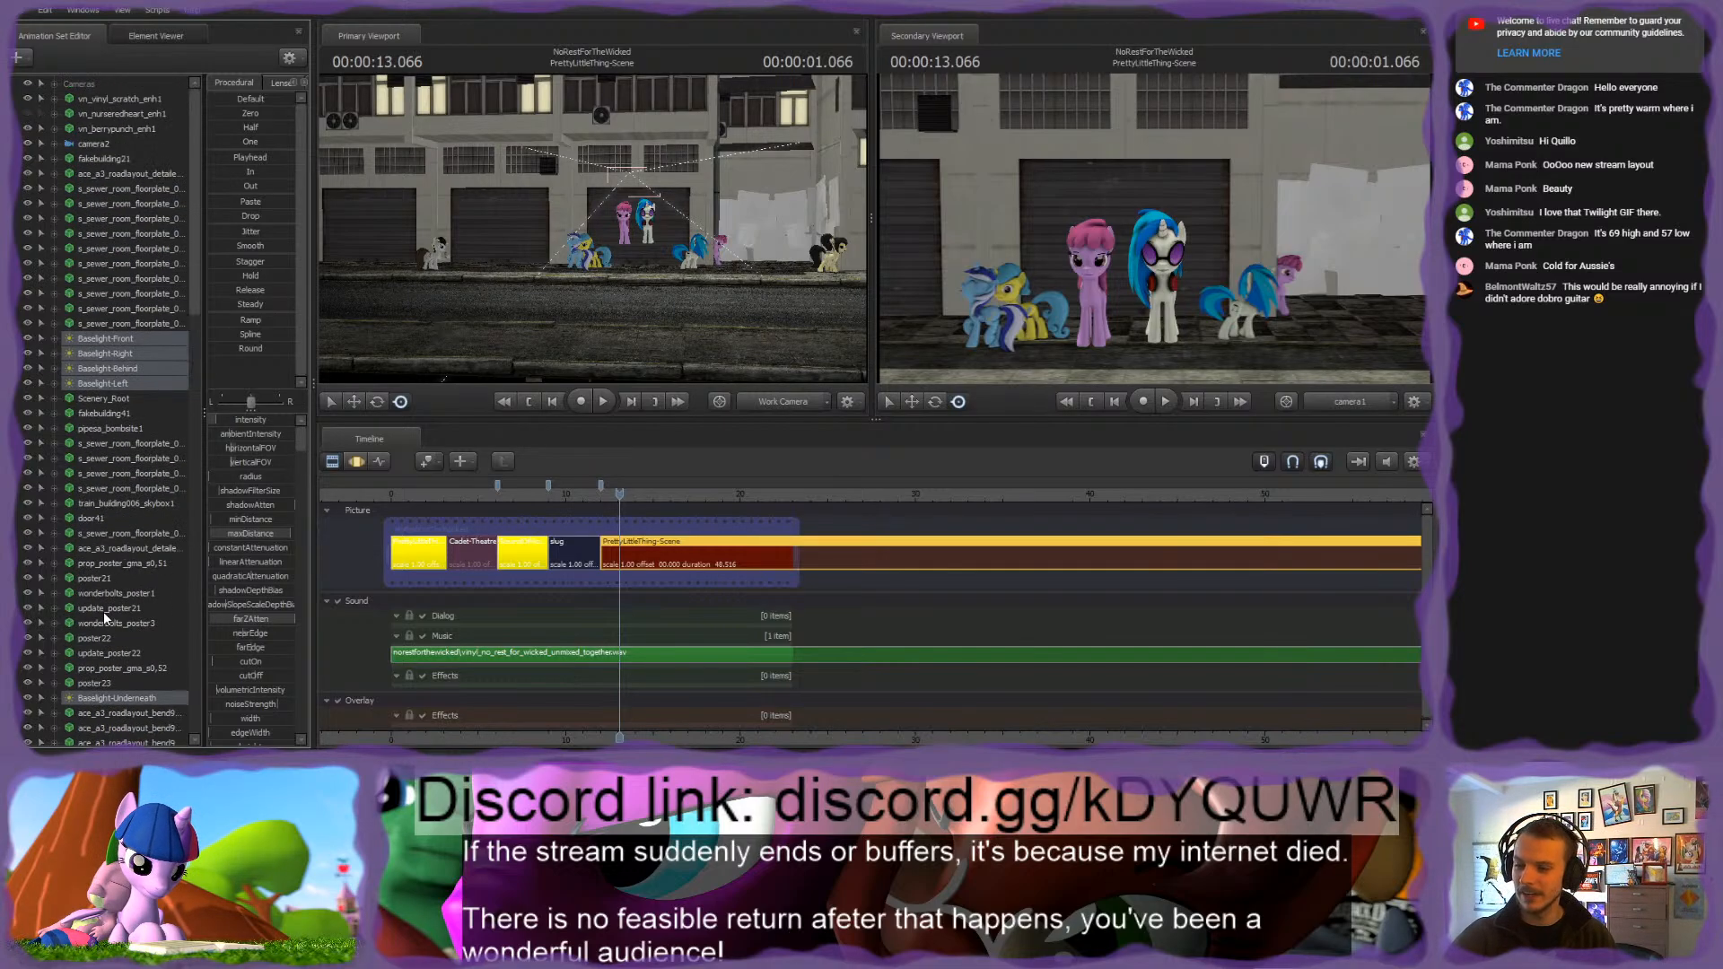
pyautogui.rightClick(95, 340)
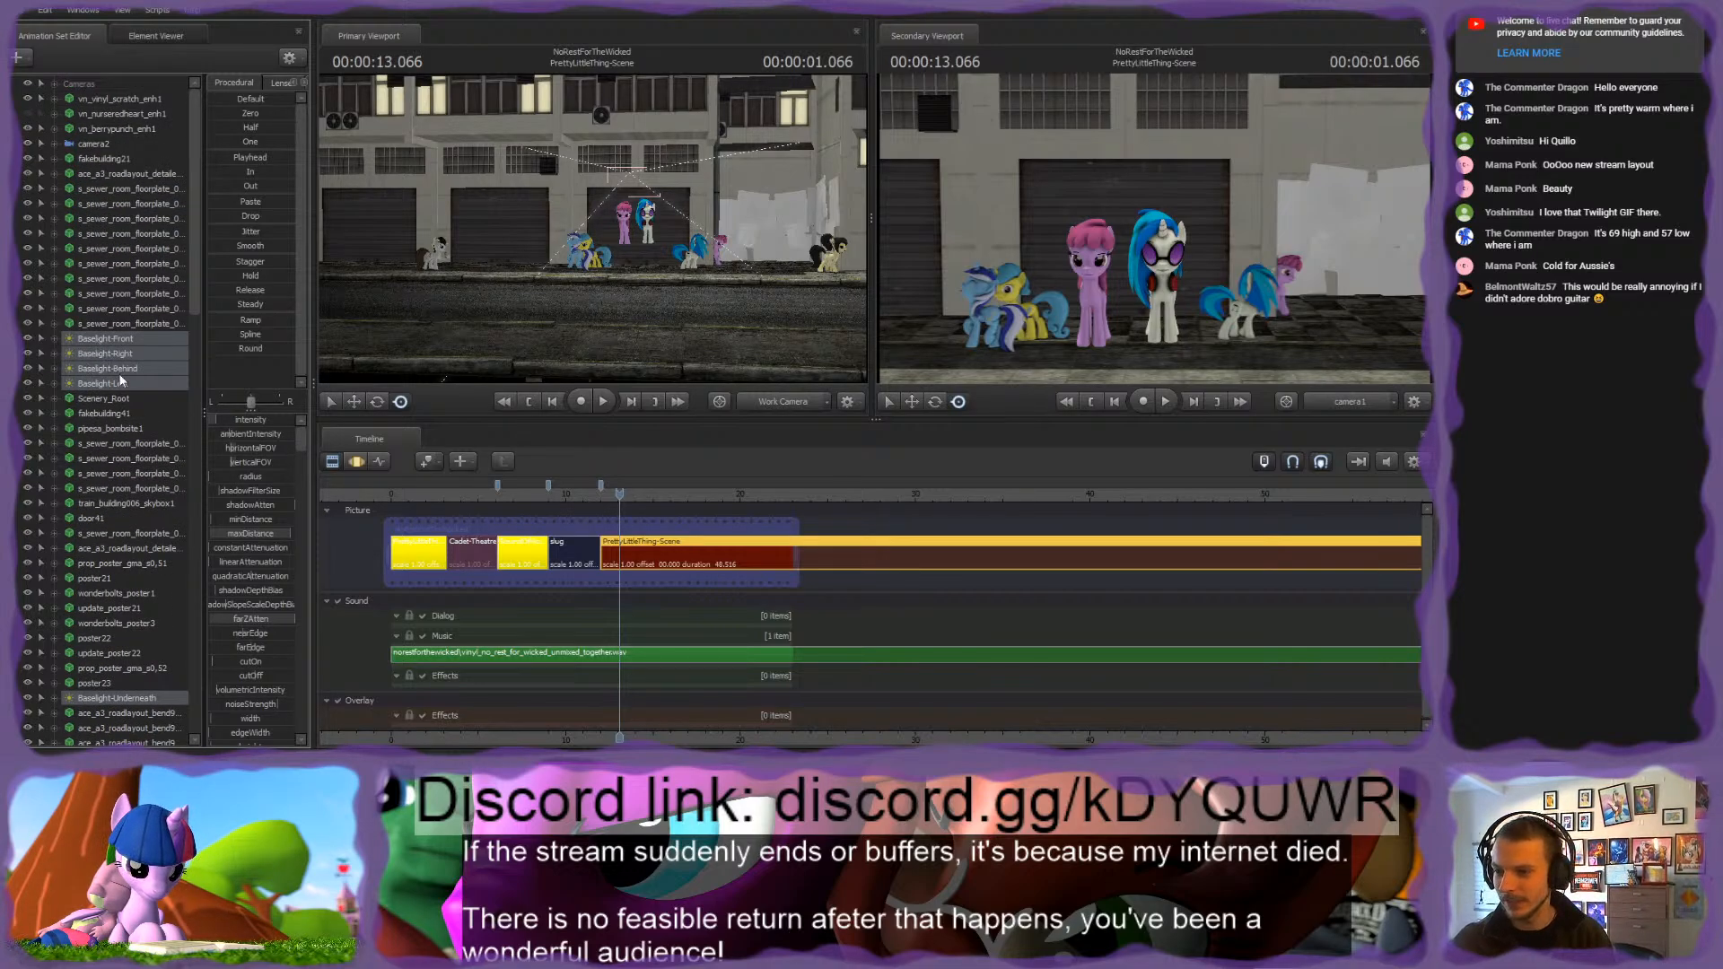
pyautogui.click(122, 379)
pyautogui.click(81, 338)
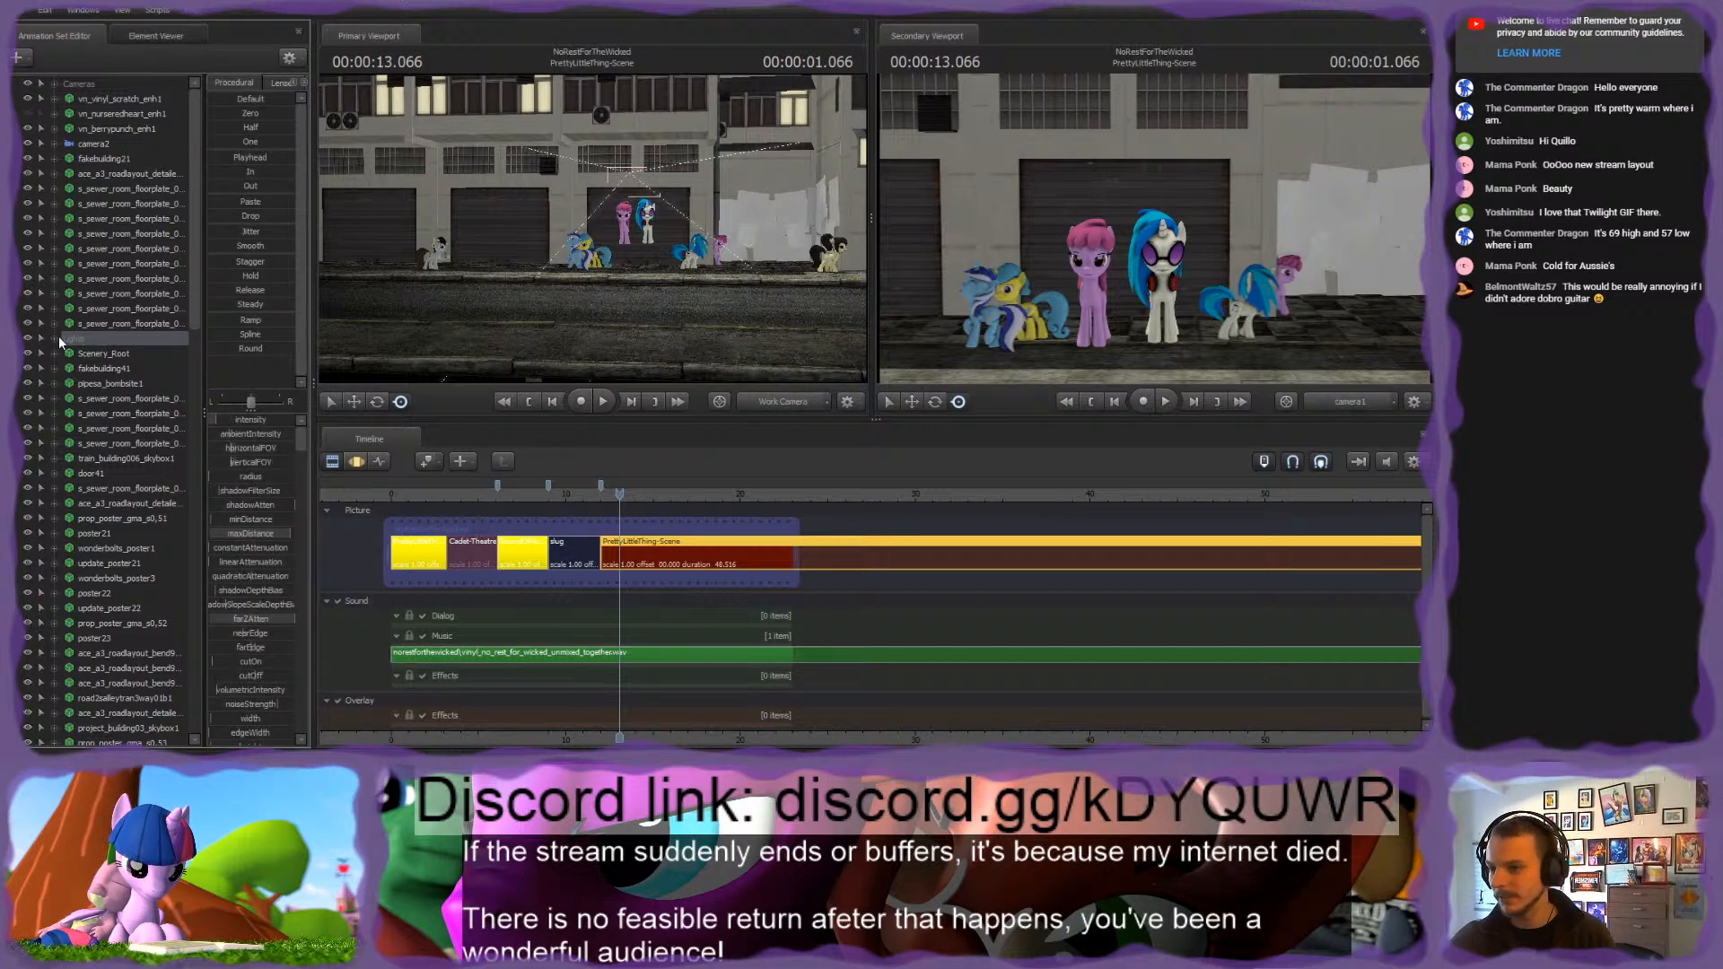
# Step: Group the five Baselight lights inside Lights into a subgroup named BaseLight, and collapse the Lights group
pyautogui.click(55, 338)
pyautogui.click(113, 356)
pyautogui.keyDown('shift'); pyautogui.click(125, 413); pyautogui.keyUp('shift')
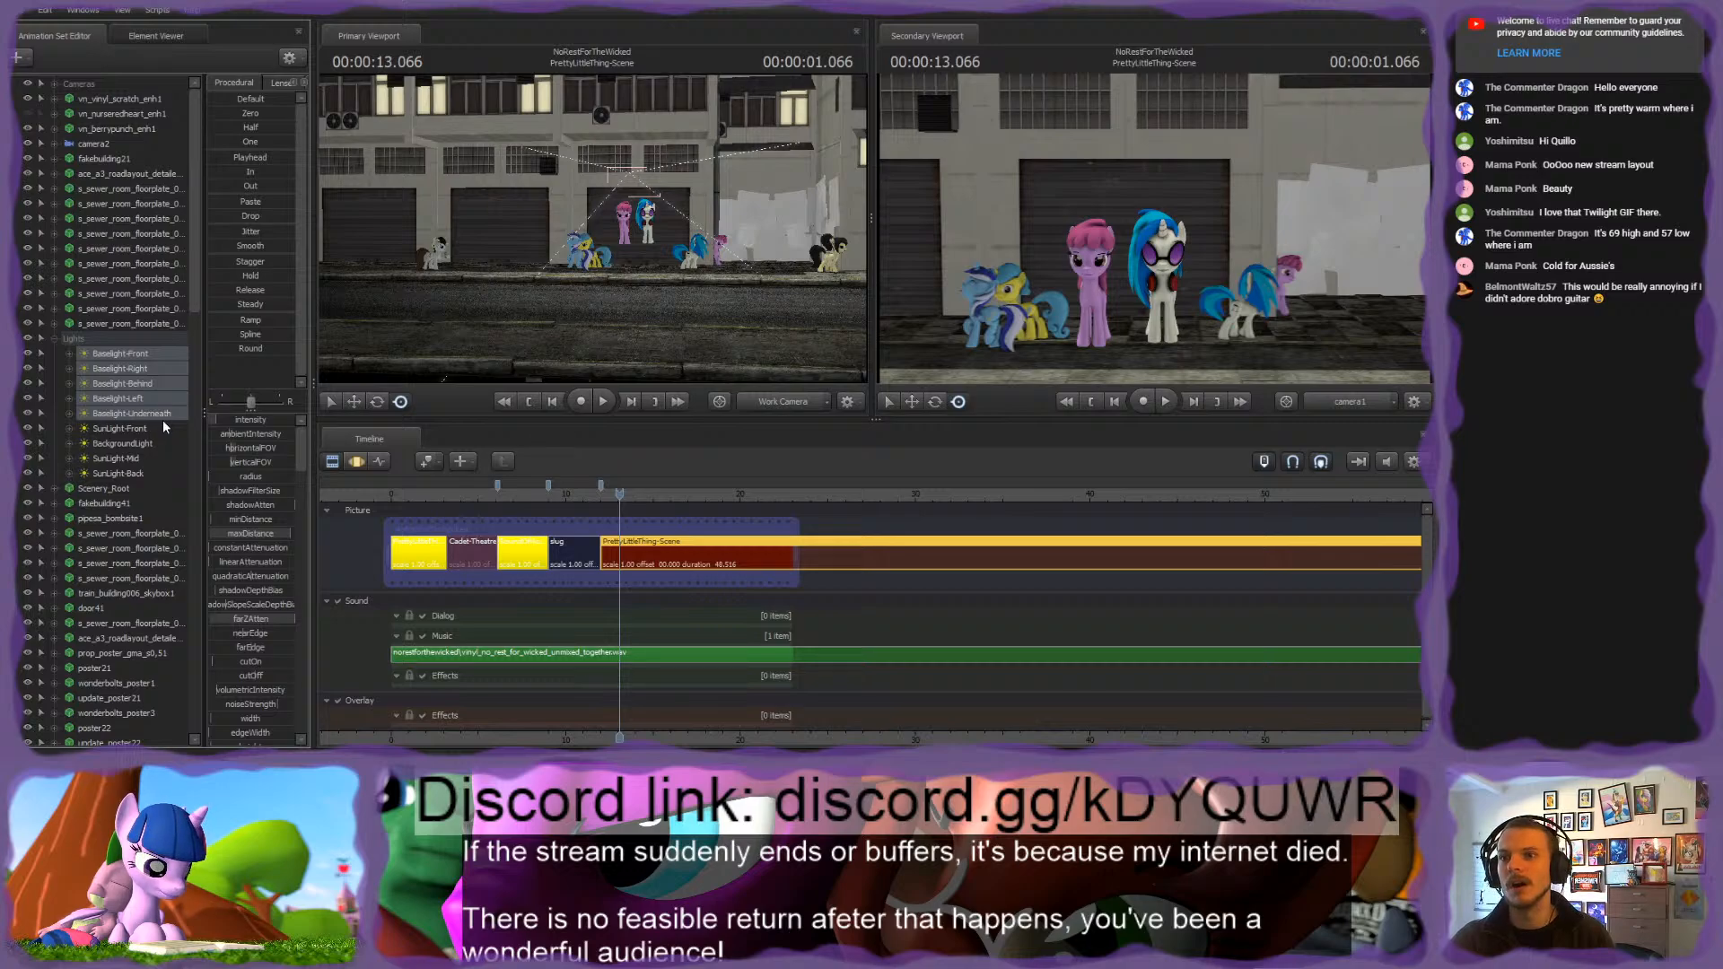
pyautogui.hotkey('ctrl', 'g')
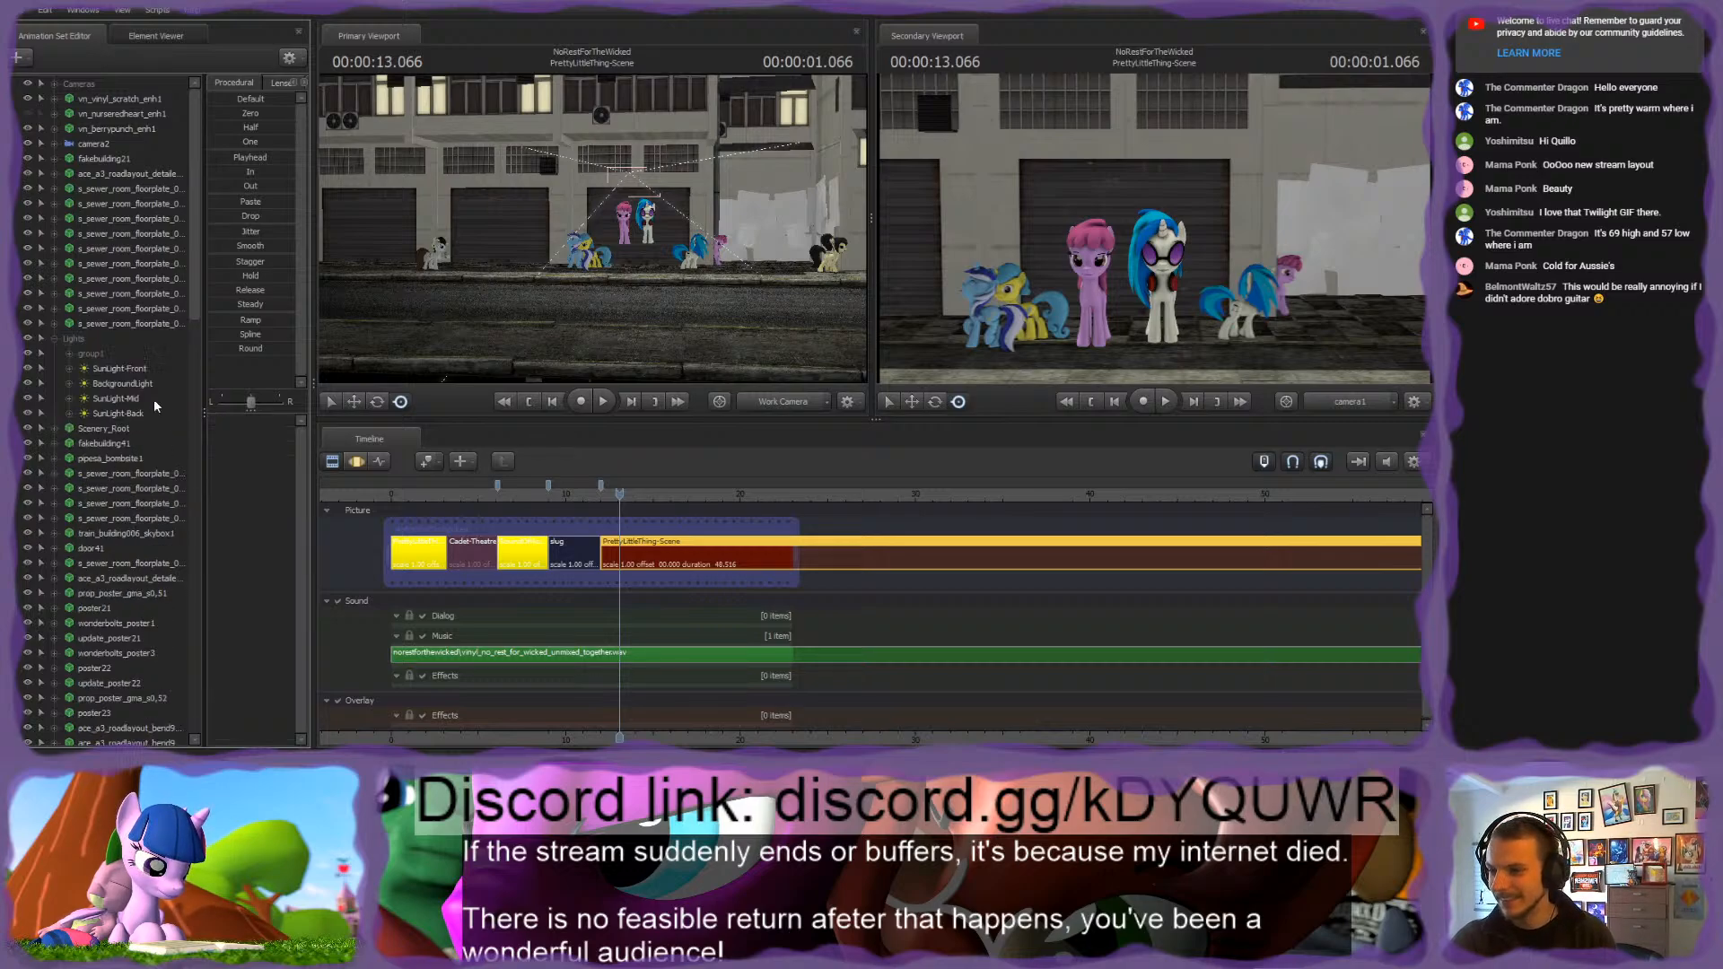
pyautogui.click(116, 354)
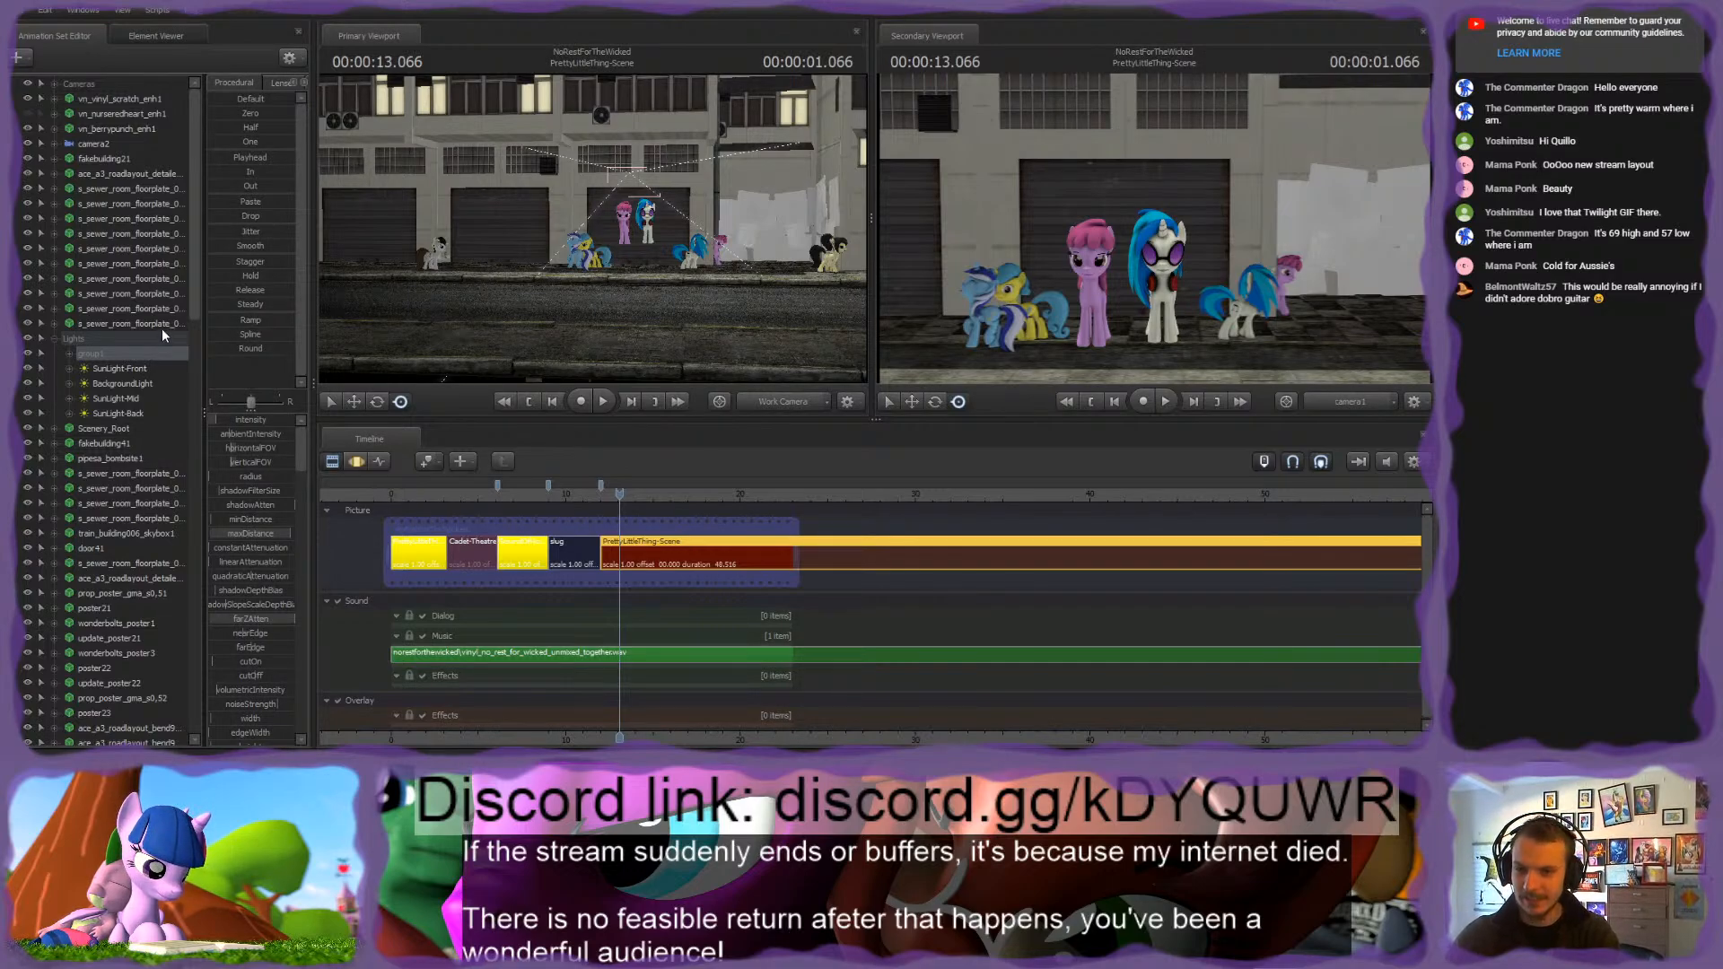
pyautogui.write('baseLight')
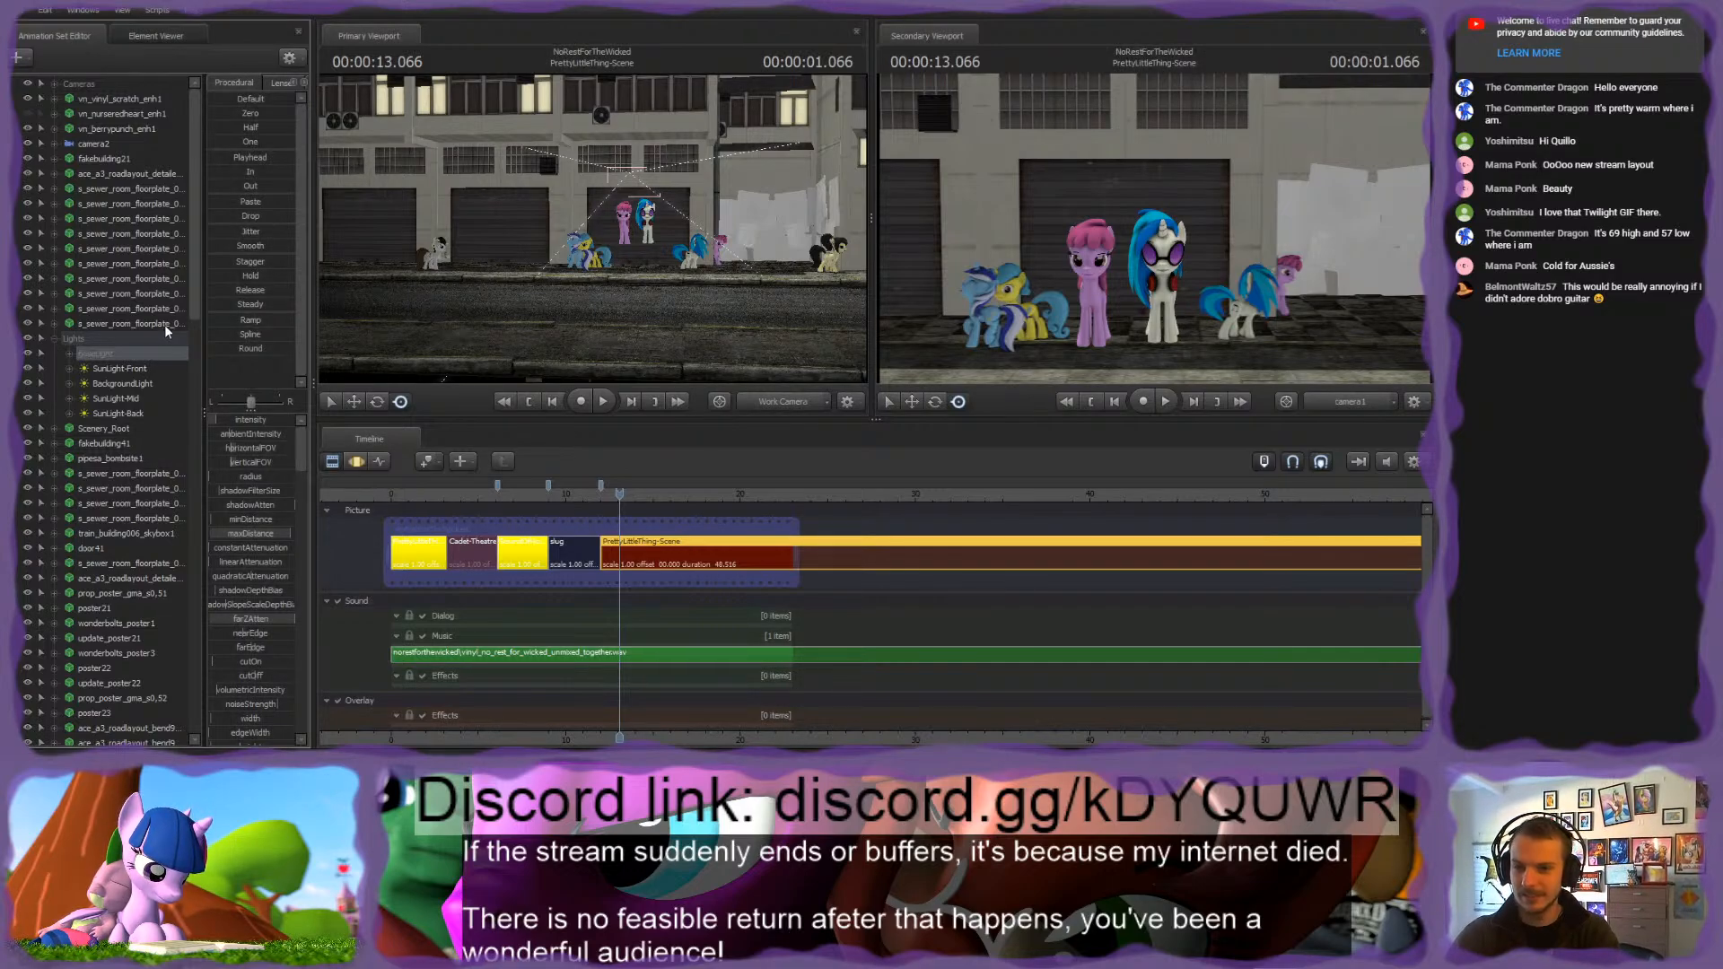
pyautogui.click(114, 366)
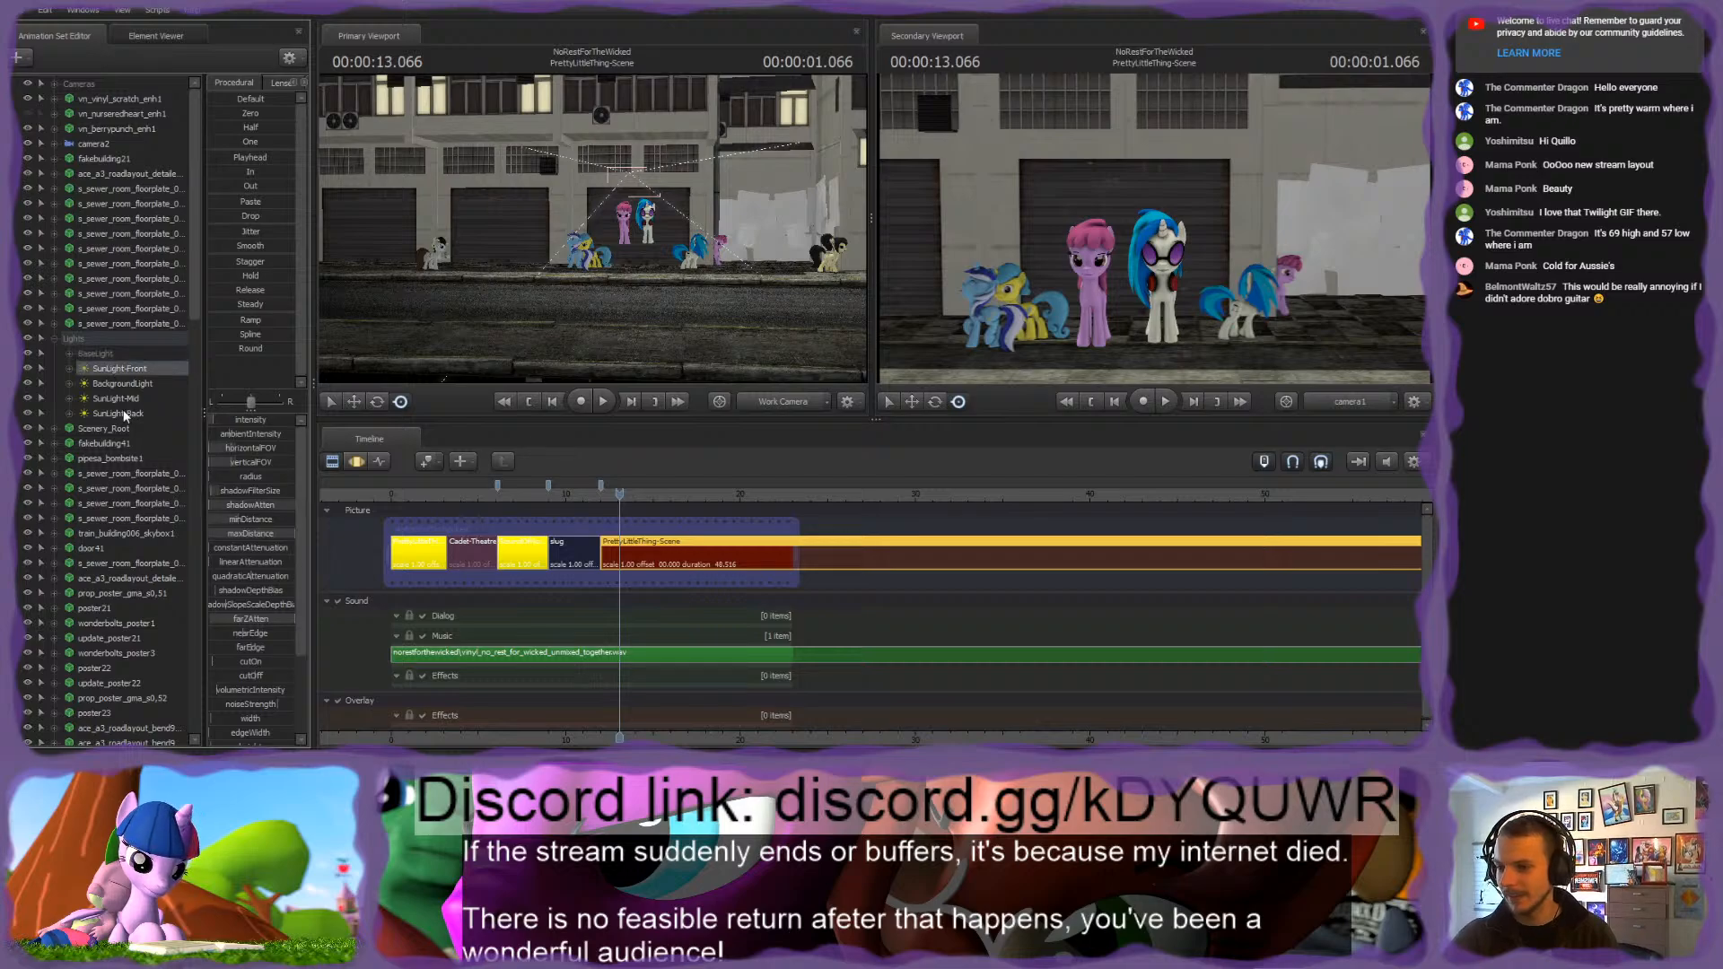
pyautogui.click(53, 338)
# Step: Play PrettyLittleThing-Scene briefly and set the playhead to 12.466 seconds
pyautogui.press('space')
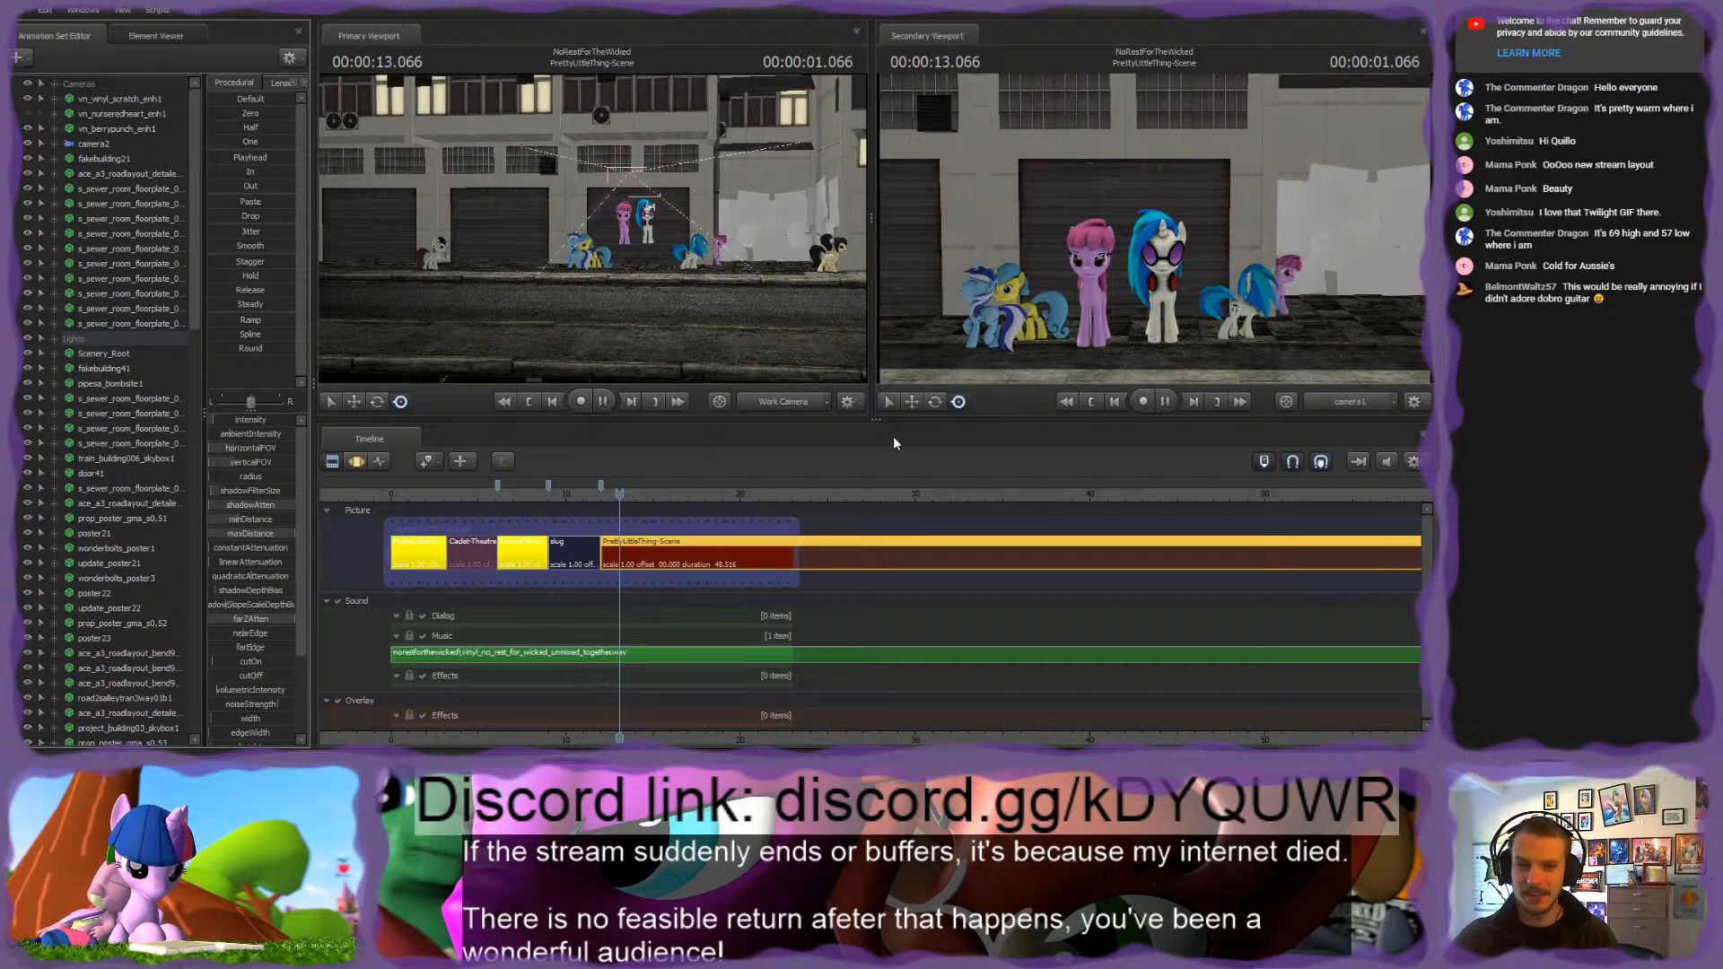
pyautogui.press('space')
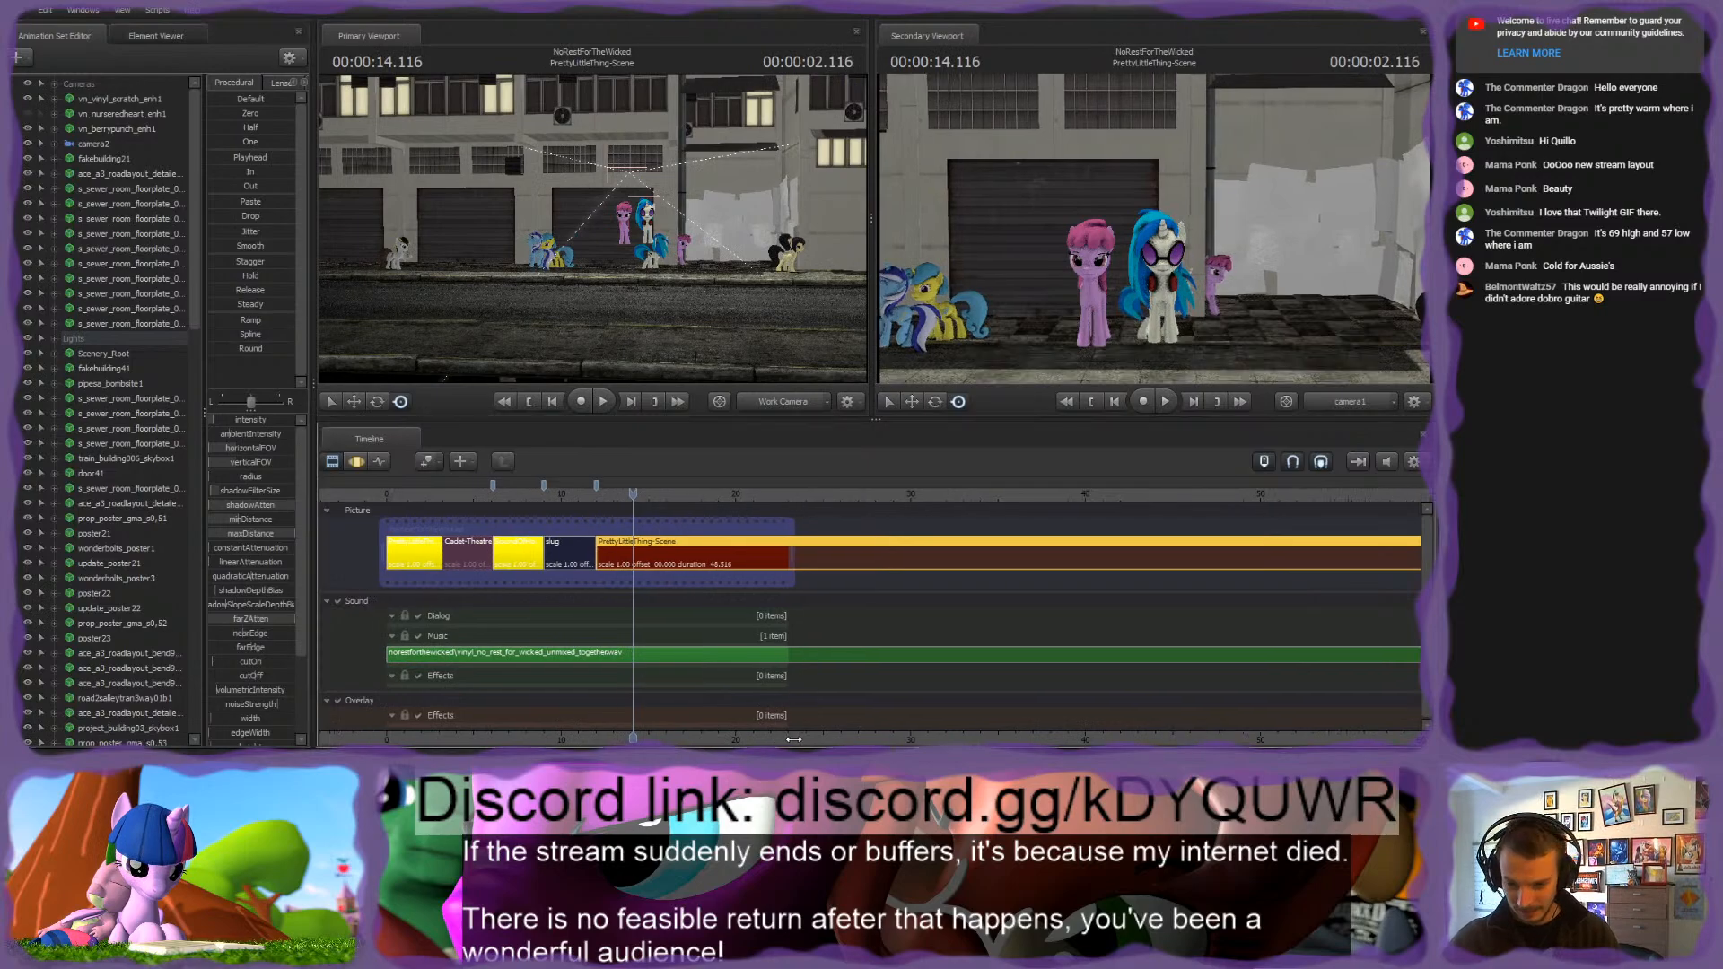
pyautogui.moveTo(793, 739); pyautogui.dragTo(986, 738)
pyautogui.moveTo(822, 493); pyautogui.dragTo(794, 493)
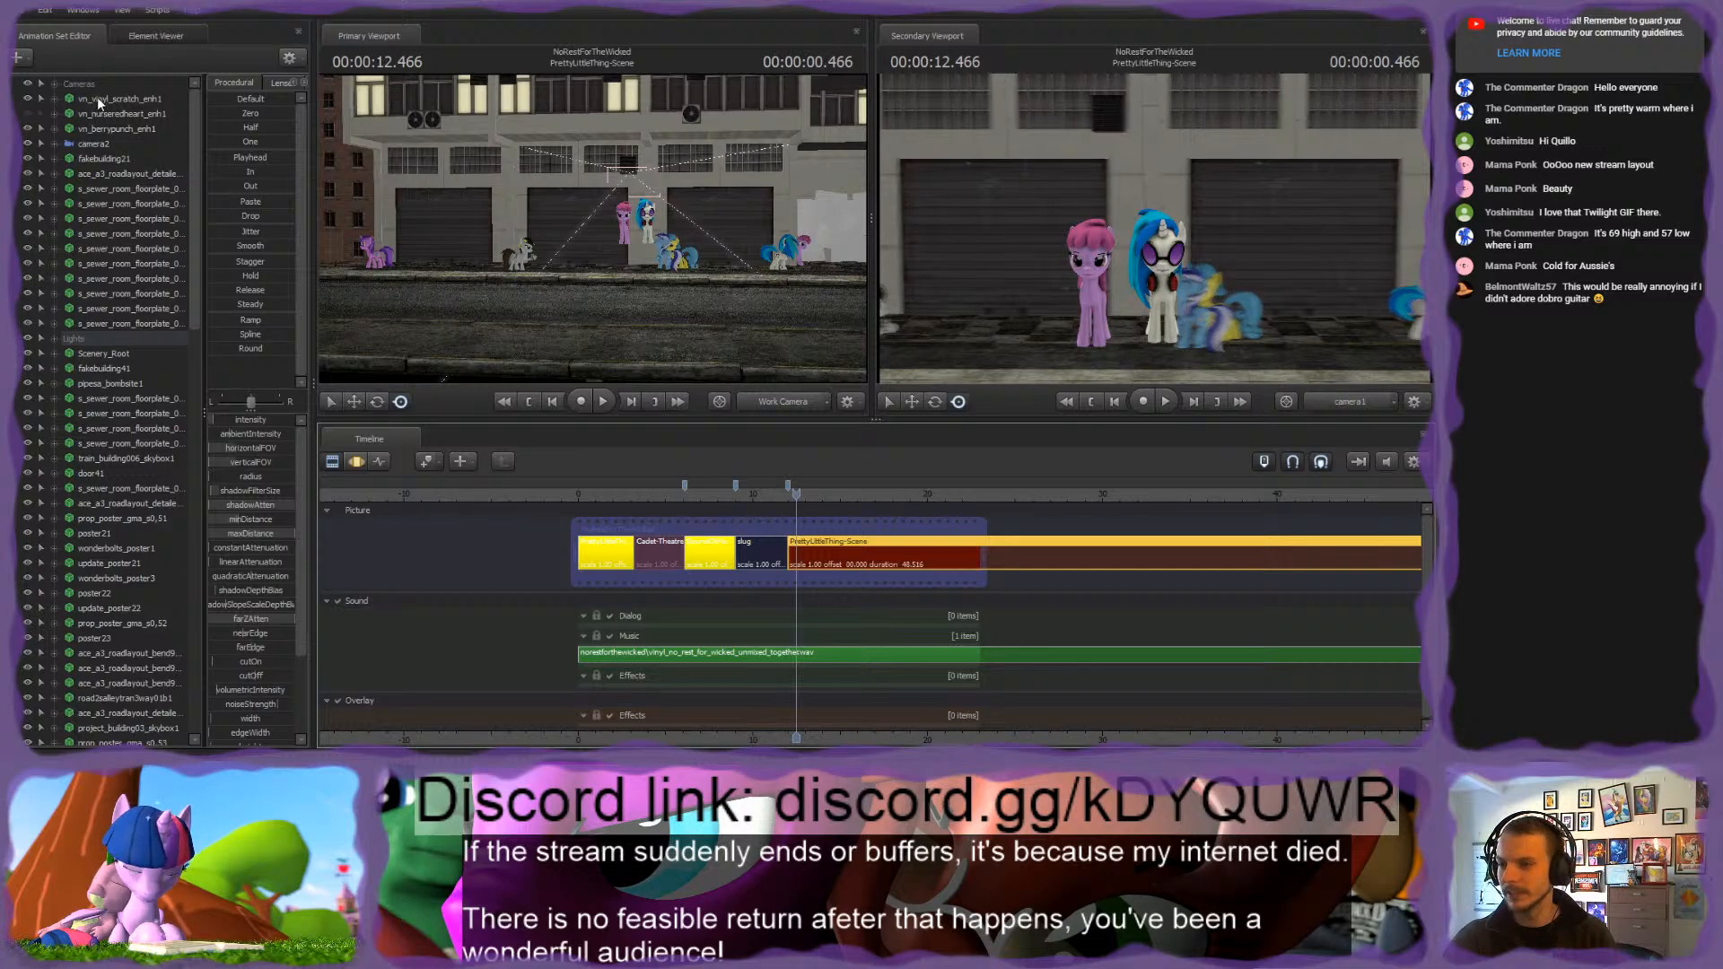
# Step: Delete the Scenery_Root animation set from PrettyLittleThing-Scene
pyautogui.click(101, 144)
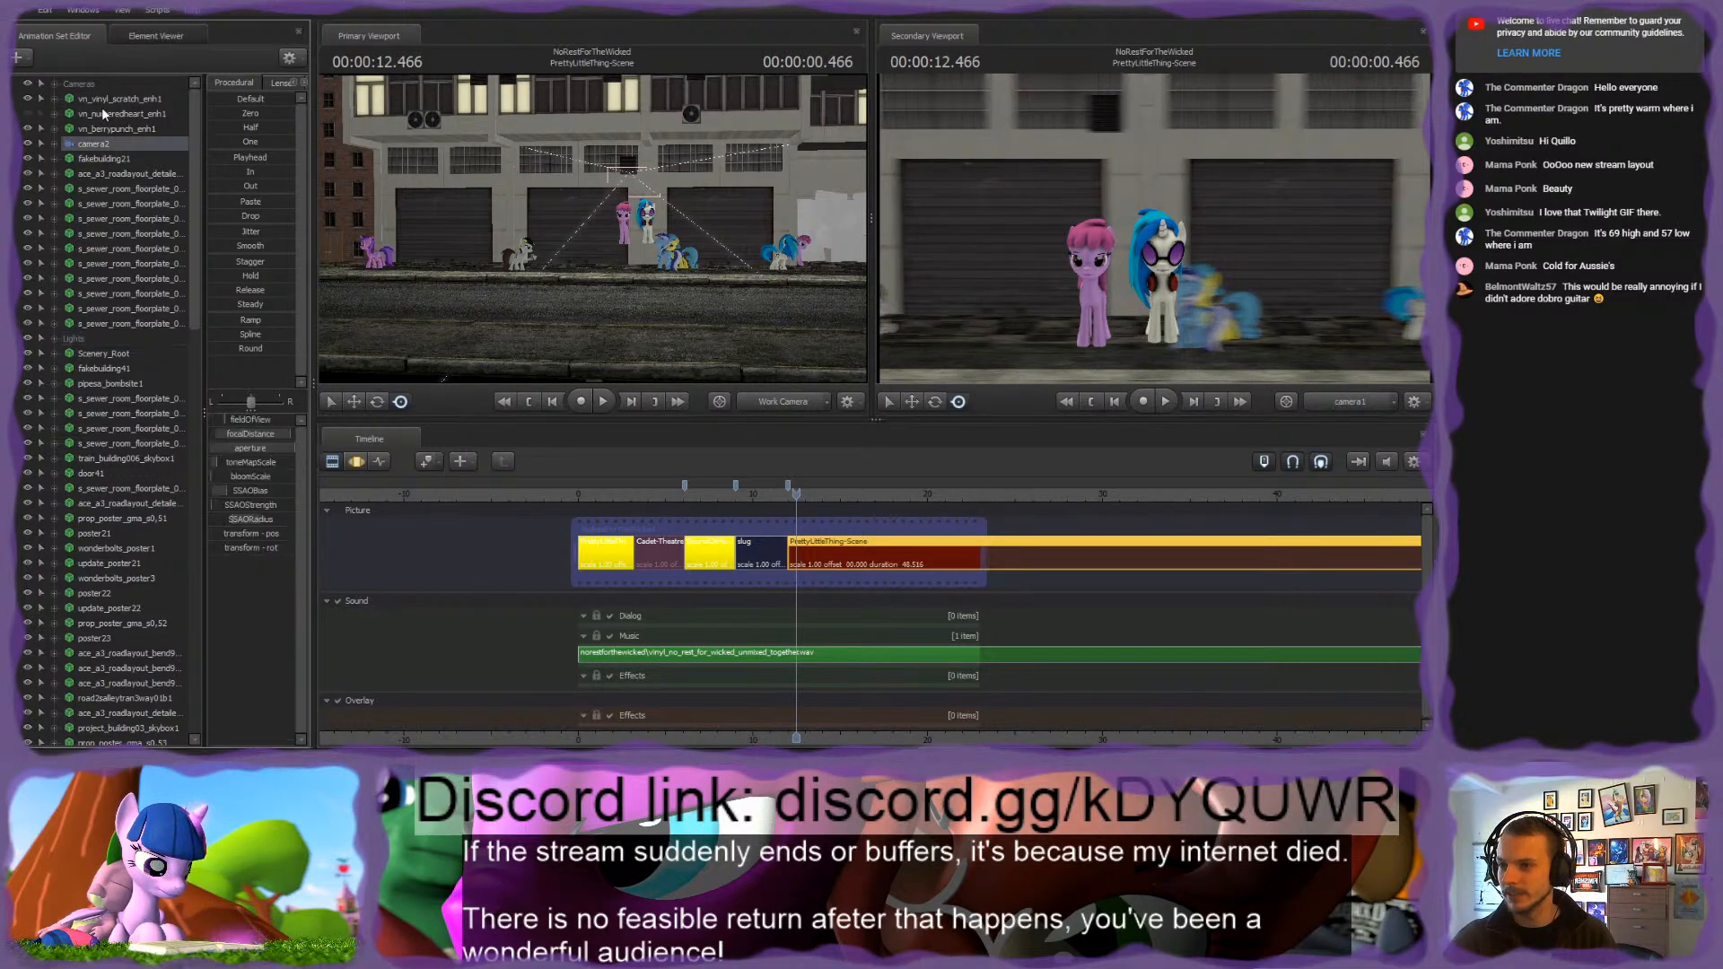
pyautogui.scroll(-20, 120, 301)
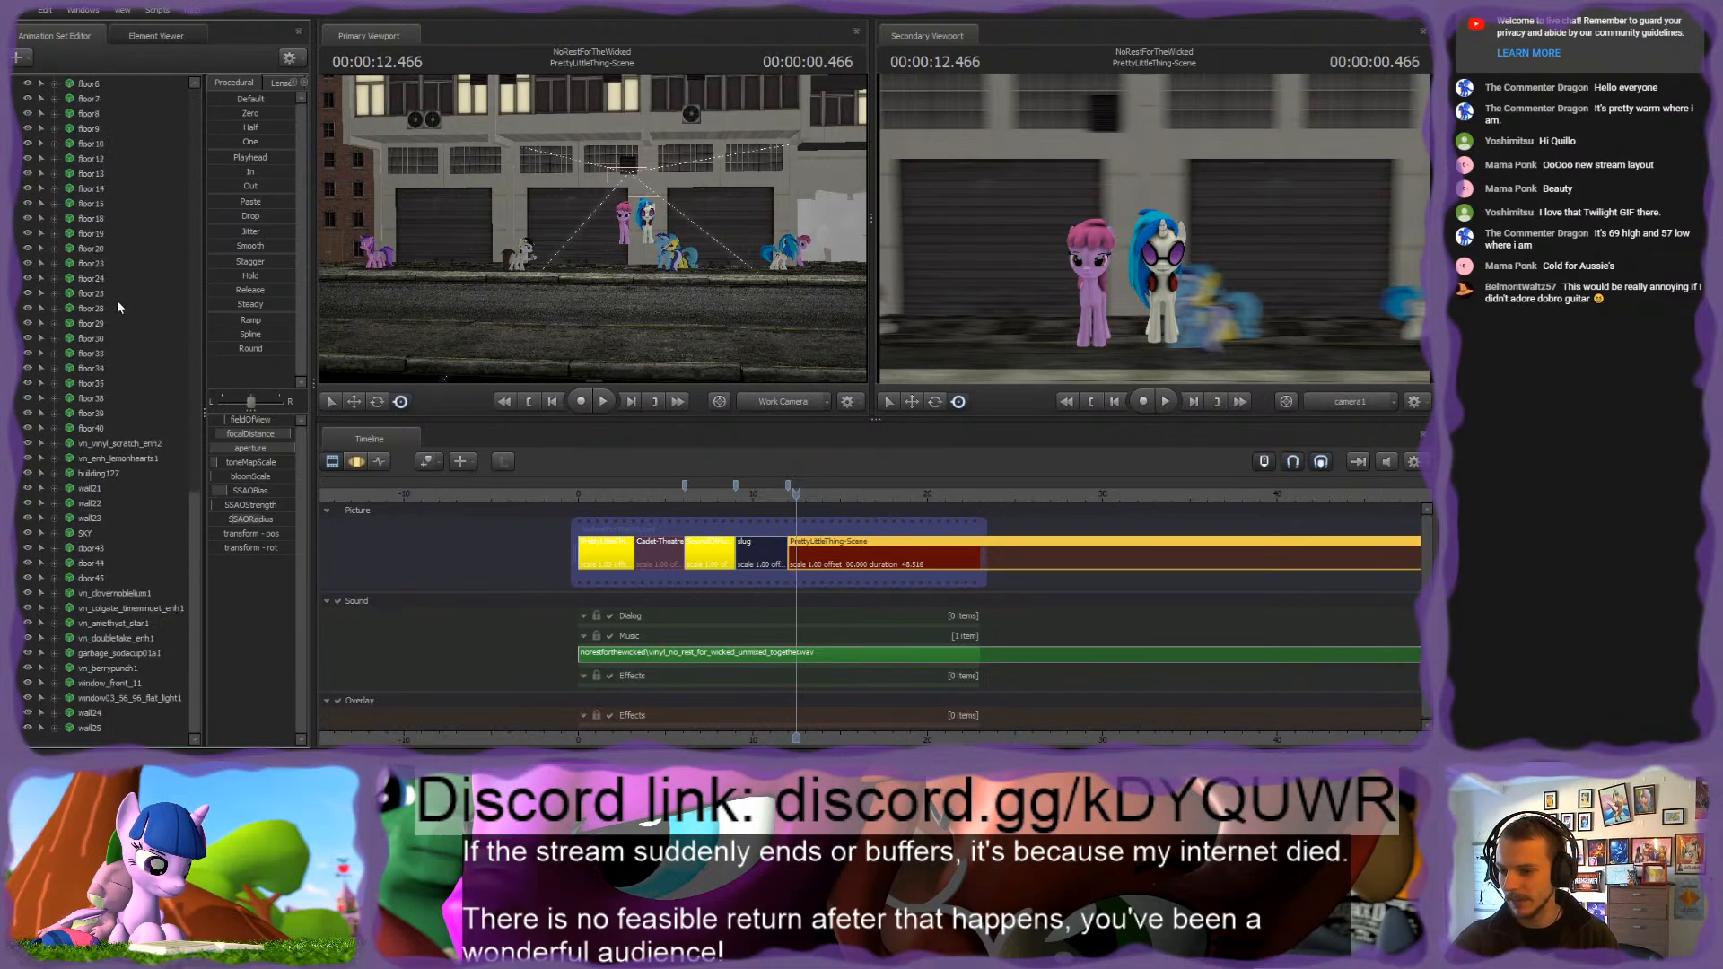
pyautogui.keyDown('shift'); pyautogui.click(115, 723); pyautogui.keyUp('shift')
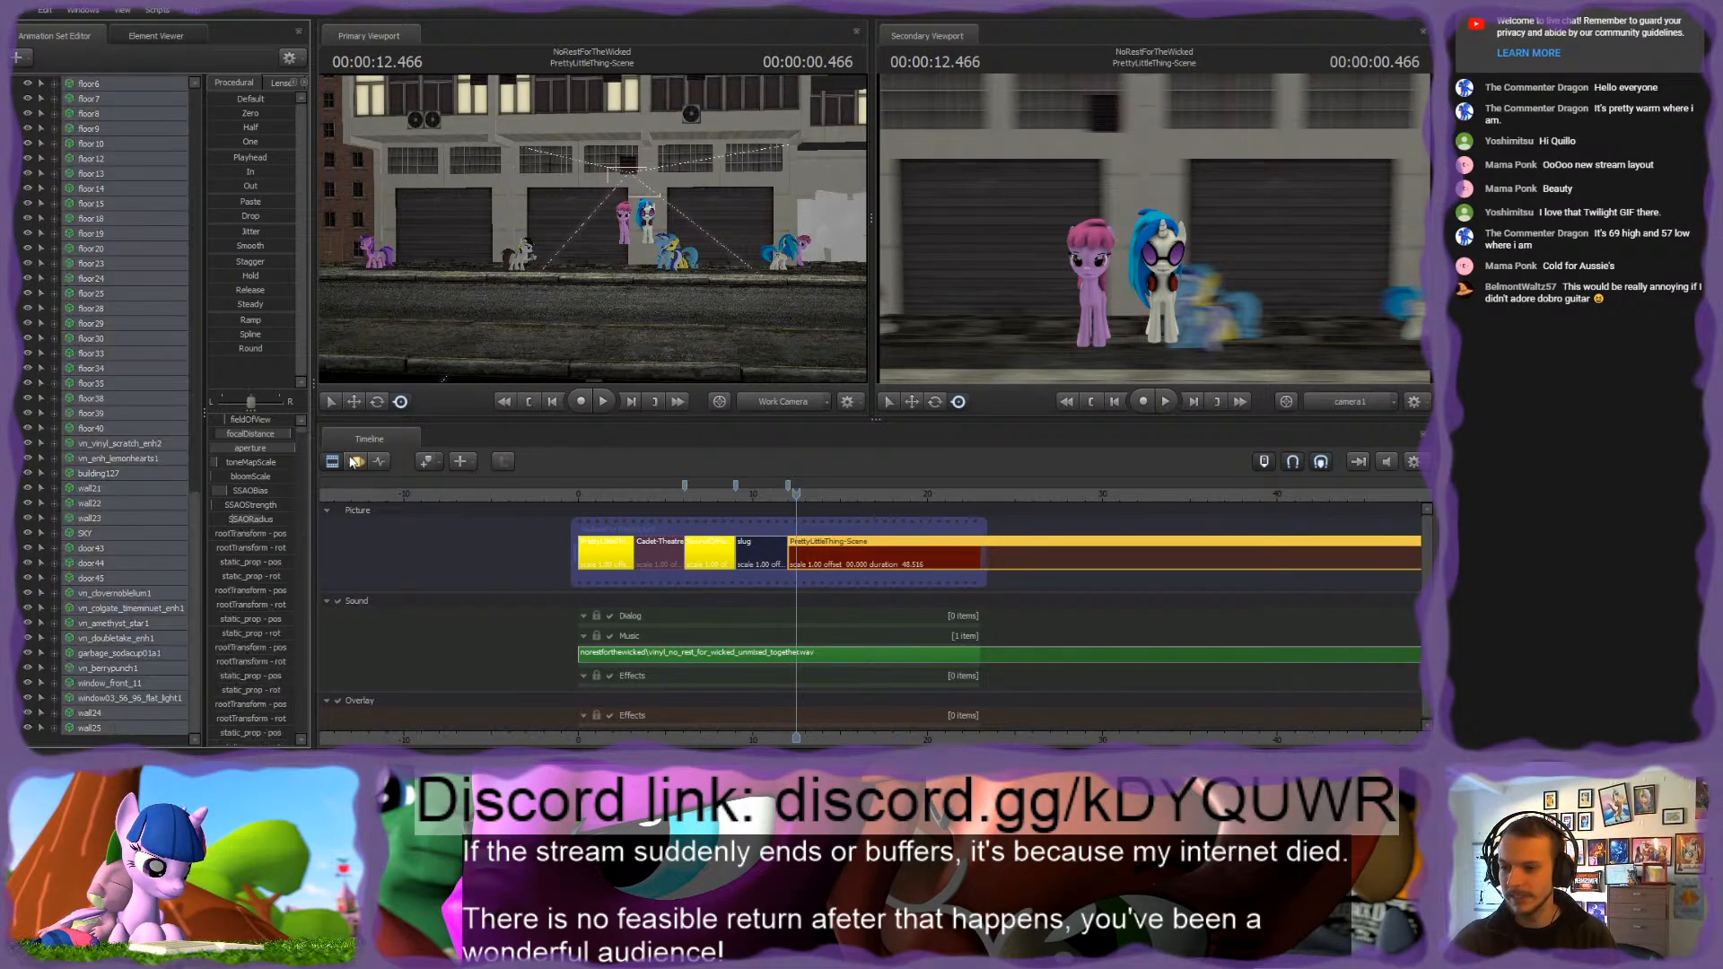
pyautogui.scroll(14, 154, 453)
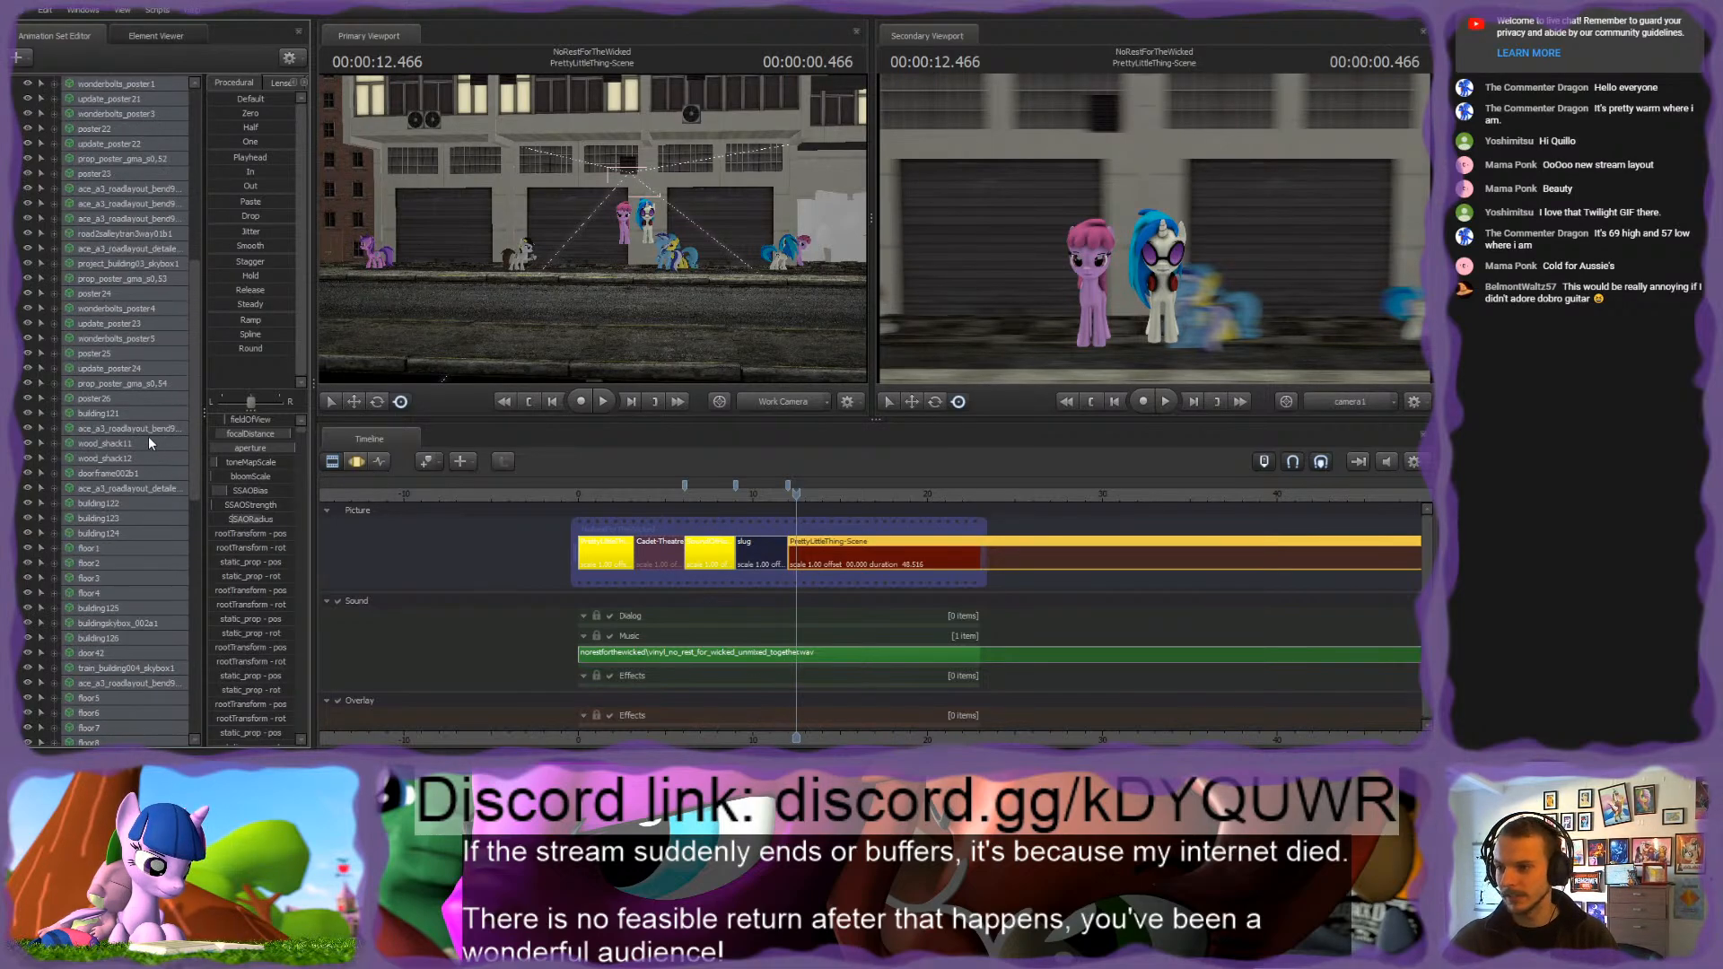
pyautogui.scroll(10, 143, 434)
pyautogui.click(115, 352)
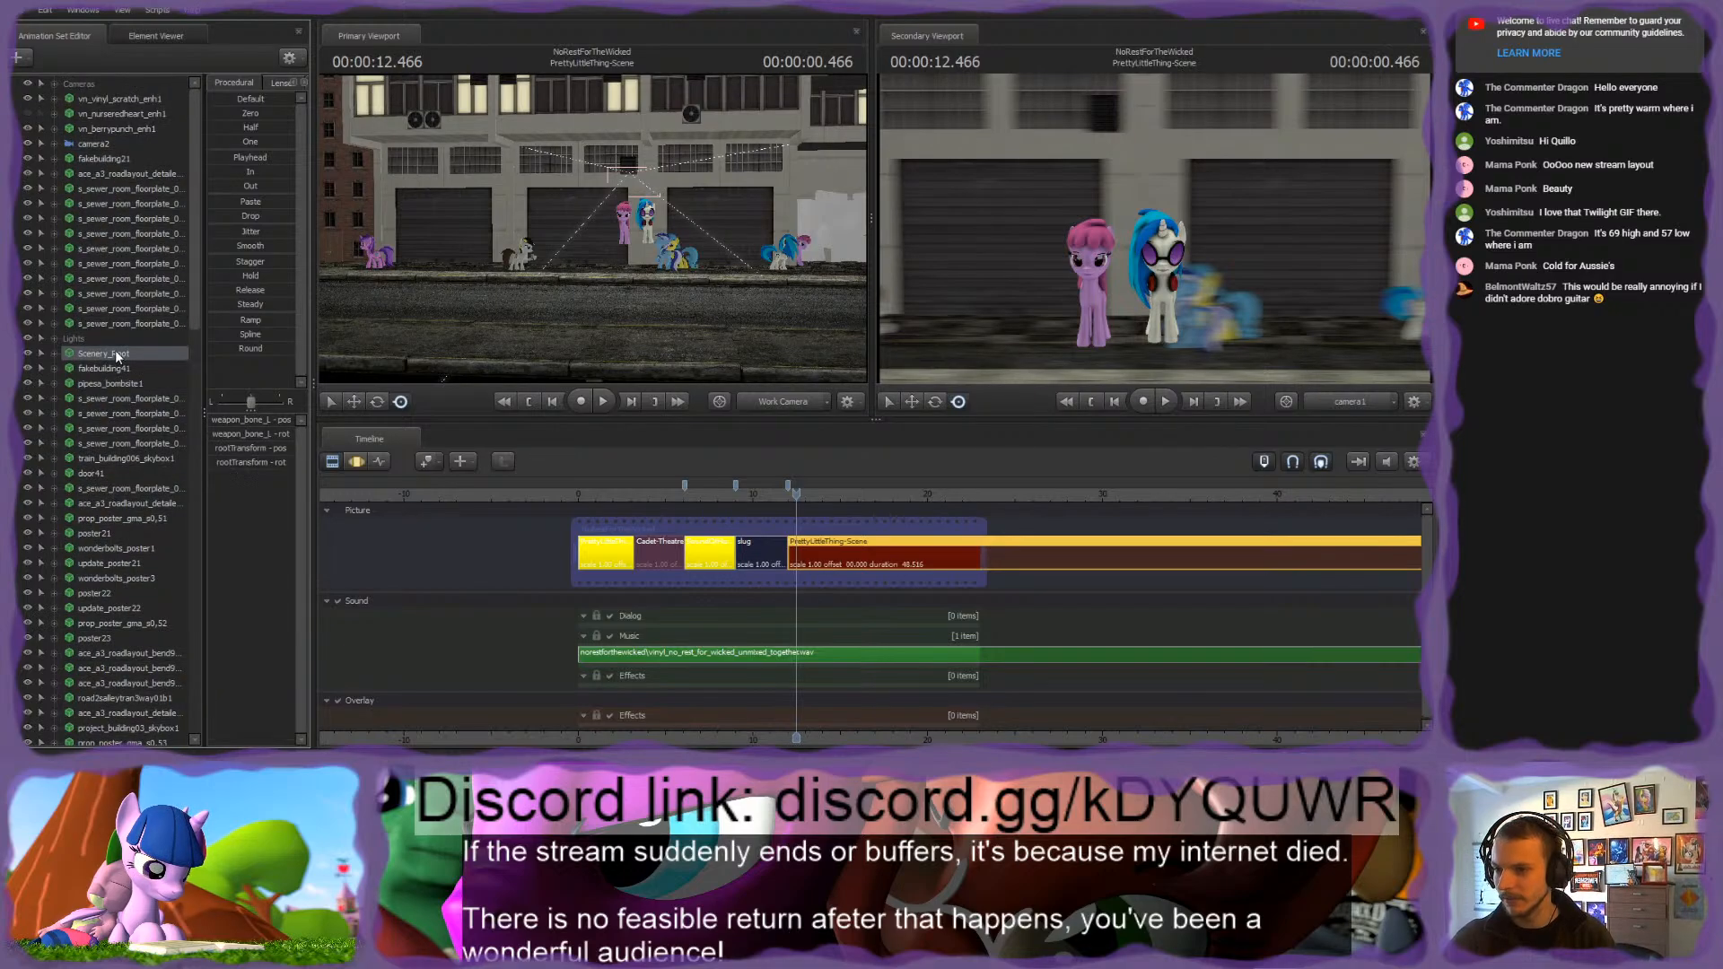
pyautogui.press('Delete')
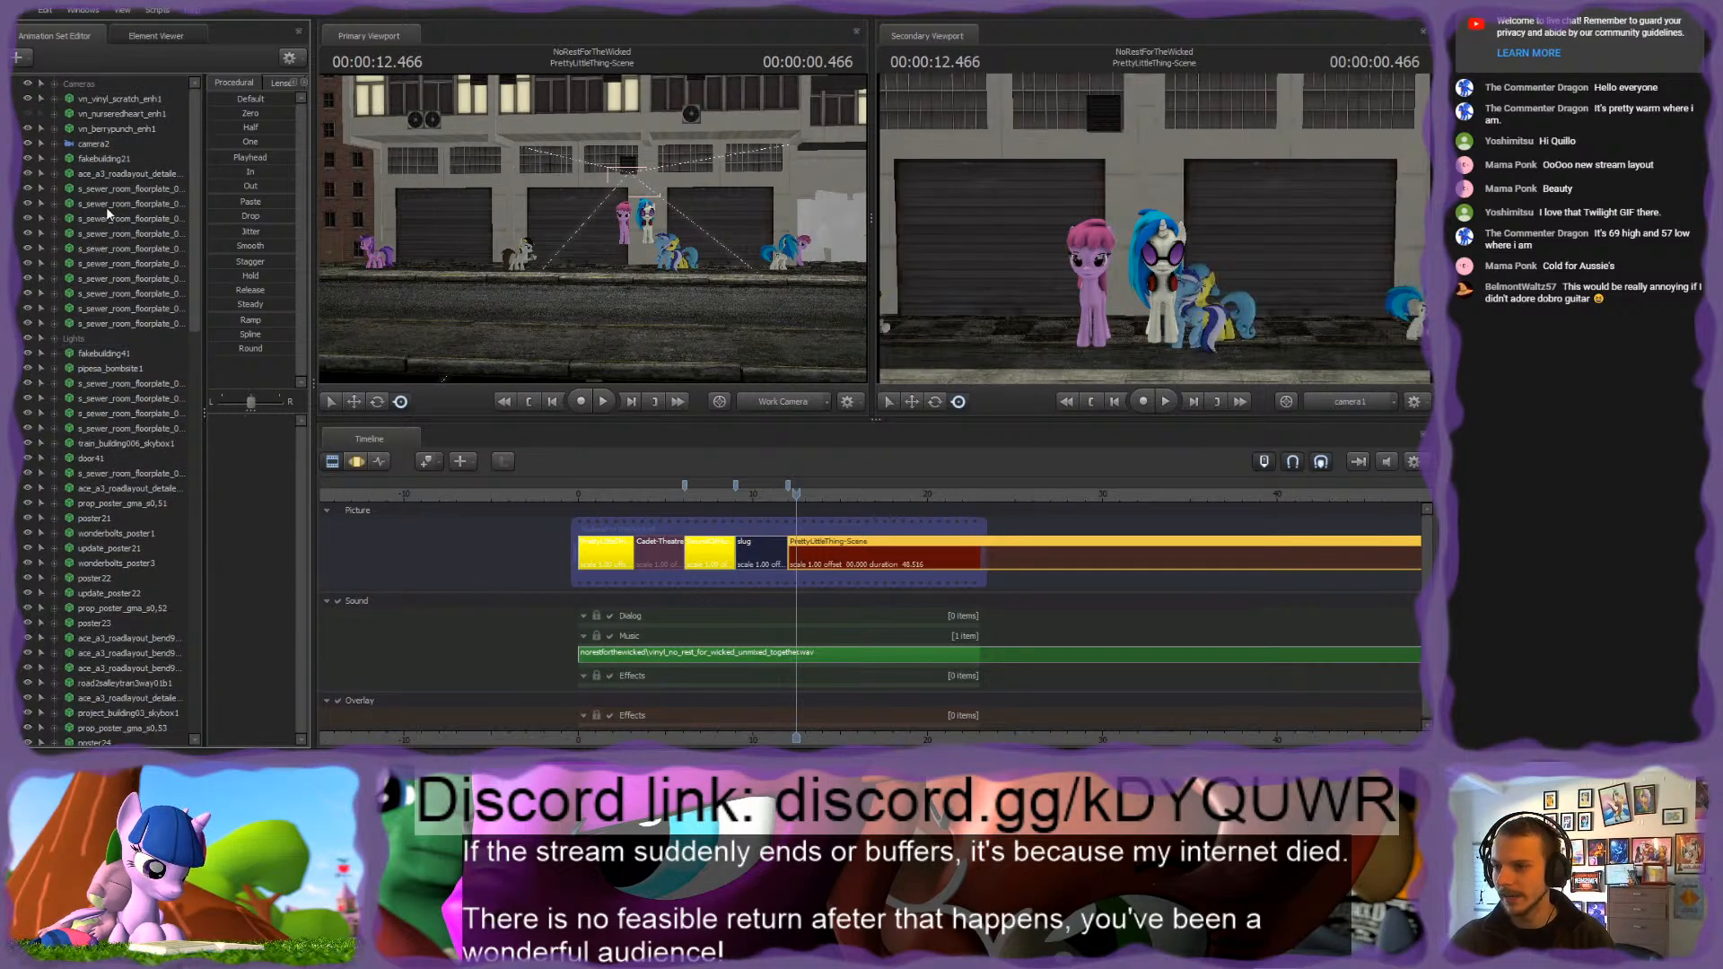
# Step: Freeze all animation sets from camera2 through wall25 at their 12.466-second values, using the Playhead preset in the Motion Editor
pyautogui.click(104, 142)
pyautogui.scroll(-1, 119, 368)
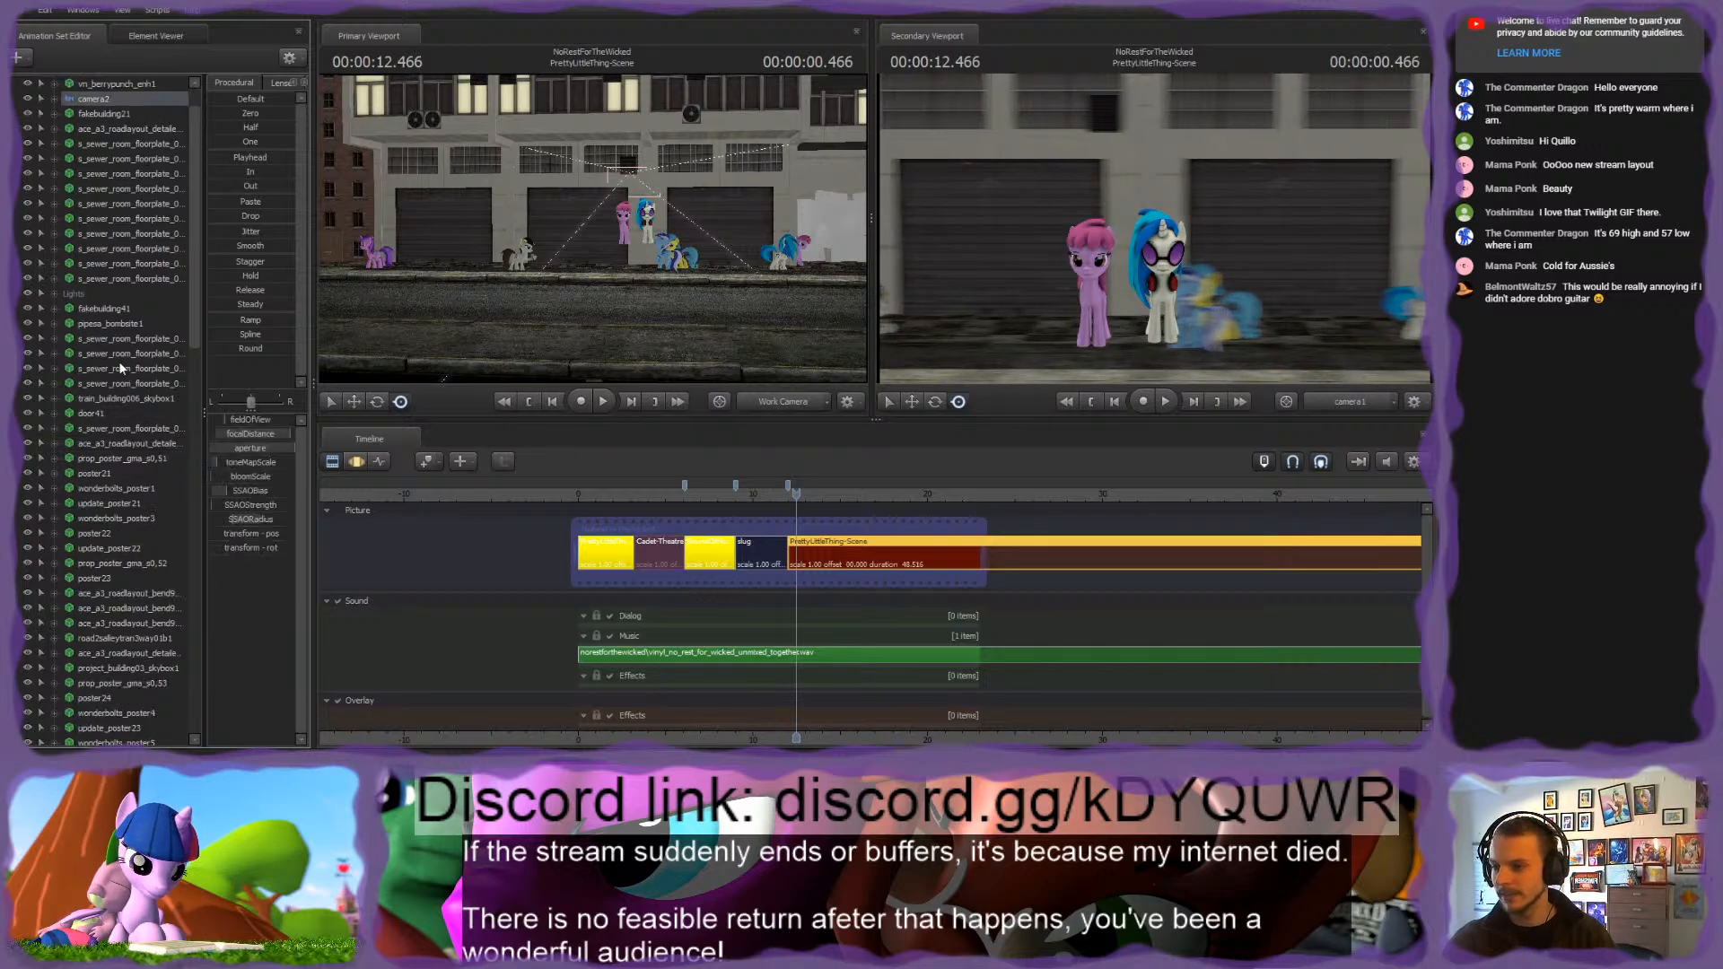
pyautogui.scroll(-20, 119, 363)
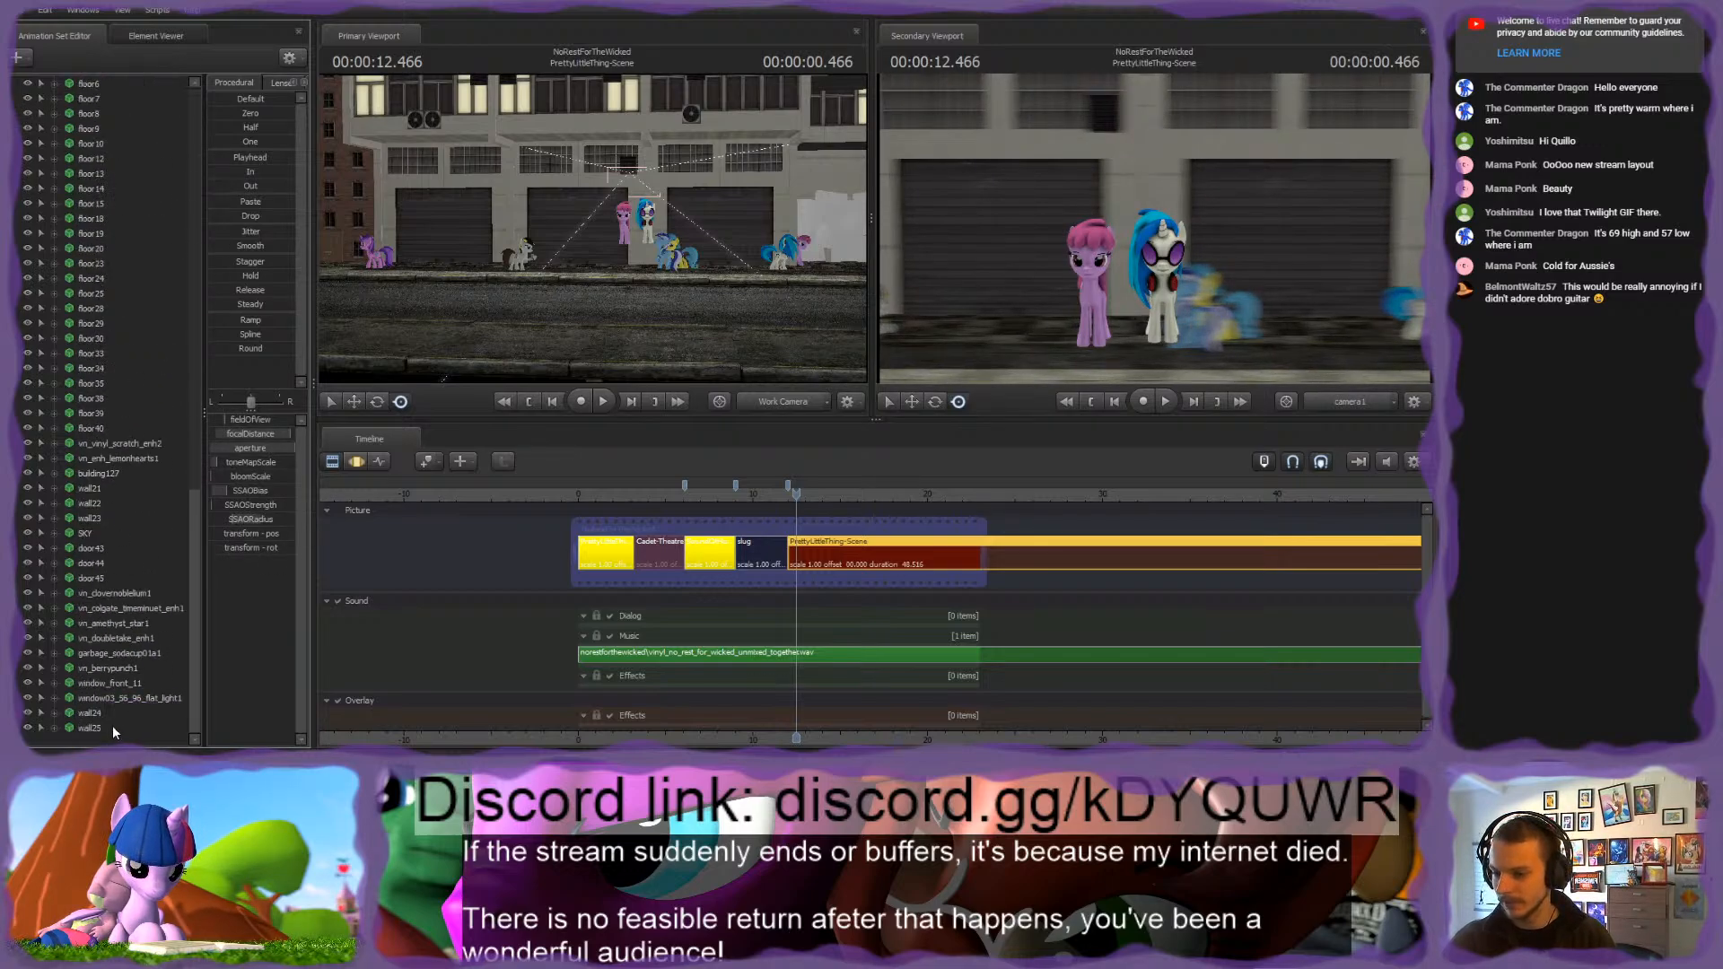
pyautogui.keyDown('shift'); pyautogui.click(113, 729); pyautogui.keyUp('shift')
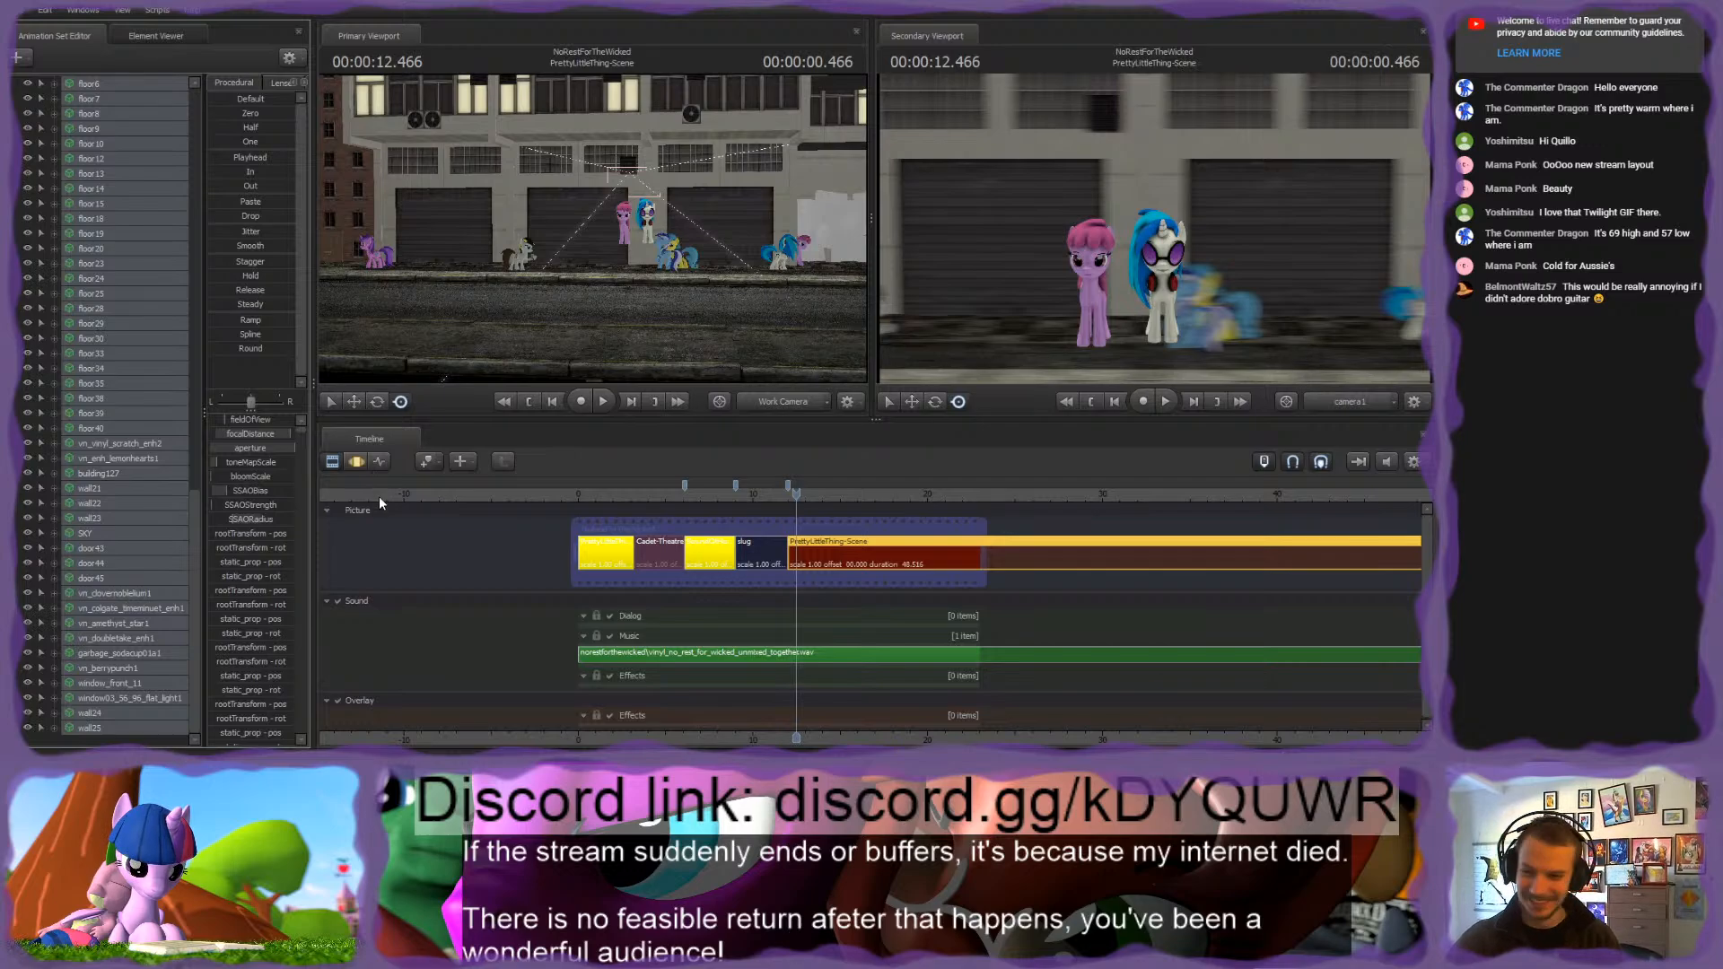
pyautogui.click(363, 465)
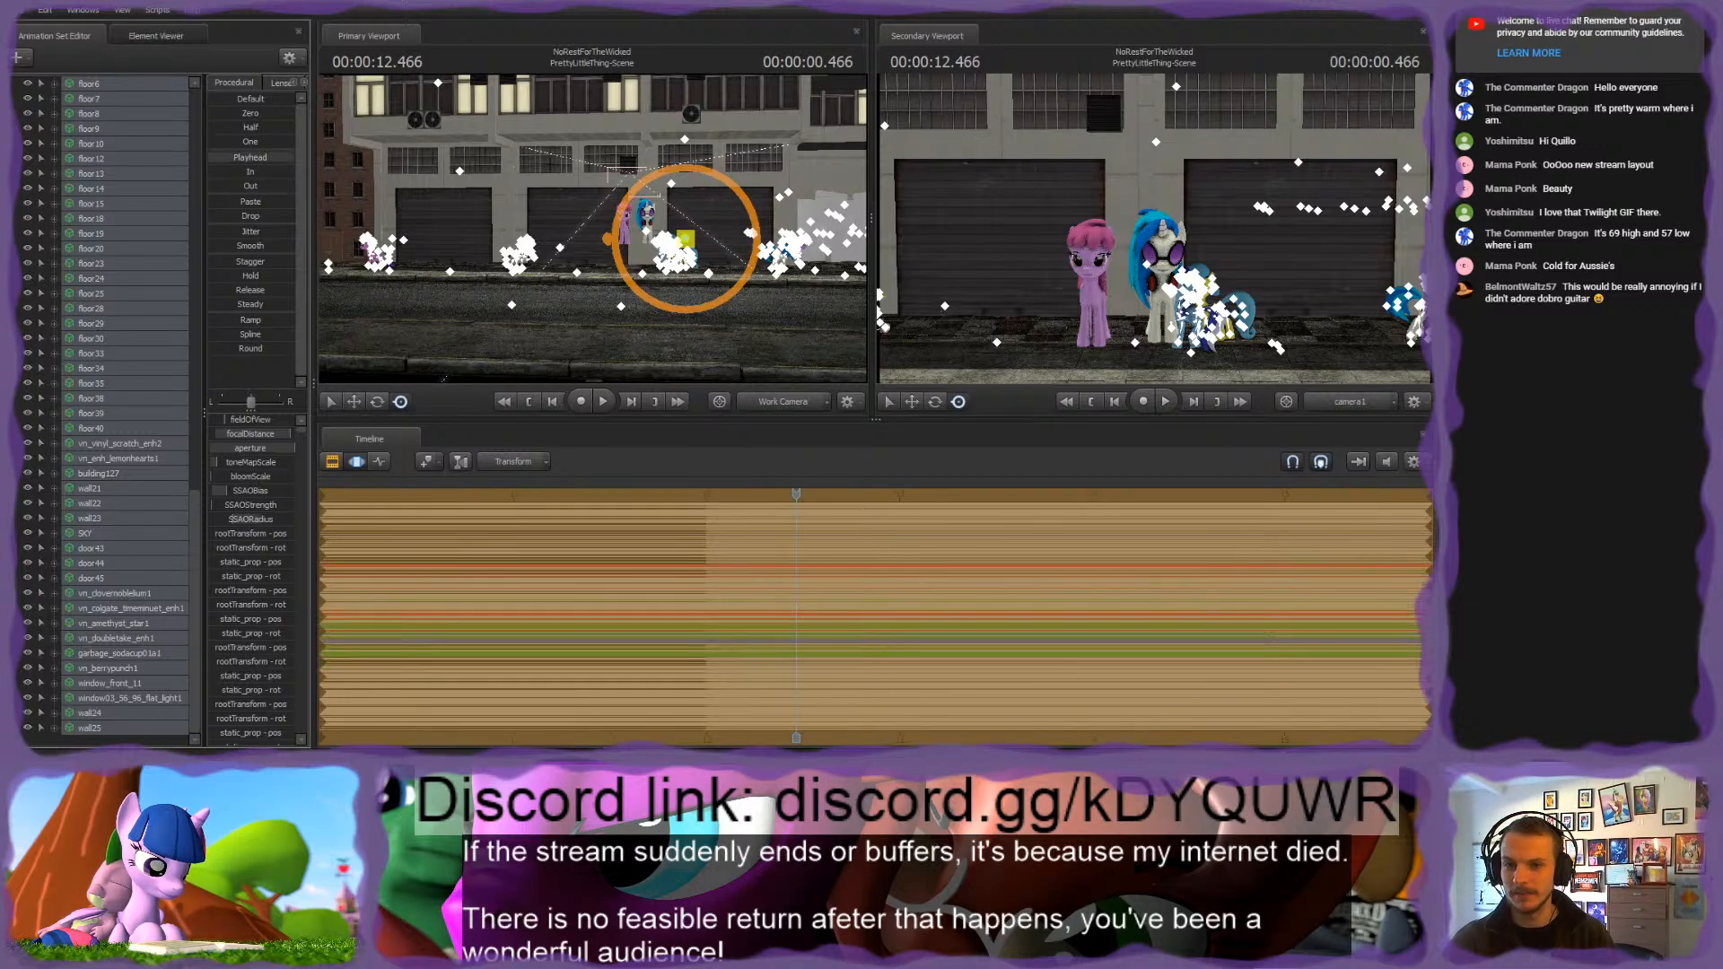
# Step: Play back the shot to check its motion, go to 12.7 seconds and fly the work camera closer to the characters
pyautogui.press('space')
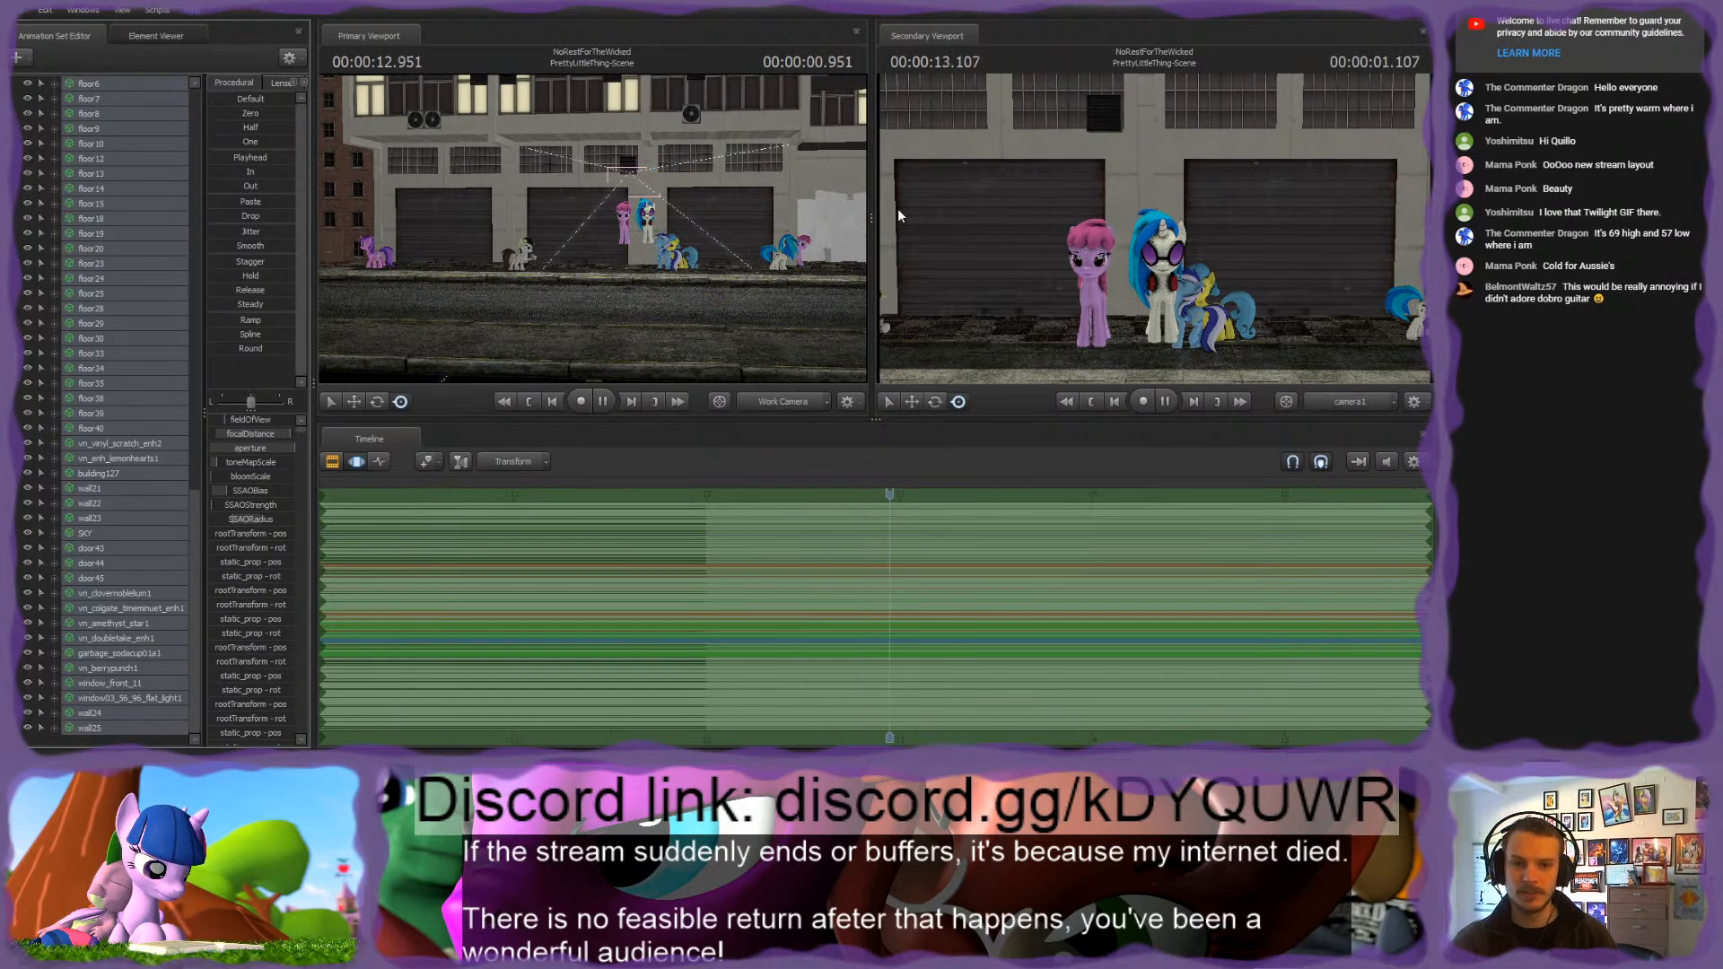
pyautogui.press('space')
pyautogui.moveTo(1011, 494); pyautogui.dragTo(841, 495)
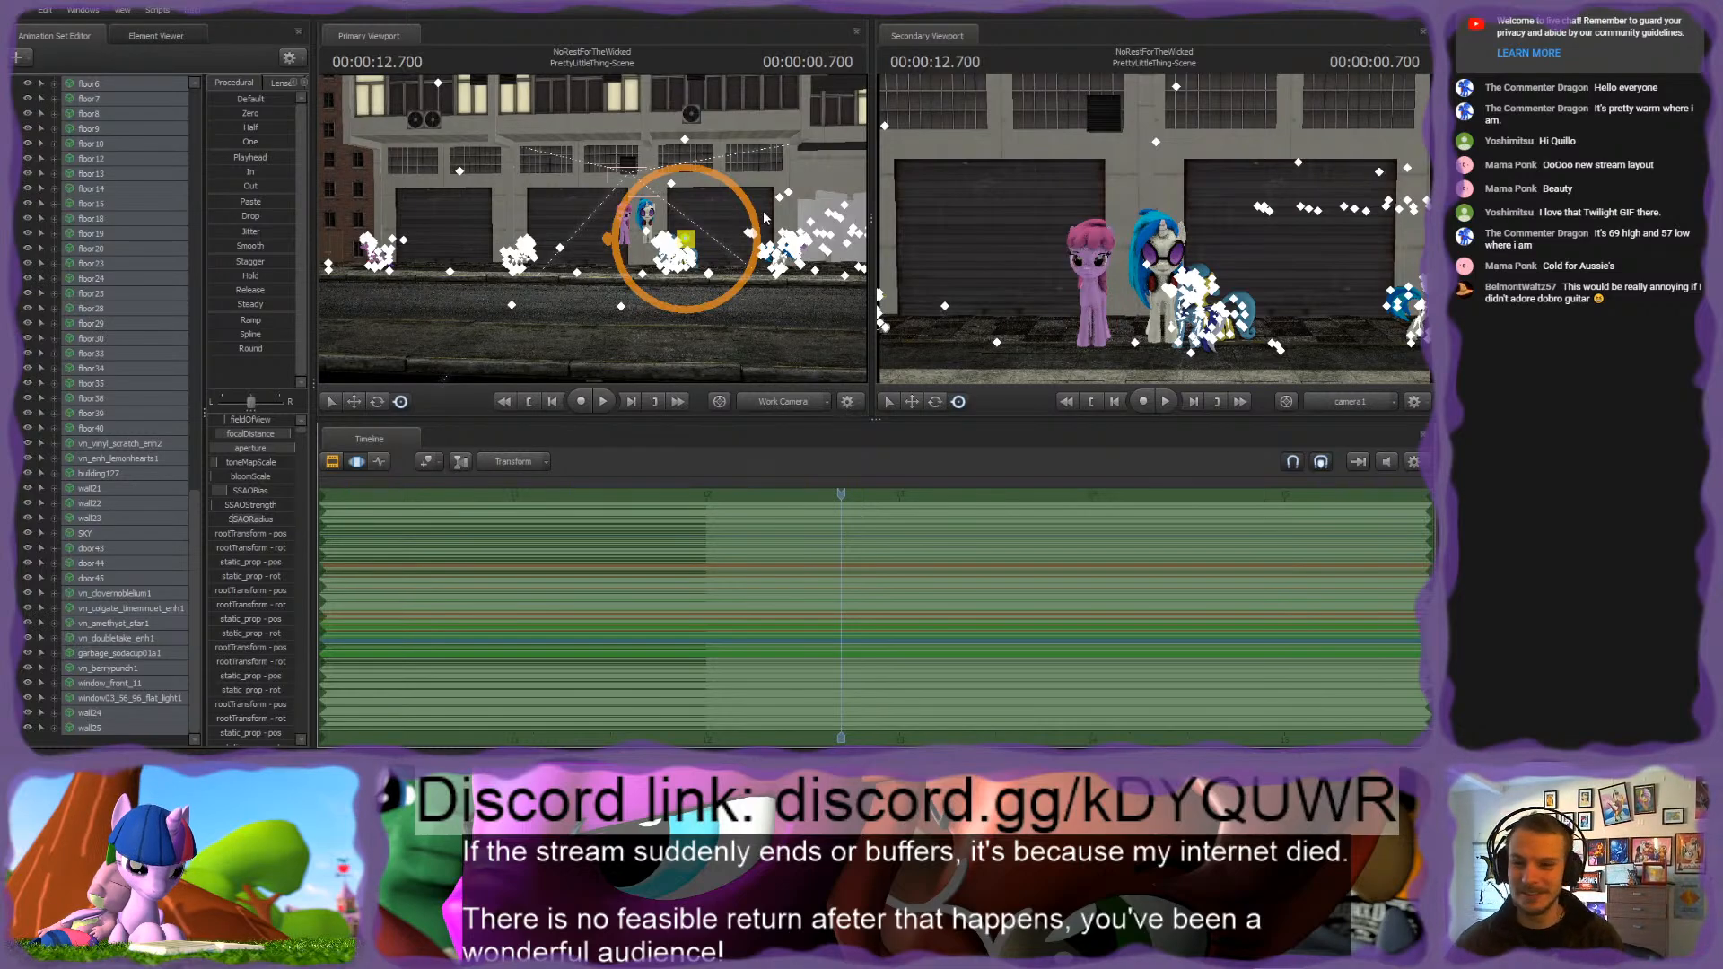
pyautogui.moveTo(789, 332); pyautogui.dragTo(595, 215)
pyautogui.press('w')
pyautogui.press('w')
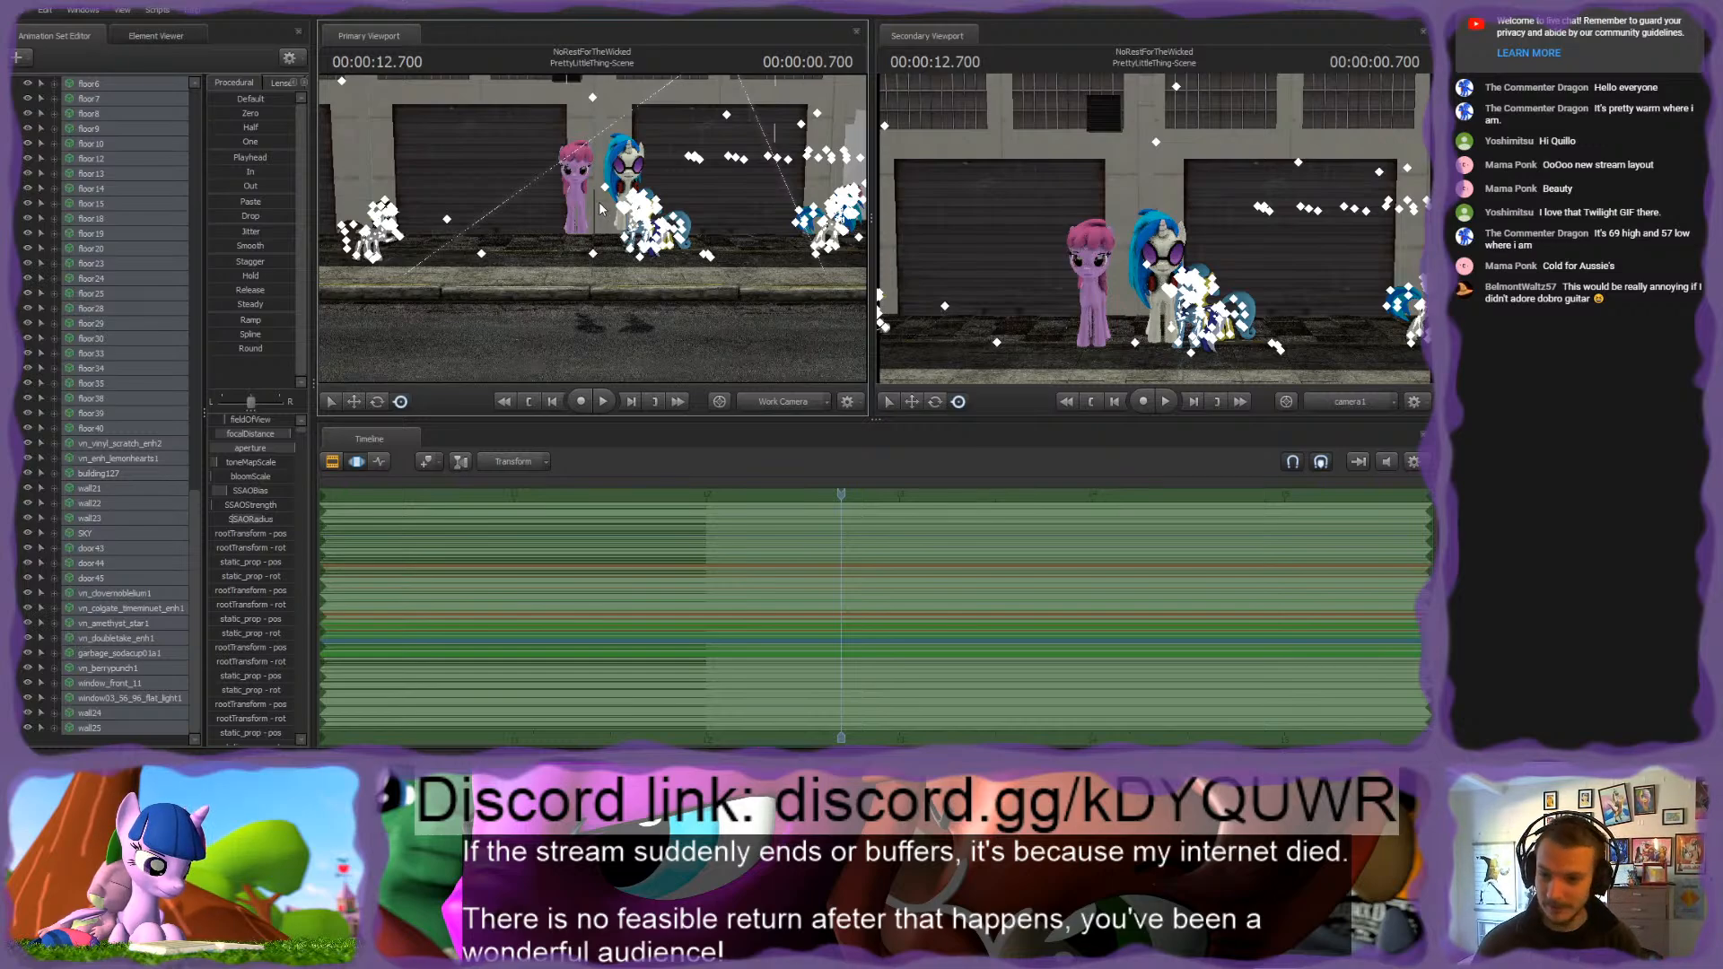
# Step: Put the floor1 to floor4 animation sets into a new group
pyautogui.scroll(12, 100, 423)
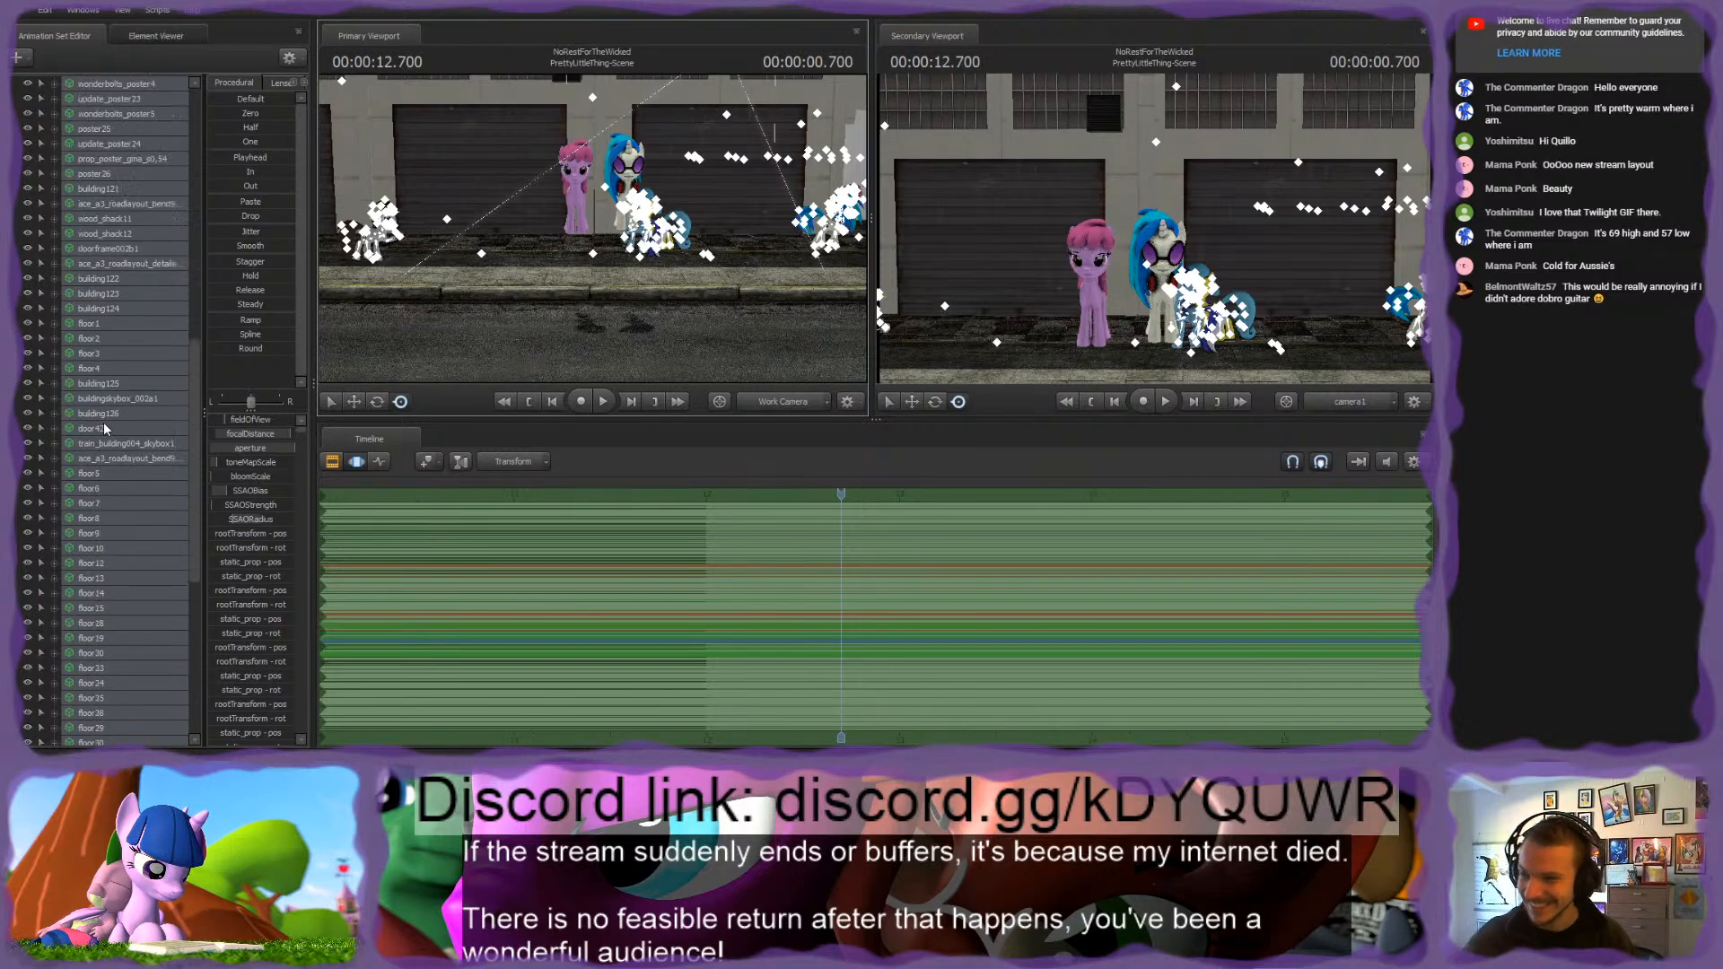
pyautogui.click(105, 456)
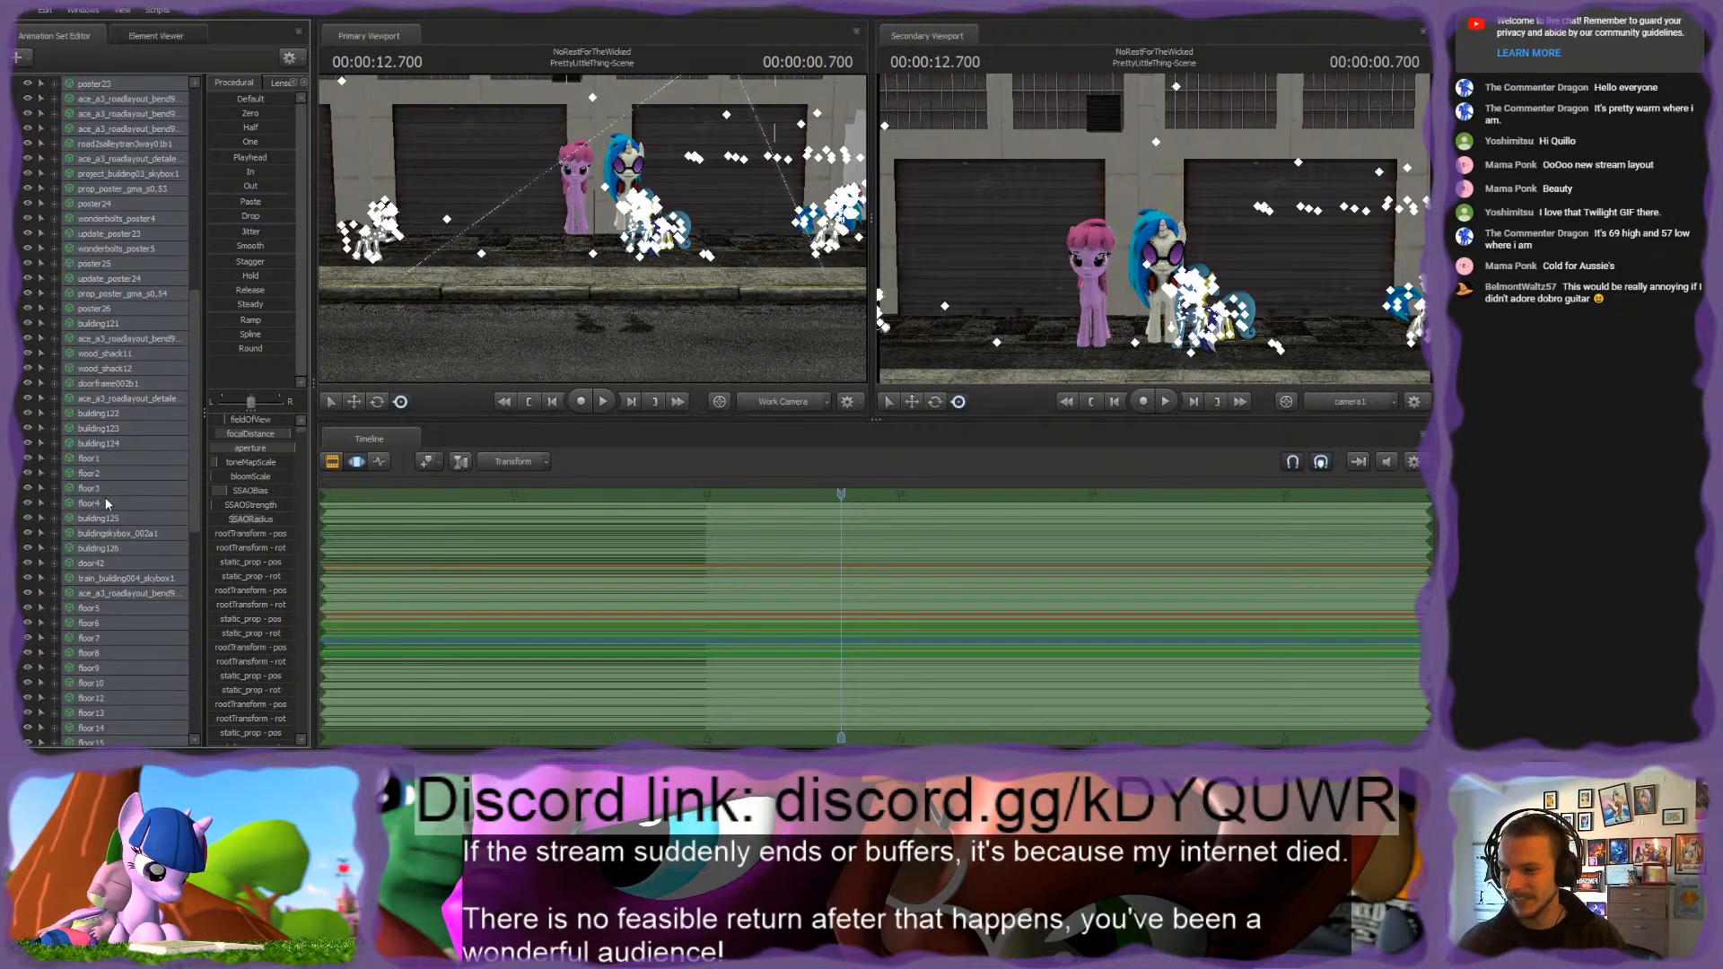
pyautogui.keyDown('shift'); pyautogui.click(101, 503); pyautogui.keyUp('shift')
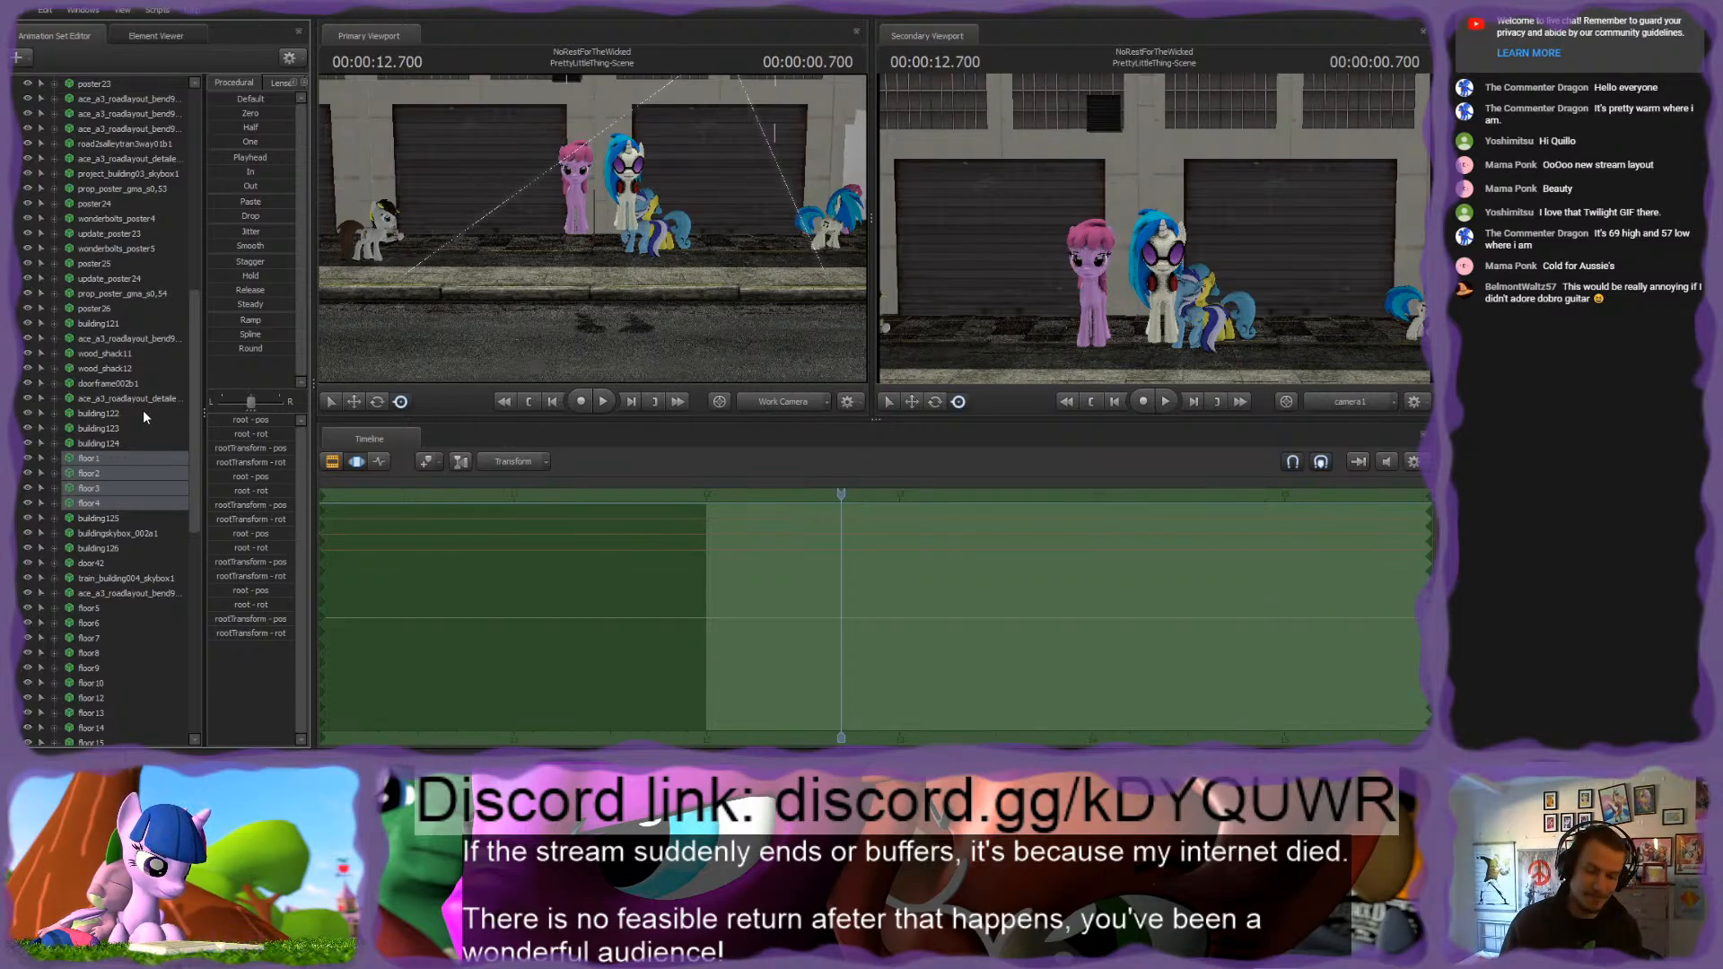
pyautogui.scroll(-5, 145, 420)
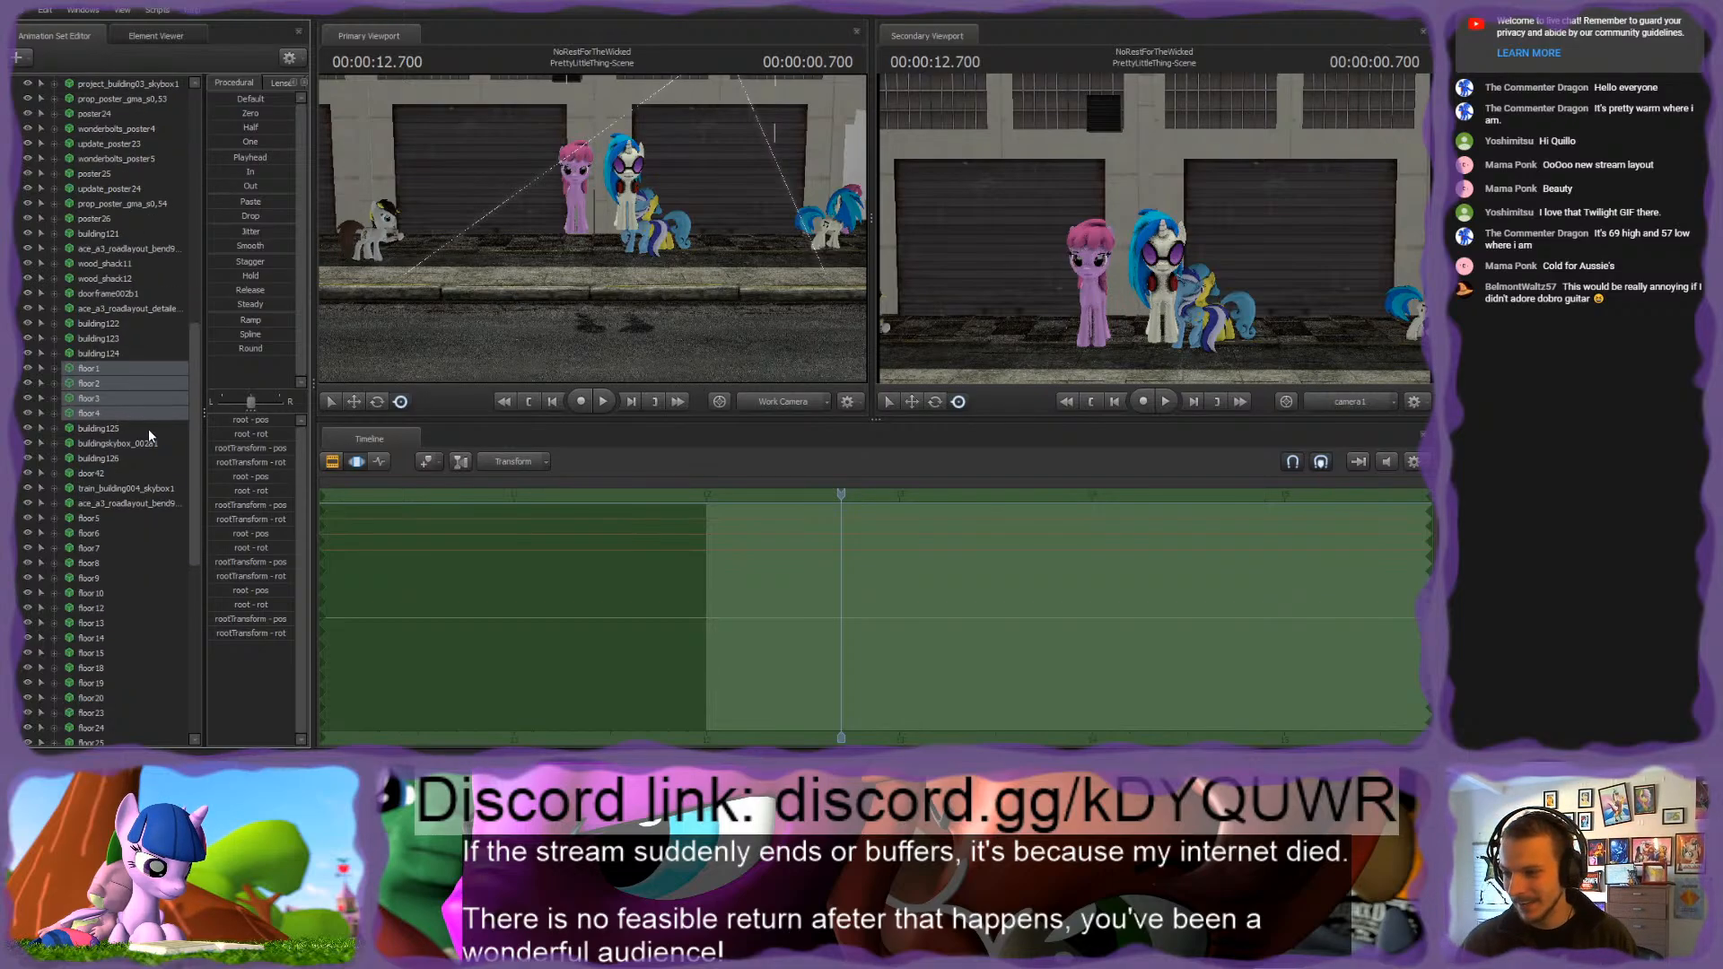
pyautogui.scroll(2, 131, 411)
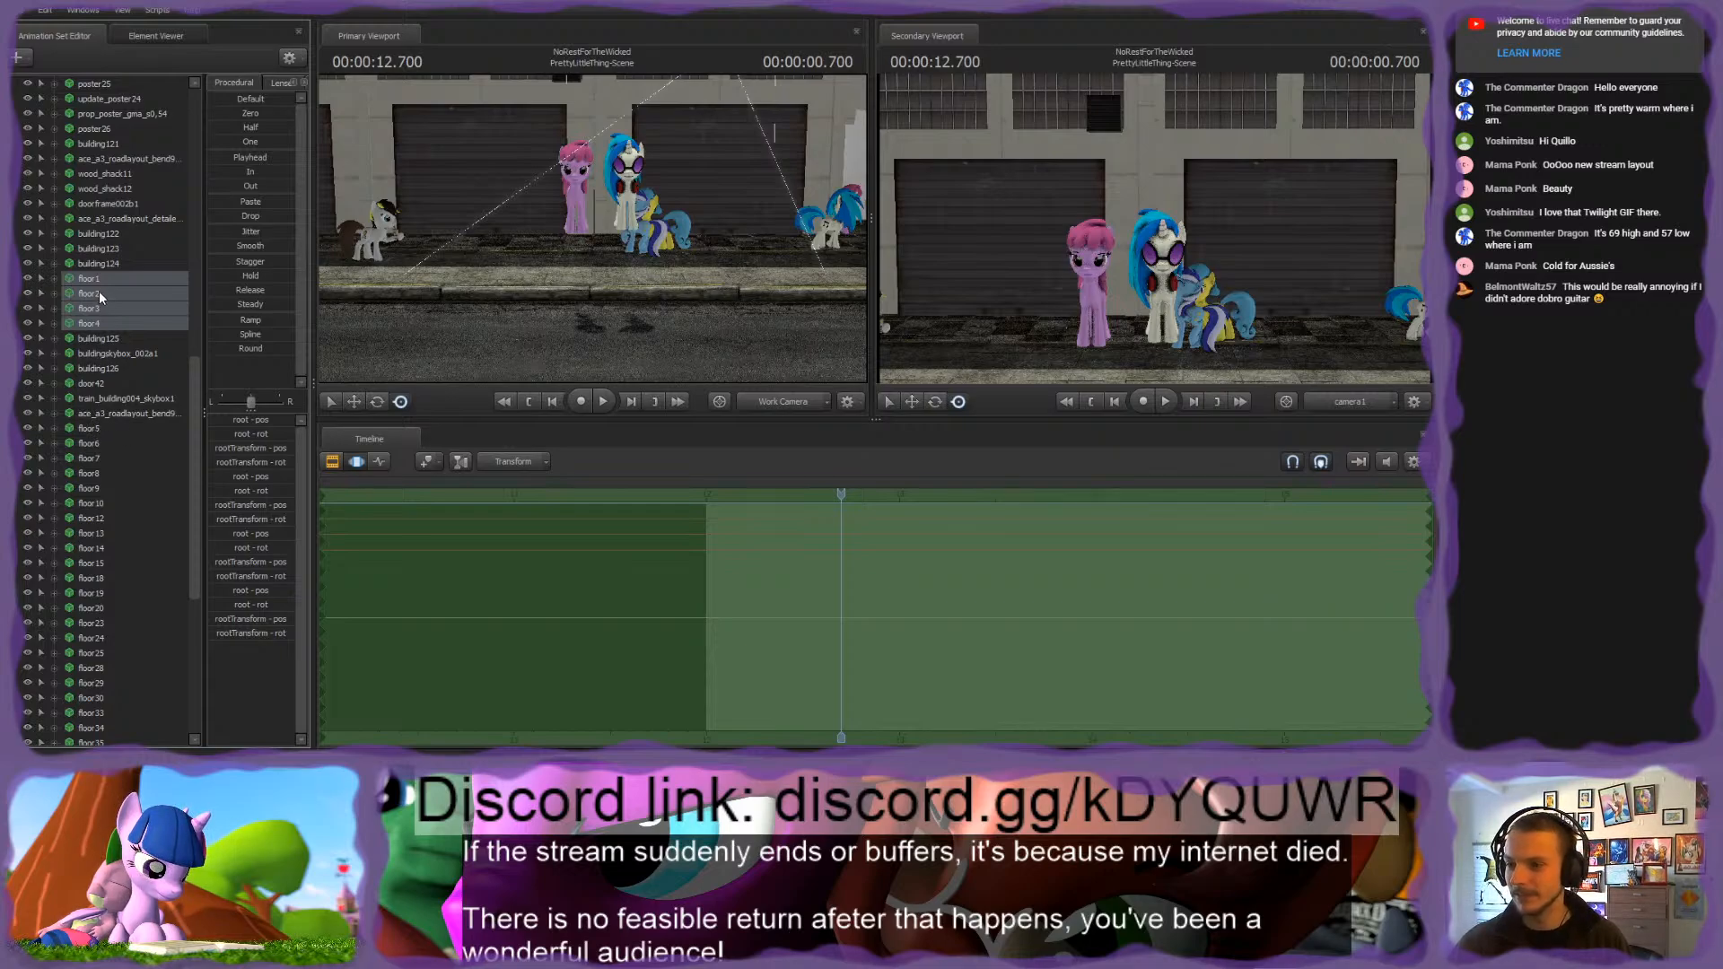
pyautogui.click(175, 341)
# Step: Add the floor5 through floor40 animation sets to the group holding floor1 to floor4, and expand it to check its contents
pyautogui.scroll(-1, 175, 341)
pyautogui.click(98, 387)
pyautogui.scroll(-6, 98, 387)
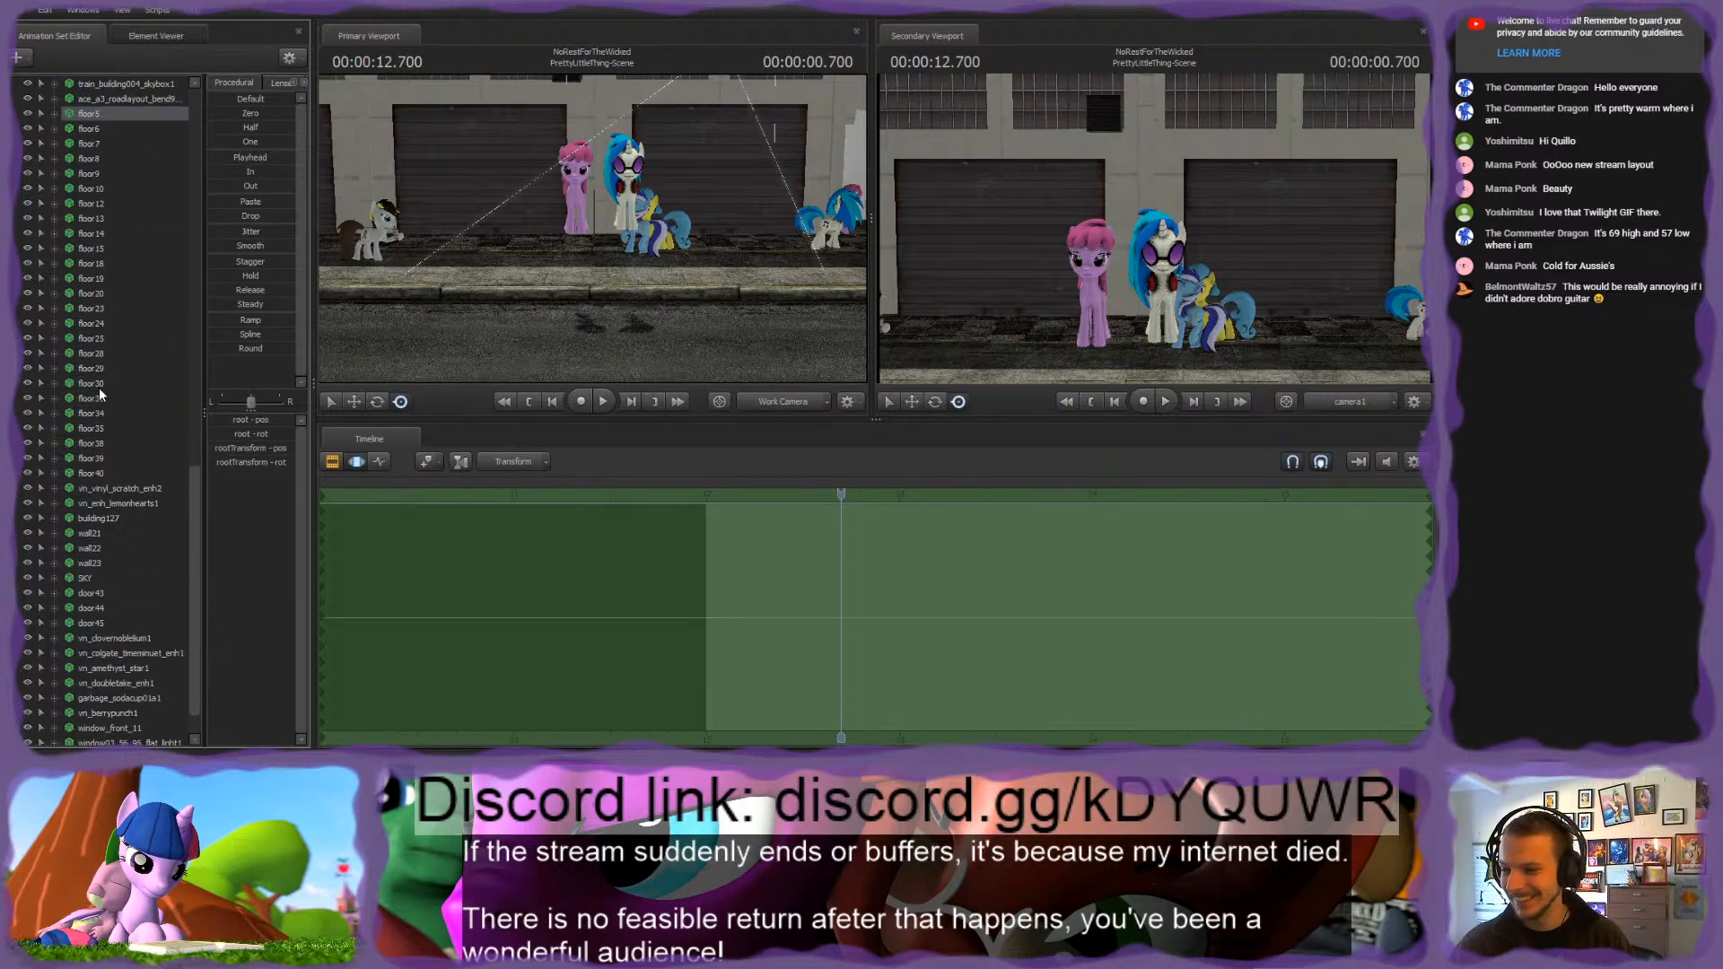
pyautogui.keyDown('shift'); pyautogui.click(99, 473); pyautogui.keyUp('shift')
pyautogui.scroll(8, 148, 500)
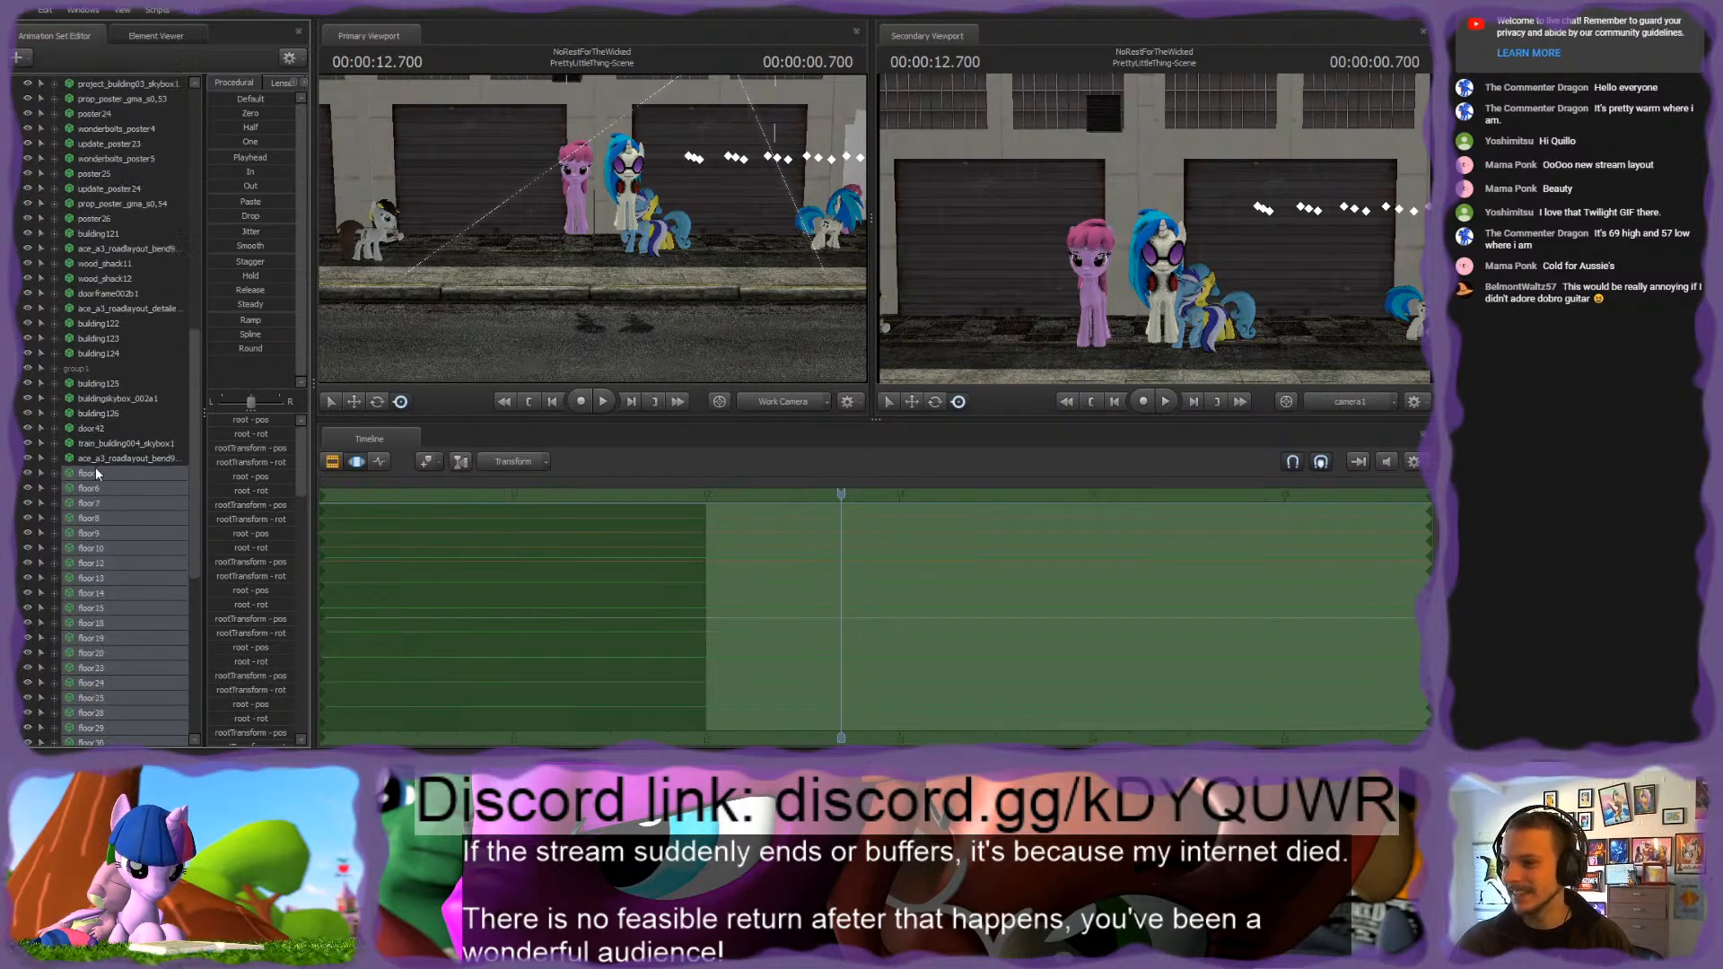
pyautogui.moveTo(93, 474); pyautogui.dragTo(94, 368)
pyautogui.click(50, 368)
pyautogui.scroll(-6, 127, 440)
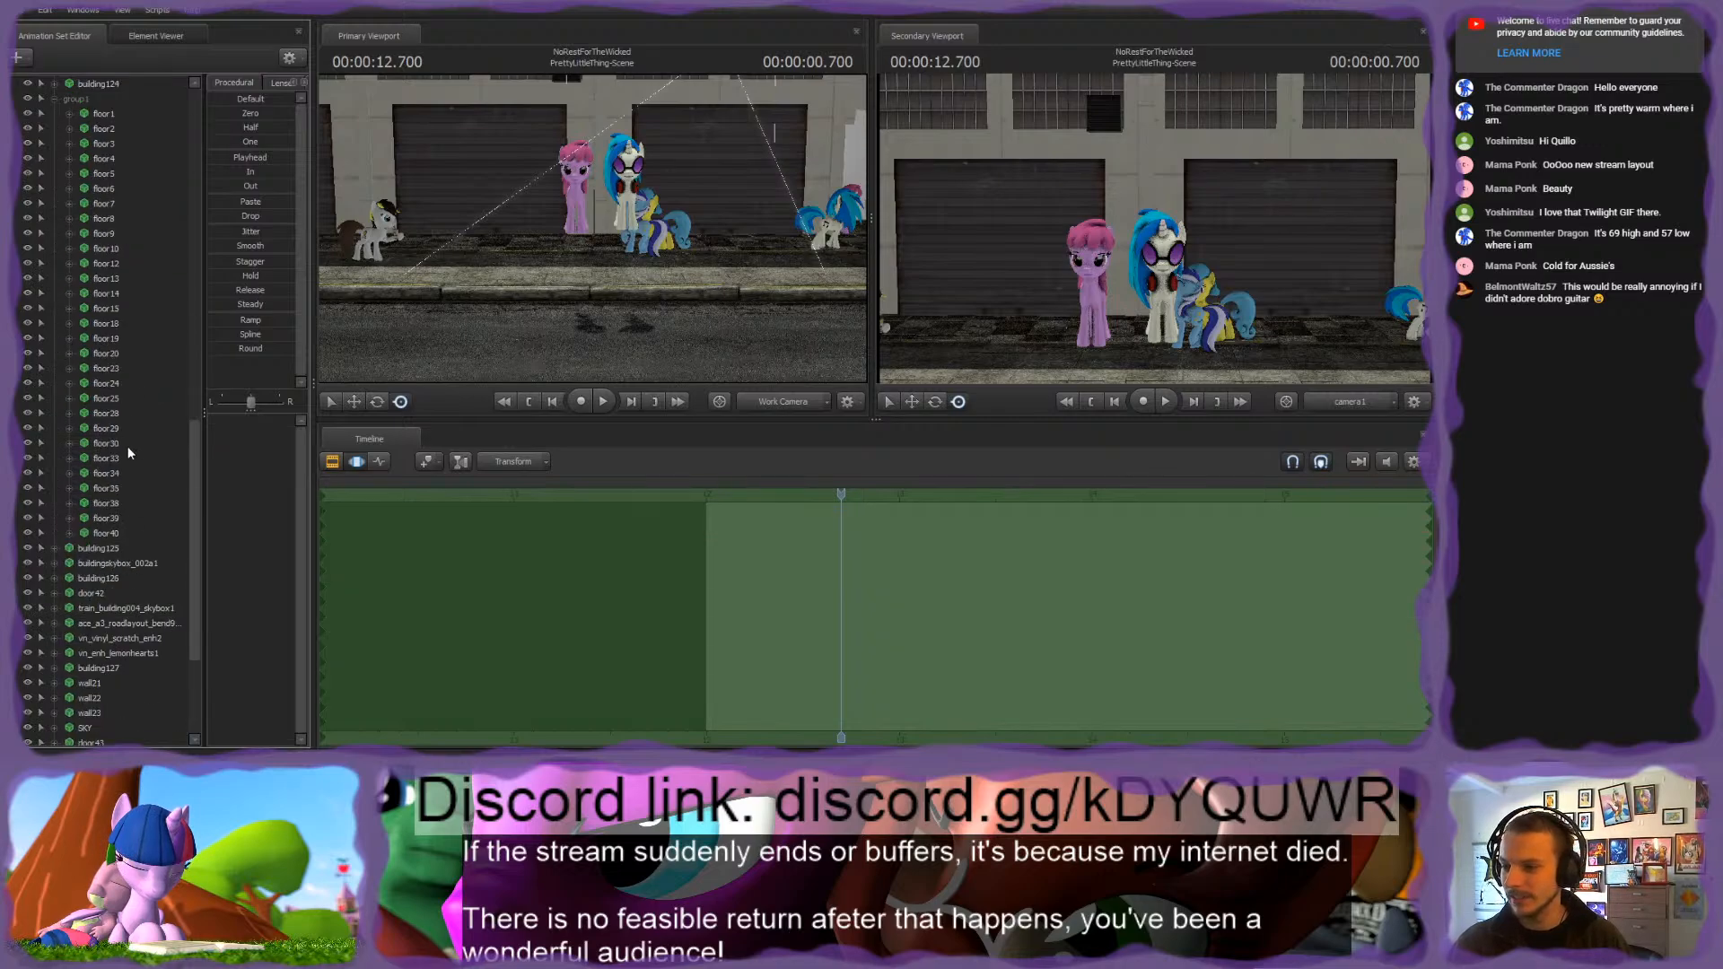
# Step: Select the floor group and fly the work camera around the buildings to examine where its floor pieces sit in the scene
pyautogui.scroll(3, 128, 445)
pyautogui.press('s')
pyautogui.moveTo(700, 270)
pyautogui.mouseDown()
pyautogui.moveTo(700, 350)
pyautogui.moveTo(701, 265)
pyautogui.mouseUp()
pyautogui.click(98, 235)
pyautogui.moveTo(592, 242); pyautogui.dragTo(700, 166)
pyautogui.press('w')
pyautogui.press('w')
pyautogui.press('w')
pyautogui.press('s')
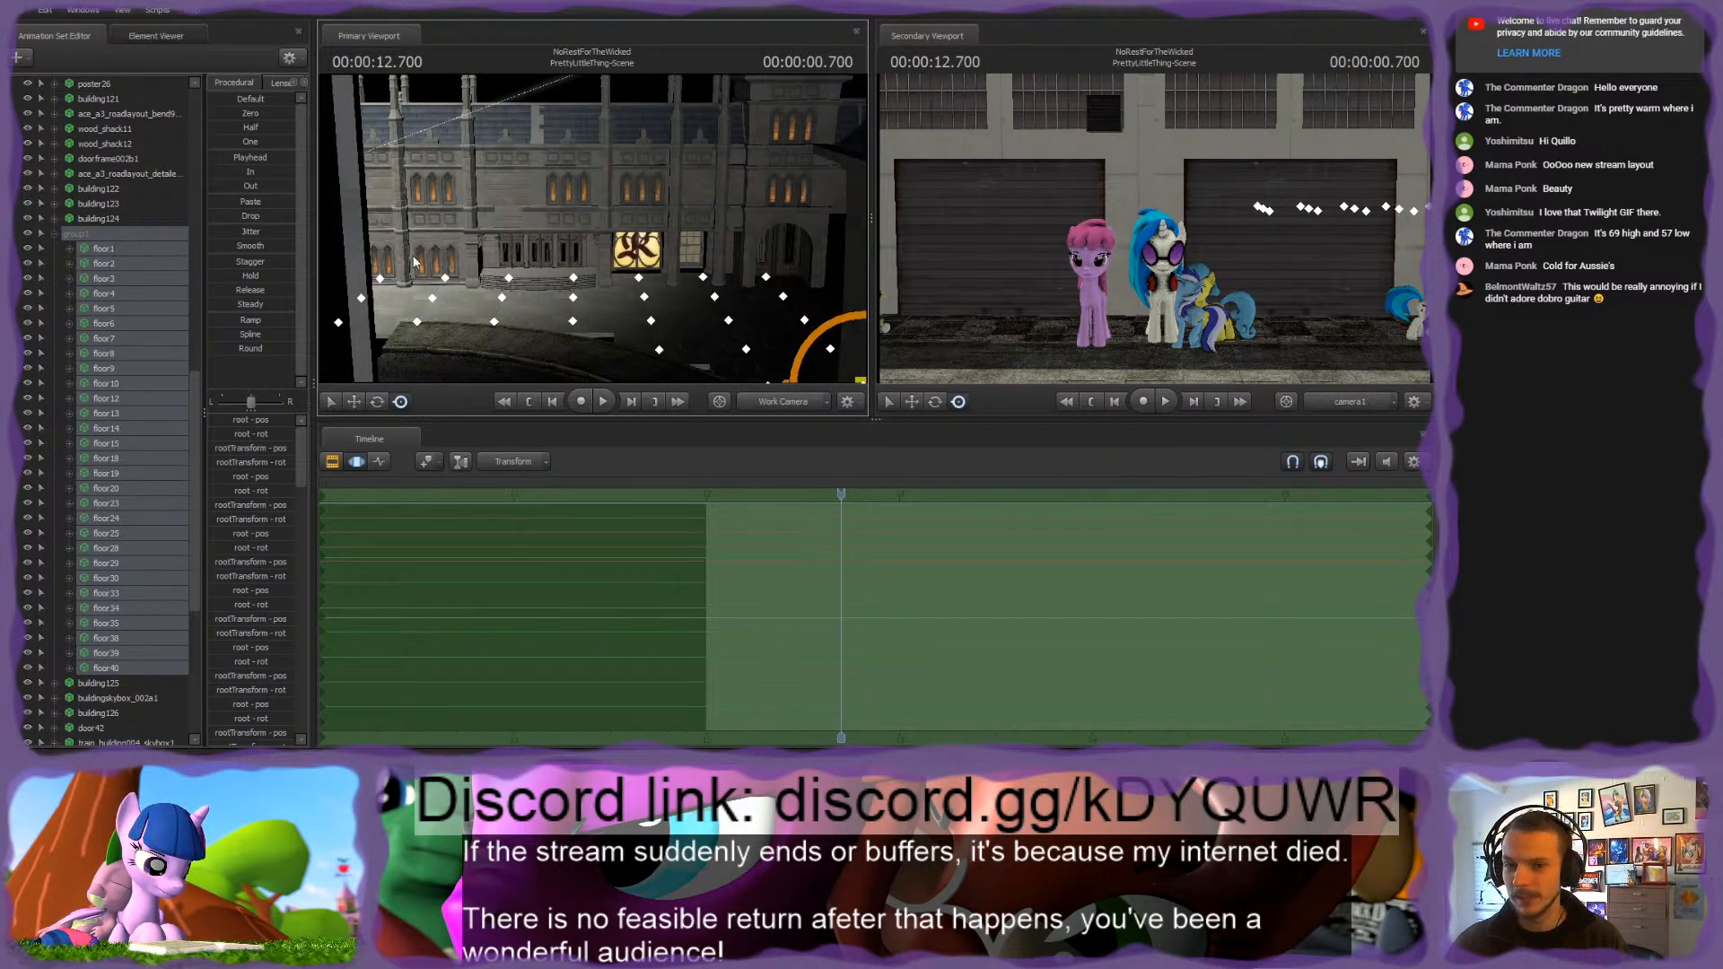
pyautogui.moveTo(418, 264); pyautogui.dragTo(583, 232)
pyautogui.press('s')
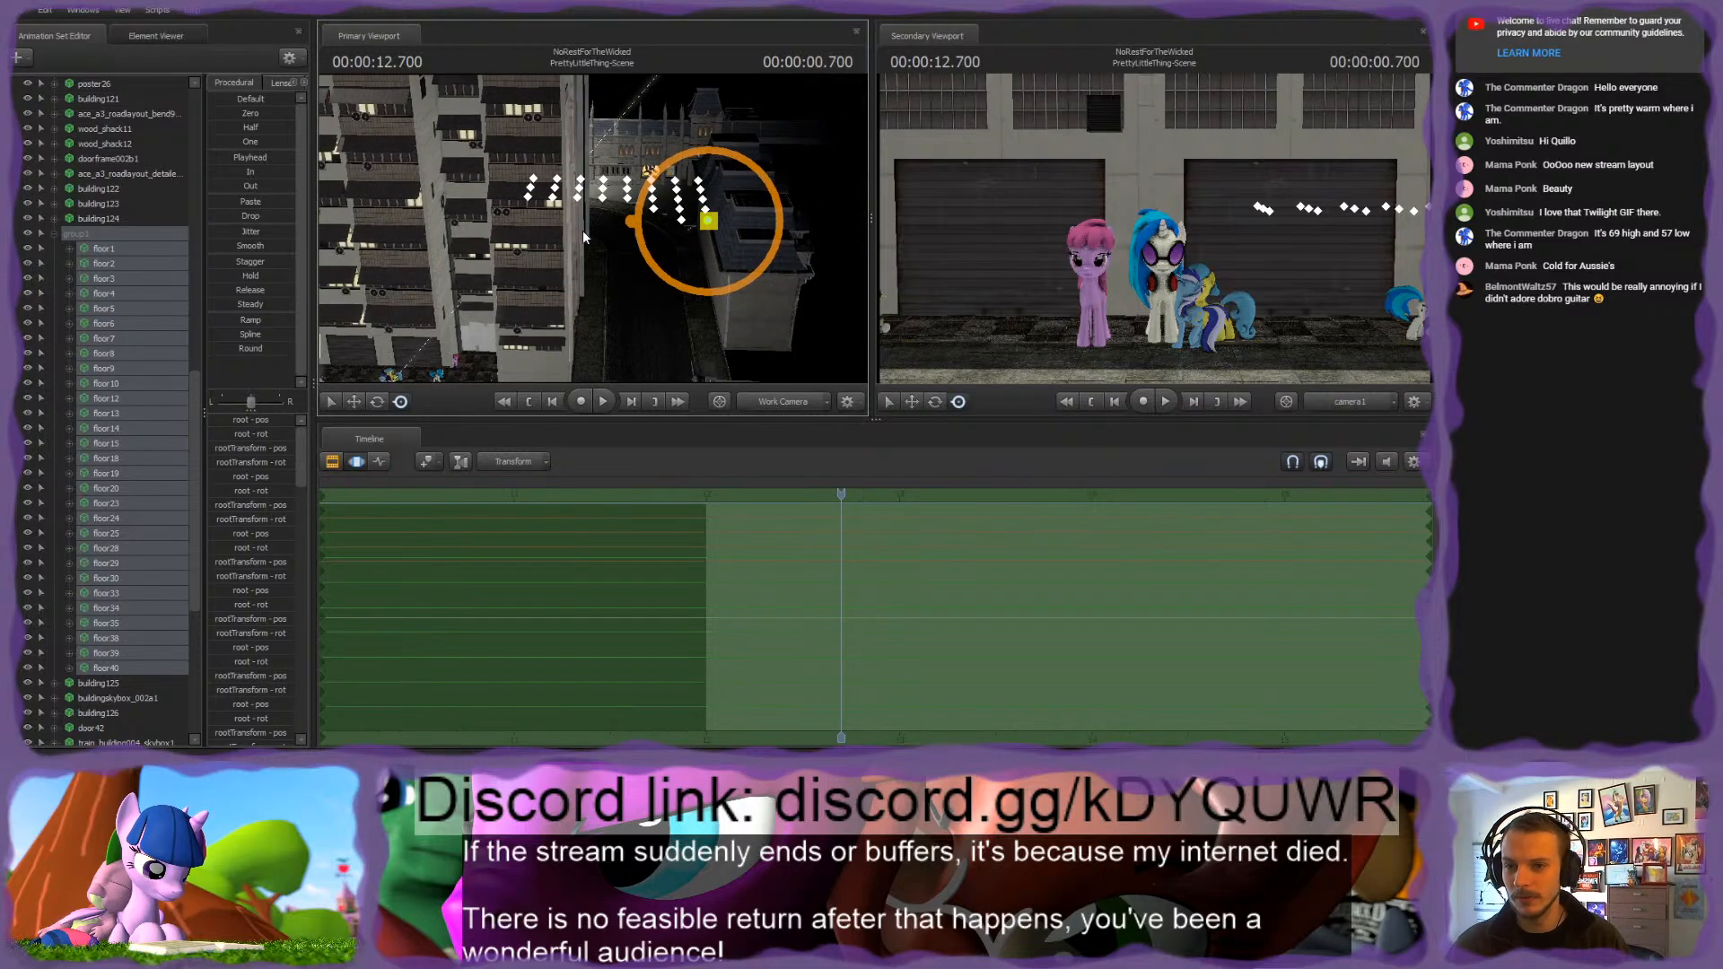
# Step: Collapse the group of floor animation sets and rename it Courtyard
pyautogui.click(165, 309)
pyautogui.scroll(2, 158, 300)
pyautogui.click(99, 338)
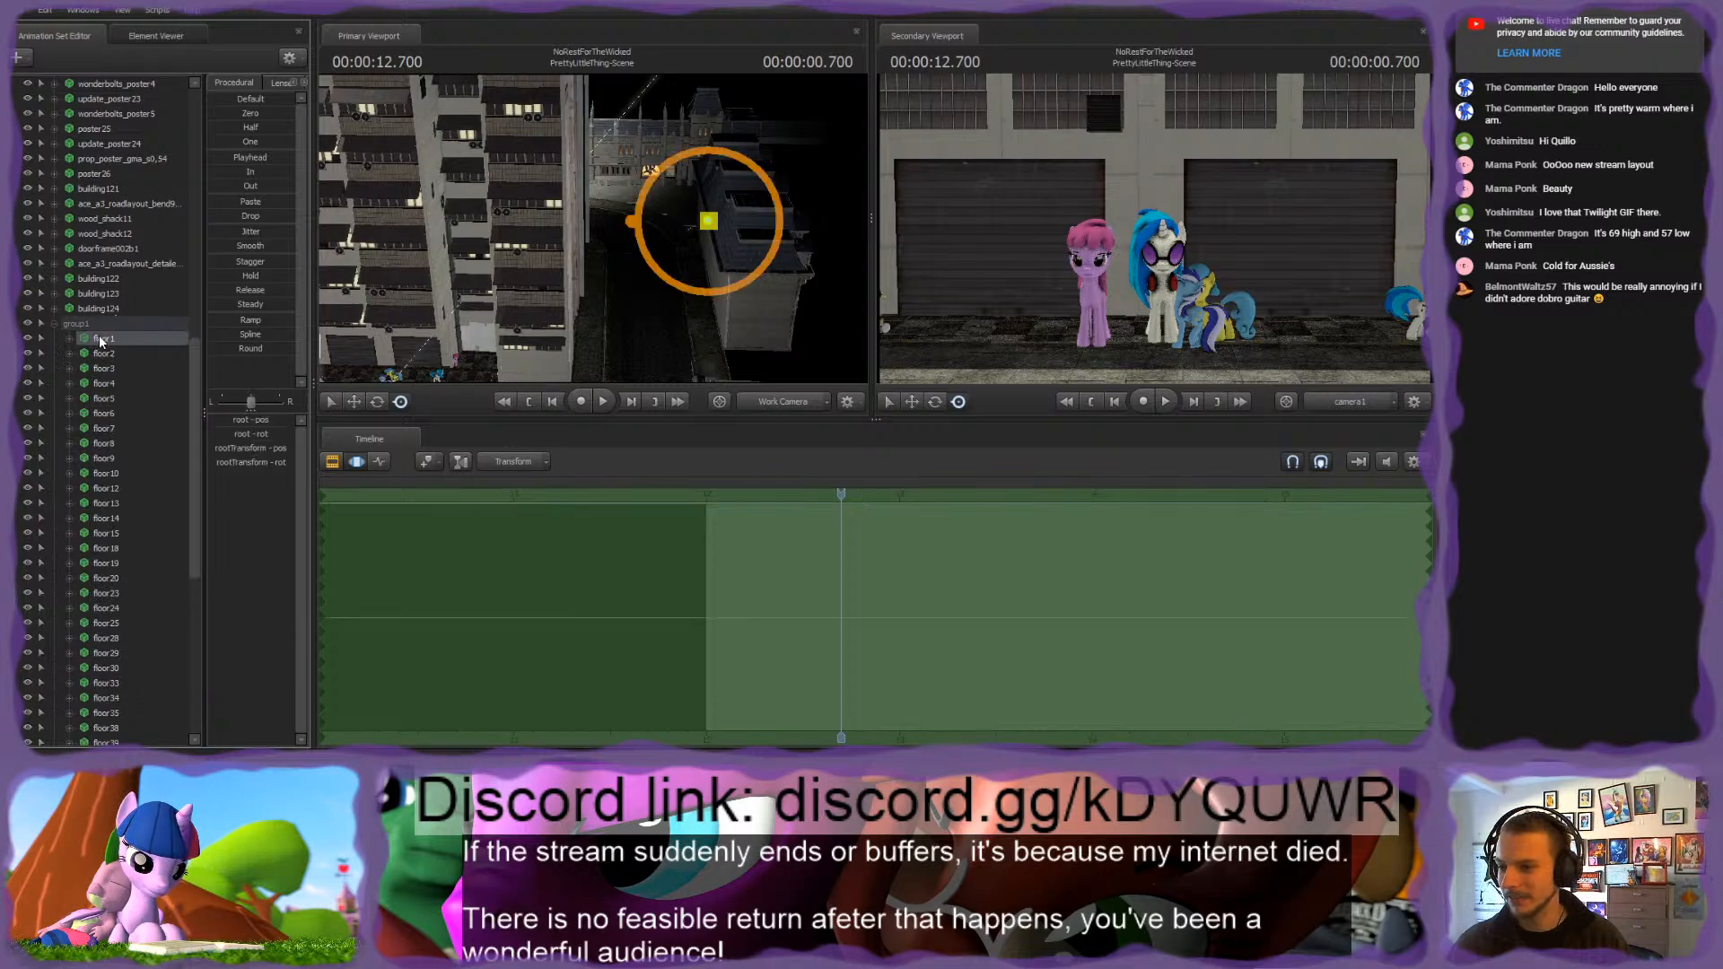
pyautogui.scroll(-2, 94, 227)
pyautogui.click(79, 231)
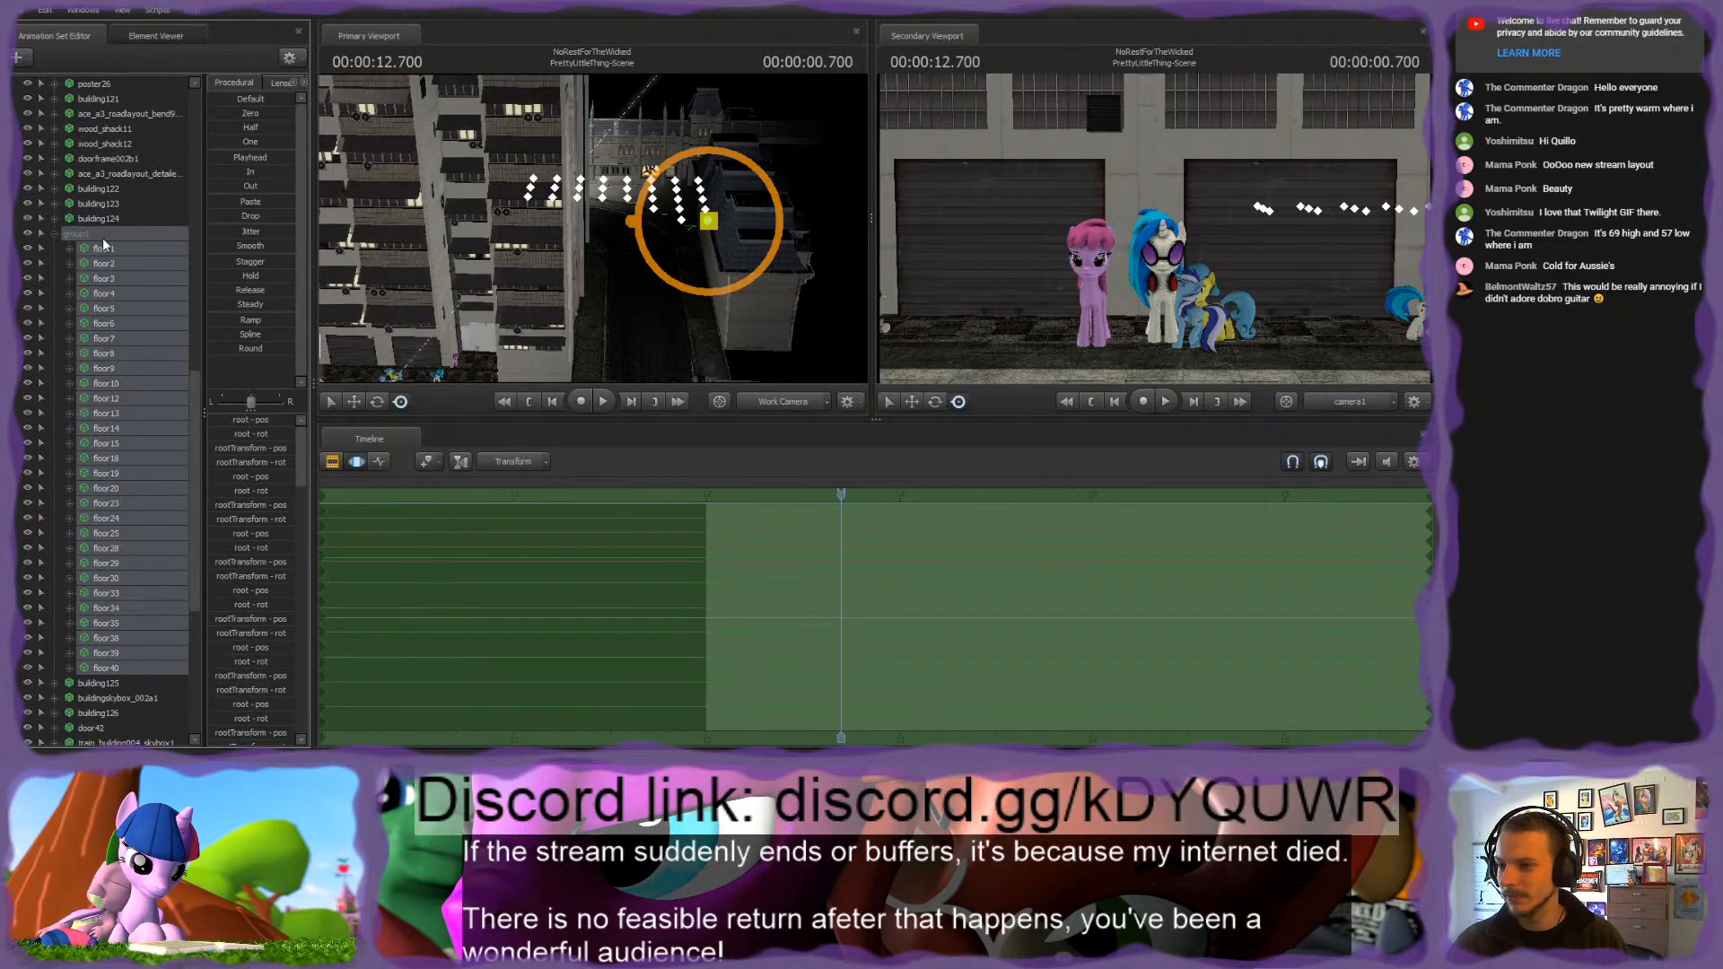
pyautogui.press('Delete')
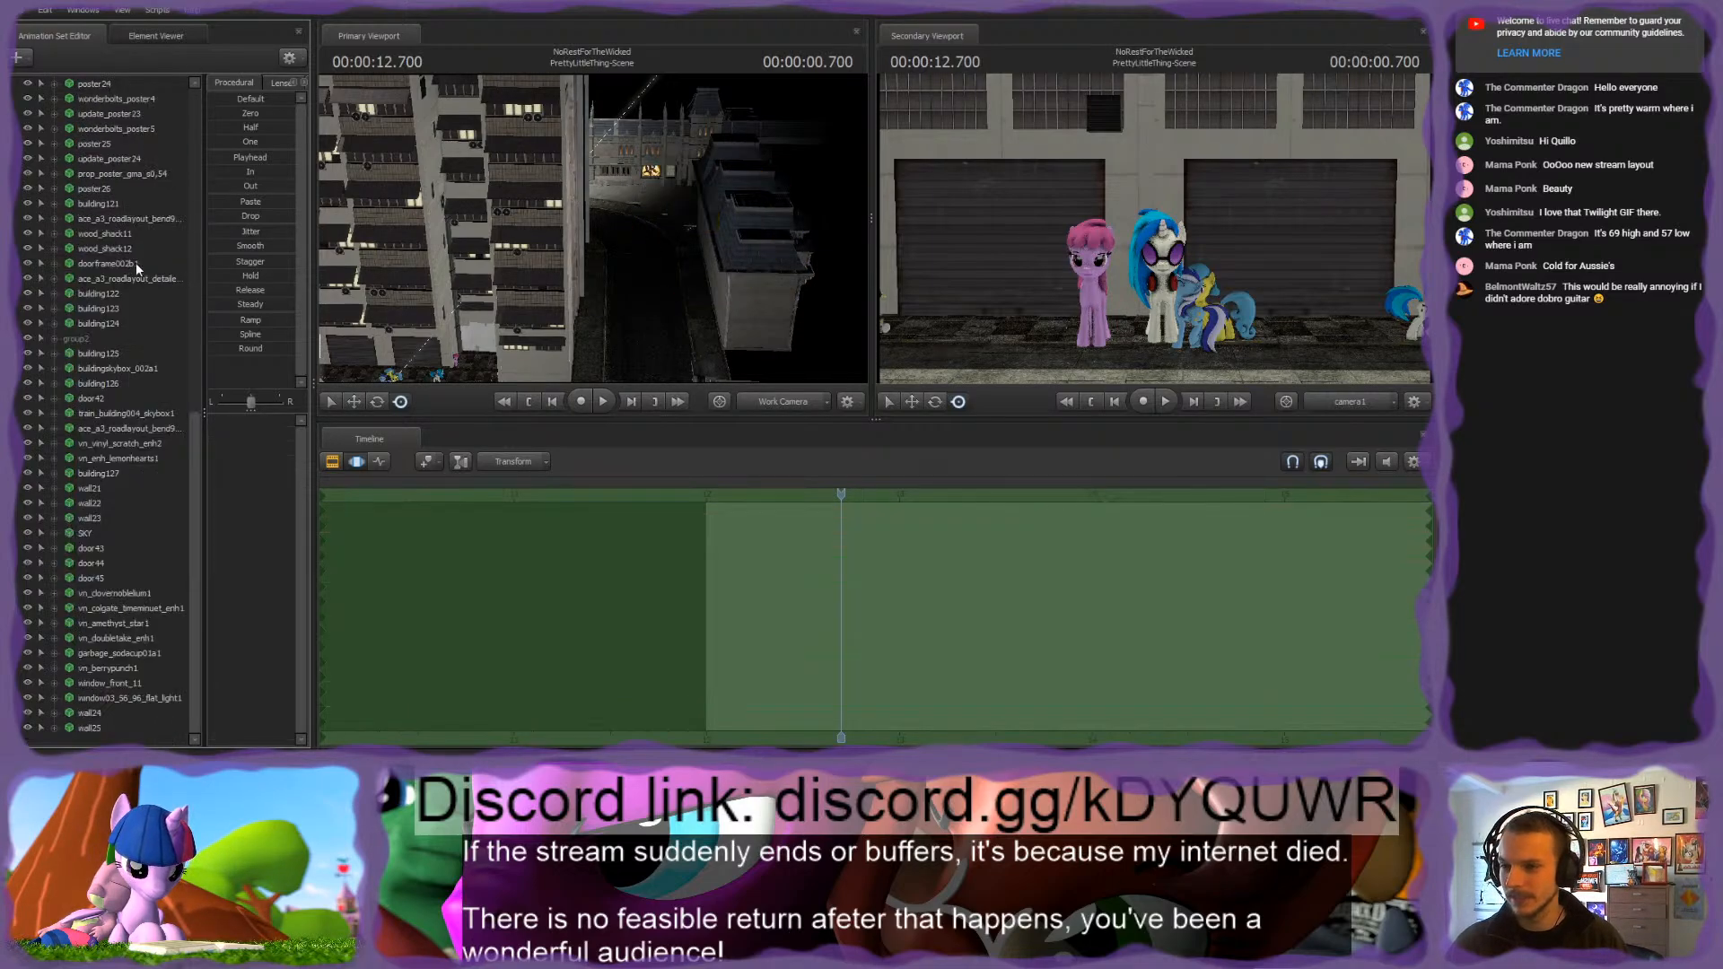
pyautogui.click(80, 339)
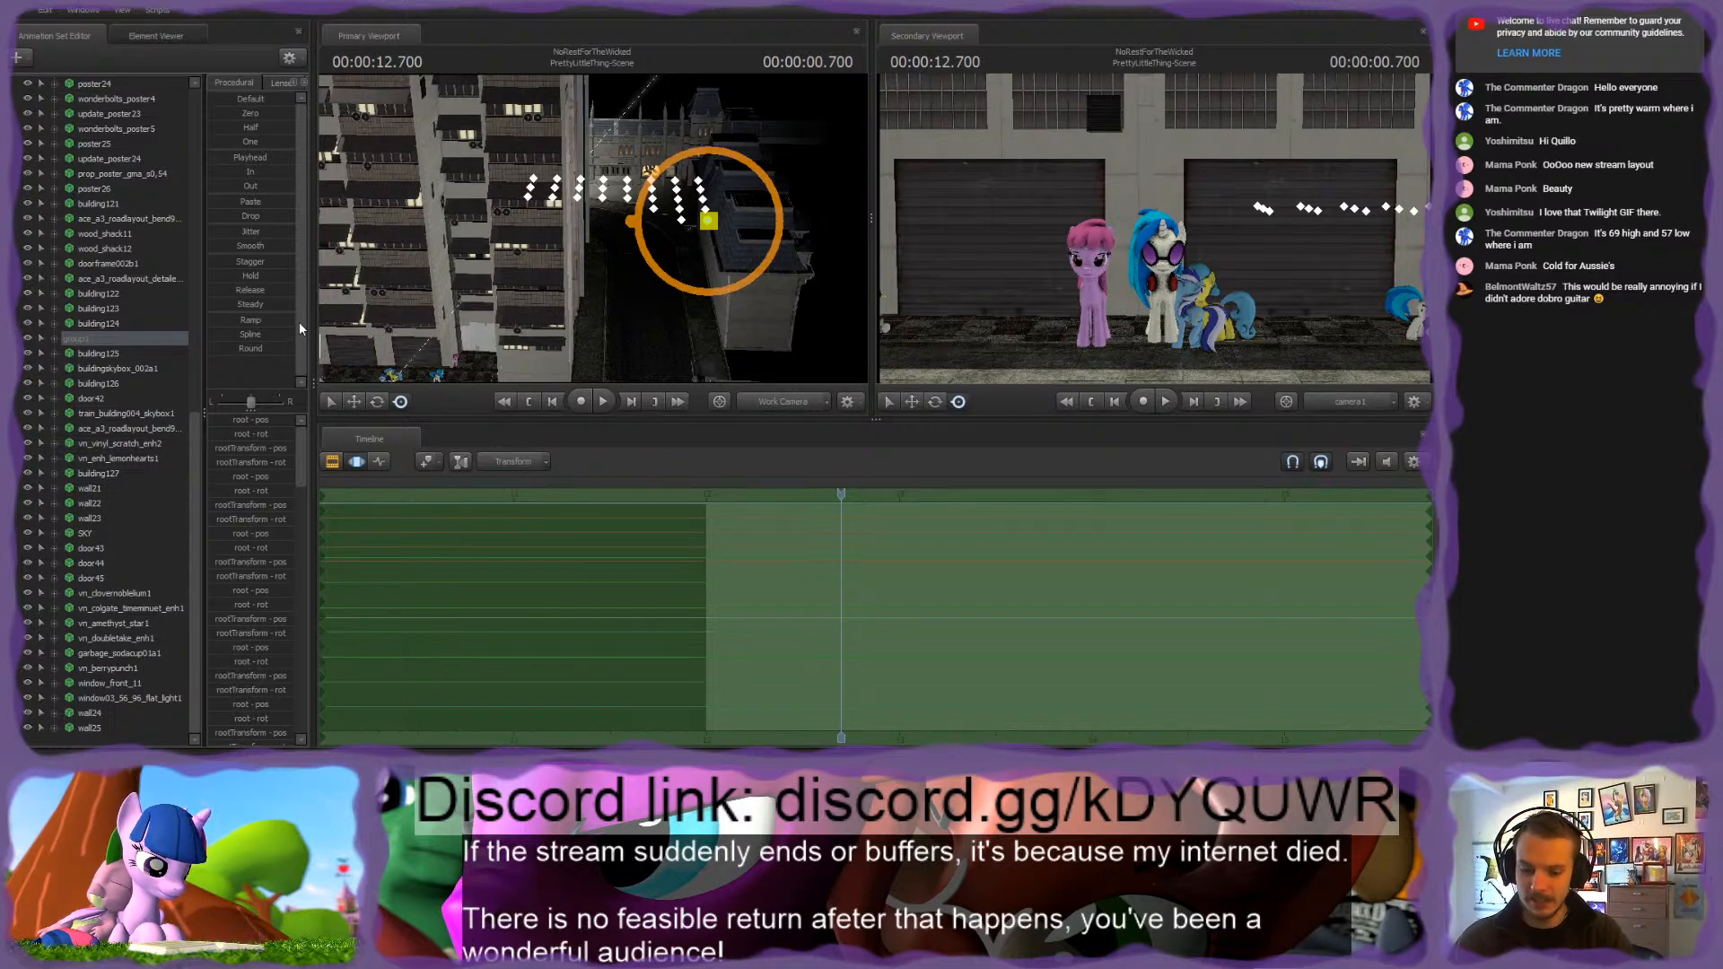
pyautogui.press('Return')
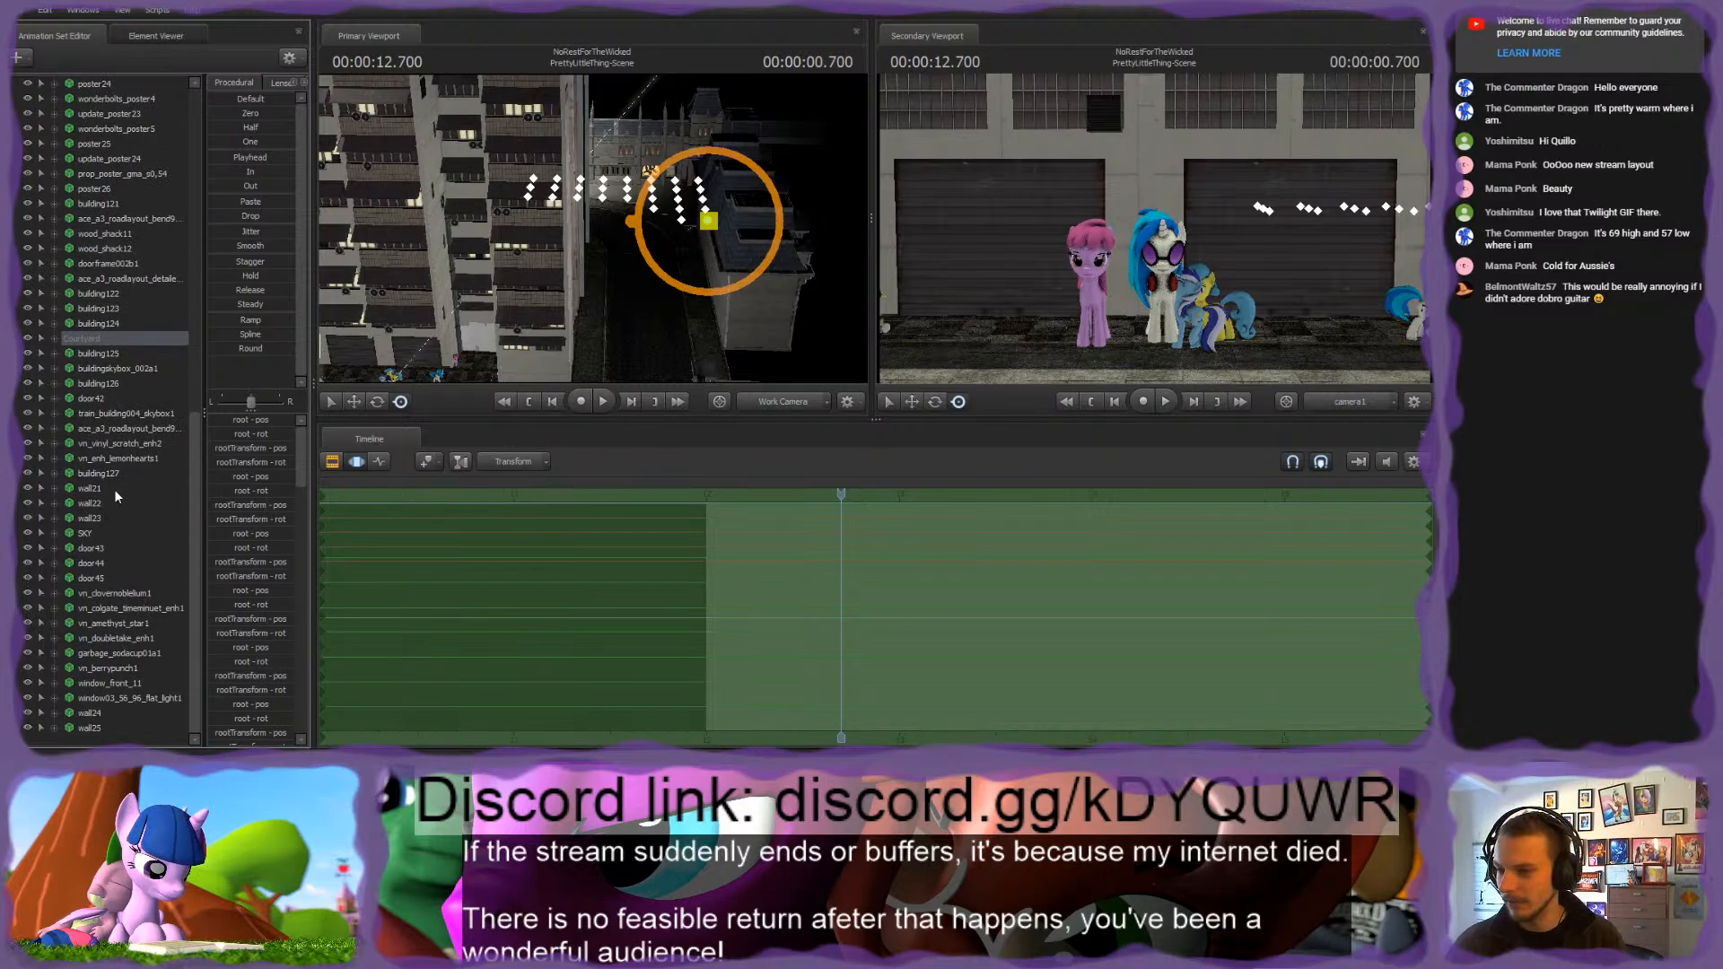
# Step: Group all the s_sewer_room_floorplate animation sets, including those listed below the Lights group, and name the group ForegroundFloor
pyautogui.scroll(10, 107, 467)
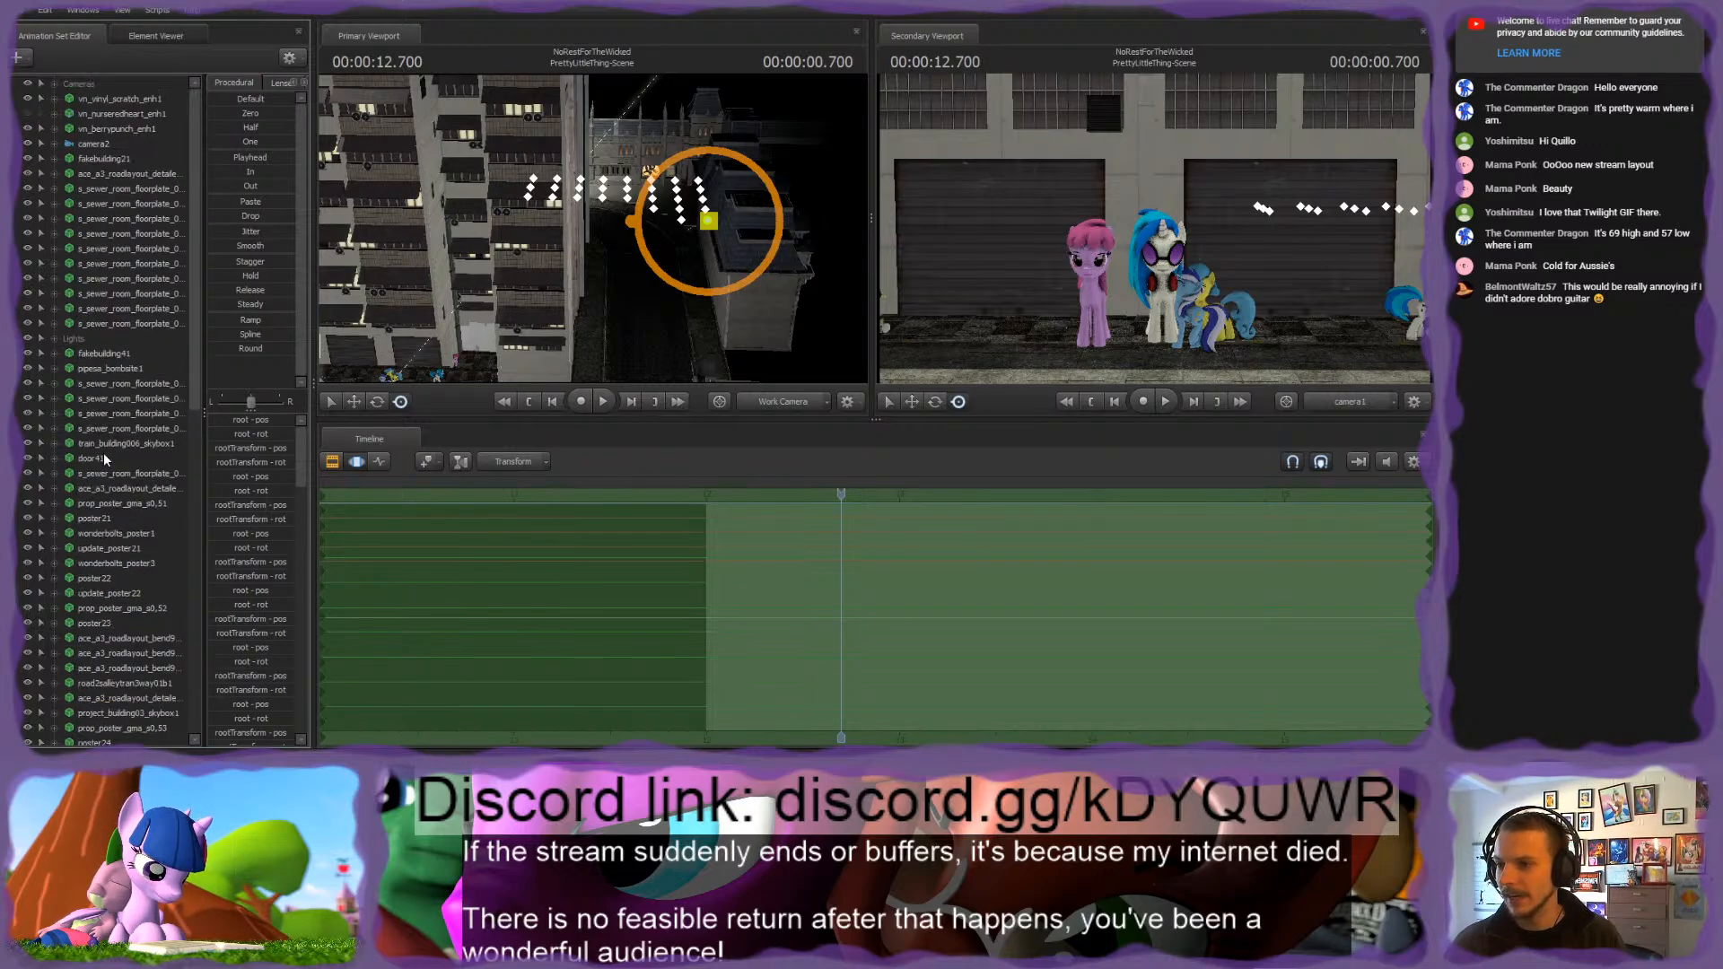
pyautogui.click(115, 188)
pyautogui.keyDown('shift'); pyautogui.click(119, 324); pyautogui.keyUp('shift')
pyautogui.press('f')
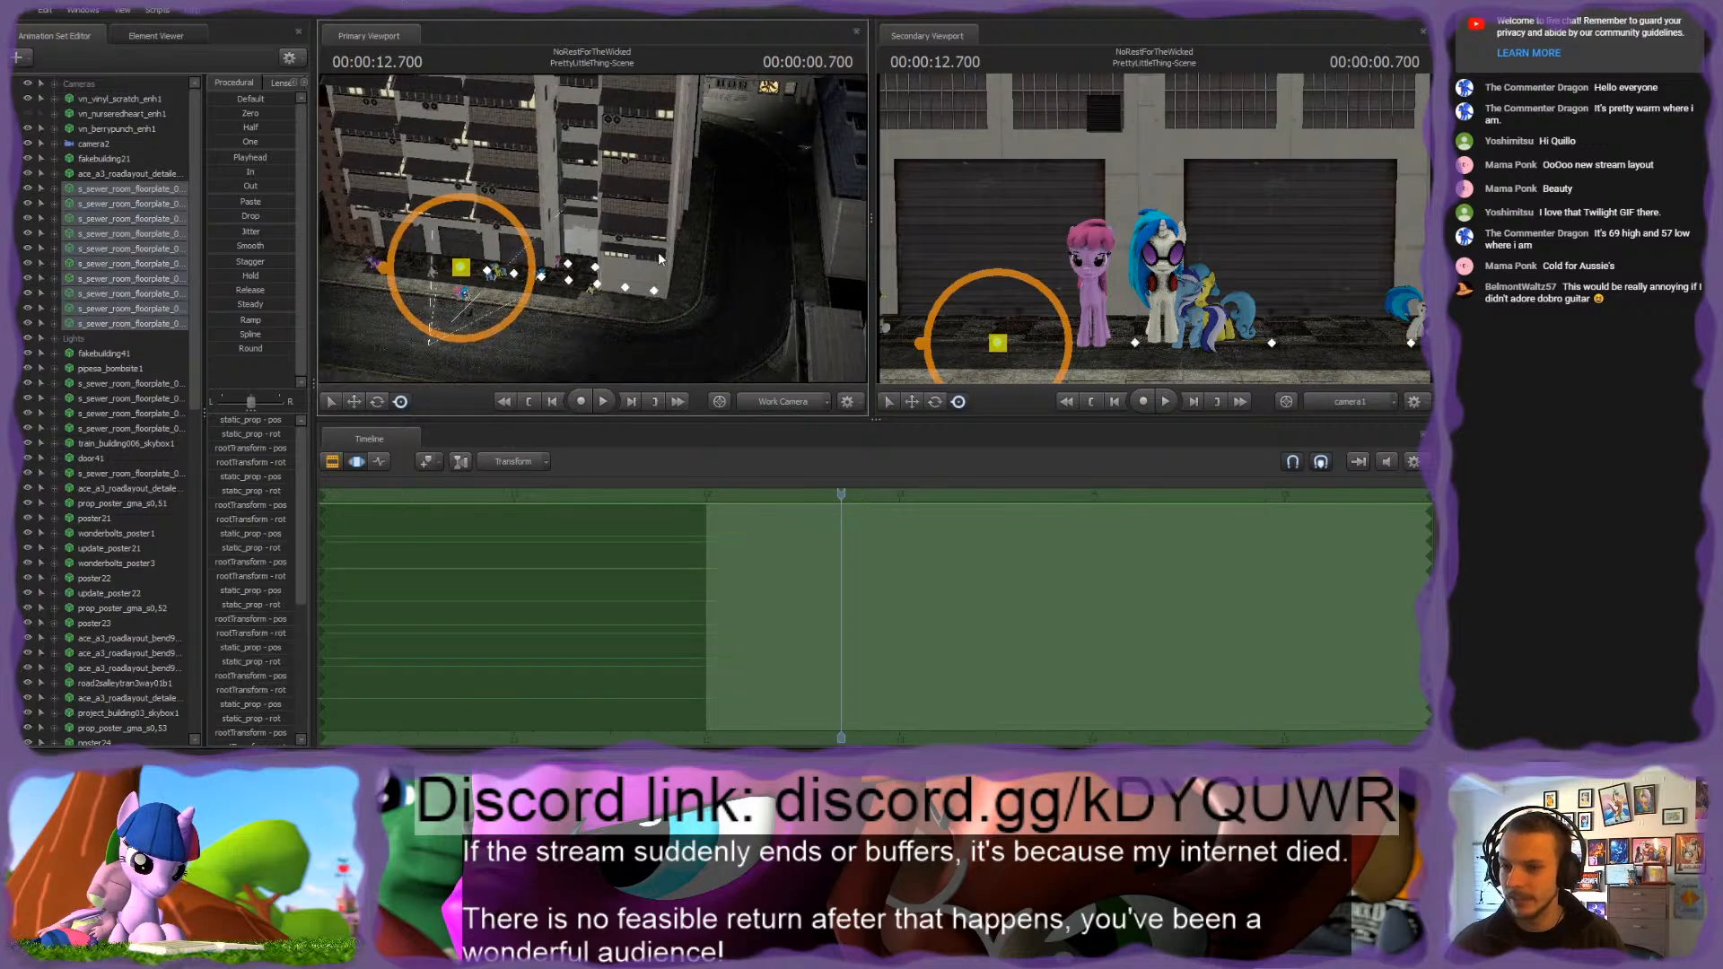
pyautogui.scroll(-2, 123, 285)
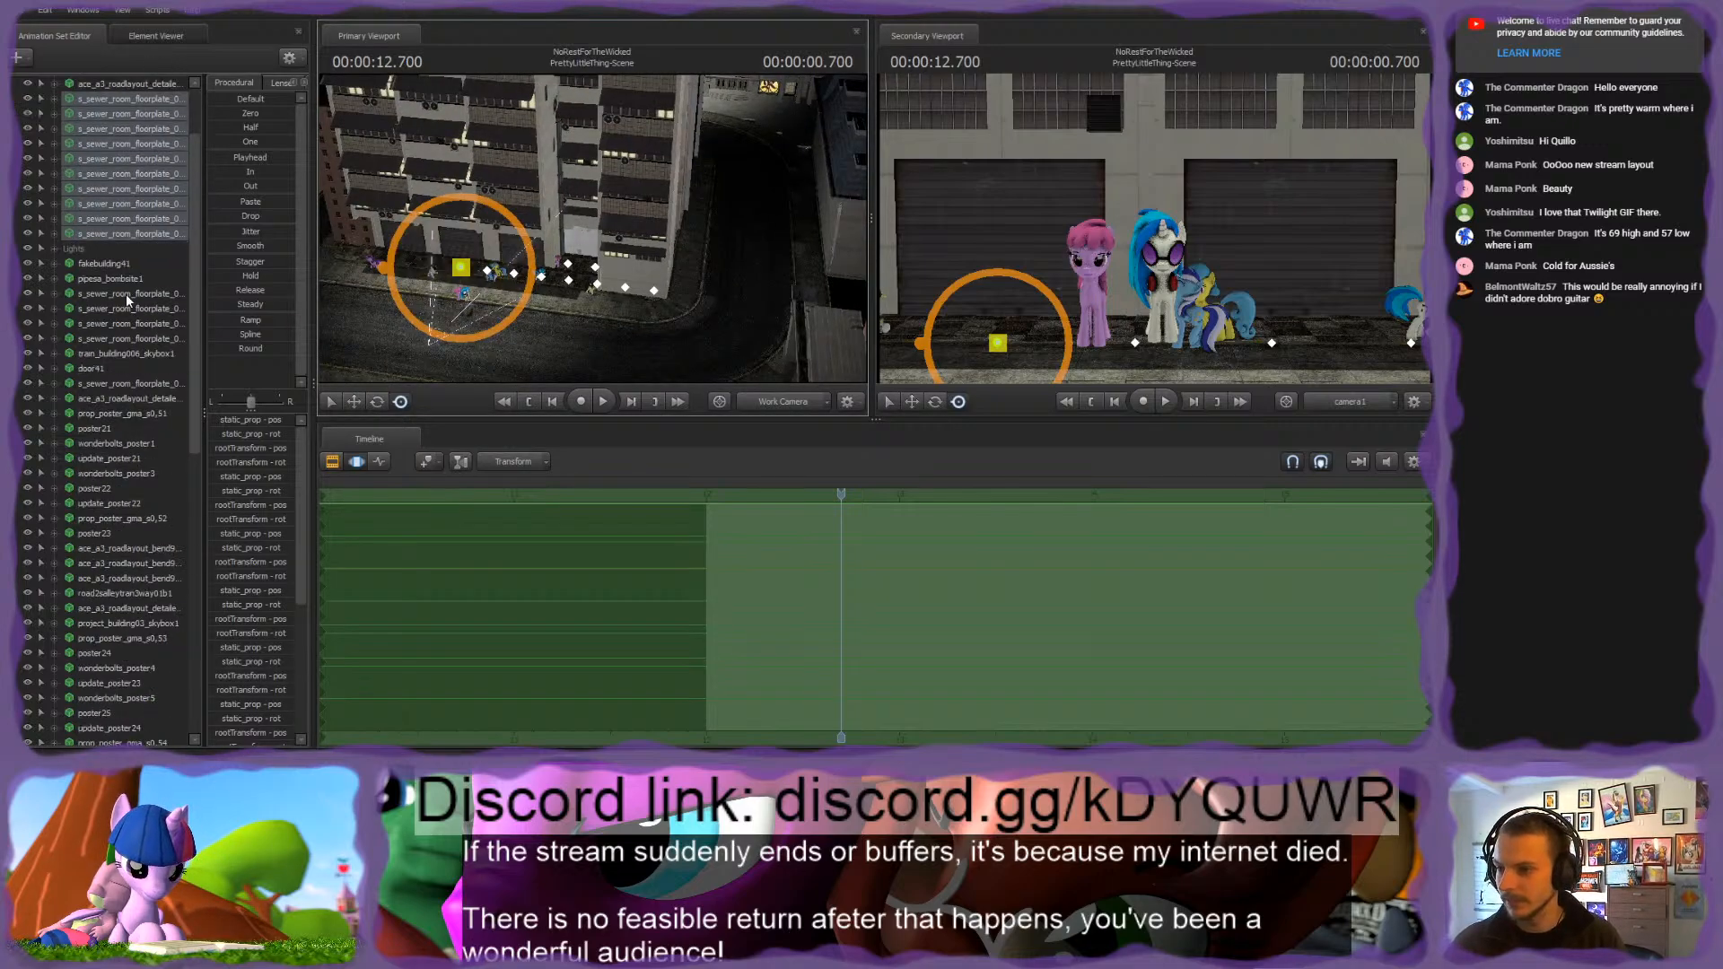
pyautogui.keyDown('ctrl'); pyautogui.click(125, 295); pyautogui.keyUp('ctrl')
pyautogui.keyDown('ctrl'); pyautogui.click(122, 310); pyautogui.keyUp('ctrl')
pyautogui.keyDown('ctrl'); pyautogui.click(120, 324); pyautogui.keyUp('ctrl')
pyautogui.keyDown('ctrl'); pyautogui.click(120, 337); pyautogui.keyUp('ctrl')
pyautogui.scroll(-1, 125, 315)
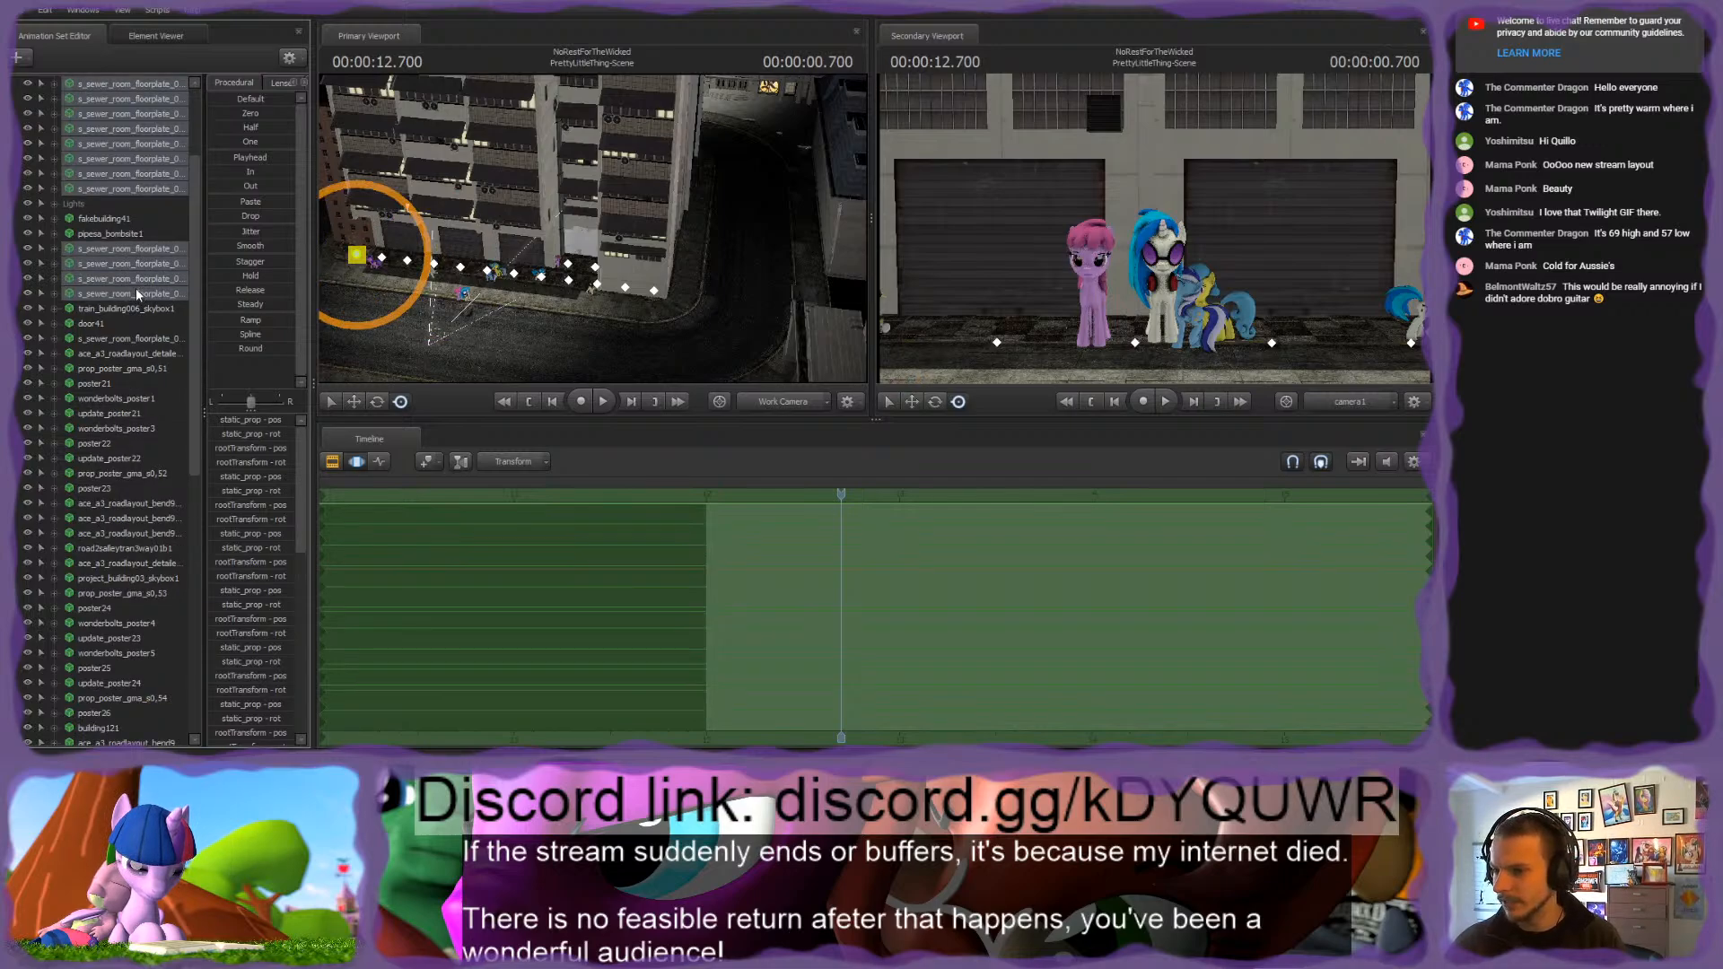
pyautogui.keyDown('ctrl'); pyautogui.click(126, 338); pyautogui.keyUp('ctrl')
pyautogui.scroll(-1, 125, 329)
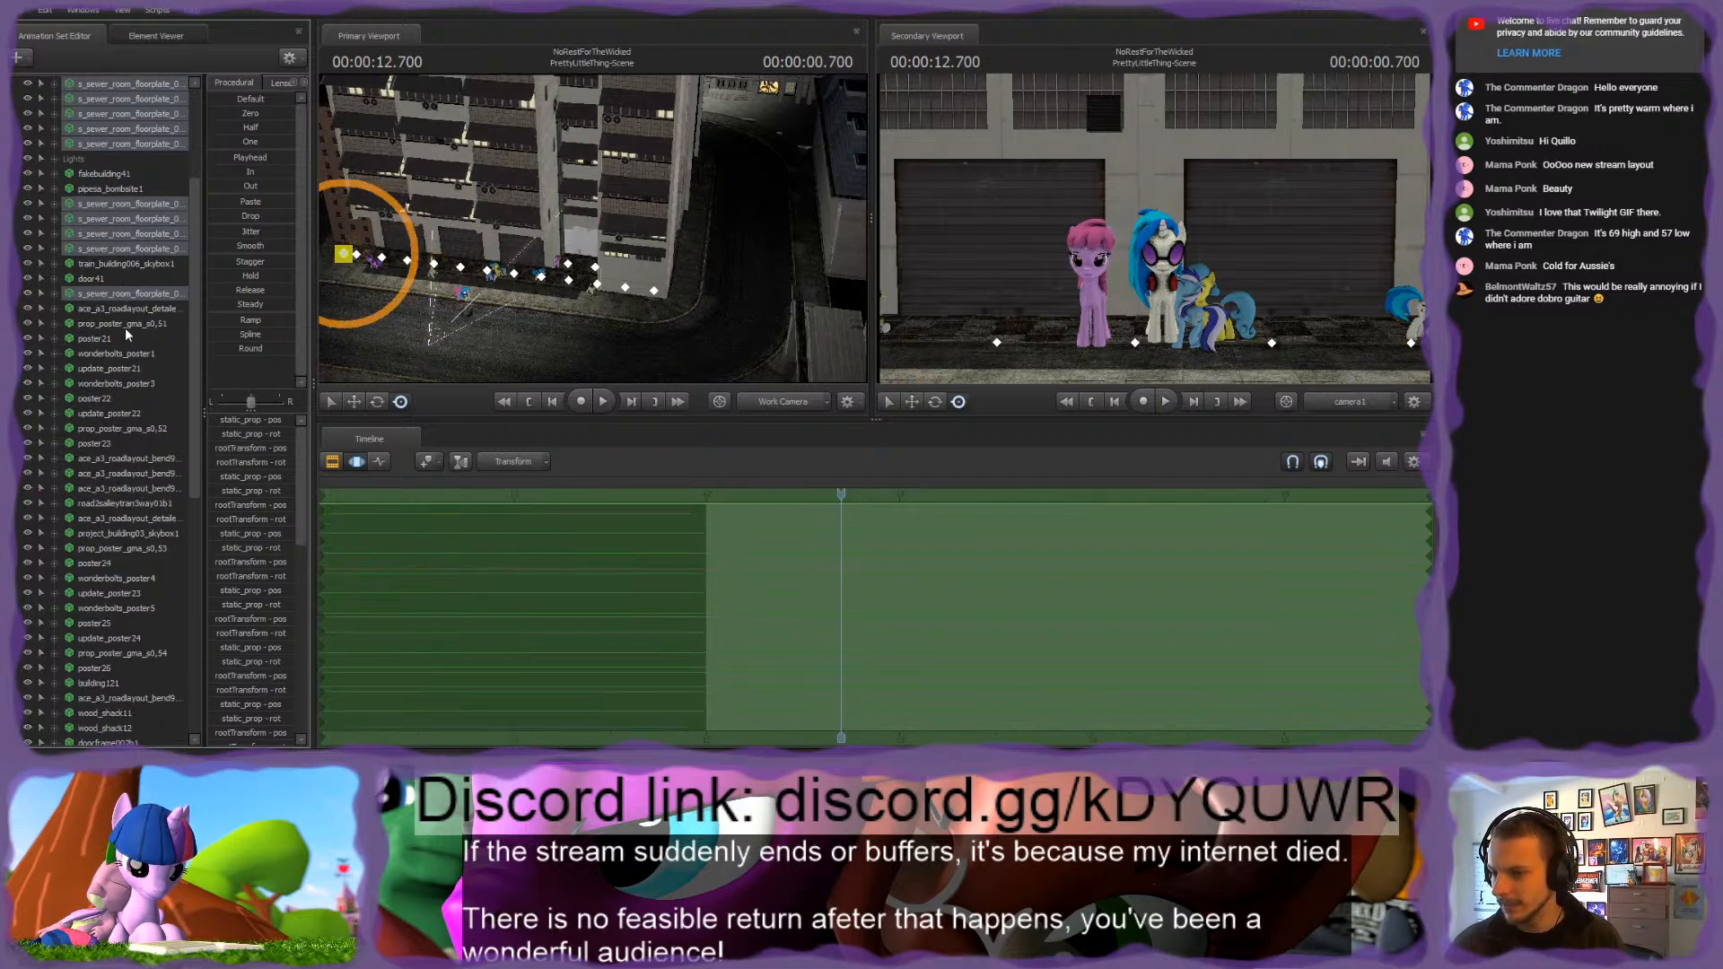
pyautogui.scroll(-1, 120, 332)
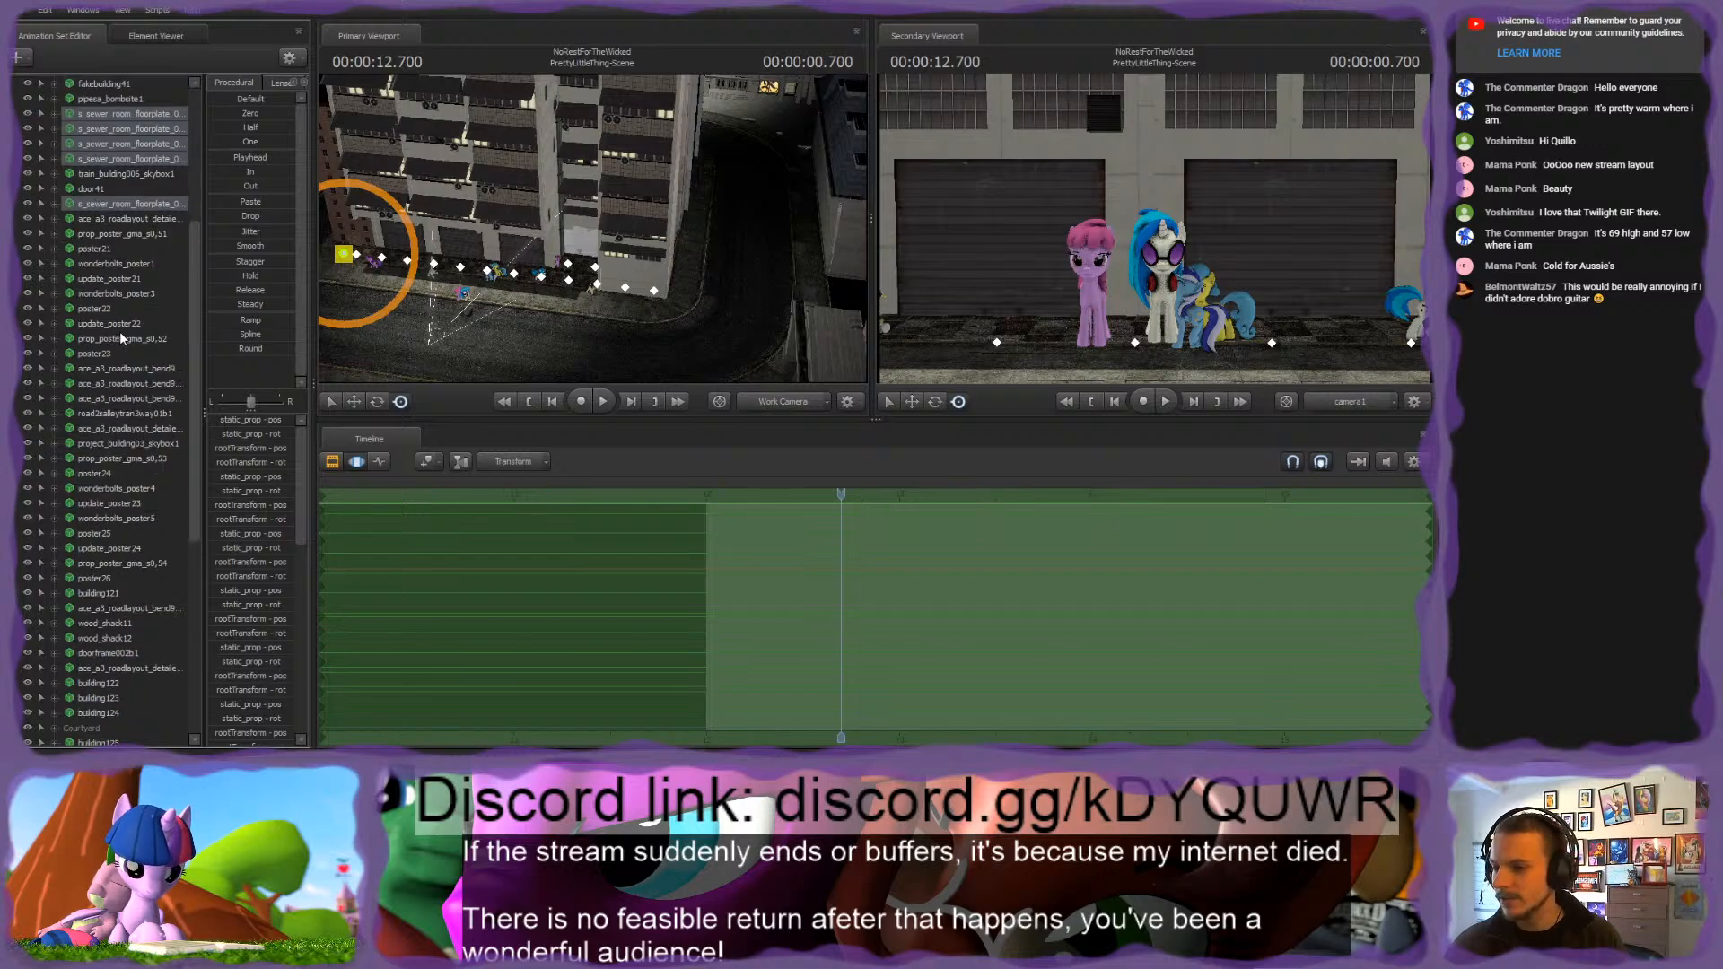
pyautogui.scroll(4, 120, 334)
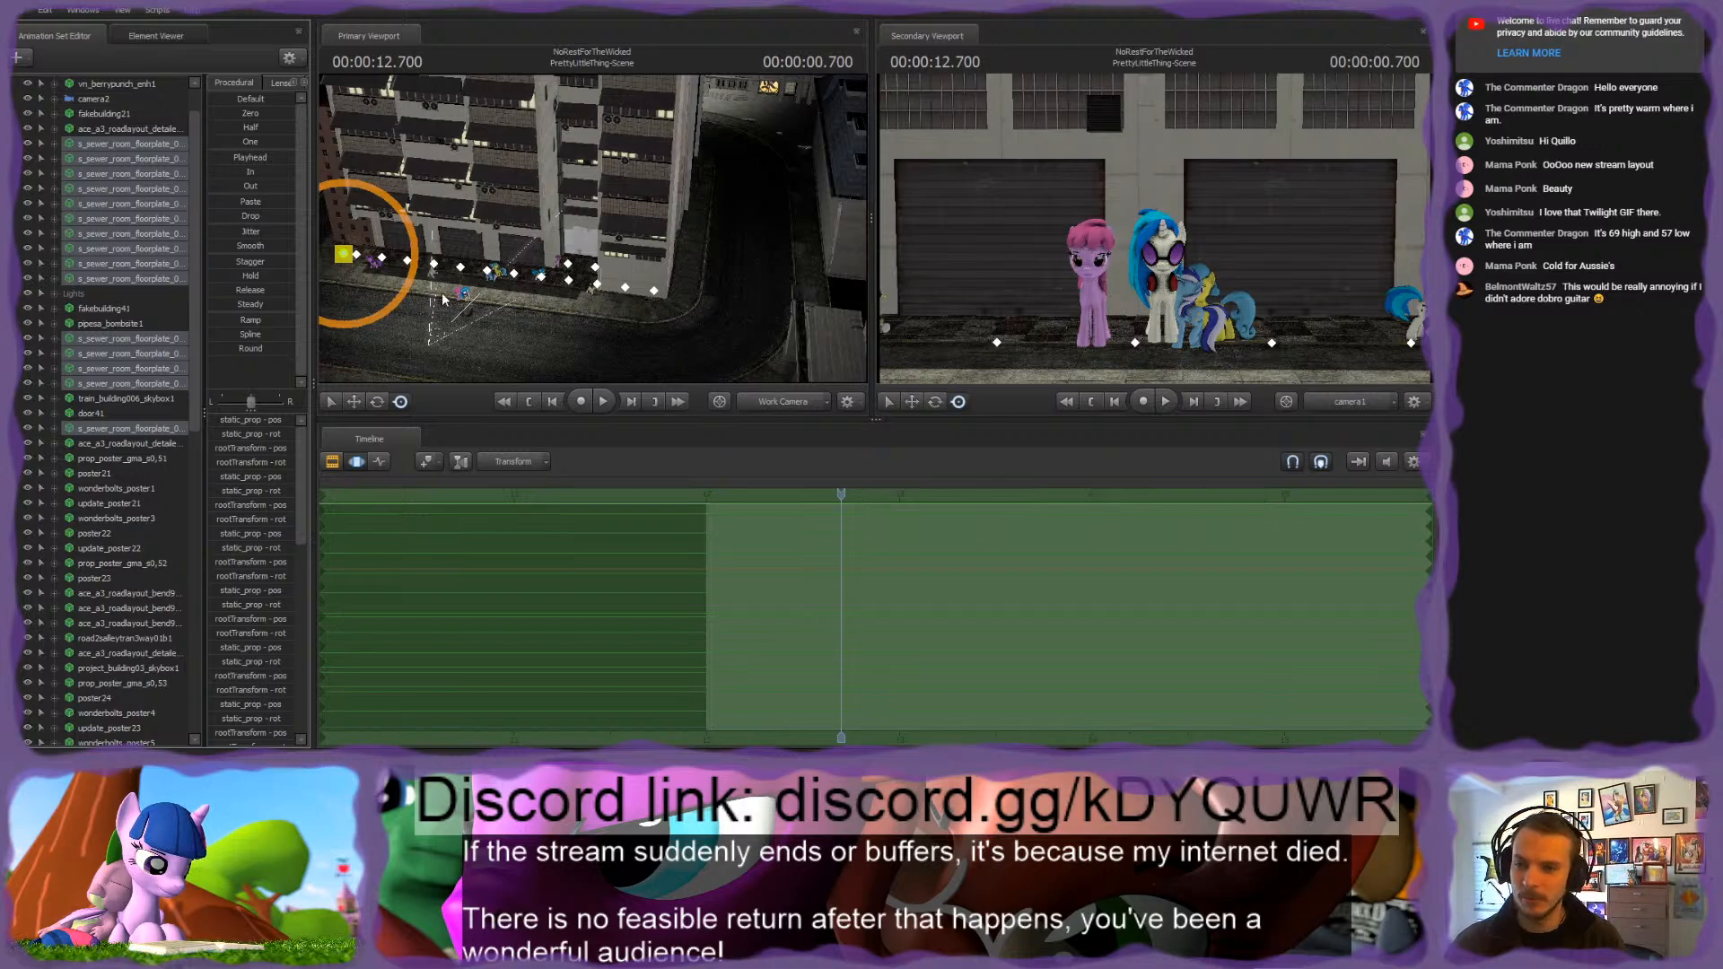
pyautogui.moveTo(725, 261); pyautogui.dragTo(727, 260)
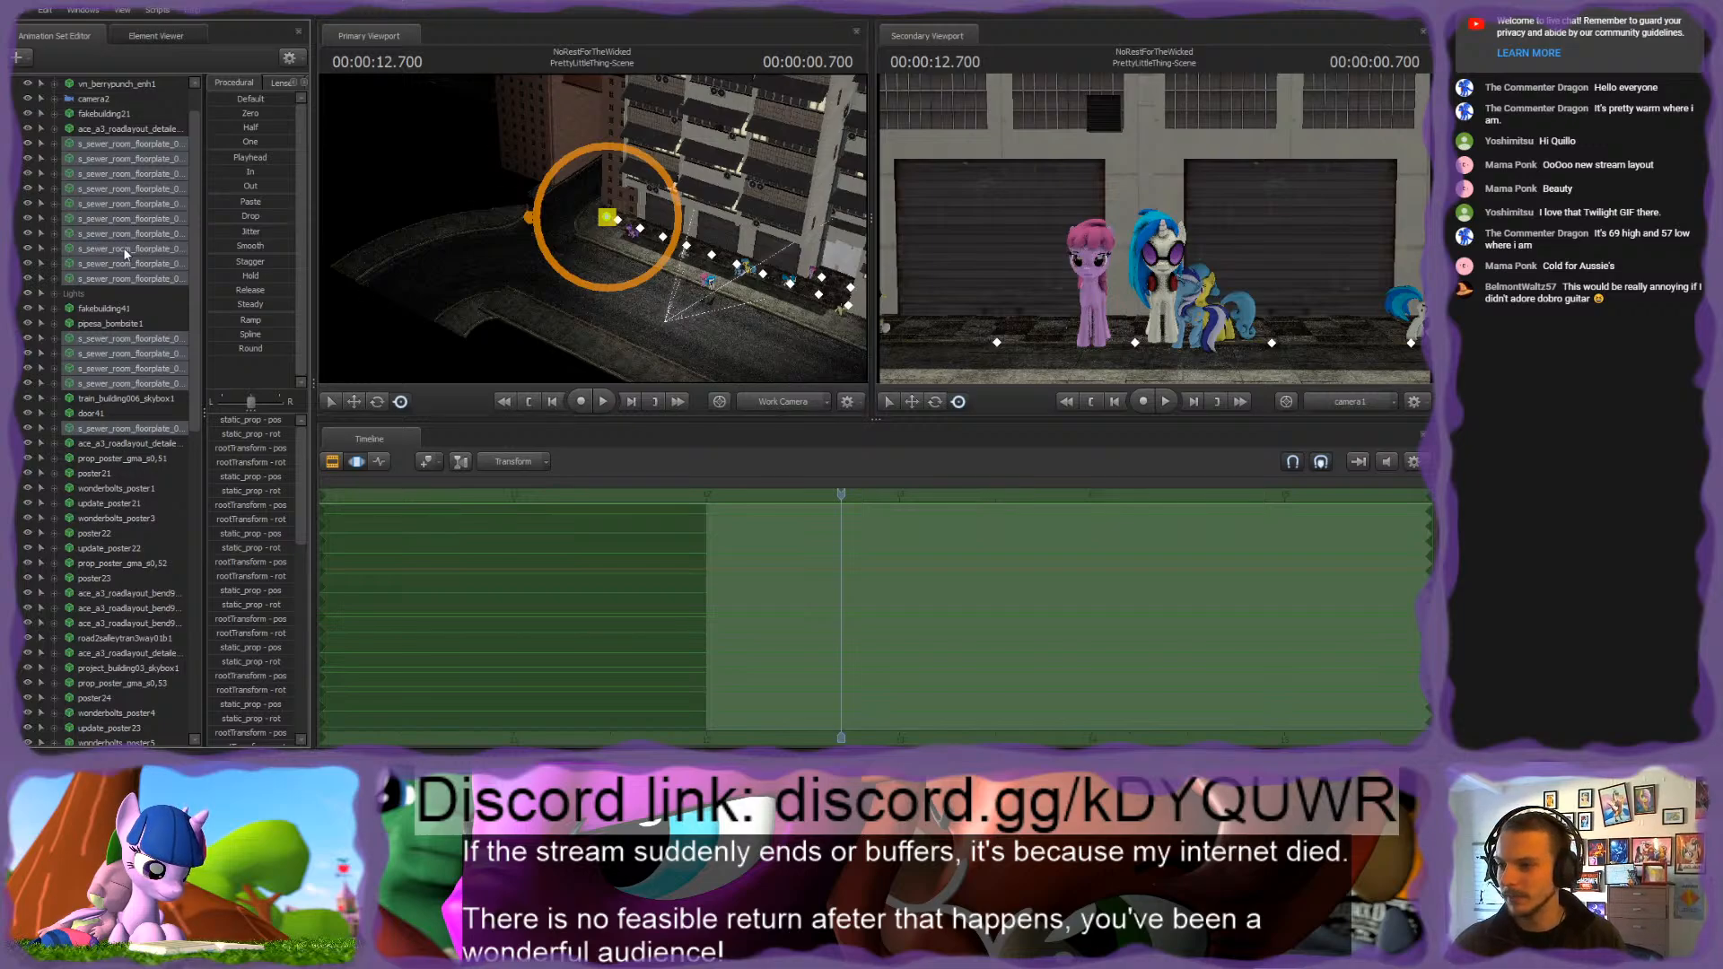
pyautogui.hotkey('ctrl', 'g')
pyautogui.click(85, 146)
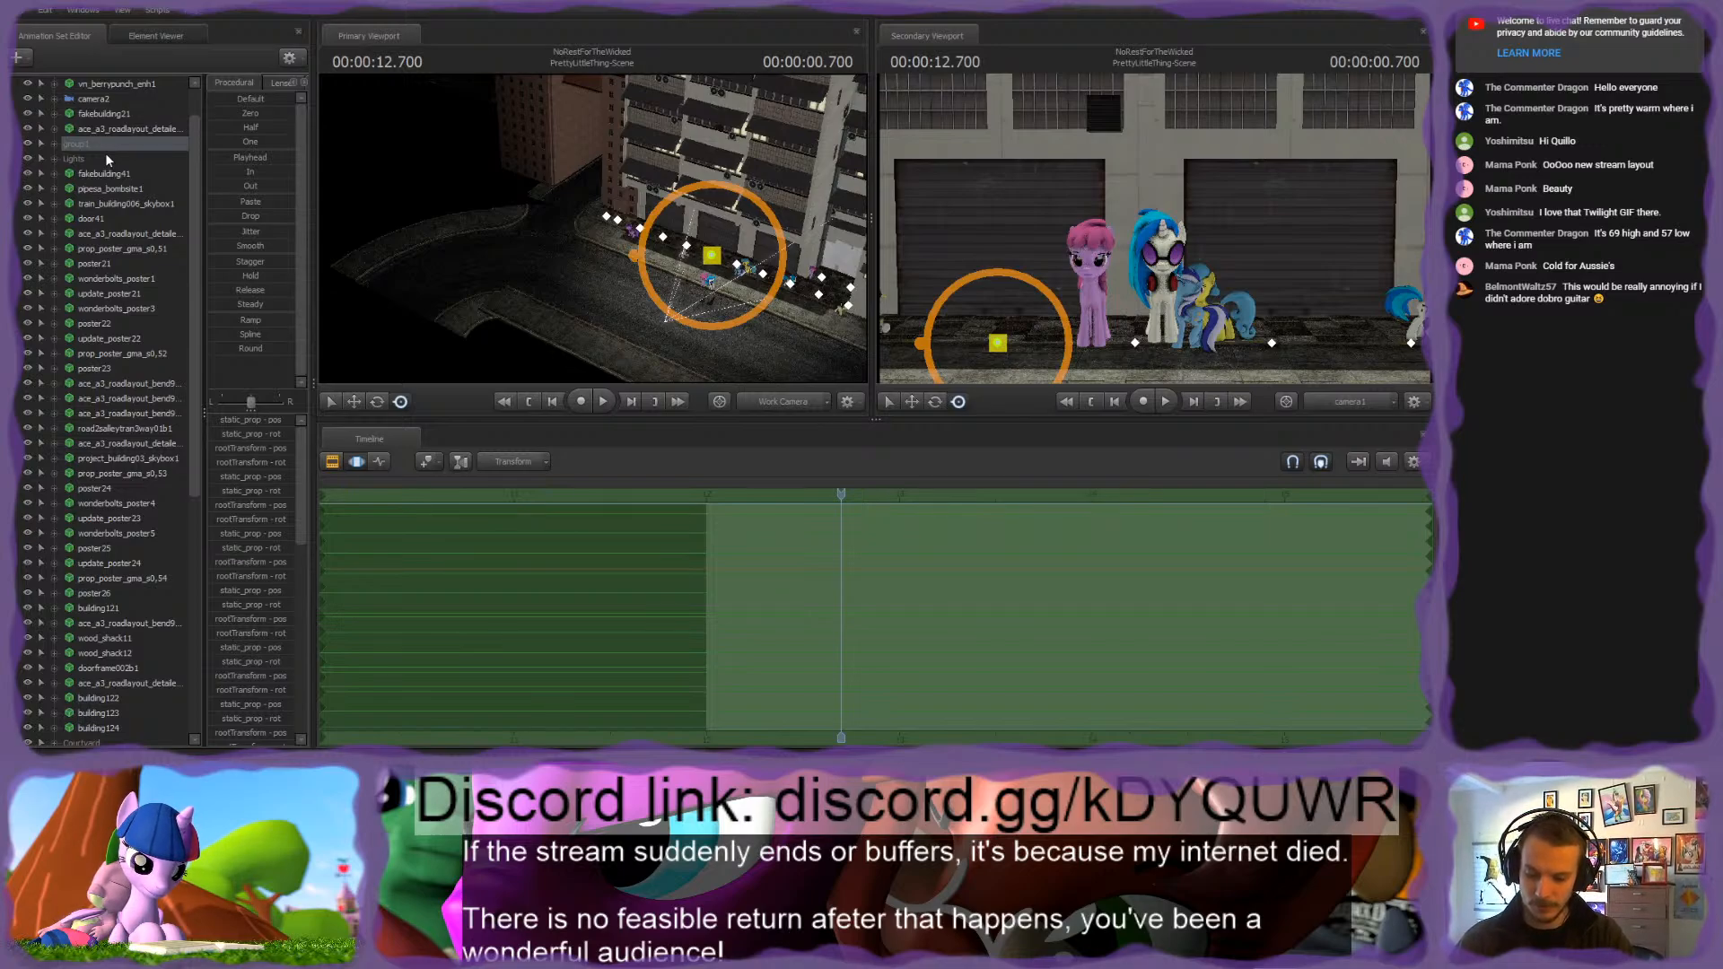
pyautogui.press('Return')
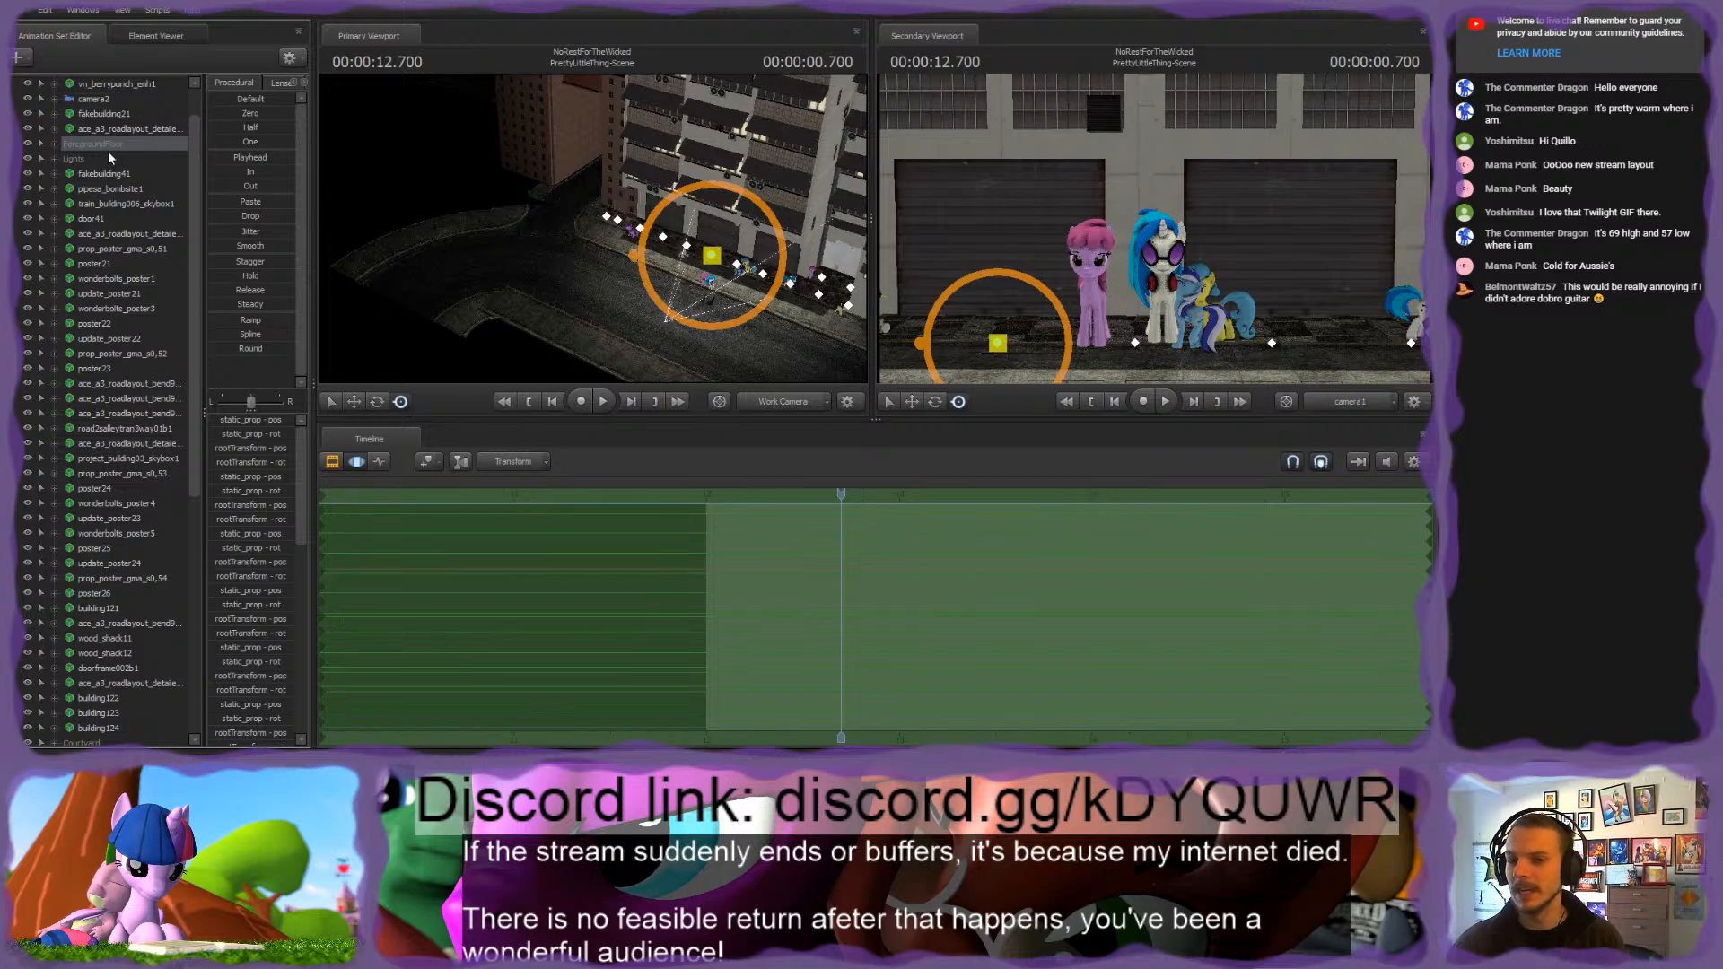
# Step: Group the fakebuilding21 and fakebuilding41 animation sets and name the group BerryBuilding
pyautogui.moveTo(386, 229); pyautogui.dragTo(603, 230)
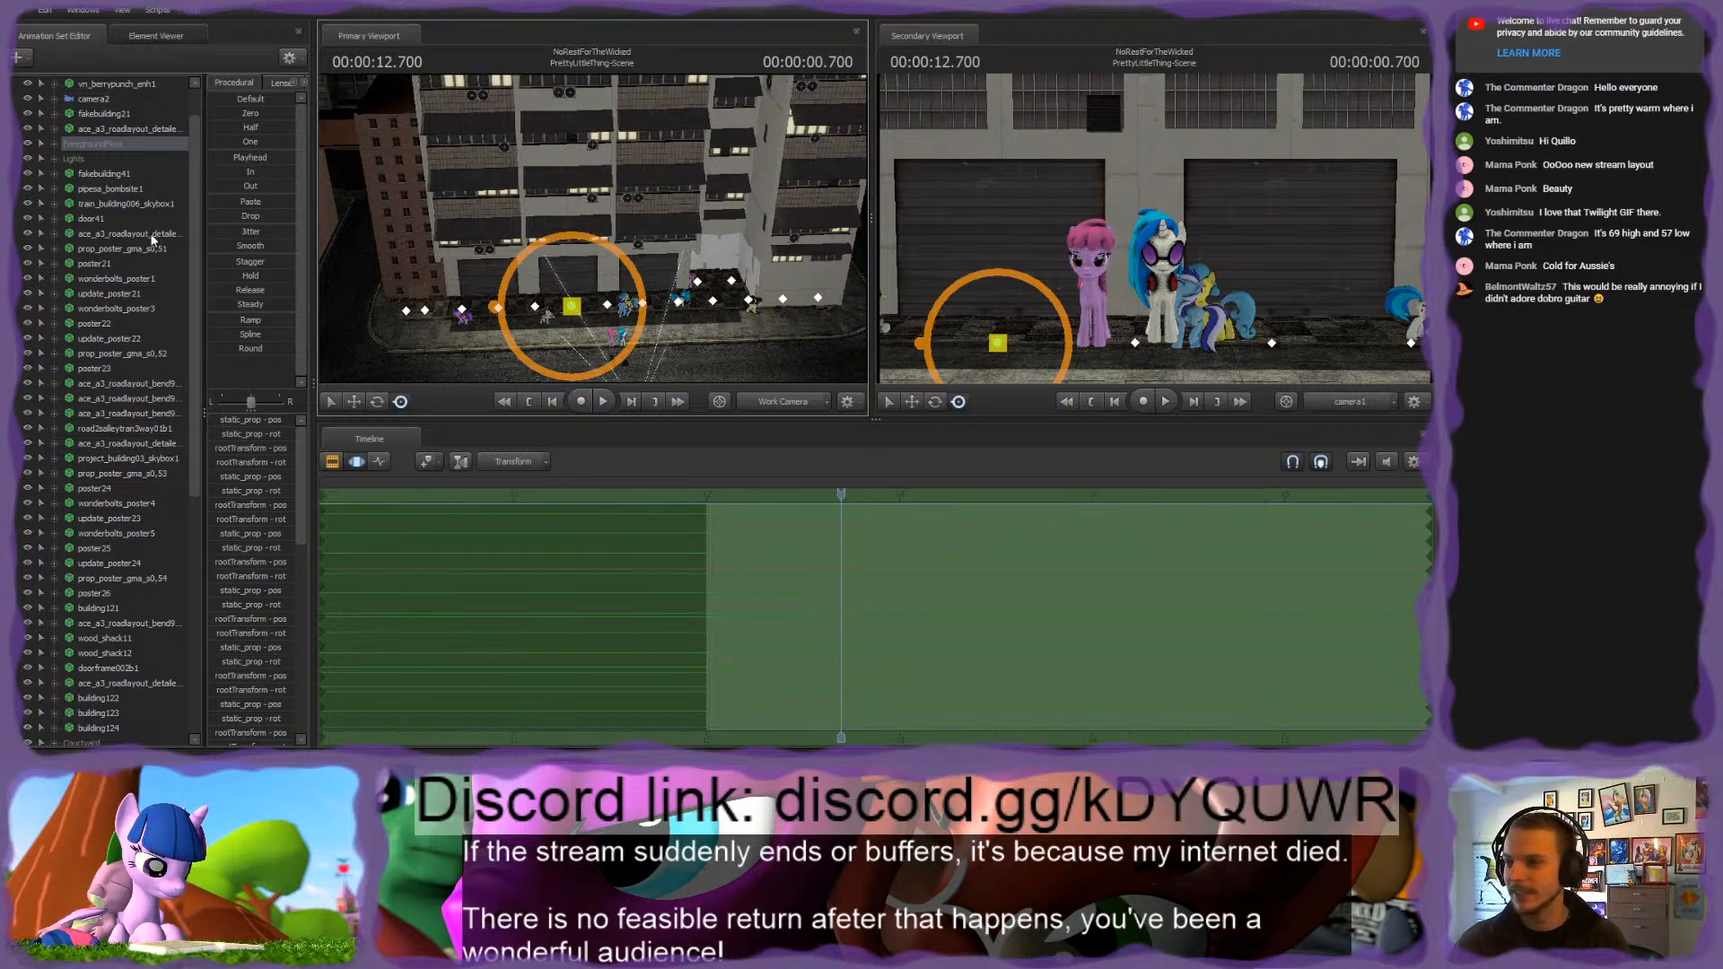
pyautogui.scroll(1, 120, 226)
pyautogui.click(55, 188)
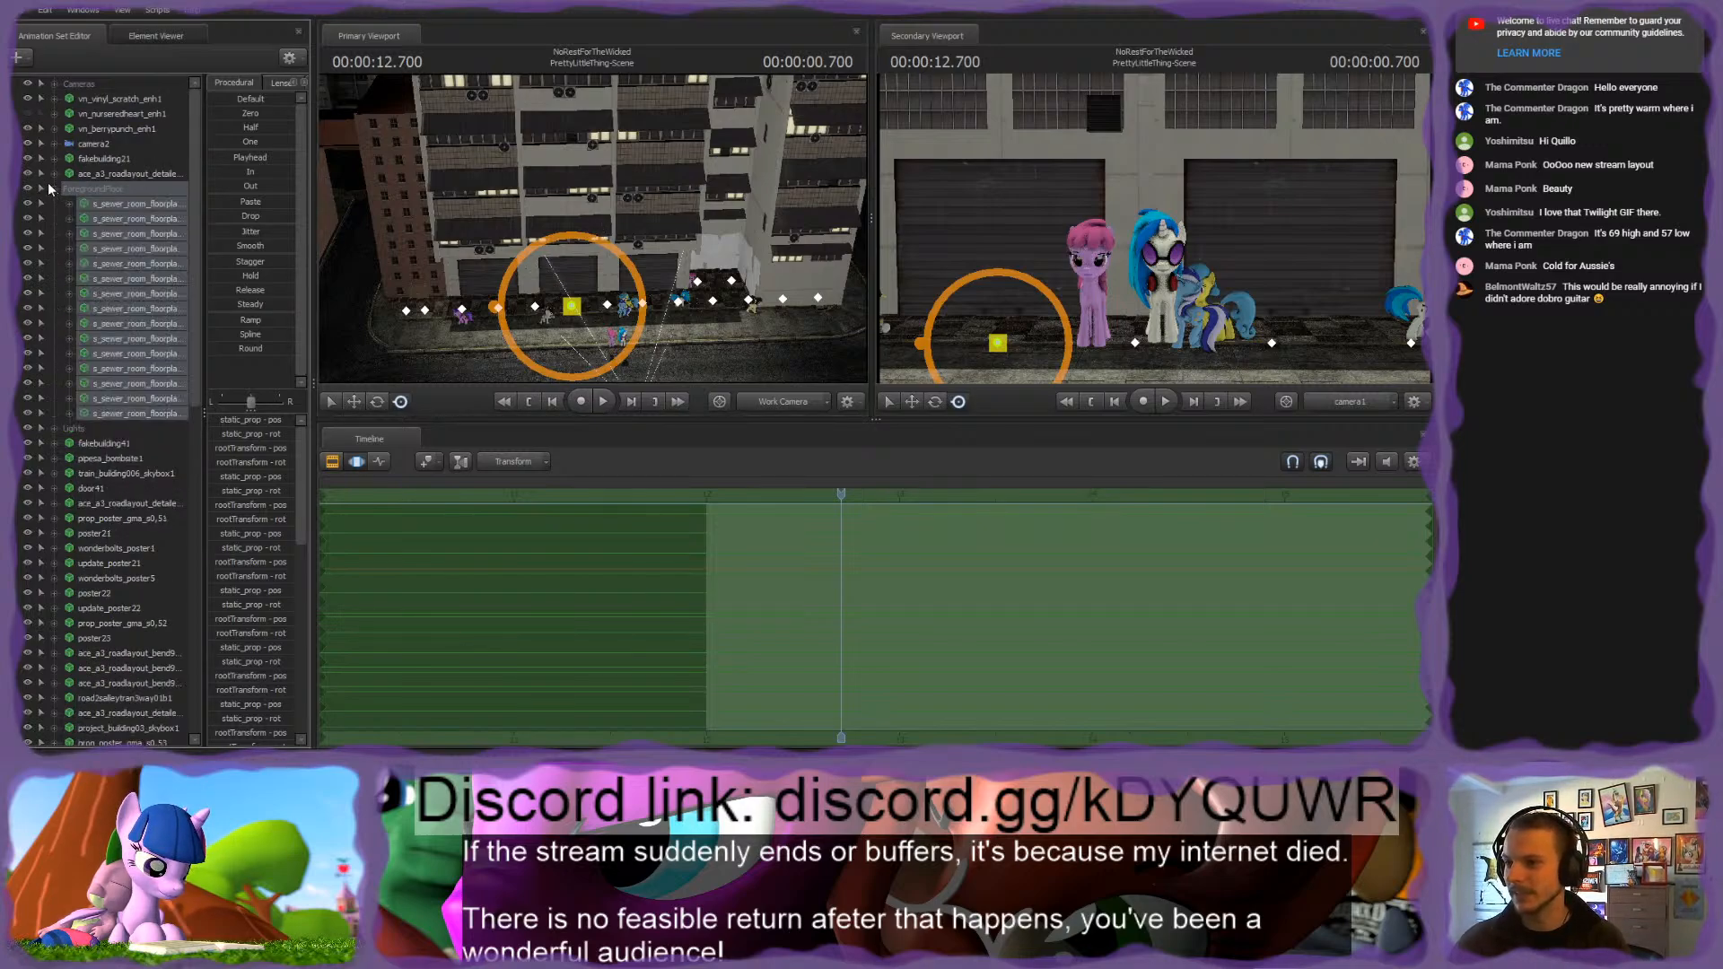
pyautogui.click(55, 189)
pyautogui.click(92, 218)
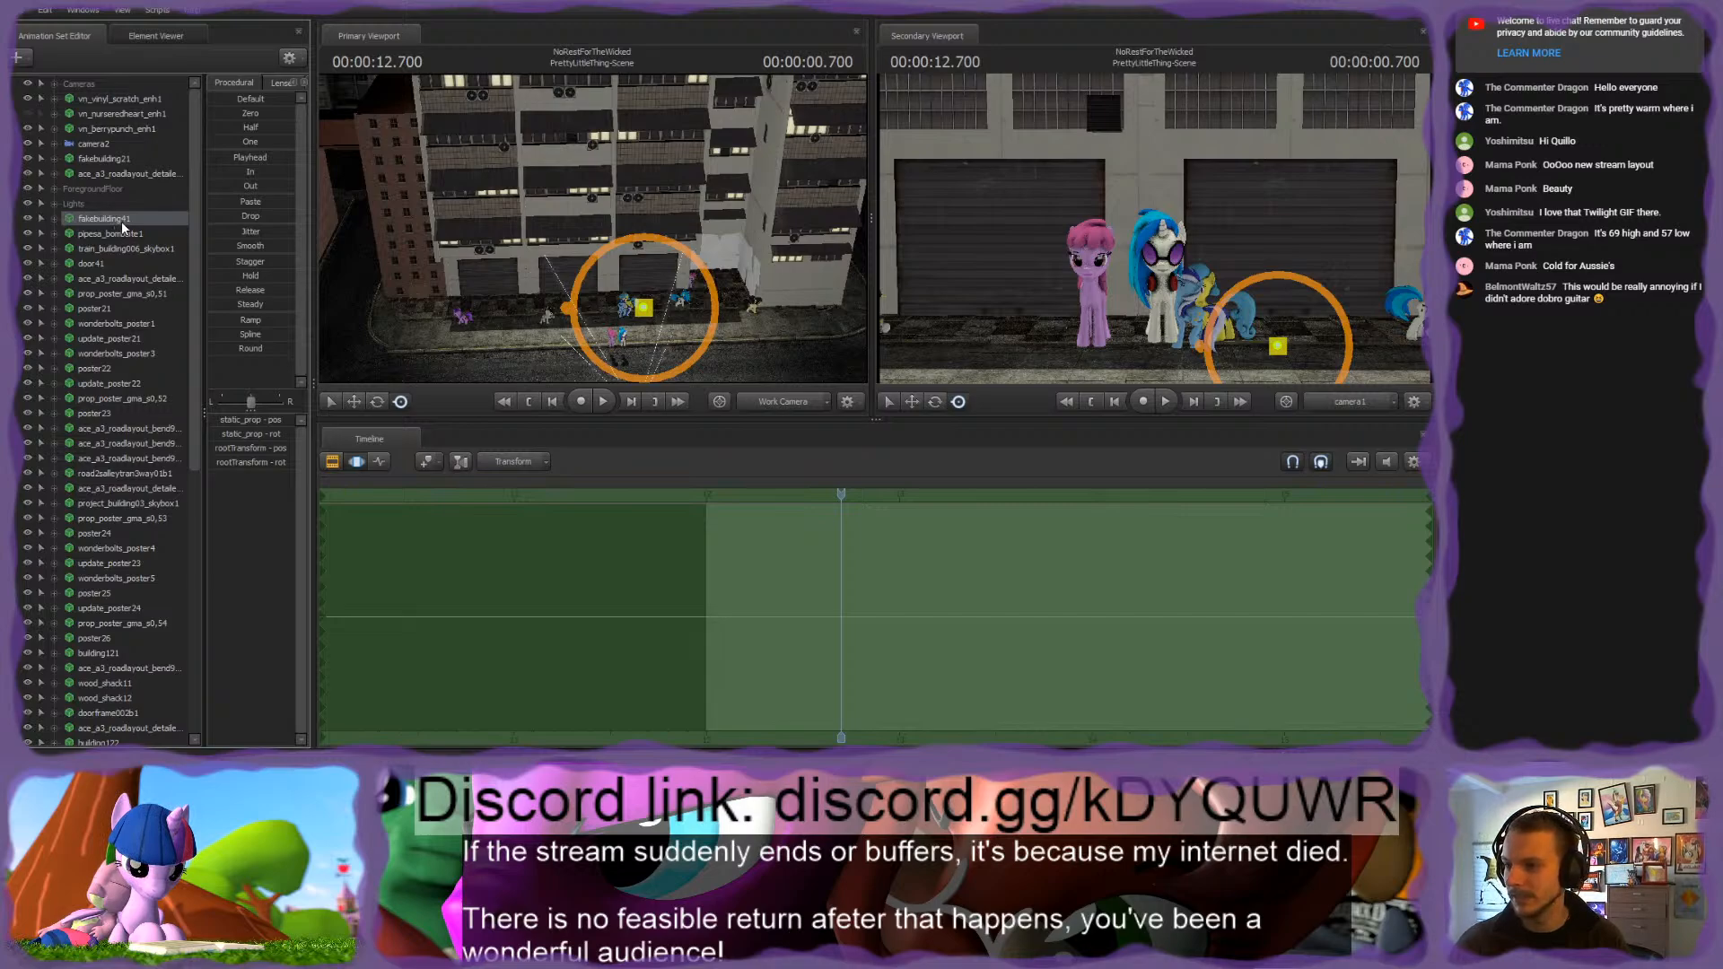
pyautogui.click(102, 157)
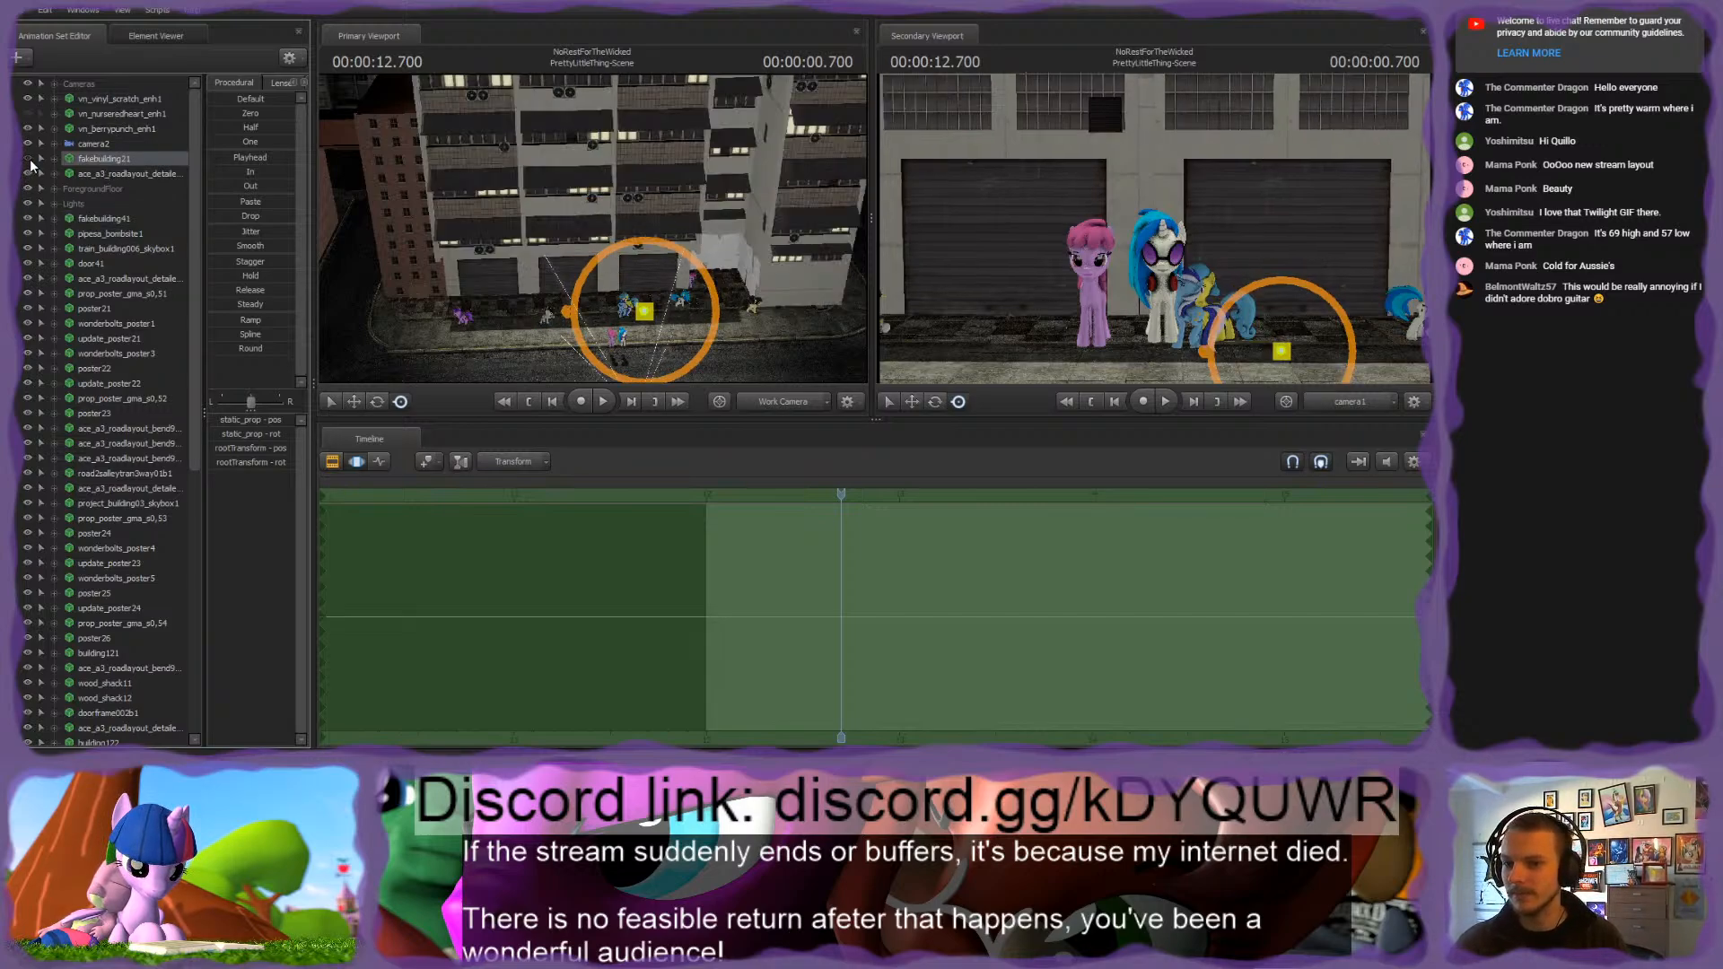
pyautogui.keyDown('ctrl'); pyautogui.click(99, 218); pyautogui.keyUp('ctrl')
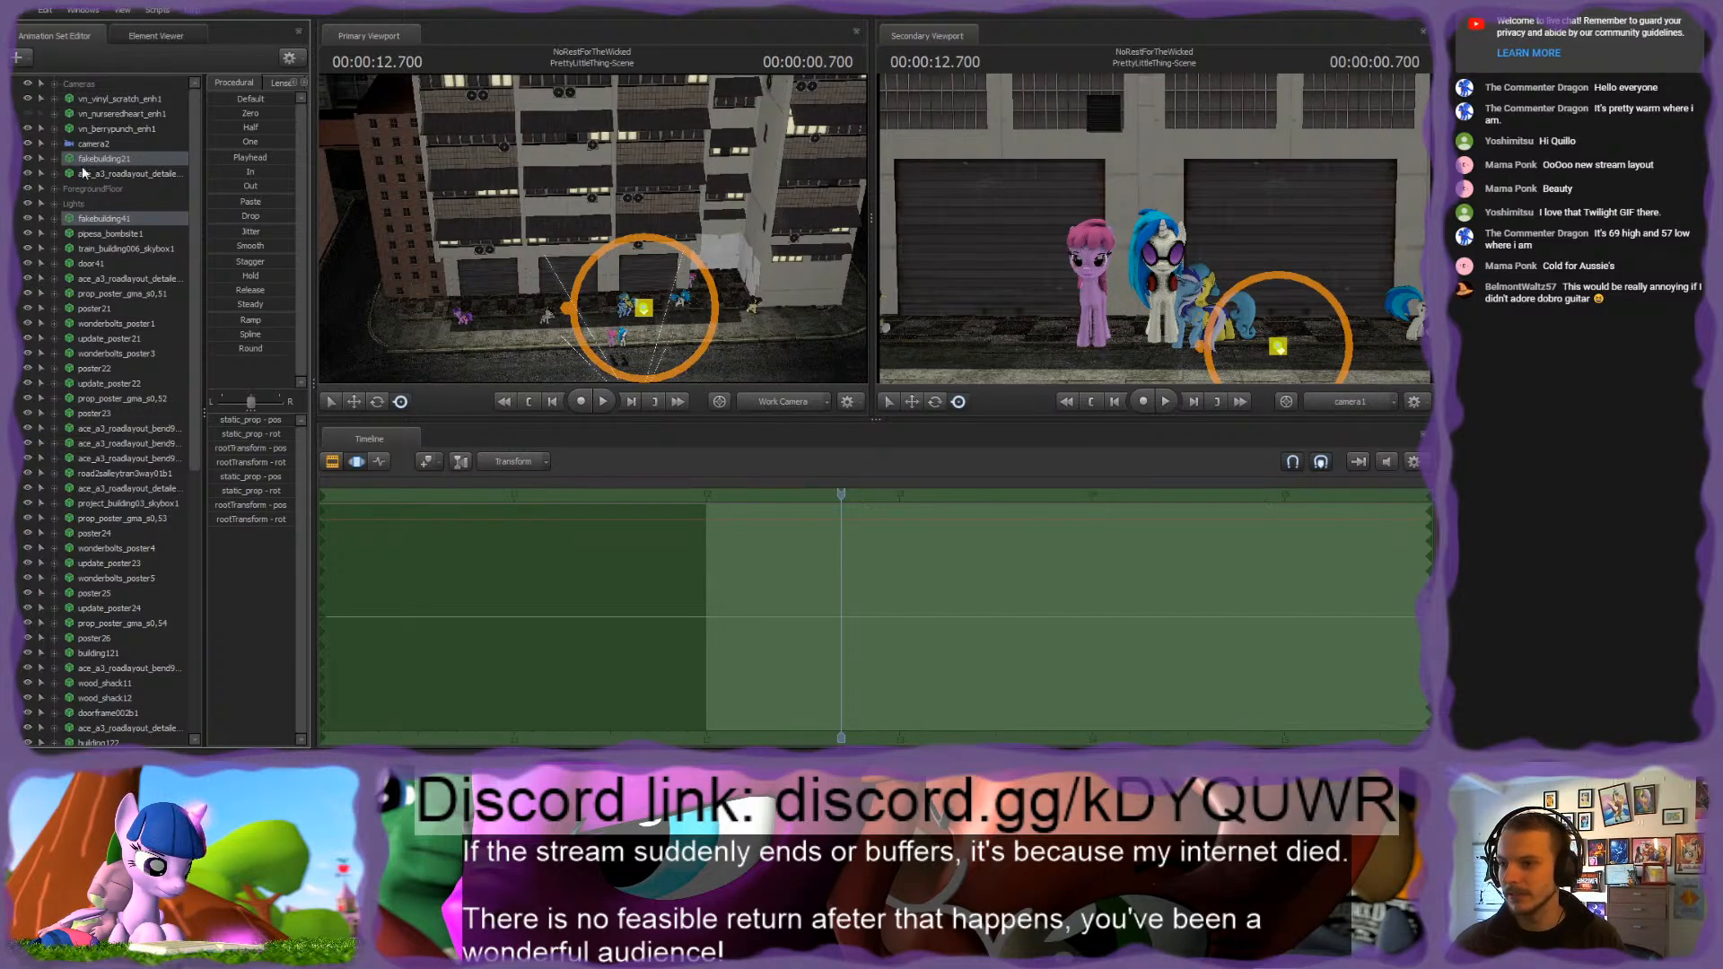
pyautogui.moveTo(124, 216); pyautogui.dragTo(117, 160)
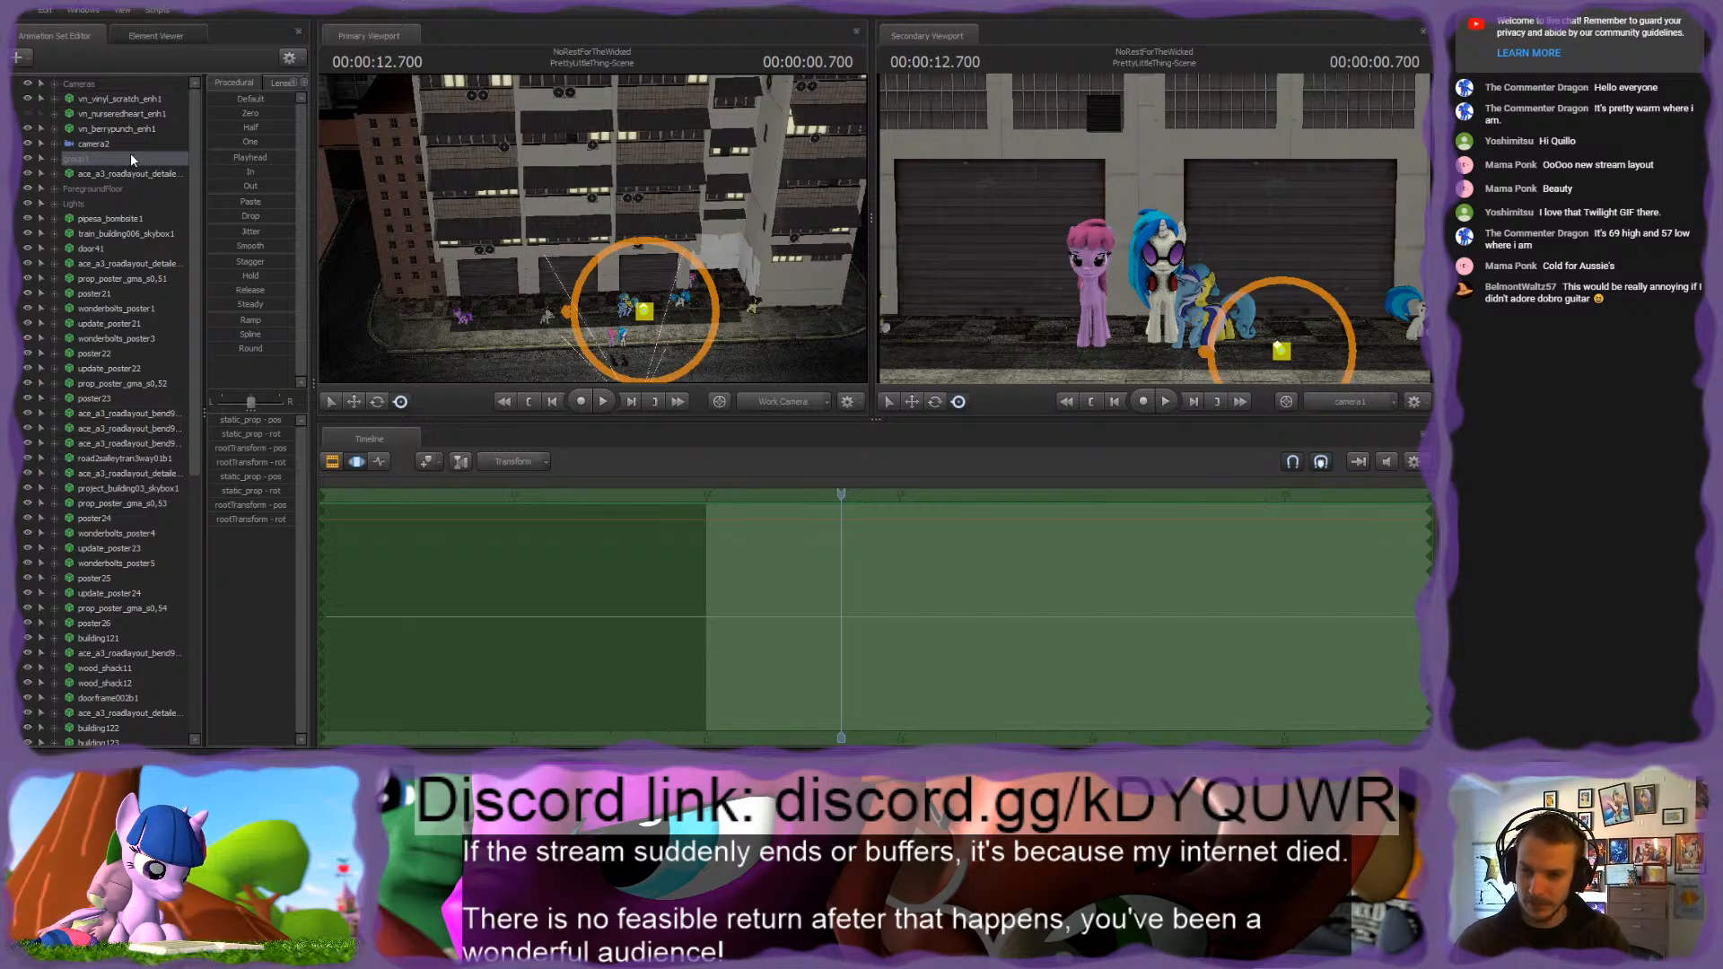
pyautogui.press('Return')
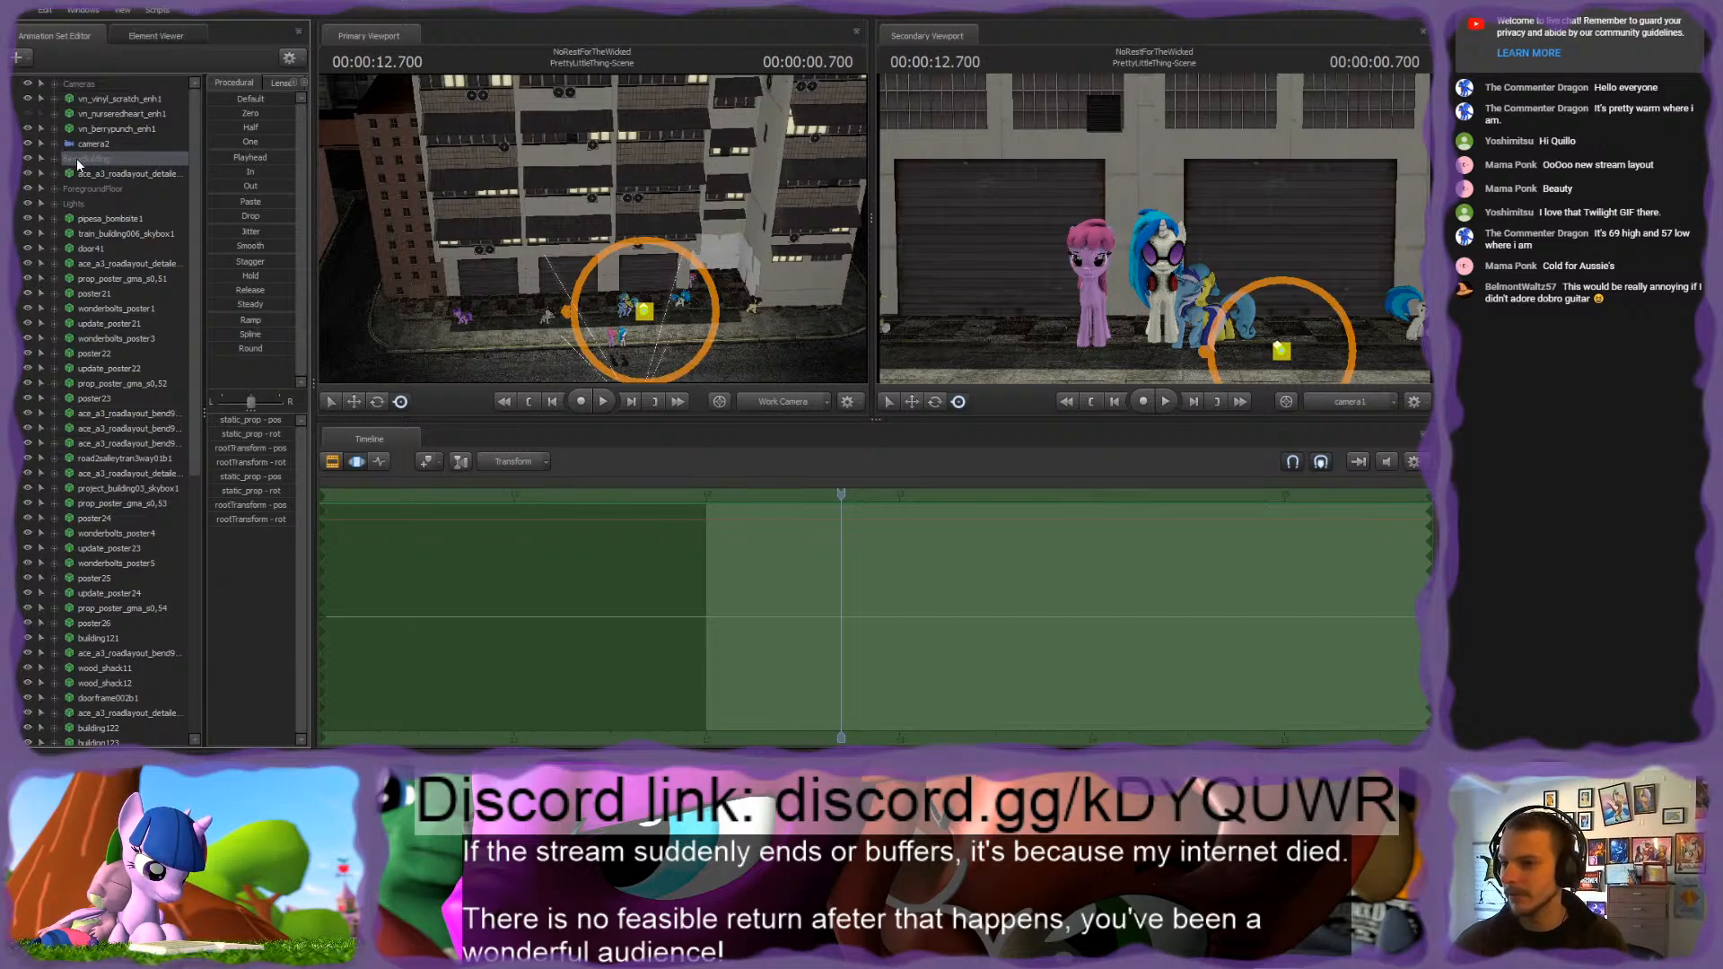
# Step: Put the ace_a3_roadlayout_detail animation set between BerryBuilding and ForegroundFloor into its own group and rename that group
pyautogui.click(94, 175)
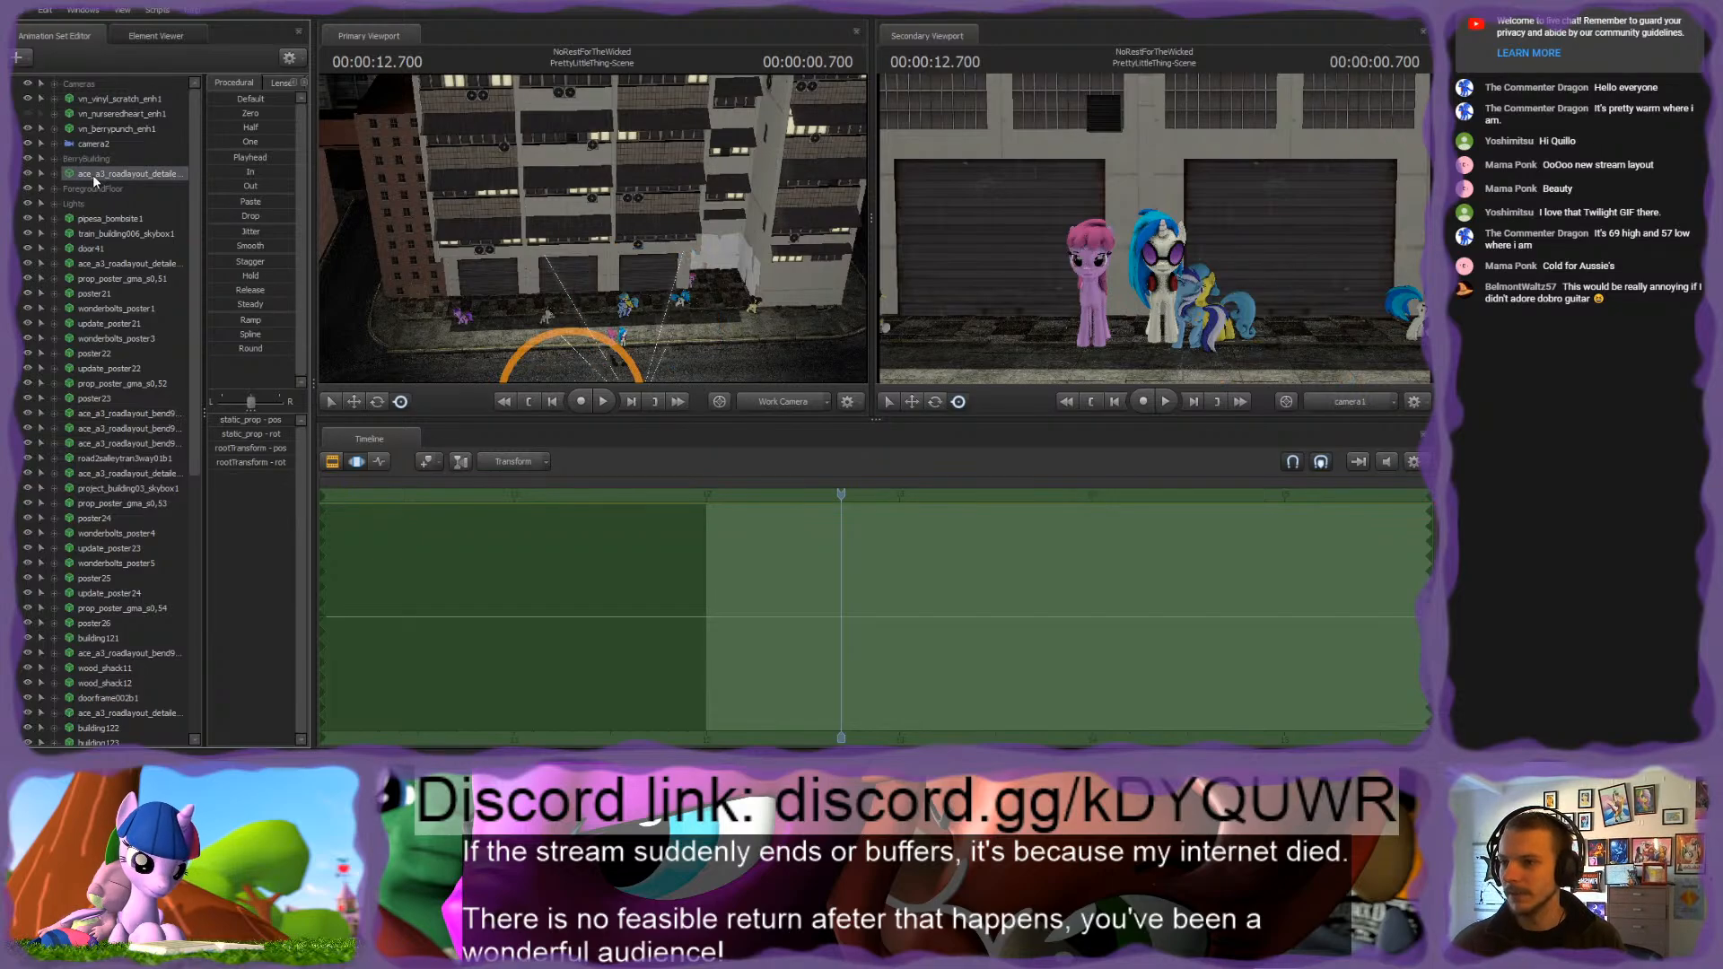
pyautogui.click(119, 221)
pyautogui.rightClick(76, 170)
pyautogui.click(99, 177)
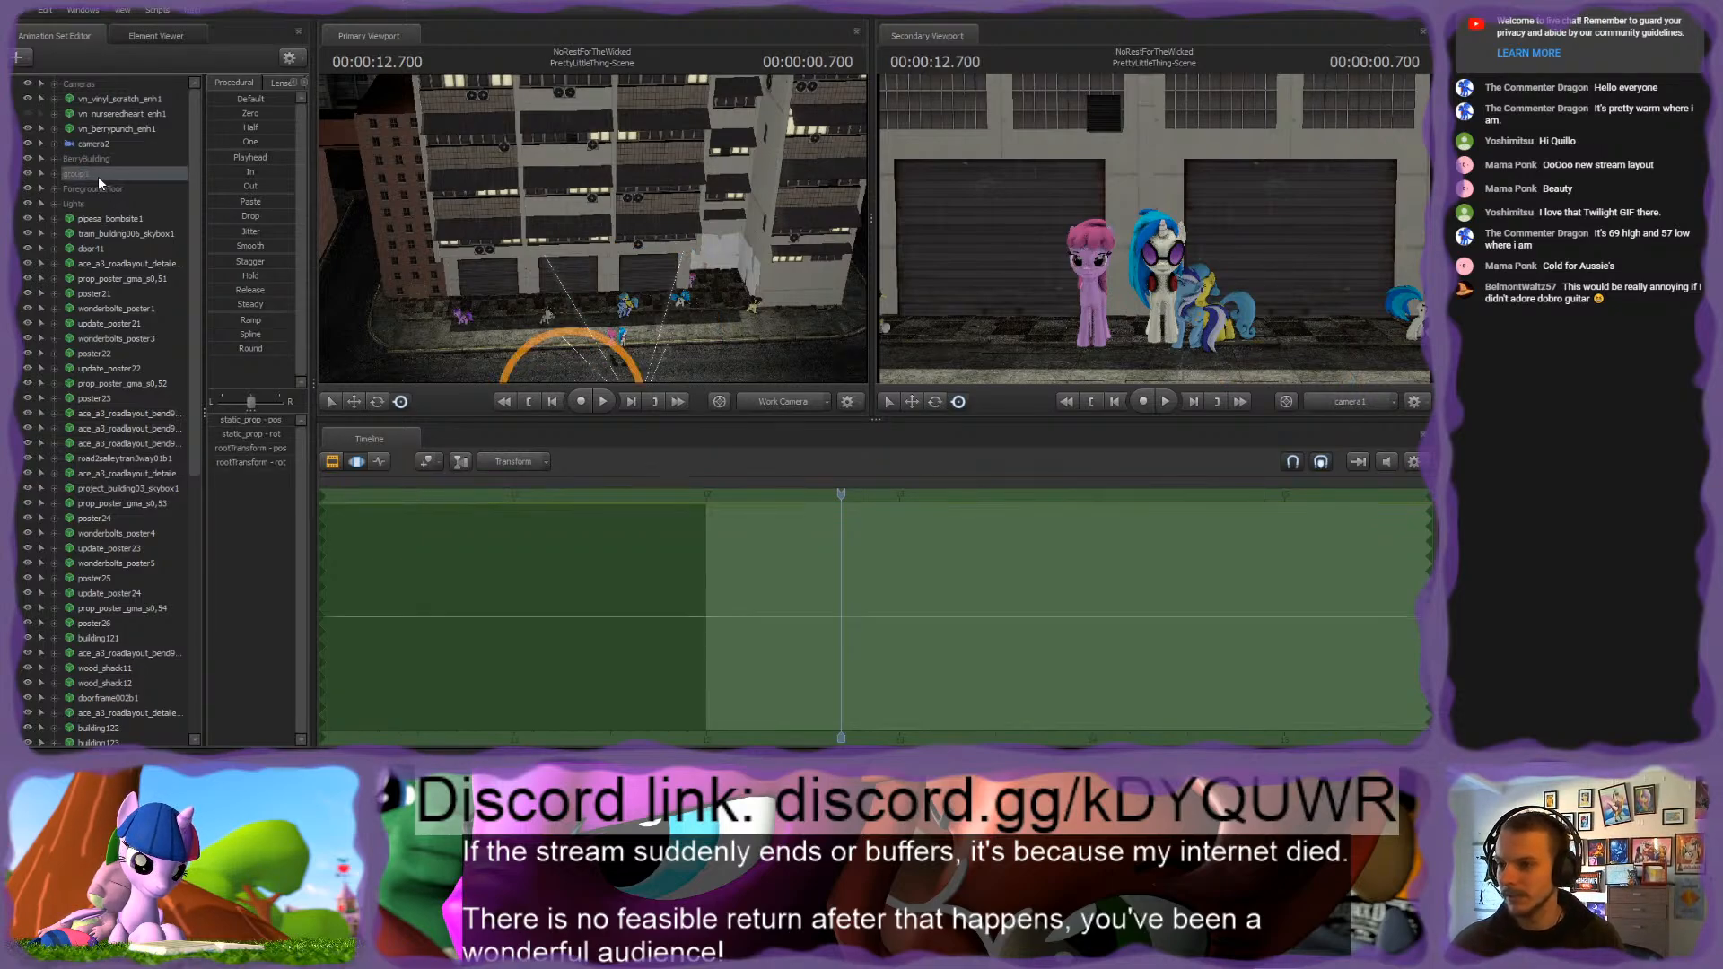
pyautogui.press('Return')
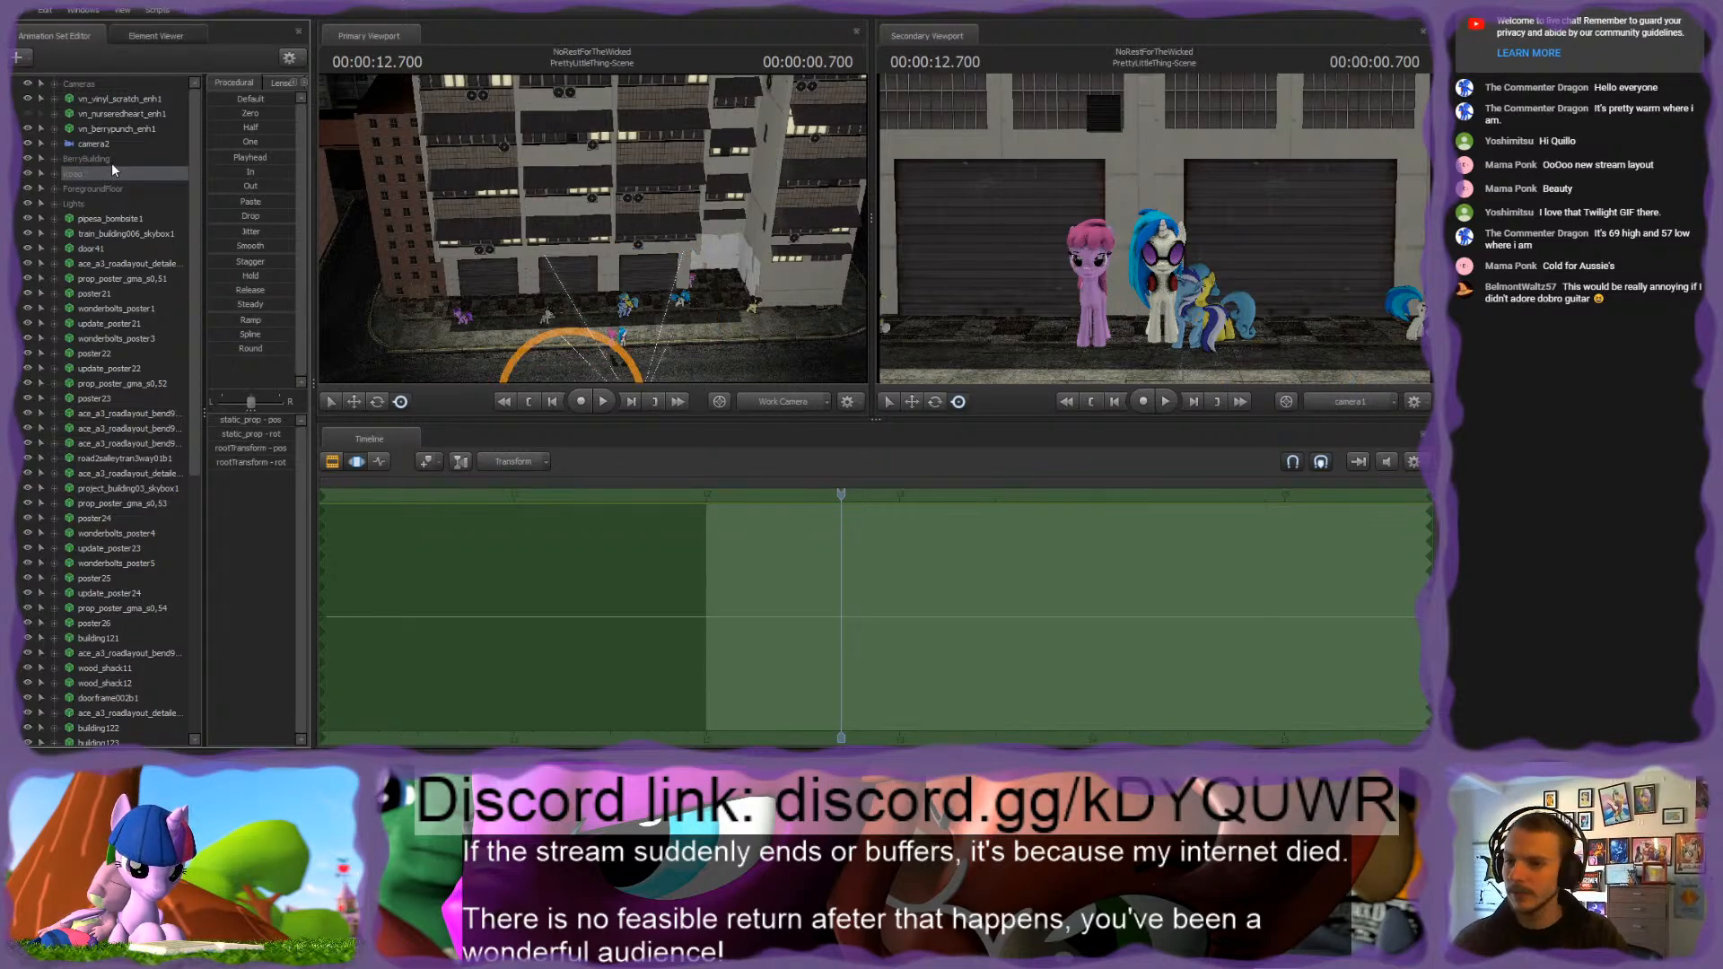
# Step: Move the pipesa_bombsite1 animation set into the BerryBuilding group
pyautogui.click(103, 218)
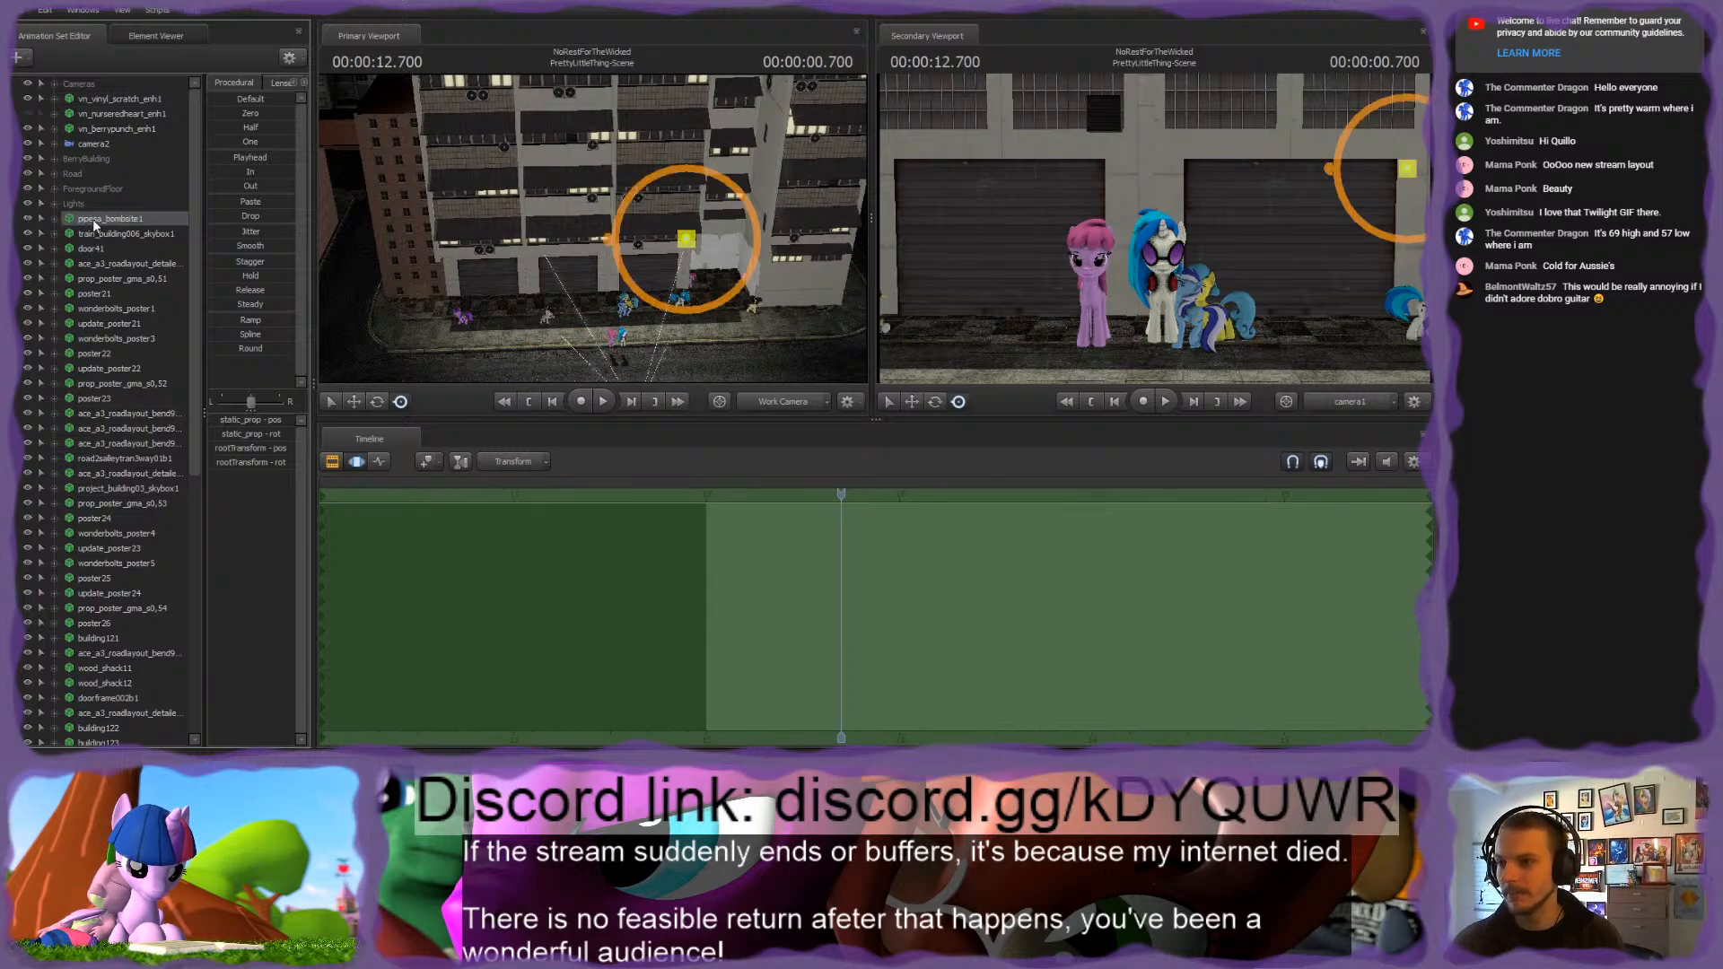
pyautogui.moveTo(93, 221); pyautogui.dragTo(94, 158)
pyautogui.press('w')
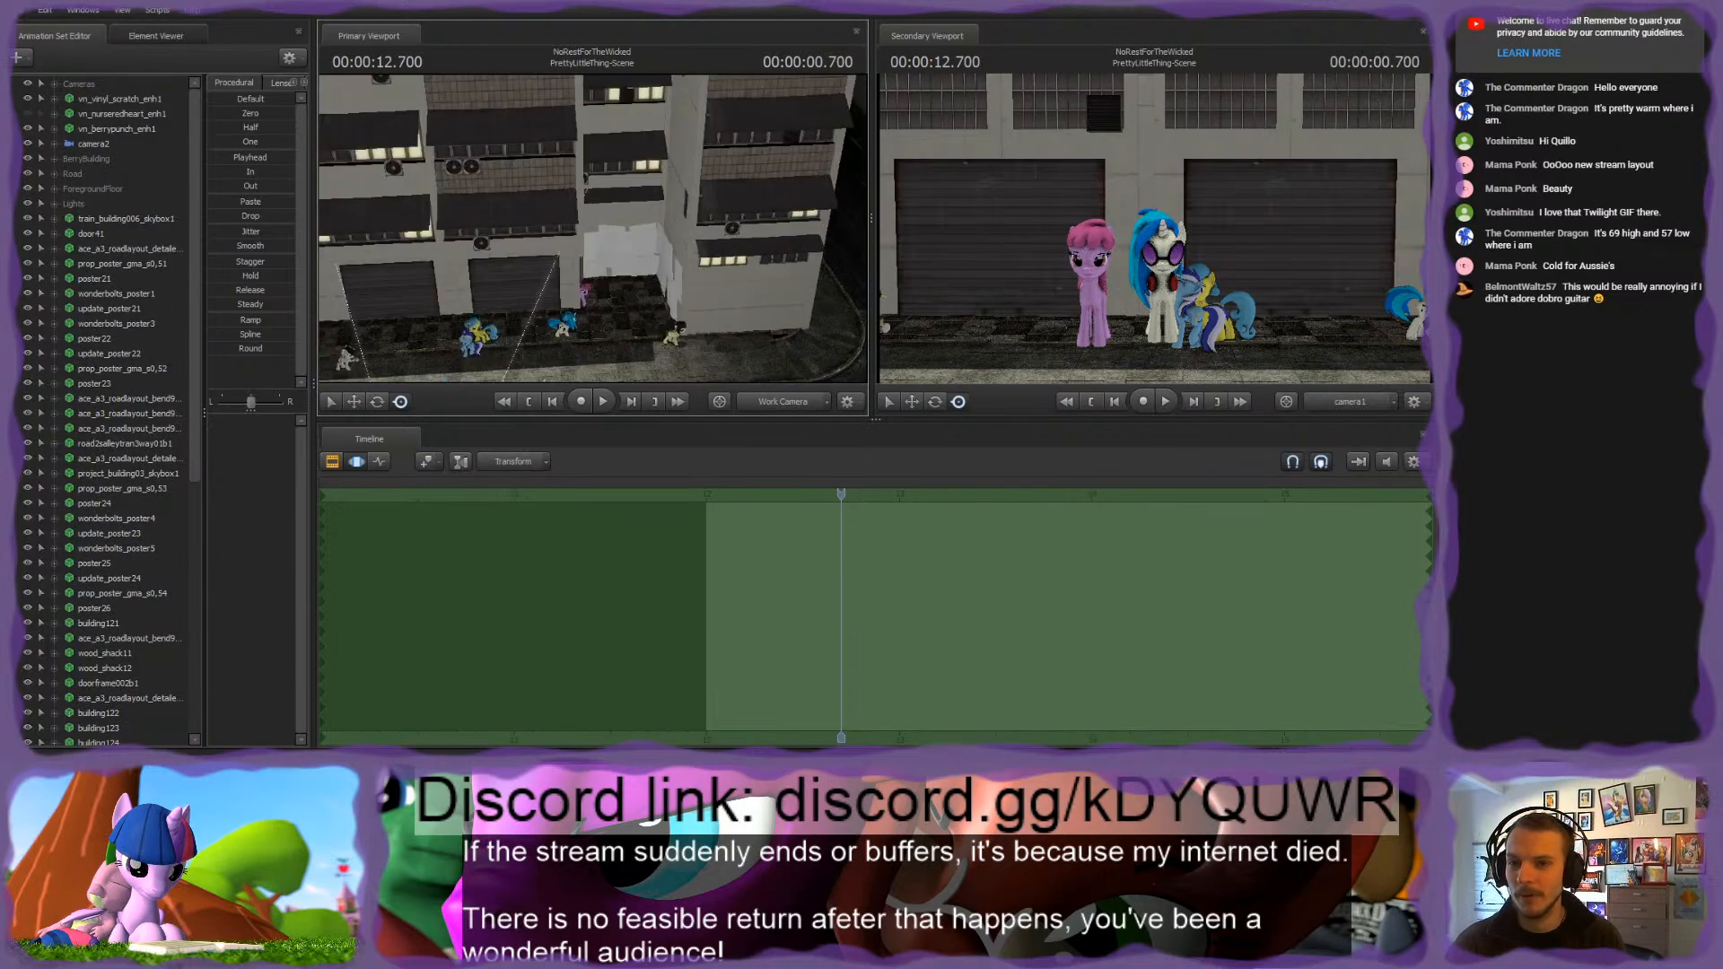
pyautogui.press('w')
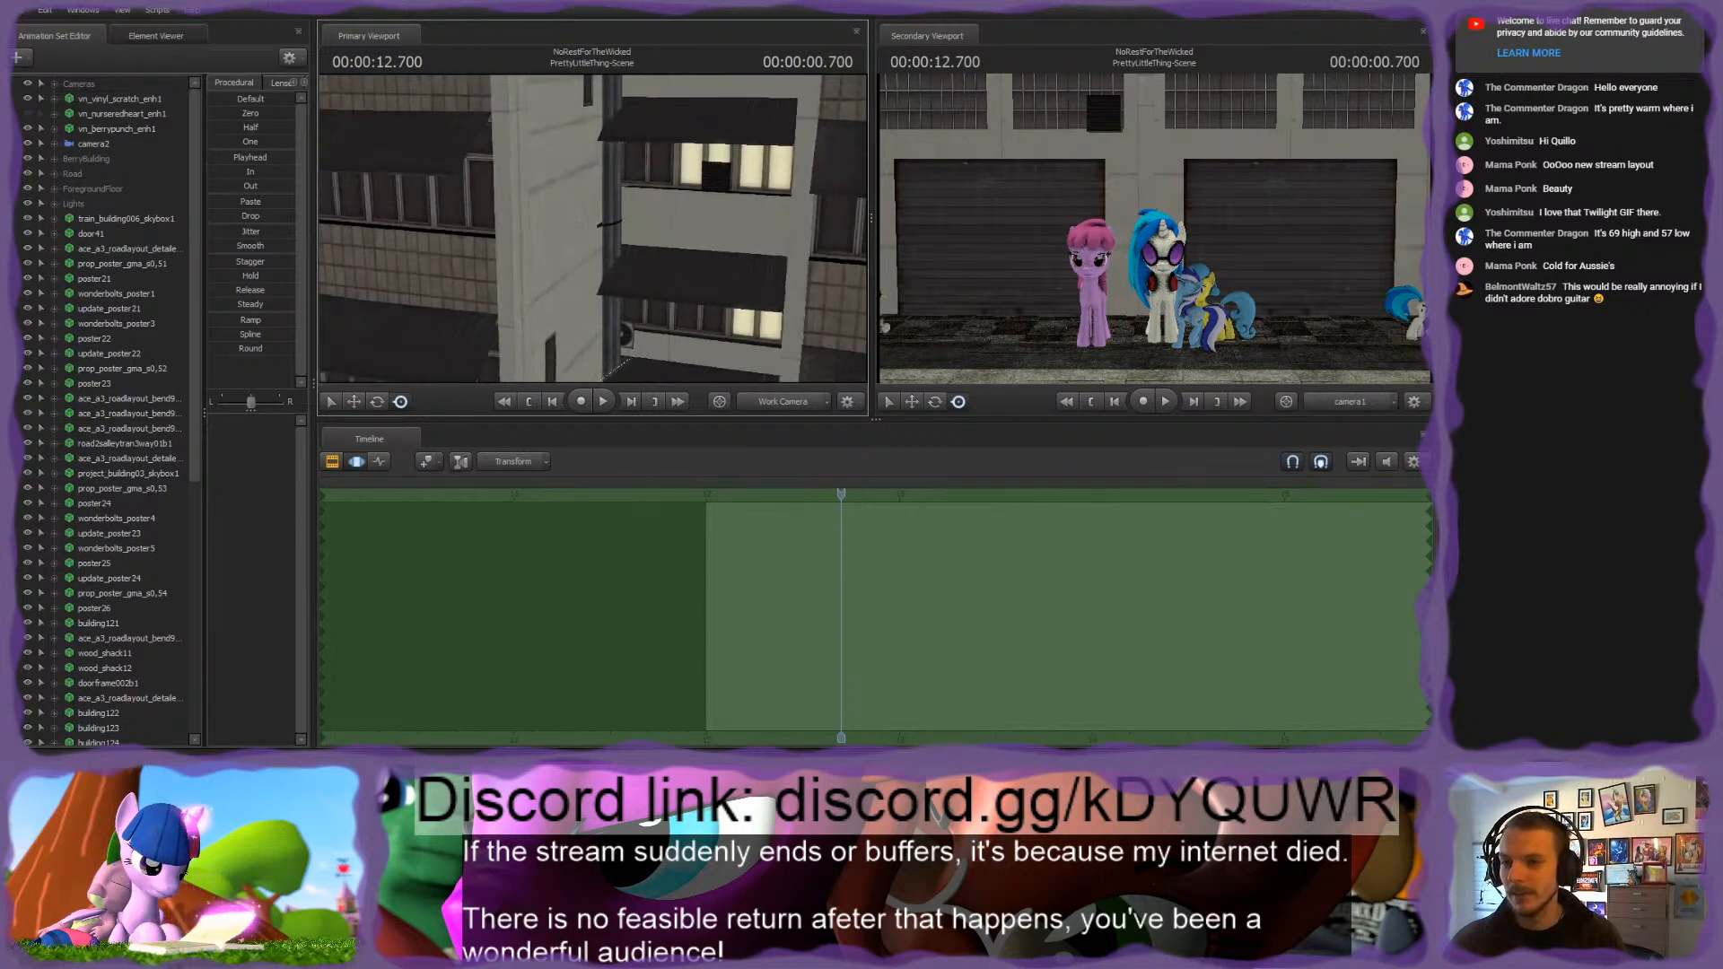
pyautogui.press('w')
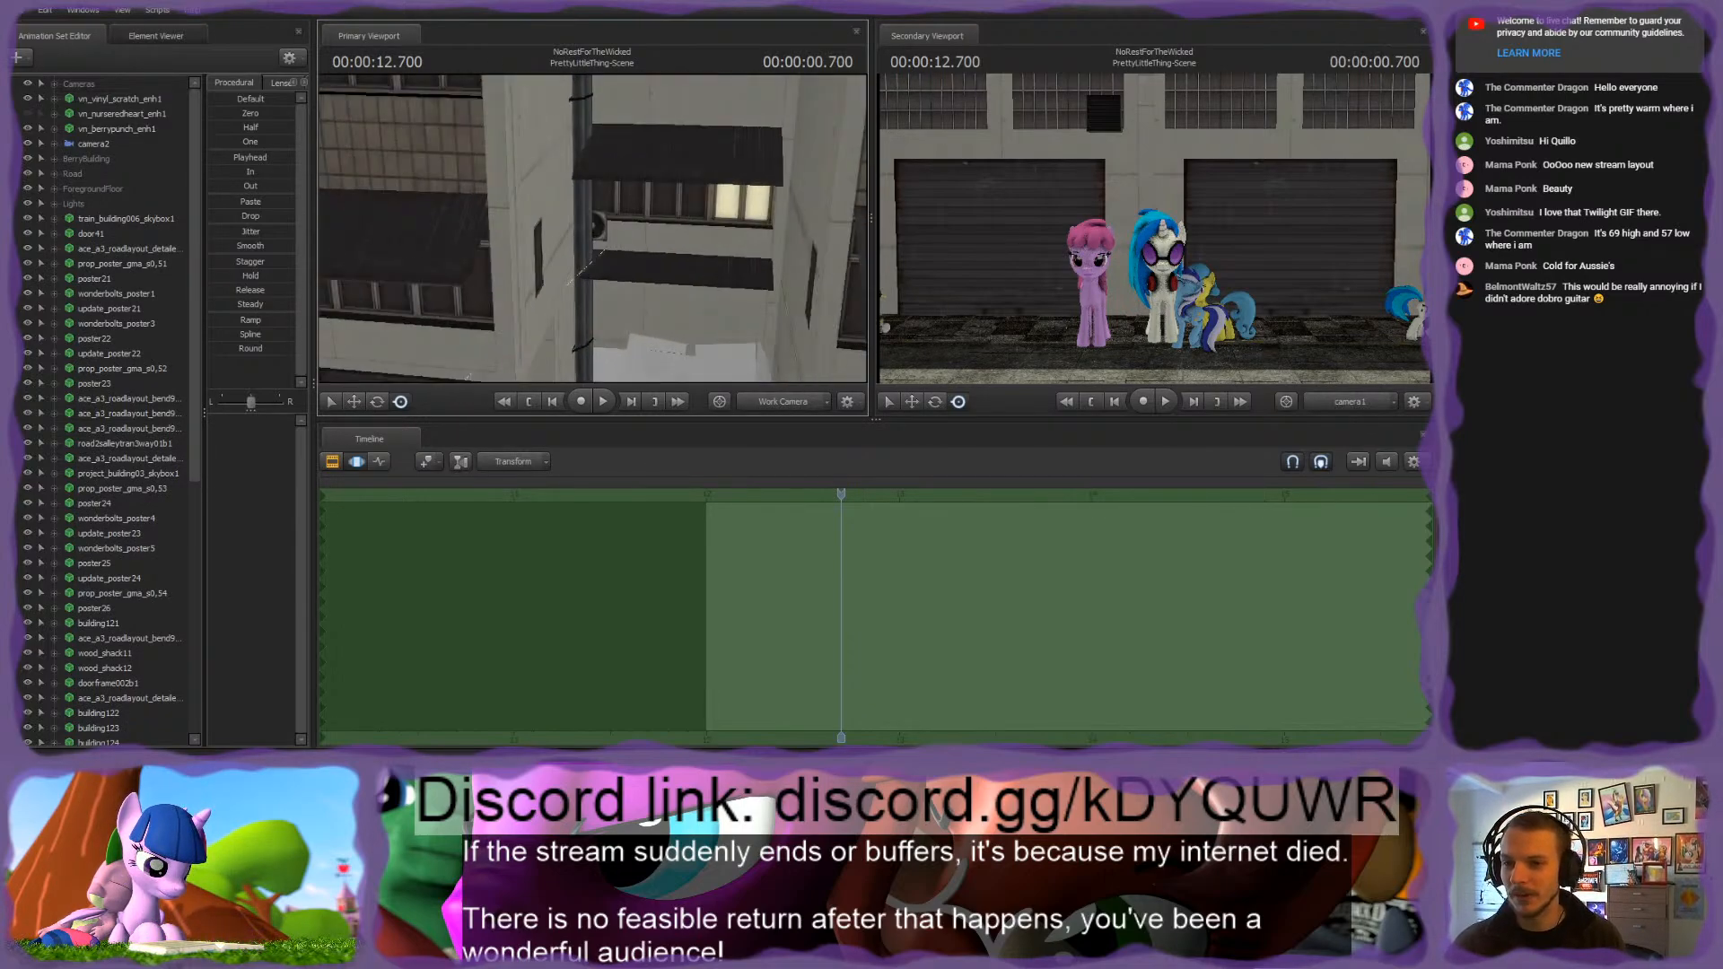
pyautogui.press('s')
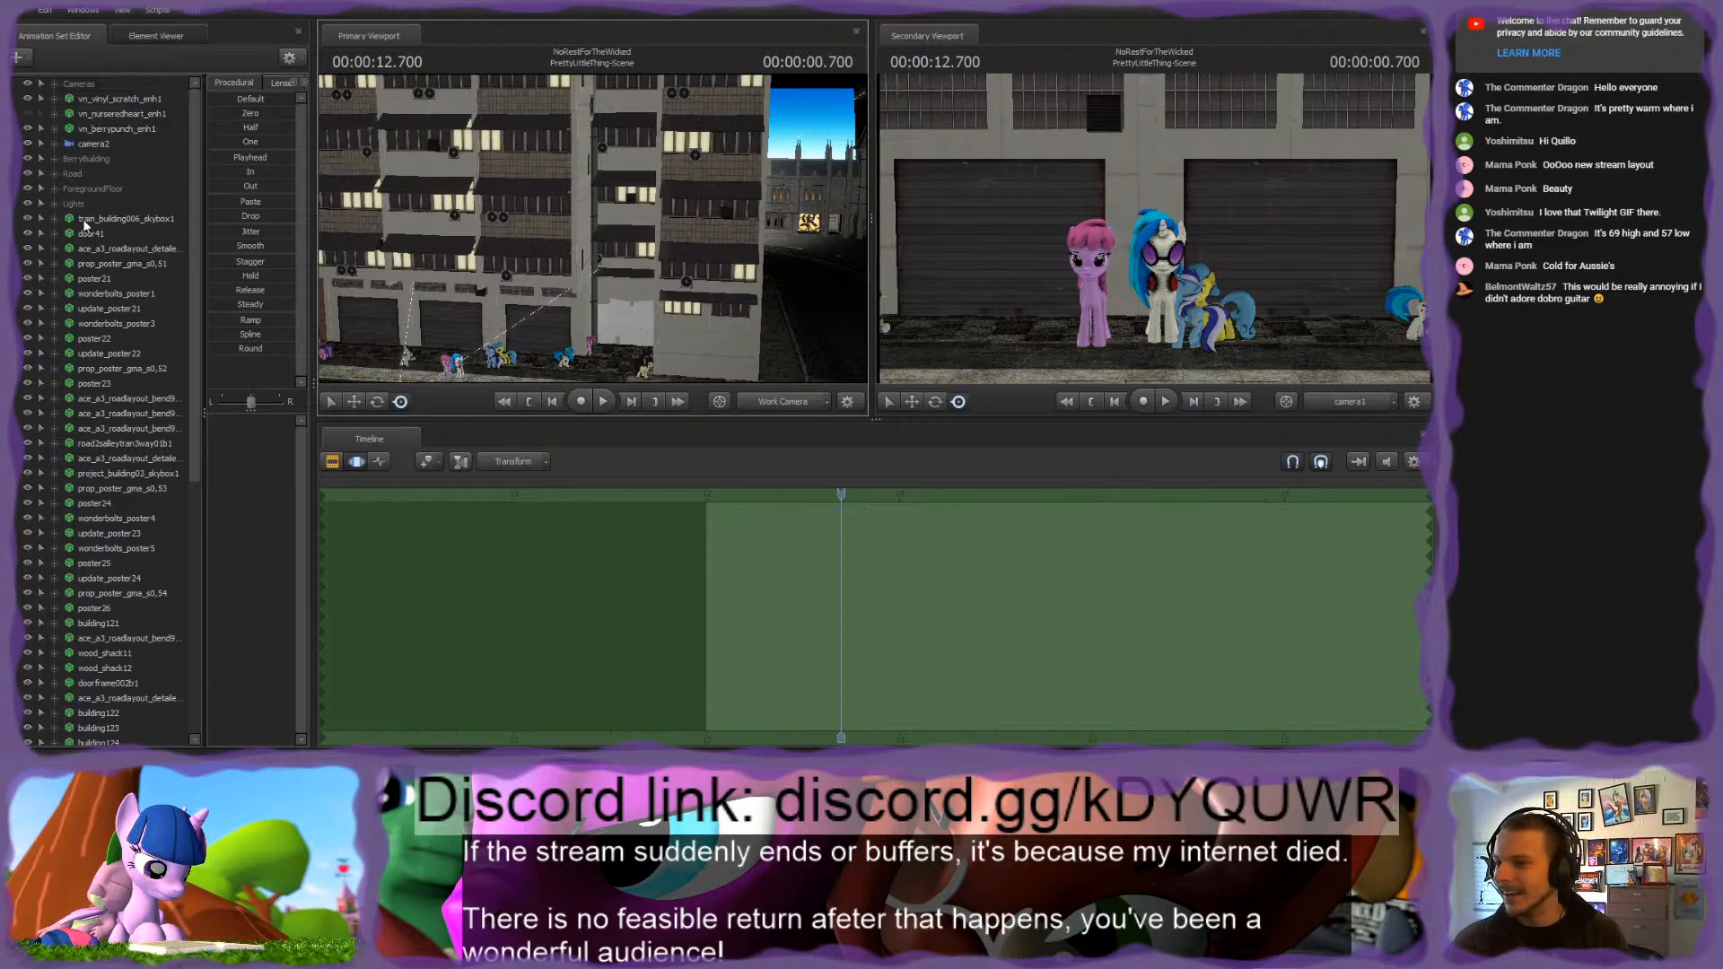
# Step: Identify train_building006_skybox1 by toggling its visibility, put it into its own group and name the group Buildings
pyautogui.moveTo(449, 225); pyautogui.dragTo(359, 220)
pyautogui.click(27, 219)
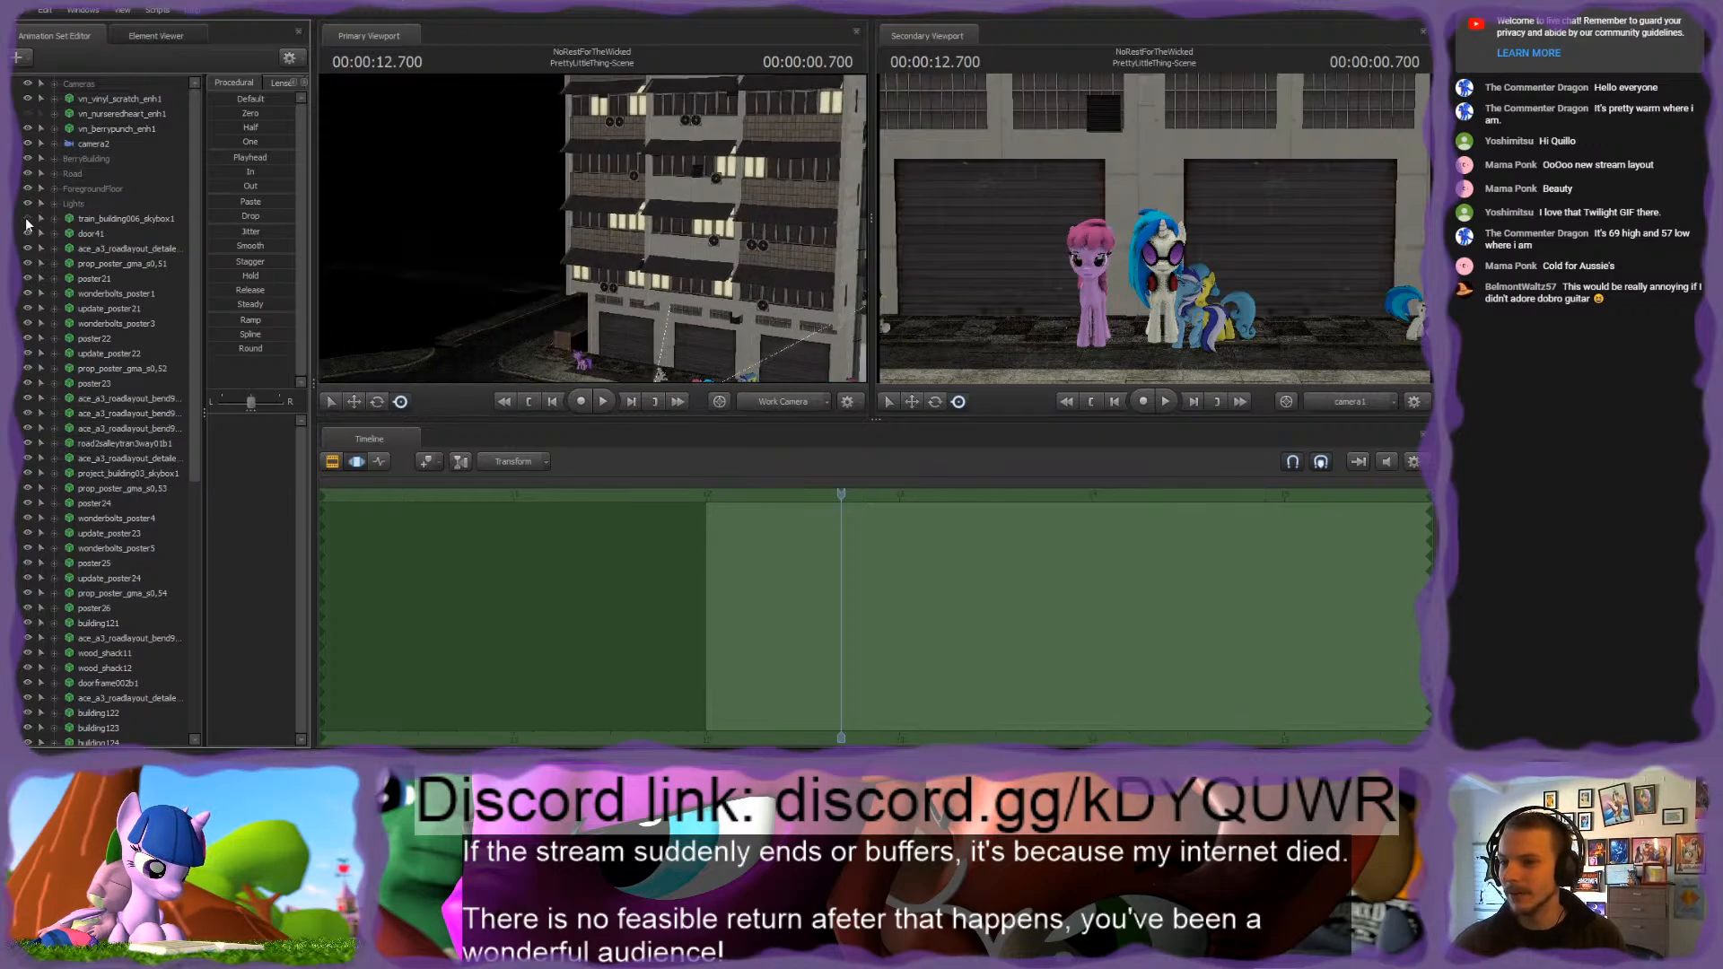
pyautogui.click(27, 219)
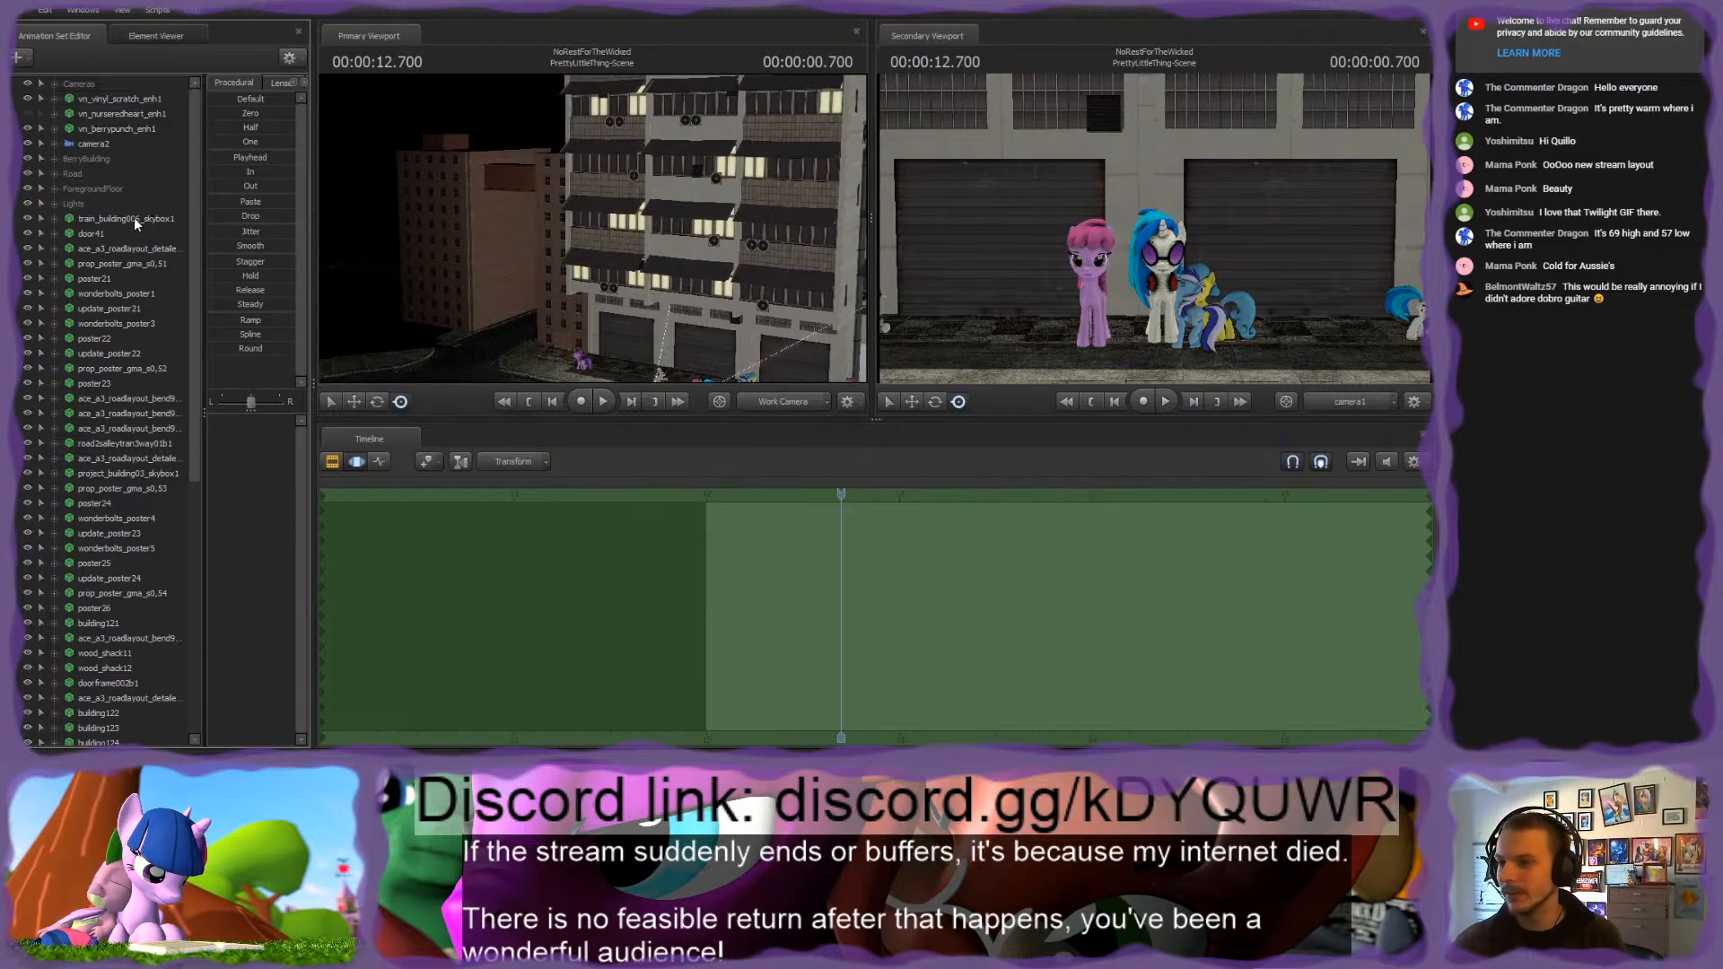
pyautogui.click(132, 218)
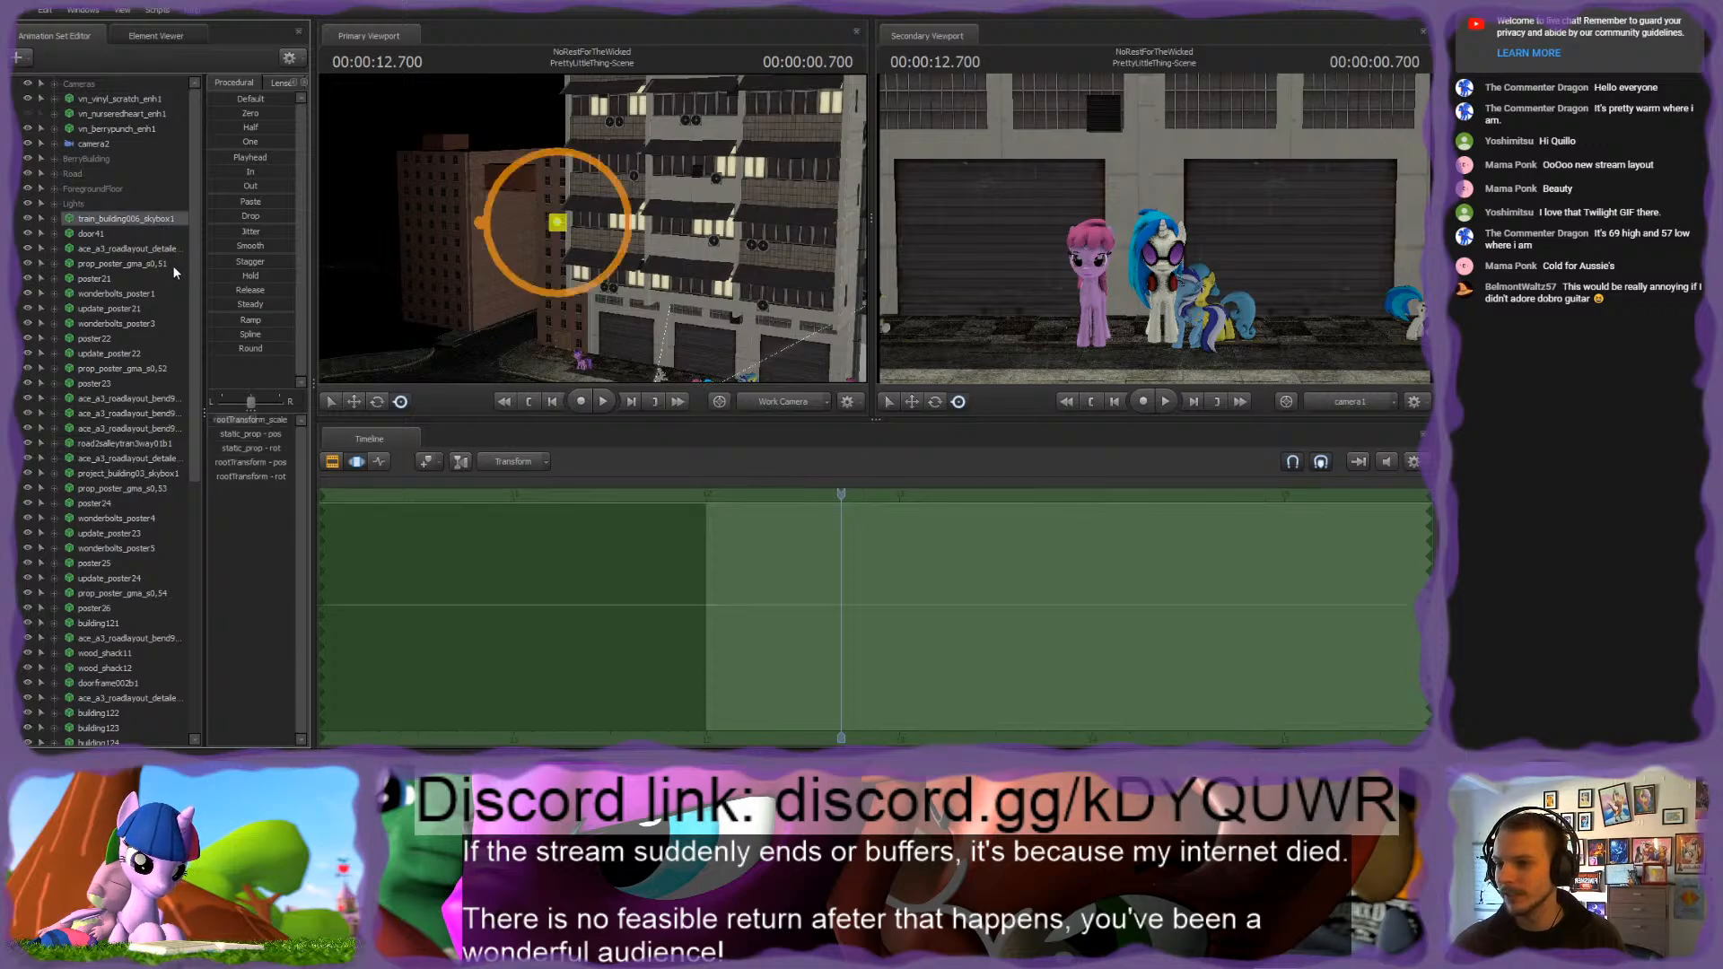
pyautogui.hotkey('ctrl', 'g')
pyautogui.click(88, 215)
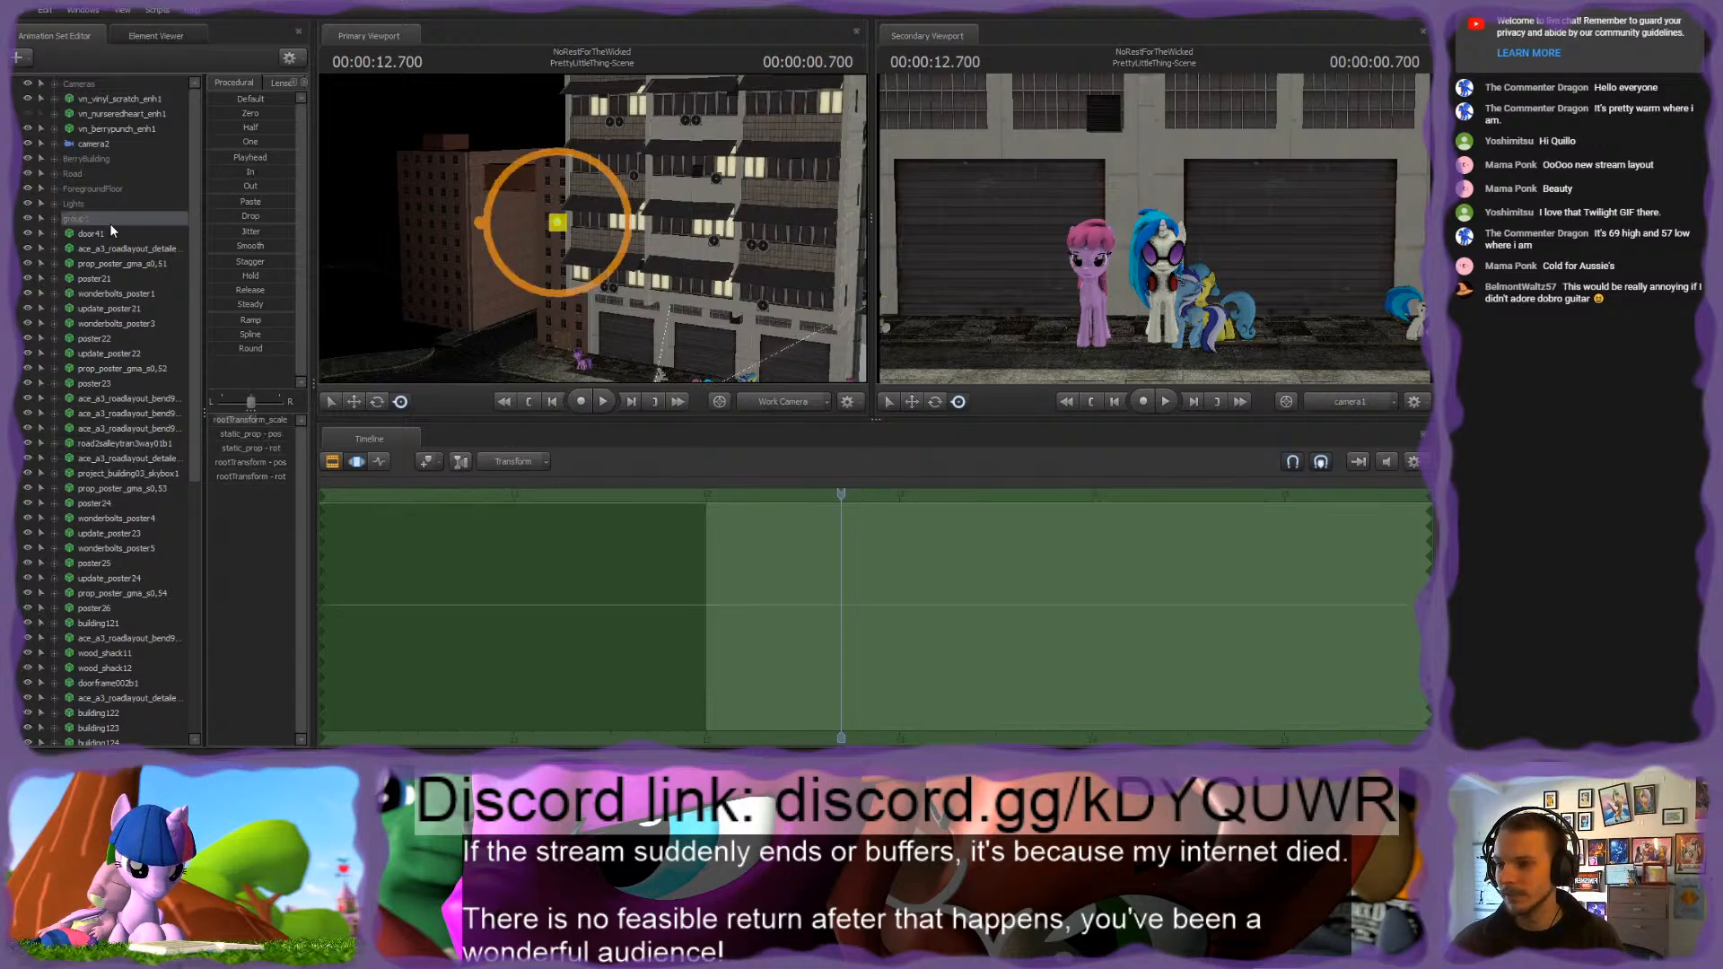
pyautogui.write('Buildings')
pyautogui.press('Return')
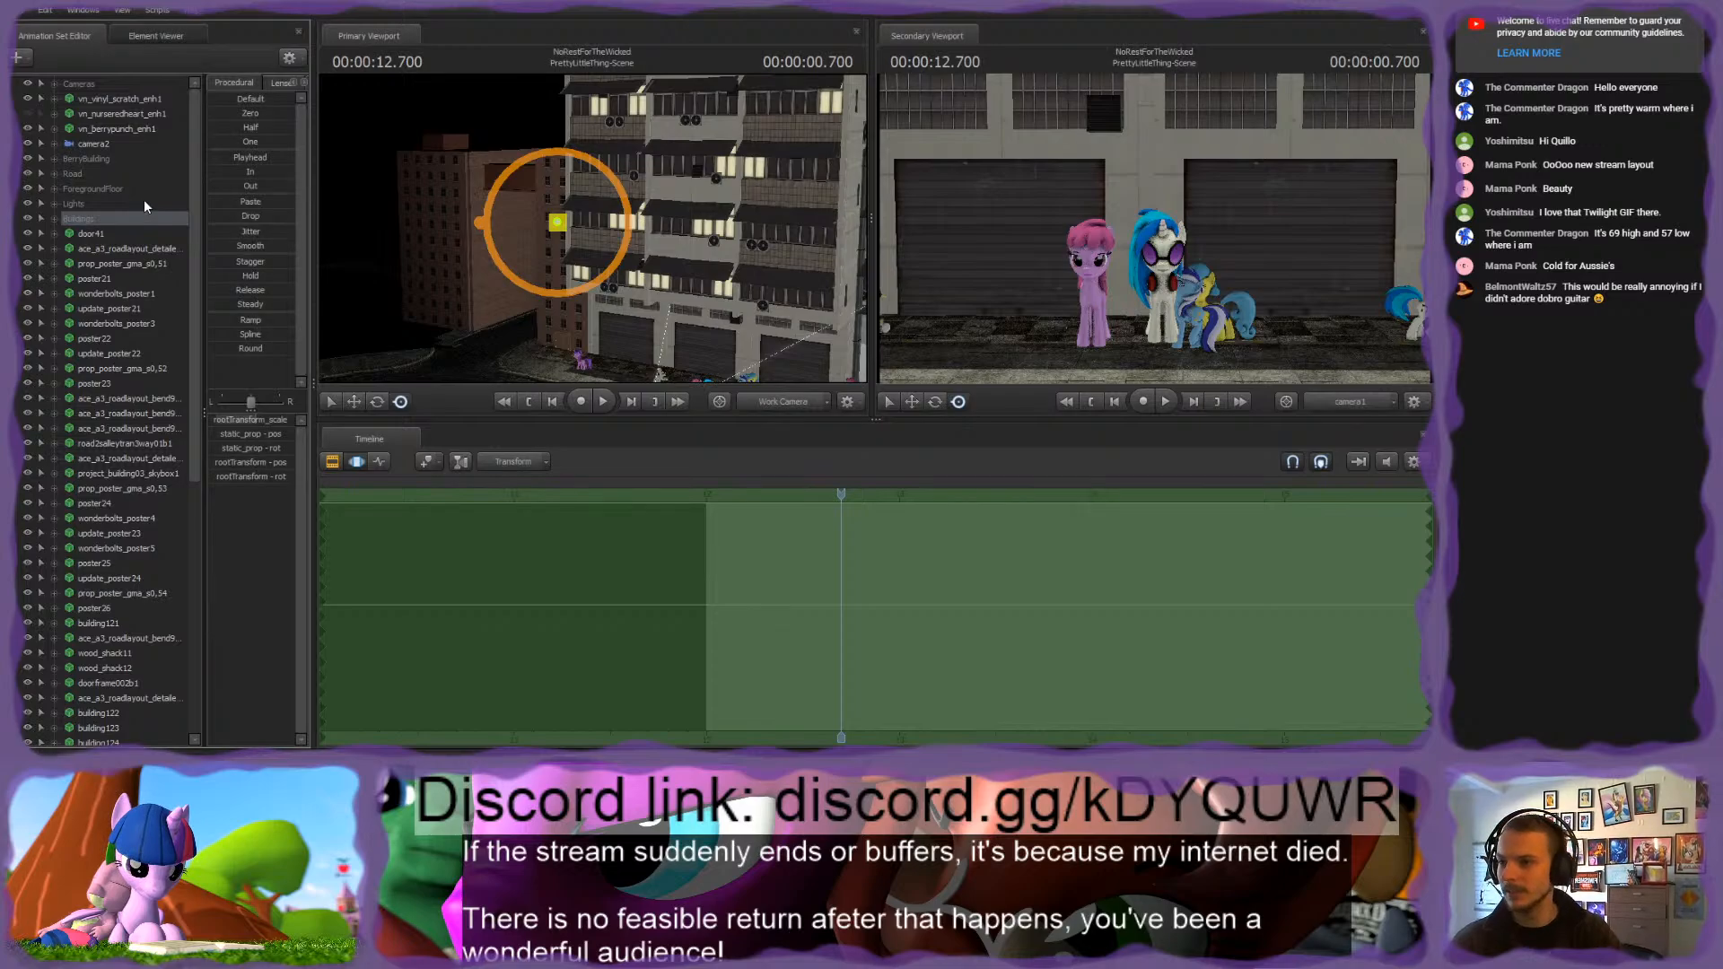
# Step: Merge the BerryBuilding group with the Buildings group and move the door41 animation set into Buildings
pyautogui.moveTo(85, 158); pyautogui.dragTo(72, 203)
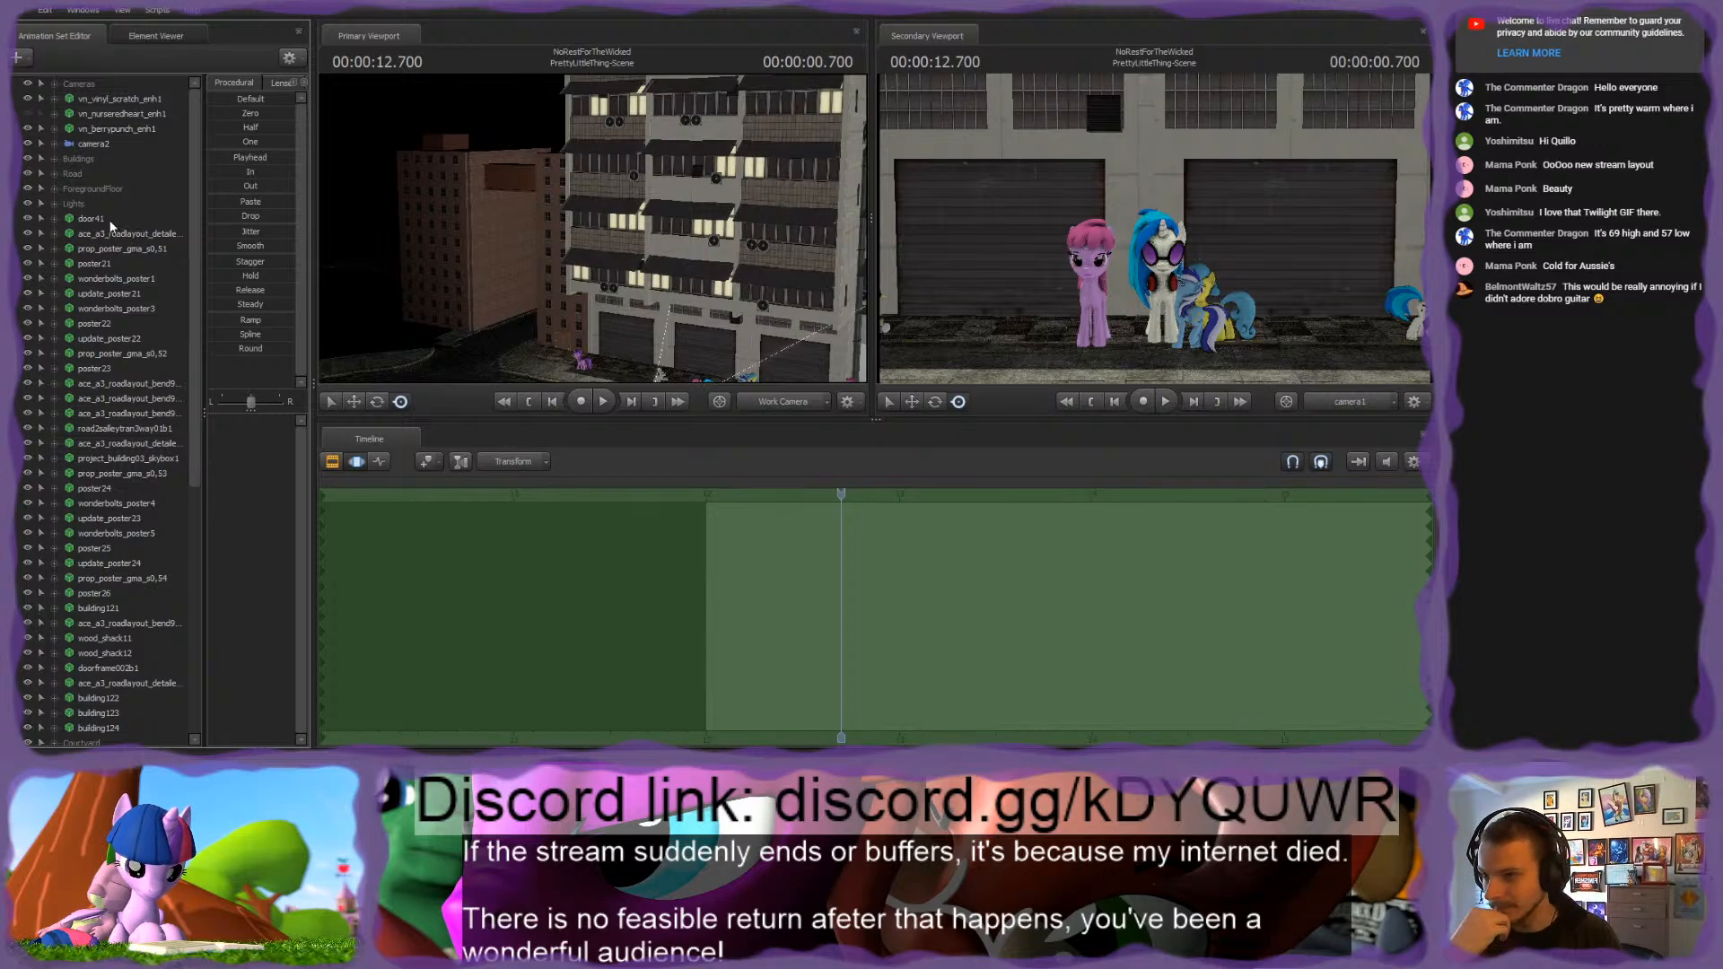
pyautogui.click(104, 218)
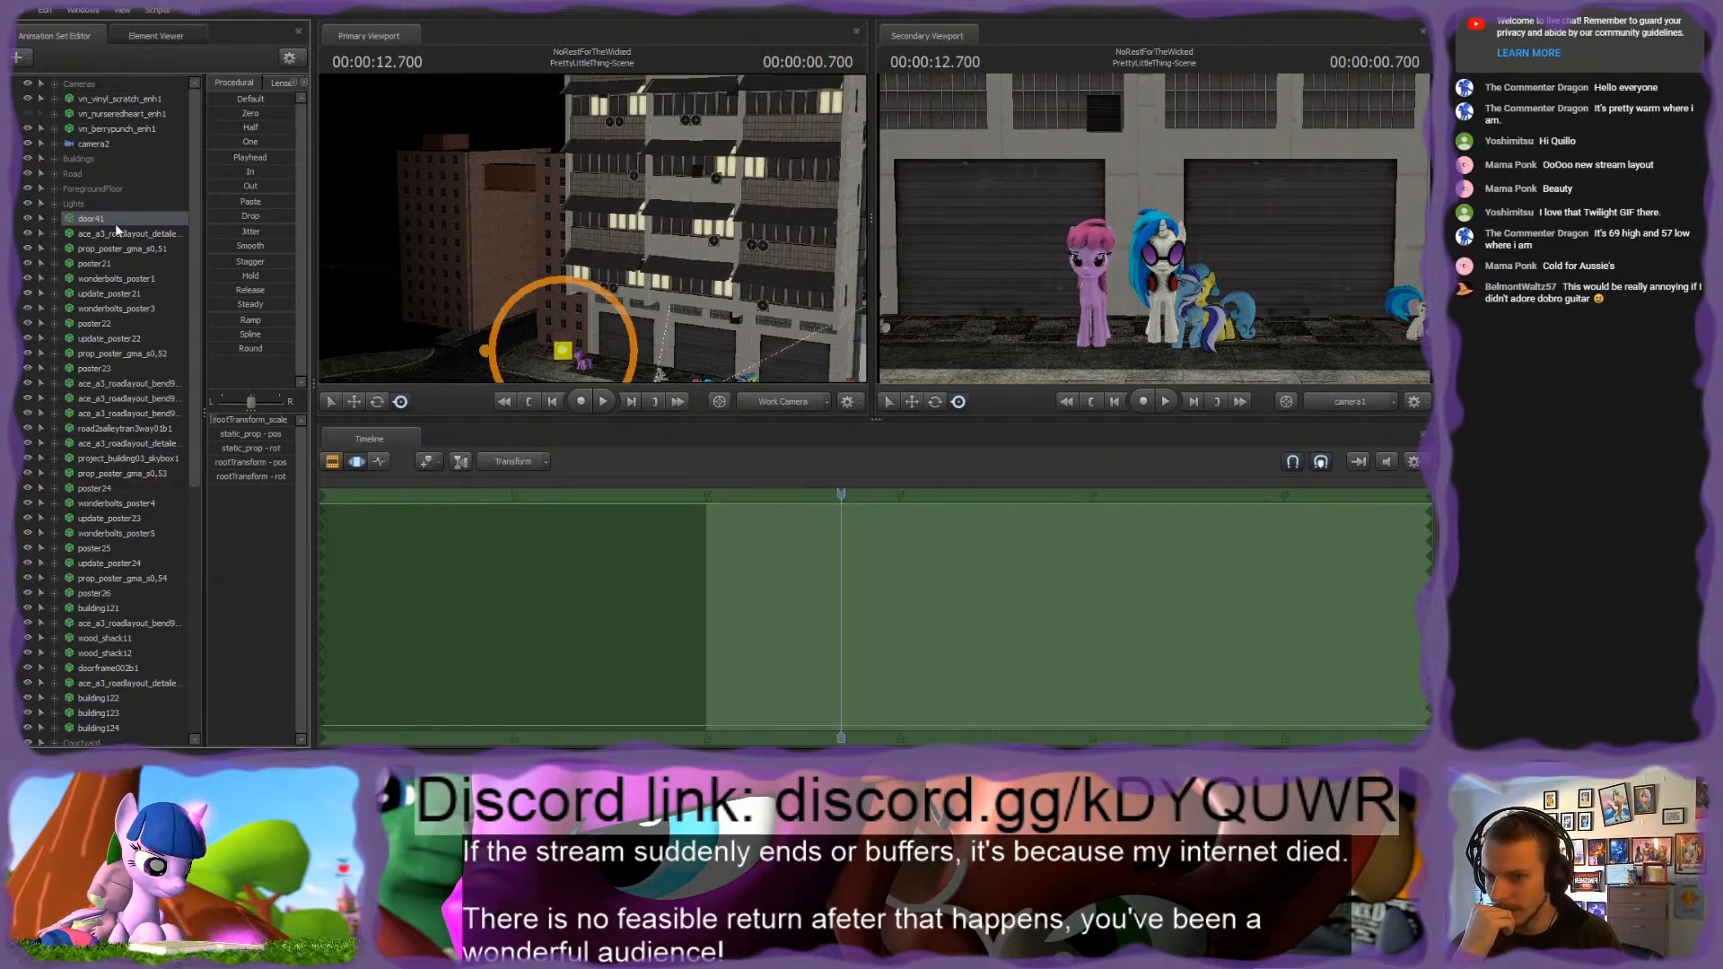
pyautogui.moveTo(117, 221); pyautogui.dragTo(110, 187)
pyautogui.click(56, 158)
pyautogui.click(54, 158)
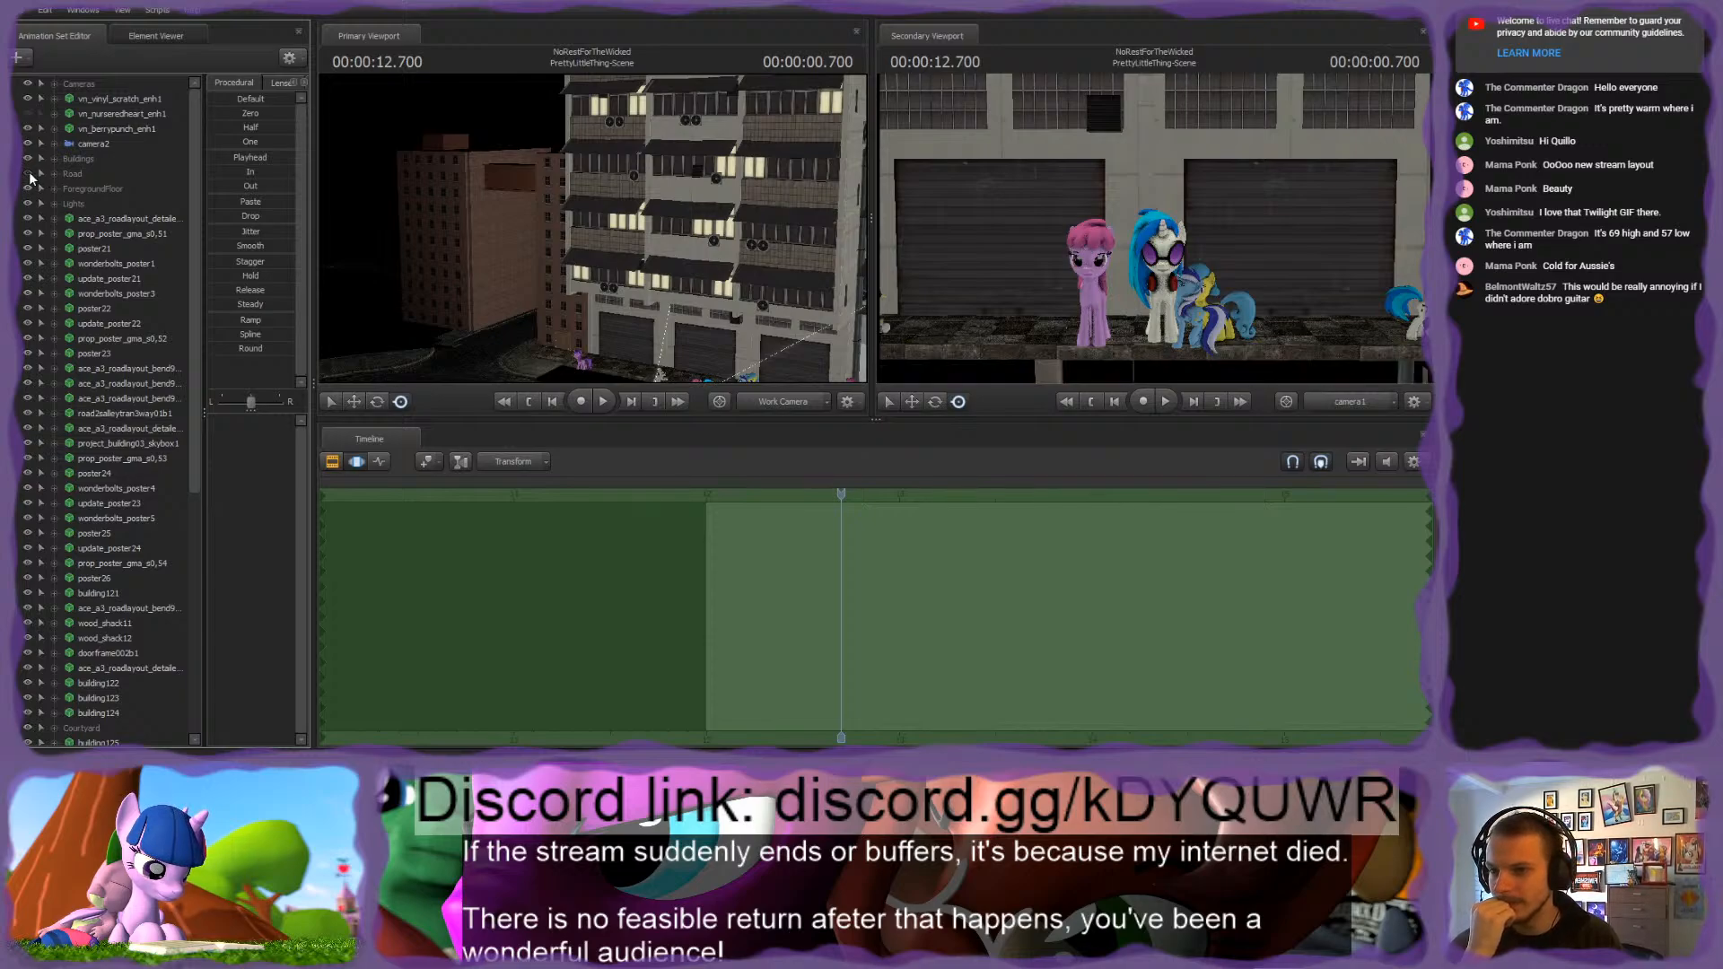
# Step: Move the first ace_a3_roadlayout_detail set and the three ace_a3_roadlayout_bend sets below poster23 into the Road group, checking visibility to identify them
pyautogui.moveTo(121, 217); pyautogui.dragTo(80, 176)
pyautogui.click(30, 221)
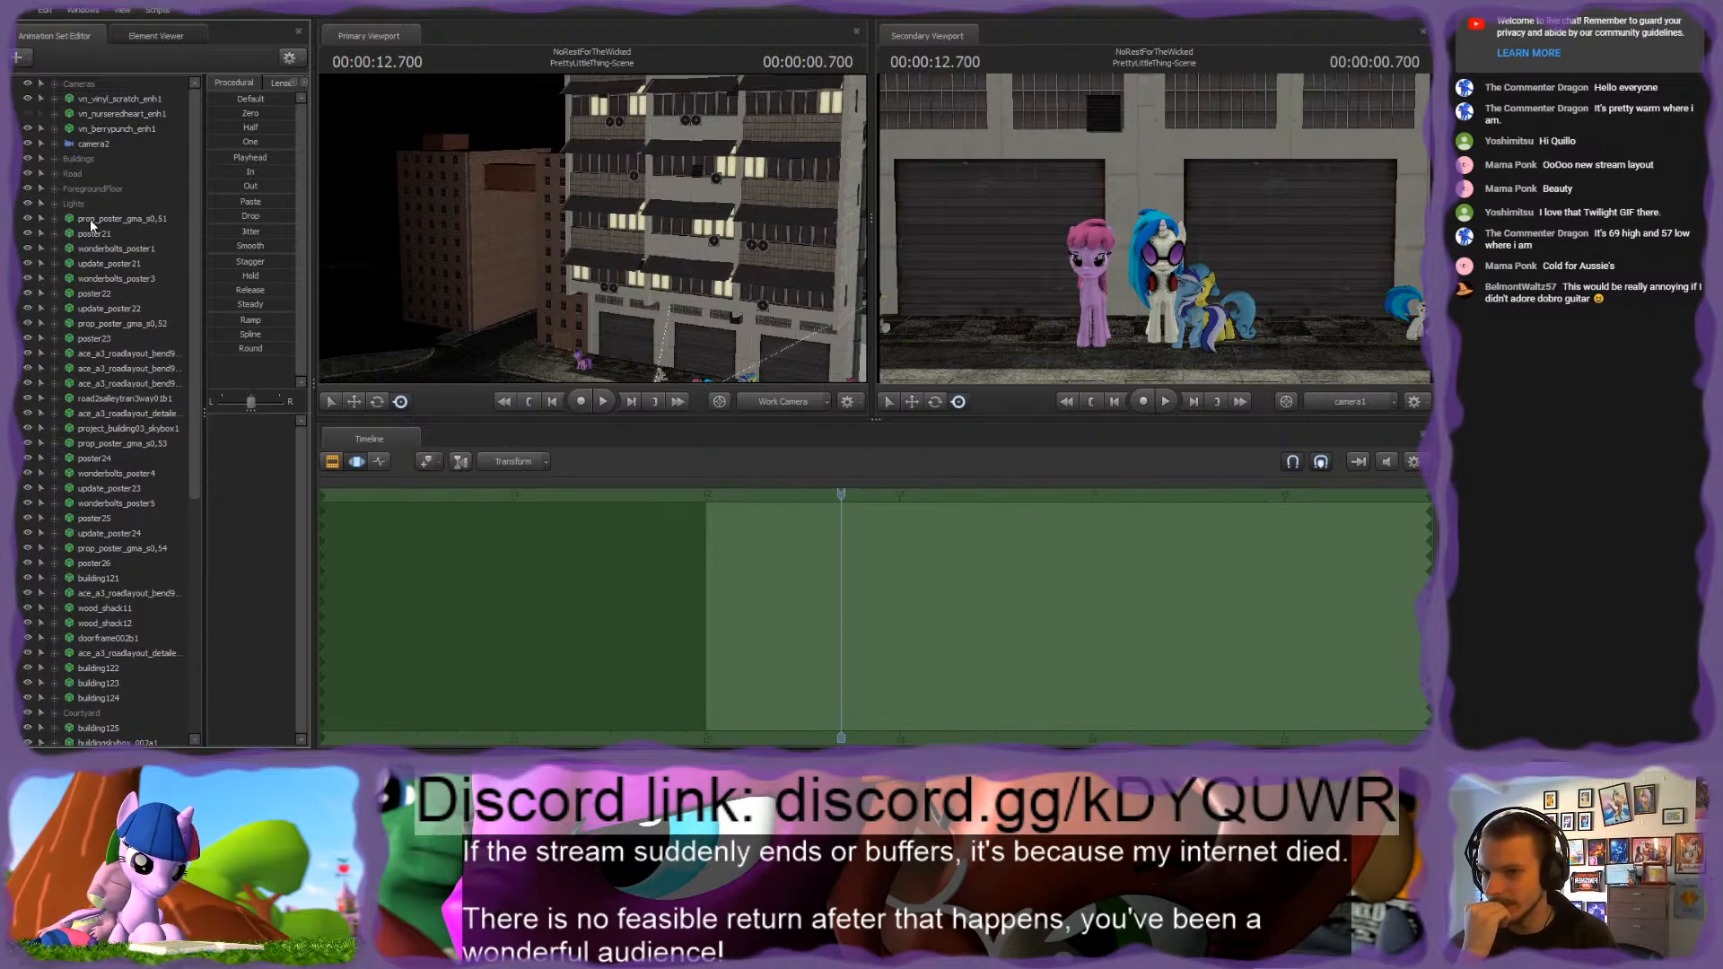
pyautogui.moveTo(467, 211); pyautogui.dragTo(568, 240)
pyautogui.click(27, 220)
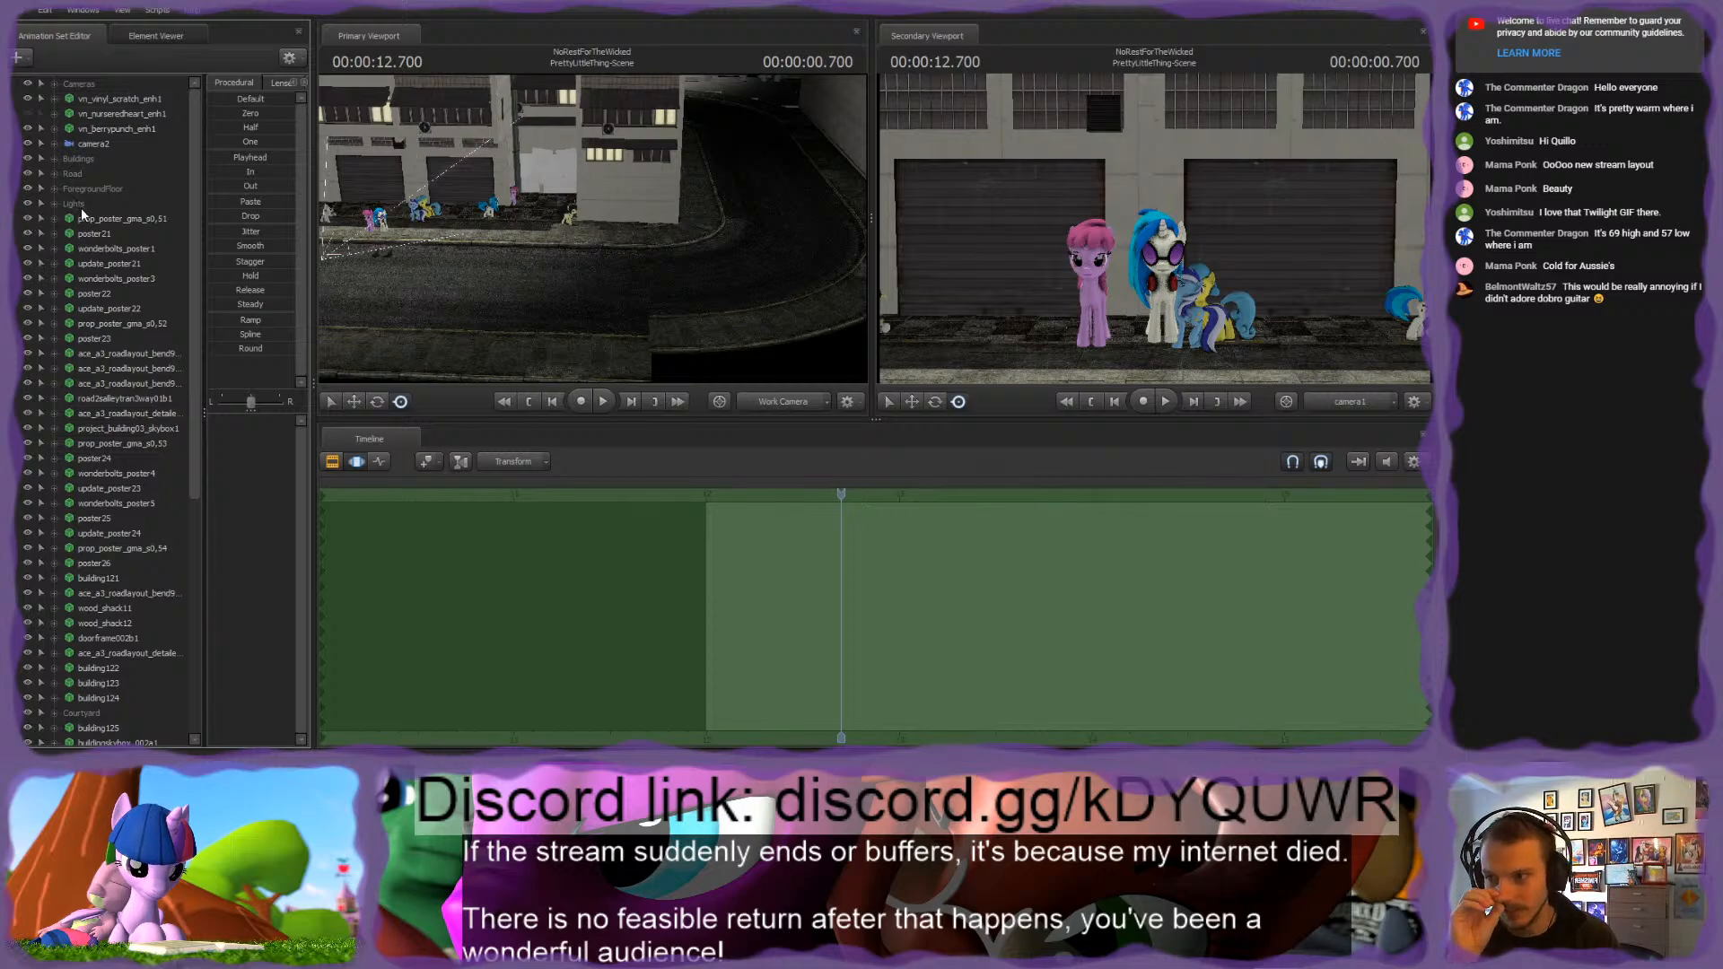
pyautogui.click(29, 353)
pyautogui.click(29, 368)
pyautogui.moveTo(594, 229); pyautogui.dragTo(372, 205)
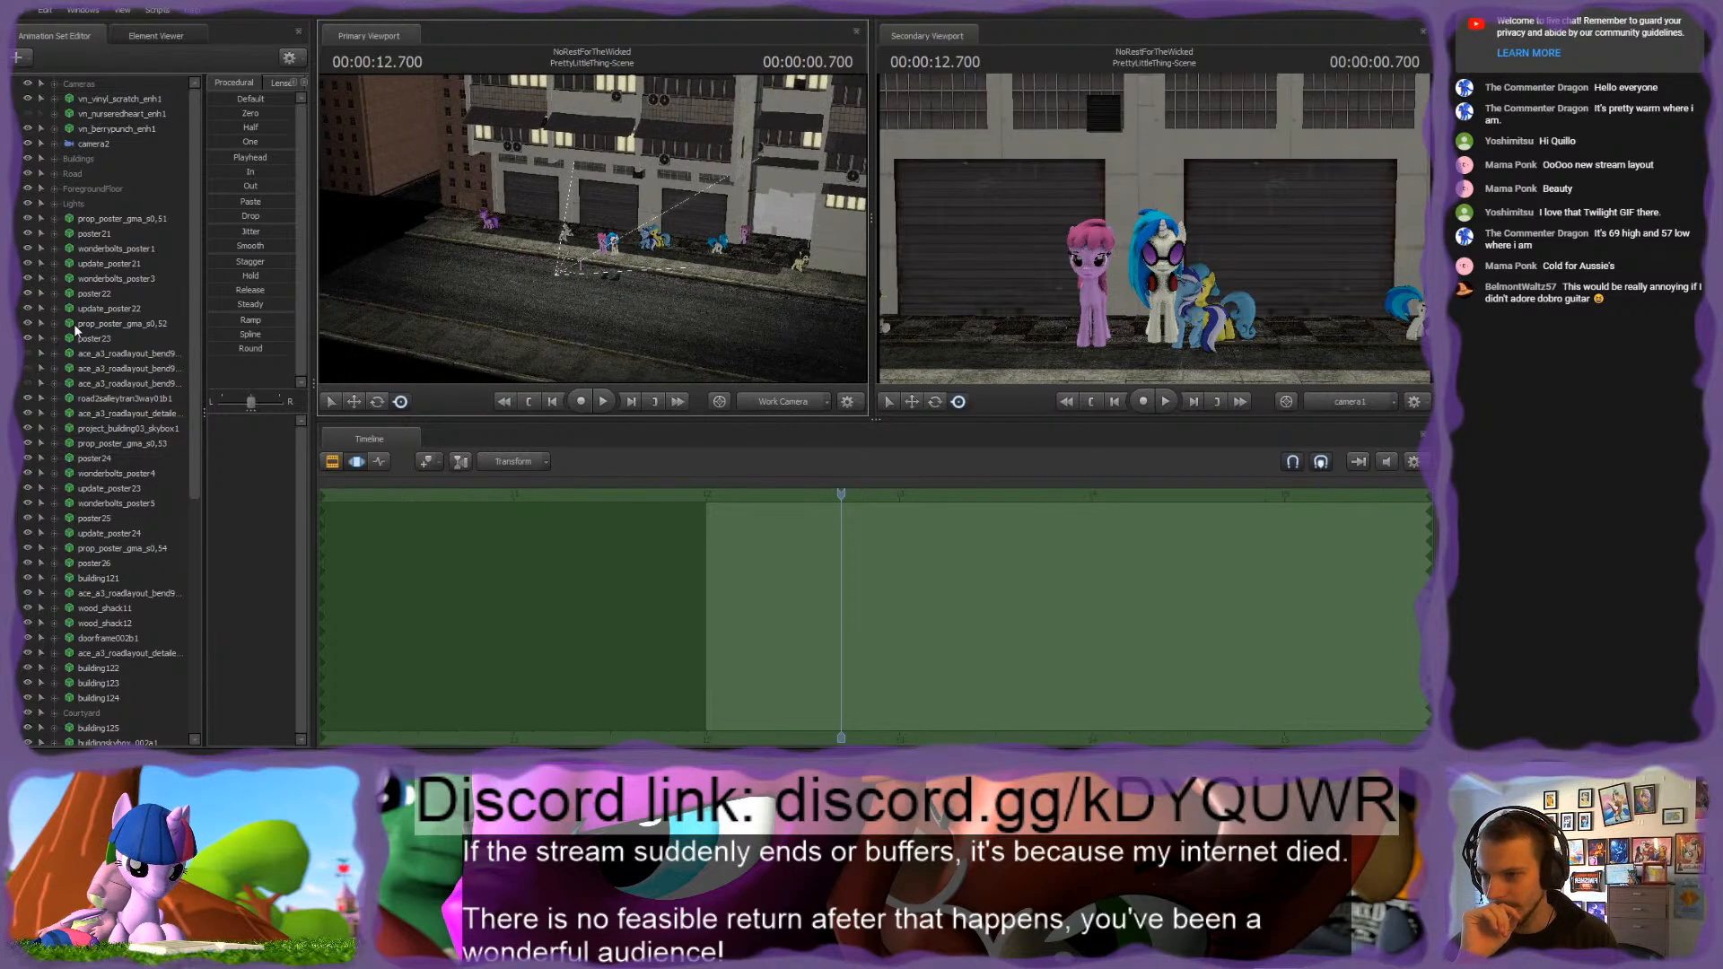
pyautogui.click(28, 371)
pyautogui.click(28, 355)
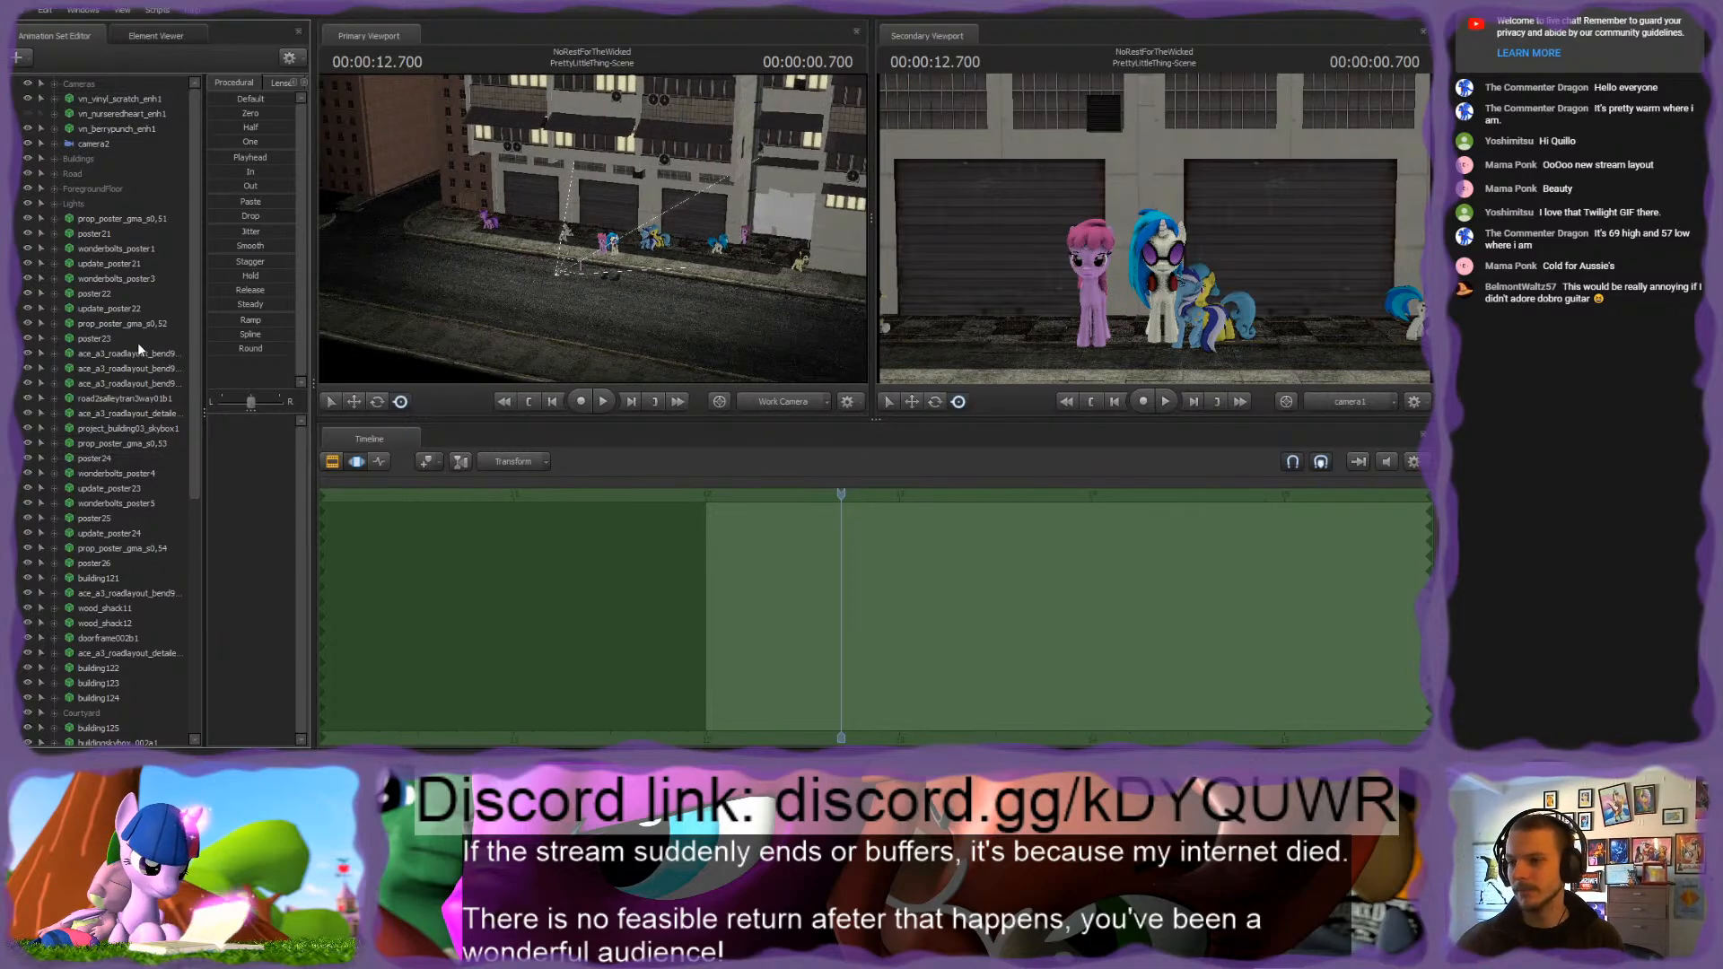
pyautogui.moveTo(127, 354); pyautogui.dragTo(117, 176)
# Step: Group the poster animation sets from the first prop_poster set through poster23 and name the group Posters
pyautogui.moveTo(486, 240); pyautogui.dragTo(359, 229)
pyautogui.moveTo(593, 229)
pyautogui.mouseDown()
pyautogui.moveTo(538, 247)
pyautogui.moveTo(668, 230)
pyautogui.moveTo(556, 235)
pyautogui.moveTo(592, 228)
pyautogui.mouseUp()
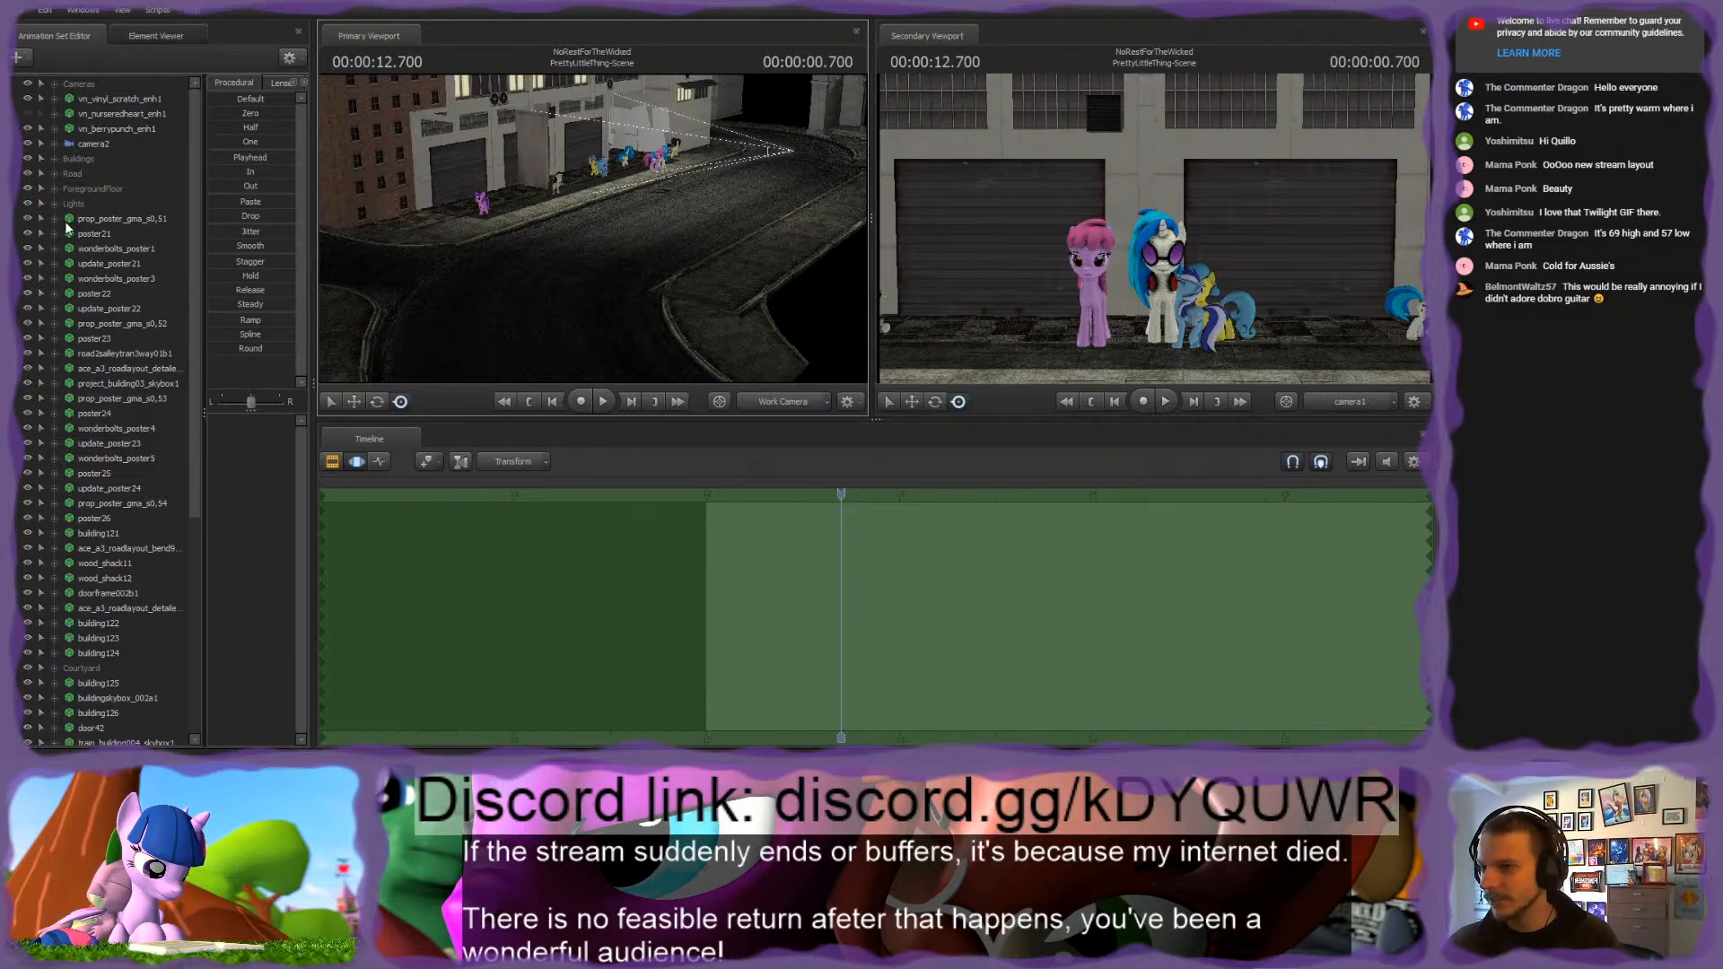
pyautogui.moveTo(593, 228)
pyautogui.mouseDown()
pyautogui.moveTo(660, 190)
pyautogui.moveTo(678, 199)
pyautogui.moveTo(594, 231)
pyautogui.mouseUp()
pyautogui.press('w')
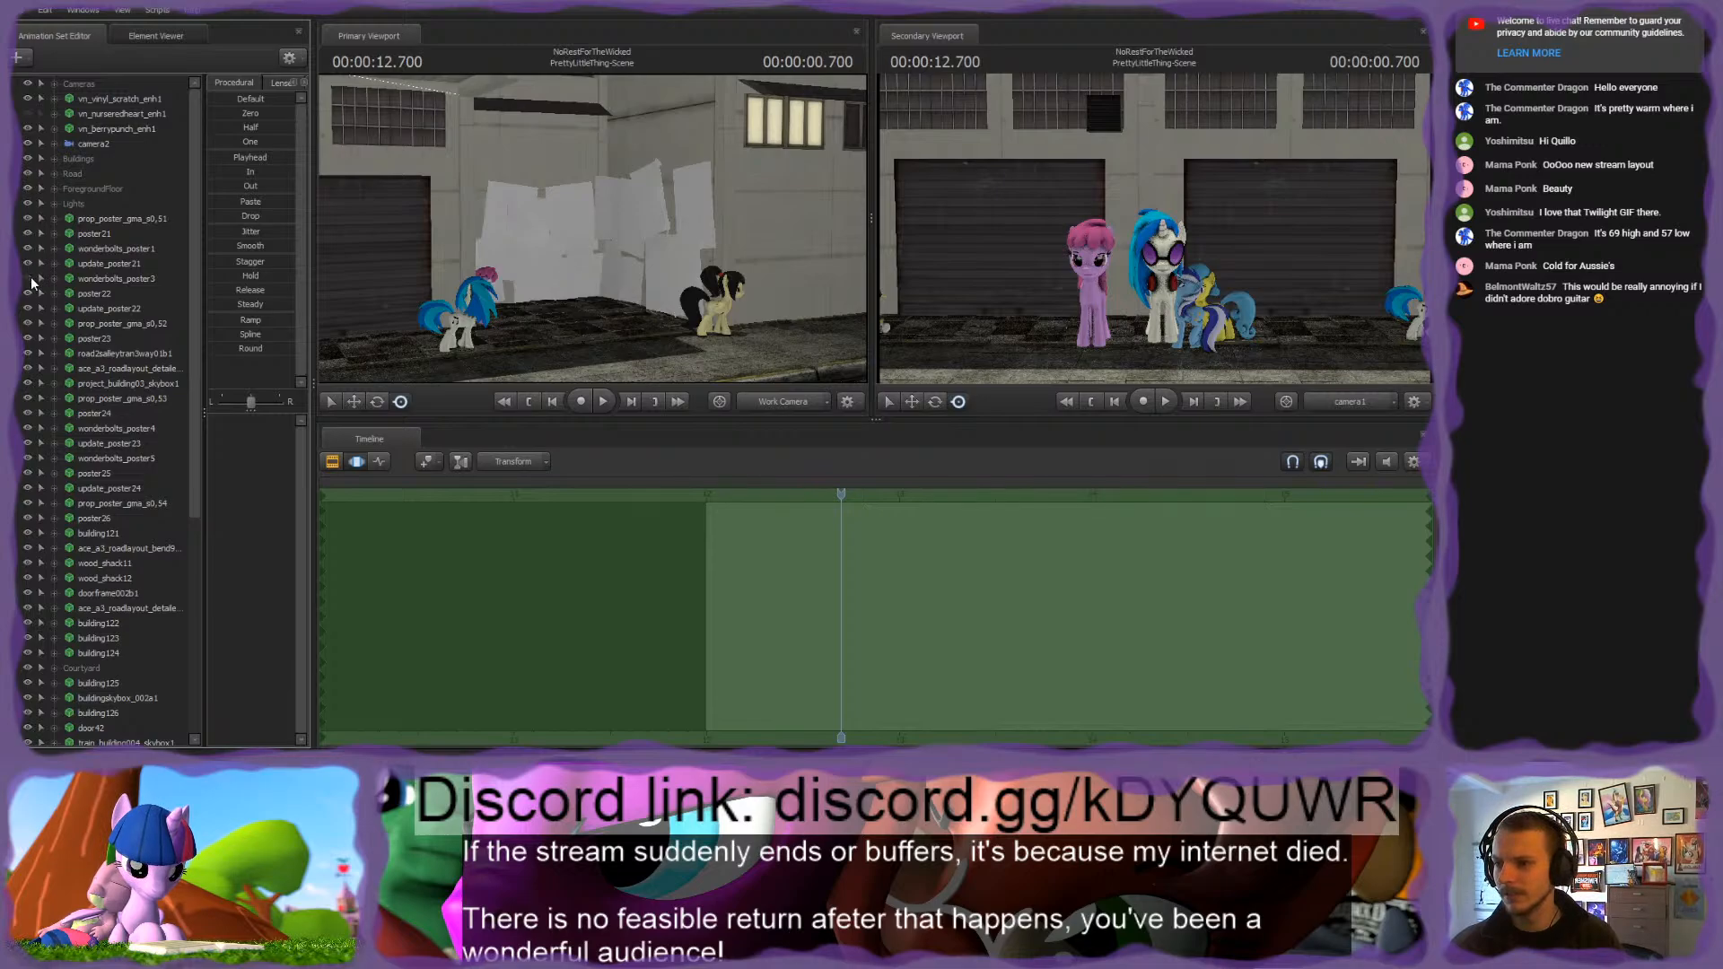
pyautogui.click(105, 339)
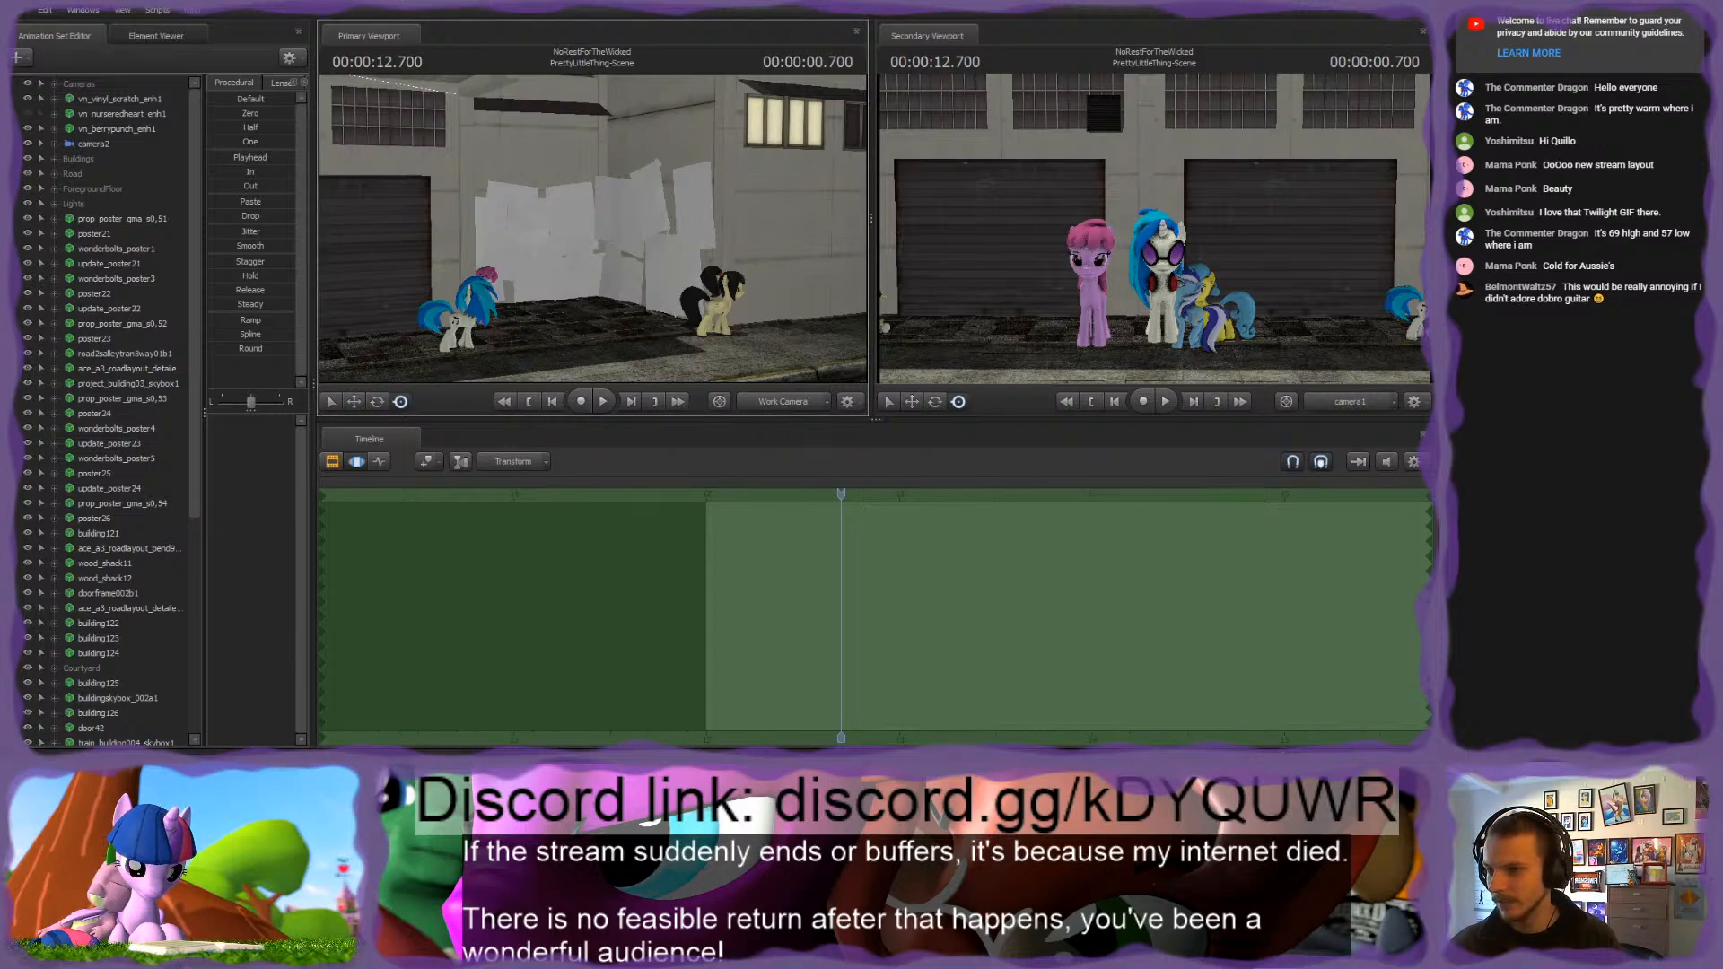
pyautogui.keyDown('shift'); pyautogui.click(106, 230); pyautogui.keyUp('shift')
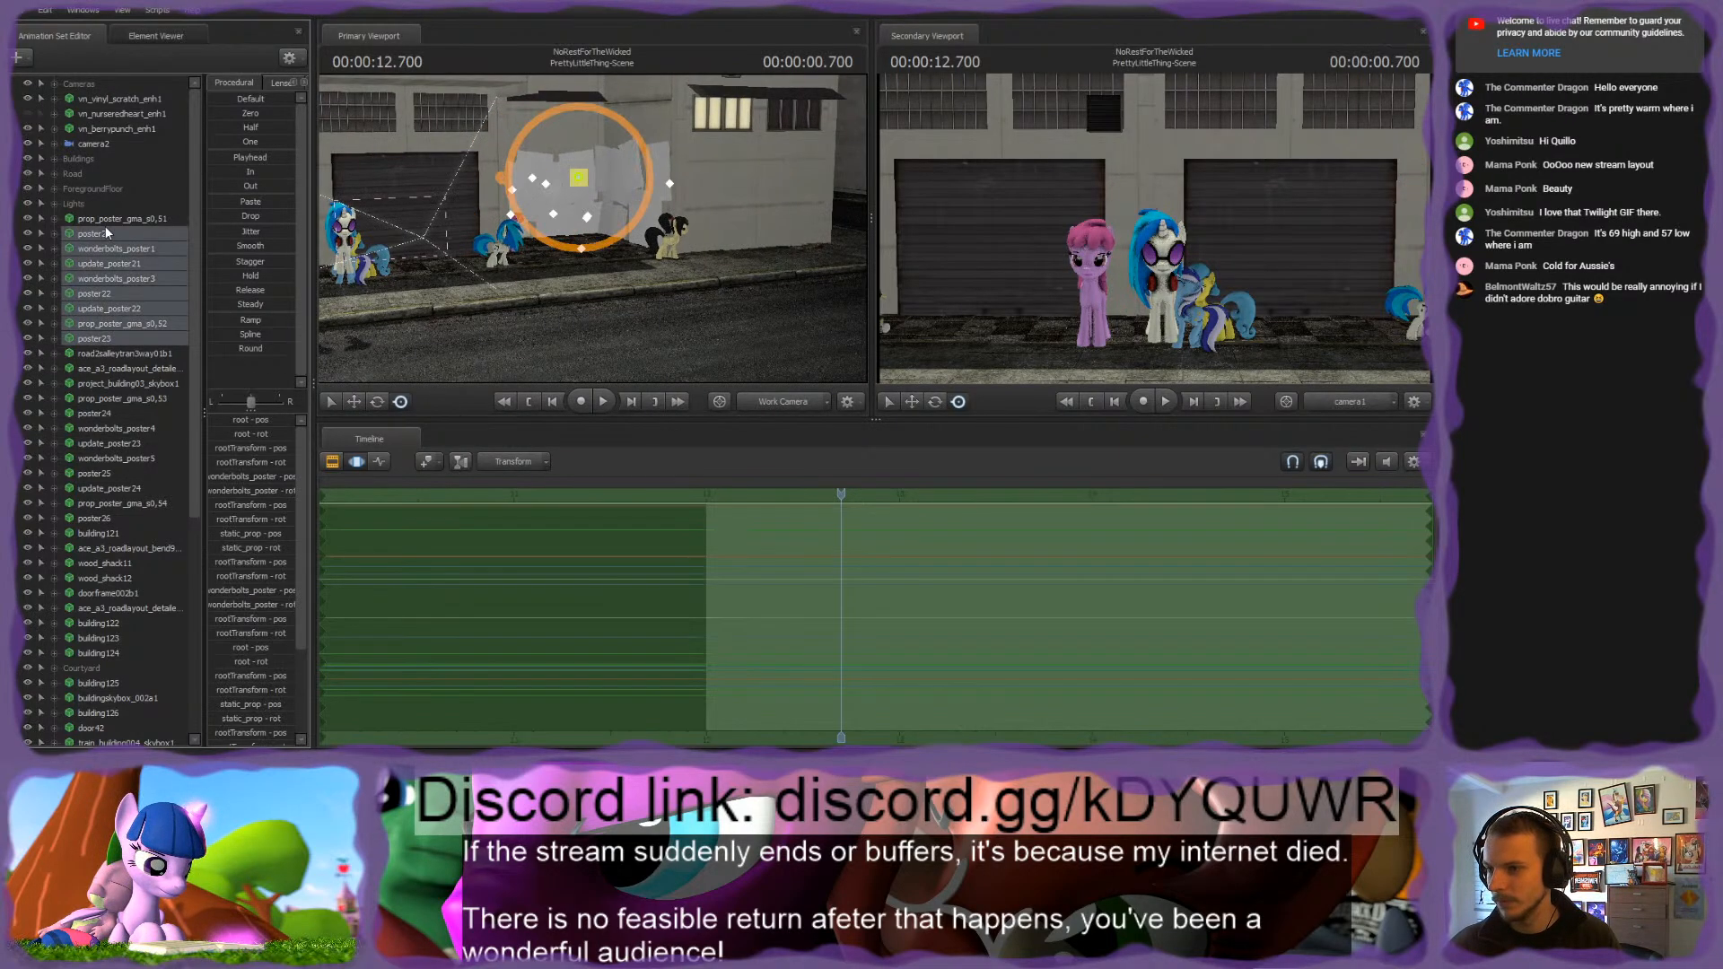
pyautogui.keyDown('shift'); pyautogui.click(110, 219); pyautogui.keyUp('shift')
pyautogui.hotkey('ctrl', 'g')
pyautogui.click(83, 219)
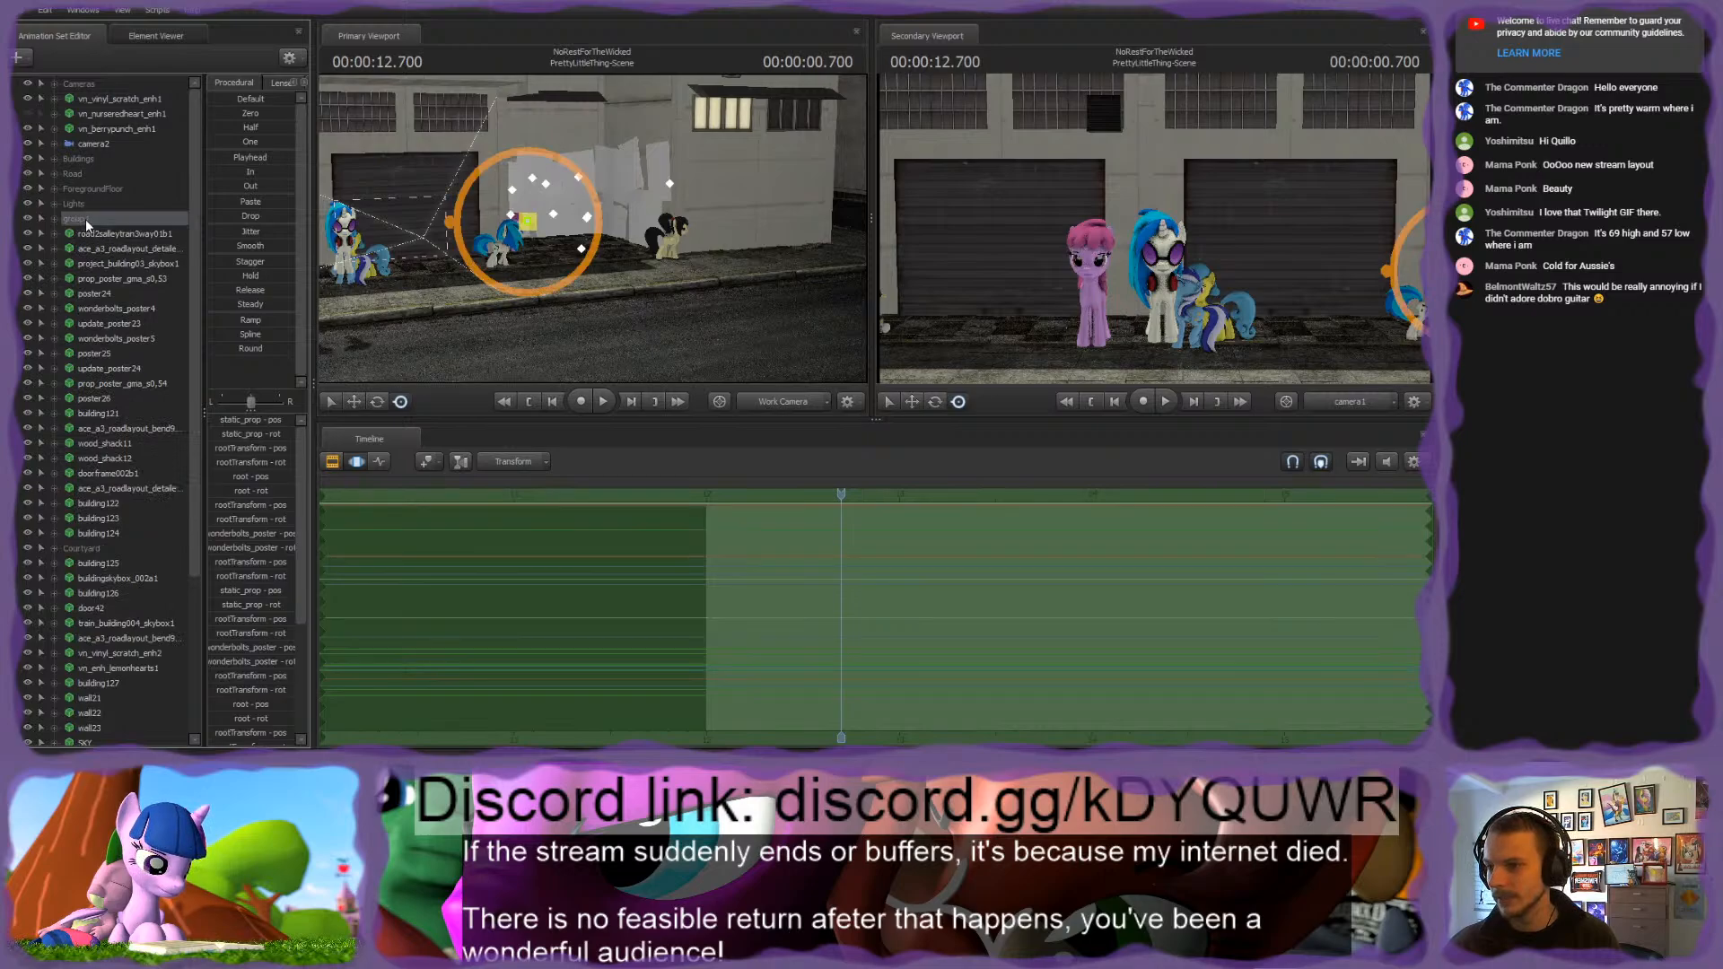
pyautogui.write('Posters')
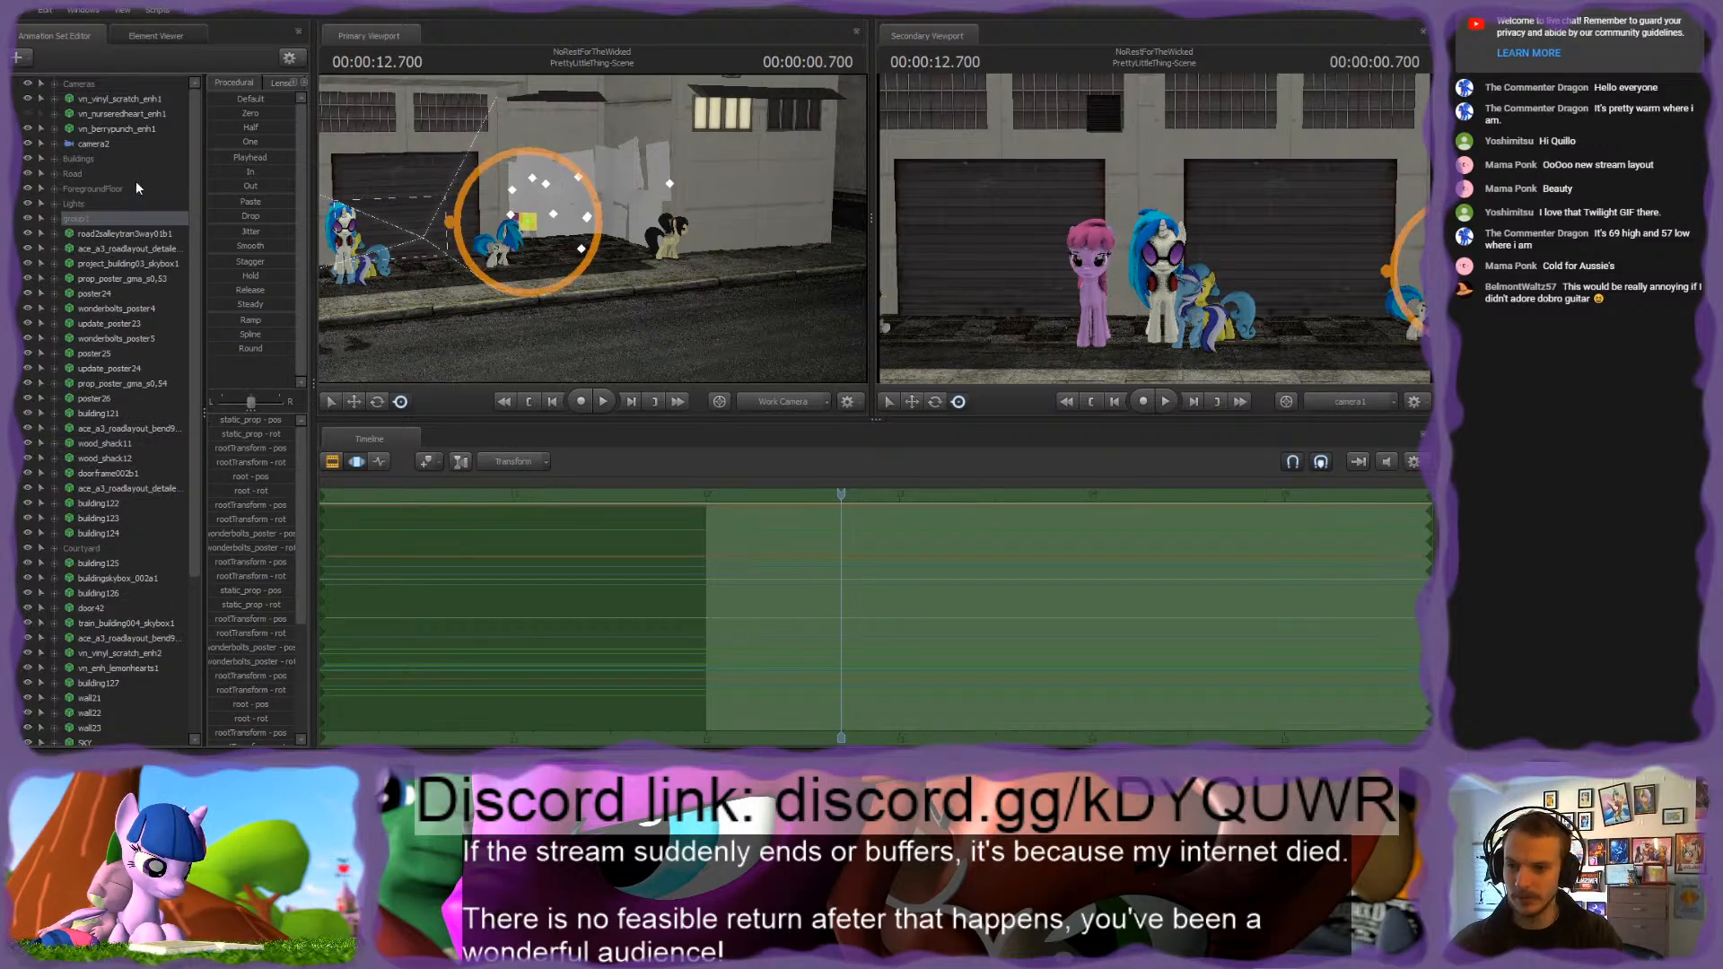
pyautogui.press('Return')
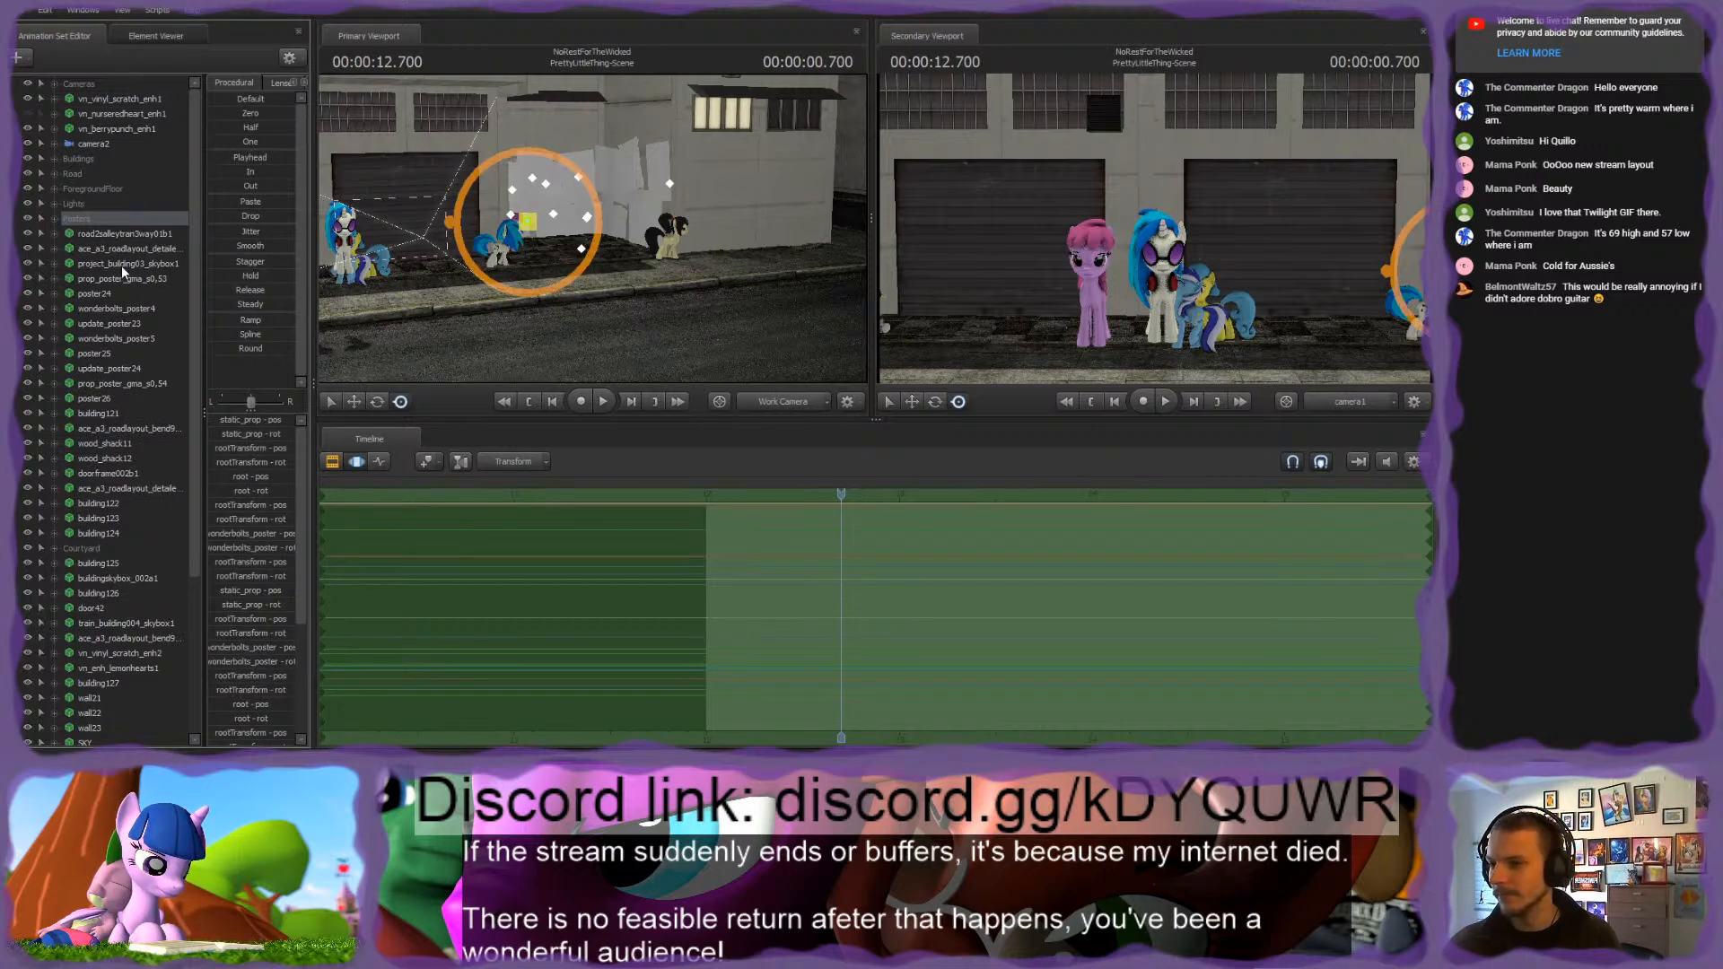
# Step: Add the next prop_poster set and all sets from poster24 through poster26 to the Posters group
pyautogui.moveTo(100, 279); pyautogui.dragTo(79, 224)
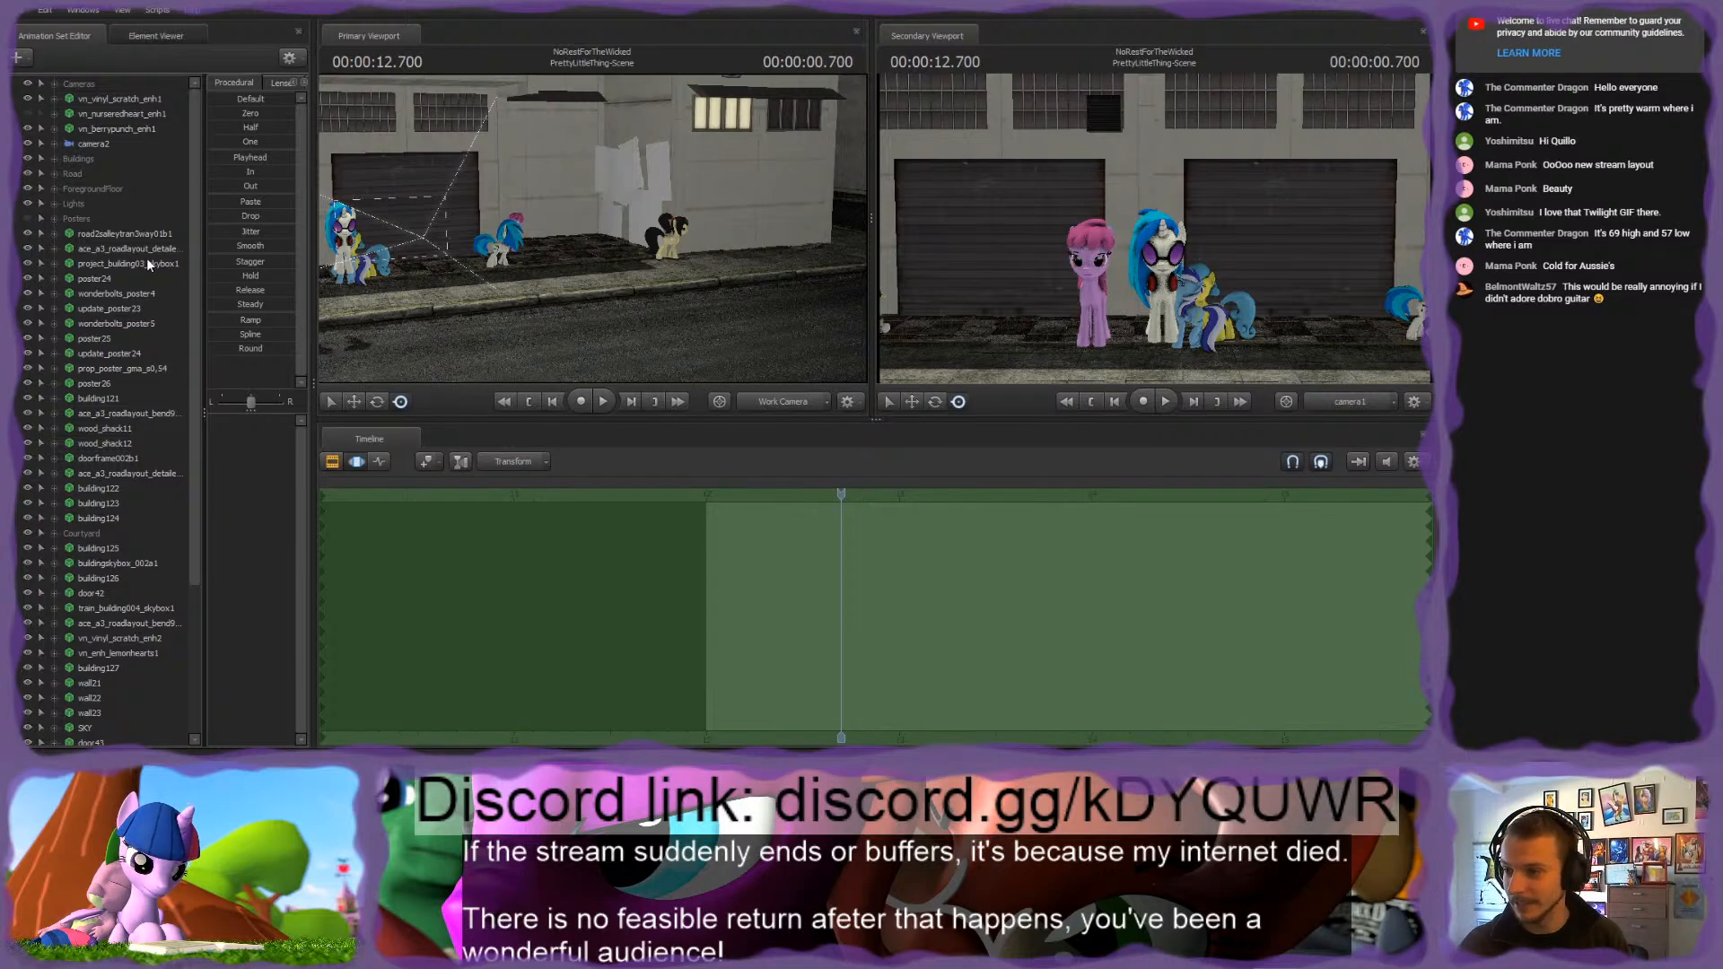
pyautogui.click(137, 232)
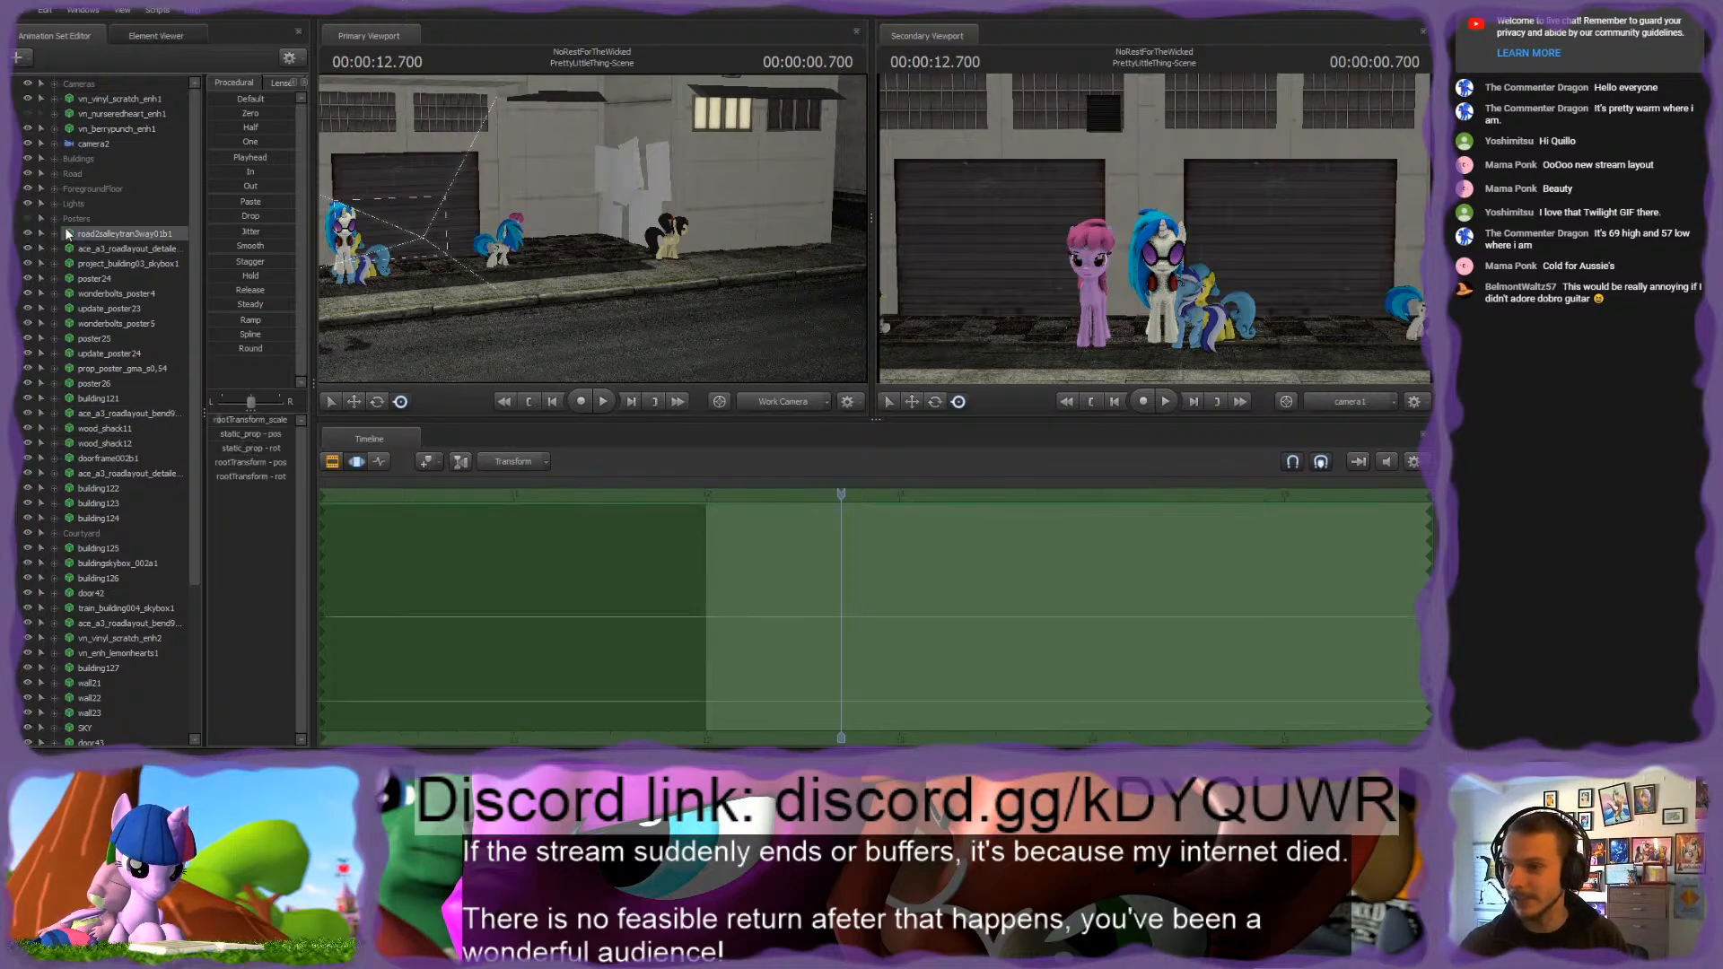
pyautogui.moveTo(90, 277); pyautogui.dragTo(102, 405)
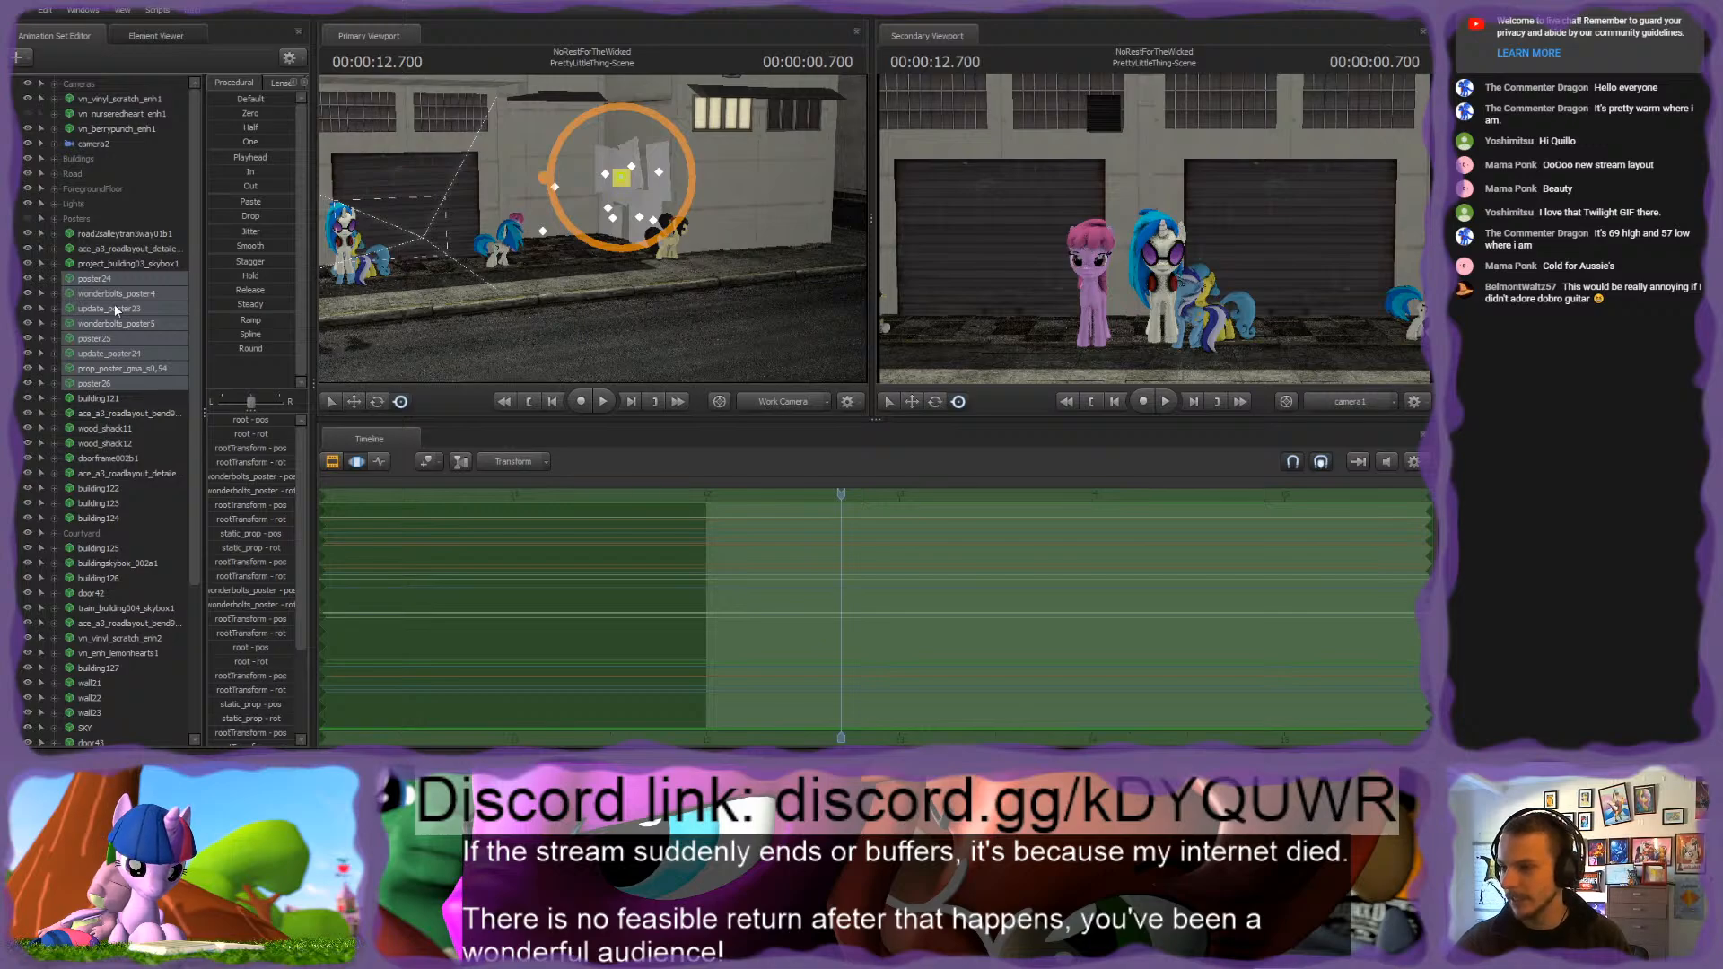
pyautogui.moveTo(100, 279); pyautogui.dragTo(86, 220)
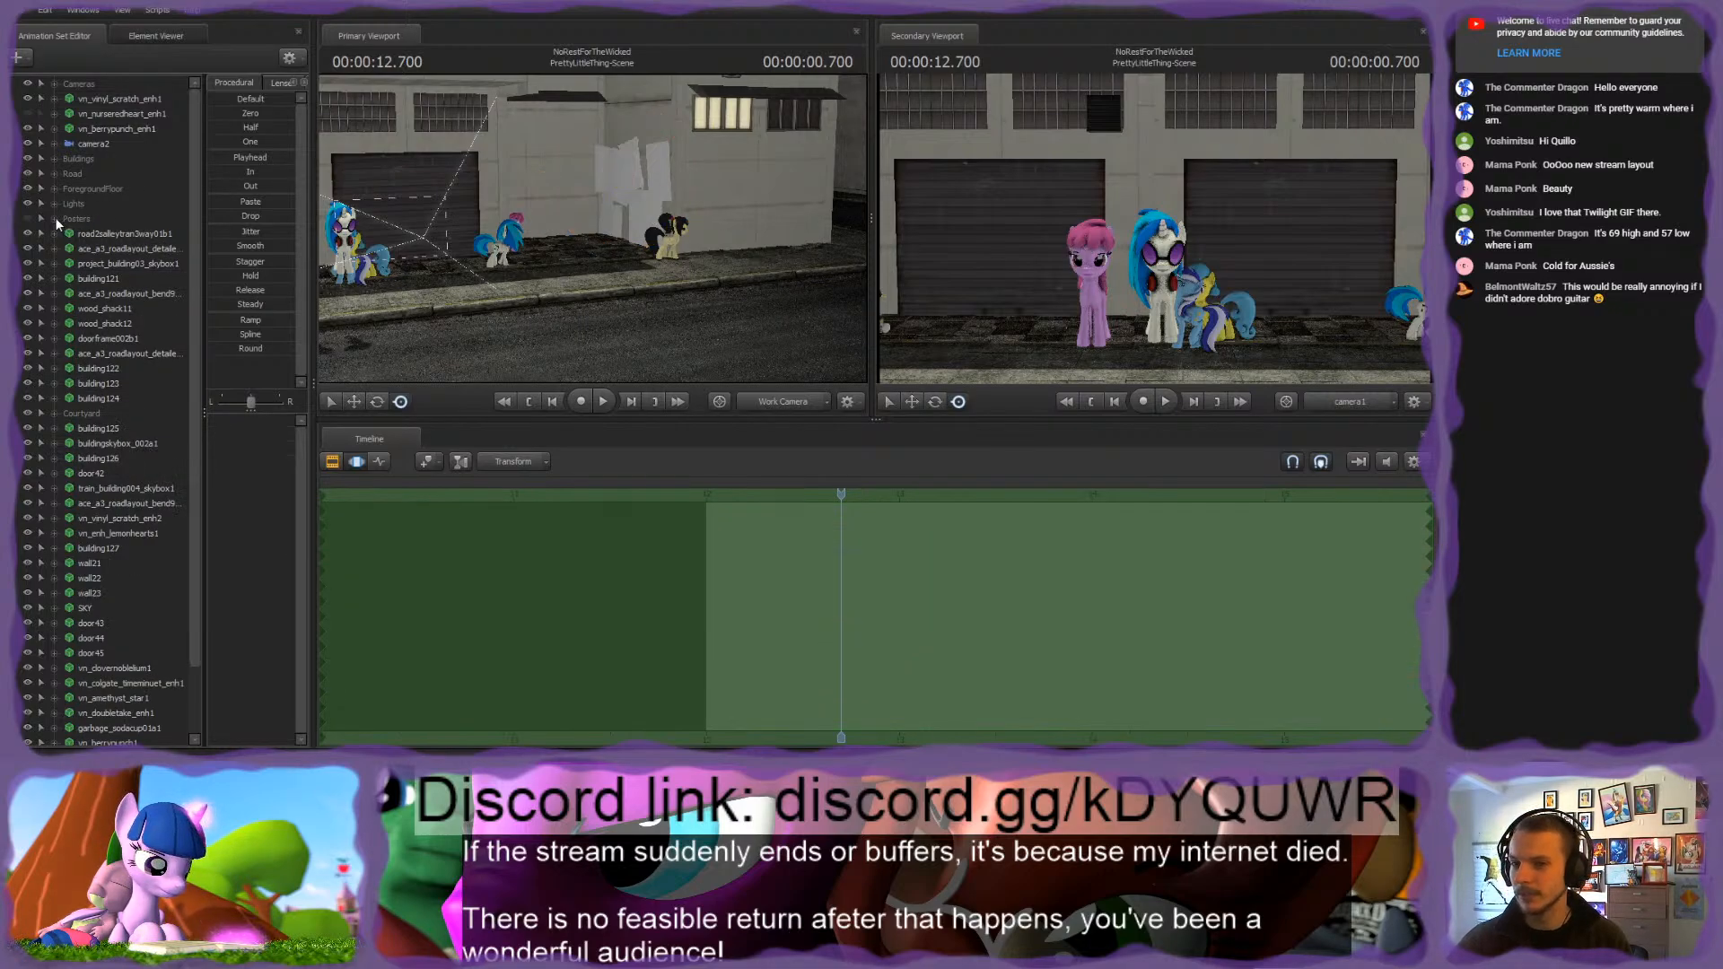
# Step: Toggle the visibility of the road2salleytran3way01b1 set to identify it and move it into the Road group
pyautogui.moveTo(539, 287); pyautogui.dragTo(535, 279)
pyautogui.press('s')
pyautogui.click(27, 234)
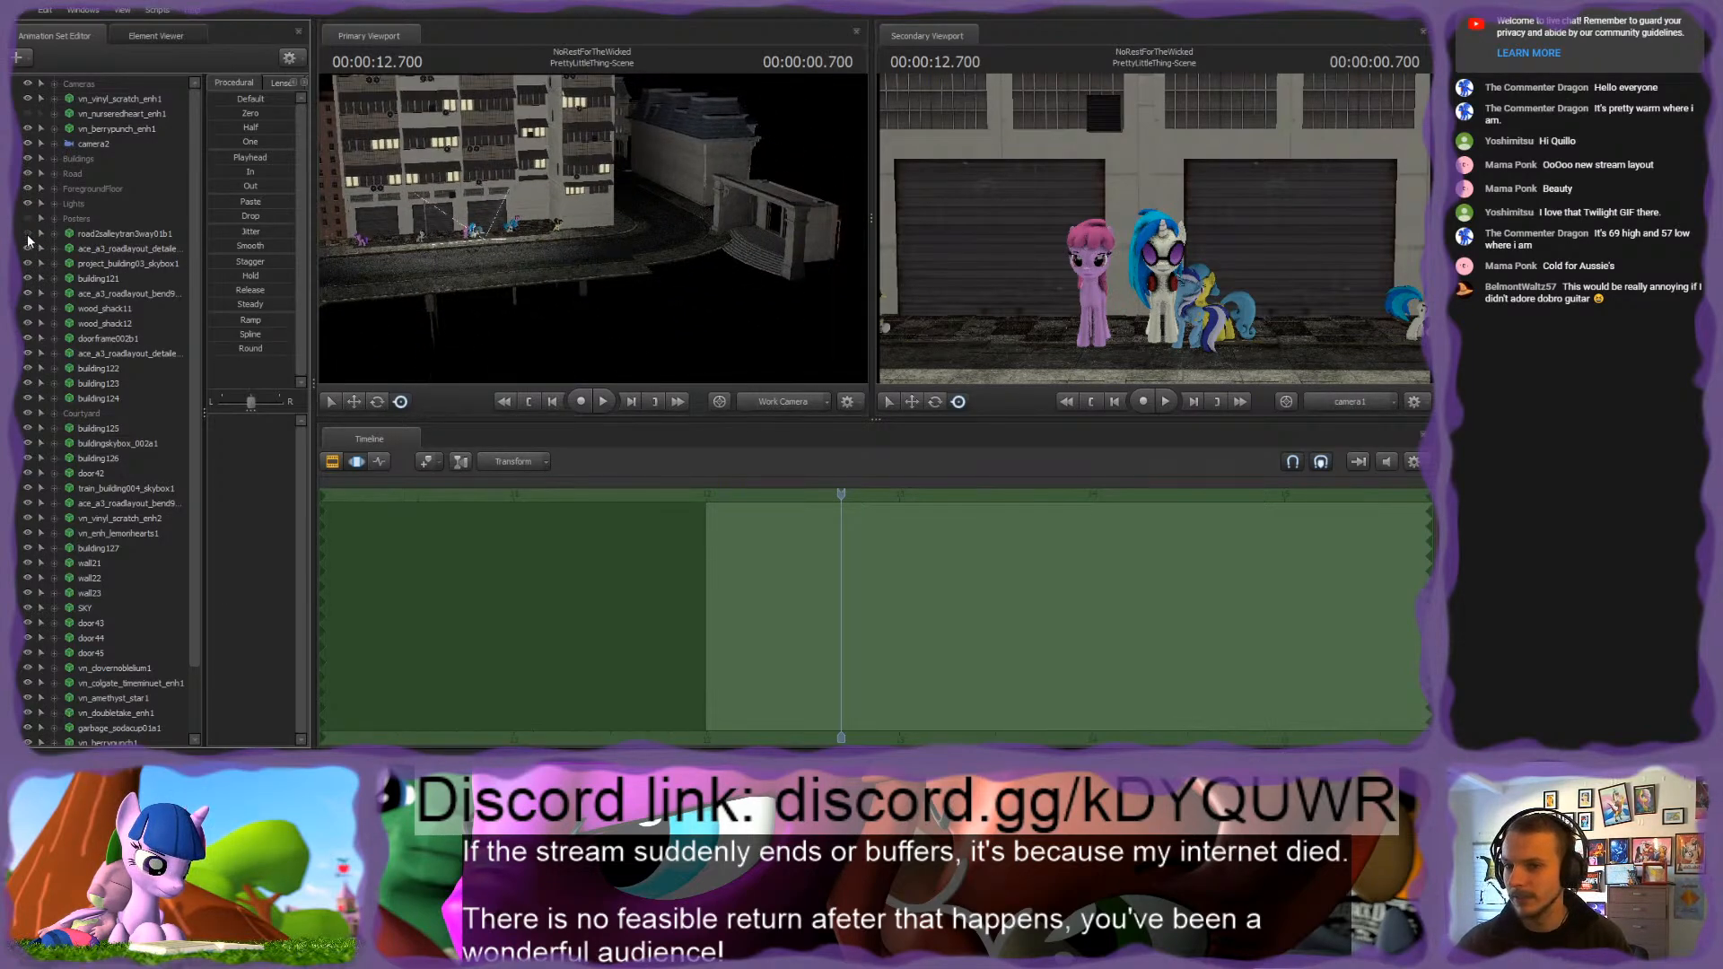
pyautogui.click(27, 235)
pyautogui.moveTo(619, 229); pyautogui.dragTo(588, 227)
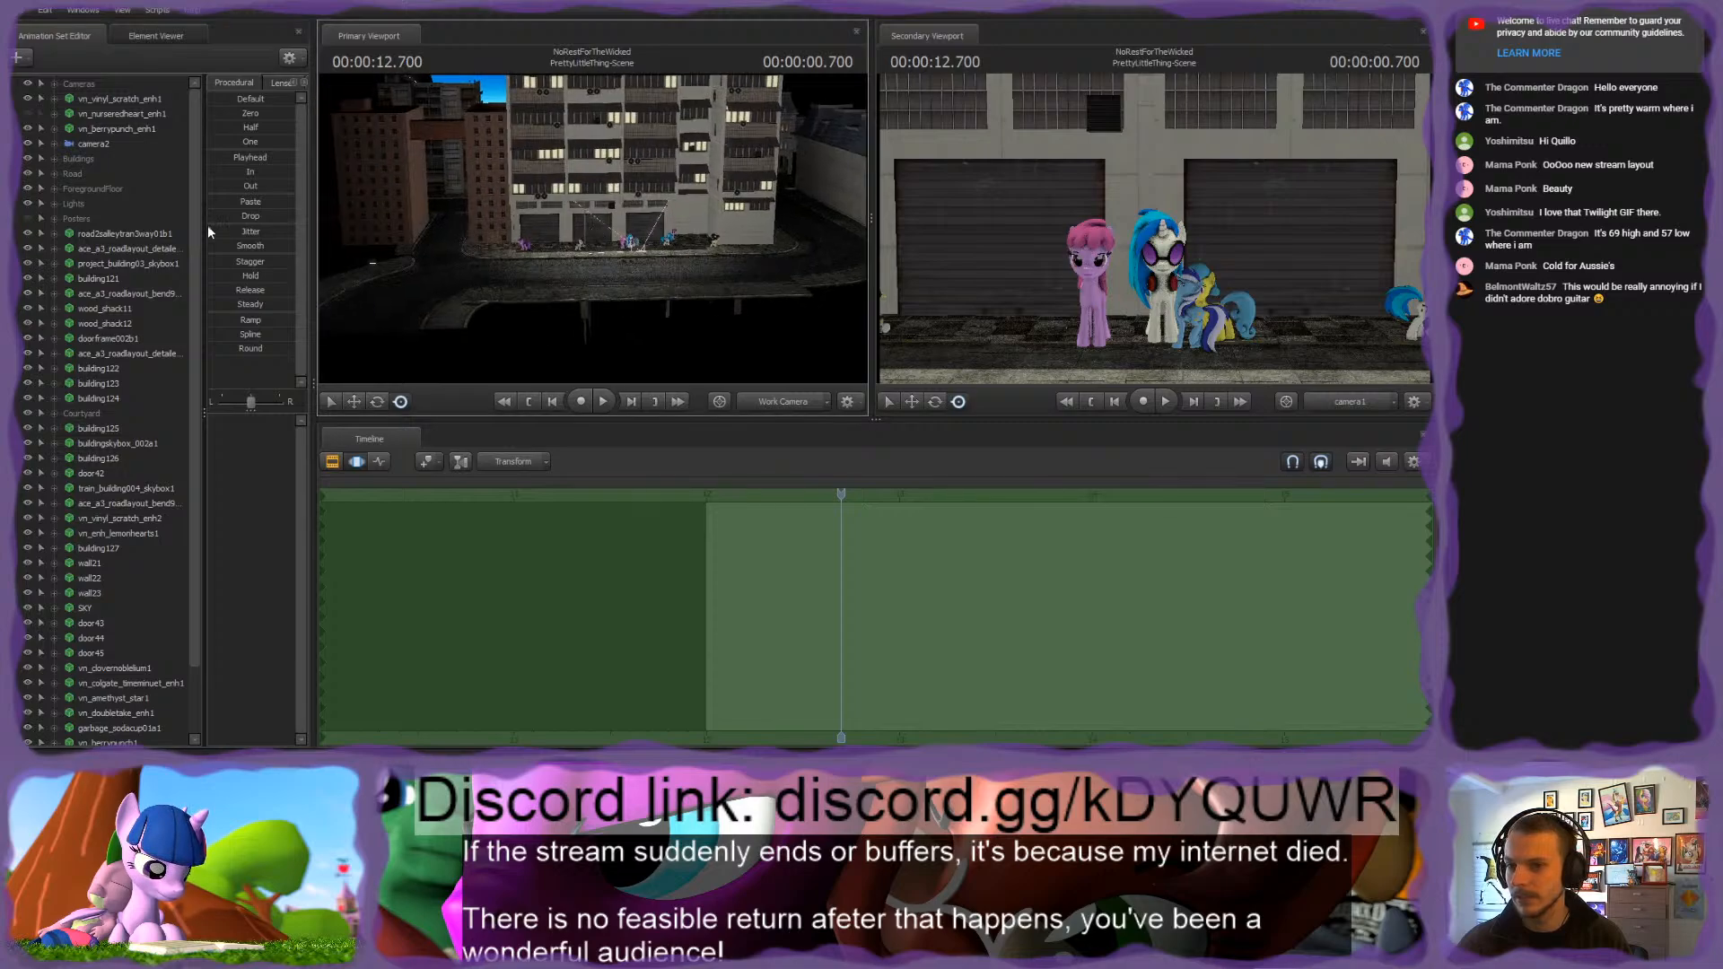
pyautogui.click(27, 234)
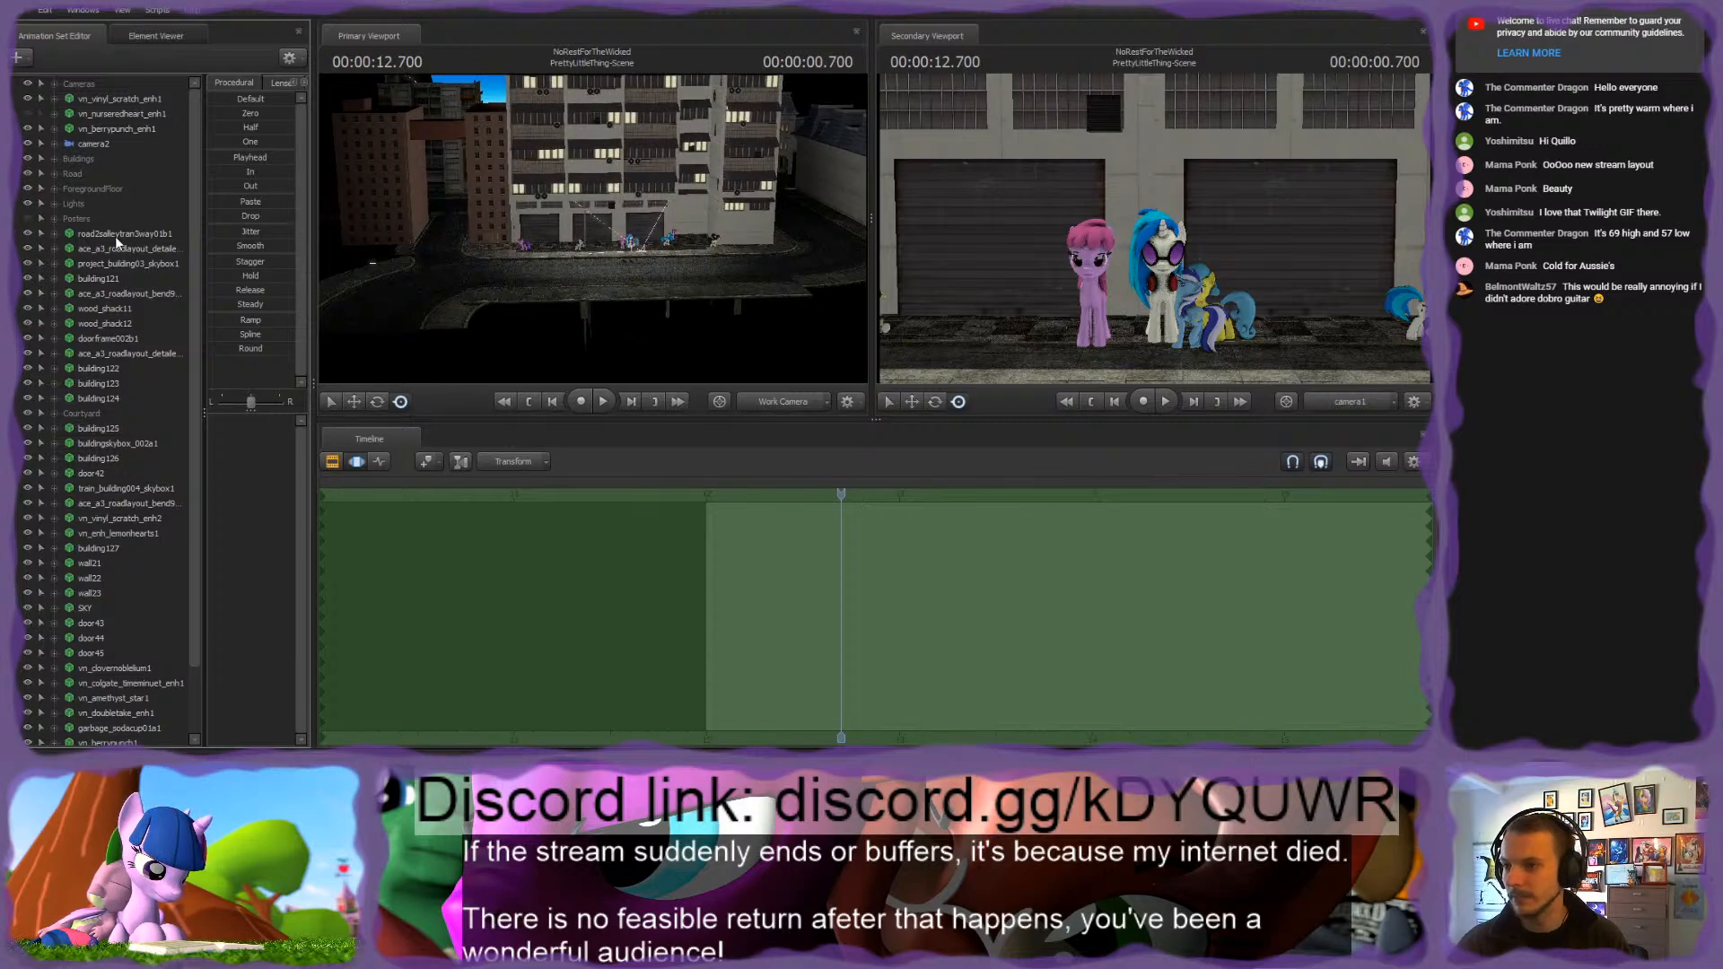
pyautogui.moveTo(115, 235); pyautogui.dragTo(89, 172)
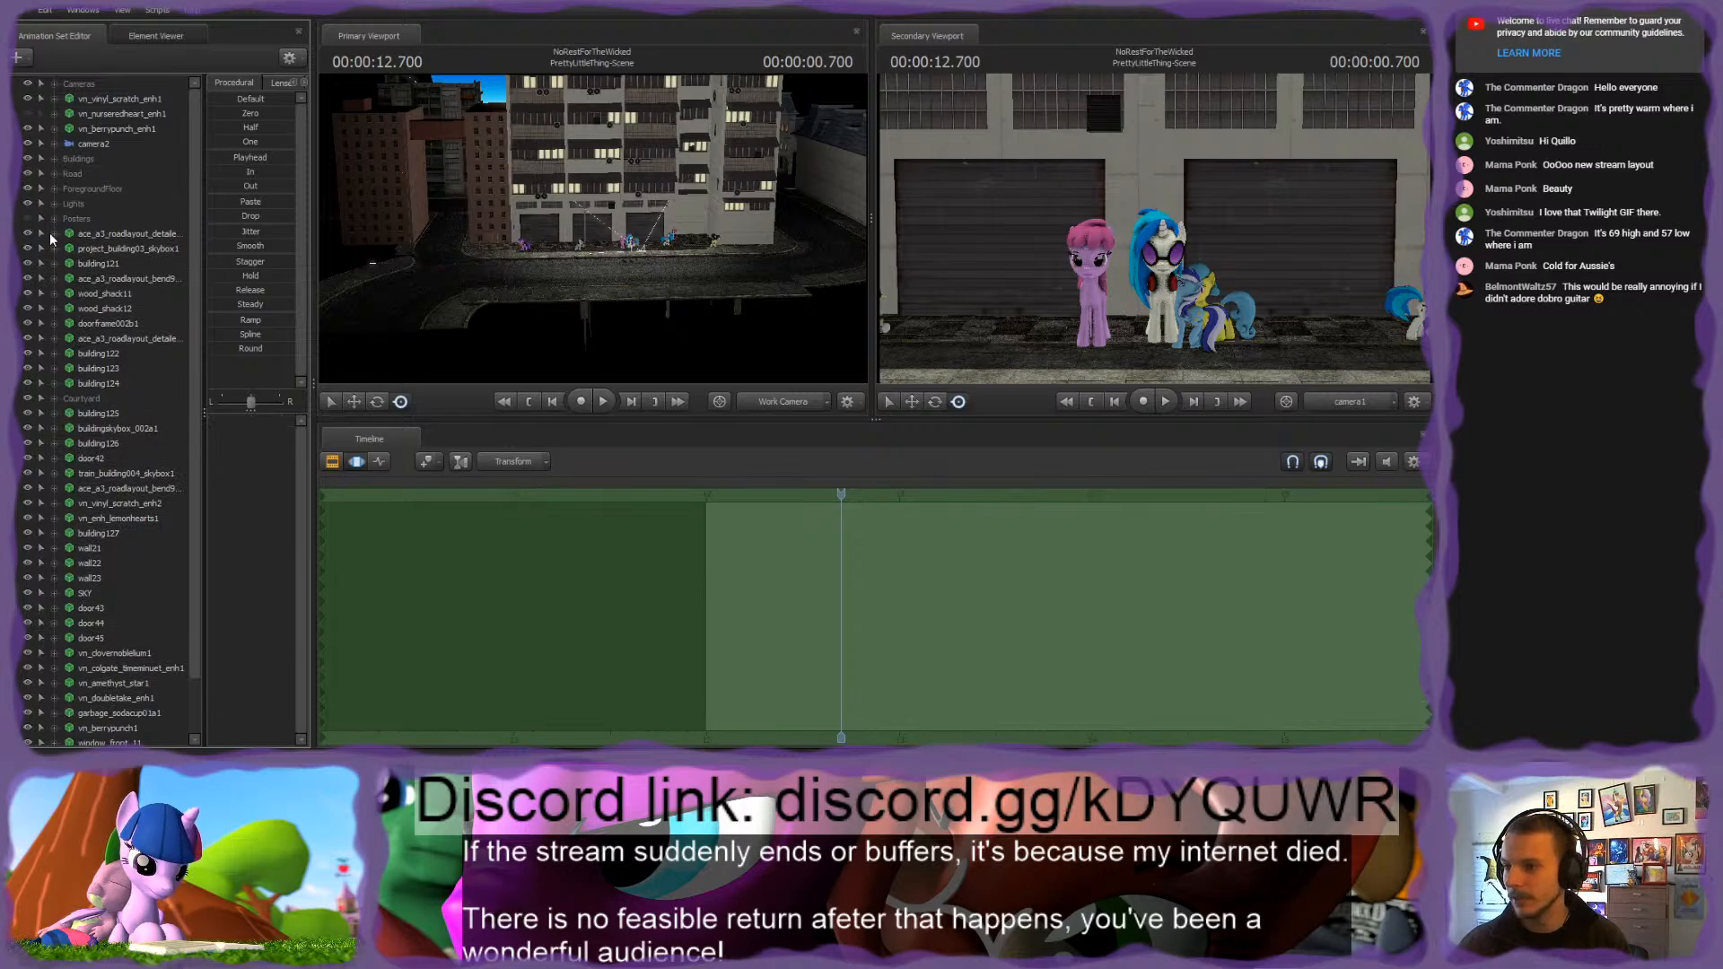
# Step: Move project_building03_skybox1 into the Buildings group and the ace_a3_roadlayout detail and bend sets around building121 into the Road group
pyautogui.moveTo(50, 233); pyautogui.dragTo(82, 157)
pyautogui.moveTo(97, 230)
pyautogui.mouseDown()
pyautogui.moveTo(99, 159)
pyautogui.moveTo(100, 233)
pyautogui.mouseUp()
pyautogui.moveTo(512, 224); pyautogui.dragTo(564, 225)
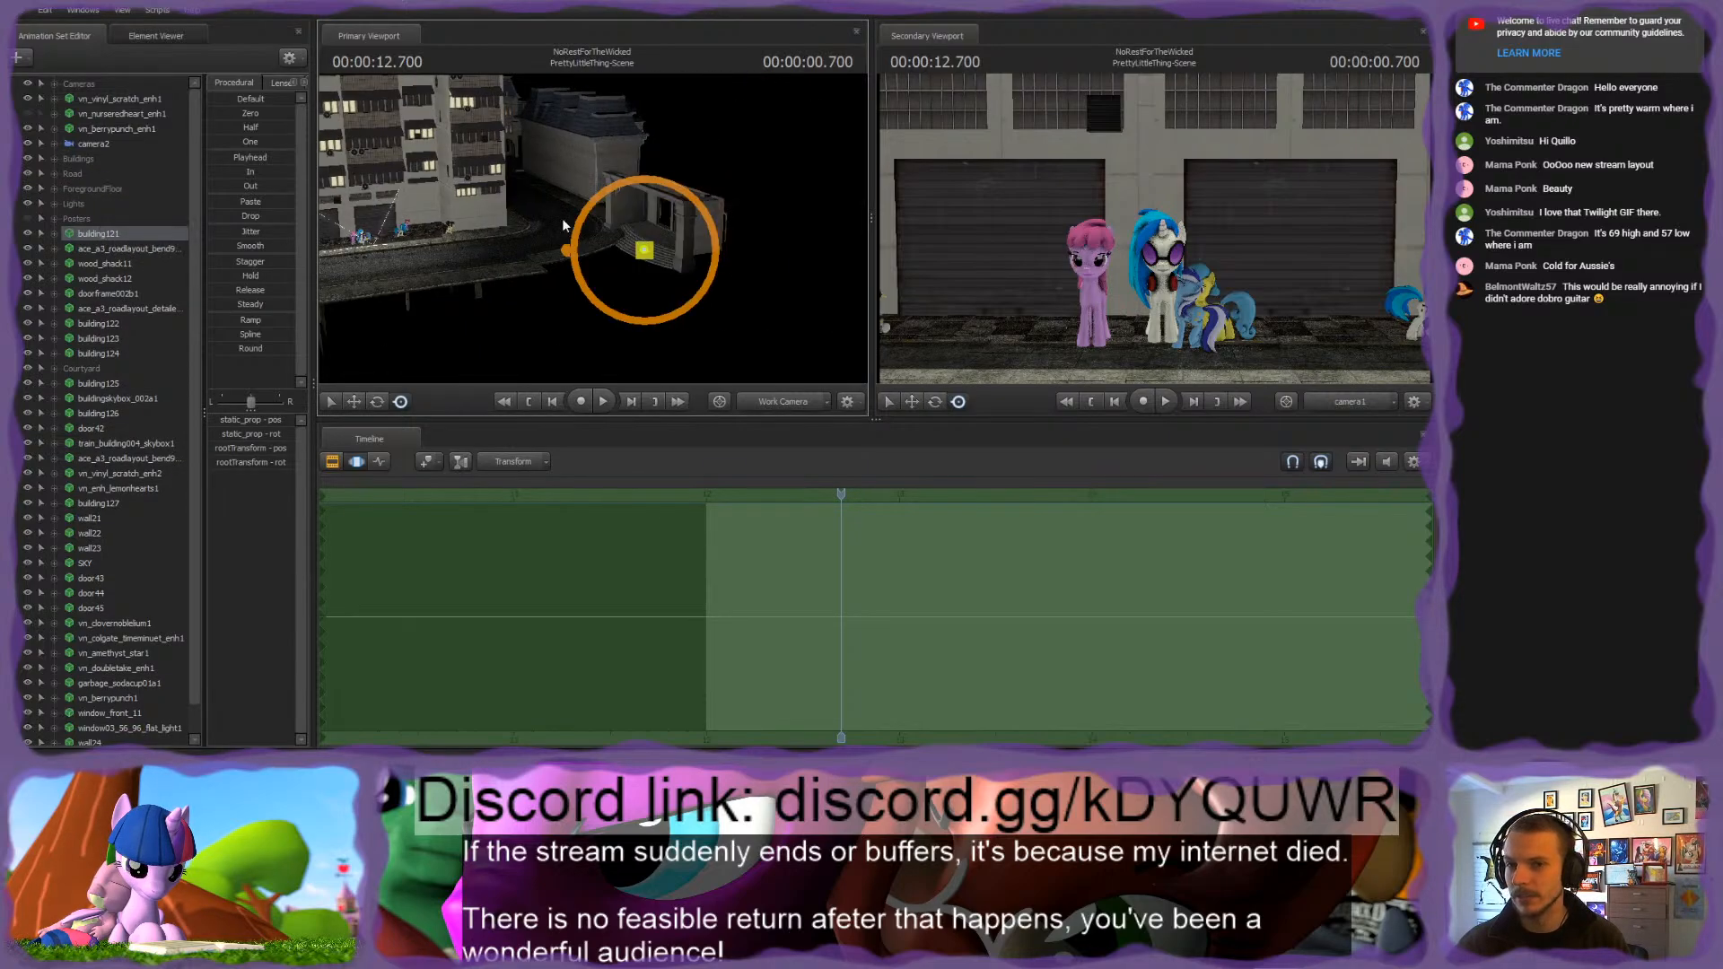
pyautogui.moveTo(100, 249); pyautogui.dragTo(82, 174)
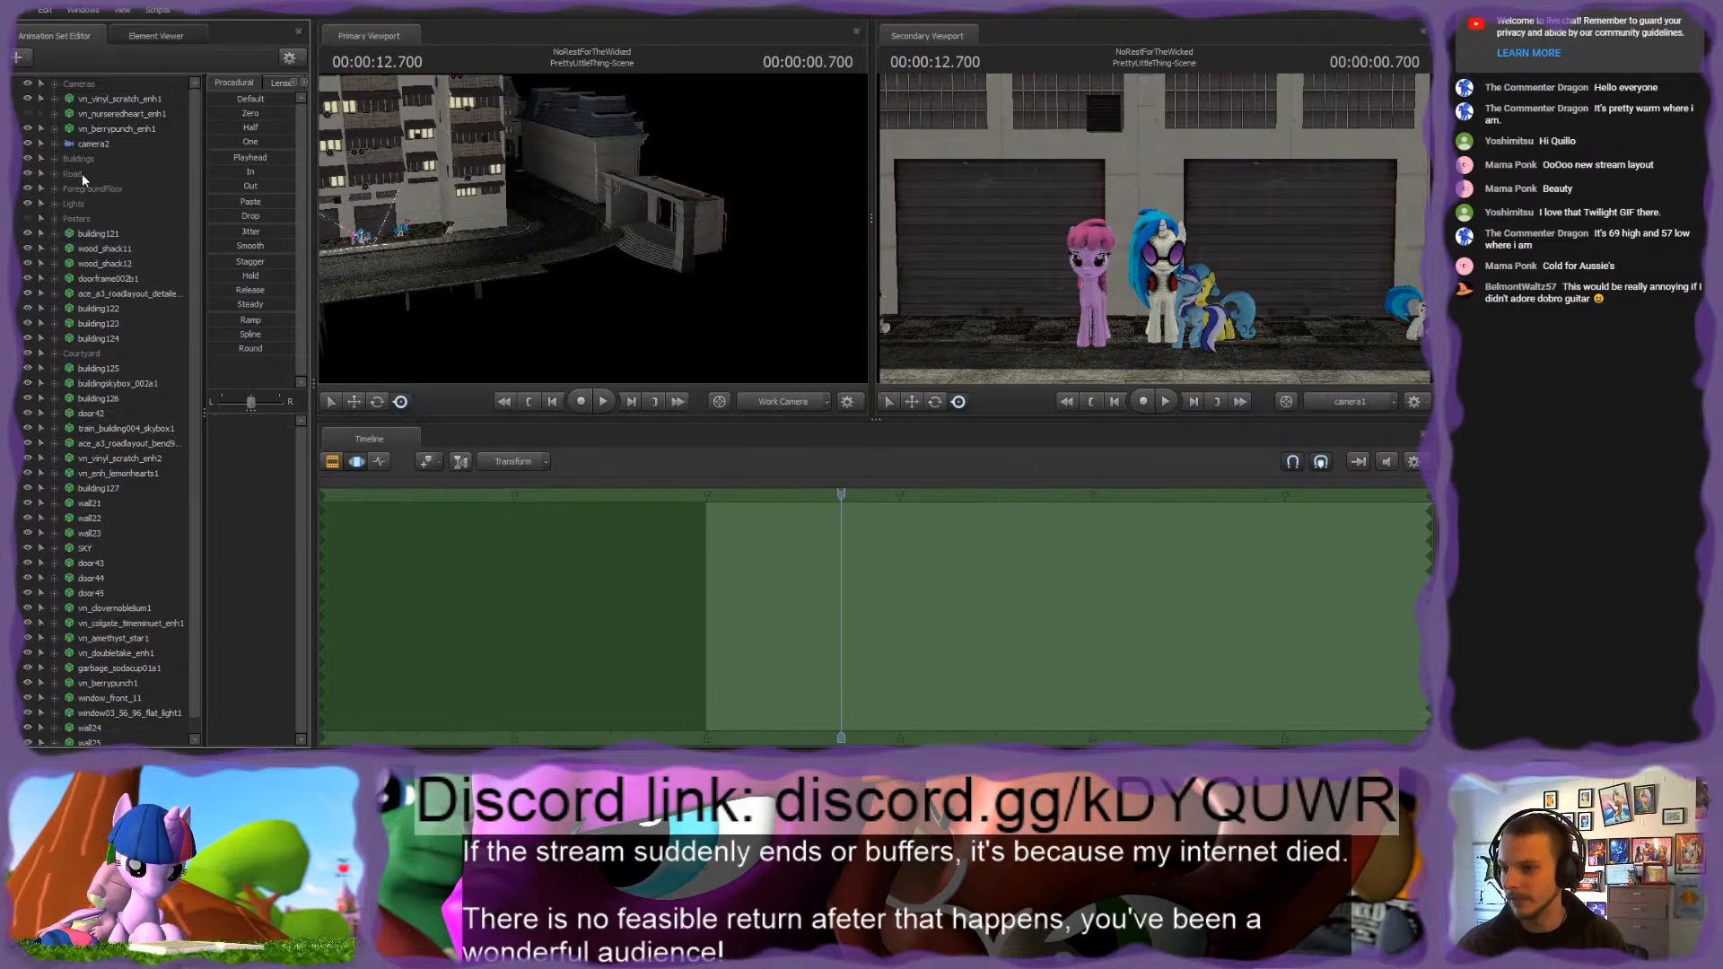
# Step: Check the wood shack and doorframe sets below building121 and remove the ace_a3_roadlayout detail set from the ungrouped list
pyautogui.moveTo(339, 233); pyautogui.dragTo(322, 255)
pyautogui.click(105, 249)
pyautogui.click(105, 264)
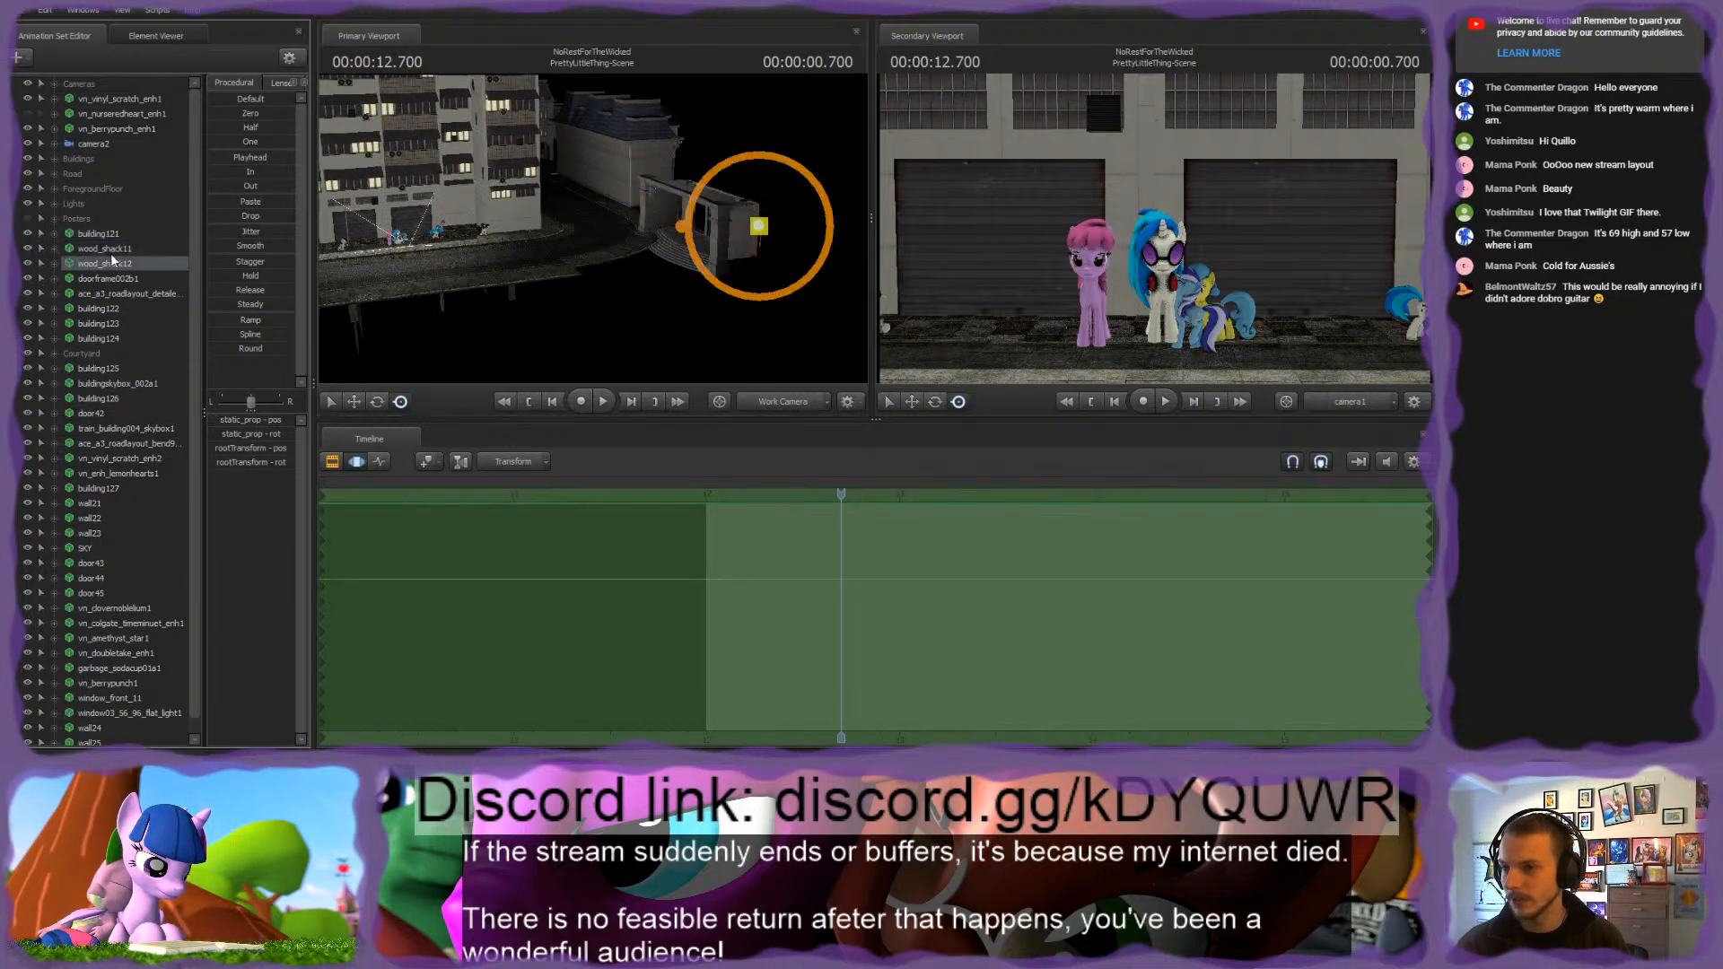
pyautogui.click(107, 279)
pyautogui.click(115, 294)
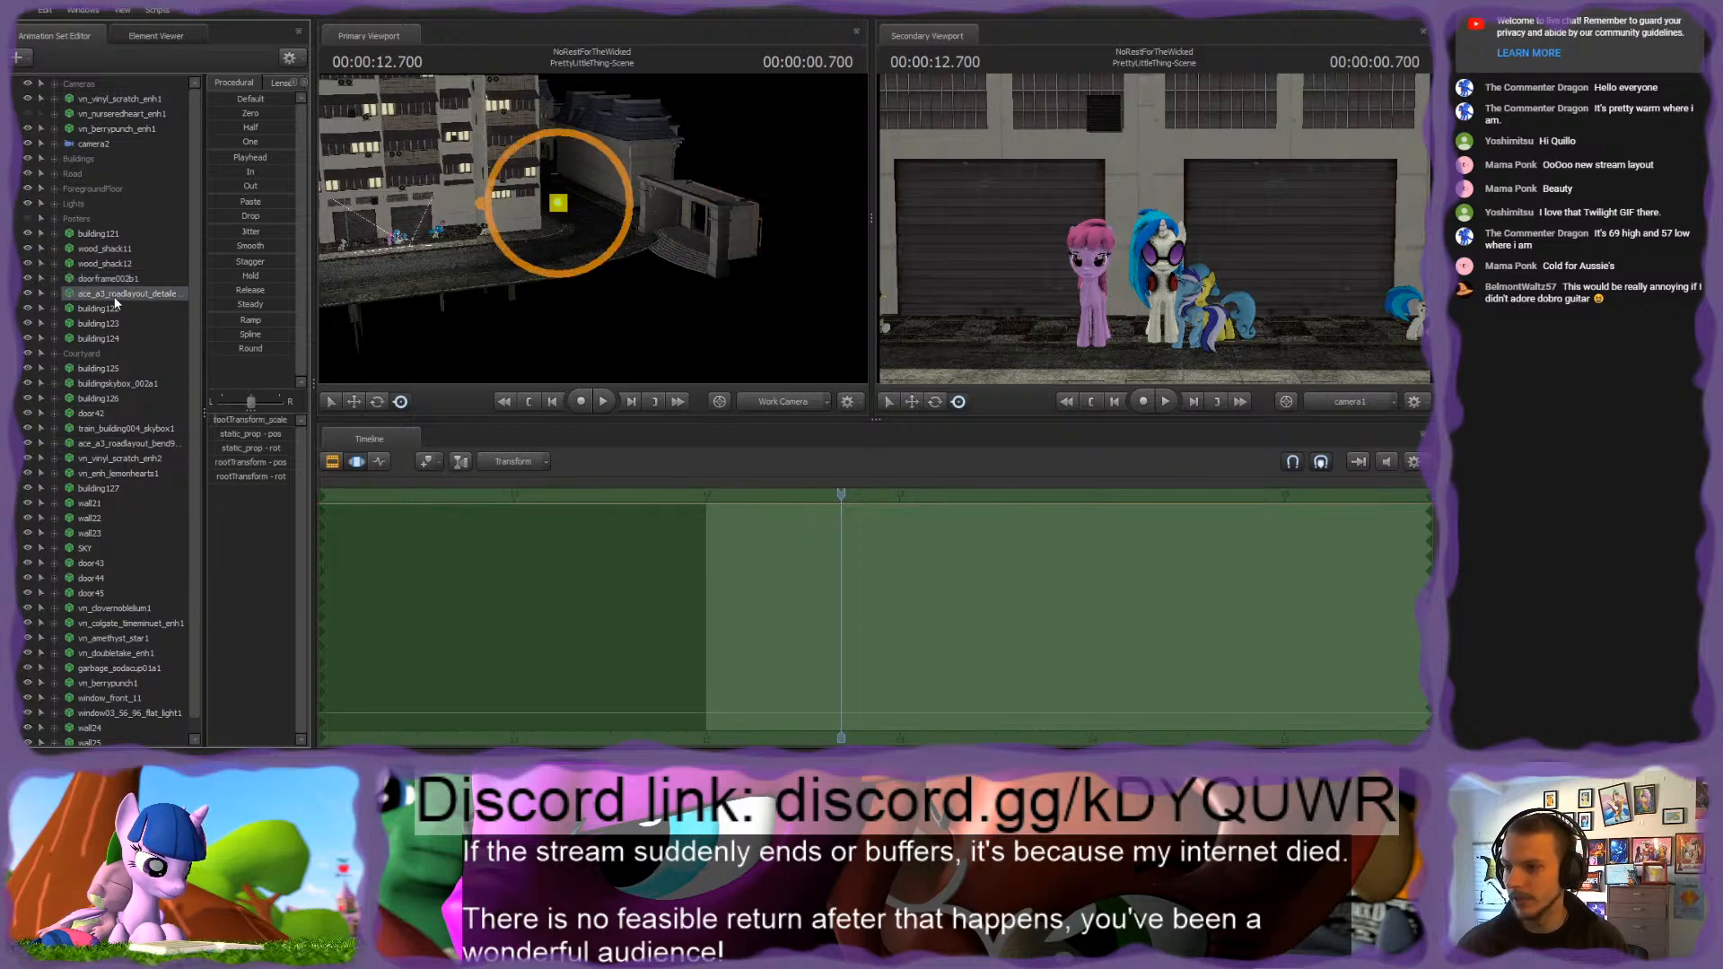
pyautogui.press('Delete')
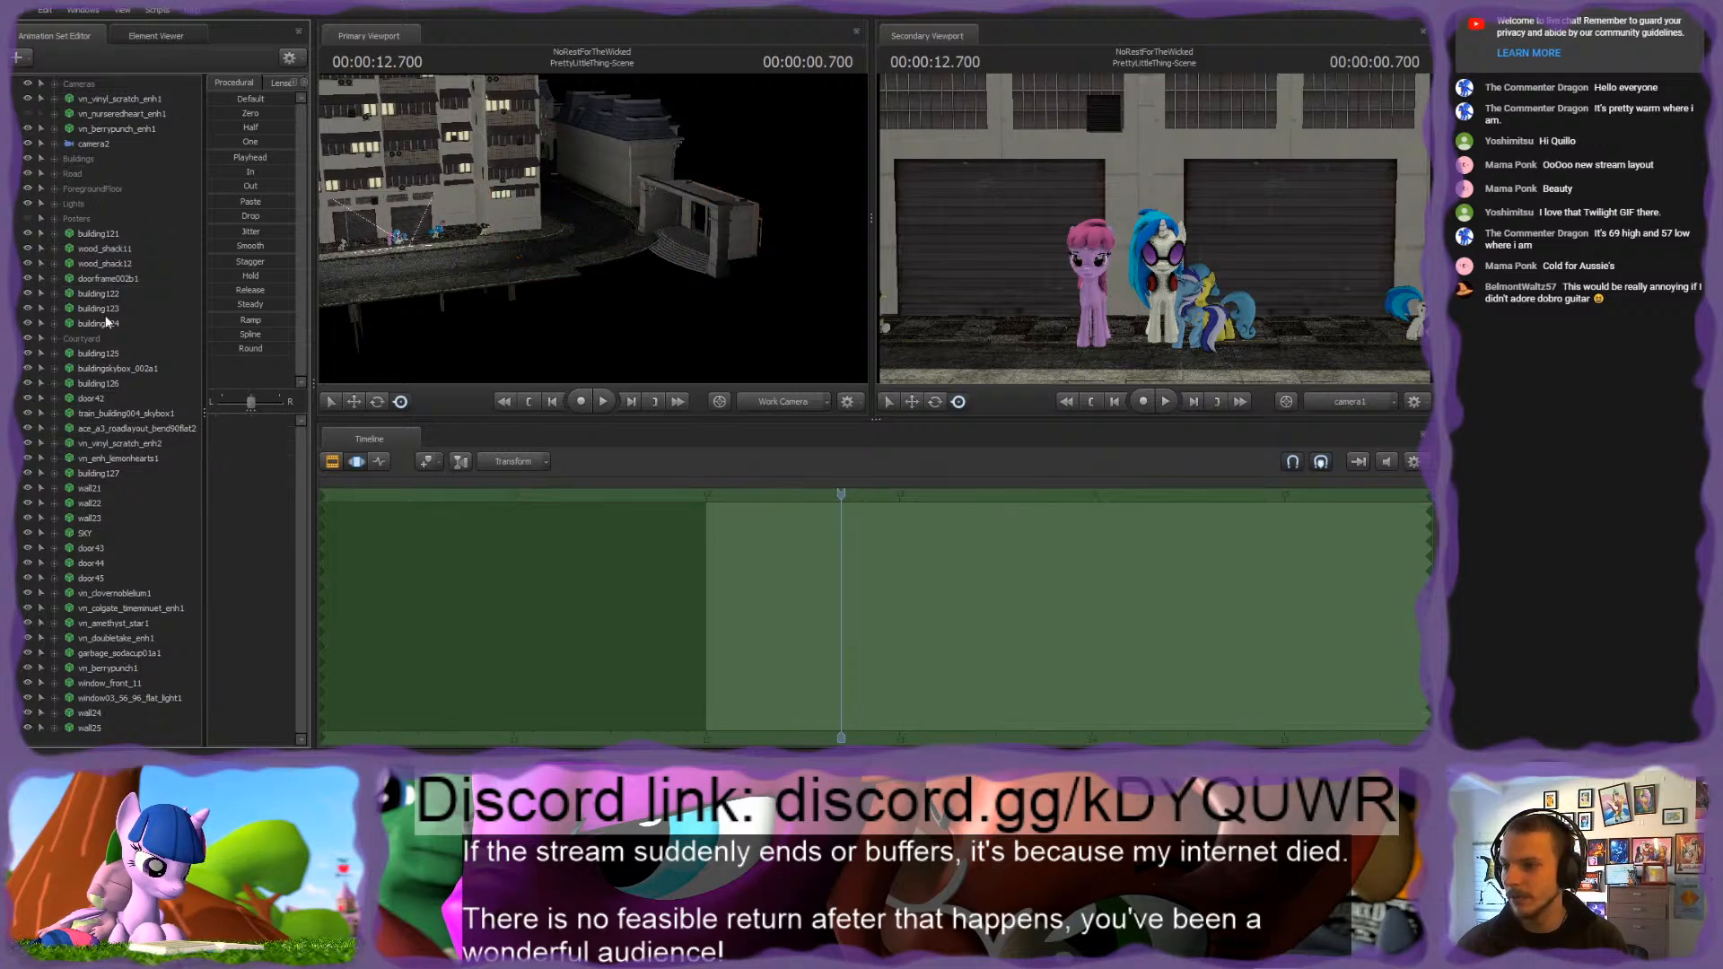
# Step: Group all sets from building121 through building124, name the group OperaHouse, and move it into the Buildings group
pyautogui.click(106, 308)
pyautogui.click(105, 322)
pyautogui.keyDown('shift'); pyautogui.click(99, 235); pyautogui.keyUp('shift')
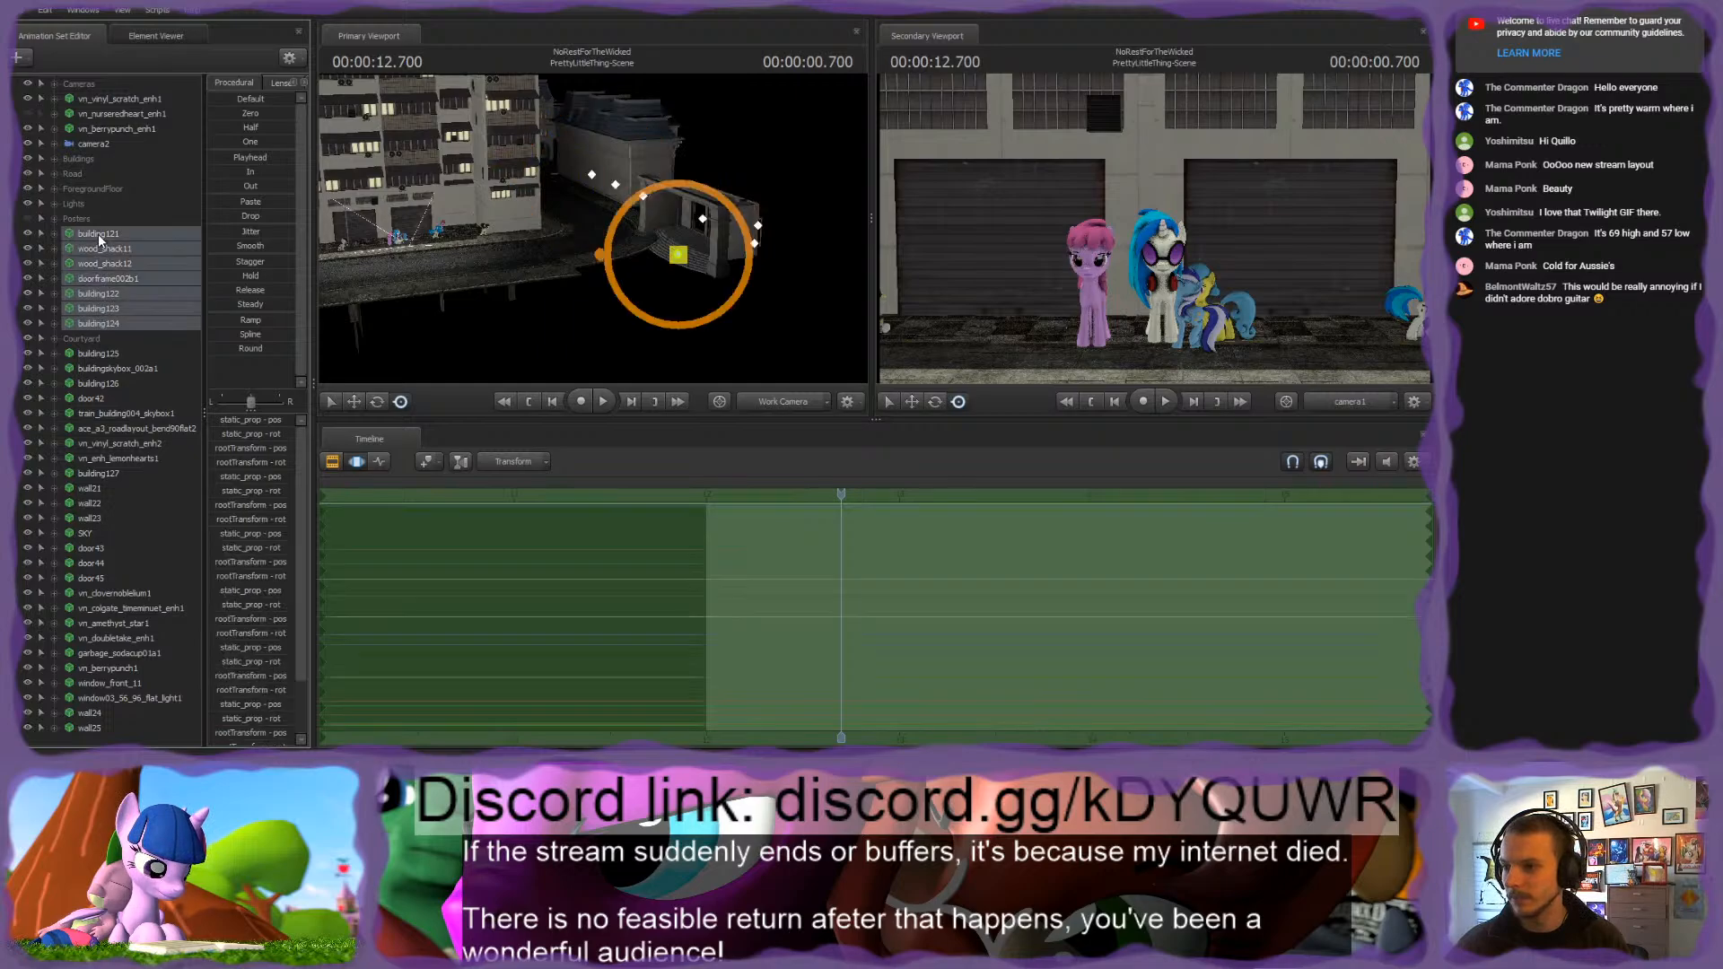
pyautogui.hotkey('ctrl', 'g')
pyautogui.click(89, 233)
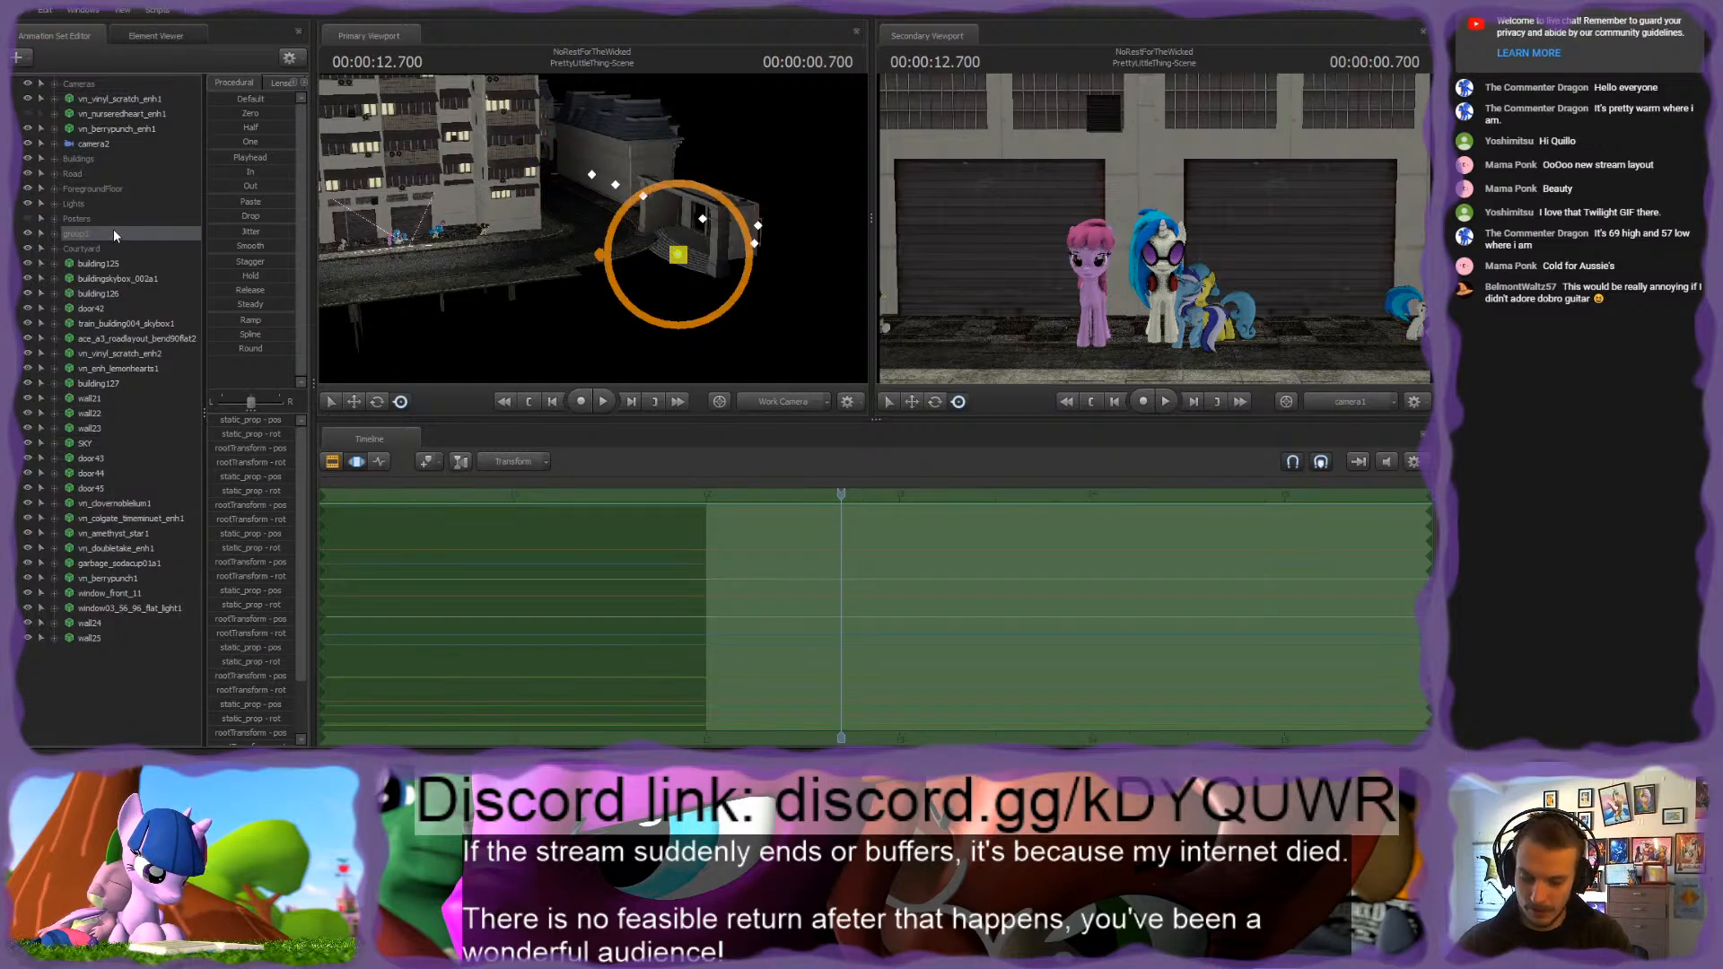
pyautogui.write('OperaHouse')
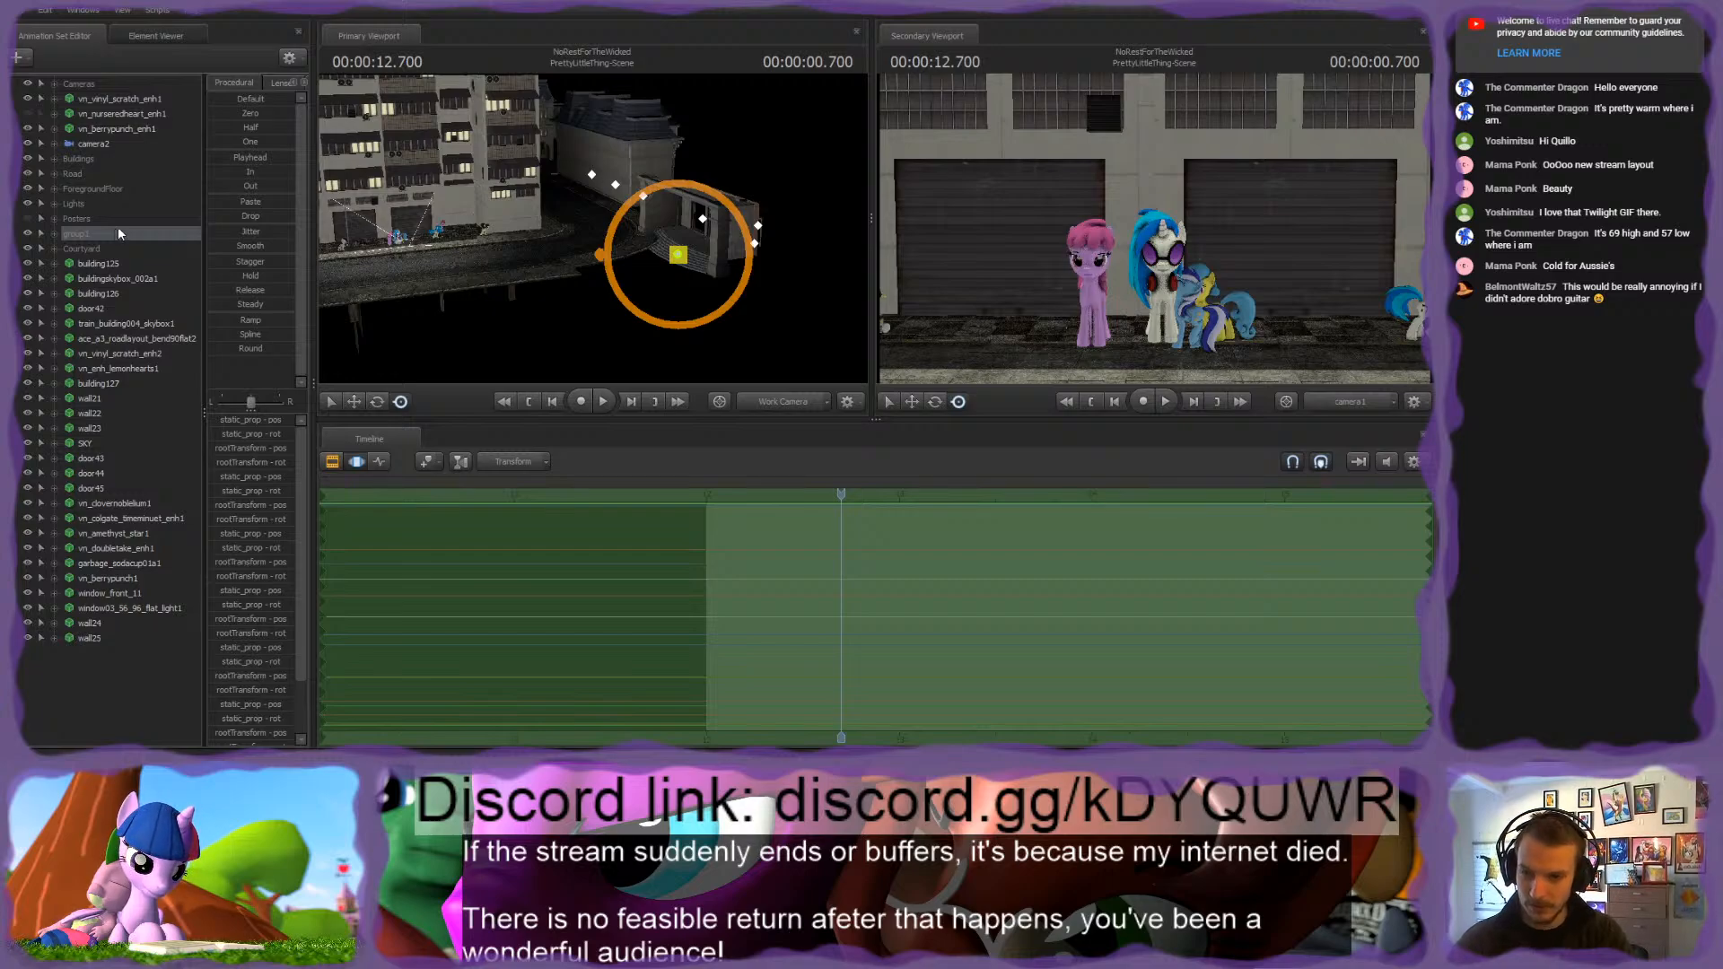
pyautogui.press('Return')
pyautogui.moveTo(89, 236); pyautogui.dragTo(78, 162)
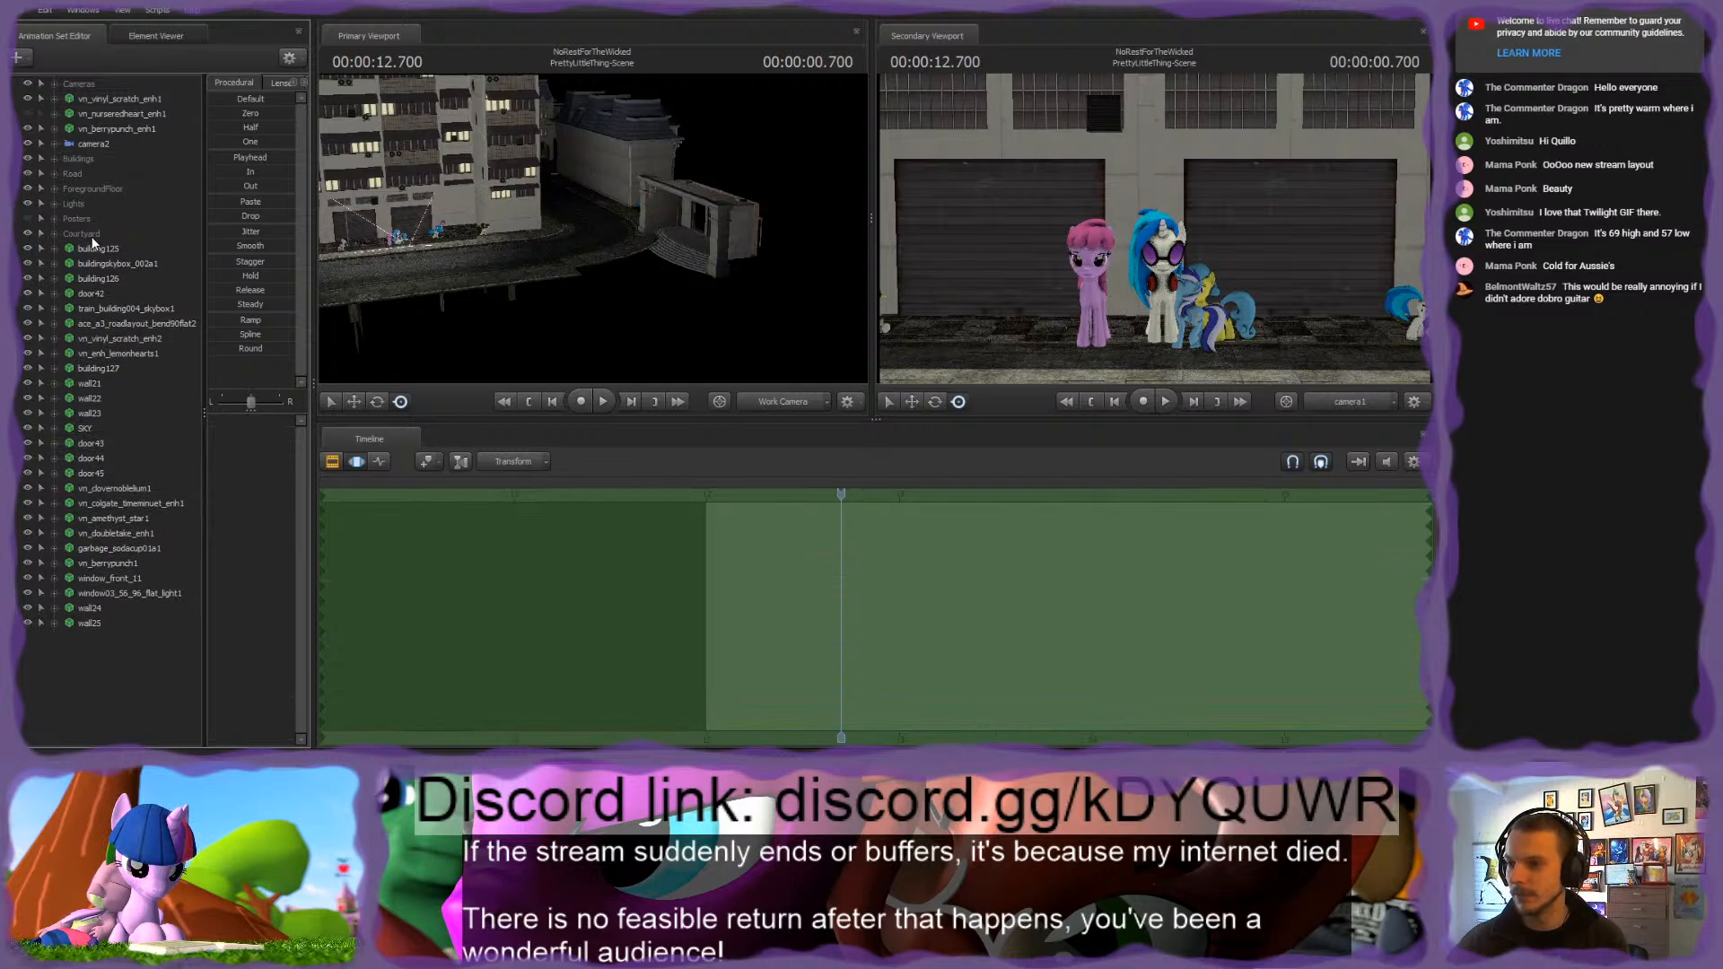
# Step: Frame building125 and buildingskybox_002a1 in the primary viewport, toggling the latter's visibility to identify it
pyautogui.click(97, 249)
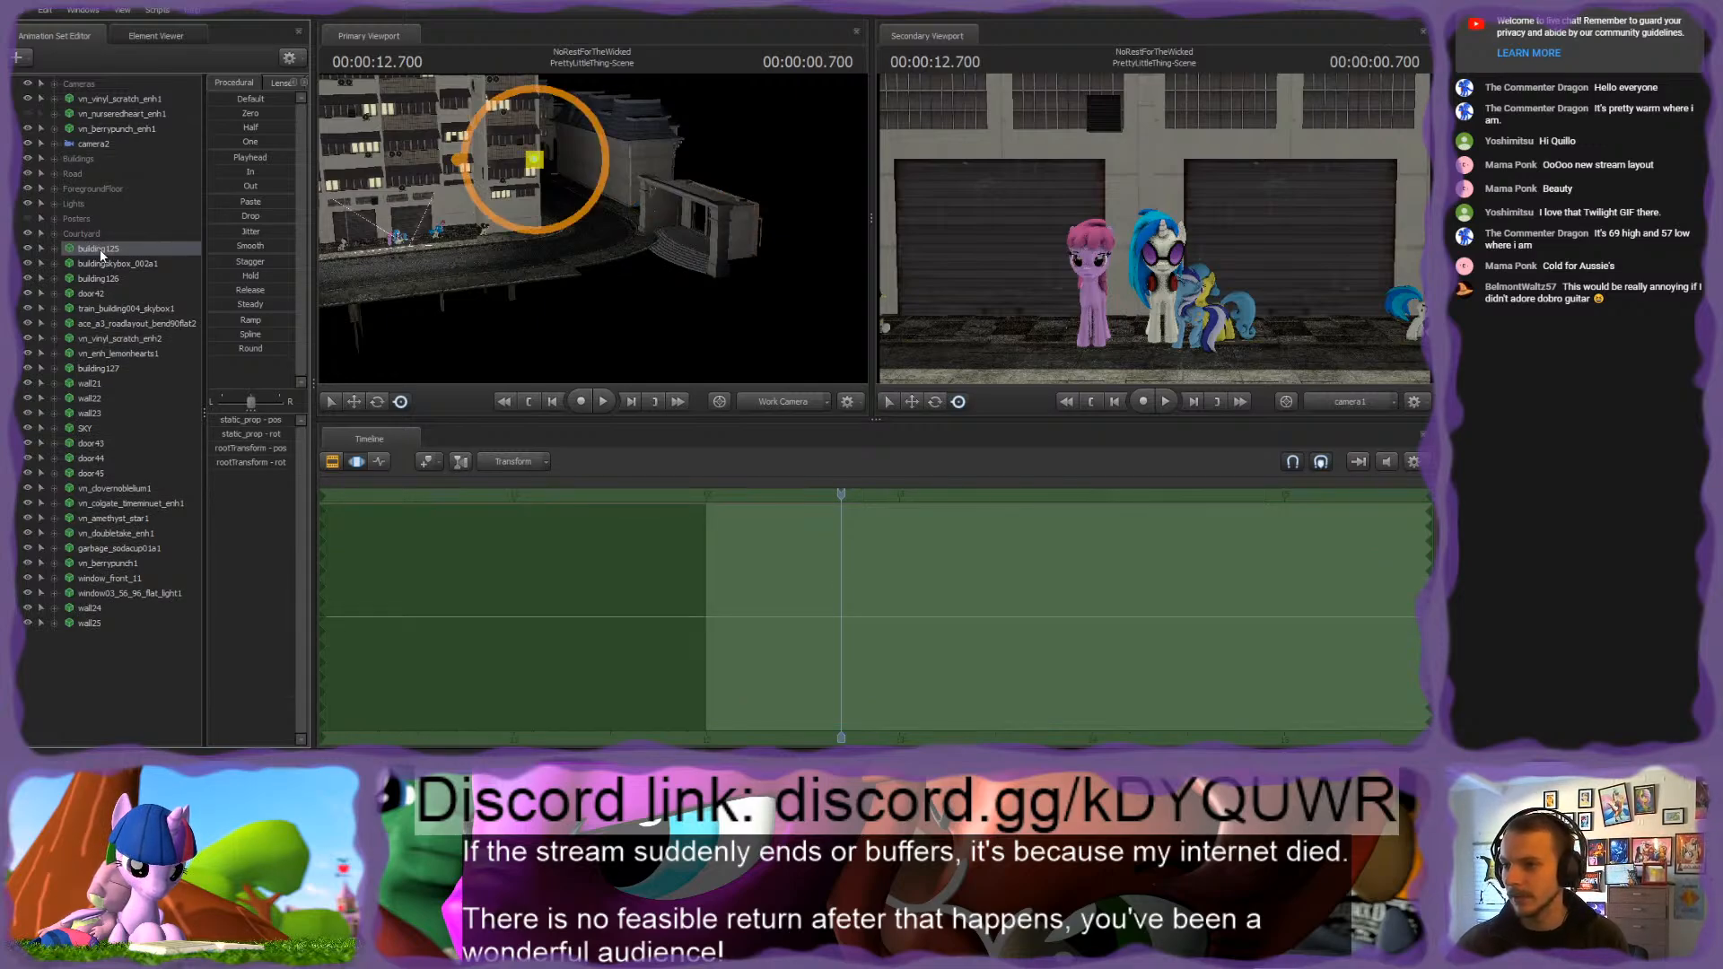
pyautogui.press('f')
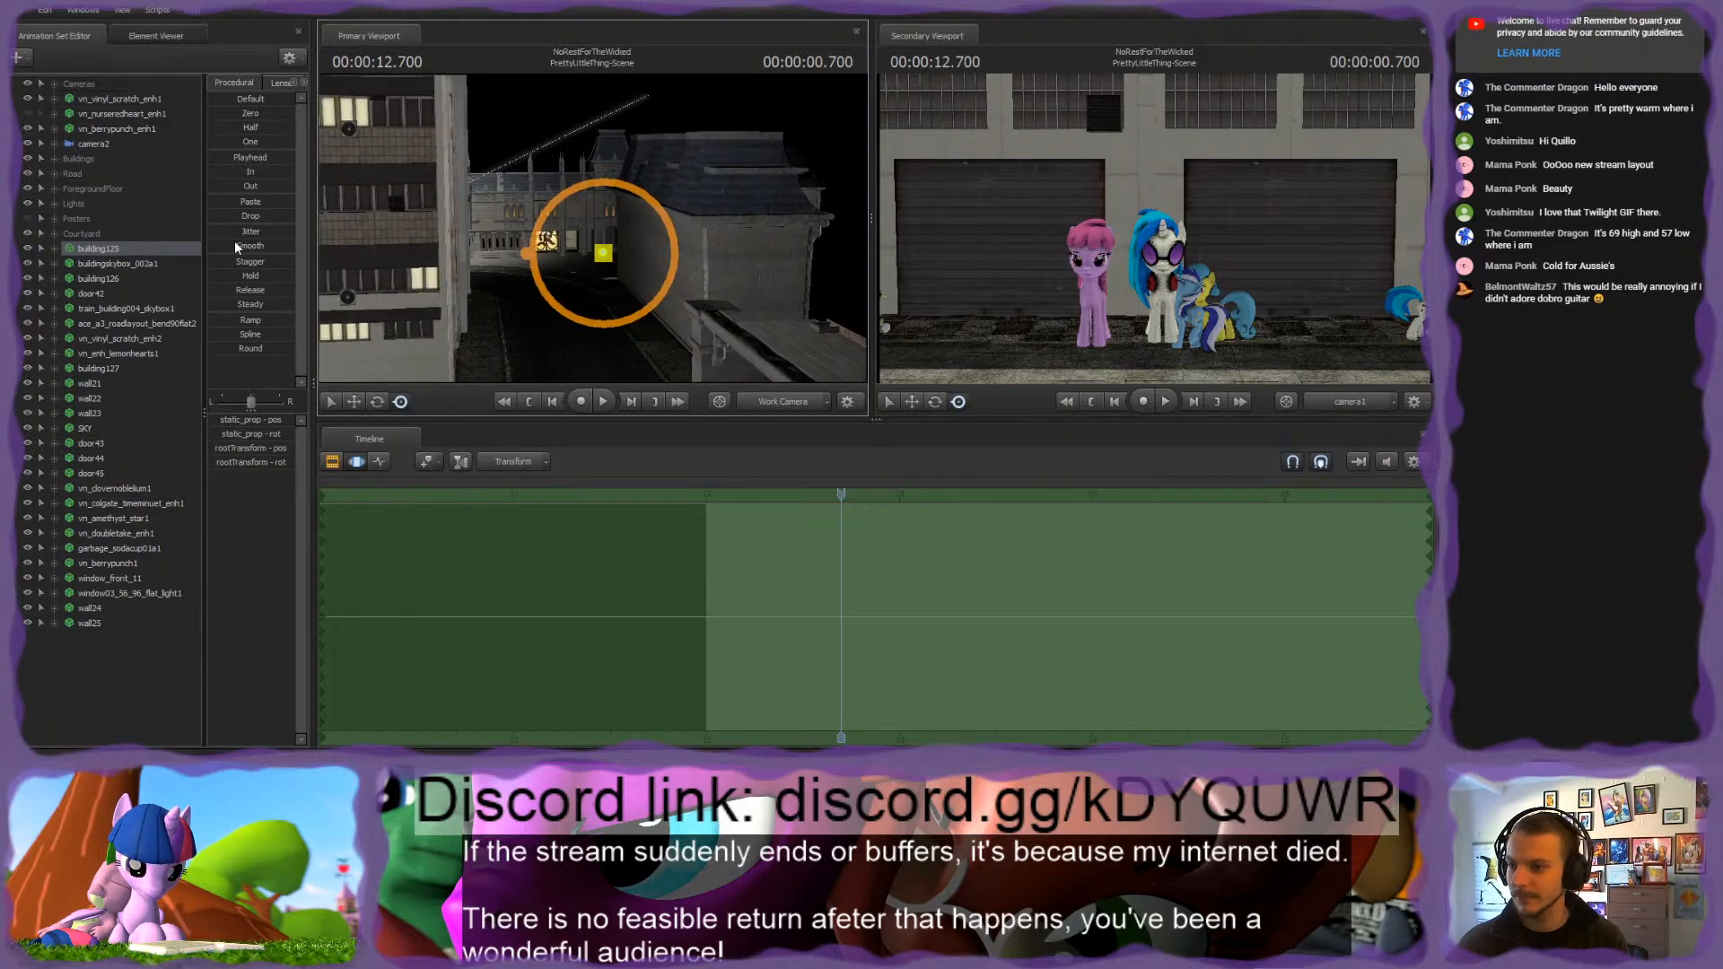
pyautogui.click(102, 262)
pyautogui.press('f')
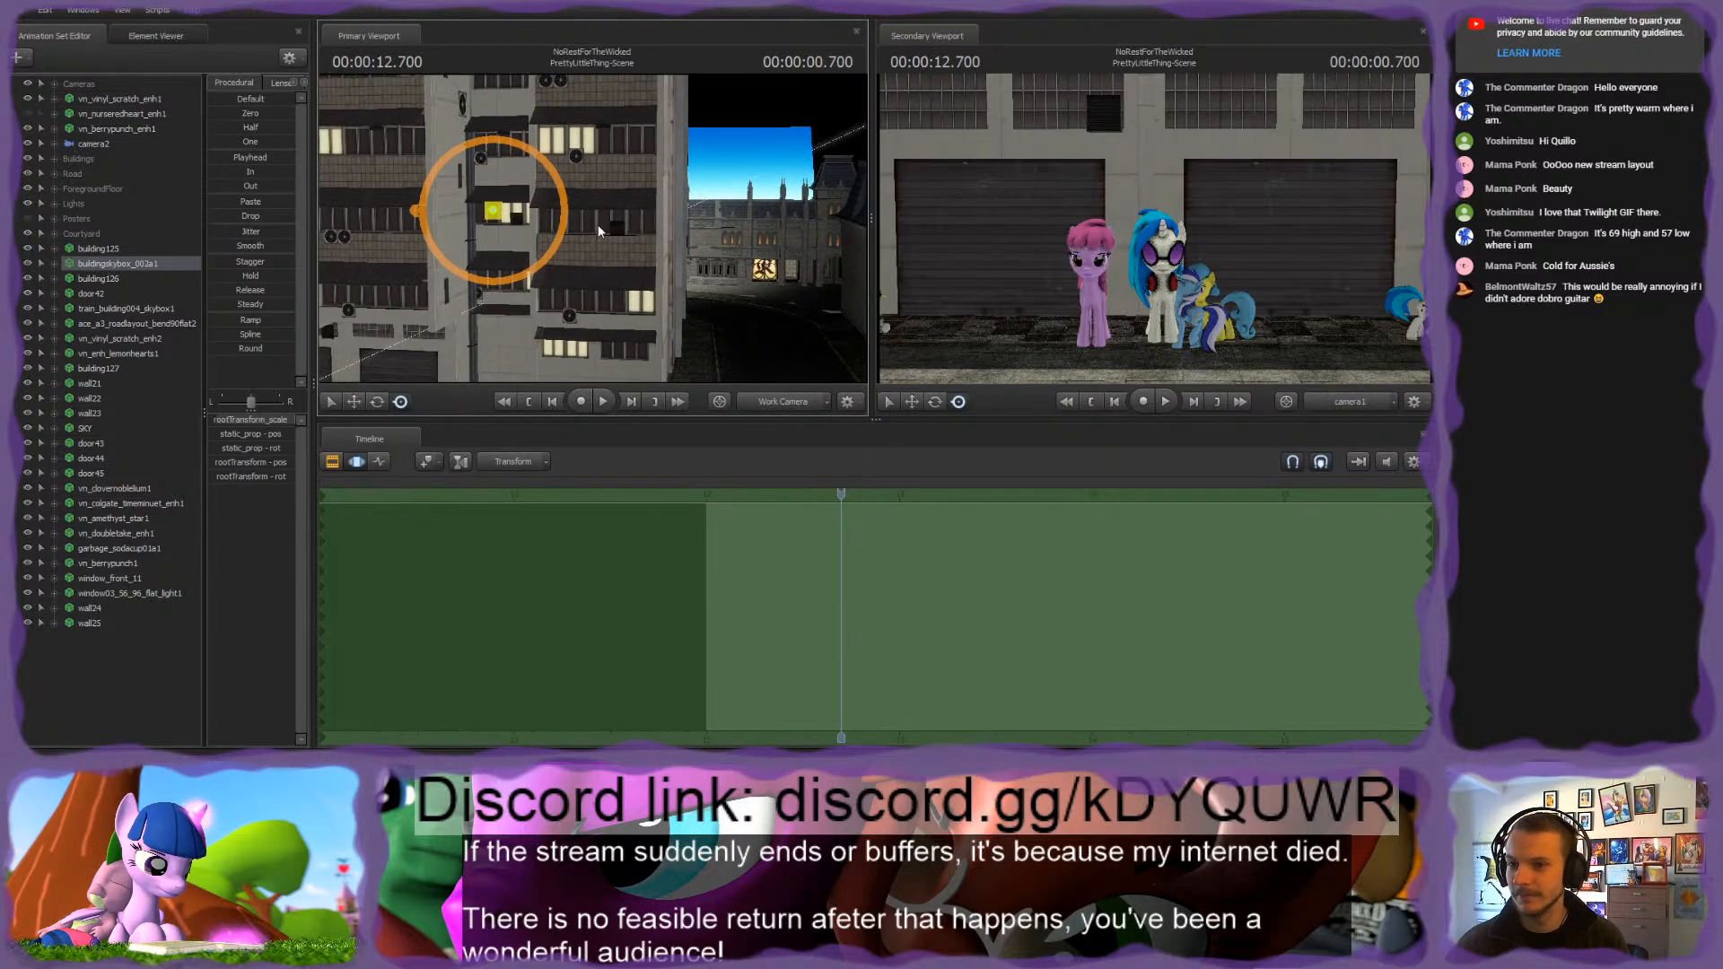
pyautogui.moveTo(598, 224)
pyautogui.keyDown('alt'); pyautogui.mouseDown()
pyautogui.moveTo(538, 234)
pyautogui.moveTo(629, 236)
pyautogui.mouseUp(); pyautogui.keyUp('alt')
pyautogui.click(27, 264)
pyautogui.click(27, 264)
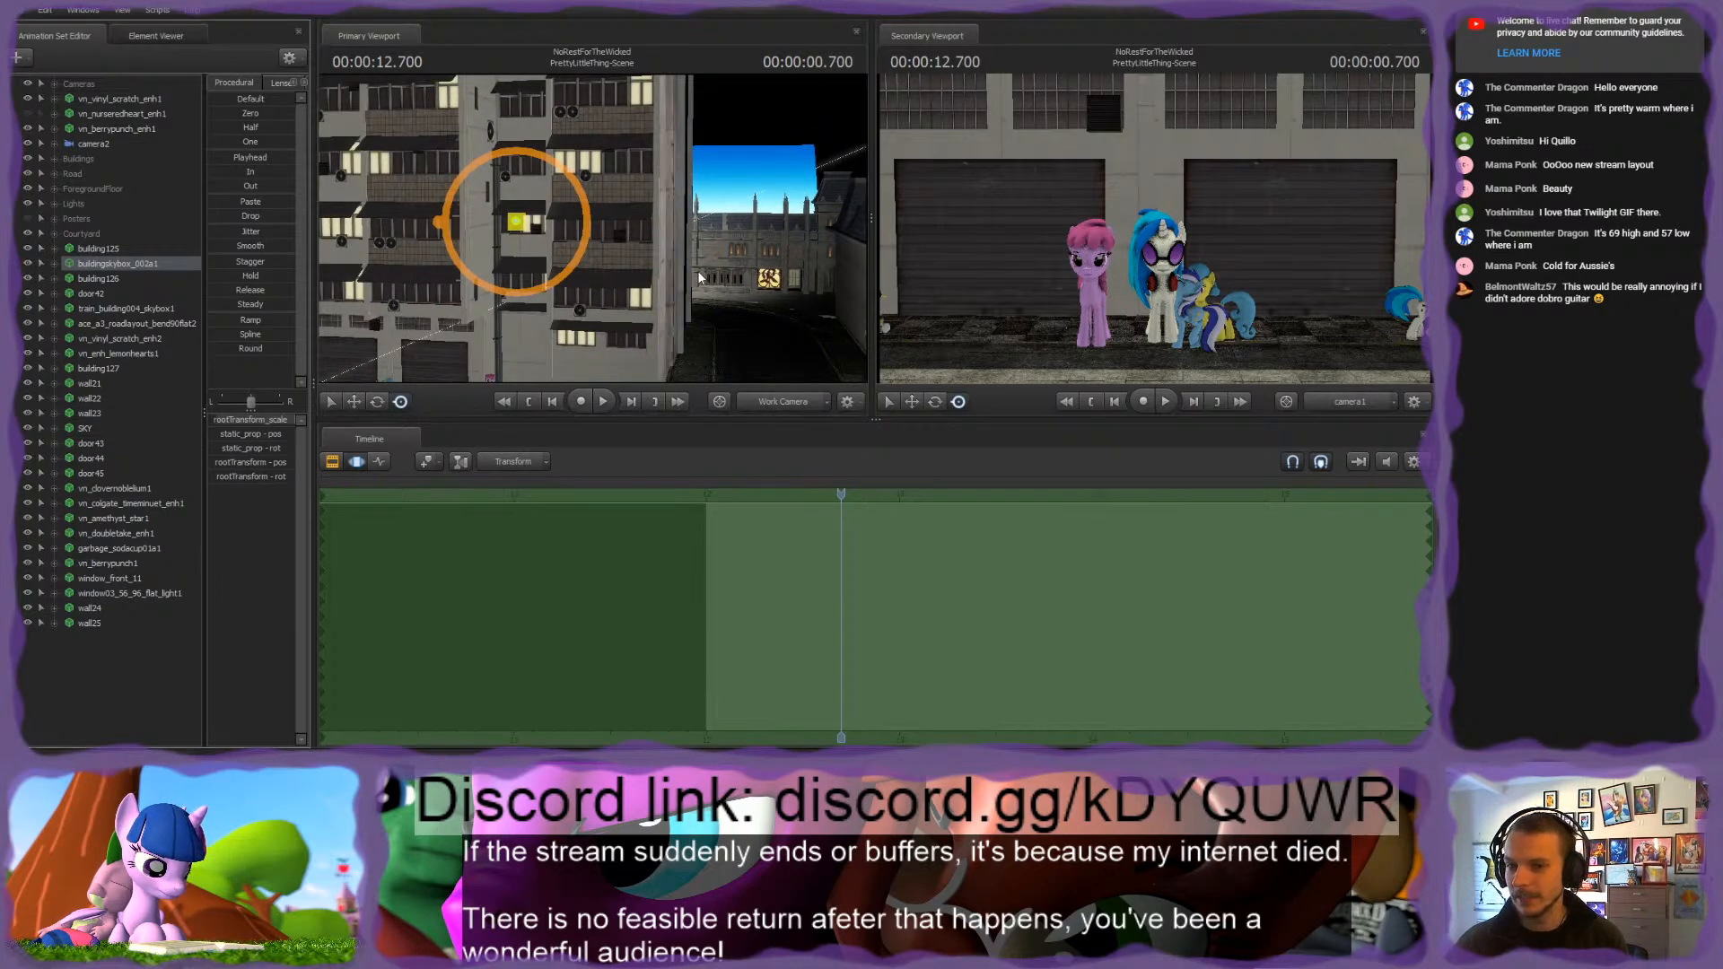
# Step: Examine the street, the posed ponies and the apartment building's facade through the work camera
pyautogui.keyDown('alt'); pyautogui.moveTo(702, 307); pyautogui.dragTo(568, 234); pyautogui.keyUp('alt')
pyautogui.press('w')
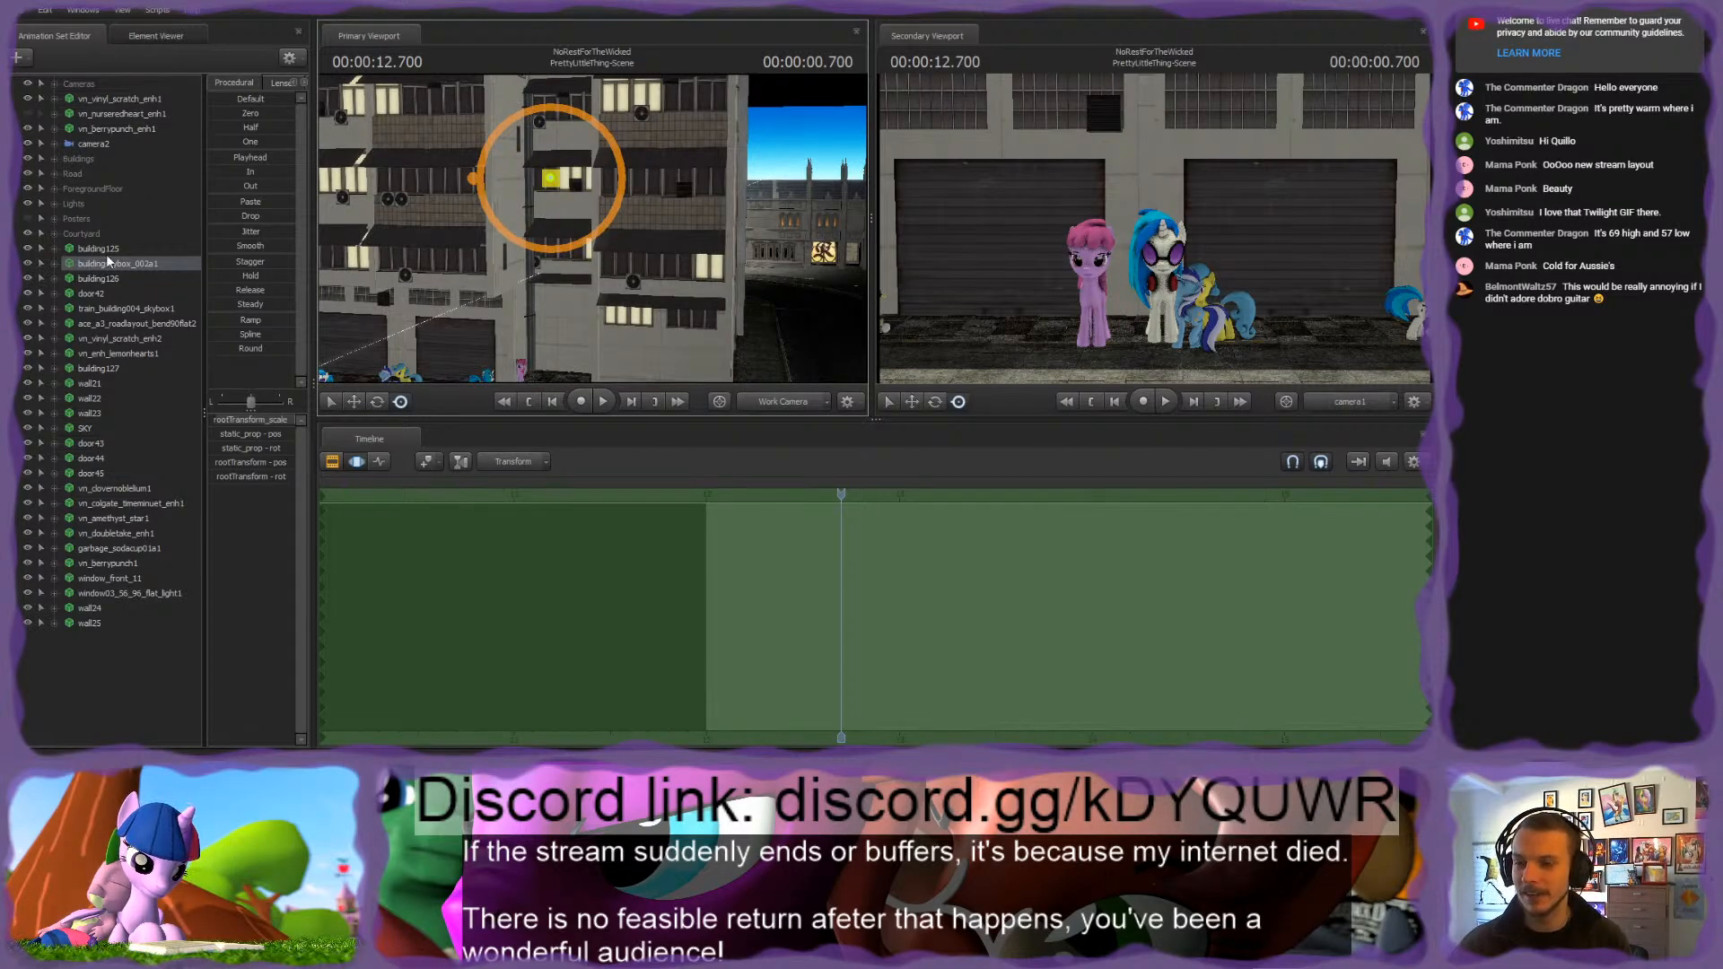
pyautogui.press('w')
pyautogui.moveTo(539, 233); pyautogui.dragTo(449, 279)
pyautogui.press('w')
pyautogui.press('w')
pyautogui.press('w')
pyautogui.press('s')
pyautogui.press('a')
pyautogui.press('d')
pyautogui.press('w')
pyautogui.press('s')
pyautogui.press('w')
pyautogui.press('s')
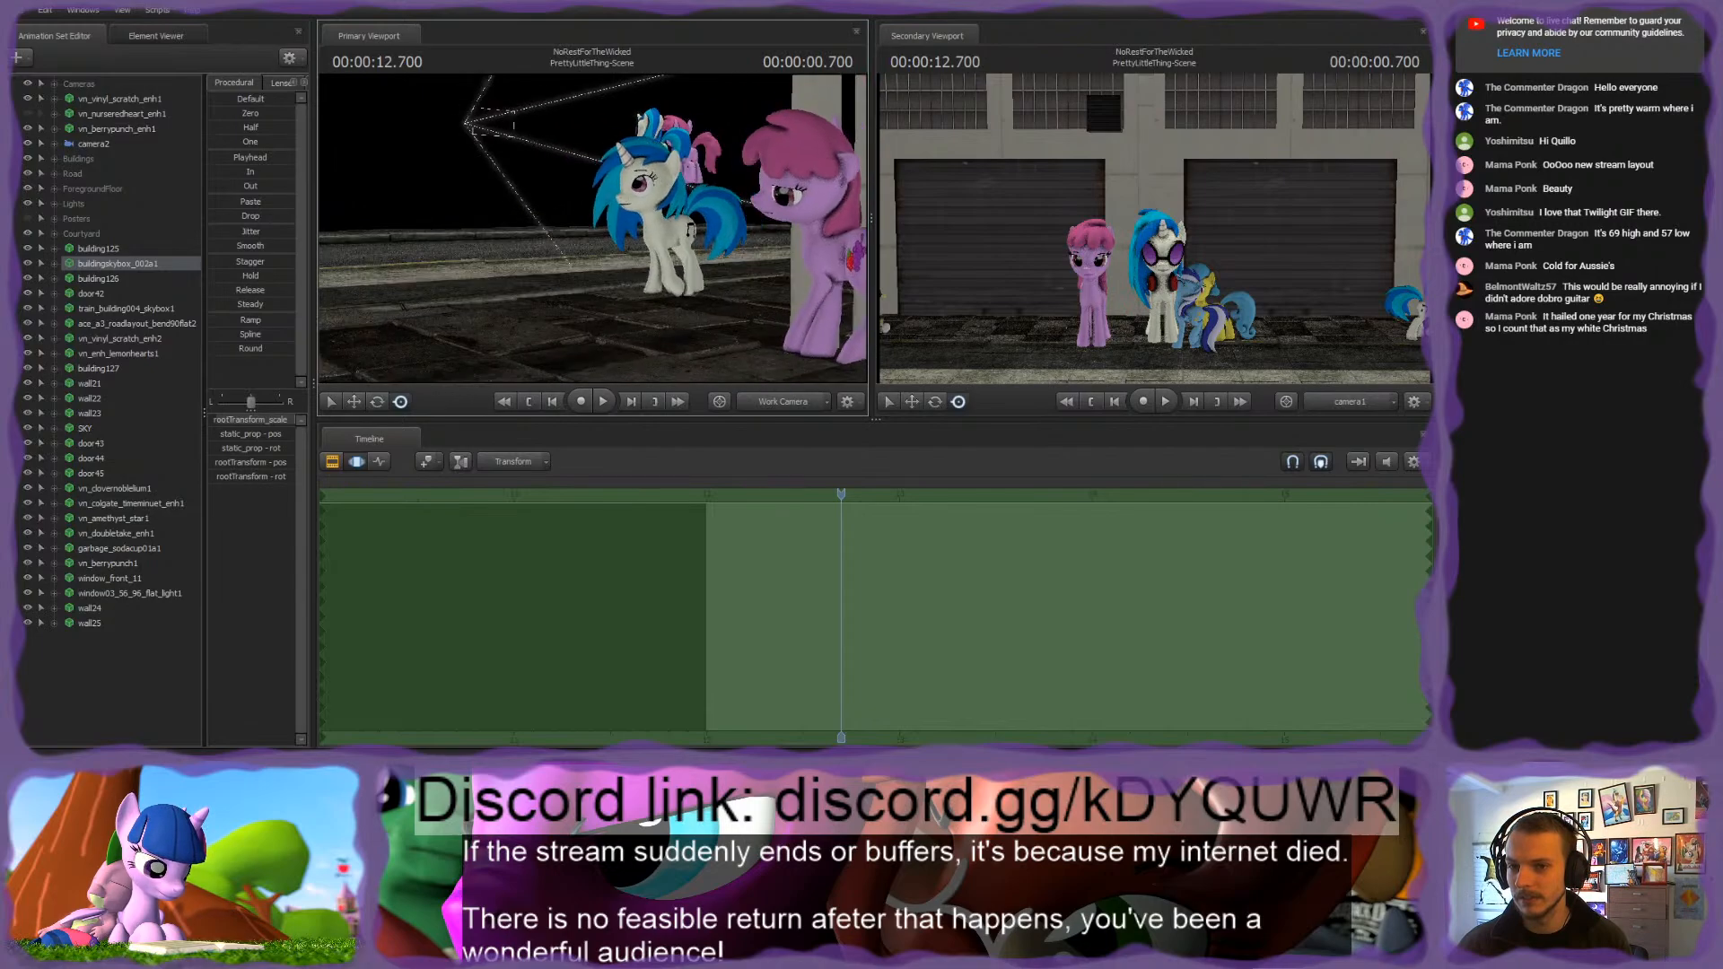
pyautogui.moveTo(735, 124)
pyautogui.mouseDown()
pyautogui.moveTo(783, 93)
pyautogui.moveTo(741, 103)
pyautogui.mouseUp()
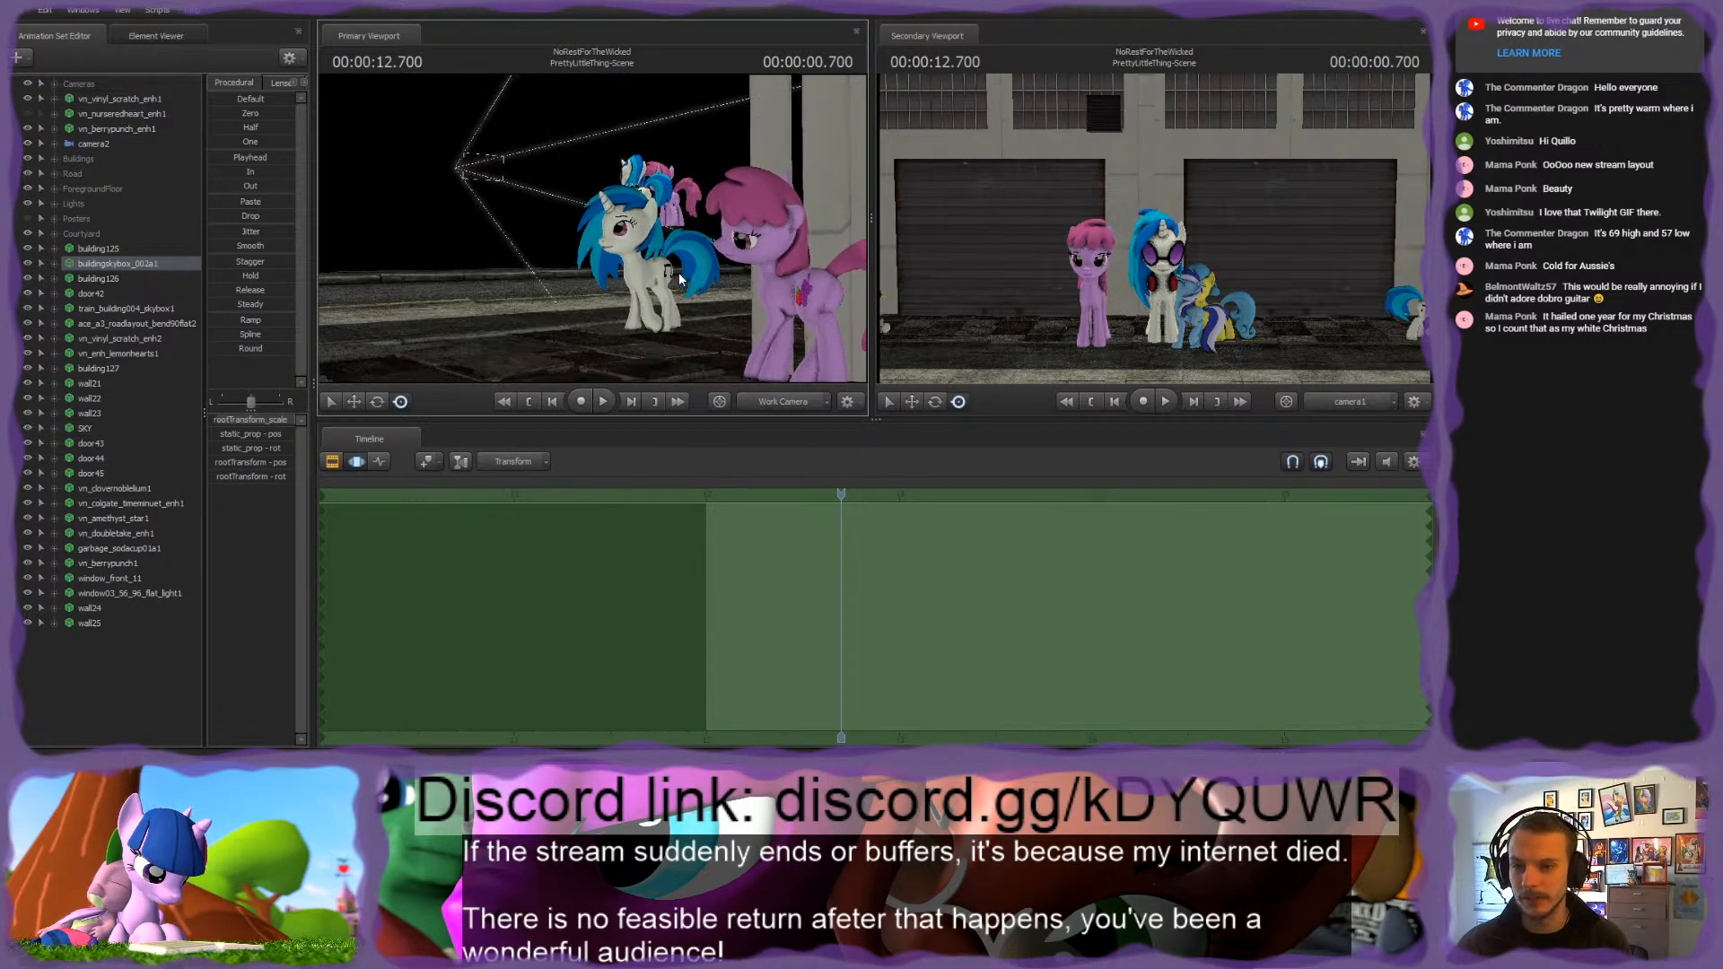
pyautogui.press('w')
pyautogui.moveTo(679, 272); pyautogui.dragTo(499, 253)
pyautogui.press('s')
pyautogui.press('w')
pyautogui.press('a')
pyautogui.press('s')
pyautogui.press('w')
pyautogui.press('a')
pyautogui.press('d')
pyautogui.press('s')
pyautogui.press('d')
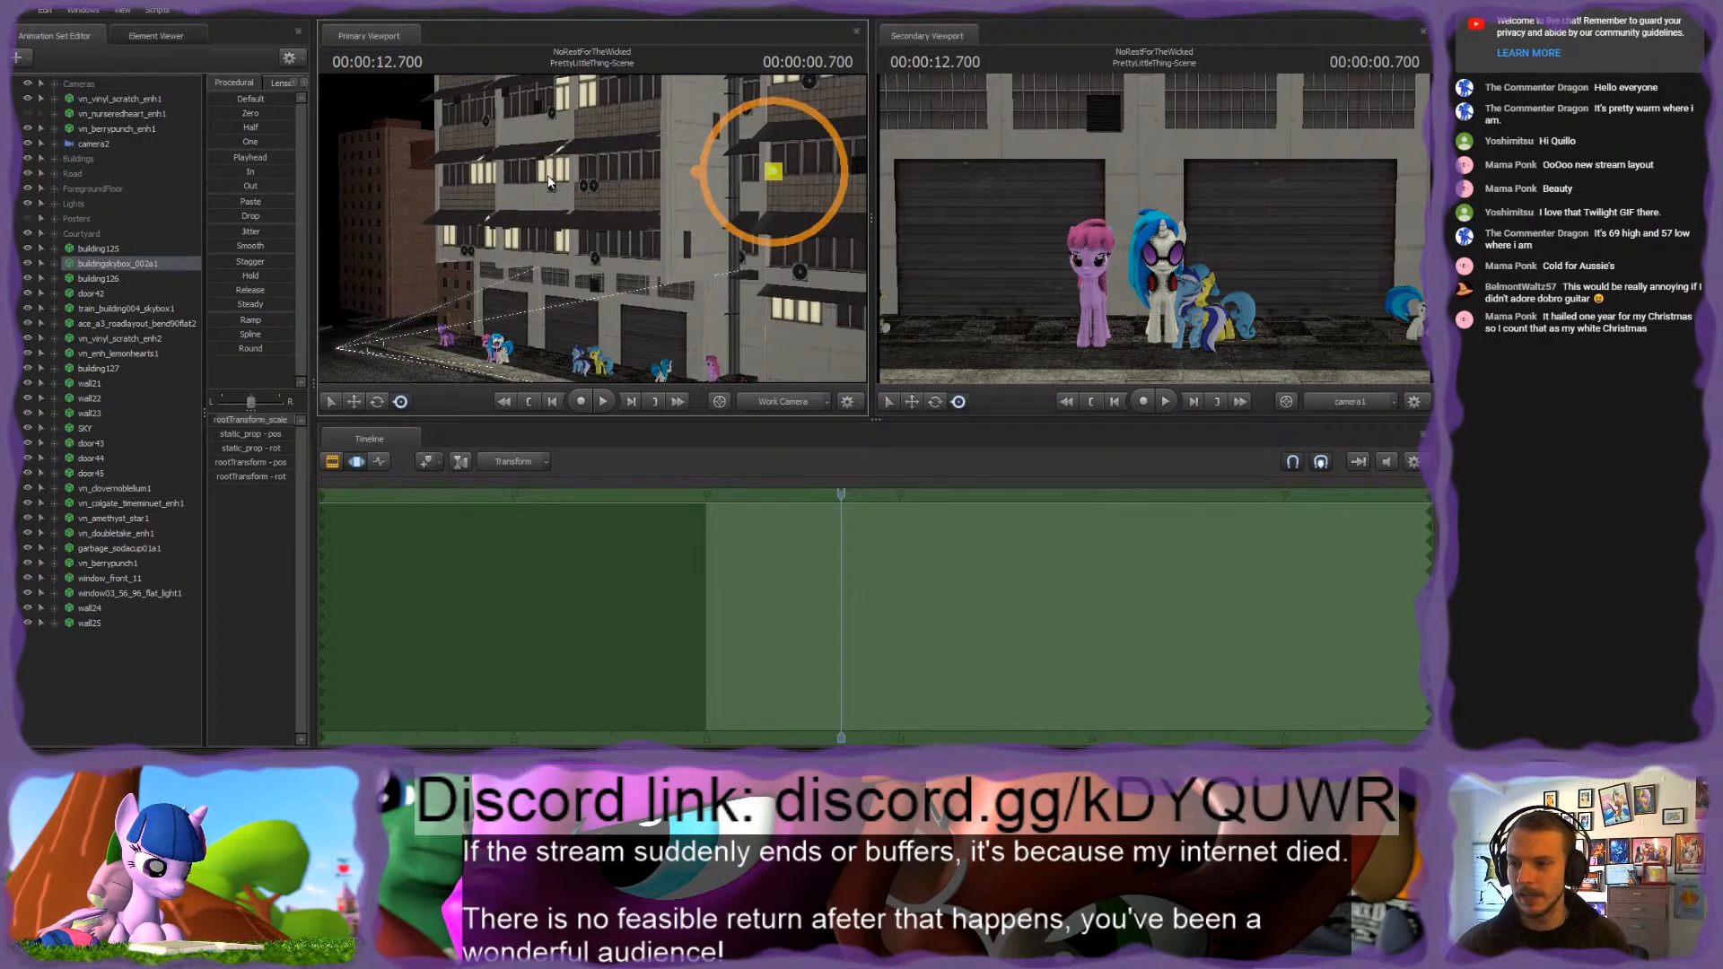
# Step: Move buildingskybox_002a1 into the Buildings group, and toggle the visibility of building125 and building126 to identify them
pyautogui.moveTo(92, 266); pyautogui.dragTo(82, 159)
pyautogui.moveTo(404, 258); pyautogui.dragTo(619, 262)
pyautogui.click(26, 252)
pyautogui.click(26, 250)
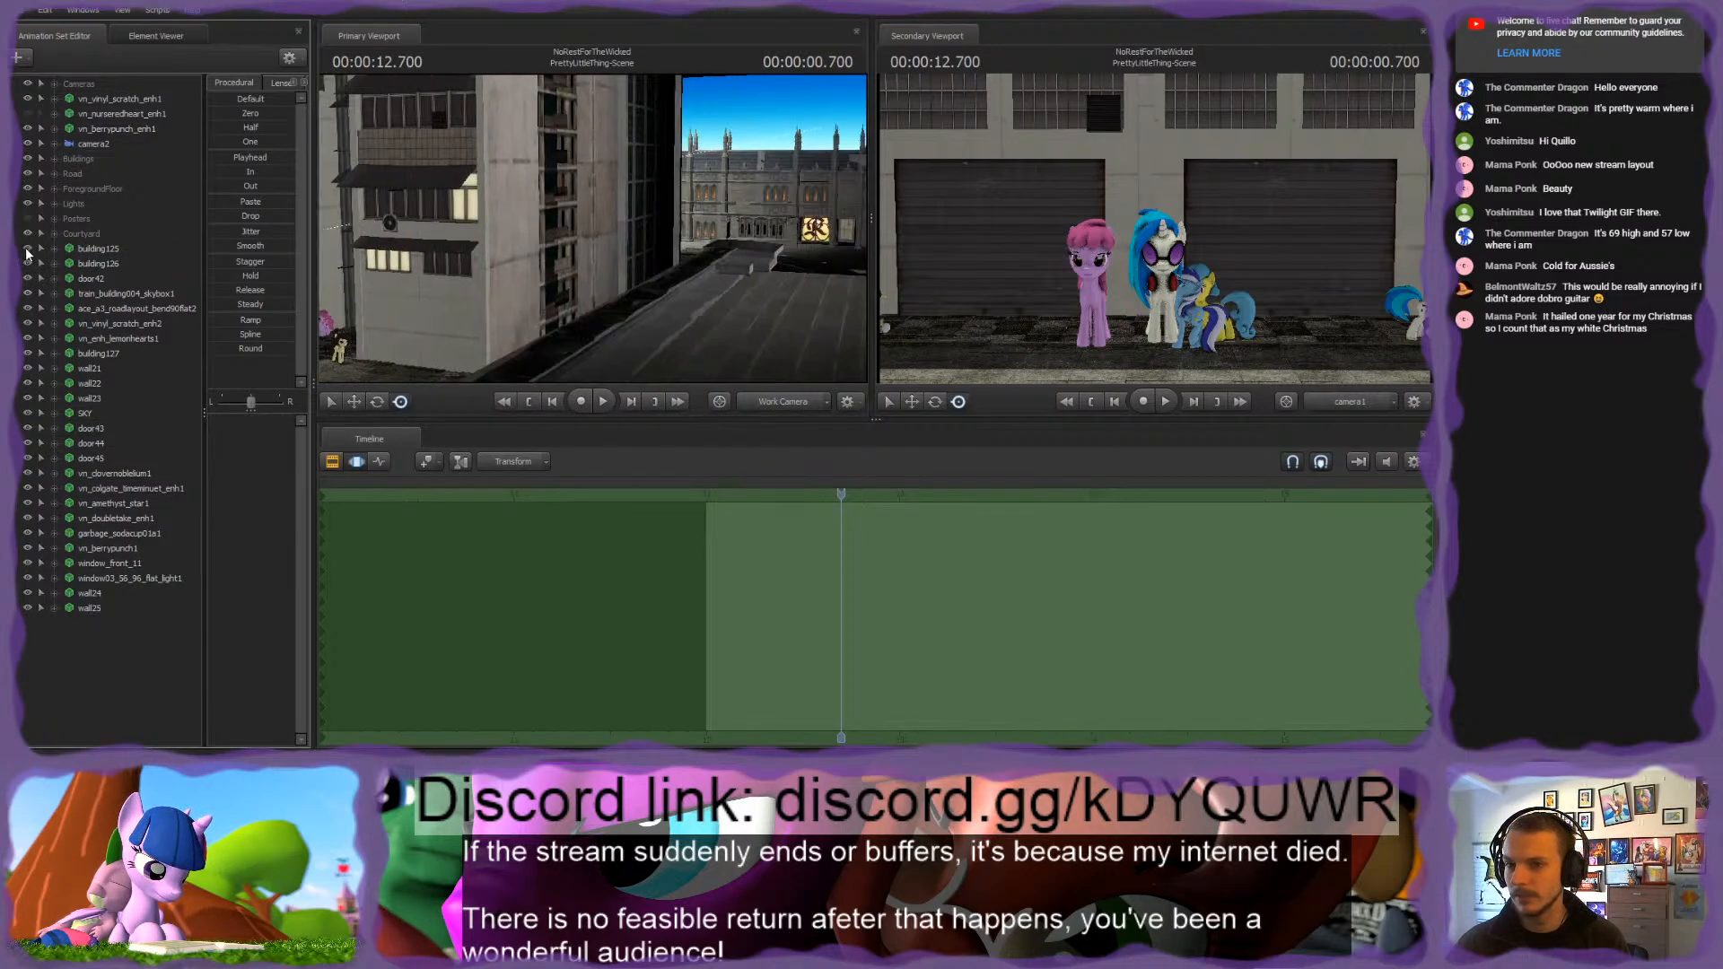
pyautogui.click(26, 251)
pyautogui.click(26, 250)
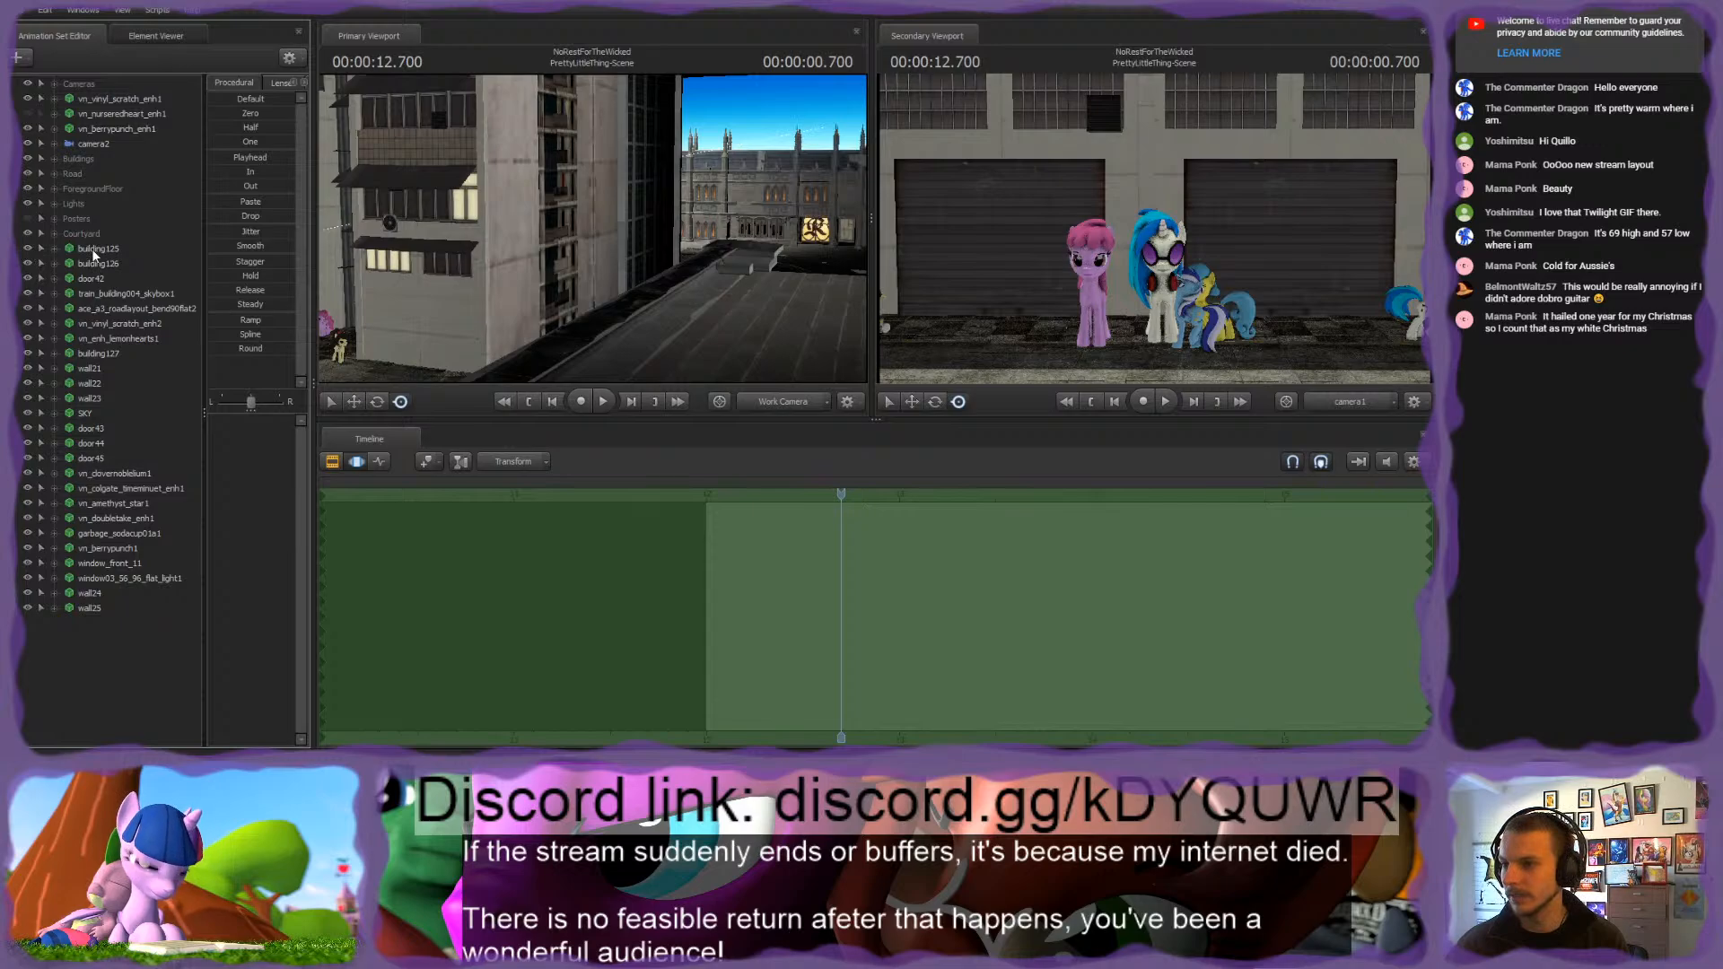
pyautogui.click(29, 263)
pyautogui.click(29, 262)
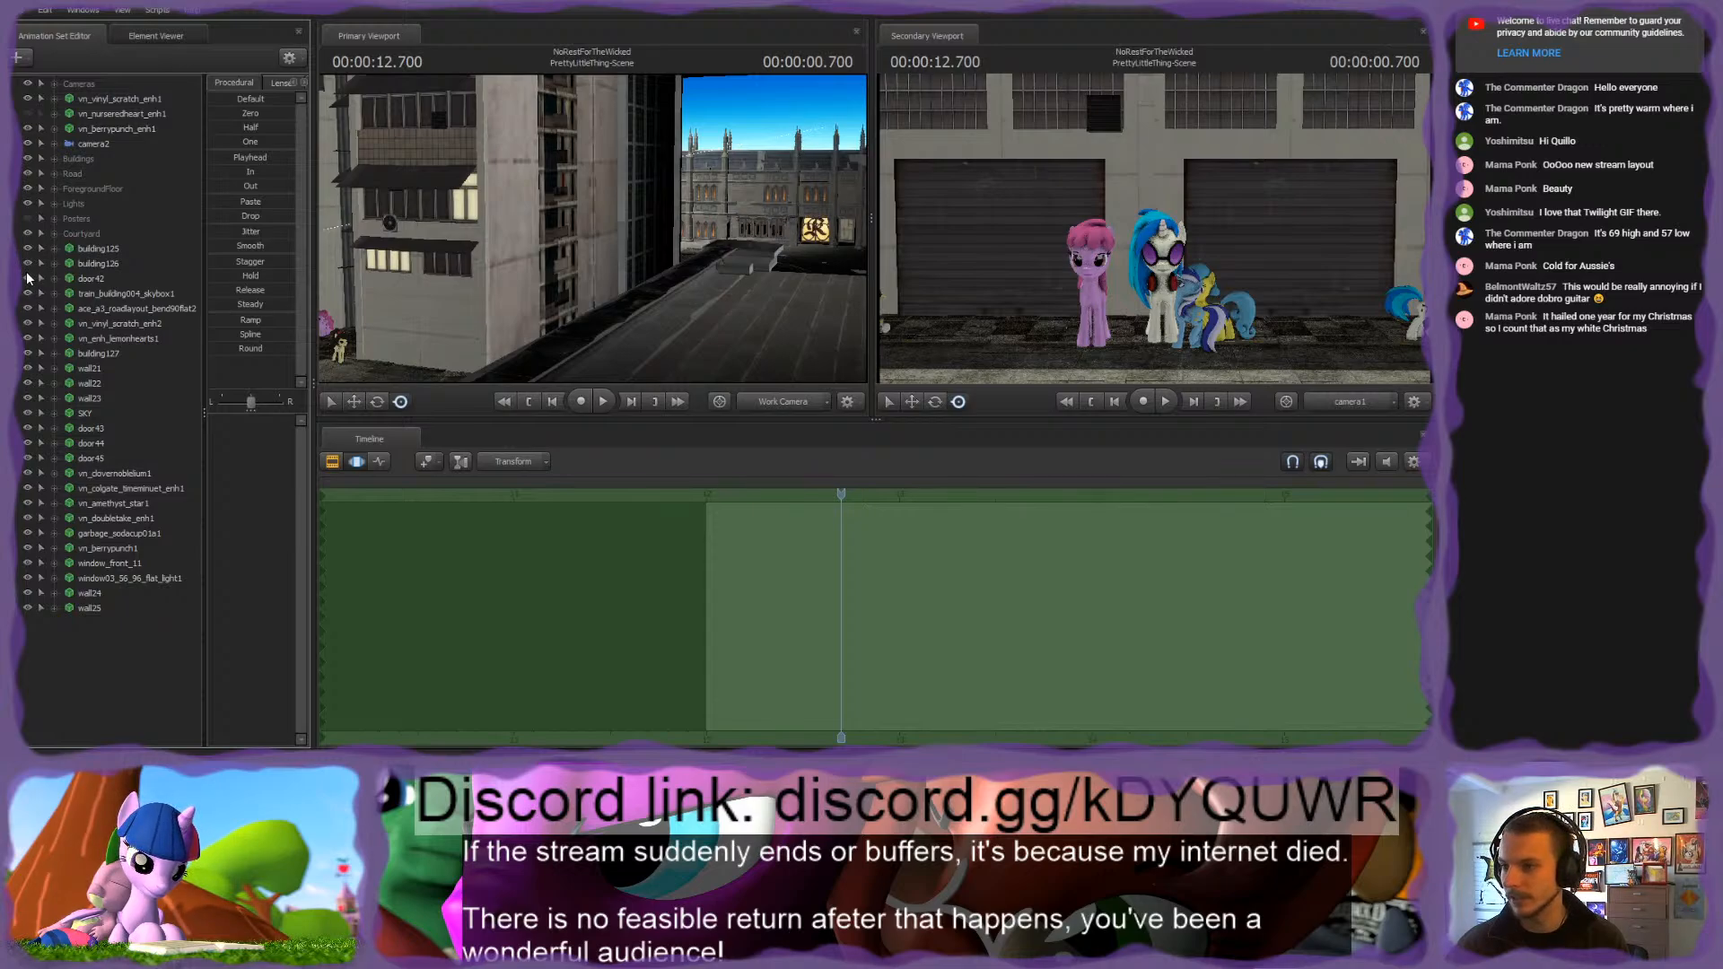
# Step: Toggle door42's visibility, then move train_building004_skybox1 into the Buildings group and ace_a3_roadlayout_bend90flat2 into the Road group
pyautogui.moveTo(431, 265); pyautogui.dragTo(591, 228)
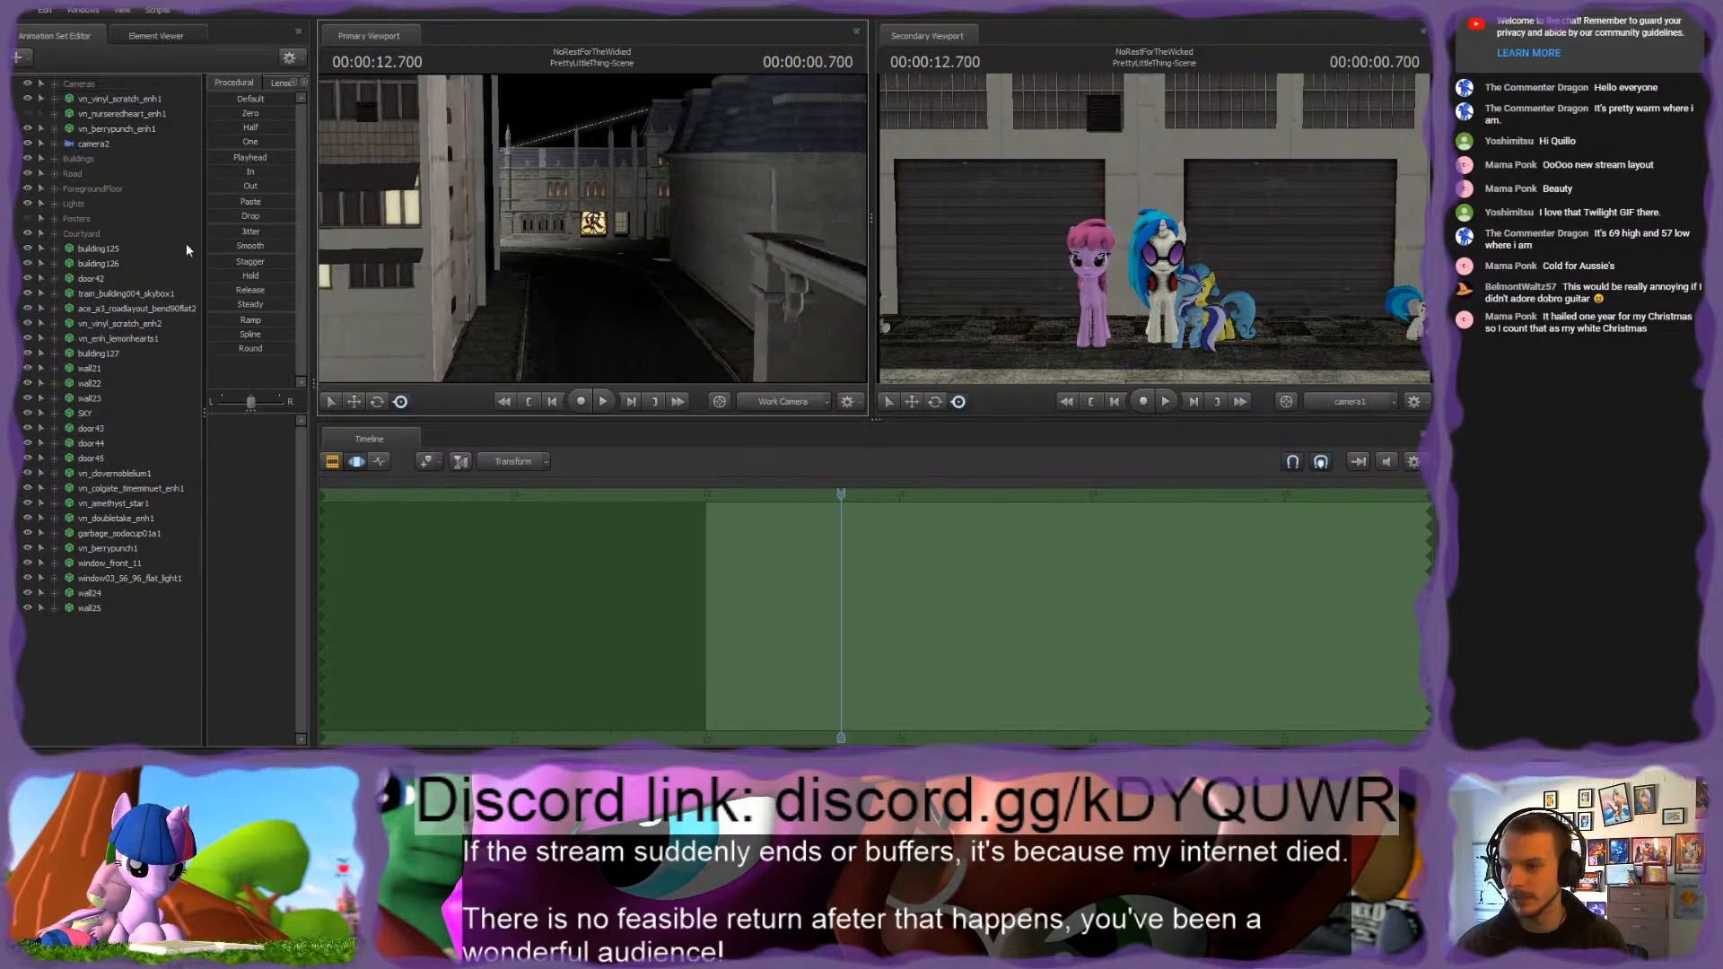
pyautogui.click(28, 279)
pyautogui.click(29, 279)
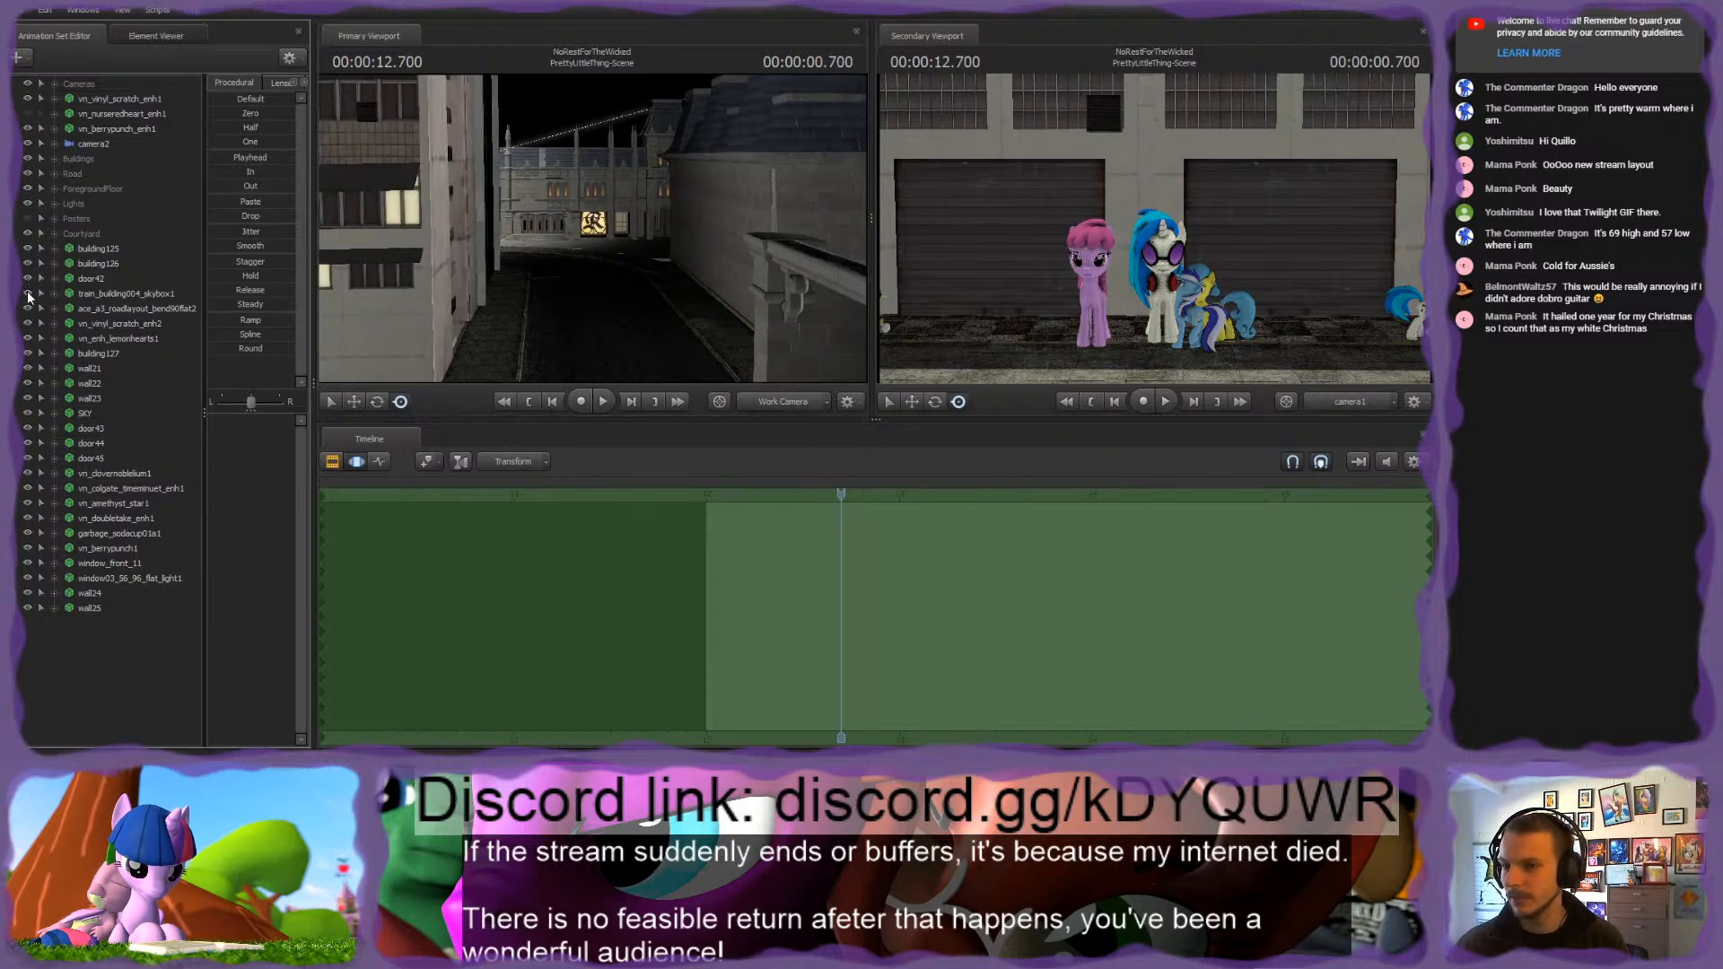
pyautogui.moveTo(103, 294); pyautogui.dragTo(90, 159)
pyautogui.click(29, 294)
pyautogui.click(29, 294)
pyautogui.moveTo(87, 294); pyautogui.dragTo(84, 175)
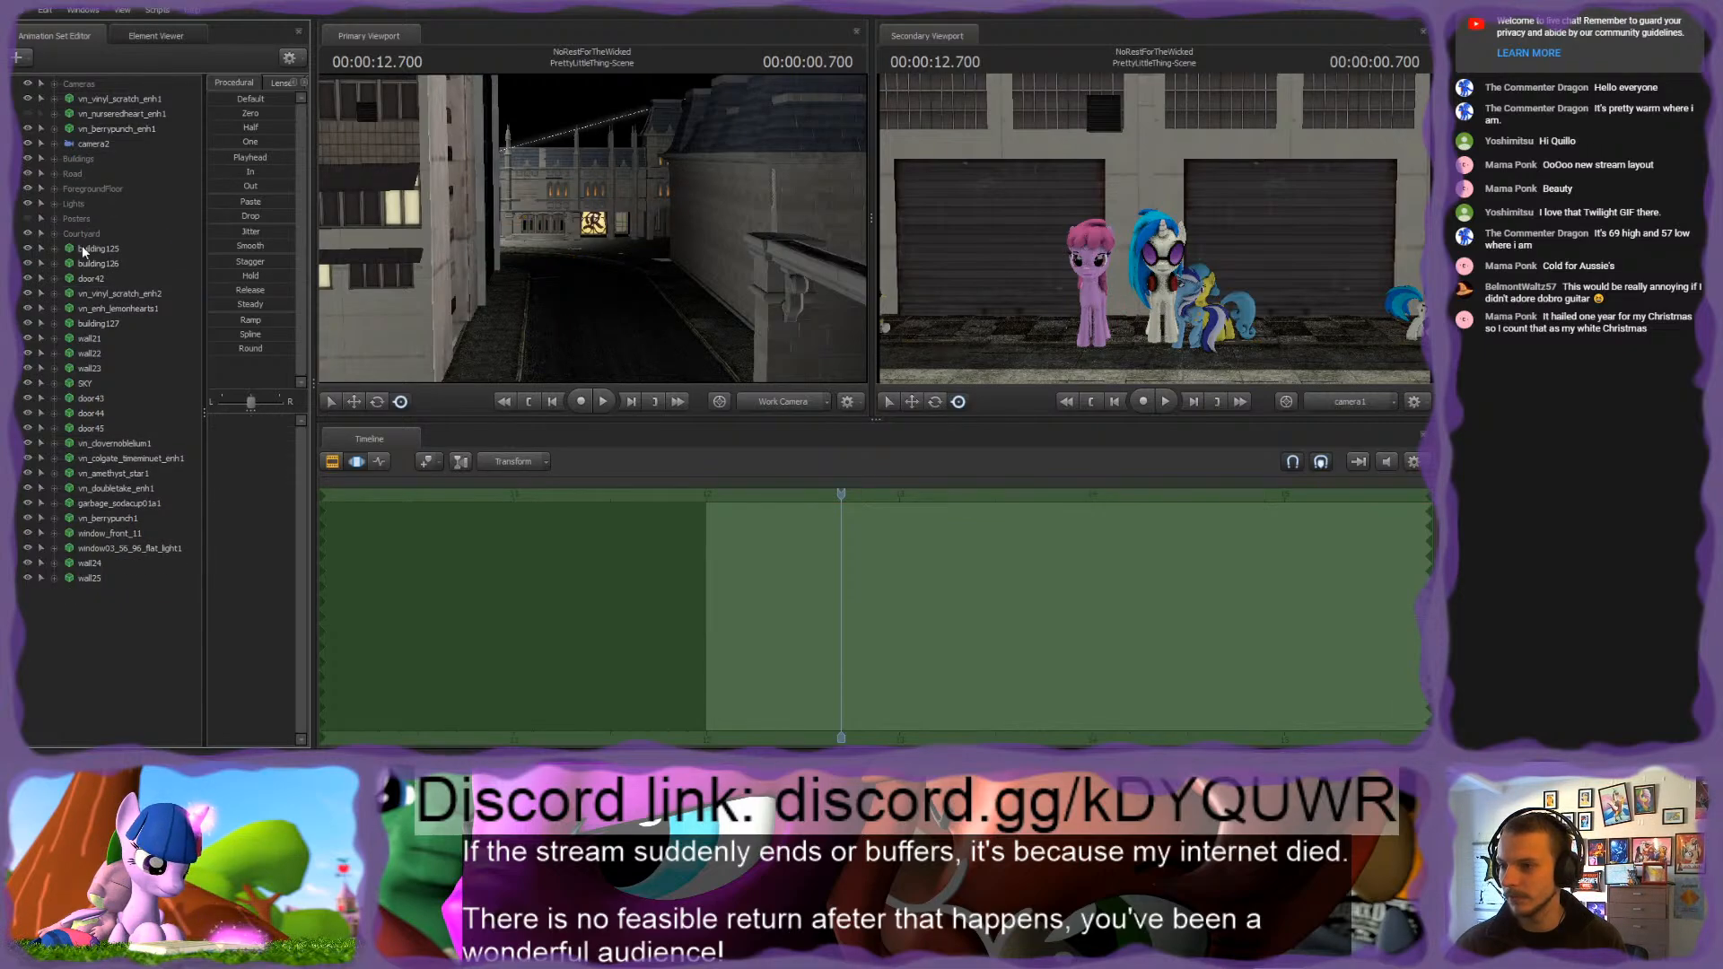
# Step: Copy the animation of vn_vinyl_scratch_enh2 onto the Root Bones, Body, Arms, Legs and Other controls of vn_vinyl_scratch_enh1
pyautogui.click(121, 294)
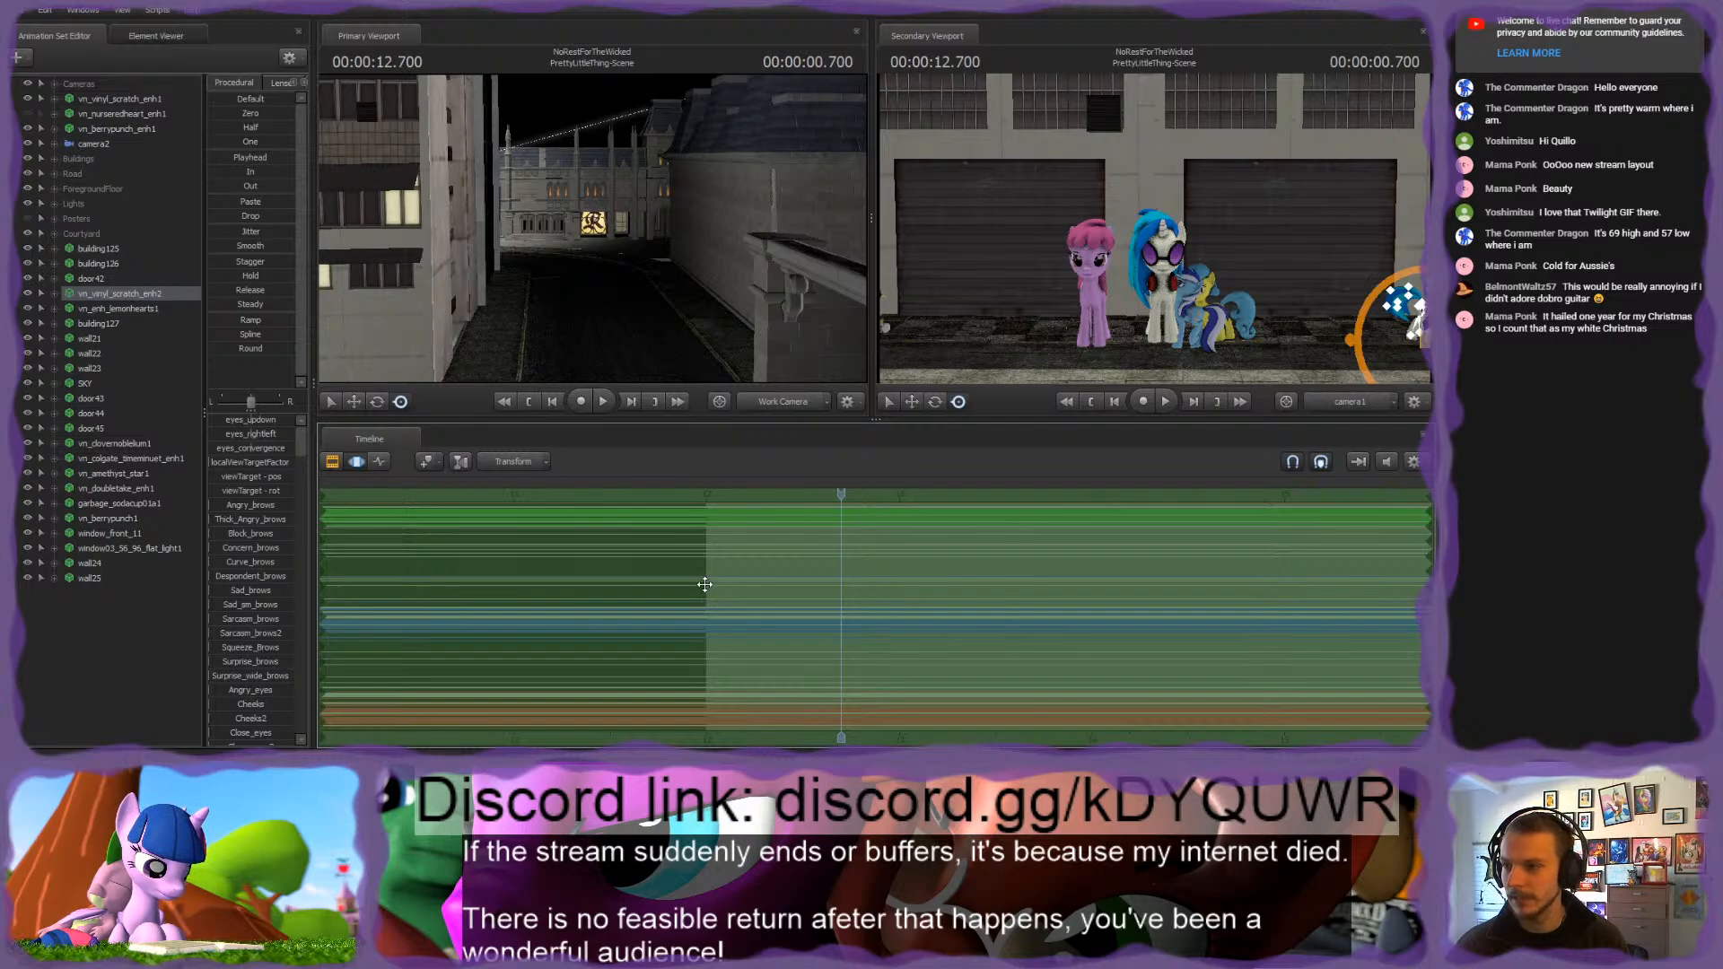
pyautogui.click(52, 99)
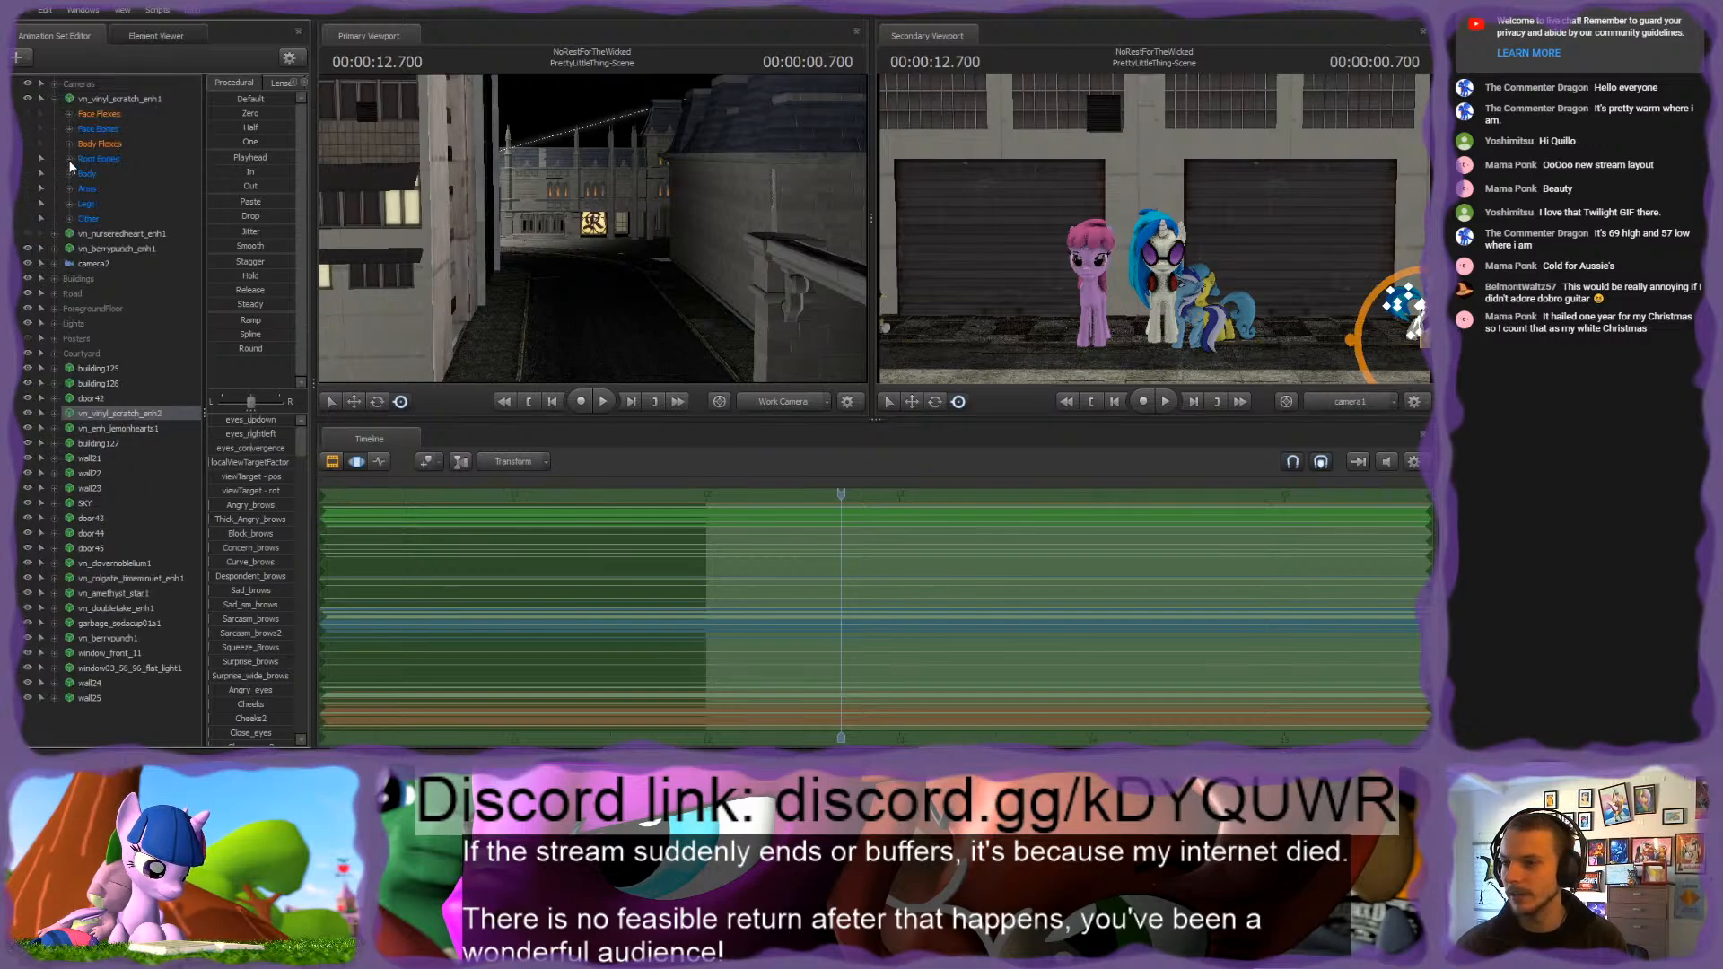
pyautogui.moveTo(86, 175); pyautogui.dragTo(87, 204)
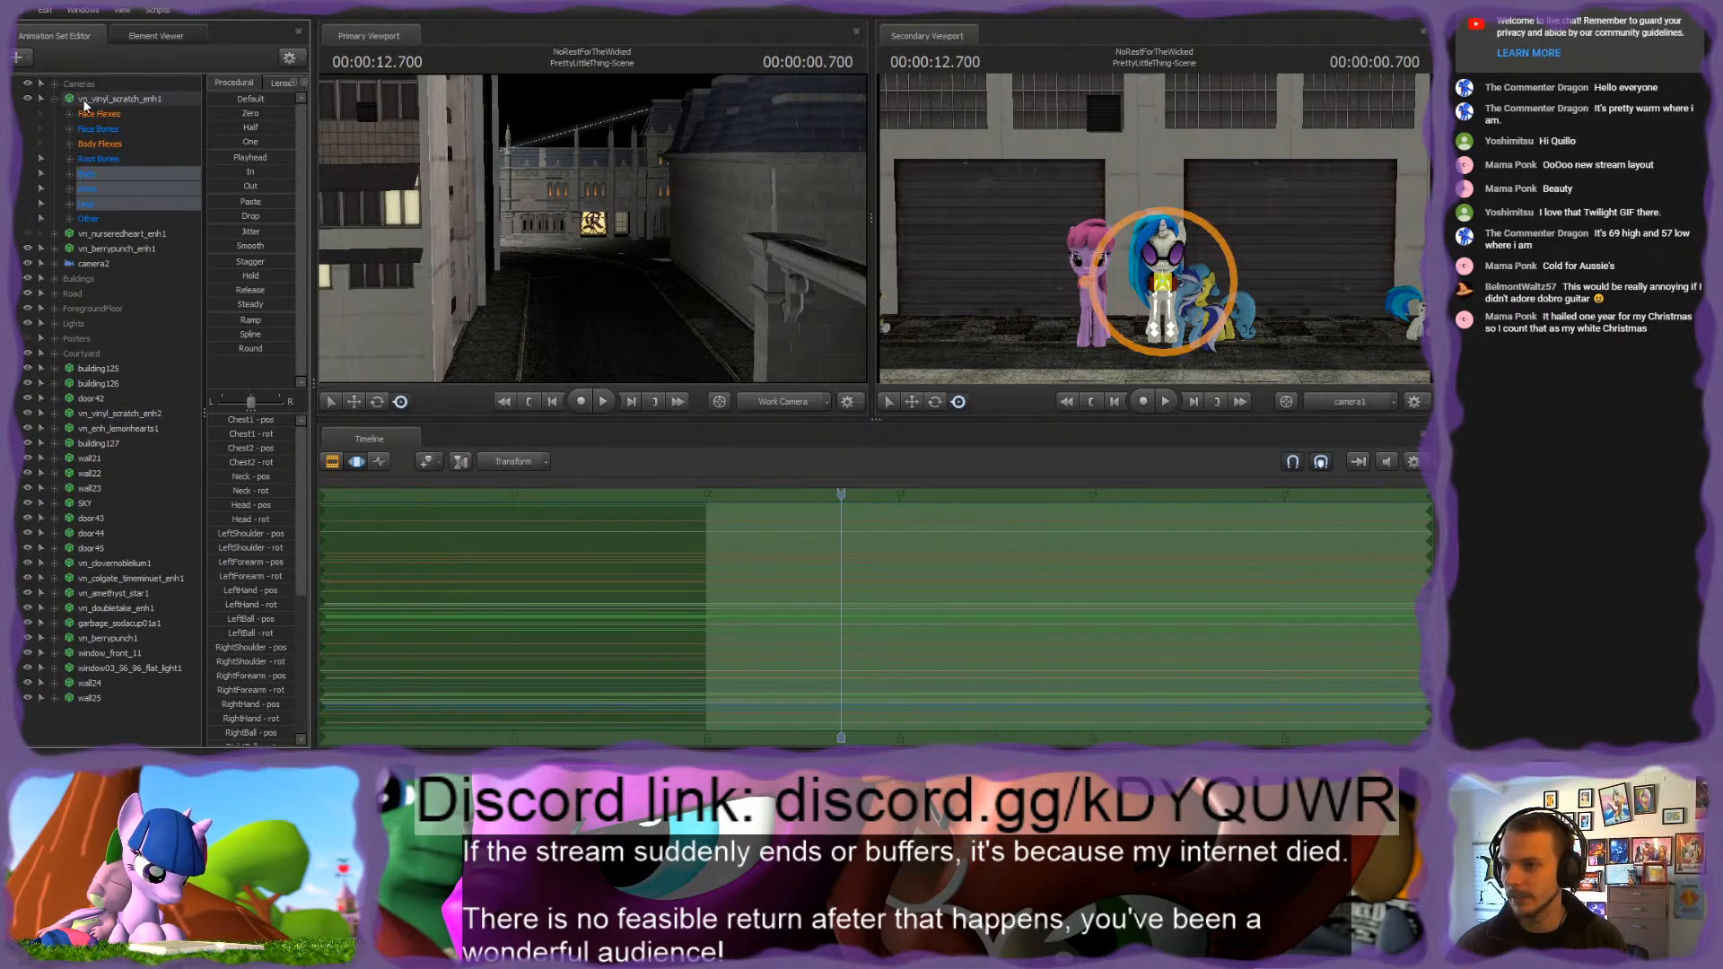
pyautogui.keyDown('ctrl'); pyautogui.click(89, 218); pyautogui.keyUp('ctrl')
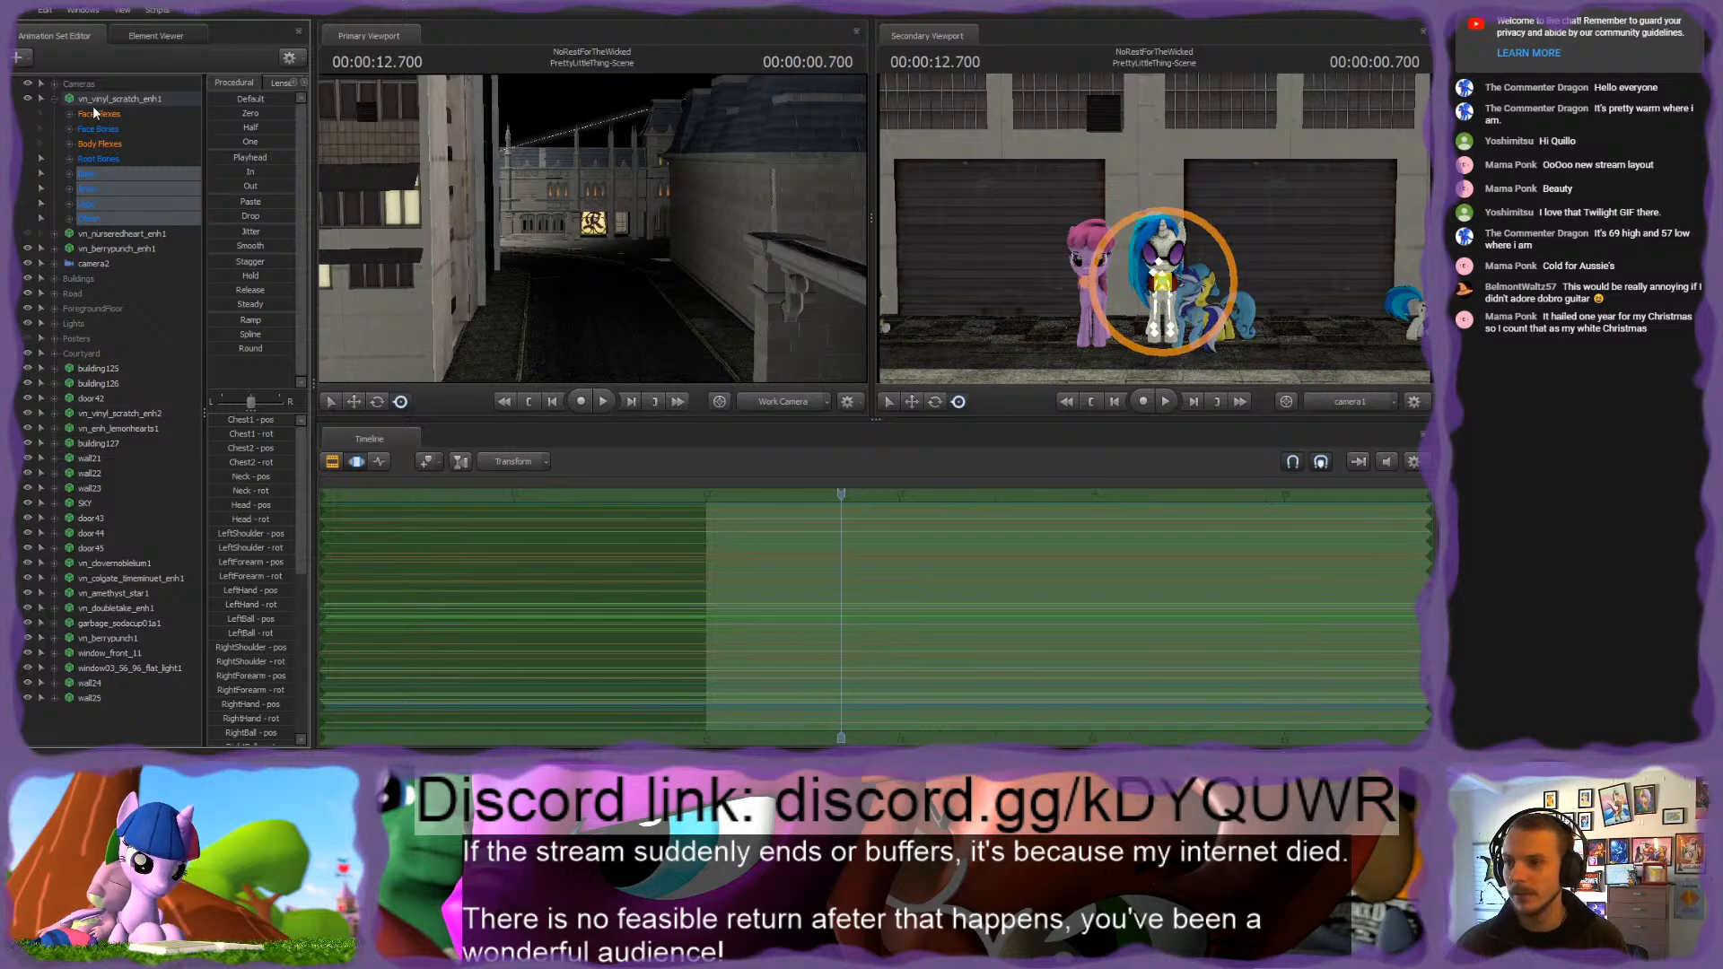
pyautogui.click(813, 597)
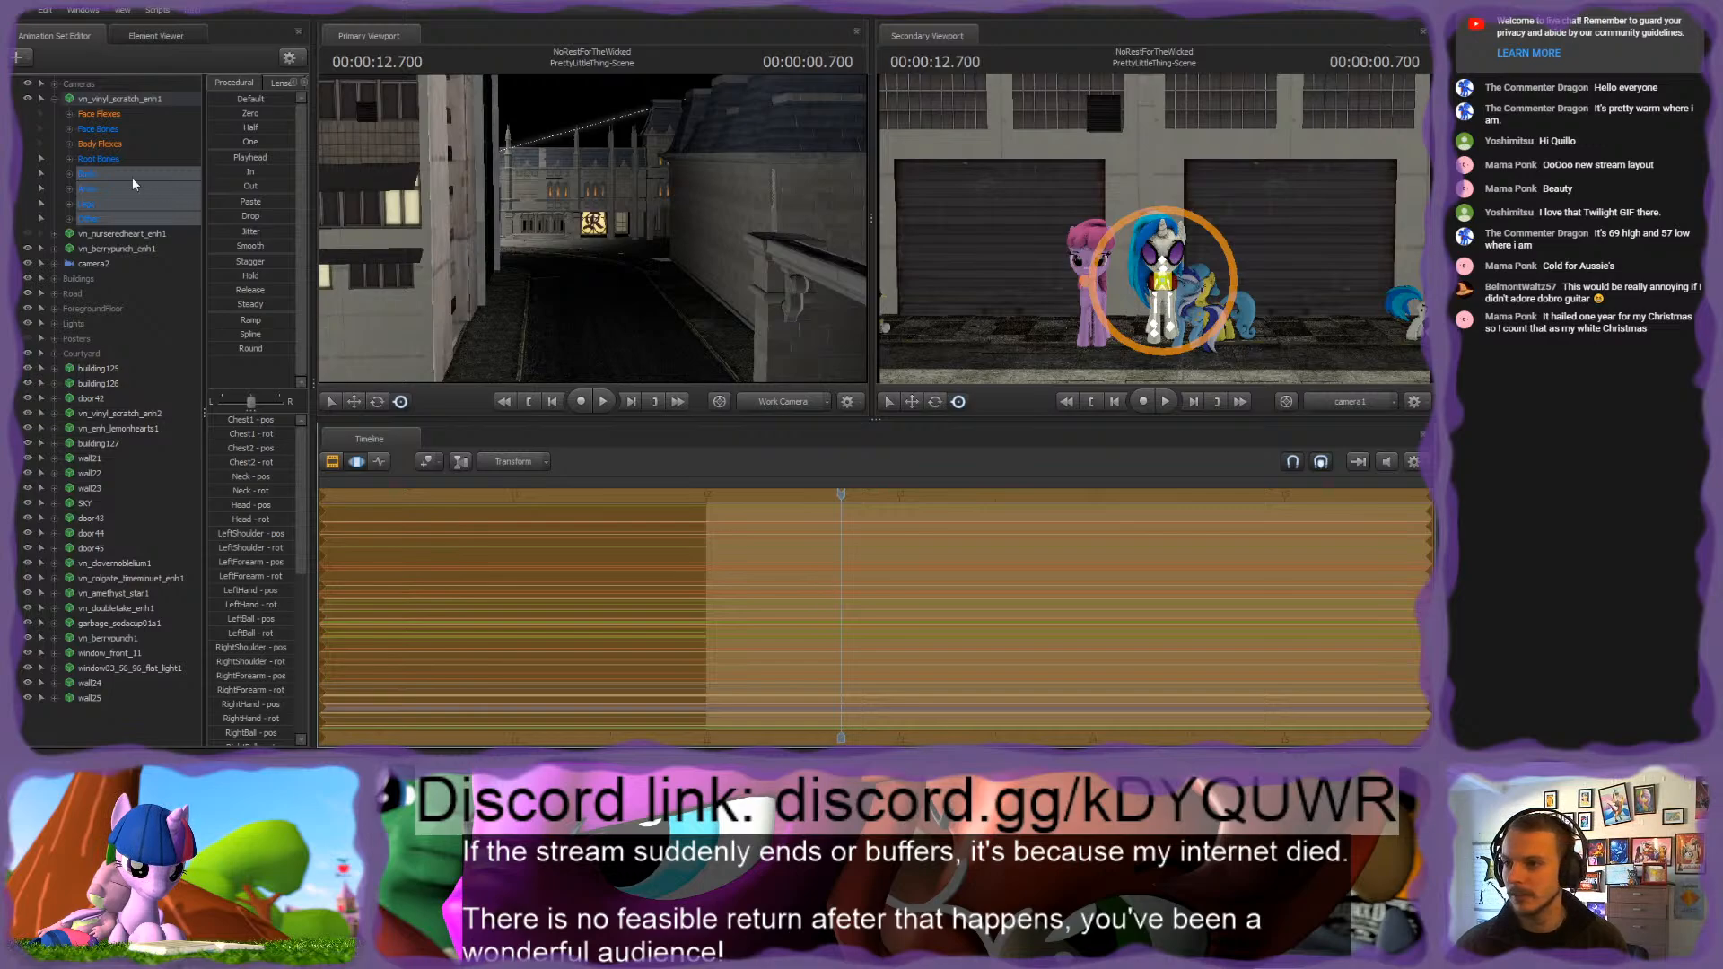
pyautogui.keyDown('ctrl'); pyautogui.click(91, 158); pyautogui.keyUp('ctrl')
pyautogui.click(923, 612)
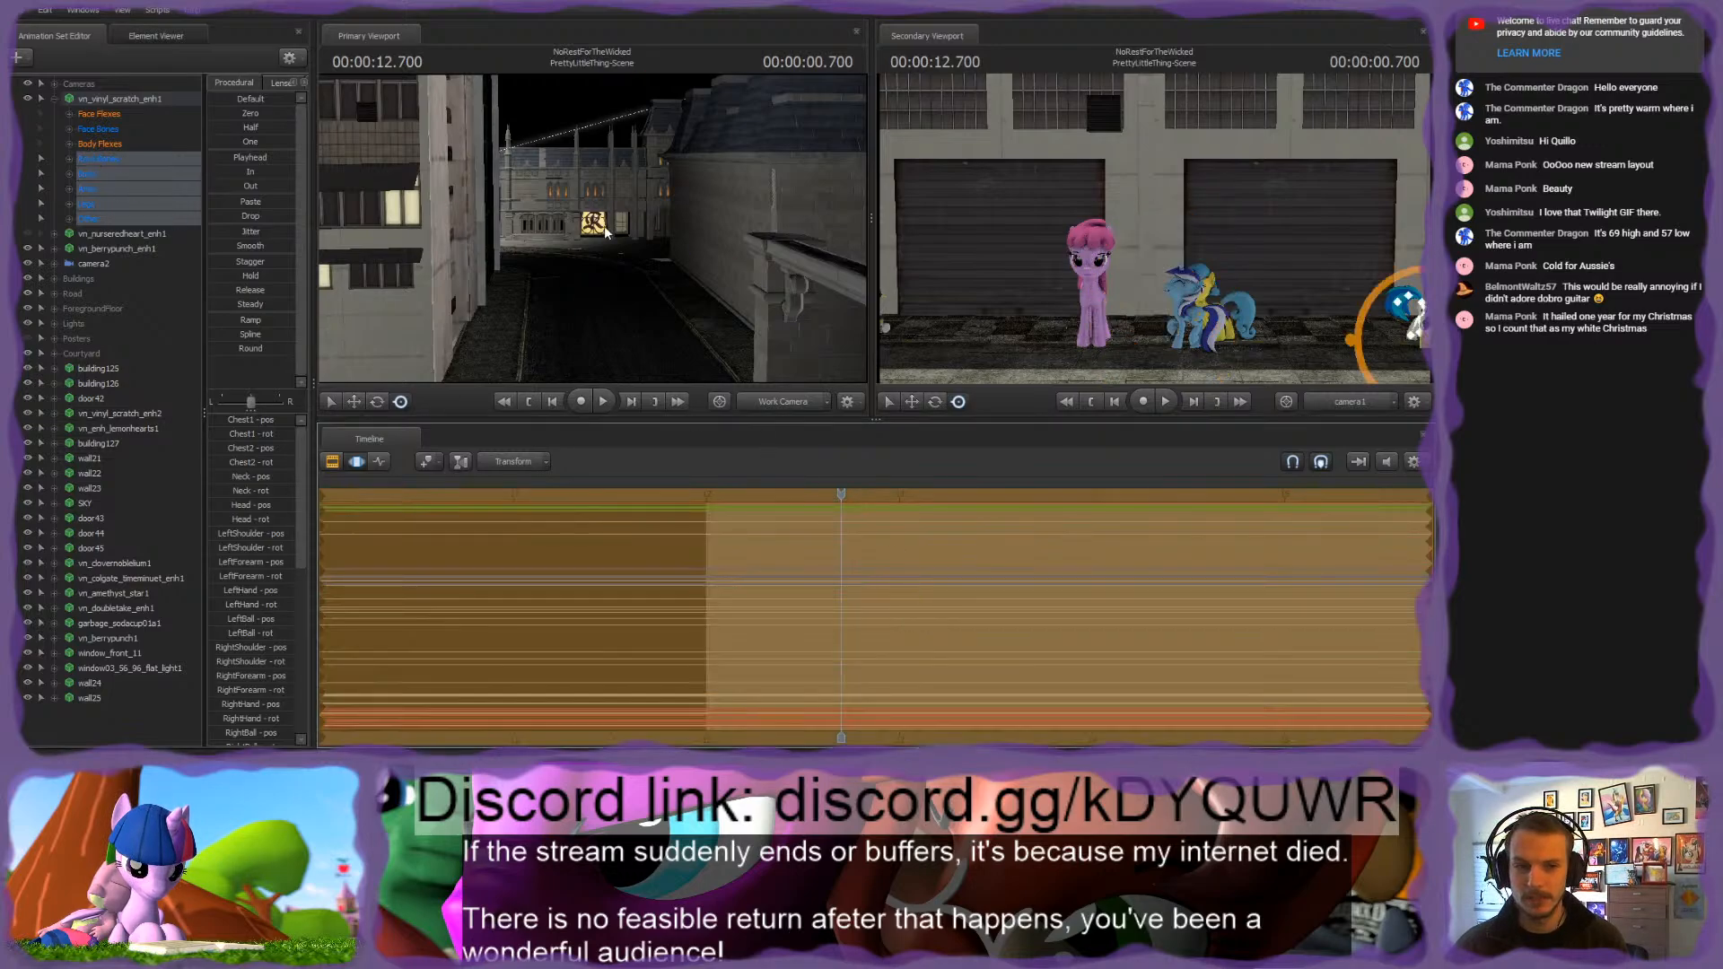
# Step: Delete the duplicate vn_vinyl_scratch_enh2 animation set and bring the work camera close to the remaining Vinyl Scratch
pyautogui.moveTo(604, 231); pyautogui.dragTo(66, 526)
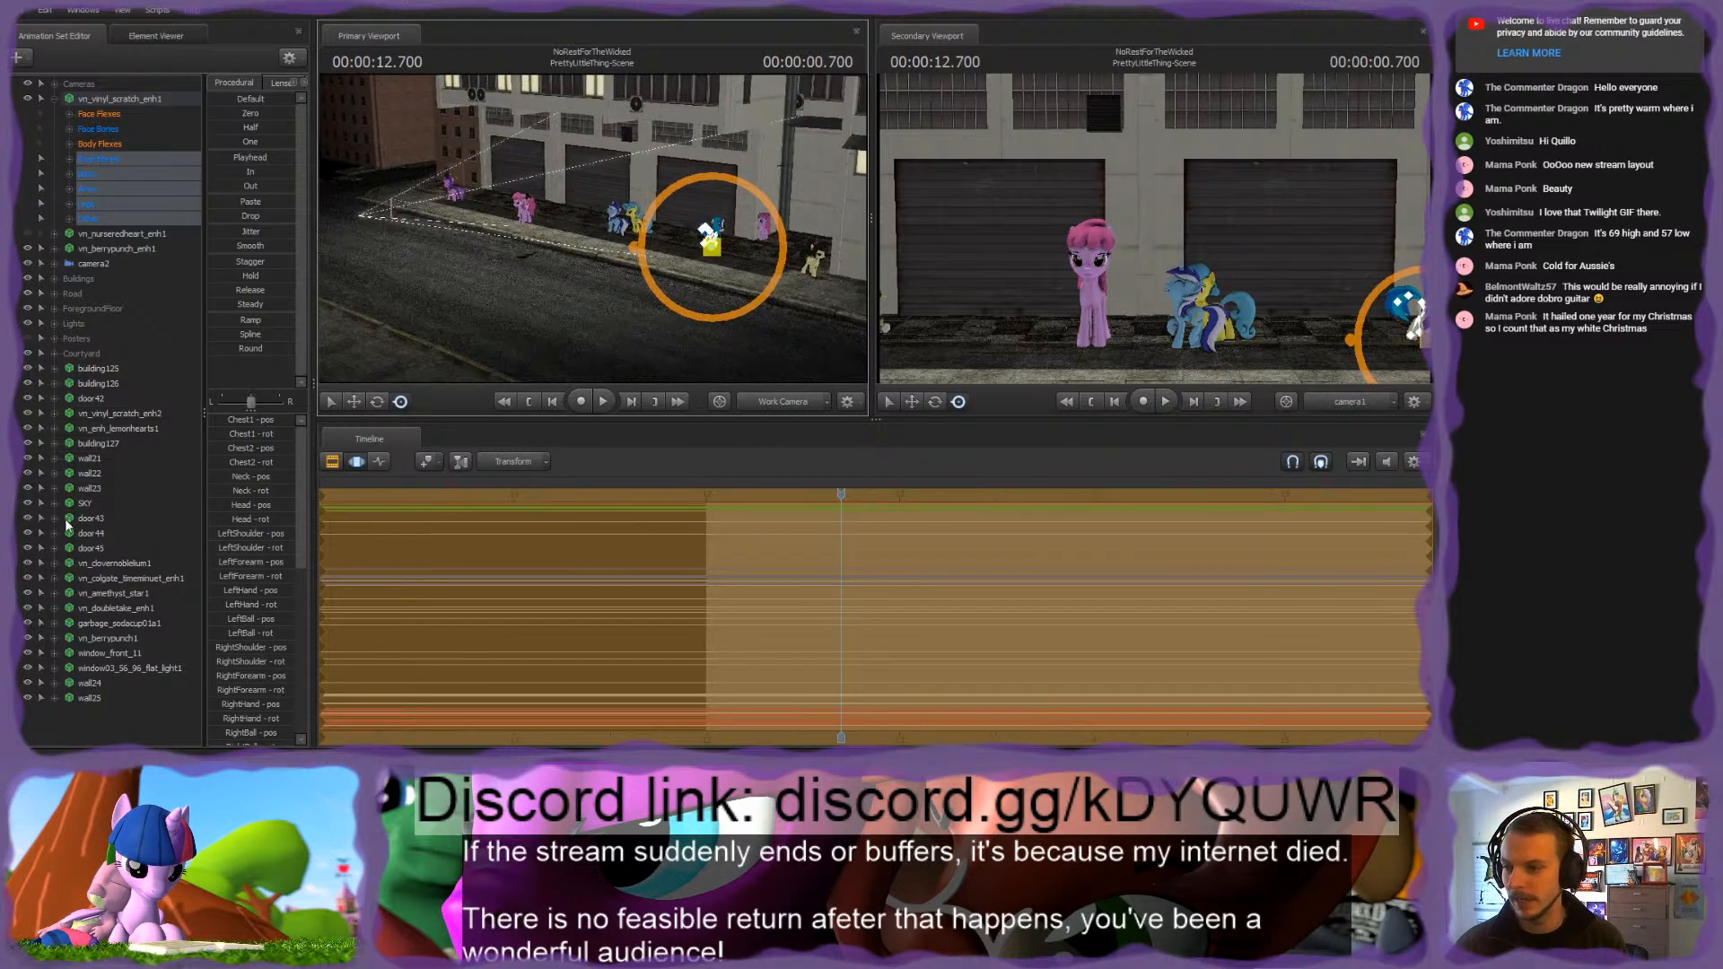
pyautogui.click(106, 413)
pyautogui.press('Delete')
pyautogui.moveTo(481, 269)
pyautogui.mouseDown()
pyautogui.moveTo(601, 269)
pyautogui.moveTo(492, 262)
pyautogui.mouseUp()
pyautogui.press('w')
# Step: Scrub and play back the shot to check Vinyl Scratch's pose over time
pyautogui.moveTo(848, 516); pyautogui.dragTo(1388, 531)
pyautogui.moveTo(1387, 738); pyautogui.dragTo(738, 529, button='middle')
pyautogui.moveTo(729, 522); pyautogui.dragTo(1369, 548)
pyautogui.moveTo(1372, 718); pyautogui.dragTo(811, 680, button='middle')
pyautogui.press('space')
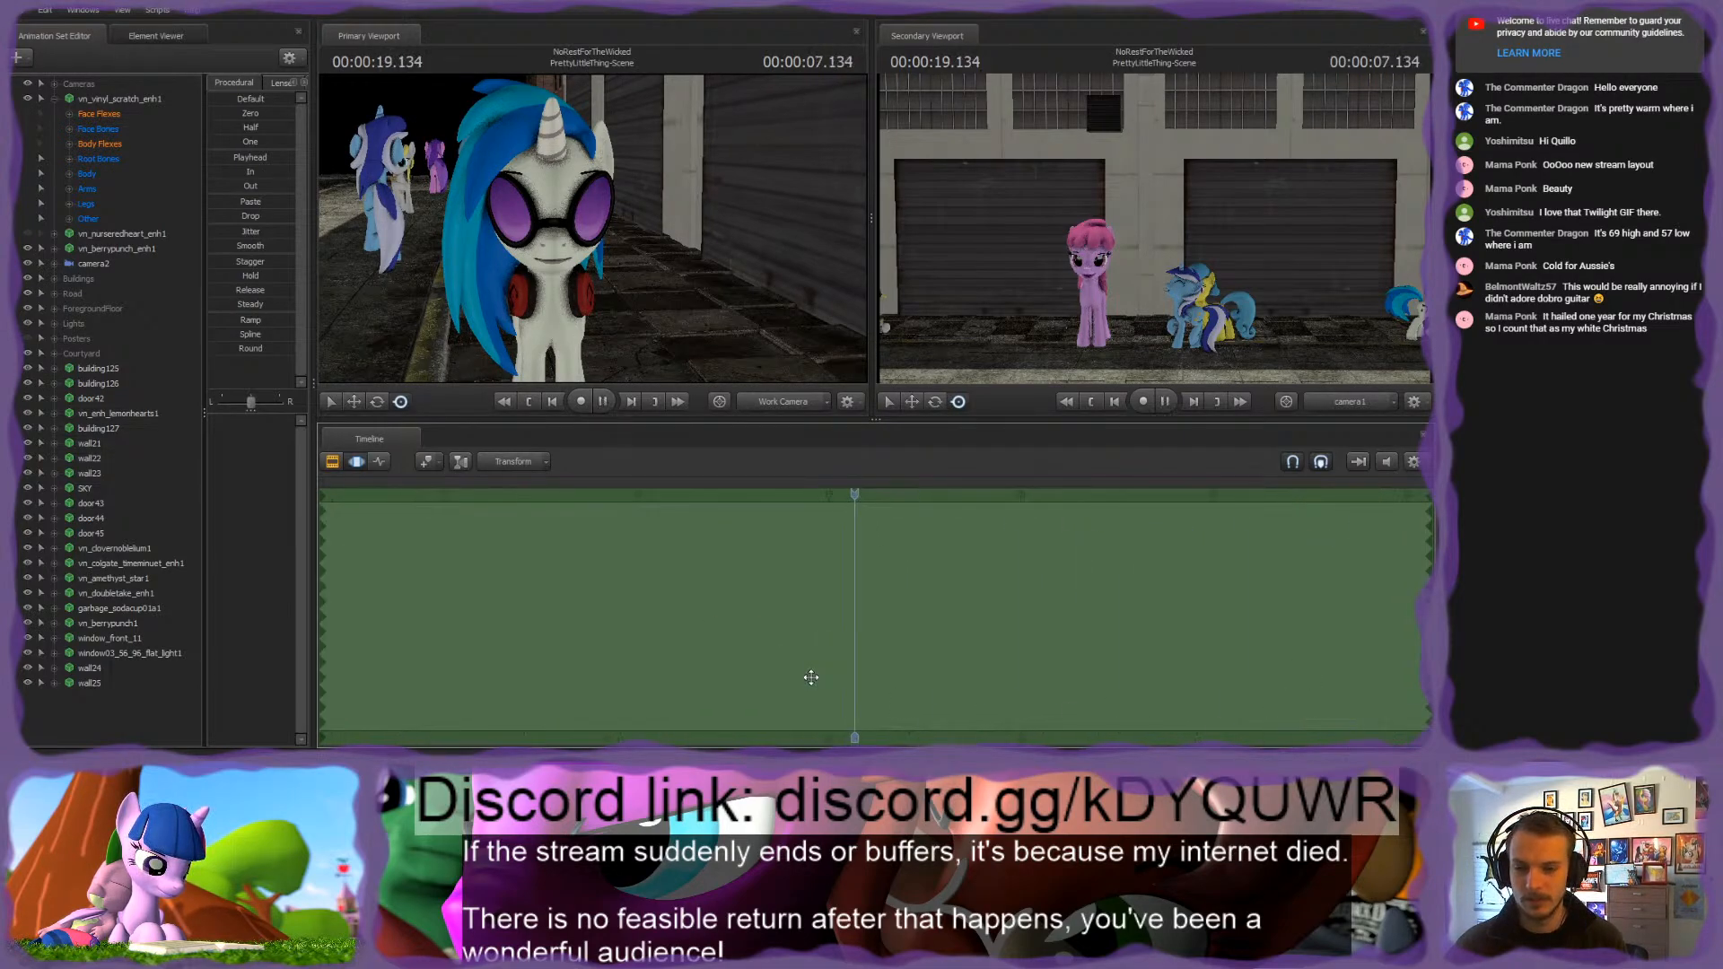
pyautogui.press('space')
pyautogui.scroll(-4, 970, 546)
pyautogui.scroll(-2, 970, 545)
pyautogui.press('space')
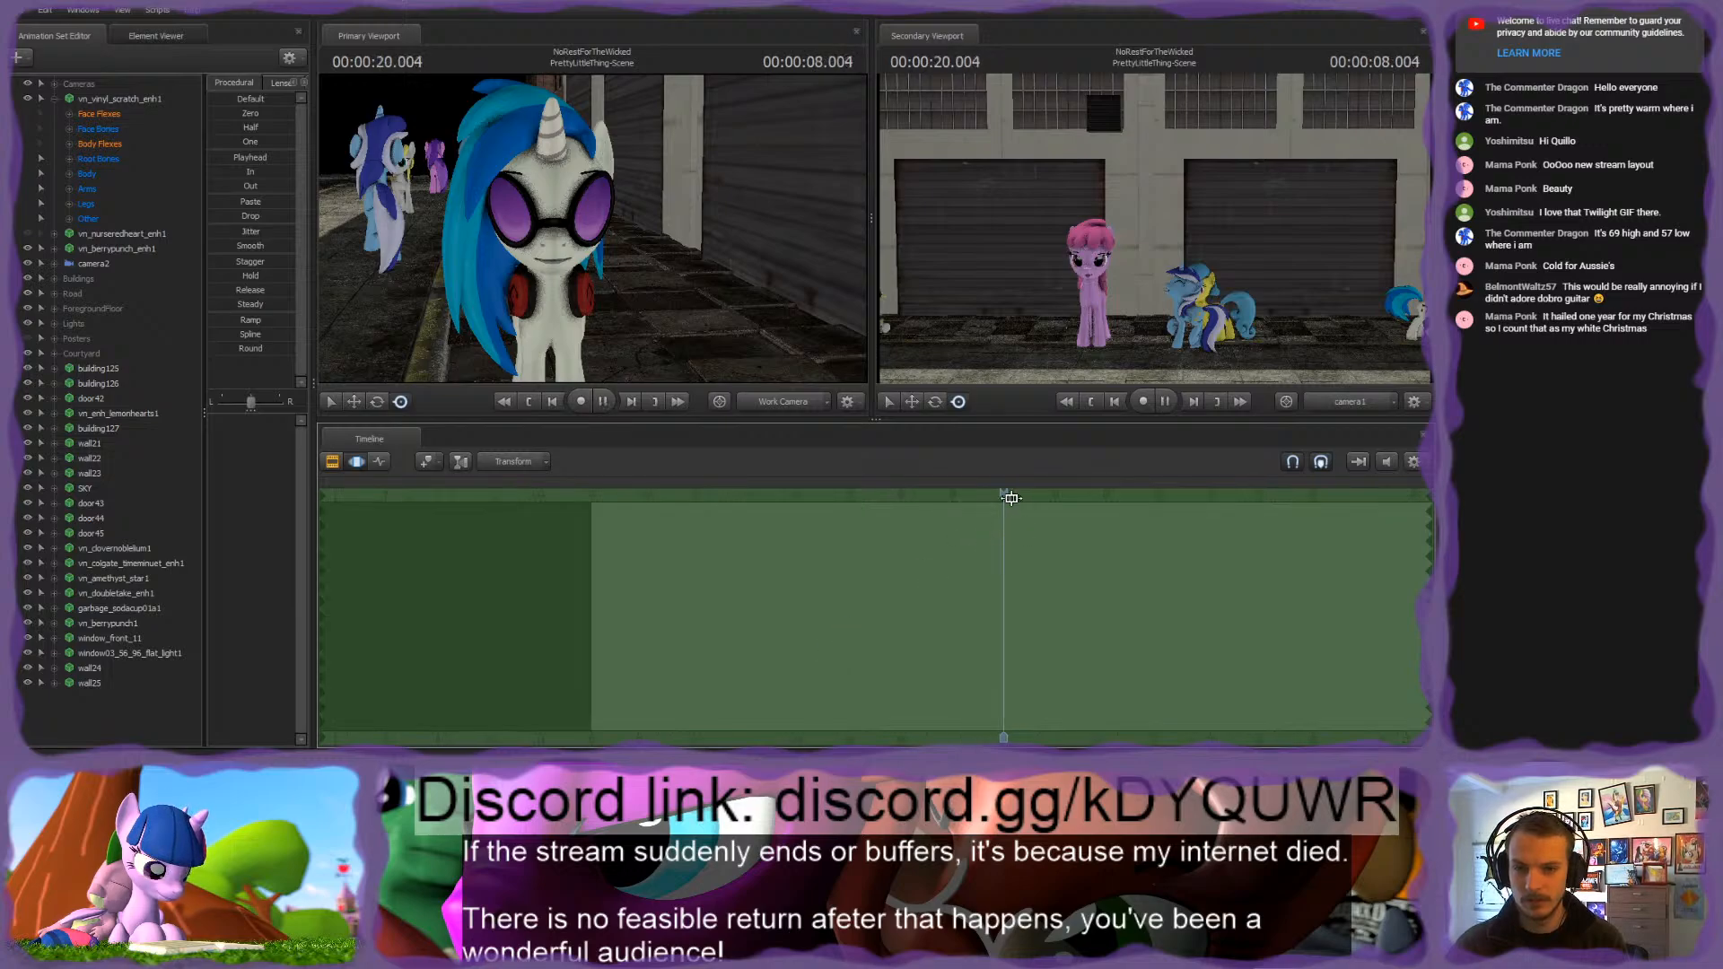
pyautogui.moveTo(1032, 729); pyautogui.dragTo(842, 446, button='middle')
pyautogui.moveTo(798, 496); pyautogui.dragTo(563, 499)
pyautogui.moveTo(359, 695); pyautogui.dragTo(602, 543, button='middle')
# Step: Switch the timeline to the Clip Editor and examine where PrettyLittleThing-Scene sits among the neighbouring shots and the music
pyautogui.click(332, 461)
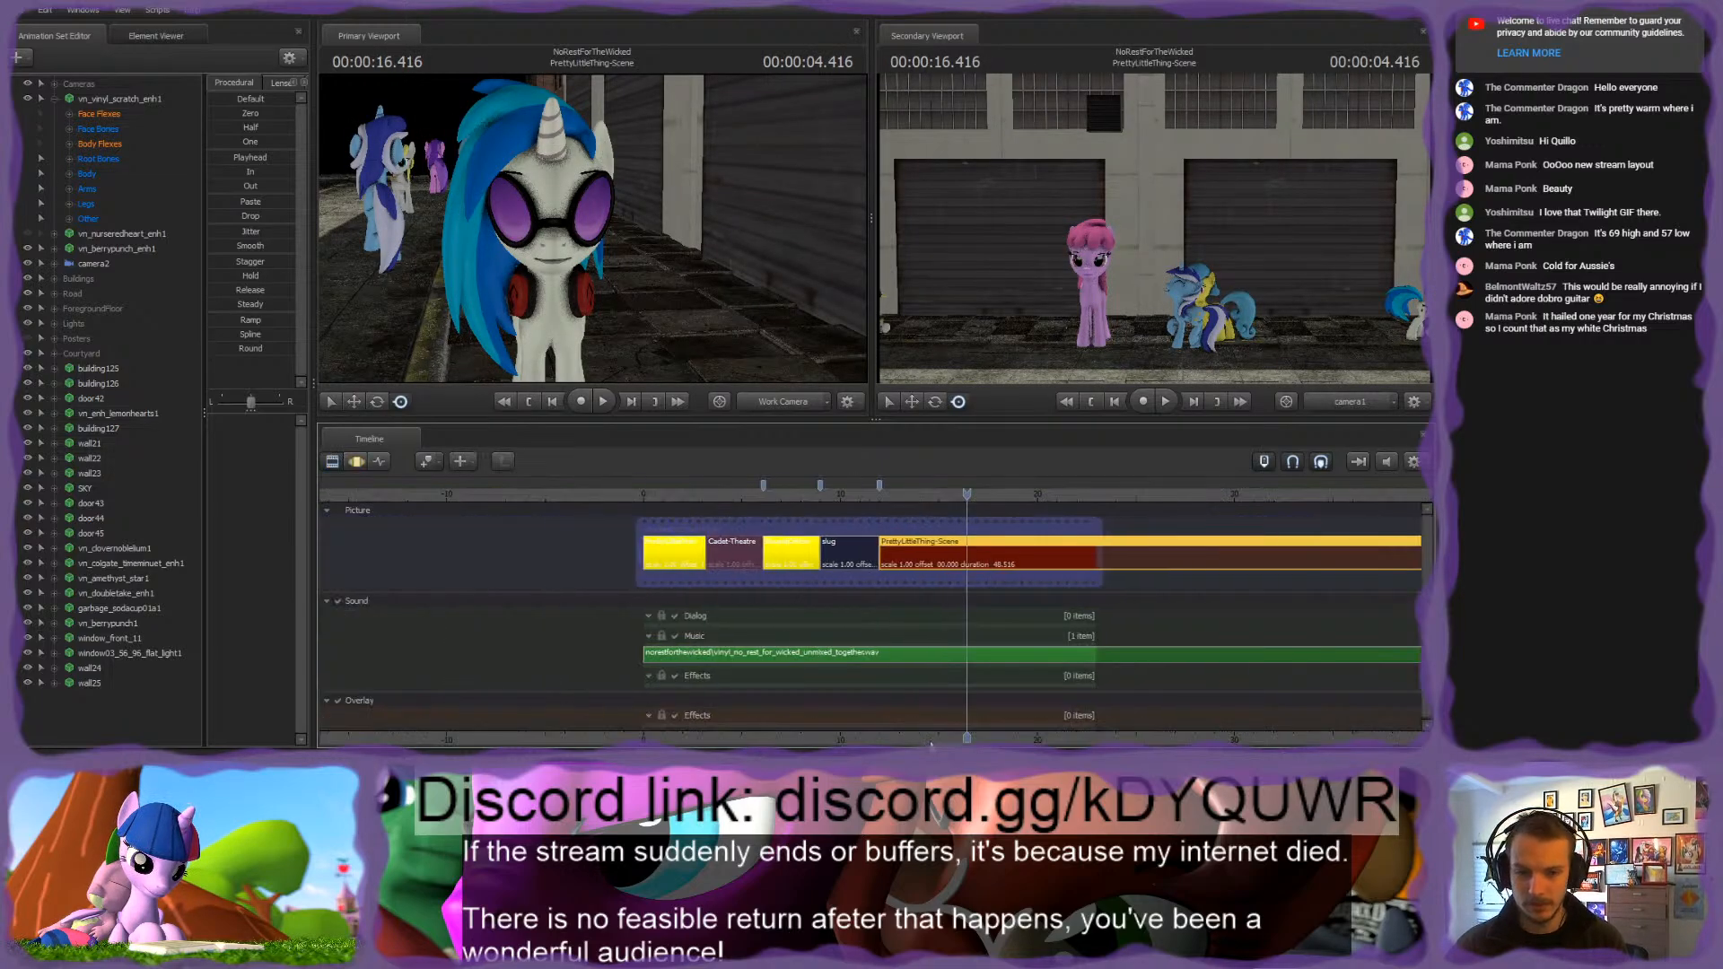
pyautogui.moveTo(542, 581); pyautogui.dragTo(793, 585)
pyautogui.scroll(5, 536, 641)
pyautogui.scroll(1, 536, 636)
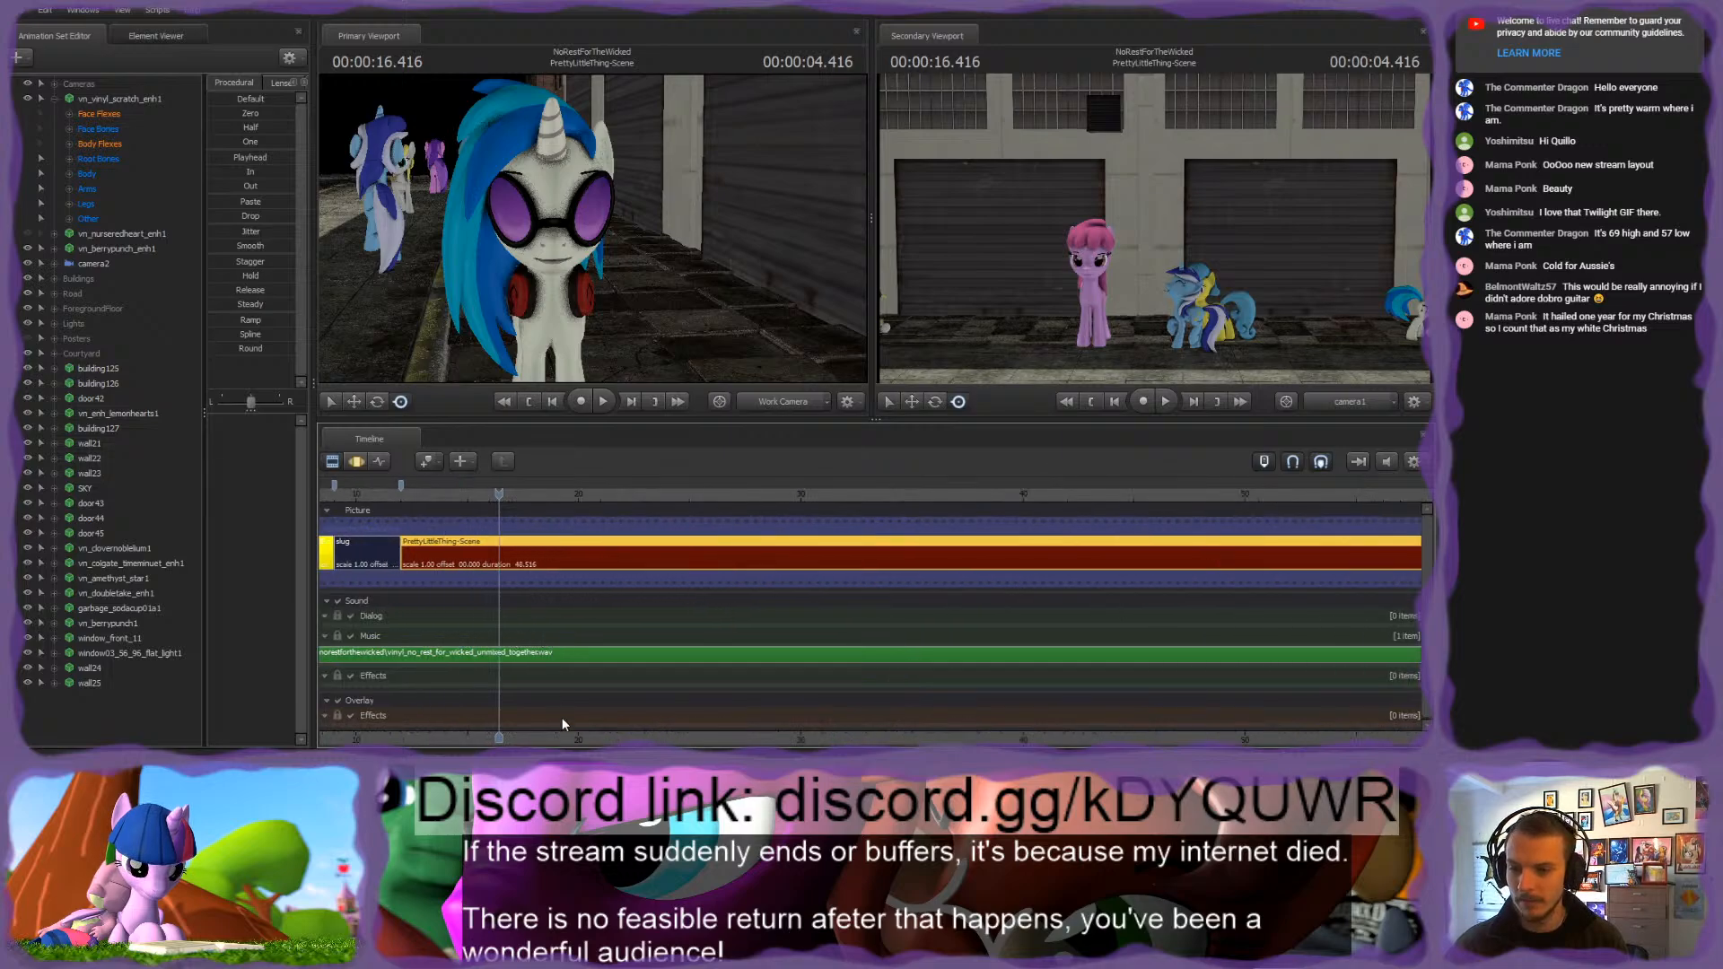
pyautogui.moveTo(421, 702); pyautogui.dragTo(687, 629, button='middle')
pyautogui.scroll(-2, 687, 629)
pyautogui.scroll(2, 655, 614)
pyautogui.scroll(-3, 655, 615)
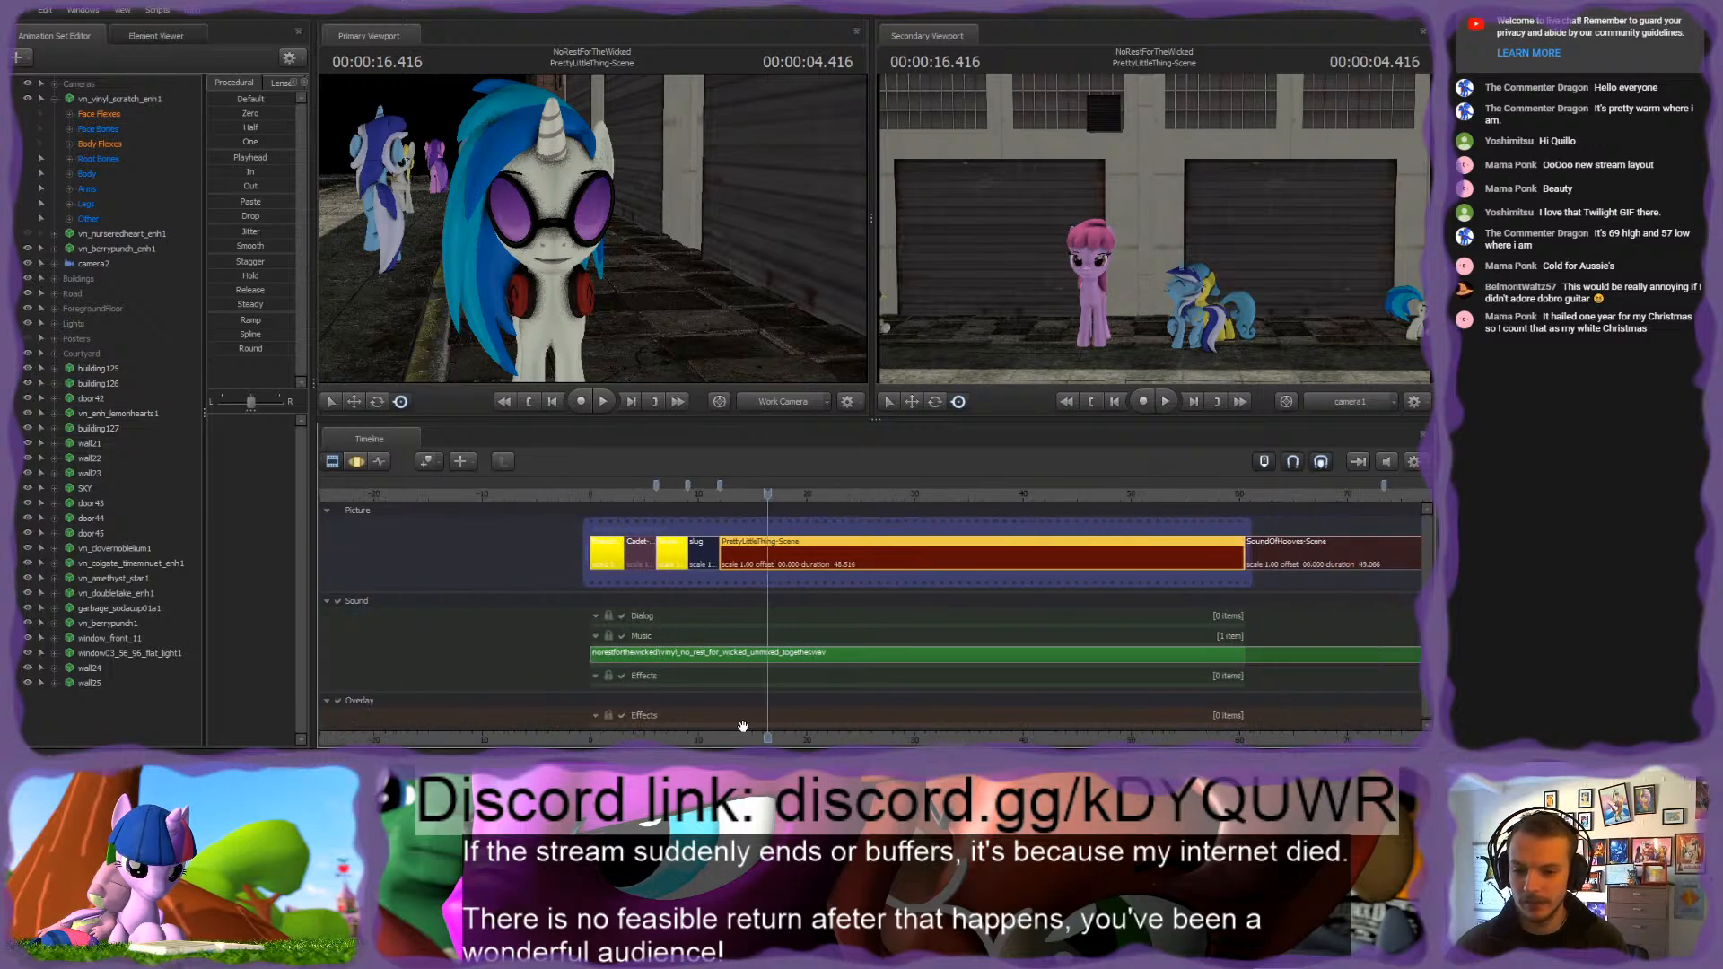
pyautogui.moveTo(772, 737); pyautogui.dragTo(620, 714, button='middle')
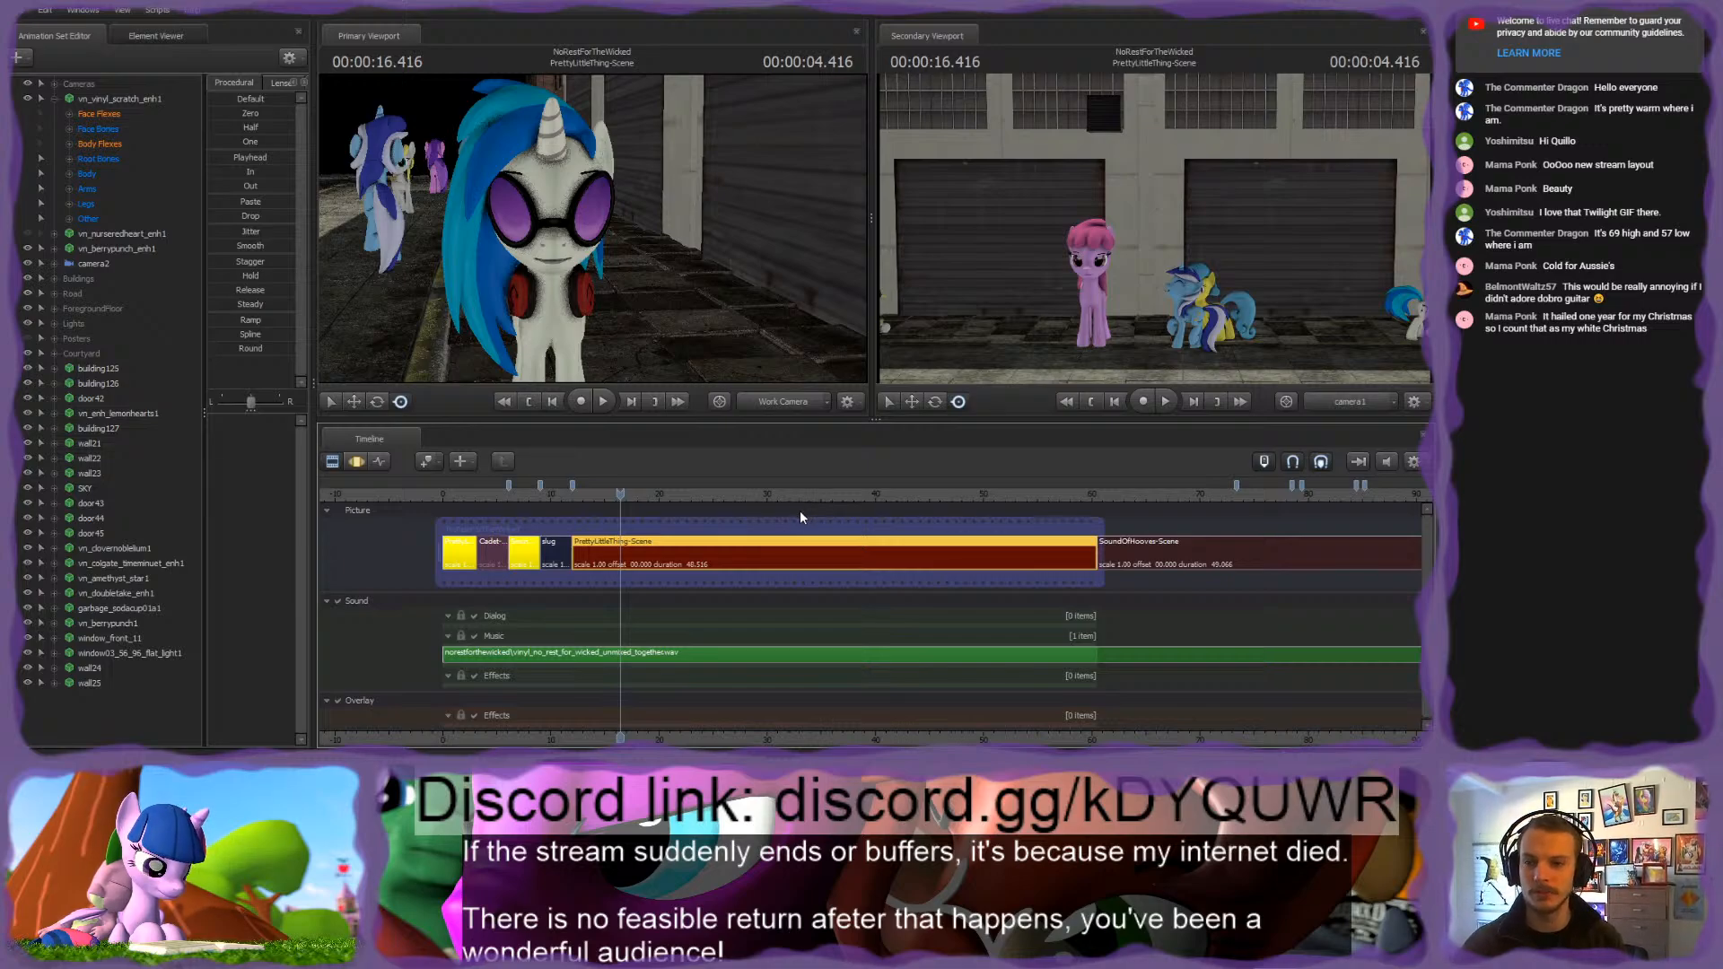
# Step: Examine Vinyl Scratch and the pink pony in front of the garage doors from several work camera positions
pyautogui.moveTo(438, 149); pyautogui.dragTo(592, 228)
pyautogui.press('w')
pyautogui.press('w')
pyautogui.press('s')
pyautogui.press('d')
pyautogui.press('w')
pyautogui.press('s')
pyautogui.press('w')
pyautogui.press('s')
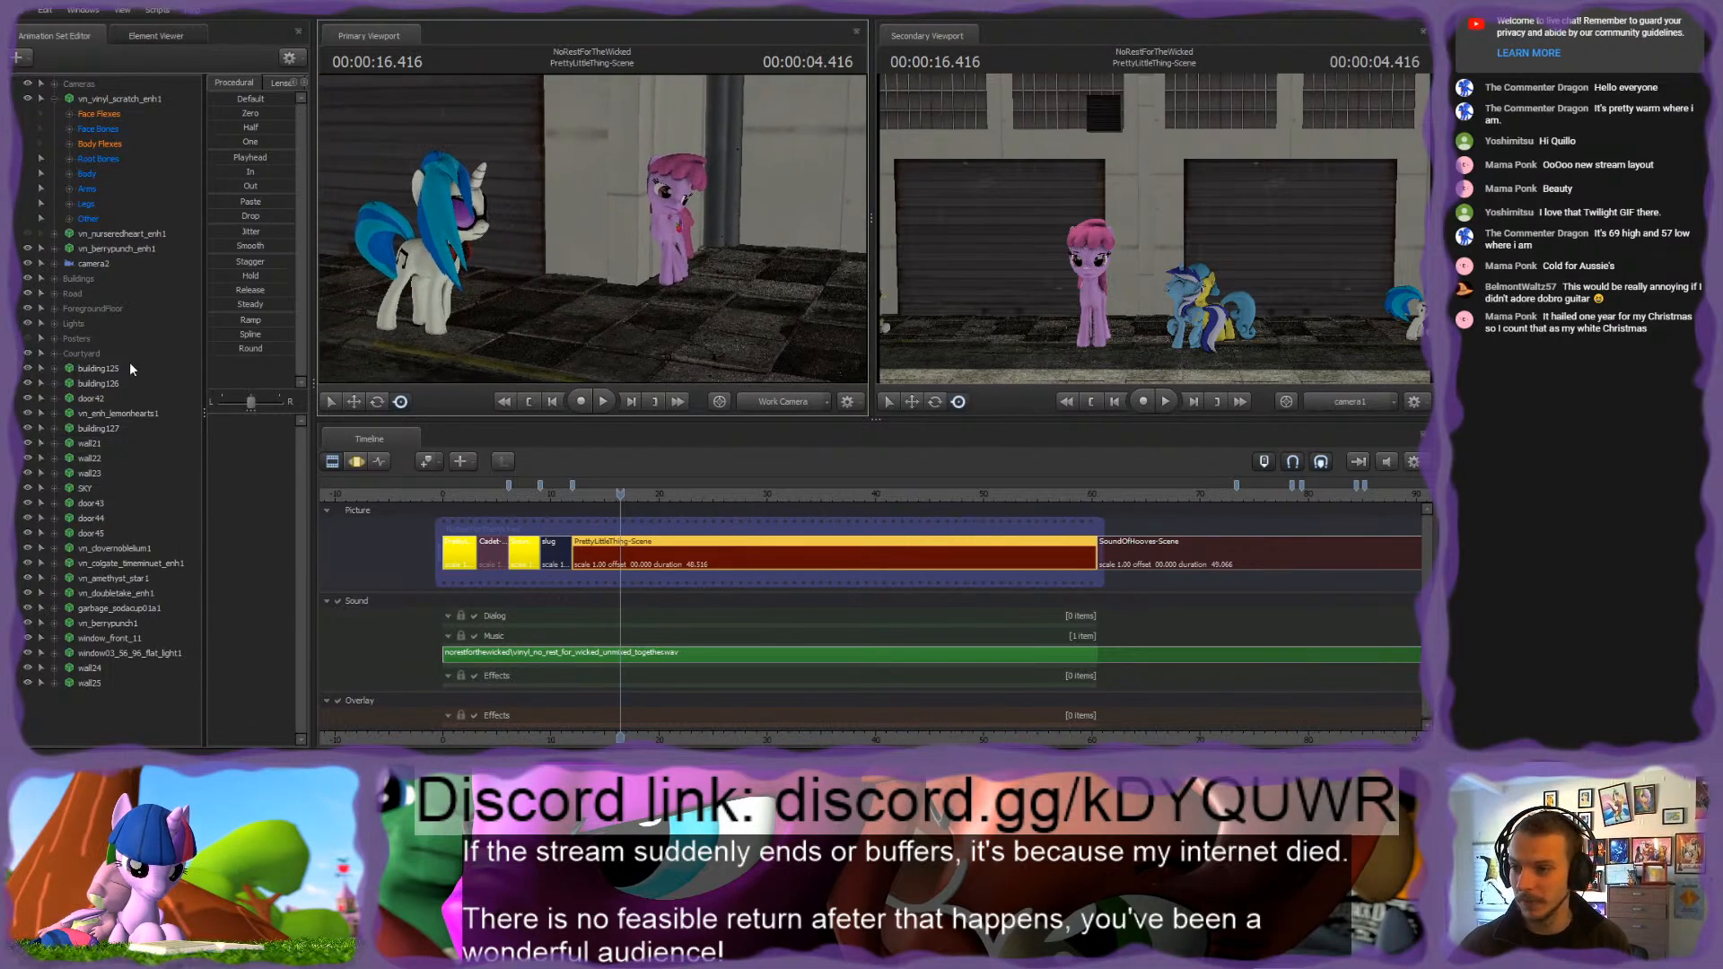
# Step: Examine the building125, door42 and vn_enh_lemonhearts1 animation sets against the street set and the line of ponies
pyautogui.click(97, 369)
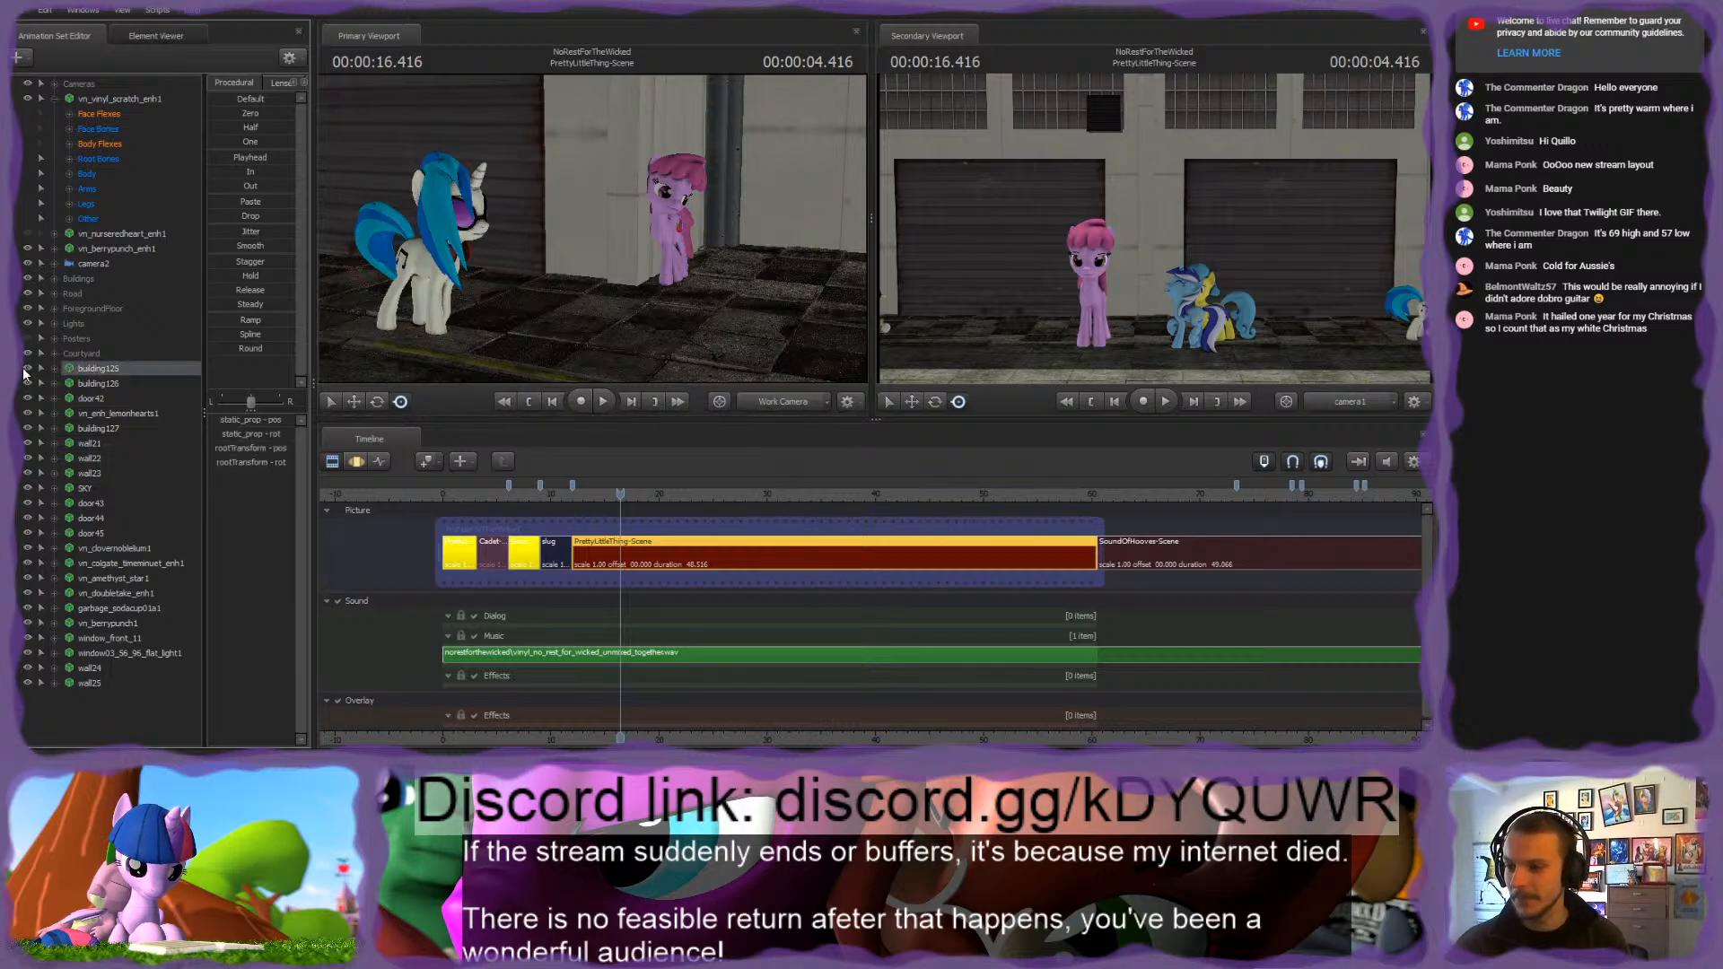
pyautogui.moveTo(593, 228)
pyautogui.mouseDown()
pyautogui.moveTo(610, 230)
pyautogui.moveTo(592, 228)
pyautogui.mouseUp()
pyautogui.press('s')
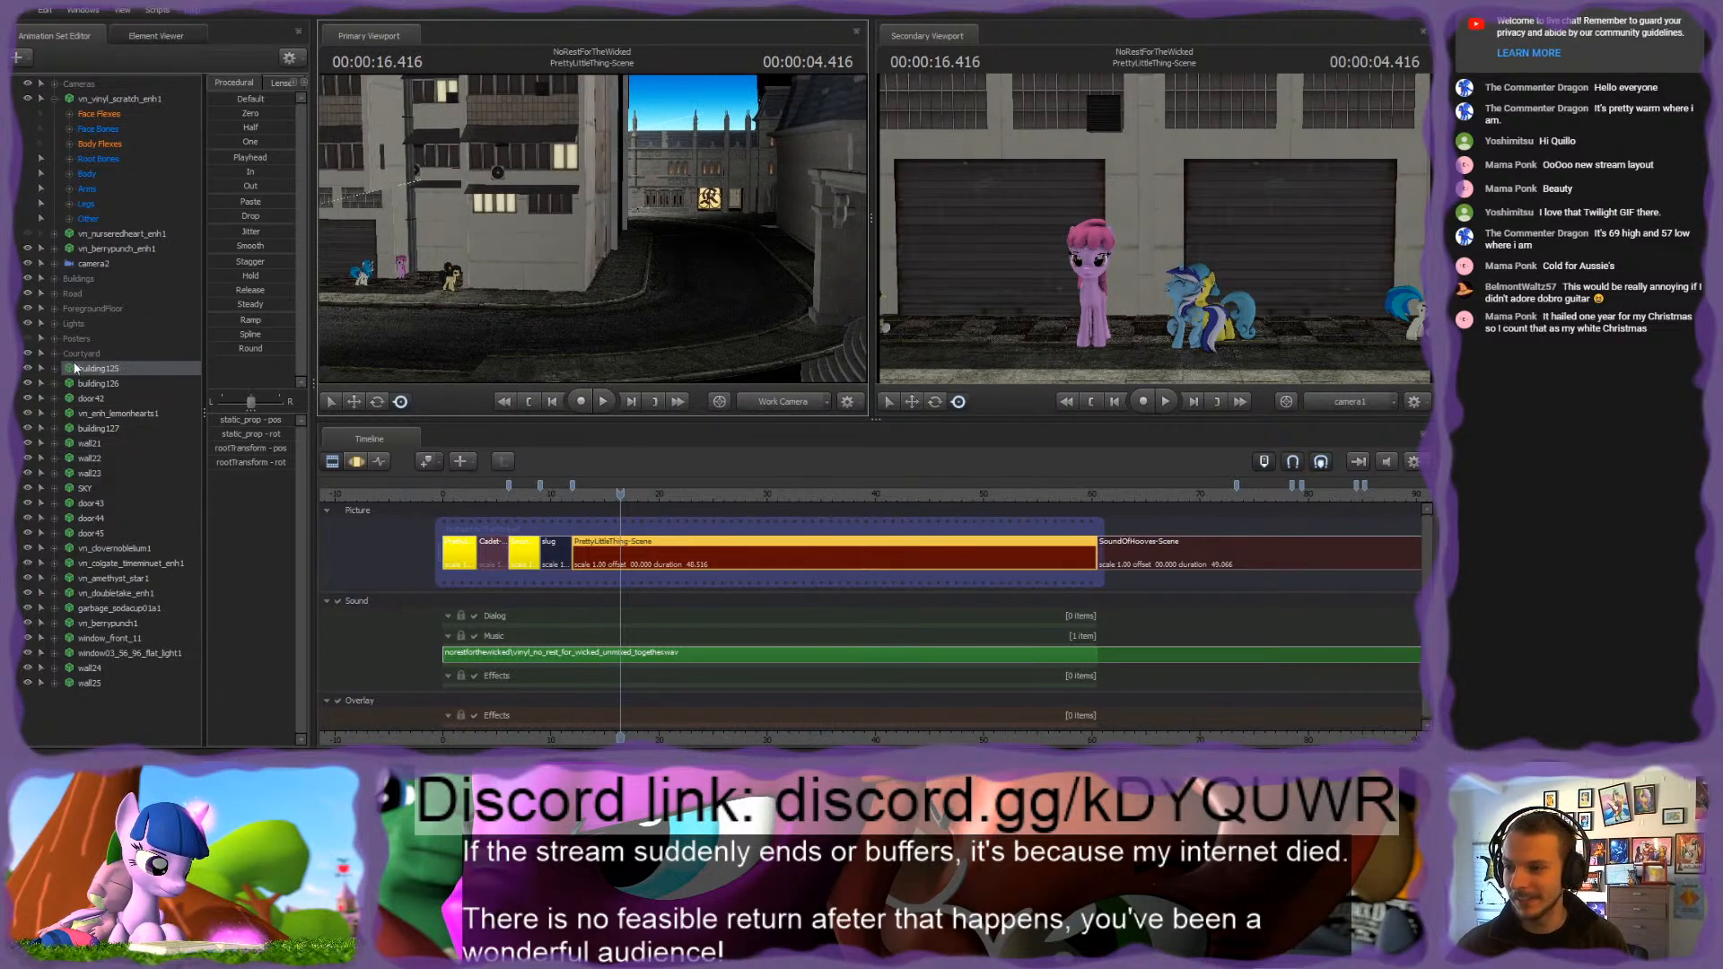
pyautogui.click(92, 398)
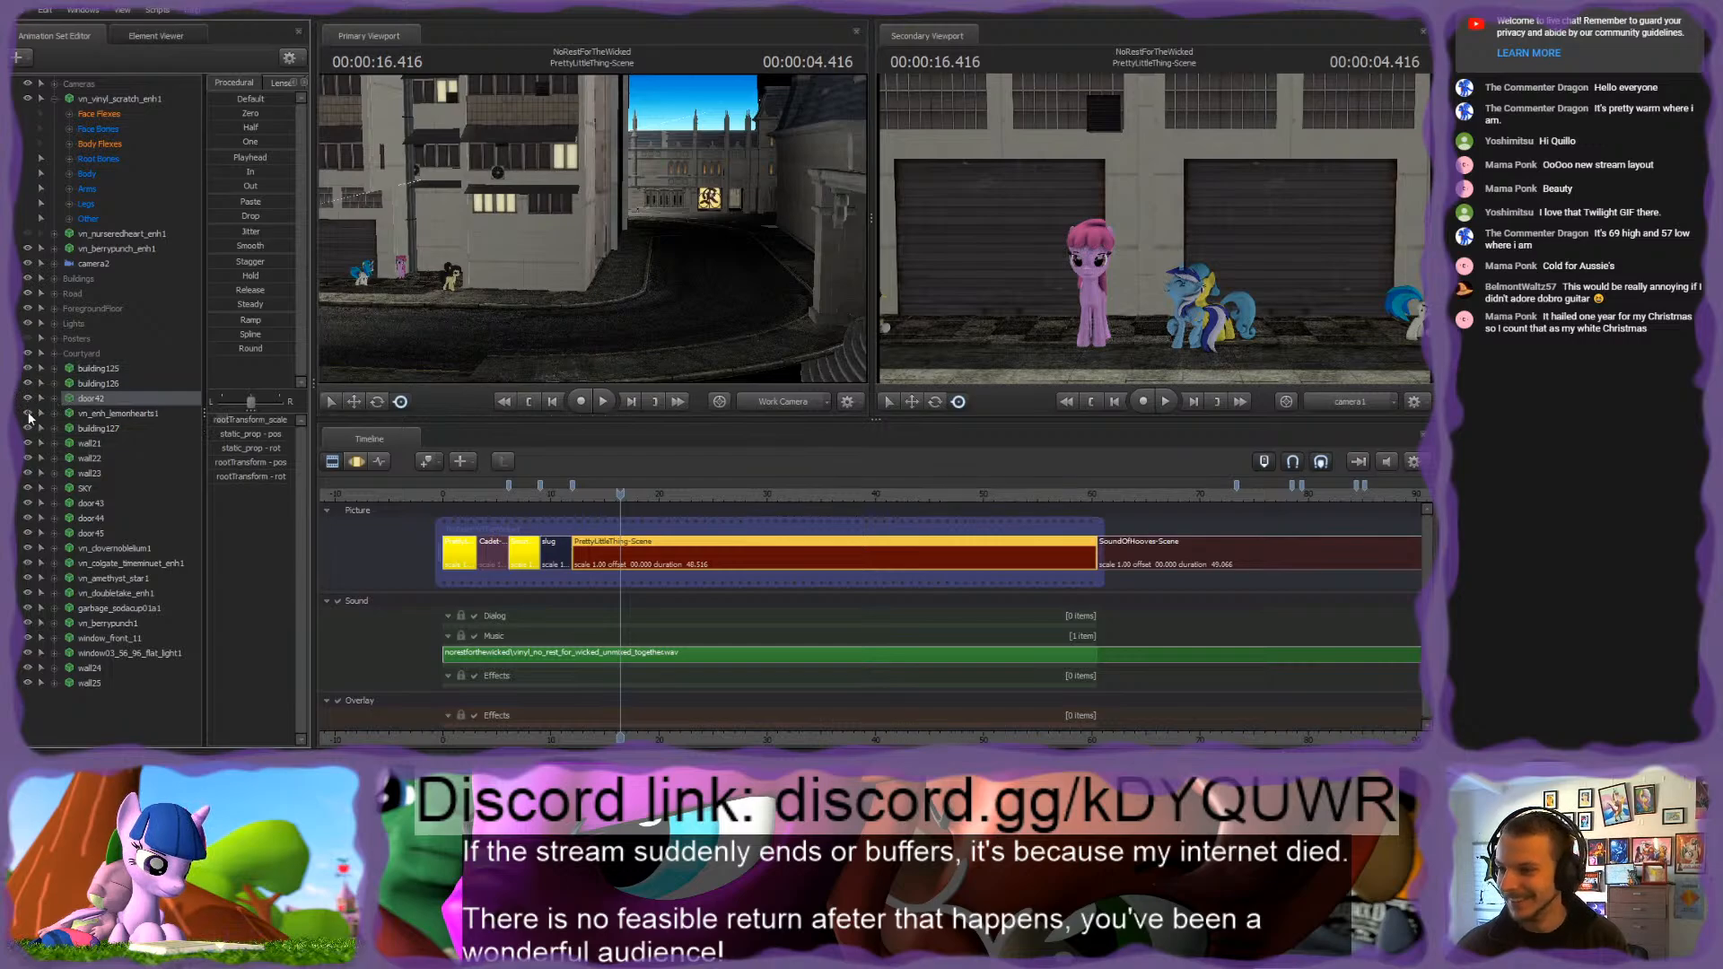
pyautogui.click(131, 416)
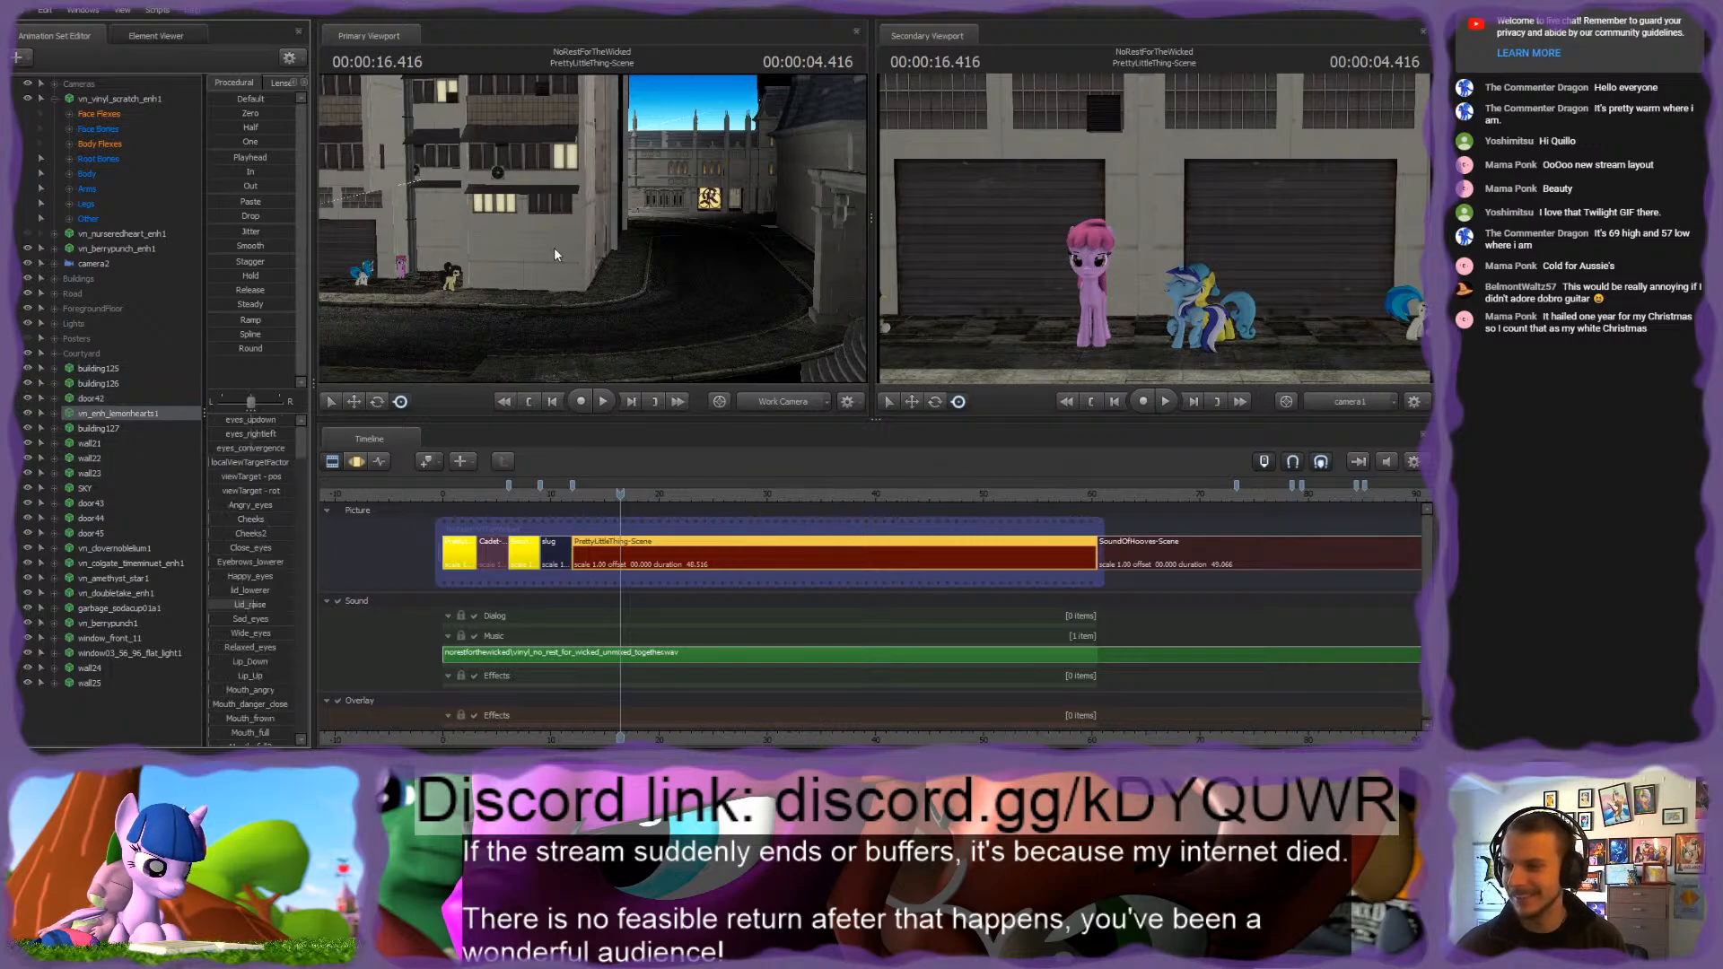
pyautogui.moveTo(553, 246); pyautogui.dragTo(619, 230)
pyautogui.press('w')
pyautogui.press('w')
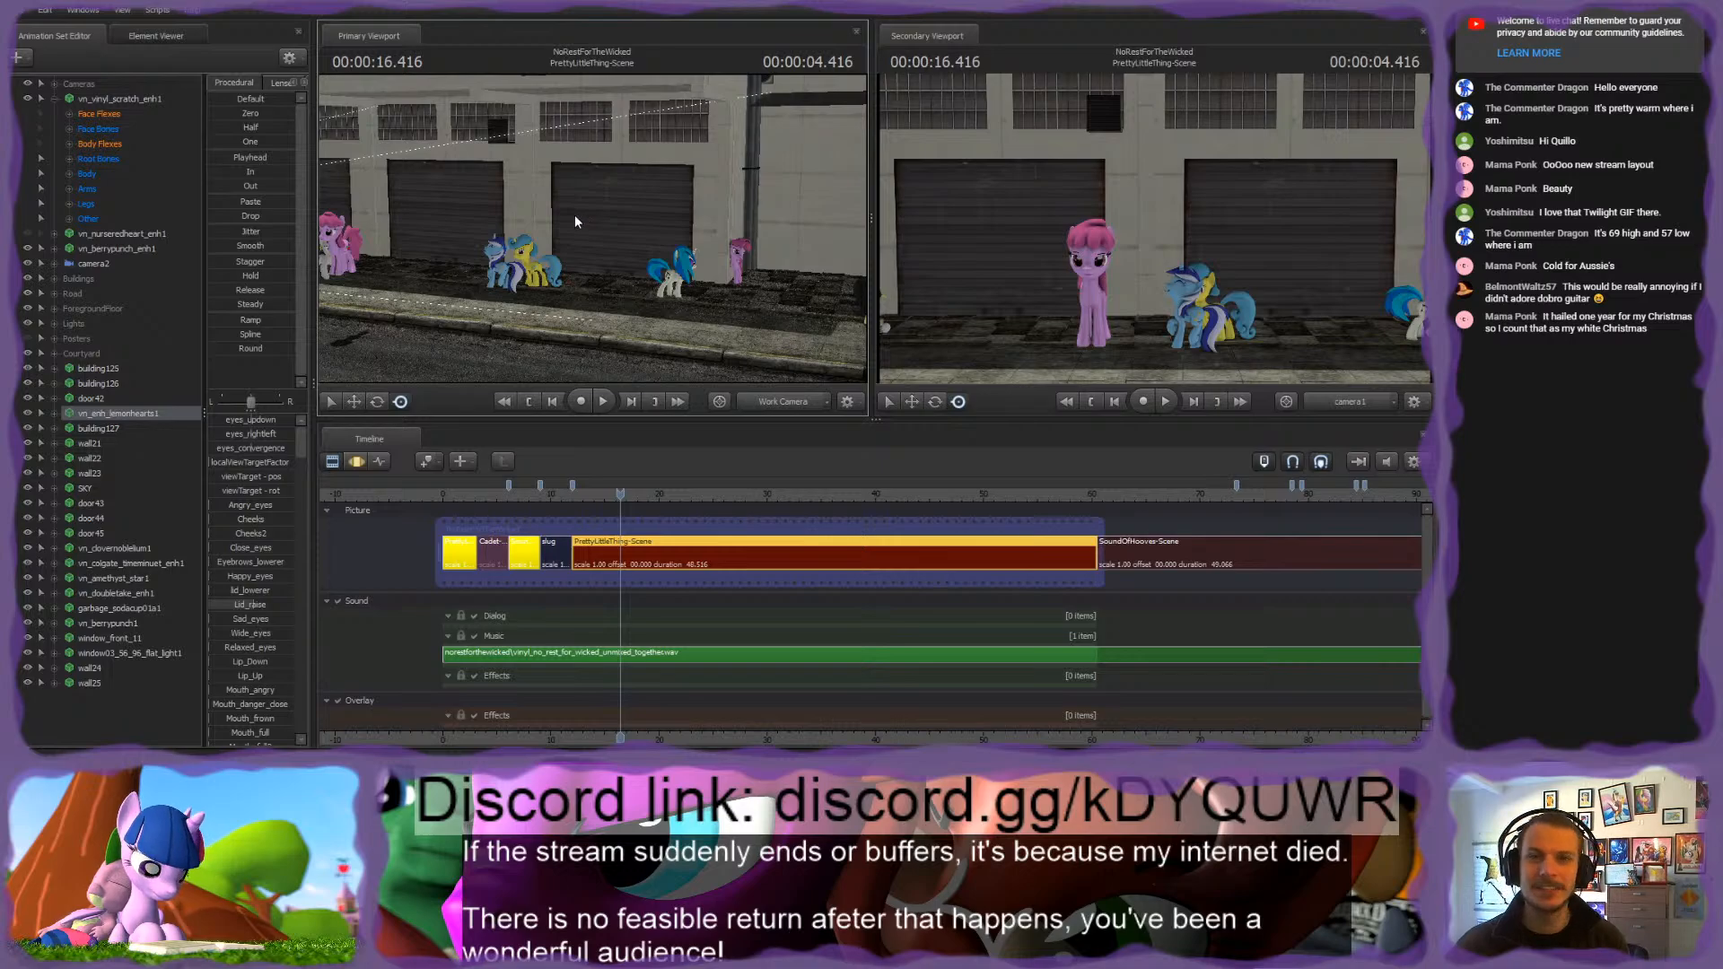
pyautogui.press('w')
pyautogui.moveTo(577, 222)
pyautogui.mouseDown()
pyautogui.moveTo(628, 224)
pyautogui.moveTo(593, 222)
pyautogui.mouseUp()
pyautogui.press('w')
pyautogui.press('s')
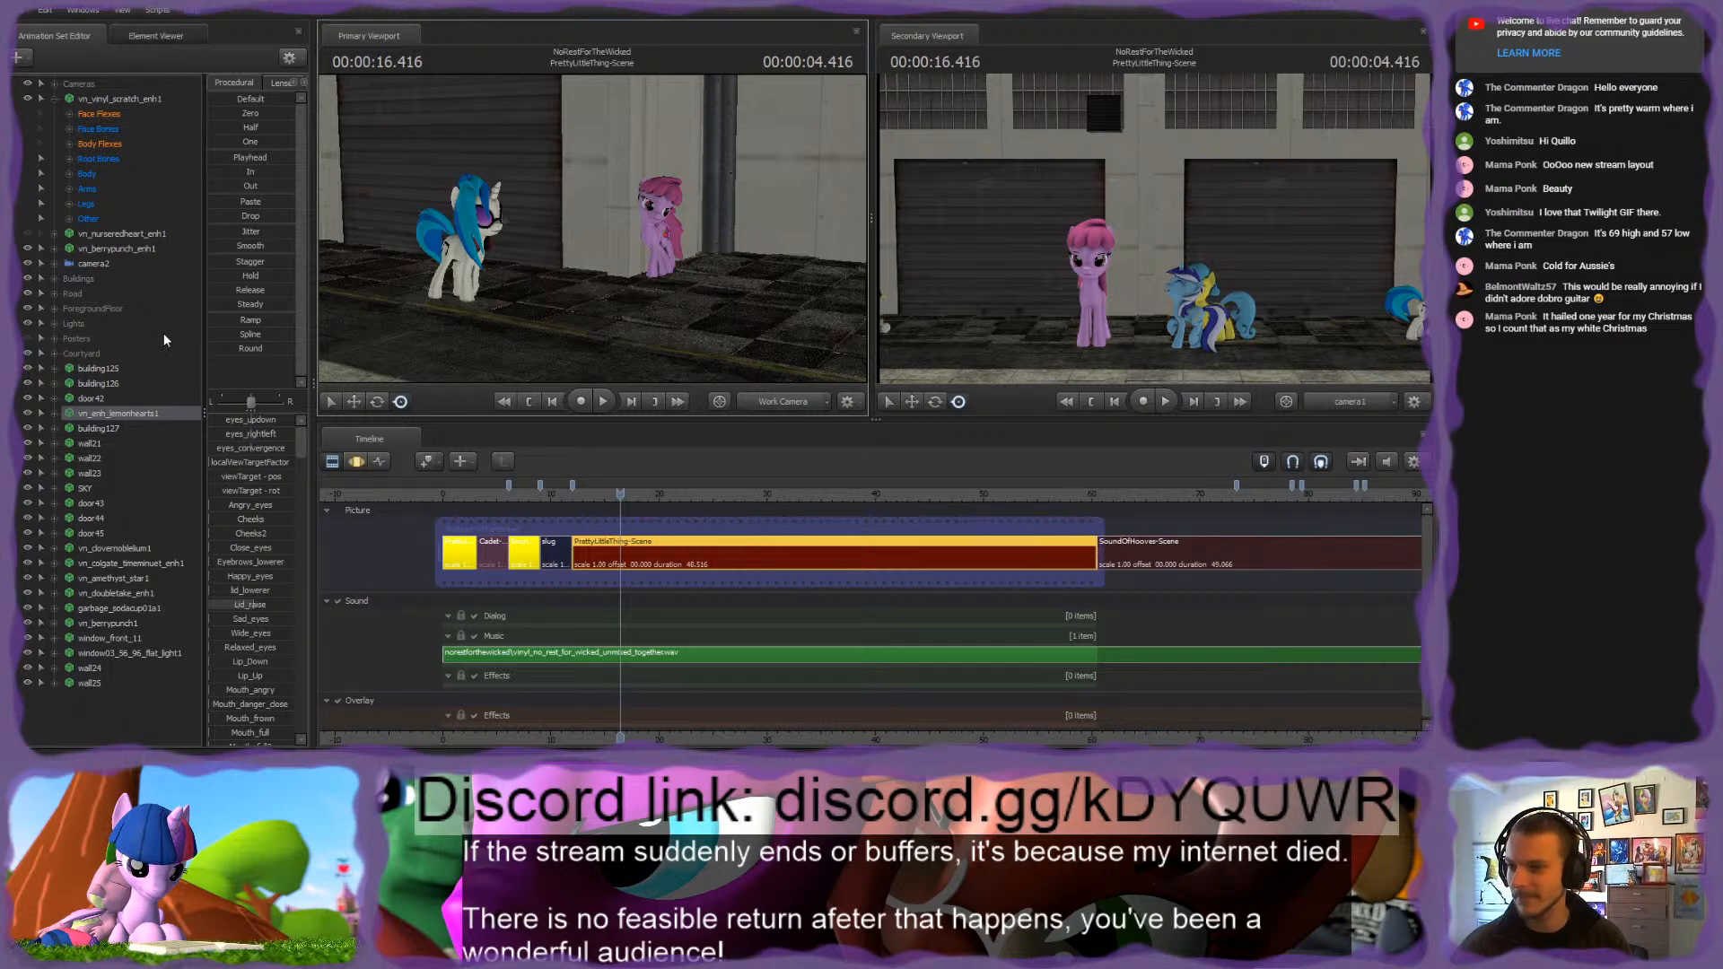
# Step: Toggle the visibility of vn_berrypunch_enh1 off and on to identify which pony it controls
pyautogui.click(108, 248)
pyautogui.click(29, 249)
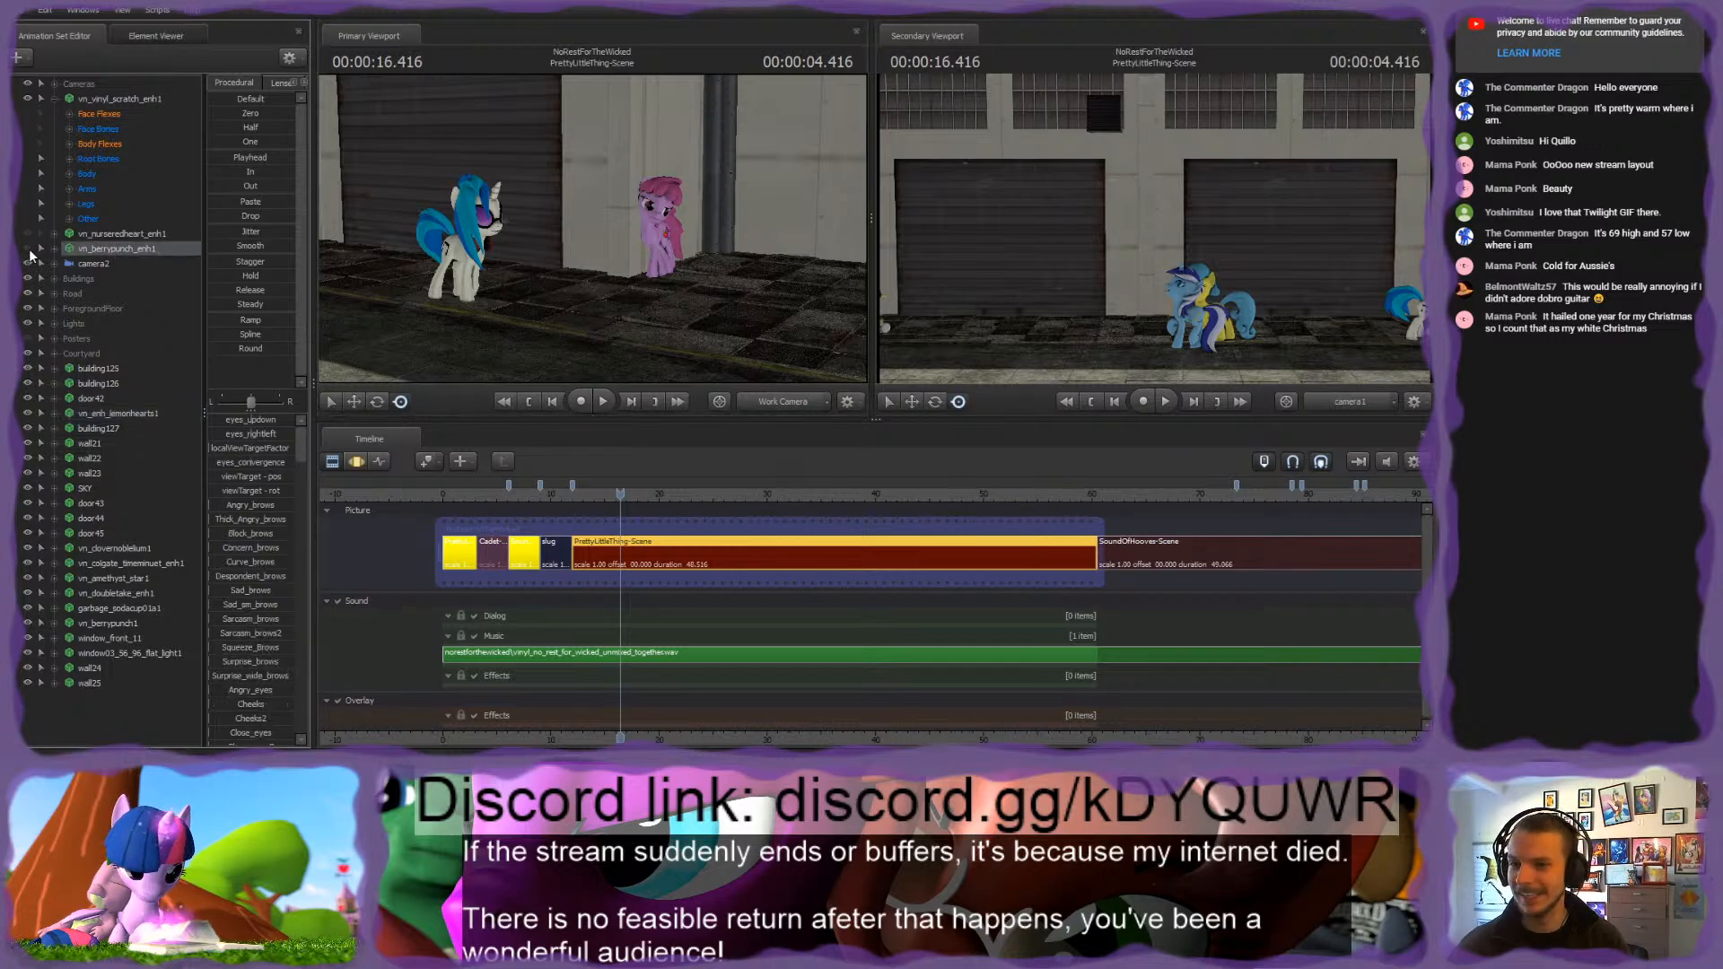
pyautogui.click(28, 250)
pyautogui.moveTo(519, 250); pyautogui.dragTo(477, 208)
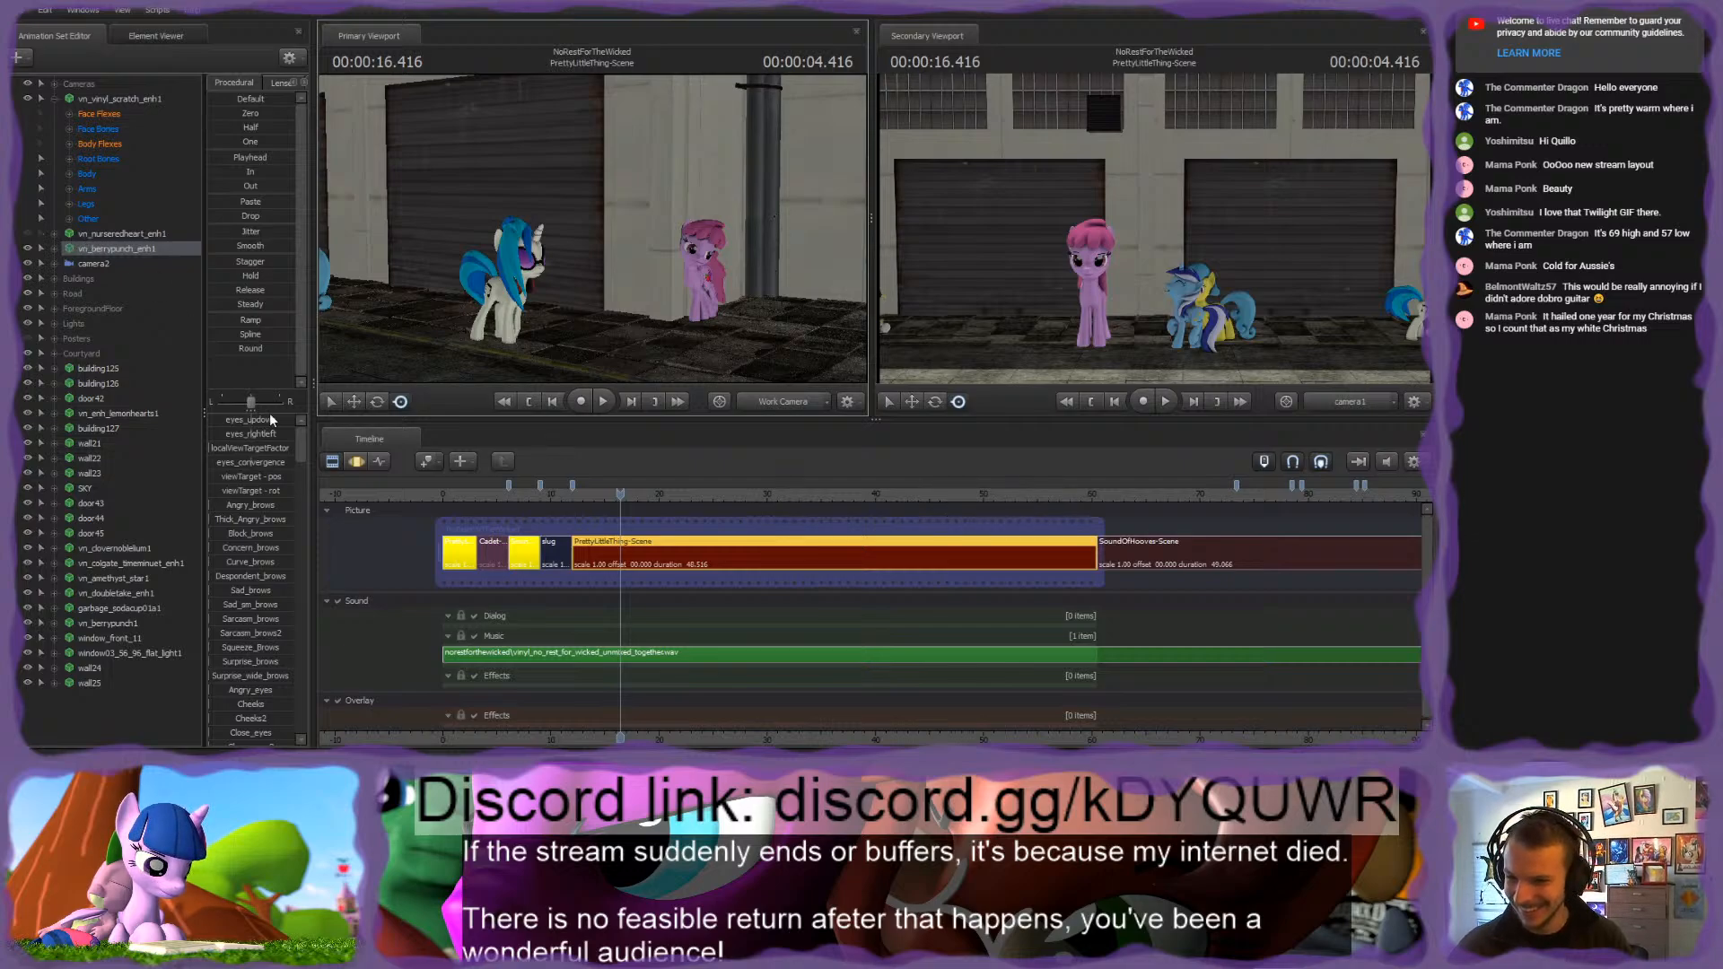
# Step: Delete the vn_nurseredheart_enh1 animation set and collapse the control groups of vn_berrypunch_enh1 and vn_vinyl_scratch_enh1
pyautogui.click(133, 235)
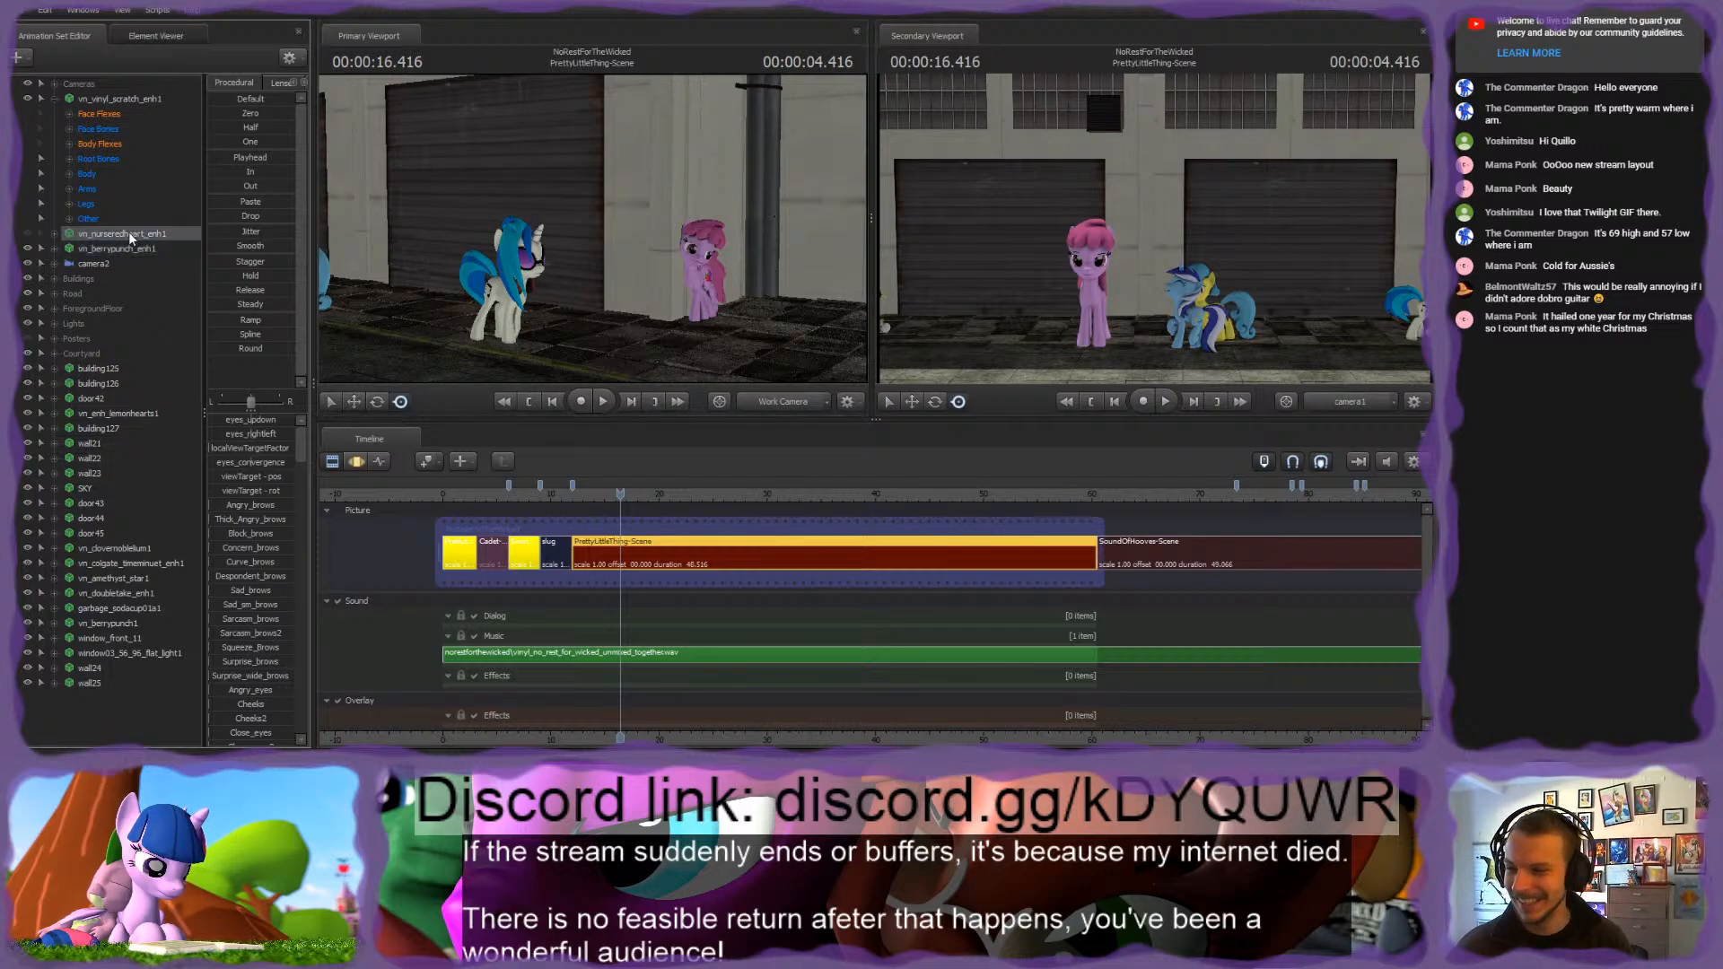
pyautogui.click(56, 249)
pyautogui.click(70, 264)
pyautogui.click(75, 264)
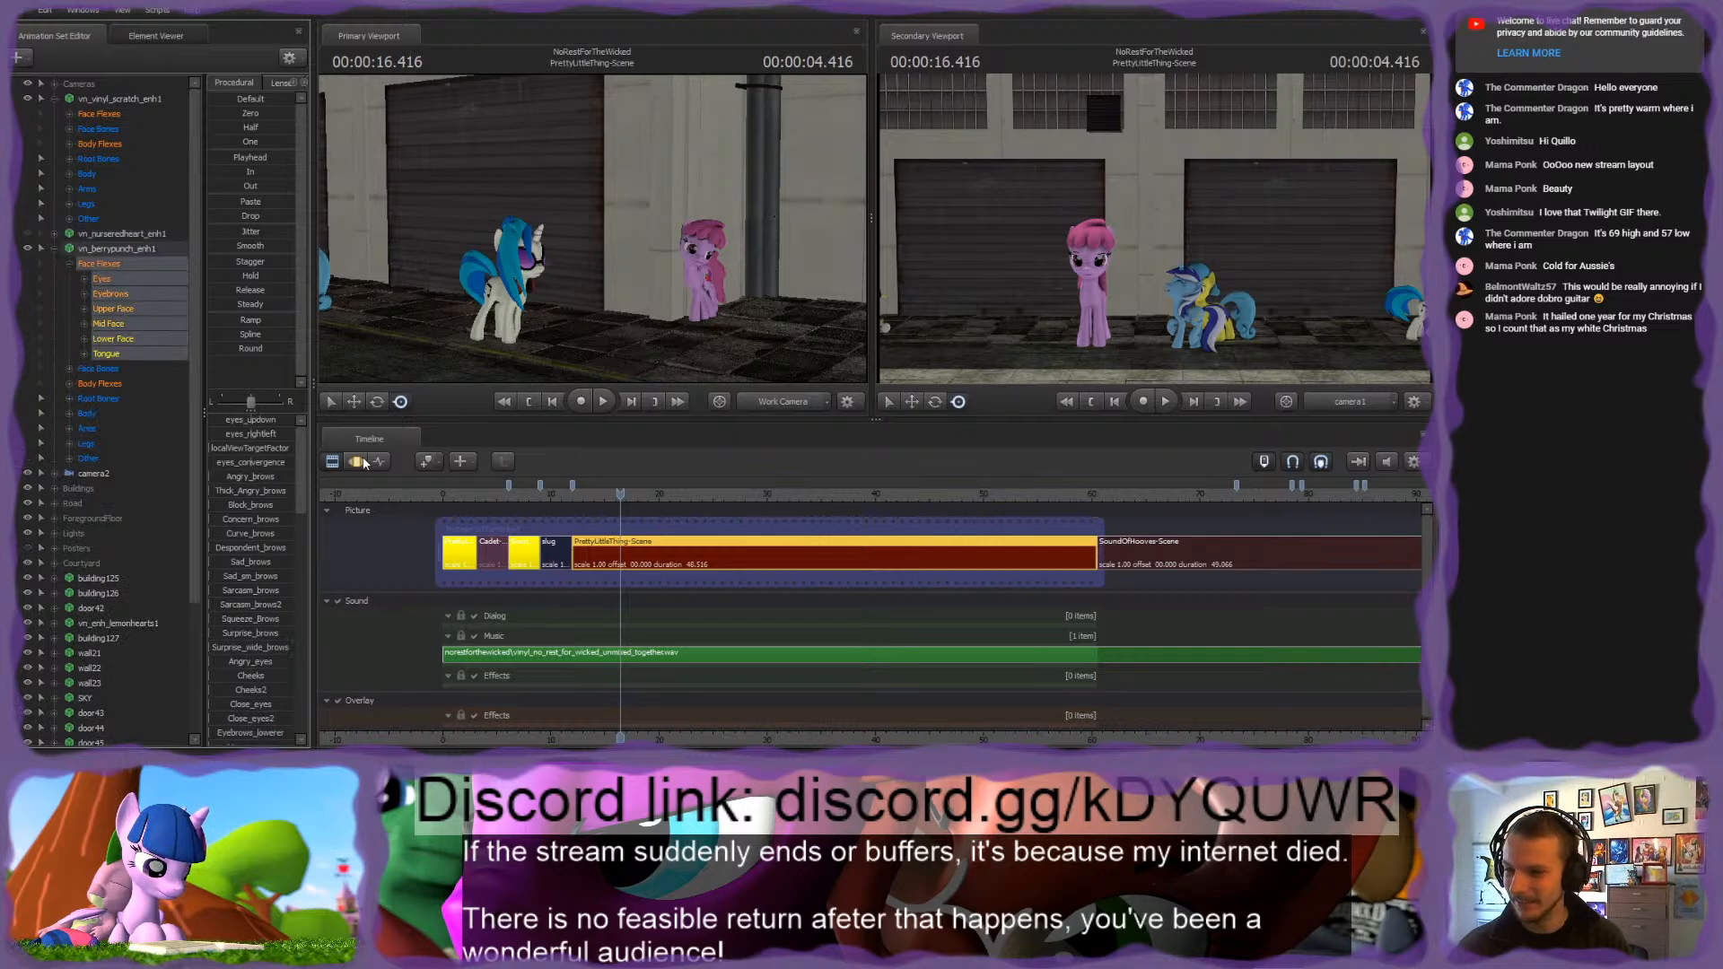
pyautogui.click(380, 461)
pyautogui.click(333, 462)
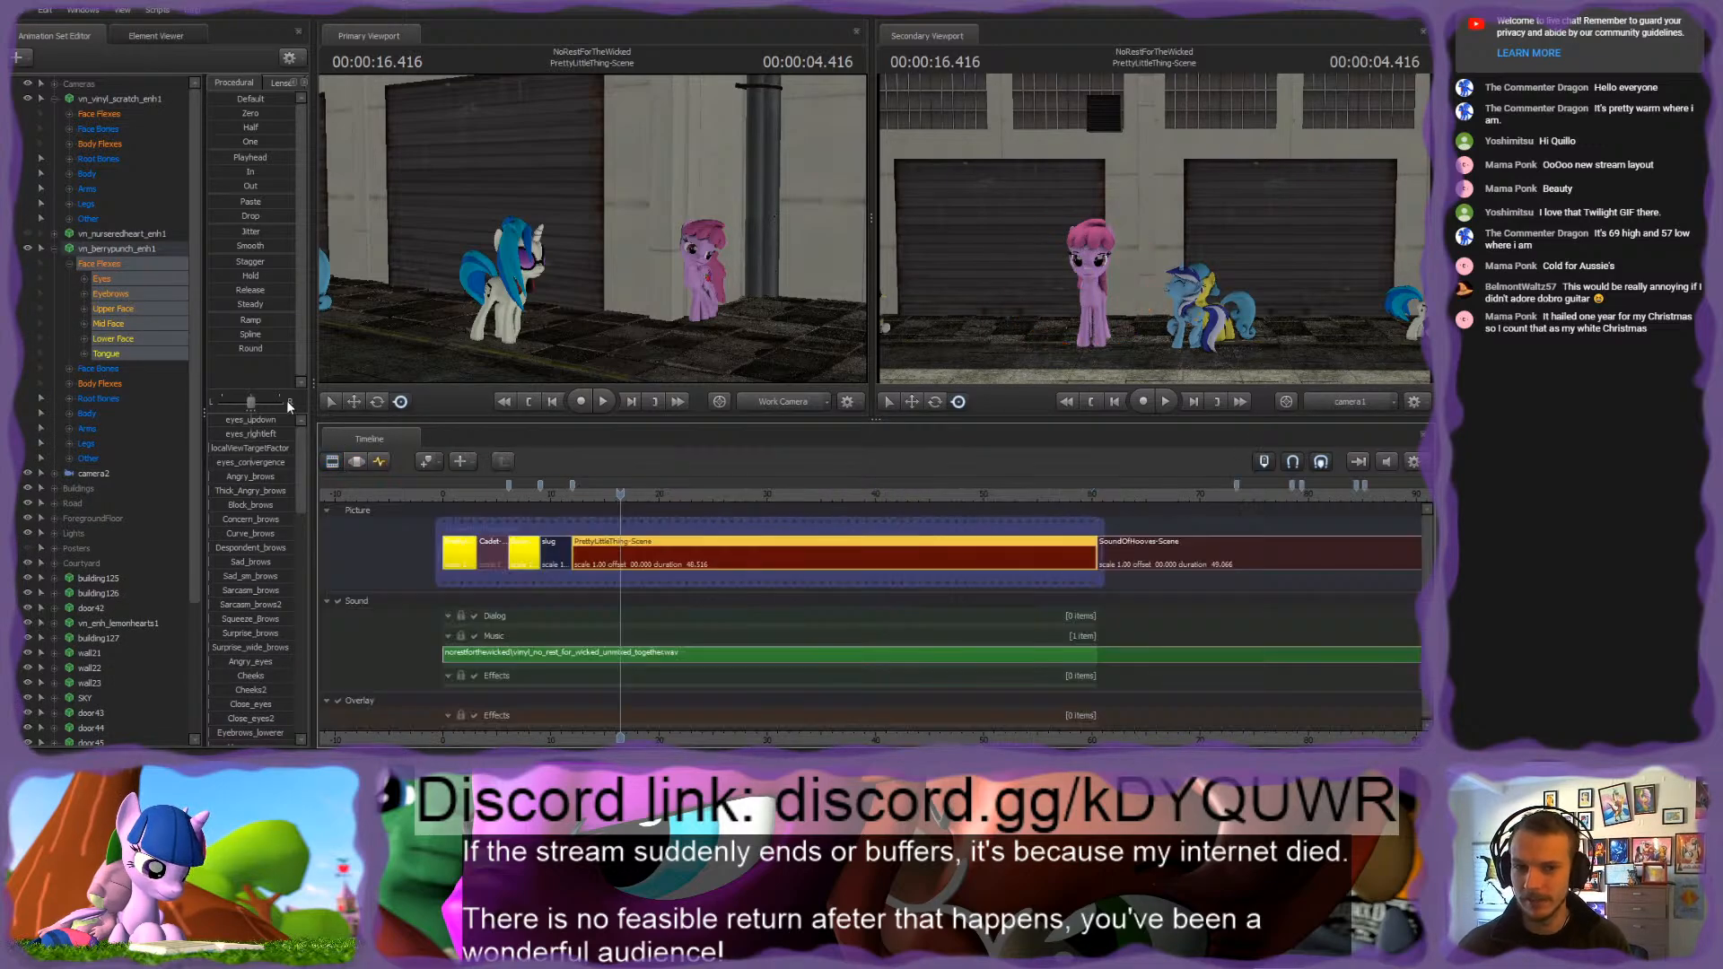
pyautogui.click(106, 234)
pyautogui.press('Delete')
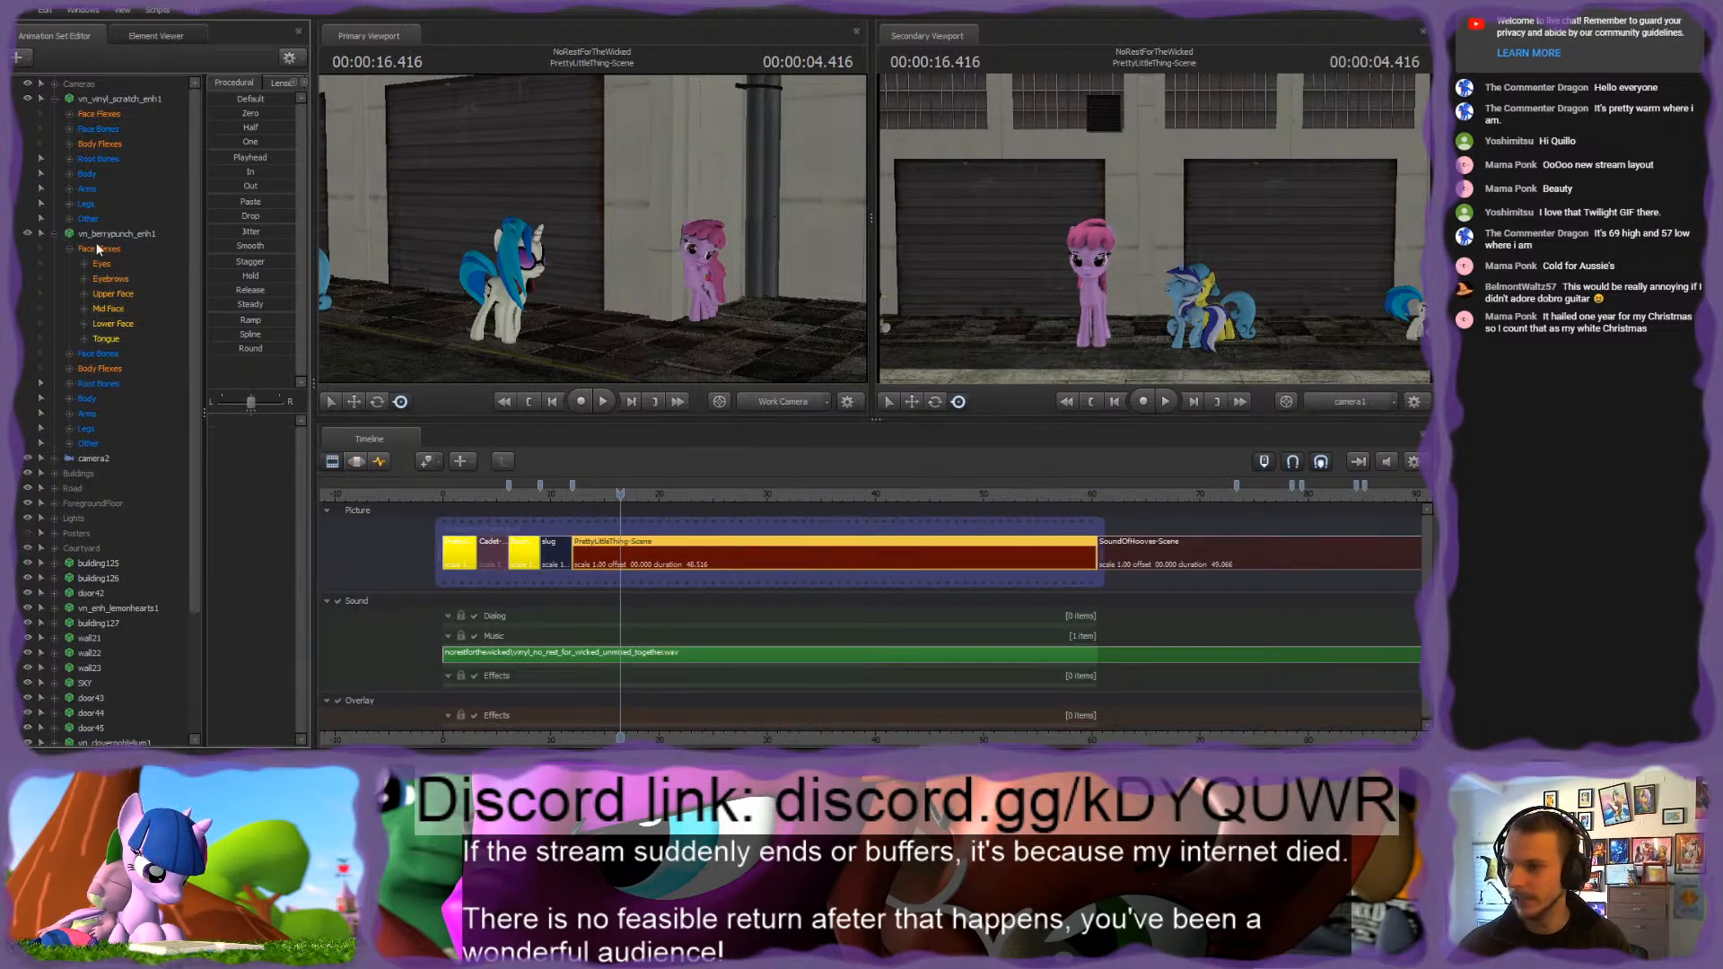
pyautogui.click(68, 236)
pyautogui.click(55, 235)
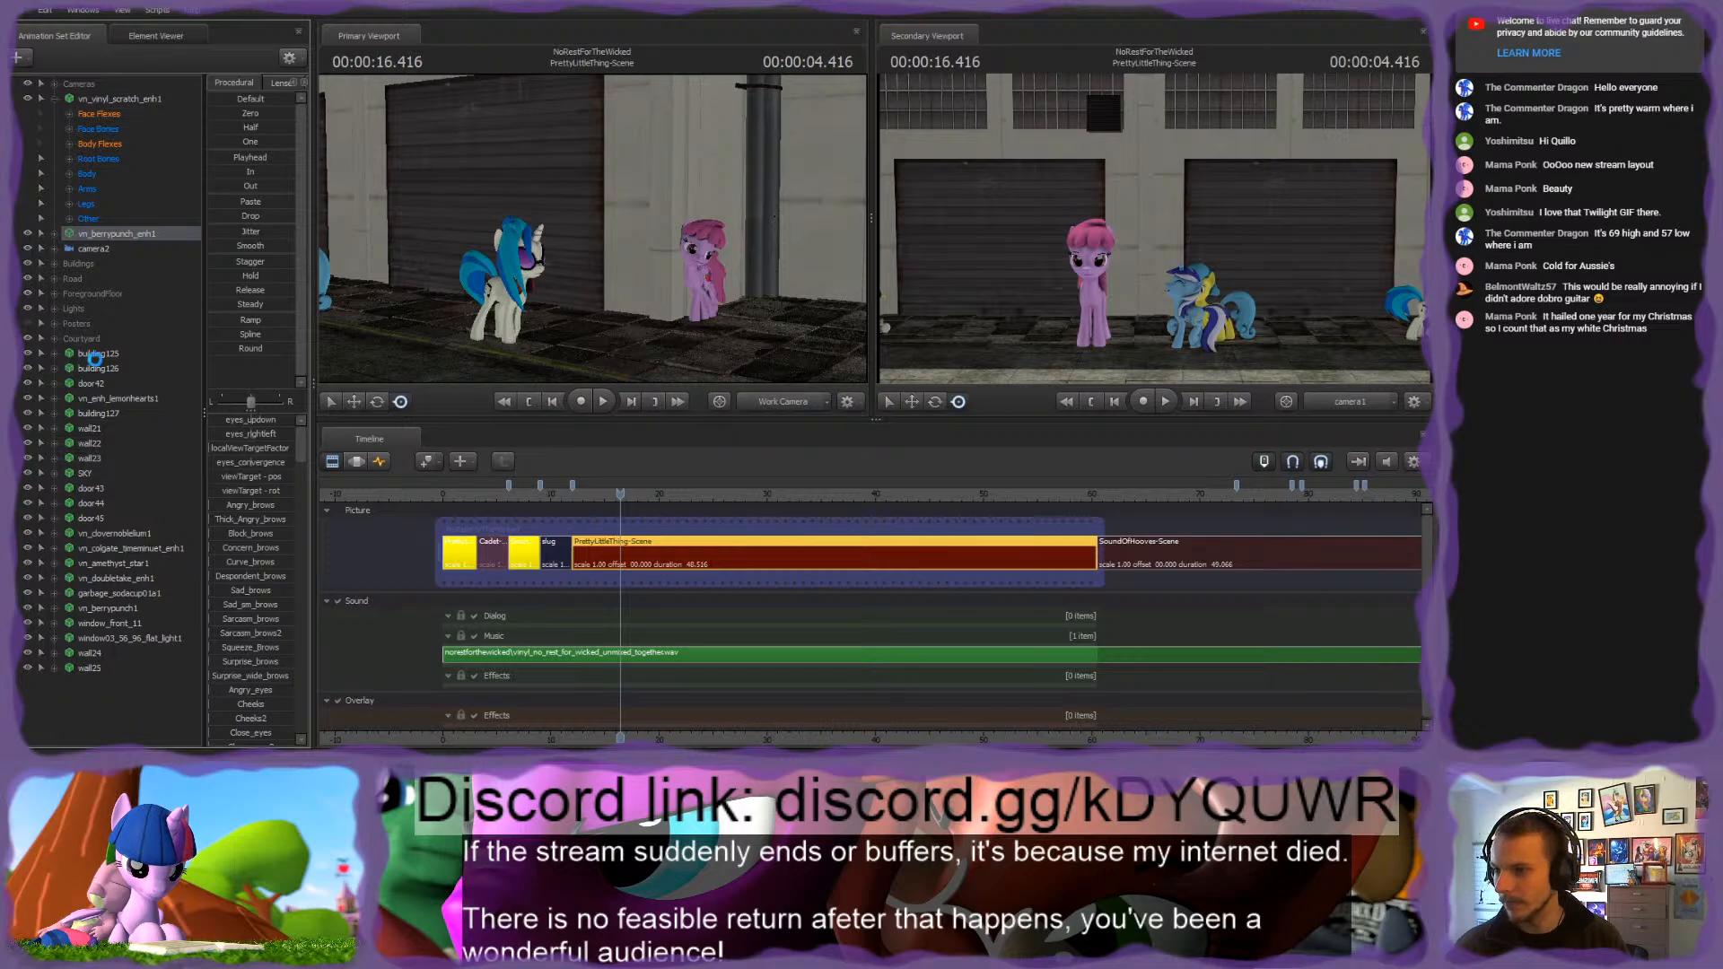
pyautogui.click(55, 99)
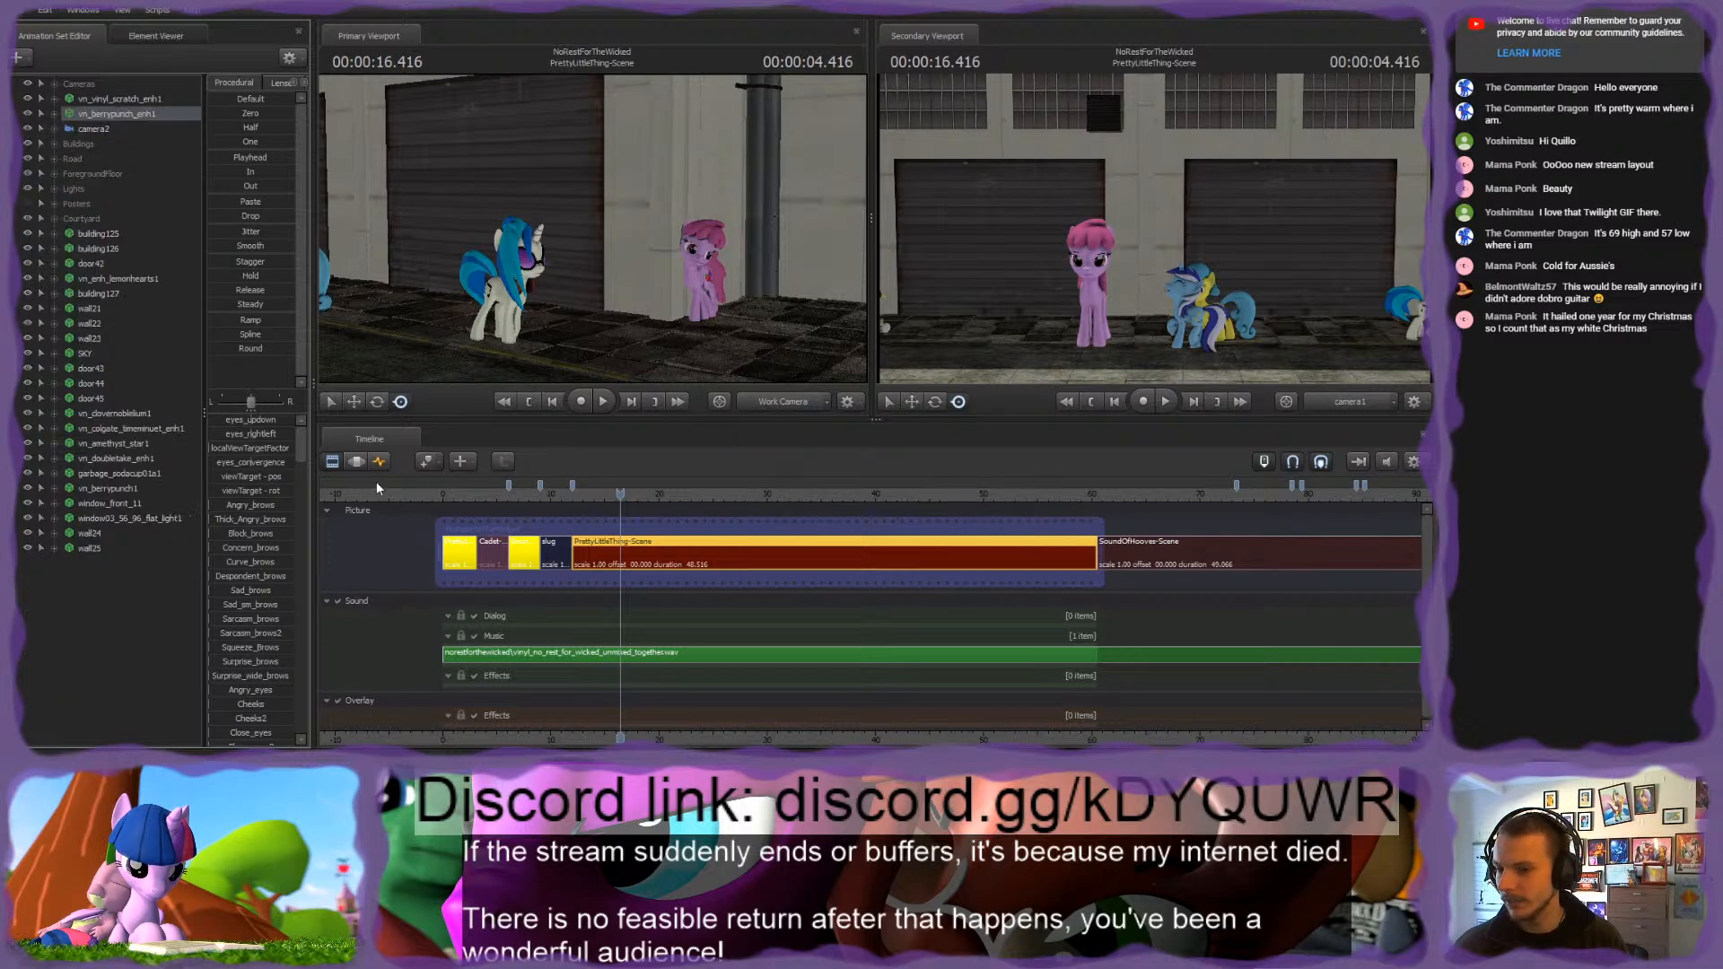
# Step: In the Motion Editor, copy vn_berrypunch1's bone pose from the root bones through Other and paste it onto vn_berrypunch_enh1
pyautogui.click(359, 461)
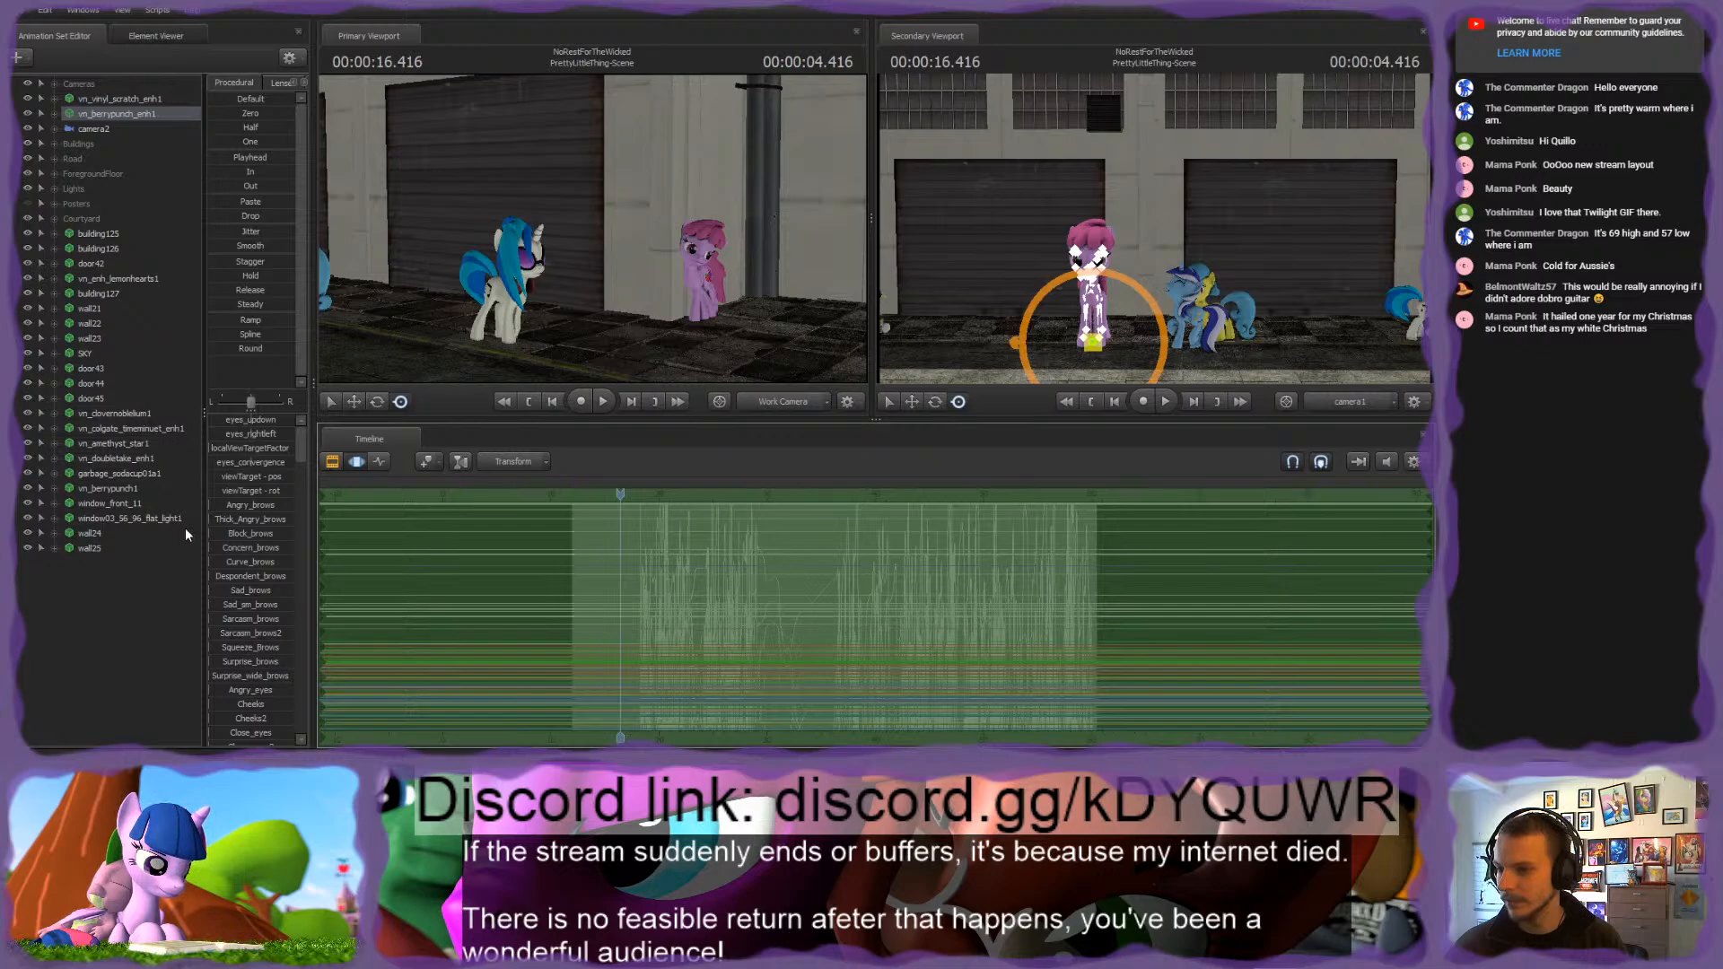
pyautogui.click(705, 309)
pyautogui.click(40, 488)
pyautogui.click(106, 487)
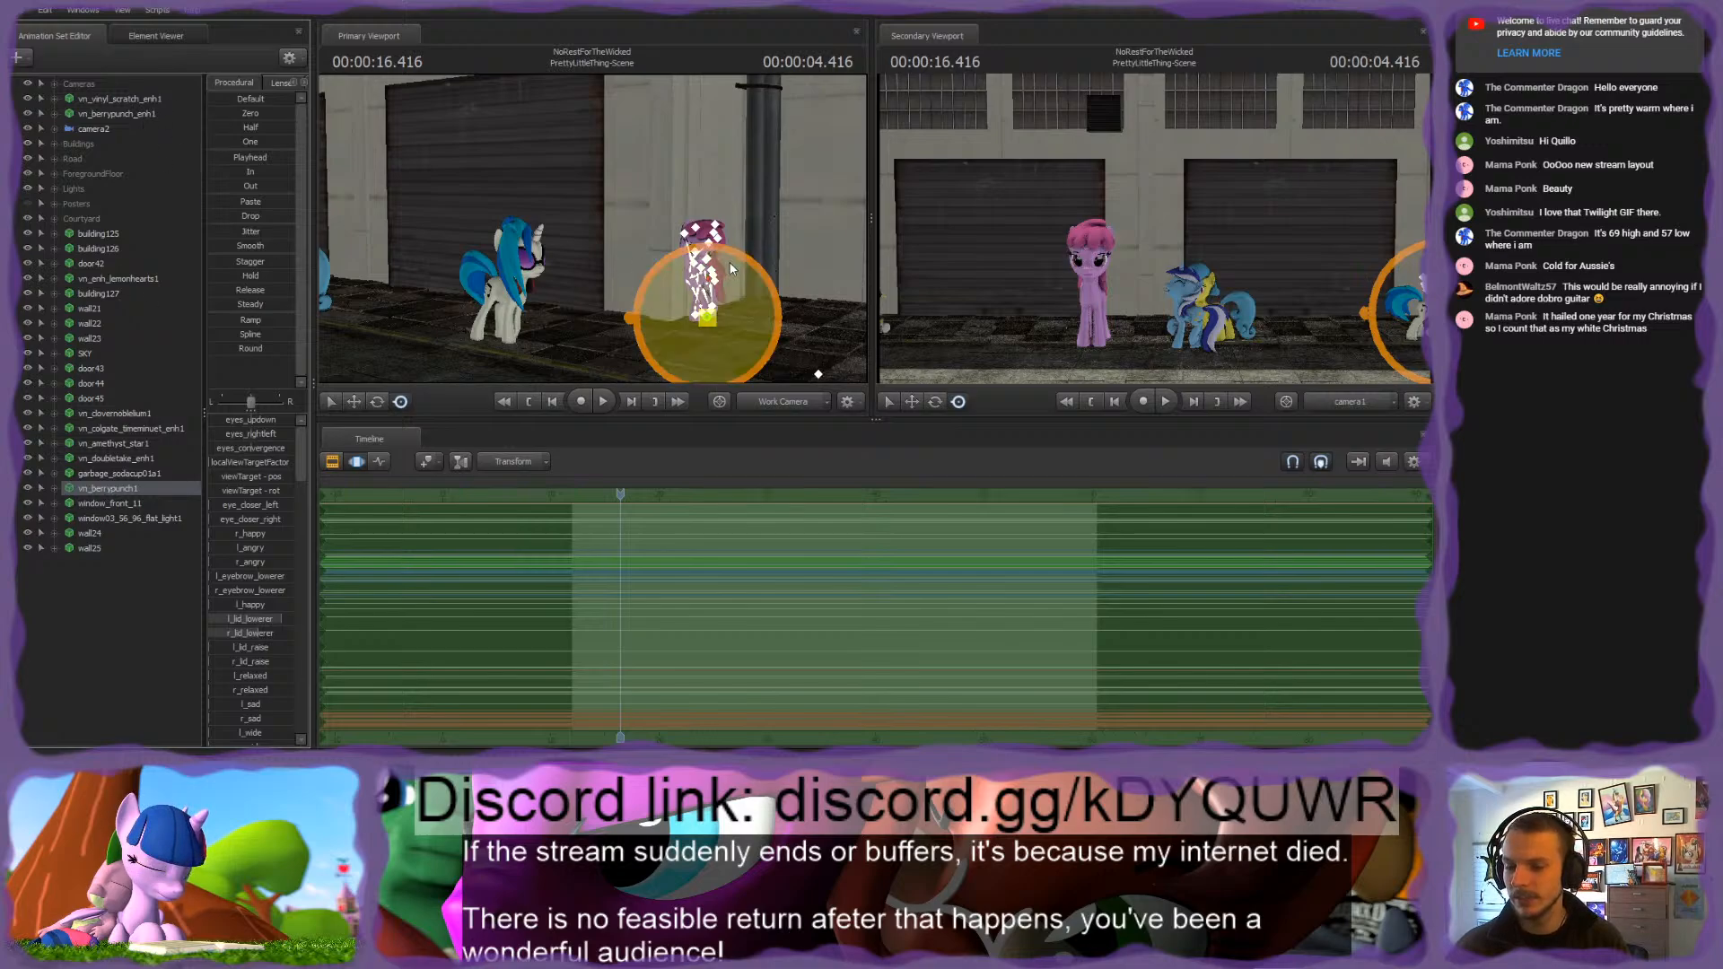
pyautogui.click(55, 489)
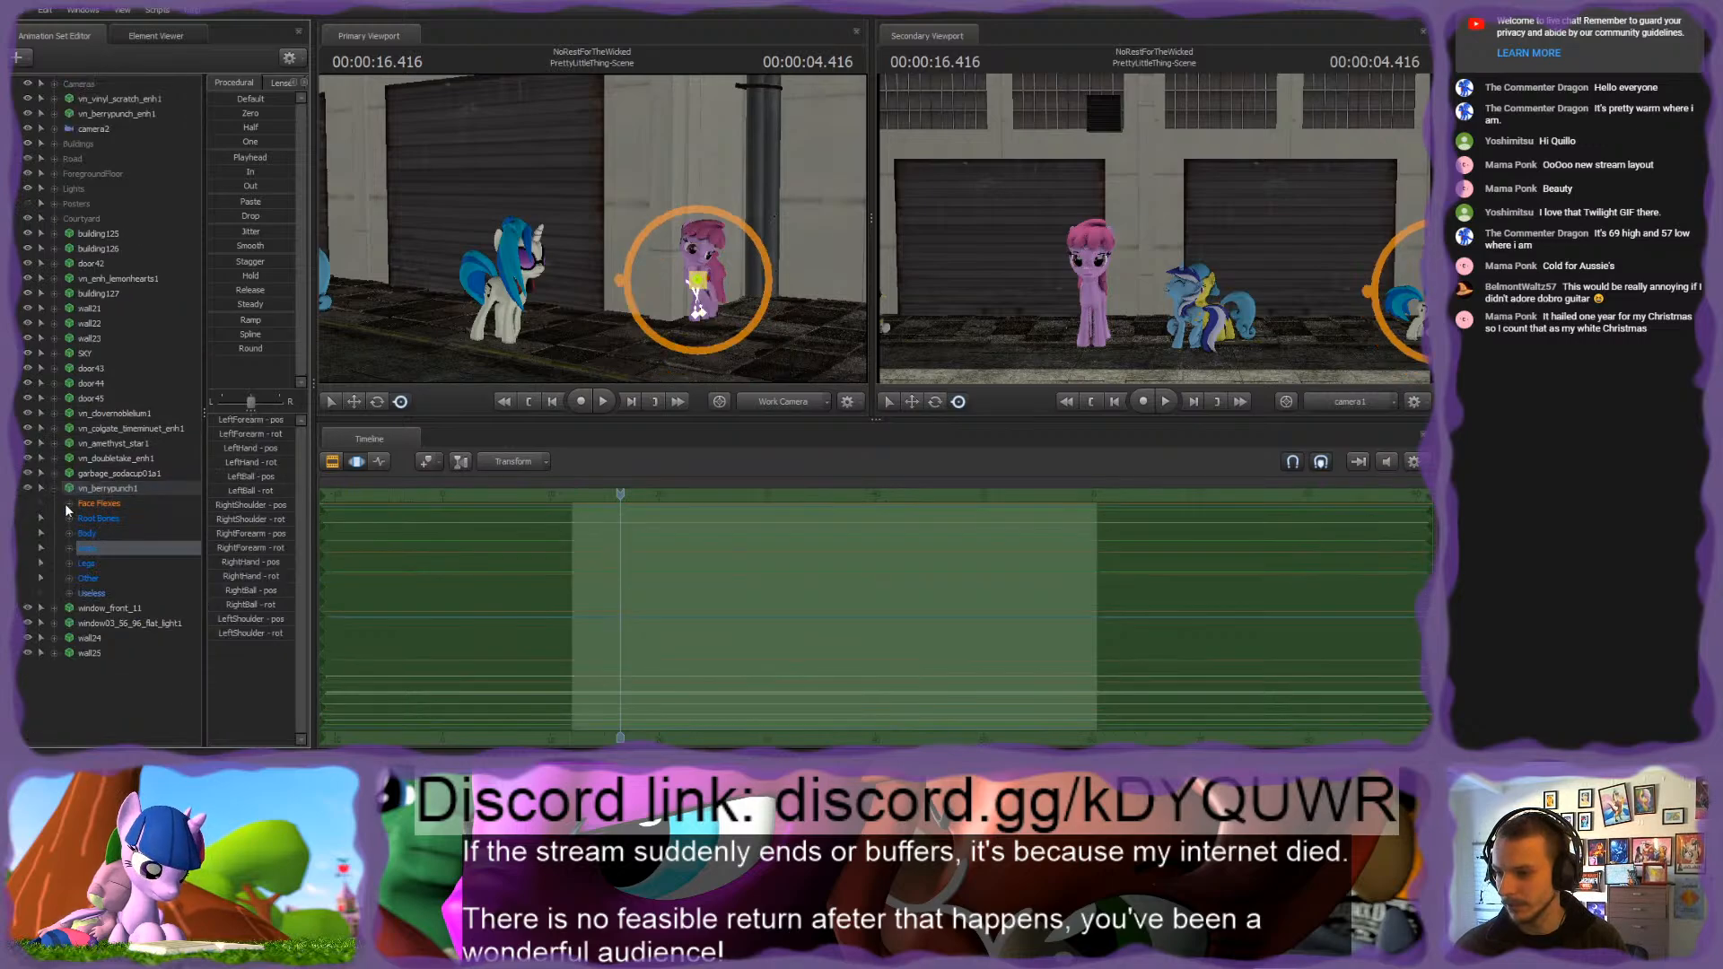
pyautogui.click(95, 521)
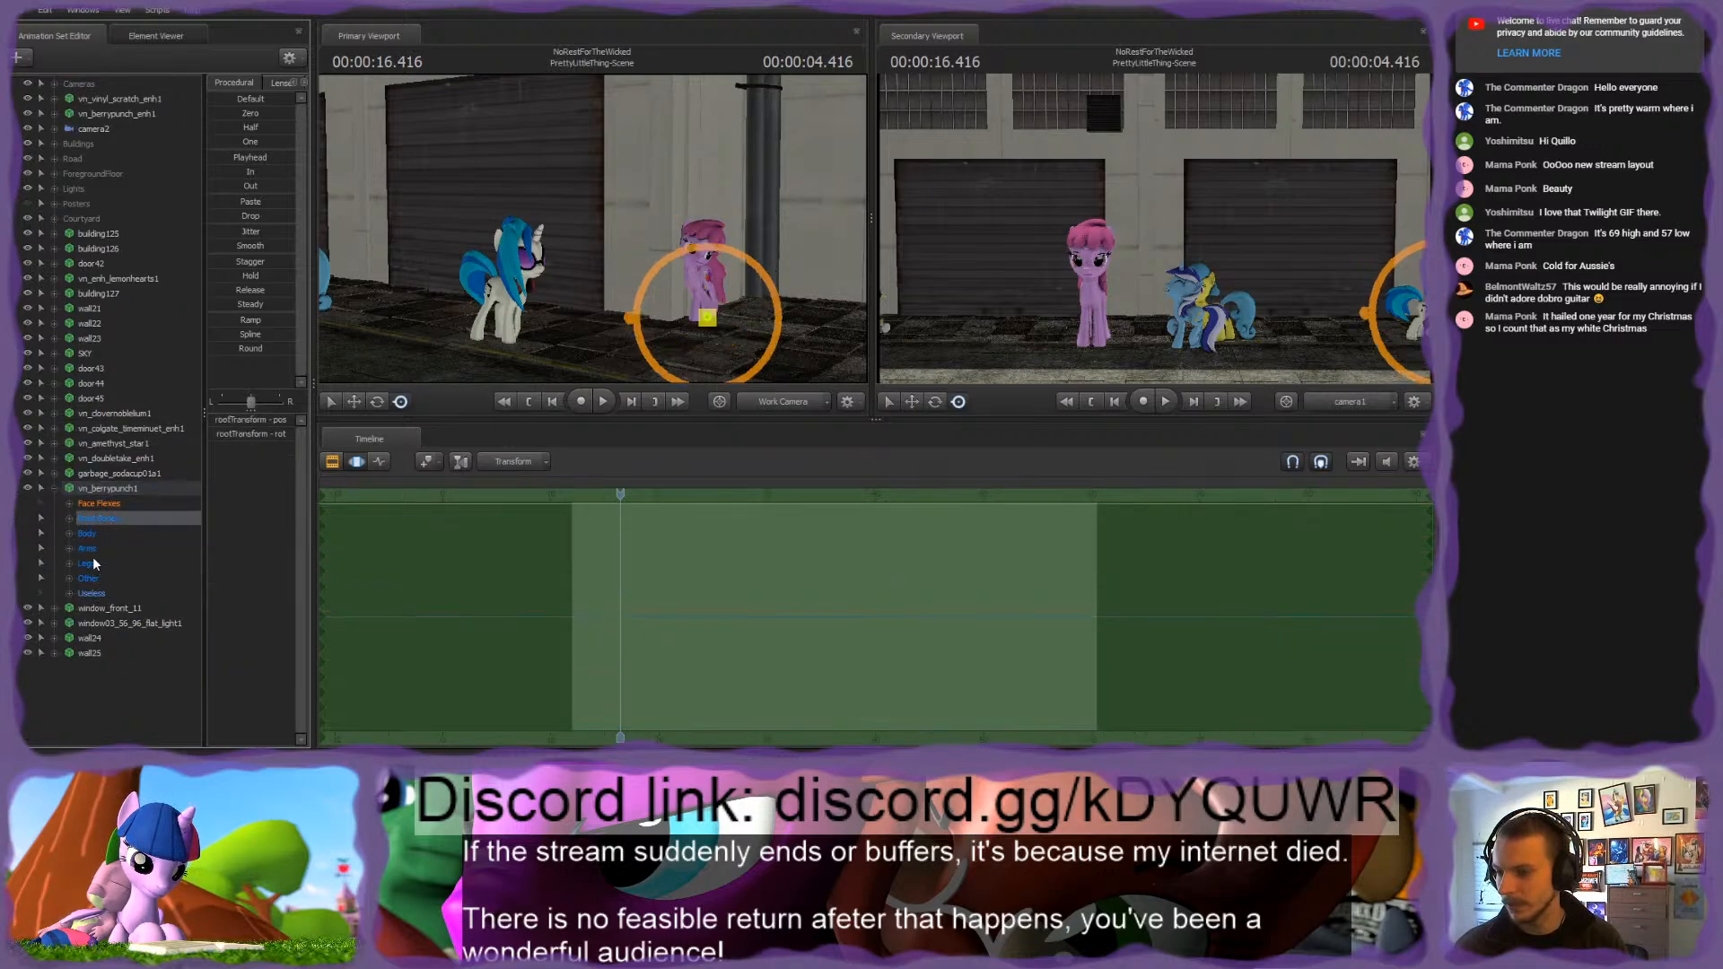
pyautogui.keyDown('shift'); pyautogui.click(89, 578); pyautogui.keyUp('shift')
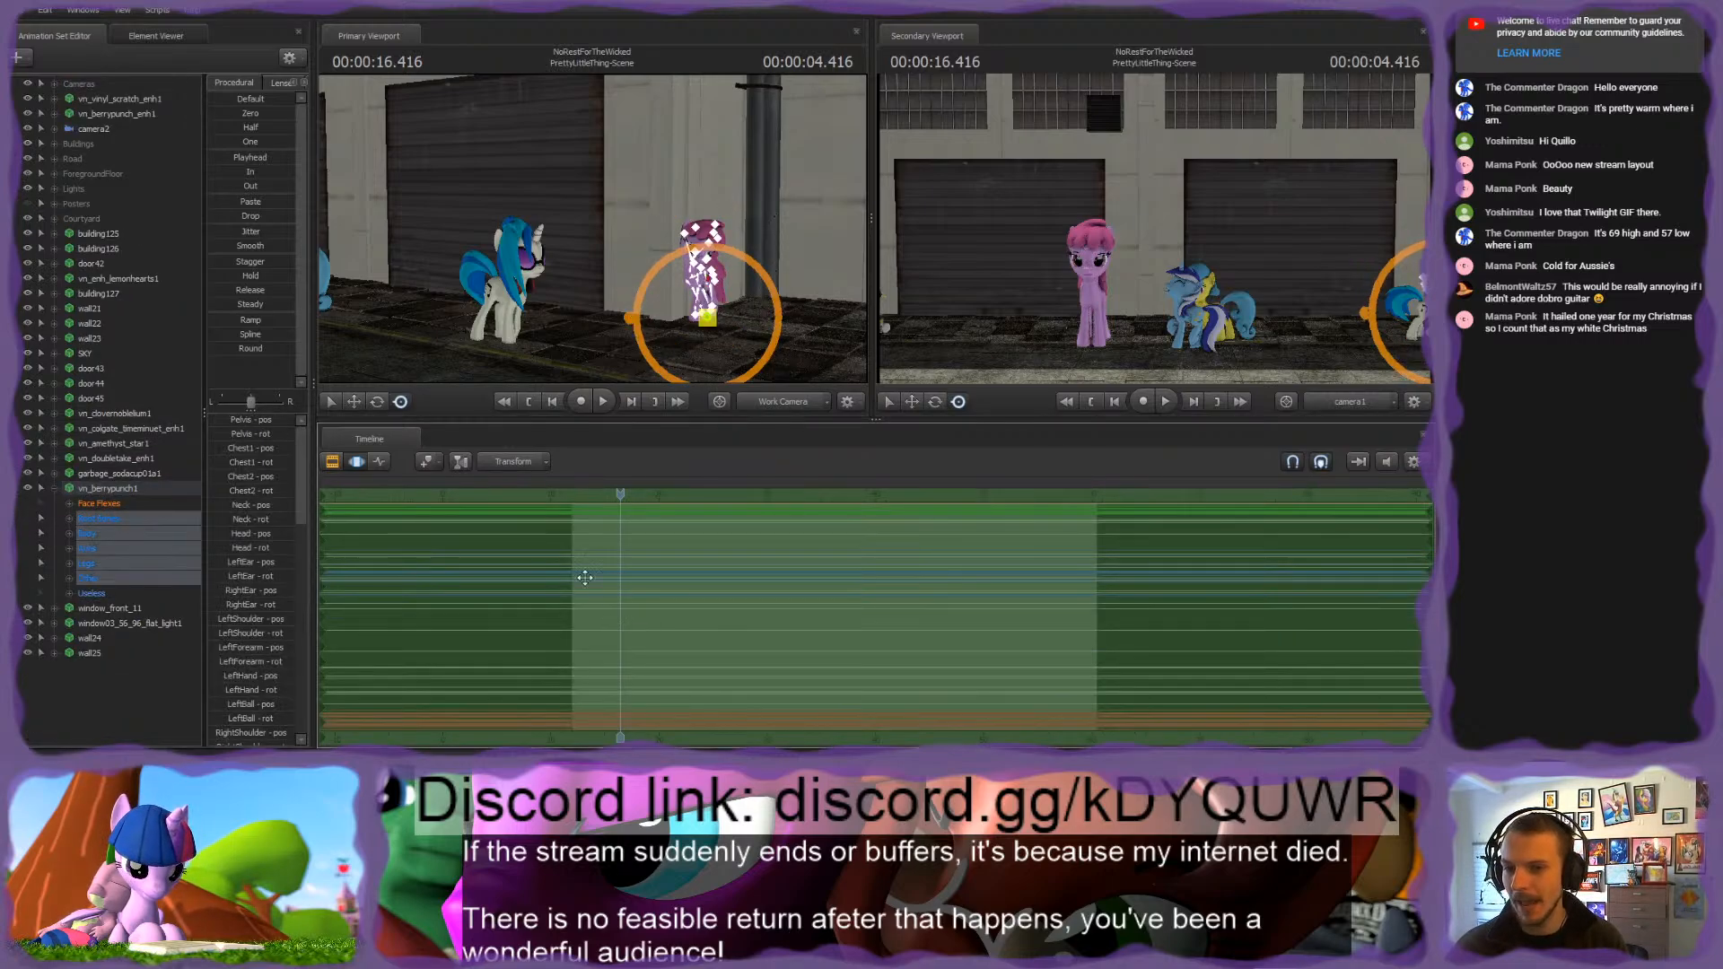
pyautogui.click(106, 114)
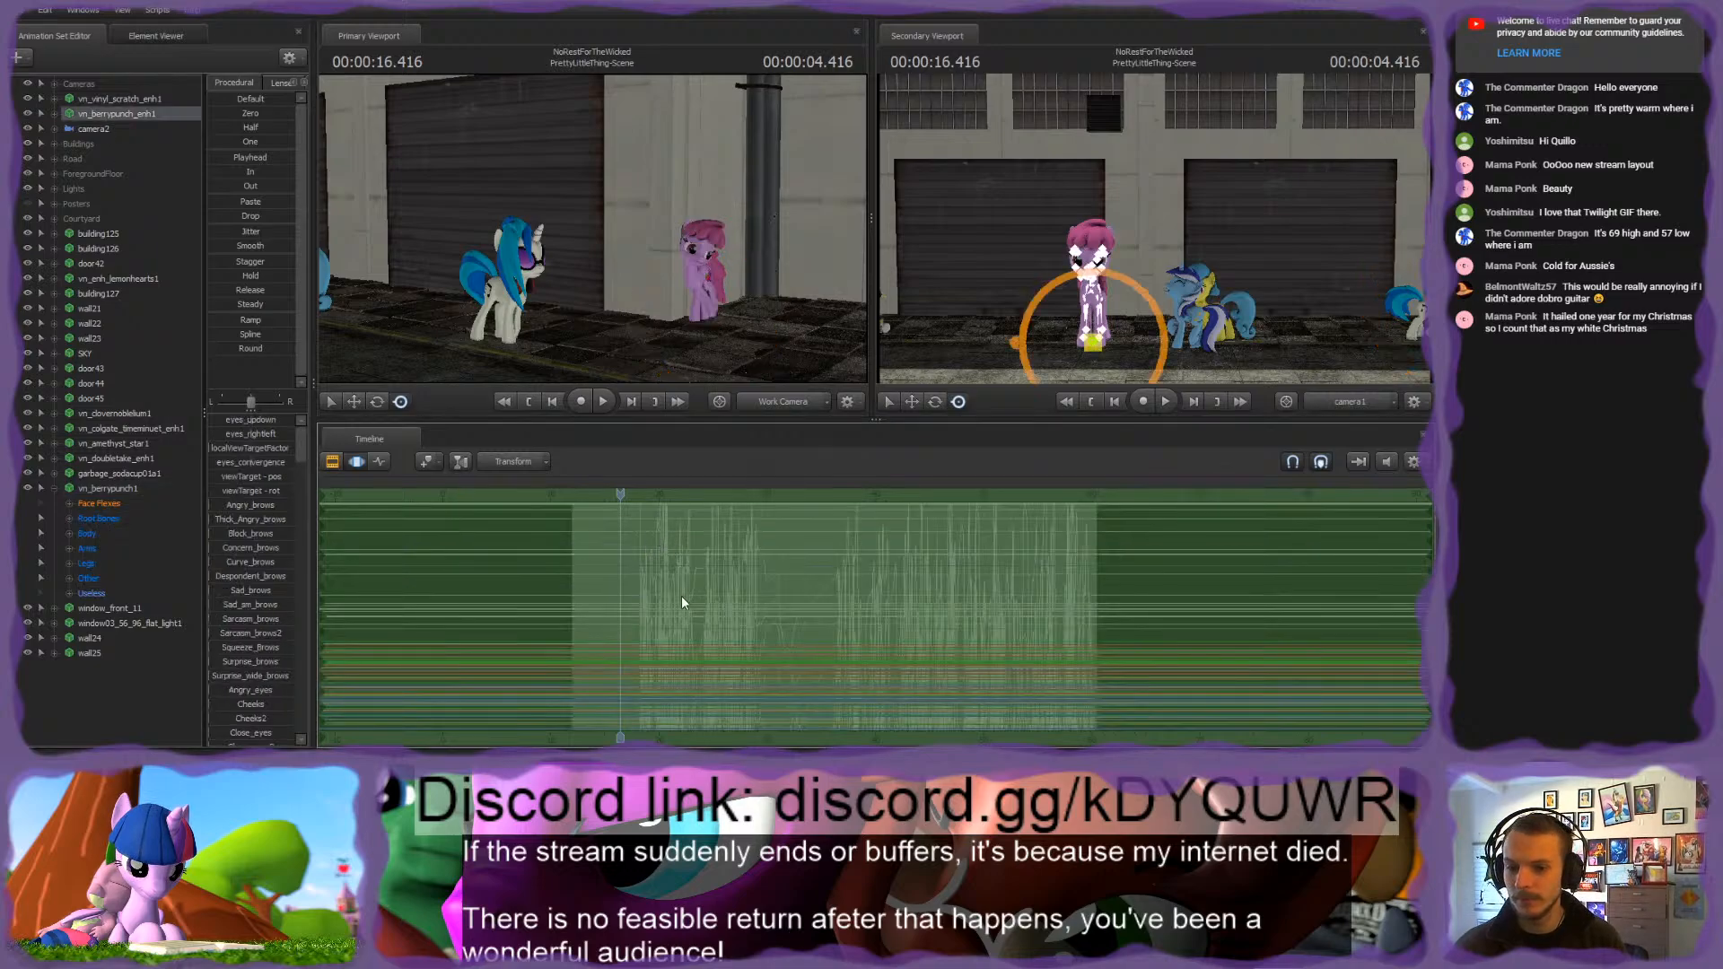
pyautogui.hotkey('ctrl', 'v')
# Step: Delete the old vn_berrypunch1 animation set from the Courtyard list
pyautogui.click(54, 488)
pyautogui.click(113, 489)
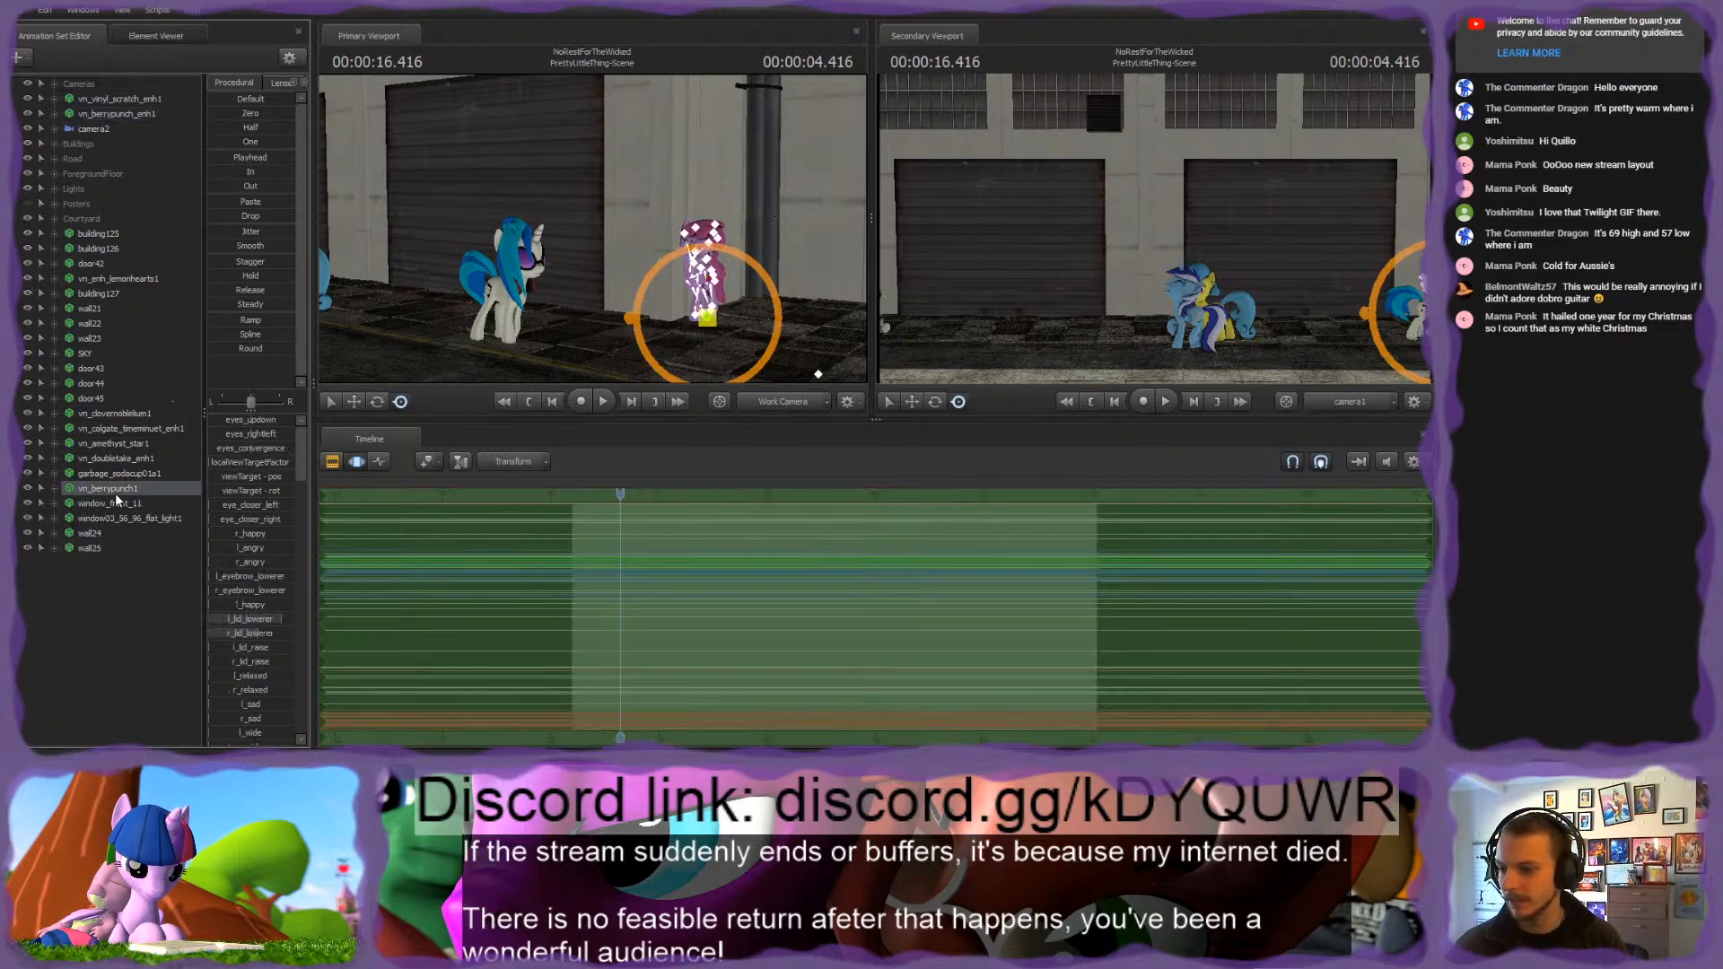
pyautogui.press('Delete')
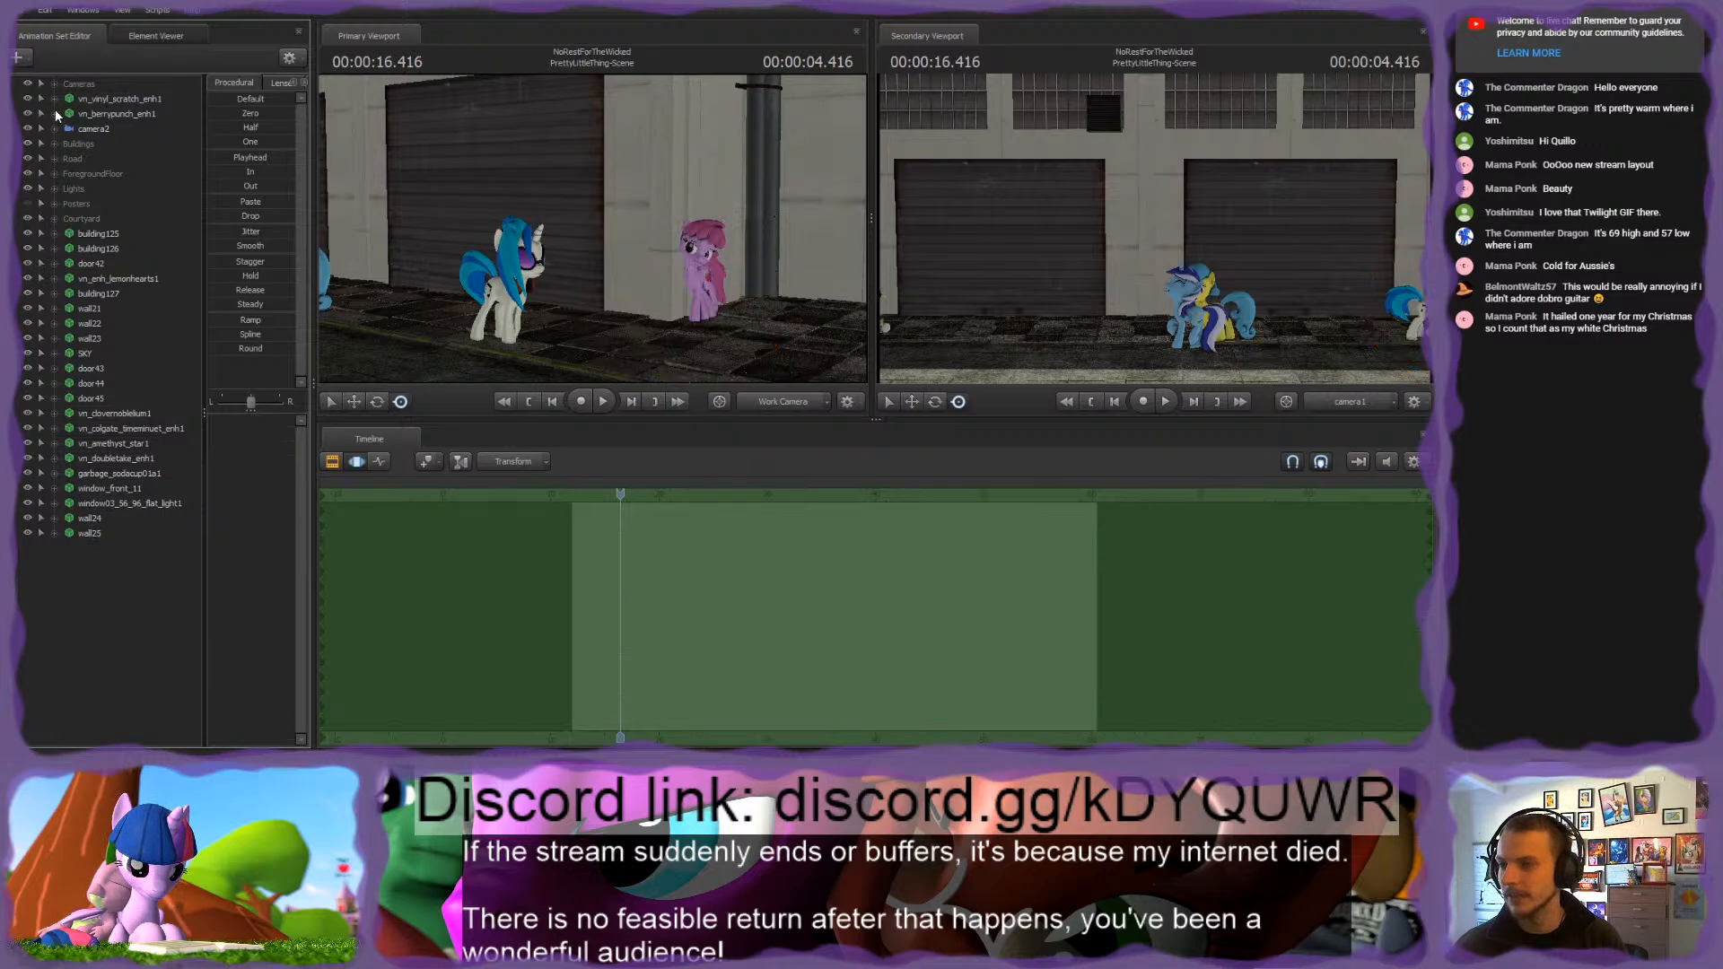
# Step: Select vn_berrypunch_enh1's face flexes and play back the shot to check her facial animation up close
pyautogui.click(54, 114)
pyautogui.click(90, 130)
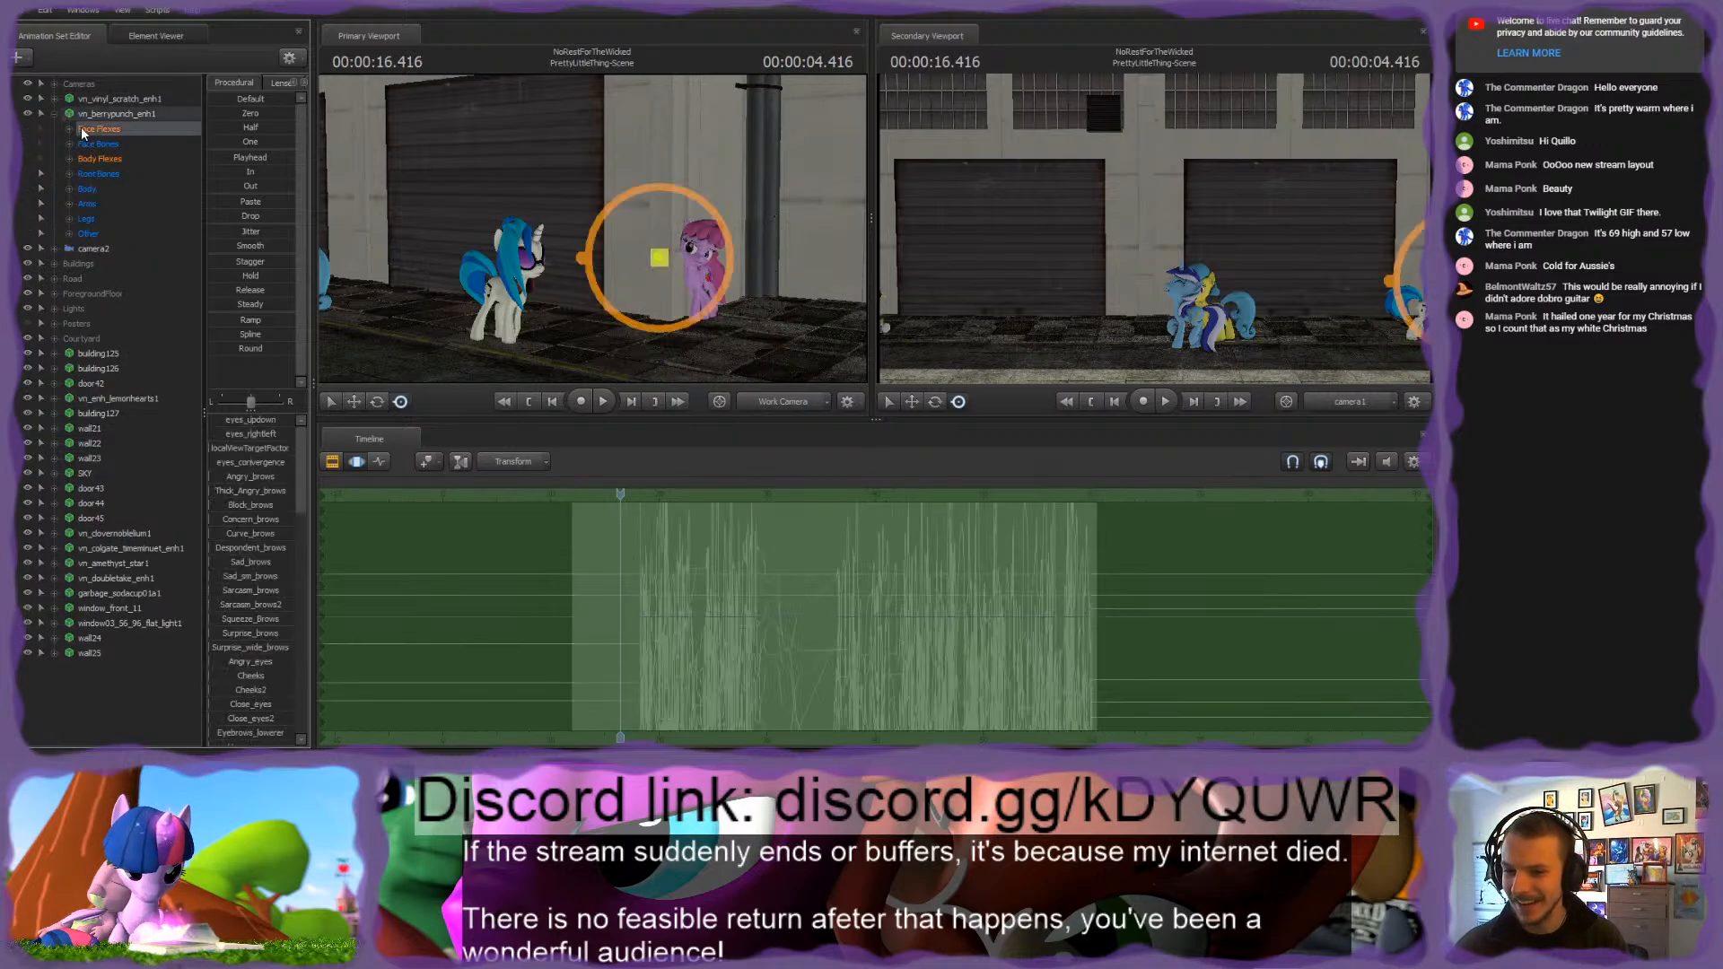
pyautogui.click(646, 503)
pyautogui.press('space')
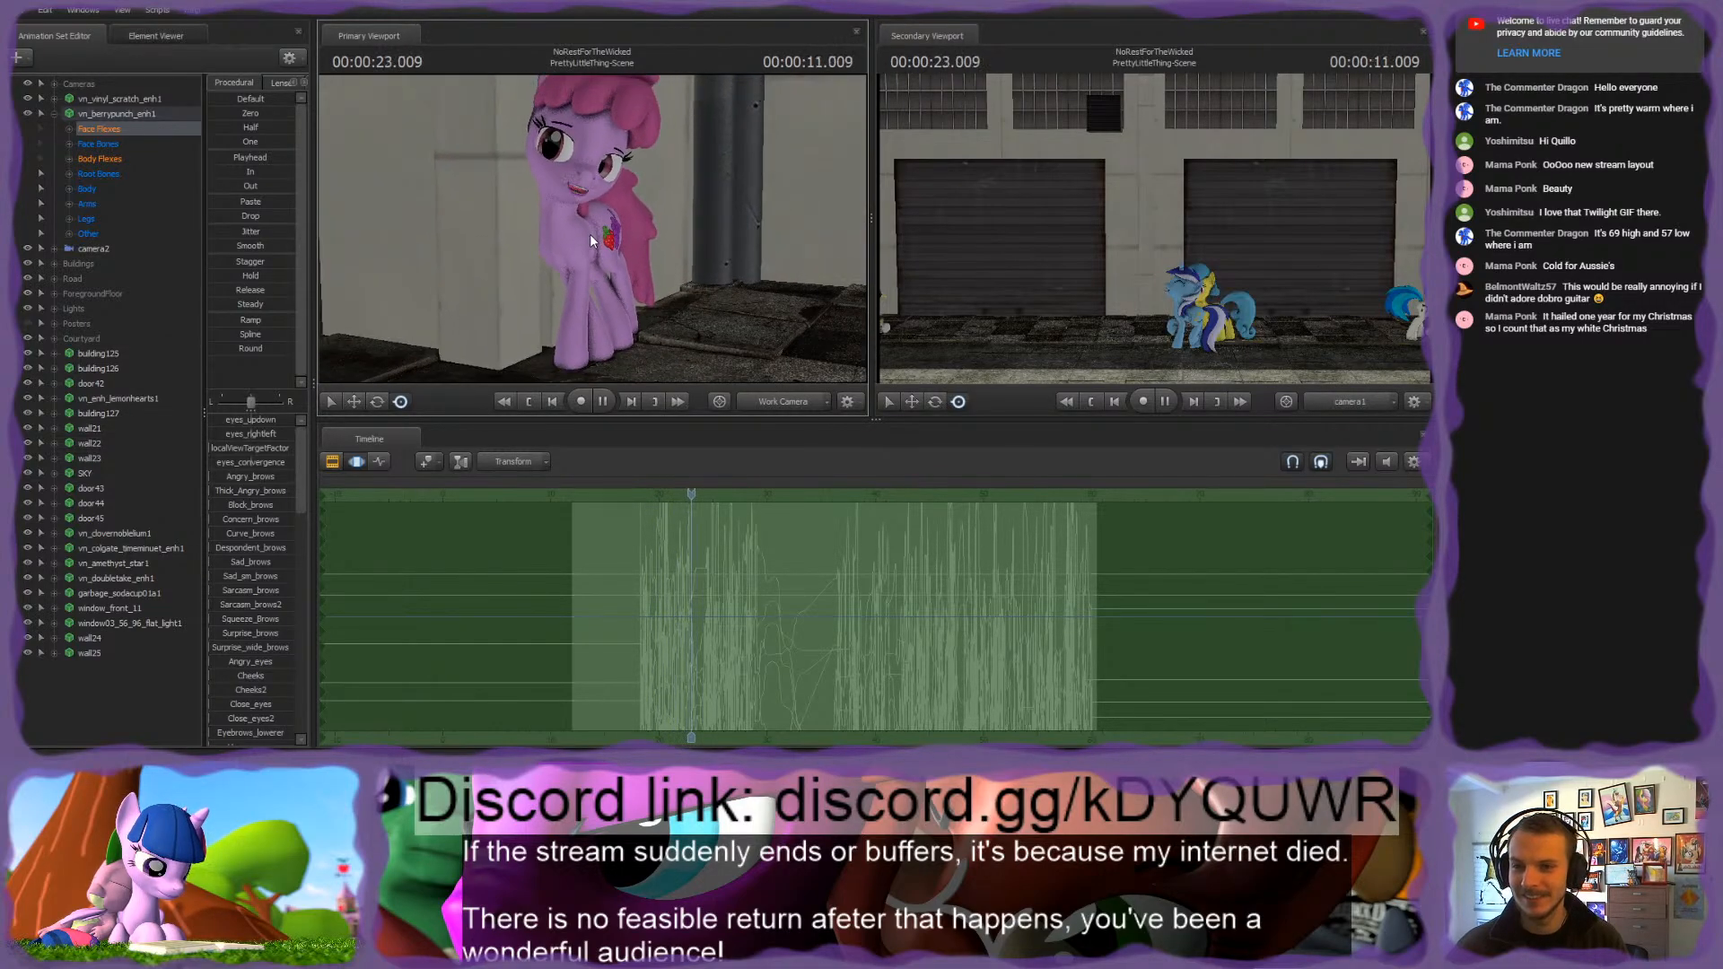
pyautogui.press('space')
pyautogui.moveTo(593, 228); pyautogui.dragTo(593, 228)
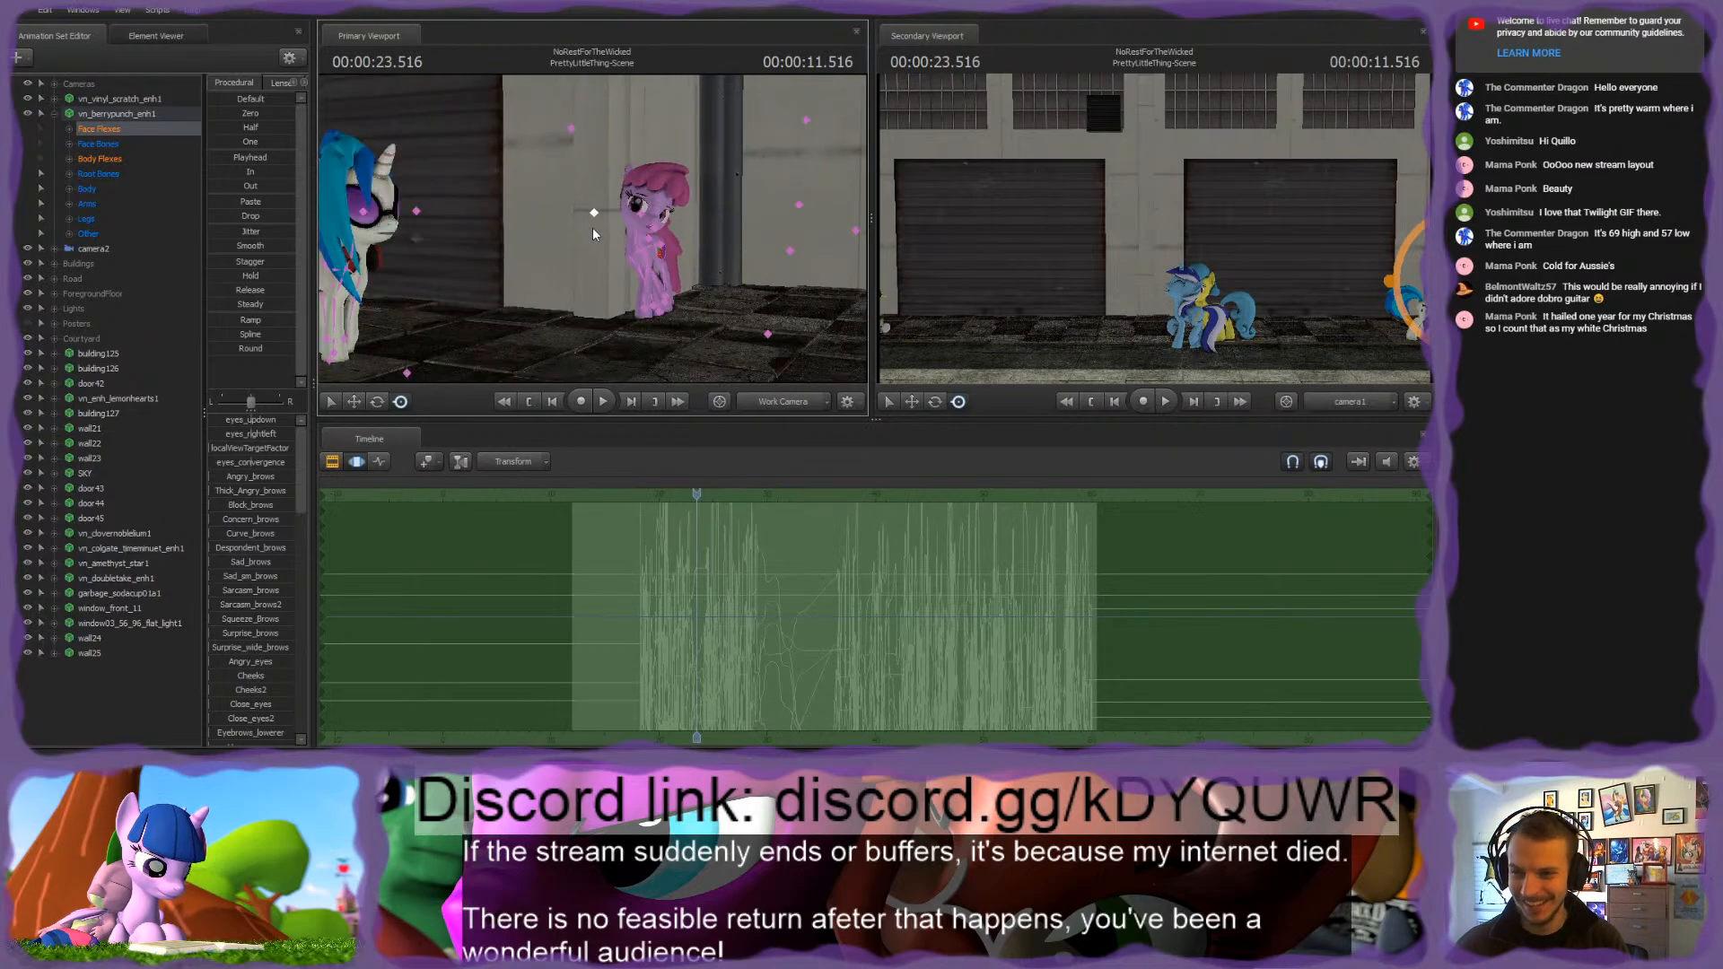
# Step: View Berry Punch beside Vinyl Scratch, and Vinyl Scratch's face from the front, with the work camera
pyautogui.moveTo(727, 266); pyautogui.dragTo(653, 222)
pyautogui.press('w')
pyautogui.press('s')
pyautogui.press('w')
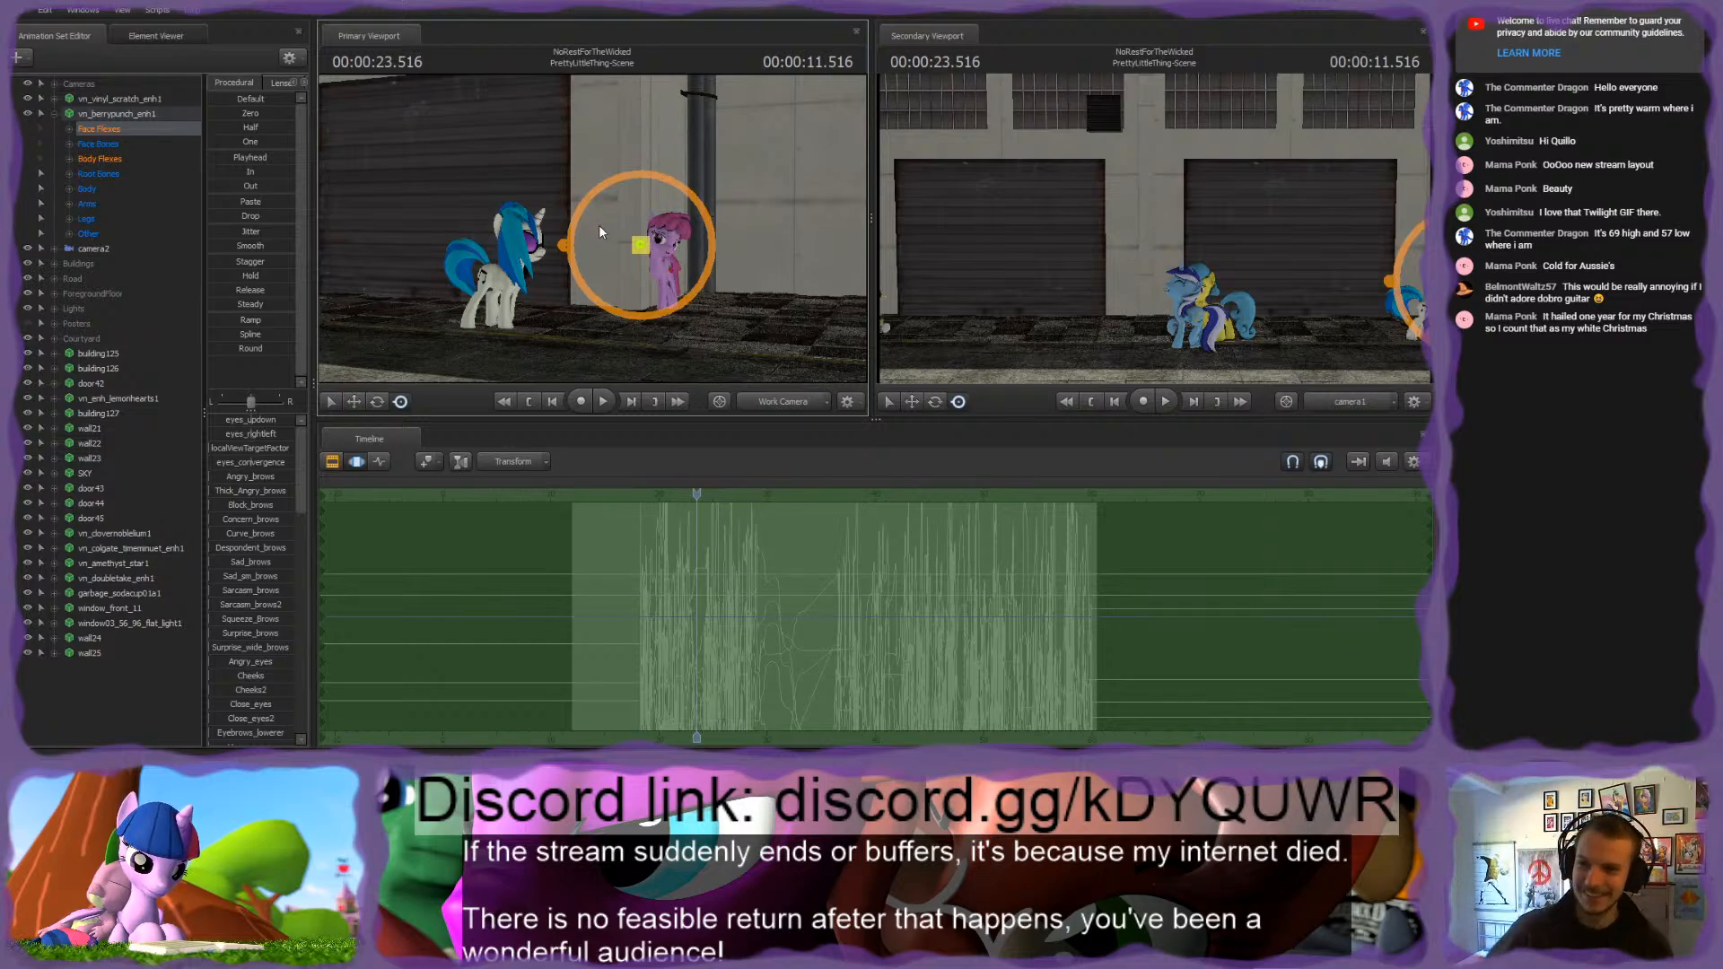
pyautogui.moveTo(599, 226); pyautogui.dragTo(432, 230)
pyautogui.press('w')
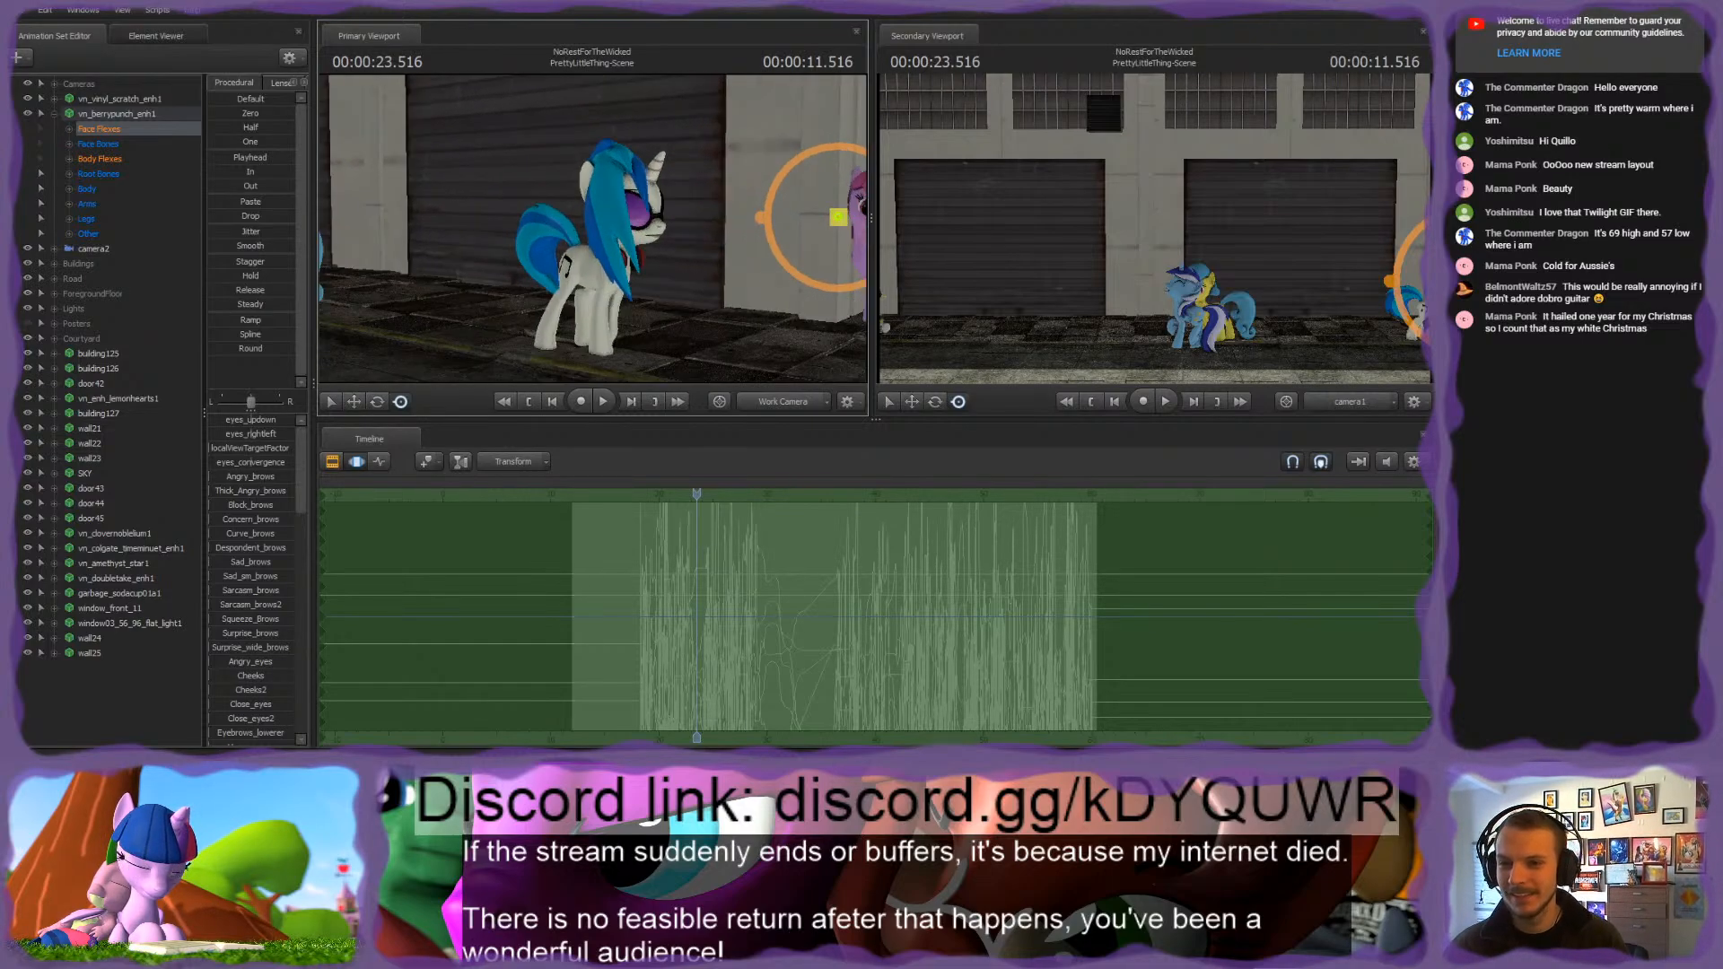
pyautogui.press('d')
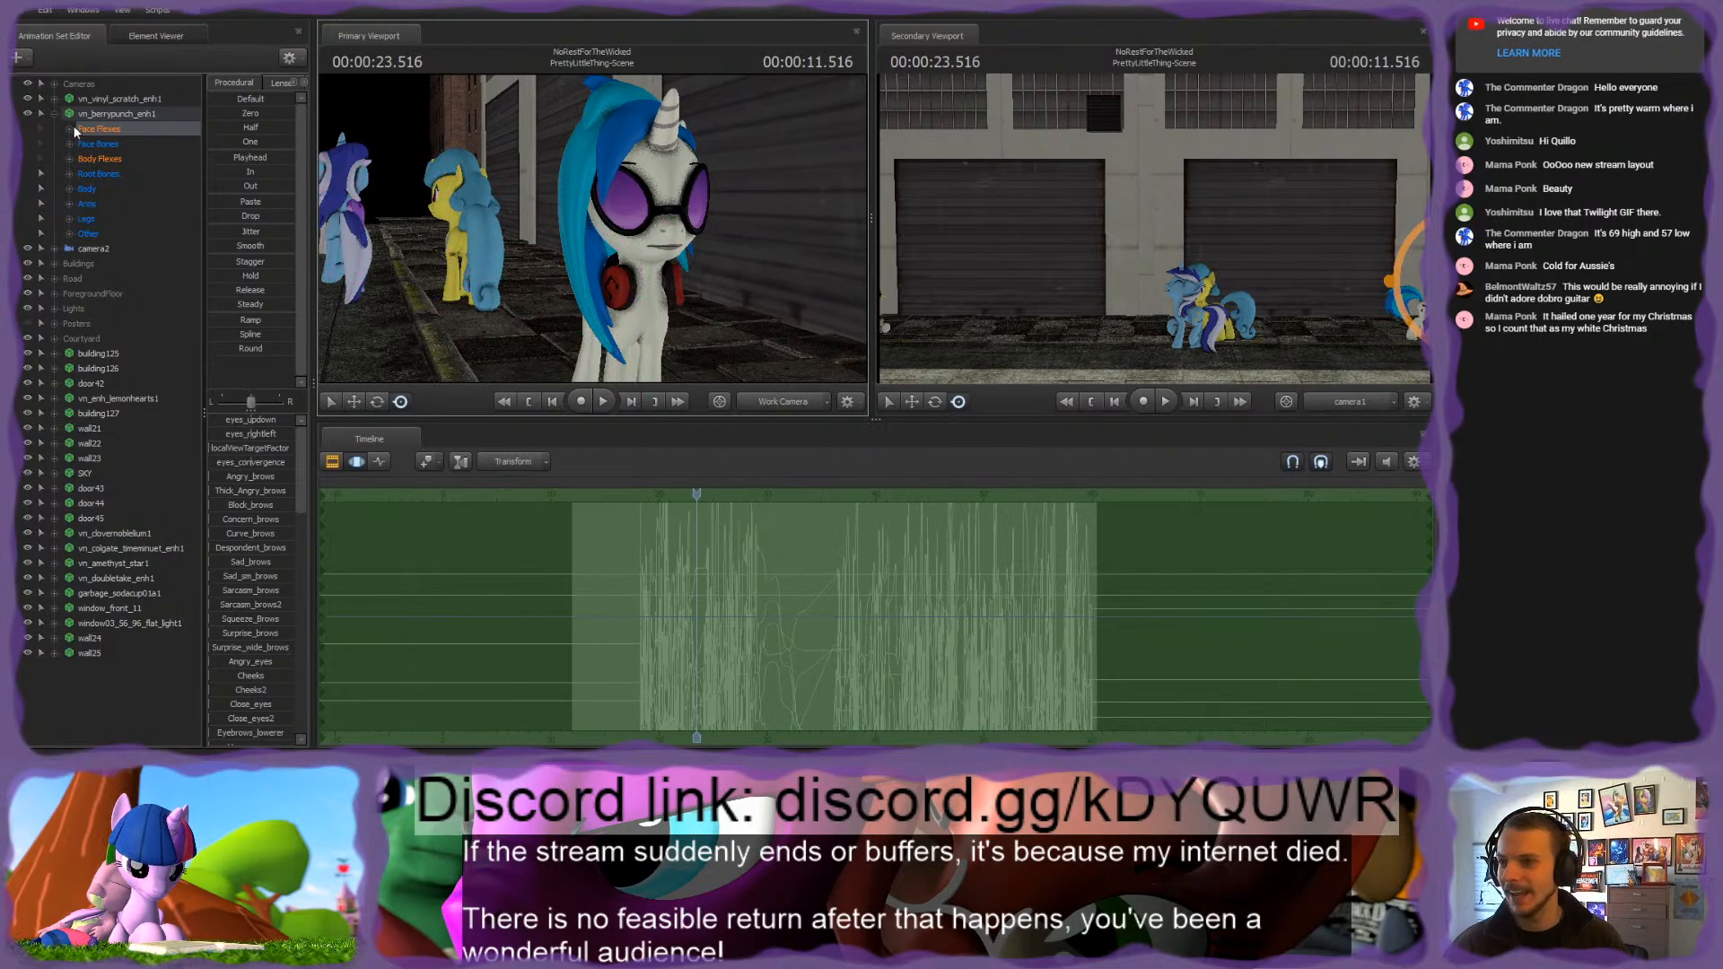
# Step: Take the sunglasses and headphones off the vn_vinyl_scratch_enh1 model
pyautogui.click(55, 114)
pyautogui.click(79, 101)
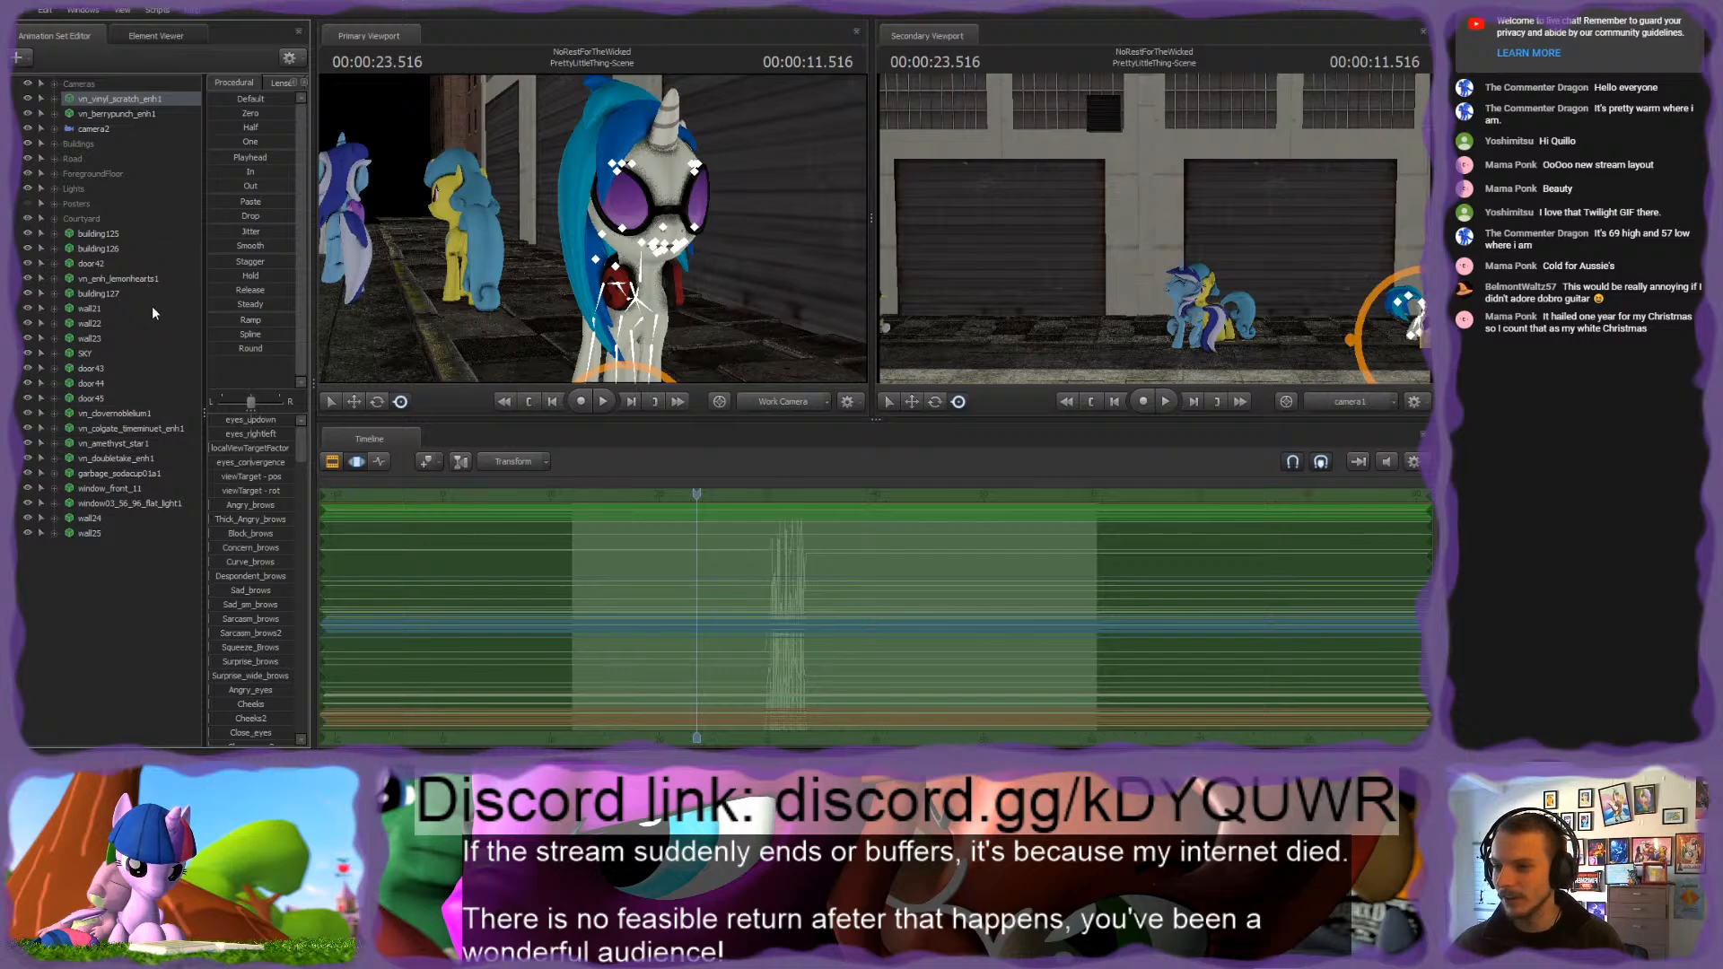
pyautogui.click(335, 331)
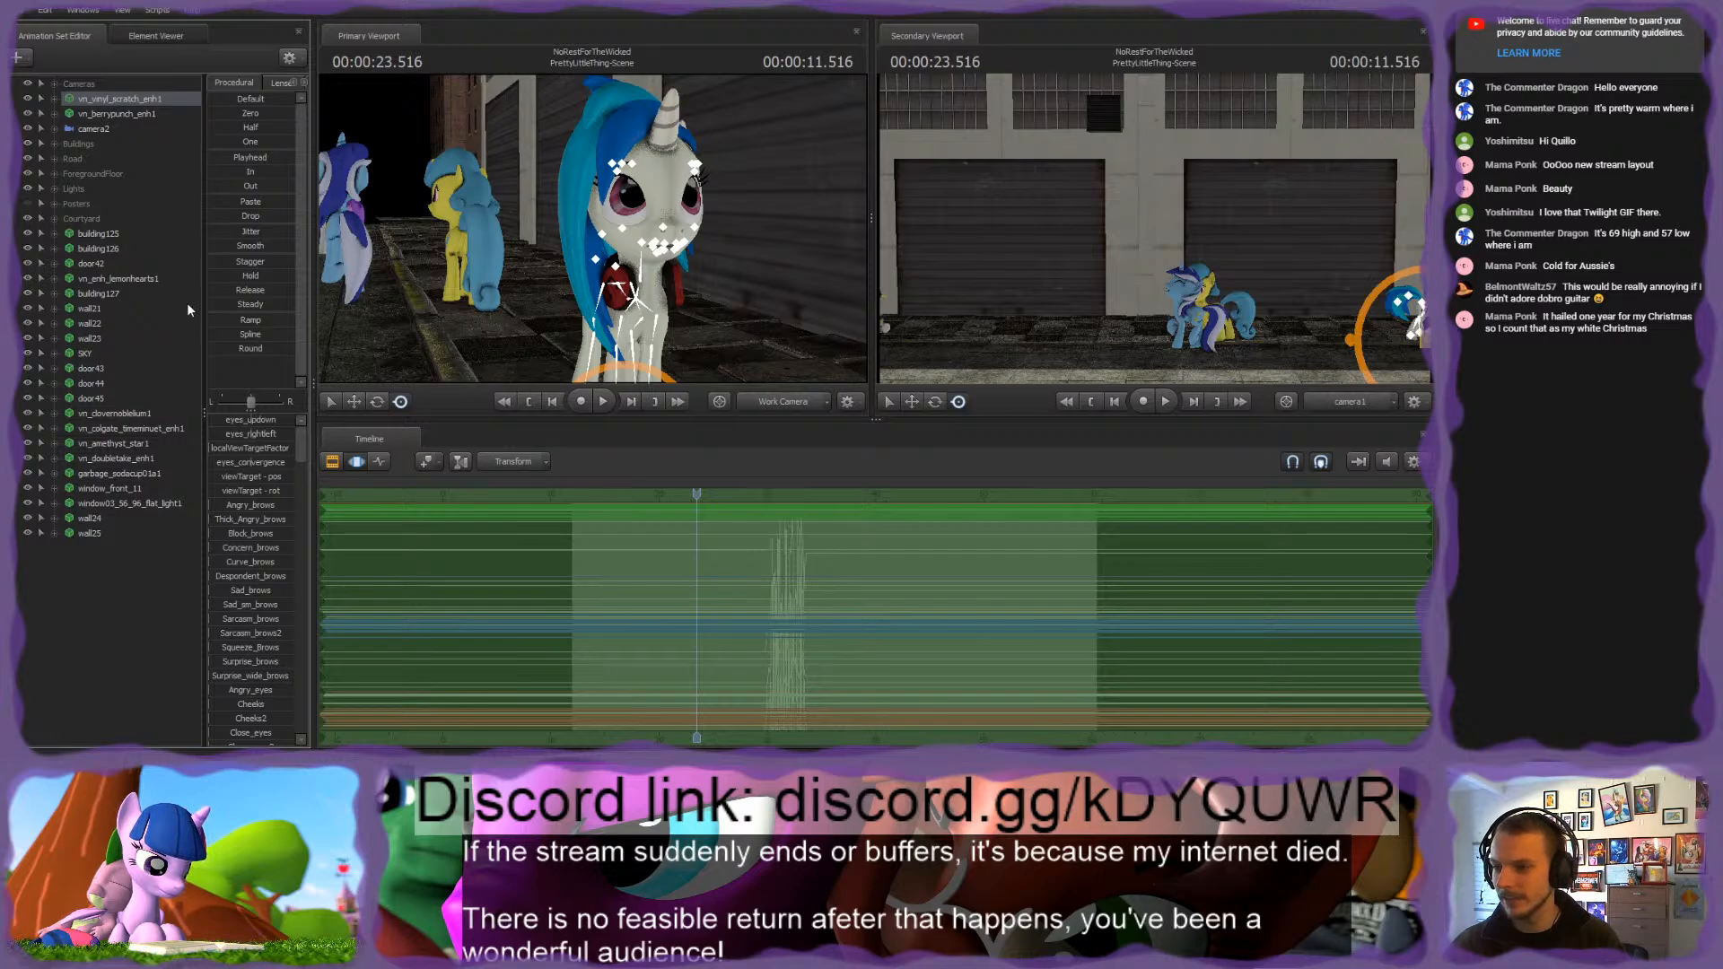
pyautogui.click(330, 347)
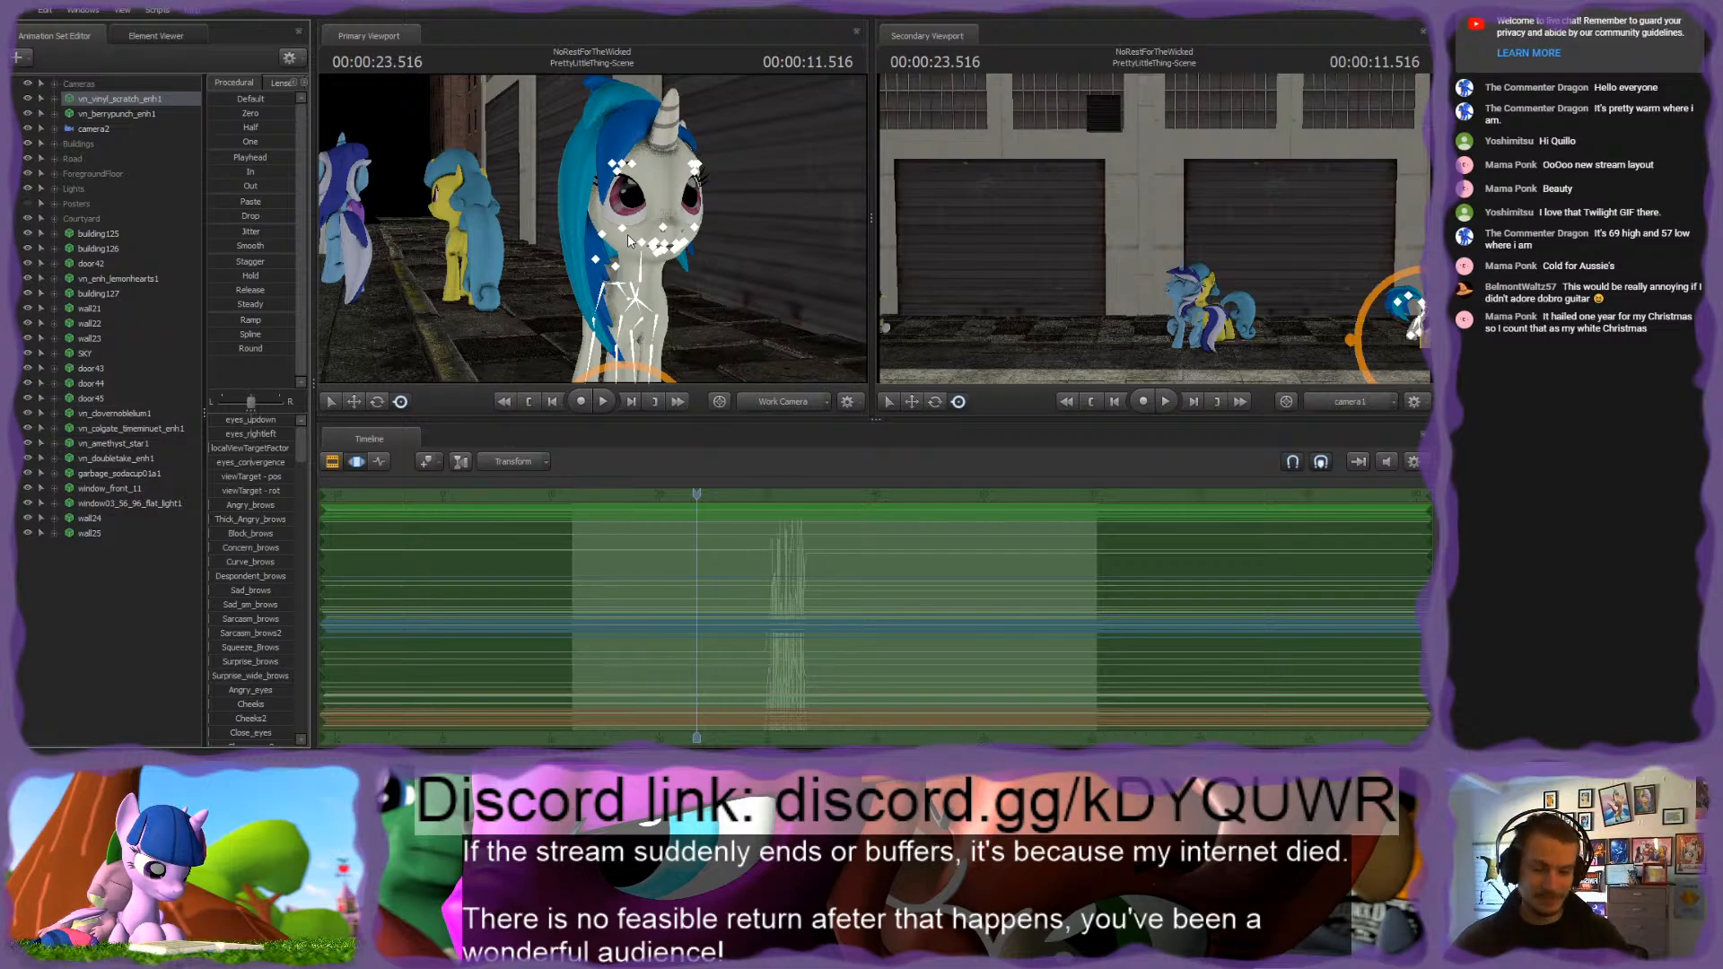
# Step: Examine Vinyl Scratch without her accessories from the front and side, together with the ponies behind her
pyautogui.press('s')
pyautogui.moveTo(747, 229); pyautogui.dragTo(764, 229)
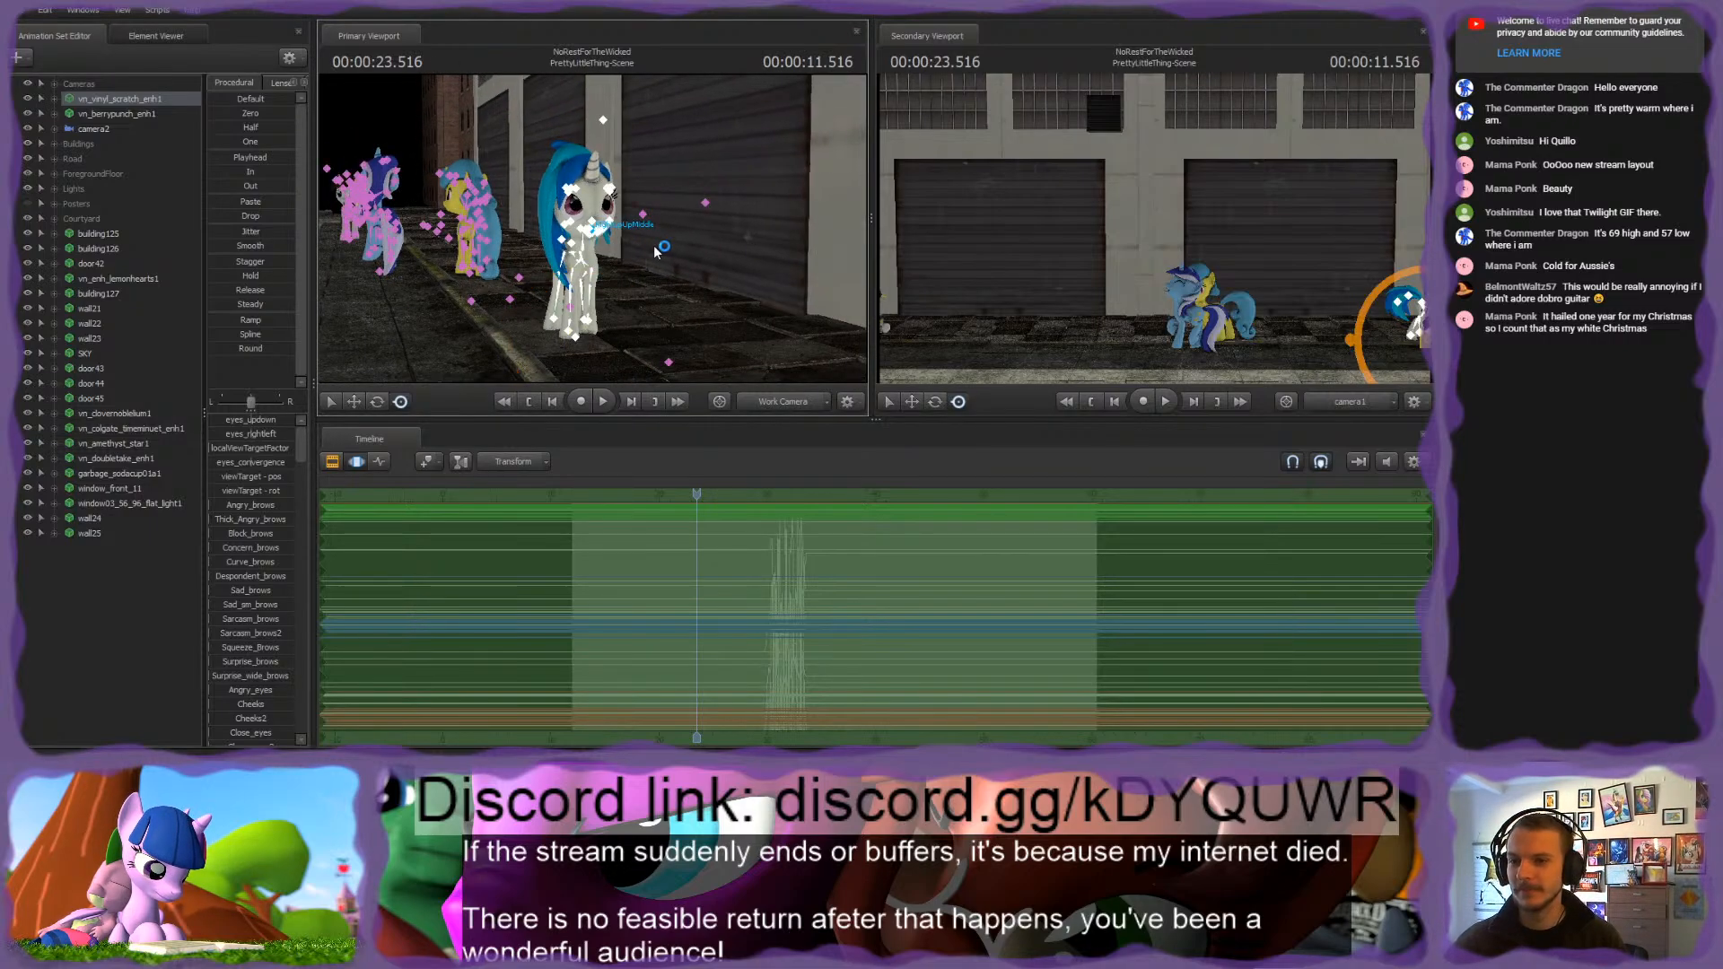
pyautogui.moveTo(655, 251); pyautogui.dragTo(698, 249)
pyautogui.press('w')
pyautogui.press('s')
pyautogui.press('a')
pyautogui.press('w')
pyautogui.press('w')
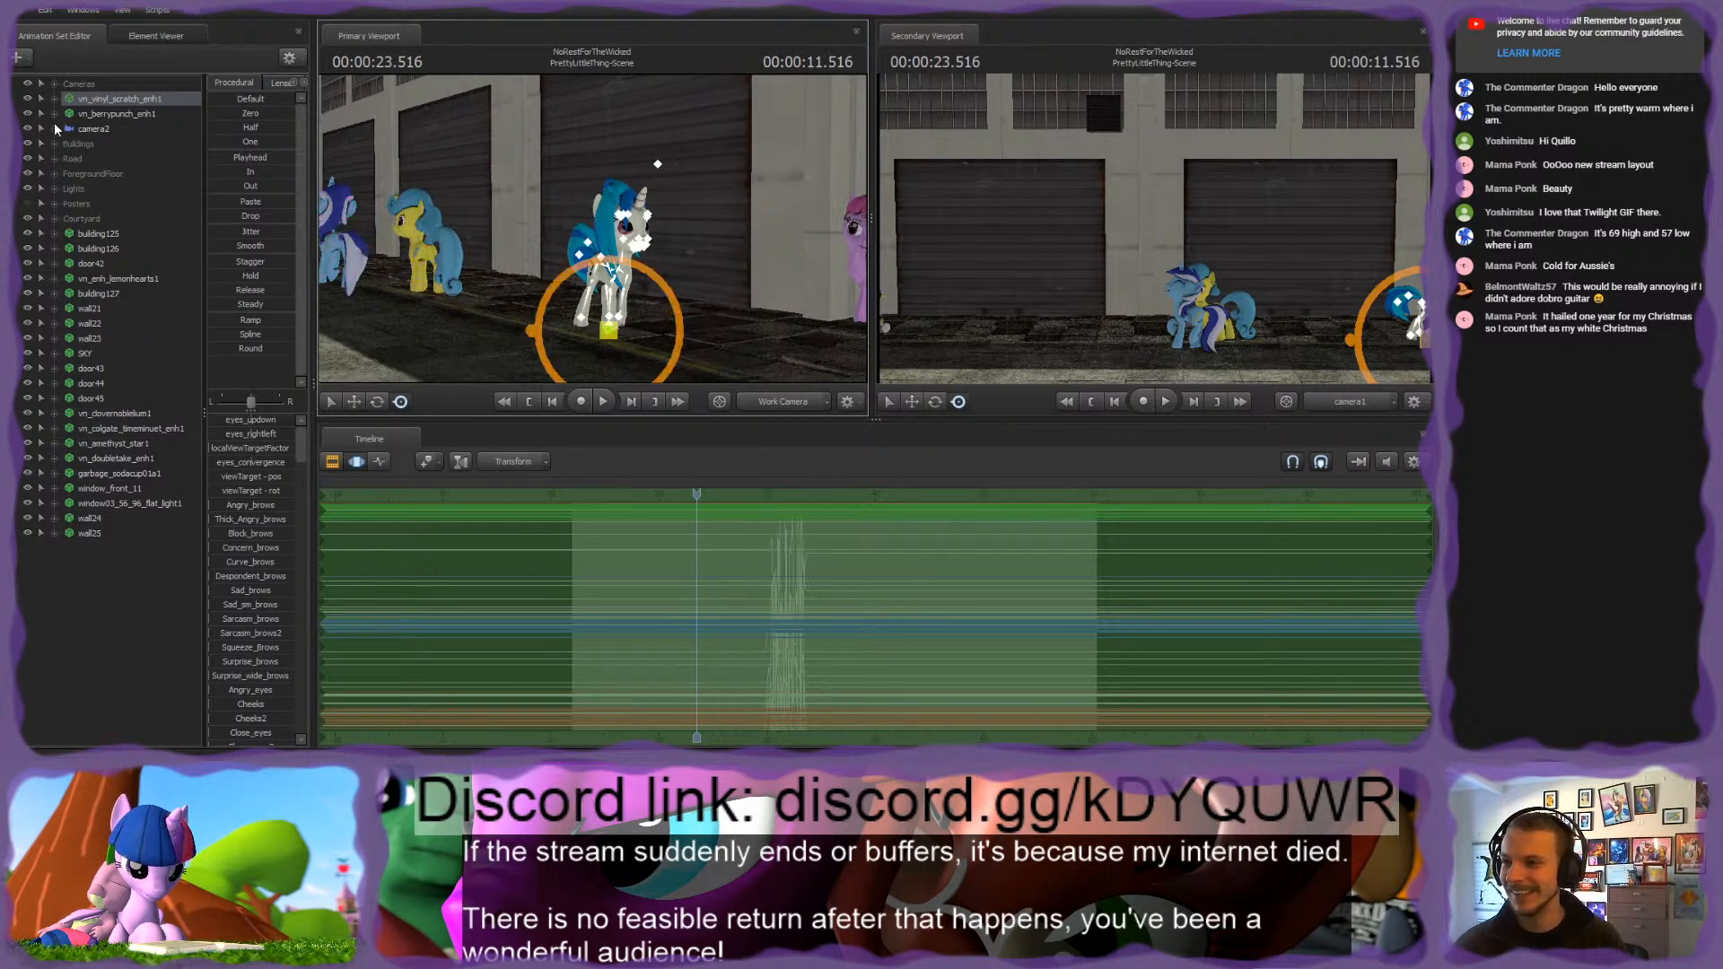
# Step: Move vn_enh_lemonhearts1 down the animation set list to sit below door45, together with the other pony sets
pyautogui.click(94, 232)
pyautogui.press('f')
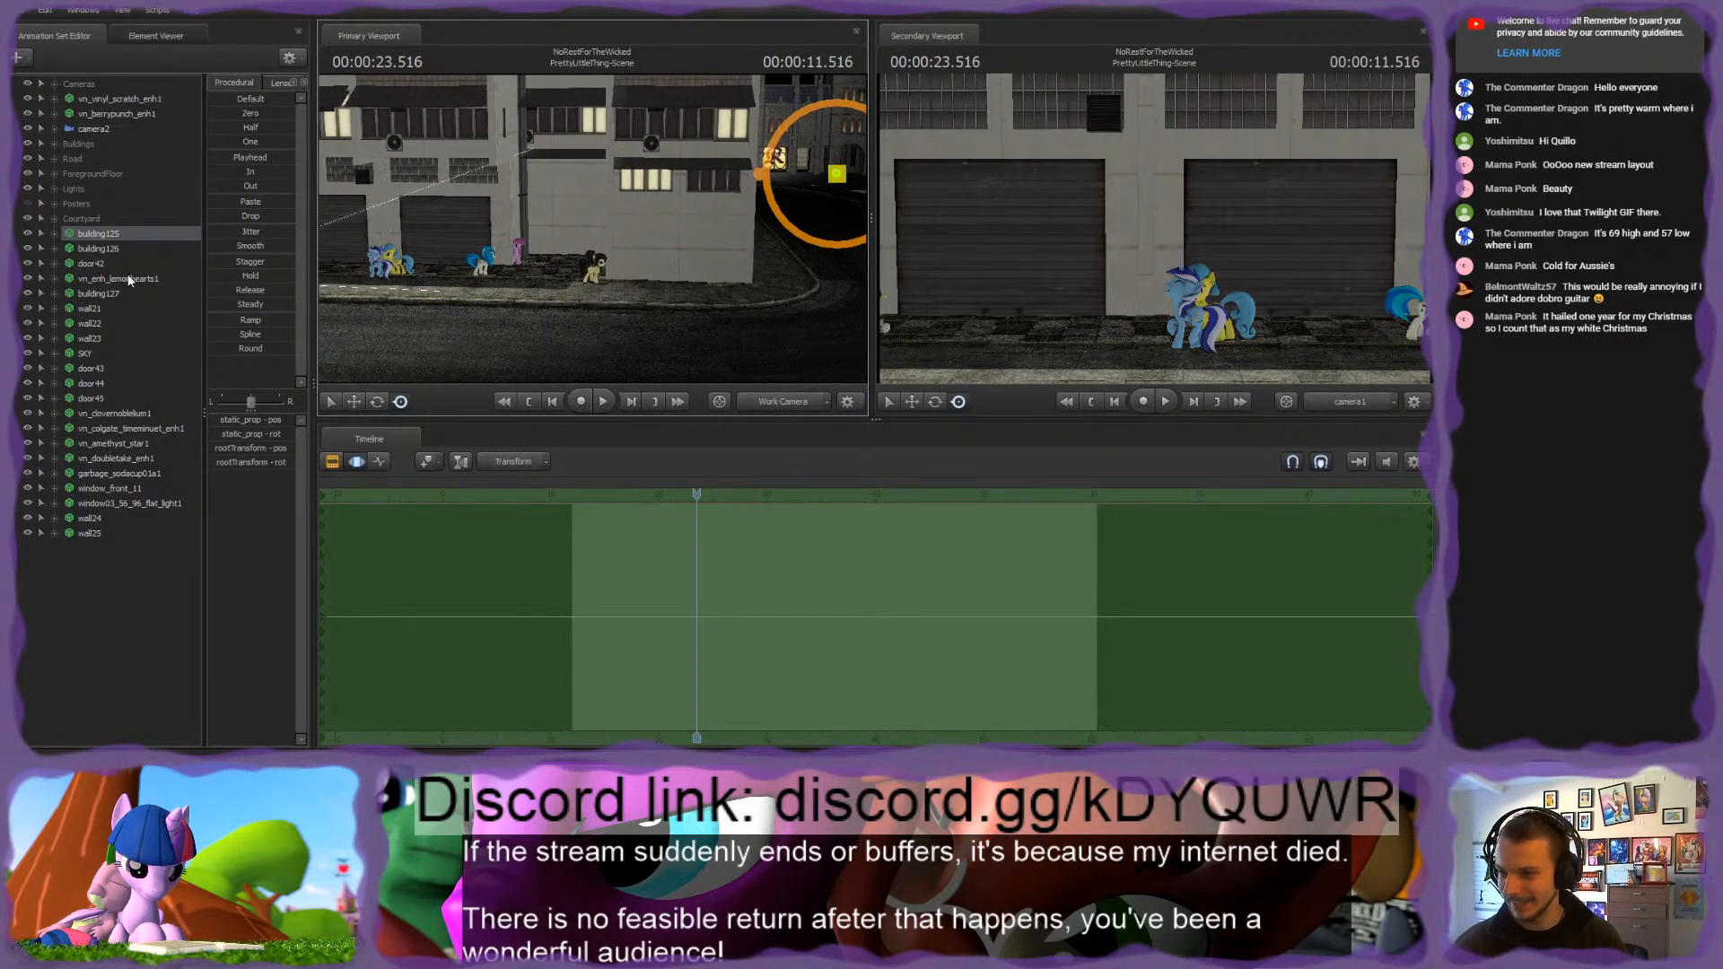
pyautogui.moveTo(127, 275); pyautogui.dragTo(100, 386)
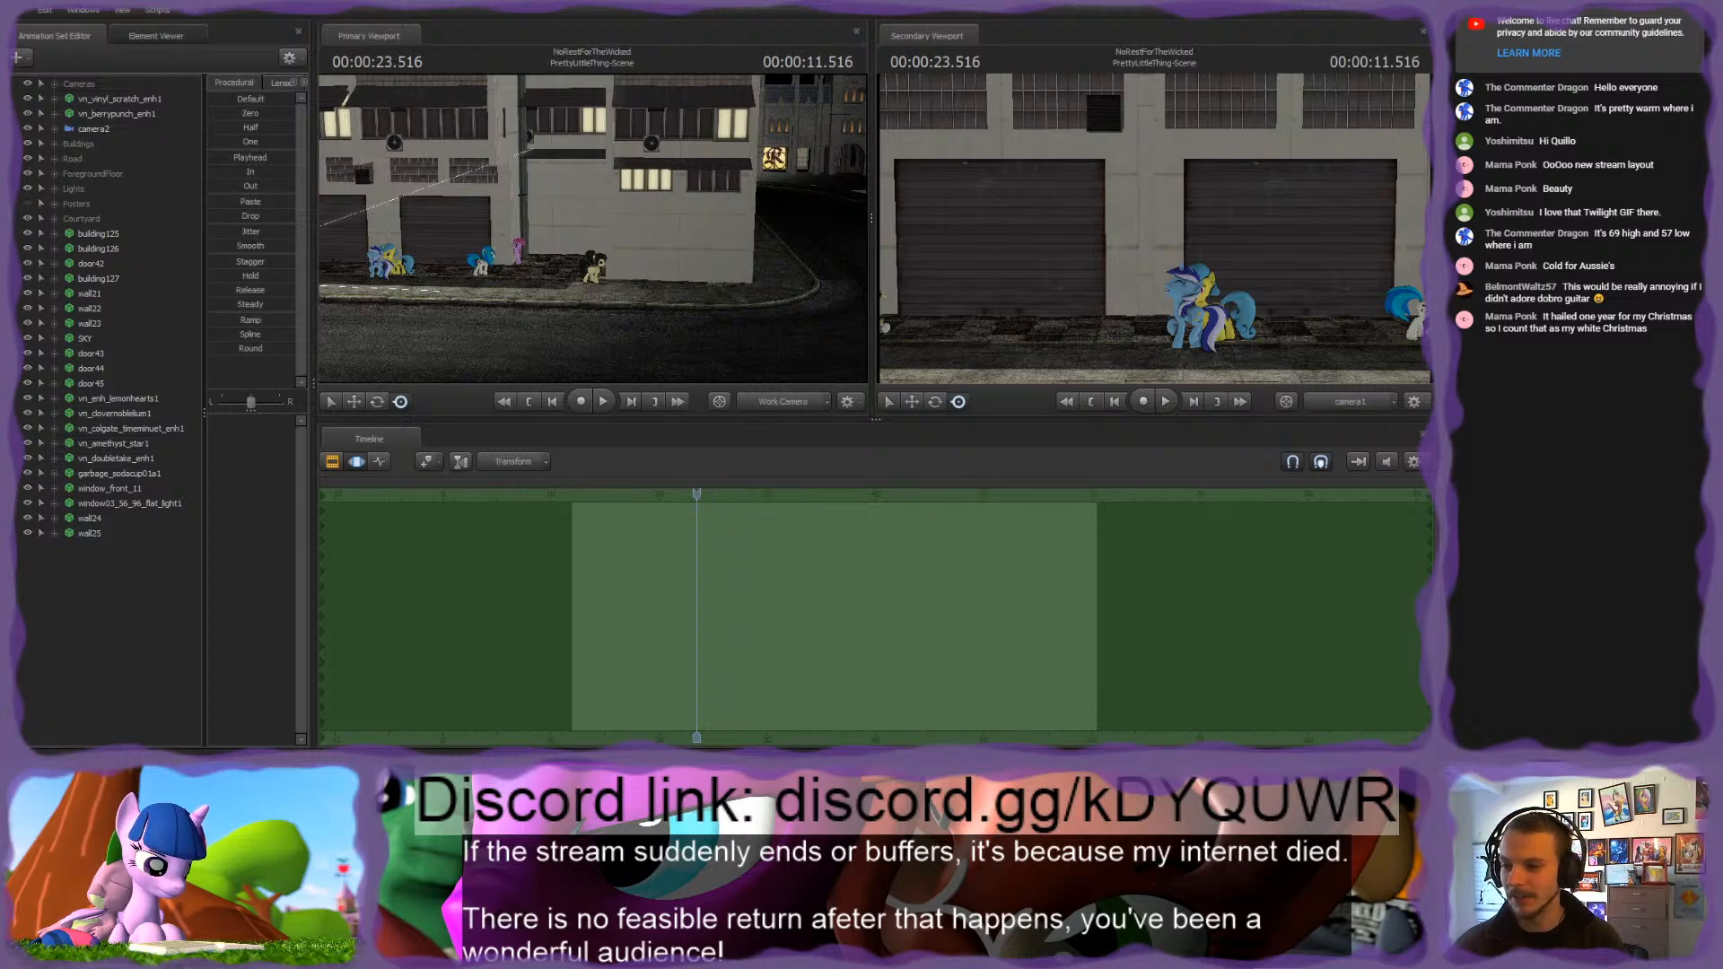
# Step: Bring the work camera back in close to Vinyl Scratch and Berry Punch by the garage door
pyautogui.moveTo(635, 256); pyautogui.dragTo(614, 299)
pyautogui.press('w')
pyautogui.press('w')
pyautogui.press('s')
pyautogui.press('w')
pyautogui.press('w')
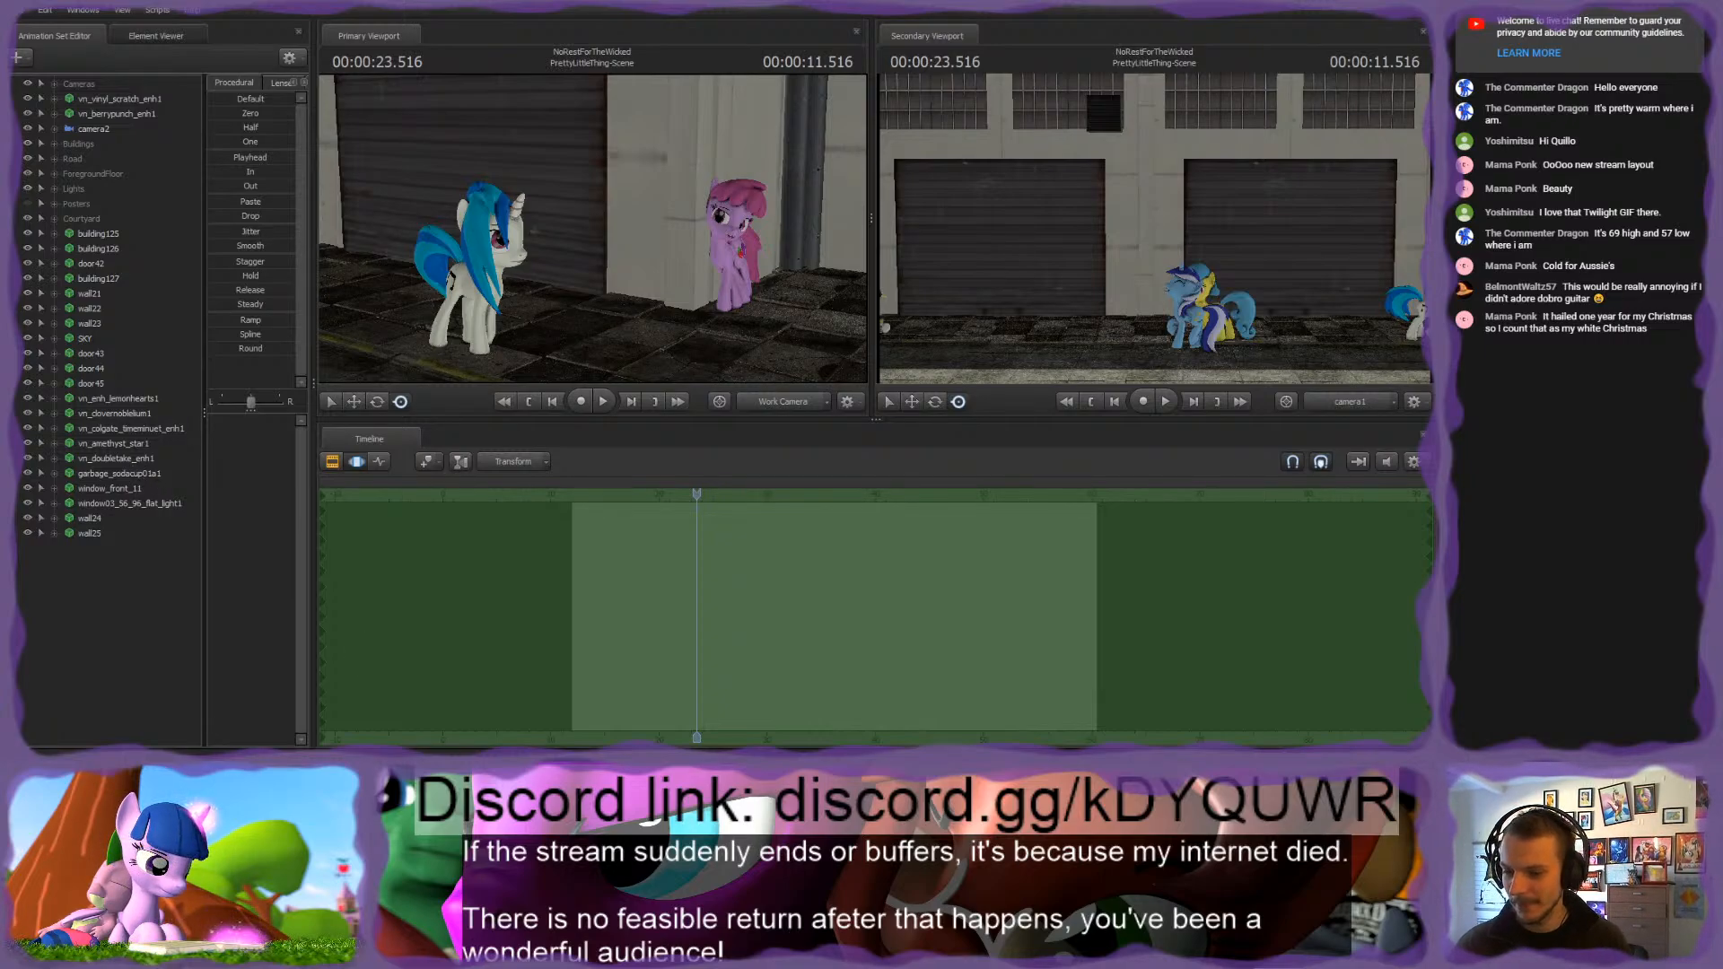
# Step: Examine the building125 facade and skyline from the street, and look closely at Lemon Hearts and Colgate by the garage door
pyautogui.click(94, 237)
pyautogui.moveTo(476, 283); pyautogui.dragTo(576, 237)
pyautogui.press('s')
pyautogui.press('s')
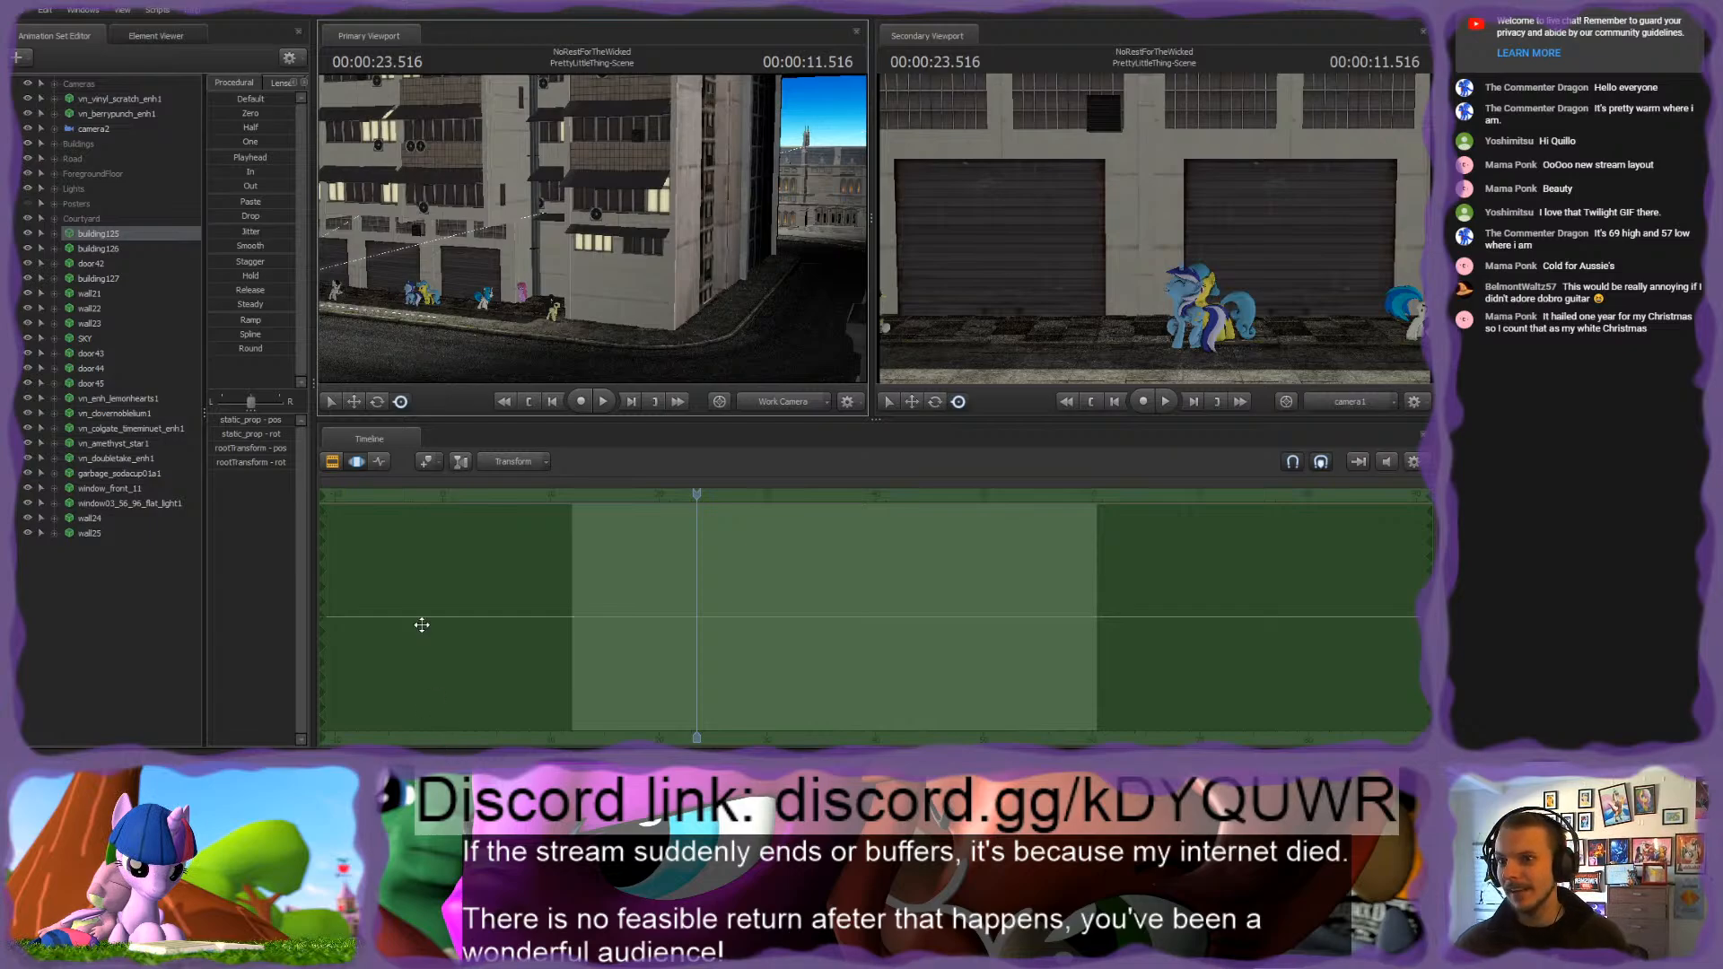
pyautogui.moveTo(592, 229); pyautogui.dragTo(641, 108)
pyautogui.press('w')
pyautogui.press('s')
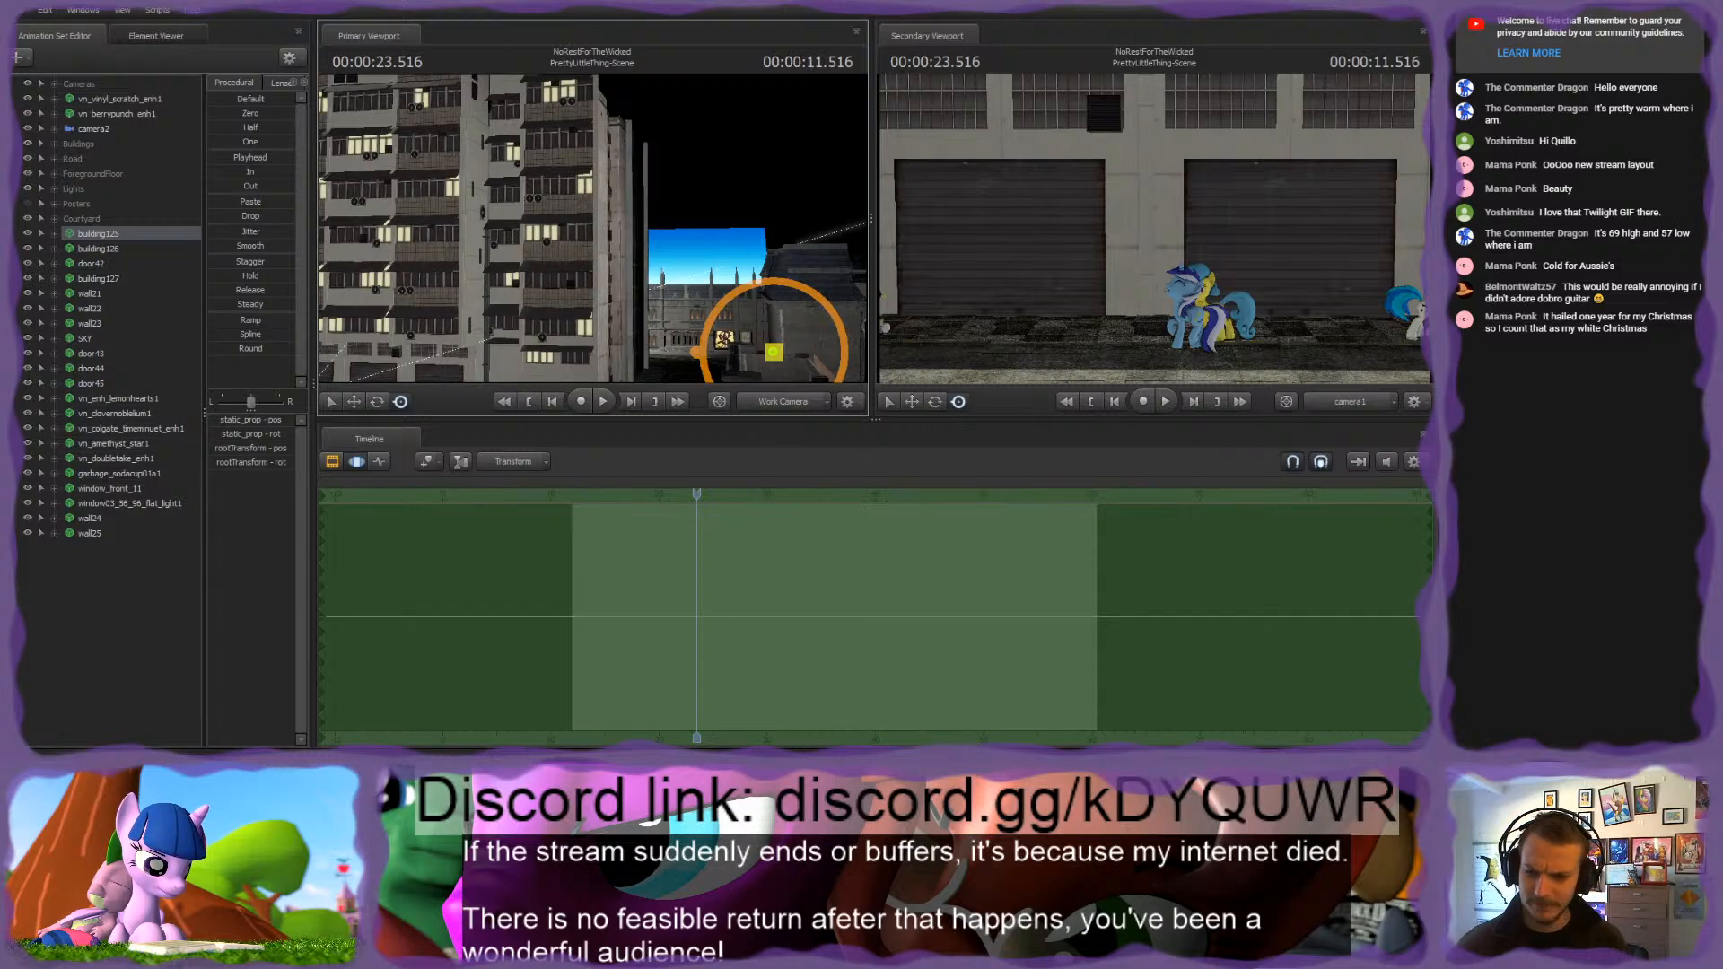
pyautogui.moveTo(592, 229); pyautogui.dragTo(471, 282)
pyautogui.press('w')
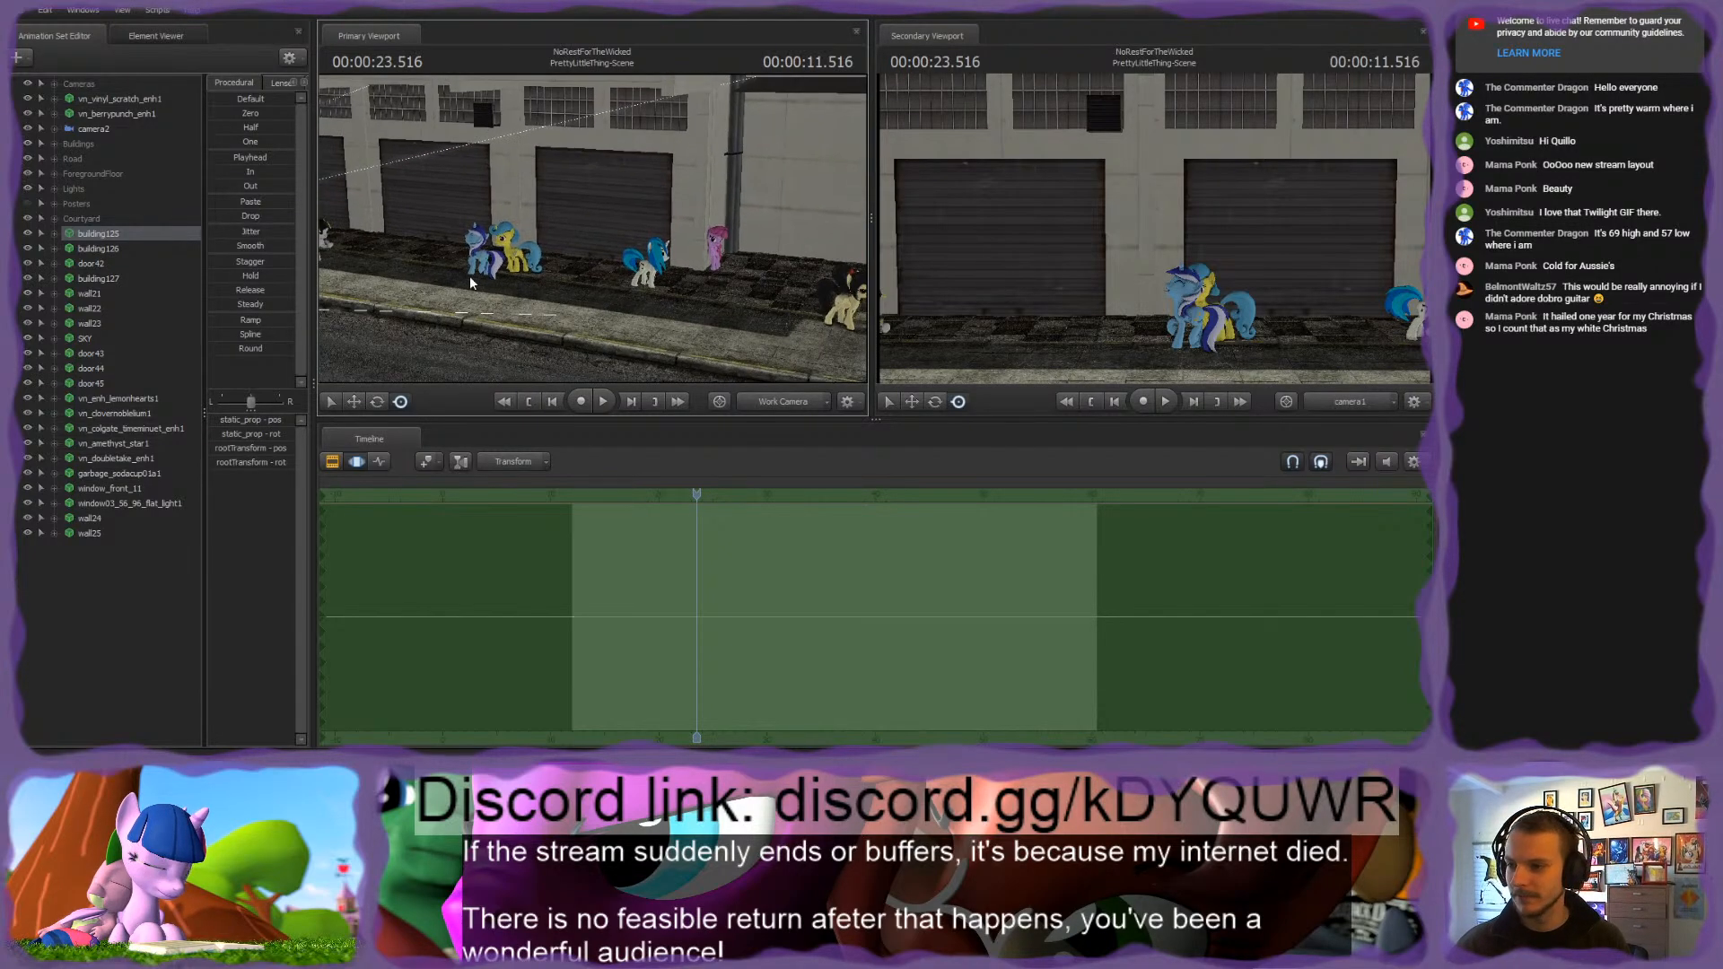
pyautogui.click(116, 399)
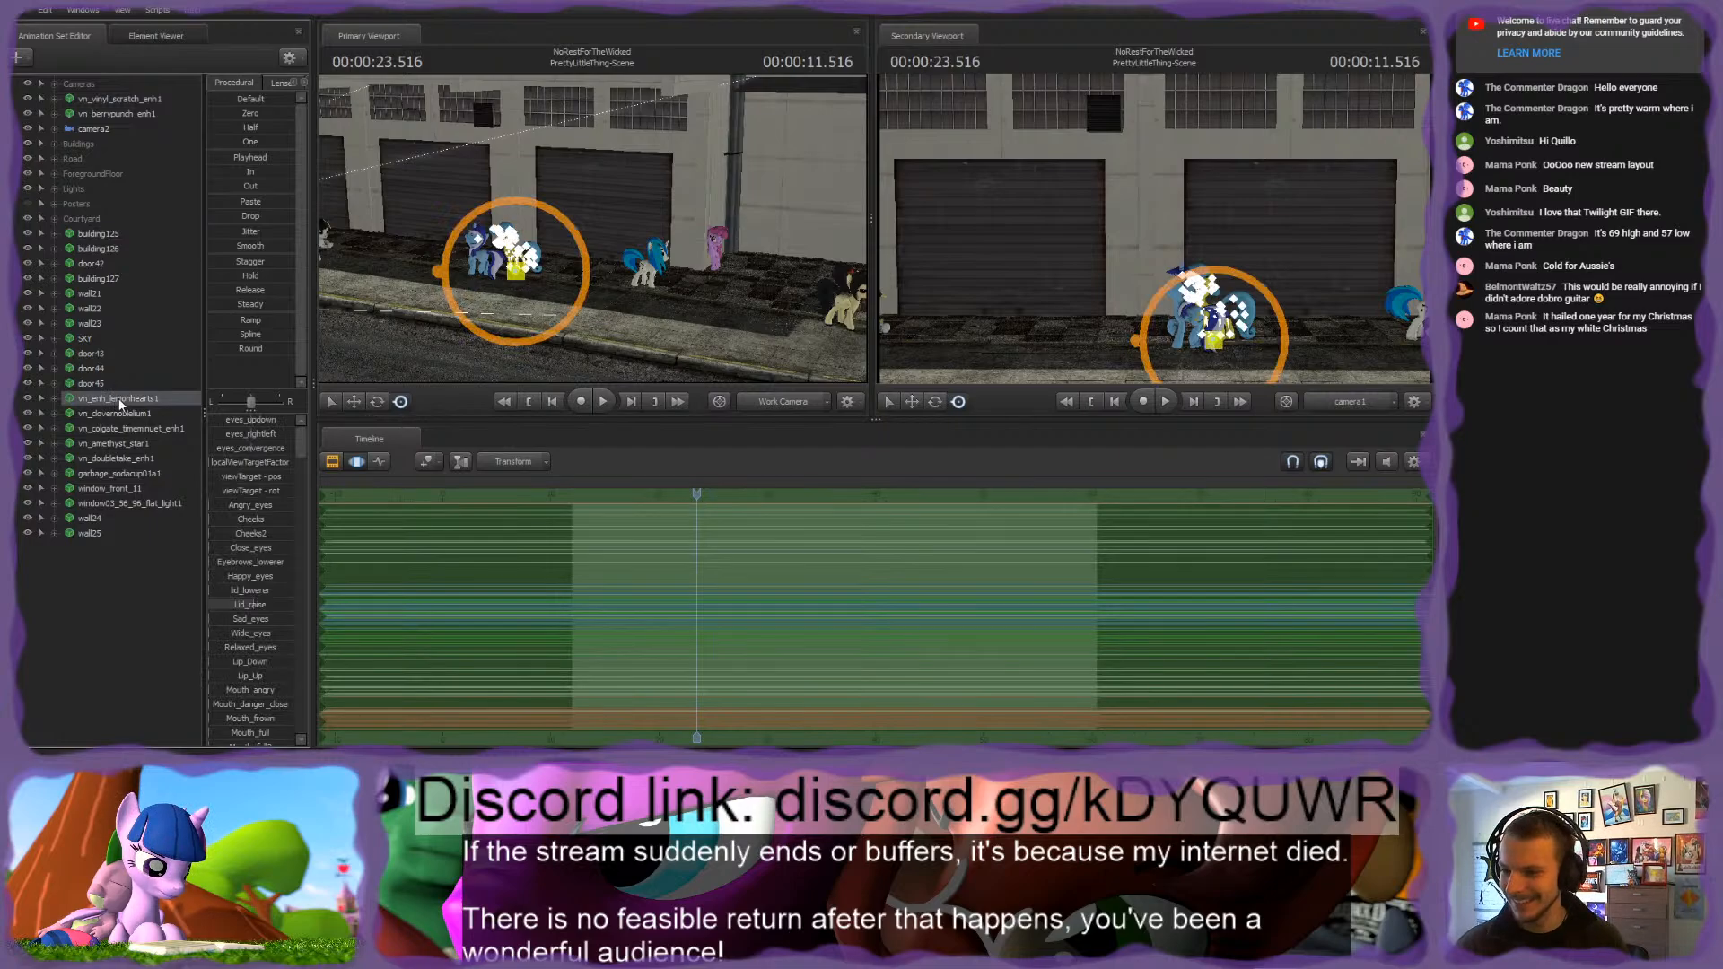
pyautogui.press('w')
pyautogui.moveTo(503, 269); pyautogui.dragTo(610, 239)
pyautogui.press('w')
pyautogui.press('s')
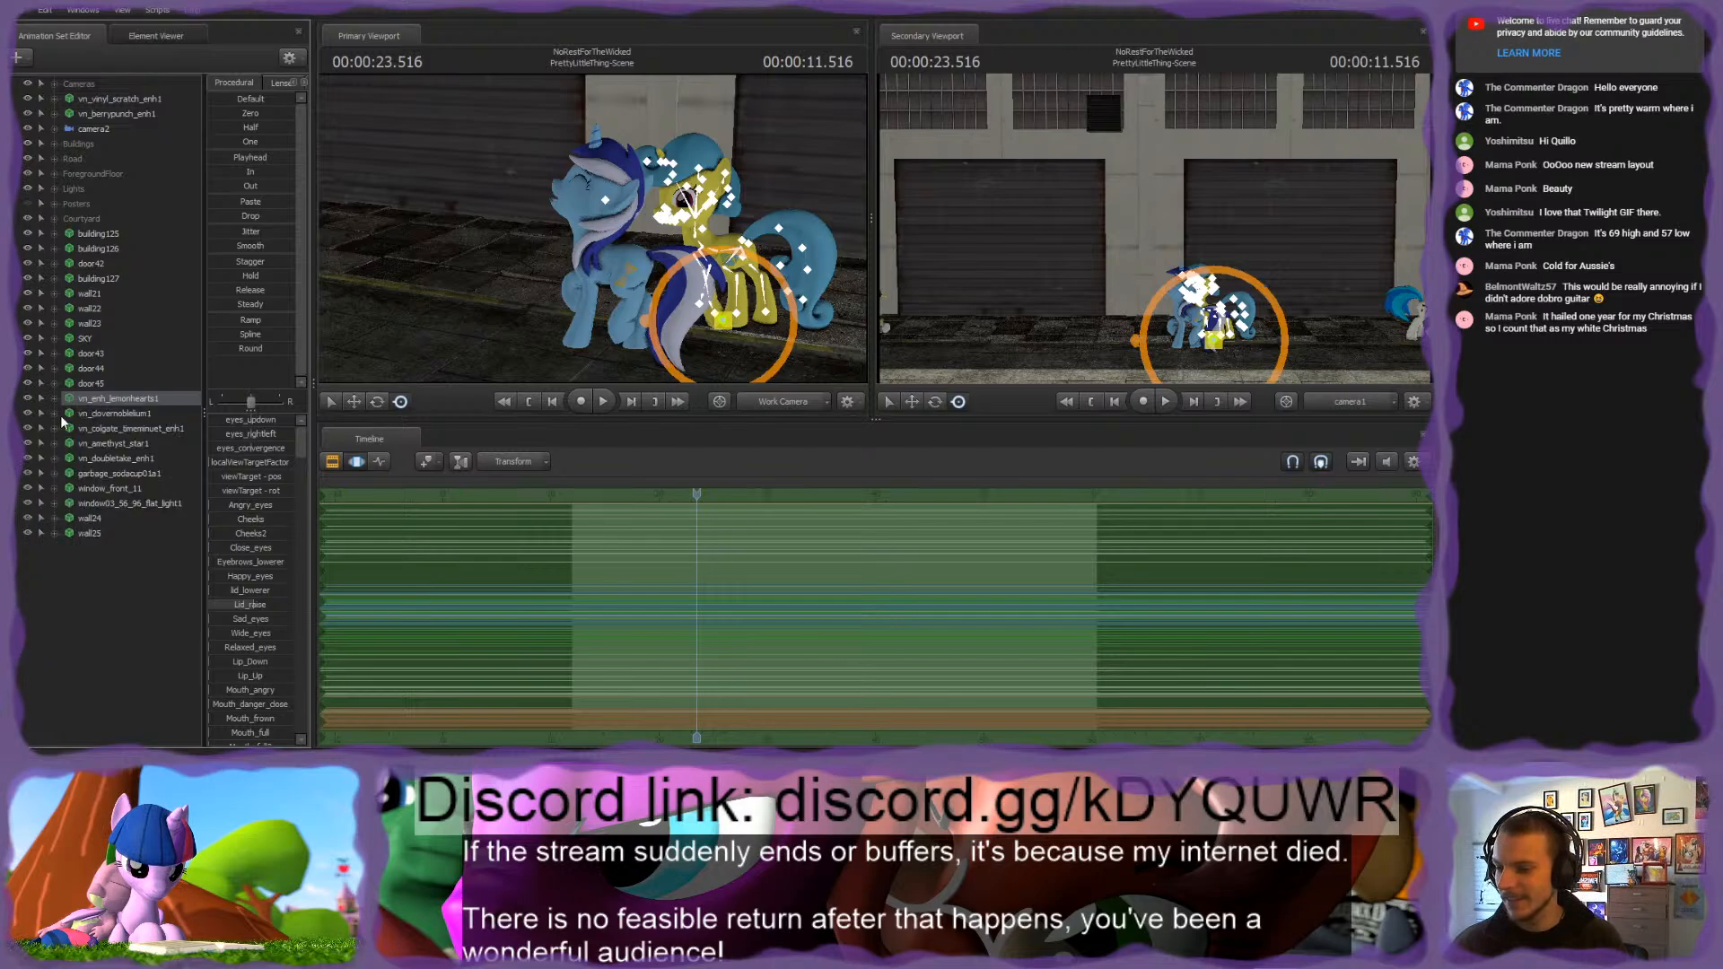
# Step: Group the animation sets from vn_enh_lemonhearts1 through garbage_sodacup01a1 and rename the group BackgroundCharacters
pyautogui.click(95, 413)
pyautogui.click(109, 473)
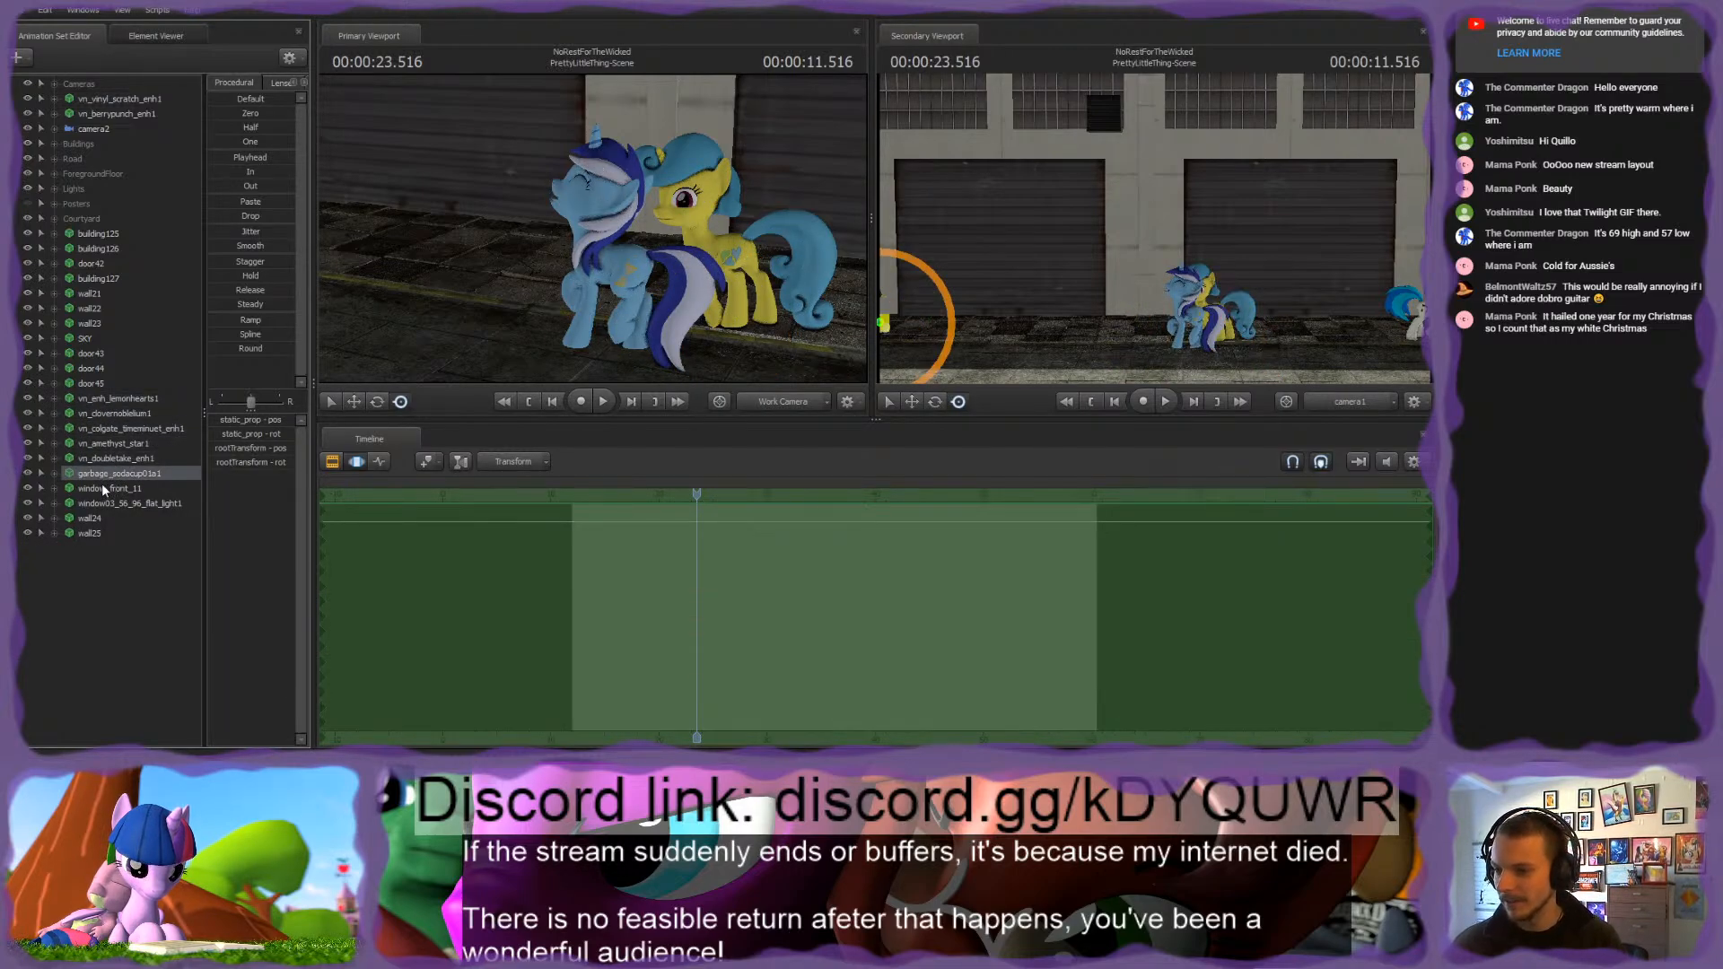
pyautogui.click(105, 490)
pyautogui.click(101, 476)
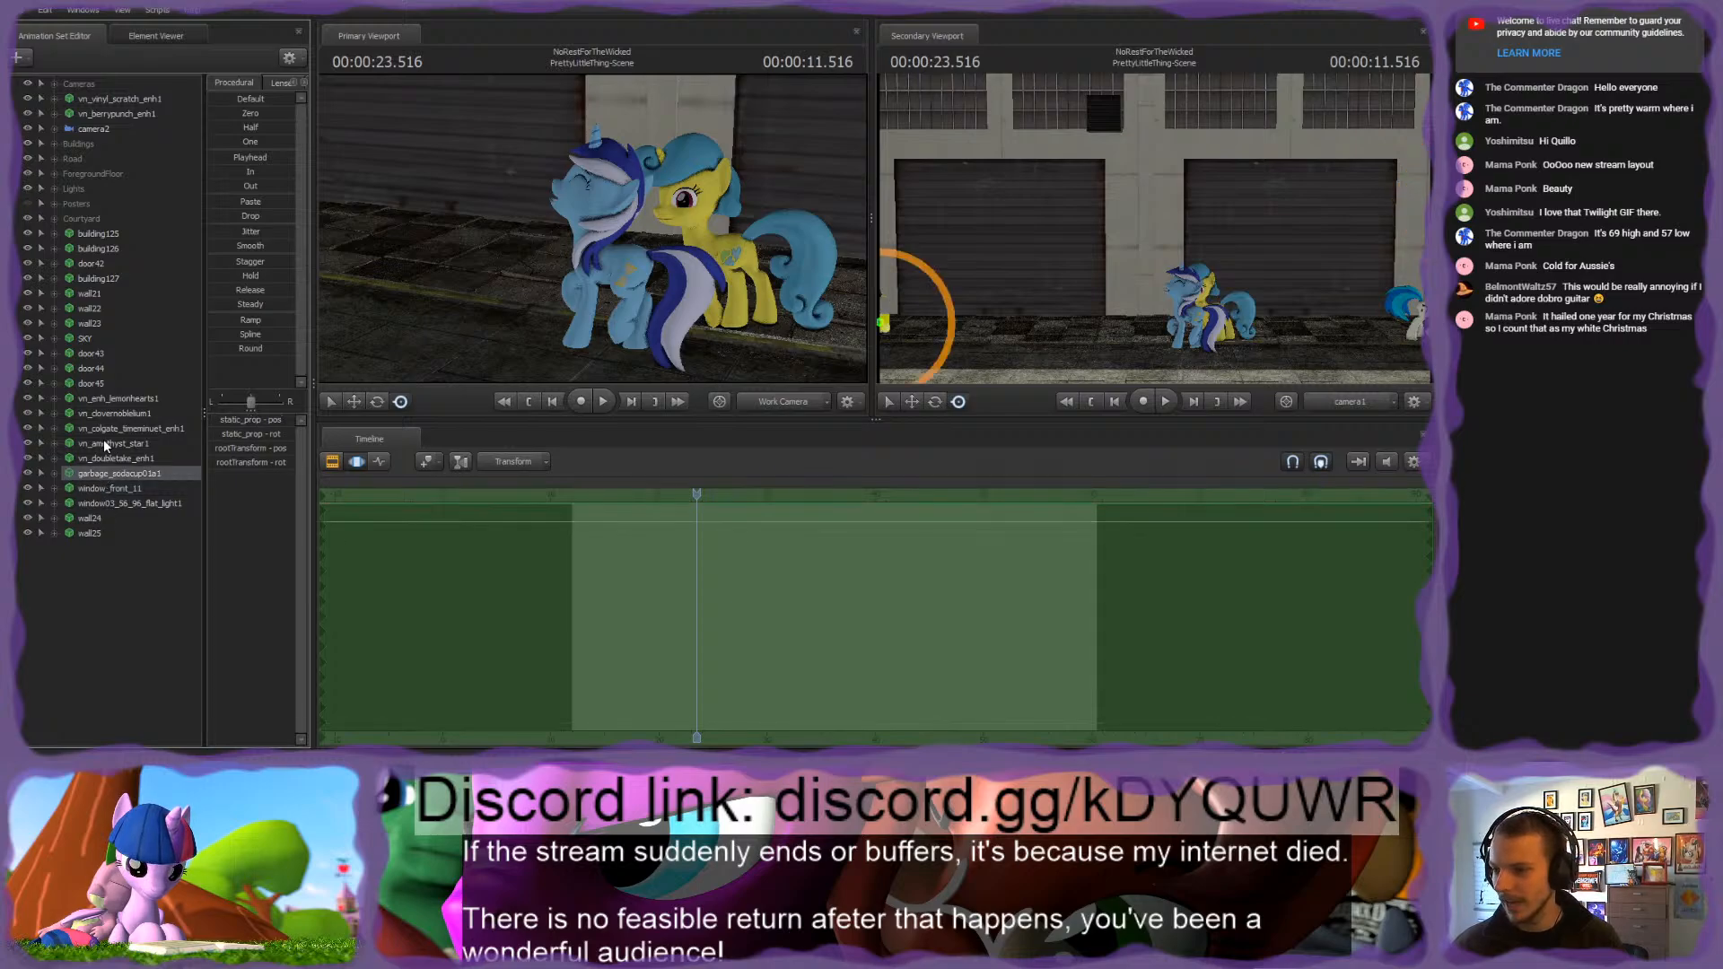
pyautogui.keyDown('shift'); pyautogui.click(109, 397); pyautogui.keyUp('shift')
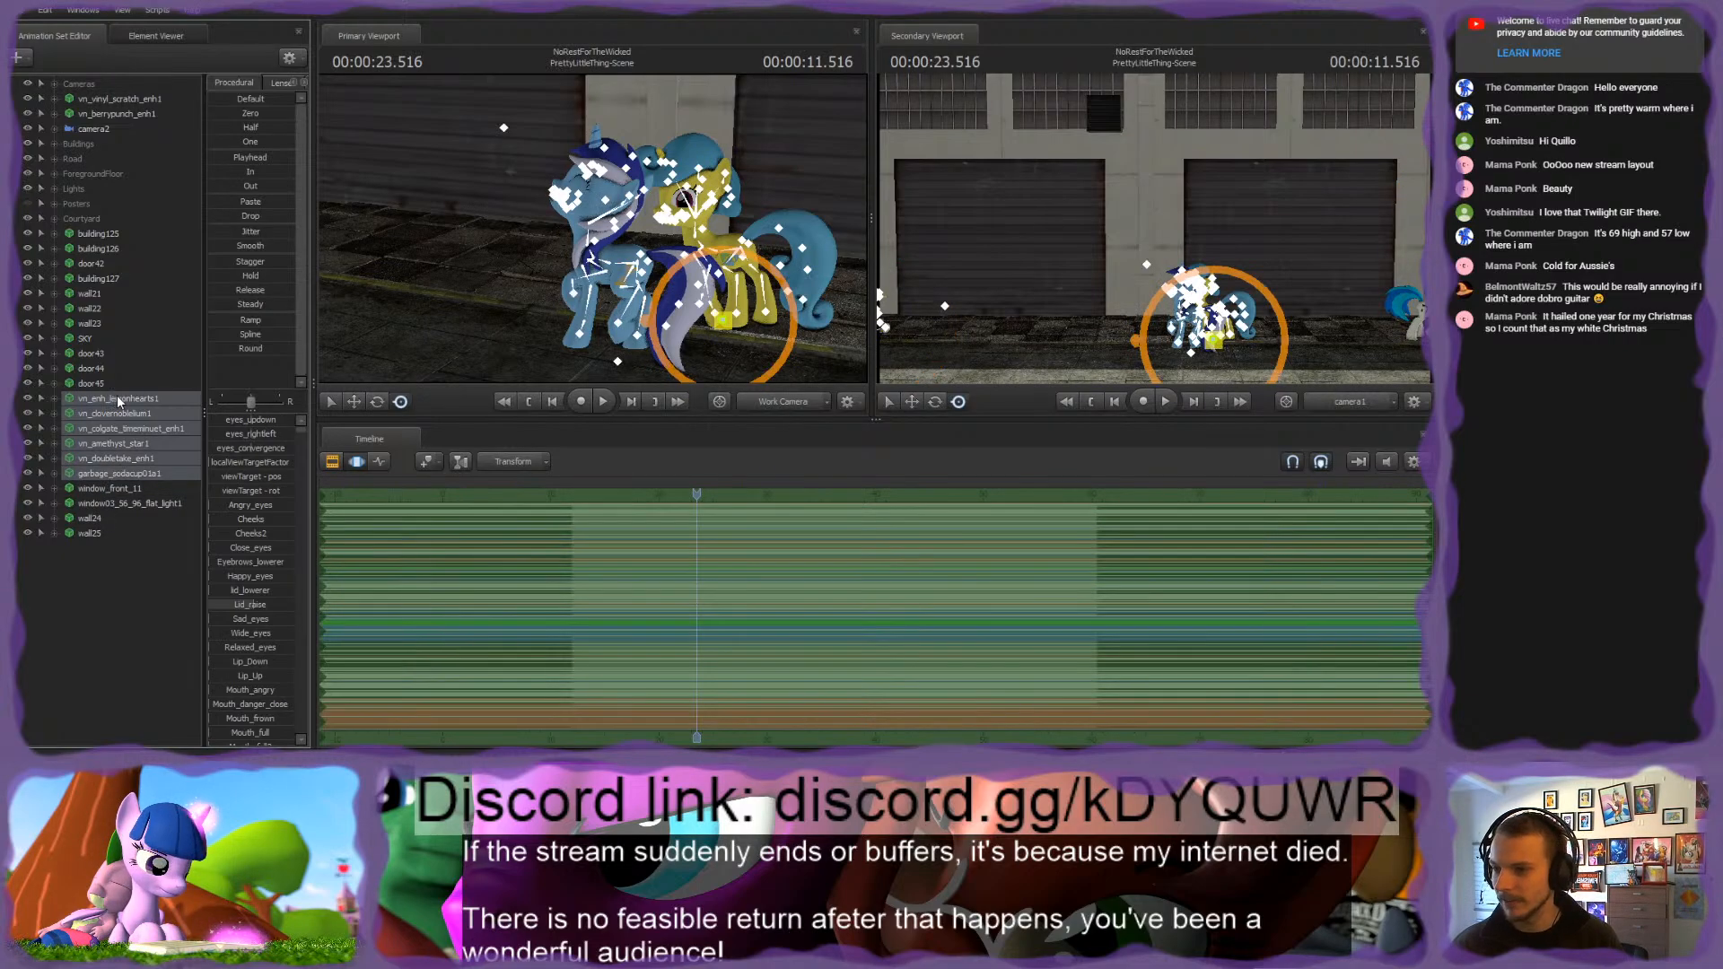
pyautogui.hotkey('ctrl', 'g')
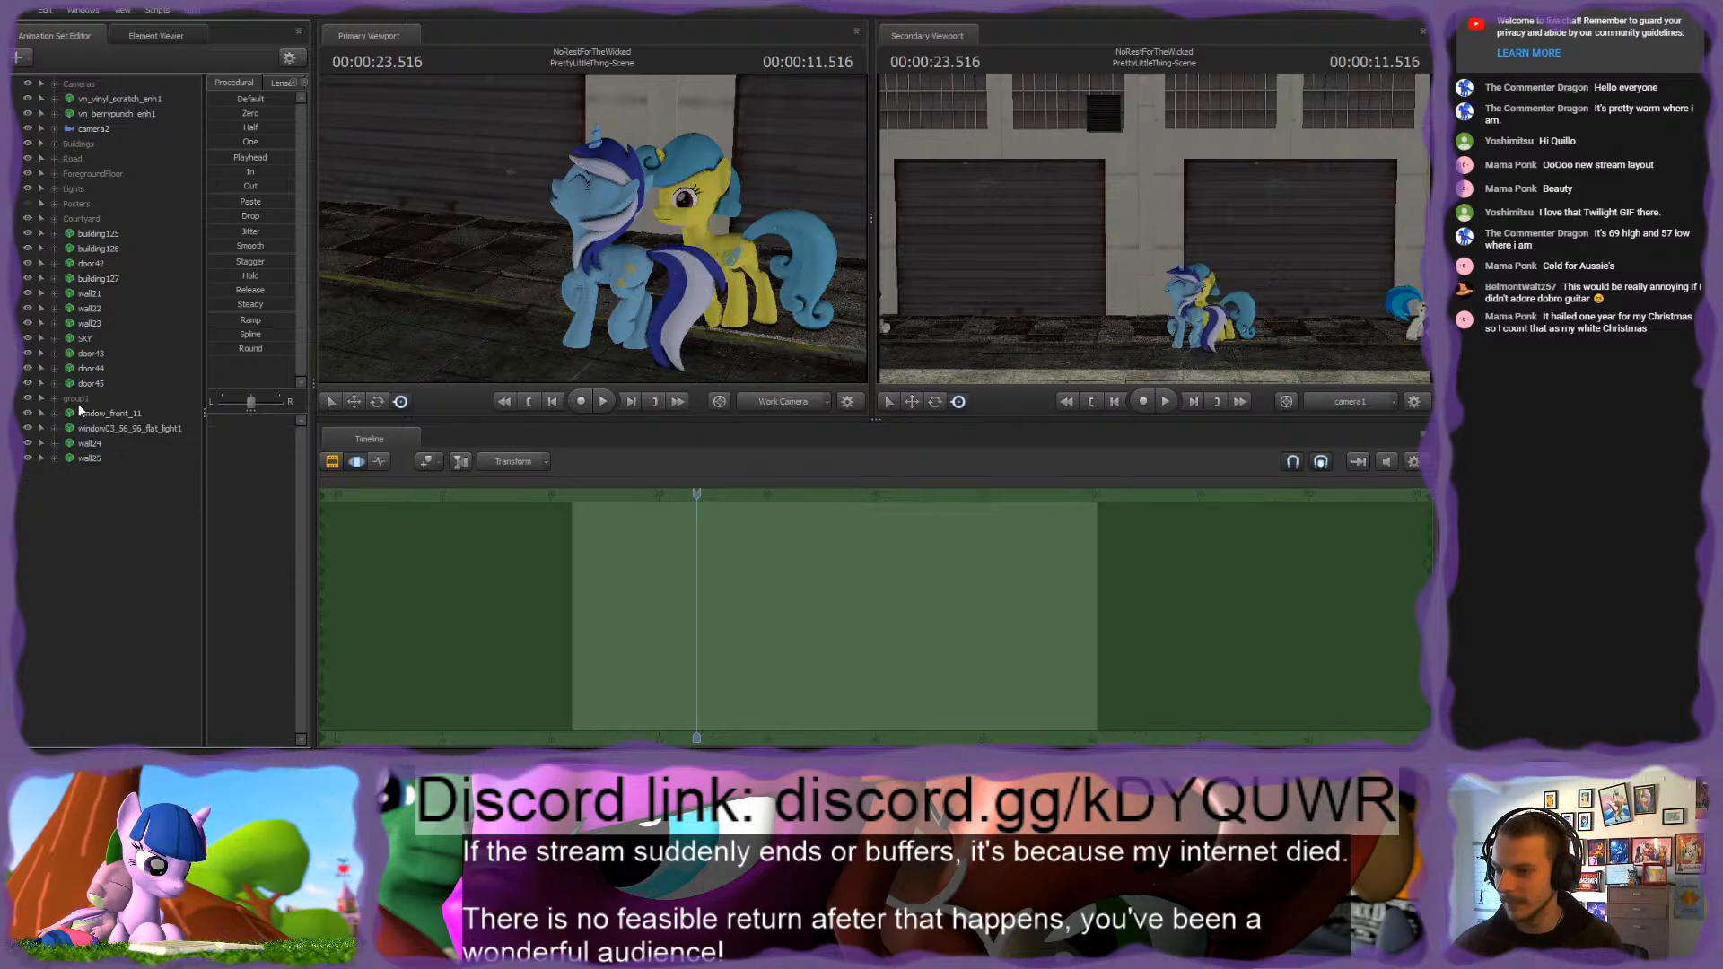
pyautogui.click(117, 402)
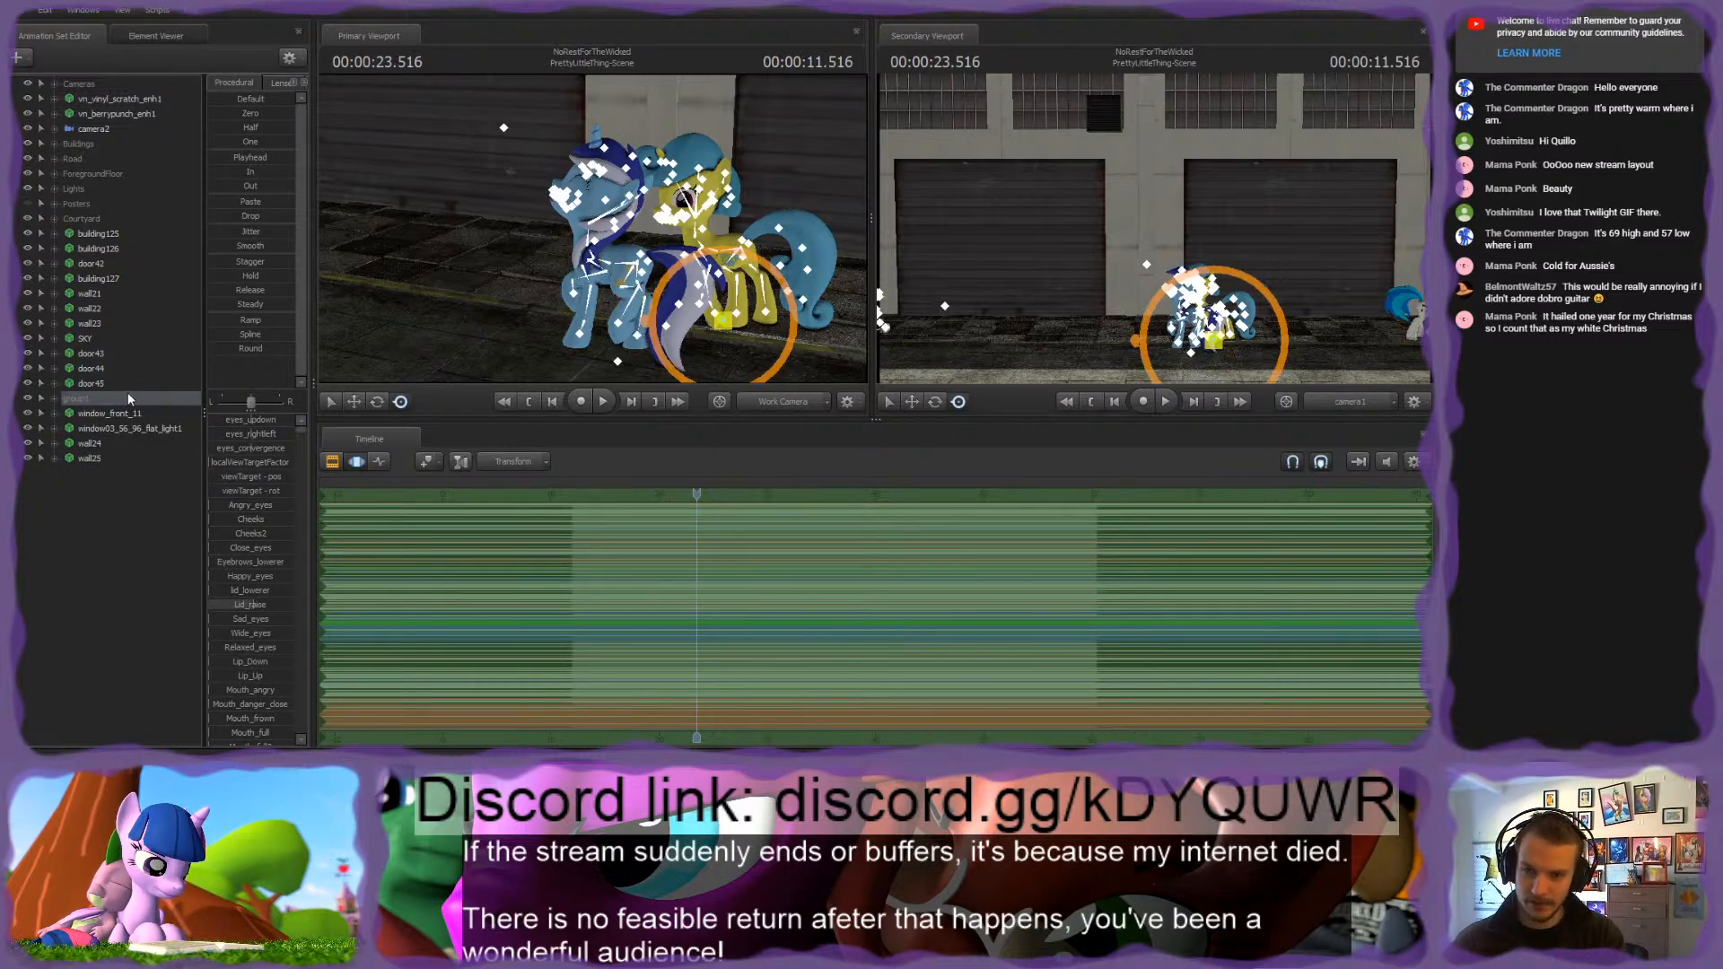
pyautogui.press('Return')
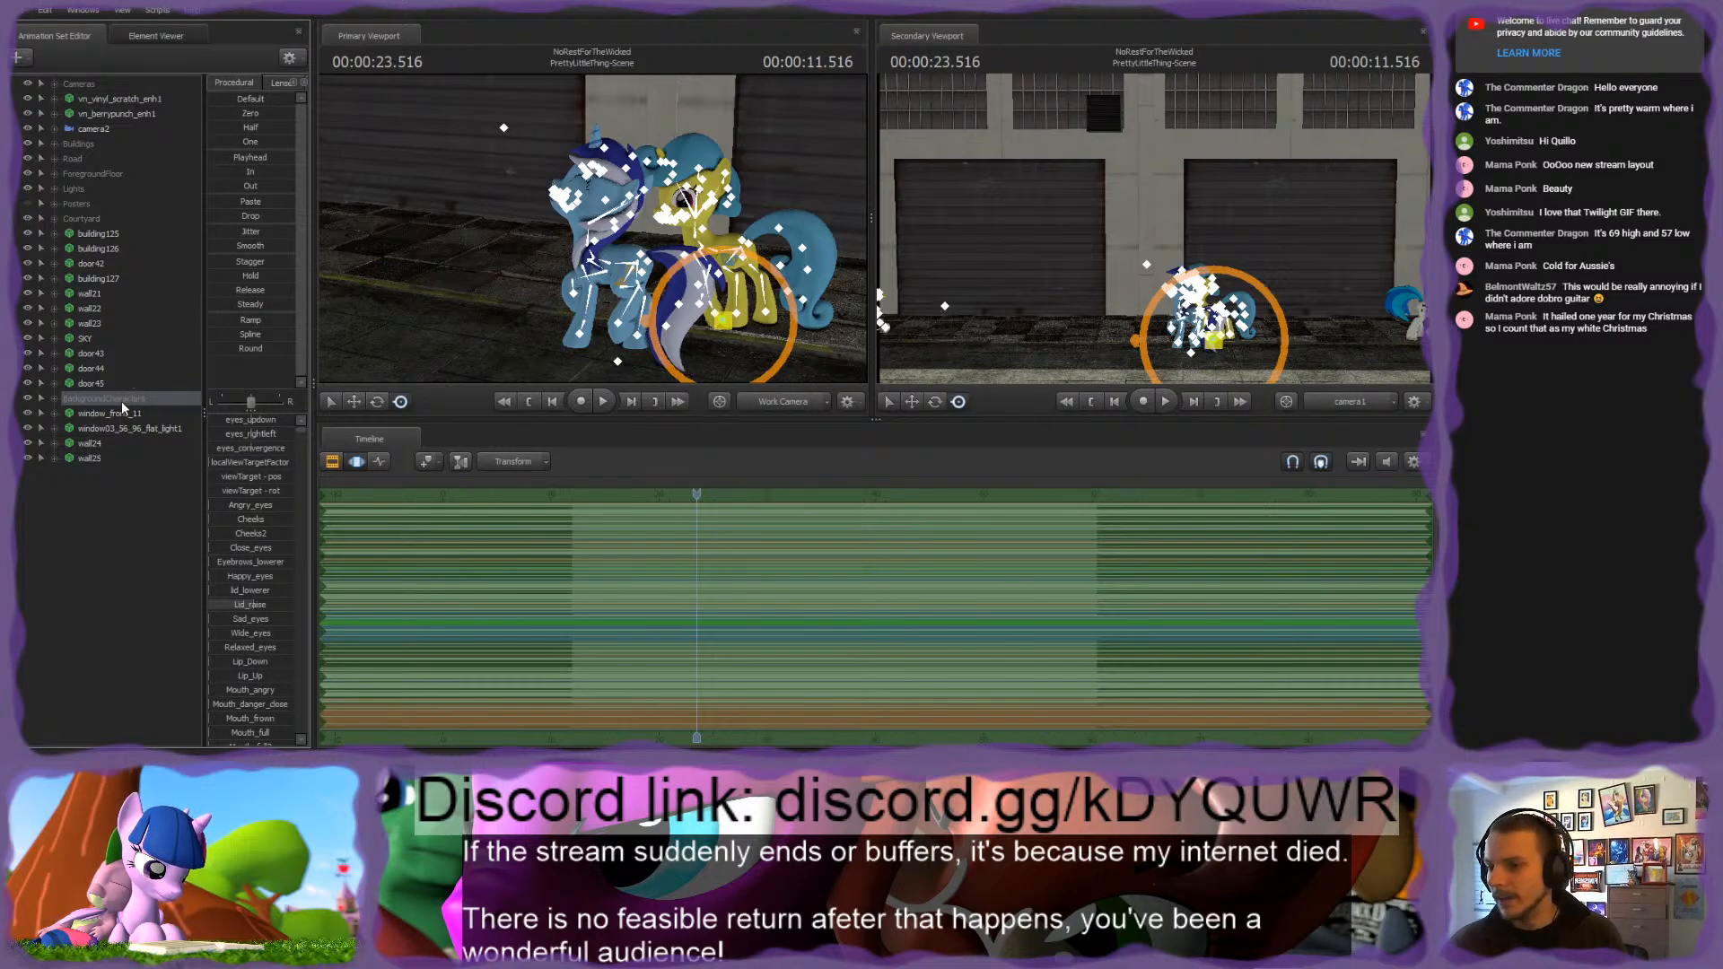
# Step: Place BackgroundCharacters directly below Cameras and group it with the Vinyl Scratch and Berry Punch sets as Actors
pyautogui.moveTo(122, 401); pyautogui.dragTo(110, 92)
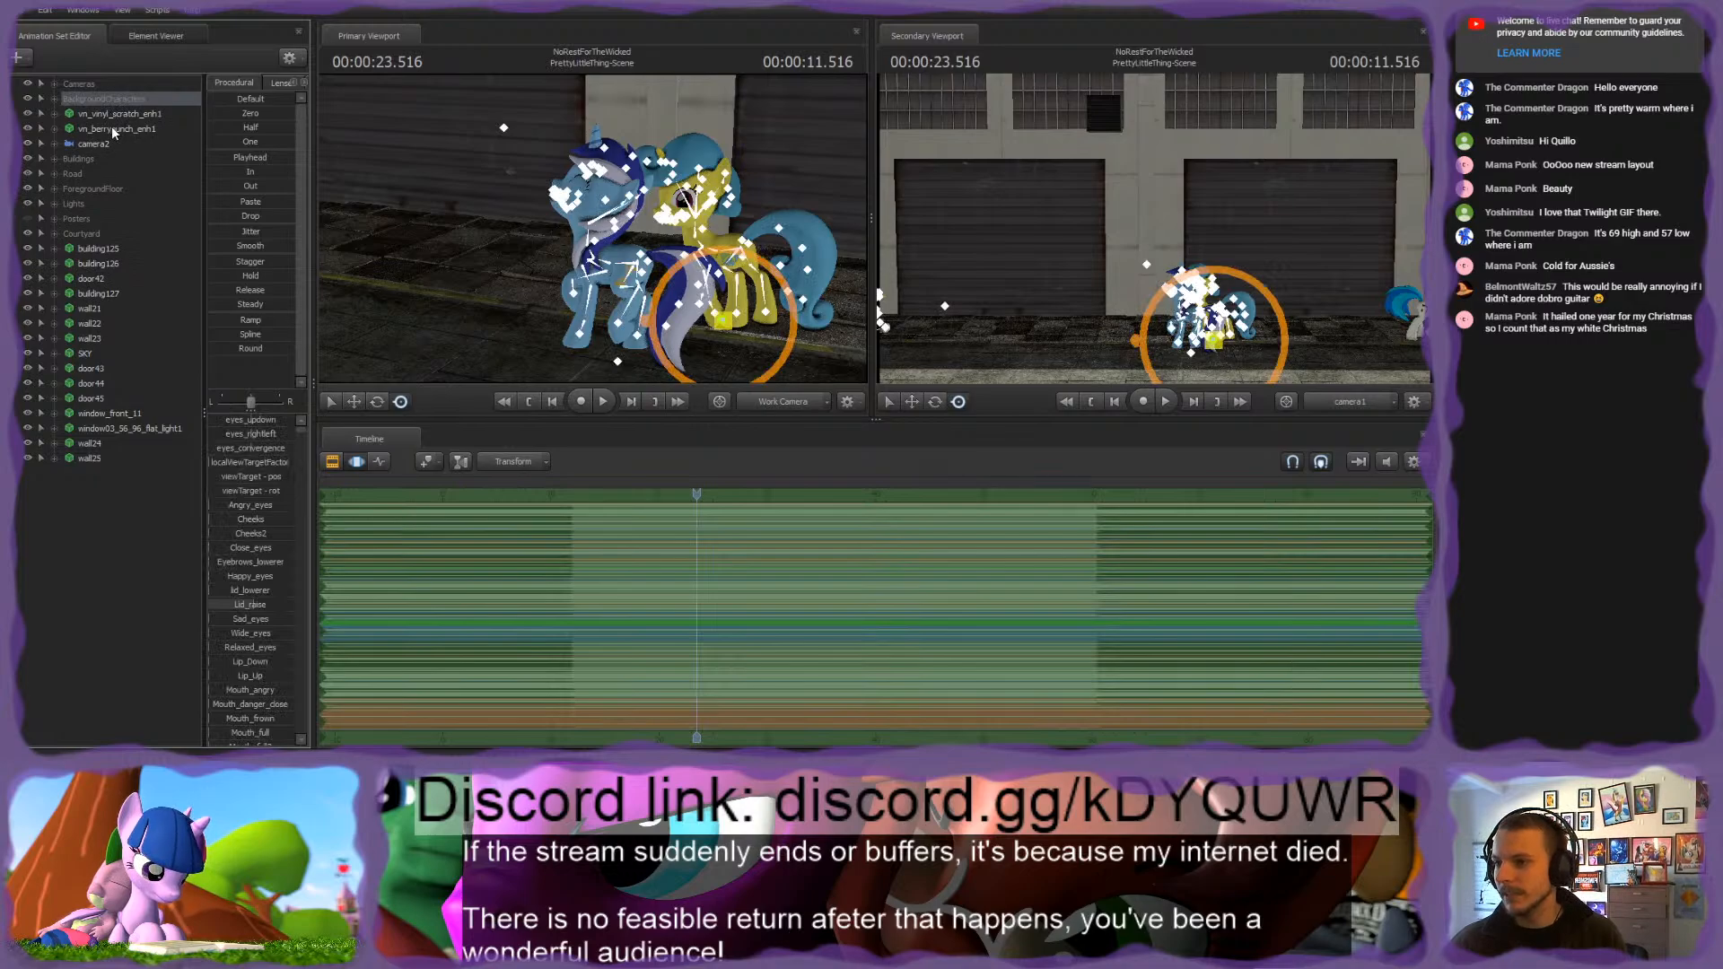
pyautogui.keyDown('shift'); pyautogui.click(113, 128); pyautogui.keyUp('shift')
pyautogui.rightClick(116, 129)
pyautogui.click(151, 170)
pyautogui.click(97, 99)
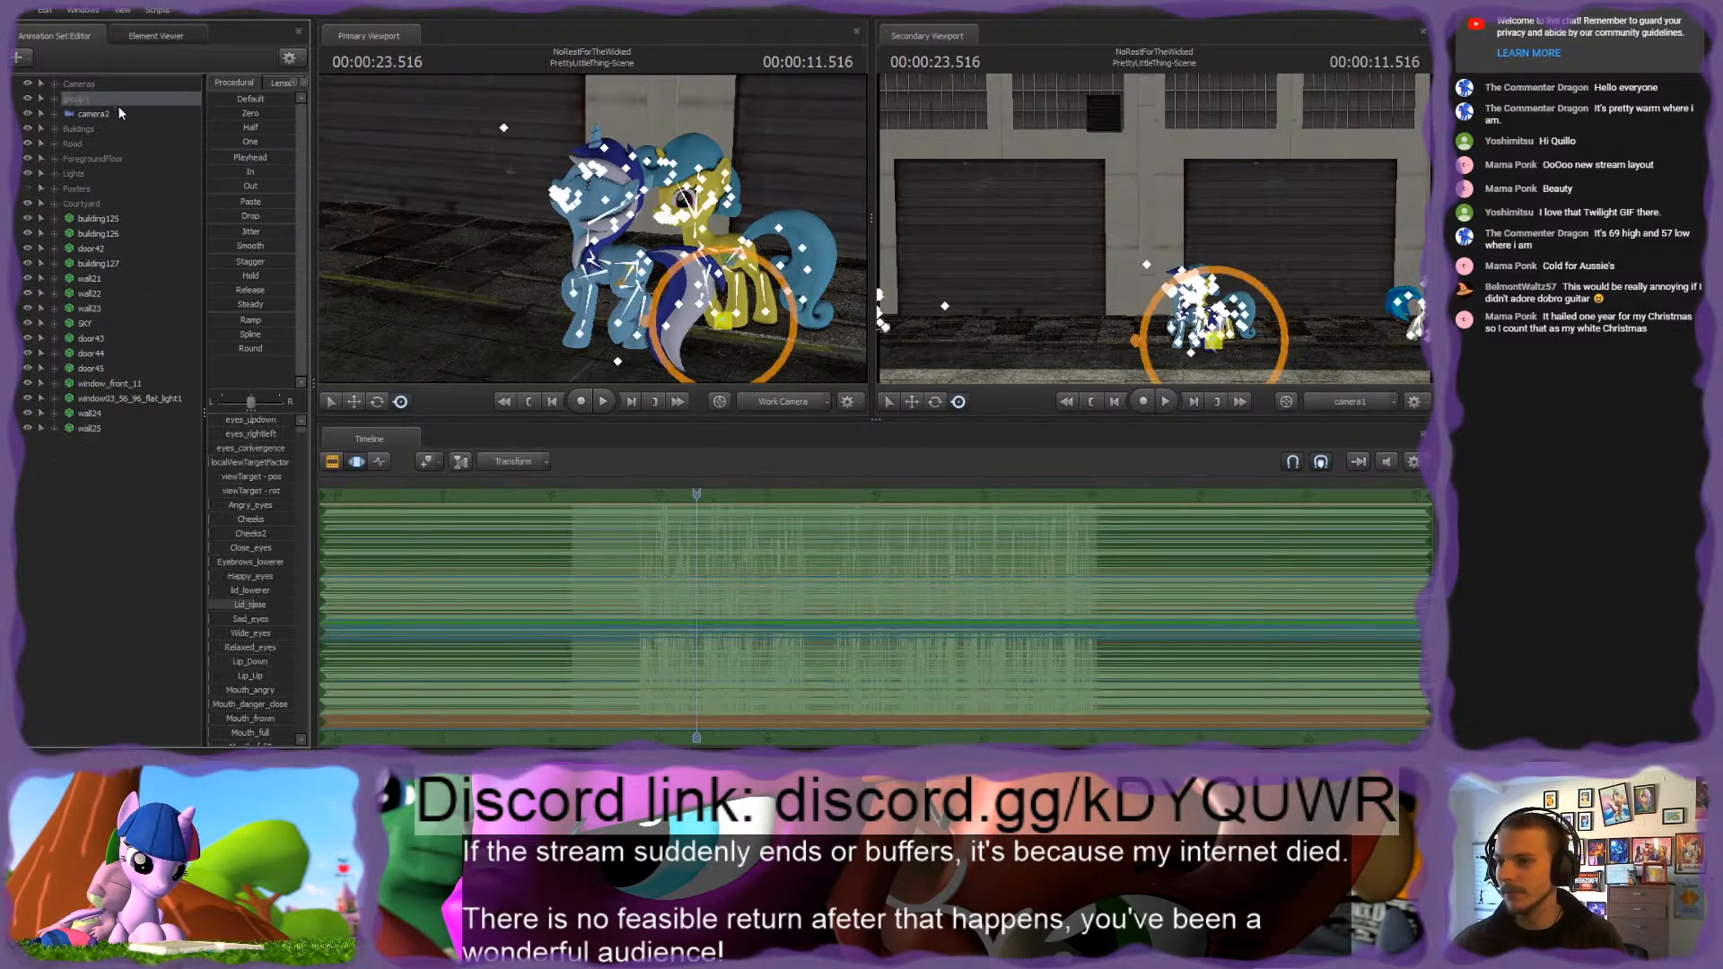
pyautogui.write('Actors')
pyautogui.press('Return')
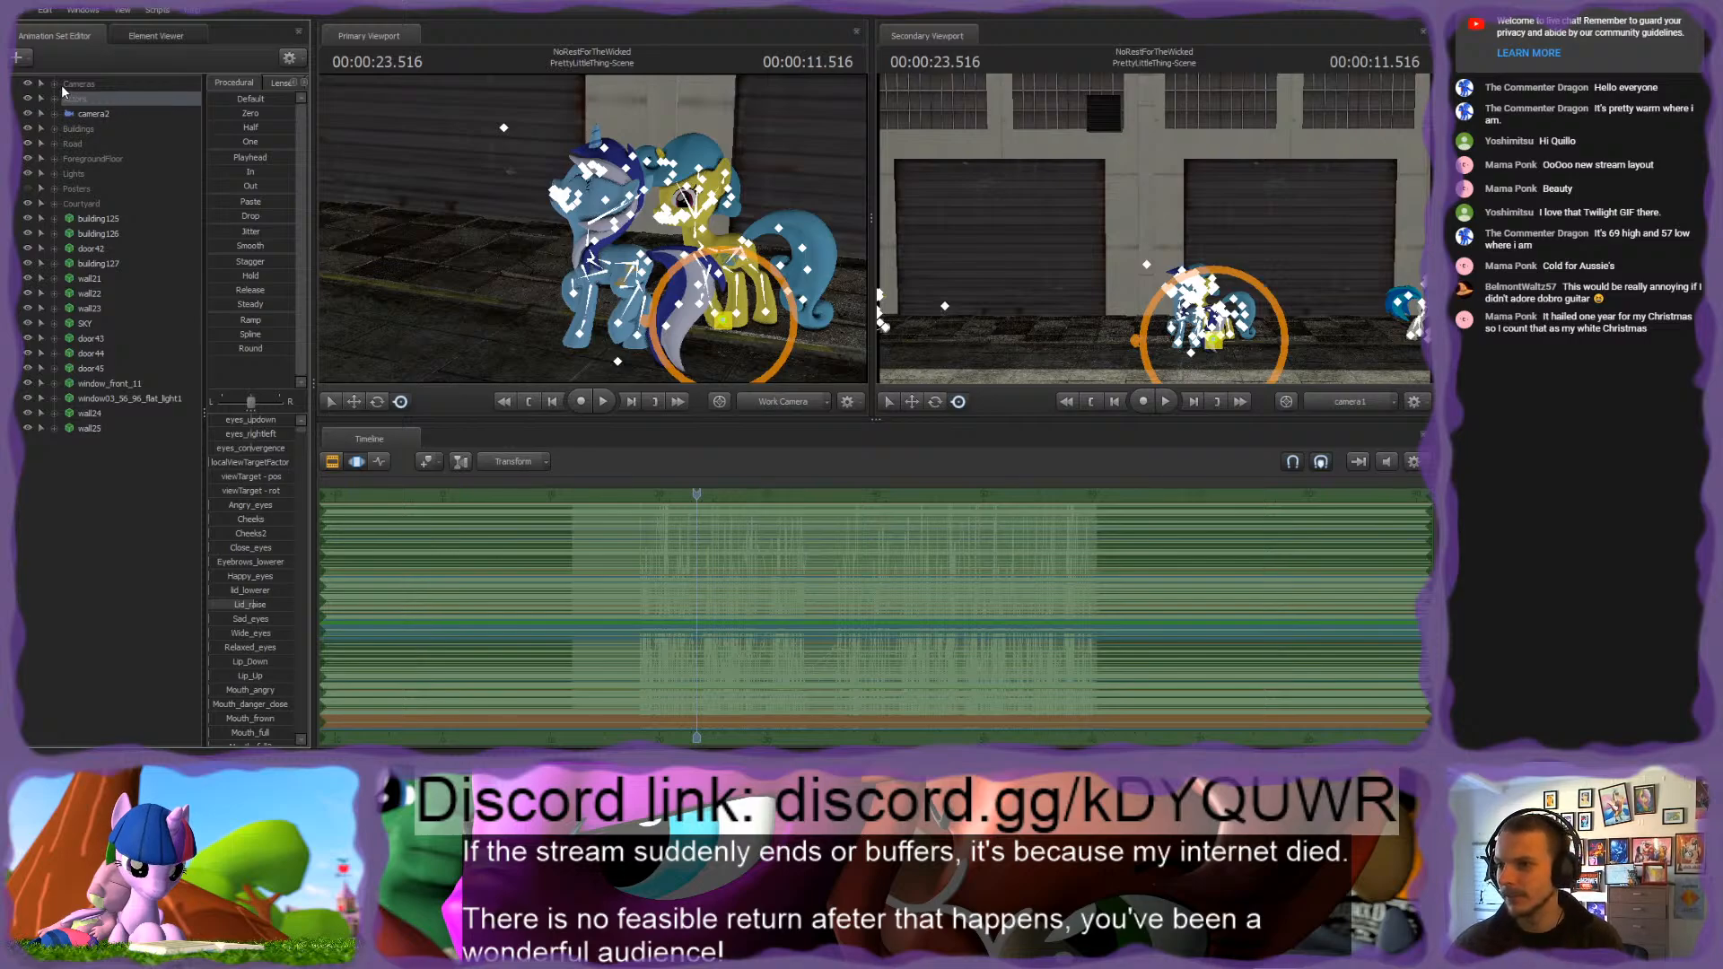
# Step: Expand the Cameras group, delete the stray camera2 animation set and select camera1
pyautogui.click(60, 84)
pyautogui.click(99, 99)
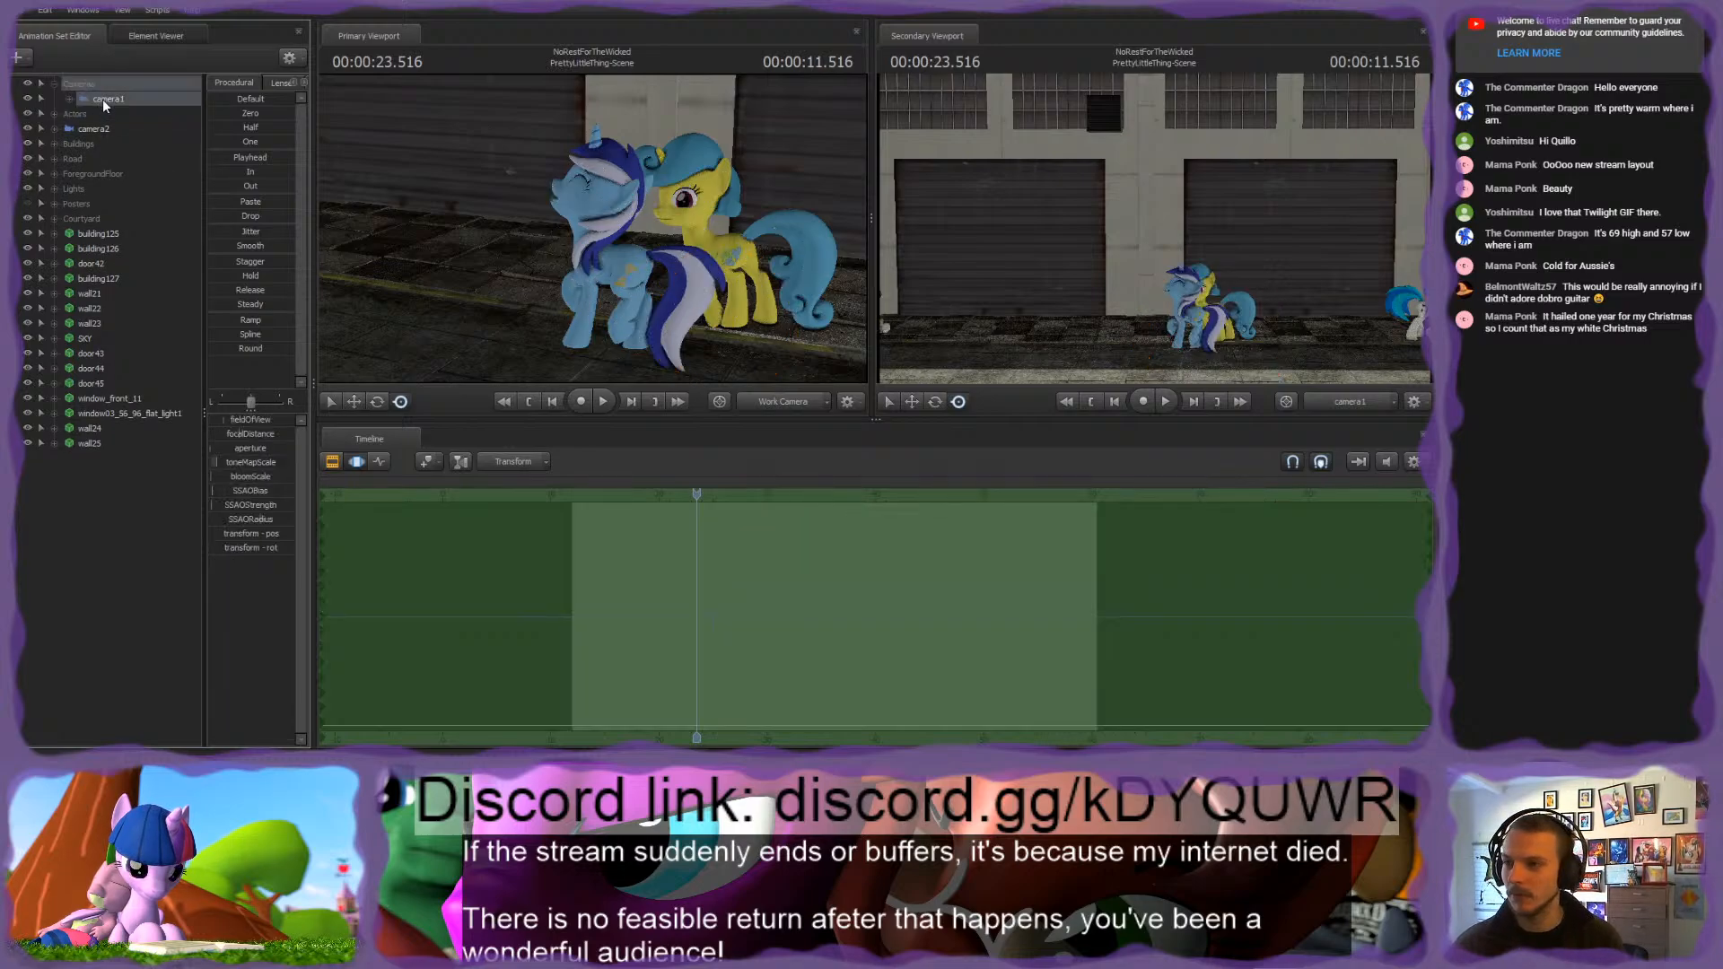
pyautogui.click(94, 128)
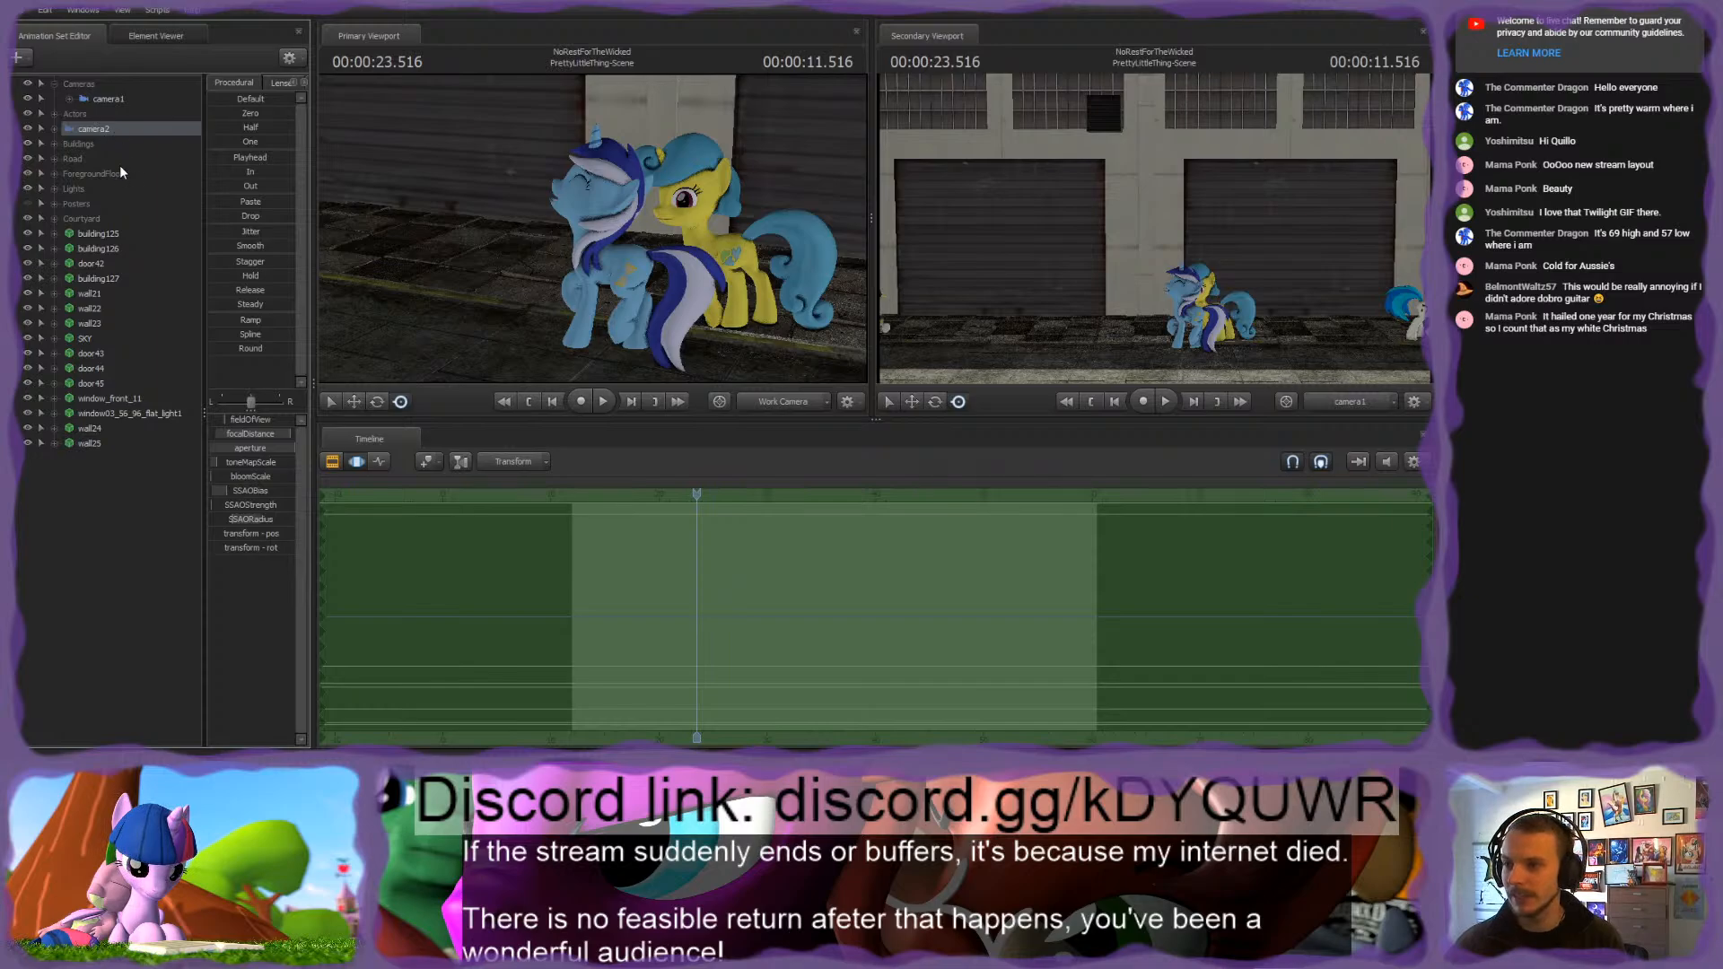
pyautogui.press('Delete')
pyautogui.click(112, 99)
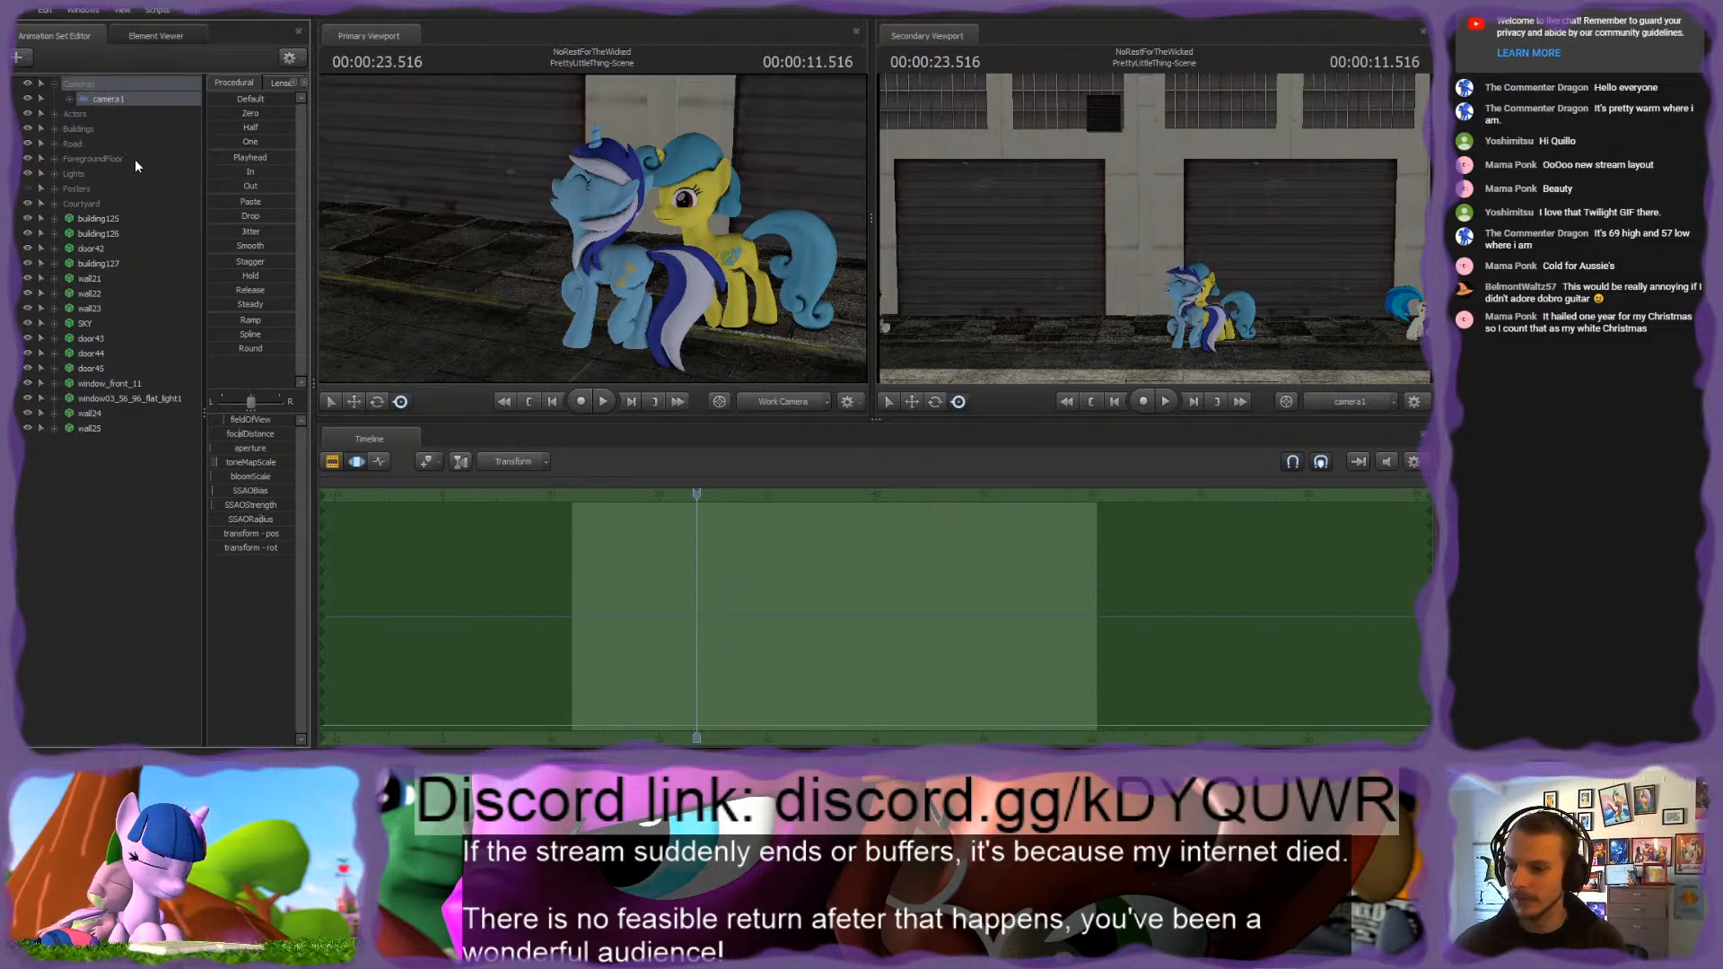
# Step: Expose camera1's individual controls, select its three SSAO controls and adjust SSAOBias to a low value
pyautogui.moveTo(675, 229); pyautogui.dragTo(595, 231)
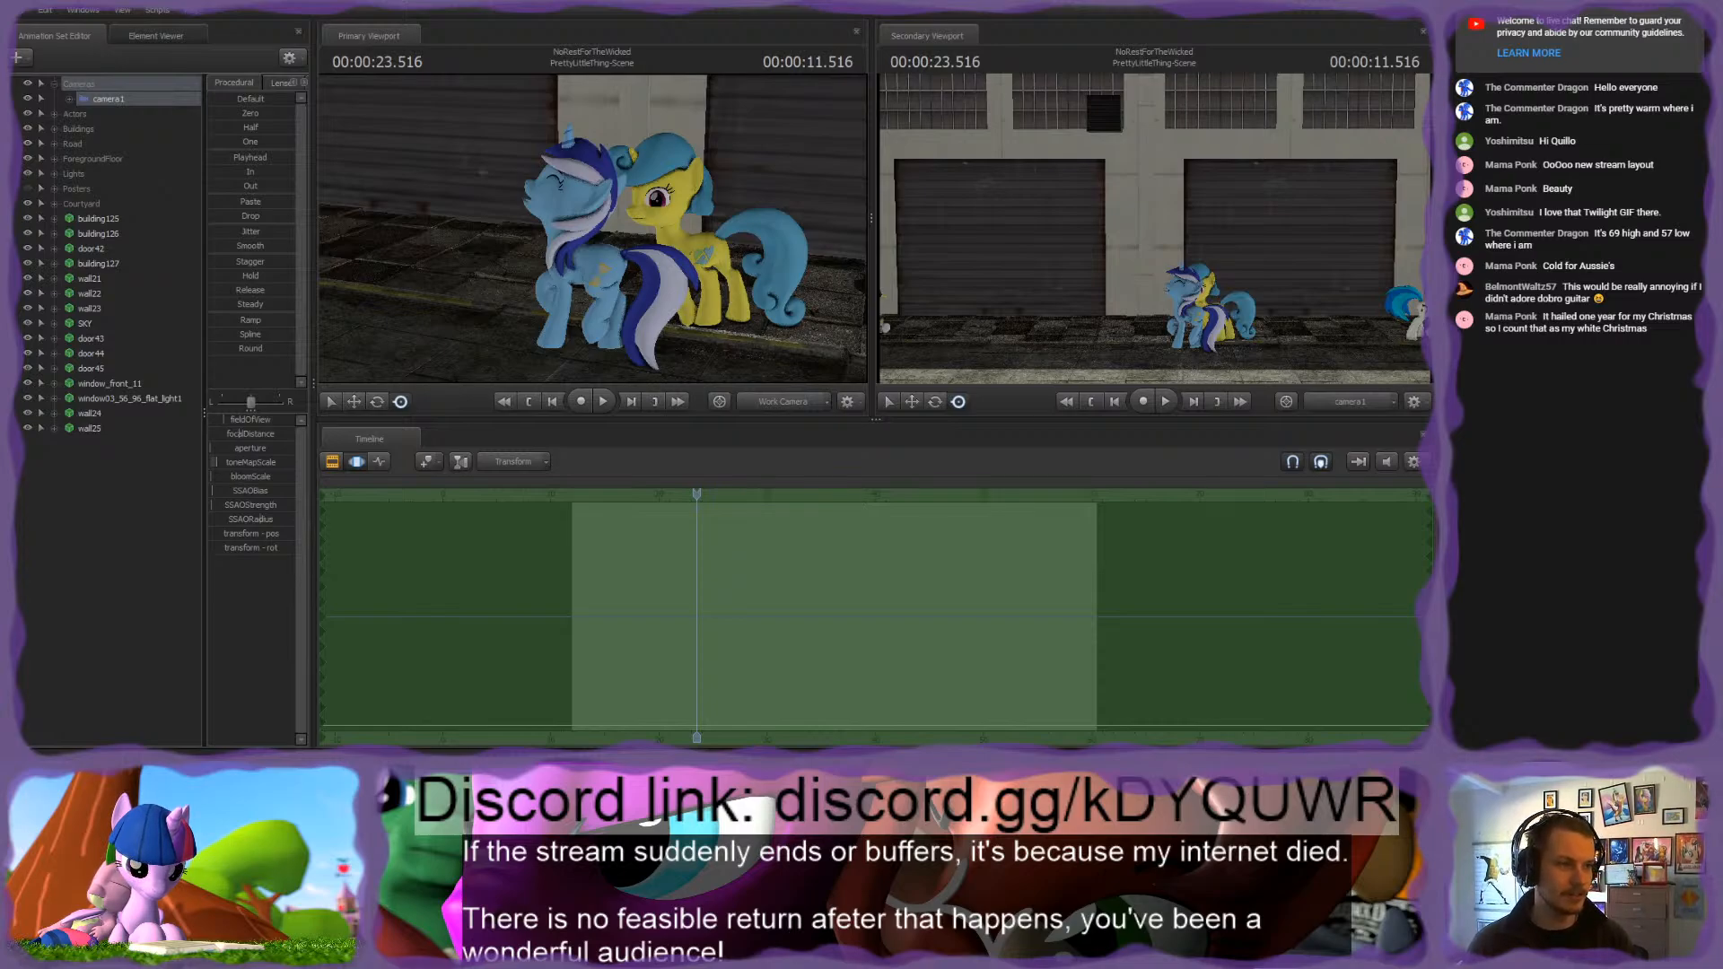
pyautogui.moveTo(505, 213); pyautogui.dragTo(602, 193)
pyautogui.press('w')
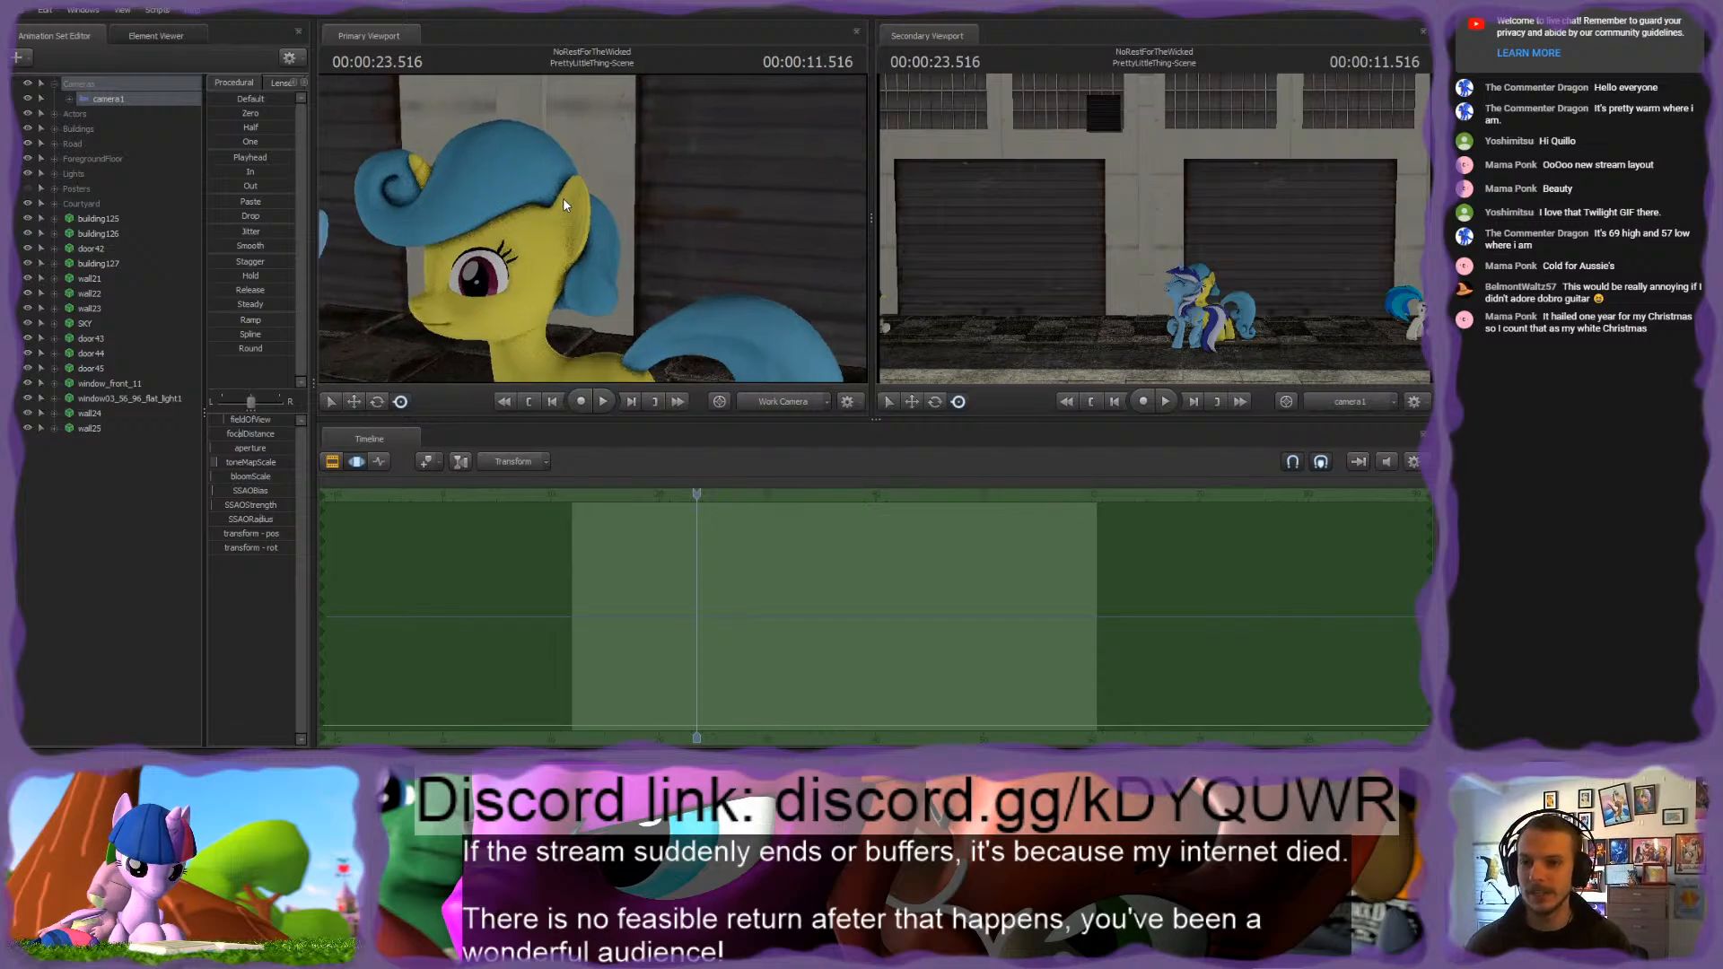
pyautogui.click(69, 99)
pyautogui.click(85, 114)
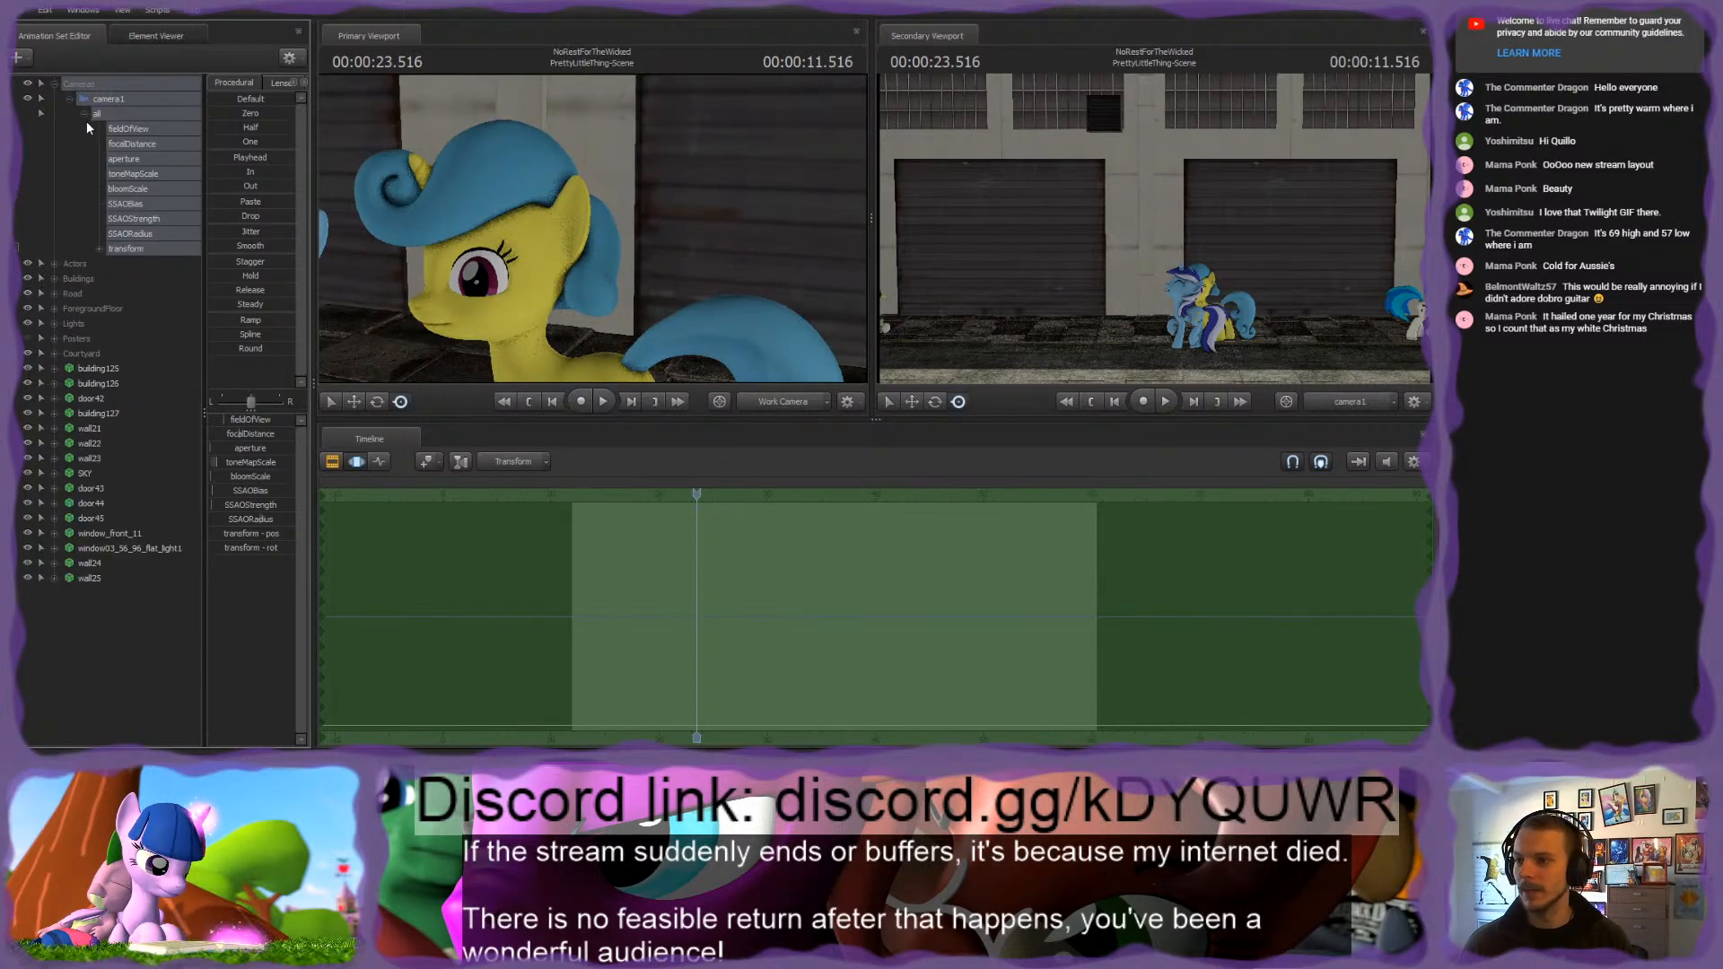
pyautogui.click(149, 230)
pyautogui.keyDown('shift'); pyautogui.click(150, 208); pyautogui.keyUp('shift')
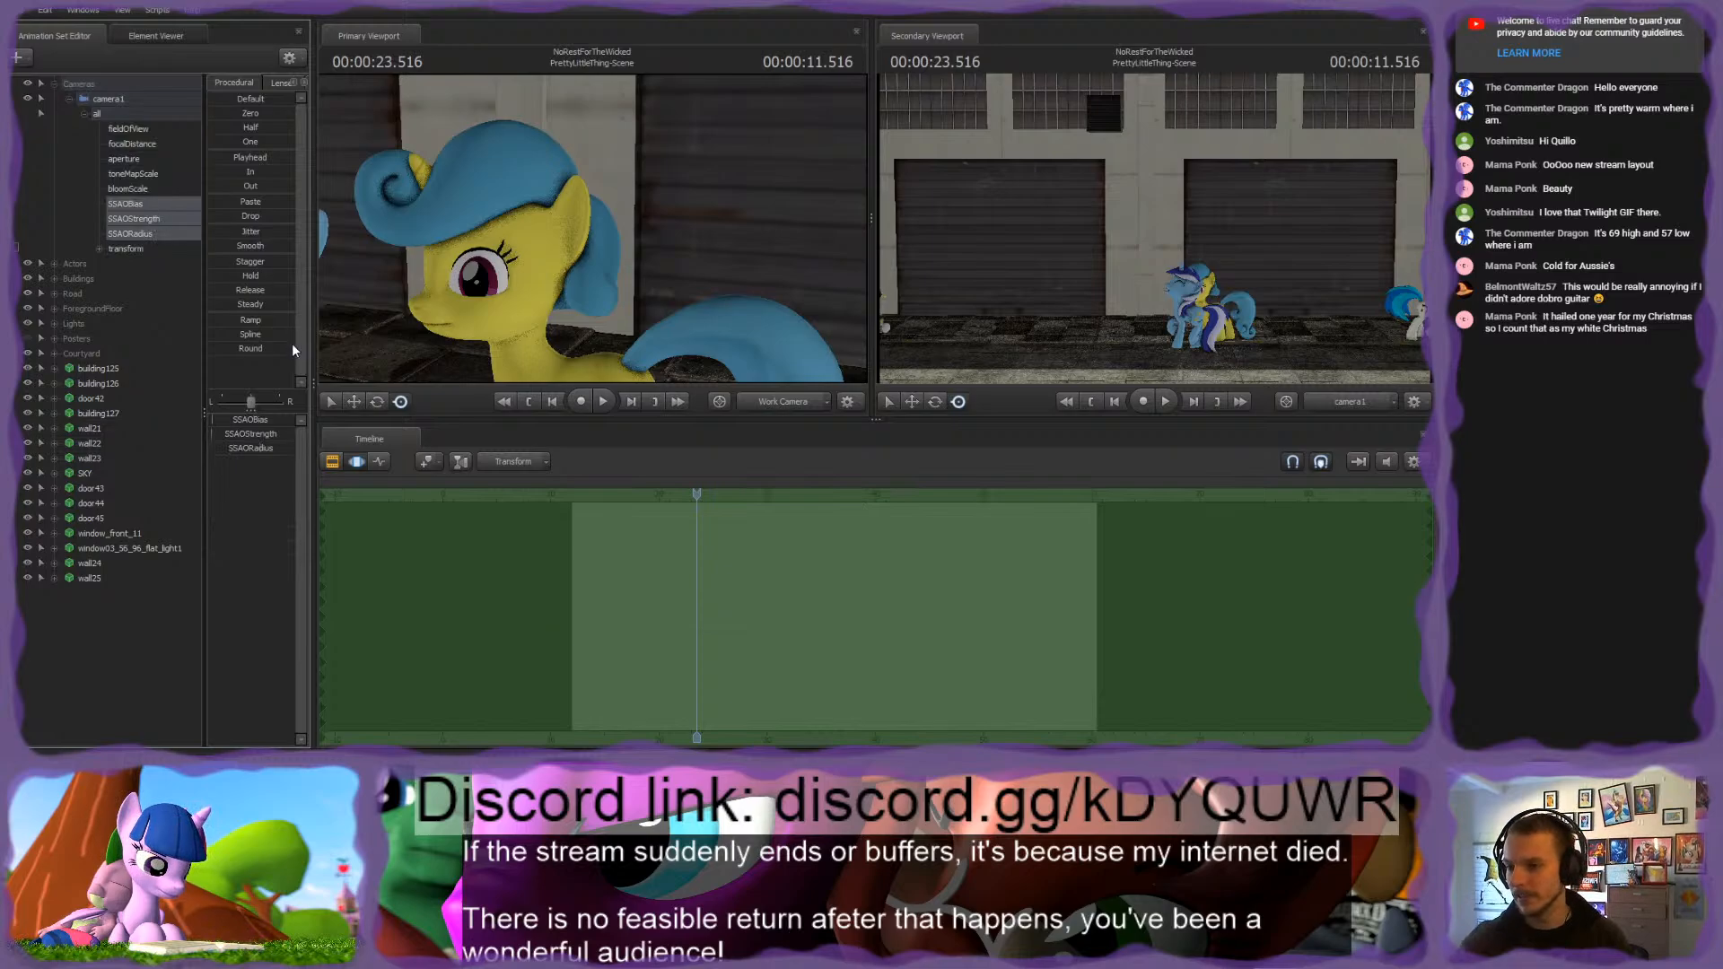
pyautogui.click(238, 420)
pyautogui.moveTo(252, 420); pyautogui.dragTo(226, 420)
# Step: Show camera1 in the primary viewport and move it close in on Colgate and Lemon Hearts
pyautogui.click(110, 100)
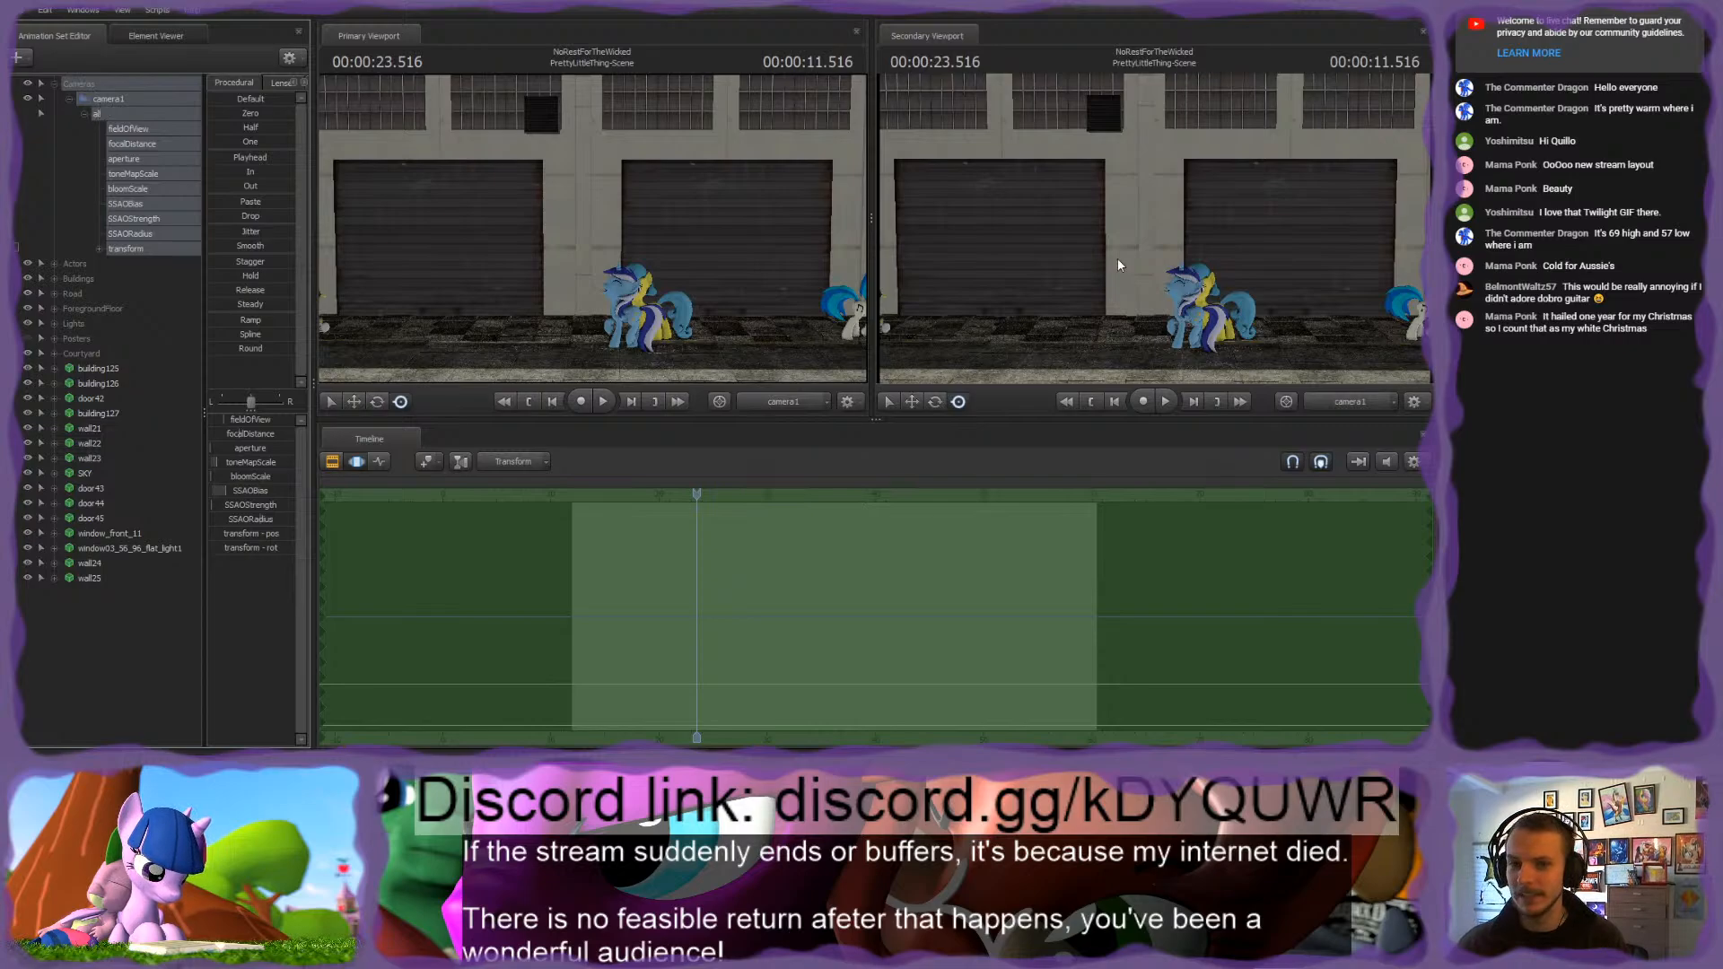
pyautogui.moveTo(1118, 259); pyautogui.dragTo(1151, 298)
pyautogui.press('w')
pyautogui.press('s')
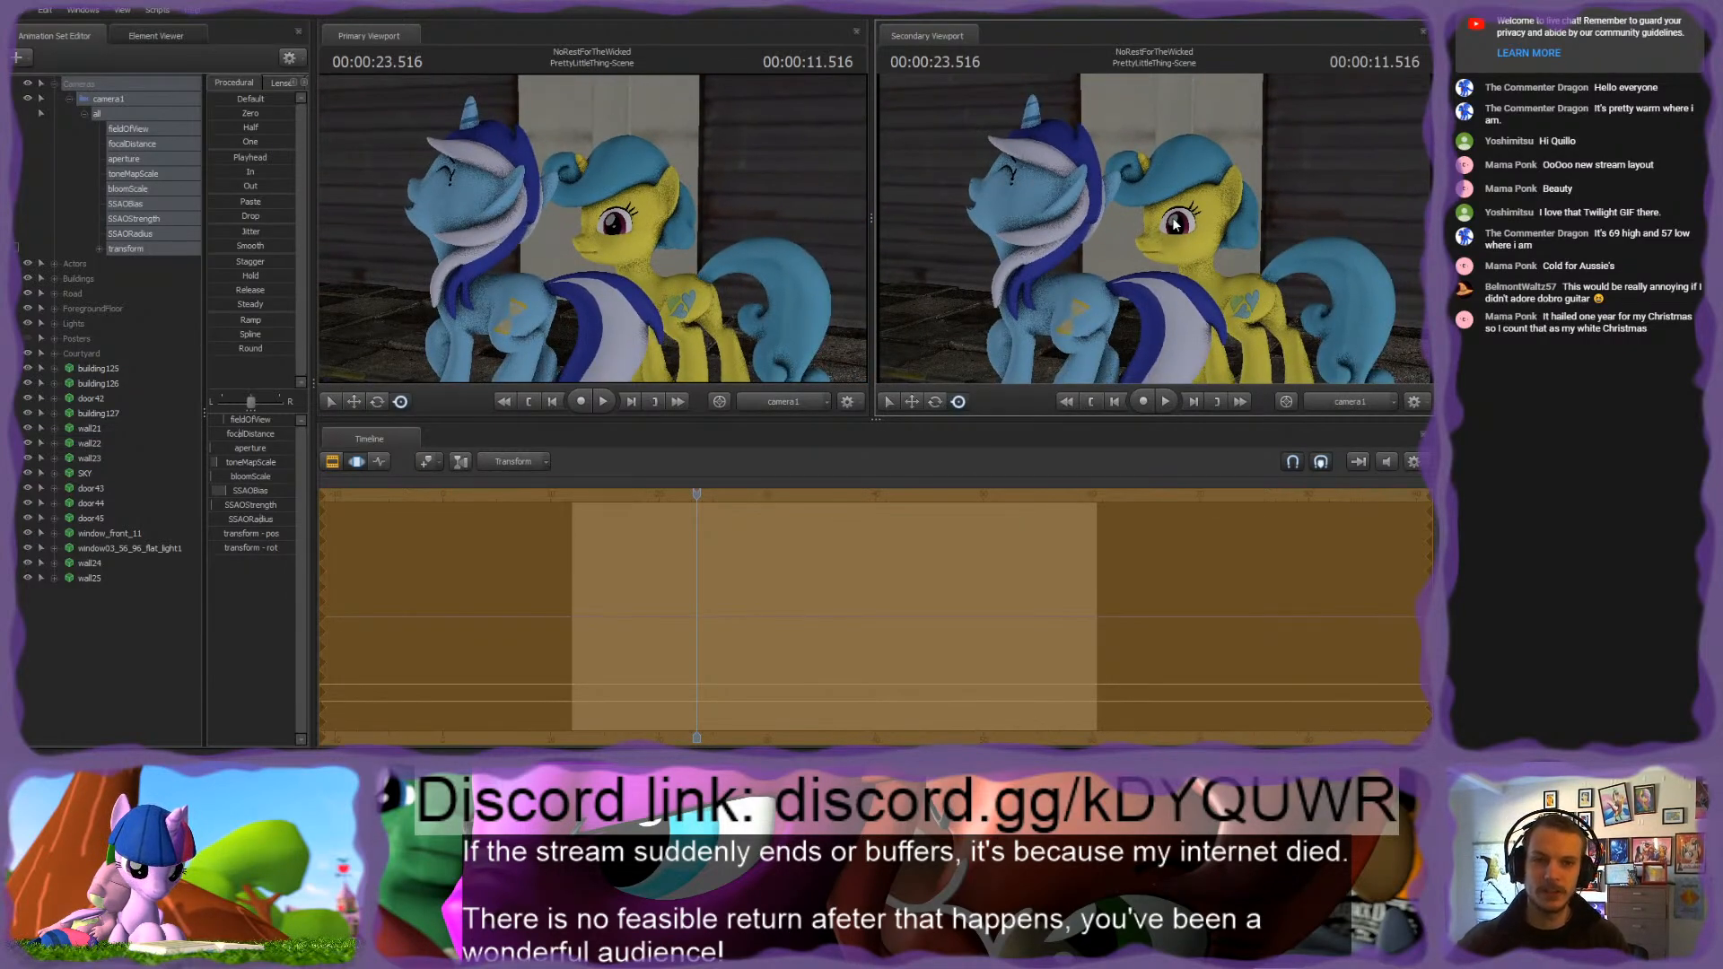
# Step: Select camera1's SSAO controls again, try SSAOBias at its maximum and set it to about three quarters of its range
pyautogui.moveTo(130, 203); pyautogui.dragTo(134, 234)
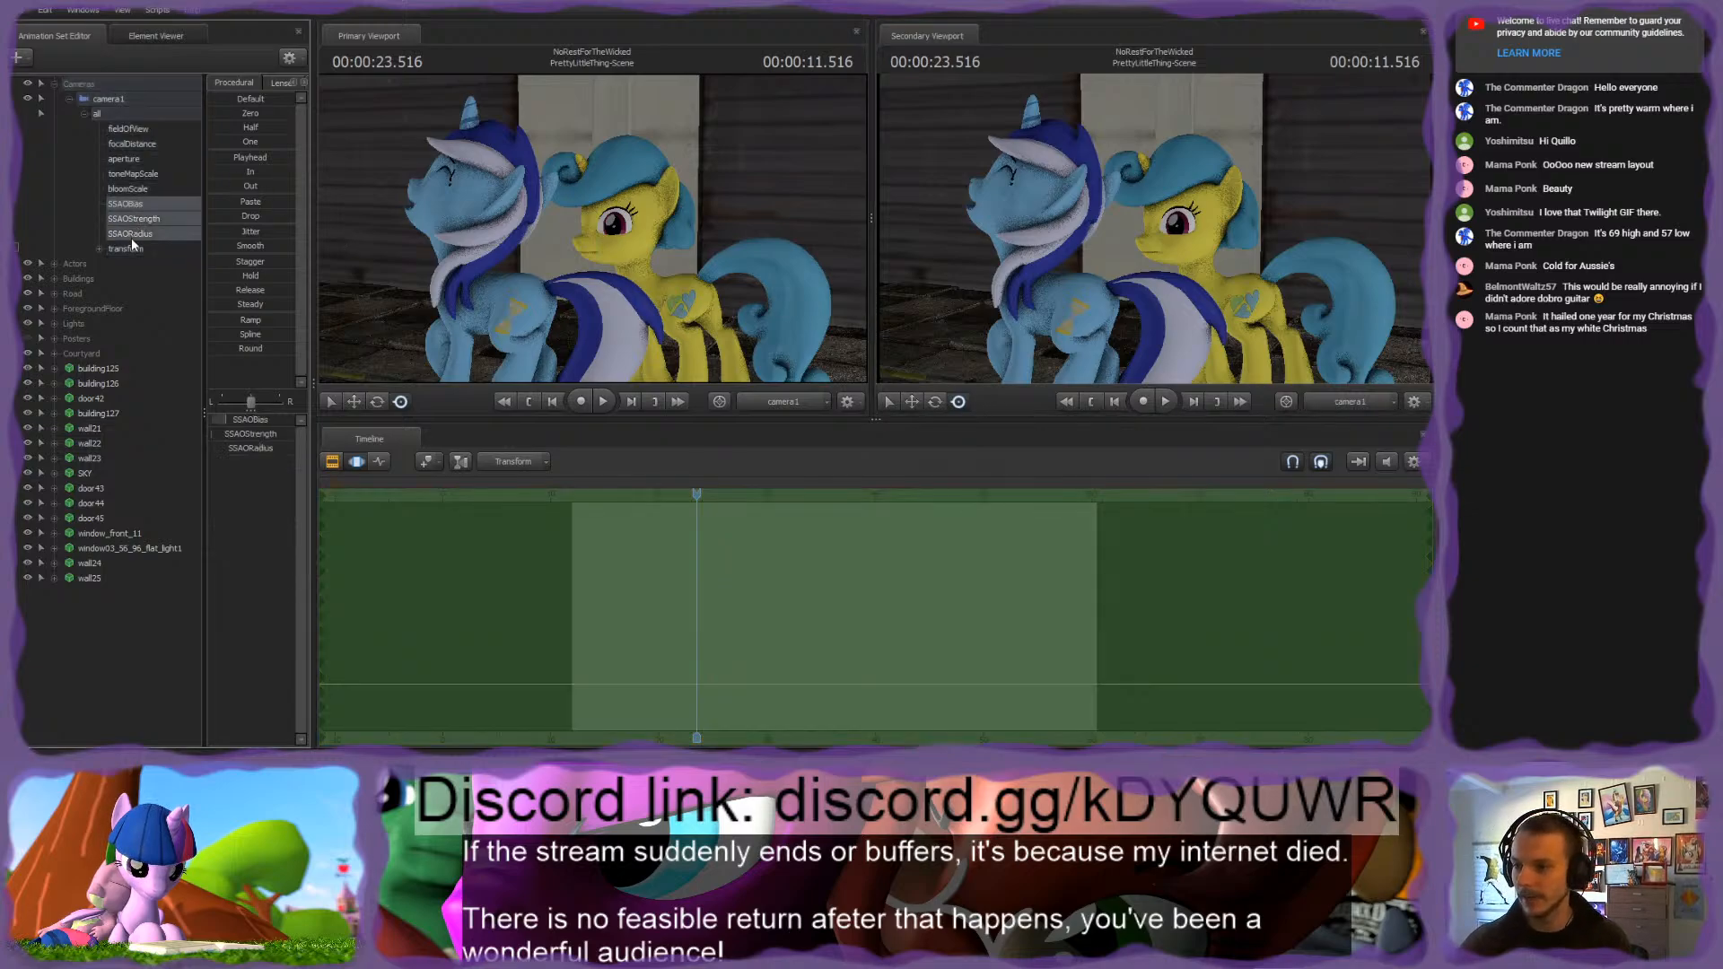
pyautogui.moveTo(225, 419); pyautogui.dragTo(294, 419)
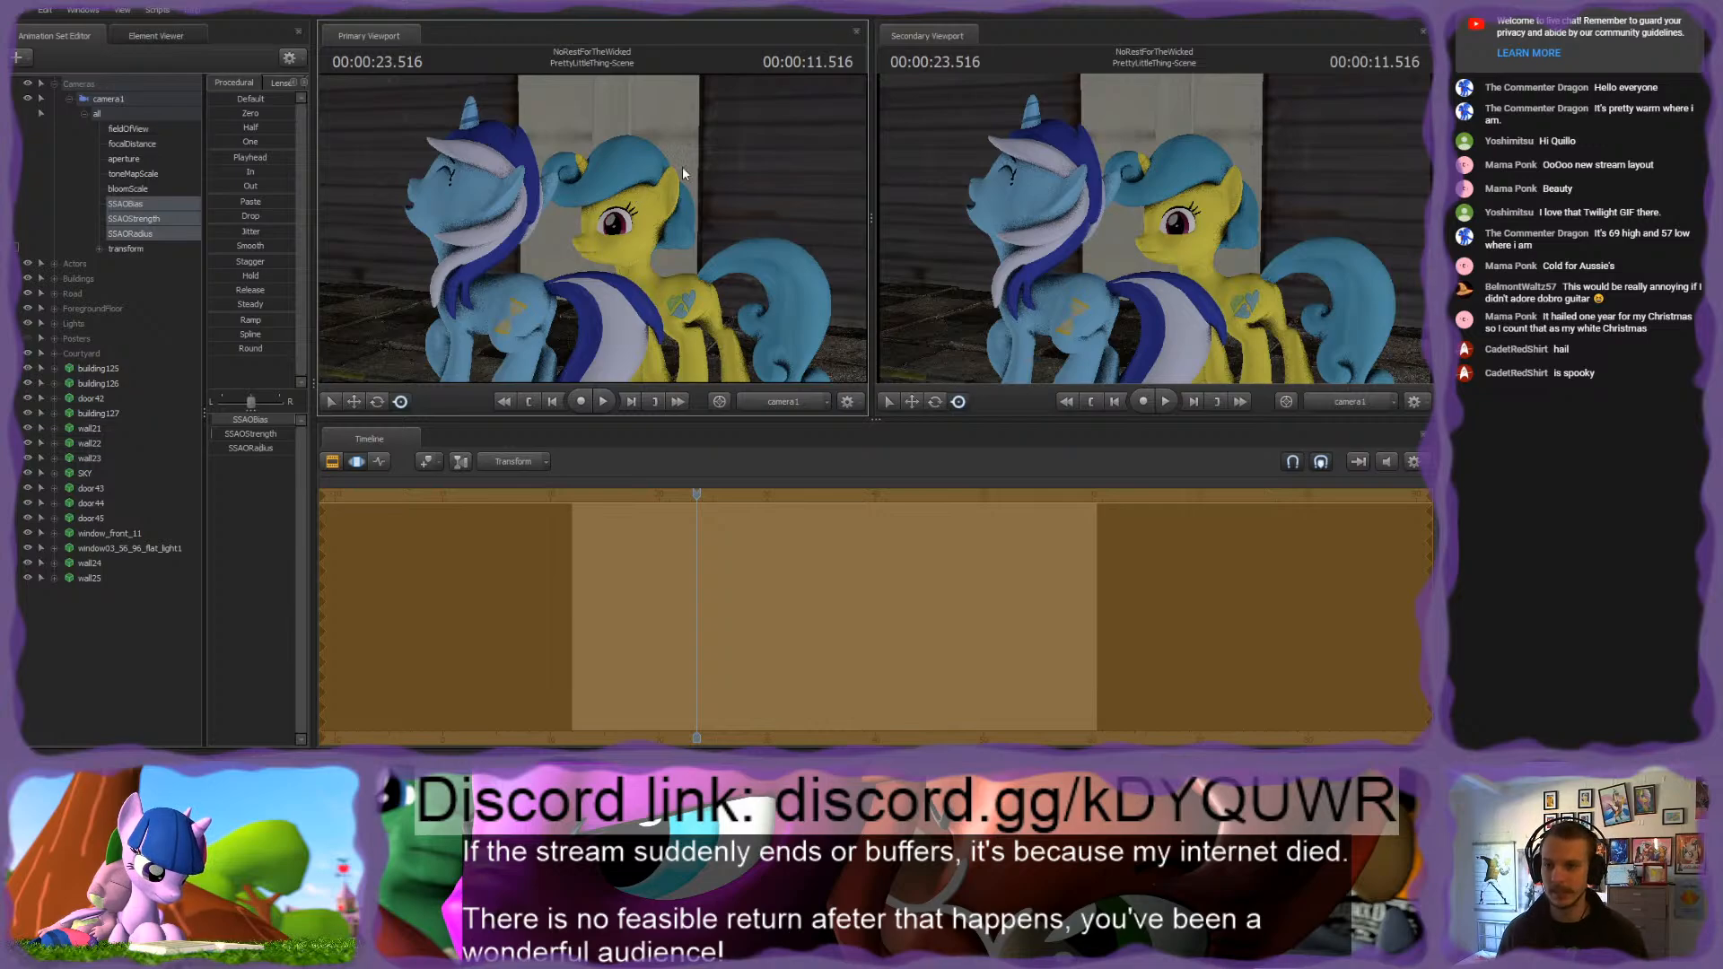
pyautogui.moveTo(294, 420)
pyautogui.mouseDown()
pyautogui.moveTo(228, 420)
pyautogui.moveTo(294, 420)
pyautogui.mouseUp()
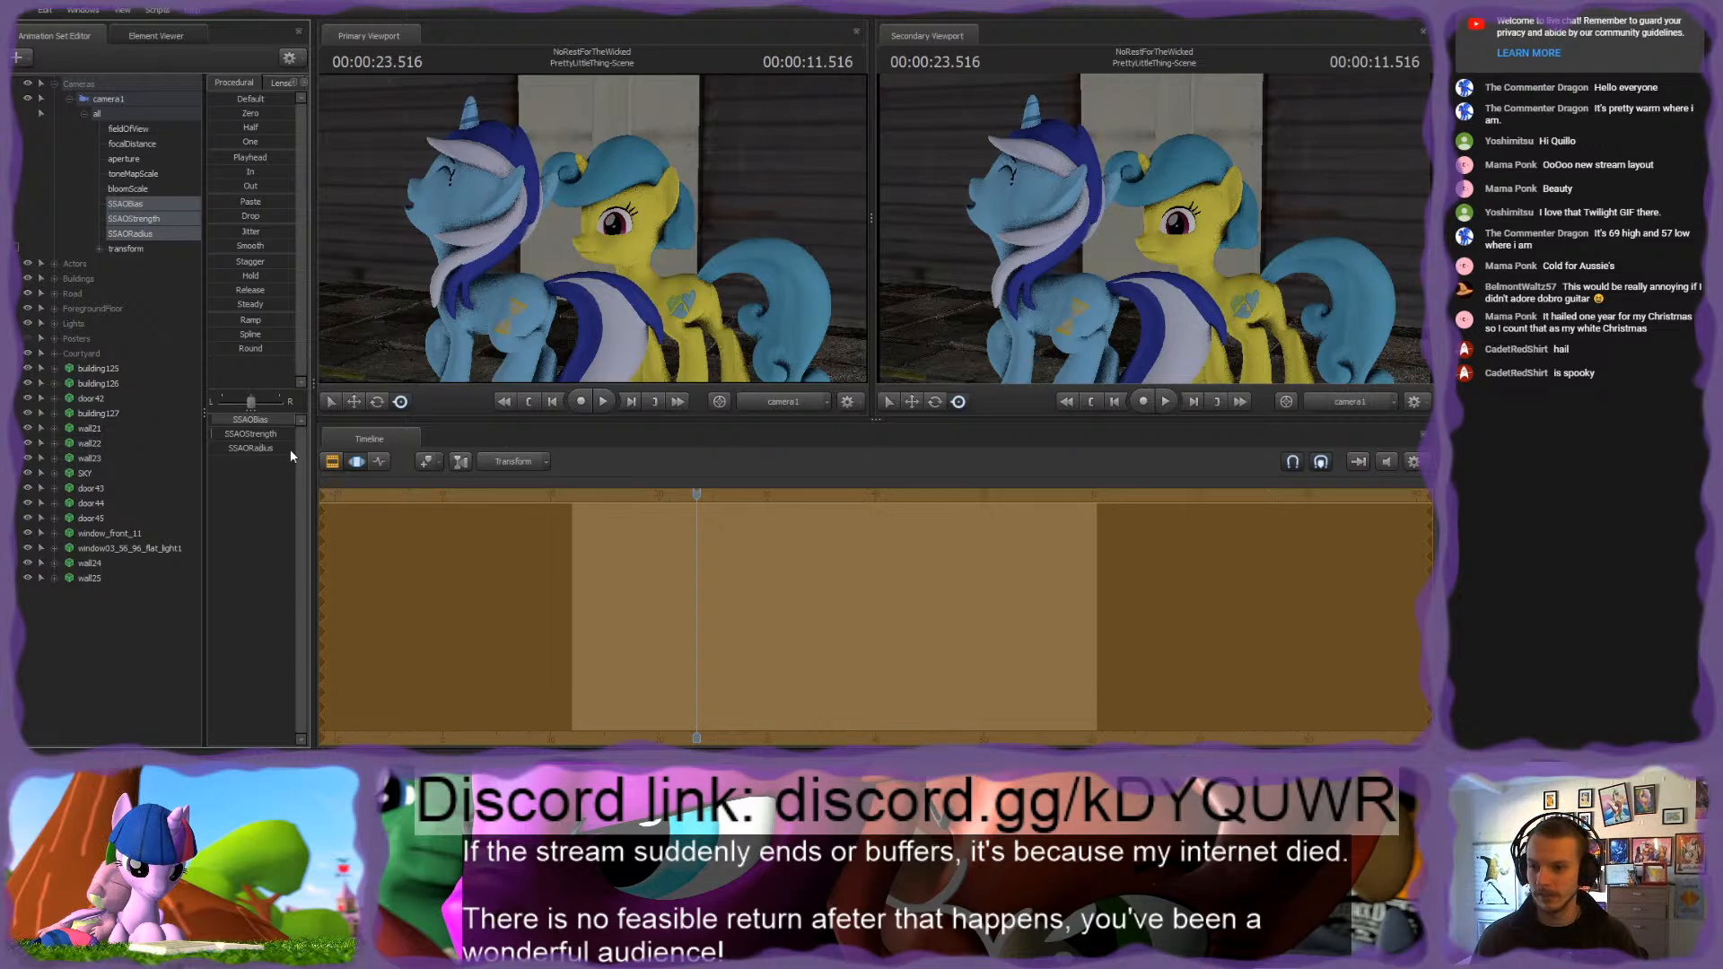
pyautogui.moveTo(292, 420)
pyautogui.mouseDown()
pyautogui.moveTo(253, 420)
pyautogui.moveTo(270, 420)
pyautogui.mouseUp()
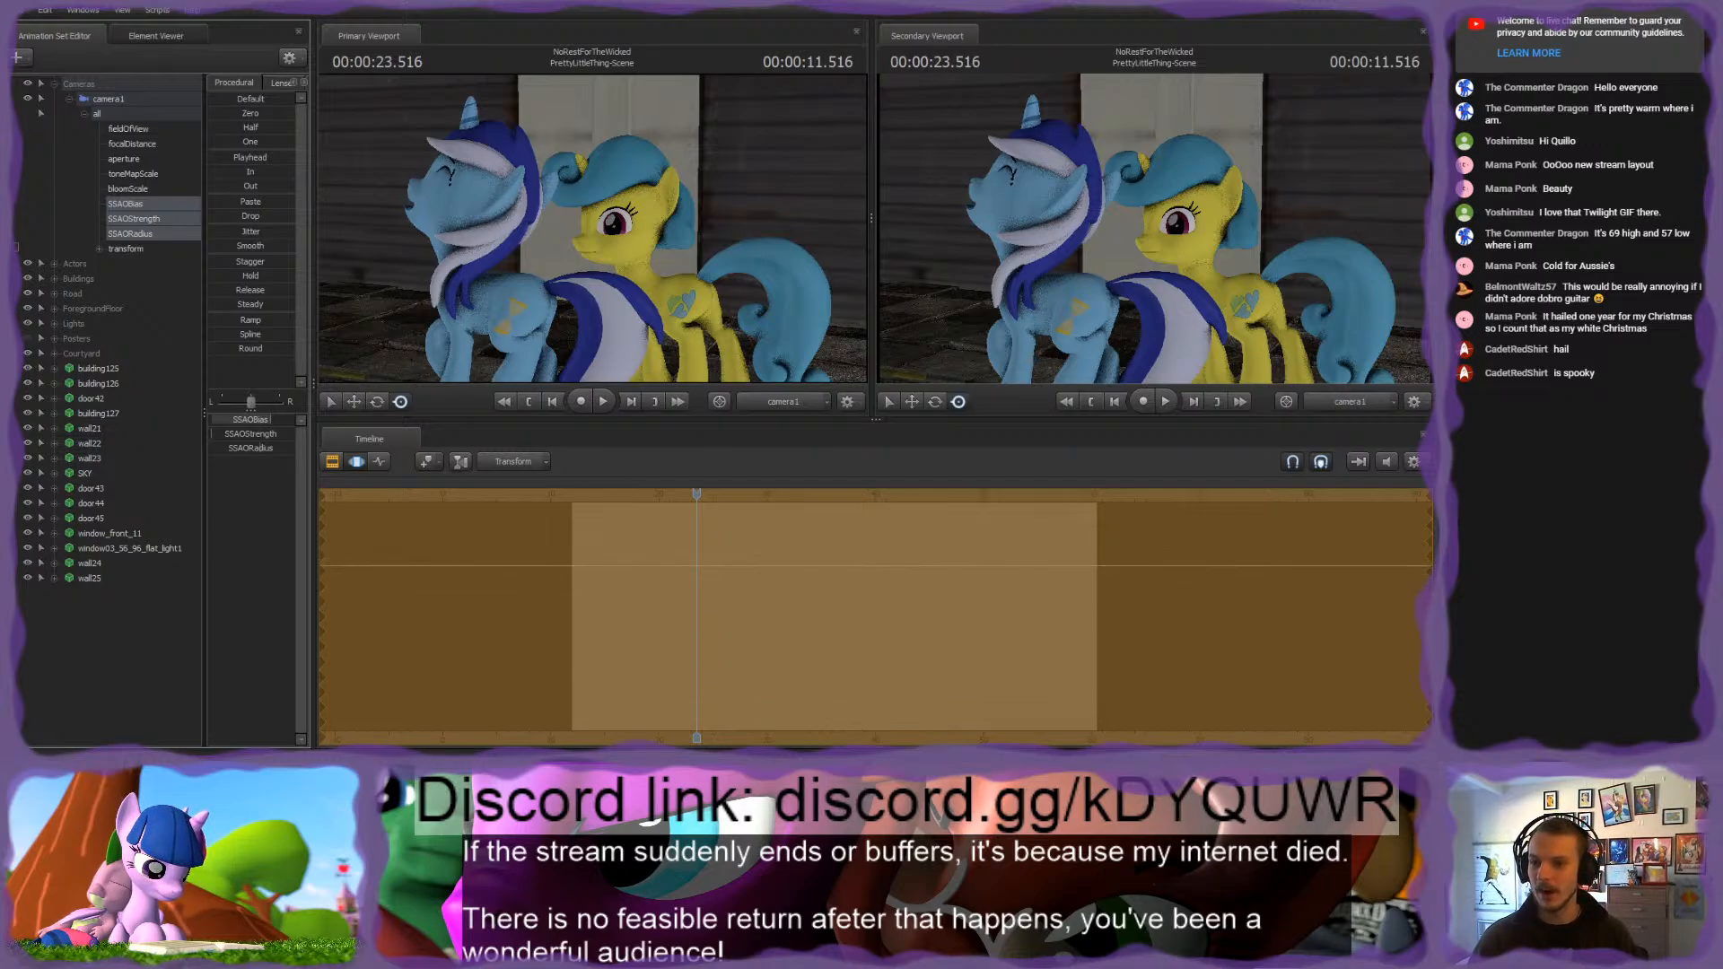
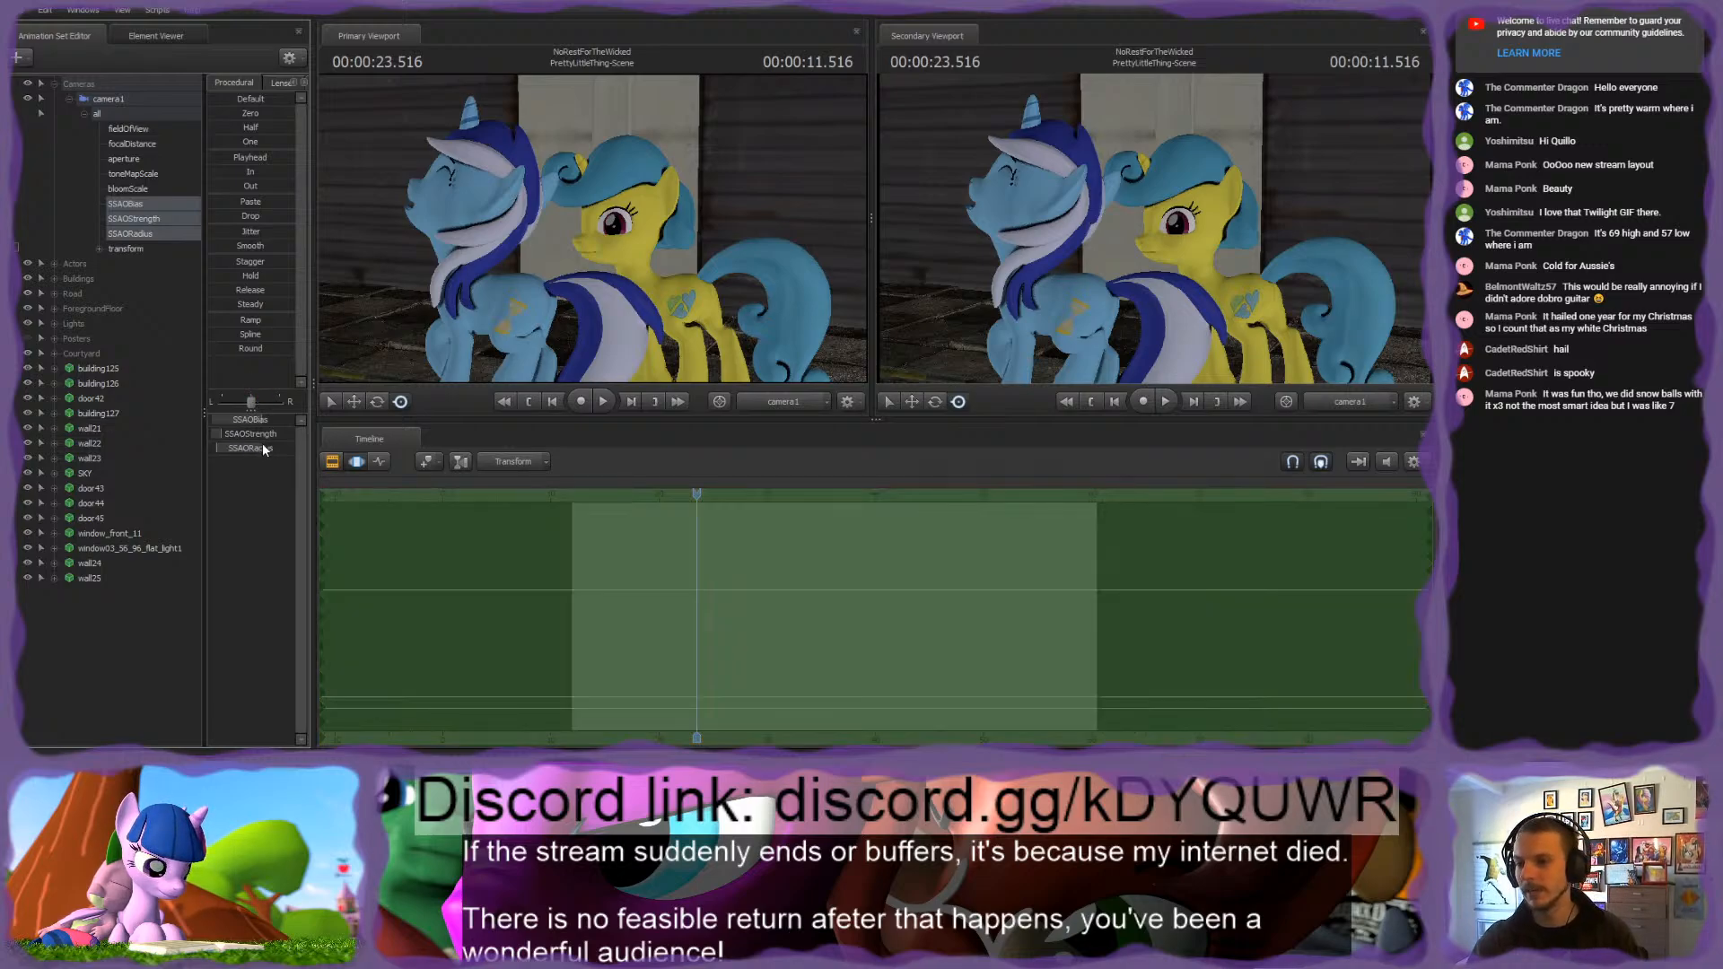
# Step: Alternate the primary viewport between camera1 and the Work Camera to compare the ambient occlusion on the ponies
pyautogui.click(779, 404)
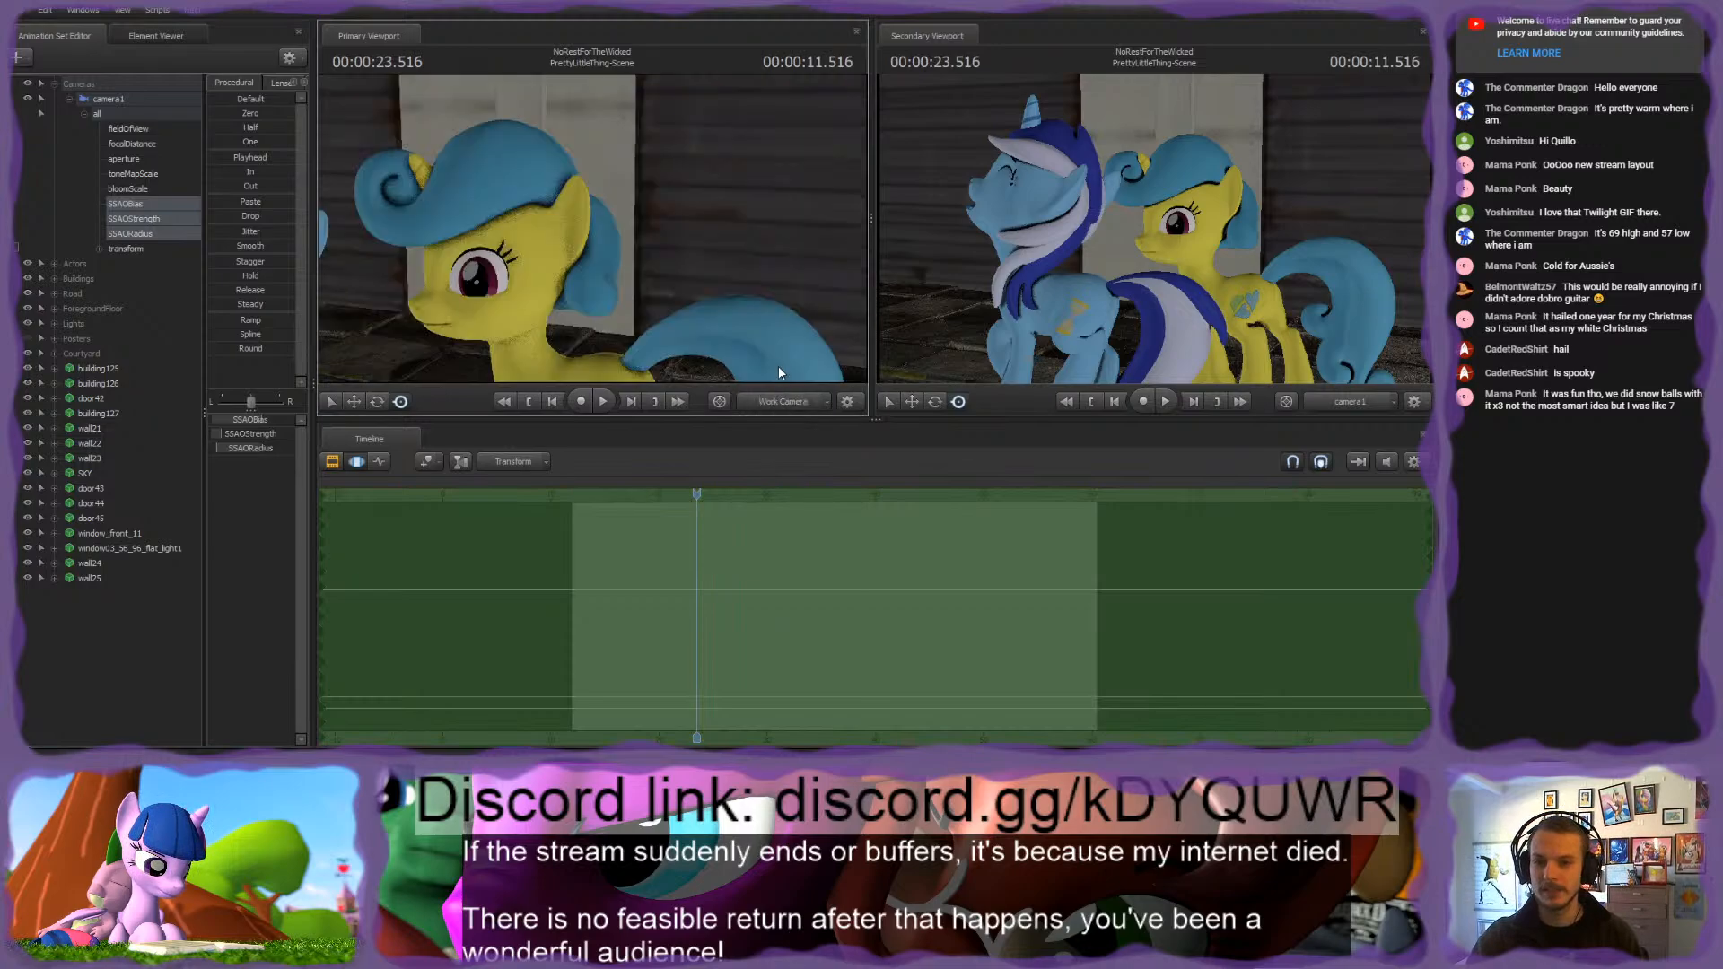
pyautogui.click(759, 401)
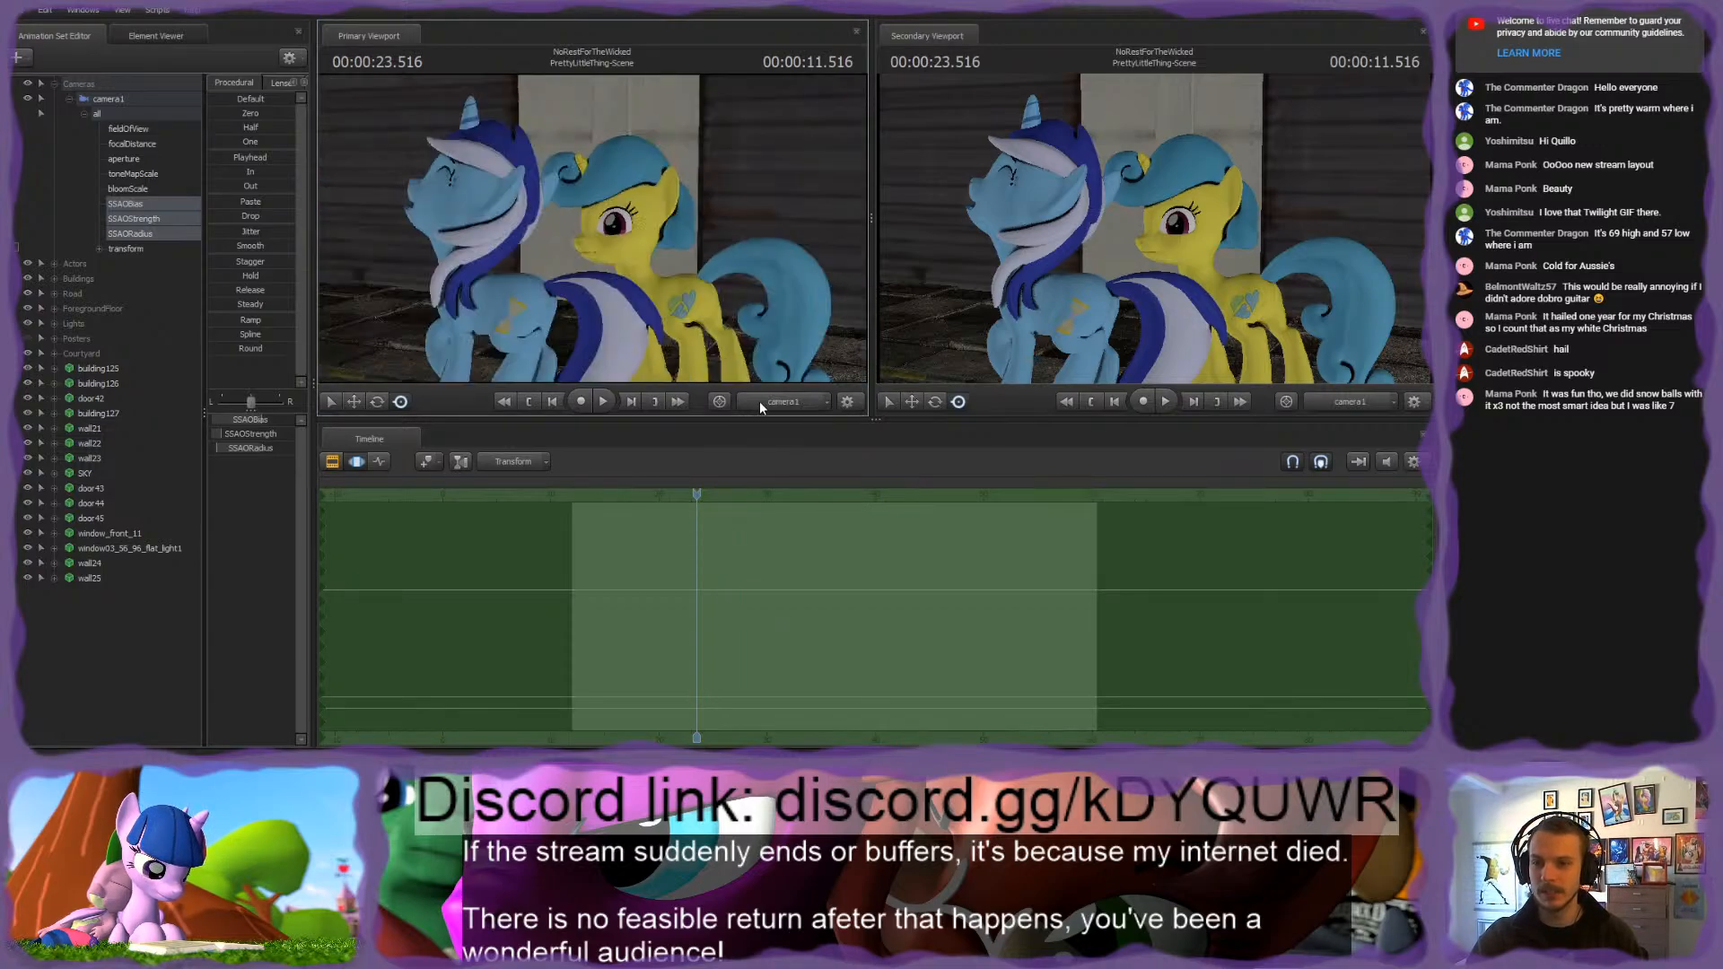
pyautogui.click(759, 401)
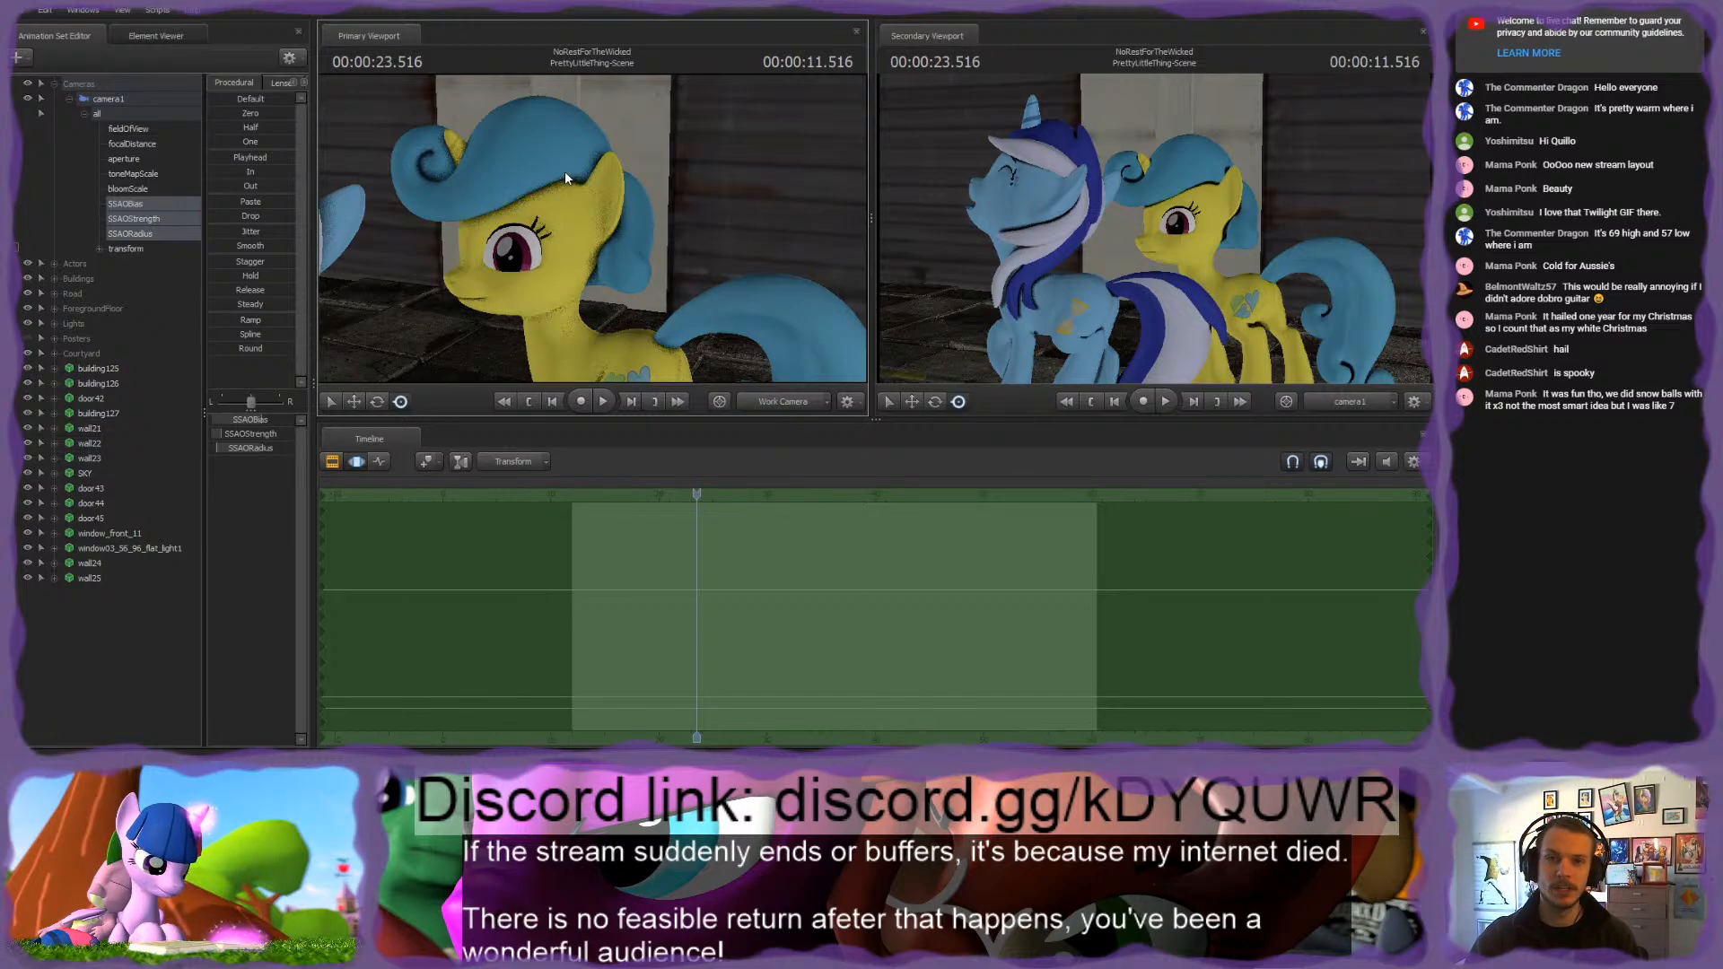
pyautogui.click(772, 401)
pyautogui.click(751, 407)
pyautogui.click(759, 410)
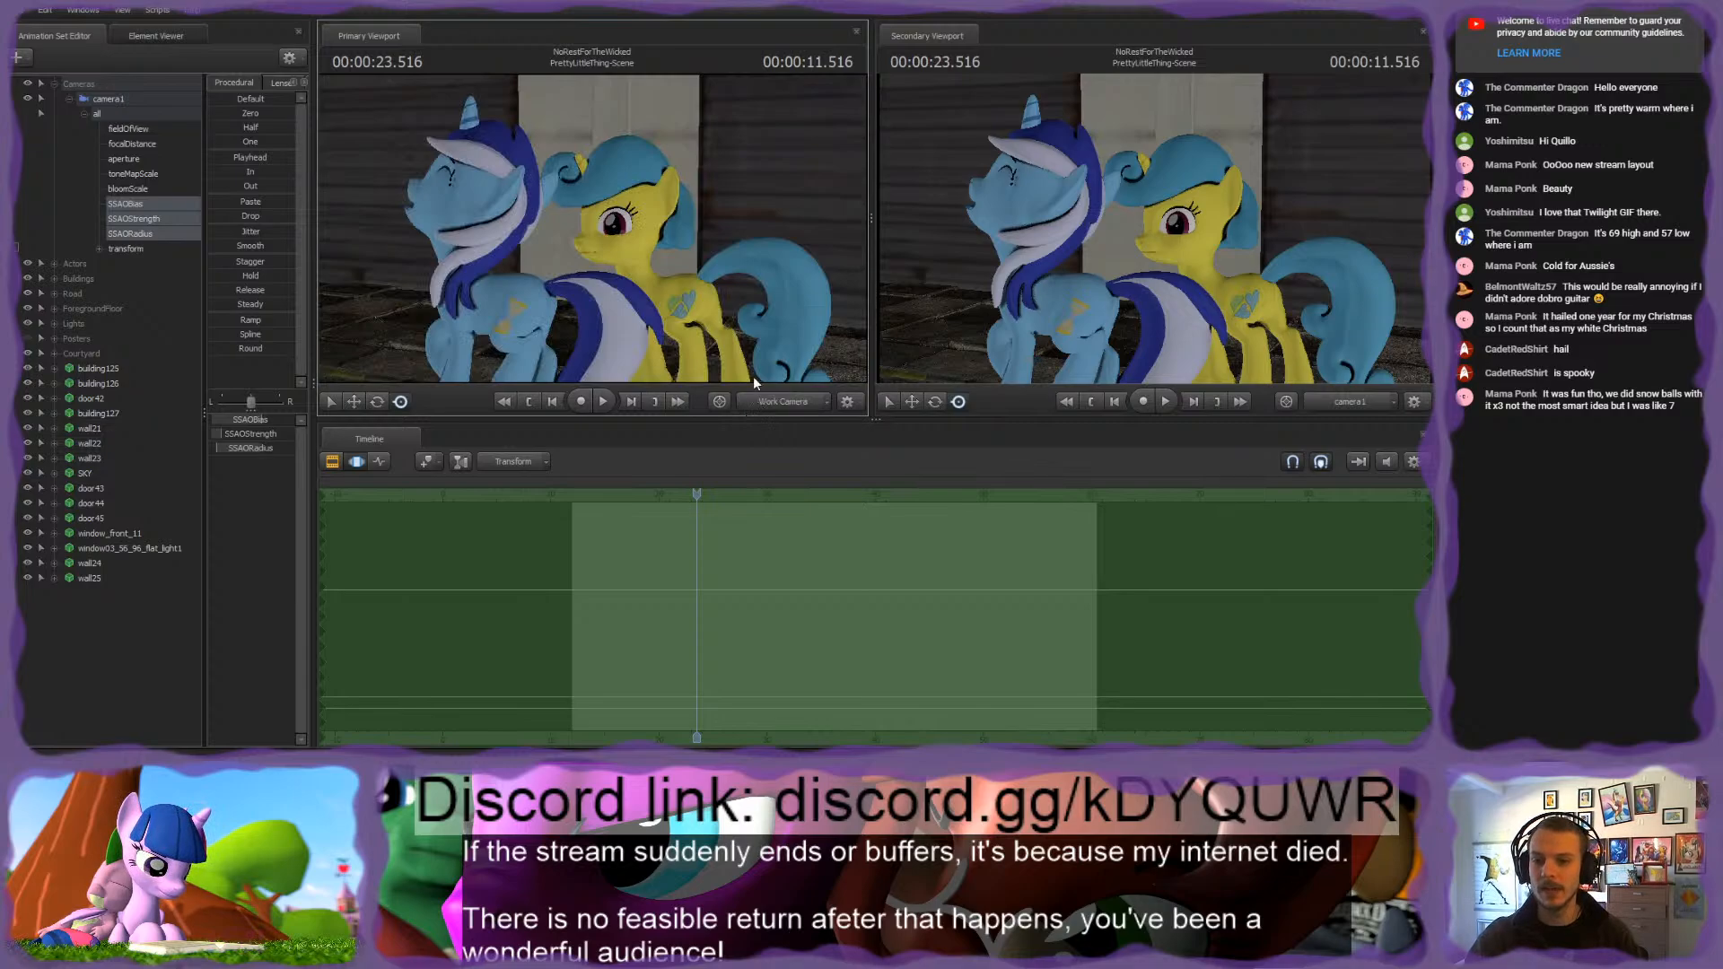
# Step: Reframe both ponies with the Work Camera, return the timeline to the Clip Editor and compare against camera1's view
pyautogui.moveTo(750, 360); pyautogui.dragTo(422, 325)
pyautogui.press('w')
pyautogui.click(333, 463)
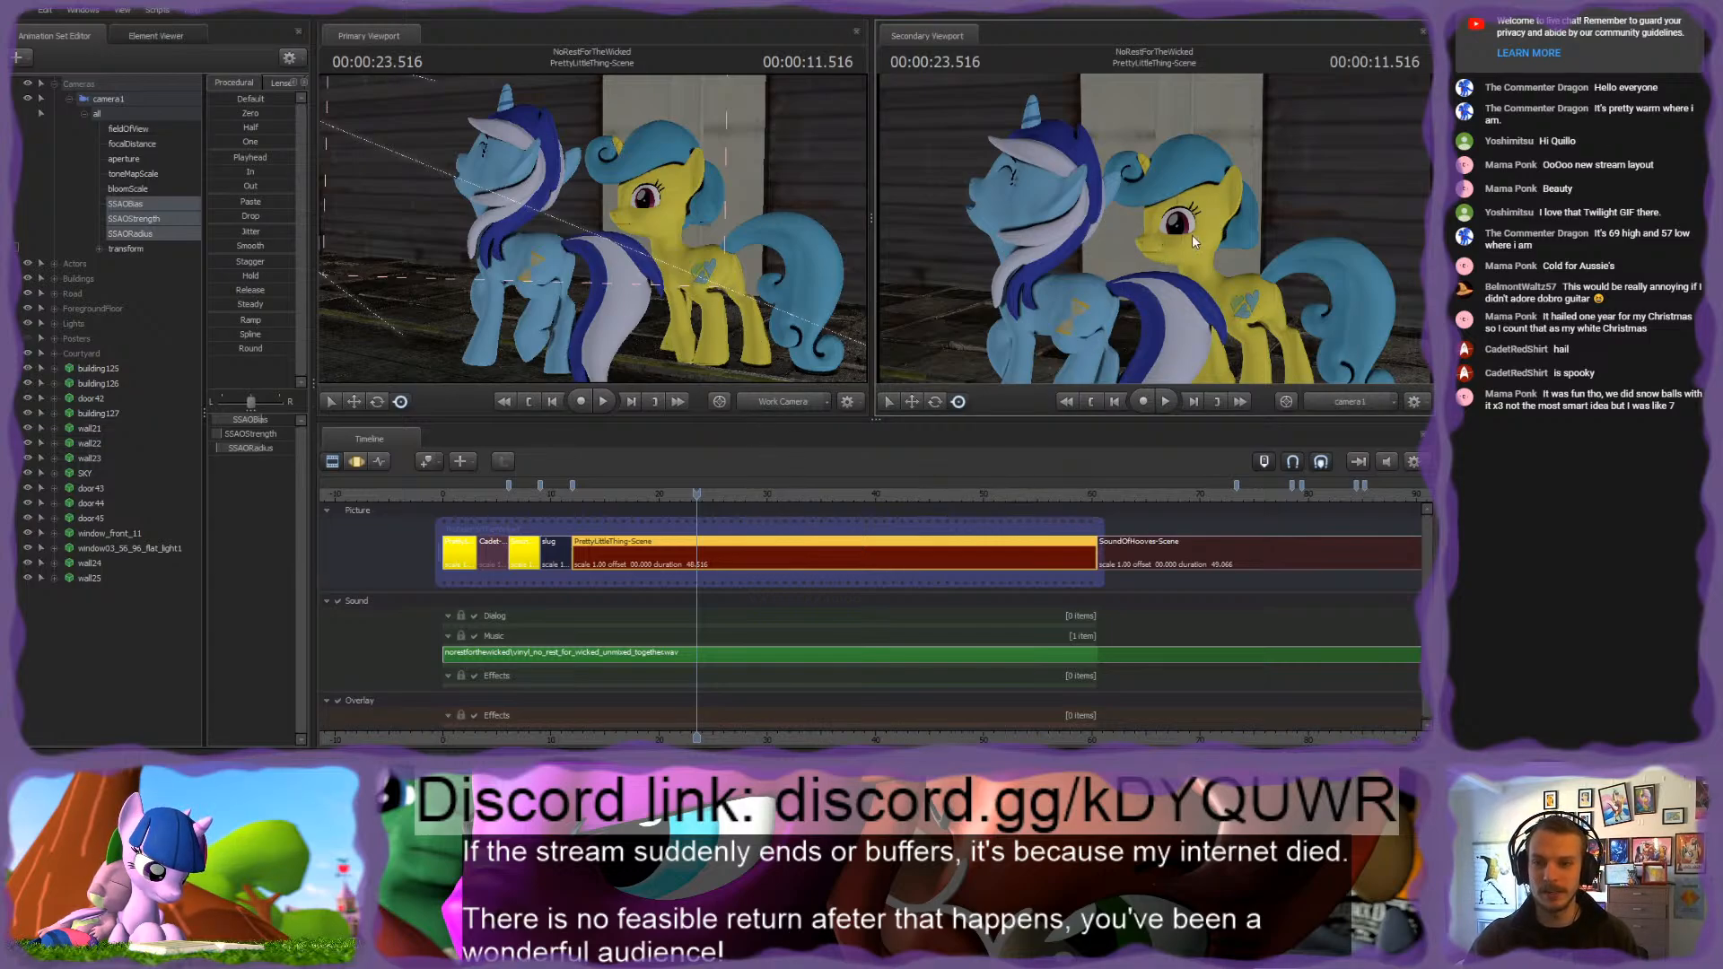
pyautogui.click(826, 404)
pyautogui.click(792, 404)
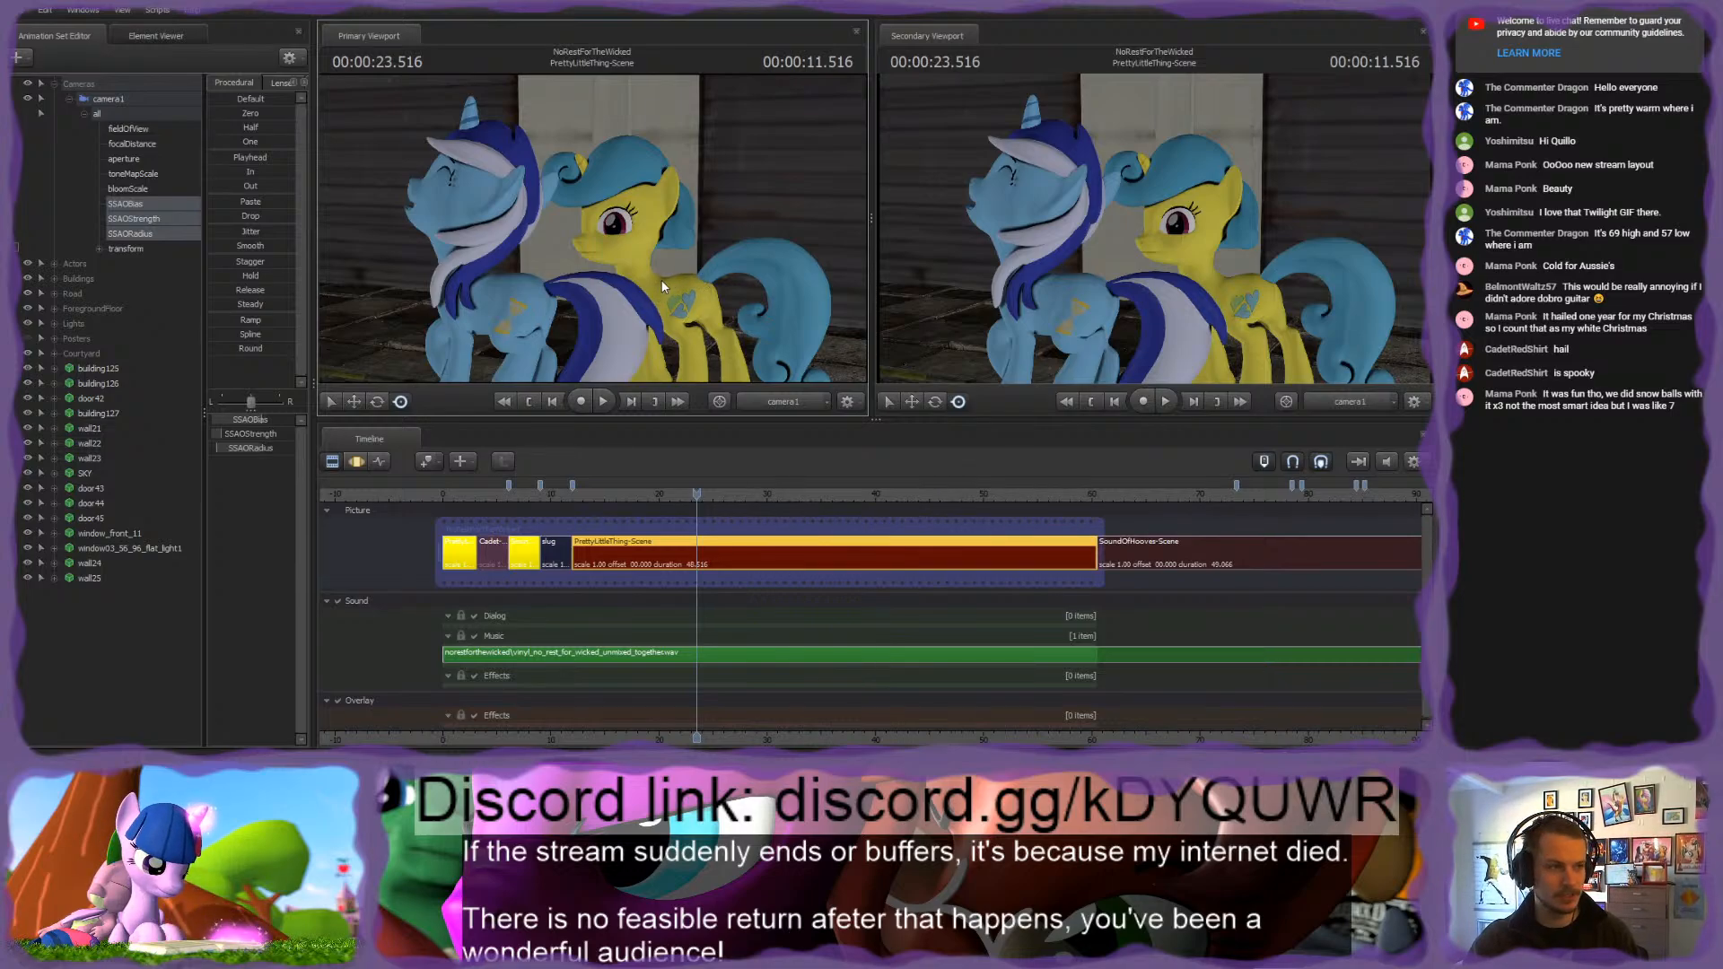
# Step: Show the Work Camera in the primary viewport and fly along the street to inspect the other ponies beside the buildings
pyautogui.click(764, 401)
pyautogui.moveTo(720, 298); pyautogui.dragTo(593, 224)
pyautogui.press('w')
pyautogui.press('w')
pyautogui.press('s')
pyautogui.press('d')
pyautogui.press('w')
pyautogui.press('a')
pyautogui.press('w')
pyautogui.press('s')
pyautogui.press('w')
pyautogui.press('w')
pyautogui.press('s')
pyautogui.press('w')
pyautogui.press('s')
pyautogui.press('ctrl')
pyautogui.press('w')
pyautogui.press('w')
pyautogui.press('s')
pyautogui.press('w')
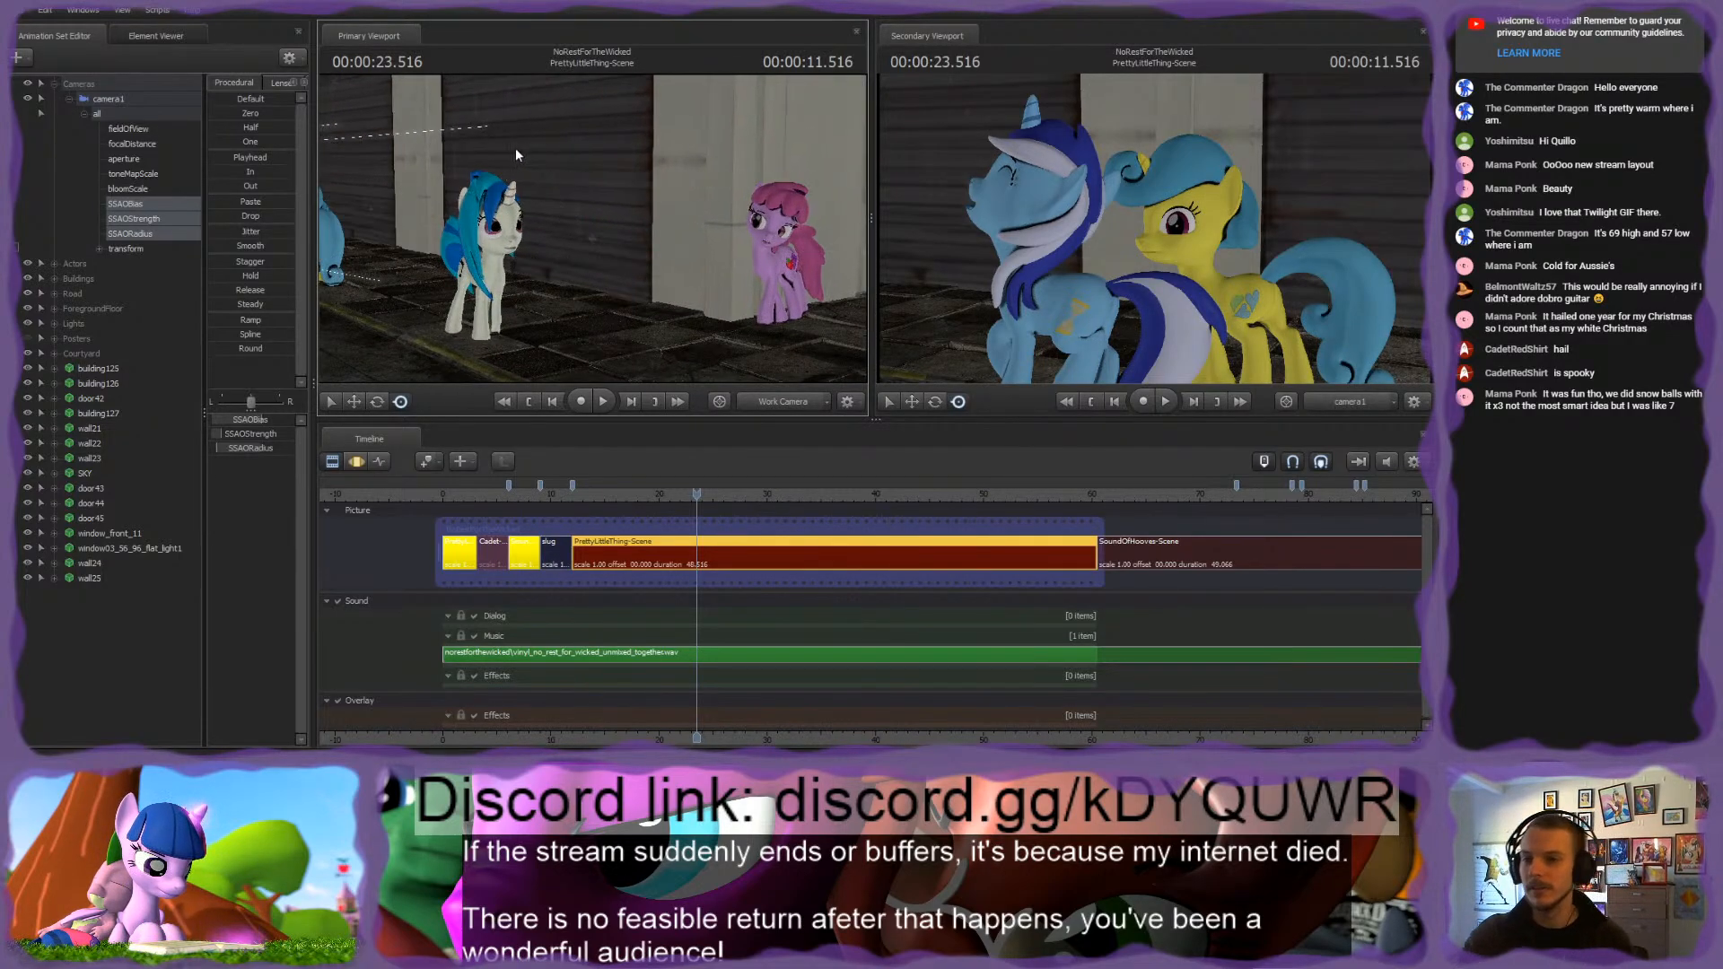
# Step: Collapse camera1's control list and select camera1 in the PrettyLittleThing-Scene shot
pyautogui.click(68, 98)
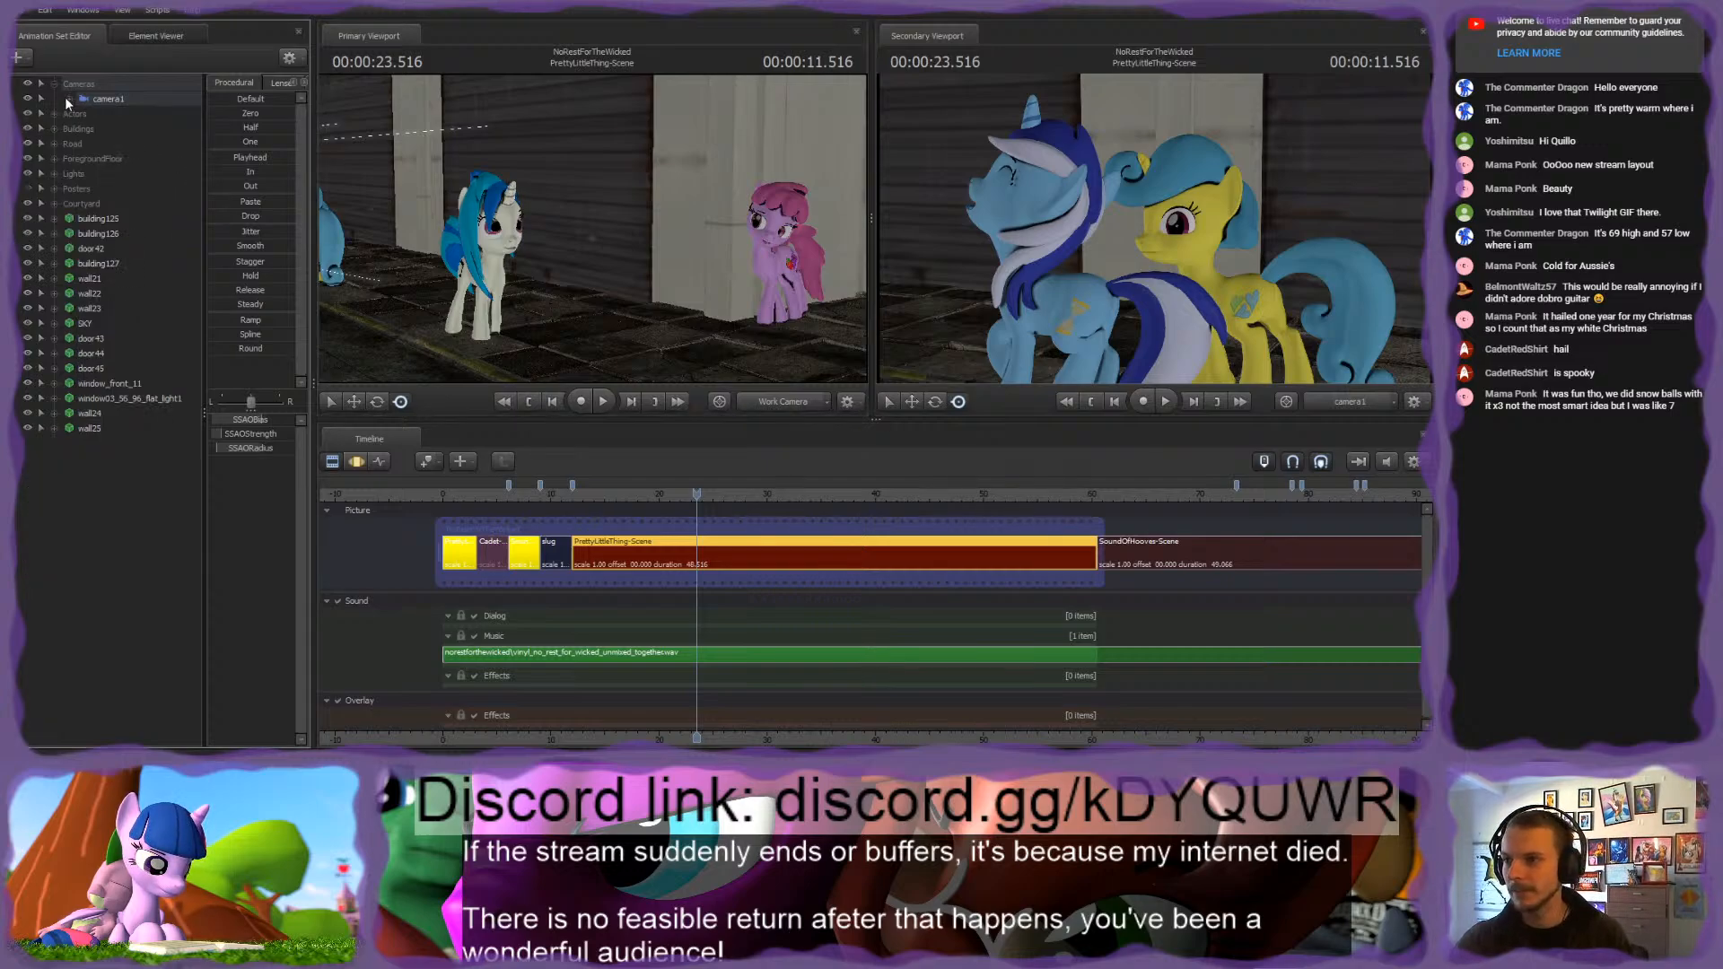
pyautogui.click(100, 98)
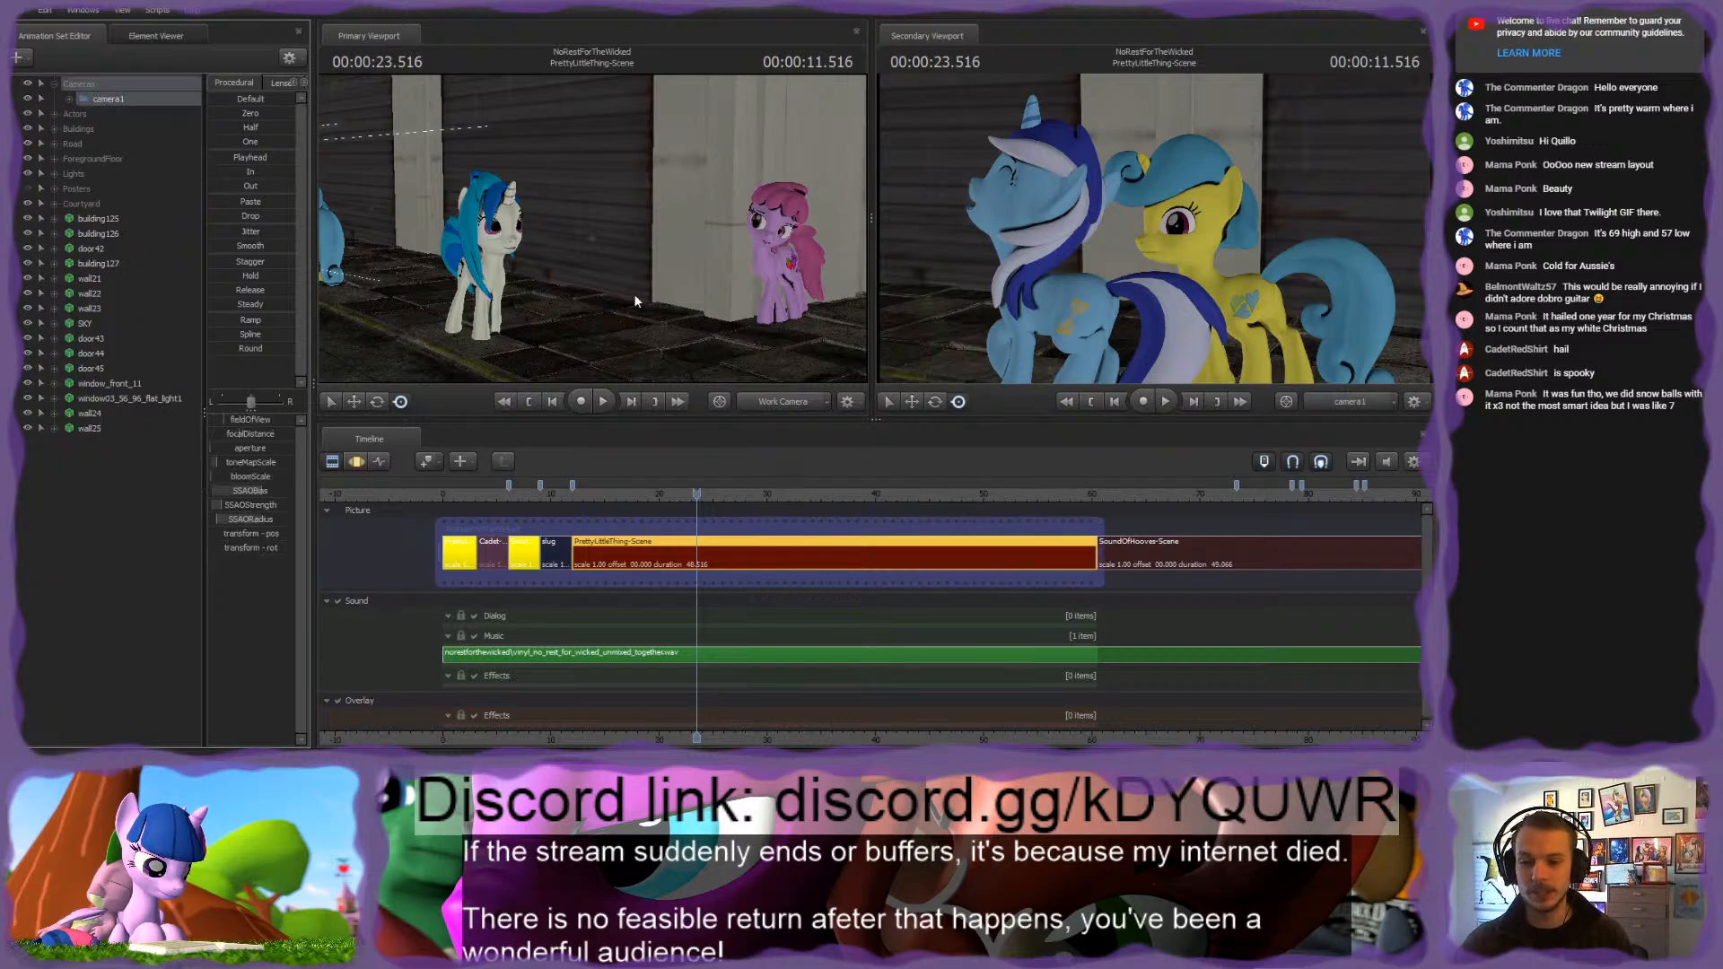
pyautogui.click(356, 462)
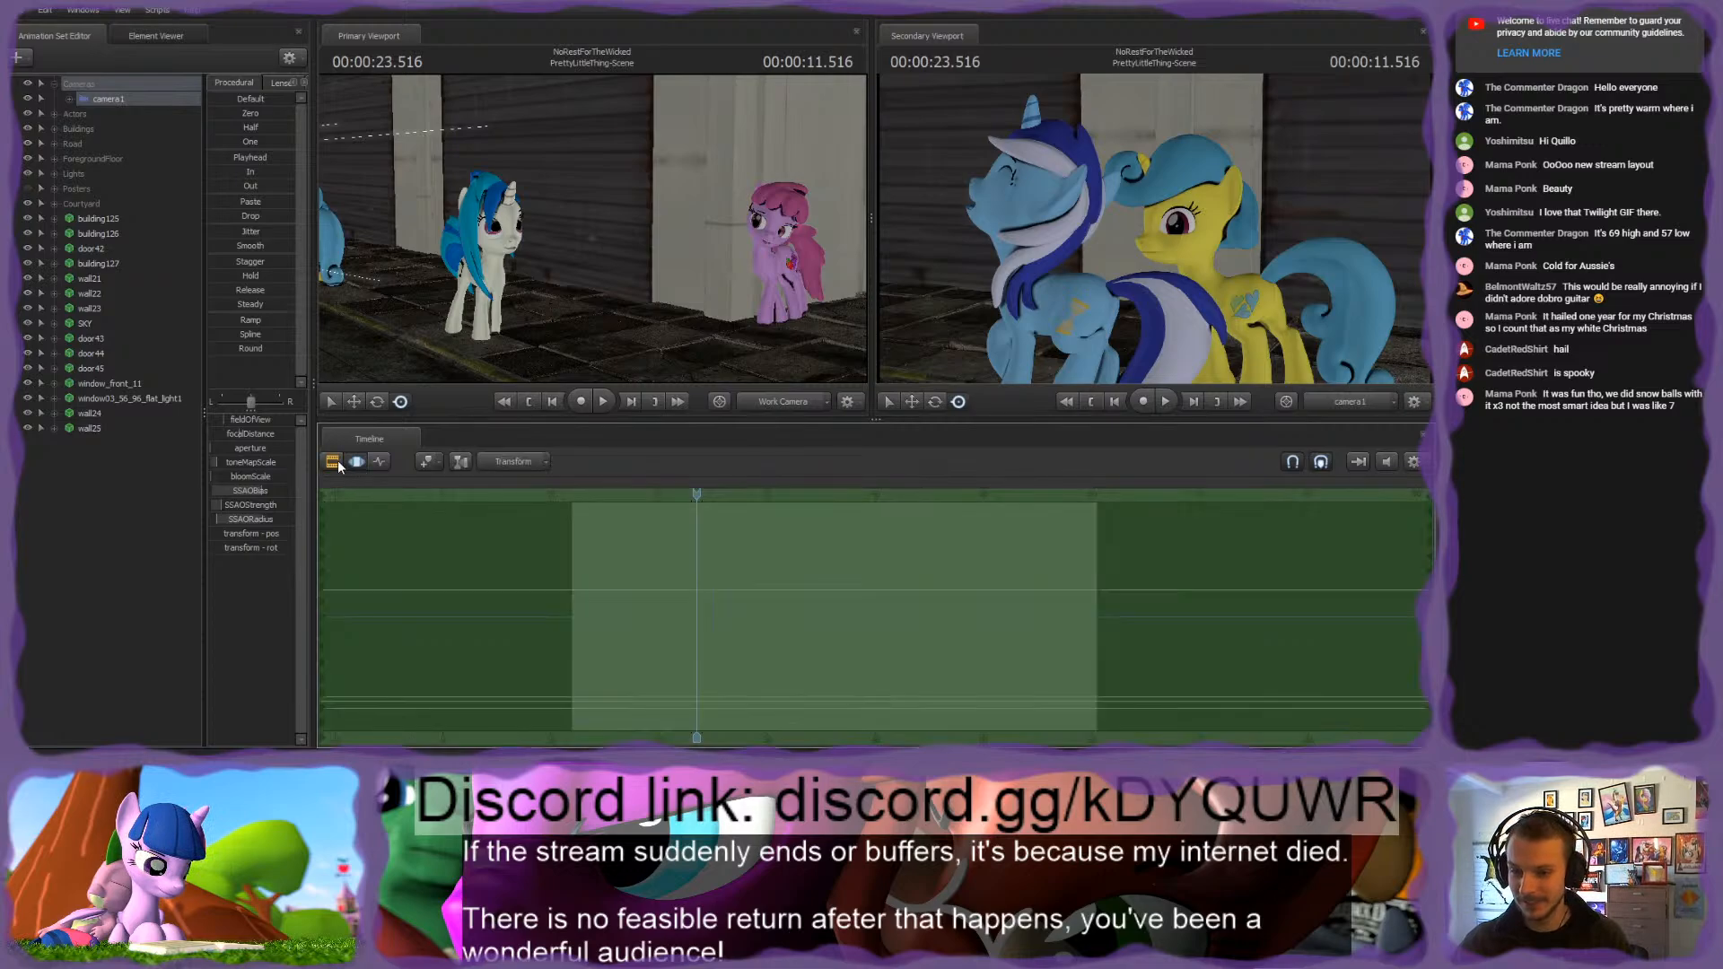
pyautogui.click(332, 462)
# Step: Go to the PrettyLittleThing-Establish shot, expose its camera1 controls and copy the camera's transform
pyautogui.moveTo(697, 495); pyautogui.dragTo(460, 492)
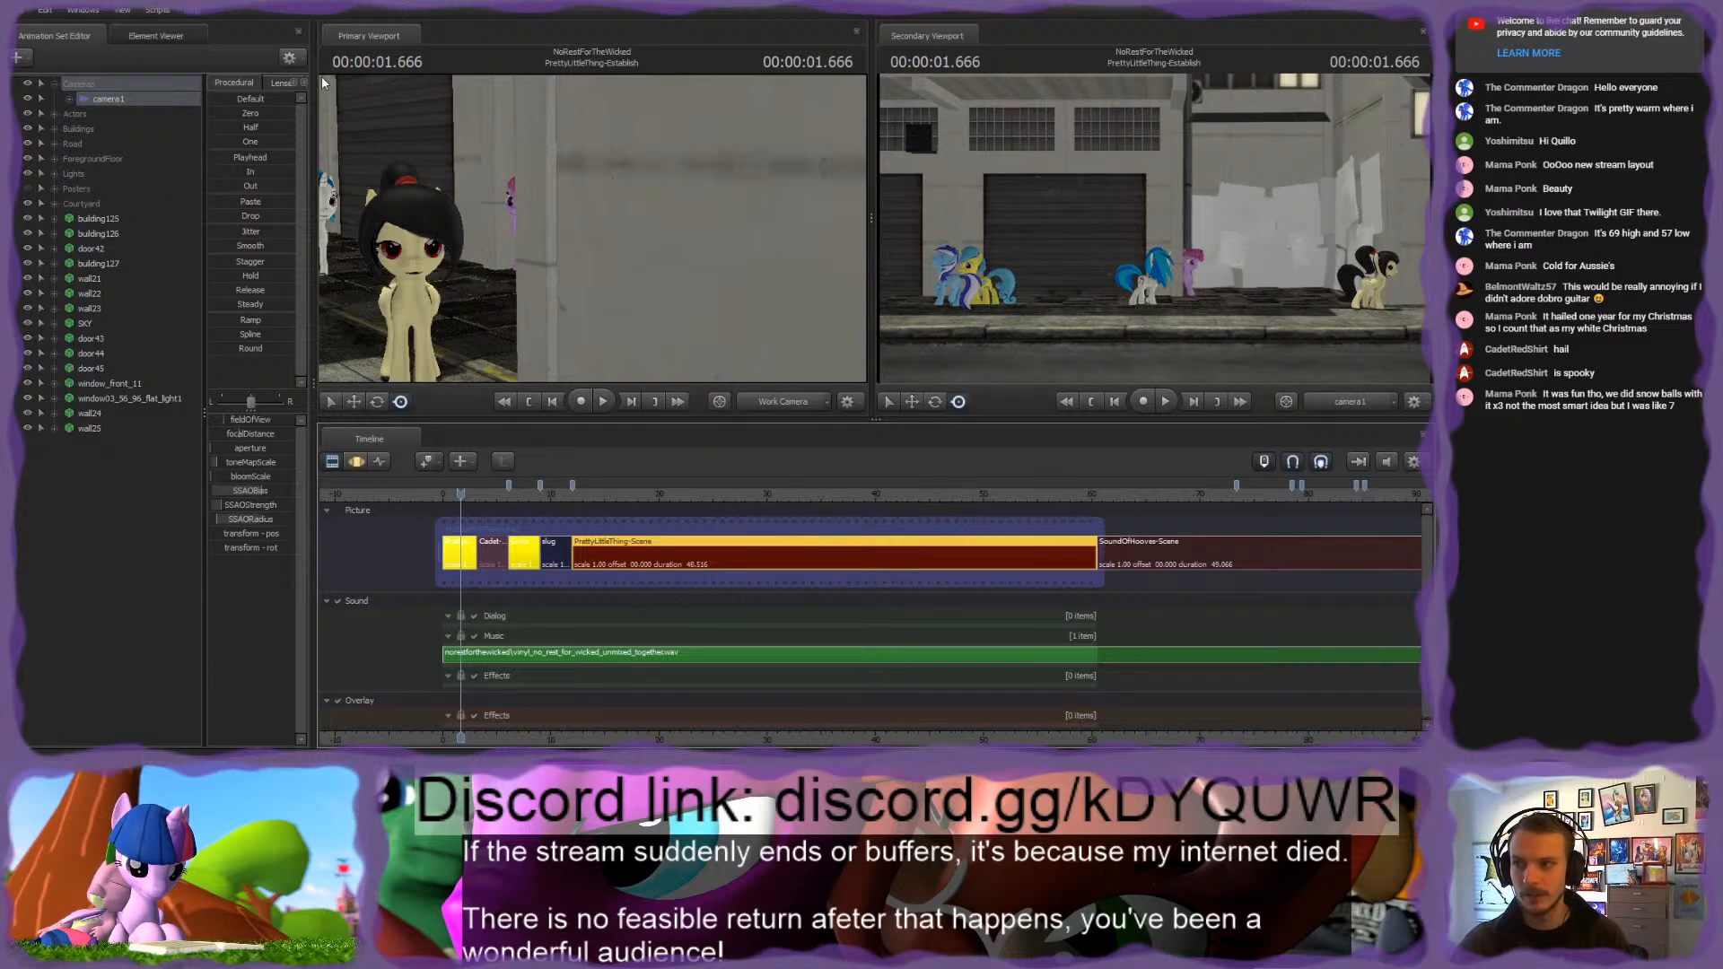
pyautogui.click(466, 551)
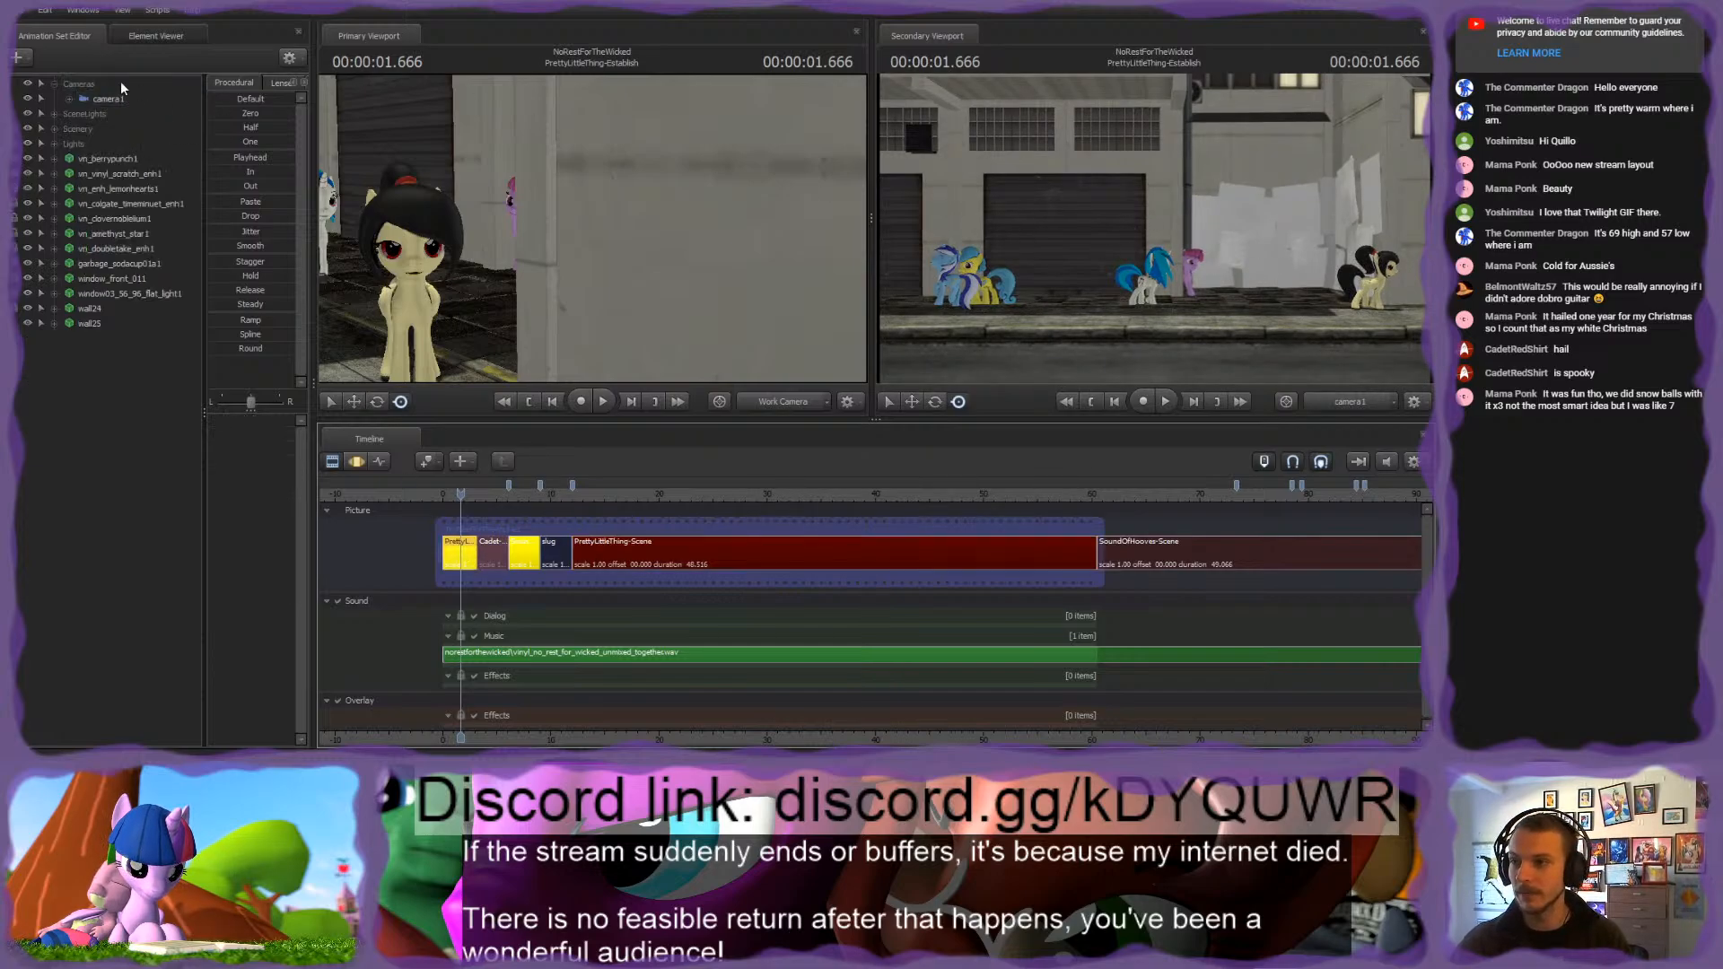
pyautogui.click(70, 98)
pyautogui.click(85, 114)
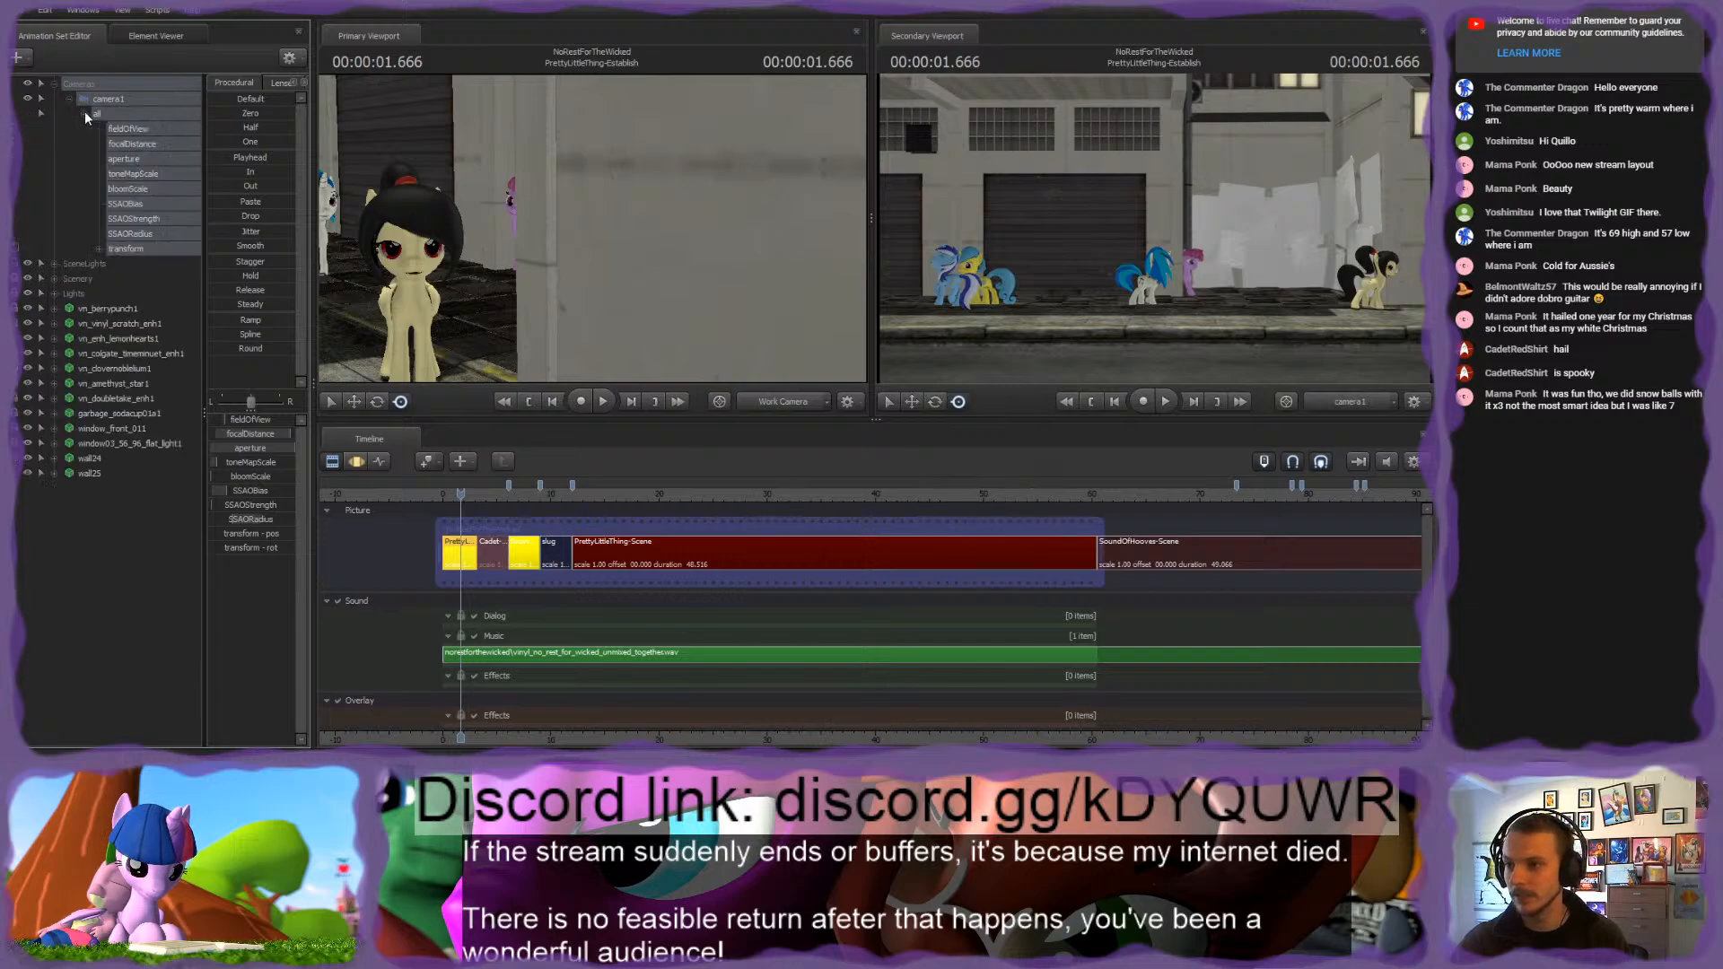
pyautogui.click(126, 249)
pyautogui.click(333, 461)
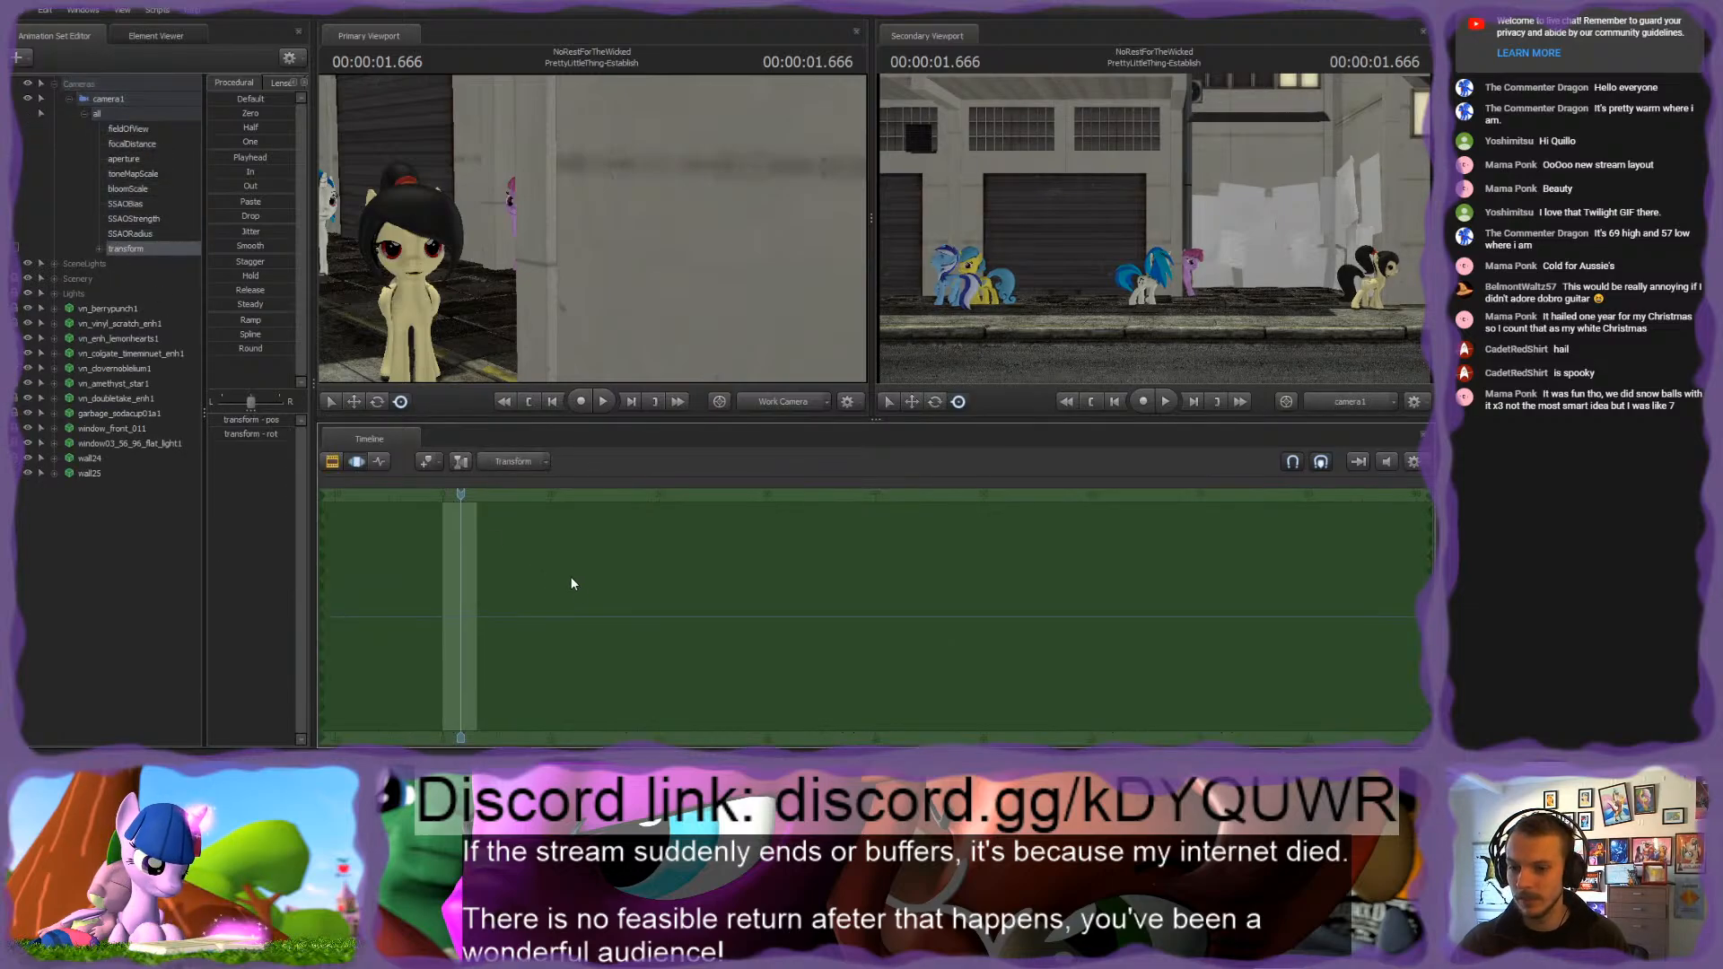
pyautogui.click(333, 460)
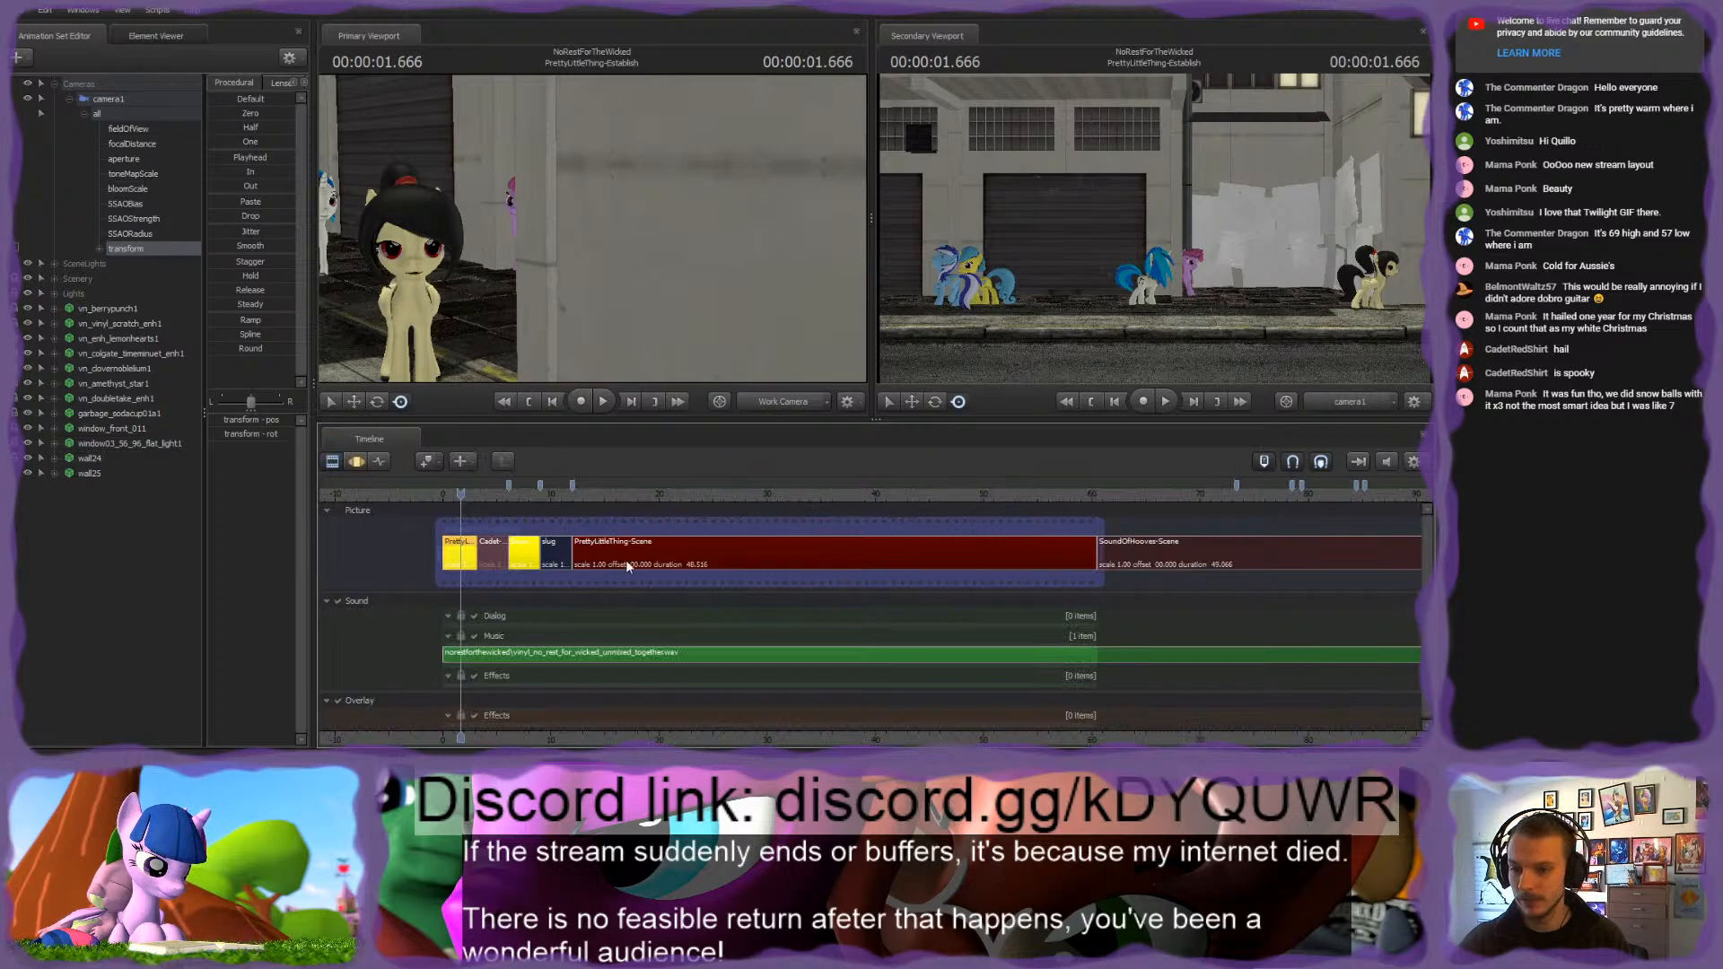
# Step: Paste the copied transform onto camera1 in the PrettyLittleThing-Scene shot
pyautogui.click(627, 561)
pyautogui.click(125, 249)
pyautogui.click(333, 461)
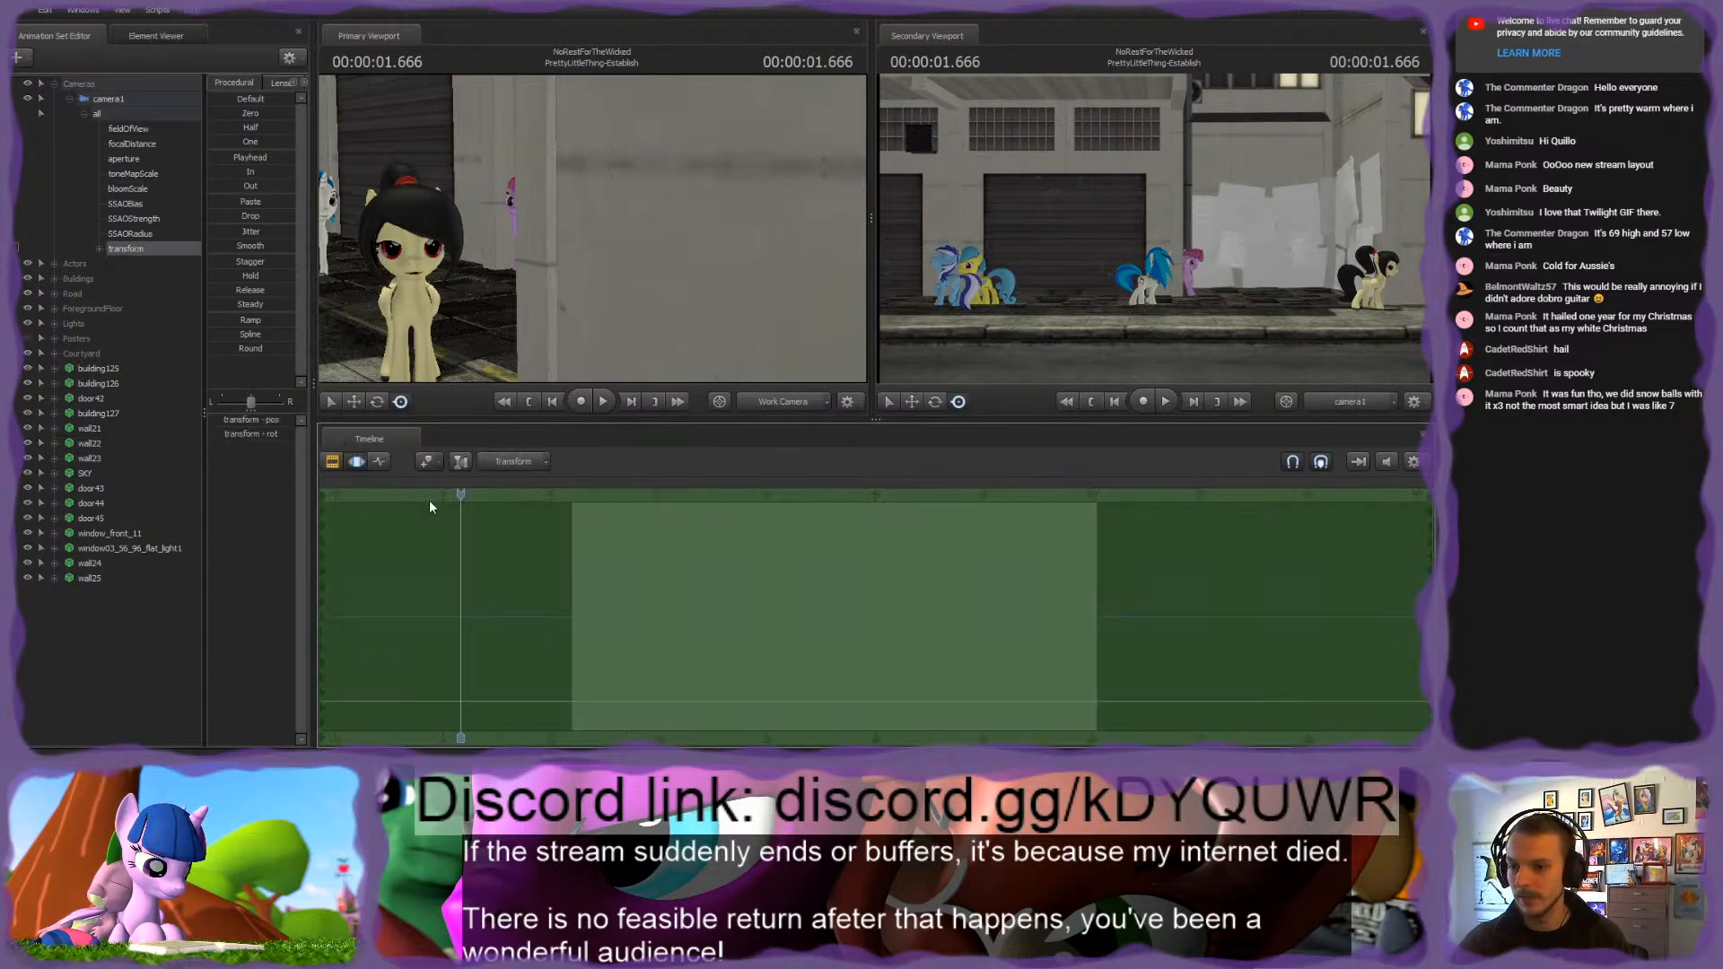
pyautogui.press('o')
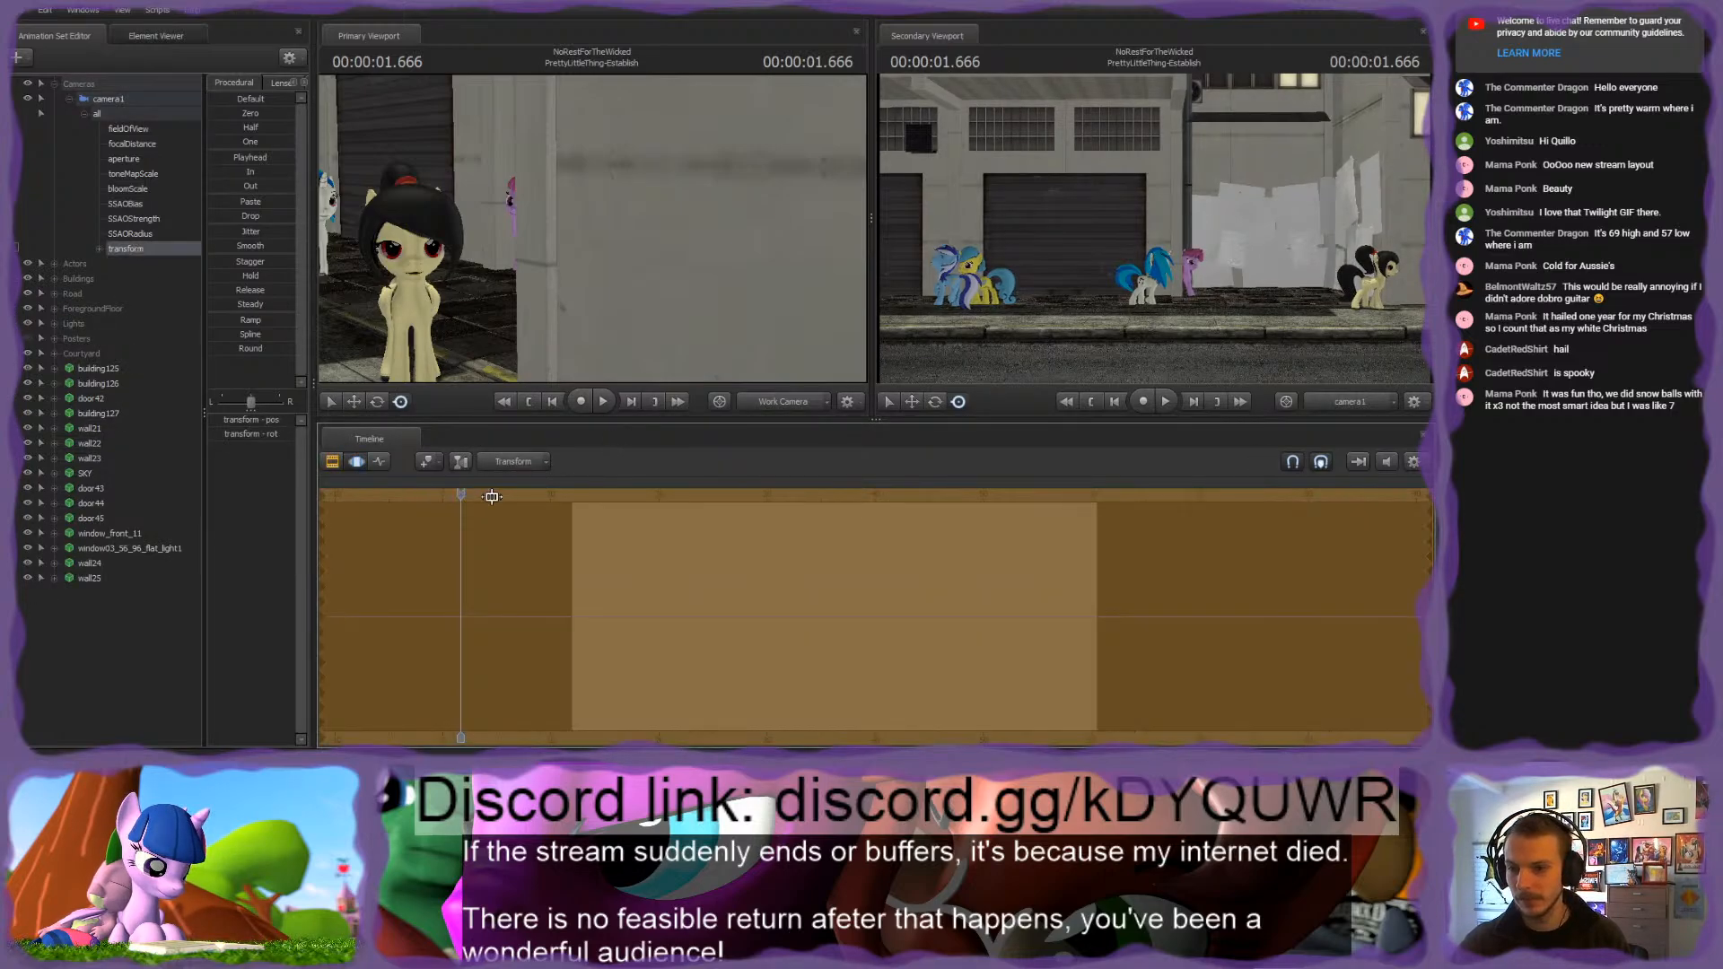
# Step: Move camera1 sideways along the street so the wide shot frames the pony group like the Establish shot, and apply the change
pyautogui.moveTo(493, 496); pyautogui.dragTo(591, 511)
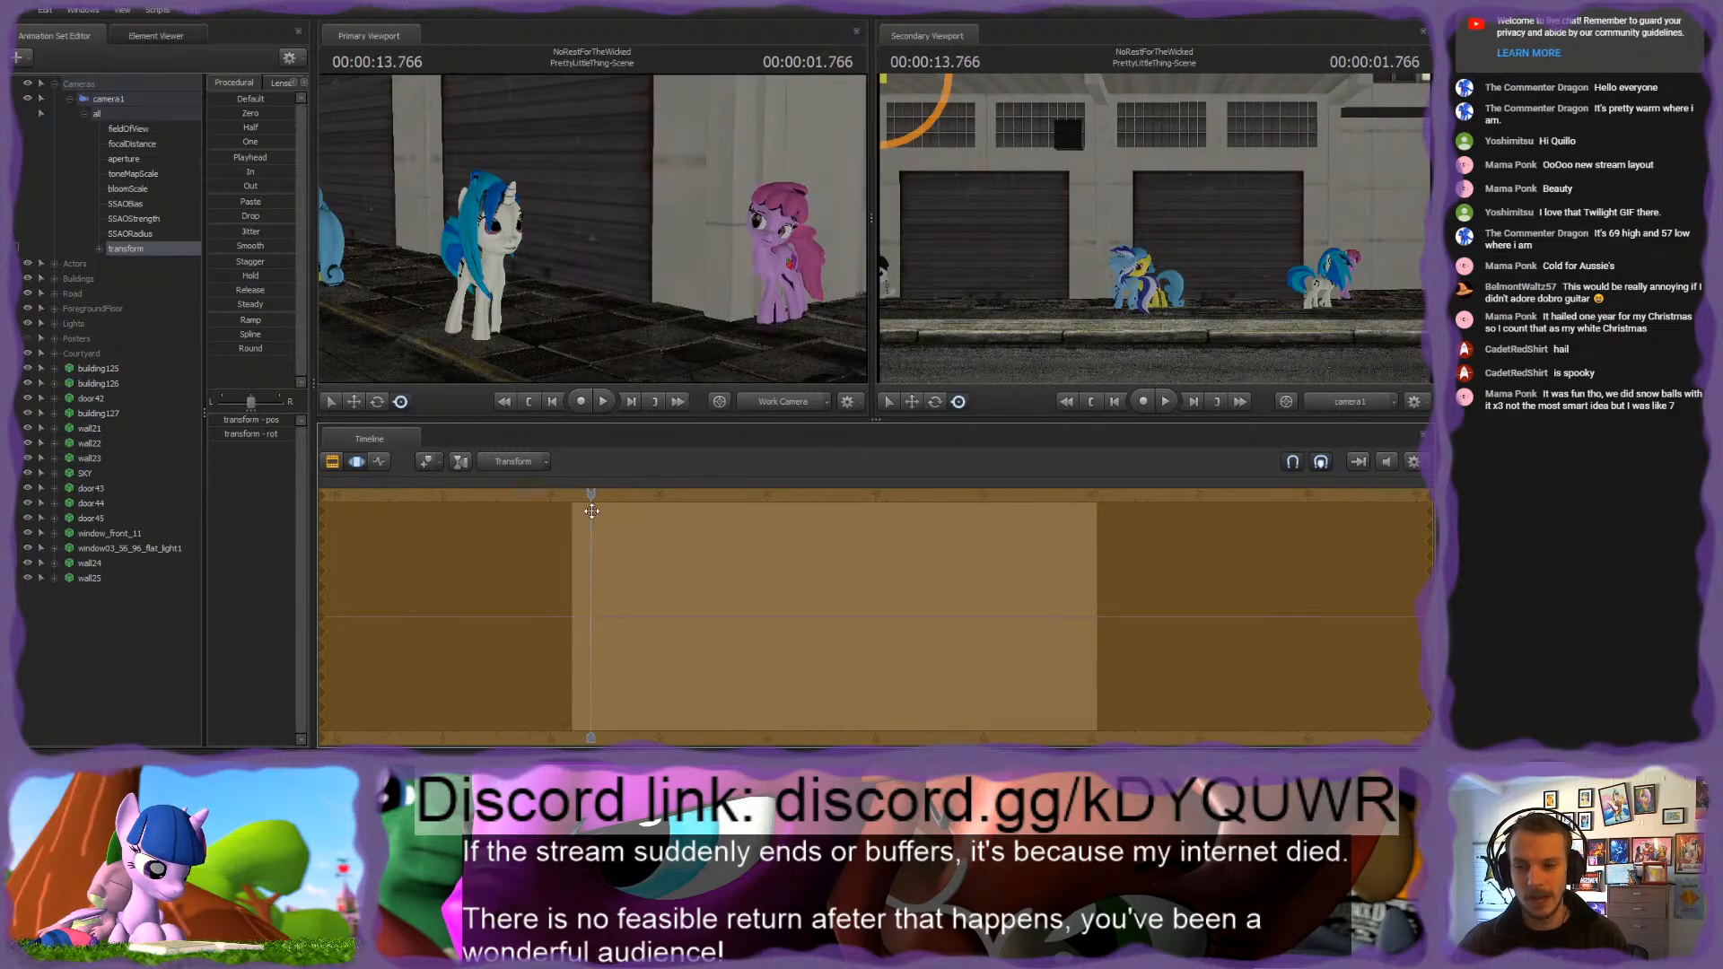
pyautogui.press('o')
pyautogui.moveTo(570, 213)
pyautogui.mouseDown()
pyautogui.moveTo(607, 351)
pyautogui.moveTo(603, 334)
pyautogui.moveTo(548, 339)
pyautogui.moveTo(577, 241)
pyautogui.mouseUp()
pyautogui.press('s')
pyautogui.press('a')
pyautogui.press('w')
pyautogui.moveTo(434, 348); pyautogui.dragTo(552, 365)
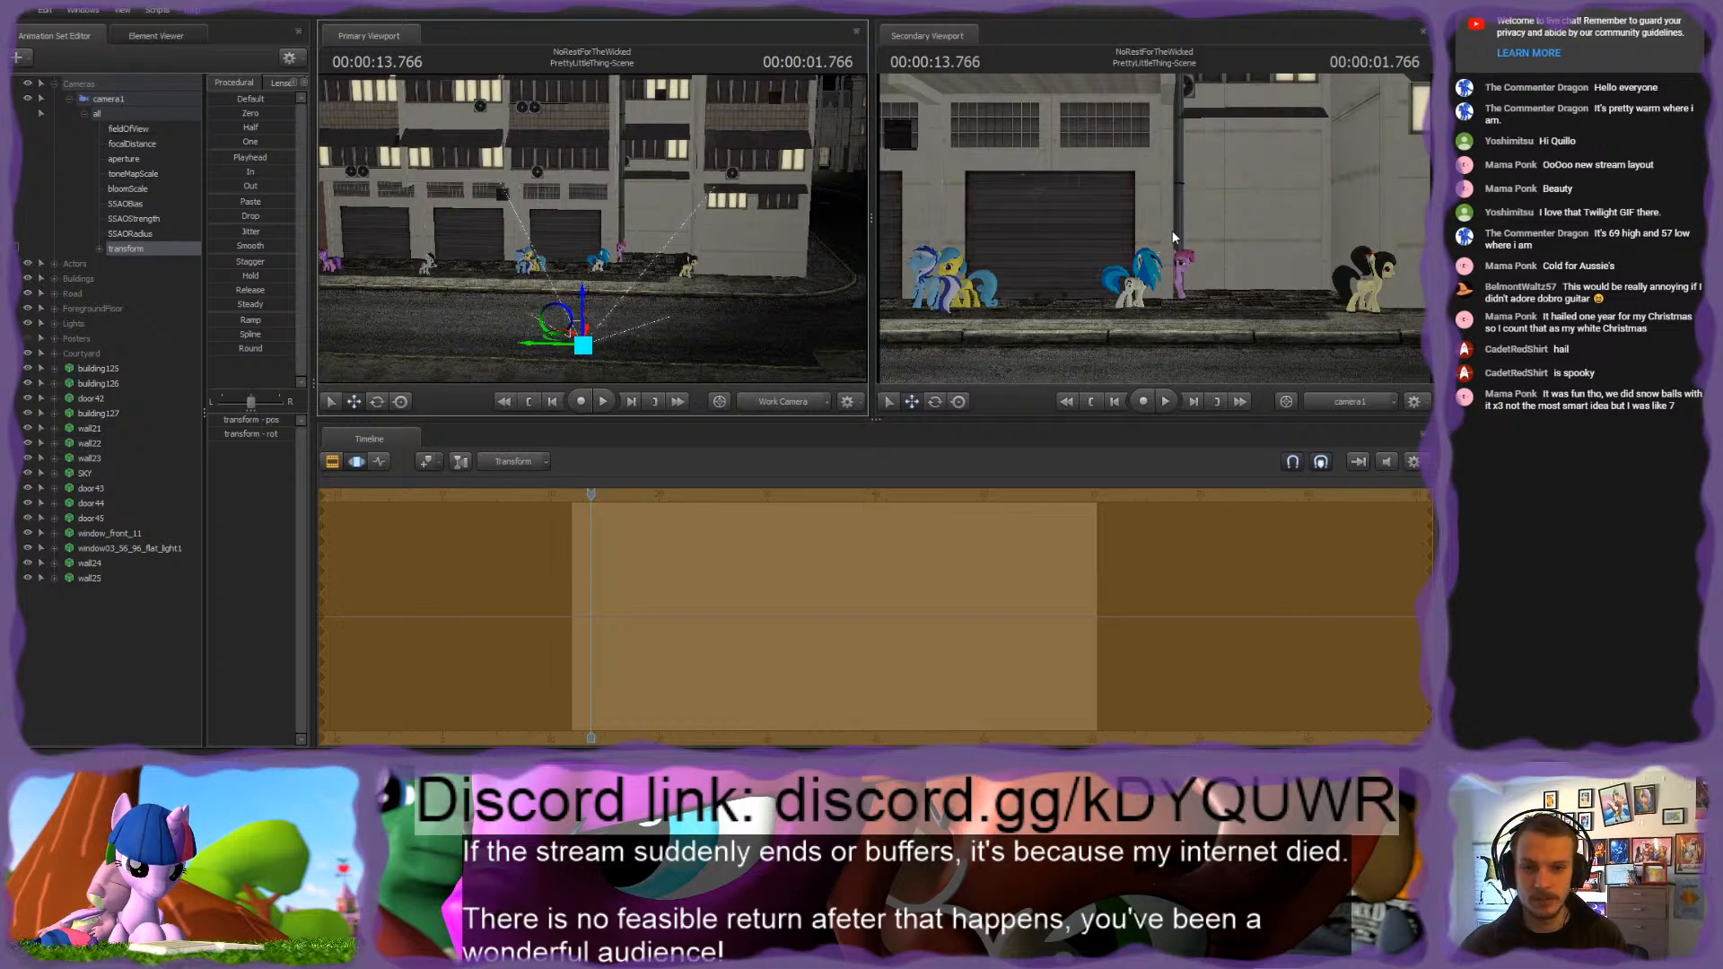
pyautogui.press('Return')
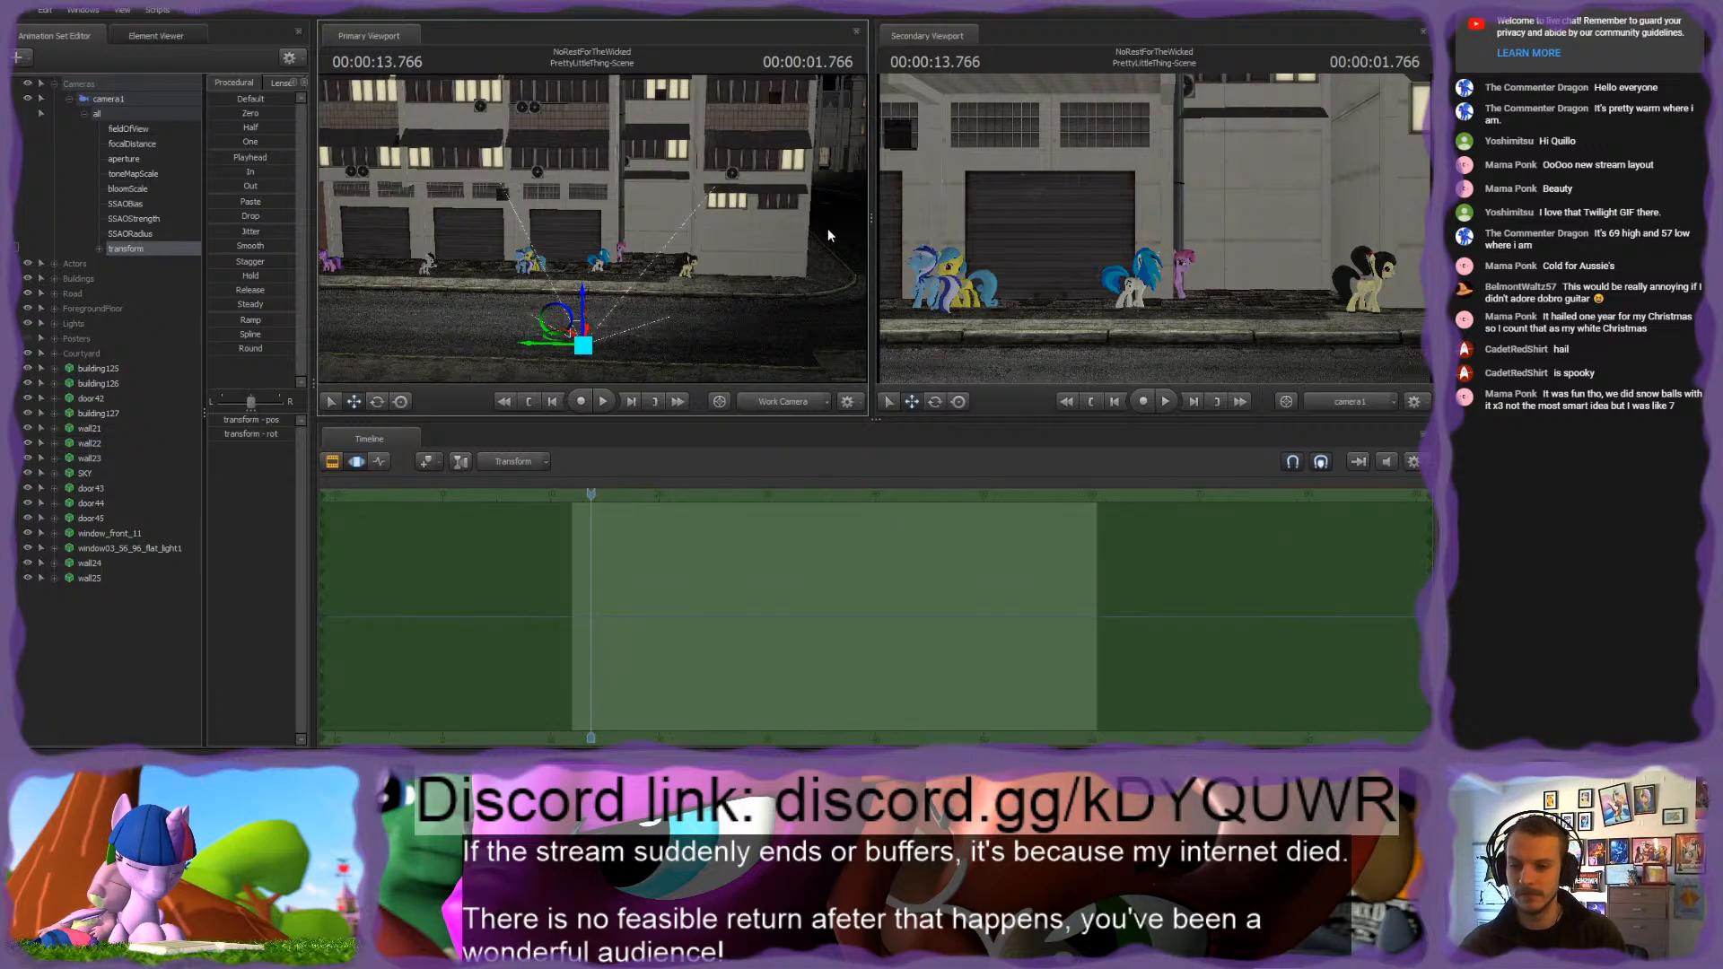
# Step: Set the playhead to the start of the PrettyLittleThing-Scene shot and collapse camera1's control list
pyautogui.scroll(6, 622, 528)
pyautogui.moveTo(593, 496); pyautogui.dragTo(493, 500)
pyautogui.press('w')
pyautogui.moveTo(575, 296); pyautogui.dragTo(588, 300)
pyautogui.moveTo(452, 242)
pyautogui.mouseDown()
pyautogui.moveTo(480, 245)
pyautogui.moveTo(451, 242)
pyautogui.mouseUp()
pyautogui.click(69, 98)
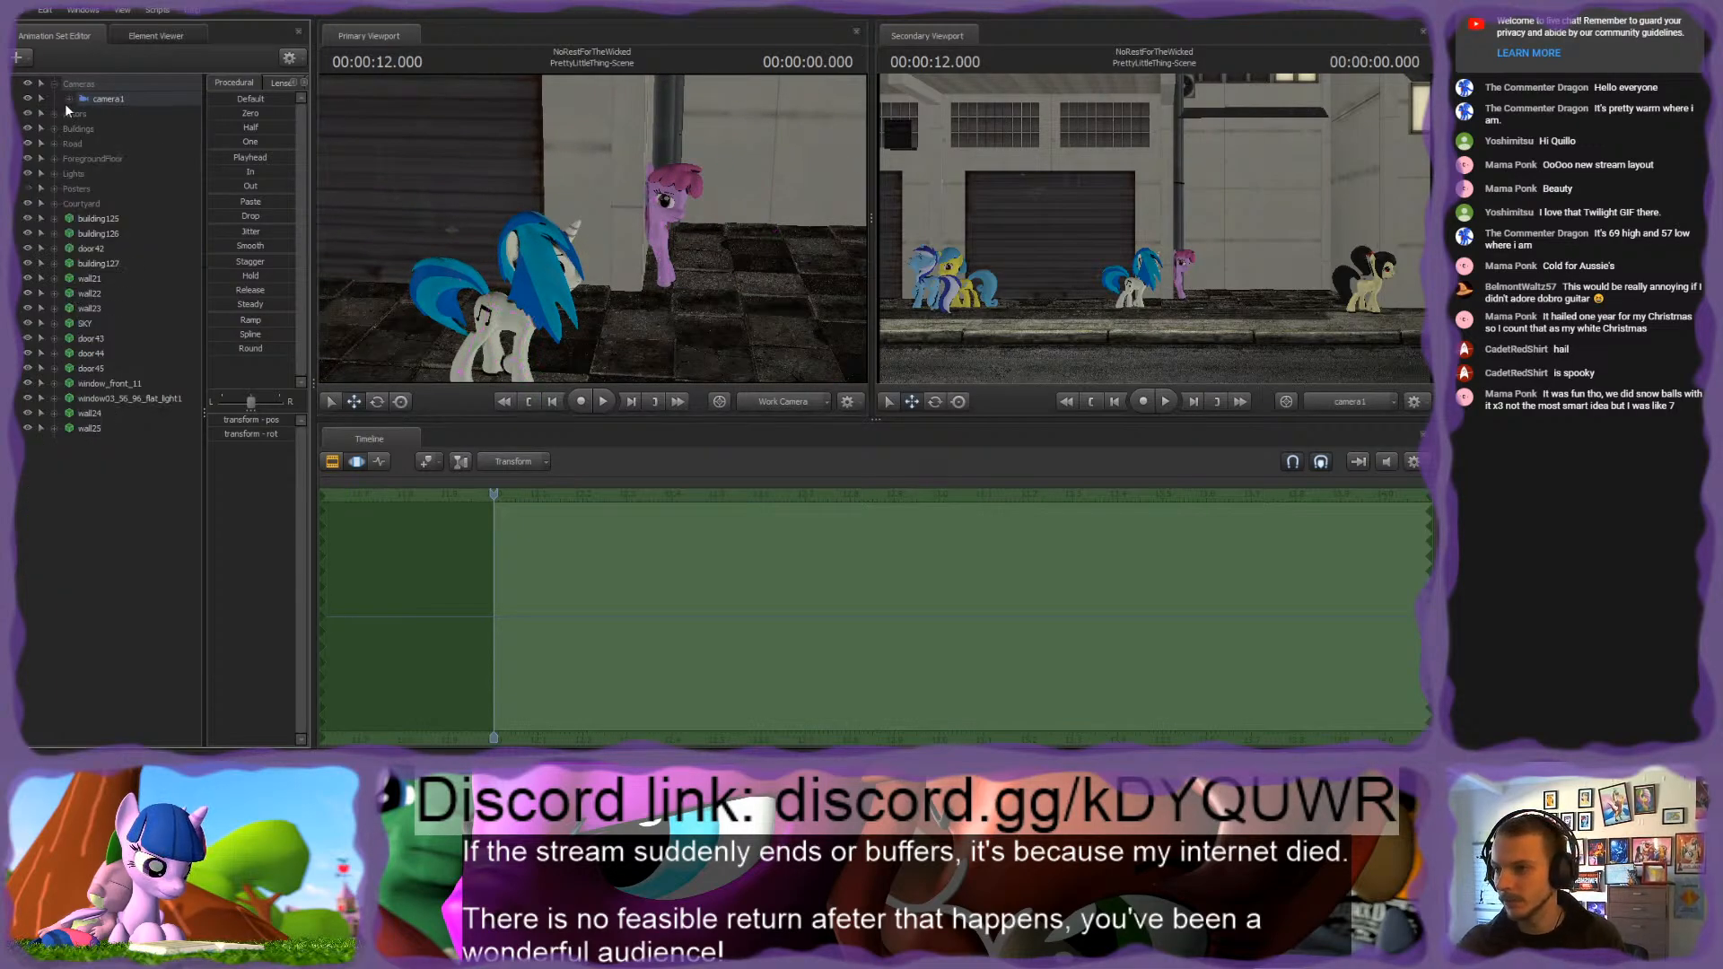
pyautogui.moveTo(452, 233); pyautogui.dragTo(451, 233)
pyautogui.press('s')
# Step: Check the ungrouped scenery sets and group everything from building125 to wall25 except SKY
pyautogui.click(96, 219)
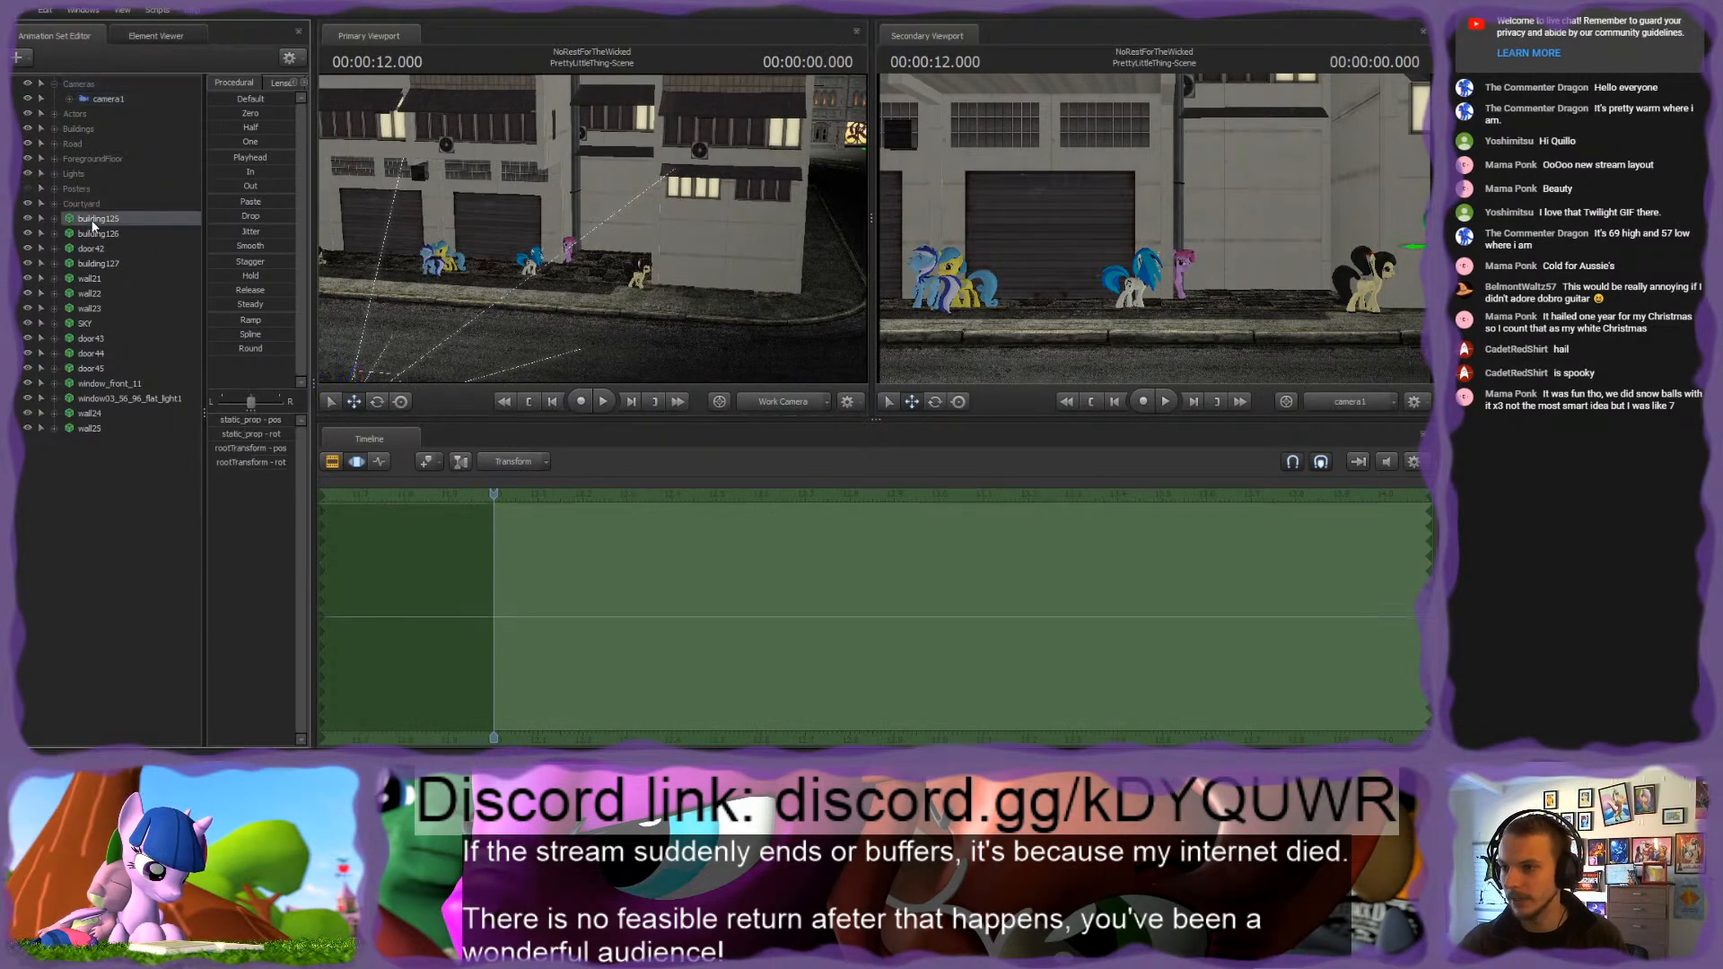
pyautogui.click(88, 308)
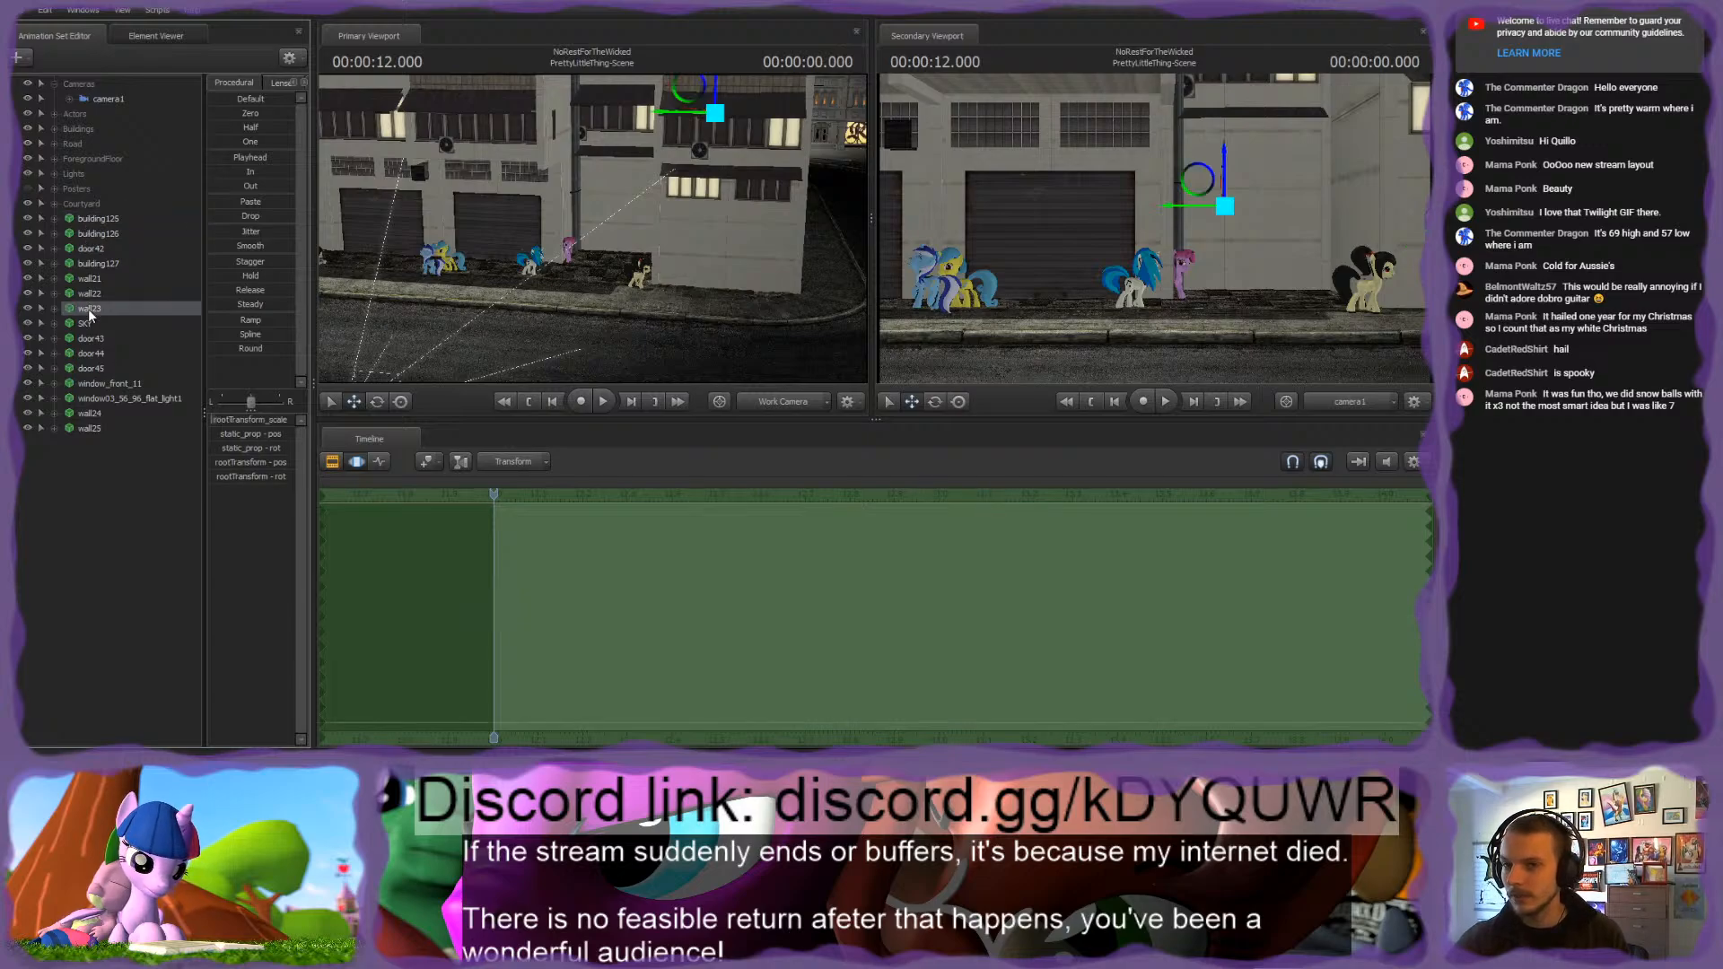
pyautogui.click(90, 337)
pyautogui.click(90, 355)
pyautogui.click(90, 368)
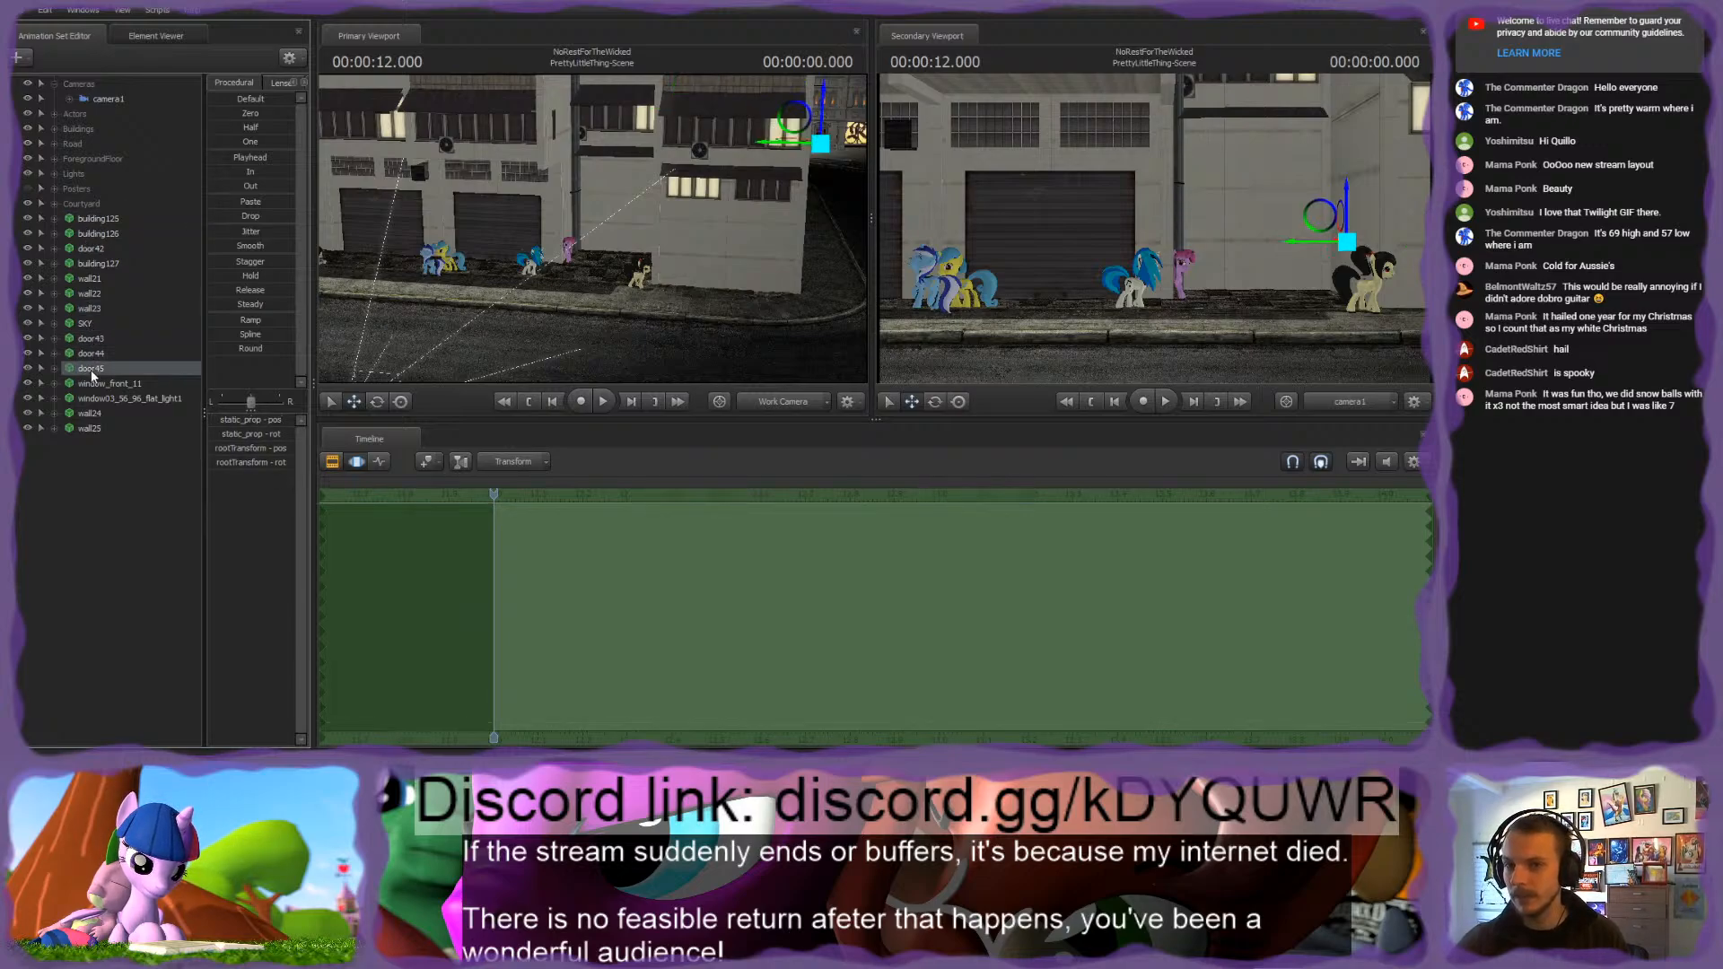
pyautogui.click(96, 382)
pyautogui.click(99, 396)
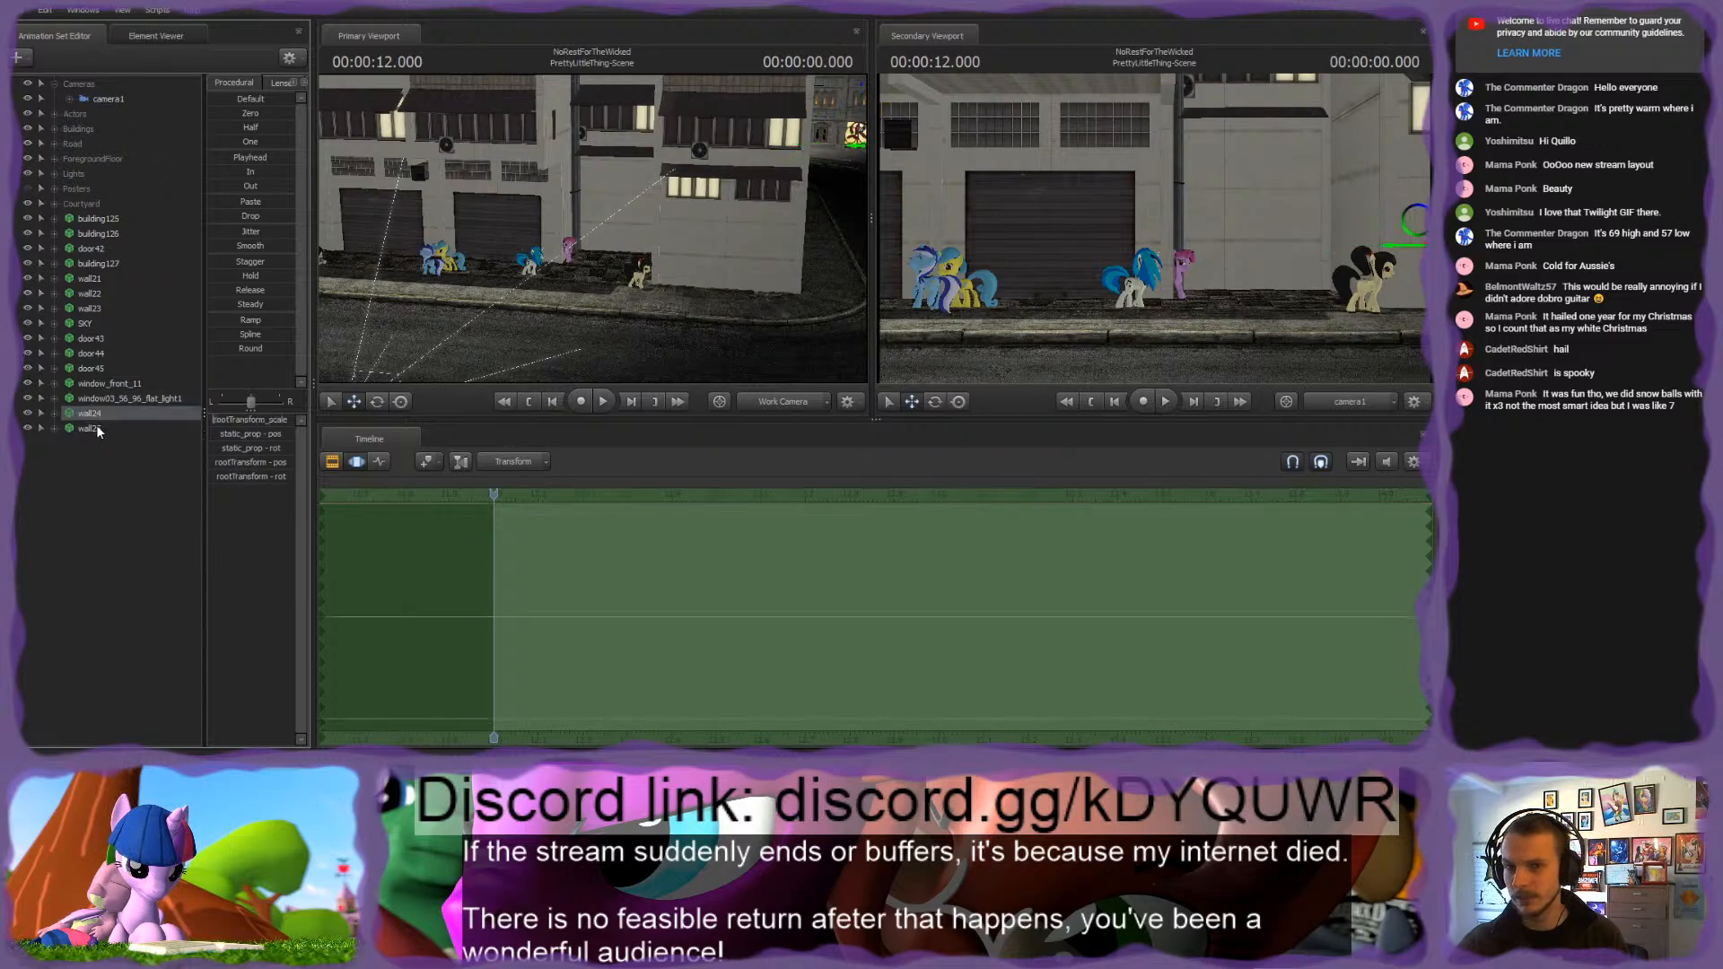
pyautogui.click(95, 427)
pyautogui.keyDown('shift'); pyautogui.click(105, 223); pyautogui.keyUp('shift')
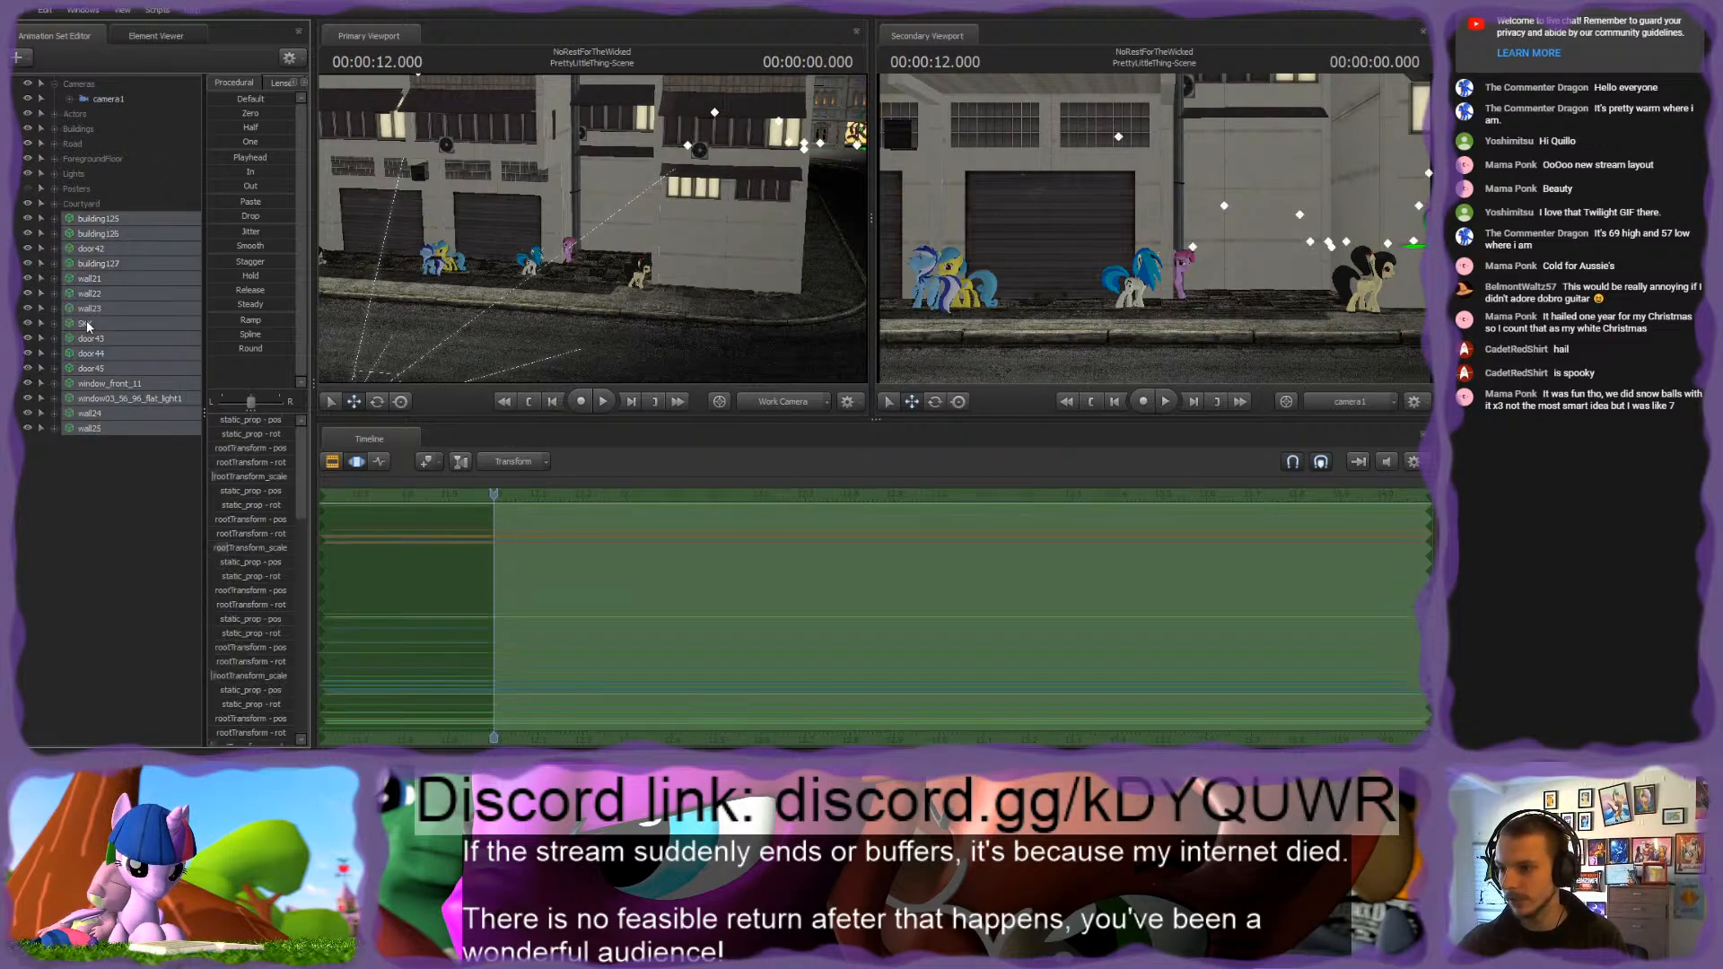
pyautogui.keyDown('ctrl'); pyautogui.click(86, 322); pyautogui.keyUp('ctrl')
pyautogui.hotkey('ctrl', 'g')
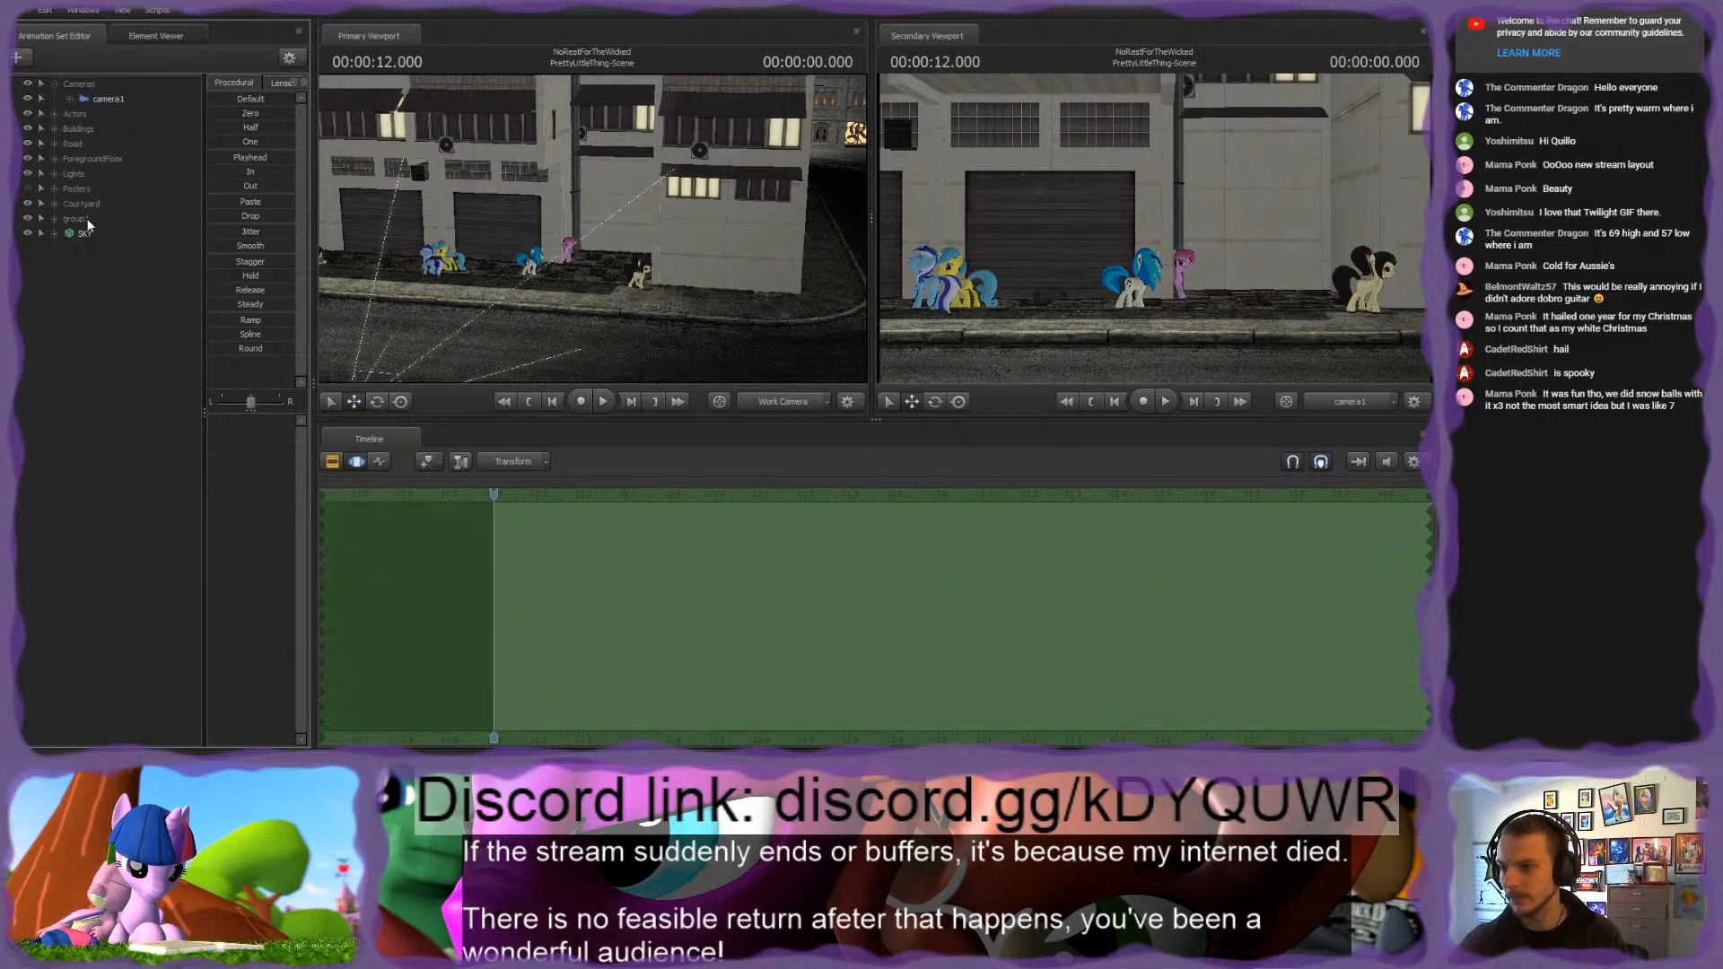
# Step: Rename the new scenery group as Cathedral
pyautogui.click(106, 221)
pyautogui.doubleClick(111, 215)
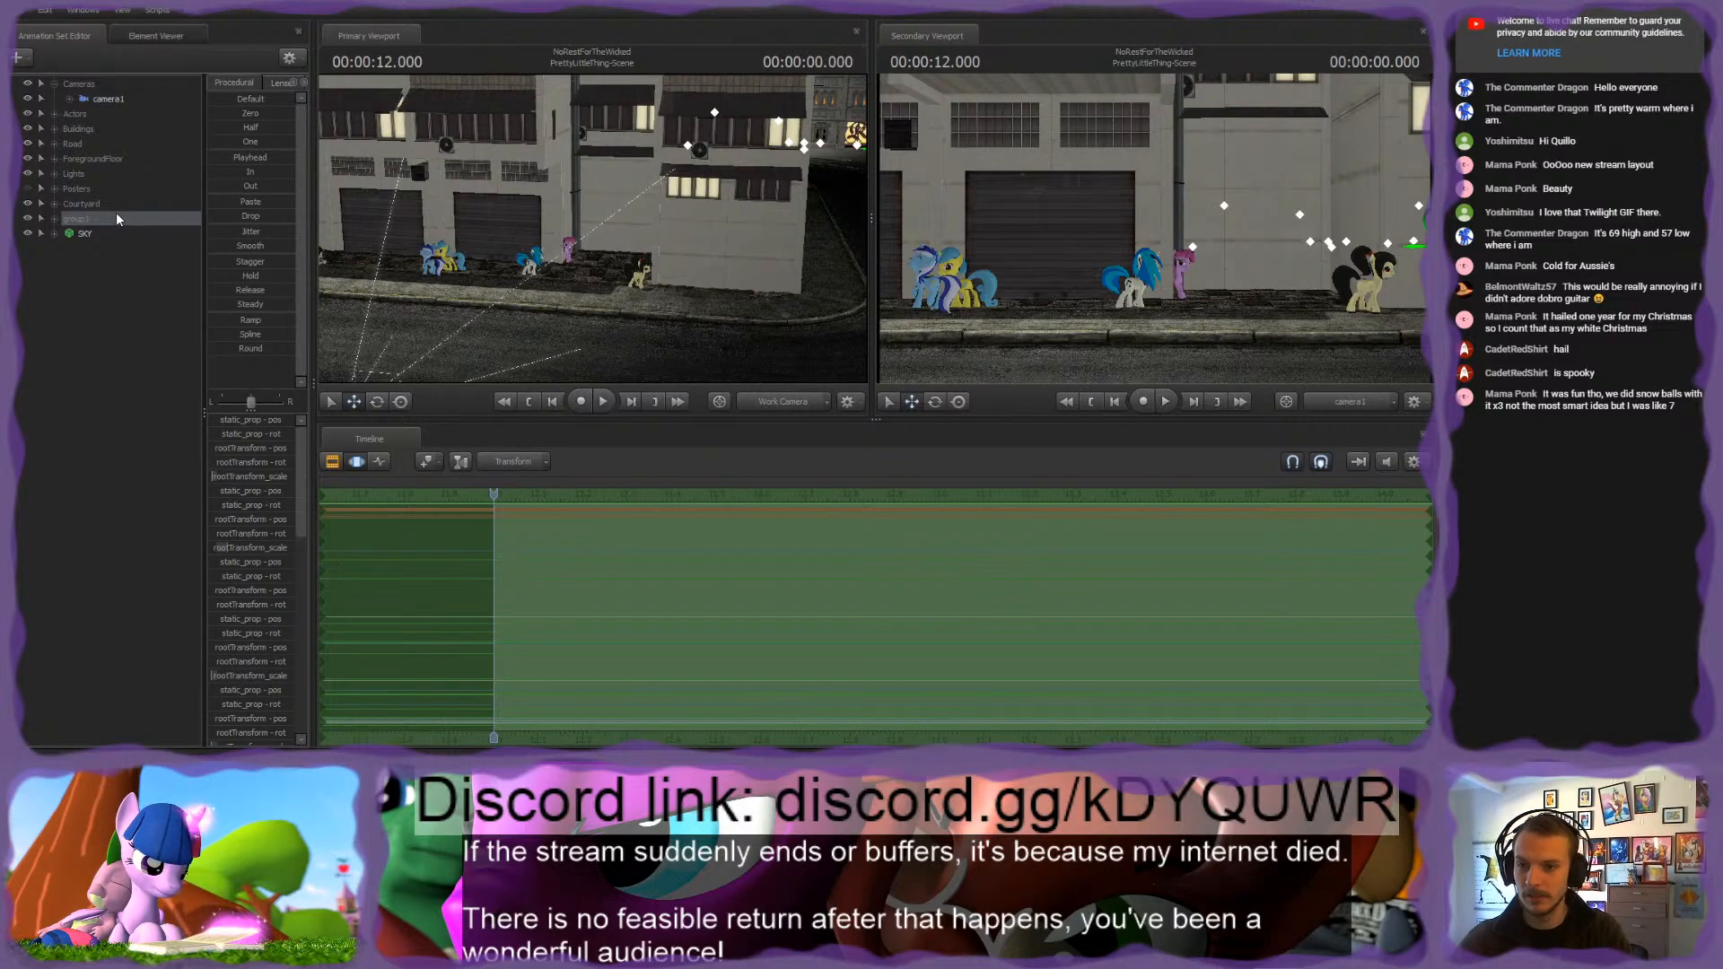
pyautogui.write('cathedral')
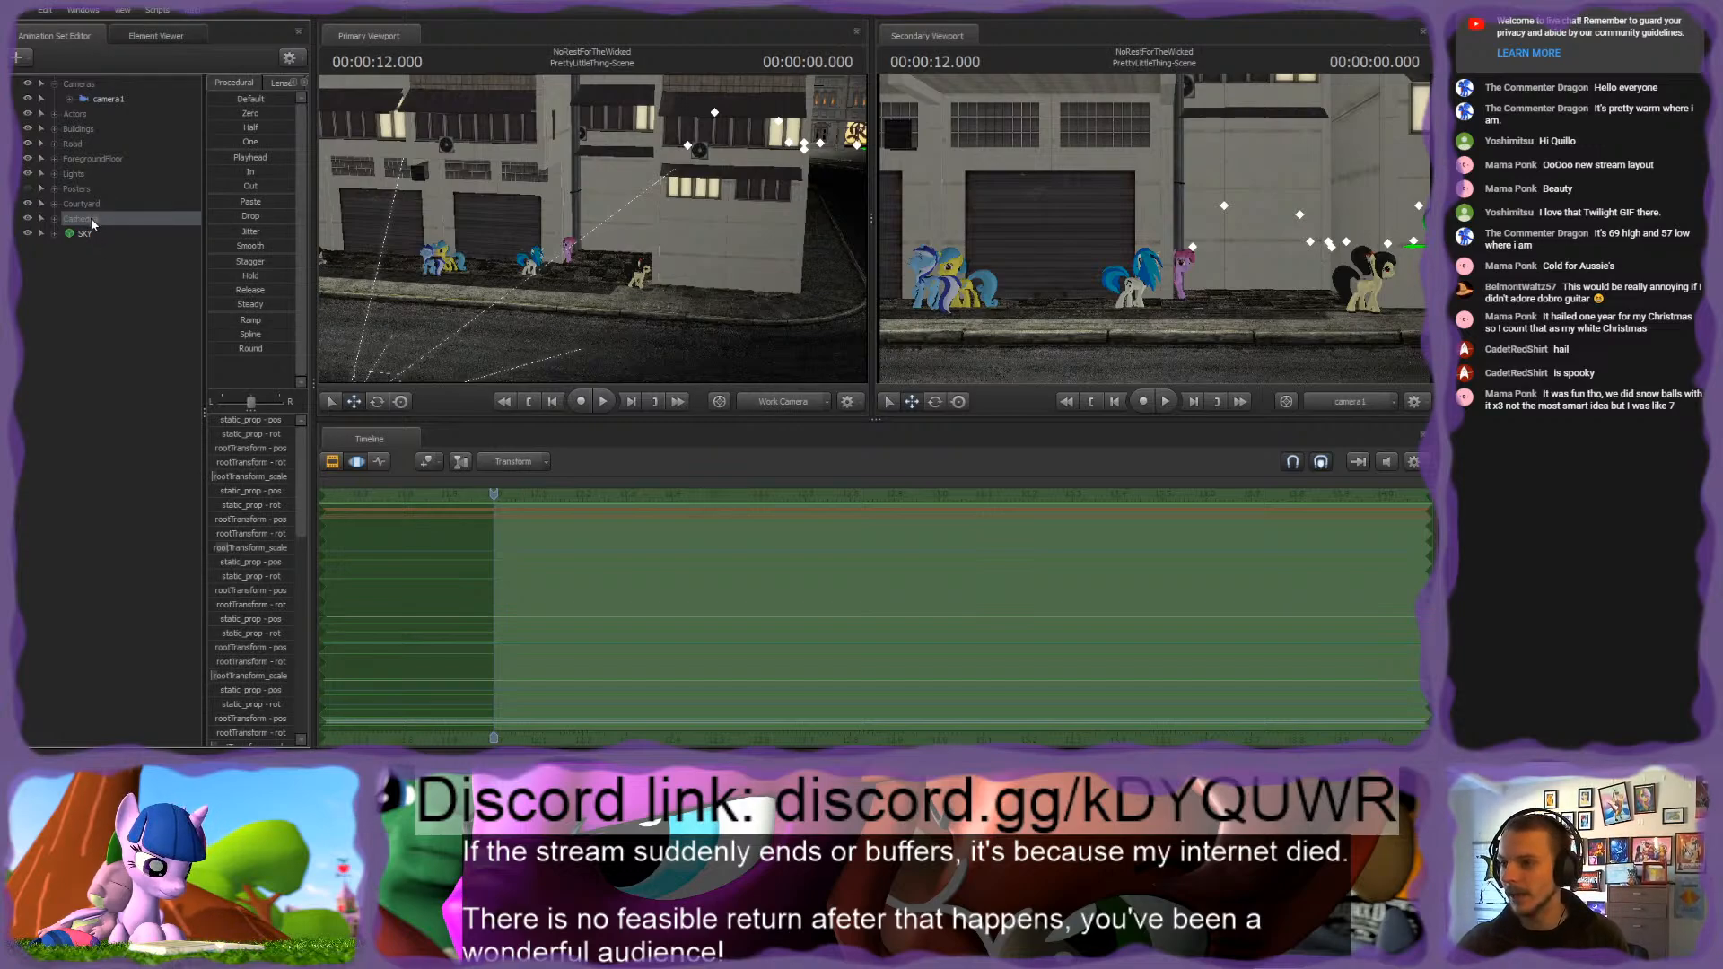
# Step: Group Buildings, Road, ForegroundFloor, Posters, Courtyard and Cathedral together and name the parent group Scene
pyautogui.keyDown('ctrl'); pyautogui.click(81, 203); pyautogui.keyUp('ctrl')
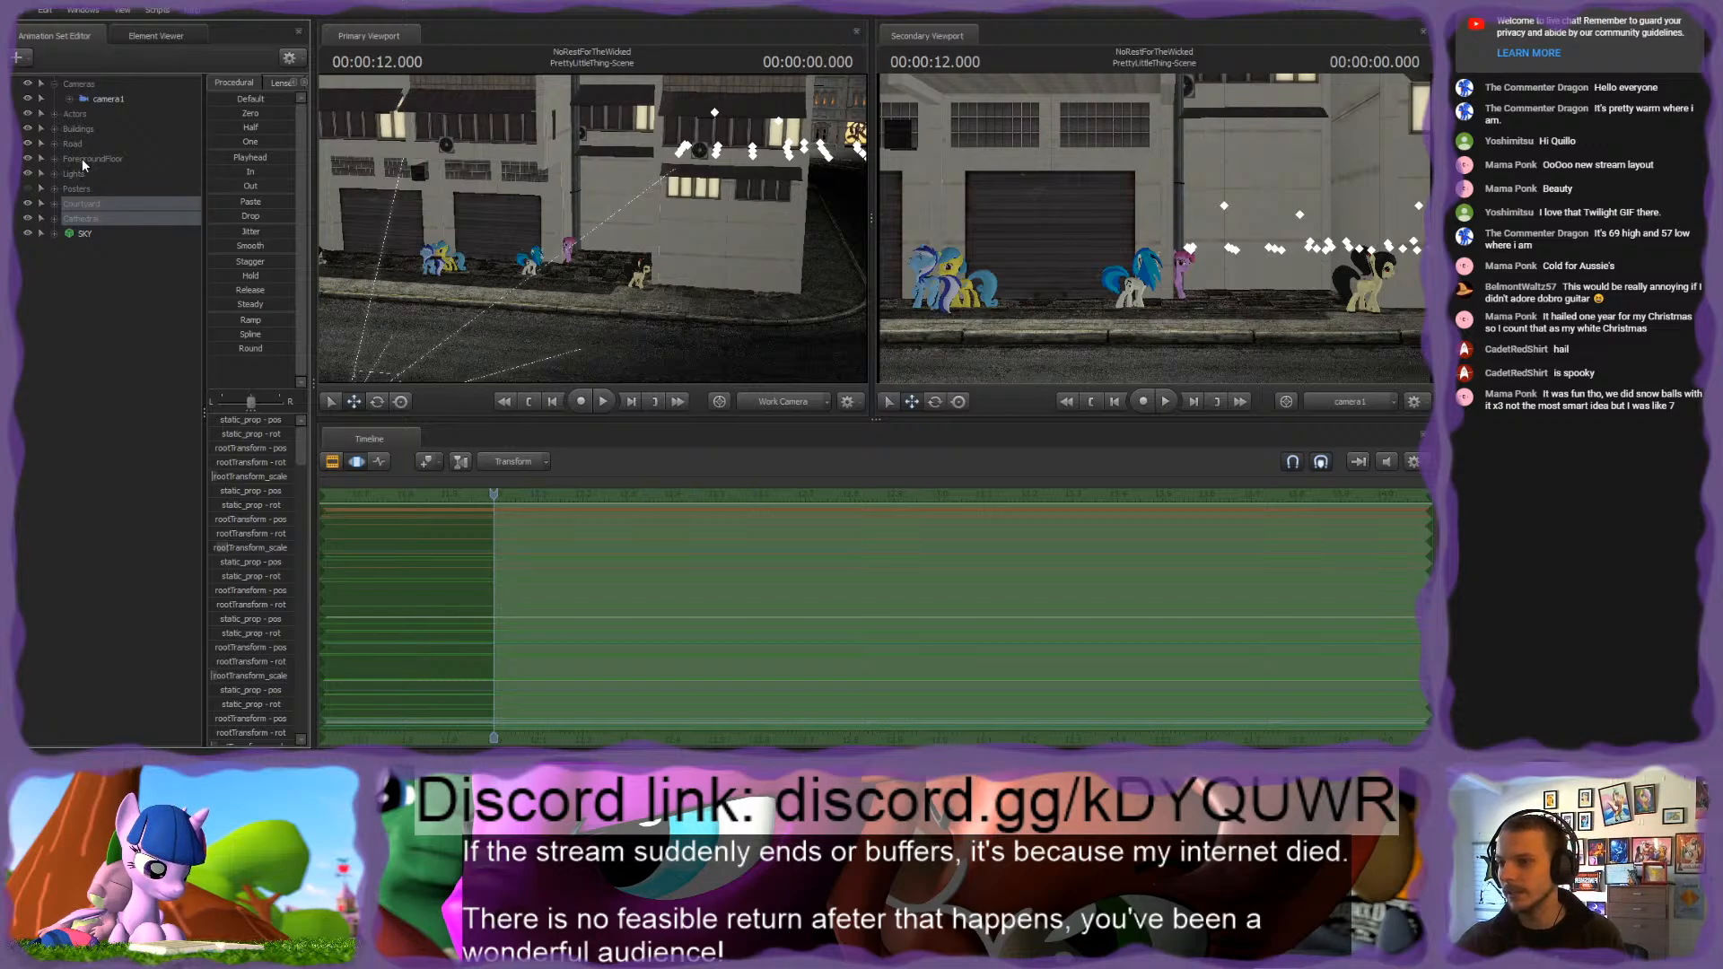
pyautogui.keyDown('ctrl'); pyautogui.click(83, 157); pyautogui.keyUp('ctrl')
pyautogui.keyDown('ctrl'); pyautogui.click(77, 141); pyautogui.keyUp('ctrl')
pyautogui.keyDown('ctrl'); pyautogui.click(79, 128); pyautogui.keyUp('ctrl')
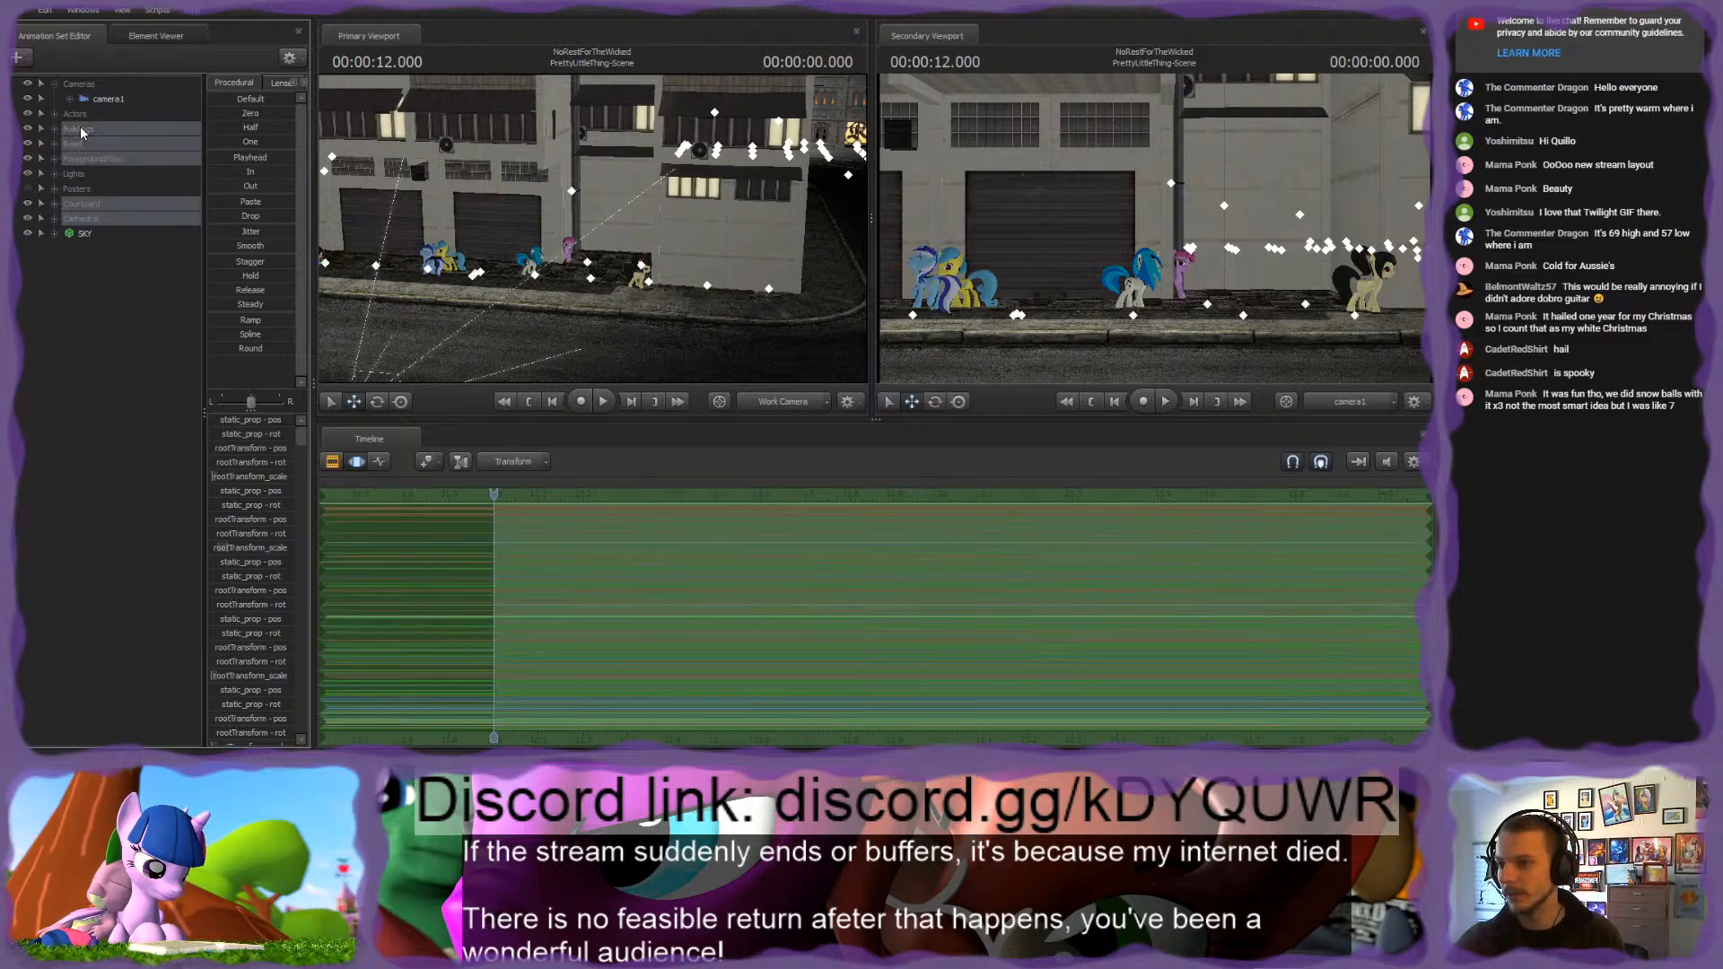
pyautogui.keyDown('ctrl'); pyautogui.click(79, 188); pyautogui.keyUp('ctrl')
pyautogui.rightClick(86, 124)
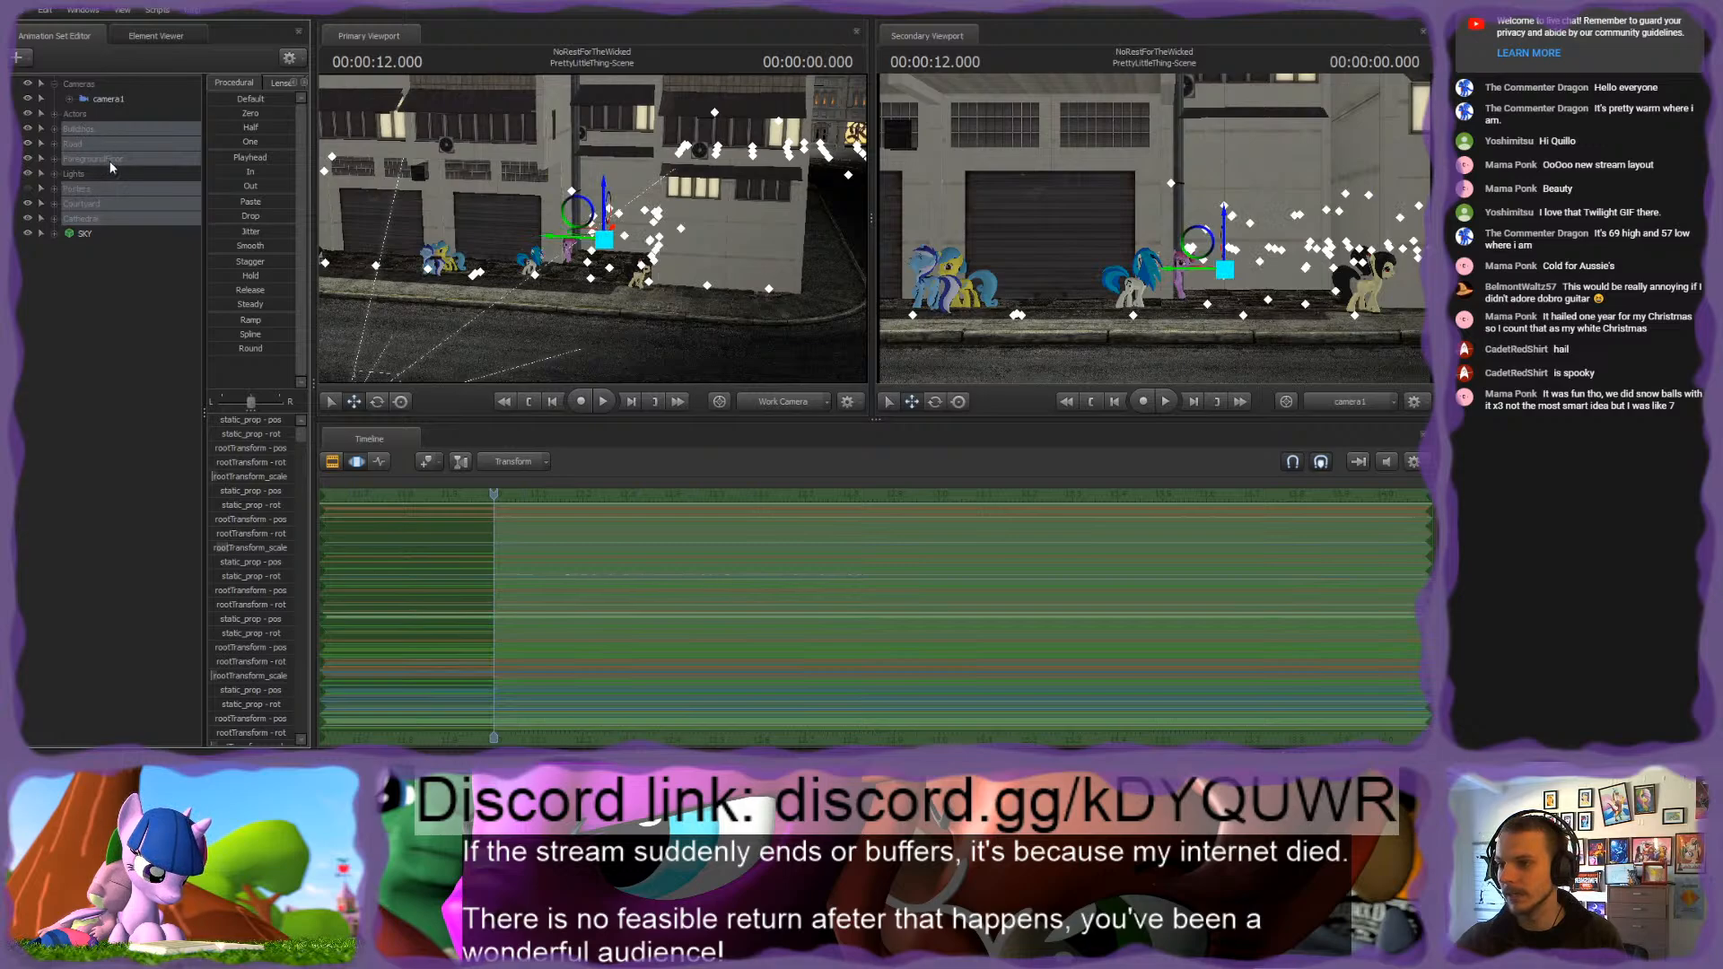
pyautogui.click(110, 160)
pyautogui.click(95, 131)
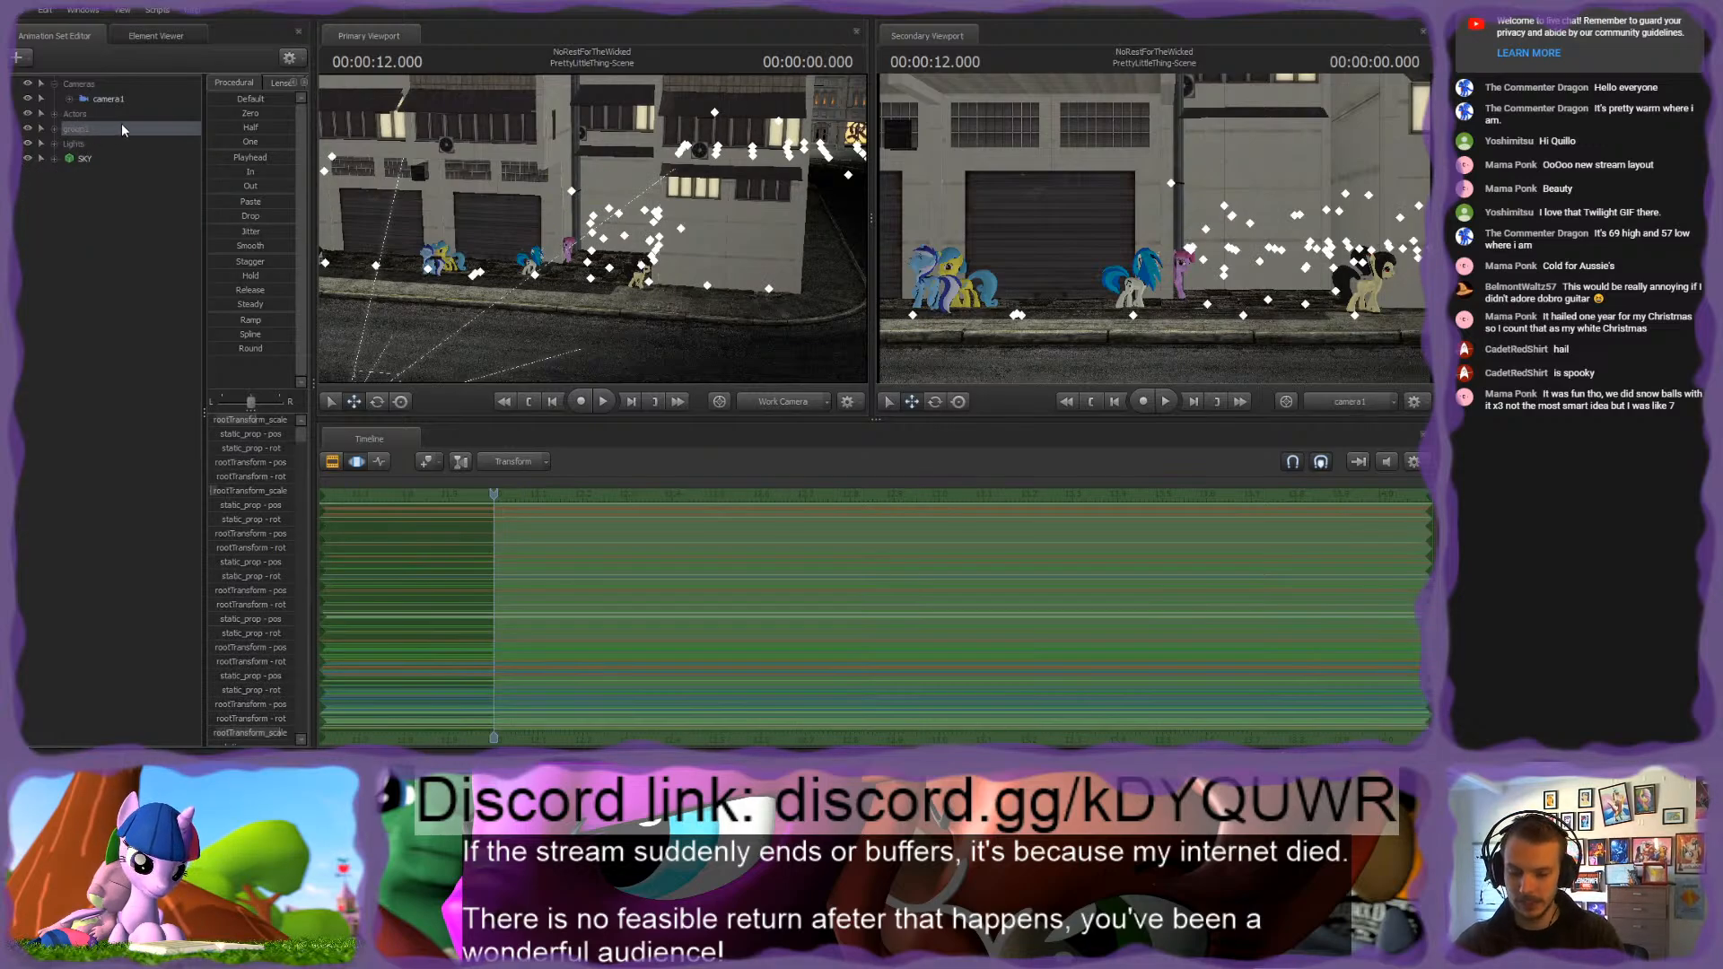
pyautogui.write('Scene')
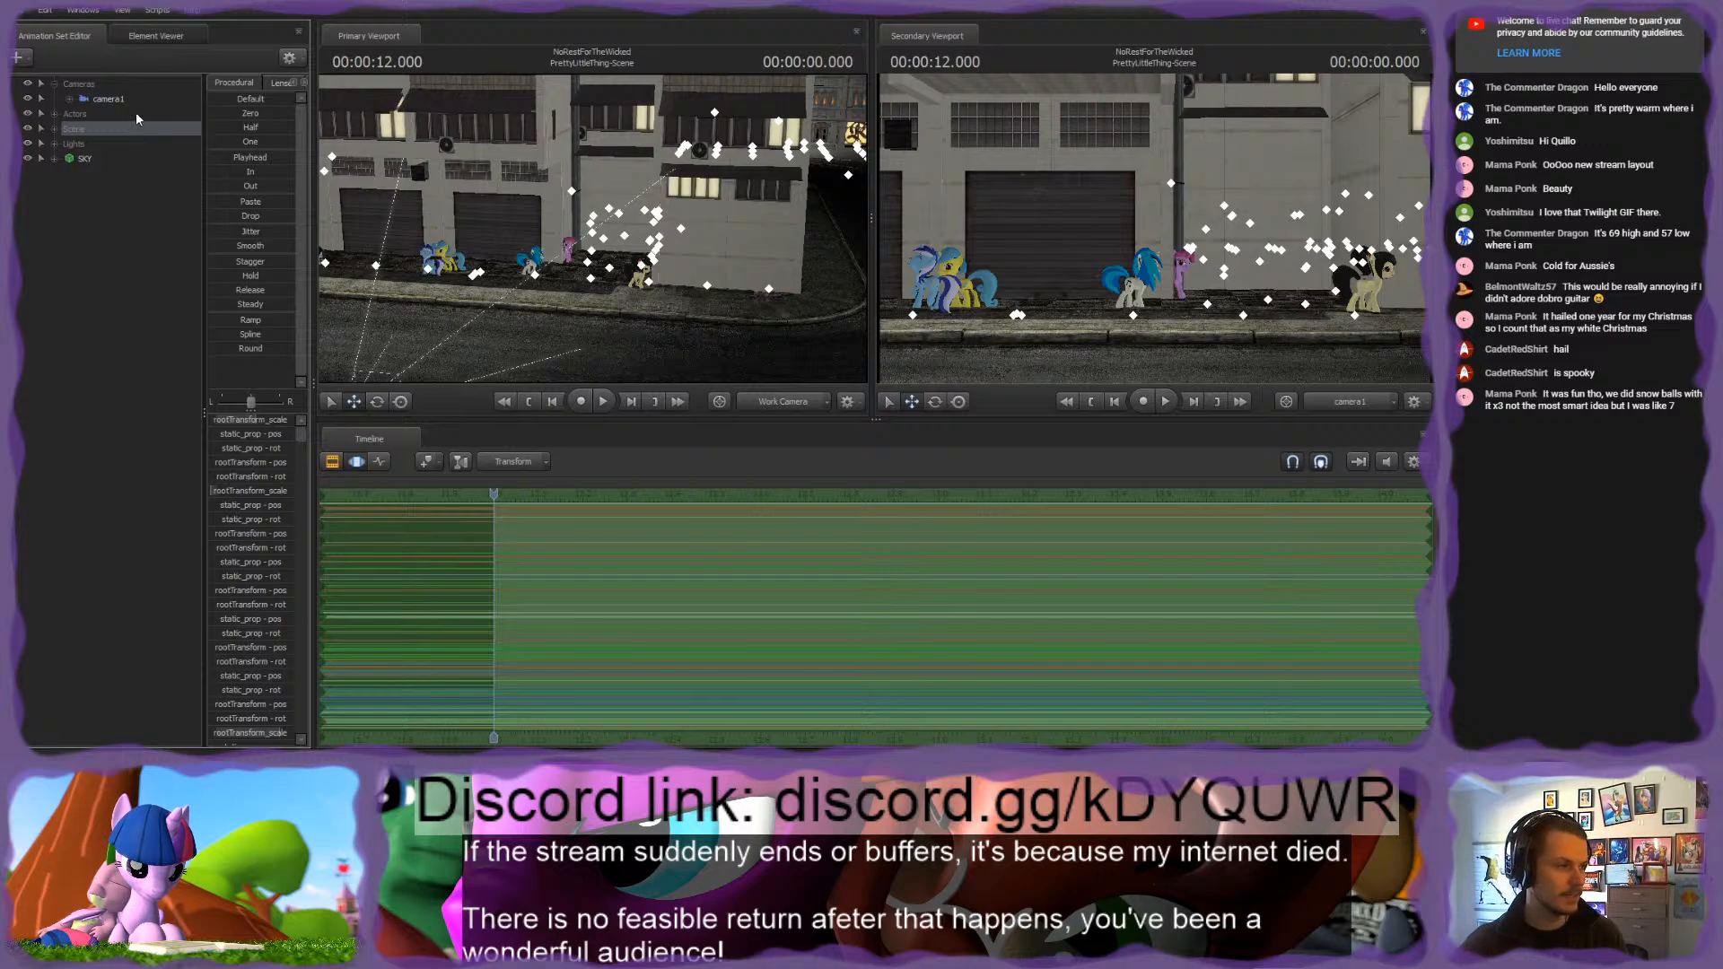
# Step: Frame Vinyl Scratch in the work camera and examine the control groups of the vn_vinyl_scratch_enh1 animation set
pyautogui.moveTo(367, 124); pyautogui.dragTo(404, 157)
pyautogui.moveTo(592, 228); pyautogui.dragTo(576, 286)
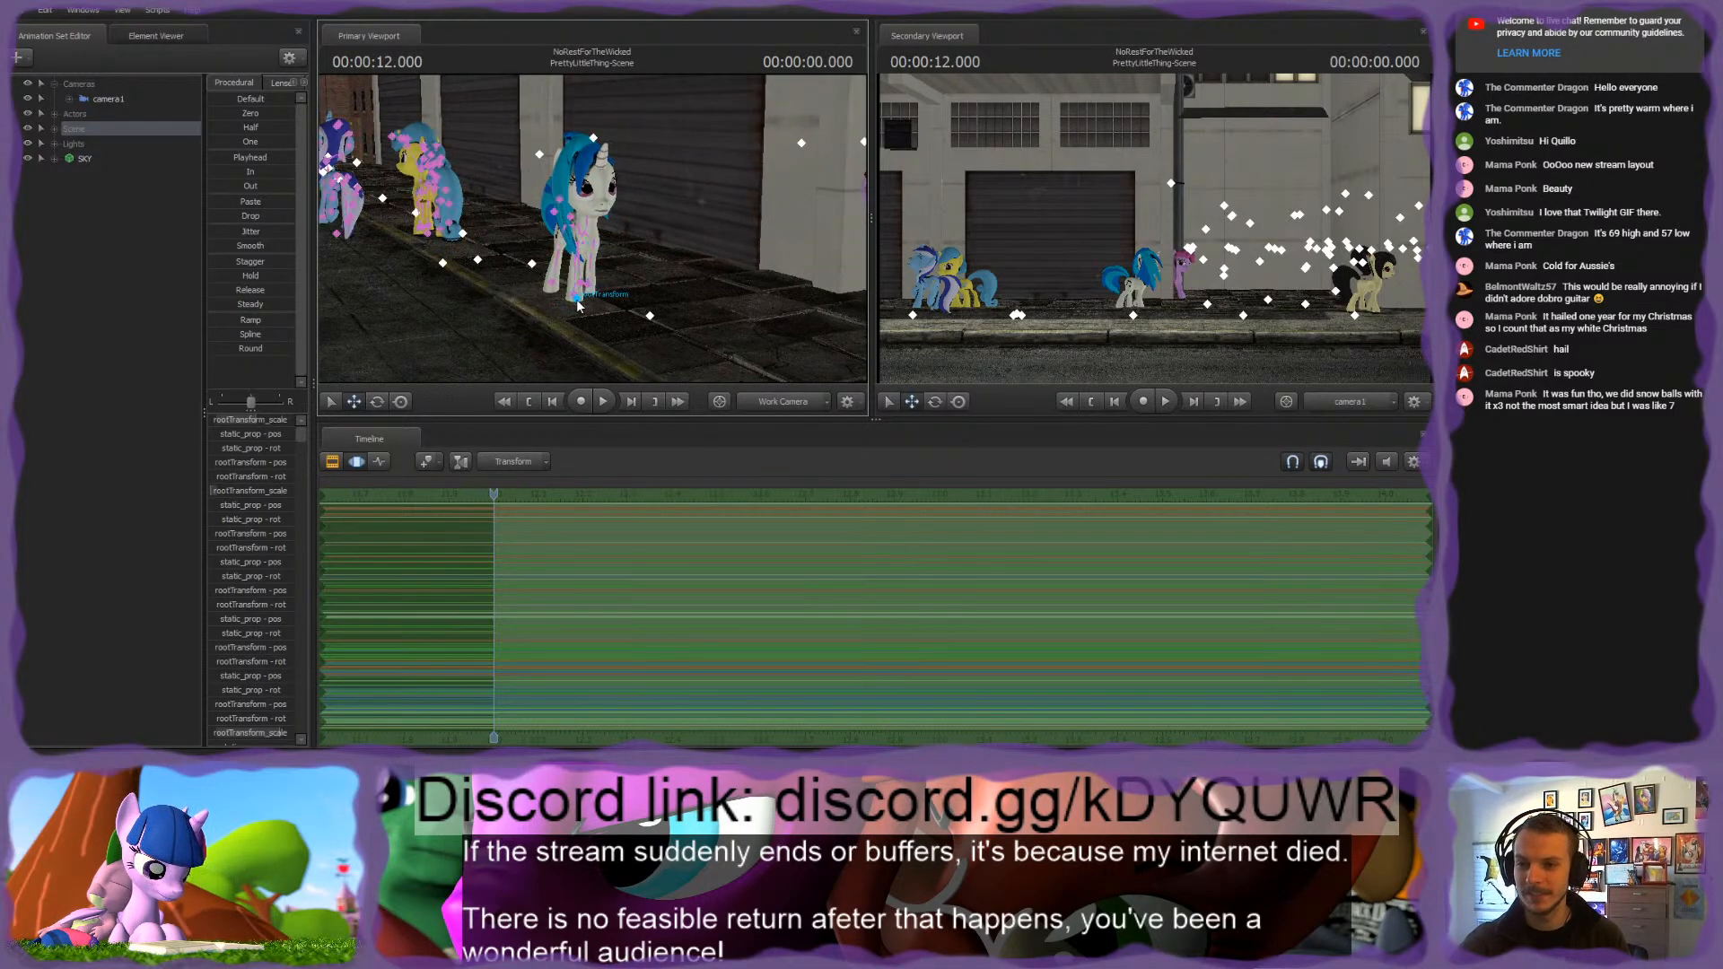
pyautogui.click(577, 286)
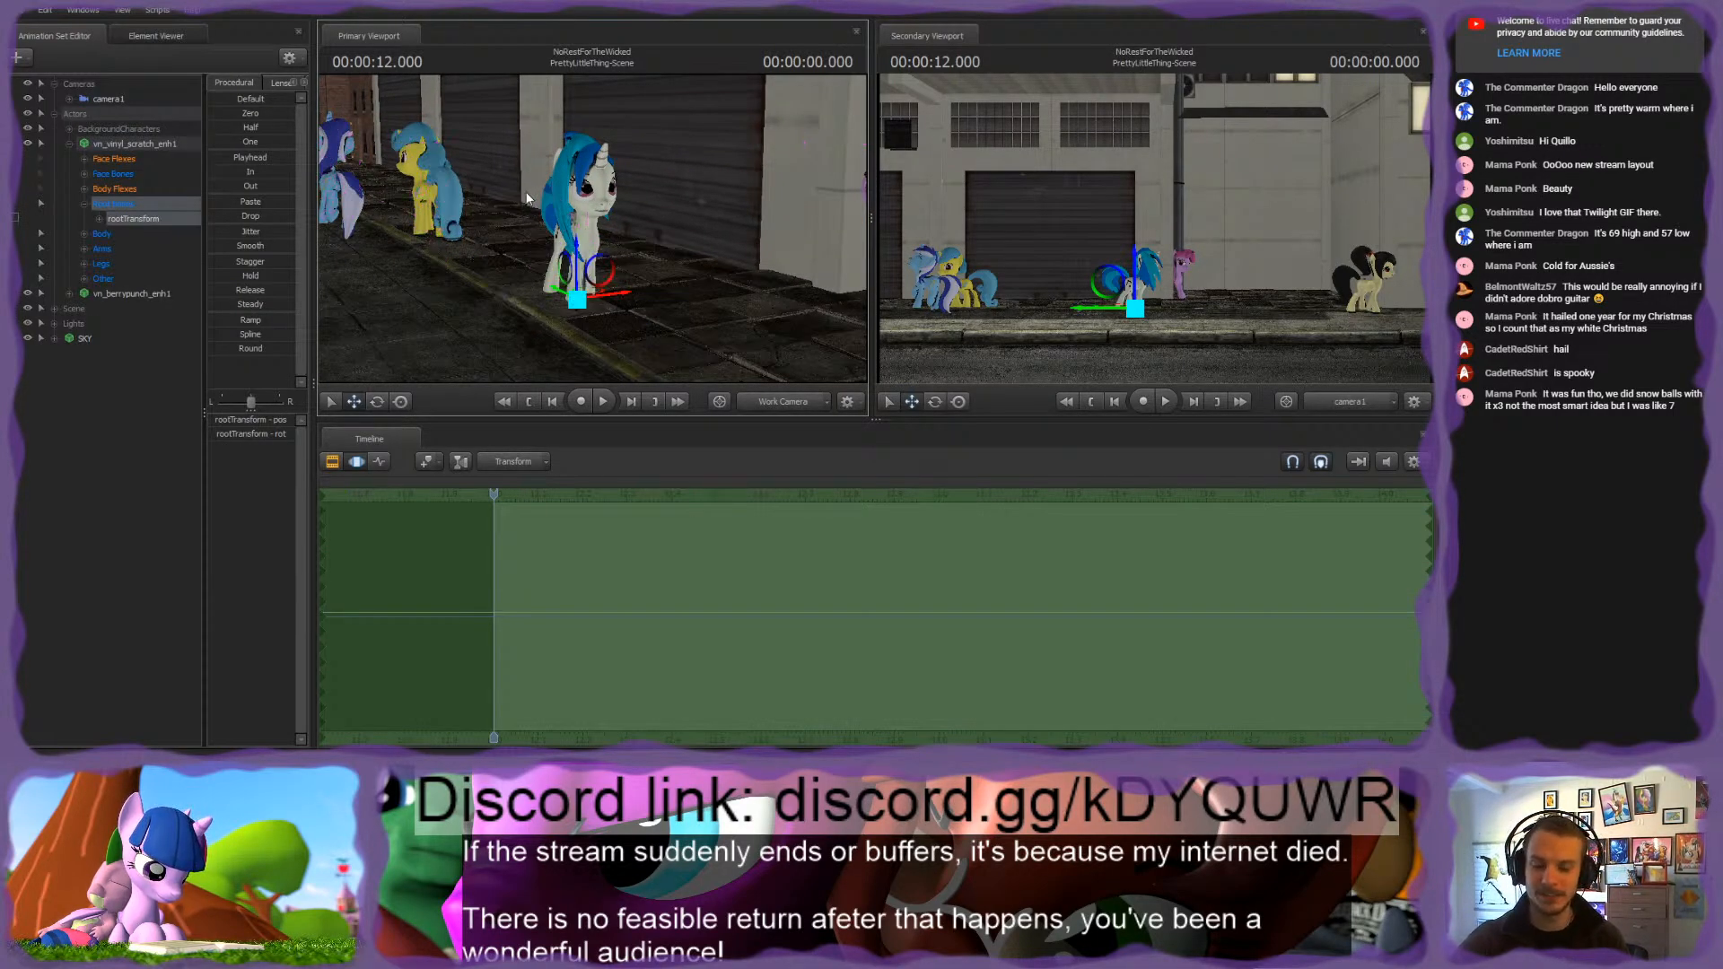
pyautogui.click(84, 204)
pyautogui.click(68, 142)
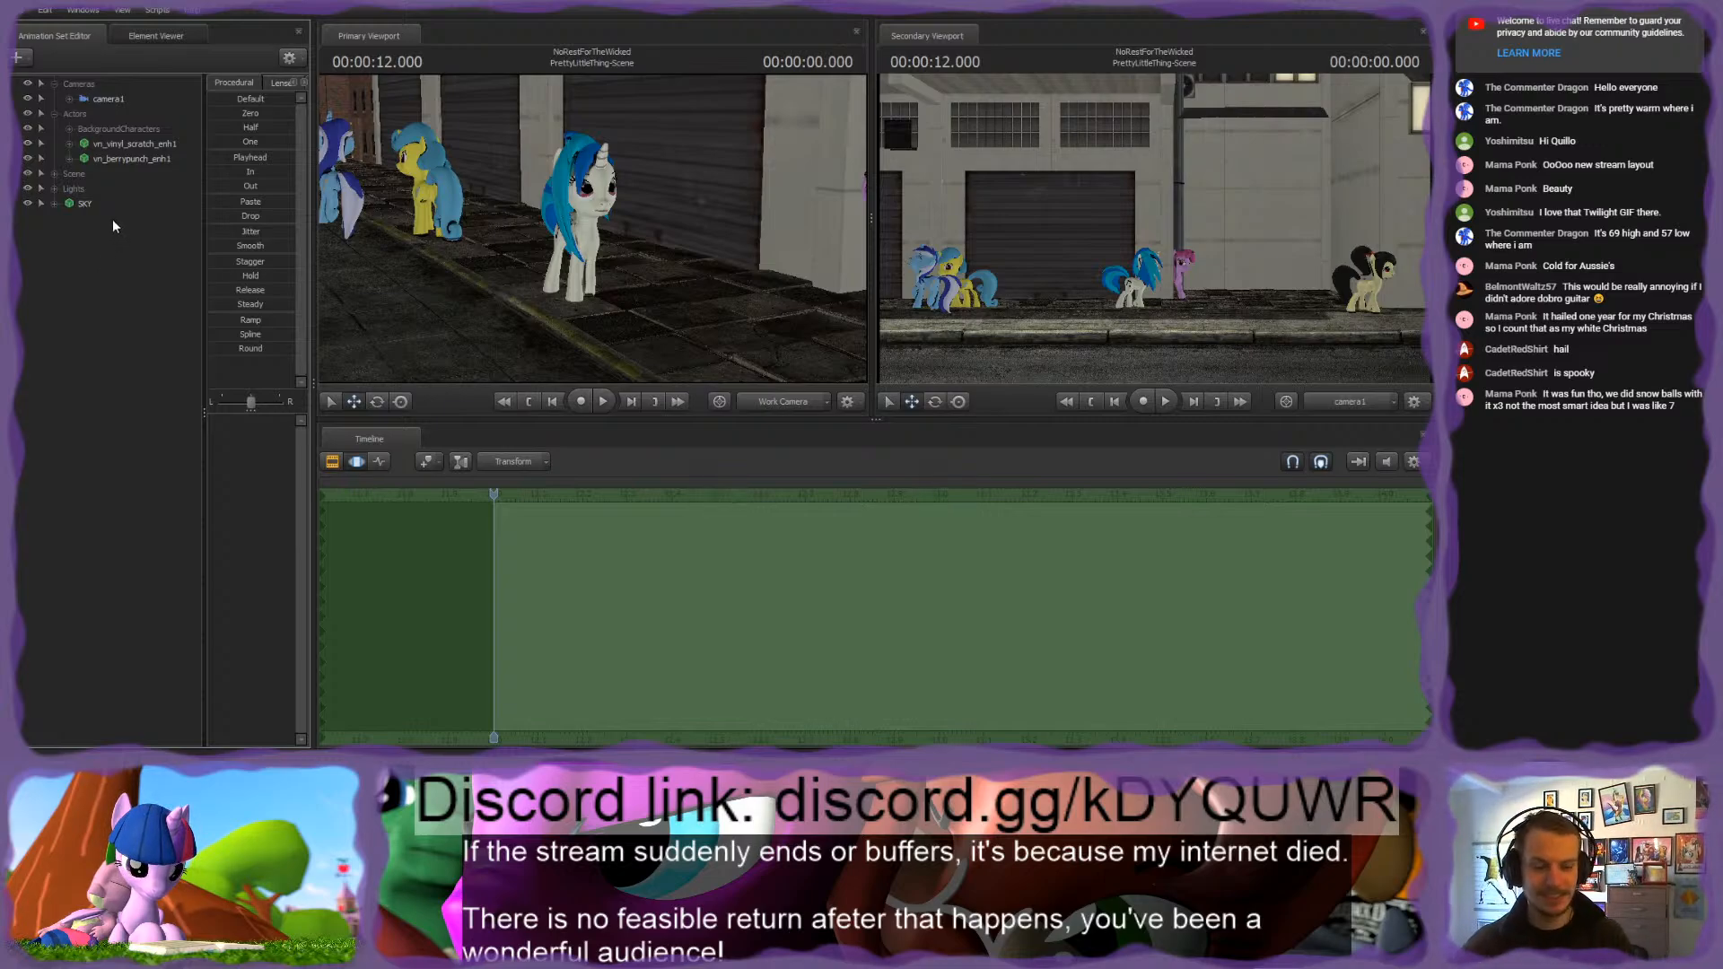
pyautogui.click(69, 144)
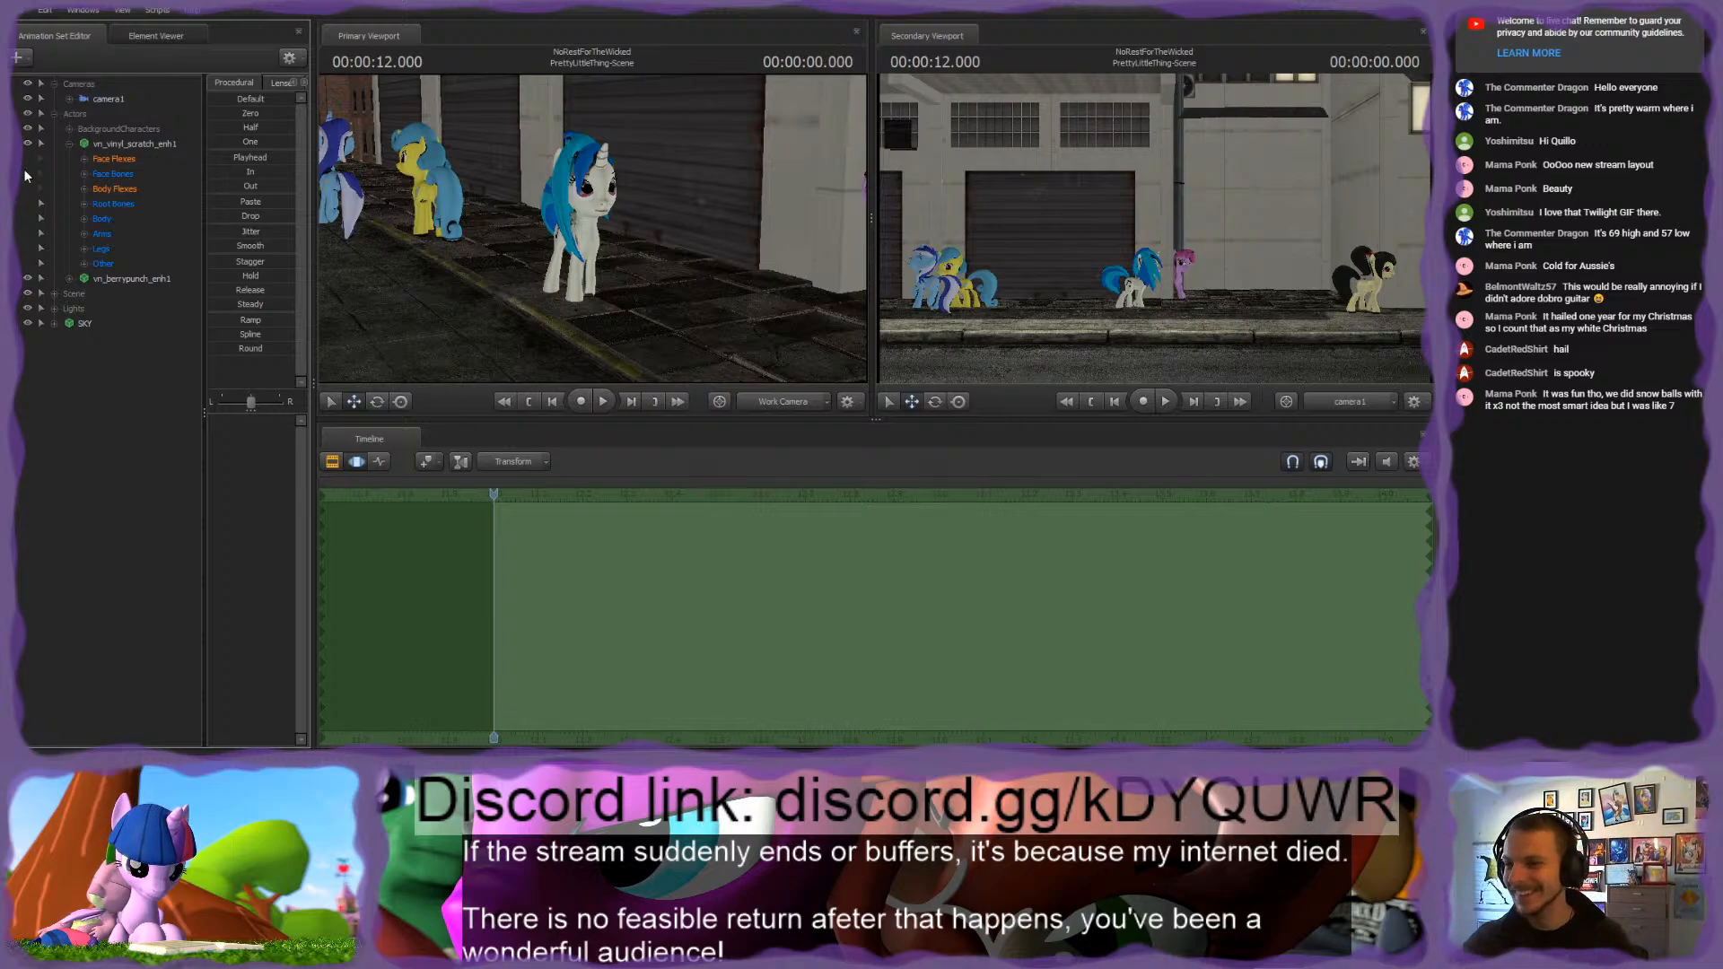
pyautogui.click(69, 143)
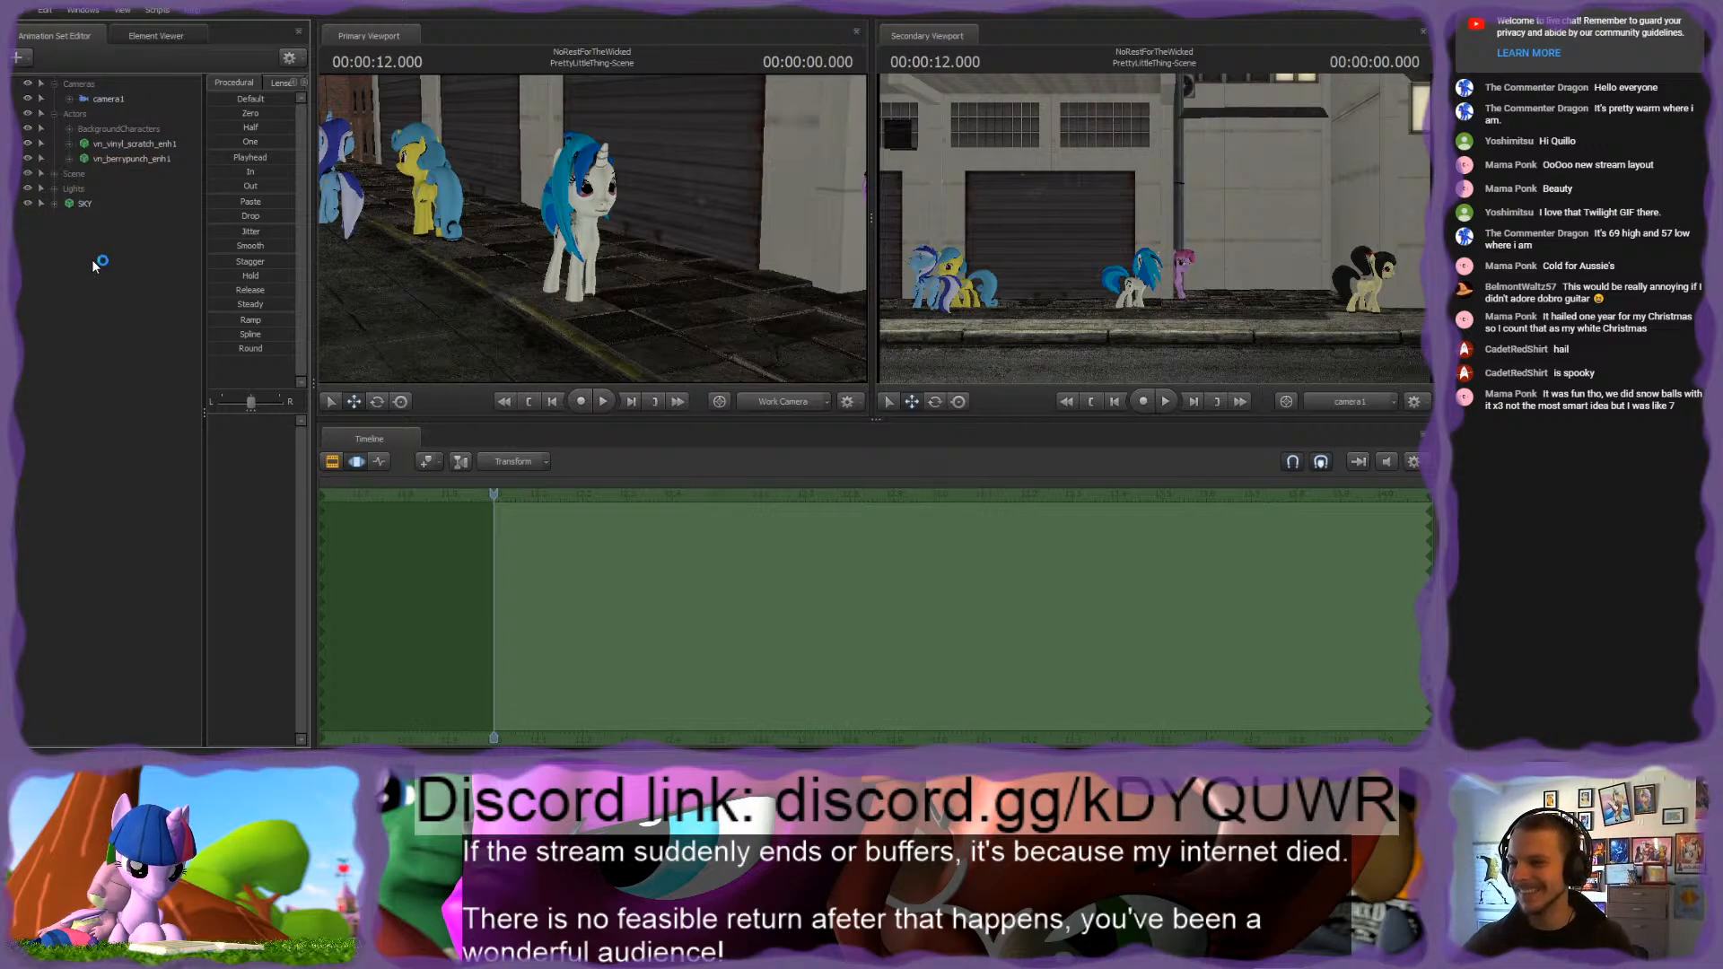
pyautogui.moveTo(592, 229)
pyautogui.mouseDown()
pyautogui.moveTo(629, 269)
pyautogui.moveTo(592, 228)
pyautogui.mouseUp()
pyautogui.press('s')
pyautogui.press('w')
pyautogui.press('s')
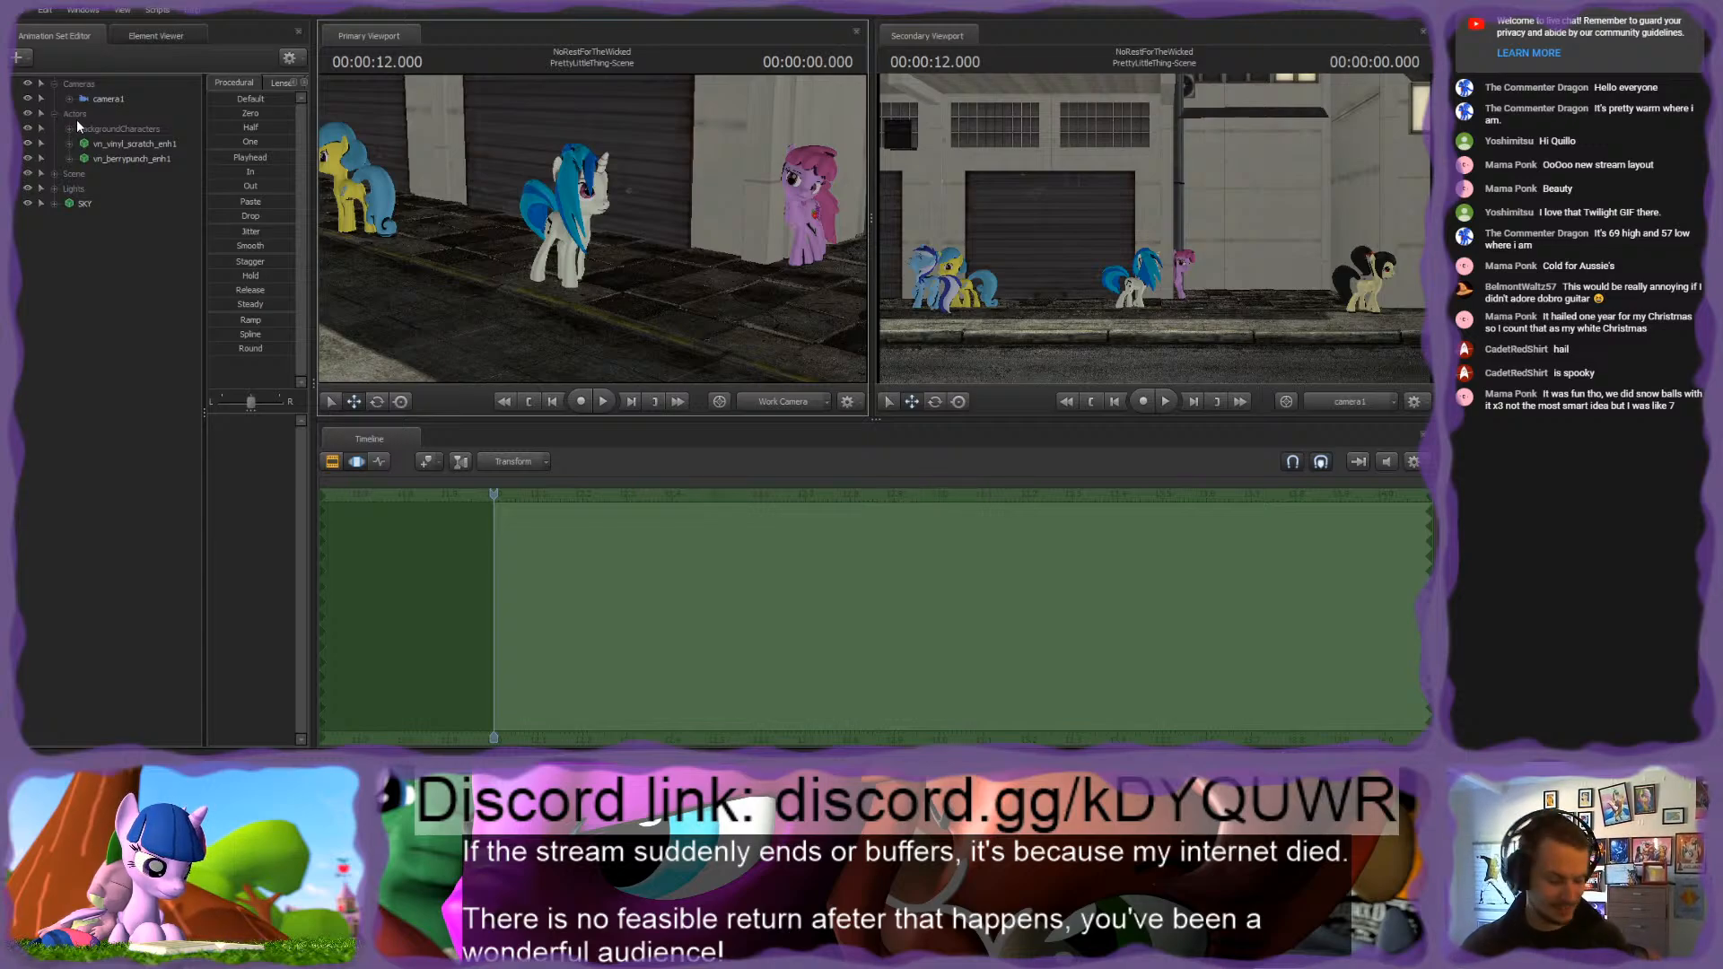
# Step: Apply the looping walk motion to the Body, Arms, Legs and Other controls of vn_vinyl_scratch_enh1 and preview it
pyautogui.click(70, 144)
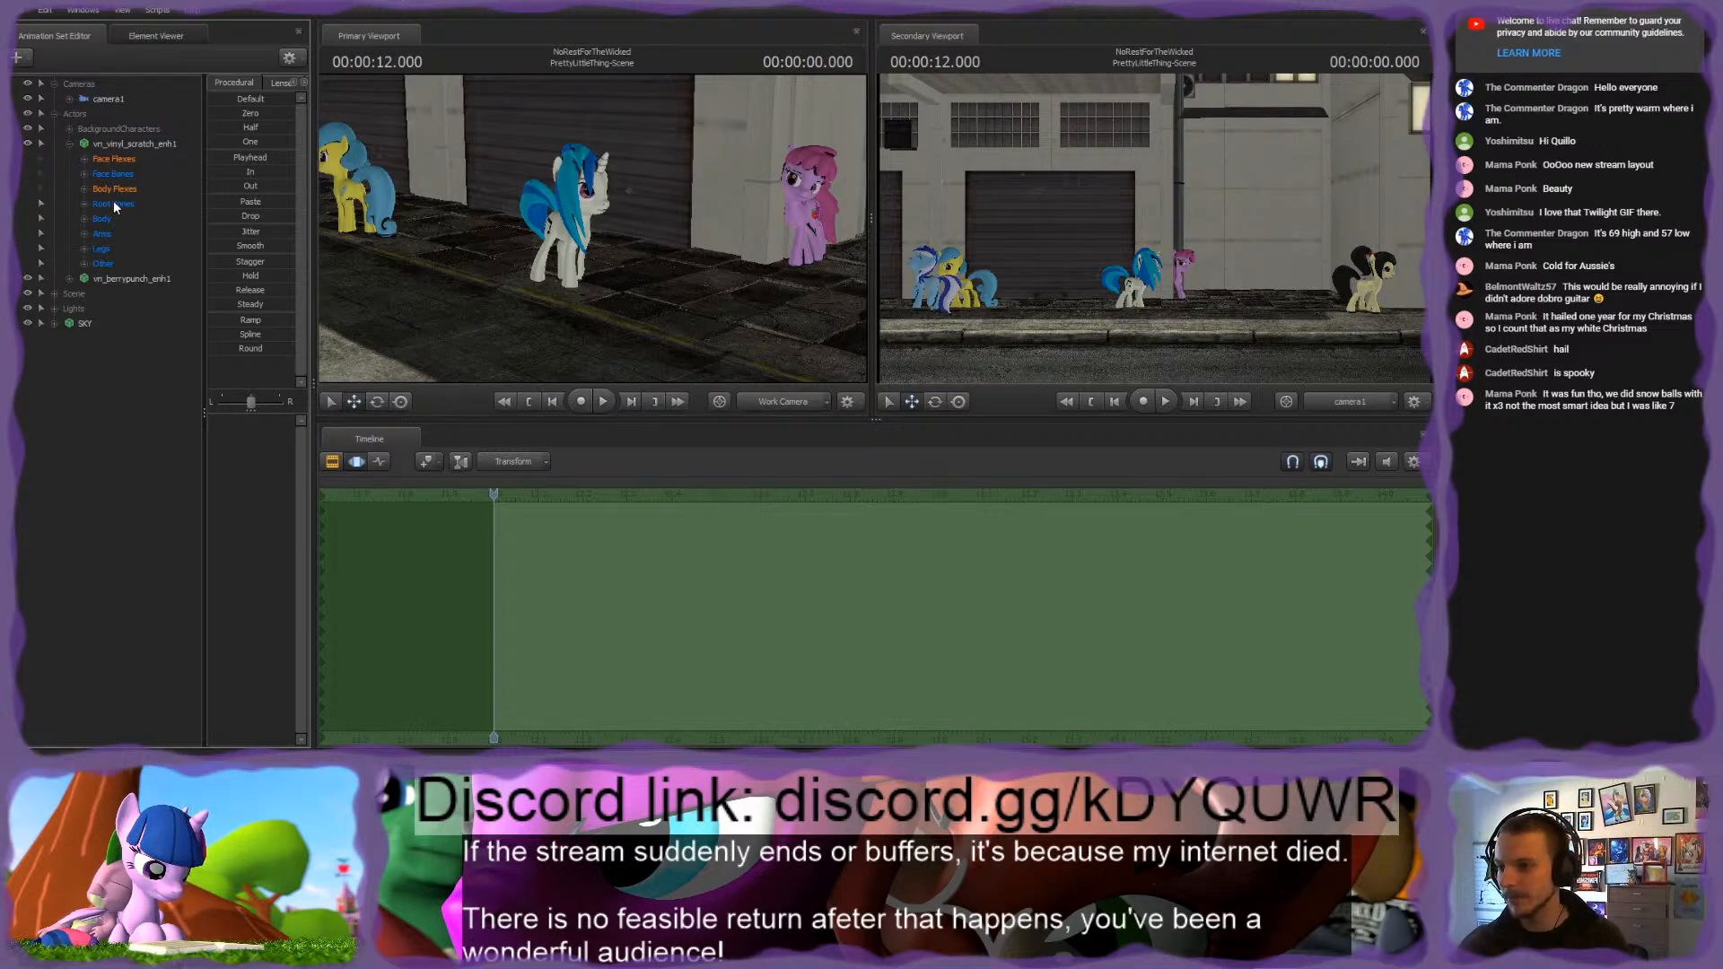
pyautogui.click(117, 144)
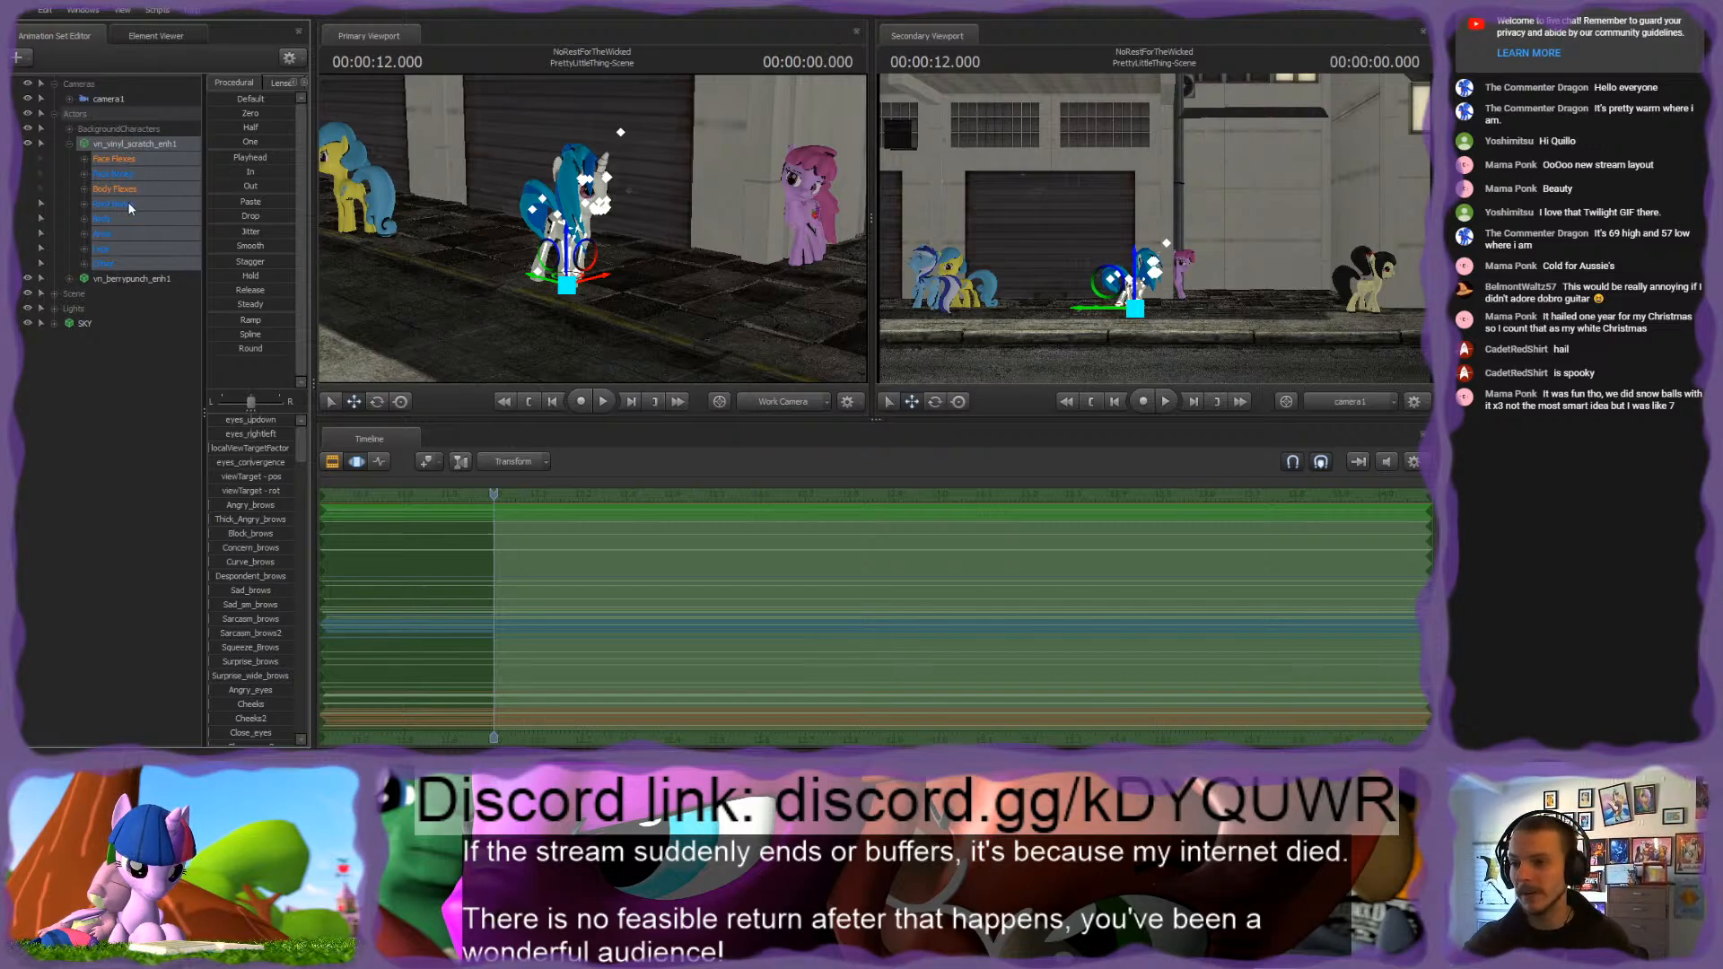
pyautogui.moveTo(113, 221); pyautogui.dragTo(113, 267)
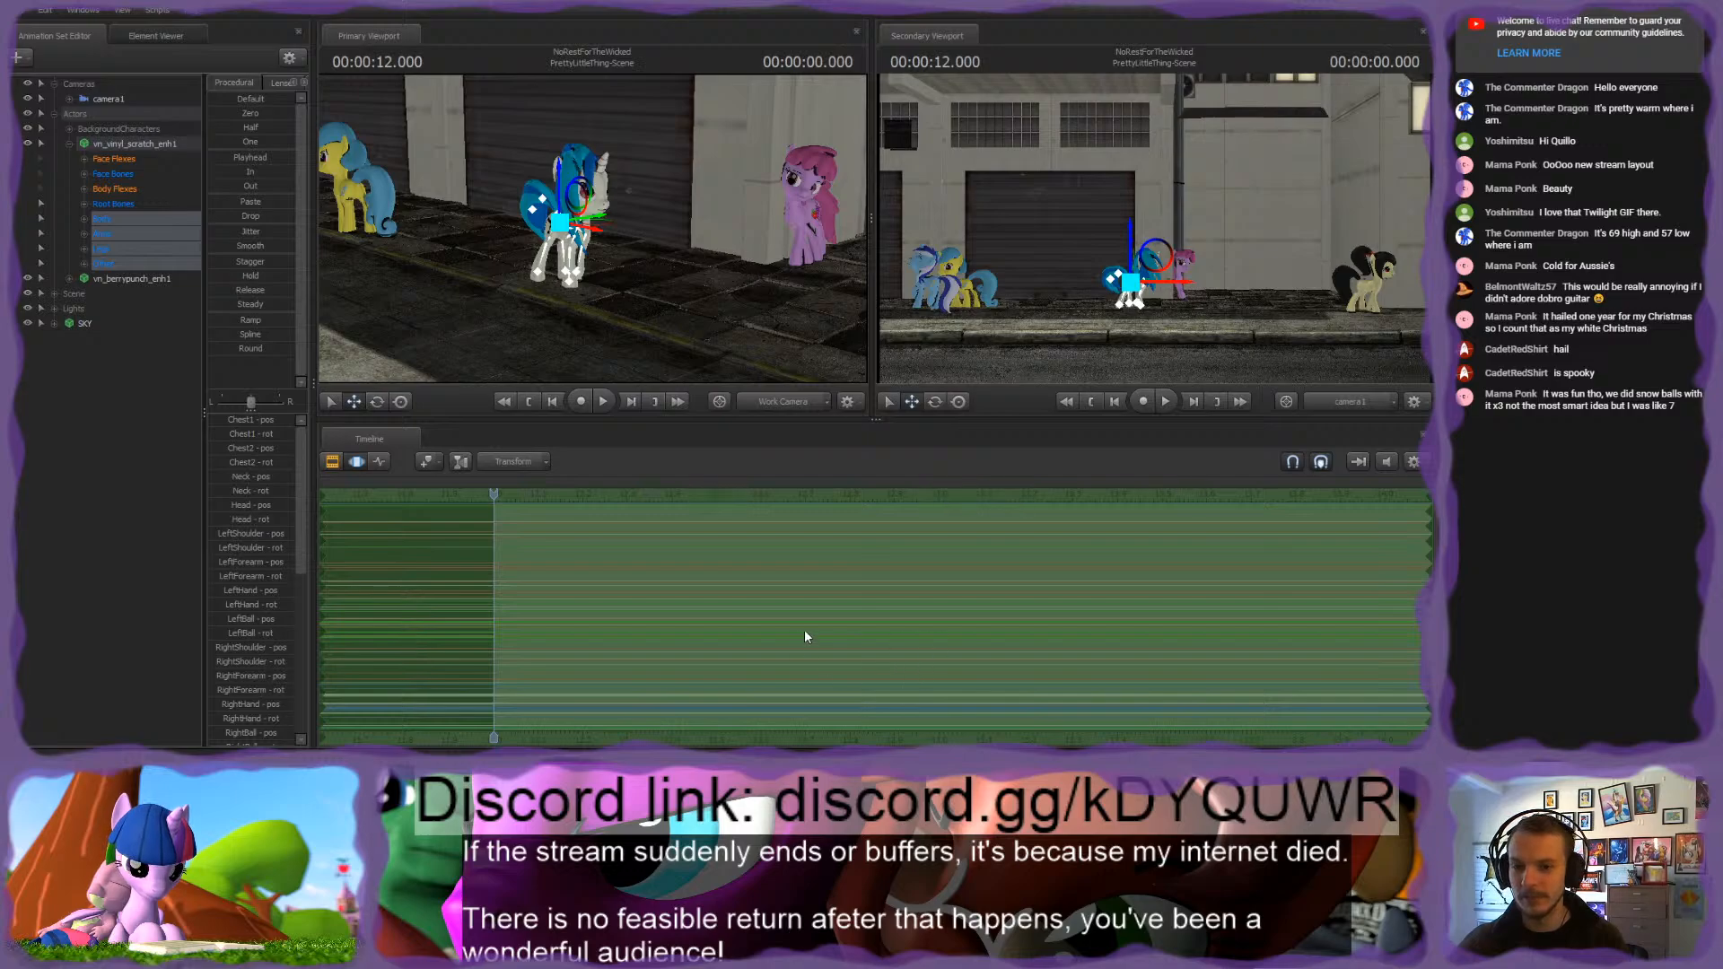
pyautogui.press('F4')
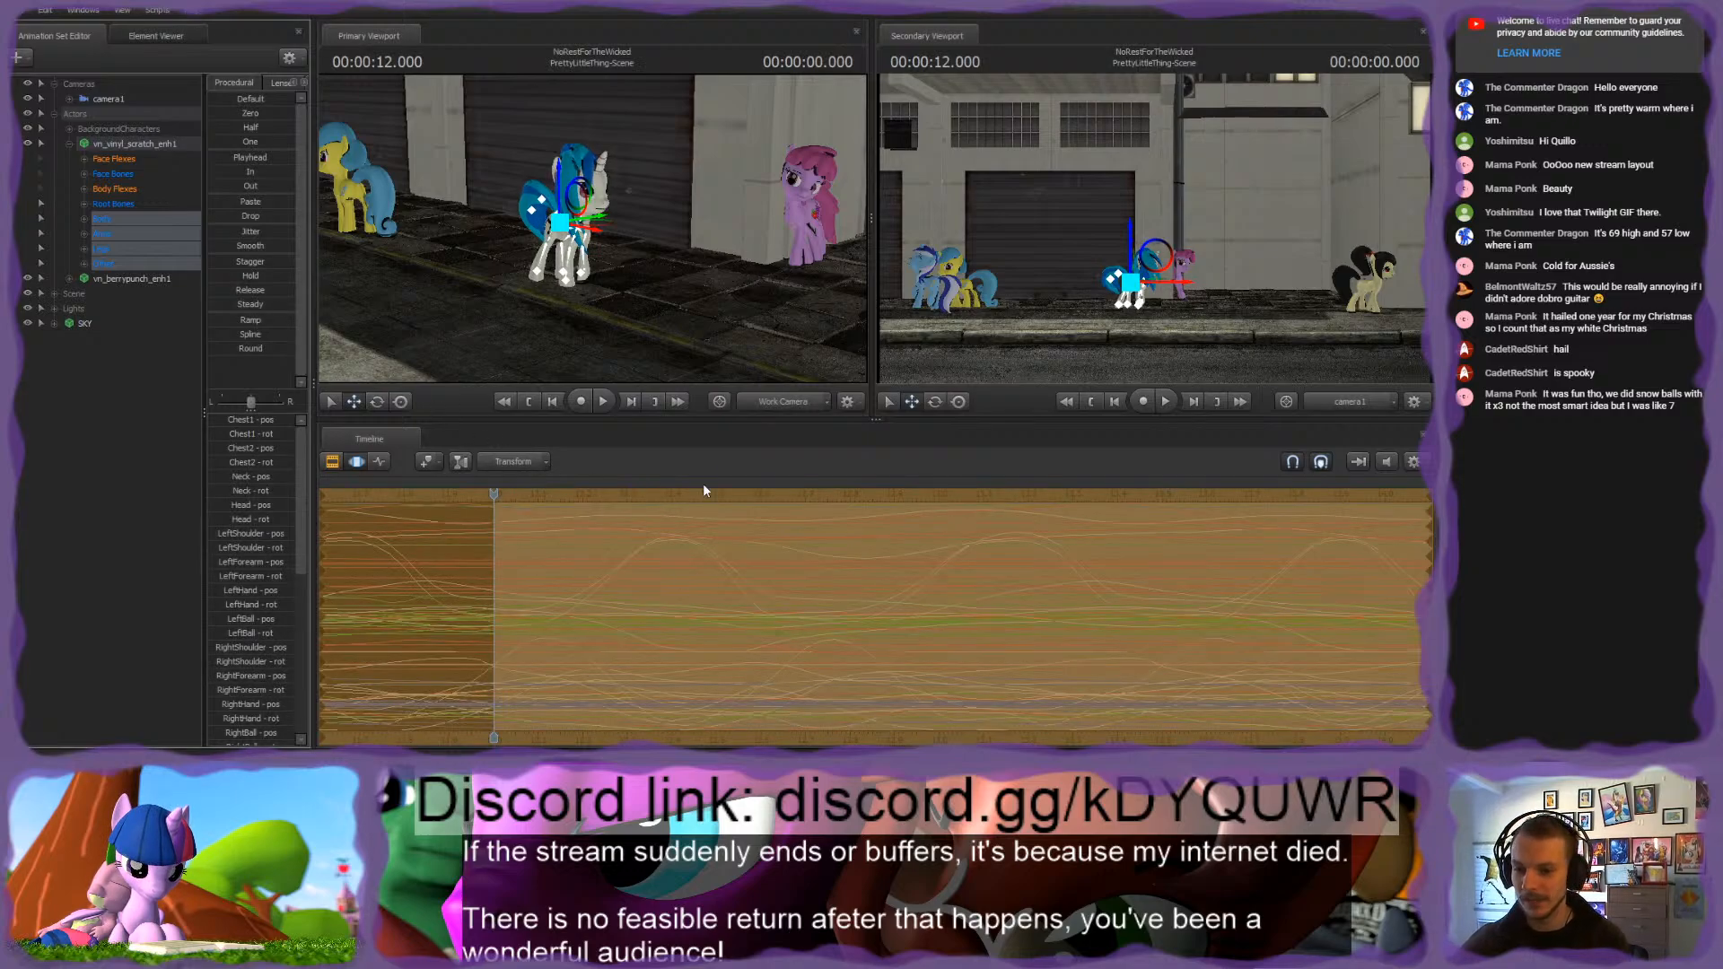
pyautogui.press('space')
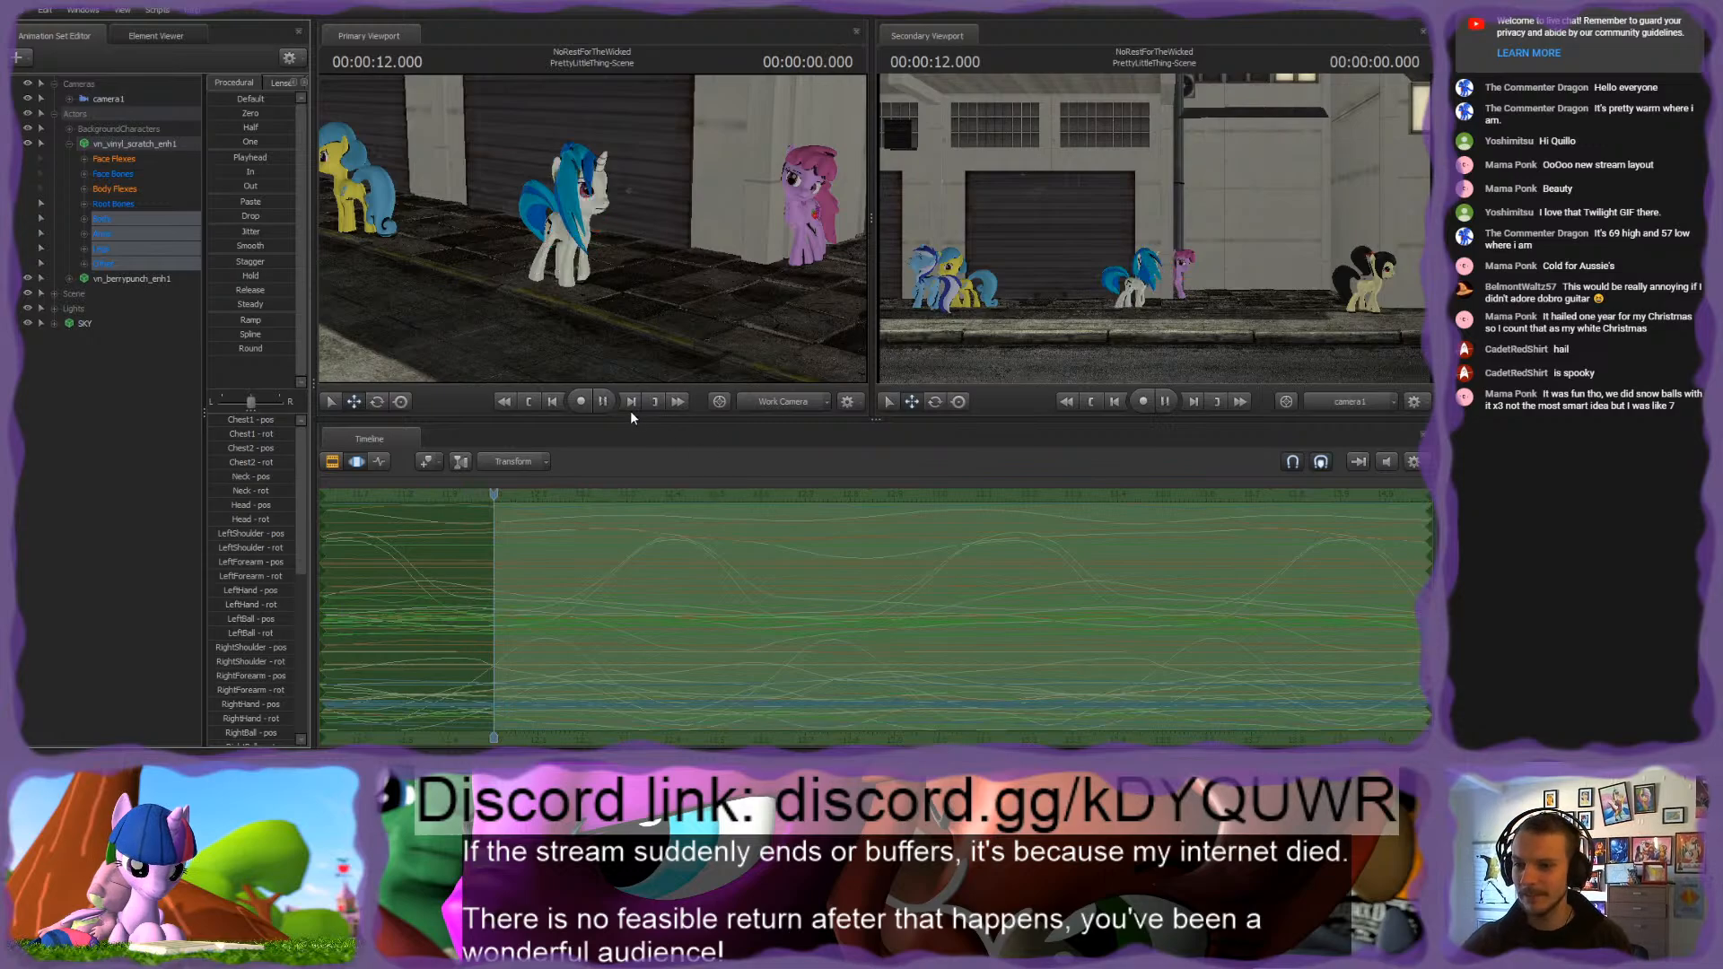
pyautogui.press('space')
pyautogui.moveTo(951, 496); pyautogui.dragTo(488, 508)
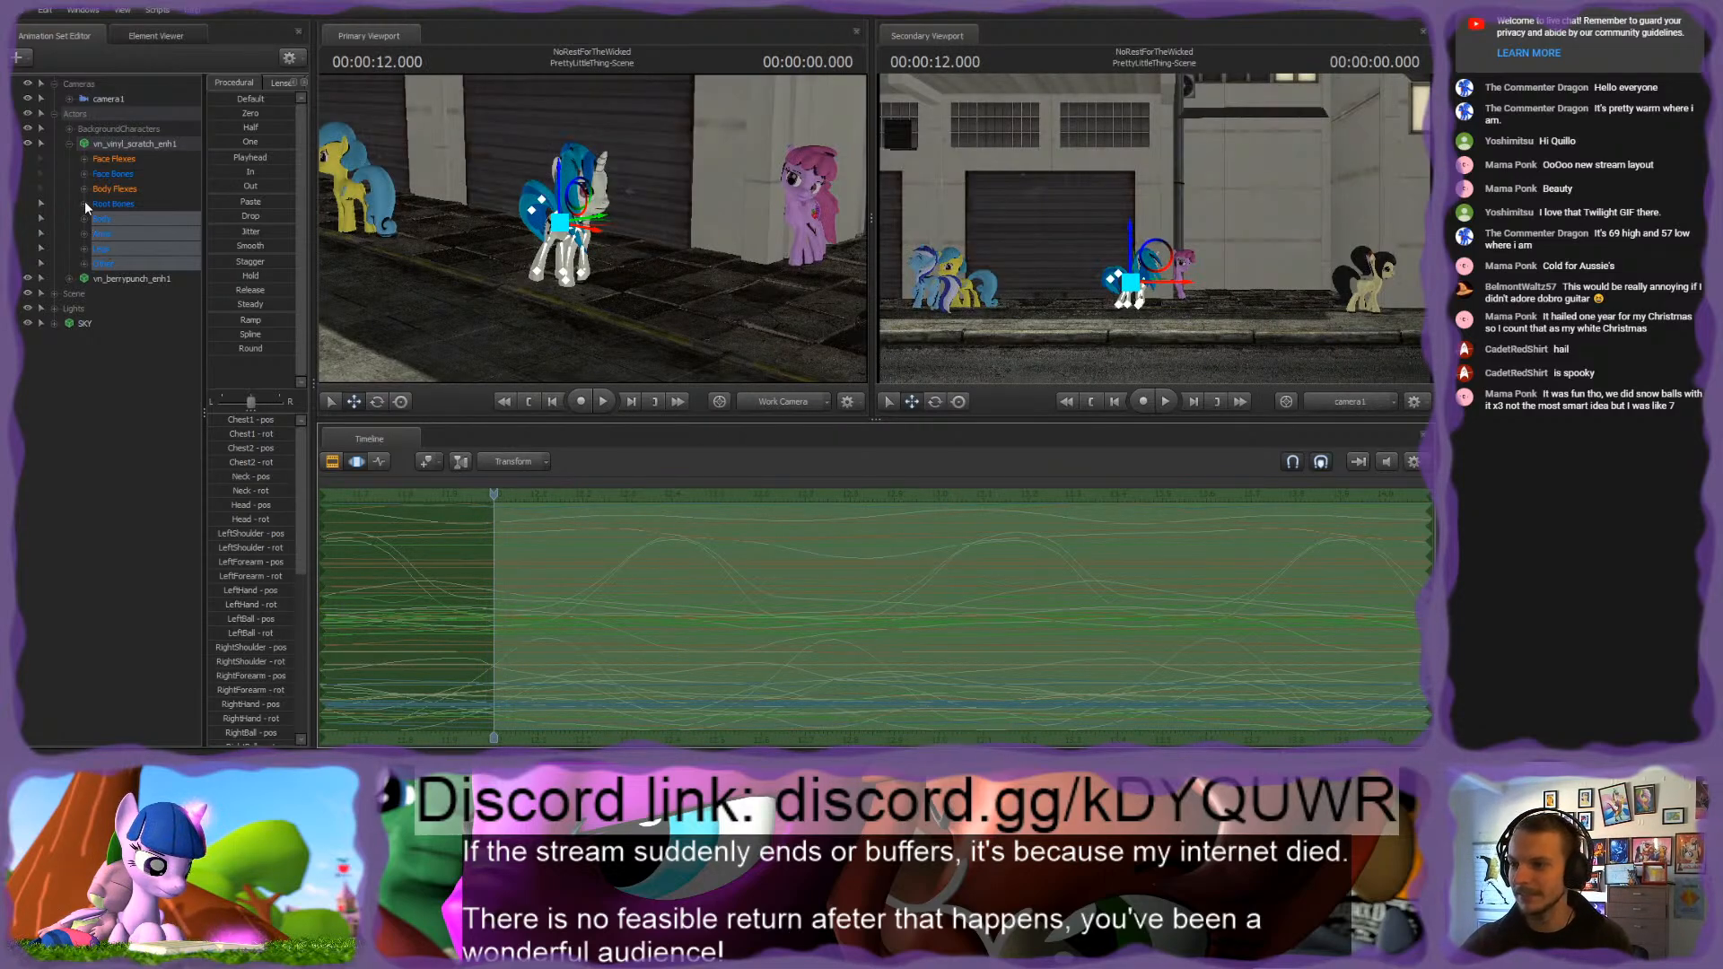
# Step: Check how far the walk motion extends over the shot and show the rootTransform curves of vn_vinyl_scratch_enh1 in the Graph Editor
pyautogui.click(85, 203)
pyautogui.click(99, 218)
pyautogui.scroll(-8, 433, 562)
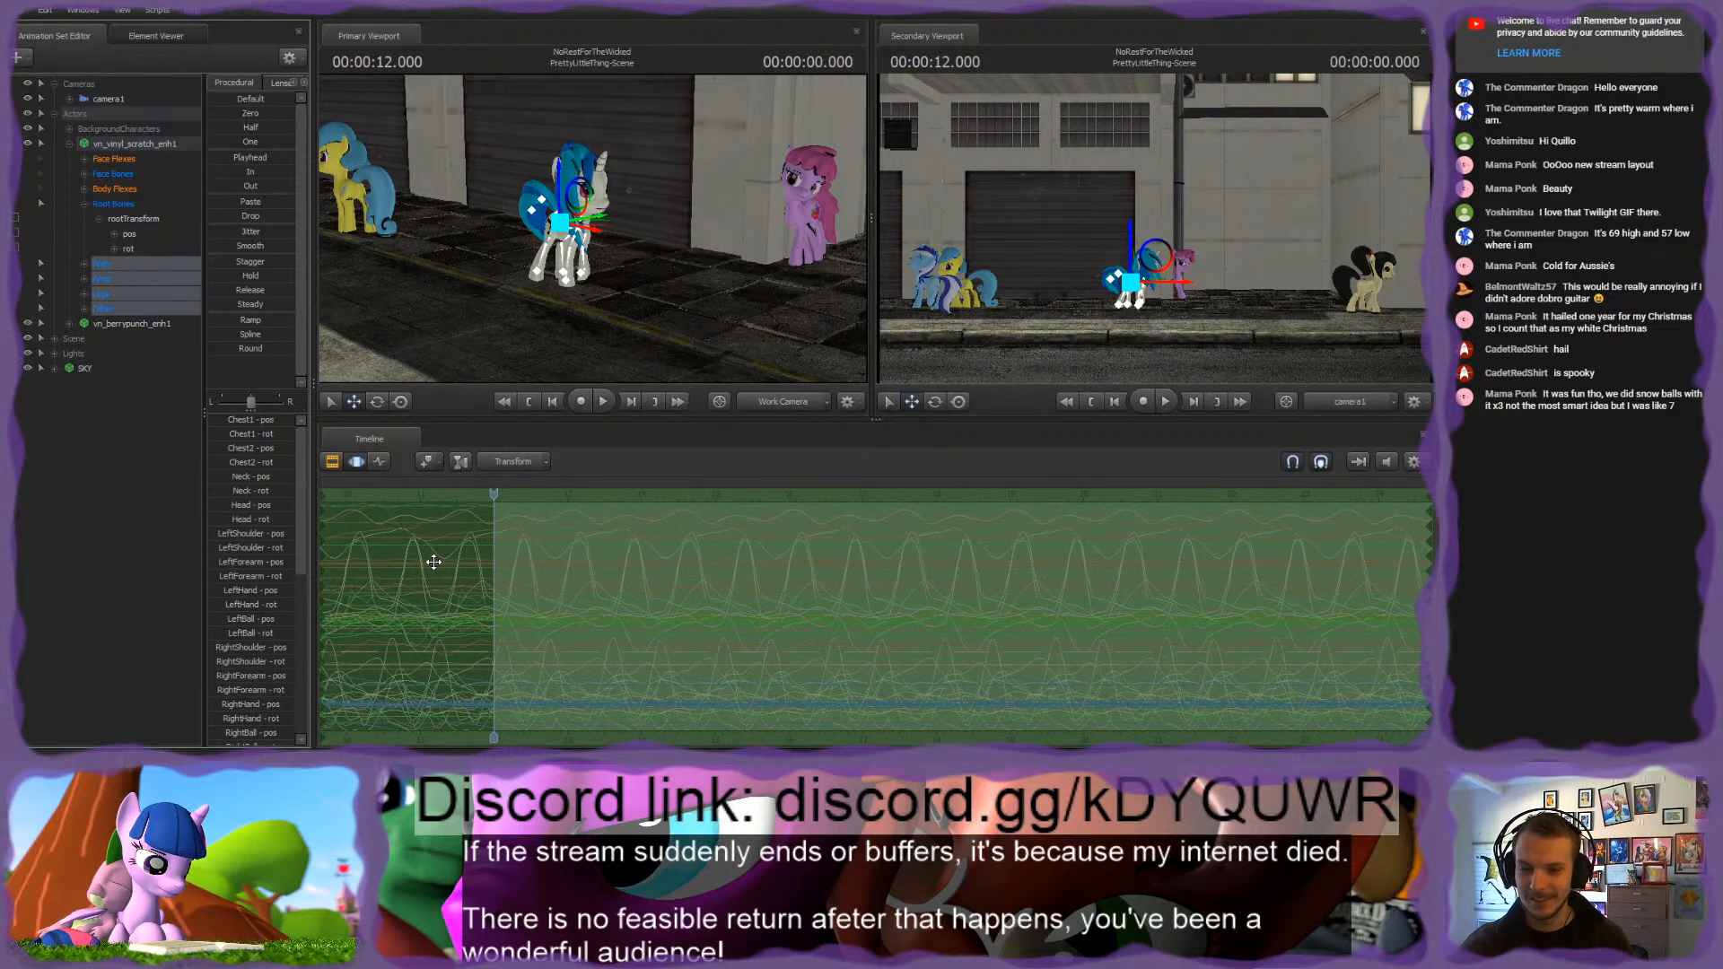
pyautogui.scroll(-5, 434, 562)
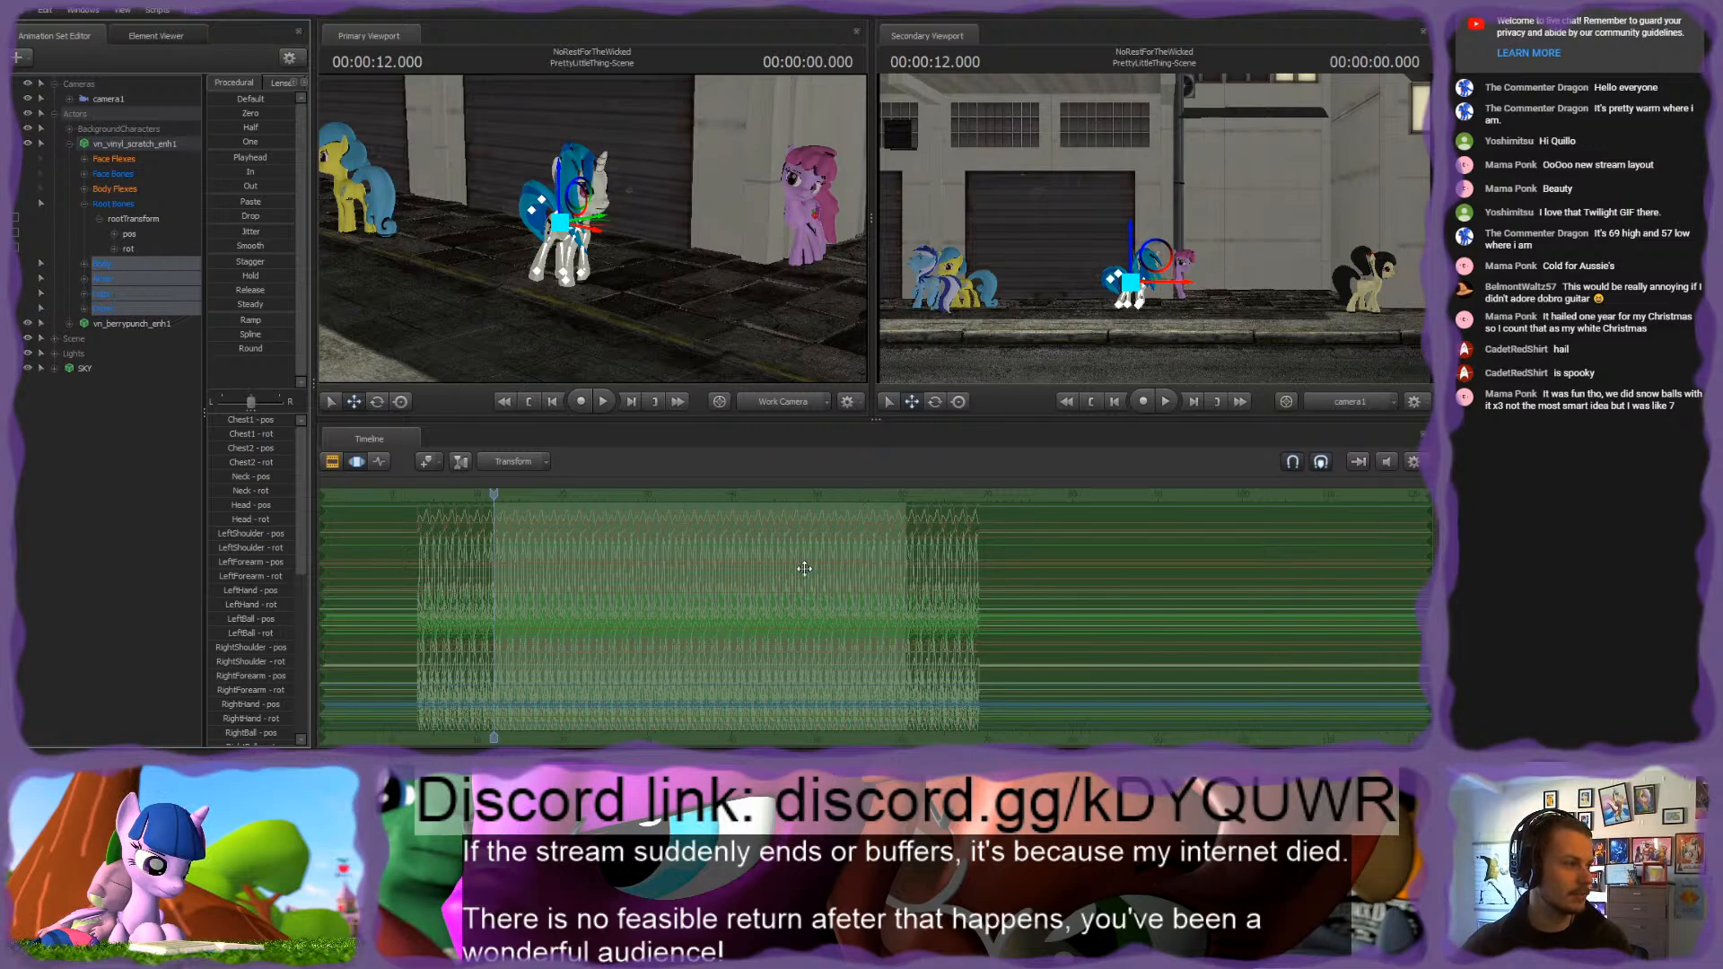
pyautogui.scroll(8, 556, 601)
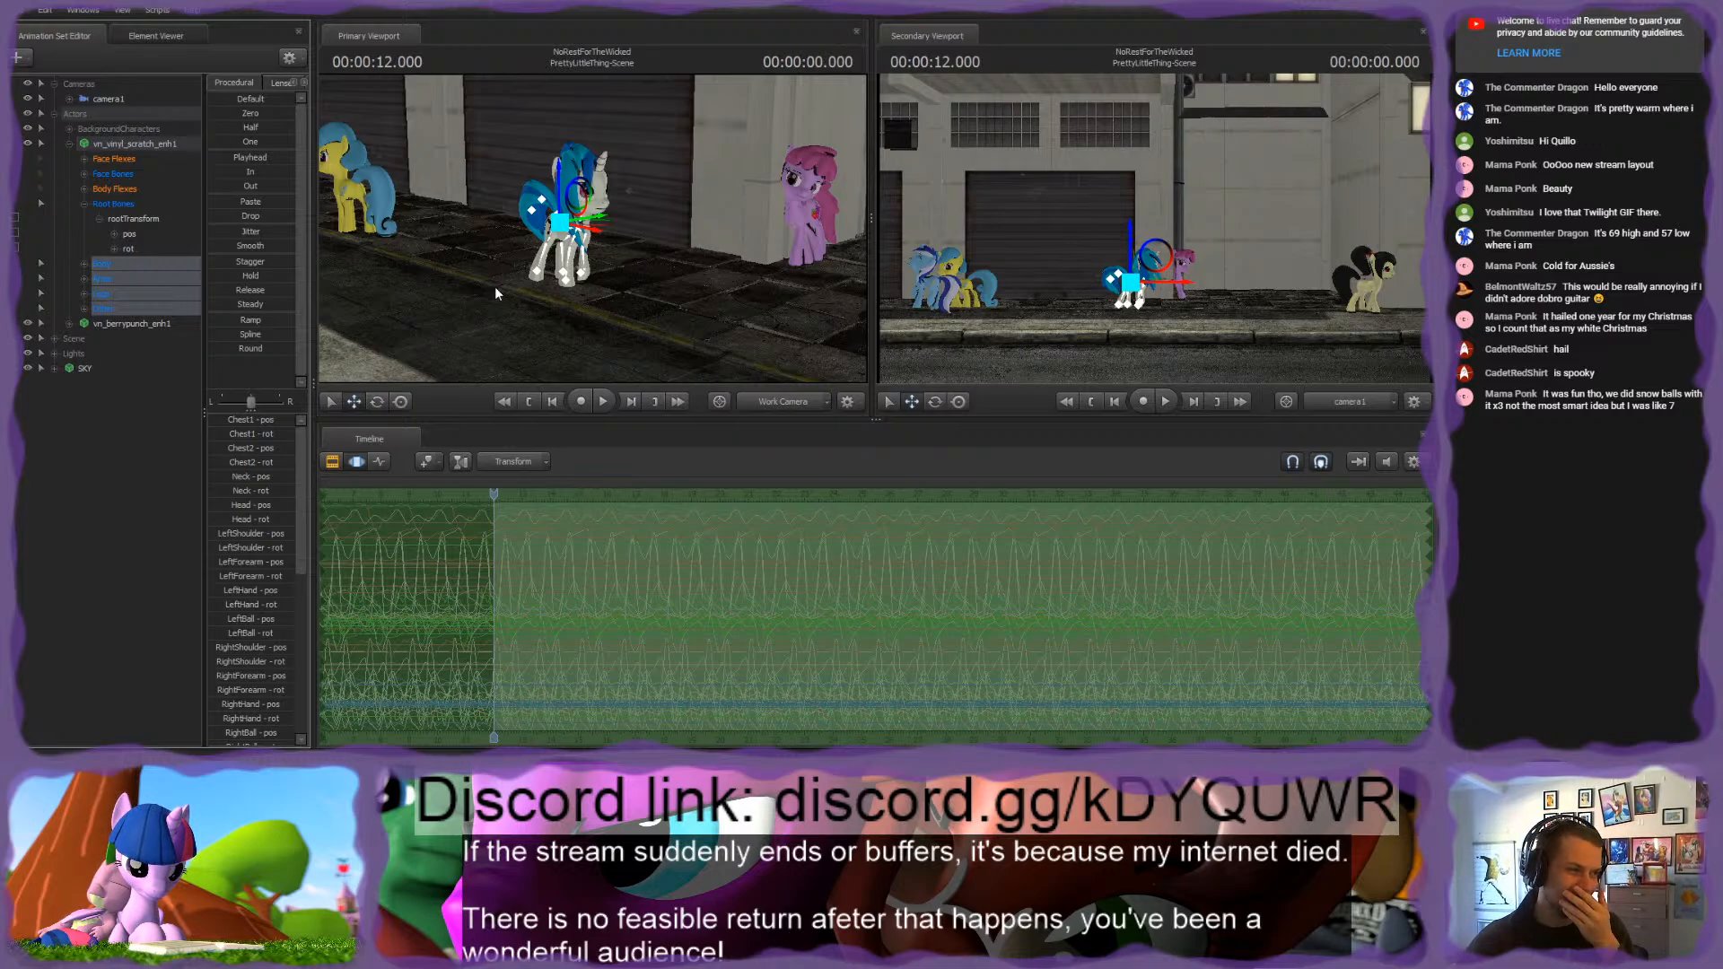
pyautogui.click(112, 203)
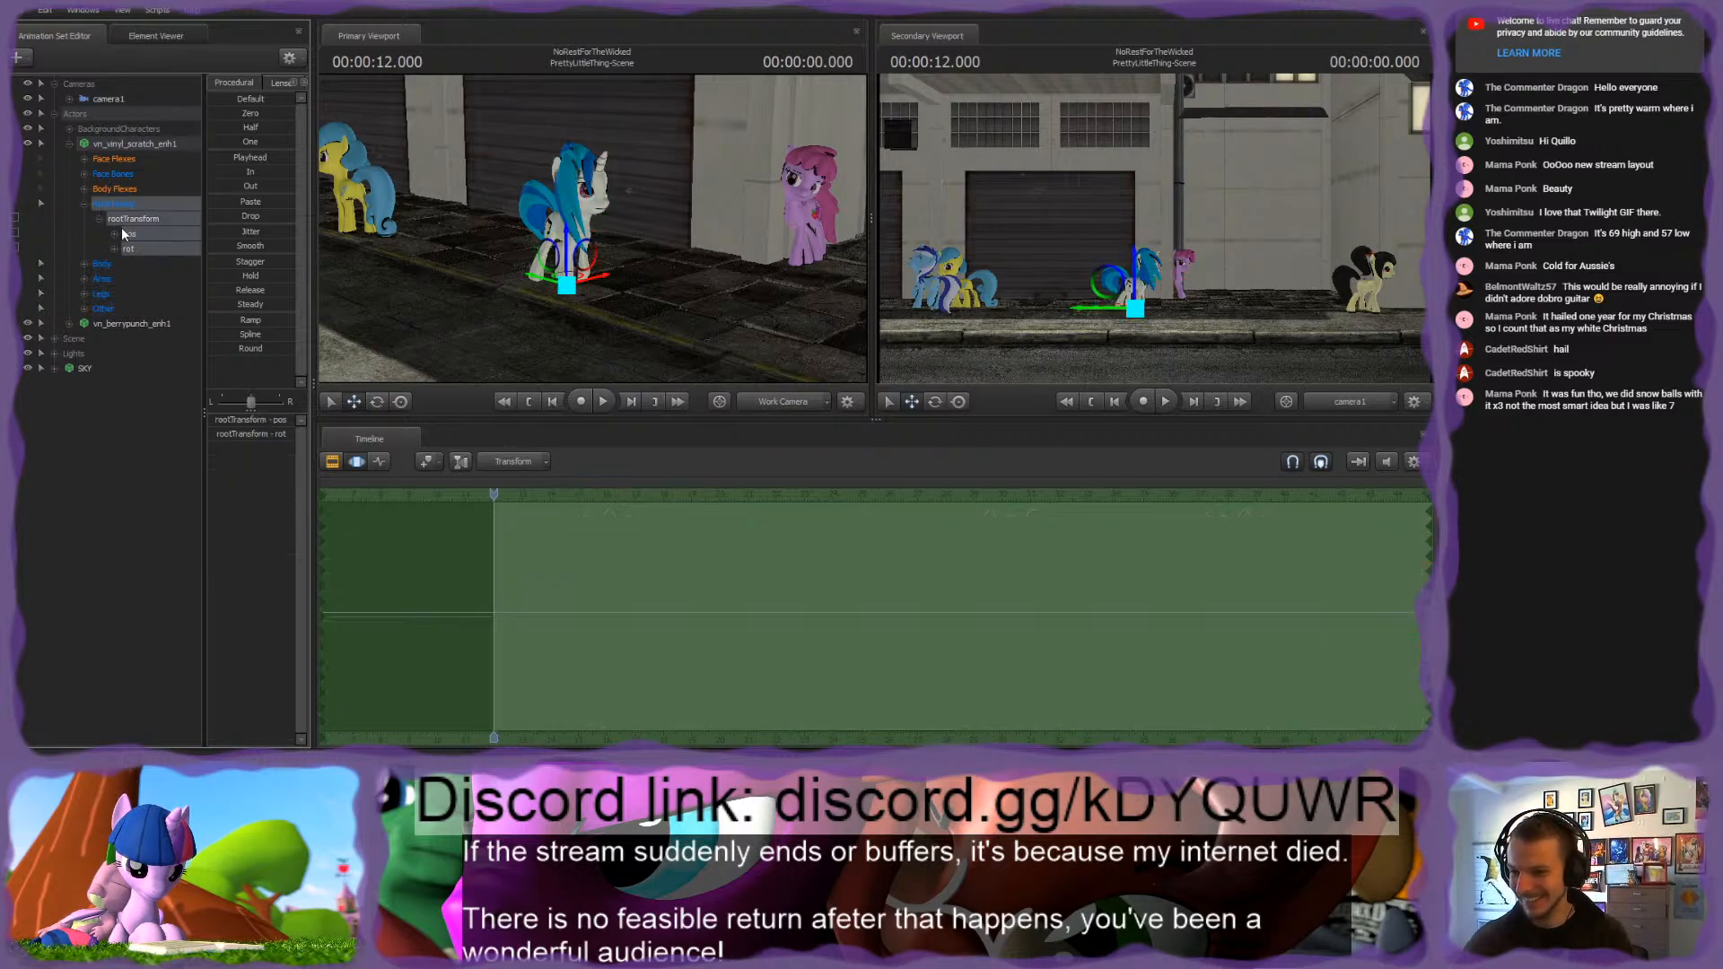
pyautogui.click(378, 462)
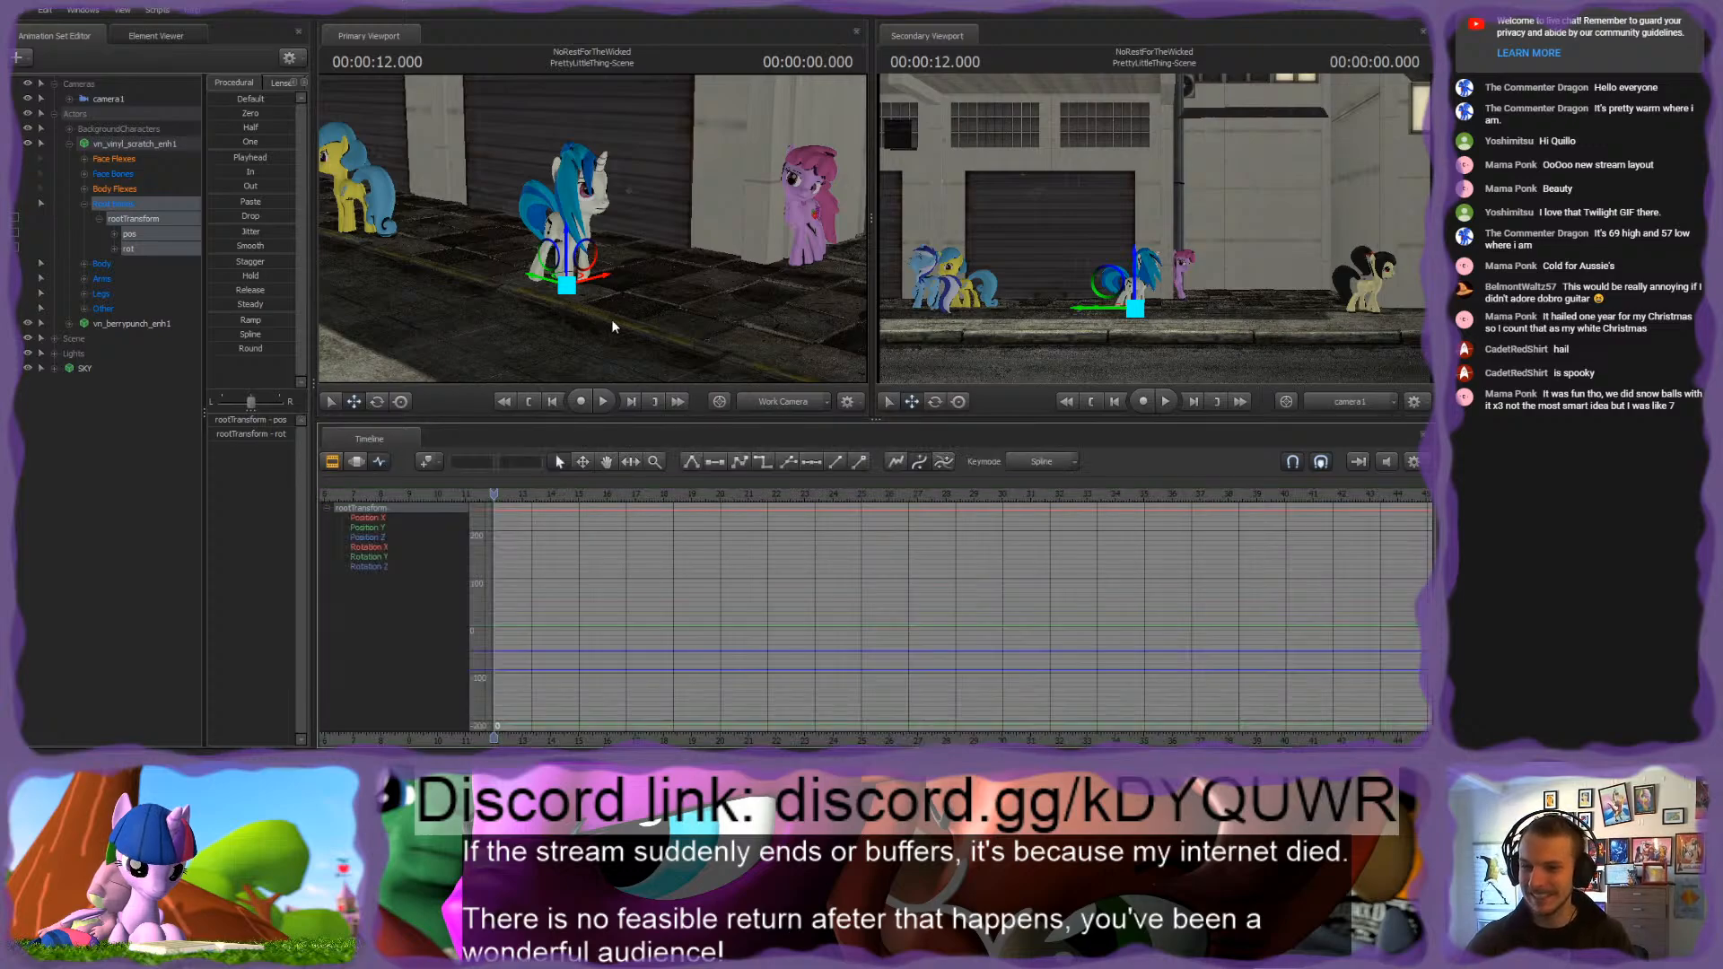
# Step: Rotate Vinyl Scratch's rootTransform about its vertical axis at the shot's start, aligning her with the direction of the sidewalk
pyautogui.moveTo(614, 326); pyautogui.dragTo(610, 350)
pyautogui.press('w')
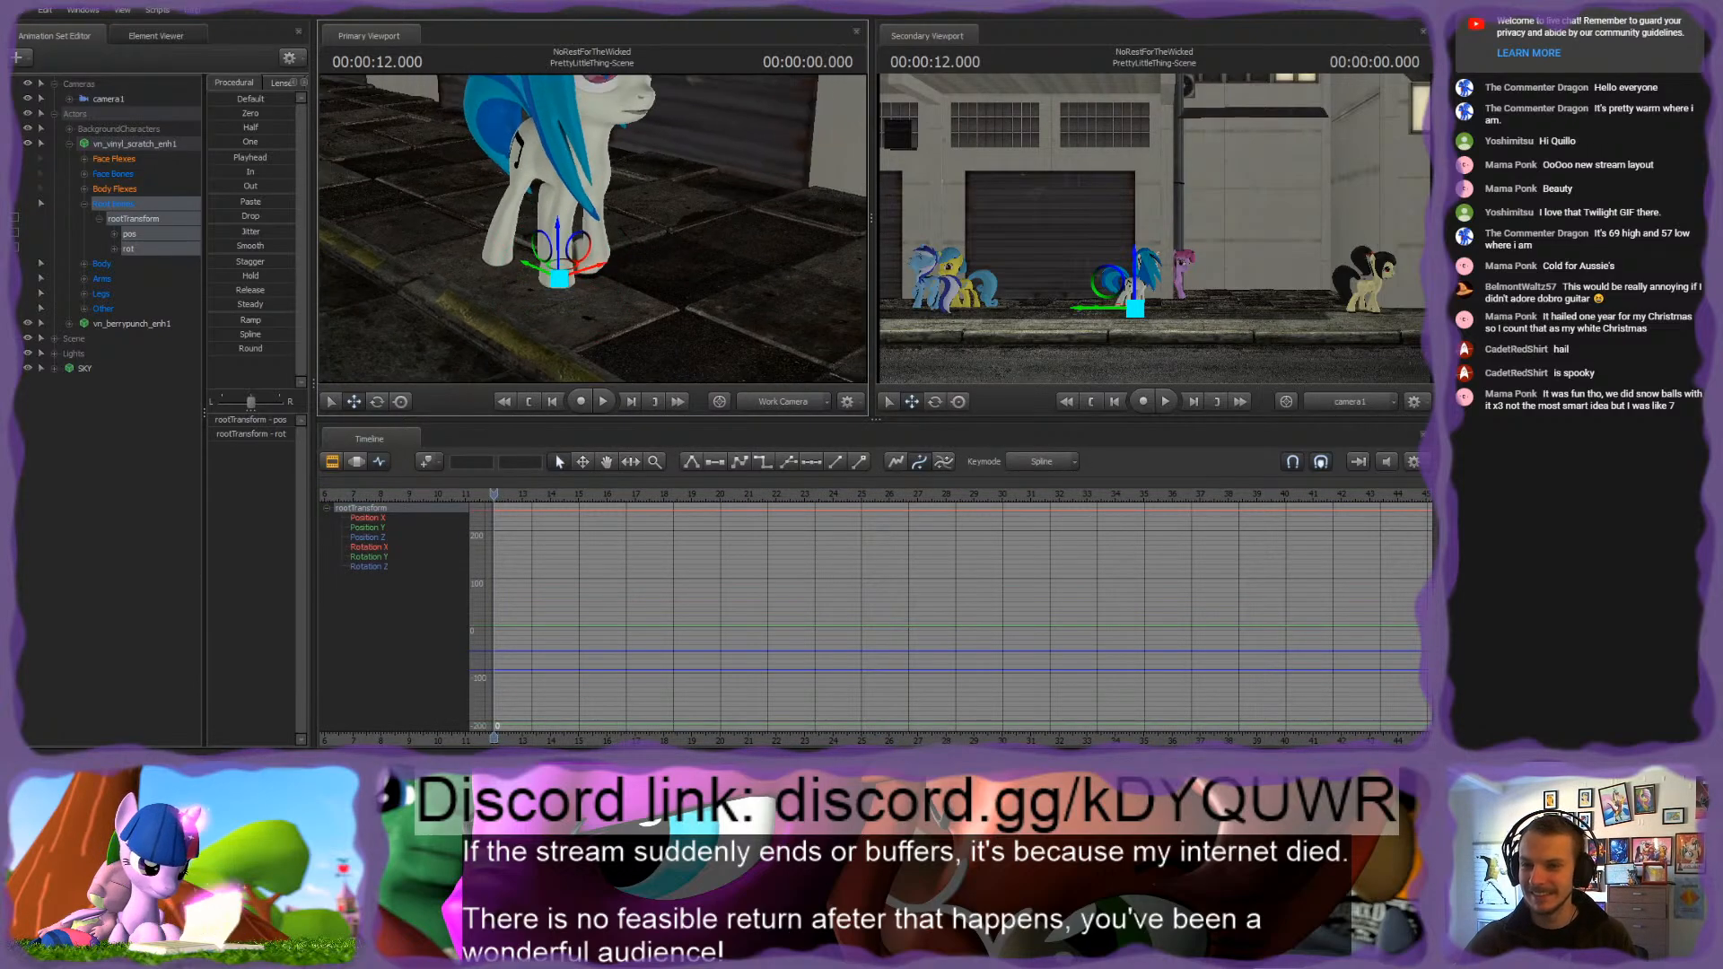
pyautogui.press('e')
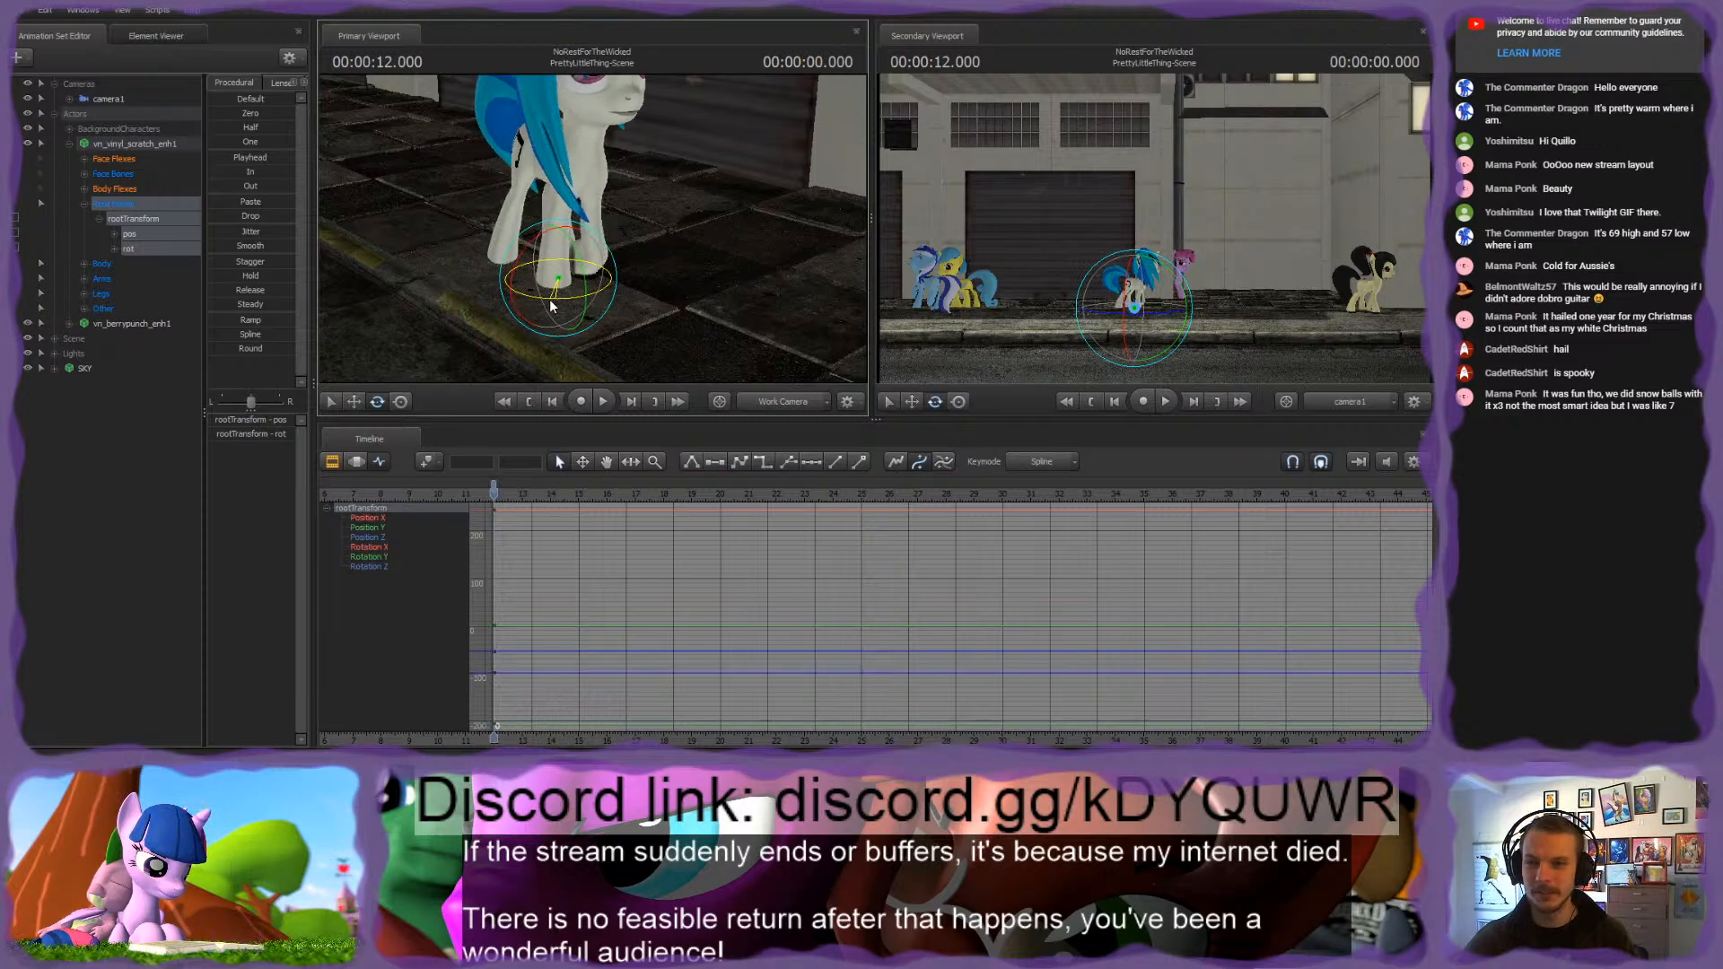
pyautogui.moveTo(549, 299); pyautogui.dragTo(684, 328)
pyautogui.press('s')
pyautogui.press('a')
pyautogui.press('w')
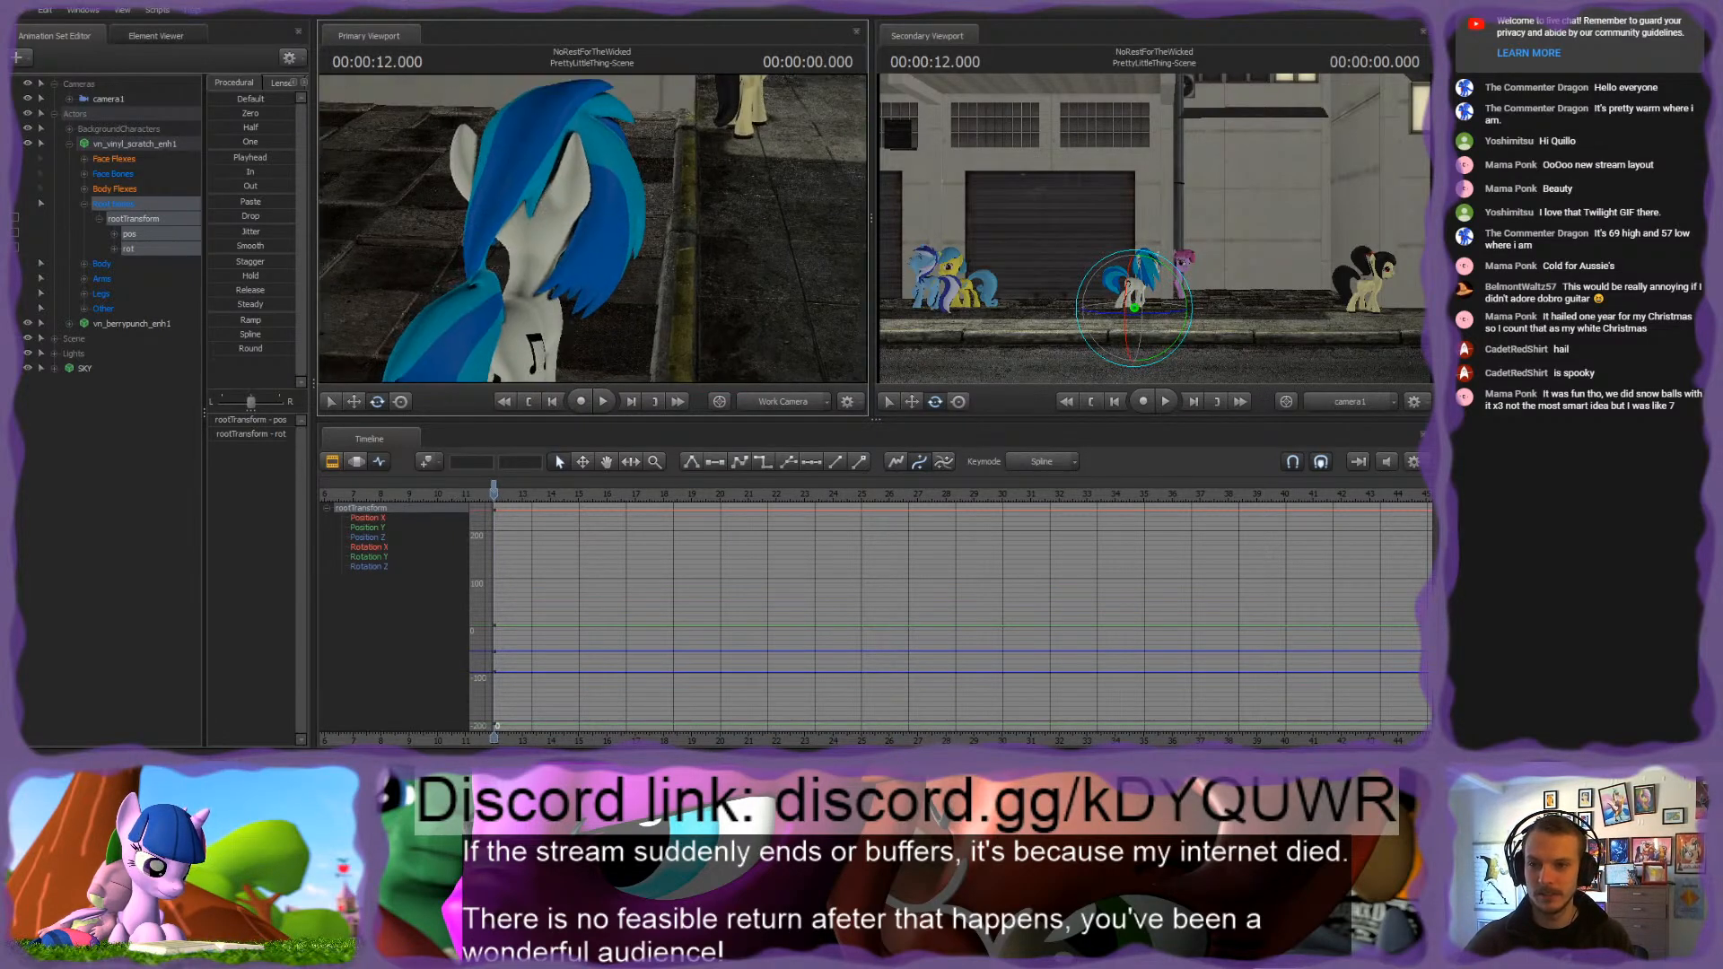
pyautogui.press('s')
pyautogui.moveTo(594, 232)
pyautogui.mouseDown()
pyautogui.moveTo(577, 230)
pyautogui.moveTo(594, 231)
pyautogui.mouseUp()
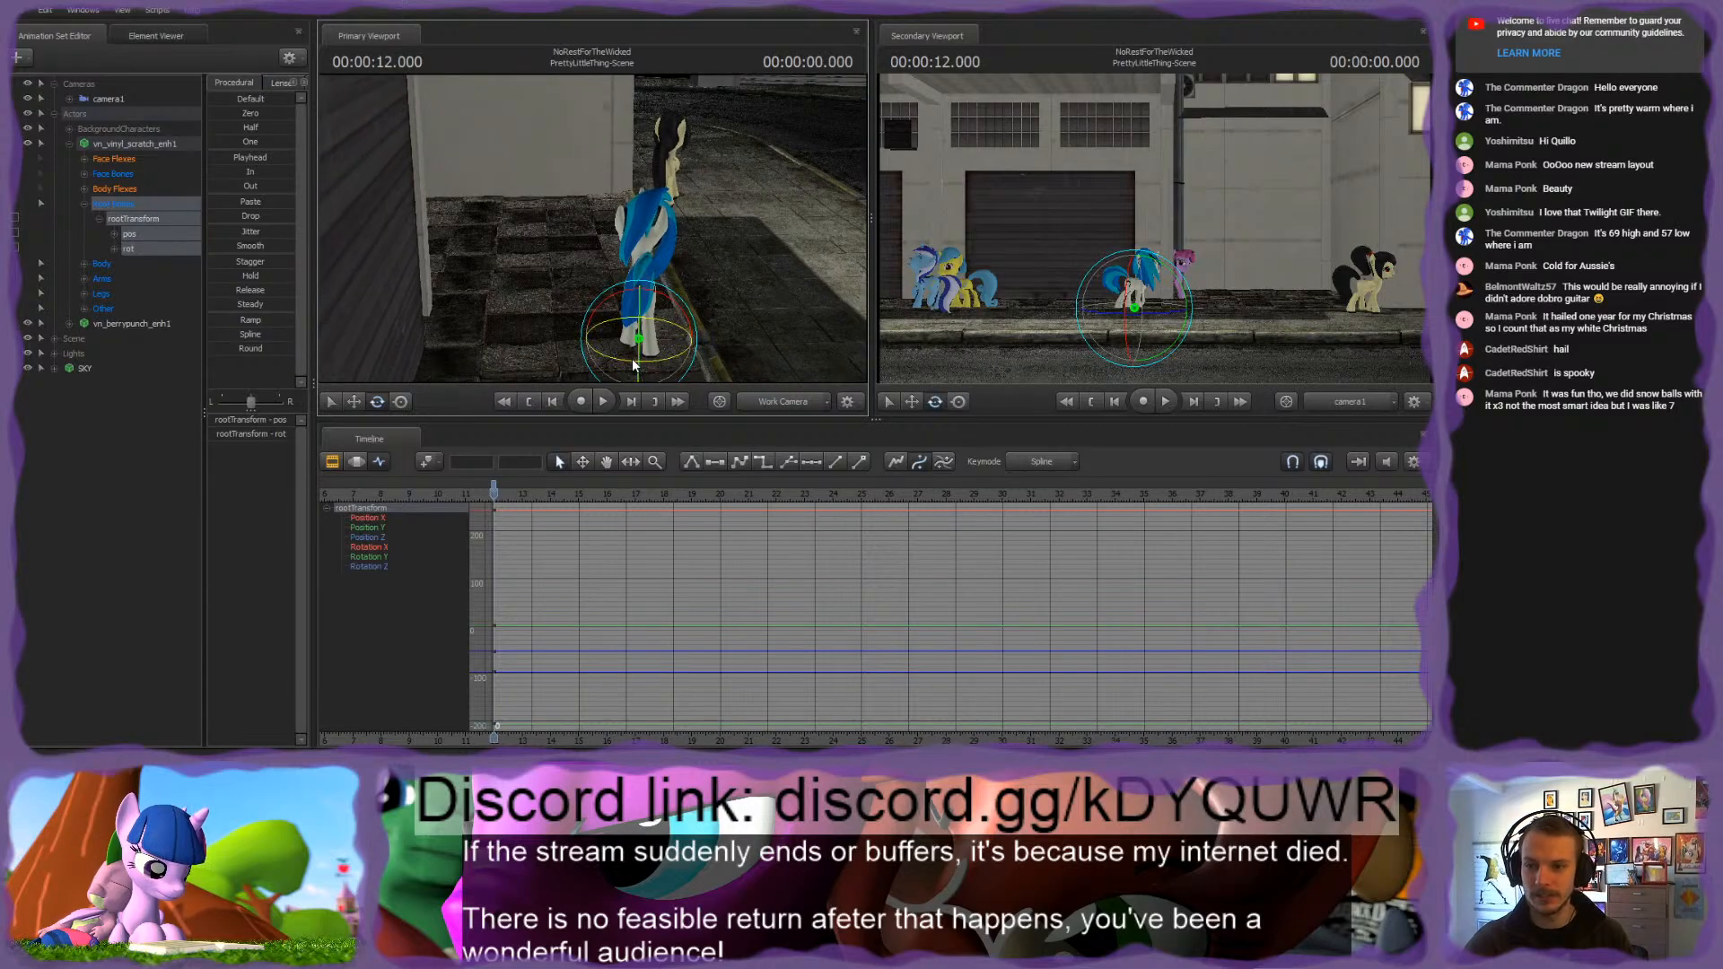
pyautogui.moveTo(633, 362); pyautogui.dragTo(636, 361)
# Step: At 00:00:17.000, move Vinyl Scratch's rootTransform along the sidewalk to just before the black-maned pony
pyautogui.press('w')
pyautogui.moveTo(761, 297); pyautogui.dragTo(628, 314)
pyautogui.press('w')
pyautogui.press('d')
pyautogui.press('s')
pyautogui.press('w')
pyautogui.press('d')
pyautogui.press('s')
pyautogui.press('w')
pyautogui.press('s')
pyautogui.scroll(2, 571, 530)
pyautogui.press('space')
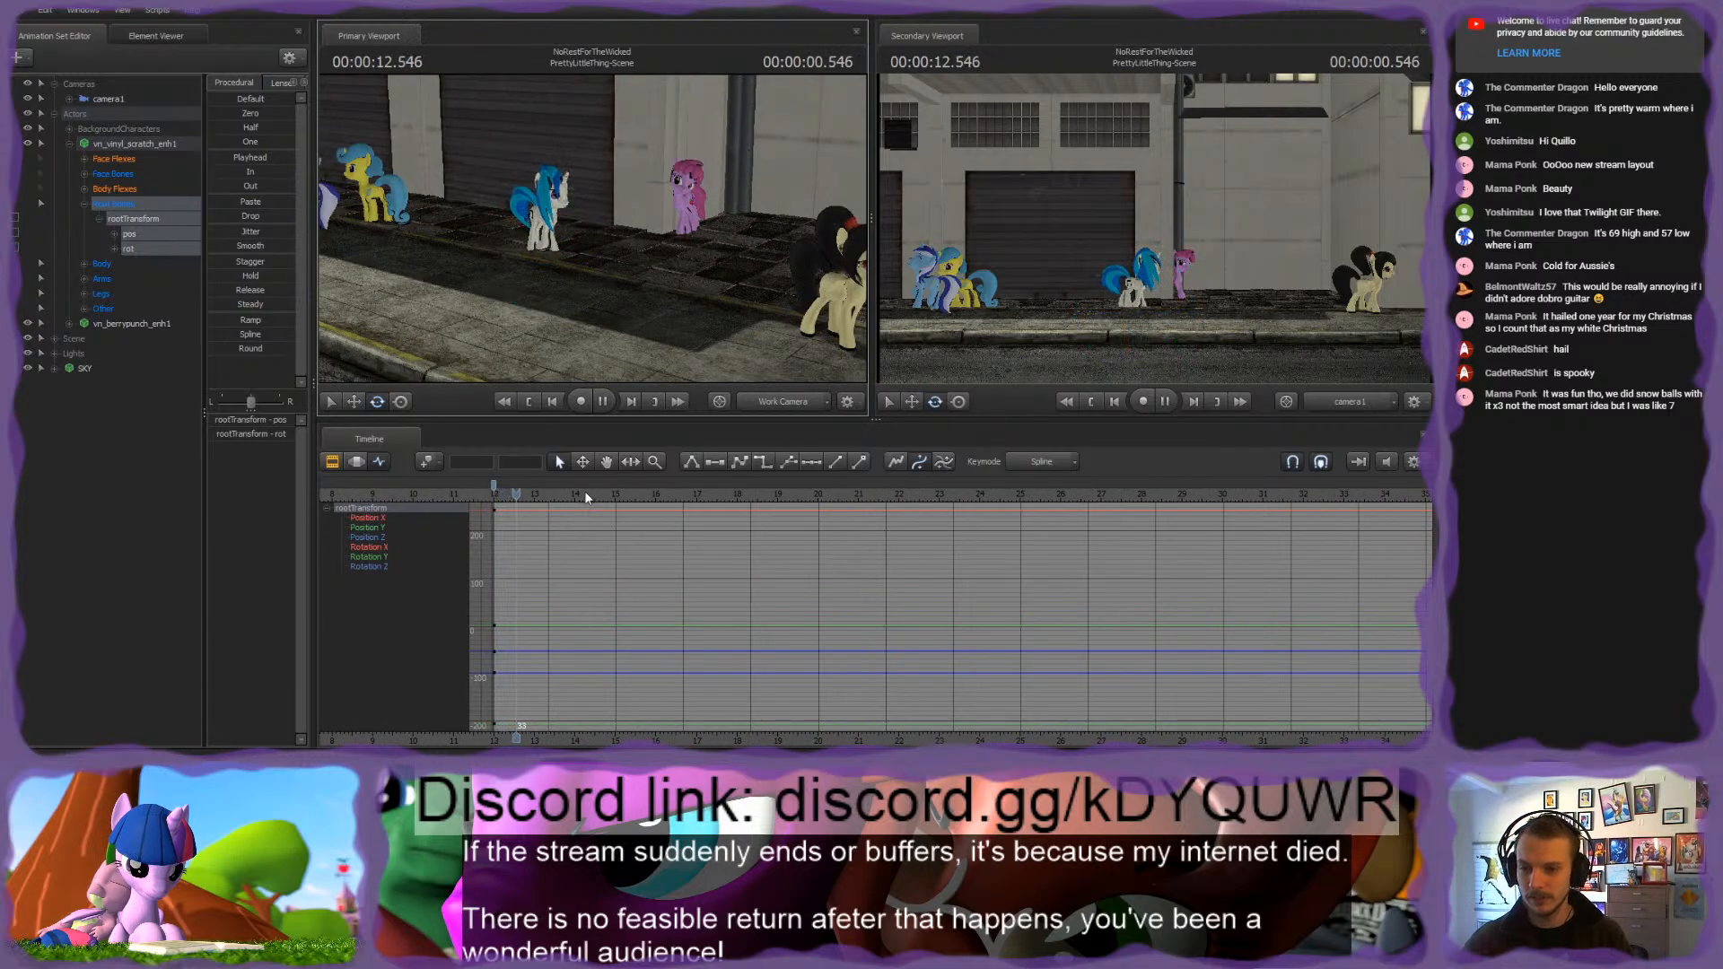
pyautogui.press('space')
pyautogui.moveTo(537, 495); pyautogui.dragTo(692, 493)
pyautogui.scroll(5, 696, 529)
pyautogui.moveTo(619, 260); pyautogui.dragTo(781, 375)
pyautogui.press('w')
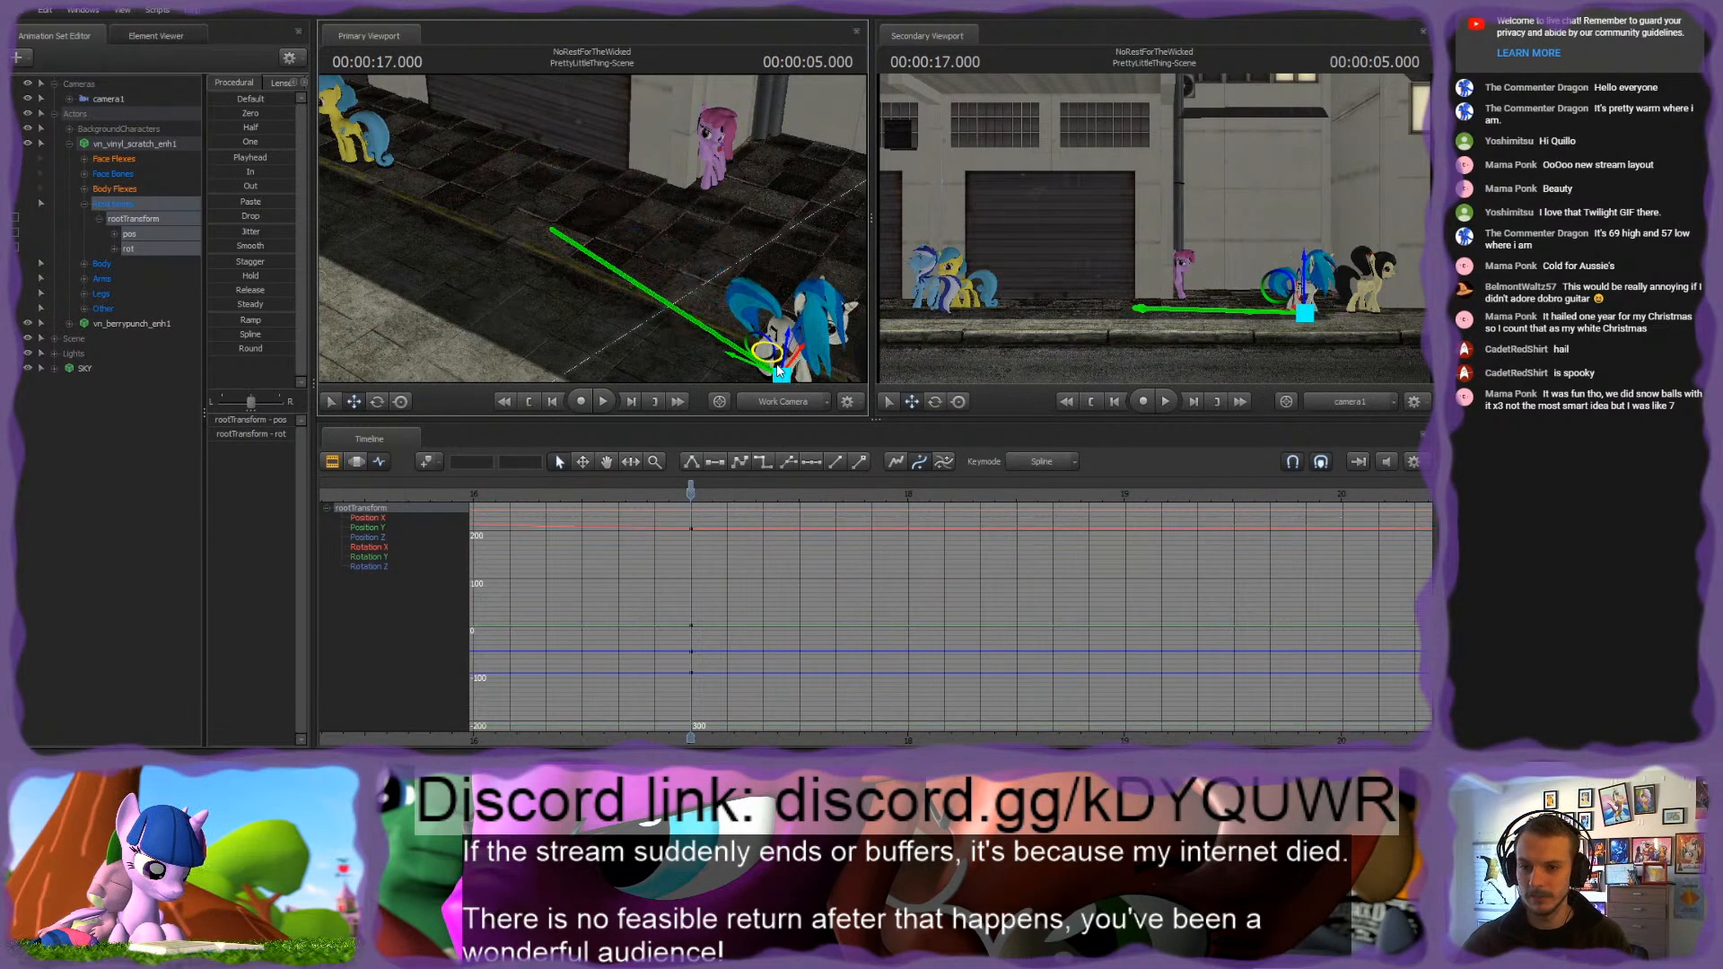
# Step: Select rootTransform's start and end keys and play the walk from the shot's start to judge its speed
pyautogui.scroll(-2, 714, 742)
pyautogui.moveTo(712, 741); pyautogui.dragTo(985, 731, button='middle')
pyautogui.scroll(-3, 829, 742)
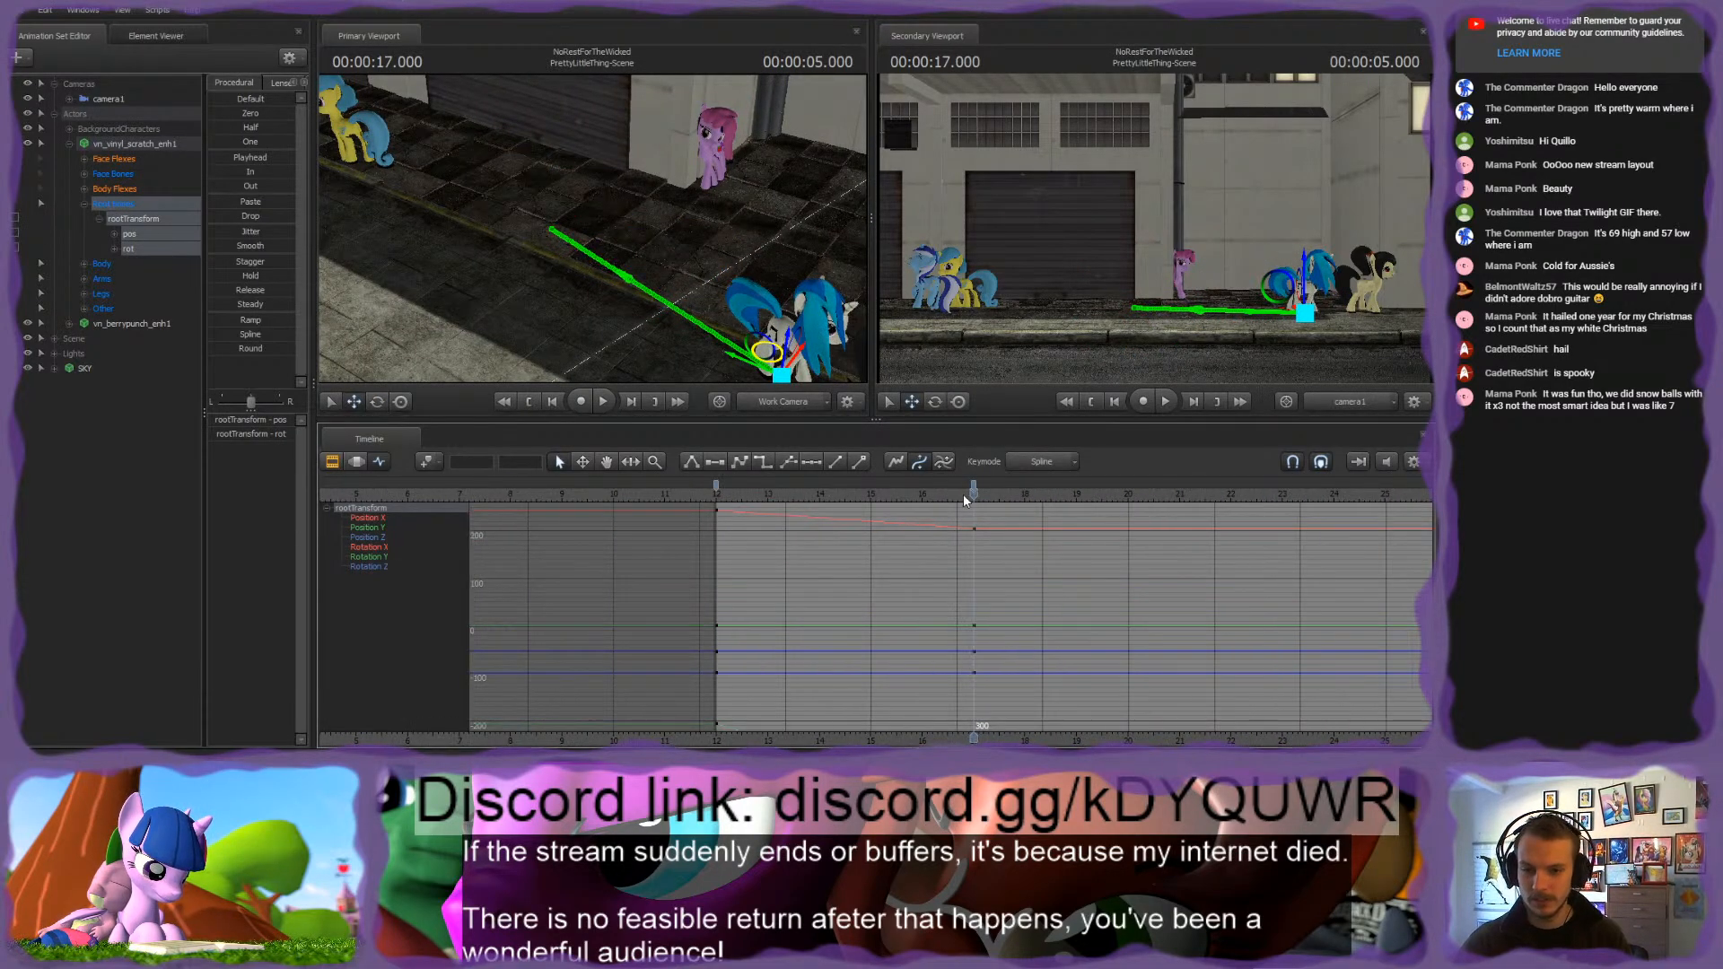
pyautogui.click(974, 485)
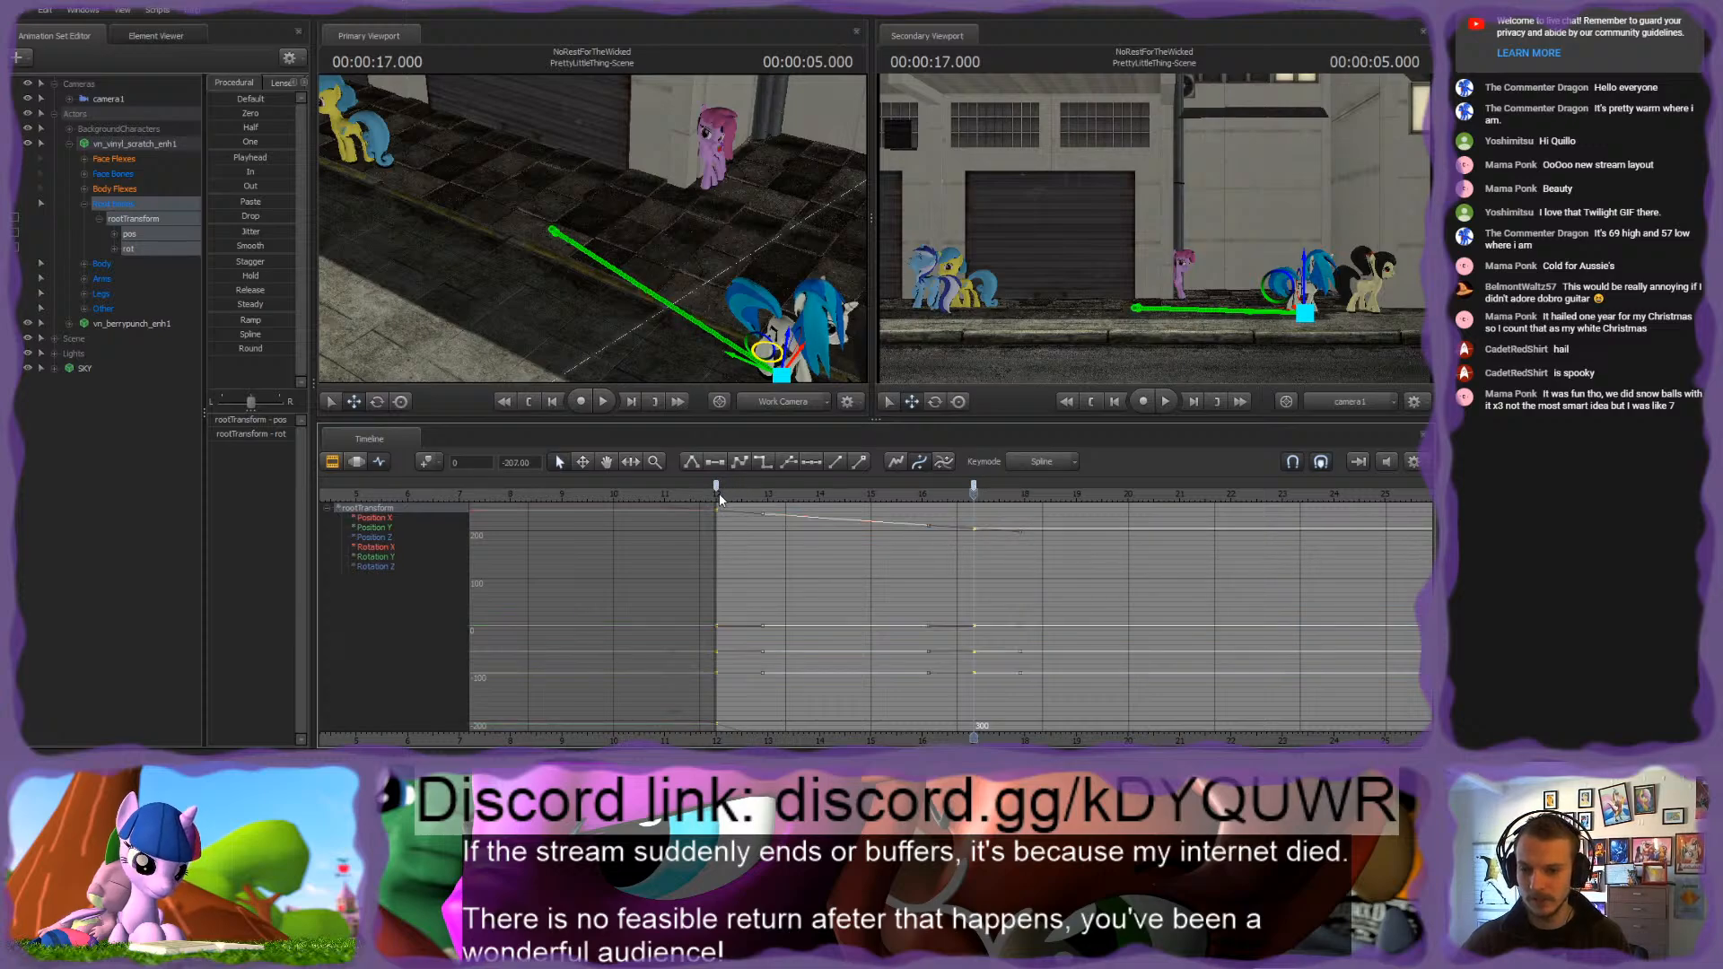
pyautogui.click(717, 491)
pyautogui.press('space')
# Step: Slow the walk by delaying rootTransform's end key in stages to frames 360, 420, 450 and 480, previewing playback after each move
pyautogui.press('space')
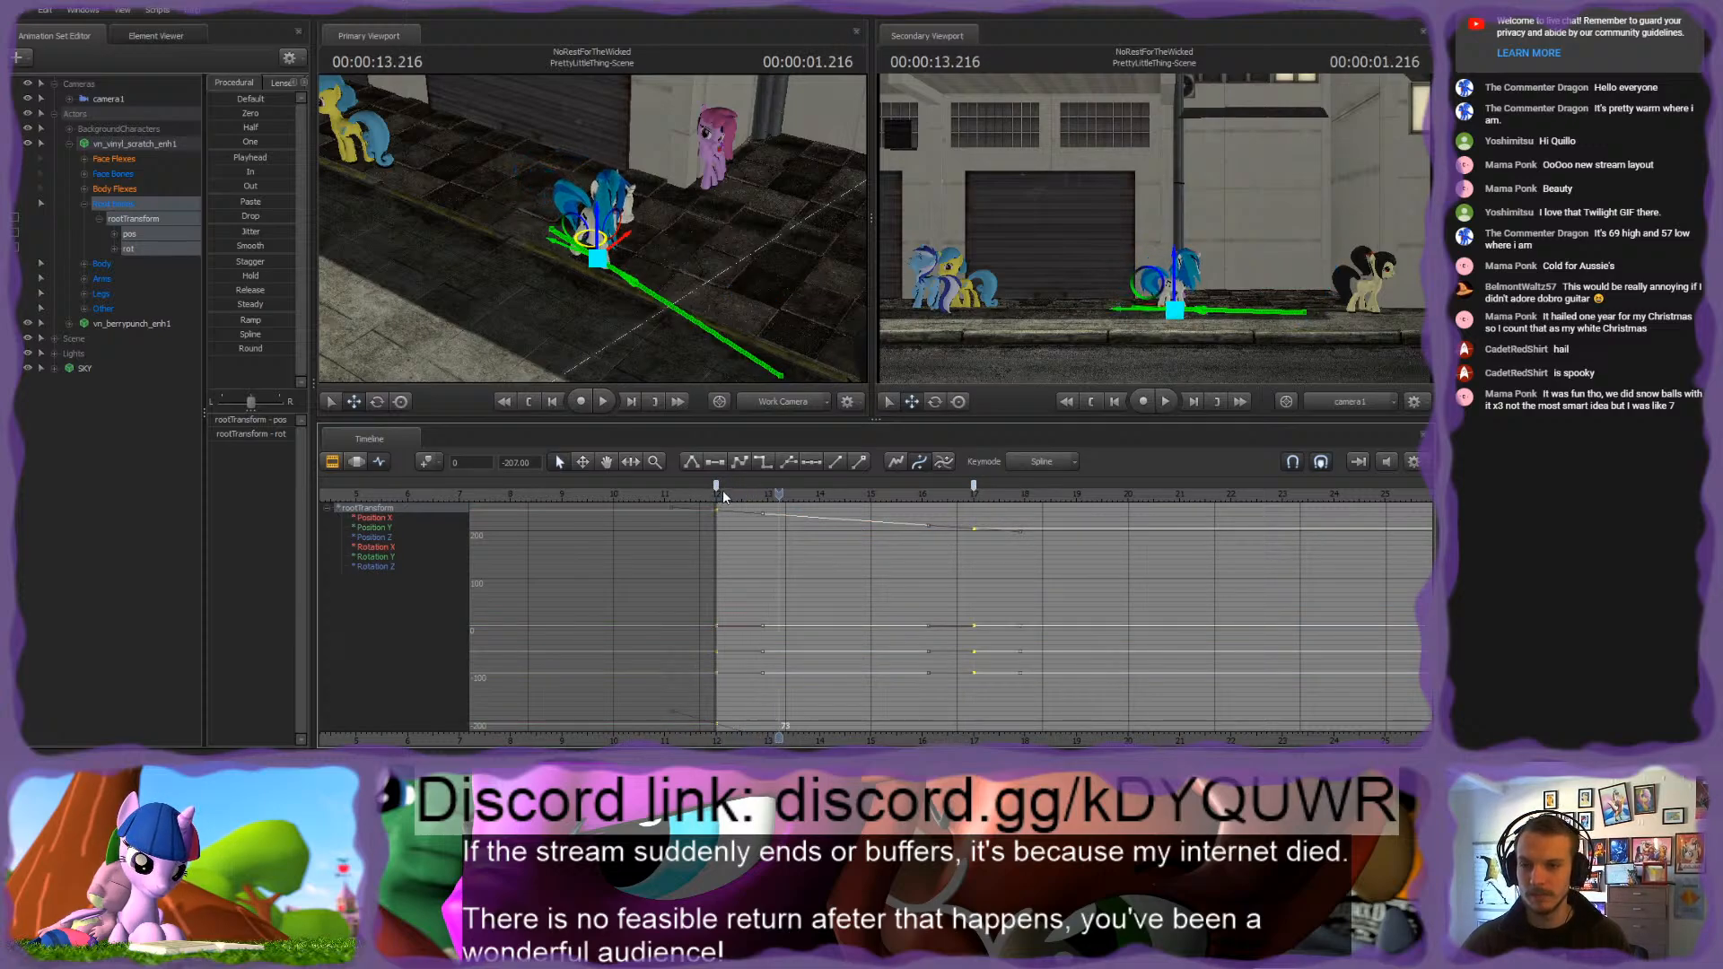
pyautogui.click(963, 513)
pyautogui.moveTo(976, 485); pyautogui.dragTo(1025, 488)
pyautogui.press('space')
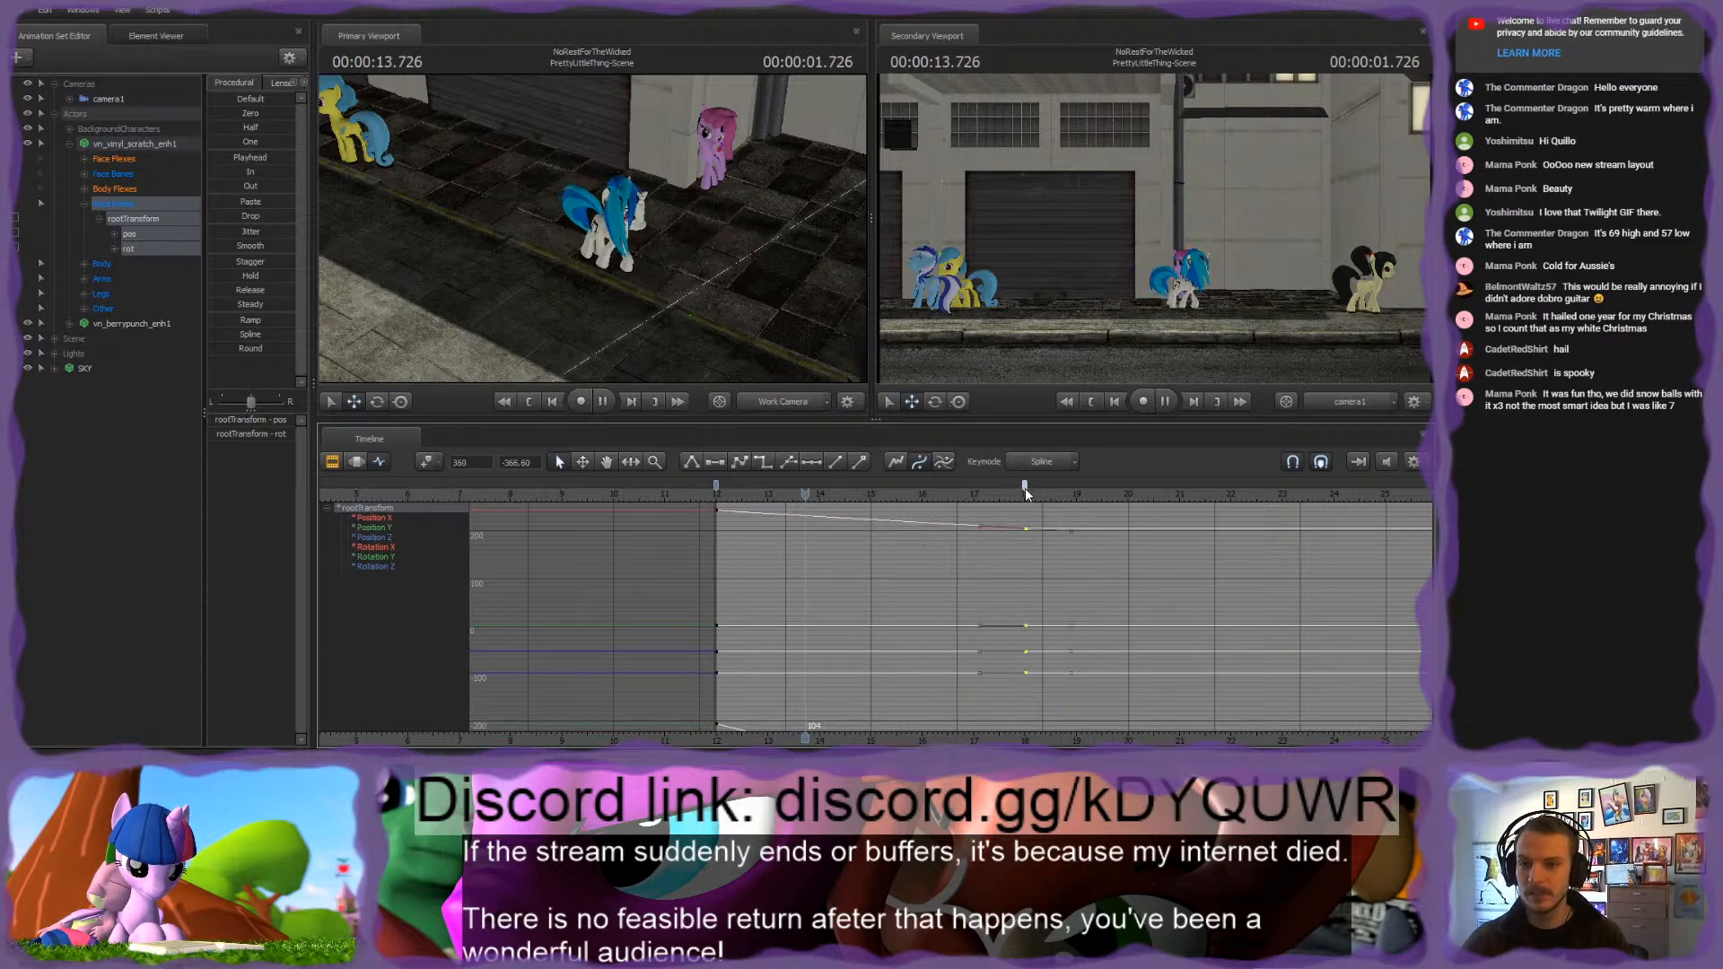
pyautogui.press('space')
pyautogui.moveTo(1027, 487); pyautogui.dragTo(1079, 487)
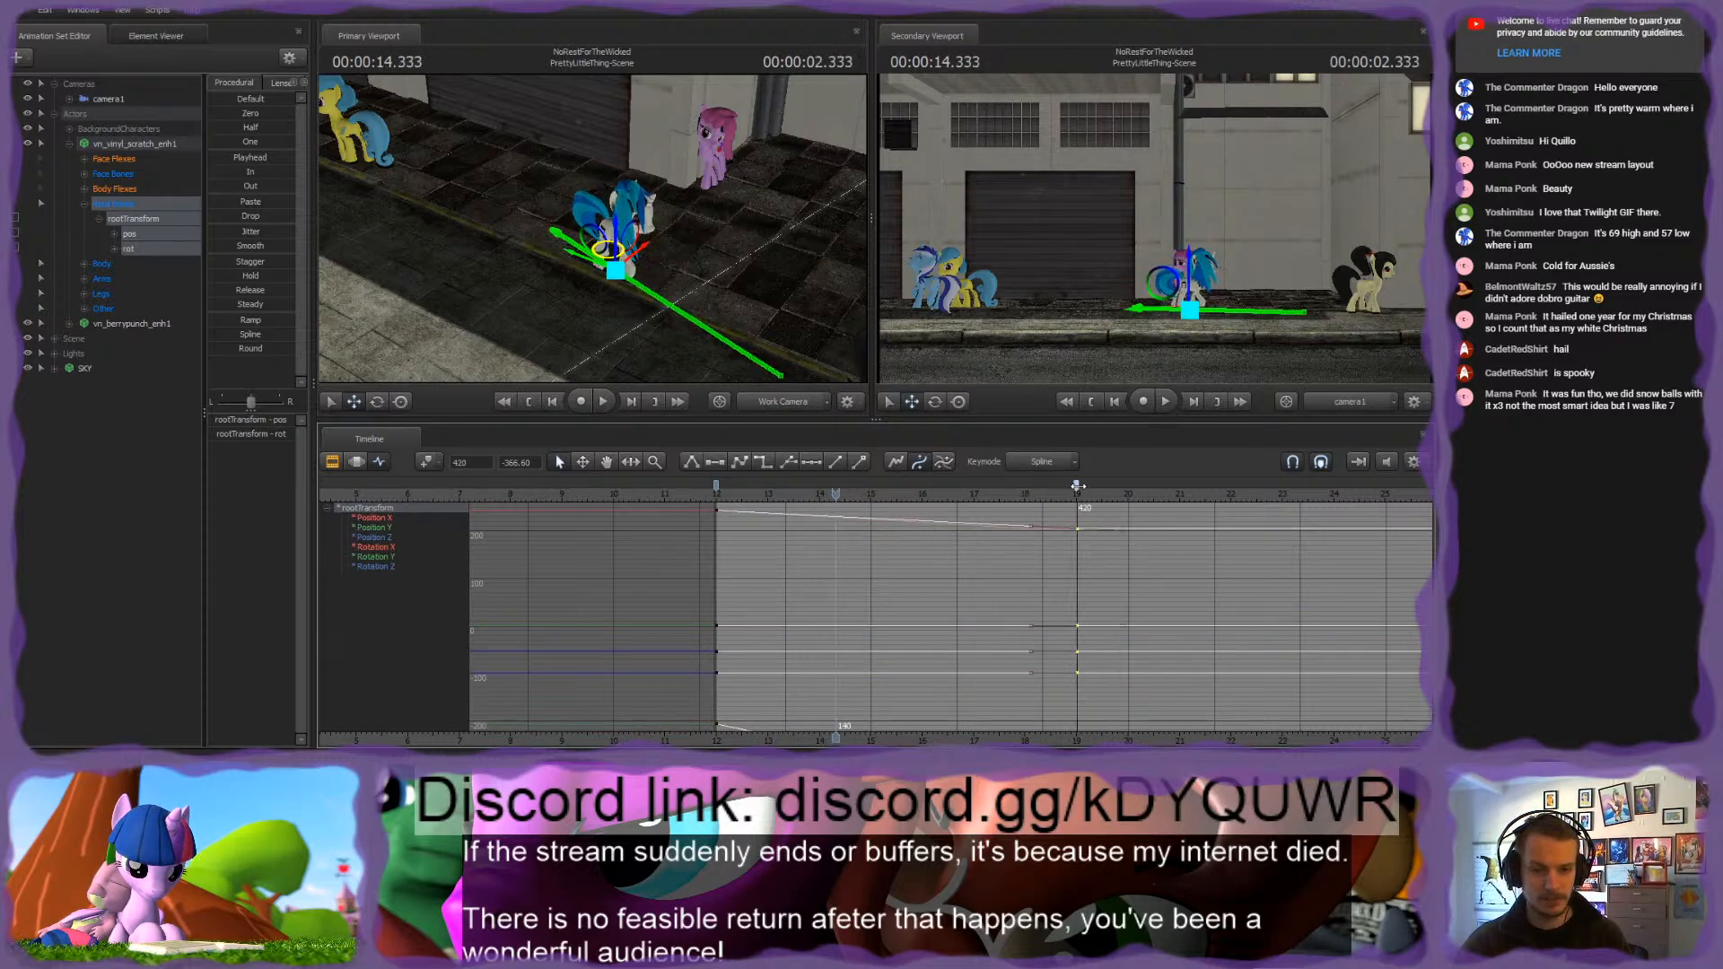
pyautogui.press('space')
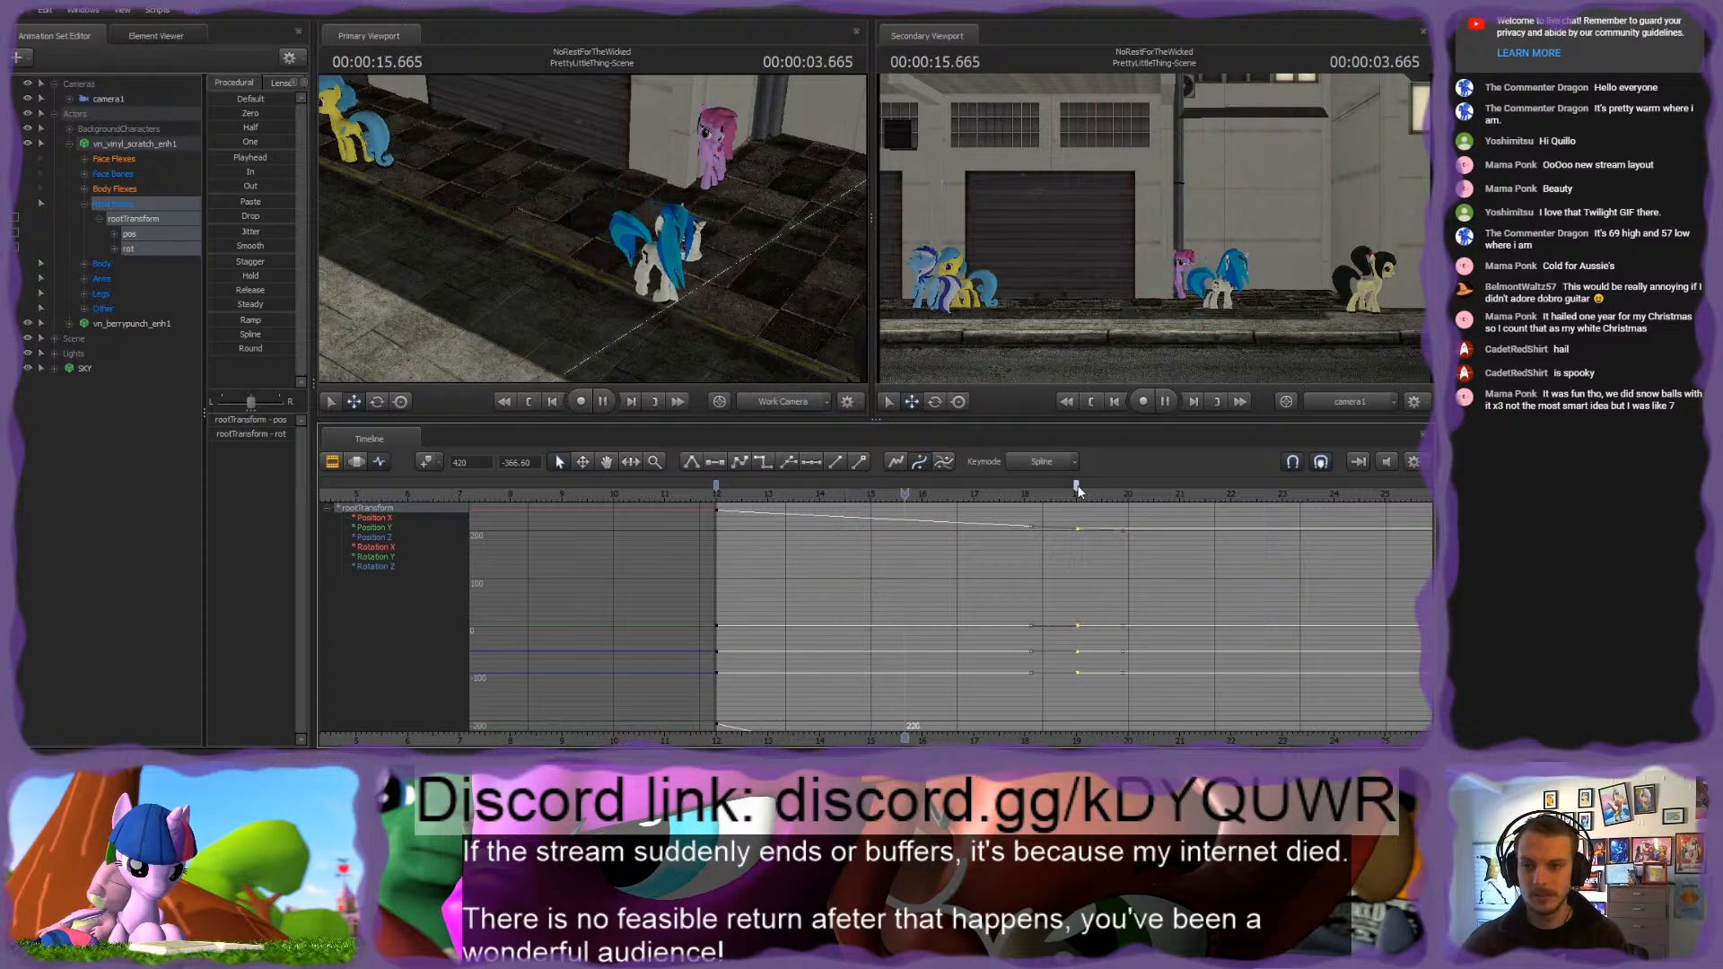
pyautogui.press('space')
pyautogui.moveTo(1078, 487); pyautogui.dragTo(1103, 487)
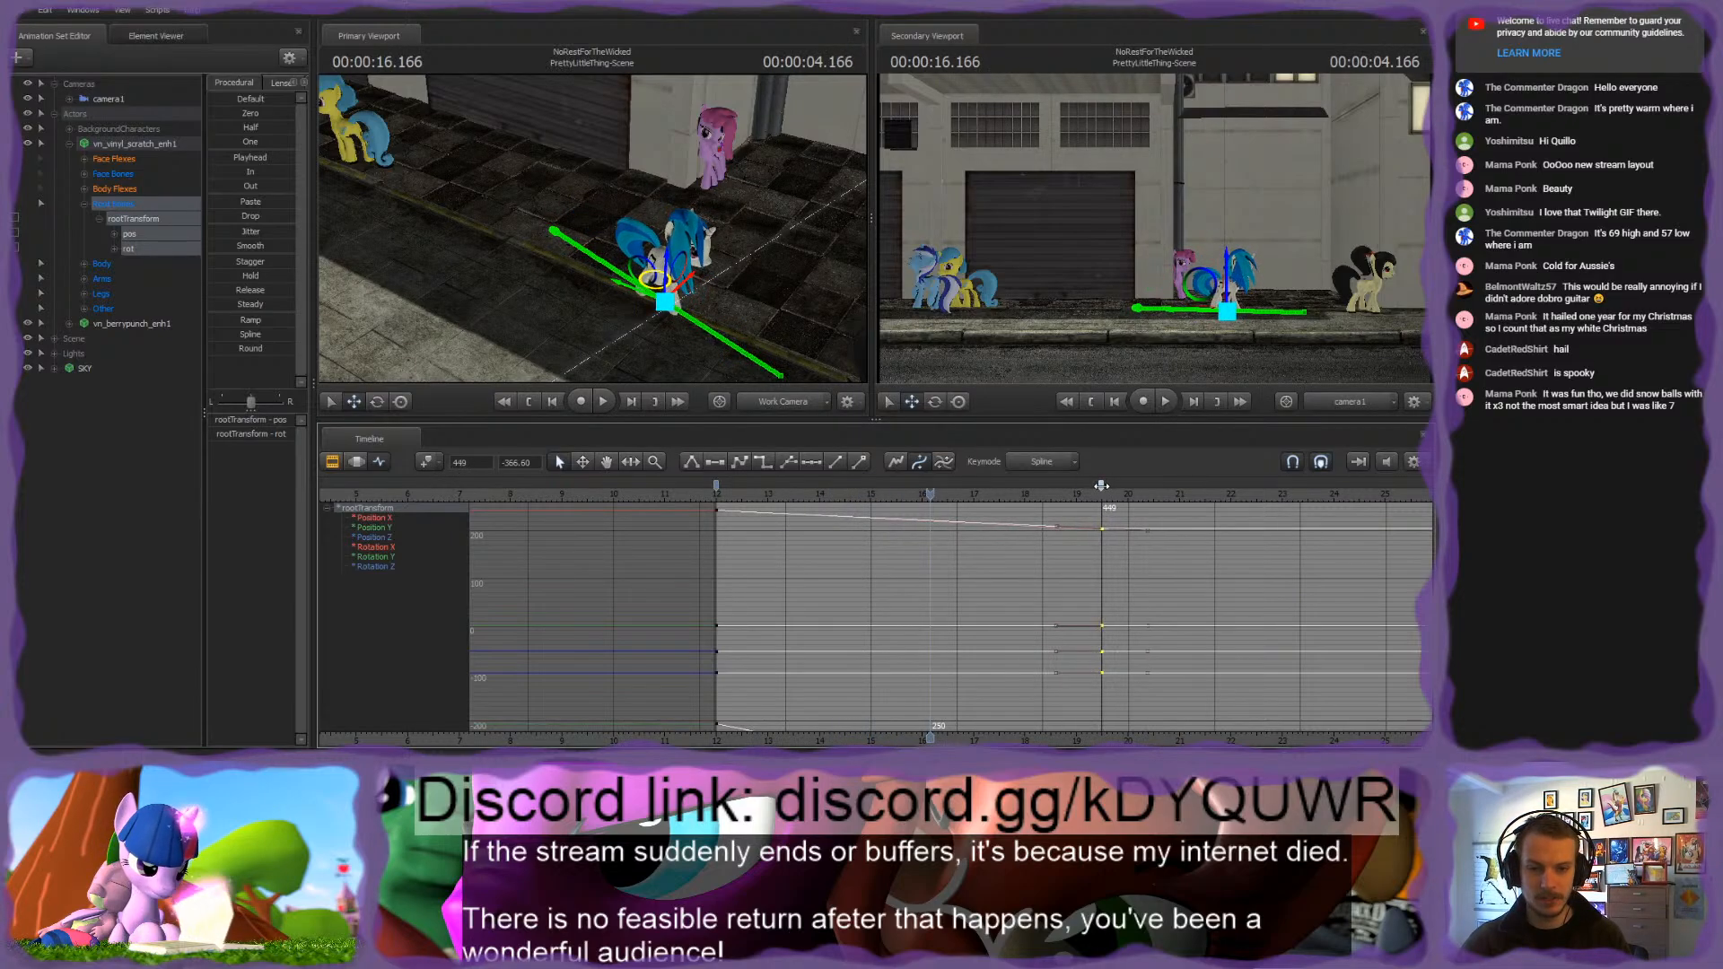
pyautogui.press('space')
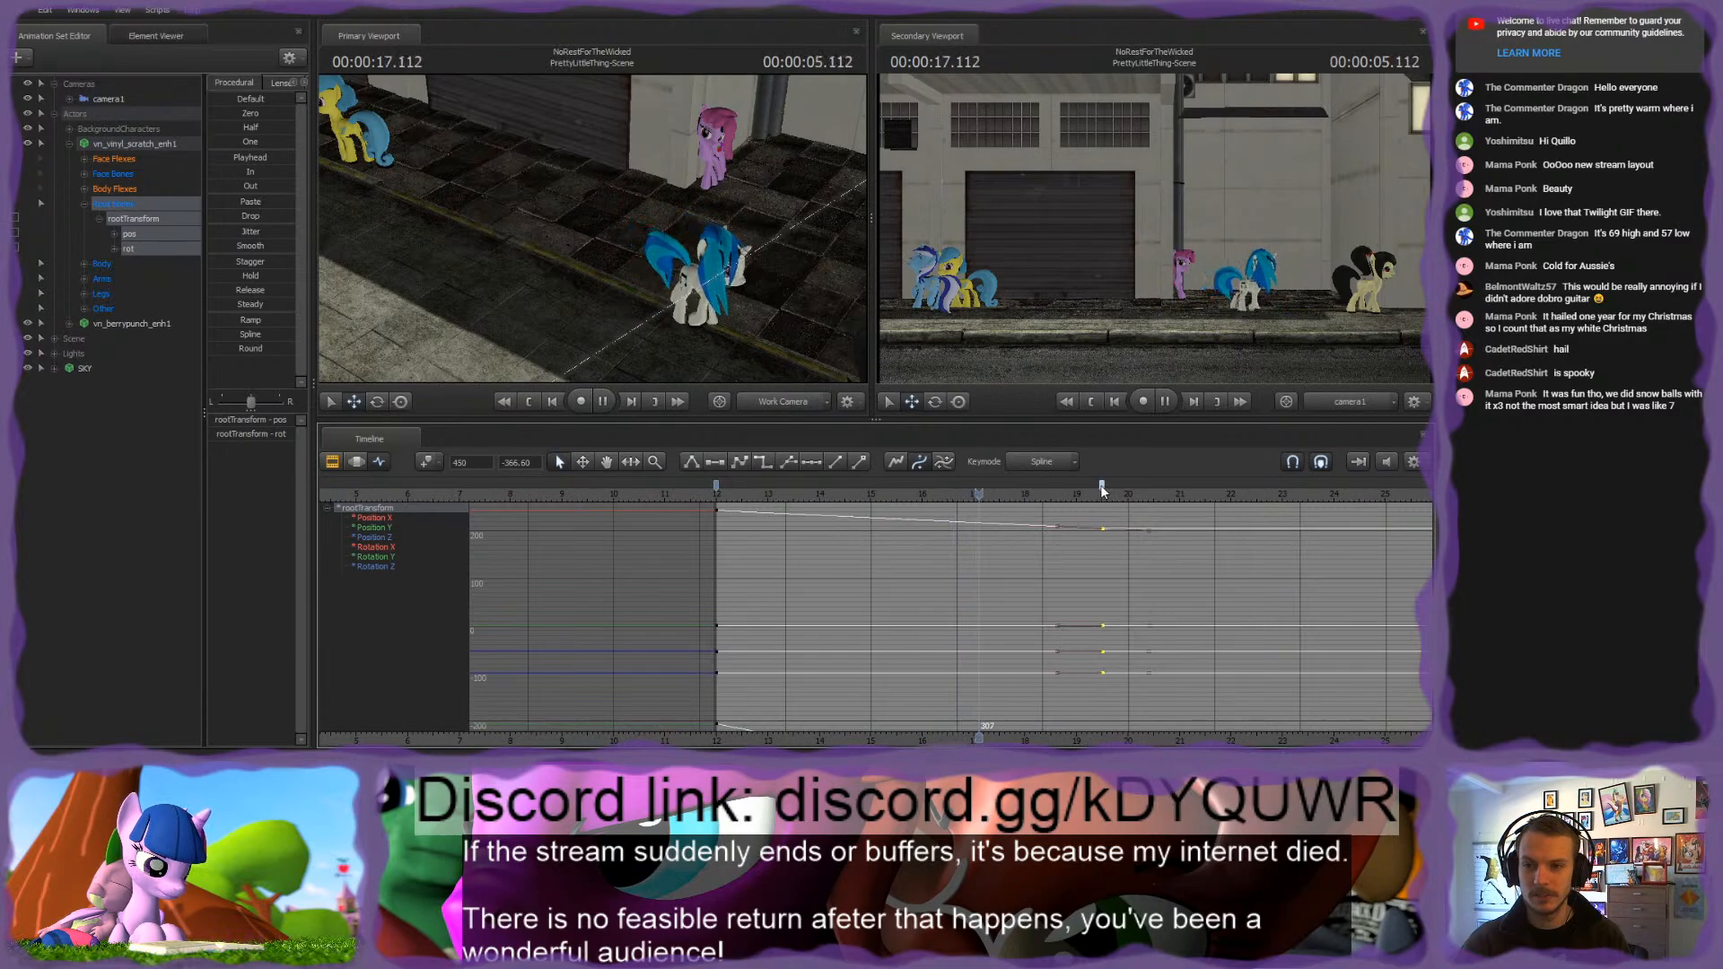
pyautogui.press('space')
pyautogui.moveTo(1102, 487); pyautogui.dragTo(1124, 484)
pyautogui.press('space')
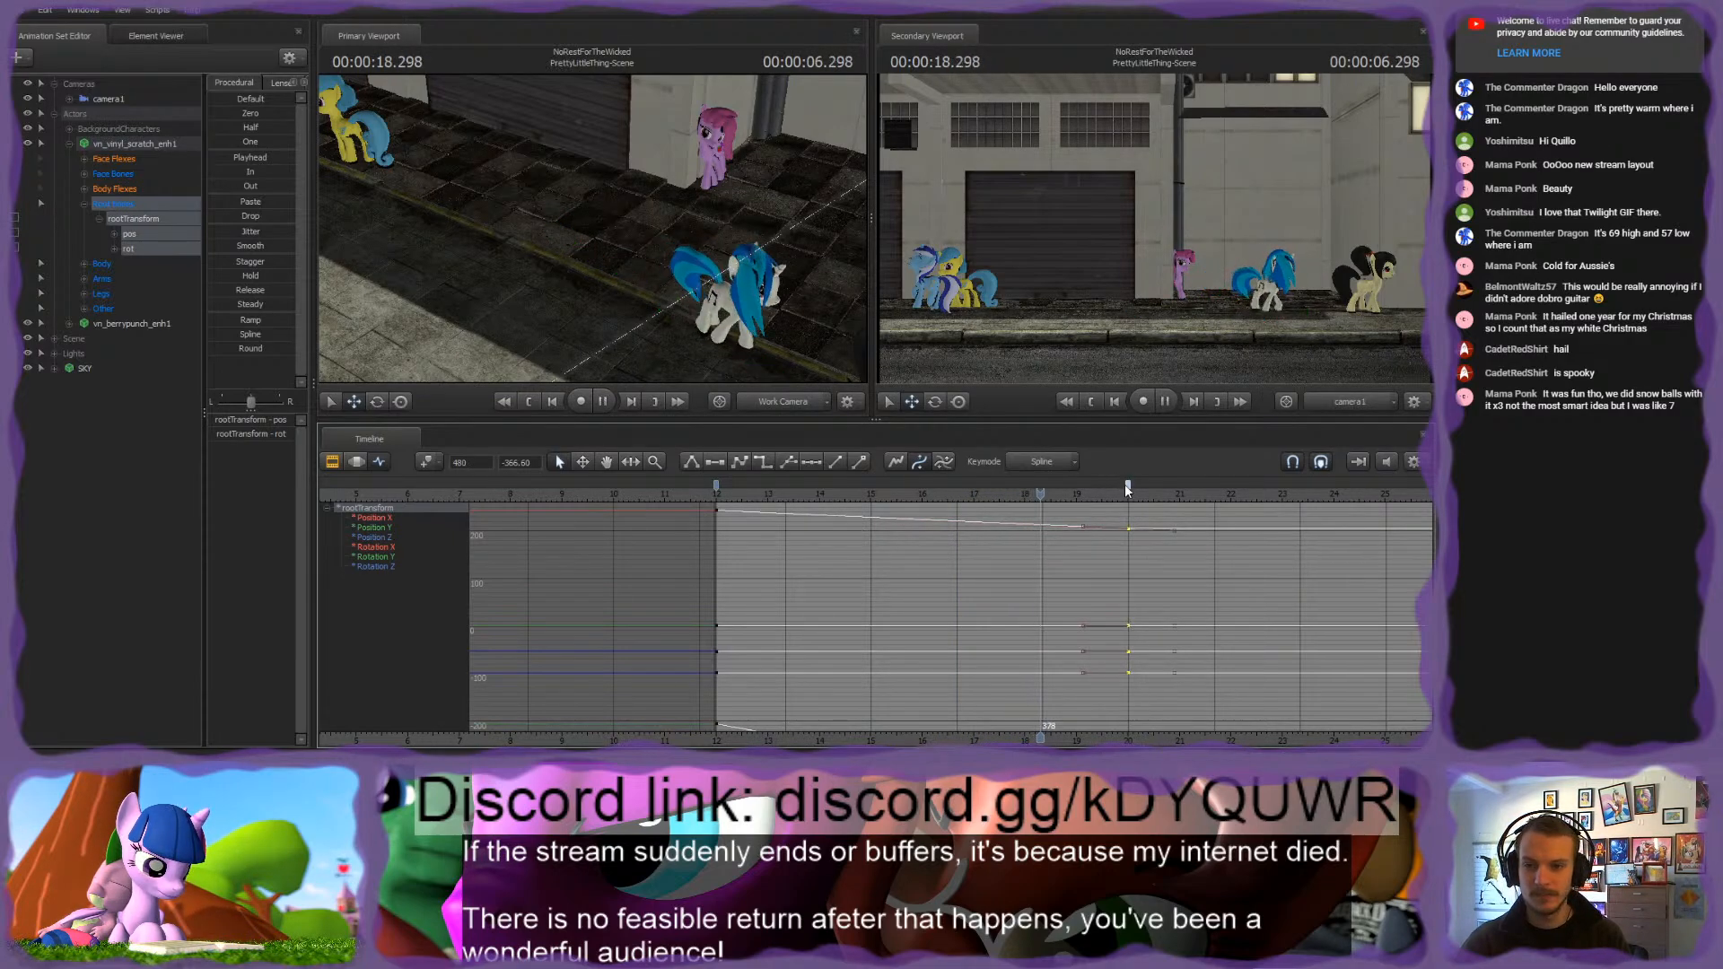
pyautogui.press('space')
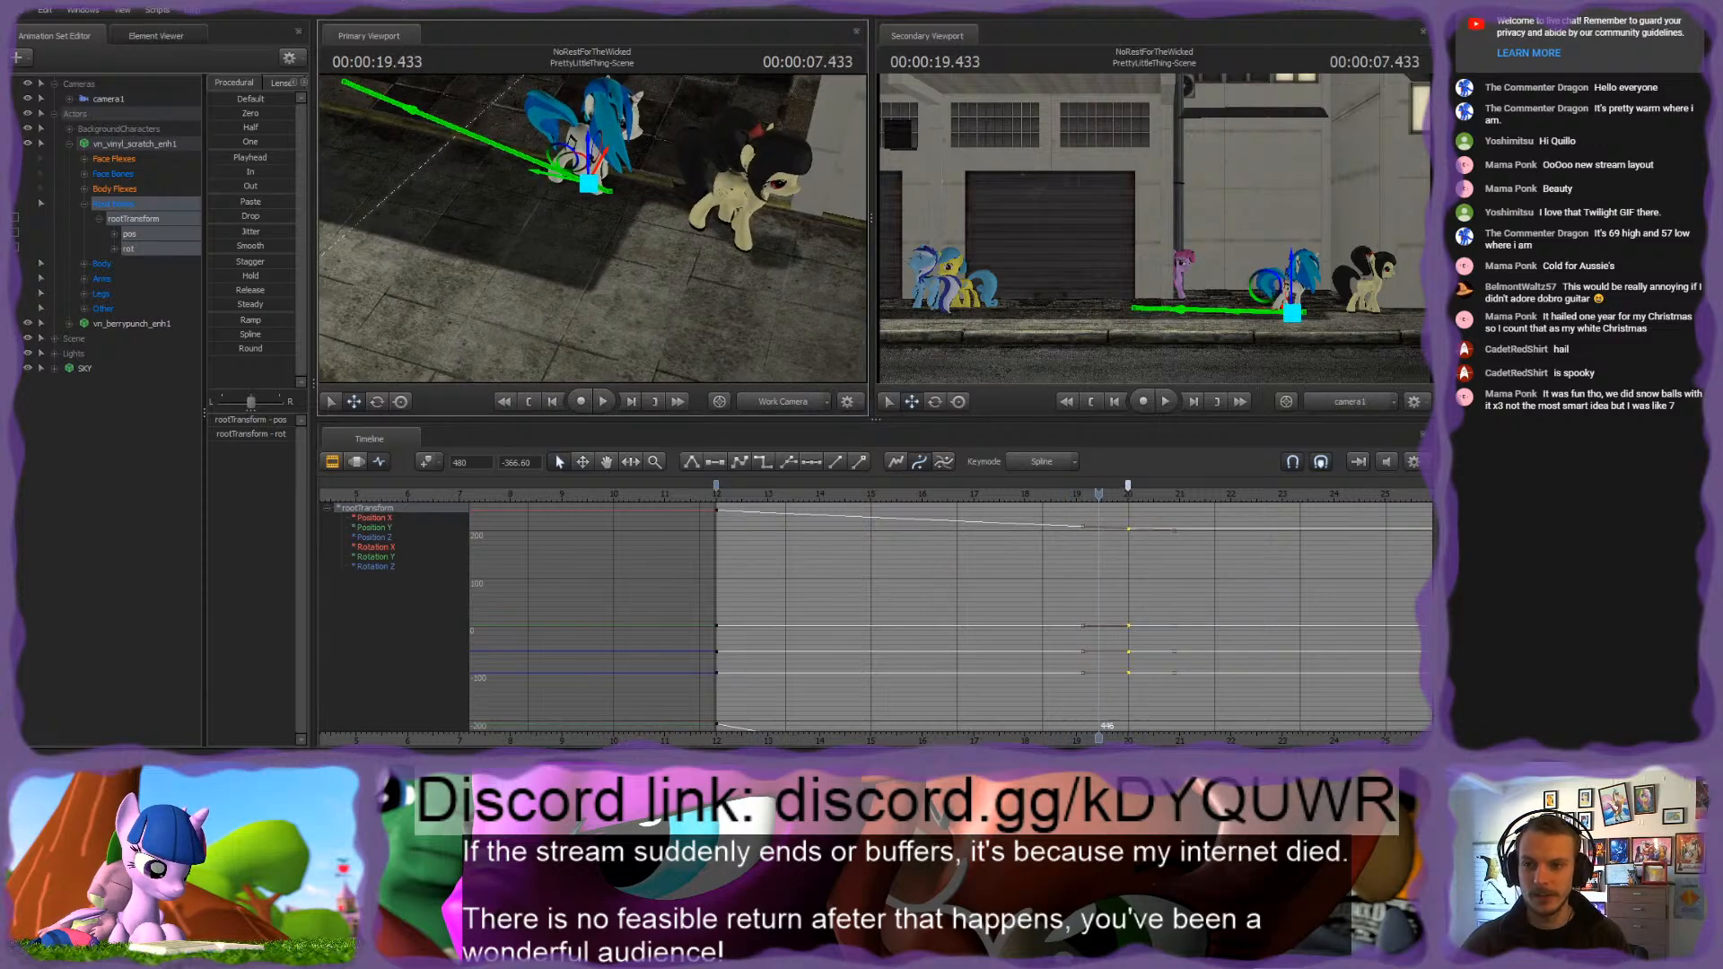
# Step: Inspect Vinyl Scratch's hooves up close for sliding, scrubbing back to 00:00:13.333
pyautogui.moveTo(592, 229); pyautogui.dragTo(619, 225)
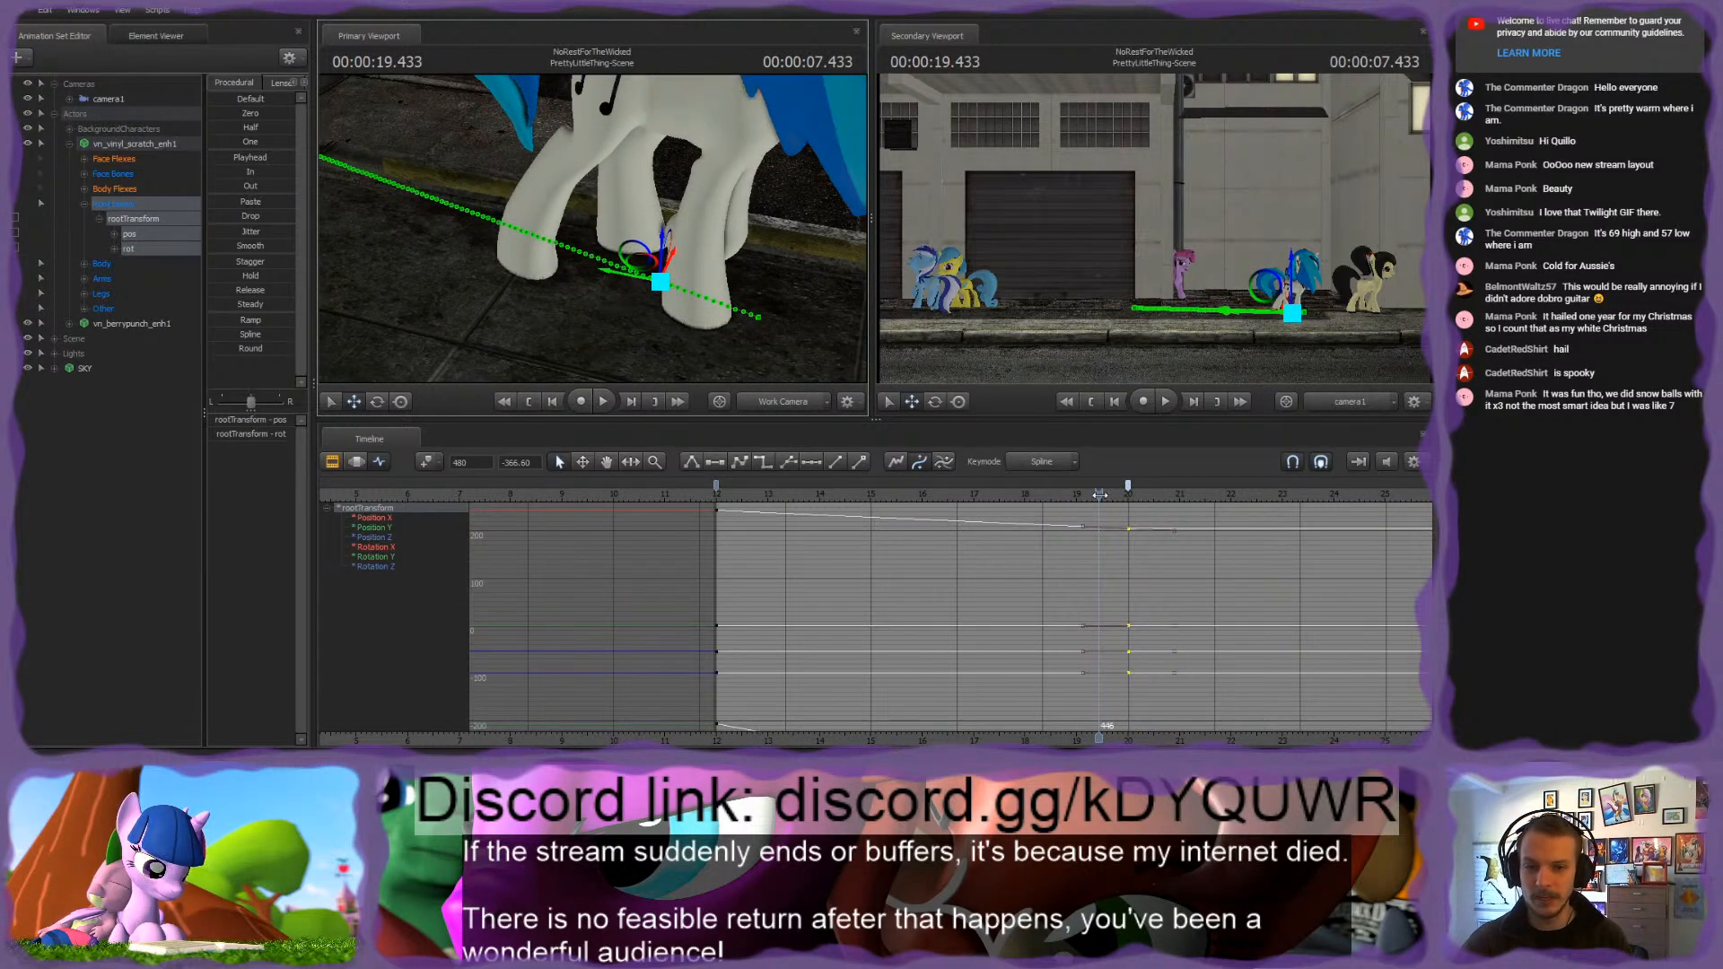
pyautogui.moveTo(1099, 495); pyautogui.dragTo(786, 494)
pyautogui.moveTo(592, 229)
pyautogui.mouseDown()
pyautogui.moveTo(539, 211)
pyautogui.moveTo(592, 229)
pyautogui.moveTo(582, 237)
pyautogui.mouseUp()
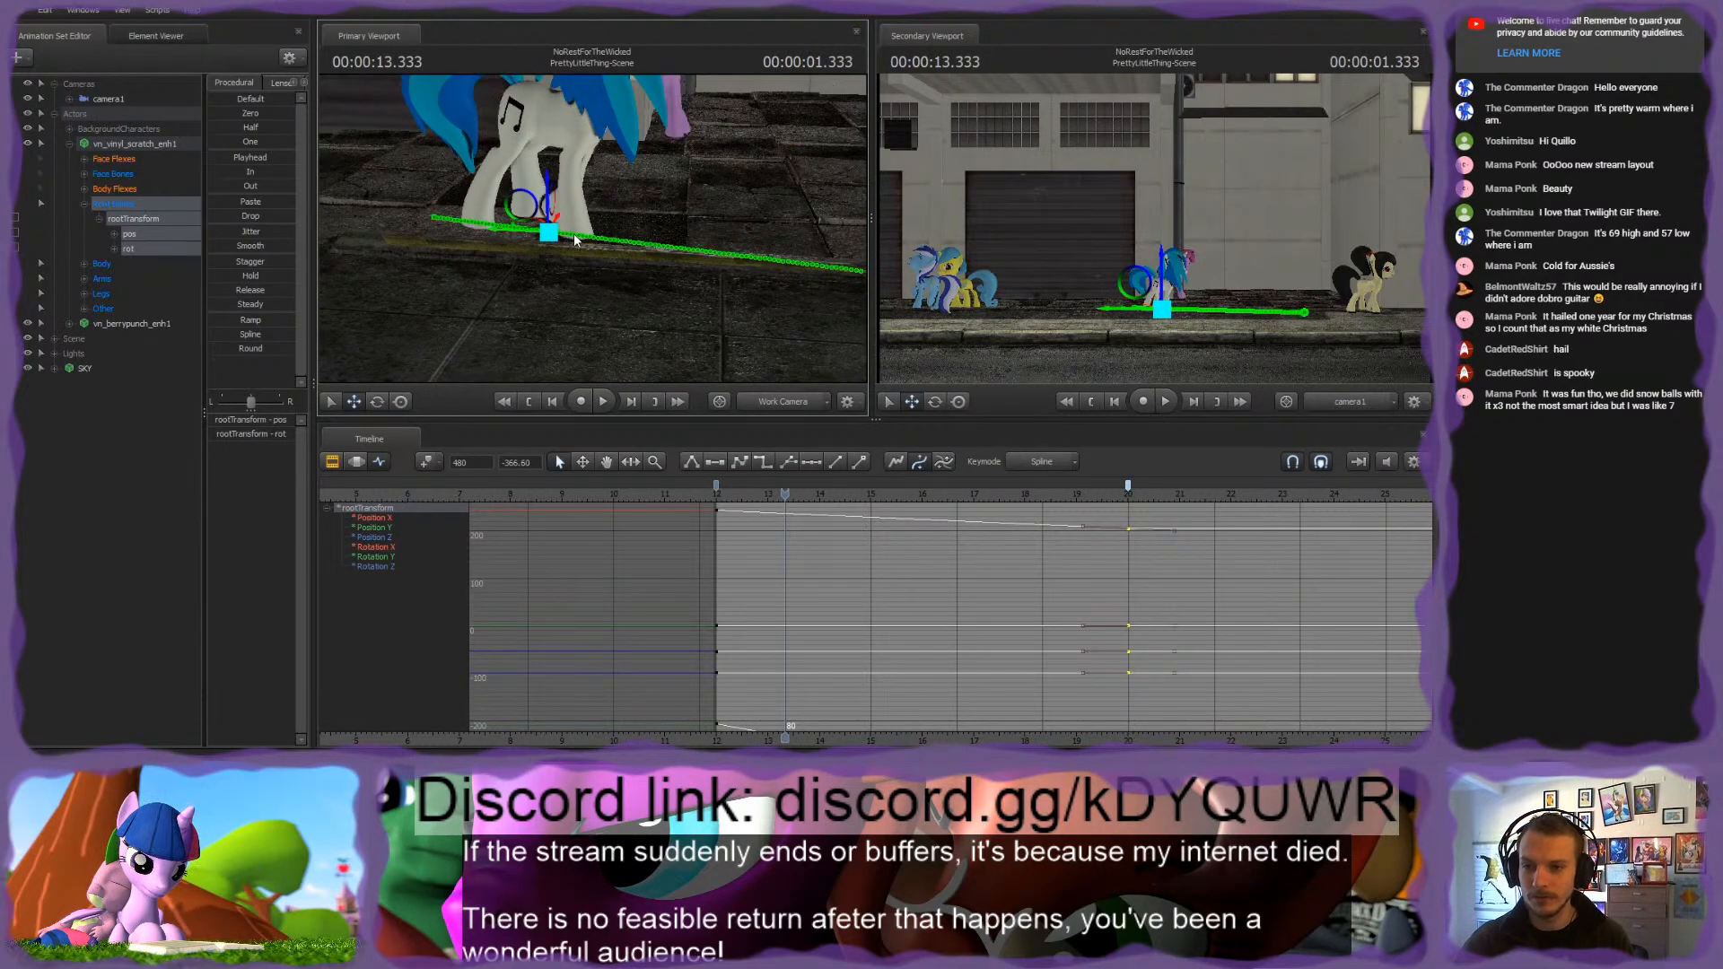
# Step: Slow the walk by moving rootTransform's end key to frame 510 and replay it from the shot's start
pyautogui.press('space')
pyautogui.press('space')
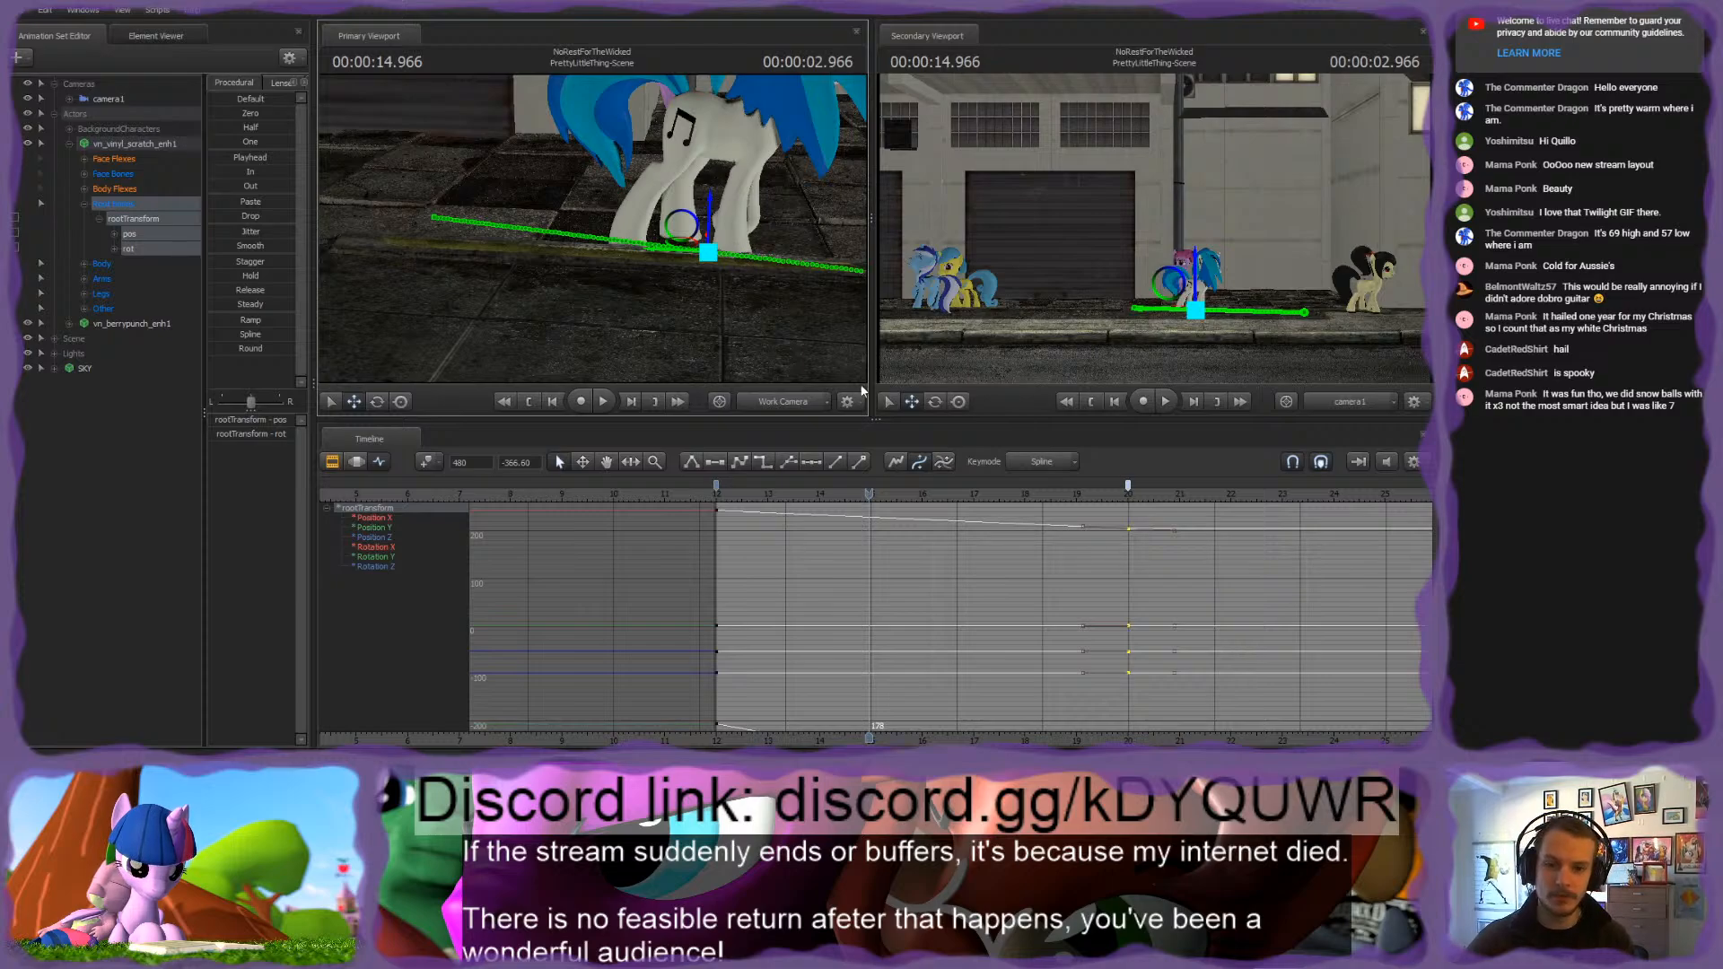
pyautogui.moveTo(1055, 738); pyautogui.dragTo(870, 738)
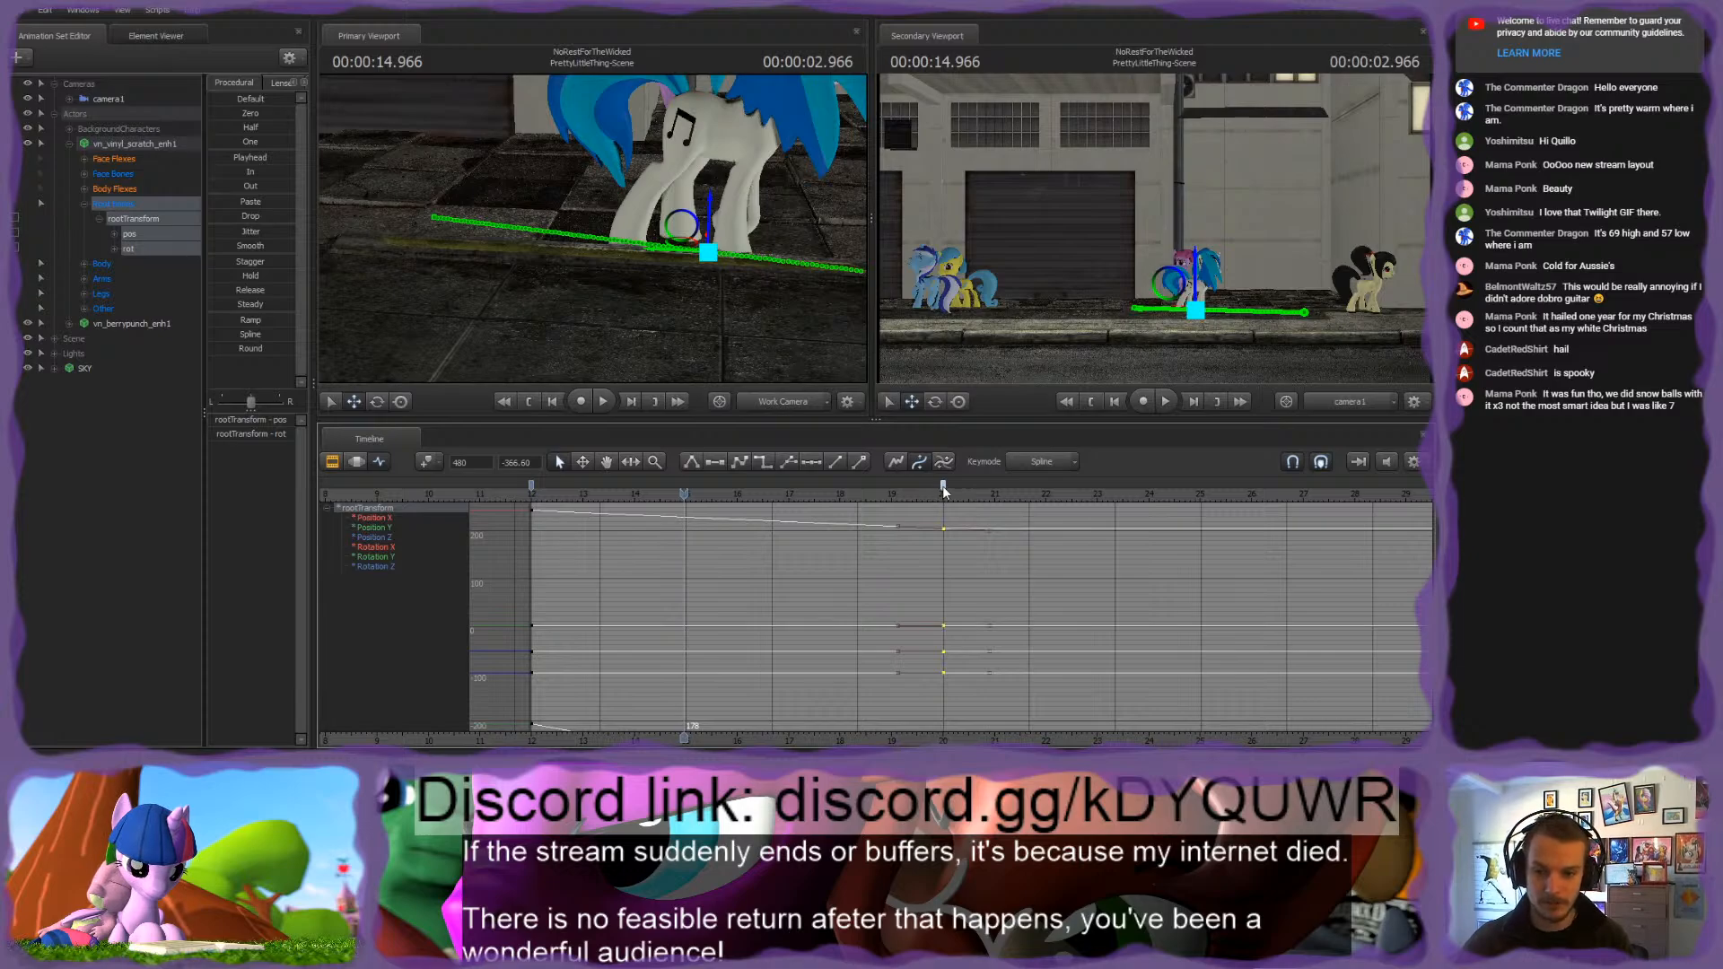
pyautogui.moveTo(942, 483); pyautogui.dragTo(968, 485)
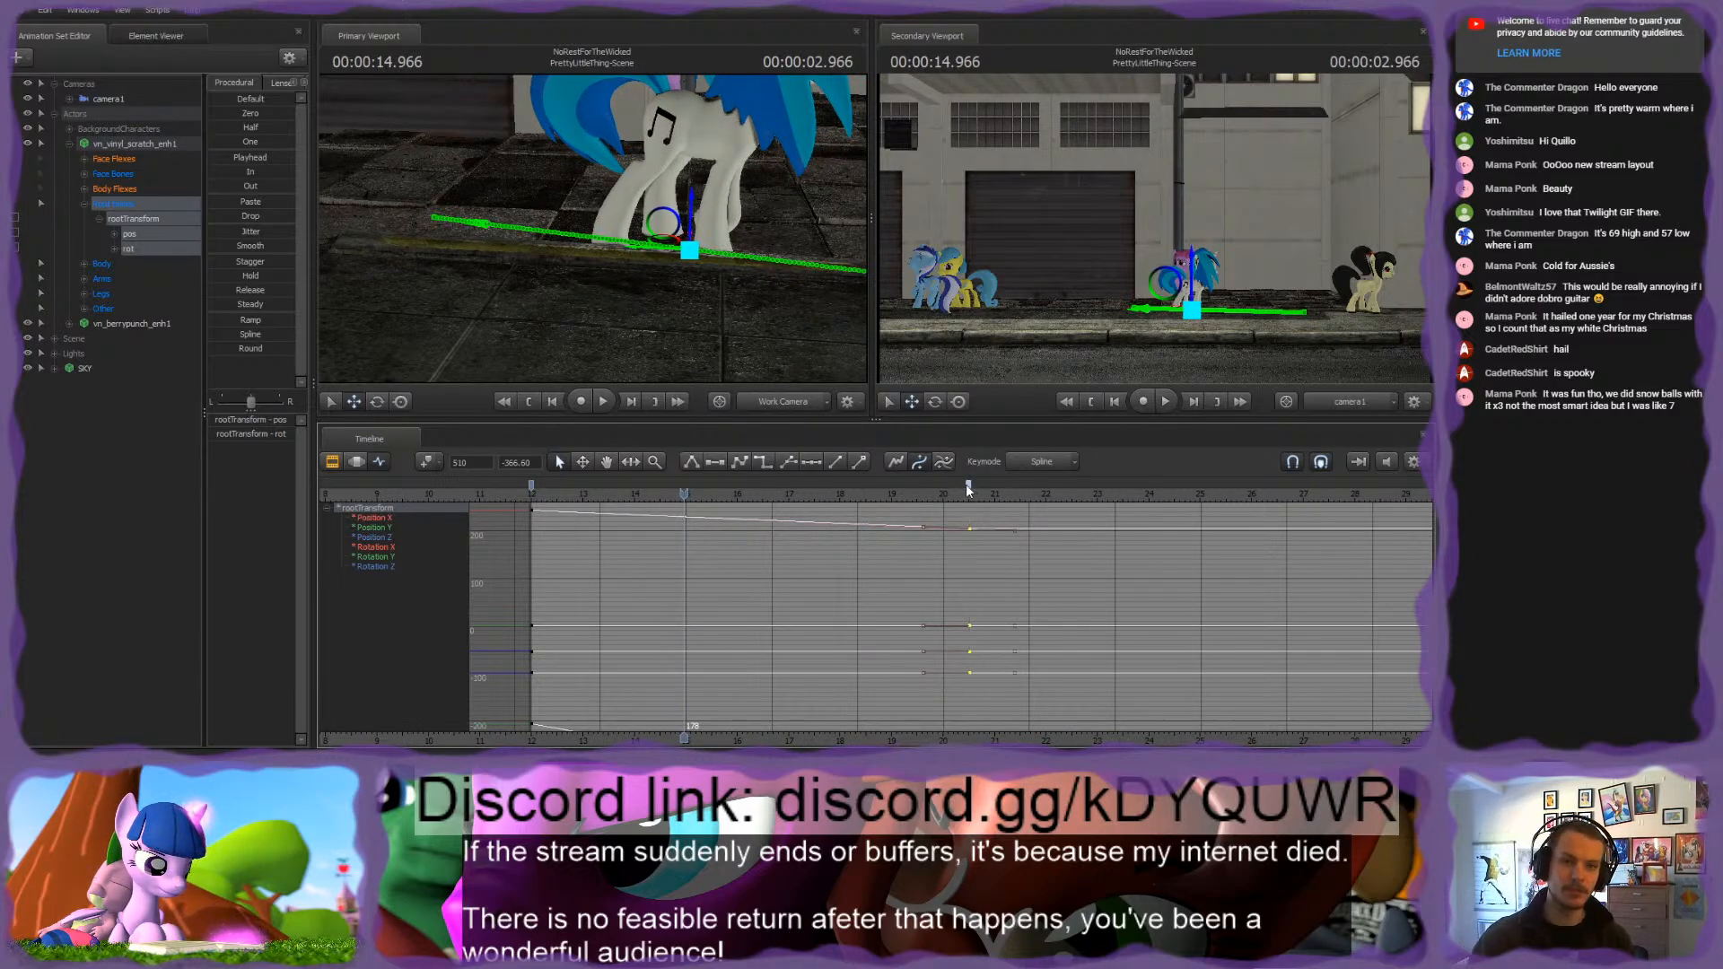
pyautogui.click(536, 495)
pyautogui.press('space')
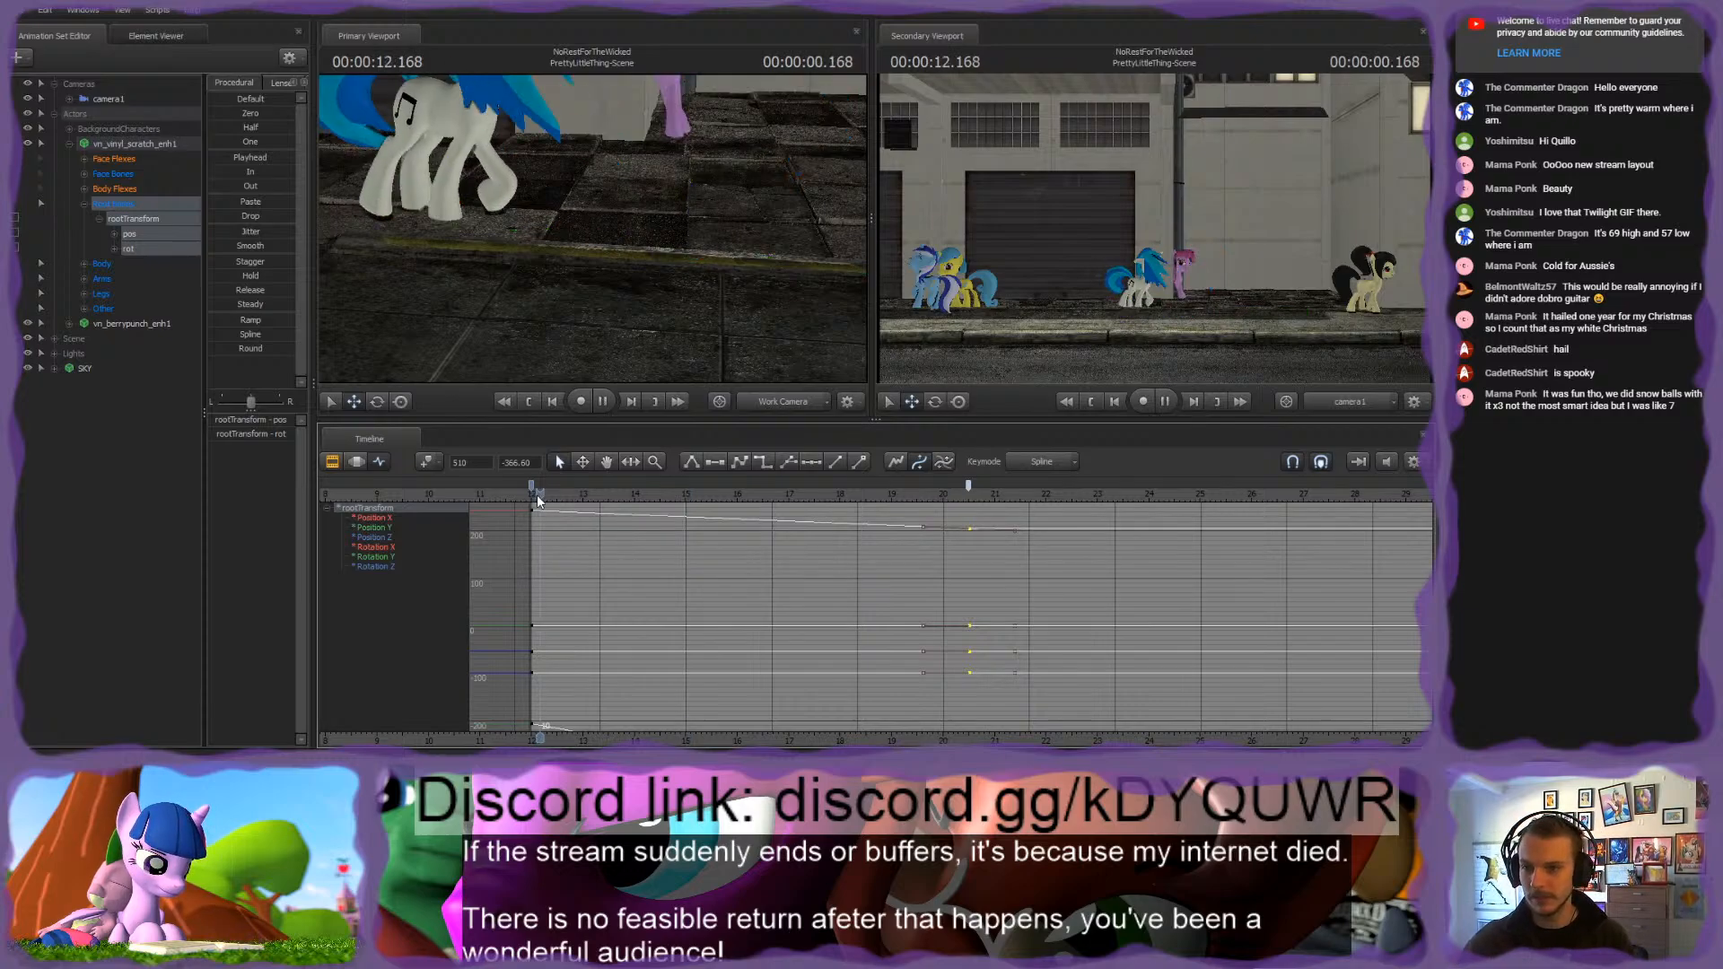
pyautogui.press('space')
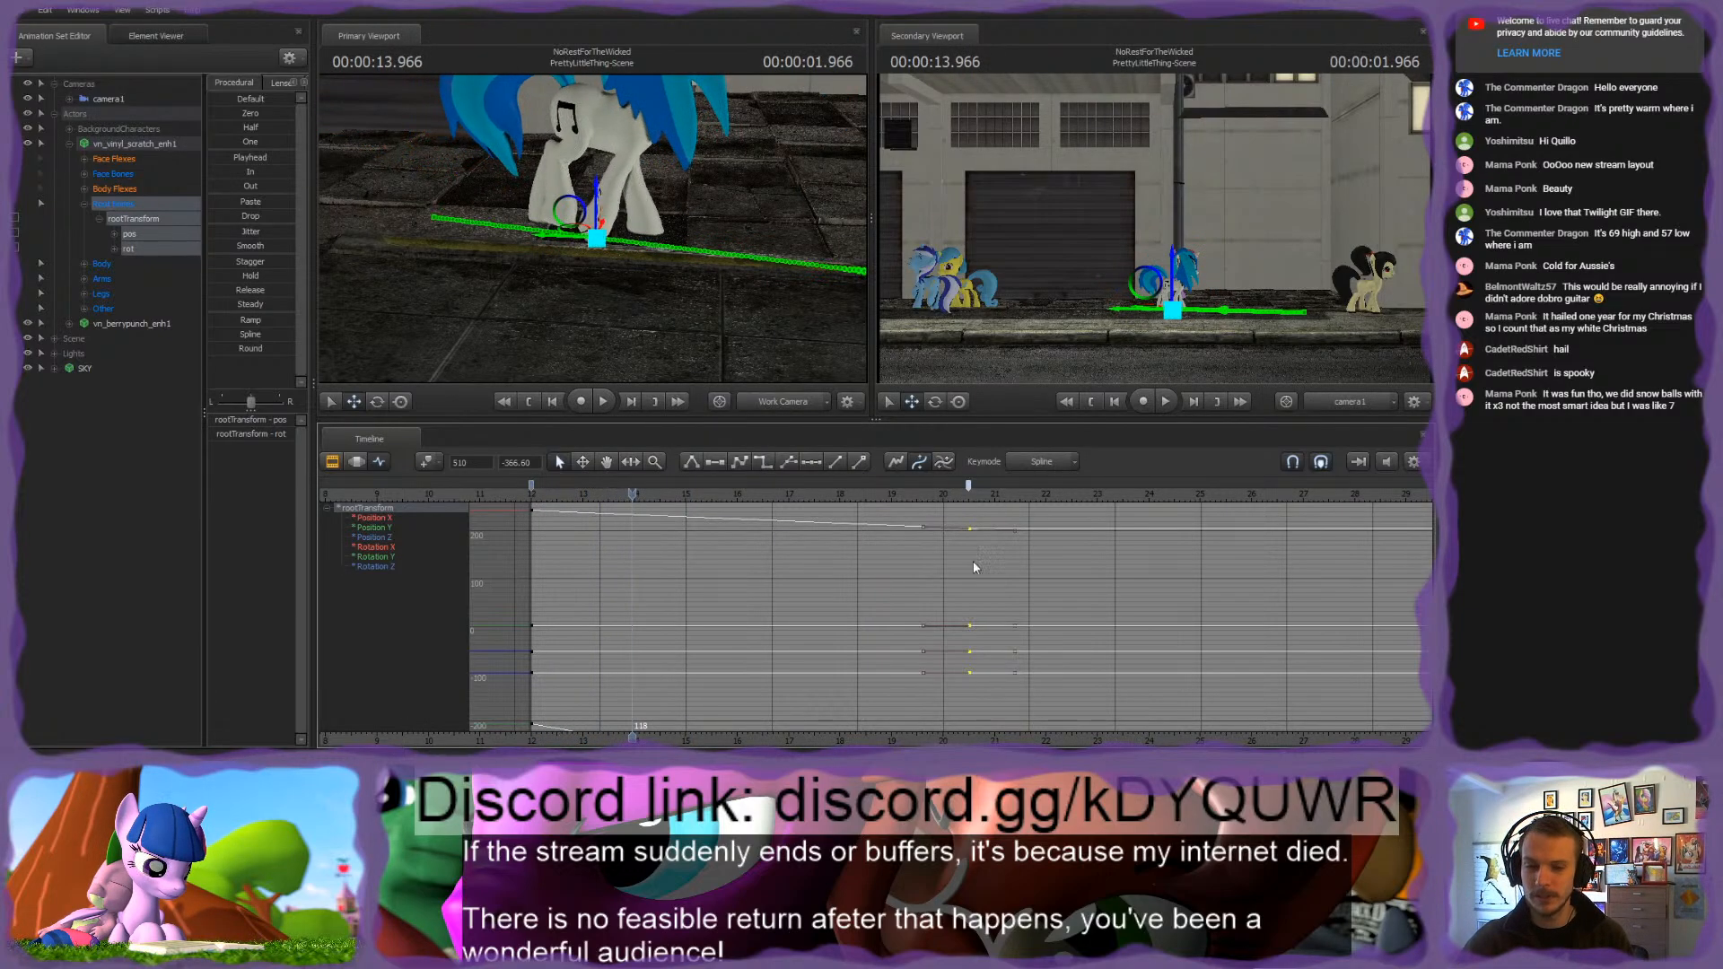
# Step: Delay rootTransform's end key to frame 540 and replay the walk, watching Vinyl Scratch's hooves up close
pyautogui.moveTo(967, 485); pyautogui.dragTo(994, 485)
pyautogui.press('space')
pyautogui.press('space')
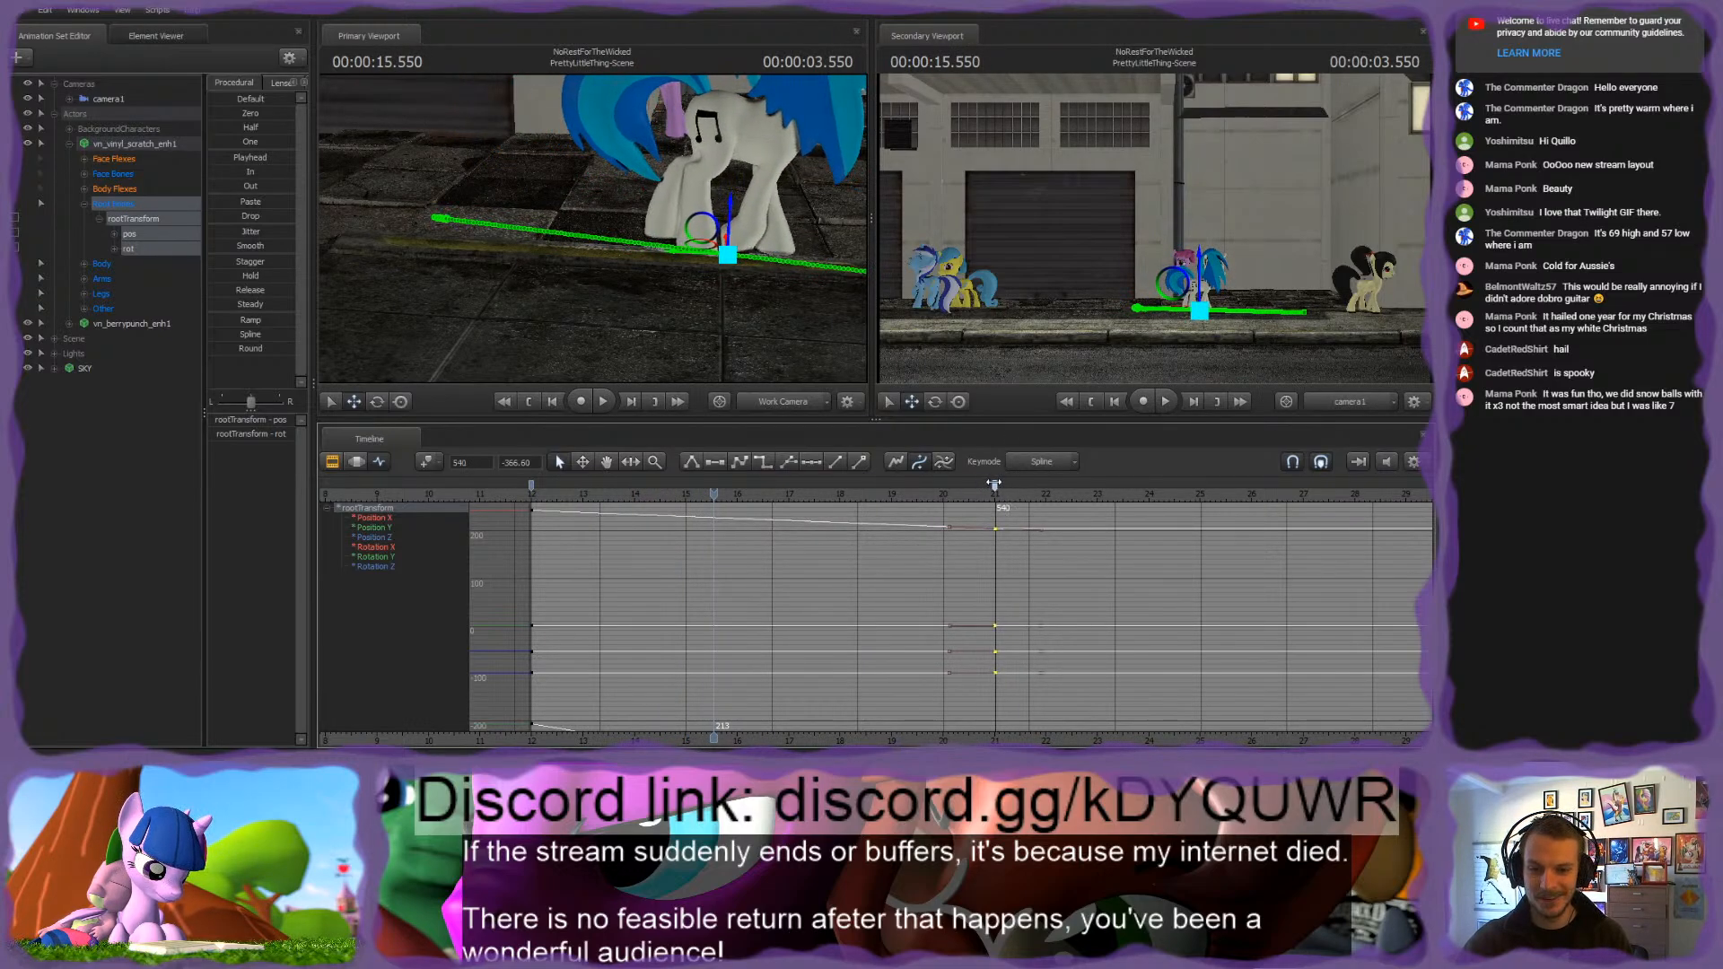
pyautogui.click(531, 497)
pyautogui.press('space')
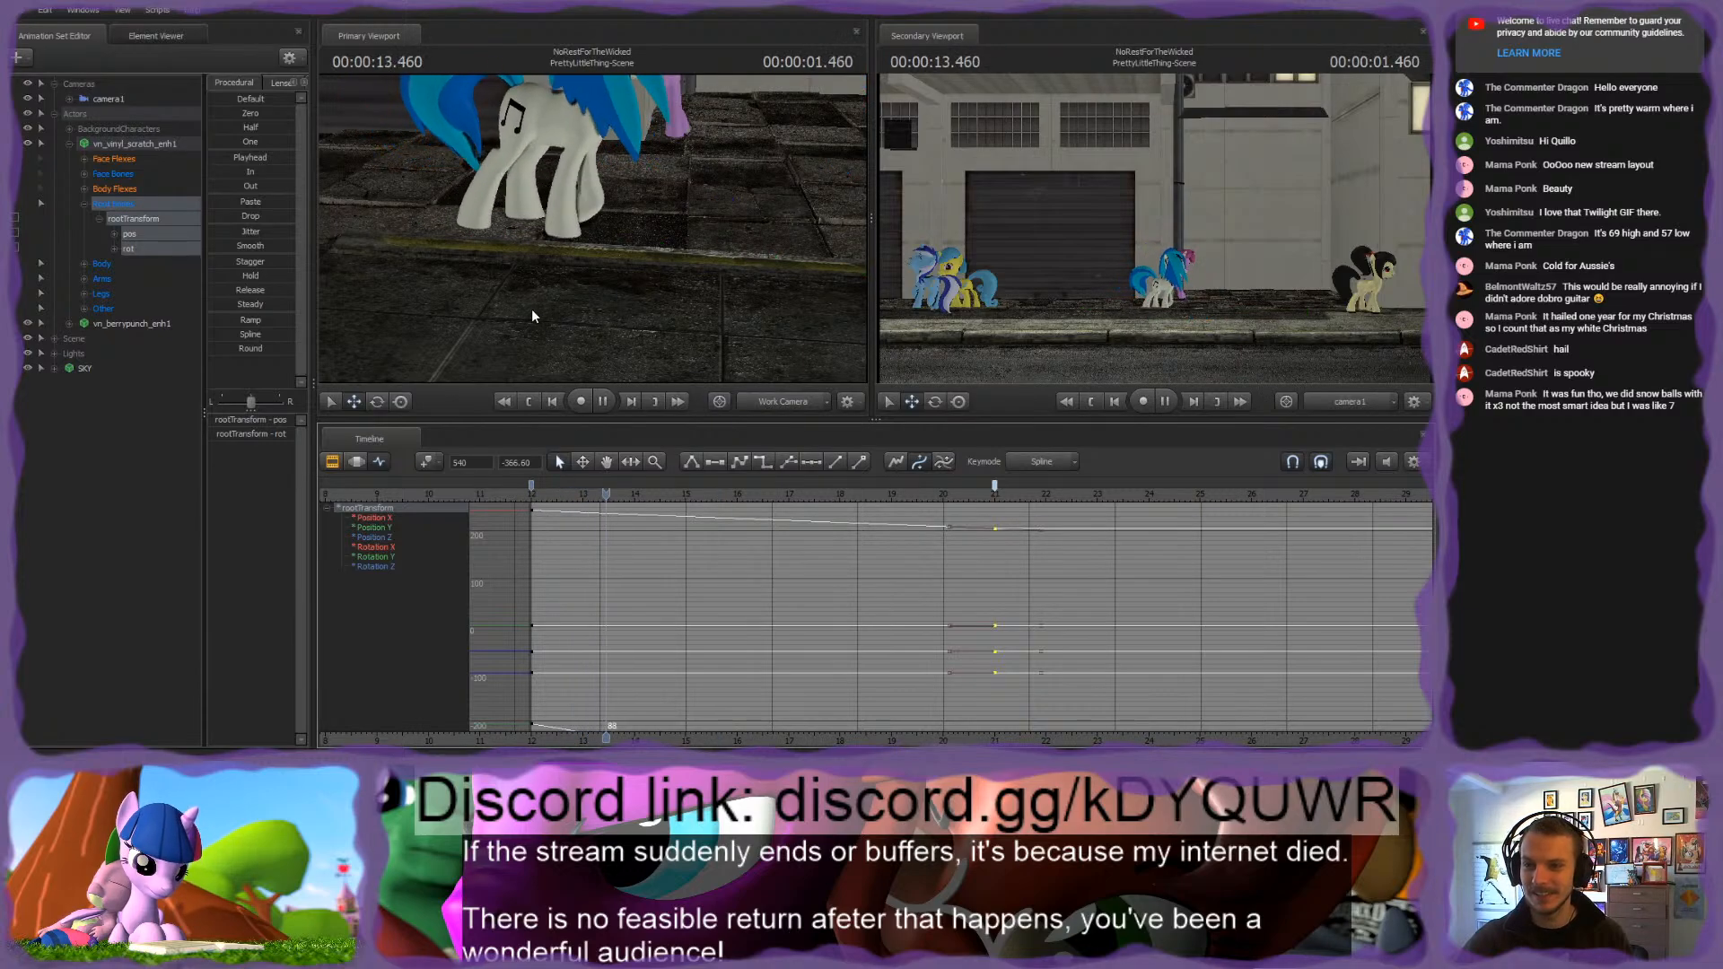
pyautogui.press('space')
# Step: Move rootTransform's end key out to frame 600 and preview the slower walk from near the shot's start
pyautogui.moveTo(995, 487); pyautogui.dragTo(1046, 489)
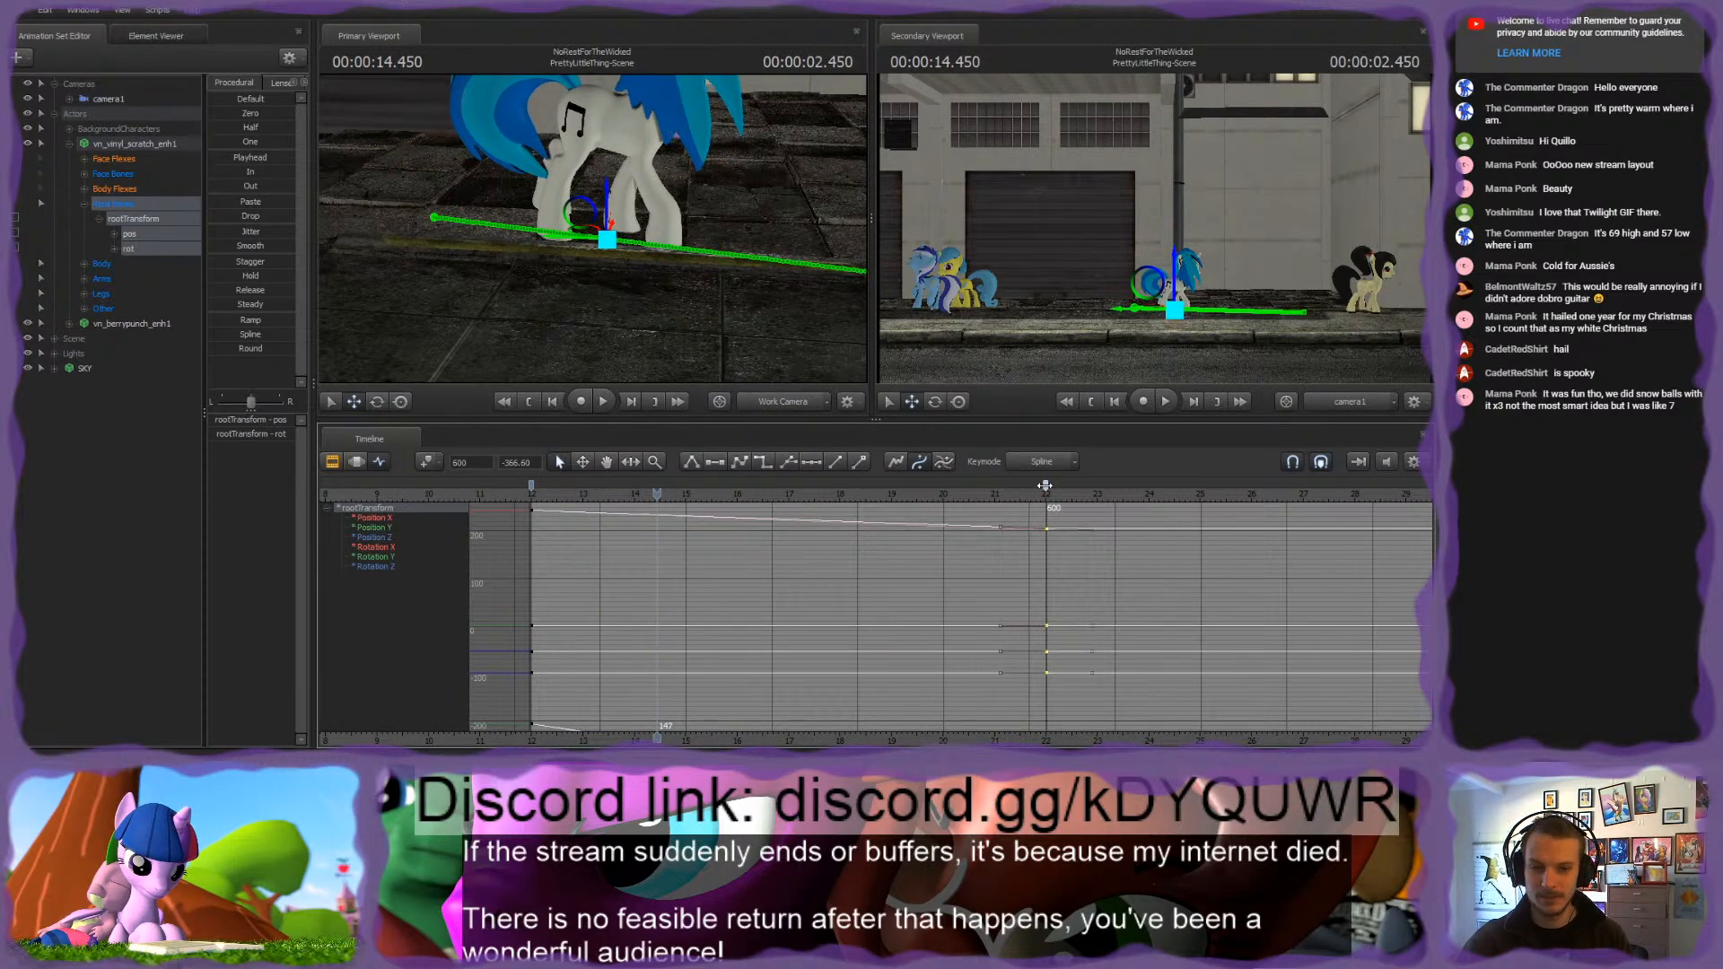
pyautogui.click(542, 499)
pyautogui.press('space')
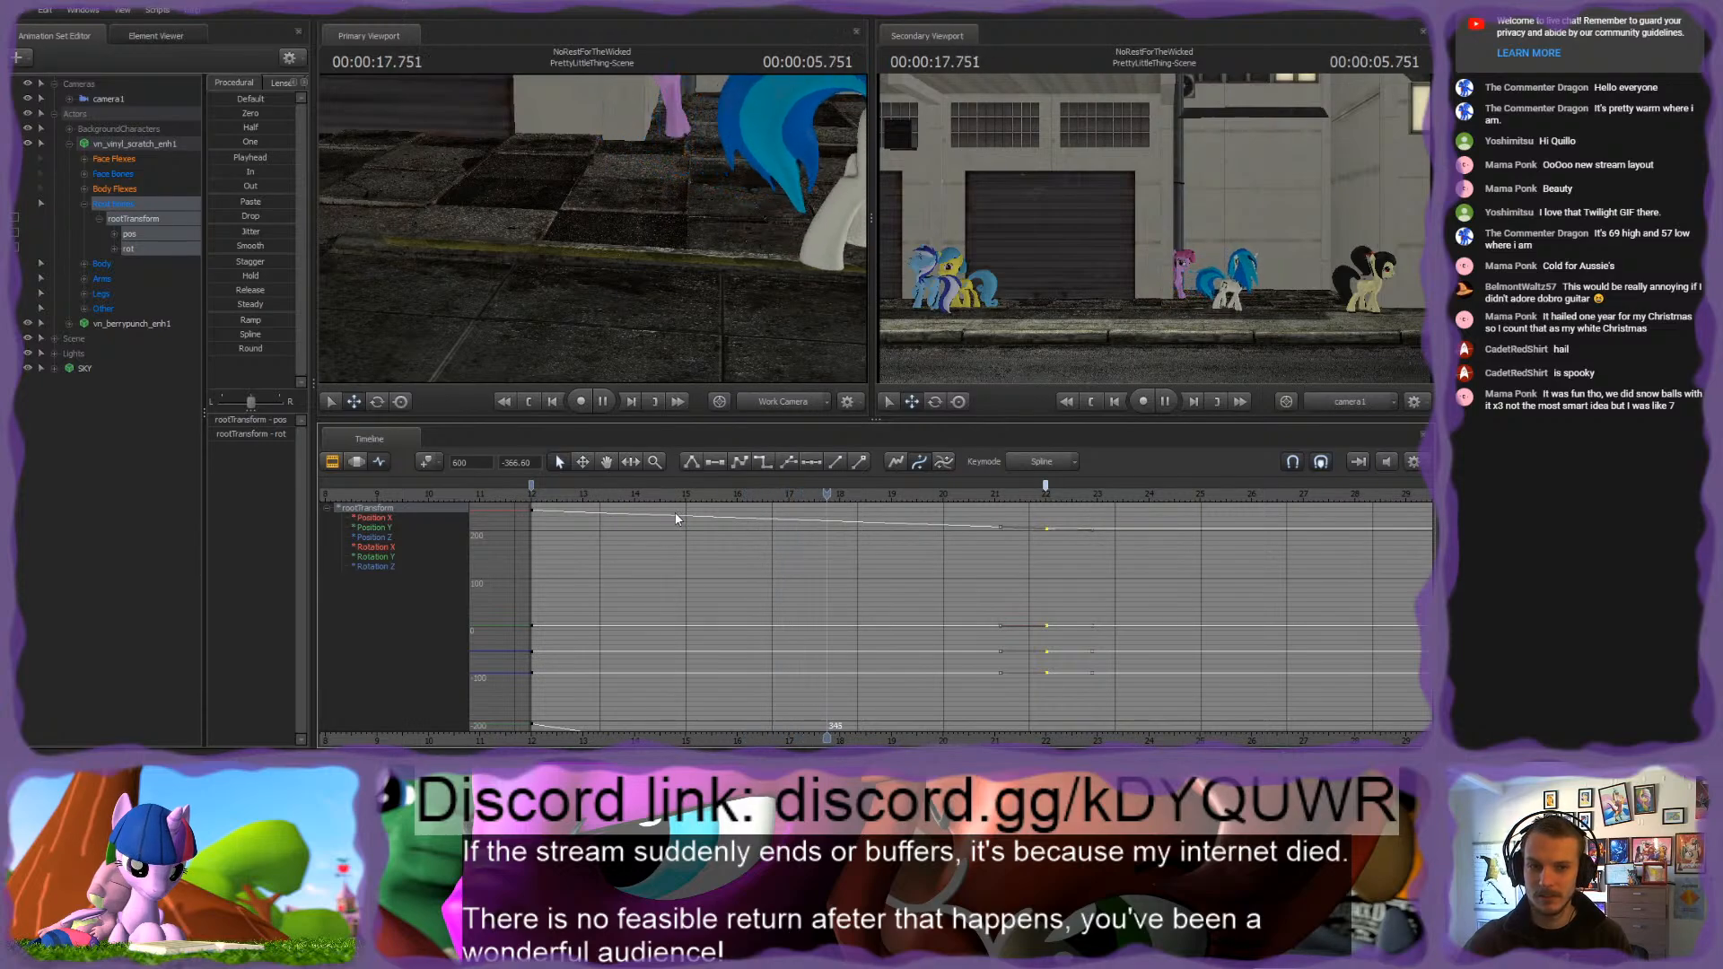
pyautogui.press('space')
pyautogui.press('f')
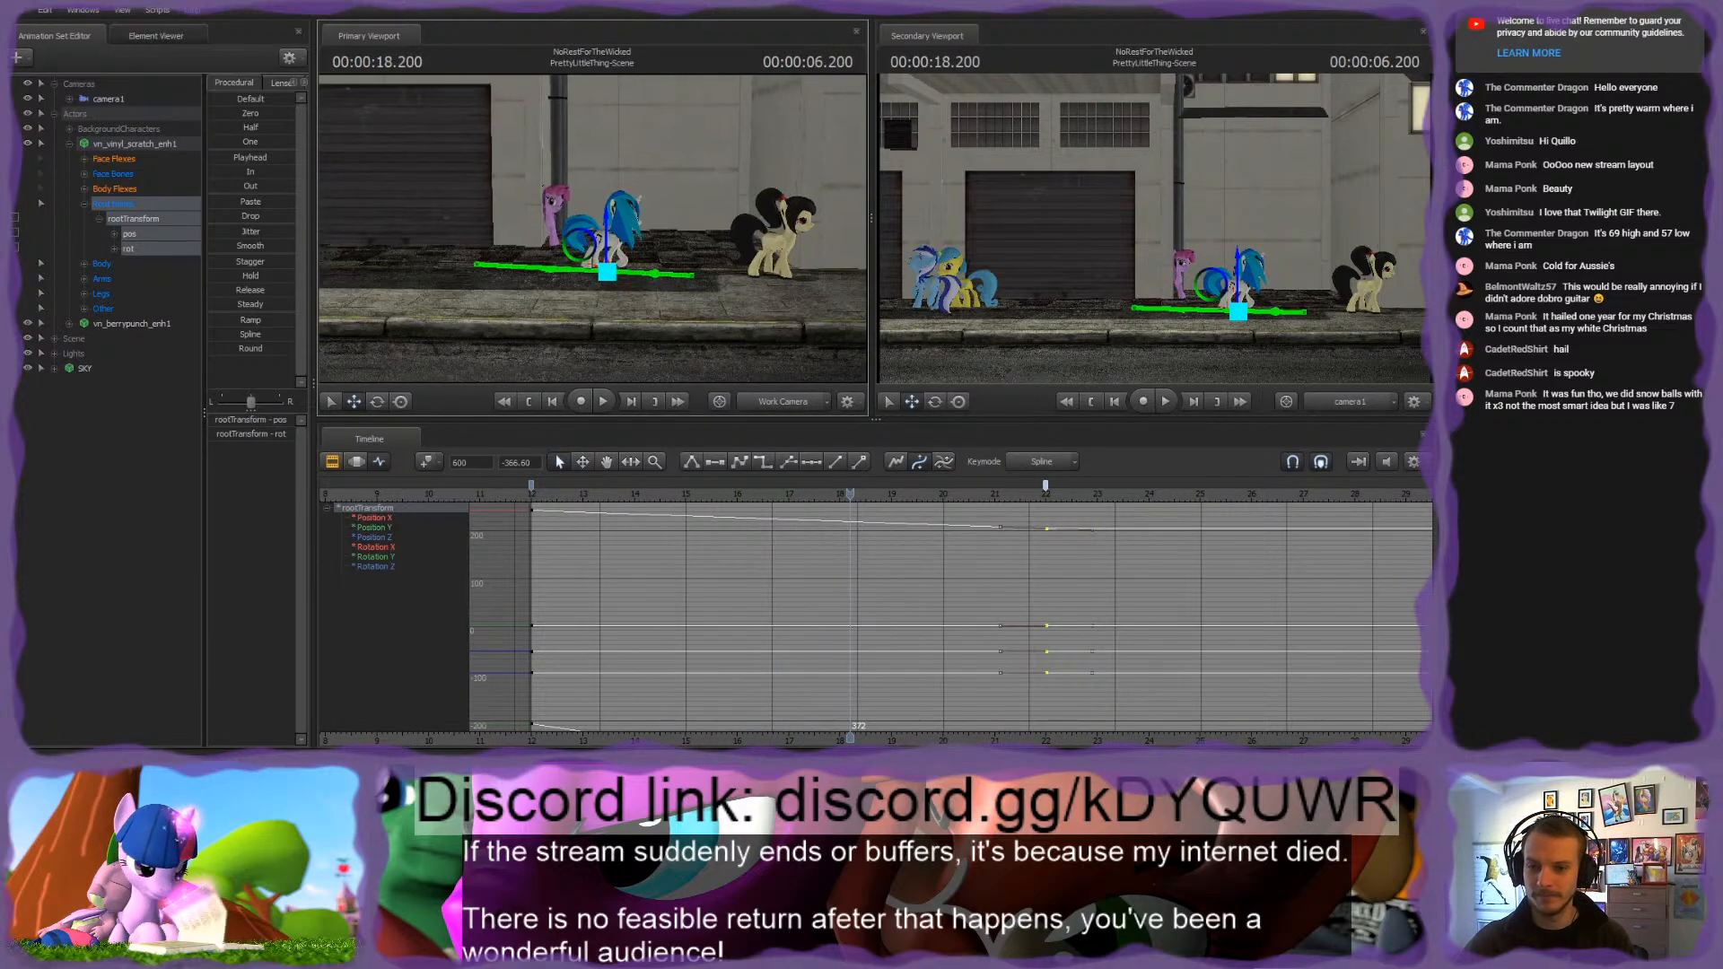
# Step: Add a rootTransform key at 00:00:17.000 and delete the end key at frame 600 to cut the walk short
pyautogui.moveTo(848, 495); pyautogui.dragTo(788, 525)
pyautogui.scroll(4, 788, 528)
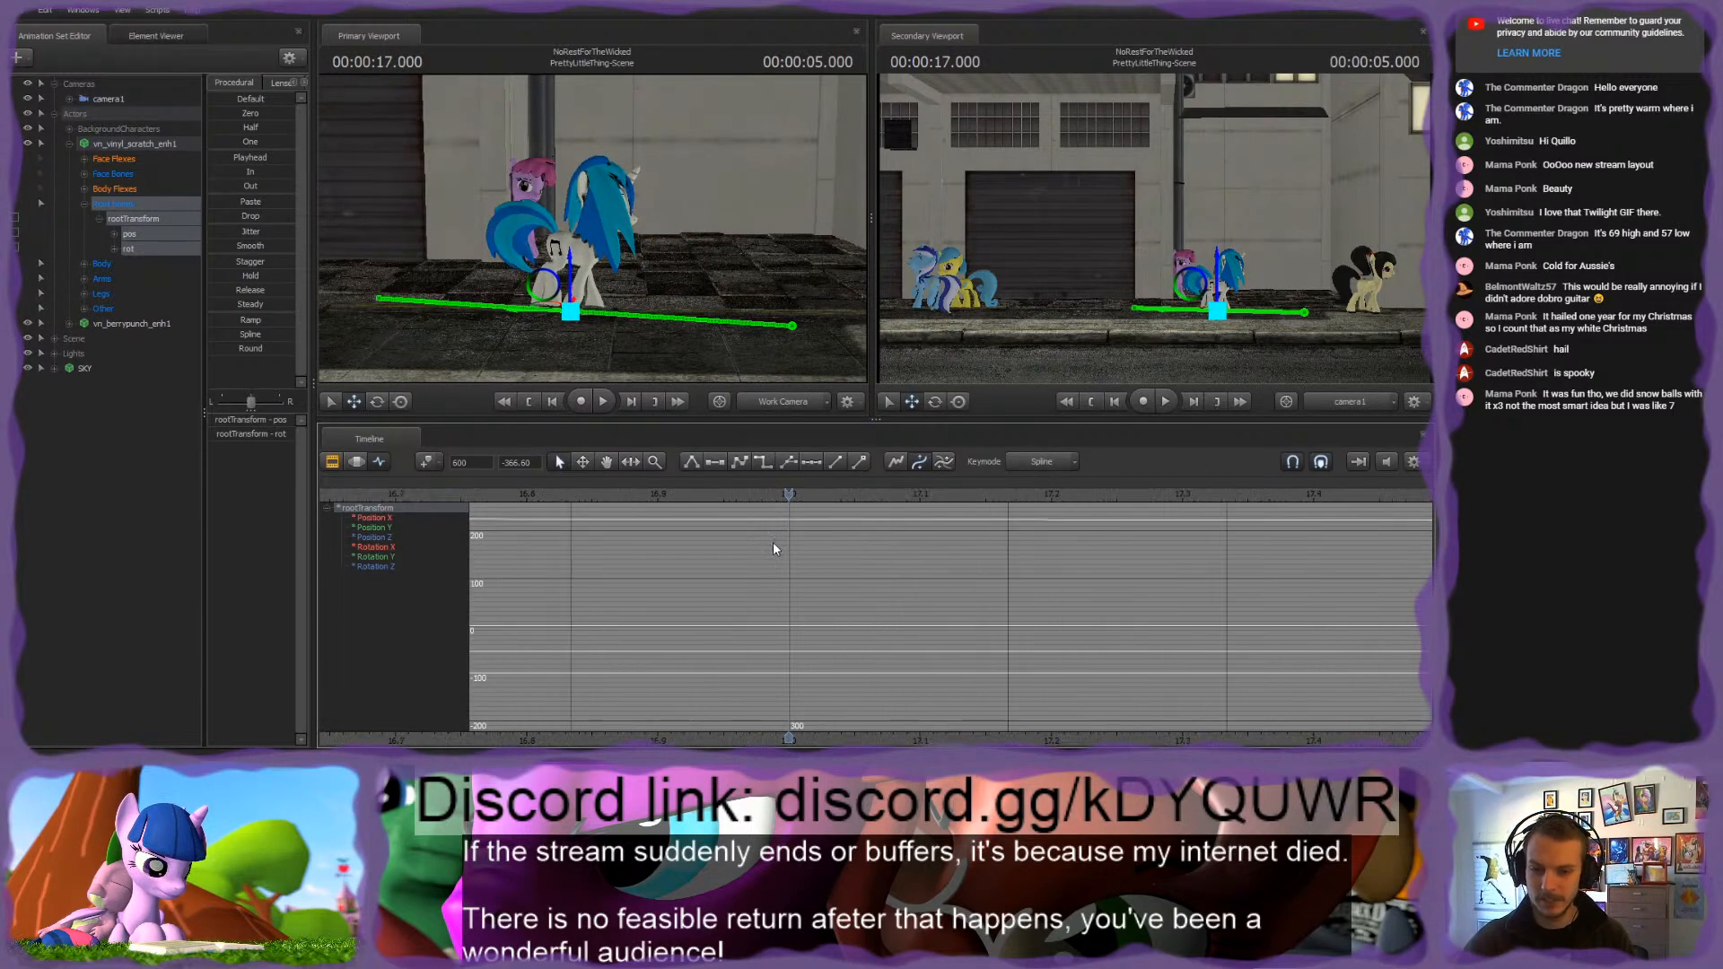
pyautogui.scroll(-5, 761, 551)
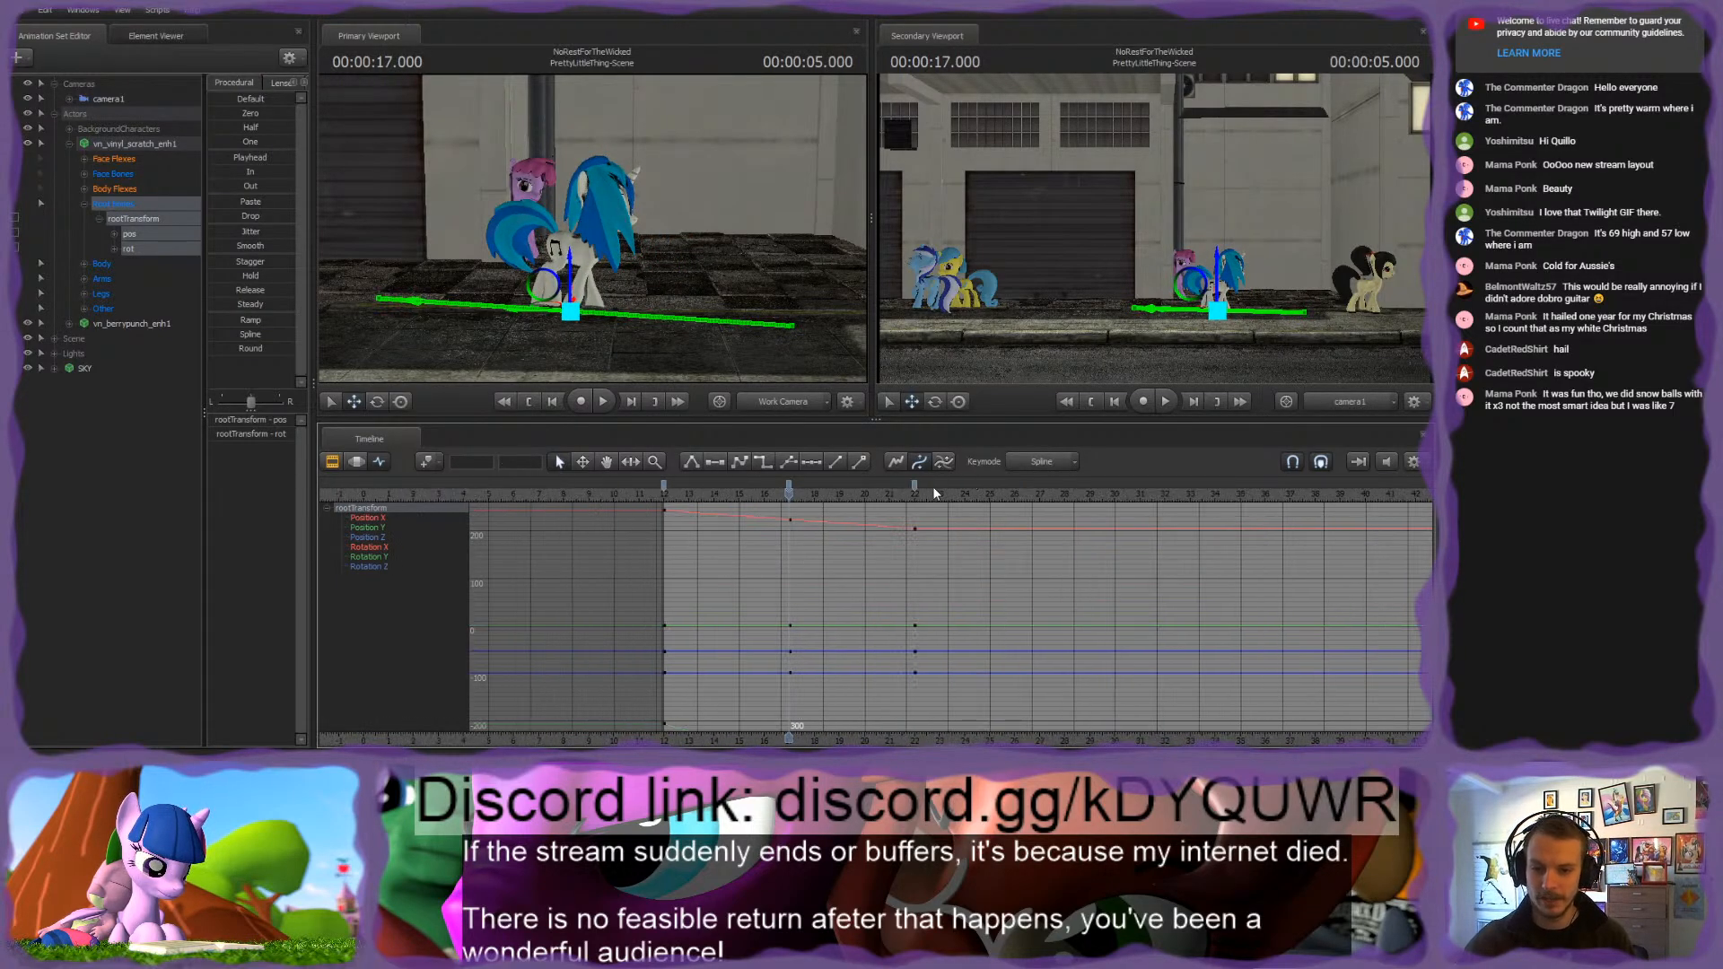
pyautogui.click(915, 485)
pyautogui.press('Delete')
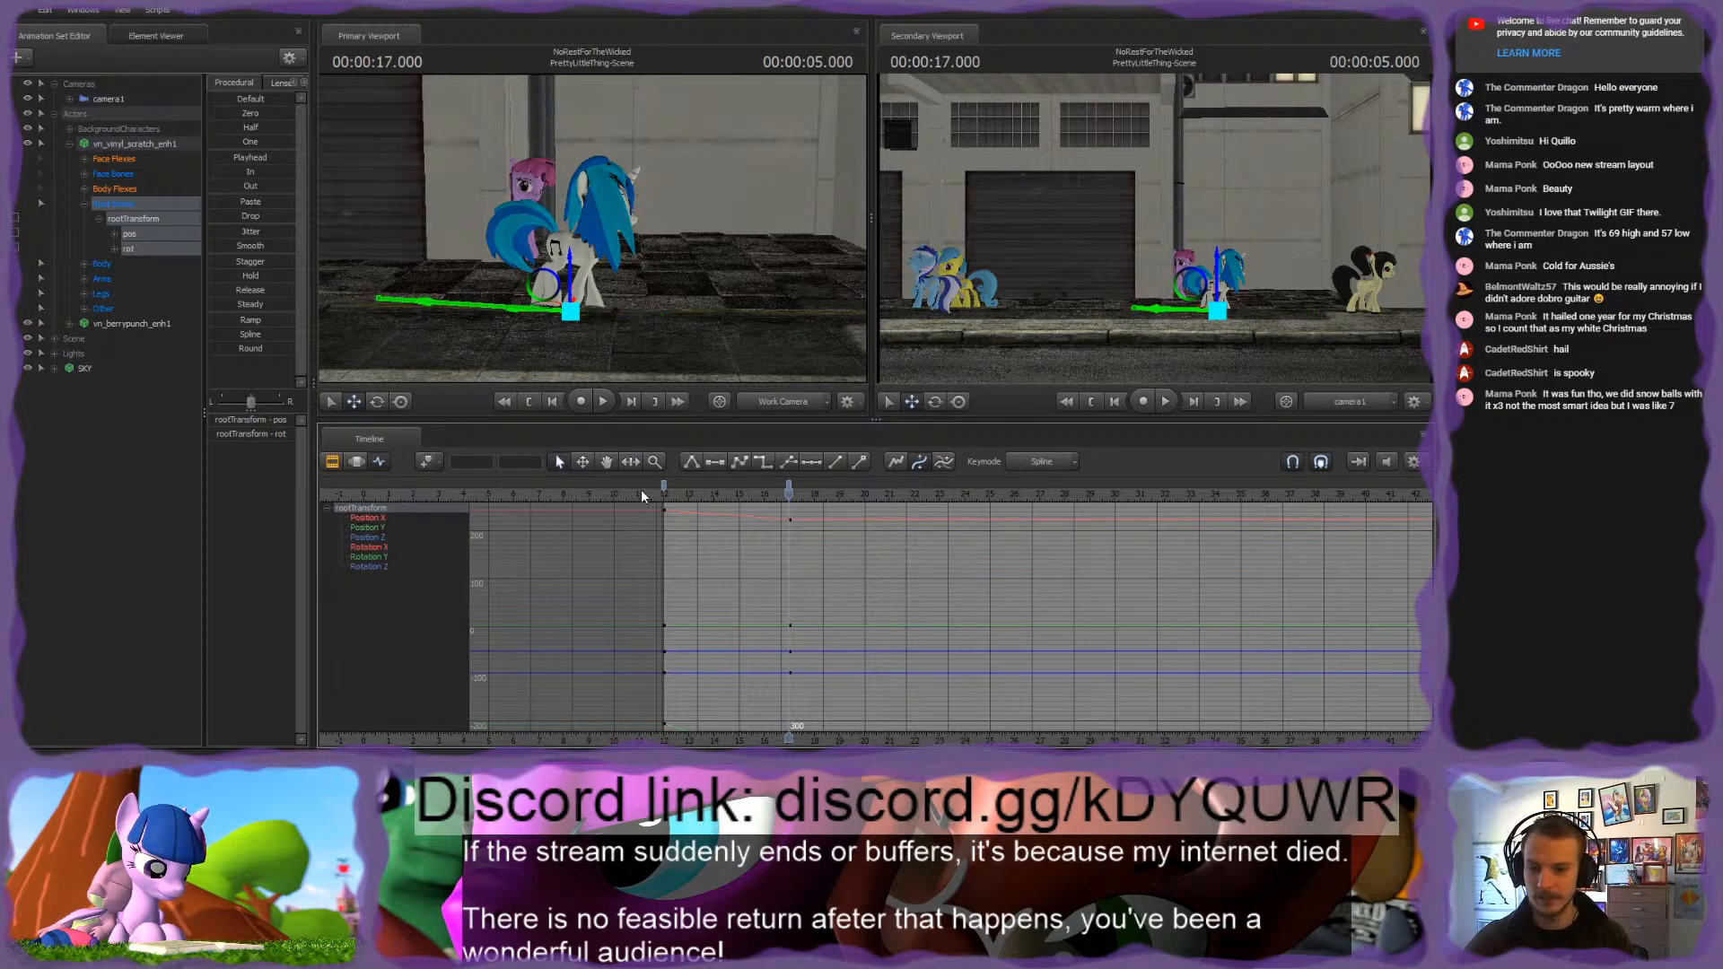
# Step: Play the shortened walk from the shot's start, scrub near its end, and return to 00:00:12.000
pyautogui.click(663, 495)
pyautogui.press('space')
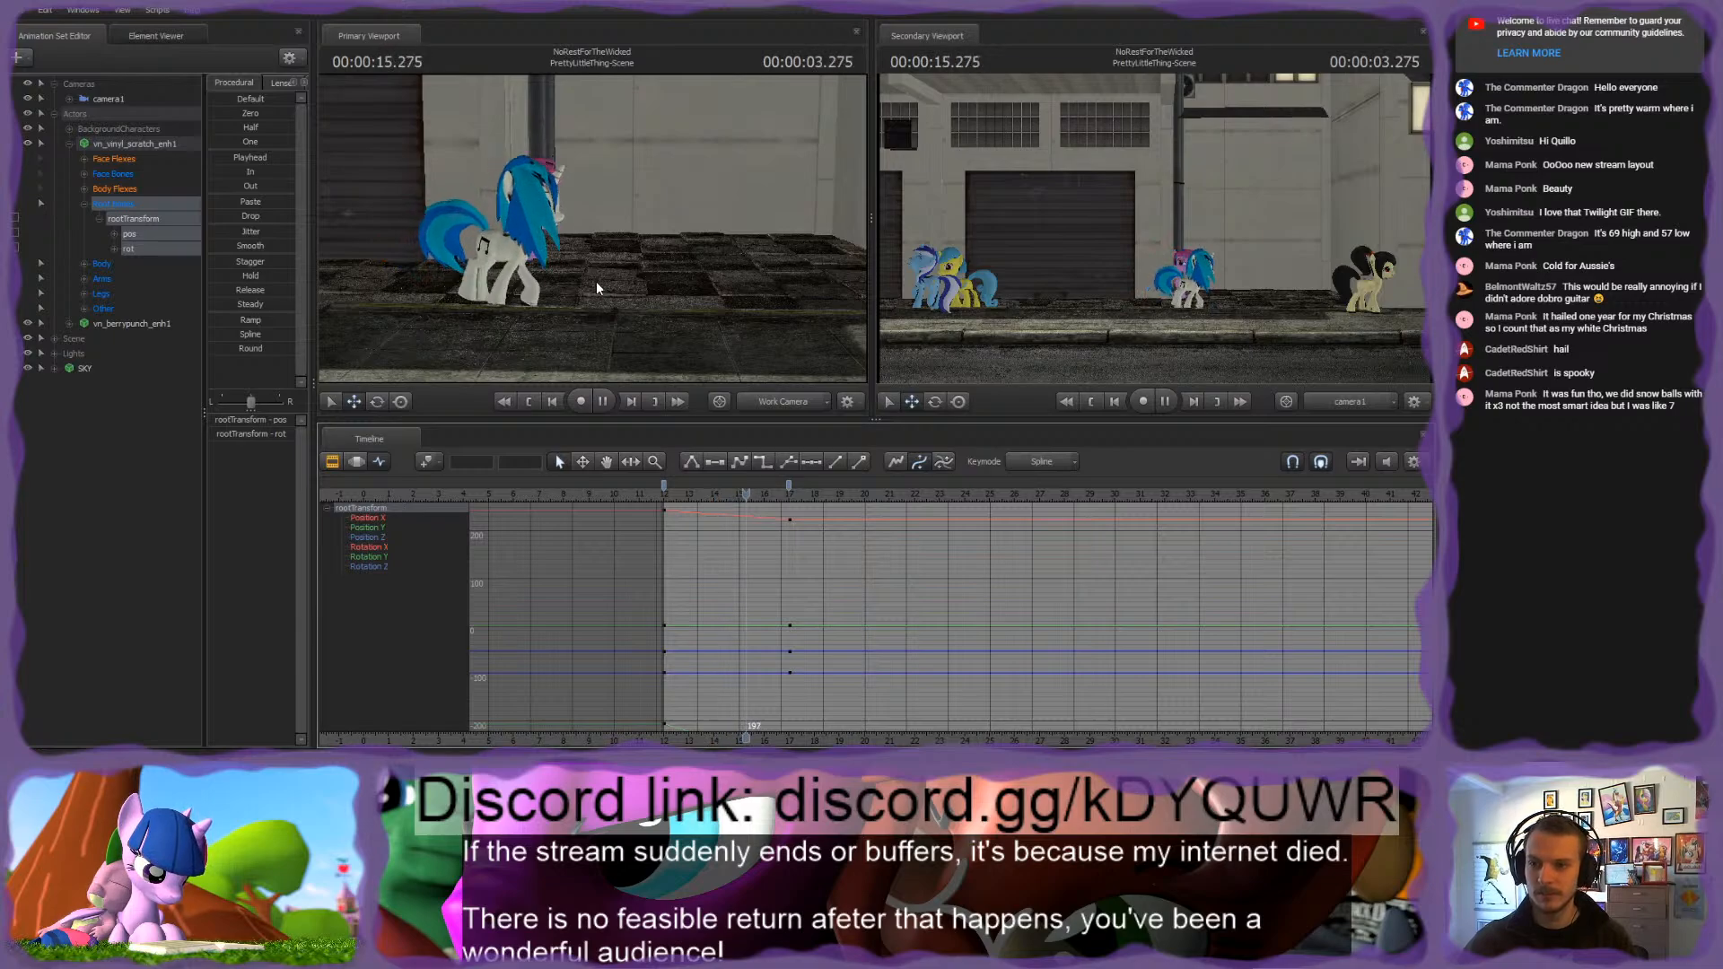
pyautogui.click(671, 499)
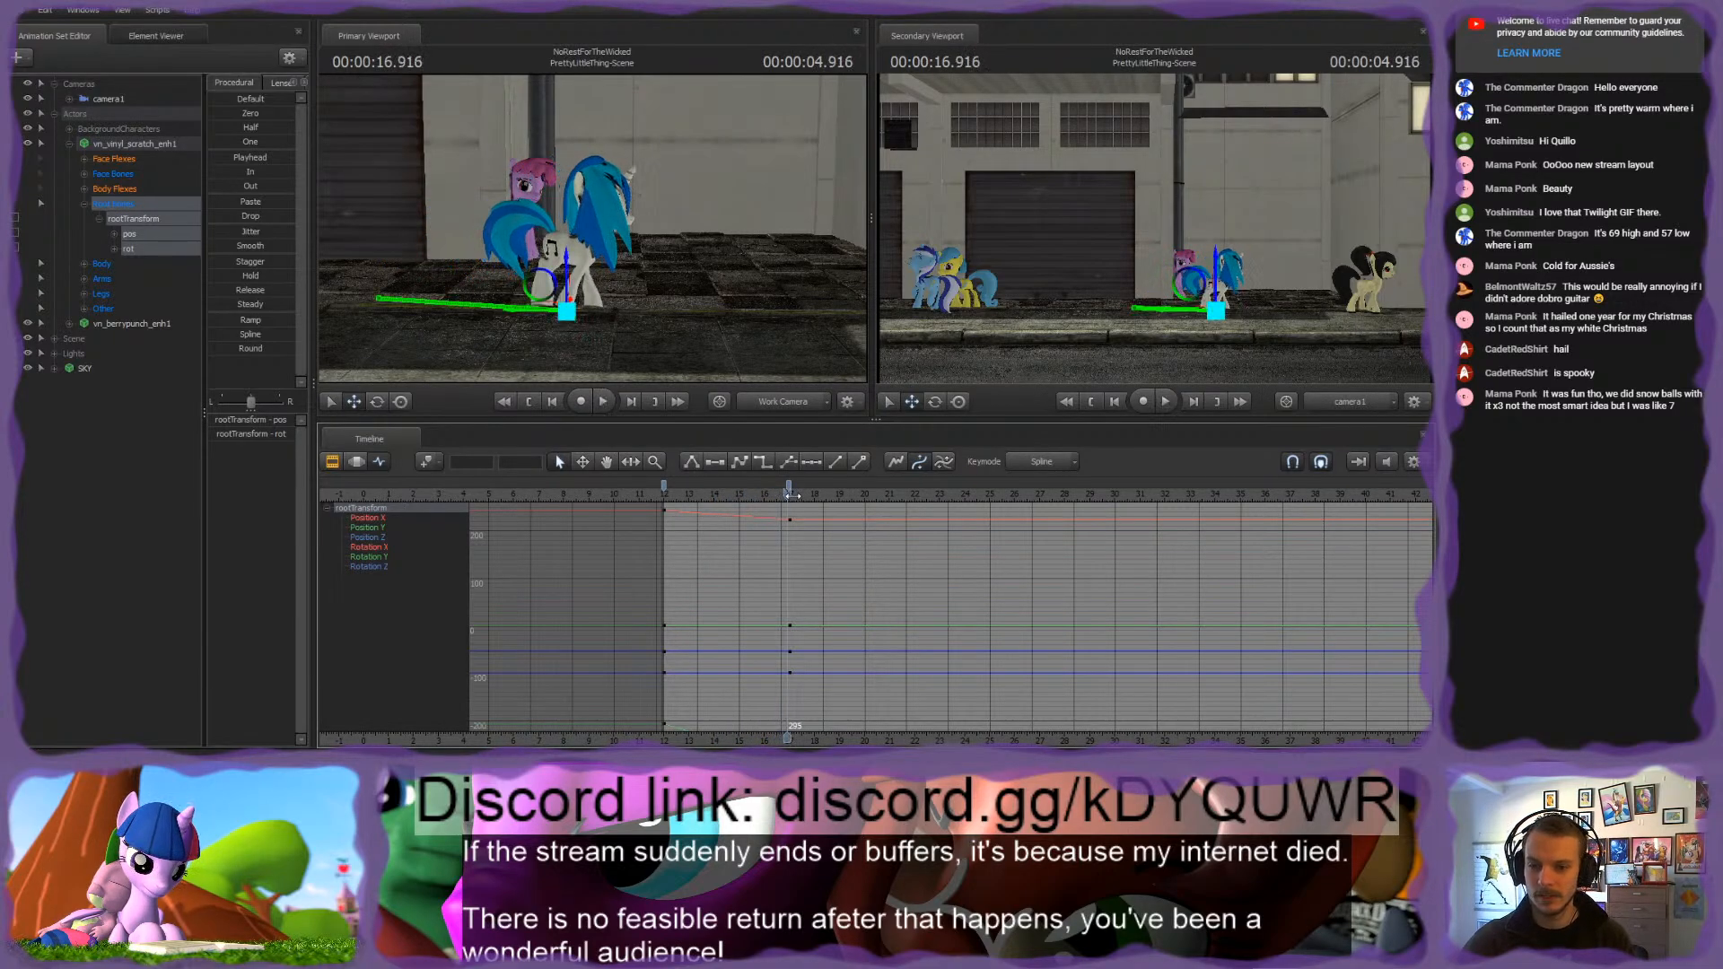
pyautogui.moveTo(672, 502); pyautogui.dragTo(668, 505)
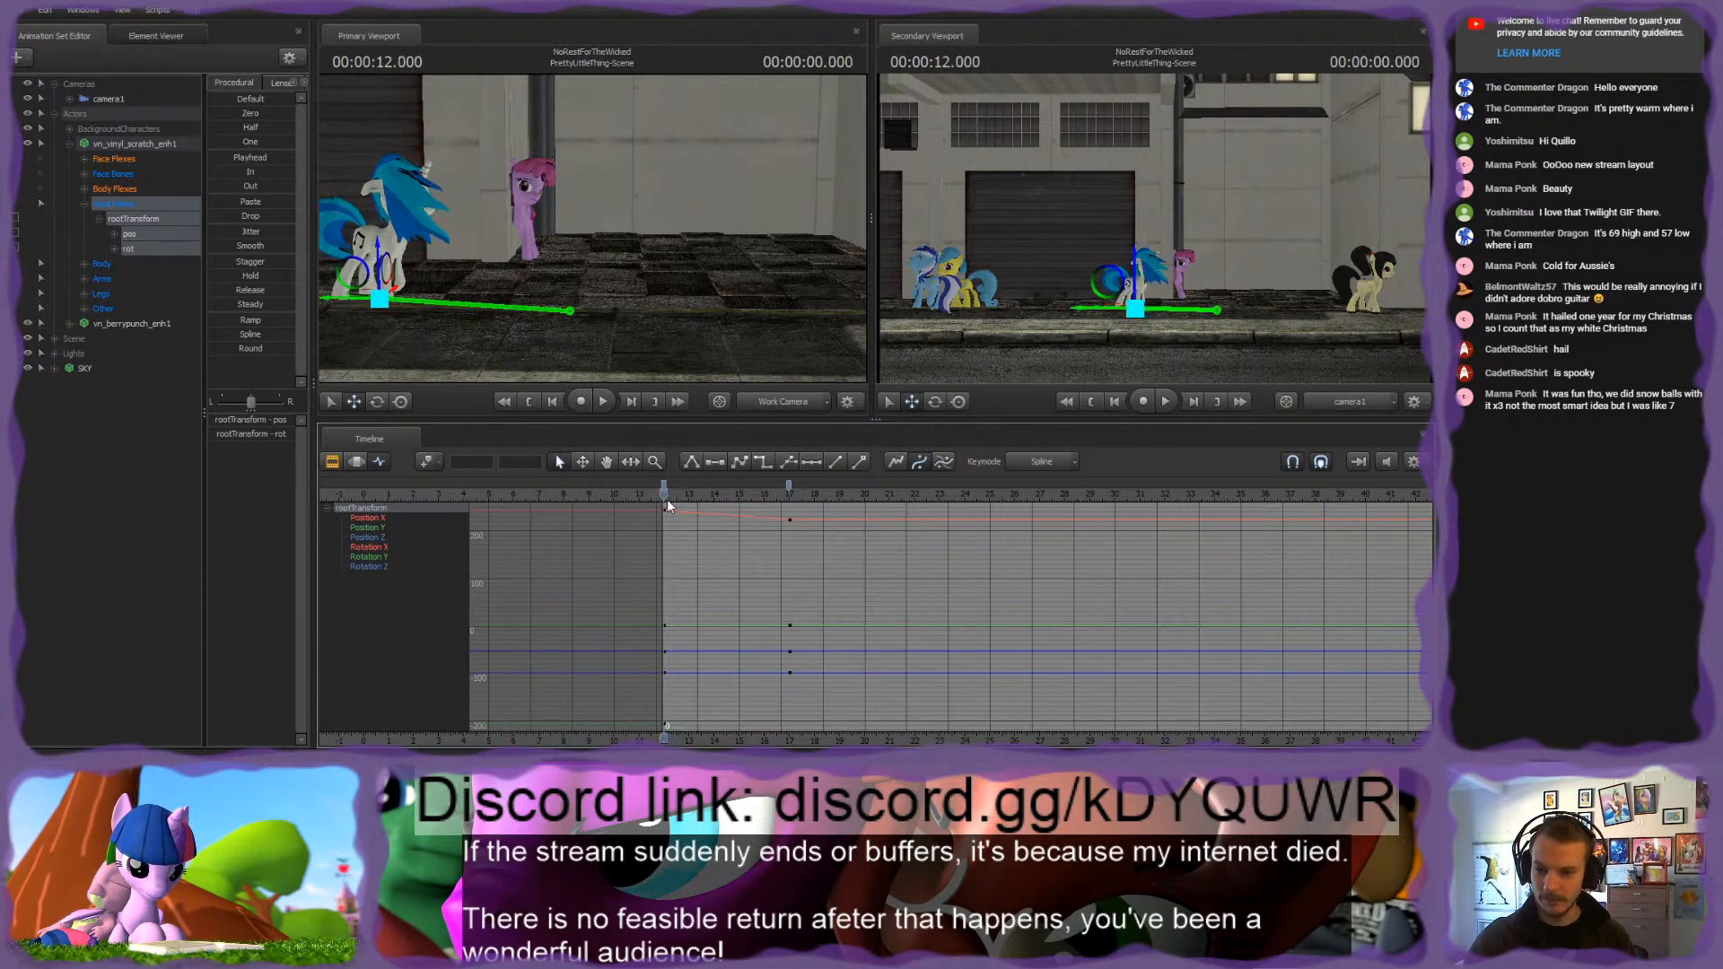
# Step: Select camera1, play the shot to 00:00:15.400, and examine Vinyl Scratch and the pink pony from several closer angles
pyautogui.click(107, 101)
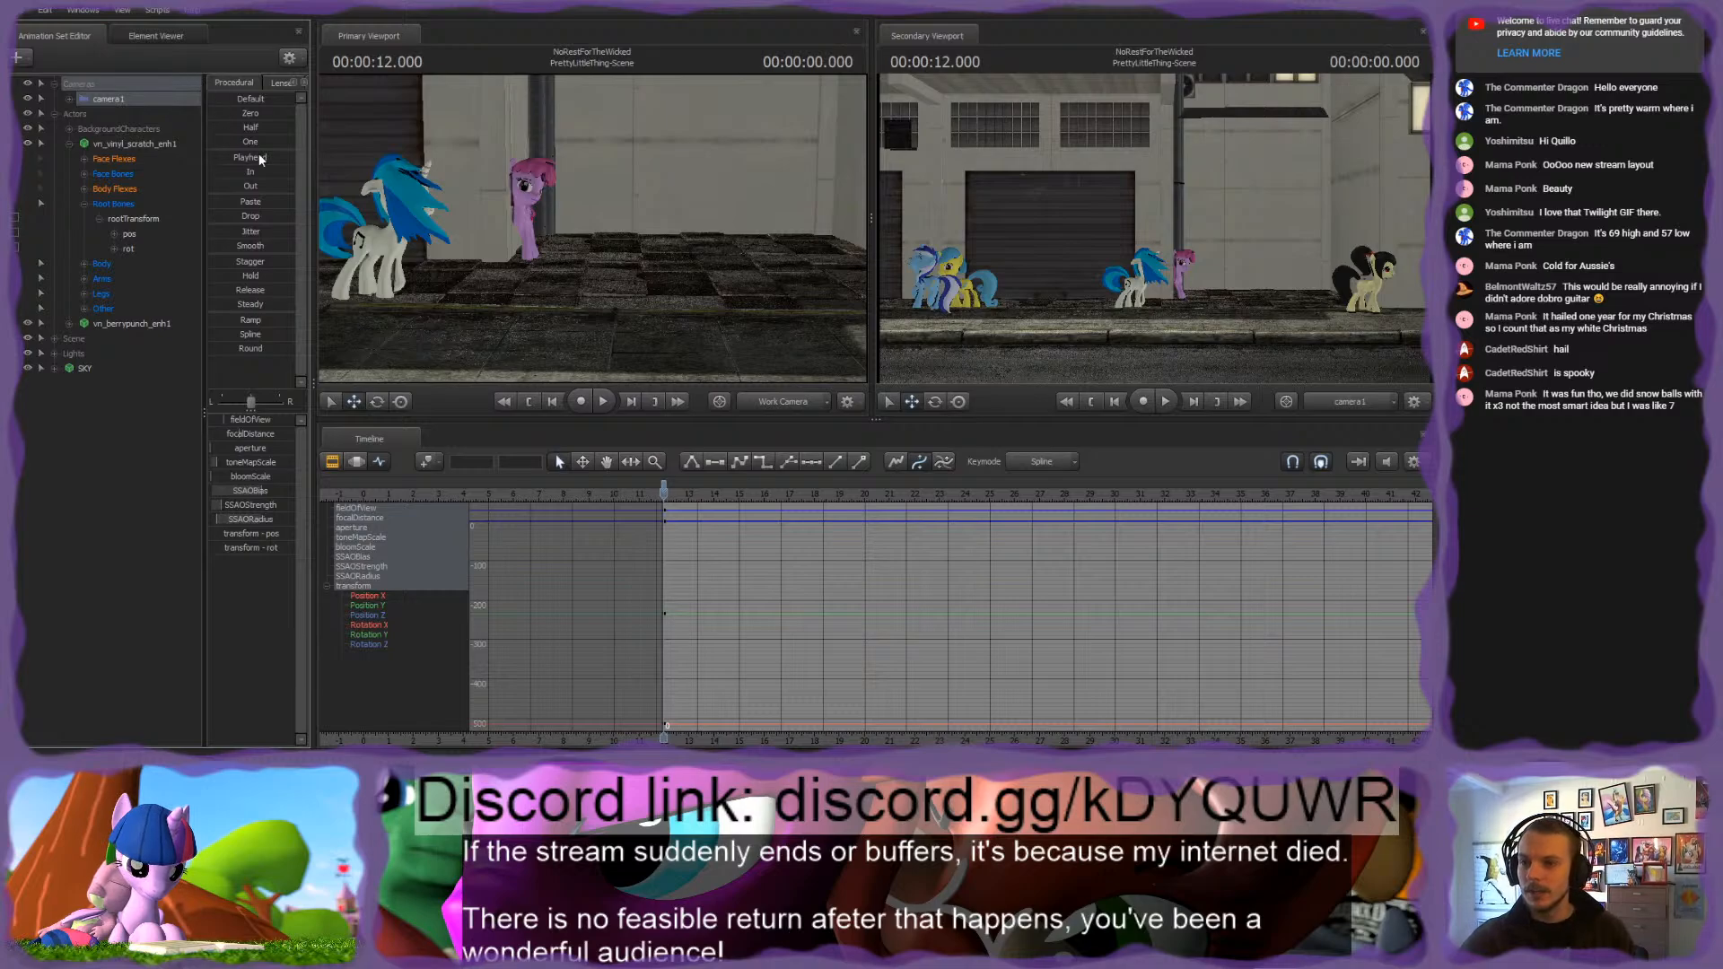
pyautogui.scroll(5, 686, 537)
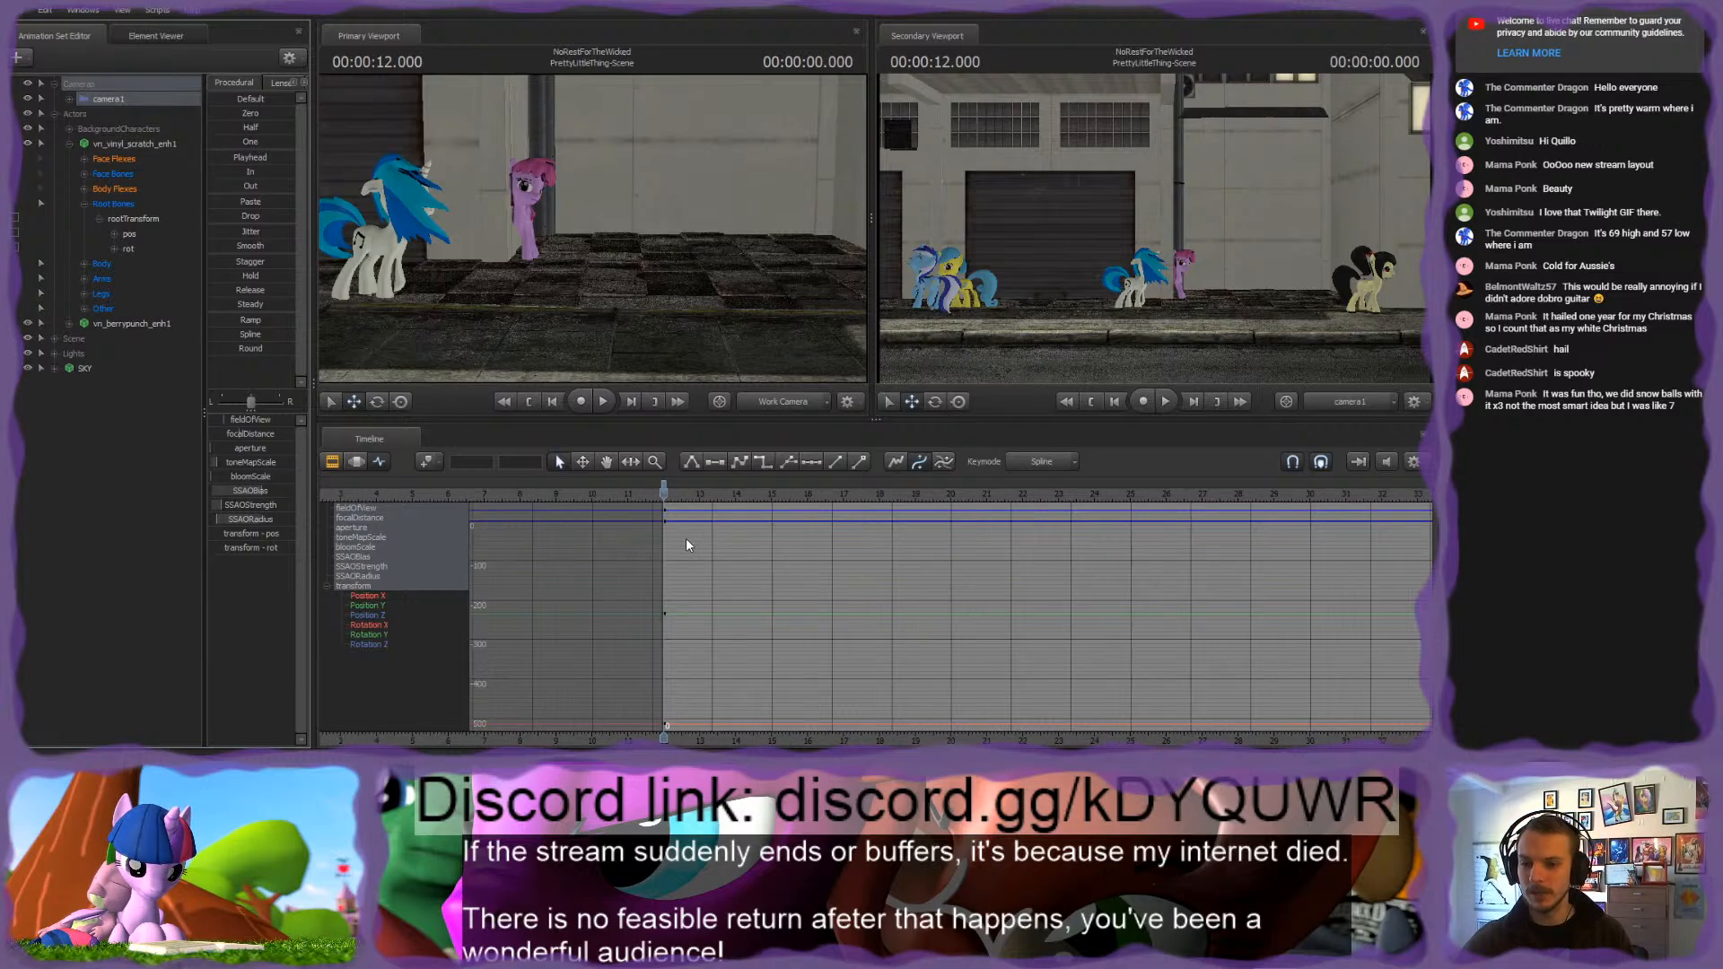
pyautogui.moveTo(629, 297); pyautogui.dragTo(603, 332)
pyautogui.press('s')
pyautogui.press('s')
pyautogui.press('w')
pyautogui.press('d')
pyautogui.press('s')
pyautogui.press('w')
pyautogui.press('s')
pyautogui.press('s')
pyautogui.moveTo(592, 229); pyautogui.dragTo(592, 228)
pyautogui.moveTo(479, 193); pyautogui.dragTo(497, 186)
pyautogui.press('w')
pyautogui.press('space')
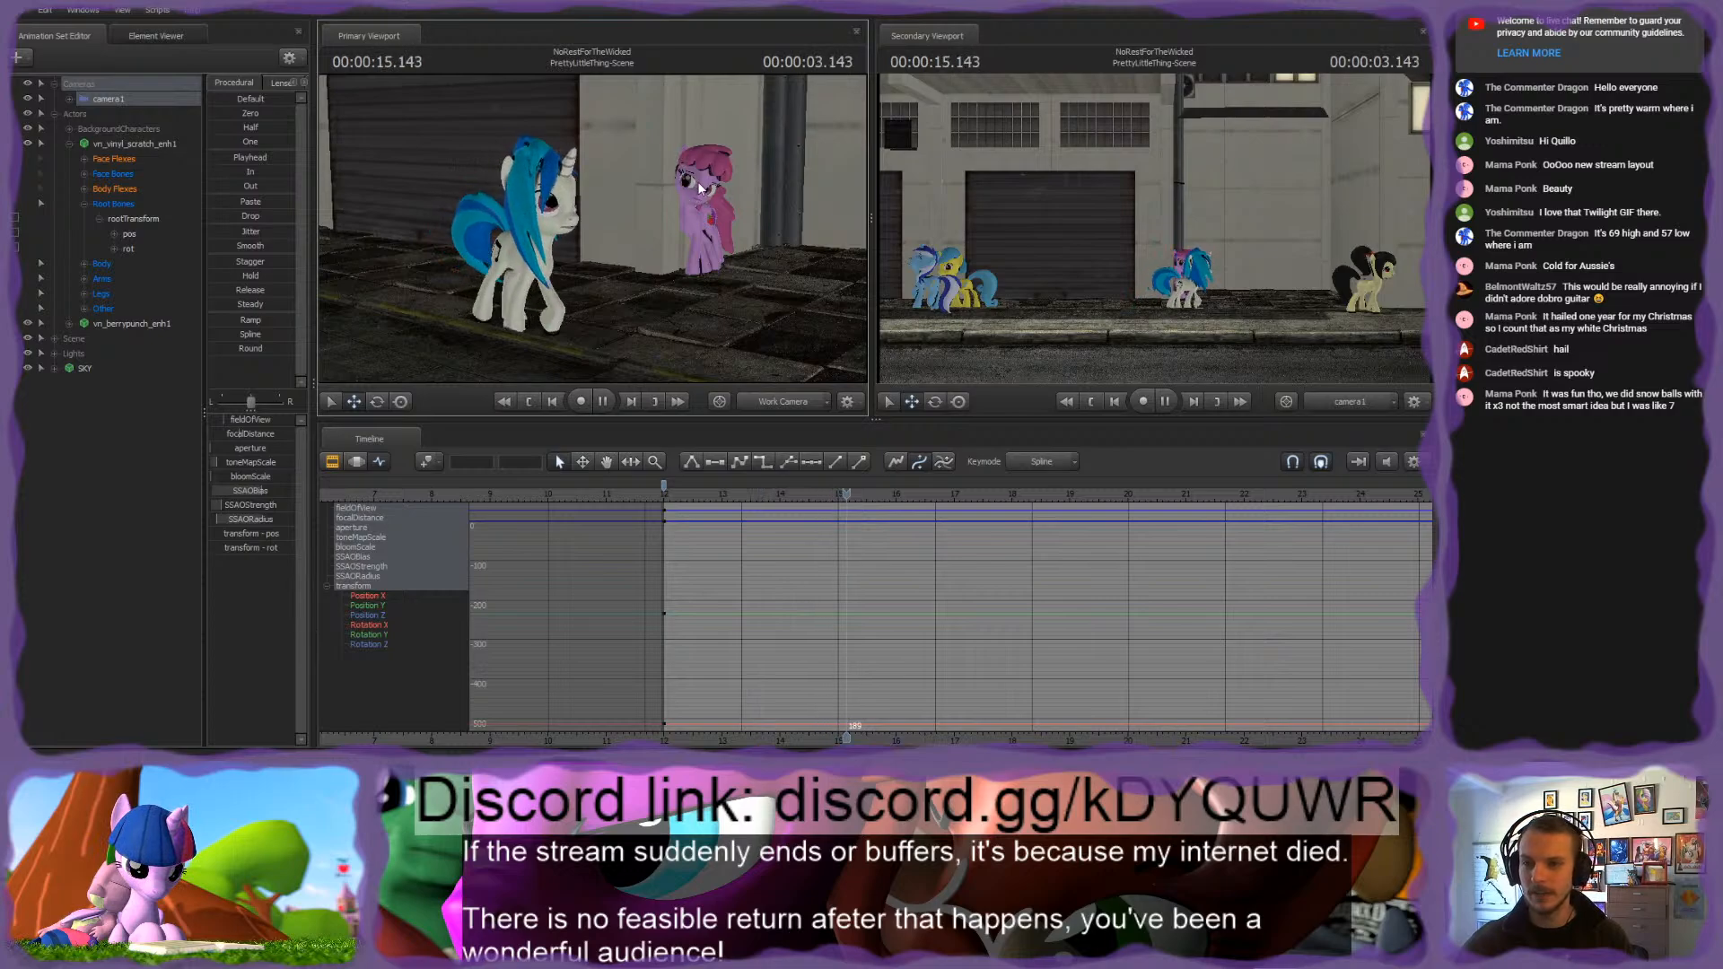
pyautogui.press('space')
pyautogui.press('w')
pyautogui.moveTo(689, 192); pyautogui.dragTo(593, 228)
pyautogui.press('s')
pyautogui.press('w')
pyautogui.press('s')
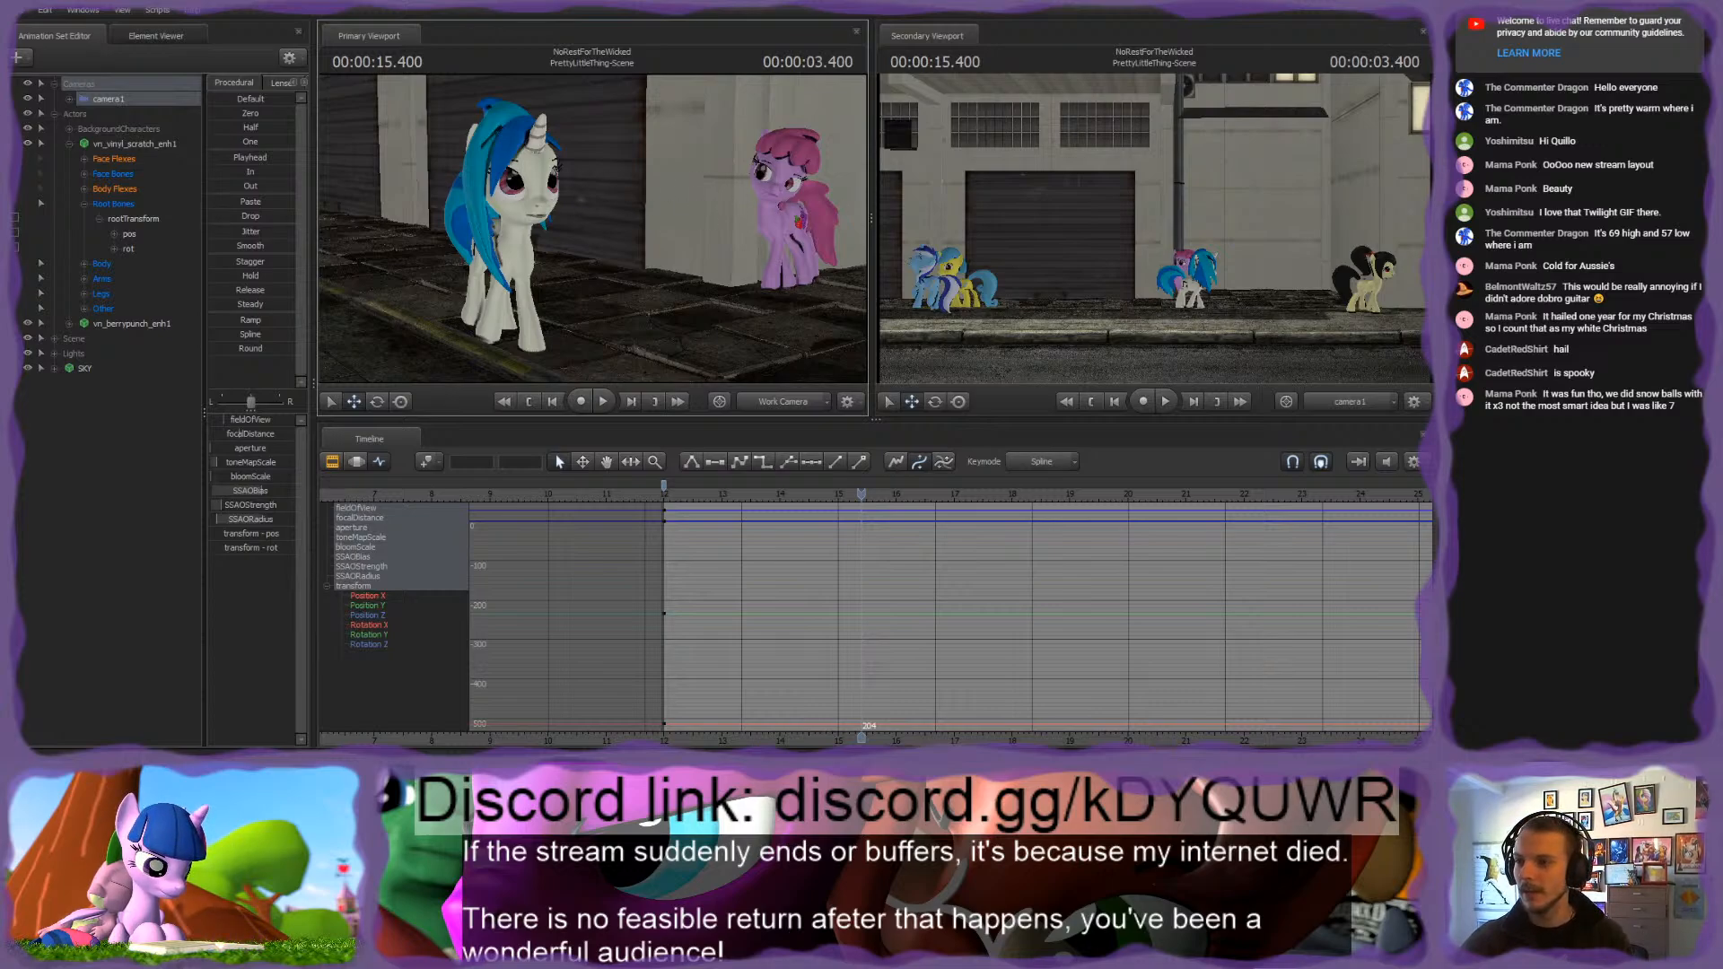
# Step: At 00:00:15.400, lower Vinyl Scratch's eyelids partway using the Lid_lowerer flex of her Upper Face
pyautogui.click(84, 159)
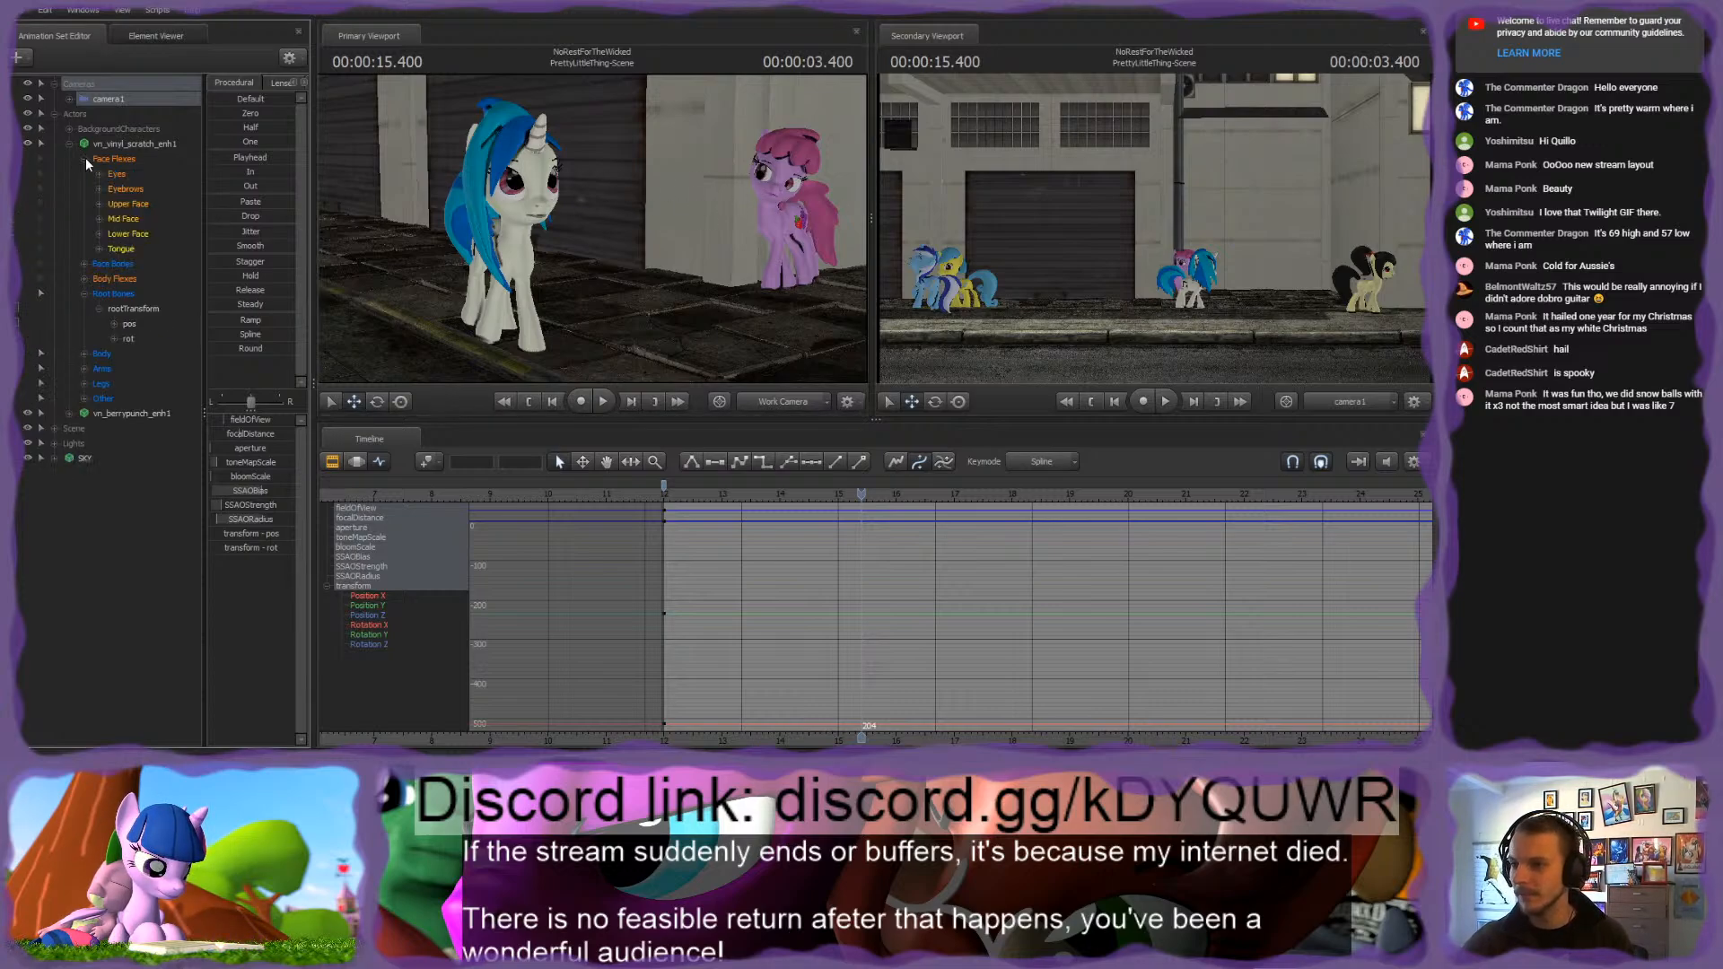
pyautogui.click(122, 203)
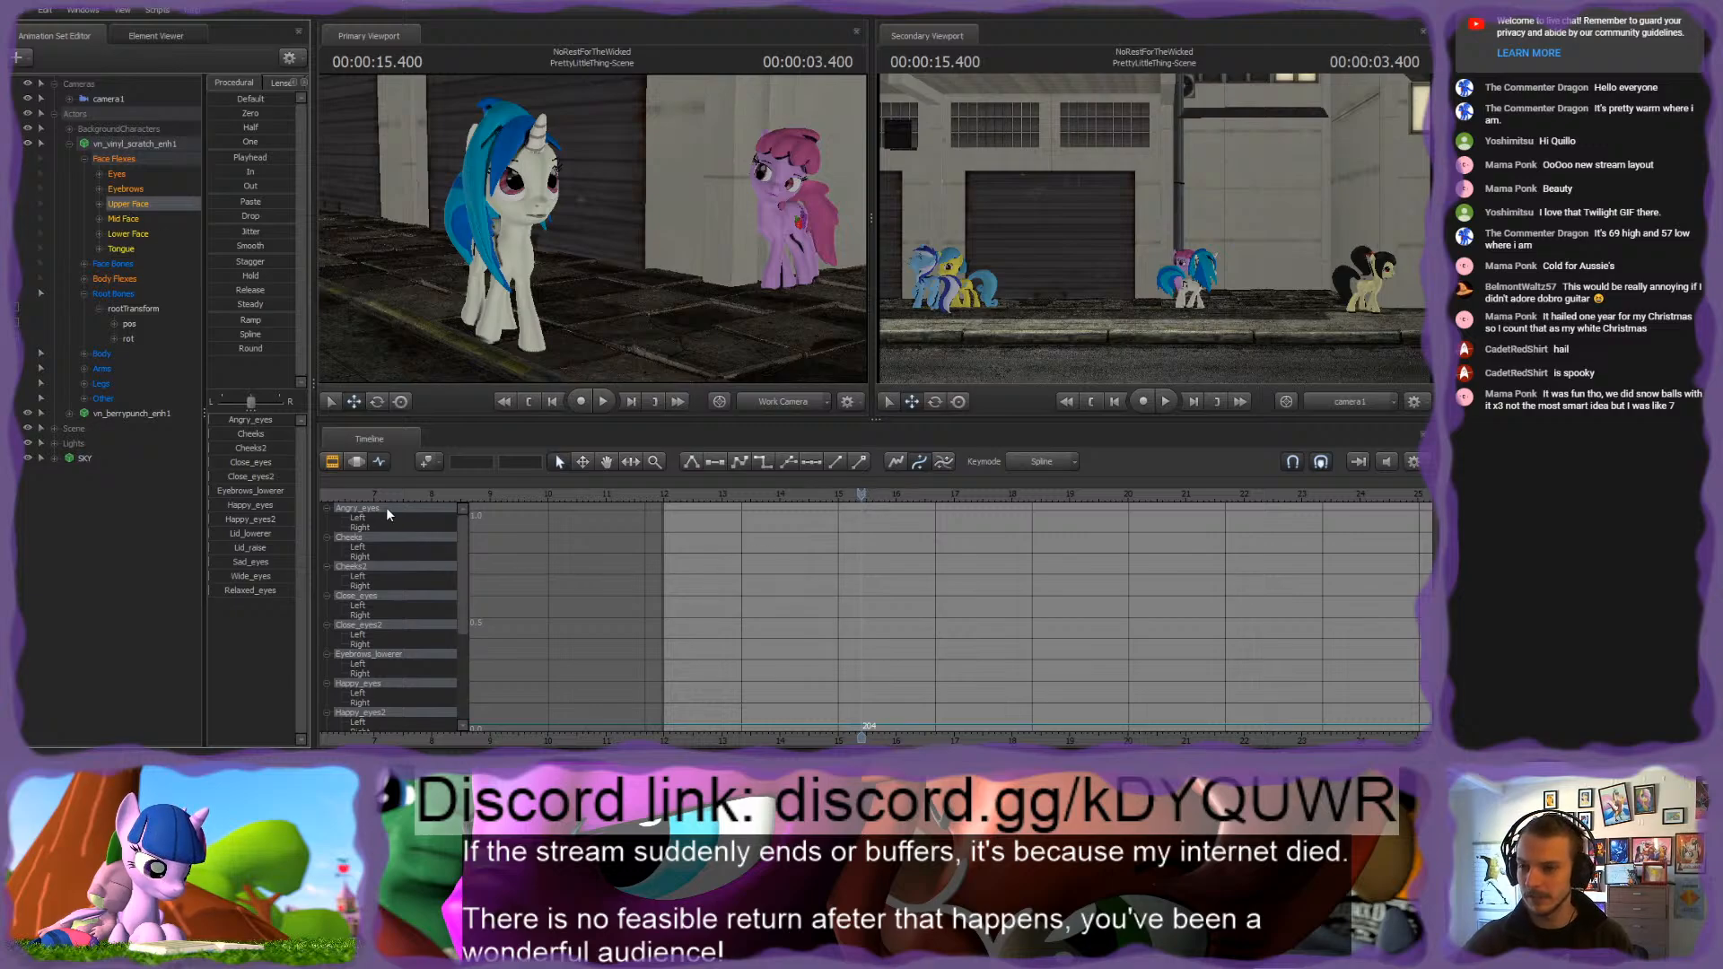
pyautogui.click(241, 535)
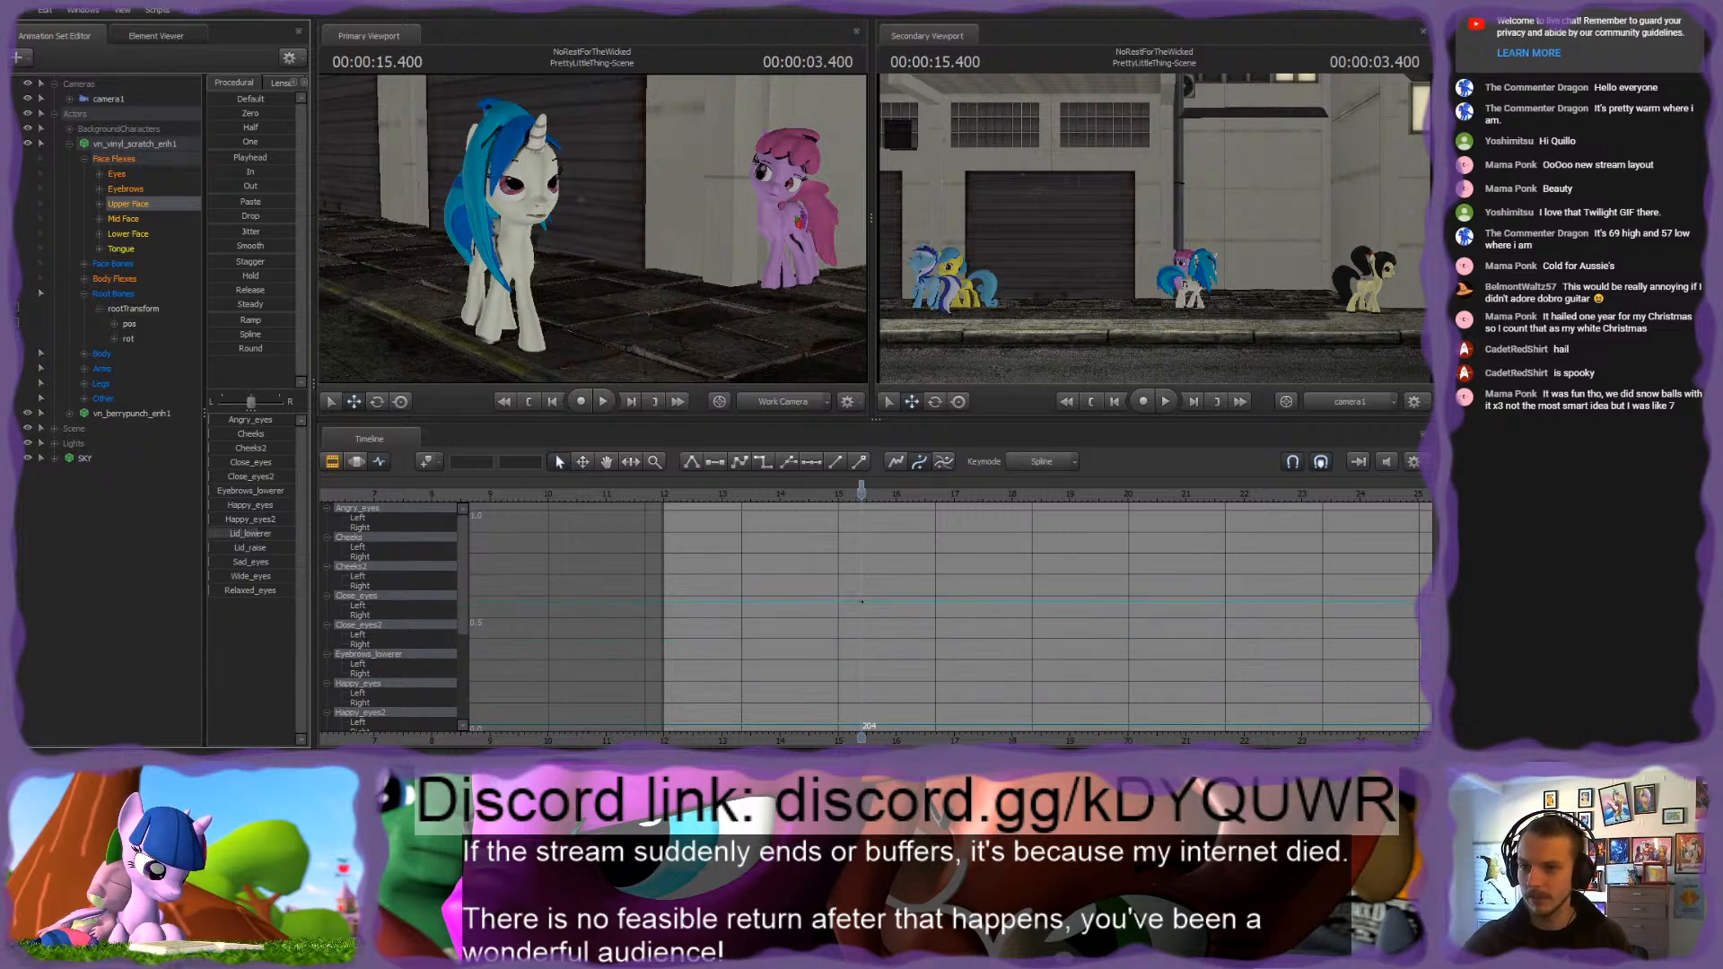
# Step: Move Vinyl Scratch's viewTarget down to the sidewalk between her and the black-maned pony so her eyes look downward
pyautogui.click(99, 174)
pyautogui.click(143, 248)
pyautogui.press('f')
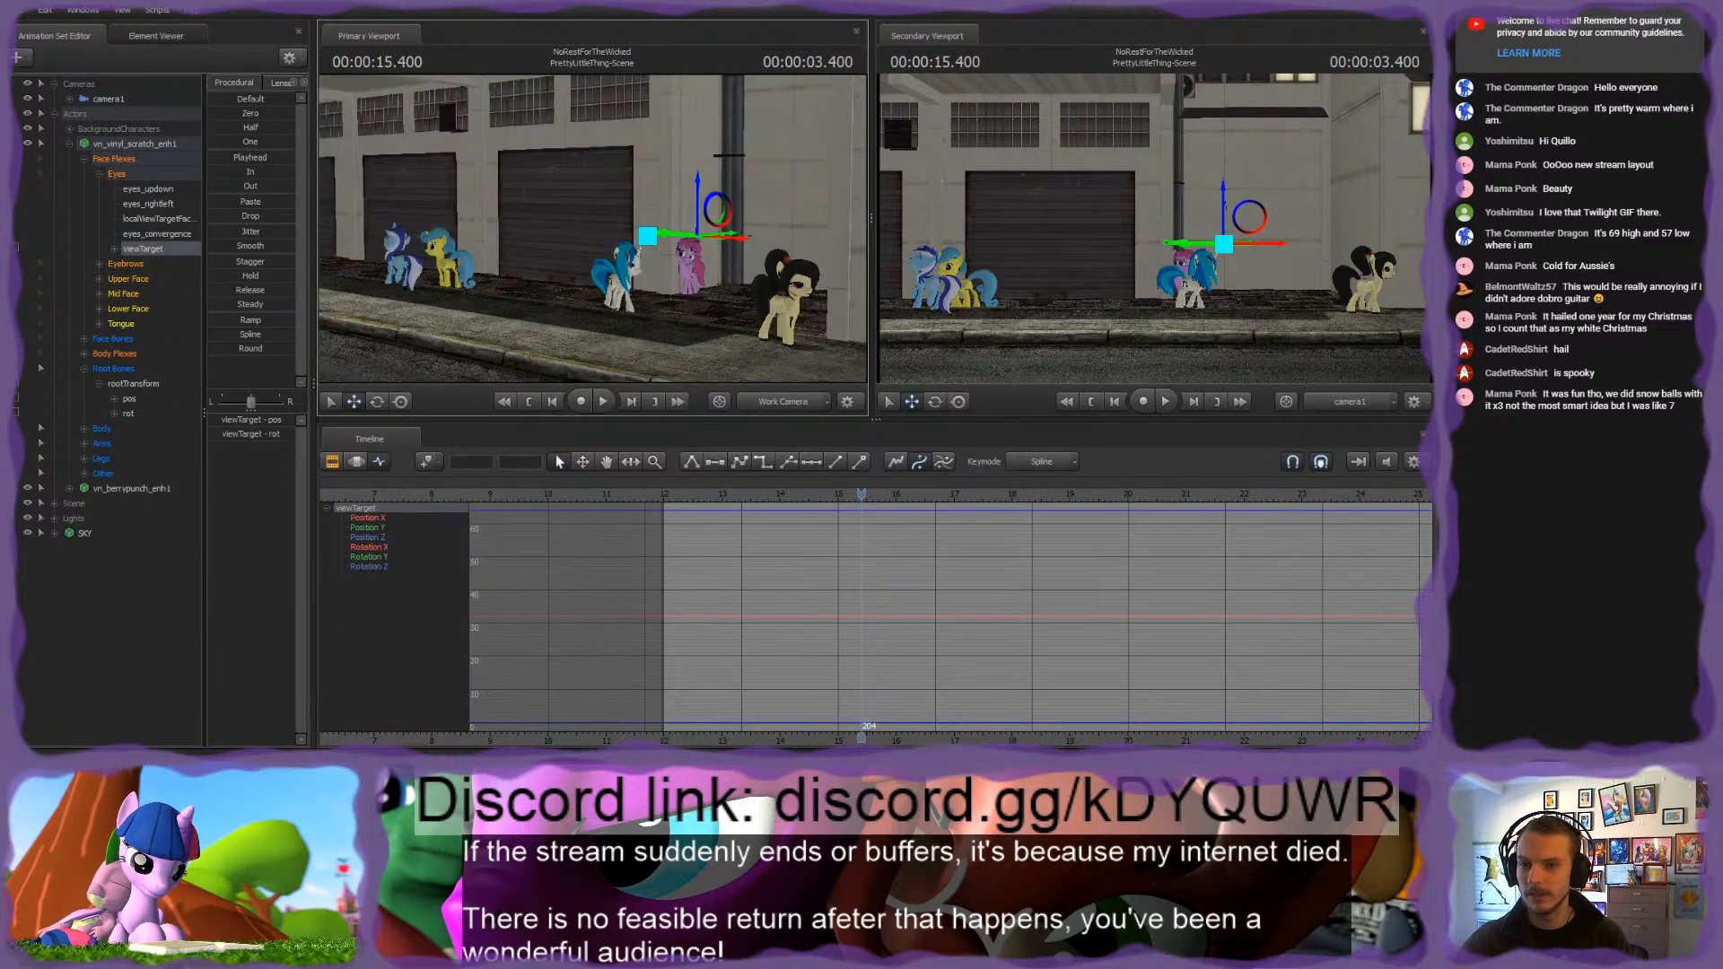
pyautogui.moveTo(594, 231); pyautogui.dragTo(689, 324)
pyautogui.moveTo(689, 325); pyautogui.dragTo(701, 346)
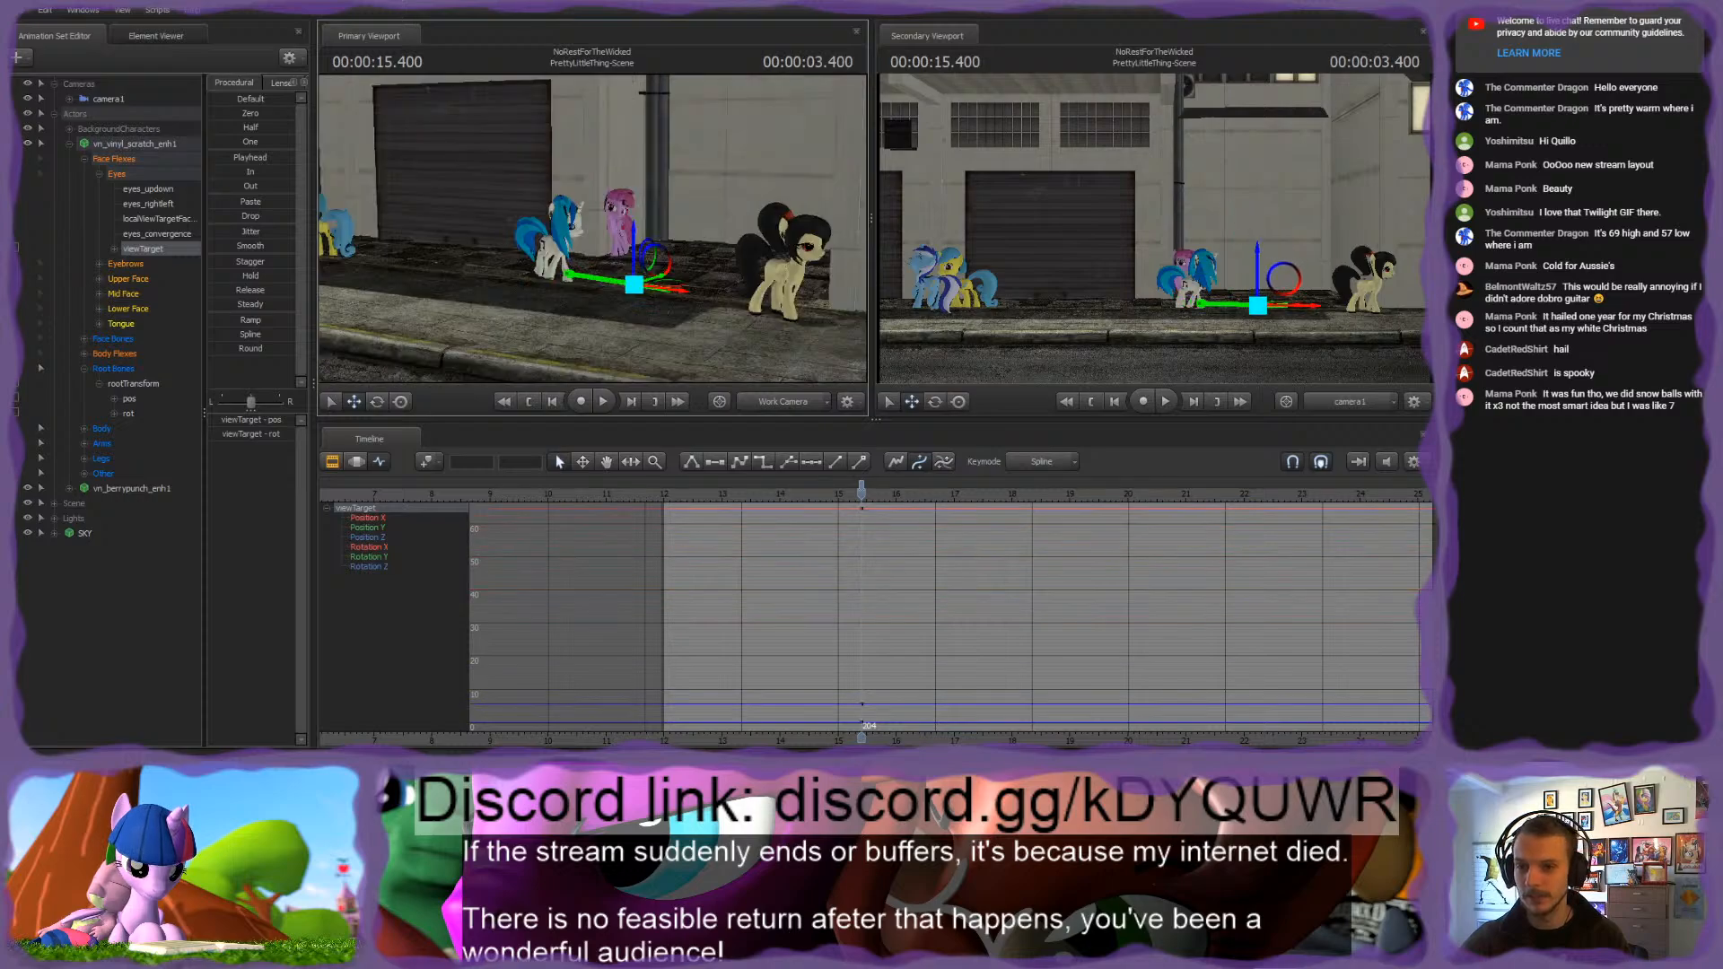
# Step: Sadden Vinyl Scratch's expression by raising the Sad_eyes flex slightly and the Sad_brows flex about halfway
pyautogui.press('w')
pyautogui.moveTo(633, 209); pyautogui.dragTo(527, 241)
pyautogui.click(145, 279)
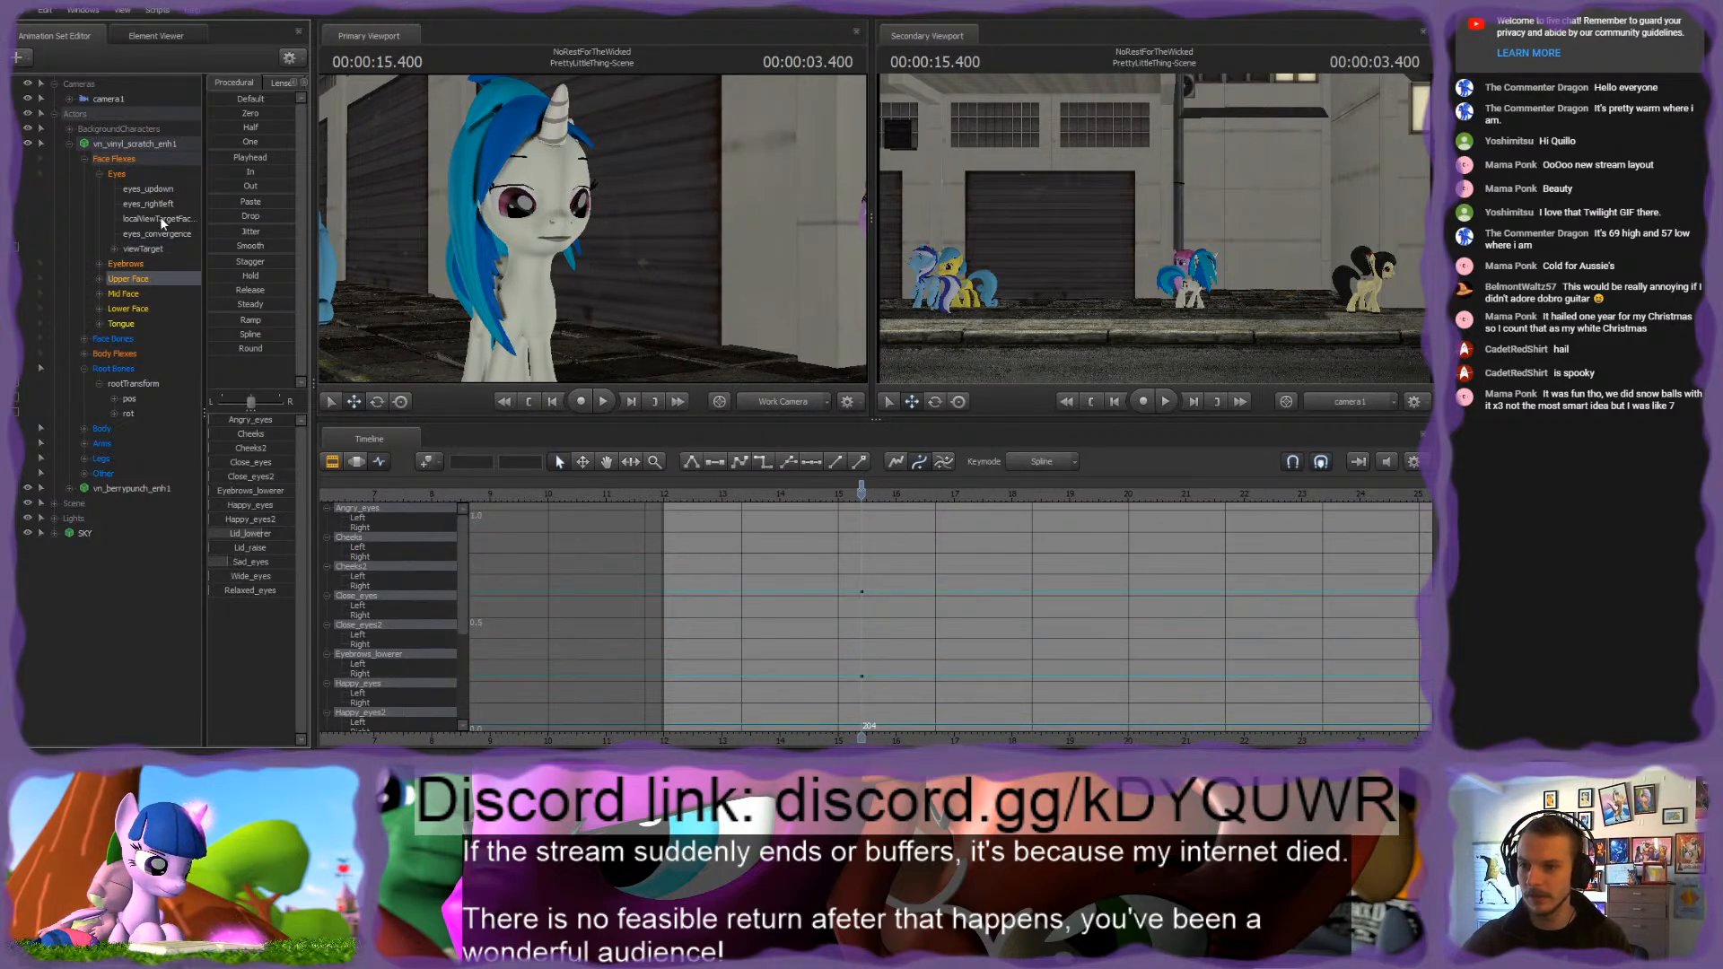
pyautogui.click(141, 266)
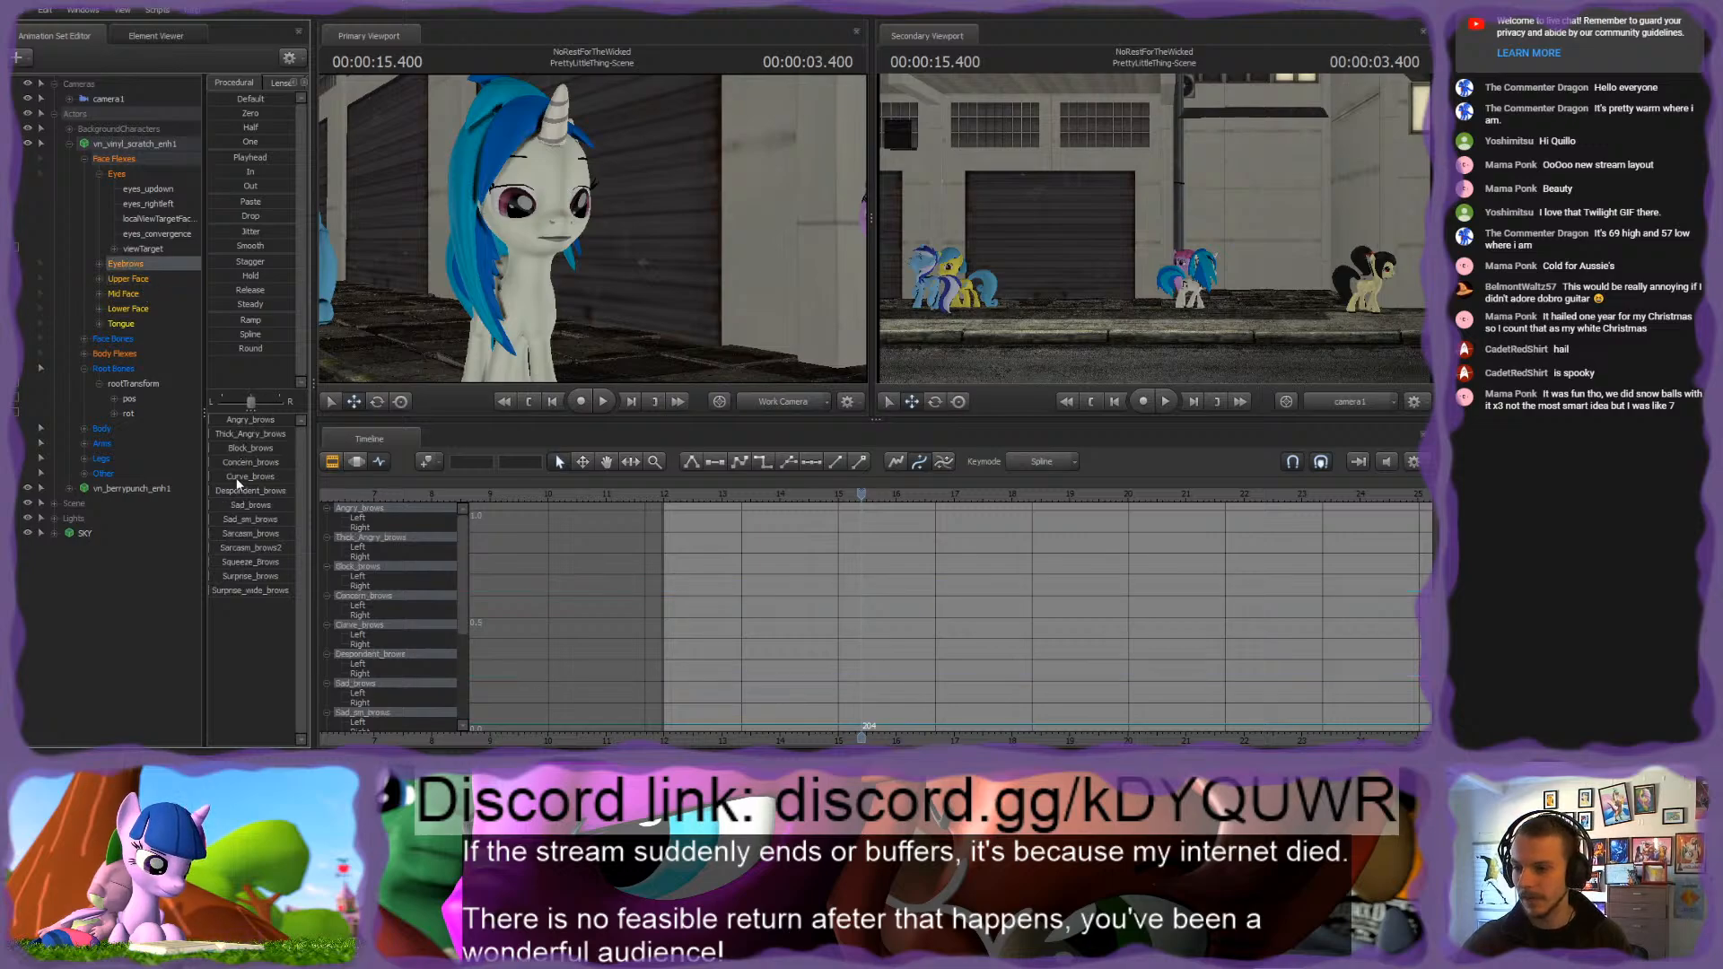
pyautogui.moveTo(256, 506); pyautogui.dragTo(250, 505)
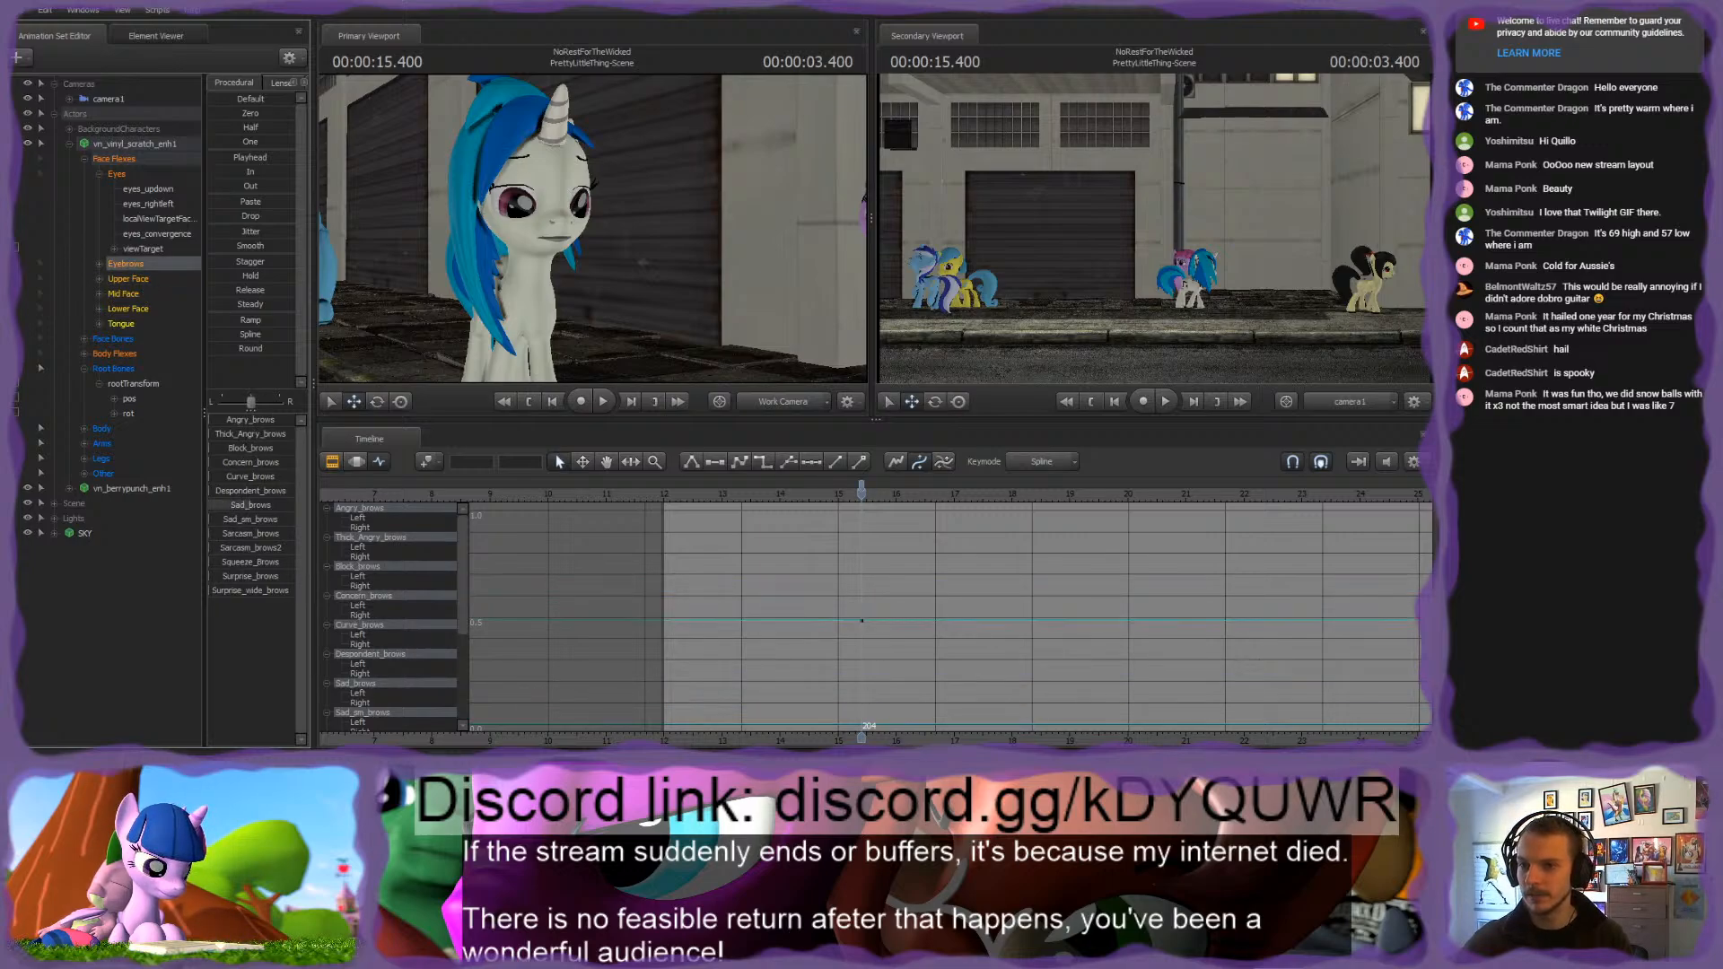
# Step: Select Vinyl Scratch's LeftEyeBrow and RightEyeBrow bones and shift them together along their vertical axis
pyautogui.click(83, 339)
pyautogui.click(99, 354)
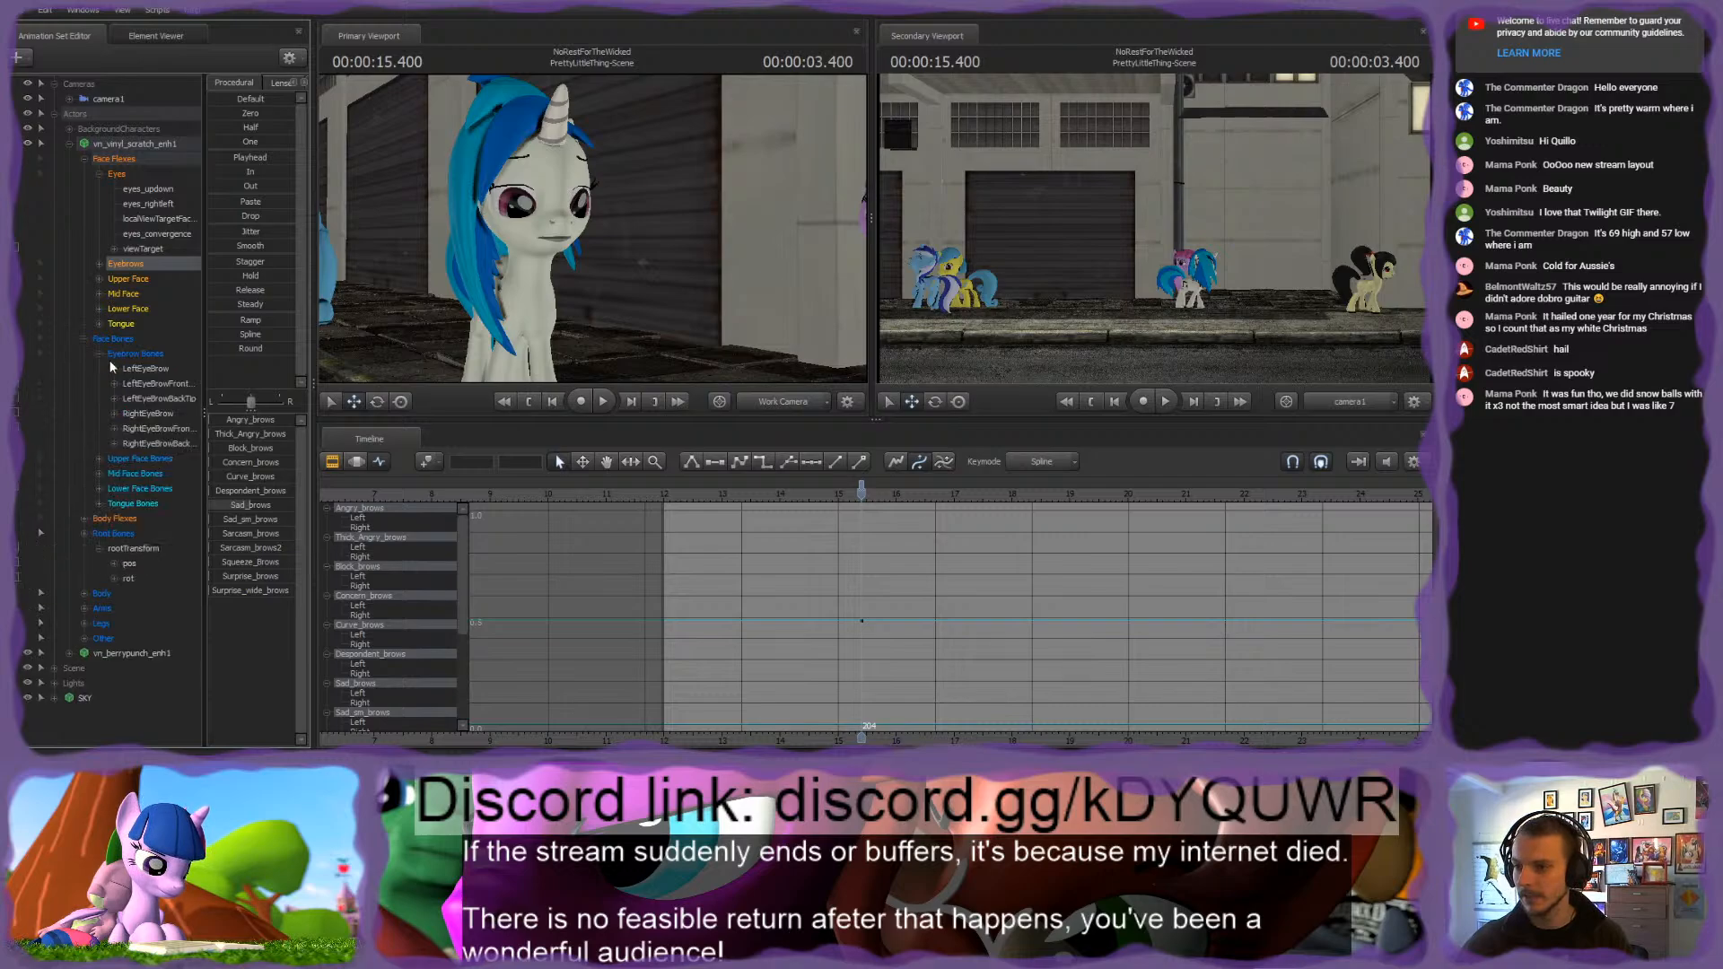
pyautogui.click(143, 368)
pyautogui.keyDown('ctrl'); pyautogui.click(148, 398); pyautogui.keyUp('ctrl')
pyautogui.keyDown('ctrl'); pyautogui.click(144, 414); pyautogui.keyUp('ctrl')
pyautogui.keyDown('ctrl'); pyautogui.click(155, 402); pyautogui.keyUp('ctrl')
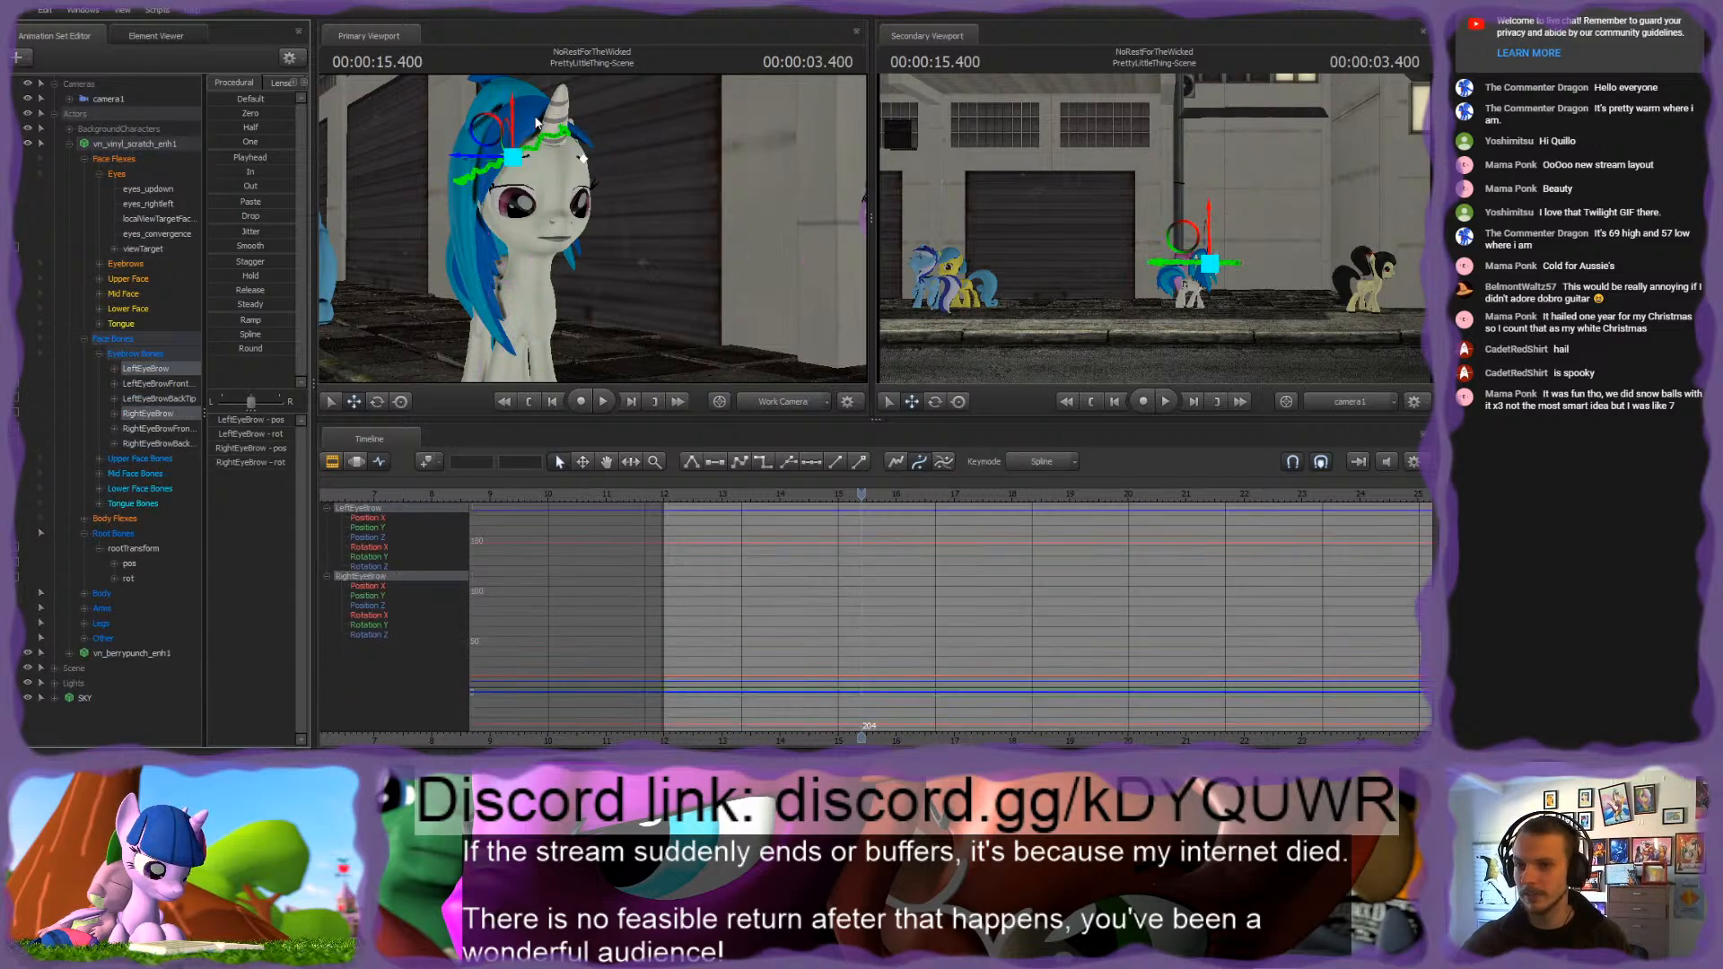
pyautogui.moveTo(513, 123); pyautogui.dragTo(484, 158)
pyautogui.press('w')
# Step: Rotate the LeftEyeBrow and RightEyeBrow bones individually to adjust the slant of Vinyl Scratch's brows
pyautogui.click(143, 368)
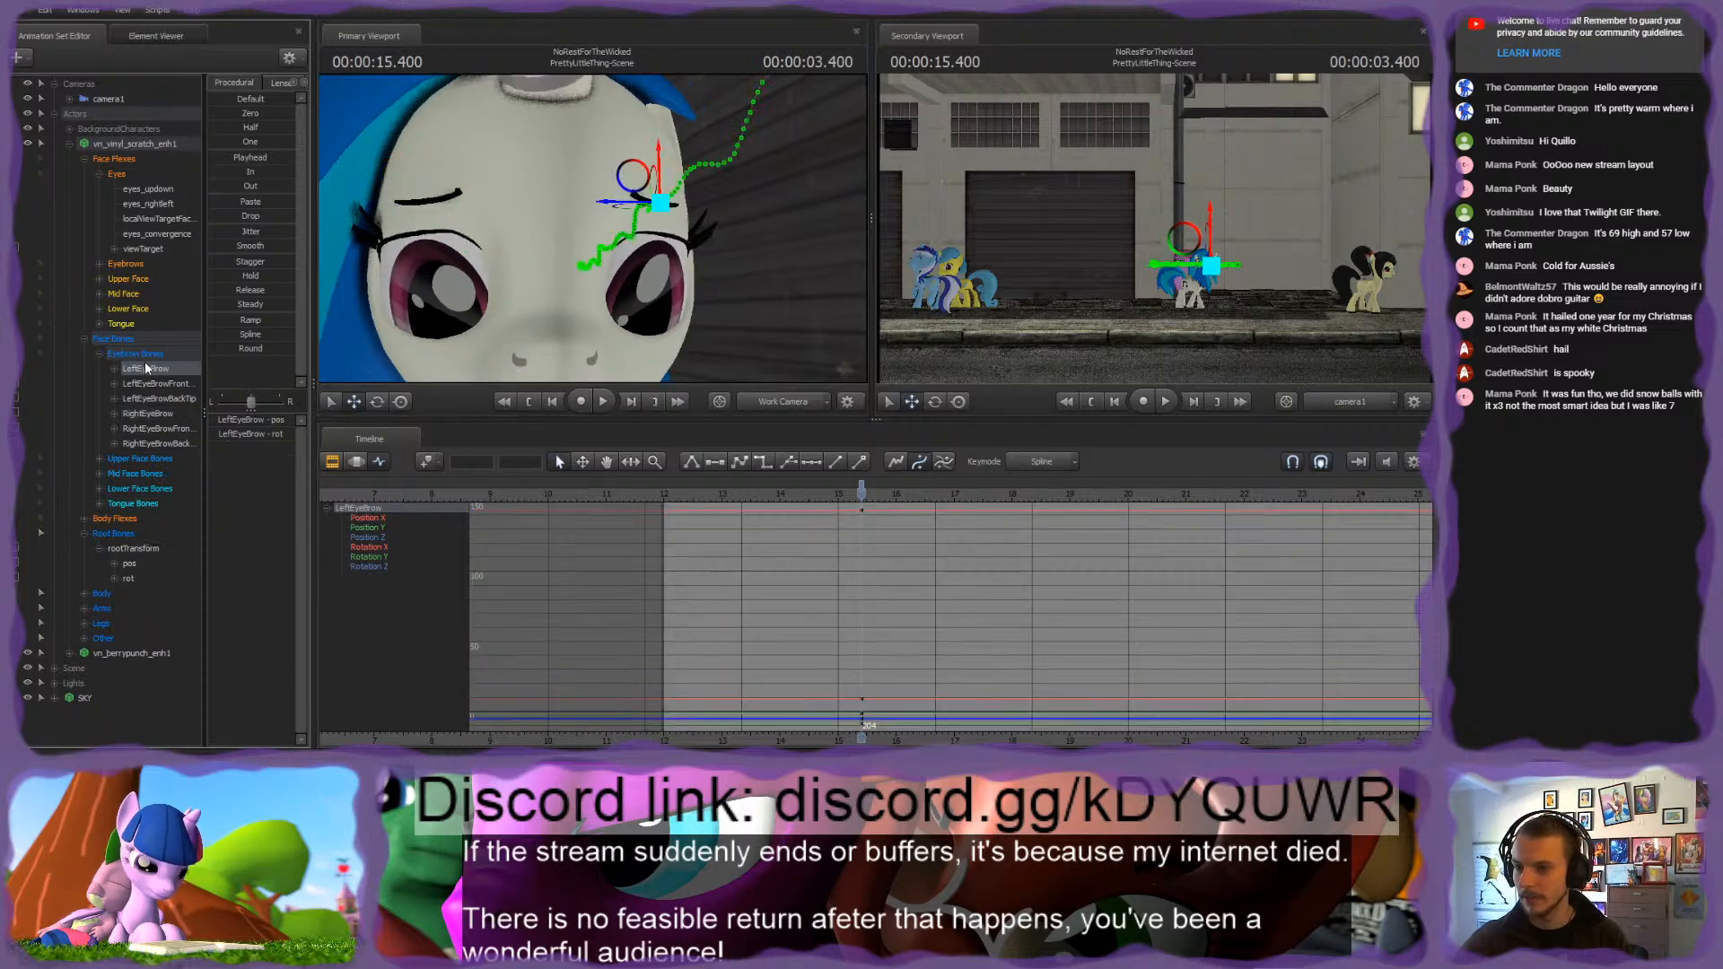
pyautogui.press('e')
pyautogui.moveTo(679, 205); pyautogui.dragTo(684, 205)
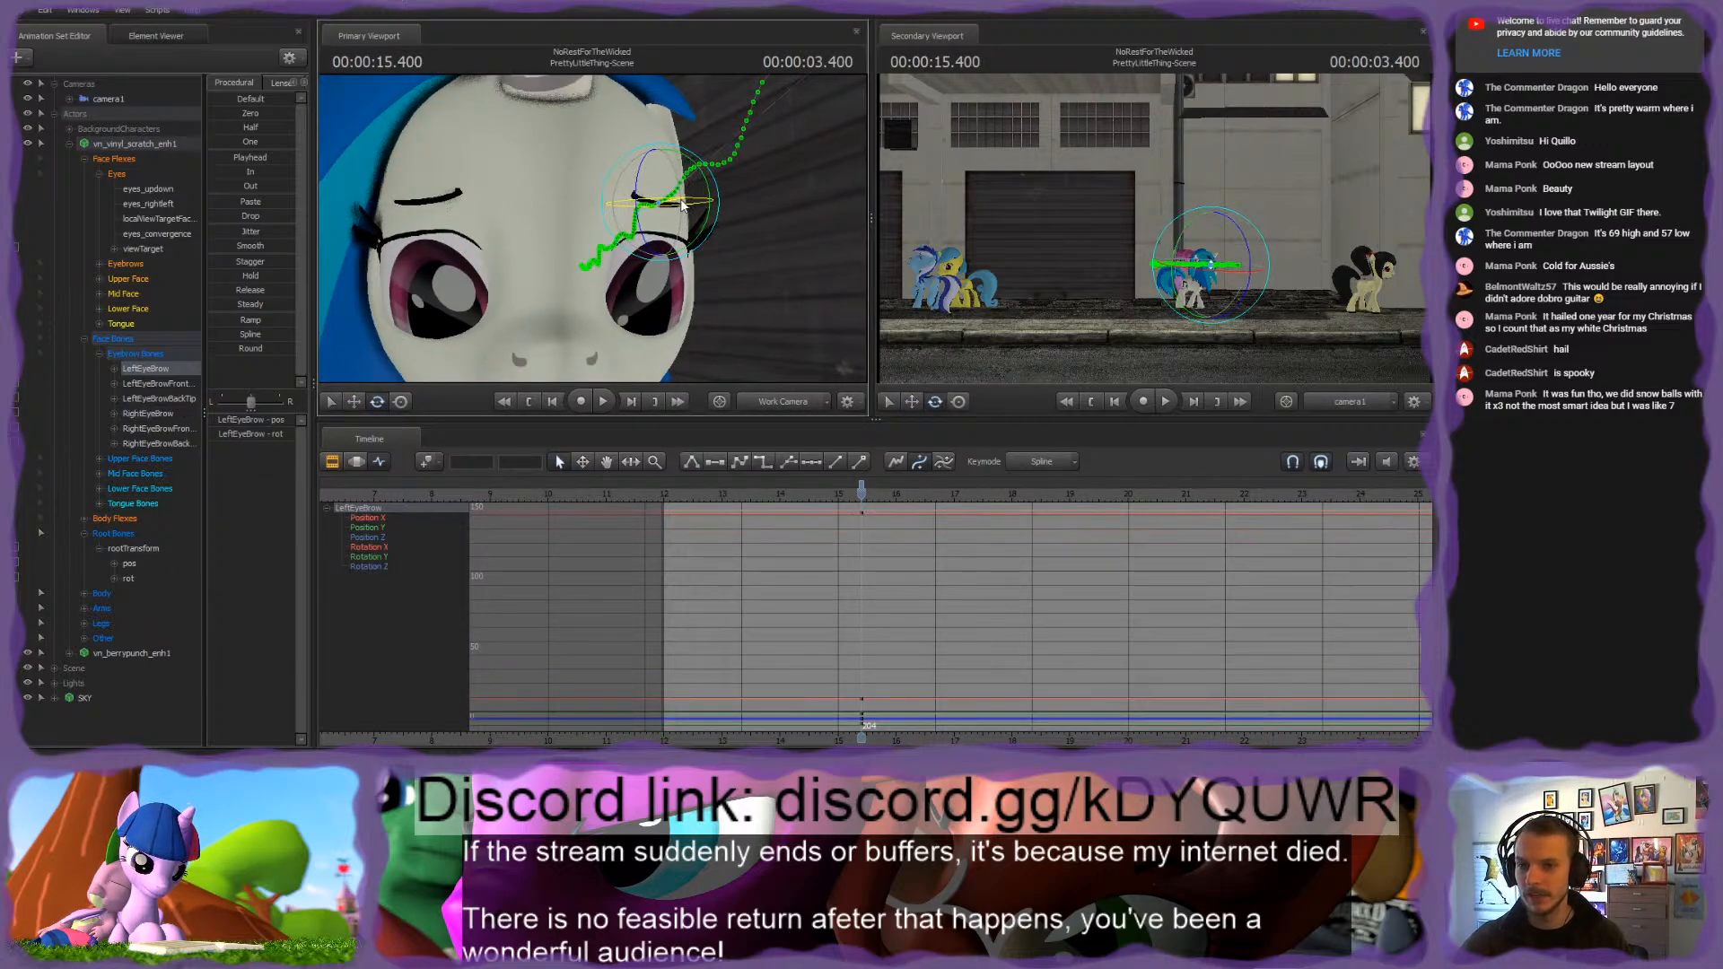
pyautogui.click(157, 399)
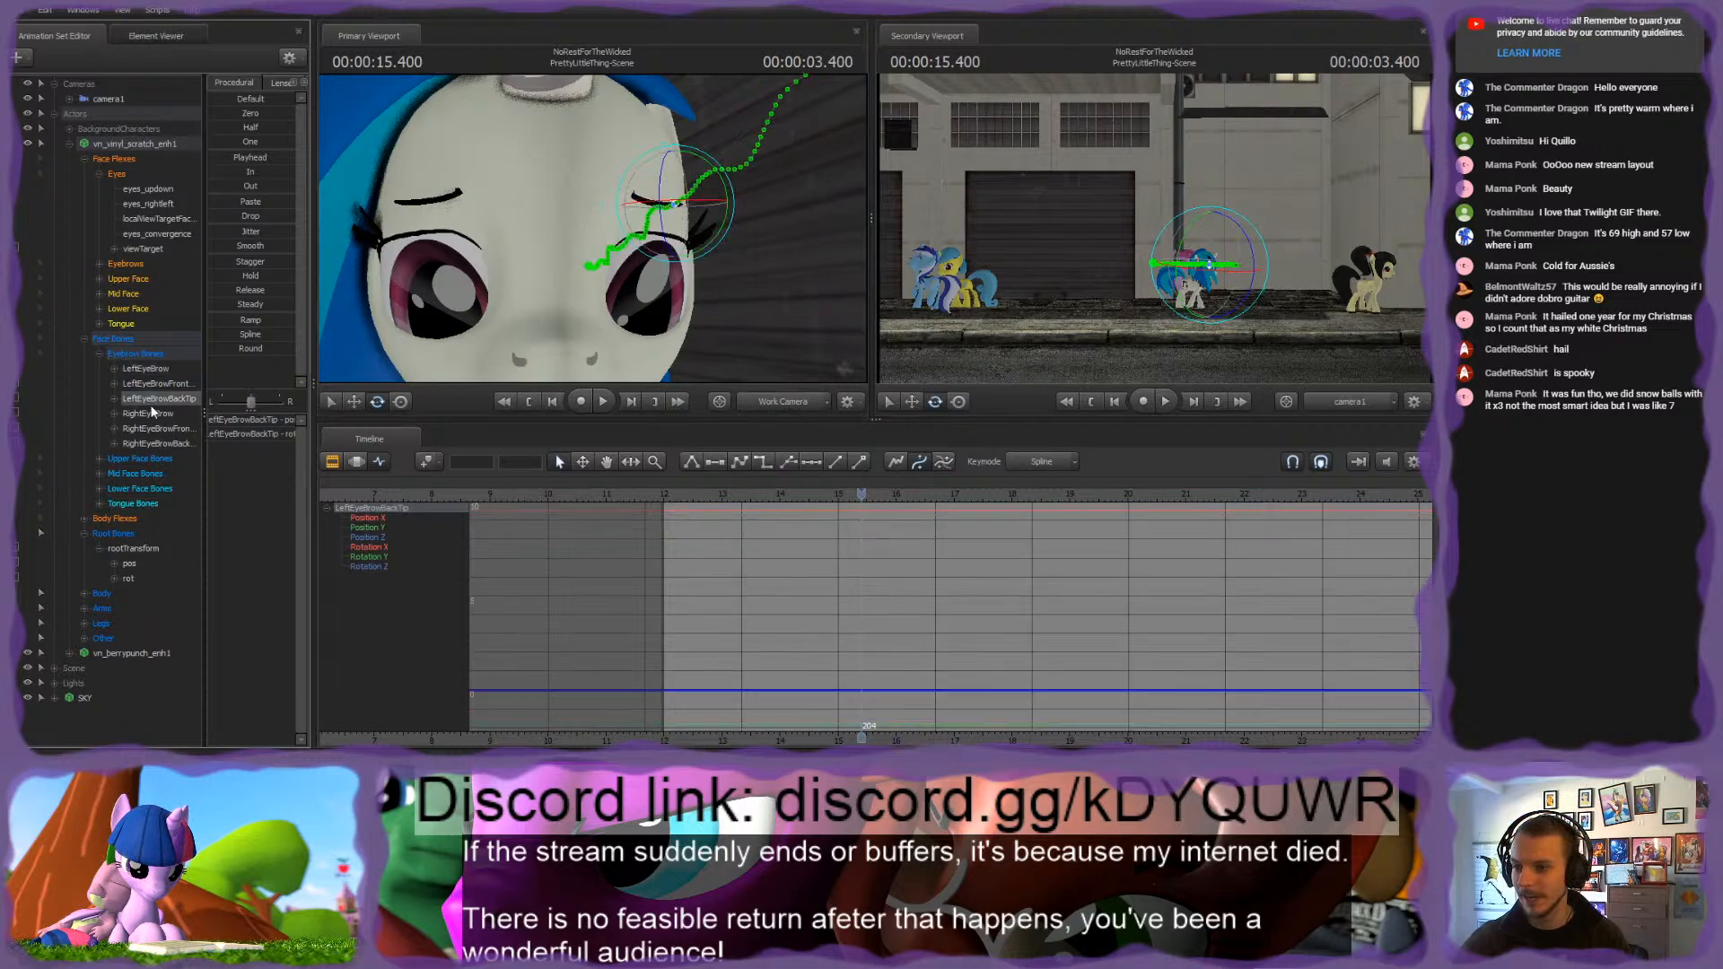
pyautogui.click(148, 414)
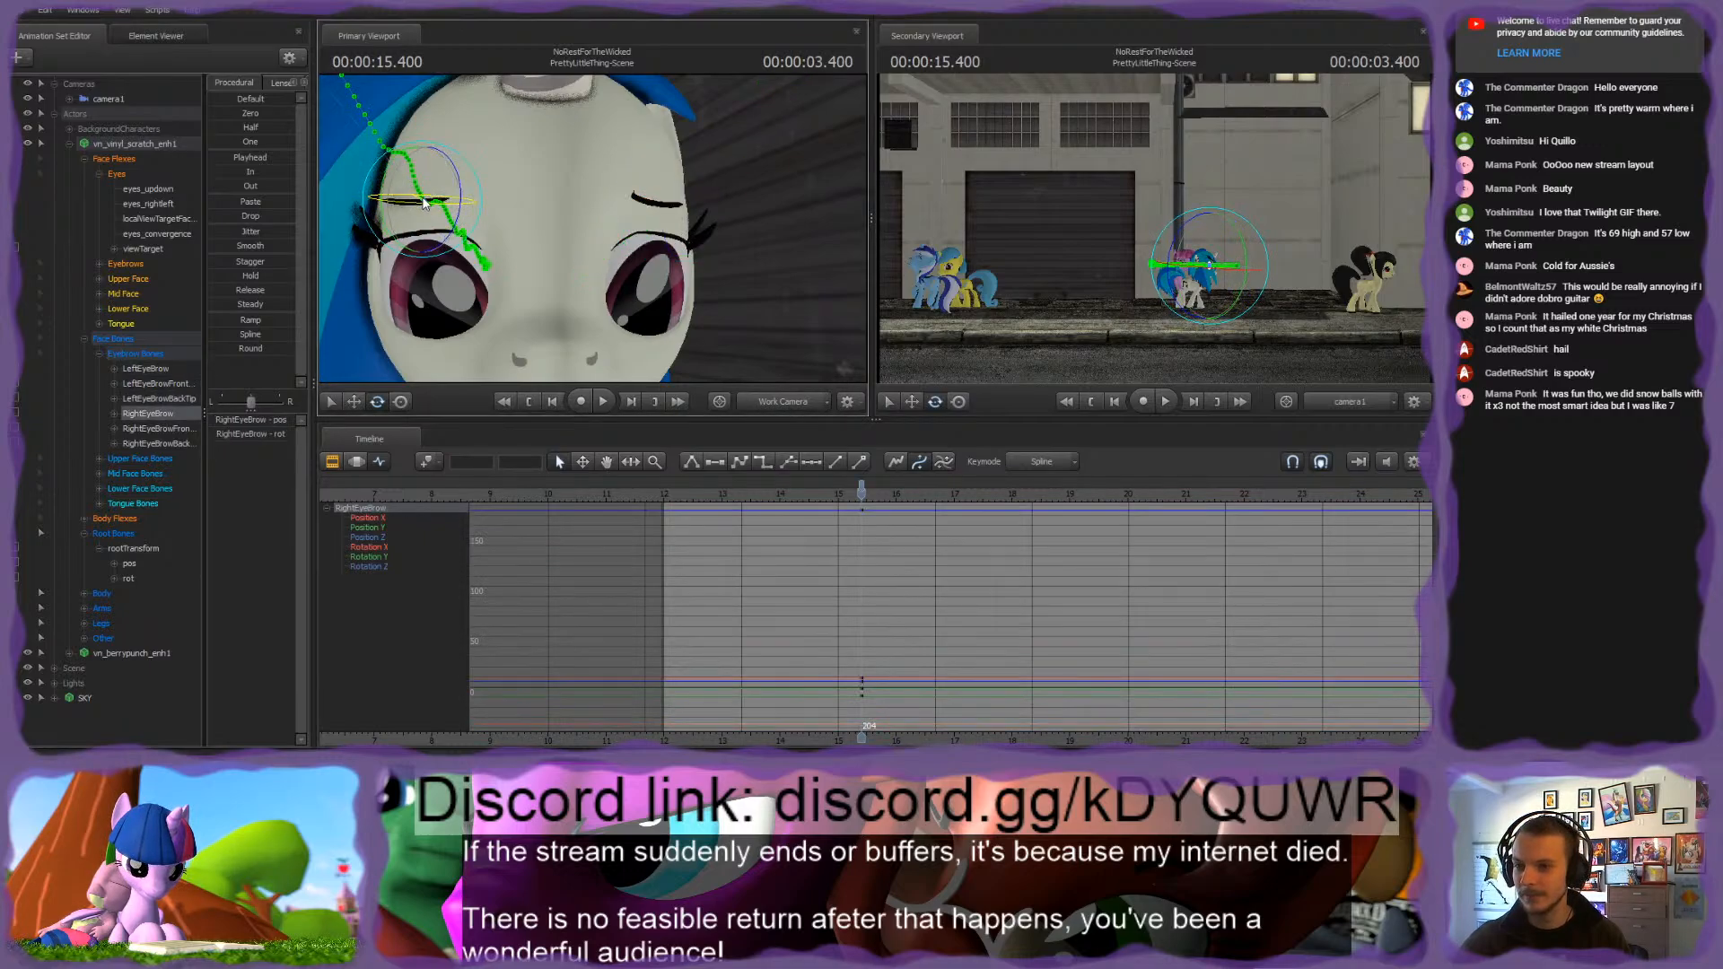
# Step: Check Vinyl Scratch's facial expression from farther back, with the pink pony beside her in view
pyautogui.press('s')
pyautogui.moveTo(538, 235); pyautogui.dragTo(593, 228)
pyautogui.press('s')
pyautogui.press('w')
pyautogui.press('s')
pyautogui.press('w')
pyautogui.press('s')
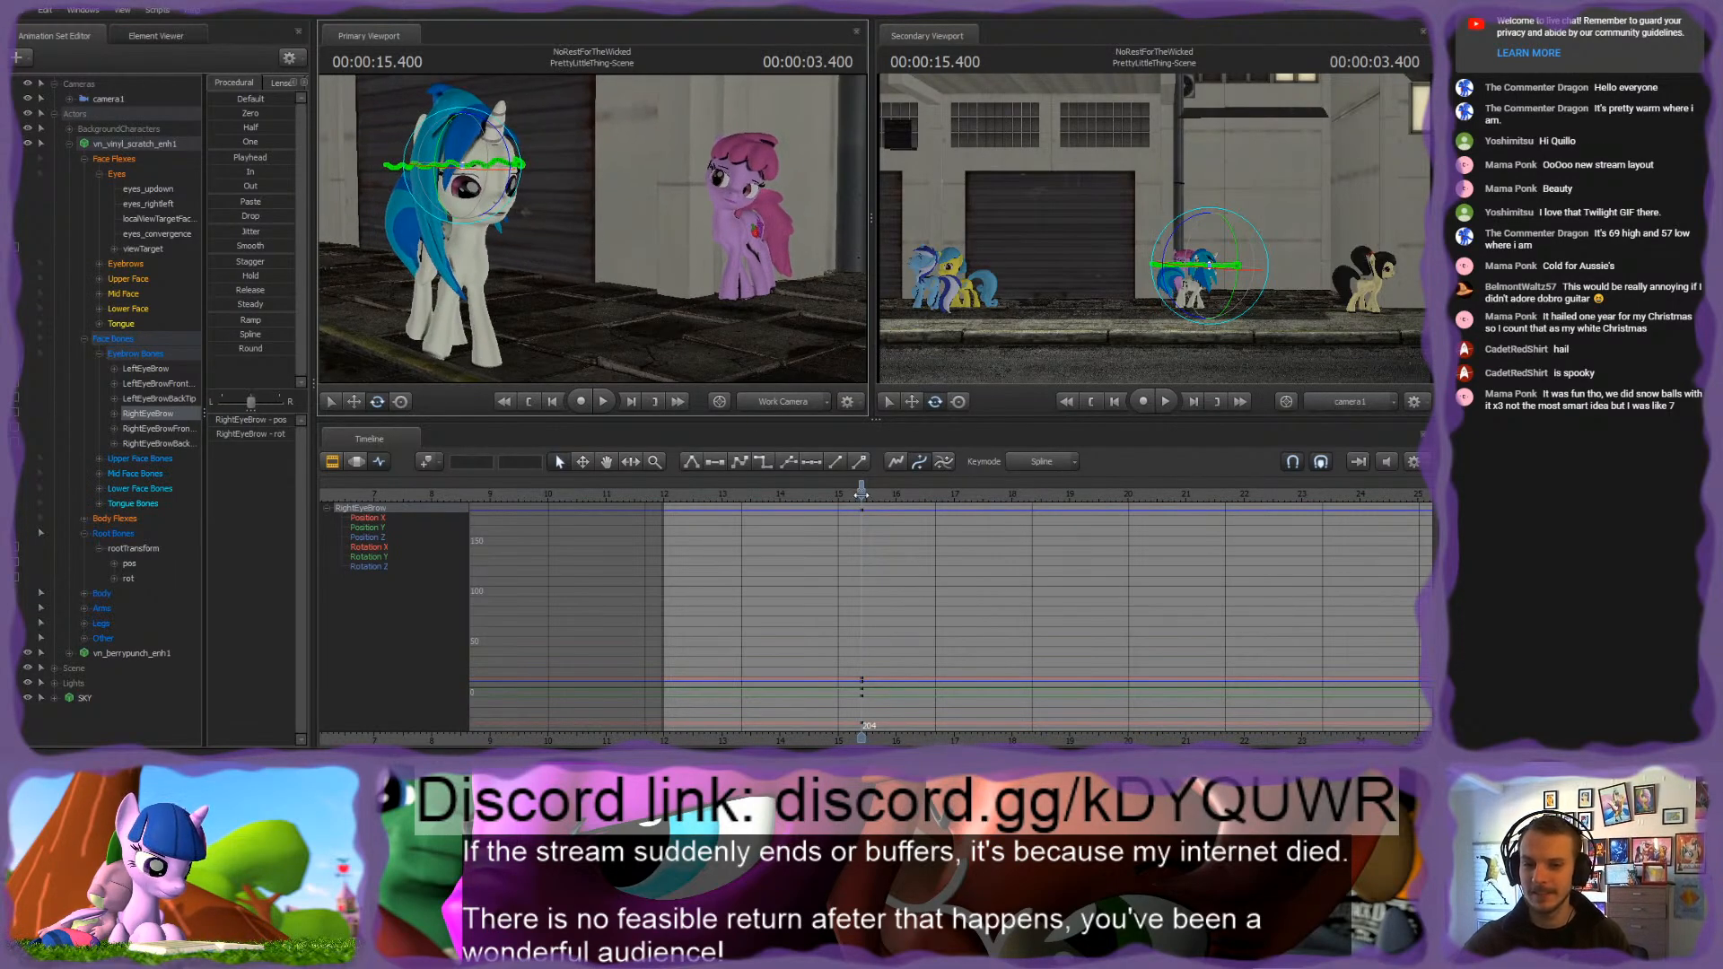
# Step: Play the shot back from its start, from afar and close up, to examine Vinyl Scratch's walk and facial expression
pyautogui.moveTo(862, 492); pyautogui.dragTo(670, 492)
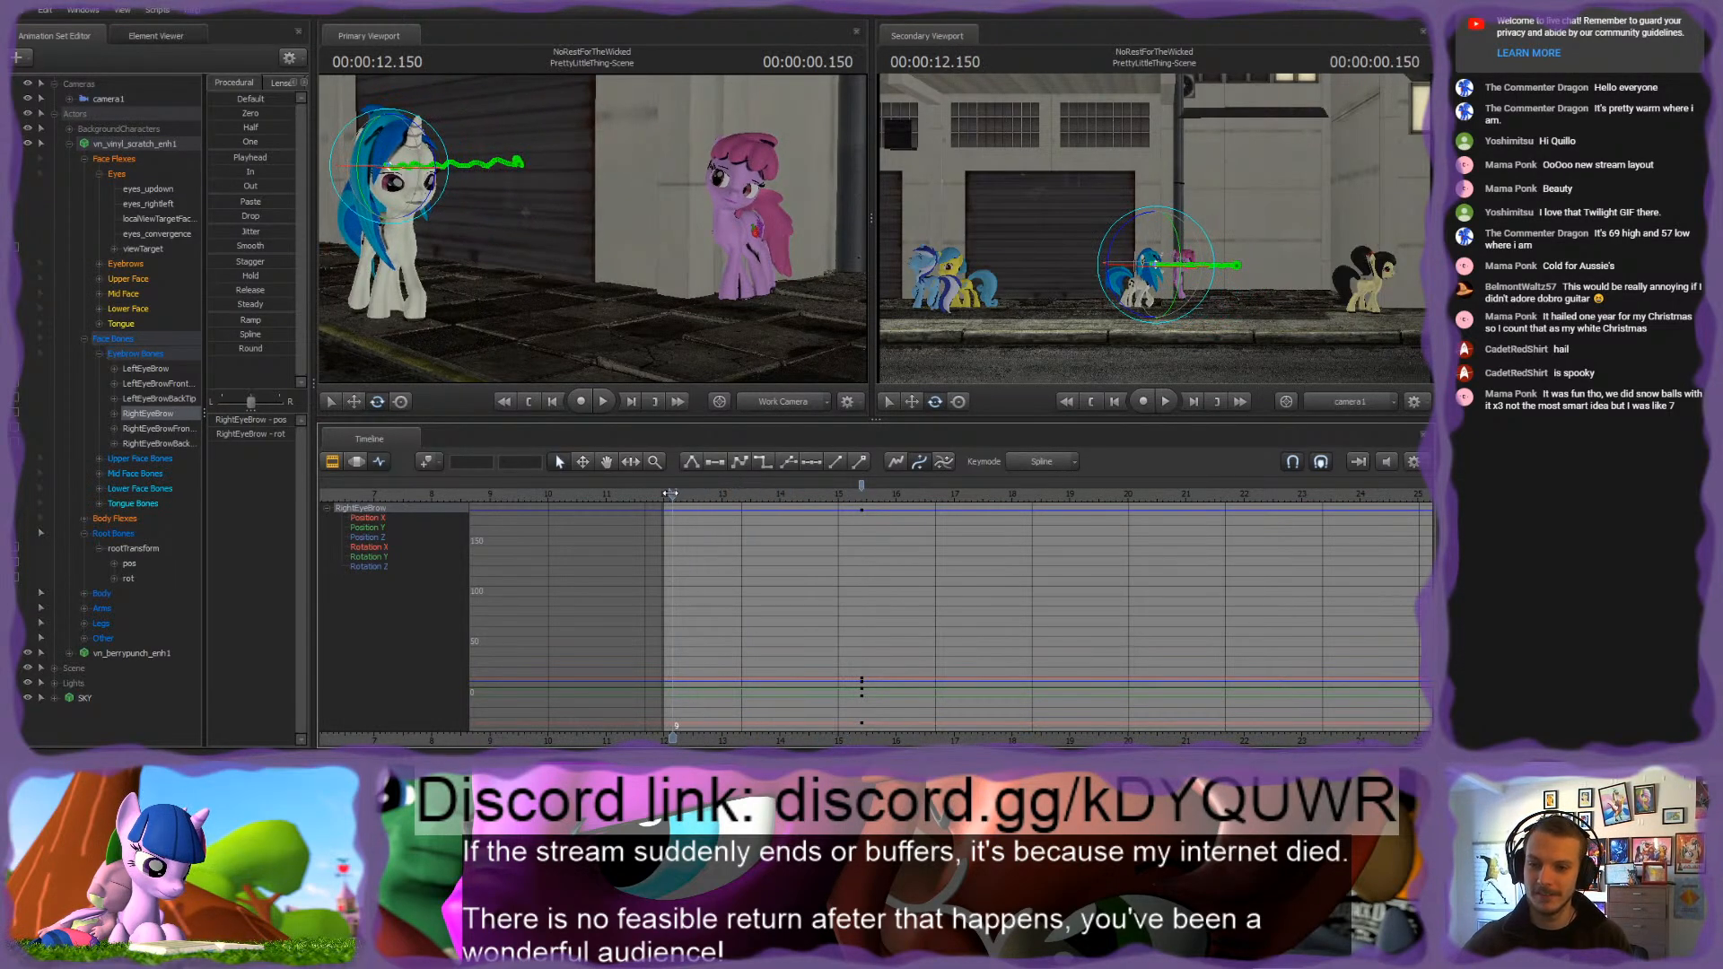
pyautogui.press('space')
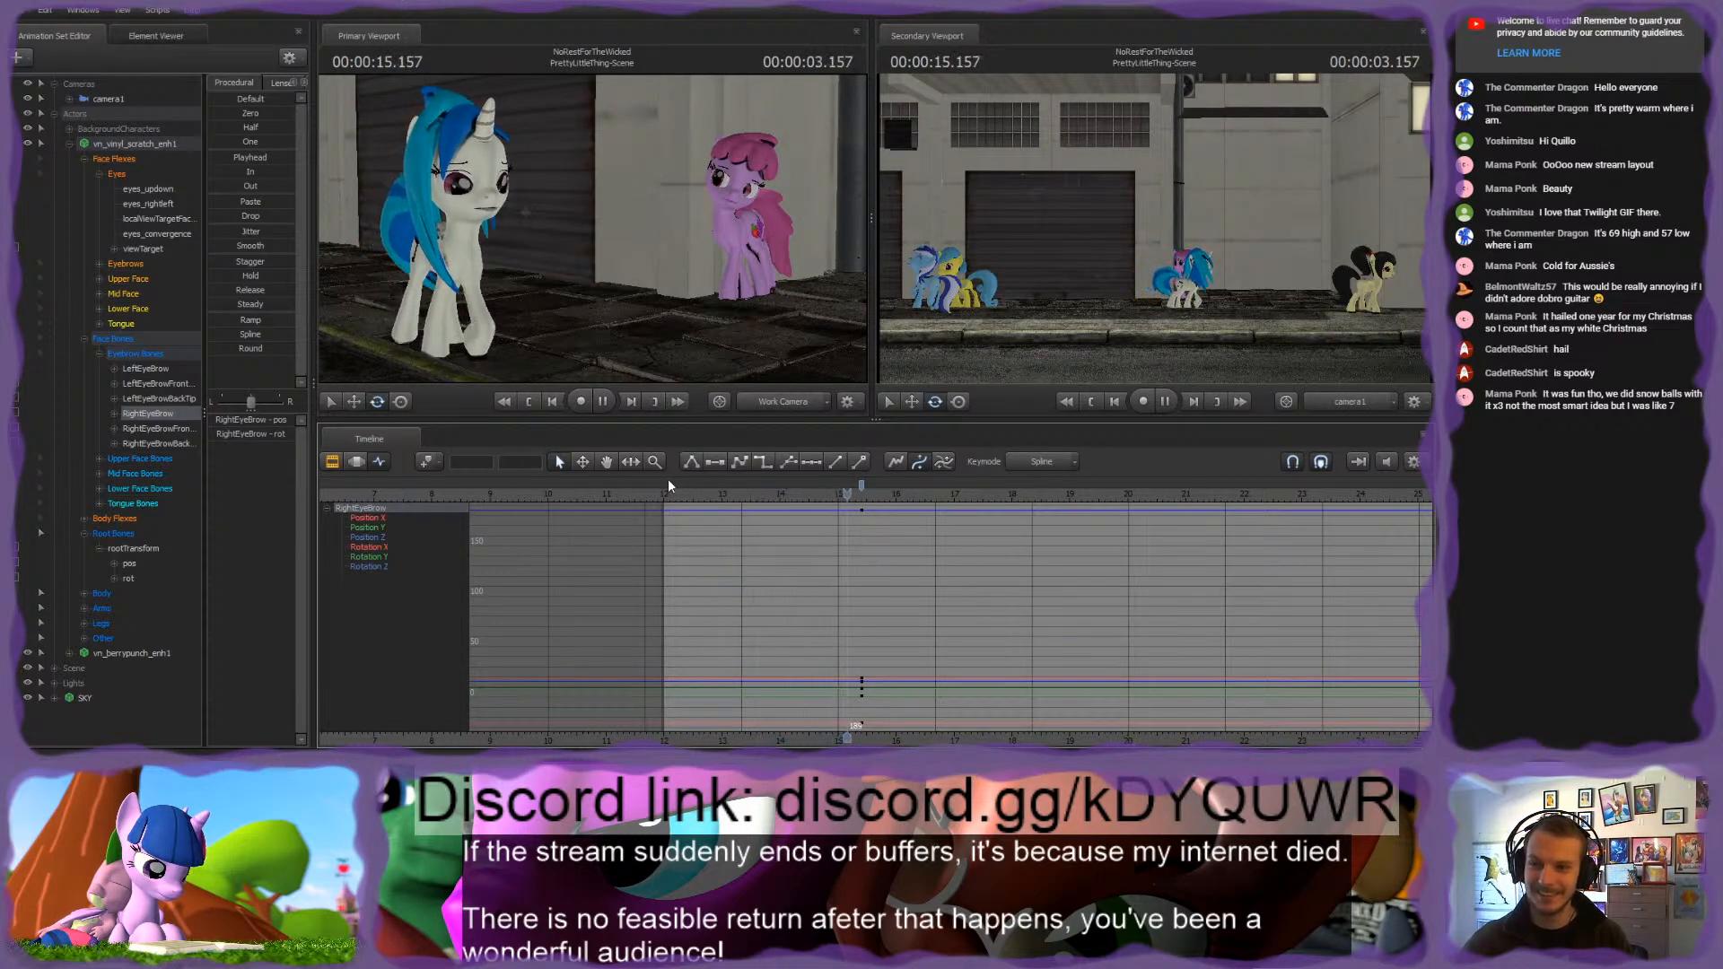
pyautogui.press('space')
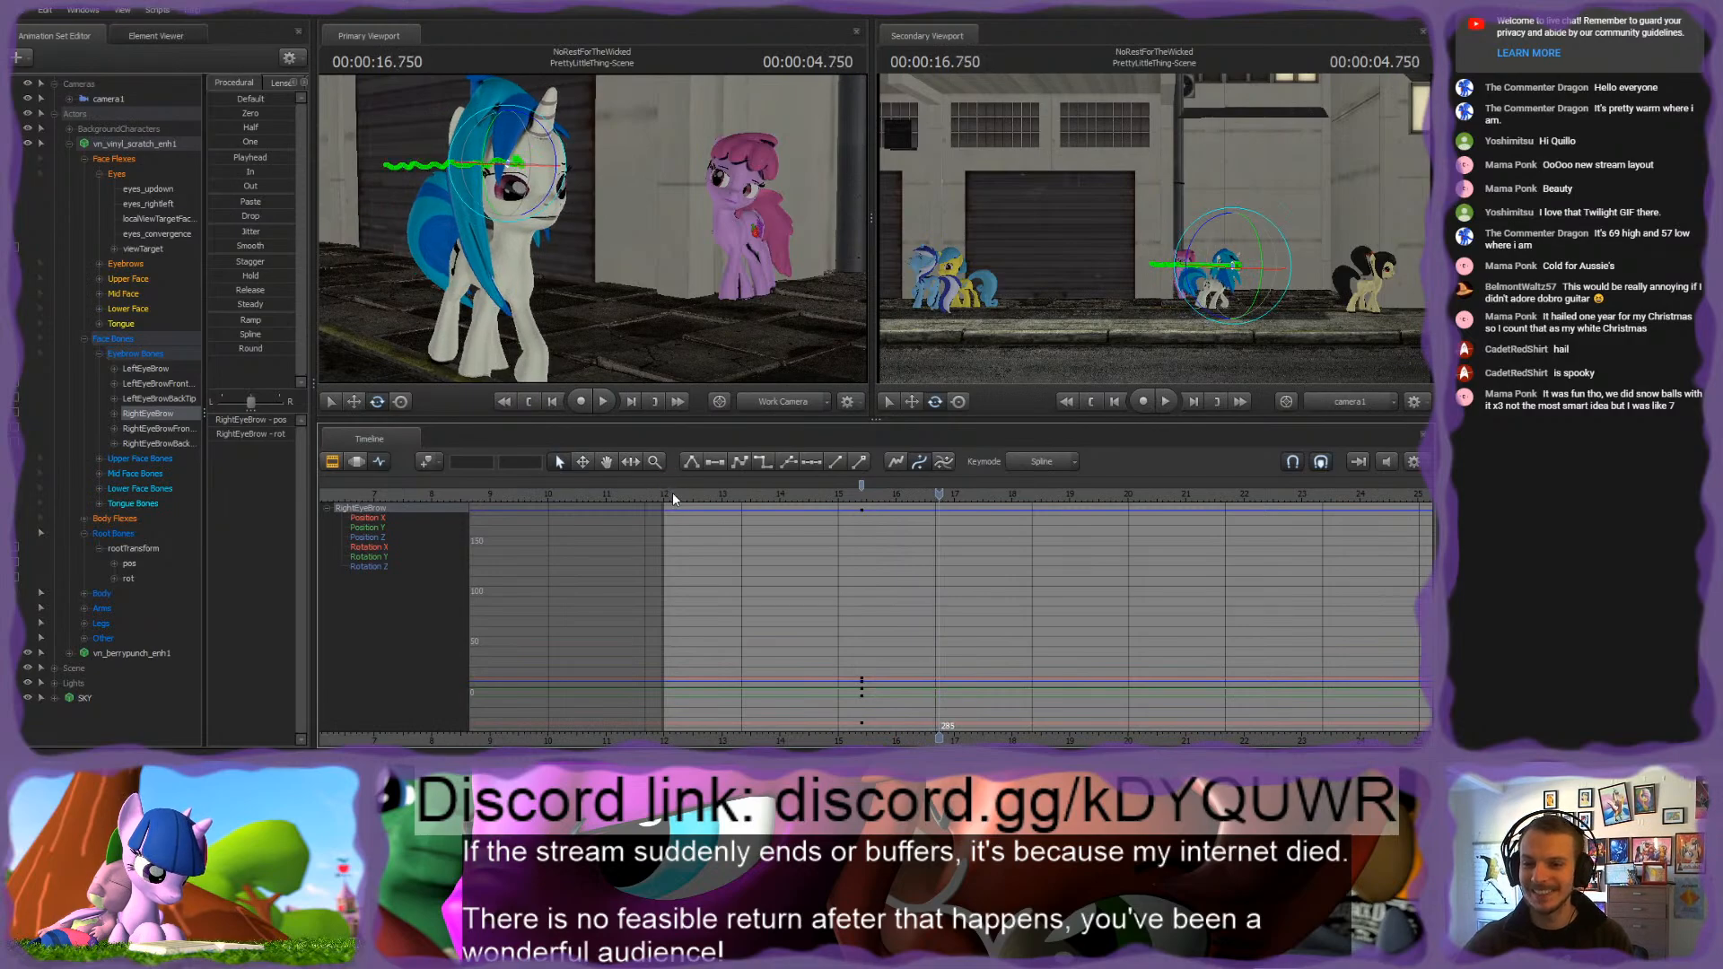
pyautogui.click(665, 494)
pyautogui.press('w')
pyautogui.moveTo(609, 288); pyautogui.dragTo(549, 270)
pyautogui.press('space')
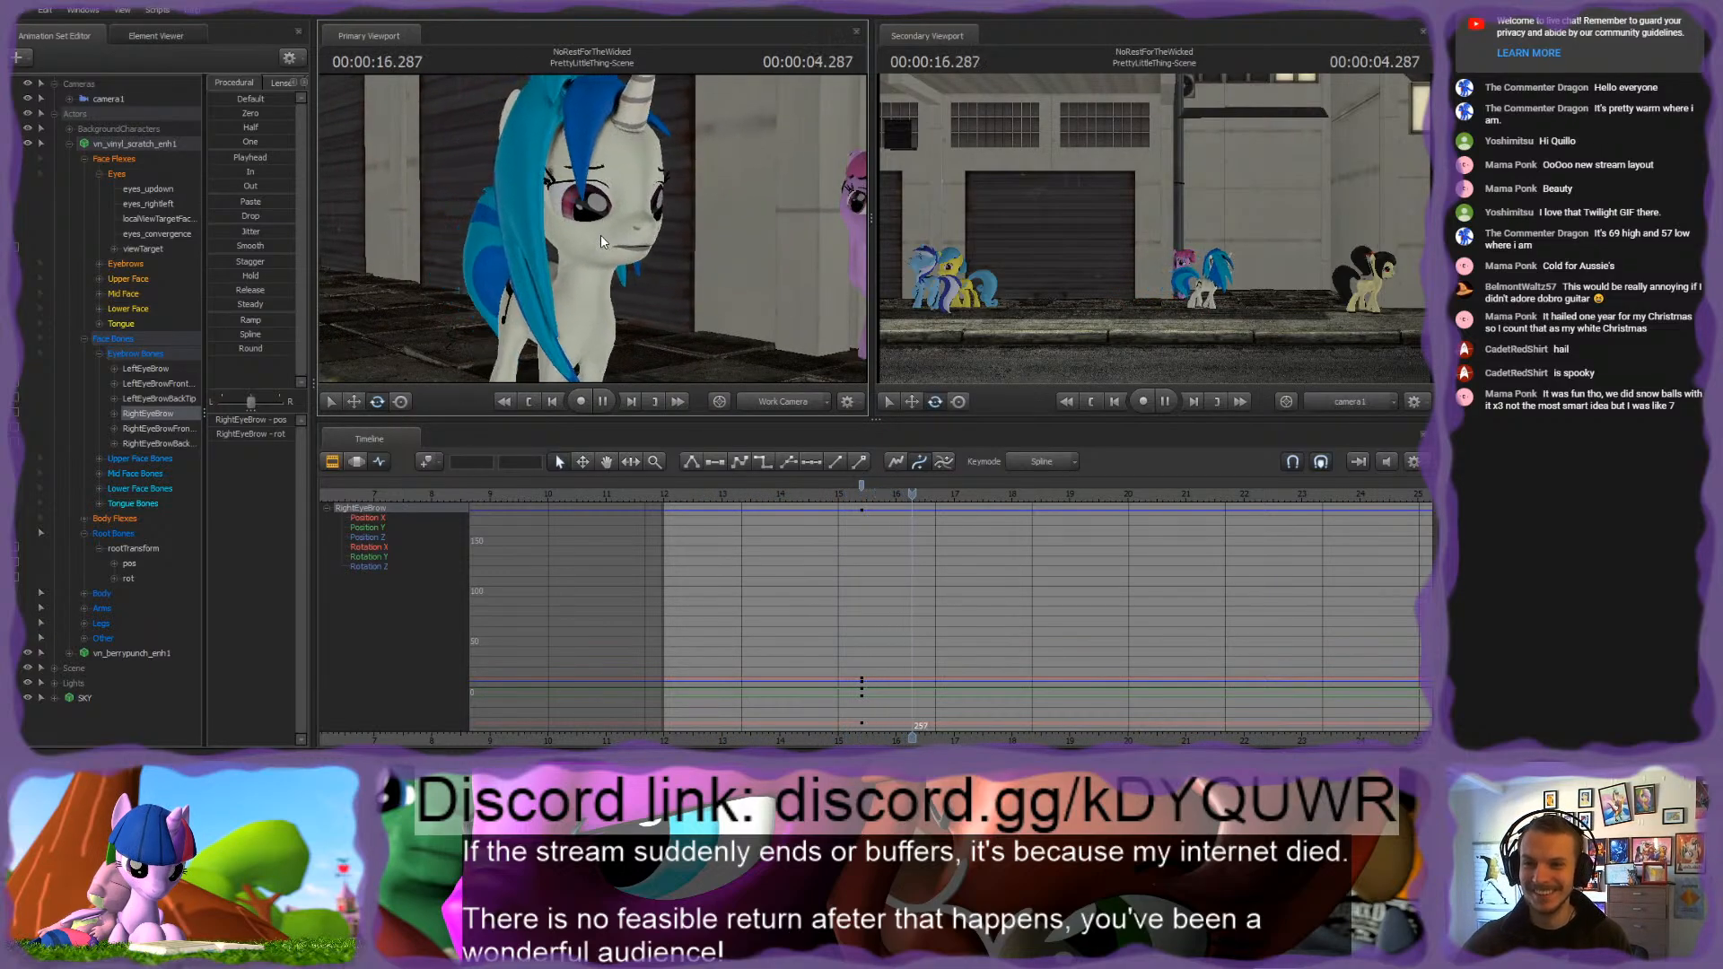
pyautogui.press('space')
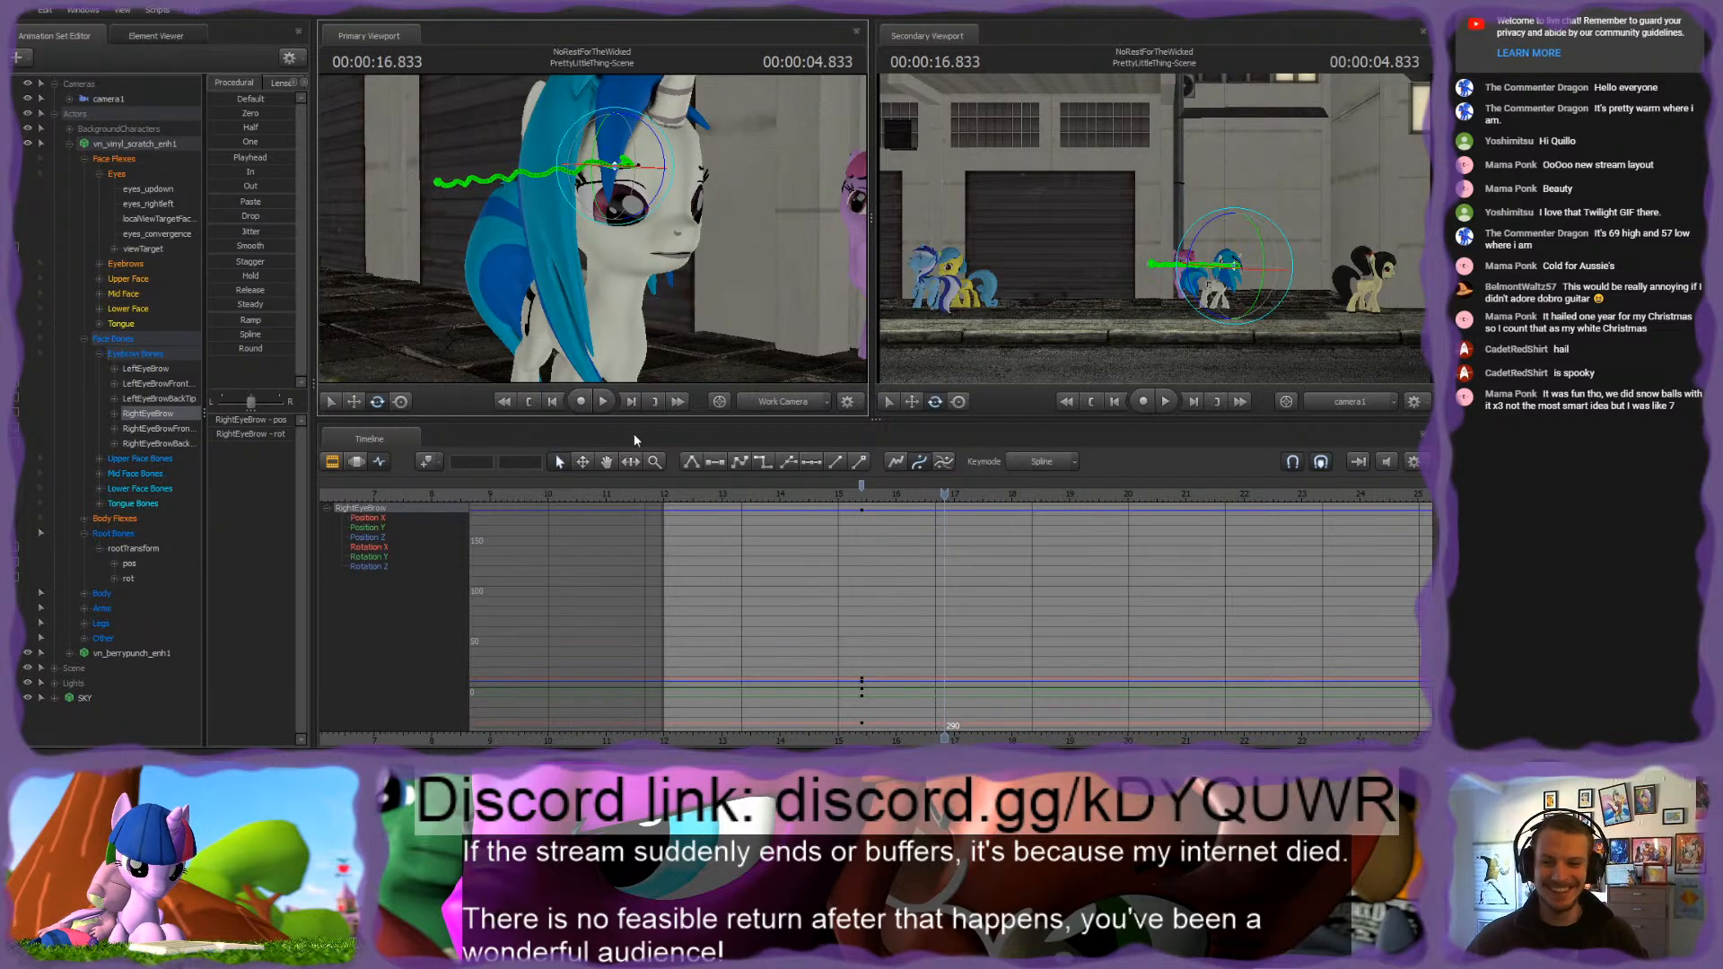
# Step: Select Vinyl Scratch's eyebrow flexes and eyebrow bones and move their keyframes to the start of the shot, frame 0
pyautogui.click(144, 354)
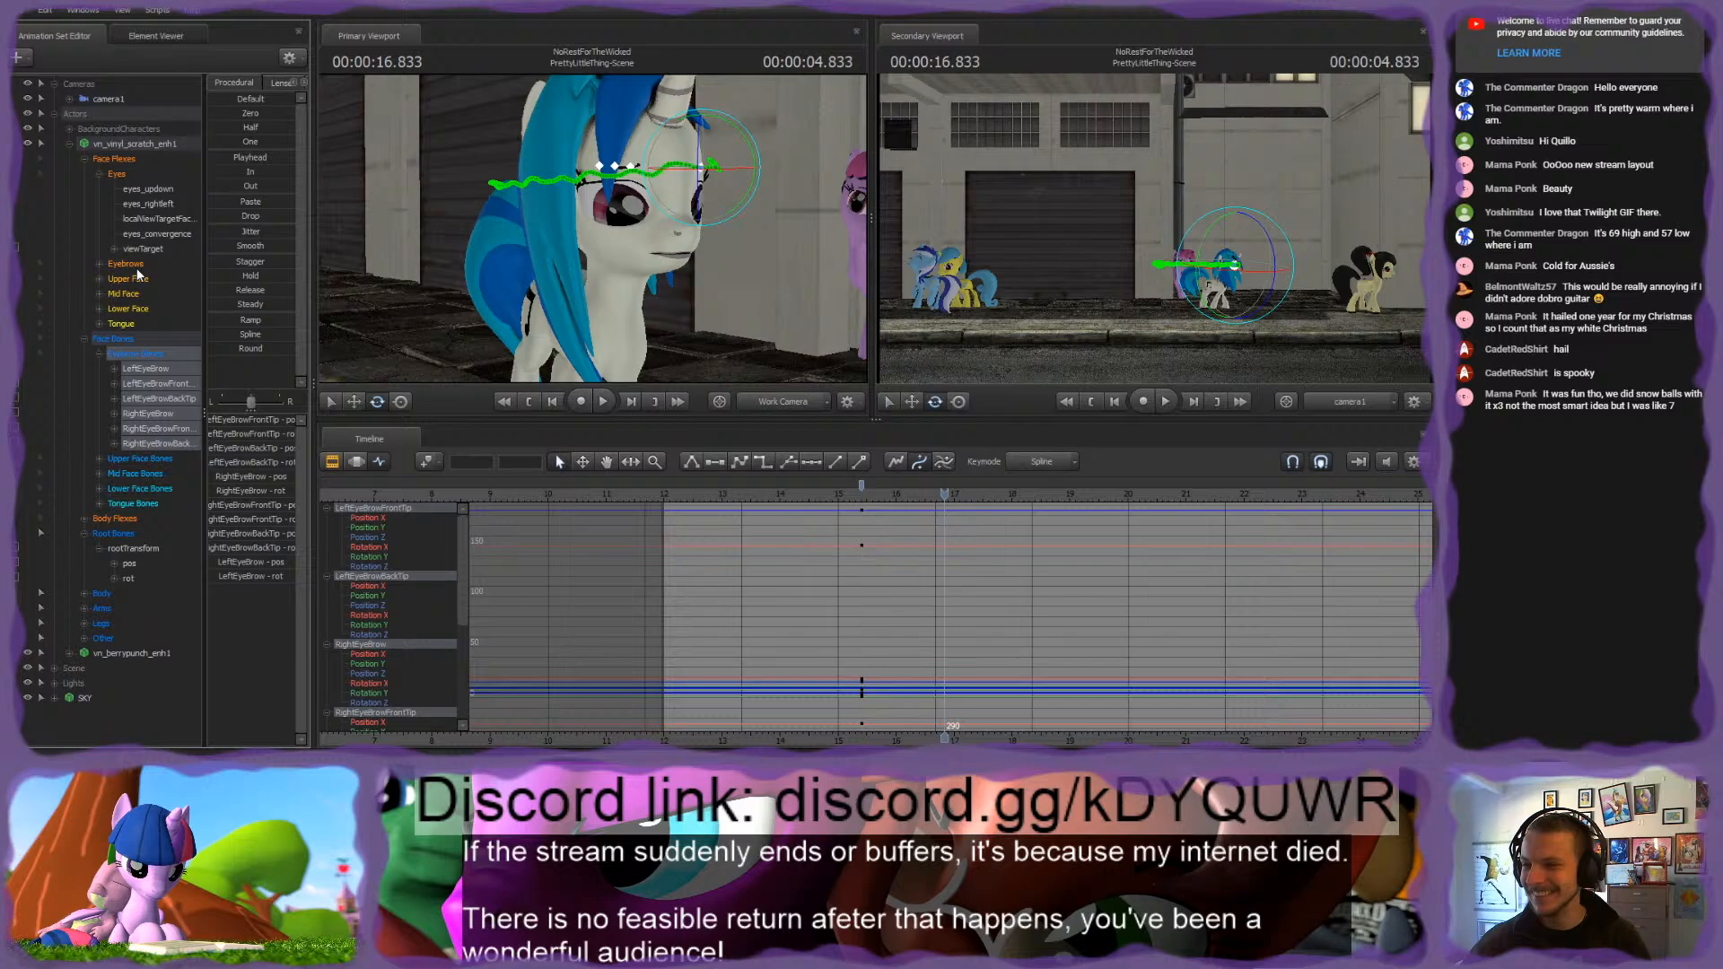
pyautogui.click(862, 487)
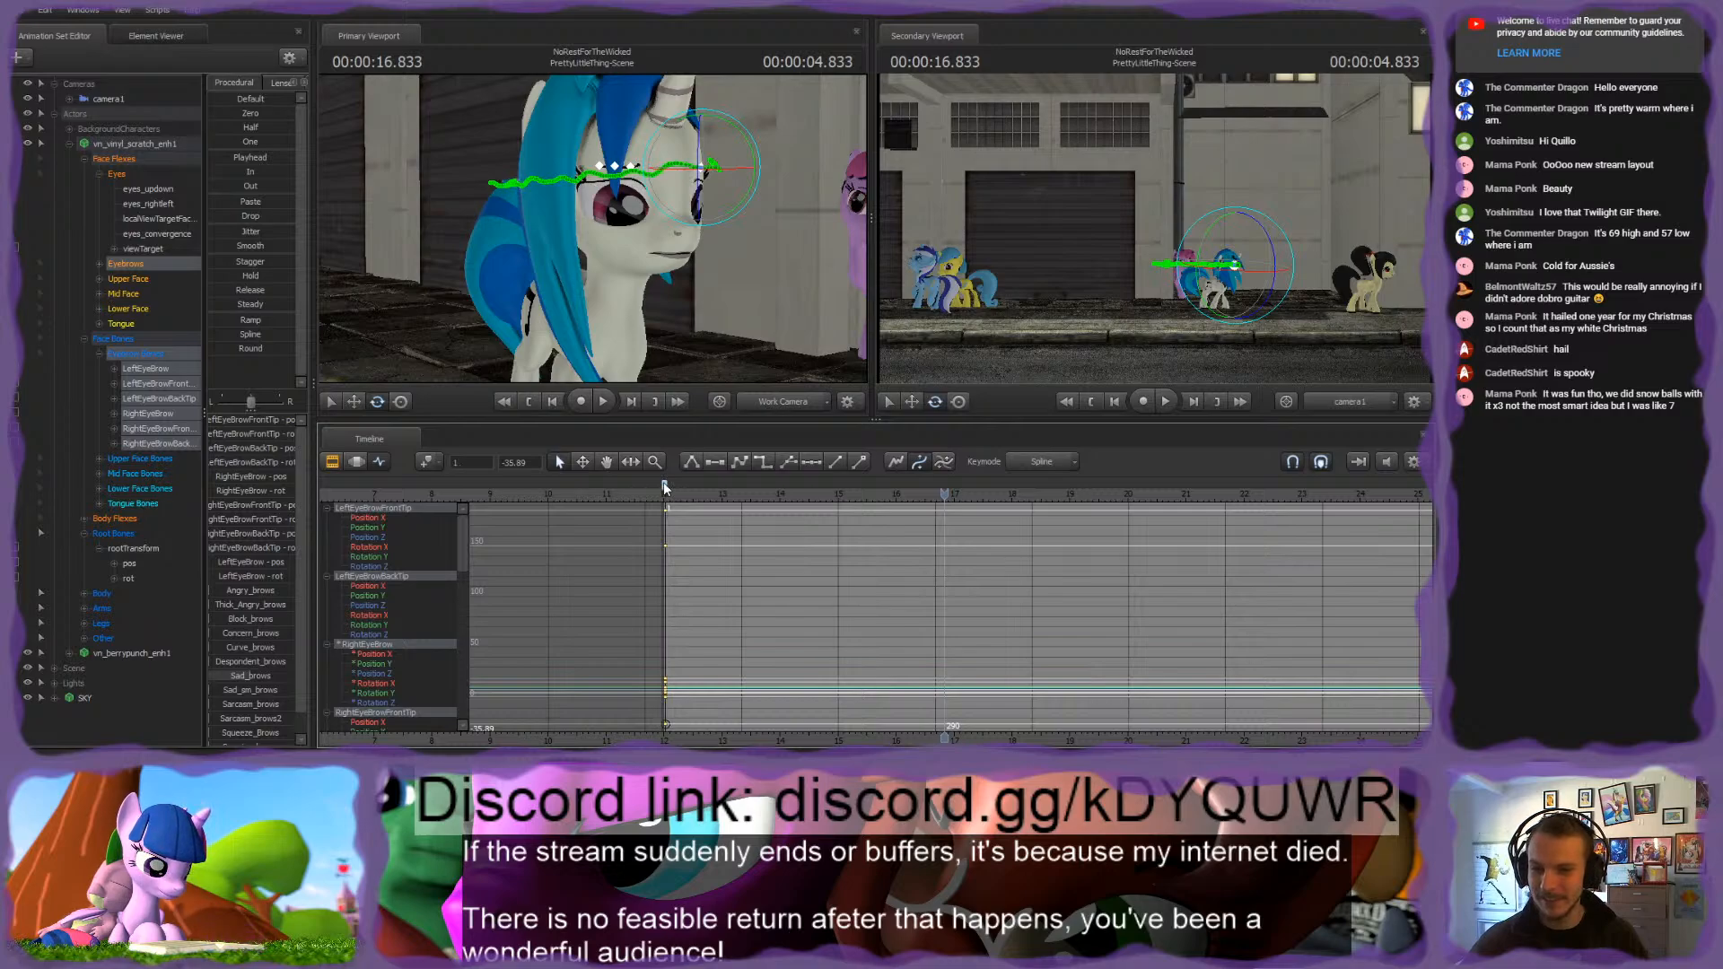
pyautogui.moveTo(664, 483); pyautogui.dragTo(663, 483)
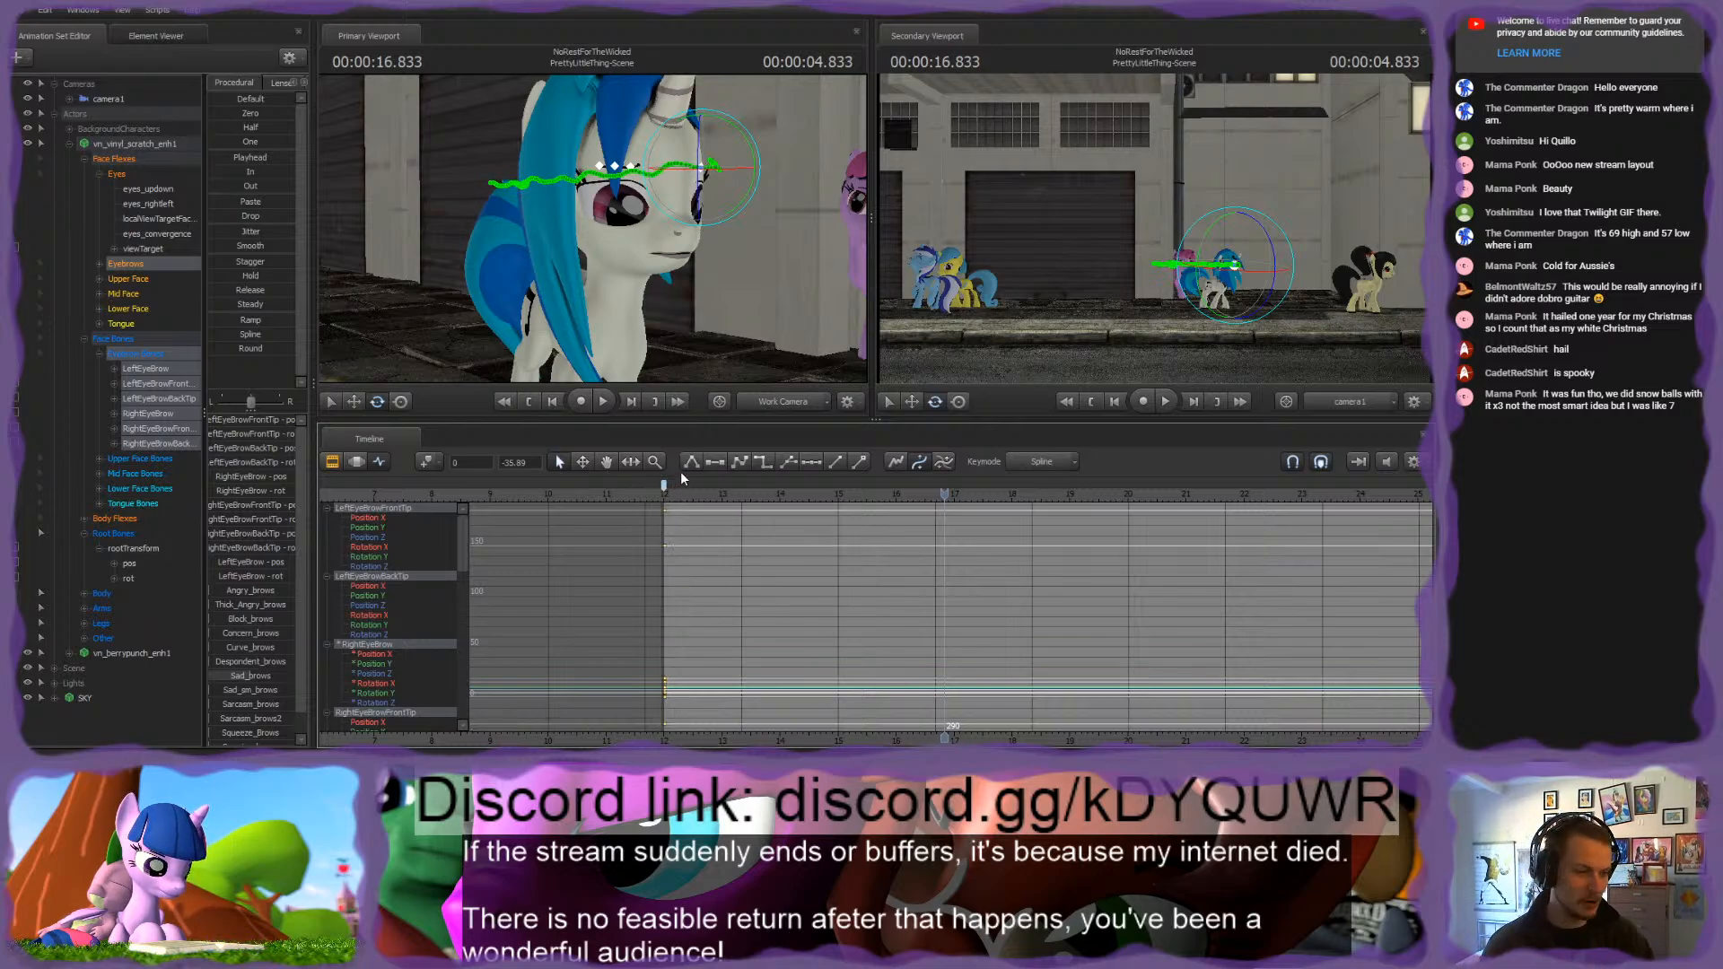
# Step: Play back the shot and examine Vinyl Scratch's face and her placement beside the pink pony from several angles
pyautogui.press('space')
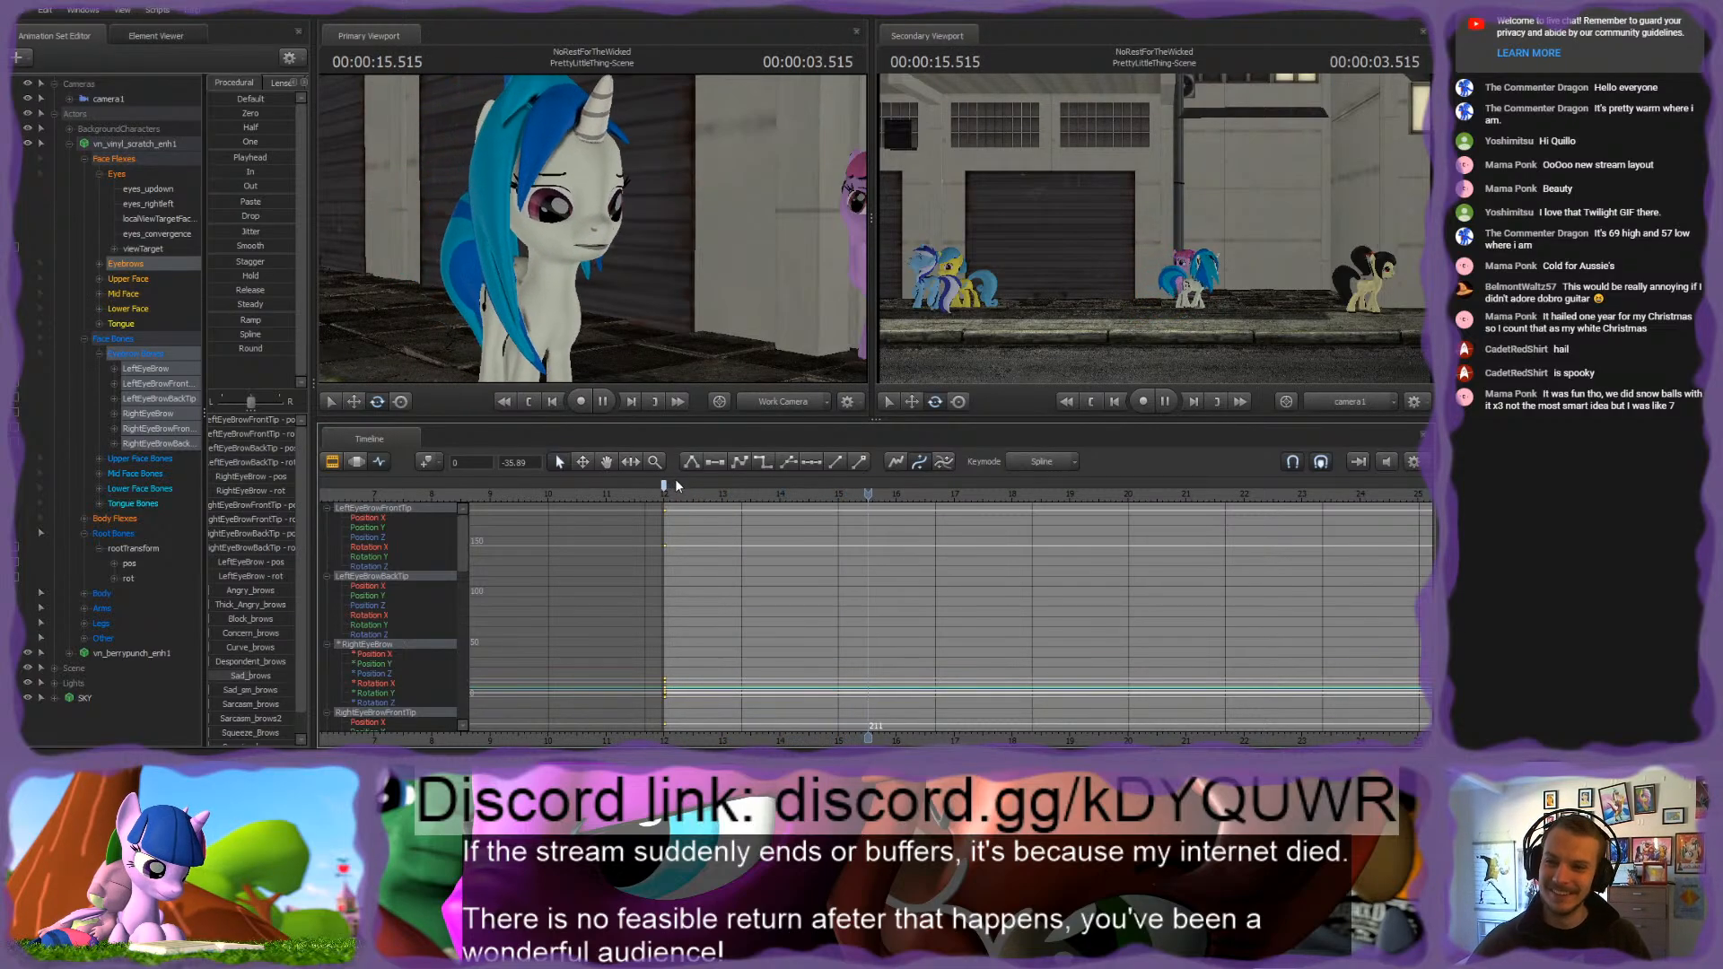
pyautogui.press('space')
pyautogui.press('s')
pyautogui.moveTo(747, 353); pyautogui.dragTo(763, 345)
pyautogui.press('w')
pyautogui.moveTo(593, 230); pyautogui.dragTo(591, 232)
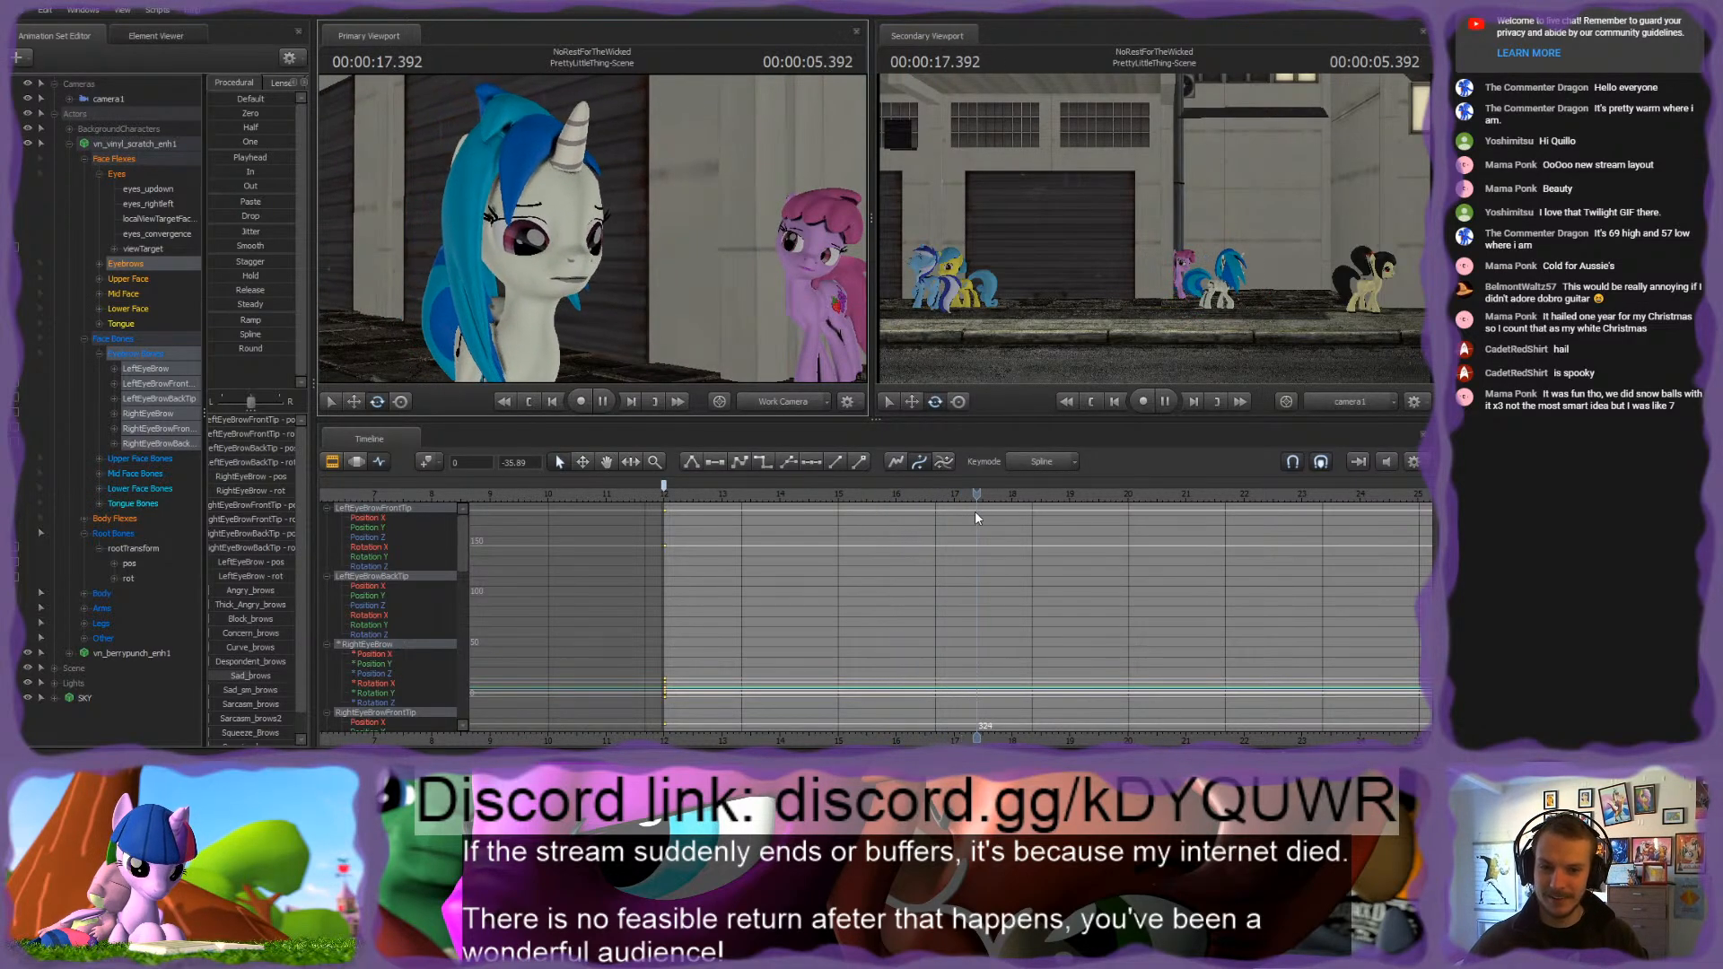
pyautogui.press('space')
pyautogui.moveTo(995, 496); pyautogui.dragTo(953, 511)
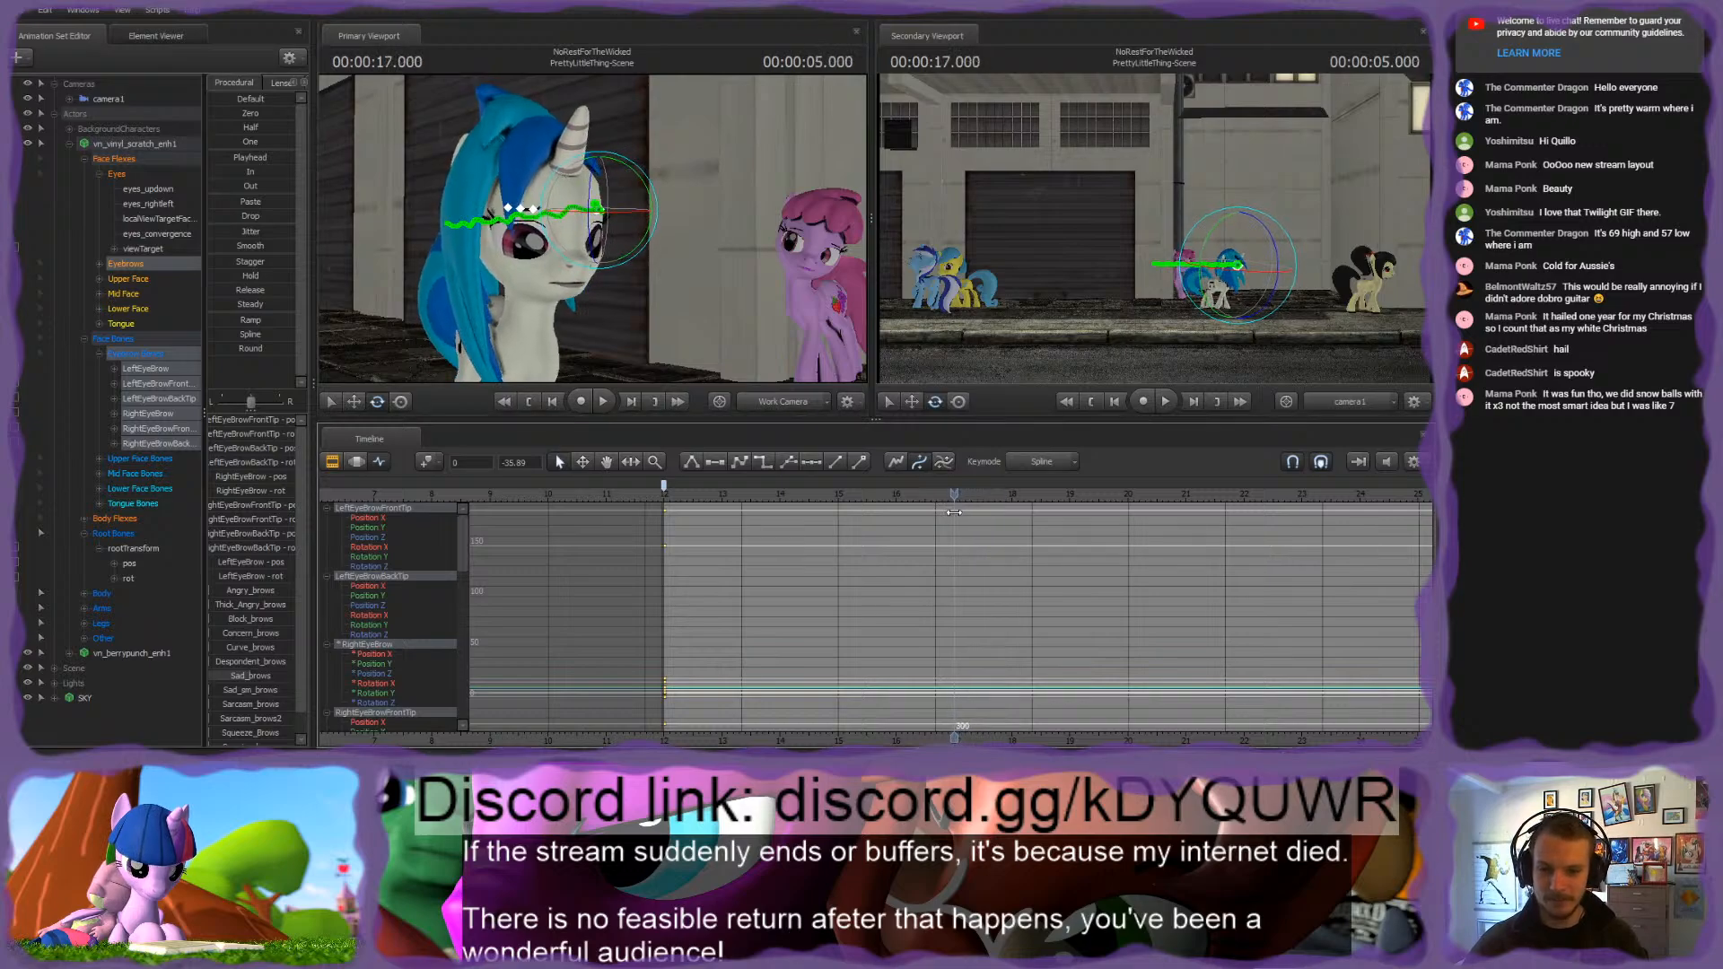
pyautogui.press('s')
pyautogui.moveTo(766, 266); pyautogui.dragTo(591, 232)
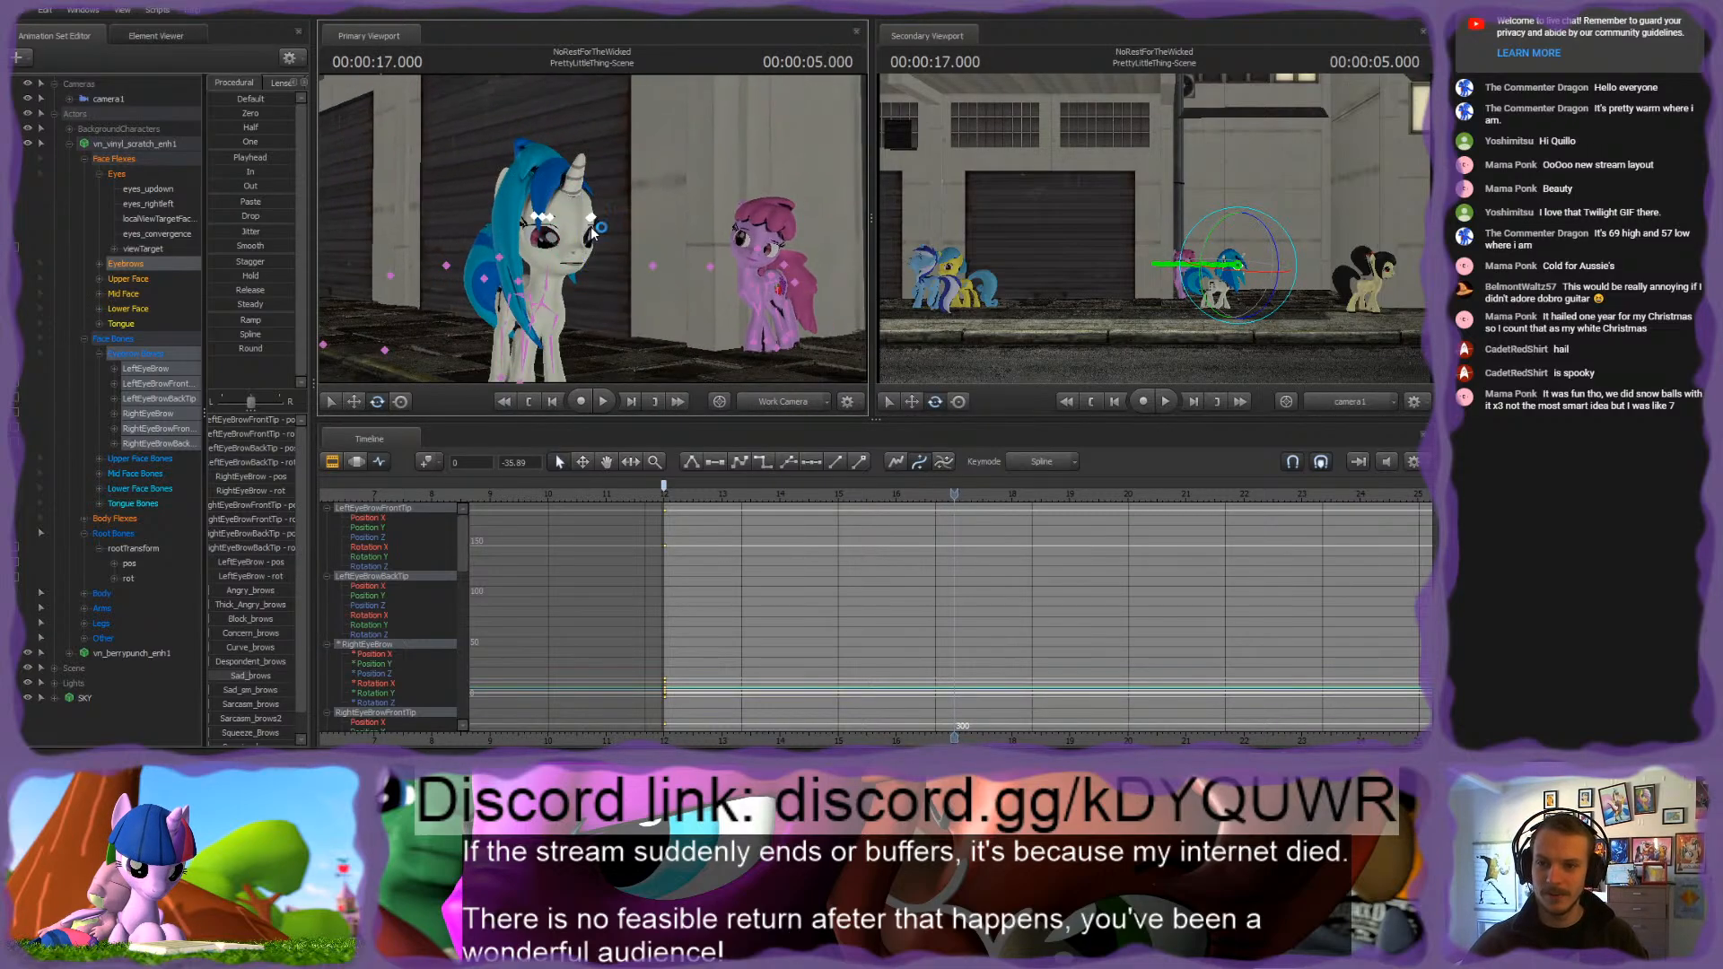
pyautogui.moveTo(690, 262); pyautogui.dragTo(741, 224)
pyautogui.press('w')
pyautogui.moveTo(592, 229); pyautogui.dragTo(655, 239)
pyautogui.press('ctrl')
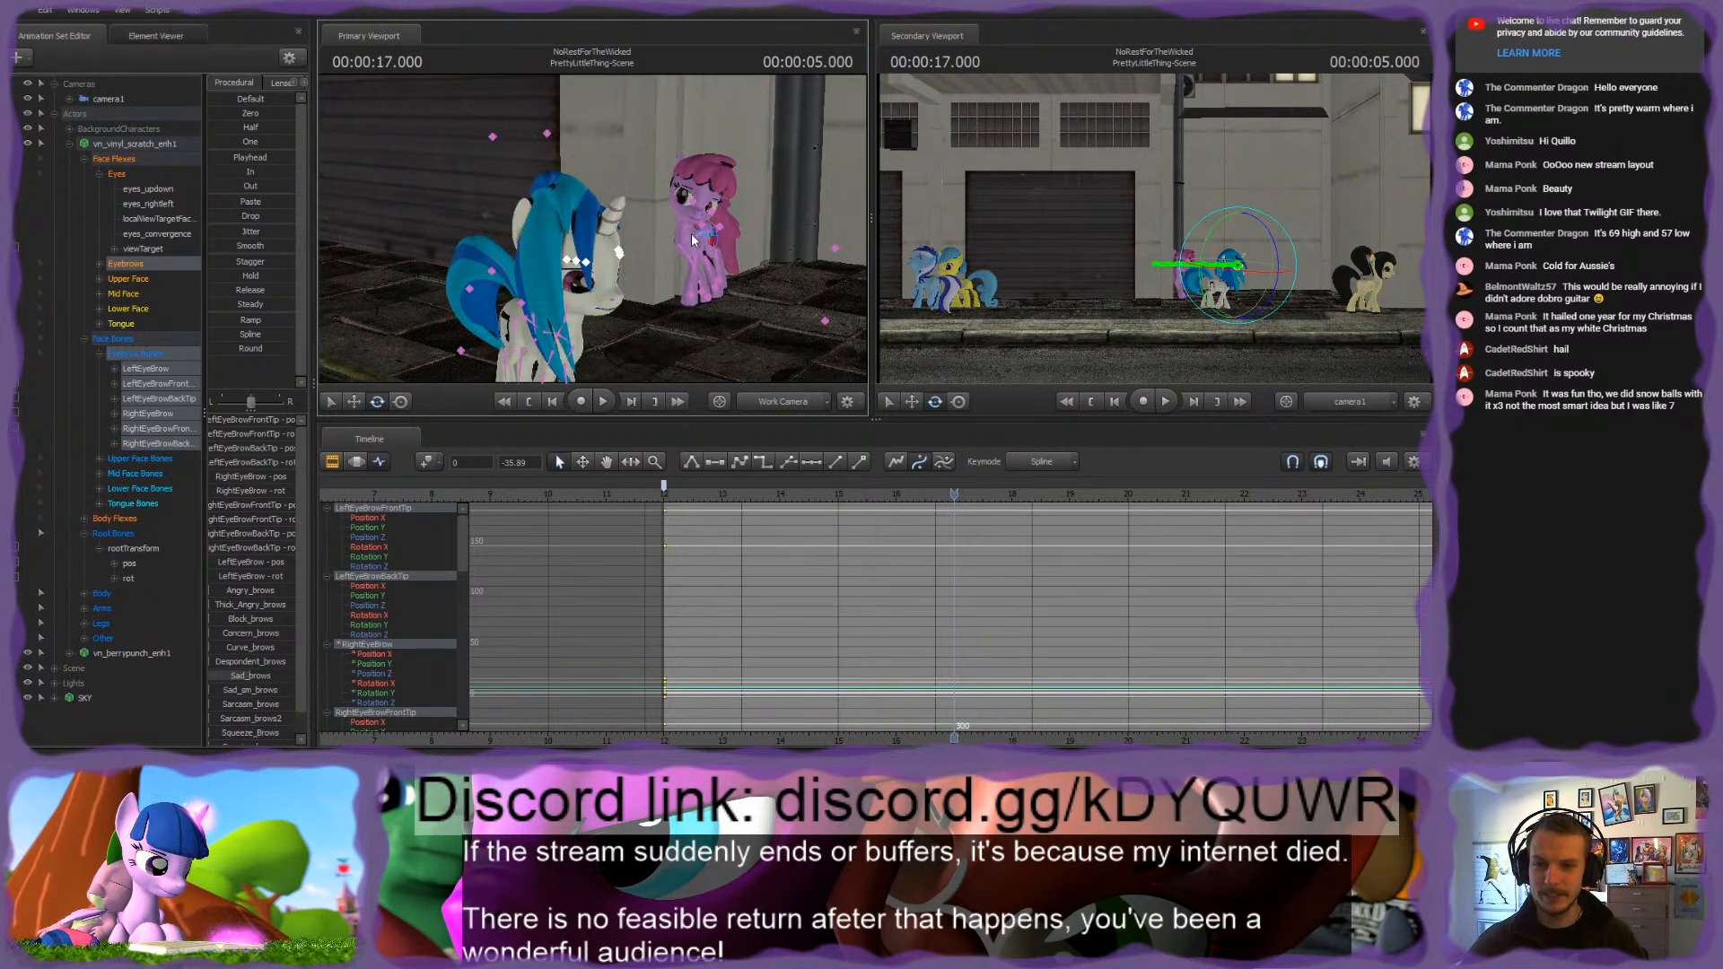
# Step: Select camera1 and, at 00:00:12.650, move it down to a close side view of Vinyl Scratch with the pink pony beside her
pyautogui.click(69, 143)
pyautogui.click(77, 99)
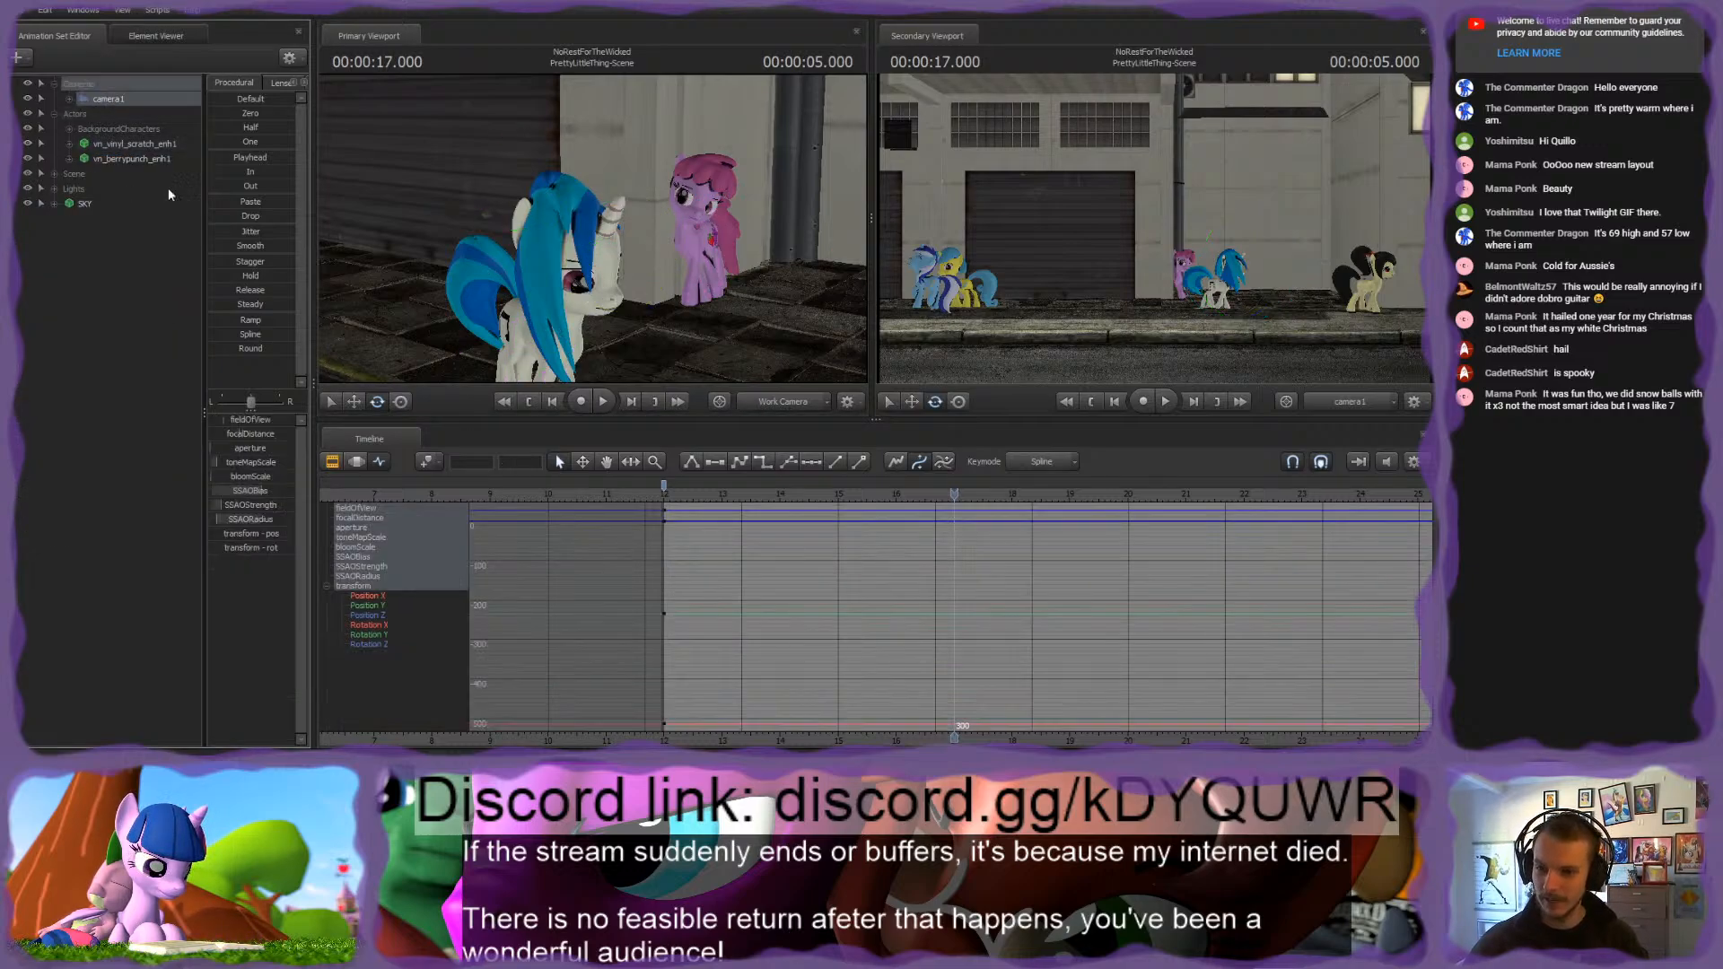
pyautogui.moveTo(731, 498)
pyautogui.mouseDown()
pyautogui.moveTo(650, 504)
pyautogui.moveTo(701, 513)
pyautogui.mouseUp()
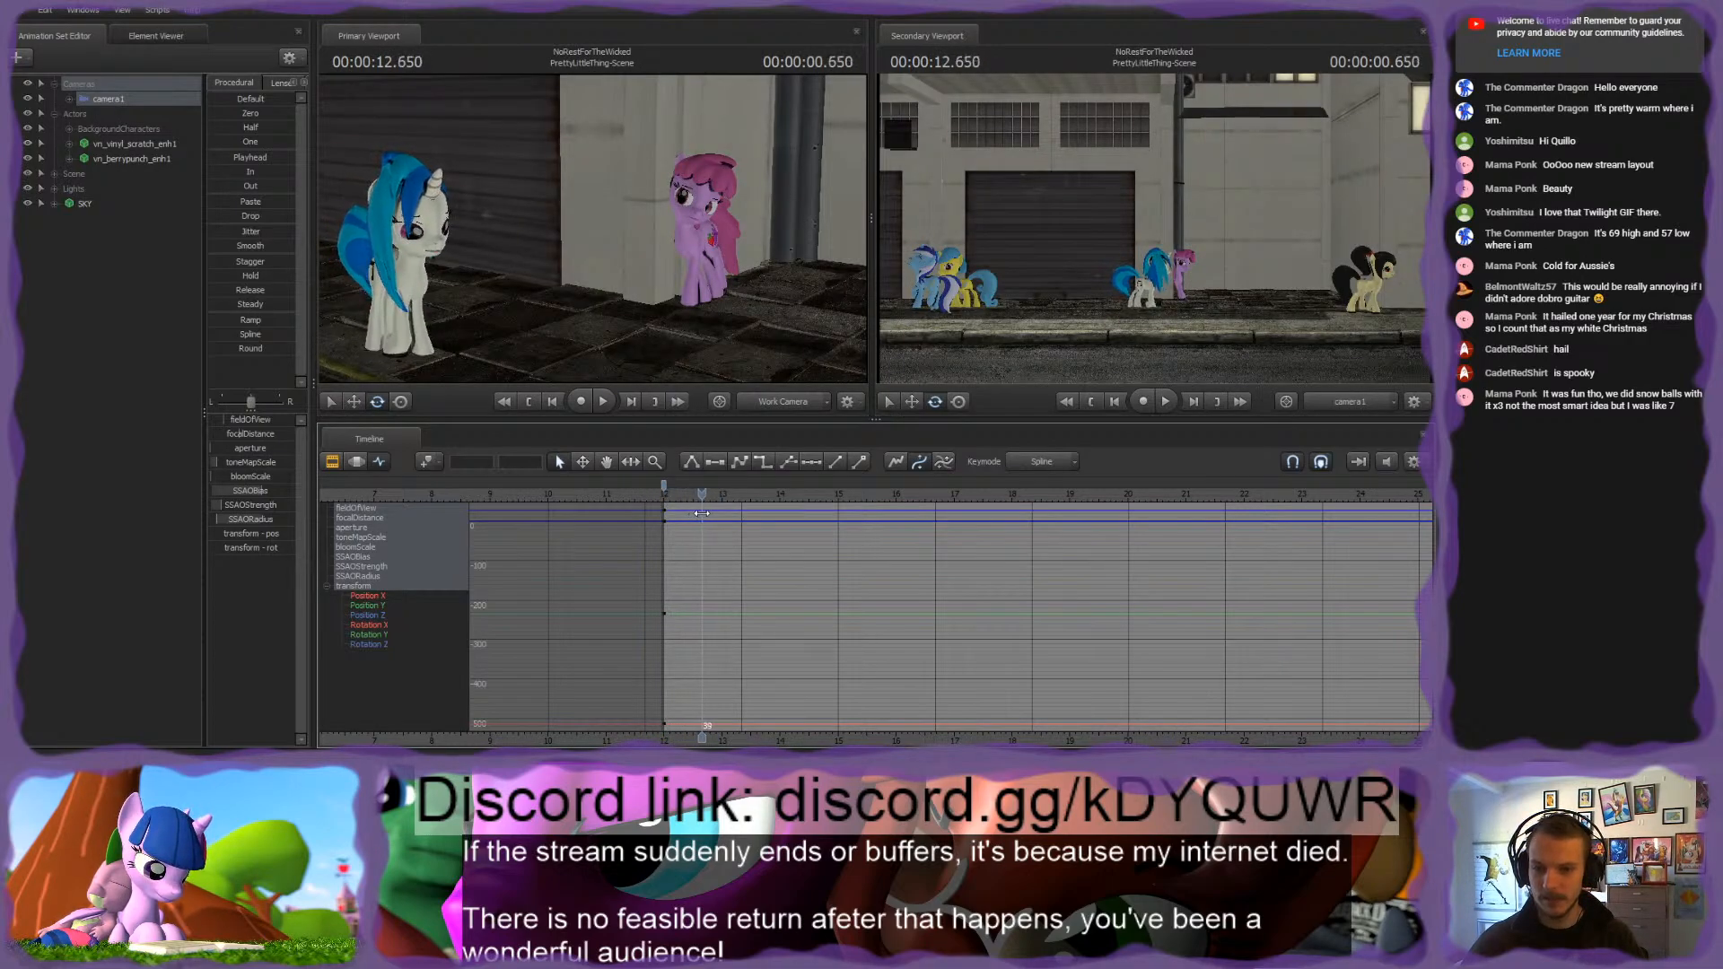
pyautogui.moveTo(1139, 311)
pyautogui.mouseDown()
pyautogui.moveTo(1161, 321)
pyautogui.moveTo(1145, 325)
pyautogui.mouseUp()
pyautogui.press('w')
pyautogui.press('w')
pyautogui.press('s')
pyautogui.press('a')
pyautogui.press('d')
pyautogui.press('a')
pyautogui.press('w')
pyautogui.press('a')
pyautogui.press('w')
pyautogui.press('d')
pyautogui.press('s')
# Step: Change the tangents of camera1's keyframes at 00:00:12.650 from flat to sloped
pyautogui.click(664, 492)
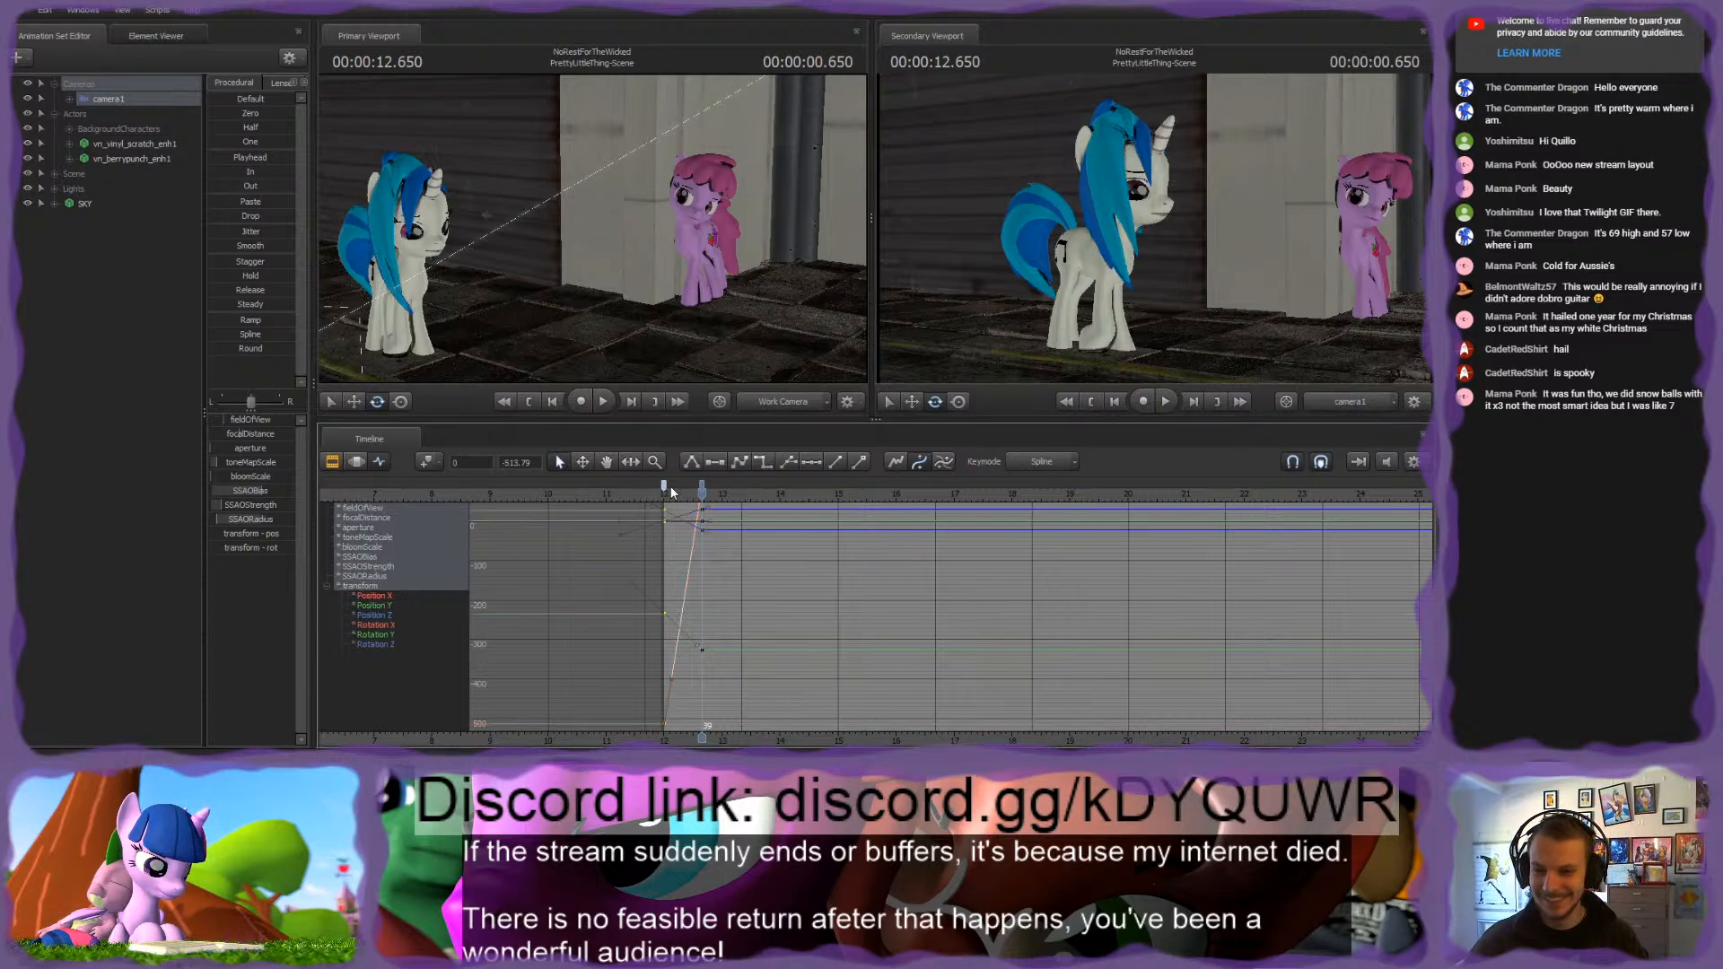
pyautogui.click(703, 485)
pyautogui.scroll(5, 711, 567)
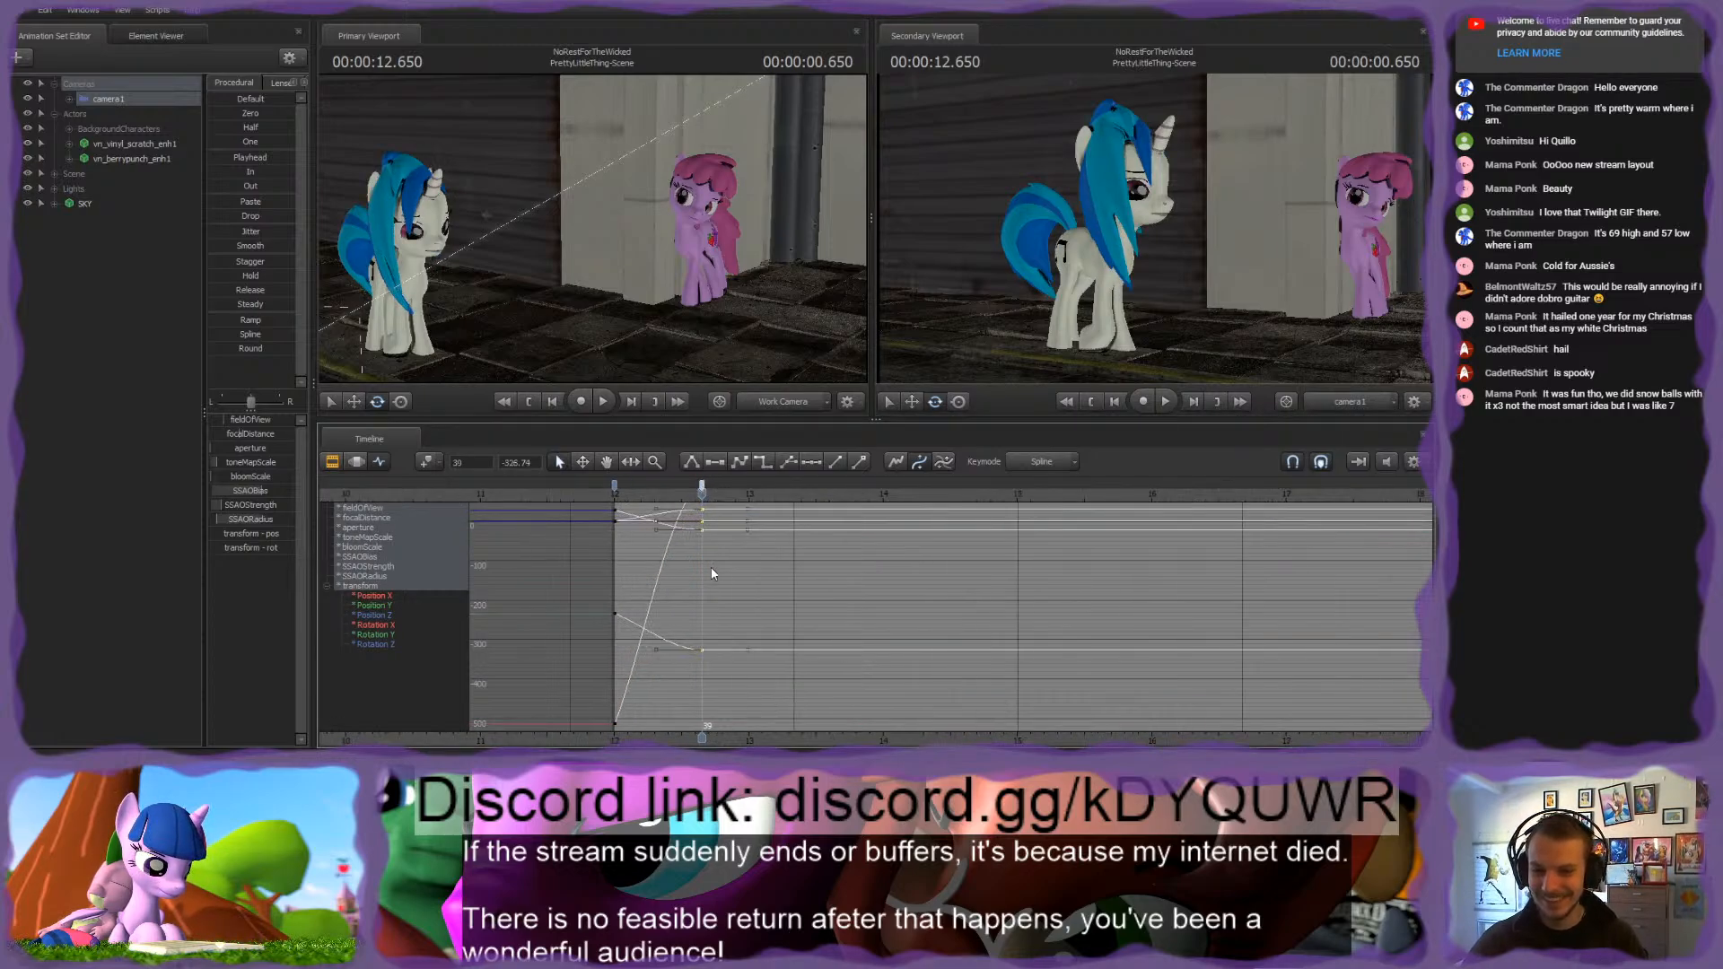
pyautogui.scroll(-2, 710, 568)
pyautogui.click(702, 487)
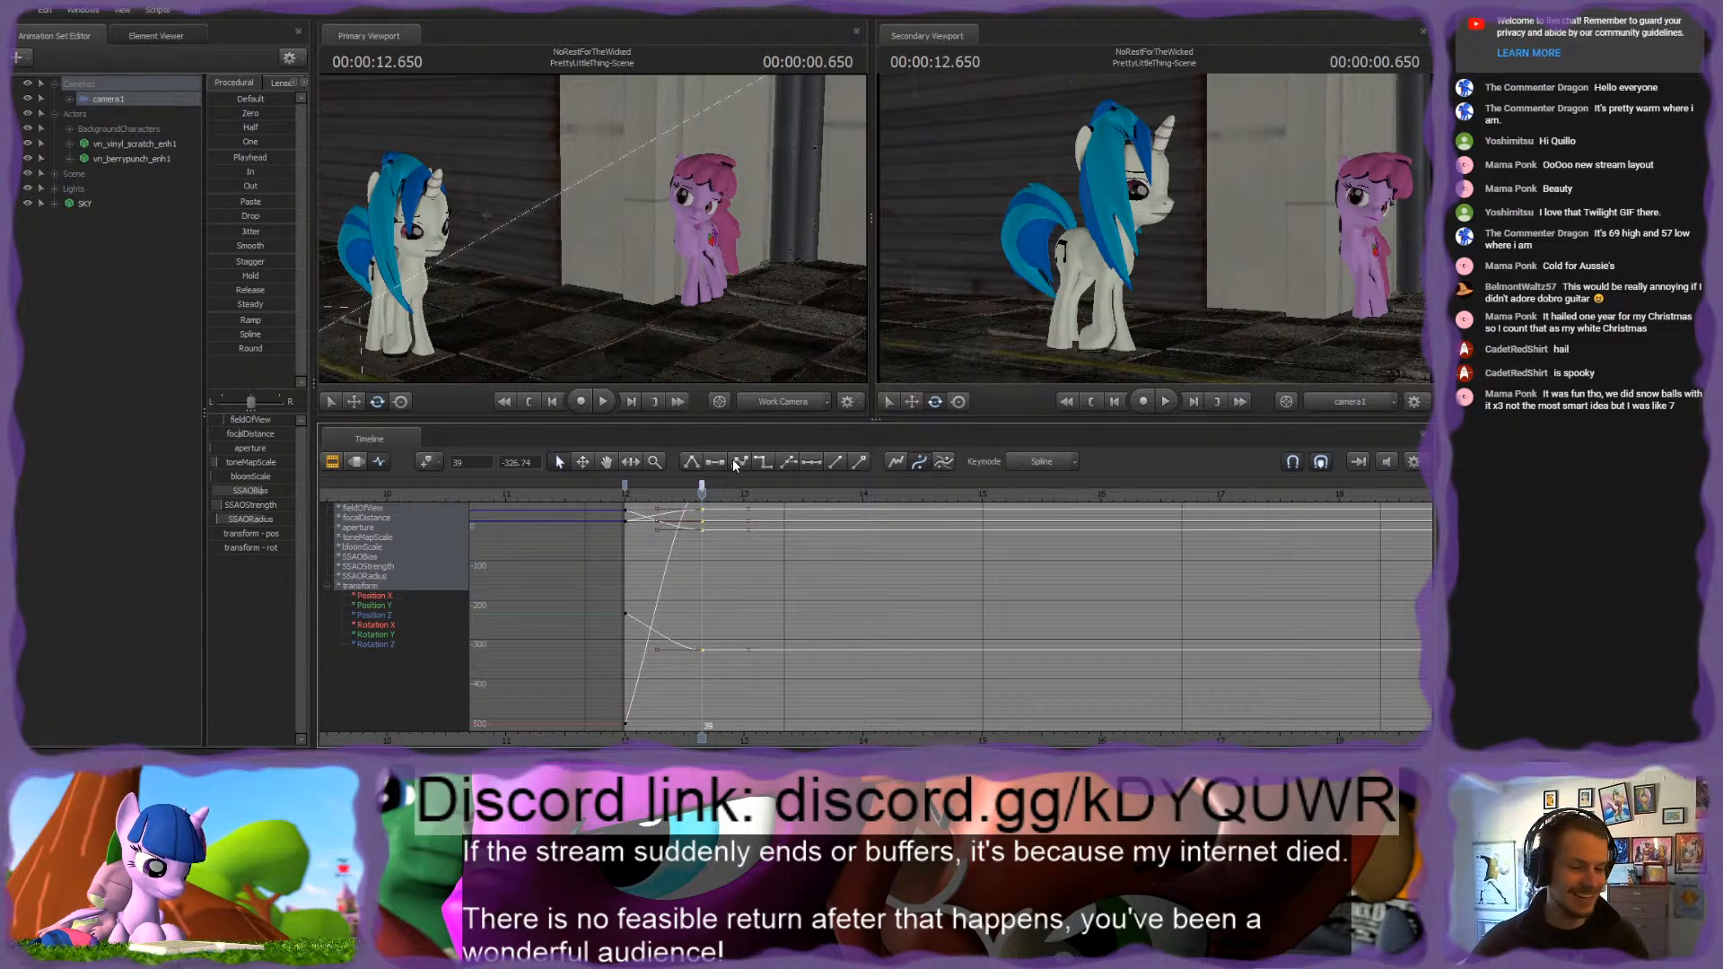
pyautogui.click(713, 458)
# Step: At 00:00:13.500, turn camera1 slightly to keep Vinyl Scratch and the pink pony framed as she walks
pyautogui.moveTo(702, 492); pyautogui.dragTo(803, 519)
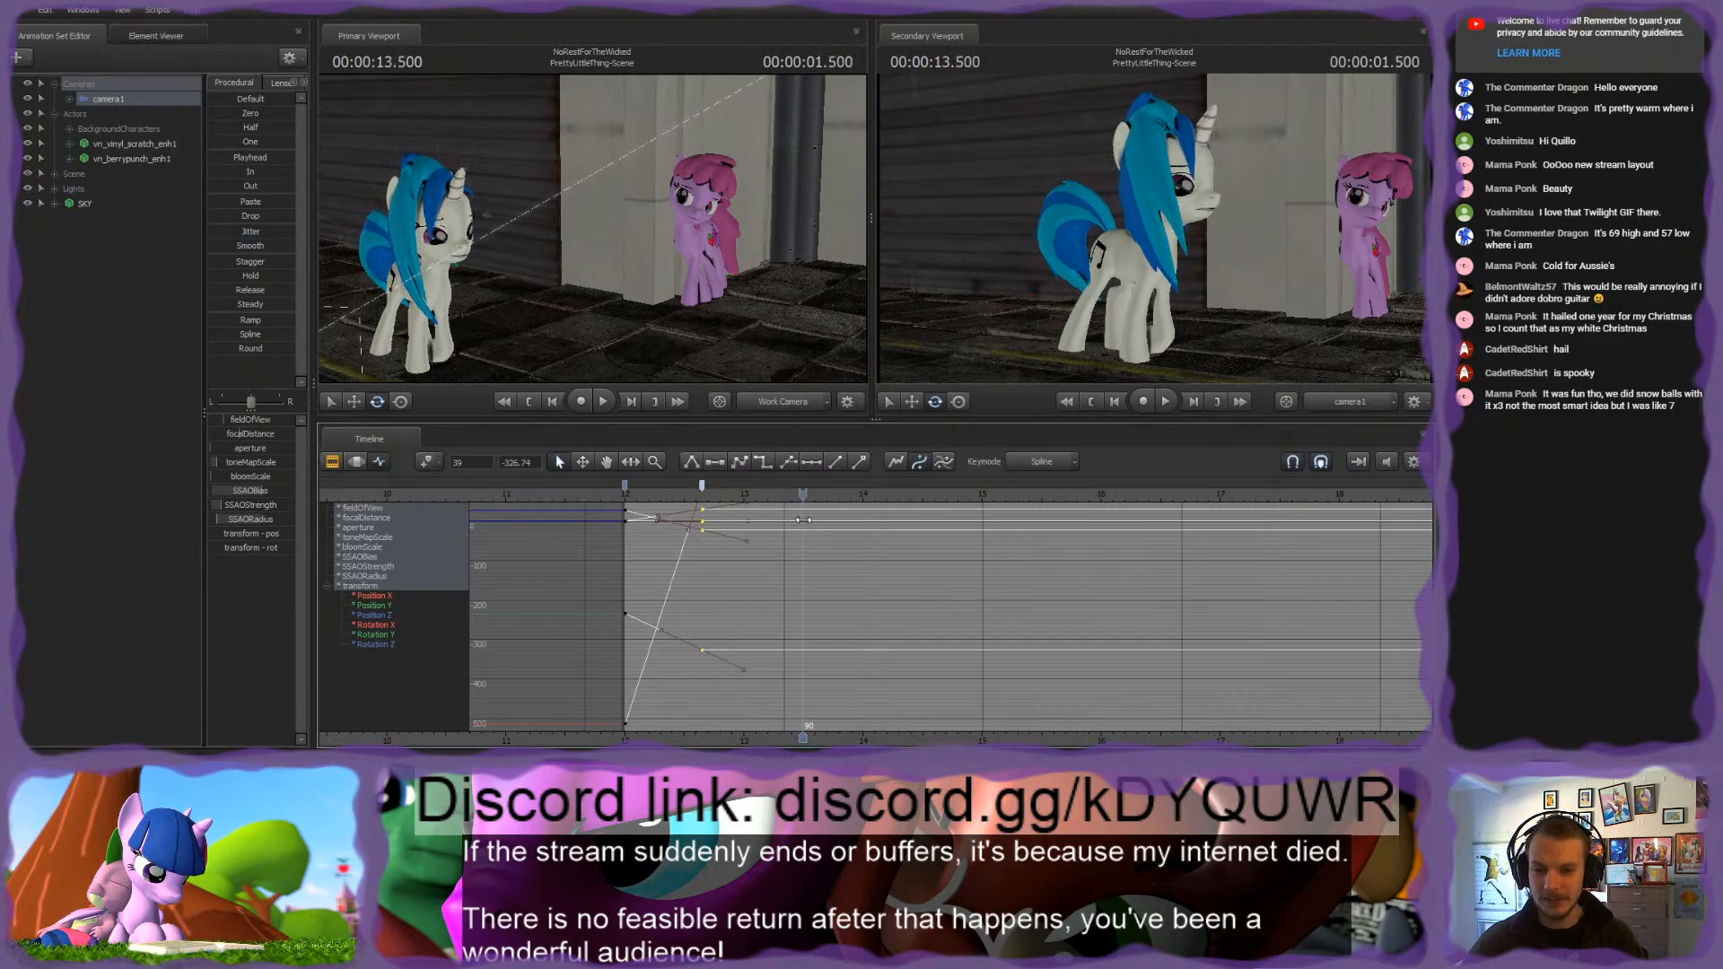
pyautogui.moveTo(953, 364); pyautogui.dragTo(990, 361)
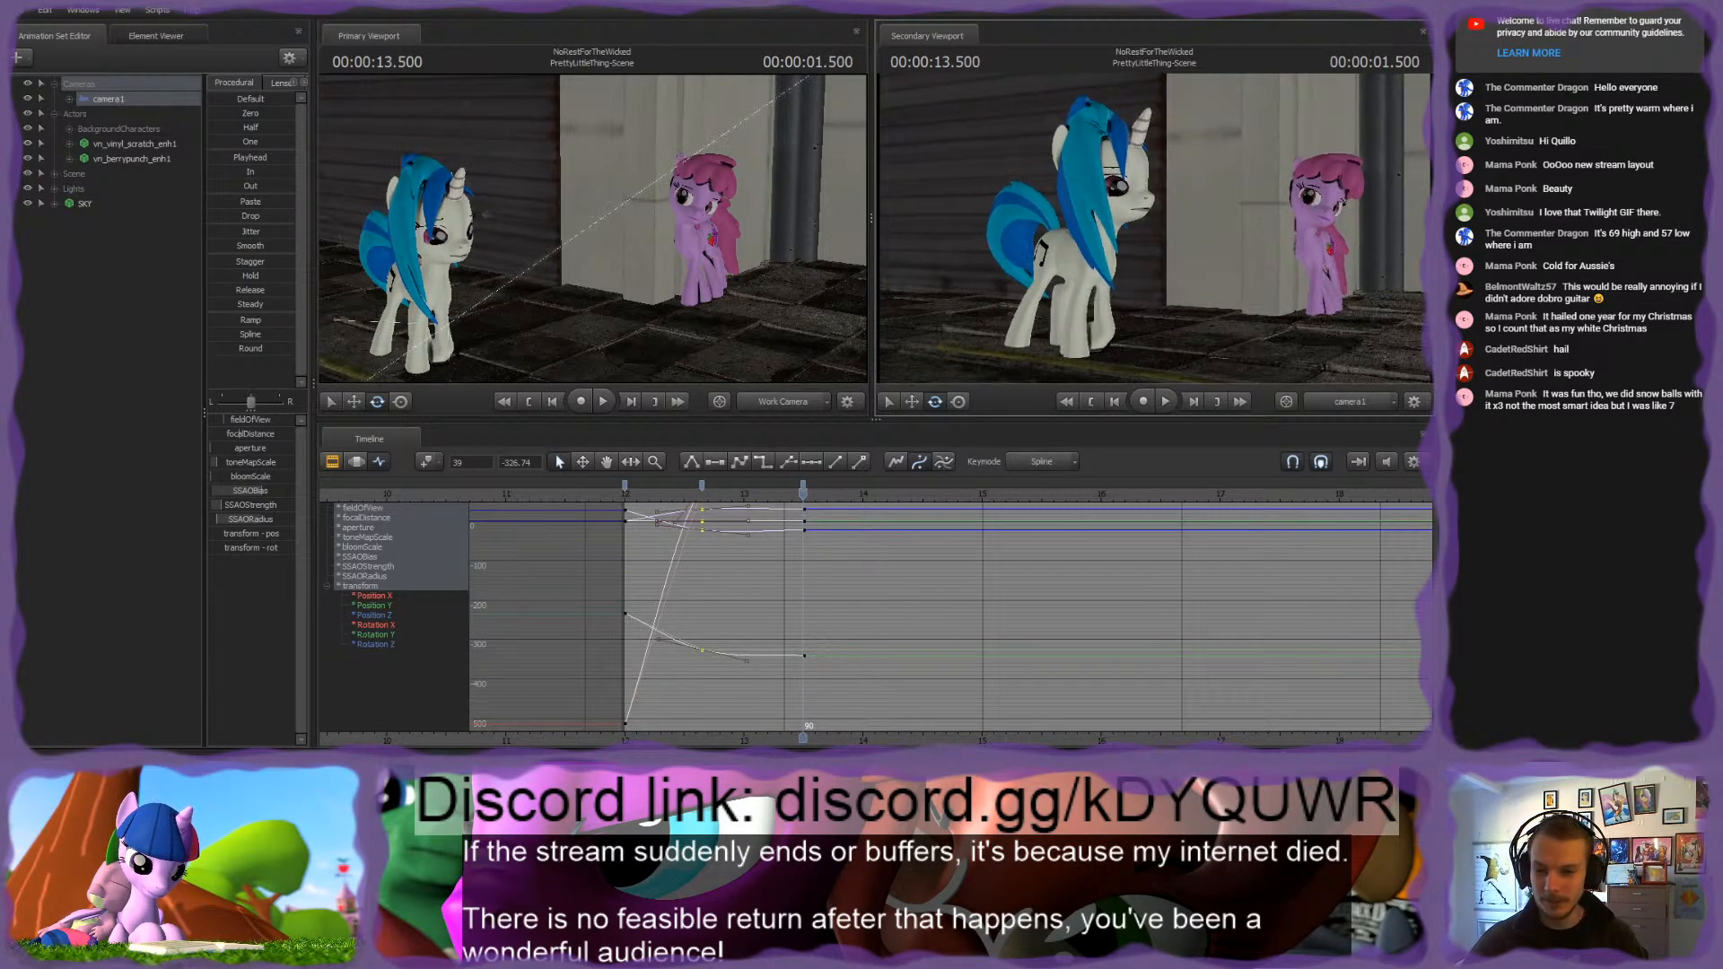
pyautogui.click(783, 564)
# Step: Replace camera1's keyframe at 00:00:12.650 with its pose from 00:00:12.583
pyautogui.click(701, 496)
pyautogui.moveTo(700, 495); pyautogui.dragTo(704, 473)
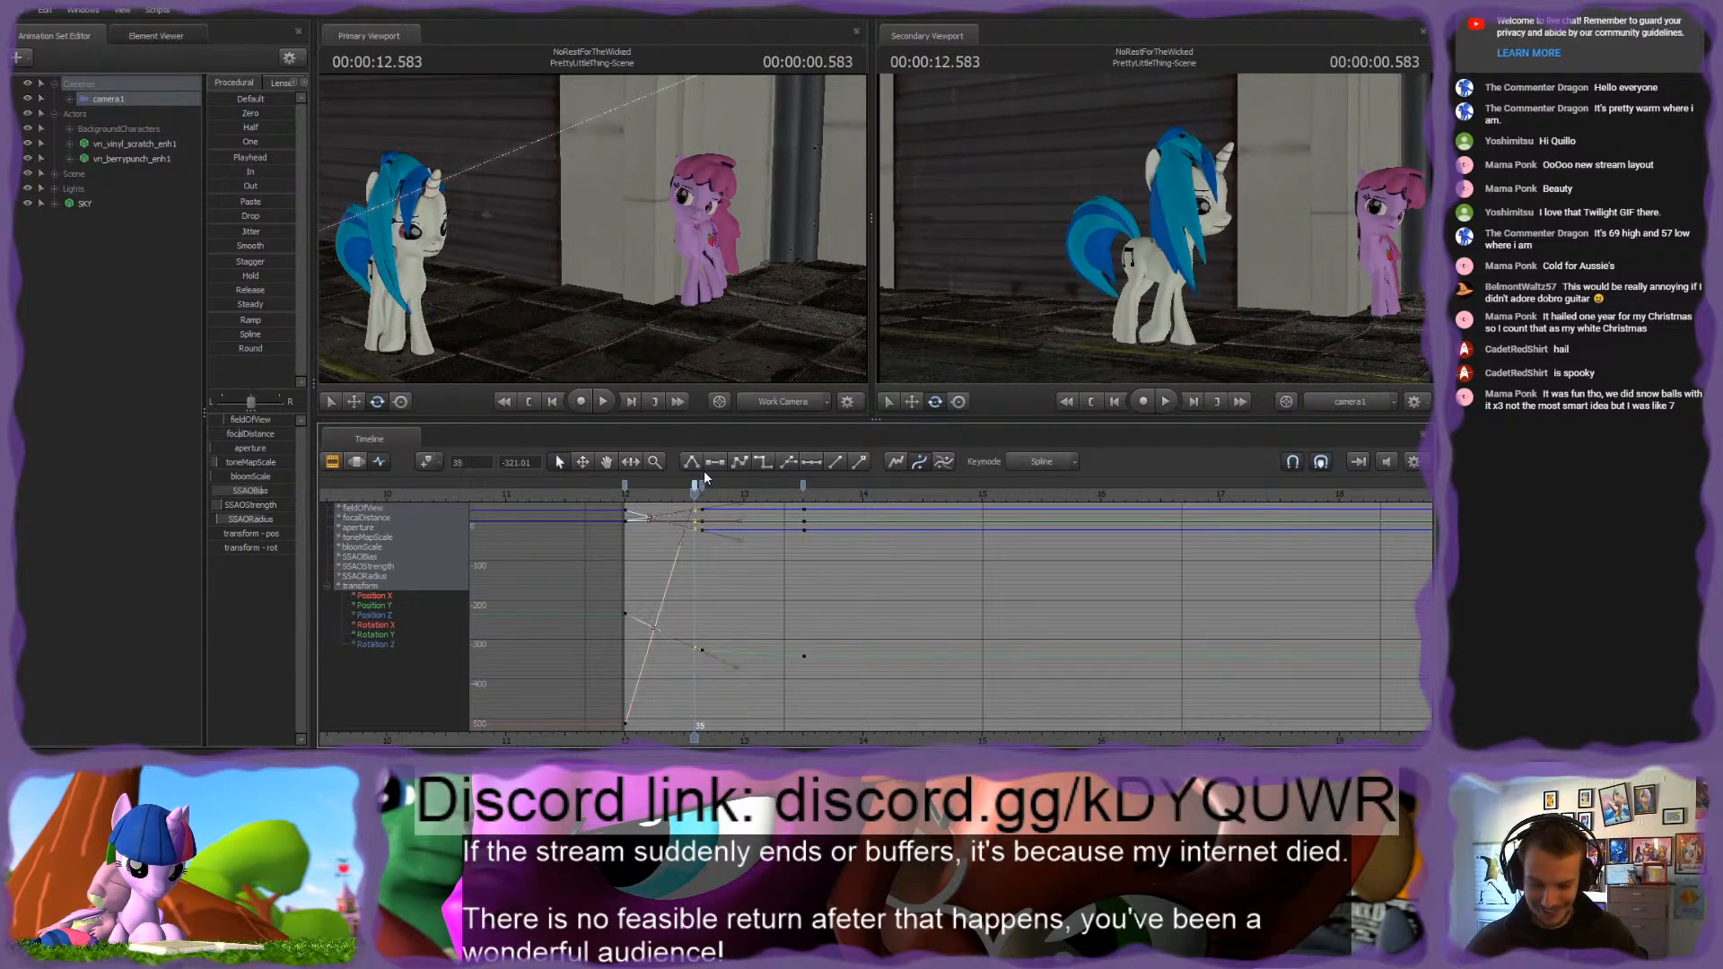
pyautogui.scroll(3, 716, 583)
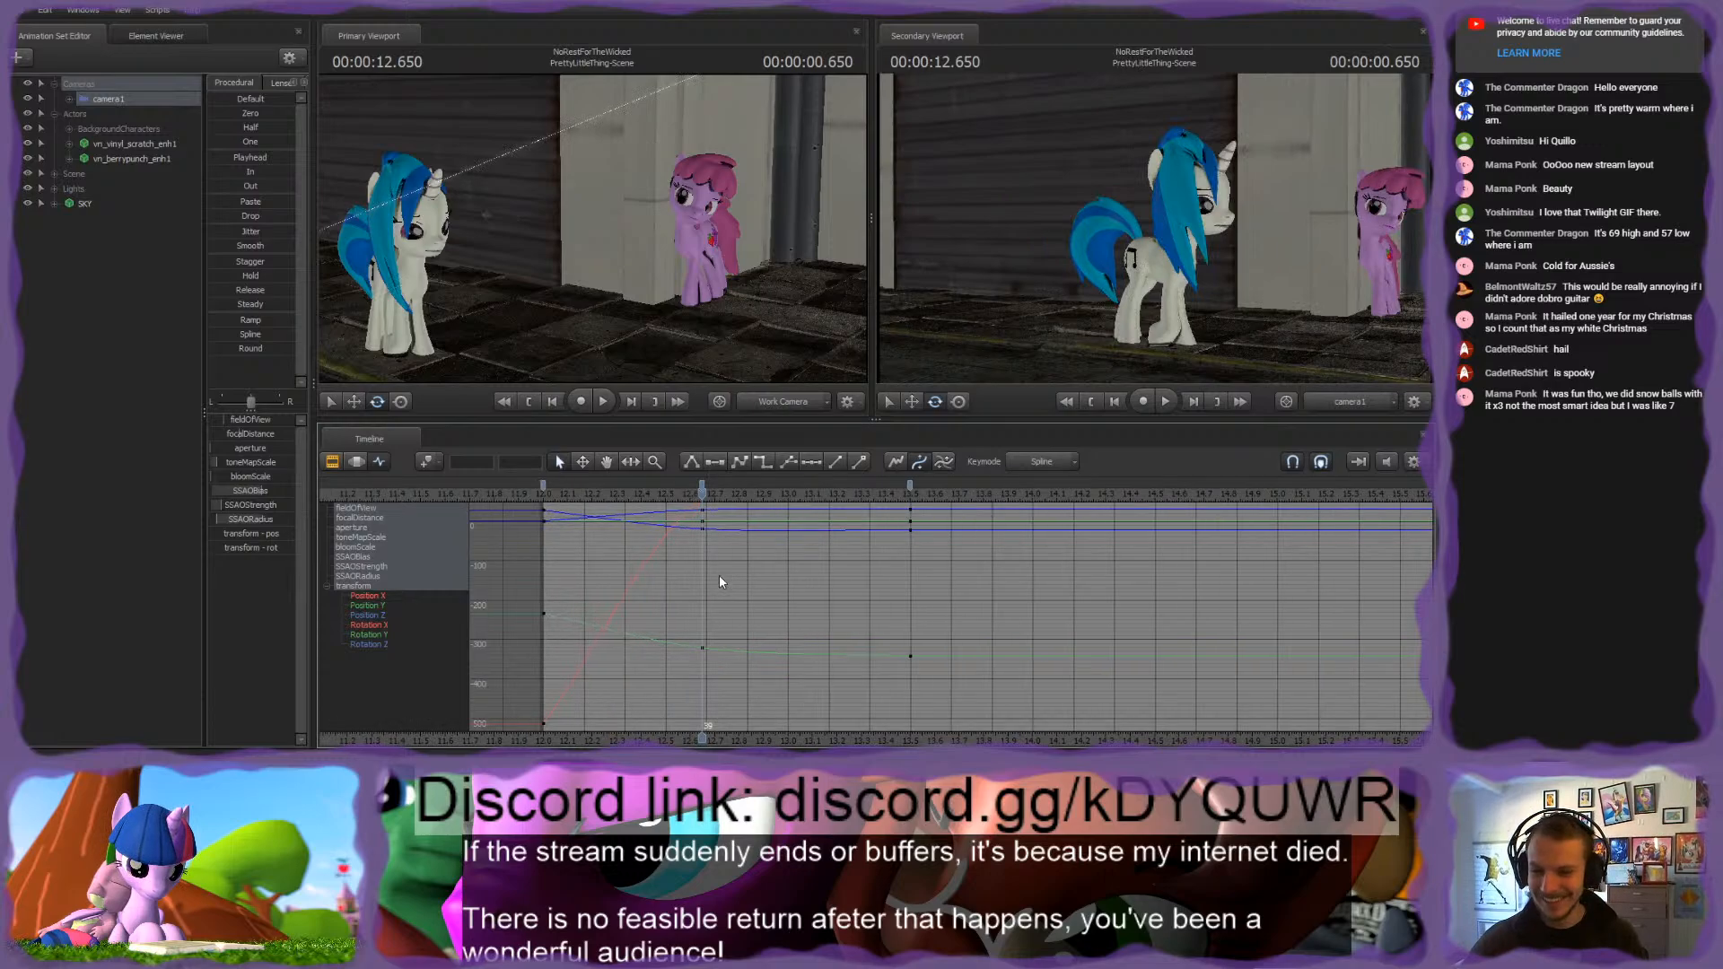
# Step: Isolate camera1's transform control and play back the camera move from the start of the shot
pyautogui.click(69, 99)
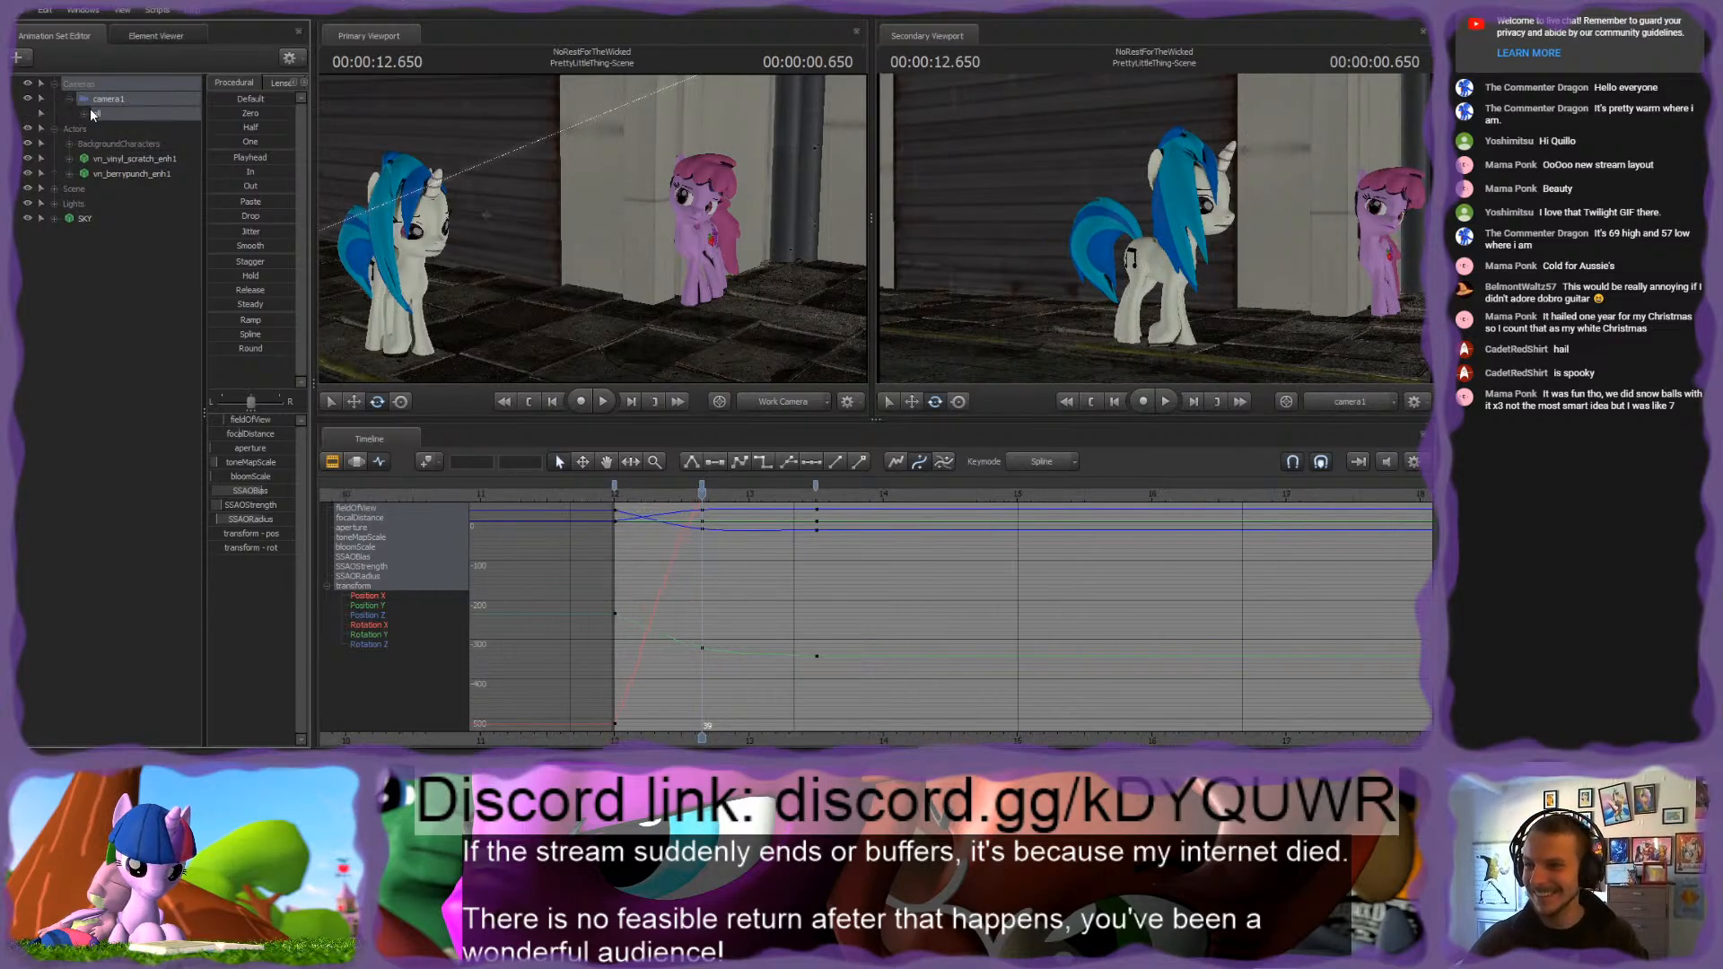
pyautogui.click(85, 113)
pyautogui.click(138, 249)
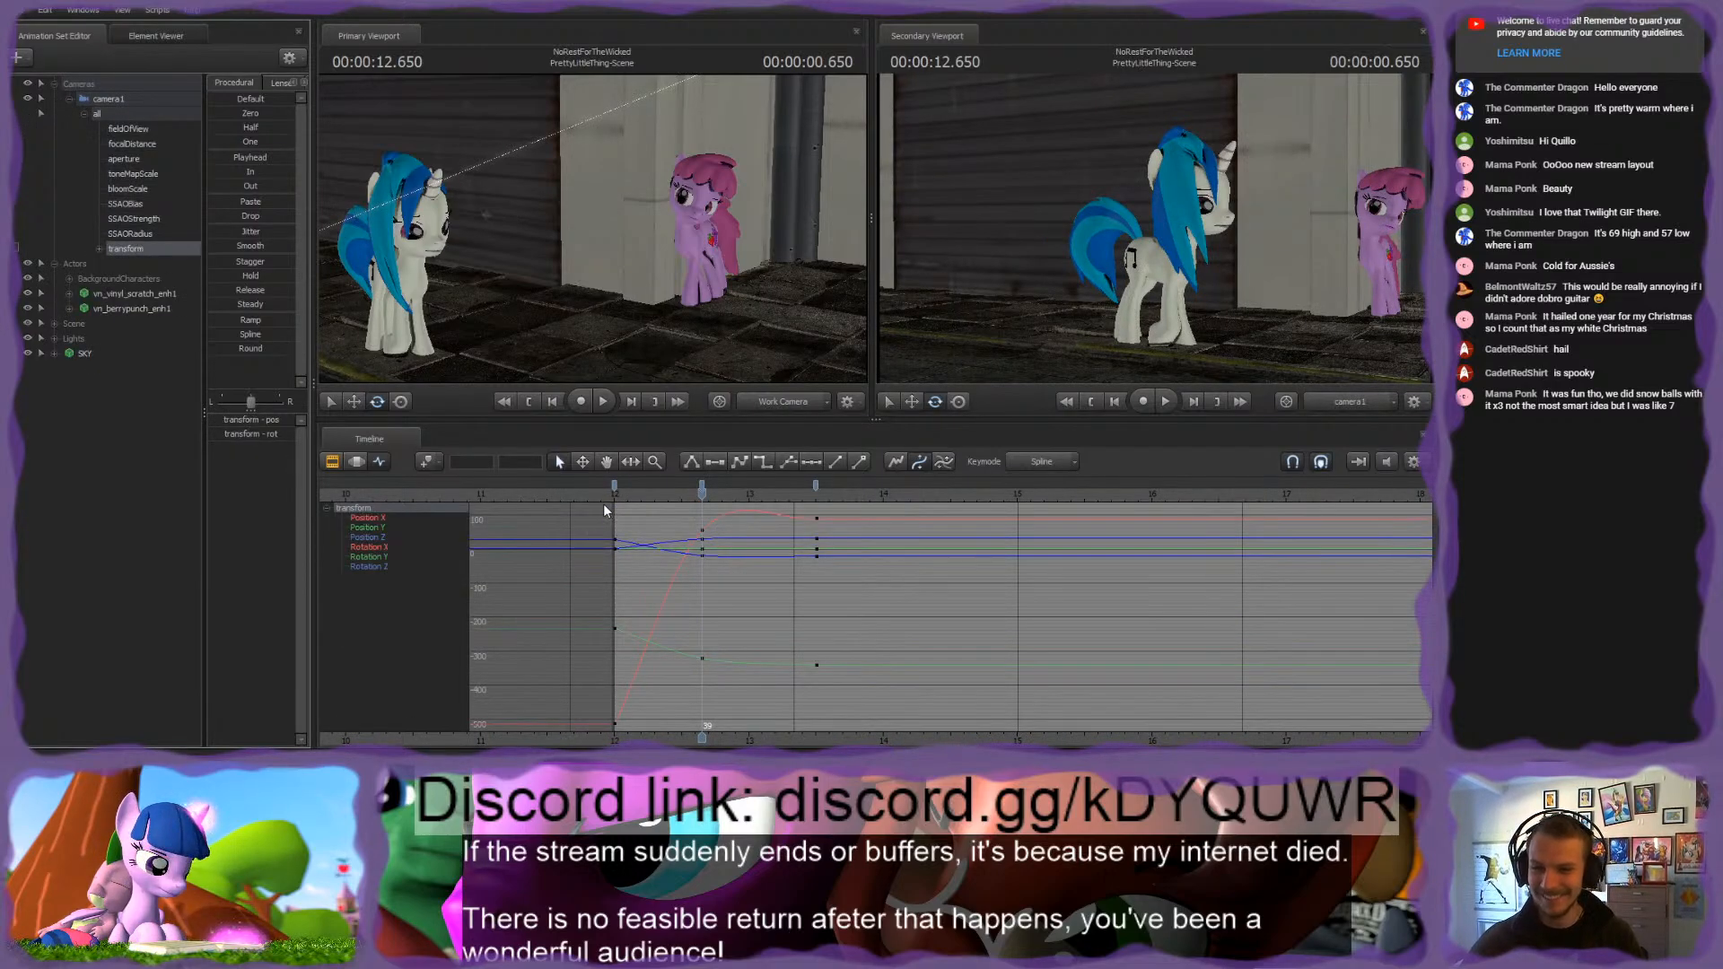
pyautogui.press('space')
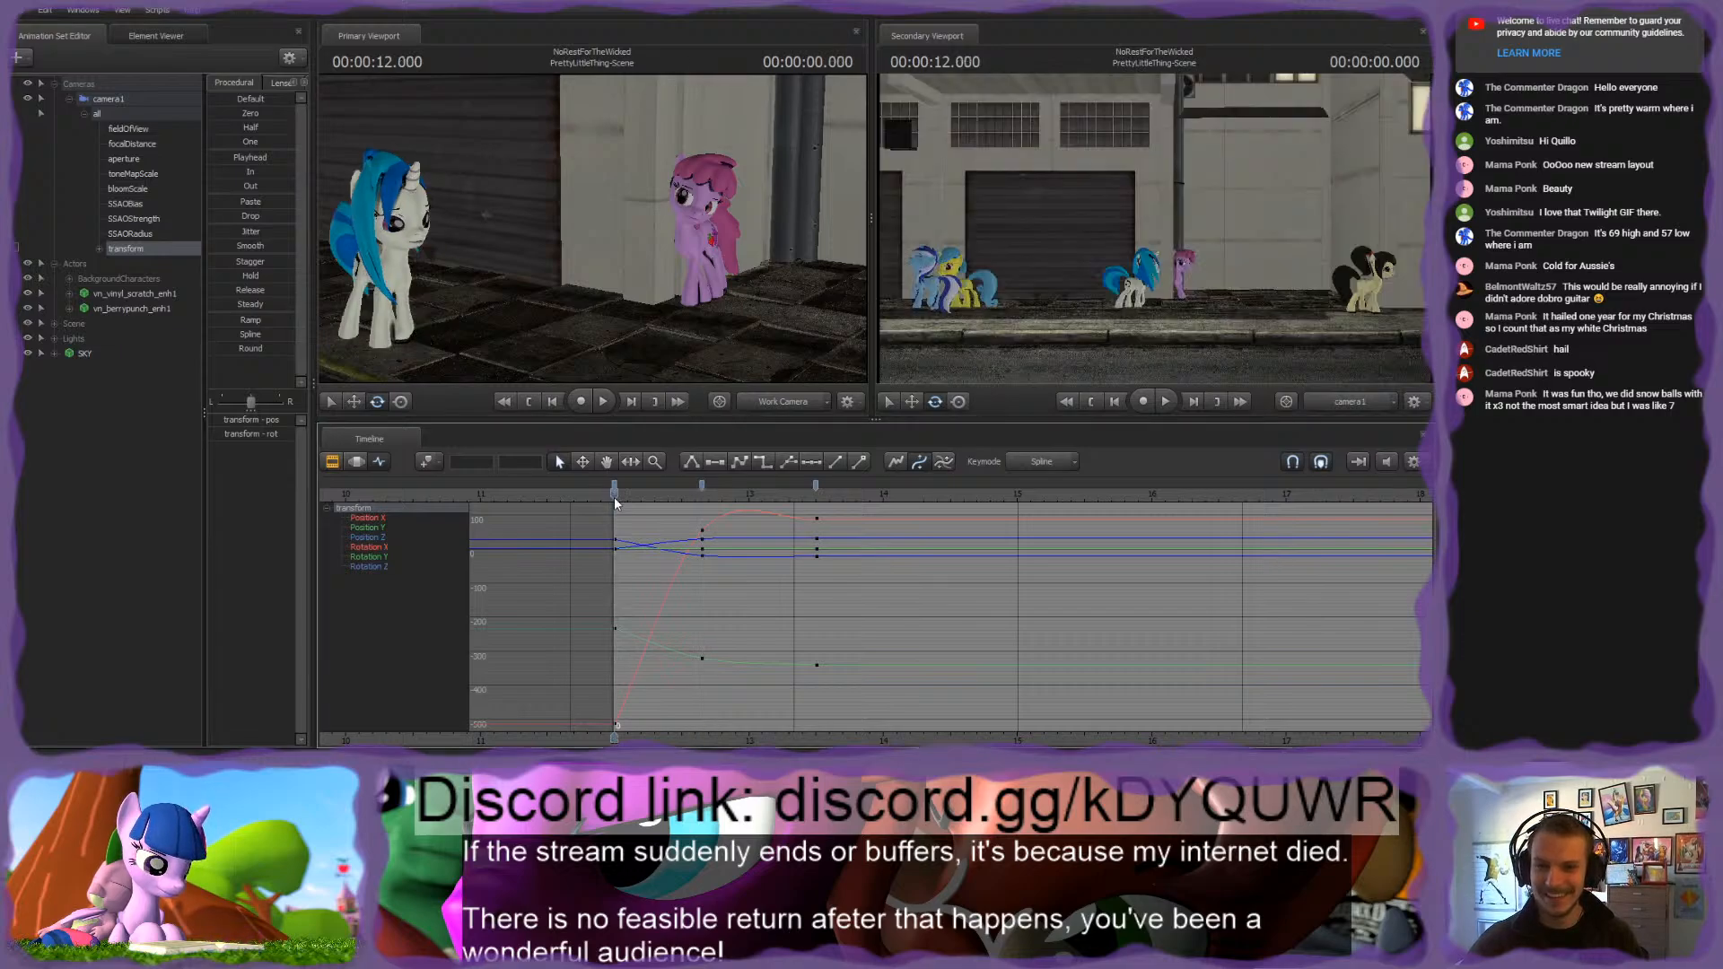
pyautogui.press('space')
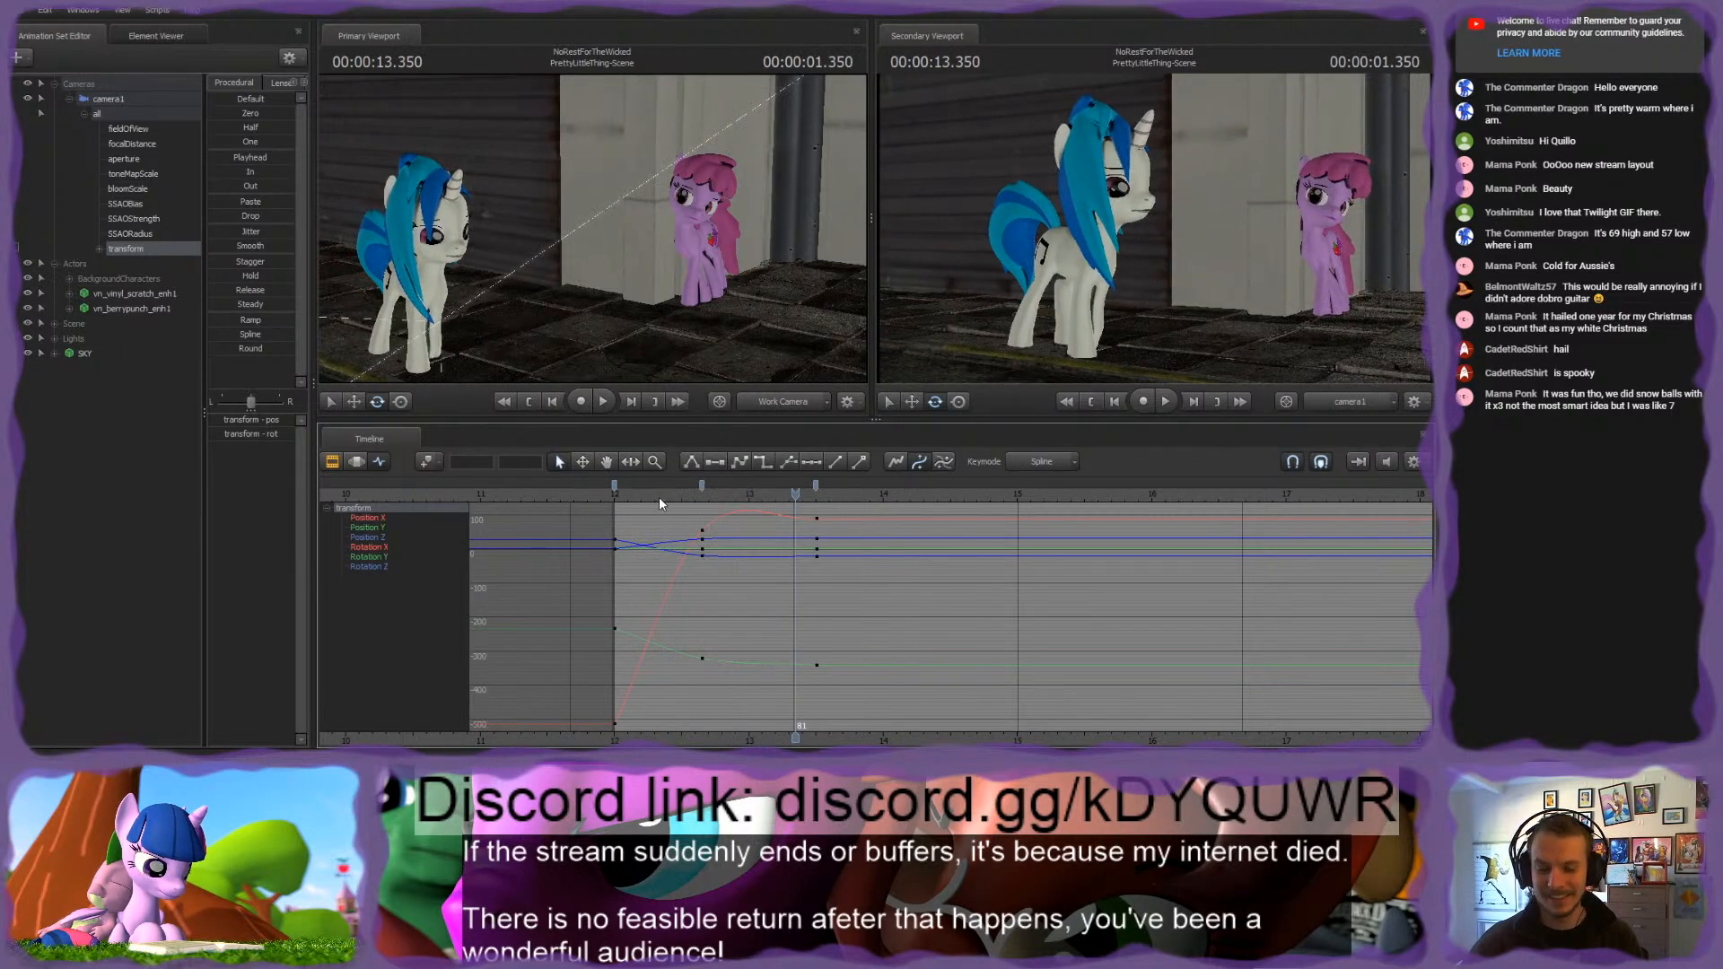
# Step: Key camera1's transform at 00:00:12.533, delete the 12.650 keyframe, and move the new one to frame 40
pyautogui.moveTo(697, 494); pyautogui.dragTo(686, 494)
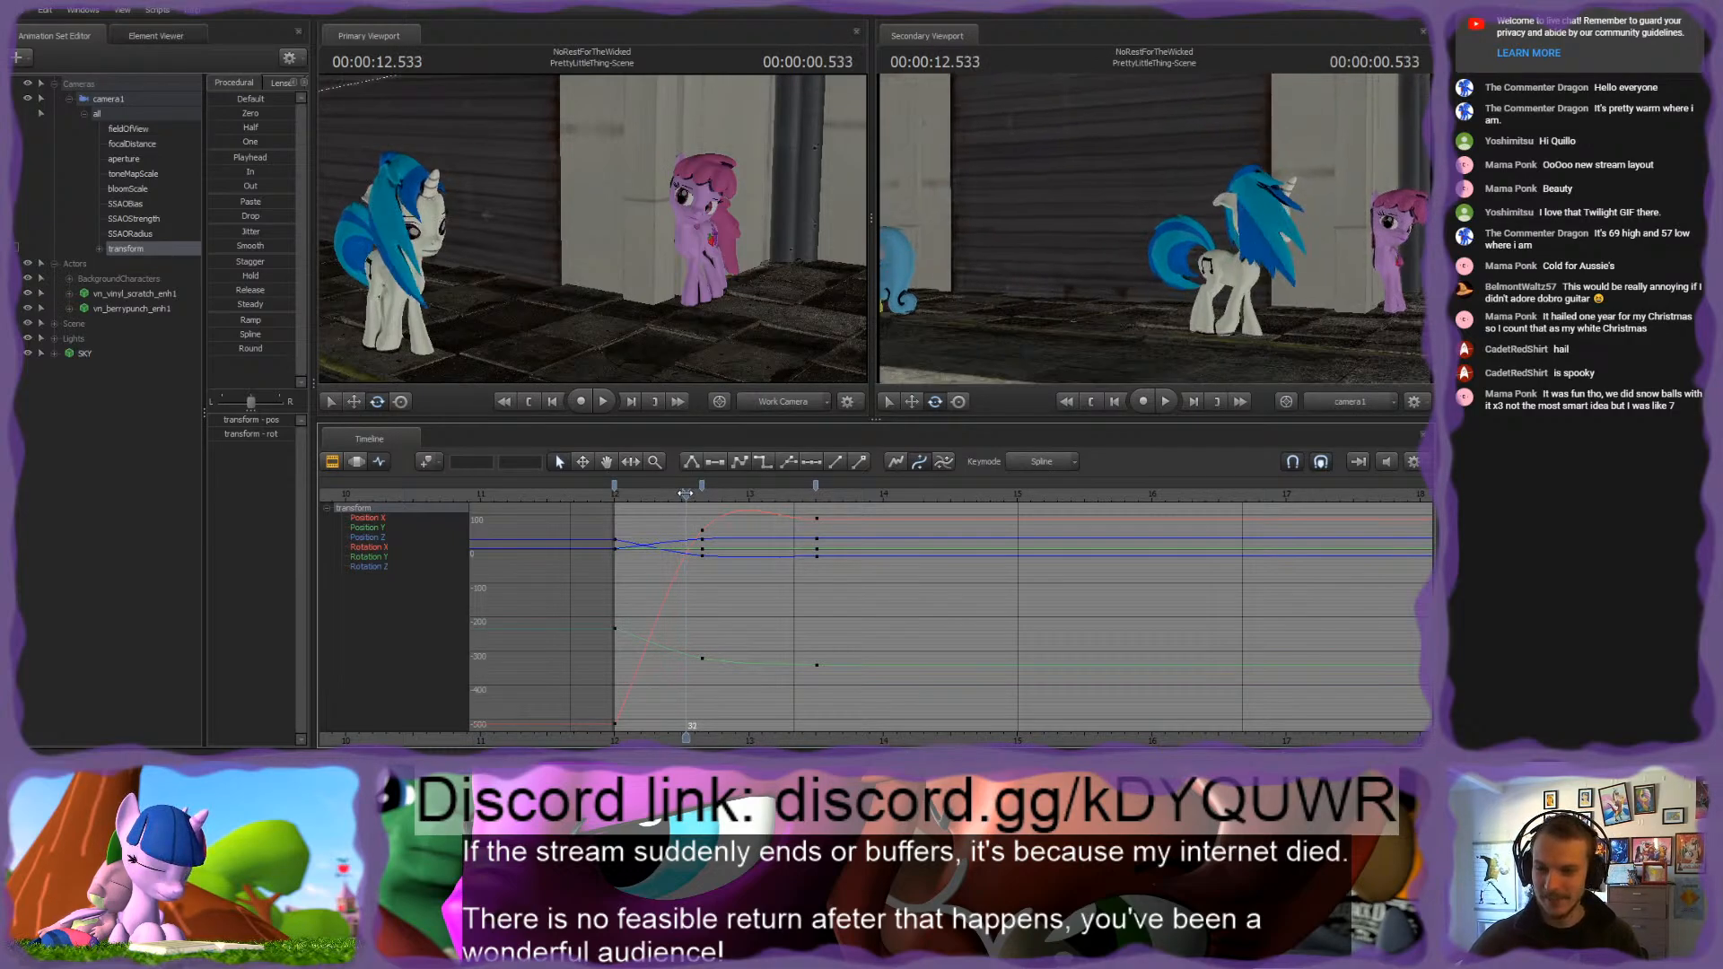
pyautogui.press('m')
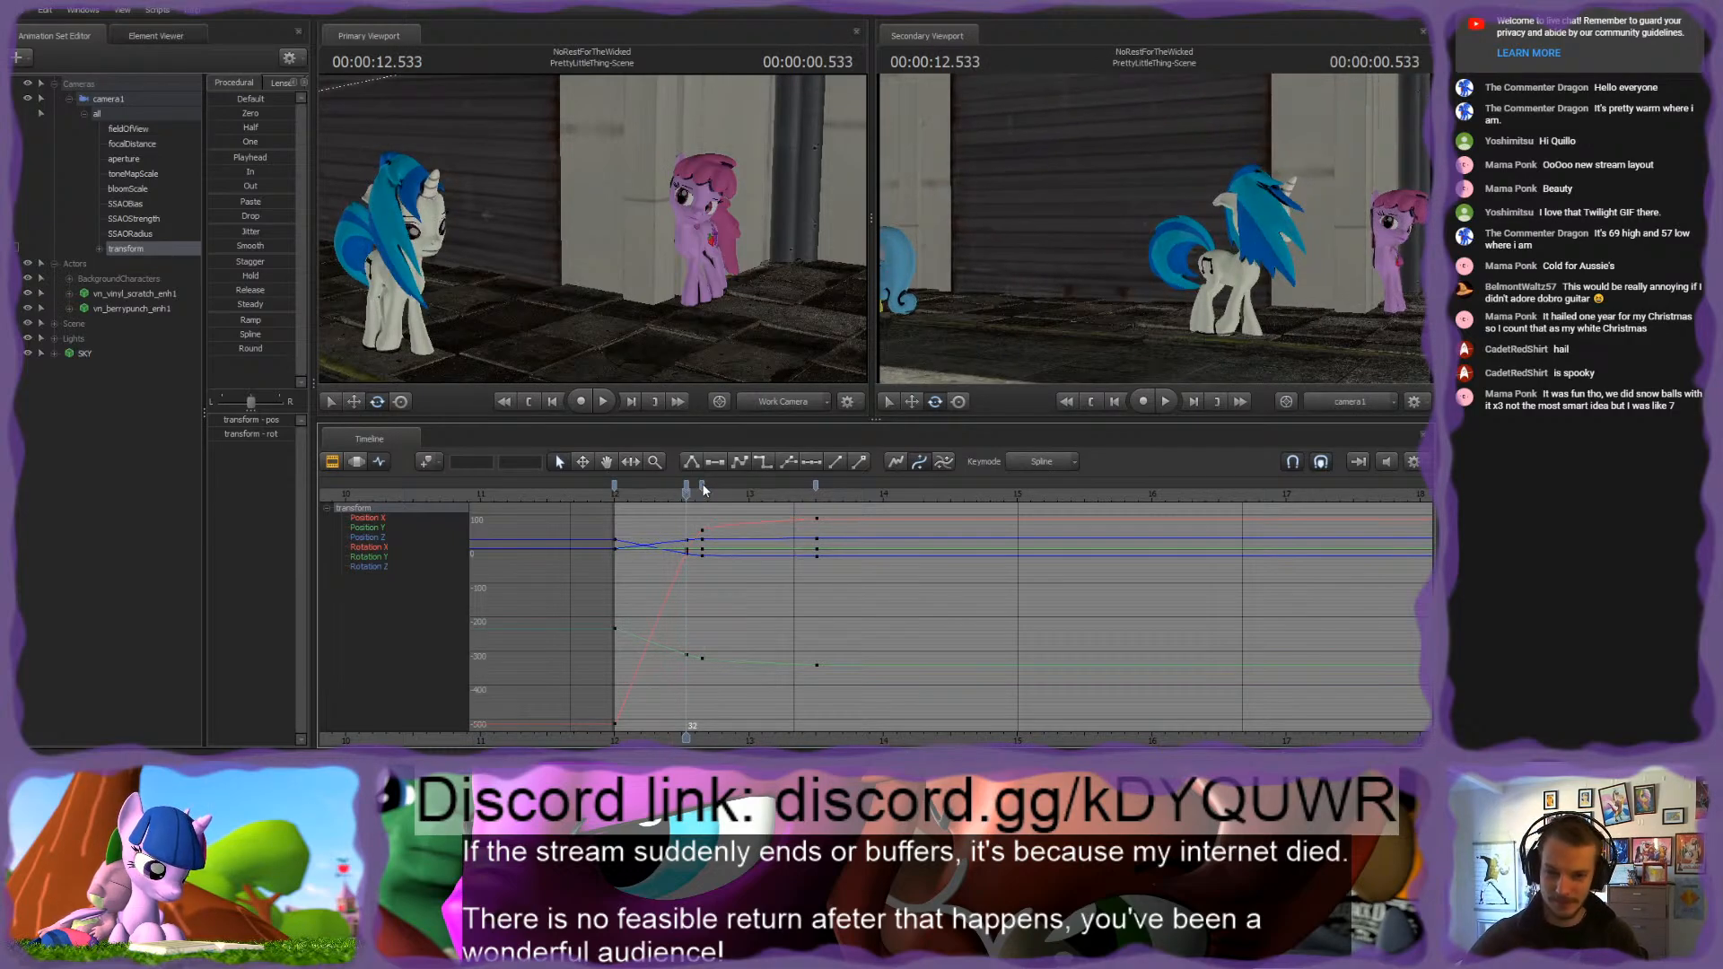
pyautogui.click(702, 487)
pyautogui.press('Delete')
pyautogui.moveTo(687, 485); pyautogui.dragTo(703, 486)
pyautogui.click(615, 495)
pyautogui.press('space')
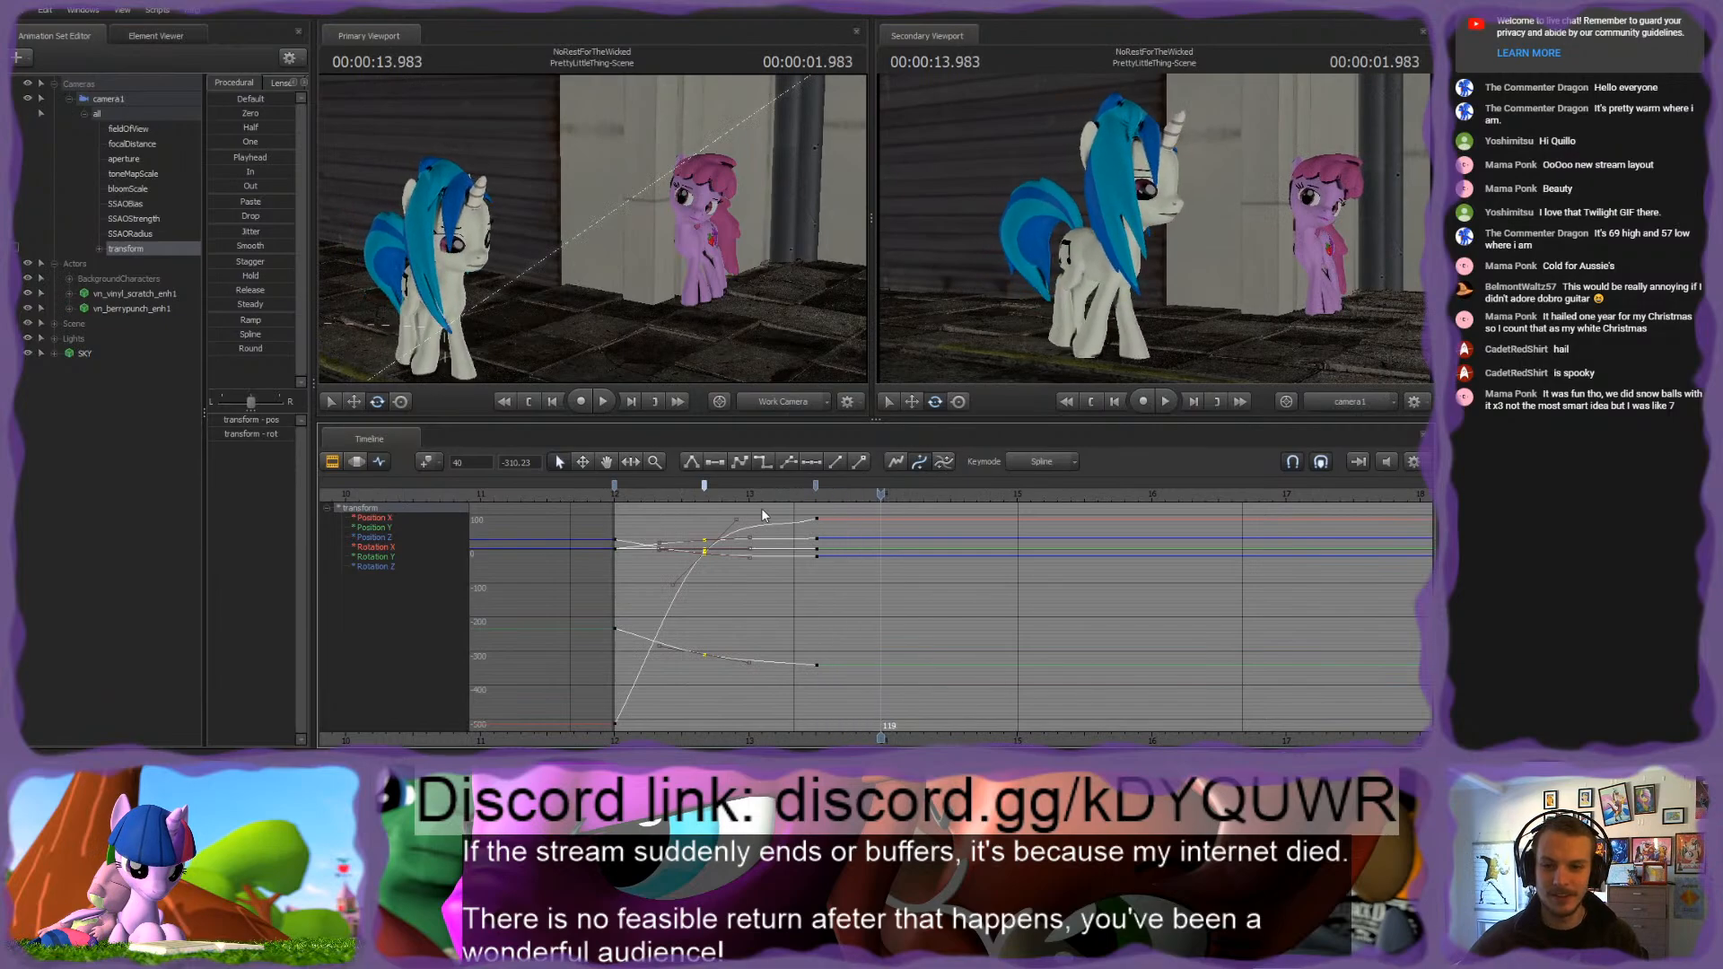
# Step: At 00:00:15.000, turn camera1 so that both Vinyl Scratch and the pink pony stay in frame
pyautogui.click(844, 494)
pyautogui.moveTo(846, 493); pyautogui.dragTo(1021, 518)
pyautogui.moveTo(1029, 287); pyautogui.dragTo(1115, 287)
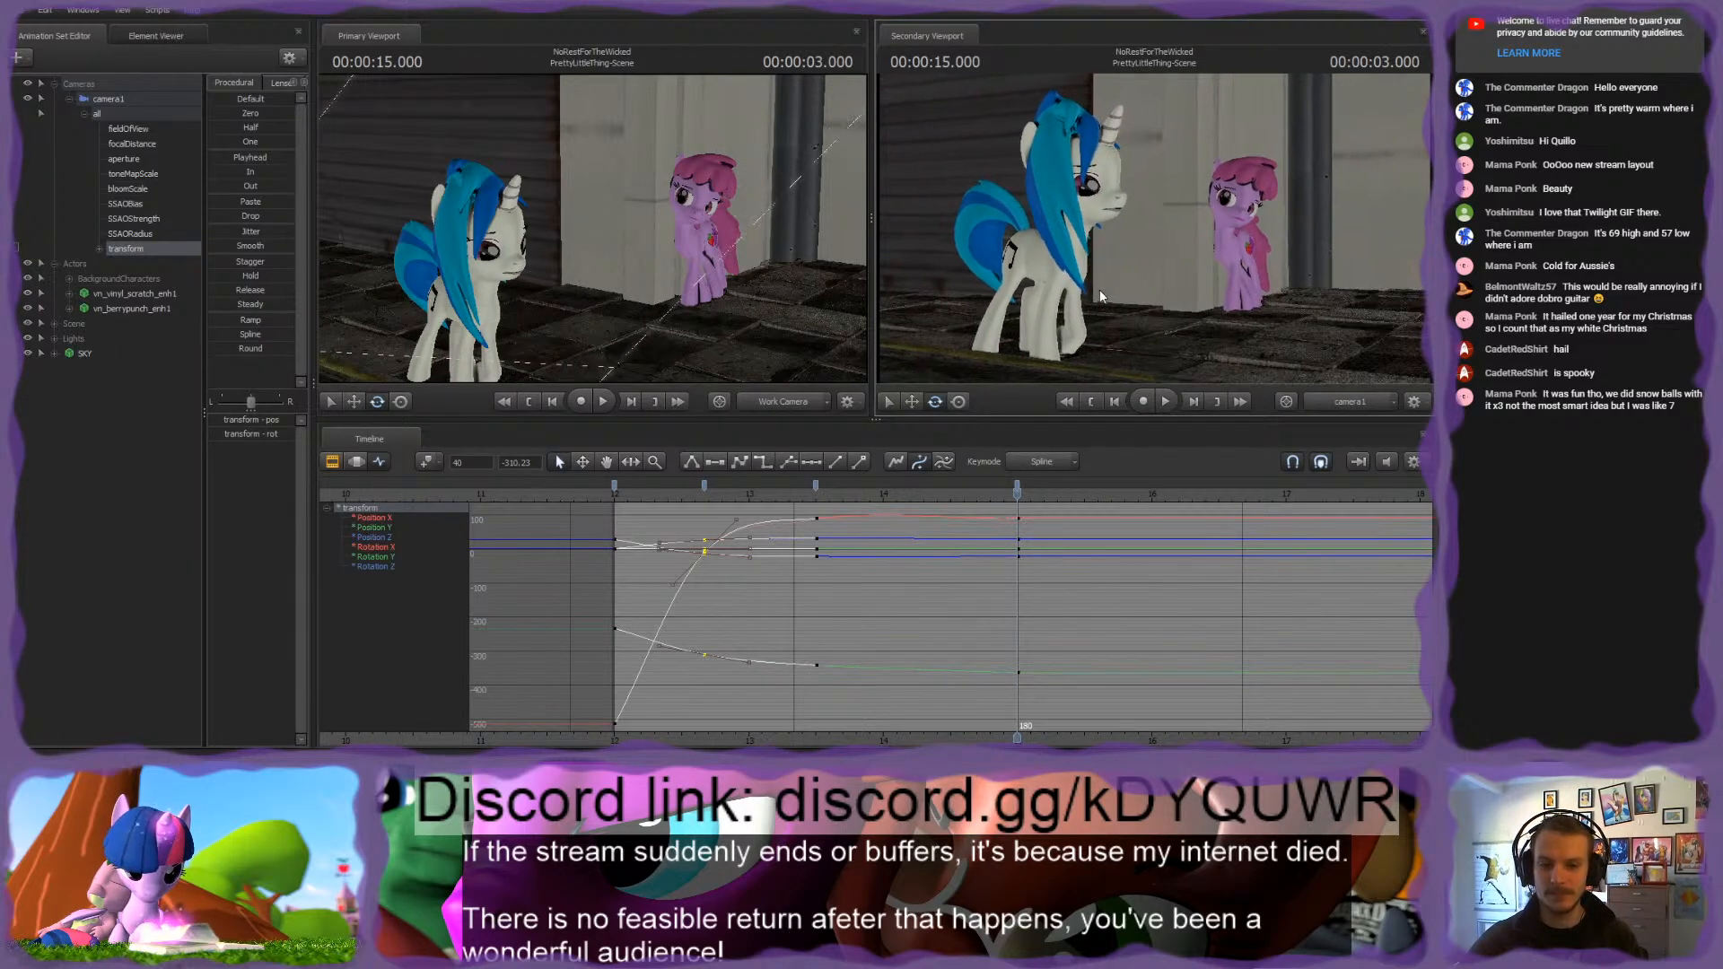
pyautogui.moveTo(646, 499); pyautogui.dragTo(1017, 496)
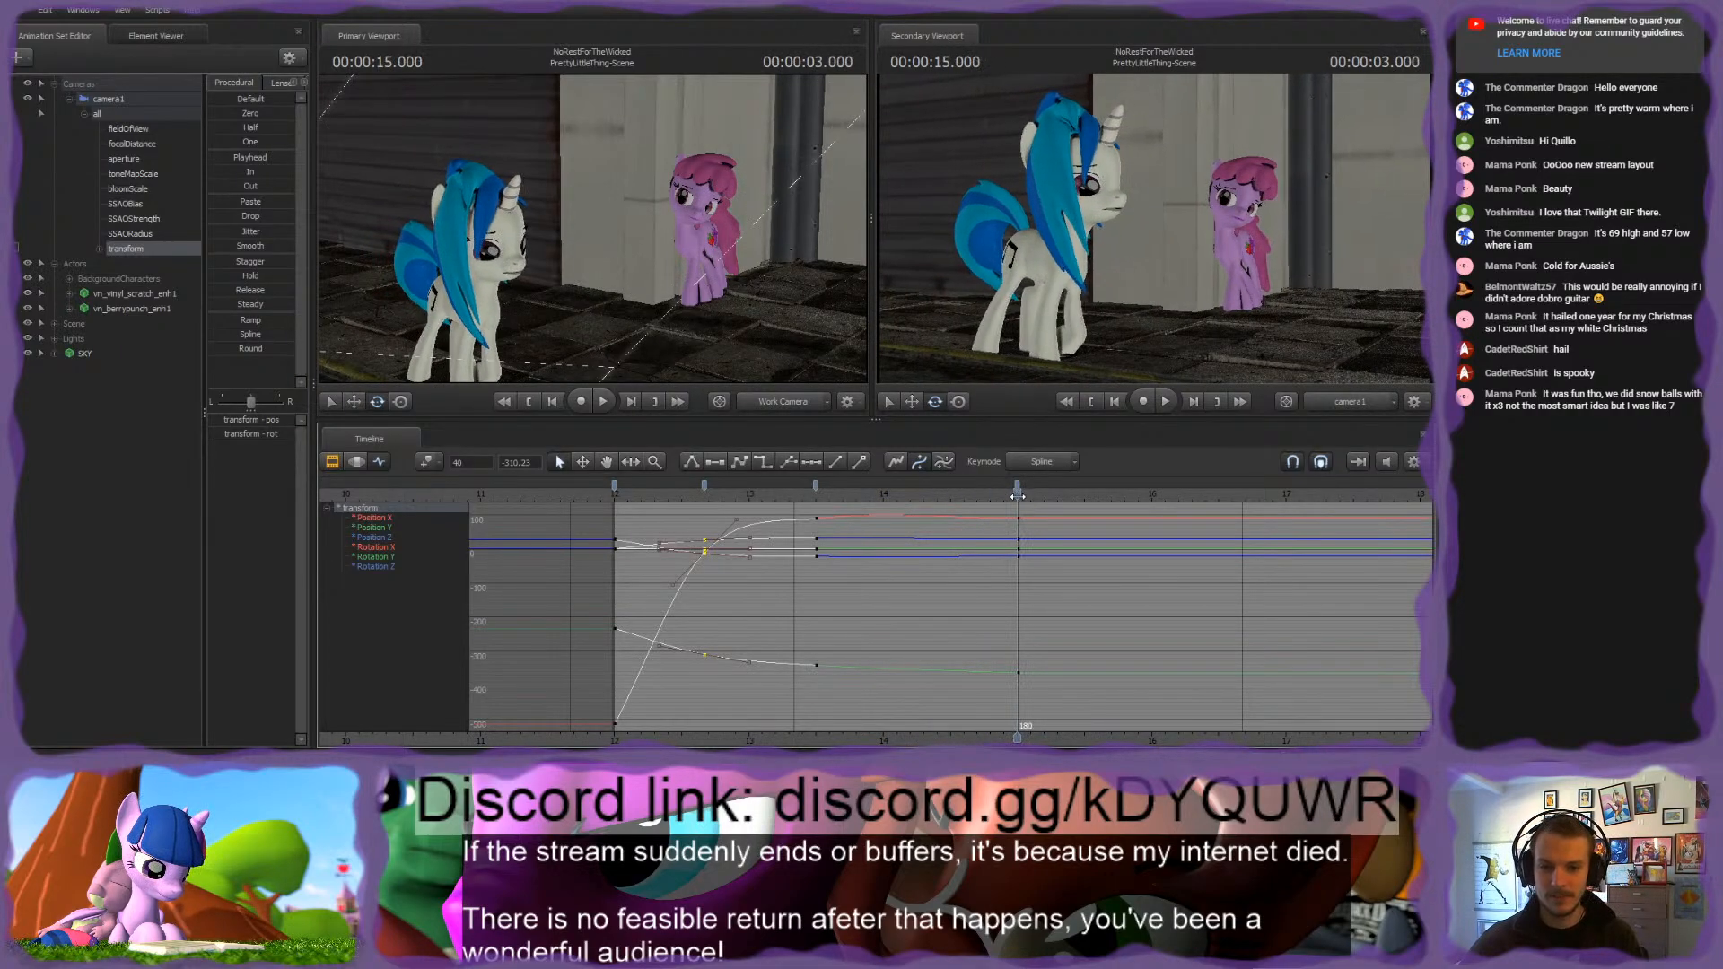
pyautogui.moveTo(1113, 721); pyautogui.dragTo(986, 725, button='middle')
pyautogui.click(897, 519)
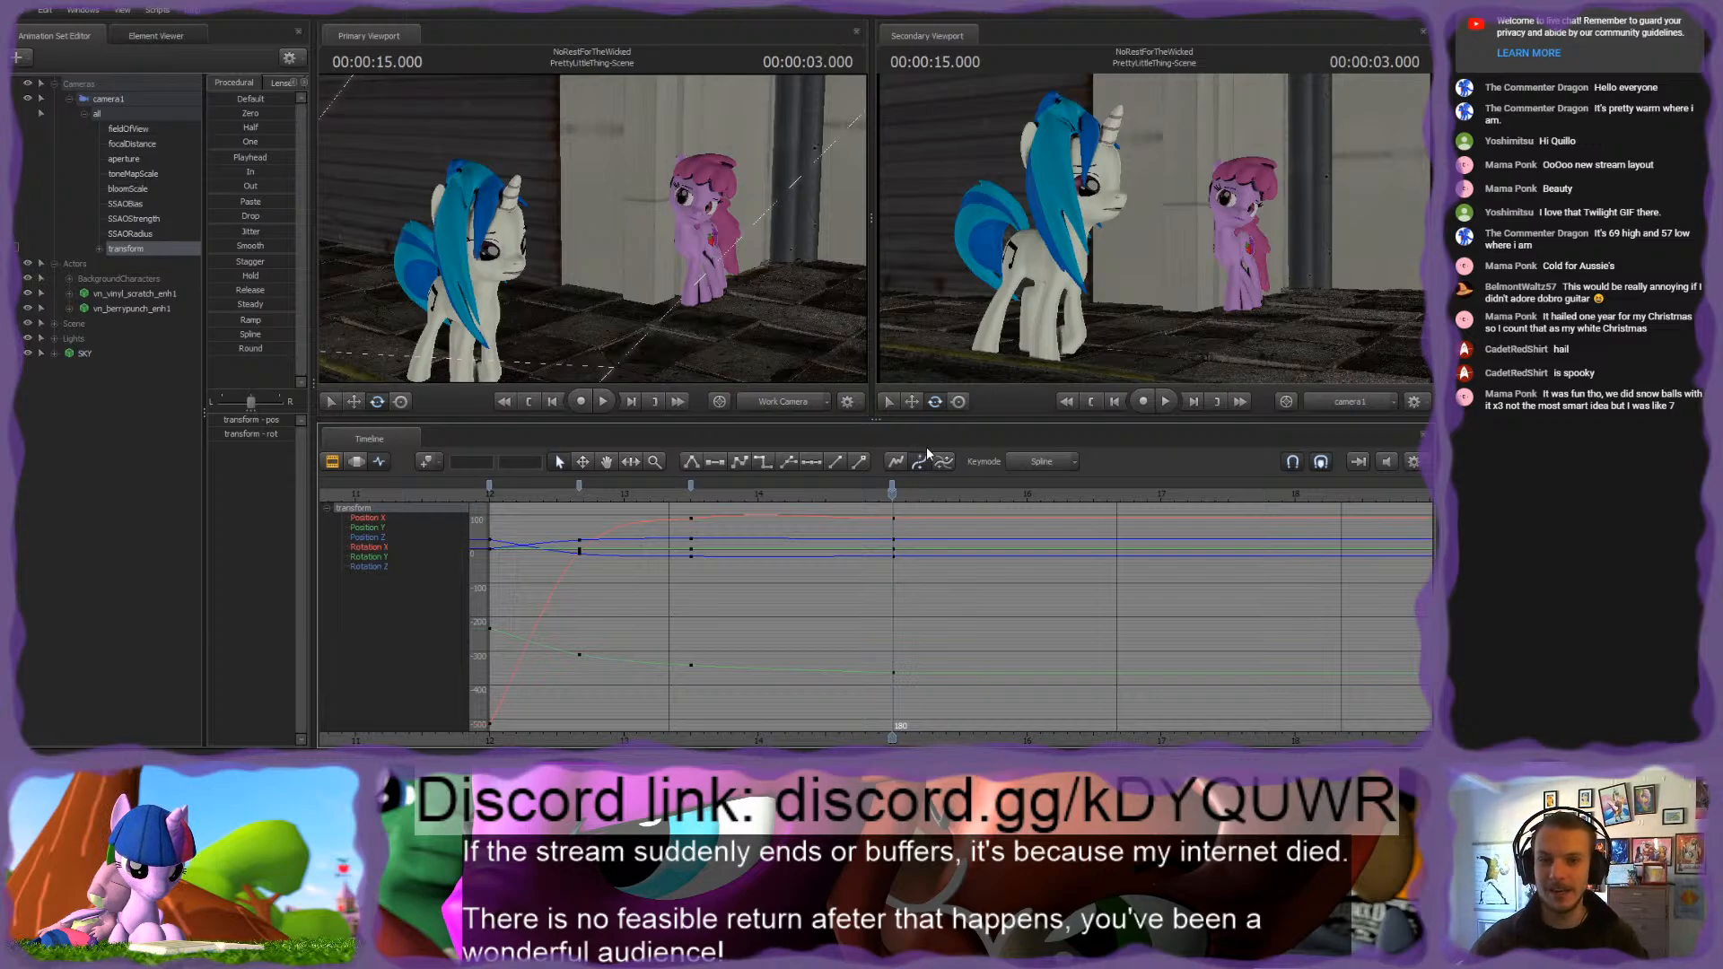
# Step: At 00:00:15.533, move camera1 in to frame the pink pony alone and play back the camera move
pyautogui.moveTo(641, 493); pyautogui.dragTo(967, 508)
pyautogui.moveTo(1097, 284)
pyautogui.mouseDown()
pyautogui.moveTo(1133, 280)
pyautogui.moveTo(1077, 295)
pyautogui.mouseUp()
pyautogui.press('w')
pyautogui.press('d')
pyautogui.press('s')
pyautogui.moveTo(1154, 228)
pyautogui.mouseDown()
pyautogui.moveTo(1170, 226)
pyautogui.moveTo(1154, 227)
pyautogui.mouseUp()
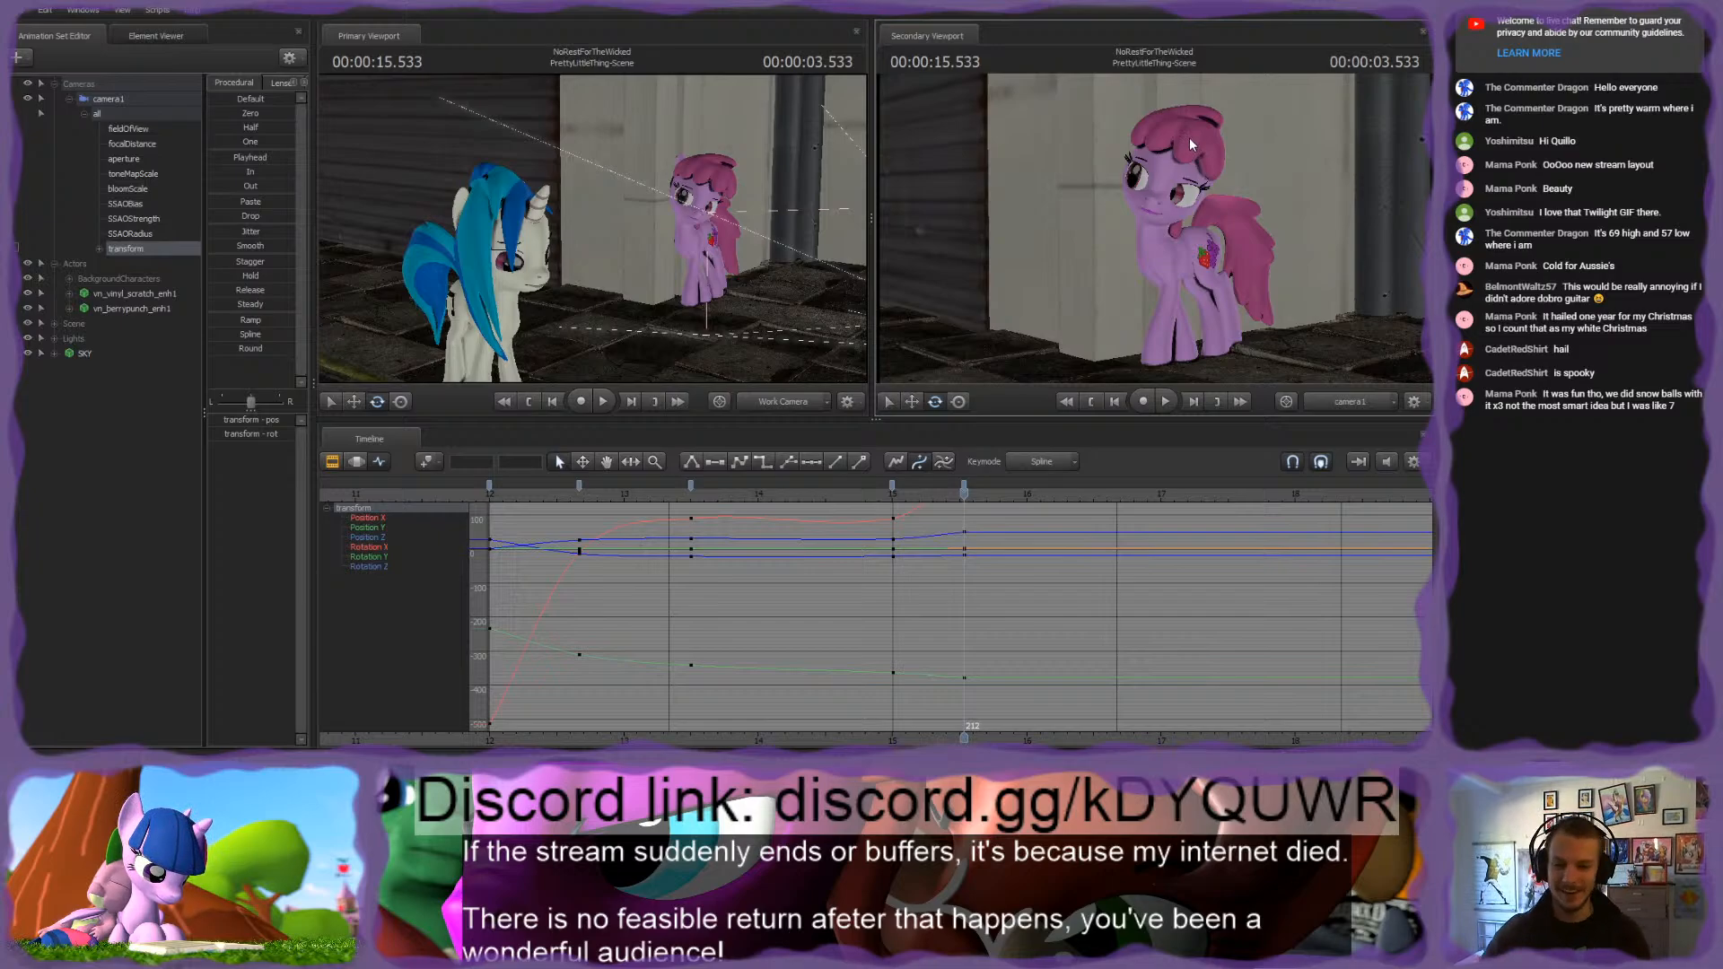
pyautogui.click(668, 489)
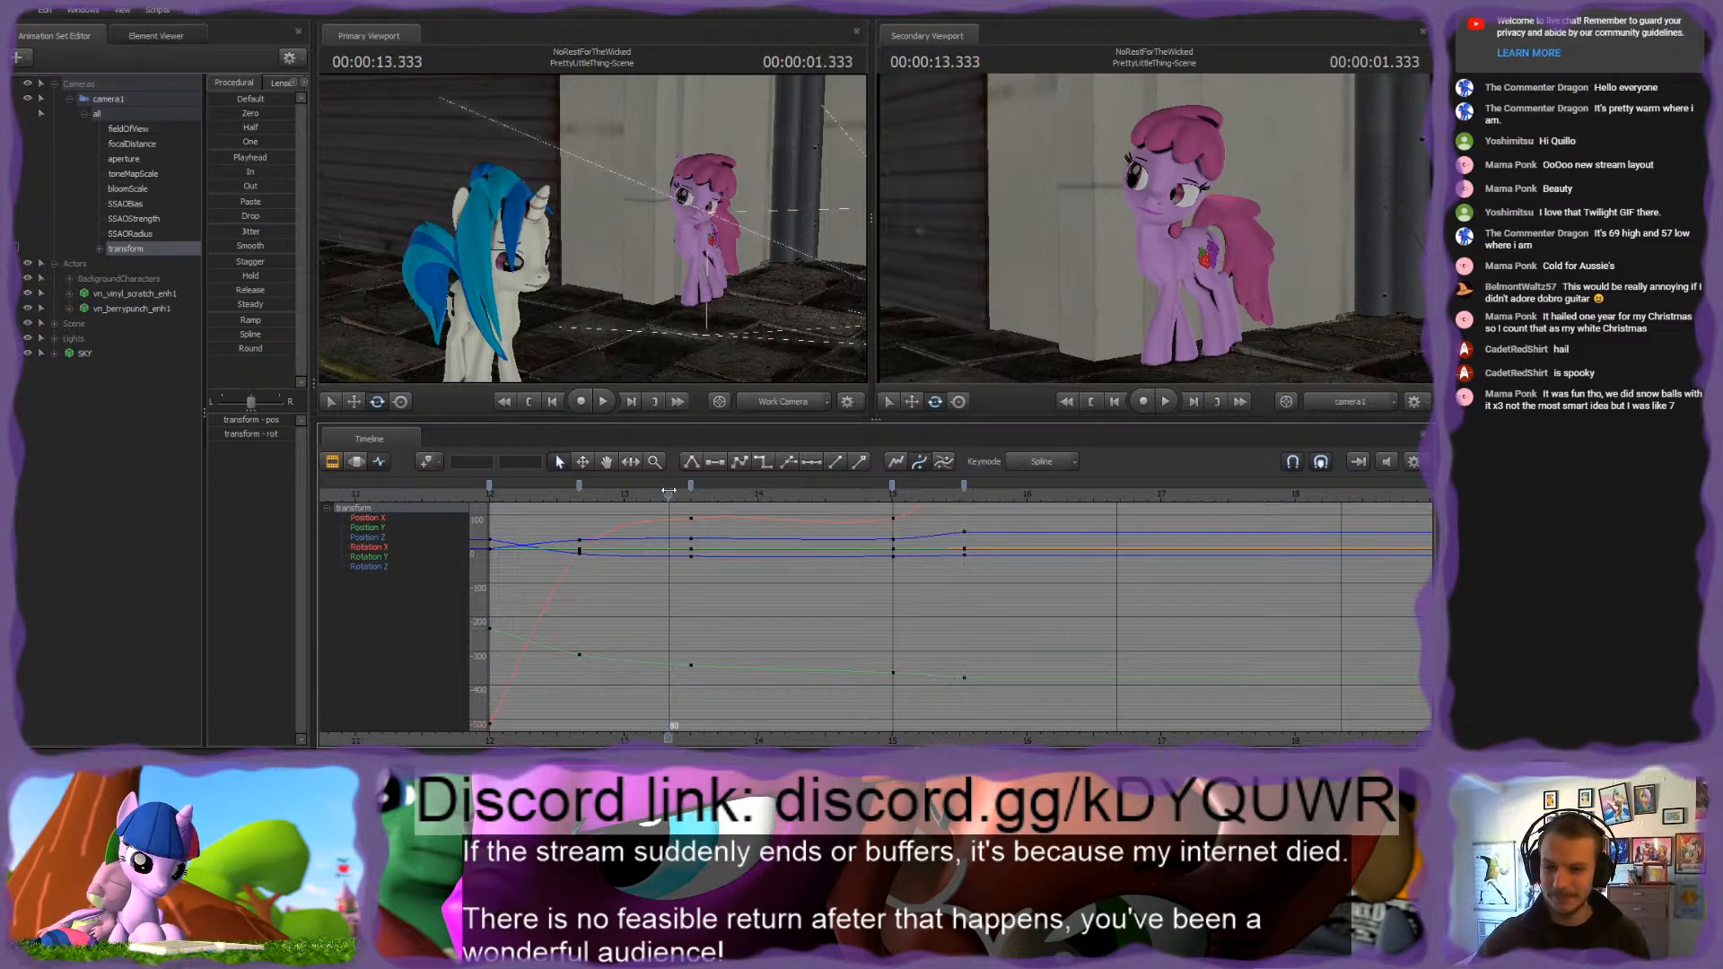
pyautogui.press('space')
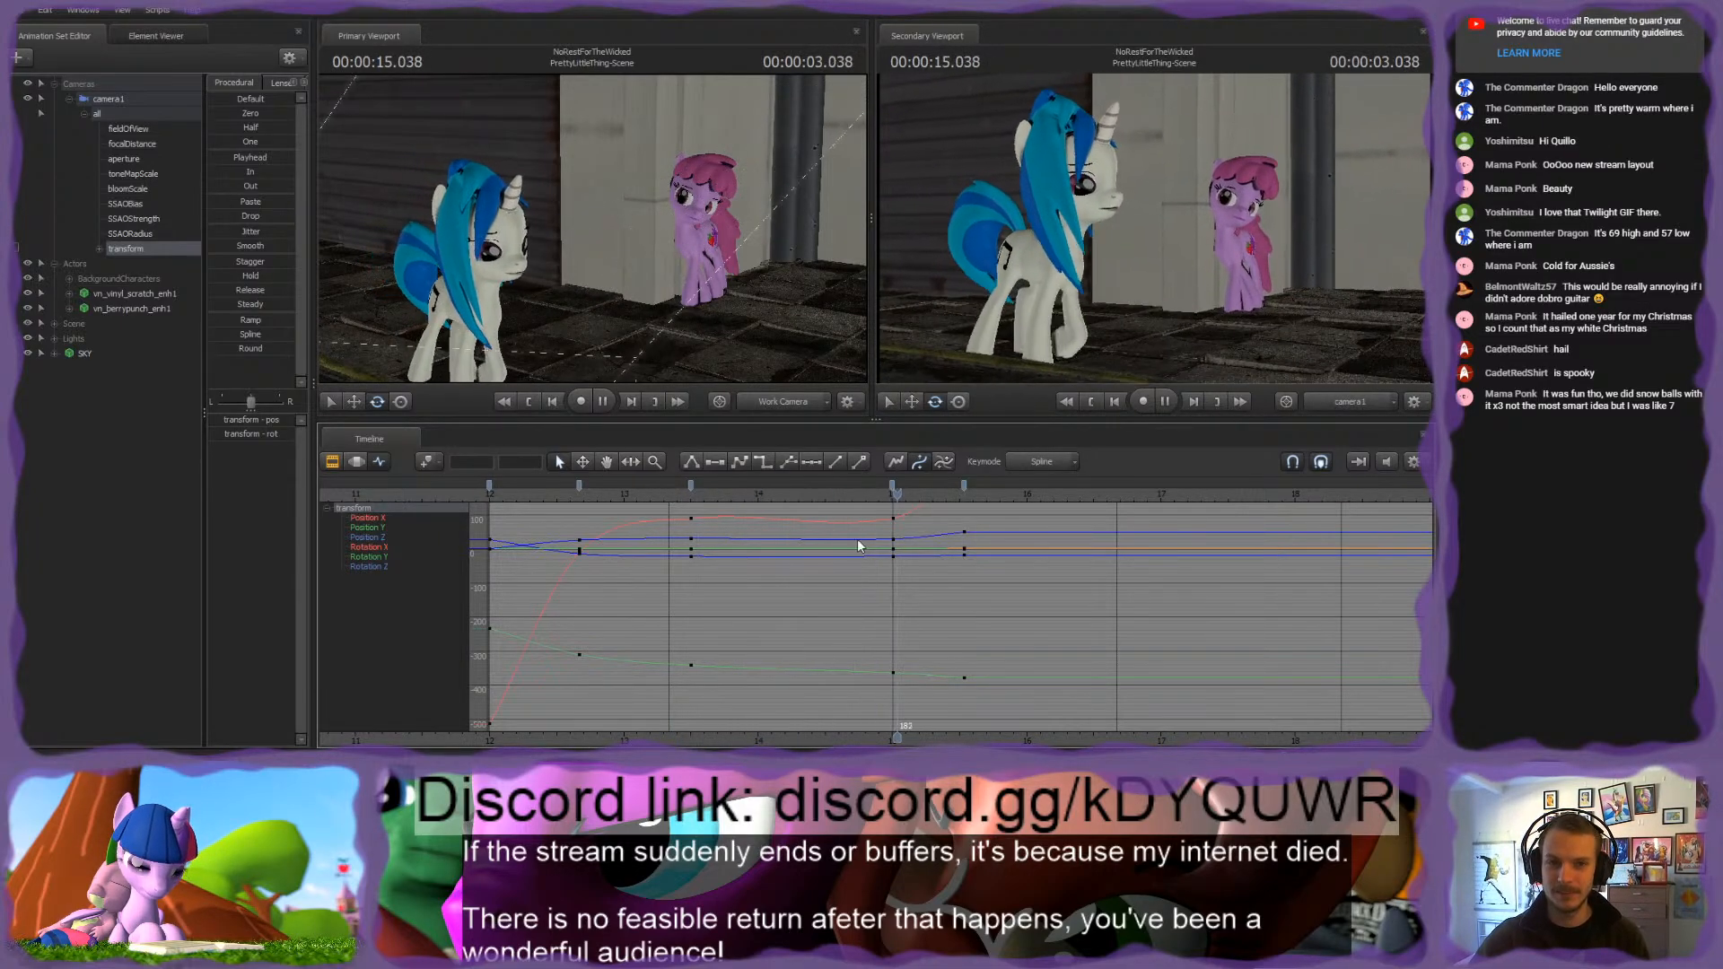
pyautogui.press('space')
pyautogui.scroll(3, 896, 533)
pyautogui.moveTo(835, 493); pyautogui.dragTo(806, 498)
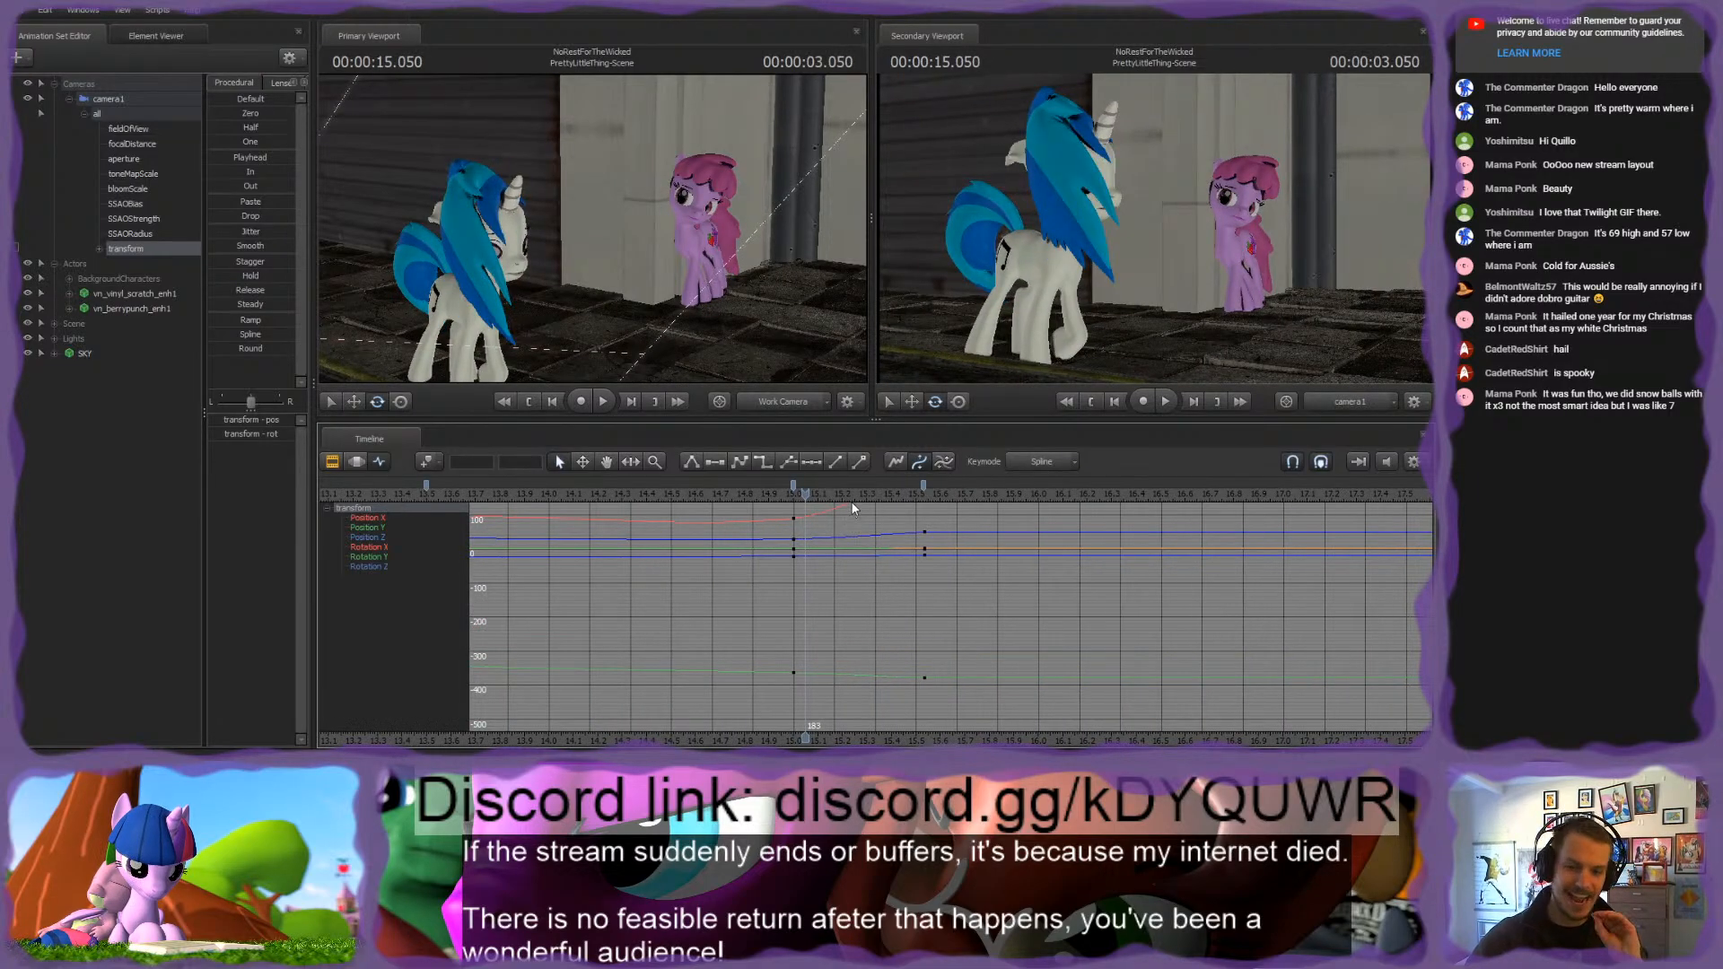
pyautogui.moveTo(808, 493); pyautogui.dragTo(813, 496)
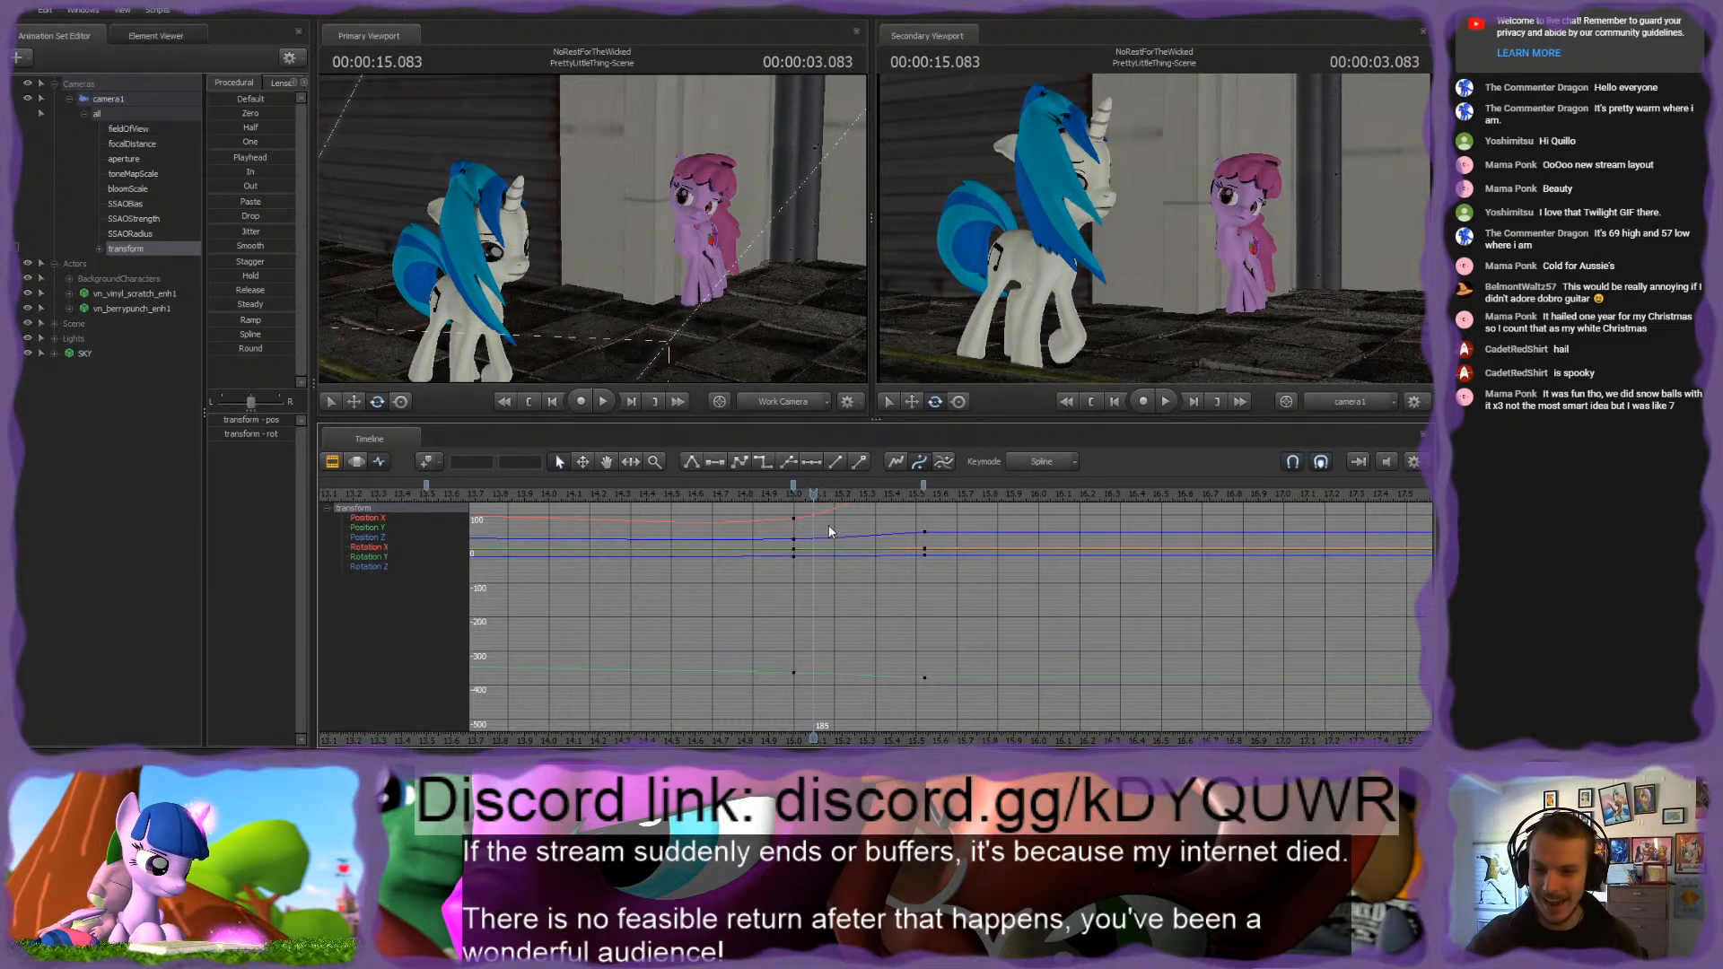
pyautogui.scroll(2, 811, 503)
pyautogui.click(815, 484)
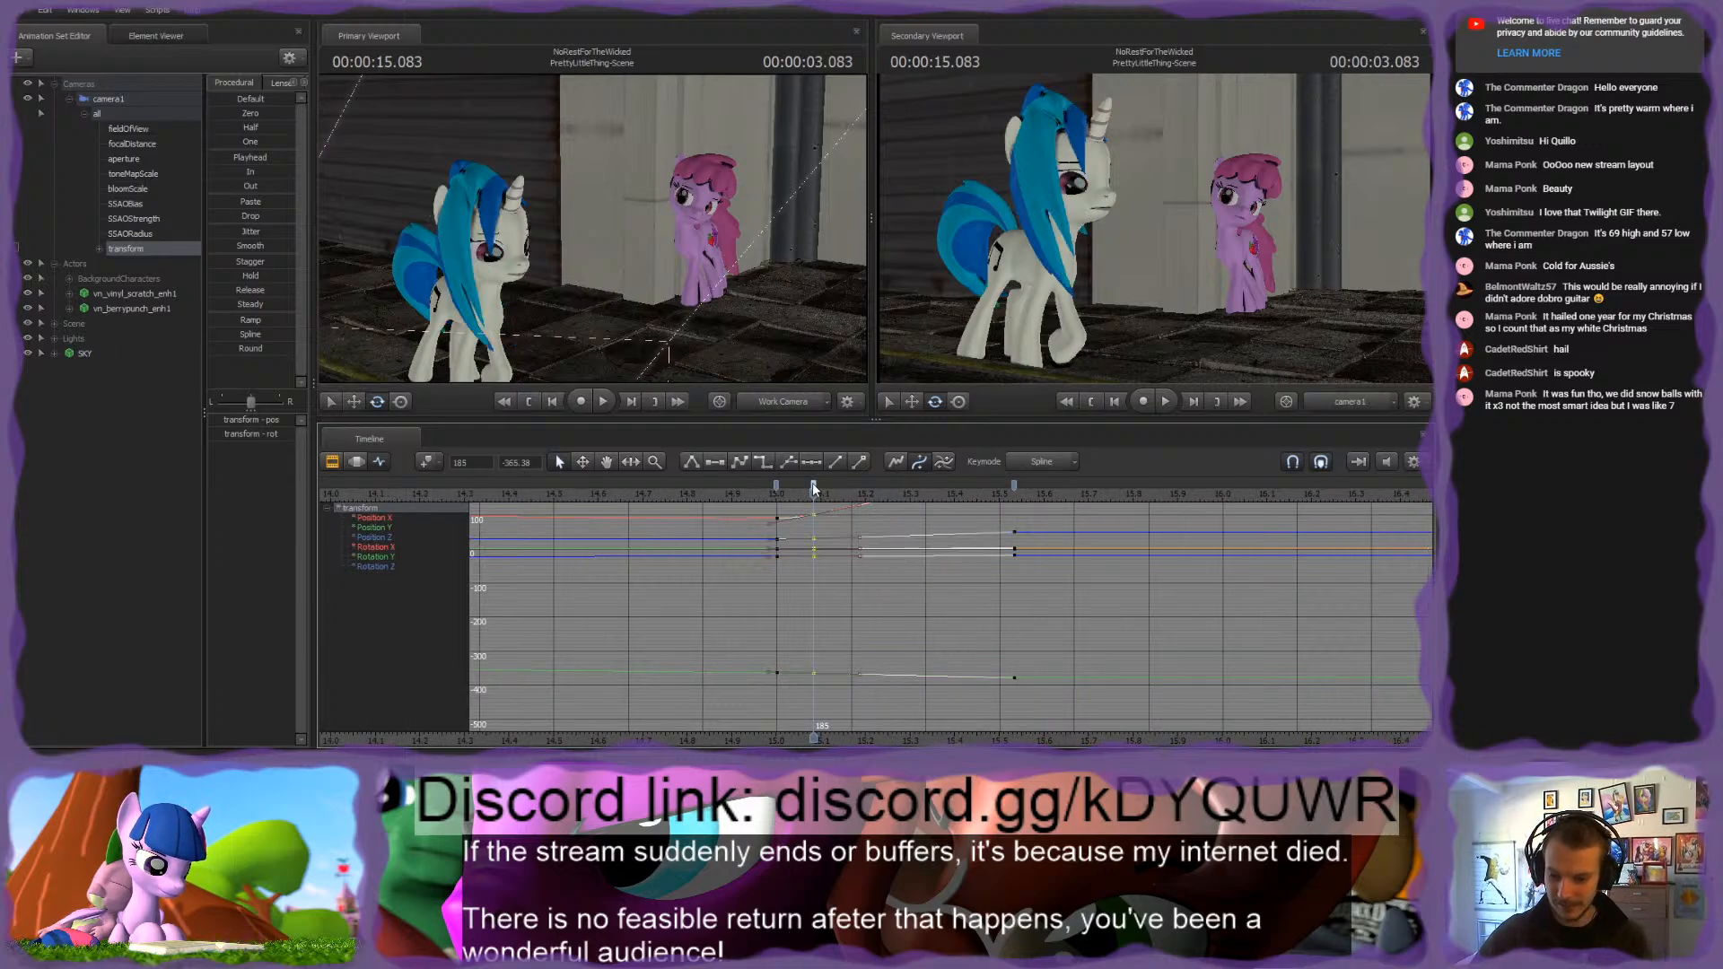
pyautogui.press('Delete')
pyautogui.press('Up')
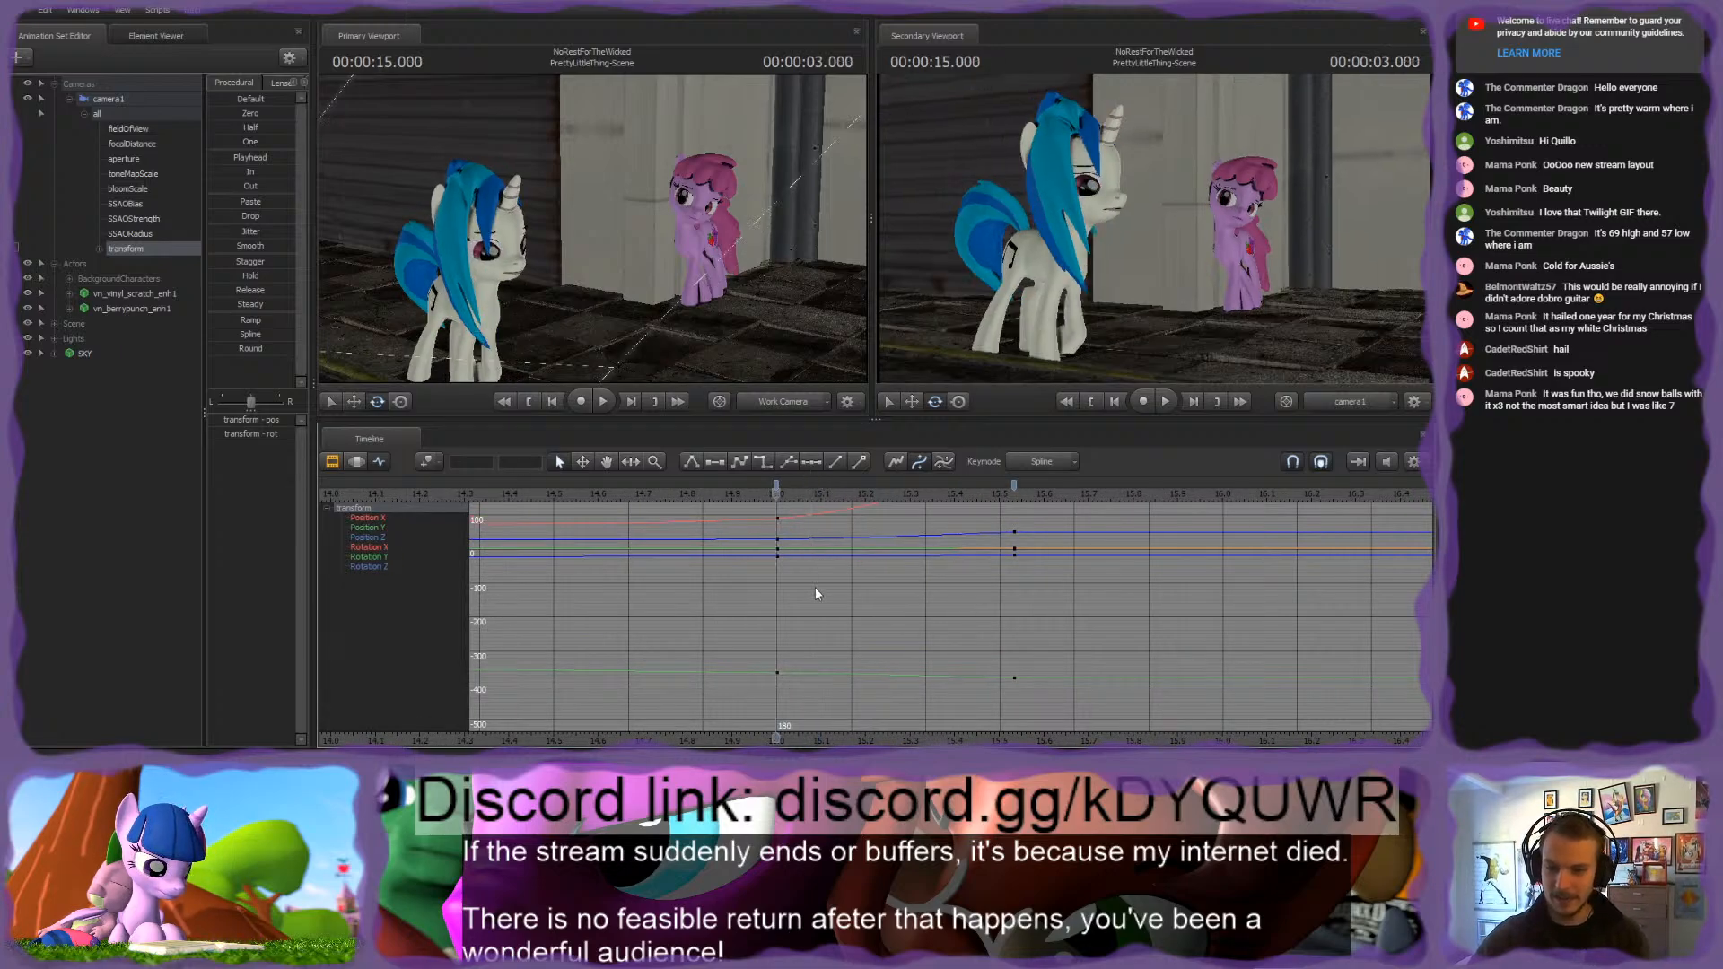
# Step: Replace camera1's transform keyframe at 00:00:15.000 with its pose from 00:00:15.100
pyautogui.scroll(-2, 812, 583)
pyautogui.moveTo(777, 491); pyautogui.dragTo(797, 489)
pyautogui.press('m')
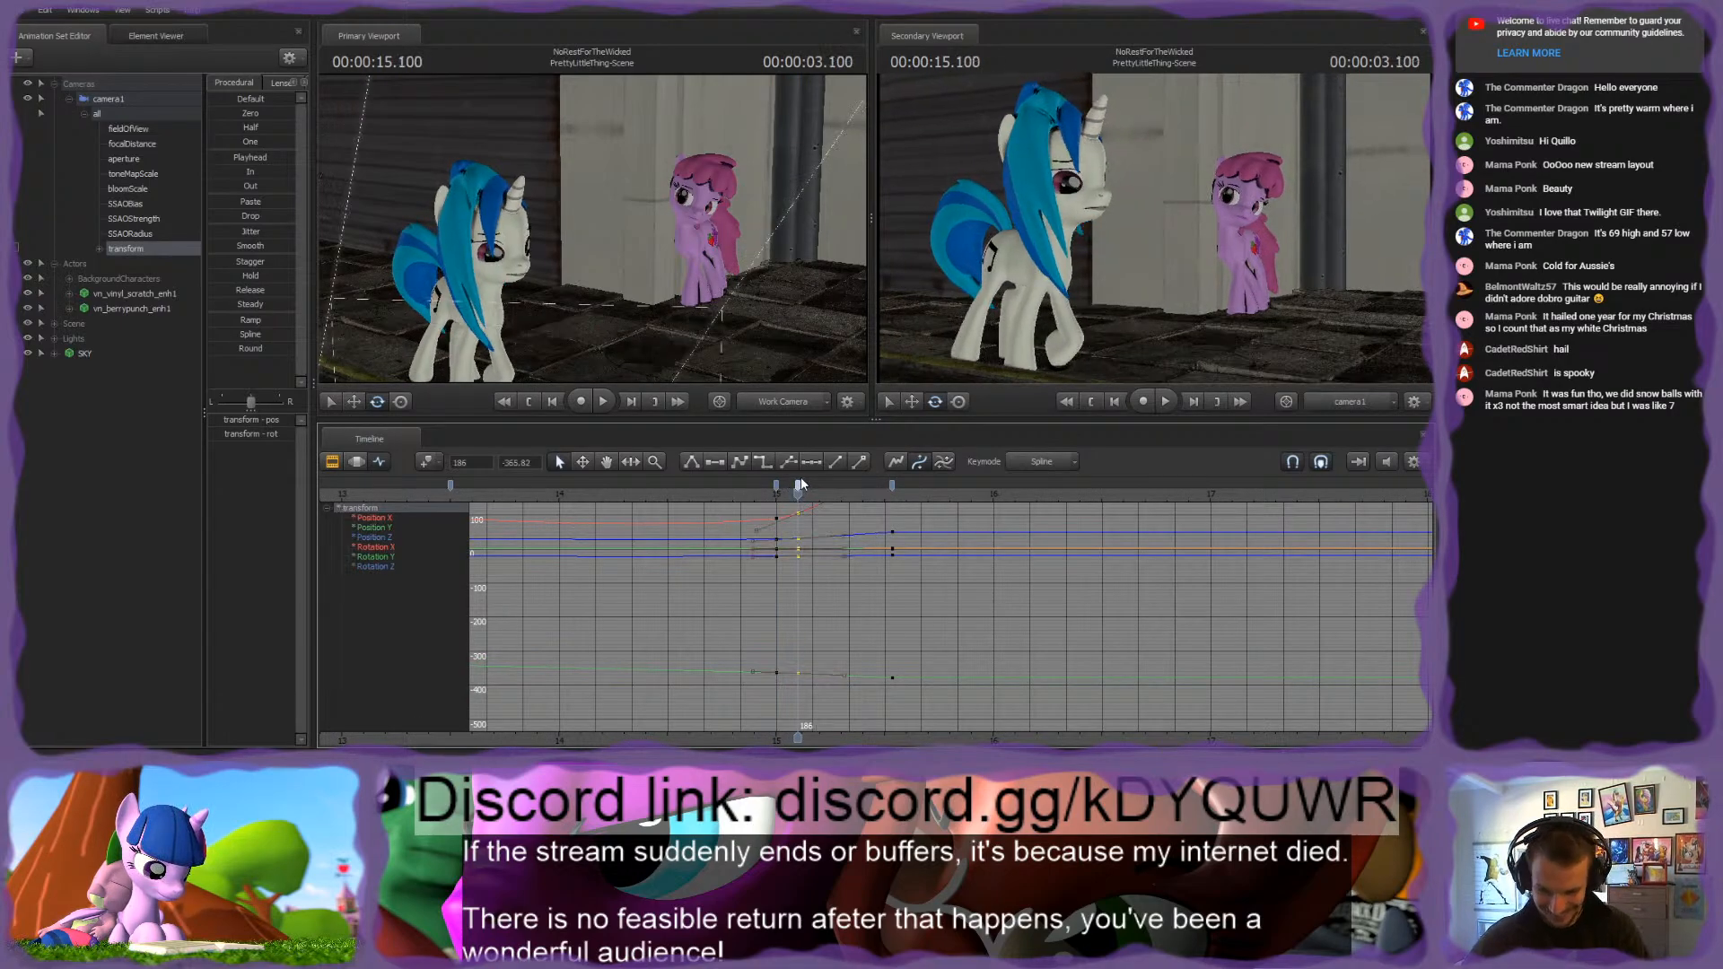
pyautogui.press('Delete')
pyautogui.press('Up')
pyautogui.scroll(-2, 959, 743)
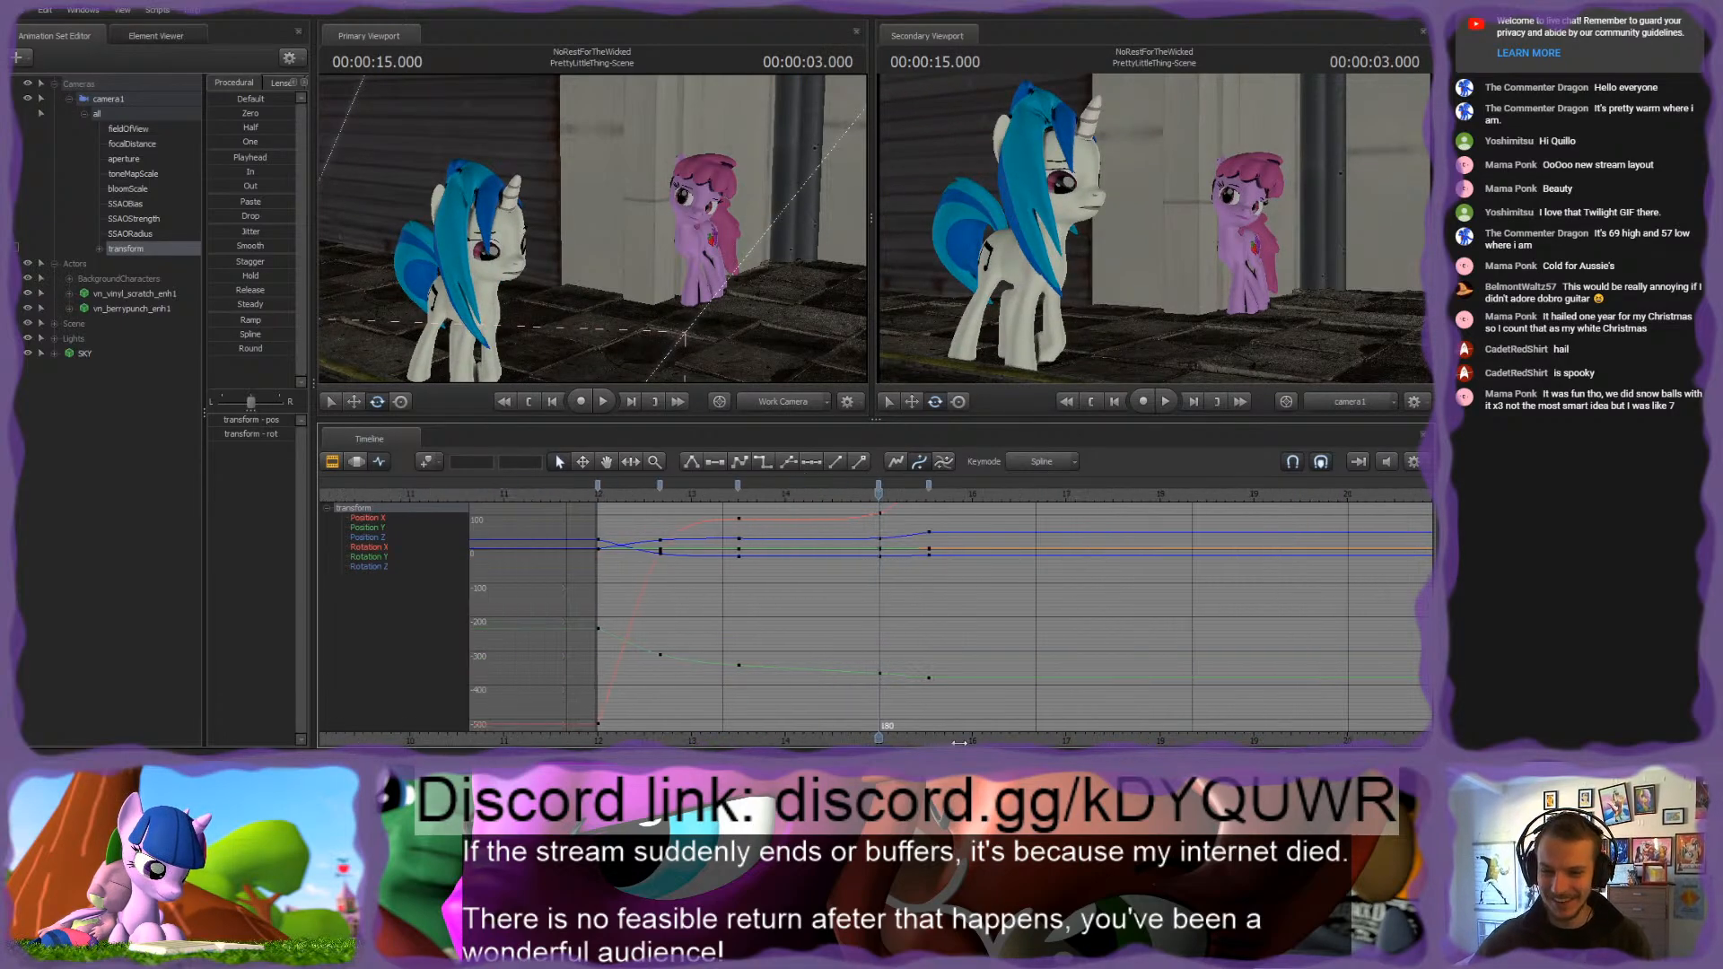
# Step: Delete camera1's third transform keyframe, near 00:00:13.5, to smooth the follow move
pyautogui.moveTo(959, 742); pyautogui.dragTo(1054, 742, button='middle')
pyautogui.click(692, 486)
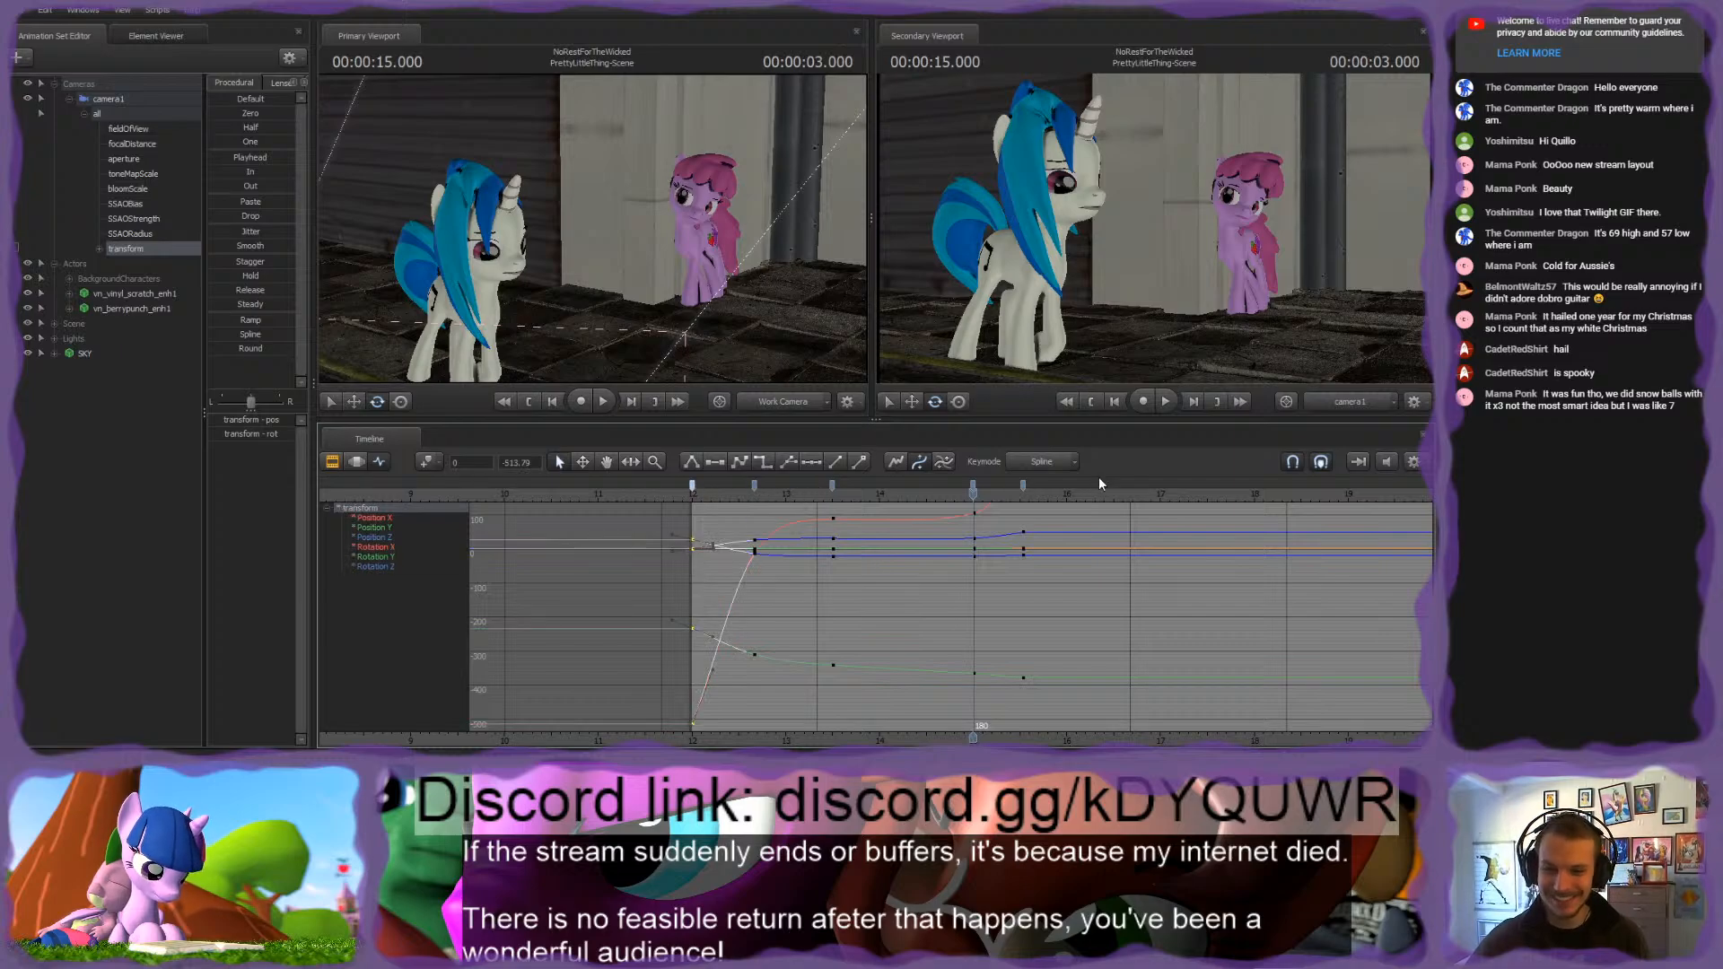
pyautogui.keyDown('shift'); pyautogui.click(1022, 486); pyautogui.keyUp('shift')
pyautogui.click(850, 600)
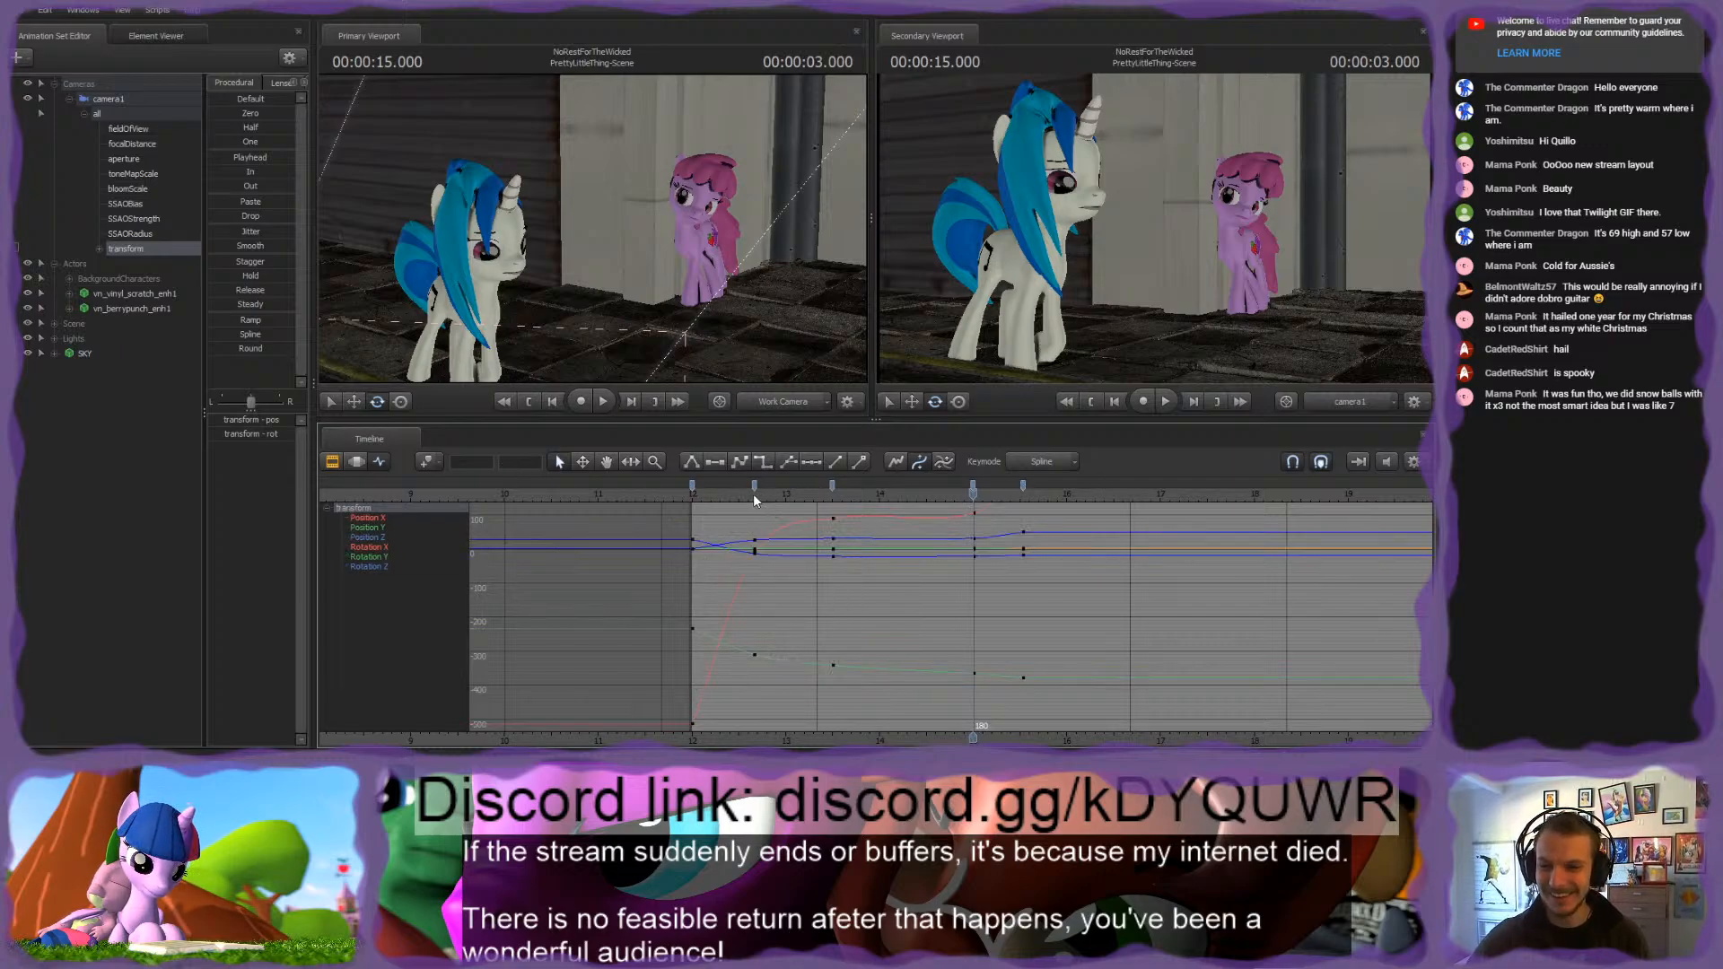
pyautogui.moveTo(752, 494); pyautogui.dragTo(986, 516)
pyautogui.scroll(3, 973, 548)
pyautogui.scroll(-1, 972, 547)
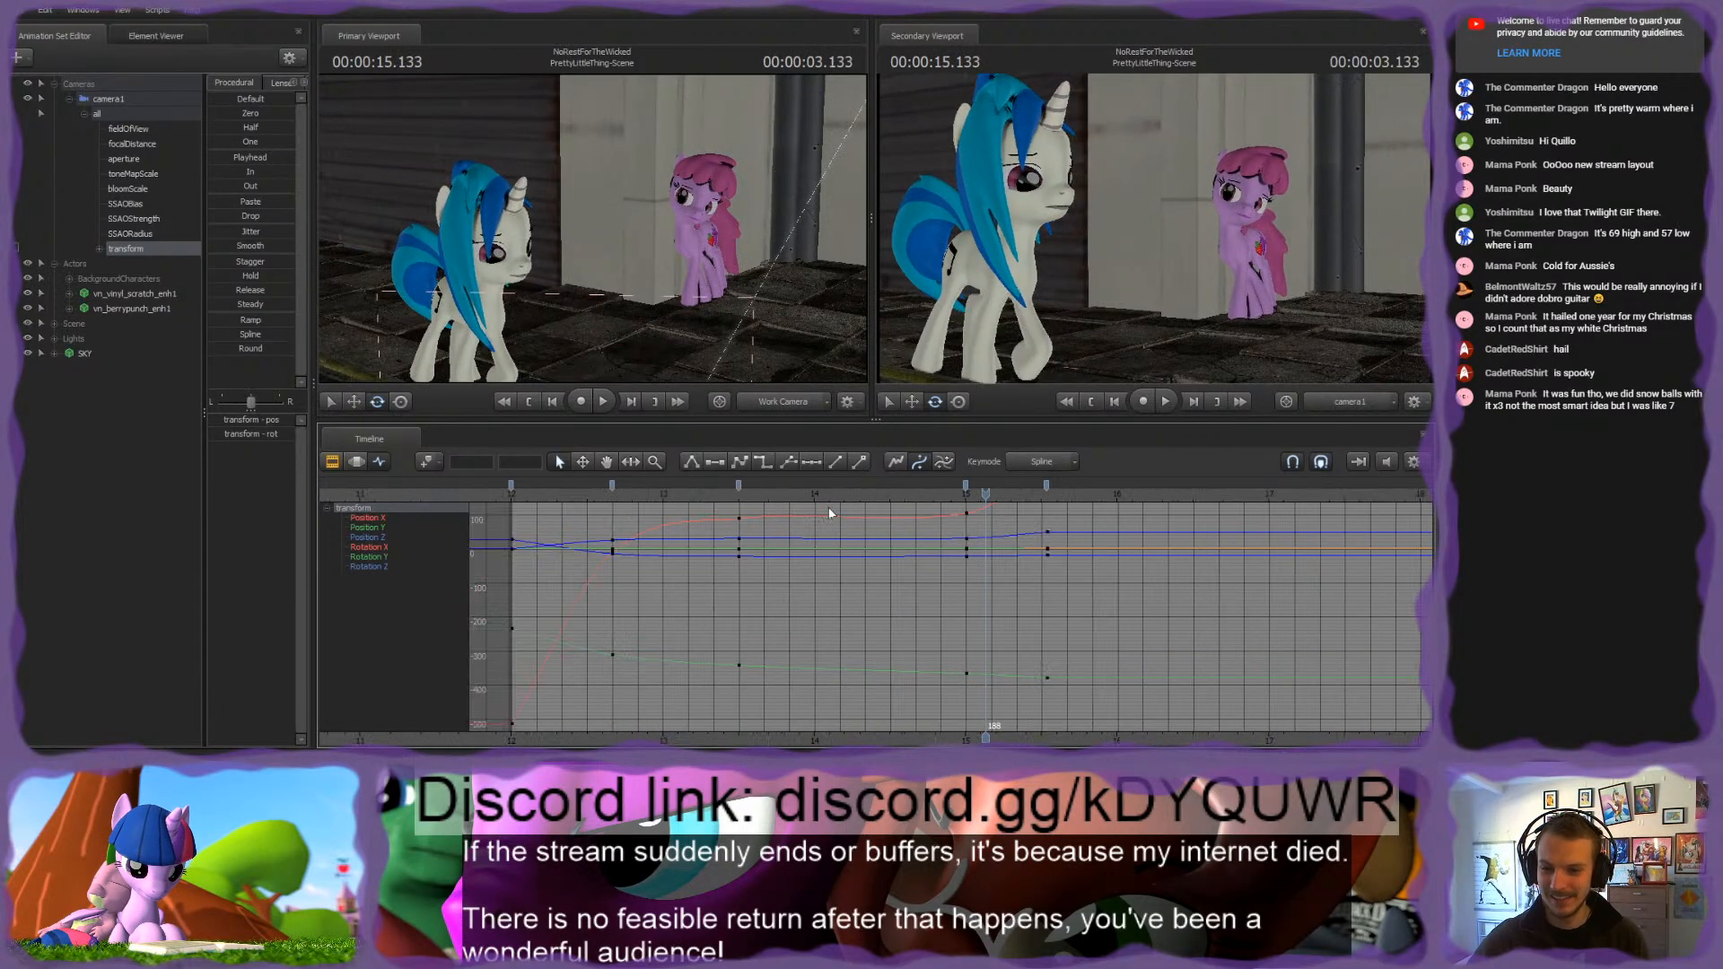
pyautogui.moveTo(759, 494)
pyautogui.mouseDown()
pyautogui.moveTo(590, 495)
pyautogui.moveTo(742, 491)
pyautogui.mouseUp()
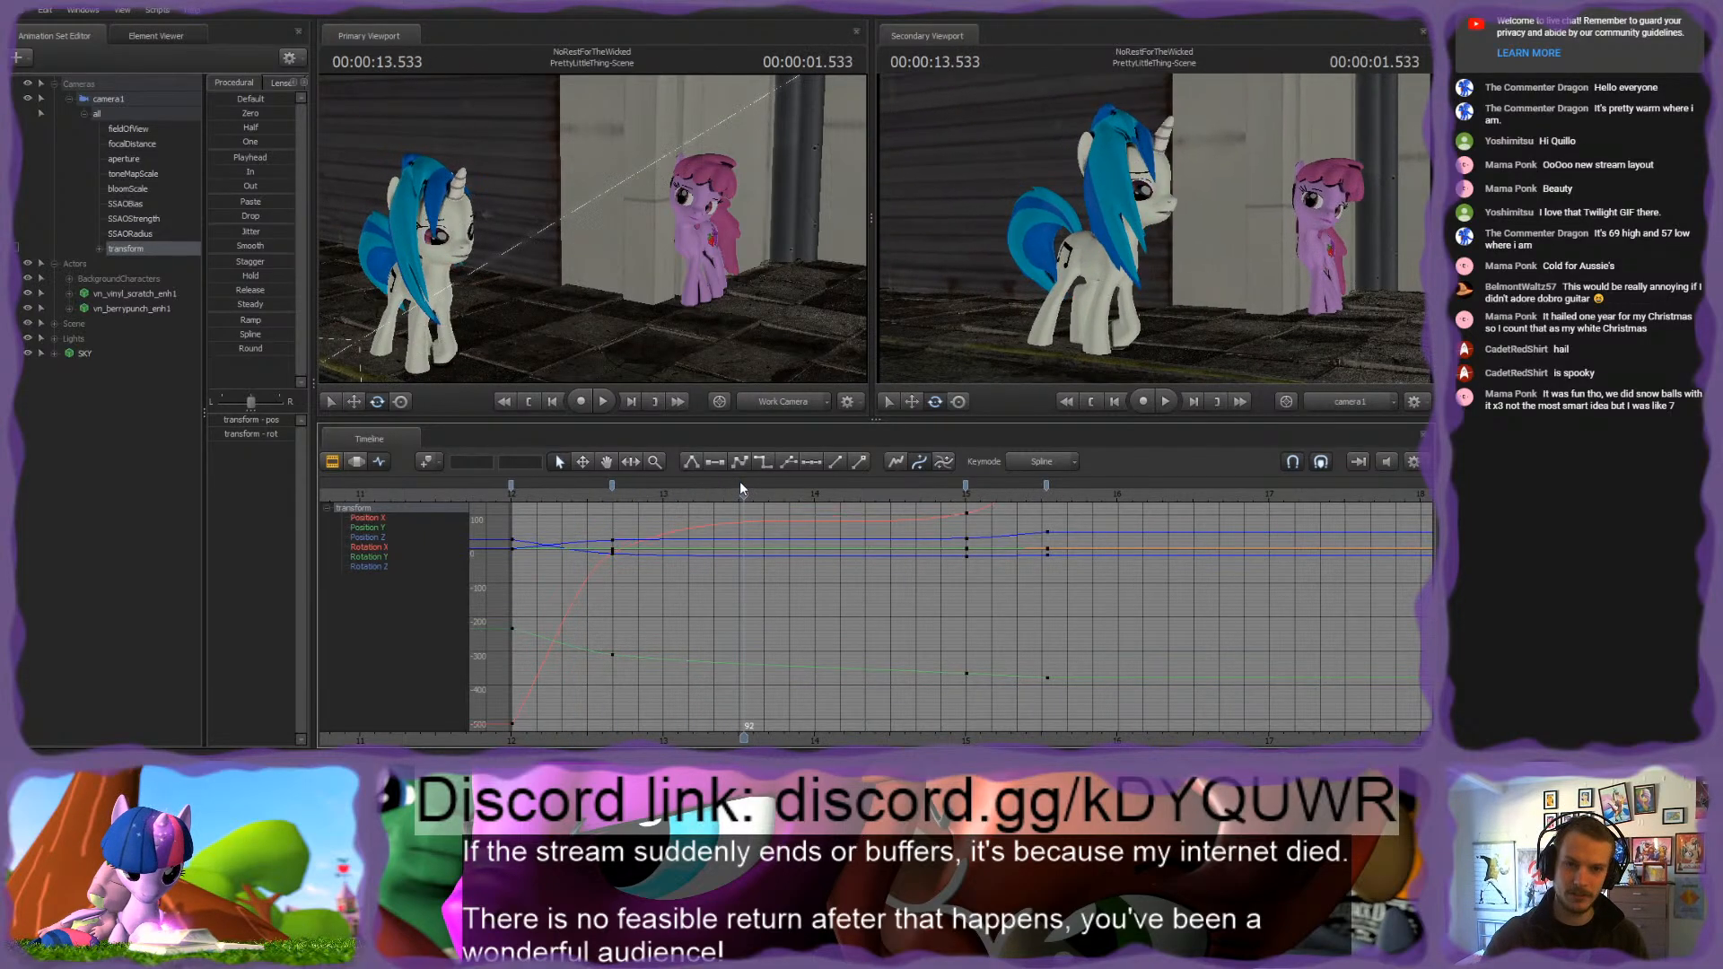
# Step: Play back camera1's move from early in the shot and check the swing to the pink pony after 00:00:15.000
pyautogui.click(582, 494)
pyautogui.press('space')
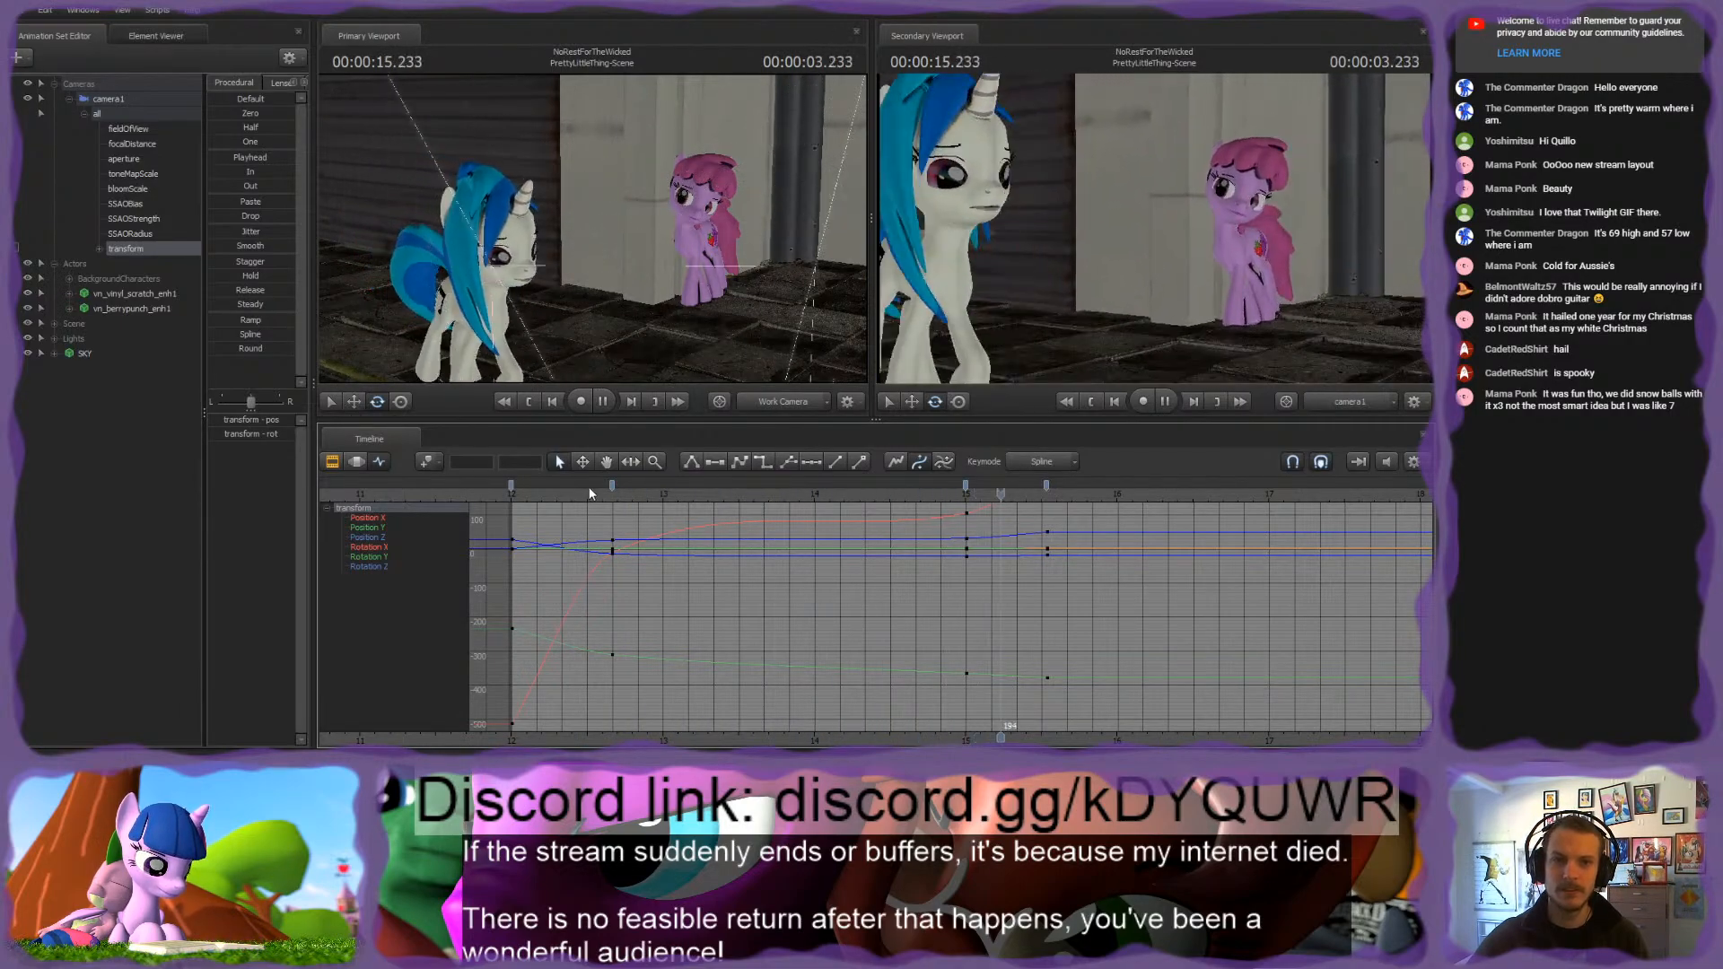
pyautogui.press('space')
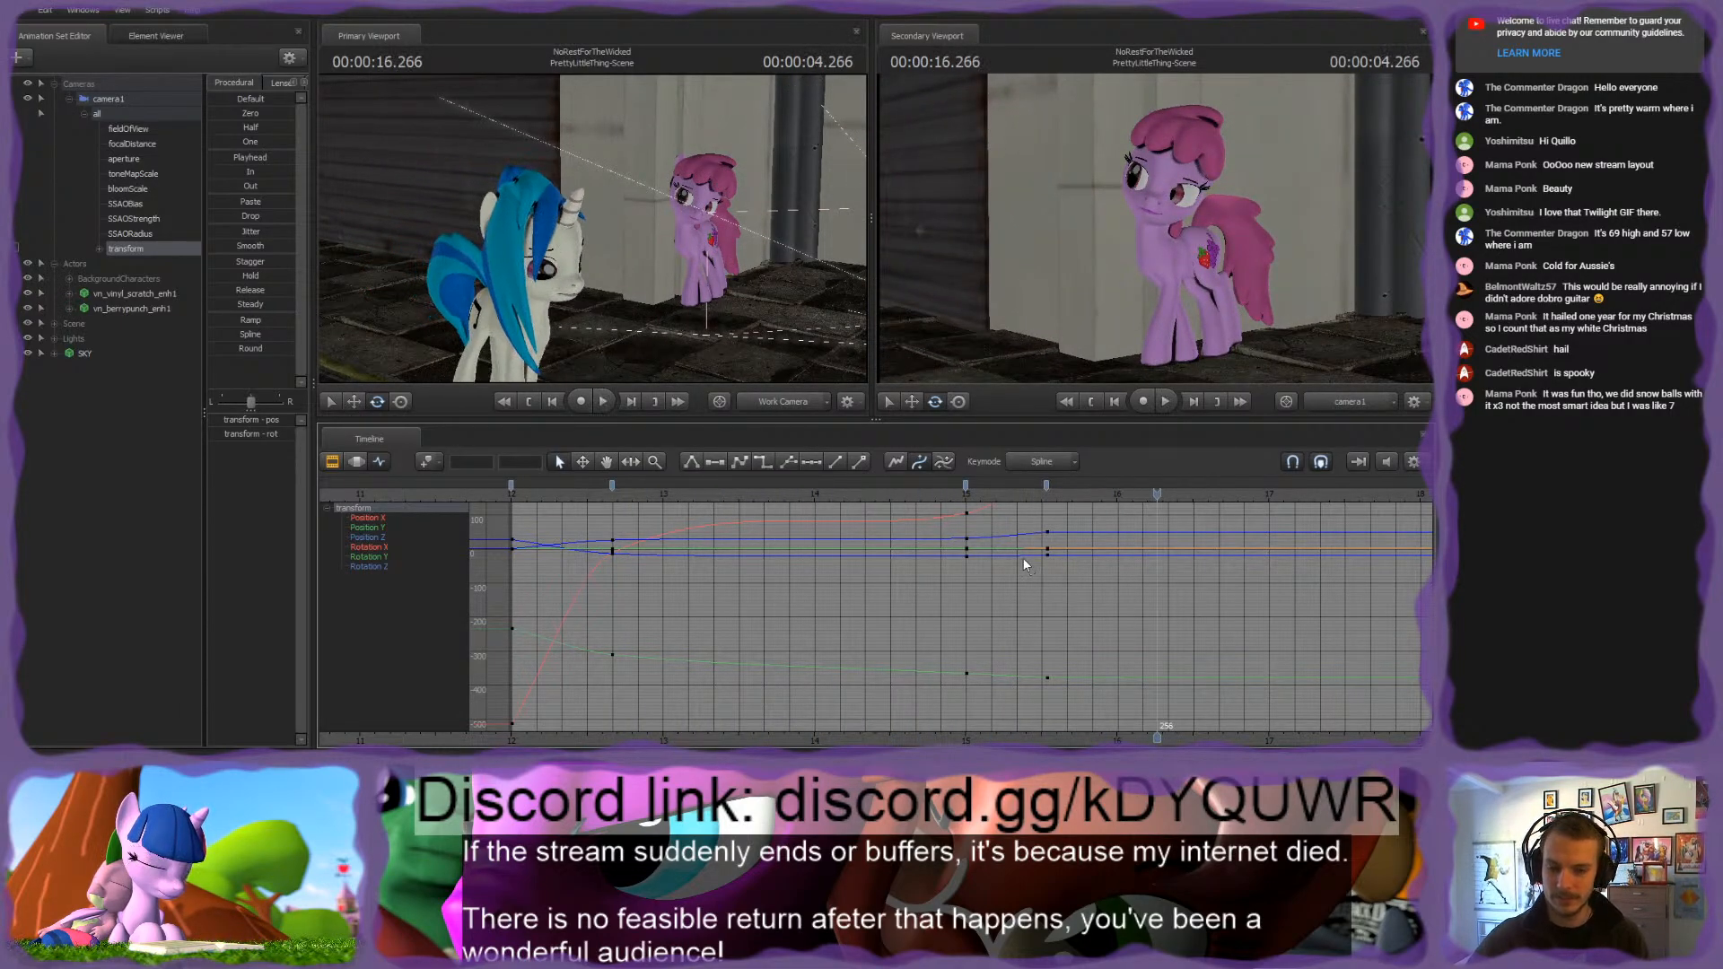
pyautogui.moveTo(596, 499); pyautogui.dragTo(1081, 503)
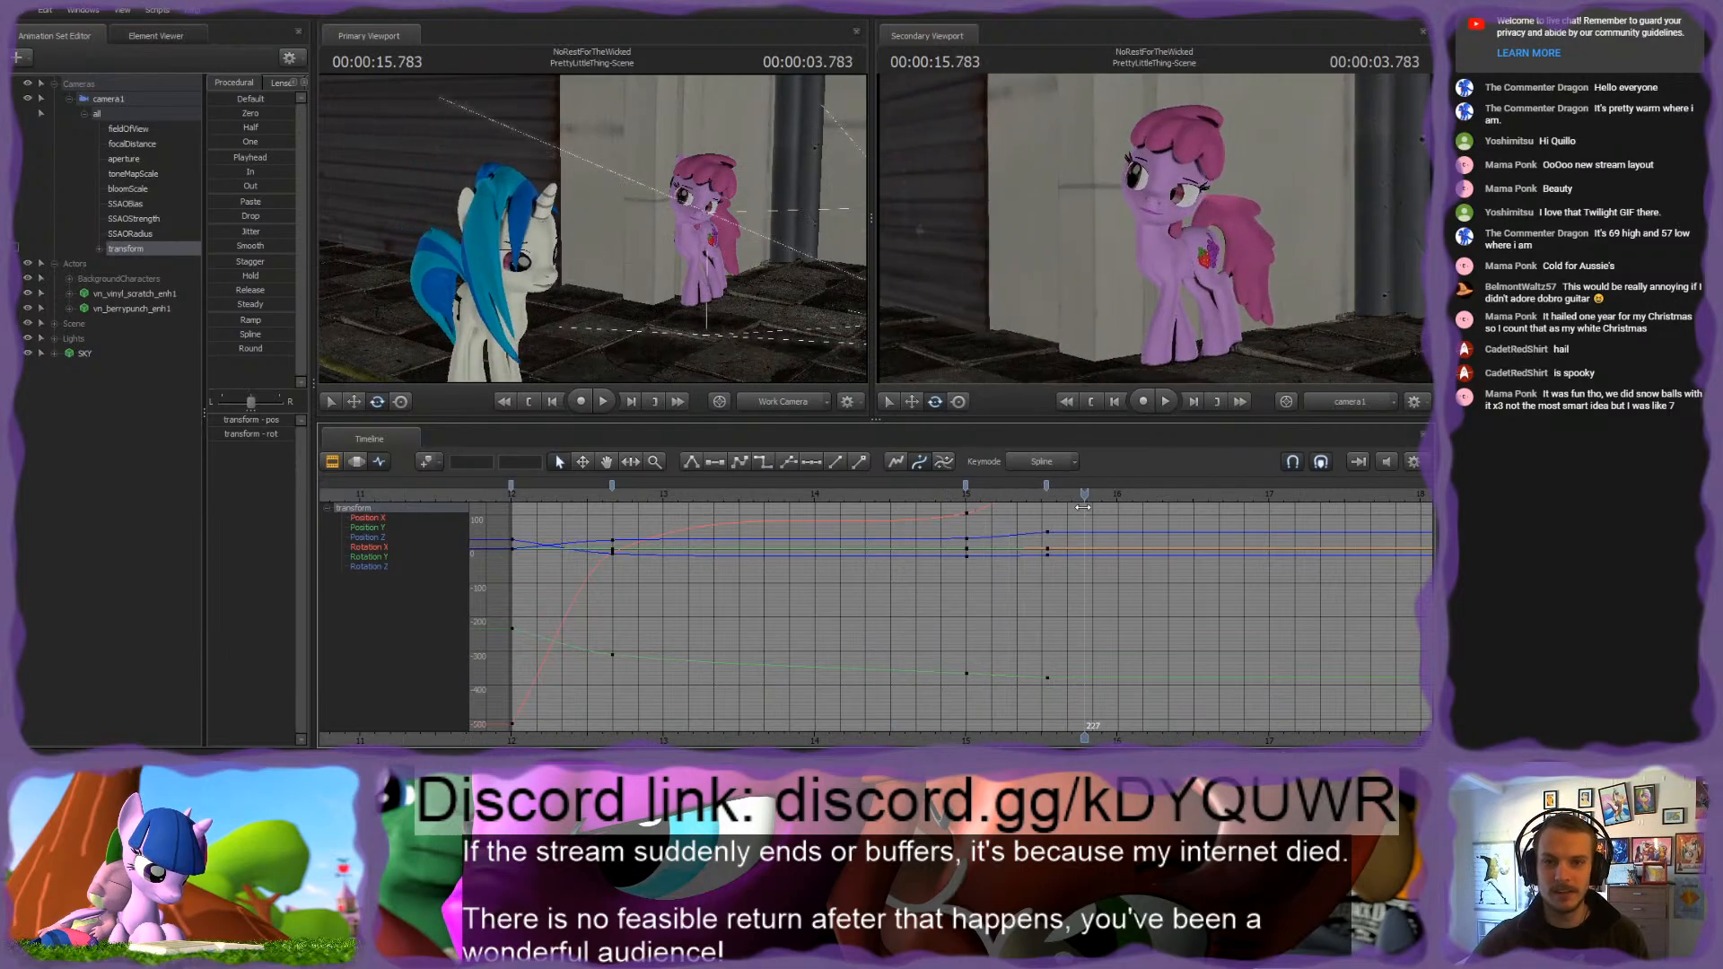
pyautogui.press('space')
pyautogui.click(954, 496)
pyautogui.press('space')
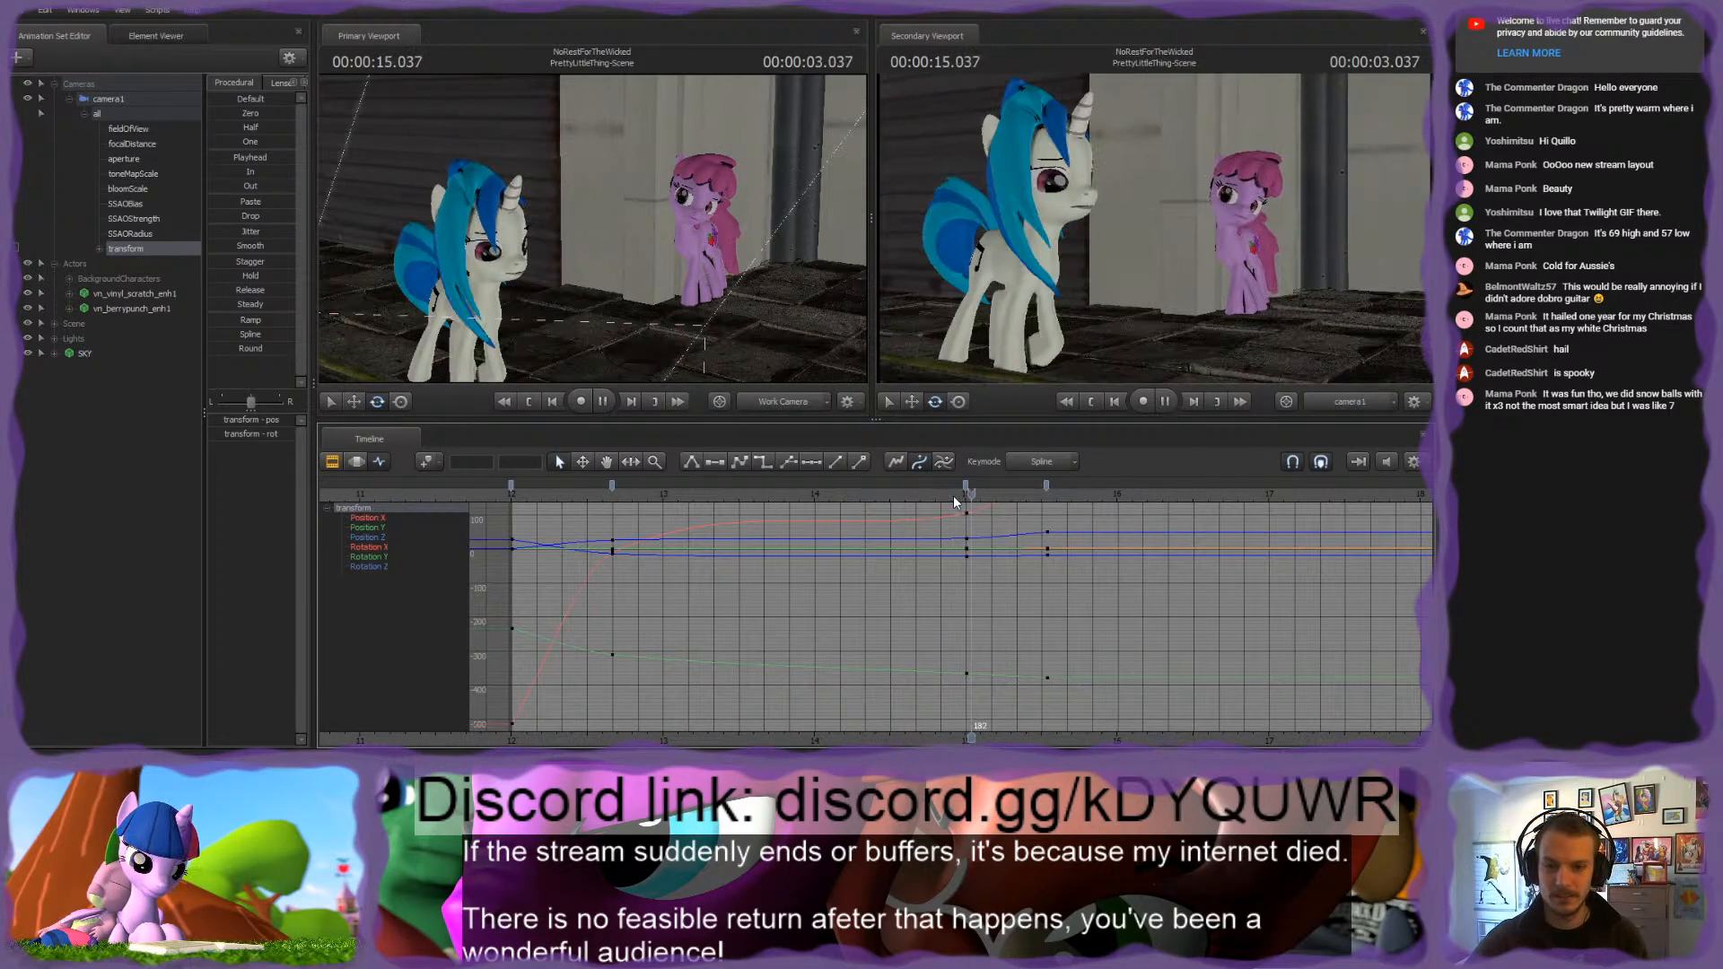
pyautogui.press('space')
# Step: Key camera1's transform at 00:00:15.466 and move the new keyframe to frame 201
pyautogui.moveTo(1046, 494); pyautogui.dragTo(1043, 495)
pyautogui.scroll(3, 1043, 494)
pyautogui.scroll(3, 1043, 493)
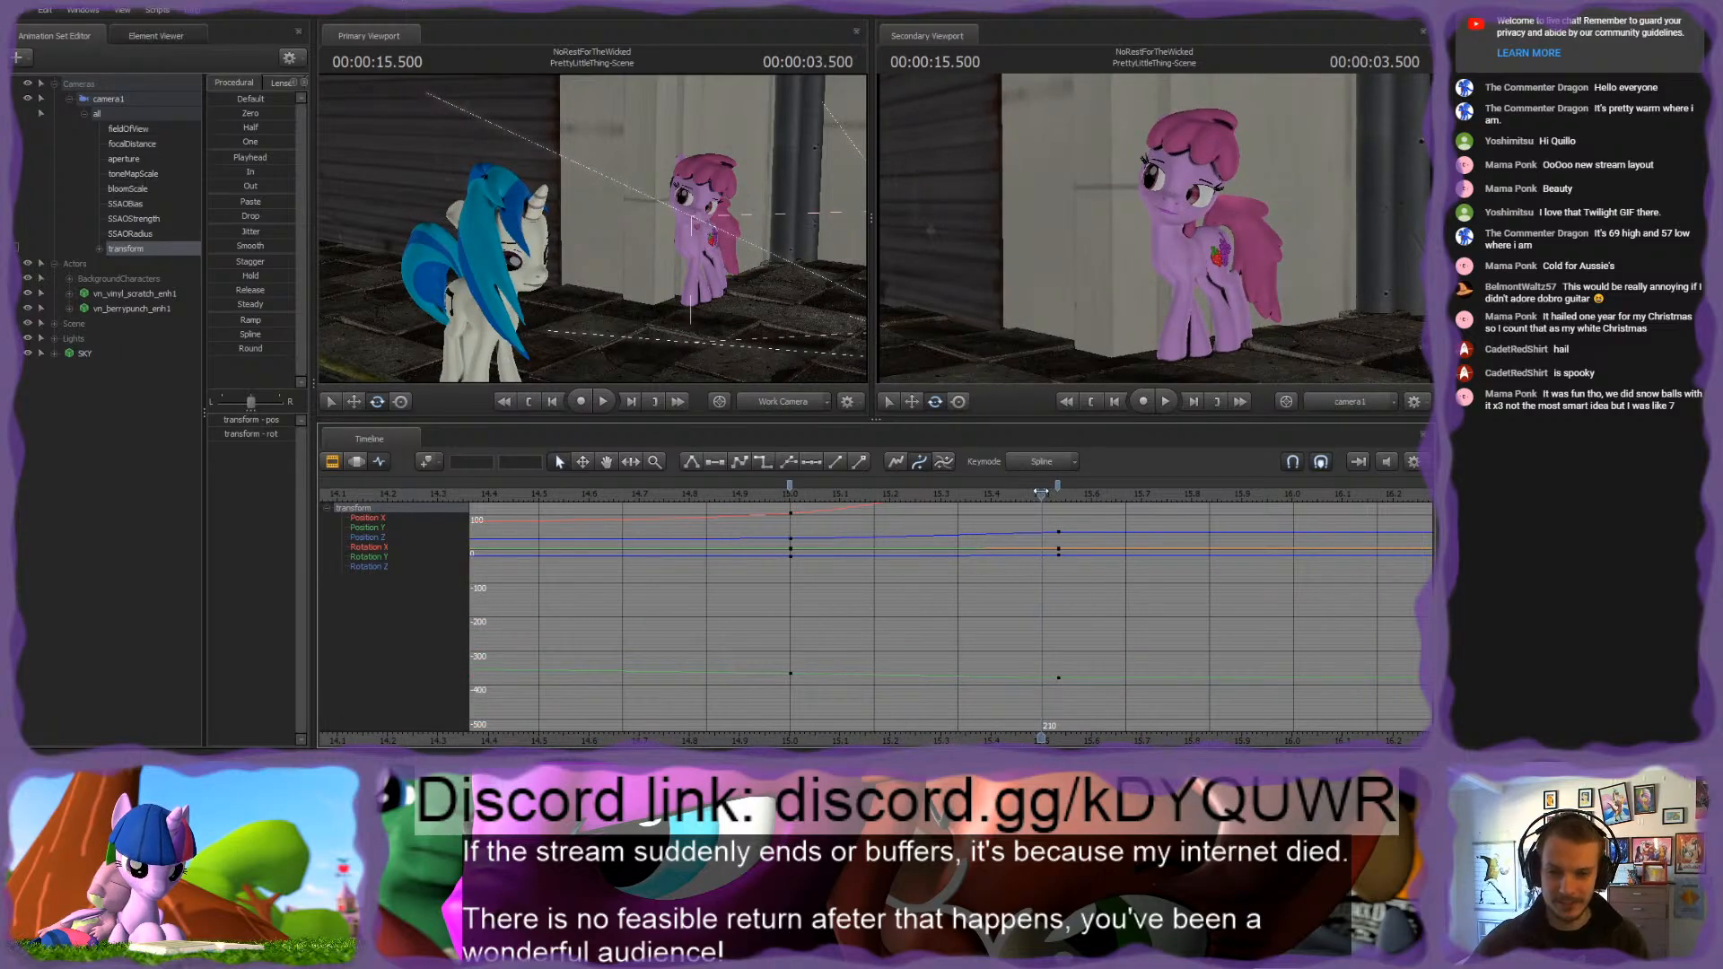
pyautogui.moveTo(1041, 493); pyautogui.dragTo(1032, 498)
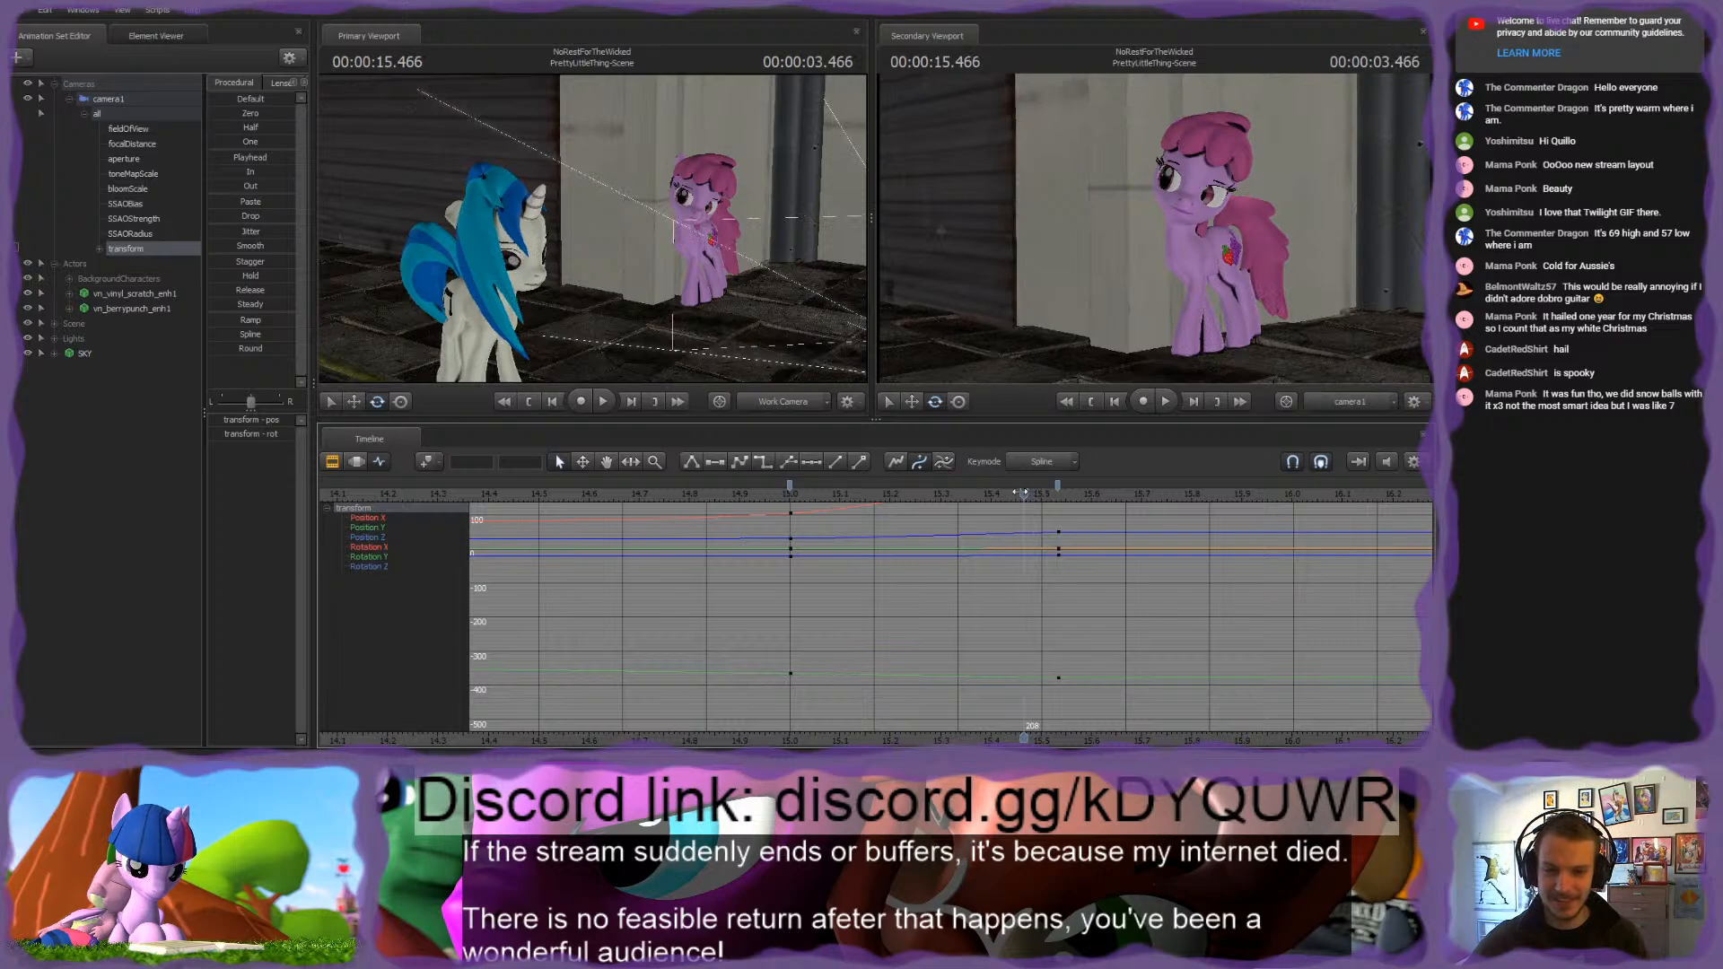
pyautogui.moveTo(1023, 486); pyautogui.dragTo(966, 487)
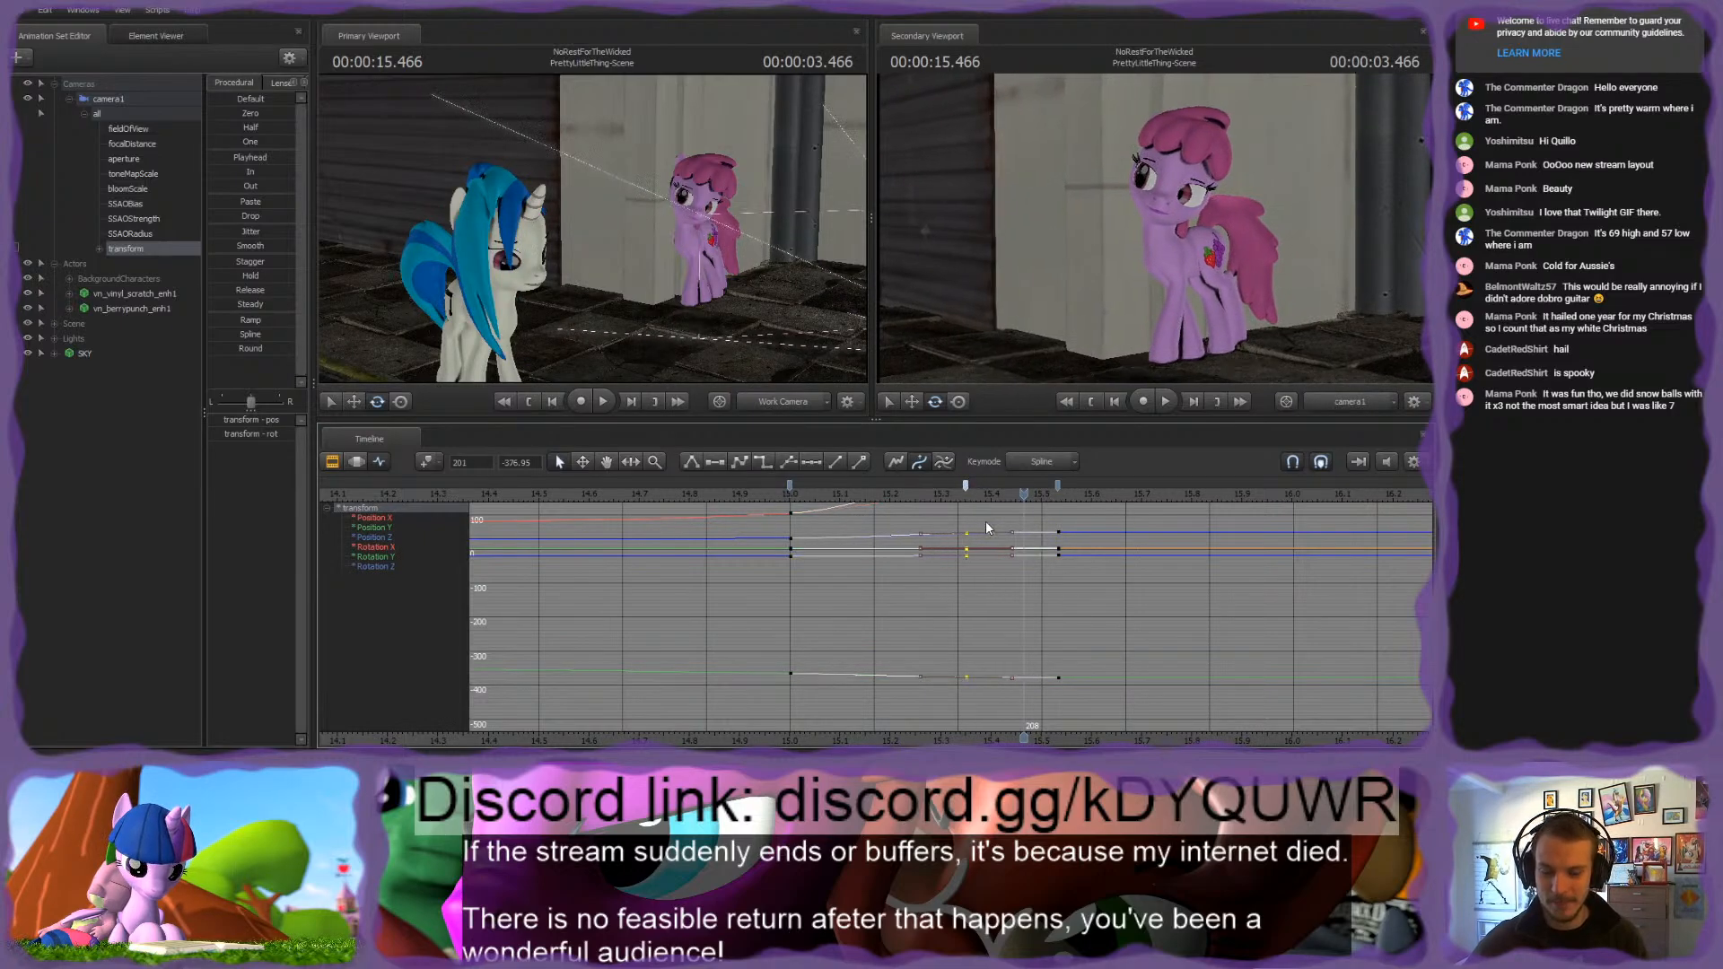
# Step: At 00:00:17.300, nudge camera1 slightly closer to the pink pony to give the close-up a slow drift
pyautogui.scroll(-4, 991, 536)
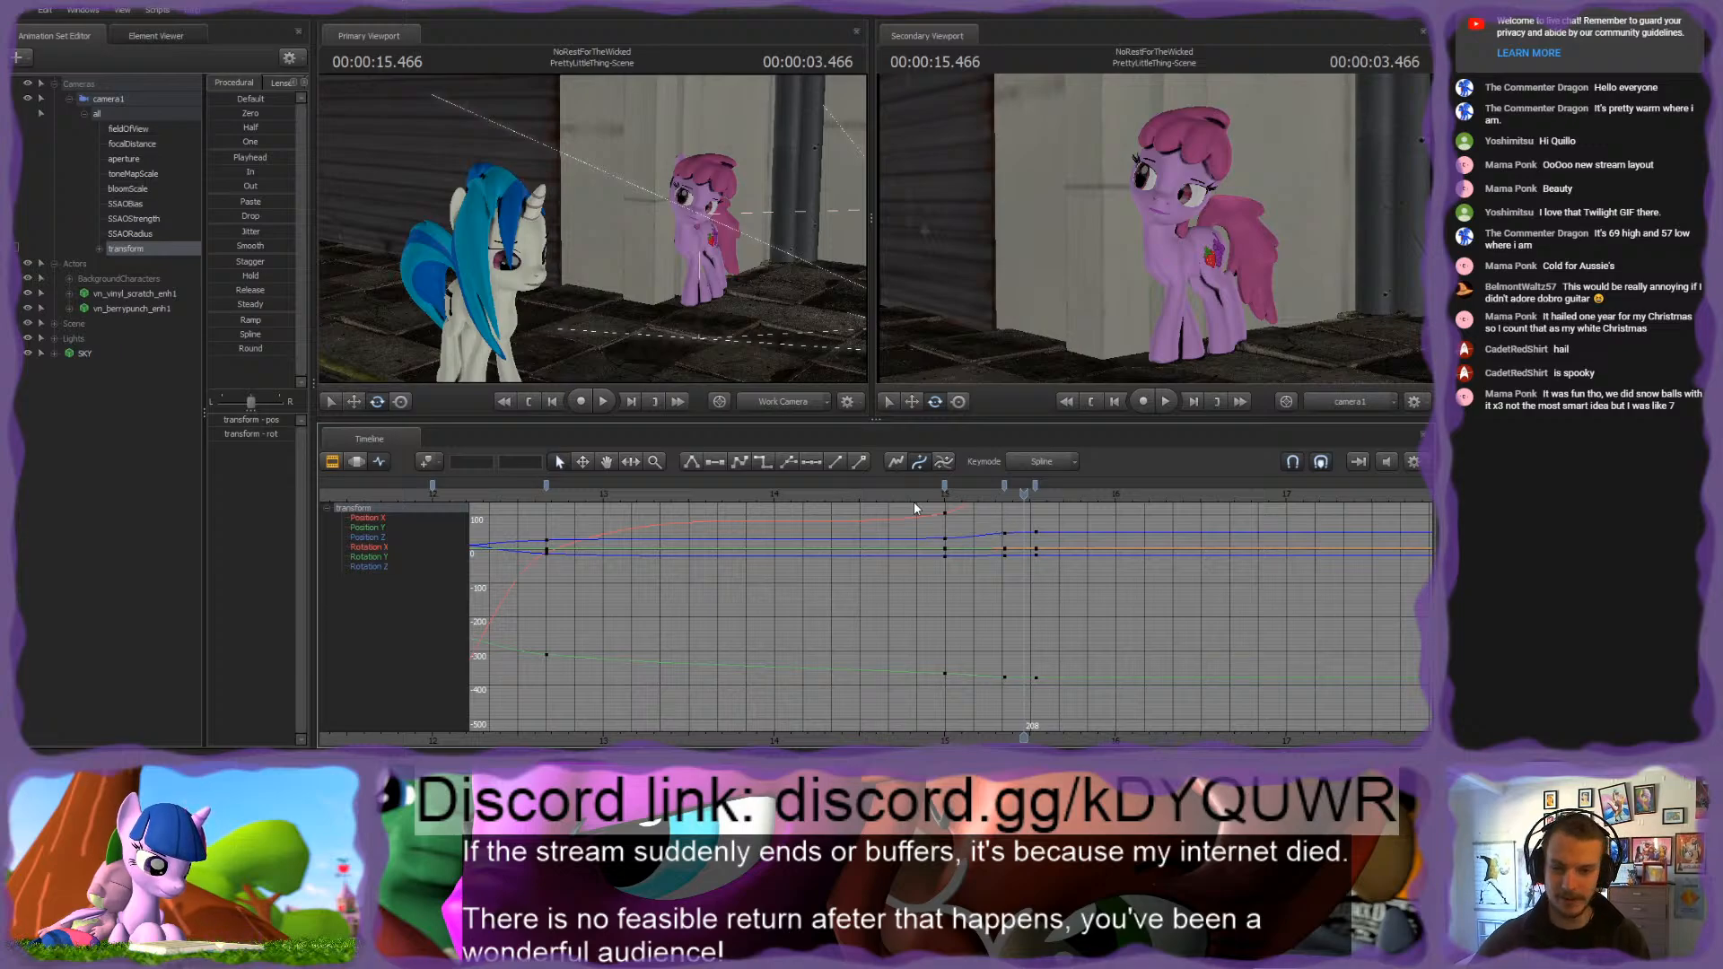
pyautogui.moveTo(914, 496); pyautogui.dragTo(1402, 515)
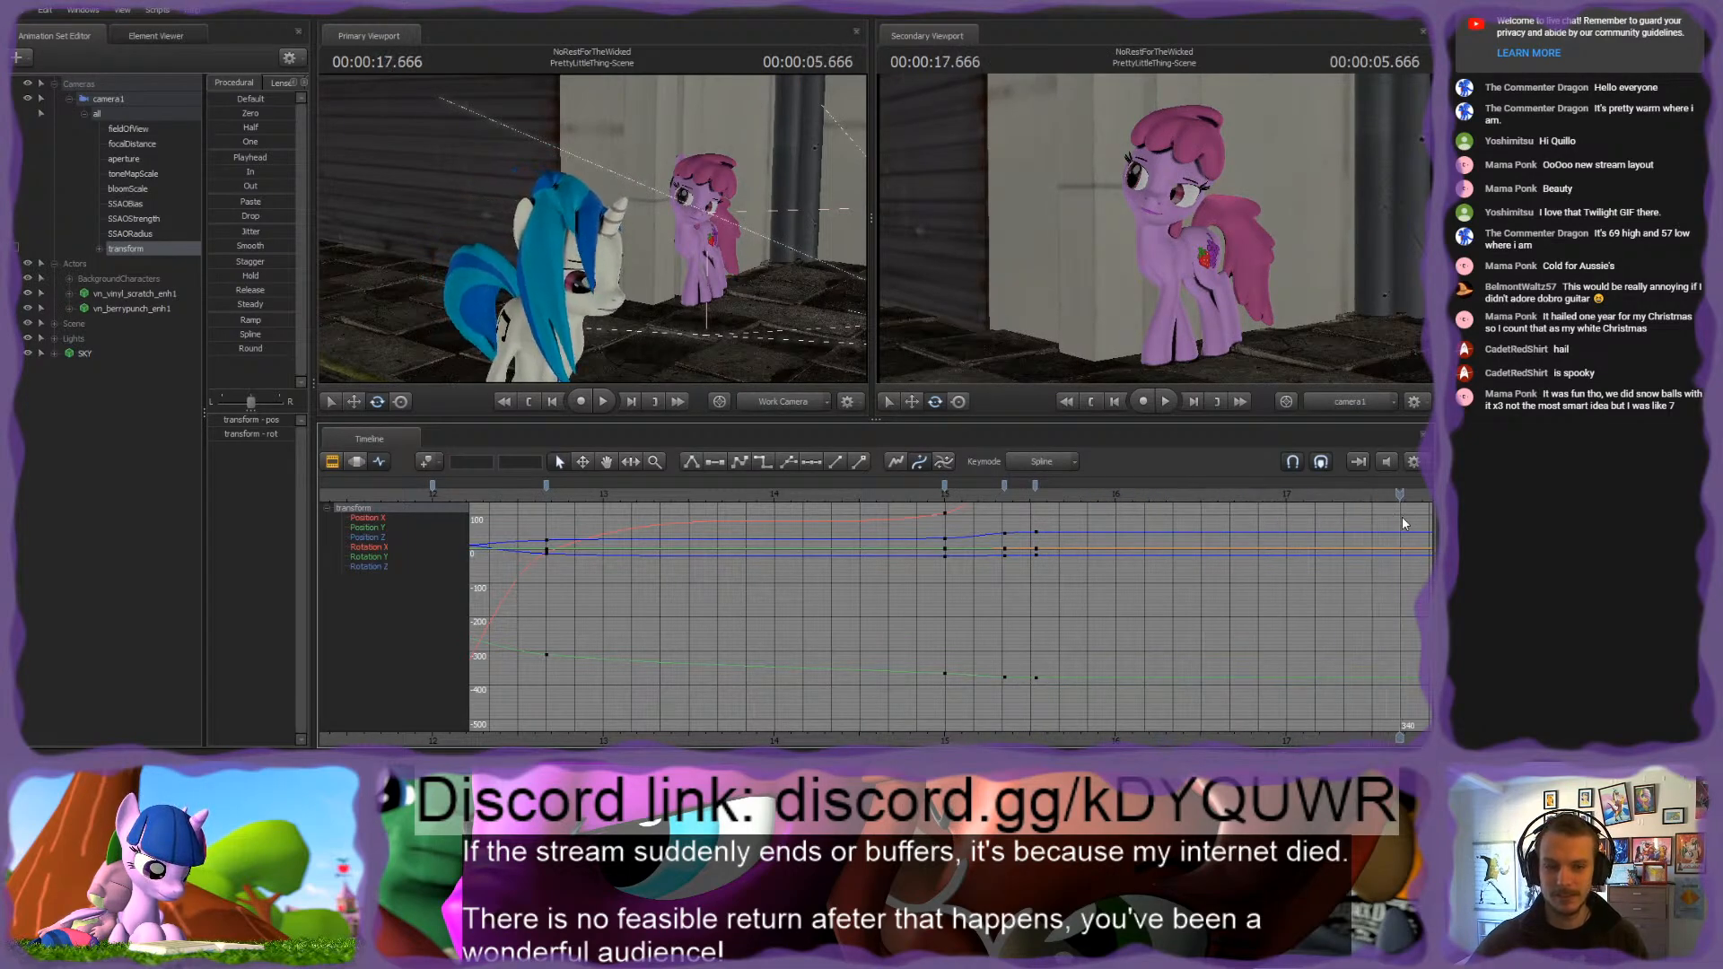
pyautogui.moveTo(1402, 515); pyautogui.dragTo(1058, 508, button='middle')
pyautogui.moveTo(1060, 496); pyautogui.dragTo(997, 504)
pyautogui.moveTo(1153, 235); pyautogui.dragTo(1138, 245)
pyautogui.press('w')
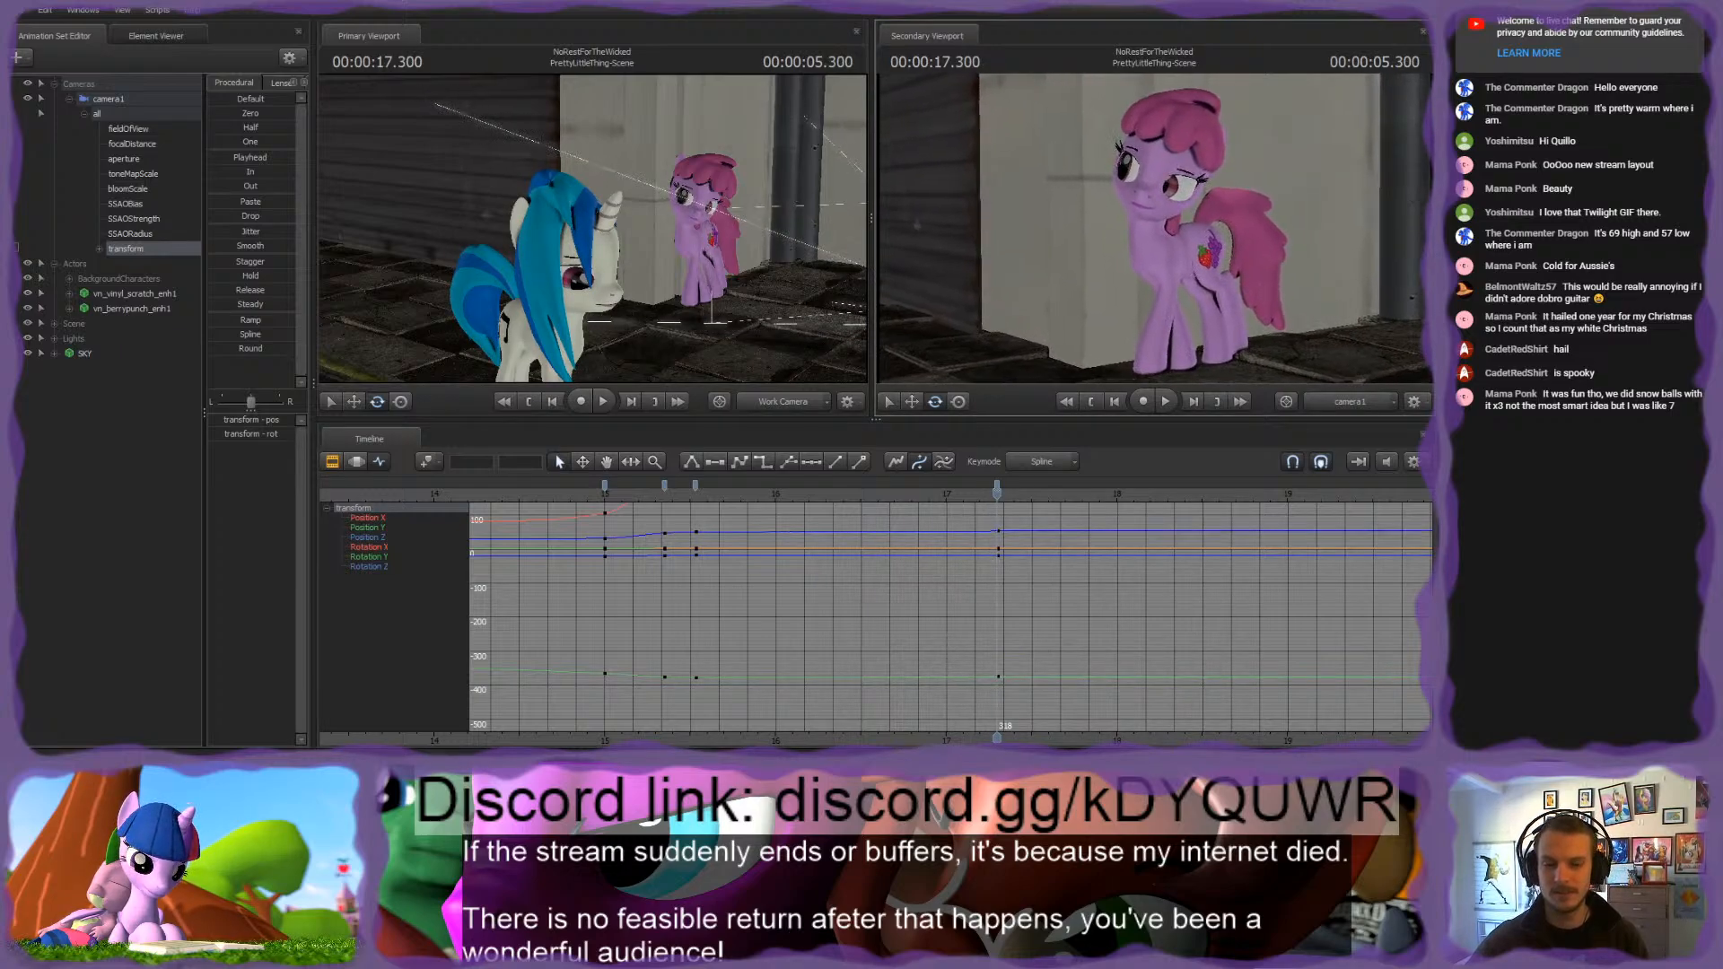
# Step: Play back the close-up drift on the pink pony from just after 00:00:15.000
pyautogui.scroll(-3, 1009, 568)
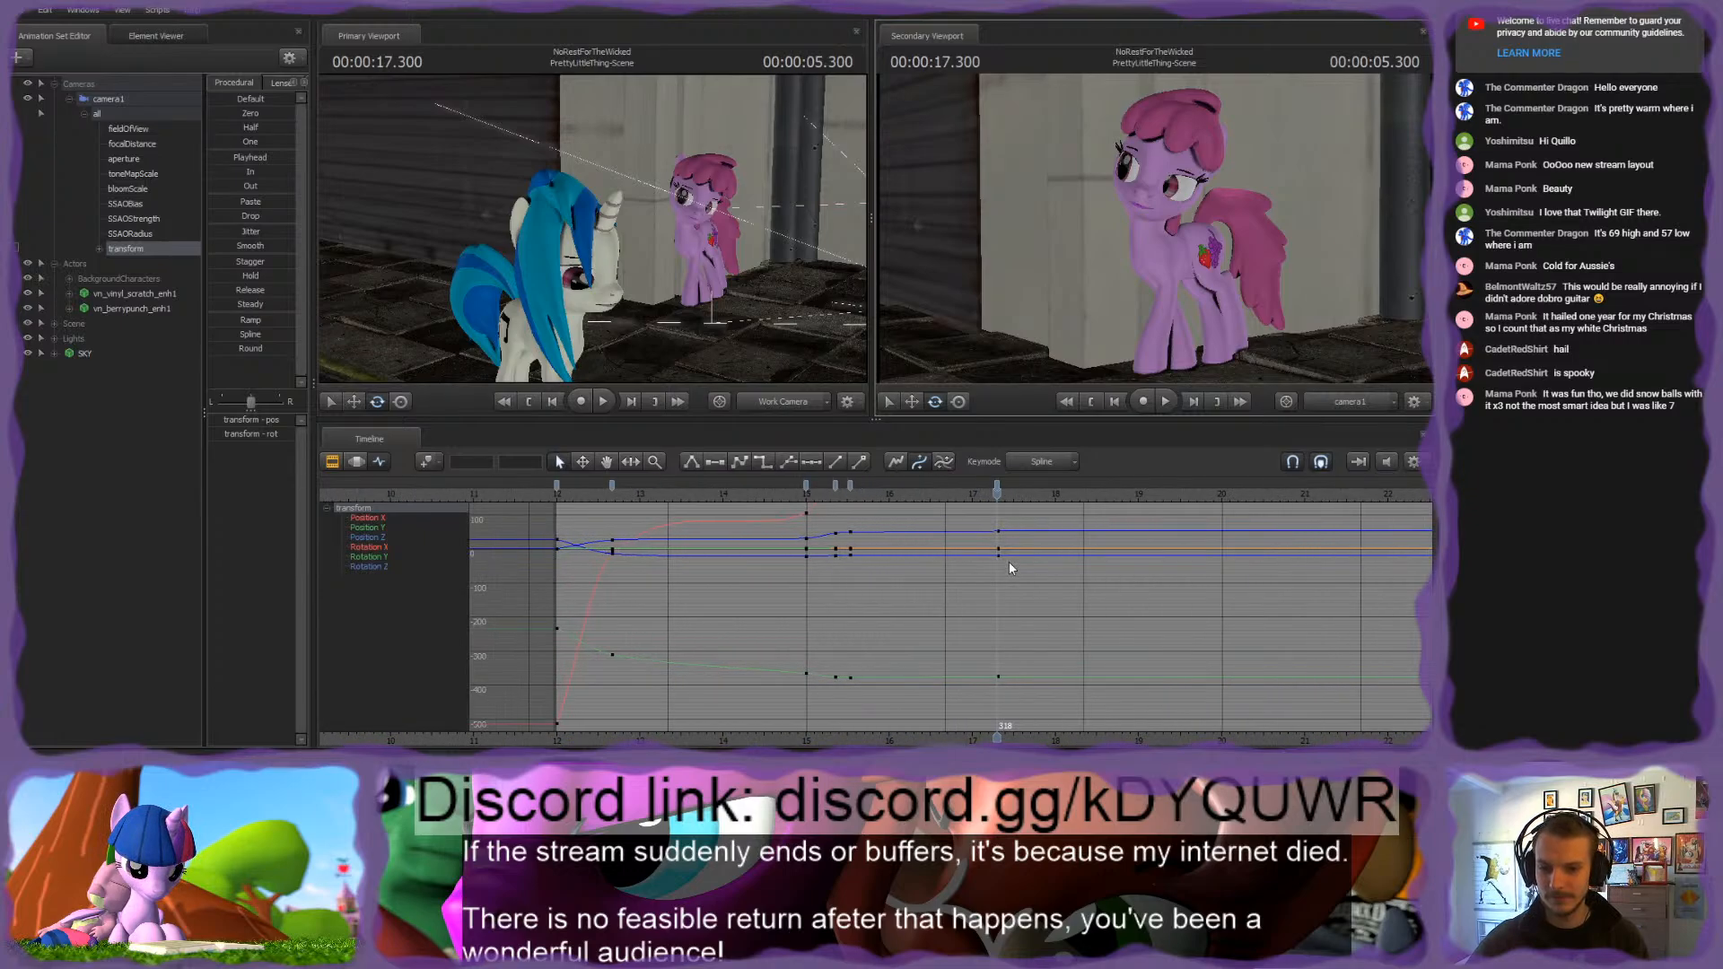
pyautogui.click(997, 488)
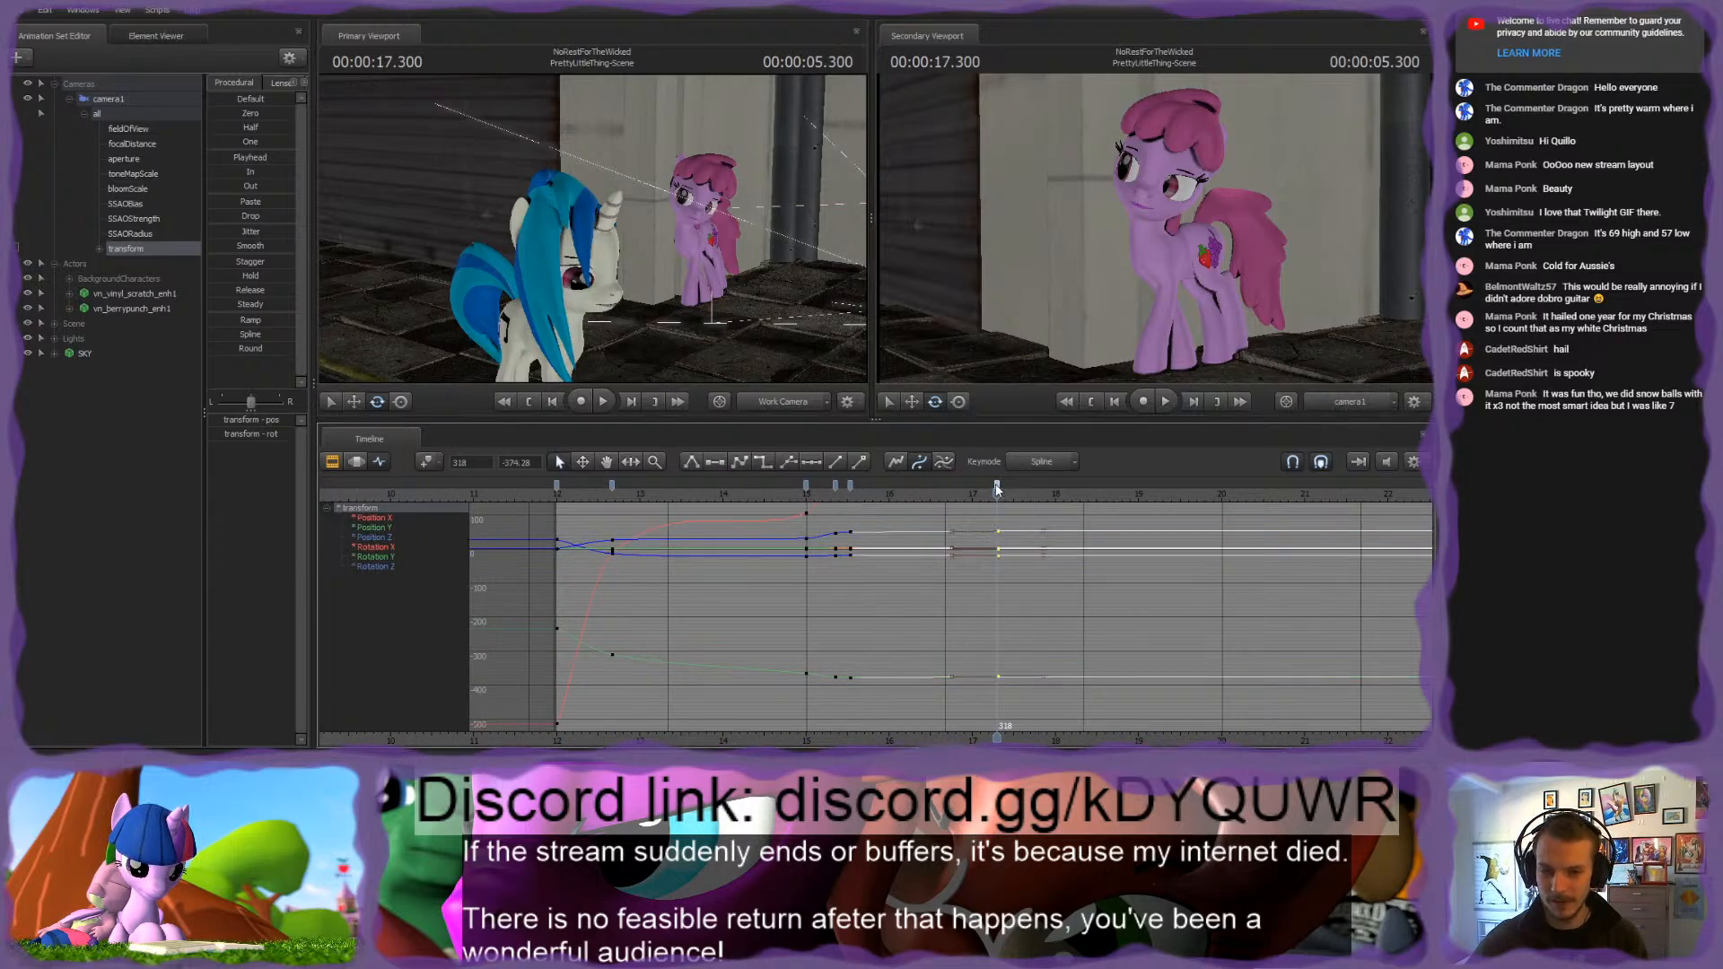
pyautogui.click(865, 512)
pyautogui.click(828, 491)
pyautogui.press('space')
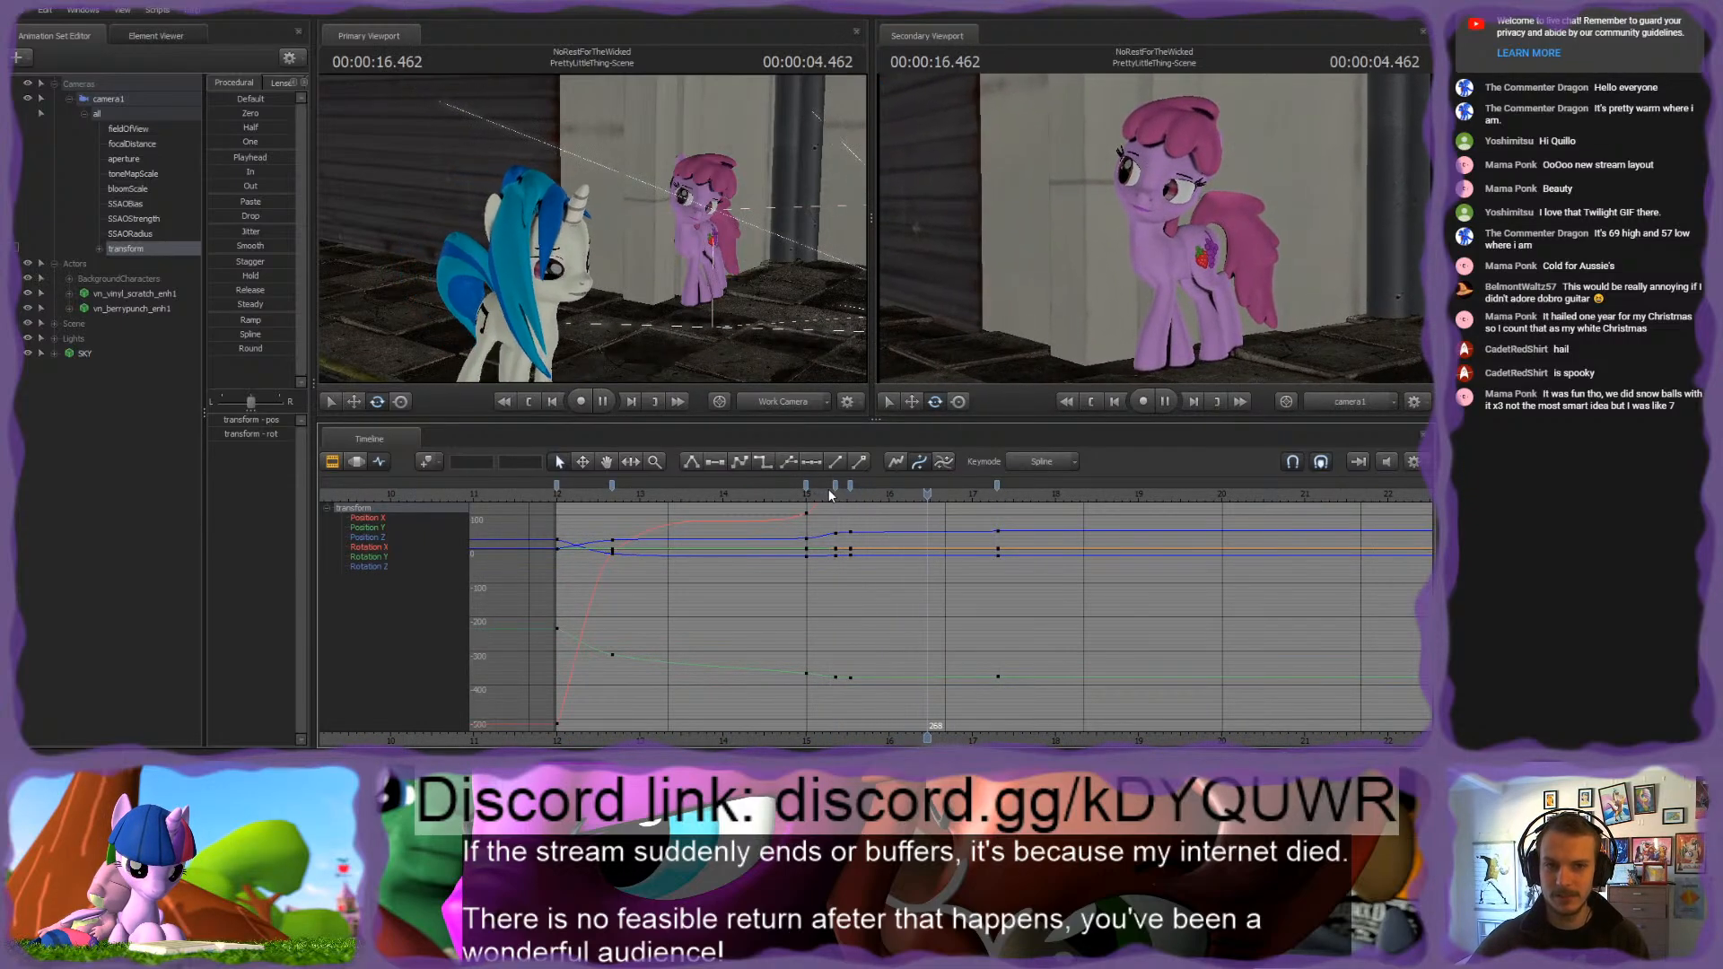
pyautogui.press('space')
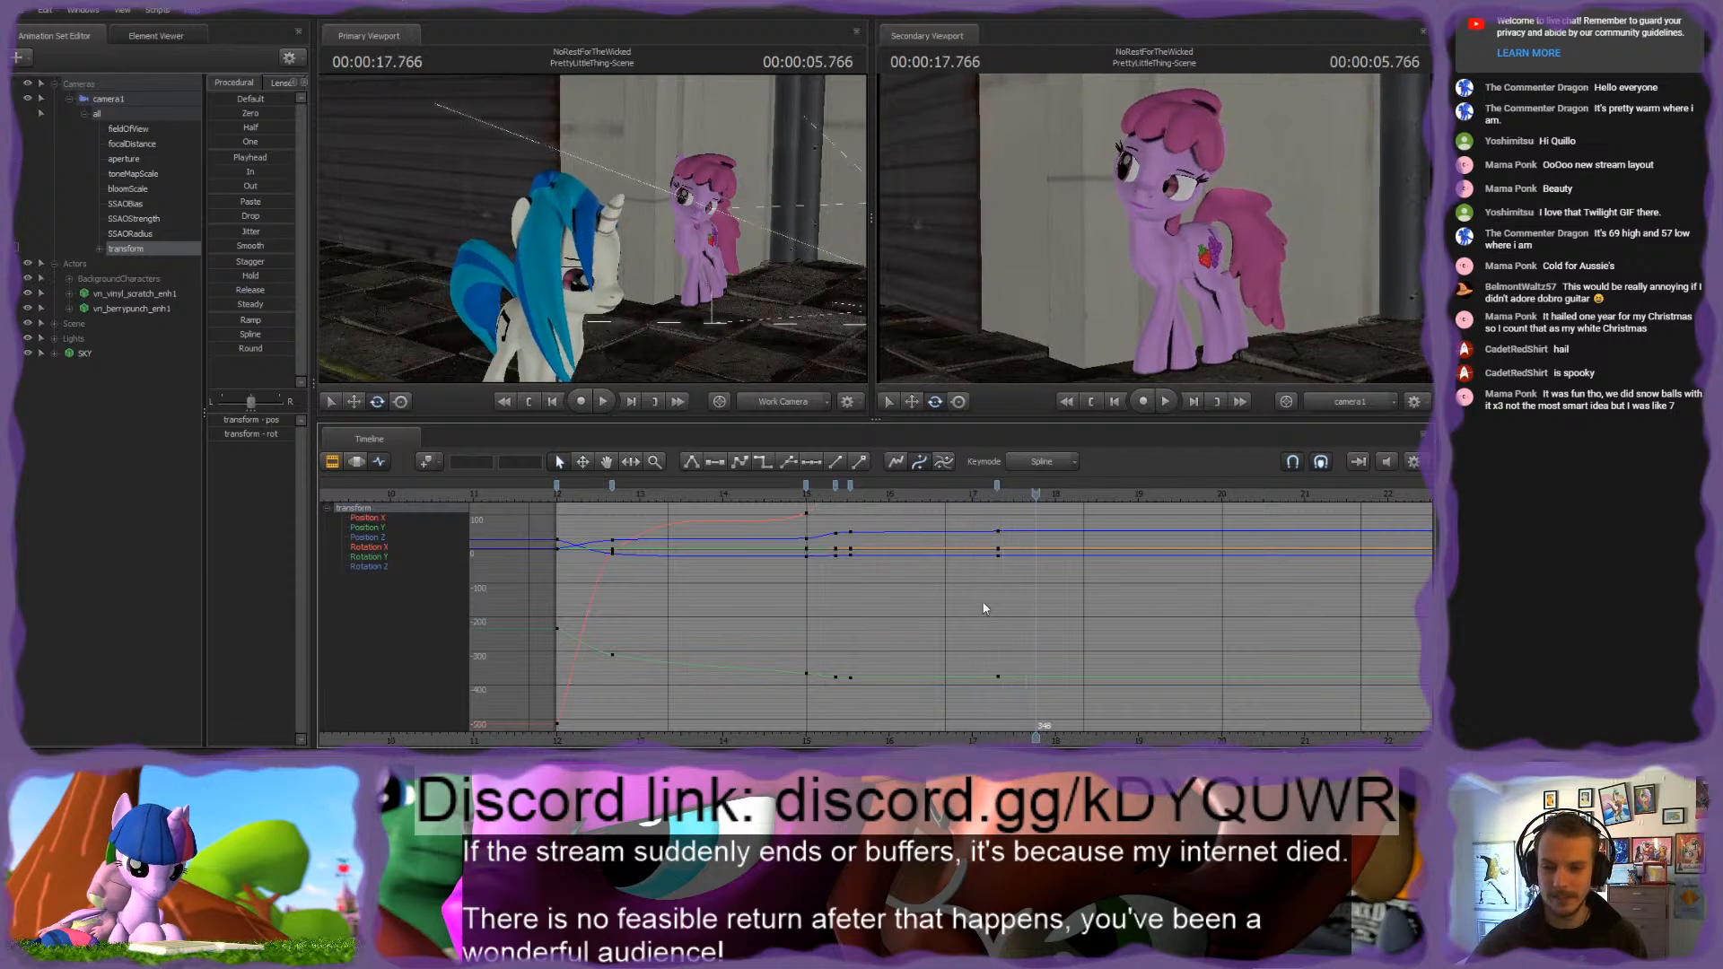
# Step: Play back the whole camera move from the start of the shot and recheck the transition around 00:00:15.000
pyautogui.scroll(-3, 981, 595)
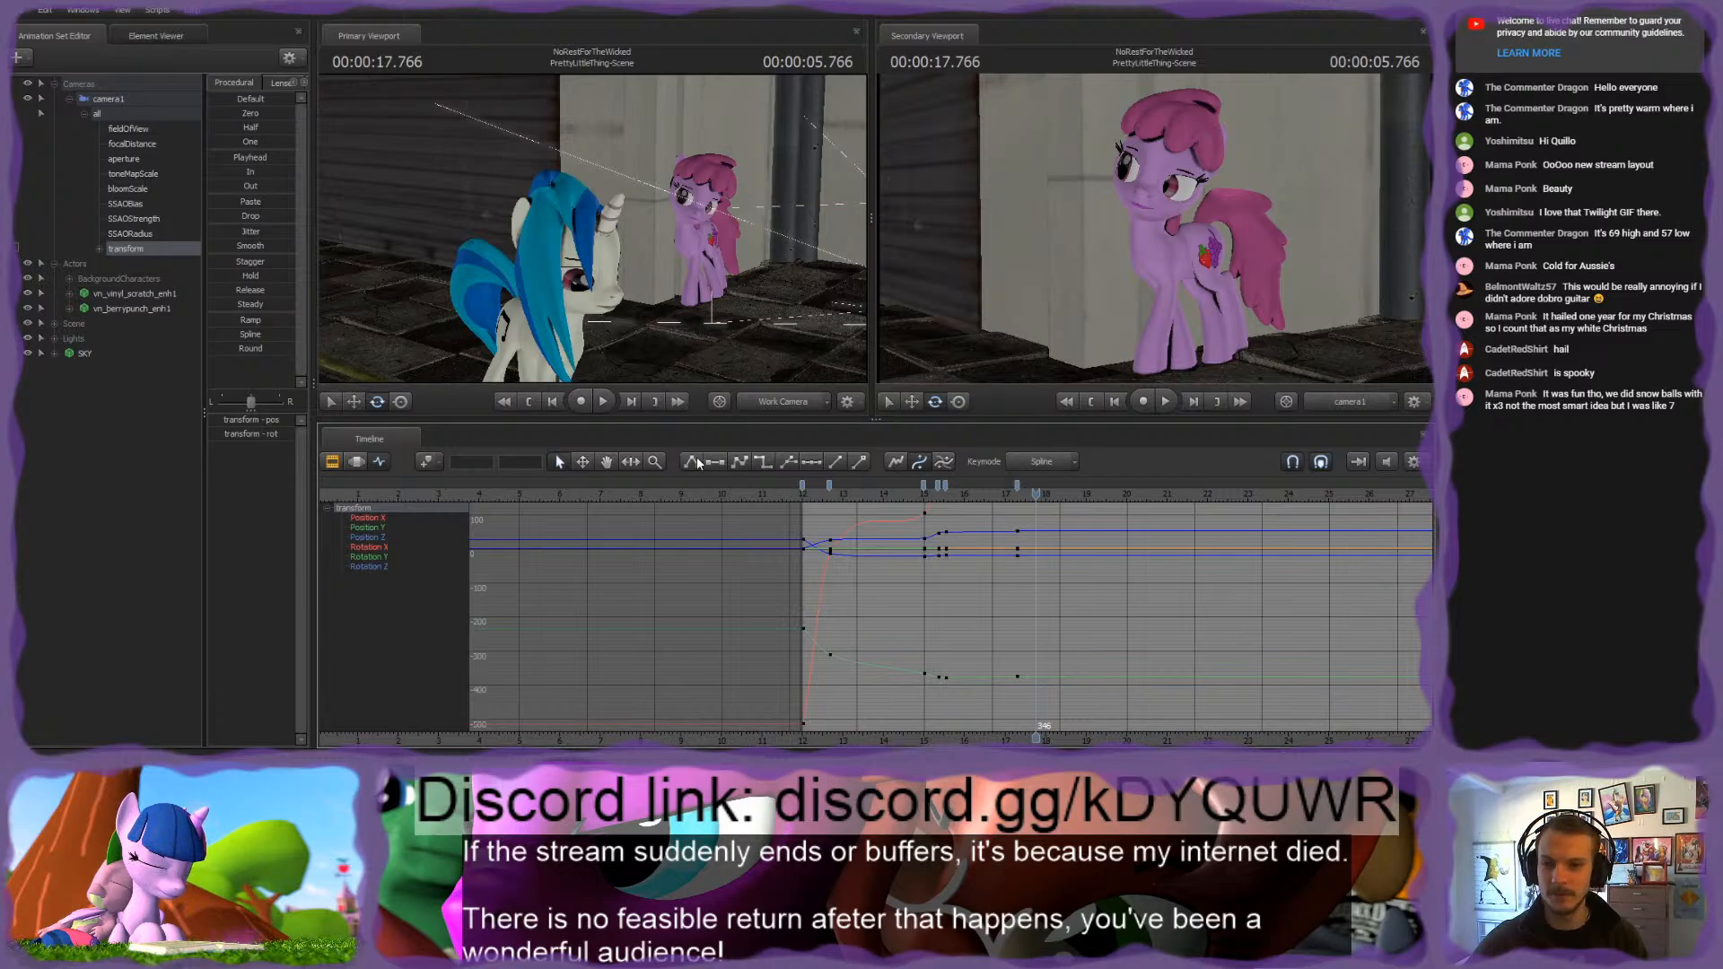
pyautogui.click(802, 493)
pyautogui.press('space')
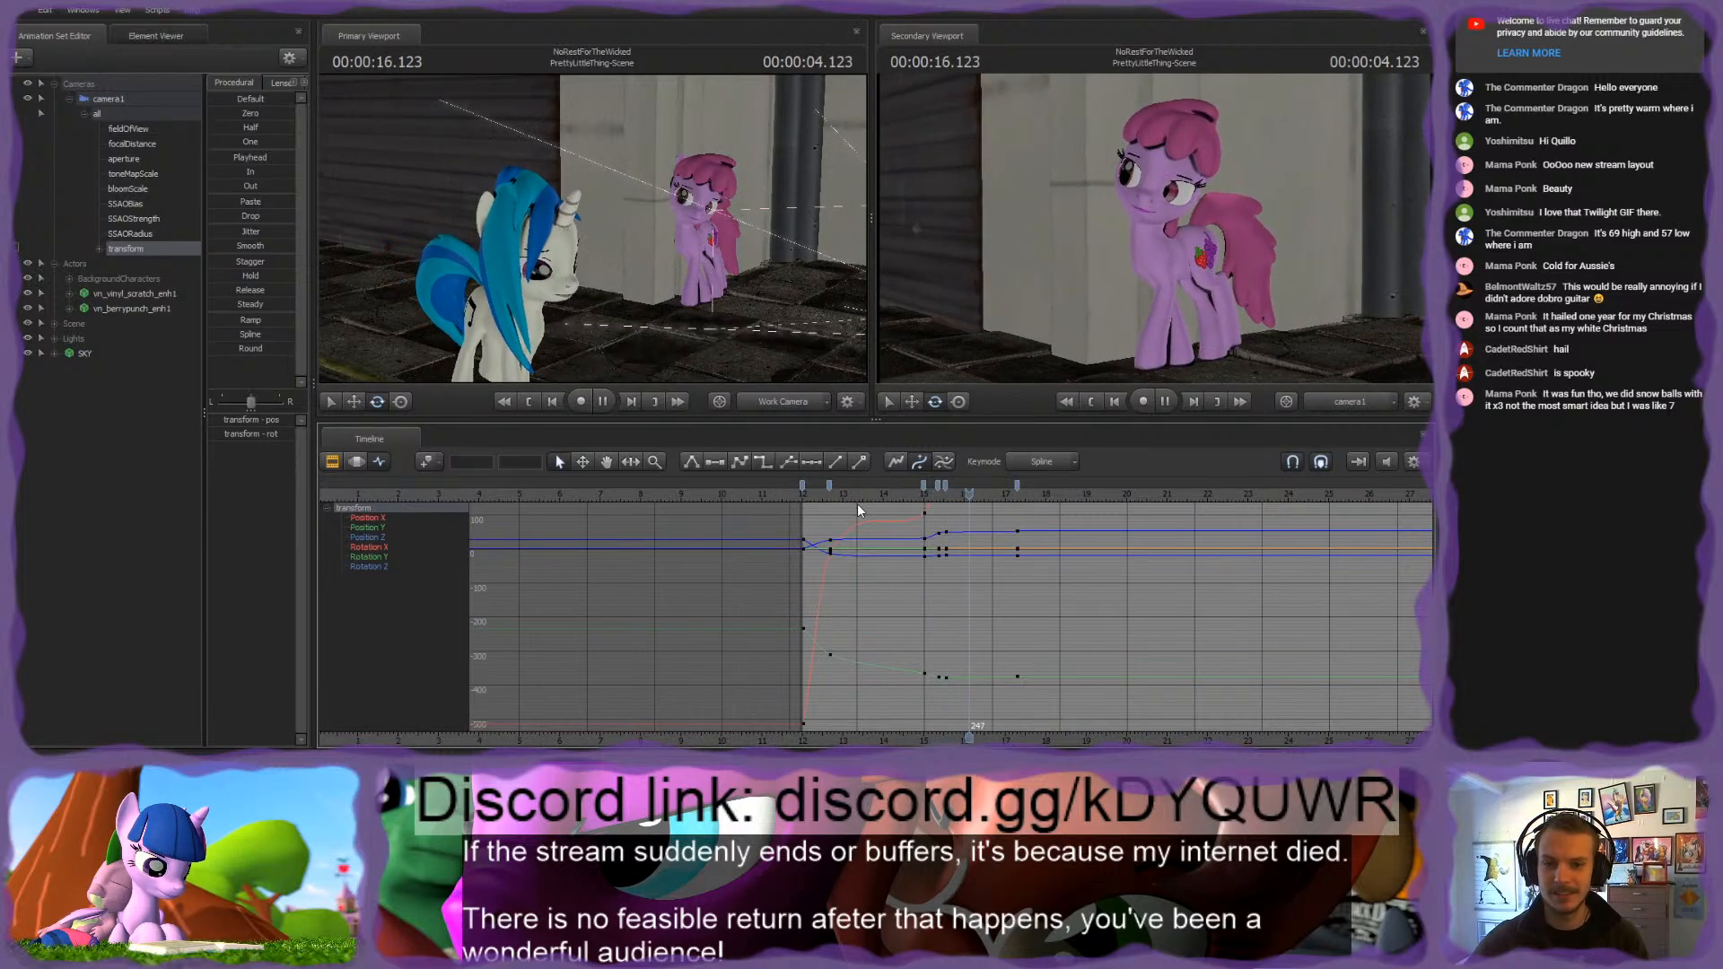
pyautogui.press('space')
pyautogui.moveTo(829, 503); pyautogui.dragTo(914, 505)
pyautogui.press('space')
pyautogui.press('space')
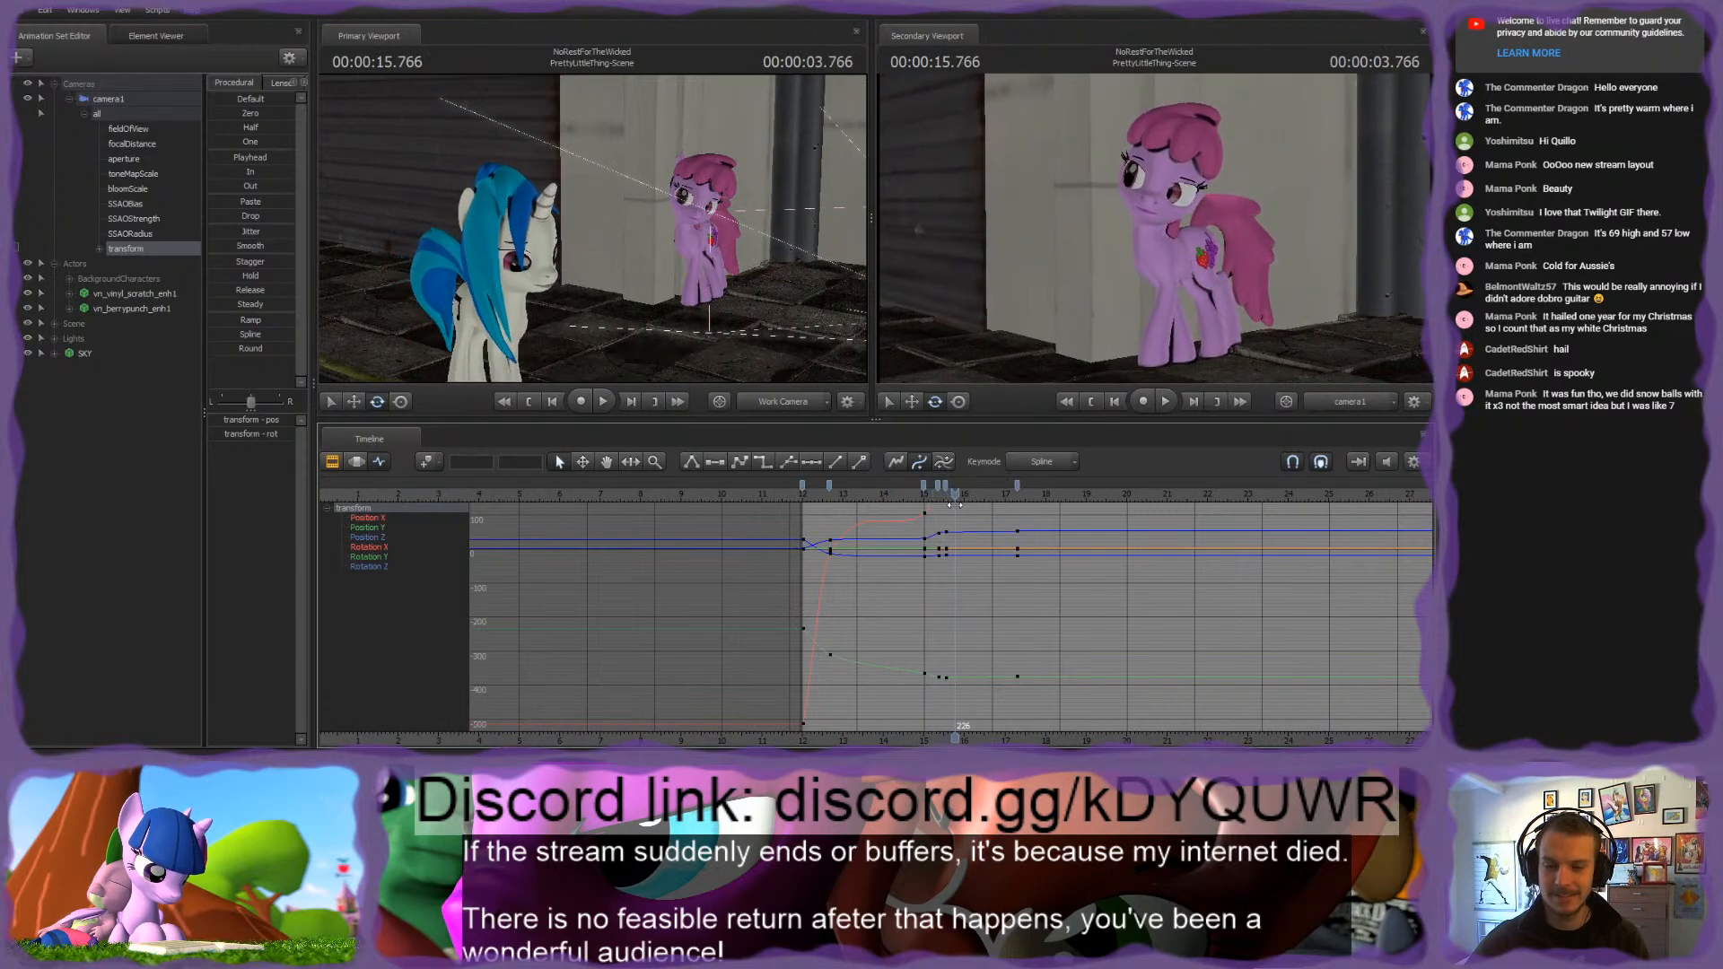
pyautogui.press('space')
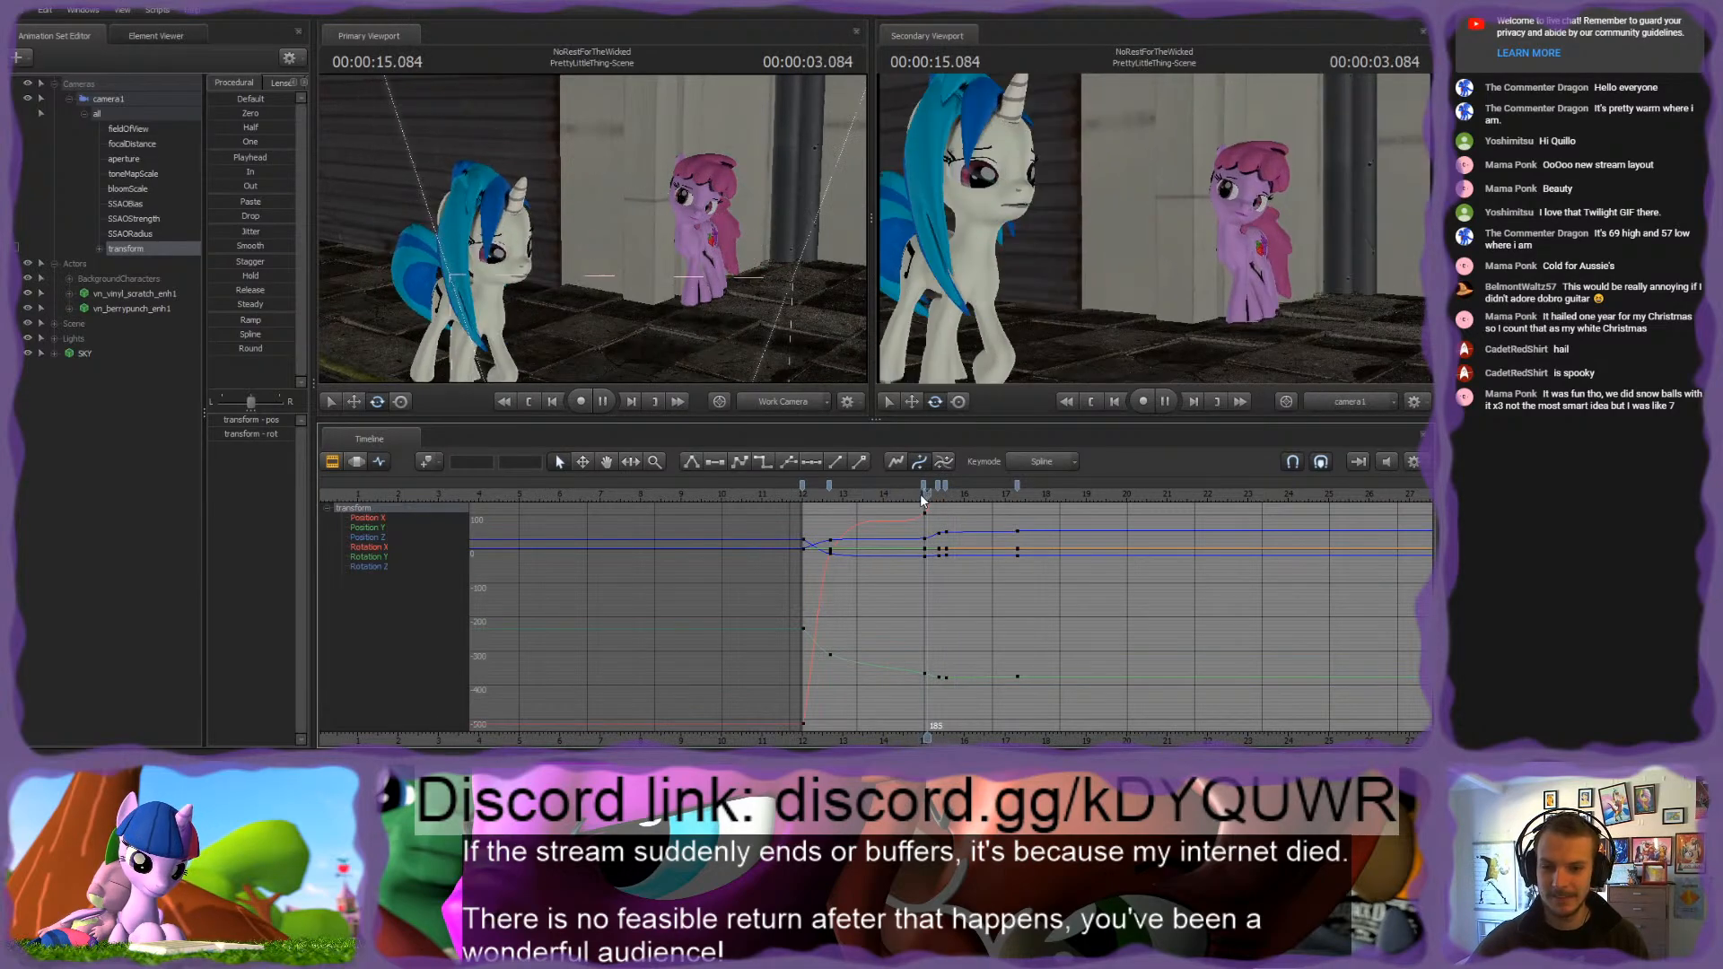
pyautogui.scroll(3, 941, 508)
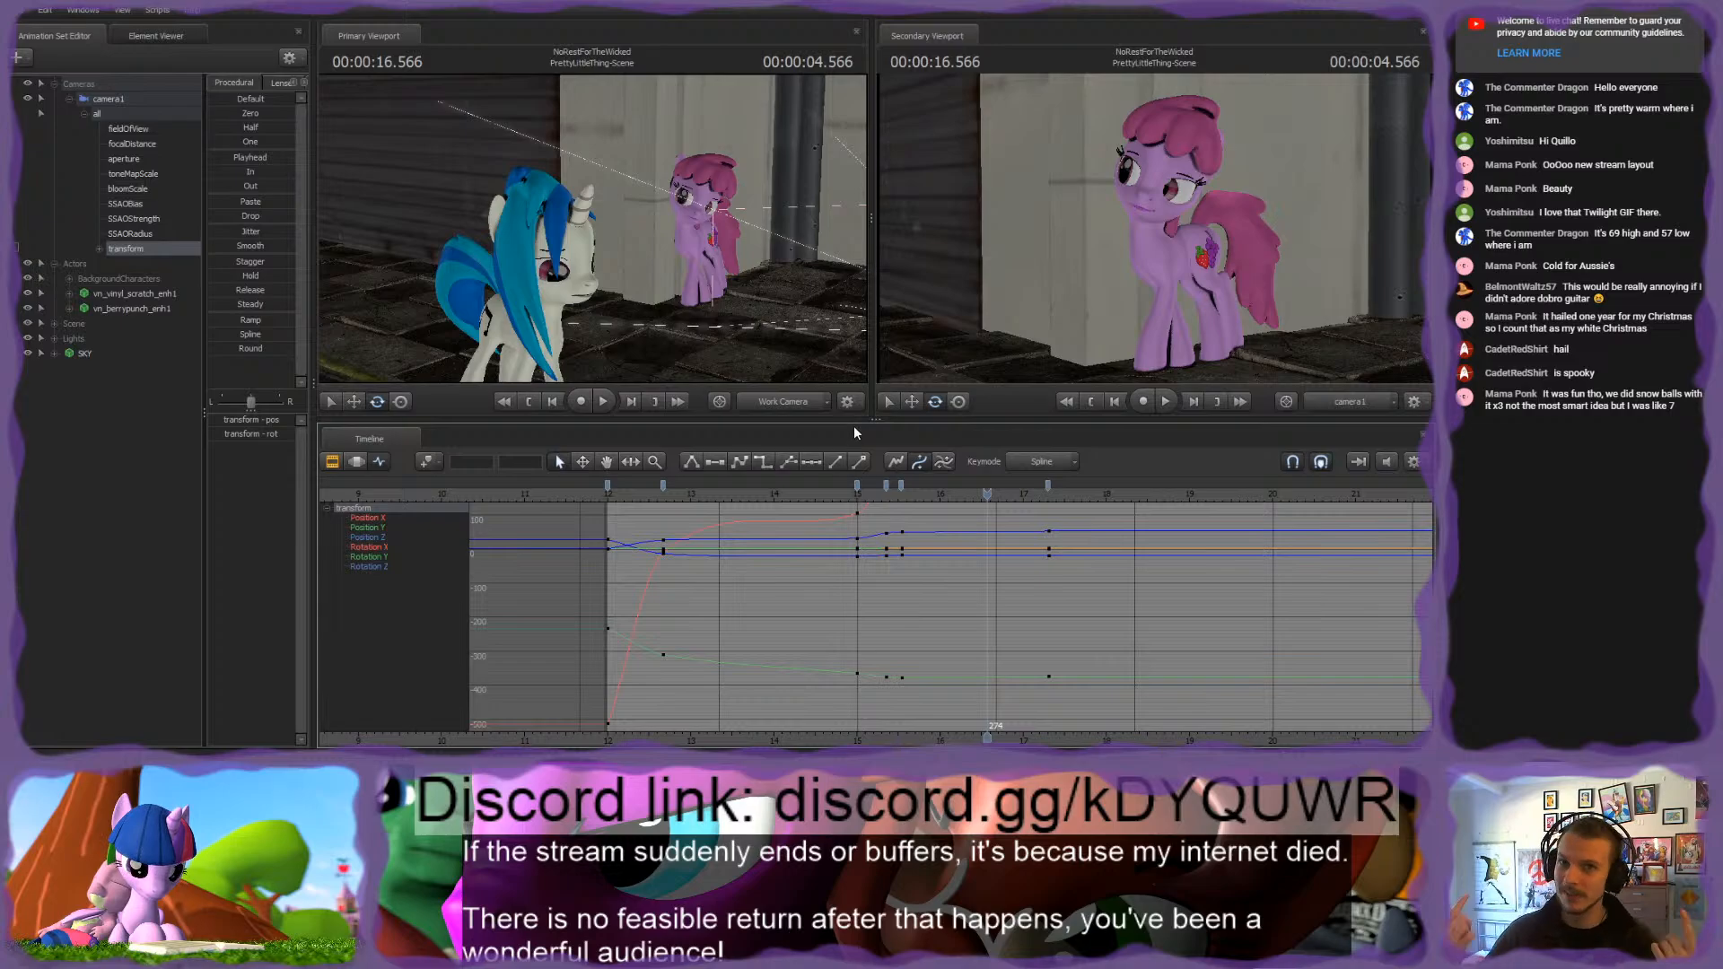
pyautogui.click(608, 492)
pyautogui.press('space')
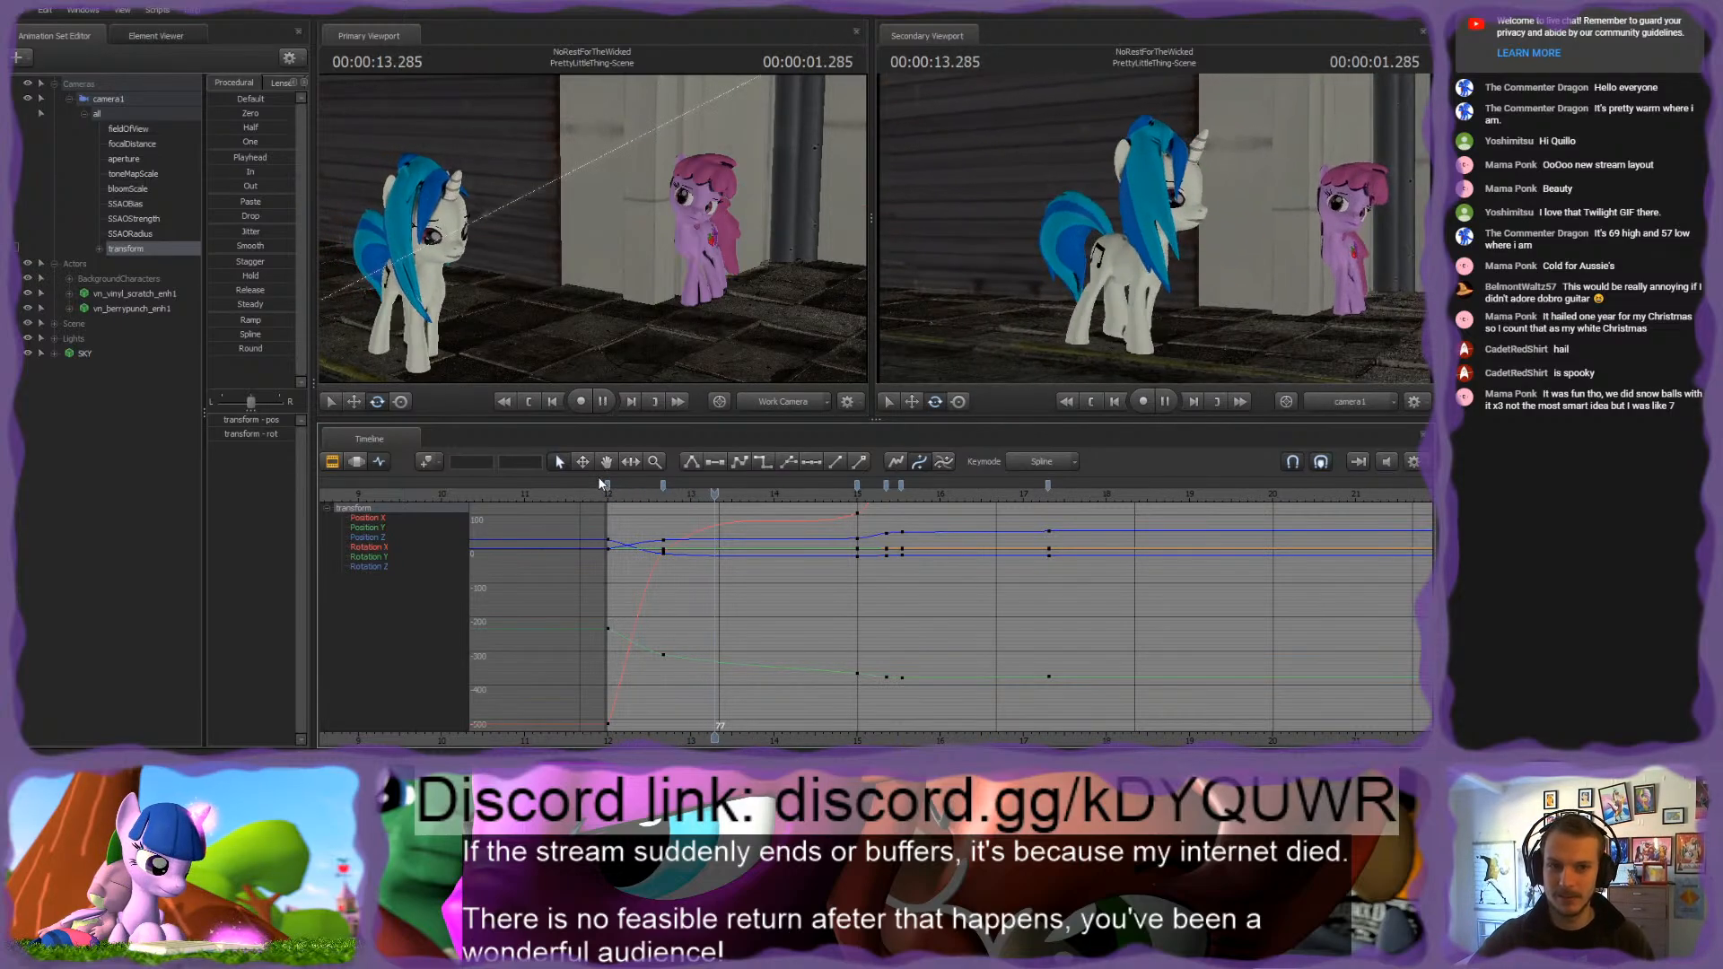
pyautogui.click(610, 492)
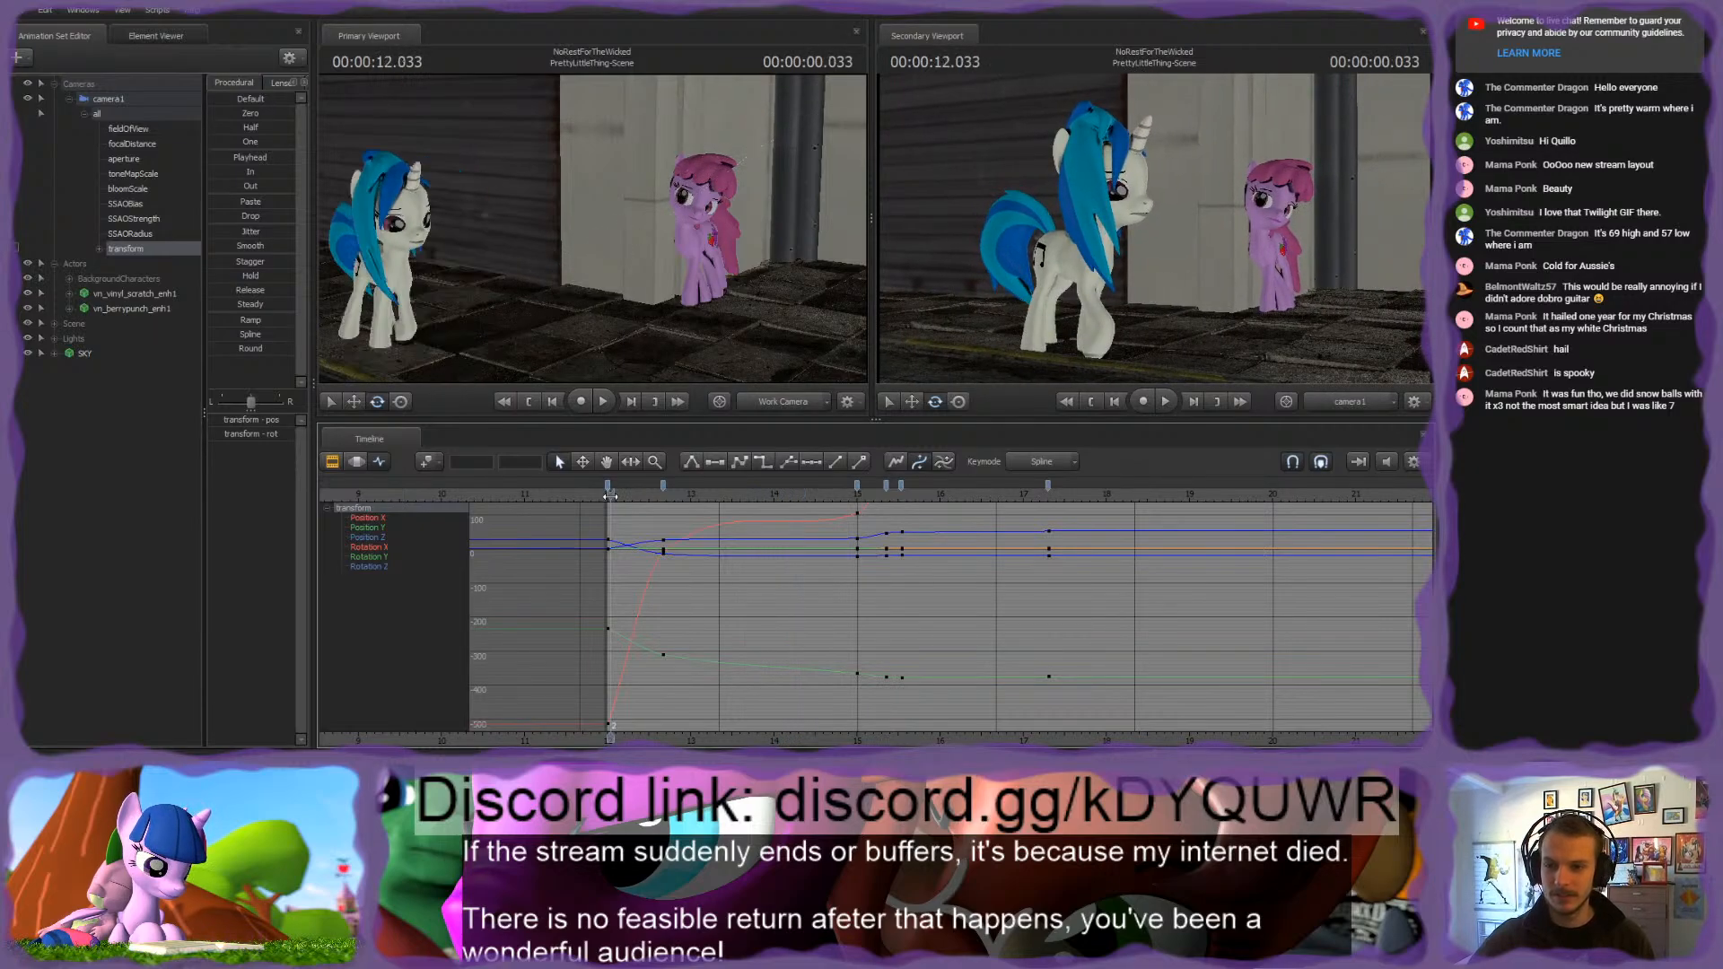
# Step: Shift camera1's three keyframes of the swing to the pink pony later, with the first at frame 213, and play back the result
pyautogui.moveTo(609, 494)
pyautogui.mouseDown()
pyautogui.moveTo(916, 530)
pyautogui.moveTo(858, 488)
pyautogui.moveTo(904, 489)
pyautogui.mouseUp()
pyautogui.click(901, 484)
pyautogui.click(790, 490)
pyautogui.press('space')
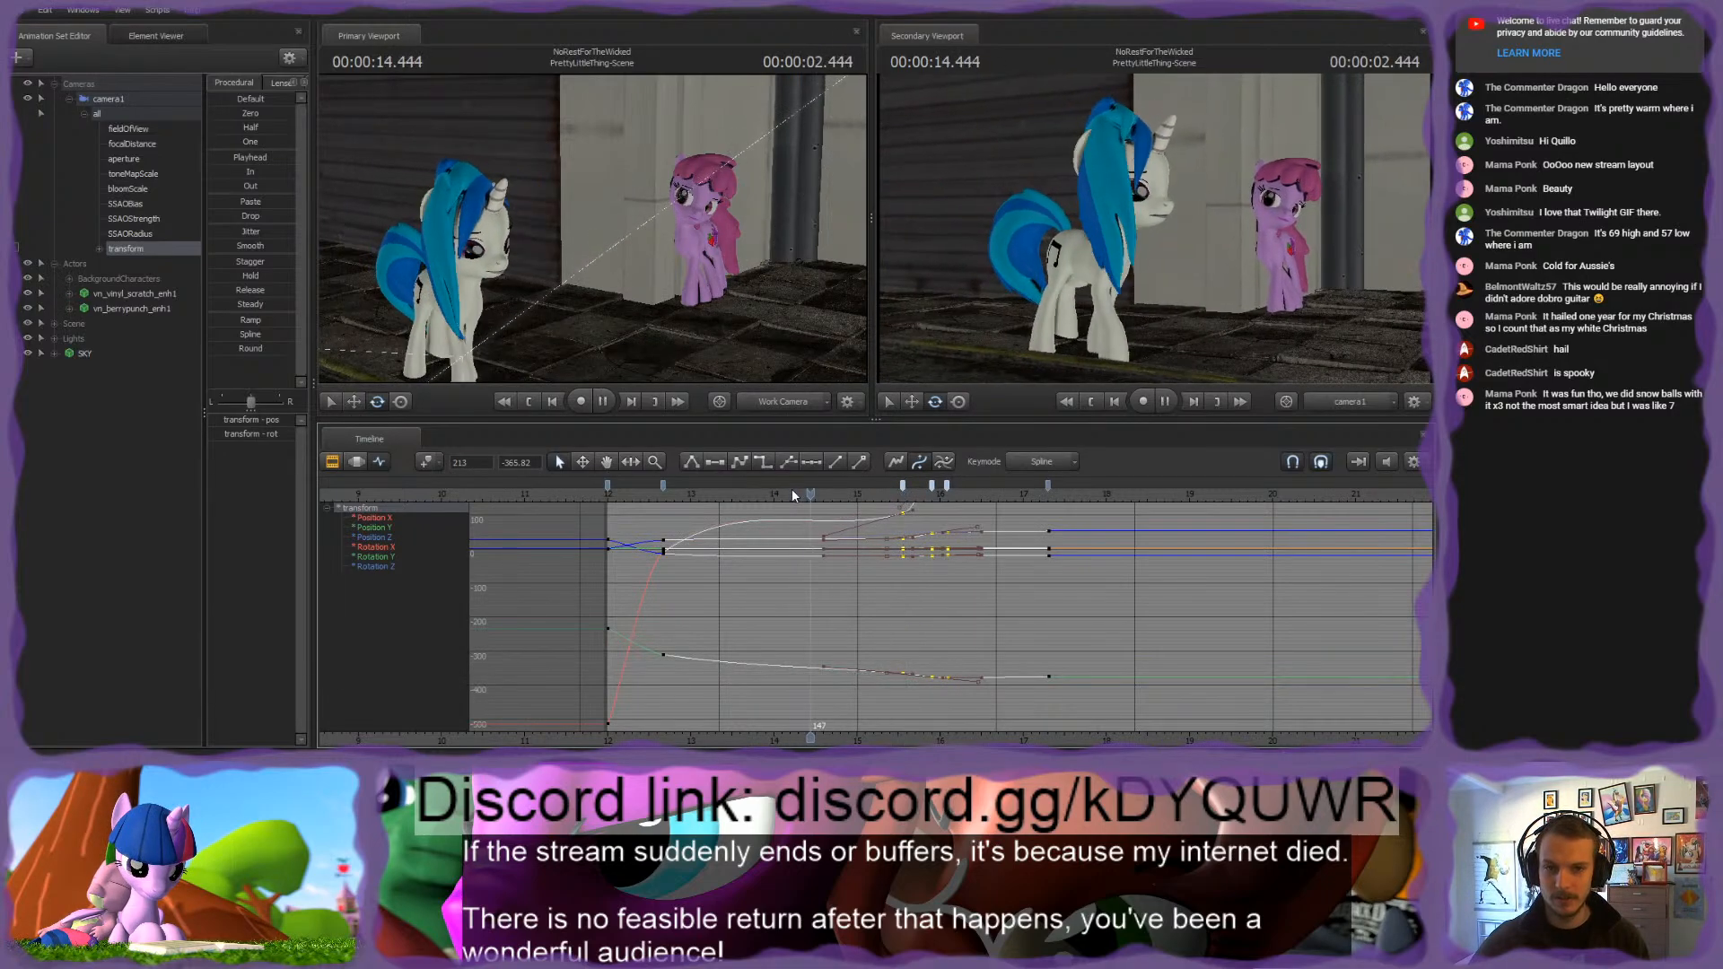
pyautogui.press('space')
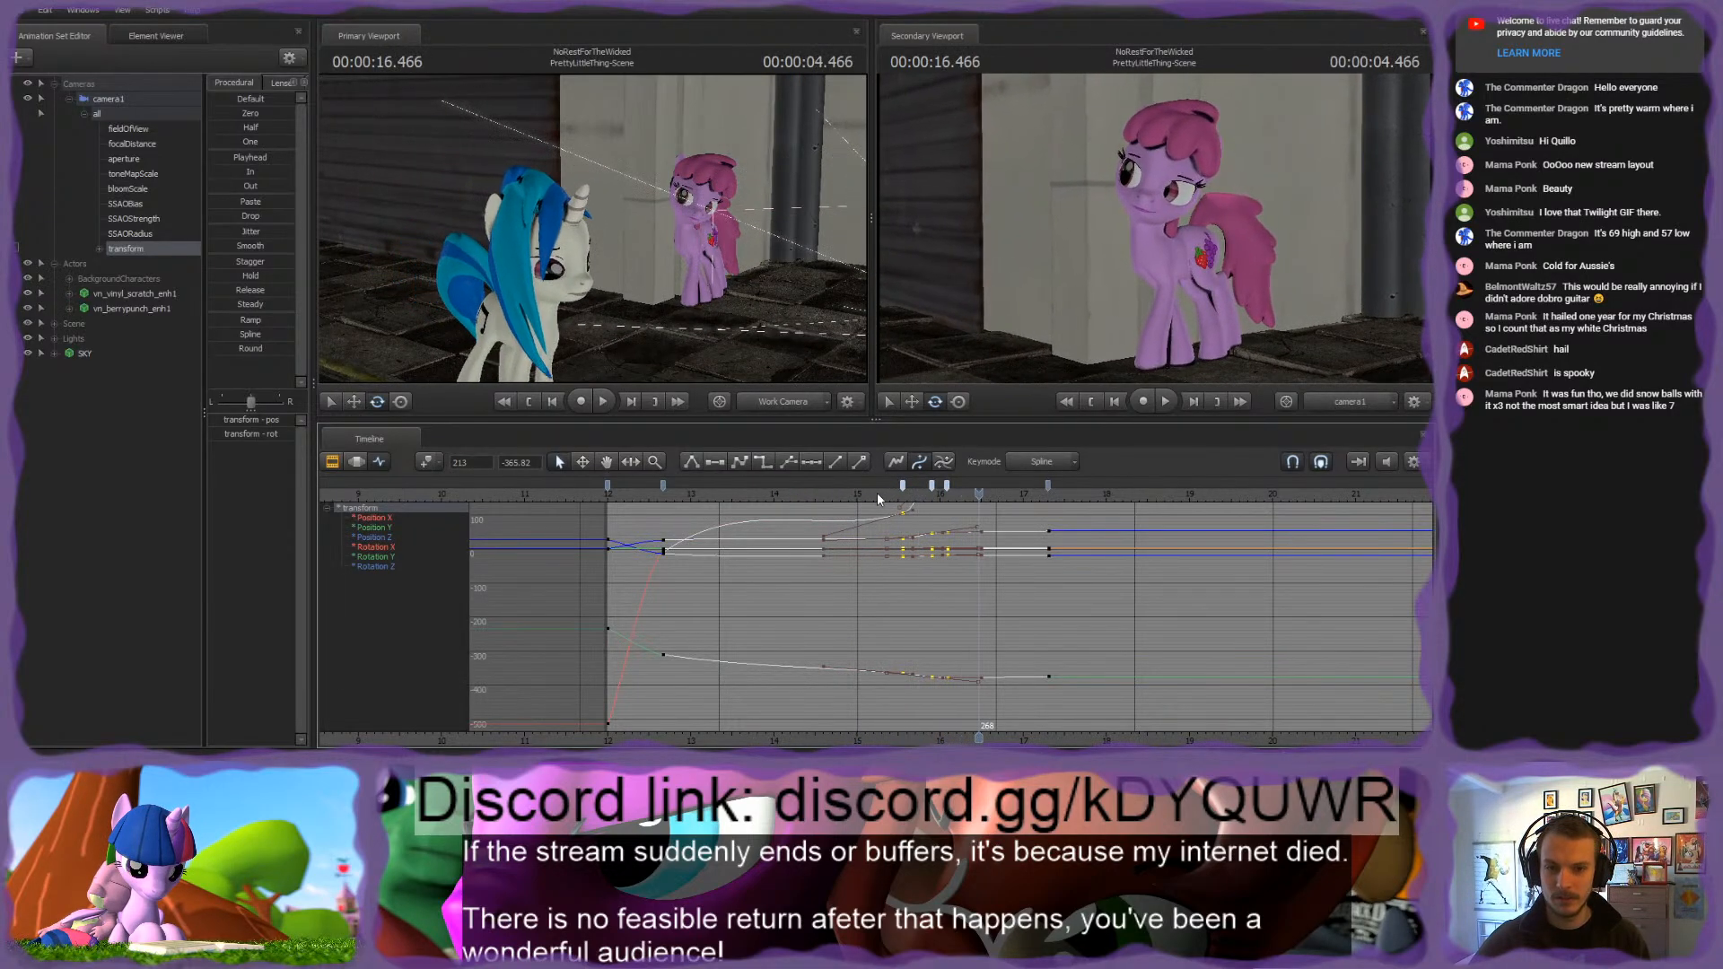
# Step: Move the first of the three swing keyframes slightly earlier and the middle one to frame 229, and play back the transition
pyautogui.moveTo(903, 485); pyautogui.dragTo(927, 486)
pyautogui.click(856, 495)
pyautogui.press('space')
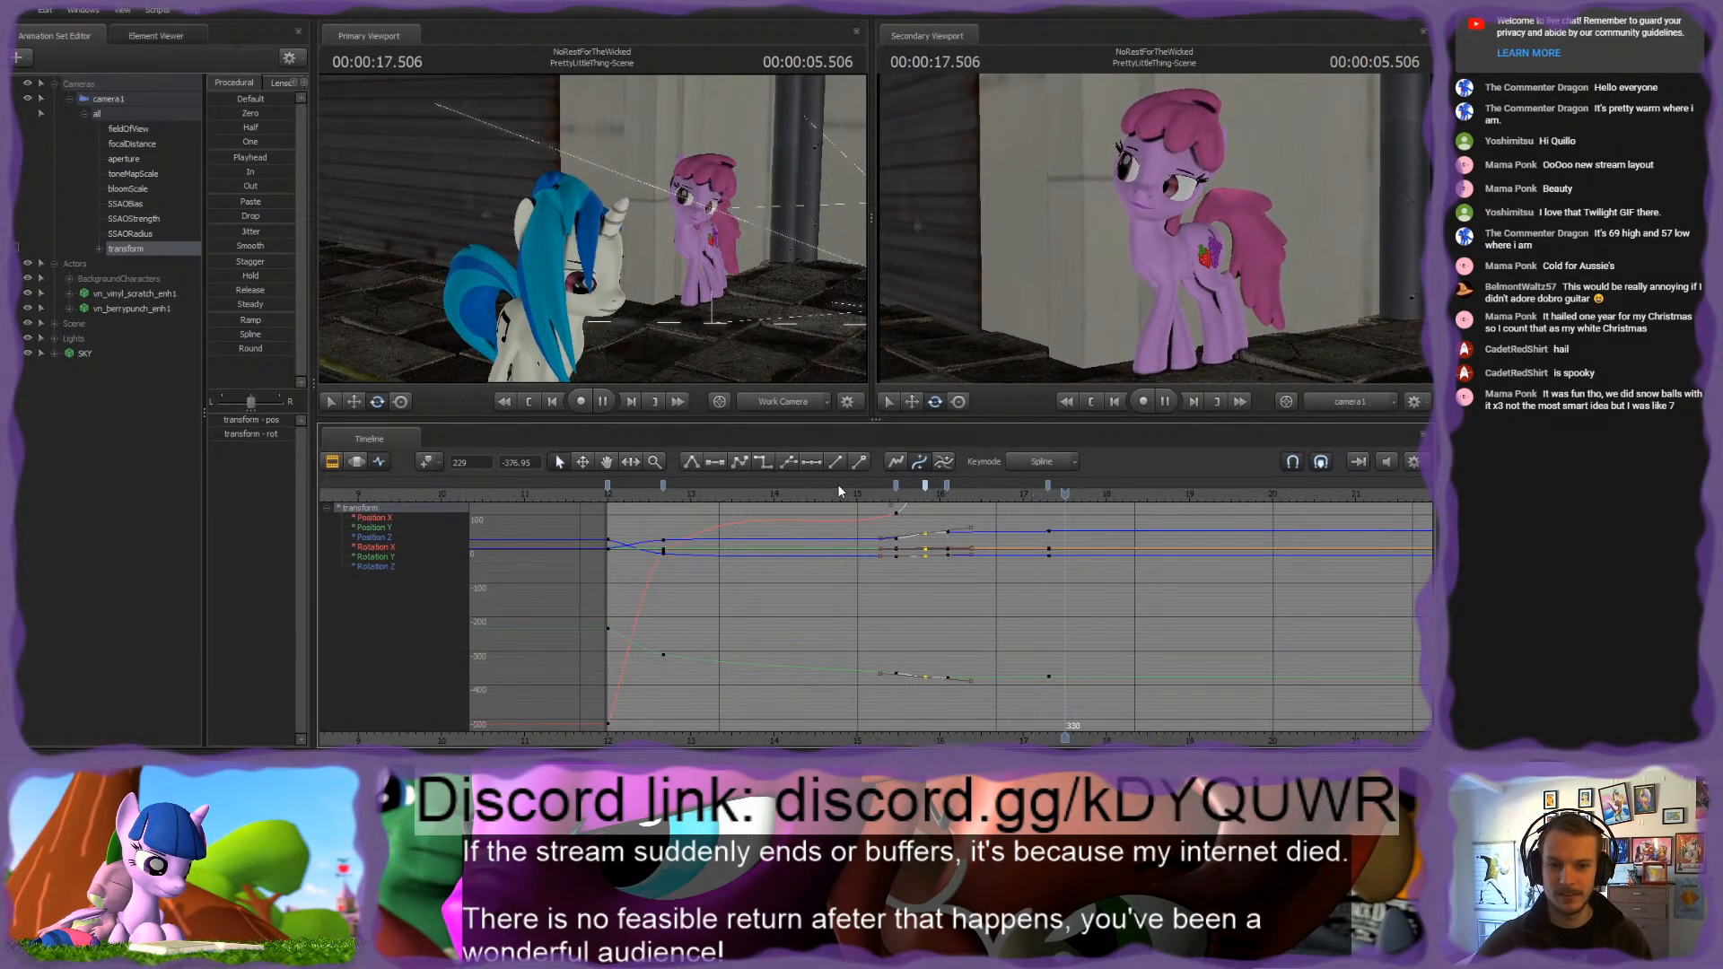
pyautogui.press('space')
pyautogui.scroll(-3, 990, 712)
pyautogui.moveTo(1018, 629); pyautogui.dragTo(867, 621, button='middle')
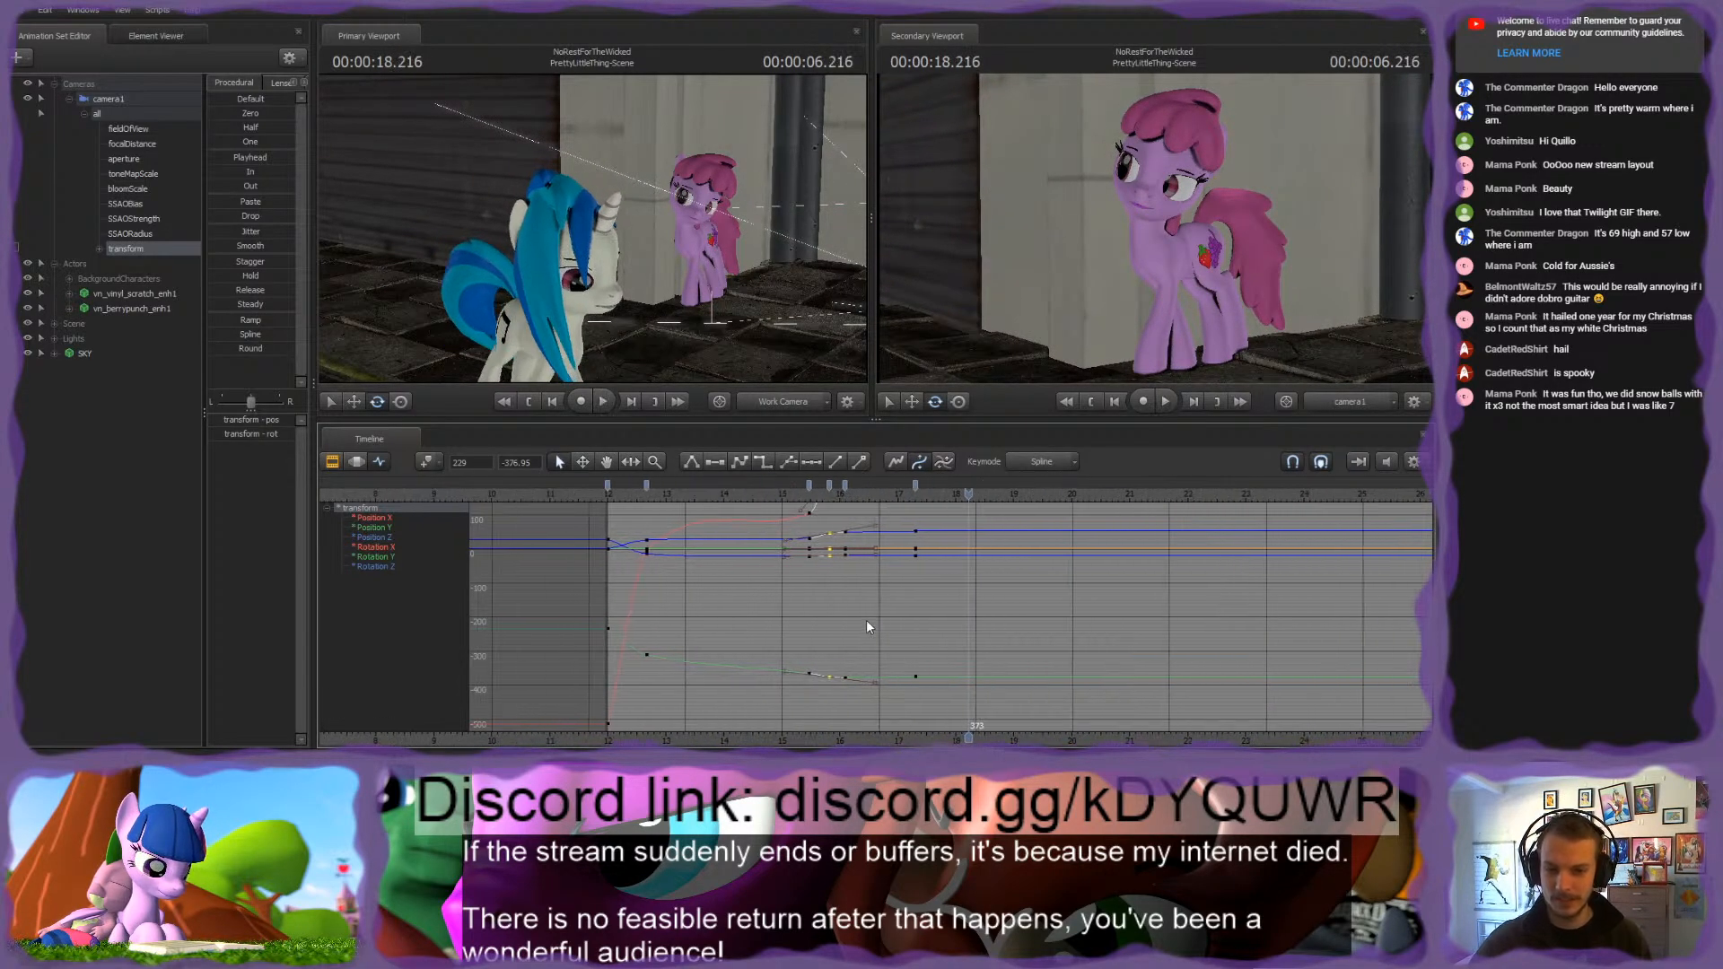
# Step: Play back the opening of the PrettyLittleThing-Scene shot repeatedly from its first frame to judge camera1's initial move
pyautogui.click(867, 617)
pyautogui.scroll(2, 867, 615)
pyautogui.scroll(-2, 864, 609)
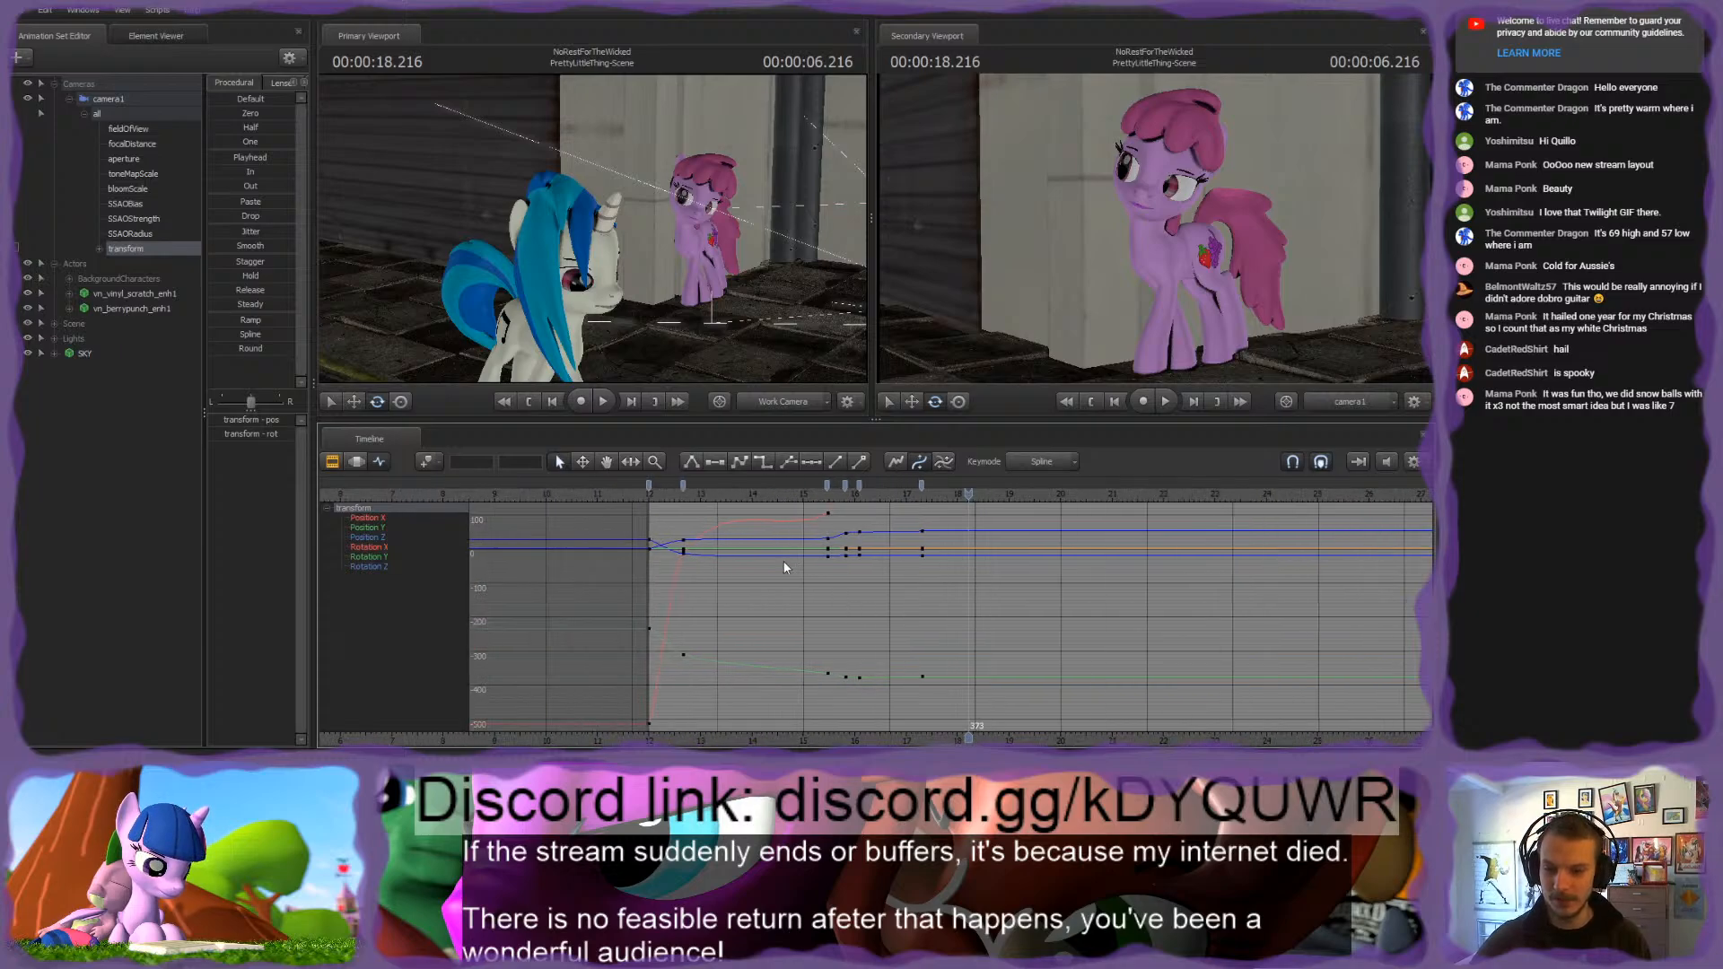
pyautogui.click(650, 494)
pyautogui.press('space')
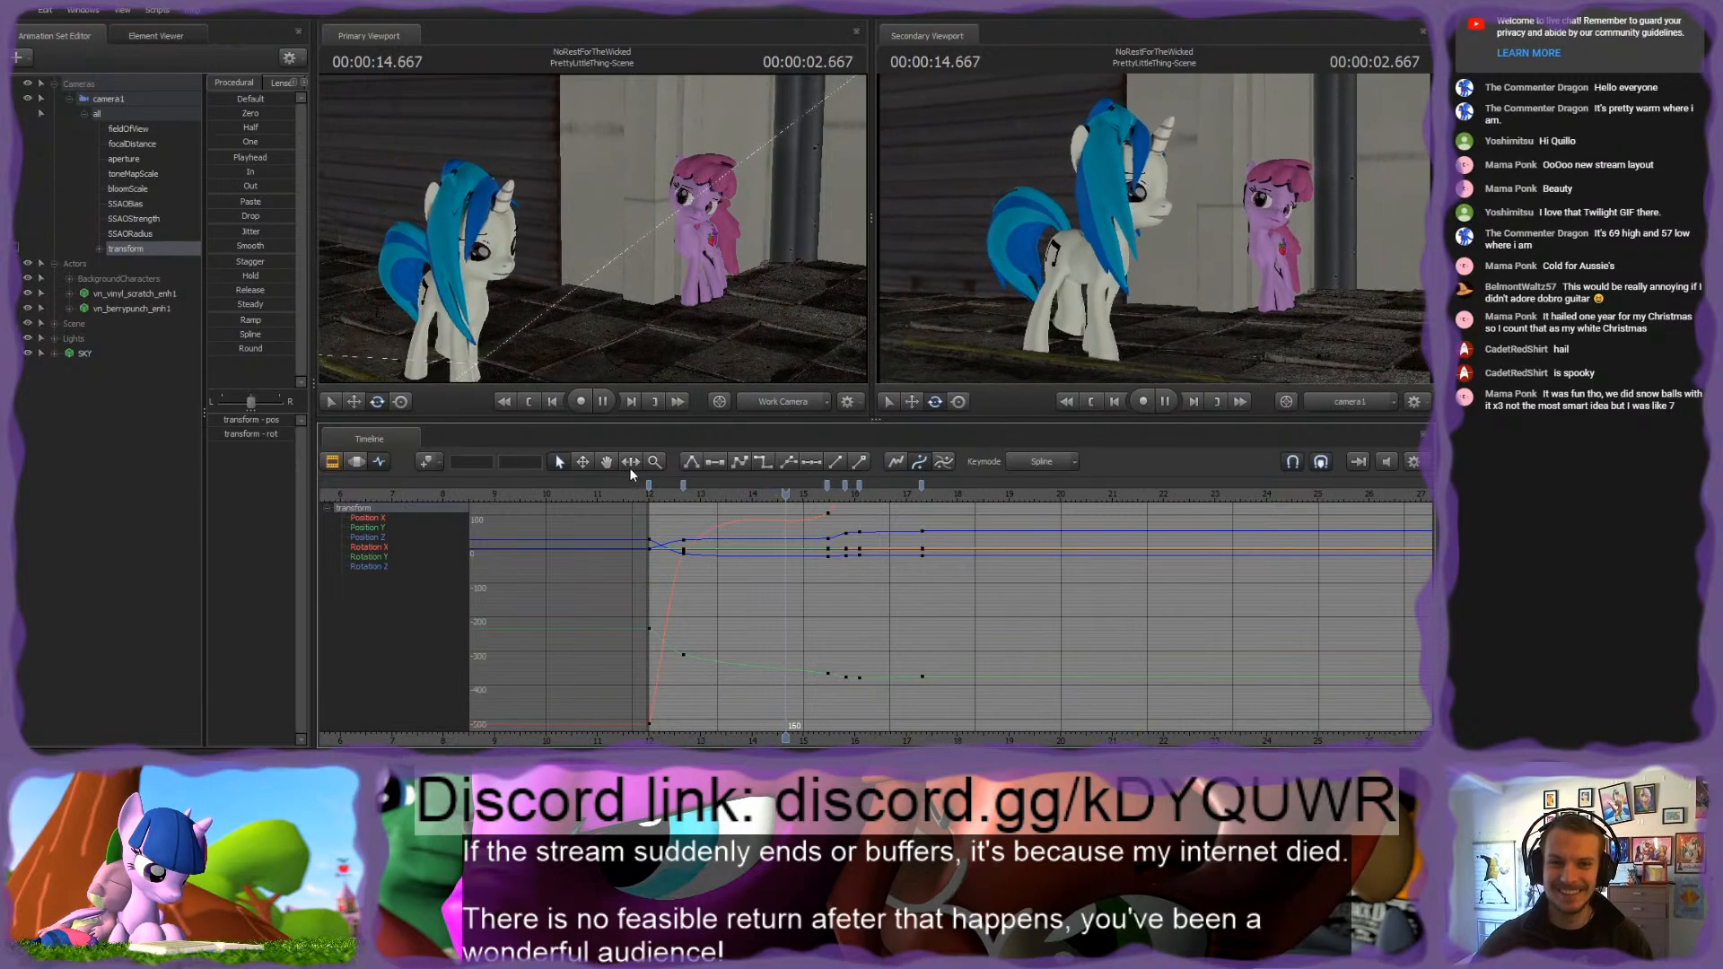
pyautogui.press('space')
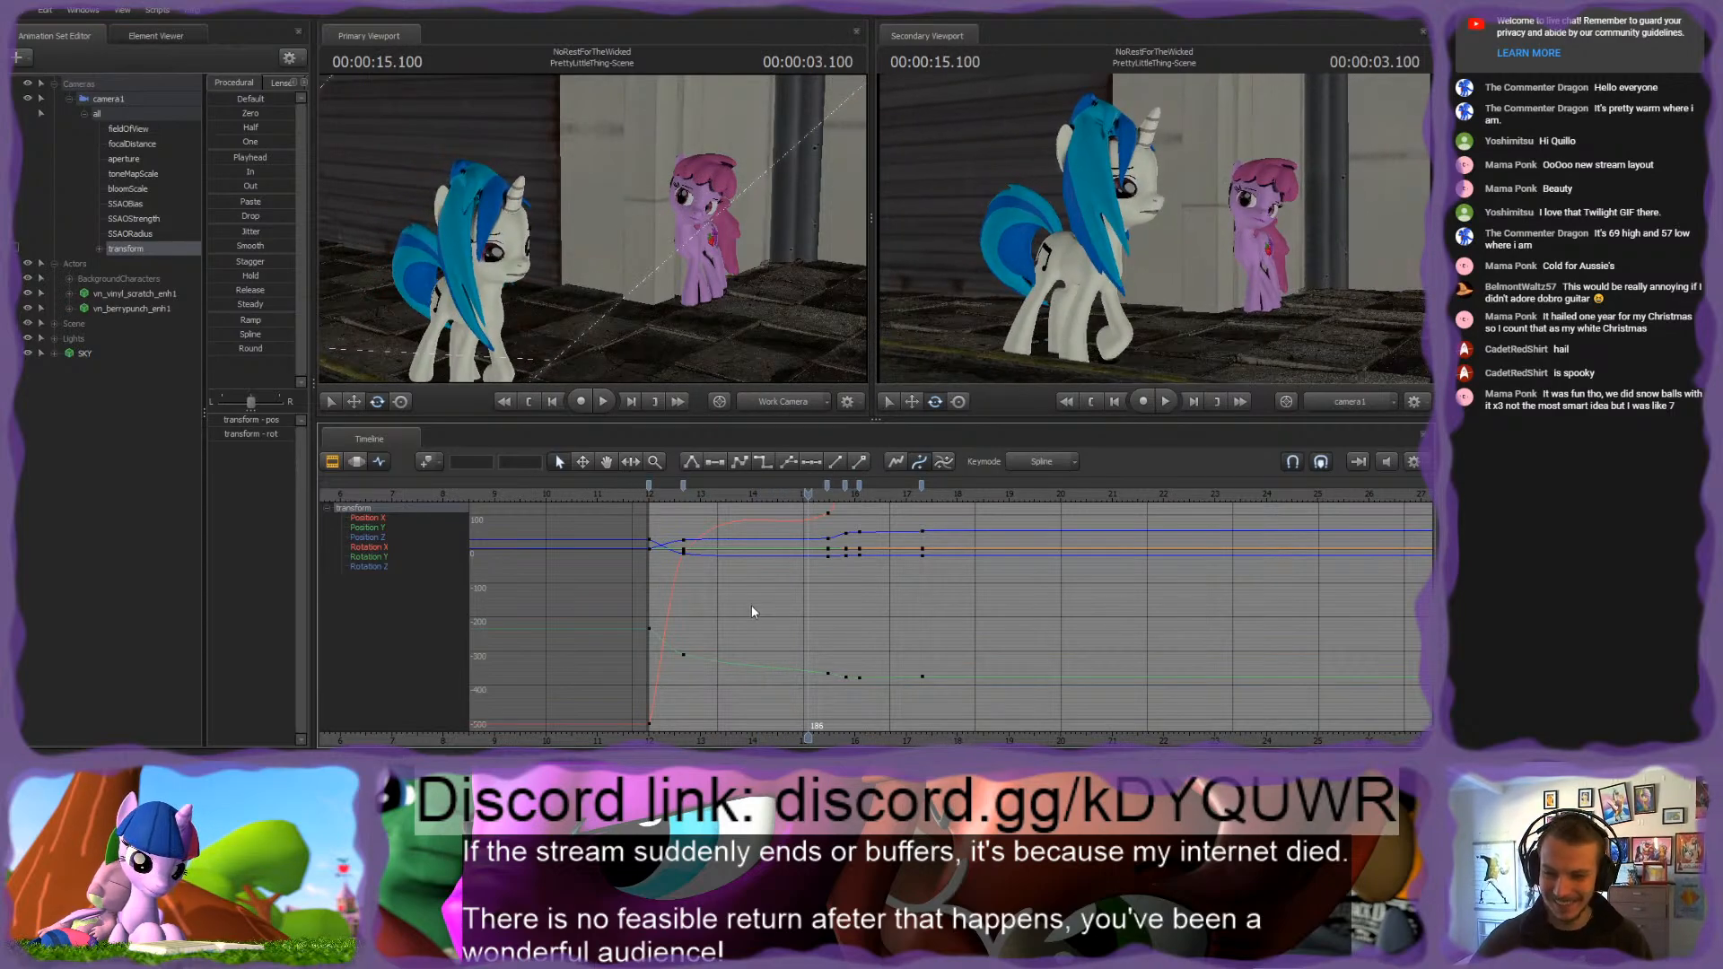
pyautogui.click(649, 494)
pyautogui.press('space')
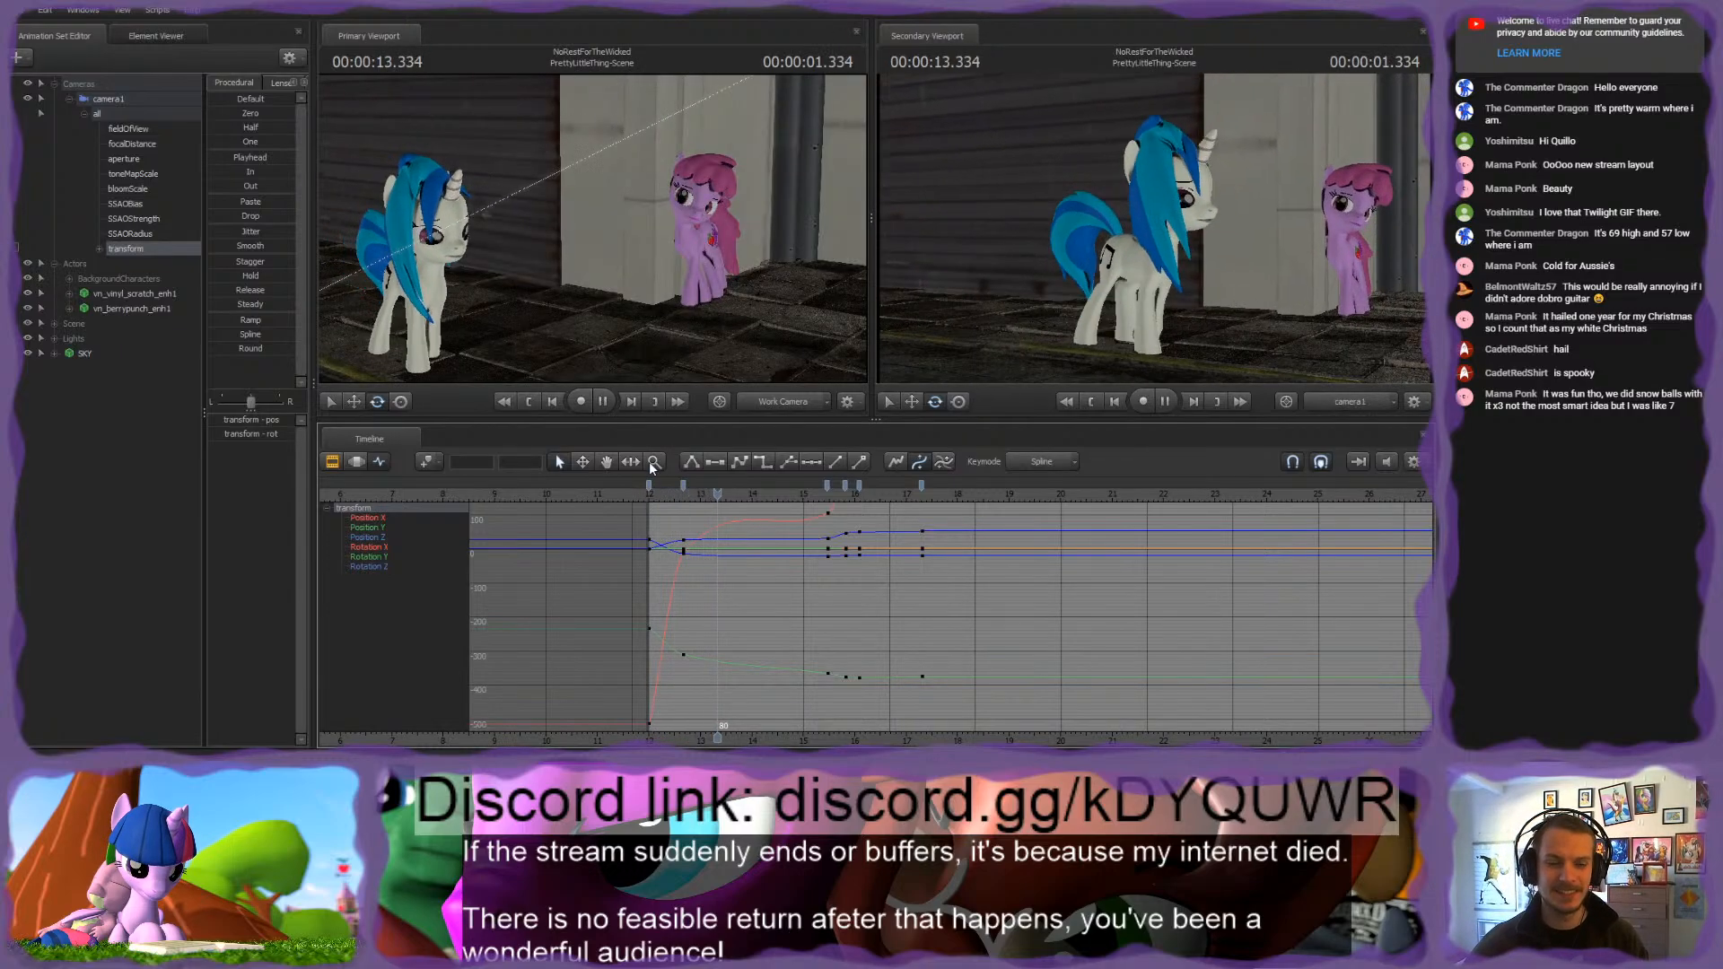
pyautogui.click(649, 494)
pyautogui.press('space')
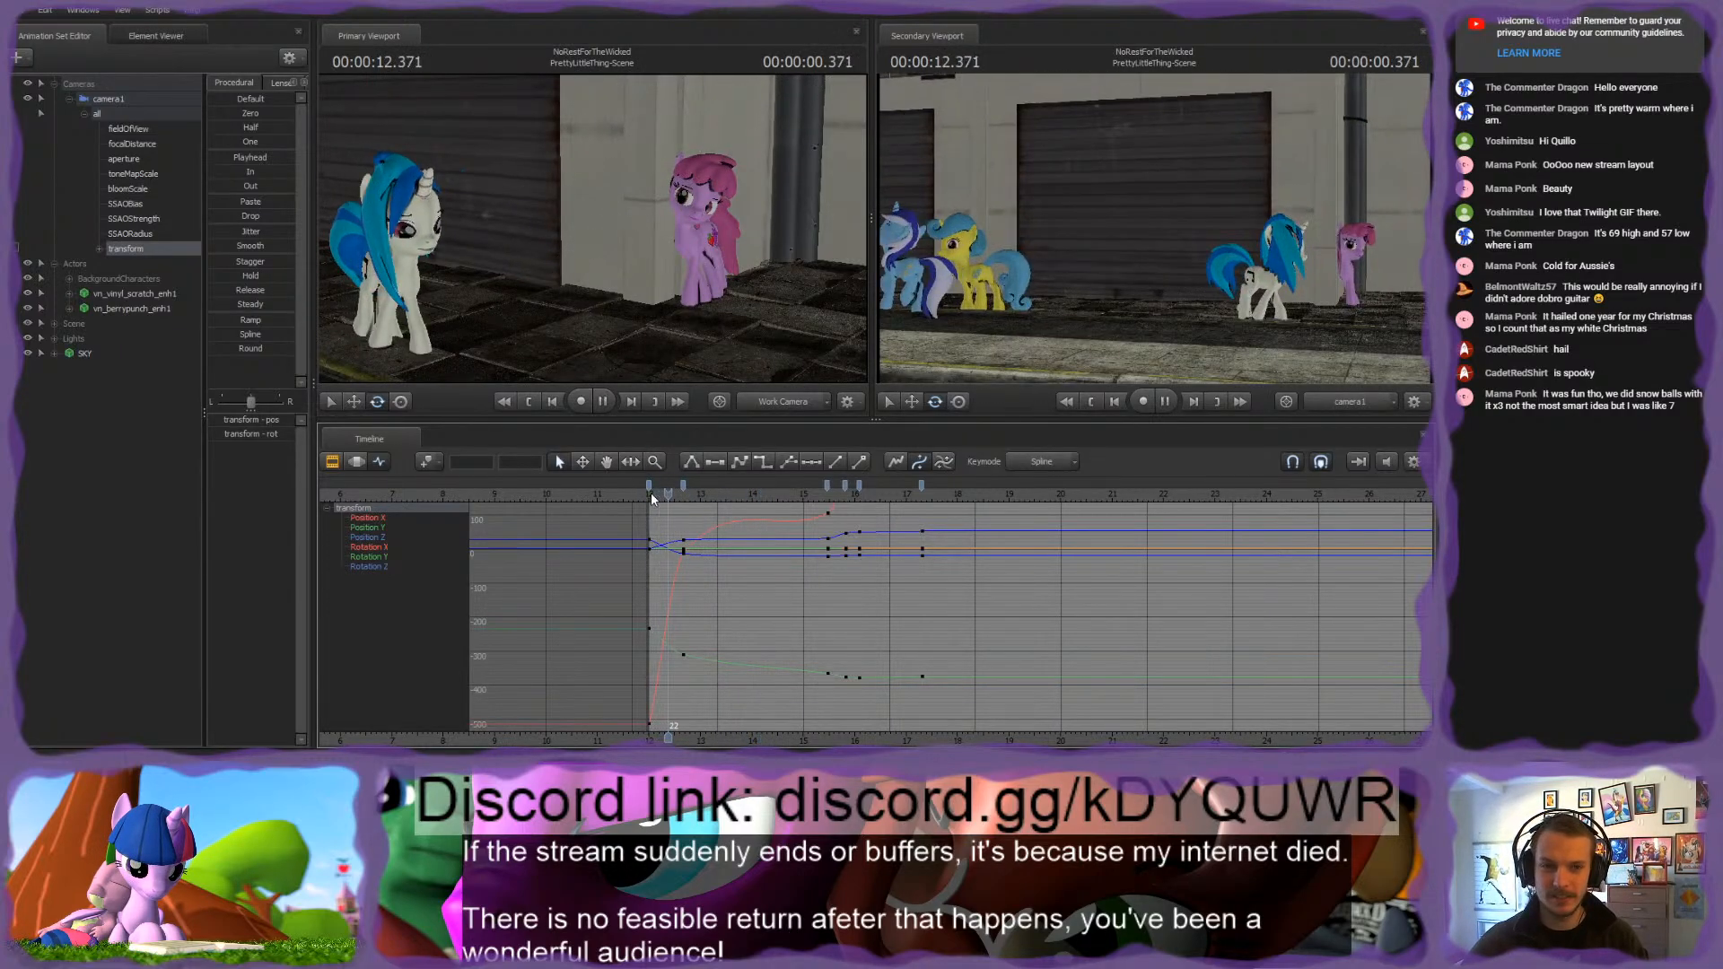
pyautogui.press('space')
# Step: Move camera1's second keyframe earlier to frame 29 and play back the faster opening move
pyautogui.moveTo(684, 486); pyautogui.dragTo(677, 486)
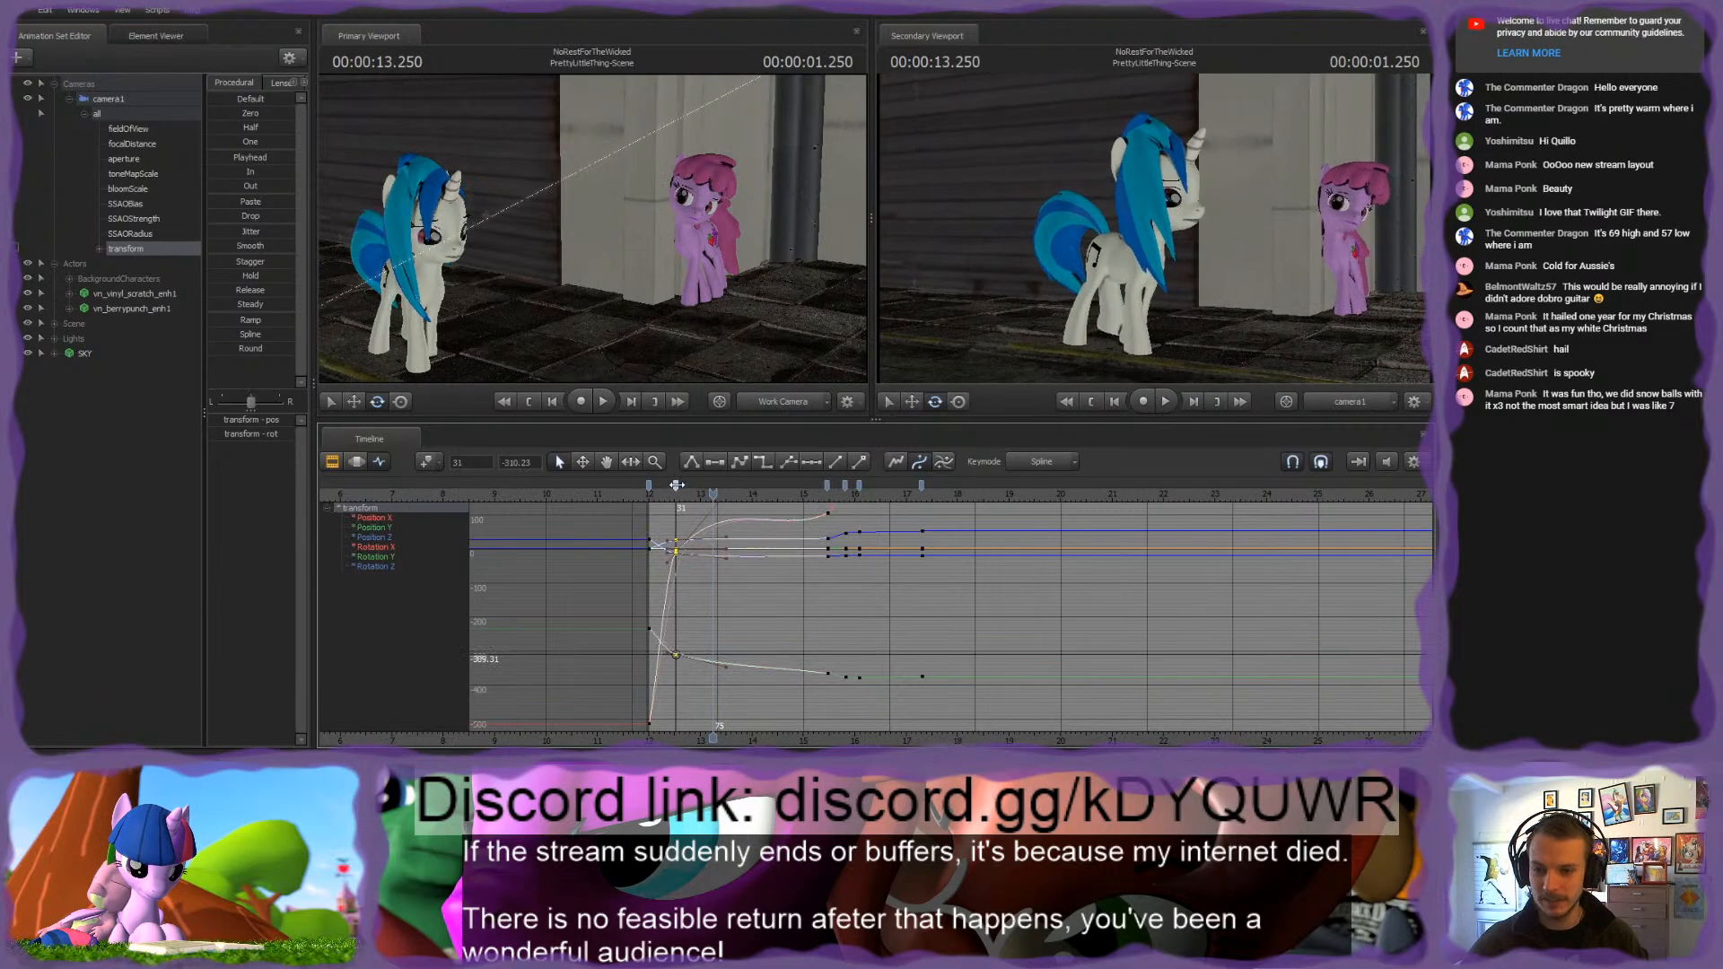
pyautogui.click(646, 495)
pyautogui.press('space')
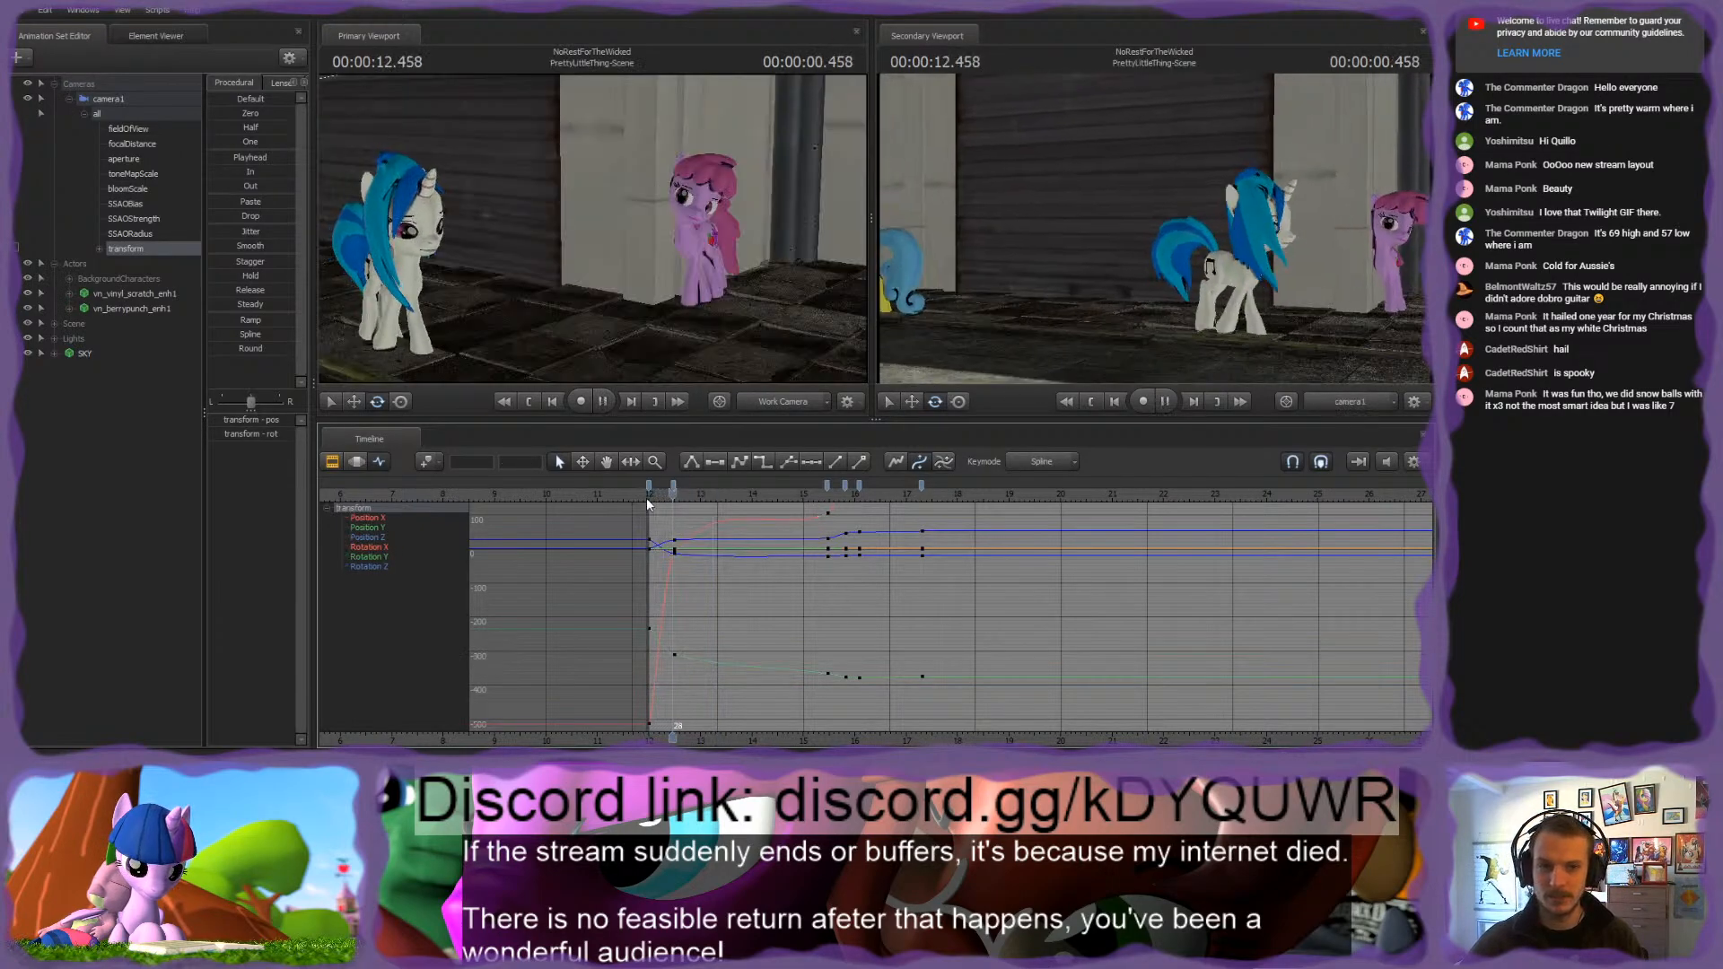
pyautogui.press('space')
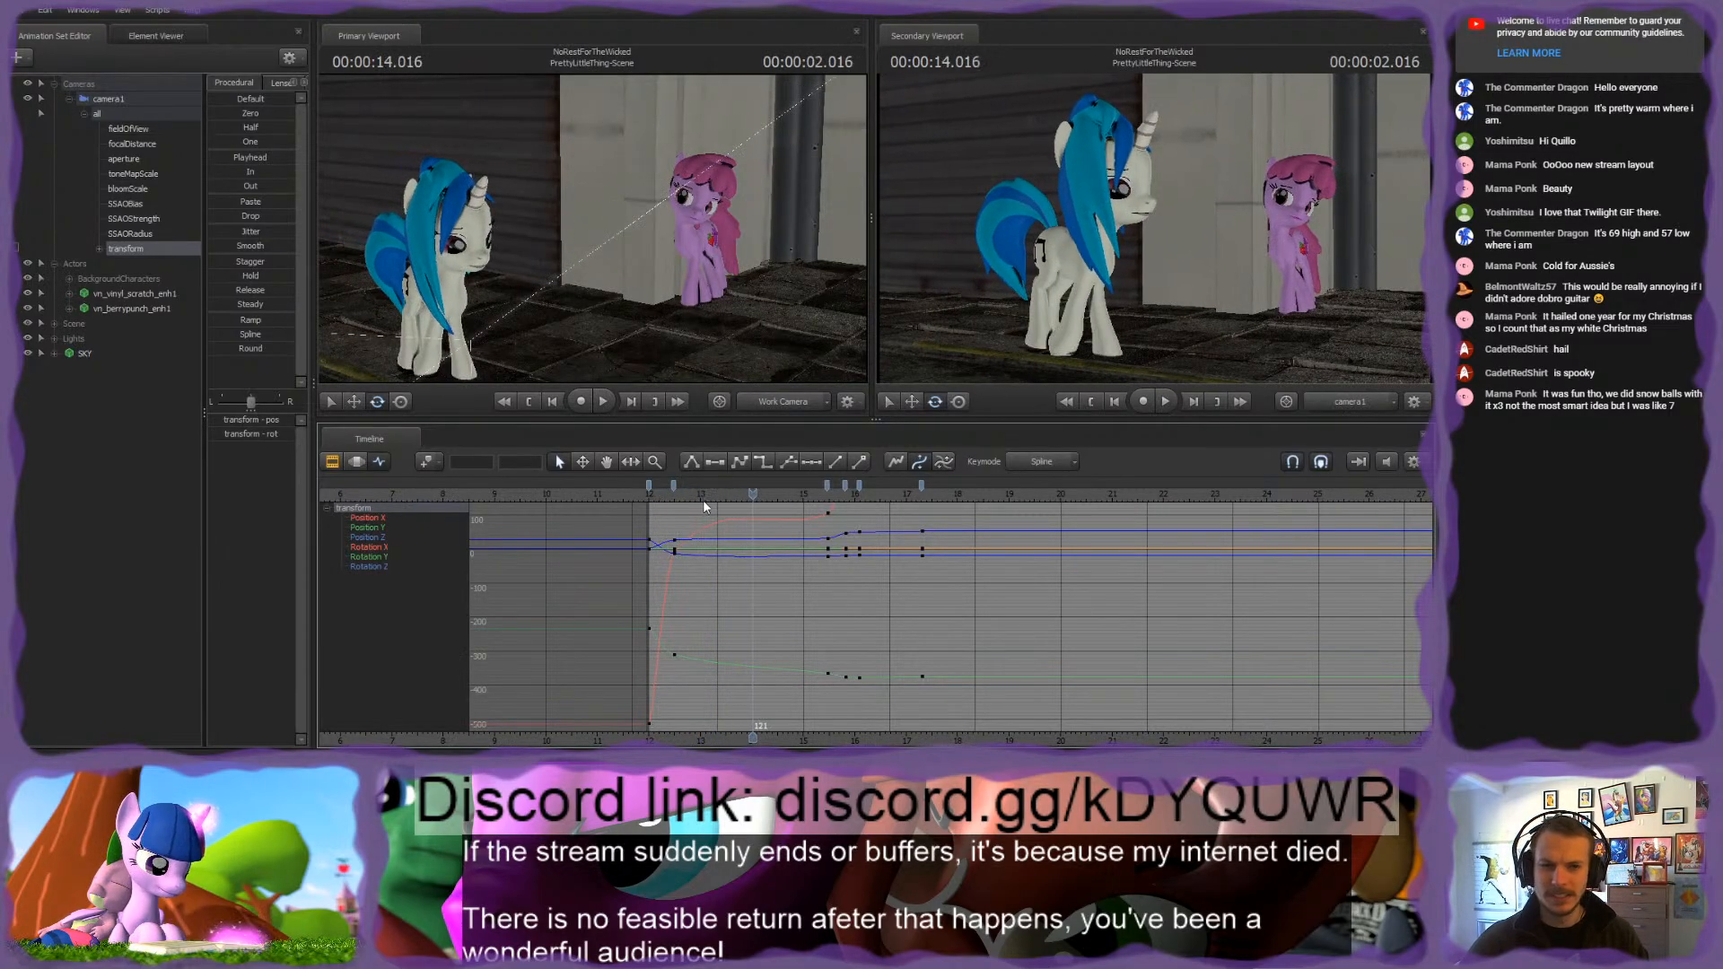
# Step: Reposition camera1 closer to Vinyl Scratch at 00:00:12.483 and play back the shot from its start
pyautogui.moveTo(700, 497); pyautogui.dragTo(674, 497)
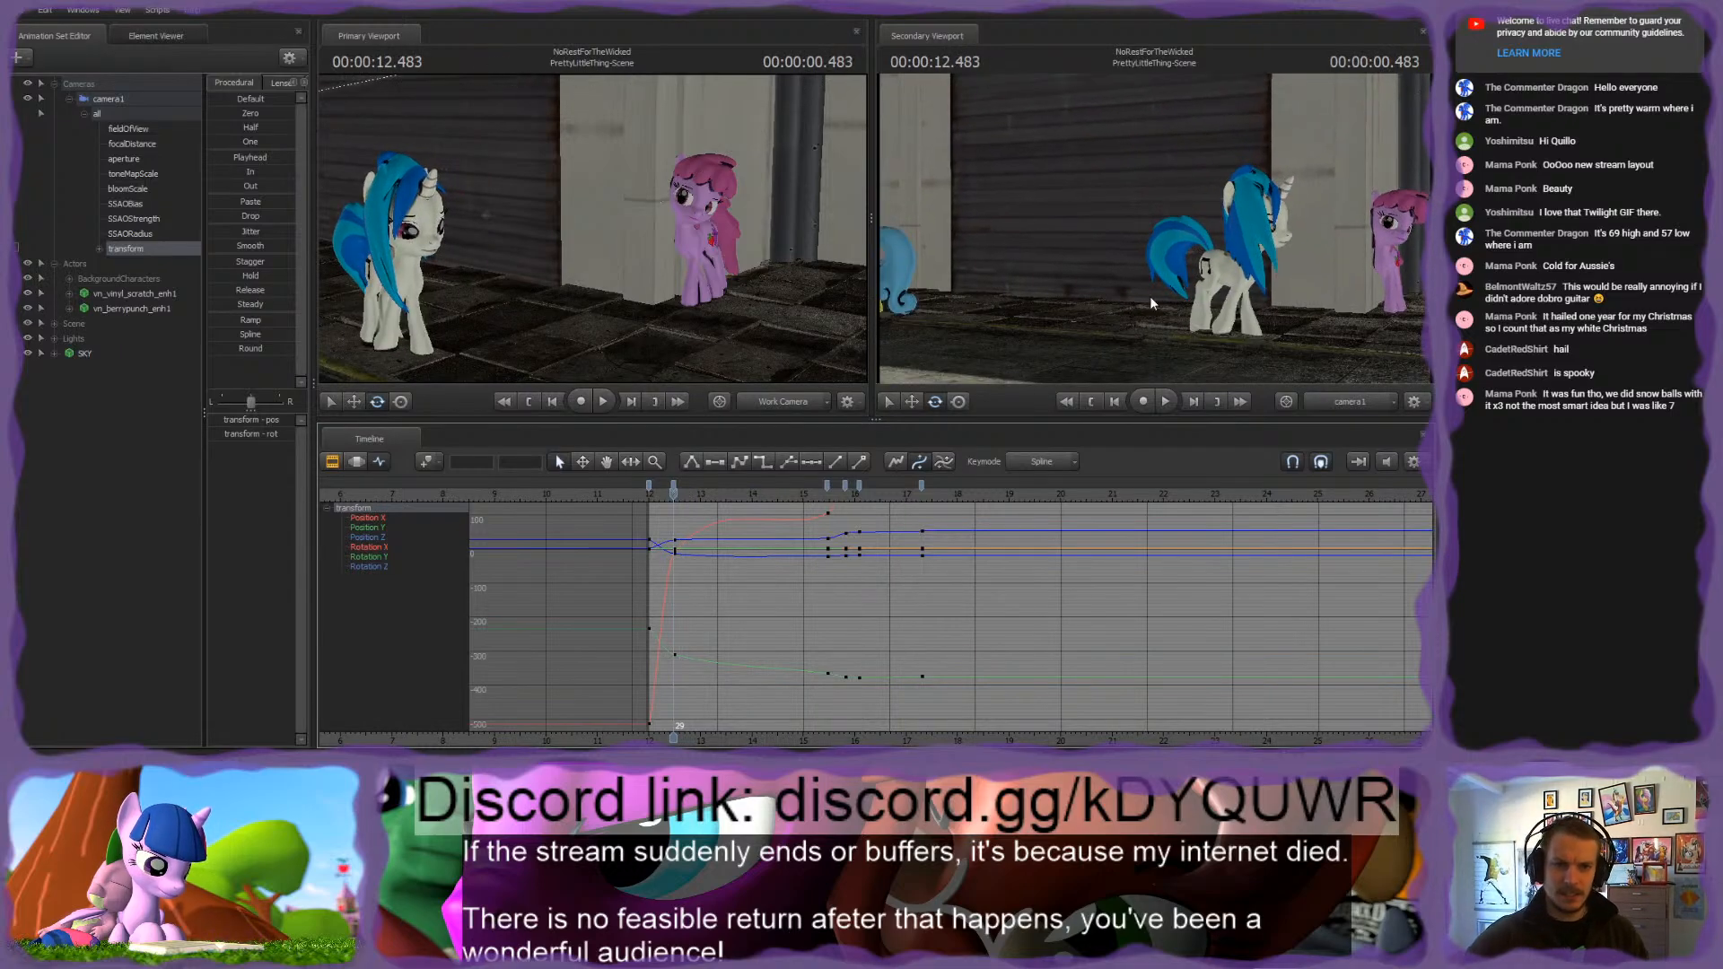
pyautogui.click(1163, 290)
pyautogui.press('w')
pyautogui.press('d')
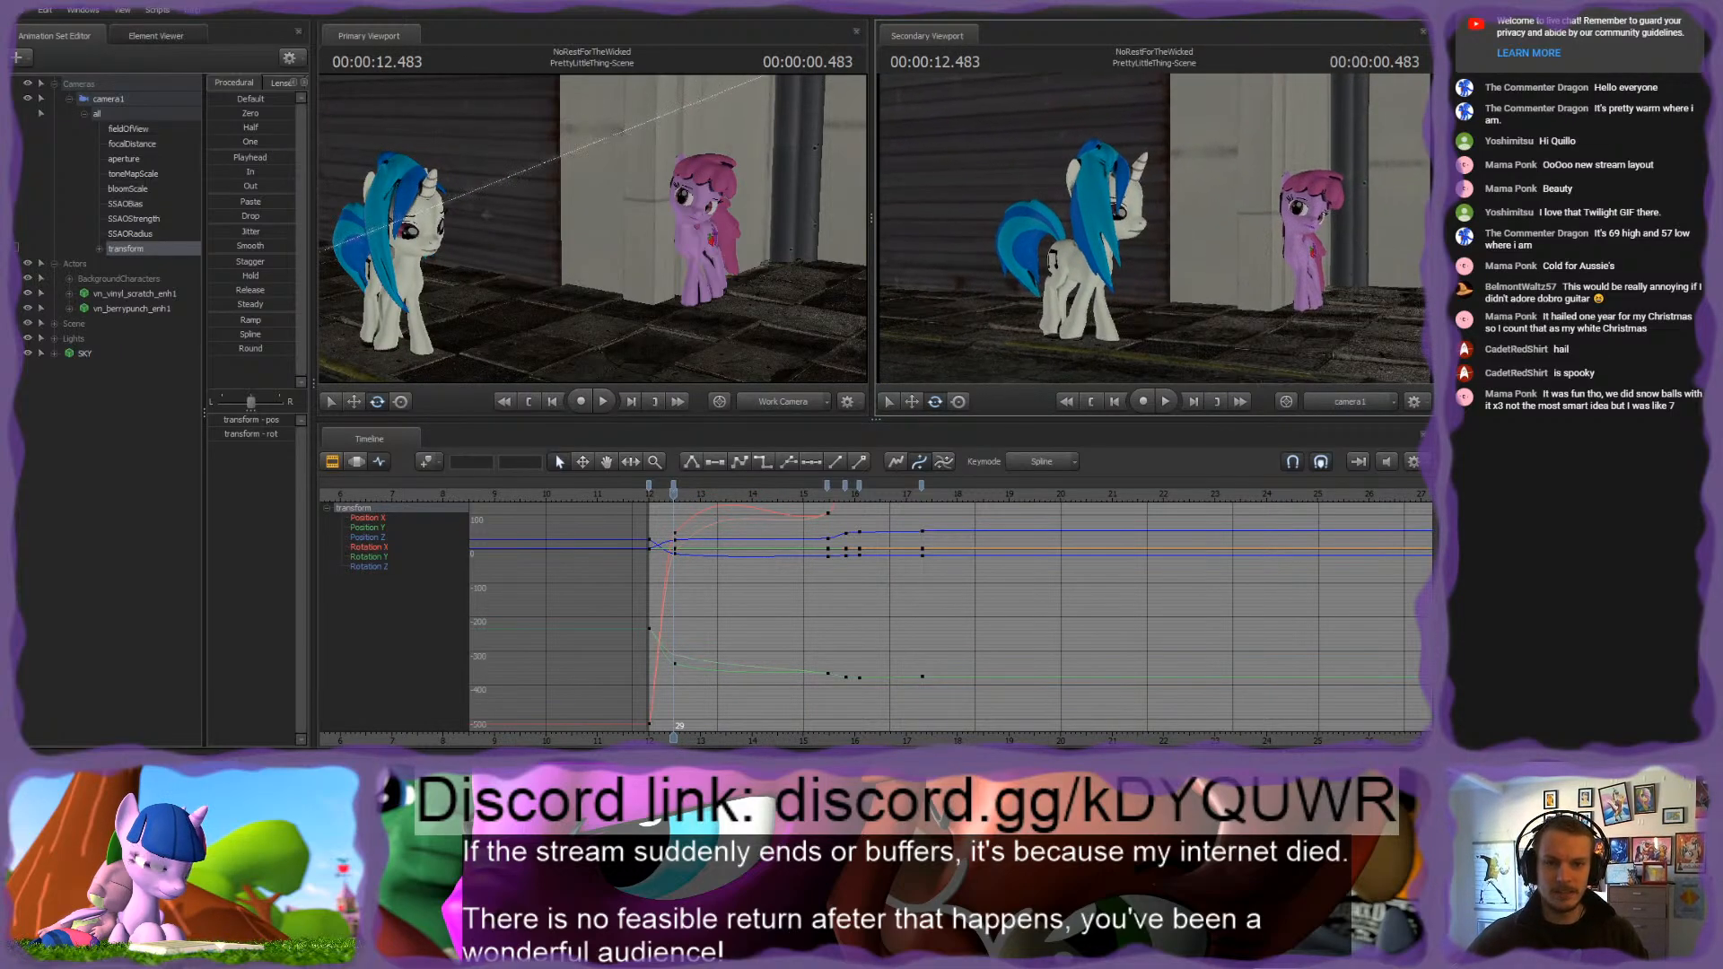
pyautogui.press('a')
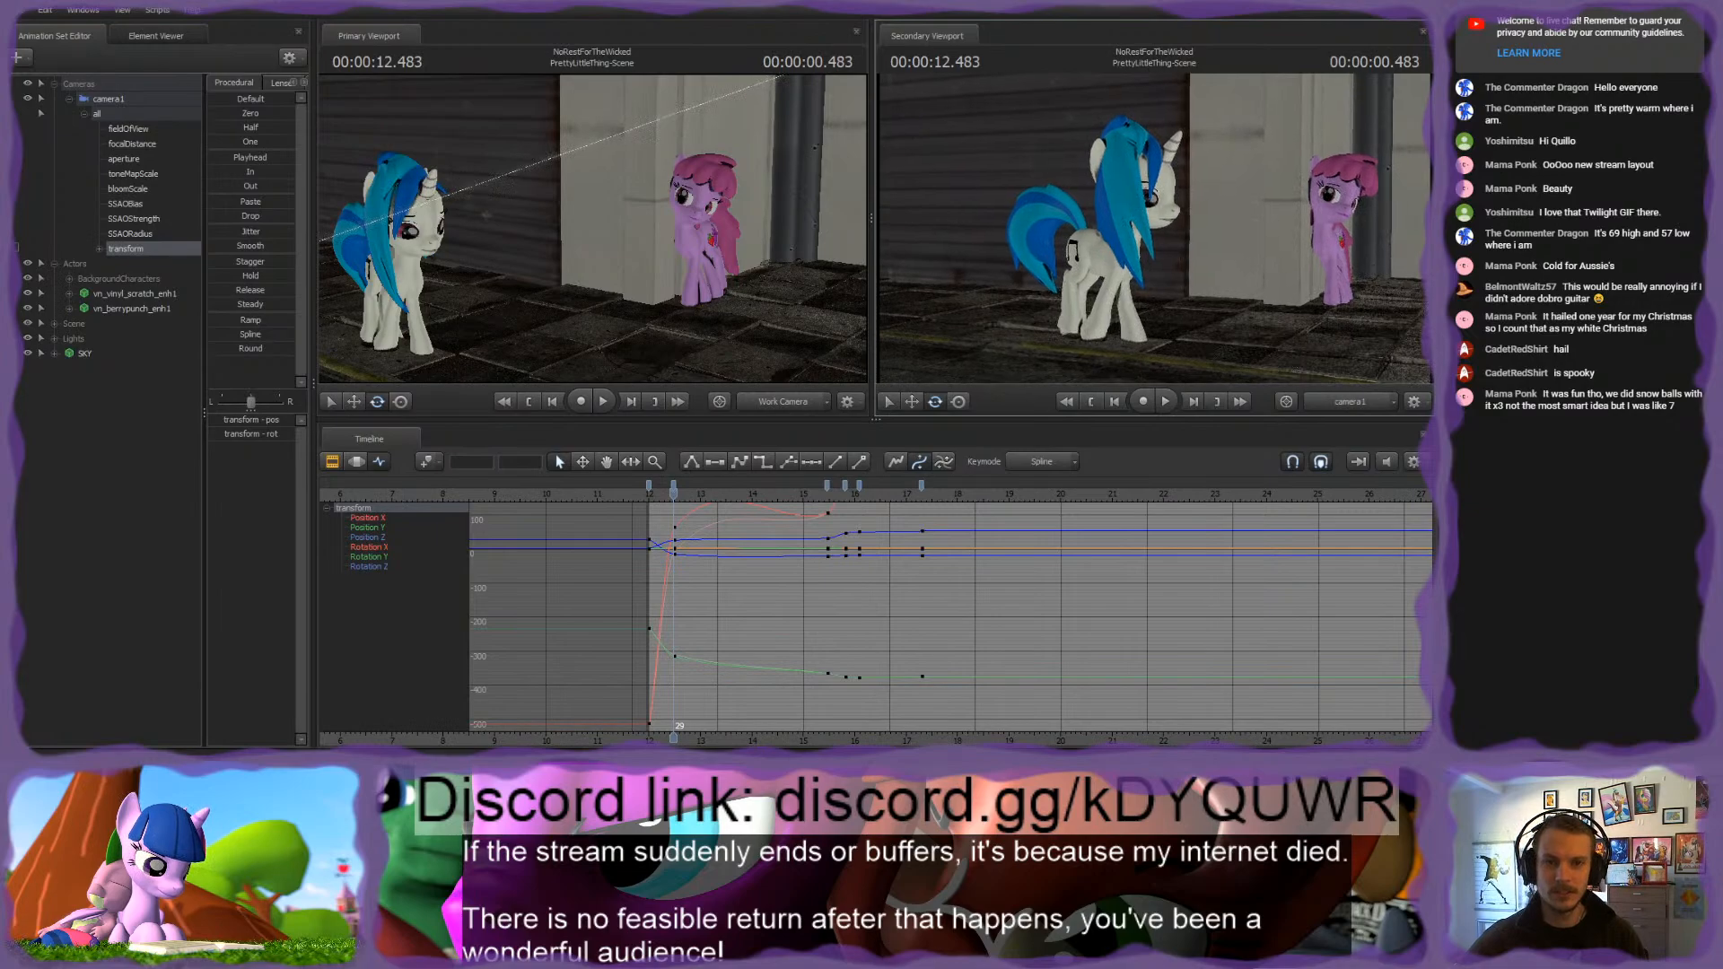
pyautogui.click(648, 493)
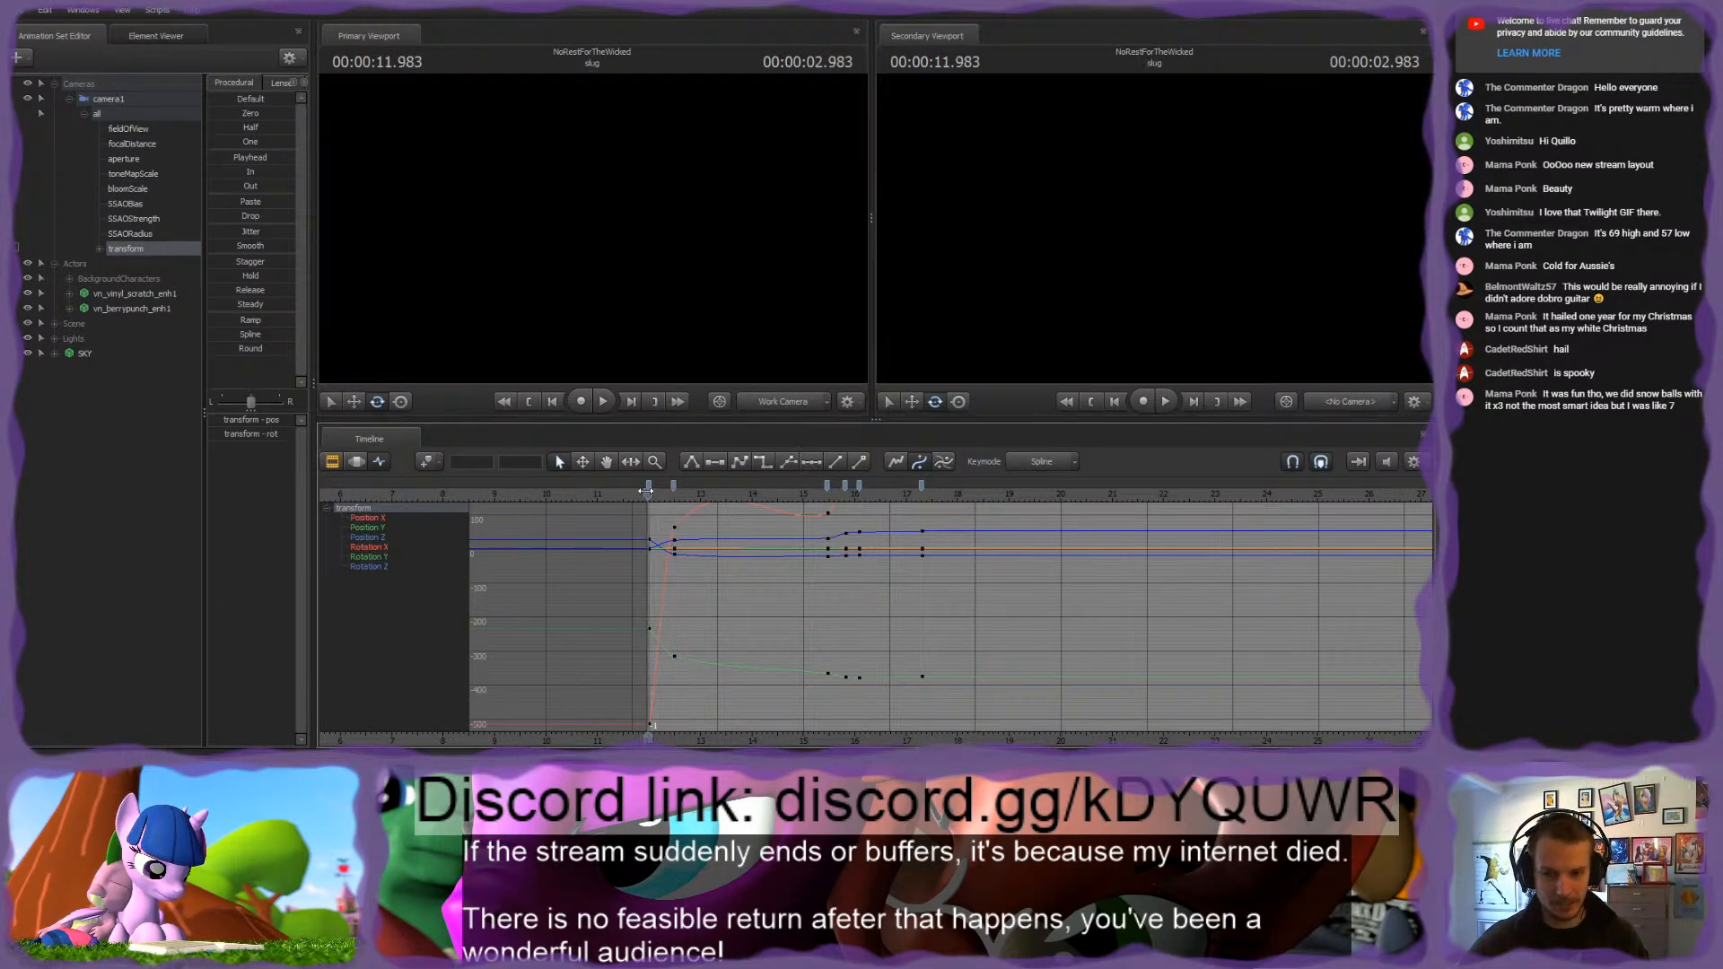
pyautogui.press('space')
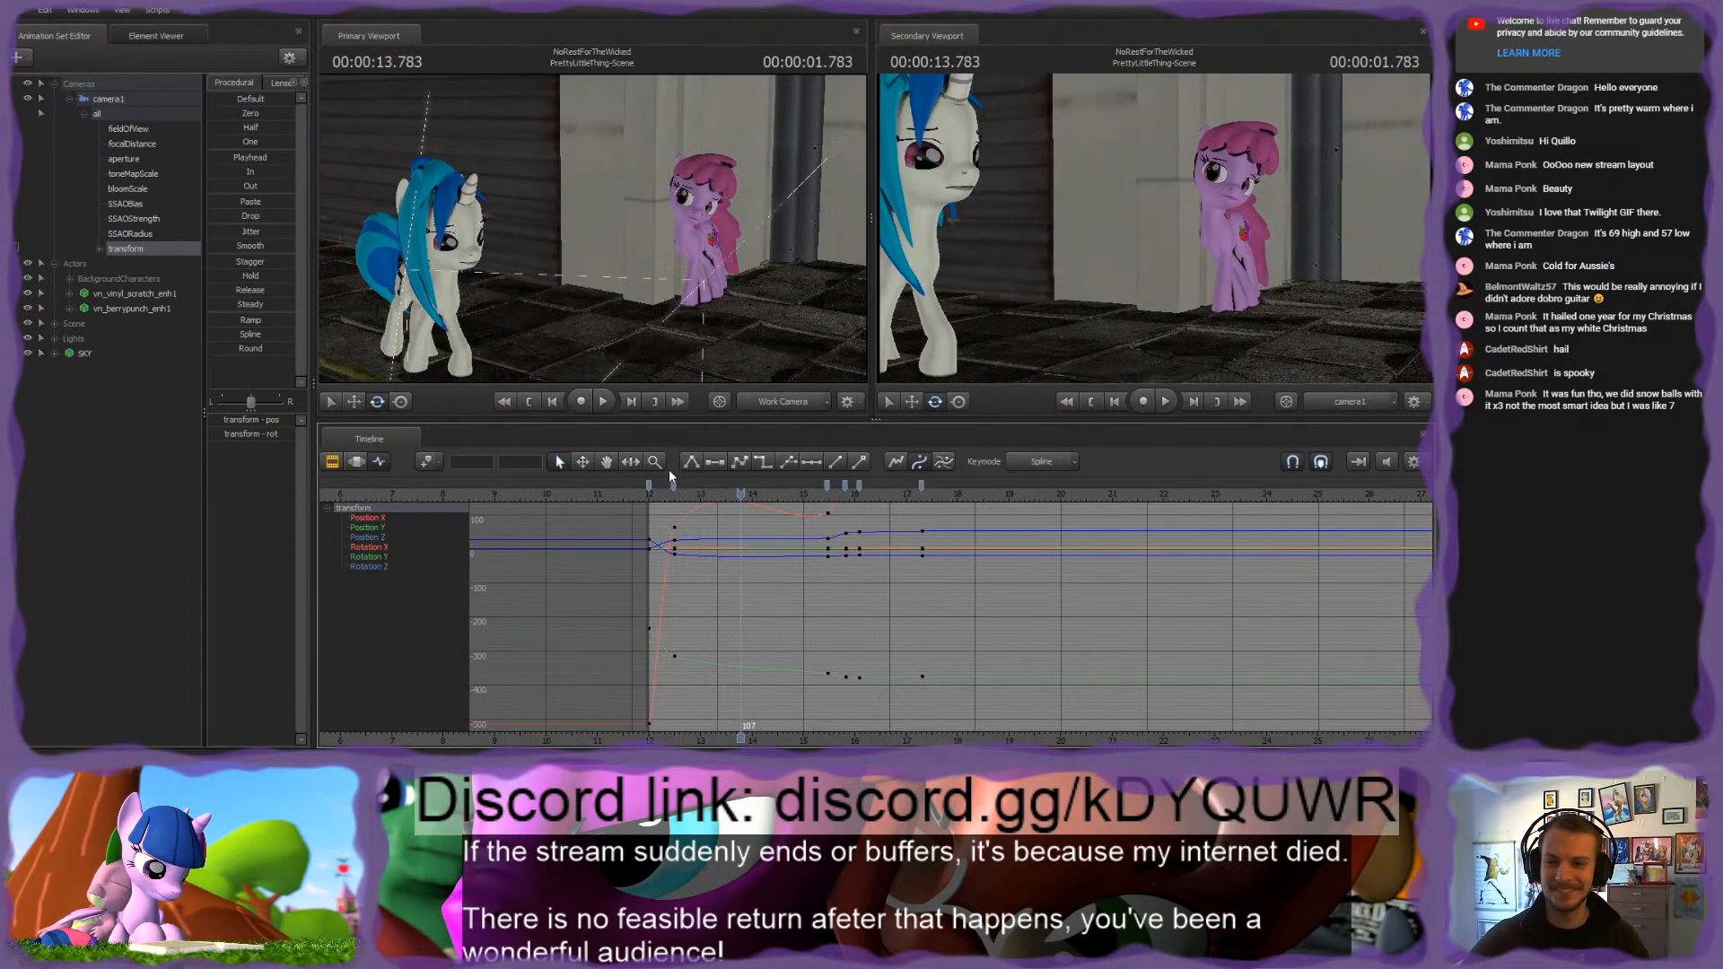
# Step: Play back the camera move again from 00:00:12.433, near the second keyframe
pyautogui.scroll(2, 723, 518)
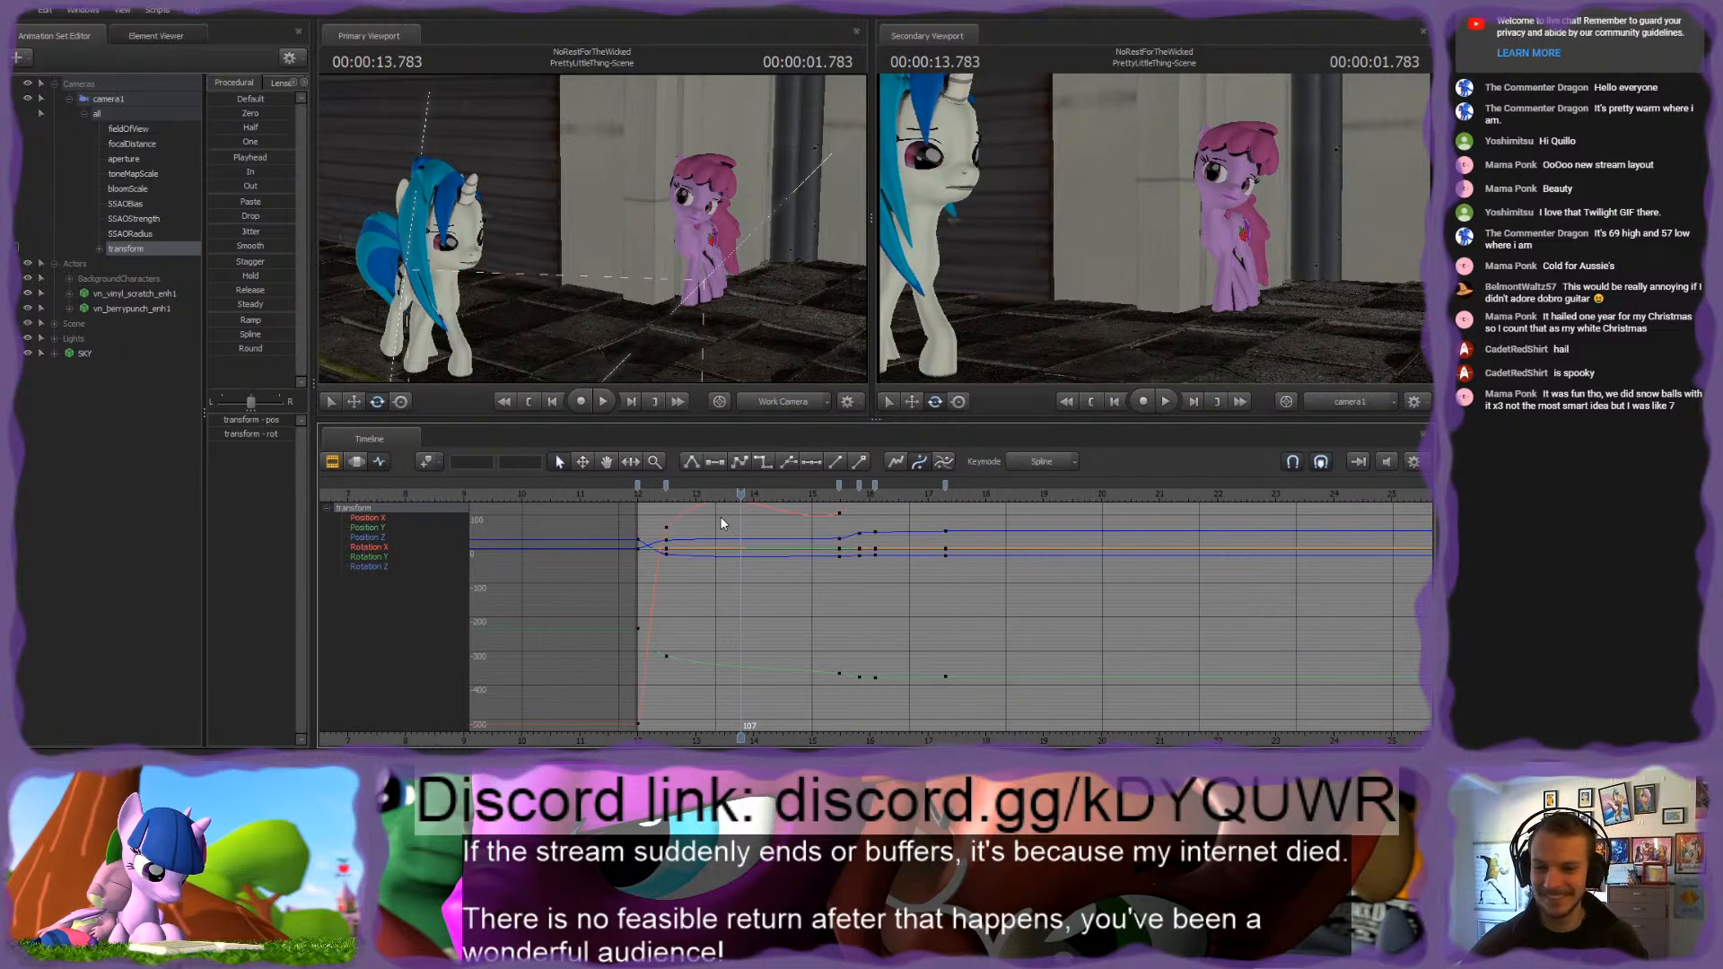
pyautogui.click(662, 495)
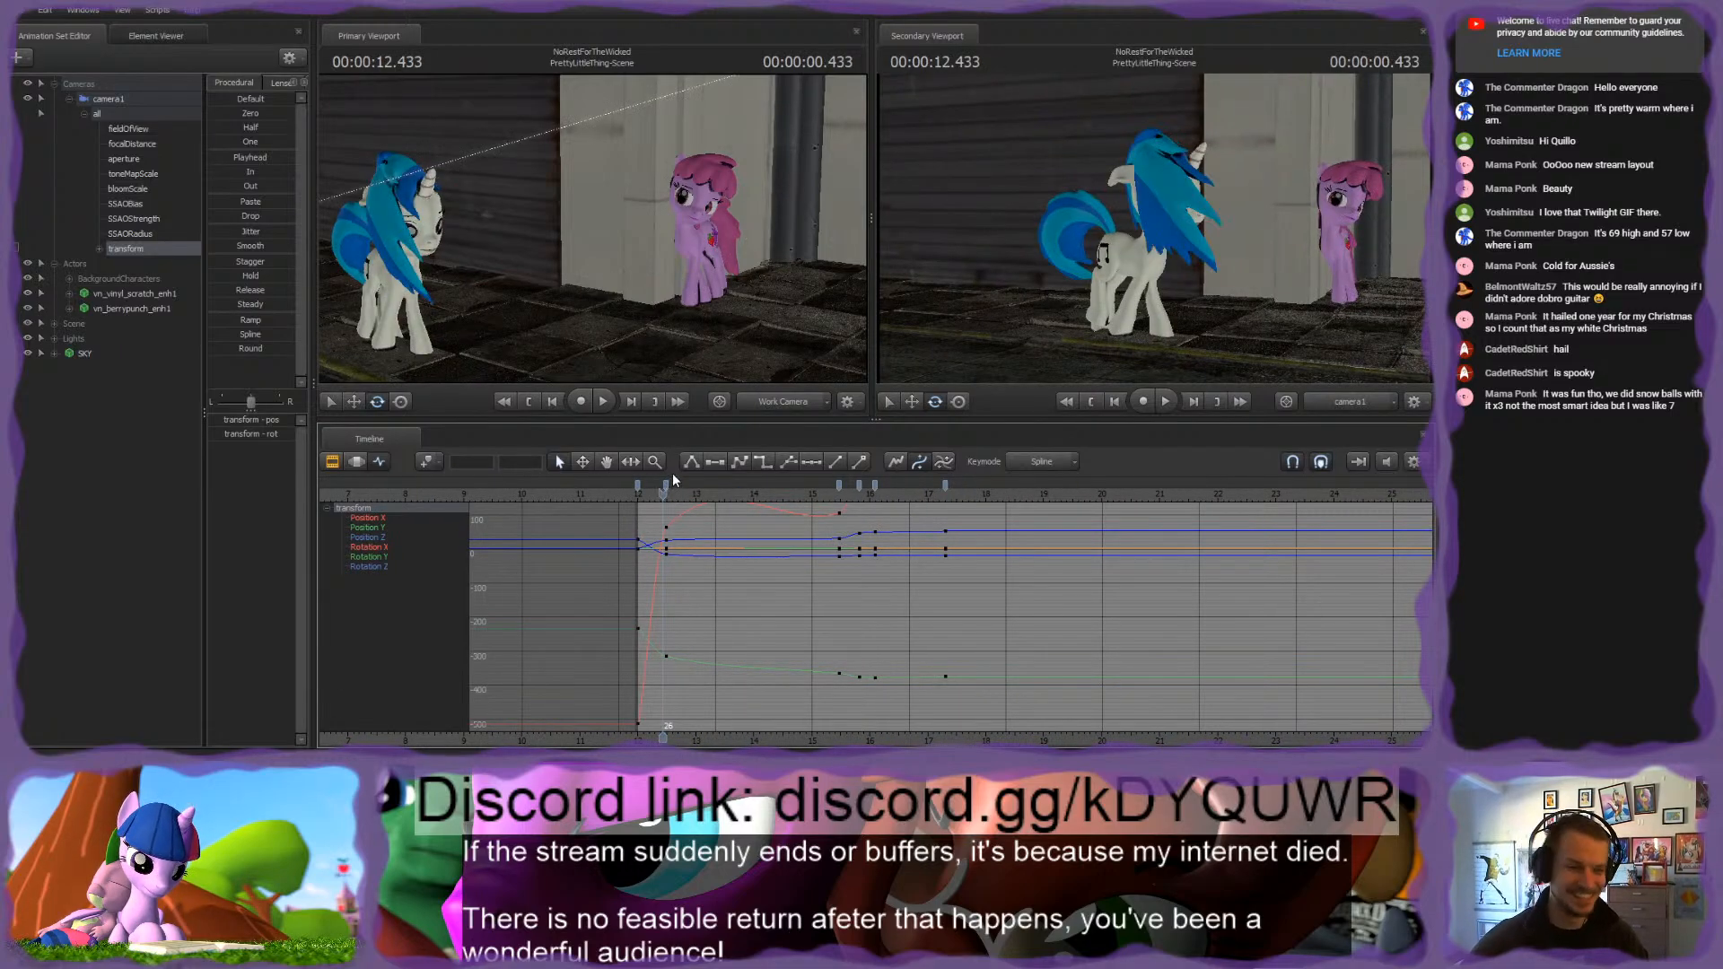
pyautogui.scroll(3, 700, 583)
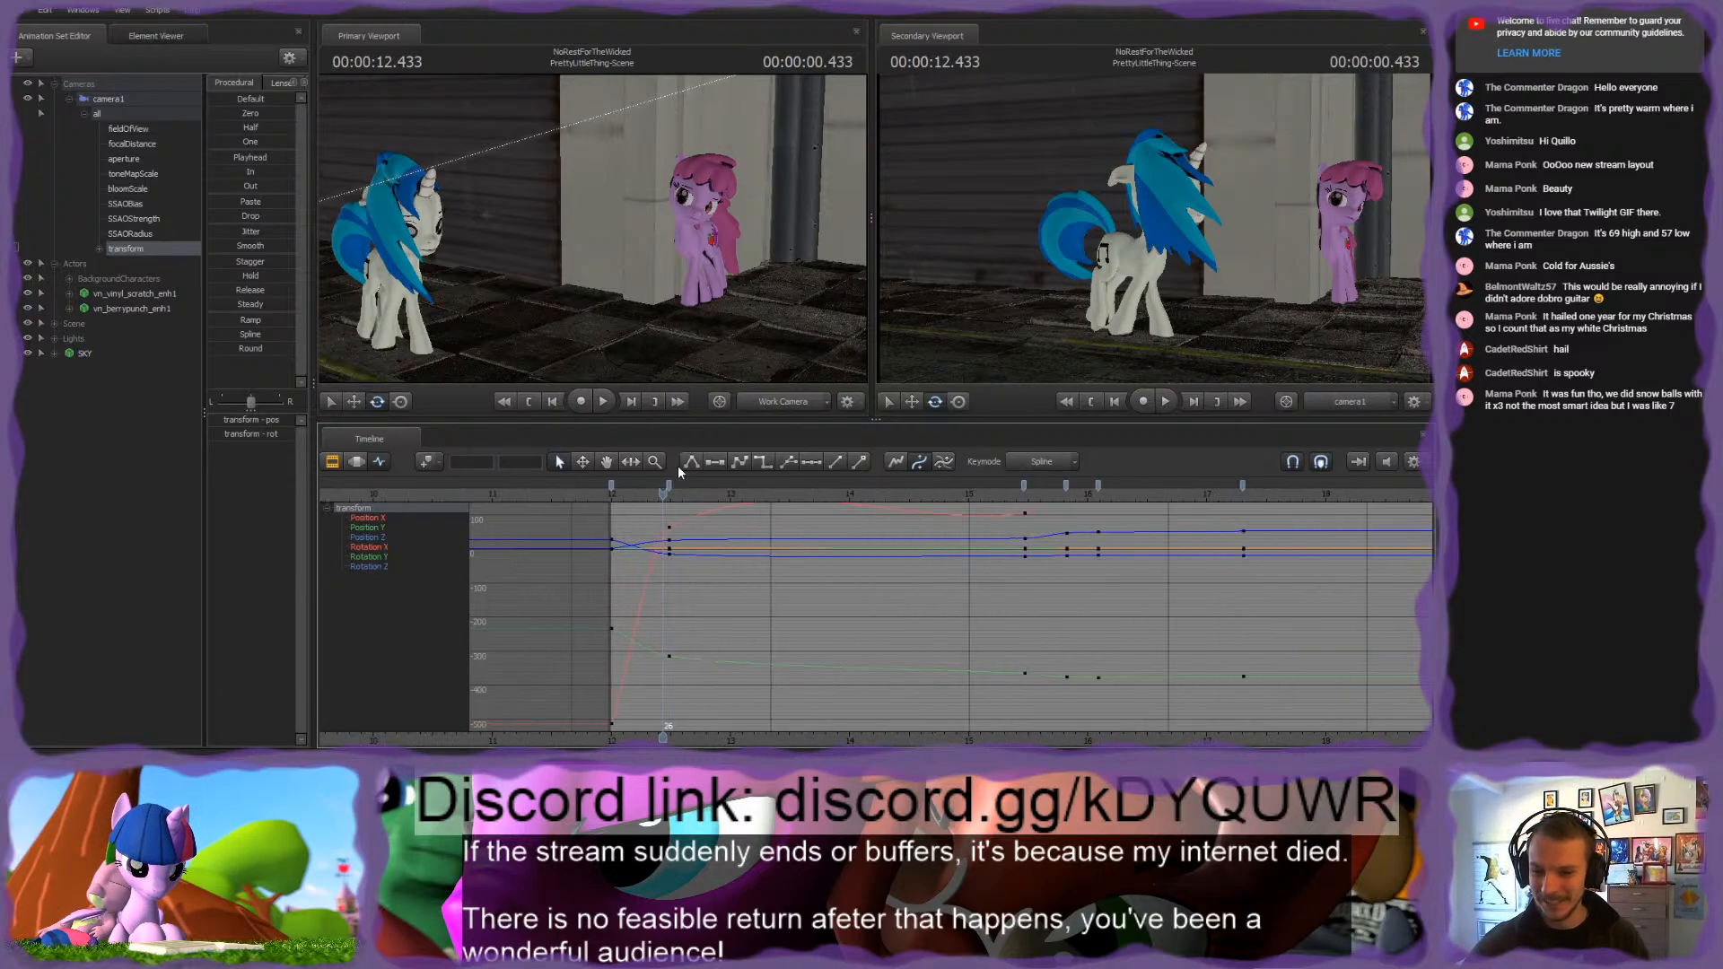
pyautogui.press('space')
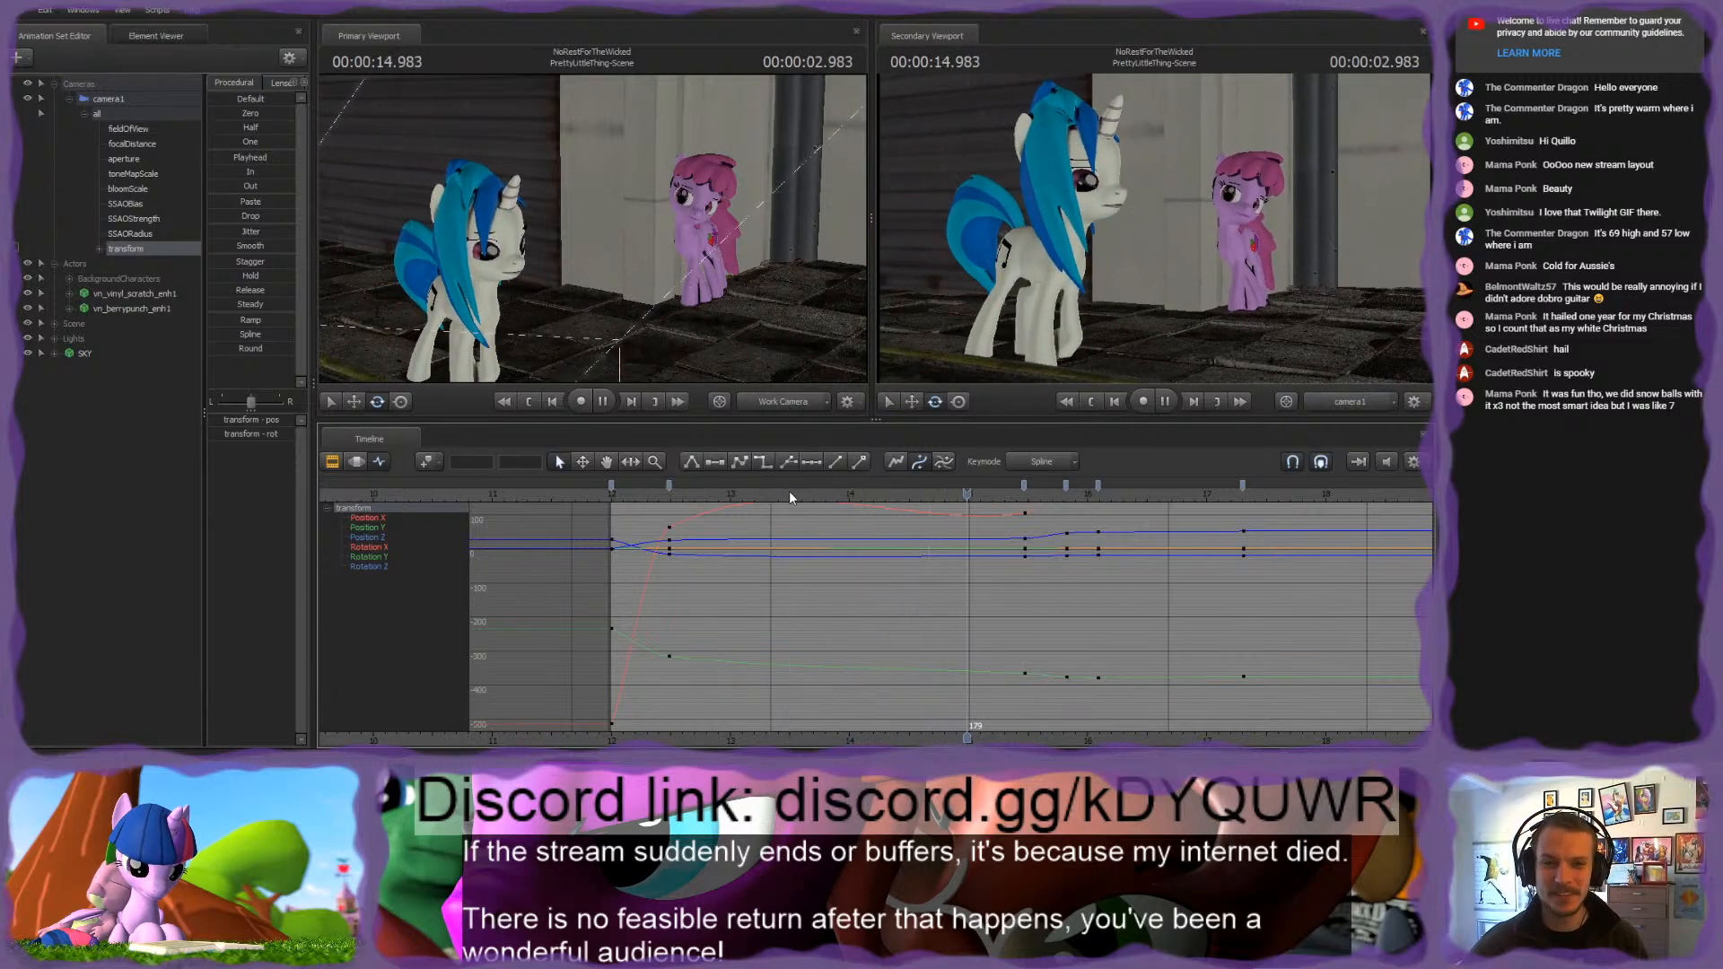
pyautogui.click(662, 499)
pyautogui.scroll(2, 661, 499)
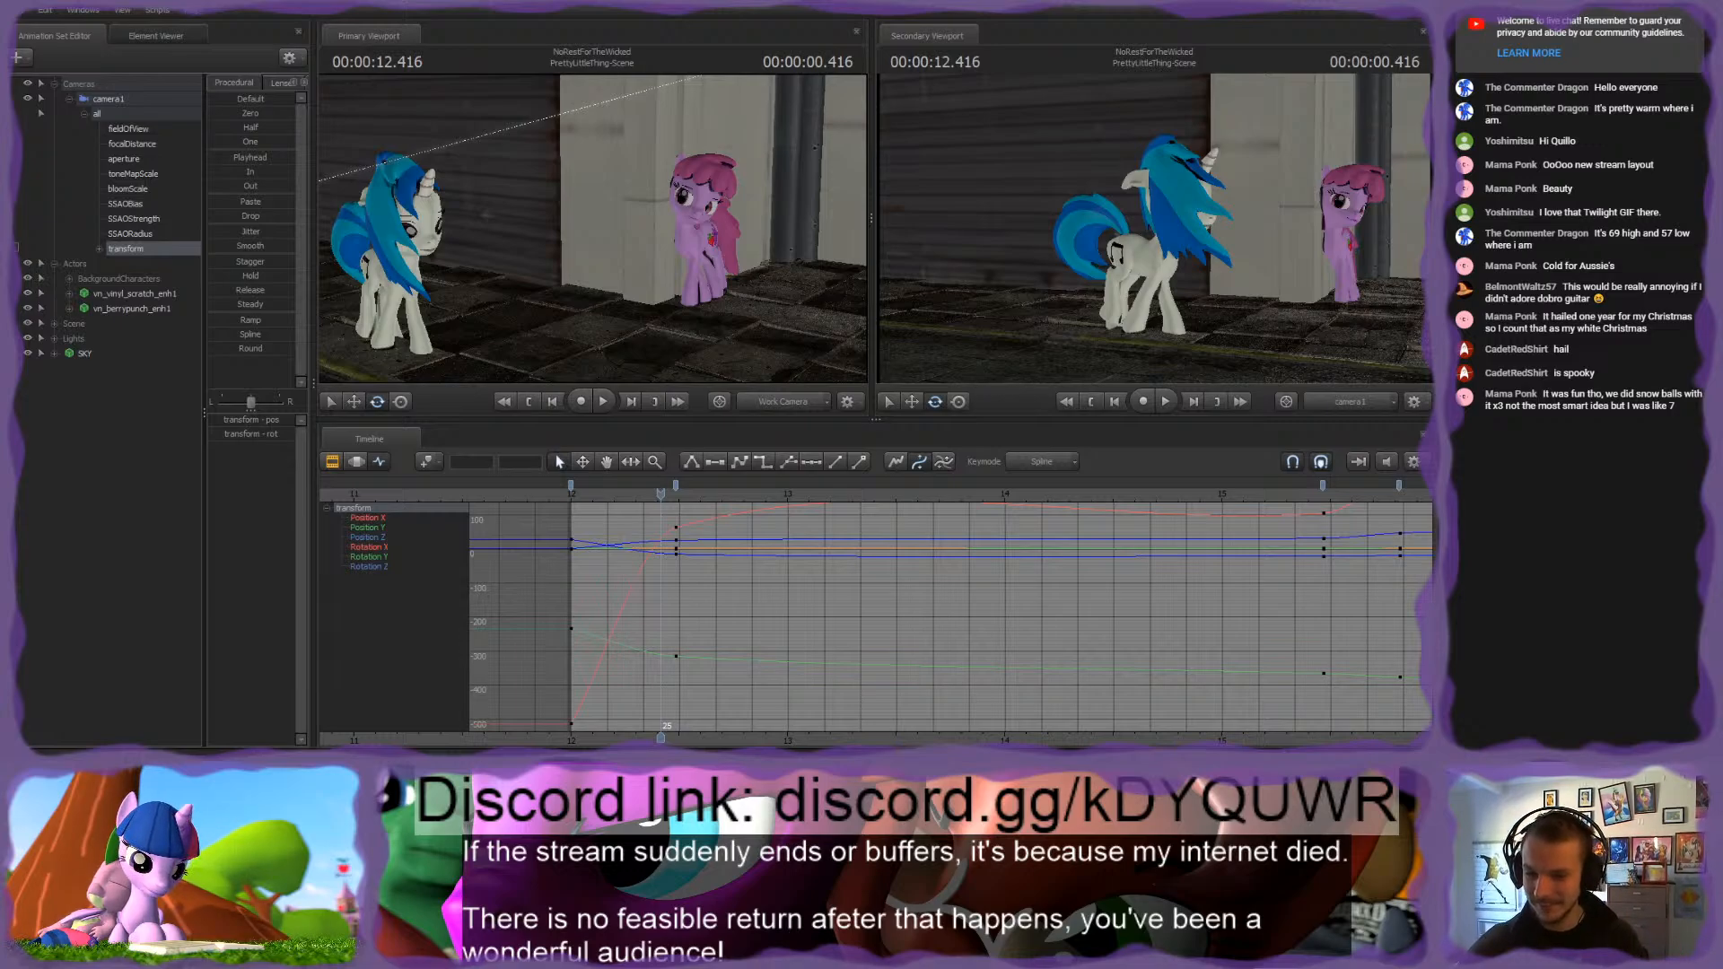
# Step: Scrub through the stretch after camera1's second keyframe to examine how the curves bulge between keys
pyautogui.scroll(1, 691, 598)
pyautogui.moveTo(670, 505); pyautogui.dragTo(1241, 597)
pyautogui.moveTo(910, 656); pyautogui.dragTo(738, 643, button='middle')
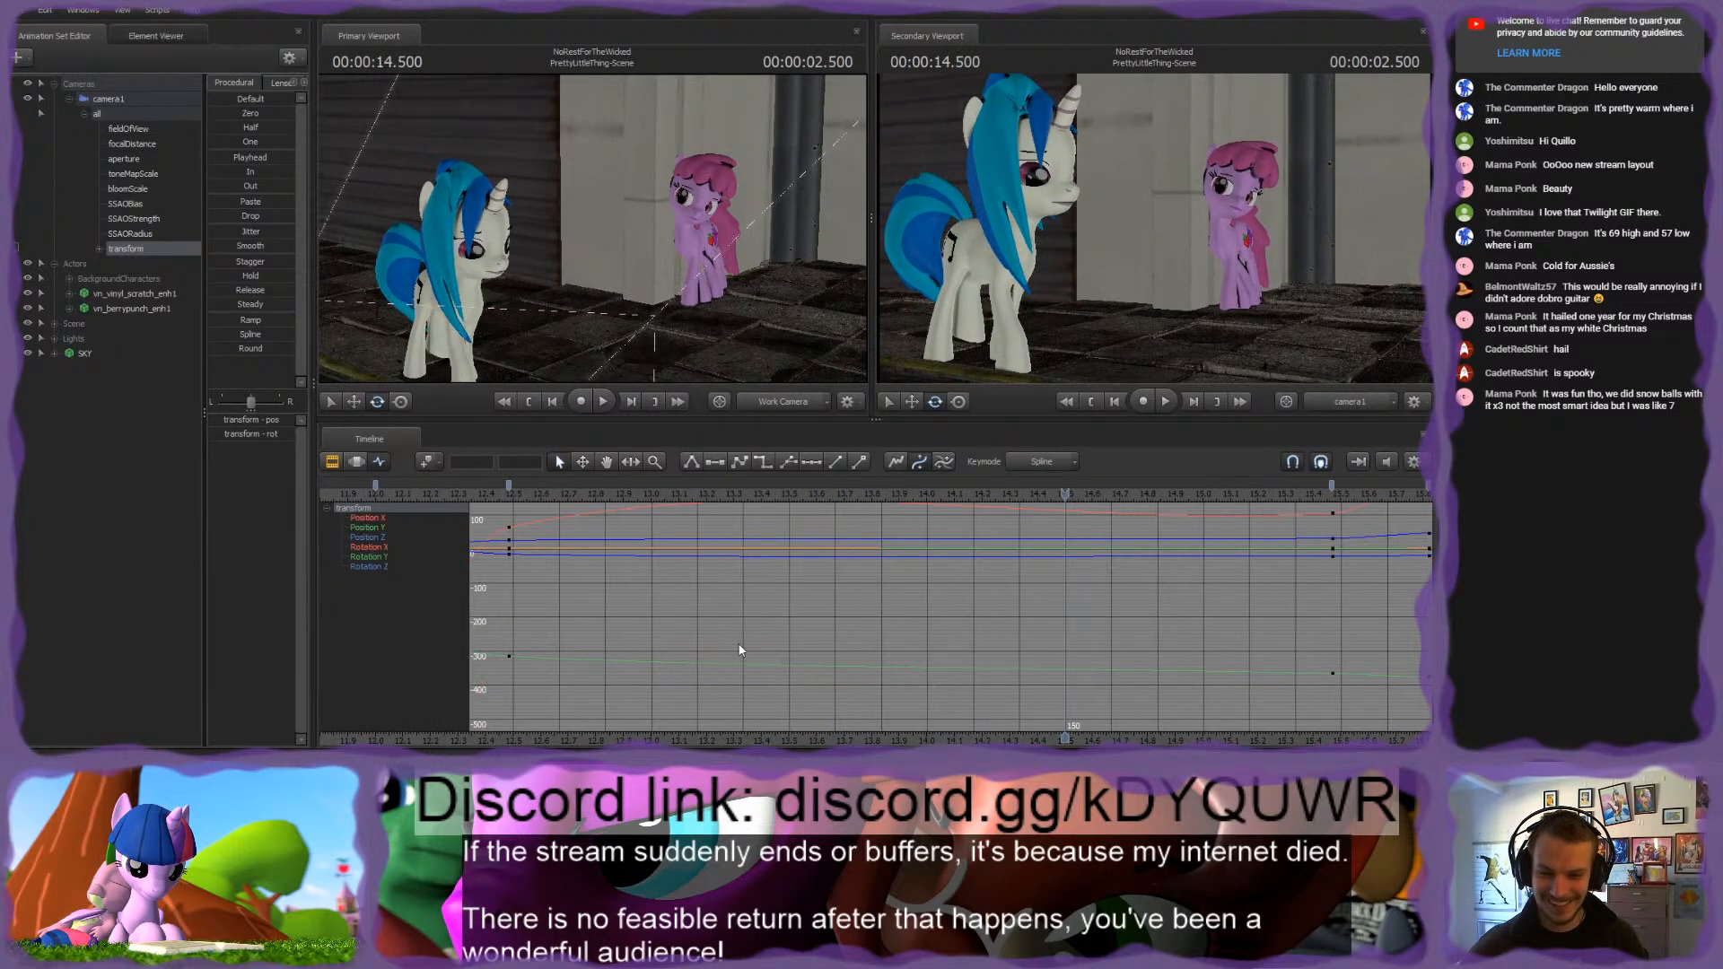
pyautogui.scroll(-8, 738, 639)
pyautogui.scroll(4, 740, 633)
pyautogui.moveTo(729, 501); pyautogui.dragTo(824, 532)
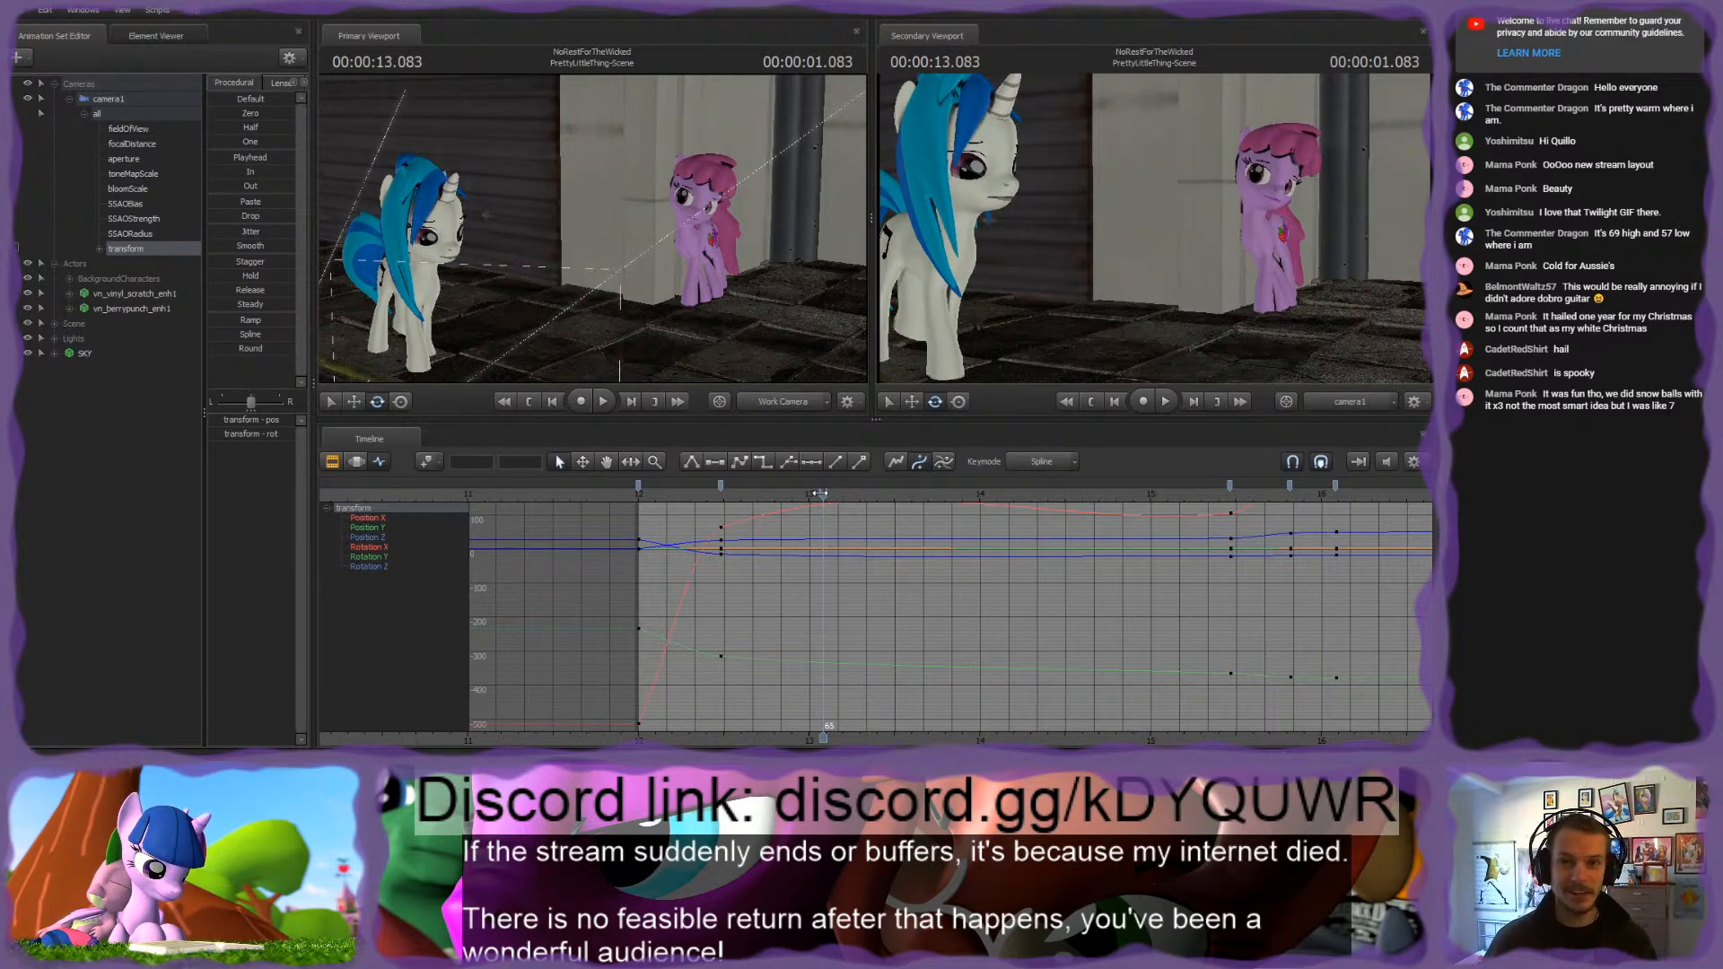
# Step: Isolate camera1's position curves in the graph editor and inspect the Position X key at frame 29
pyautogui.doubleClick(110, 251)
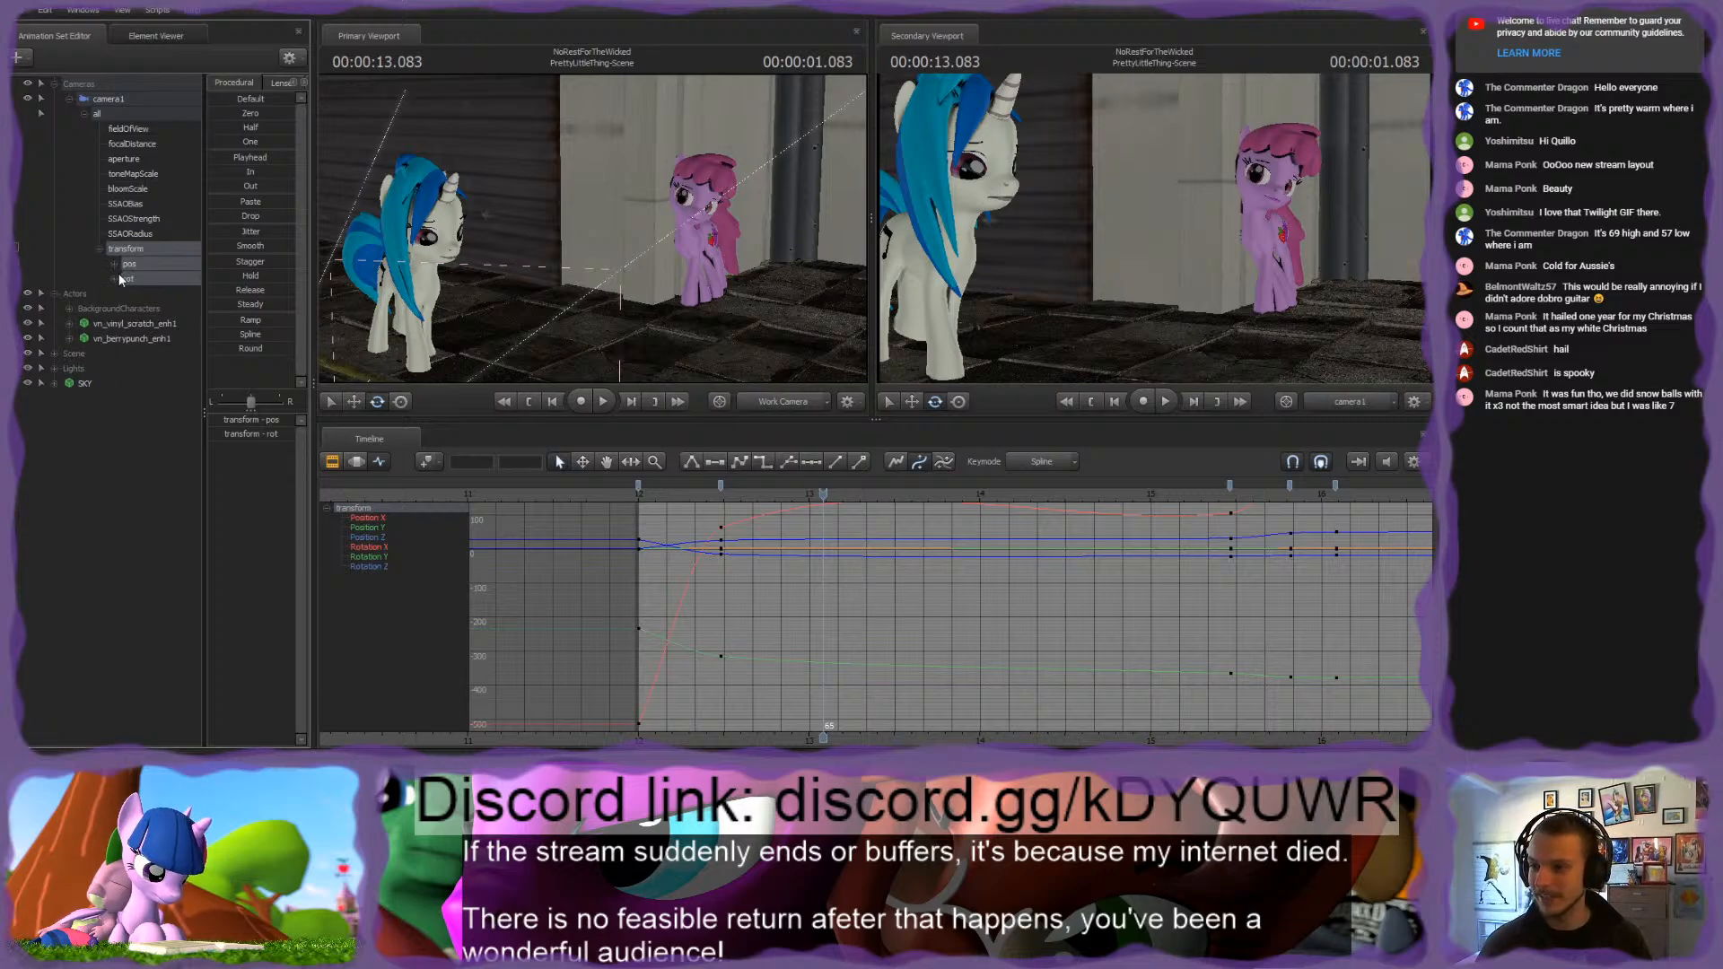
pyautogui.click(114, 264)
pyautogui.click(143, 266)
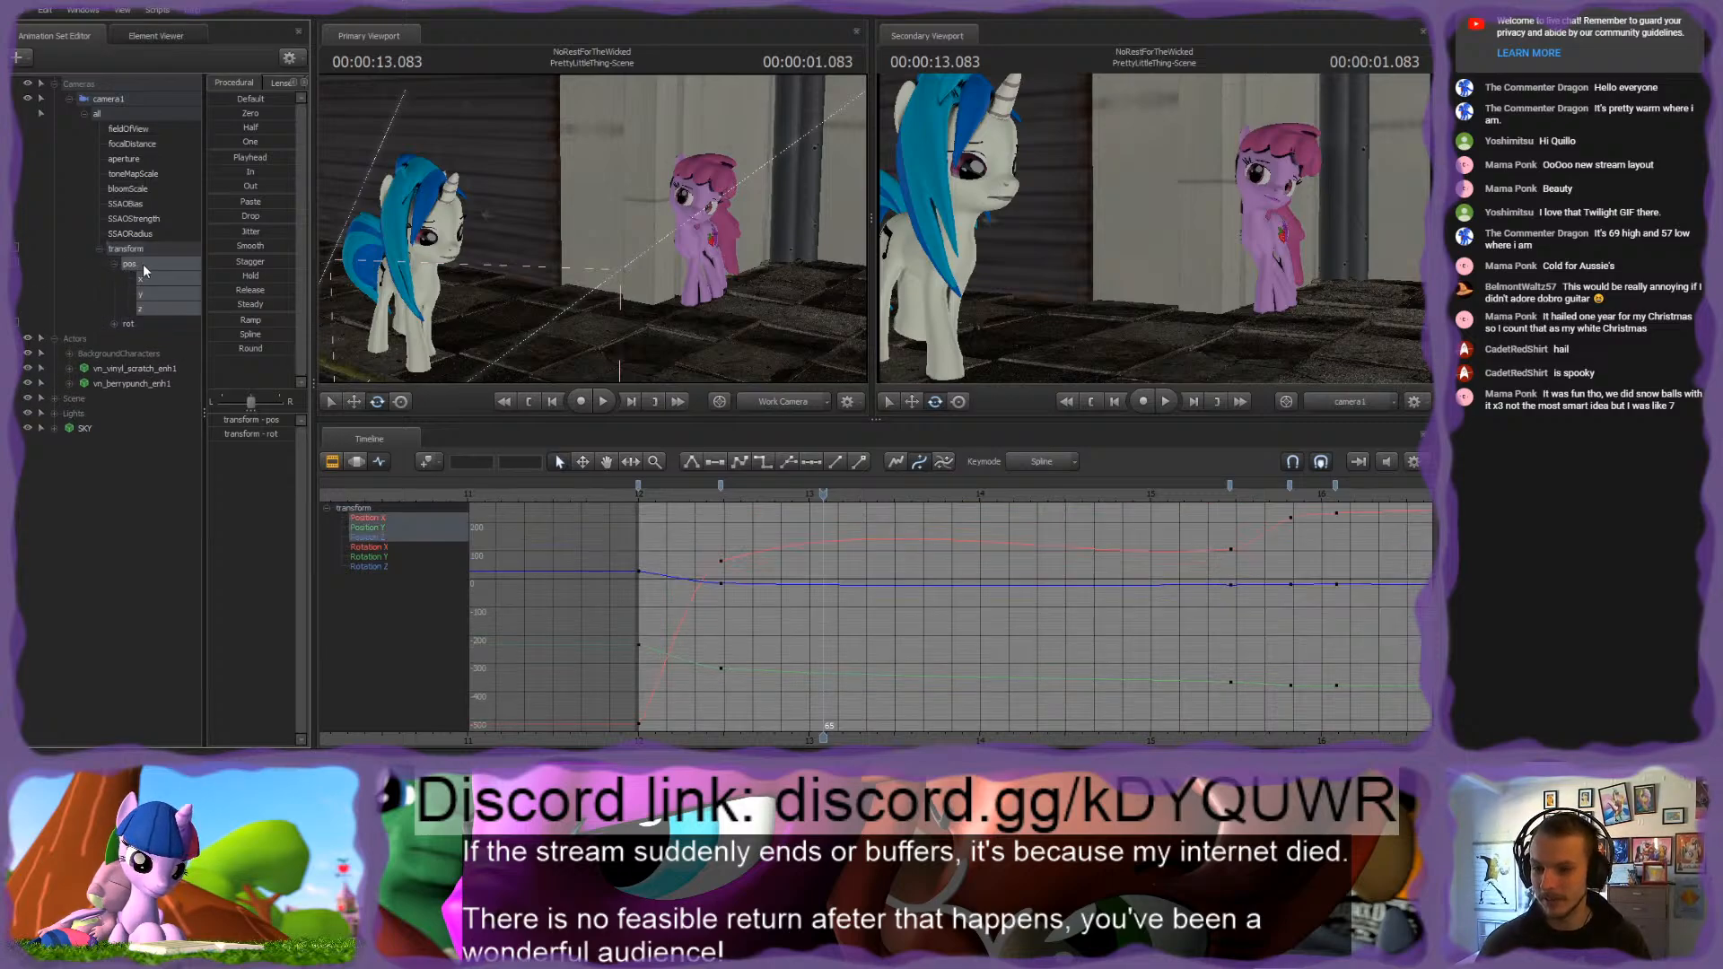
pyautogui.click(721, 562)
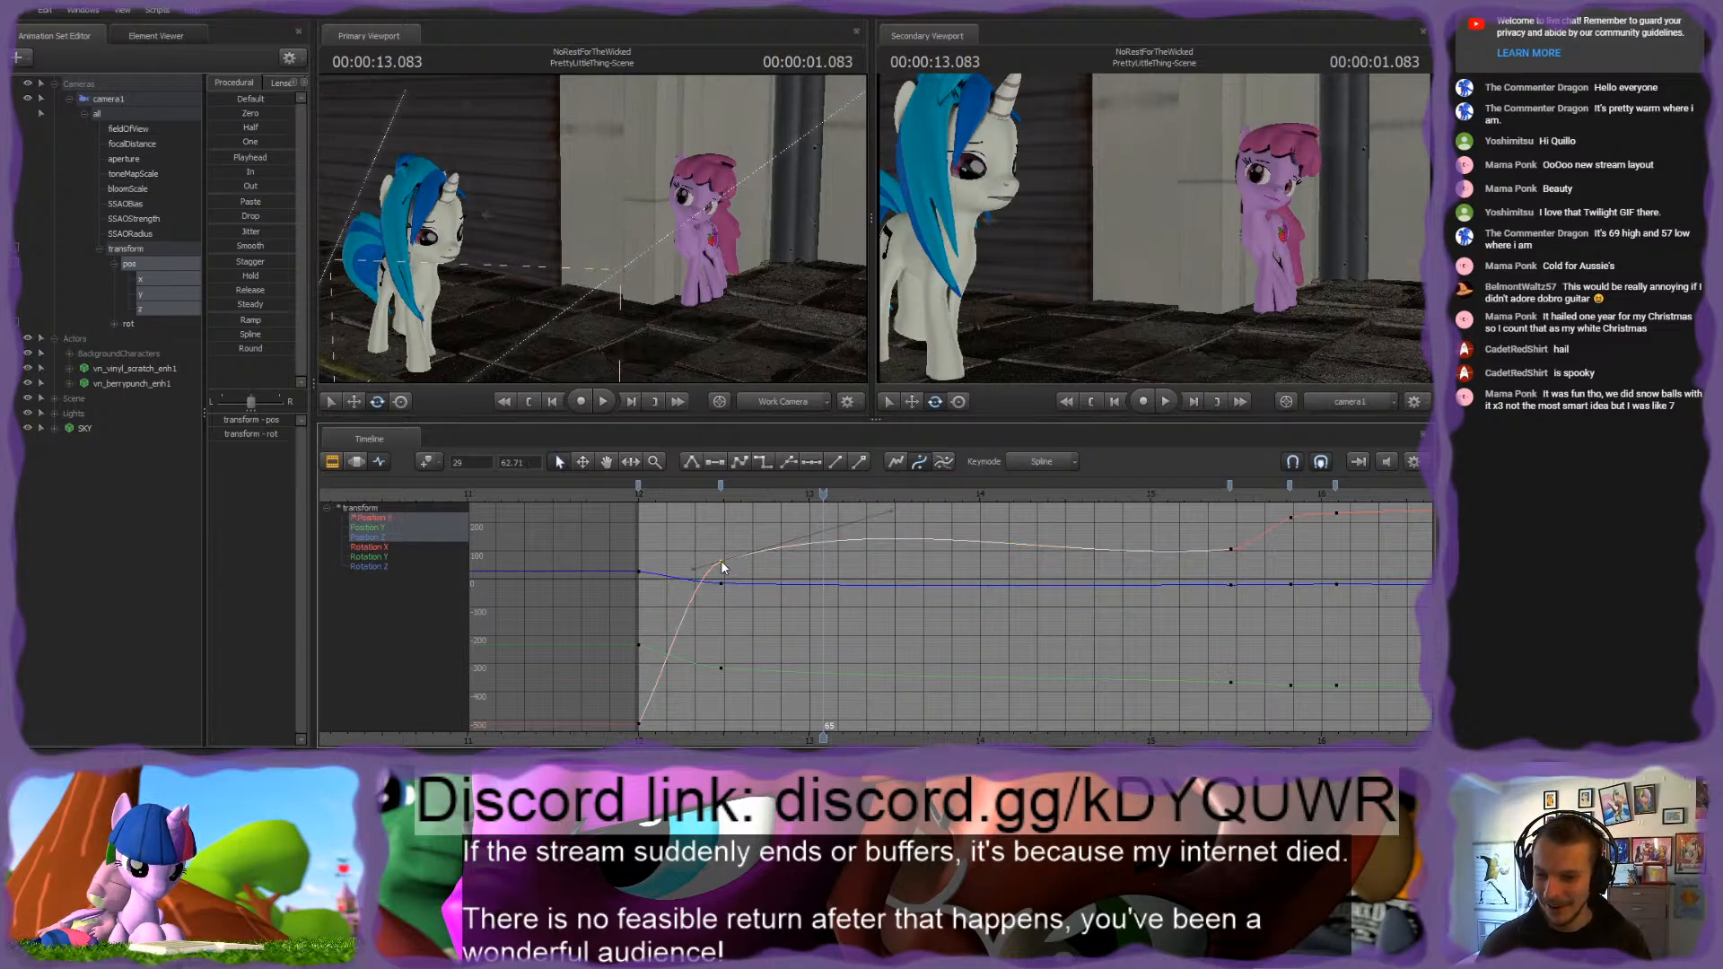
pyautogui.click(702, 616)
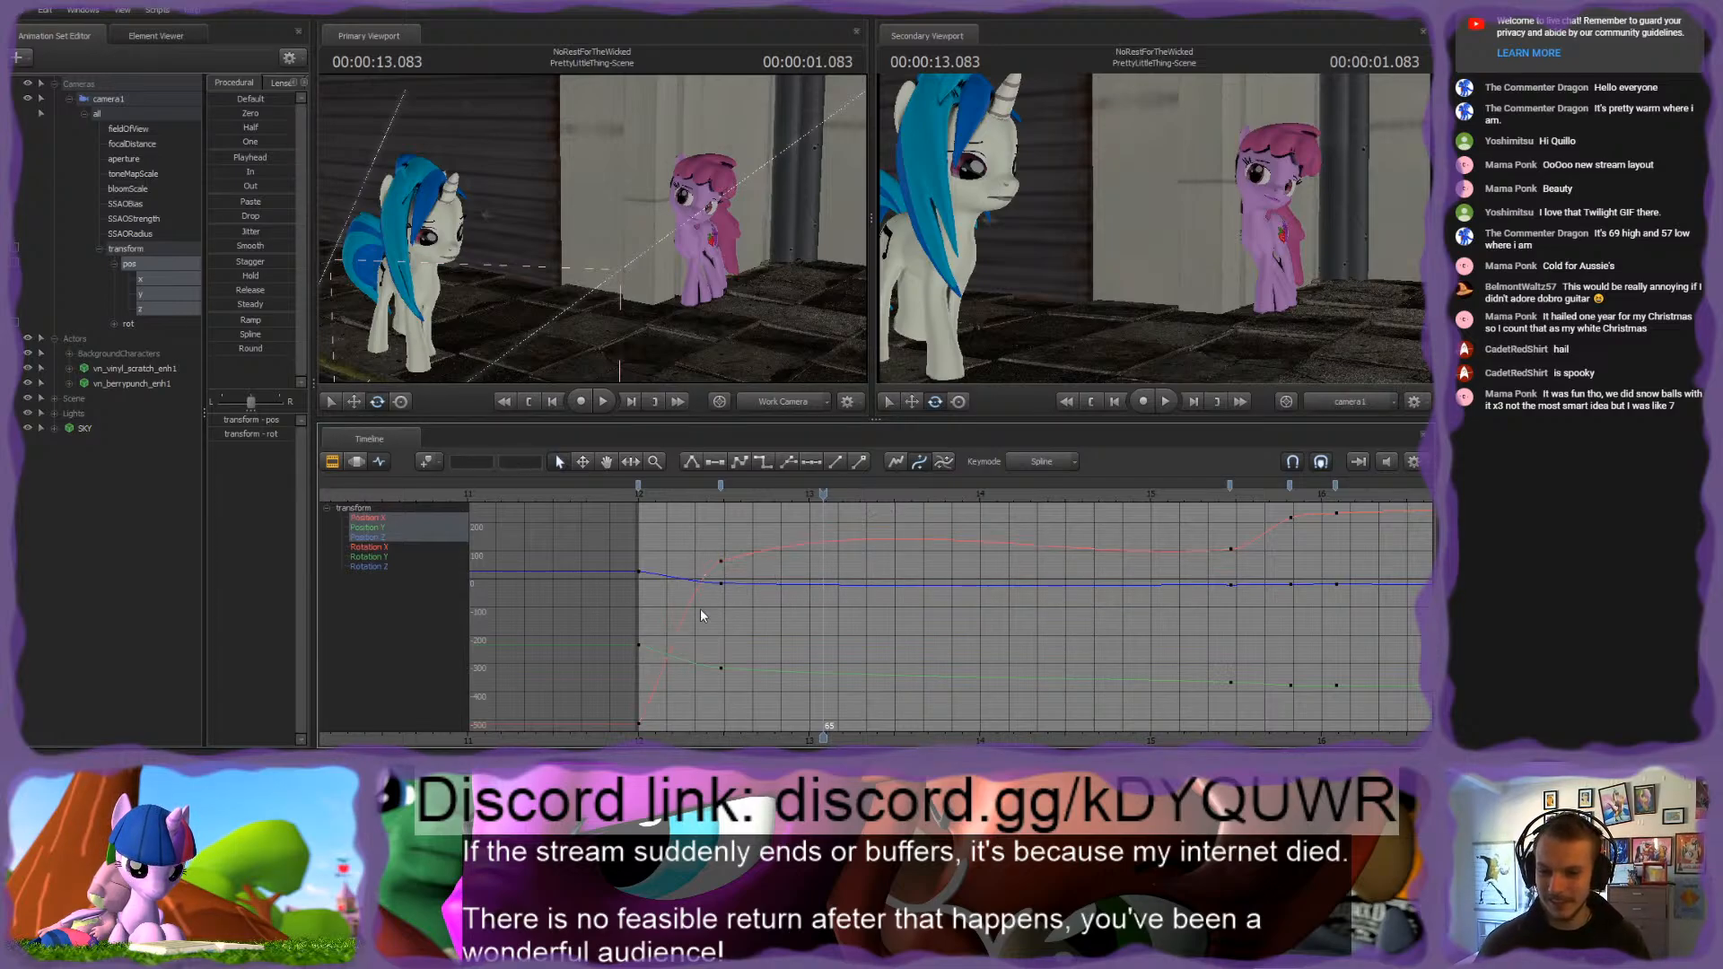
# Step: Lower the outgoing tangent of the Position X key at frame 29 to flatten the curve after it
pyautogui.click(727, 557)
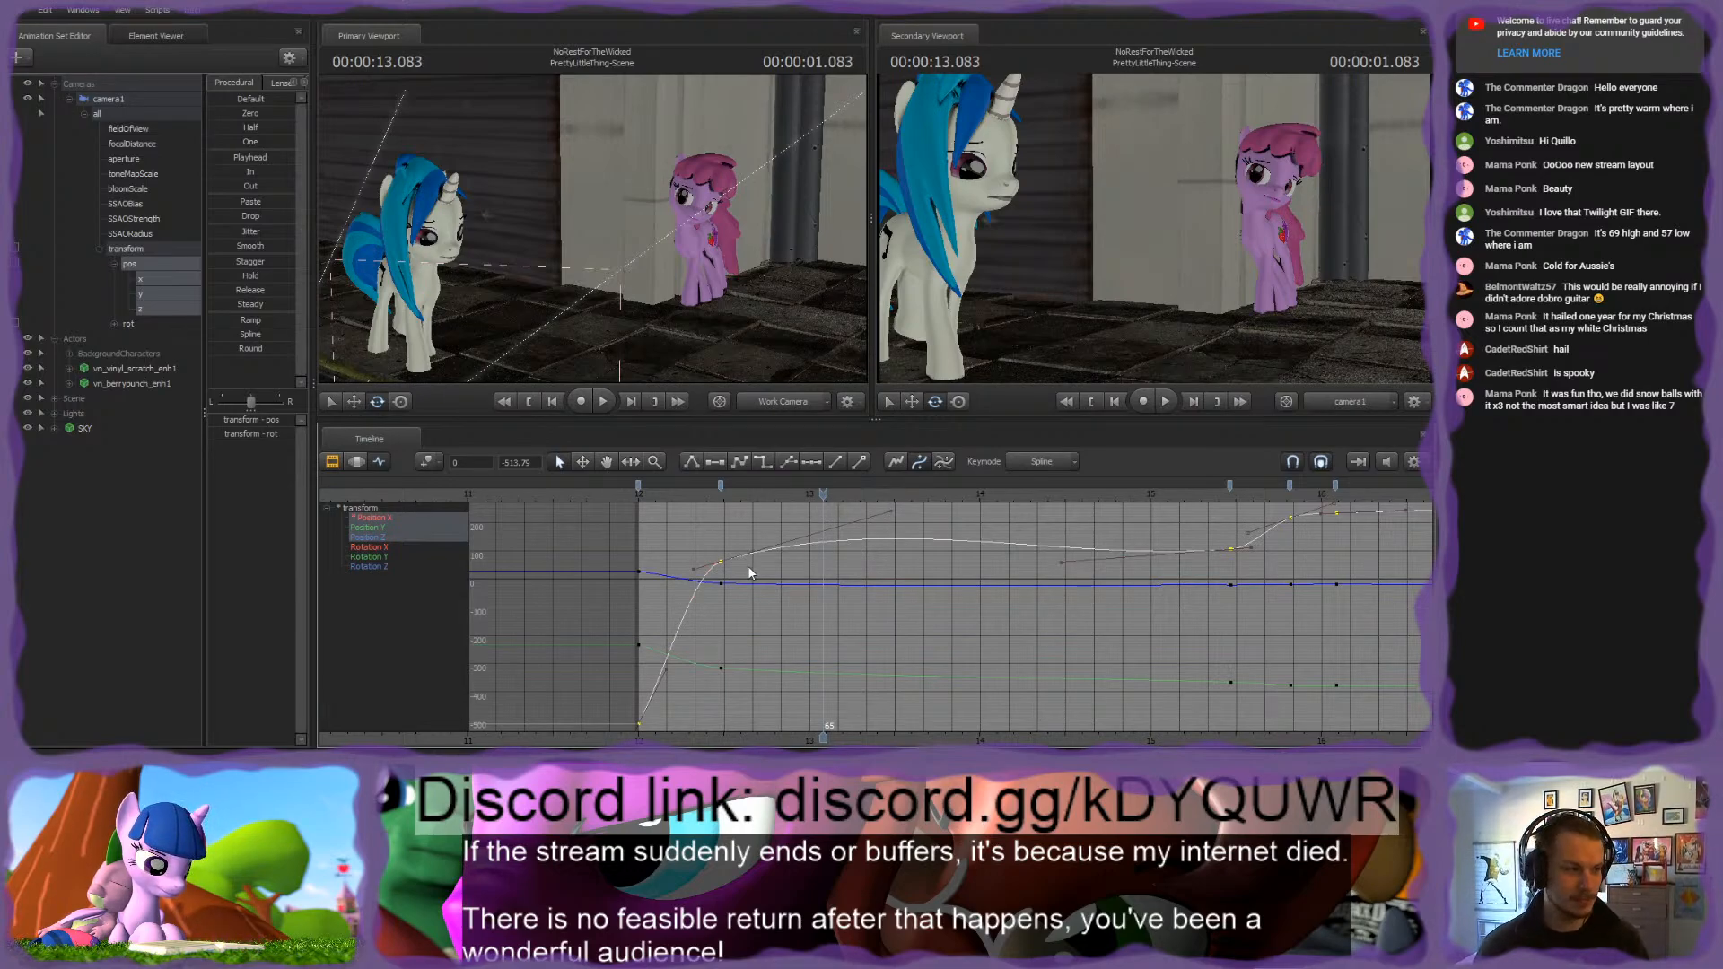
pyautogui.click(890, 512)
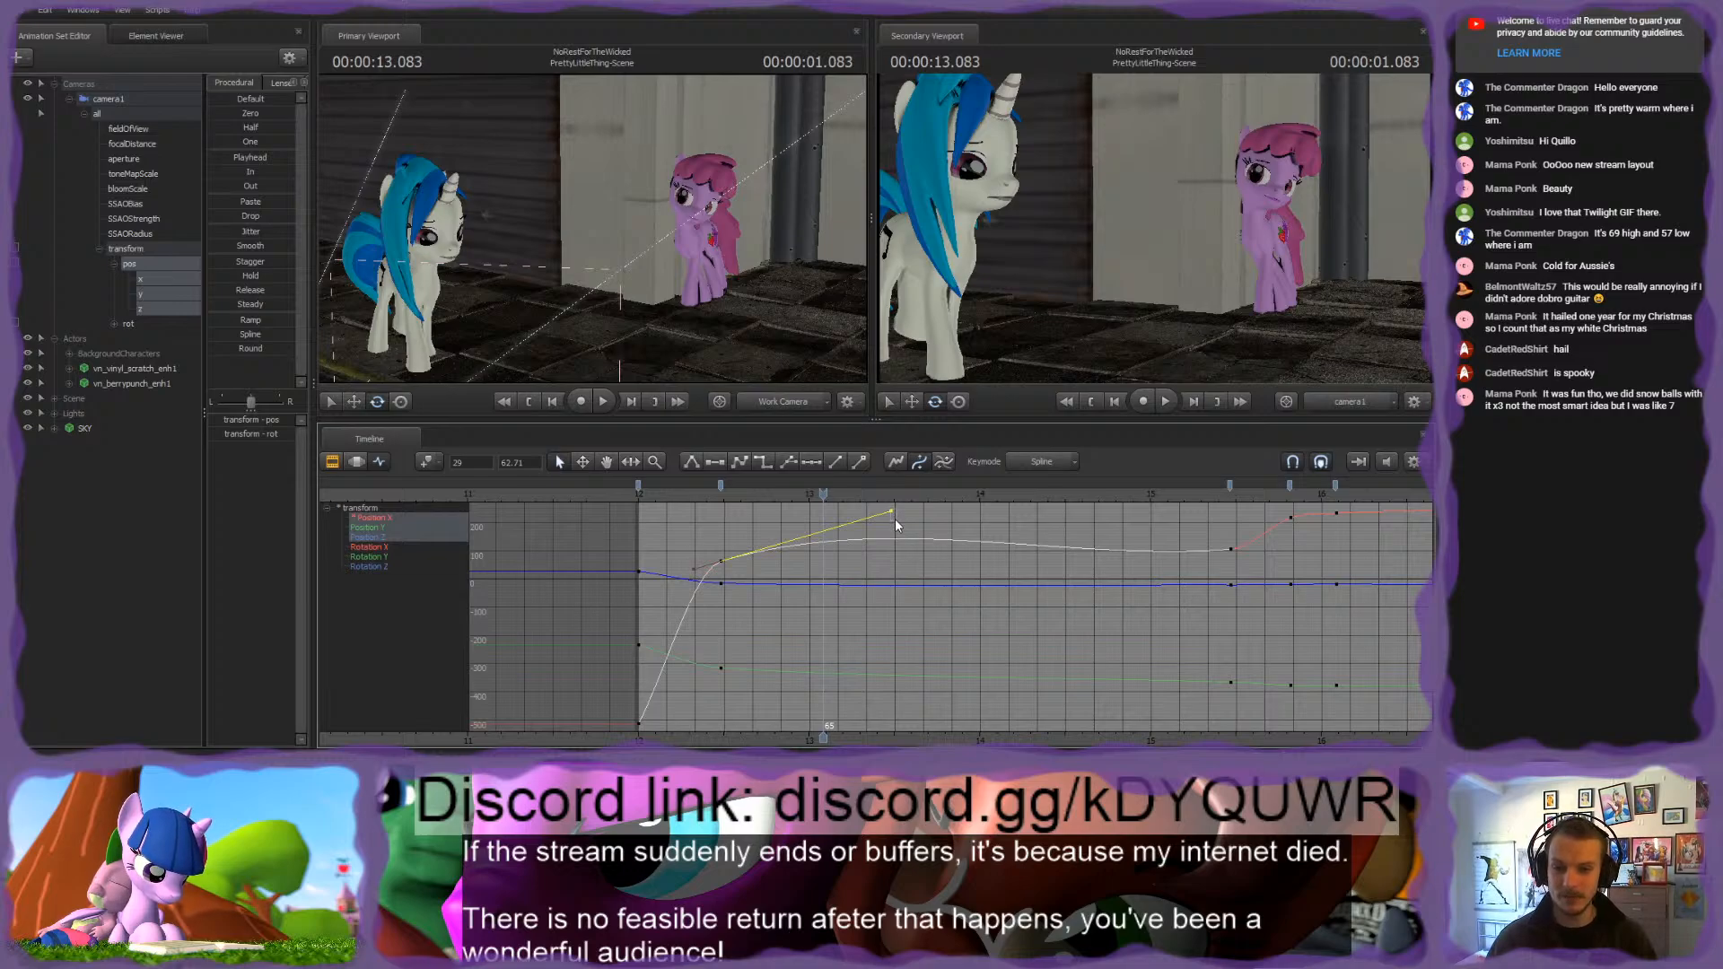
pyautogui.moveTo(896, 519); pyautogui.dragTo(892, 549)
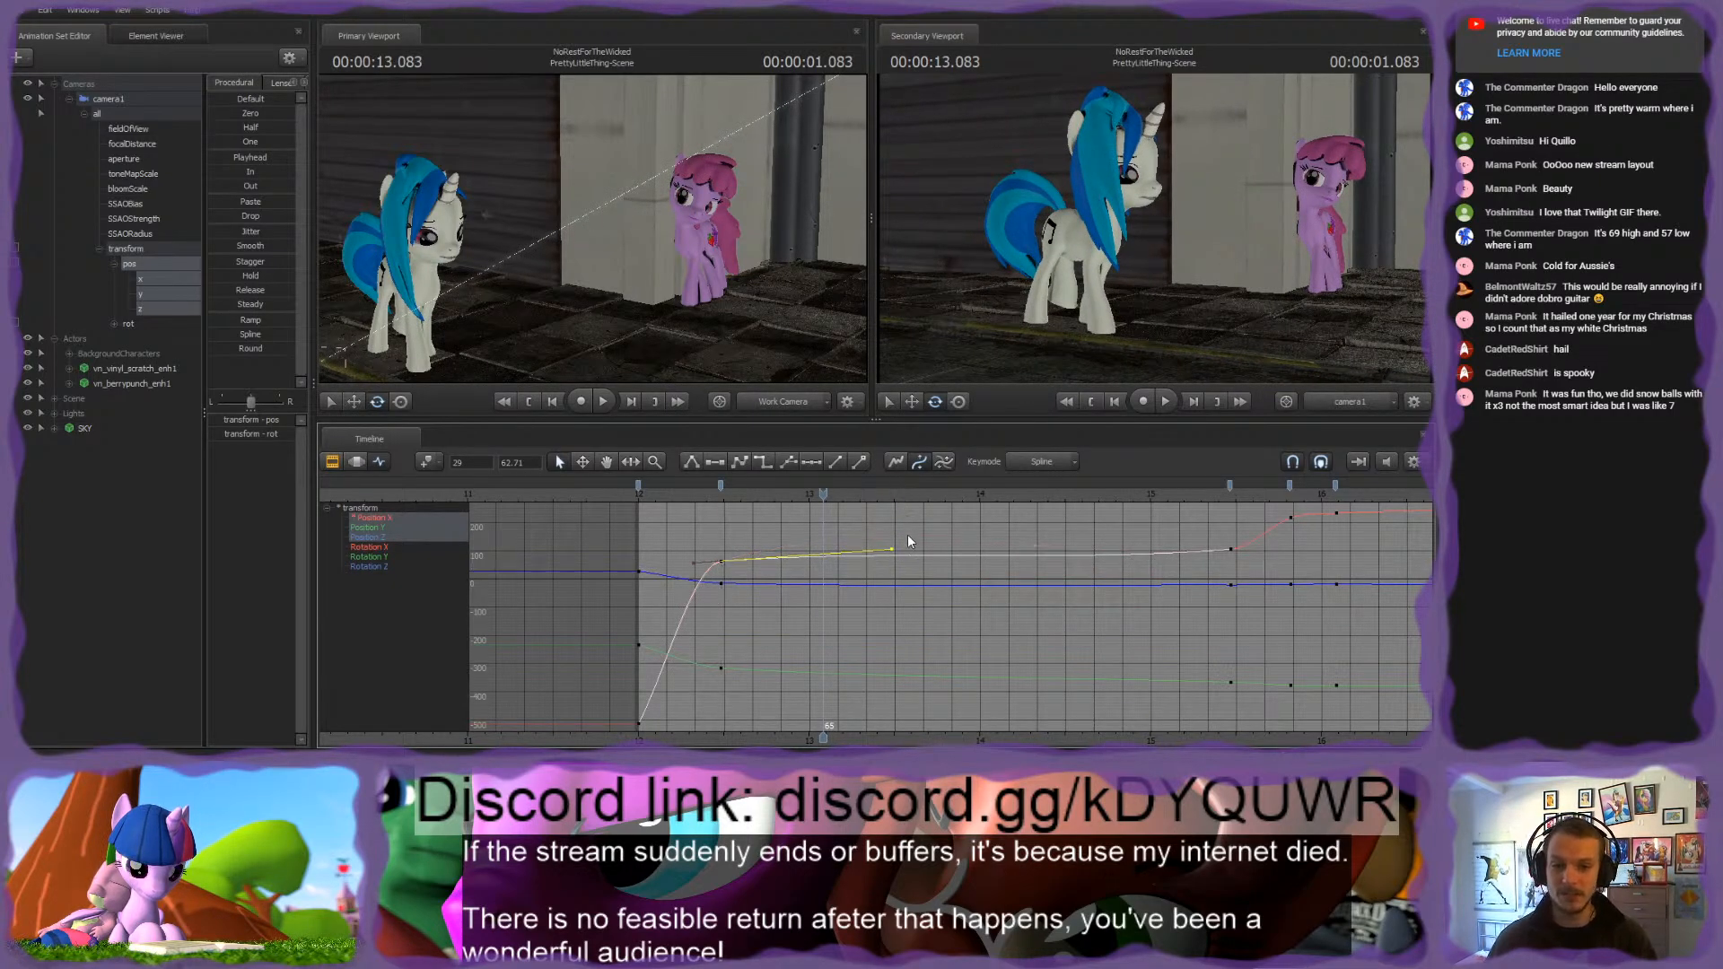
pyautogui.click(894, 535)
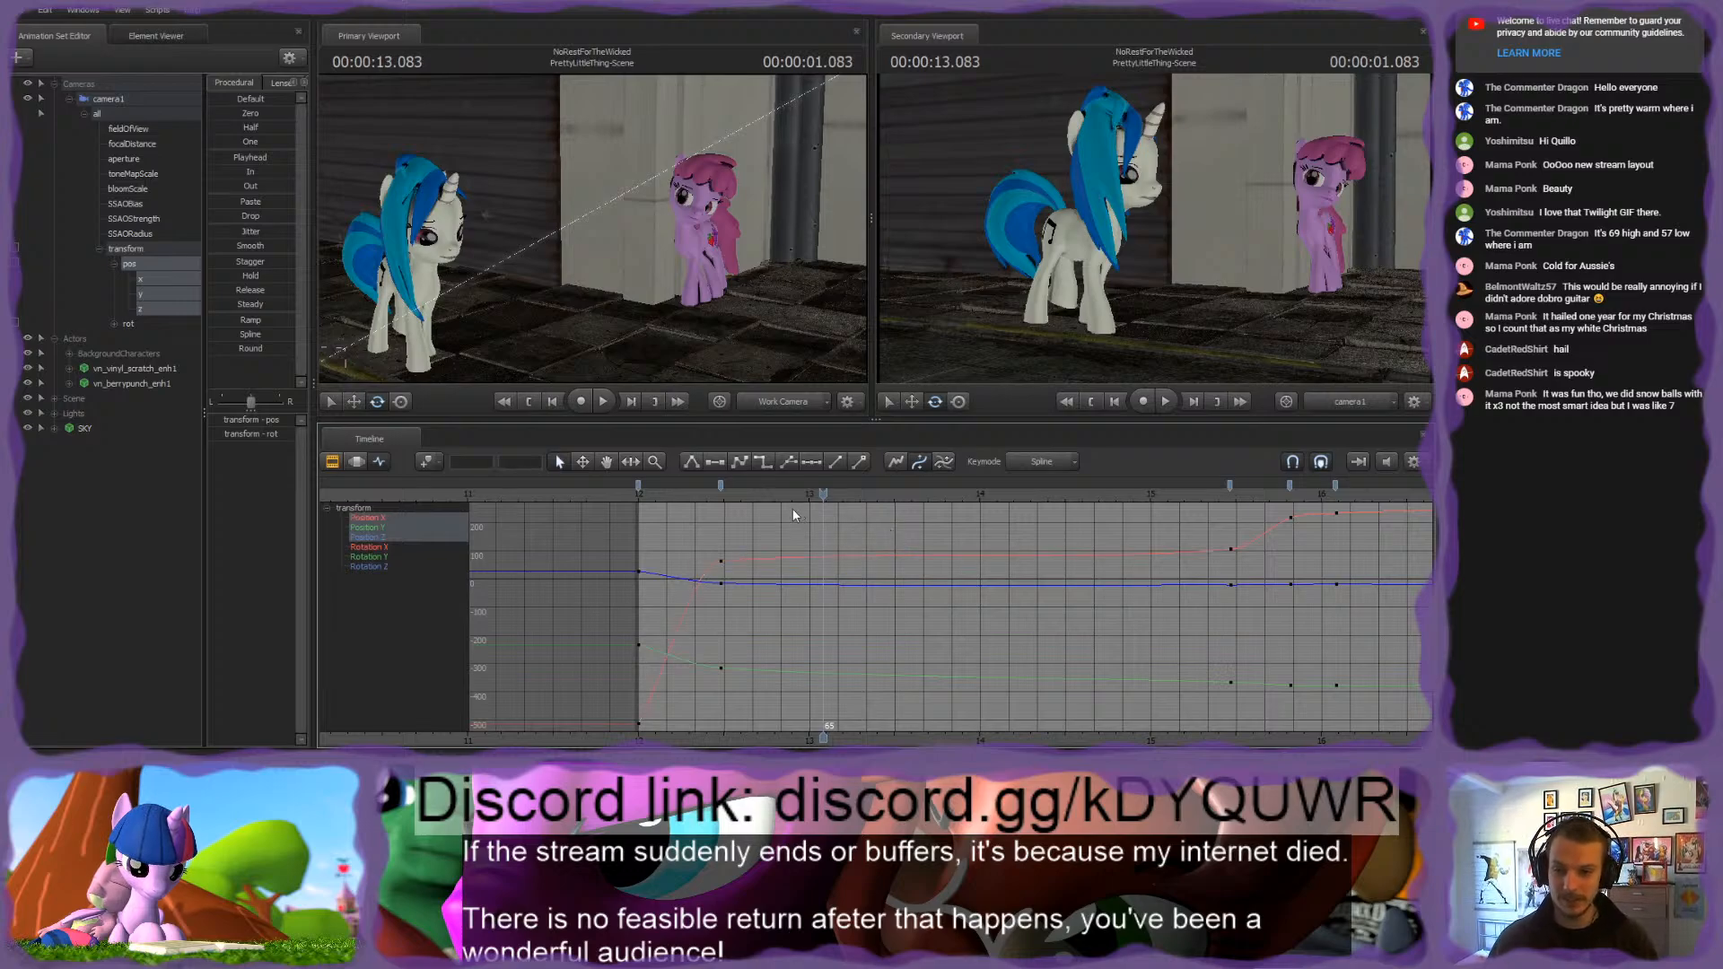
# Step: Pull the Position X key's outgoing tangent at frame 29 steeply downward and play back the exaggerated camera move
pyautogui.click(719, 485)
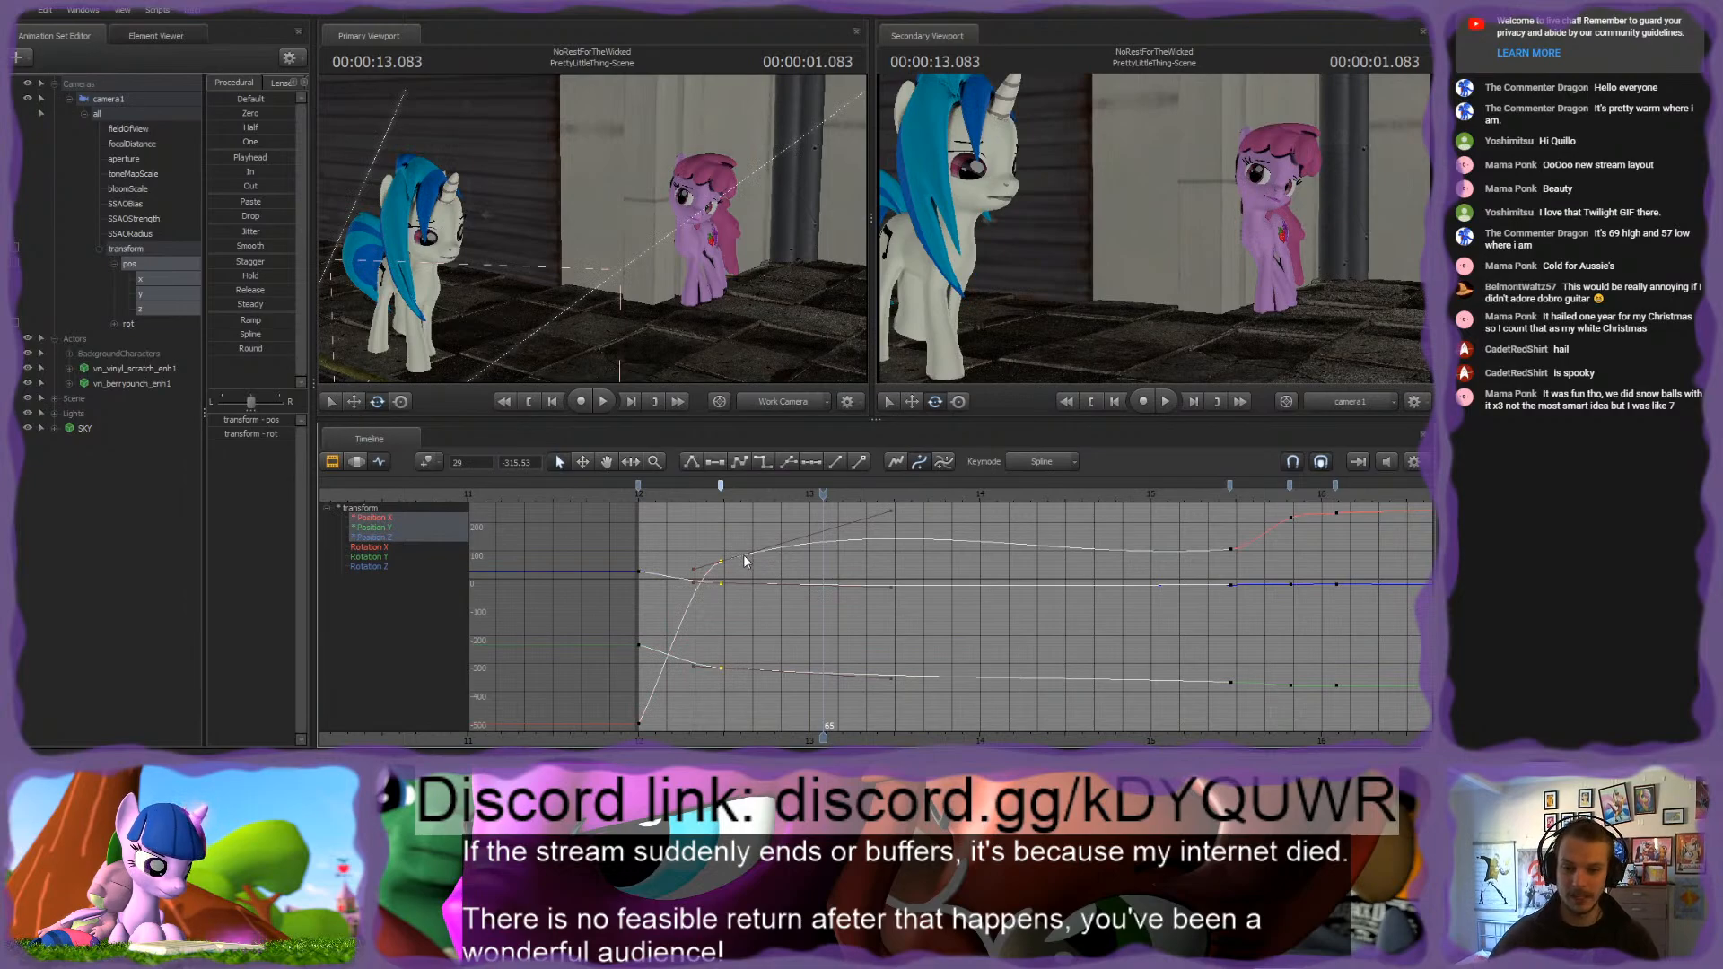
pyautogui.click(901, 538)
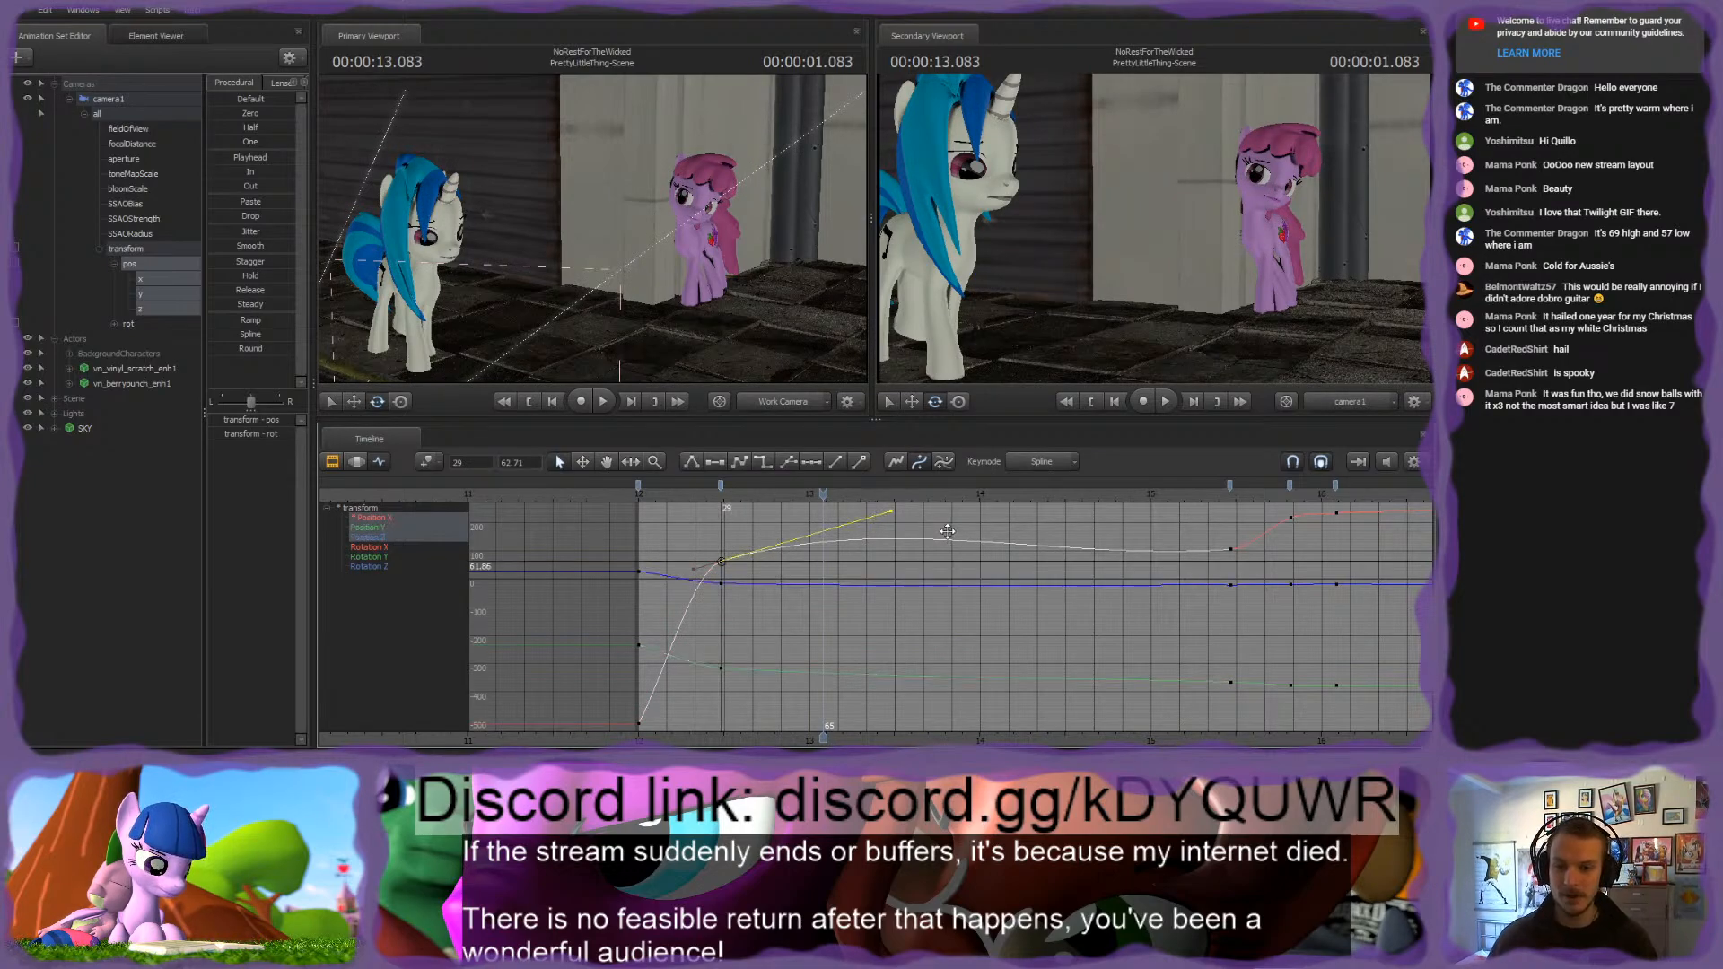
pyautogui.moveTo(948, 531); pyautogui.dragTo(684, 689, button='middle')
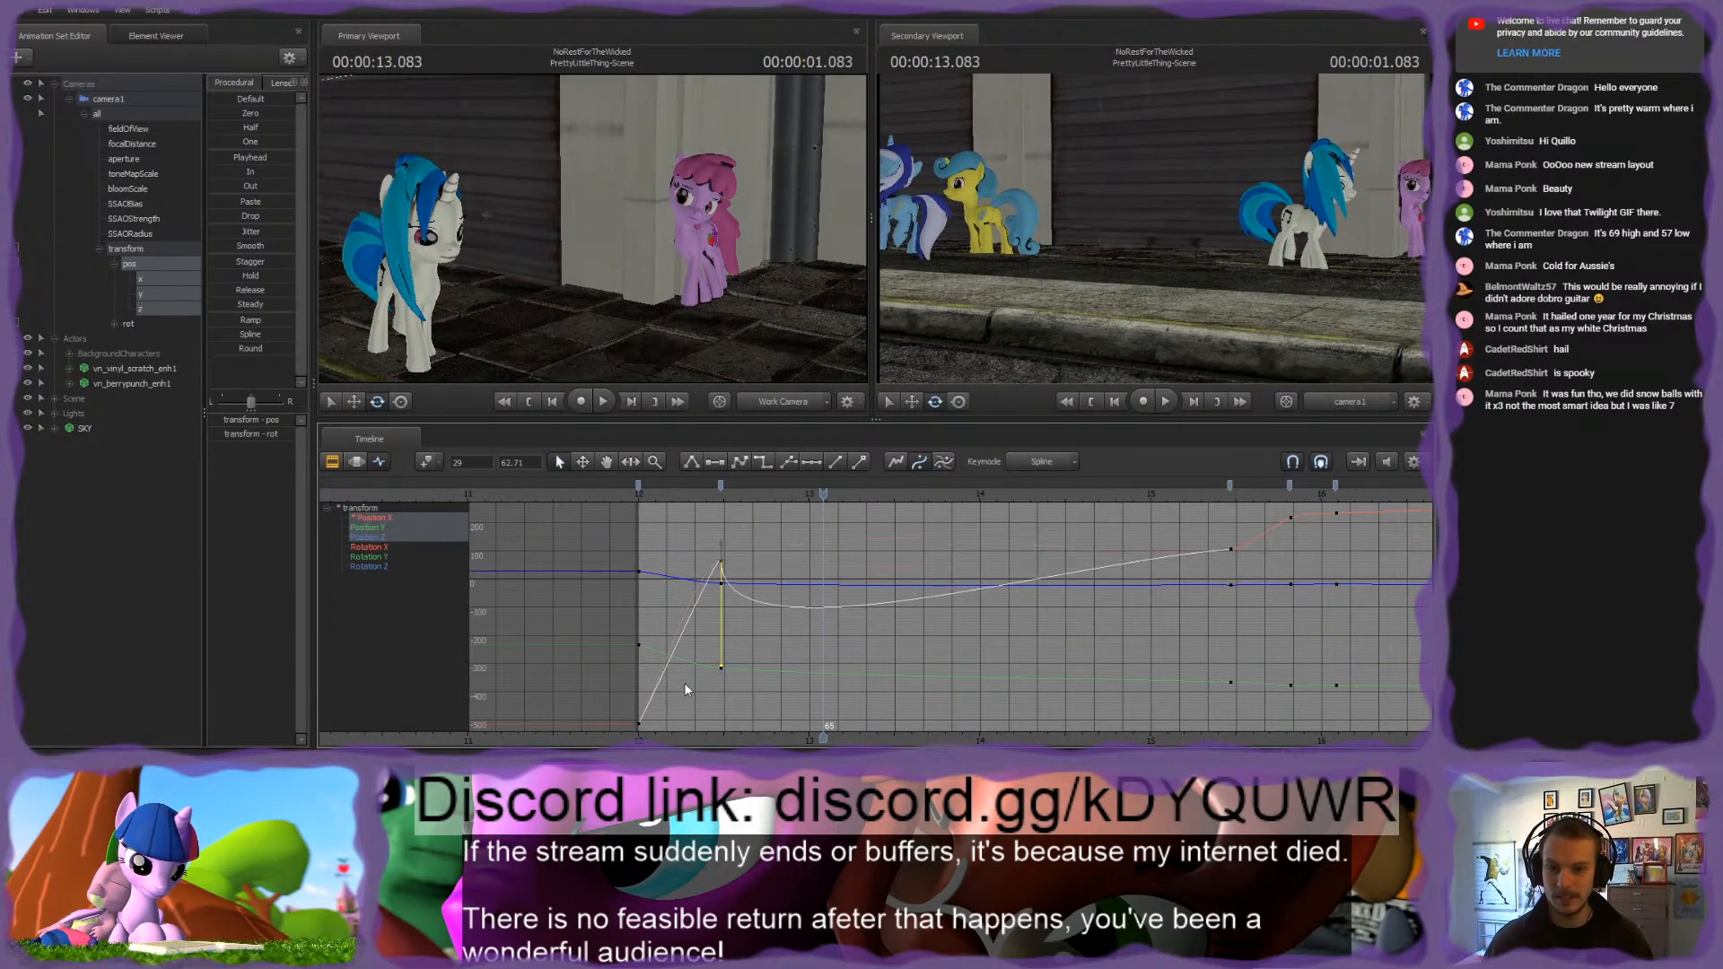
pyautogui.click(696, 493)
pyautogui.press('space')
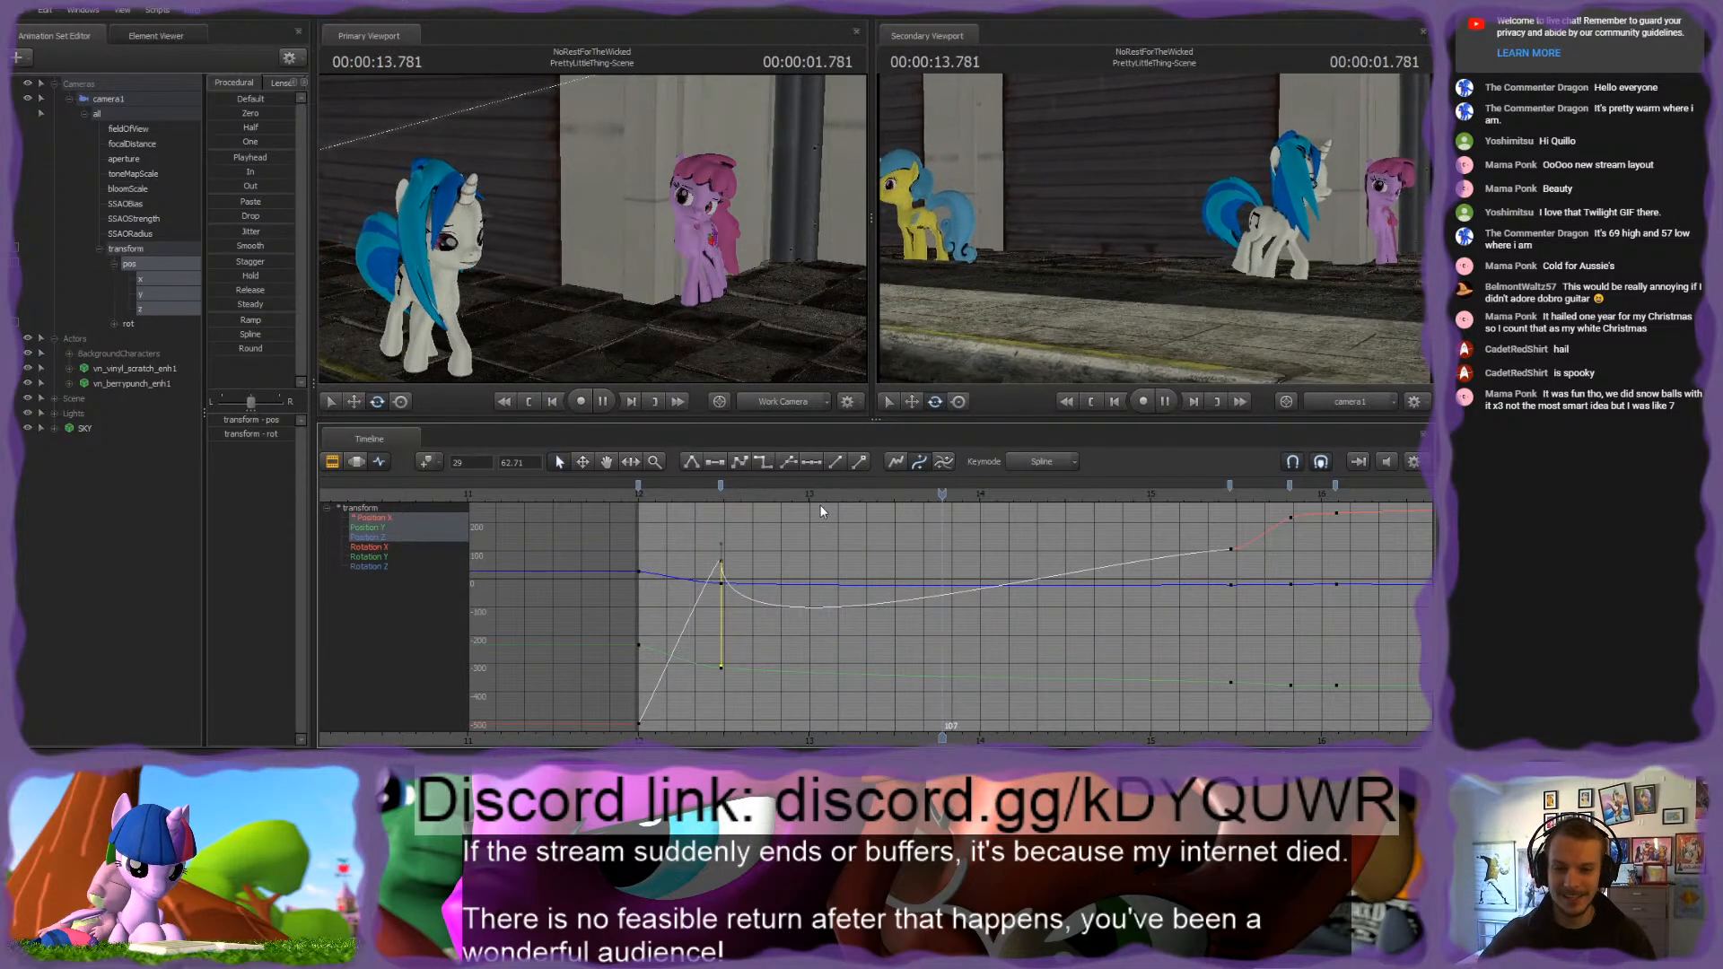
# Step: Swing the outgoing tangent of the Position X key at frame 29 back to nearly level, smoothing the following curve
pyautogui.press('space')
pyautogui.moveTo(723, 668); pyautogui.dragTo(907, 566)
pyautogui.click(894, 549)
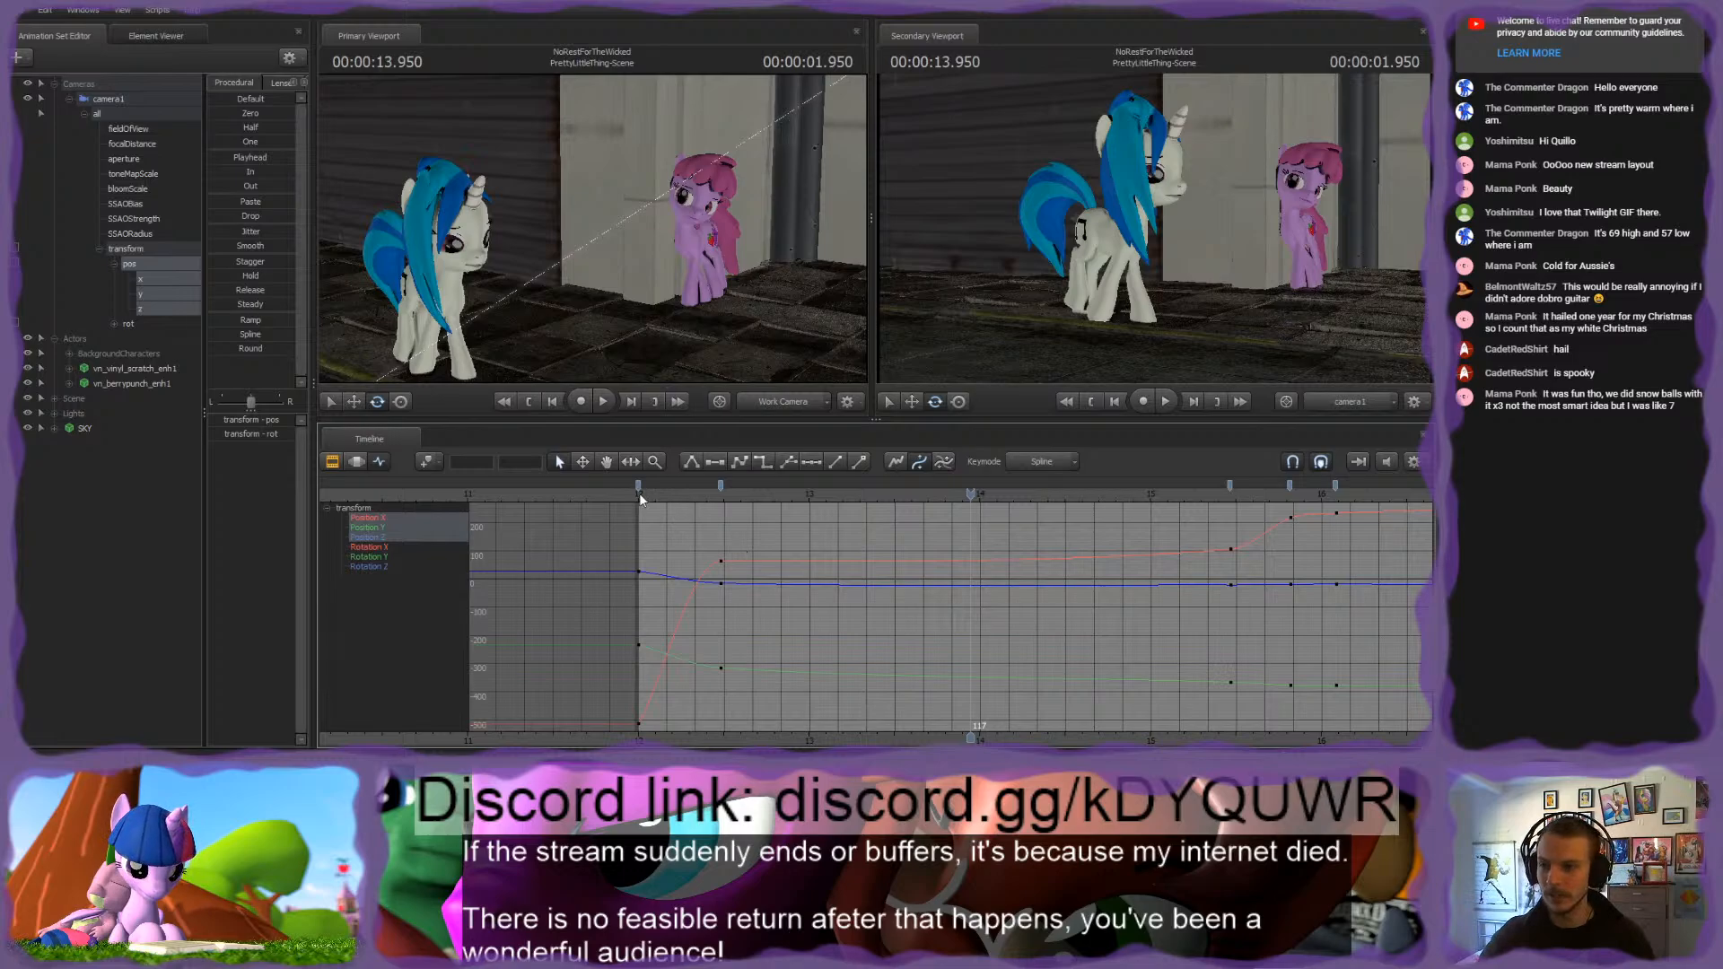
# Step: Fly the work camera out over the street to examine camera1's motion path past the ponies at 00:00:13.950
pyautogui.moveTo(610, 287); pyautogui.dragTo(368, 314)
pyautogui.press('s')
pyautogui.press('w')
pyautogui.moveTo(646, 207); pyautogui.dragTo(615, 245)
pyautogui.press('w')
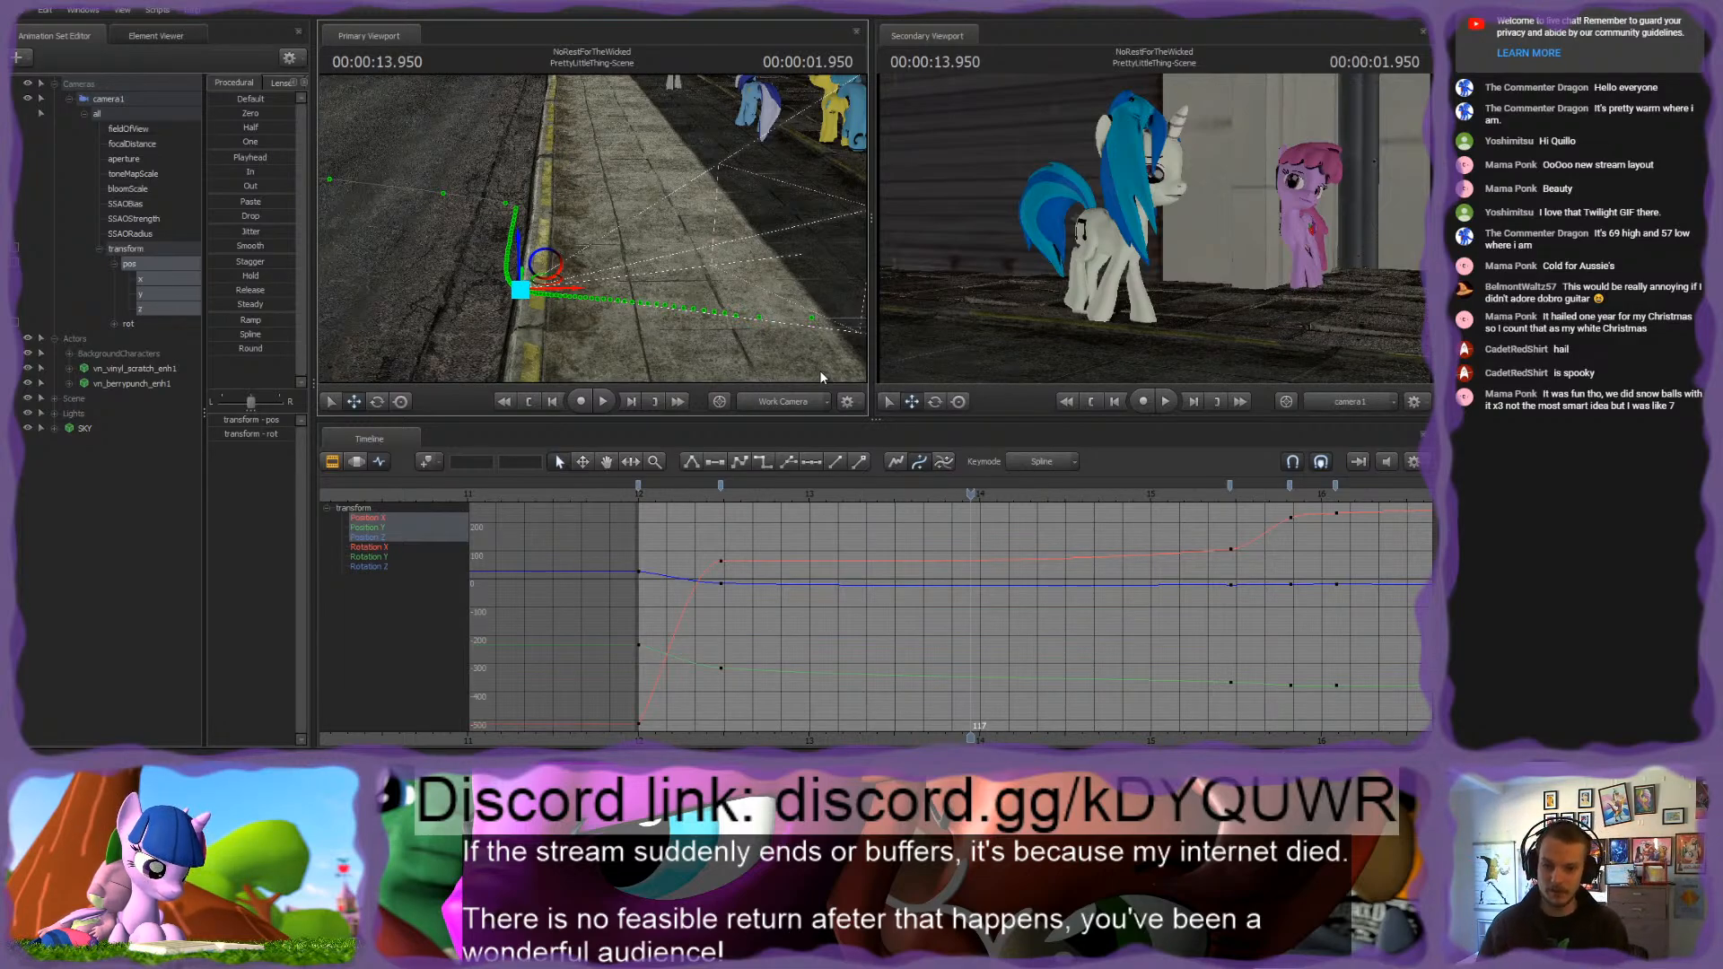
pyautogui.moveTo(821, 369); pyautogui.dragTo(862, 345)
pyautogui.moveTo(592, 229)
pyautogui.mouseDown()
pyautogui.moveTo(574, 224)
pyautogui.moveTo(593, 231)
pyautogui.mouseUp()
pyautogui.press('s')
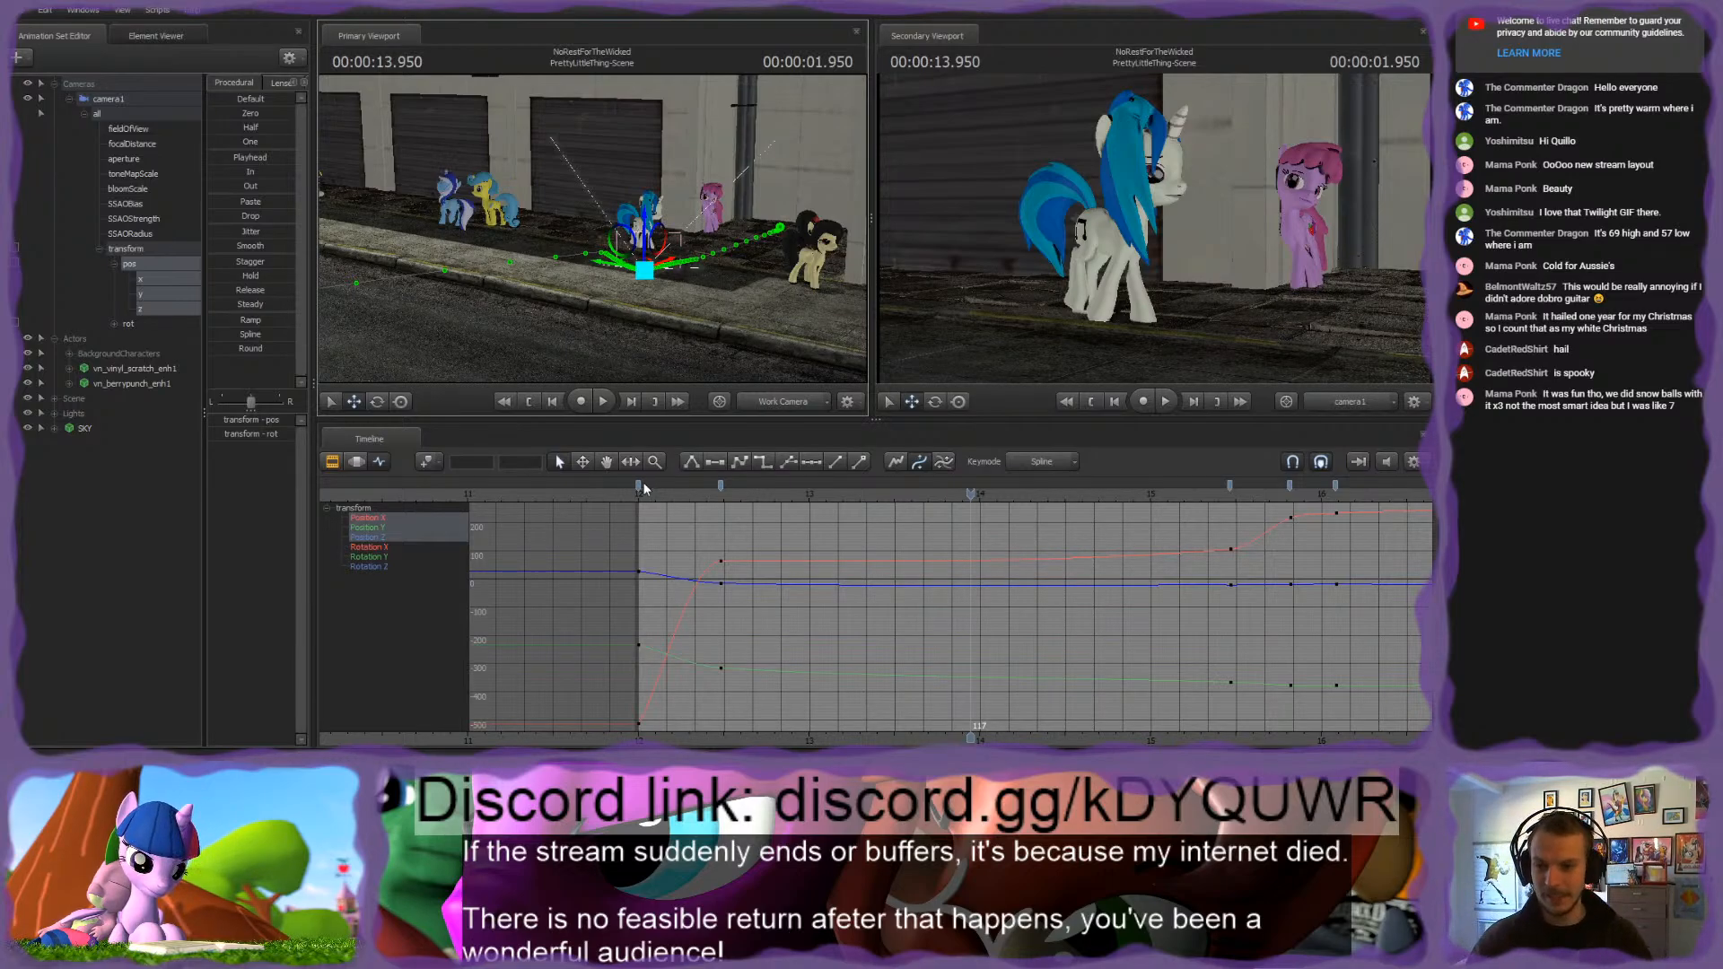
# Step: Play back camera1's shot from 00:00:12.000 to check the opening move
pyautogui.click(675, 495)
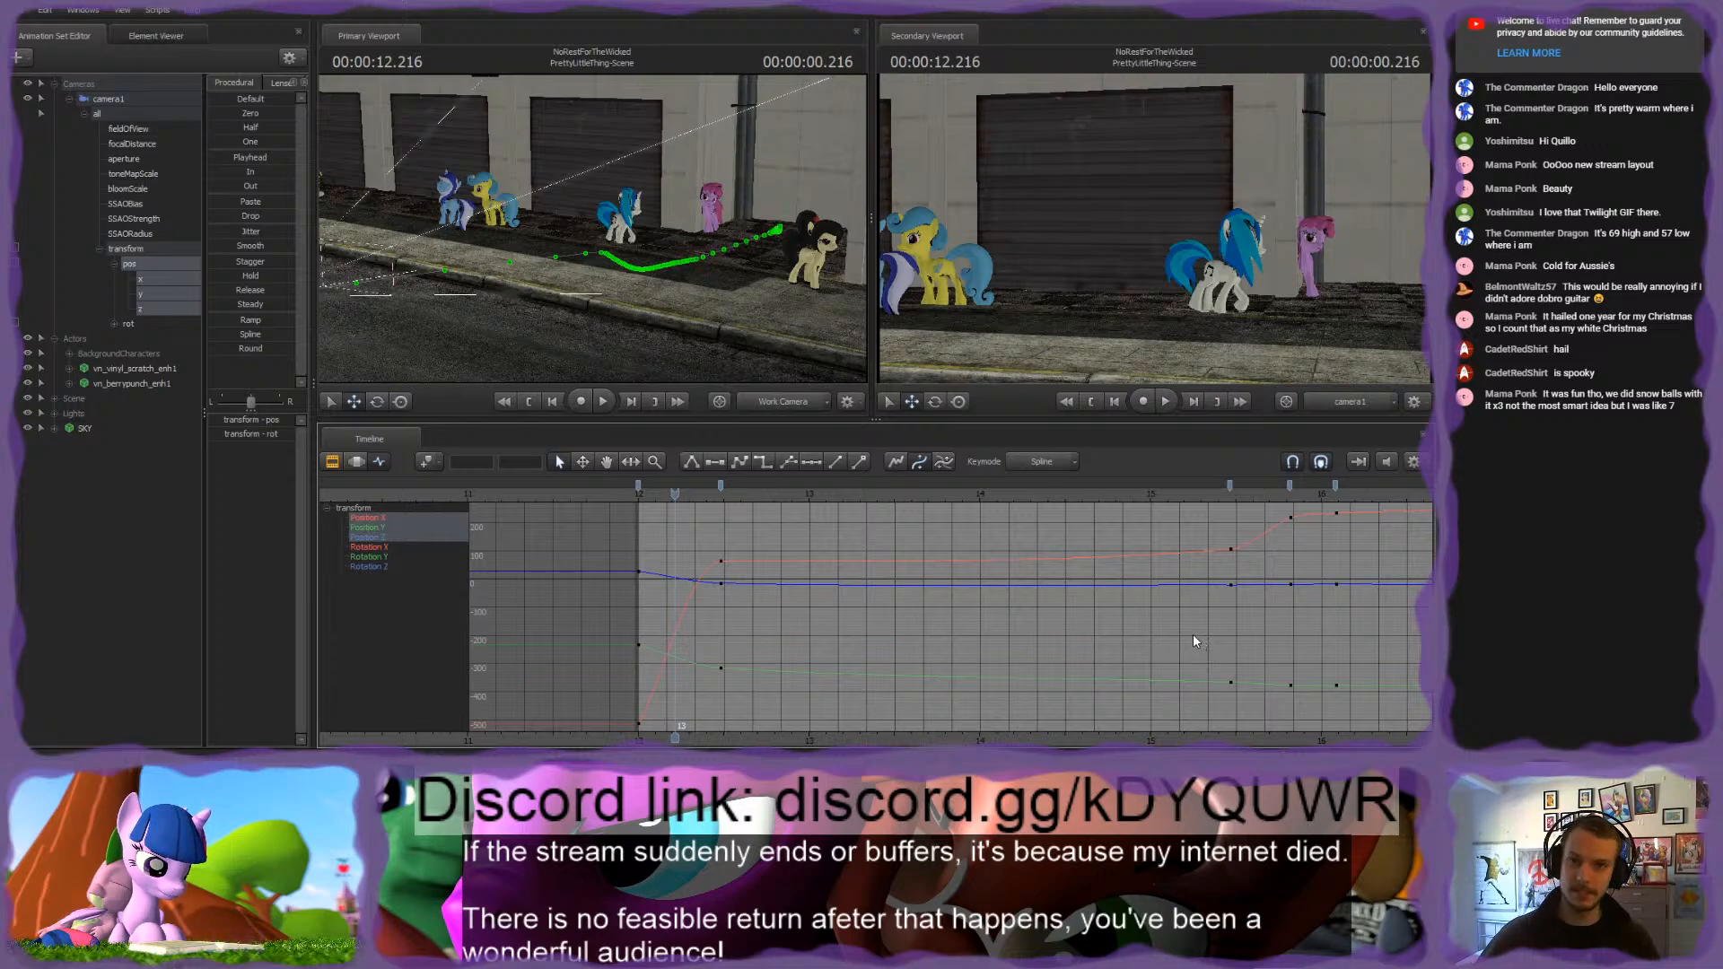
pyautogui.click(639, 499)
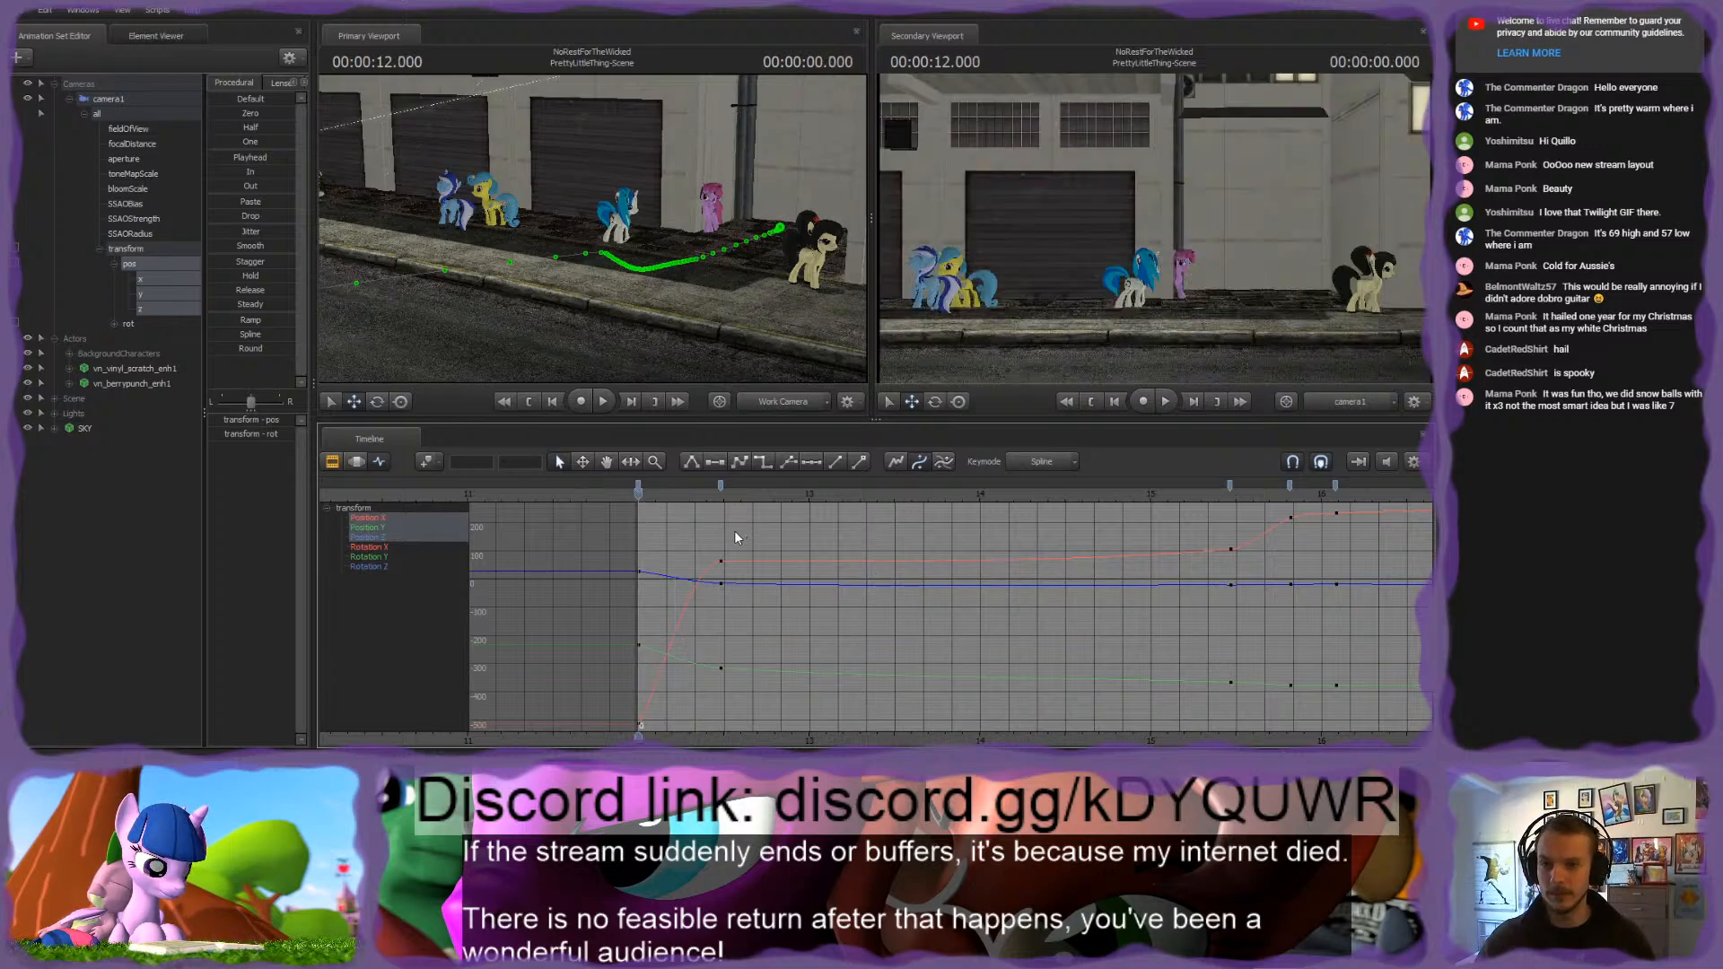
pyautogui.press('space')
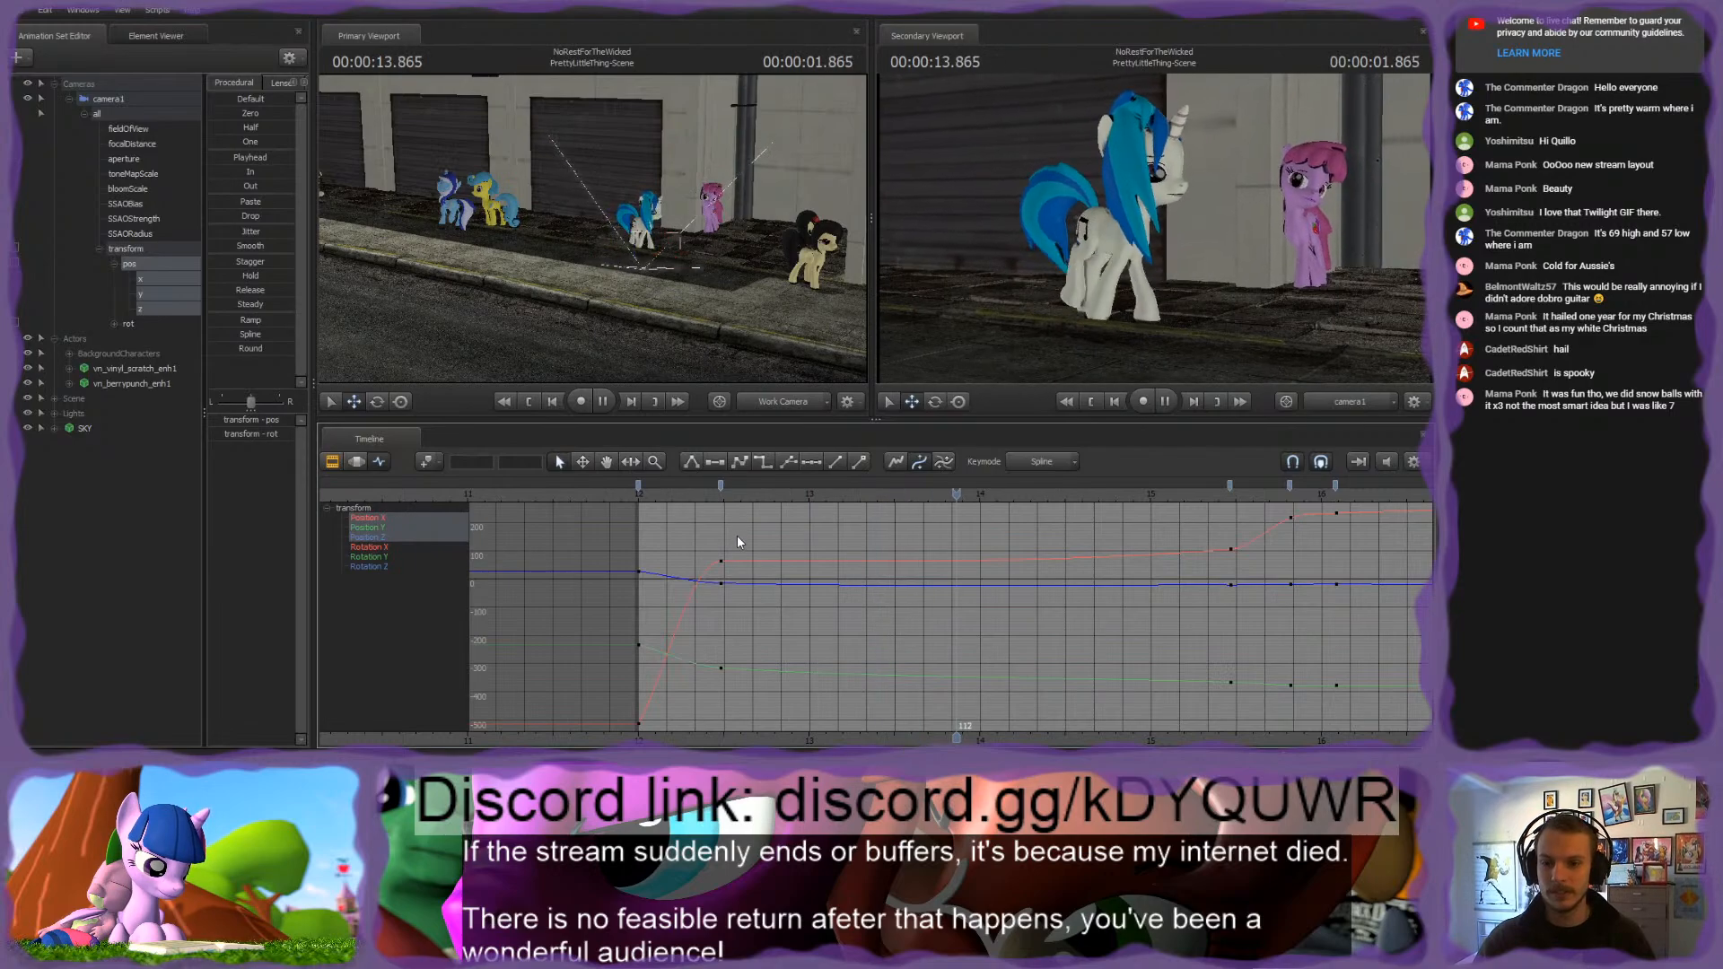
# Step: Tilt the incoming tangent of the Position X key at frame 29 slightly downward and play back the shot
pyautogui.click(720, 562)
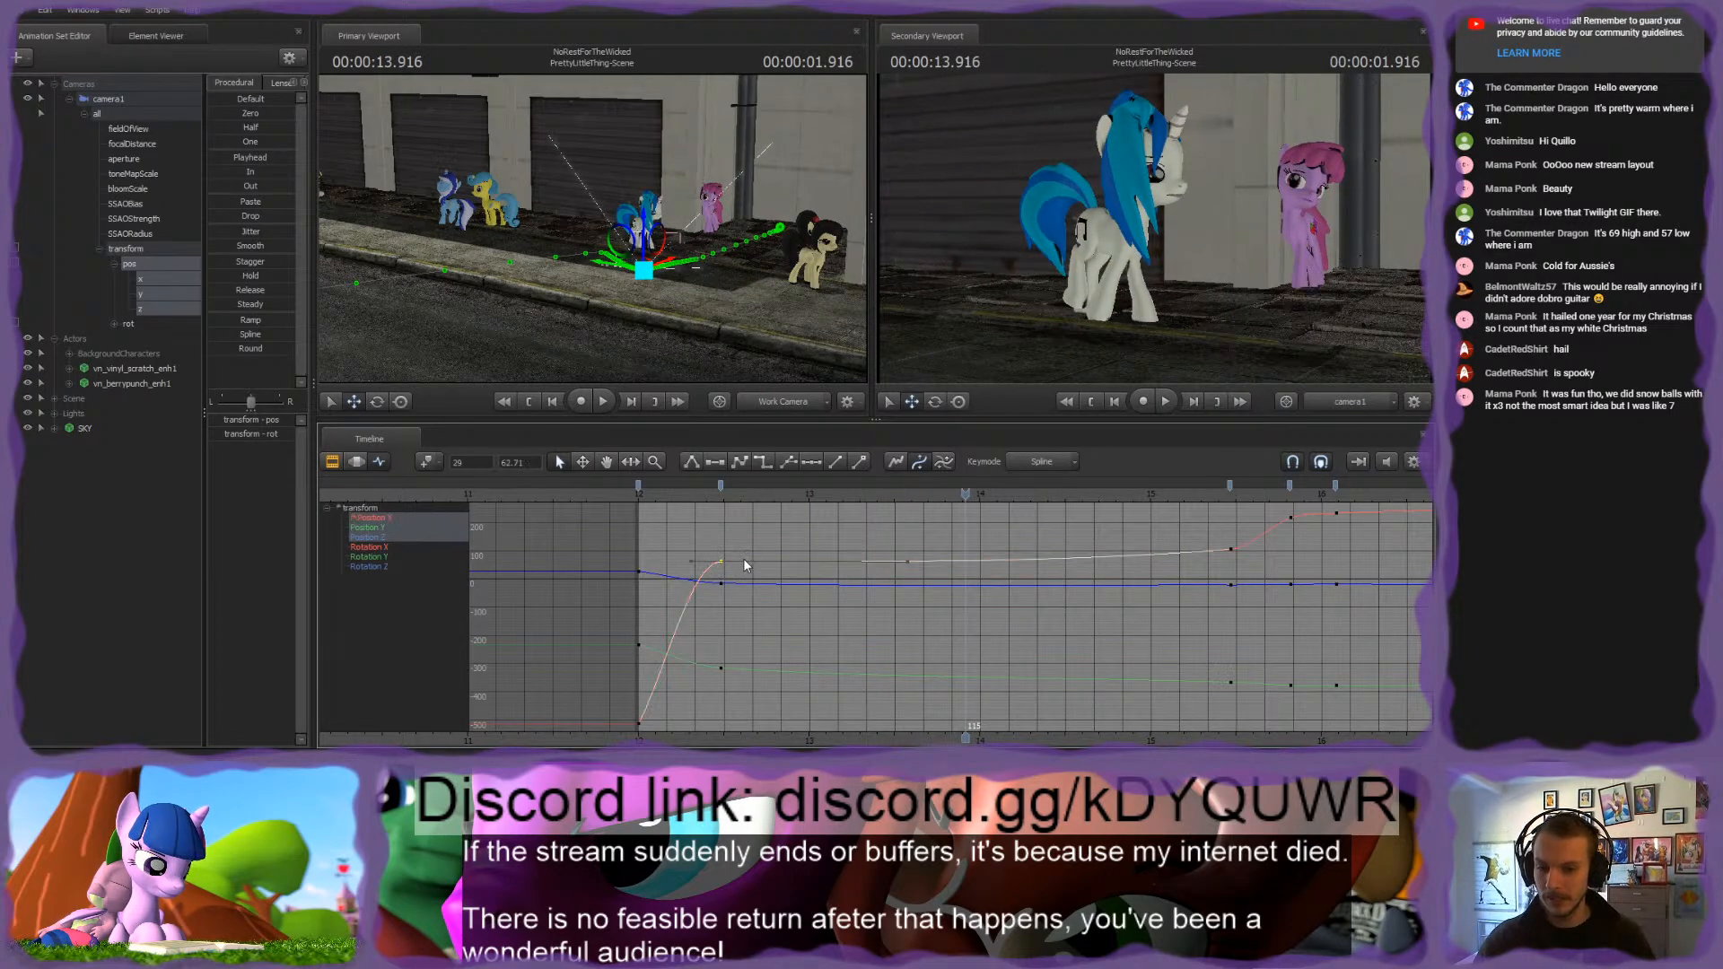
pyautogui.click(691, 562)
pyautogui.moveTo(691, 562)
pyautogui.mouseDown()
pyautogui.moveTo(675, 591)
pyautogui.moveTo(675, 568)
pyautogui.mouseUp()
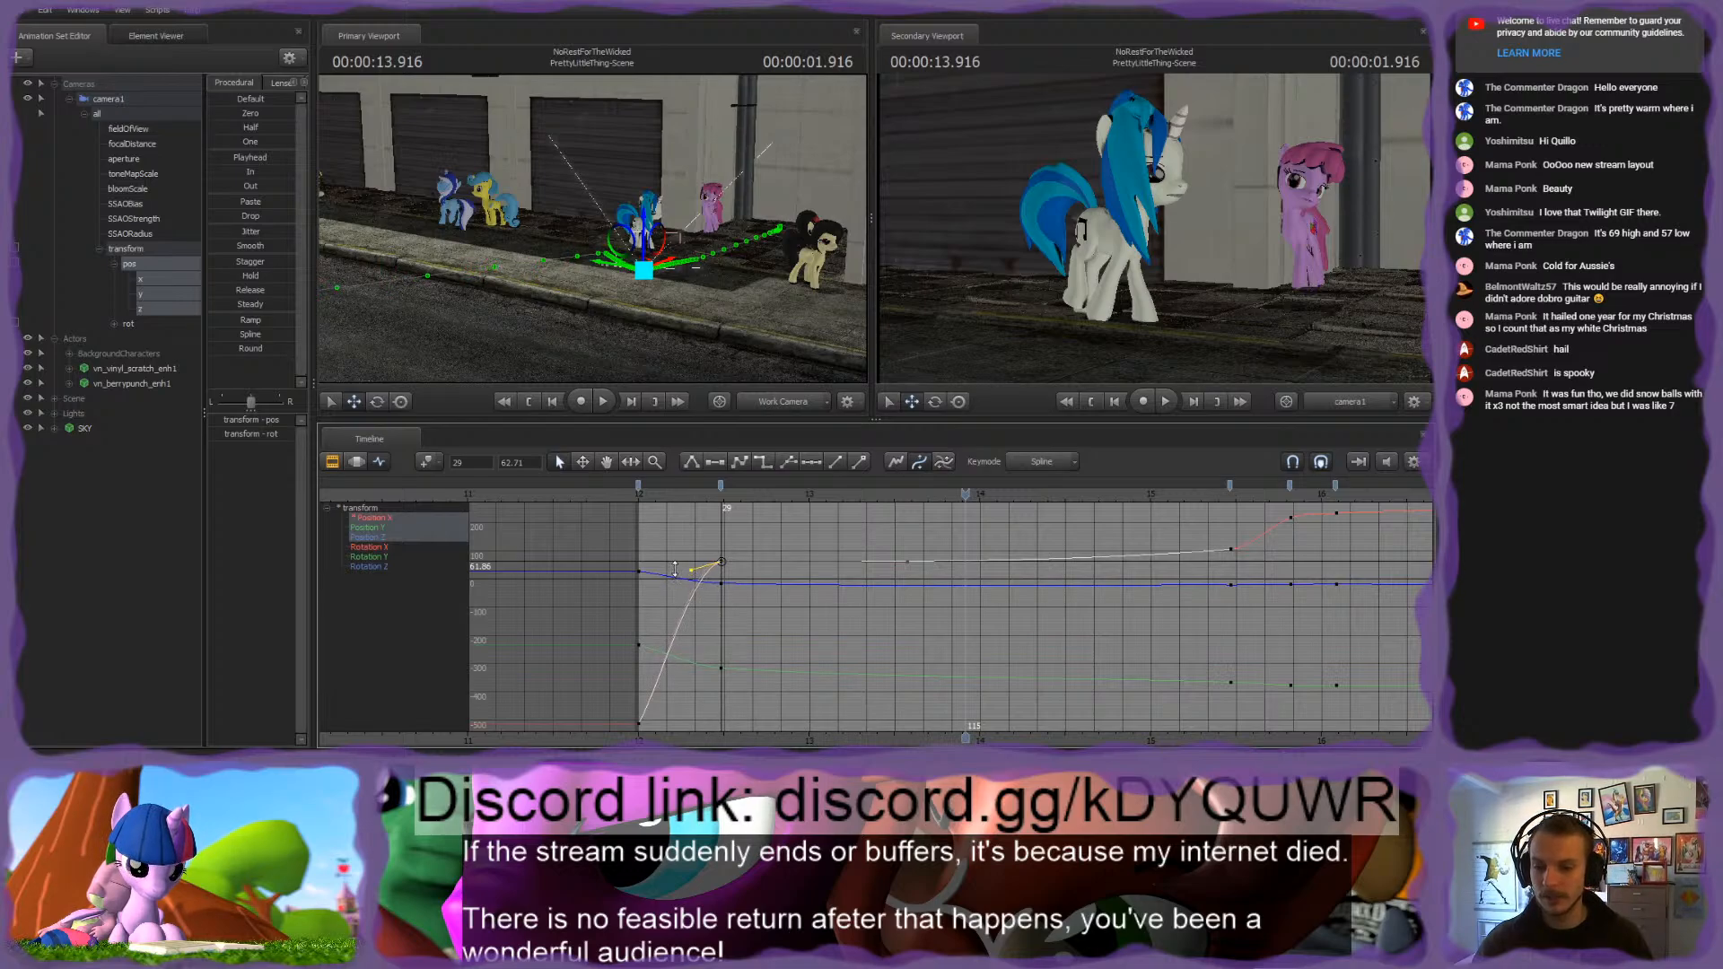
pyautogui.click(662, 492)
pyautogui.press('space')
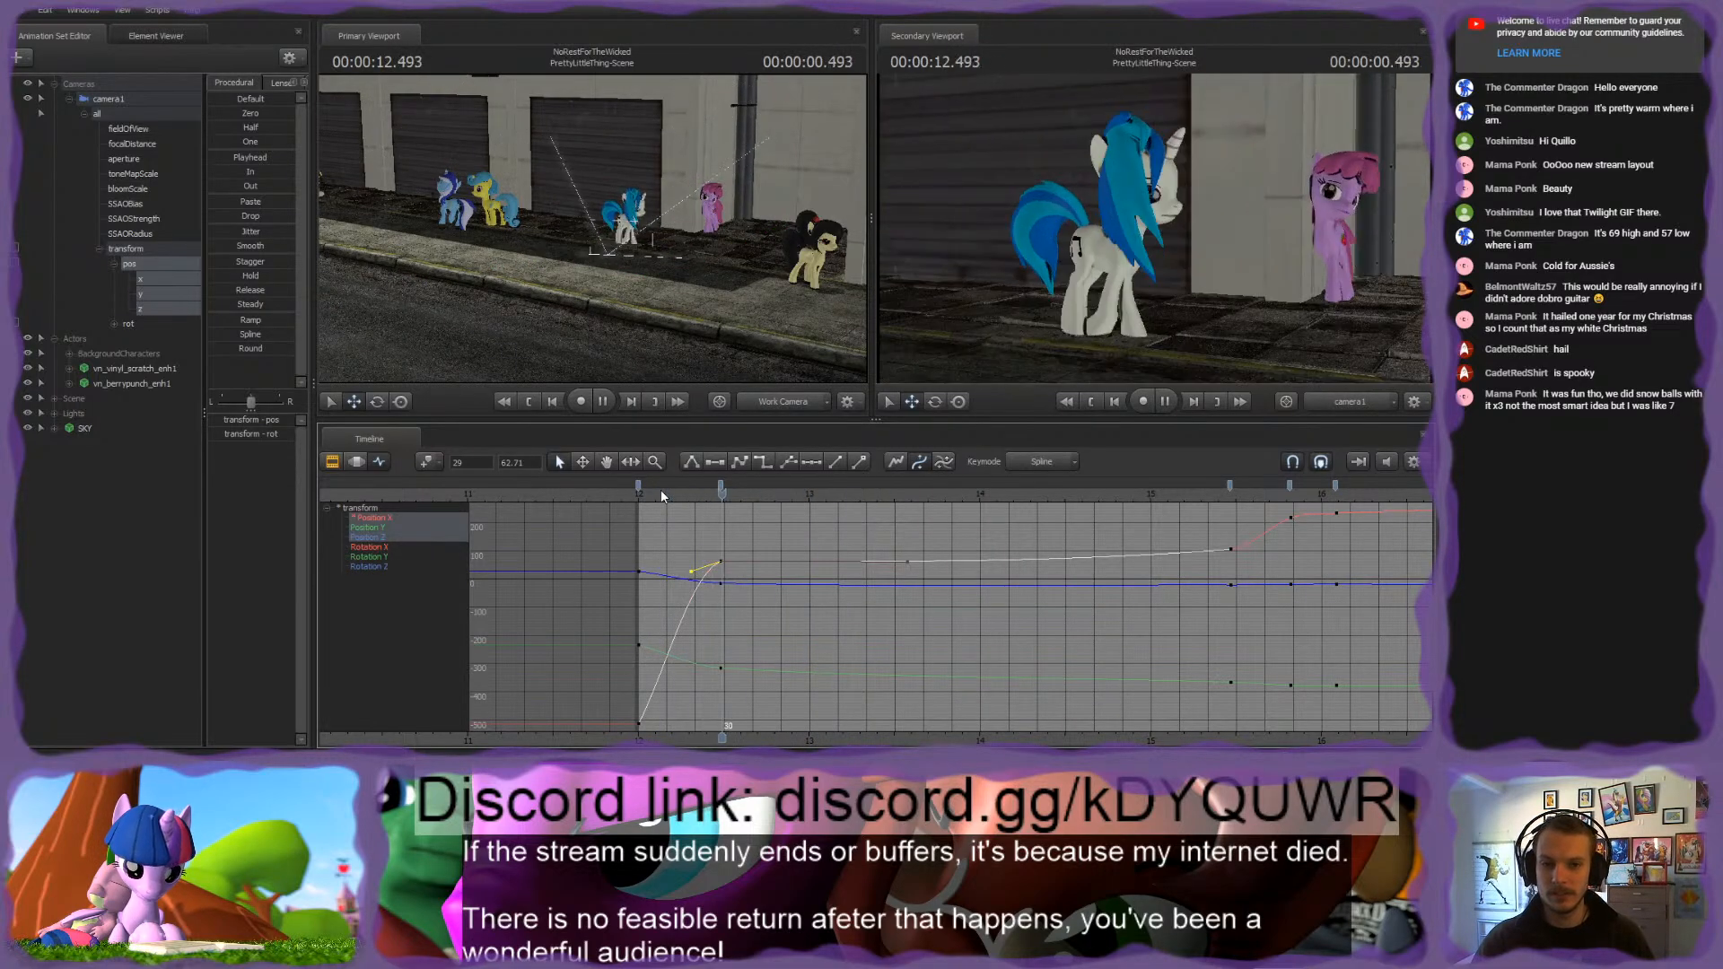
pyautogui.press('space')
# Step: Level the outgoing tangent of the Position Z key at frame 29 and play back the shot from its start
pyautogui.click(725, 583)
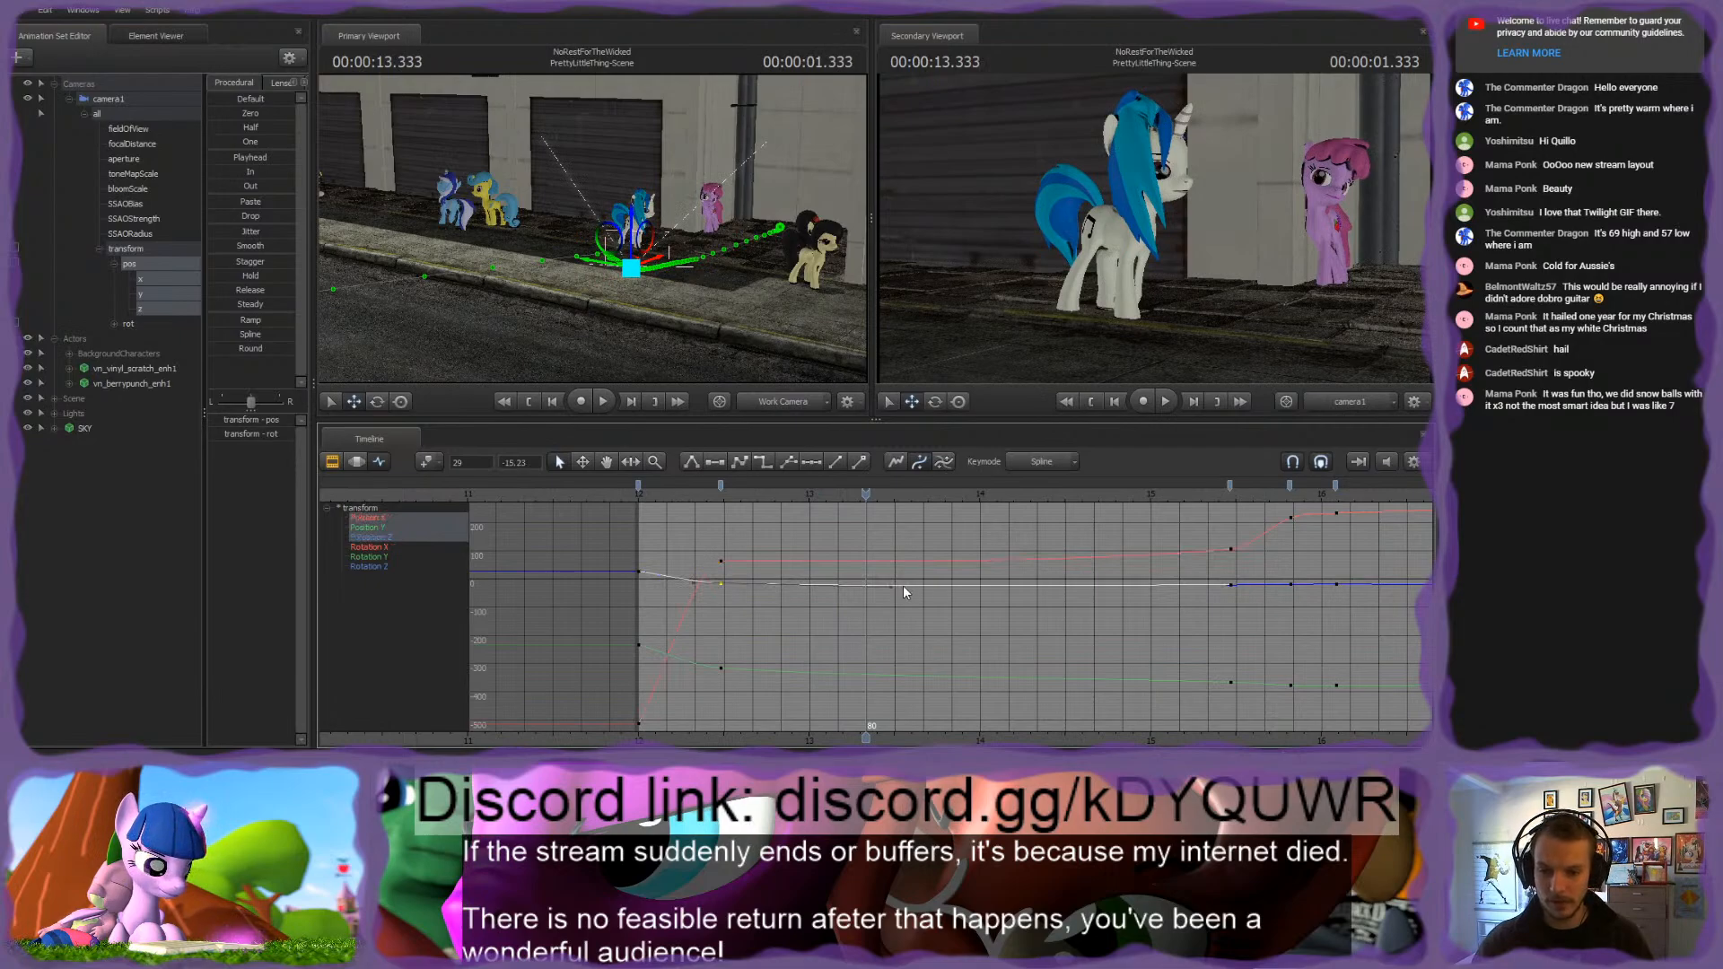
pyautogui.moveTo(892, 589); pyautogui.dragTo(893, 586)
pyautogui.click(719, 587)
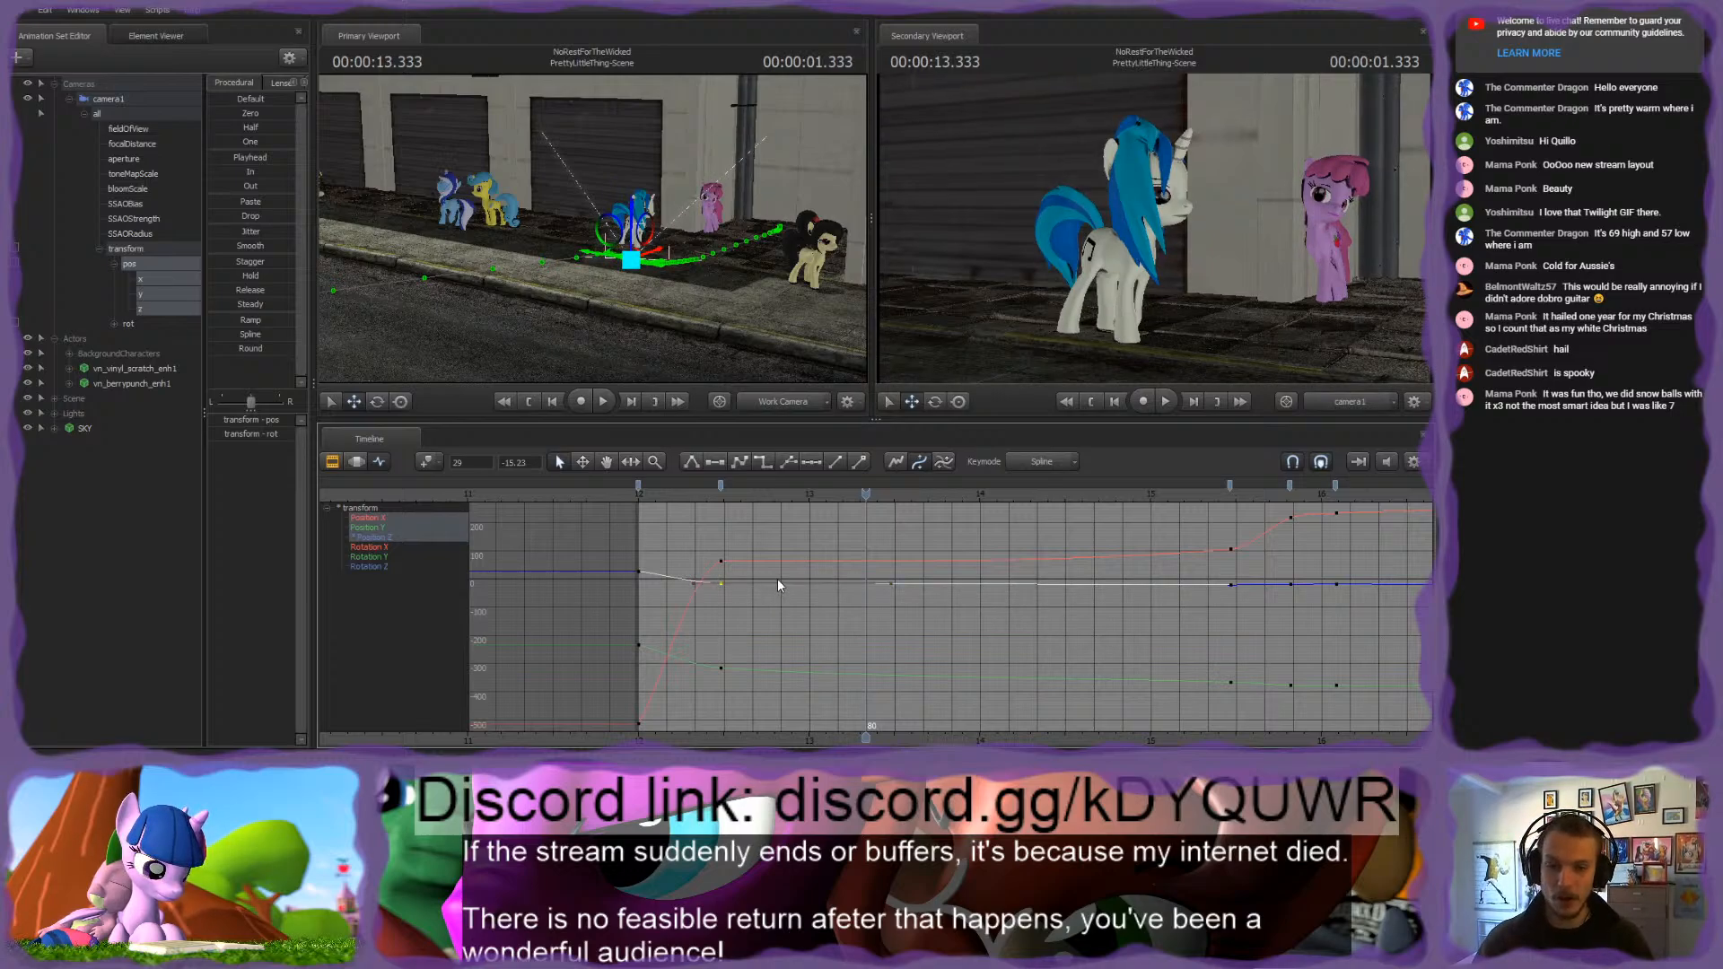
pyautogui.click(759, 538)
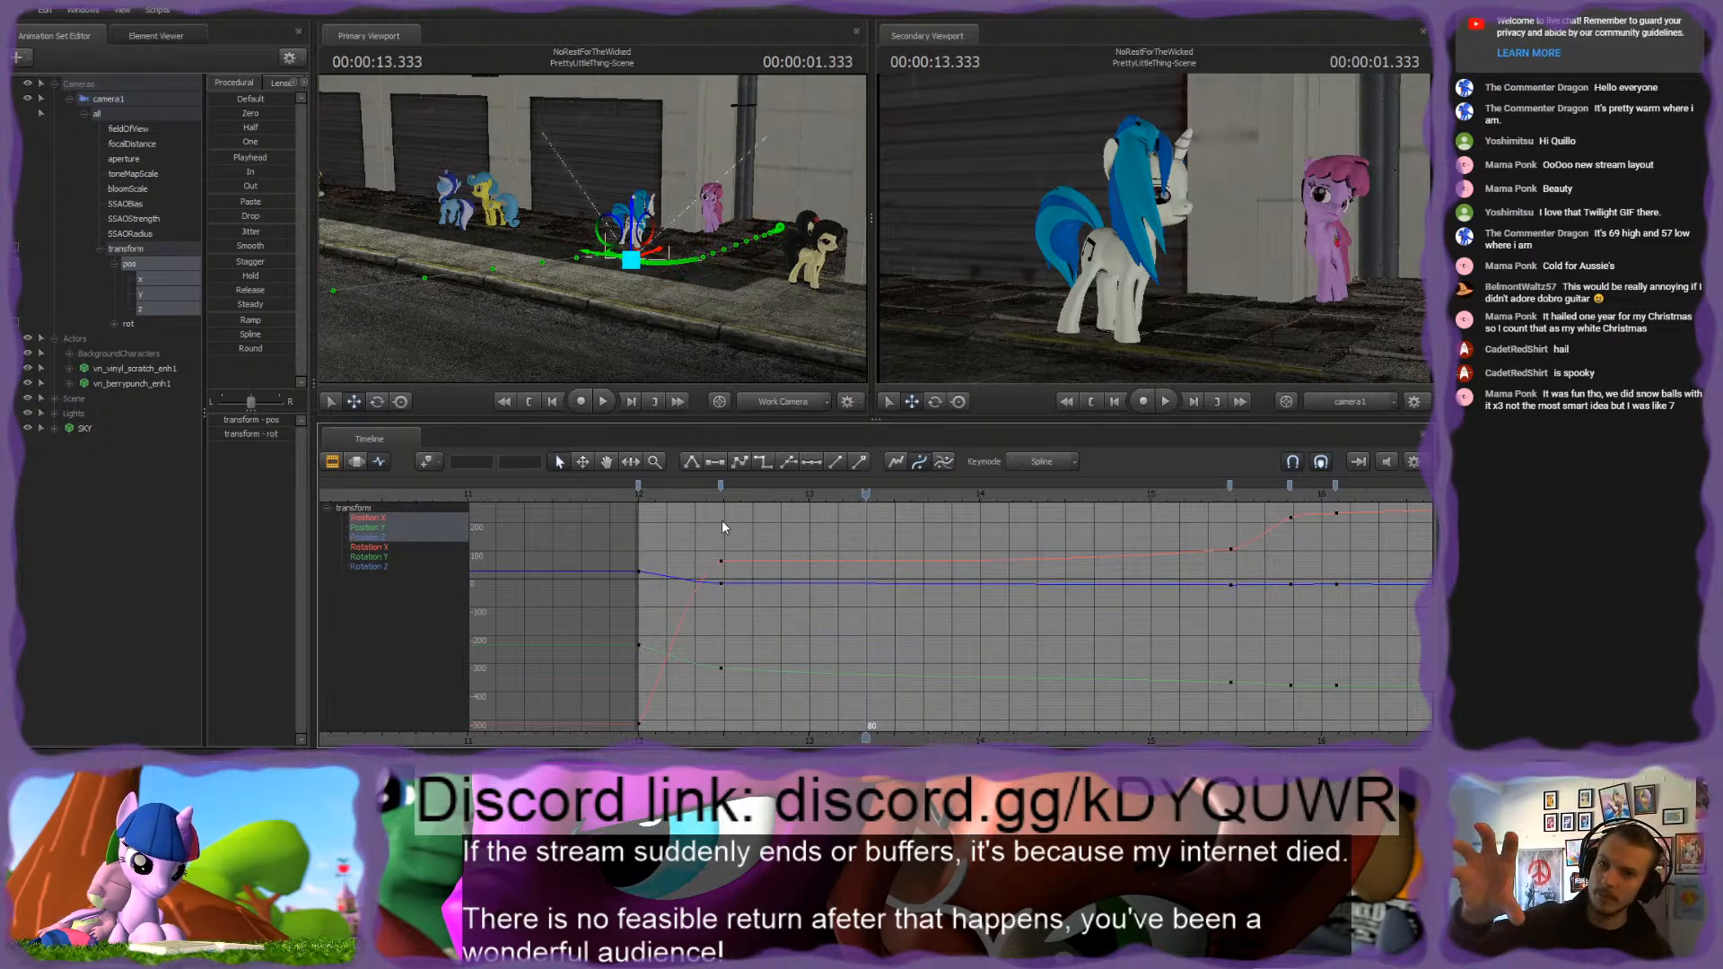
pyautogui.click(641, 495)
pyautogui.press('space')
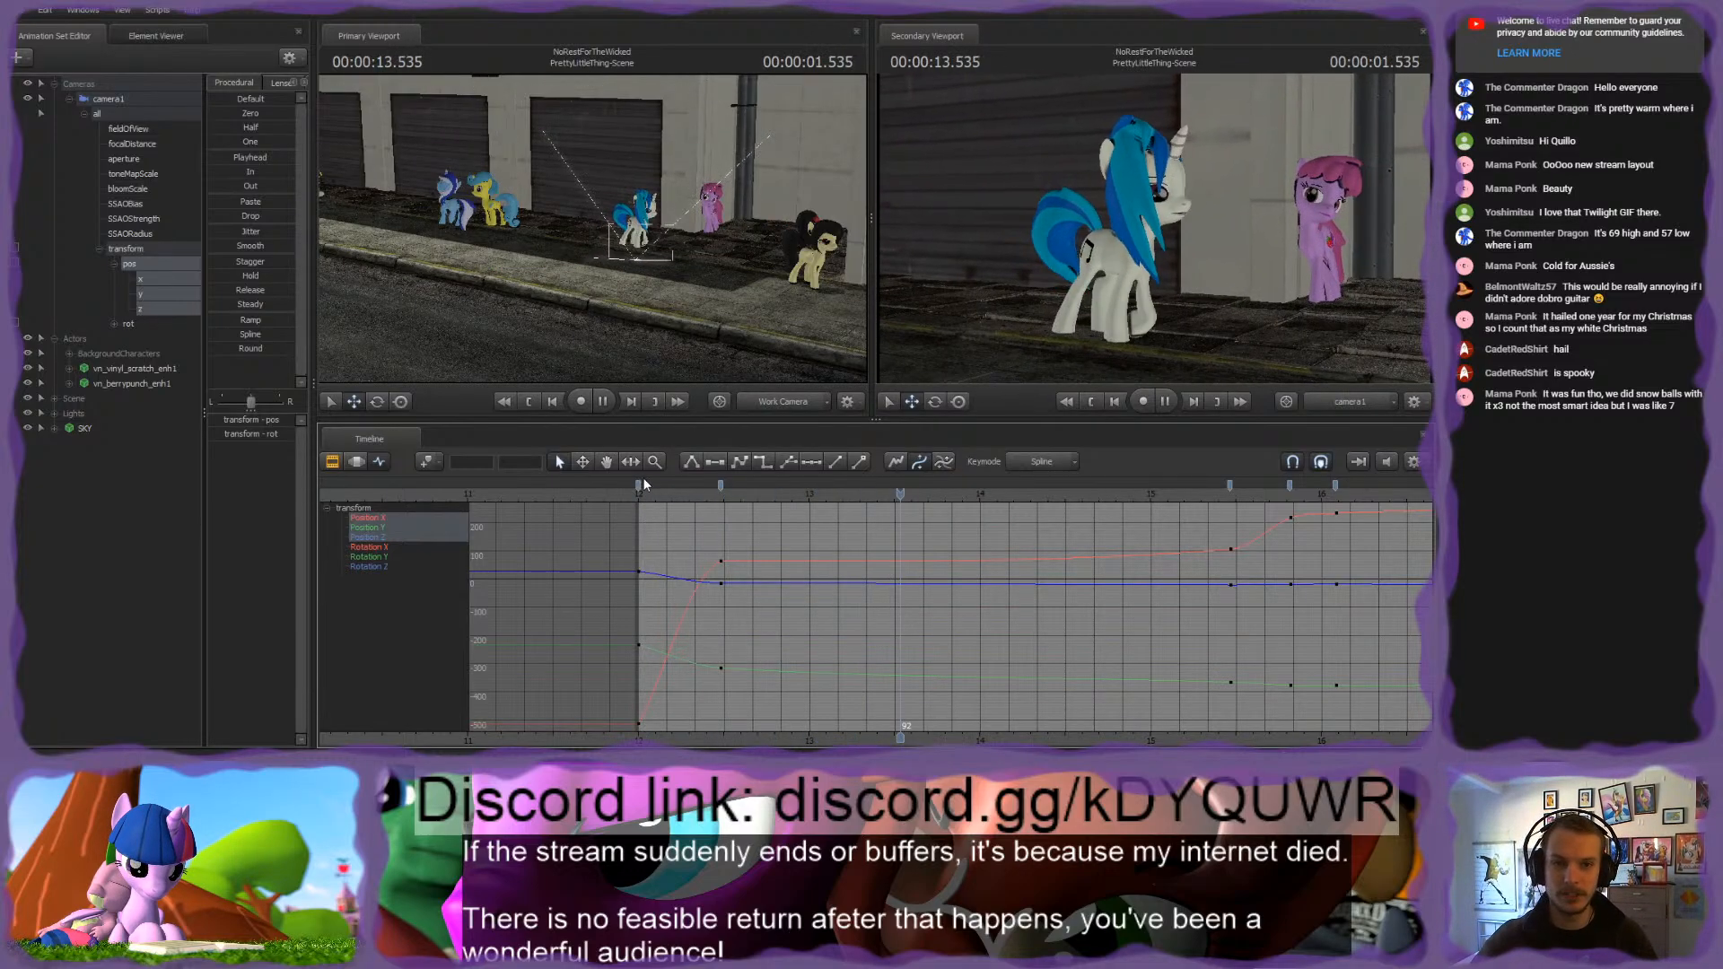
pyautogui.press('space')
# Step: Raise the outgoing tangent of the Position X key at frame 29 slightly and replay the camera move
pyautogui.click(715, 558)
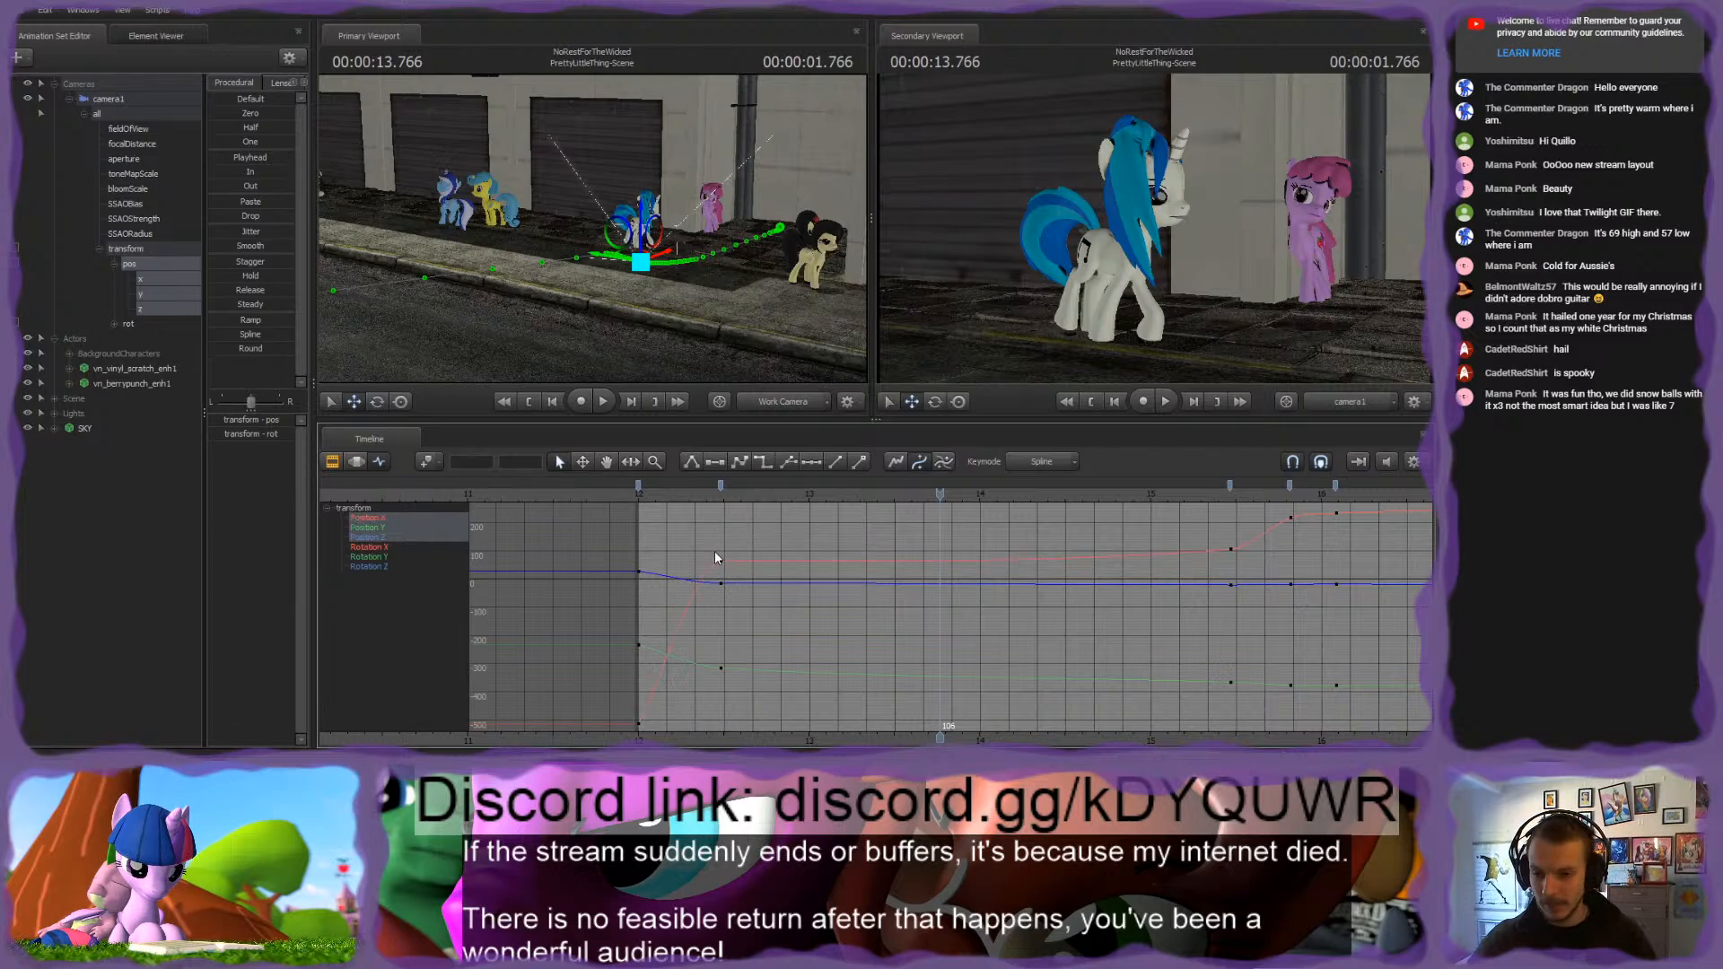
pyautogui.click(721, 559)
pyautogui.click(908, 563)
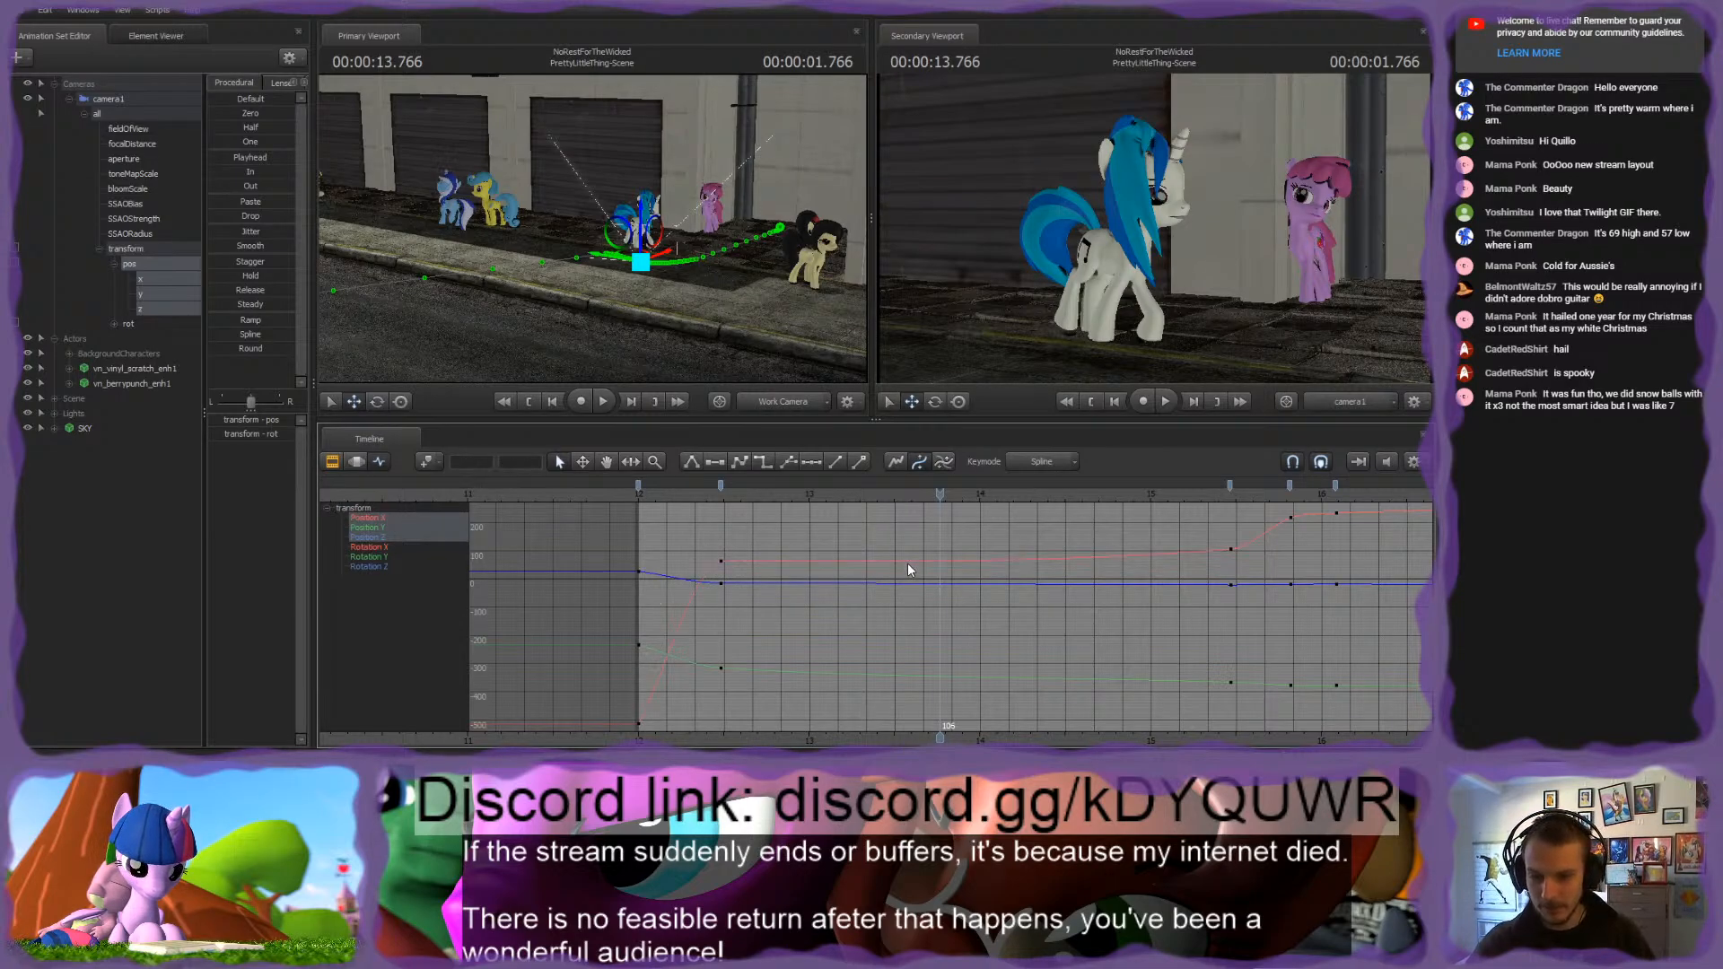
pyautogui.click(721, 563)
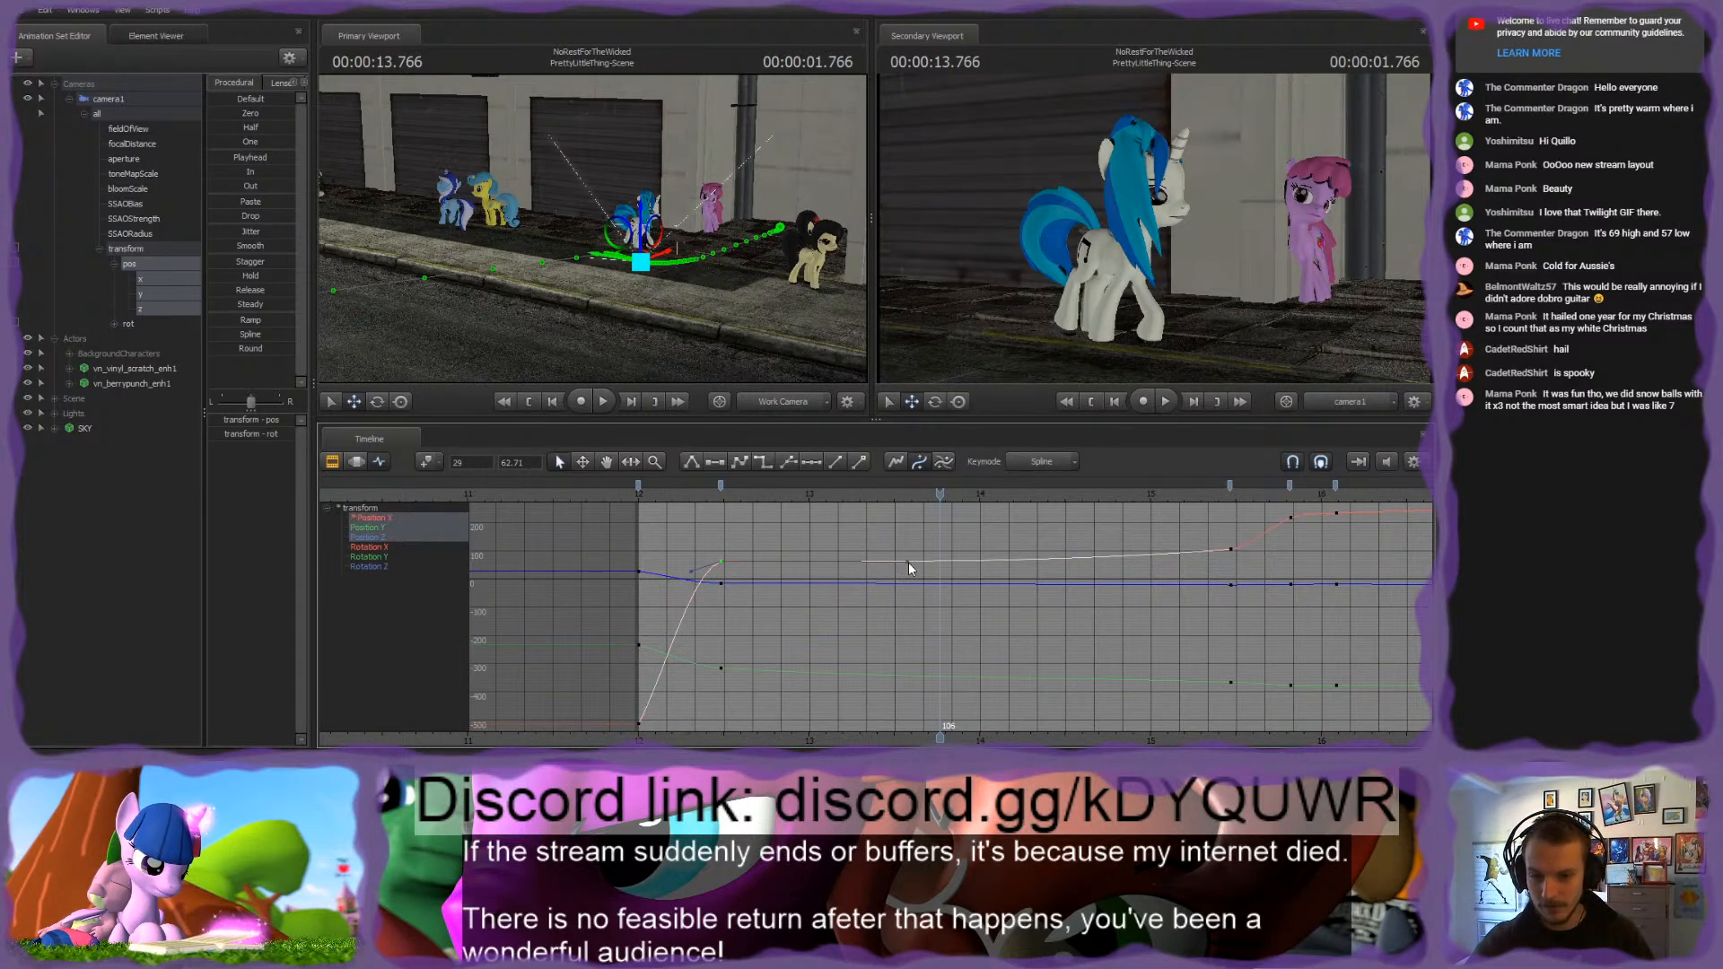
pyautogui.click(908, 562)
pyautogui.moveTo(908, 563); pyautogui.dragTo(910, 557, button='middle')
pyautogui.click(903, 552)
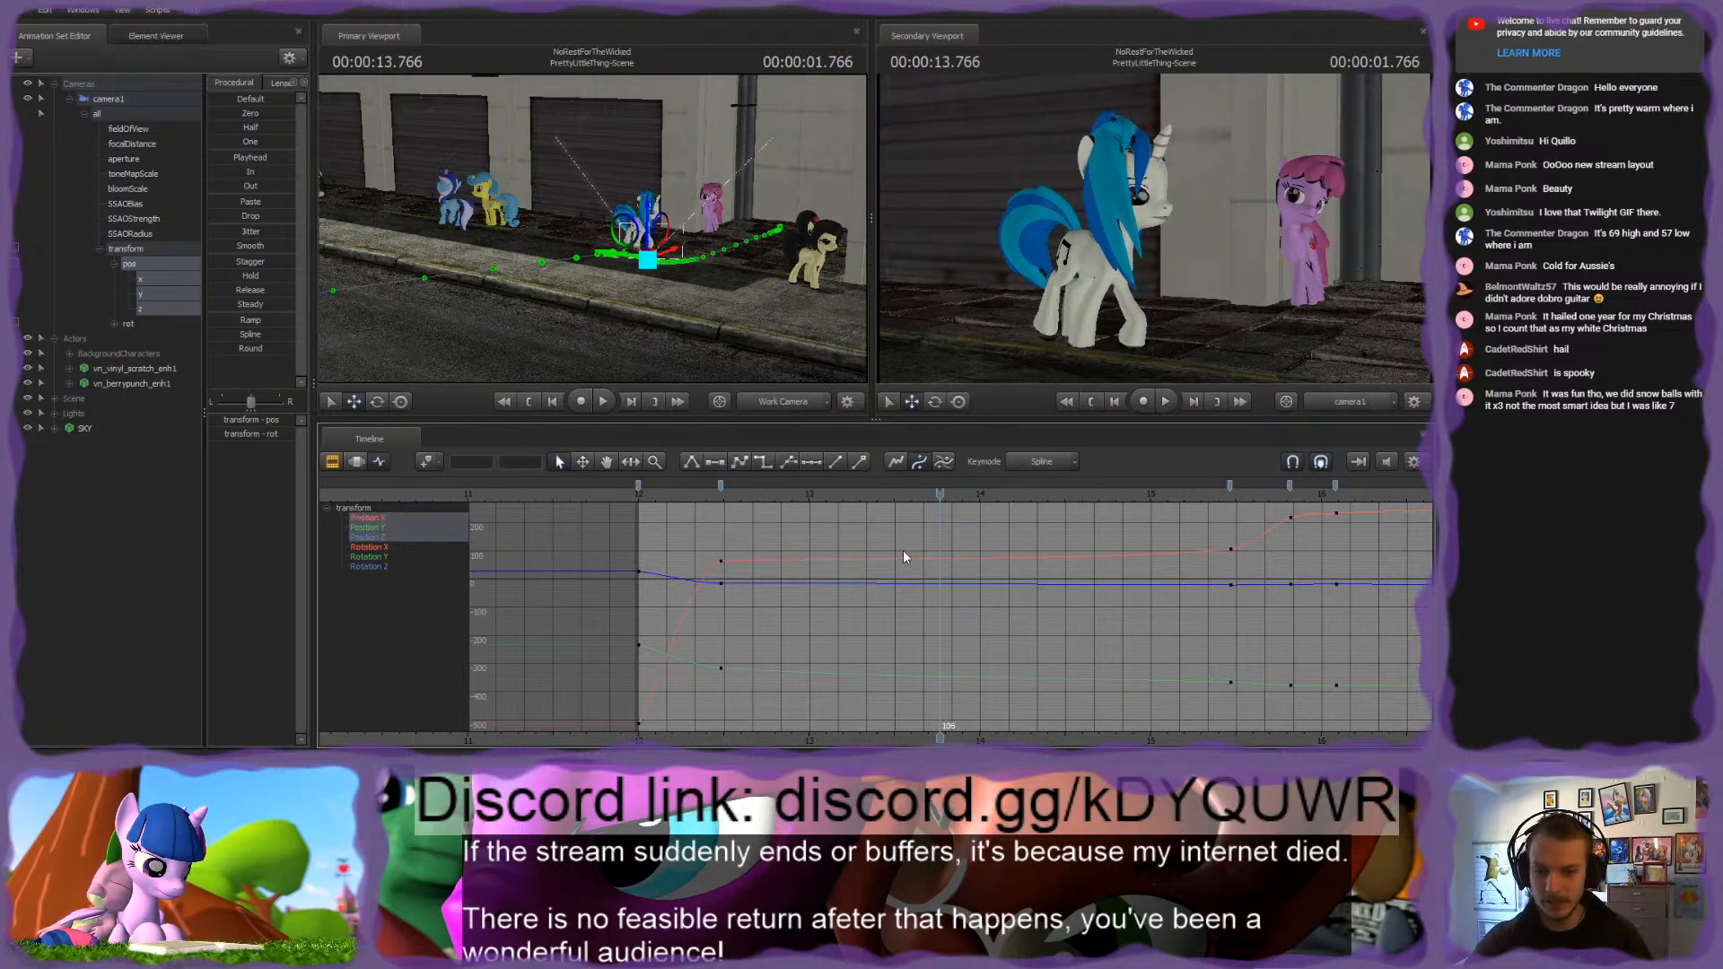
pyautogui.click(712, 497)
pyautogui.press('space')
pyautogui.moveTo(713, 497); pyautogui.dragTo(643, 496)
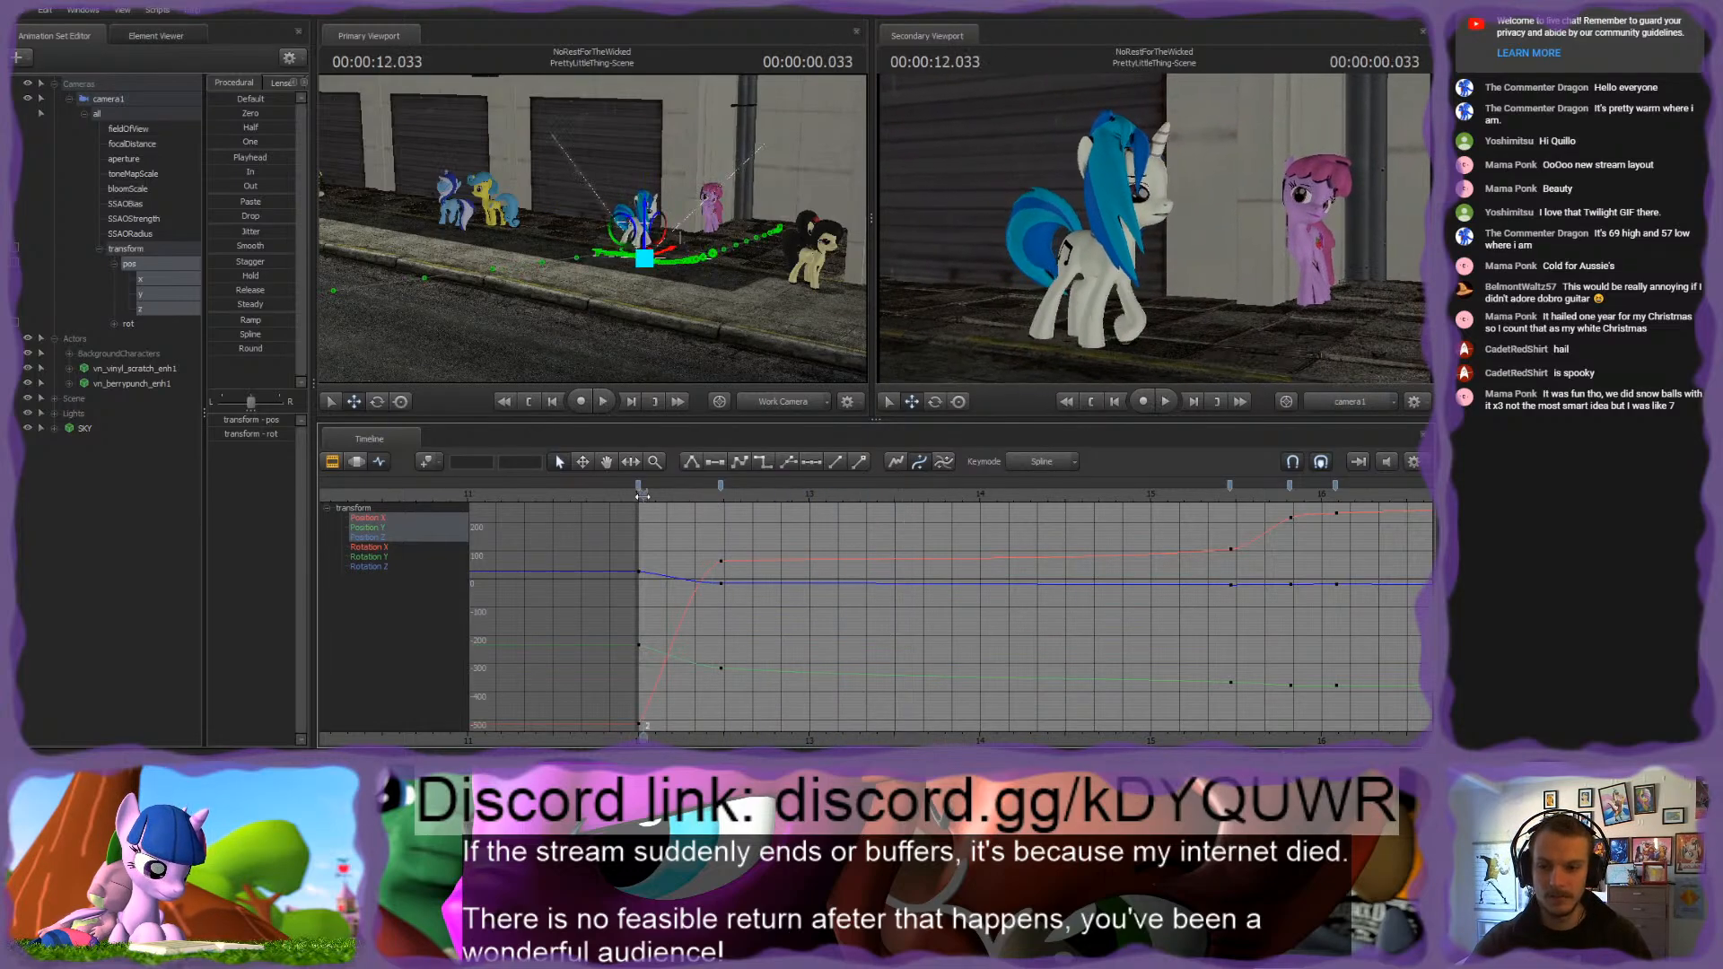
pyautogui.press('space')
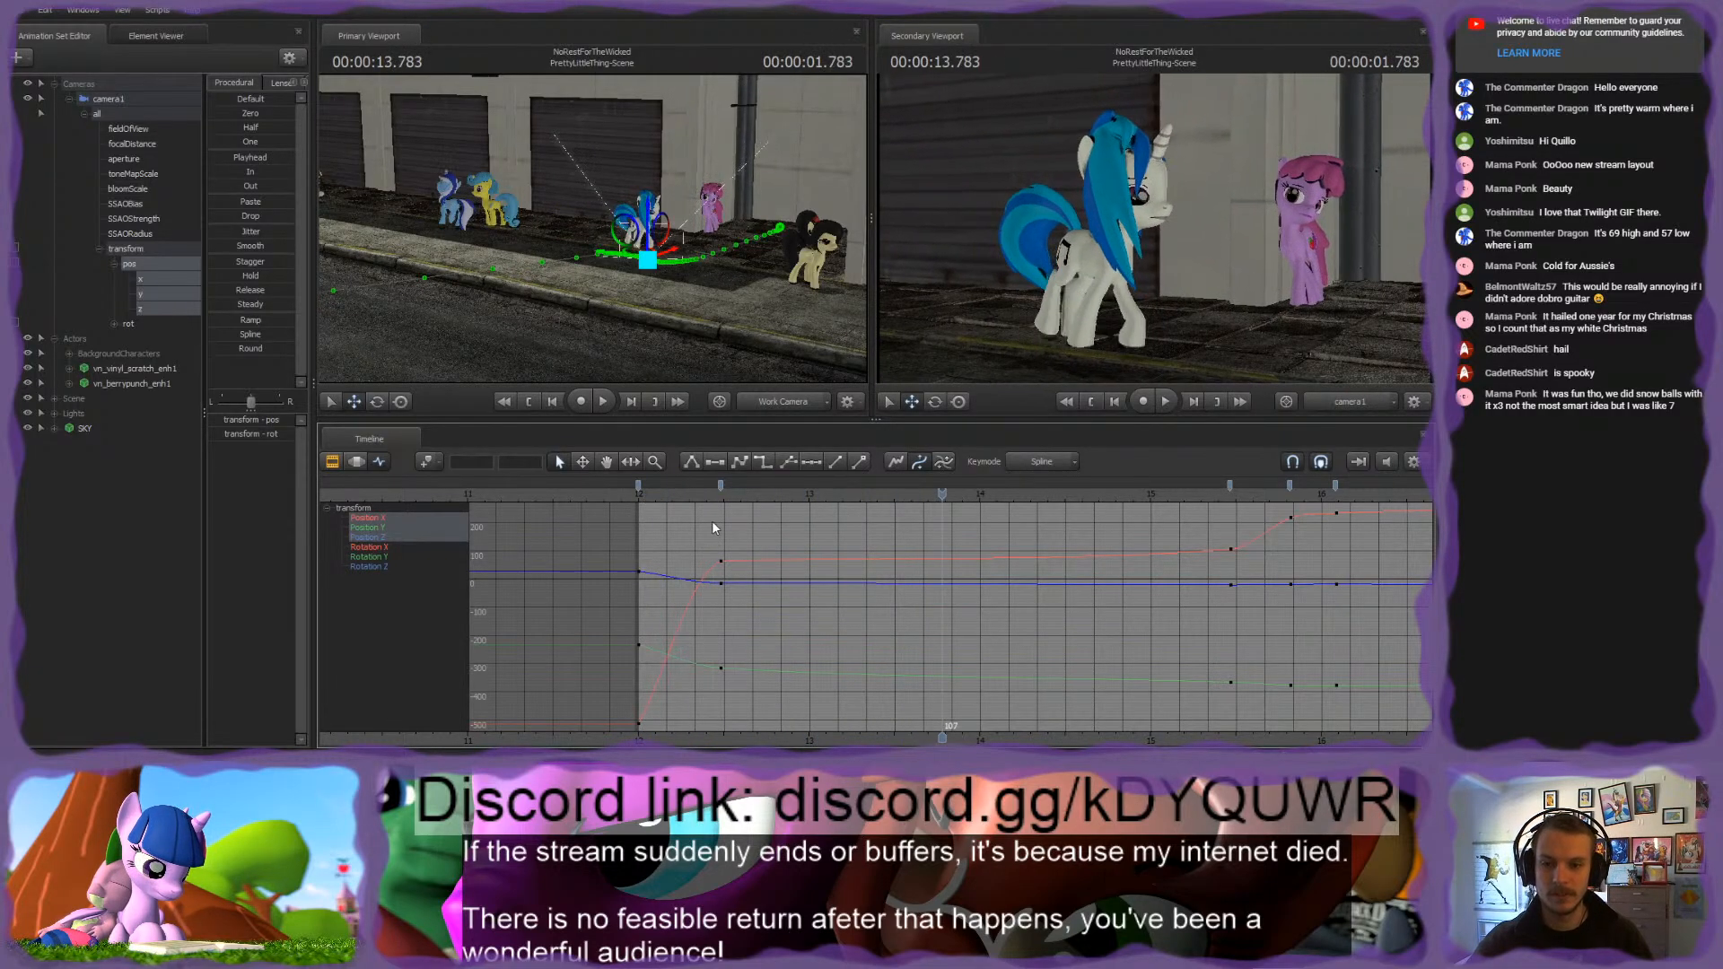
# Step: Flatten both tangents of the Position X key at frame 29 and play back the result
pyautogui.moveTo(721, 558); pyautogui.dragTo(716, 567)
pyautogui.press('2')
pyautogui.click(783, 536)
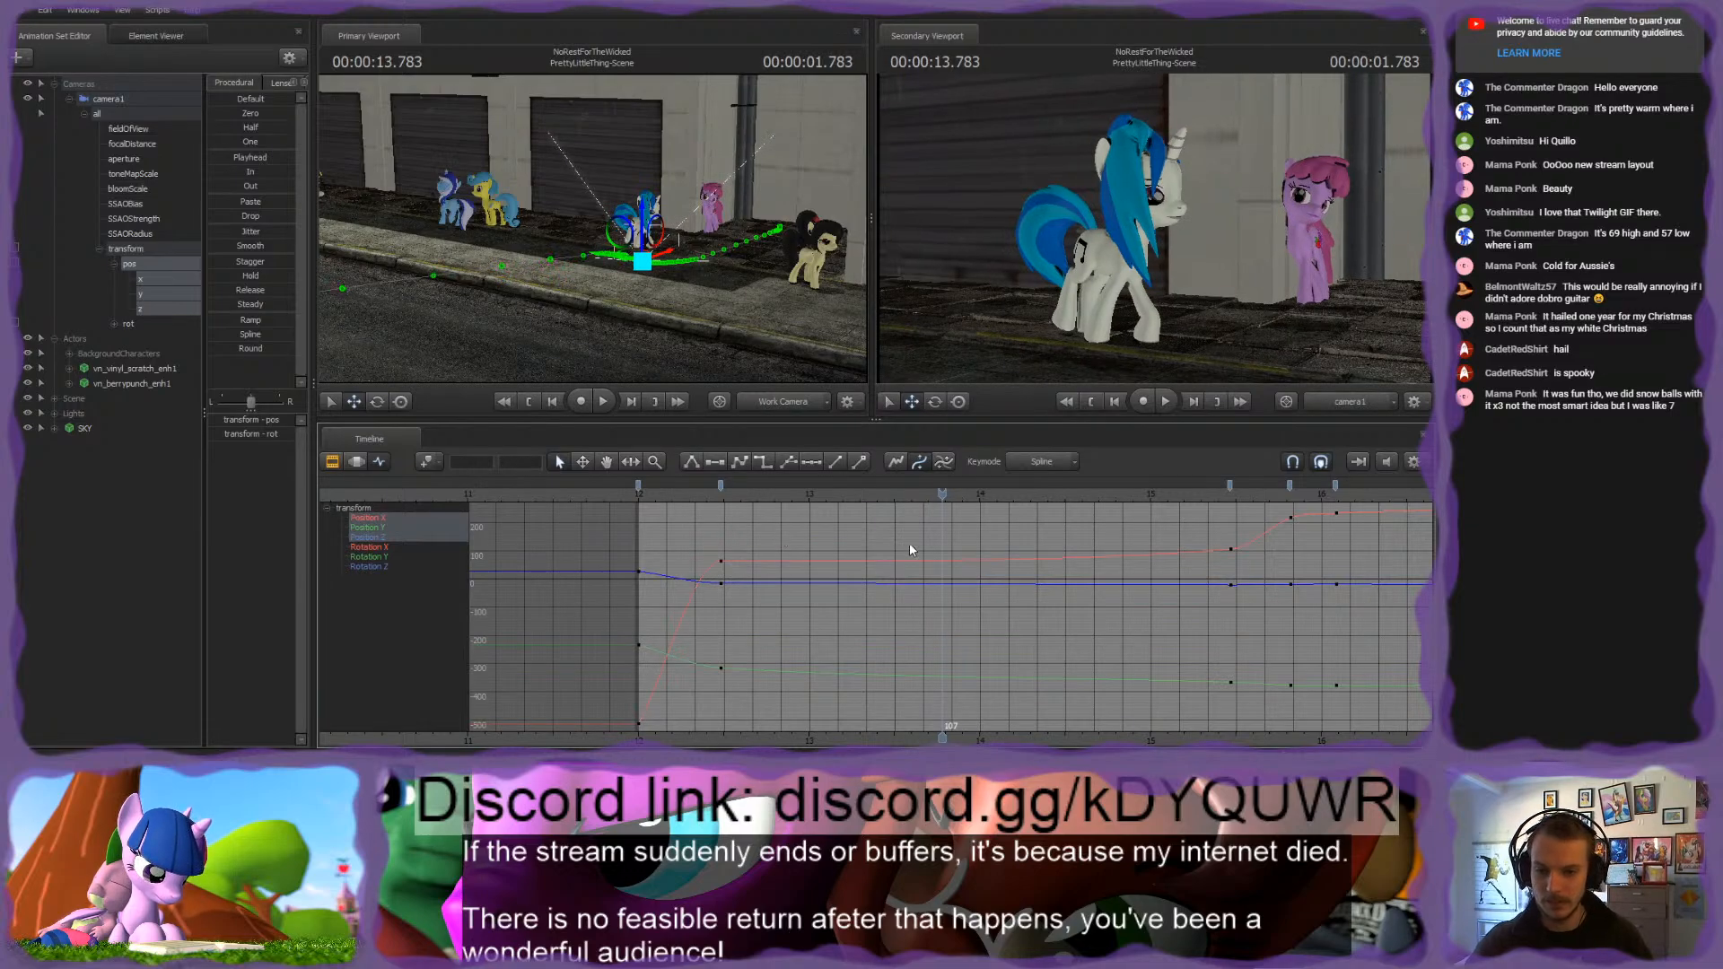
pyautogui.click(630, 496)
pyautogui.press('space')
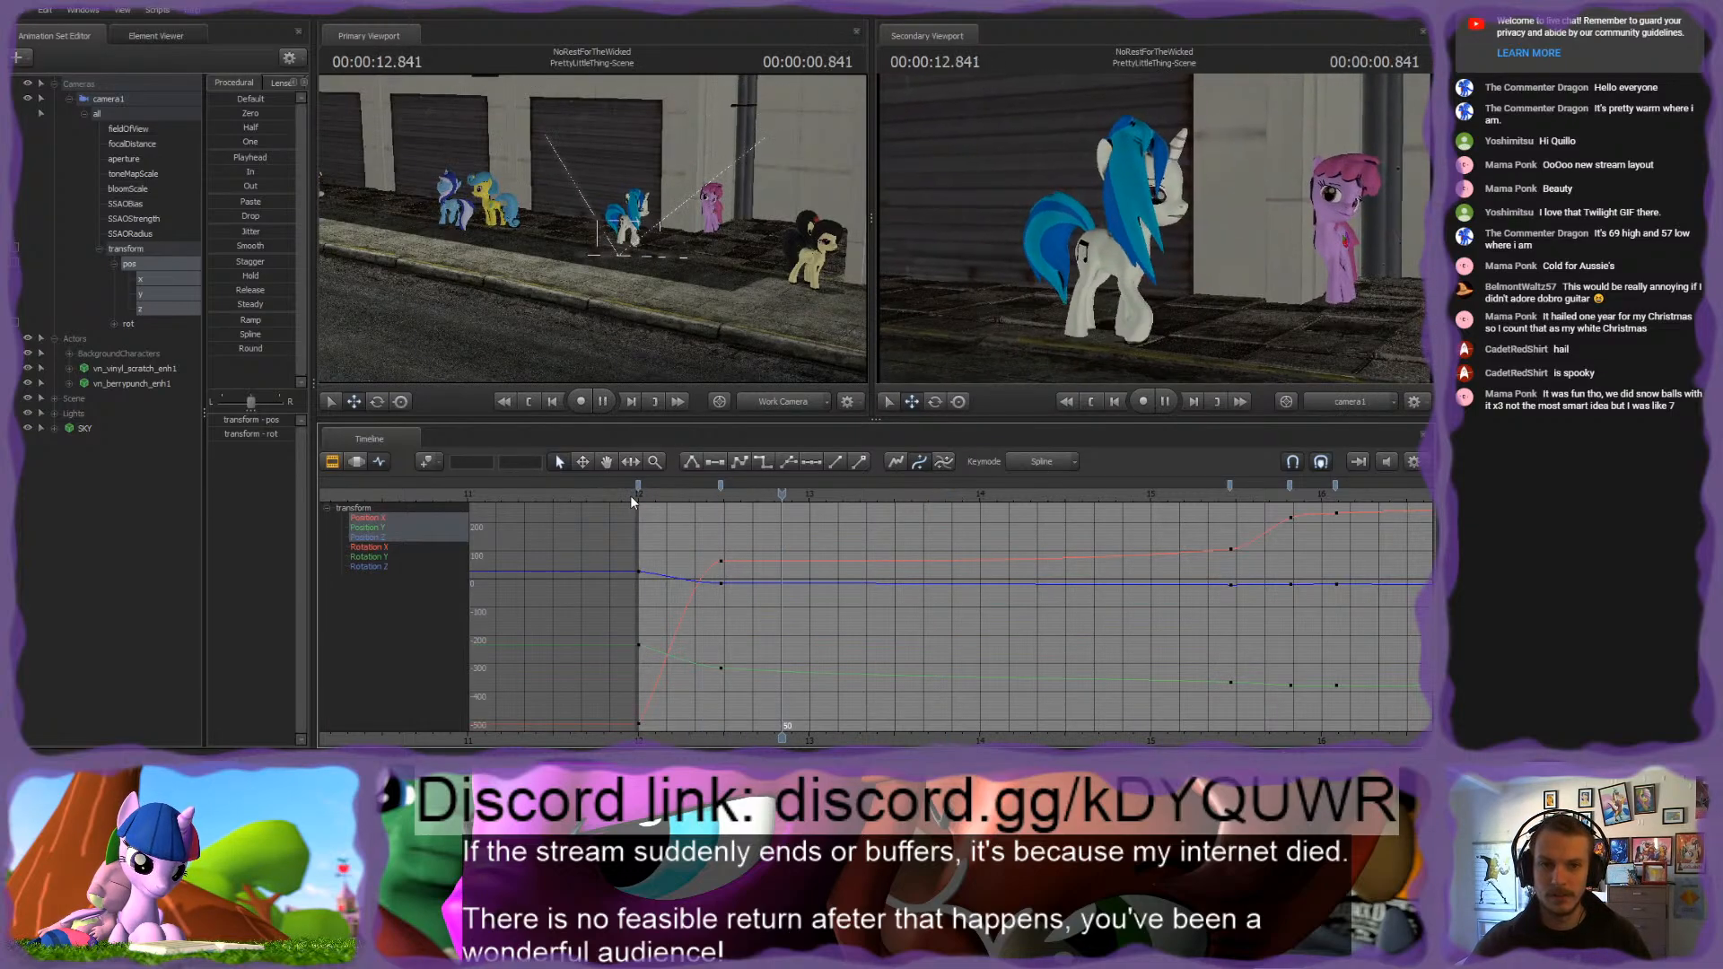
# Step: Delay camera1's position keys at frame 29, trying frame 40 and settling on frame 36, with a playback after each change
pyautogui.moveTo(639, 494)
pyautogui.mouseDown()
pyautogui.moveTo(745, 507)
pyautogui.moveTo(720, 486)
pyautogui.moveTo(752, 486)
pyautogui.mouseUp()
pyautogui.click(639, 490)
pyautogui.press('space')
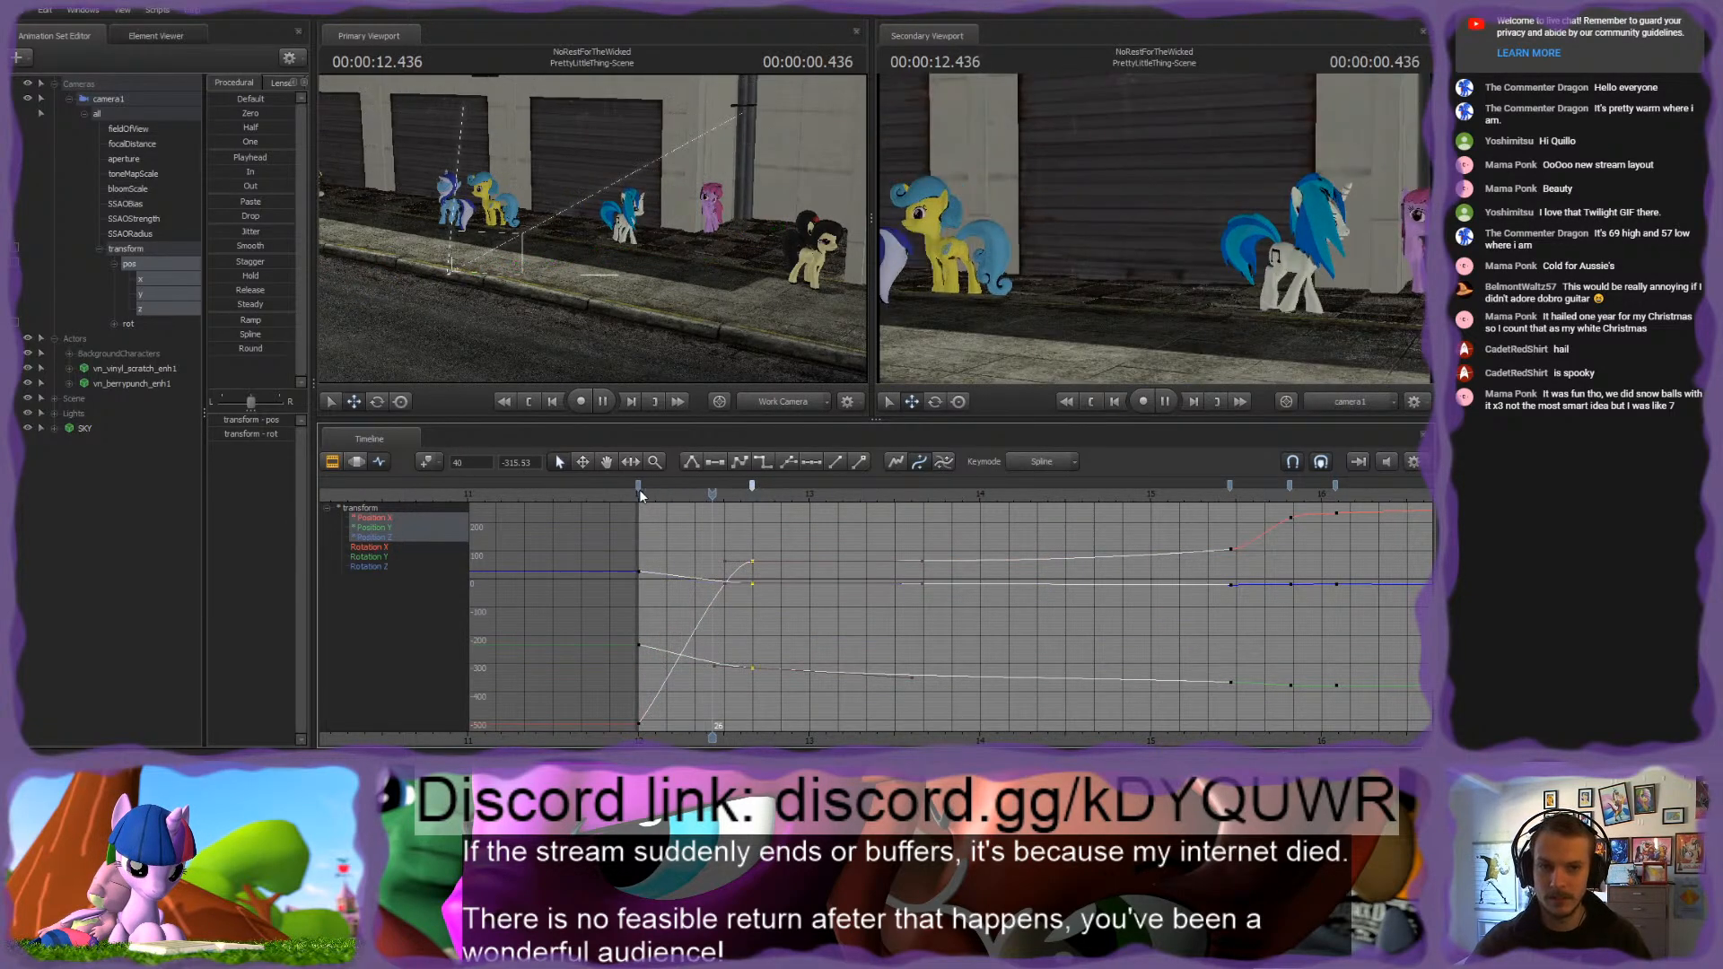
pyautogui.press('space')
pyautogui.moveTo(752, 486); pyautogui.dragTo(741, 488)
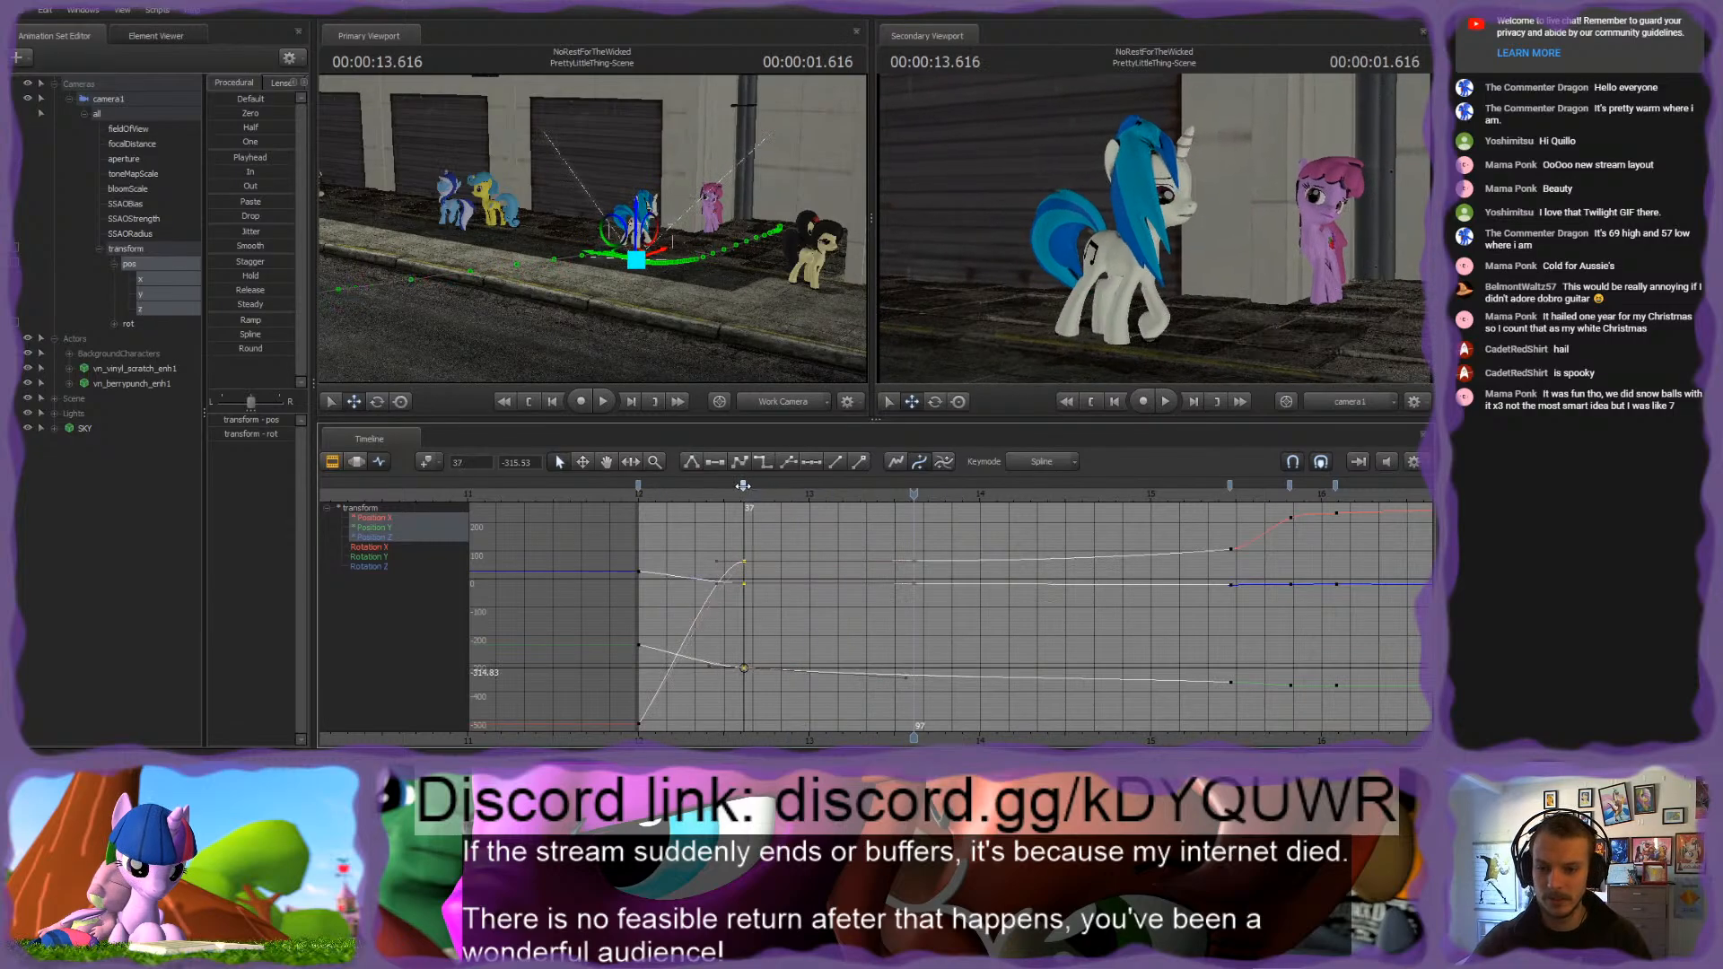
pyautogui.click(640, 492)
pyautogui.press('space')
pyautogui.press('space')
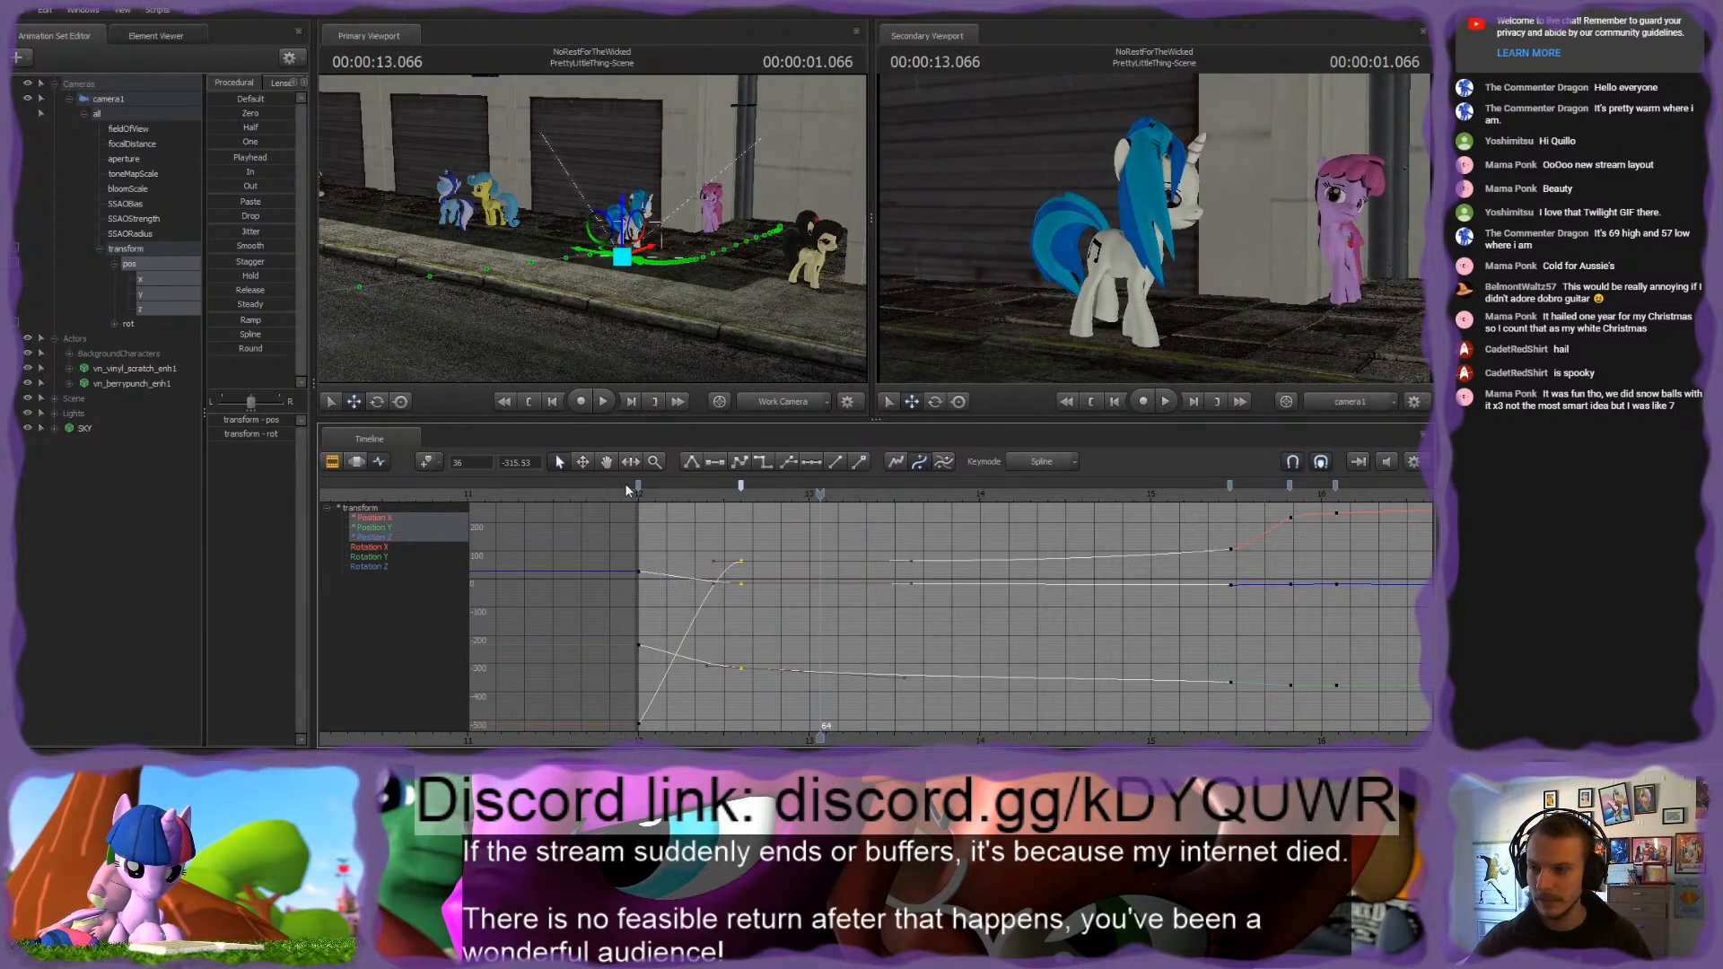
# Step: Move camera1's rotation keys from frame 29 to frame 36 to match the position keys, and play back the shot
pyautogui.click(131, 324)
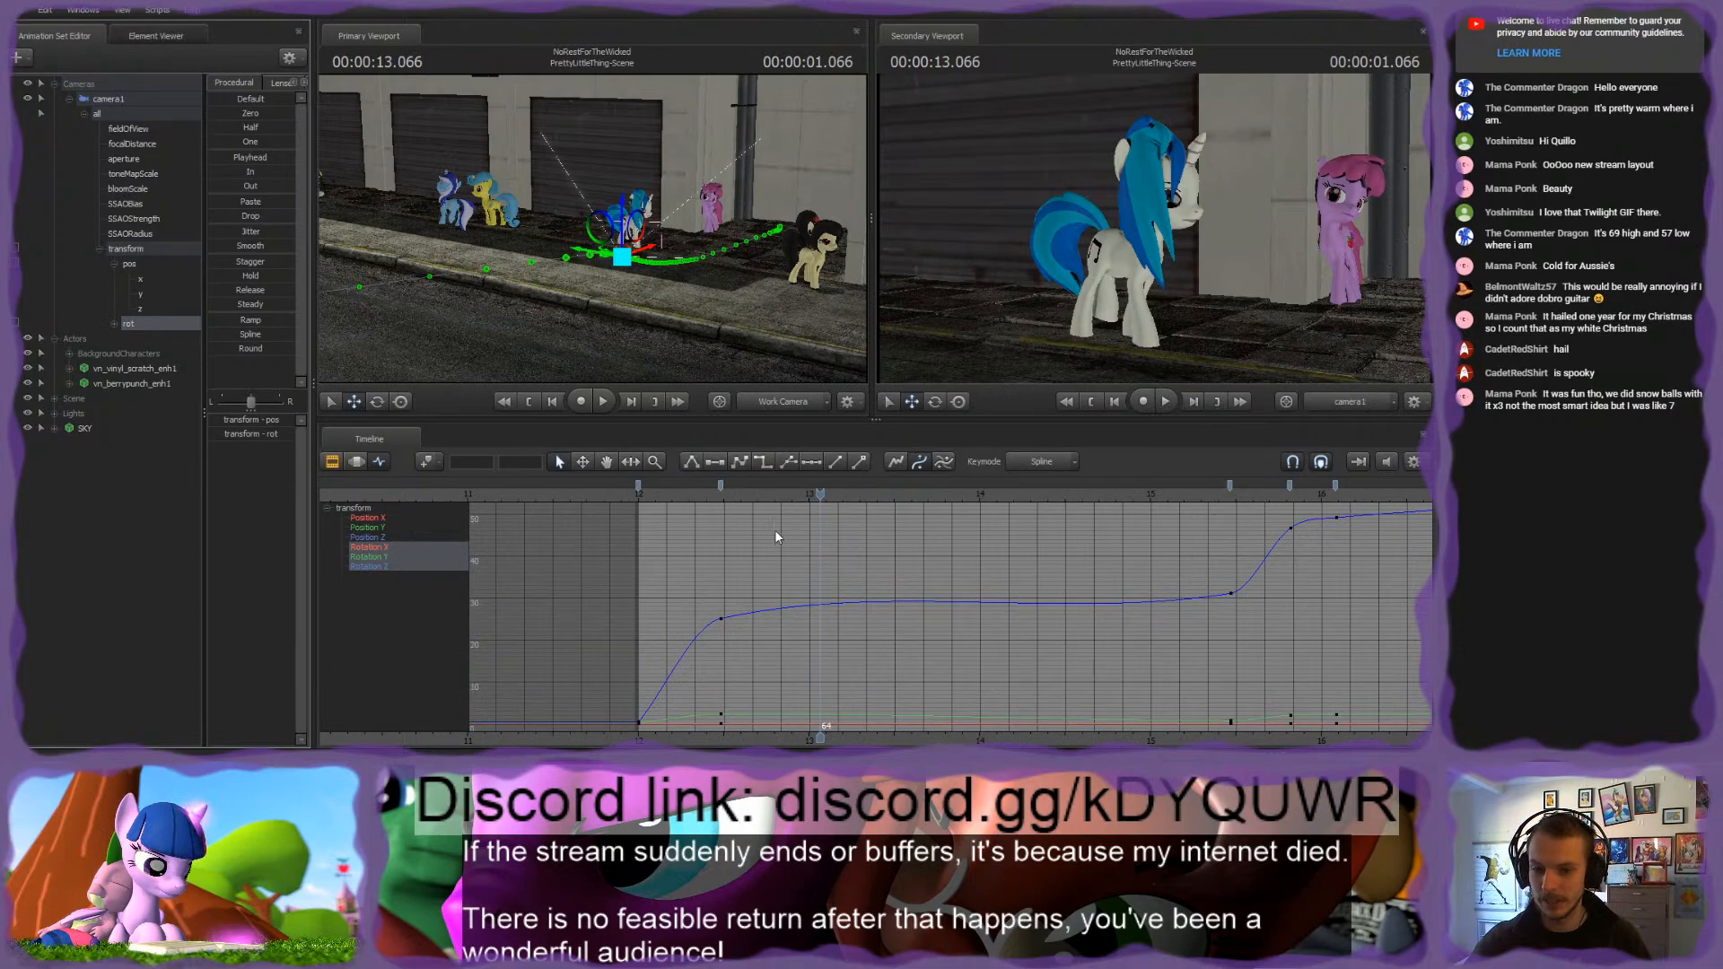
pyautogui.keyDown('ctrl'); pyautogui.click(130, 265); pyautogui.keyUp('ctrl')
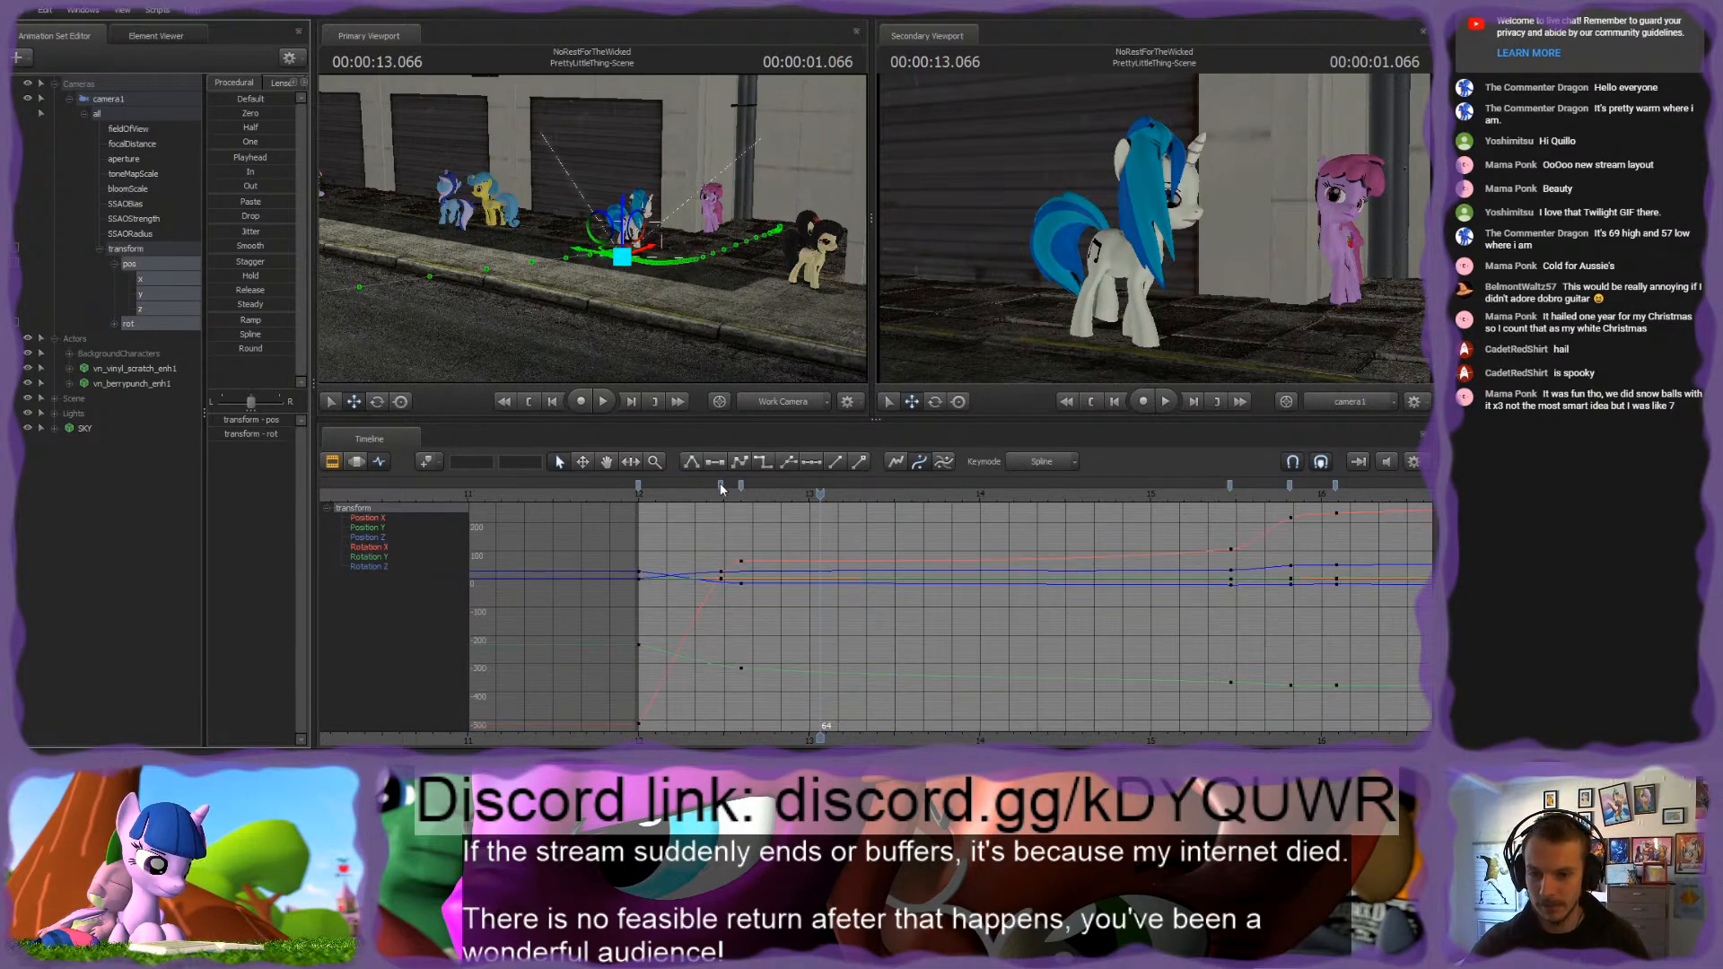
pyautogui.moveTo(720, 488); pyautogui.dragTo(742, 489)
pyautogui.click(636, 496)
pyautogui.press('space')
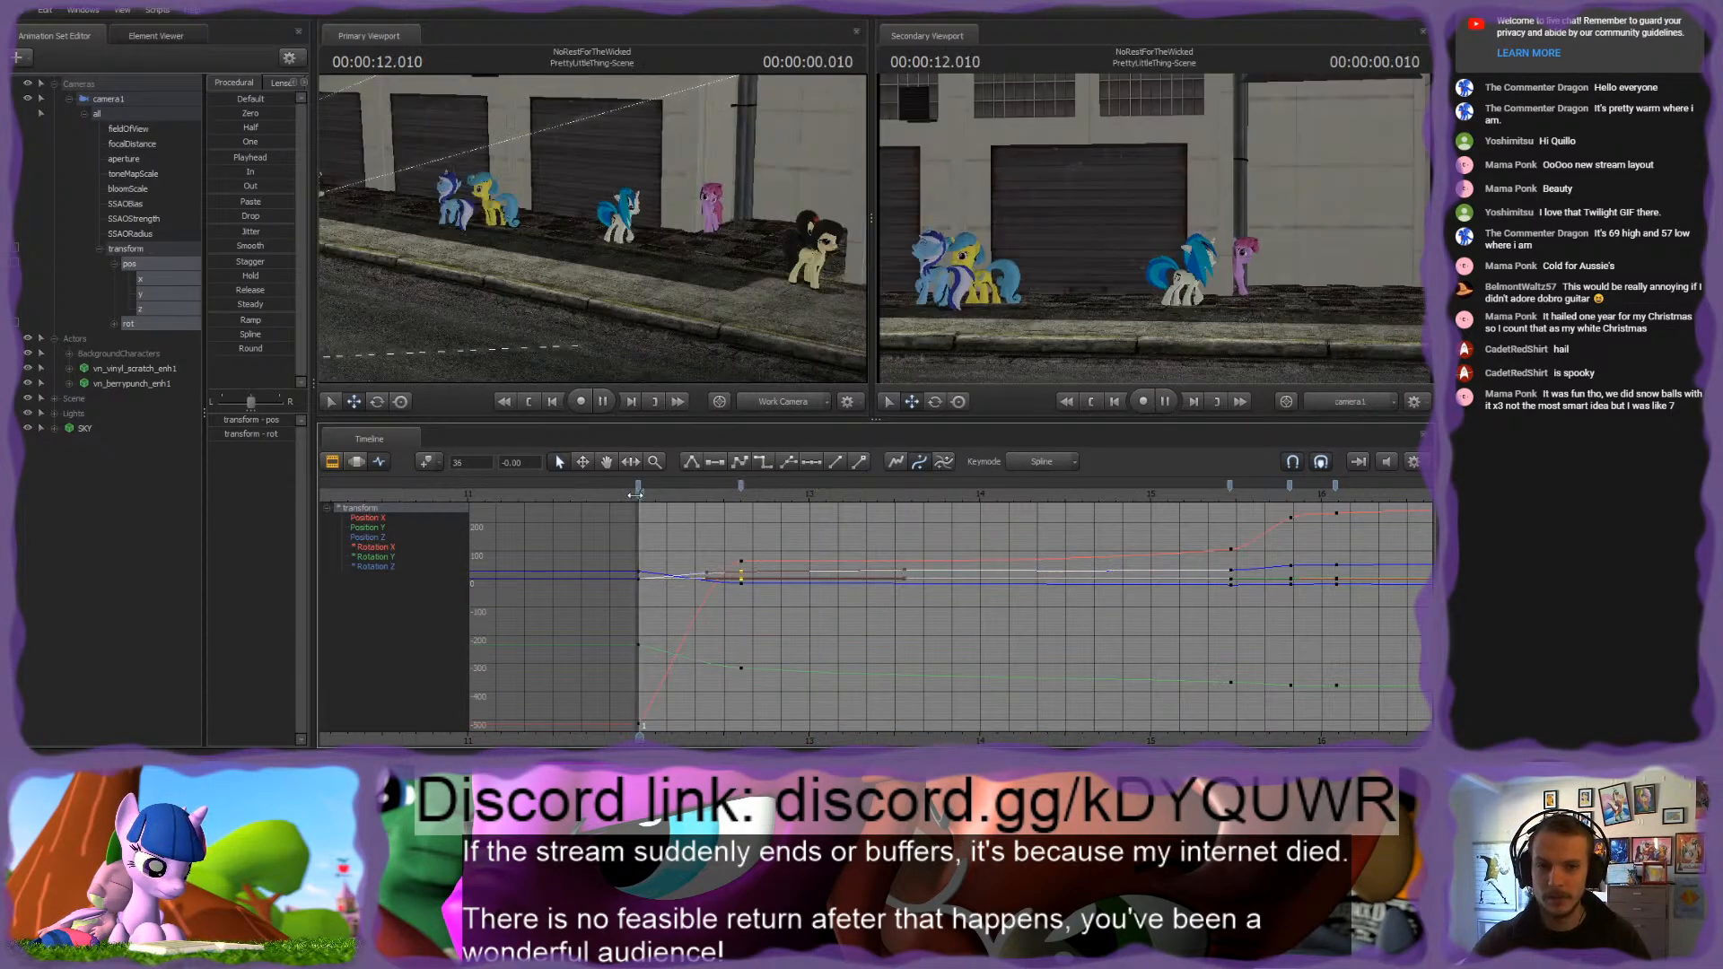
pyautogui.press('space')
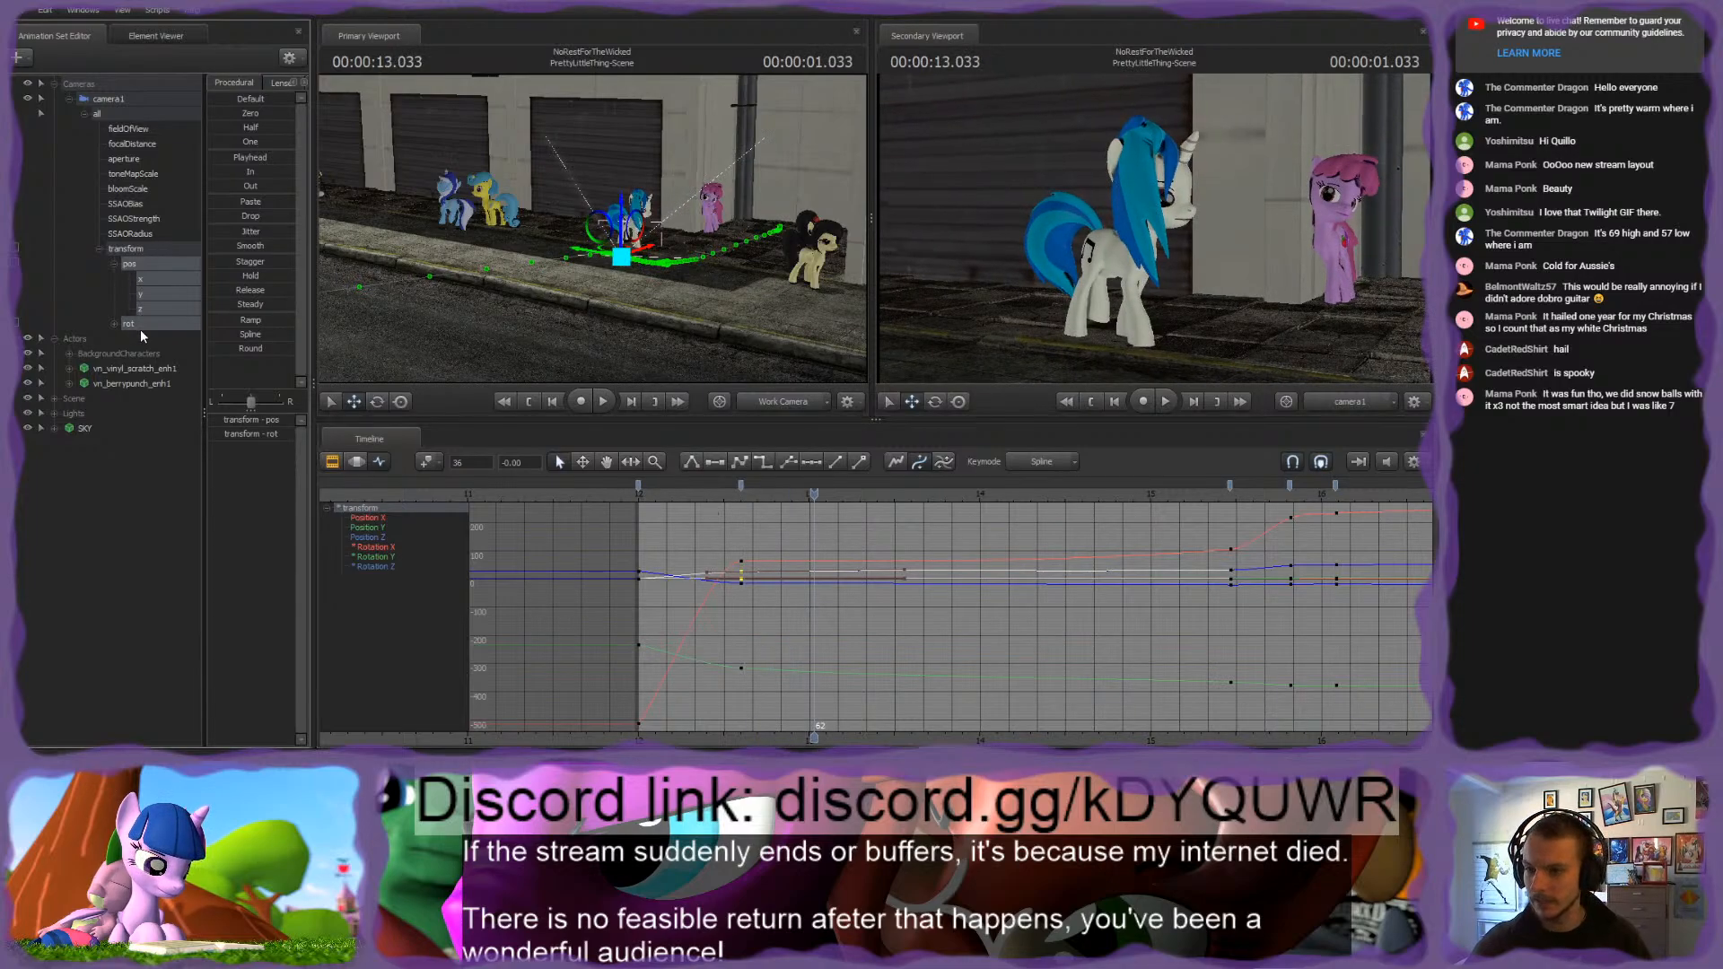
# Step: Try lowering the Rotation Z key at frame 36 to about 19, play it back, and undo the change
pyautogui.click(136, 324)
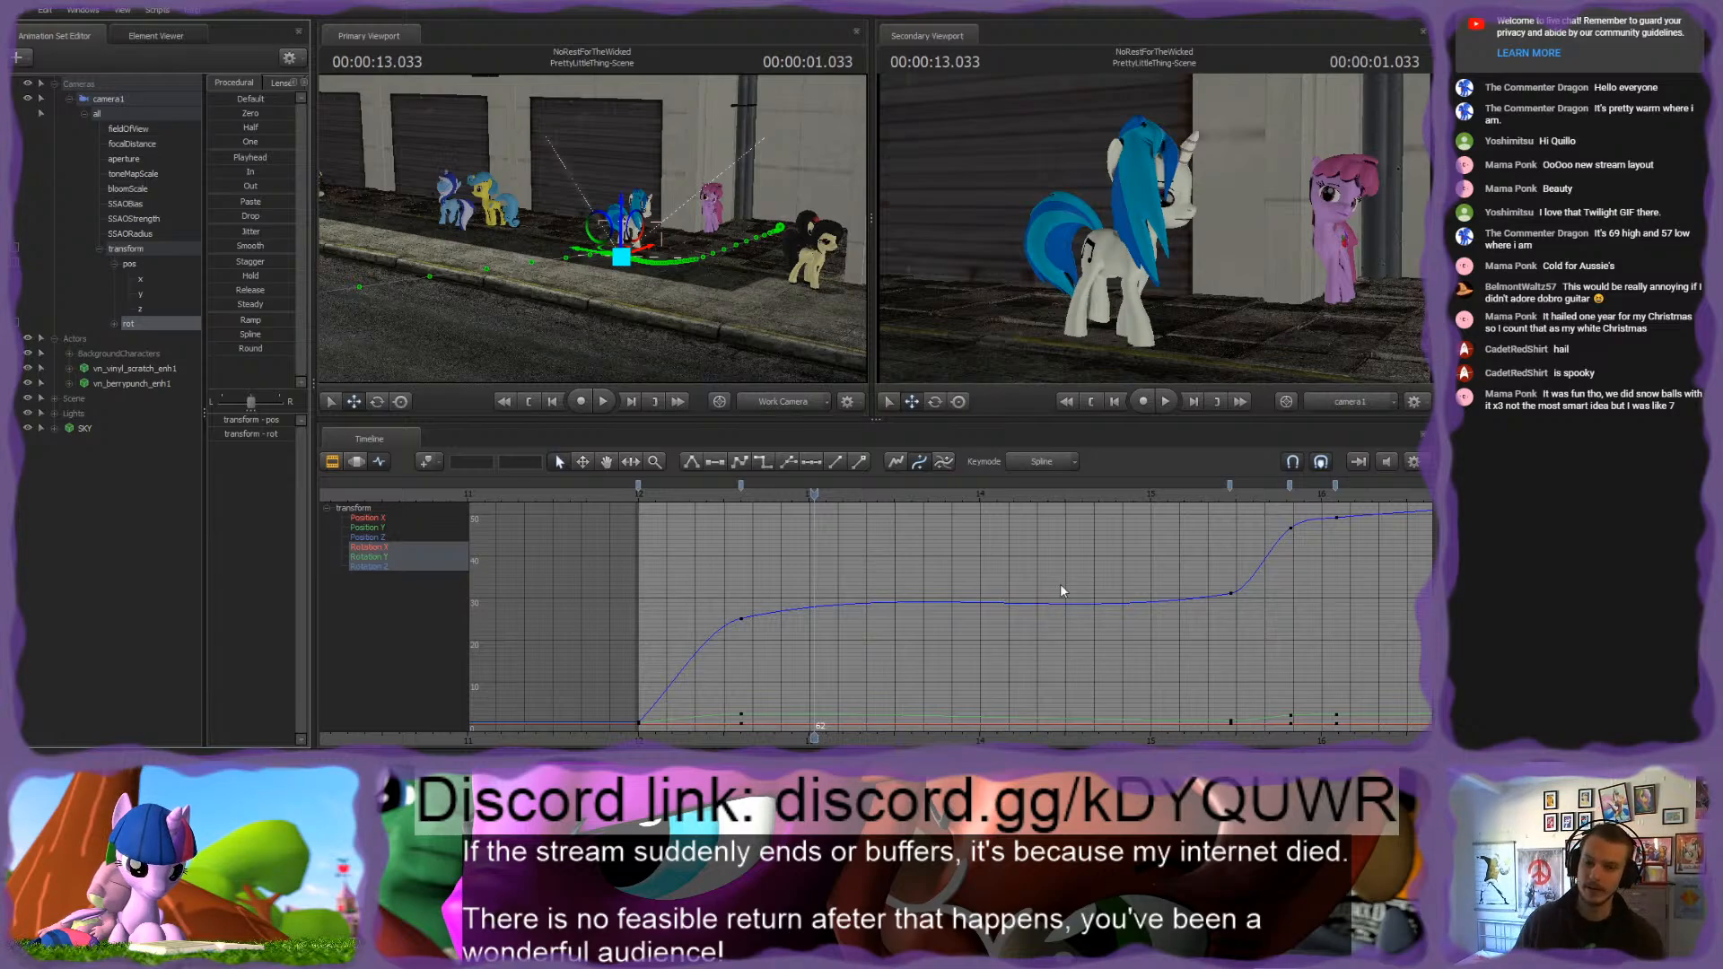
pyautogui.click(707, 639)
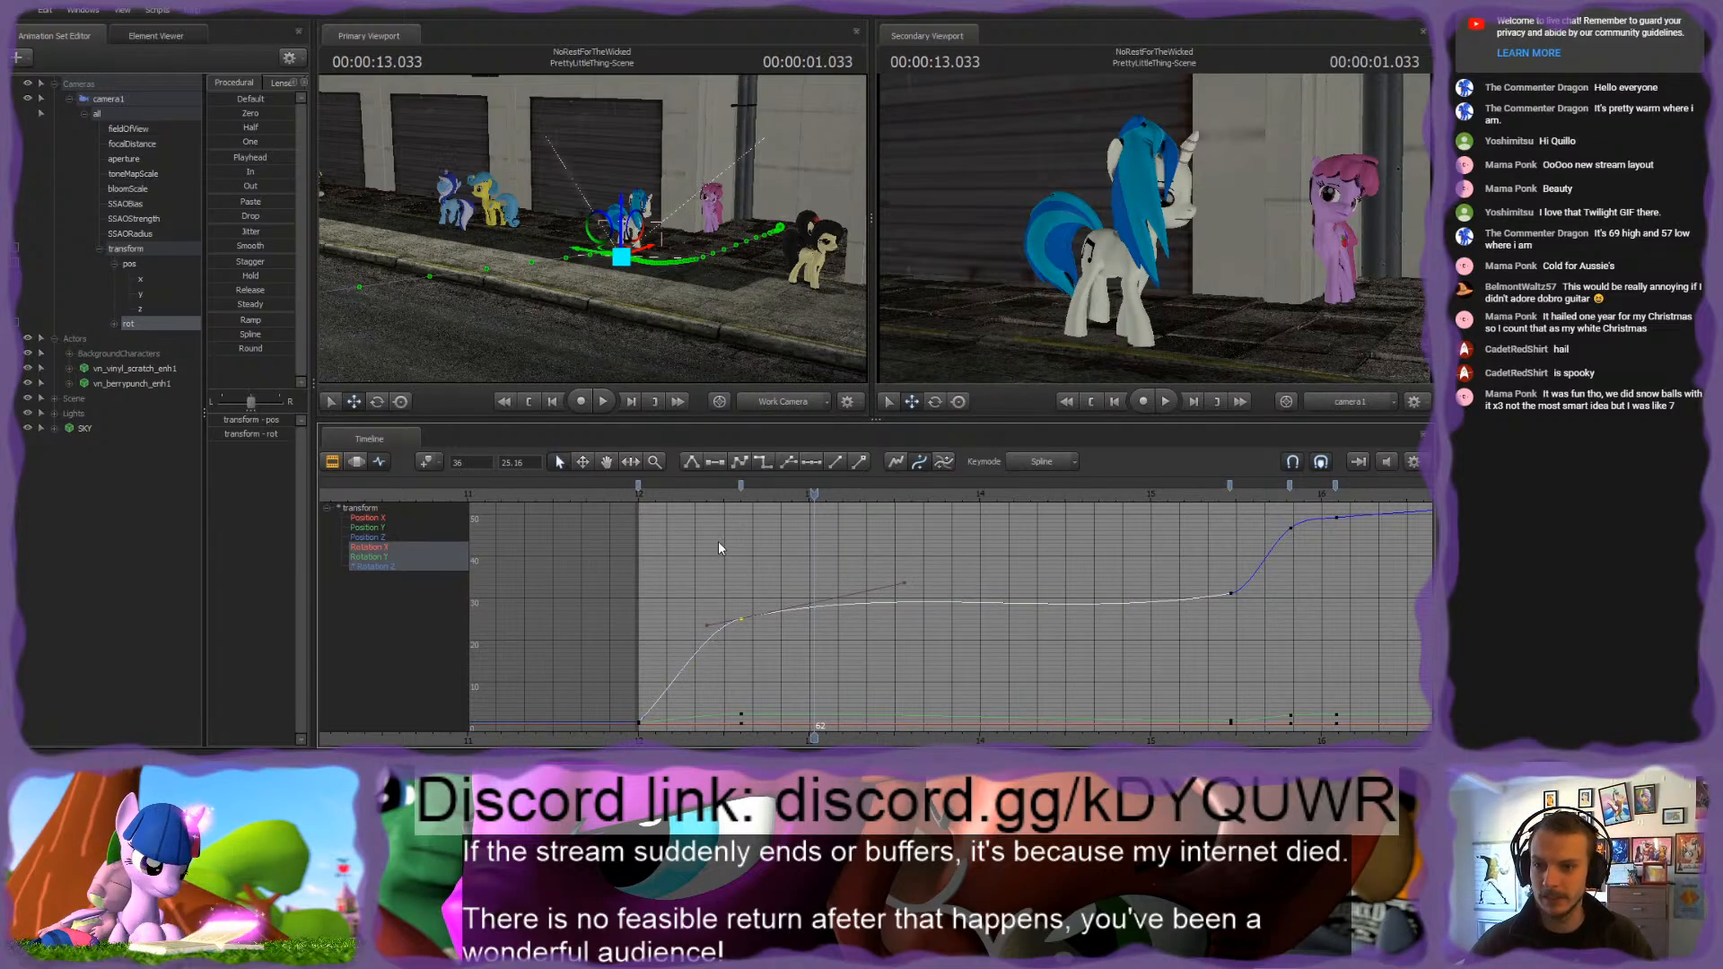
pyautogui.moveTo(737, 494); pyautogui.dragTo(701, 503)
pyautogui.moveTo(778, 569); pyautogui.dragTo(776, 587)
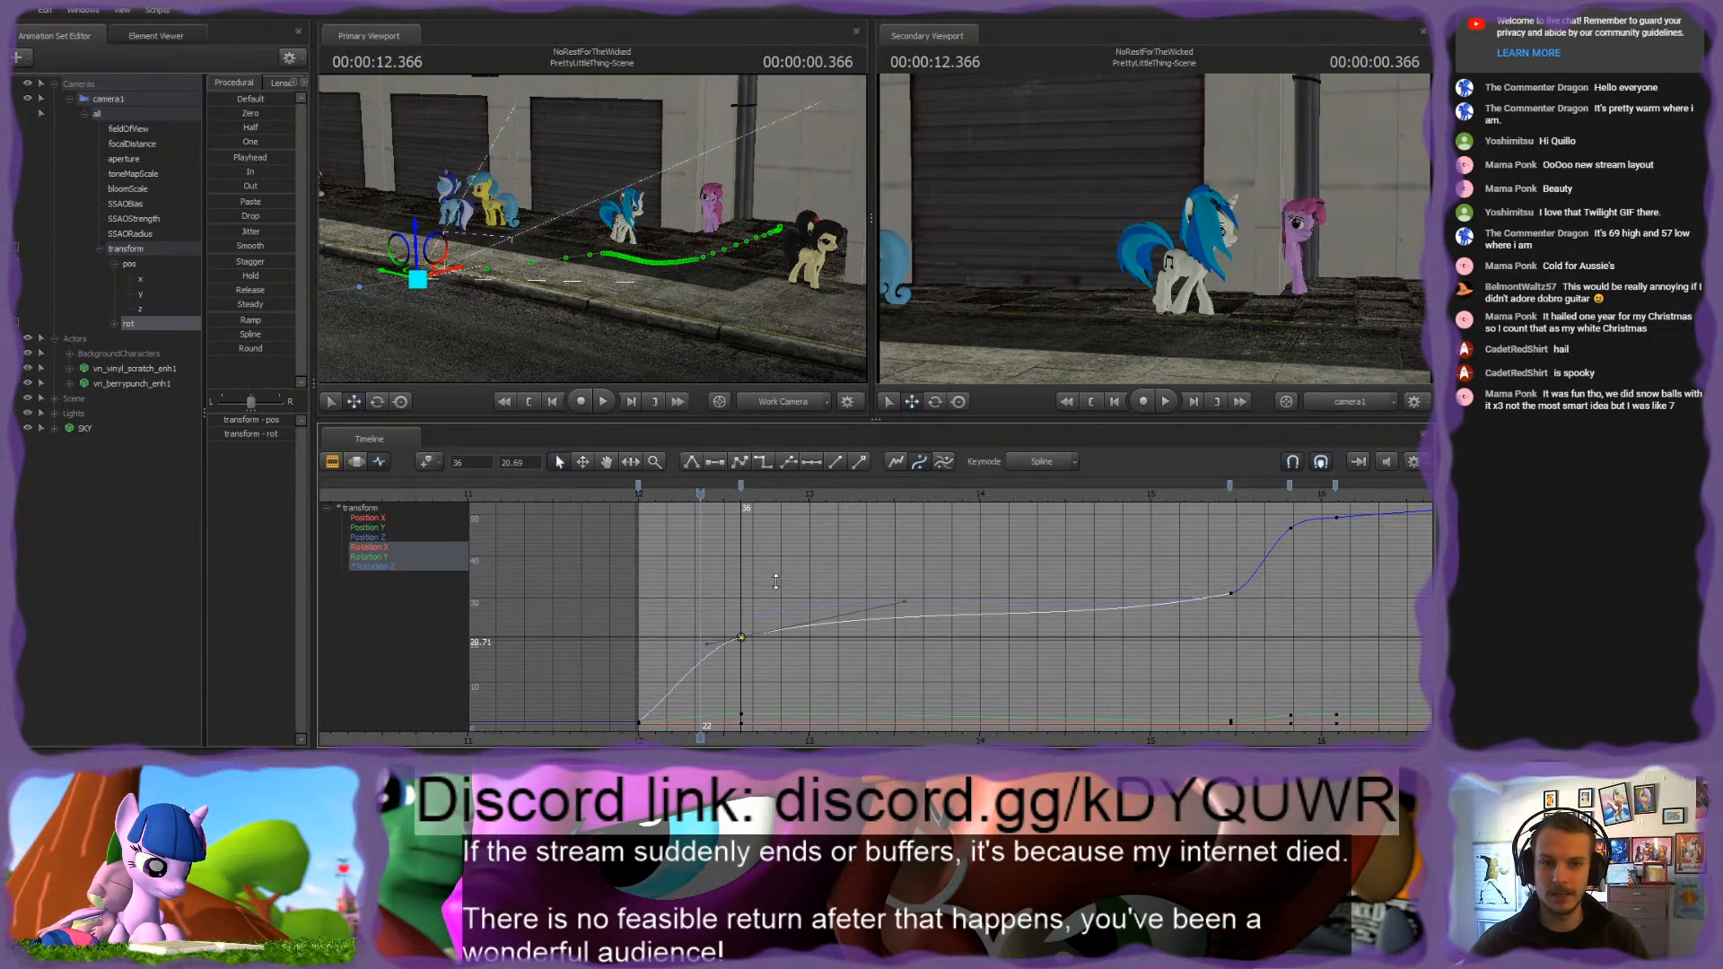
pyautogui.press('space')
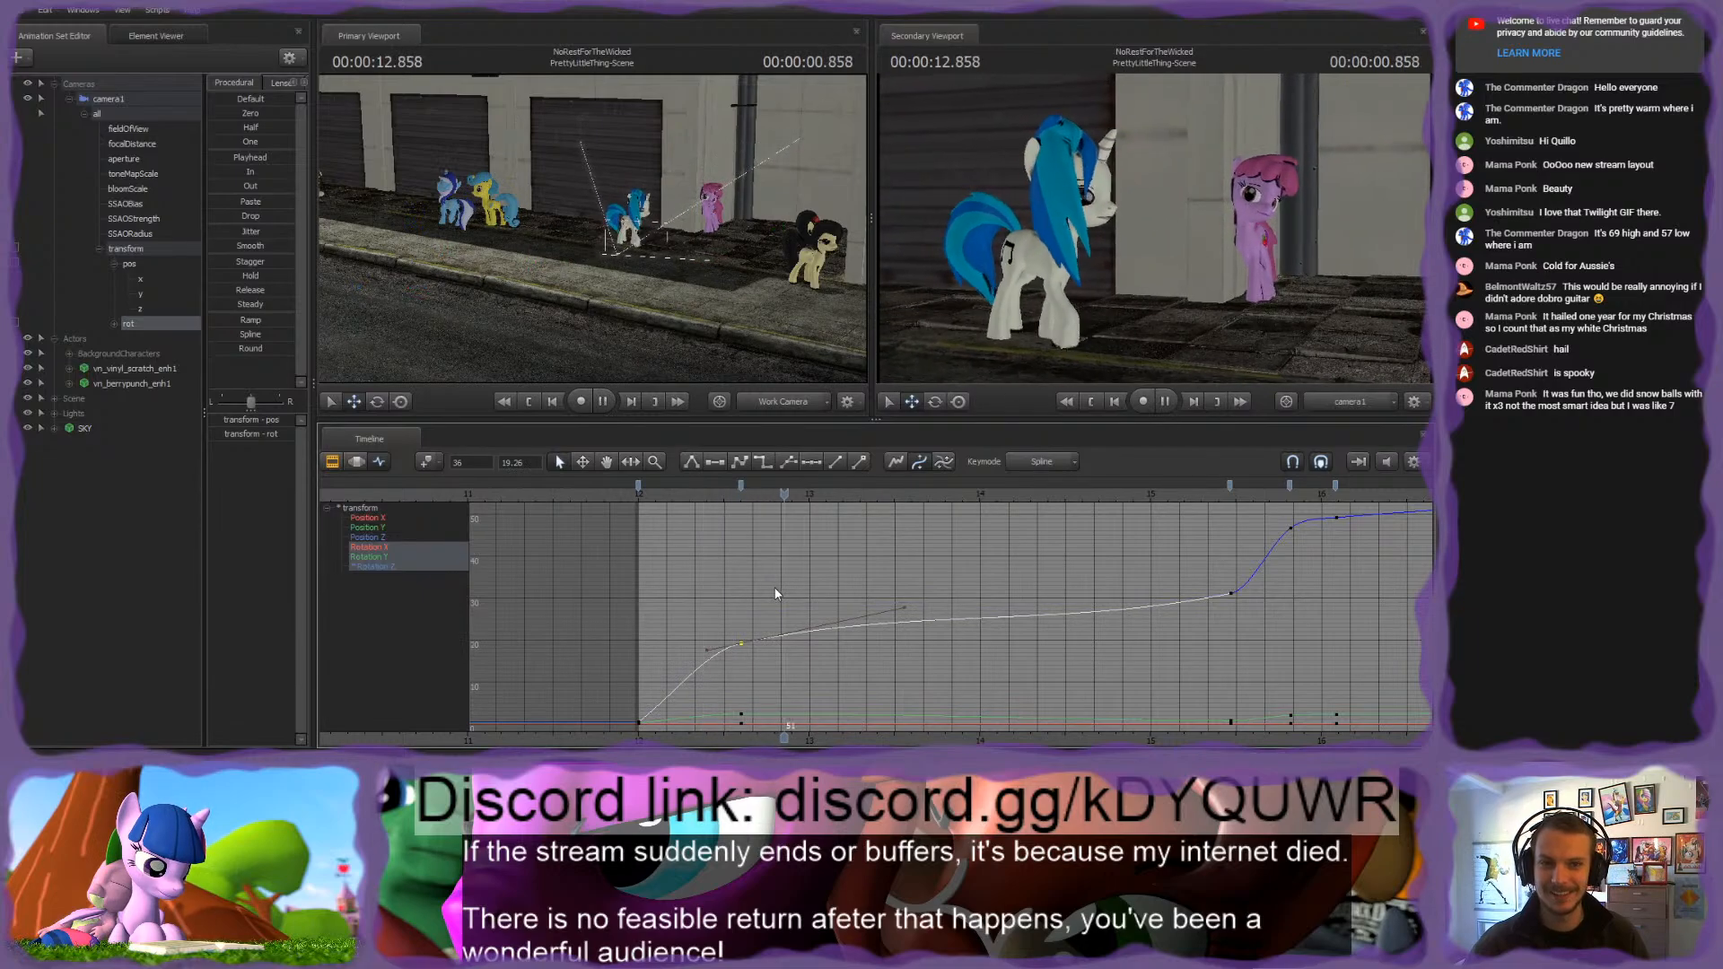
pyautogui.press('space')
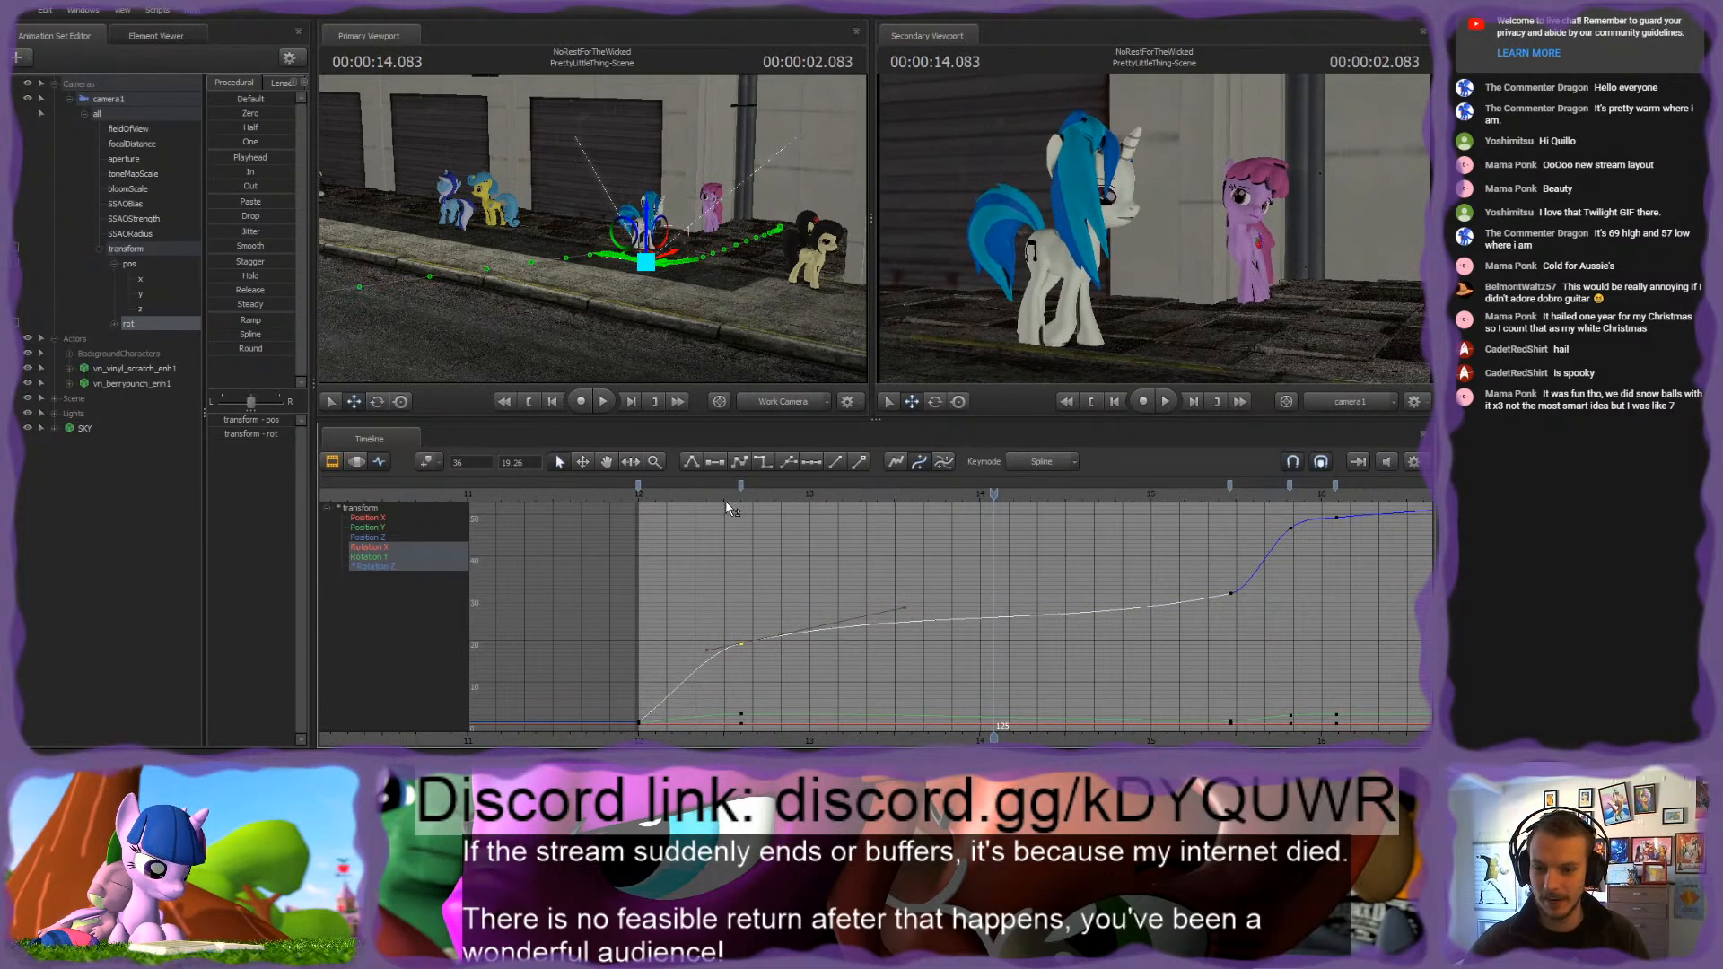
pyautogui.hotkey('ctrl', 'z')
pyautogui.click(718, 576)
# Step: Add camera1 position keys at frame 21, before the keys at frame 36, and scrub through the move around them
pyautogui.click(658, 498)
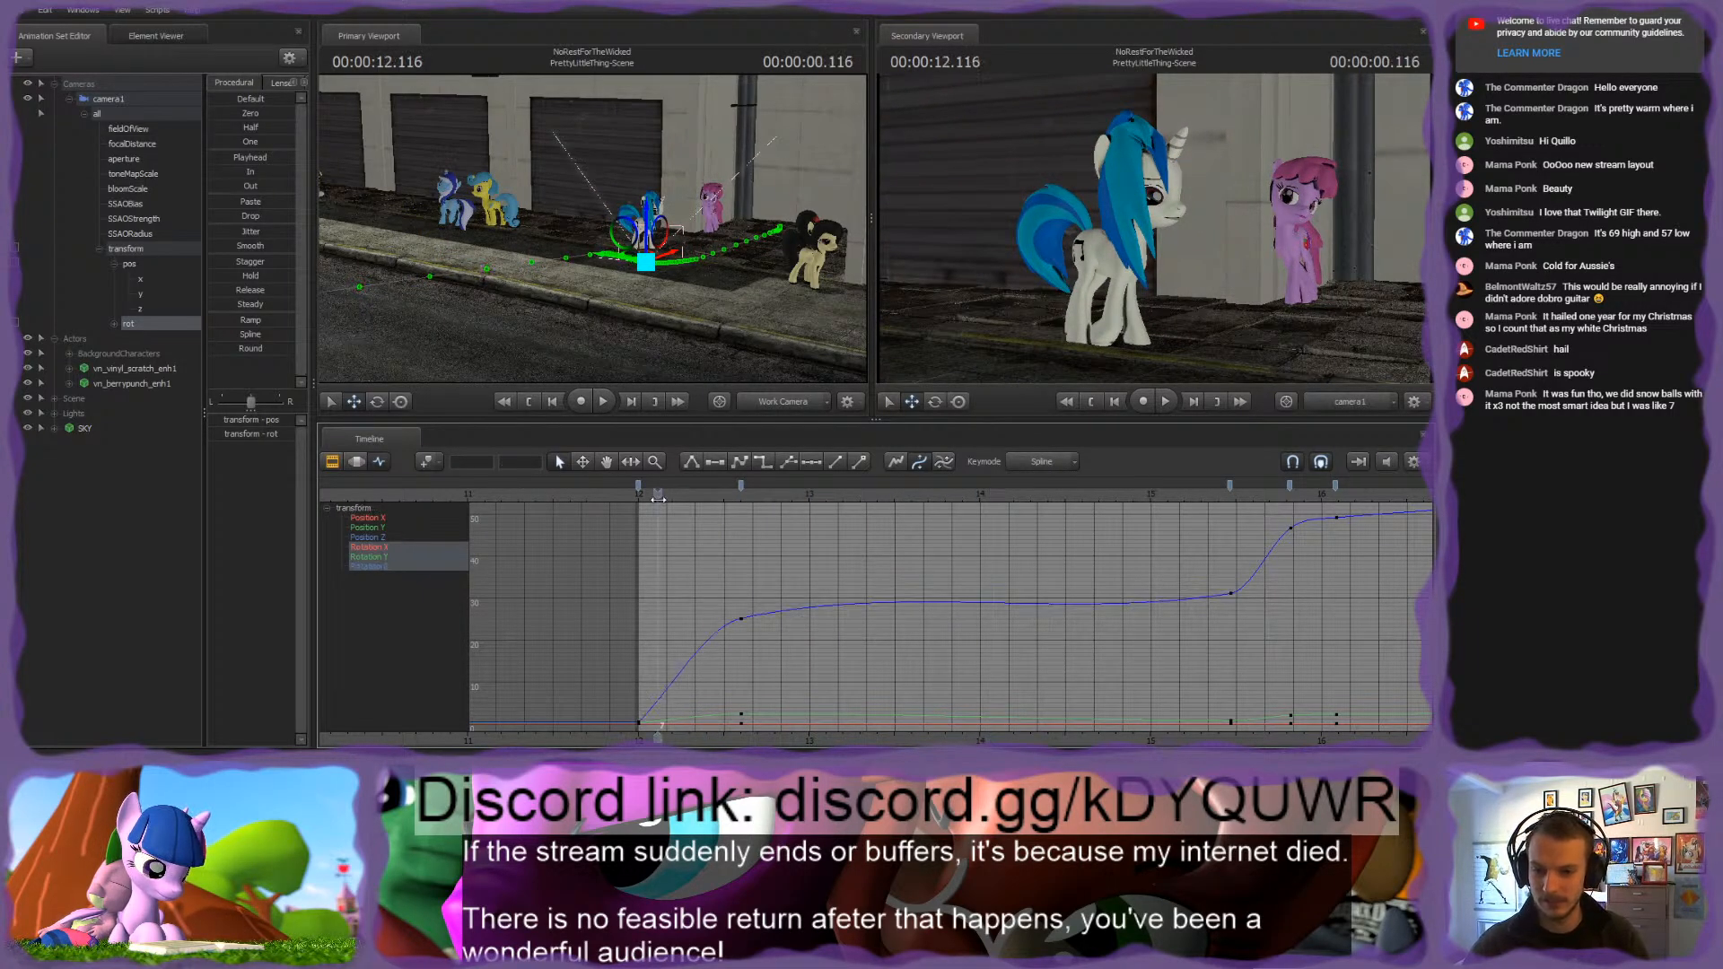
pyautogui.moveTo(658, 499); pyautogui.dragTo(842, 513)
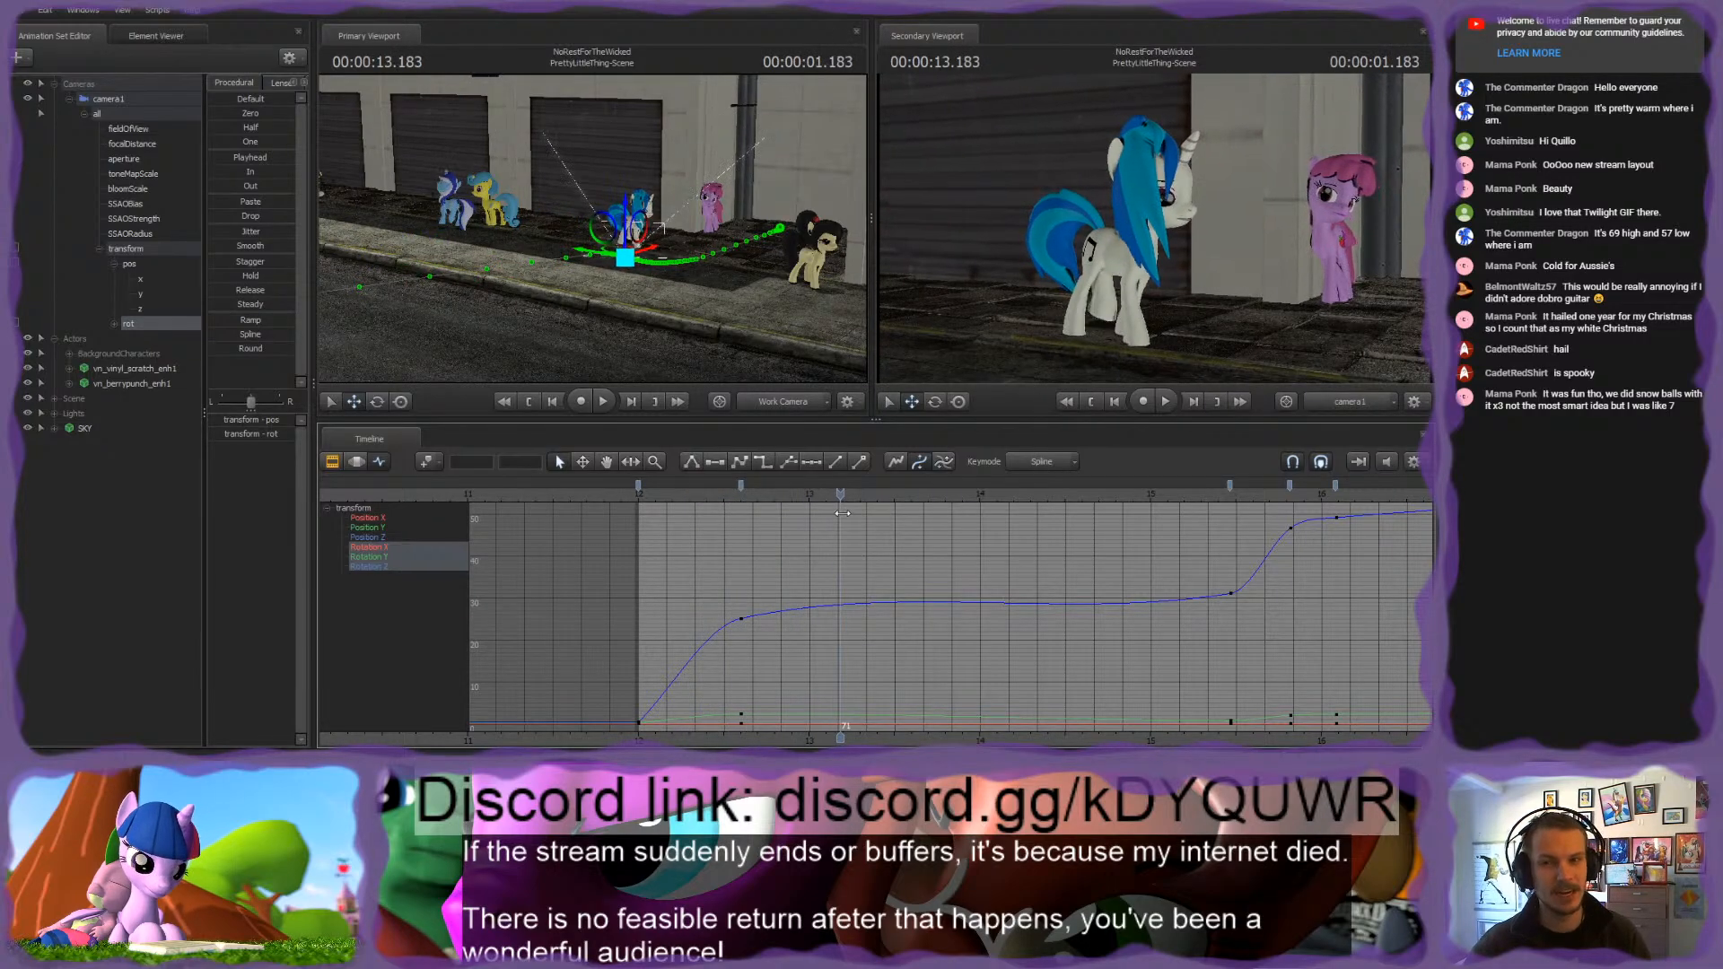
pyautogui.click(134, 264)
pyautogui.moveTo(736, 499)
pyautogui.mouseDown()
pyautogui.moveTo(999, 508)
pyautogui.moveTo(709, 500)
pyautogui.moveTo(699, 481)
pyautogui.mouseUp()
pyautogui.press('m')
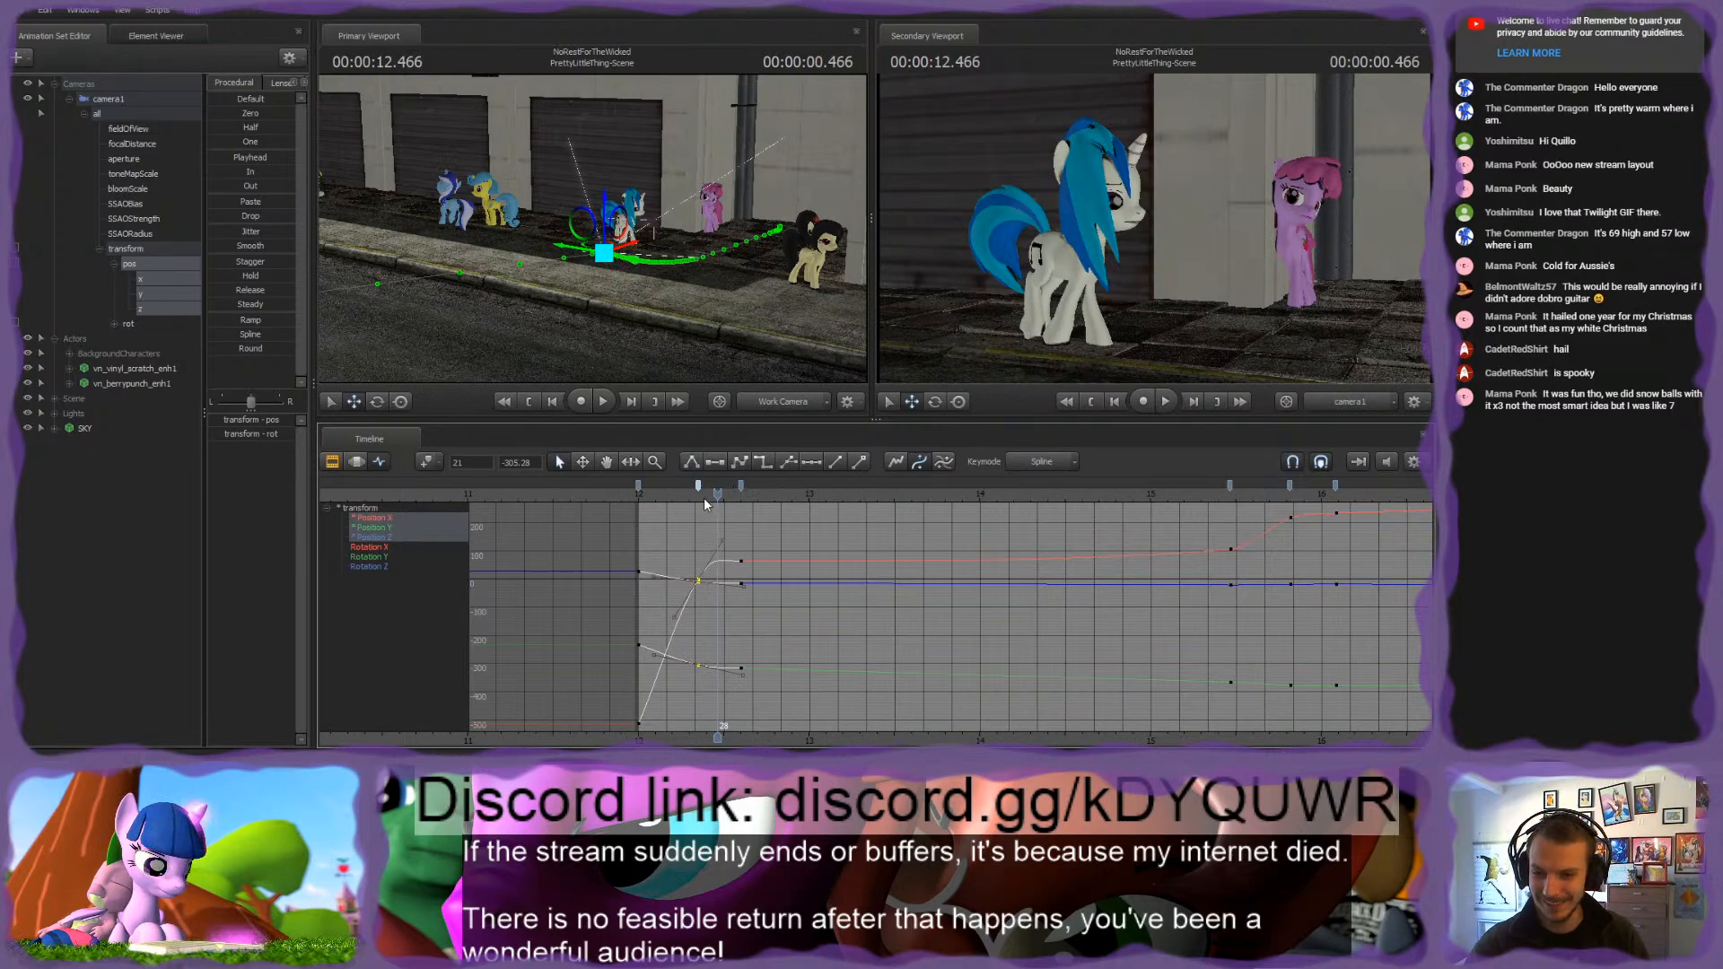
pyautogui.moveTo(684, 497)
pyautogui.mouseDown()
pyautogui.moveTo(655, 497)
pyautogui.moveTo(754, 493)
pyautogui.mouseUp()
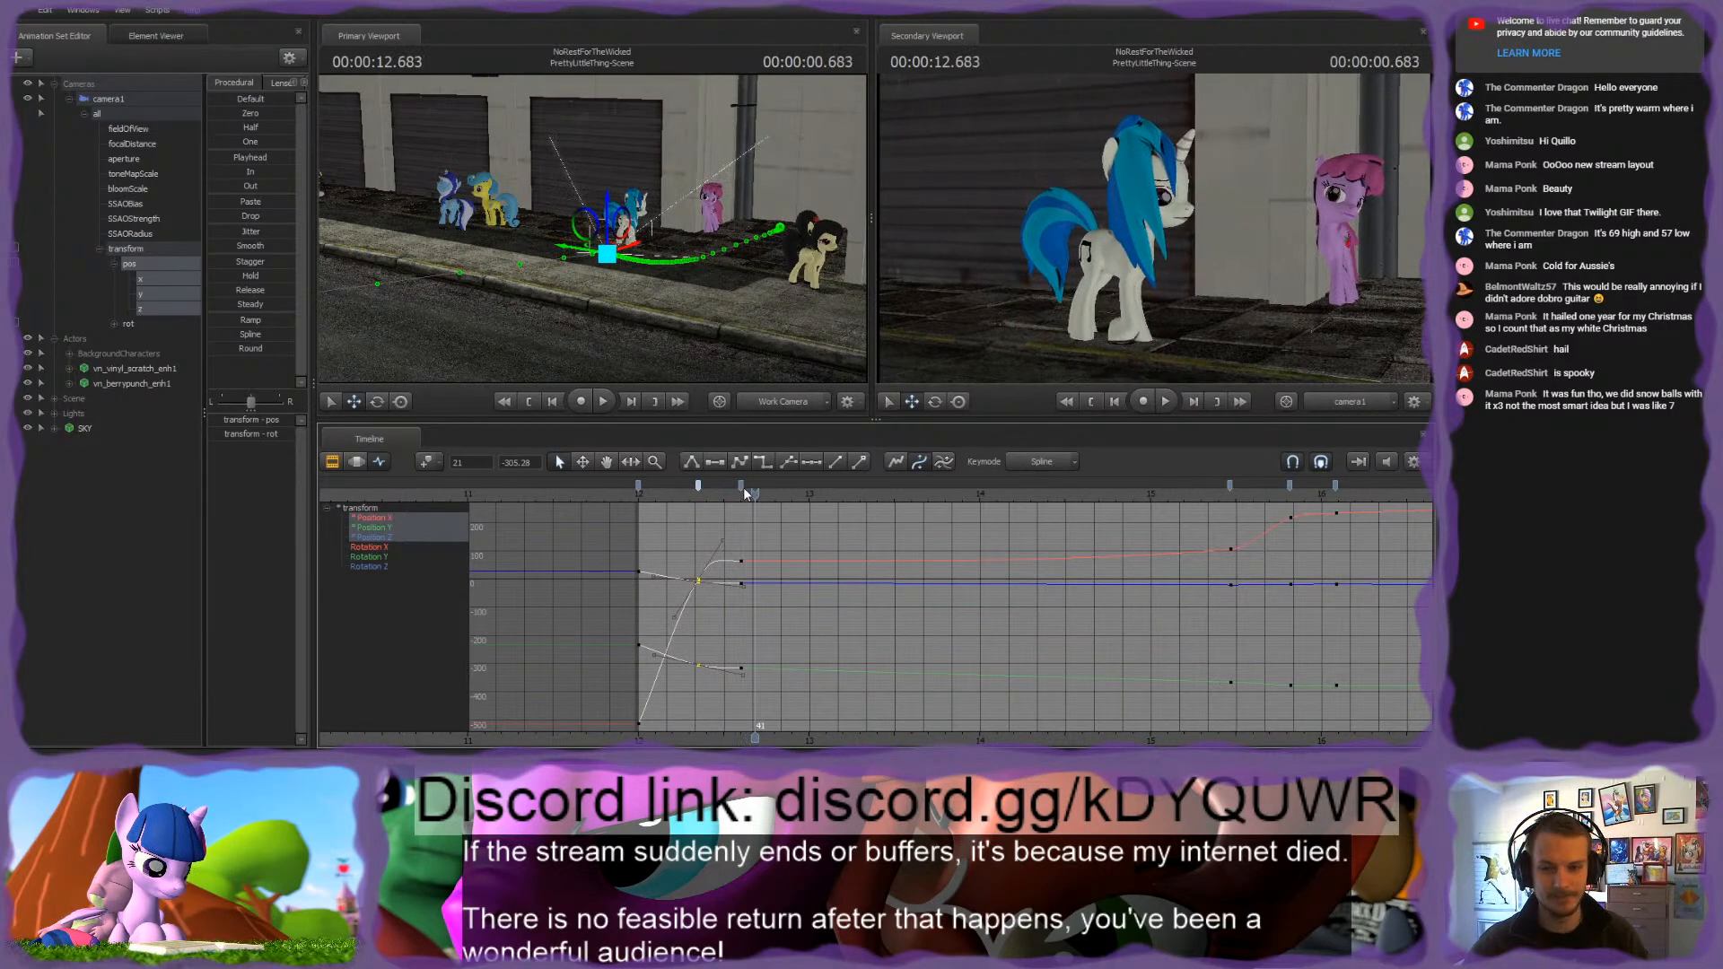
pyautogui.click(695, 484)
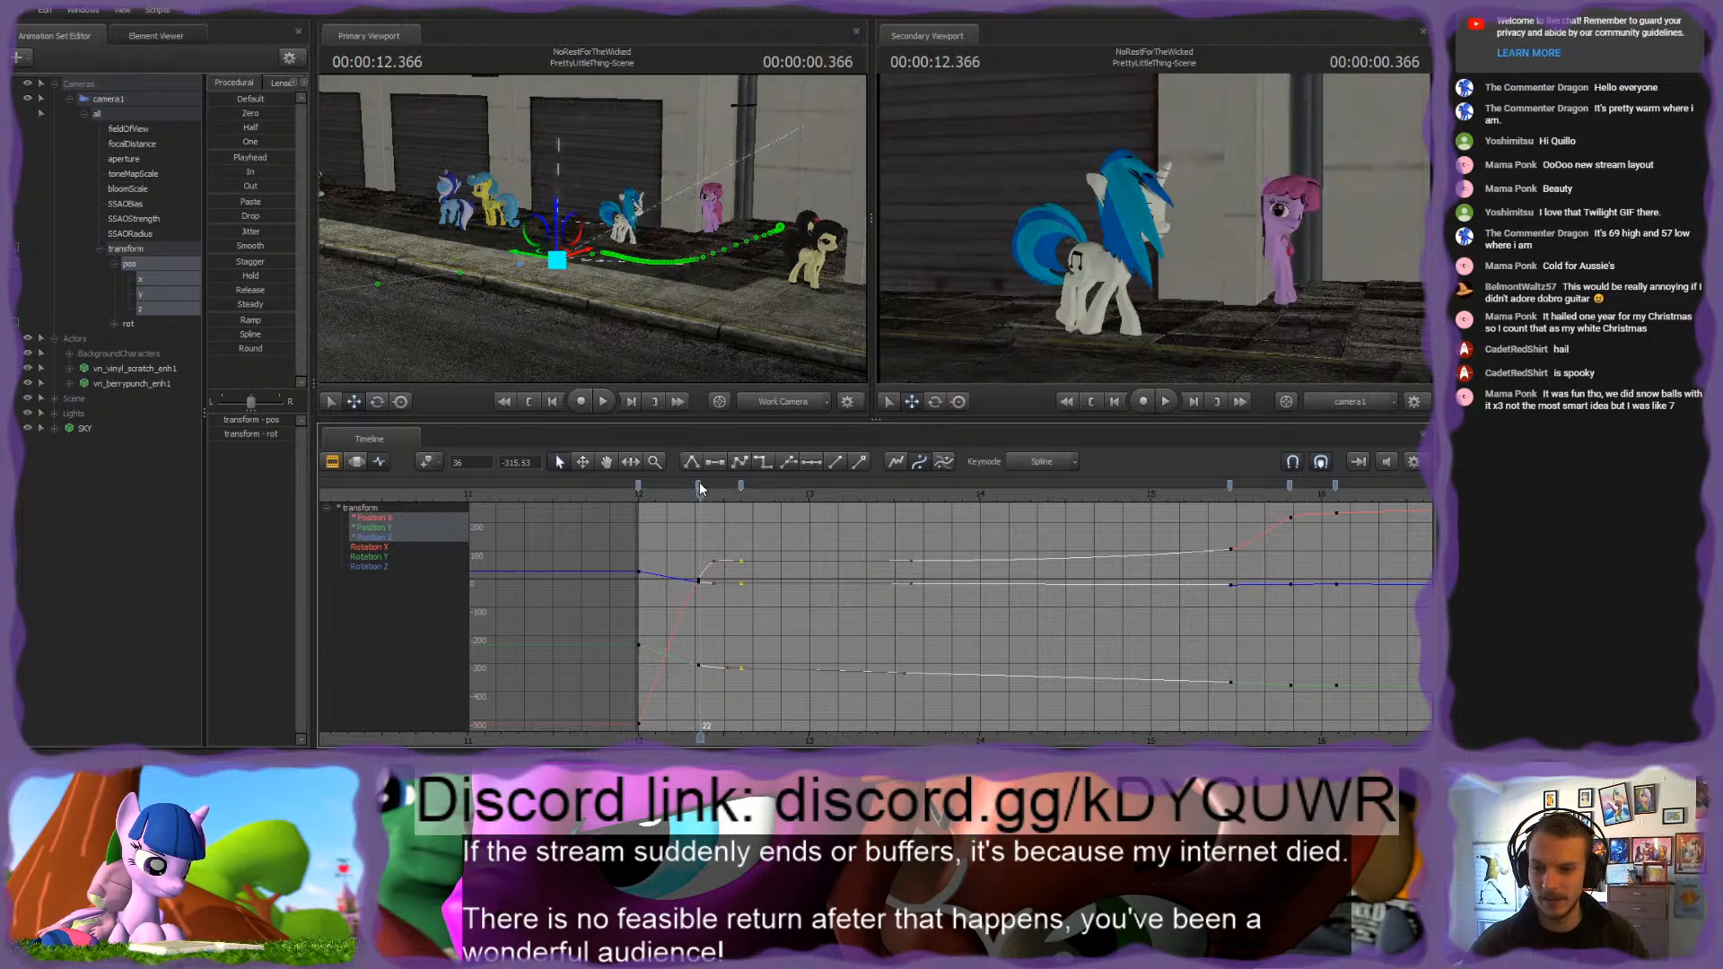
# Step: Replace camera1's position keys at frames 21 and 36 with one set of keys at frame 36, and play back the shot
pyautogui.keyDown('ctrl'); pyautogui.click(742, 486); pyautogui.keyUp('ctrl')
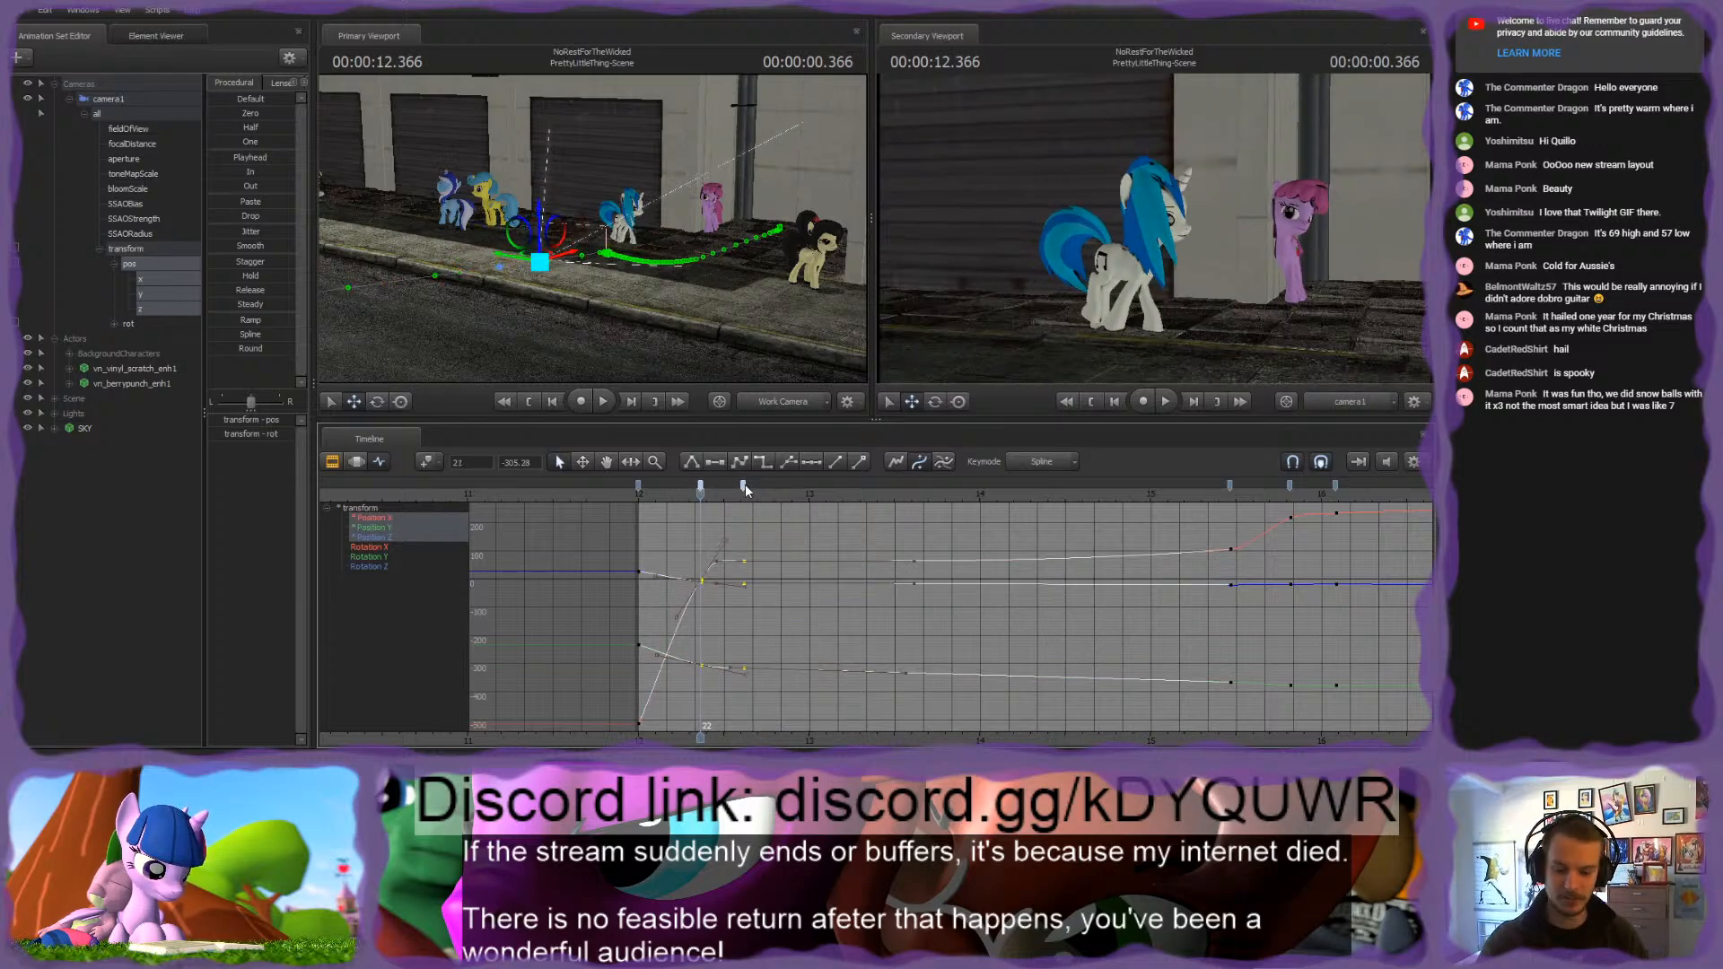
pyautogui.press('Delete')
pyautogui.moveTo(700, 492)
pyautogui.mouseDown()
pyautogui.moveTo(1170, 494)
pyautogui.moveTo(740, 476)
pyautogui.mouseUp()
pyautogui.press('m')
pyautogui.click(752, 557)
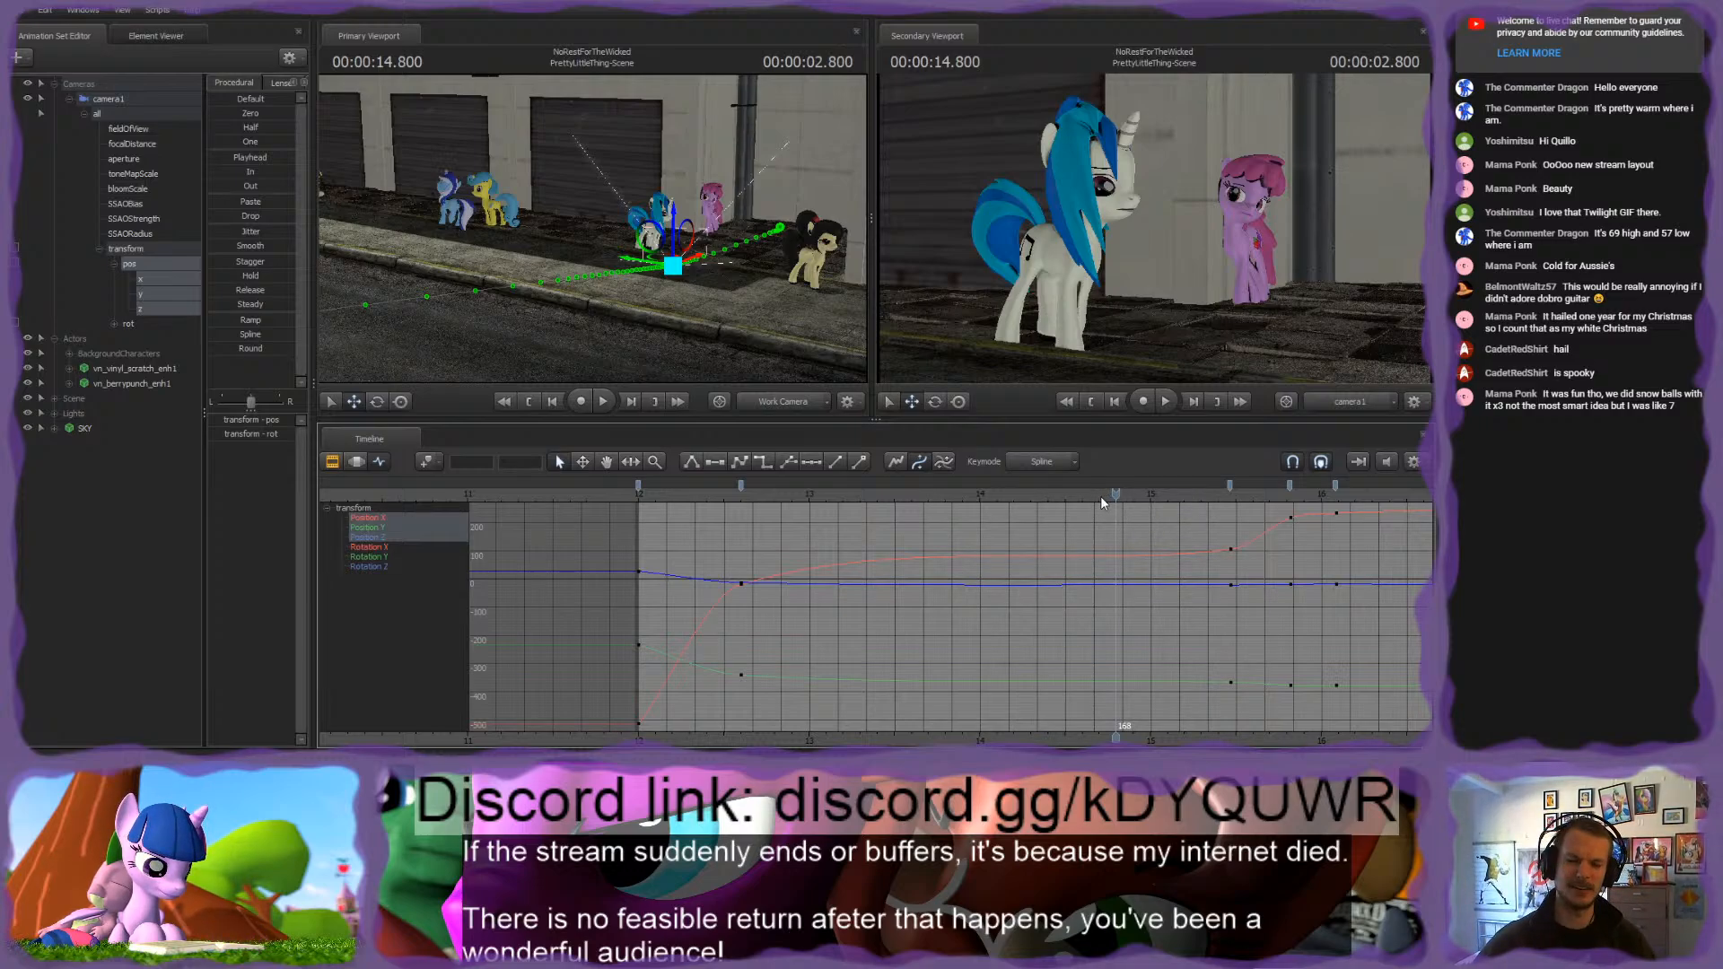
pyautogui.click(678, 502)
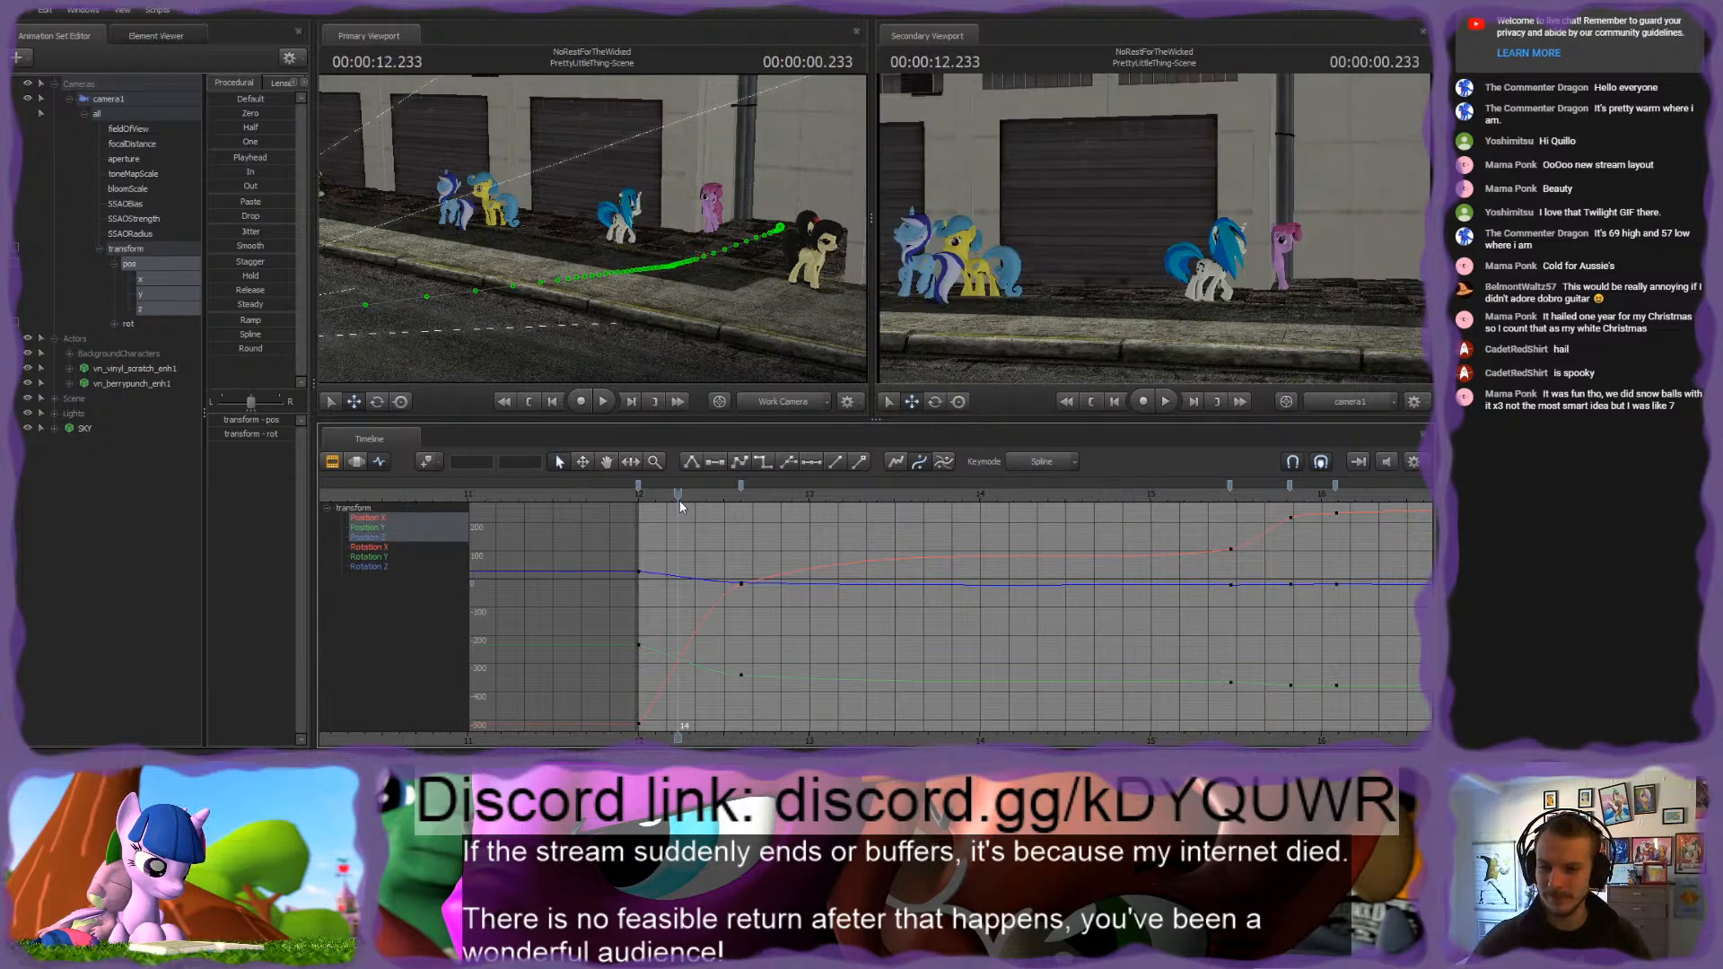
pyautogui.press('space')
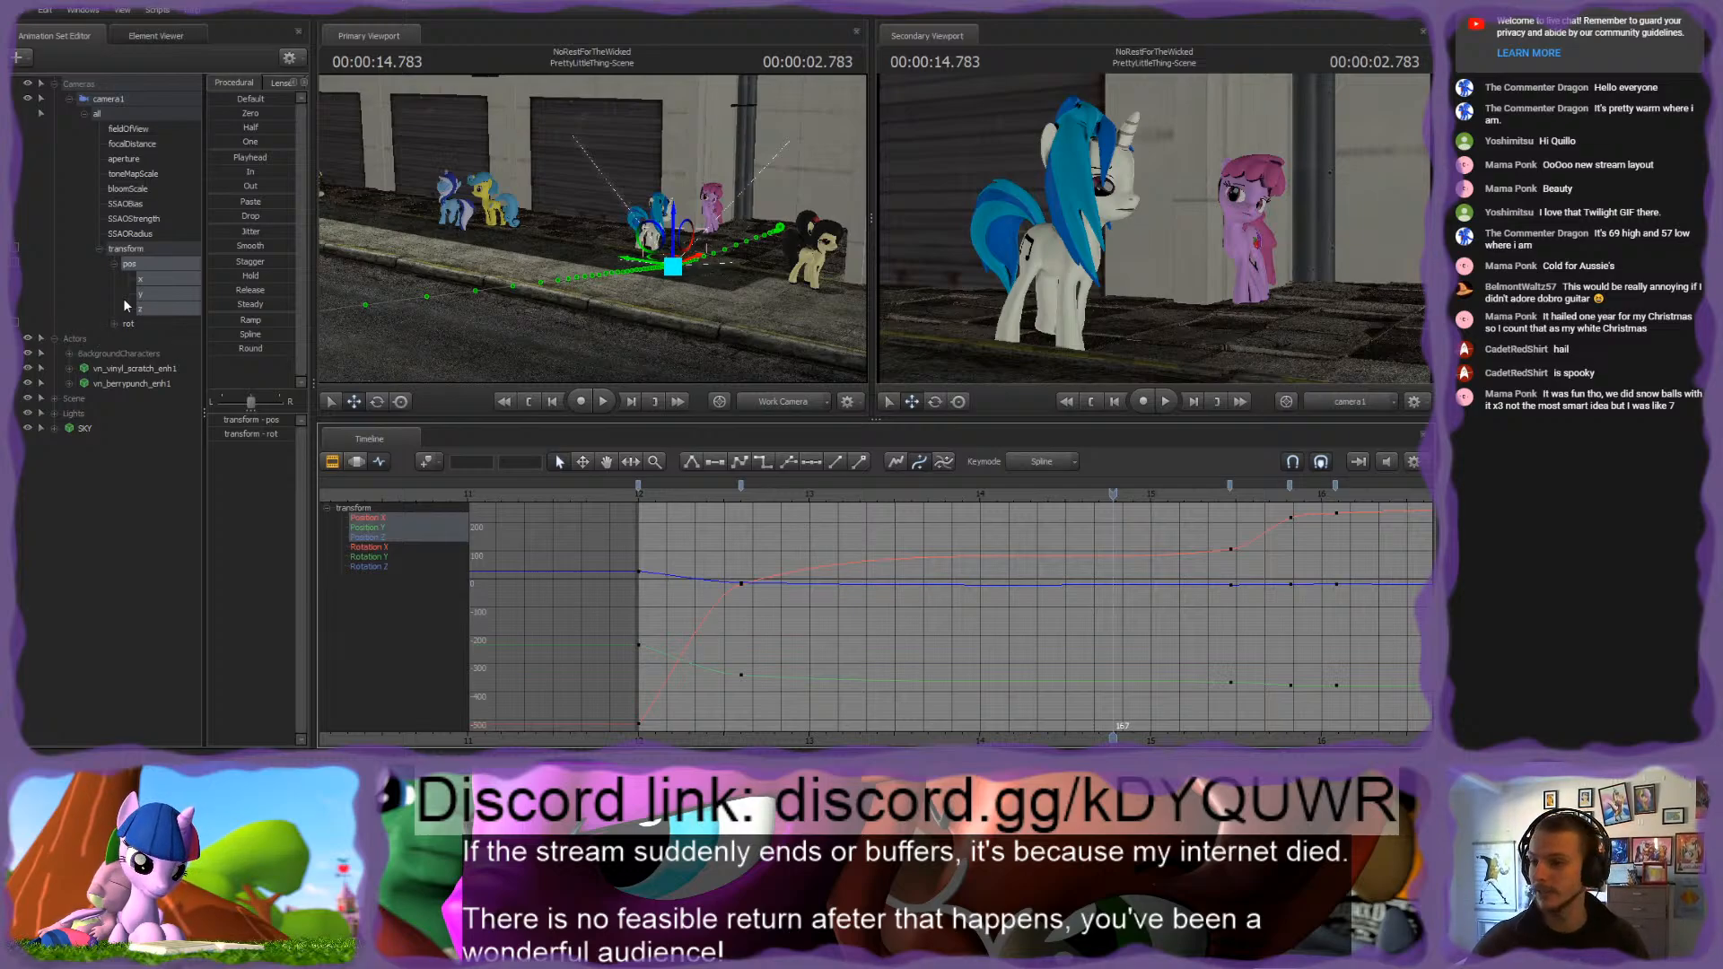
# Step: Try flattening the tangents of camera1's Position X key at frame 36, play back the shot, and undo the change
pyautogui.click(147, 278)
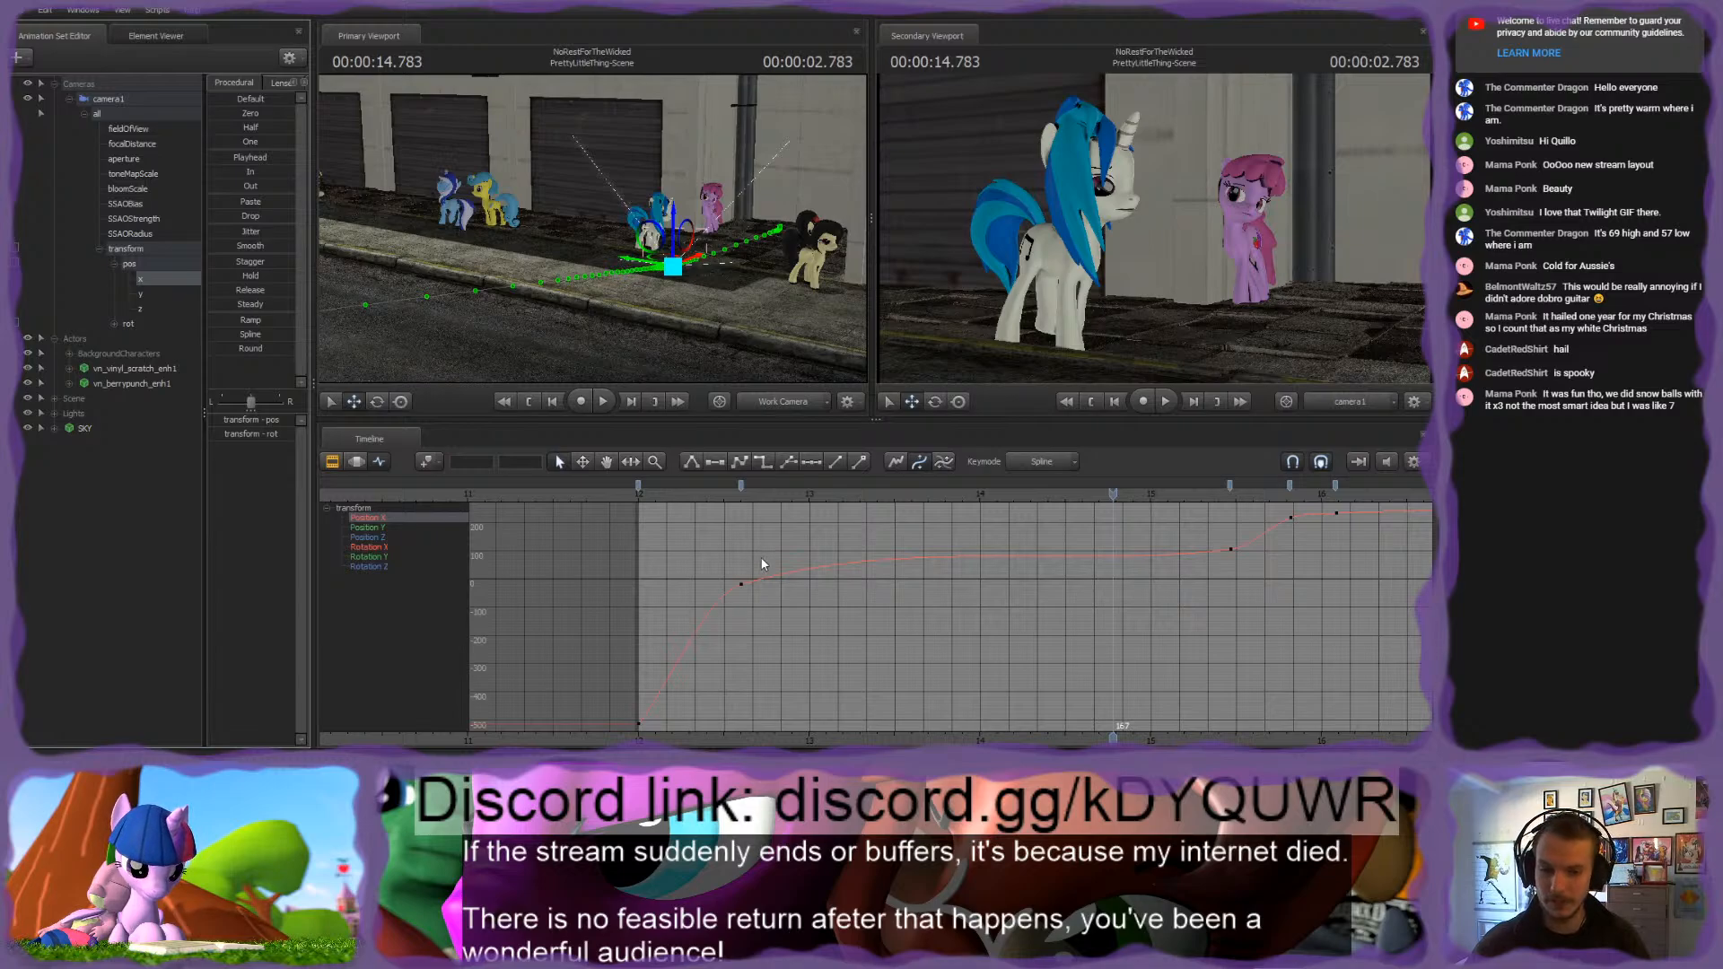
pyautogui.moveTo(750, 563); pyautogui.dragTo(704, 611)
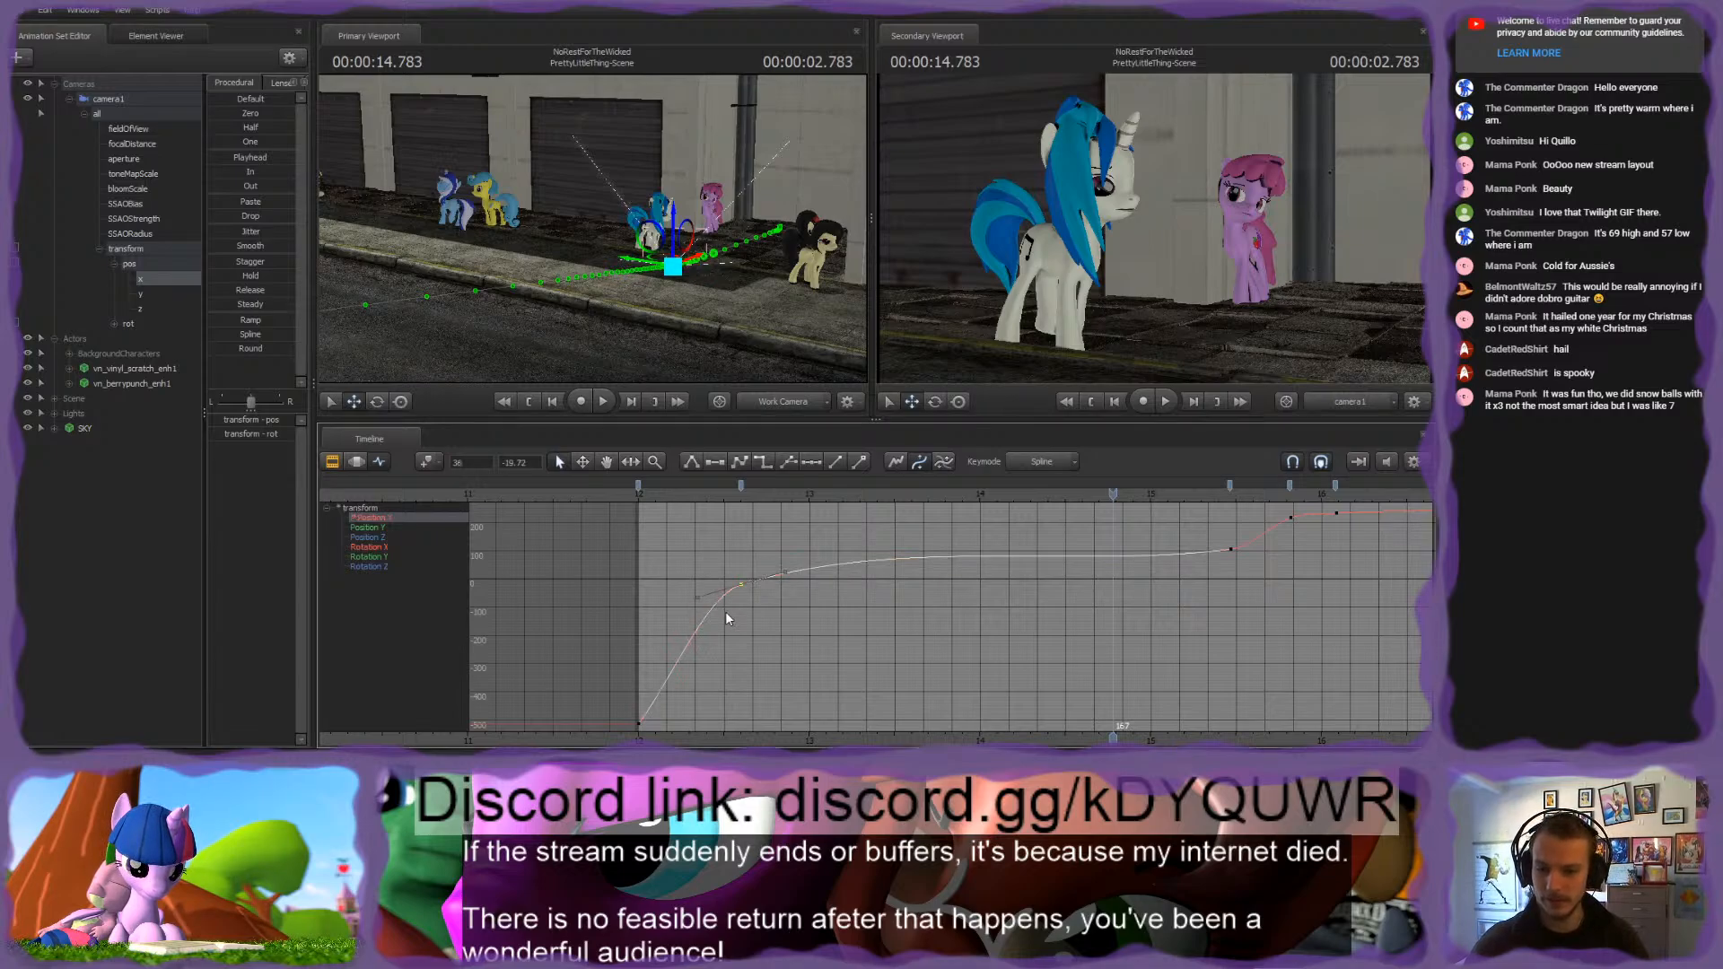
pyautogui.press('2')
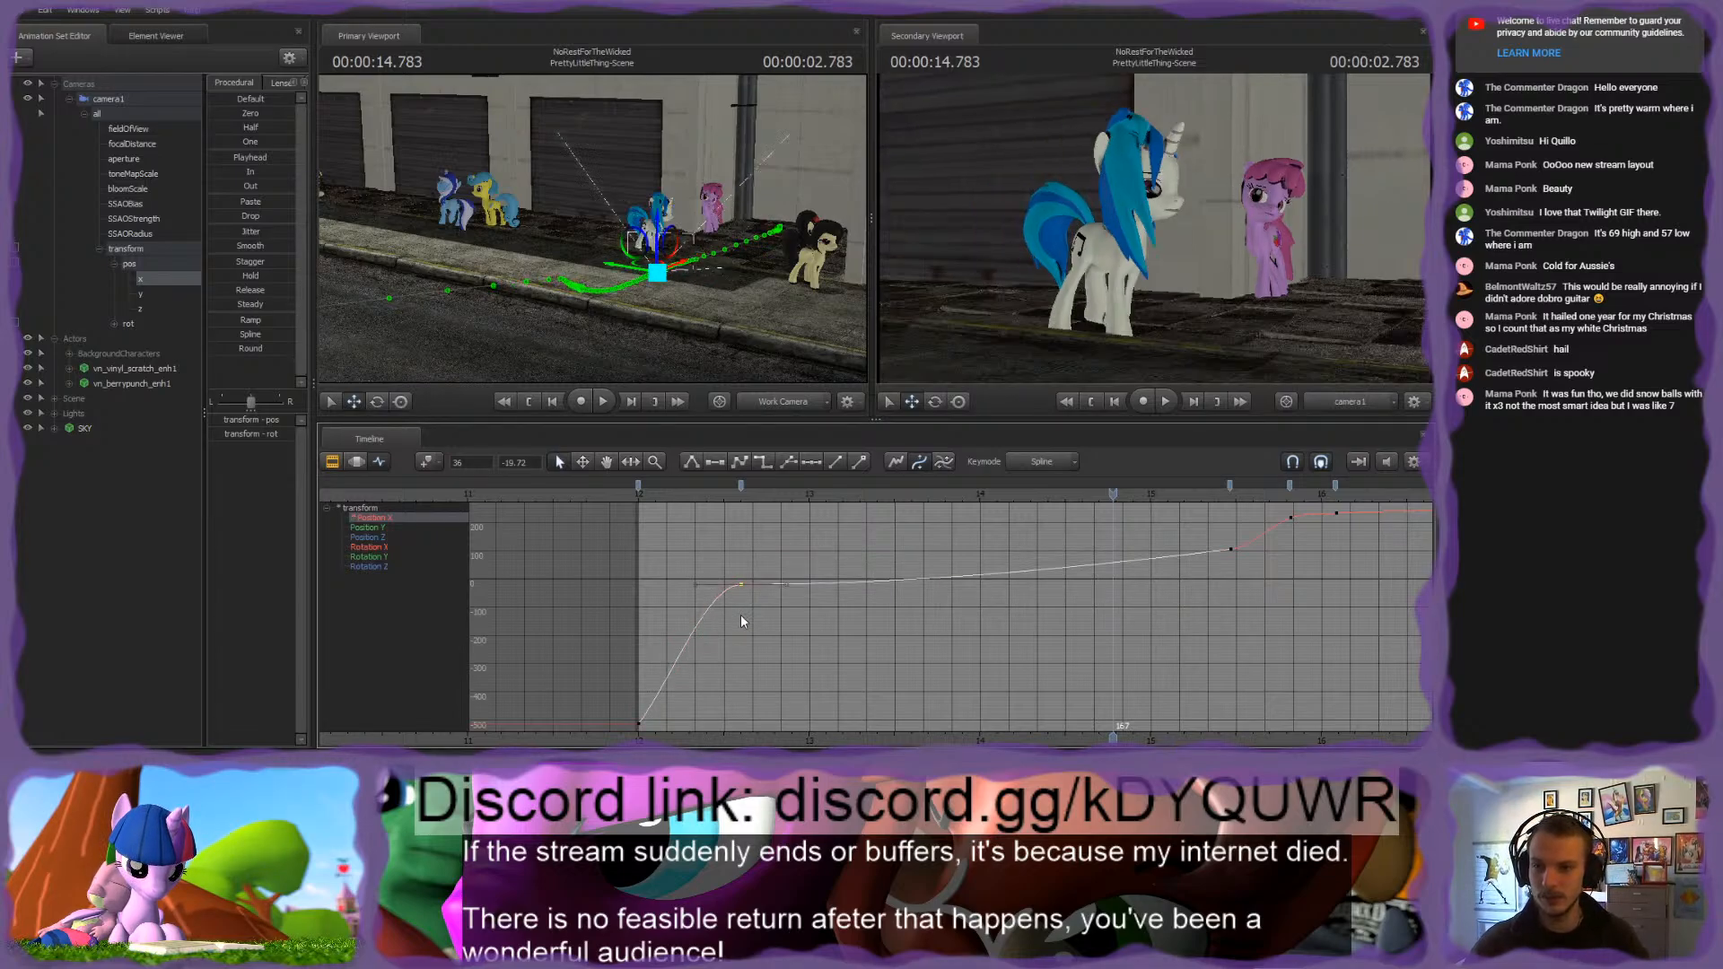
pyautogui.click(691, 486)
pyautogui.press('space')
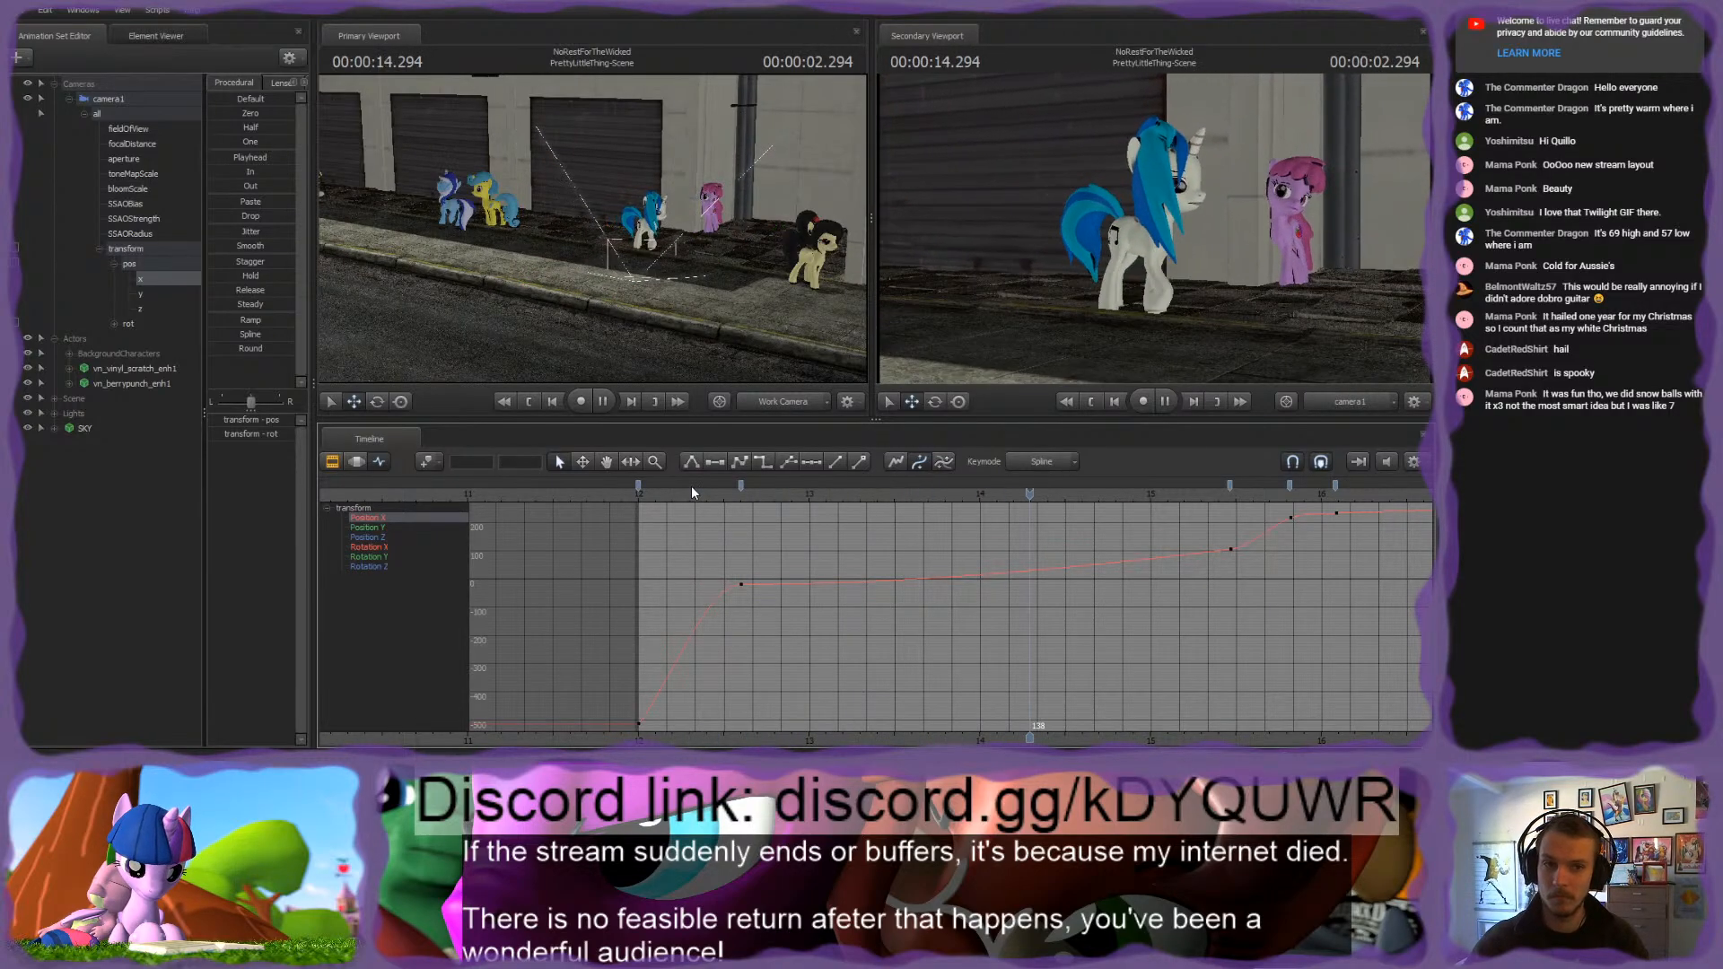
pyautogui.press('space')
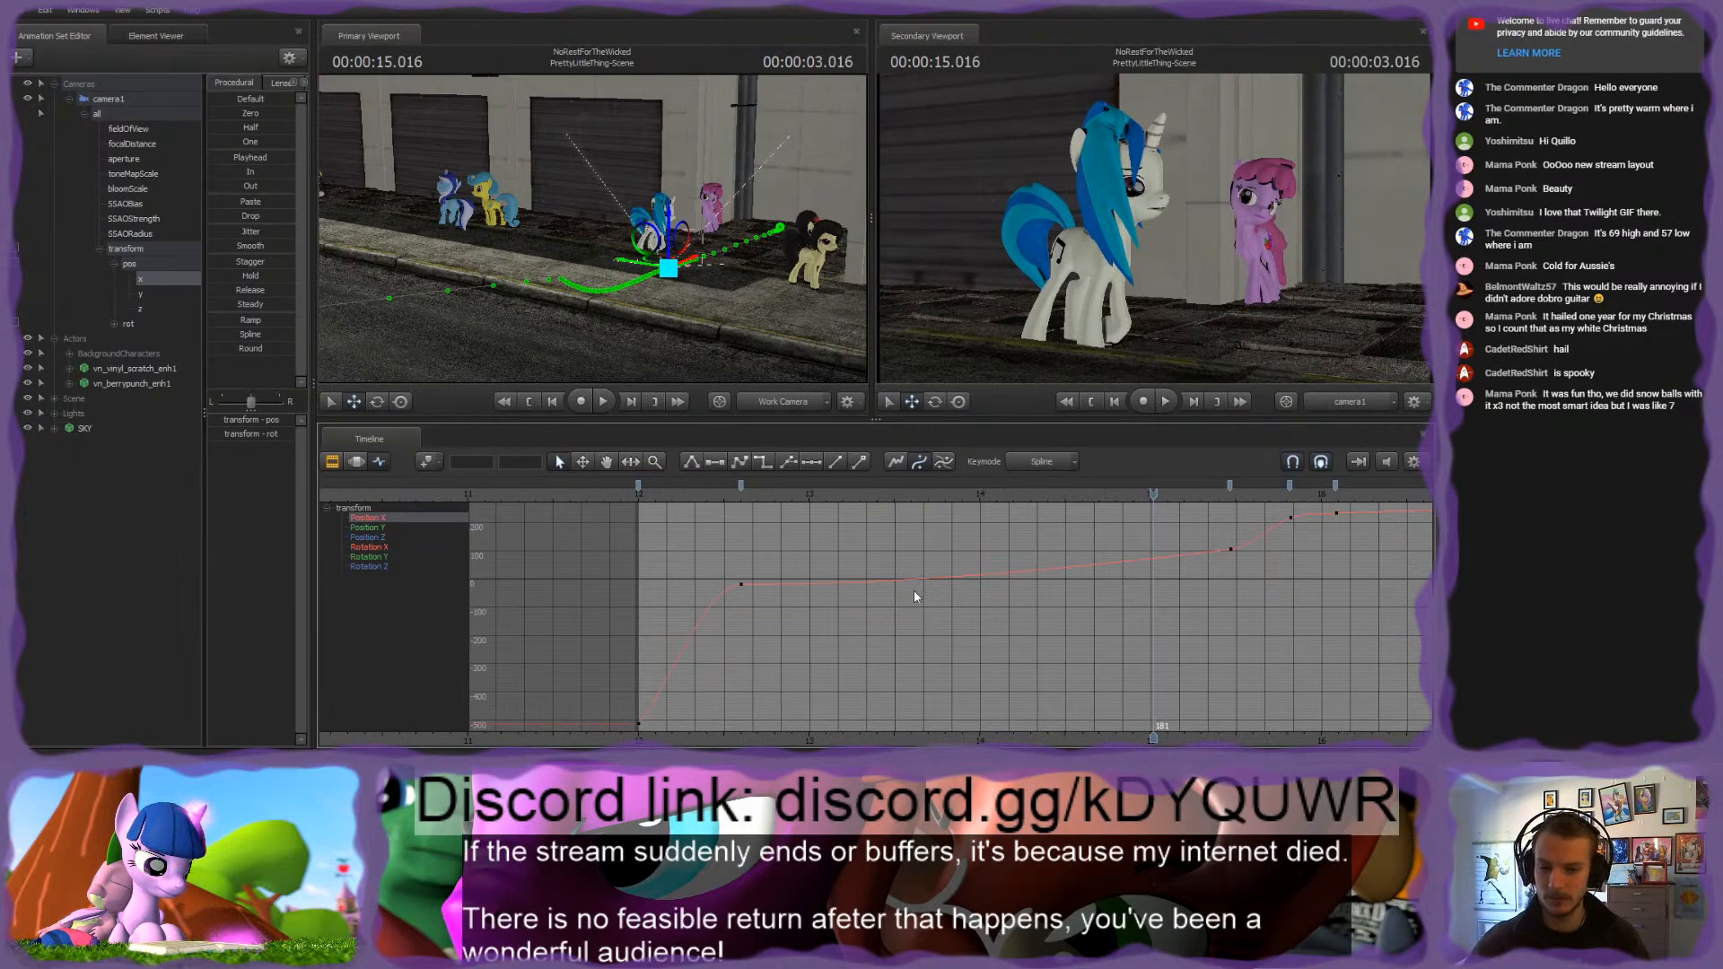
pyautogui.press('Left')
pyautogui.press('Left')
pyautogui.press('Left')
pyautogui.press('Left')
pyautogui.press('Left')
pyautogui.press('Left')
pyautogui.press('Left')
pyautogui.press('Left')
pyautogui.press('Left')
pyautogui.press('Left')
pyautogui.press('Left')
pyautogui.press('Left')
pyautogui.press('Left')
pyautogui.press('Left')
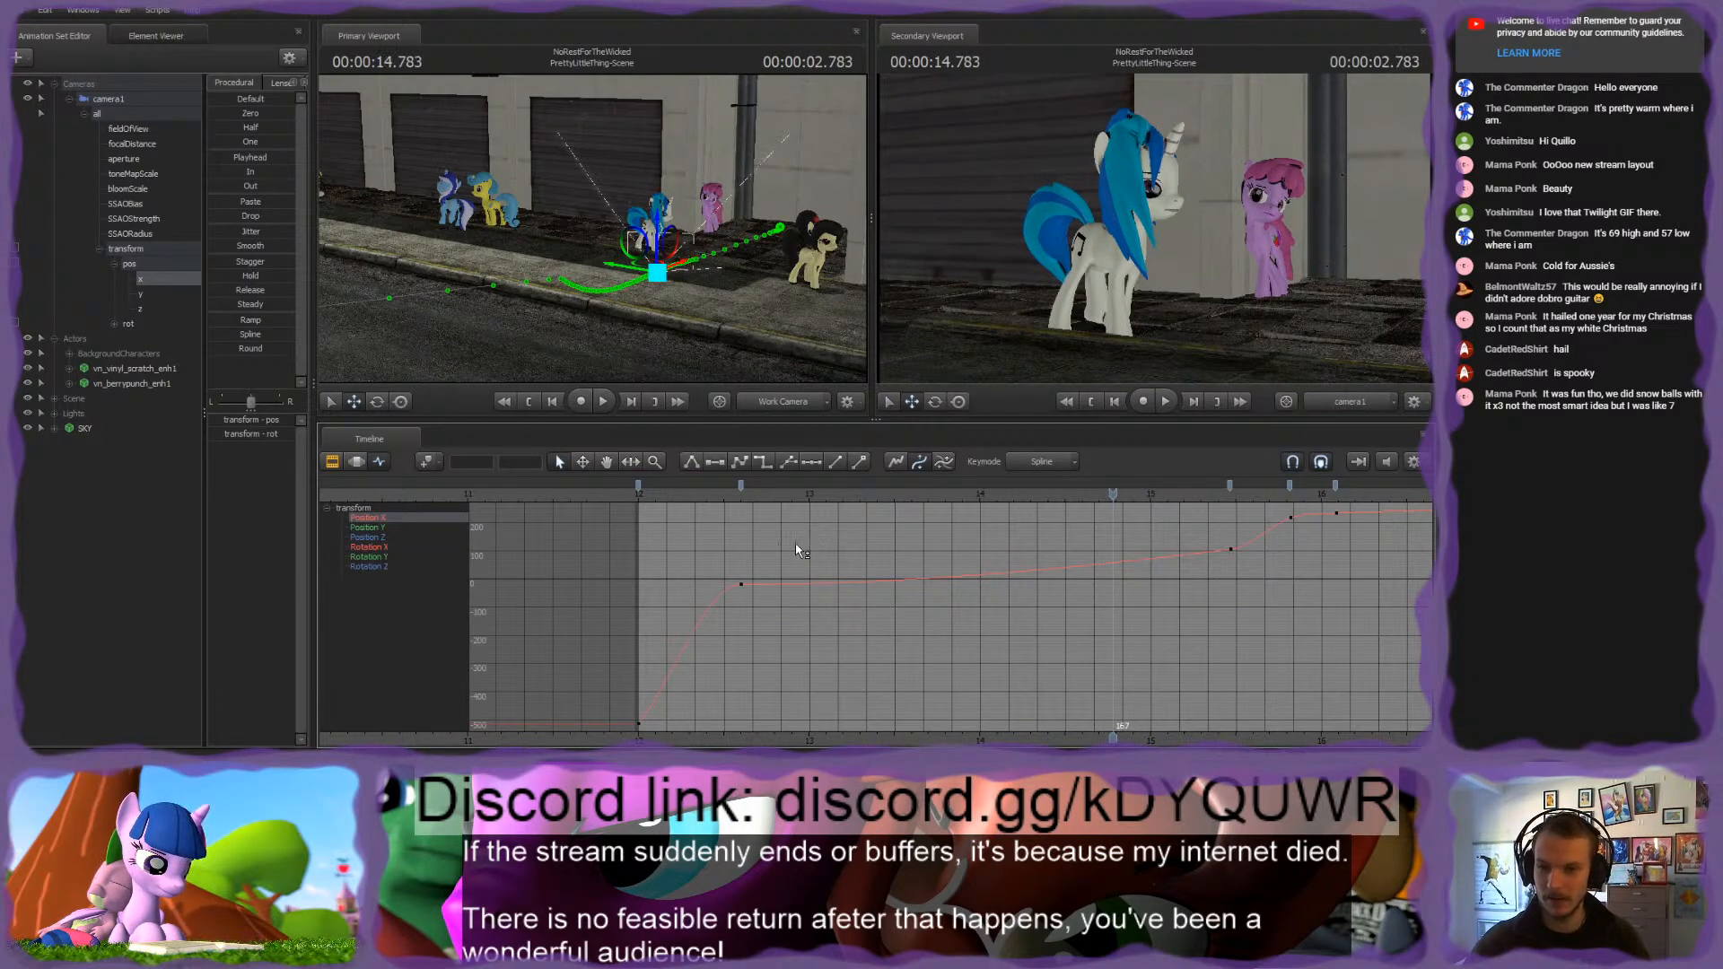
pyautogui.hotkey('ctrl', 'z')
pyautogui.hotkey('ctrl', 'z')
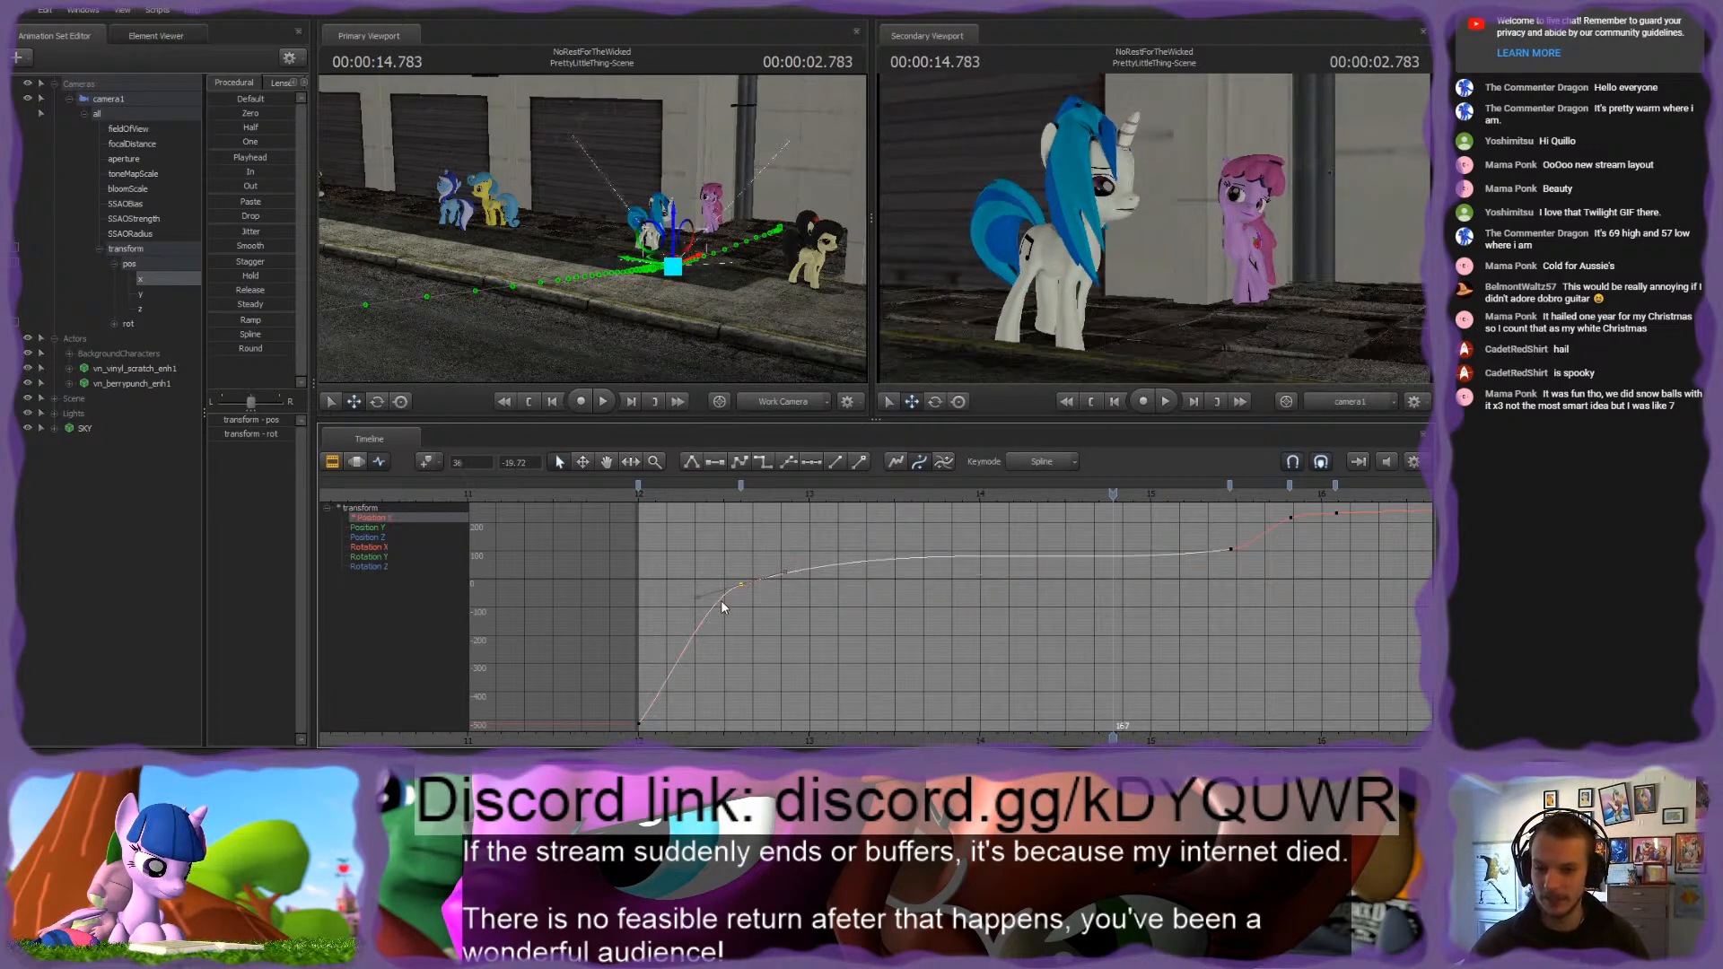
# Step: Raise camera1's Position X key at frame 36 to about 6, lower its outgoing tangent, and play back the shot from the start
pyautogui.keyDown('shift'); pyautogui.moveTo(729, 613); pyautogui.dragTo(864, 607, button='middle'); pyautogui.keyUp('shift')
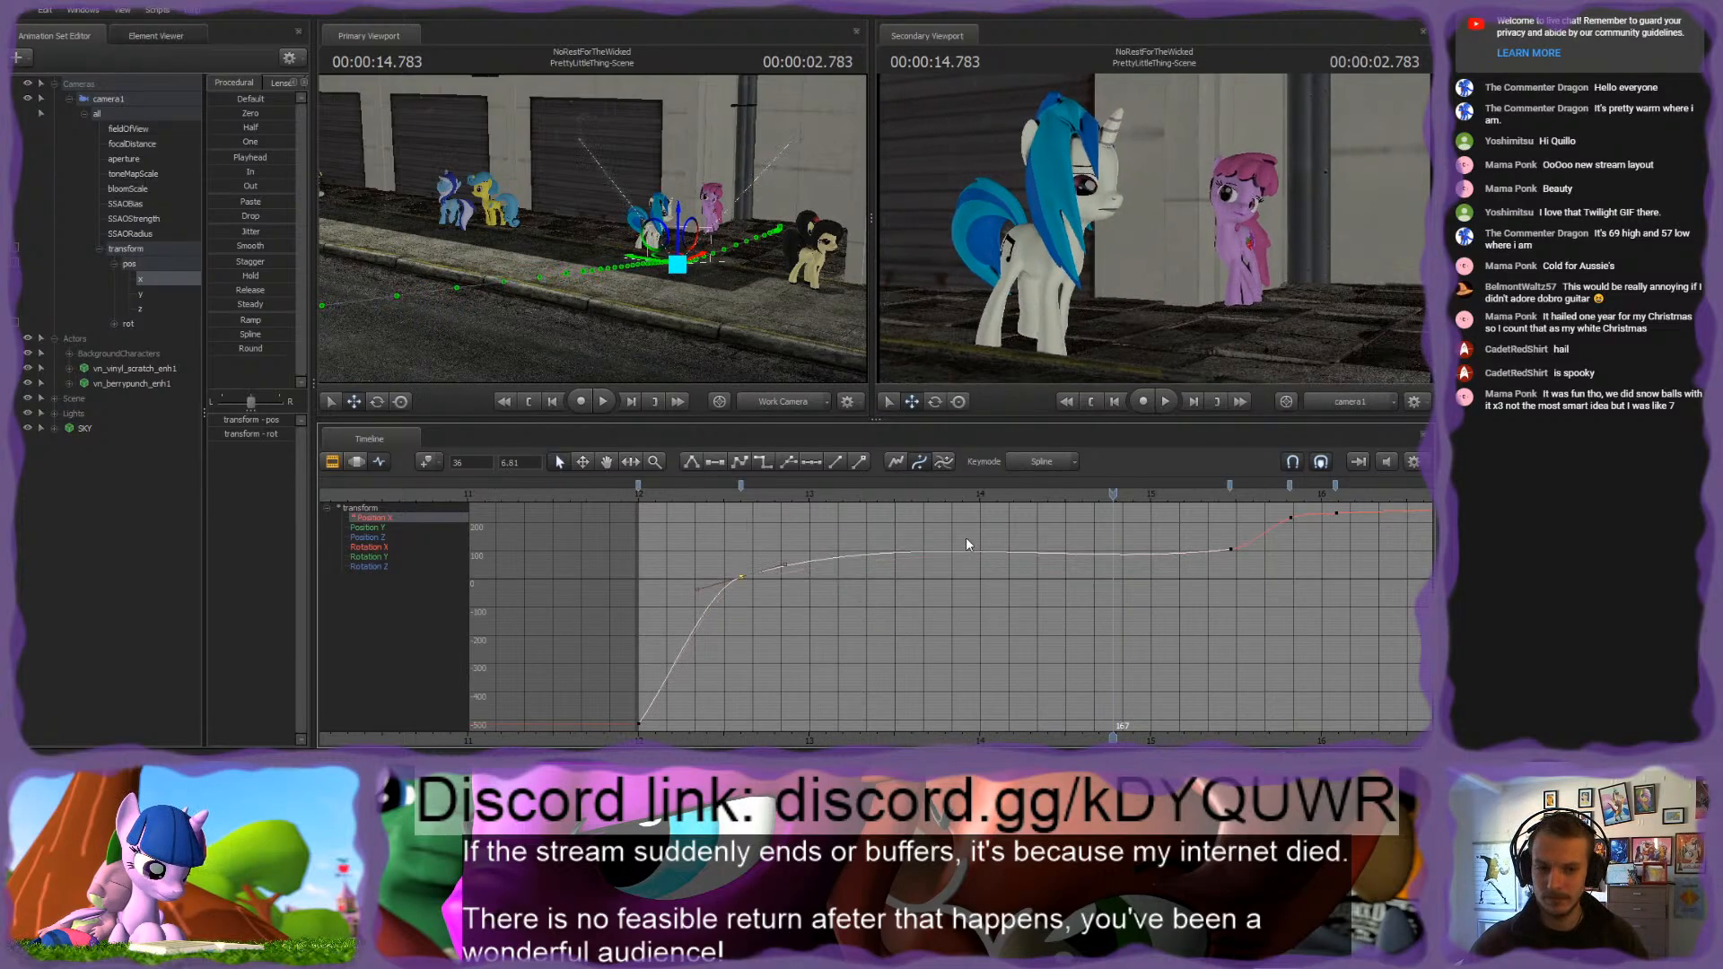
pyautogui.click(779, 553)
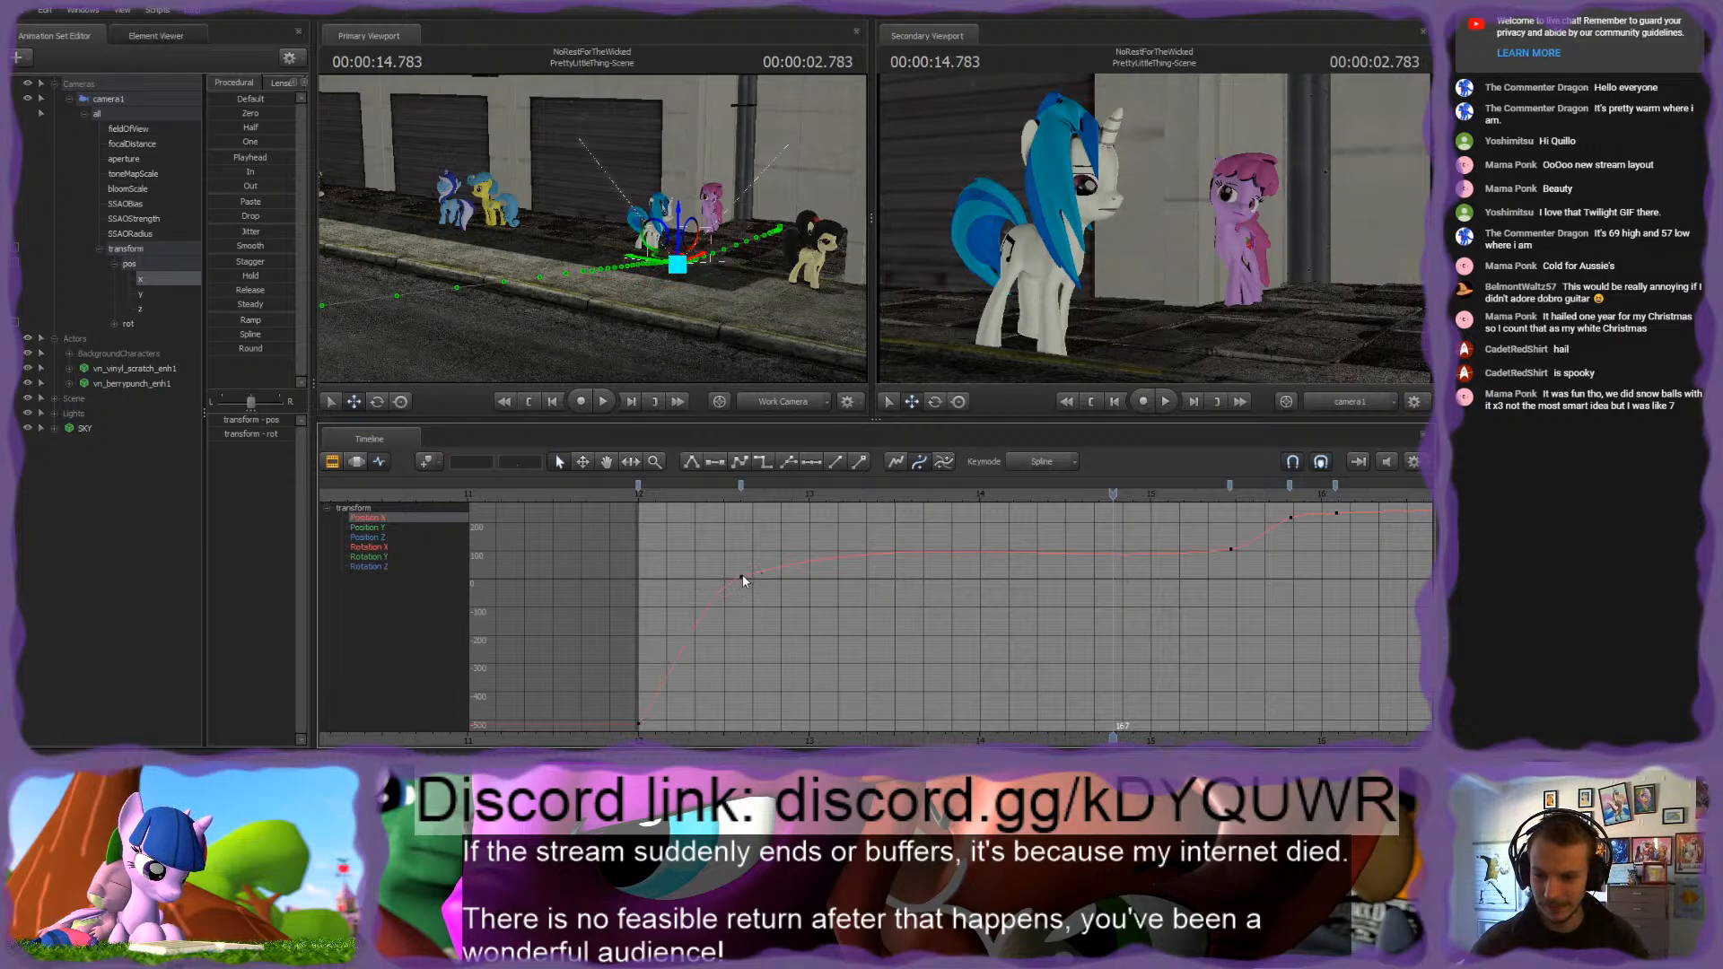
pyautogui.click(742, 576)
pyautogui.click(784, 564)
pyautogui.keyDown('shift'); pyautogui.moveTo(880, 541); pyautogui.dragTo(884, 547, button='middle'); pyautogui.keyUp('shift')
pyautogui.click(698, 499)
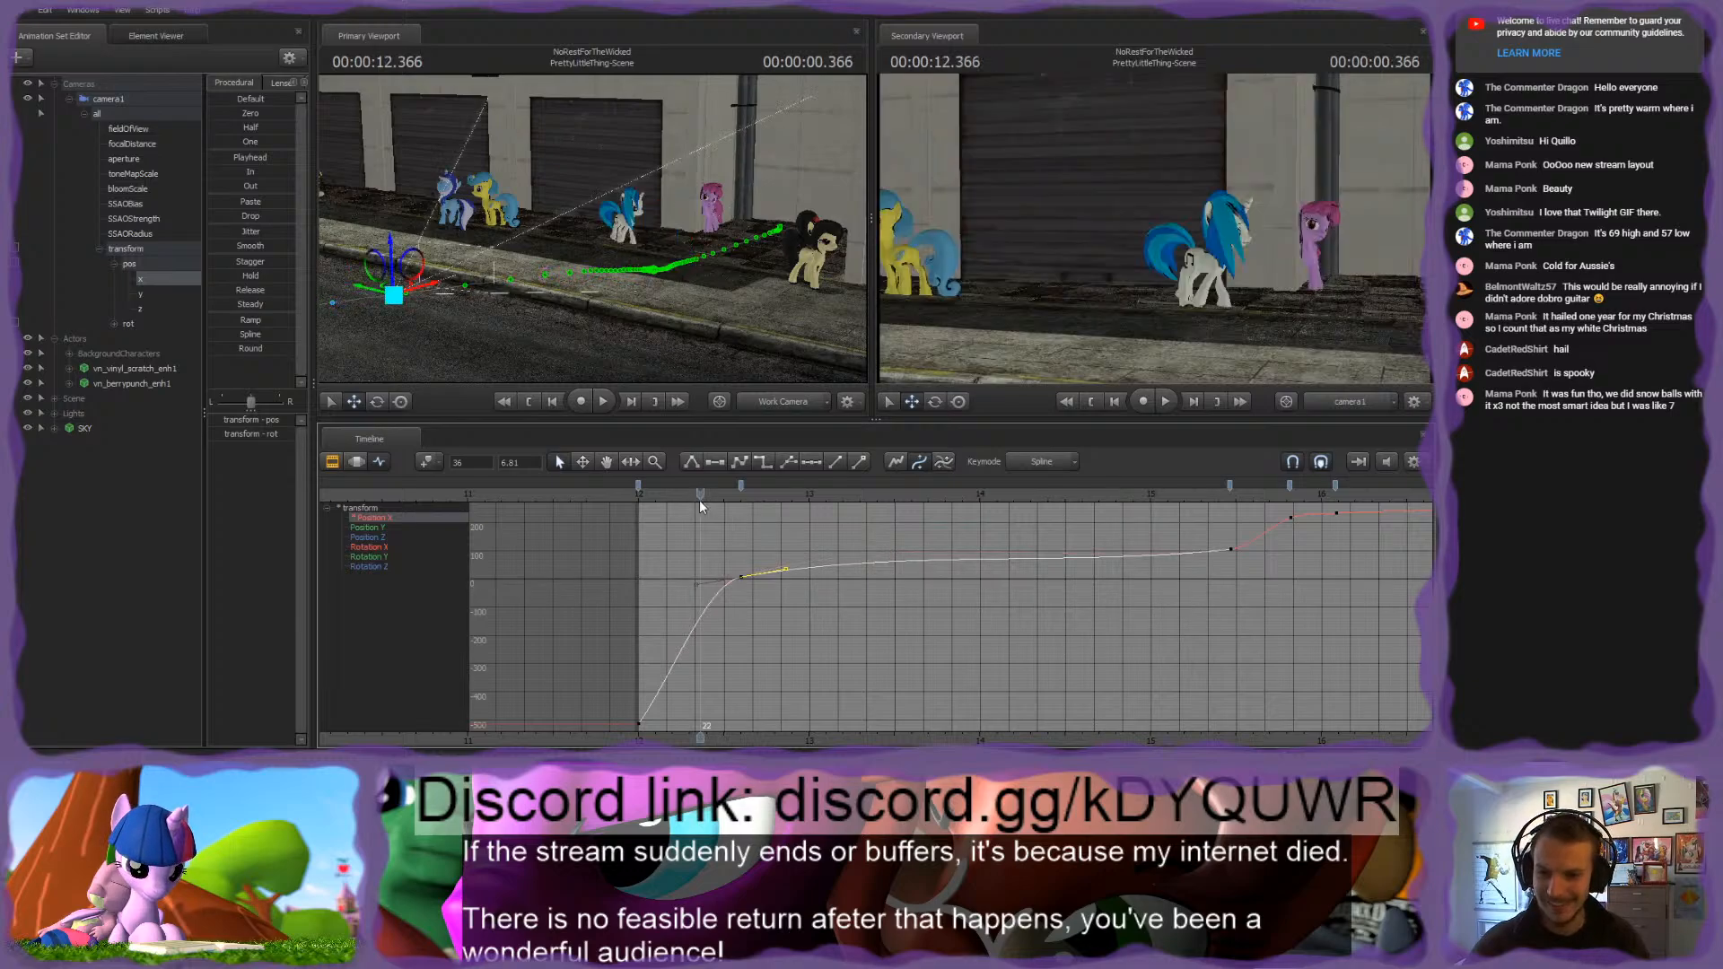
pyautogui.press('space')
pyautogui.press('space')
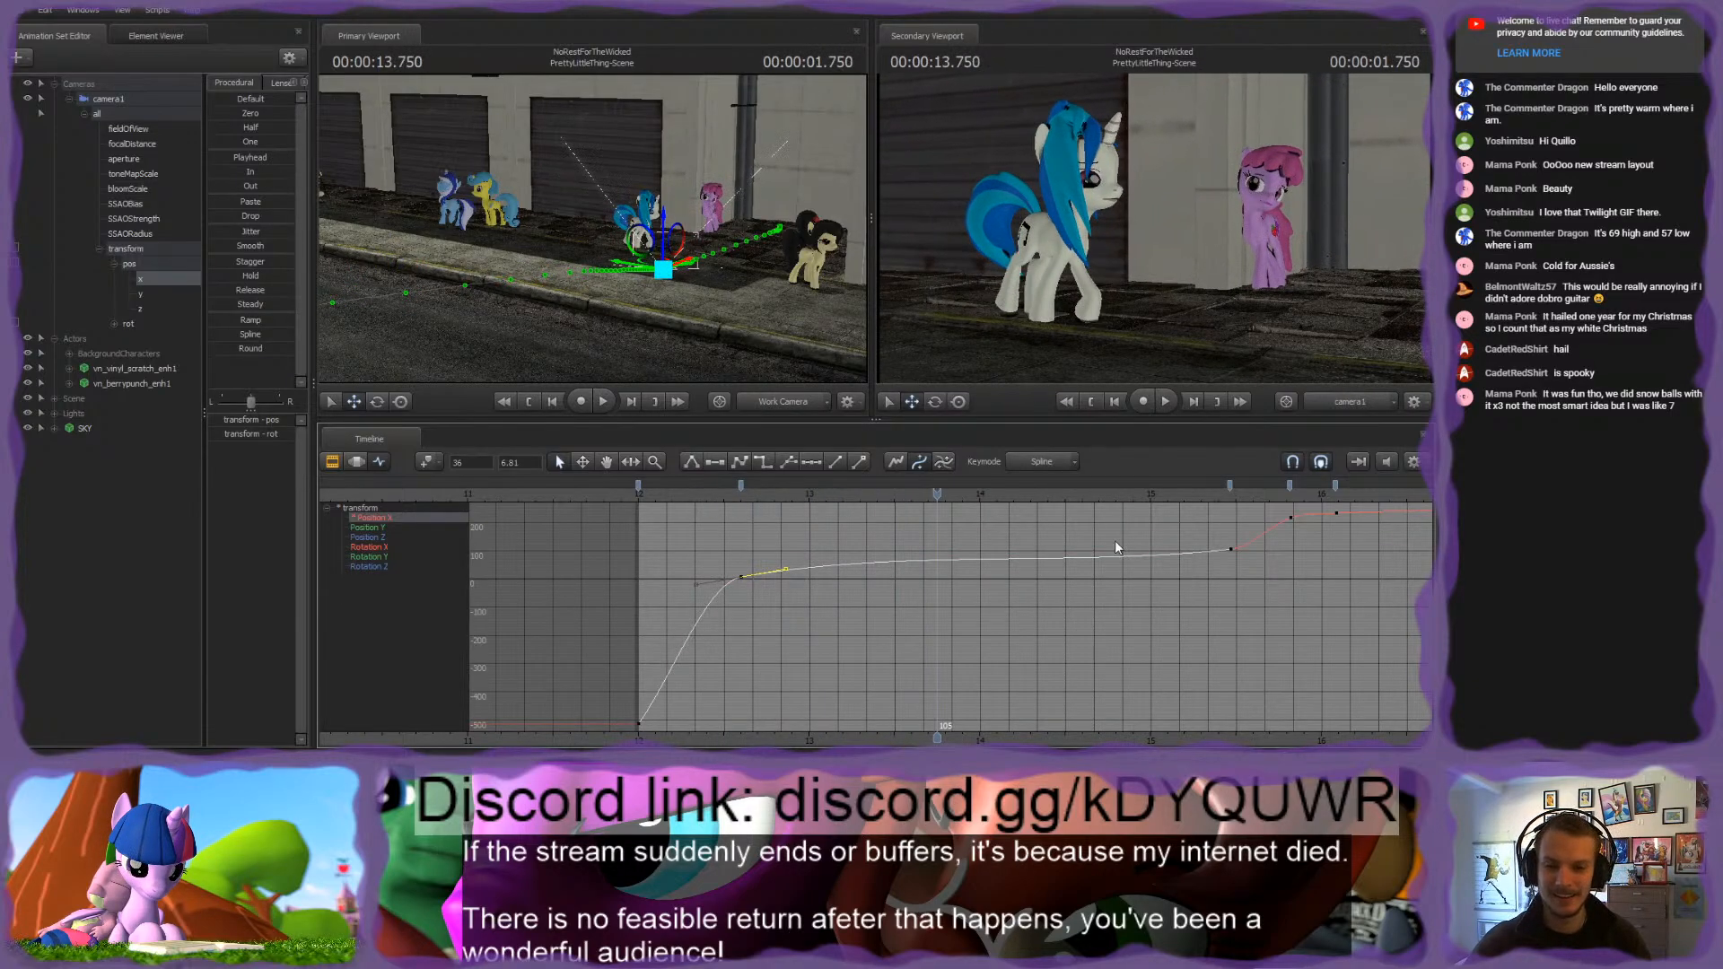
pyautogui.click(1086, 546)
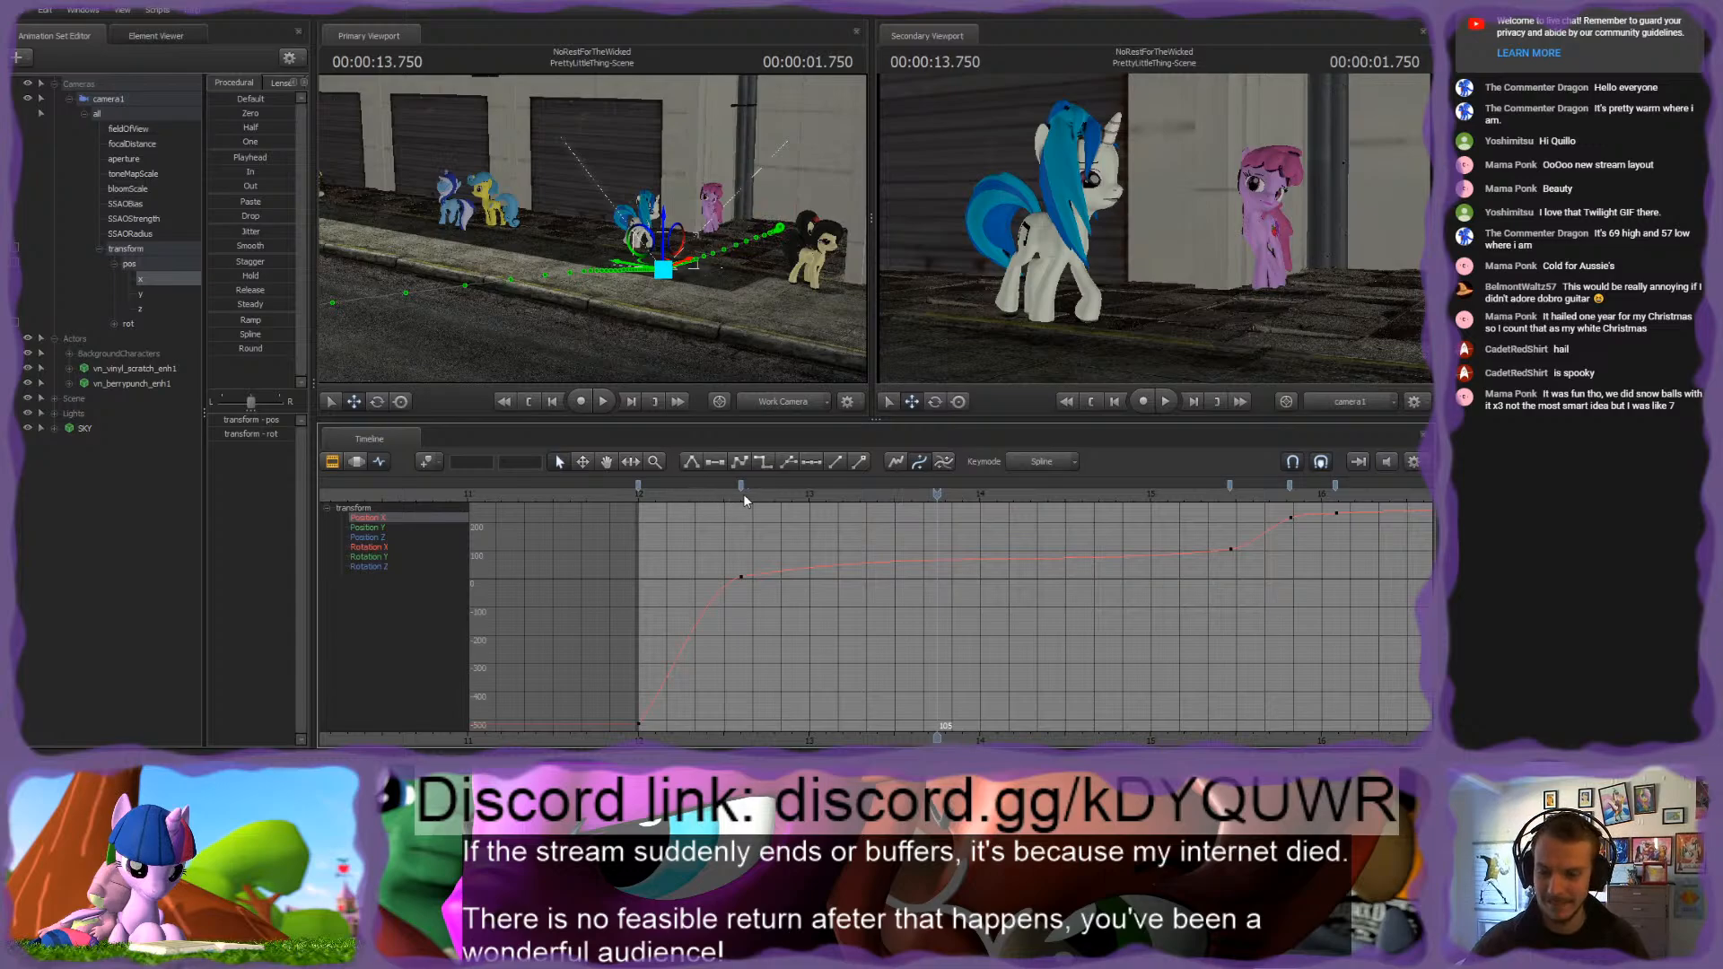
pyautogui.moveTo(743, 494); pyautogui.dragTo(640, 494)
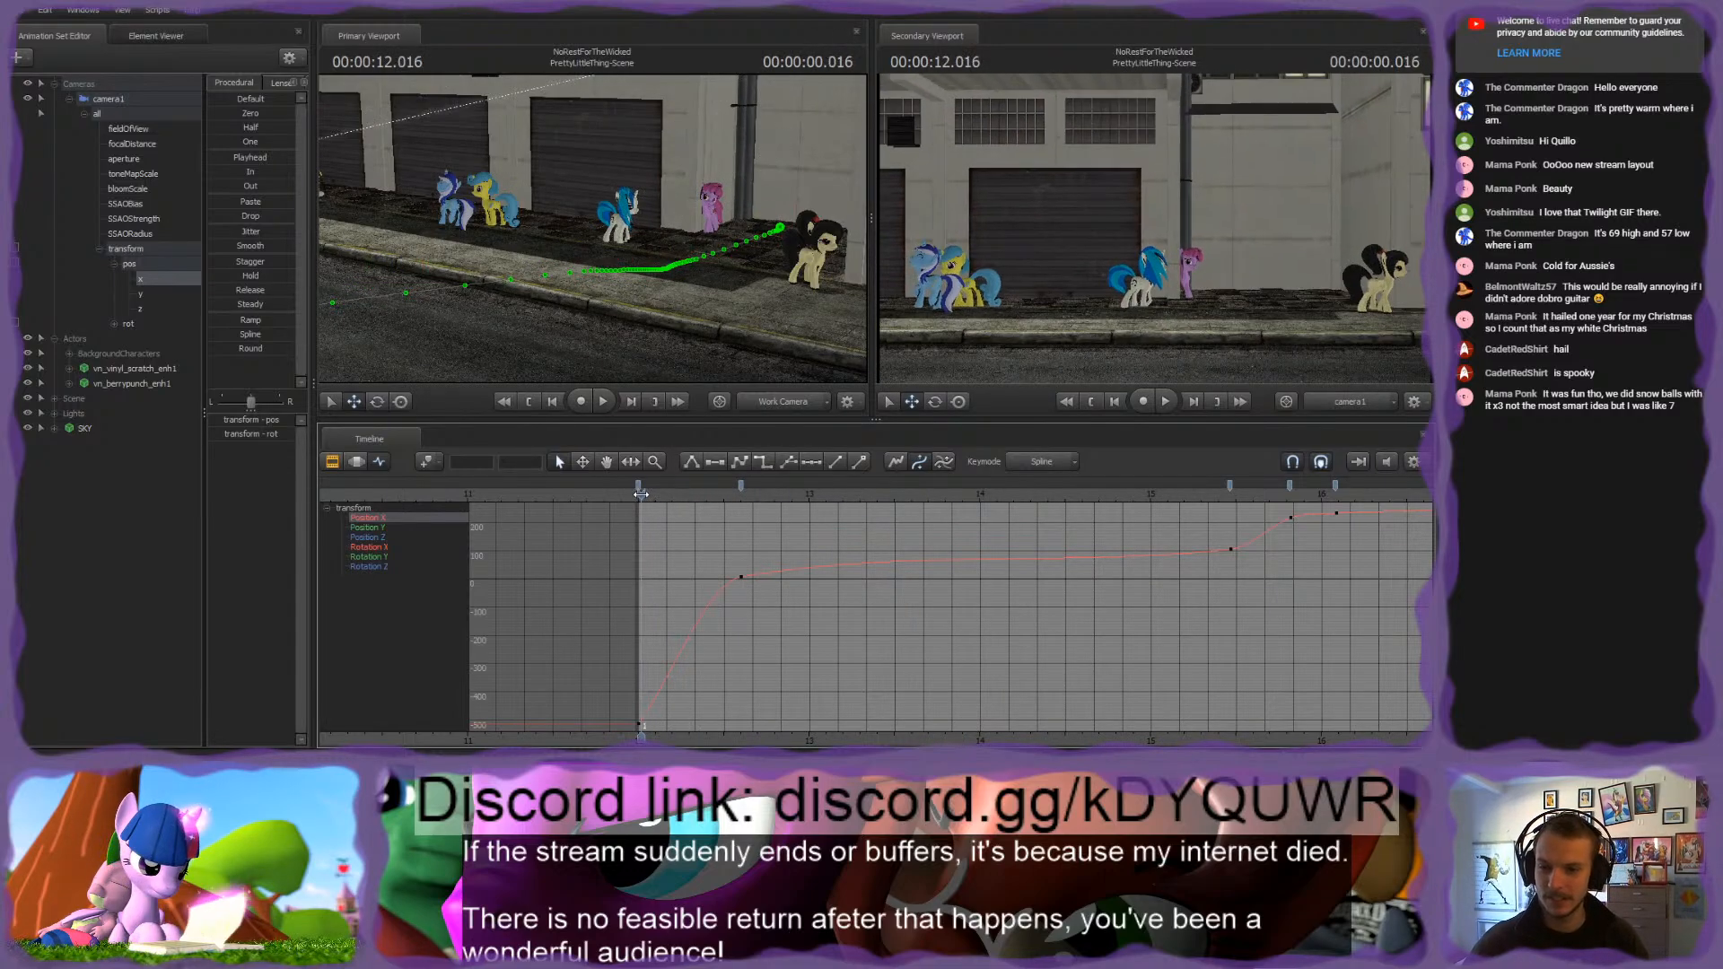
pyautogui.press('space')
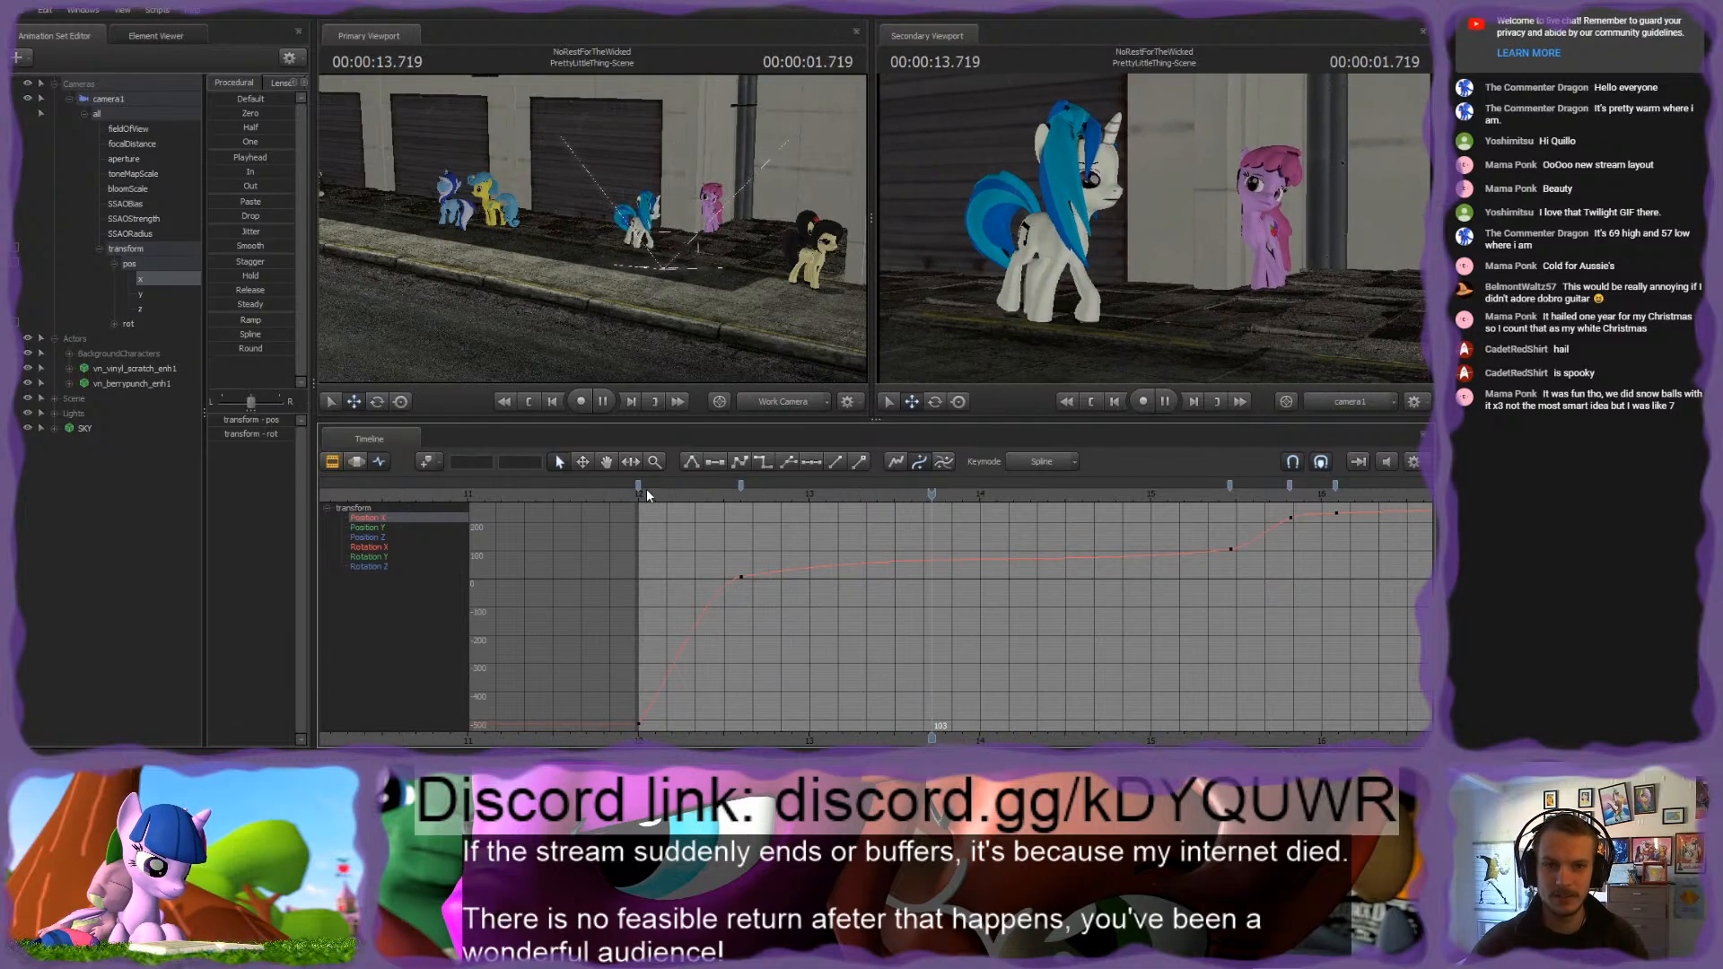
pyautogui.press('space')
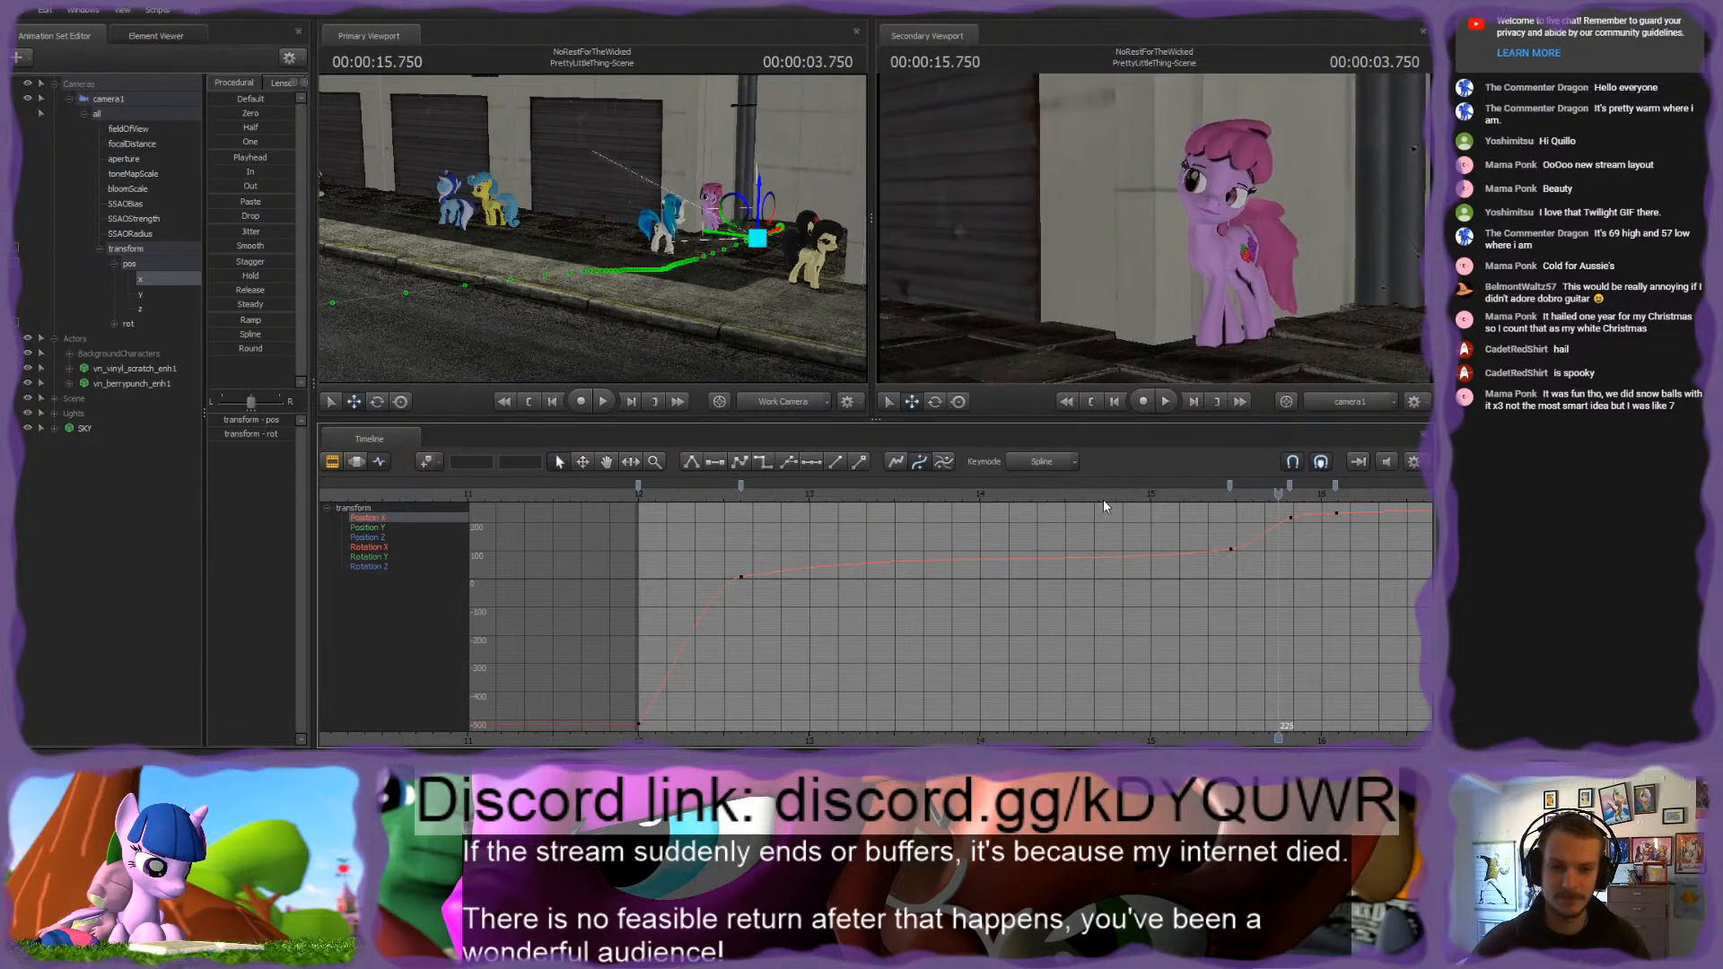
pyautogui.press('space')
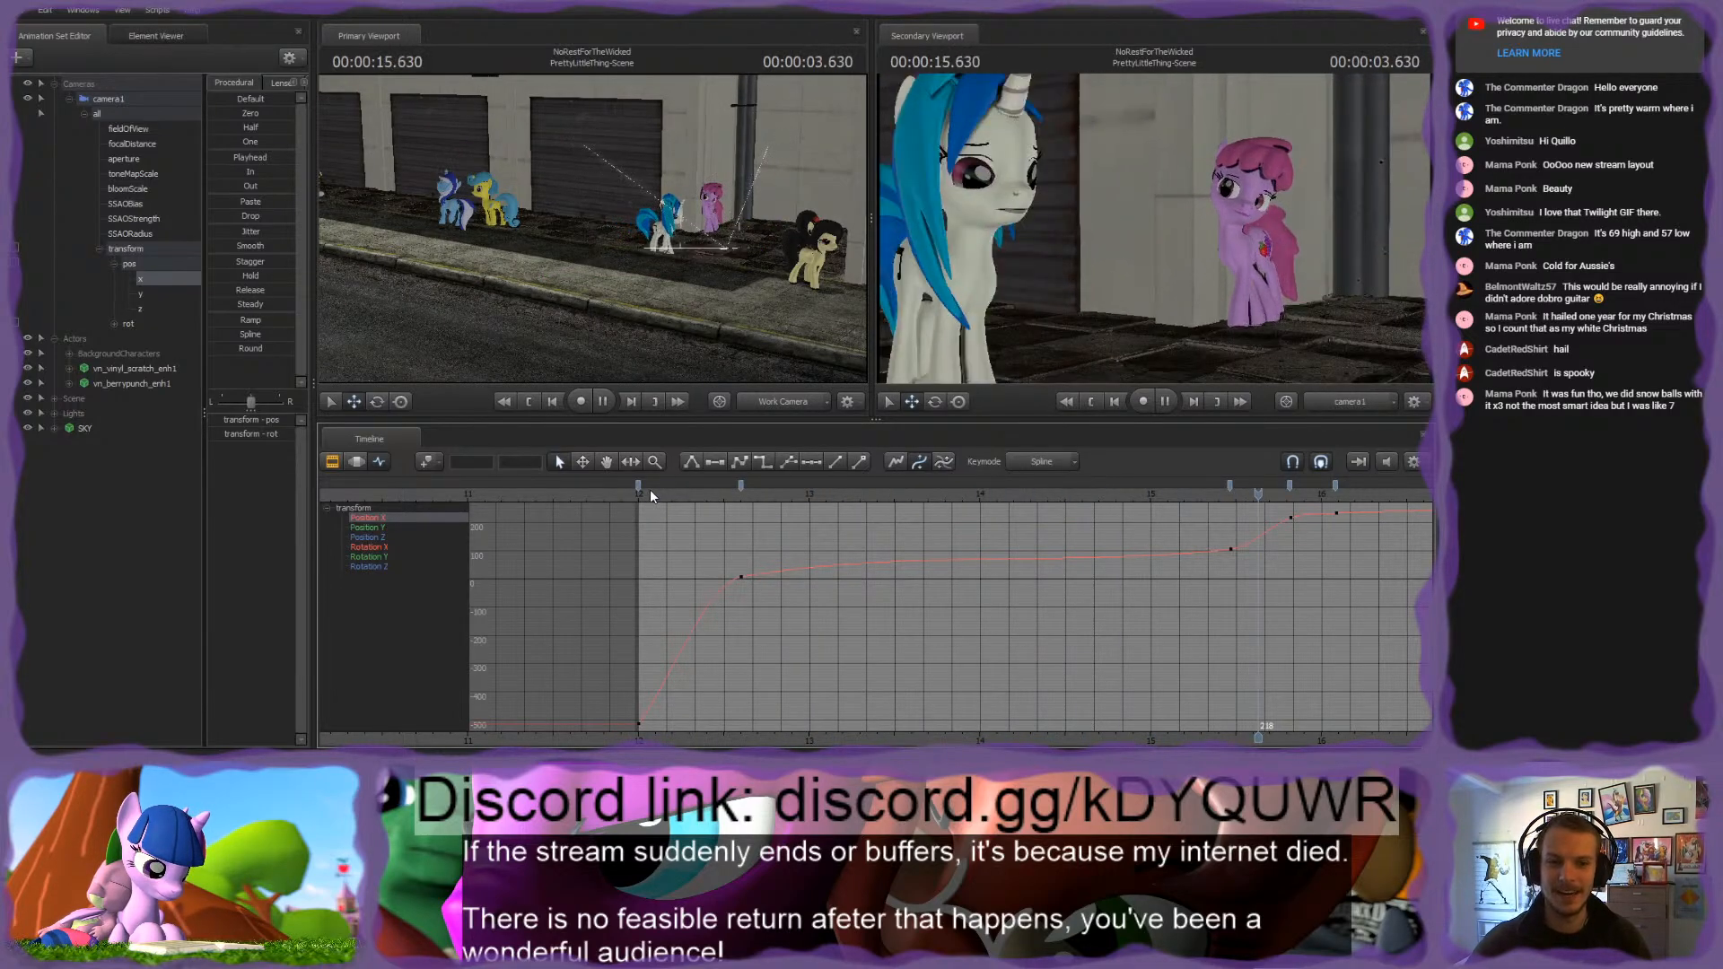
pyautogui.press('space')
# Step: Isolate camera1's Rotation Y curve and blend its keys at frames 36 and 208 toward the value at frame 120 with the Playhead procedural
pyautogui.doubleClick(128, 324)
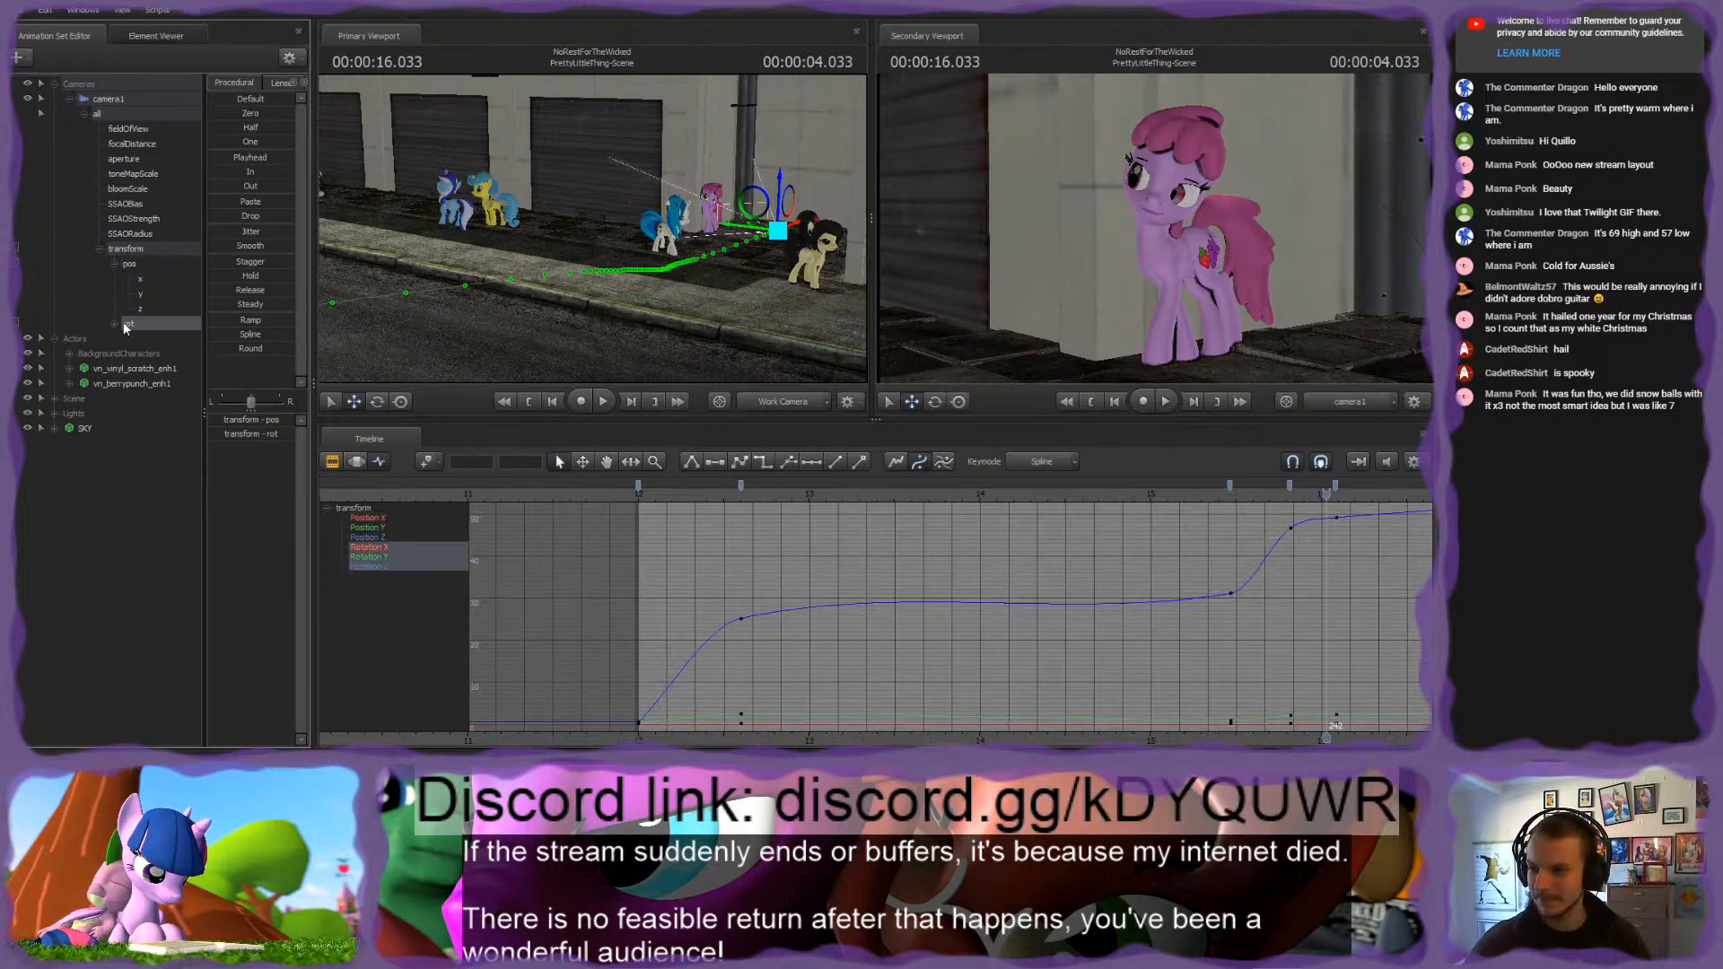
pyautogui.click(147, 338)
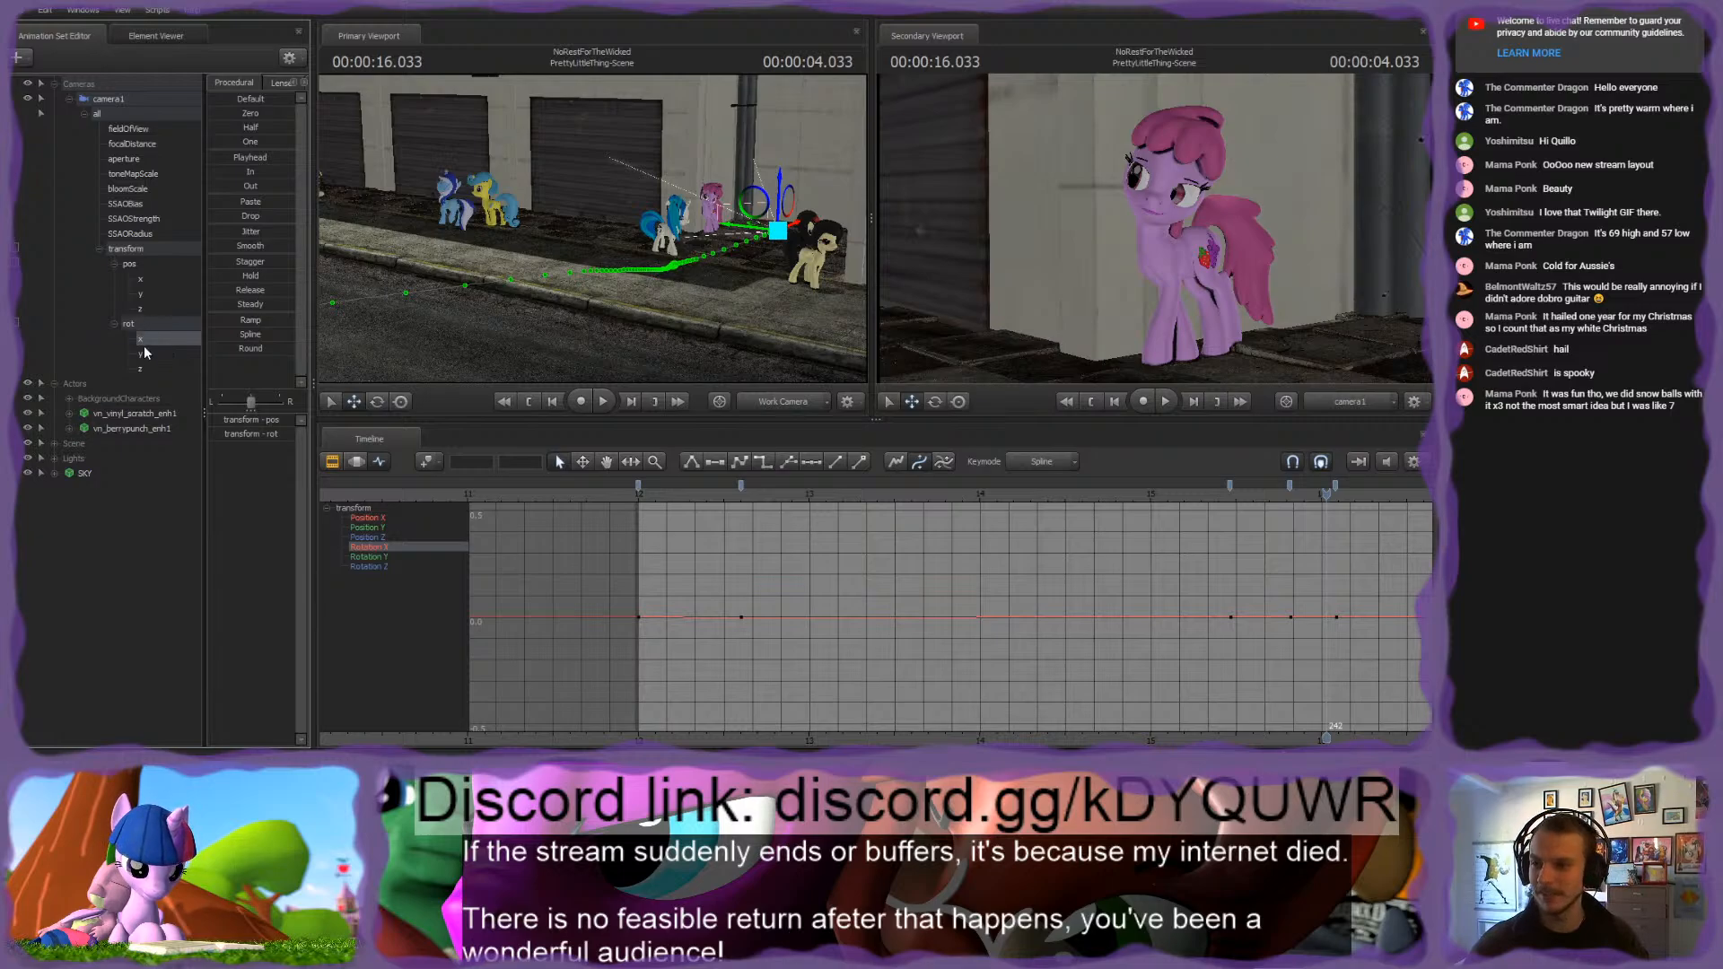
pyautogui.click(149, 353)
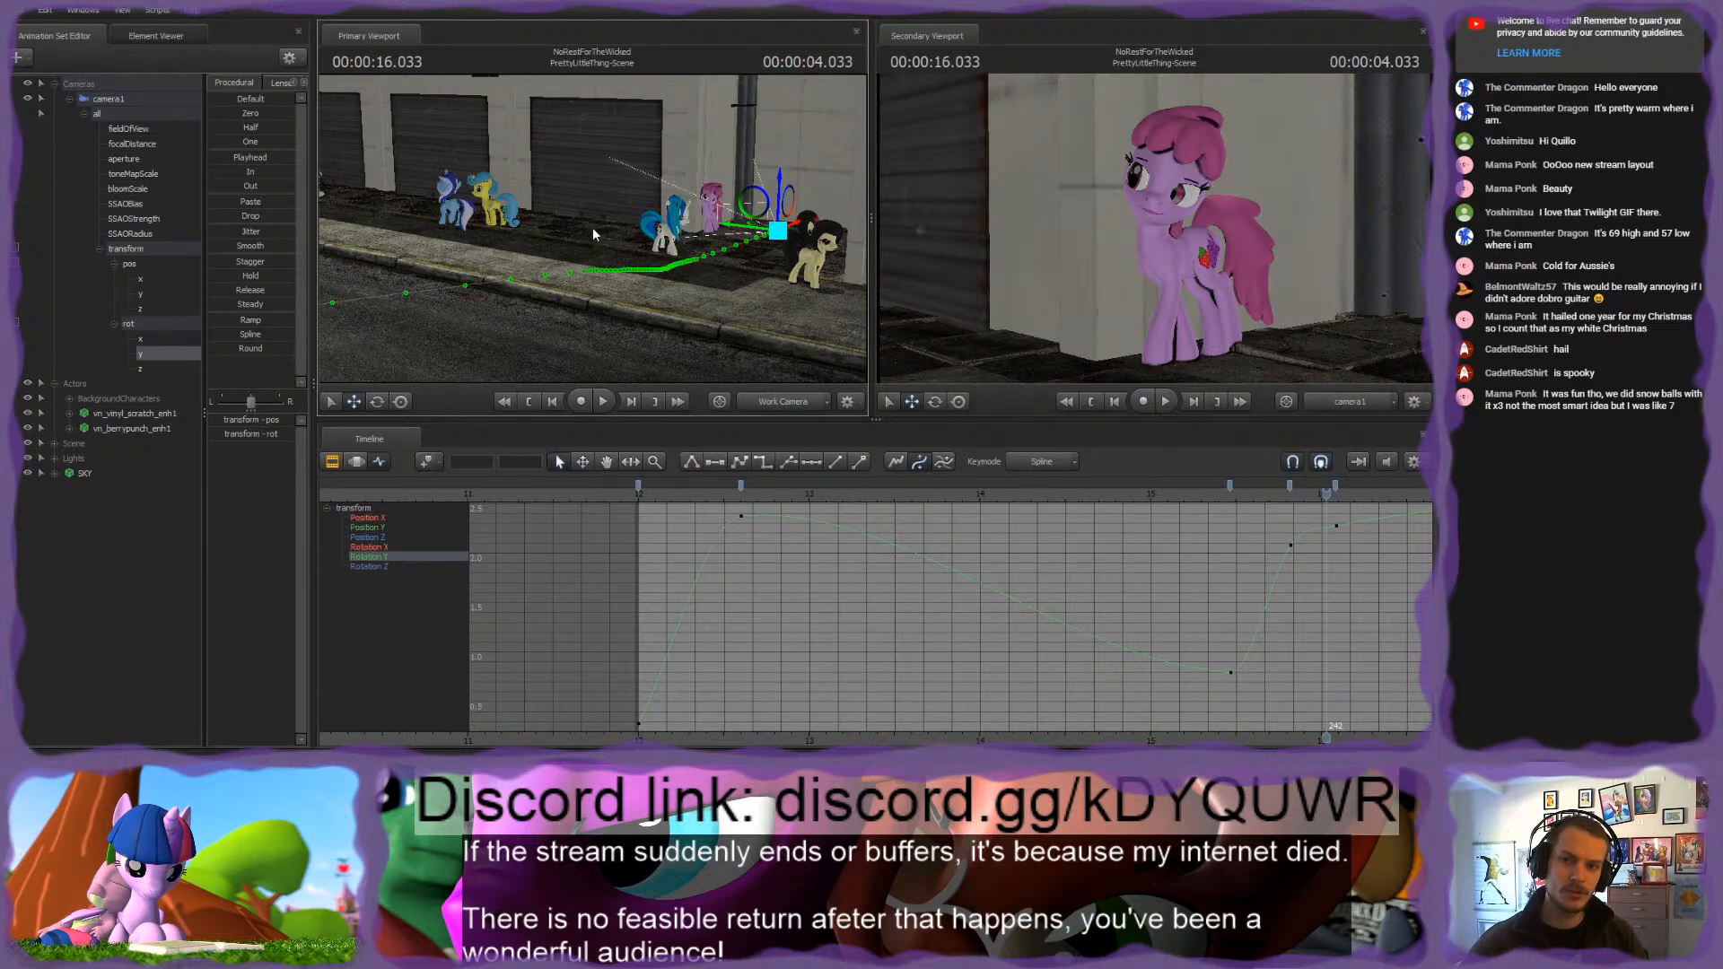
pyautogui.press('e')
pyautogui.click(162, 356)
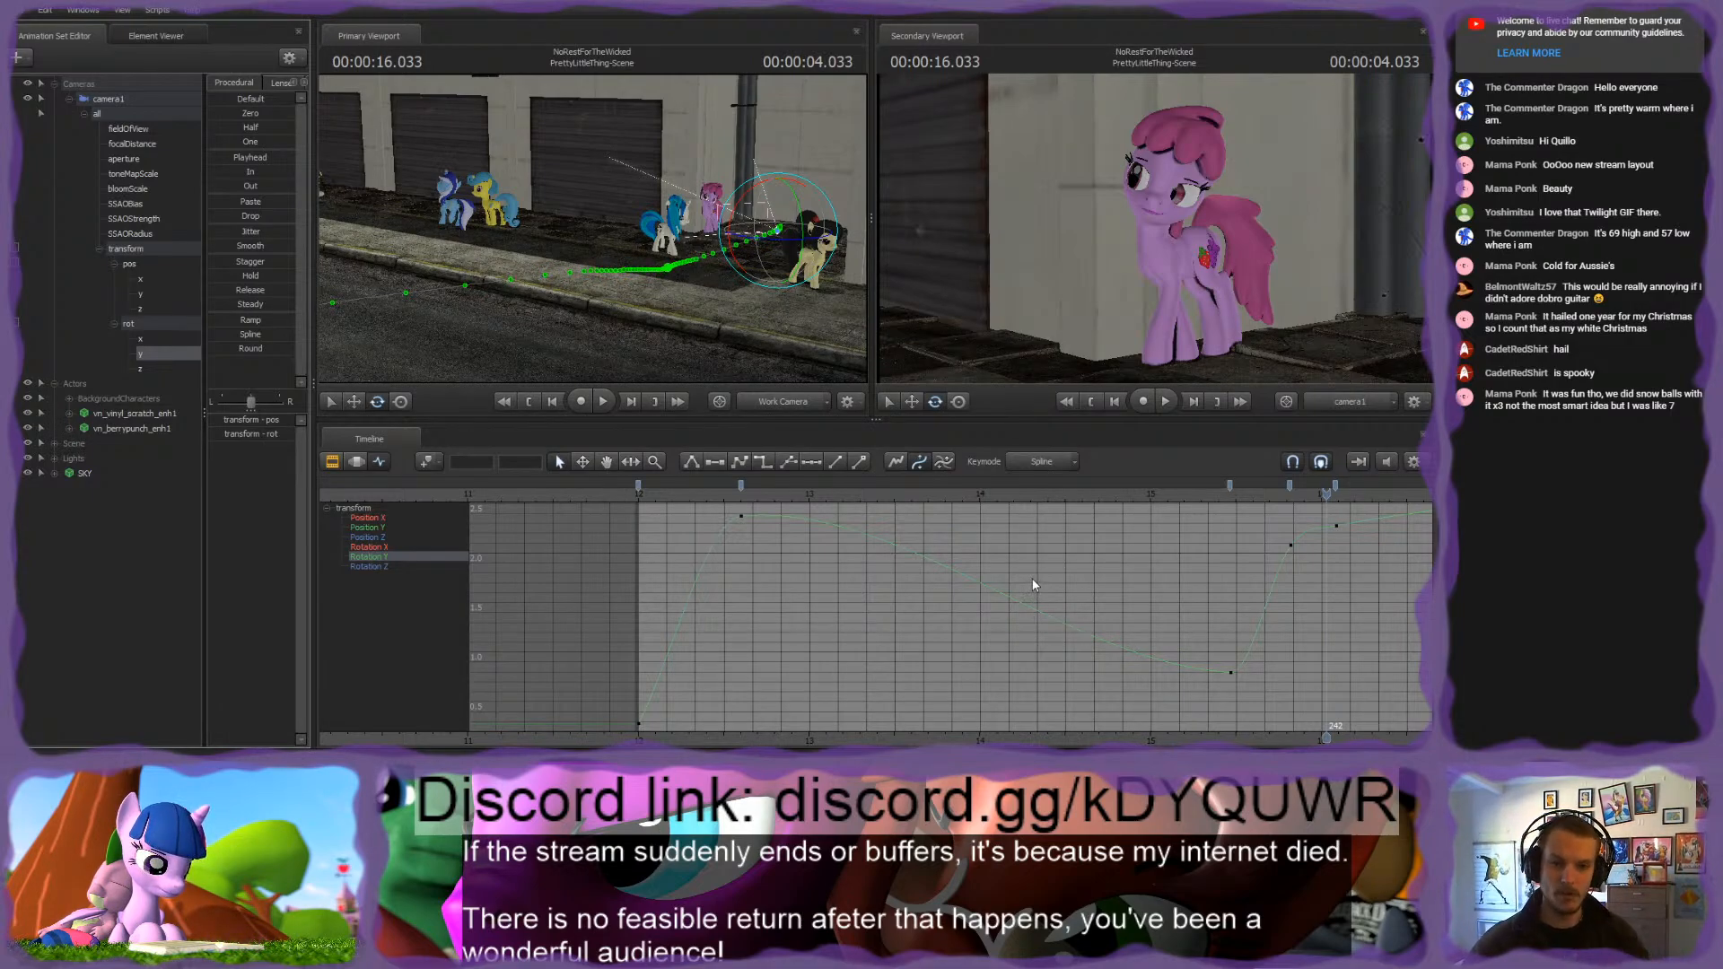
pyautogui.moveTo(1305, 665); pyautogui.dragTo(1167, 709)
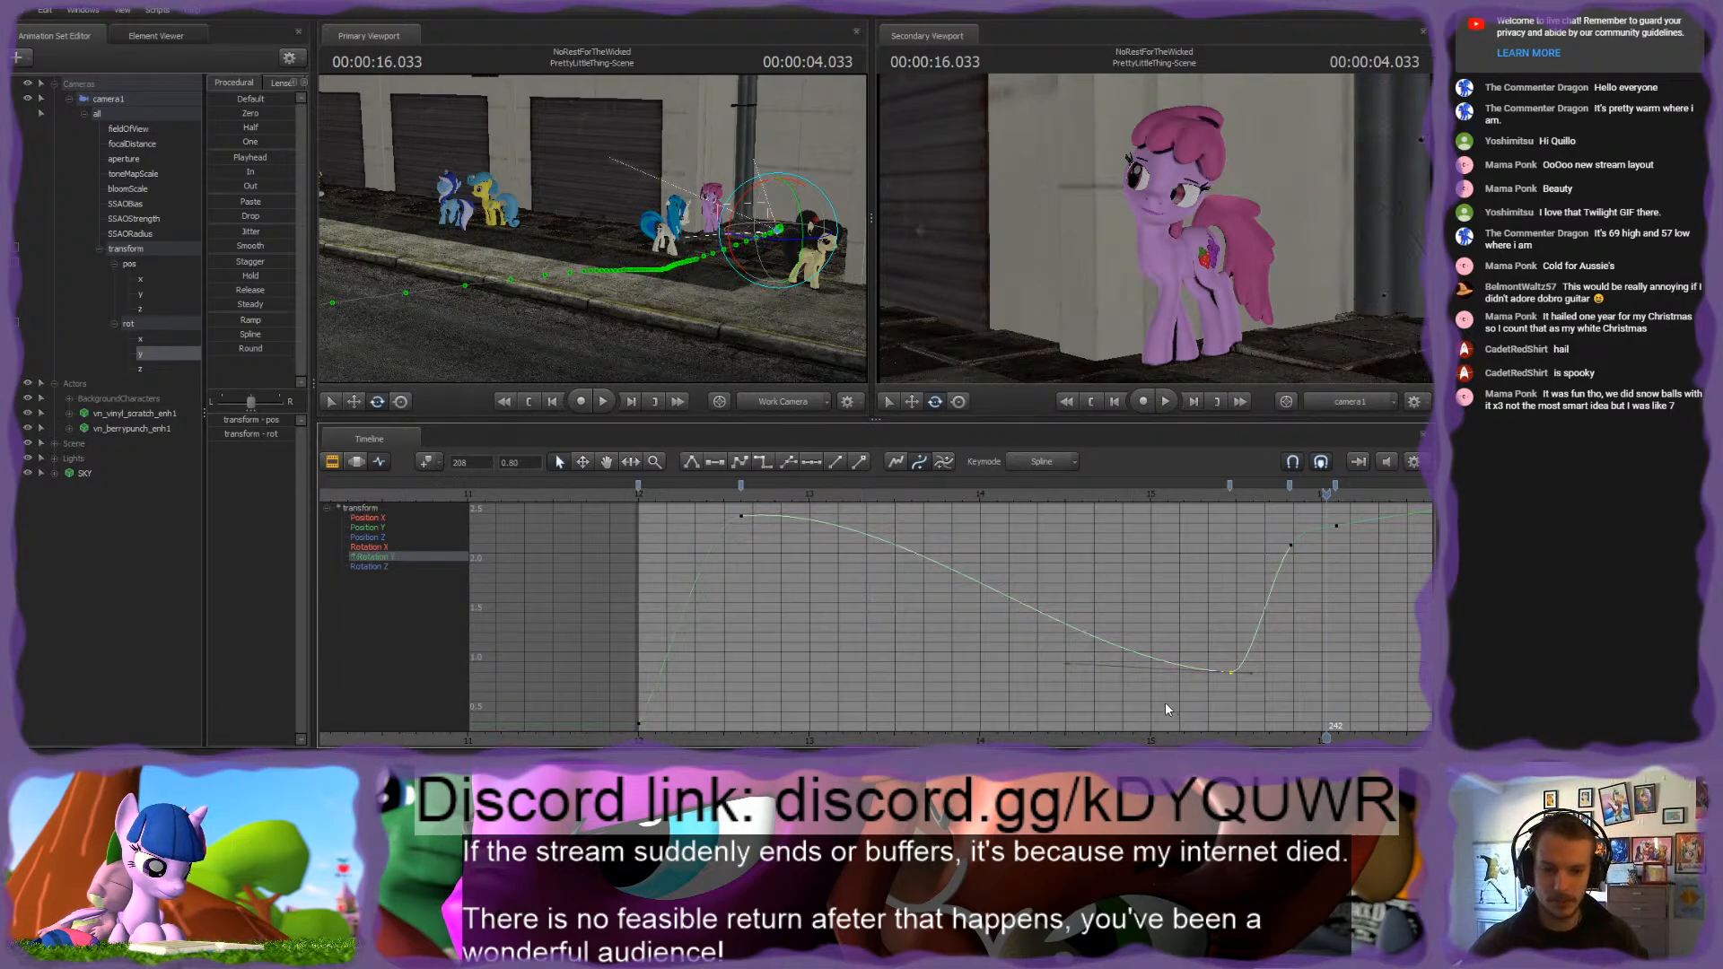
pyautogui.moveTo(715, 493); pyautogui.dragTo(1011, 663)
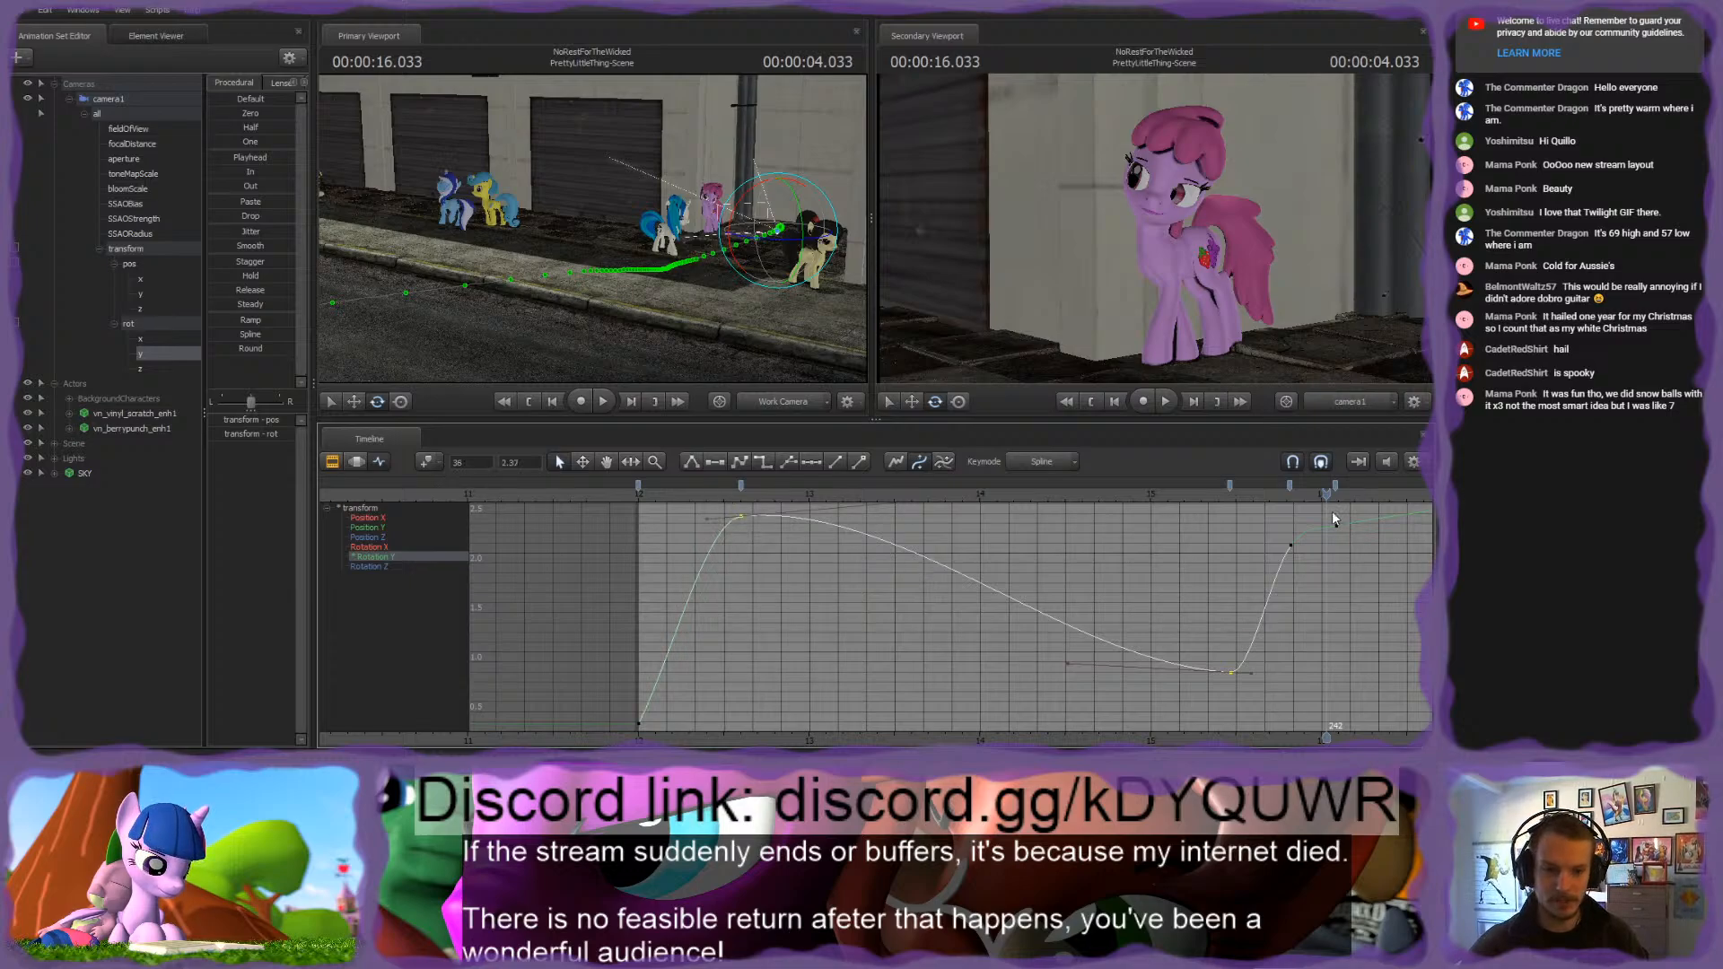
pyautogui.moveTo(1333, 519); pyautogui.dragTo(980, 535)
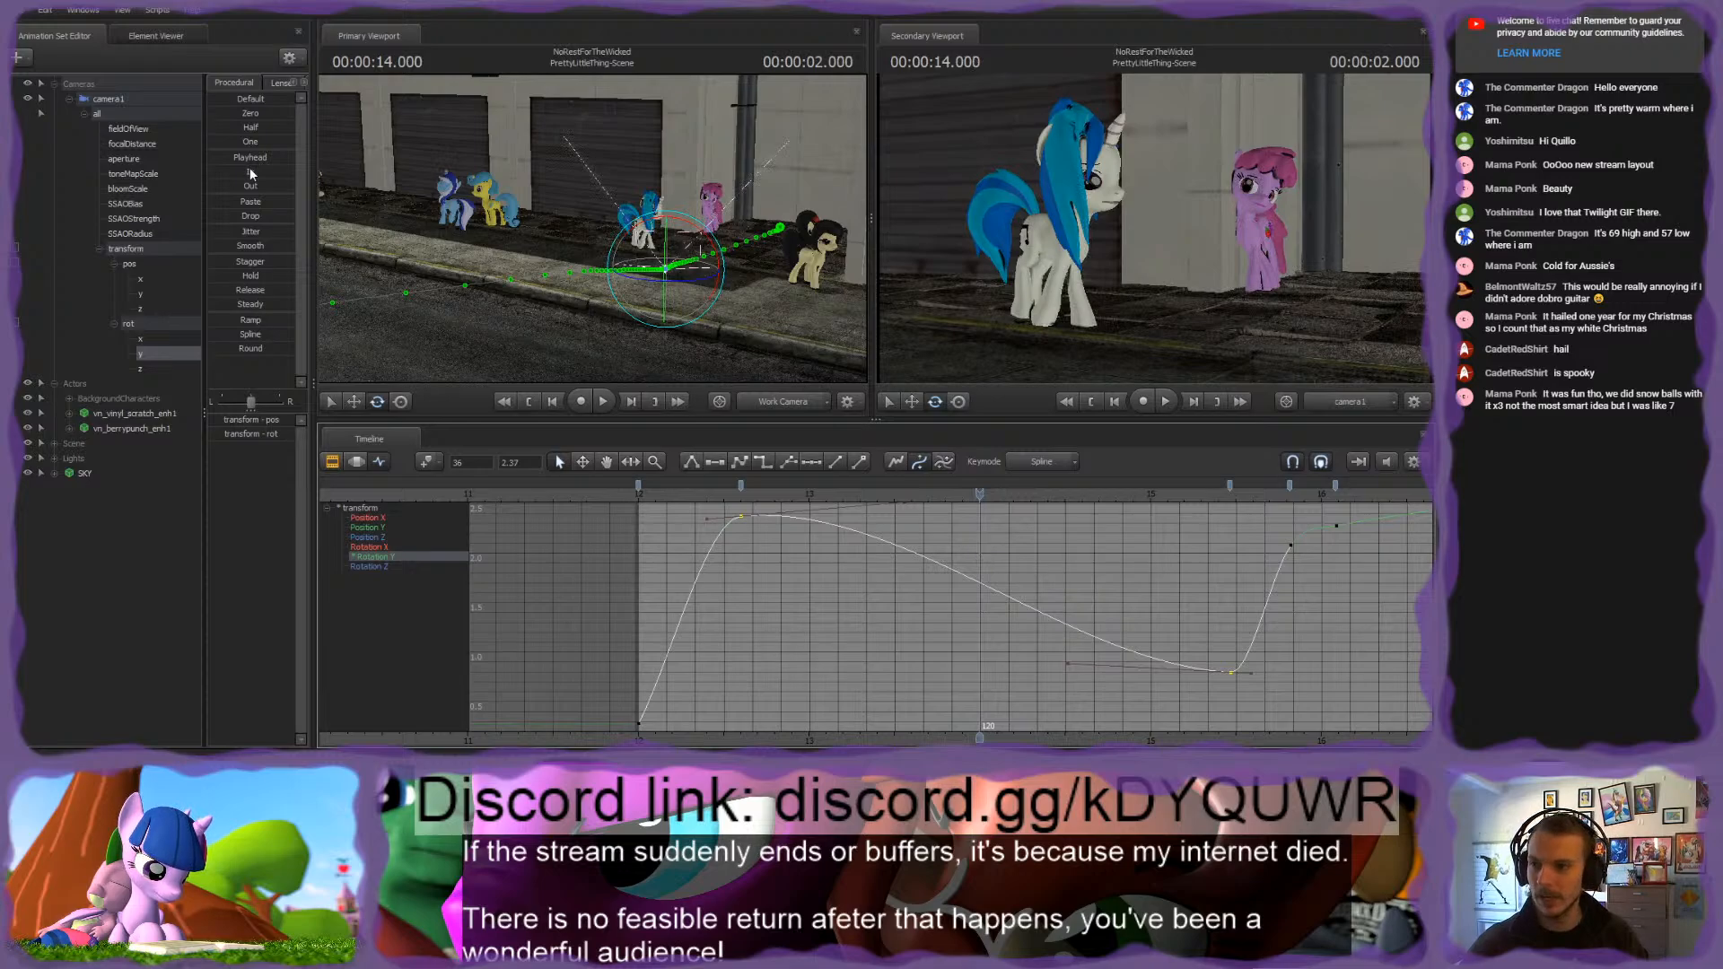
pyautogui.moveTo(245, 160); pyautogui.dragTo(370, 178)
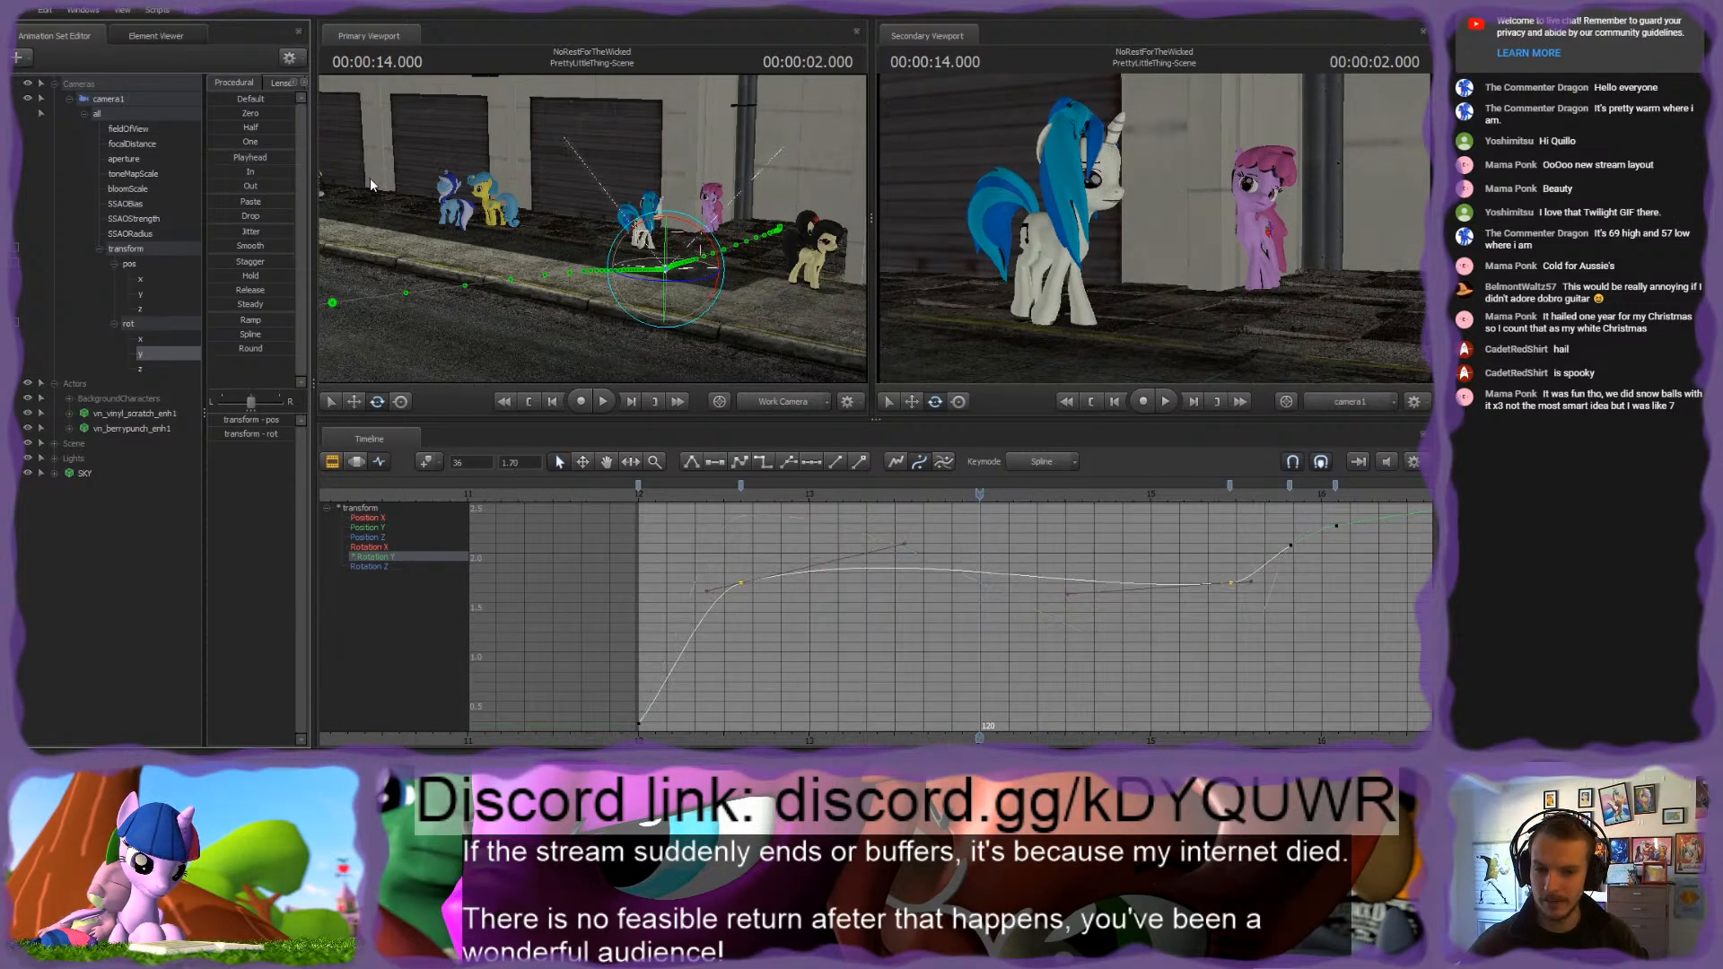
# Step: Lower camera1's Rotation Y key at frame 36 to about 1.39, lower its outgoing tangent, and play back the shot
pyautogui.click(849, 583)
pyautogui.moveTo(790, 551); pyautogui.dragTo(723, 618)
pyautogui.moveTo(884, 545); pyautogui.dragTo(884, 575, button='middle')
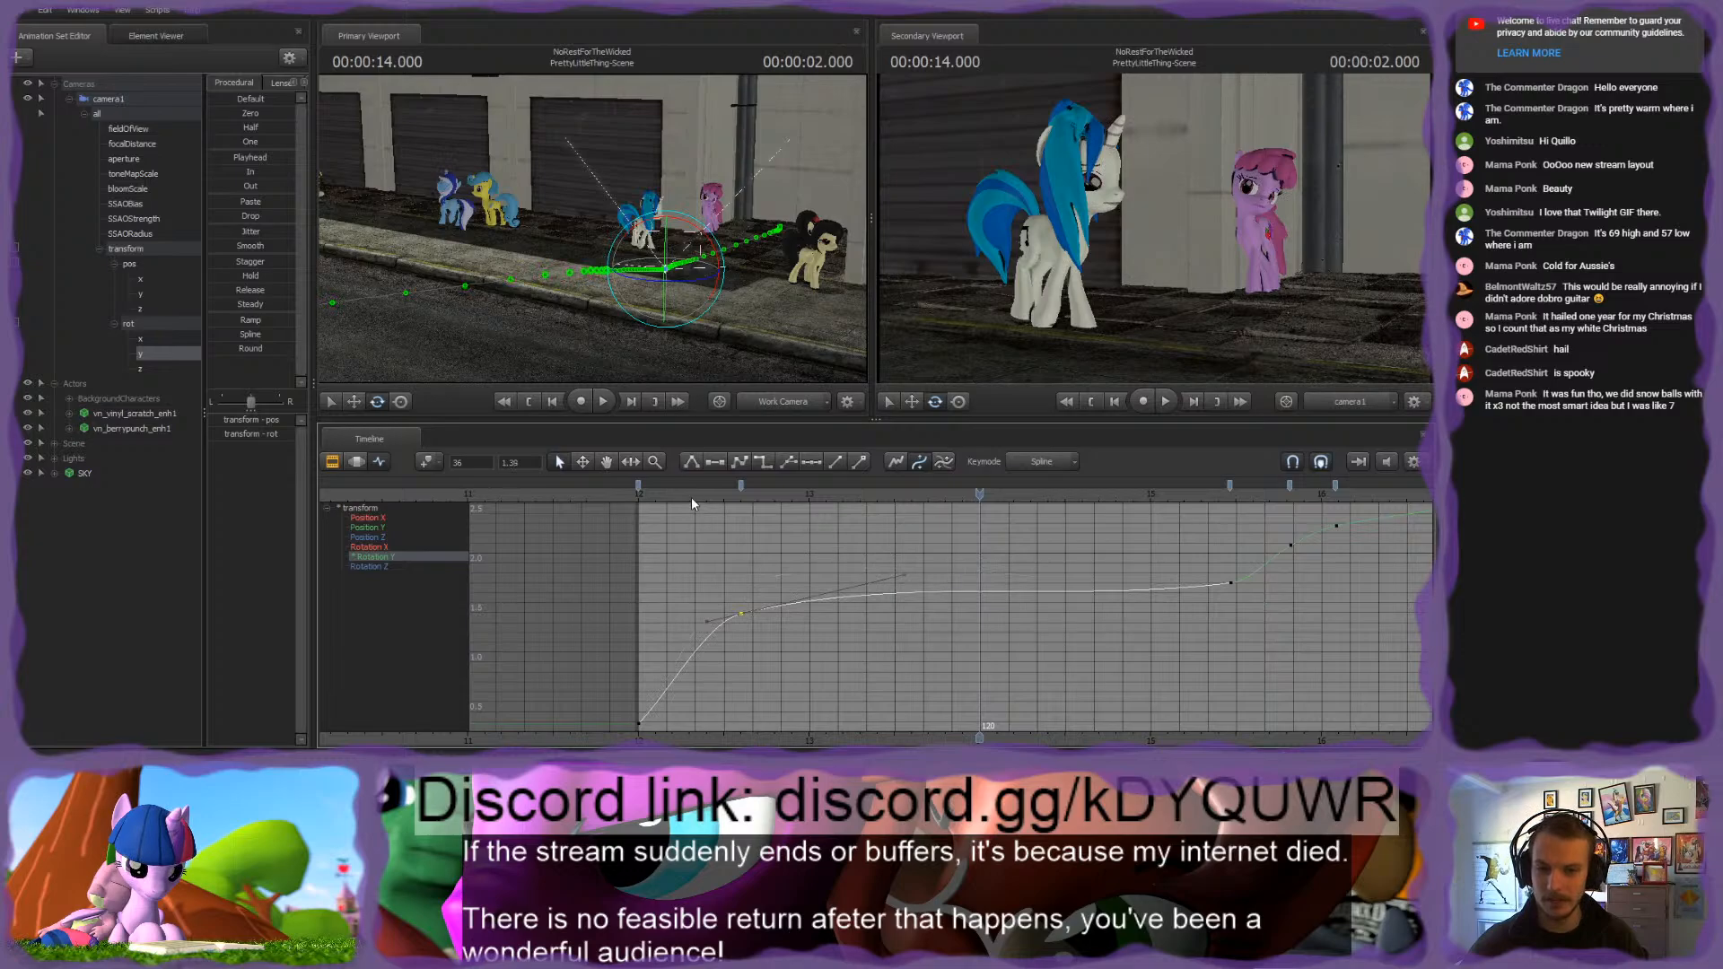
pyautogui.click(650, 493)
pyautogui.press('space')
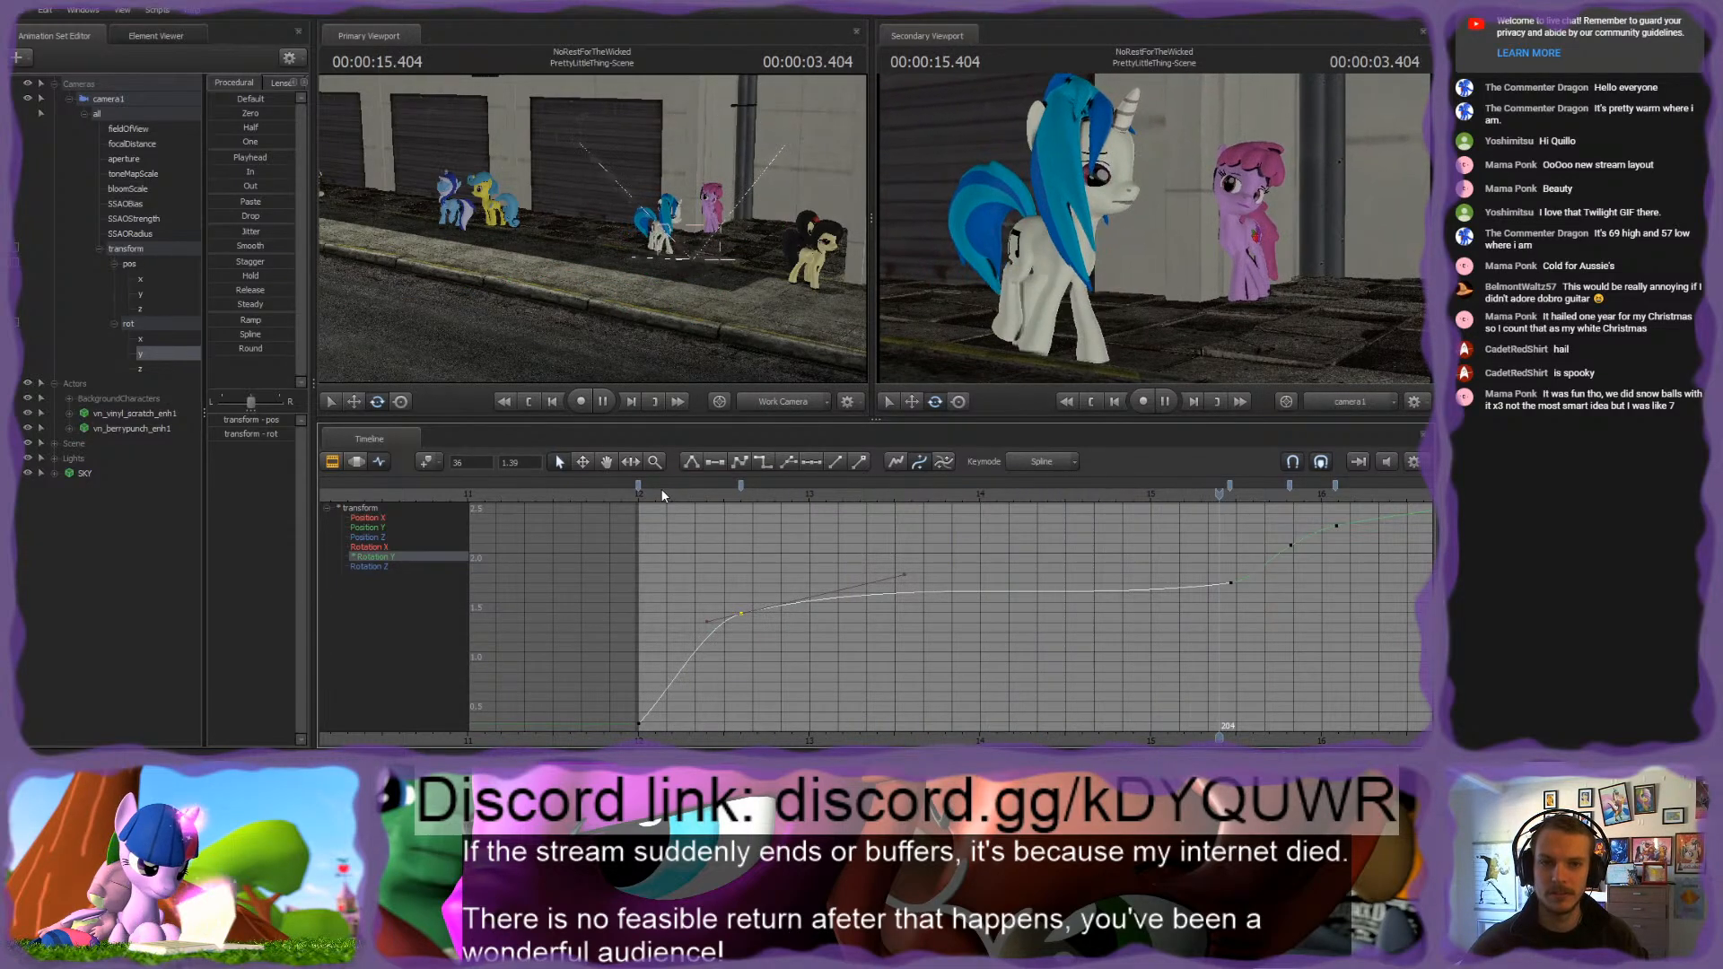
pyautogui.scroll(-3, 801, 612)
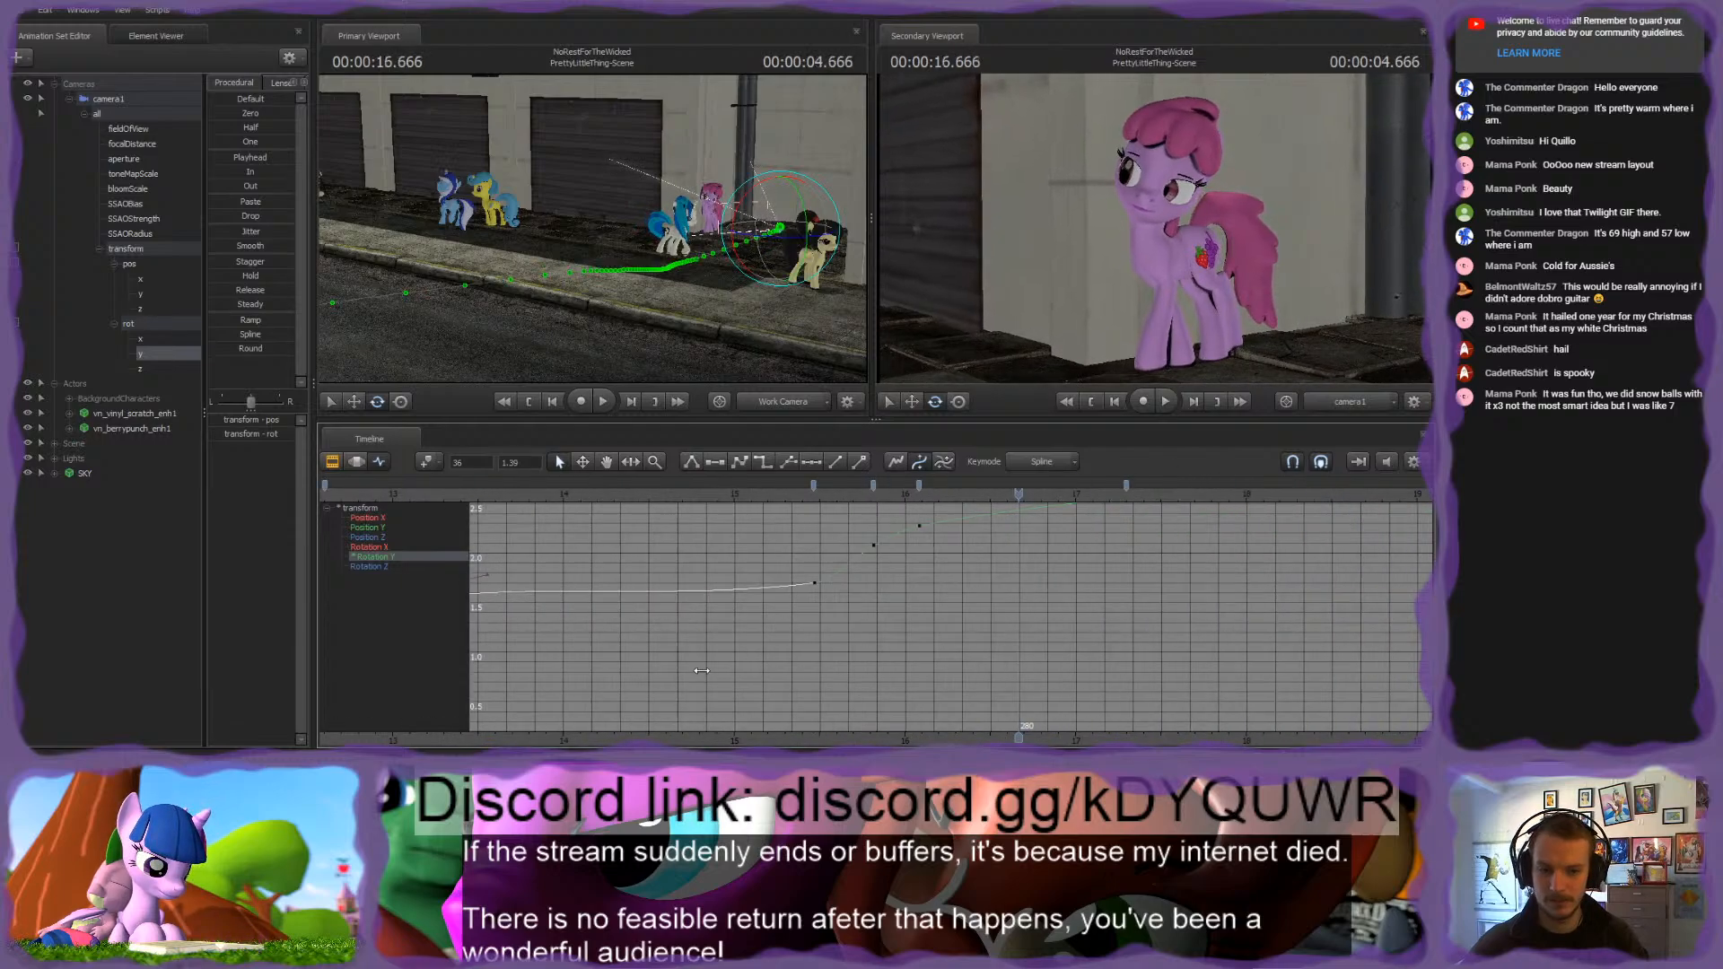
pyautogui.press('space')
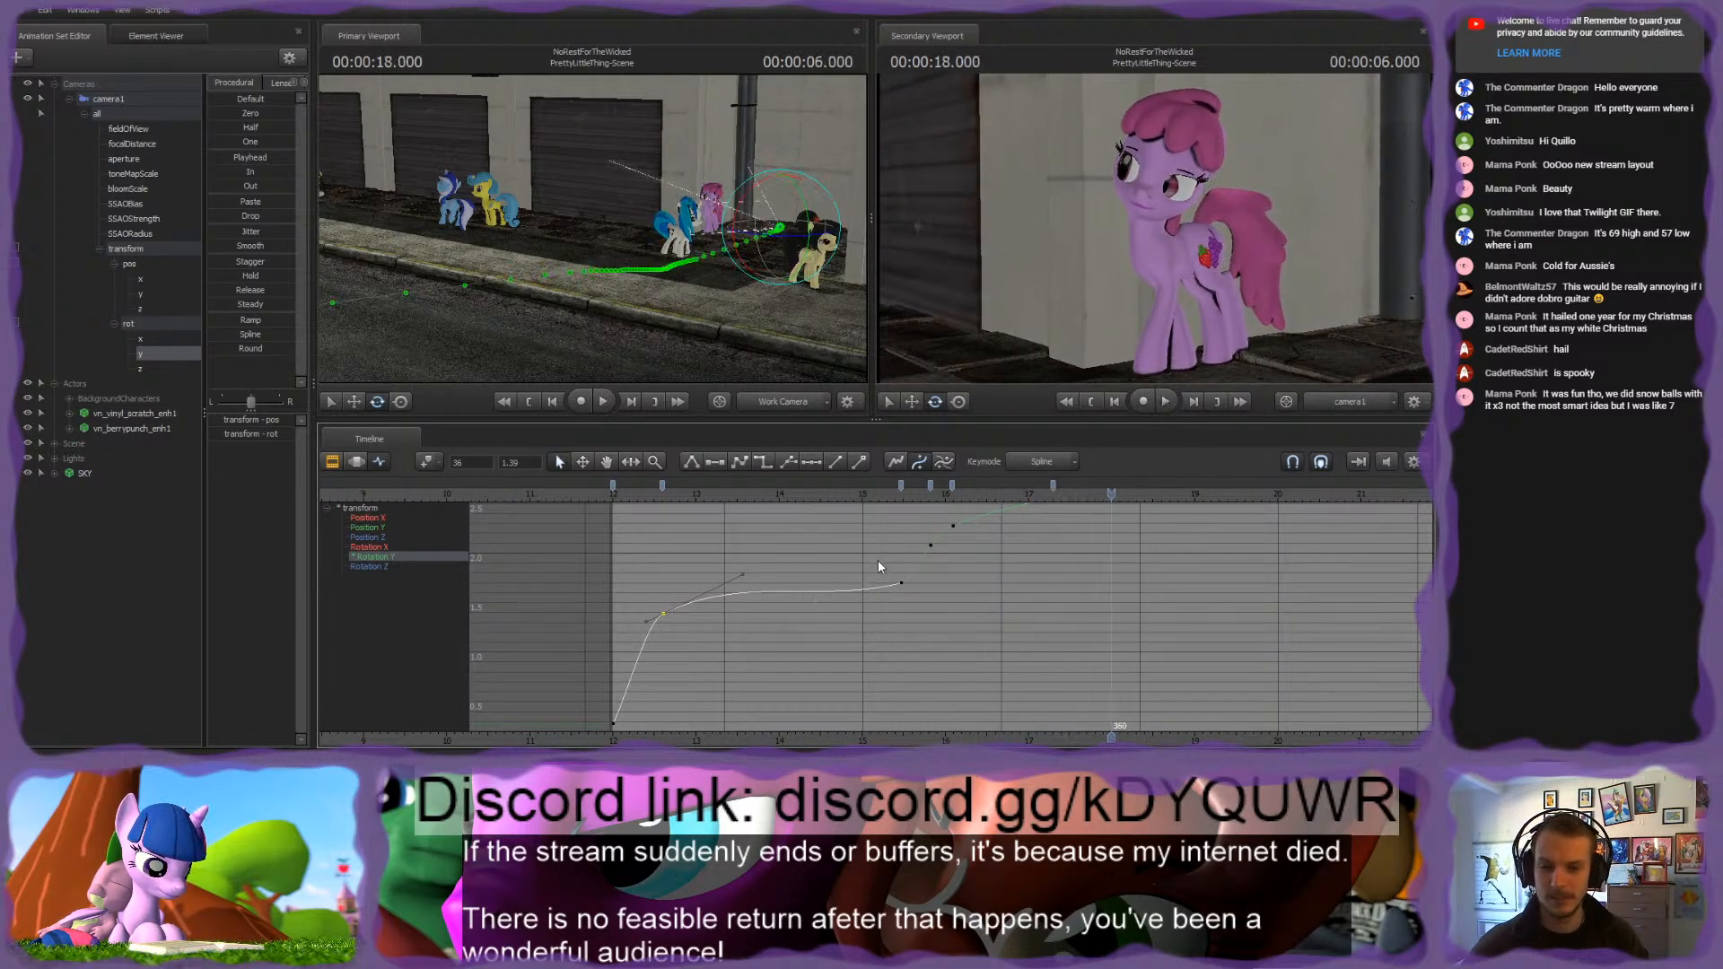
# Step: Move the playhead to the shot's 2.9-second point and select the pink pony's whole animation set, vn_berrypunch_enh1
pyautogui.click(855, 499)
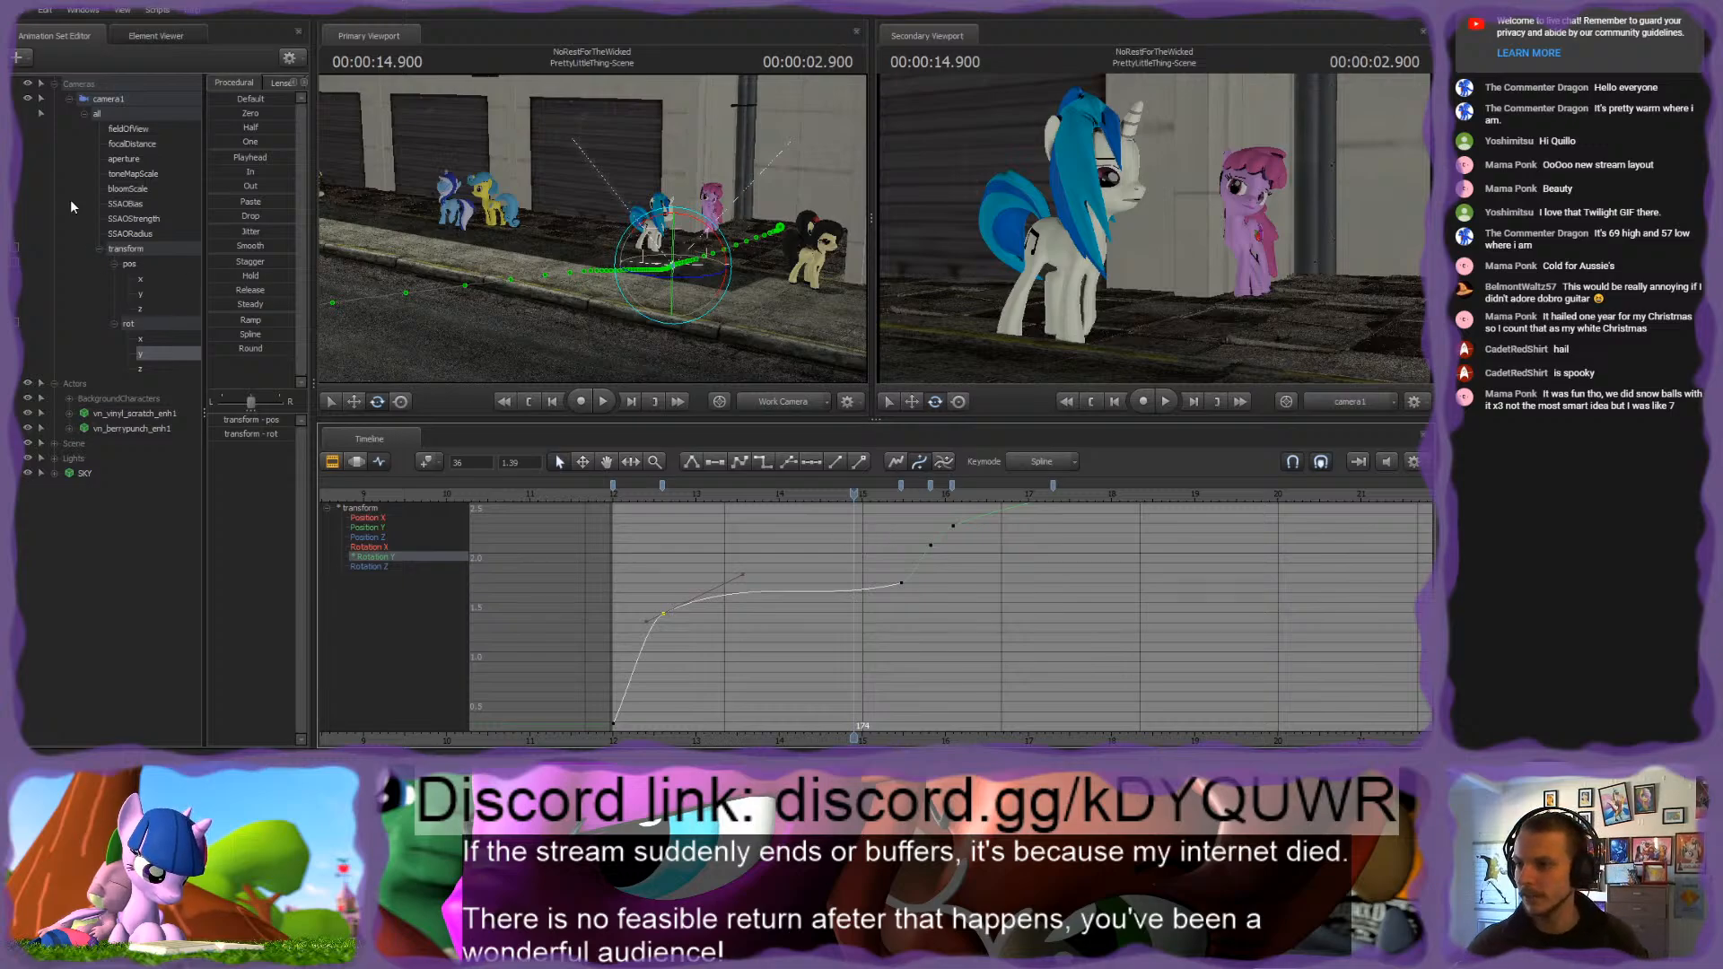
pyautogui.click(105, 412)
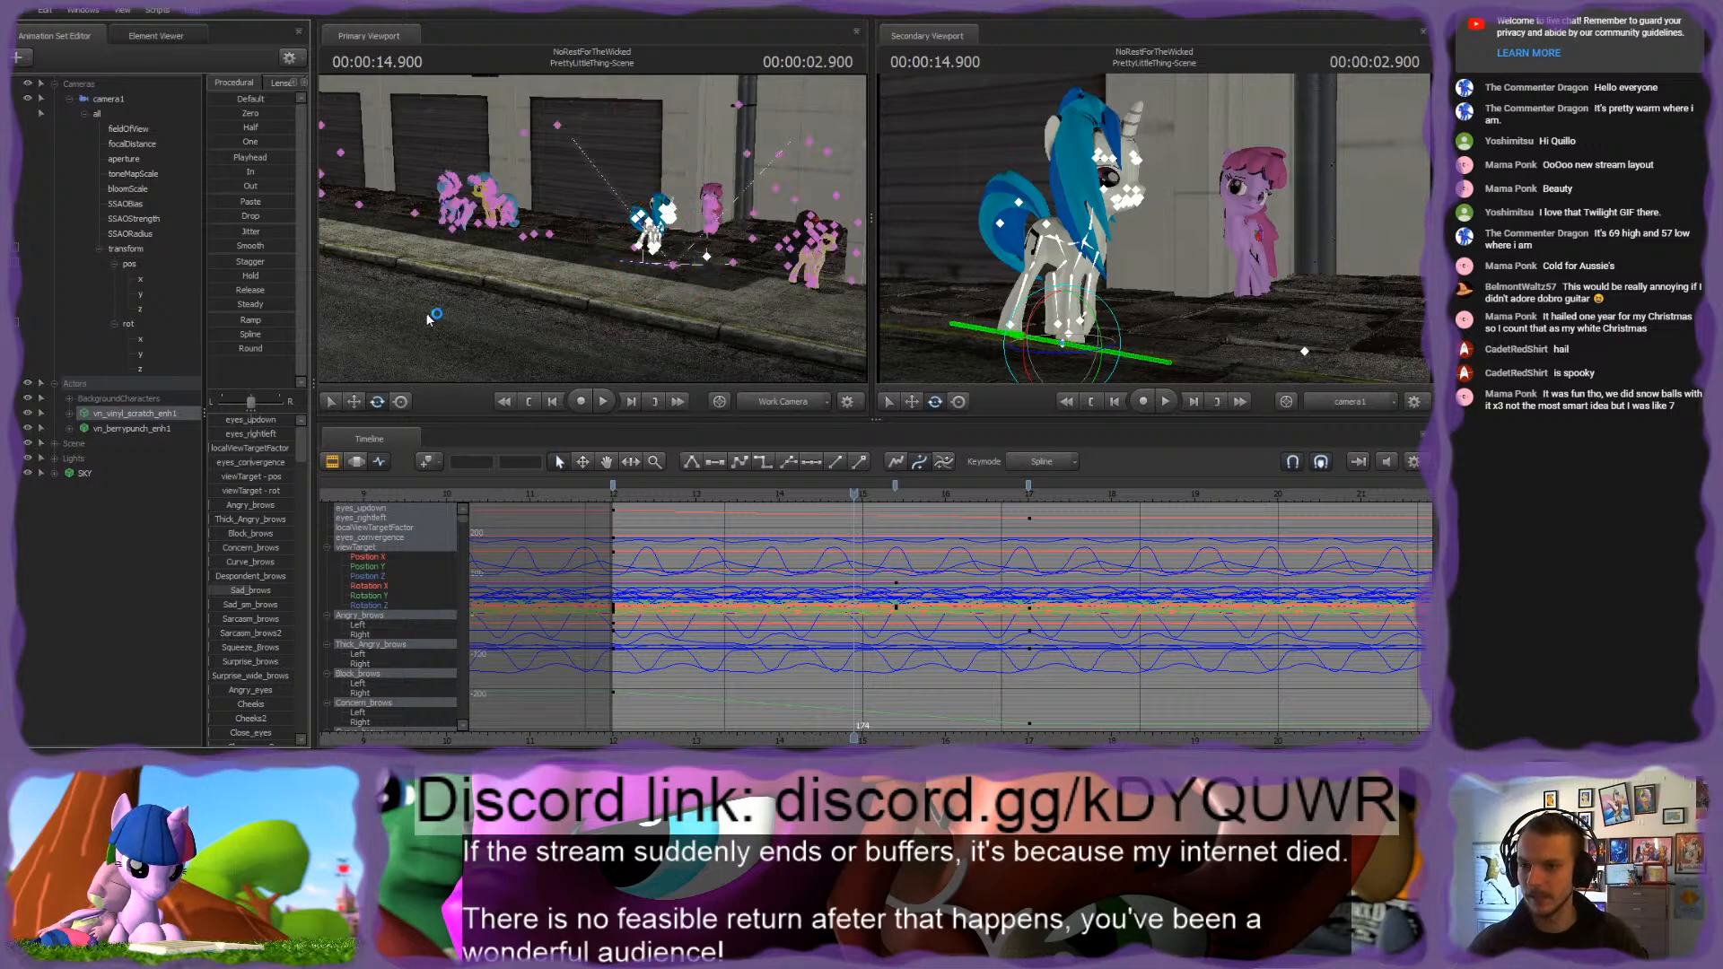
pyautogui.moveTo(429, 315); pyautogui.dragTo(605, 258)
pyautogui.press('w')
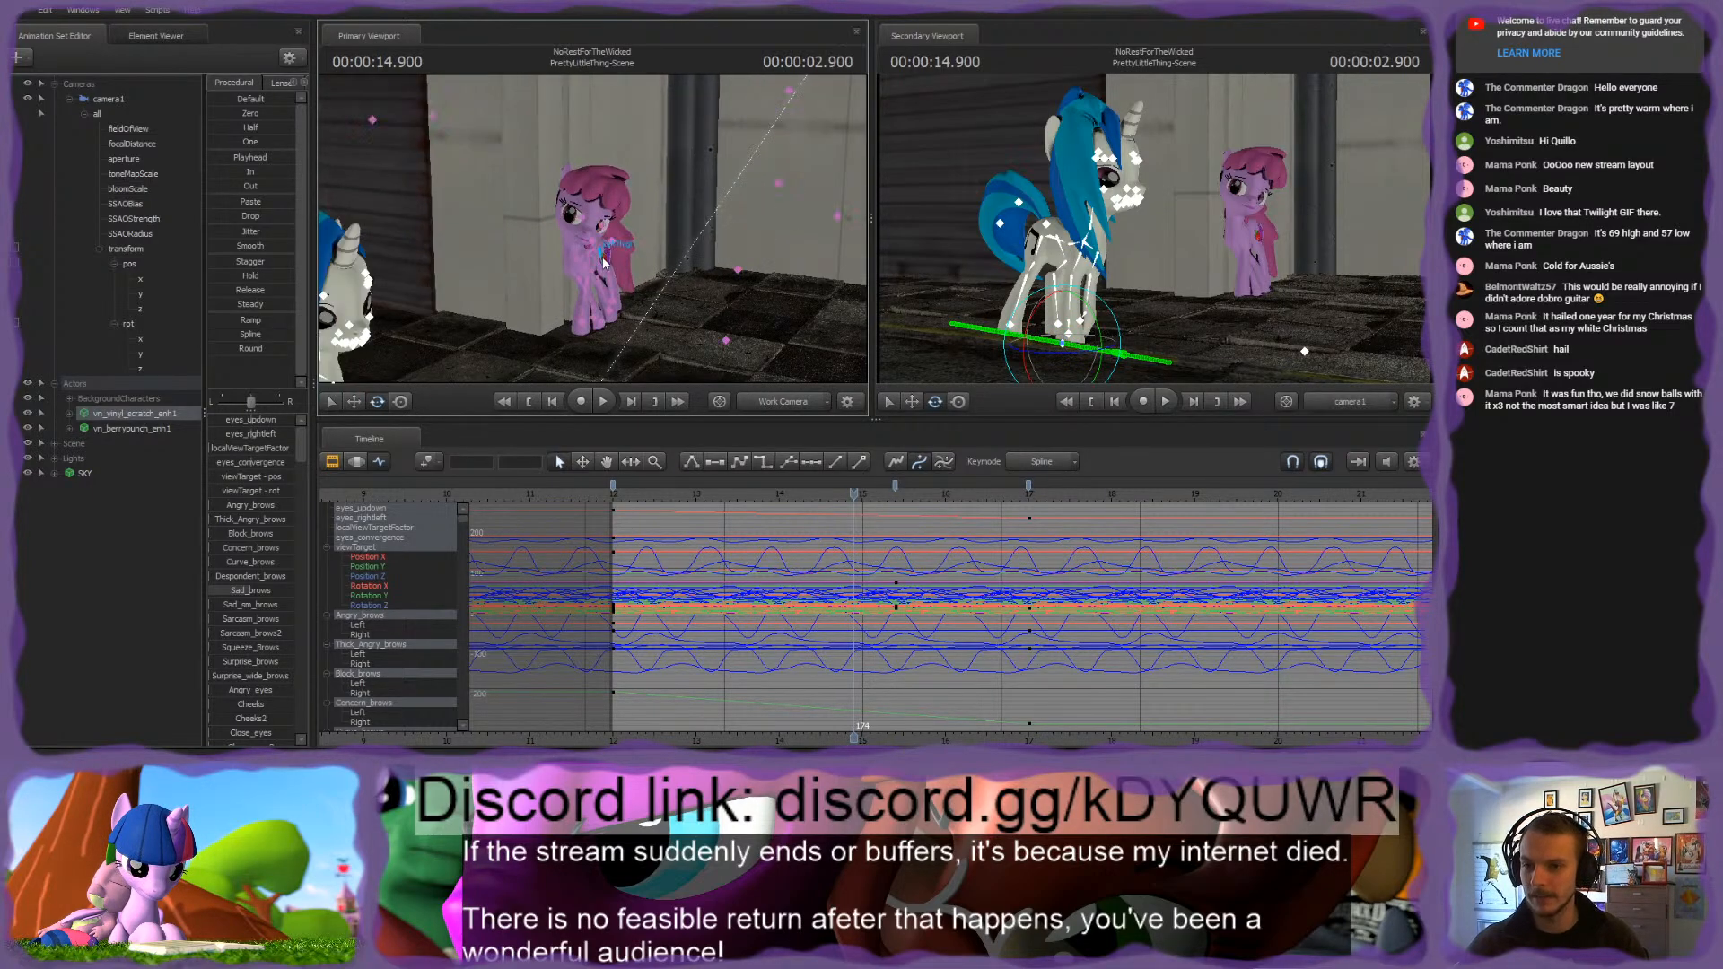
pyautogui.click(600, 258)
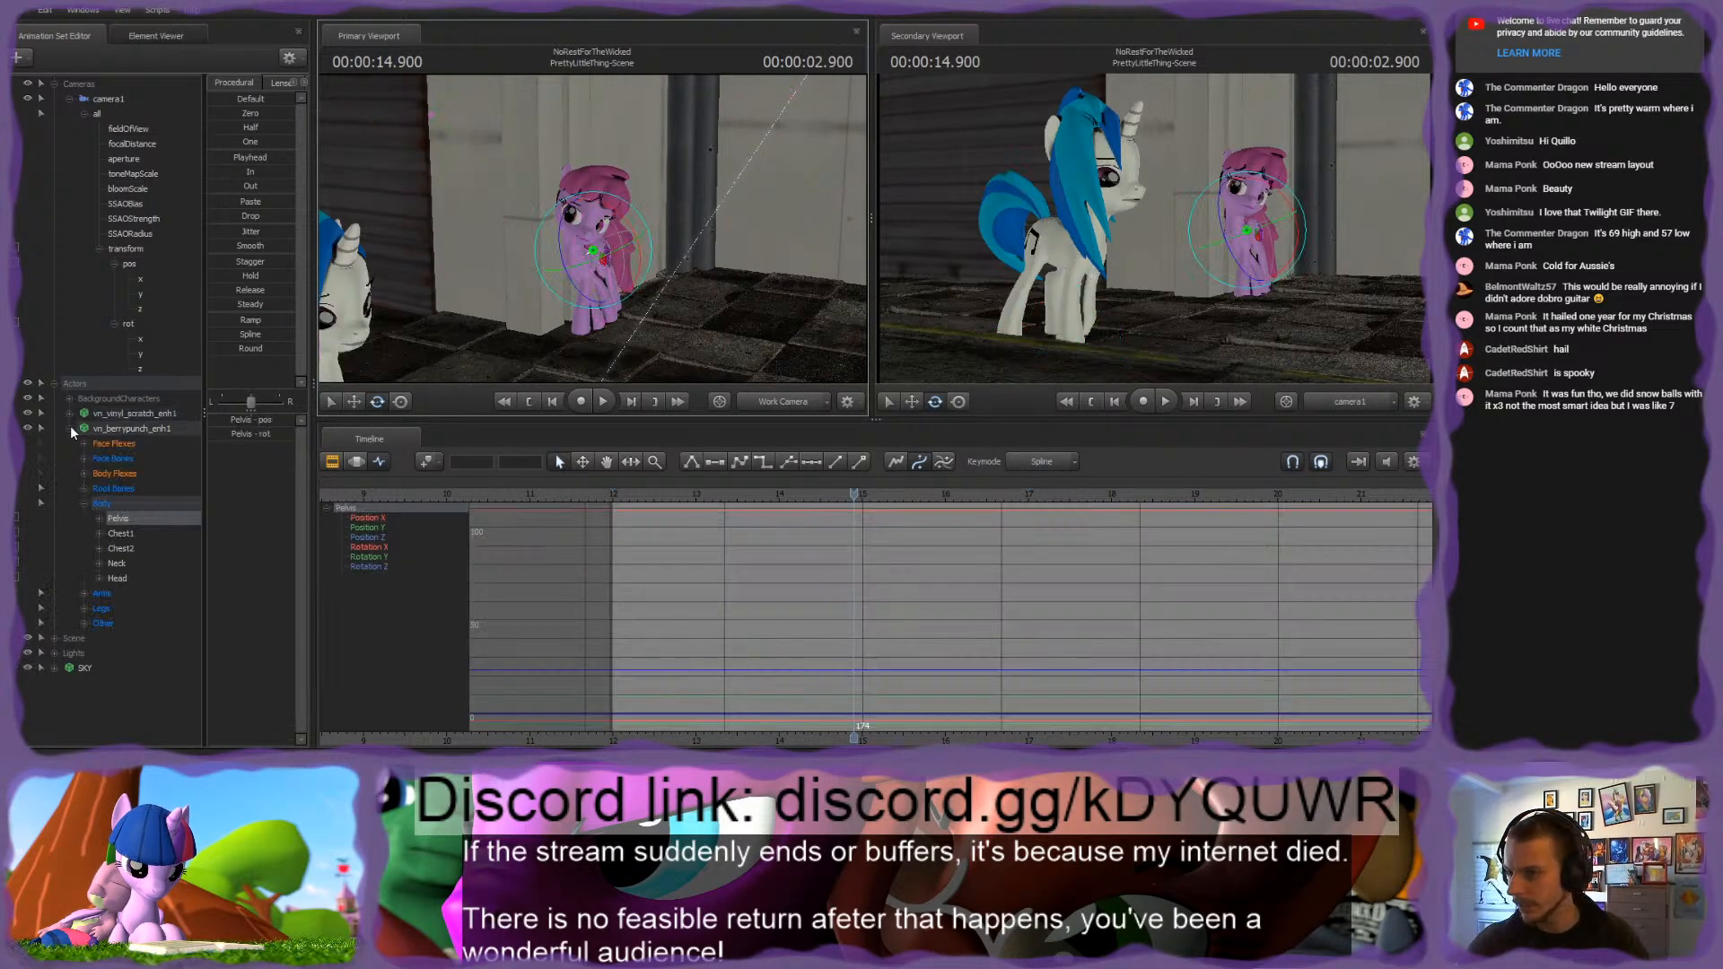
pyautogui.click(70, 429)
pyautogui.click(116, 429)
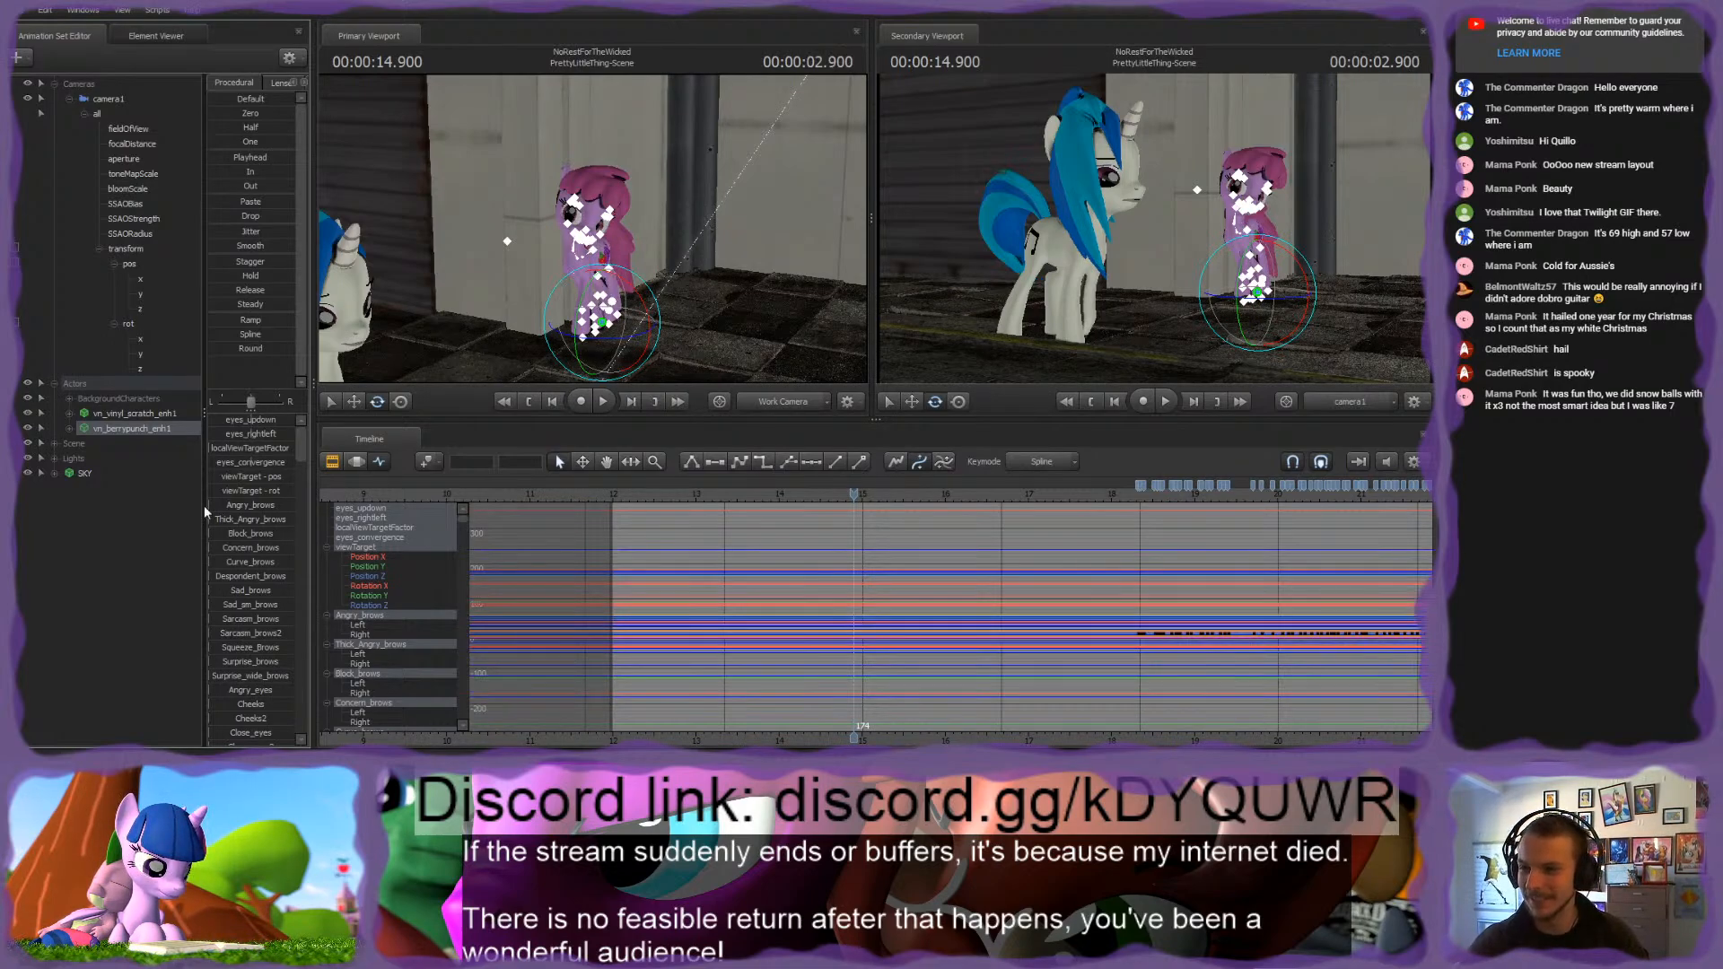
# Step: Expand vn_berrypunch_enh1's control groups and select its rig body, leg and arm controls together
pyautogui.click(69, 428)
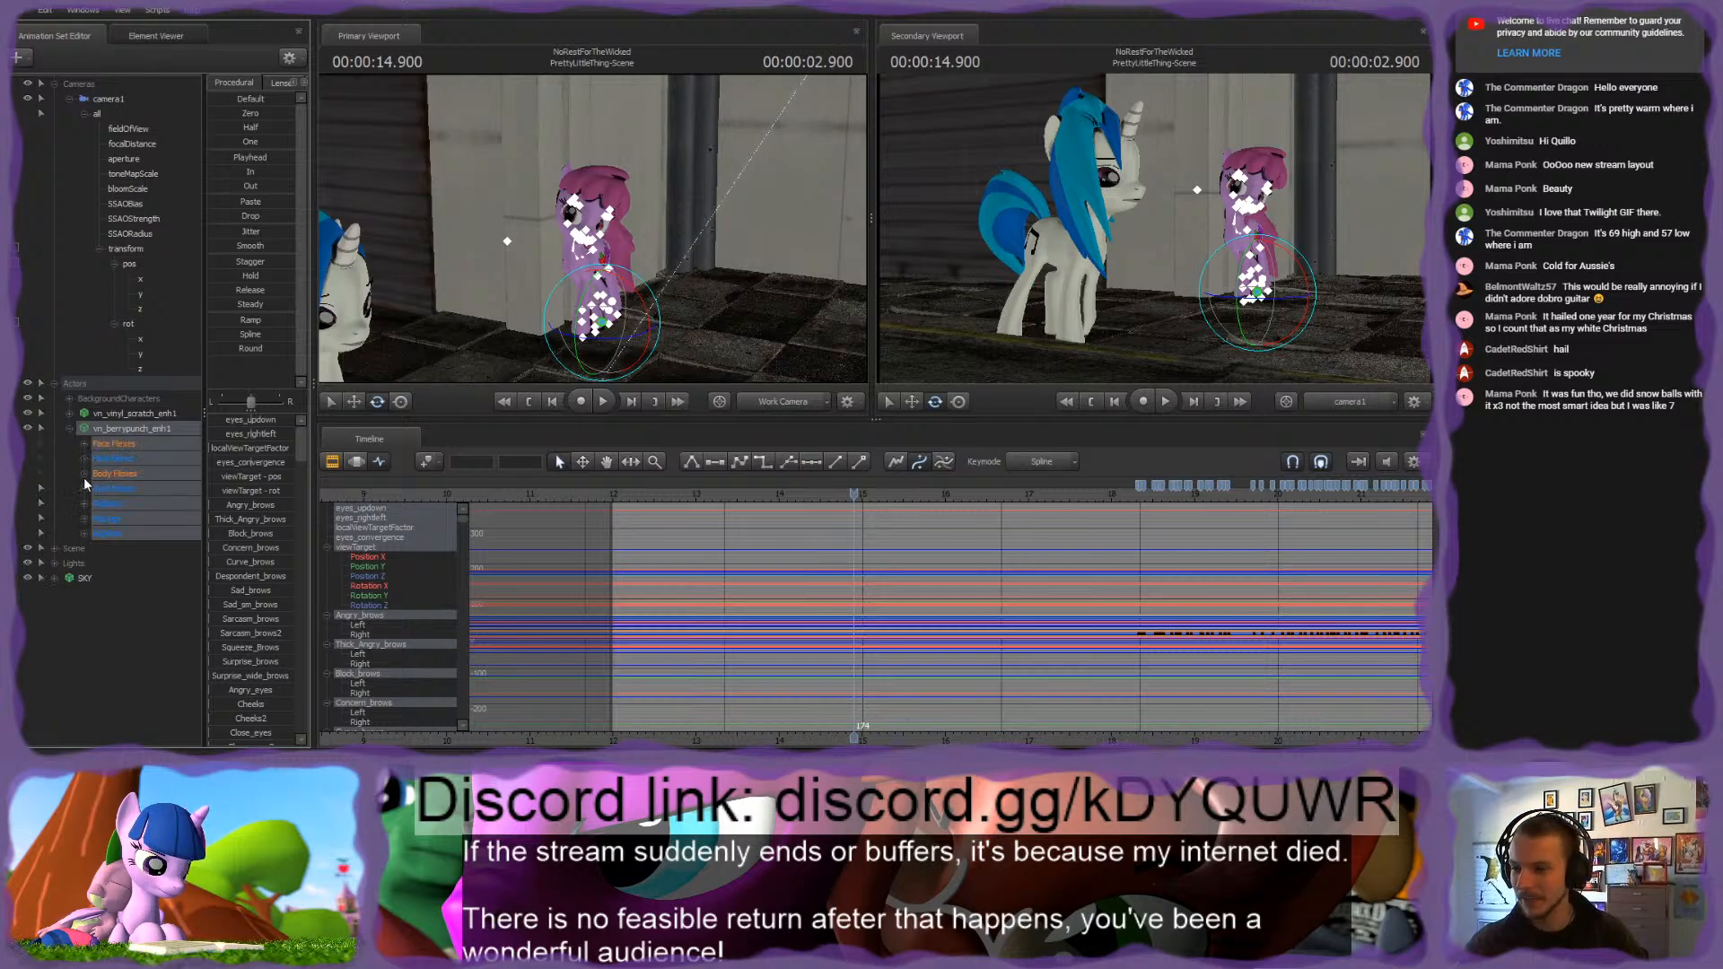
pyautogui.click(83, 533)
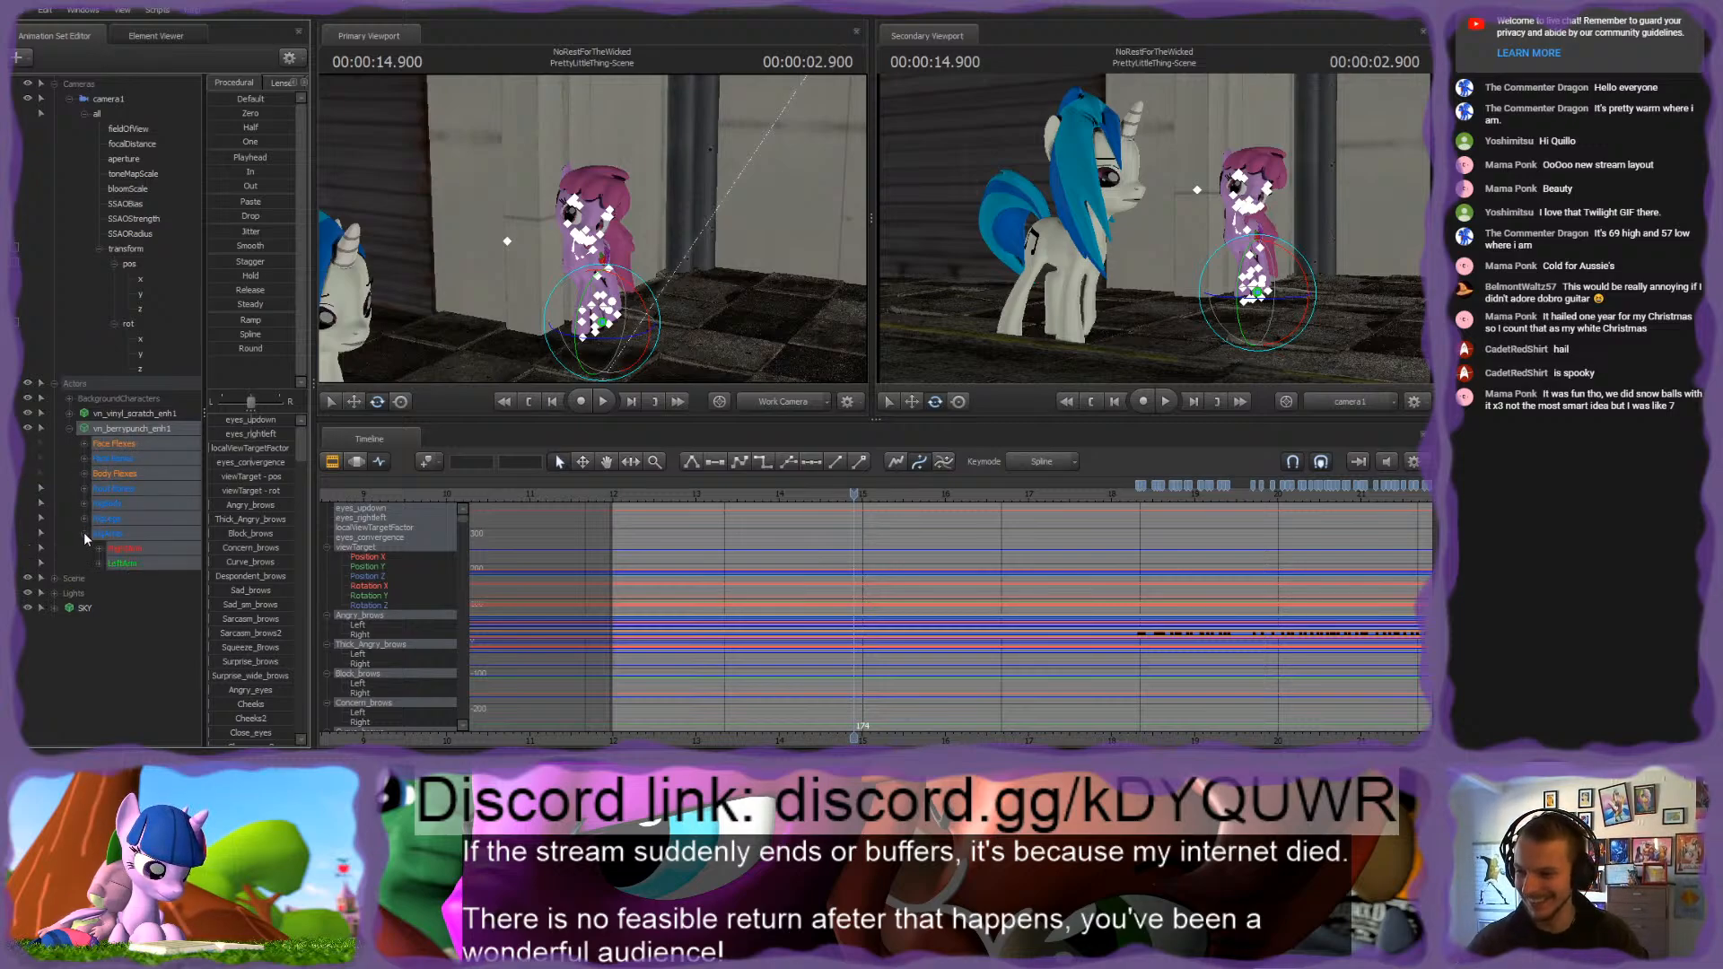
pyautogui.click(83, 518)
pyautogui.click(83, 504)
pyautogui.click(113, 508)
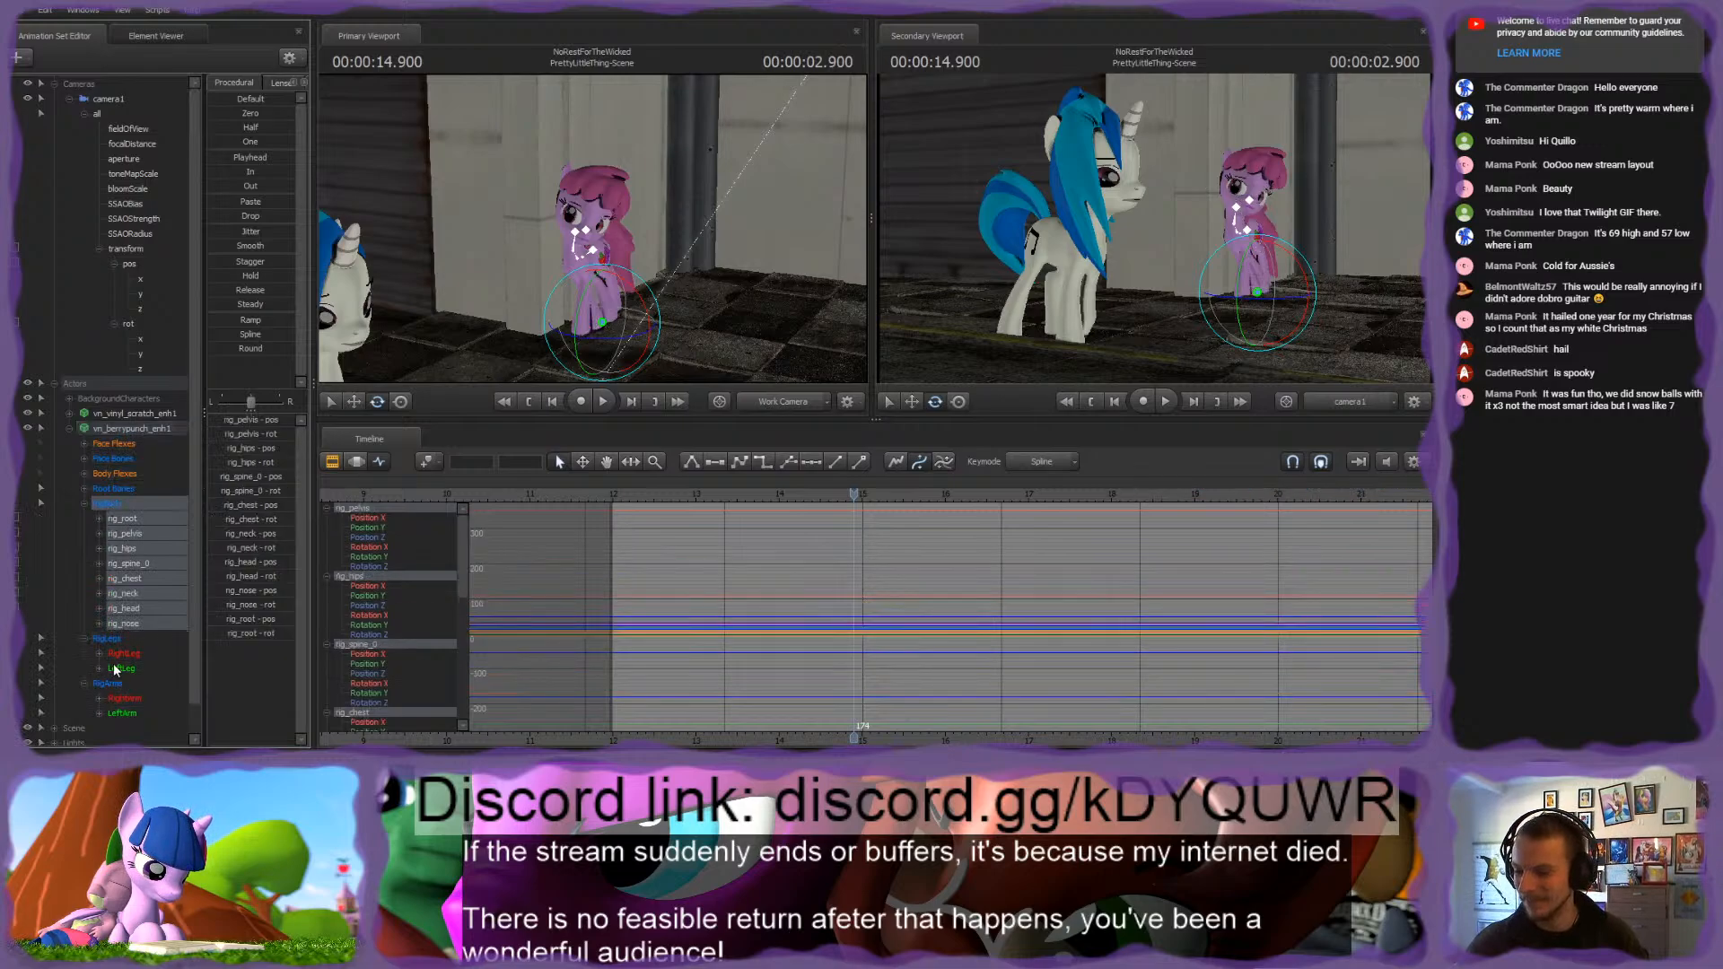
pyautogui.keyDown('shift'); pyautogui.click(111, 684); pyautogui.keyUp('shift')
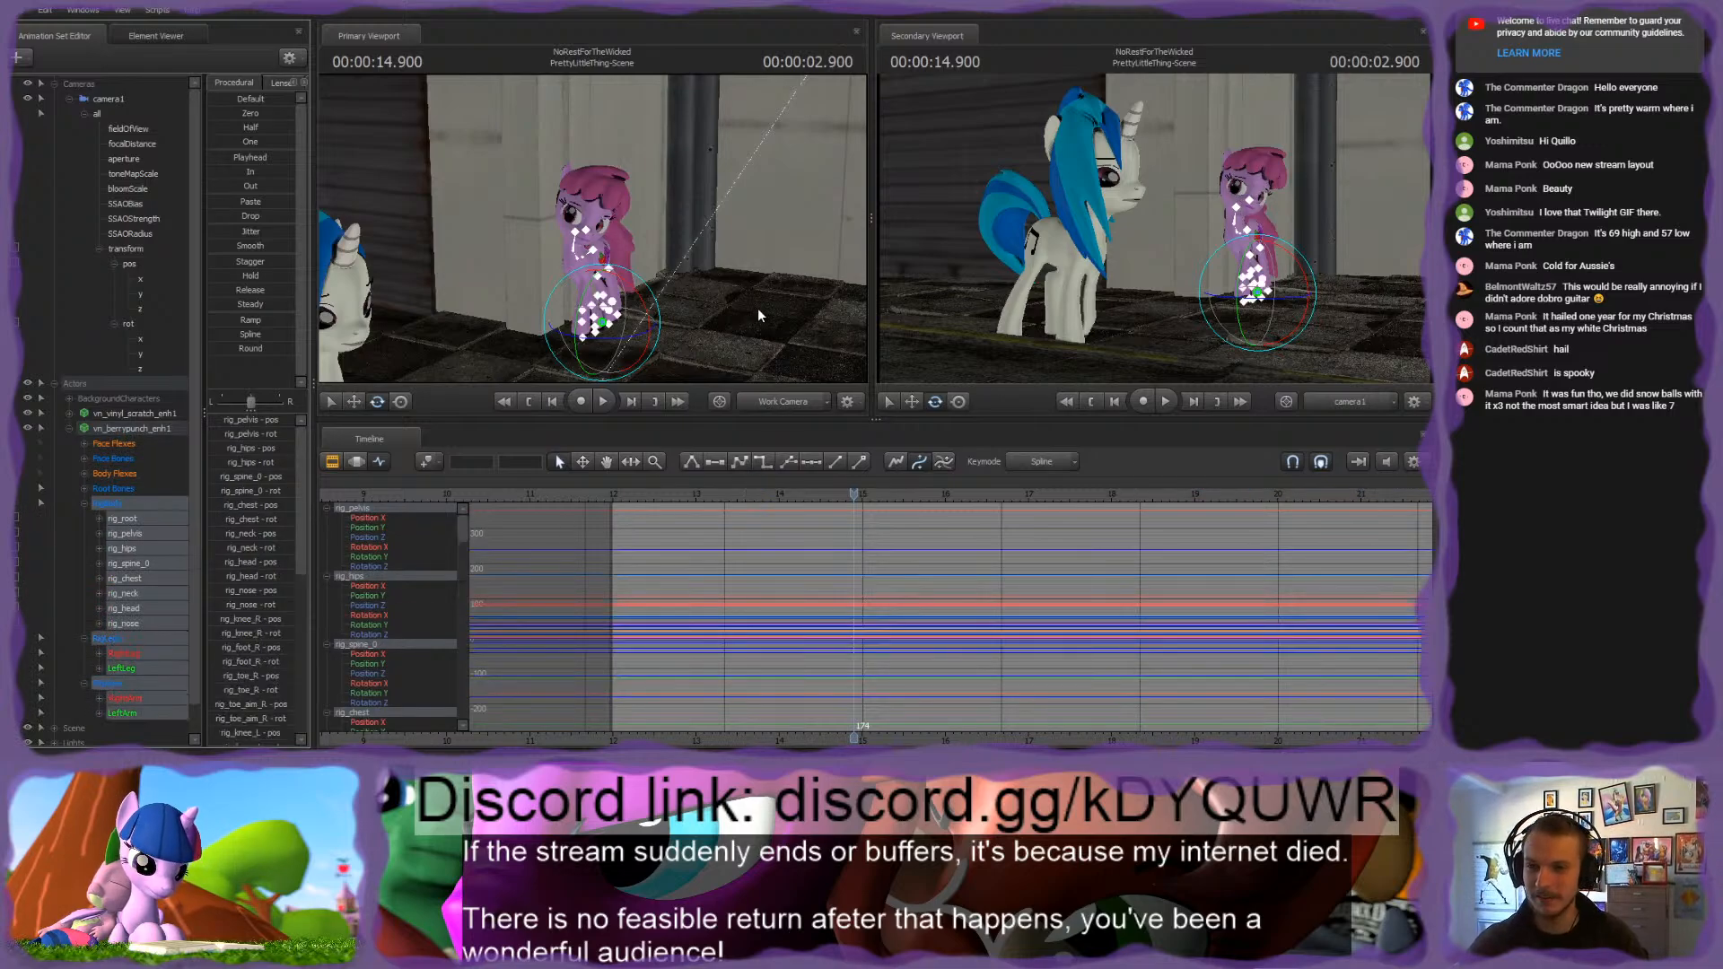
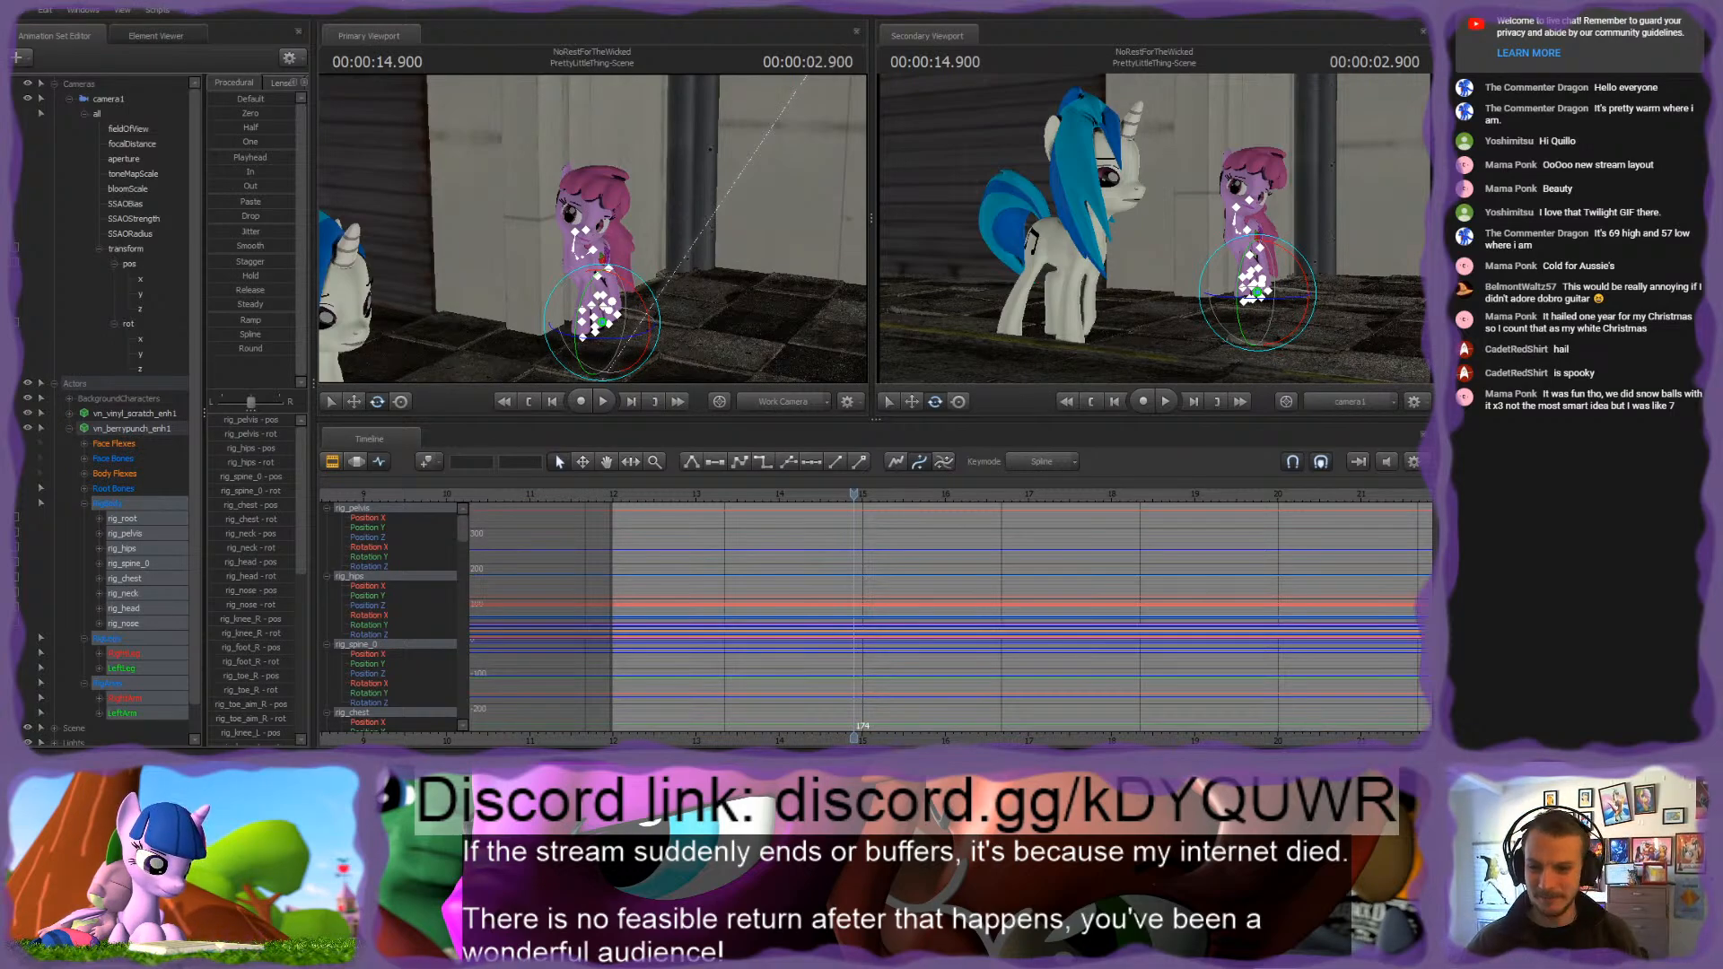
# Step: Examine the pink pony's leg rig up close, select its rig_finger_R control, and scrub back to the shot's 0.366-second point
pyautogui.moveTo(592, 228)
pyautogui.mouseDown()
pyautogui.moveTo(565, 229)
pyautogui.moveTo(628, 235)
pyautogui.moveTo(575, 229)
pyautogui.moveTo(588, 223)
pyautogui.mouseUp()
pyautogui.press('w')
pyautogui.press('s')
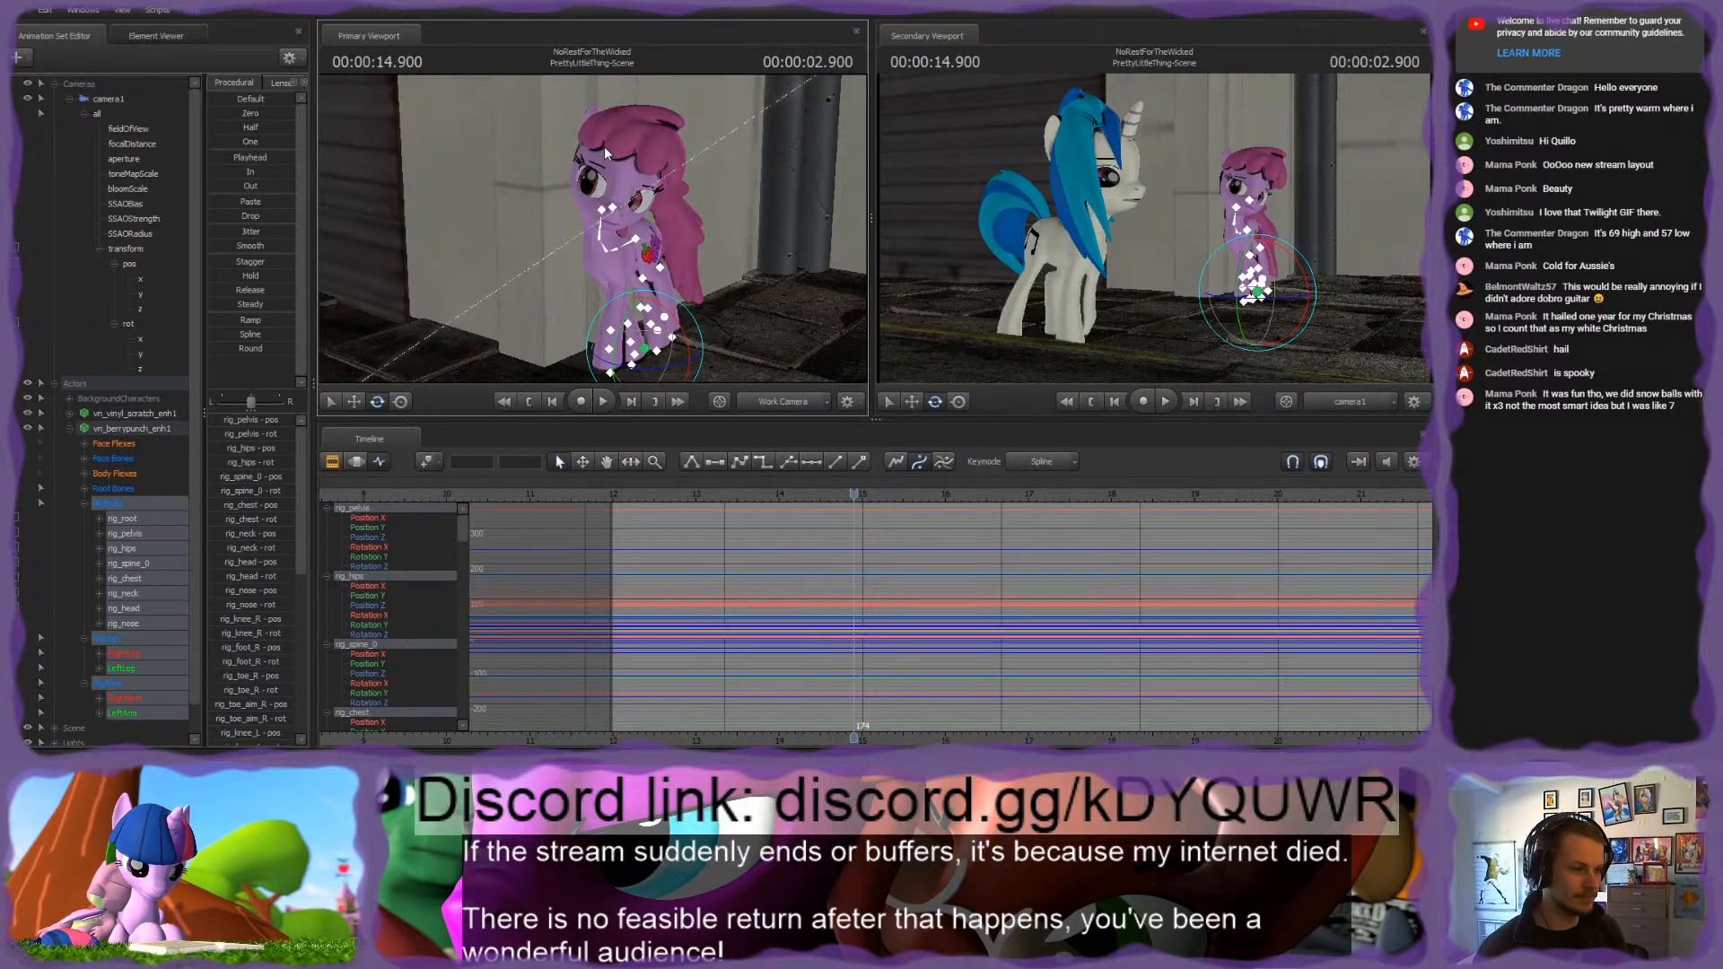
pyautogui.moveTo(605, 147); pyautogui.dragTo(589, 235)
pyautogui.press('w')
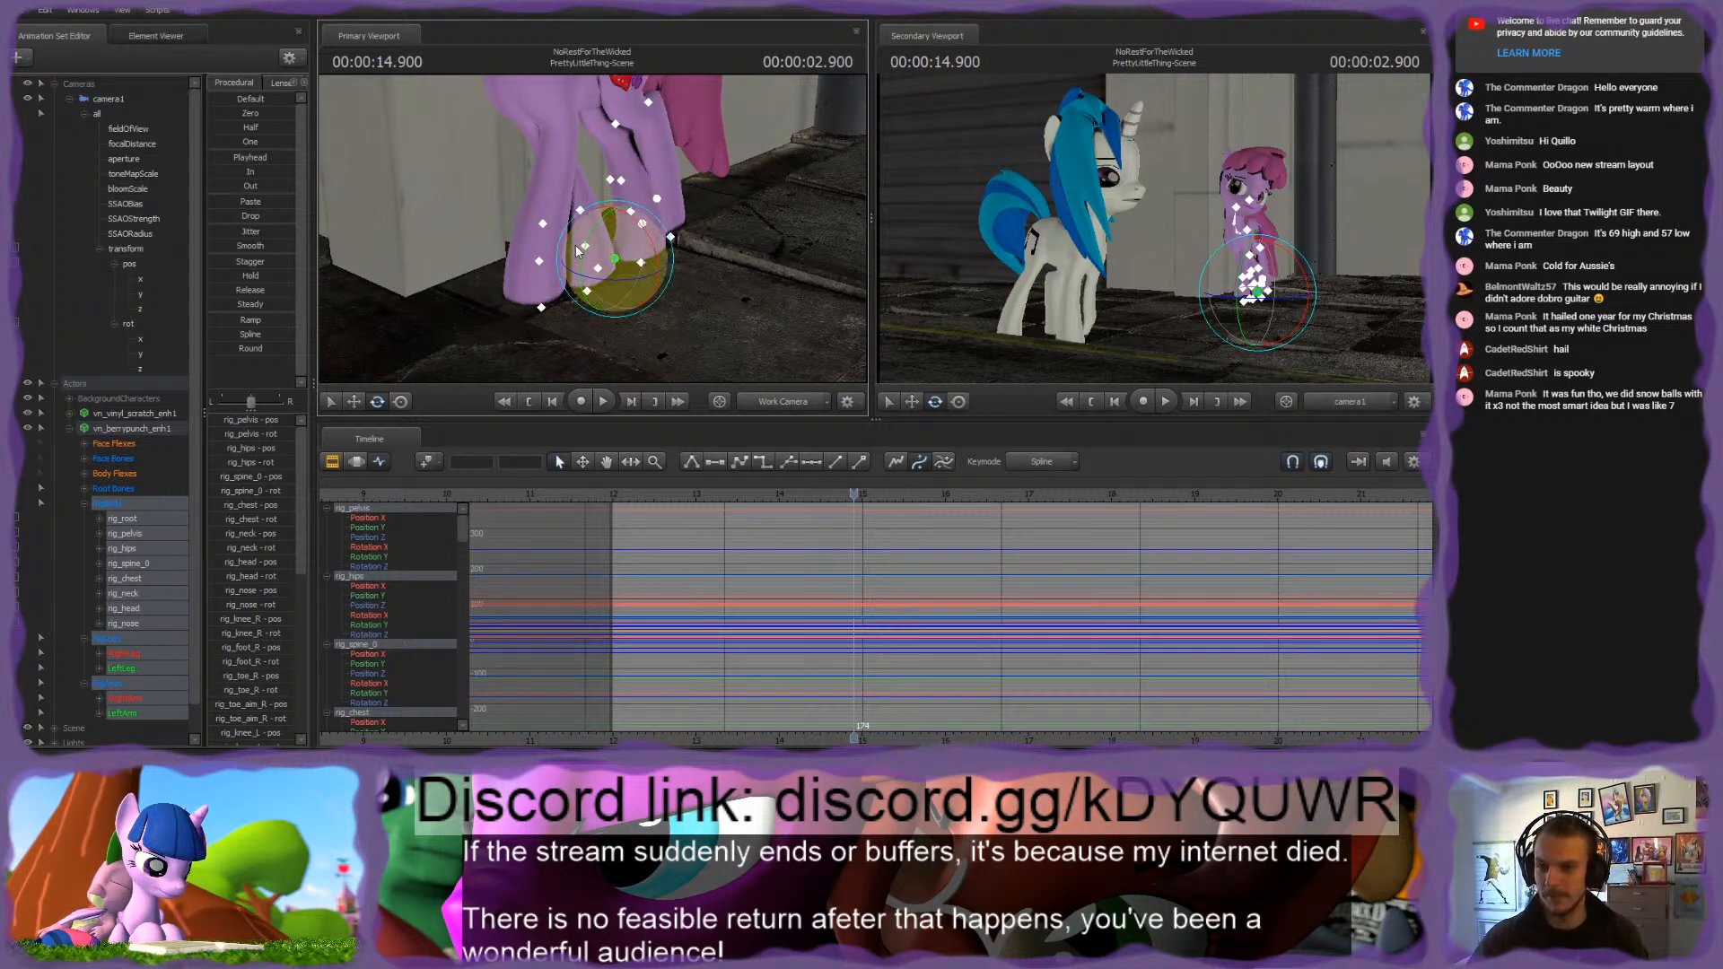
pyautogui.click(584, 245)
pyautogui.press('w')
pyautogui.moveTo(689, 190); pyautogui.dragTo(659, 178)
pyautogui.press('s')
pyautogui.moveTo(593, 228); pyautogui.dragTo(592, 228)
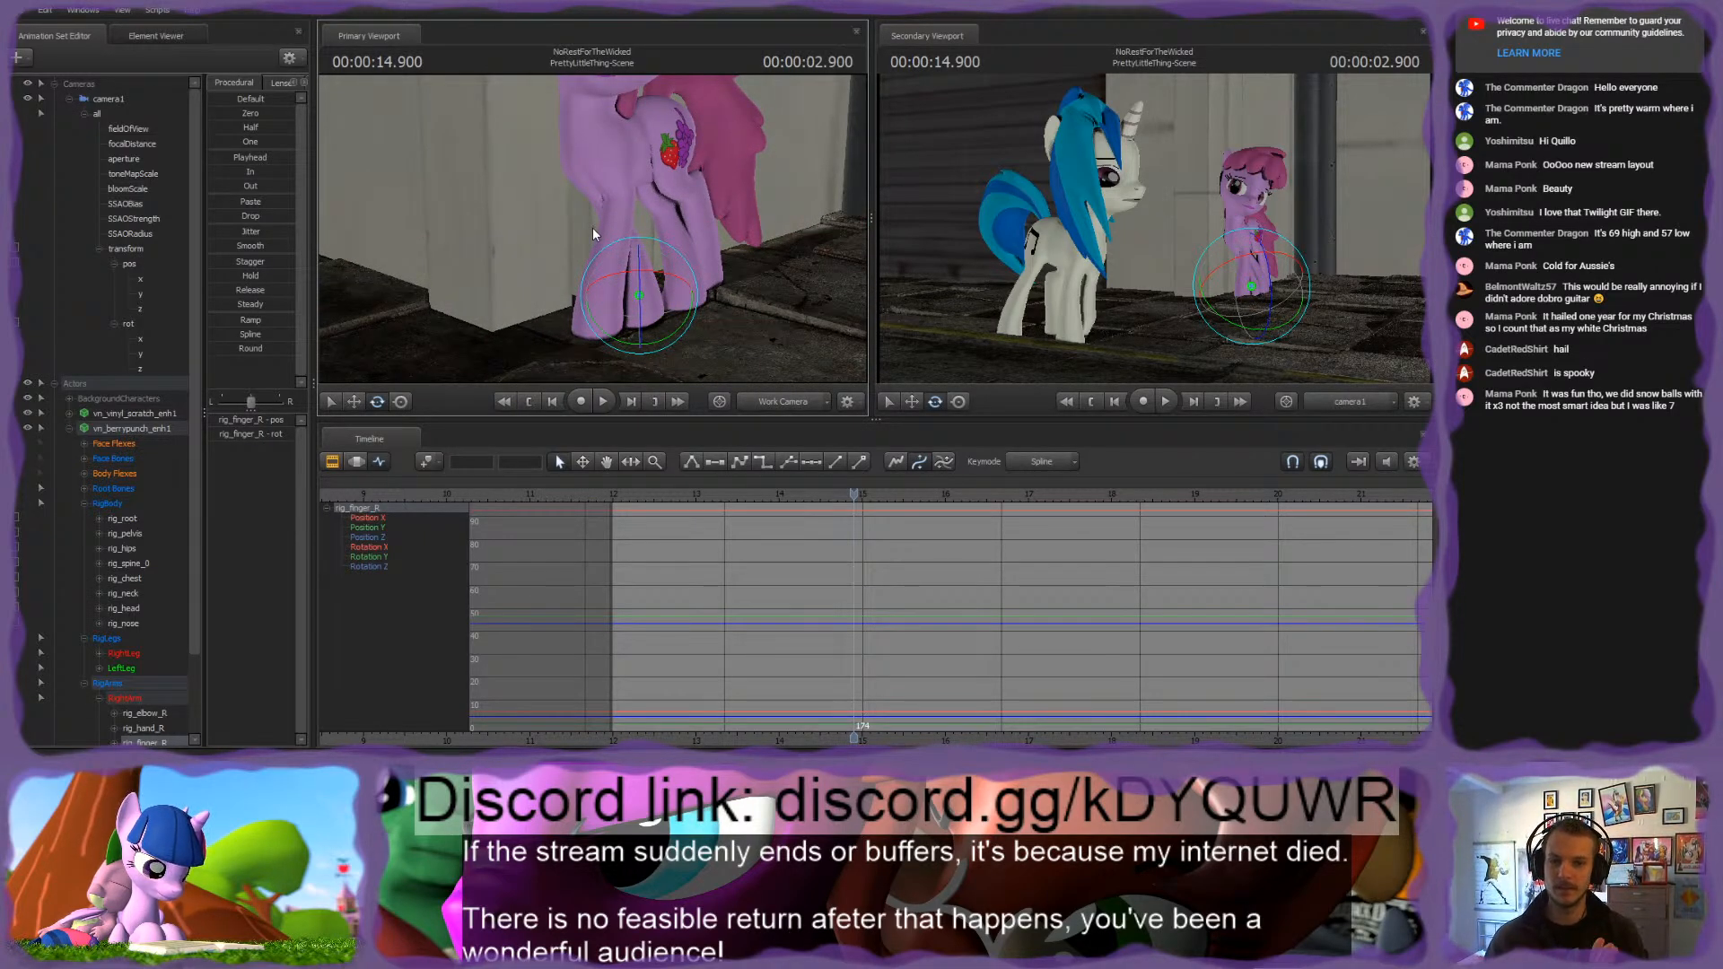
pyautogui.click(731, 499)
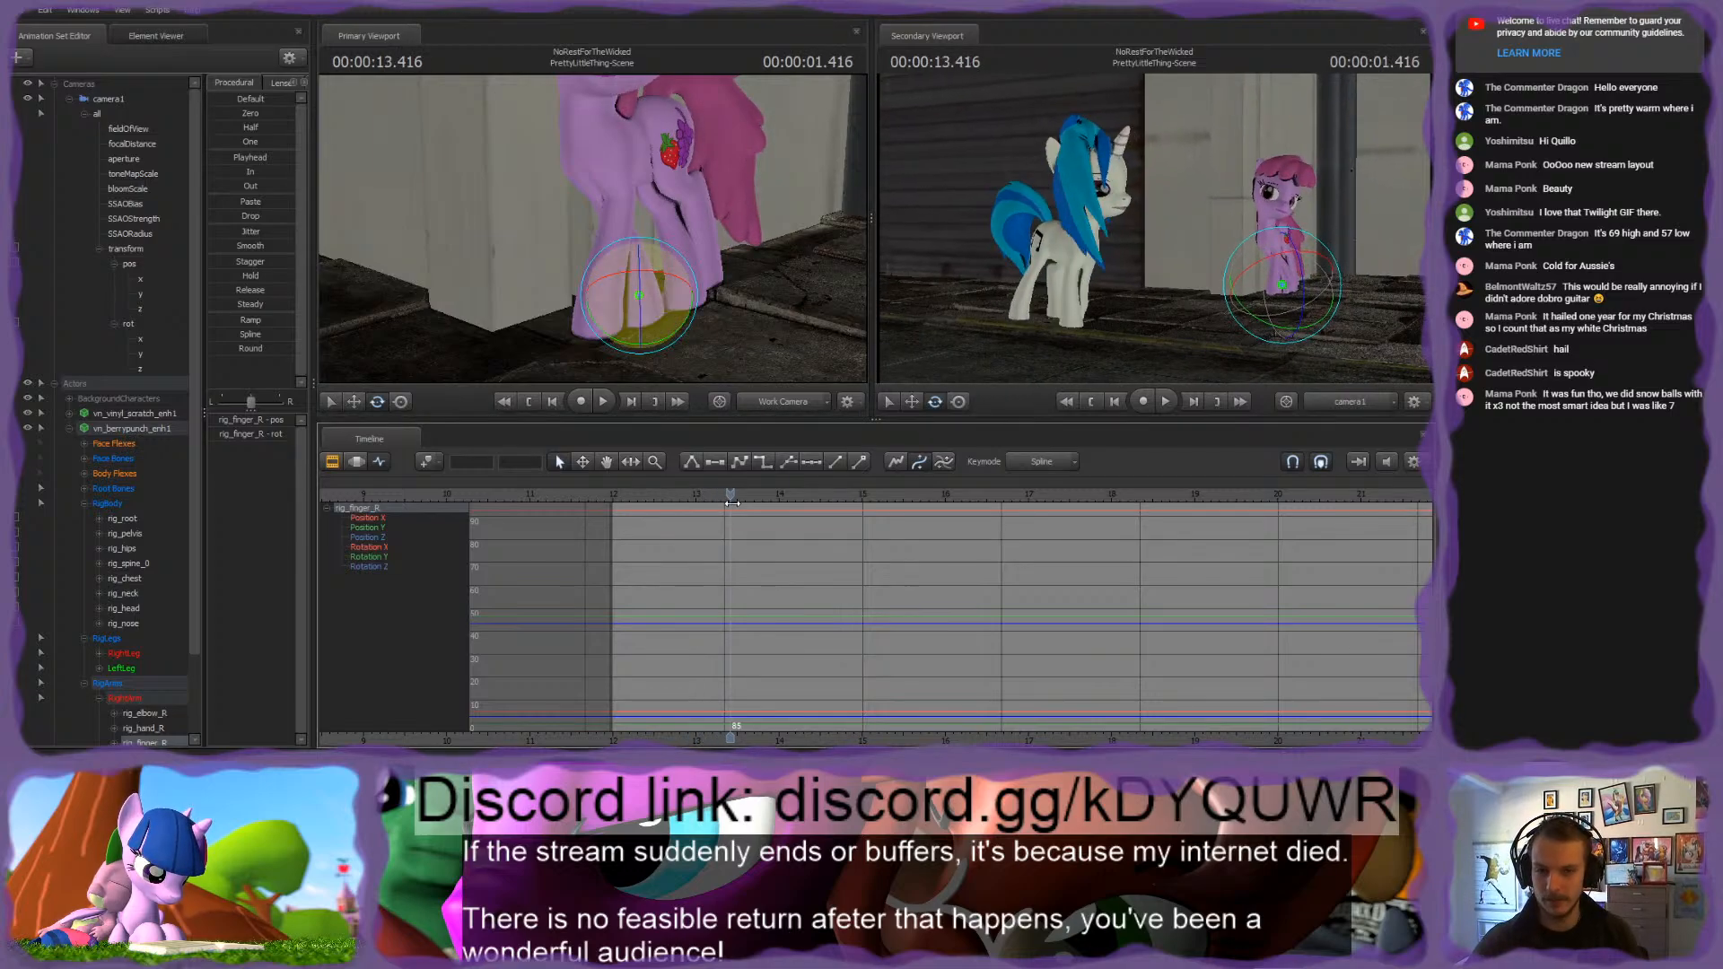
pyautogui.moveTo(731, 503); pyautogui.dragTo(643, 508)
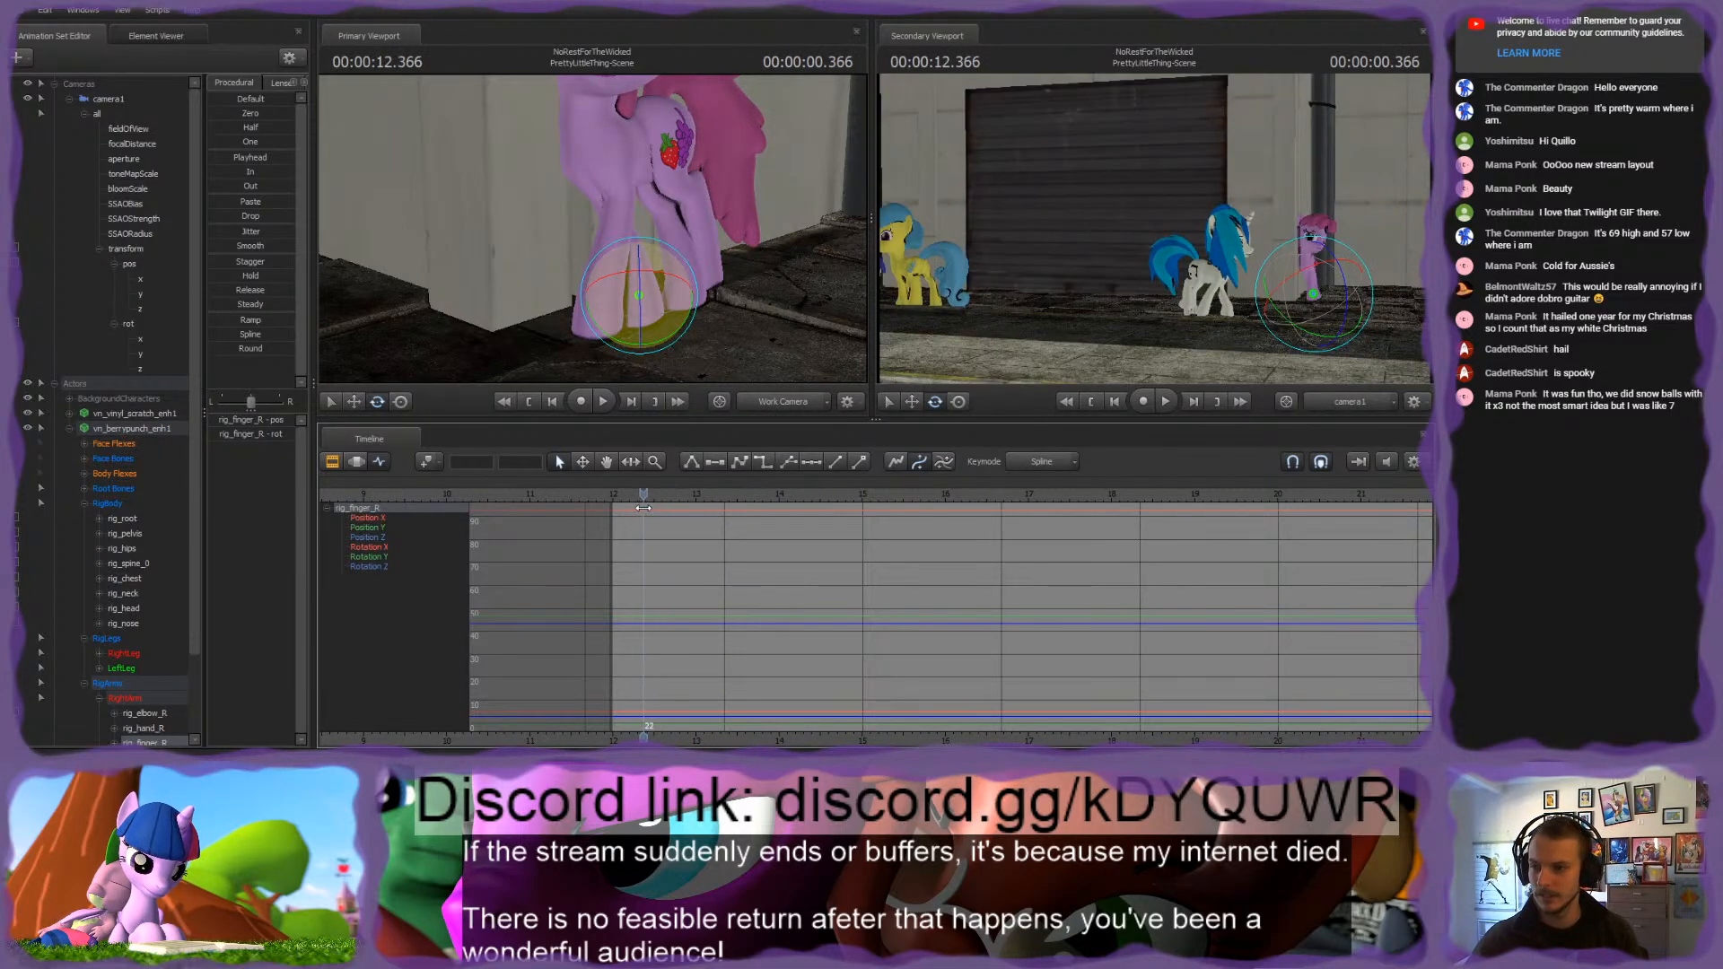
# Step: Expand the pink pony's face flex controls, select rig_head, and move the playhead to the first frame of PrettyLittleThing-Scene
pyautogui.click(84, 444)
pyautogui.moveTo(585, 283); pyautogui.dragTo(585, 198)
pyautogui.keyDown('ctrl'); pyautogui.click(592, 214); pyautogui.keyUp('ctrl')
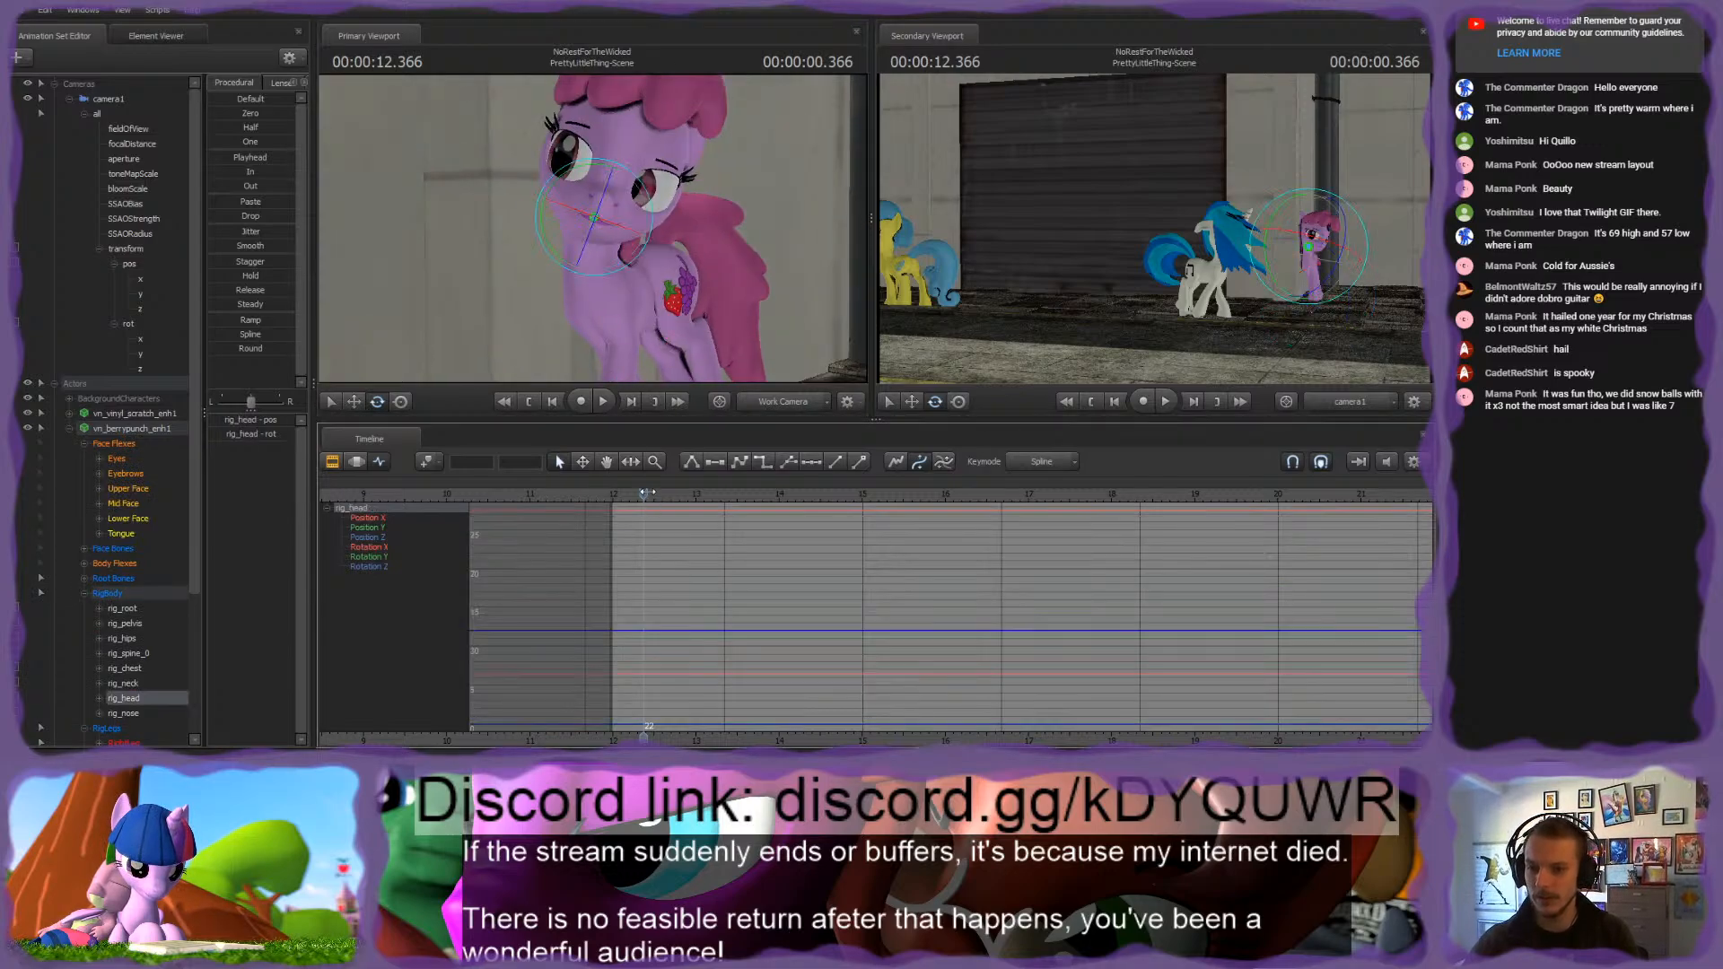
pyautogui.click(611, 492)
pyautogui.moveTo(610, 488); pyautogui.dragTo(612, 489)
pyautogui.click(633, 401)
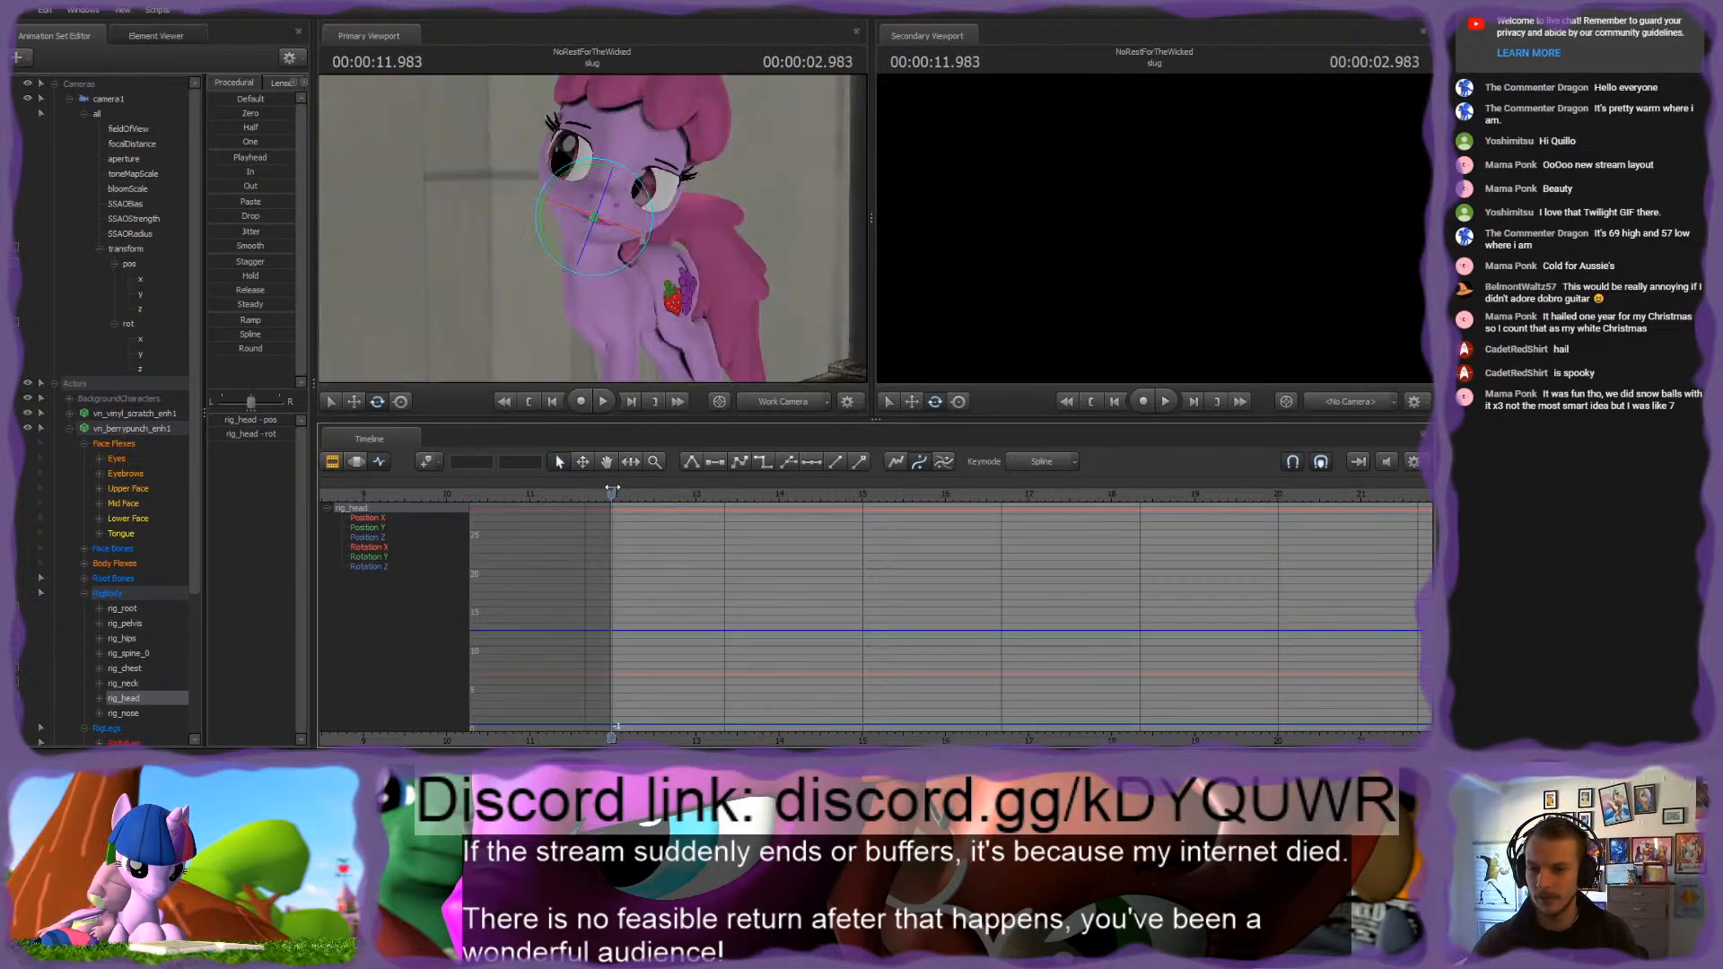
# Step: Expand the pink pony's Eyes group, select its viewTarget, and key it on the shot's first frame
pyautogui.moveTo(590, 248); pyautogui.dragTo(633, 236)
pyautogui.click(101, 460)
pyautogui.click(135, 536)
pyautogui.press('s')
pyautogui.press('w')
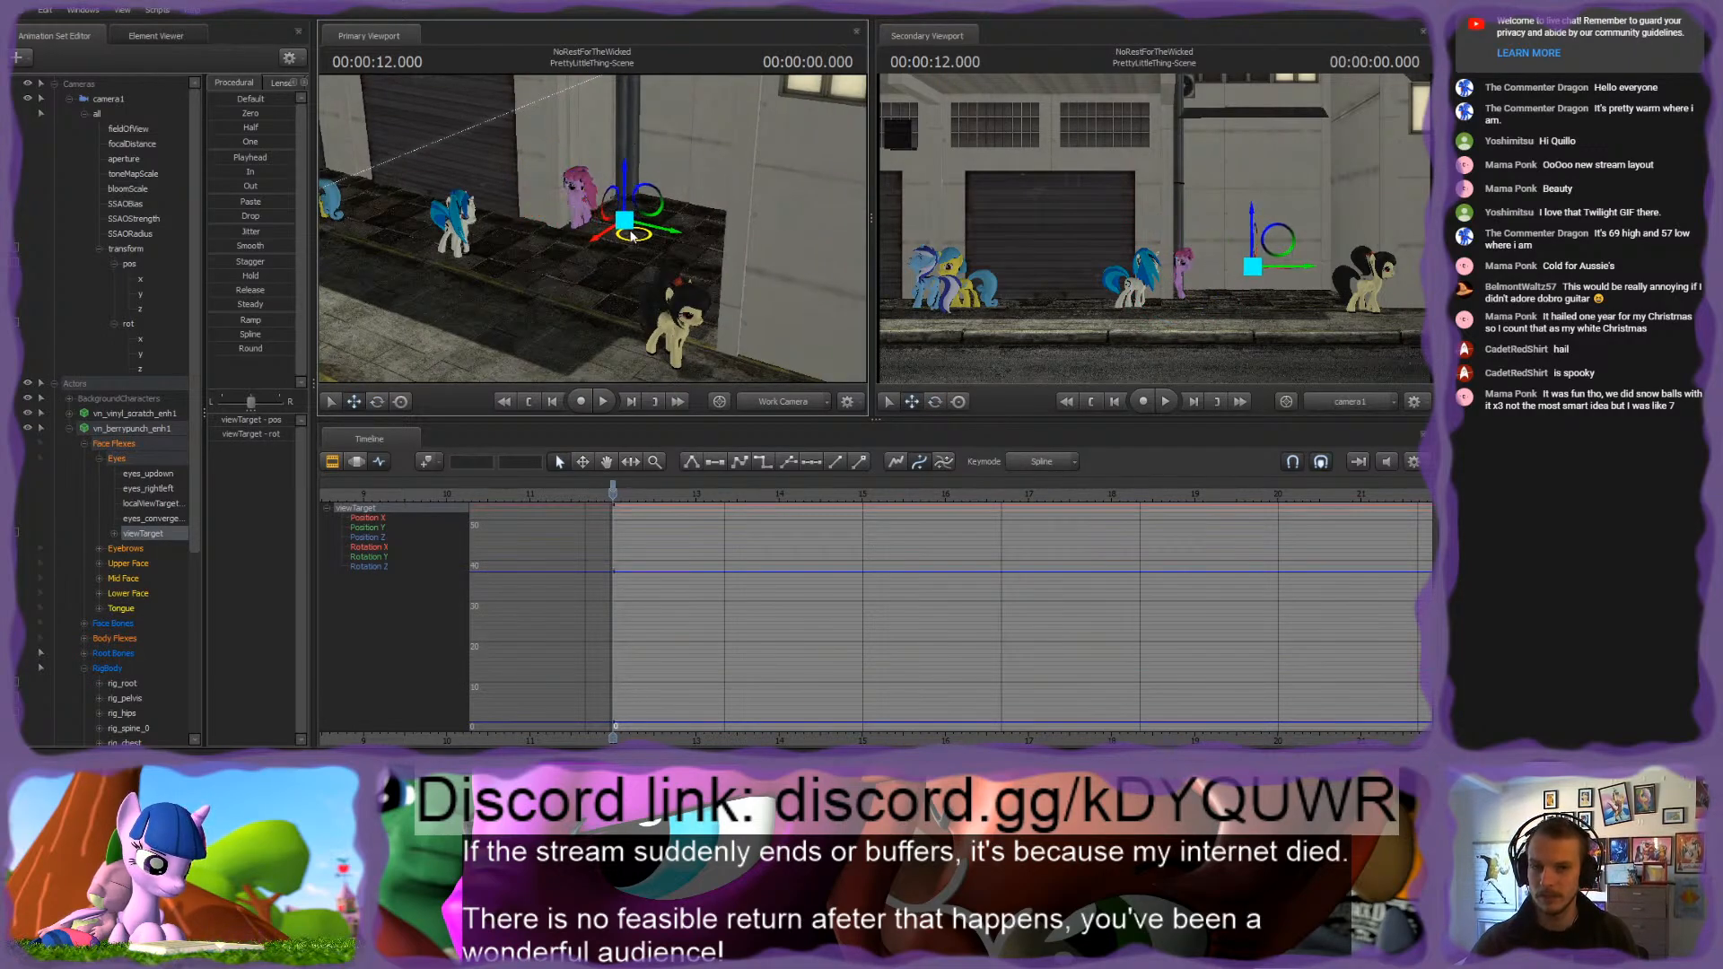
pyautogui.moveTo(538, 188); pyautogui.dragTo(595, 225)
pyautogui.press('w')
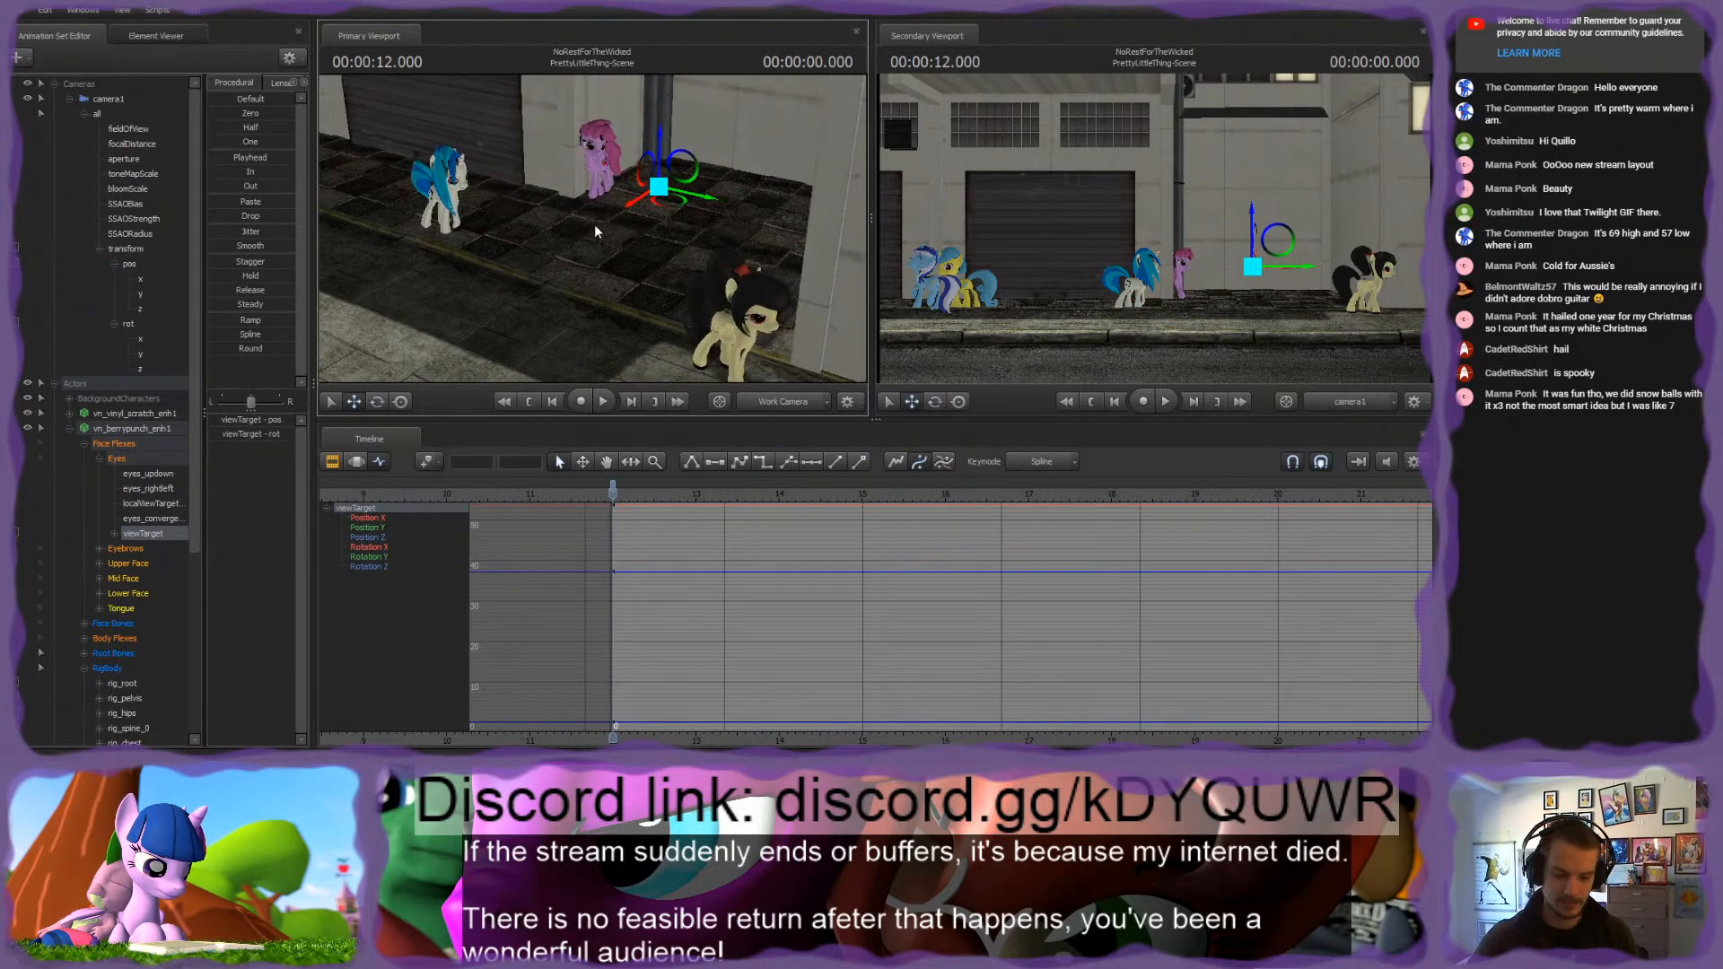
# Step: Check the PrettyLittleThing-Establish shot in the clip timeline, and return to the viewTarget's curves at the current shot's 1.516-second point
pyautogui.click(333, 461)
pyautogui.scroll(-8, 654, 560)
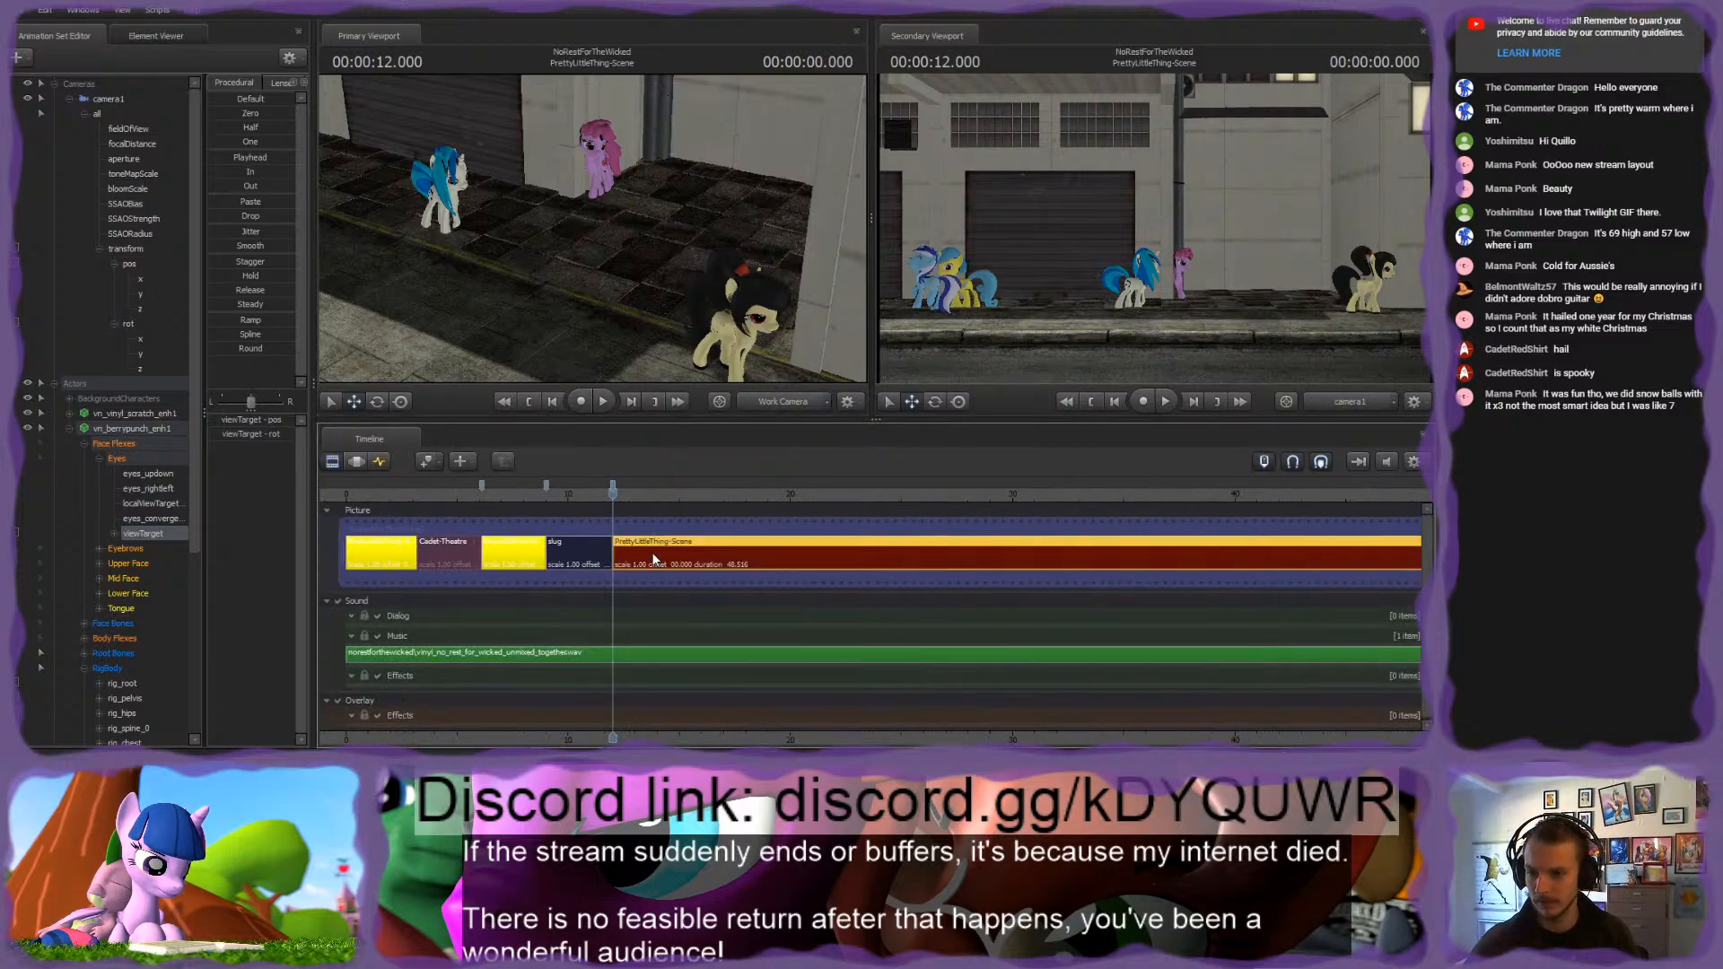
pyautogui.click(492, 493)
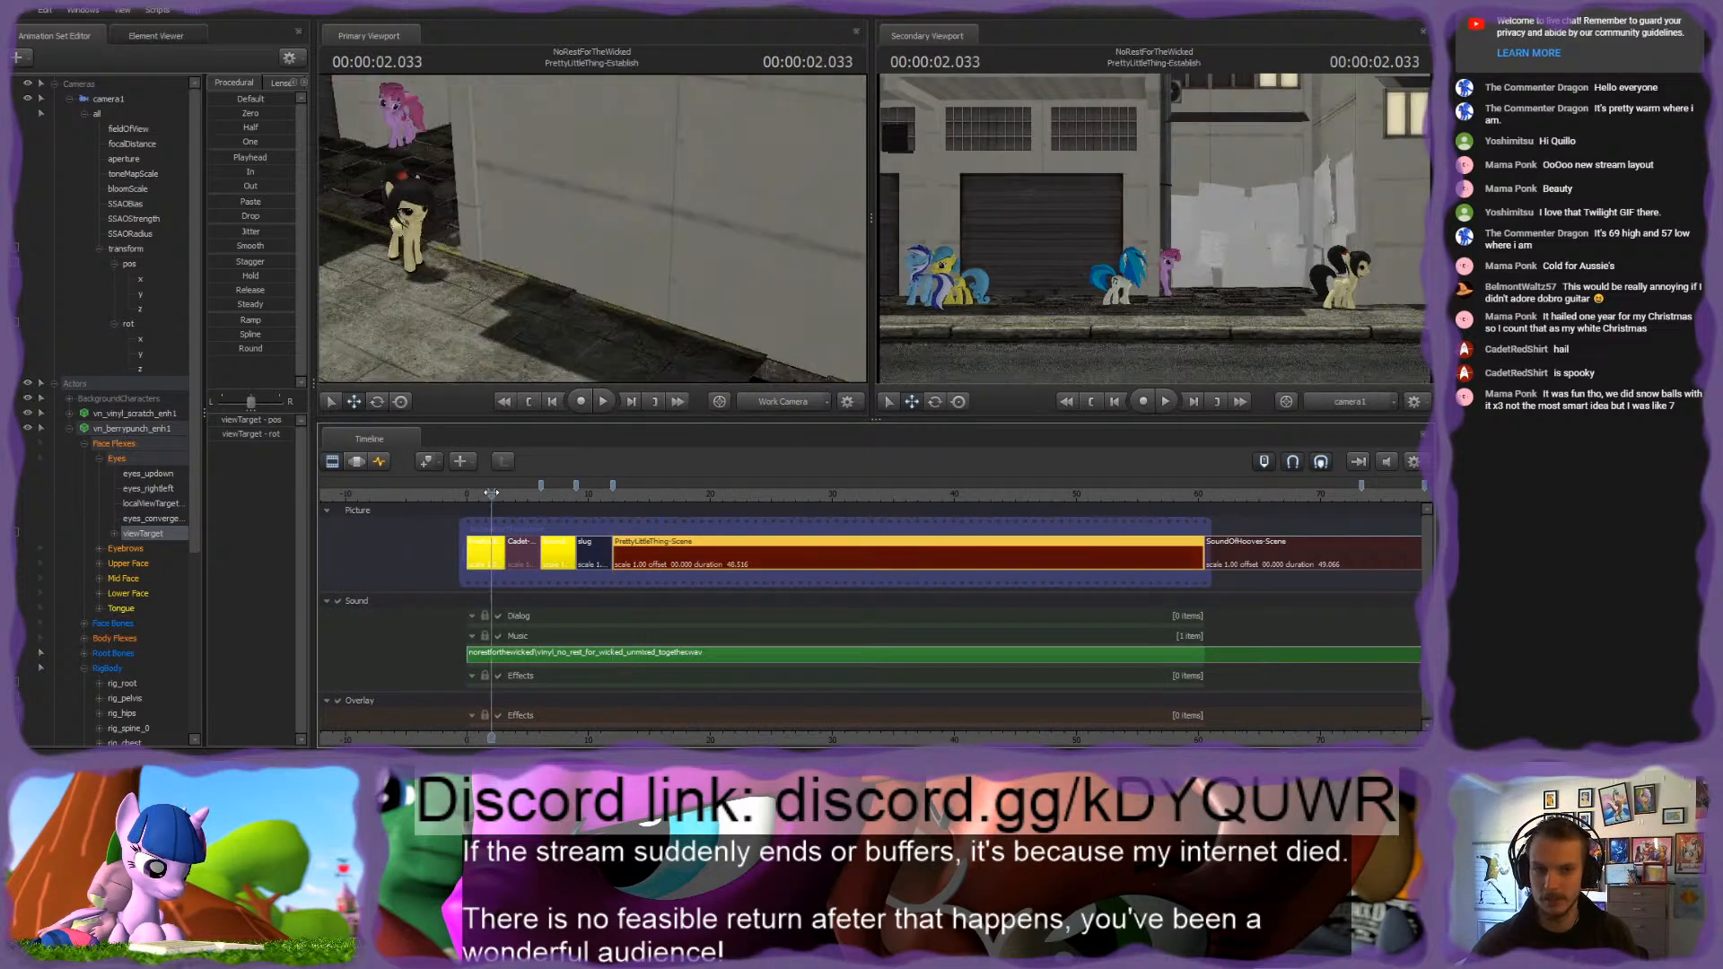
pyautogui.click(624, 493)
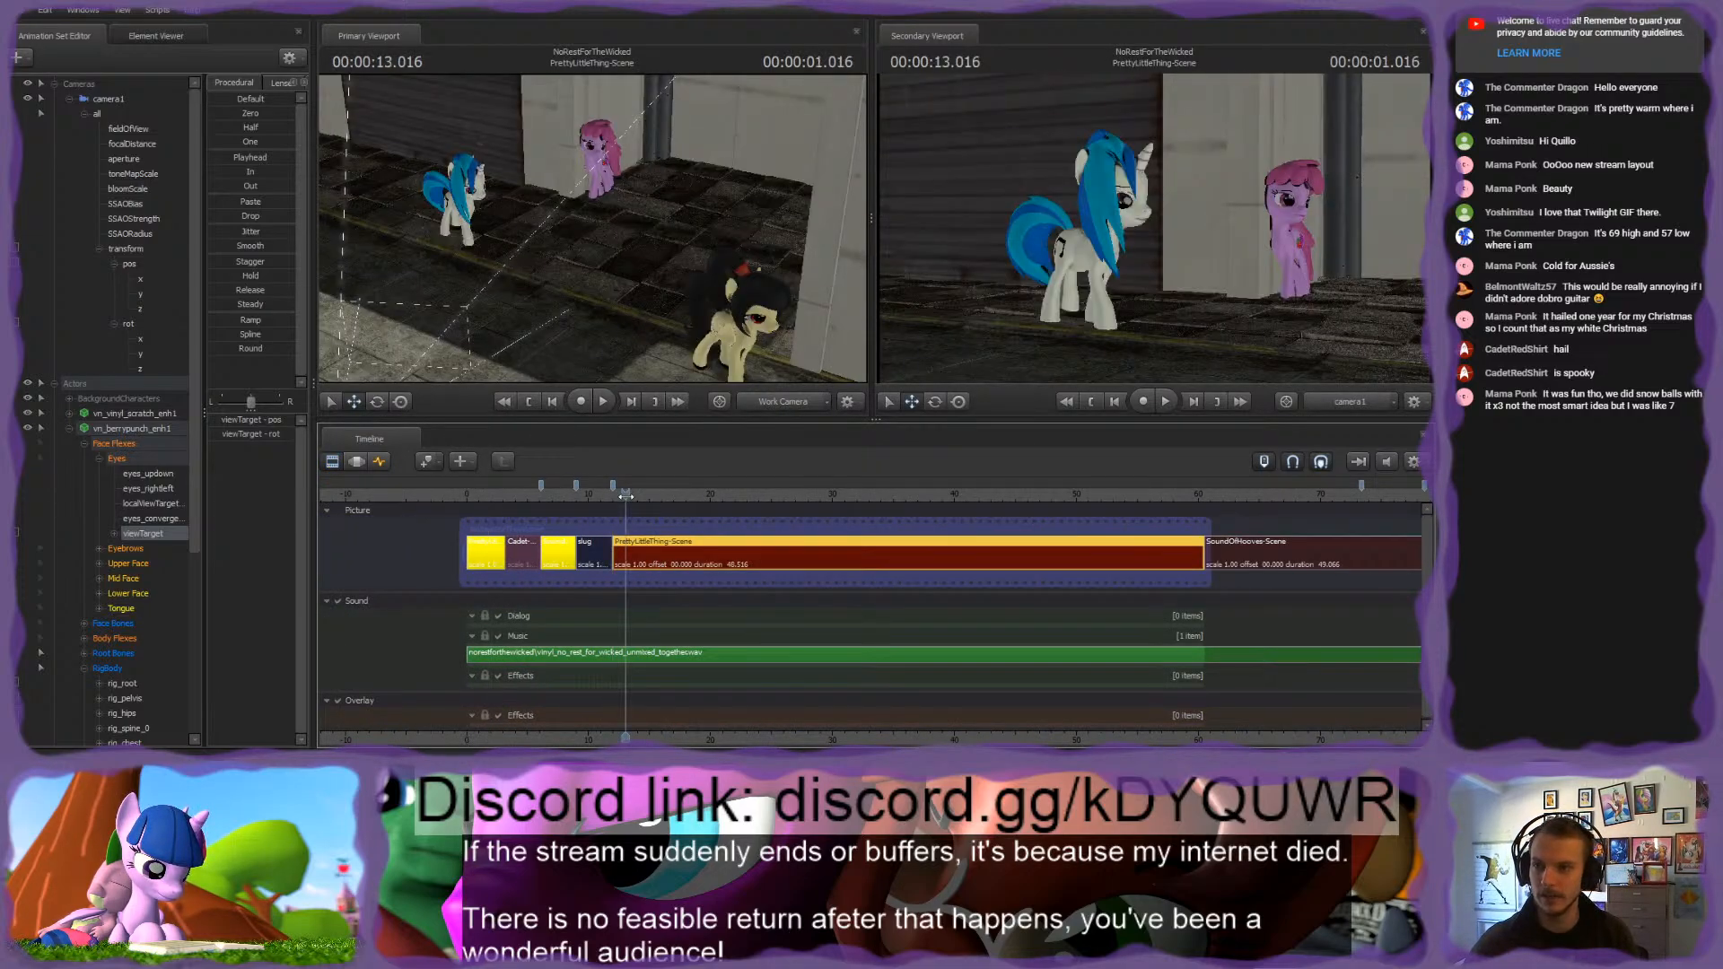
pyautogui.click(381, 462)
pyautogui.scroll(5, 614, 502)
pyautogui.moveTo(626, 496)
pyautogui.mouseDown()
pyautogui.moveTo(593, 499)
pyautogui.moveTo(642, 497)
pyautogui.mouseUp()
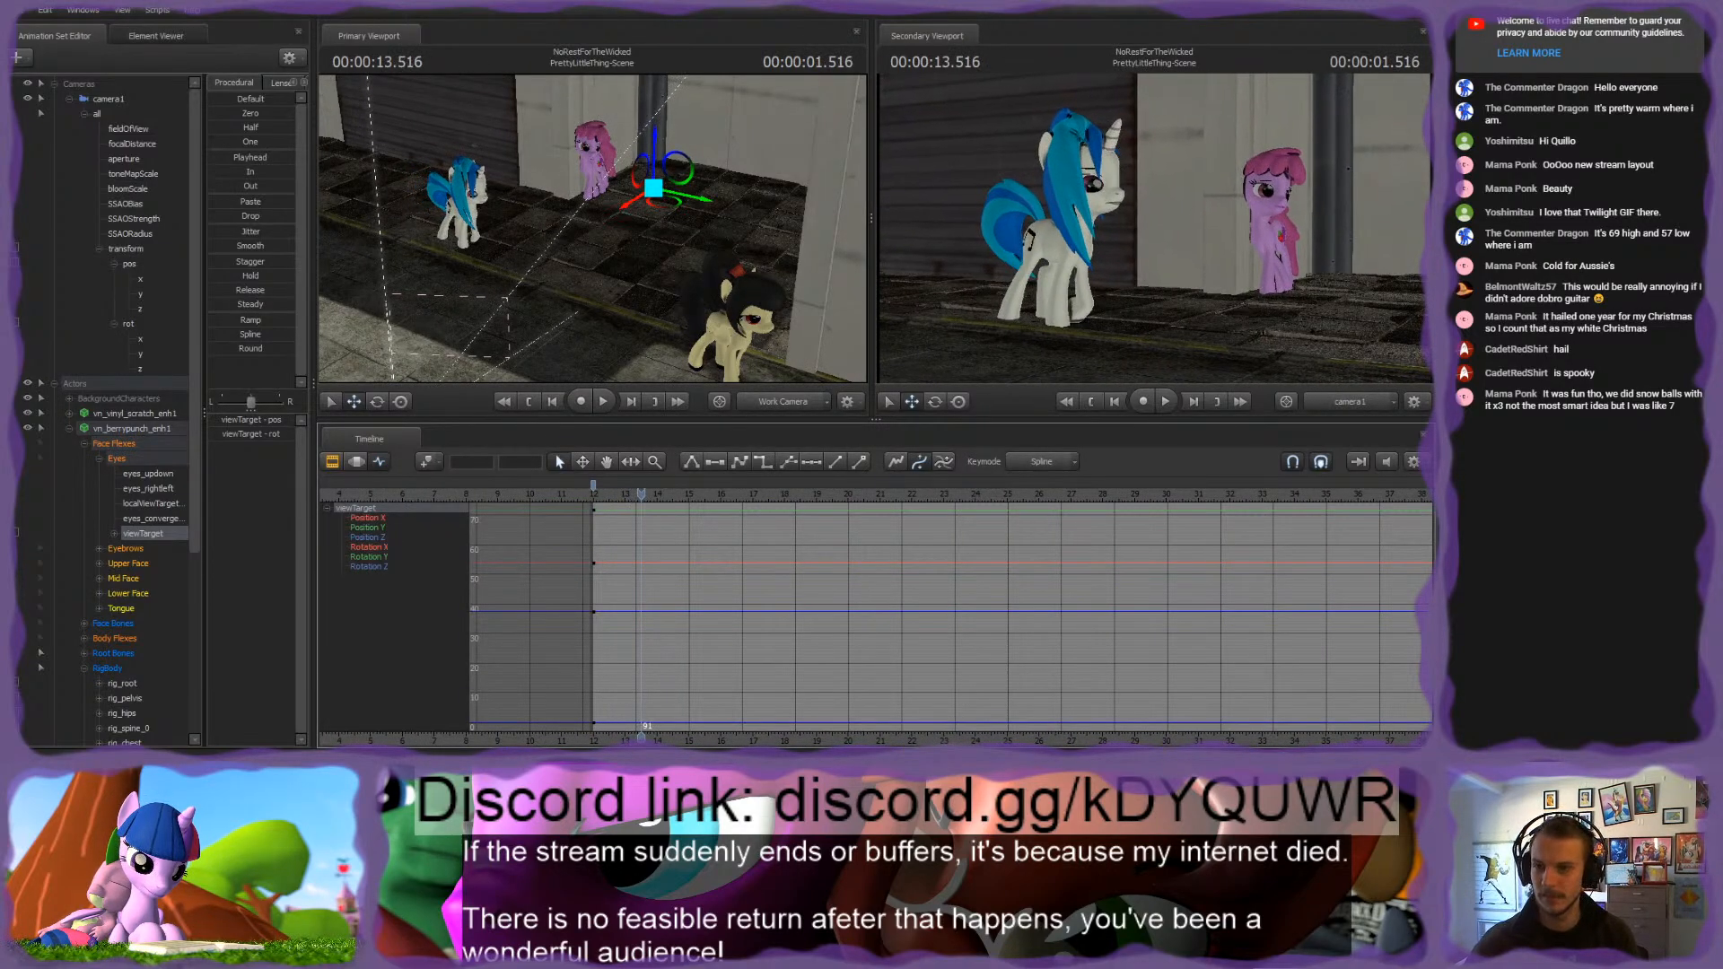
# Step: Add a holding key to the pink pony's viewTarget at 1.5 seconds into the shot
pyautogui.press('w')
pyautogui.moveTo(620, 260); pyautogui.dragTo(631, 218)
pyautogui.press('s')
pyautogui.click(159, 537)
pyautogui.moveTo(640, 495); pyautogui.dragTo(641, 499)
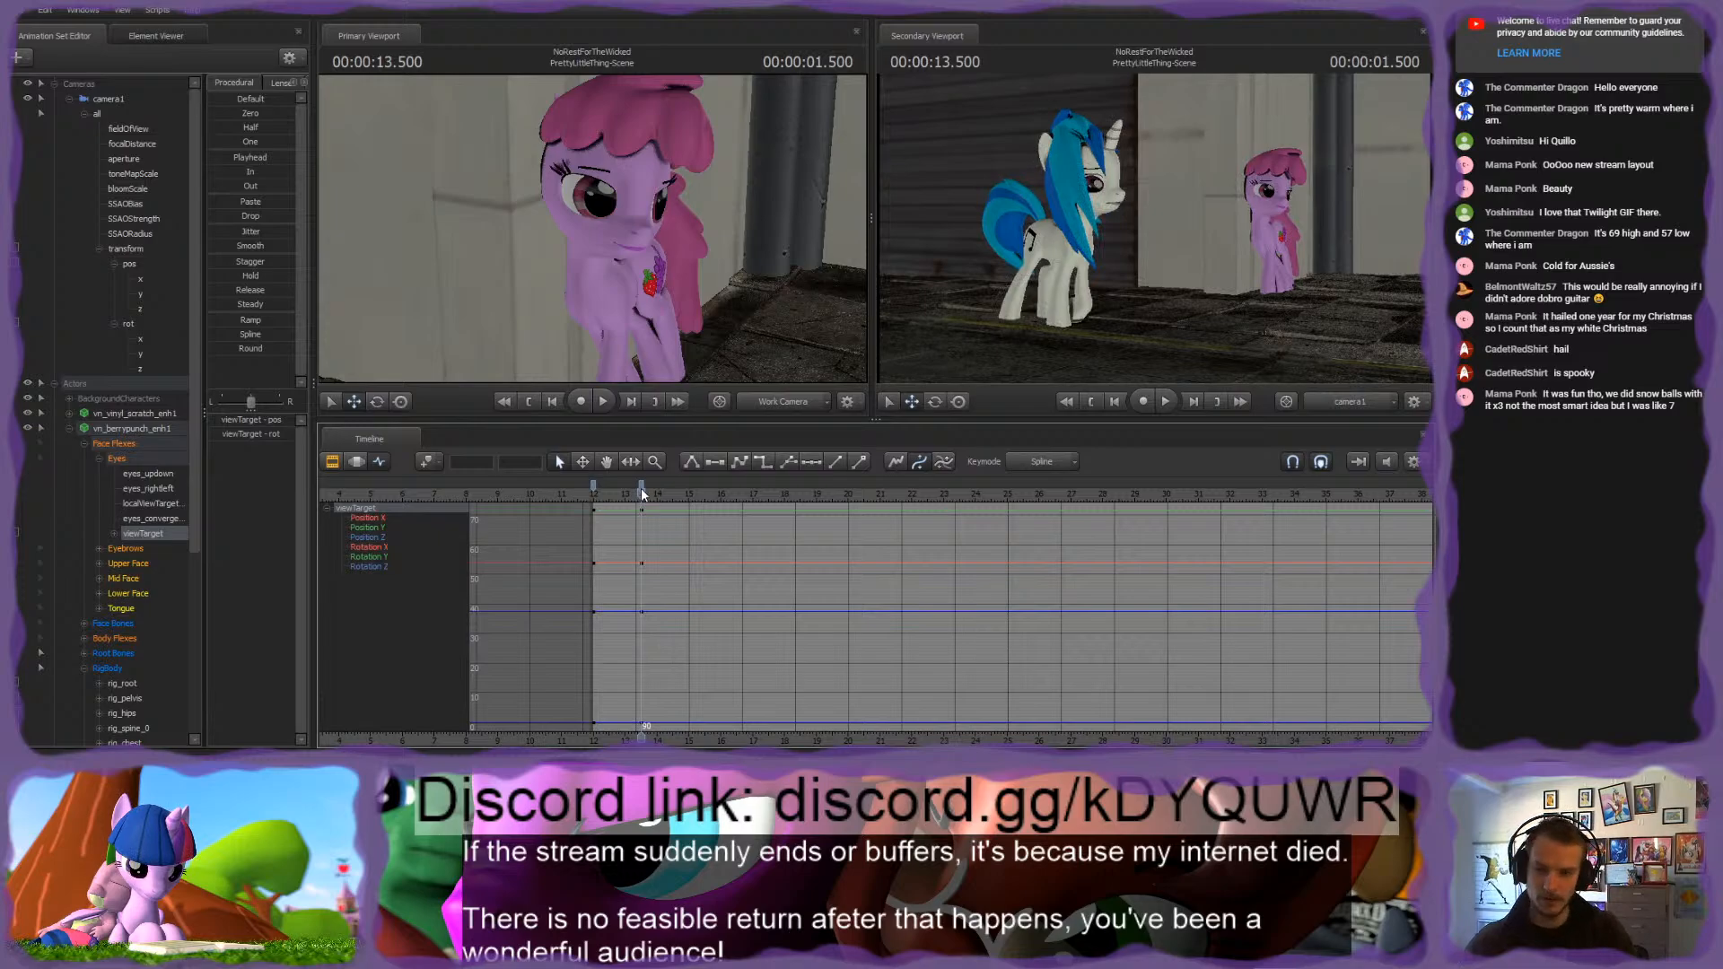
# Step: Advance to 1.566 seconds and move the pink pony's viewTarget onto Vinyl Scratch's head
pyautogui.press('Right')
pyautogui.press('Right')
pyautogui.press('Right')
pyautogui.press('Right')
pyautogui.press('s')
pyautogui.moveTo(593, 287); pyautogui.dragTo(590, 282)
pyautogui.press('w')
pyautogui.moveTo(673, 243); pyautogui.dragTo(455, 251)
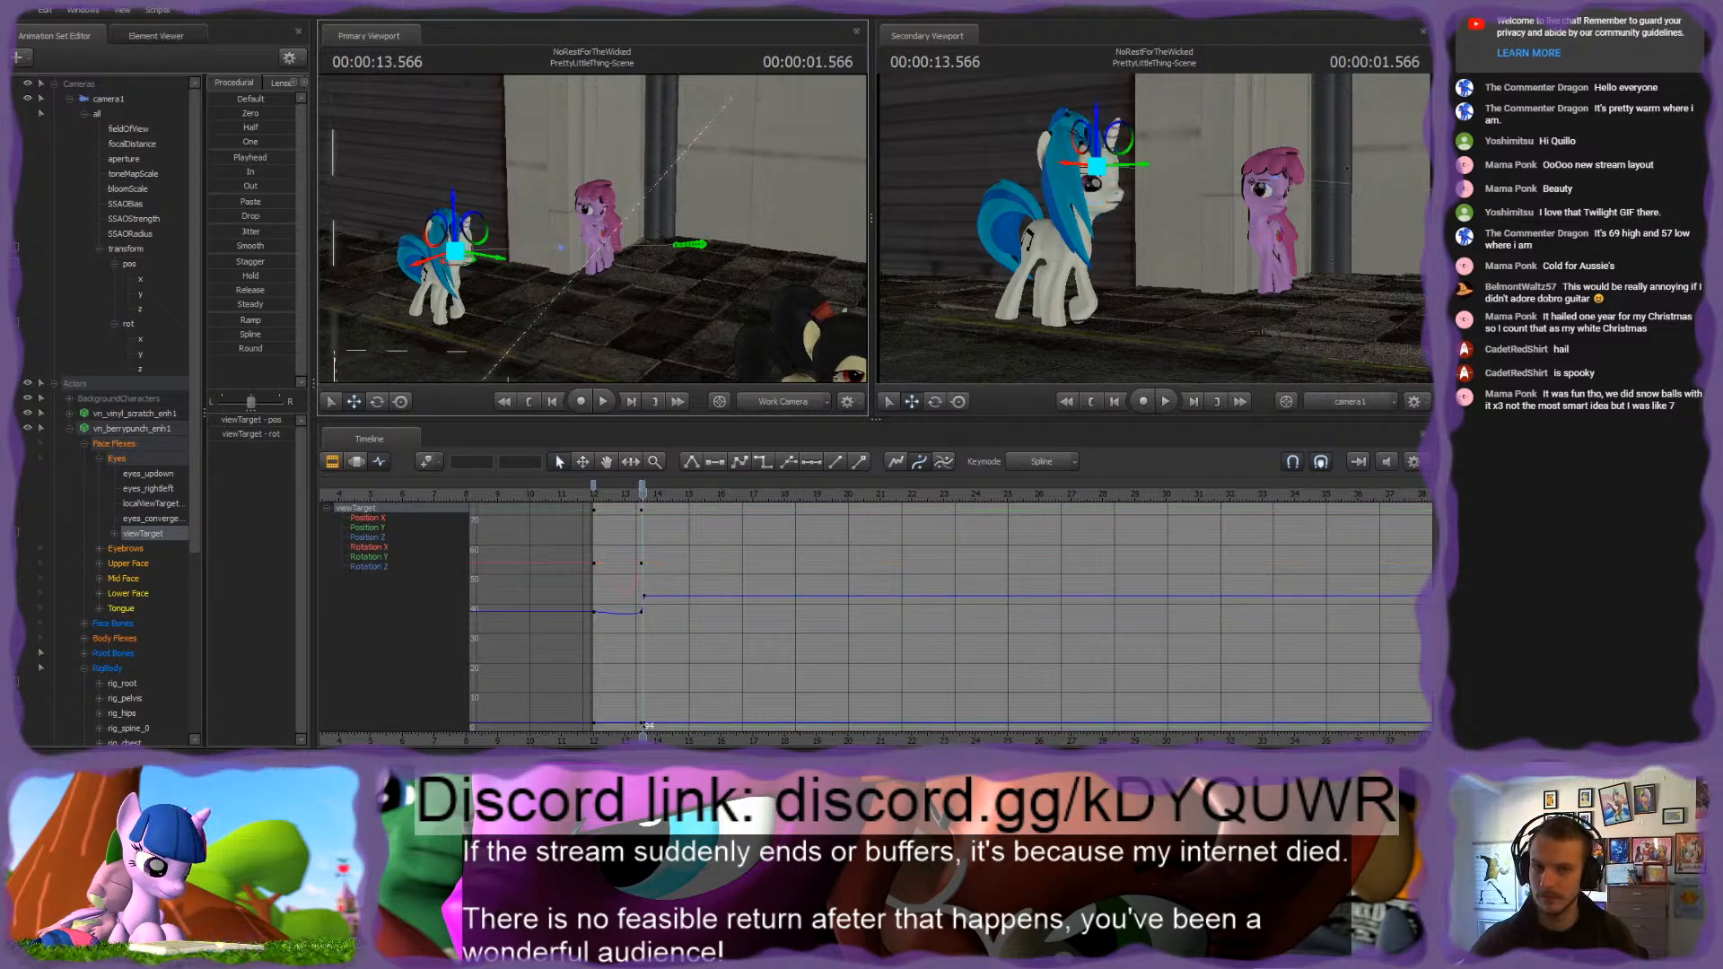
pyautogui.press('w')
pyautogui.moveTo(574, 260); pyautogui.dragTo(588, 263)
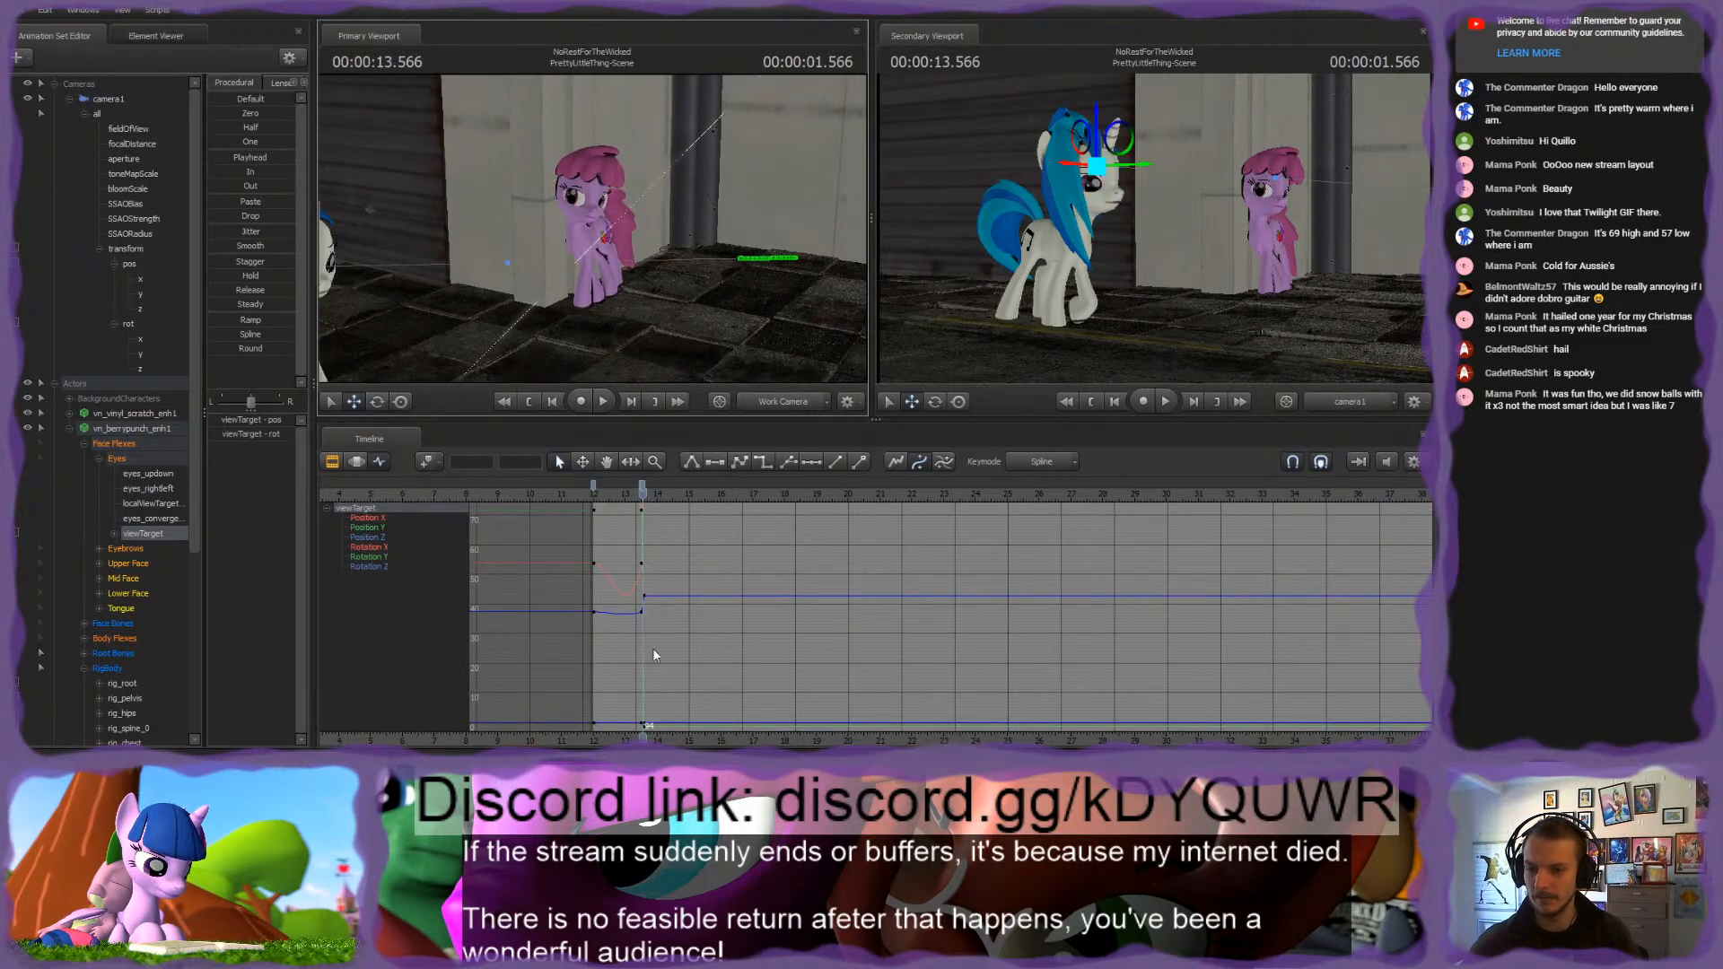
# Step: Flatten the tangents of the viewTarget's keys from the shot's start through 1.566 seconds
pyautogui.scroll(3, 653, 649)
pyautogui.click(644, 485)
pyautogui.keyDown('shift'); pyautogui.click(543, 487); pyautogui.keyUp('shift')
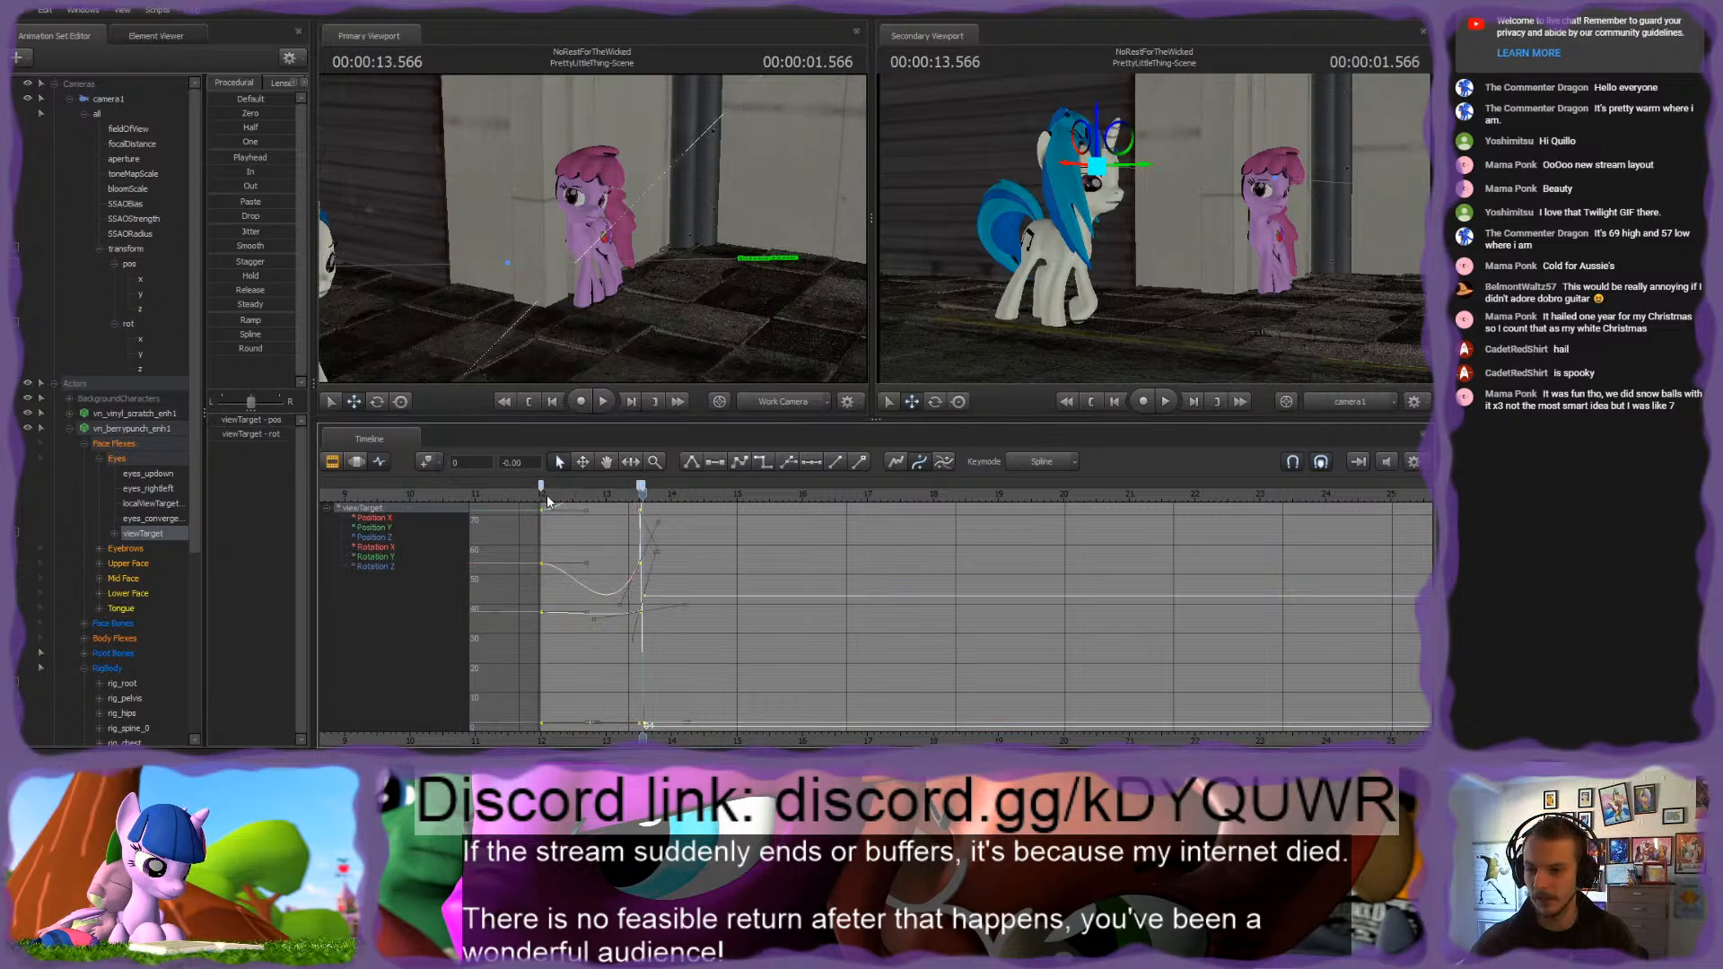
pyautogui.press('2')
pyautogui.click(659, 547)
pyautogui.click(357, 461)
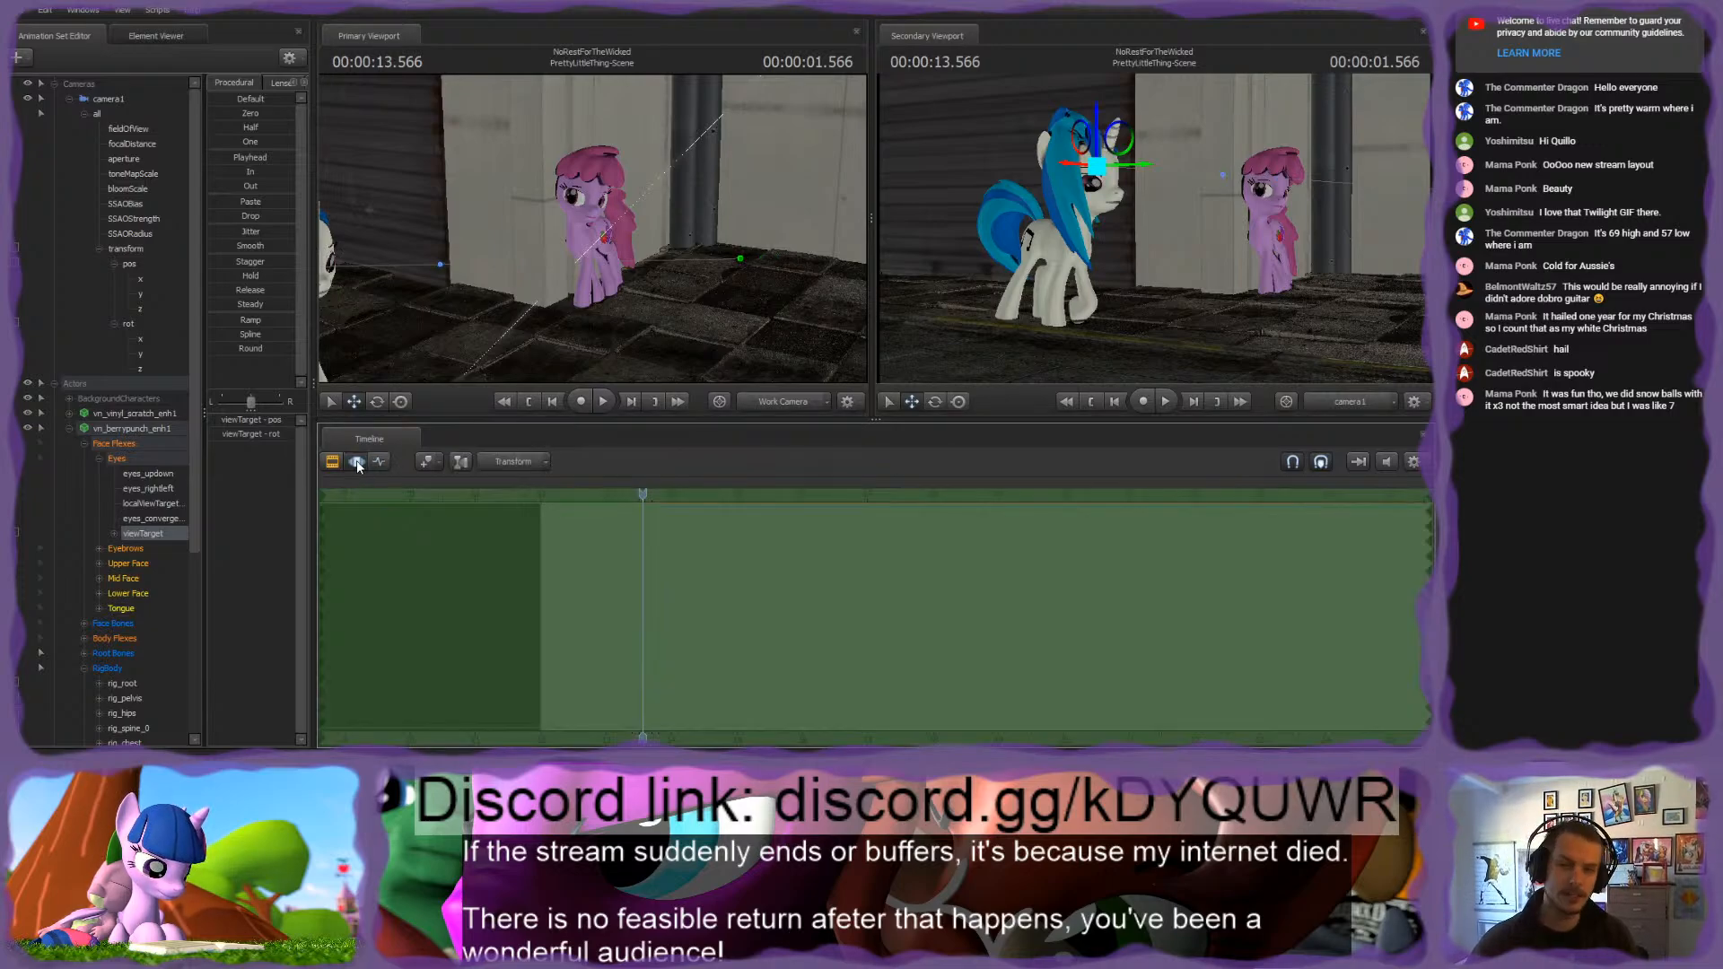
pyautogui.click(380, 461)
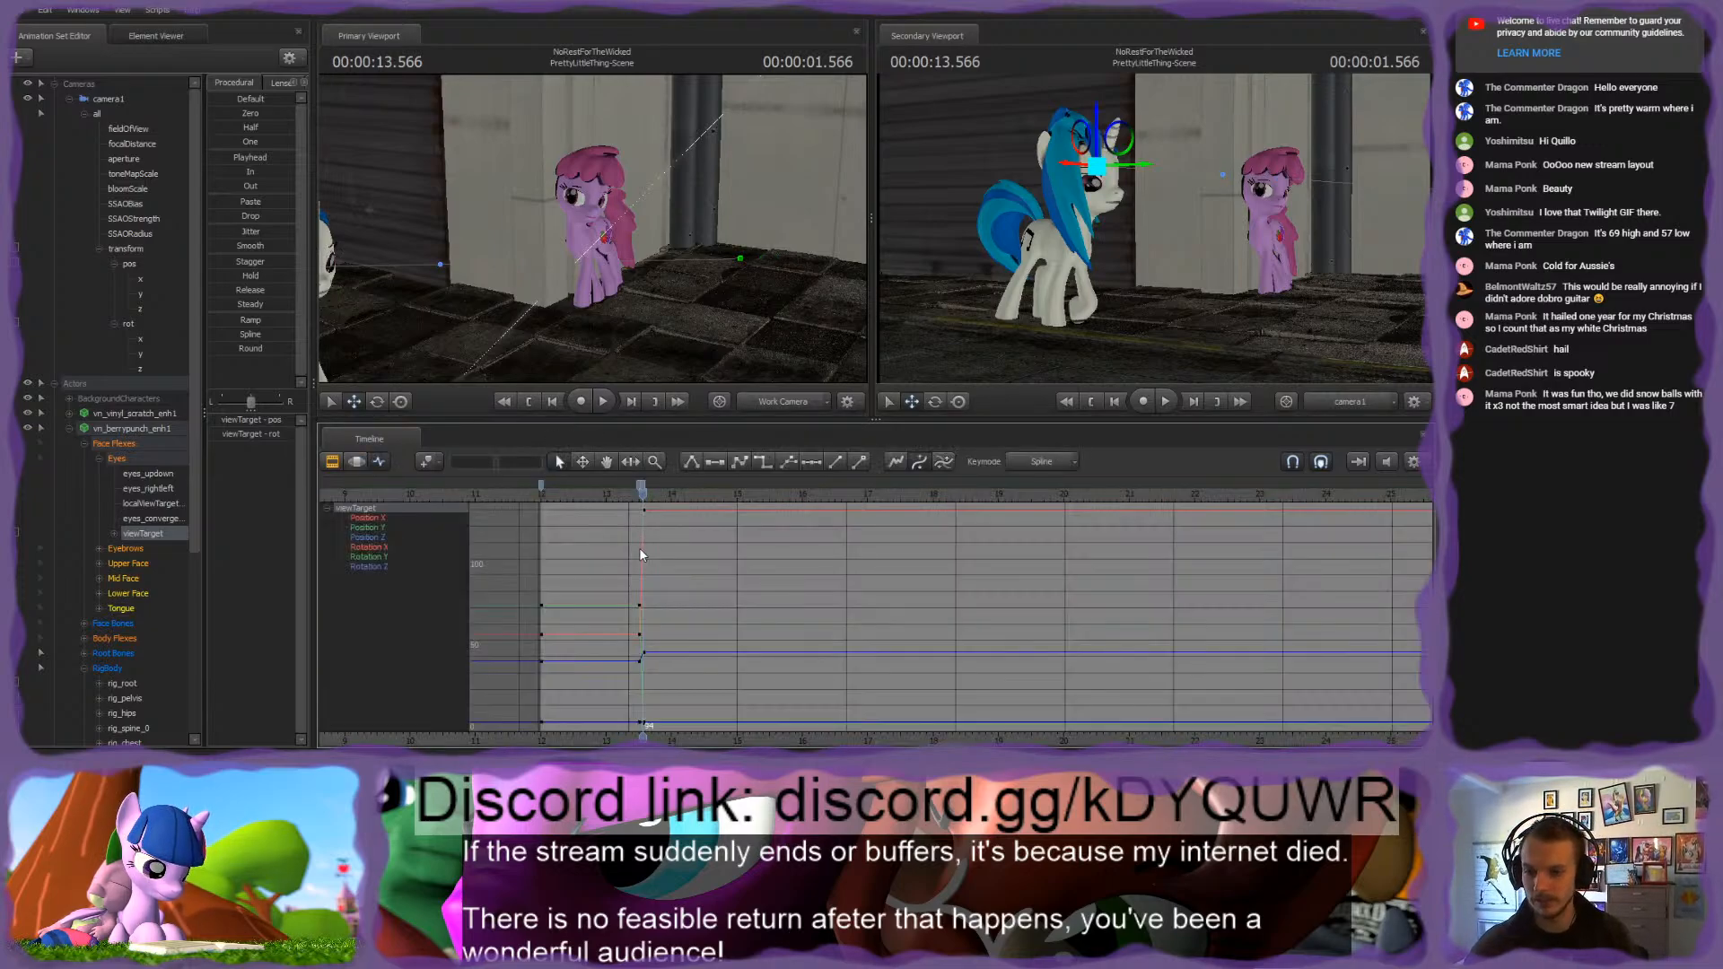
pyautogui.scroll(3, 640, 555)
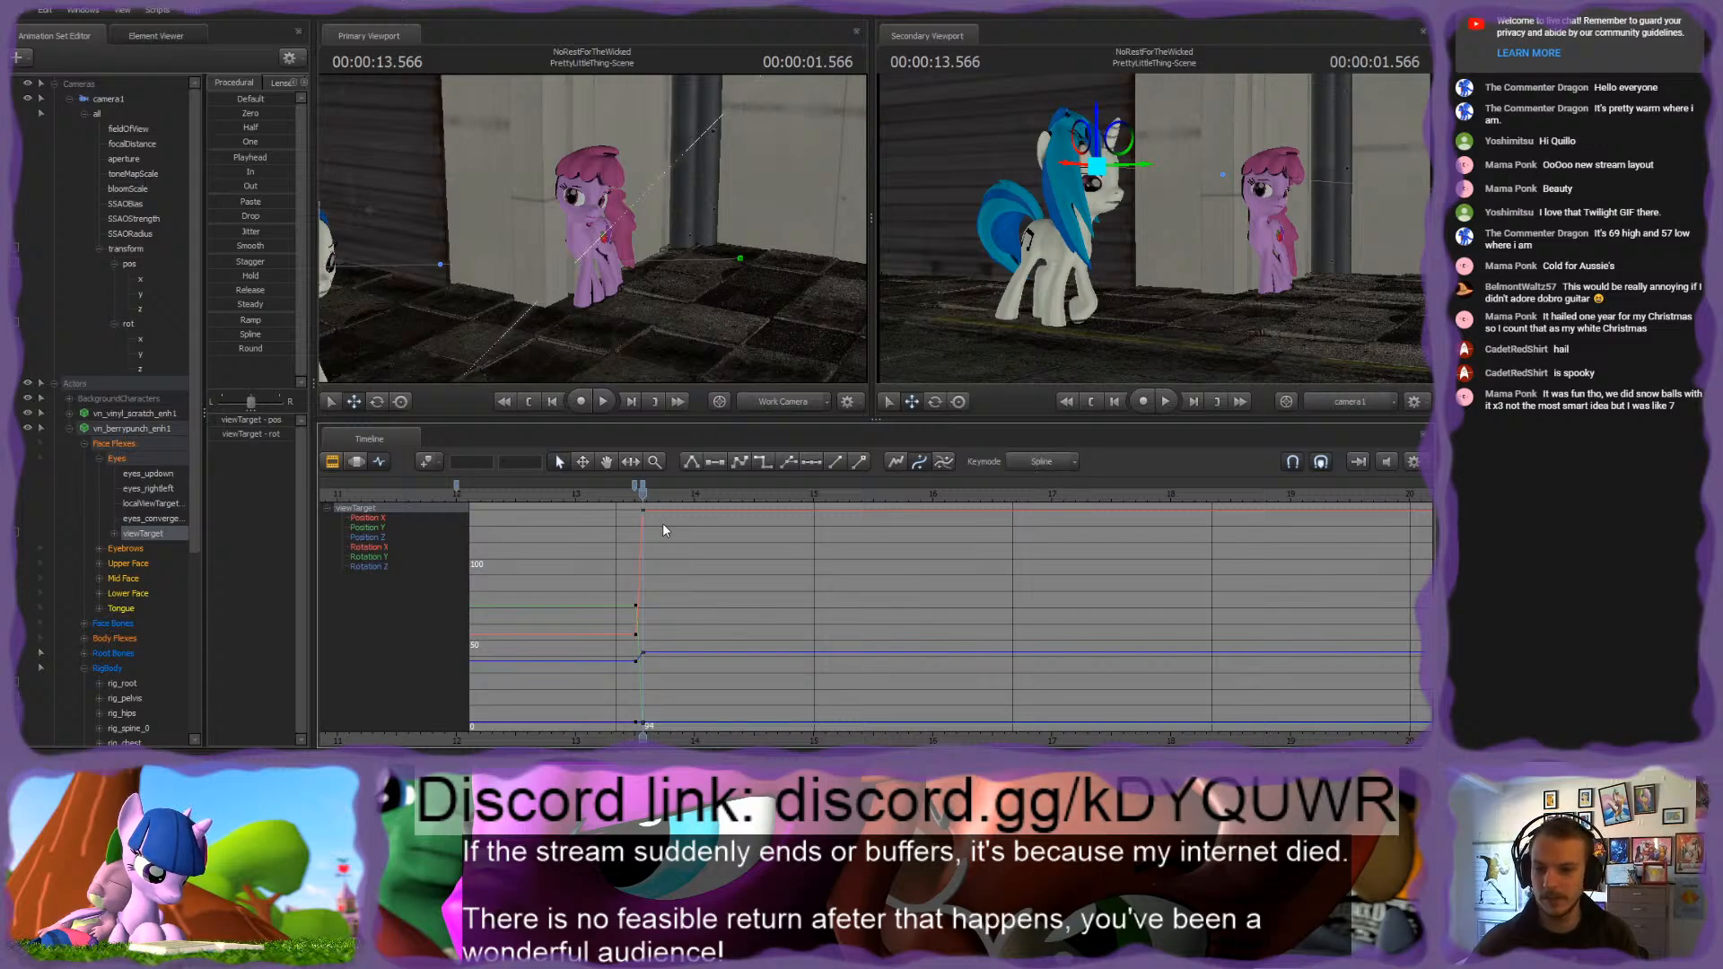
# Step: Move the playhead to 2.316 seconds and reposition the viewTarget to follow Vinyl Scratch's face
pyautogui.moveTo(634, 508); pyautogui.dragTo(740, 498)
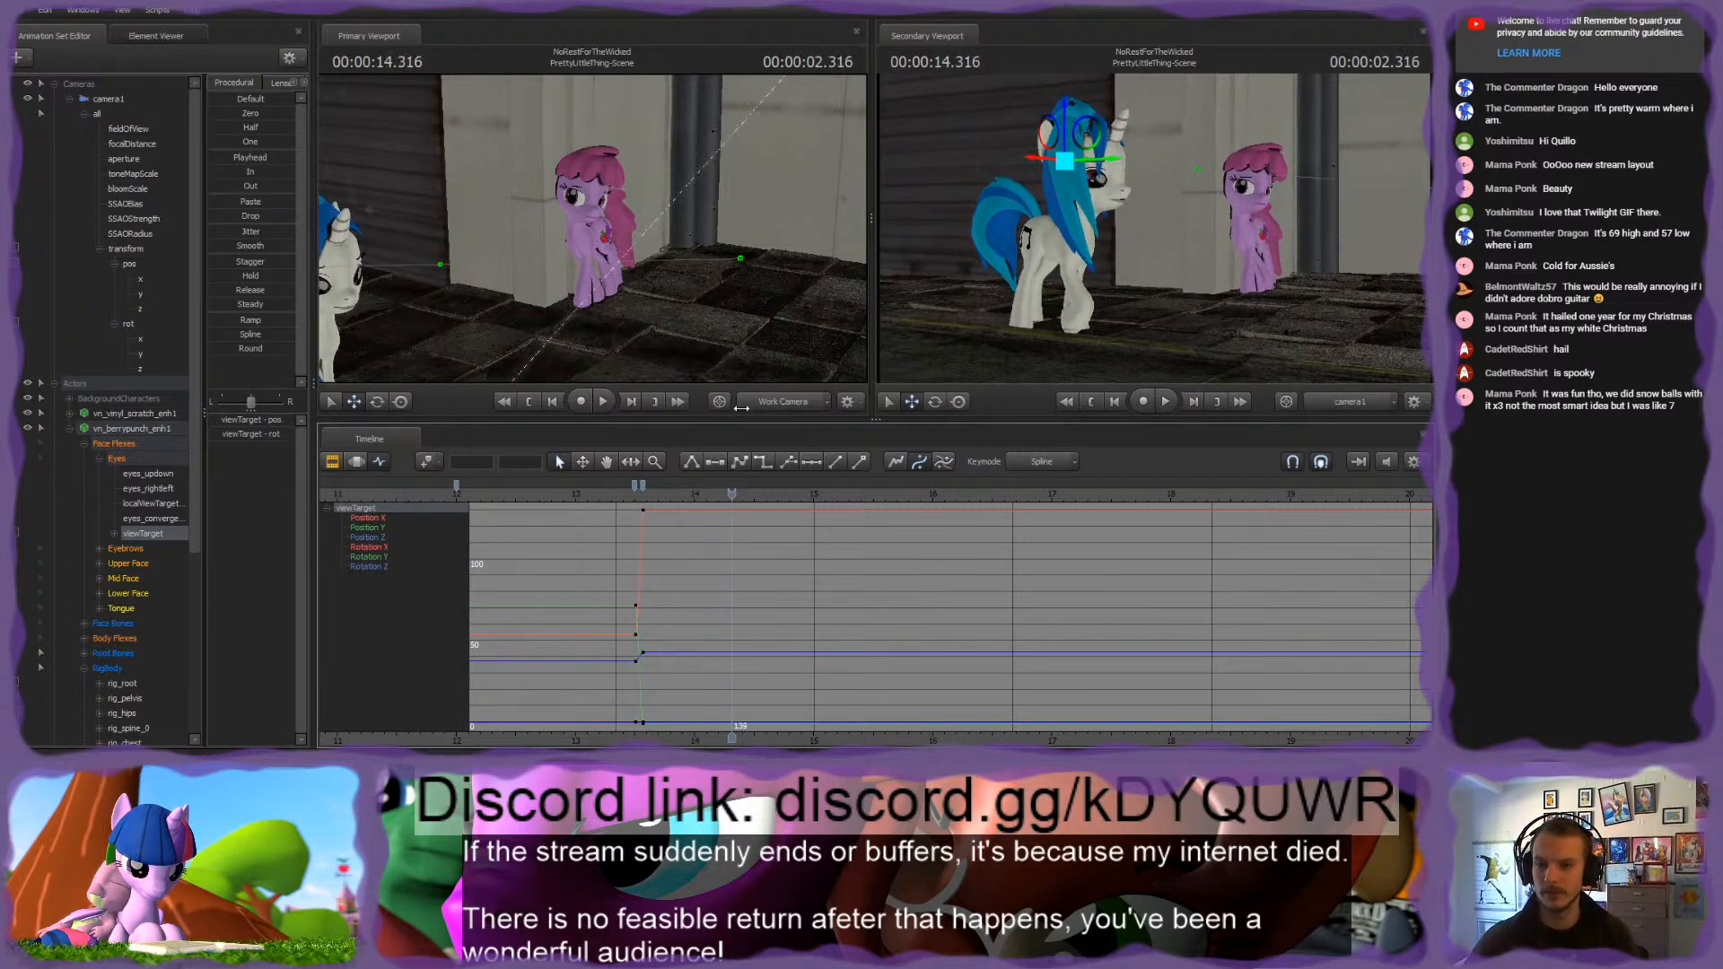
pyautogui.moveTo(619, 230); pyautogui.dragTo(575, 314)
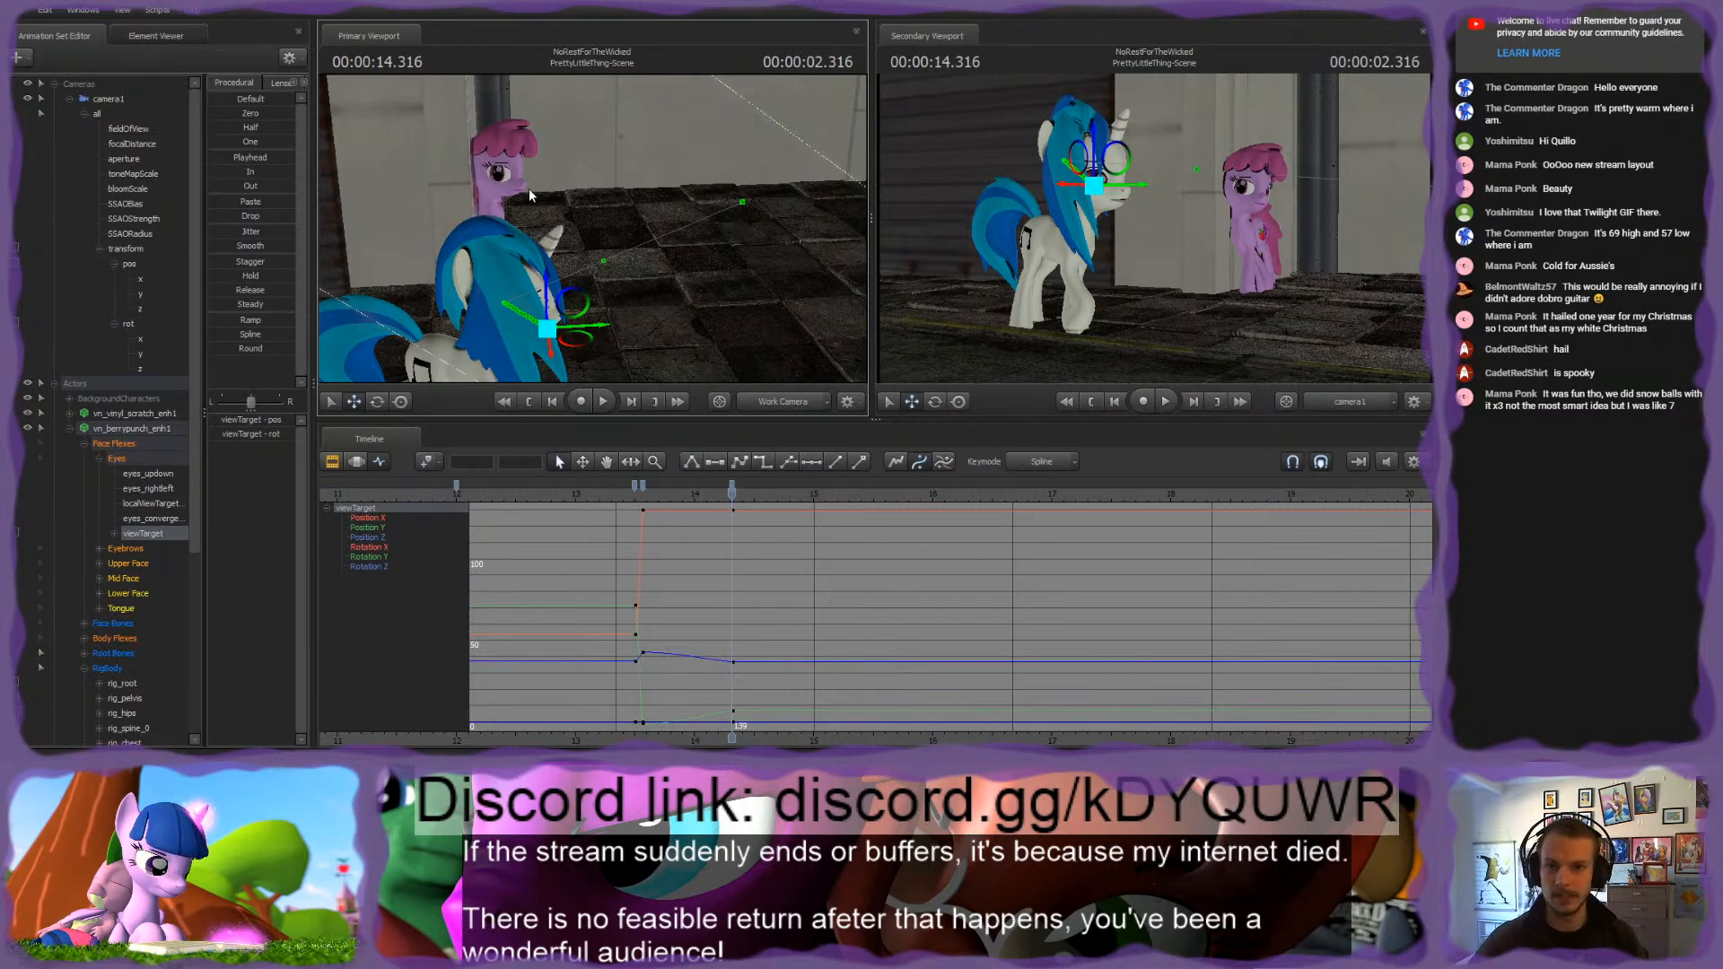
pyautogui.moveTo(593, 229); pyautogui.dragTo(765, 161)
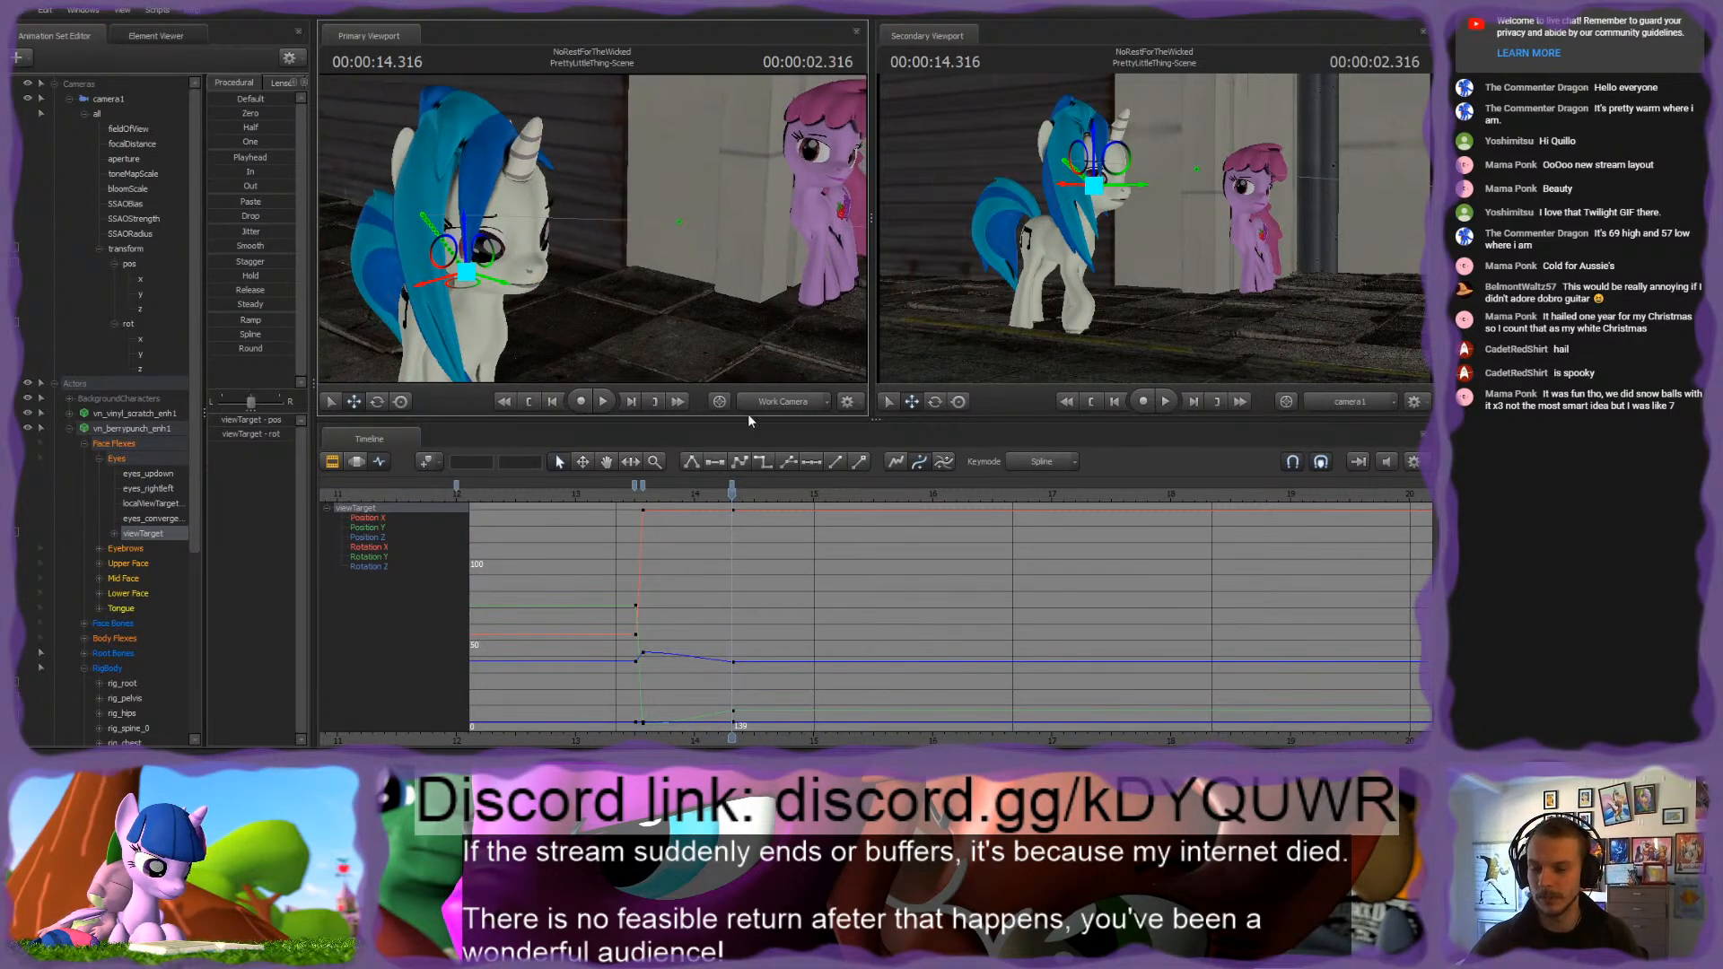
# Step: Key the viewTarget at 2.383 seconds and lower it towards Vinyl Scratch's legs so the pink pony glances down
pyautogui.moveTo(731, 492)
pyautogui.mouseDown()
pyautogui.moveTo(641, 499)
pyautogui.moveTo(759, 507)
pyautogui.moveTo(740, 511)
pyautogui.mouseUp()
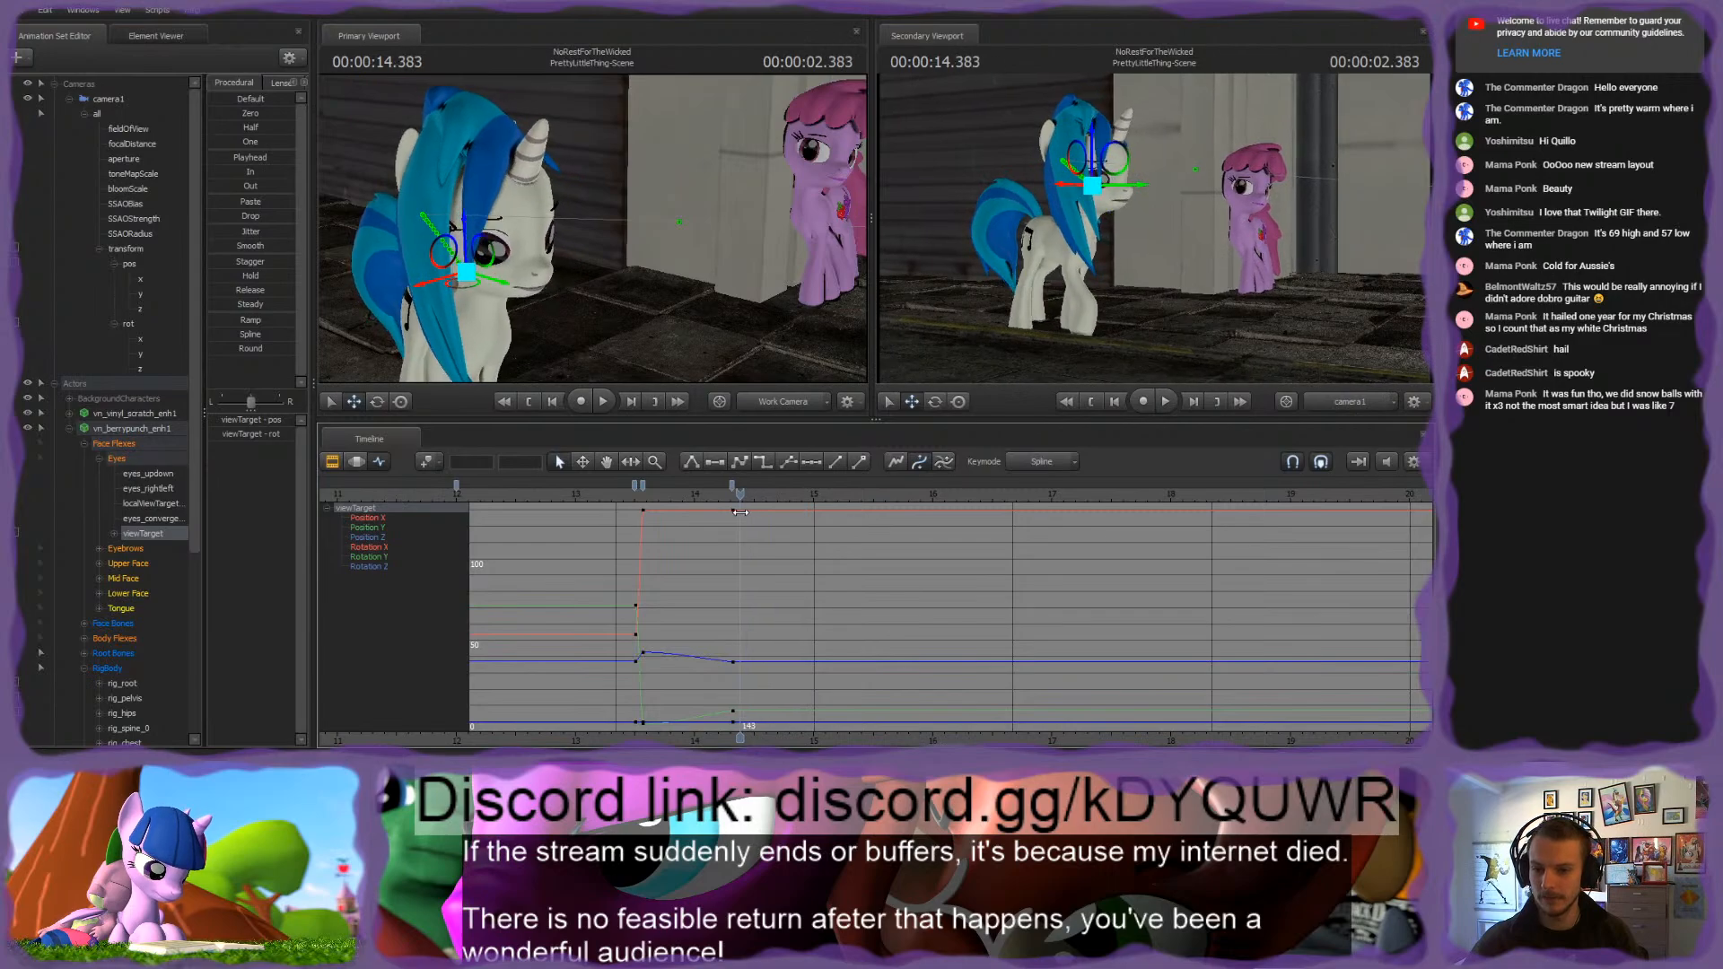
pyautogui.moveTo(647, 287); pyautogui.dragTo(718, 296)
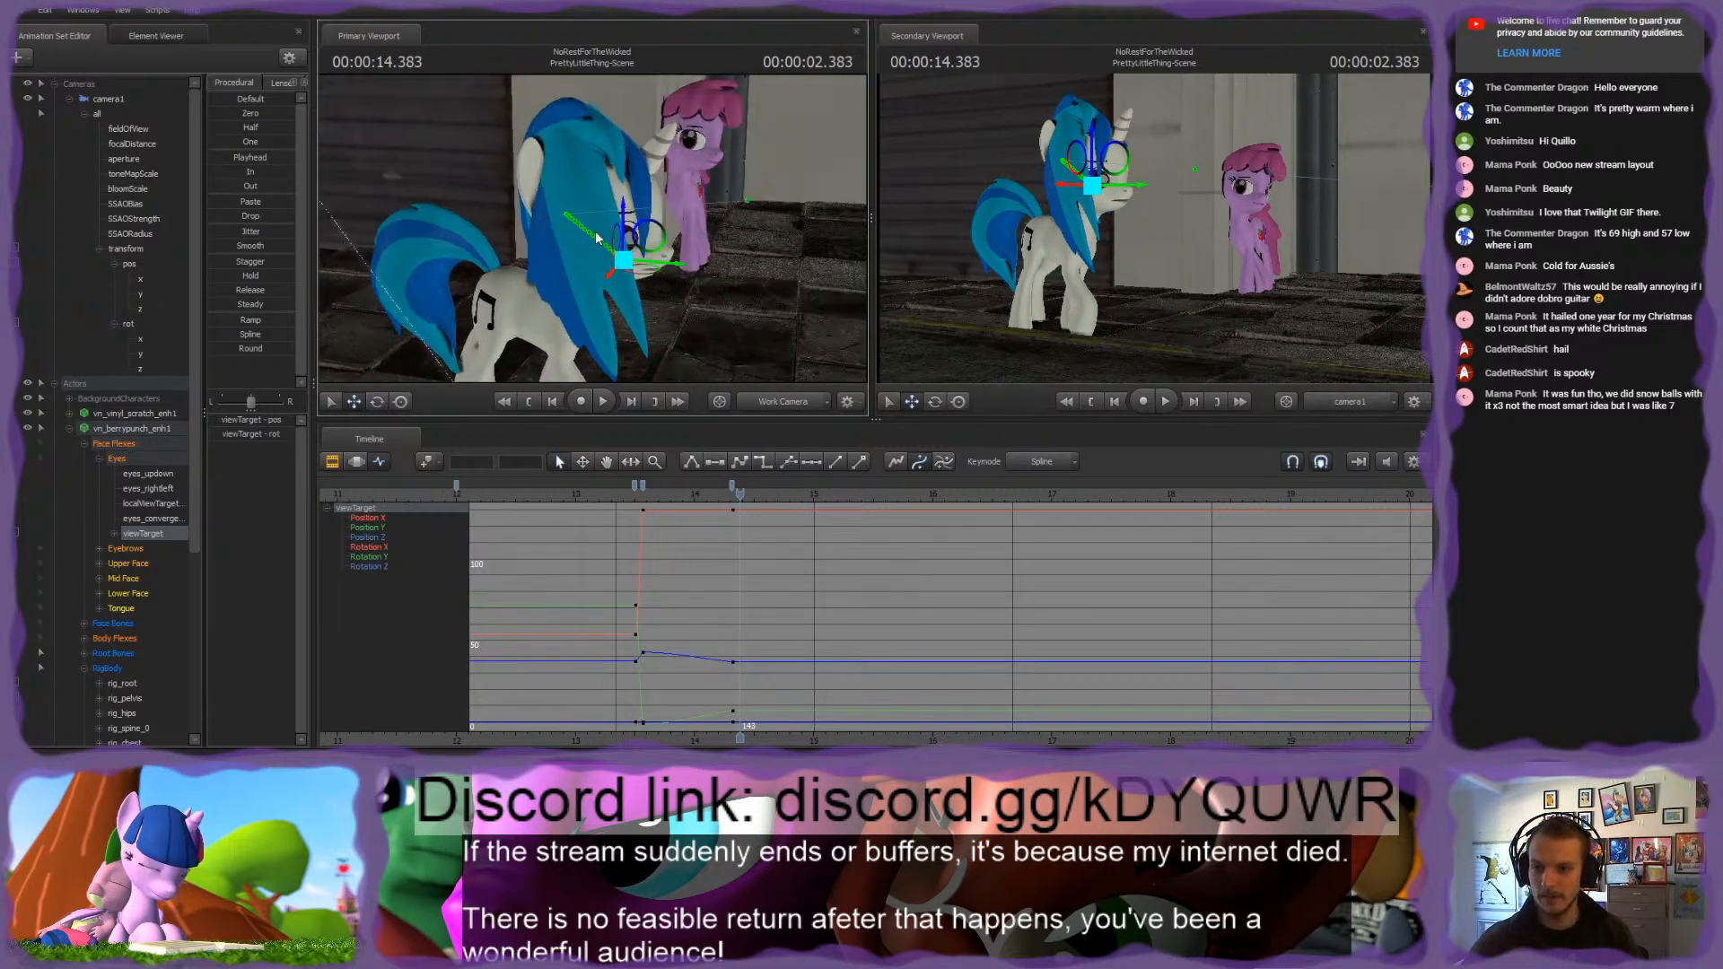
pyautogui.scroll(4, 681, 579)
pyautogui.scroll(3, 681, 579)
pyautogui.moveTo(738, 496)
pyautogui.mouseDown()
pyautogui.moveTo(711, 497)
pyautogui.moveTo(742, 495)
pyautogui.mouseUp()
pyautogui.press('m')
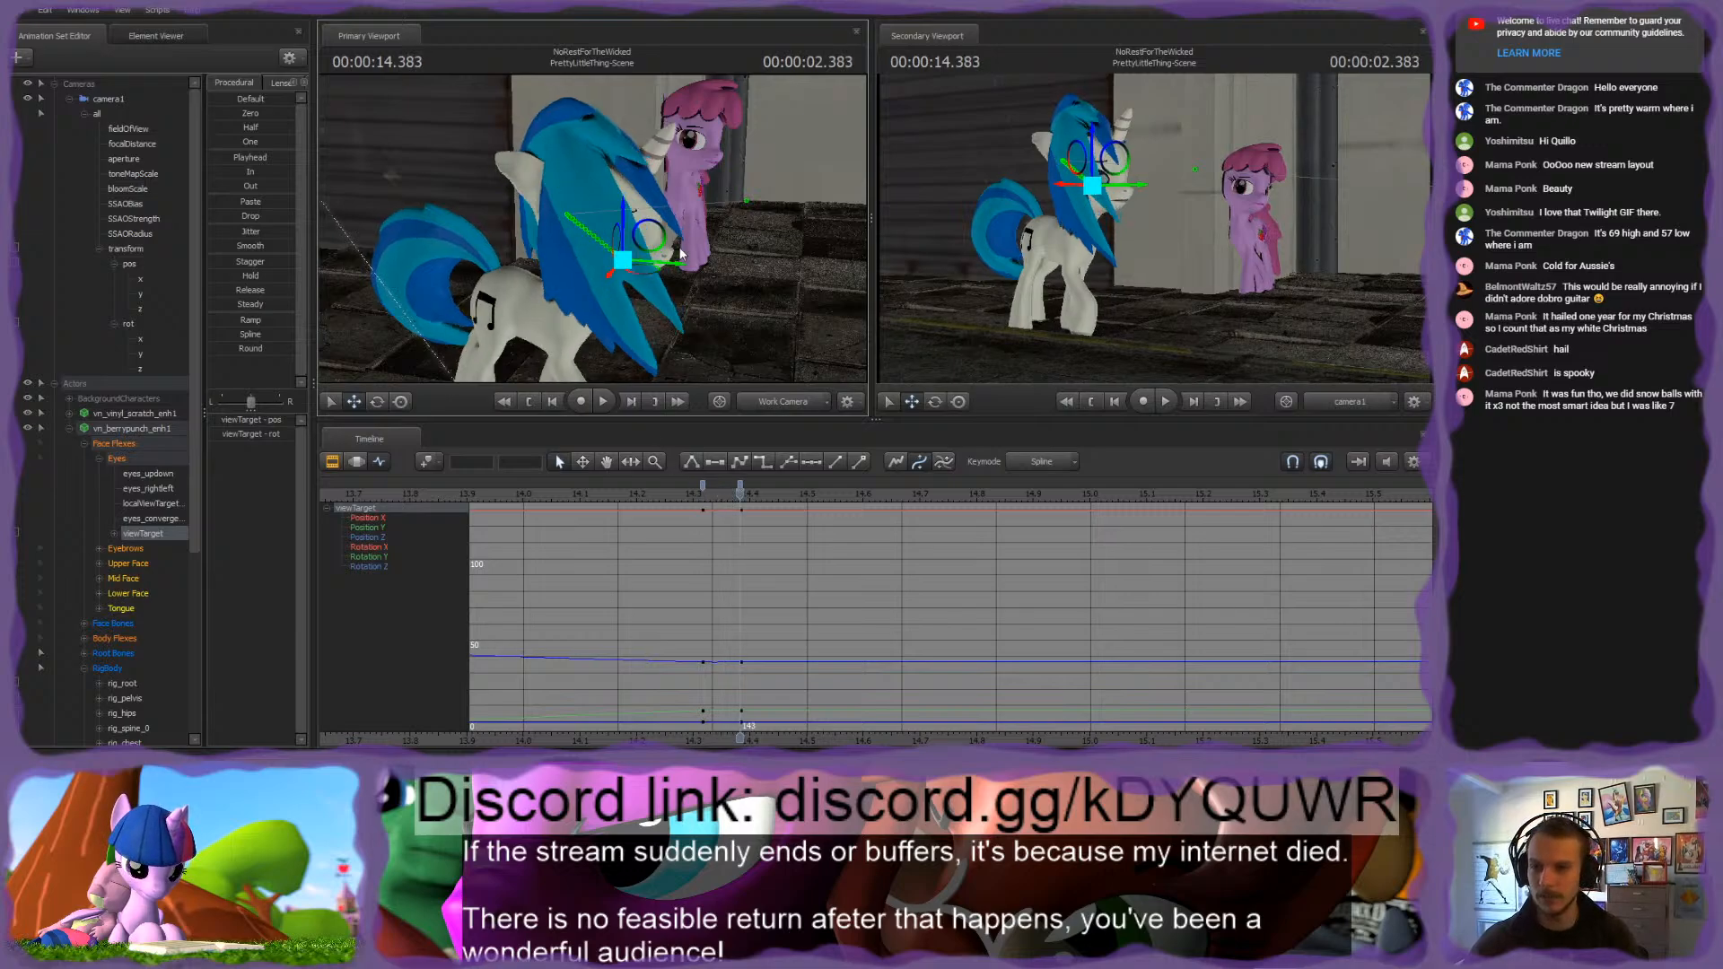
pyautogui.moveTo(680, 255); pyautogui.dragTo(761, 398)
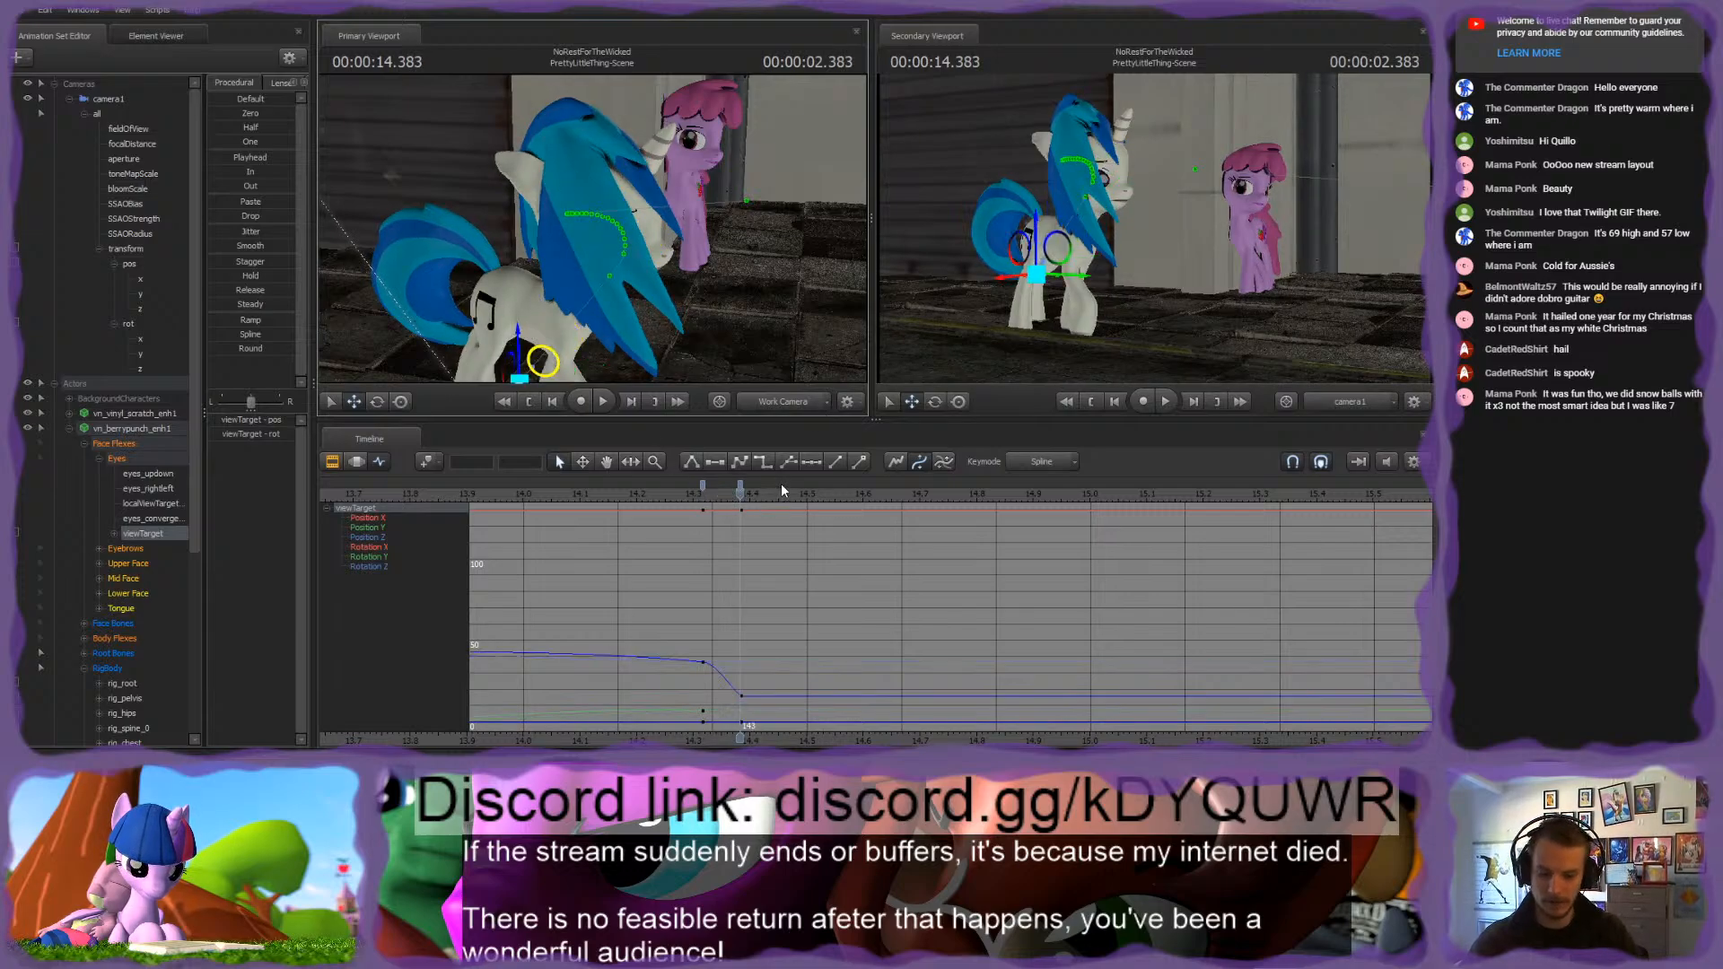
# Step: Flatten the tangents of the viewTarget's two keys at 2.316 and 2.383 seconds
pyautogui.click(742, 486)
pyautogui.press('2')
pyautogui.click(703, 485)
pyautogui.press('2')
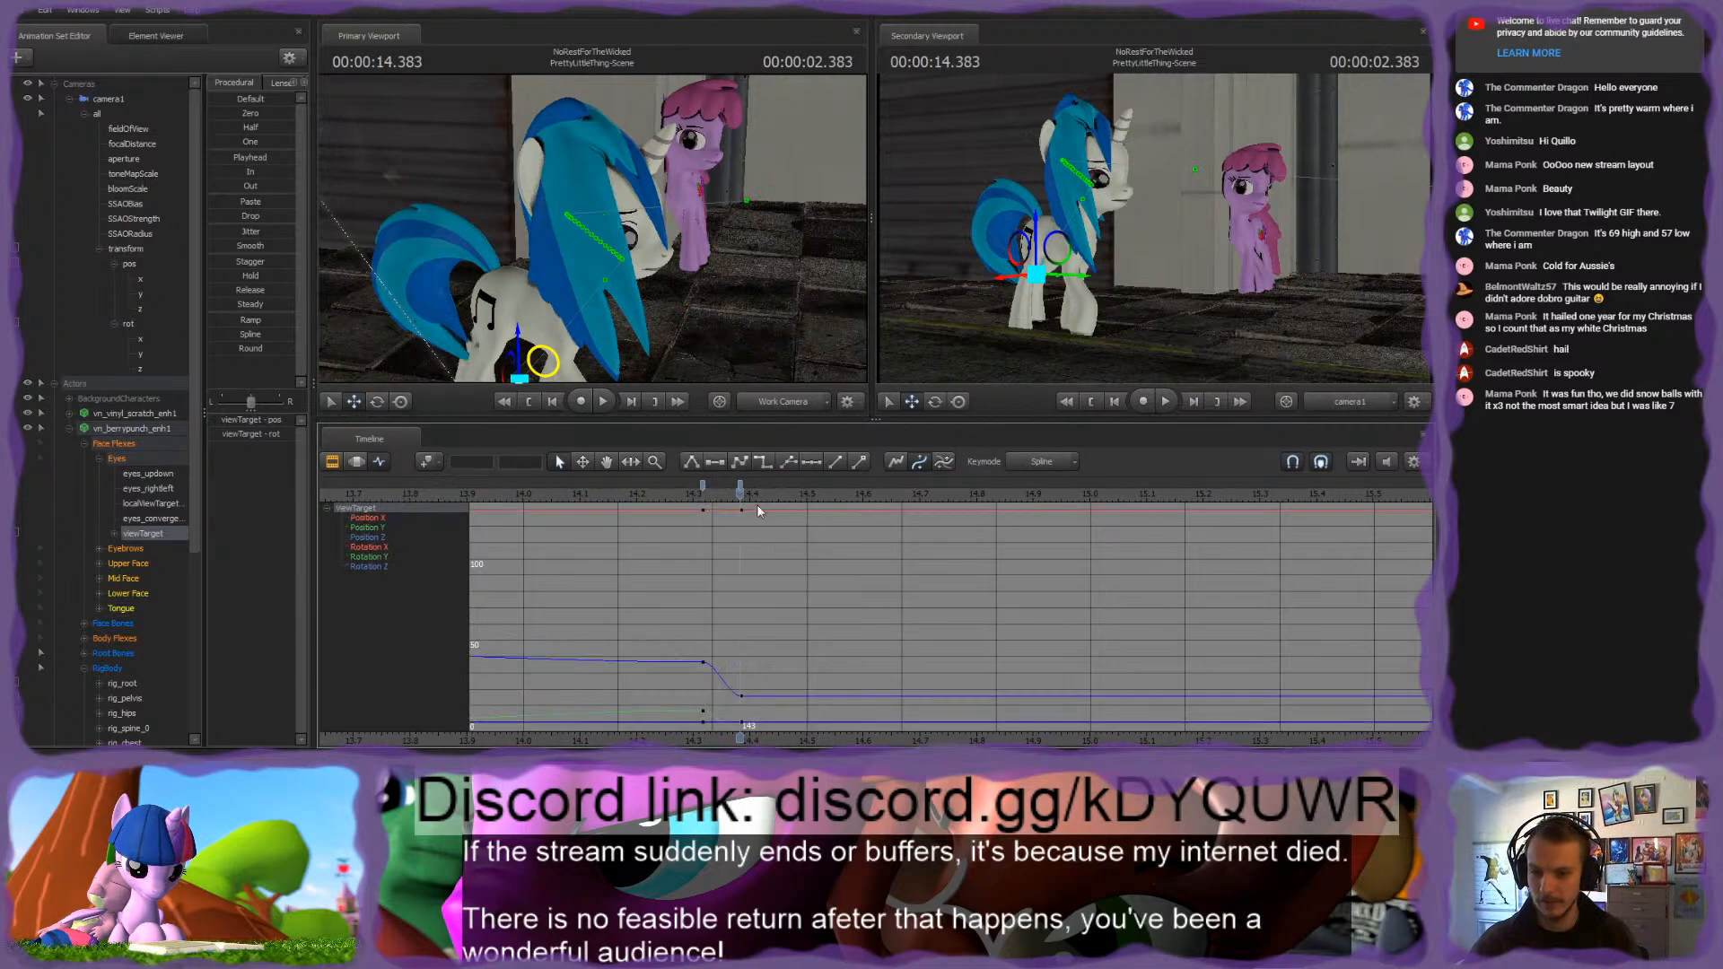
# Step: Advance a few frames to about 2.5 seconds and key the viewTarget to hold the downward glance
pyautogui.press('space')
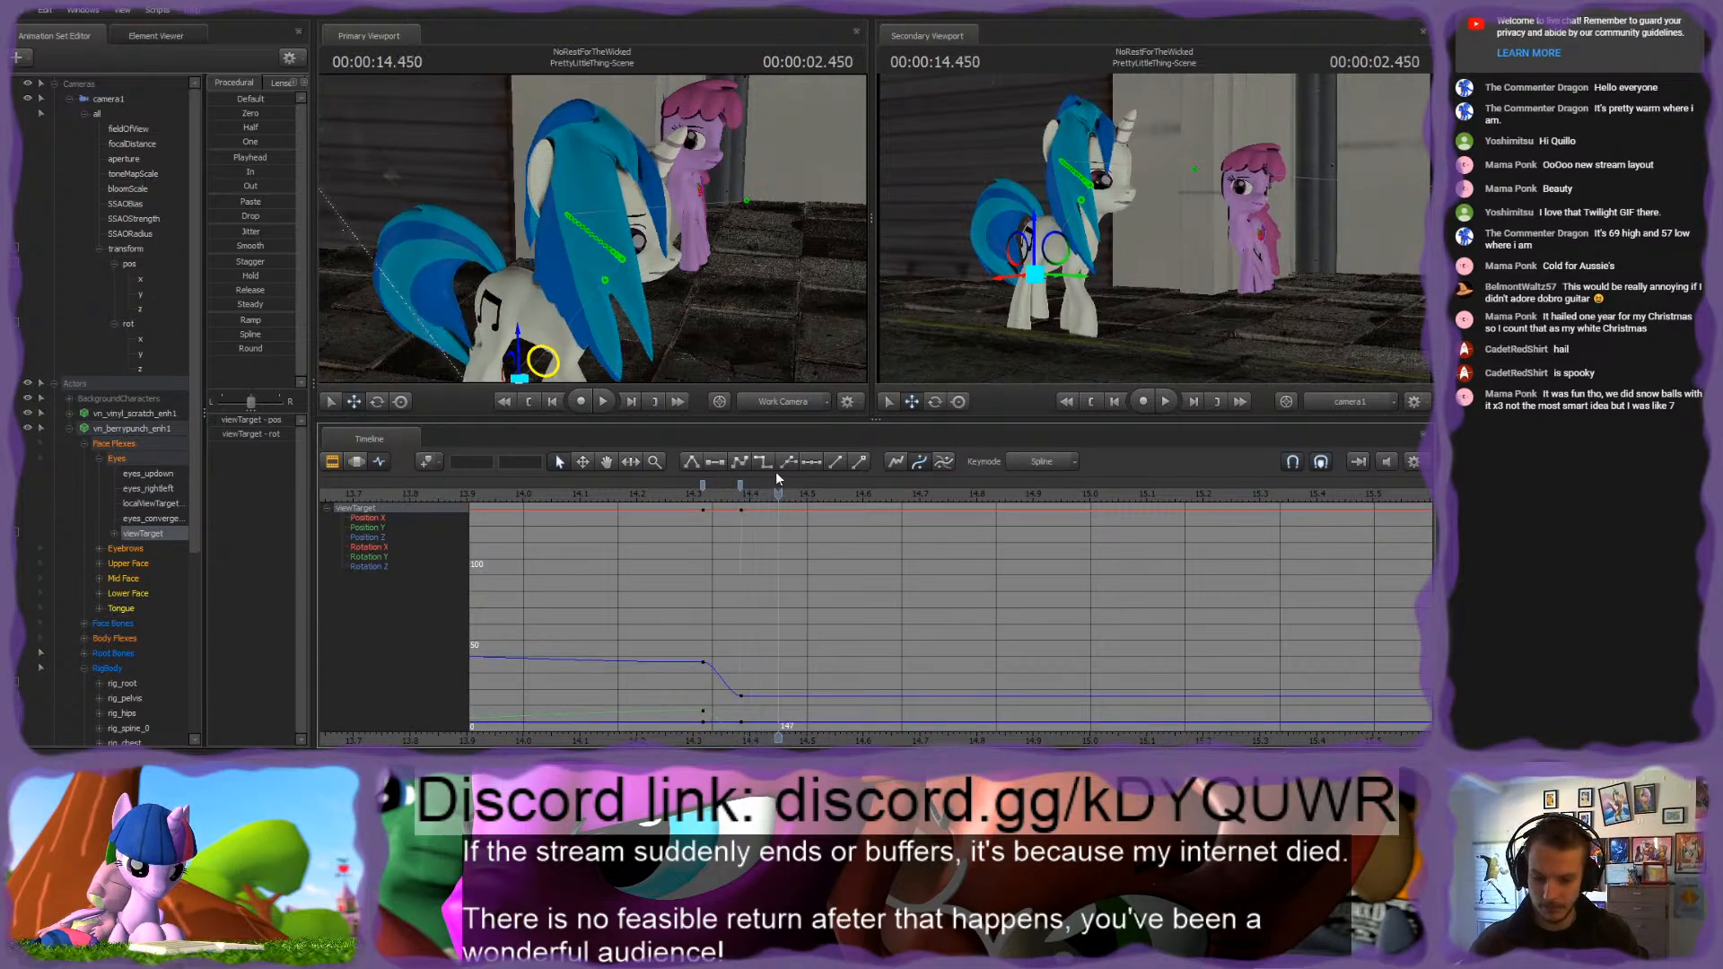
pyautogui.press('Right')
pyautogui.press('Right')
pyautogui.press('Left')
pyautogui.press('m')
# Step: Advance to frame 155 and raise the pink pony's viewTarget back up to Vinyl Scratch's head
pyautogui.press('Right')
pyautogui.press('Right')
pyautogui.press('Right')
pyautogui.press('Right')
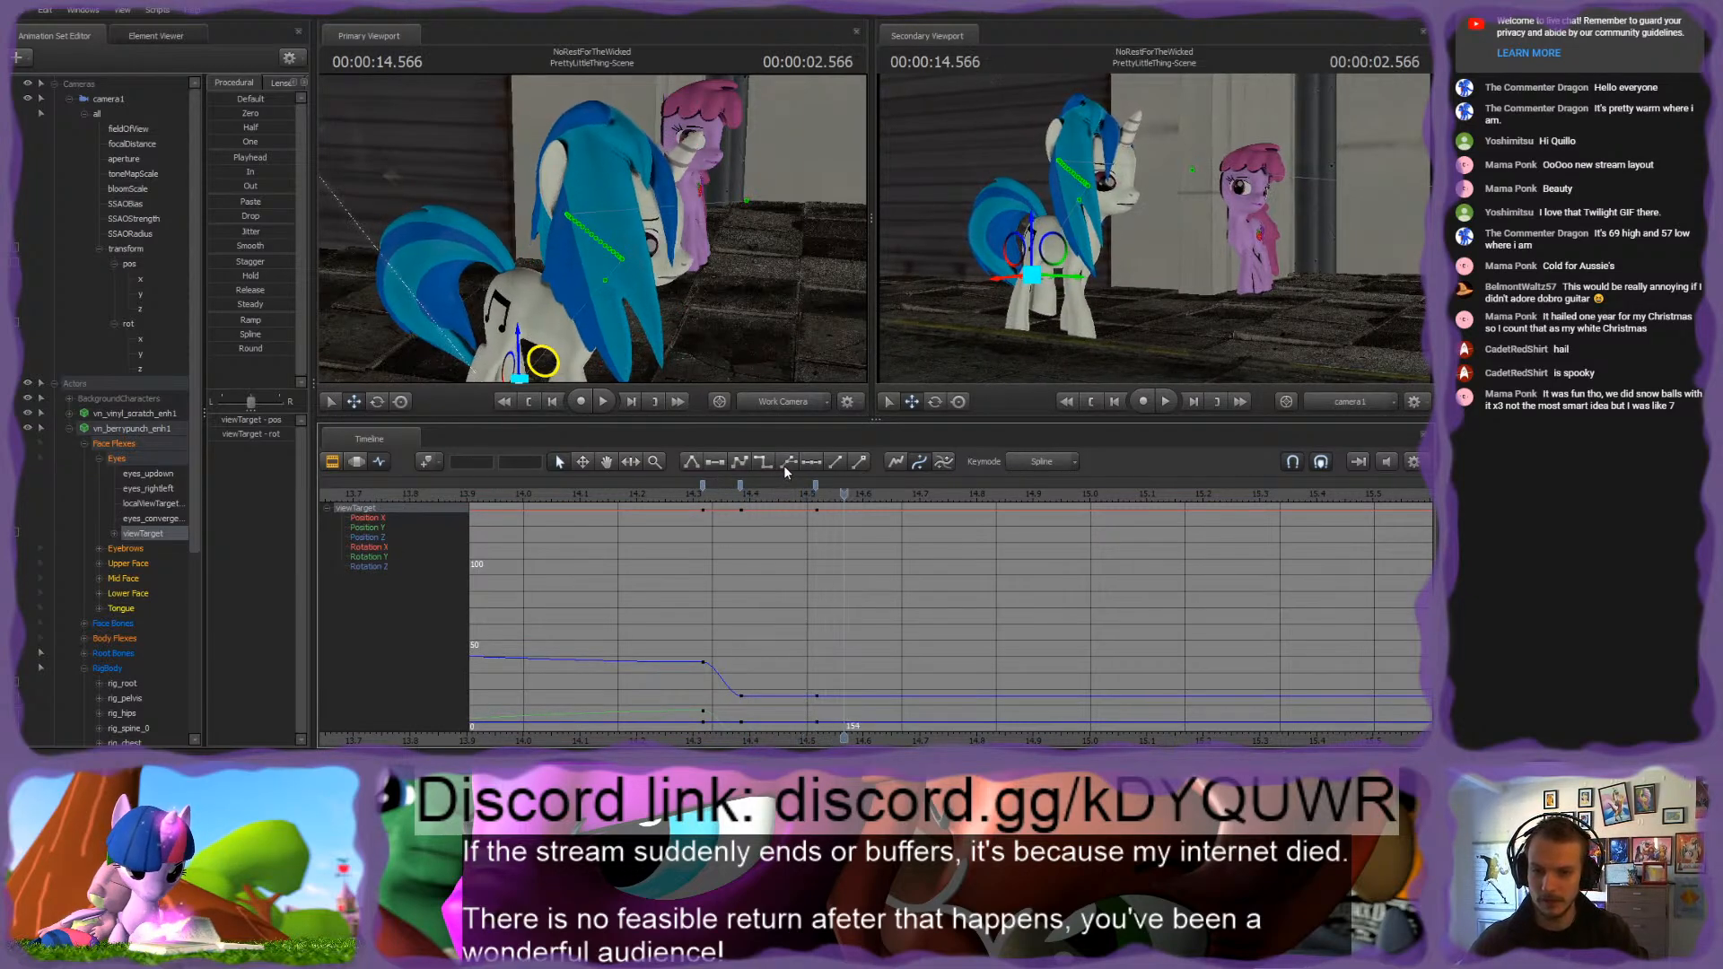
pyautogui.moveTo(543, 361); pyautogui.dragTo(642, 211)
# Step: Flatten the tangents of the viewTarget's glance keys from 2.316 seconds through frame 155
pyautogui.click(855, 486)
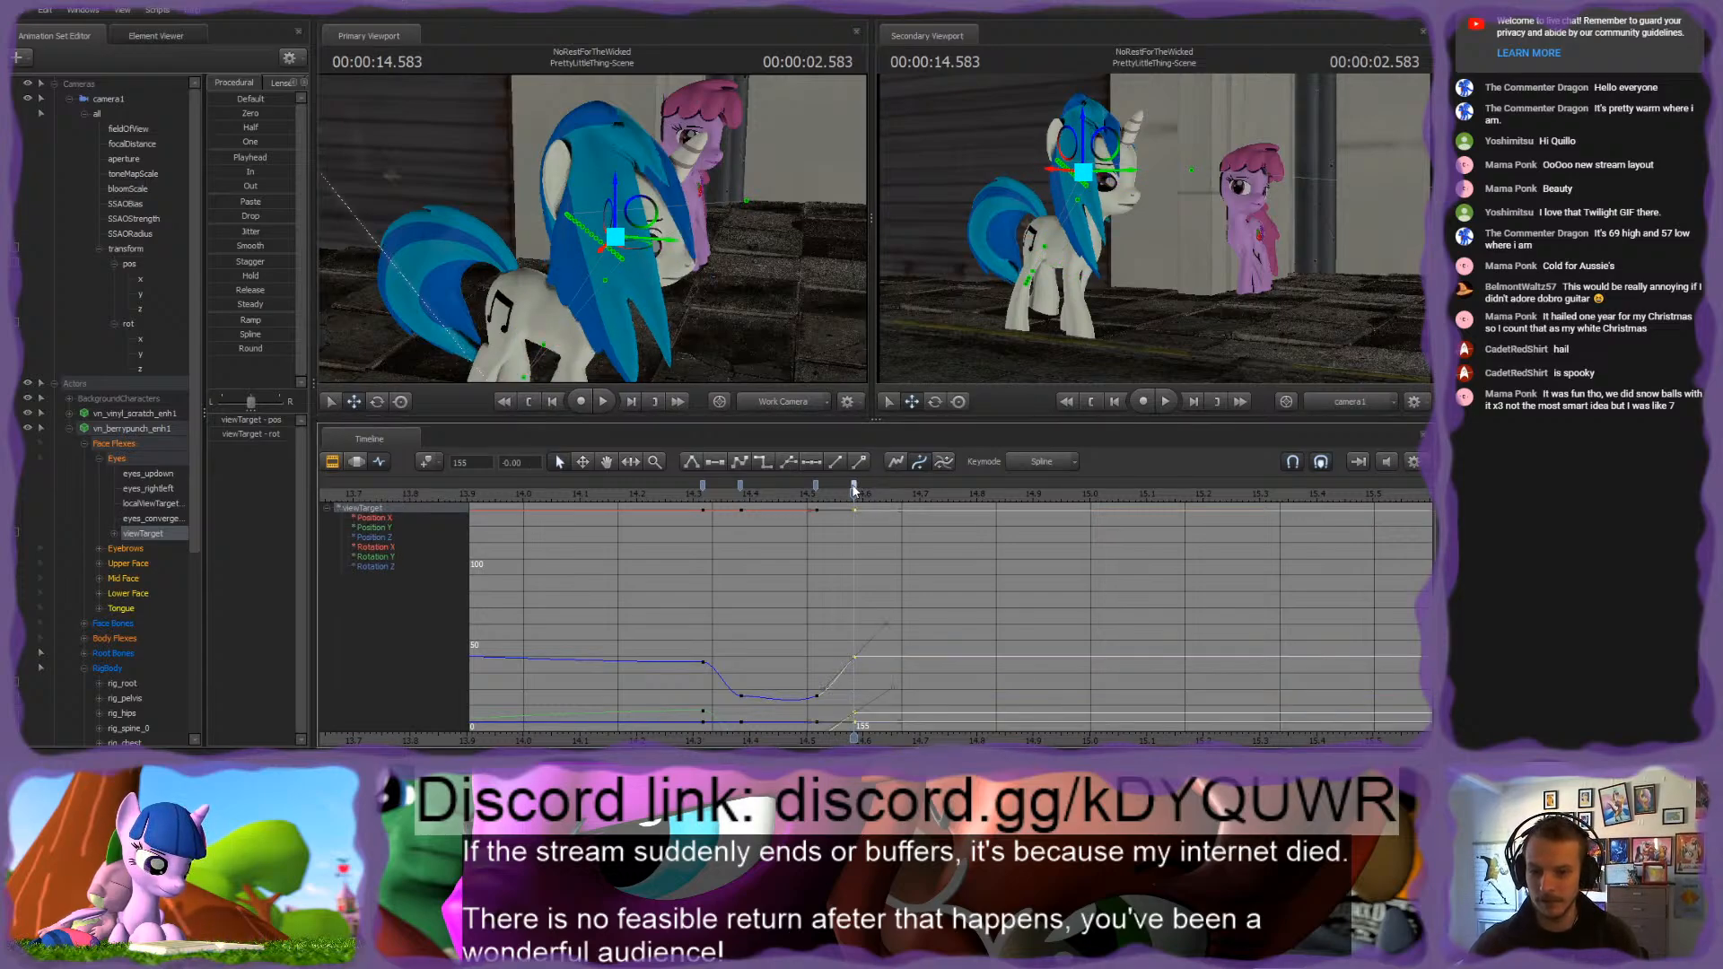
pyautogui.keyDown('shift'); pyautogui.click(703, 487); pyautogui.keyUp('shift')
pyautogui.press('2')
pyautogui.click(794, 590)
pyautogui.scroll(-10, 796, 589)
pyautogui.scroll(5, 795, 586)
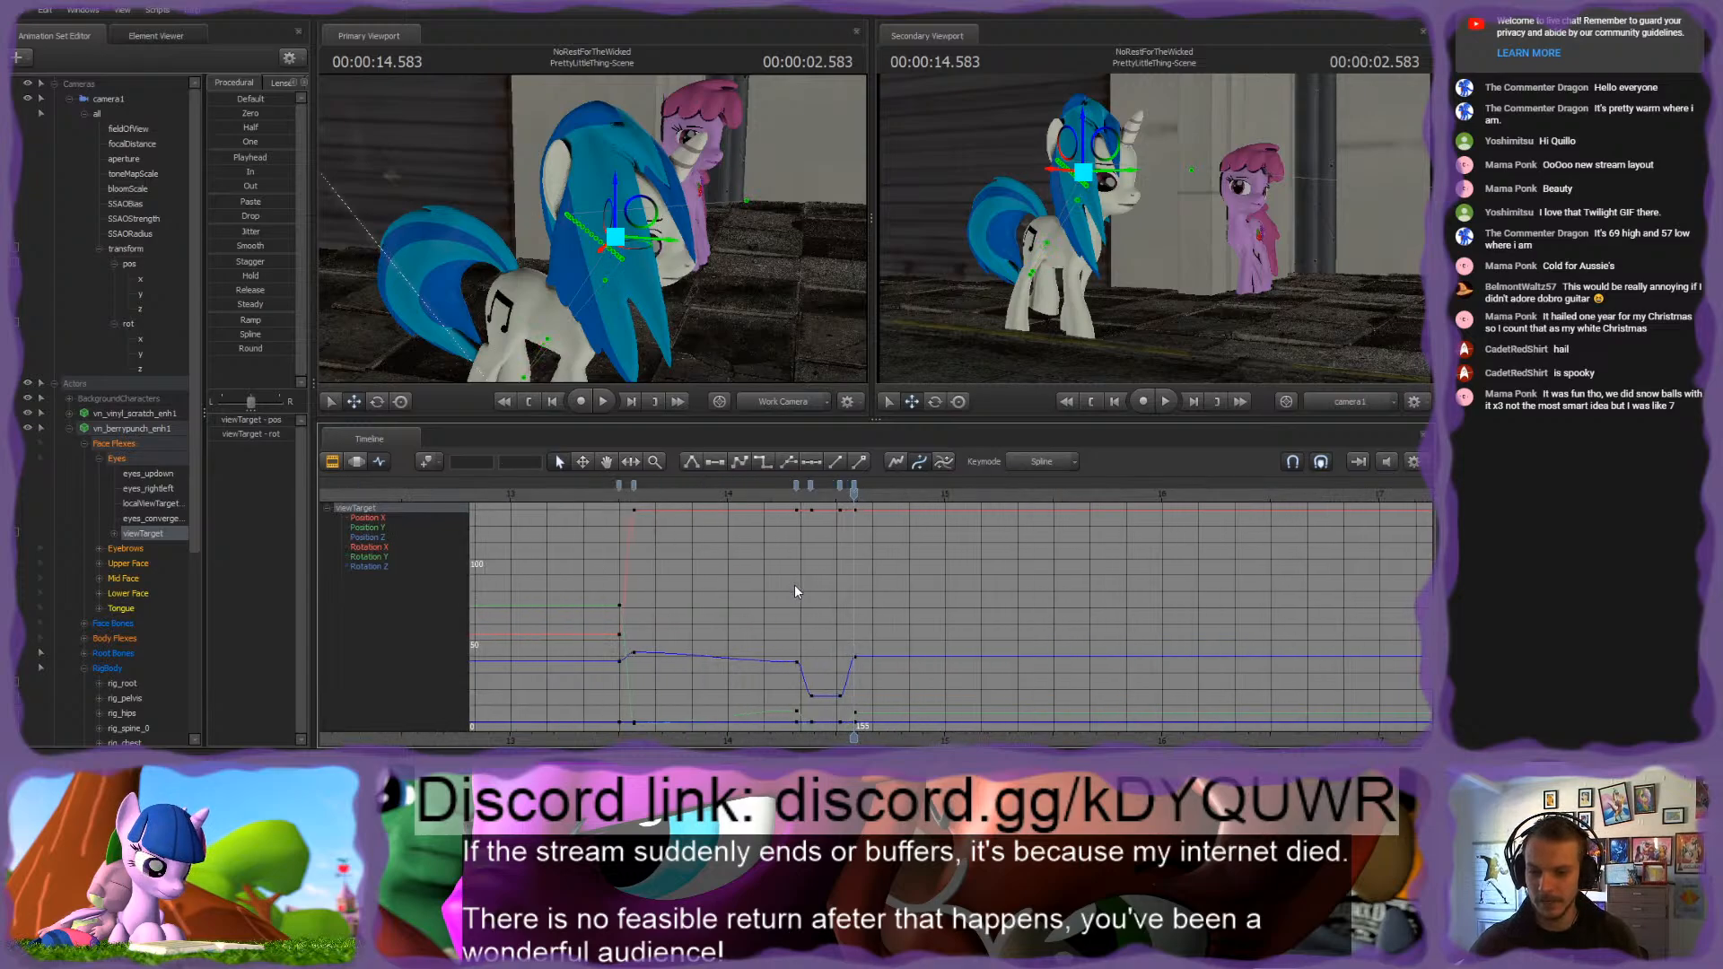
pyautogui.scroll(-2, 794, 584)
pyautogui.scroll(2, 793, 583)
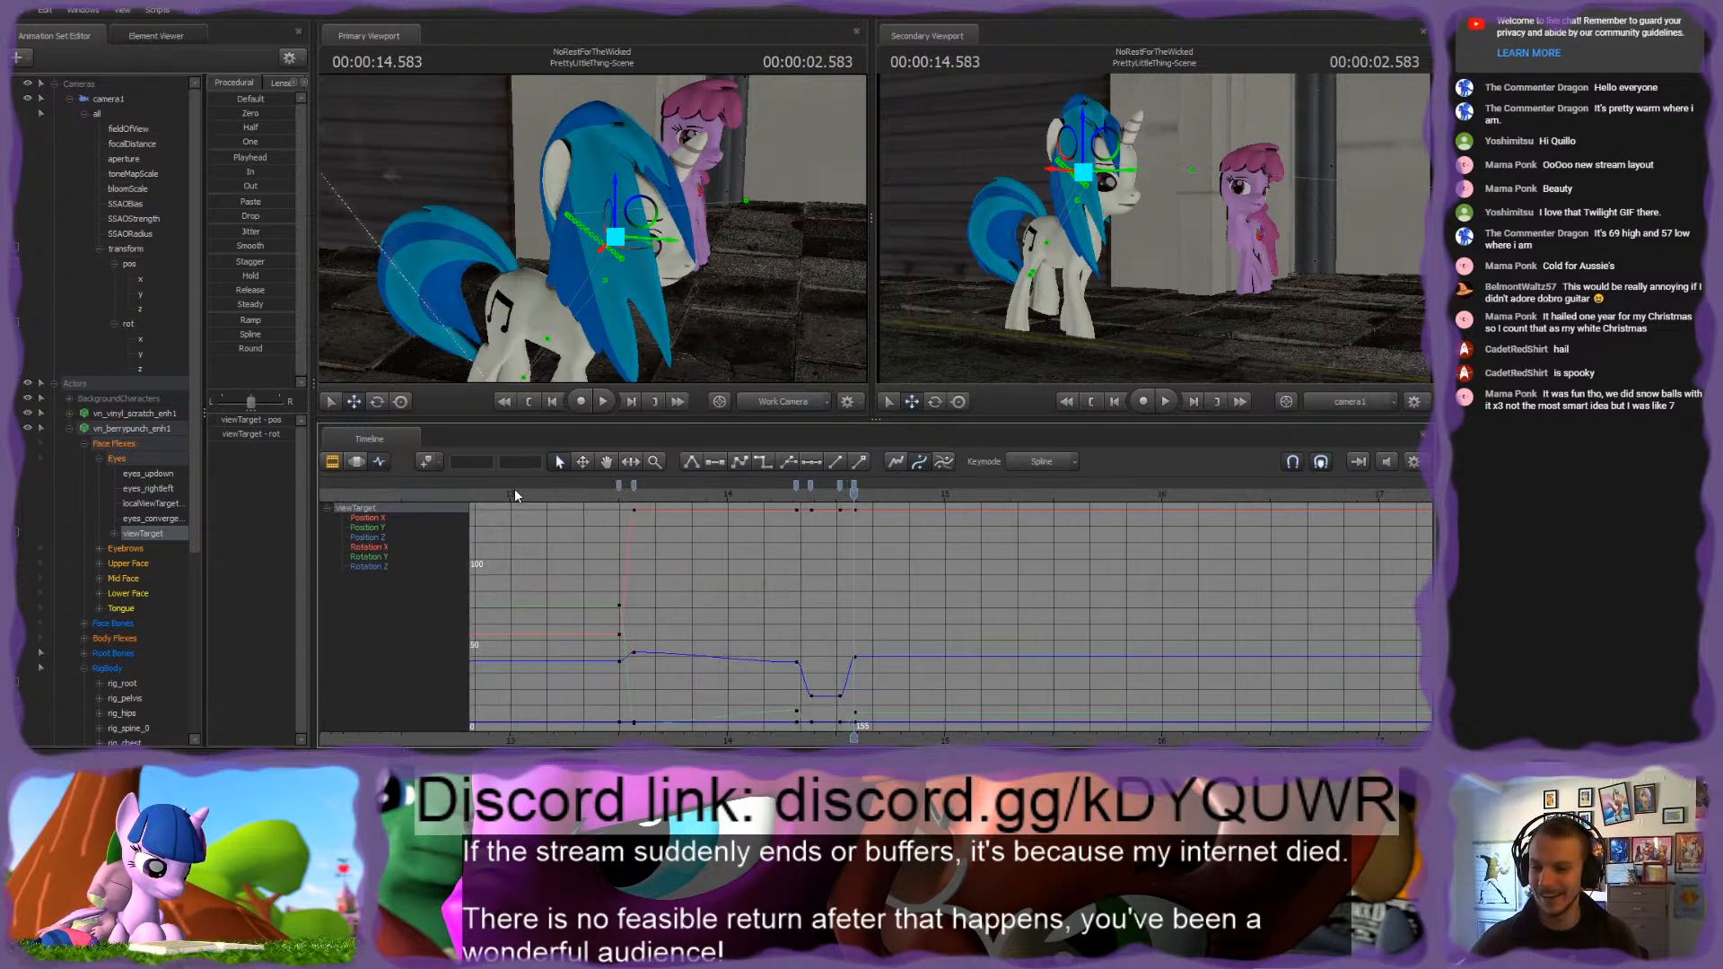
# Step: Bring the pink pony into close view and select its rig_head control
pyautogui.press('w')
pyautogui.moveTo(603, 237); pyautogui.dragTo(621, 231)
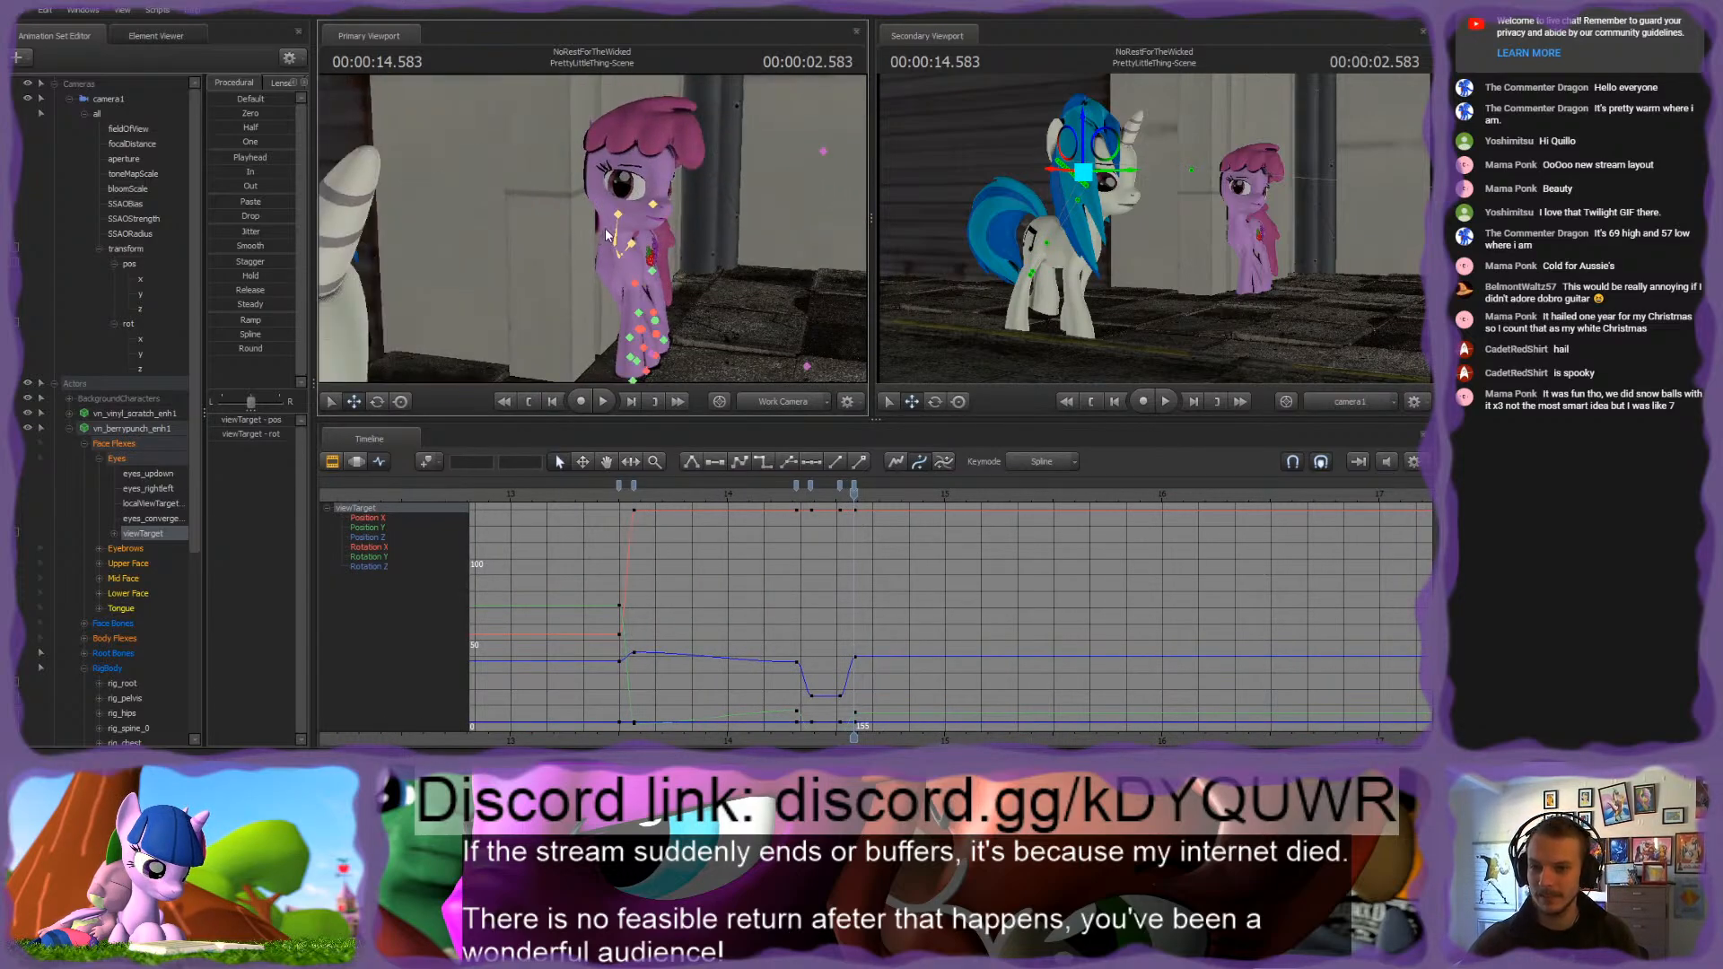
pyautogui.click(618, 215)
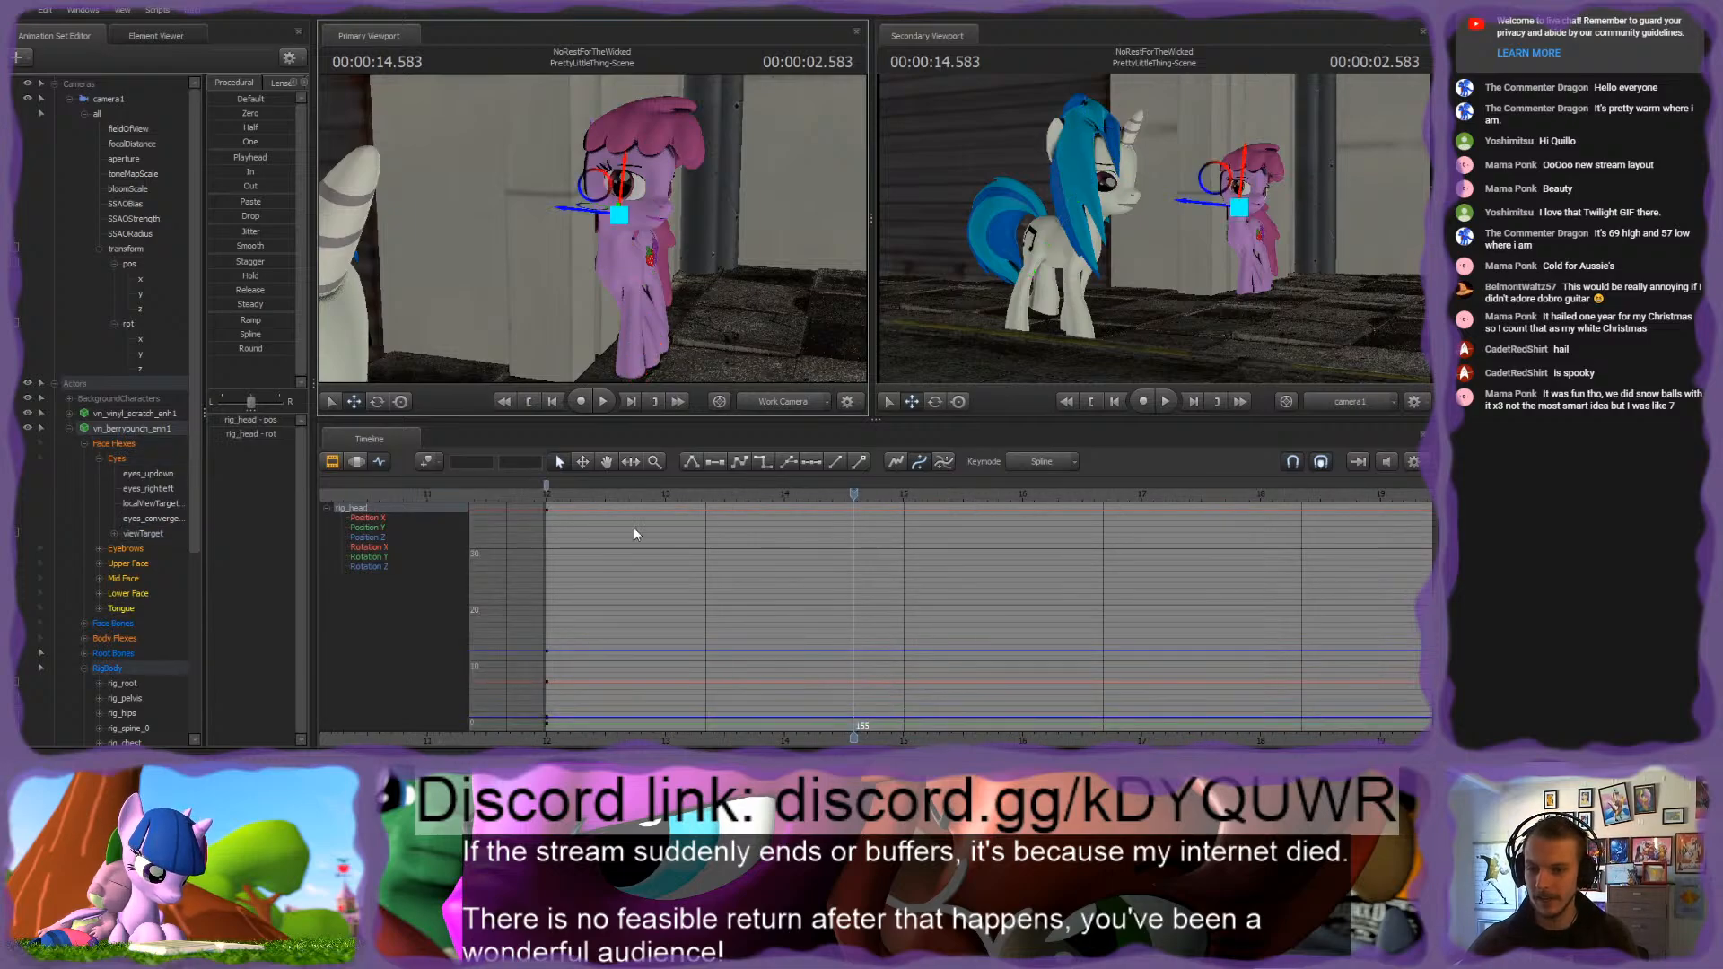
# Step: Select all of the pink pony's RigBody controls and place the playhead at the shot's first frame
pyautogui.click(572, 491)
pyautogui.moveTo(572, 491); pyautogui.dragTo(583, 492)
pyautogui.scroll(-5, 126, 596)
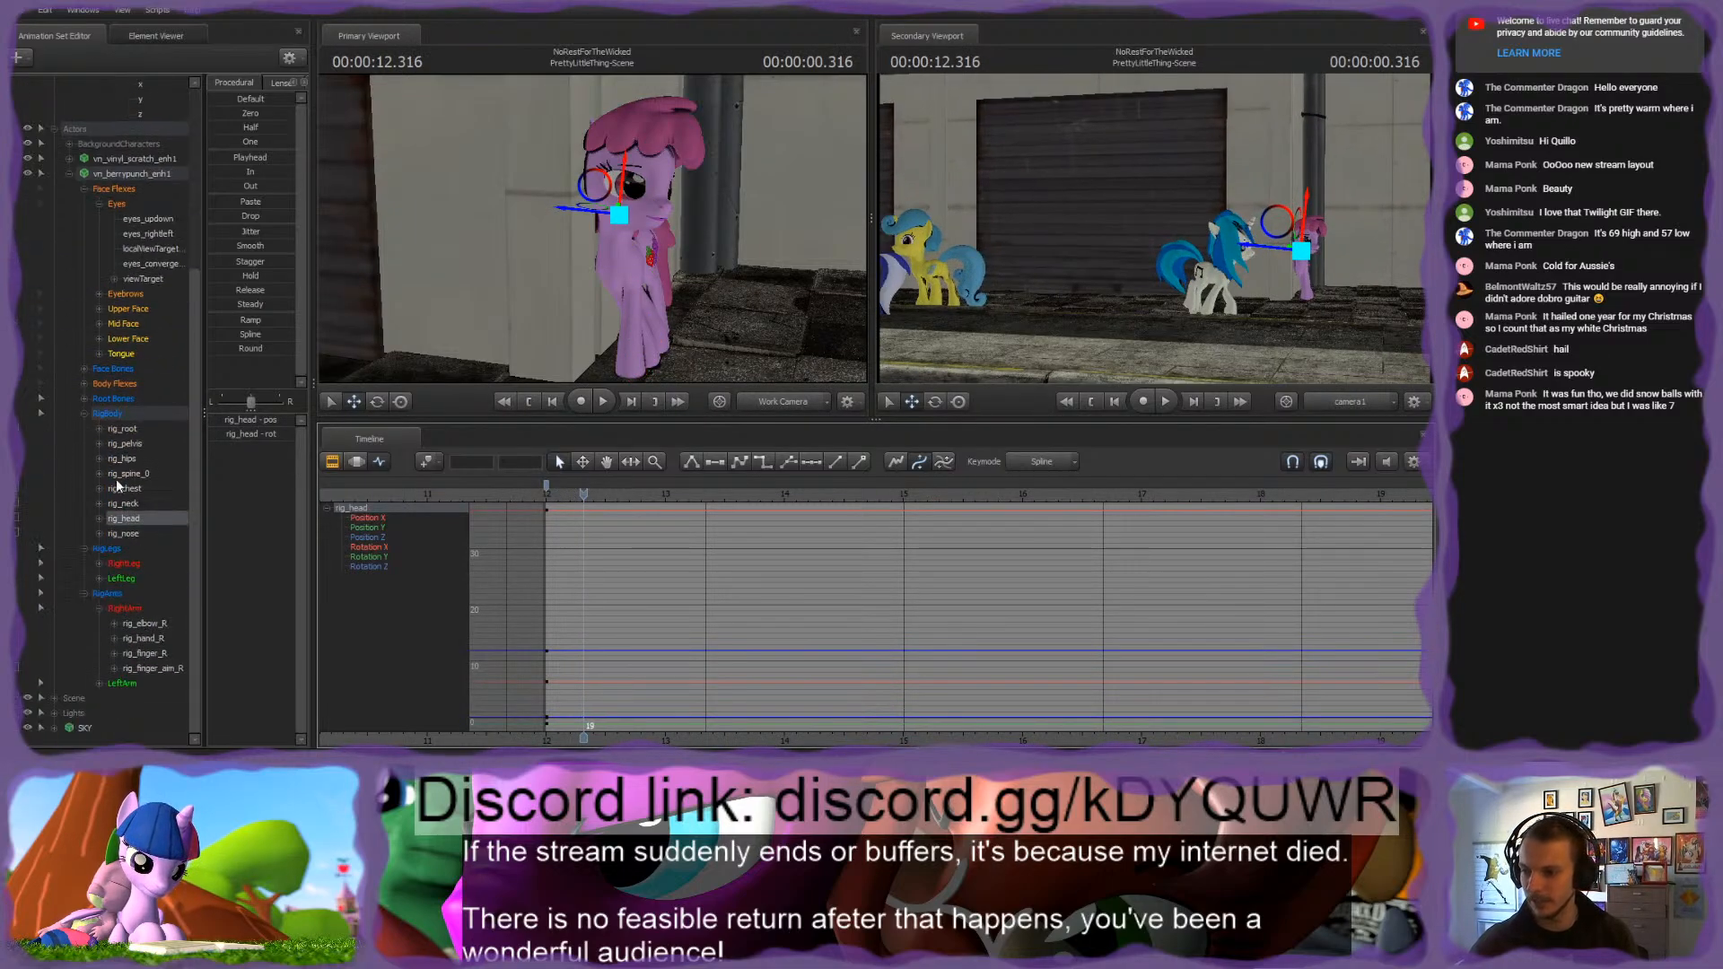
pyautogui.click(109, 416)
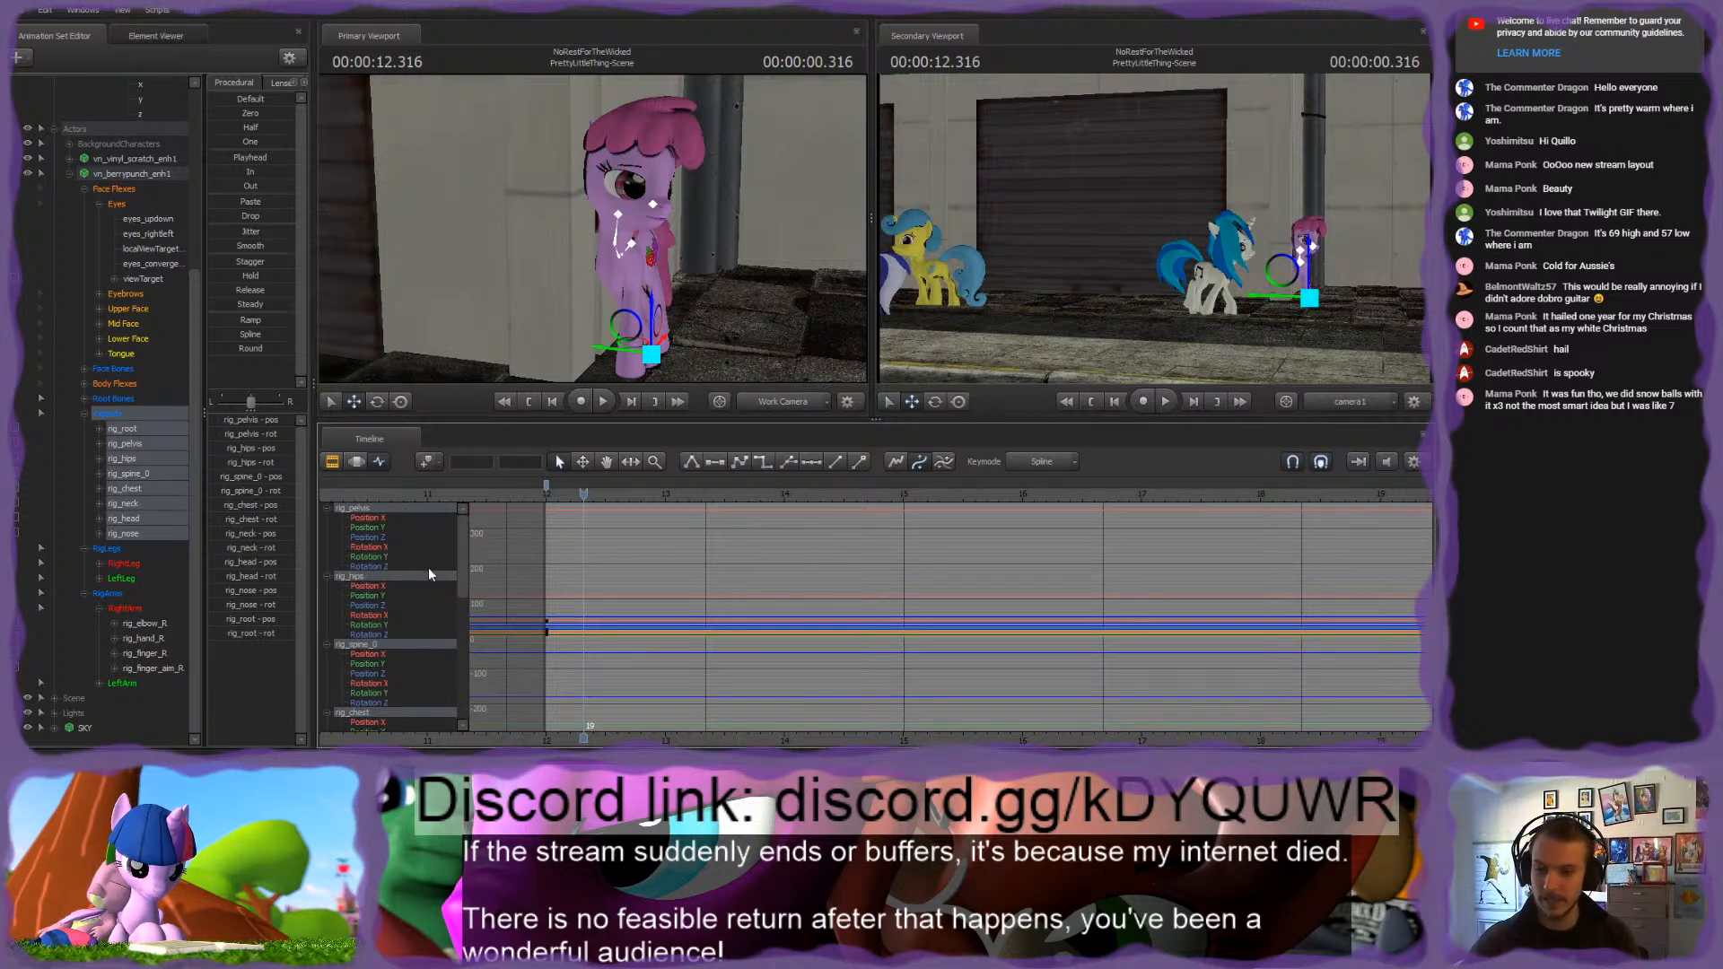
pyautogui.scroll(2, 755, 621)
pyautogui.press('Up')
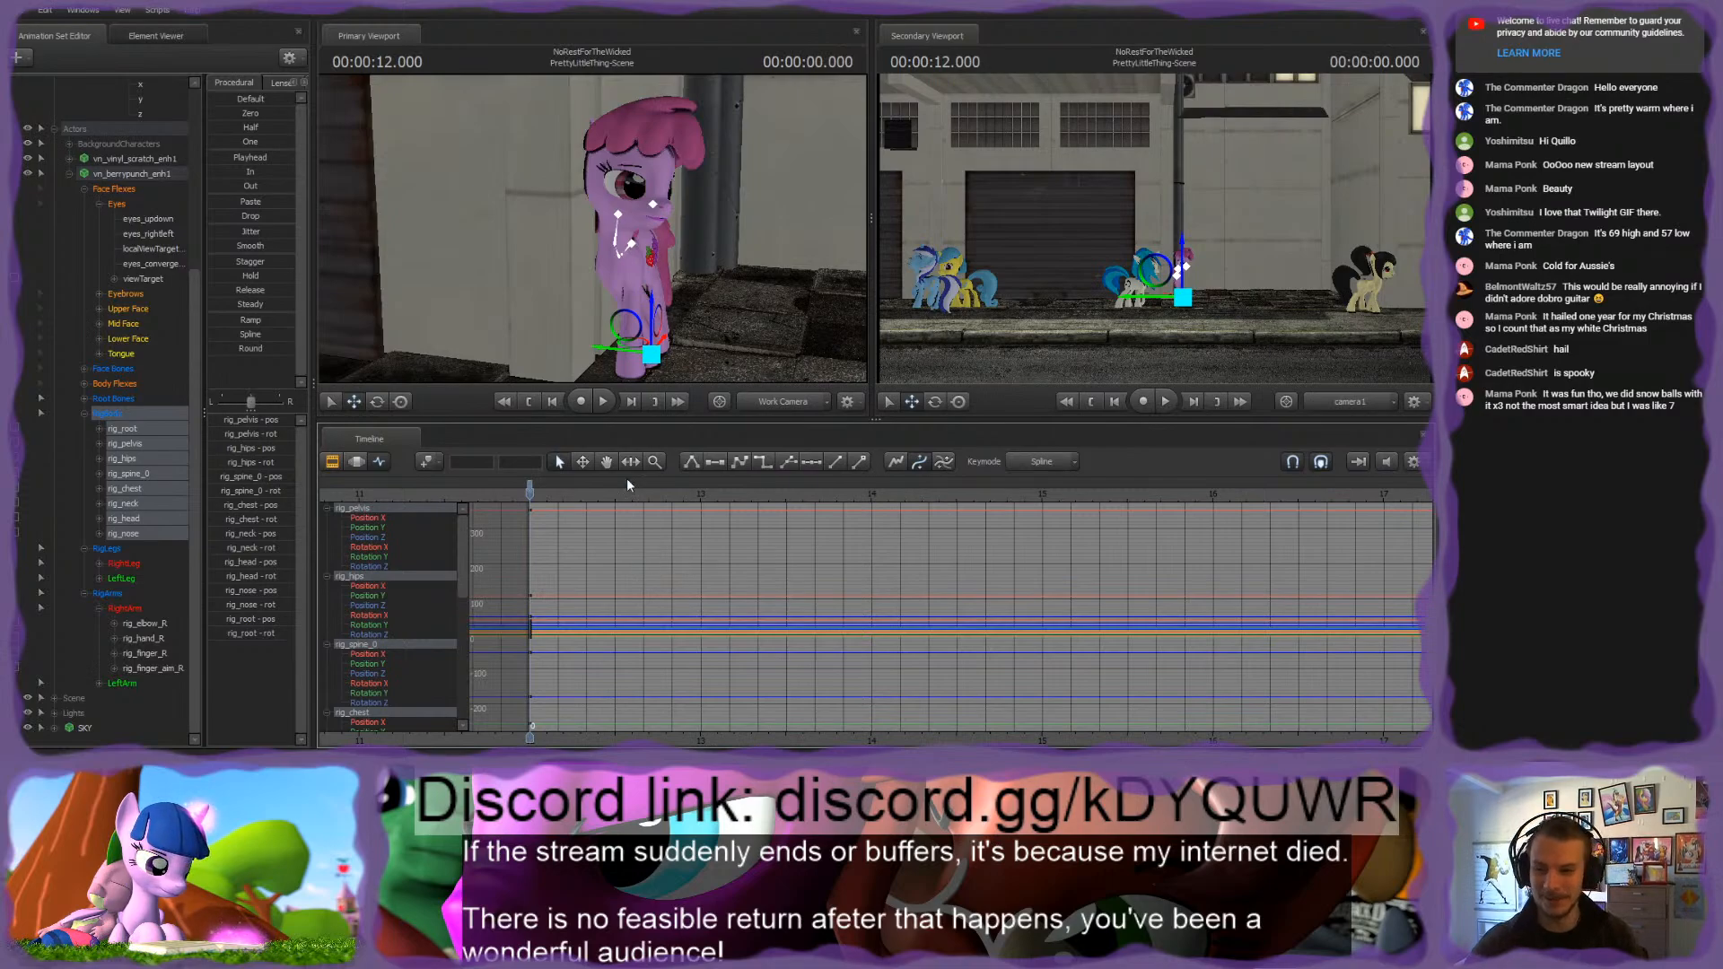
# Step: Bring the pink pony's front into close view and select her rig_neck control
pyautogui.moveTo(592, 270); pyautogui.dragTo(556, 296)
pyautogui.press('w')
pyautogui.moveTo(590, 235); pyautogui.dragTo(628, 242)
pyautogui.press('s')
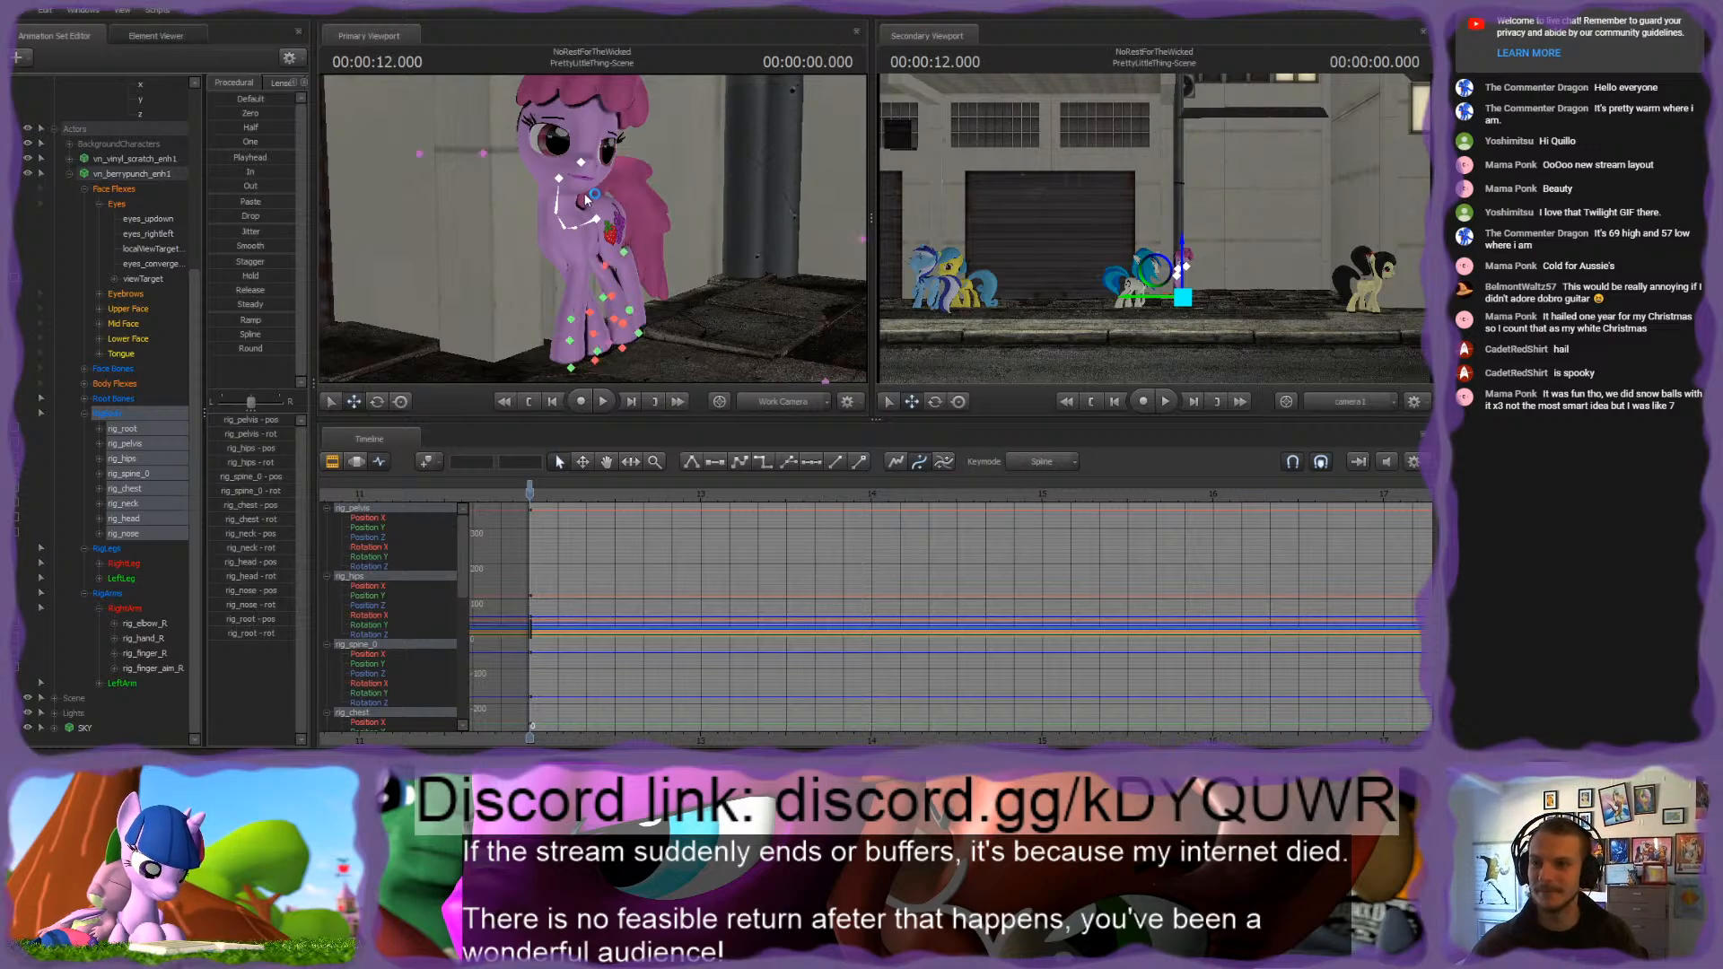
pyautogui.moveTo(592, 228)
pyautogui.mouseDown()
pyautogui.moveTo(603, 220)
pyautogui.moveTo(579, 229)
pyautogui.mouseUp()
pyautogui.keyDown('ctrl'); pyautogui.click(558, 233); pyautogui.keyUp('ctrl')
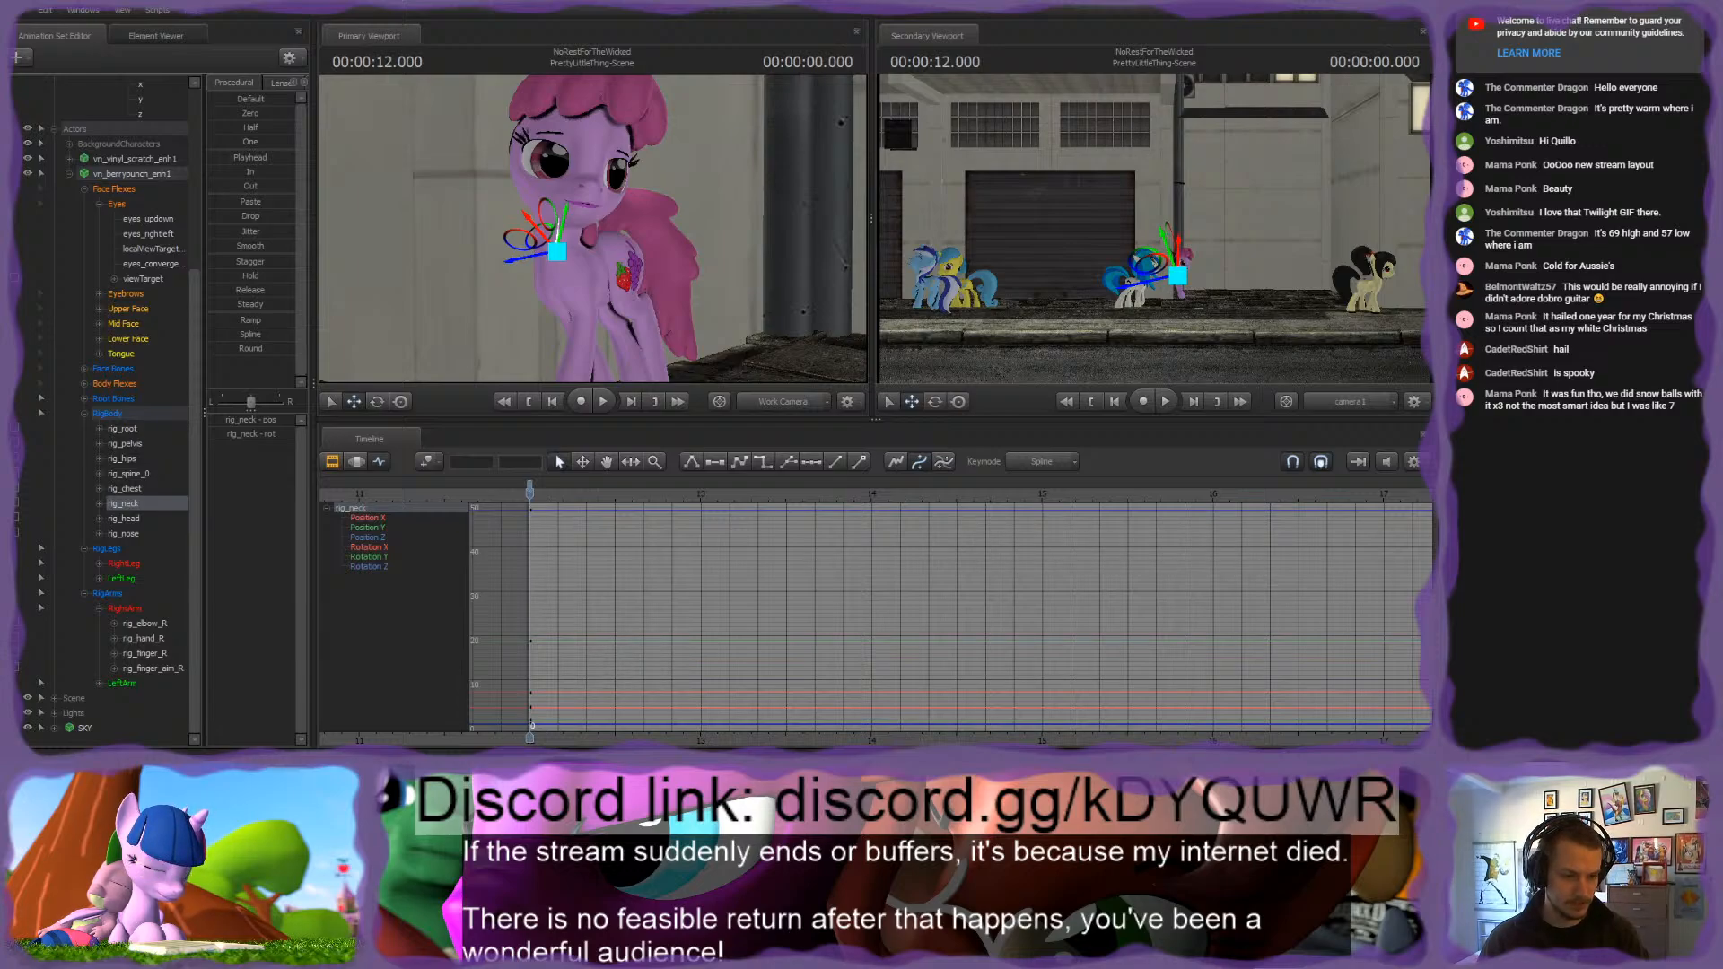
# Step: Switch to VLC media player, reposition its window to view the clip, and return to Source Filmmaker
pyautogui.hotkey('alt', 'Tab')
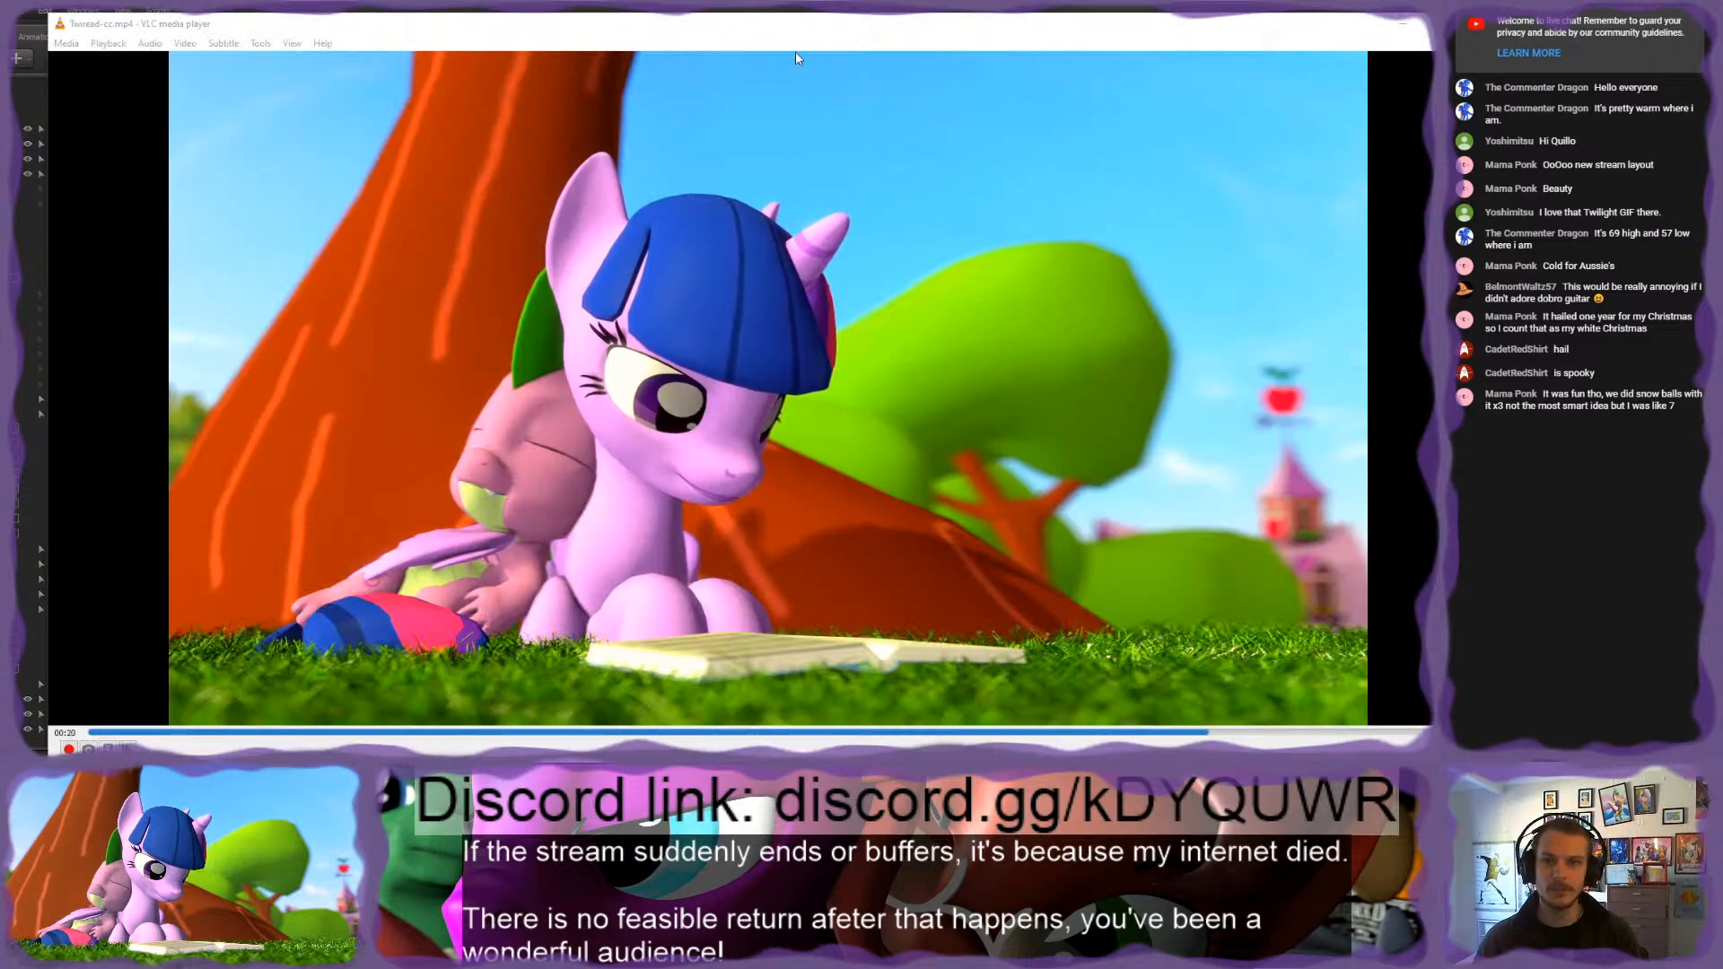
pyautogui.moveTo(807, 29); pyautogui.dragTo(747, 7)
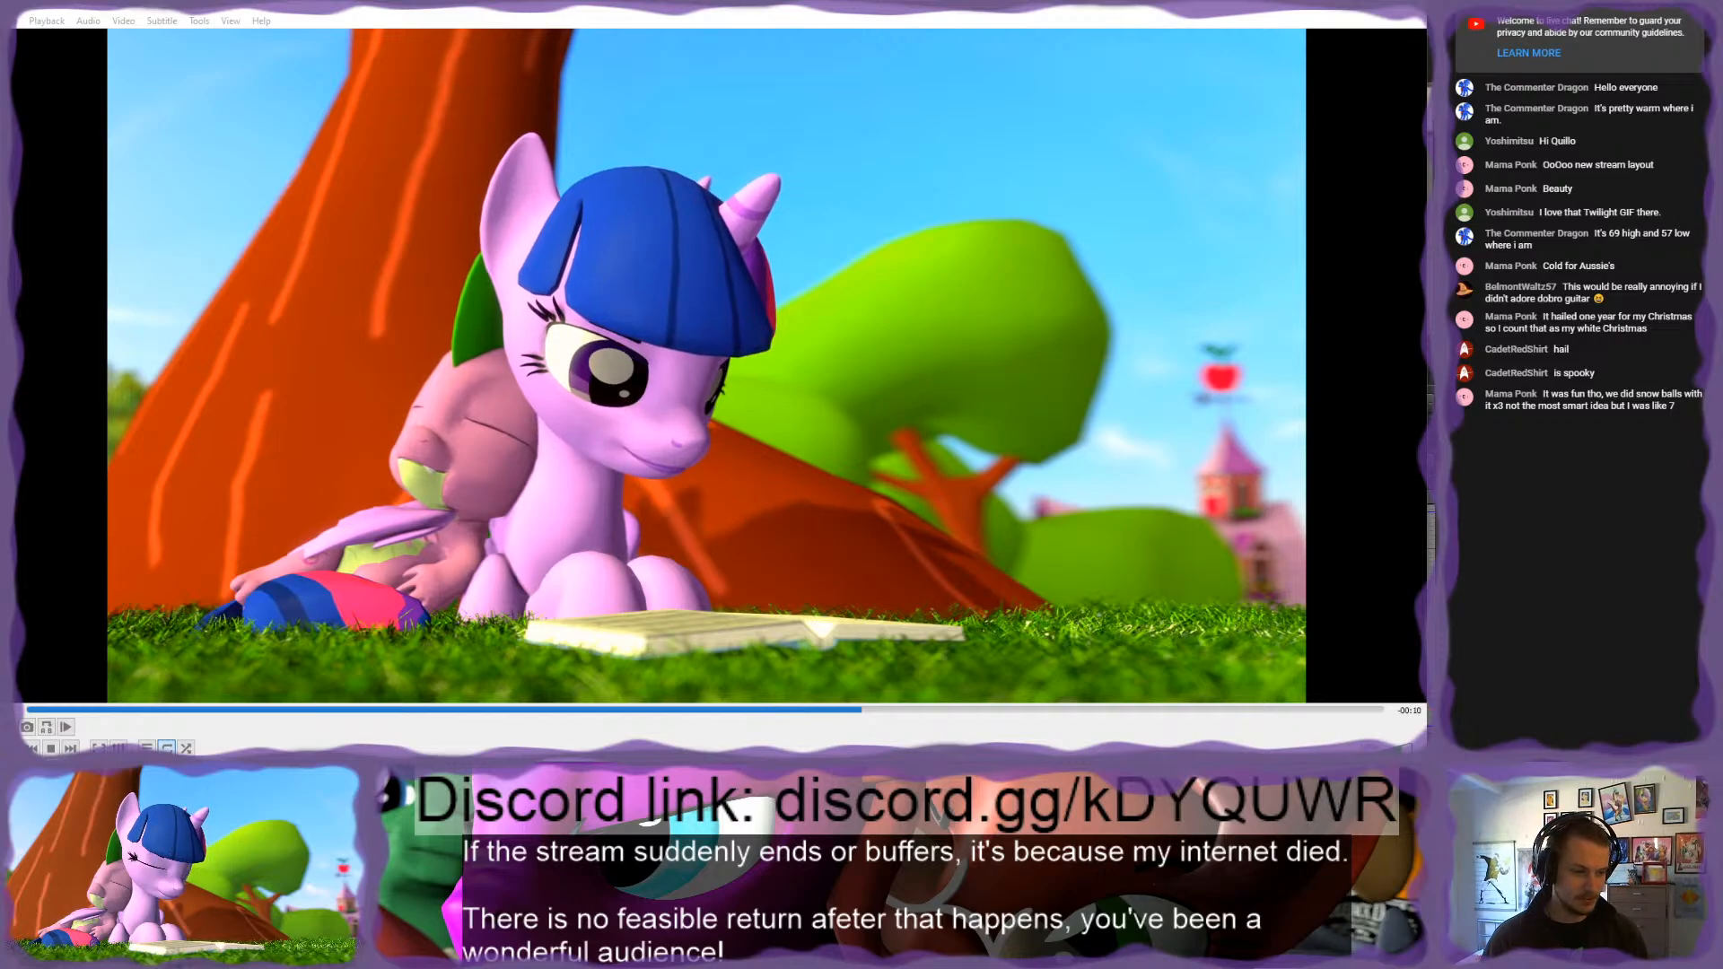
pyautogui.hotkey('alt', 'Tab')
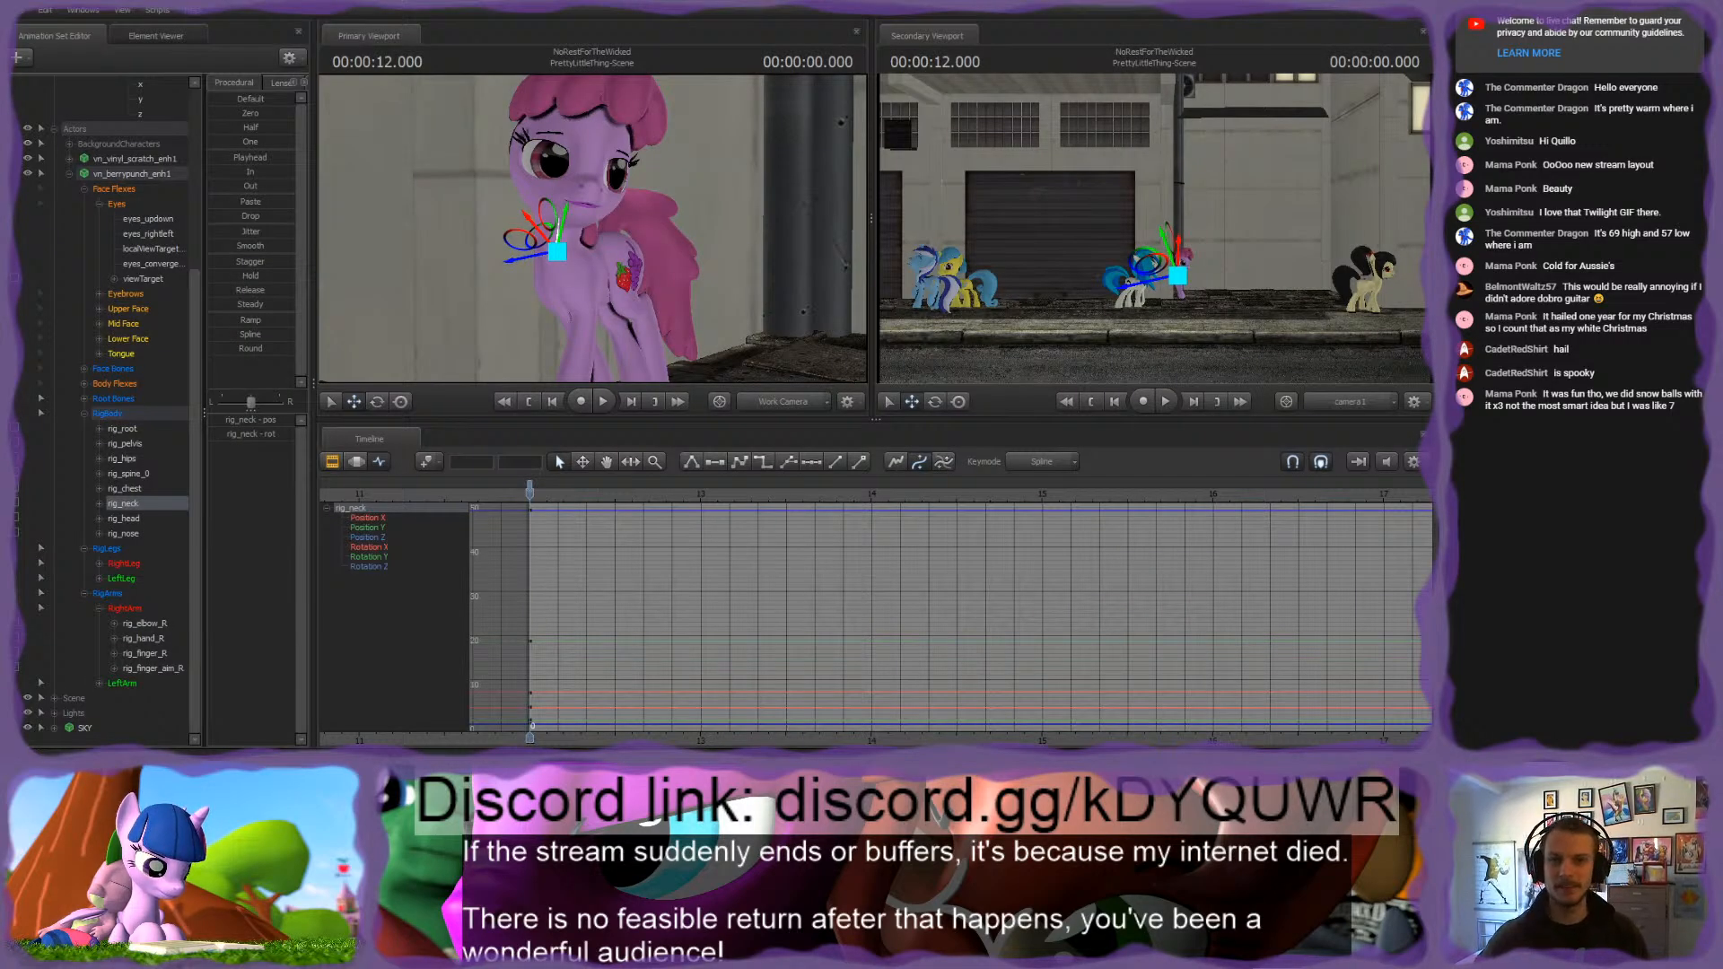
# Step: Reselect the pink pony's whole RigBody group and key all its controls at 0.900 seconds
pyautogui.press('ctrl')
pyautogui.moveTo(775, 182)
pyautogui.mouseDown()
pyautogui.moveTo(770, 162)
pyautogui.moveTo(773, 215)
pyautogui.mouseUp()
pyautogui.press('w')
pyautogui.press('s')
pyautogui.click(110, 415)
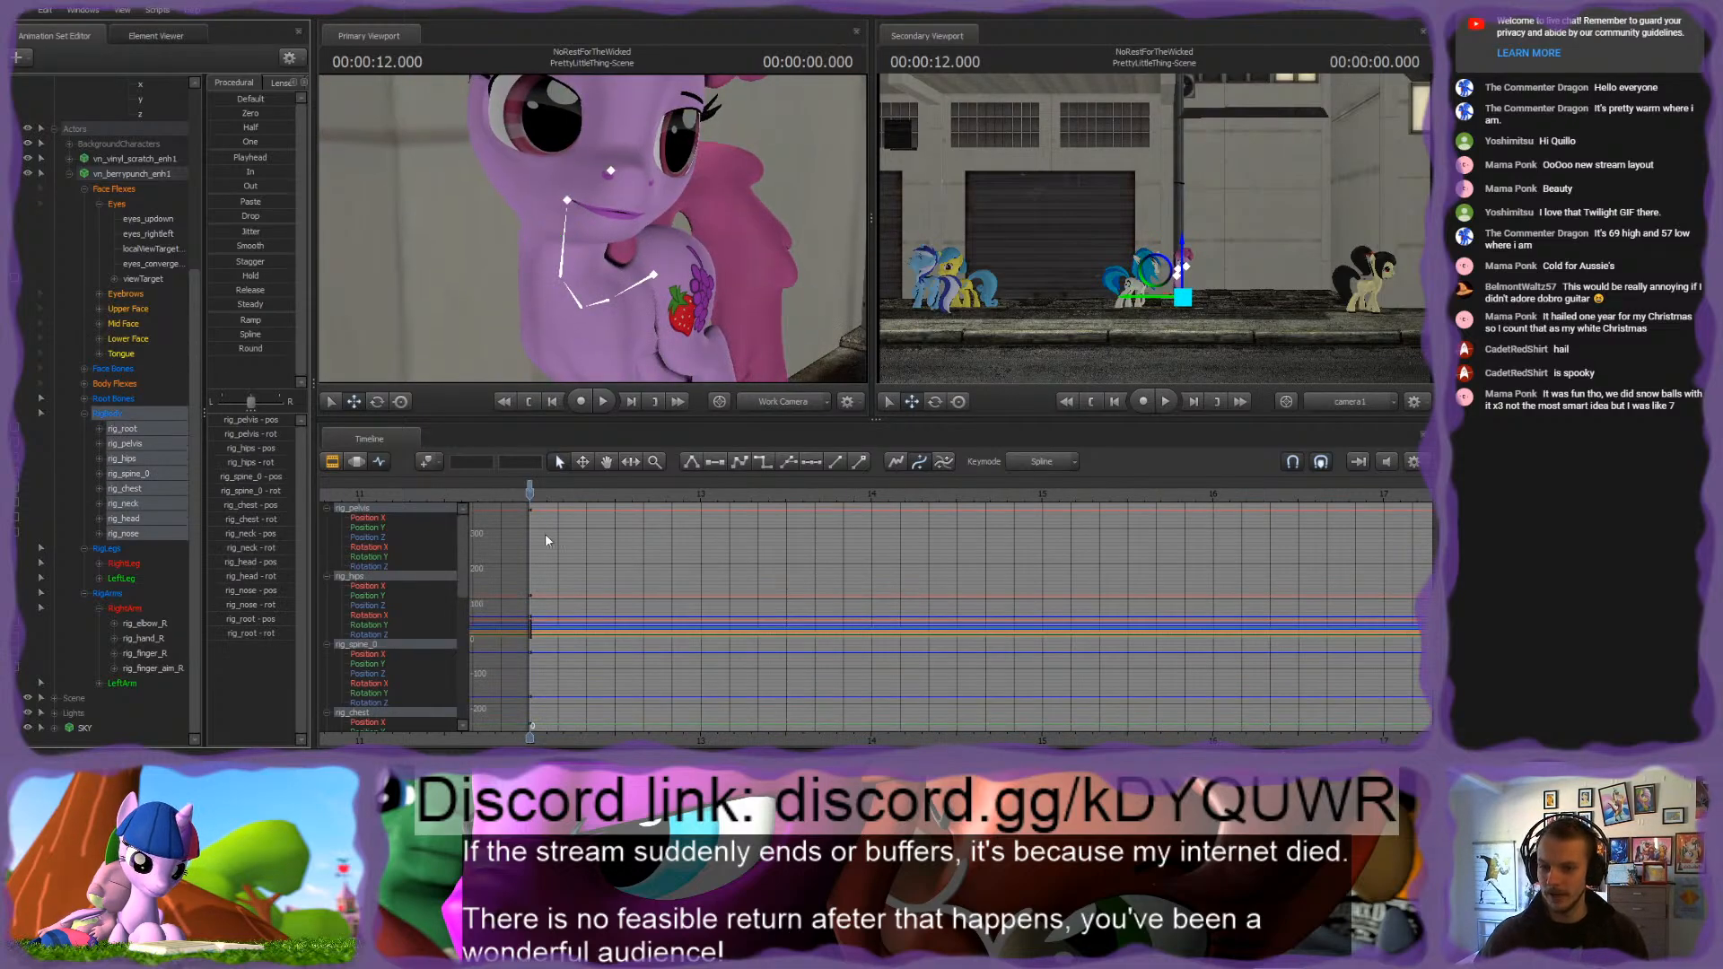
pyautogui.scroll(4, 540, 525)
pyautogui.moveTo(534, 497); pyautogui.dragTo(884, 540)
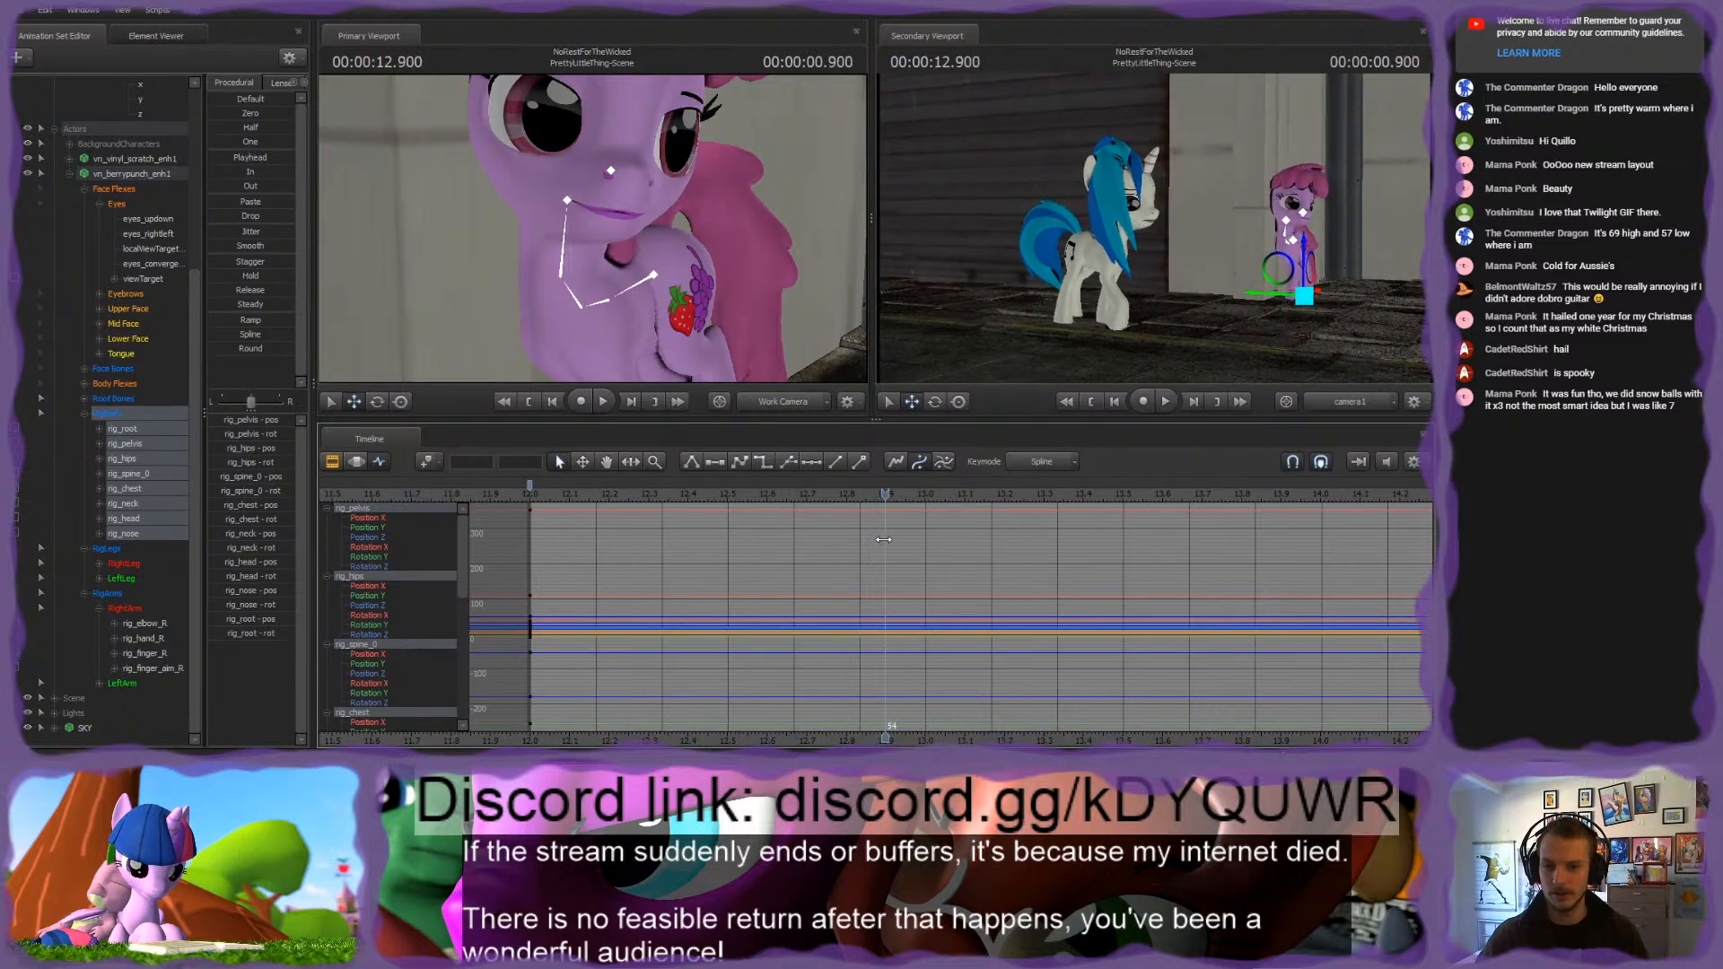
pyautogui.press('m')
# Step: Rotate the pink pony's upper-body and head controls at 0.900 seconds to vary her pose from the start
pyautogui.moveTo(588, 224); pyautogui.dragTo(607, 271)
pyautogui.keyDown('ctrl'); pyautogui.click(612, 248); pyautogui.keyUp('ctrl')
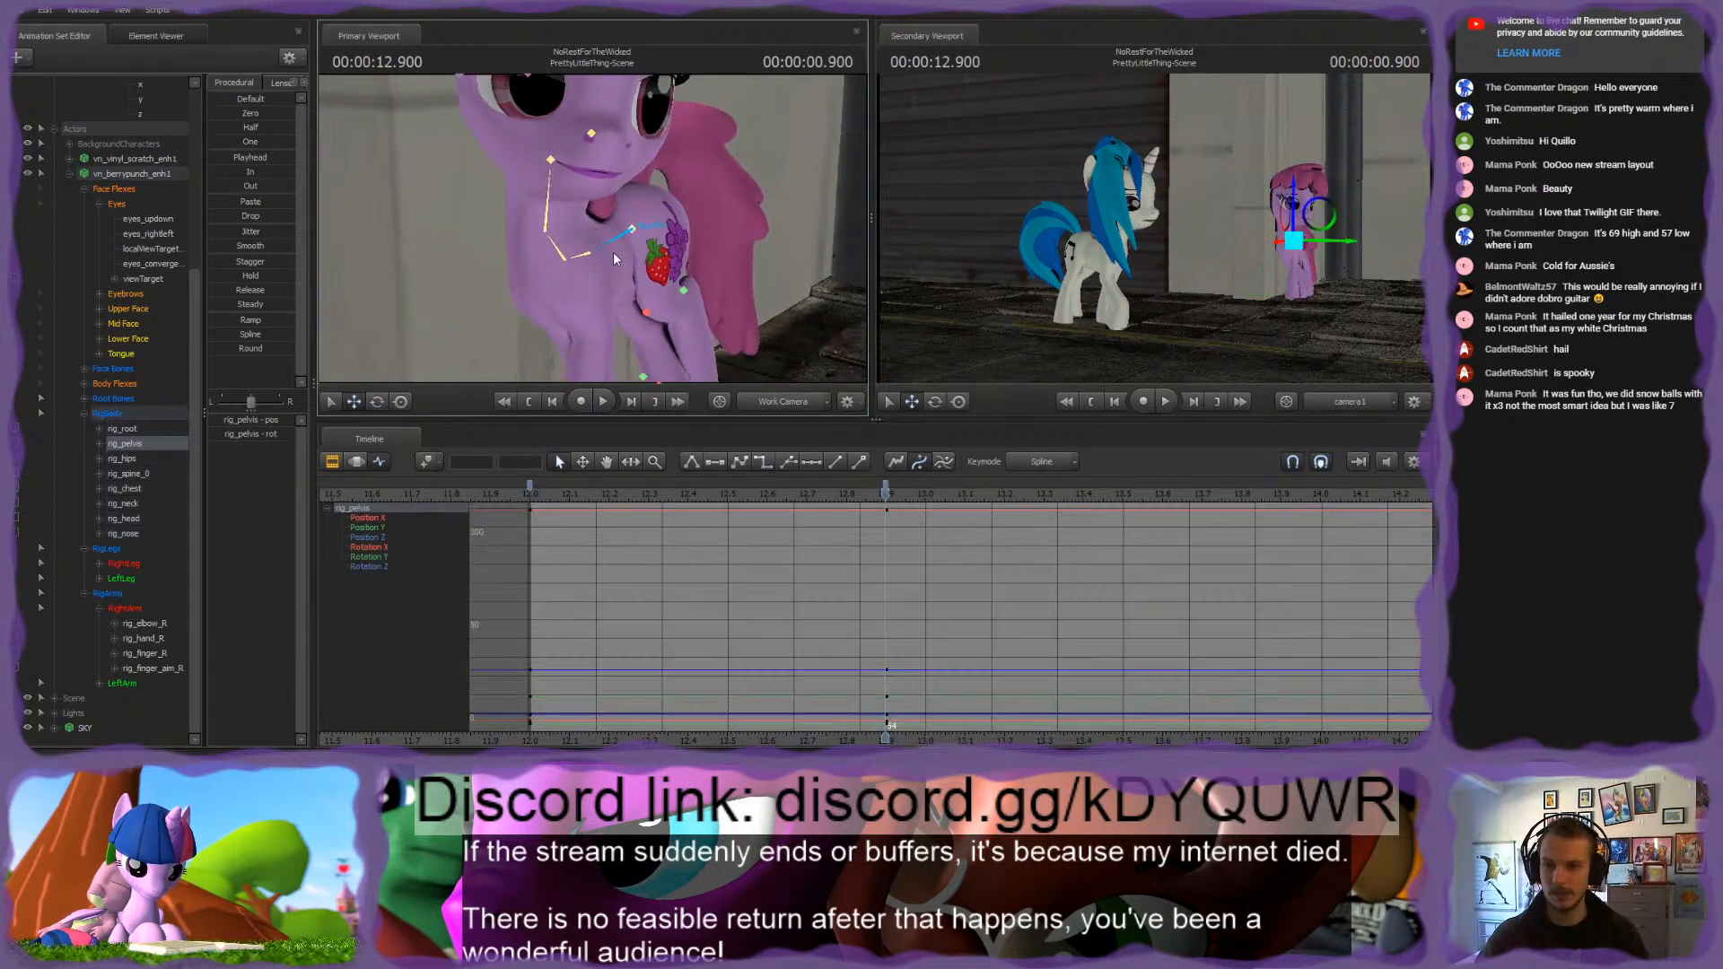
pyautogui.press('e')
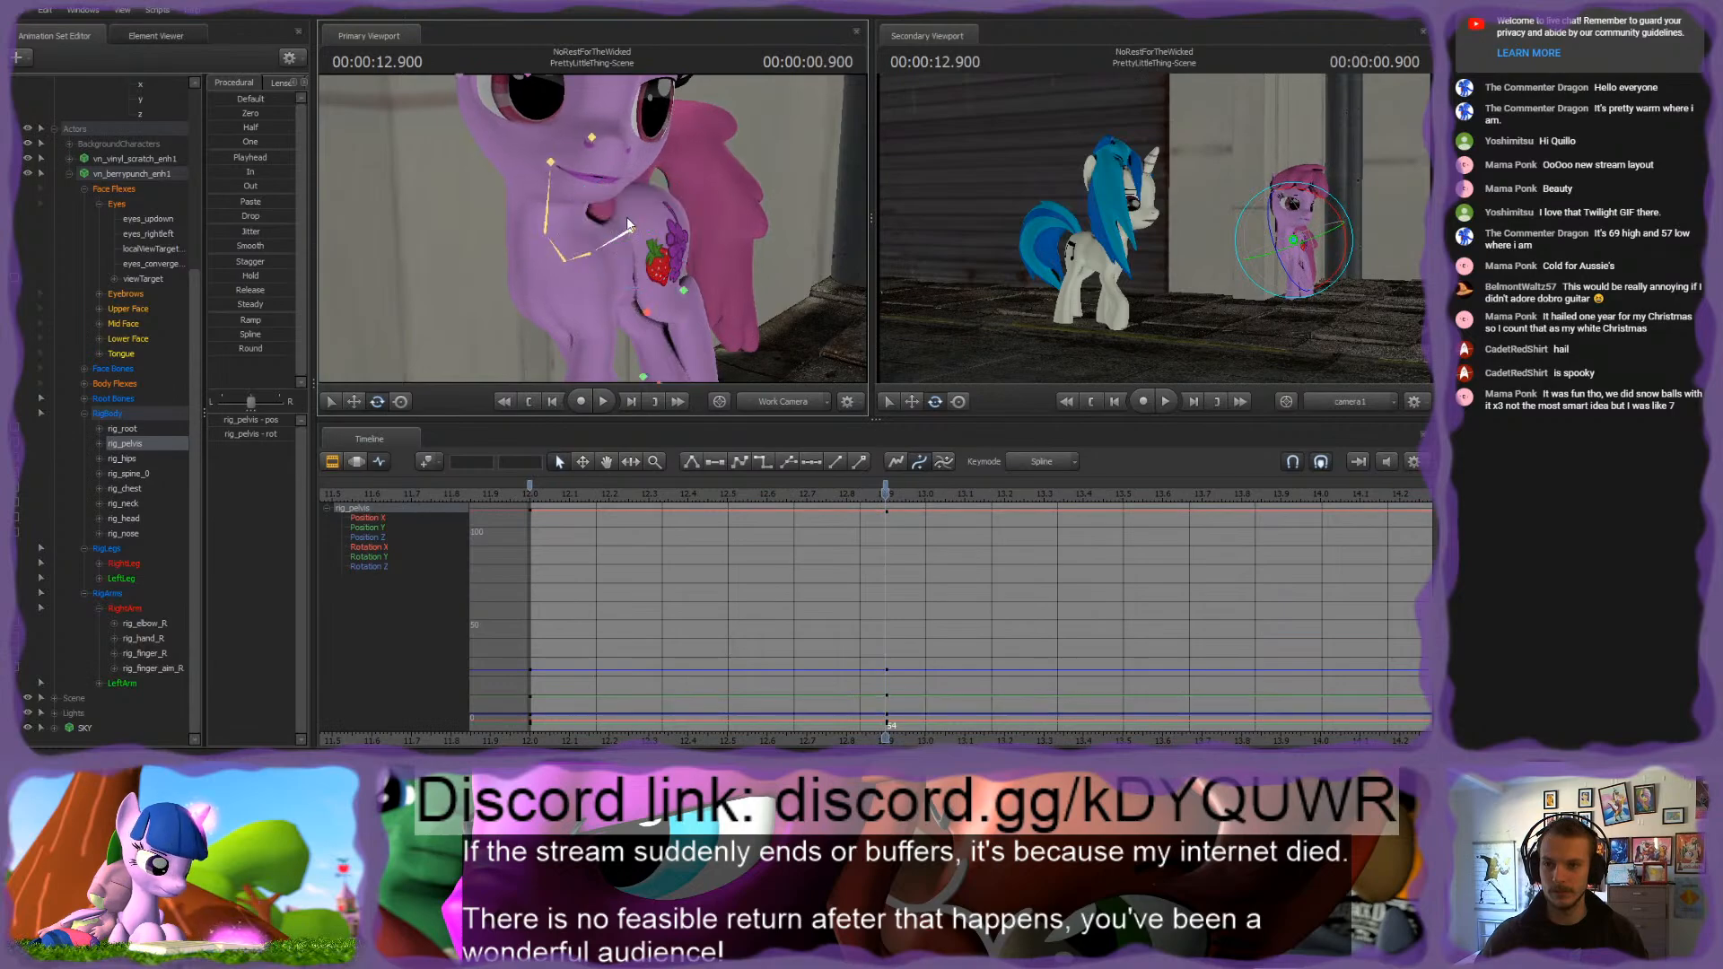
pyautogui.keyDown('ctrl'); pyautogui.click(585, 258); pyautogui.keyUp('ctrl')
pyautogui.keyDown('ctrl'); pyautogui.click(574, 243); pyautogui.keyUp('ctrl')
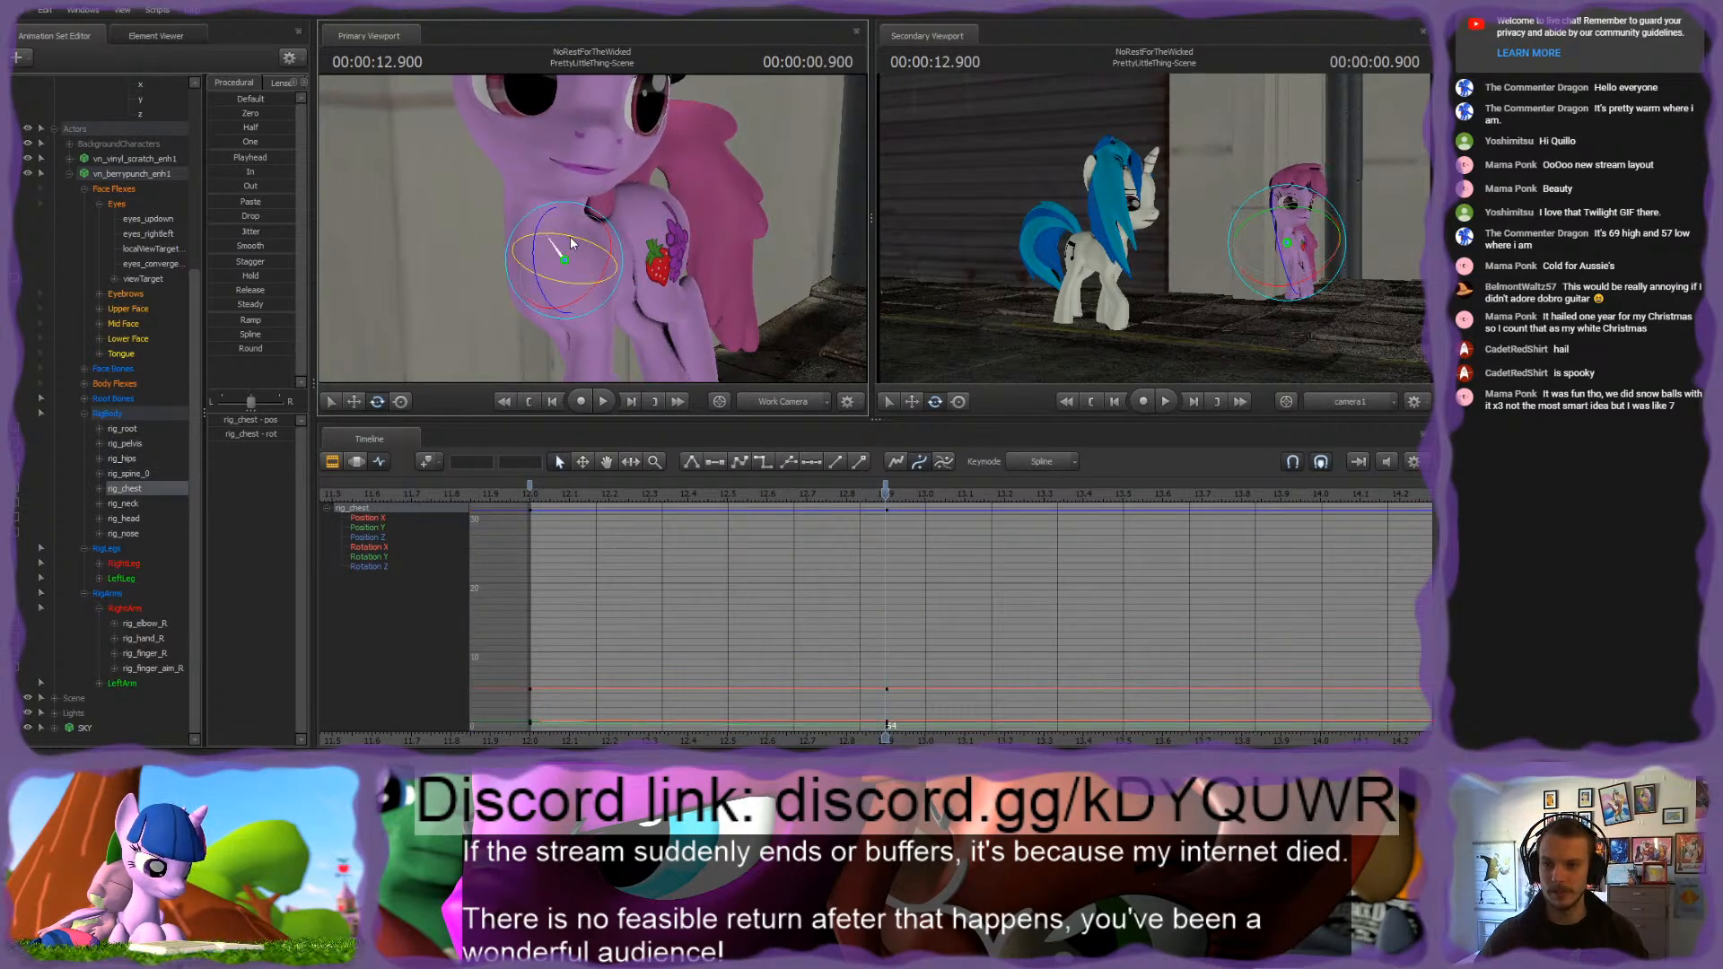
pyautogui.keyDown('ctrl'); pyautogui.click(538, 213); pyautogui.keyUp('ctrl')
pyautogui.moveTo(536, 222); pyautogui.dragTo(586, 235)
pyautogui.keyDown('ctrl'); pyautogui.click(575, 252); pyautogui.keyUp('ctrl')
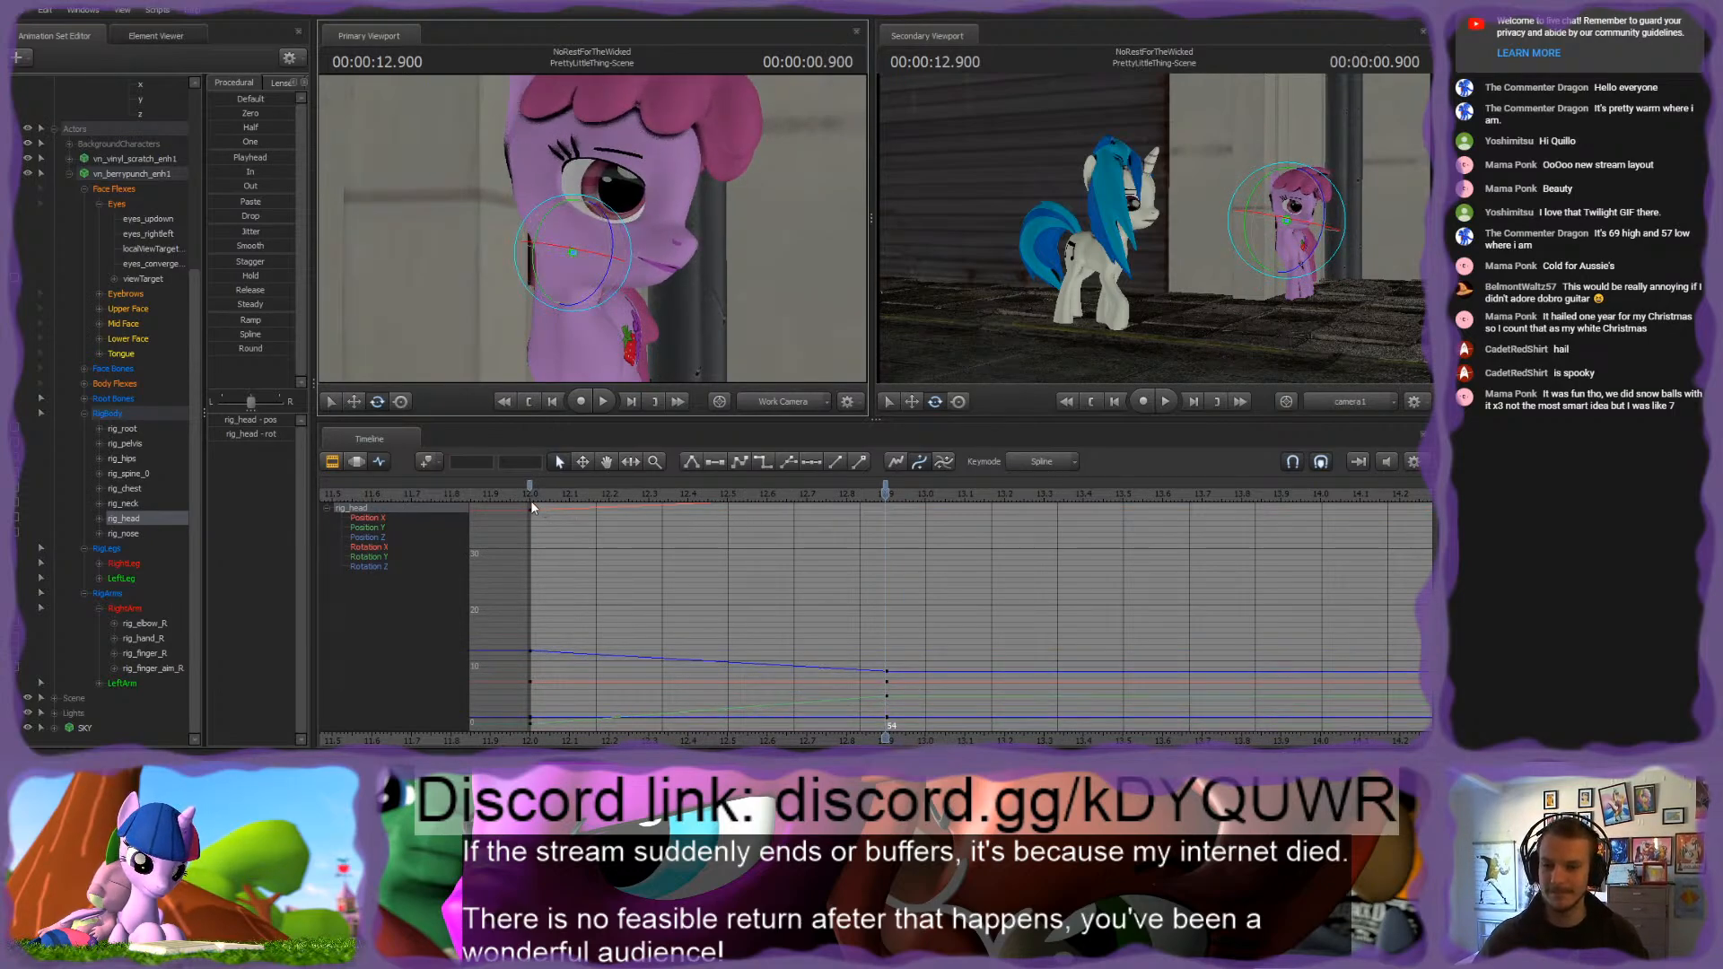
# Step: Try to rotate the pink pony's rig_pelvis control at the shot's first frame
pyautogui.moveTo(533, 495)
pyautogui.mouseDown()
pyautogui.moveTo(592, 495)
pyautogui.moveTo(530, 493)
pyautogui.mouseUp()
pyautogui.moveTo(653, 361)
pyautogui.mouseDown()
pyautogui.moveTo(652, 346)
pyautogui.moveTo(652, 362)
pyautogui.mouseUp()
pyautogui.keyDown('ctrl'); pyautogui.click(620, 324); pyautogui.keyUp('ctrl')
pyautogui.press('w')
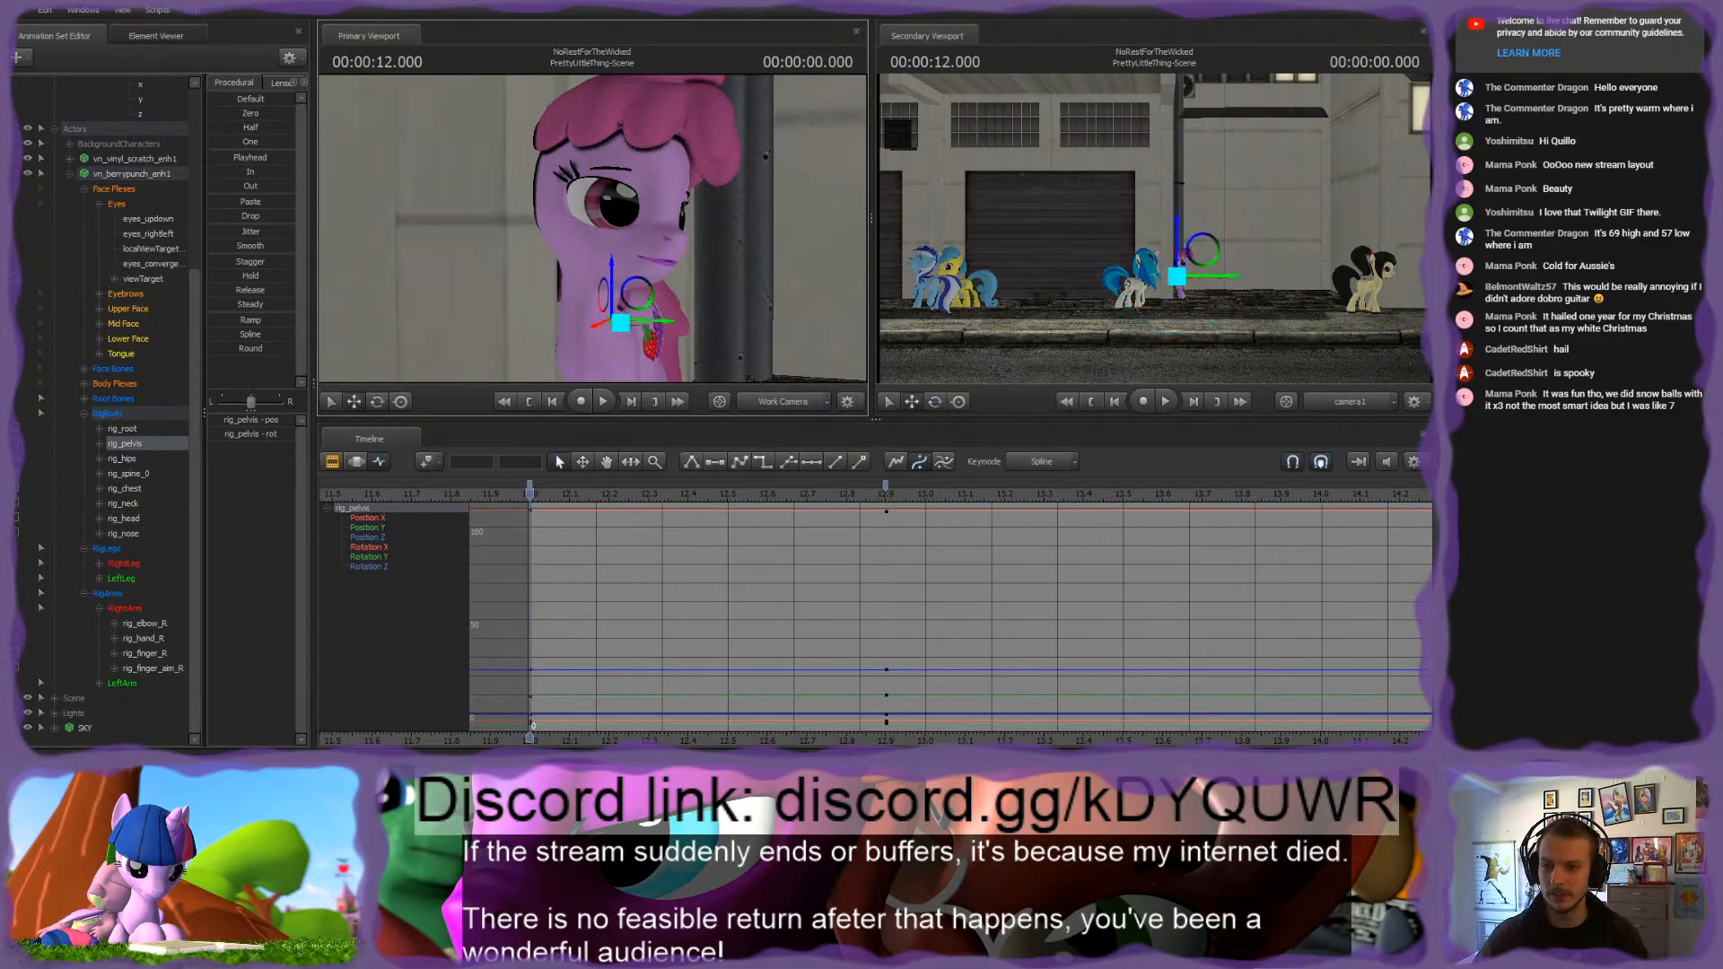
pyautogui.press('e')
pyautogui.moveTo(603, 282); pyautogui.dragTo(599, 227)
pyautogui.hotkey('ctrl', 'z')
pyautogui.hotkey('ctrl', 'z')
pyautogui.press('ctrl')
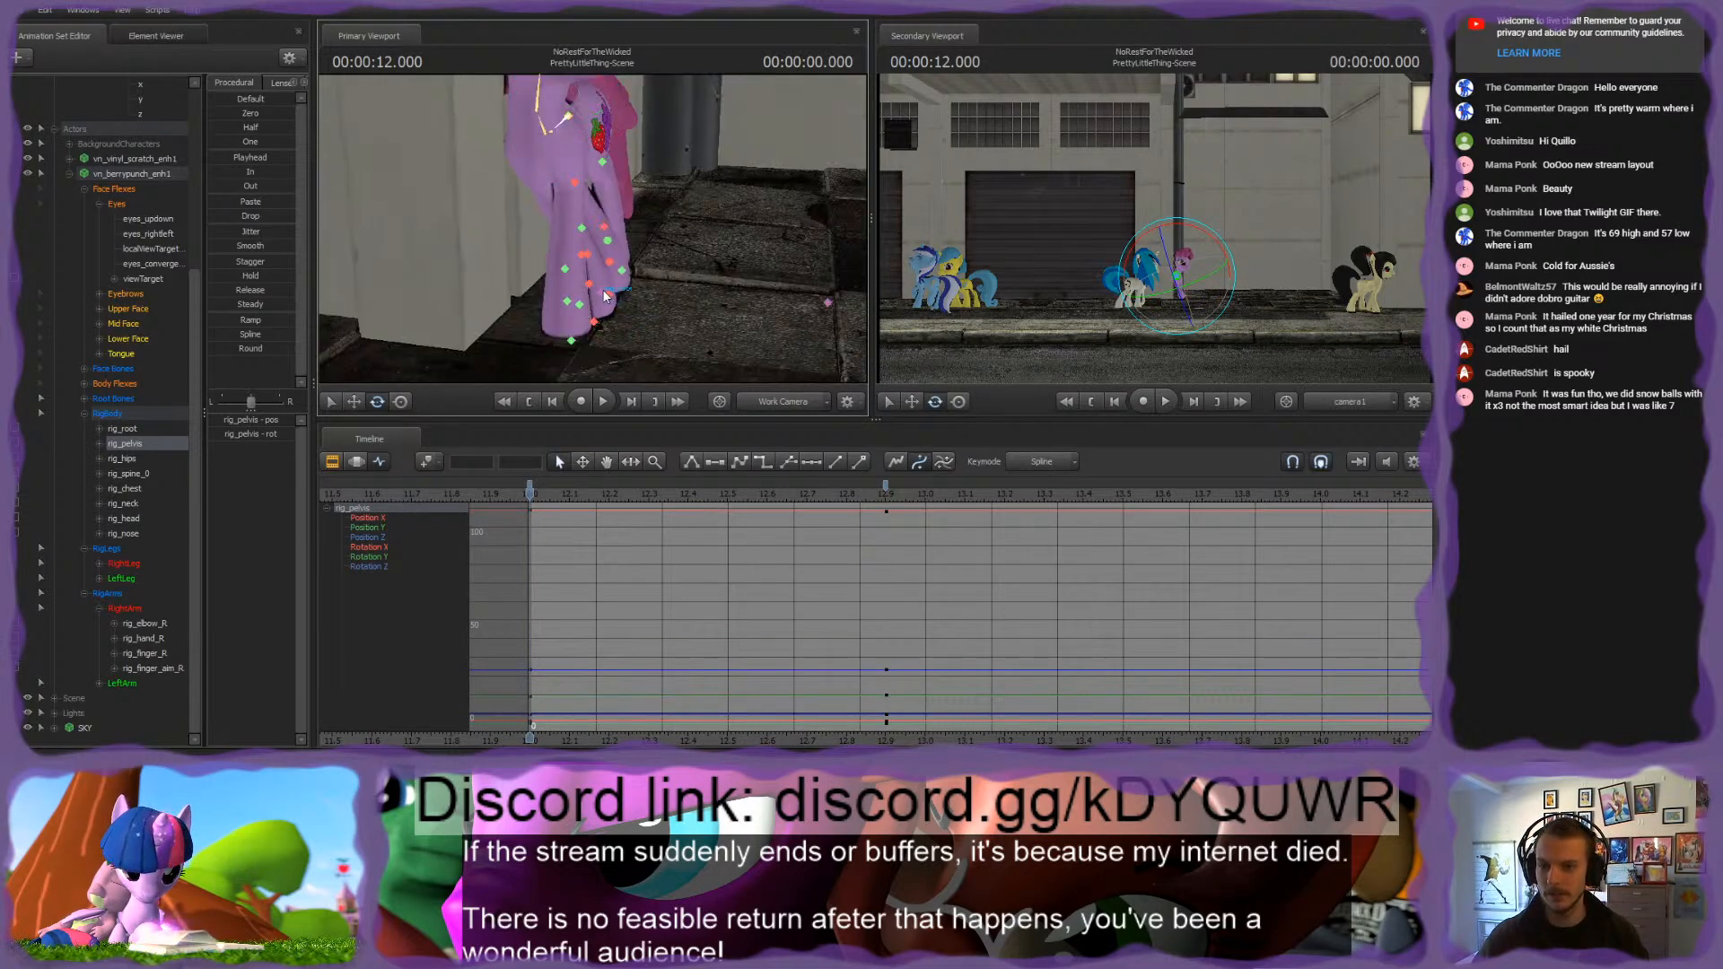
# Step: Shift the pink pony's rig_root slightly sideways at the shot's first frame and compare with the pose at 0.900 seconds
pyautogui.keyDown('ctrl'); pyautogui.click(605, 296); pyautogui.keyUp('ctrl')
pyautogui.press('w')
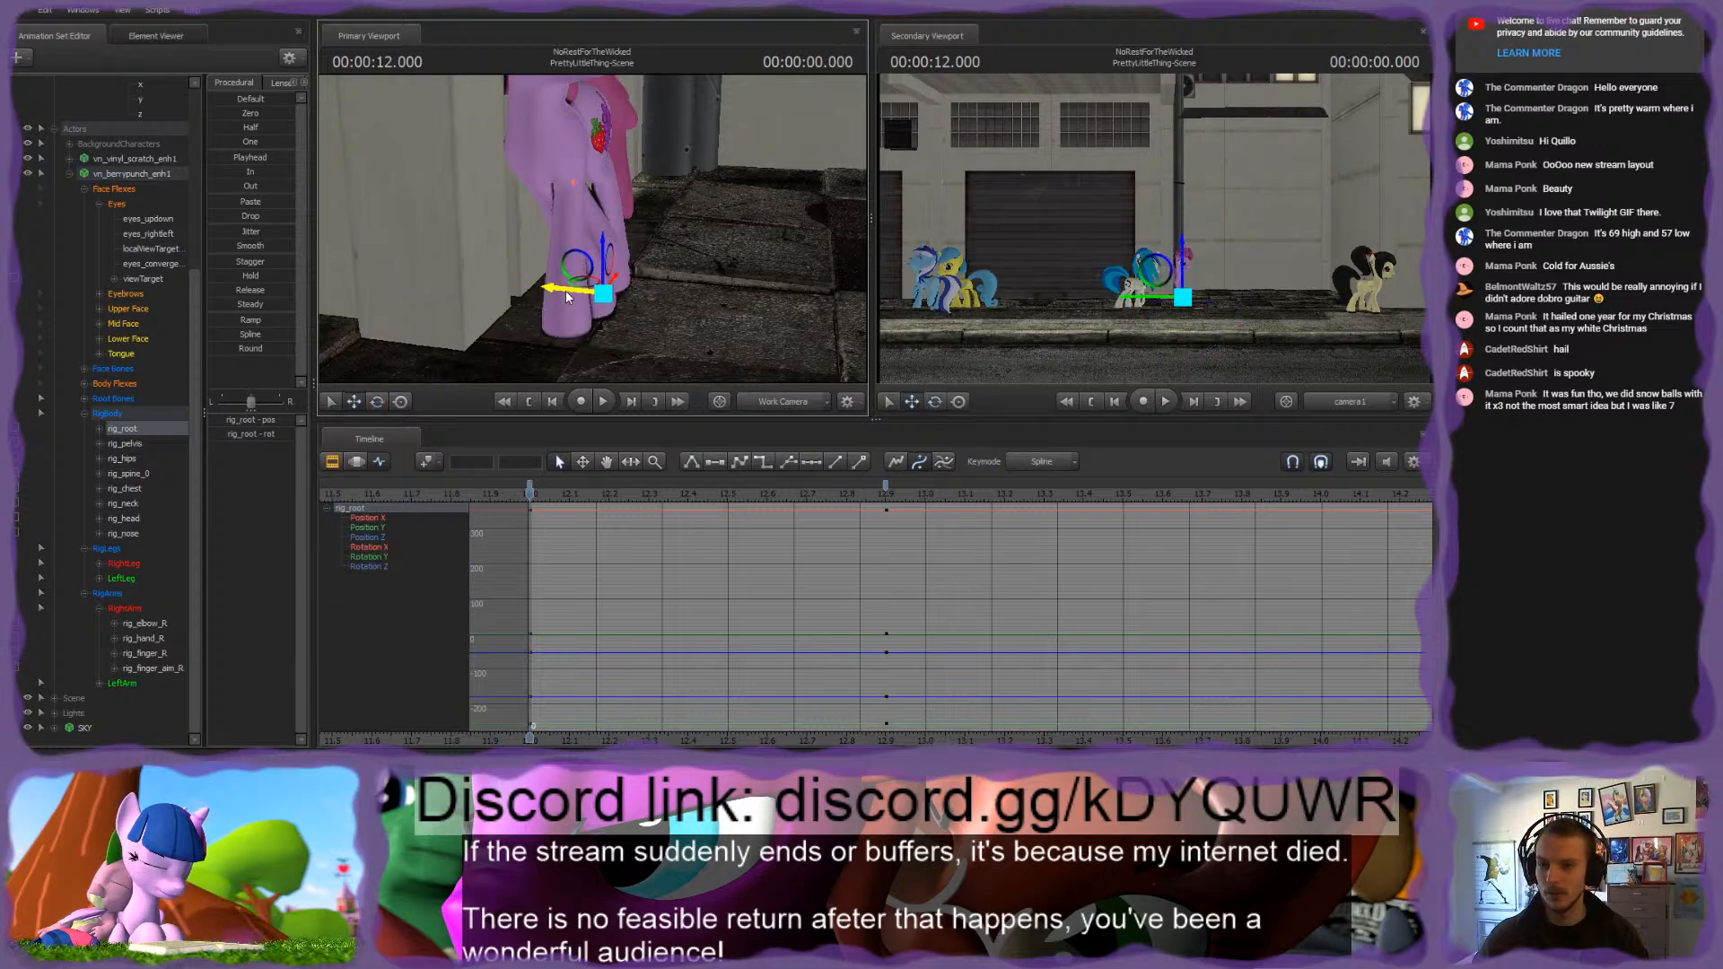
pyautogui.moveTo(566, 297)
pyautogui.mouseDown()
pyautogui.moveTo(628, 219)
pyautogui.moveTo(558, 323)
pyautogui.mouseUp()
pyautogui.press('s')
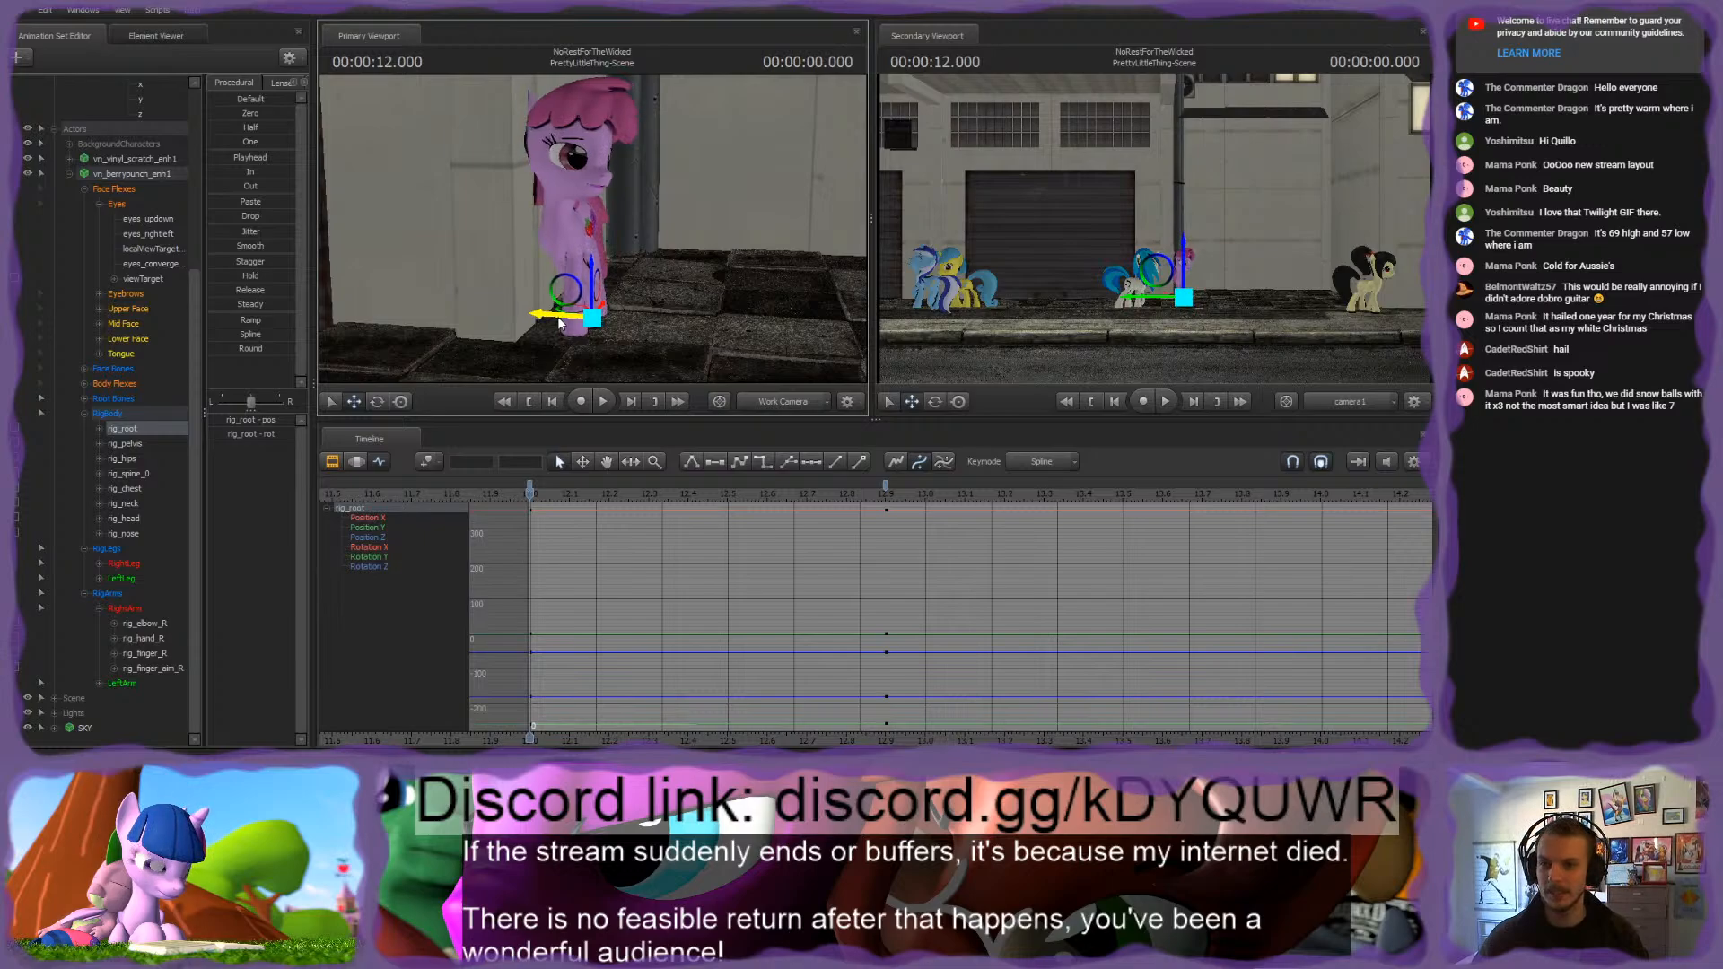
pyautogui.click(886, 486)
pyautogui.click(886, 490)
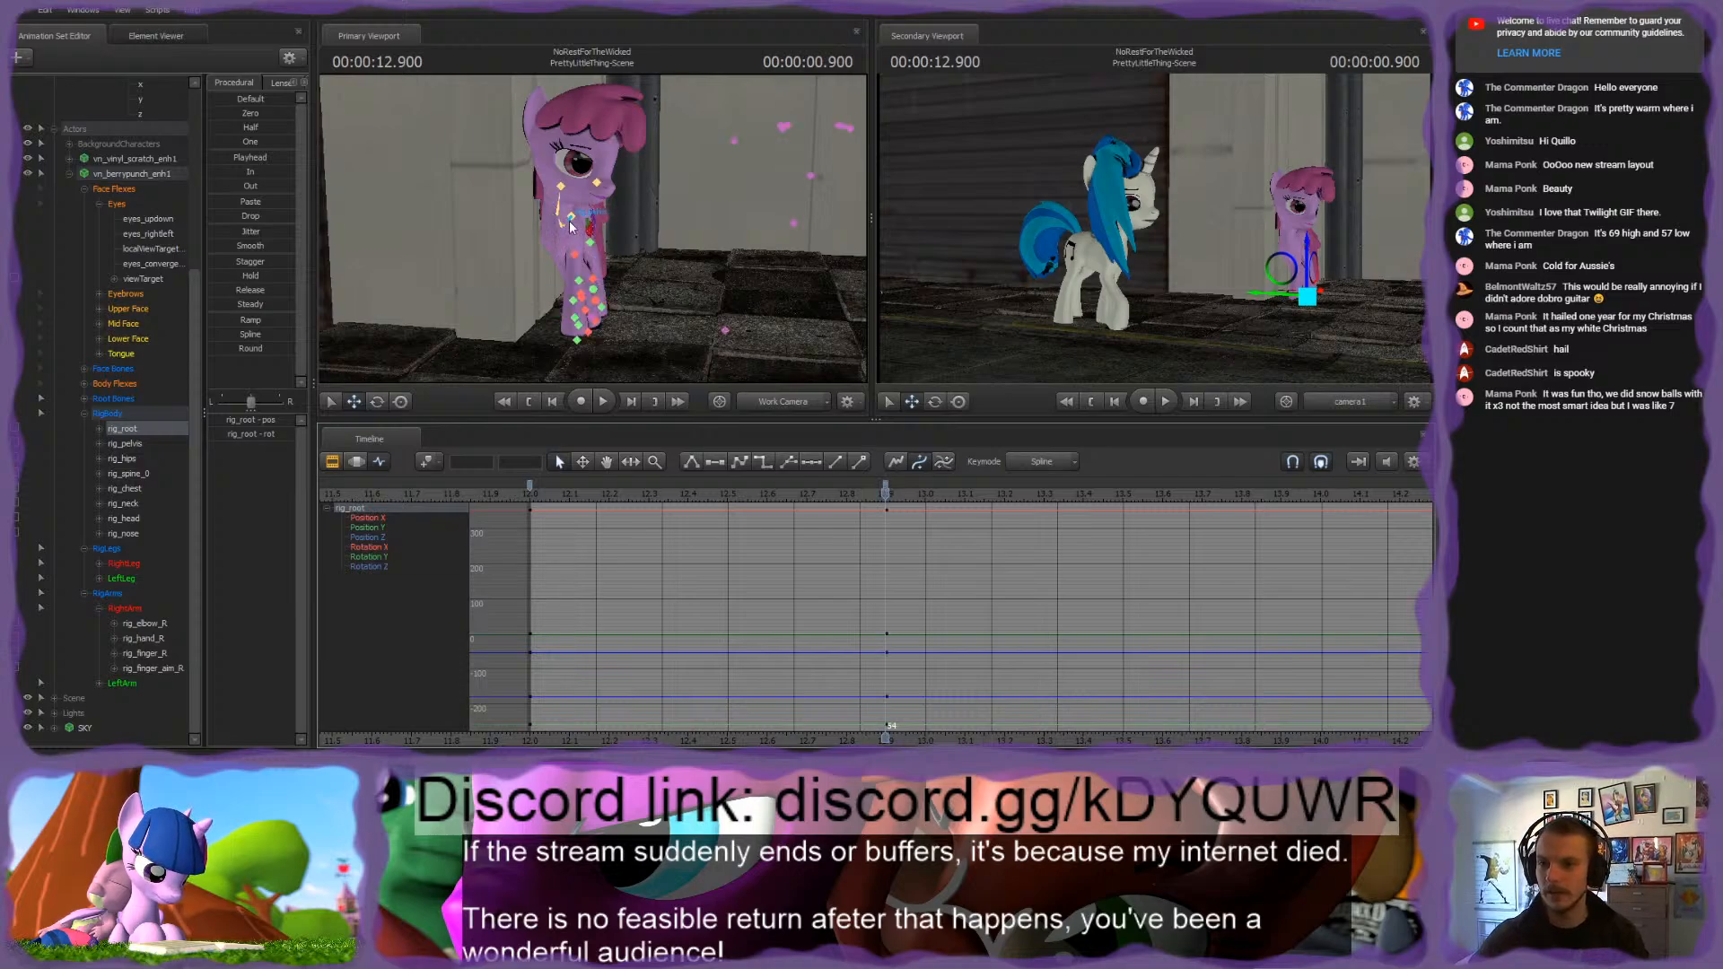
# Step: Adjust the pink pony's rig_head rotation at the shot's first frame and review the motion through 0.900 seconds
pyautogui.keyDown('ctrl'); pyautogui.click(575, 219); pyautogui.keyUp('ctrl')
pyautogui.press('Up')
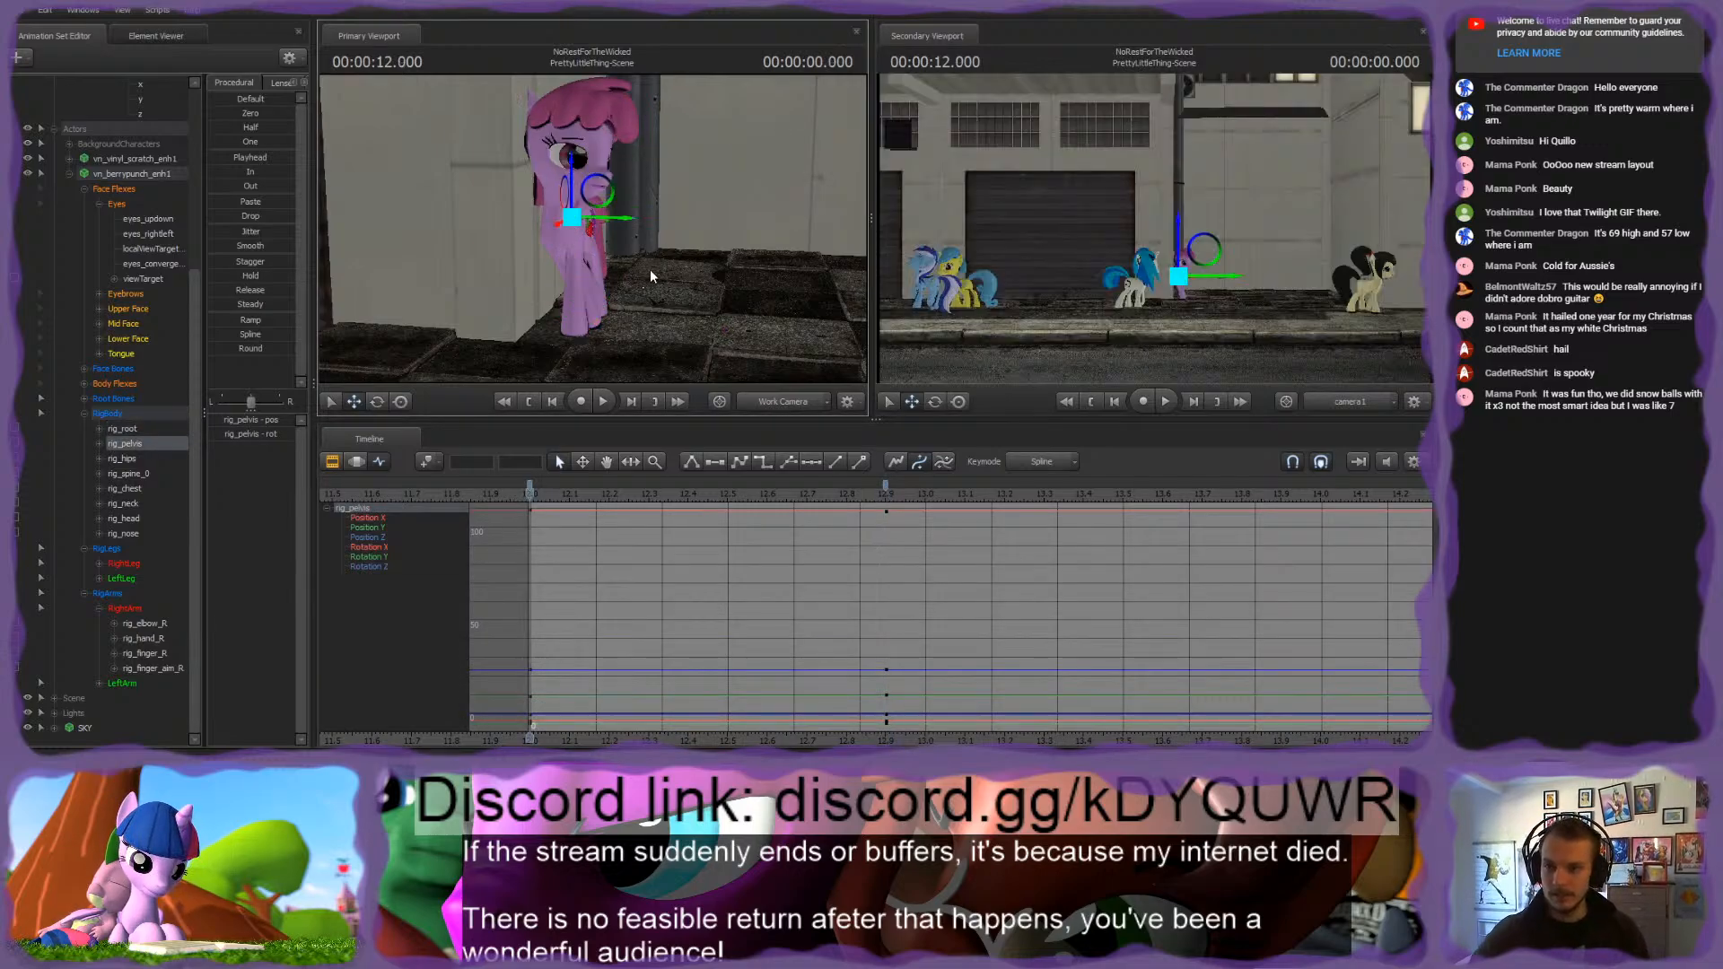
pyautogui.moveTo(649, 269); pyautogui.dragTo(613, 270)
pyautogui.press('w')
pyautogui.keyDown('ctrl'); pyautogui.click(593, 286); pyautogui.keyUp('ctrl')
pyautogui.press('e')
pyautogui.moveTo(655, 231); pyautogui.dragTo(659, 236)
pyautogui.moveTo(530, 490); pyautogui.dragTo(573, 494)
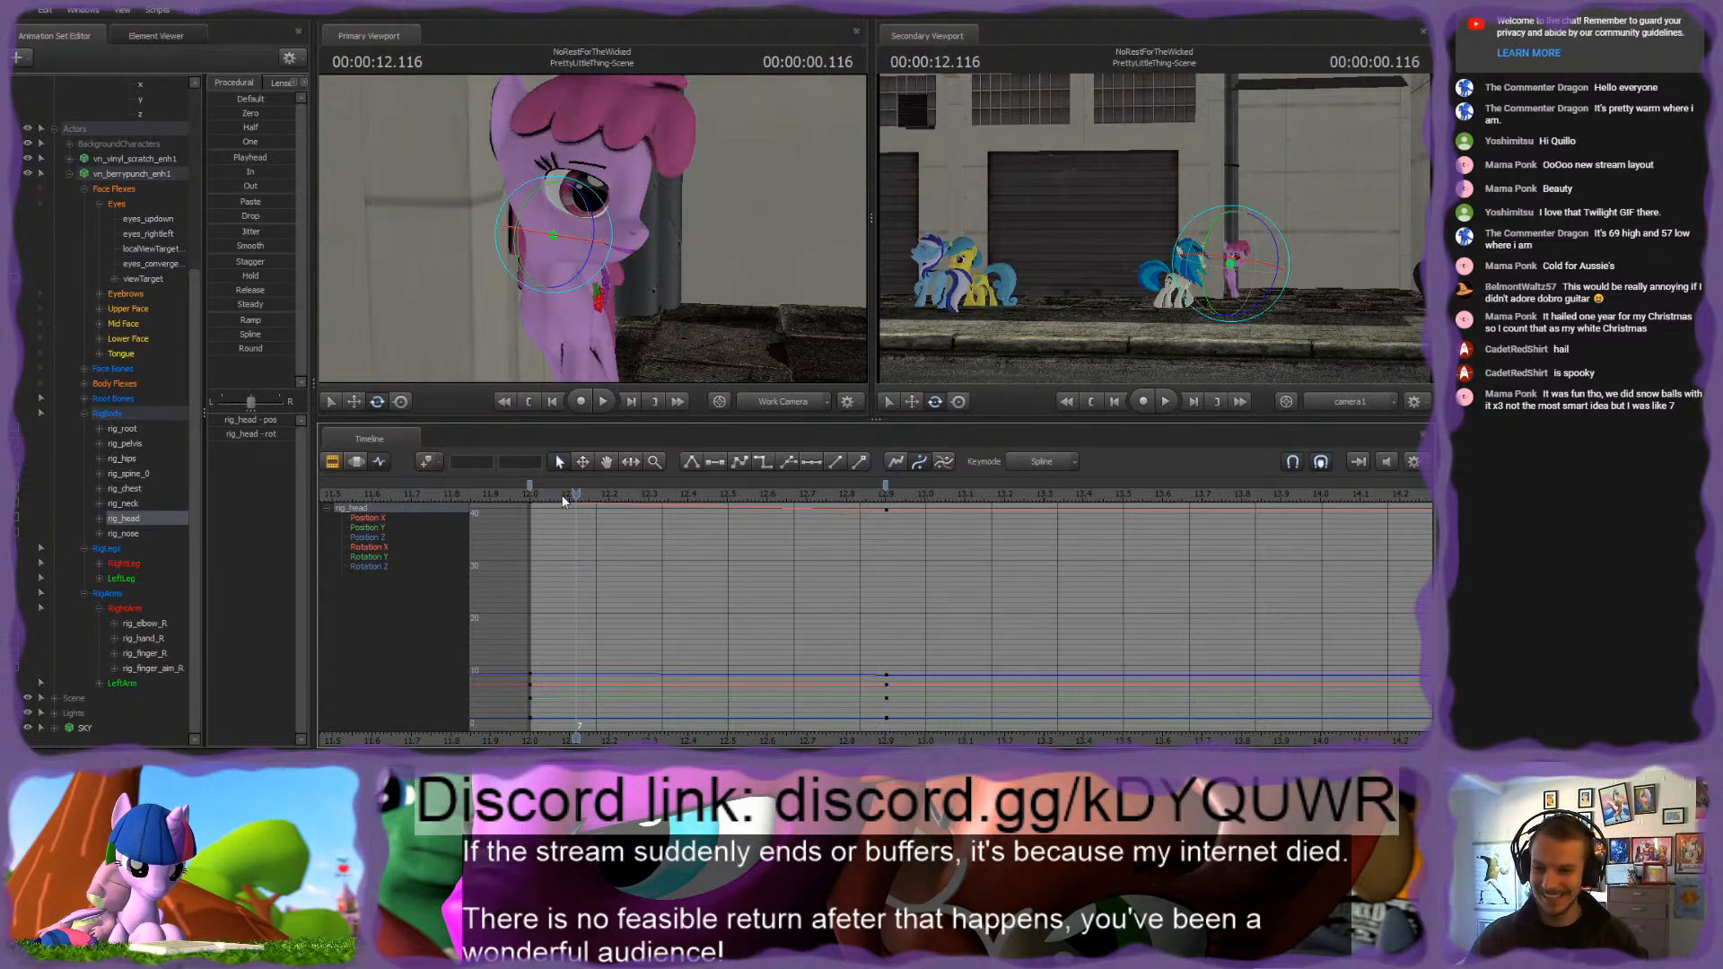
pyautogui.moveTo(564, 500); pyautogui.dragTo(886, 499)
# Step: Select the pink pony's whole RigBody group and key all its controls at 1.700 seconds
pyautogui.moveTo(910, 583); pyautogui.dragTo(615, 591, button='middle')
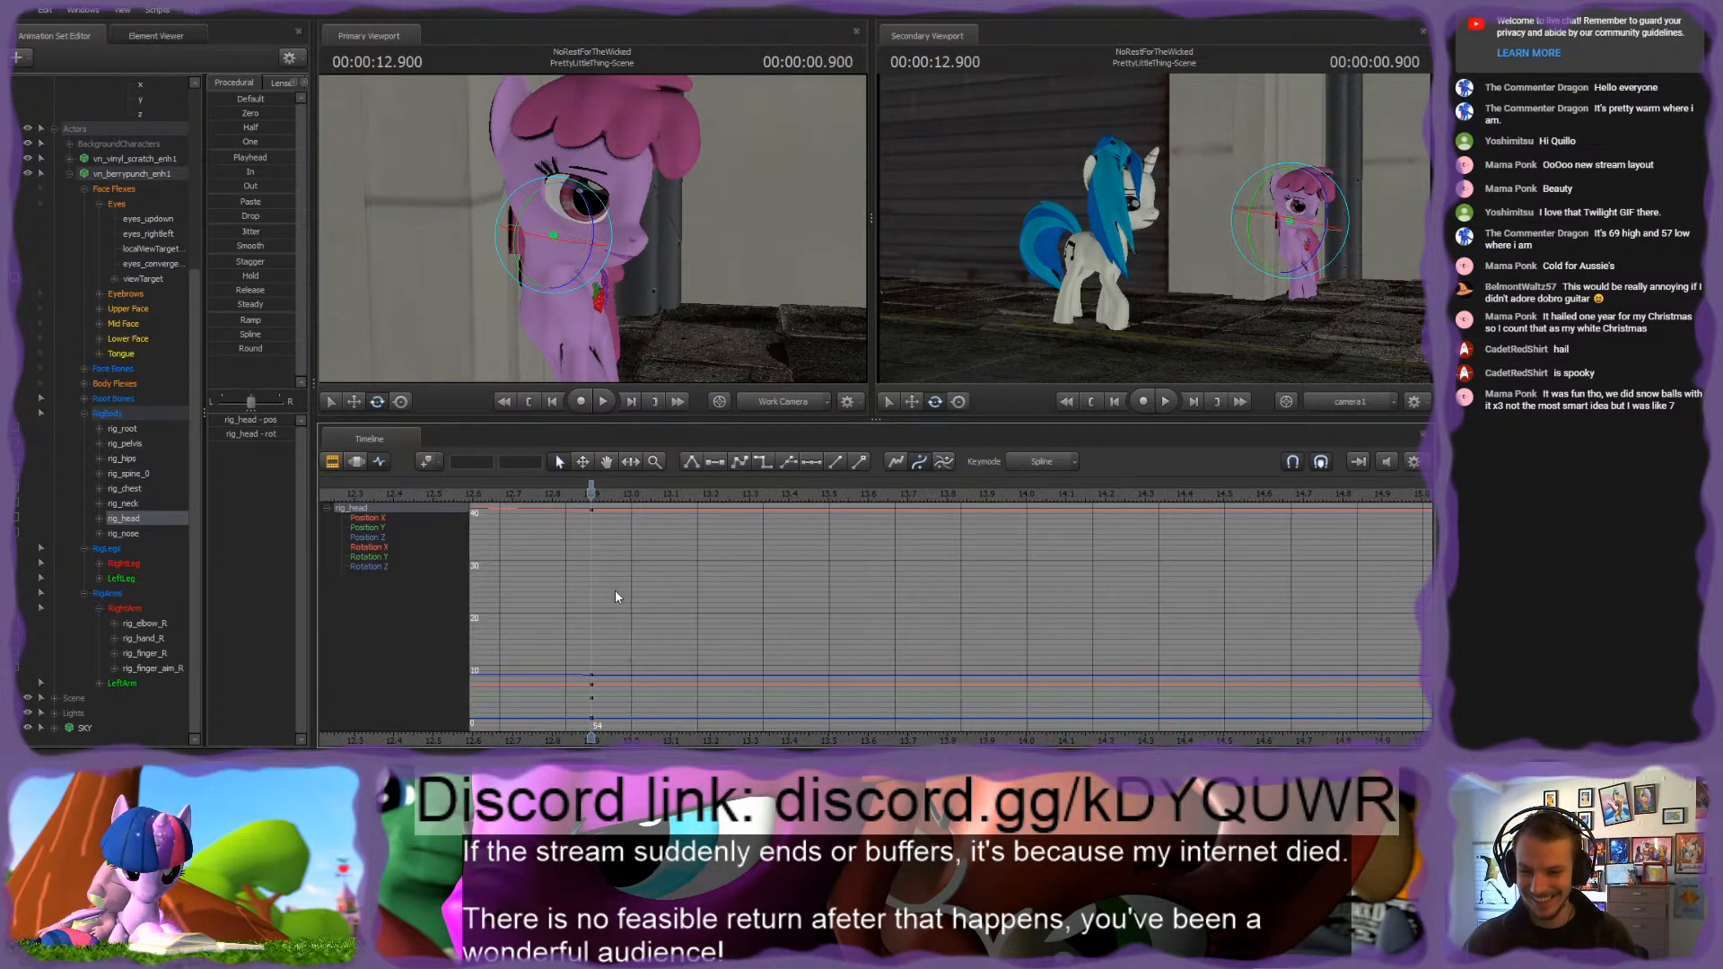
pyautogui.moveTo(591, 496); pyautogui.dragTo(748, 508)
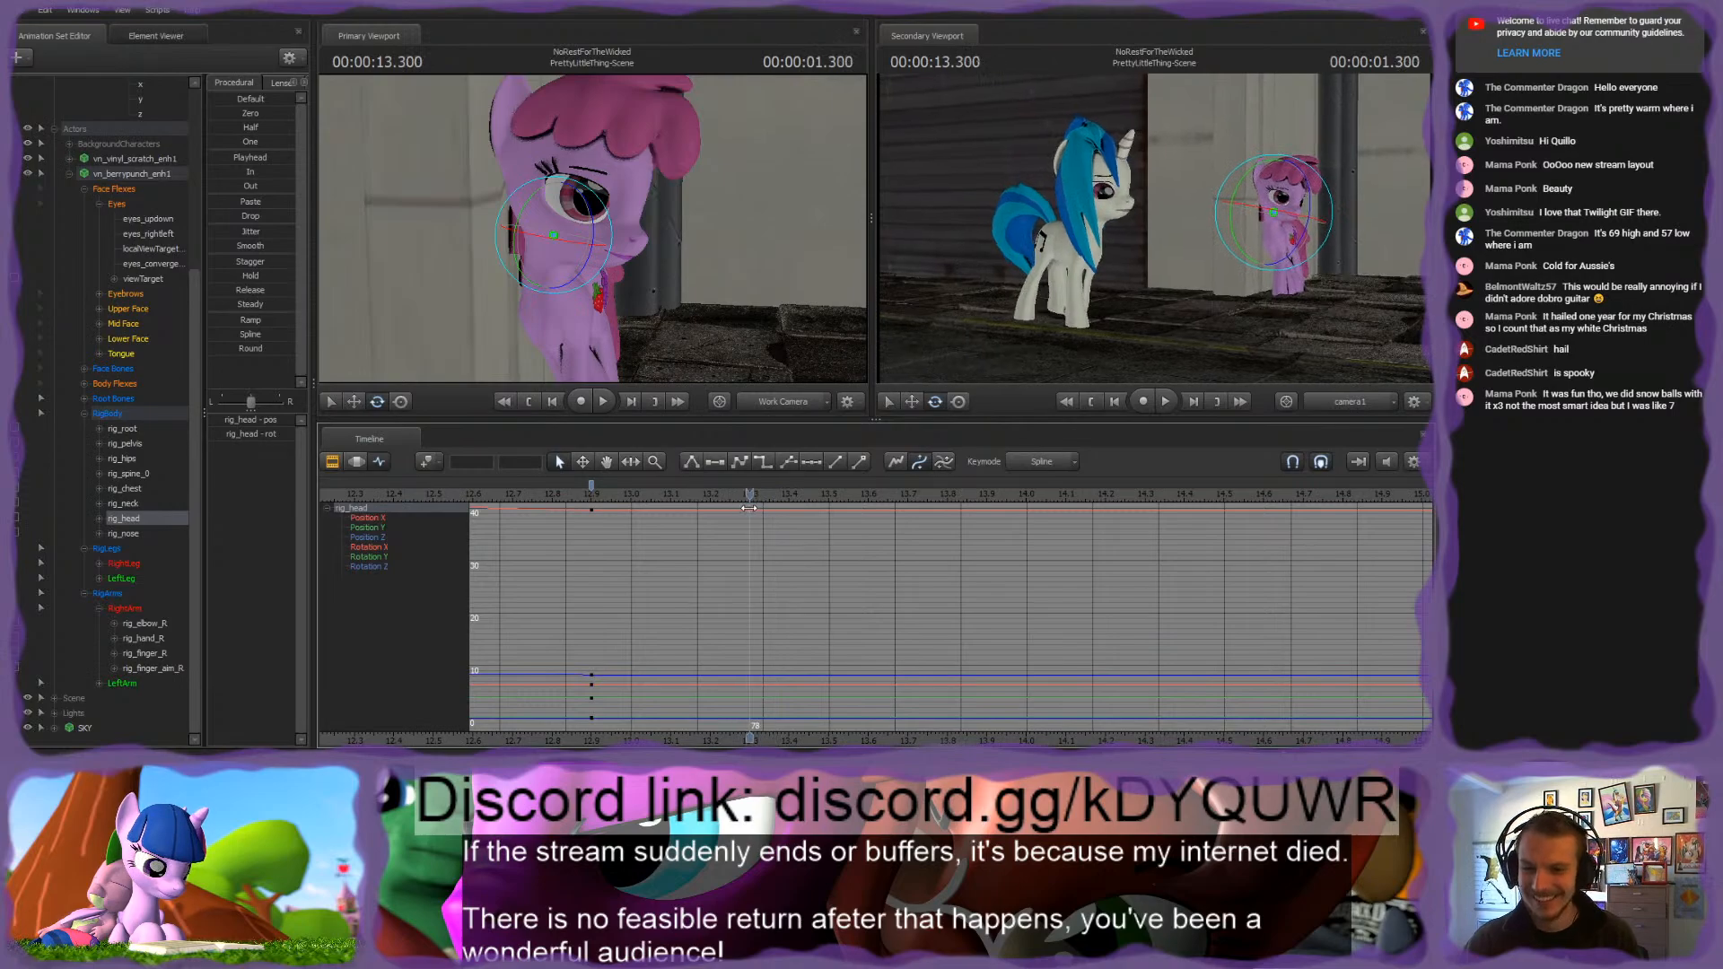
pyautogui.click(107, 413)
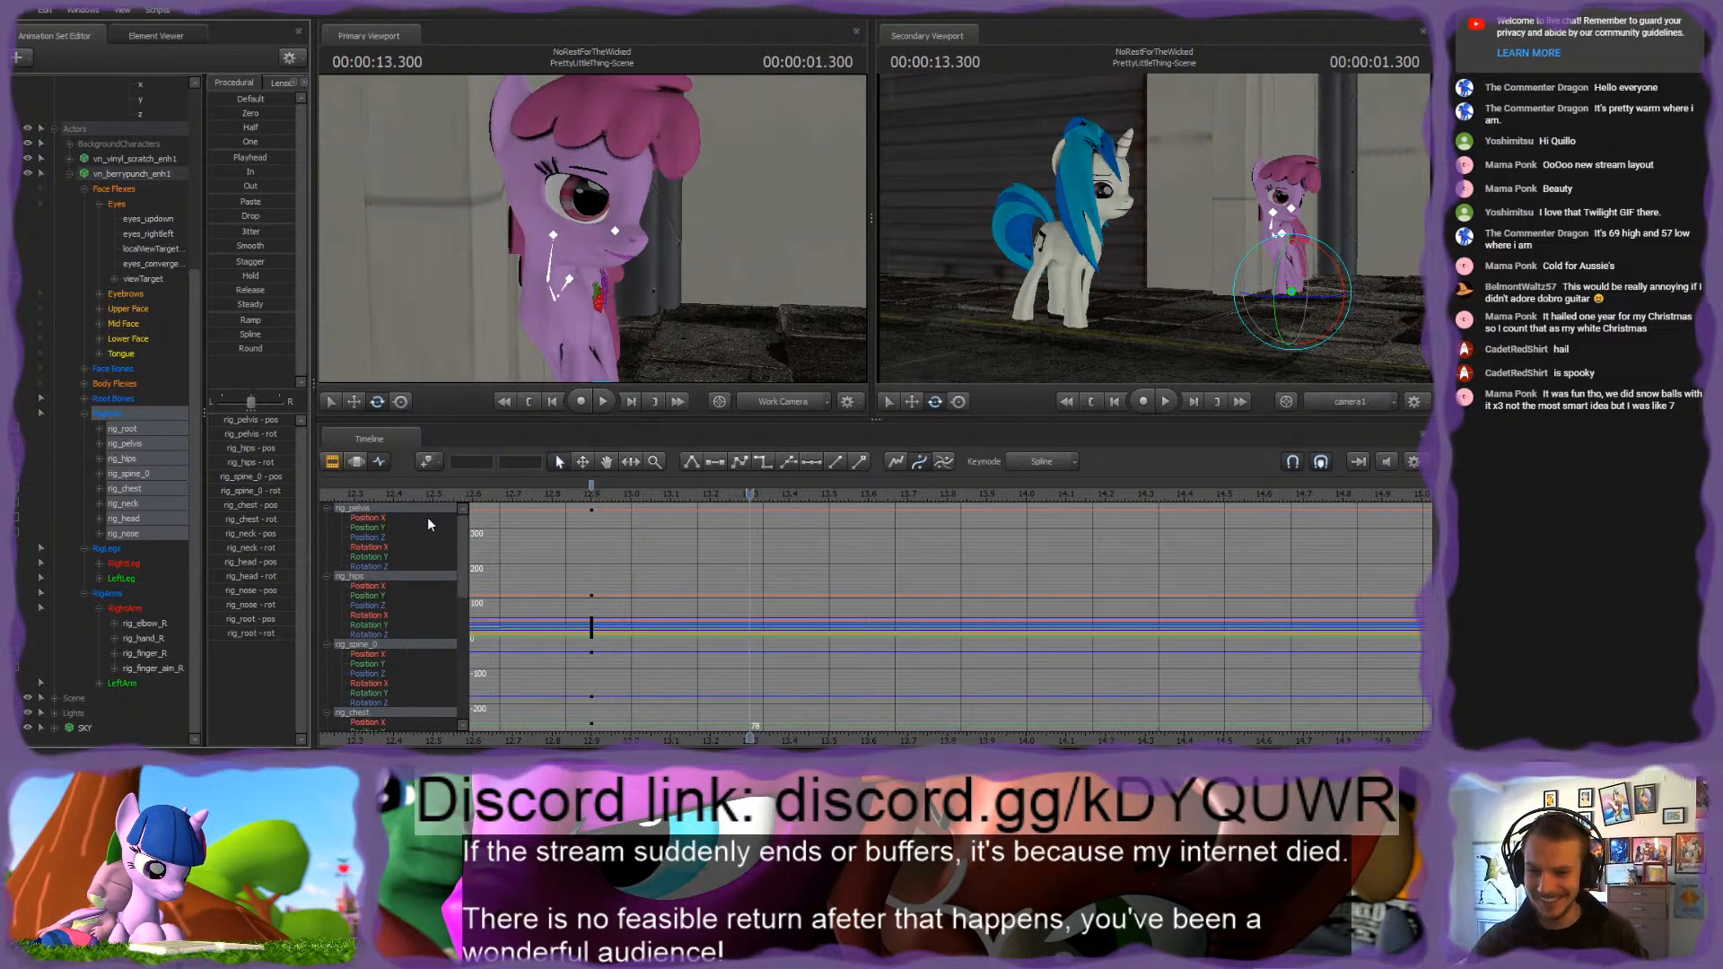
pyautogui.moveTo(556, 491); pyautogui.dragTo(752, 496)
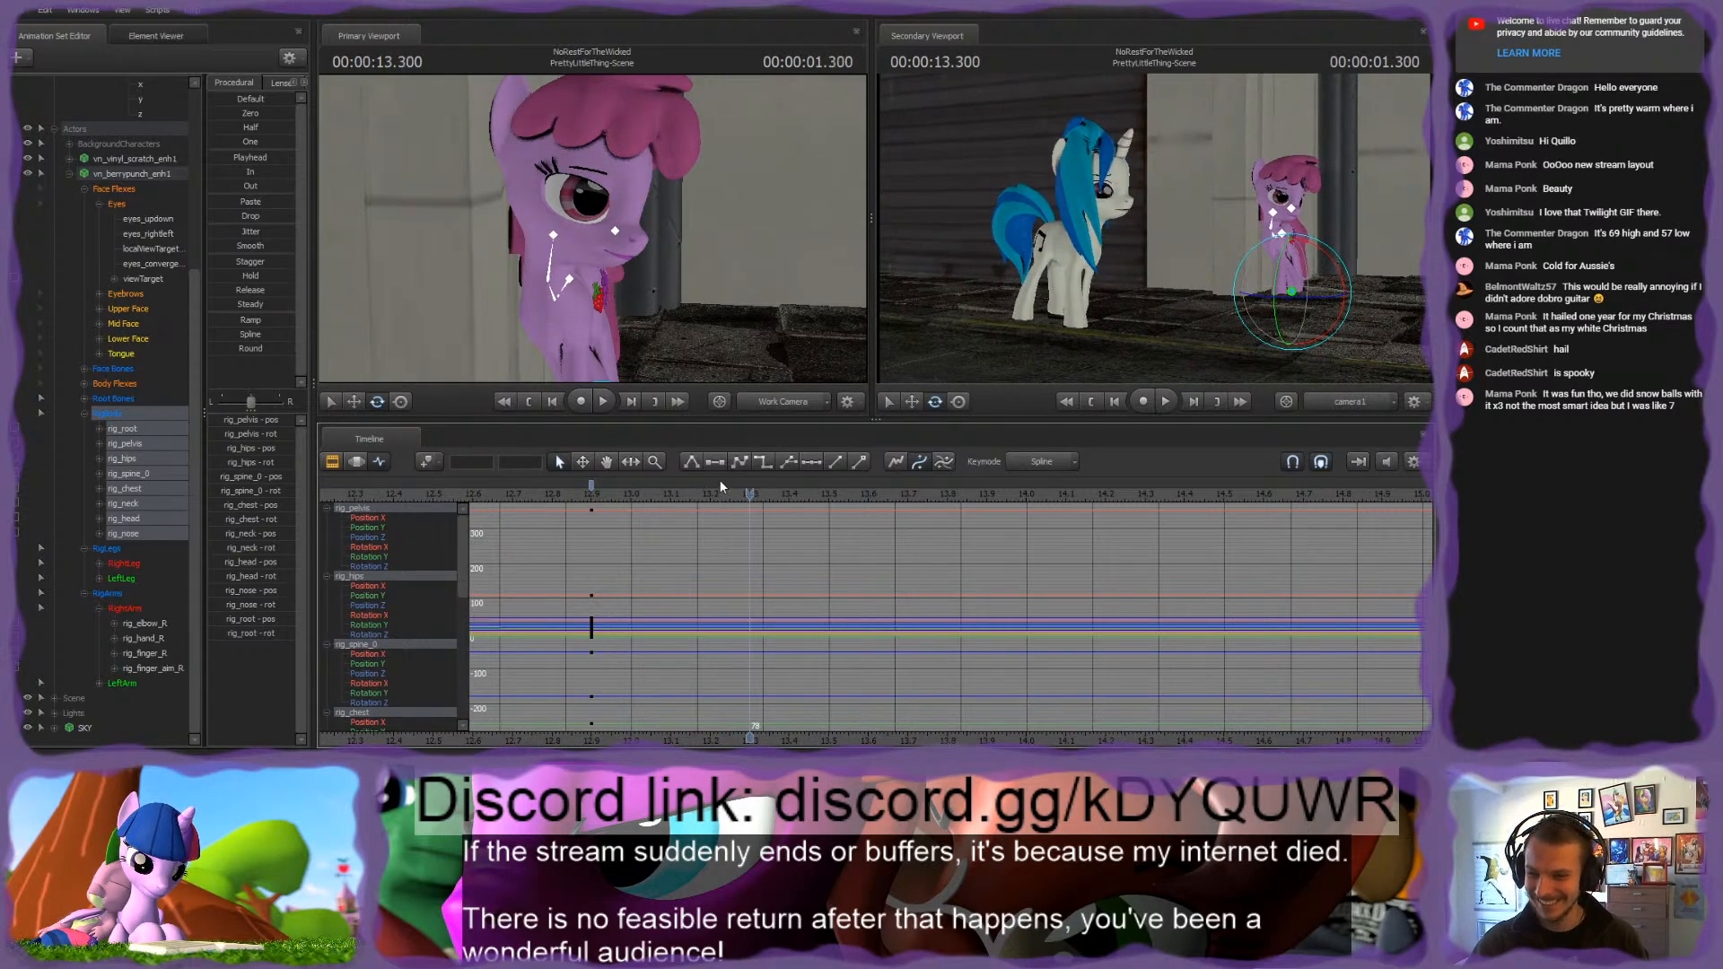
pyautogui.moveTo(544, 505); pyautogui.dragTo(905, 524)
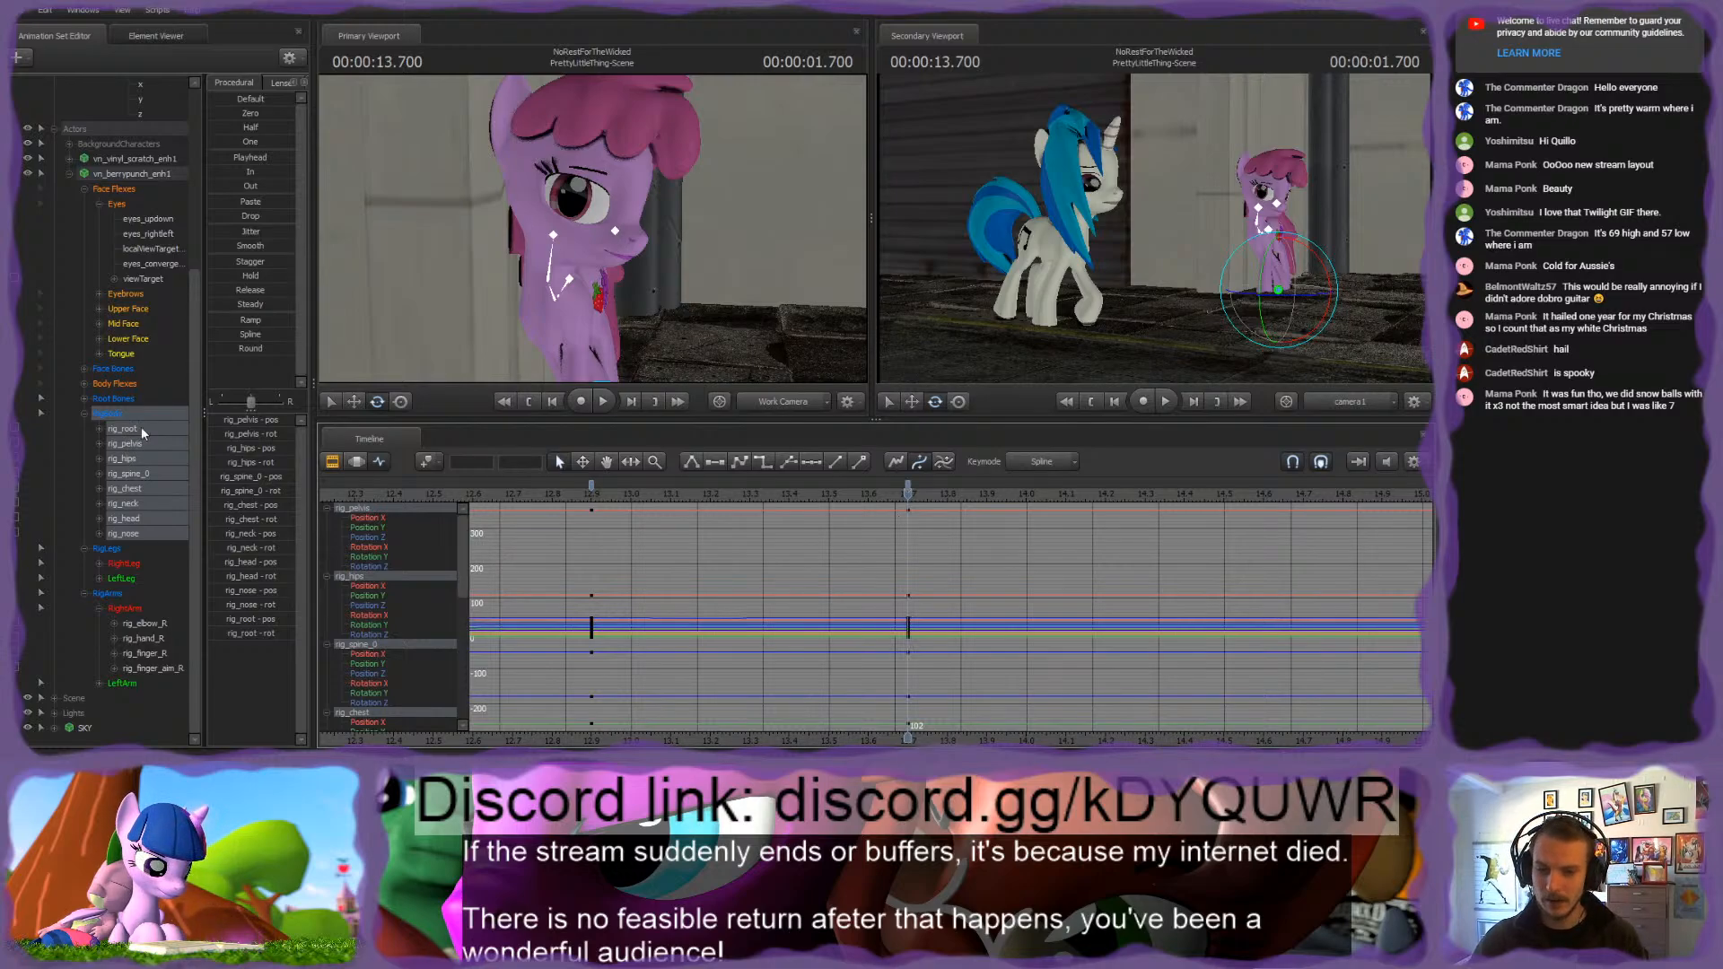
# Step: Rotate the pink pony's rig_neck control at 1.700 seconds to begin turning her towards Vinyl Scratch
pyautogui.press('s')
pyautogui.moveTo(558, 211); pyautogui.dragTo(579, 232)
pyautogui.keyDown('ctrl'); pyautogui.click(558, 206); pyautogui.keyUp('ctrl')
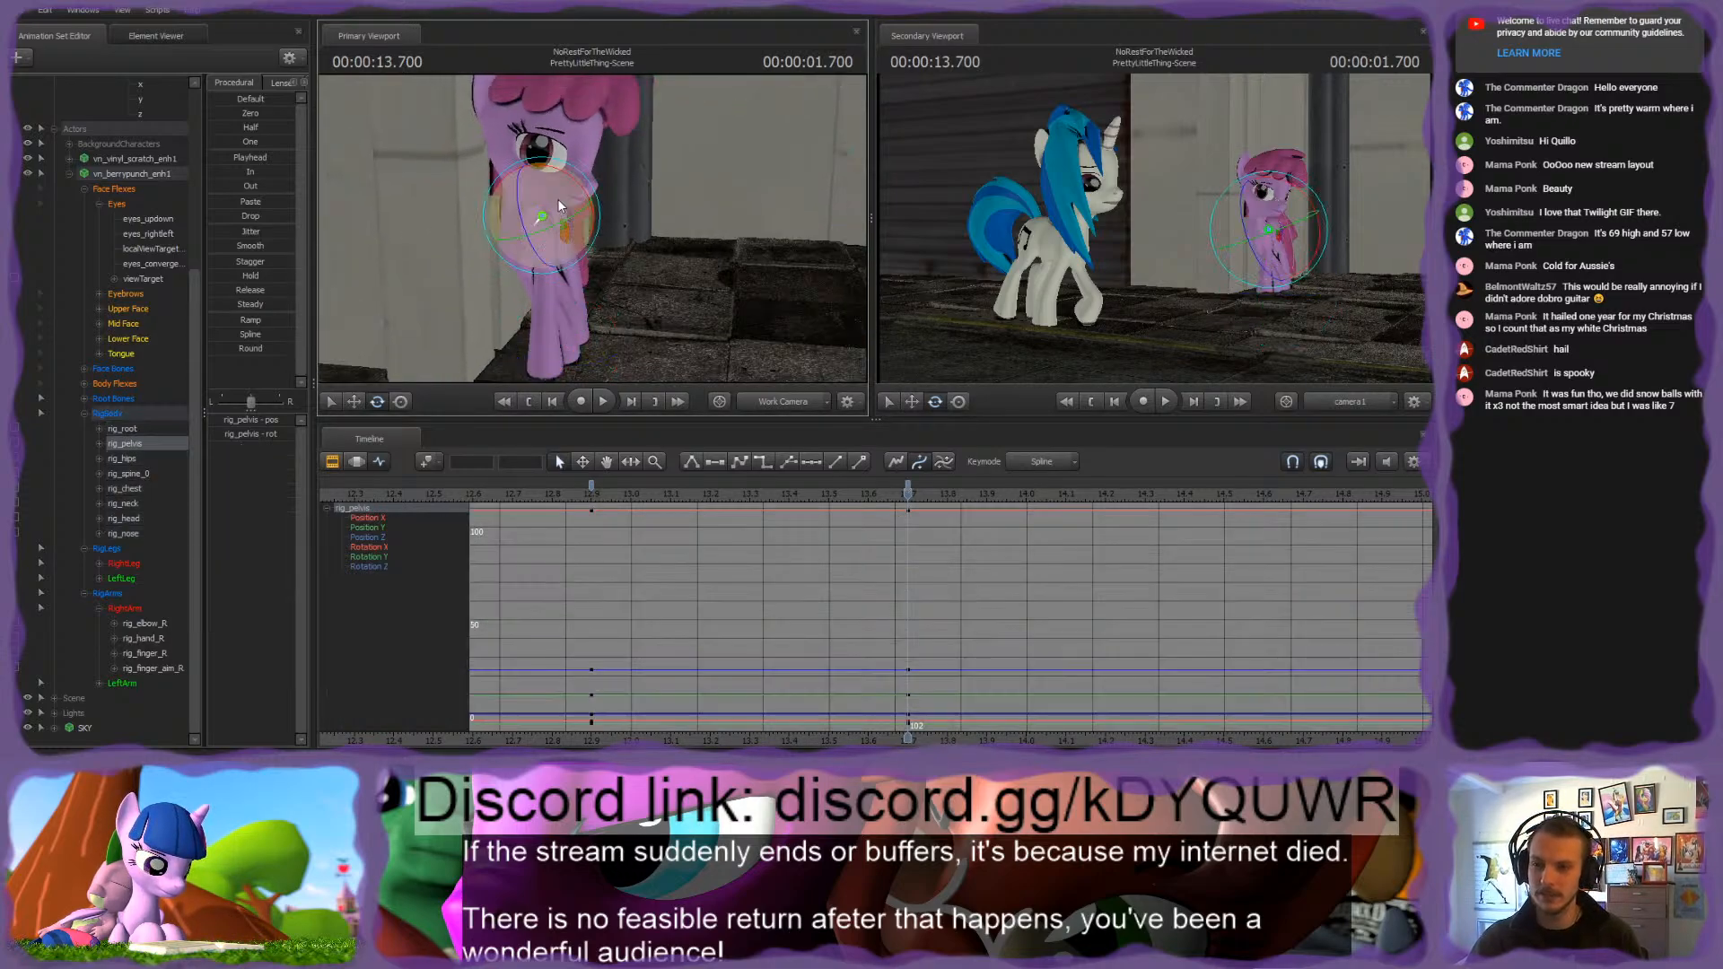
pyautogui.press('ctrl')
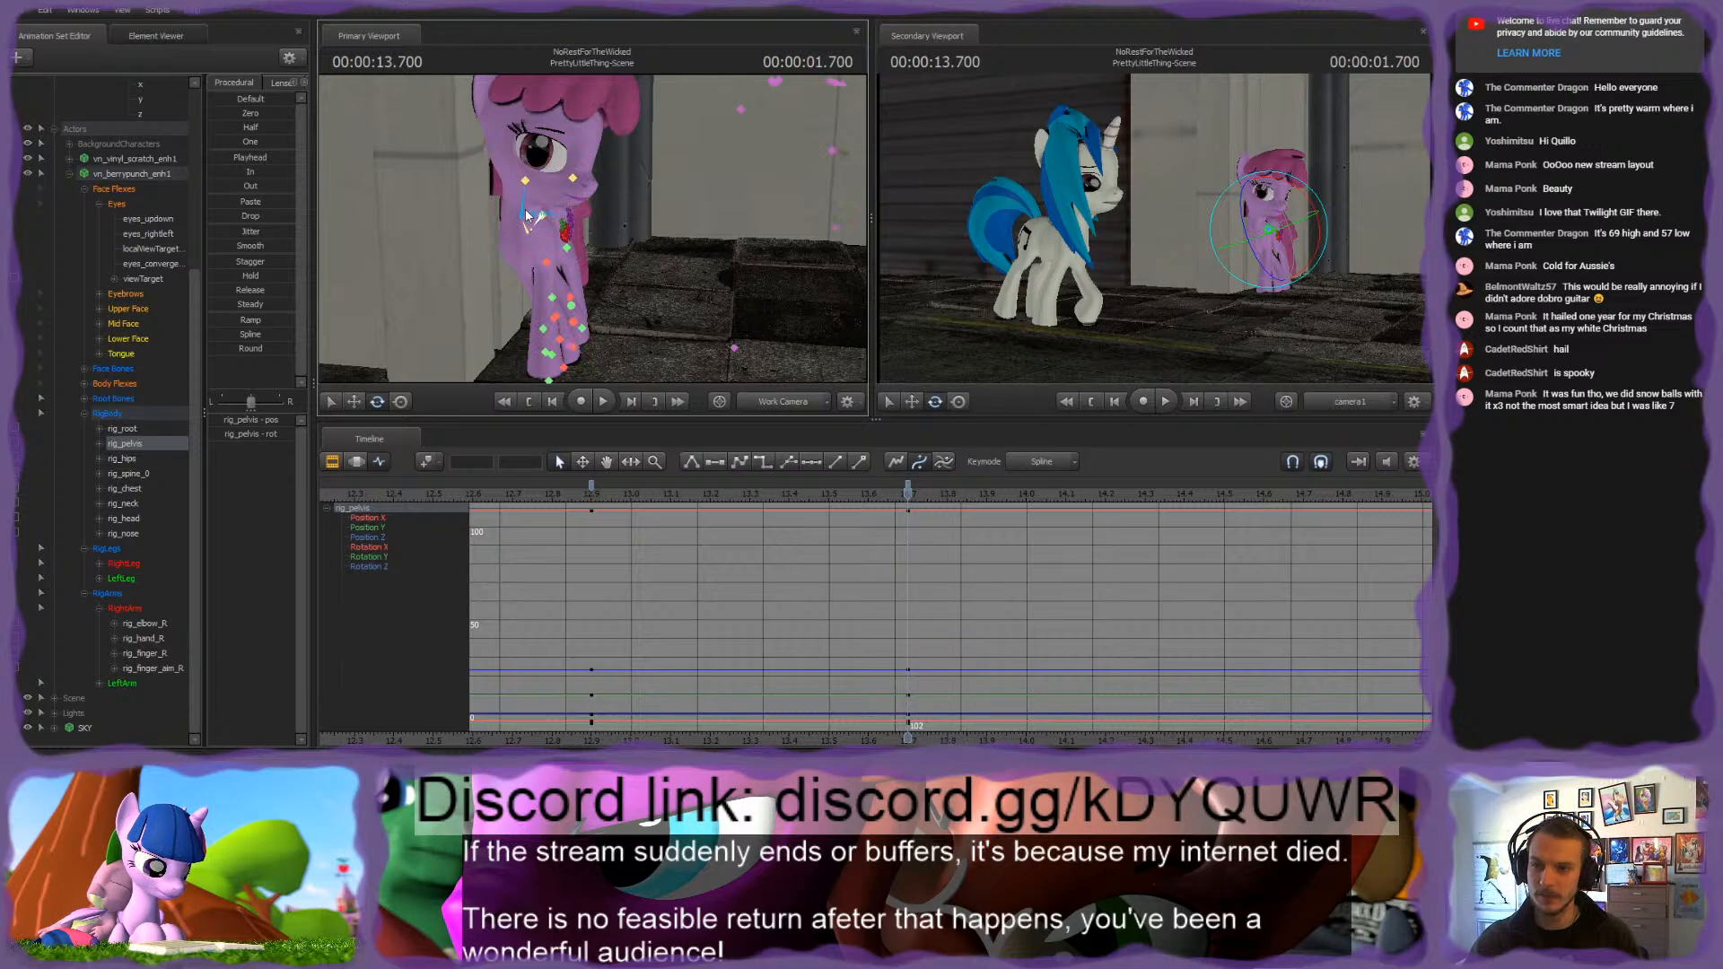
pyautogui.keyDown('ctrl'); pyautogui.click(527, 215); pyautogui.keyUp('ctrl')
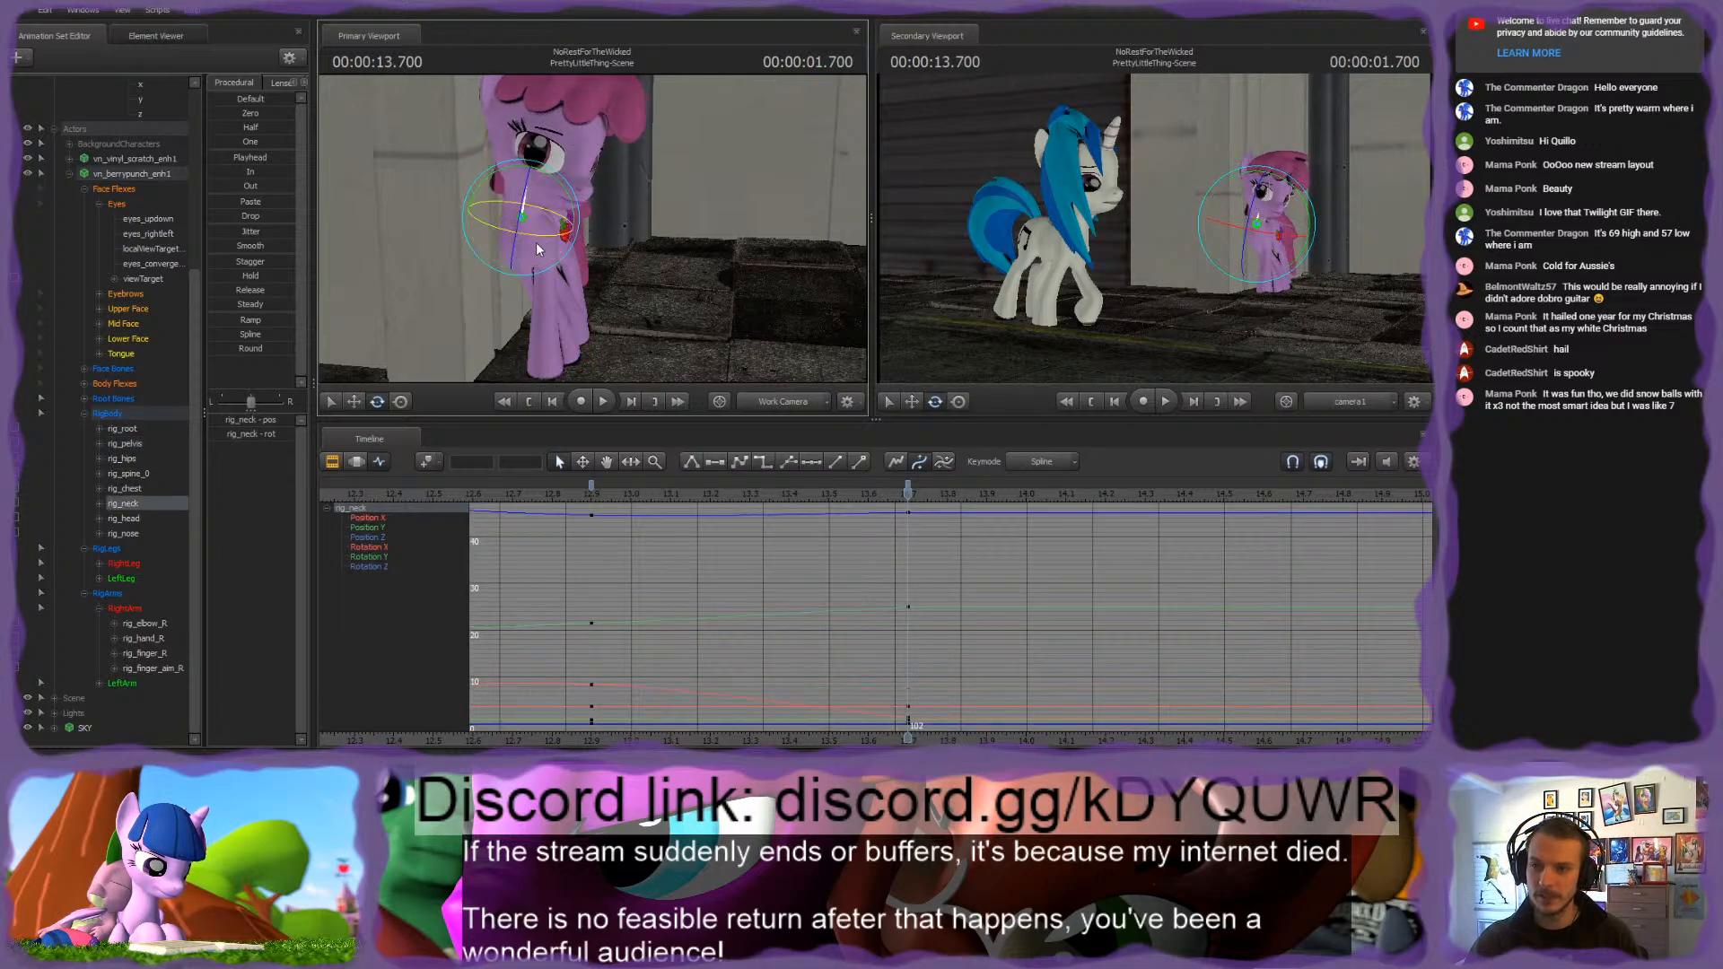
# Step: Rotate the pink pony's rig_head at 1.700 seconds so her face turns towards Vinyl Scratch
pyautogui.keyDown('ctrl'); pyautogui.click(532, 182); pyautogui.keyUp('ctrl')
pyautogui.moveTo(532, 179); pyautogui.dragTo(593, 235)
pyautogui.press('w')
pyautogui.press('s')
pyautogui.press('w')
pyautogui.press('s')
pyautogui.press('ctrl')
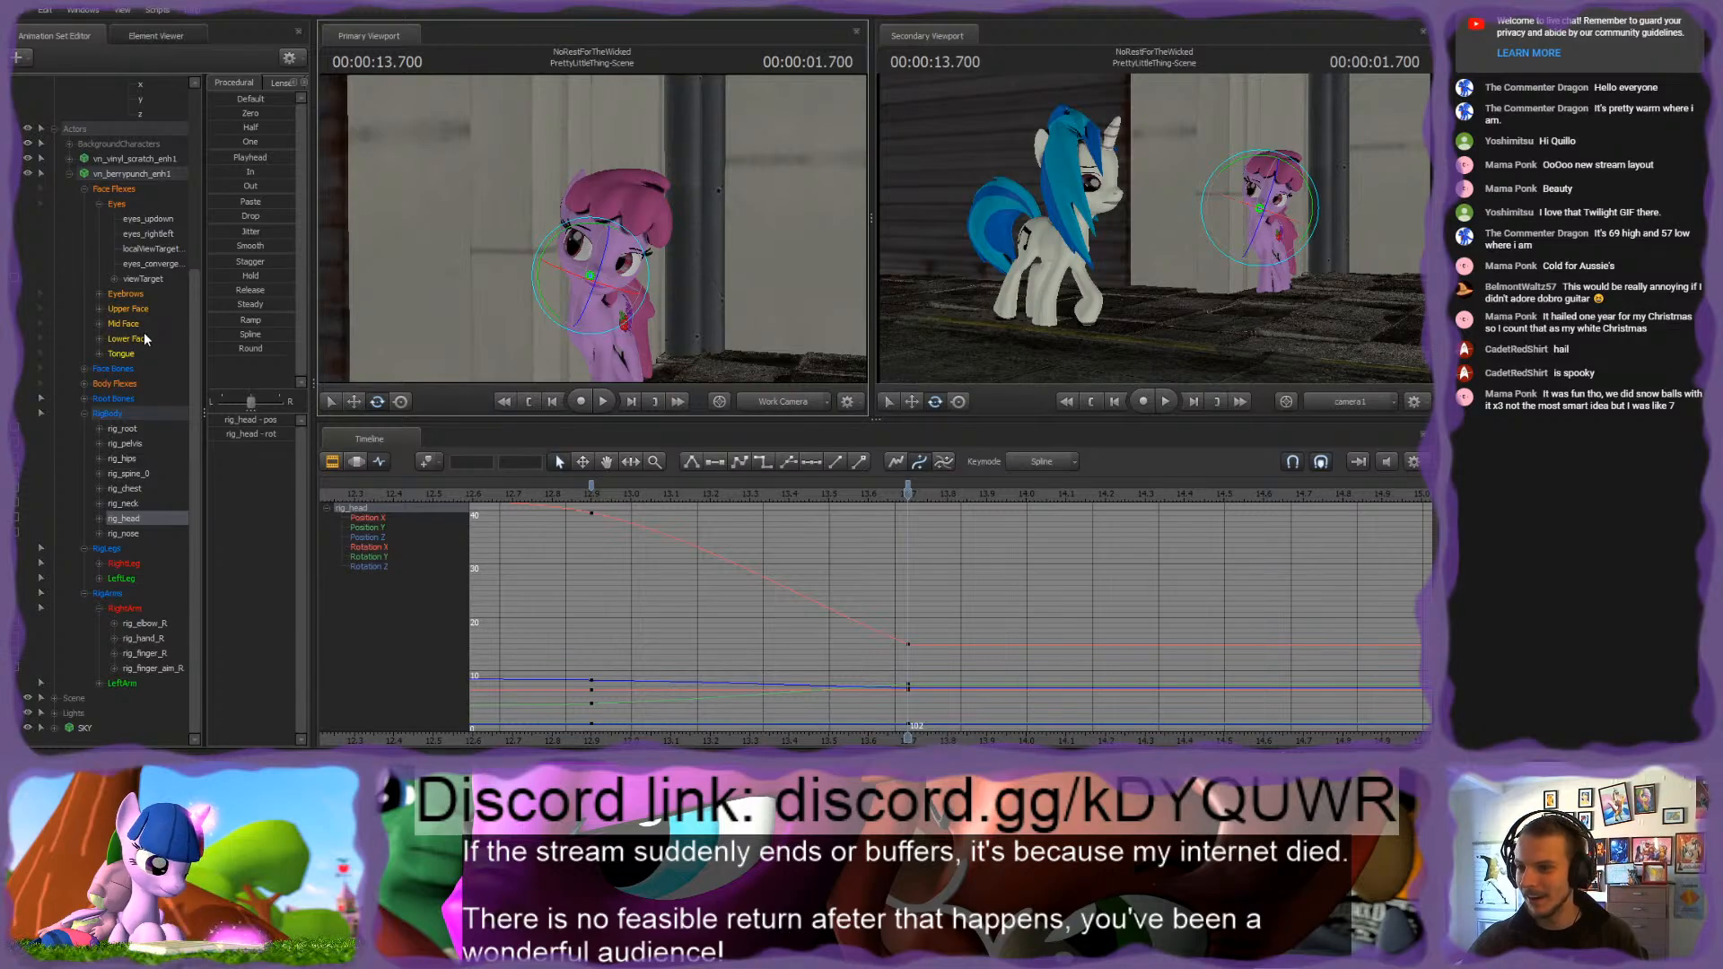
# Step: Move the pink pony's viewTarget lower and closer to her at 1.566 seconds, and advance to its key at 2.316 seconds
pyautogui.click(157, 278)
pyautogui.moveTo(592, 235); pyautogui.dragTo(552, 233)
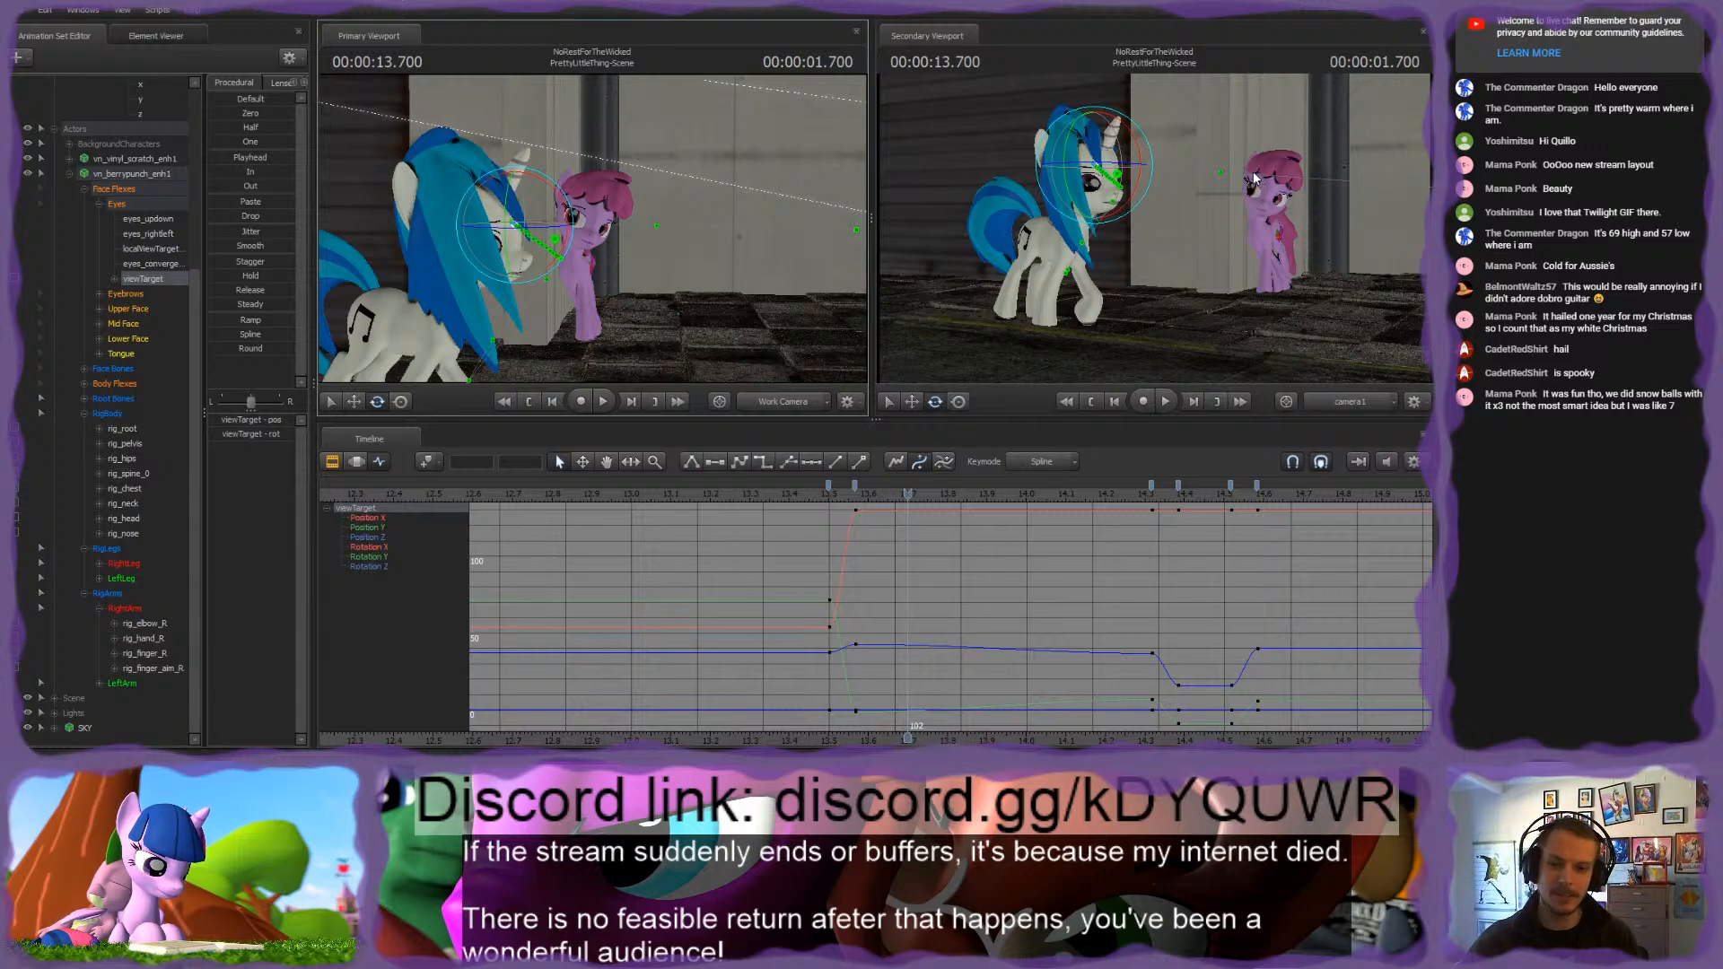
pyautogui.moveTo(918, 485); pyautogui.dragTo(1365, 517)
pyautogui.moveTo(961, 495); pyautogui.dragTo(855, 498)
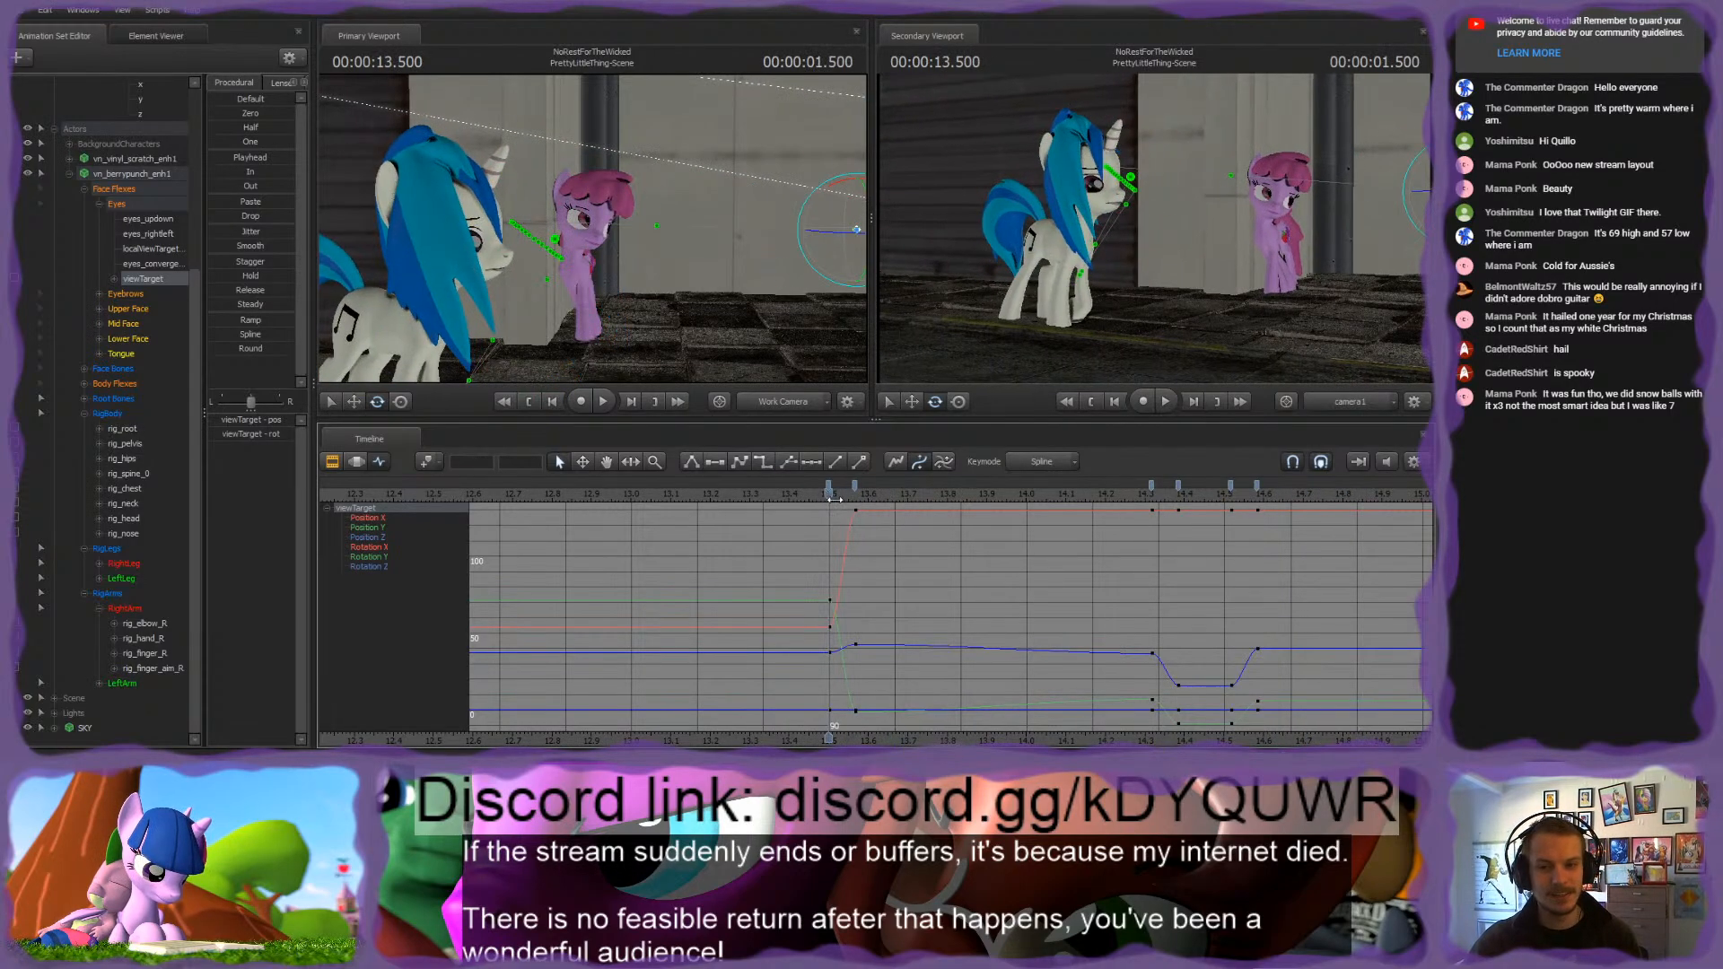
pyautogui.press('w')
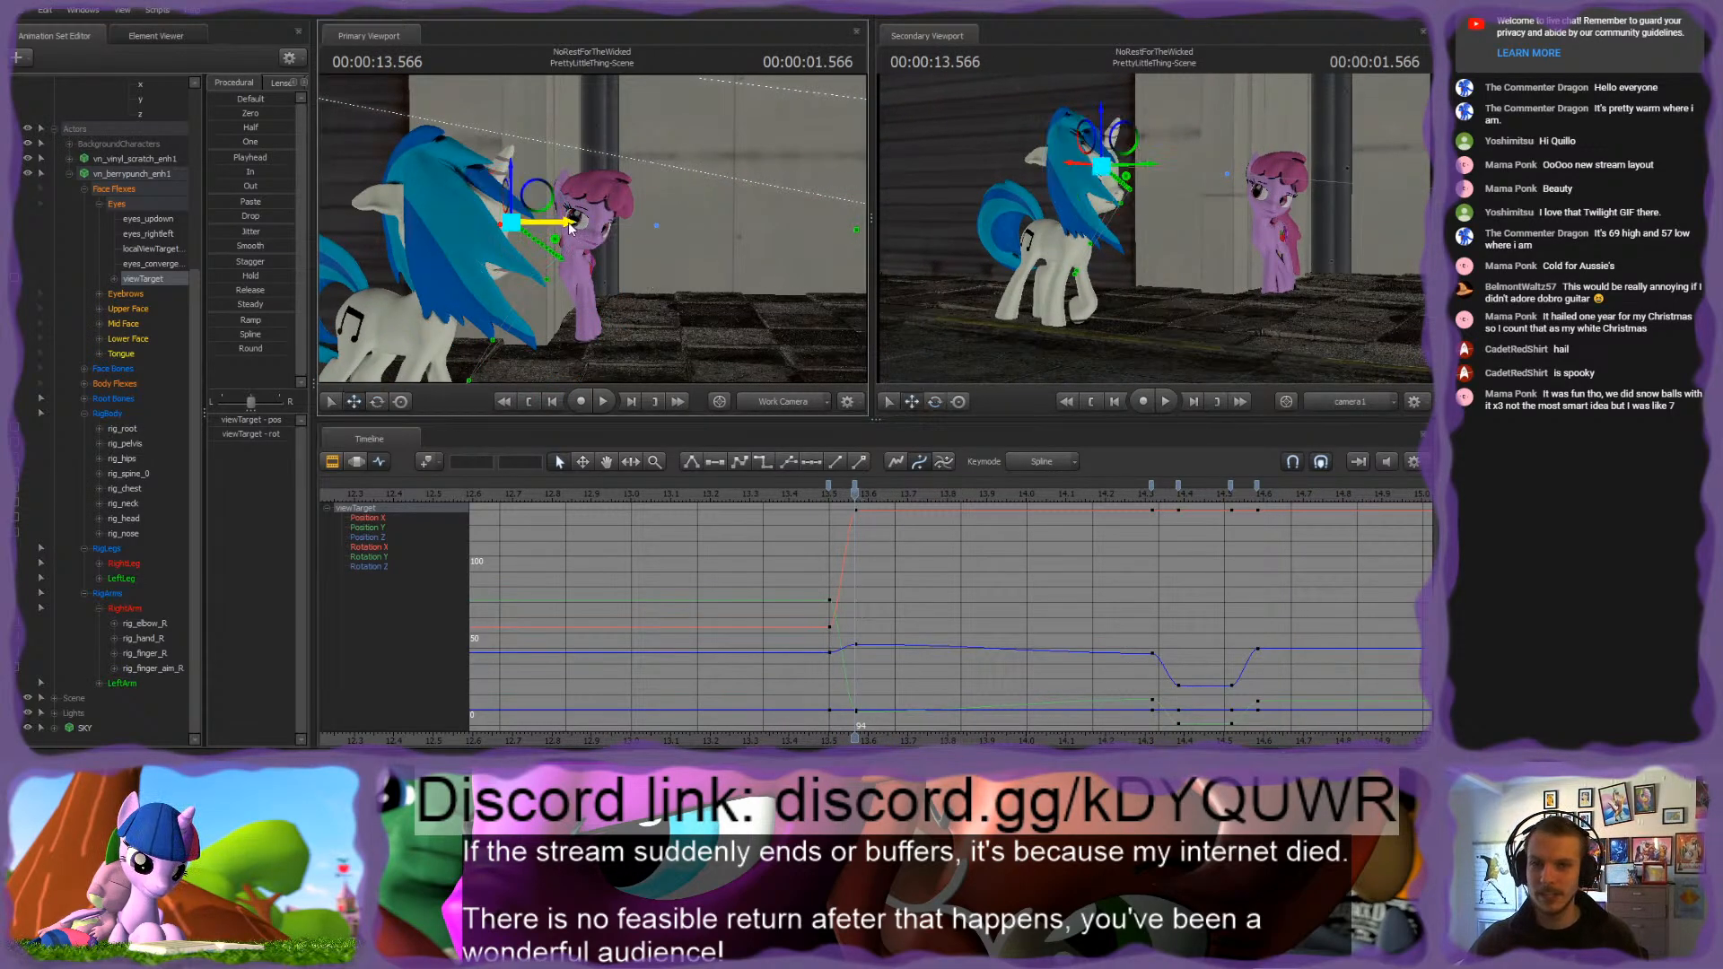
pyautogui.moveTo(570, 228); pyautogui.dragTo(640, 277)
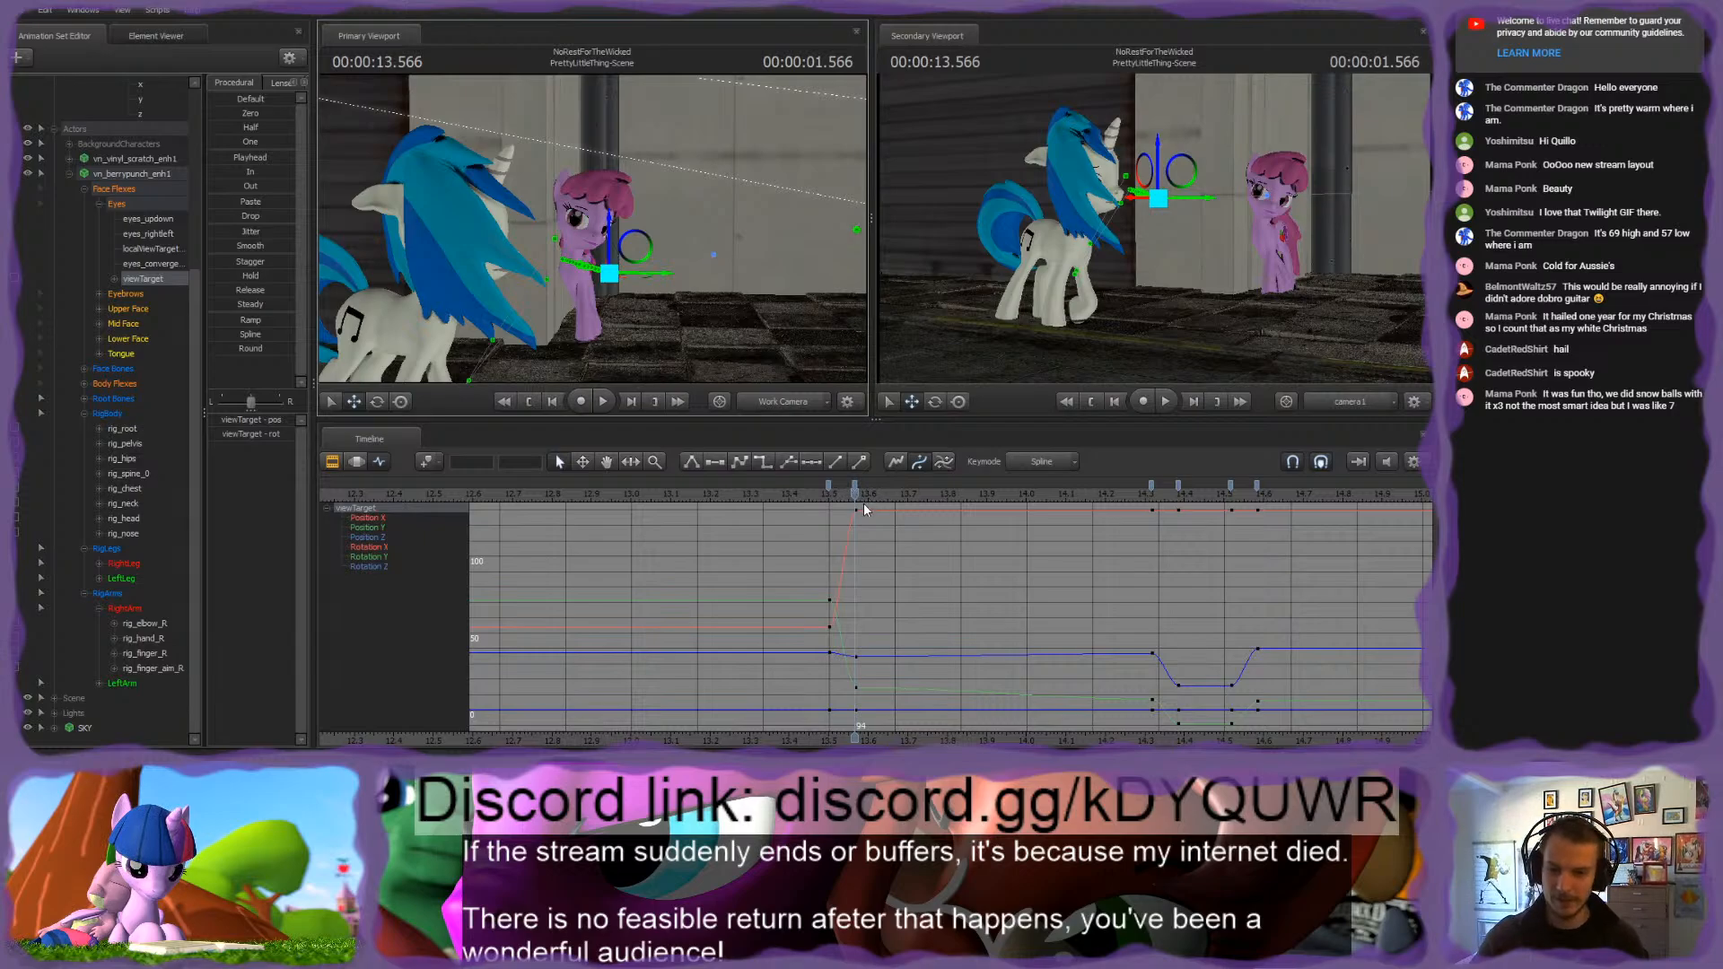
pyautogui.press('Down')
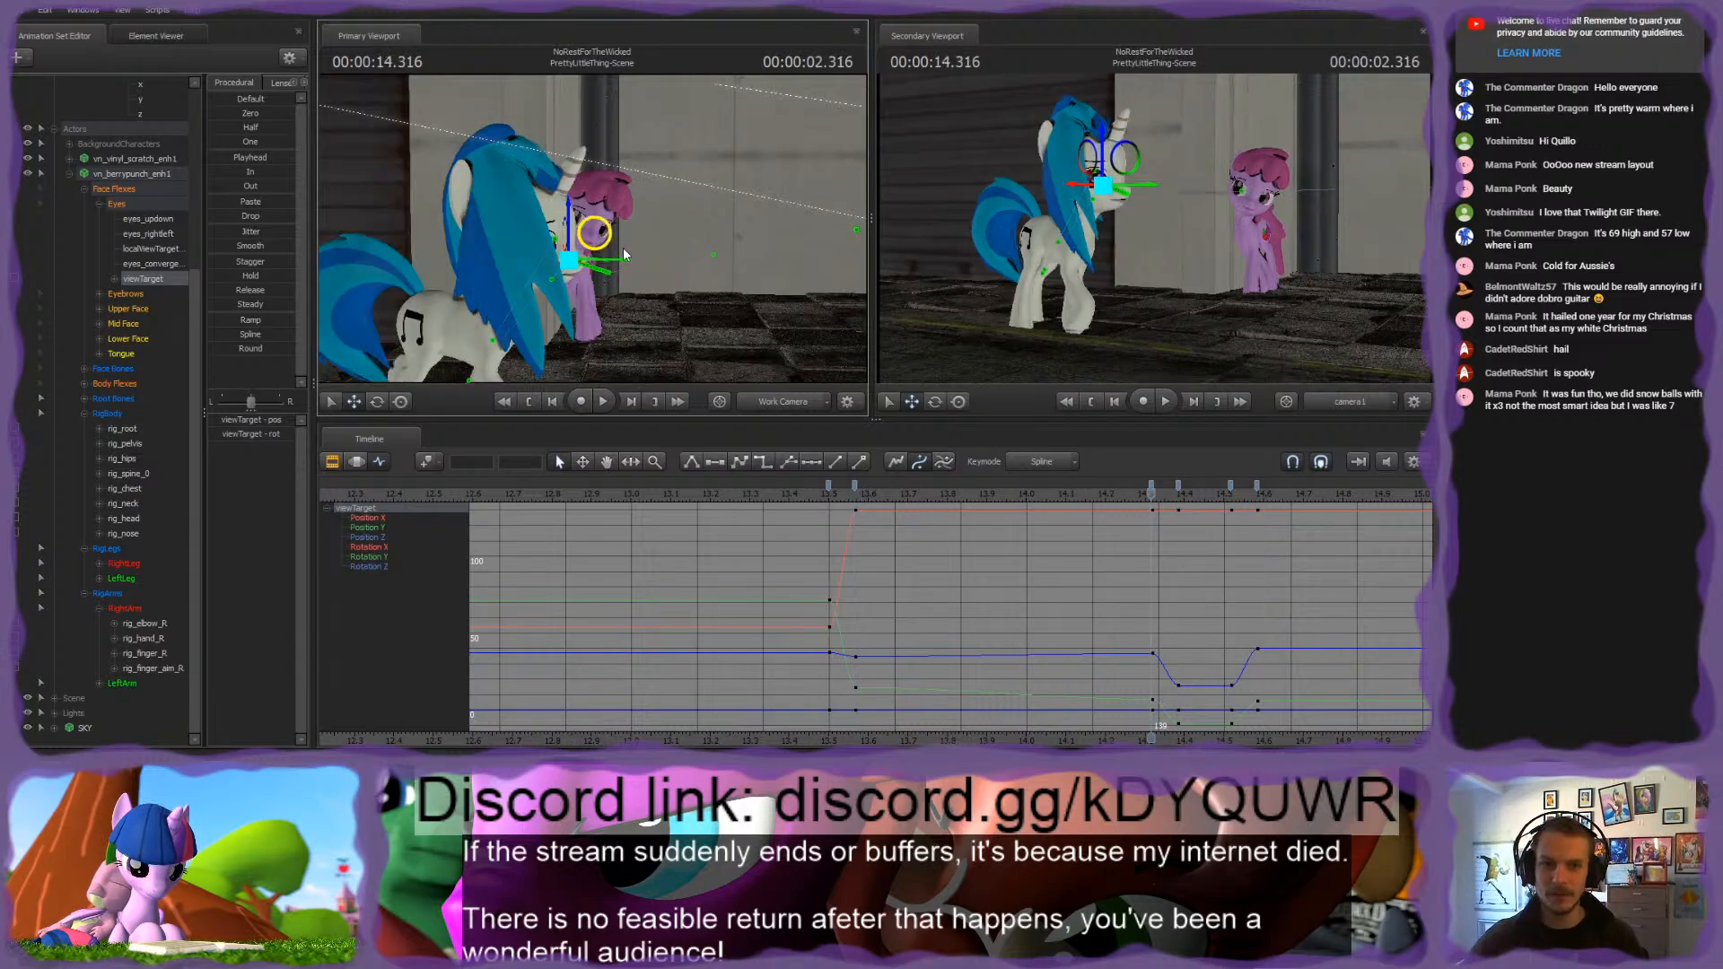
# Step: Move the pink pony's viewTarget at 2.316 seconds away from Vinyl Scratch's eye into the space between the two ponies
pyautogui.moveTo(623, 245)
pyautogui.mouseDown()
pyautogui.moveTo(670, 265)
pyautogui.moveTo(661, 280)
pyautogui.moveTo(722, 270)
pyautogui.moveTo(626, 275)
pyautogui.moveTo(607, 221)
pyautogui.mouseUp()
pyautogui.press('s')
pyautogui.press('d')
pyautogui.press('w')
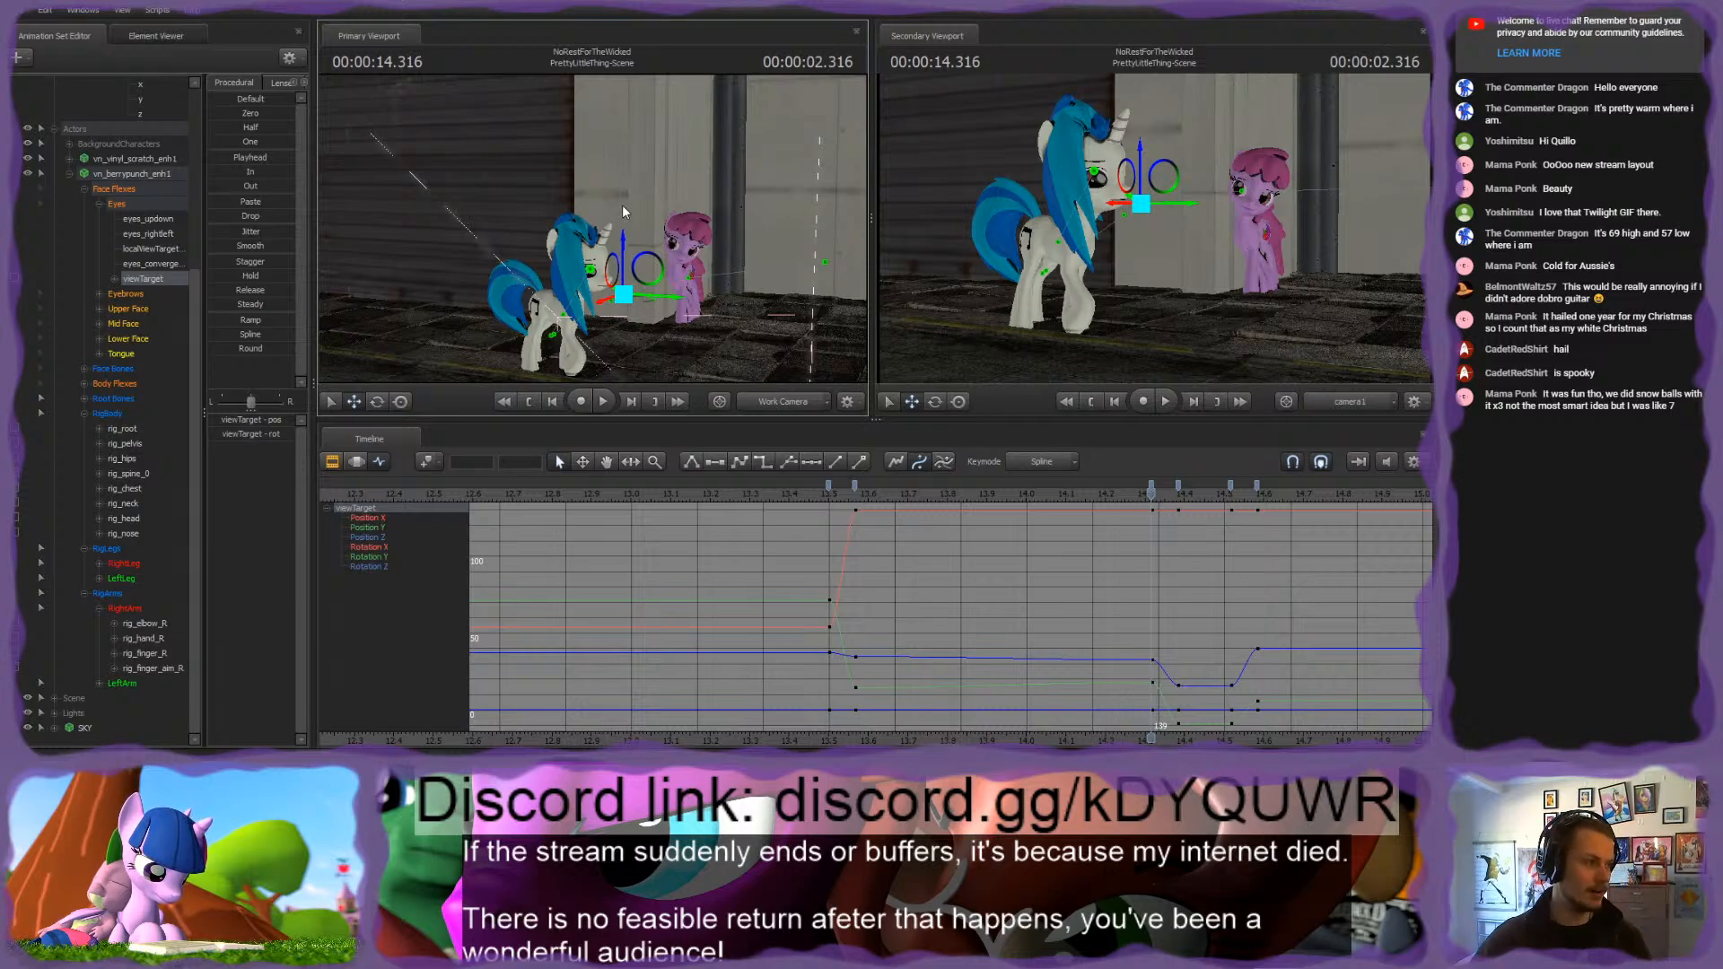
pyautogui.moveTo(658, 209)
pyautogui.mouseDown()
pyautogui.moveTo(672, 221)
pyautogui.moveTo(640, 217)
pyautogui.mouseUp()
pyautogui.press('w')
pyautogui.press('s')
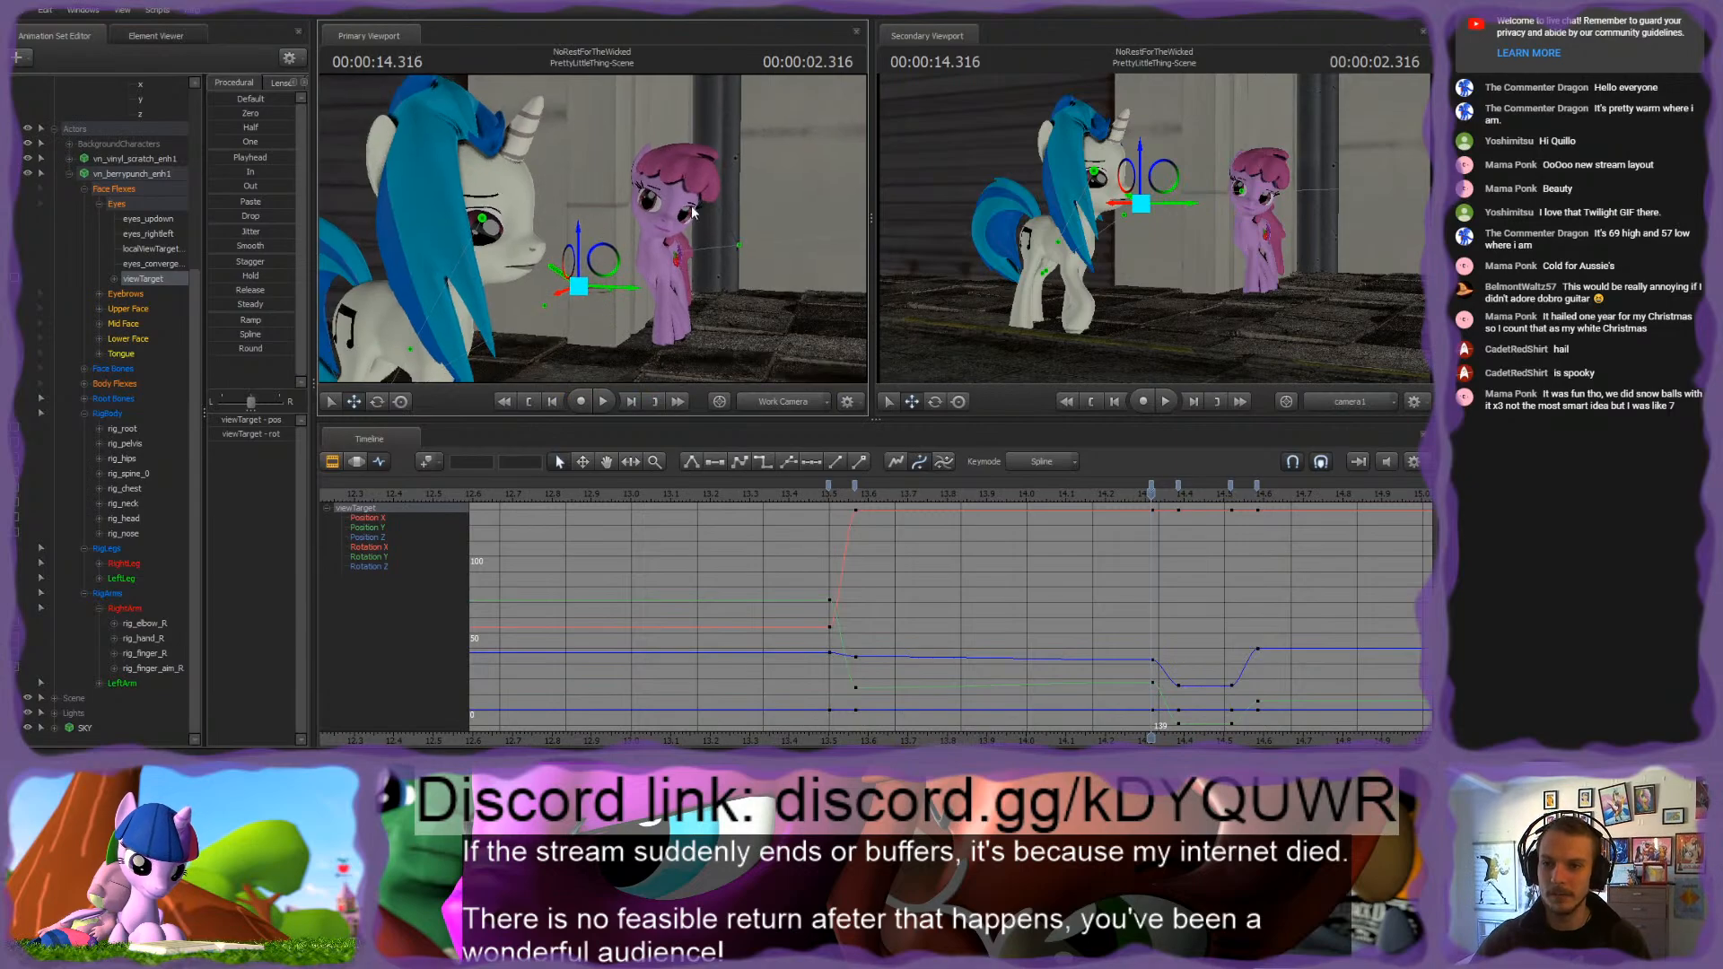
pyautogui.moveTo(769, 247)
pyautogui.mouseDown()
pyautogui.moveTo(756, 263)
pyautogui.moveTo(763, 247)
pyautogui.mouseUp()
pyautogui.press('w')
pyautogui.press('s')
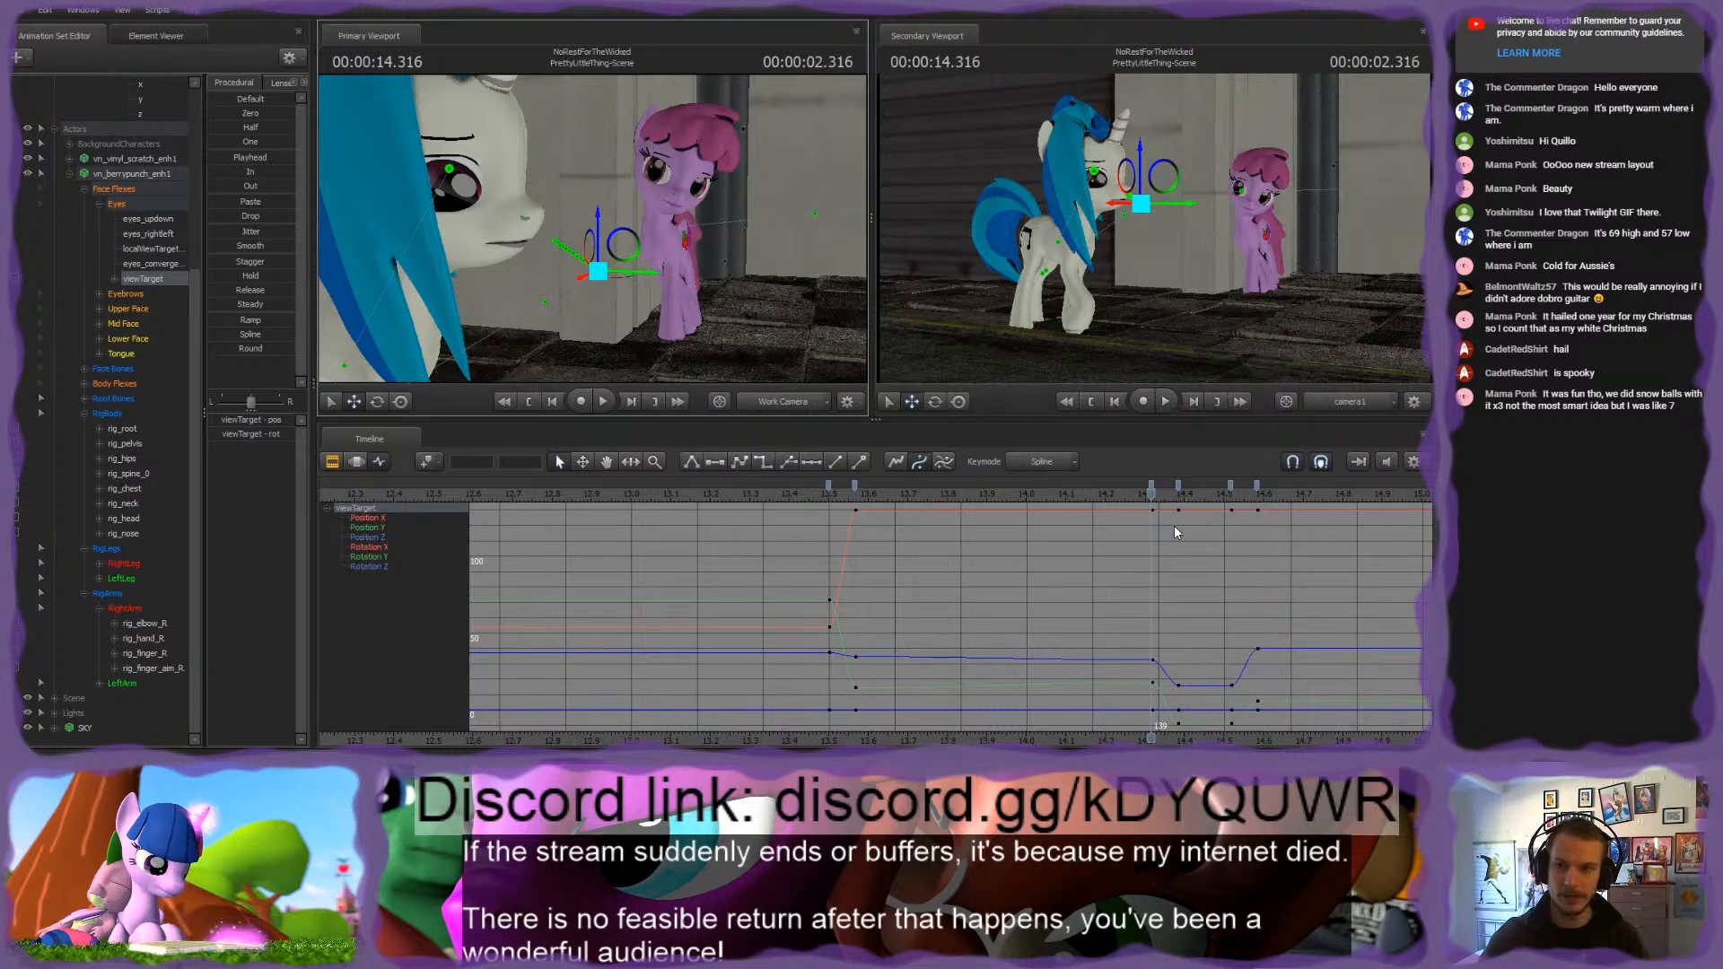
# Step: Adjust the pink pony's viewTarget position at 2.383 seconds and copy that key onto the following key at 2.516 seconds
pyautogui.press('Up')
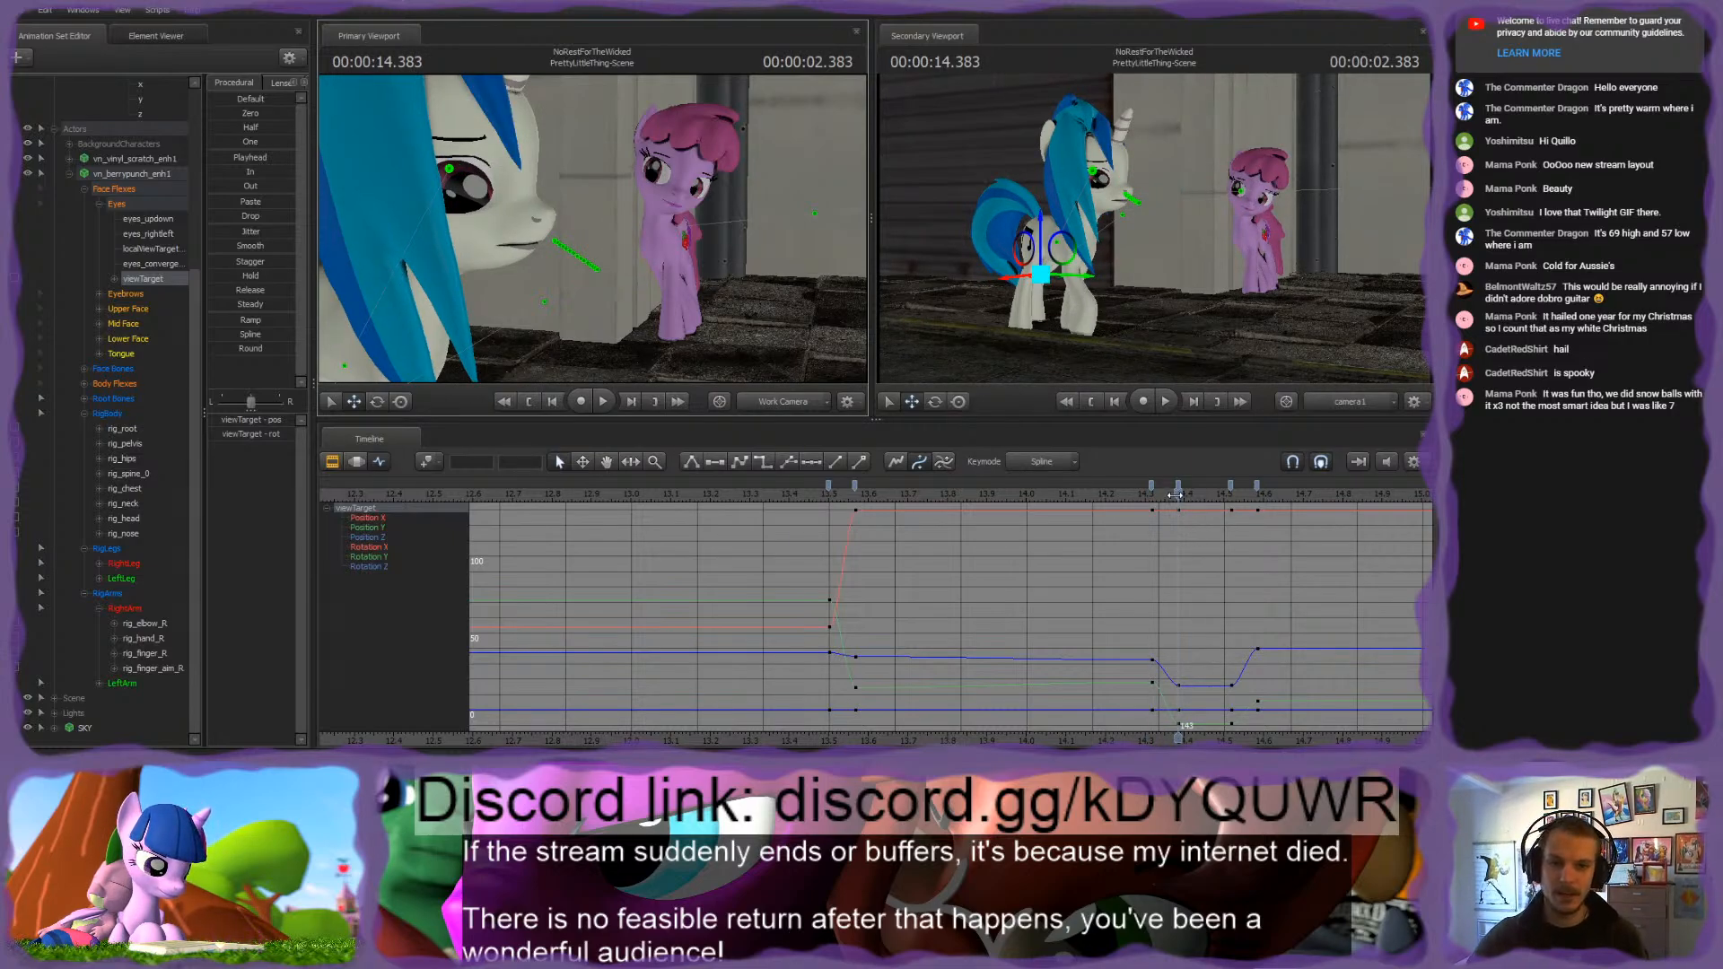
pyautogui.press('s')
pyautogui.moveTo(759, 248); pyautogui.dragTo(612, 235)
pyautogui.moveTo(1179, 493); pyautogui.dragTo(1306, 494)
pyautogui.click(1178, 486)
pyautogui.hotkey('ctrl', 'c')
pyautogui.press('Up')
pyautogui.hotkey('ctrl', 'v')
# Step: Move the viewTarget at 2.583 seconds closer to the pink pony, between the two ponies, and play back the eye movement
pyautogui.press('Down')
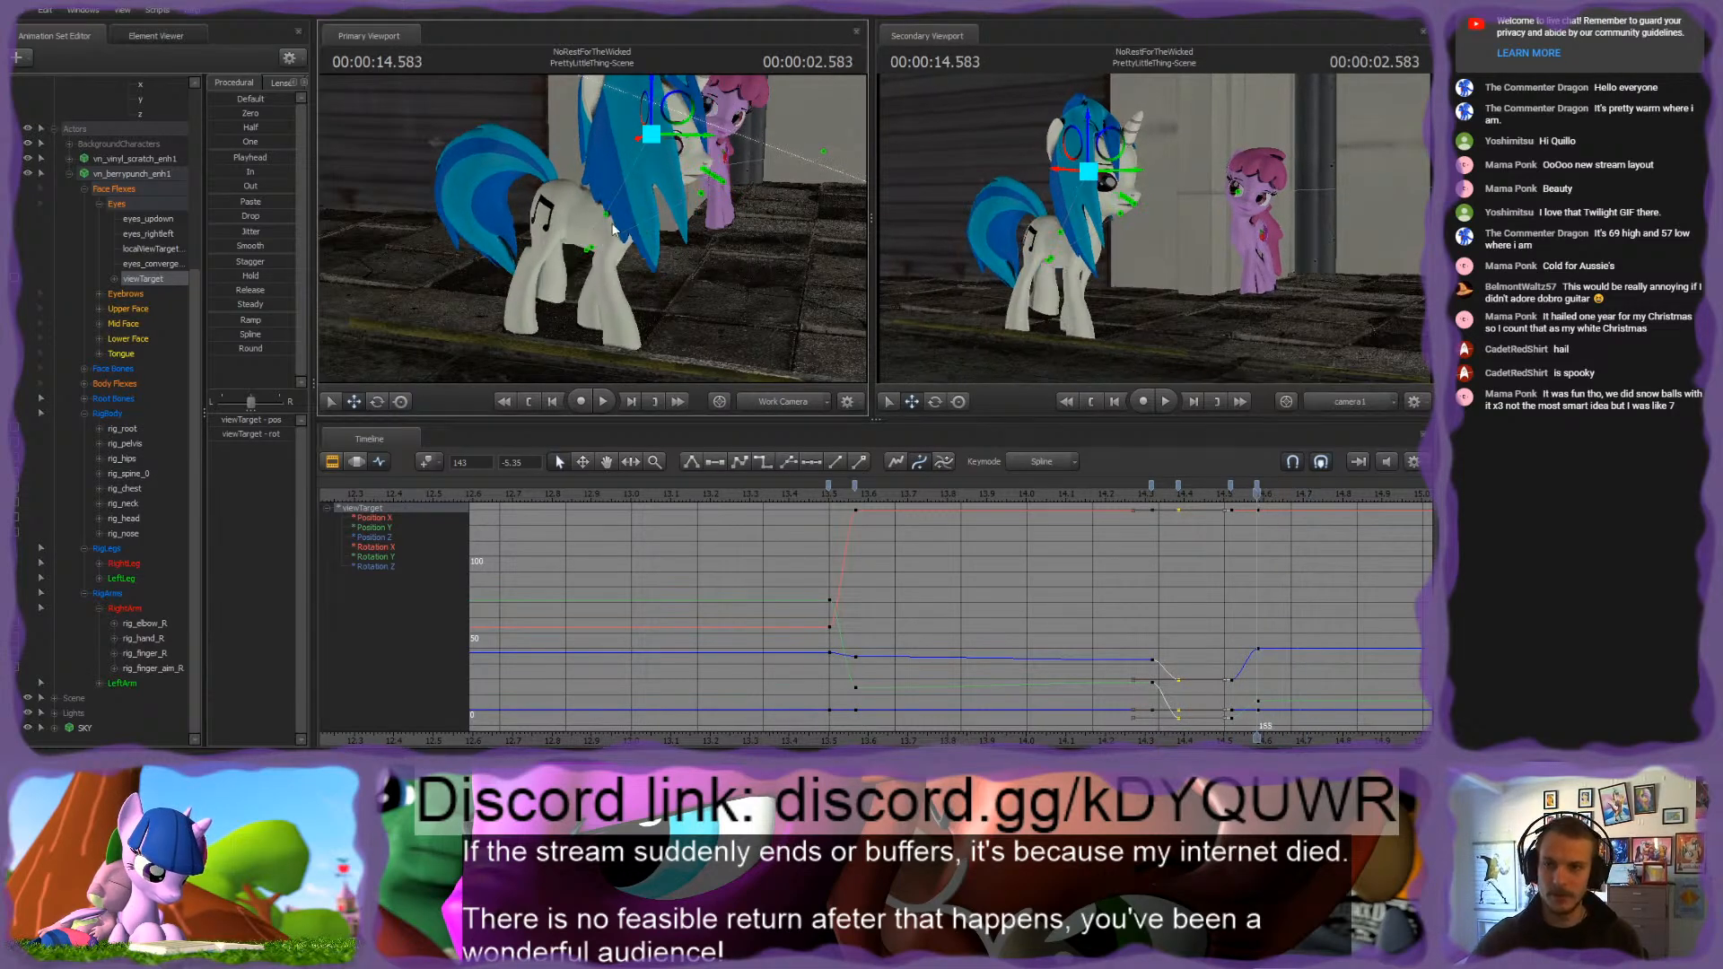
pyautogui.moveTo(648, 90); pyautogui.dragTo(809, 147)
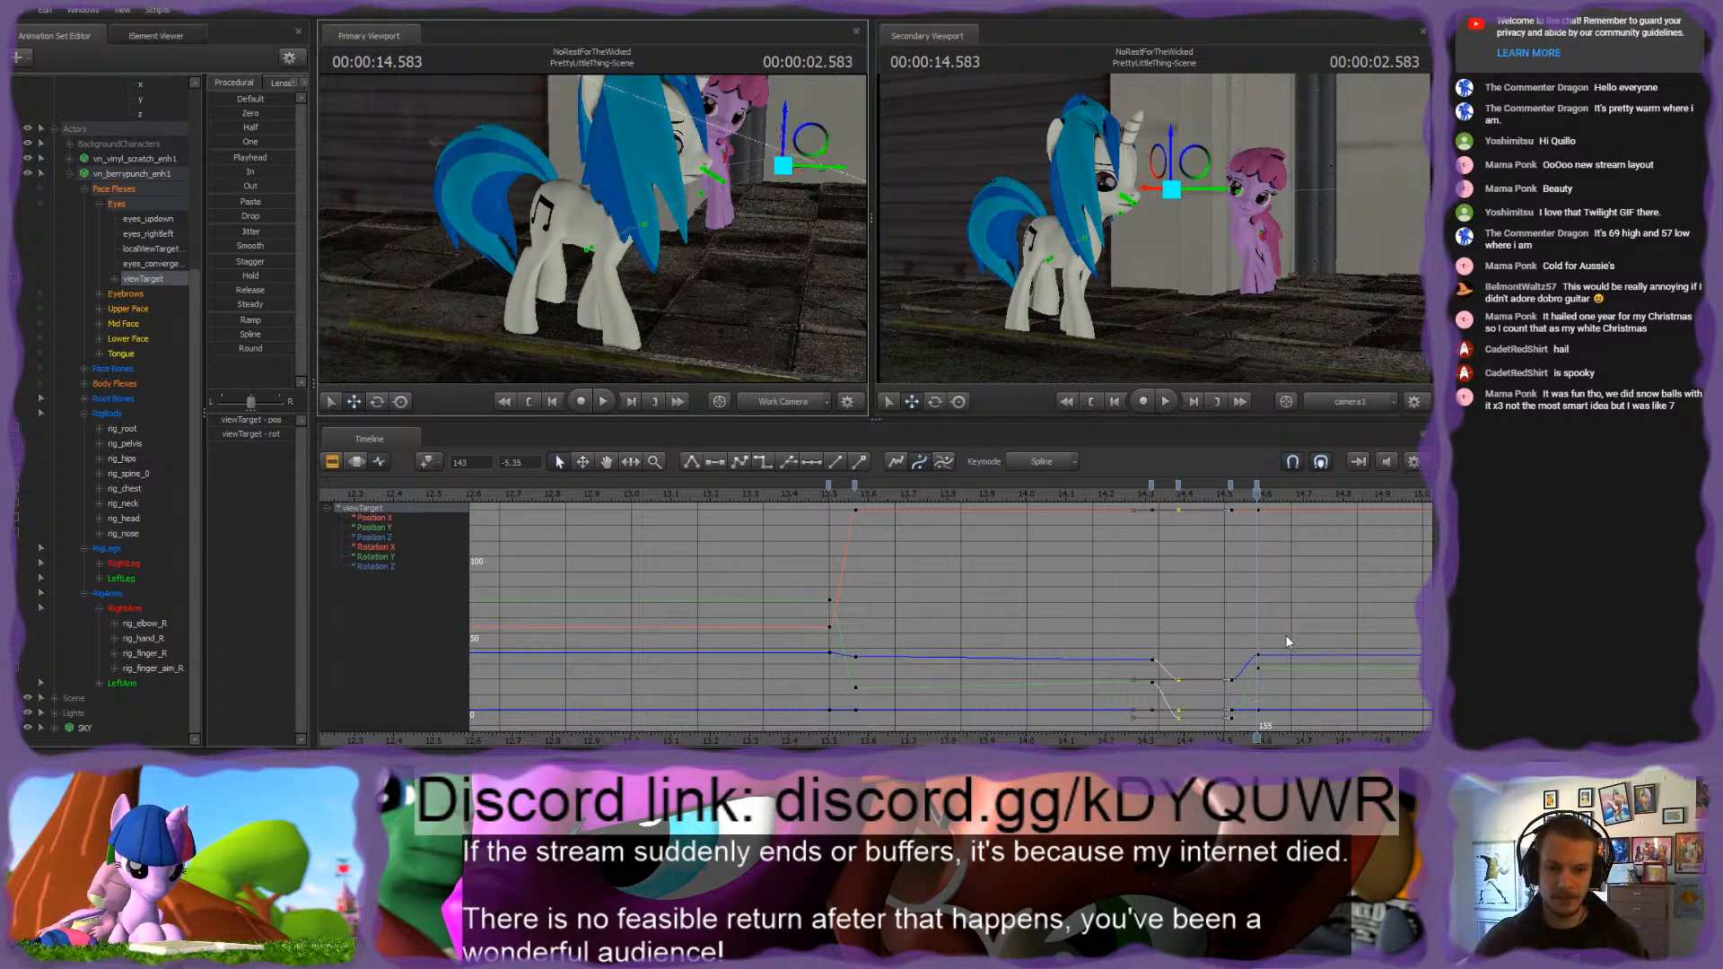
pyautogui.moveTo(1070, 577); pyautogui.dragTo(897, 584, button='middle')
pyautogui.press('space')
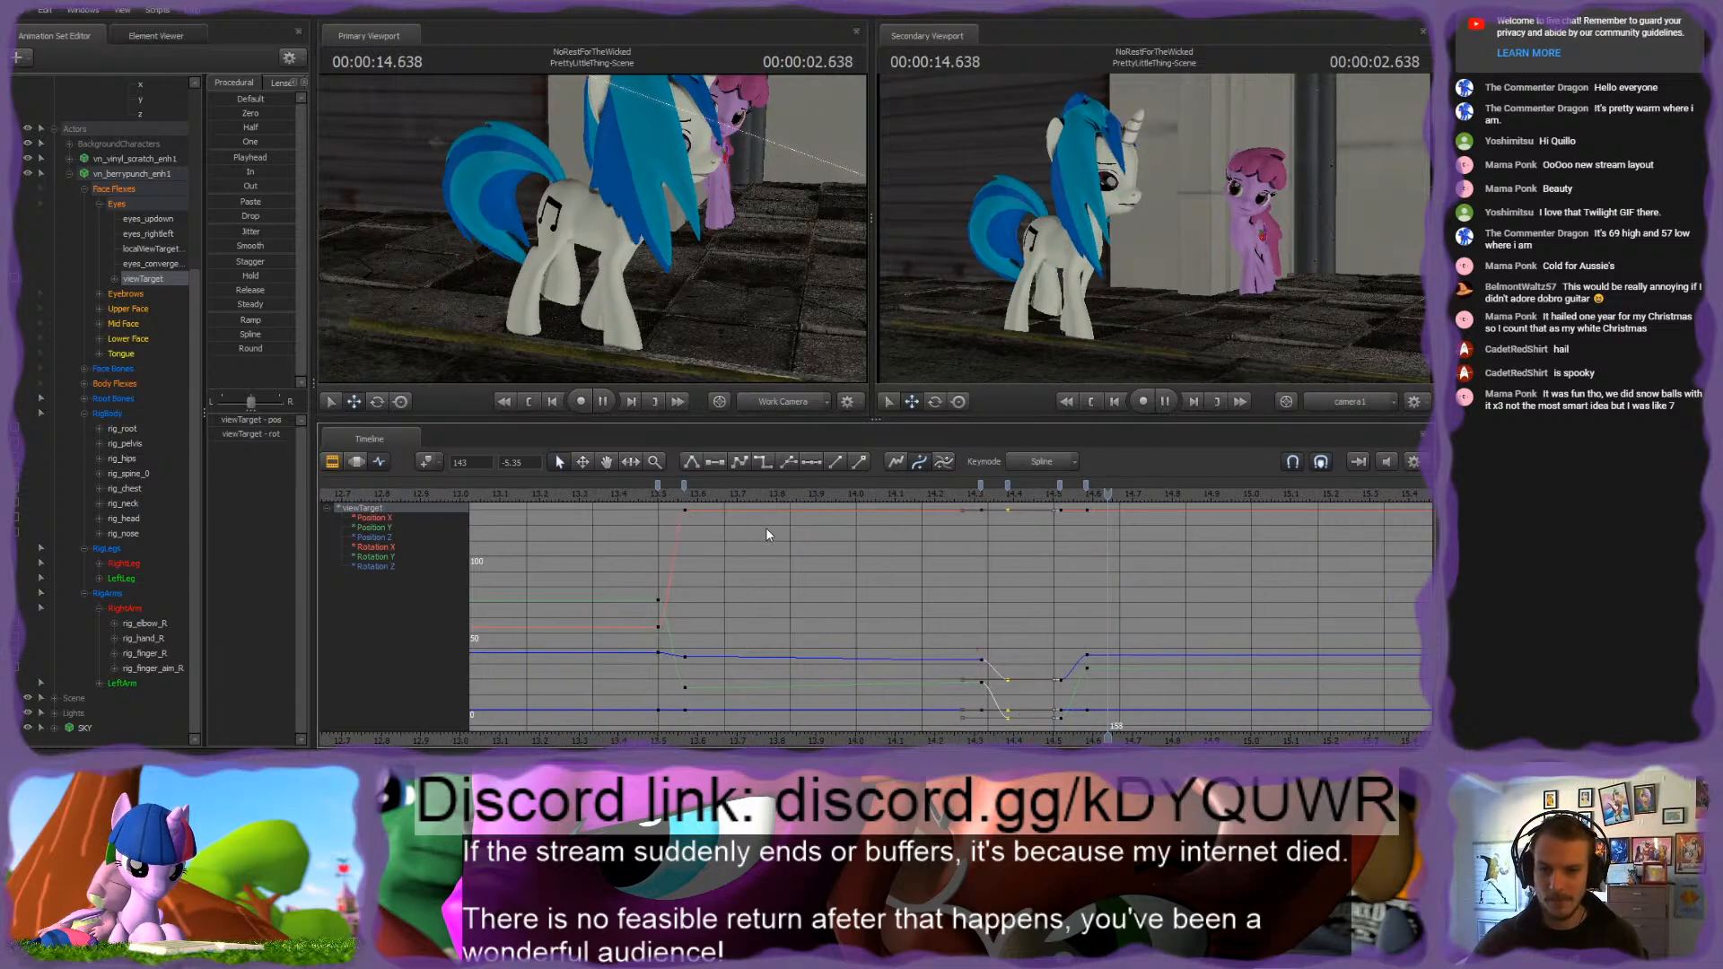
pyautogui.scroll(-4, 906, 571)
pyautogui.press('space')
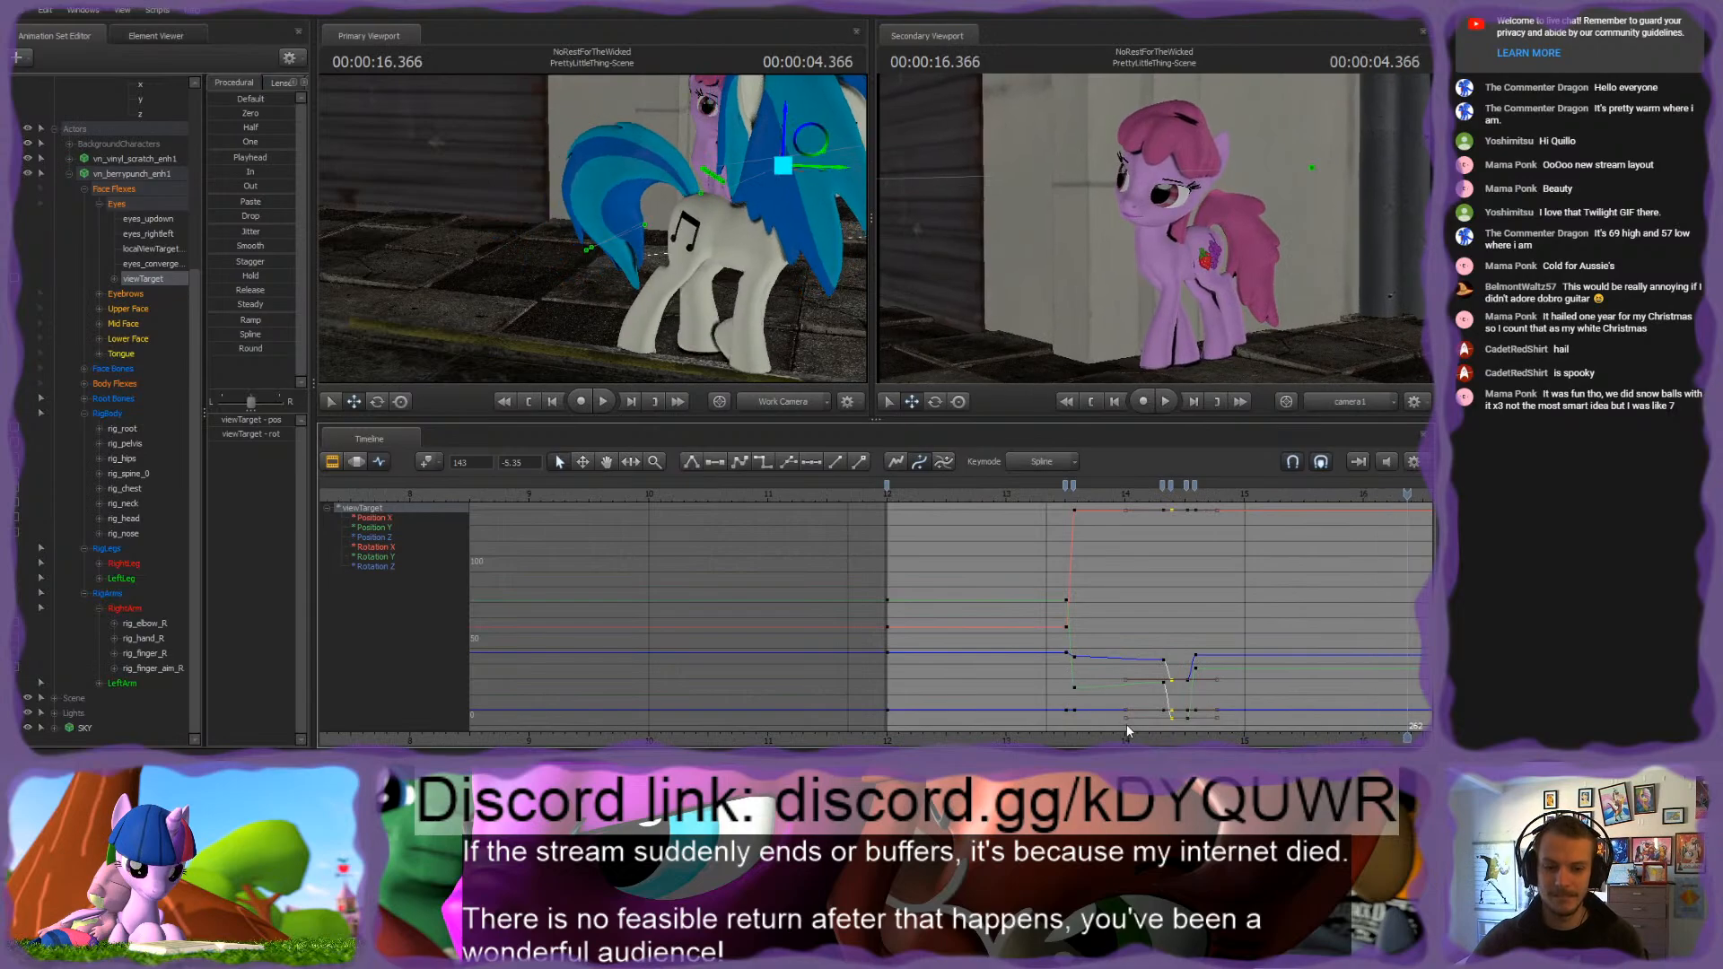
pyautogui.scroll(-2, 834, 539)
pyautogui.moveTo(686, 500); pyautogui.dragTo(1012, 505)
pyautogui.click(837, 545)
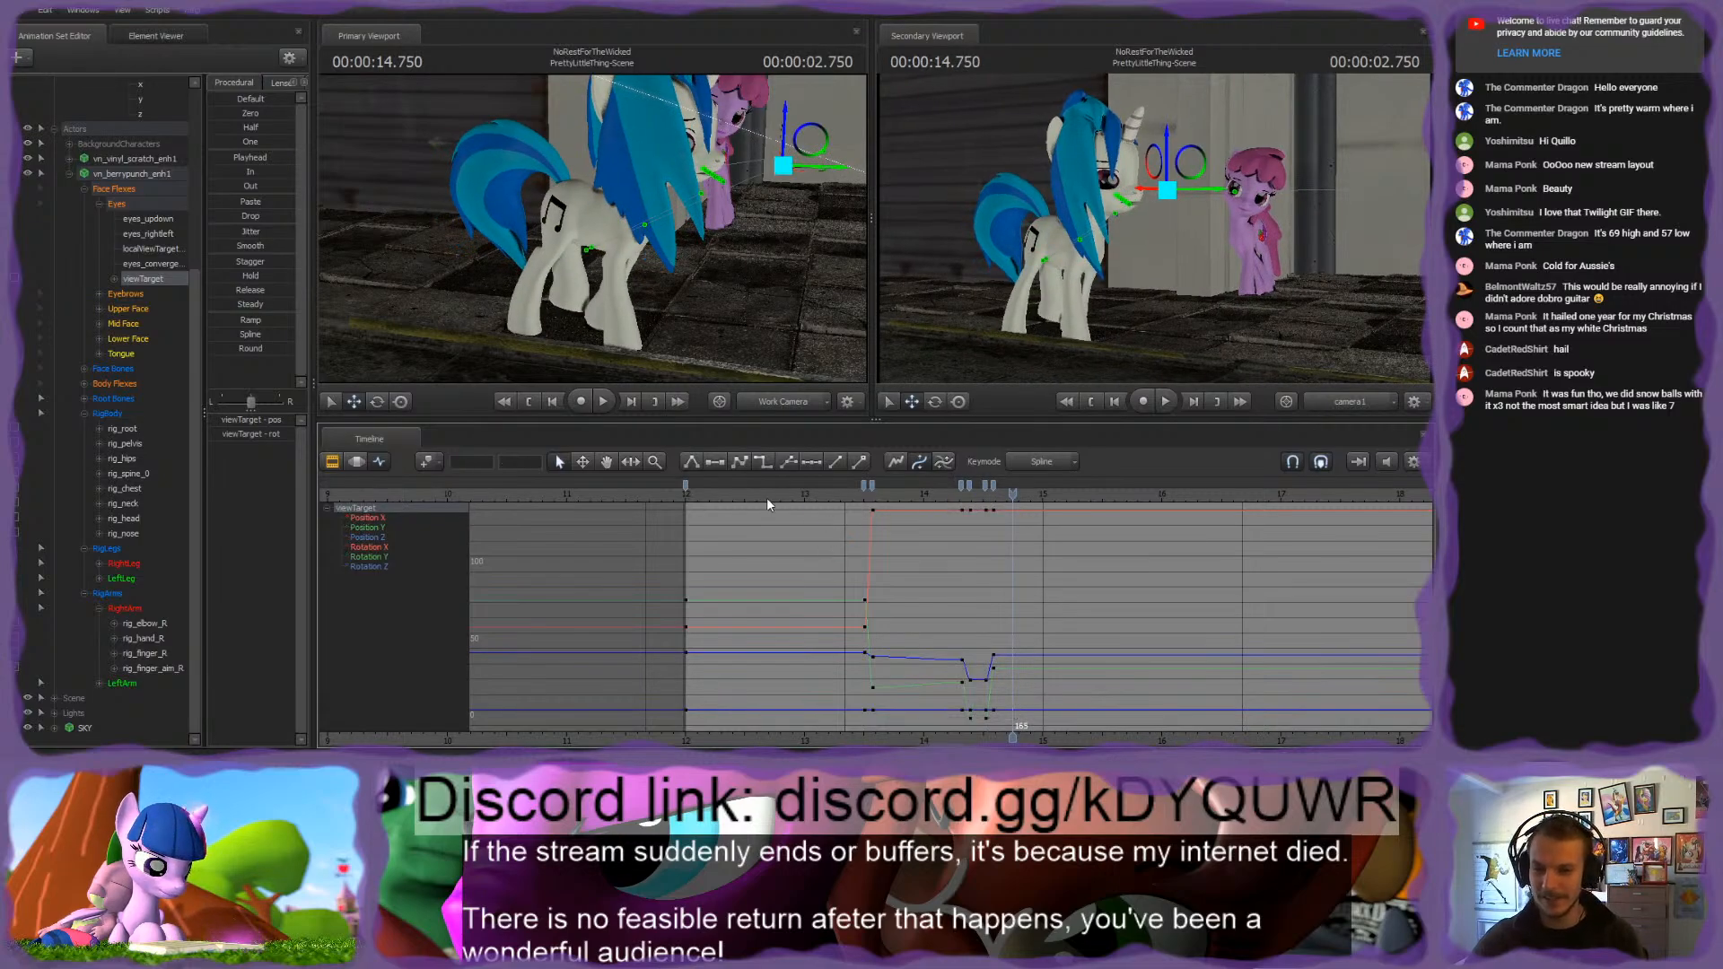
# Step: Select the pink pony's RigBody controls and shift their key from 0.900 to 1.000 seconds
pyautogui.click(122, 415)
pyautogui.keyDown('ctrl'); pyautogui.click(116, 549); pyautogui.keyUp('ctrl')
pyautogui.keyDown('ctrl'); pyautogui.click(111, 595); pyautogui.keyUp('ctrl')
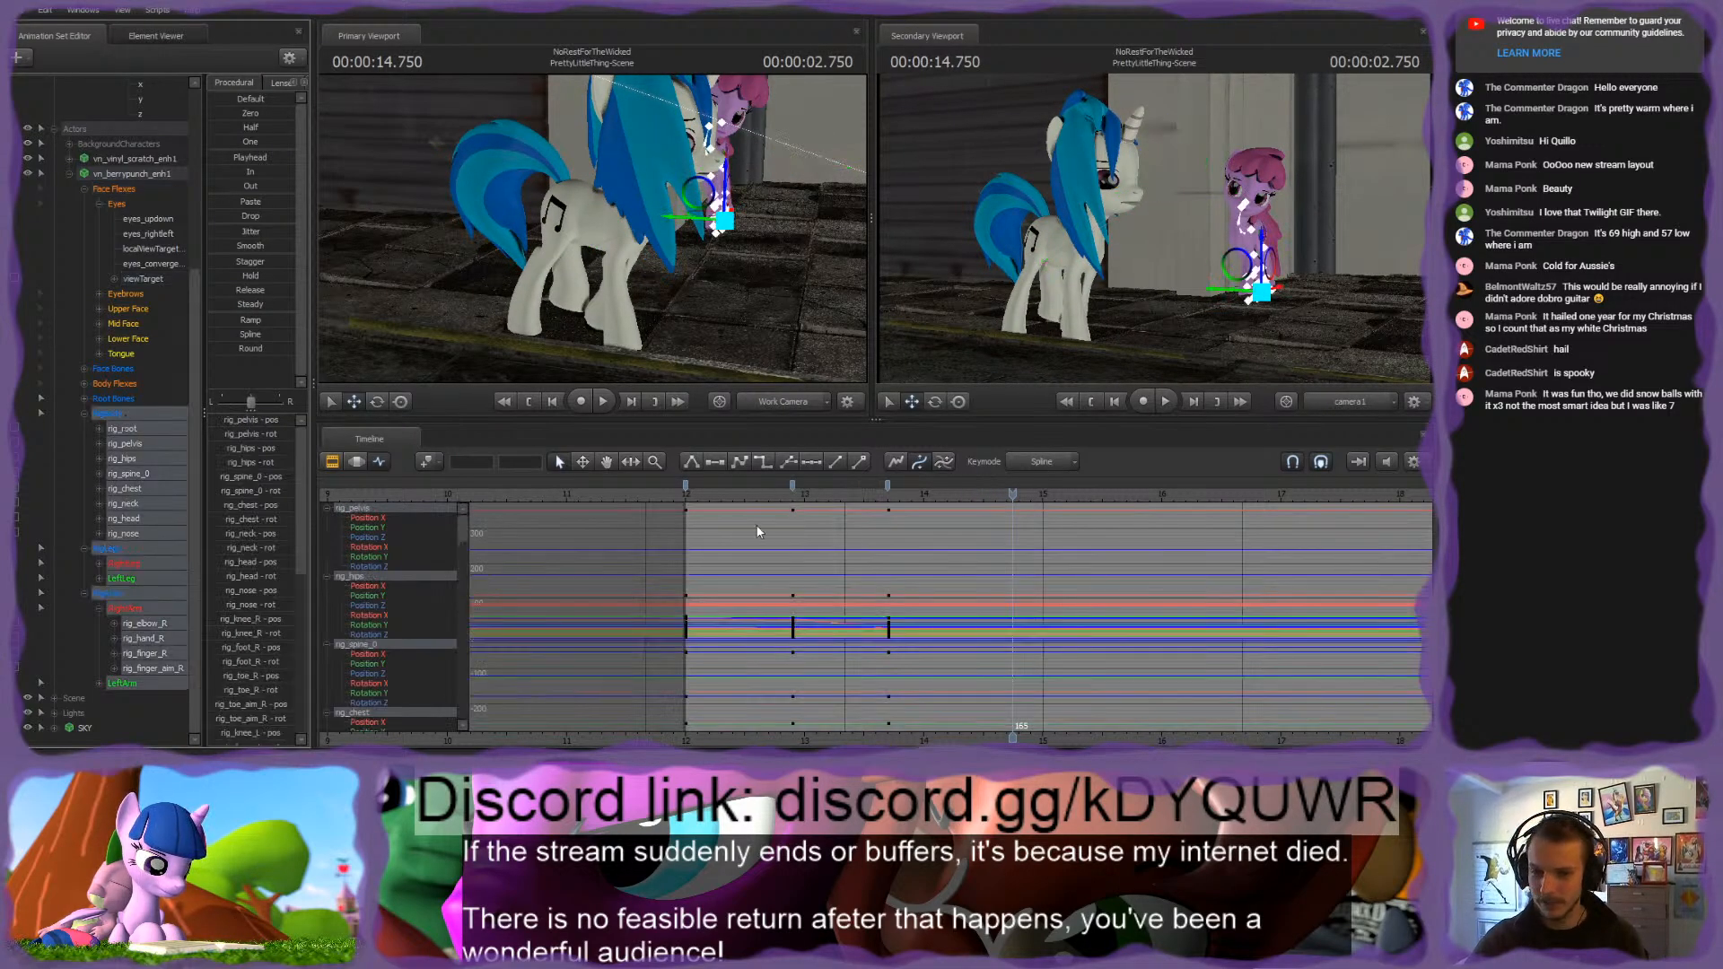
pyautogui.scroll(2, 650, 535)
pyautogui.click(104, 413)
pyautogui.scroll(1, 751, 547)
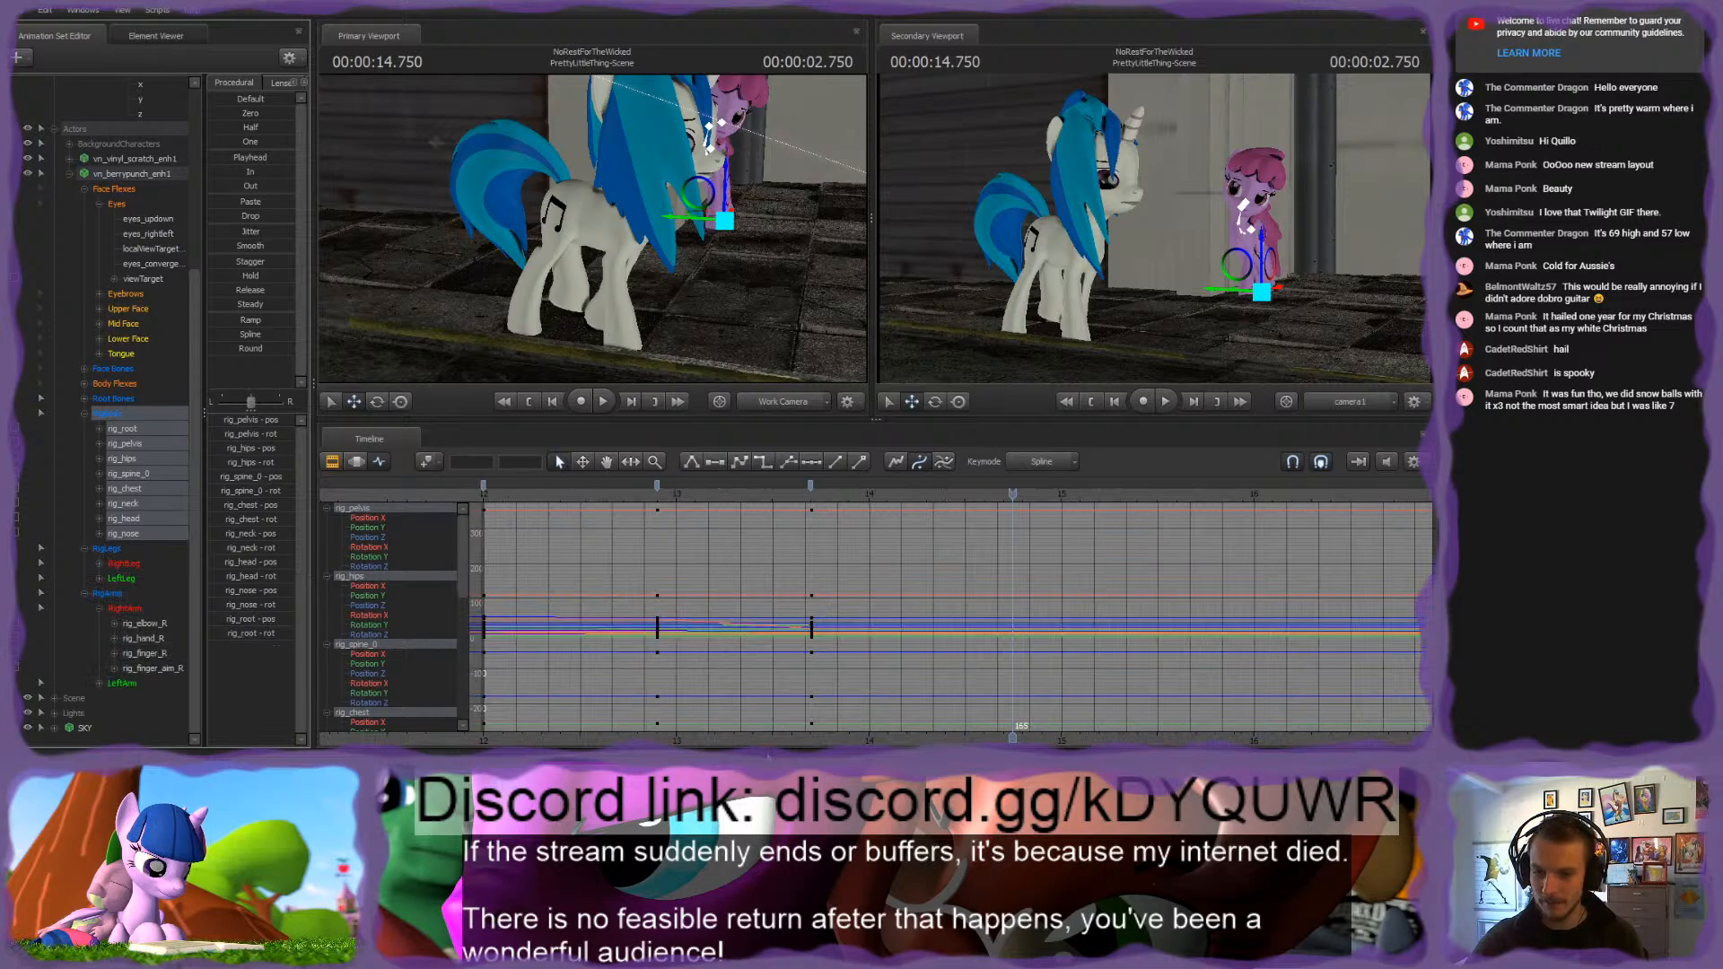
pyautogui.moveTo(641, 565); pyautogui.dragTo(836, 544, button='middle')
pyautogui.moveTo(833, 493); pyautogui.dragTo(1050, 495)
pyautogui.scroll(3, 955, 598)
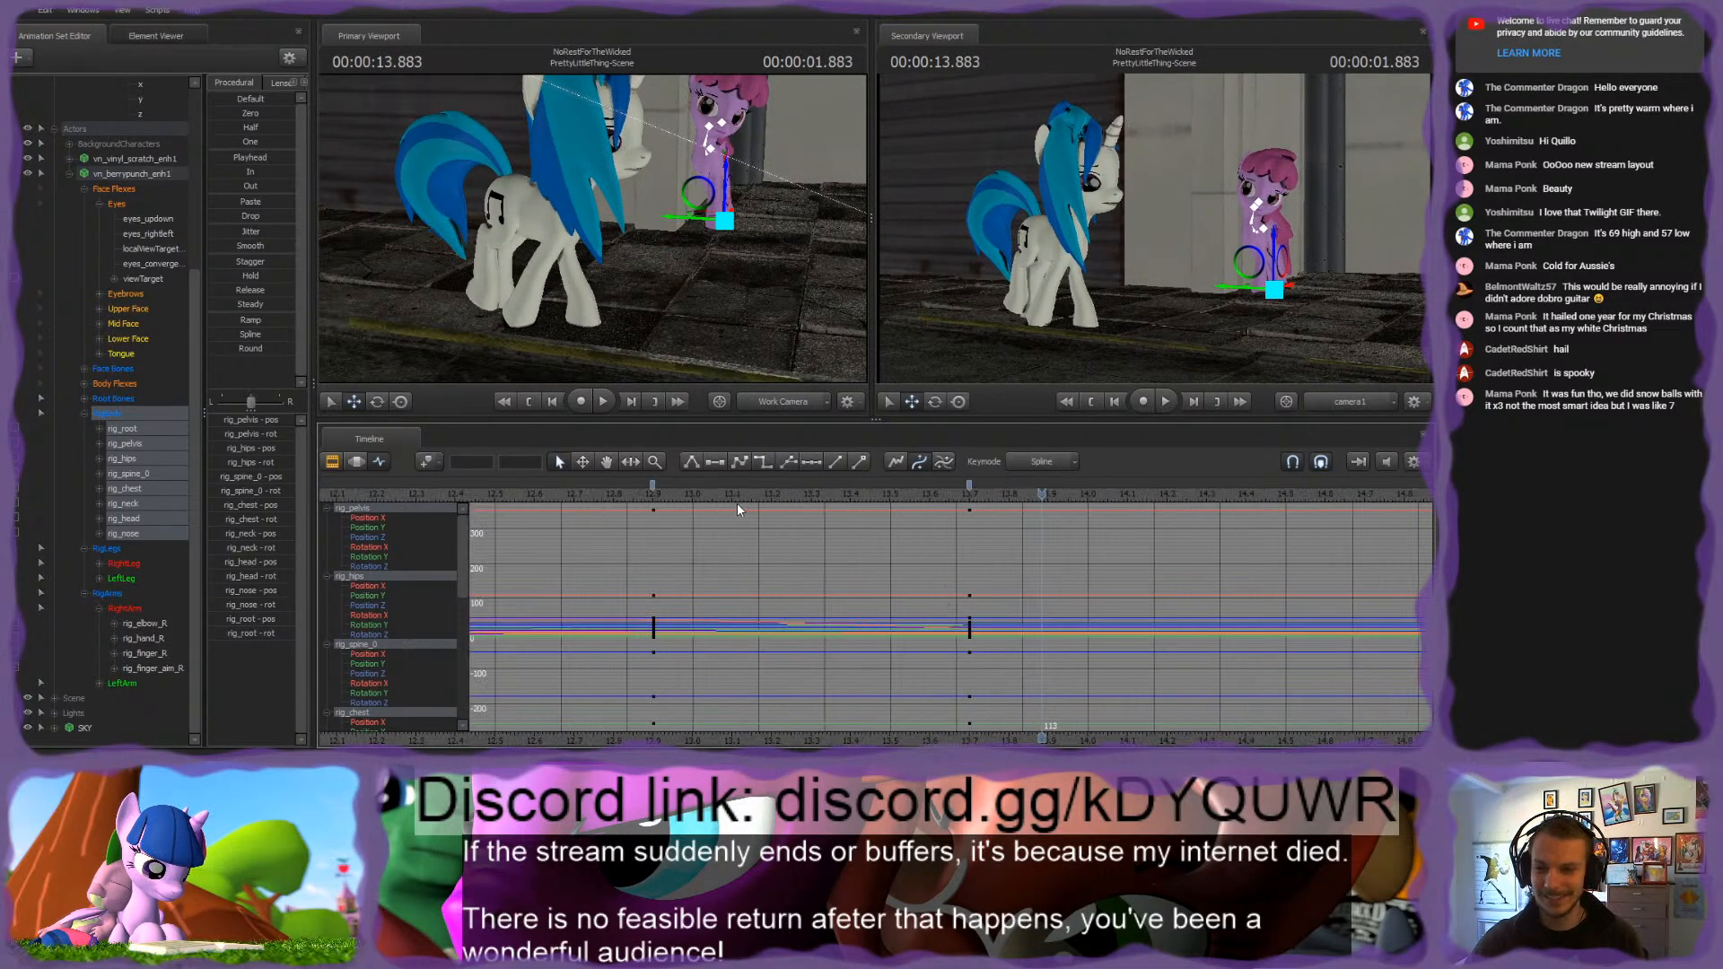
pyautogui.moveTo(734, 498); pyautogui.dragTo(693, 486)
pyautogui.scroll(-3, 745, 560)
pyautogui.scroll(3, 741, 611)
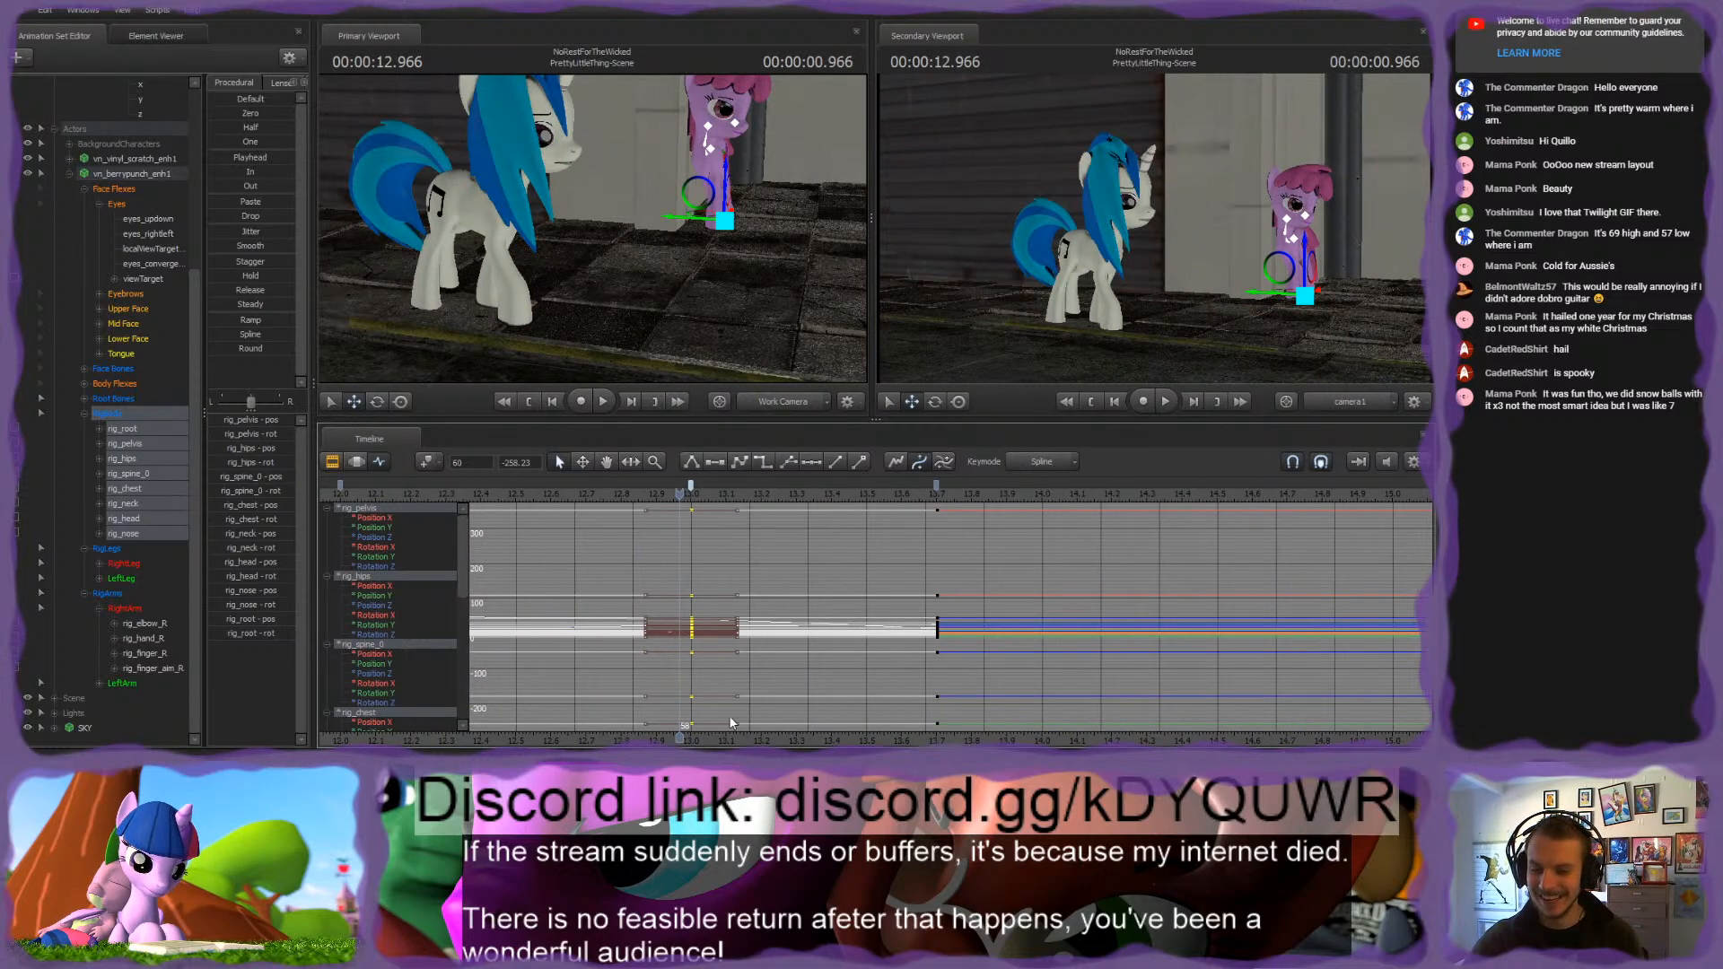
# Step: Add RigBody keys at 1.200 and about 1.35 seconds, between the existing 1.000 and 1.700 second keys
pyautogui.moveTo(714, 691); pyautogui.dragTo(920, 518, button='middle')
pyautogui.moveTo(890, 493); pyautogui.dragTo(1163, 528)
pyautogui.press('m')
pyautogui.press('m')
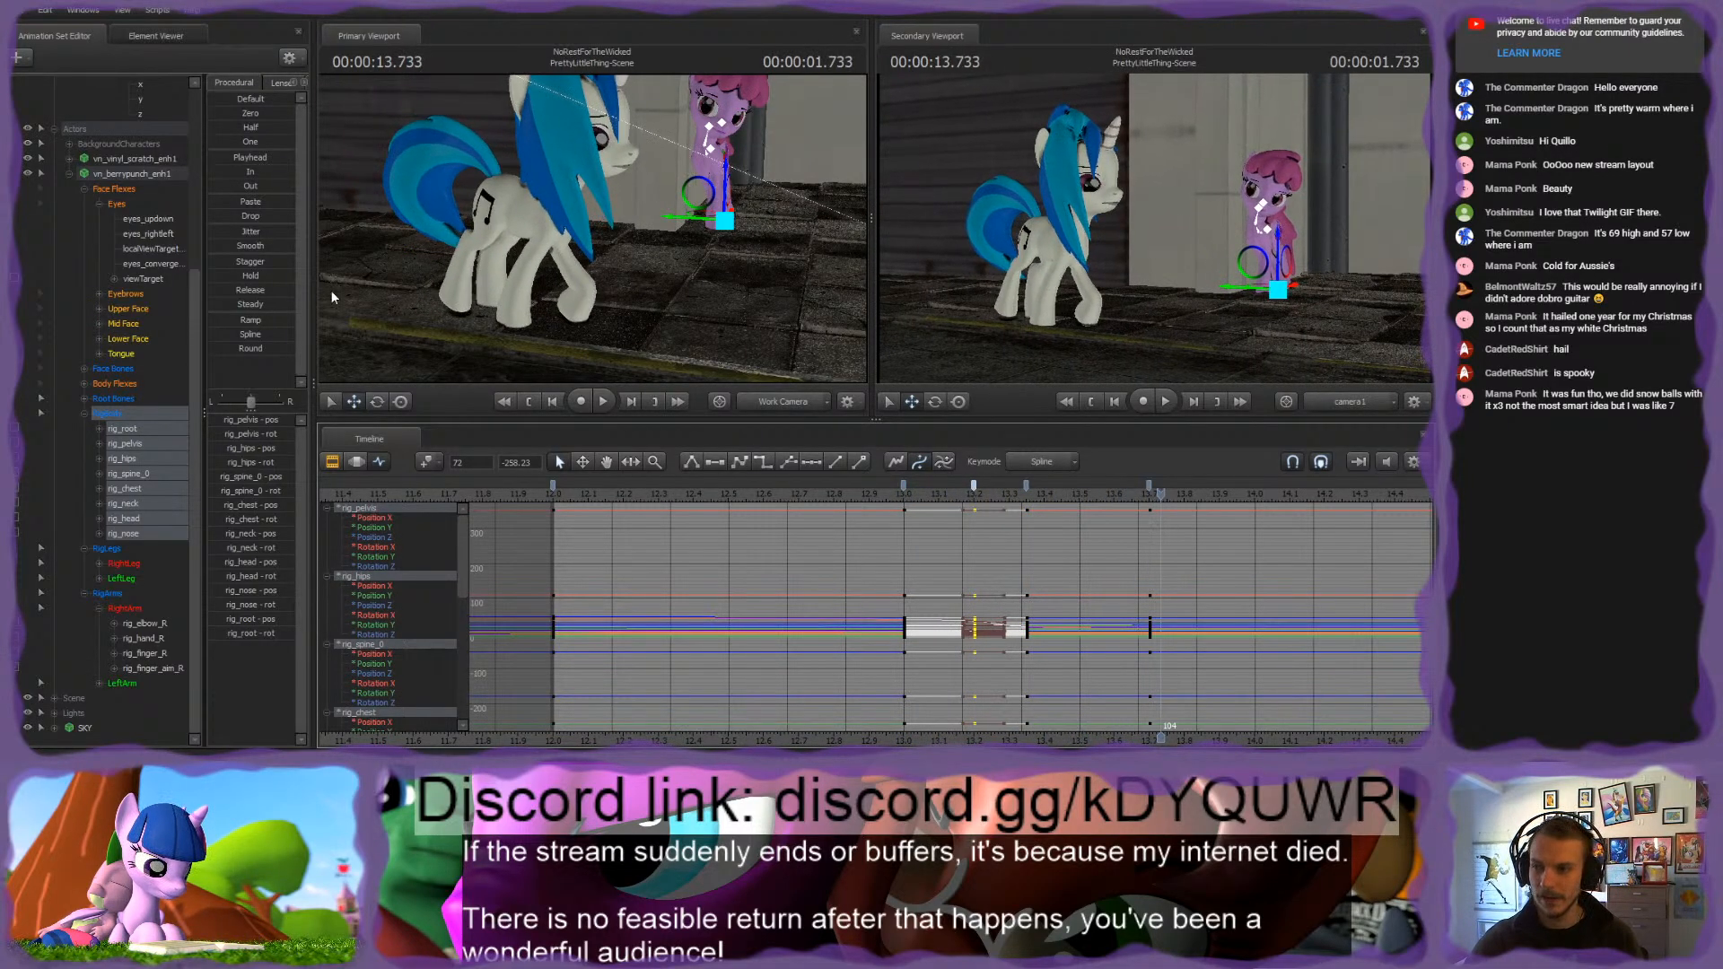
# Step: Shift the pink pony's first viewTarget movement earlier, placing its two keys at 1.333 and 1.400 seconds, and scrub through the shot
pyautogui.click(142, 278)
pyautogui.click(1103, 487)
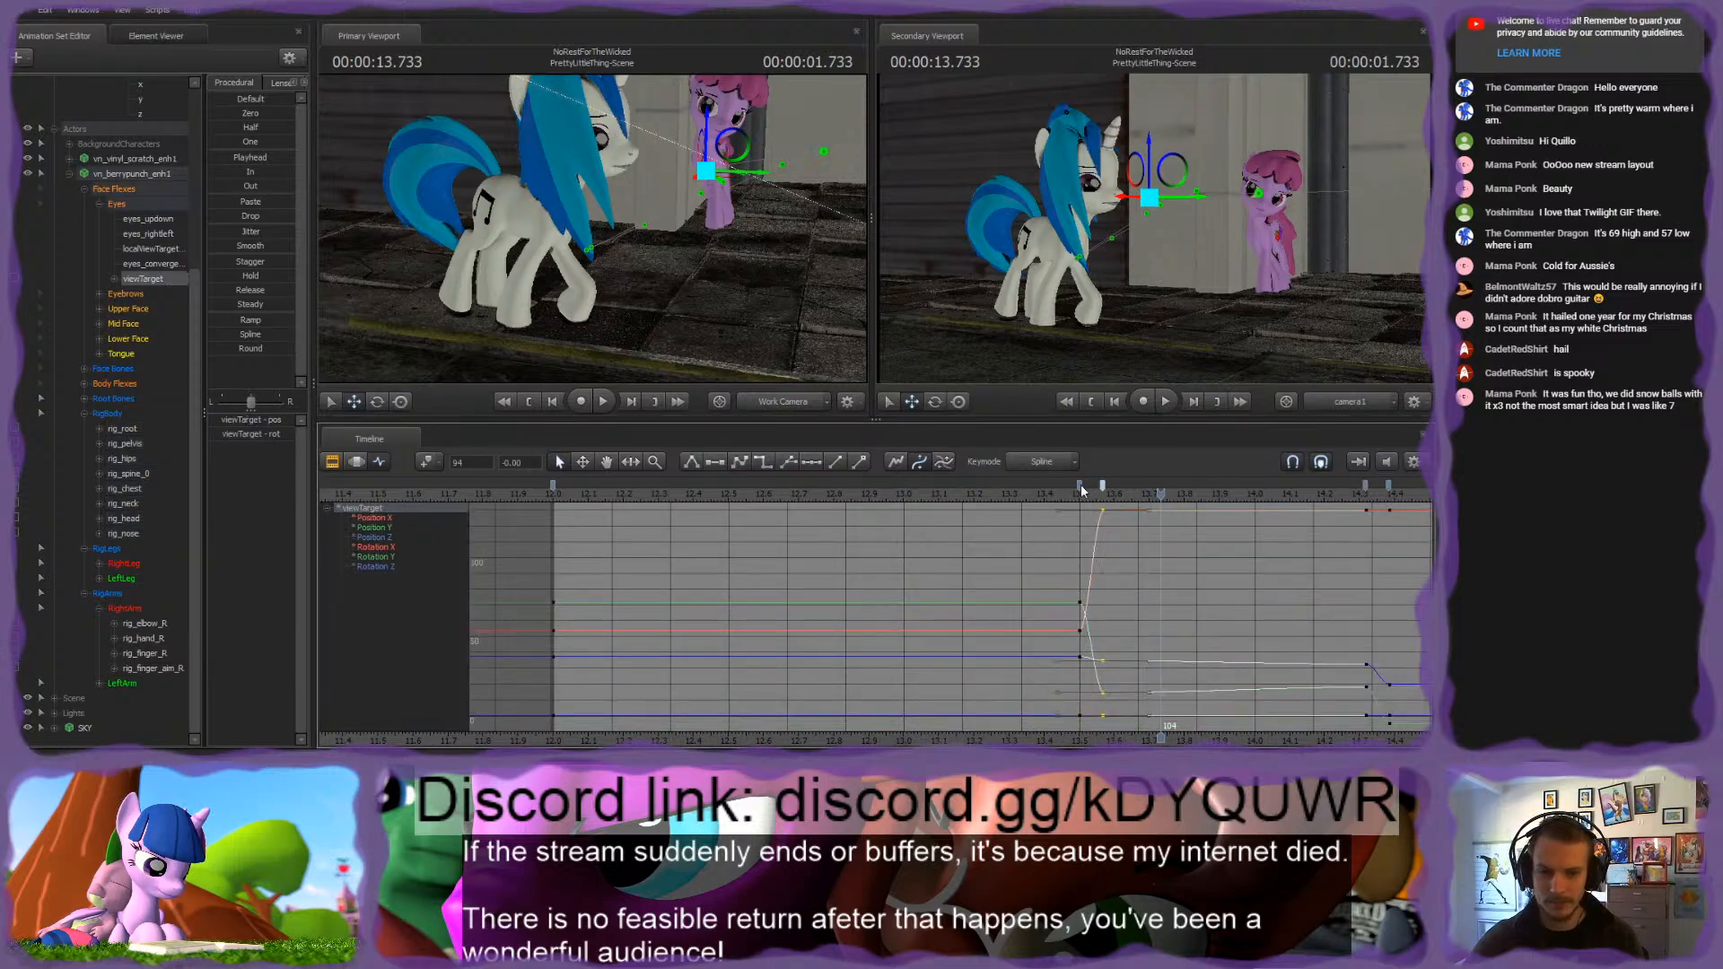
pyautogui.keyDown('ctrl'); pyautogui.click(1081, 487); pyautogui.keyUp('ctrl')
pyautogui.moveTo(965, 493); pyautogui.dragTo(1420, 566)
pyautogui.moveTo(1380, 602); pyautogui.dragTo(924, 612, button='middle')
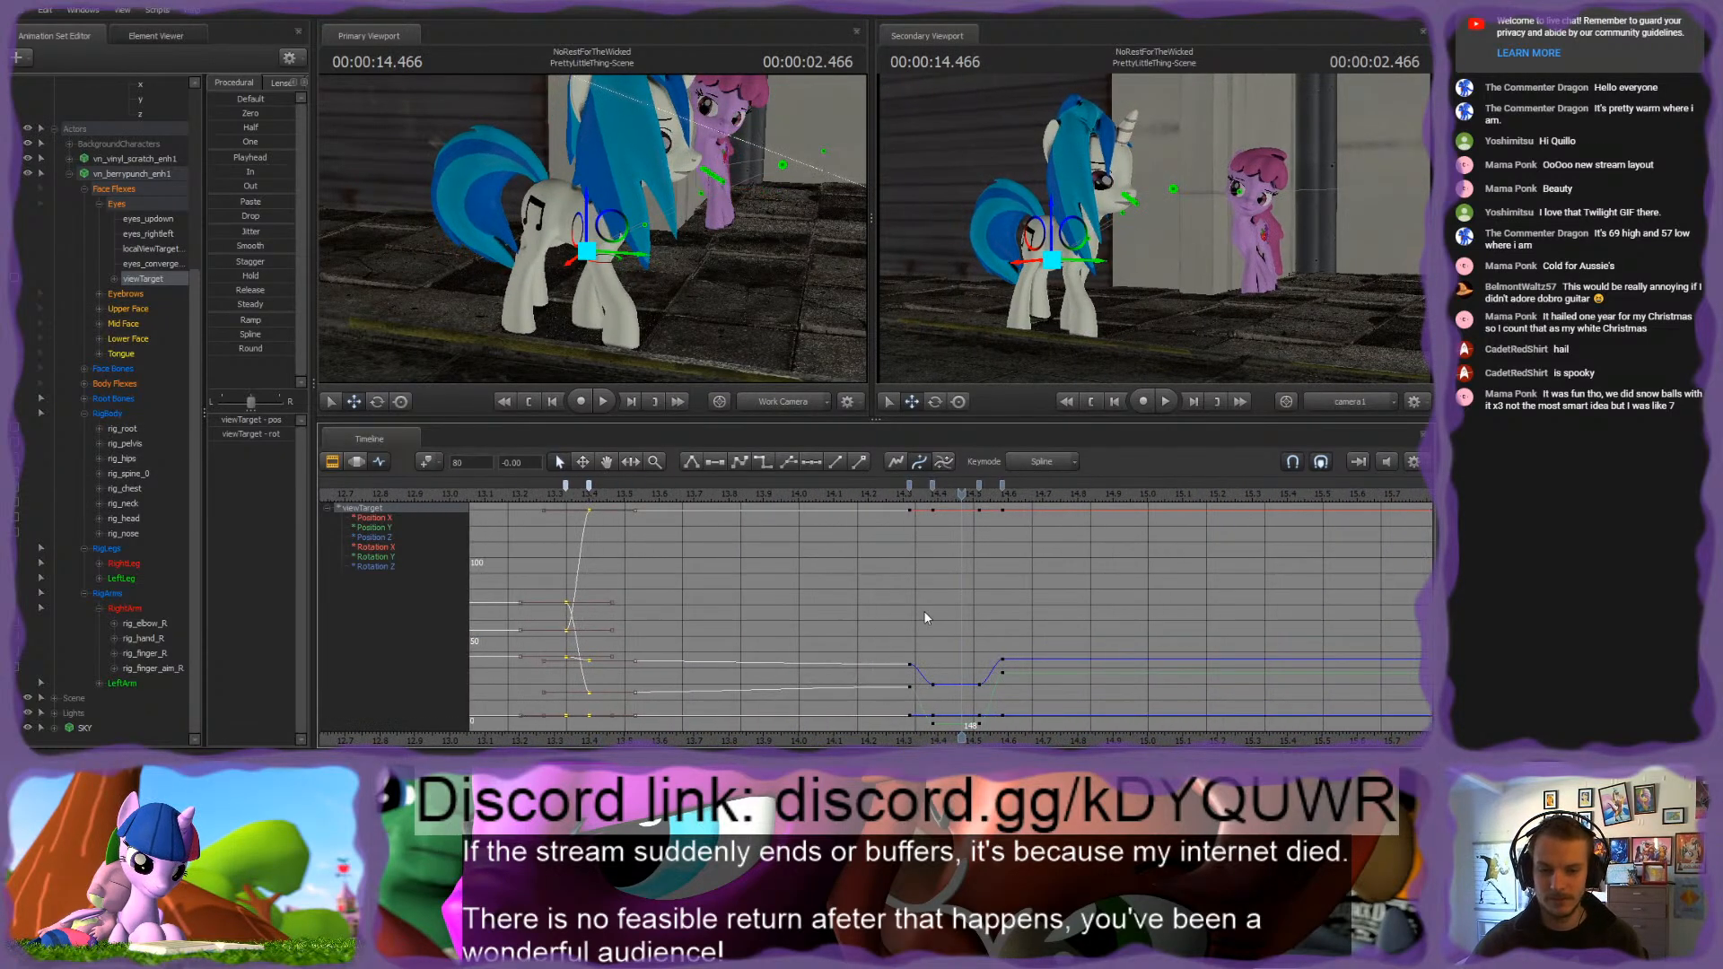
pyautogui.moveTo(954, 500); pyautogui.dragTo(1282, 559)
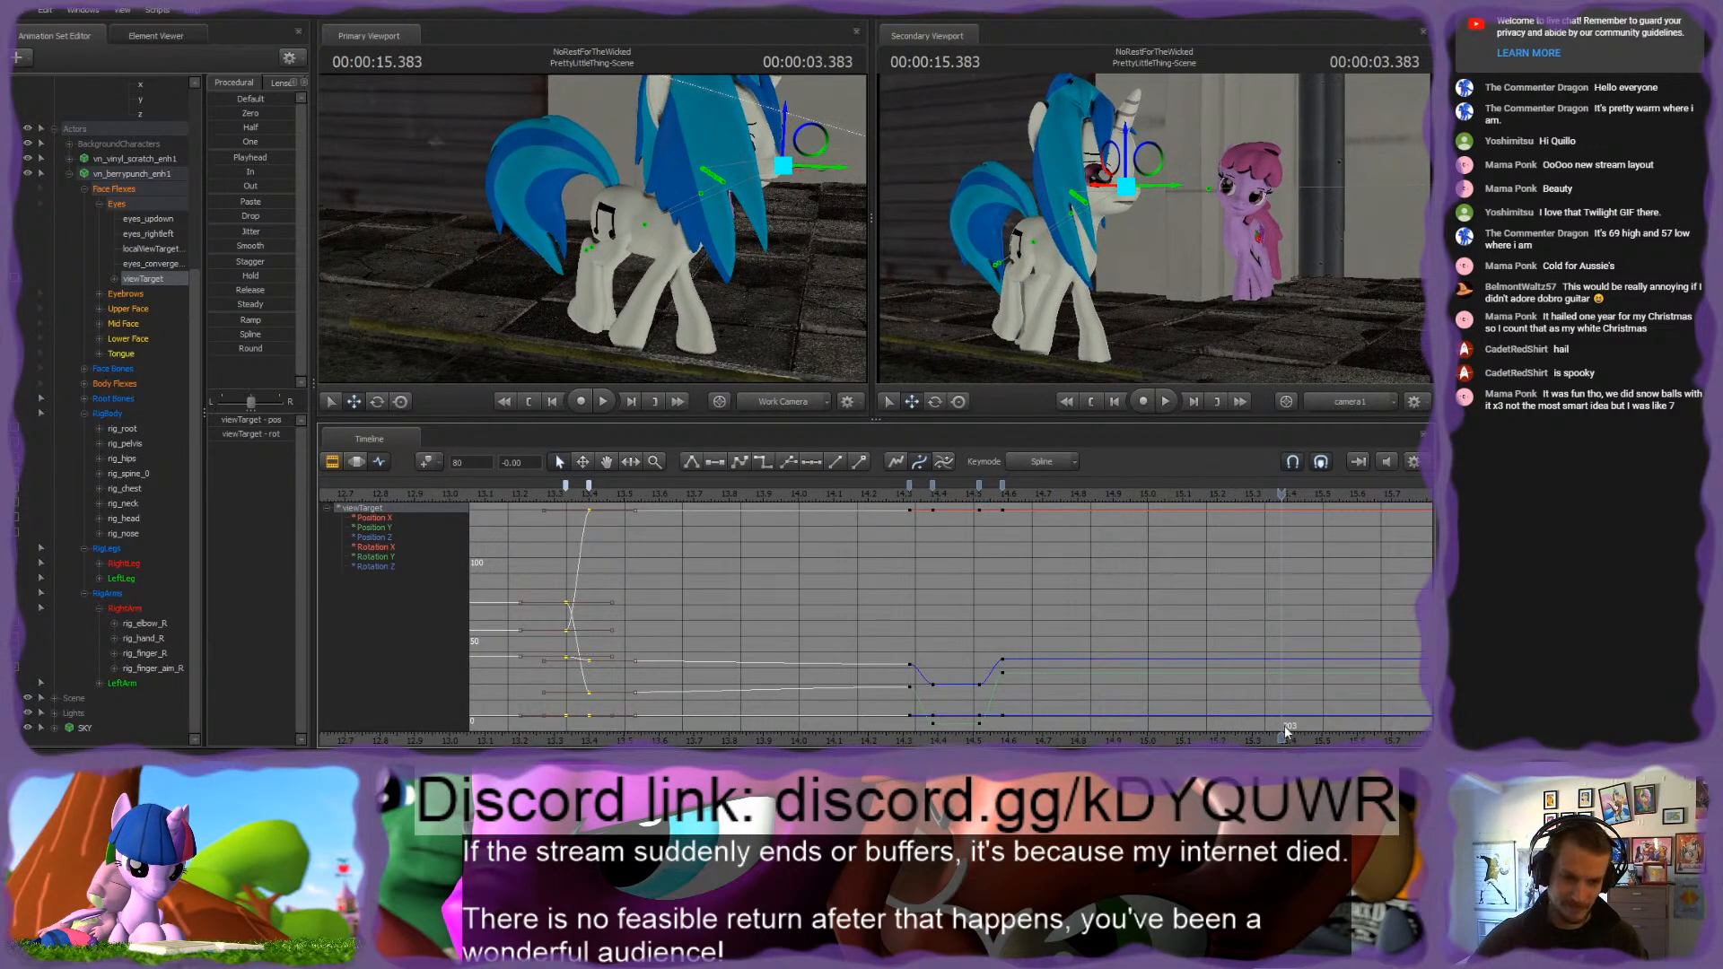
pyautogui.moveTo(1286, 732); pyautogui.dragTo(877, 626, button='middle')
pyautogui.moveTo(887, 494); pyautogui.dragTo(1257, 495)
# Step: Reopen the vn_berrypunch control tree and select its RigBody, RigLegs and RigArms groups together
pyautogui.click(69, 173)
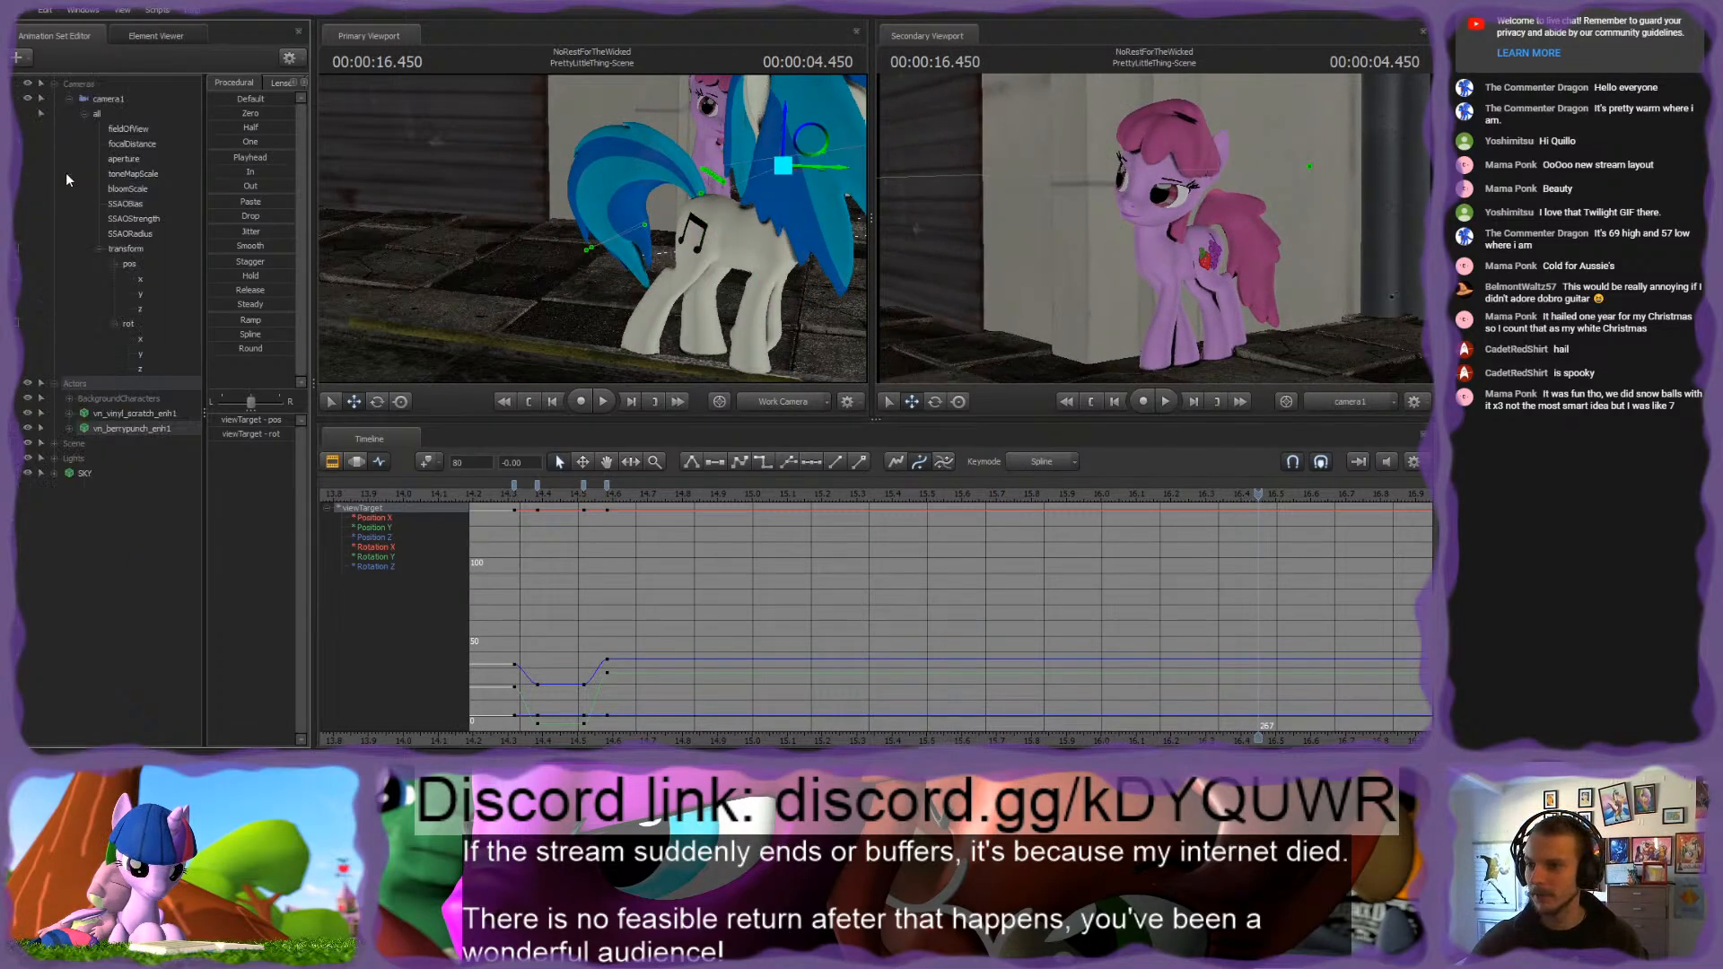
pyautogui.click(70, 428)
pyautogui.scroll(-4, 74, 431)
pyautogui.click(115, 493)
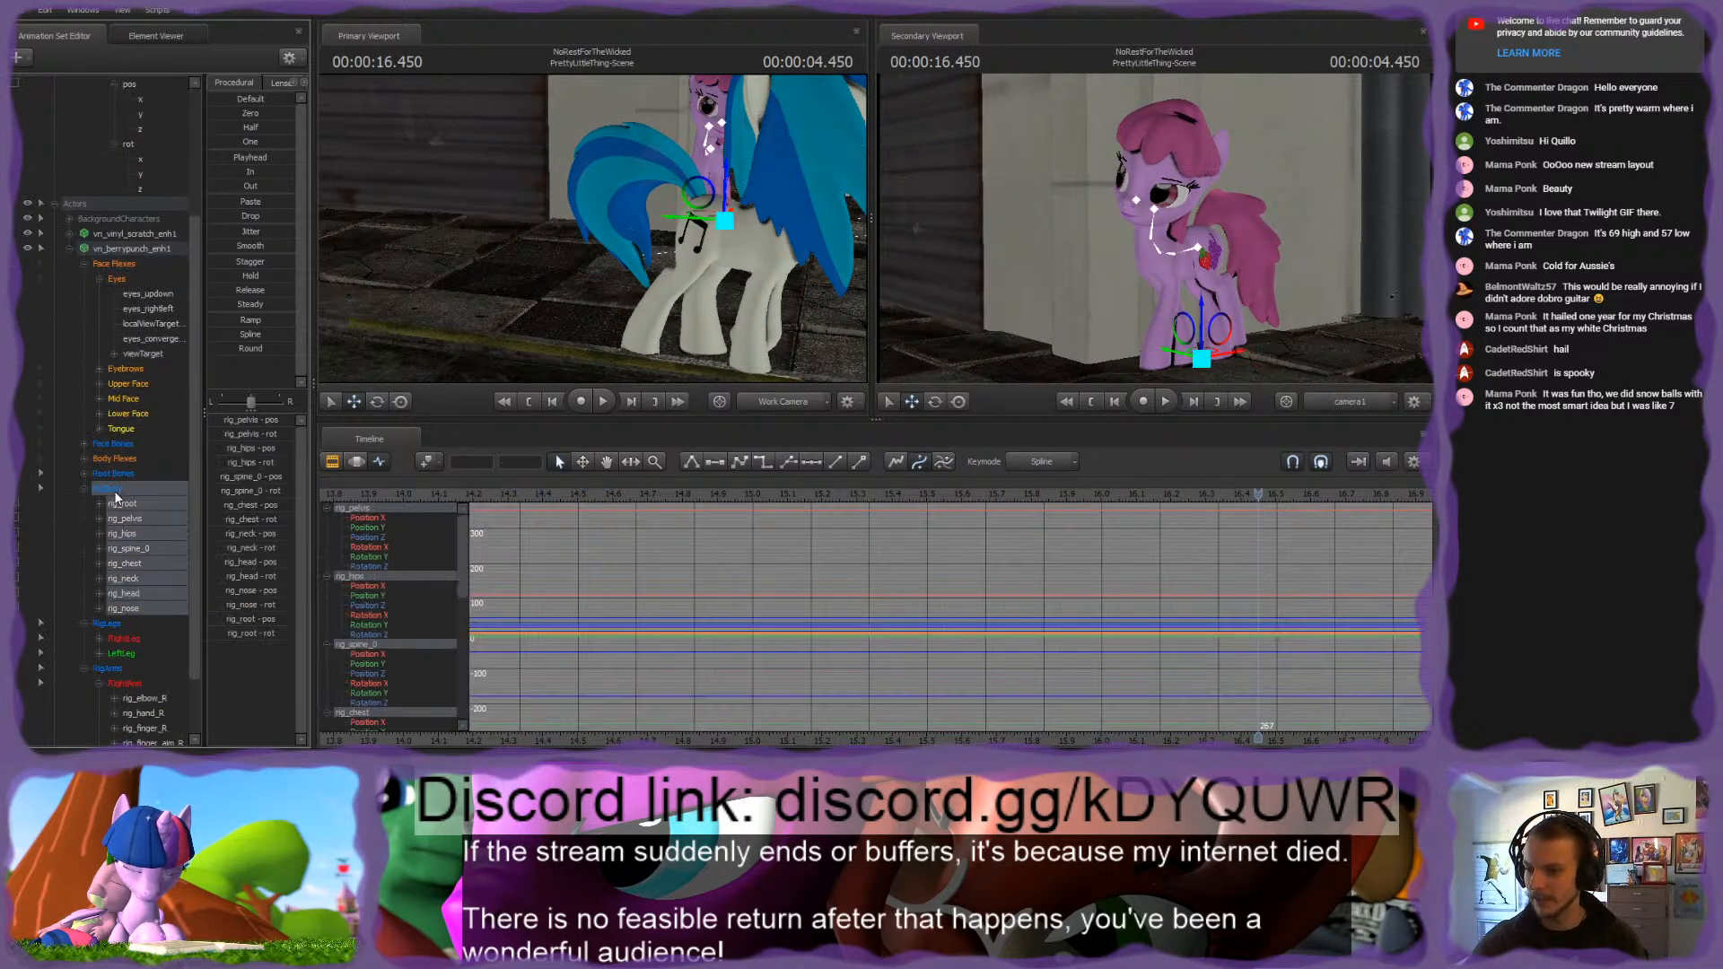
pyautogui.scroll(-2, 116, 498)
pyautogui.keyDown('shift'); pyautogui.click(122, 683); pyautogui.keyUp('shift')
pyautogui.scroll(-2, 881, 587)
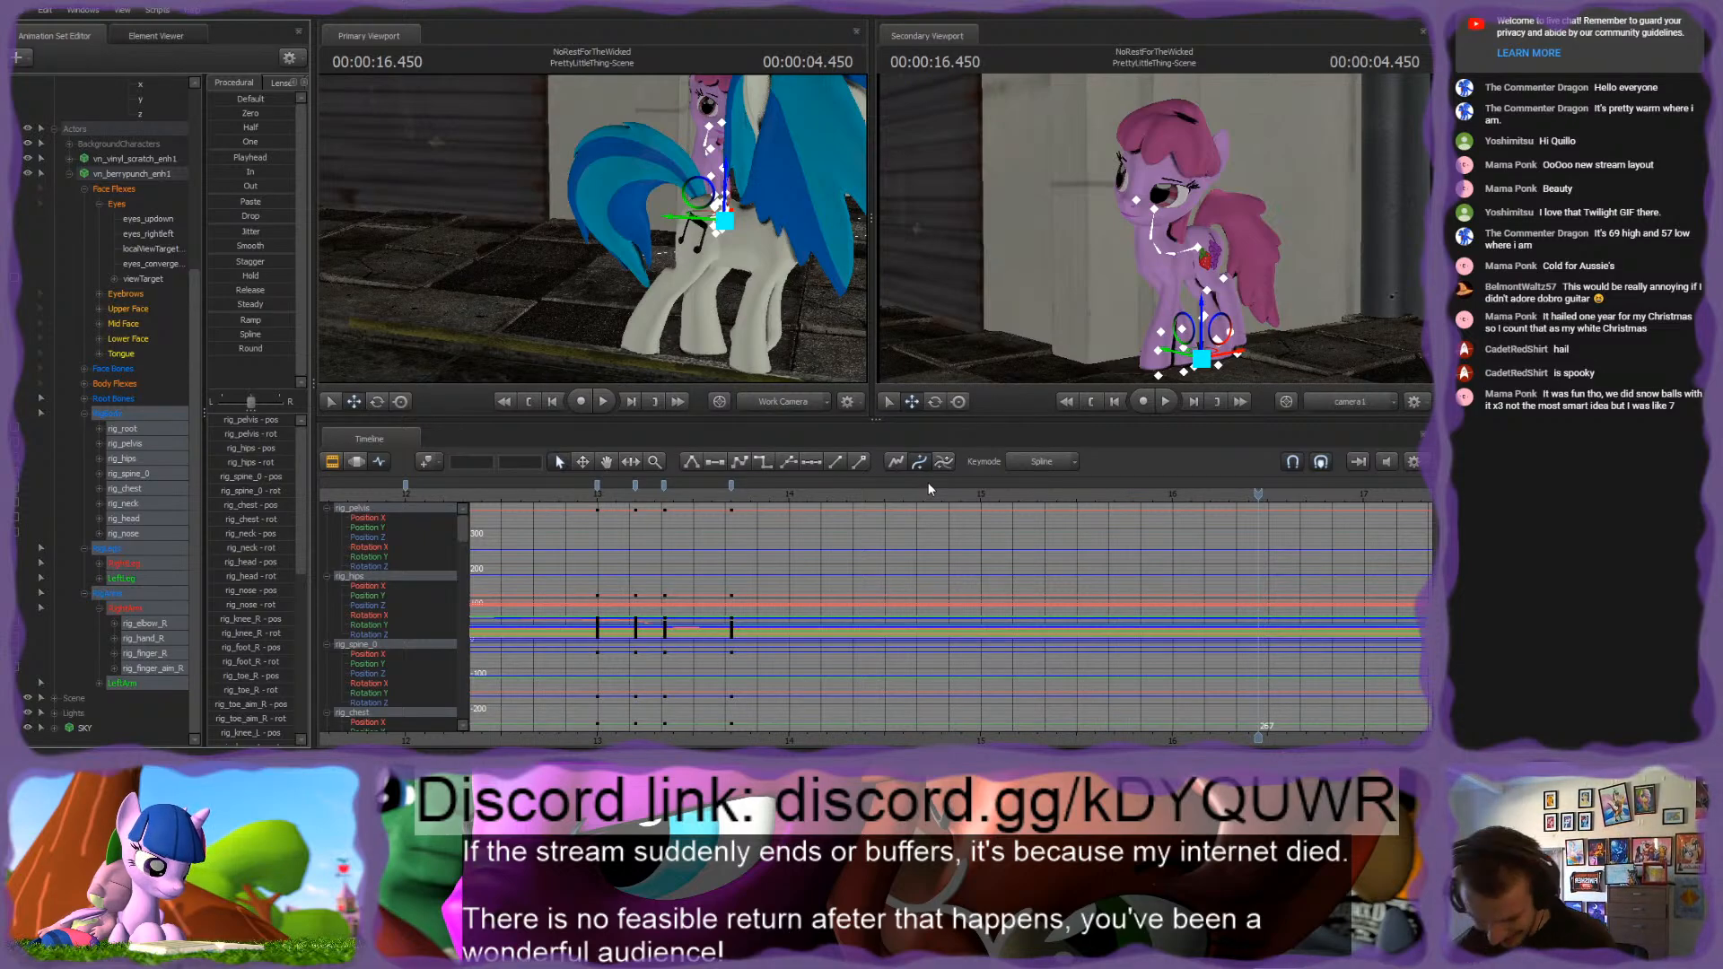
# Step: Reframe both ponies from the front and play back the pink pony's reaction around 2 seconds to judge its timing
pyautogui.moveTo(781, 347); pyautogui.dragTo(489, 251)
pyautogui.moveTo(941, 646); pyautogui.dragTo(838, 644, button='middle')
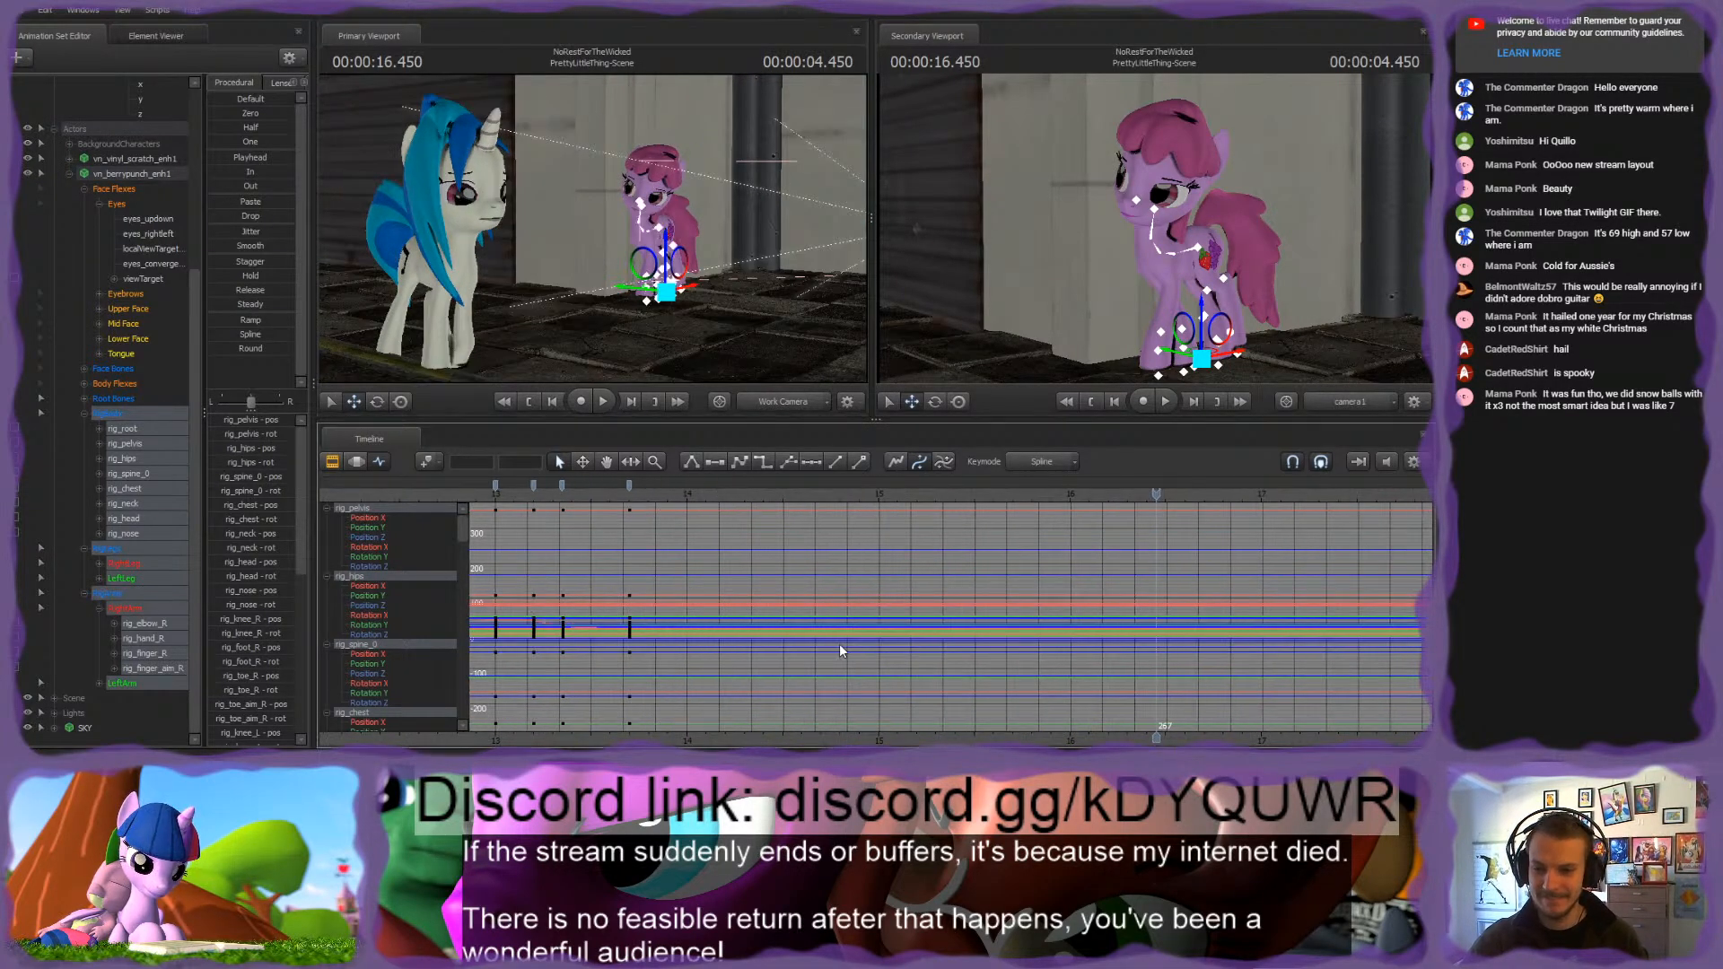
pyautogui.scroll(-5, 838, 644)
pyautogui.scroll(3, 838, 647)
pyautogui.press('space')
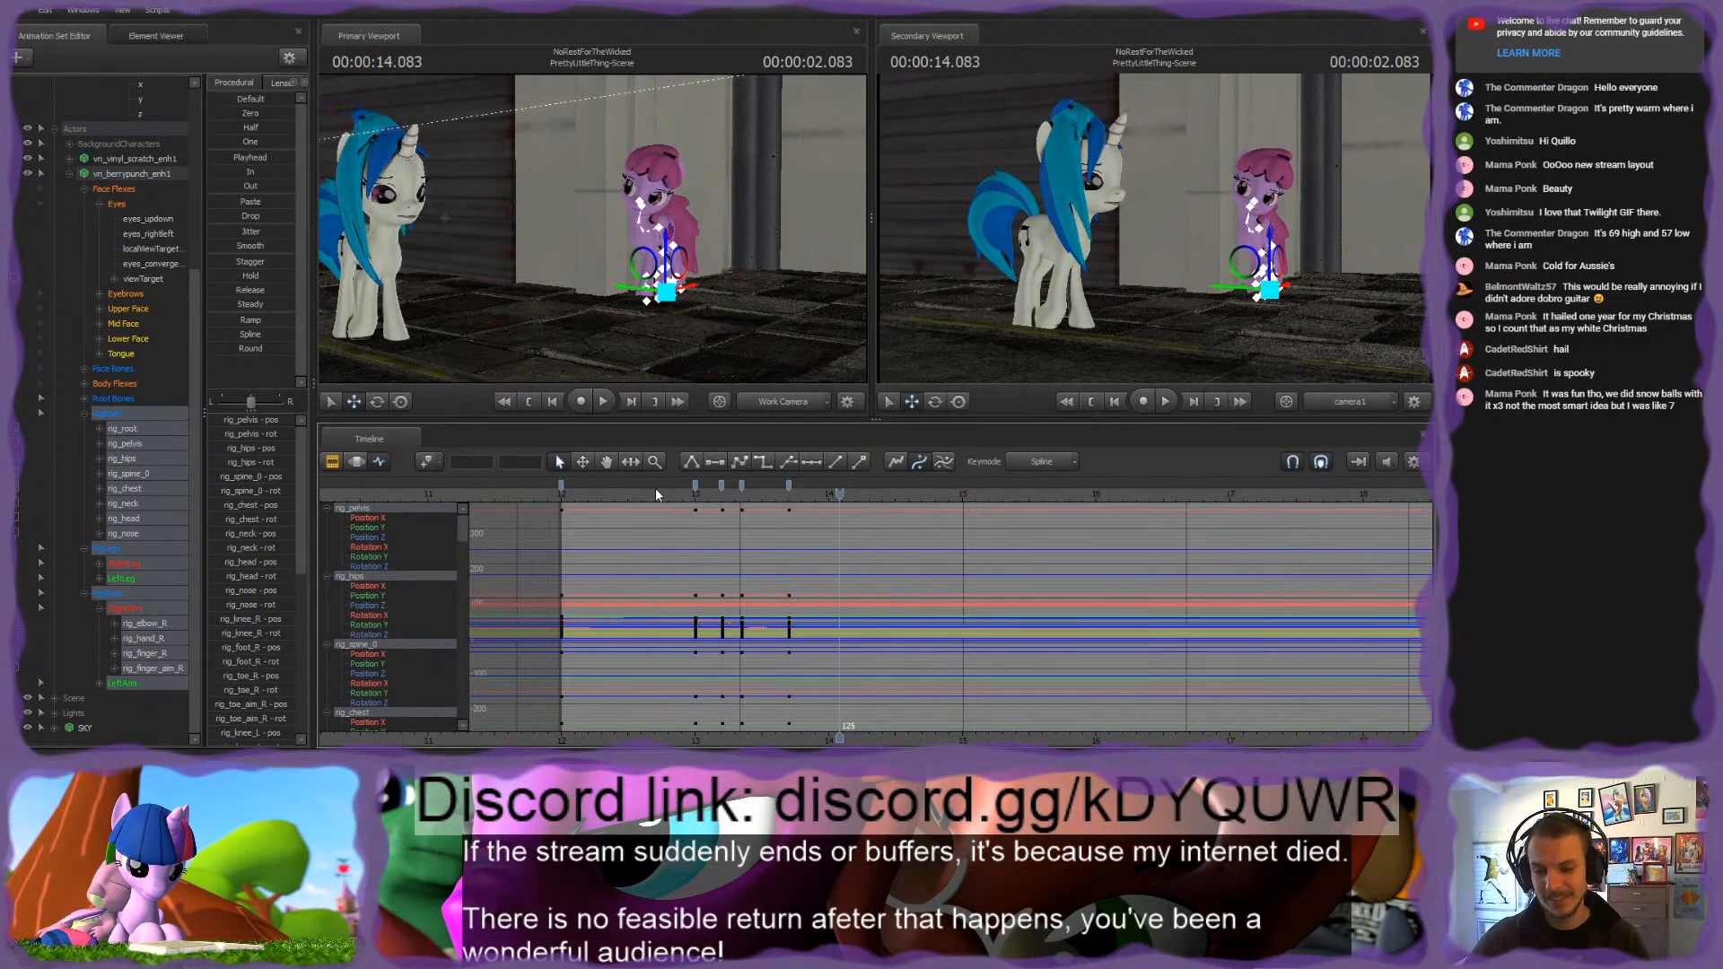
pyautogui.press('space')
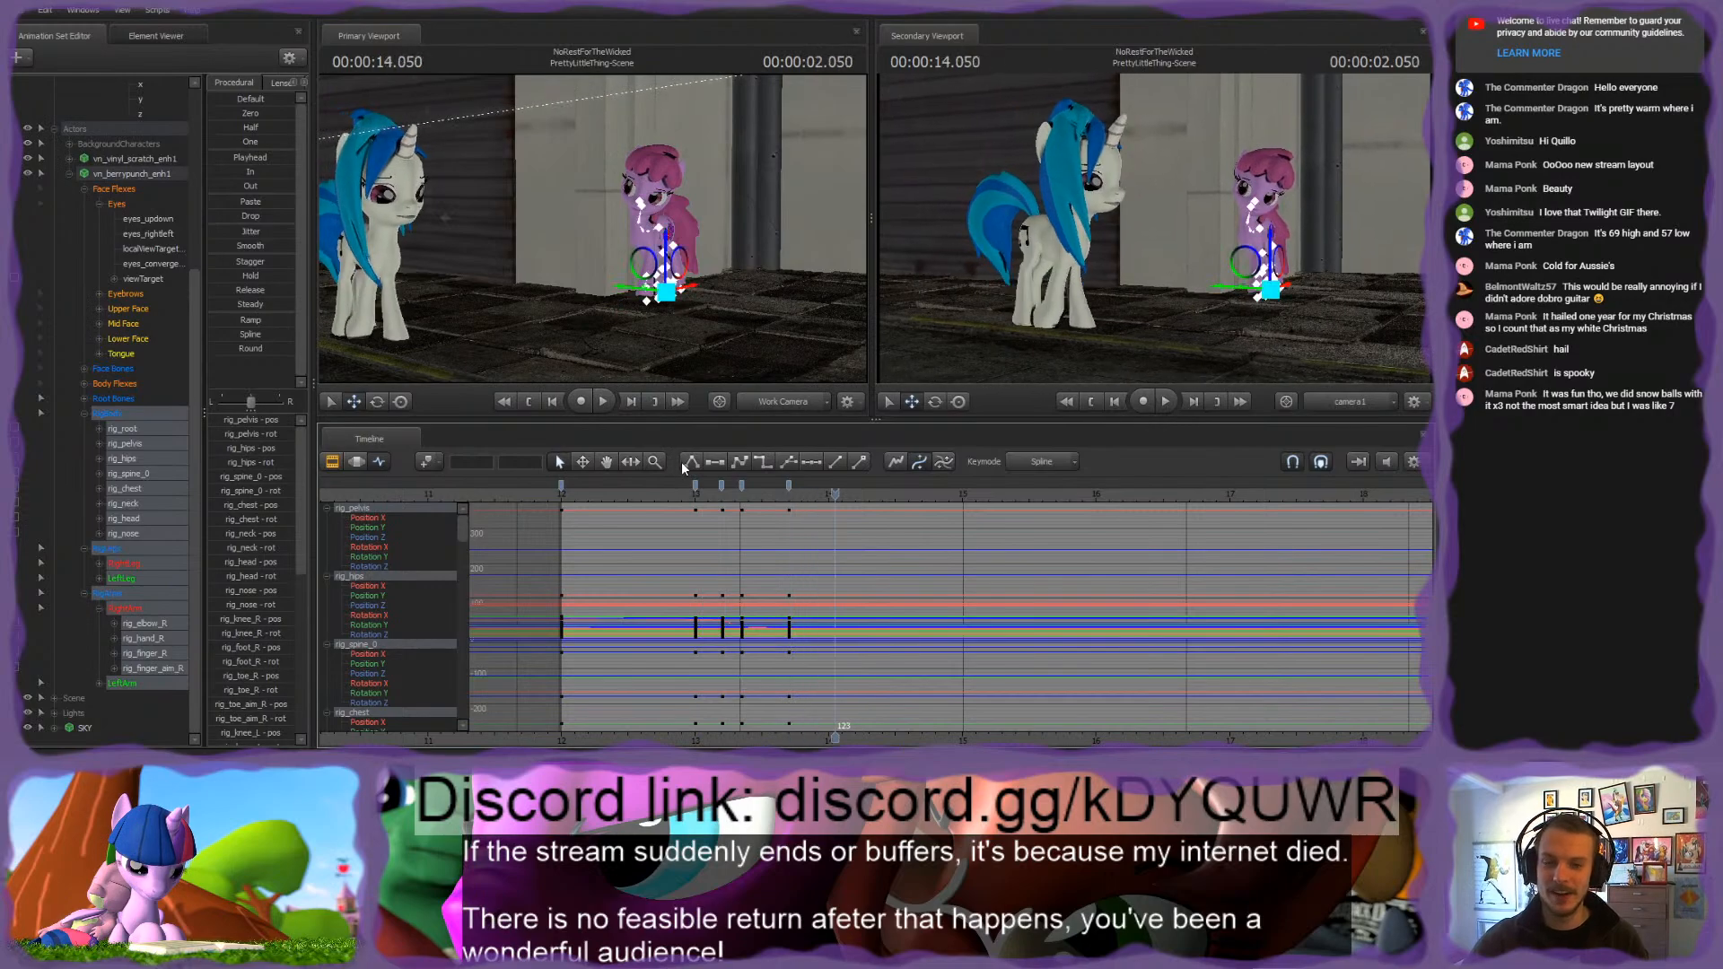
pyautogui.moveTo(698, 498); pyautogui.dragTo(856, 492)
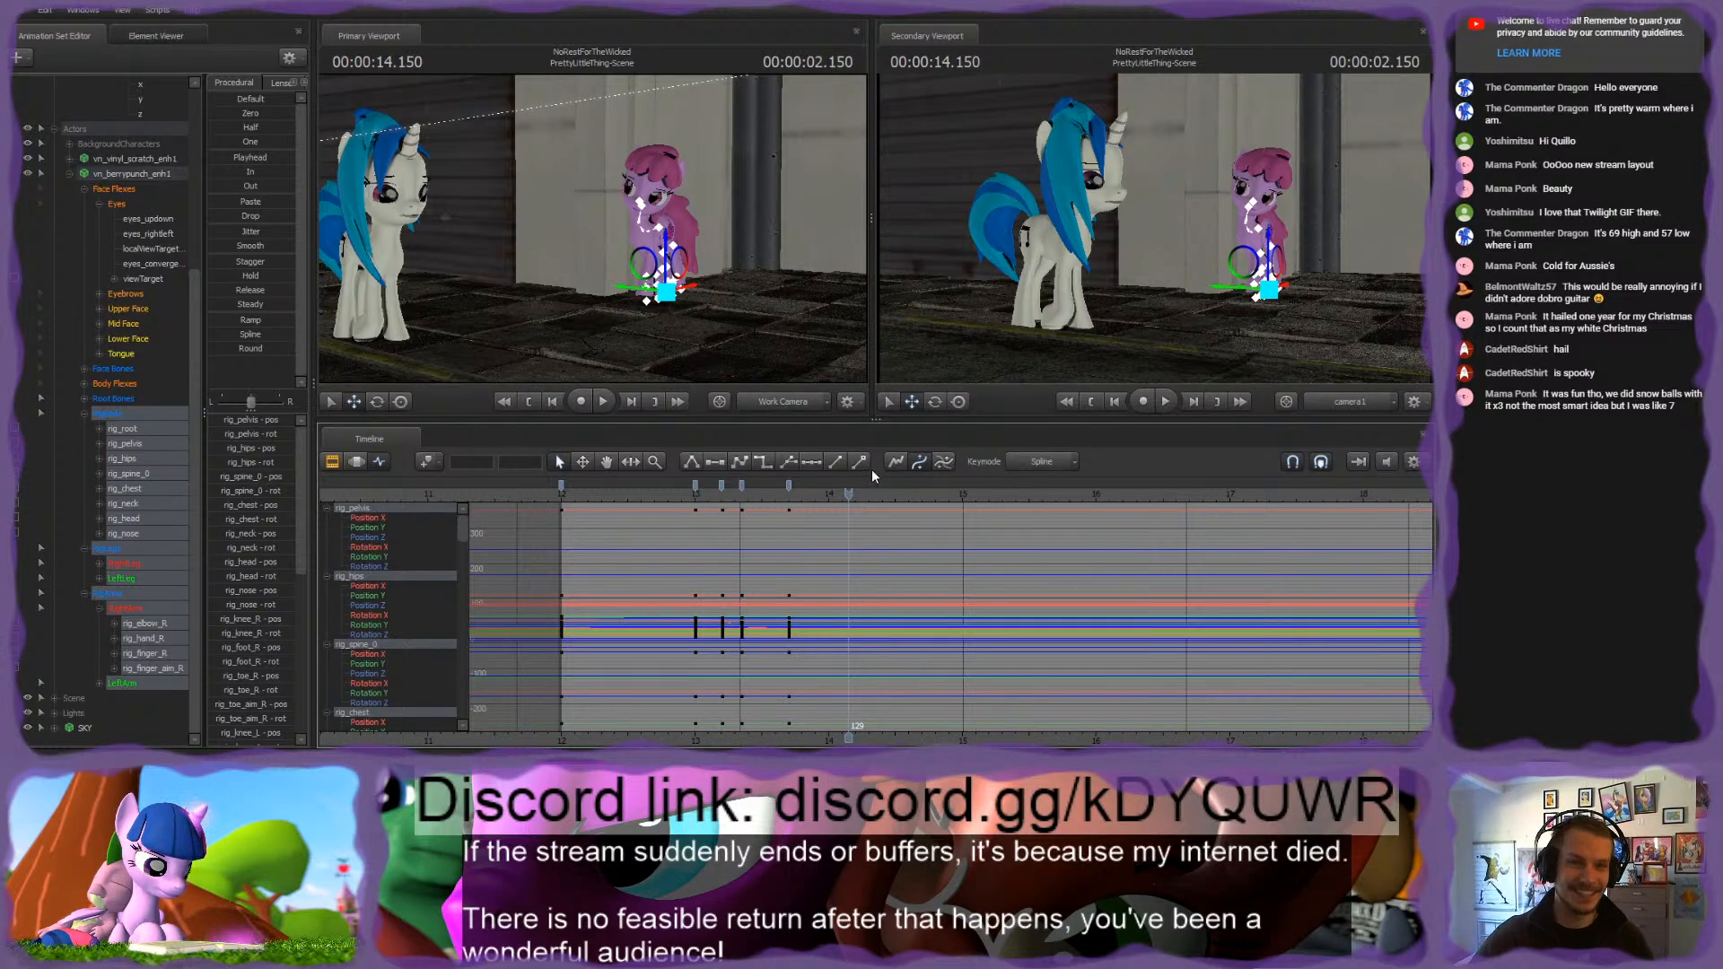
pyautogui.click(666, 497)
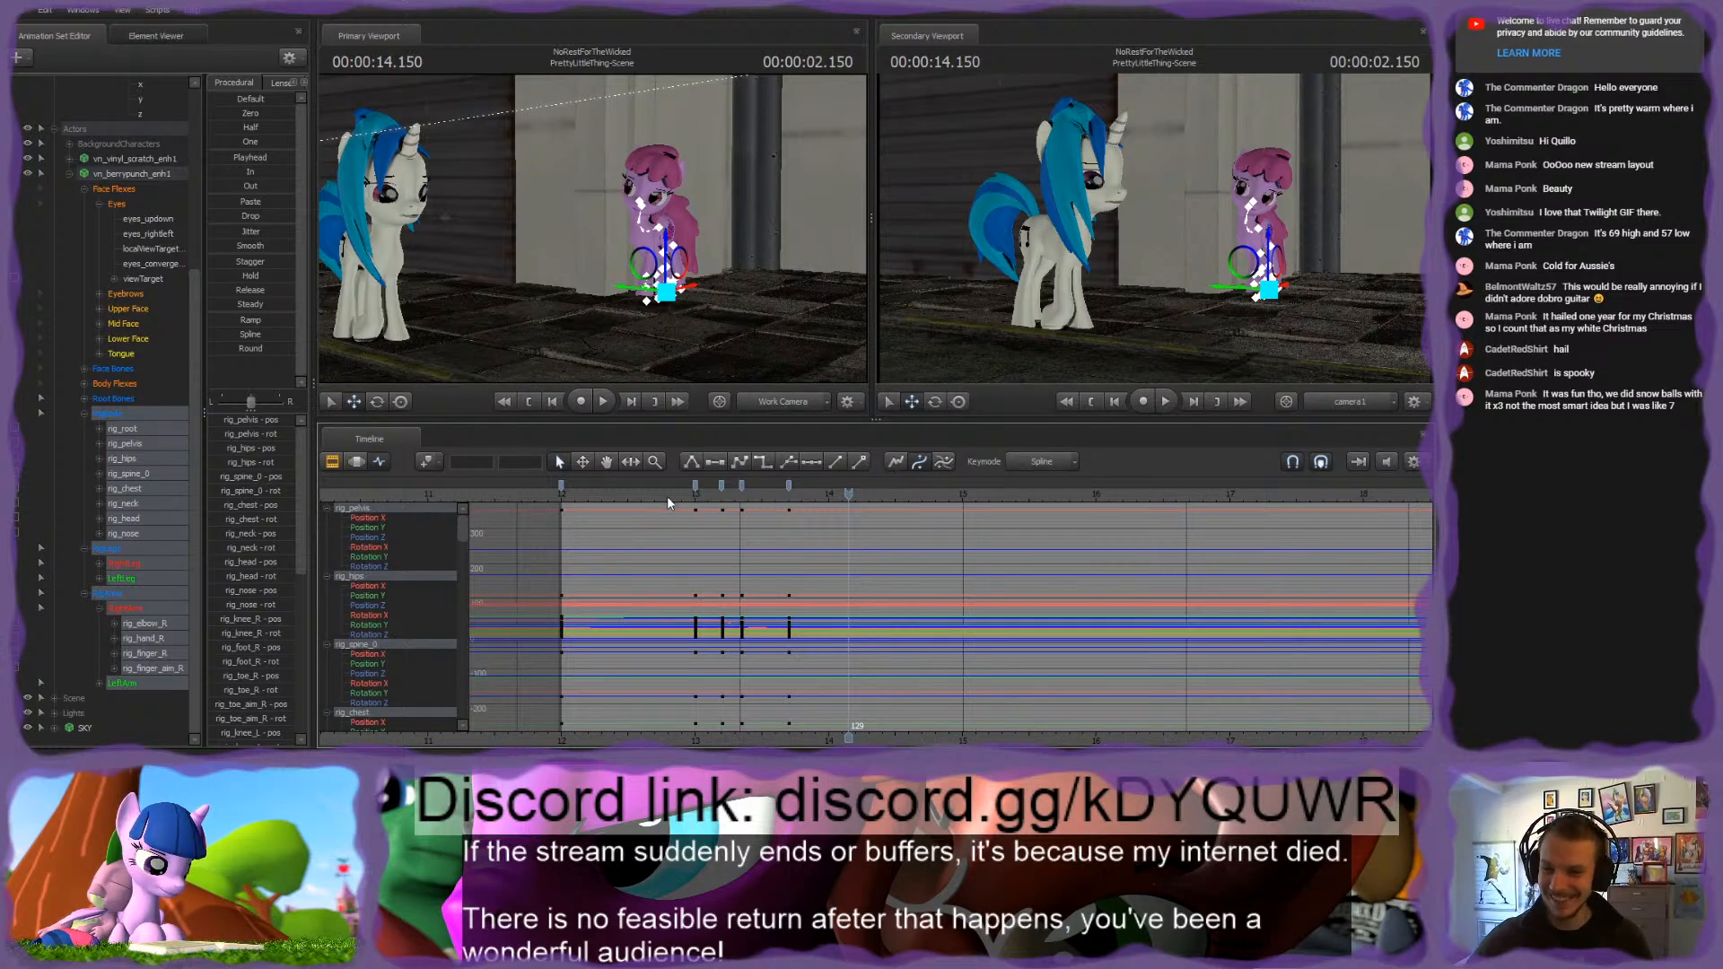
pyautogui.press('space')
pyautogui.press('space')
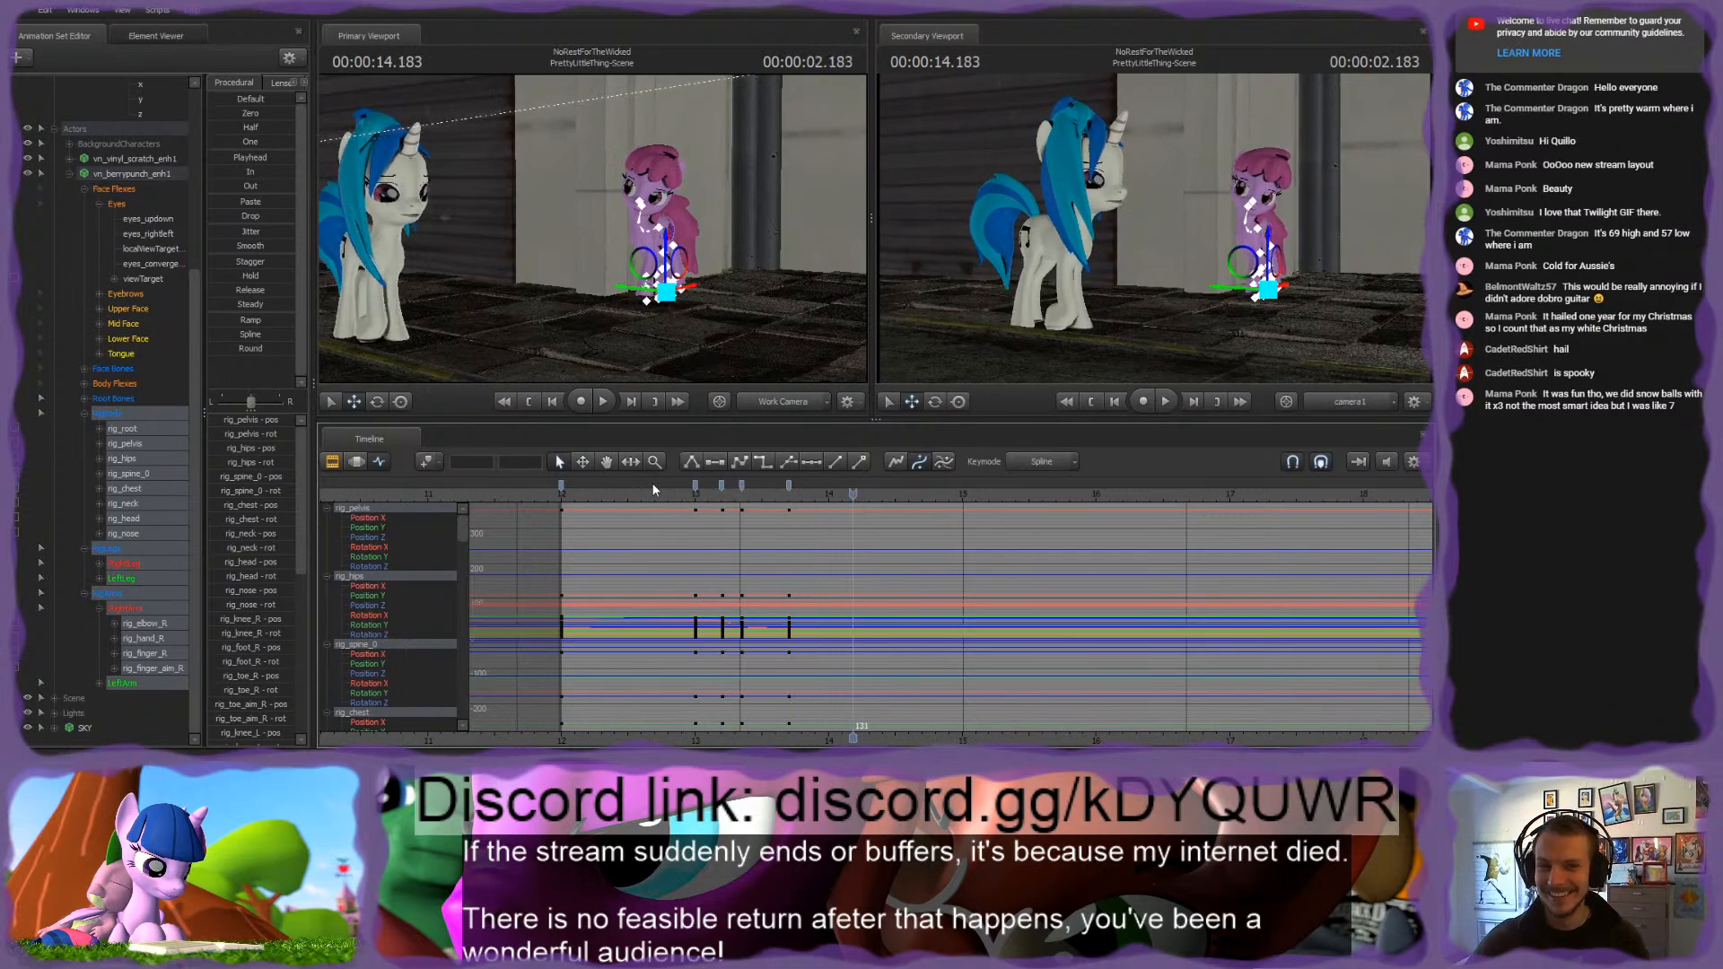
pyautogui.press('space')
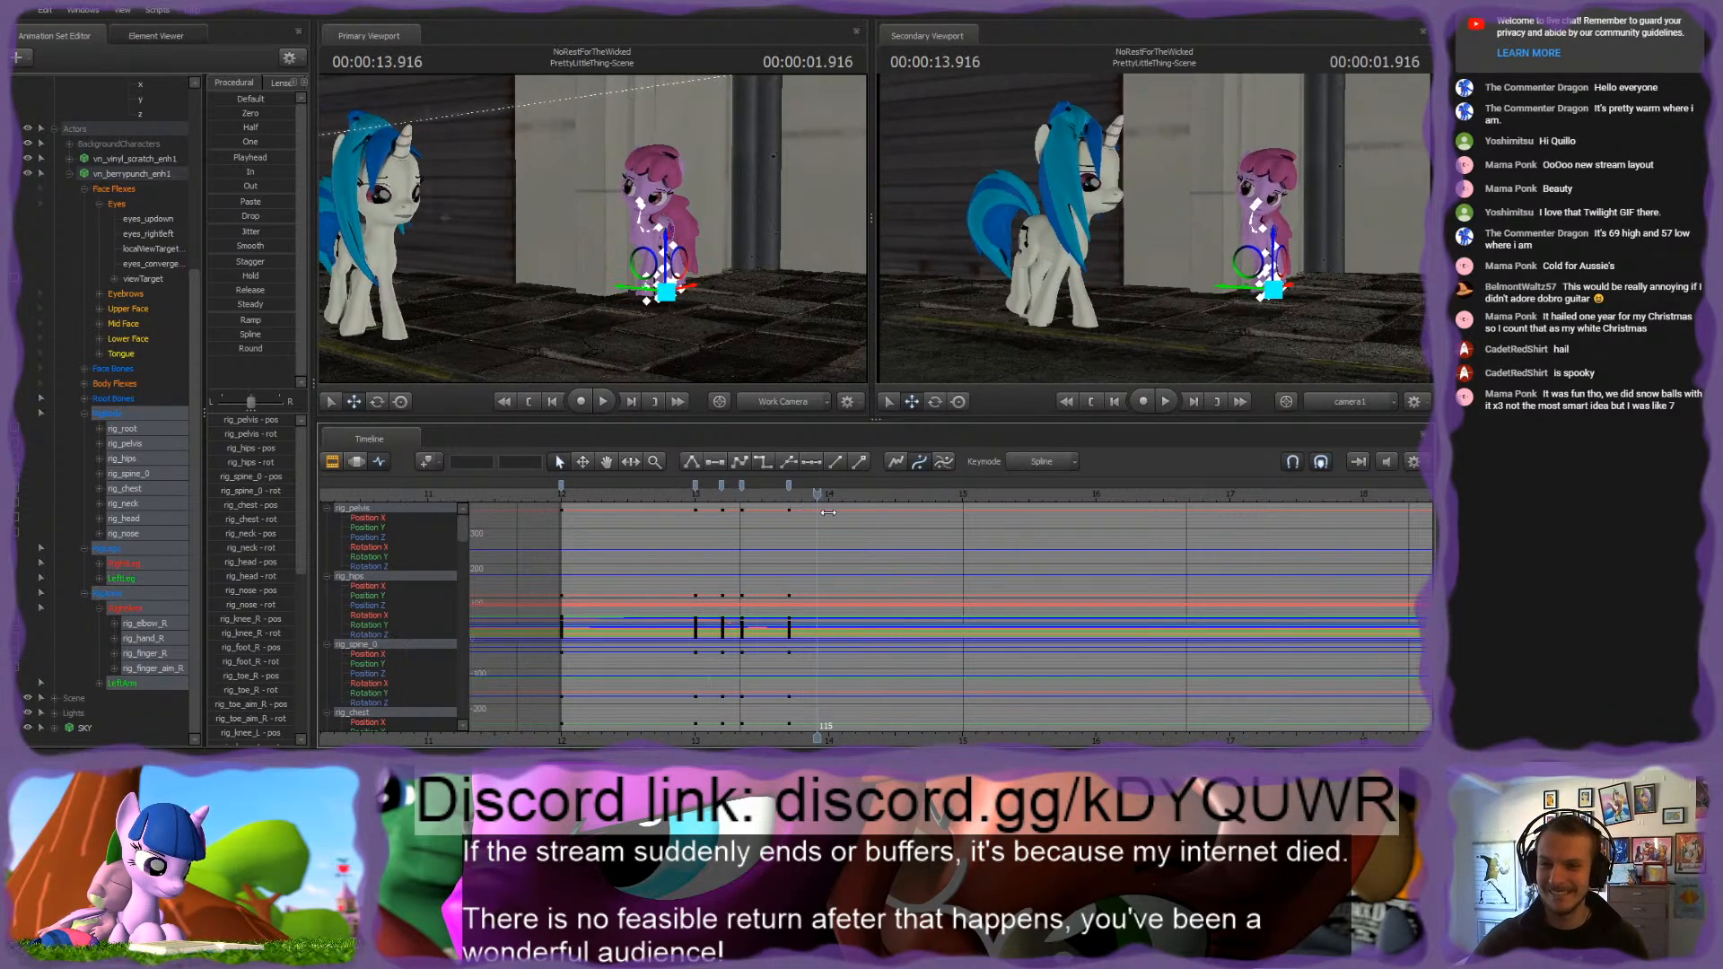
pyautogui.press('space')
# Step: Narrow the selection to the pink pony's RigBody group and key its controls at 2.200 seconds
pyautogui.click(125, 415)
pyautogui.keyDown('shift'); pyautogui.click(120, 593); pyautogui.keyUp('shift')
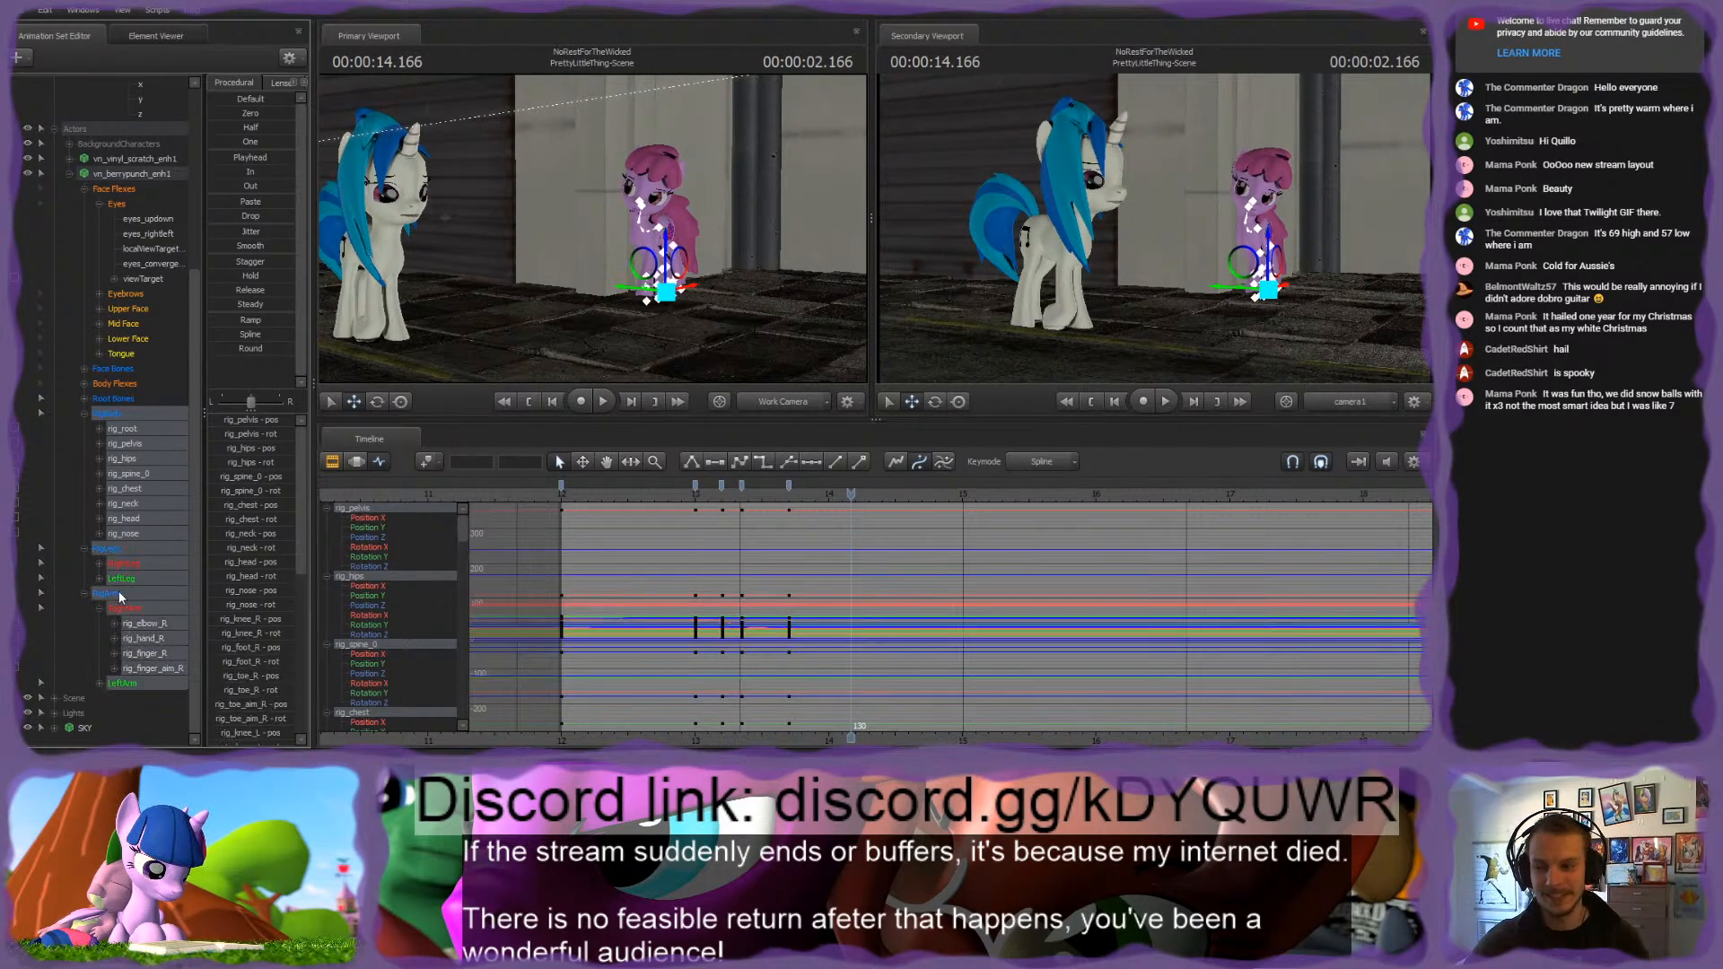
pyautogui.scroll(4, 859, 658)
pyautogui.moveTo(859, 658); pyautogui.dragTo(777, 658, button='middle')
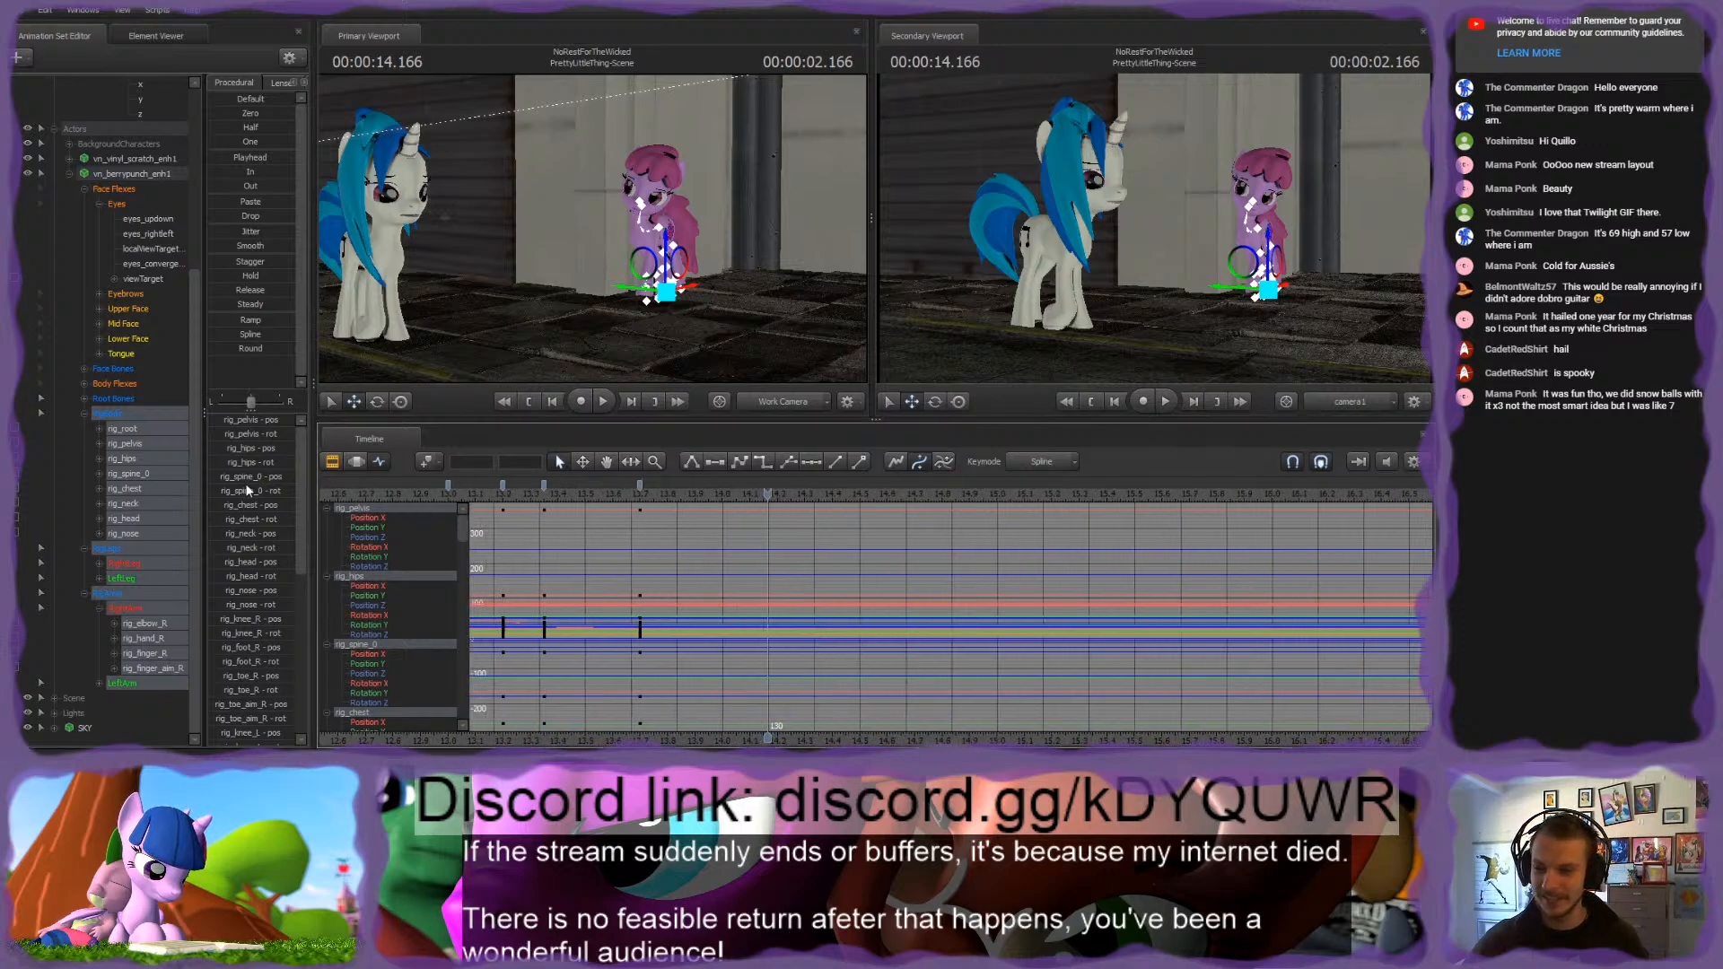
pyautogui.click(113, 414)
pyautogui.moveTo(770, 510)
pyautogui.mouseDown()
pyautogui.moveTo(842, 512)
pyautogui.moveTo(779, 518)
pyautogui.mouseUp()
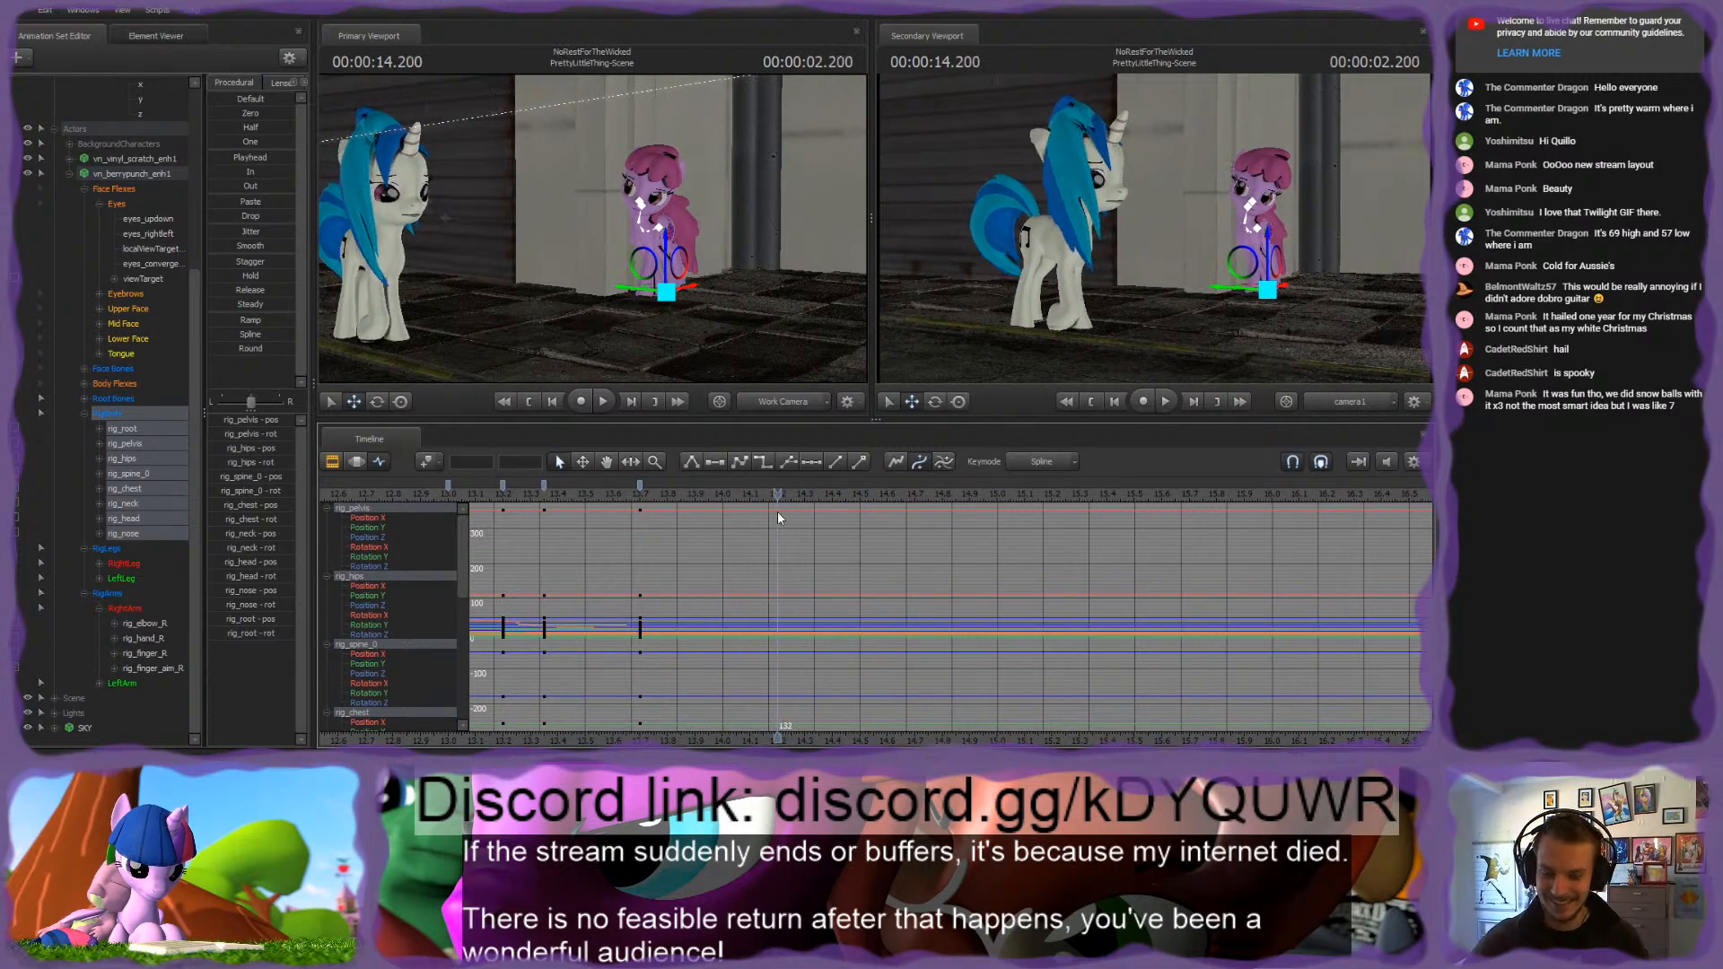
# Step: Play back the pink pony's body turn and examine the spacing of its RigBody keys up to 2.200 seconds
pyautogui.moveTo(613, 500); pyautogui.dragTo(655, 495)
pyautogui.press('space')
pyautogui.press('space')
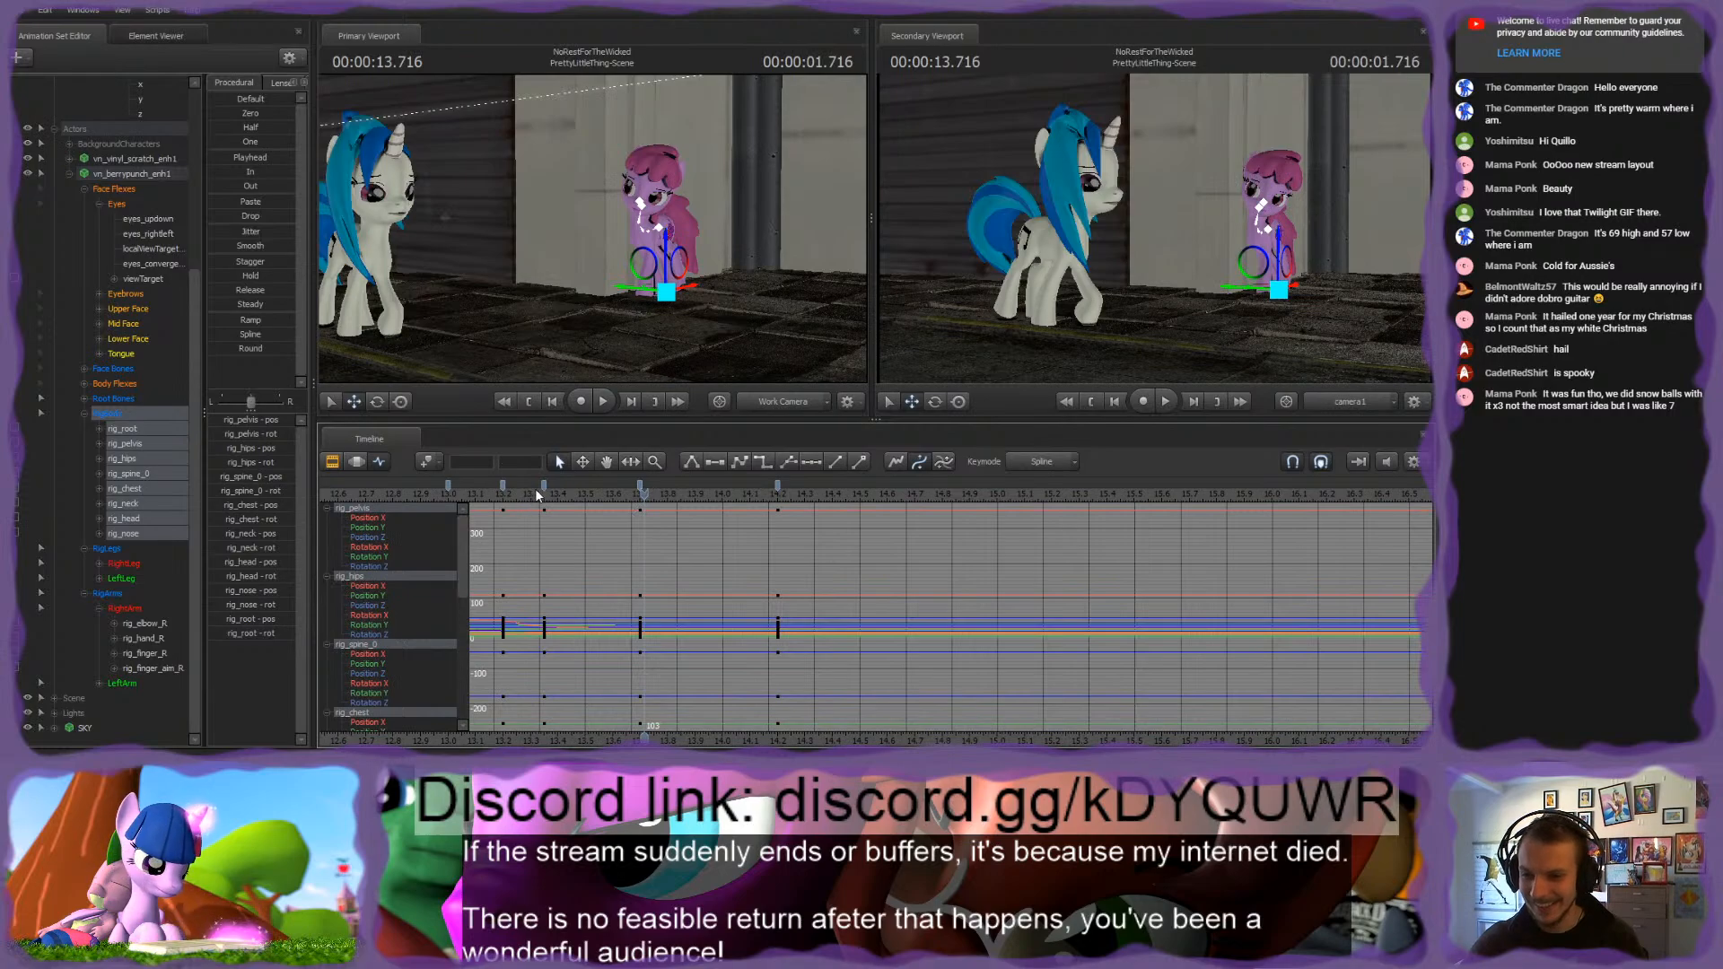
pyautogui.scroll(-3, 746, 508)
pyautogui.click(716, 485)
pyautogui.moveTo(736, 731); pyautogui.dragTo(812, 543, button='middle')
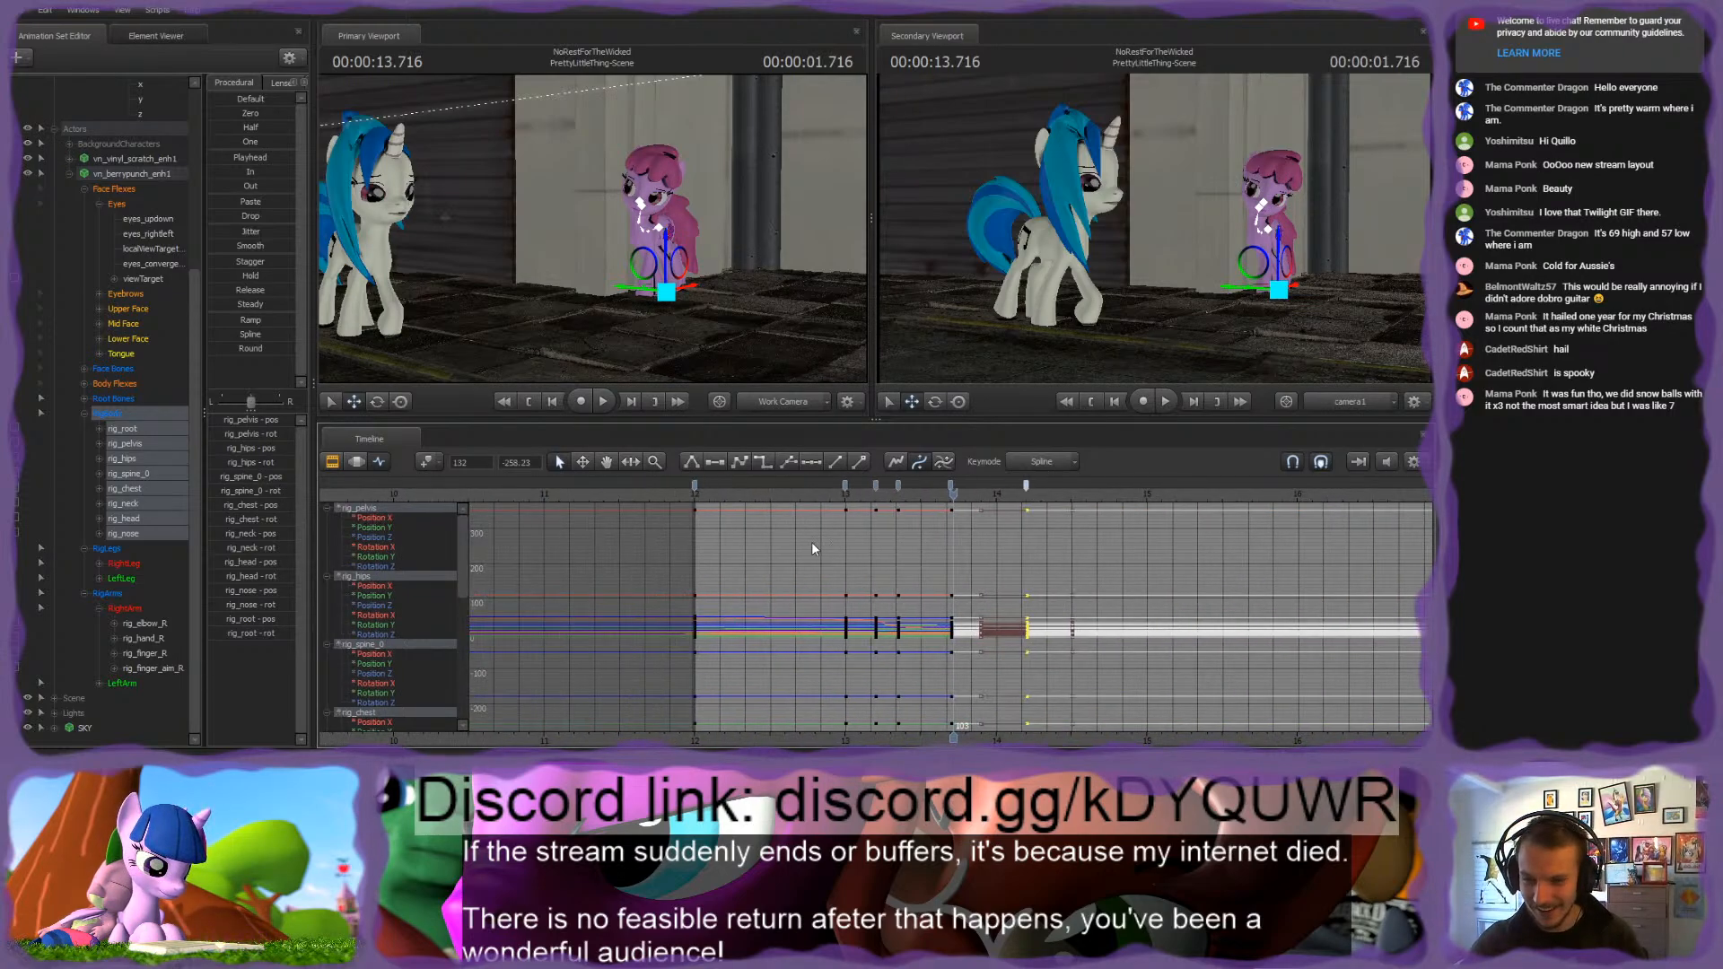
pyautogui.click(692, 486)
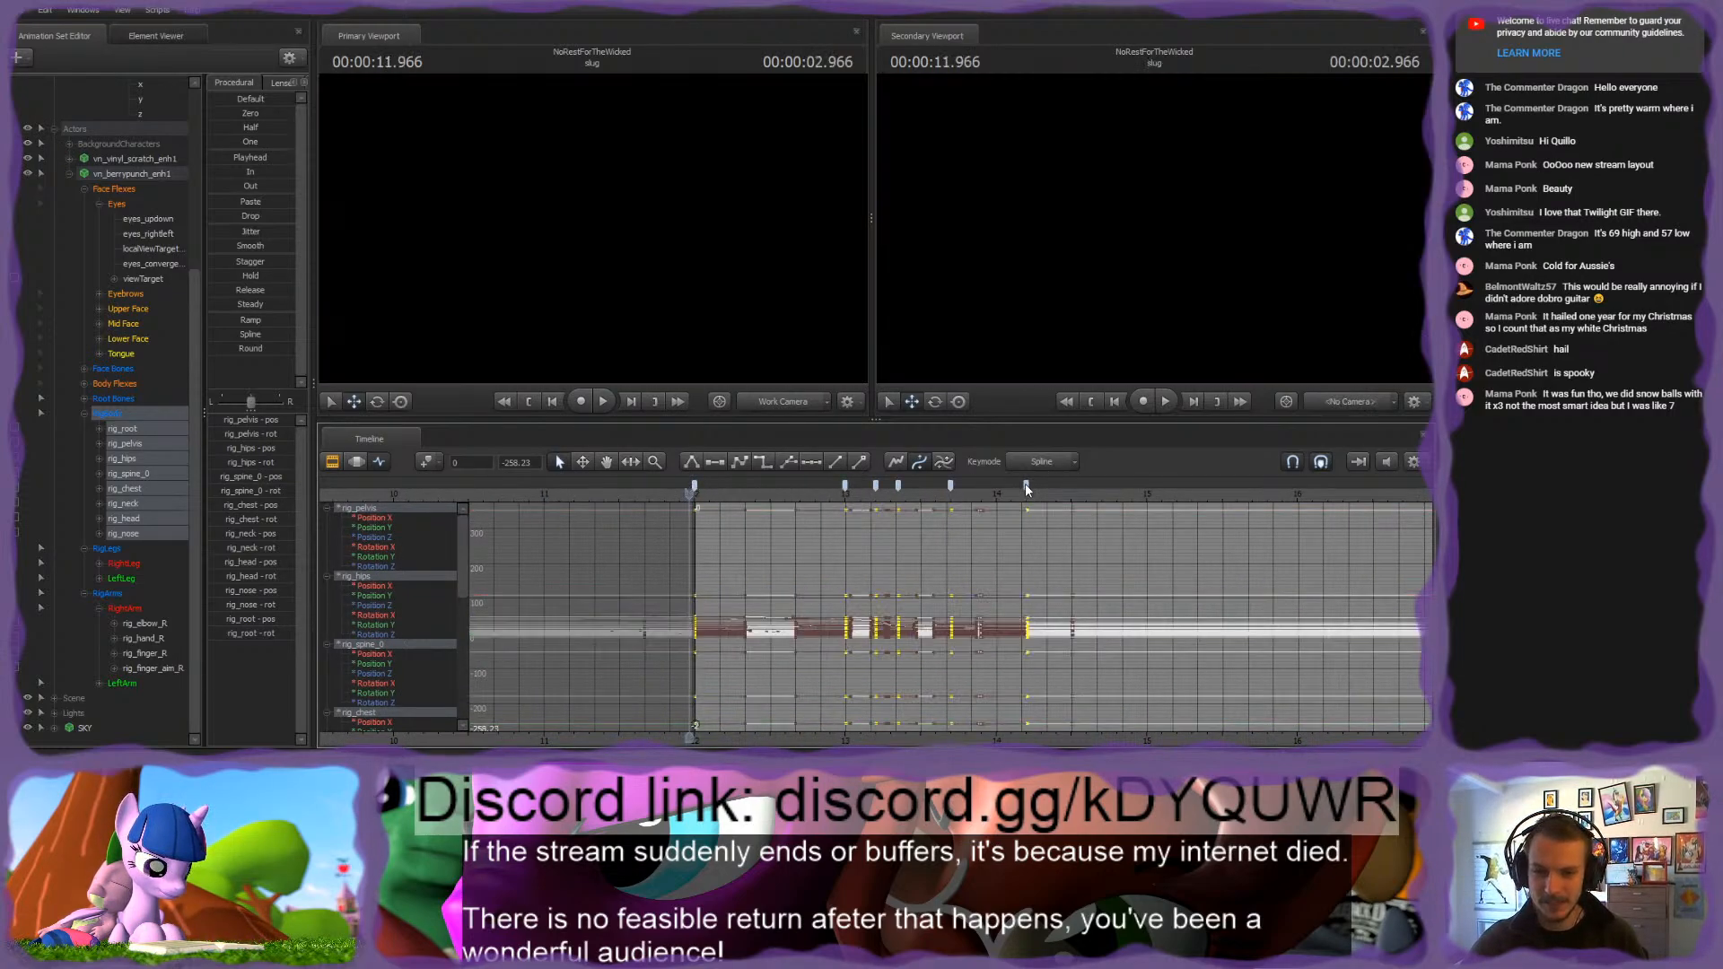
pyautogui.press('space')
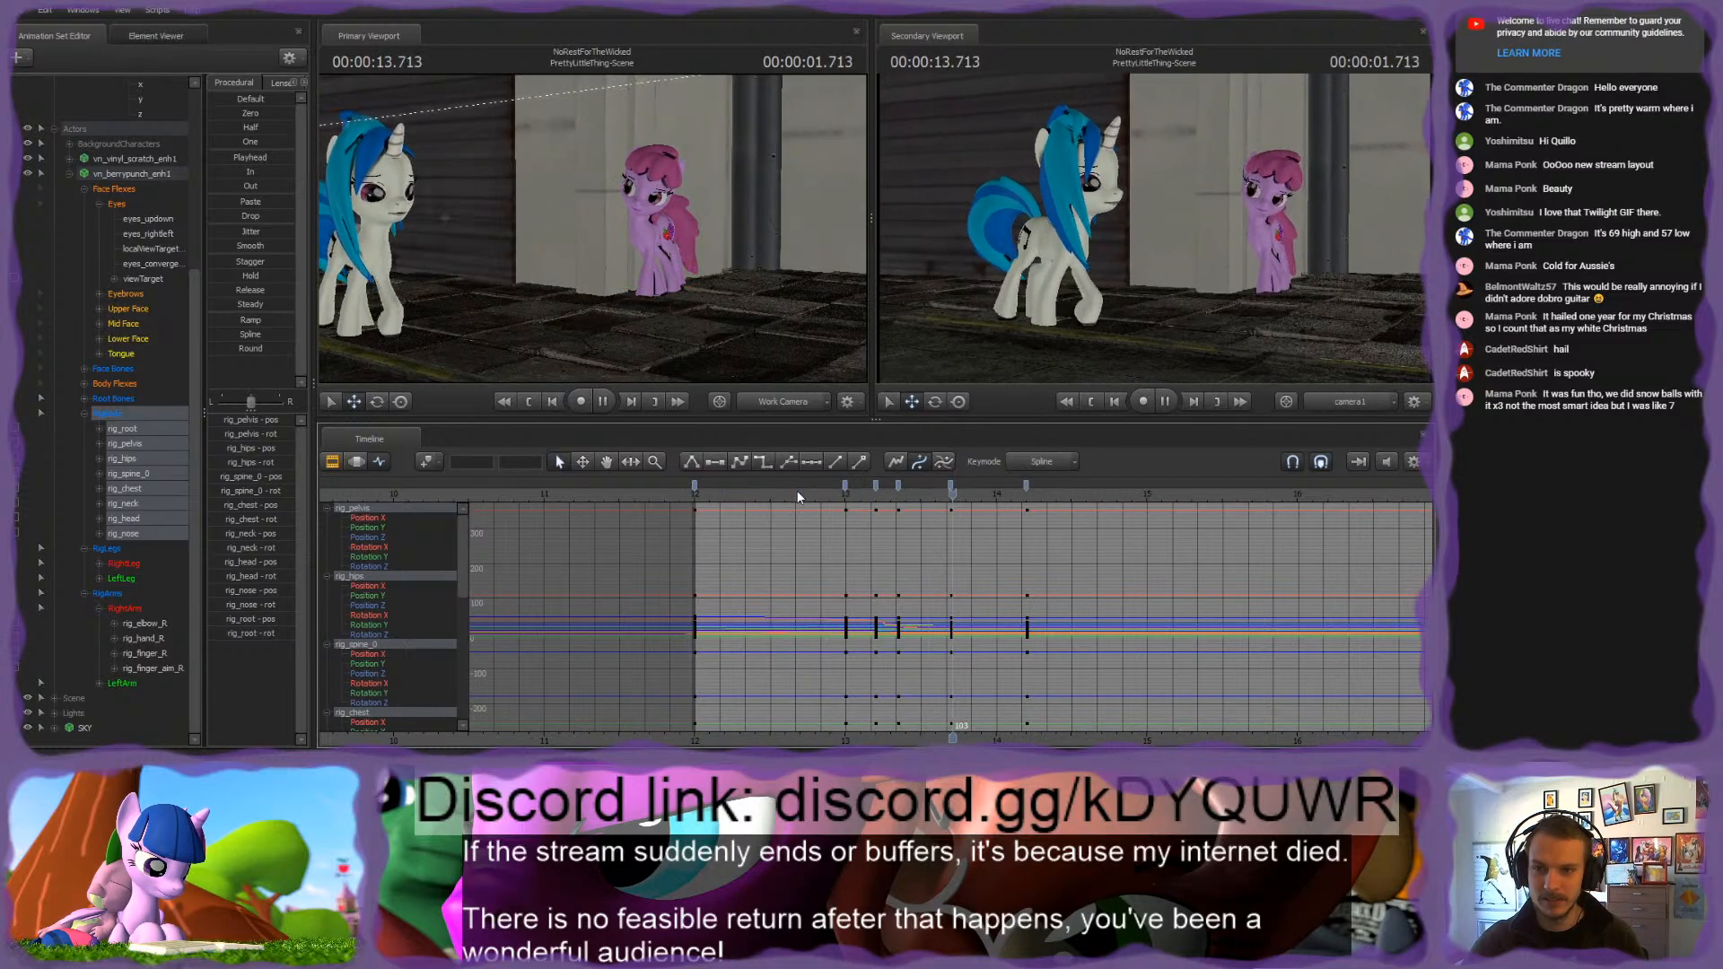
pyautogui.press('space')
# Step: Move in closer on the pink pony and play back her pose from 2.400 seconds to judge the hold
pyautogui.moveTo(987, 499); pyautogui.dragTo(1056, 499)
pyautogui.press('w')
pyautogui.moveTo(718, 276); pyautogui.dragTo(755, 293)
pyautogui.press('s')
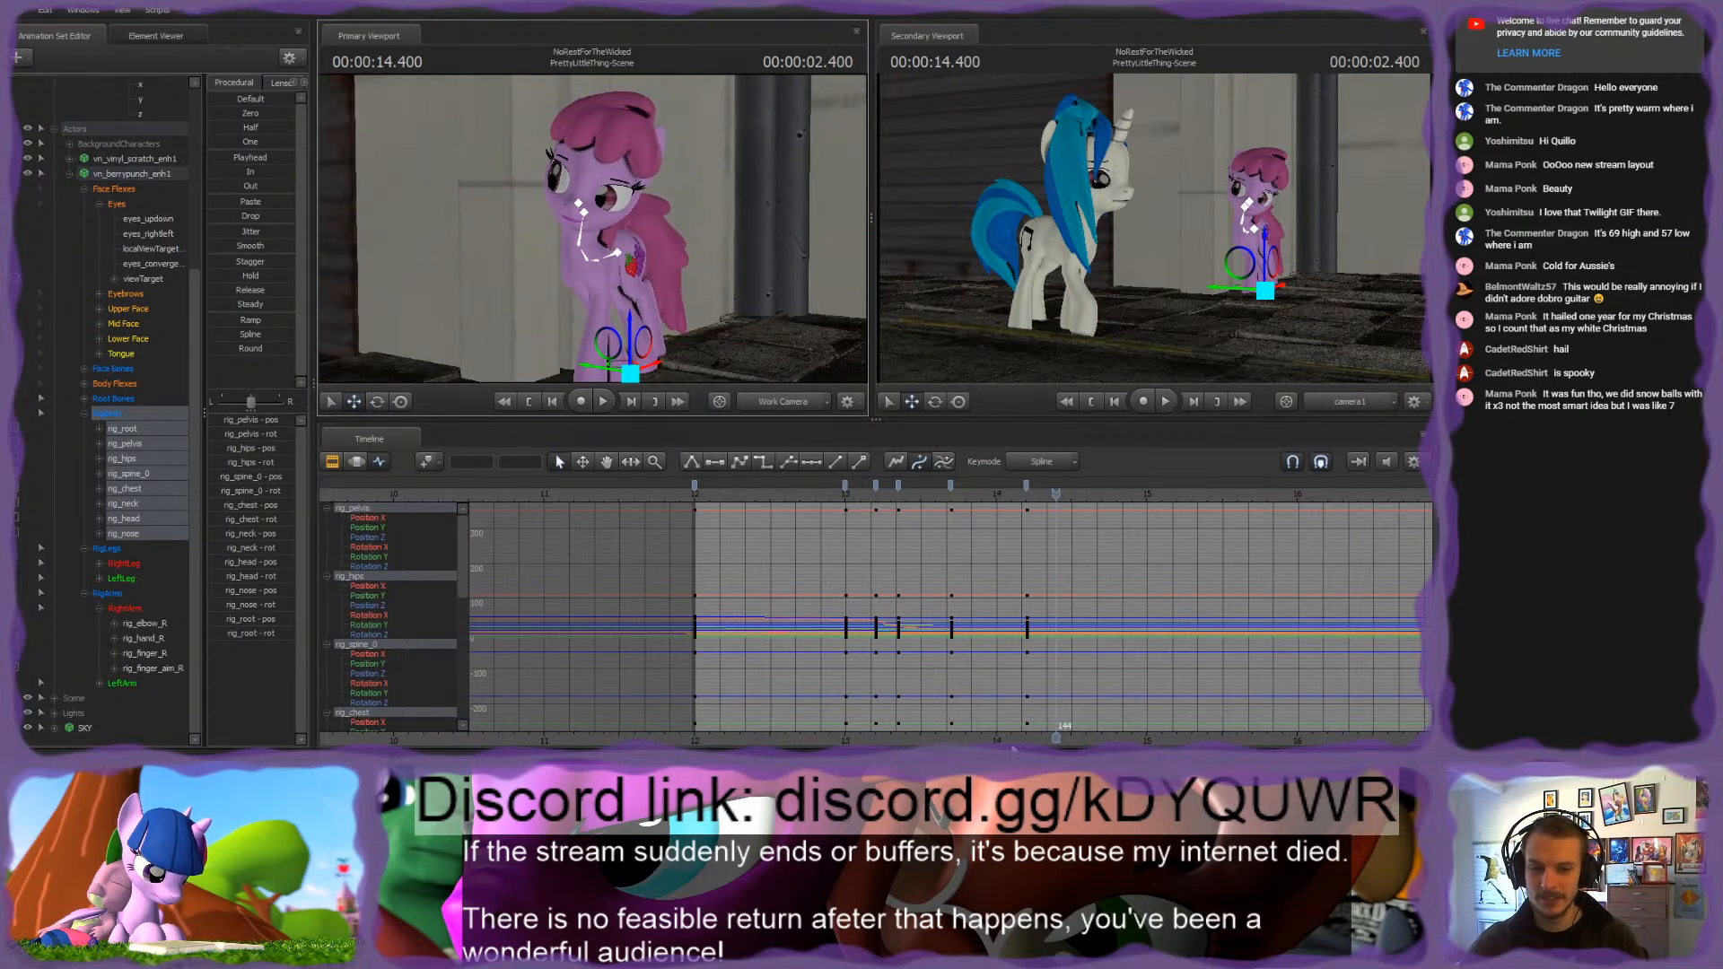
pyautogui.moveTo(976, 680); pyautogui.dragTo(734, 680, button='middle')
pyautogui.scroll(5, 727, 646)
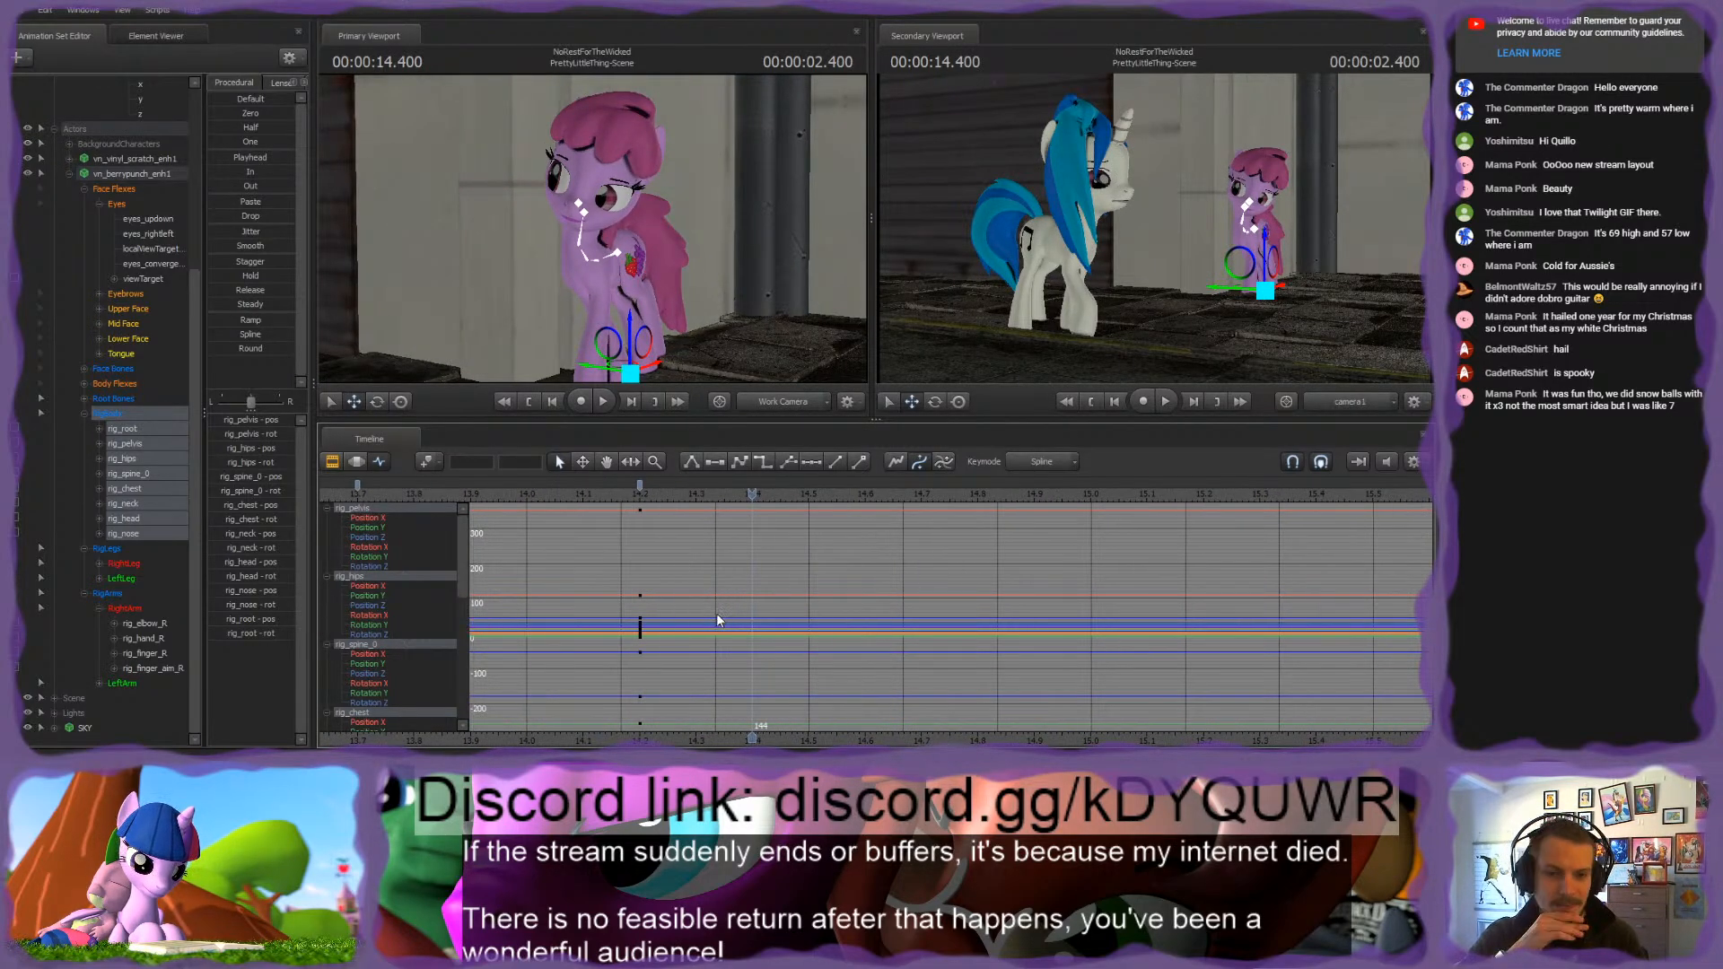
pyautogui.press('space')
pyautogui.scroll(-2, 745, 609)
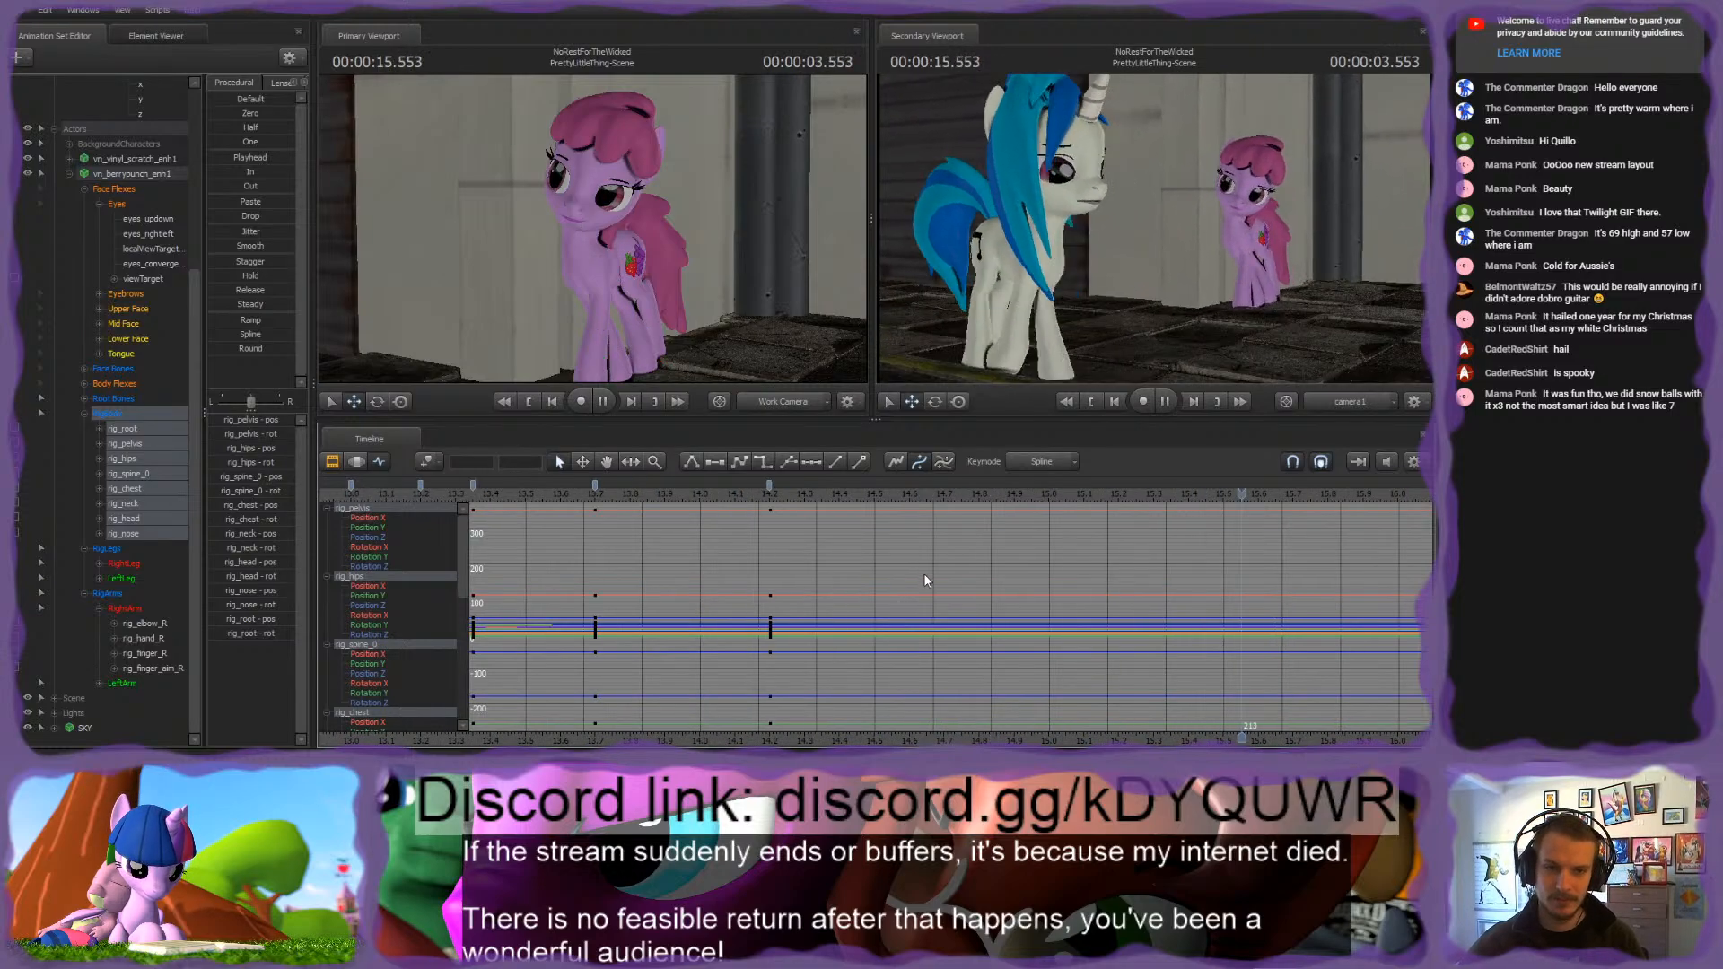
# Step: Key the pink pony's RigBody controls at 2.400 seconds
pyautogui.moveTo(767, 504); pyautogui.dragTo(938, 512)
pyautogui.moveTo(796, 512); pyautogui.dragTo(841, 511)
pyautogui.press('m')
# Step: Rotate the pink pony's rig_neck slightly and tilt rig_head sideways at 2.400 seconds
pyautogui.moveTo(594, 221); pyautogui.dragTo(594, 220)
pyautogui.press('w')
pyautogui.click(622, 220)
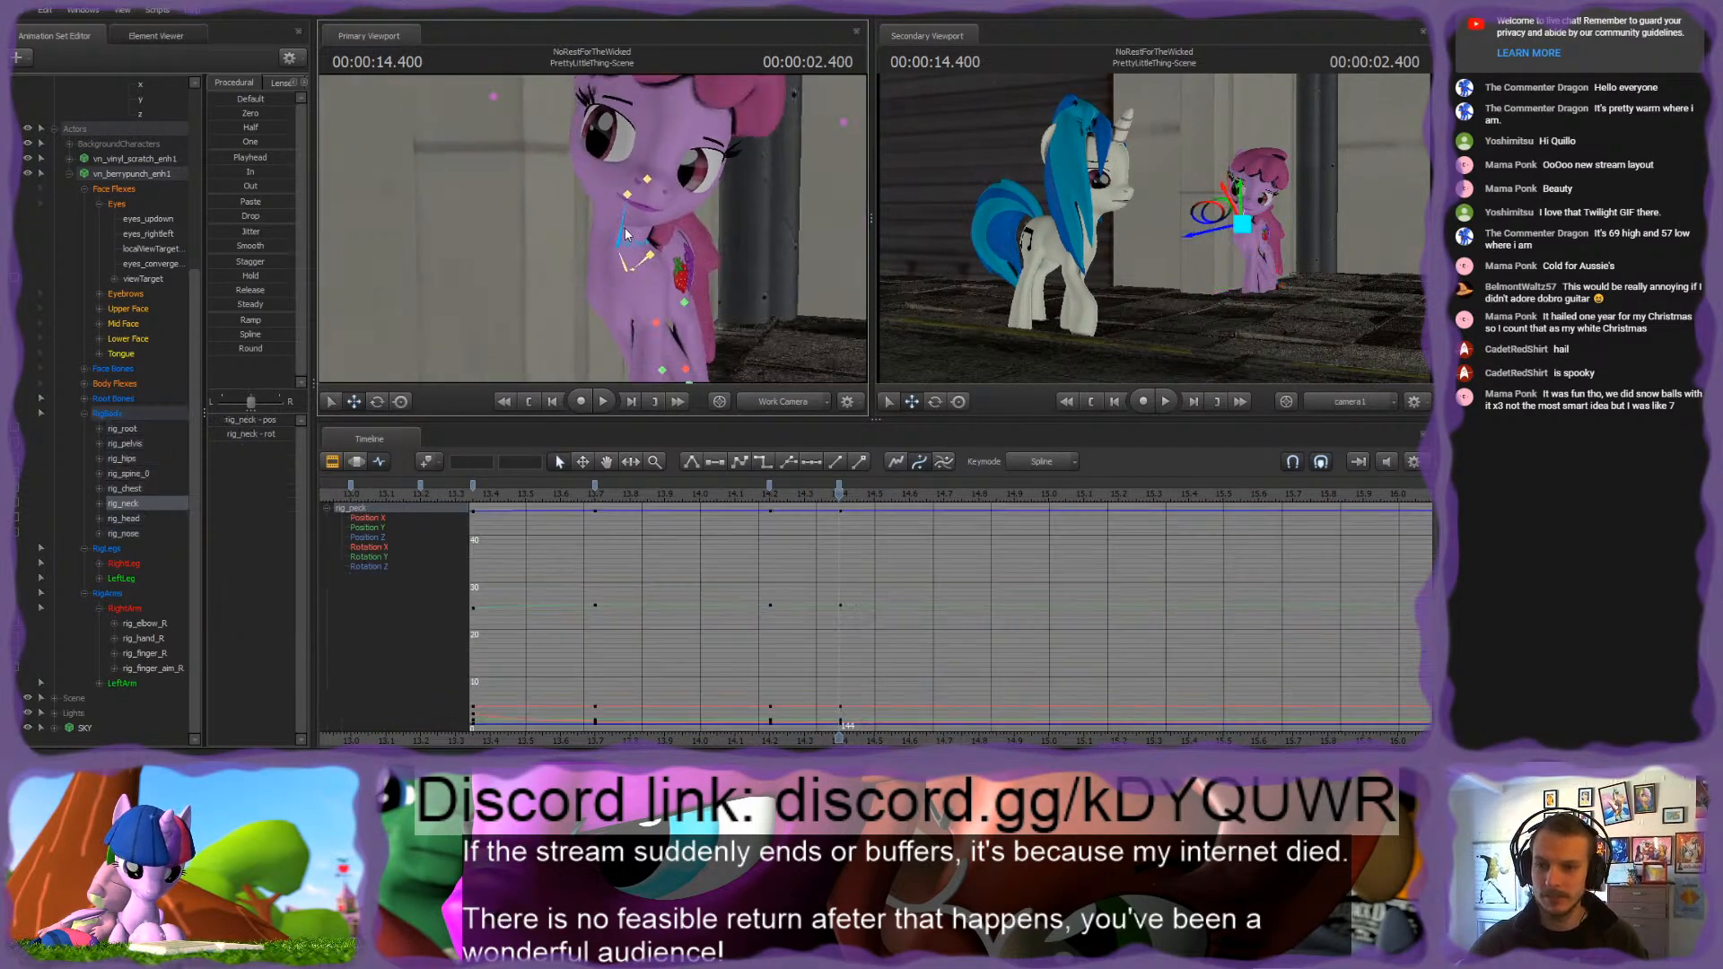
pyautogui.press('e')
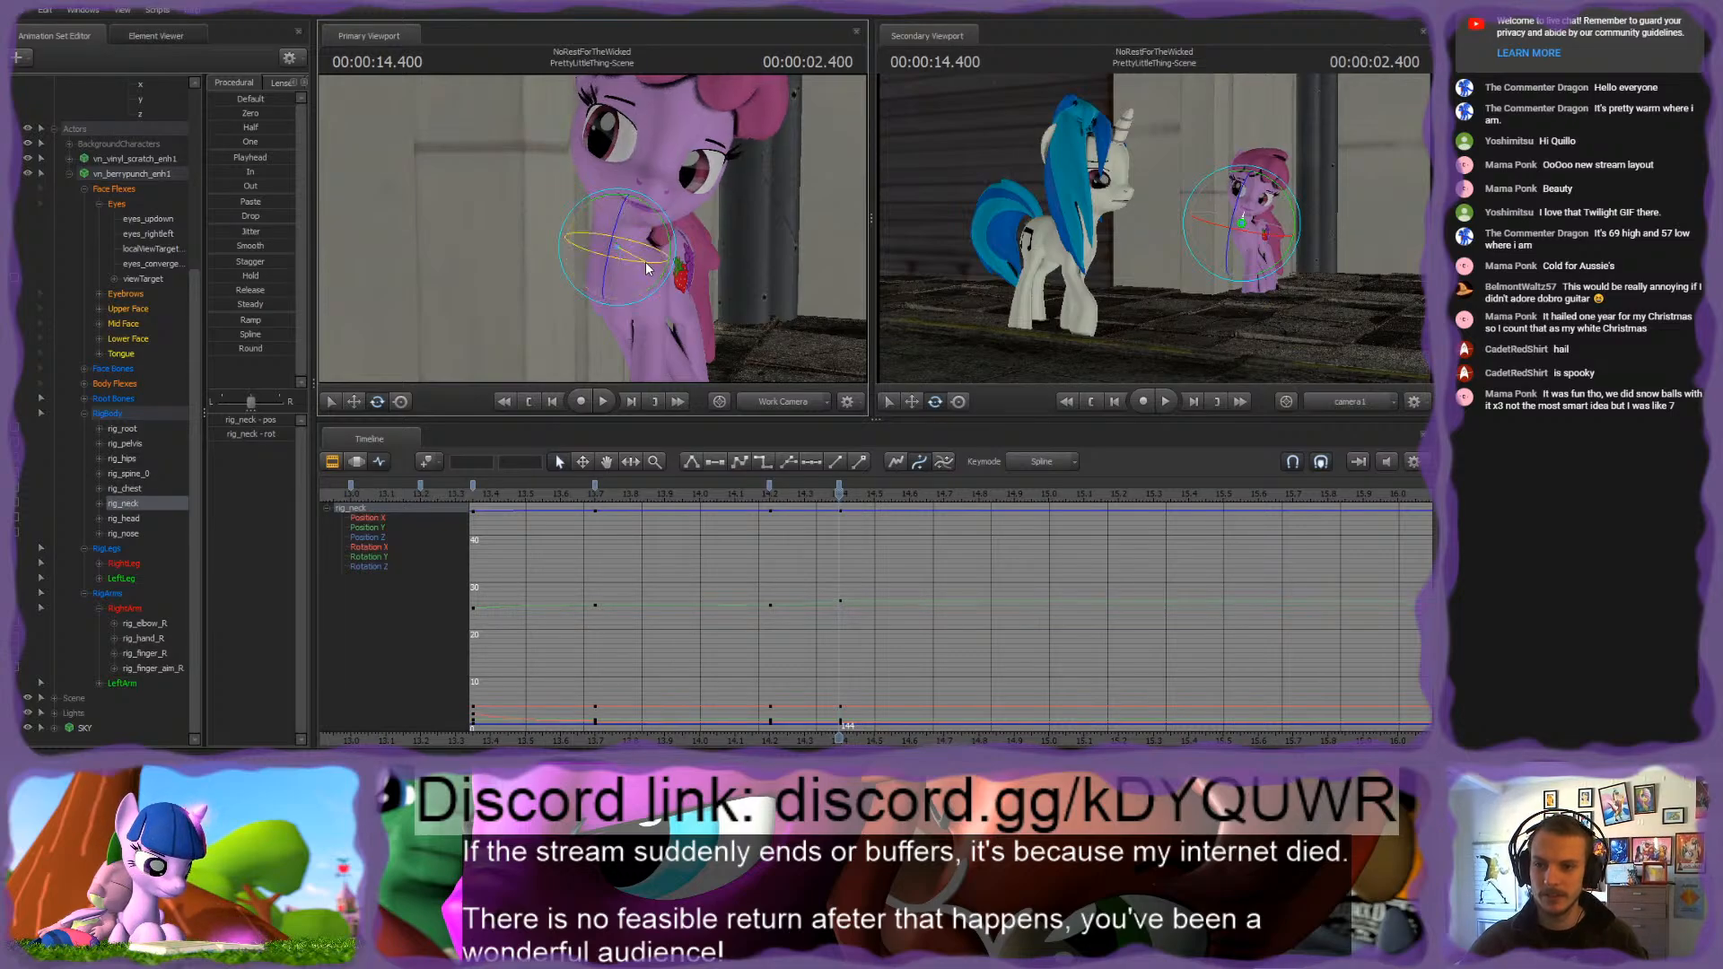
pyautogui.click(632, 191)
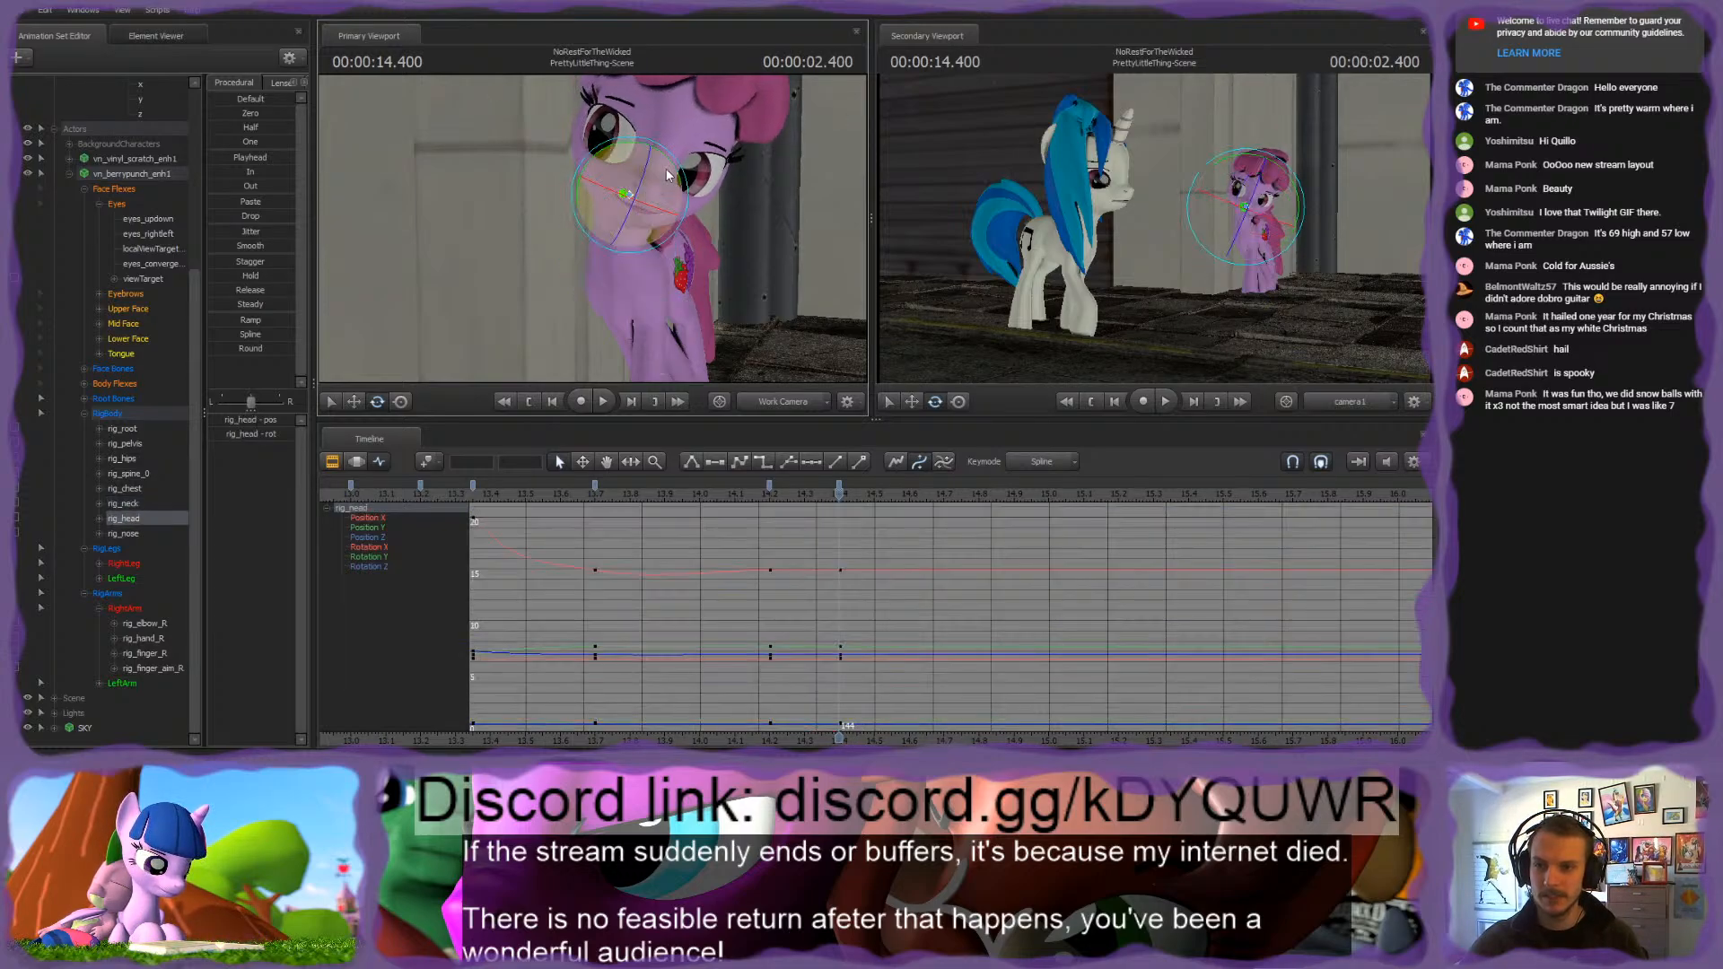
pyautogui.moveTo(665, 171); pyautogui.dragTo(659, 187)
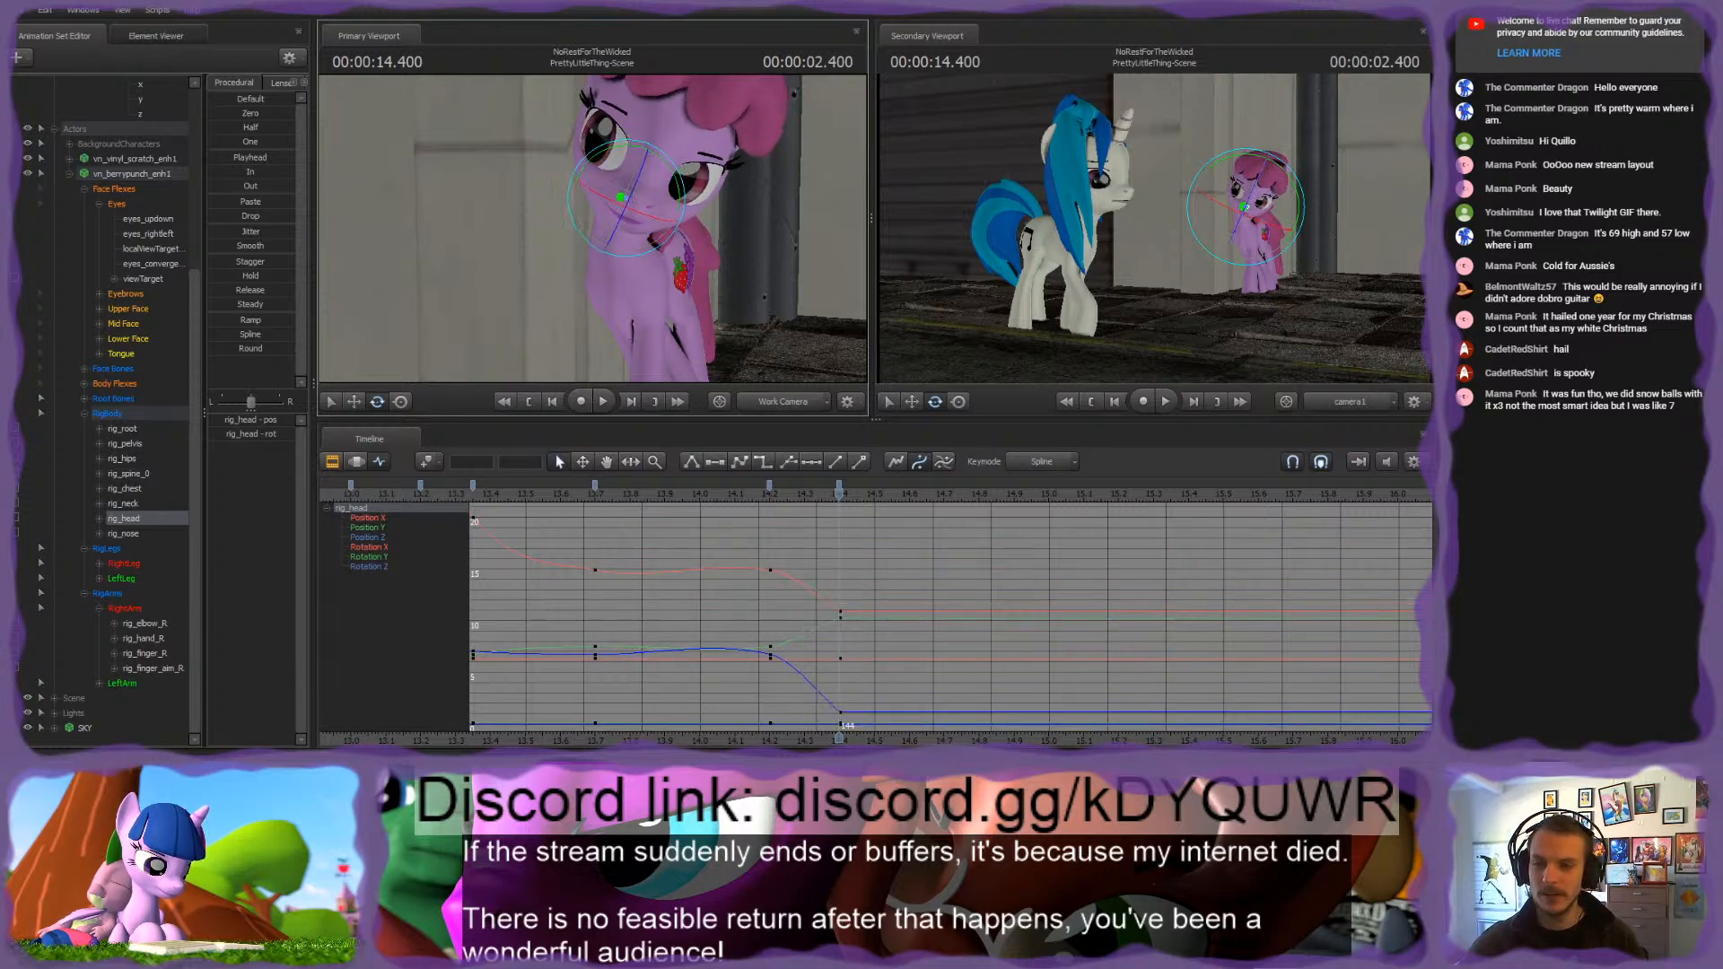
# Step: Key the whole RigBody group at 2.700 seconds, with its in-between keys placed at frames 141 and 150
pyautogui.moveTo(553, 255); pyautogui.dragTo(588, 216)
pyautogui.click(125, 415)
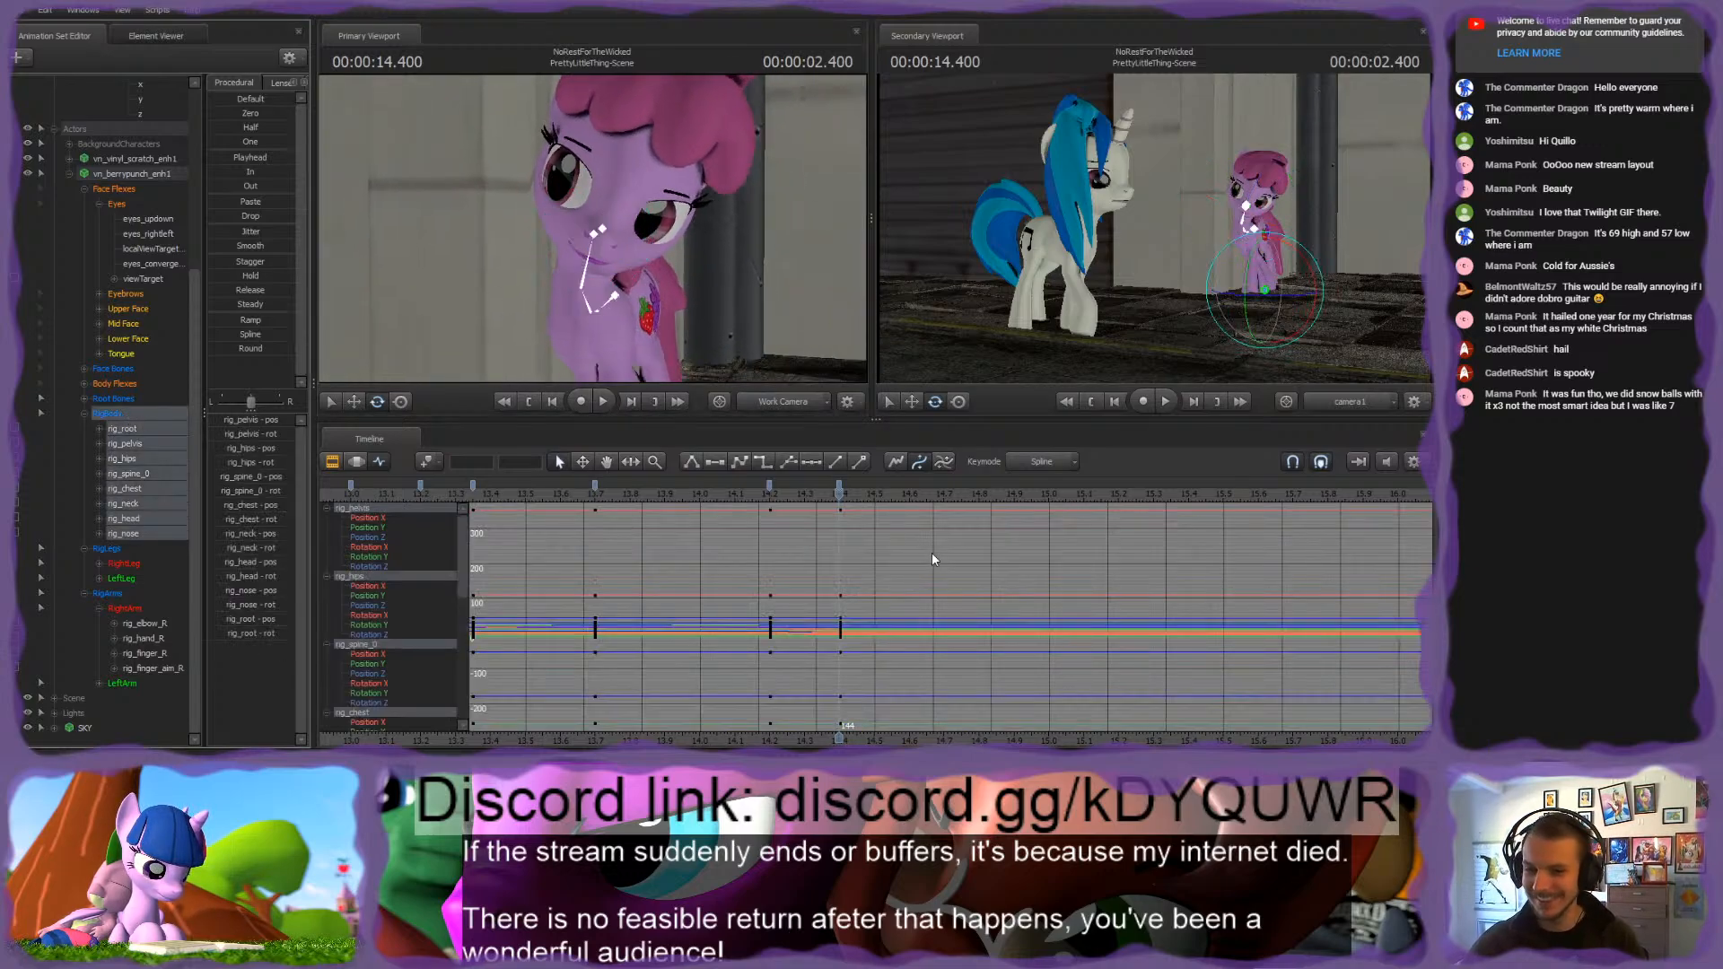
pyautogui.moveTo(849, 509); pyautogui.dragTo(945, 493)
pyautogui.press('m')
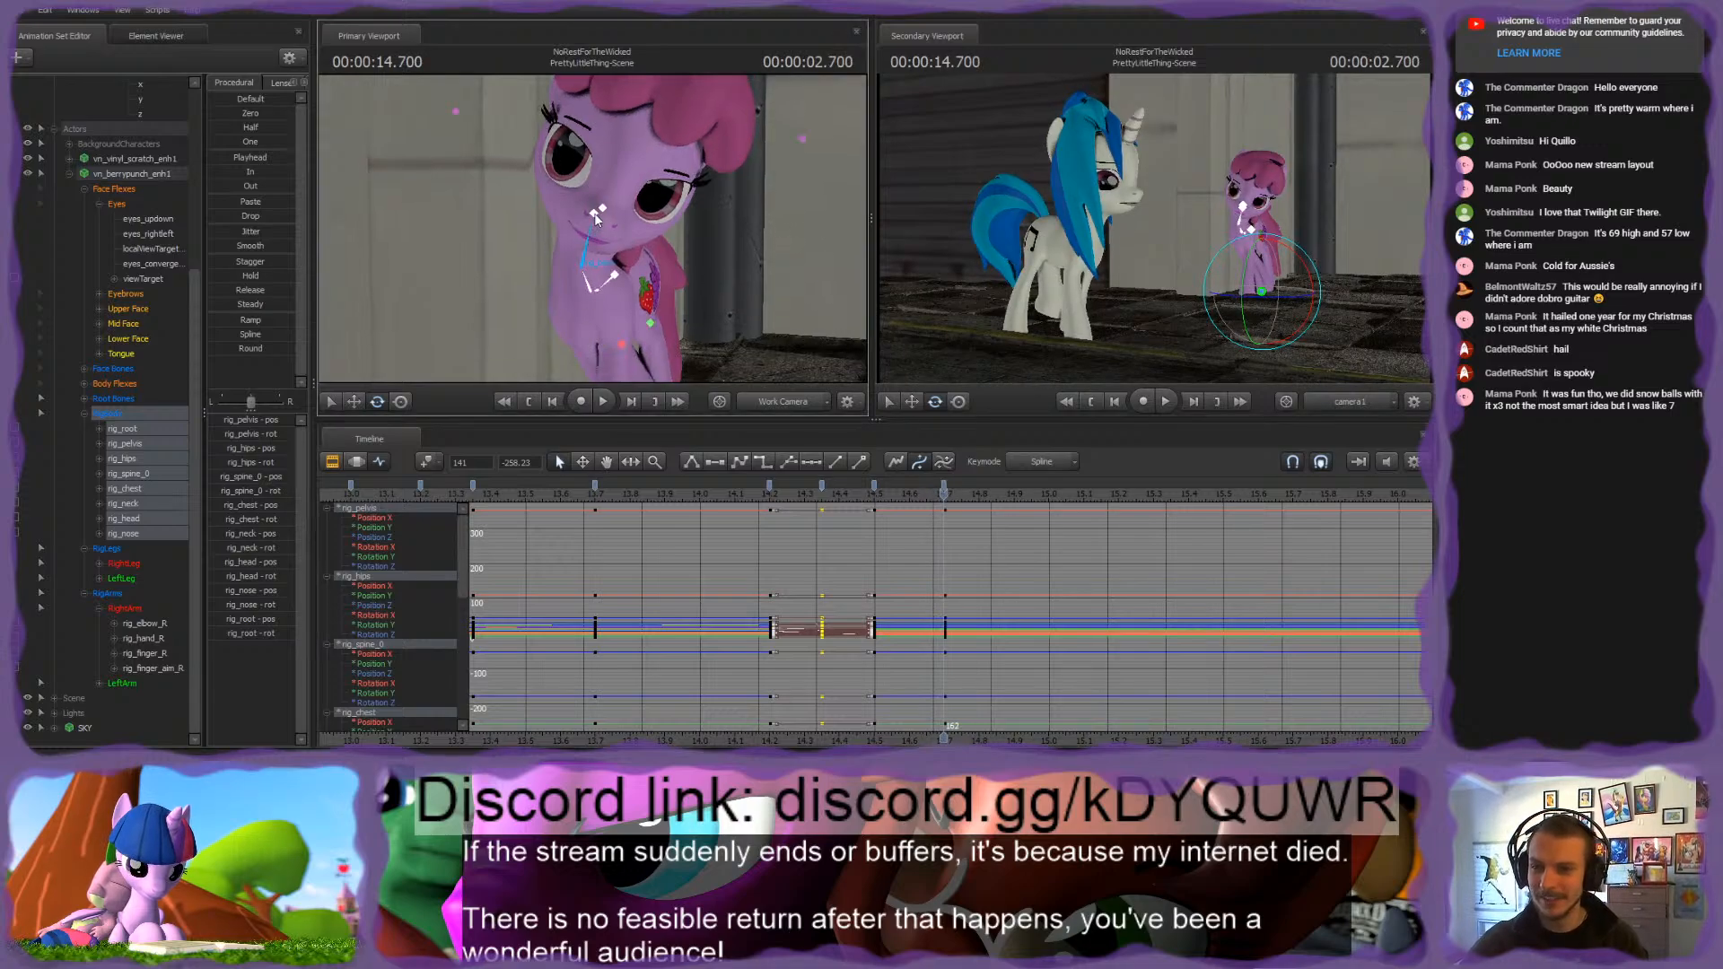
# Step: Adjust the rotation of the pink pony's rig_neck and rig_head at 2.700 seconds
pyautogui.click(602, 265)
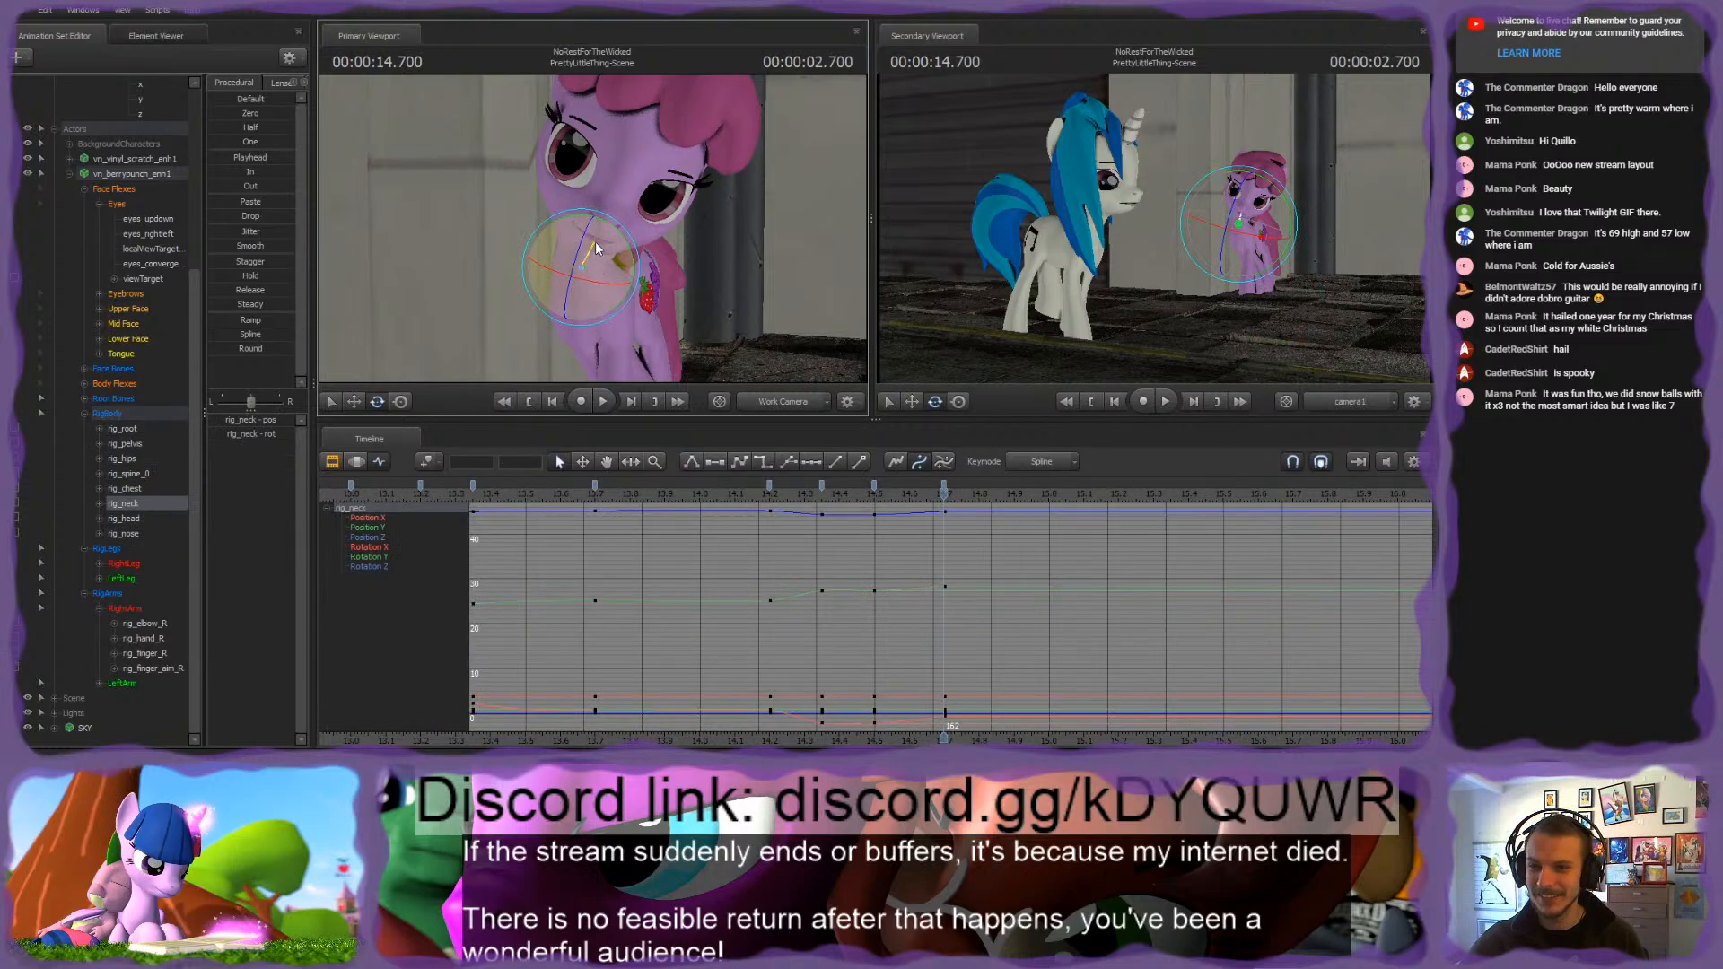
pyautogui.click(608, 208)
pyautogui.moveTo(608, 205); pyautogui.dragTo(604, 194)
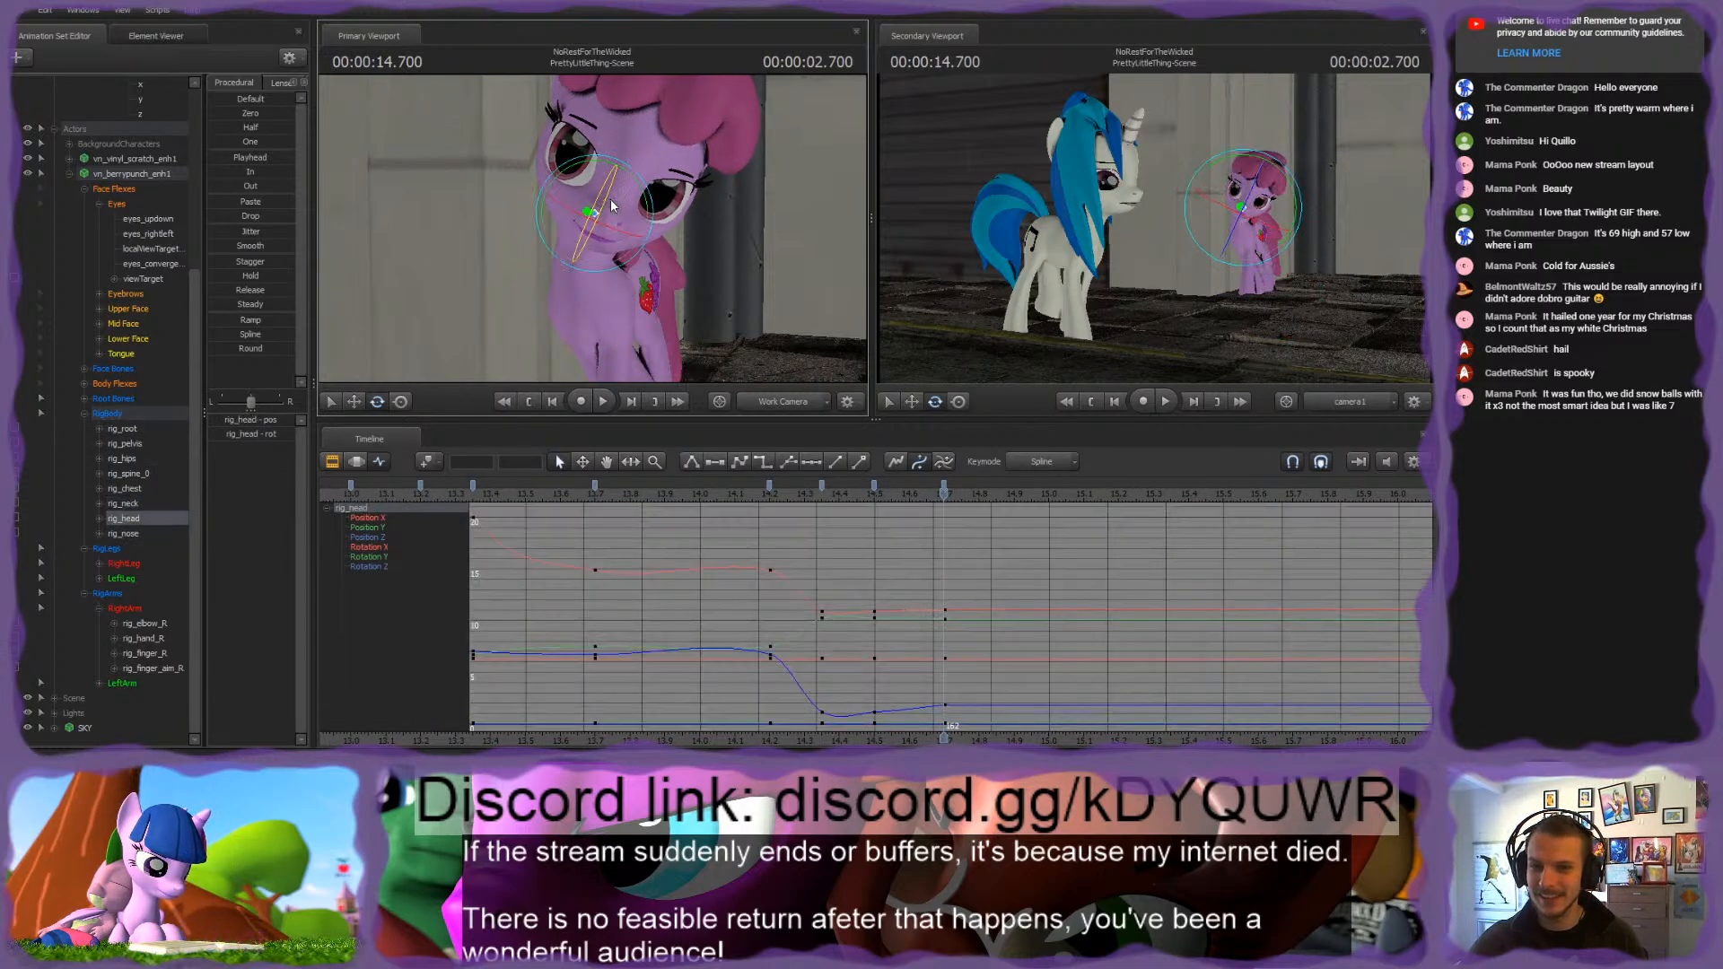
# Step: Reselect the RigBody group, play back and scrub the head tilt between about 2.2 and 2.7 seconds to check its spacing
pyautogui.click(105, 414)
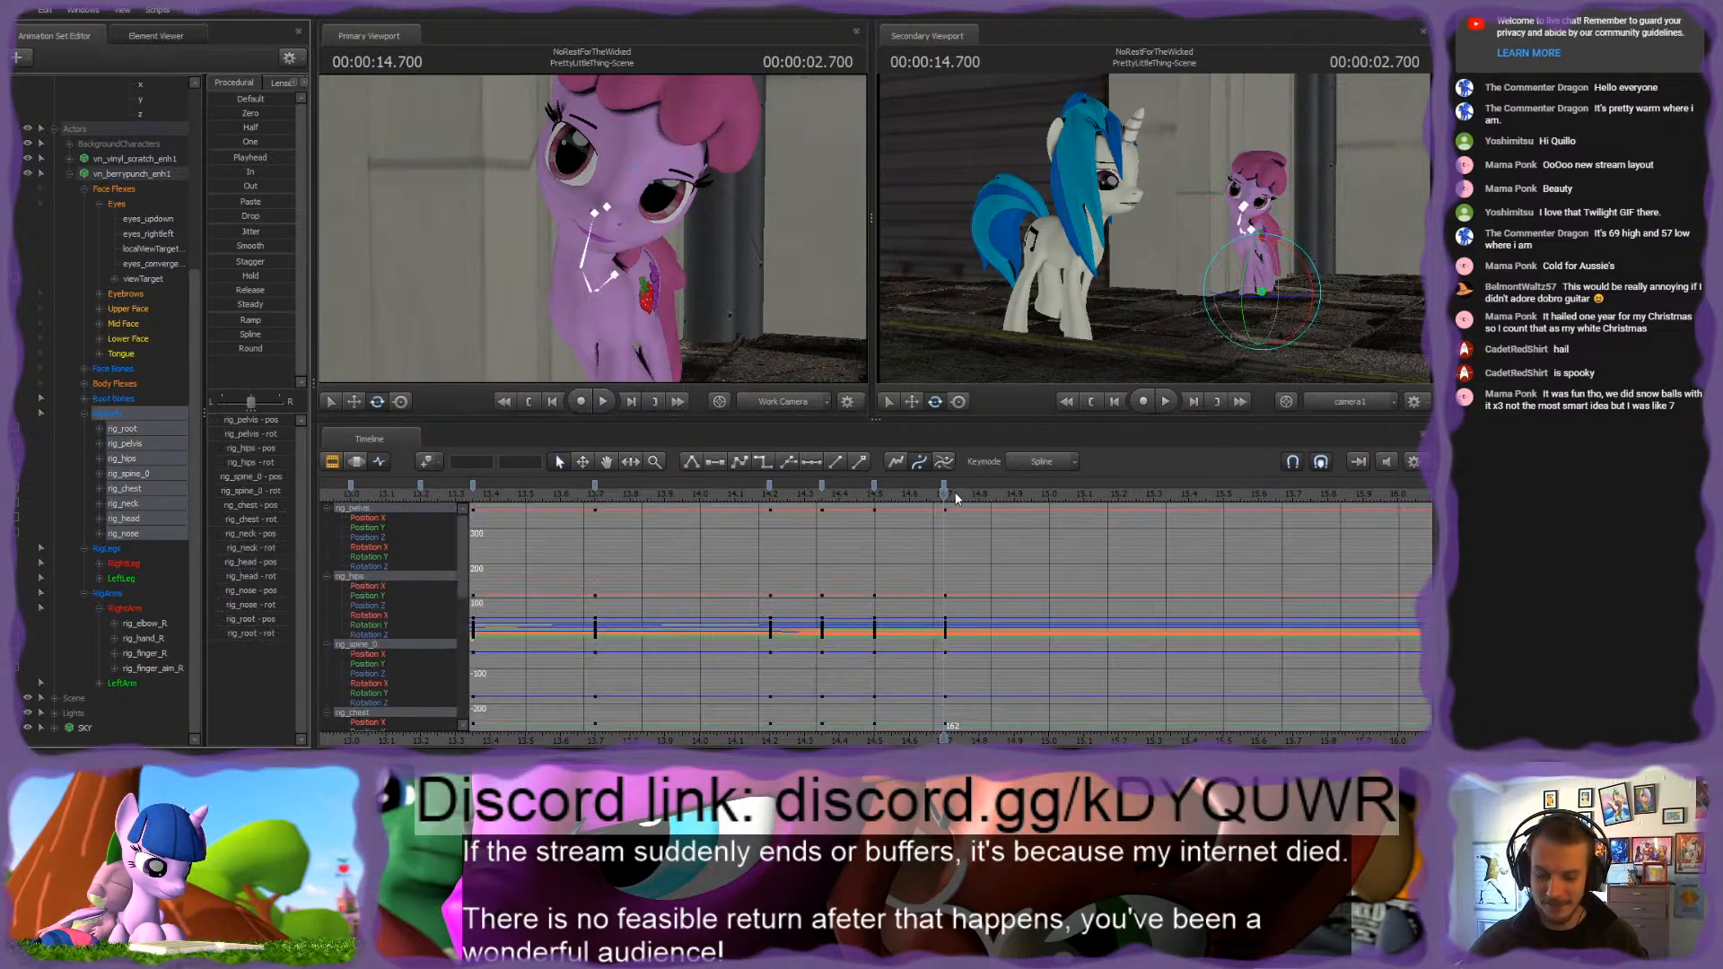
pyautogui.press('space')
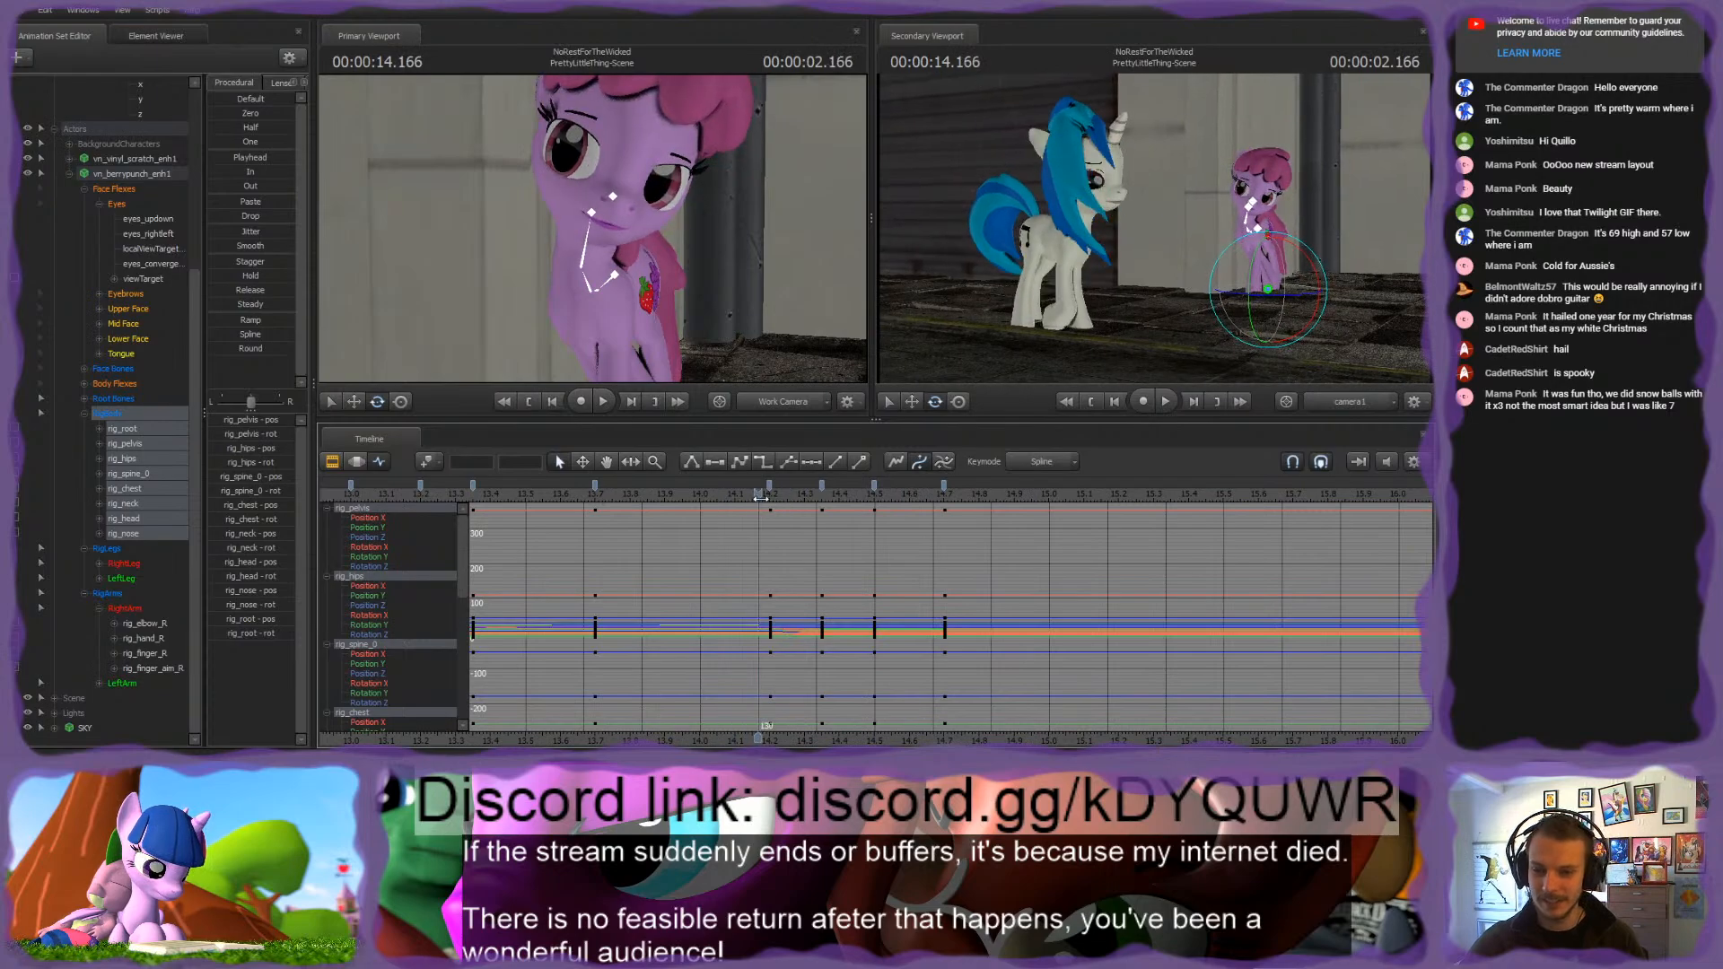
pyautogui.click(805, 496)
pyautogui.moveTo(806, 499); pyautogui.dragTo(891, 499)
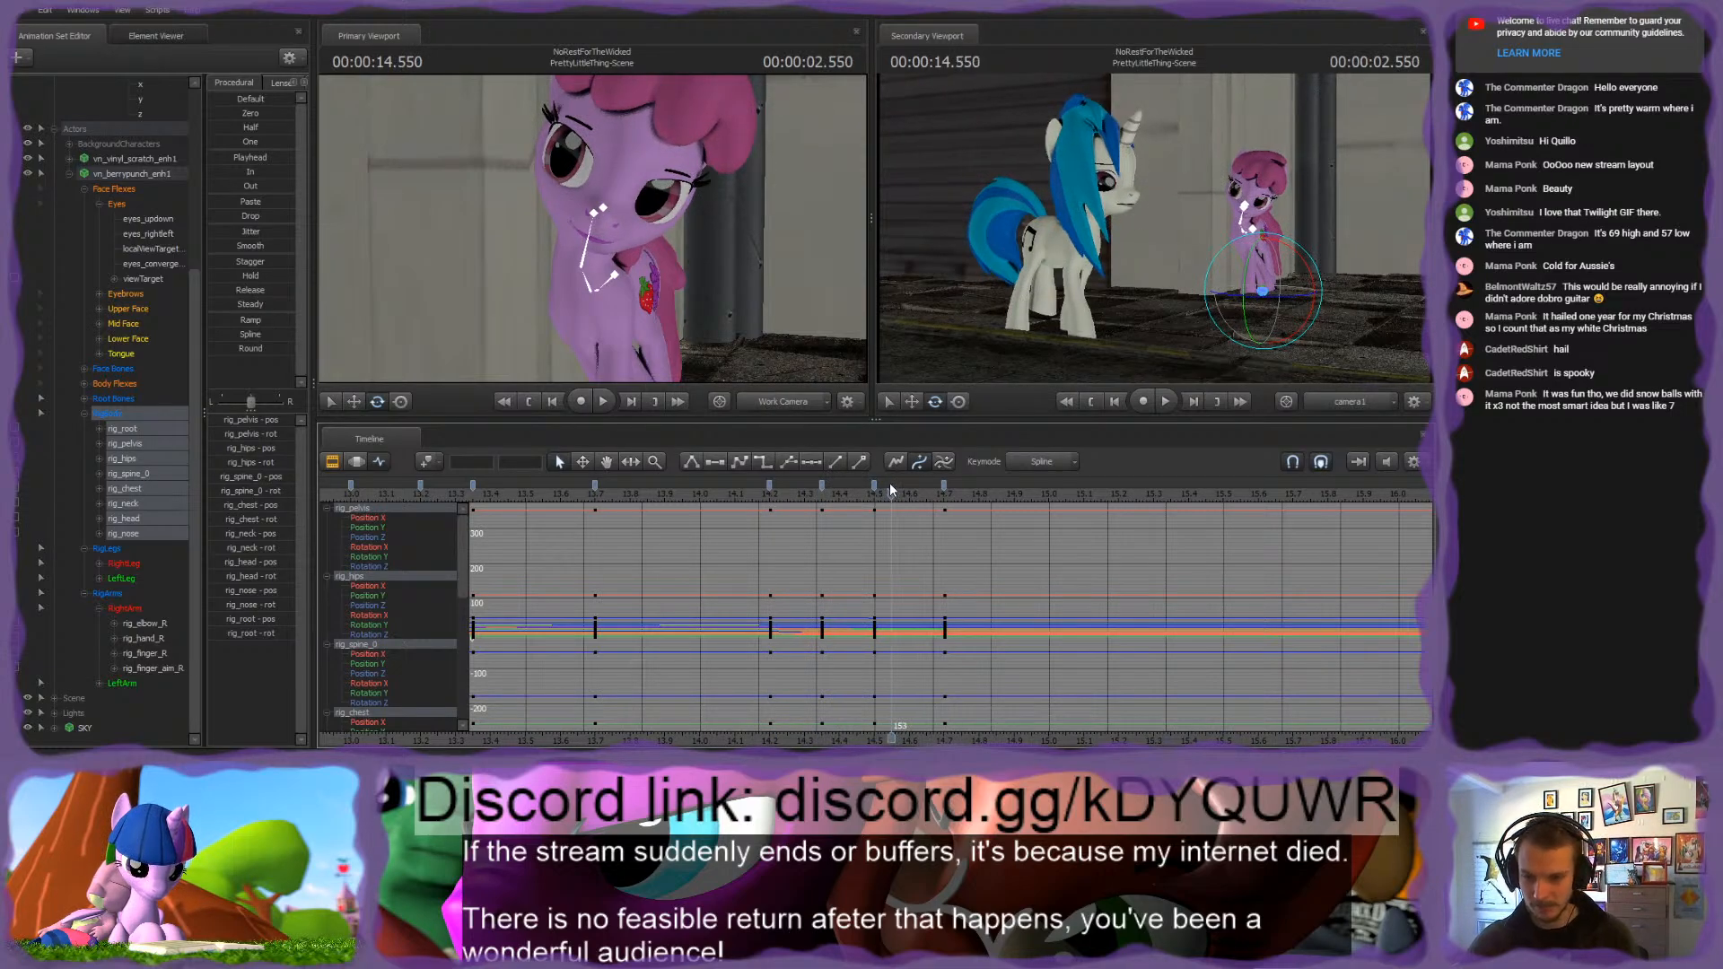
pyautogui.press('Left')
pyautogui.press('Left')
pyautogui.press('Left')
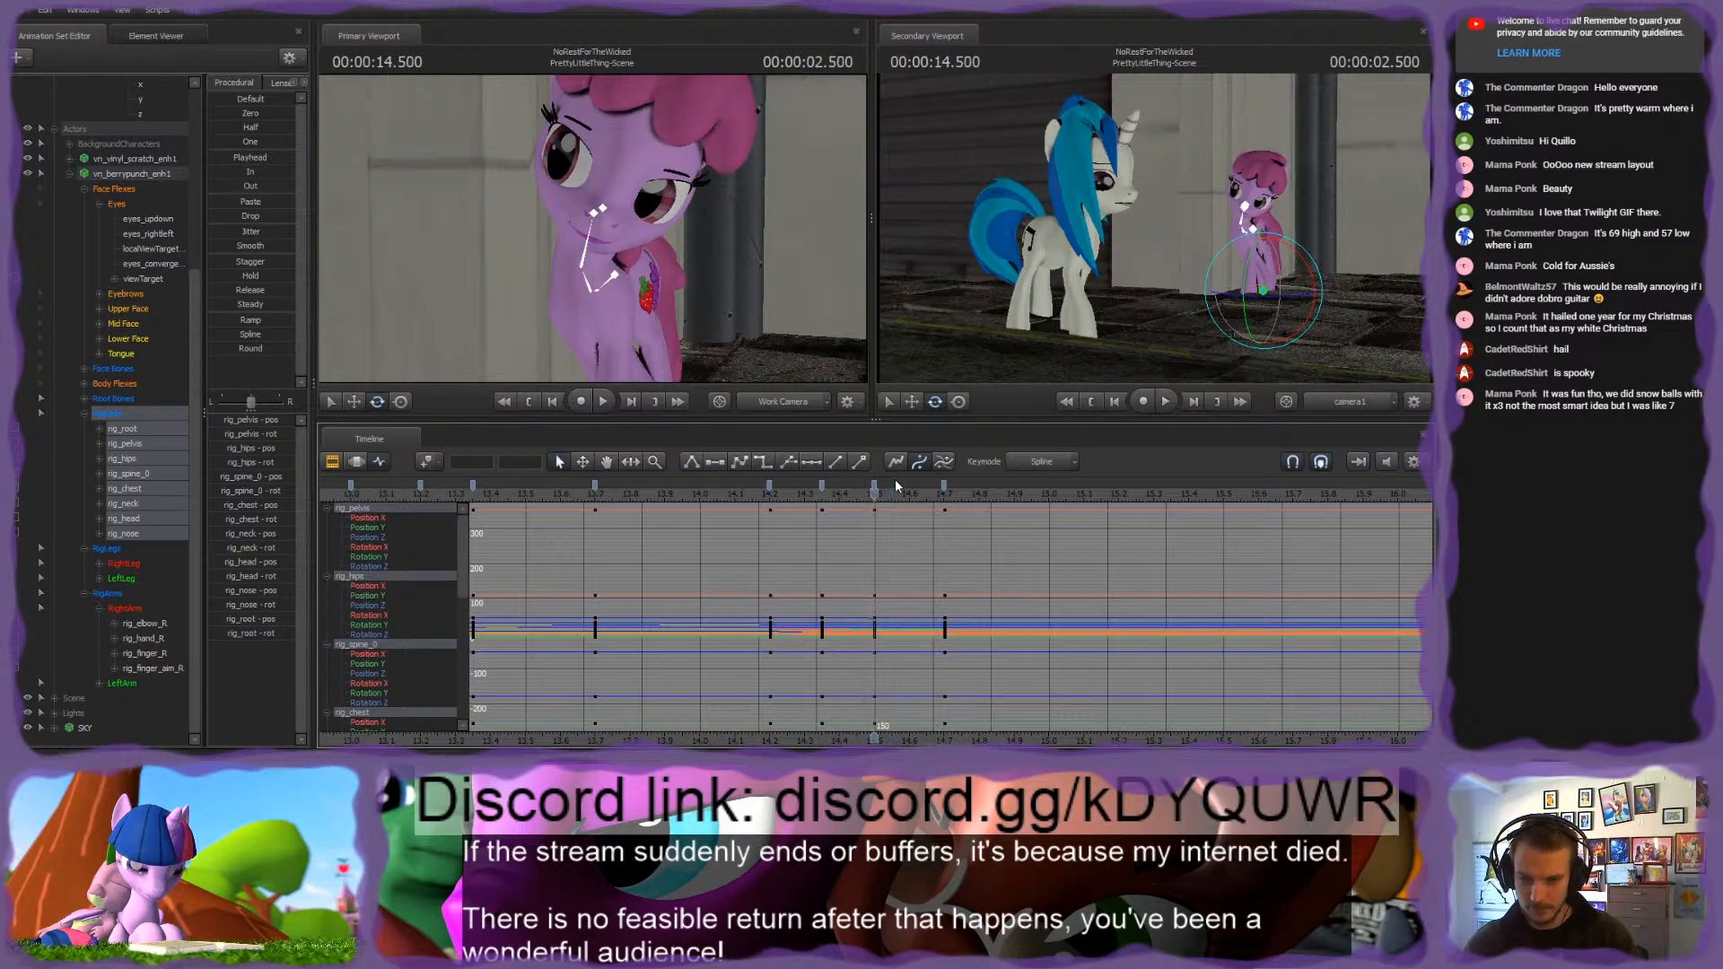
pyautogui.moveTo(907, 496)
pyautogui.mouseDown()
pyautogui.moveTo(741, 469)
pyautogui.moveTo(720, 488)
pyautogui.moveTo(927, 496)
pyautogui.mouseUp()
pyautogui.press('space')
pyautogui.press('space')
# Step: Examine the rig_nose curves, replay the full RigBody motion up to 3 seconds and review its keys between 2.200 and 2.700 seconds
pyautogui.click(134, 530)
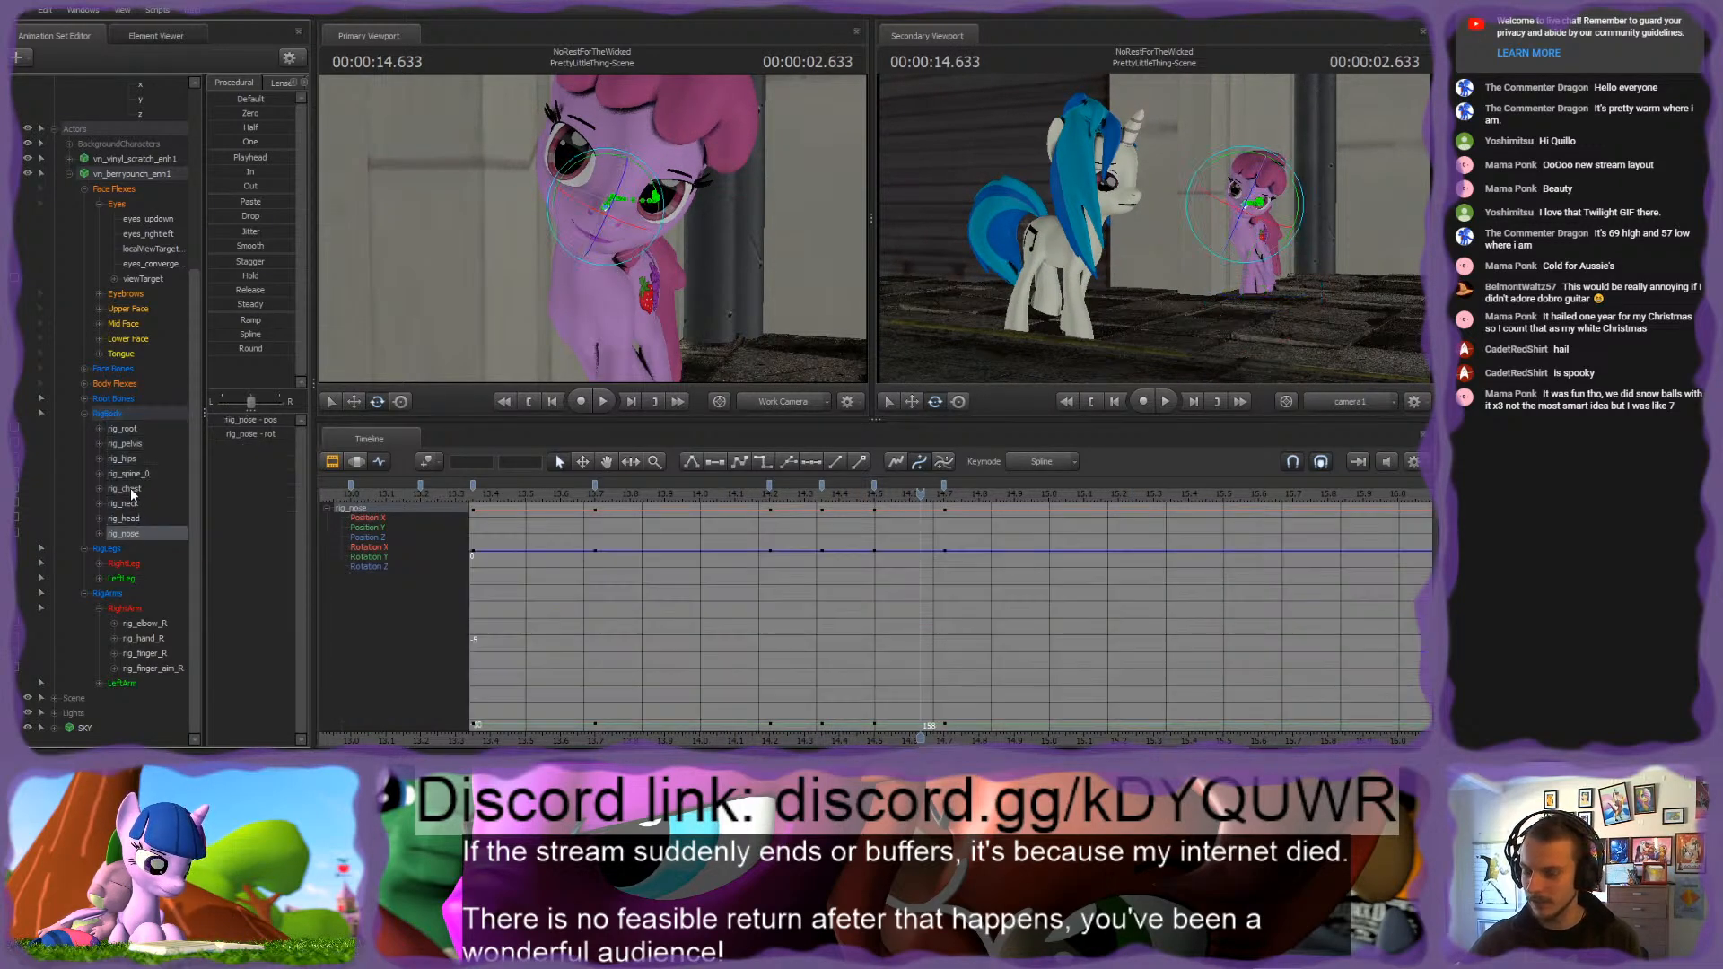
pyautogui.click(126, 413)
pyautogui.moveTo(896, 504); pyautogui.dragTo(733, 493)
pyautogui.press('space')
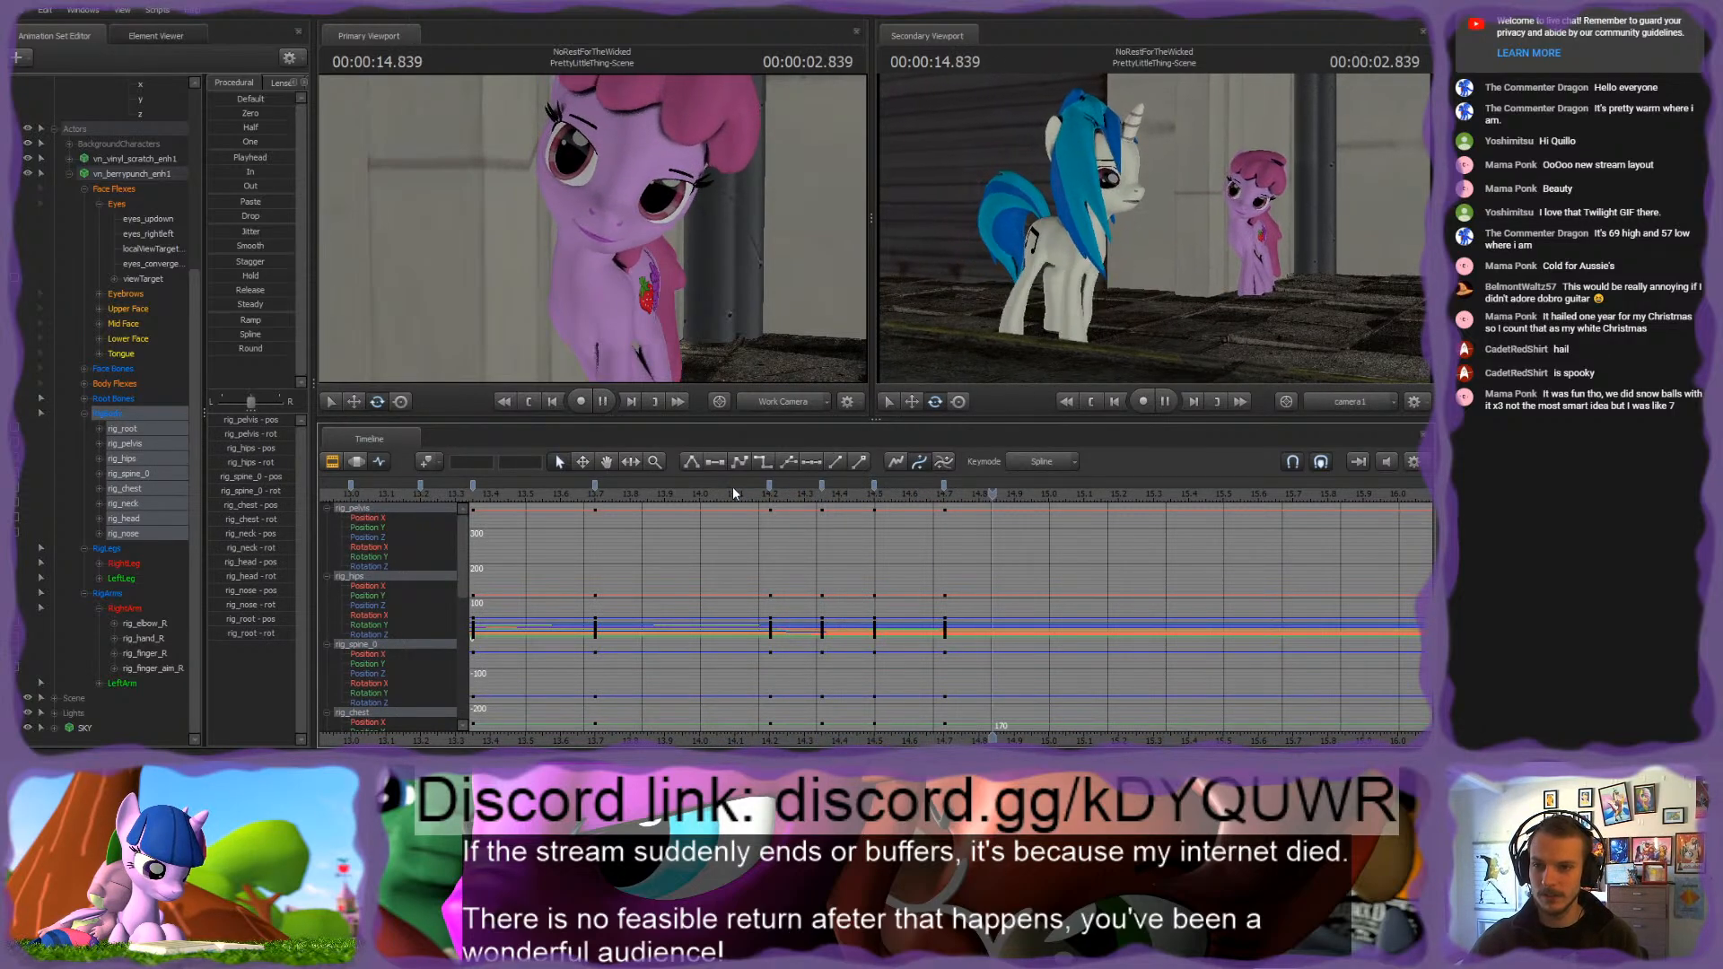
pyautogui.press('space')
pyautogui.click(770, 486)
pyautogui.keyDown('shift'); pyautogui.click(946, 485); pyautogui.keyUp('shift')
pyautogui.click(853, 529)
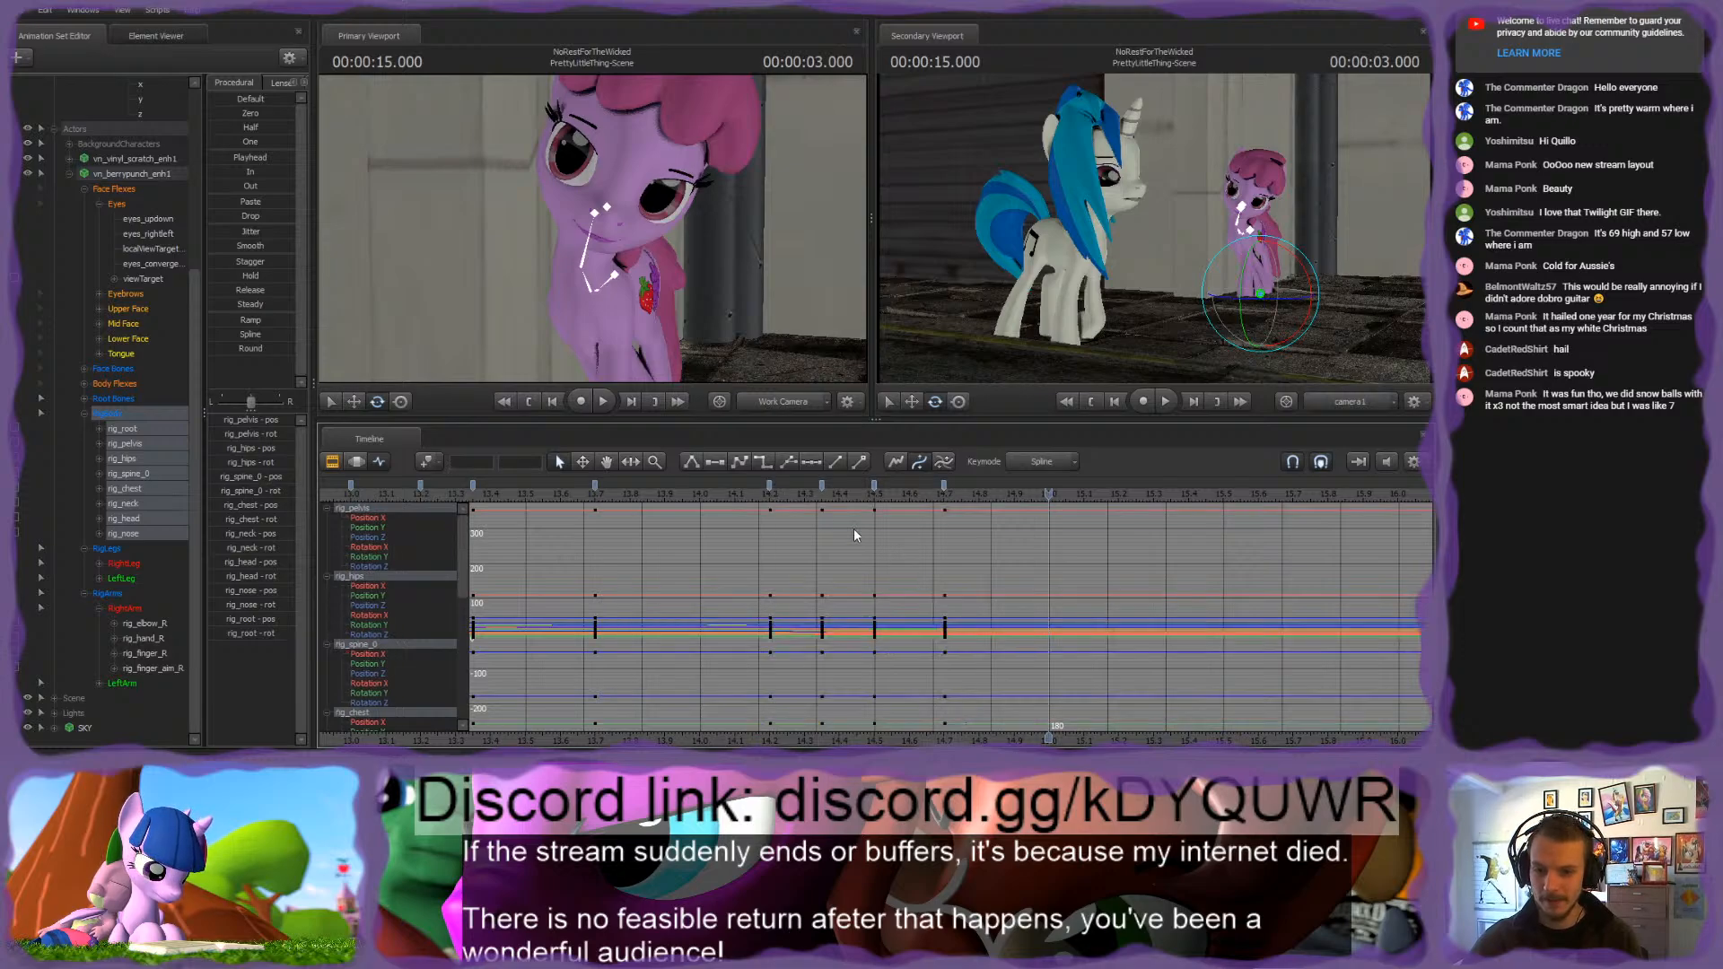
# Step: Copy the RigBody keys at frame 141 and paste them at 2.500 seconds
pyautogui.click(810, 493)
pyautogui.click(824, 486)
pyautogui.hotkey('ctrl', 'c')
pyautogui.press('Down')
pyautogui.press('Down')
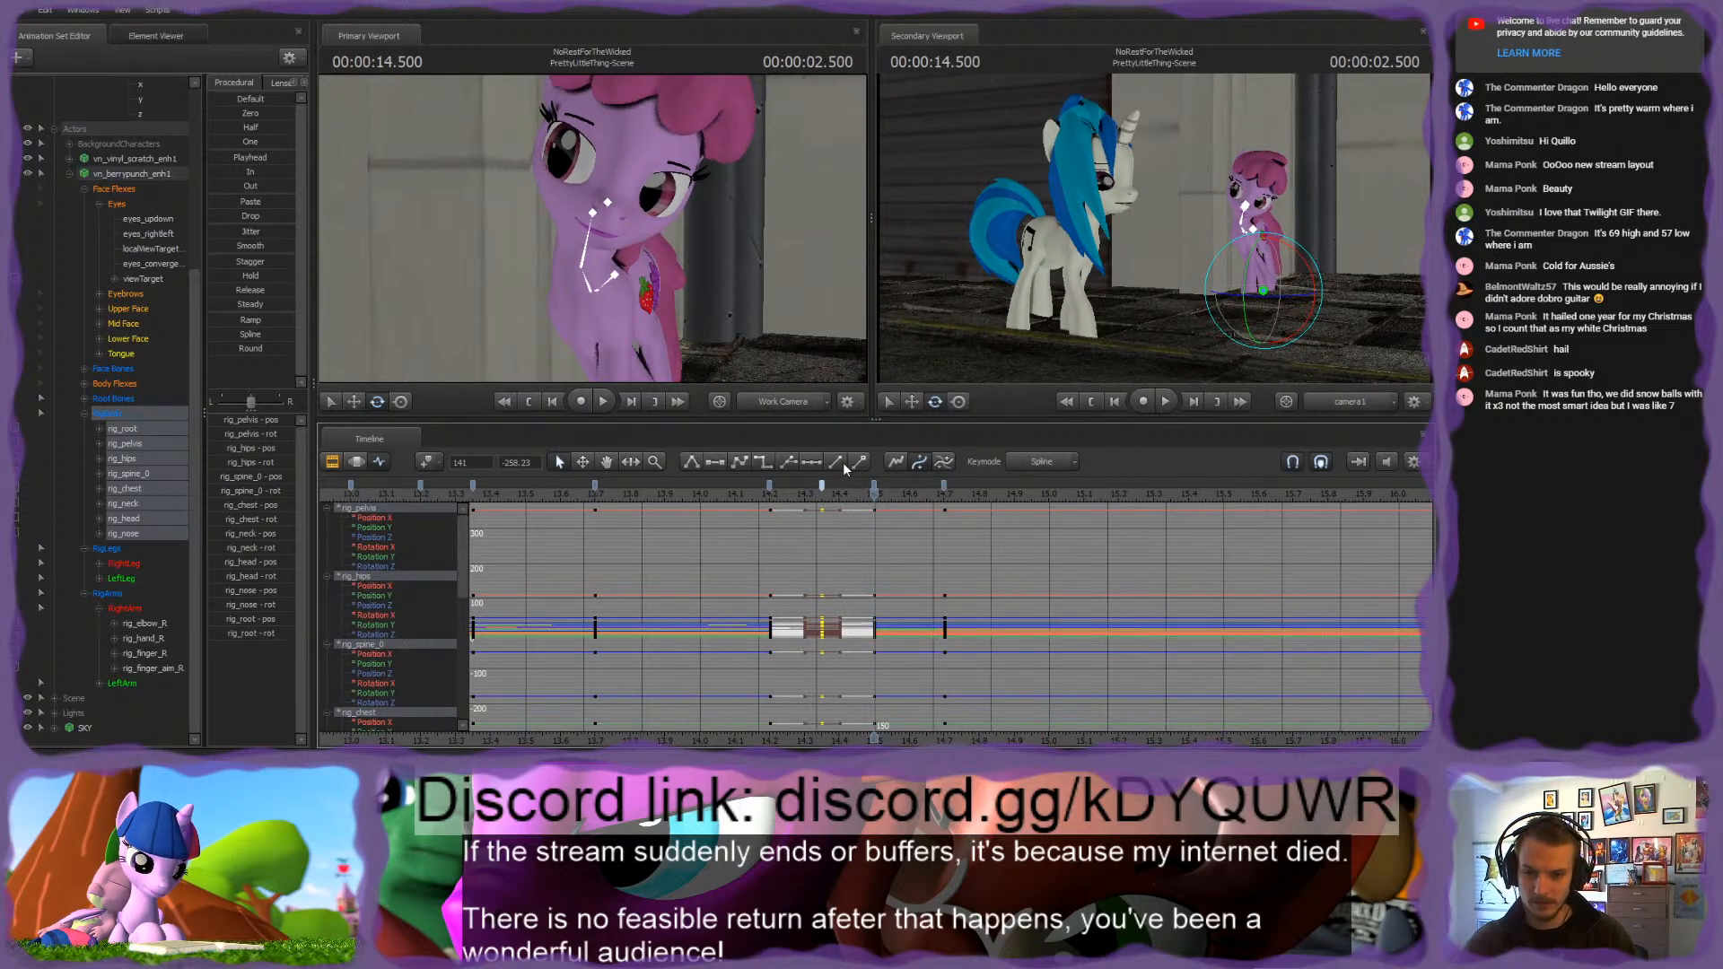
pyautogui.hotkey('ctrl', 'v')
# Step: Review the RigBody keys from 2.200 to 2.700 seconds and replay the head tilt from just before them
pyautogui.click(944, 486)
pyautogui.keyDown('shift'); pyautogui.click(769, 485); pyautogui.keyUp('shift')
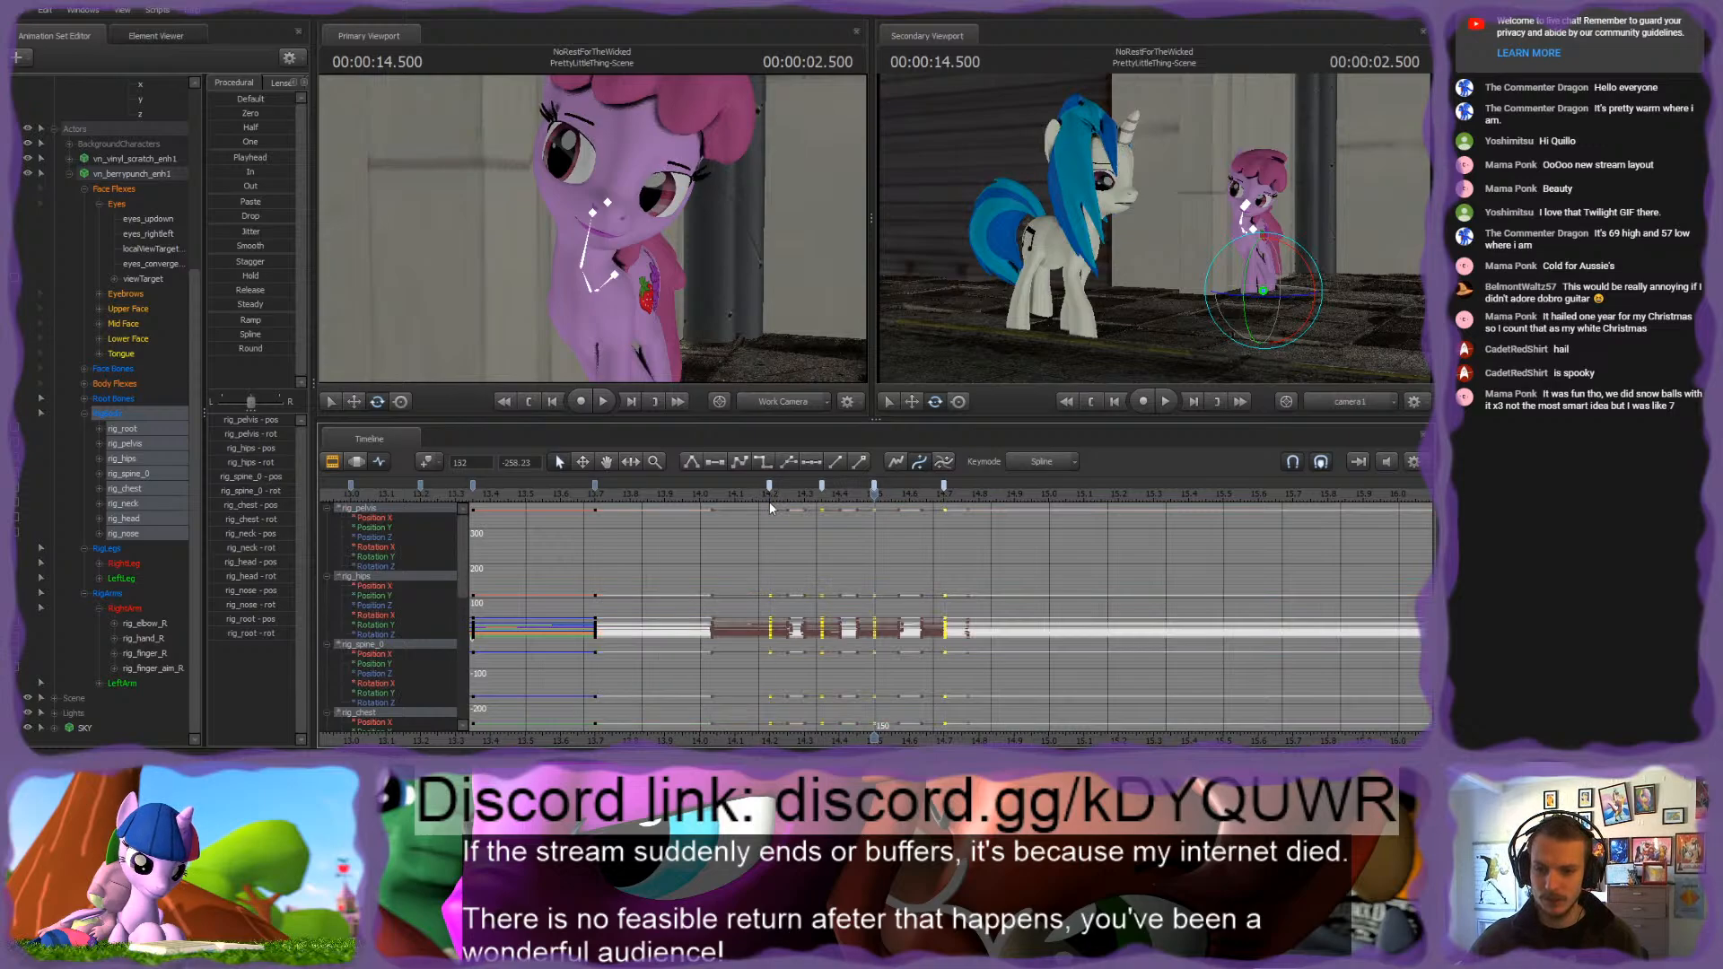
pyautogui.click(766, 516)
pyautogui.click(758, 496)
pyautogui.press('space')
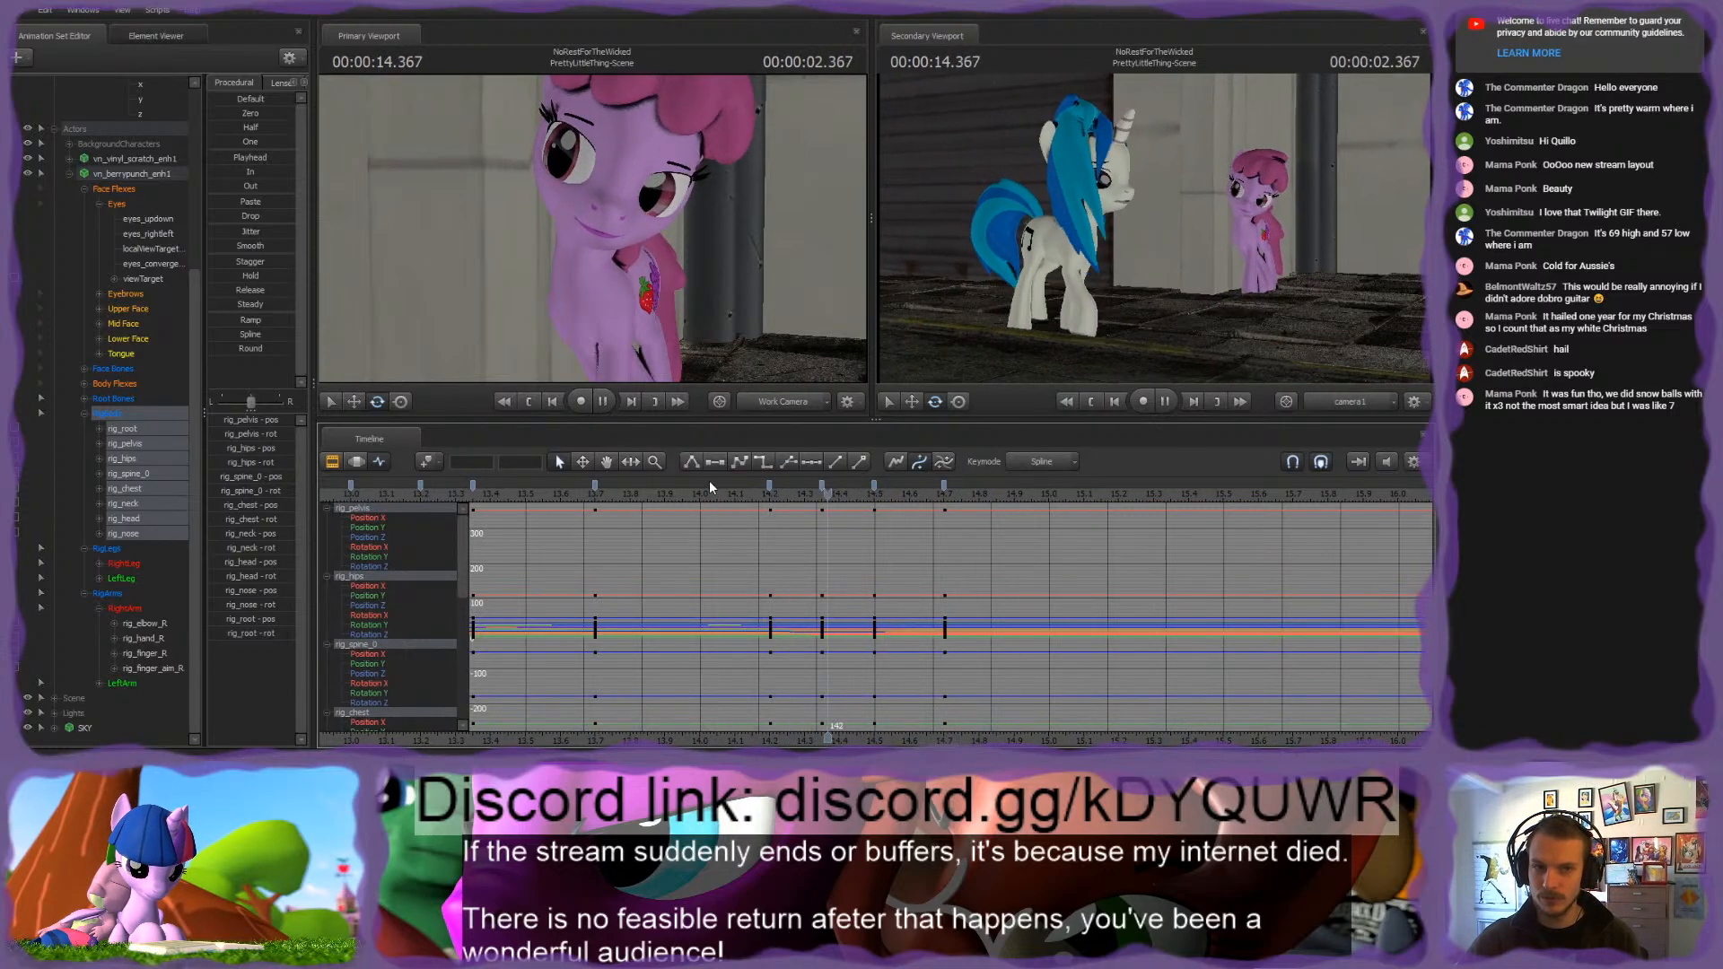
pyautogui.press('space')
# Step: Try an extra RigBody key at about 2.600 seconds and delete it
pyautogui.moveTo(769, 489); pyautogui.dragTo(909, 497)
pyautogui.press('m')
pyautogui.click(909, 483)
pyautogui.press('Delete')
pyautogui.press('Down')
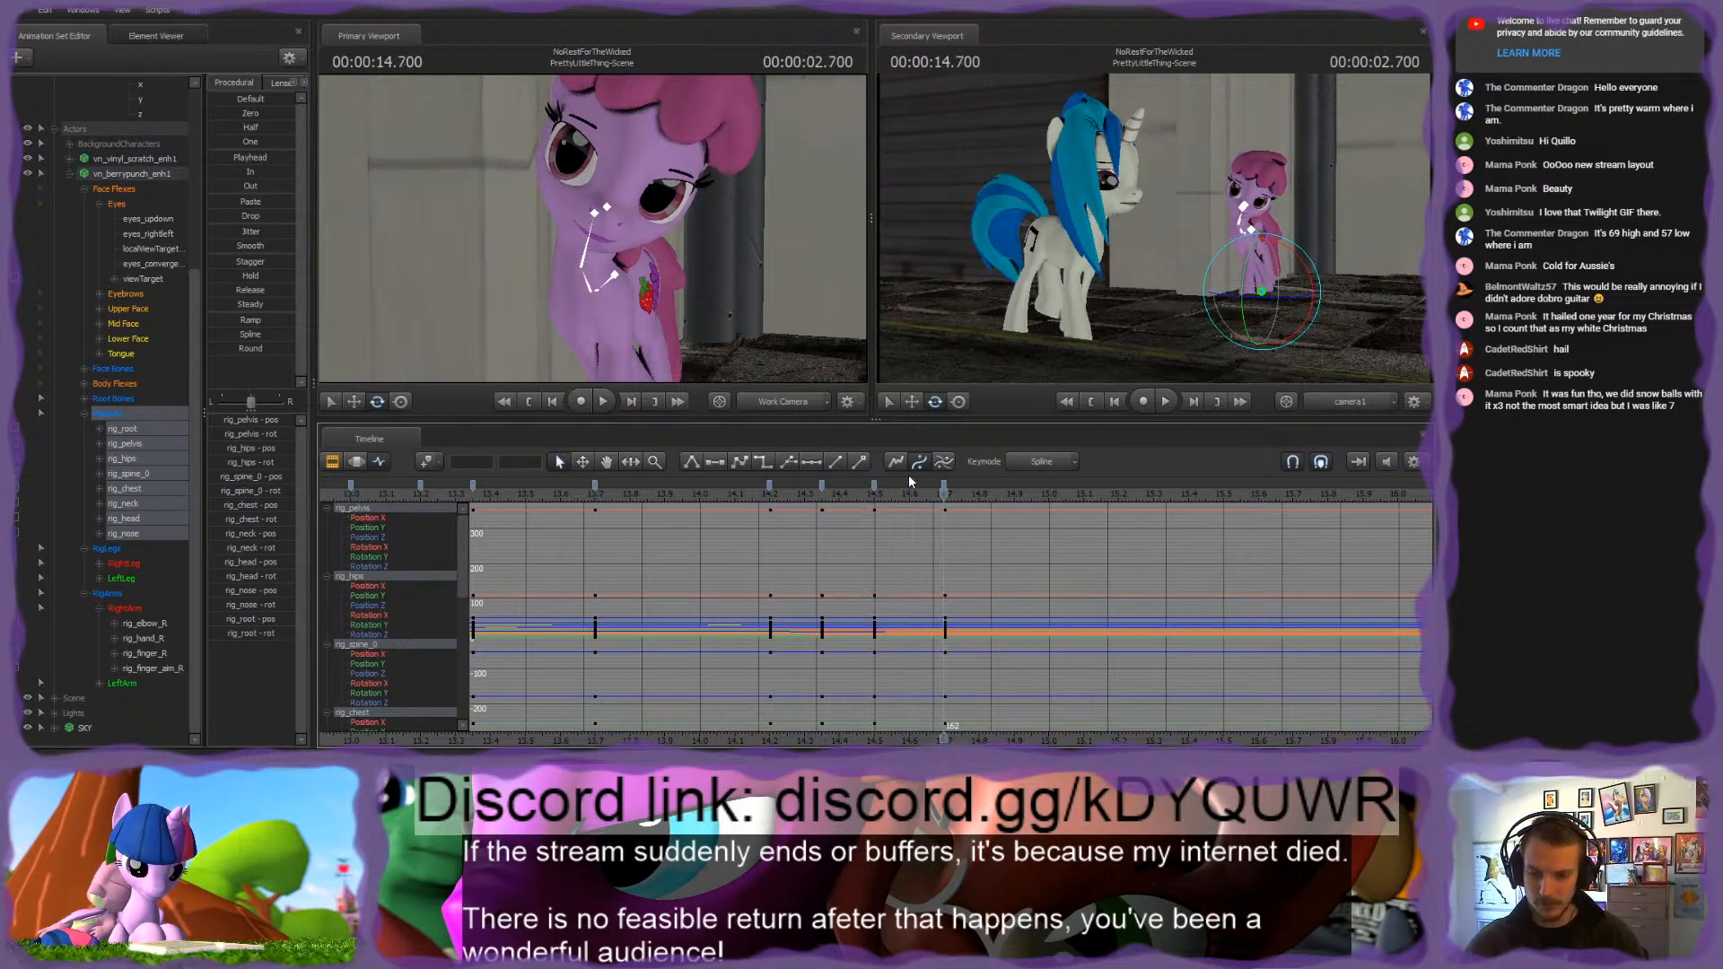
# Step: Replay the pink pony's head tilt and scrub from about 2.033 to 2.716 seconds to judge how it settles
pyautogui.click(946, 483)
pyautogui.keyDown('shift'); pyautogui.click(768, 482); pyautogui.keyUp('shift')
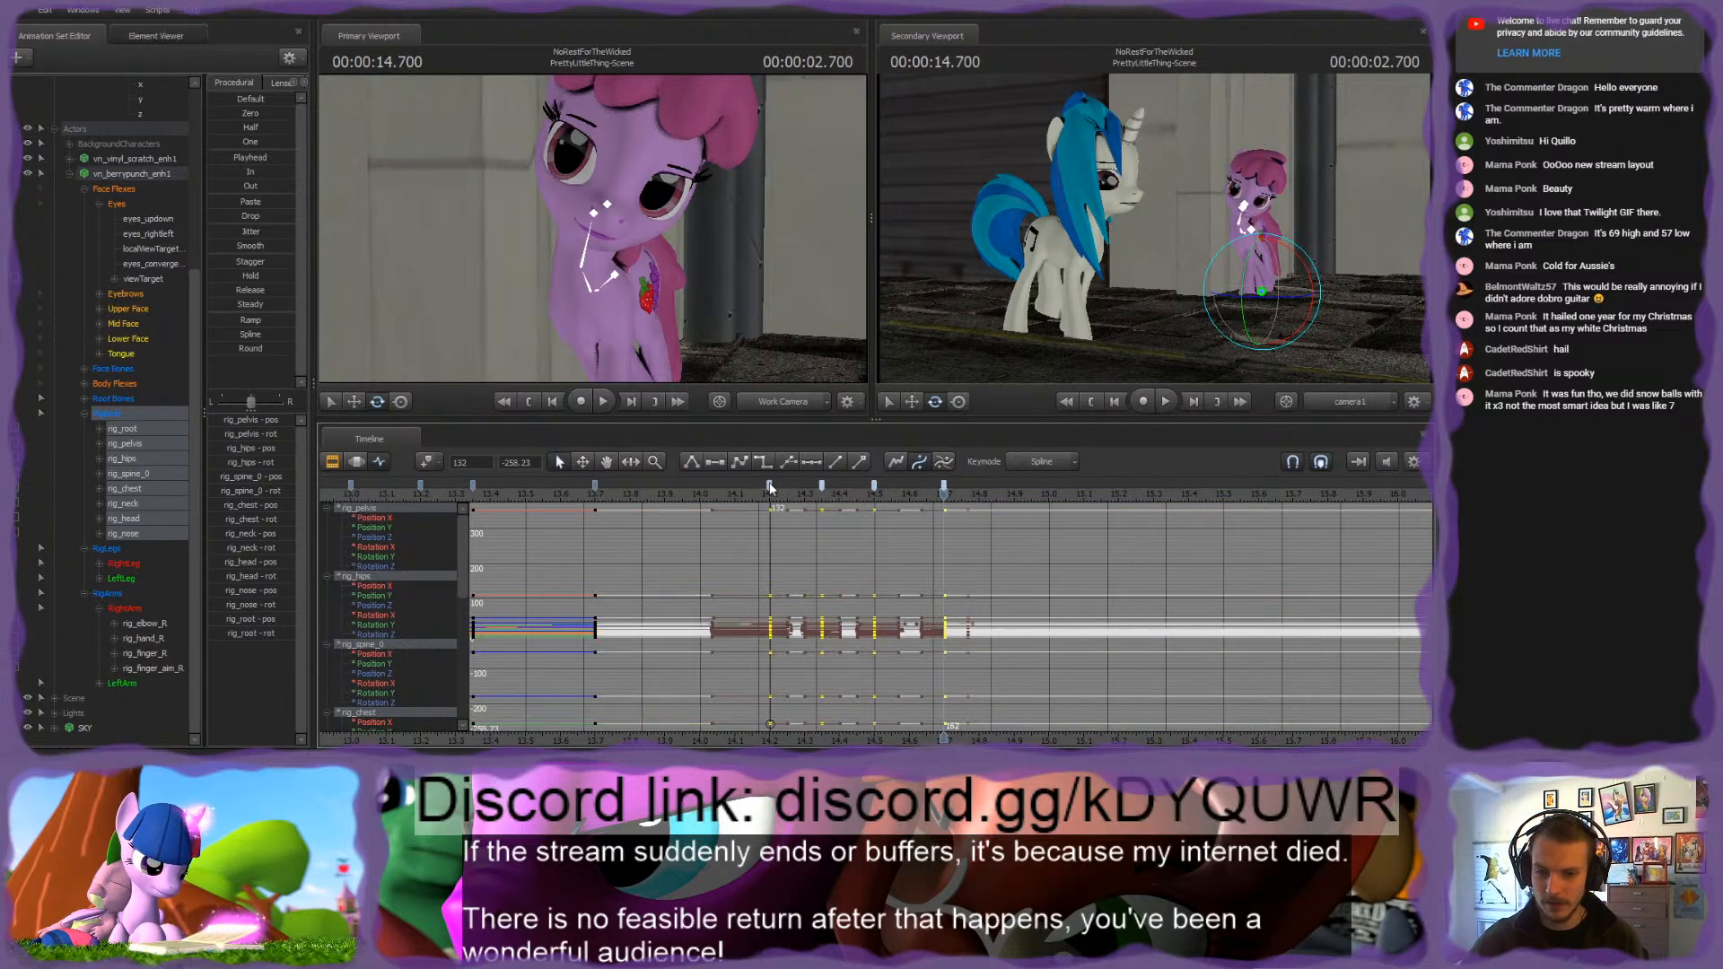
pyautogui.click(810, 545)
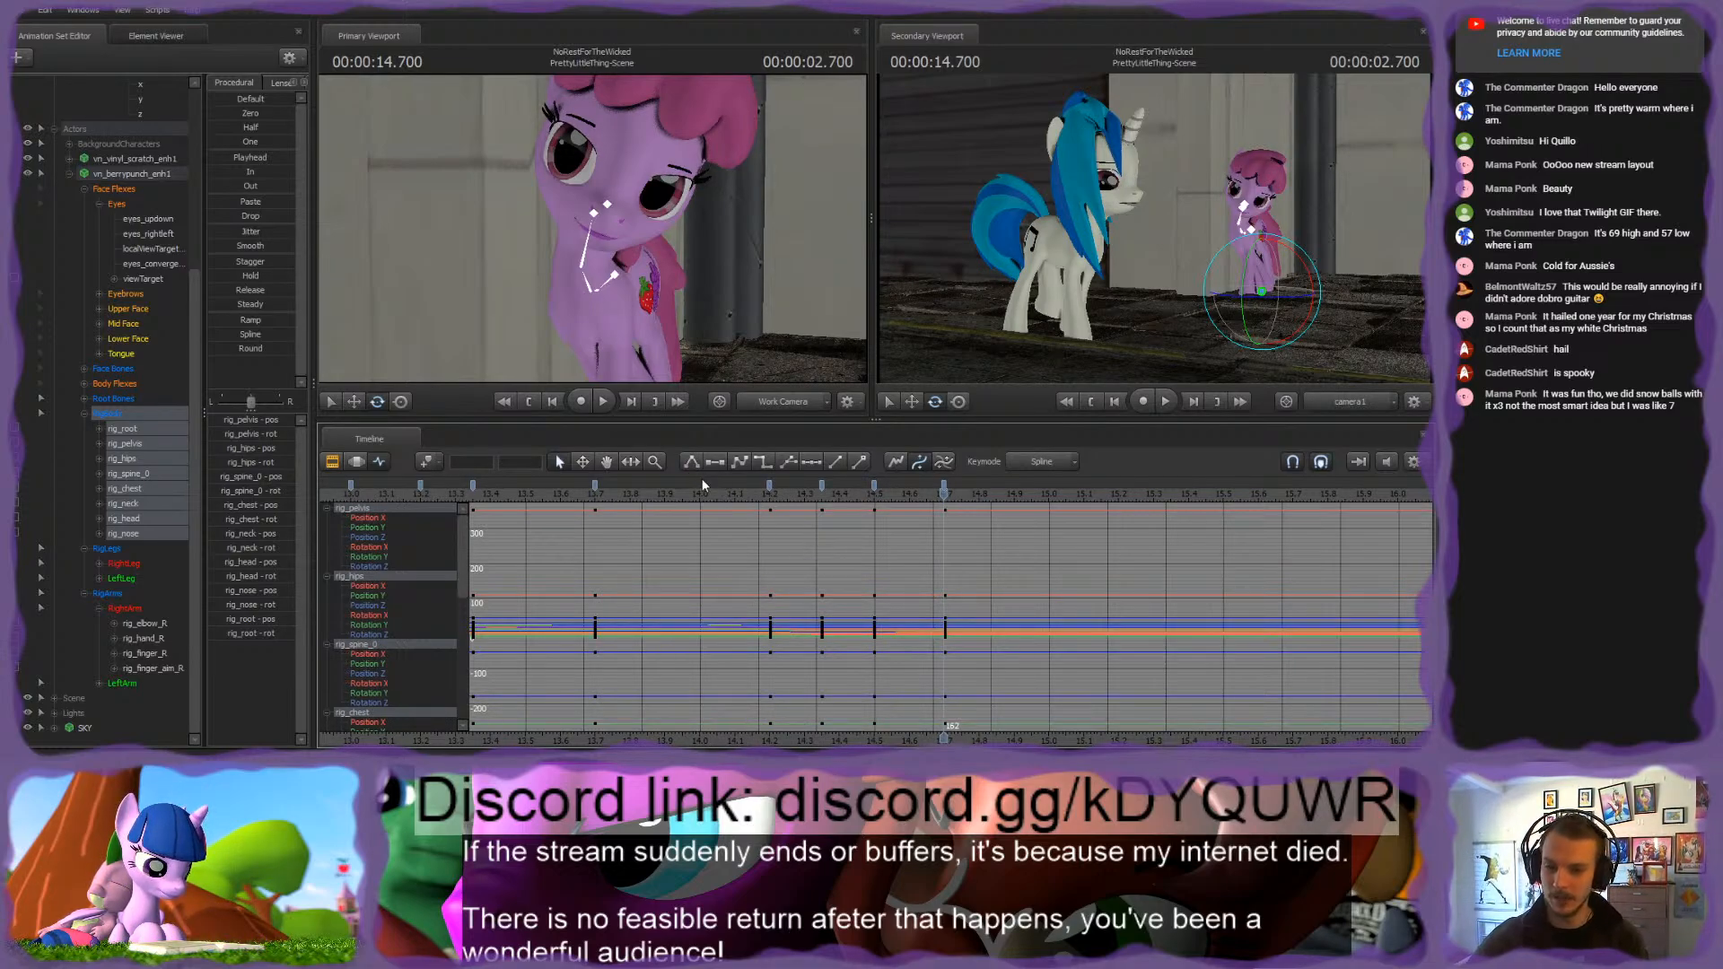
pyautogui.press('space')
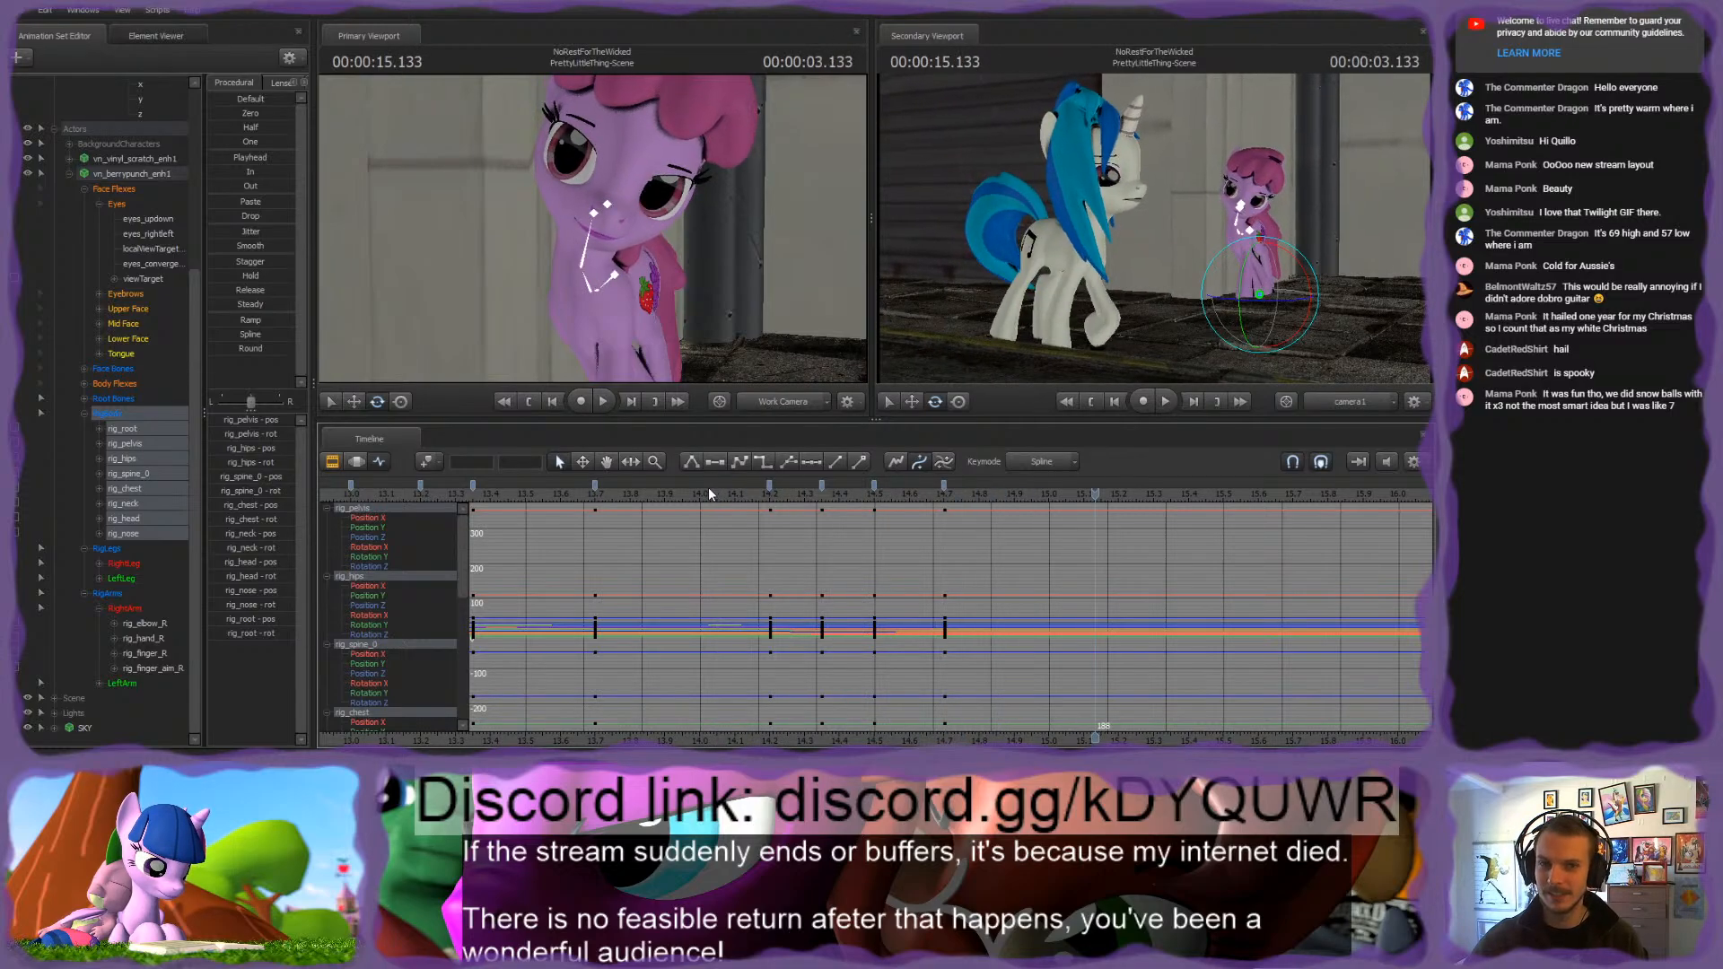
pyautogui.click(708, 488)
pyautogui.click(708, 484)
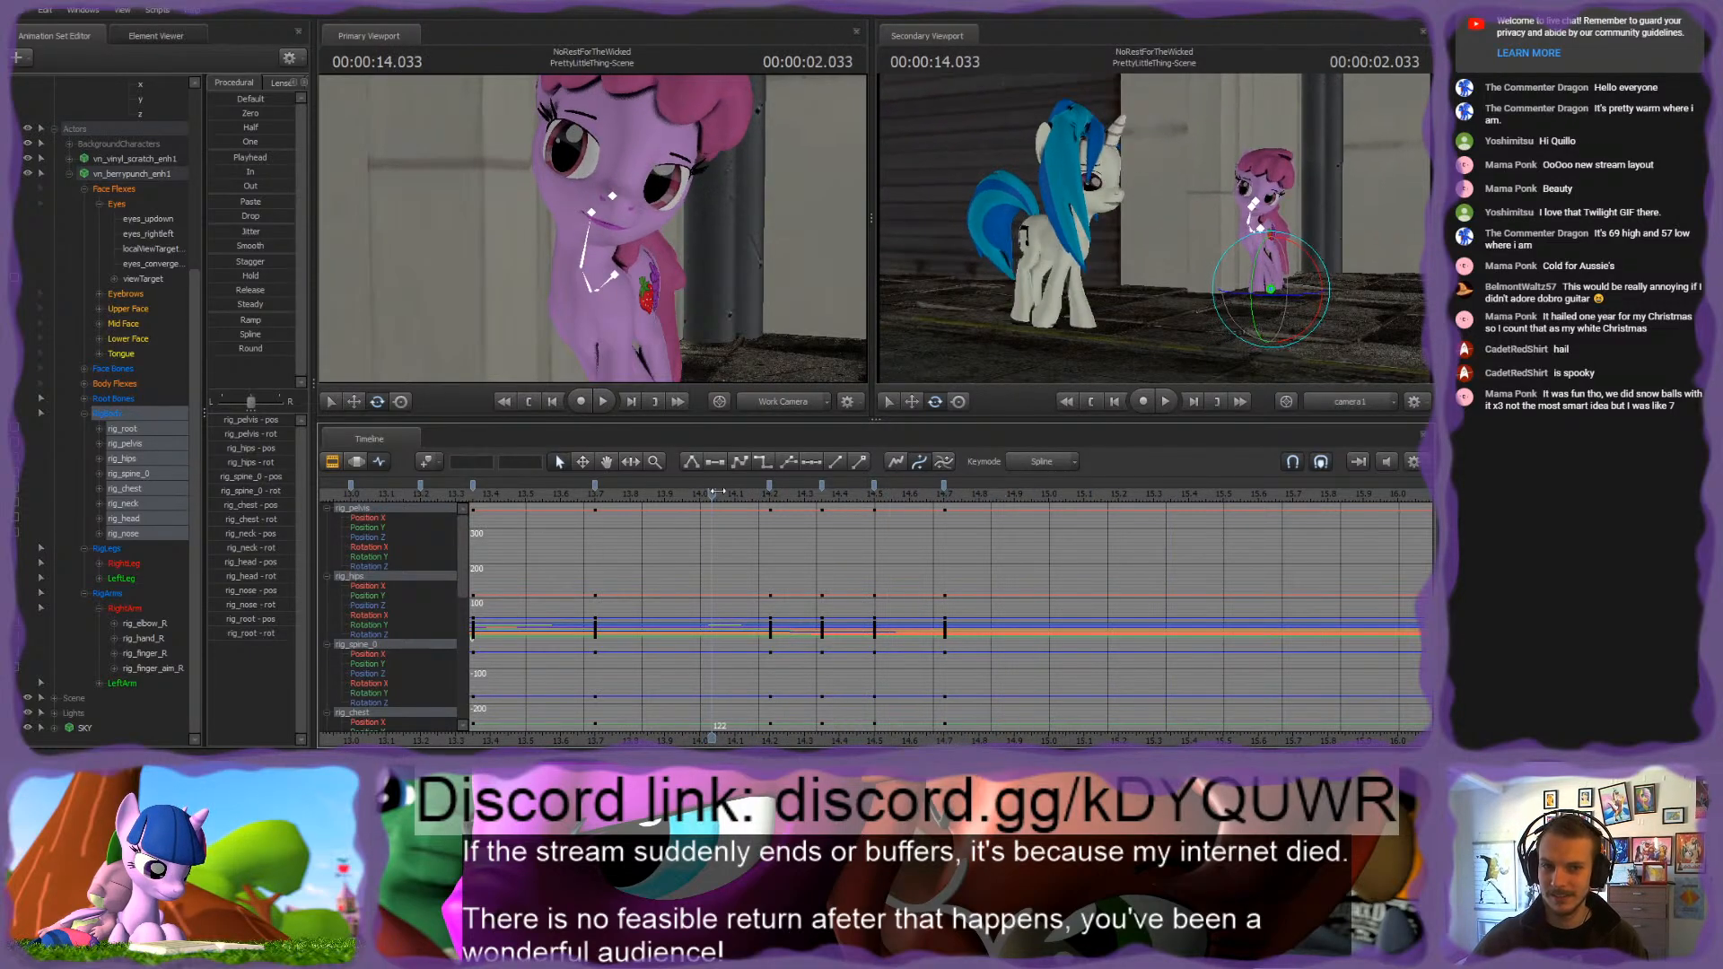
pyautogui.moveTo(715, 491); pyautogui.dragTo(948, 514)
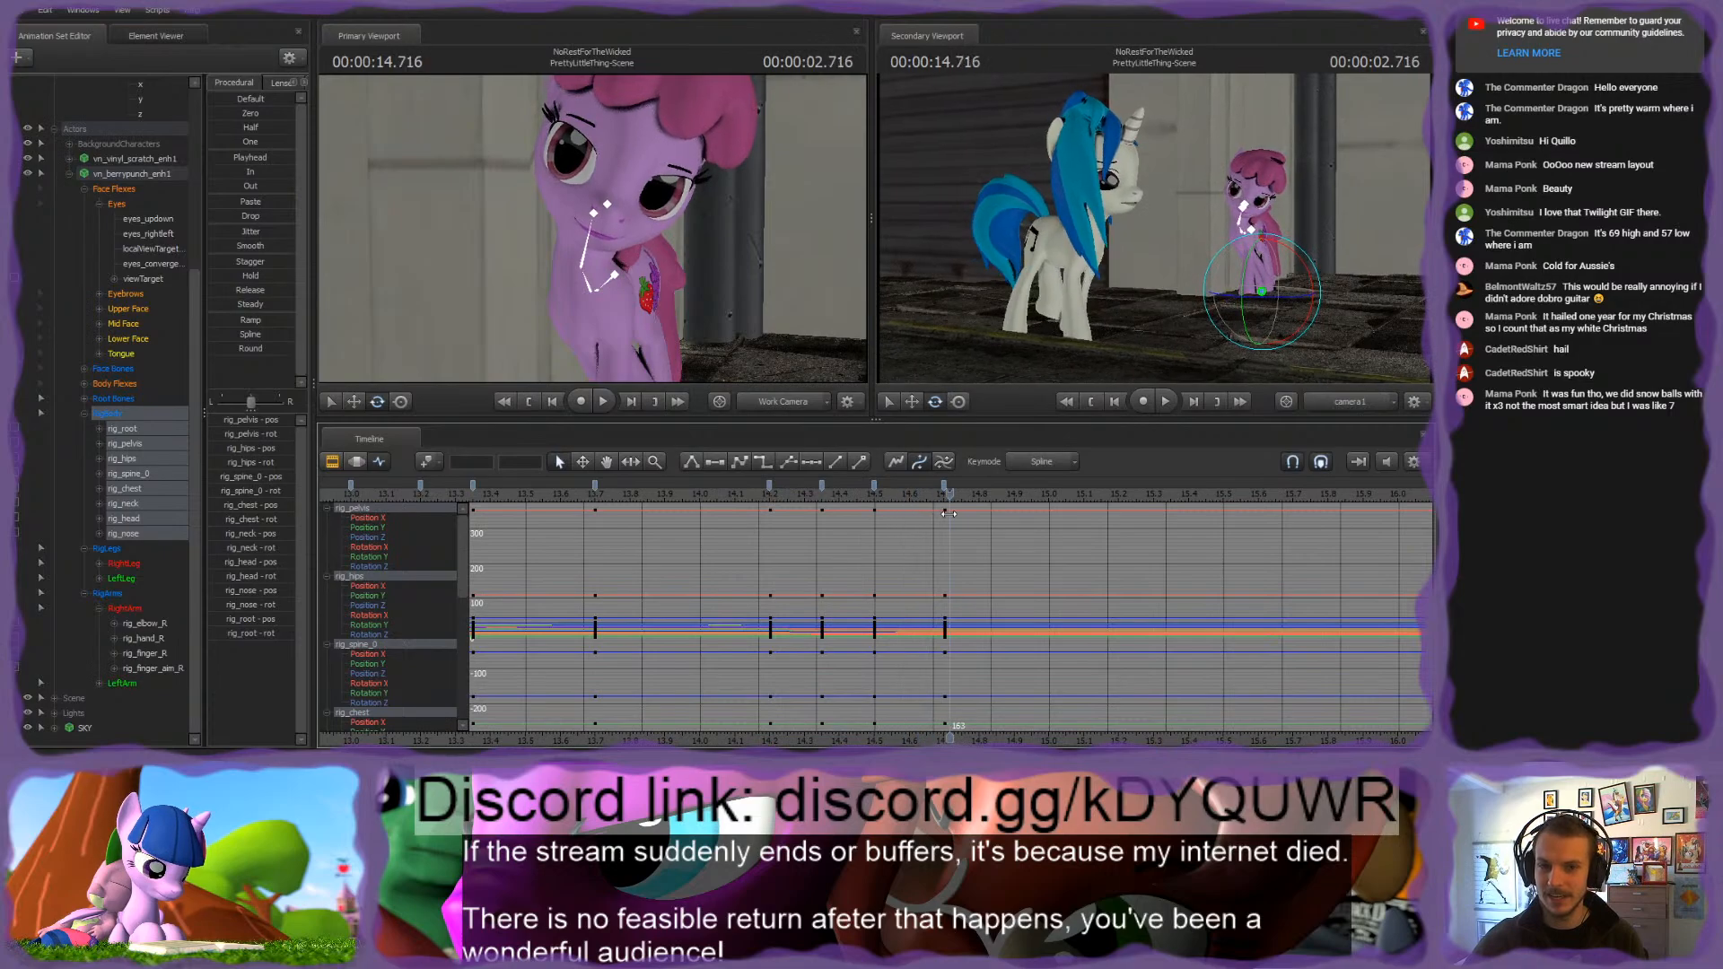
# Step: Delete the two in-between RigBody keys at frames 141 and 150, and return to 2.700 seconds
pyautogui.click(875, 486)
pyautogui.keyDown('ctrl'); pyautogui.click(822, 486); pyautogui.keyUp('ctrl')
pyautogui.press('Delete')
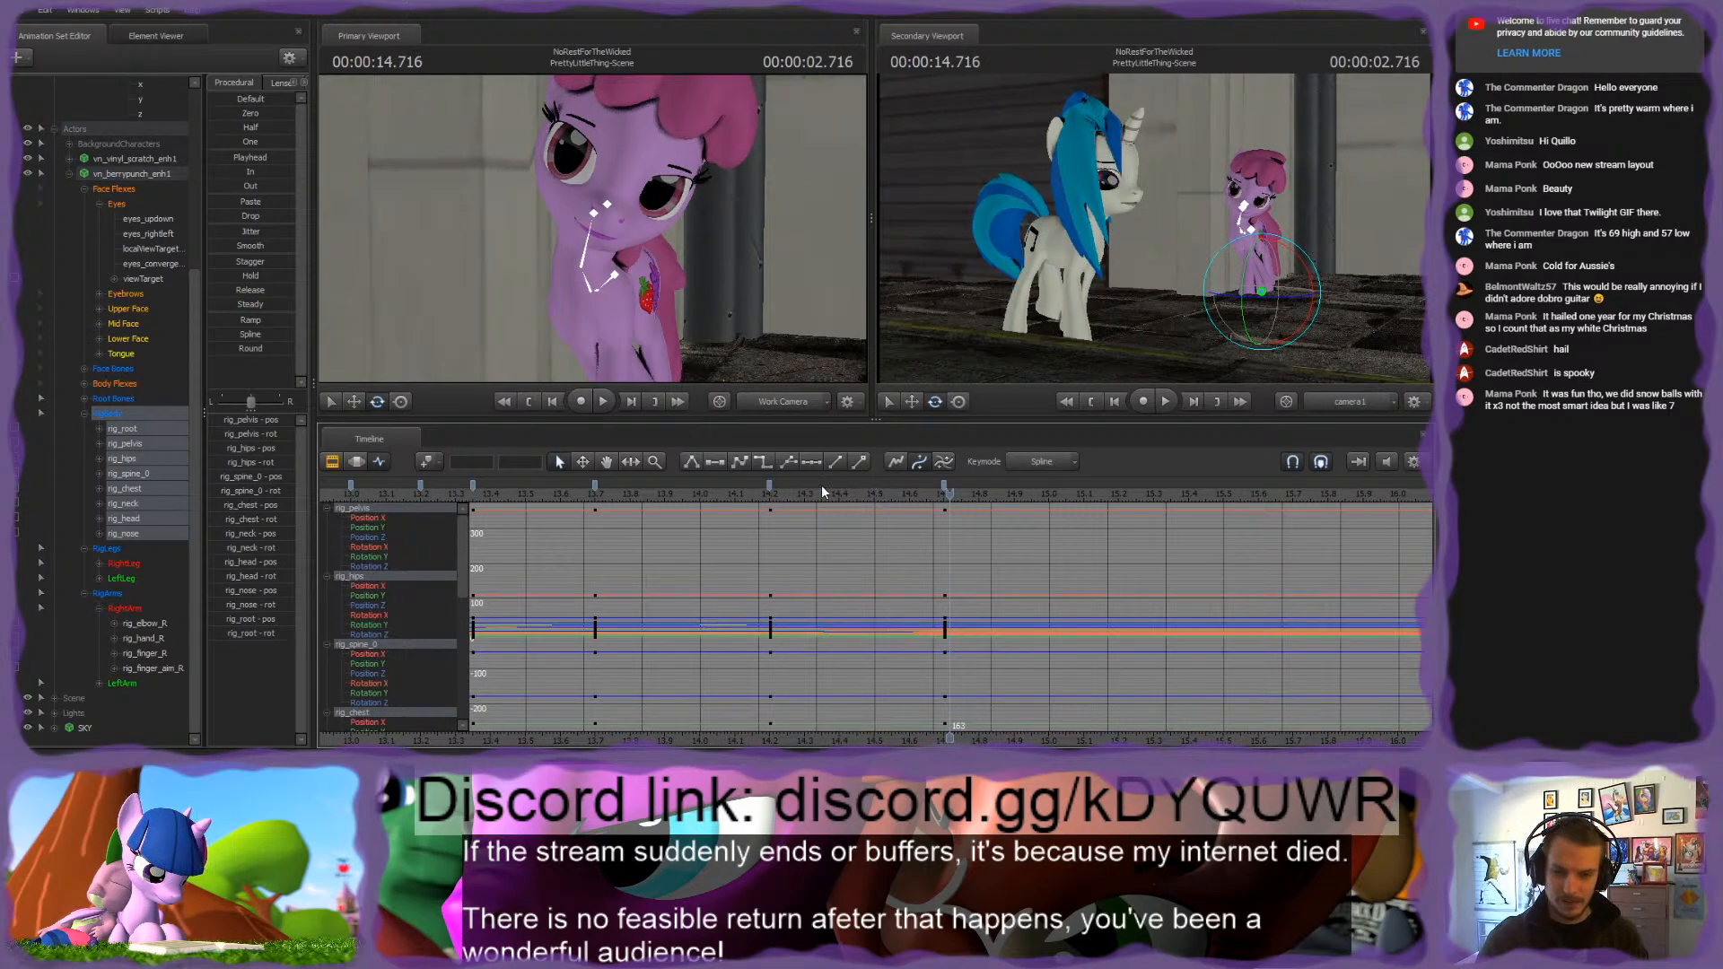
pyautogui.moveTo(952, 499); pyautogui.dragTo(946, 499)
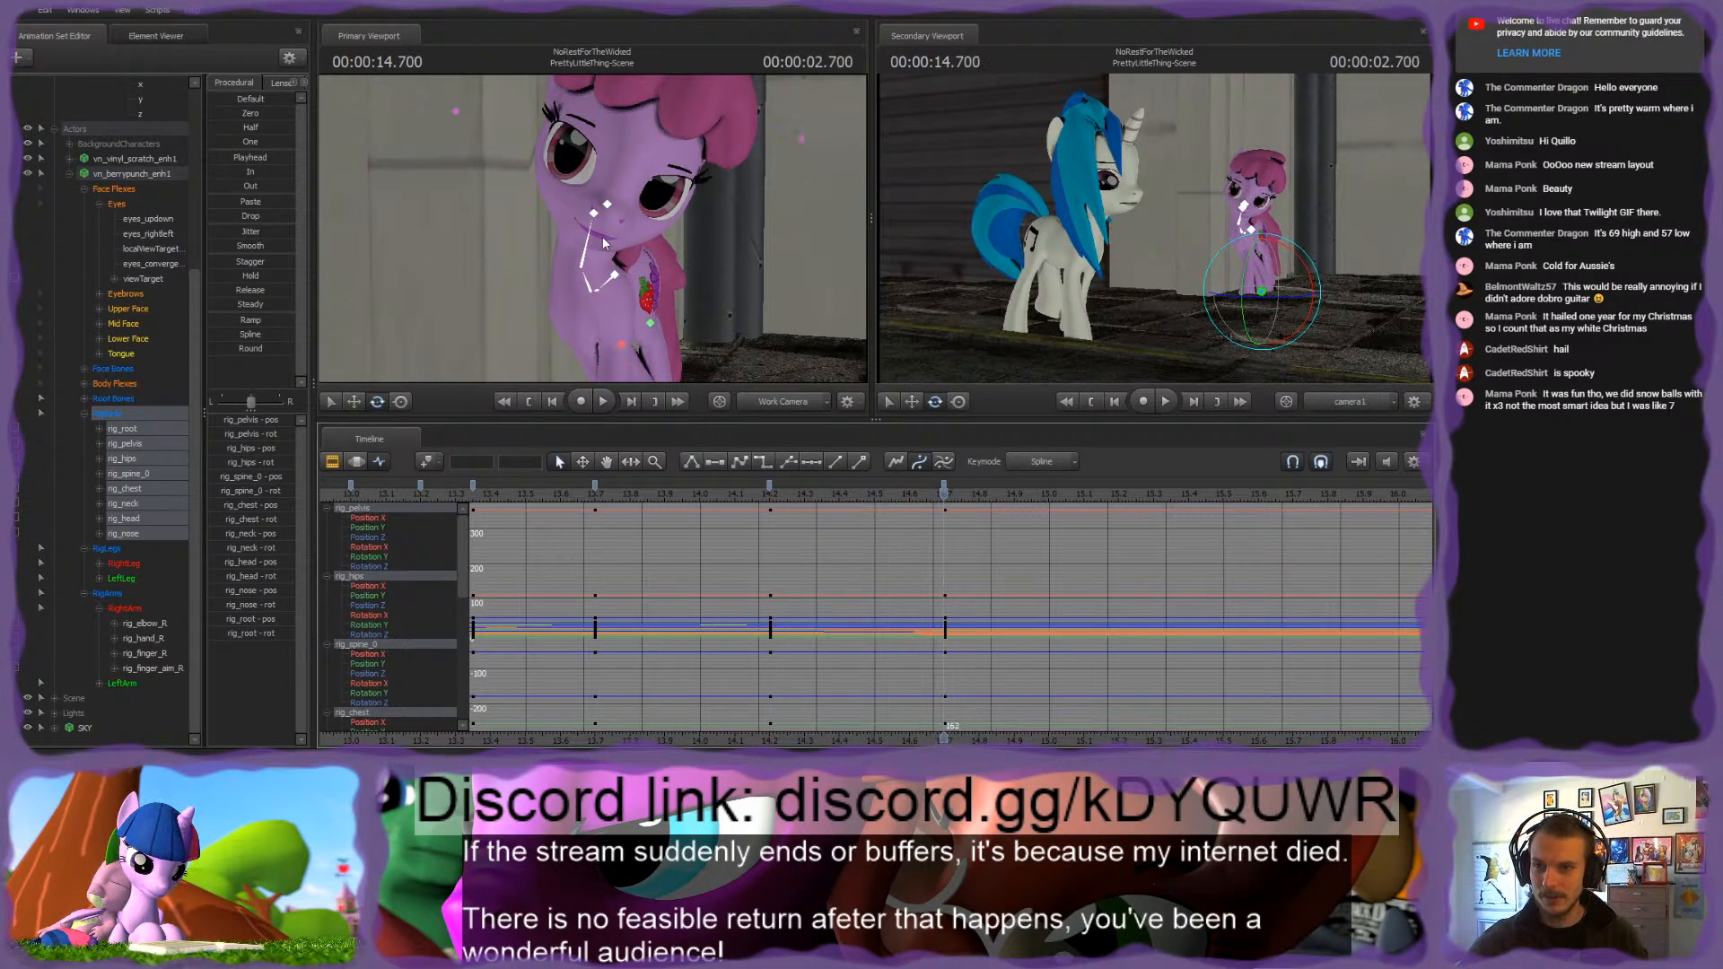
# Step: Refine the rotation of rig_neck and rig_head in the pink pony's pose at 2.700 seconds
pyautogui.click(595, 215)
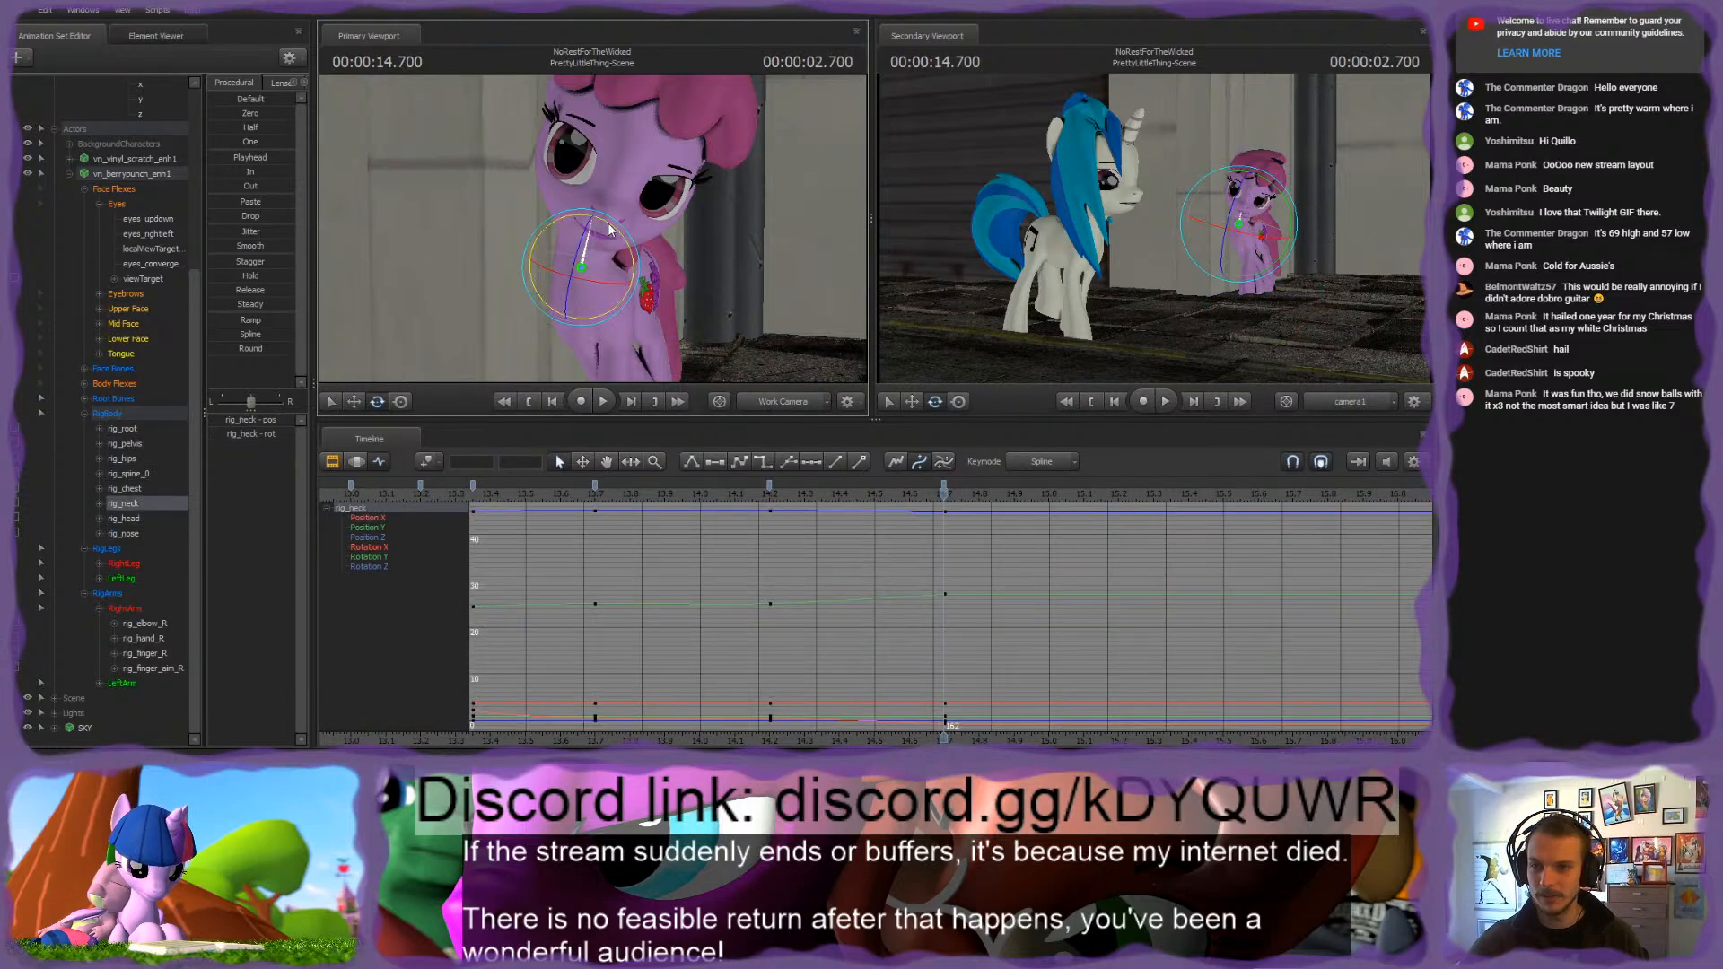
pyautogui.moveTo(610, 224); pyautogui.dragTo(600, 283)
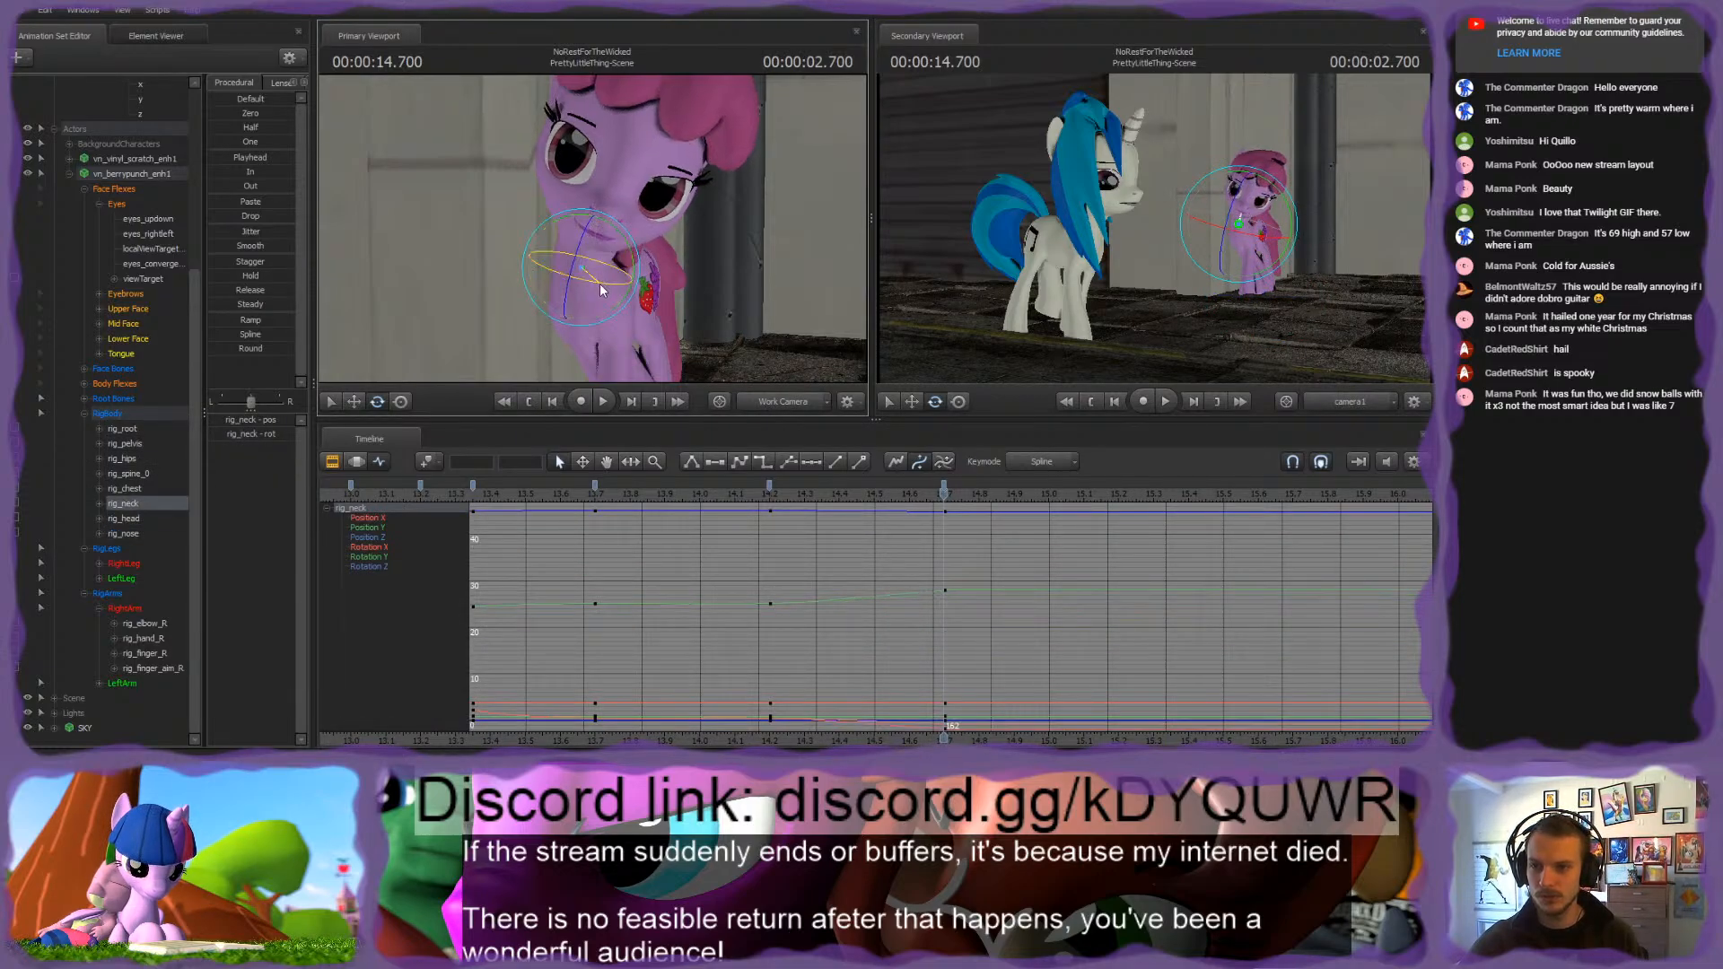
pyautogui.keyDown('ctrl'); pyautogui.click(594, 214); pyautogui.keyUp('ctrl')
pyautogui.moveTo(597, 207); pyautogui.dragTo(595, 219)
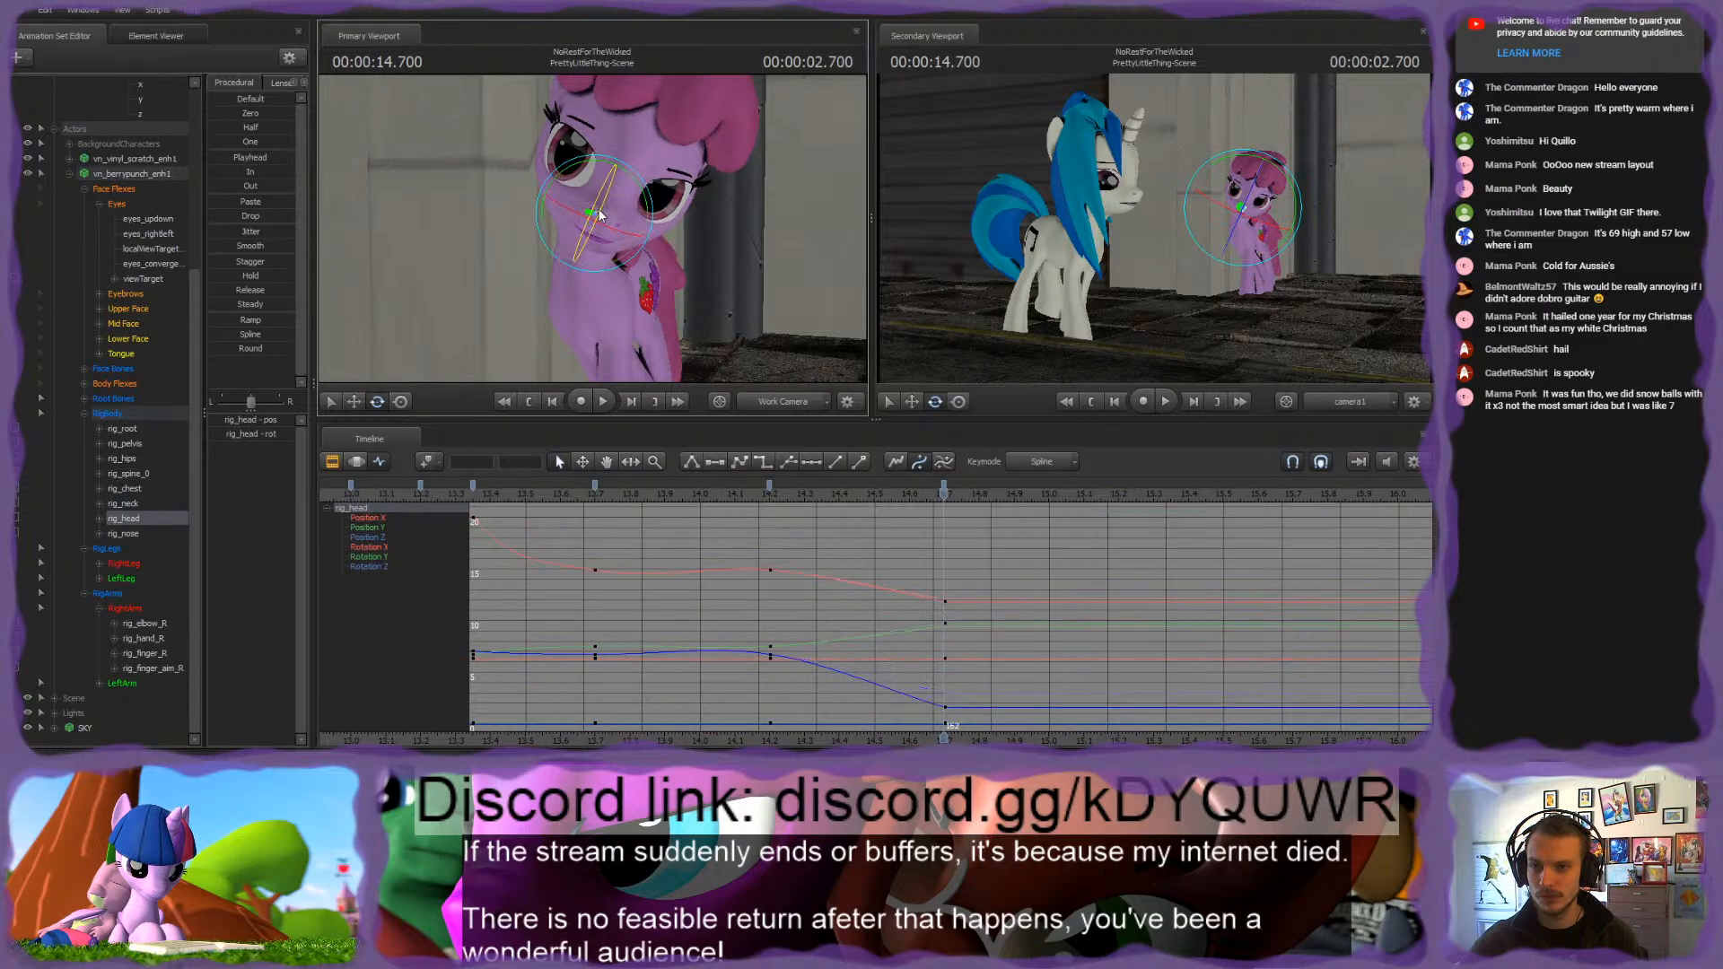
# Step: Select the RigBody, RigLegs and RigArms groups together and key them all at frame 147
pyautogui.click(100, 412)
pyautogui.keyDown('shift'); pyautogui.click(105, 593); pyautogui.keyUp('shift')
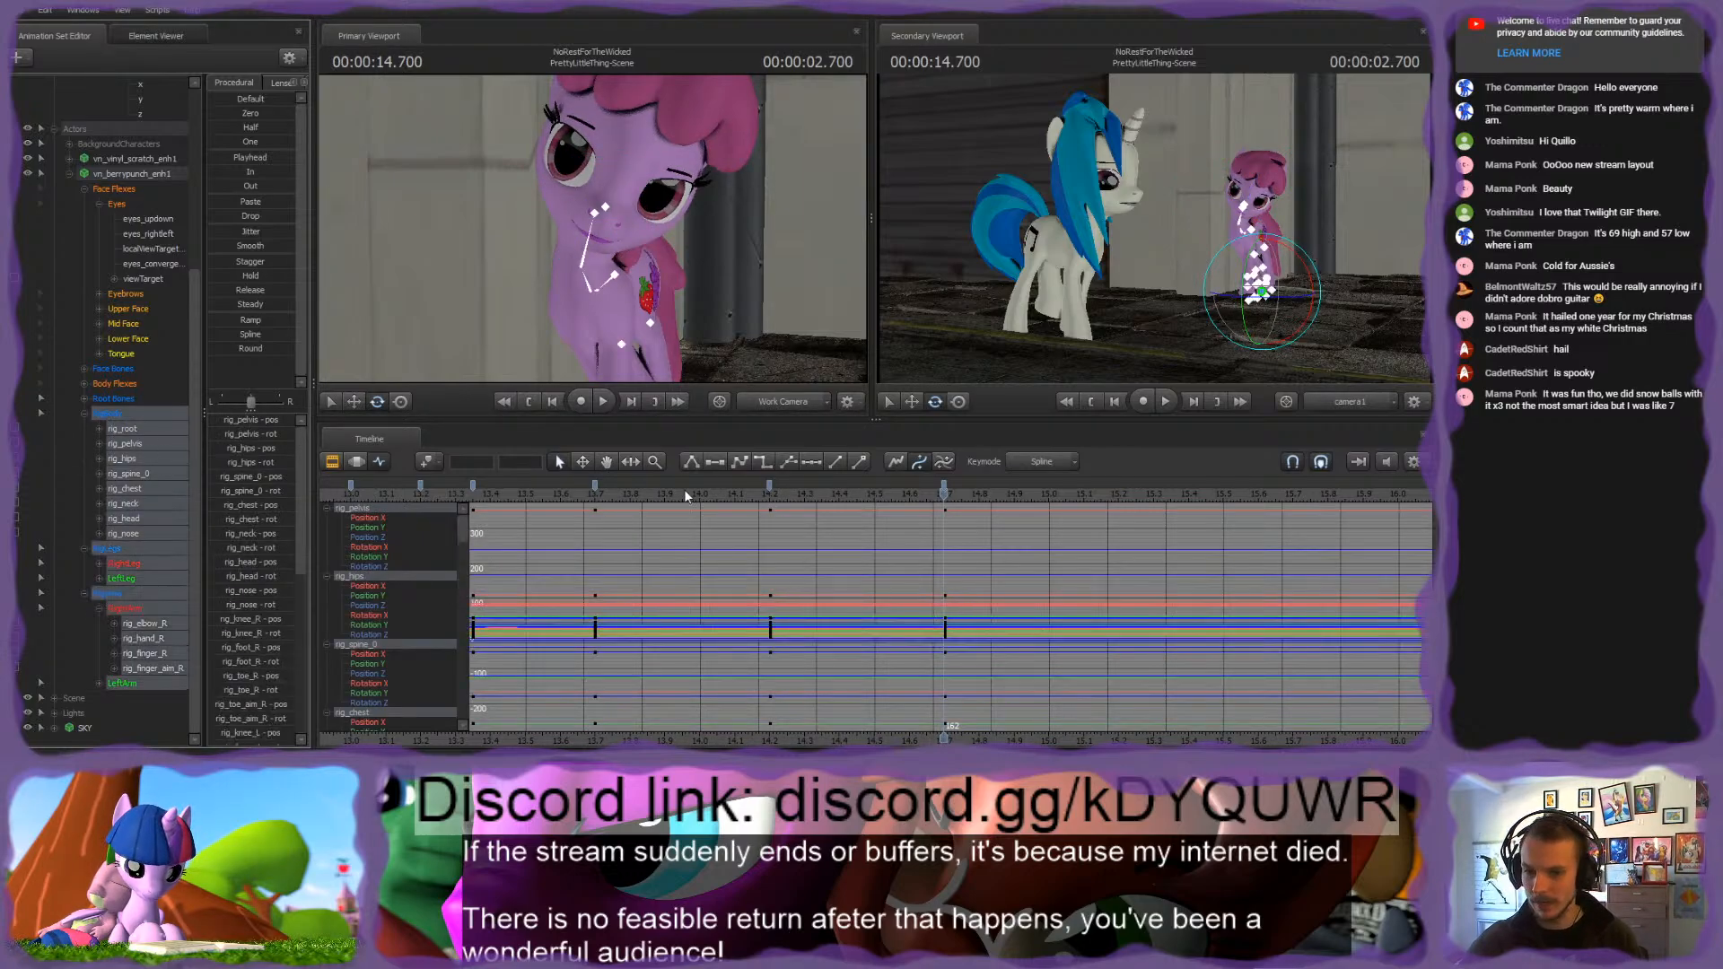
pyautogui.click(521, 494)
pyautogui.press('space')
pyautogui.scroll(-4, 744, 510)
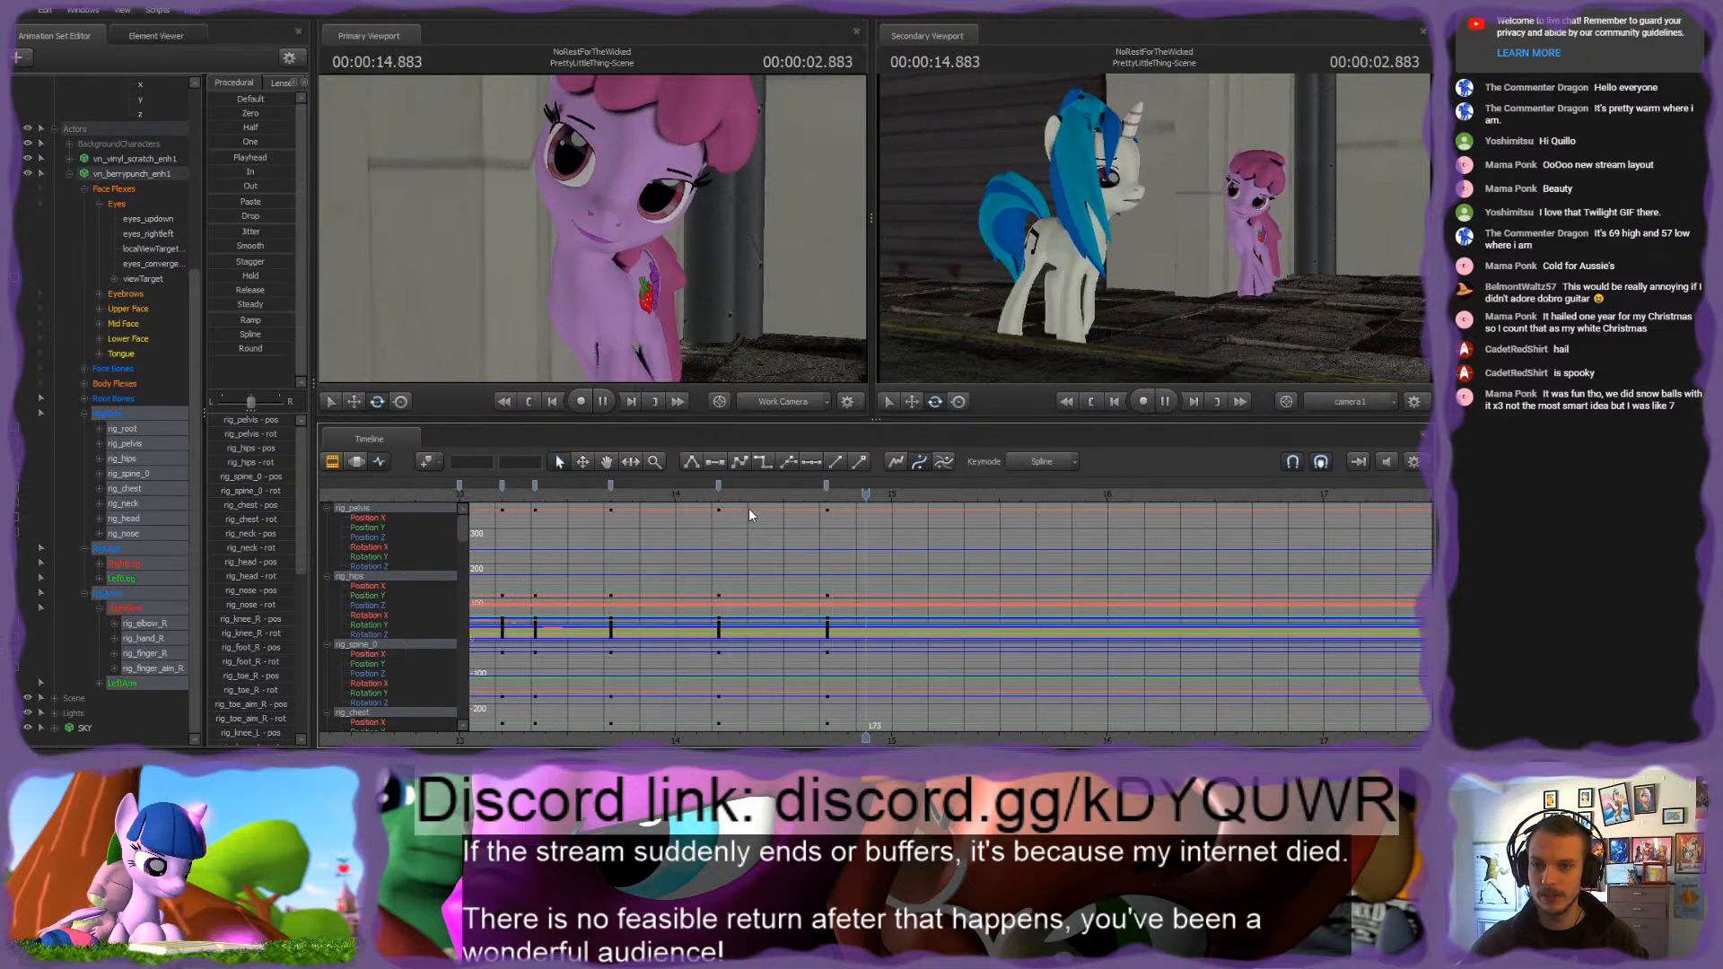
pyautogui.moveTo(794, 495)
pyautogui.mouseDown()
pyautogui.moveTo(813, 496)
pyautogui.moveTo(747, 487)
pyautogui.mouseUp()
pyautogui.scroll(3, 806, 496)
pyautogui.press('m')
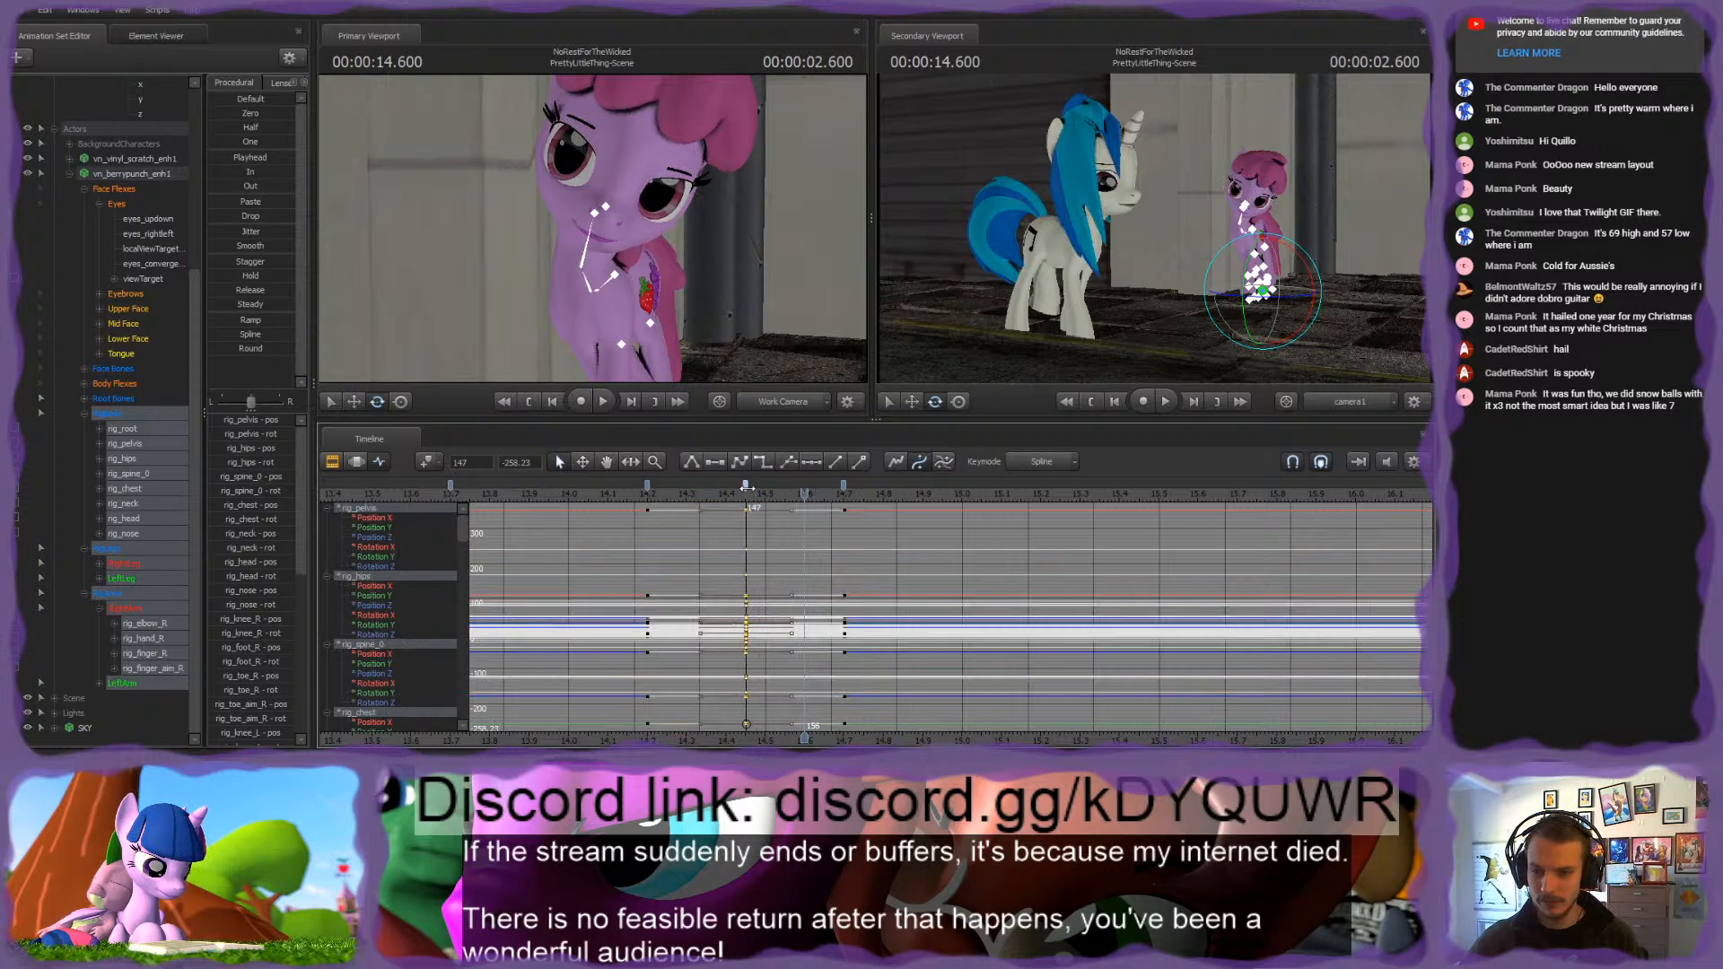
pyautogui.click(674, 494)
pyautogui.press('m')
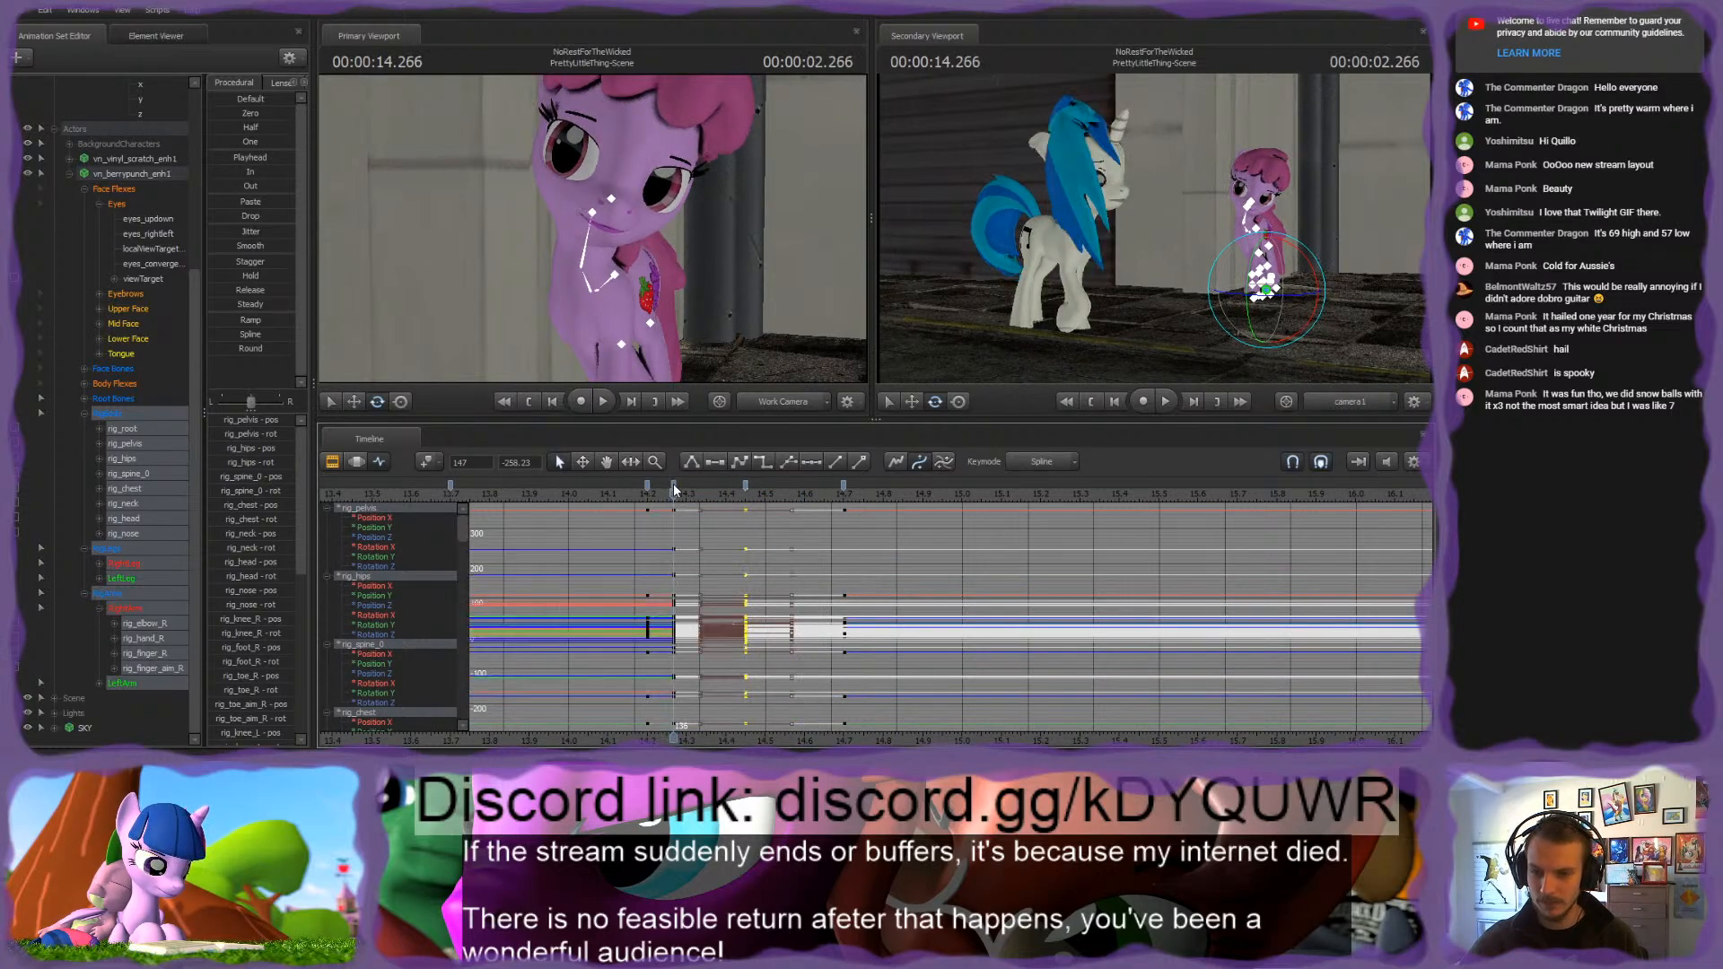
pyautogui.hotkey('ctrl', 'z')
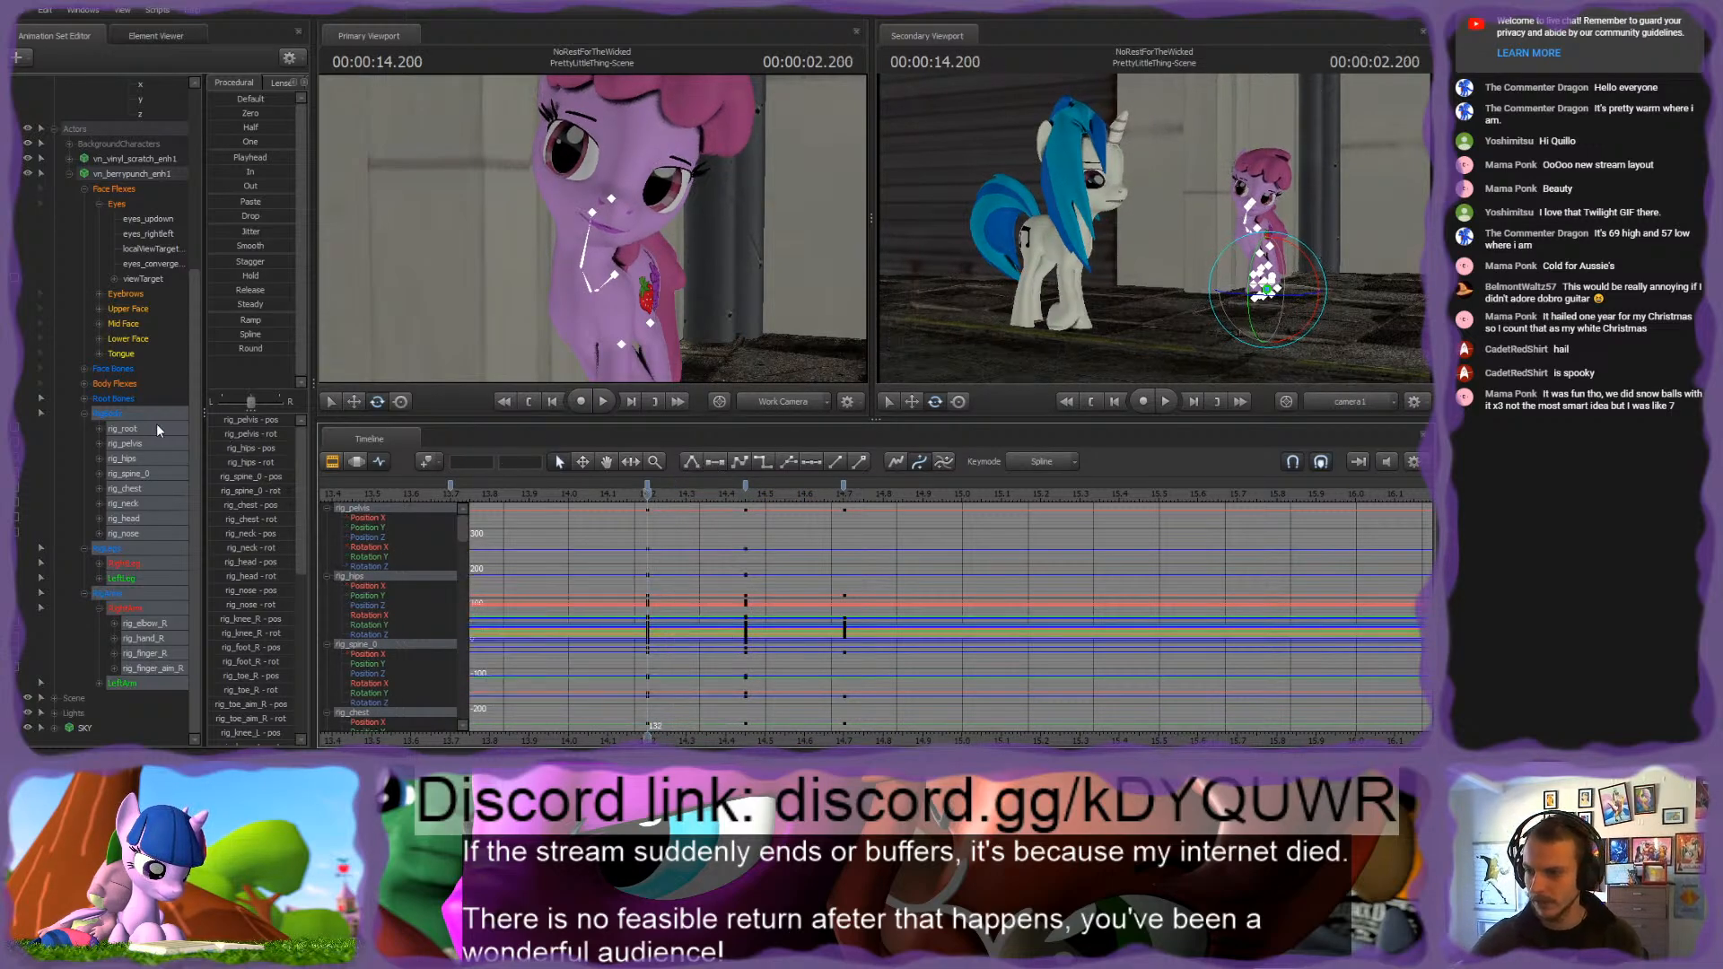
# Step: Select only the pink pony's RigBody group and replay the head tilt several times to judge its timing
pyautogui.click(106, 415)
pyautogui.scroll(-3, 679, 528)
pyautogui.press('space')
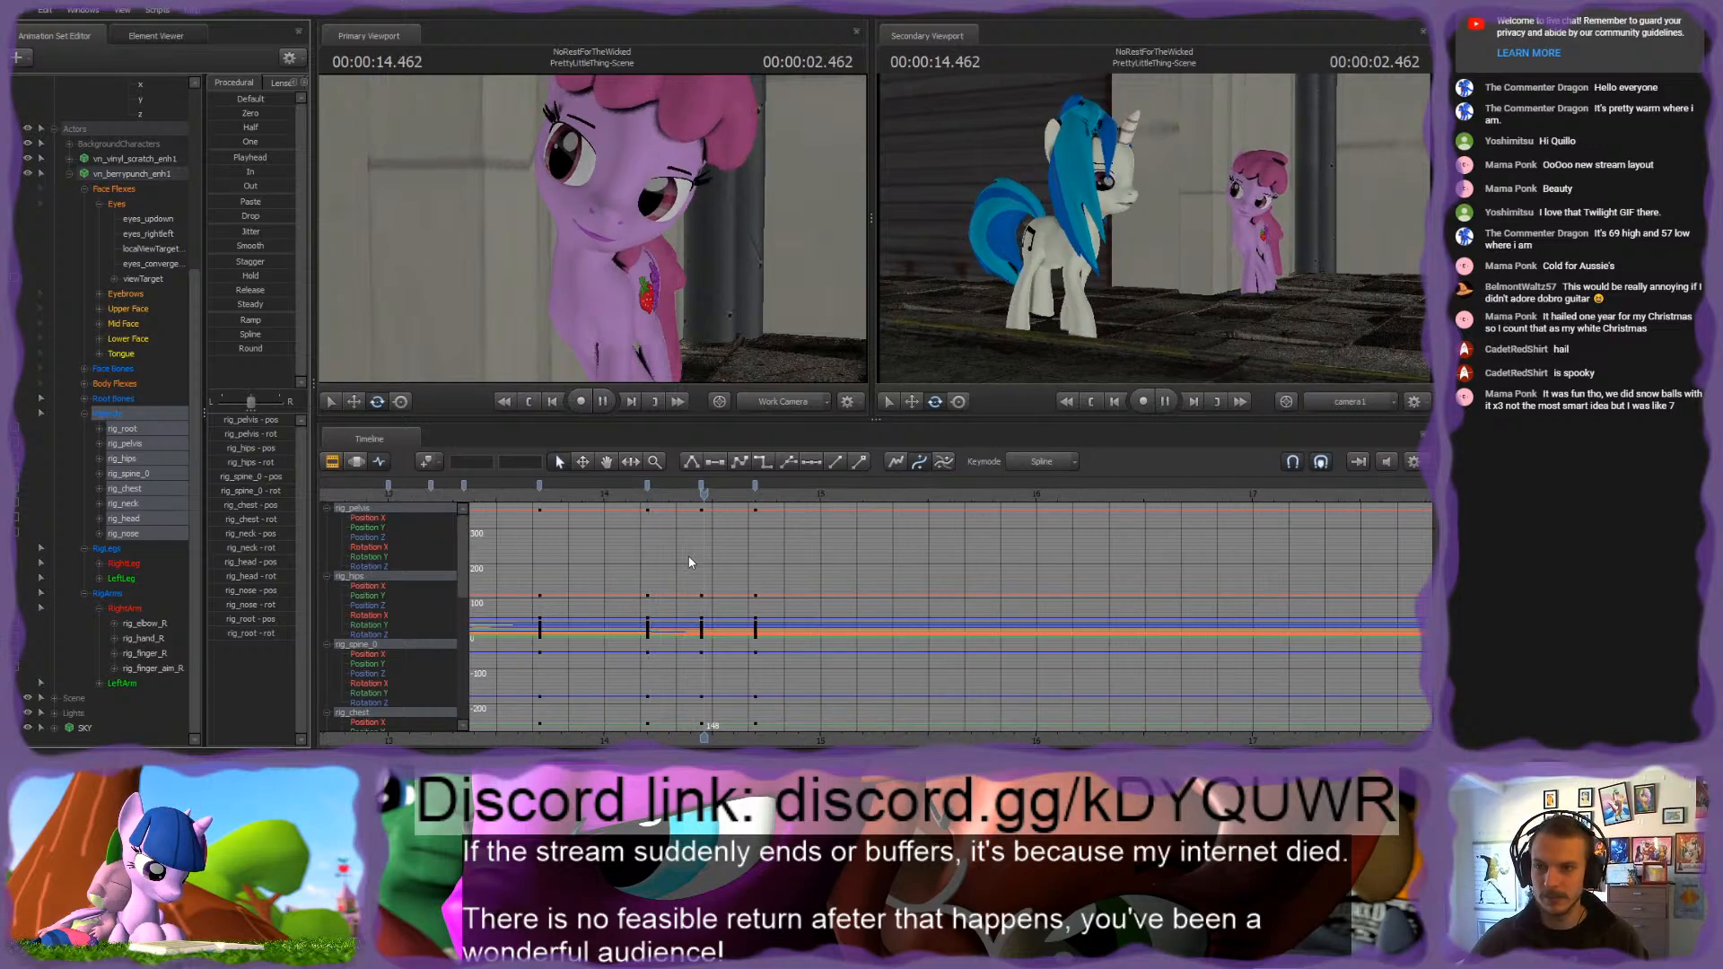
pyautogui.press('space')
pyautogui.click(518, 497)
pyautogui.press('space')
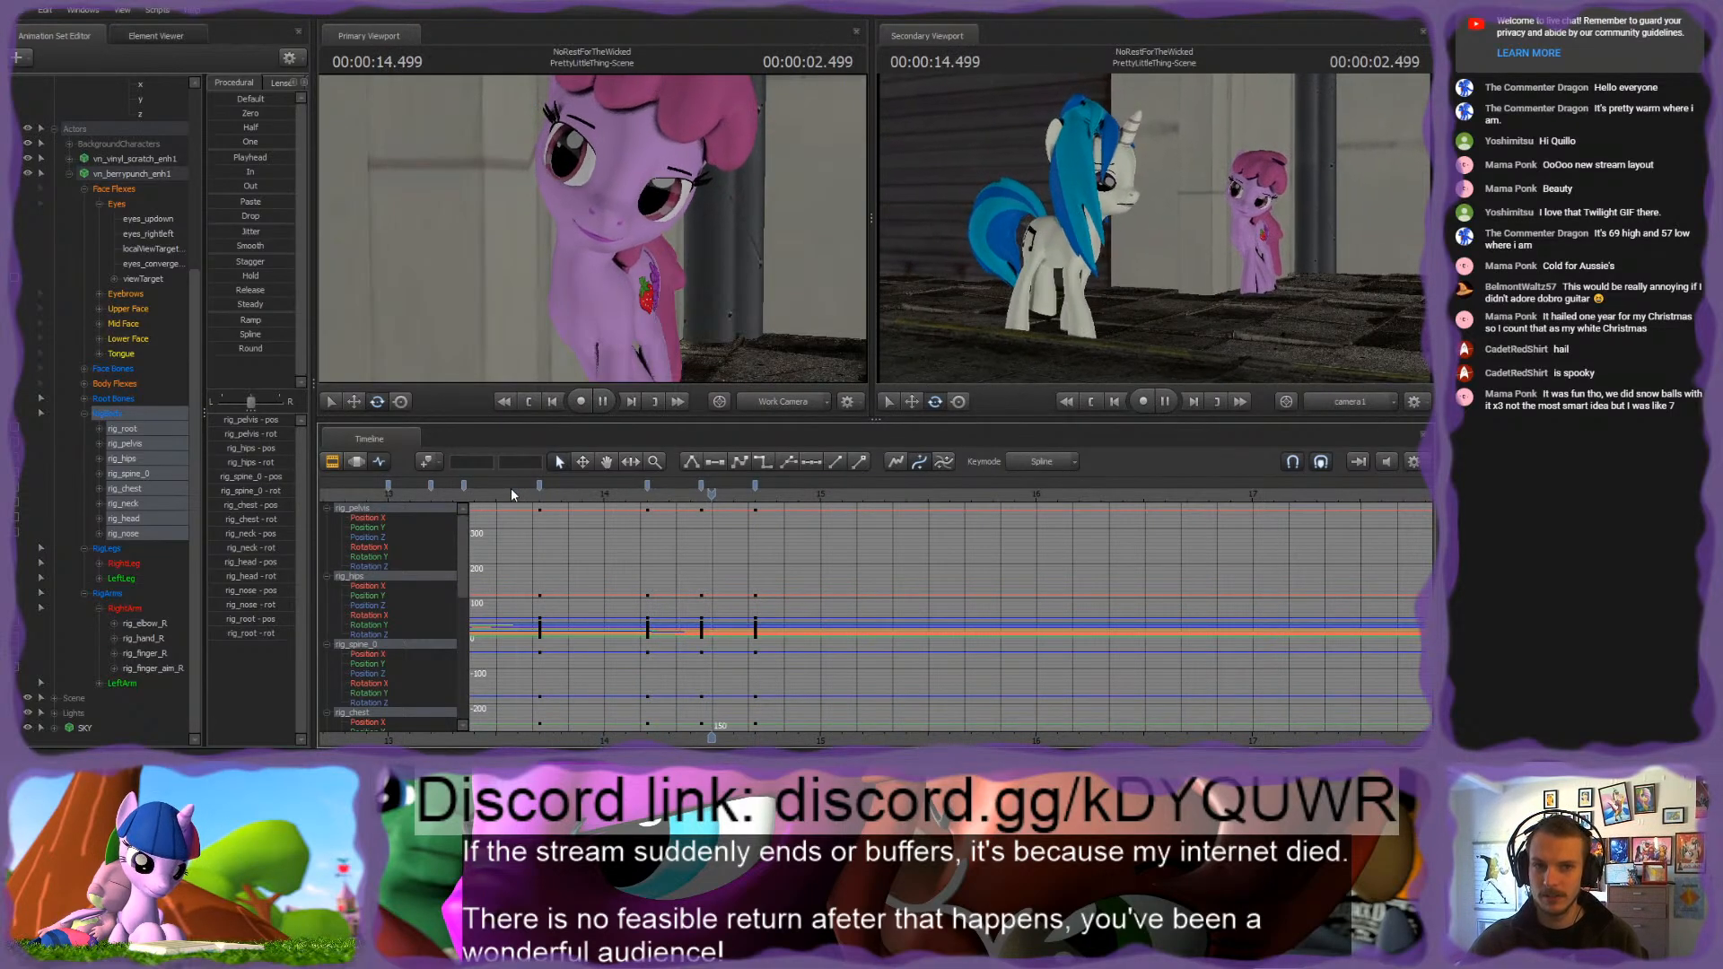
pyautogui.press('space')
pyautogui.scroll(-3, 634, 484)
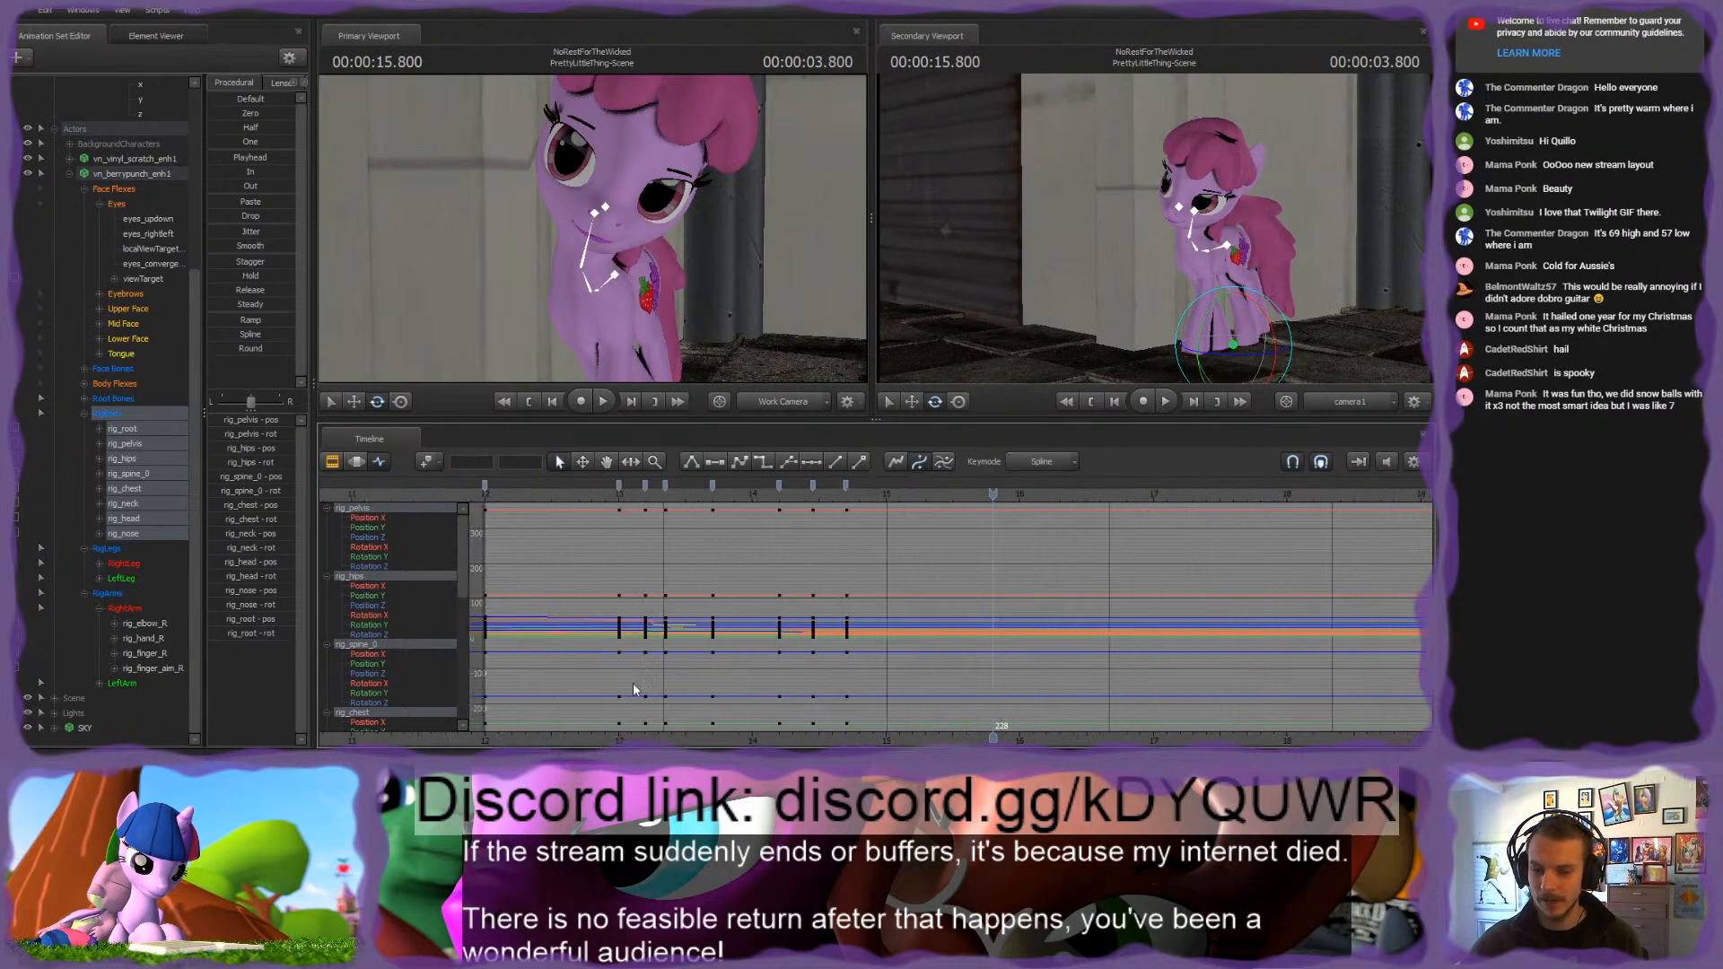
pyautogui.click(633, 484)
pyautogui.press('space')
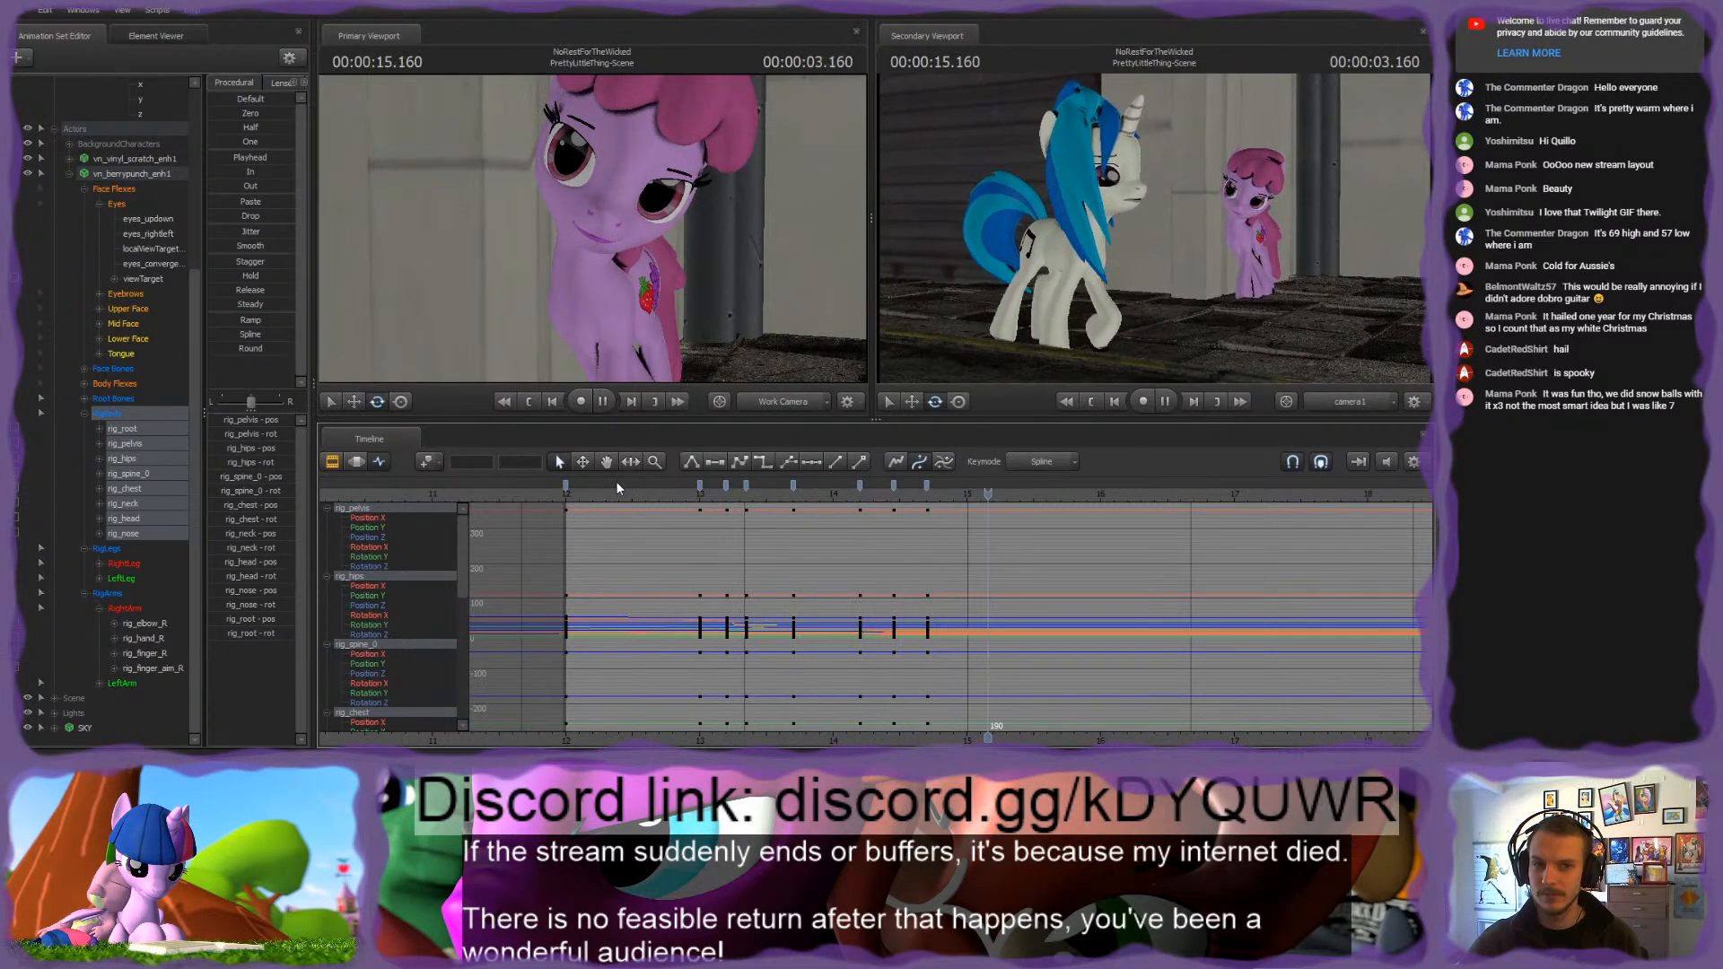
pyautogui.click(819, 493)
pyautogui.press('space')
pyautogui.press('space')
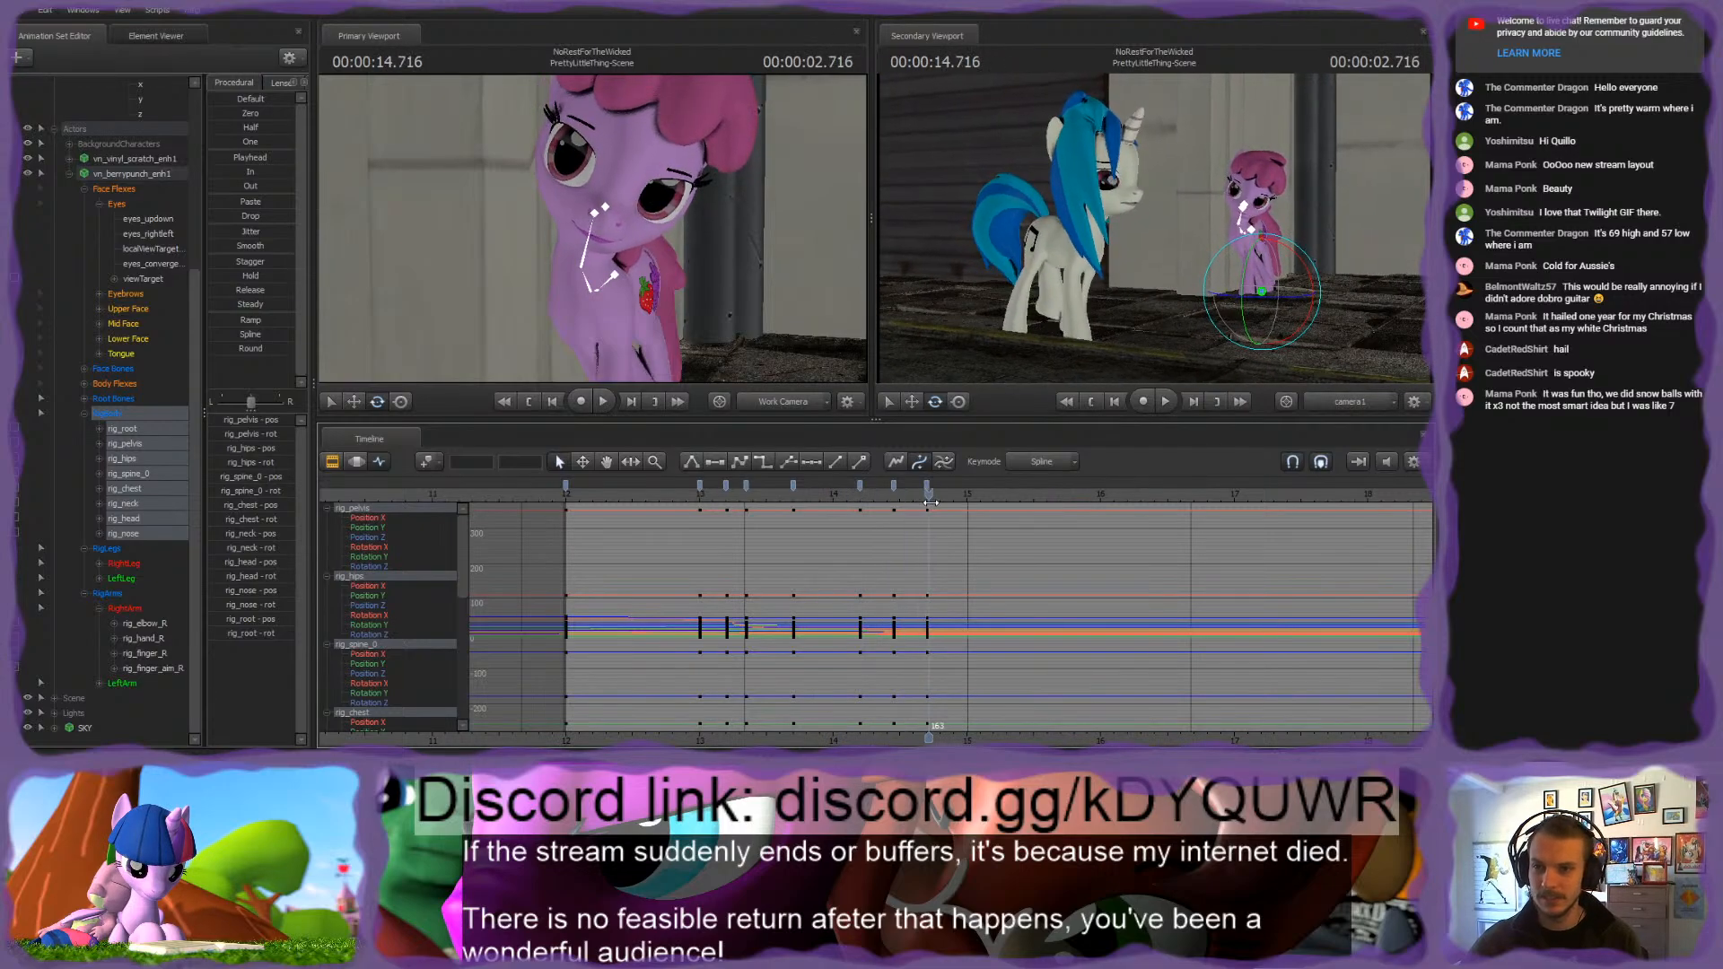
# Step: Spread the pink pony's viewTarget glance keys apart, moving the first pair earlier and the last pair later to start at frame 153
pyautogui.click(152, 279)
pyautogui.scroll(2, 870, 485)
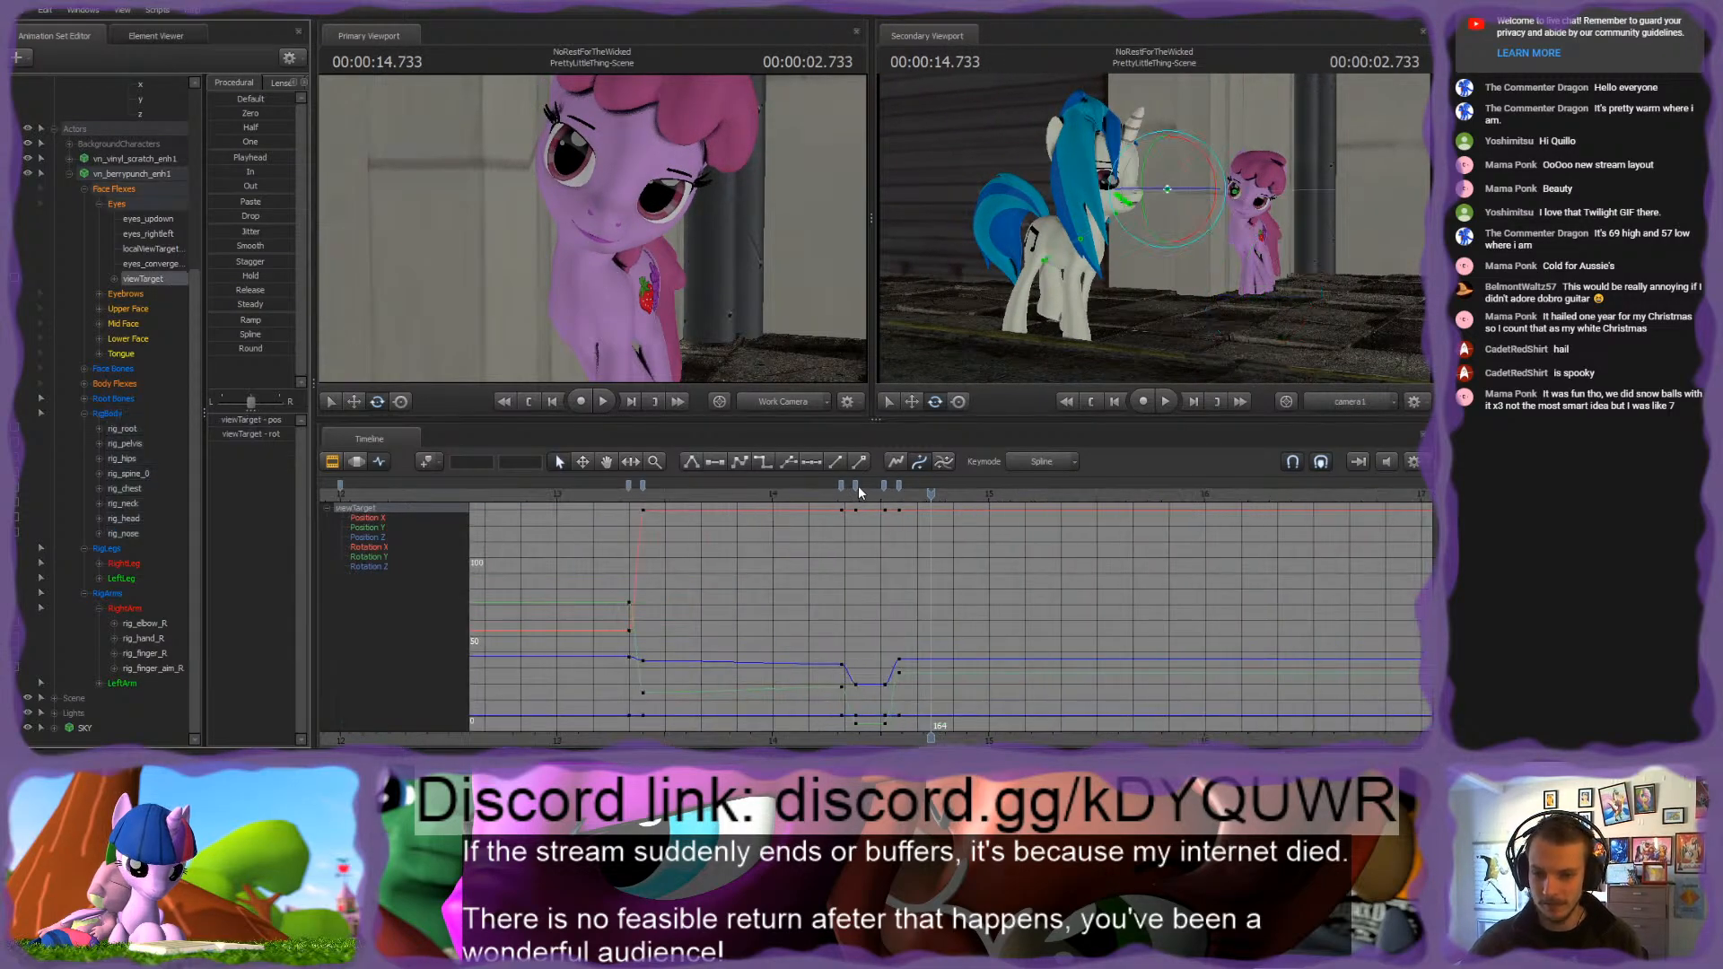
pyautogui.click(856, 486)
pyautogui.keyDown('ctrl'); pyautogui.click(842, 485); pyautogui.keyUp('ctrl')
pyautogui.moveTo(841, 485); pyautogui.dragTo(892, 486)
pyautogui.click(882, 484)
# Step: Replay the eye movement, move the last pair of viewTarget keys later to start at frame 162, and go to 2.550 seconds
pyautogui.press('space')
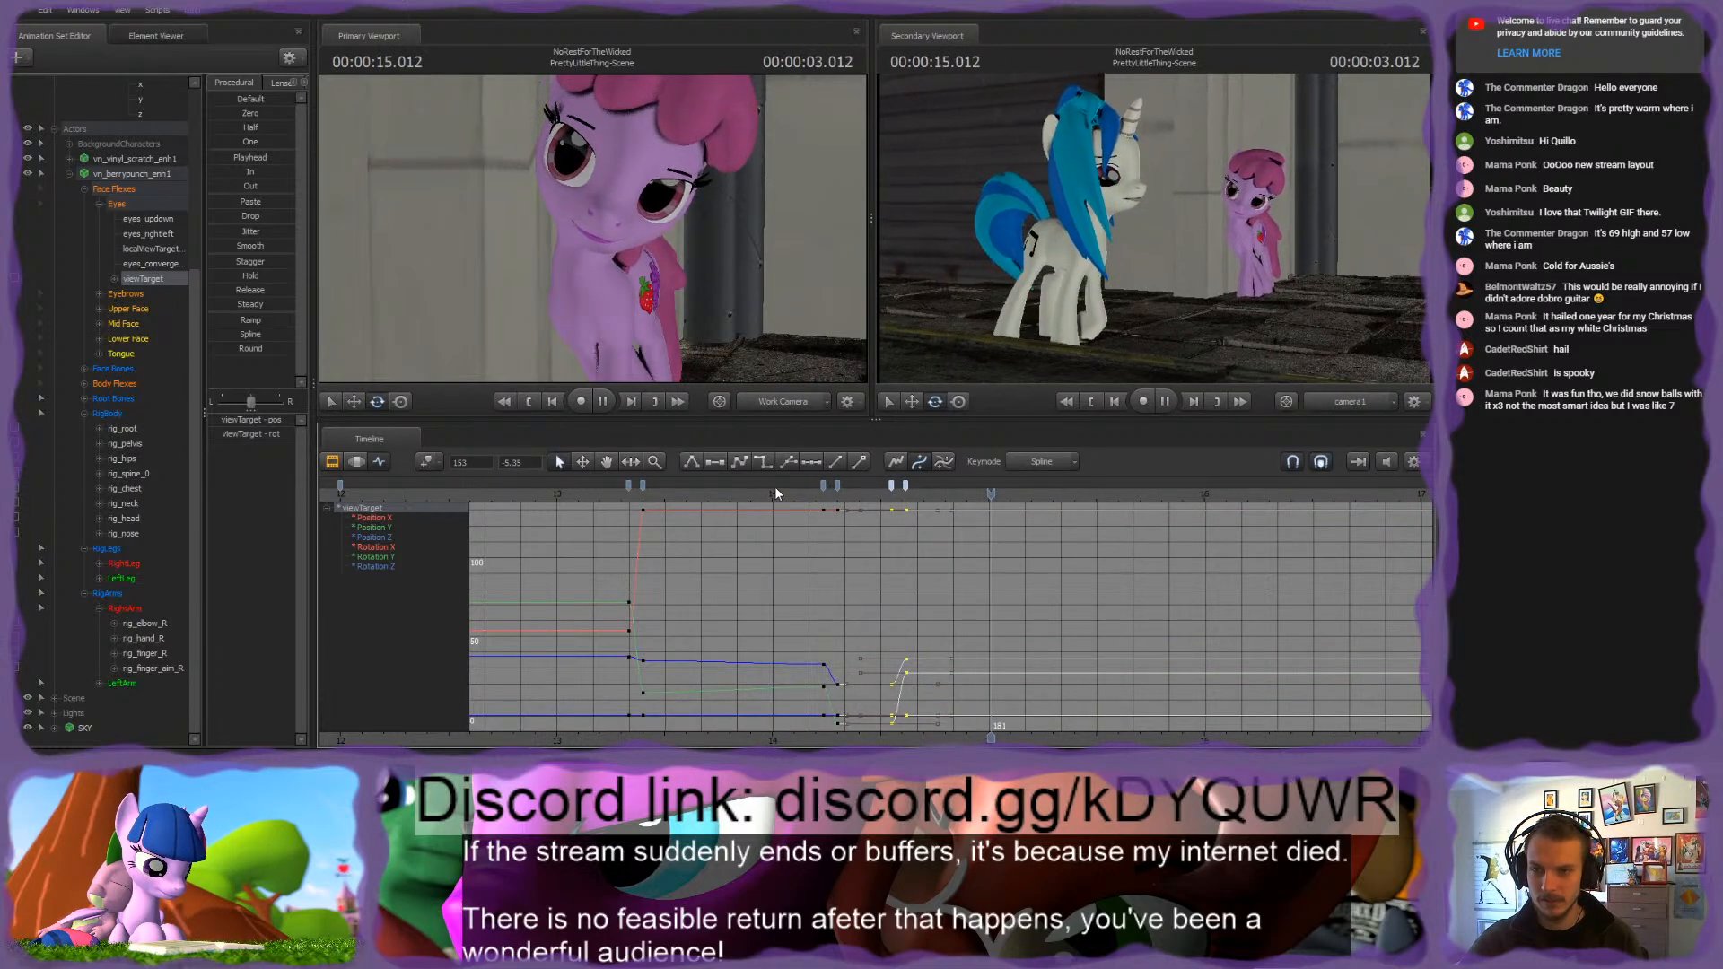
pyautogui.click(805, 493)
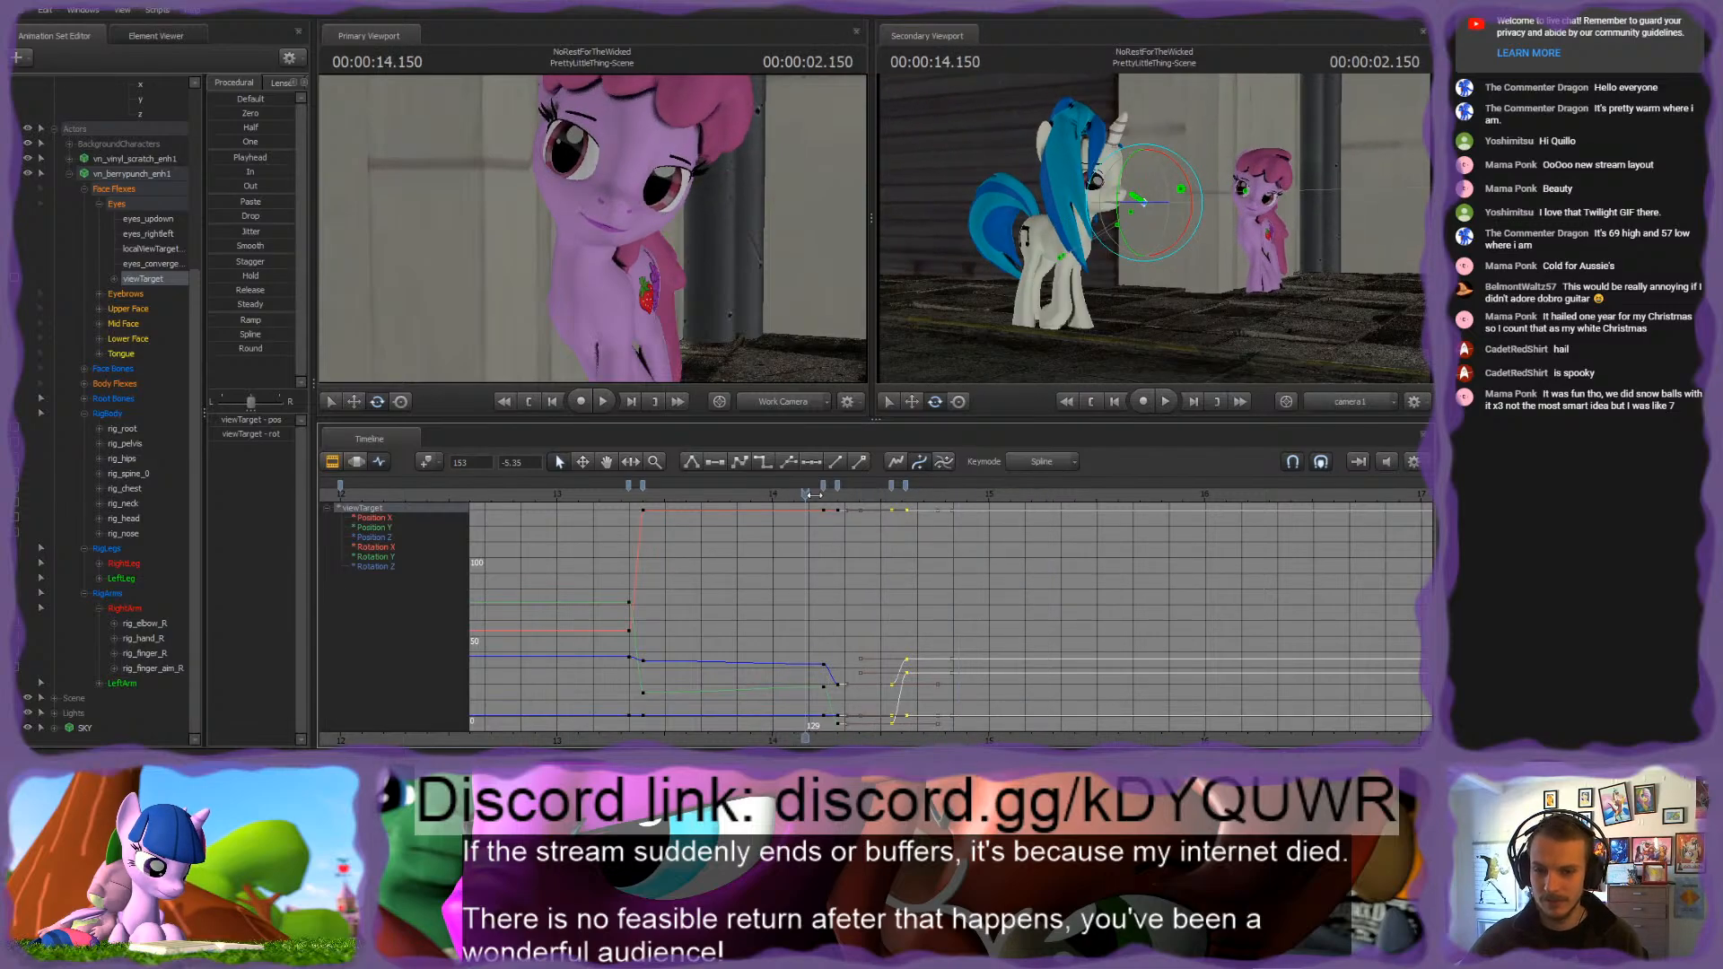
pyautogui.moveTo(813, 494); pyautogui.dragTo(923, 483)
pyautogui.click(906, 487)
pyautogui.press('Right')
pyautogui.press('Right')
pyautogui.press('Right')
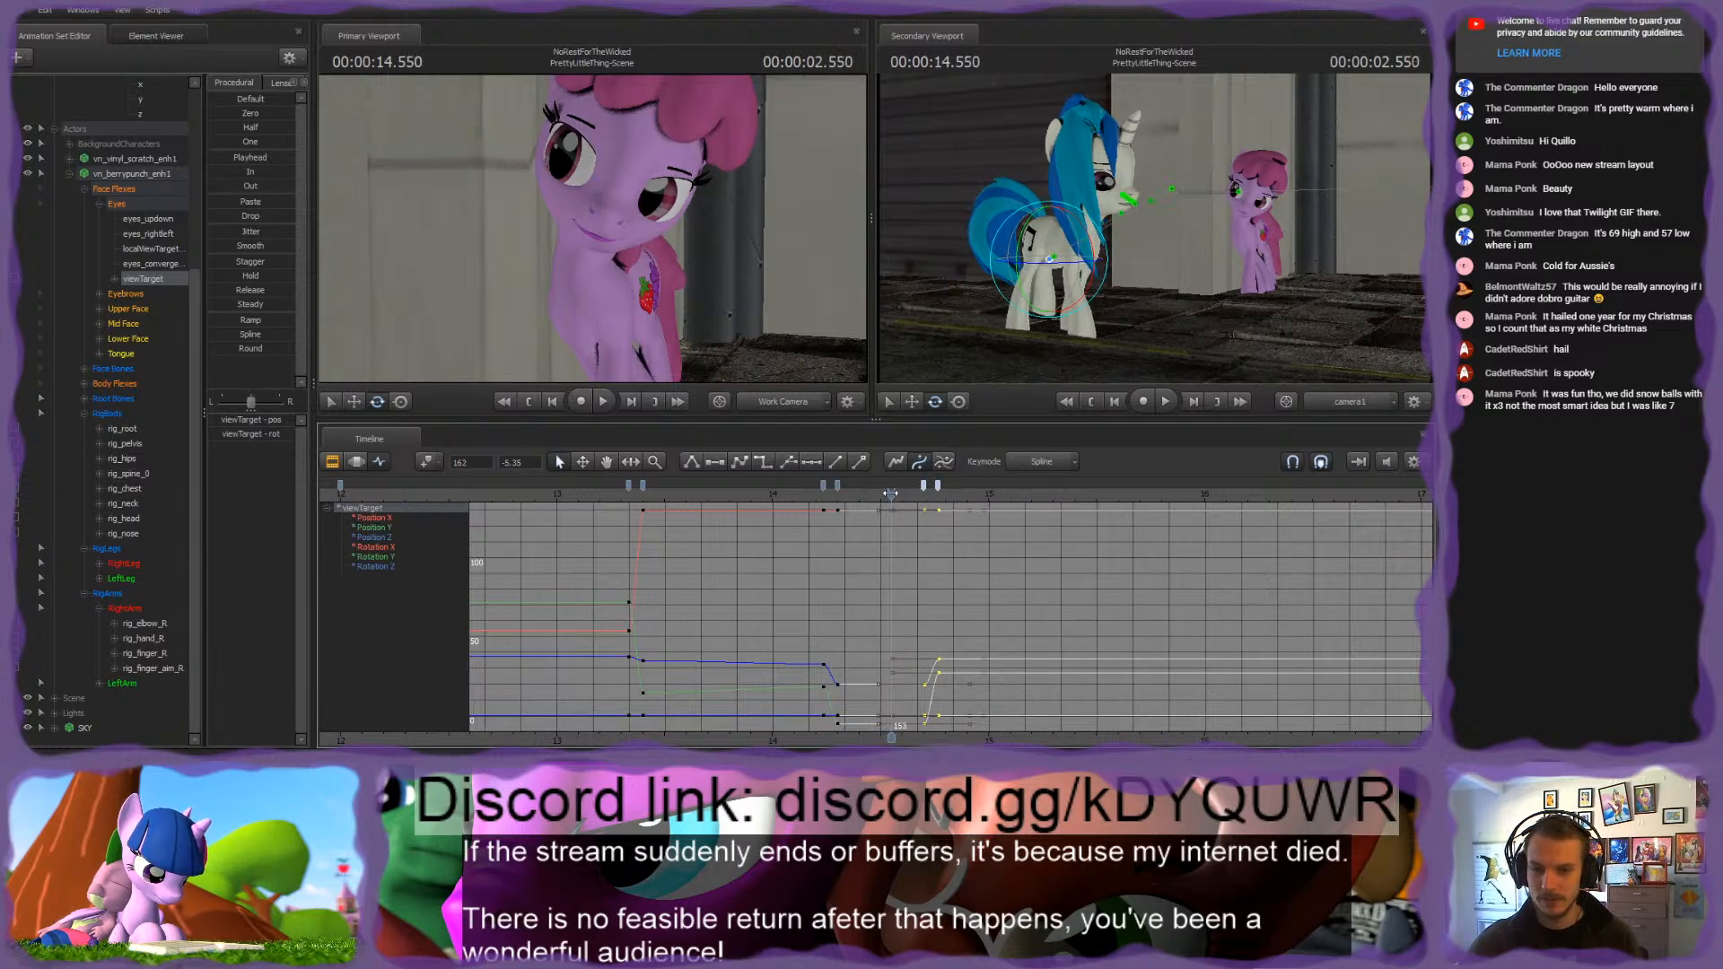
# Step: Key the viewTarget at 2.550 seconds, then raise it on Vinyl Scratch's body at 2.600 seconds
pyautogui.click(148, 282)
pyautogui.moveTo(557, 242); pyautogui.dragTo(593, 228)
pyautogui.press('s')
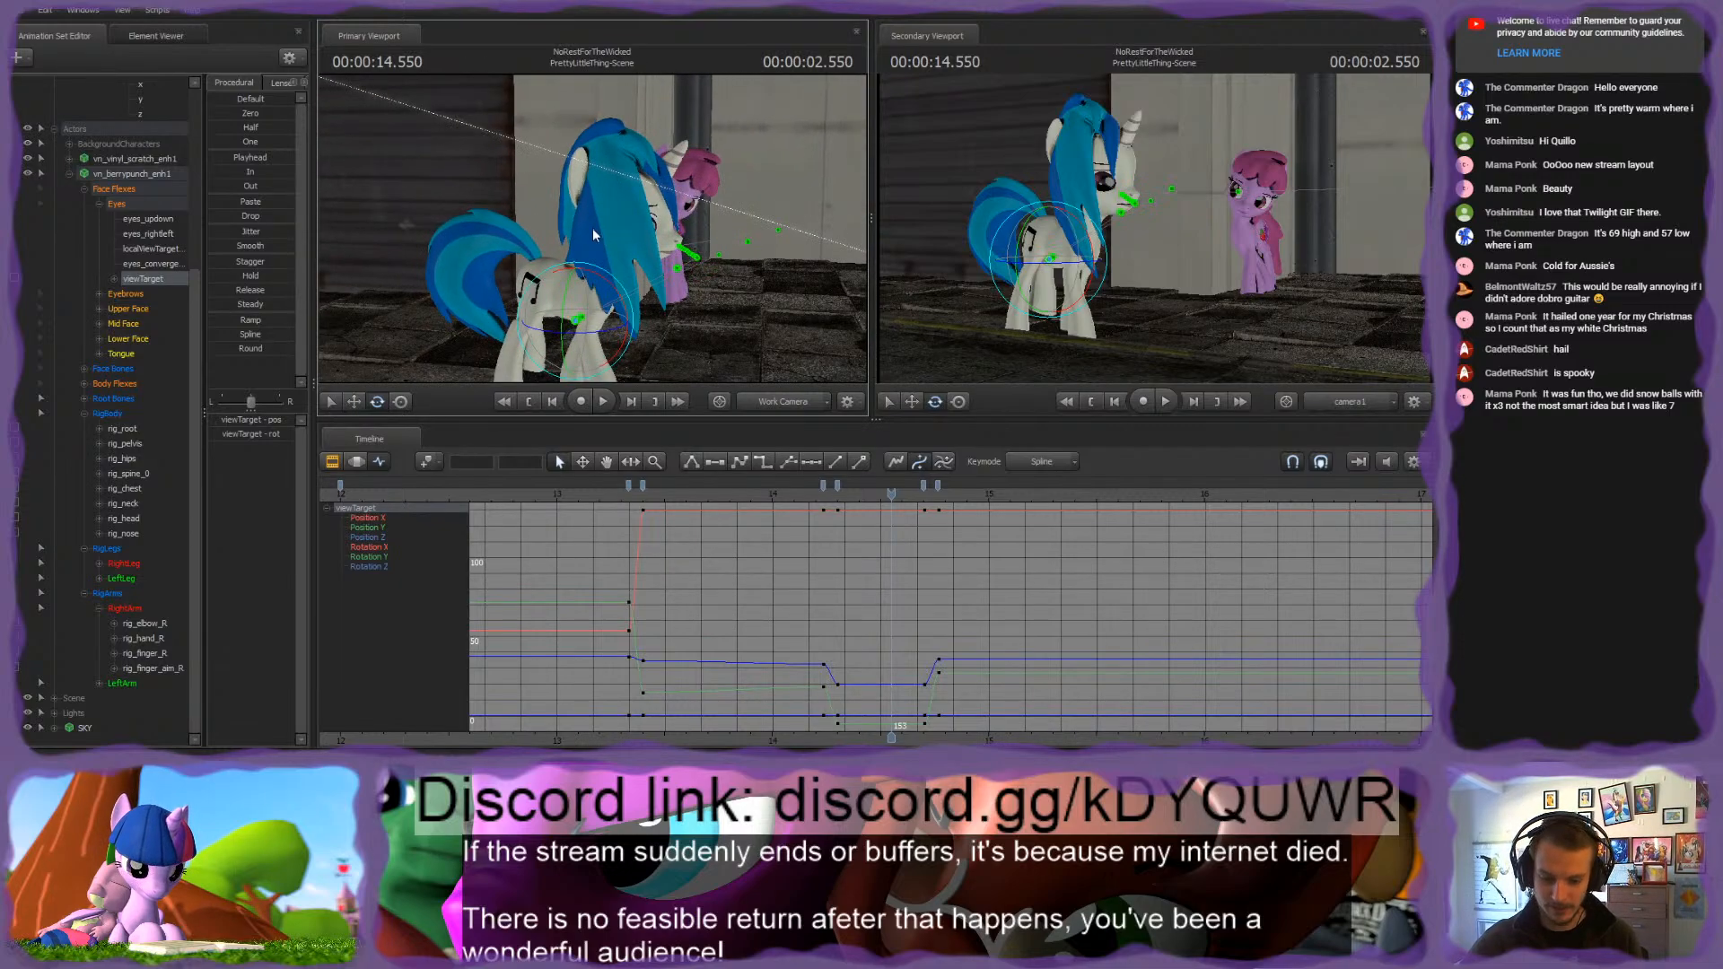
pyautogui.press('Right')
pyautogui.press('Right')
pyautogui.press('Right')
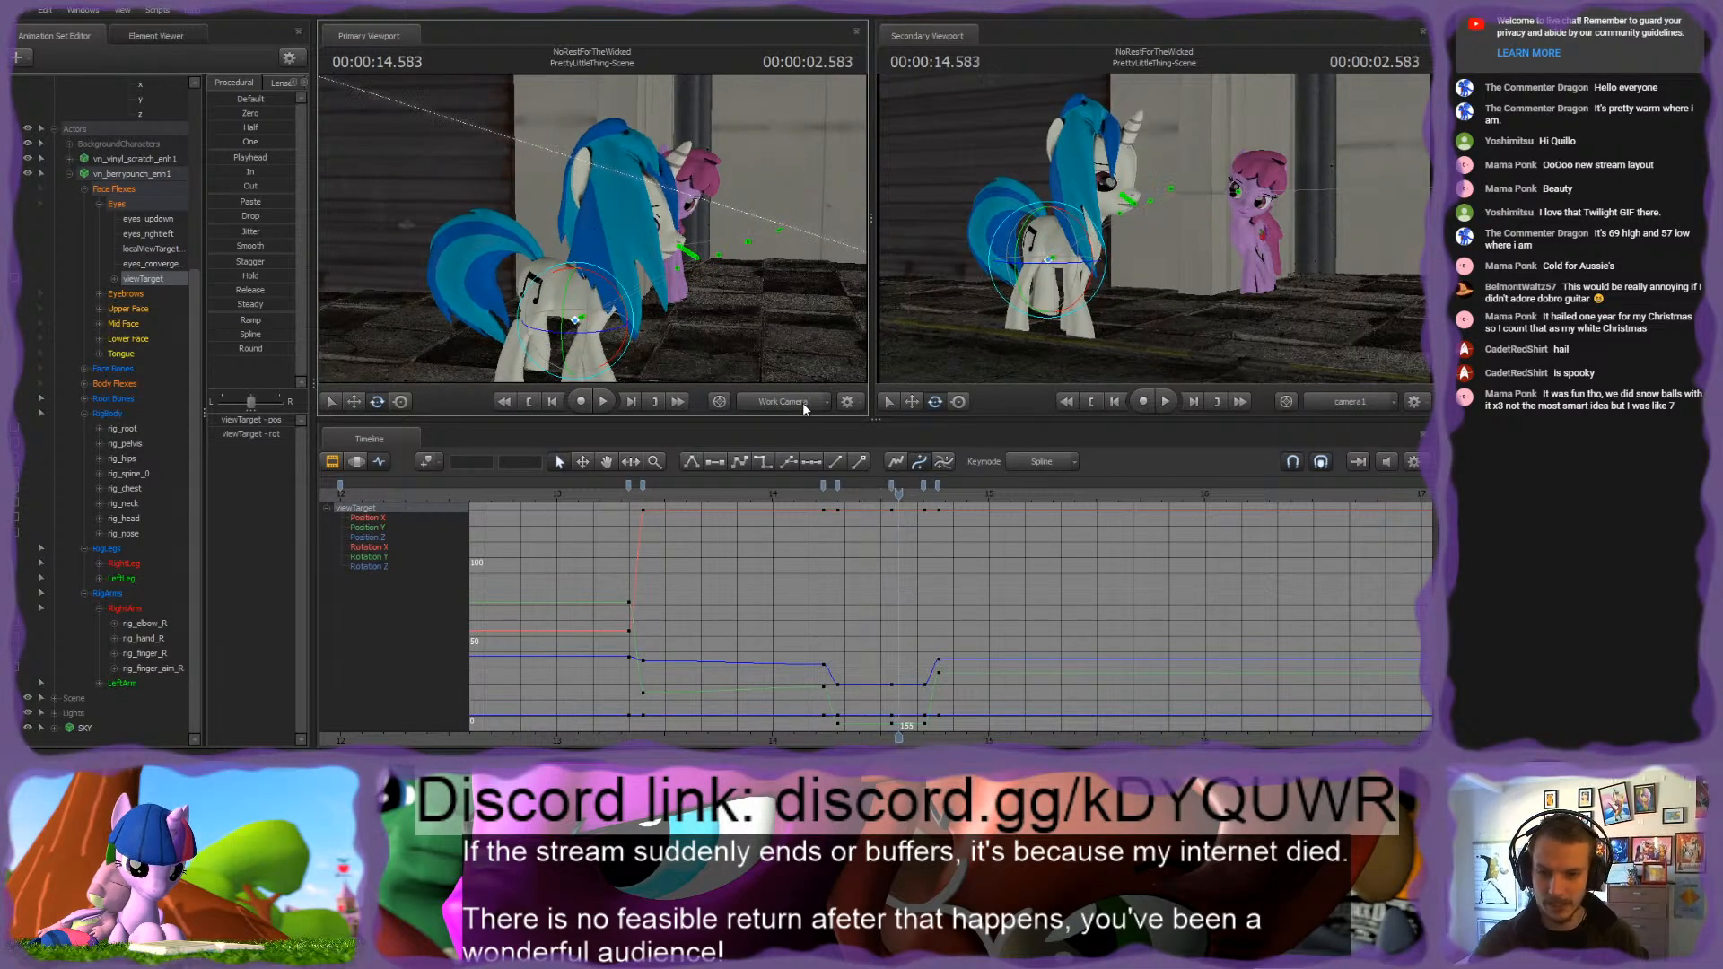
pyautogui.press('w')
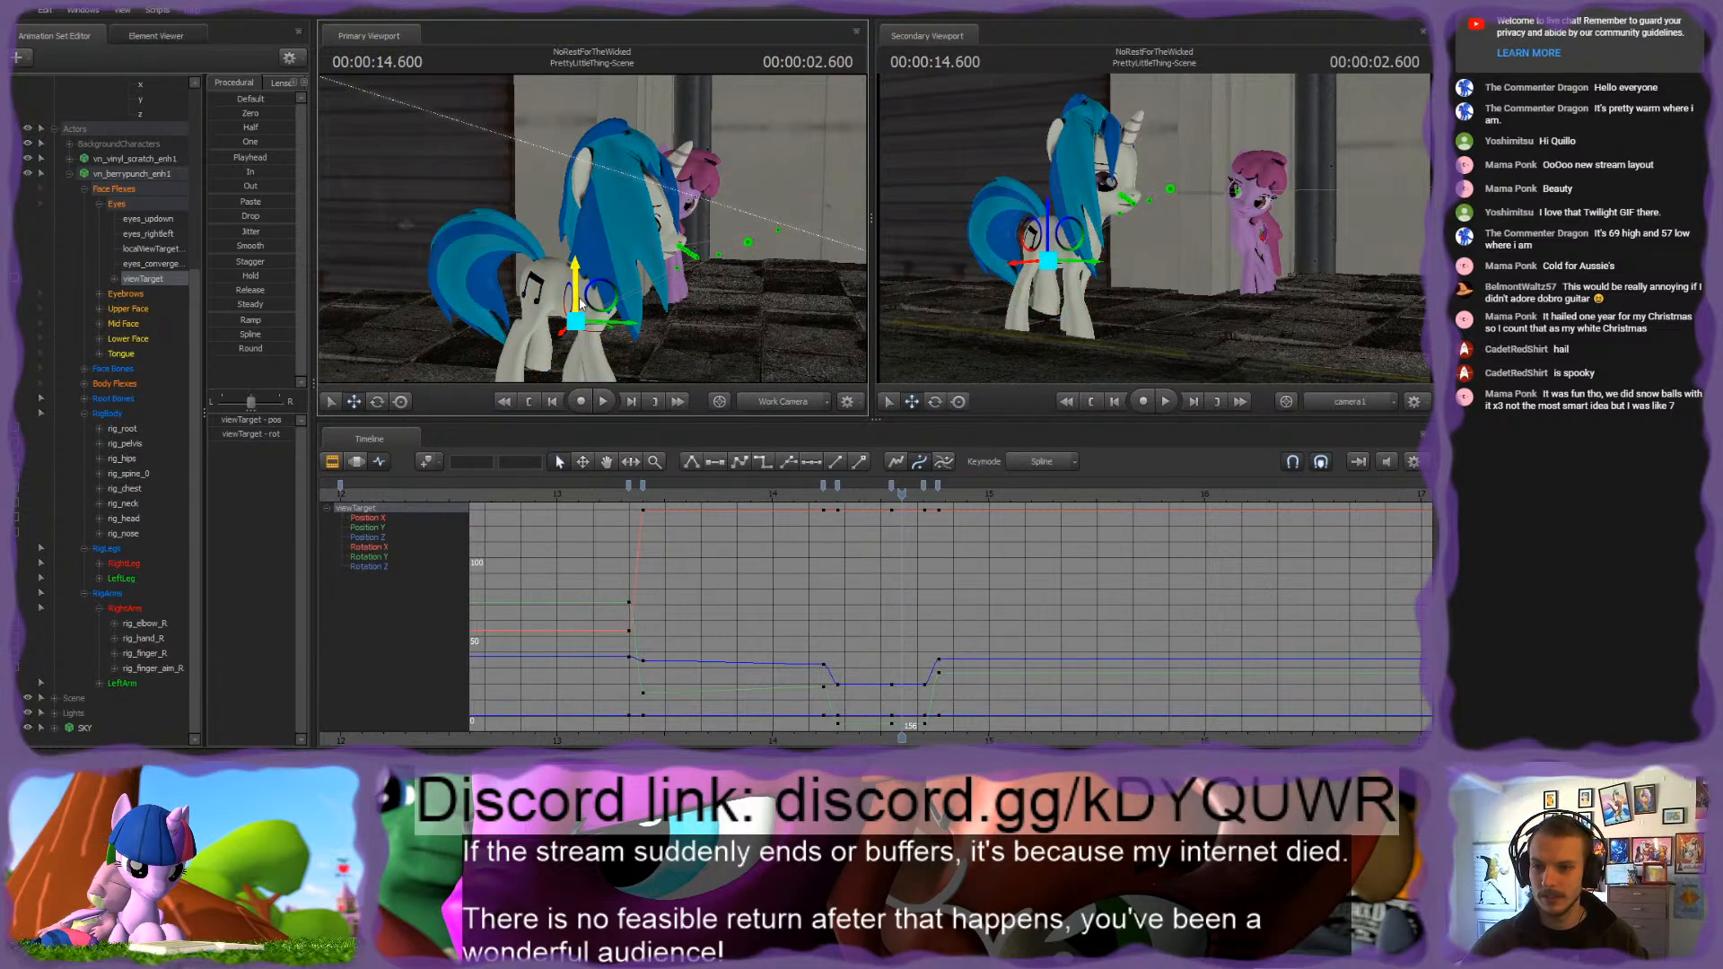
pyautogui.moveTo(595, 295); pyautogui.dragTo(573, 268)
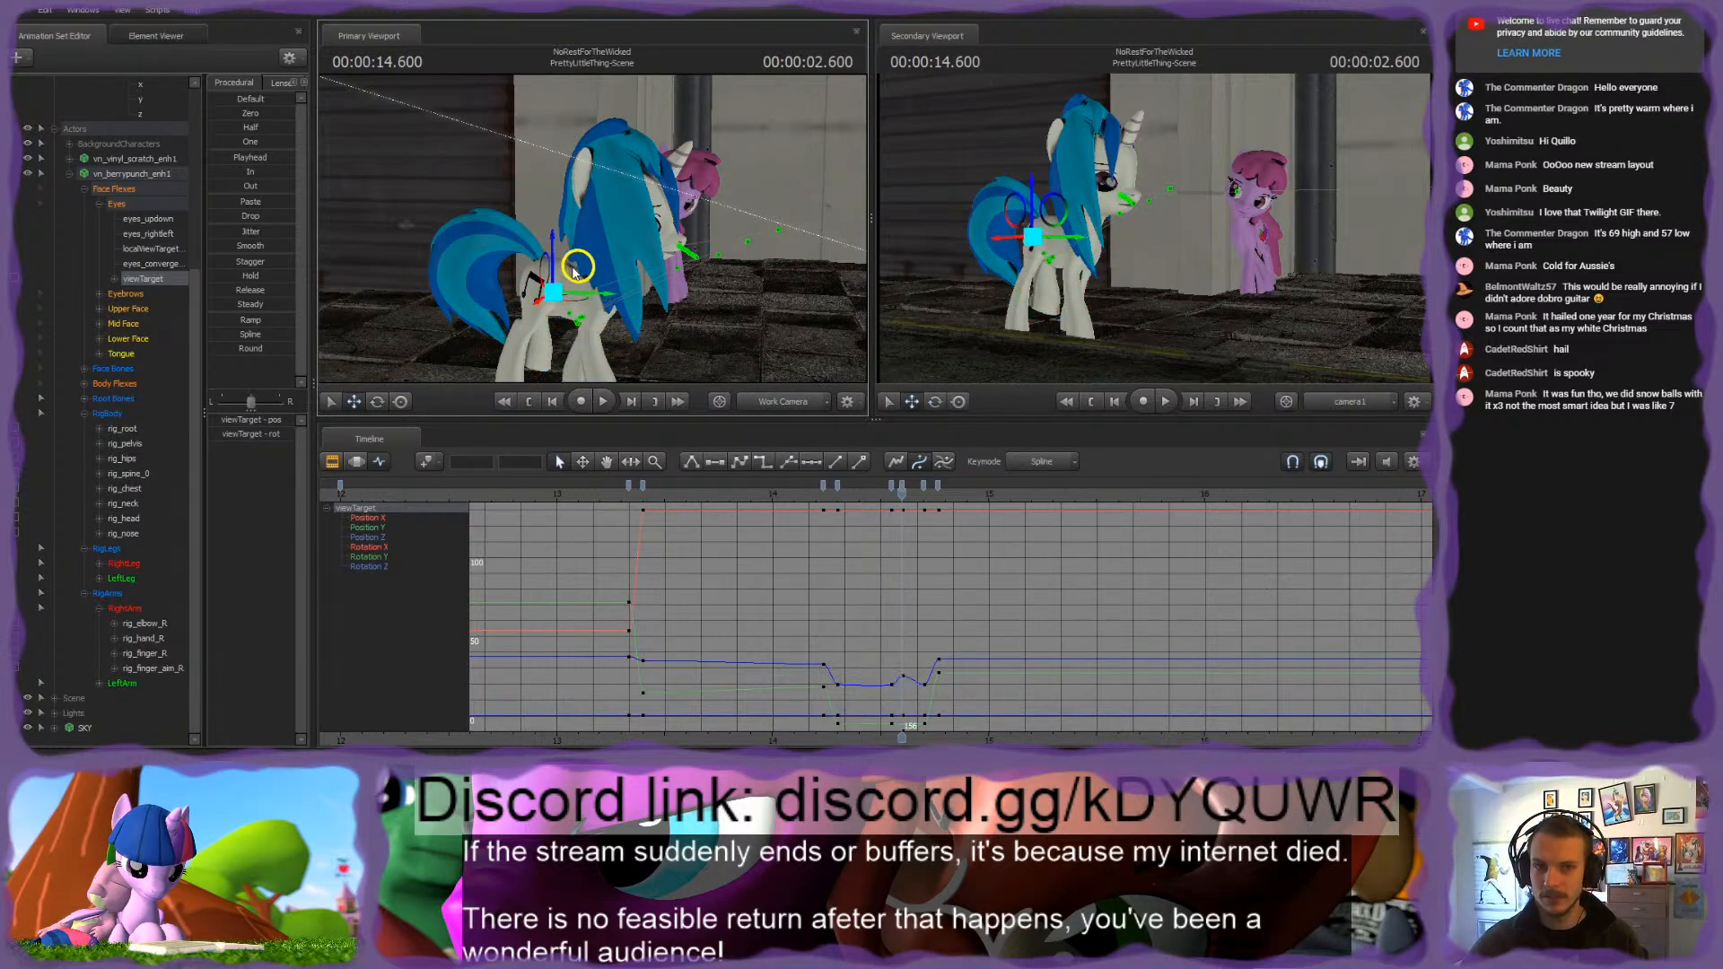
# Step: Copy the viewTarget's raised key at 2.600 seconds onto its key at 2.700 seconds
pyautogui.click(902, 486)
pyautogui.hotkey('ctrl', 'c')
pyautogui.press('Down')
pyautogui.hotkey('ctrl', 'v')
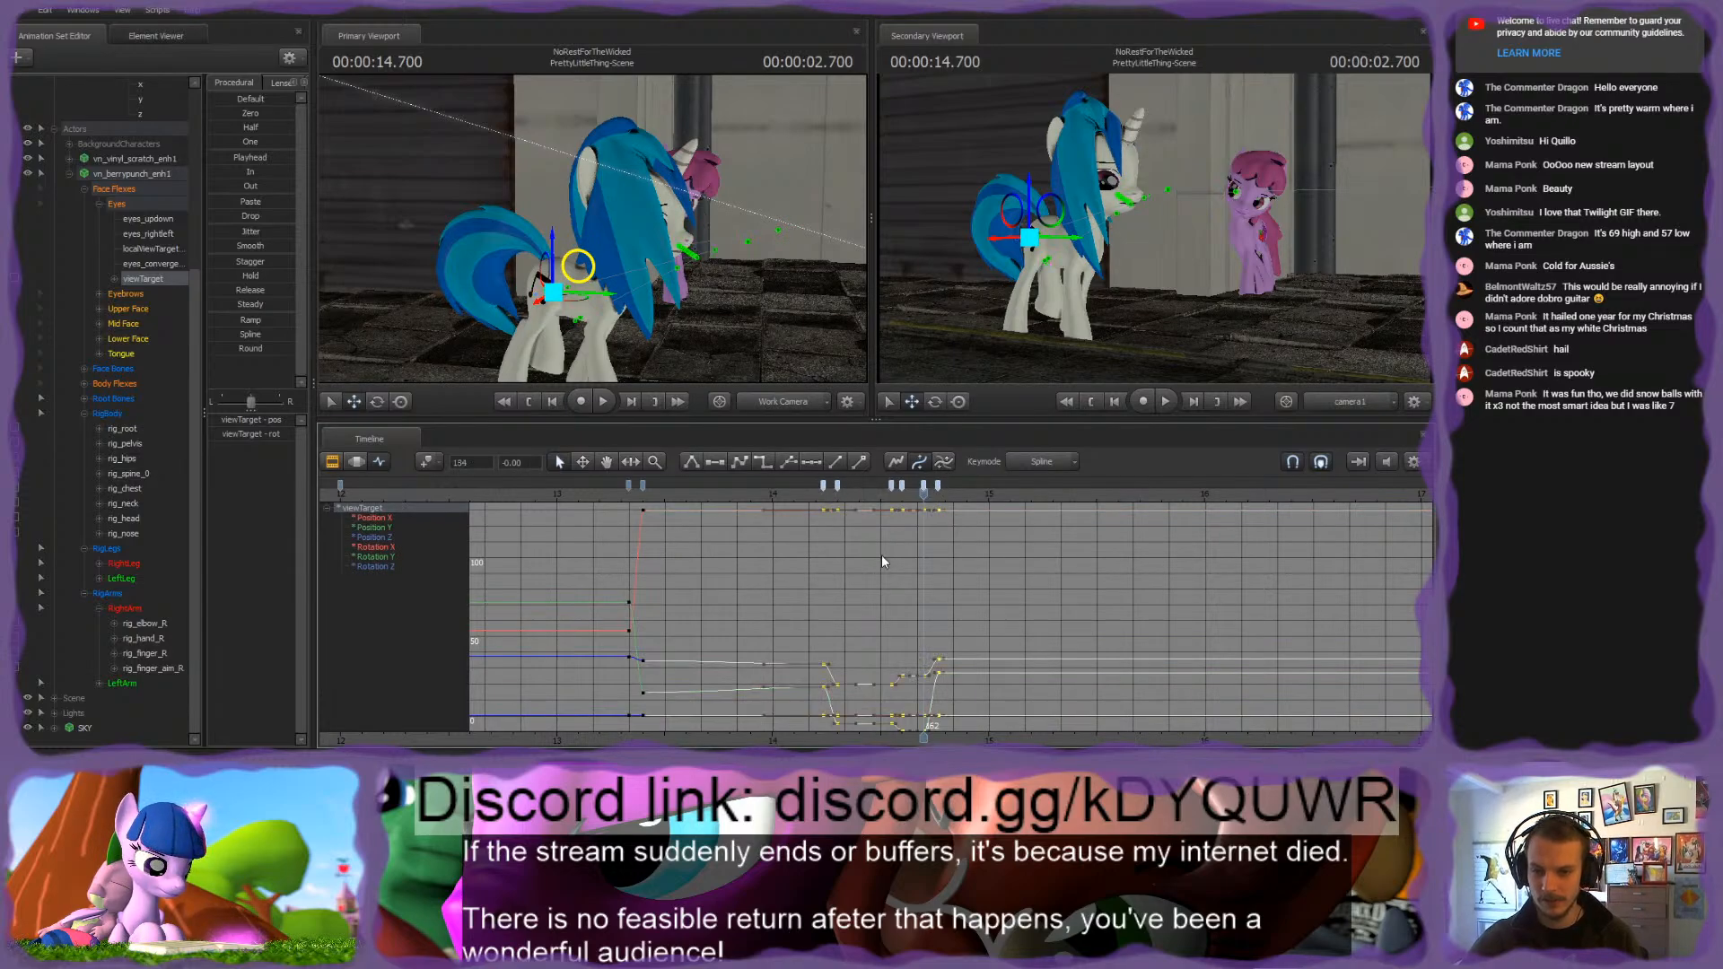
# Step: Replay the pink pony's glance at Vinyl Scratch from about 1.966 seconds and scrub on to 3.183 seconds
pyautogui.press('space')
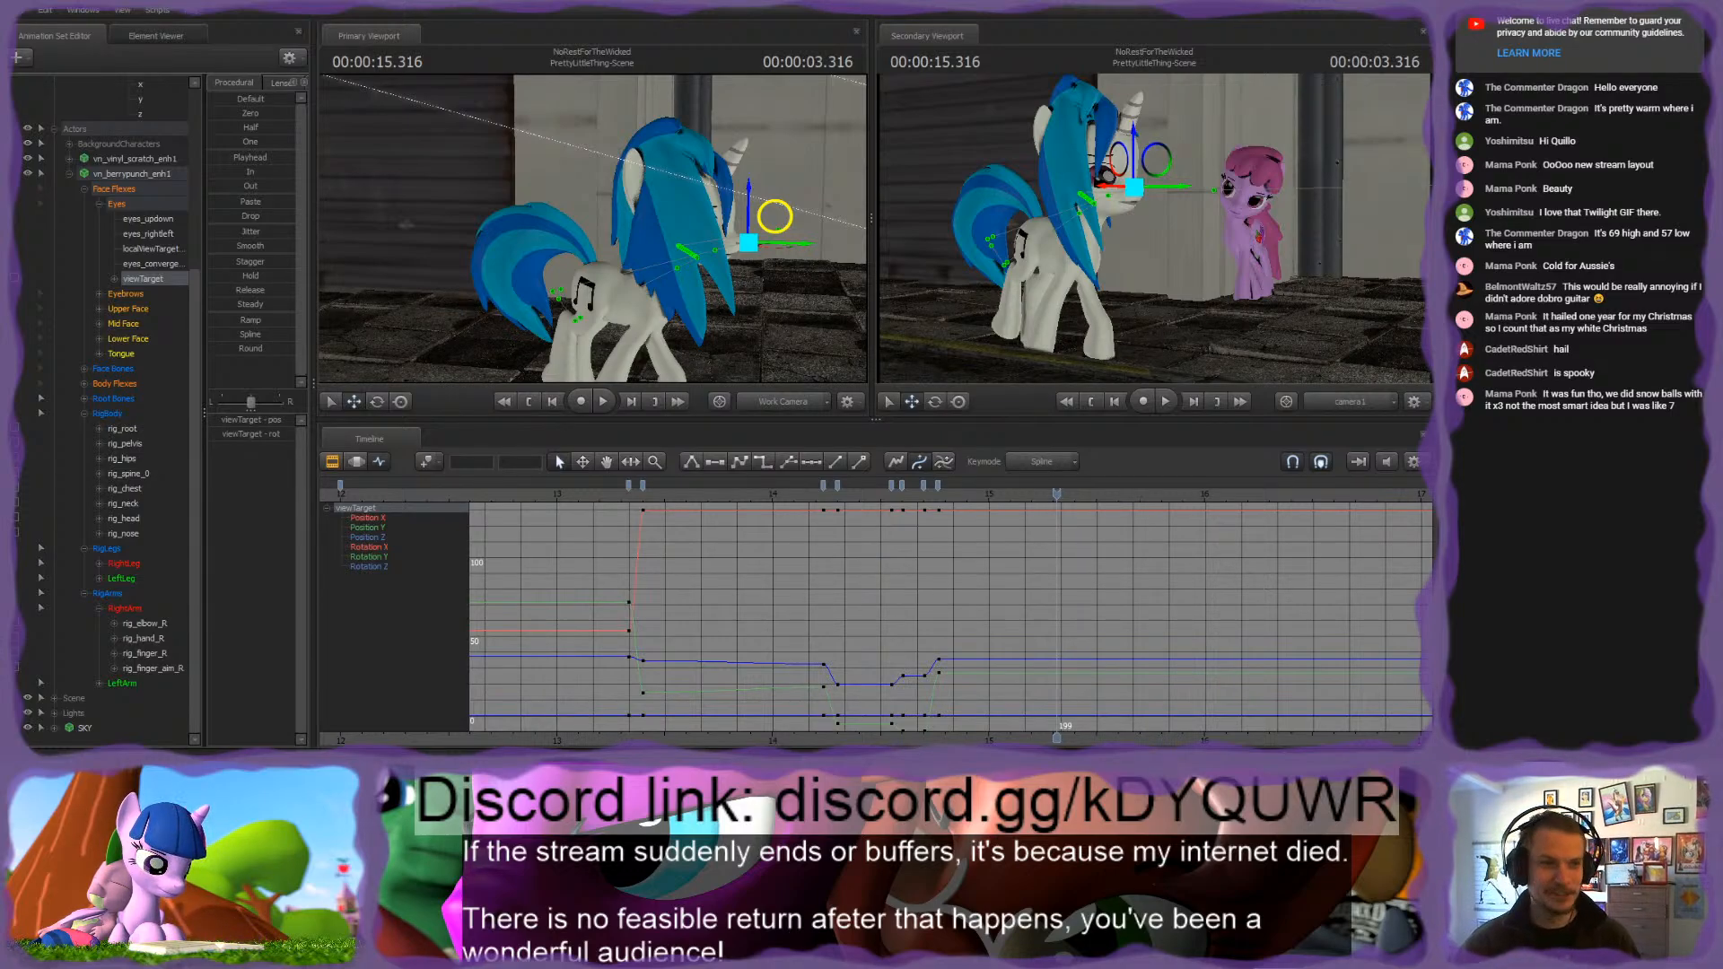
pyautogui.click(855, 496)
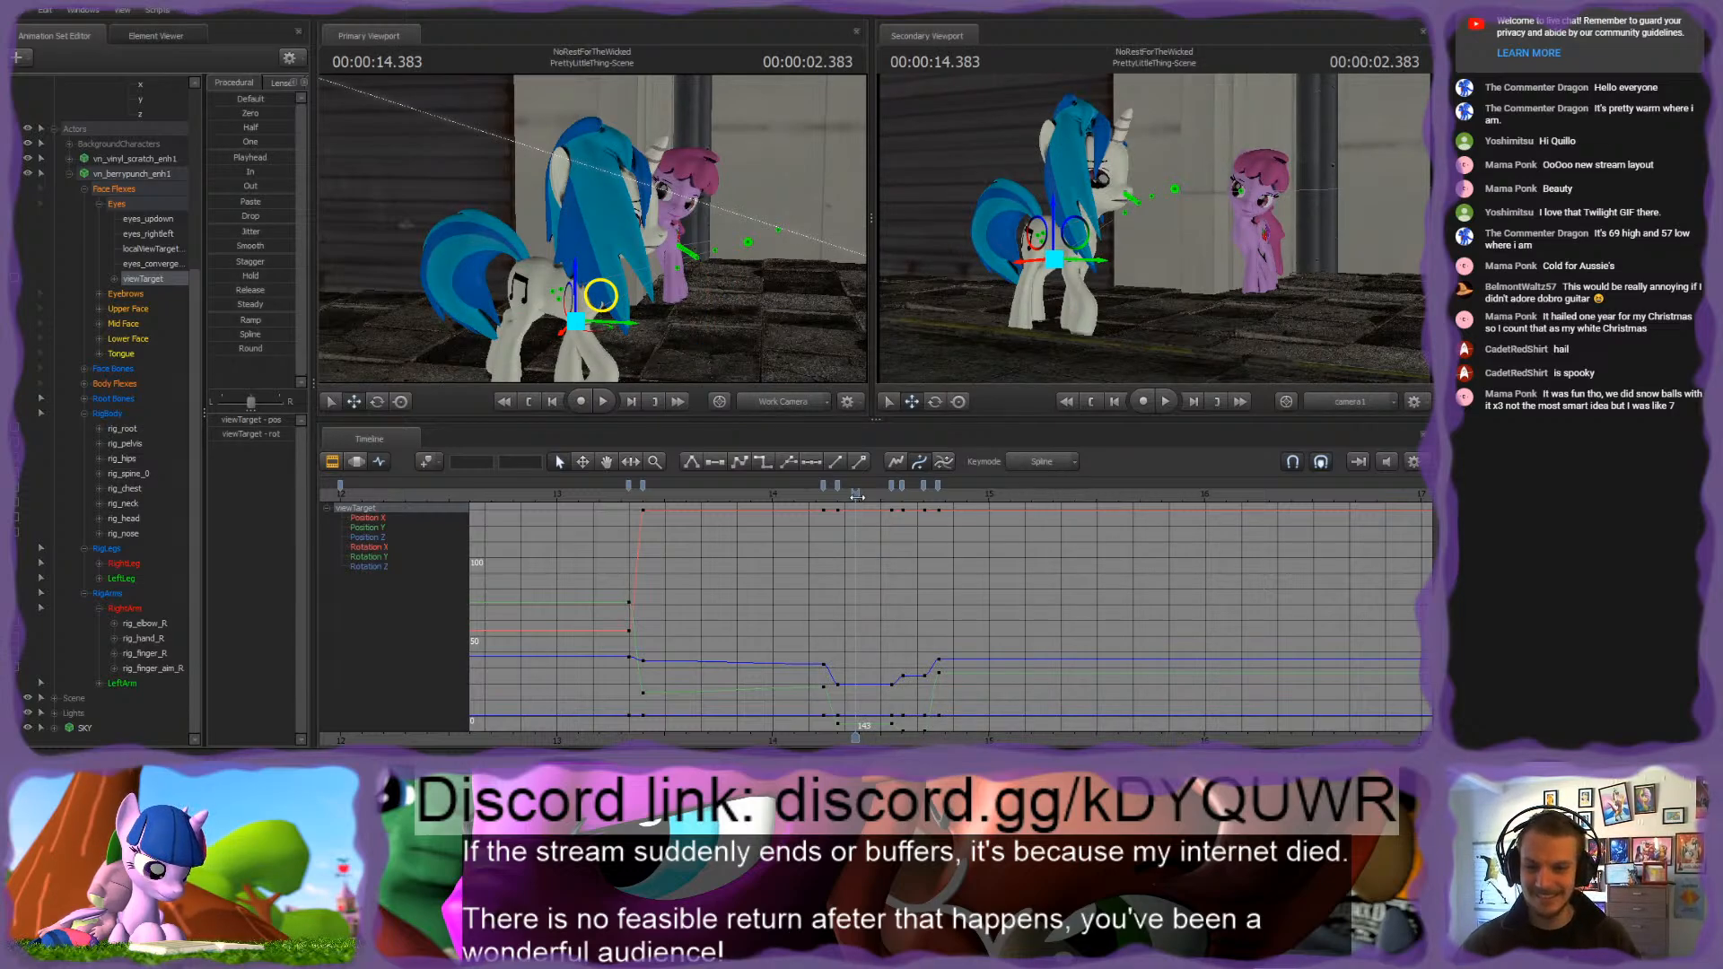
pyautogui.press('space')
pyautogui.click(763, 490)
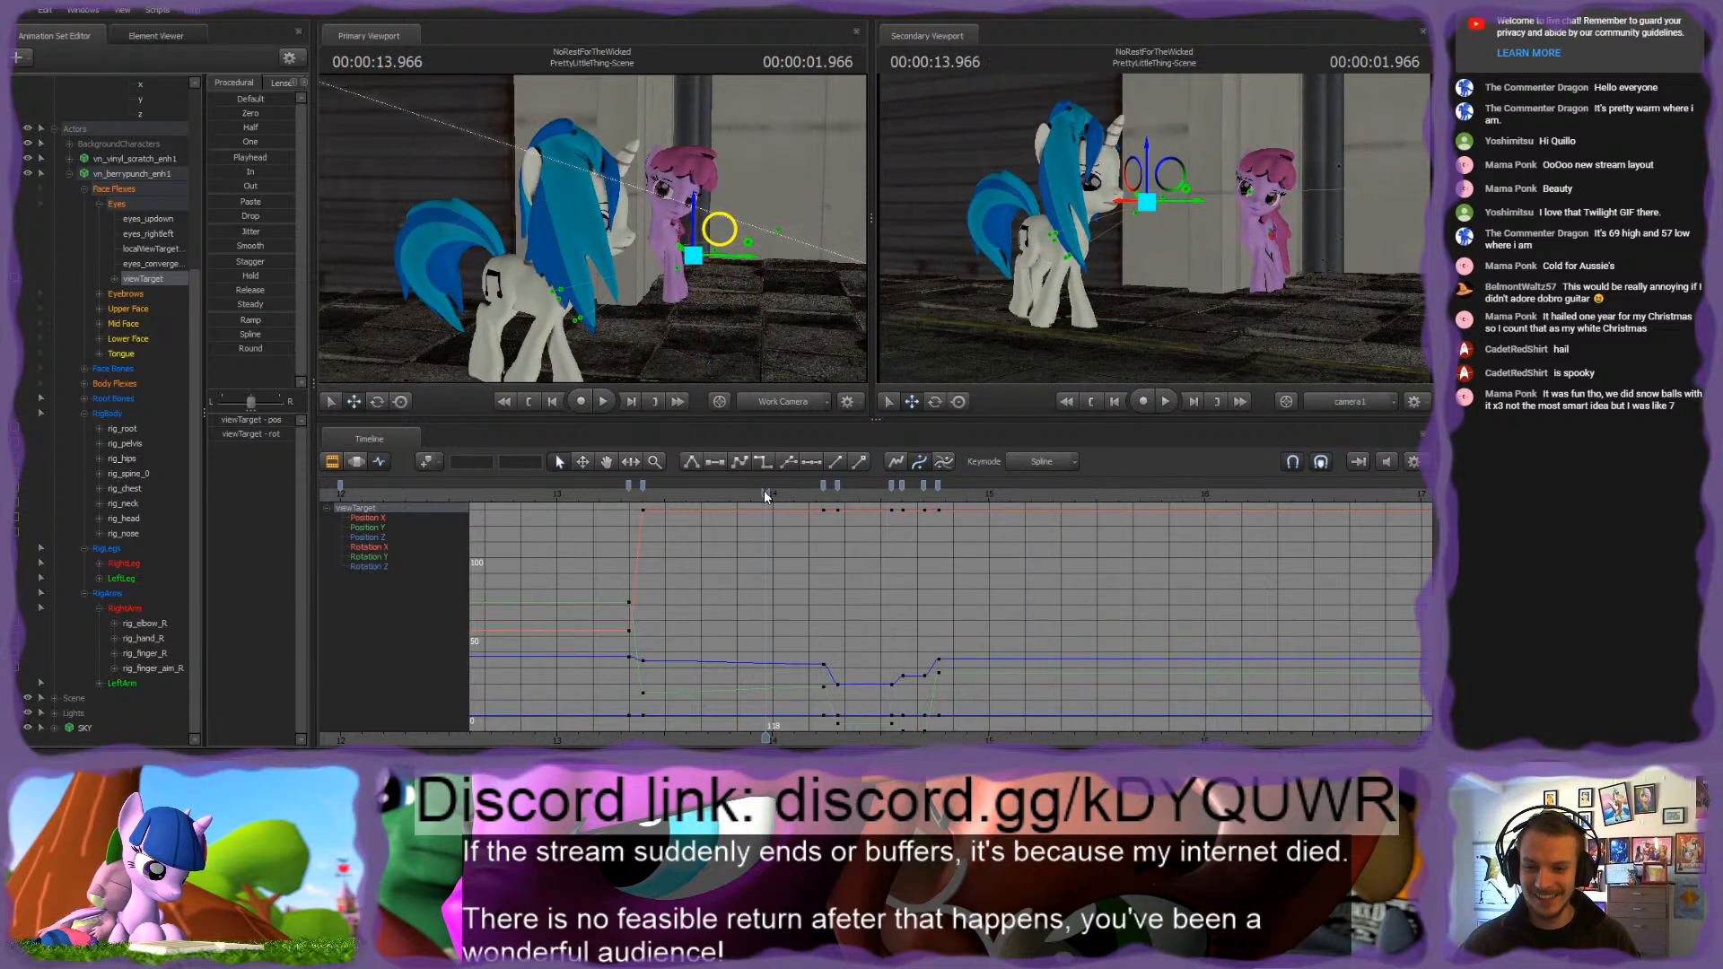
pyautogui.scroll(-2, 777, 578)
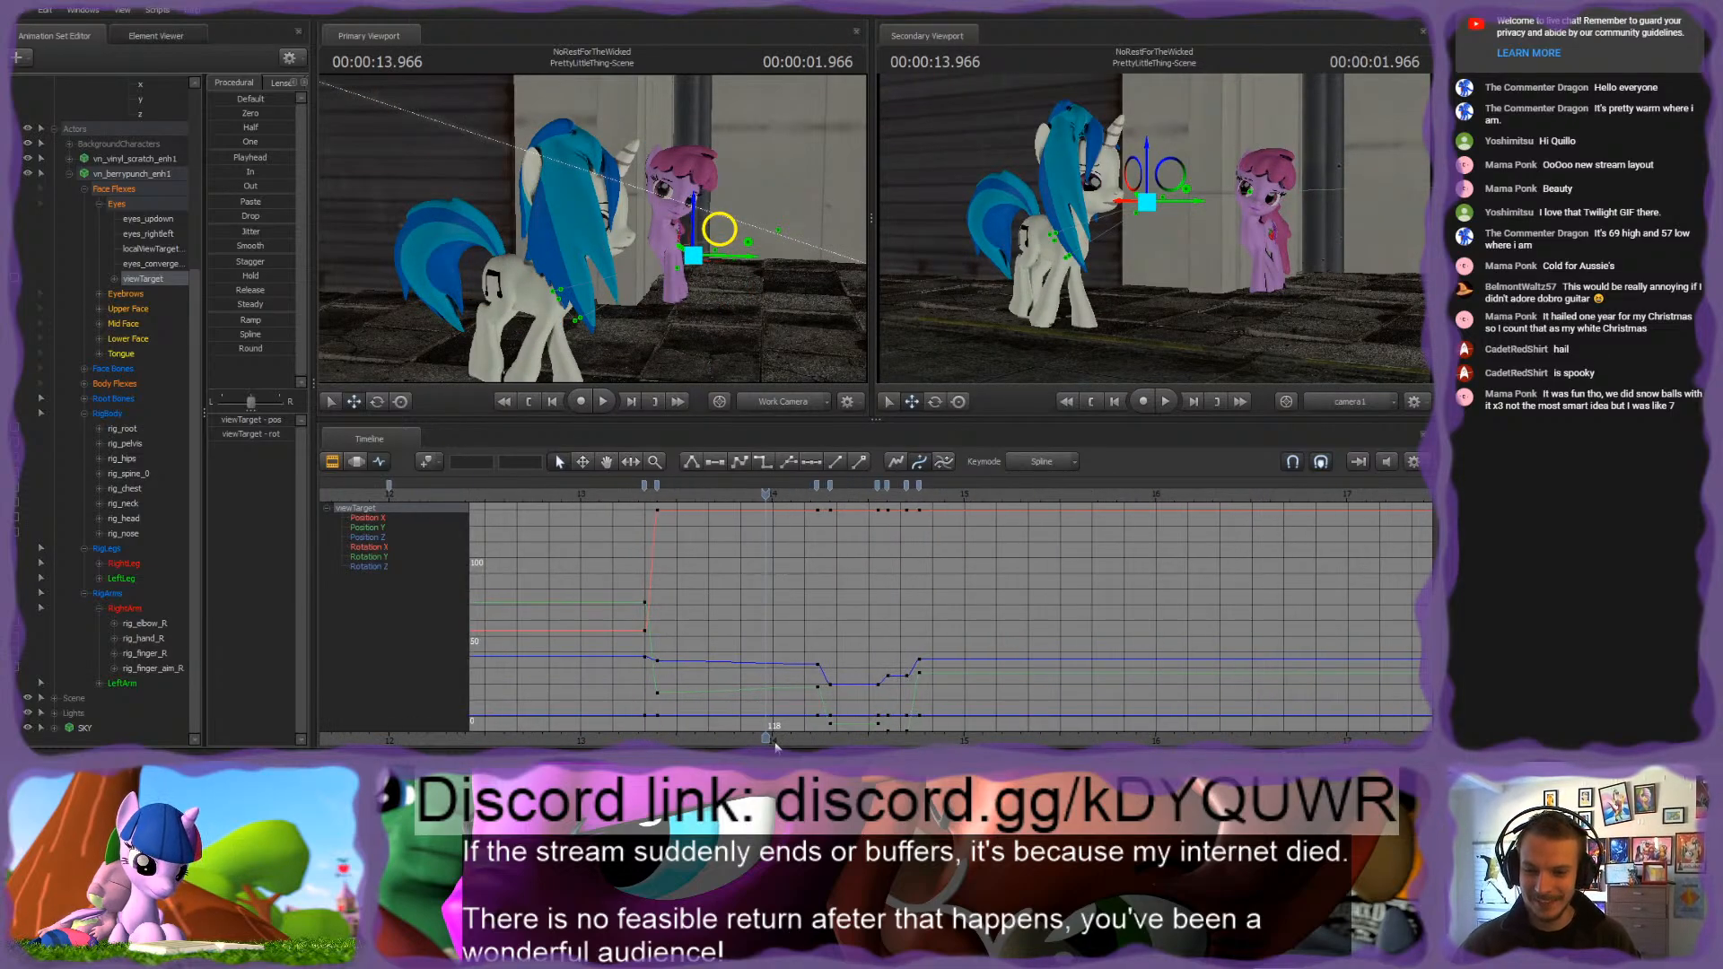
pyautogui.moveTo(778, 746); pyautogui.dragTo(655, 744, button='middle')
pyautogui.press('space')
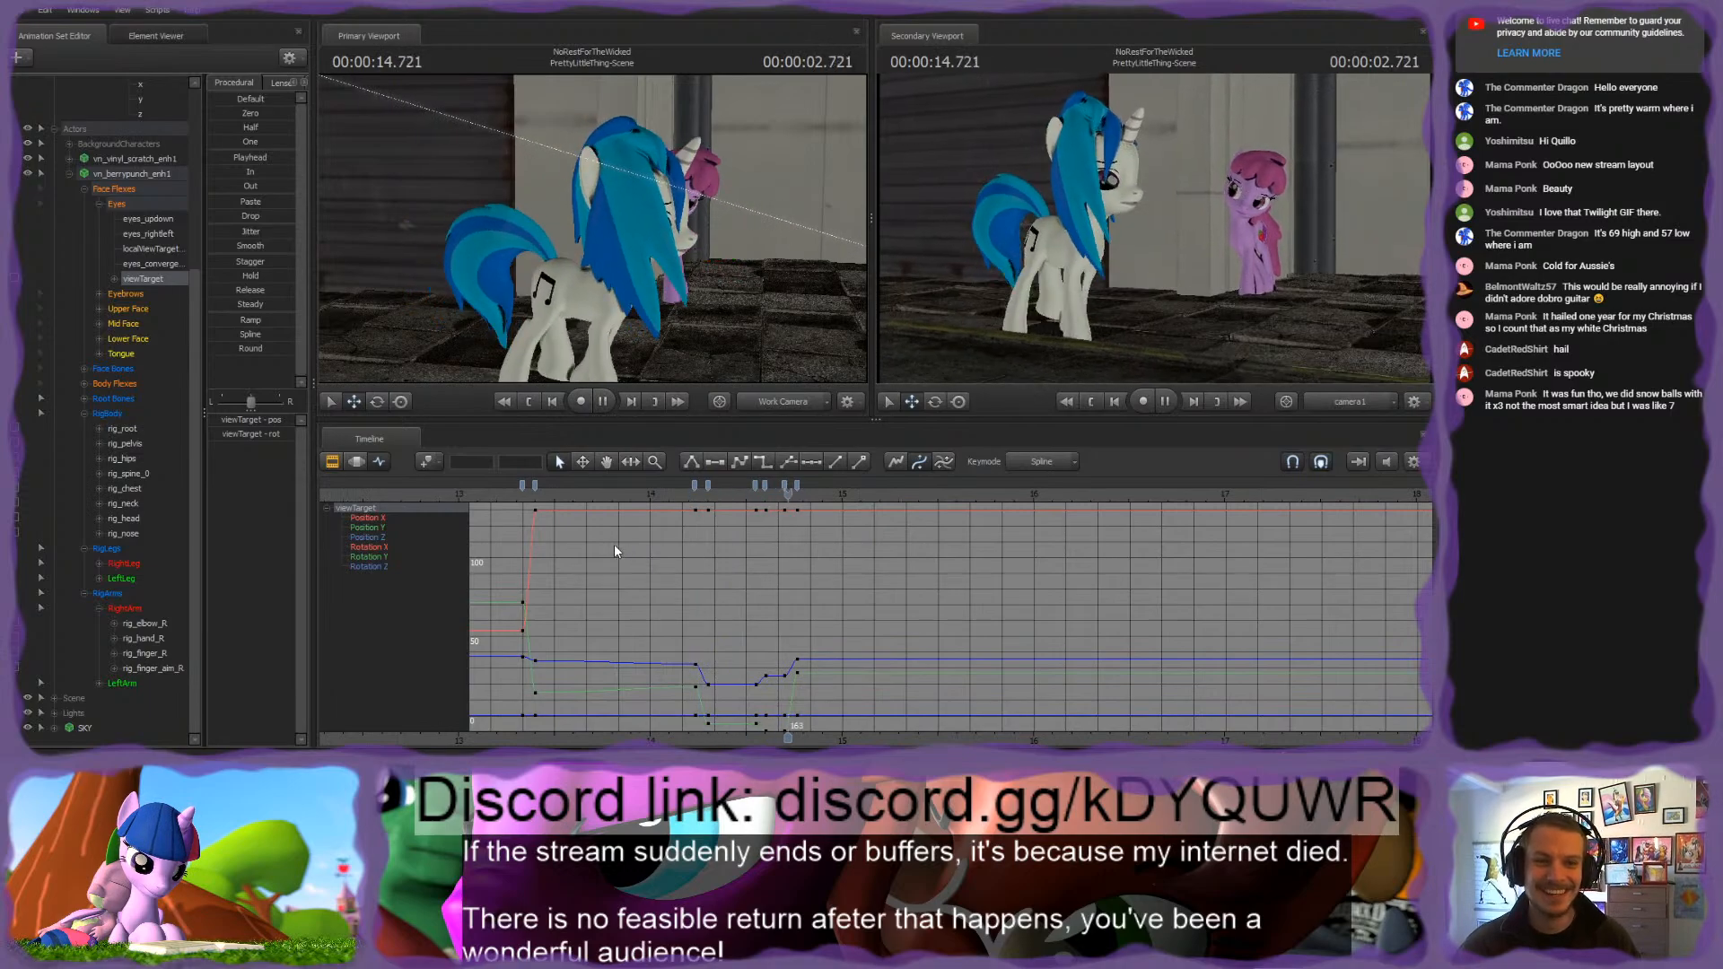
pyautogui.click(660, 494)
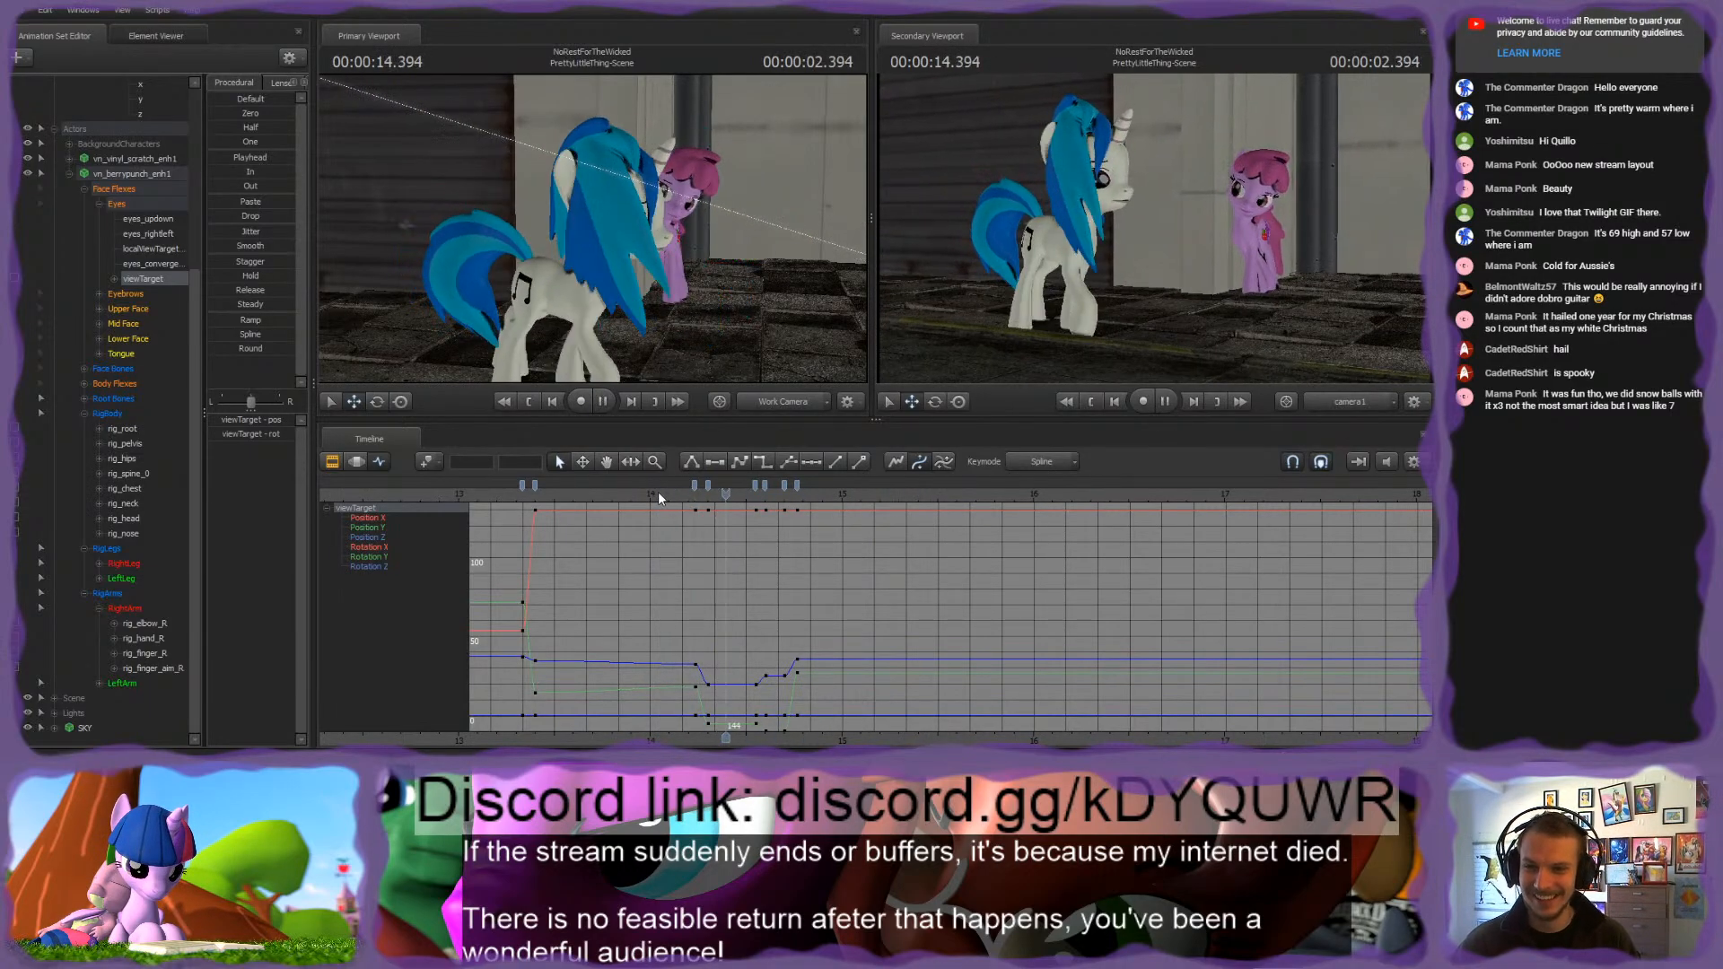
pyautogui.press('space')
pyautogui.moveTo(687, 493); pyautogui.dragTo(876, 495)
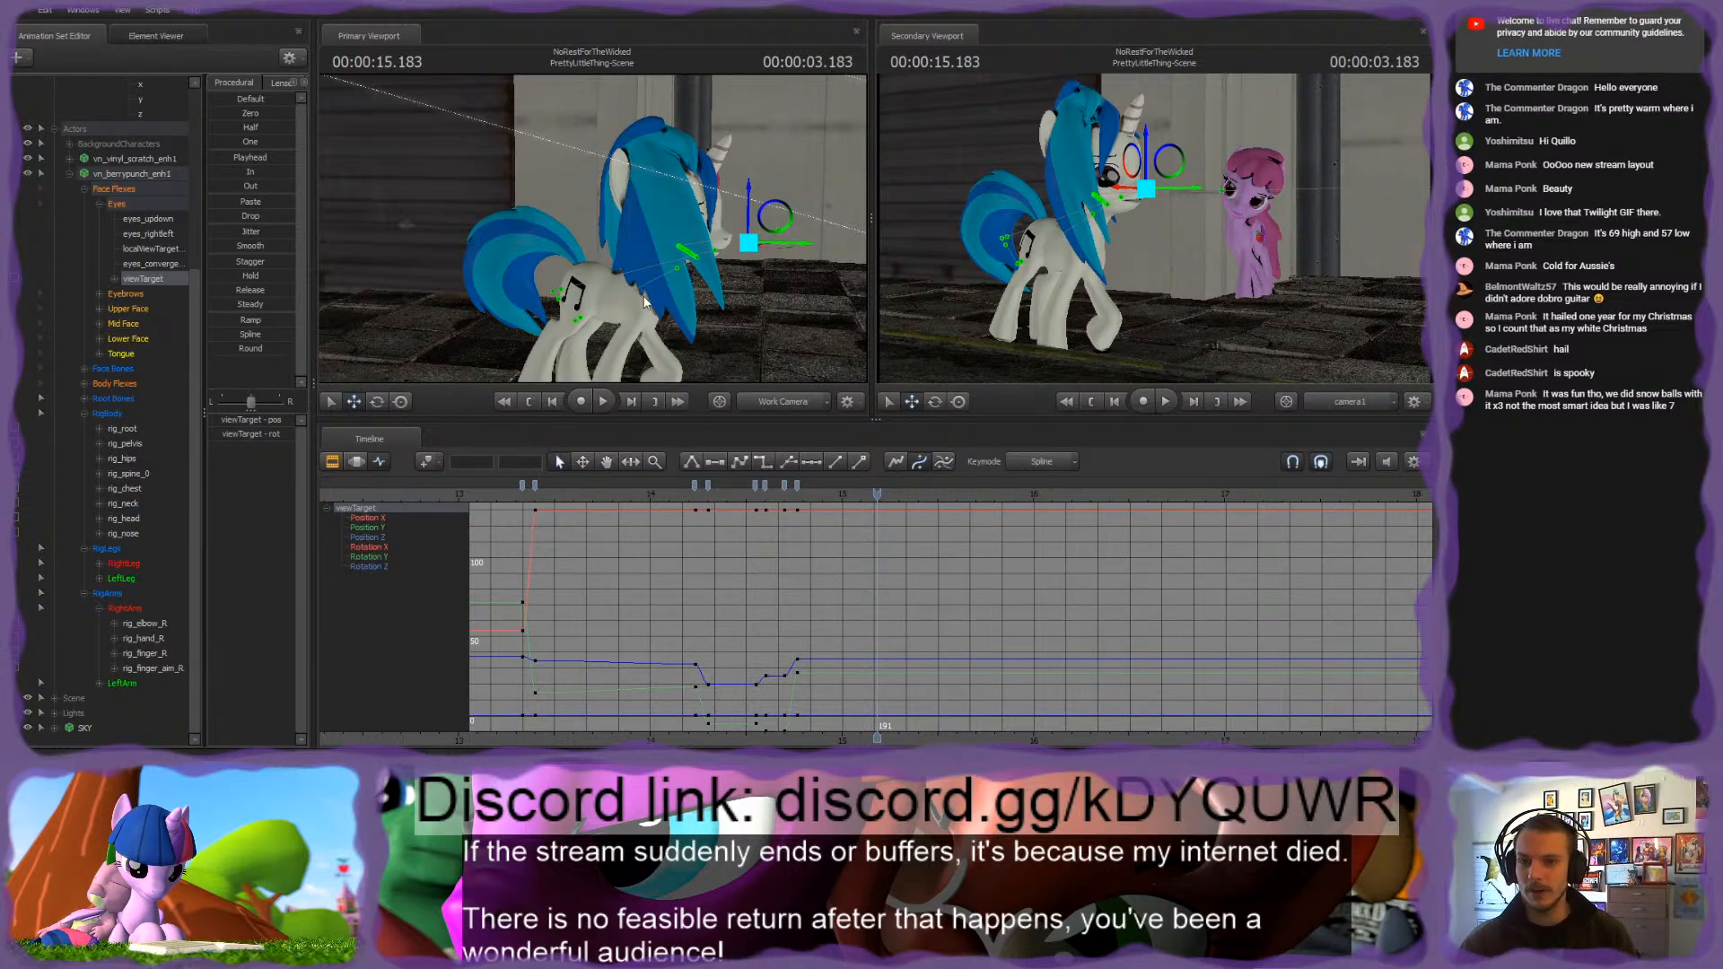
# Step: Reframe the primary viewport on the pink pony, select RigBody and key it at 3.100 seconds (frame 186)
pyautogui.press('w')
pyautogui.moveTo(641, 298); pyautogui.dragTo(594, 228)
pyautogui.press('w')
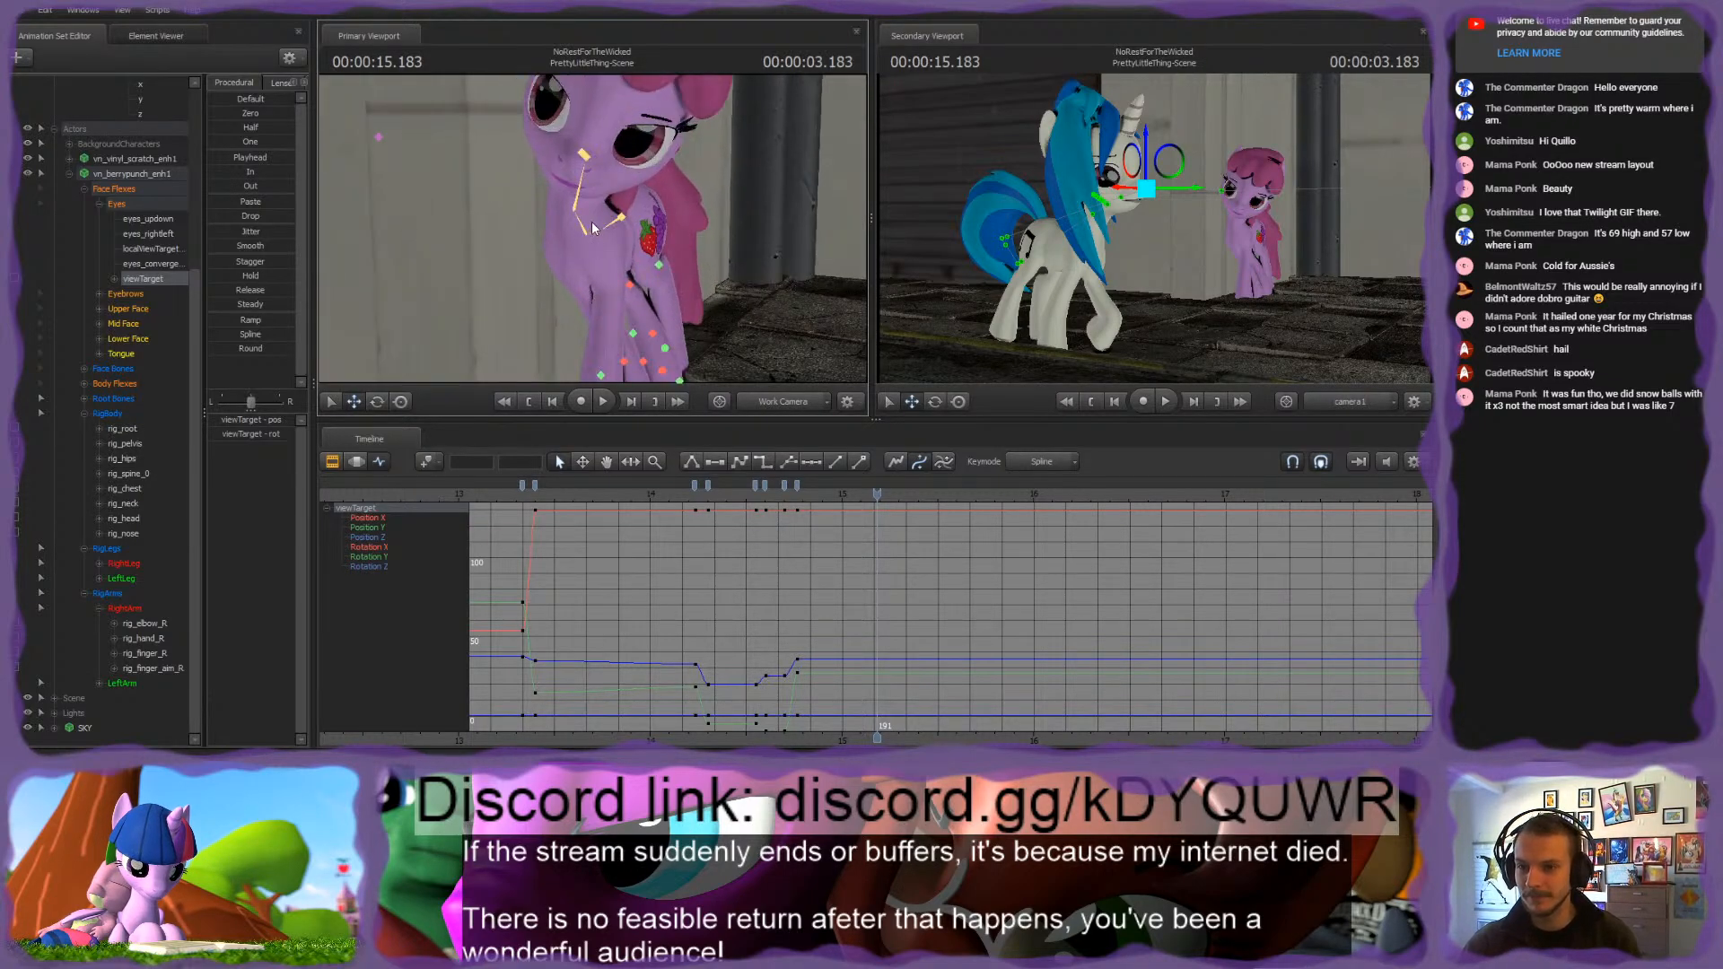
pyautogui.keyDown('ctrl'); pyautogui.click(617, 221); pyautogui.keyUp('ctrl')
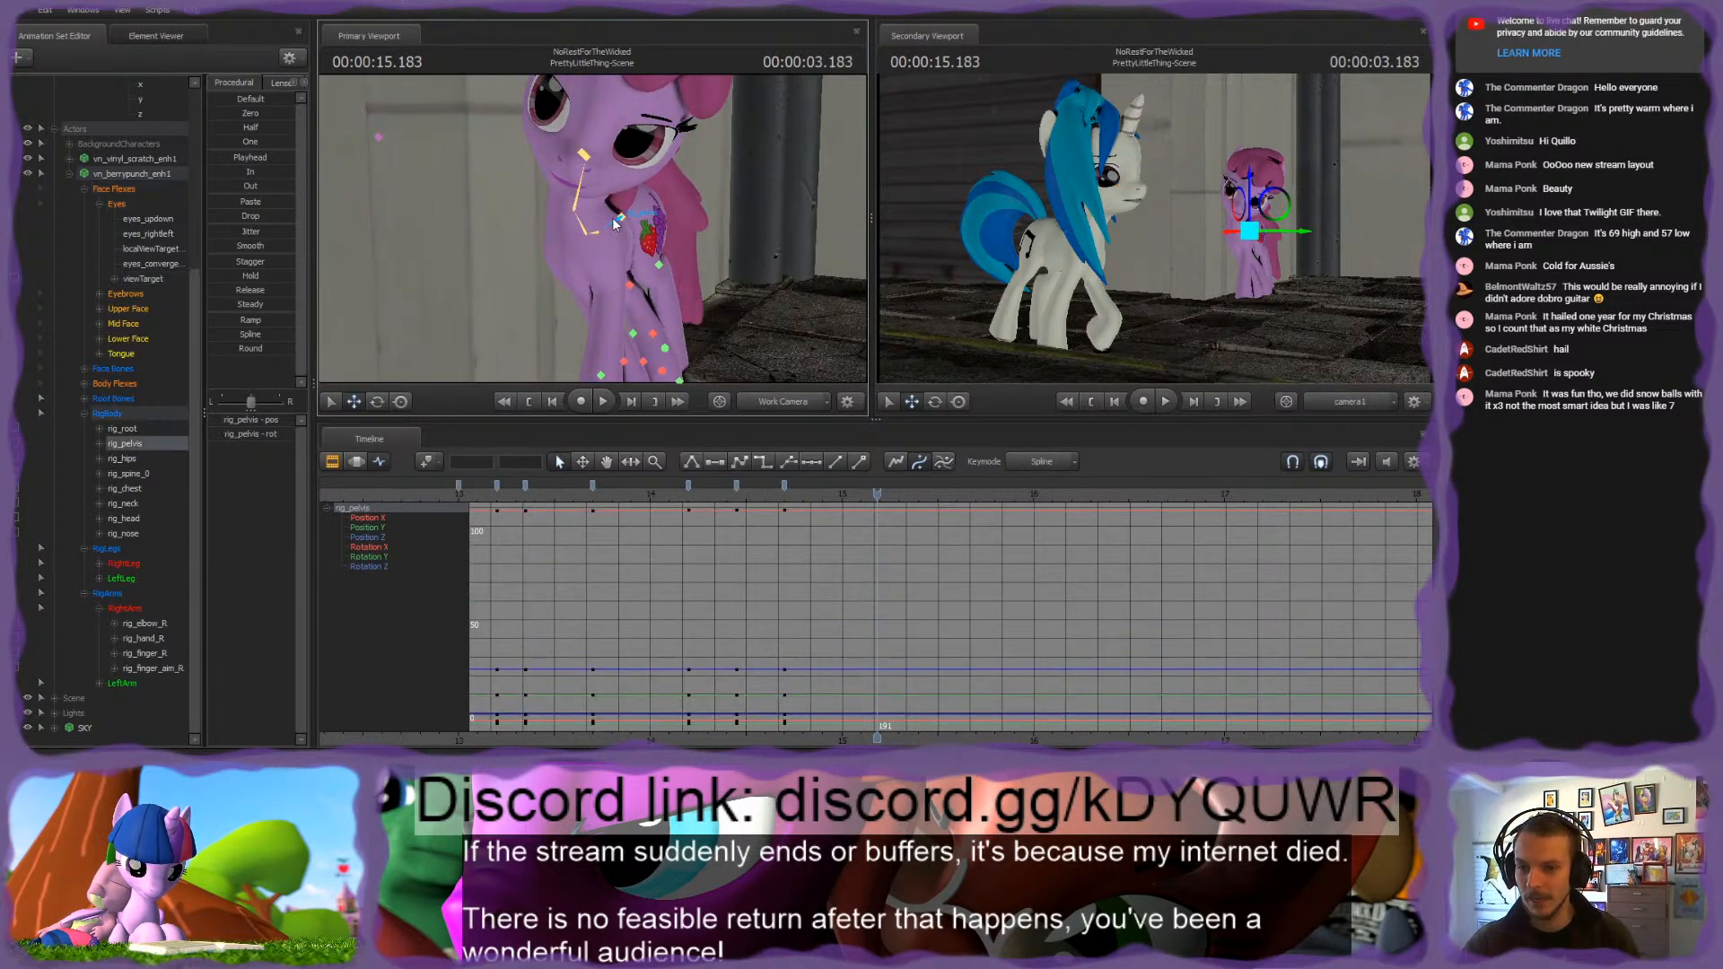
pyautogui.click(107, 414)
pyautogui.moveTo(779, 495); pyautogui.dragTo(861, 513)
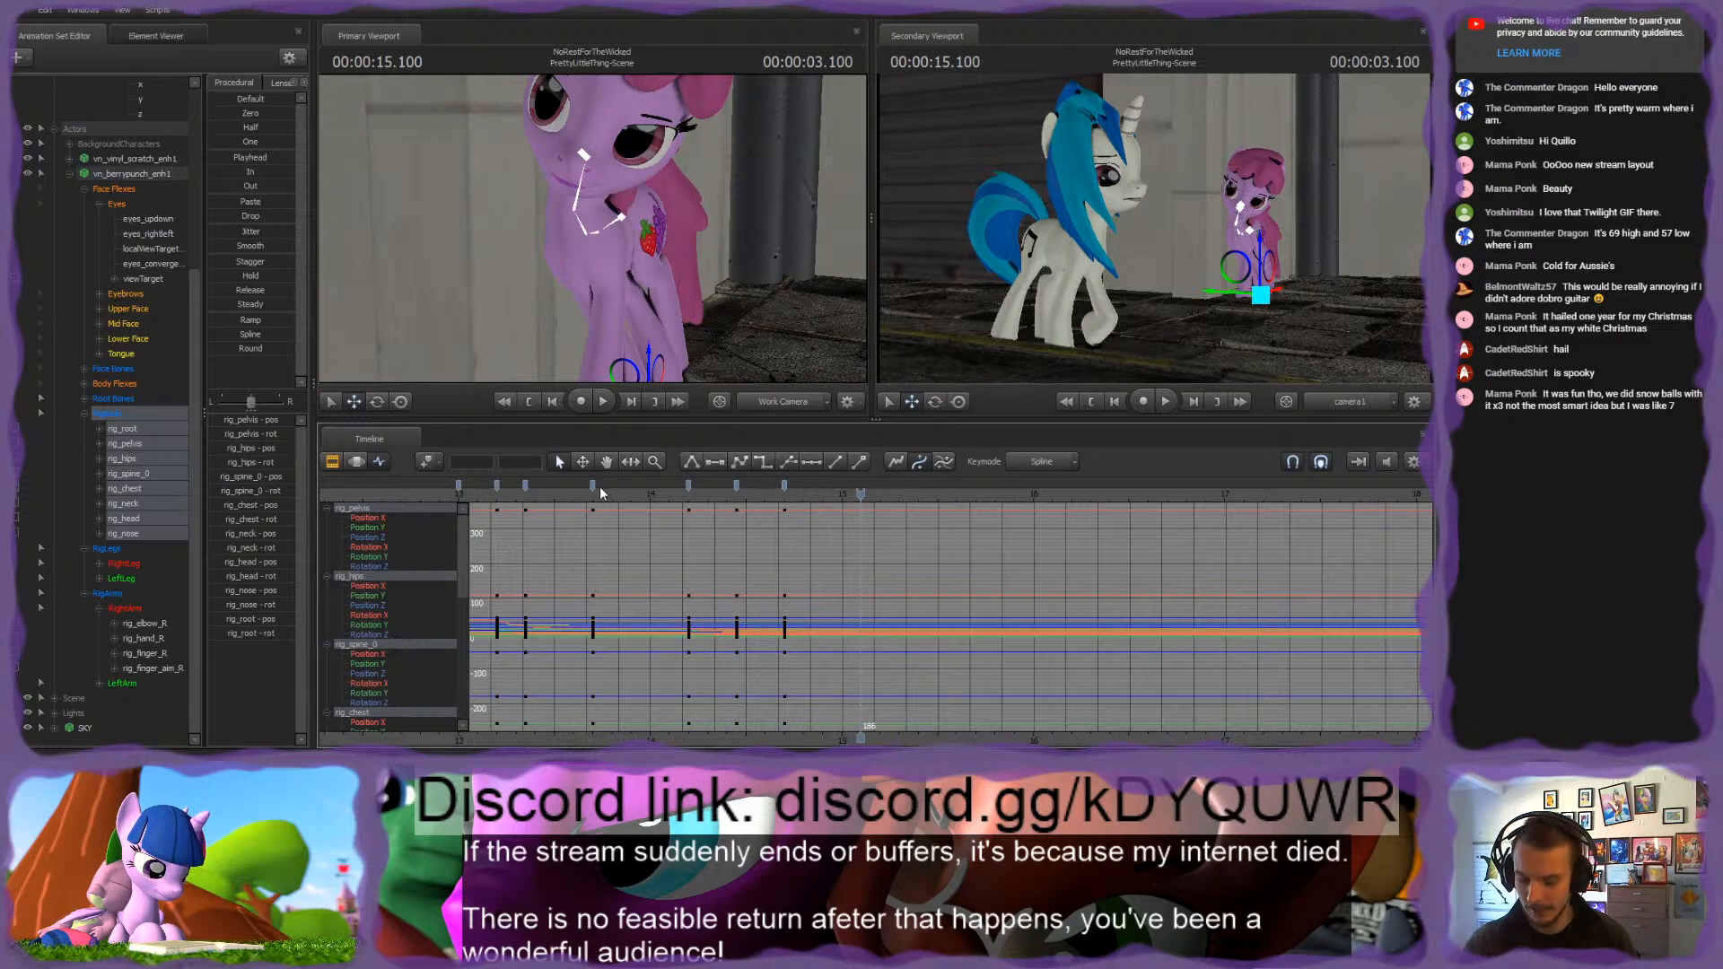
pyautogui.press('m')
# Step: Scrub between about 3.100 and 3.416 seconds to examine Vinyl Scratch's walk past the pink pony
pyautogui.moveTo(863, 498); pyautogui.dragTo(880, 498)
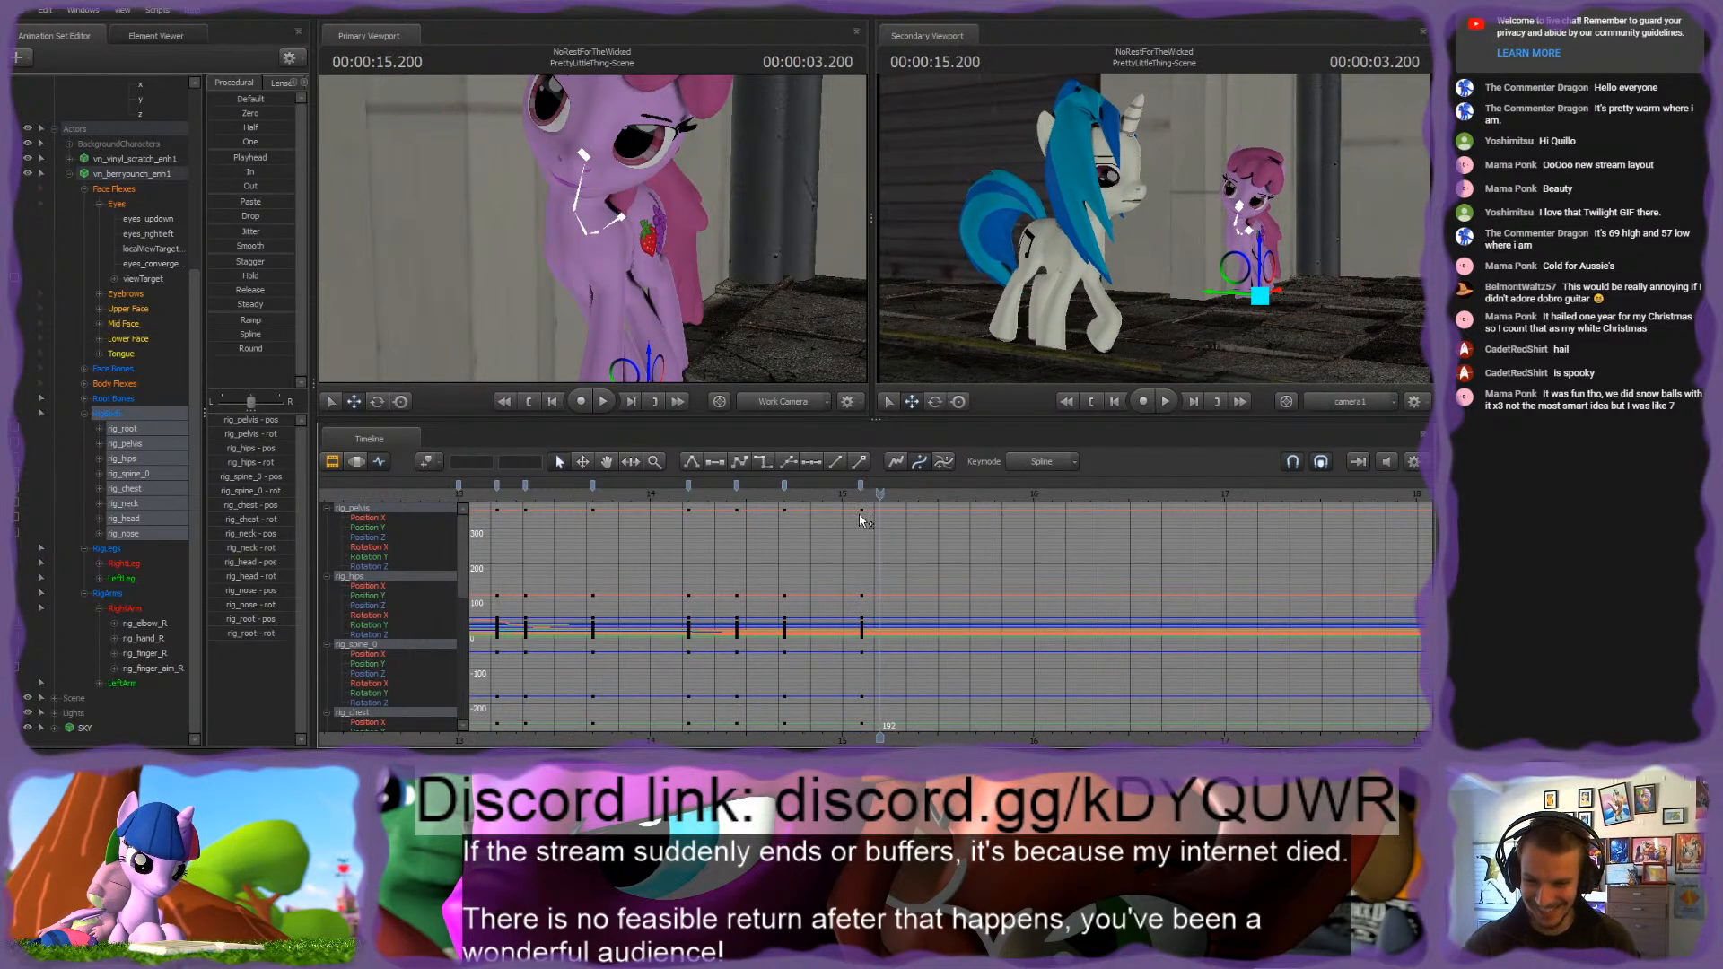
pyautogui.scroll(3, 880, 533)
pyautogui.moveTo(679, 489); pyautogui.dragTo(860, 515)
pyautogui.moveTo(866, 523); pyautogui.dragTo(892, 501)
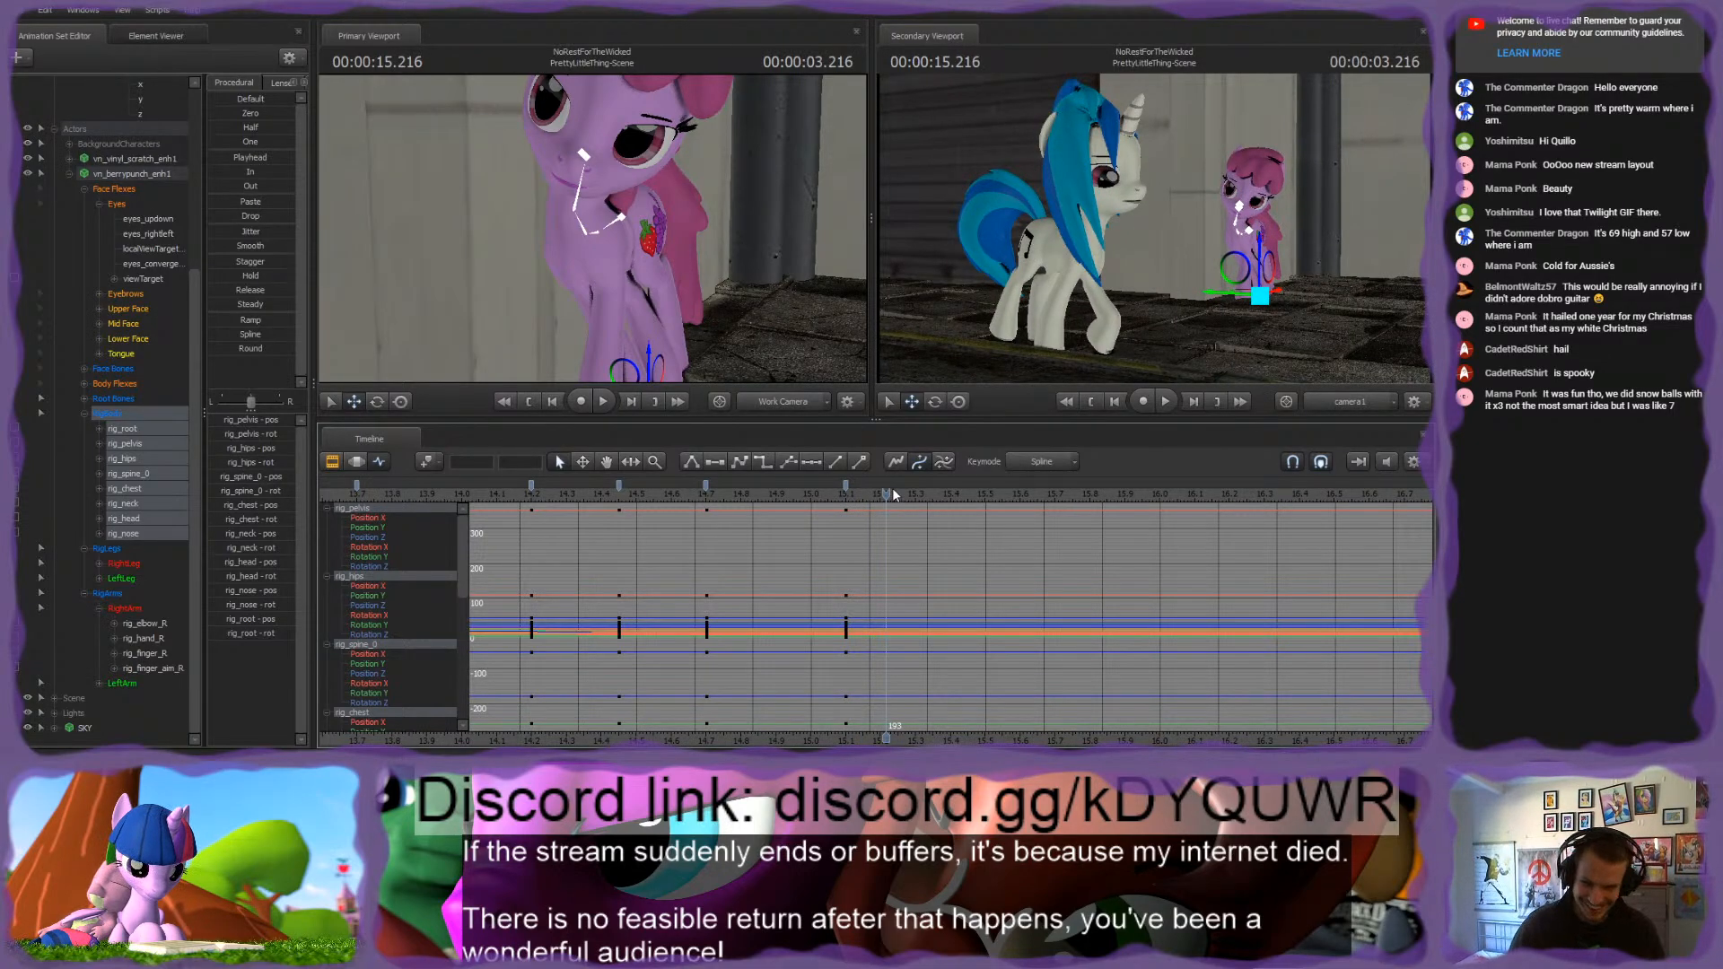
pyautogui.moveTo(702, 494); pyautogui.dragTo(952, 519)
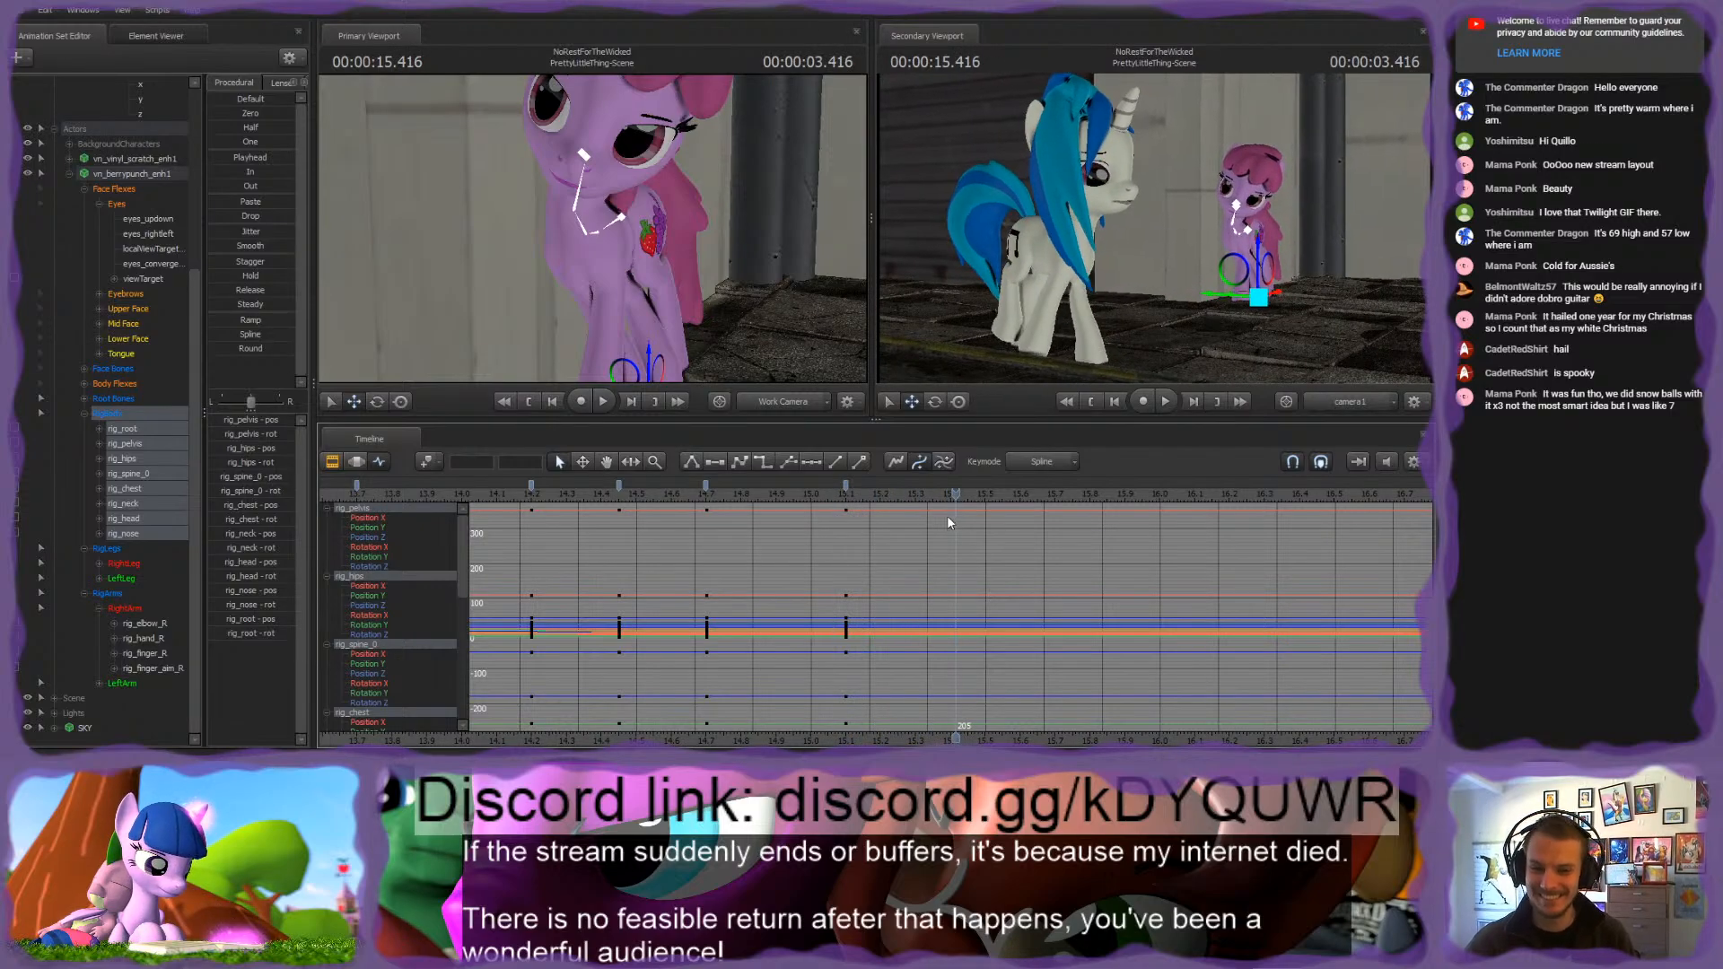
pyautogui.scroll(5, 927, 553)
pyautogui.moveTo(870, 631); pyautogui.dragTo(751, 640, button='middle')
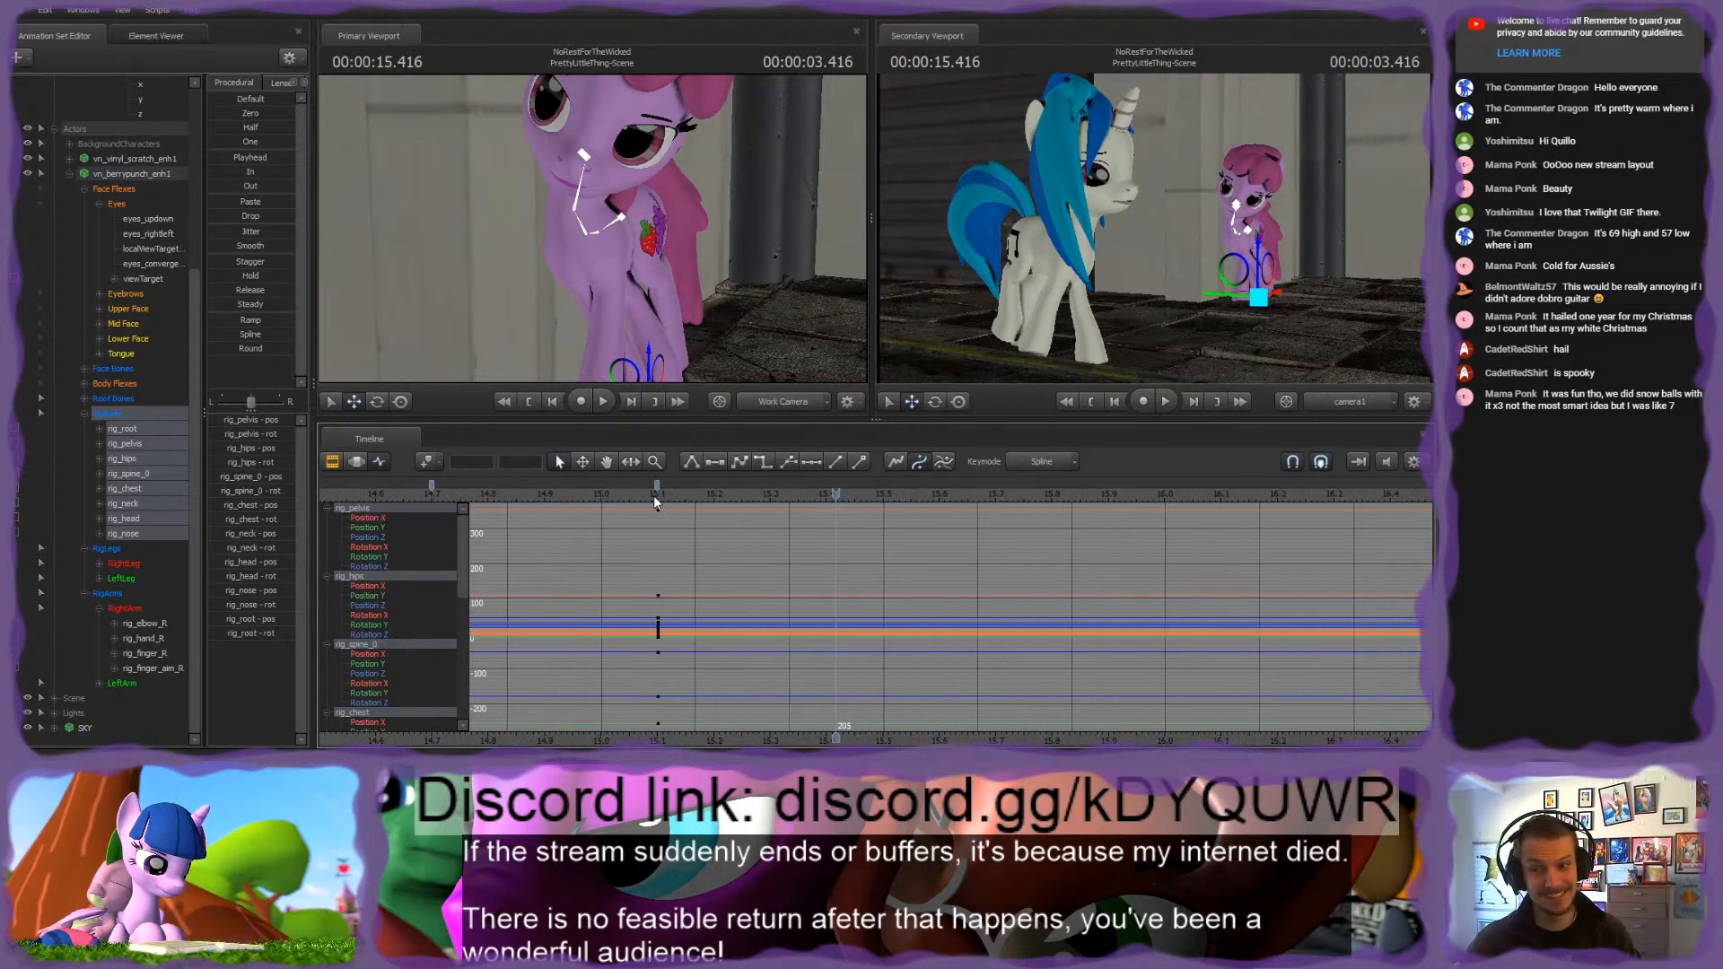
pyautogui.moveTo(656, 500); pyautogui.dragTo(718, 496)
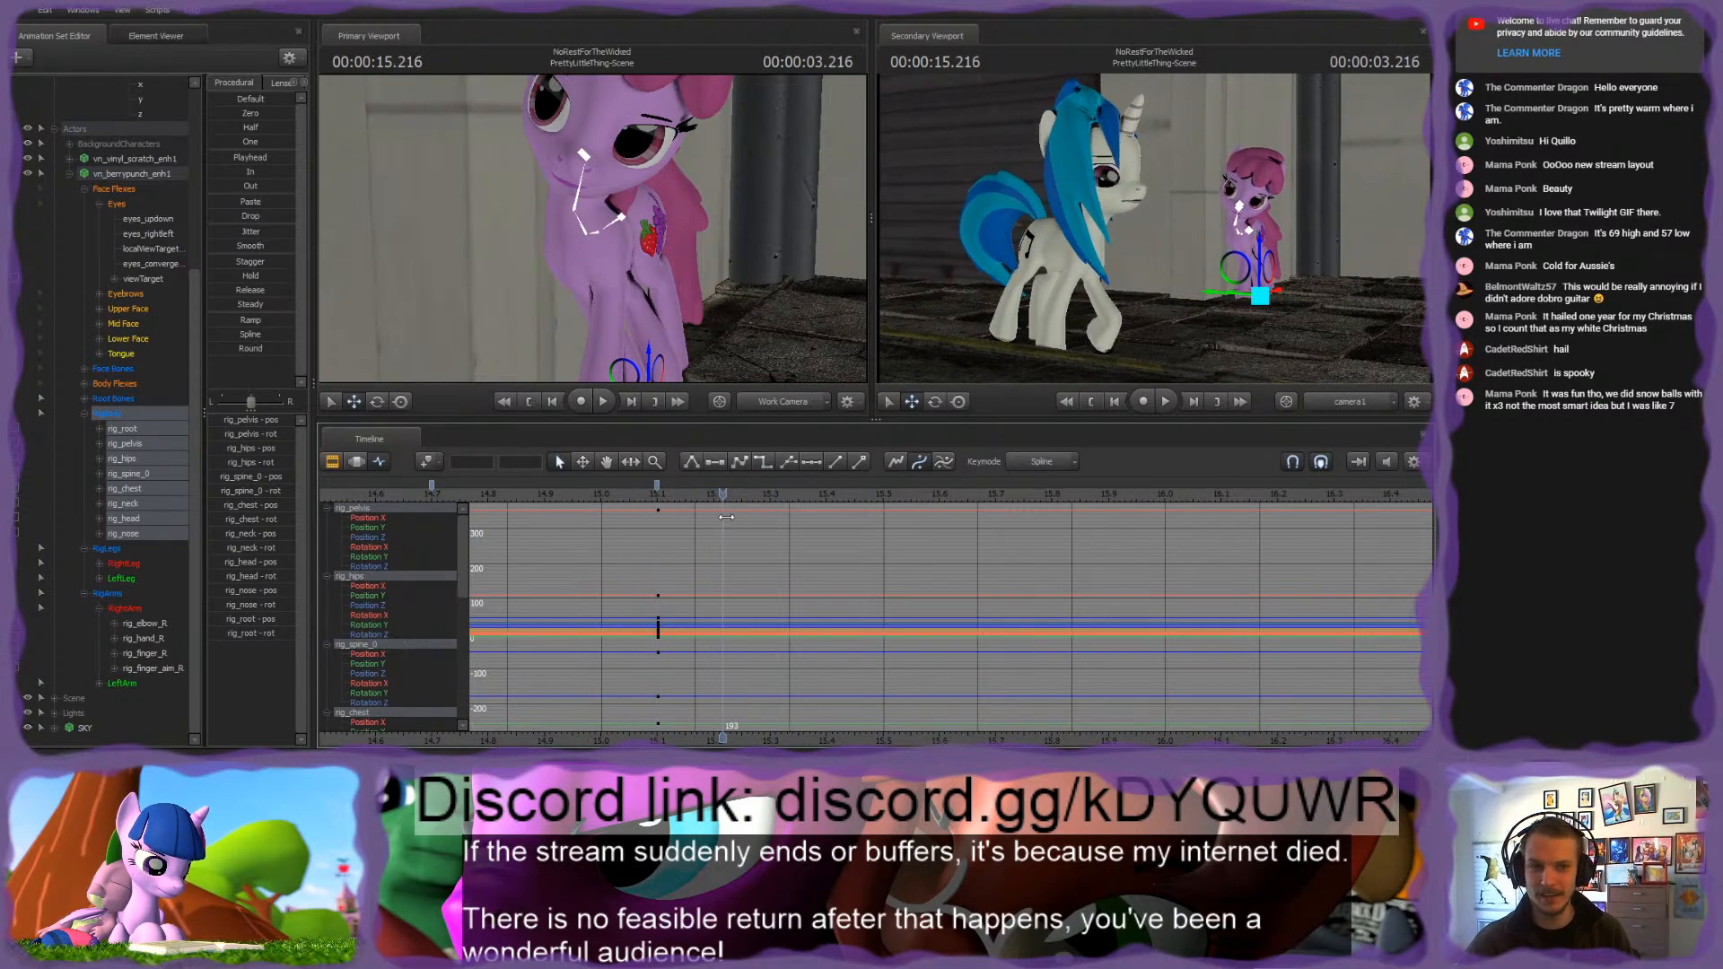
pyautogui.moveTo(726, 517); pyautogui.dragTo(708, 519)
# Step: Reframe the primary viewport on the whole pink pony and key RigBody at 3.500 seconds (frame 210)
pyautogui.press('s')
pyautogui.moveTo(664, 291); pyautogui.dragTo(592, 228)
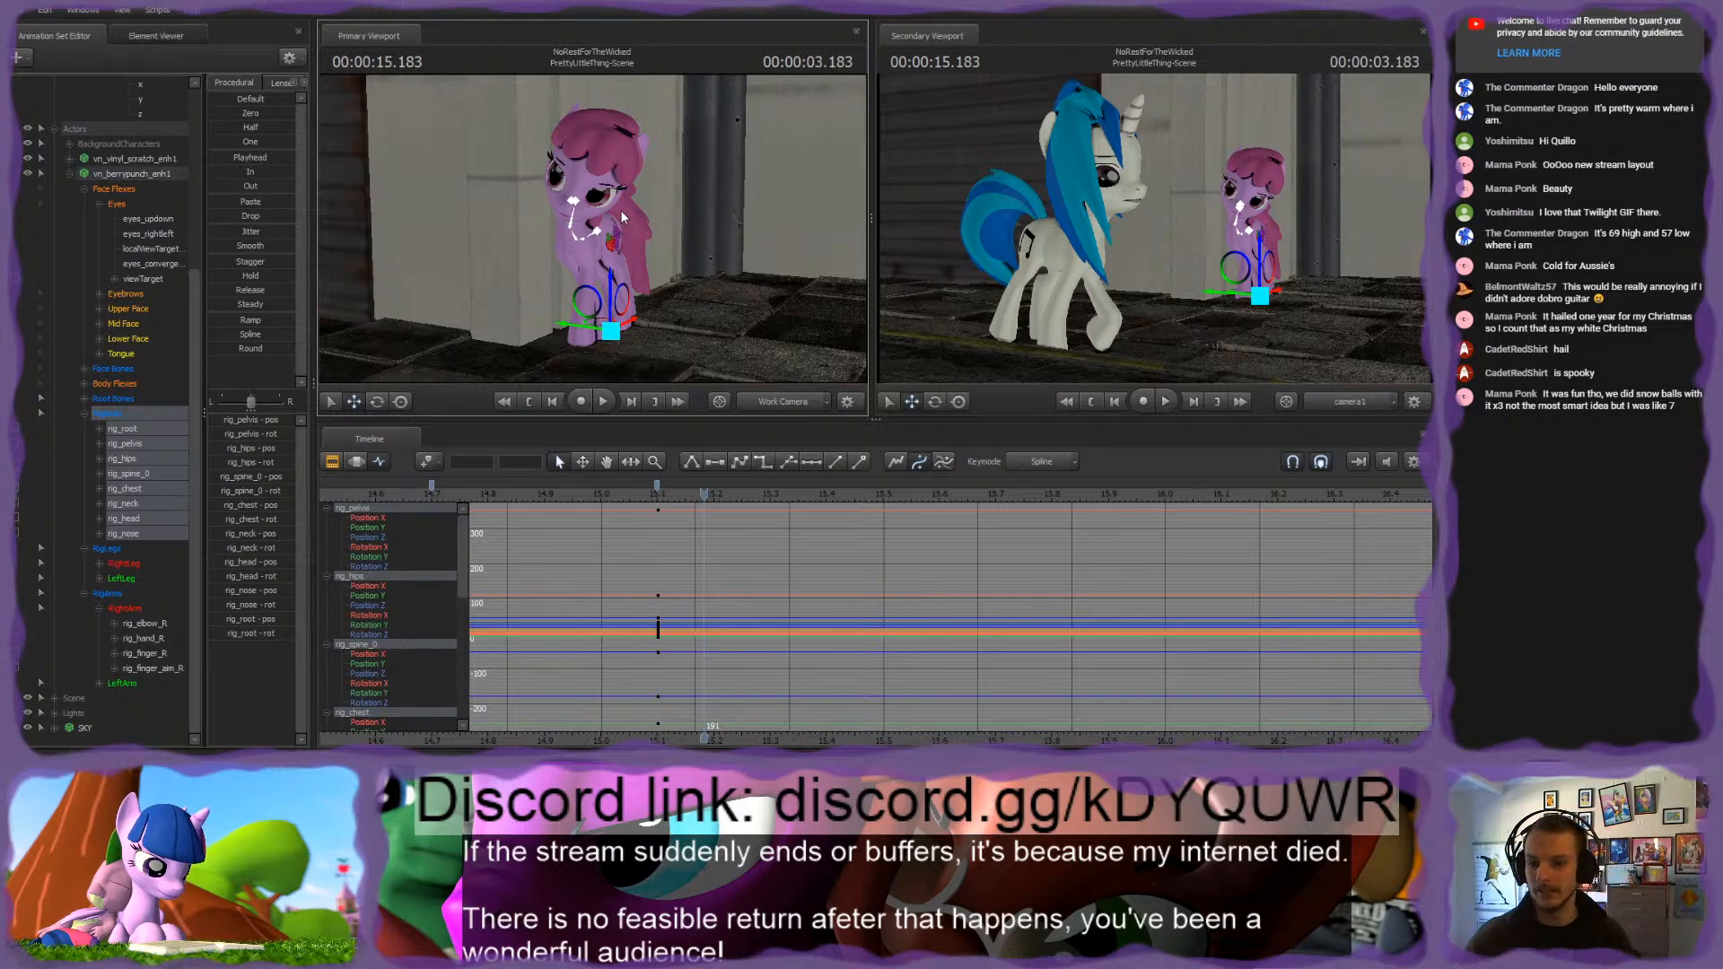
pyautogui.click(657, 490)
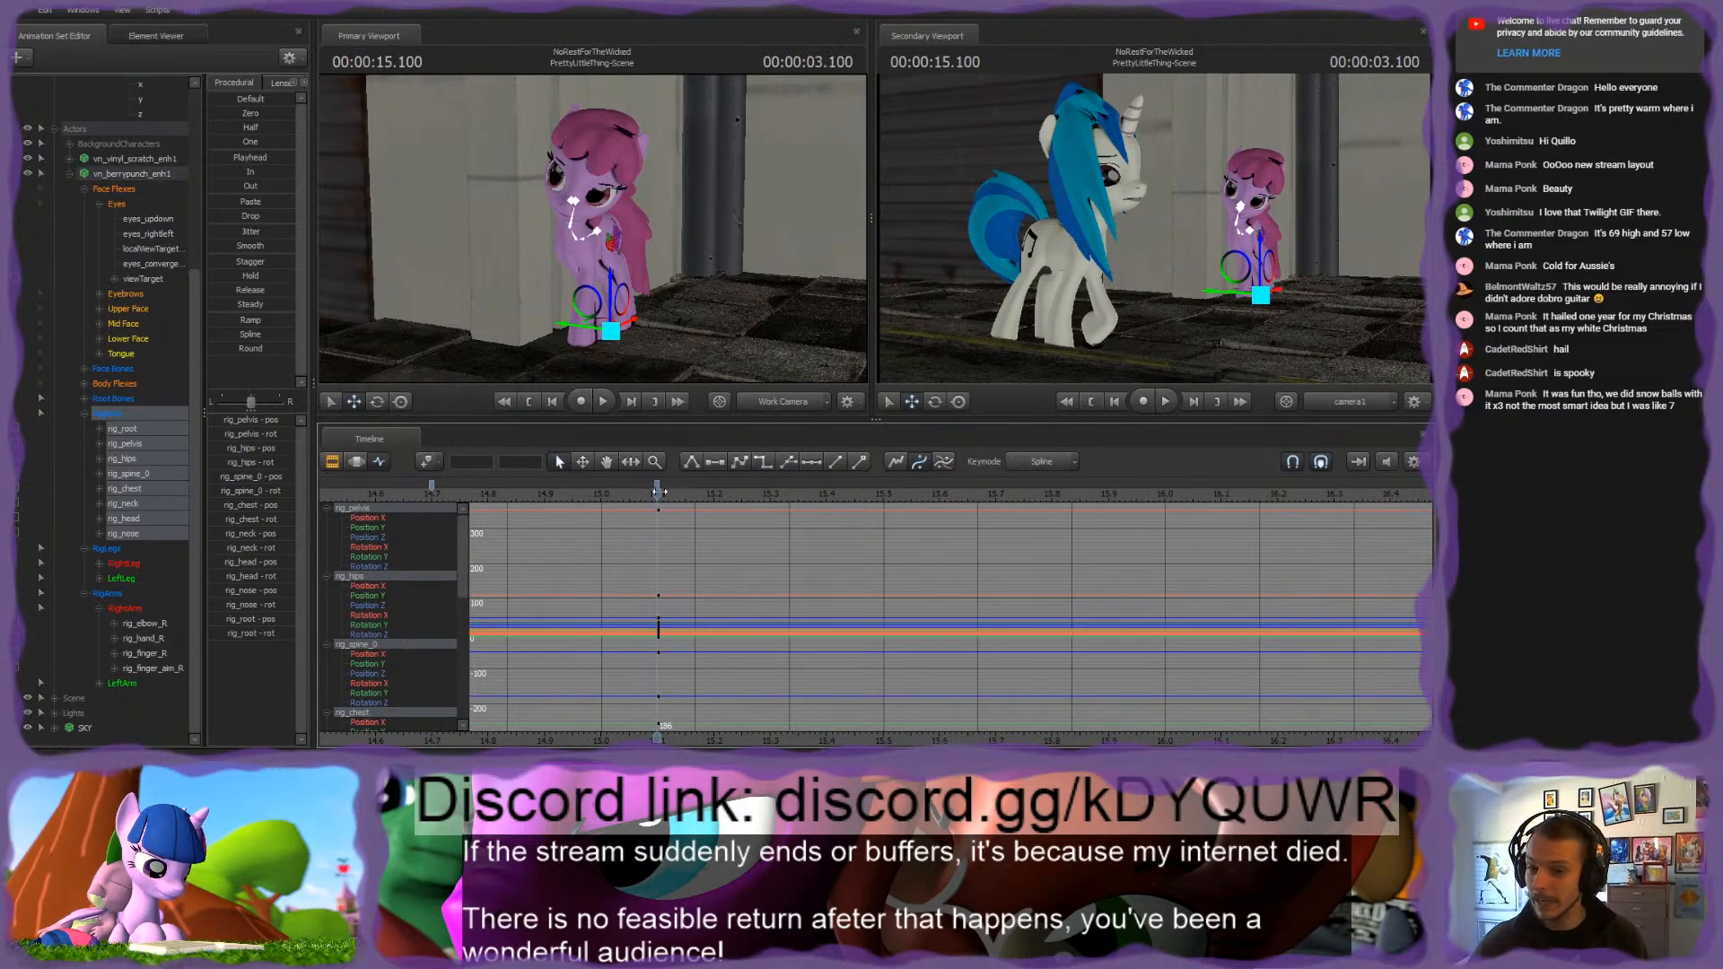
pyautogui.moveTo(660, 492); pyautogui.dragTo(826, 512)
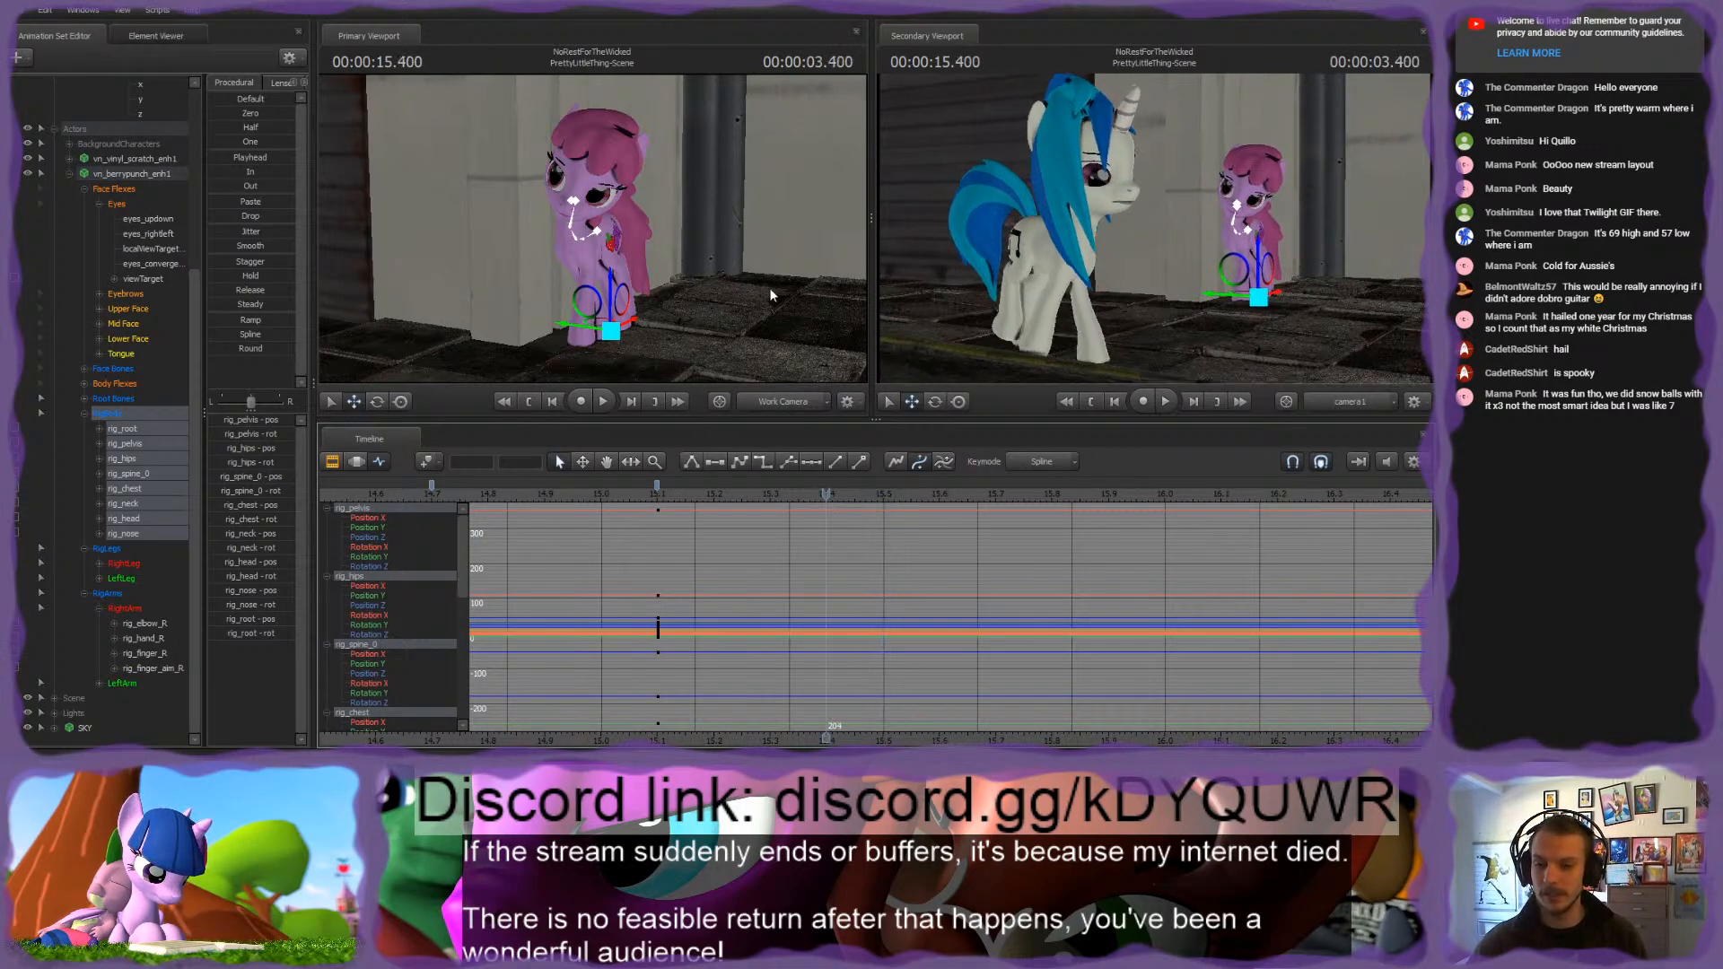
pyautogui.click(882, 495)
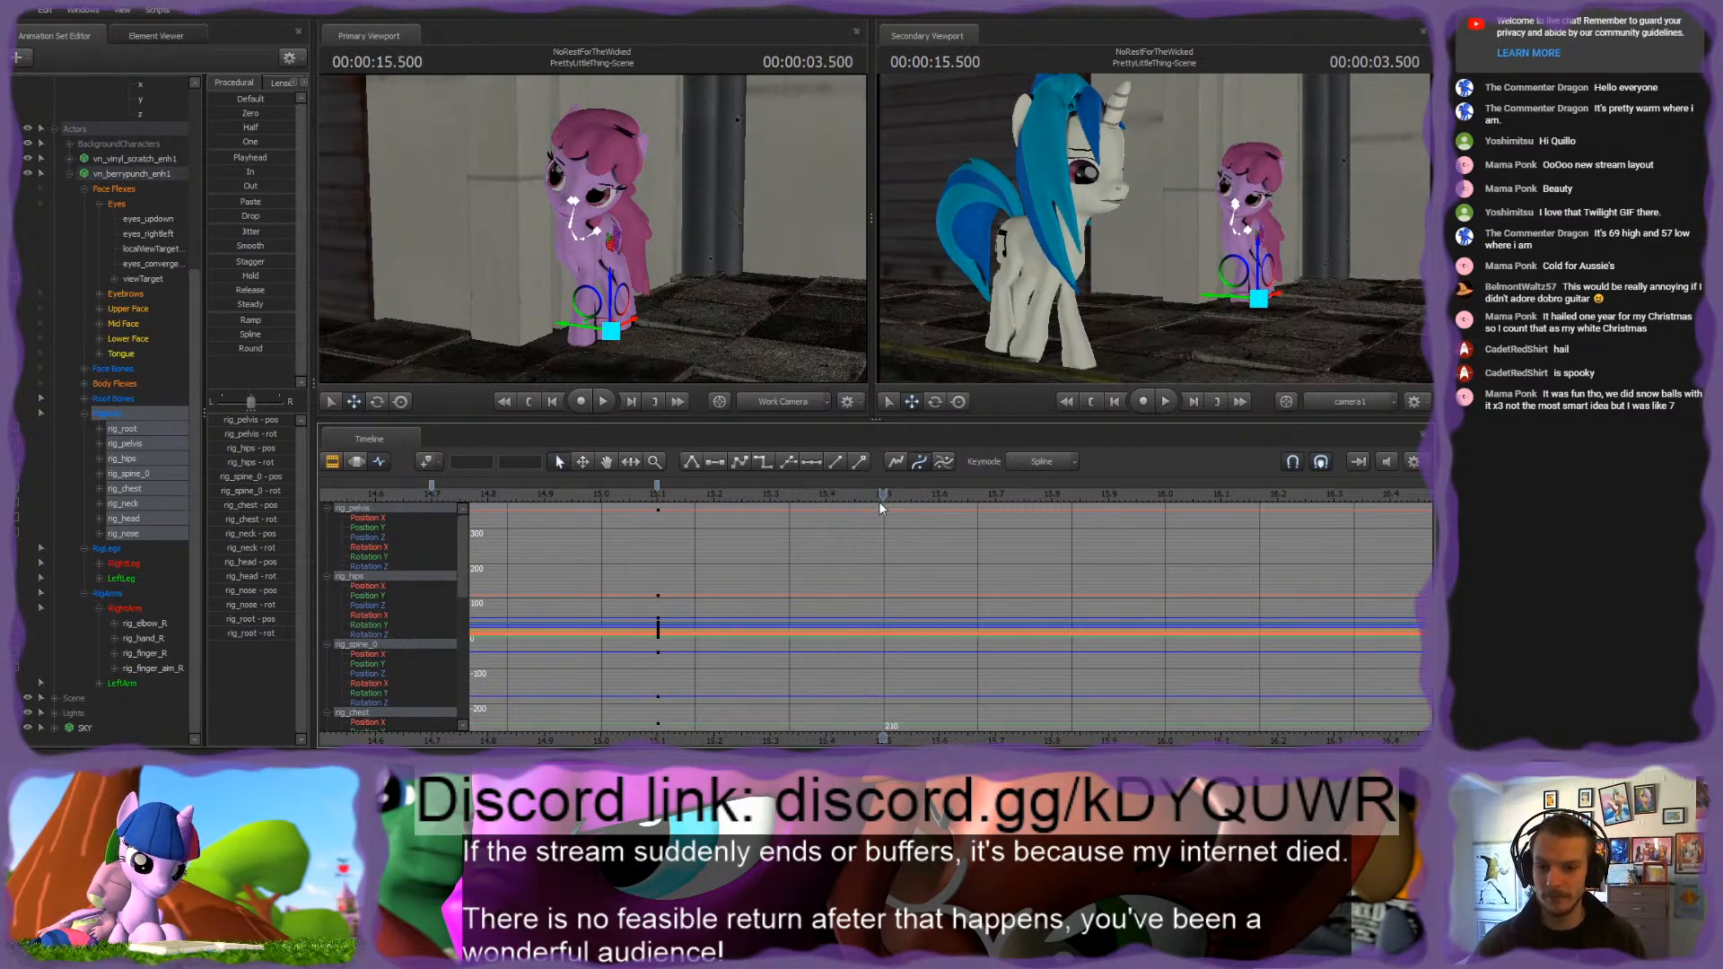
pyautogui.press('m')
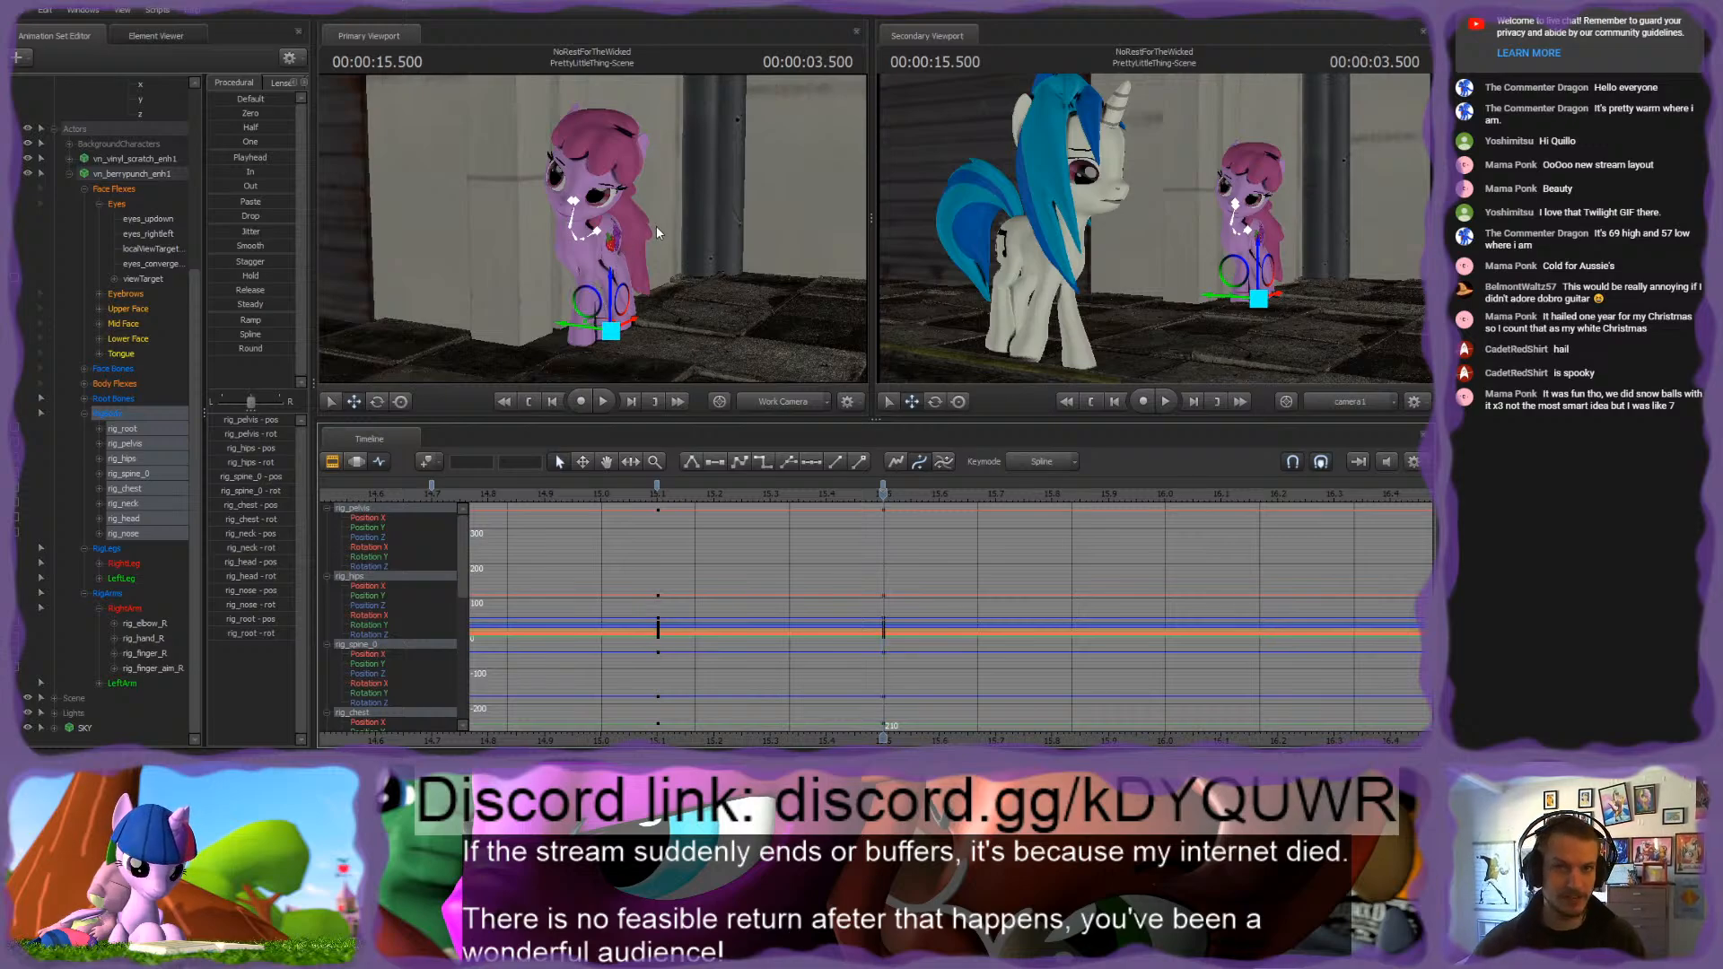
# Step: Examine the pink pony's body and leg pose up close at 3.500 seconds
pyautogui.moveTo(657, 233); pyautogui.dragTo(628, 186)
pyautogui.press('w')
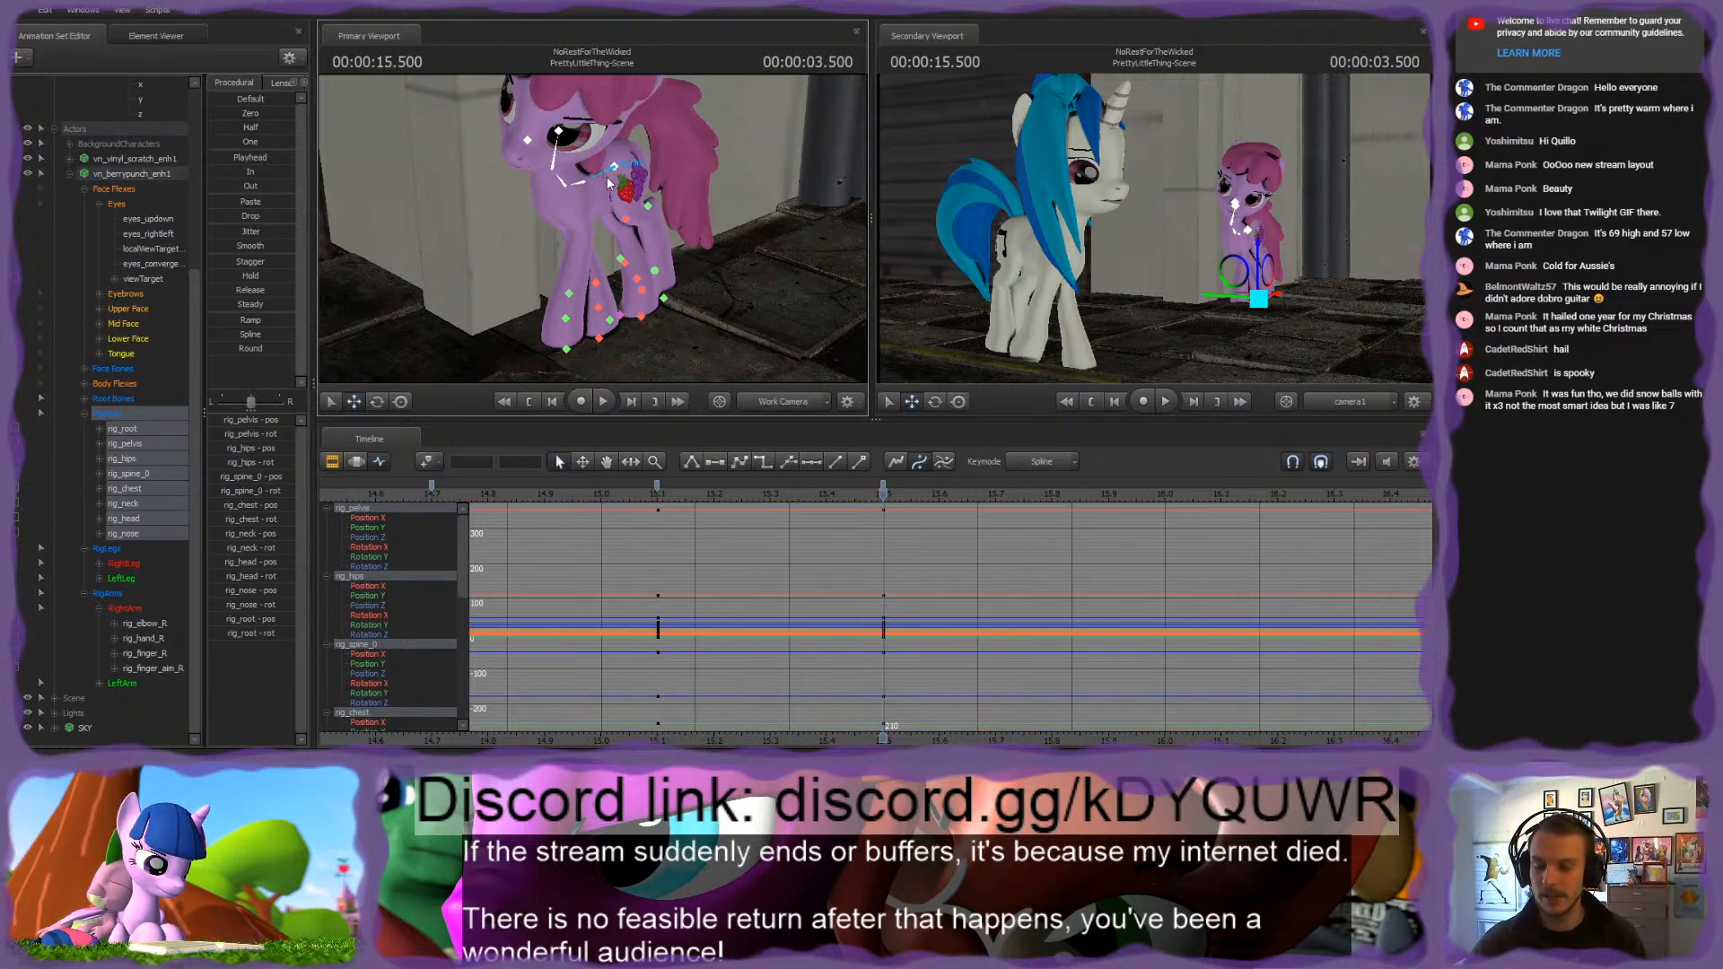
pyautogui.moveTo(880, 489)
pyautogui.mouseDown()
pyautogui.moveTo(686, 493)
pyautogui.moveTo(884, 493)
pyautogui.mouseUp()
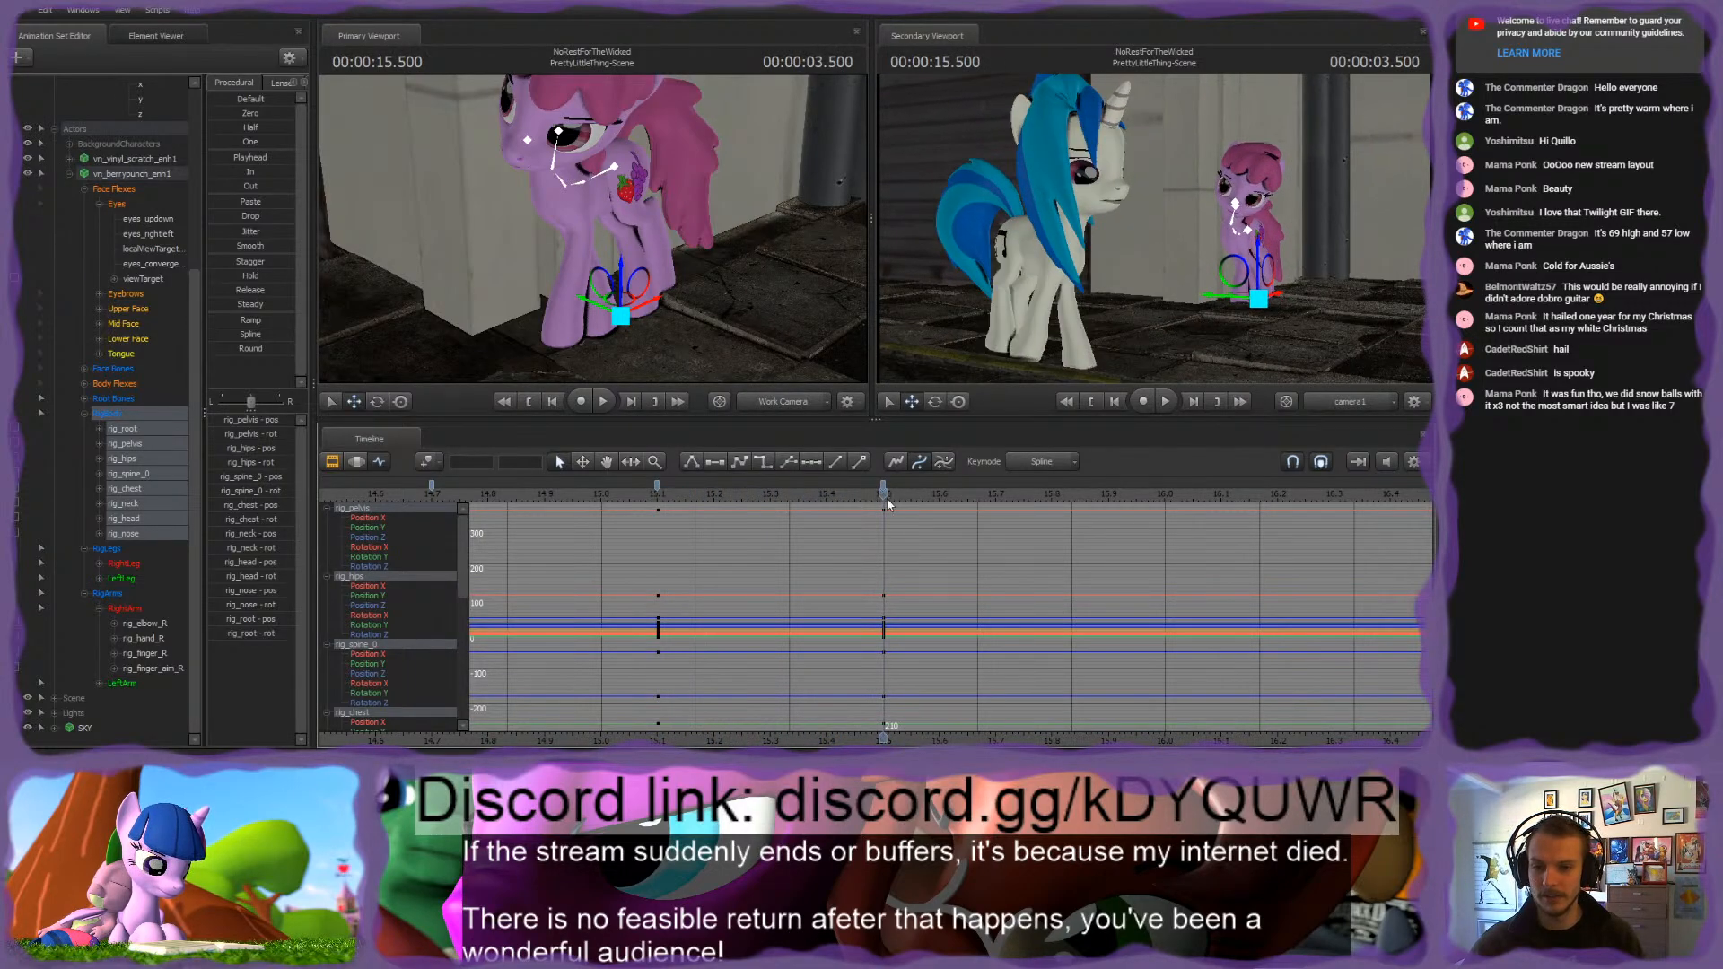
pyautogui.moveTo(709, 287); pyautogui.dragTo(592, 228)
pyautogui.press('w')
pyautogui.press('s')
pyautogui.press('w')
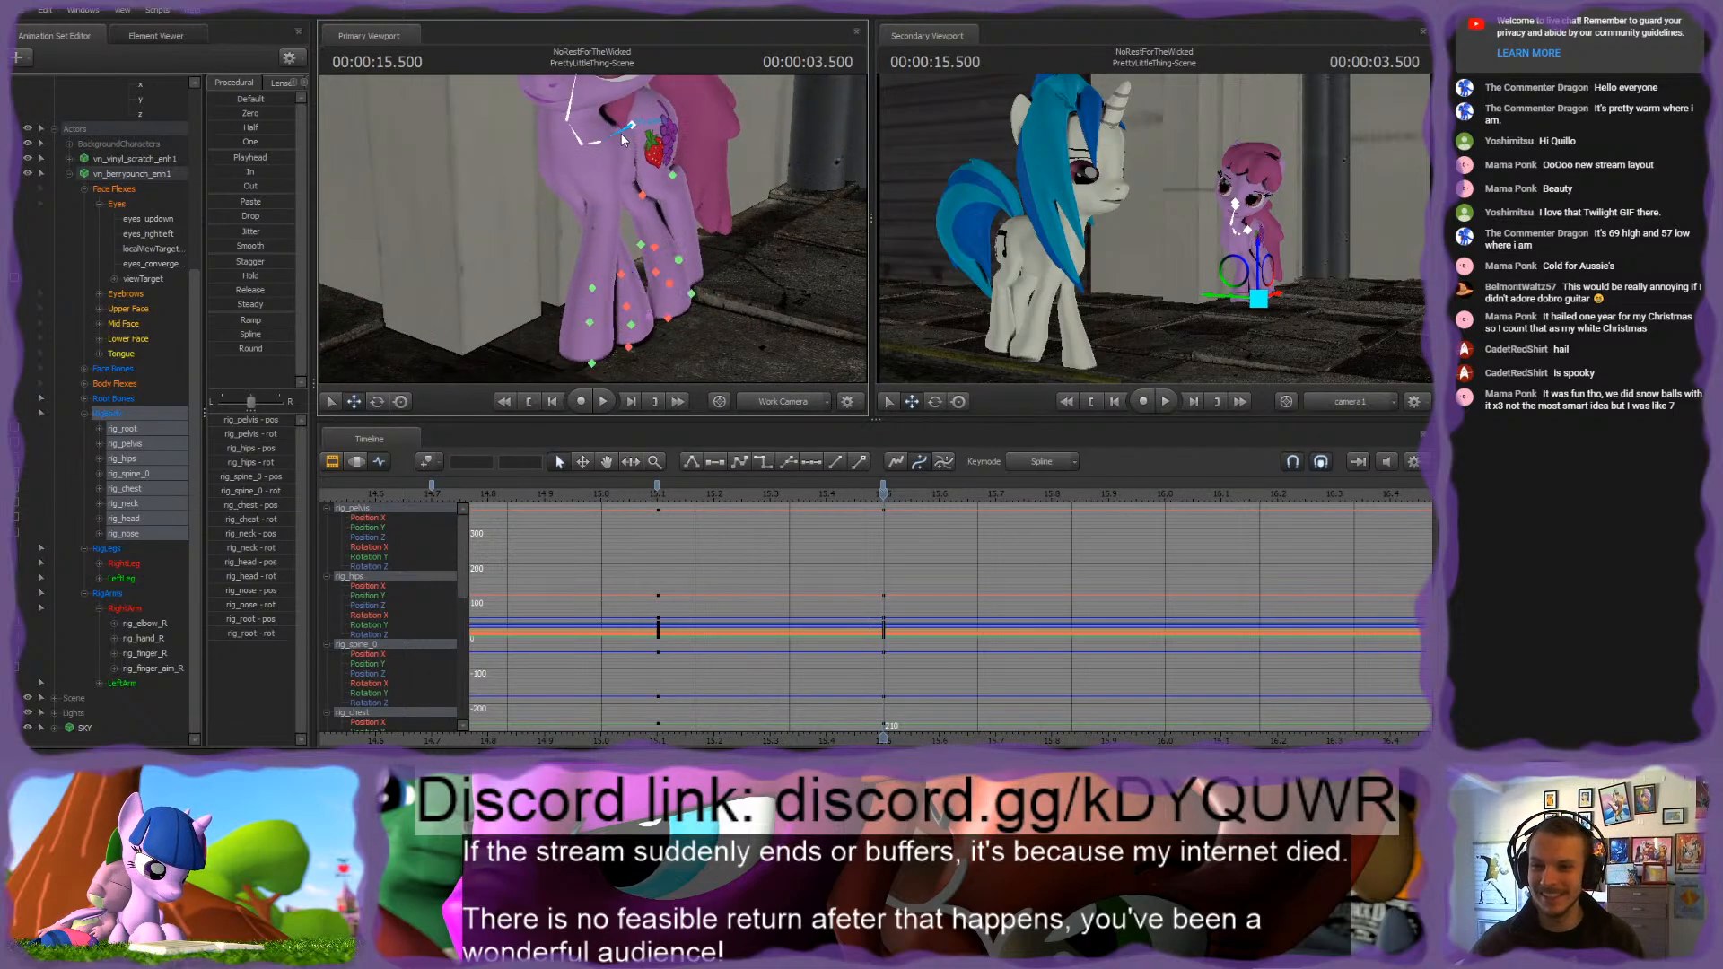
pyautogui.click(637, 124)
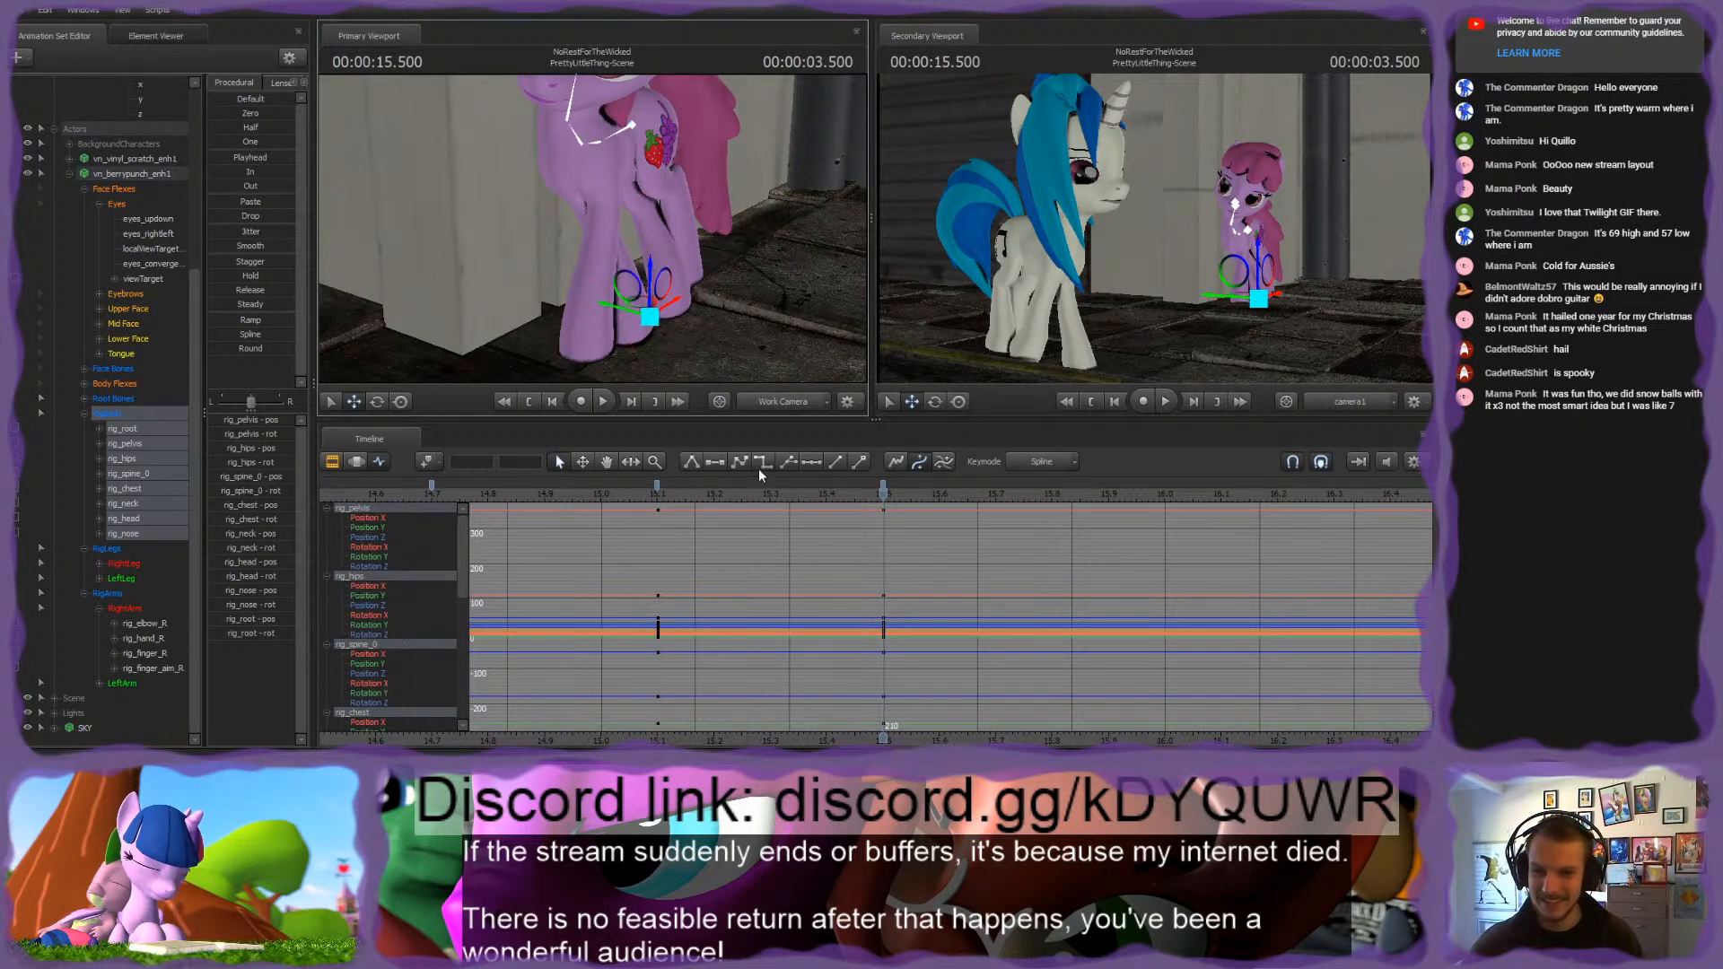
# Step: Select the RigBody key at frame 186 and scrub from 3.100 to 3.500 seconds to review Vinyl Scratch's walk
pyautogui.scroll(-2, 751, 580)
pyautogui.scroll(-2, 749, 578)
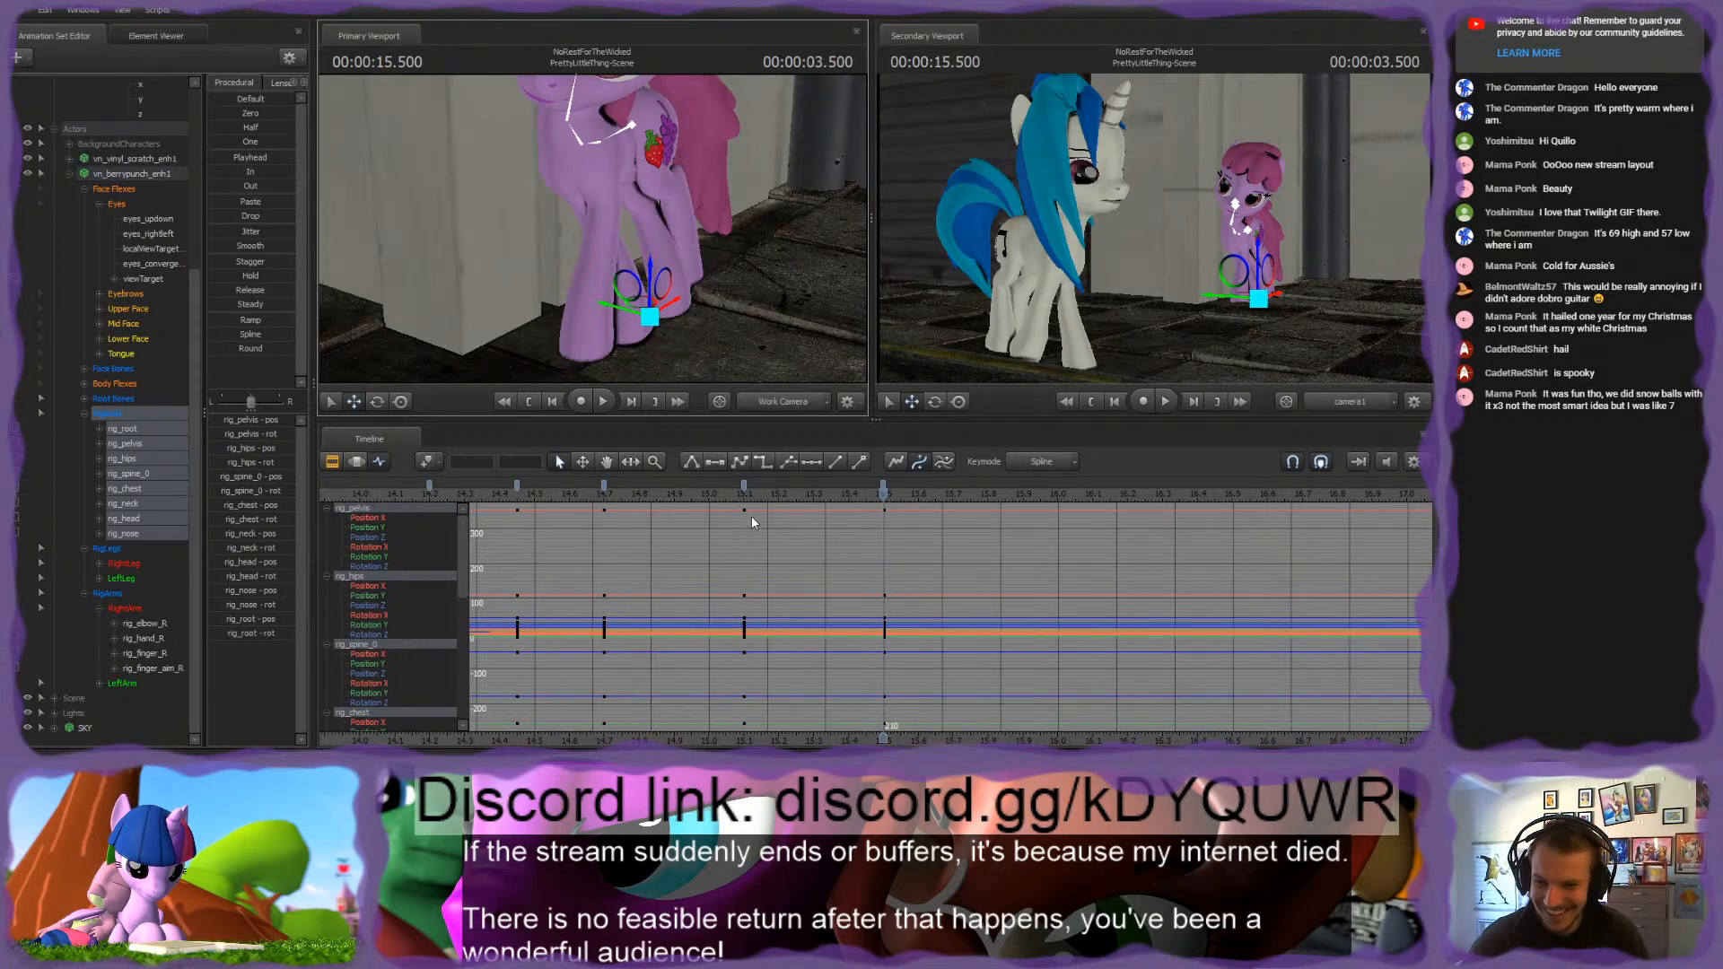
pyautogui.doubleClick(744, 486)
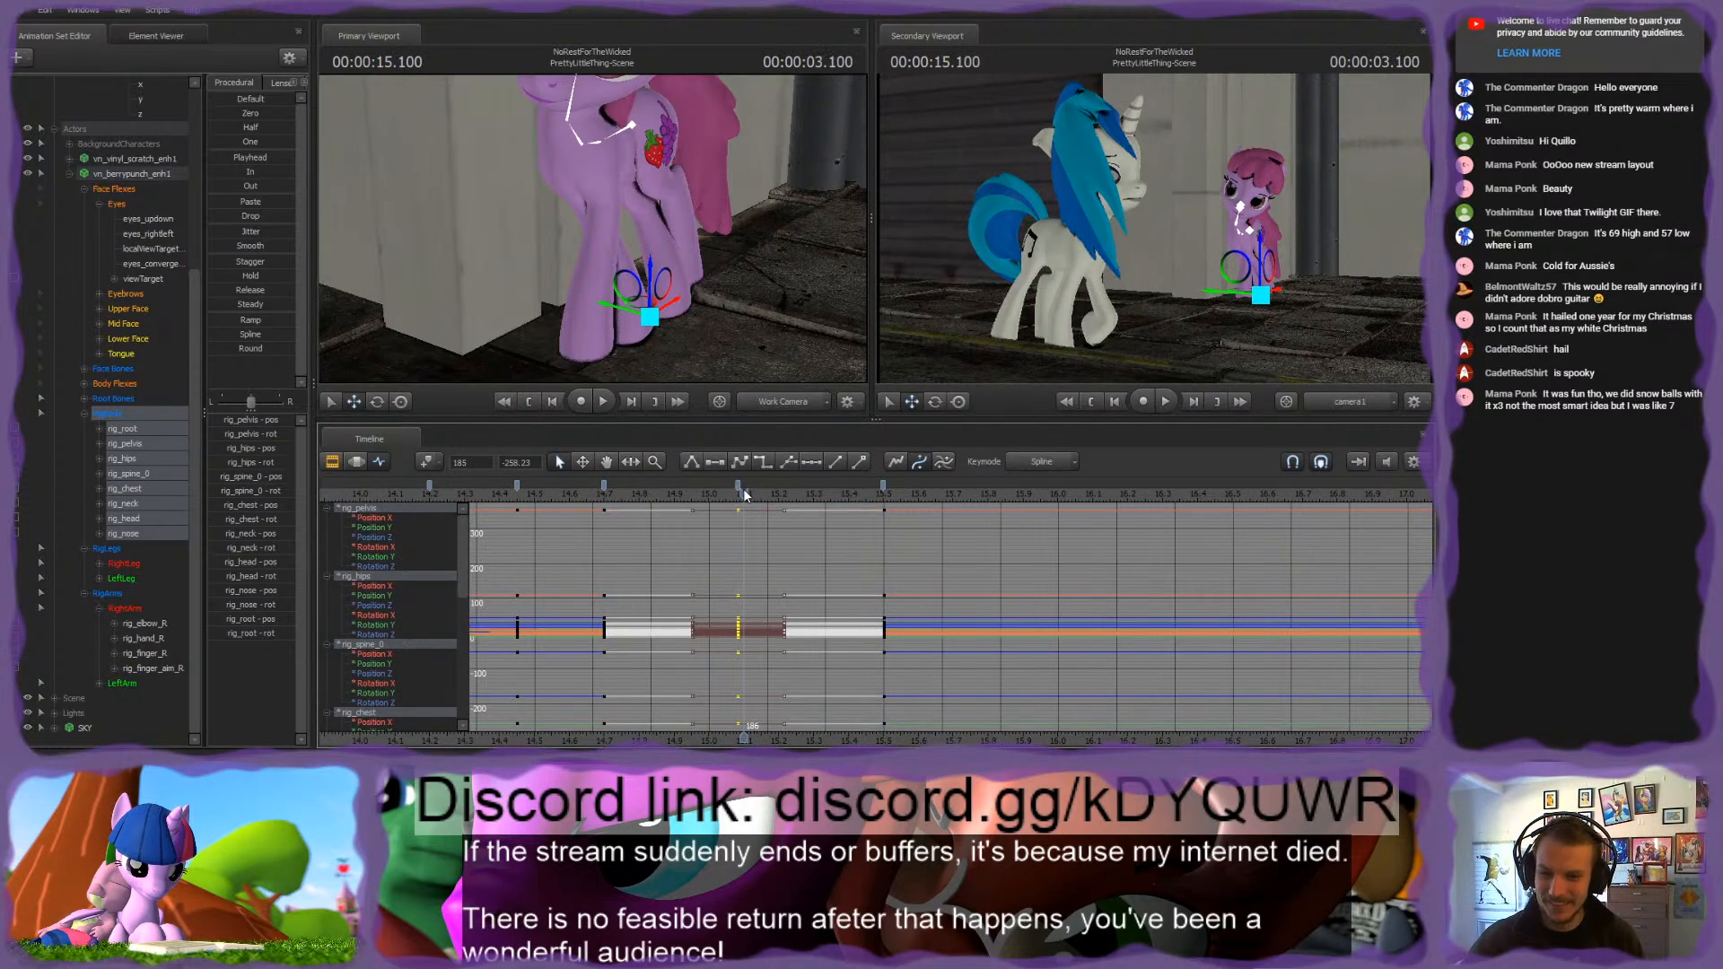
pyautogui.moveTo(744, 498); pyautogui.dragTo(885, 499)
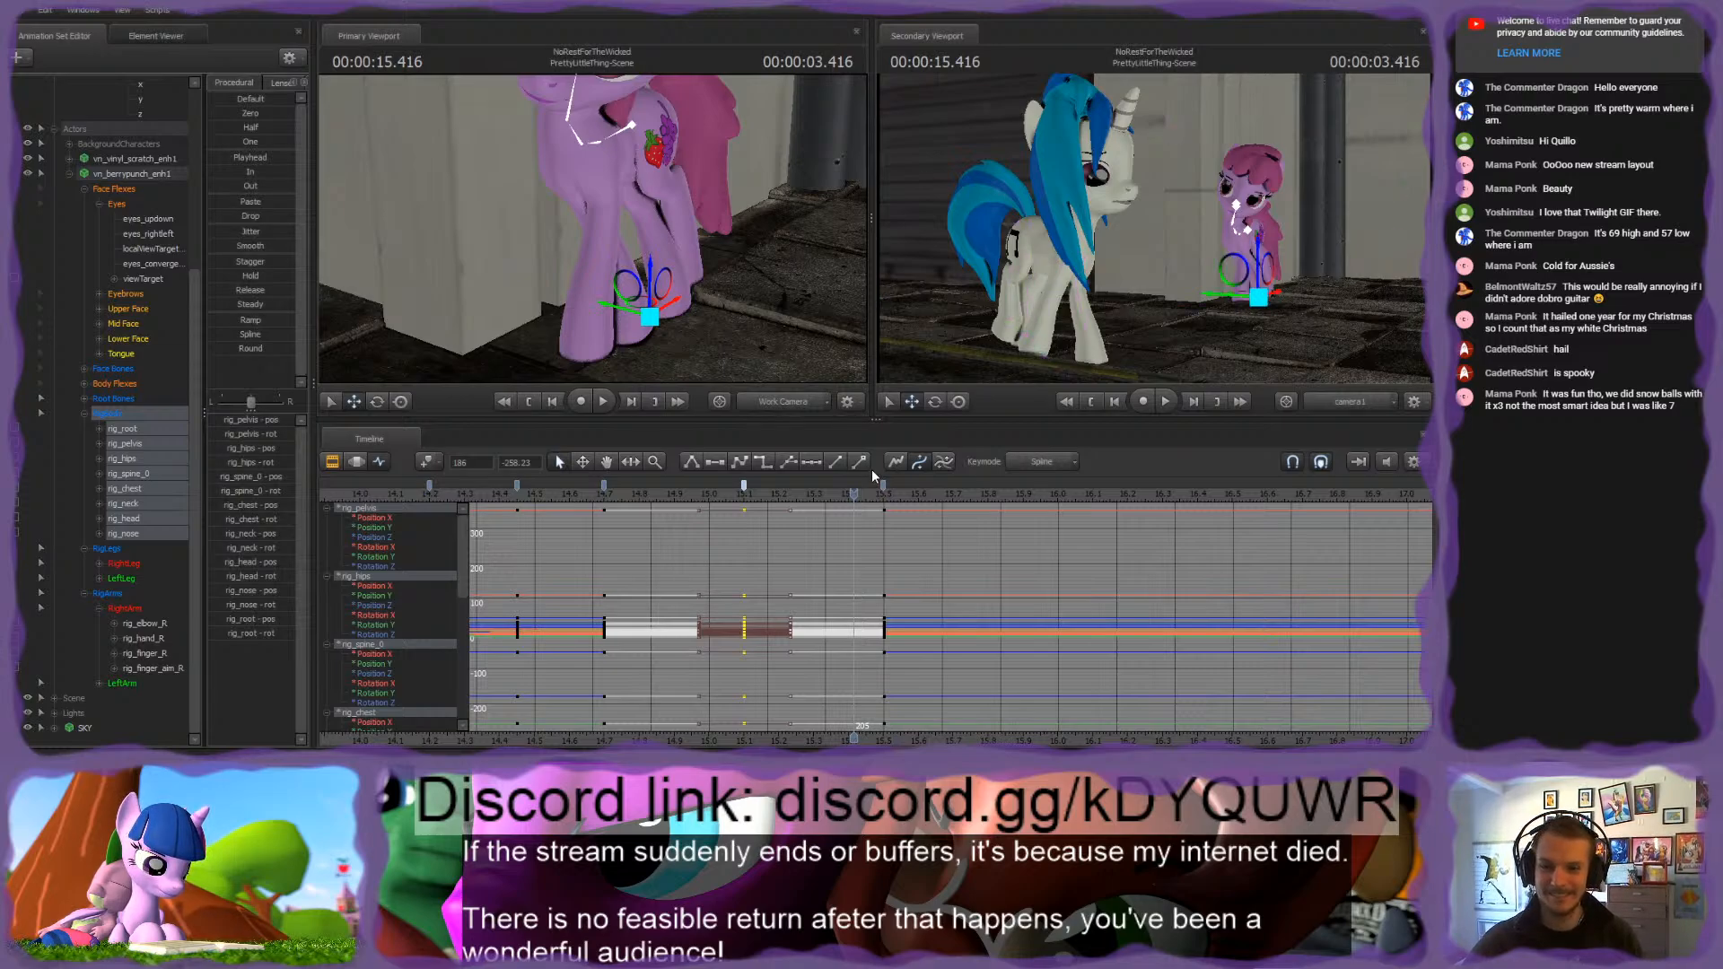
pyautogui.scroll(2, 866, 485)
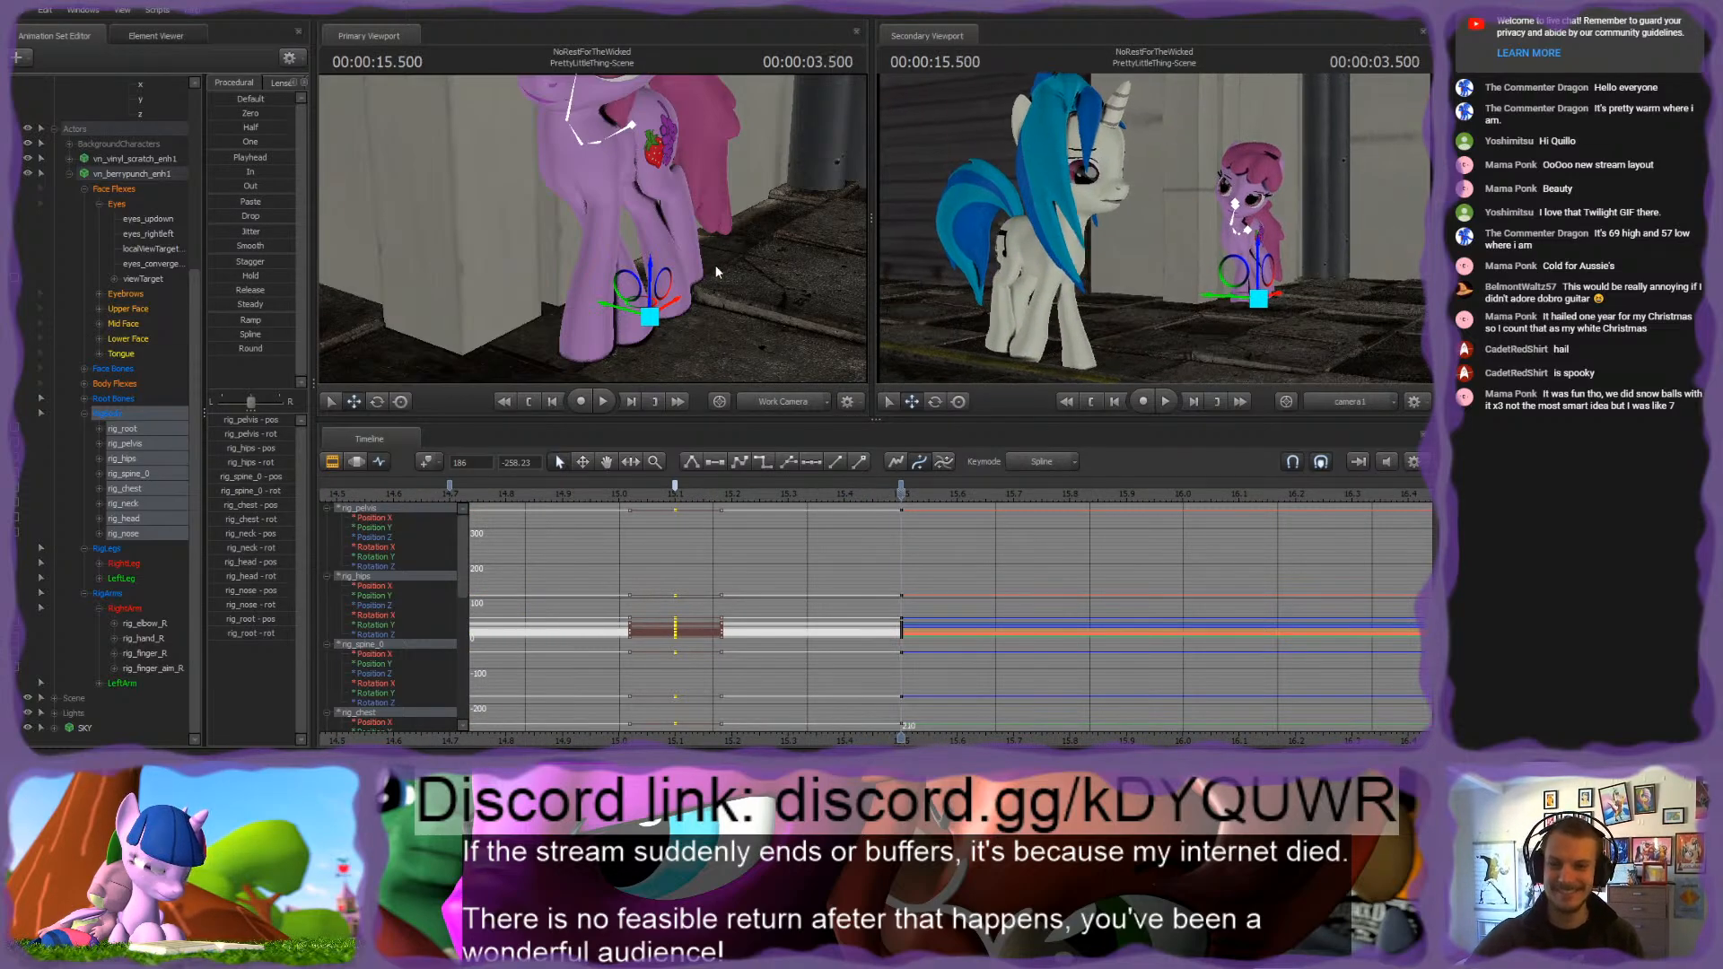
# Step: Try shifting rig_pelvis sideways at 3.500 seconds and check its effect on the hind legs
pyautogui.moveTo(716, 272); pyautogui.dragTo(602, 274)
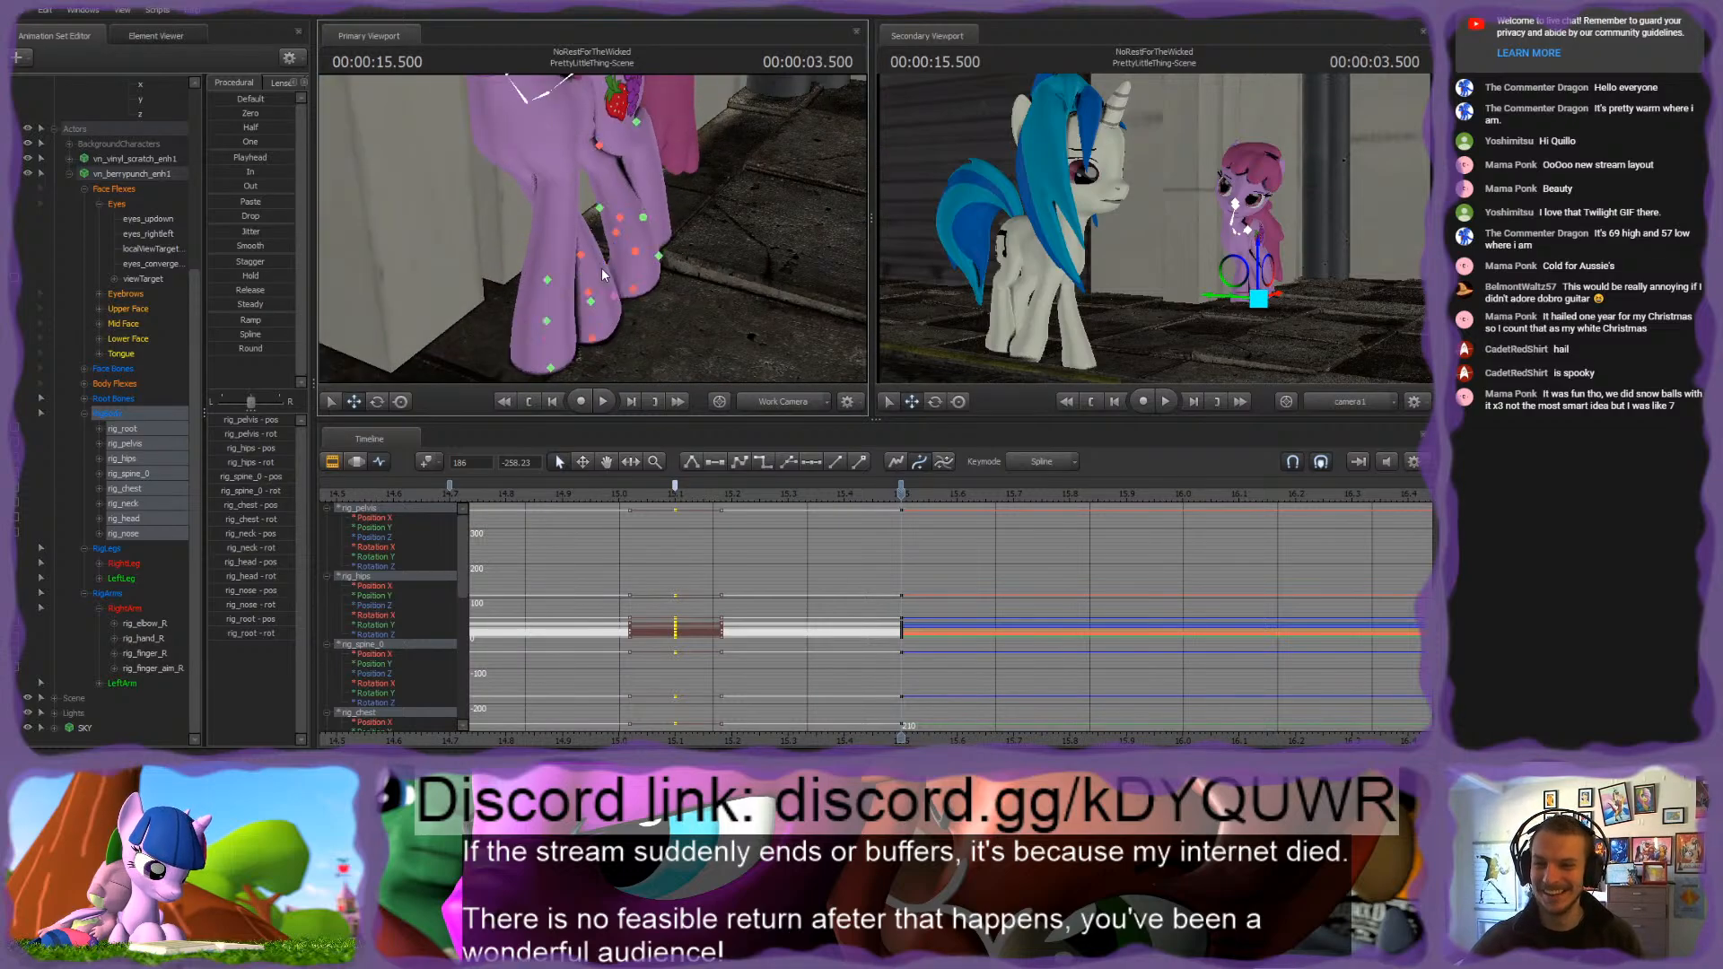
pyautogui.keyDown('alt'); pyautogui.moveTo(715, 227); pyautogui.dragTo(592, 229); pyautogui.keyUp('alt')
pyautogui.keyDown('ctrl'); pyautogui.click(601, 158); pyautogui.keyUp('ctrl')
pyautogui.click(611, 208)
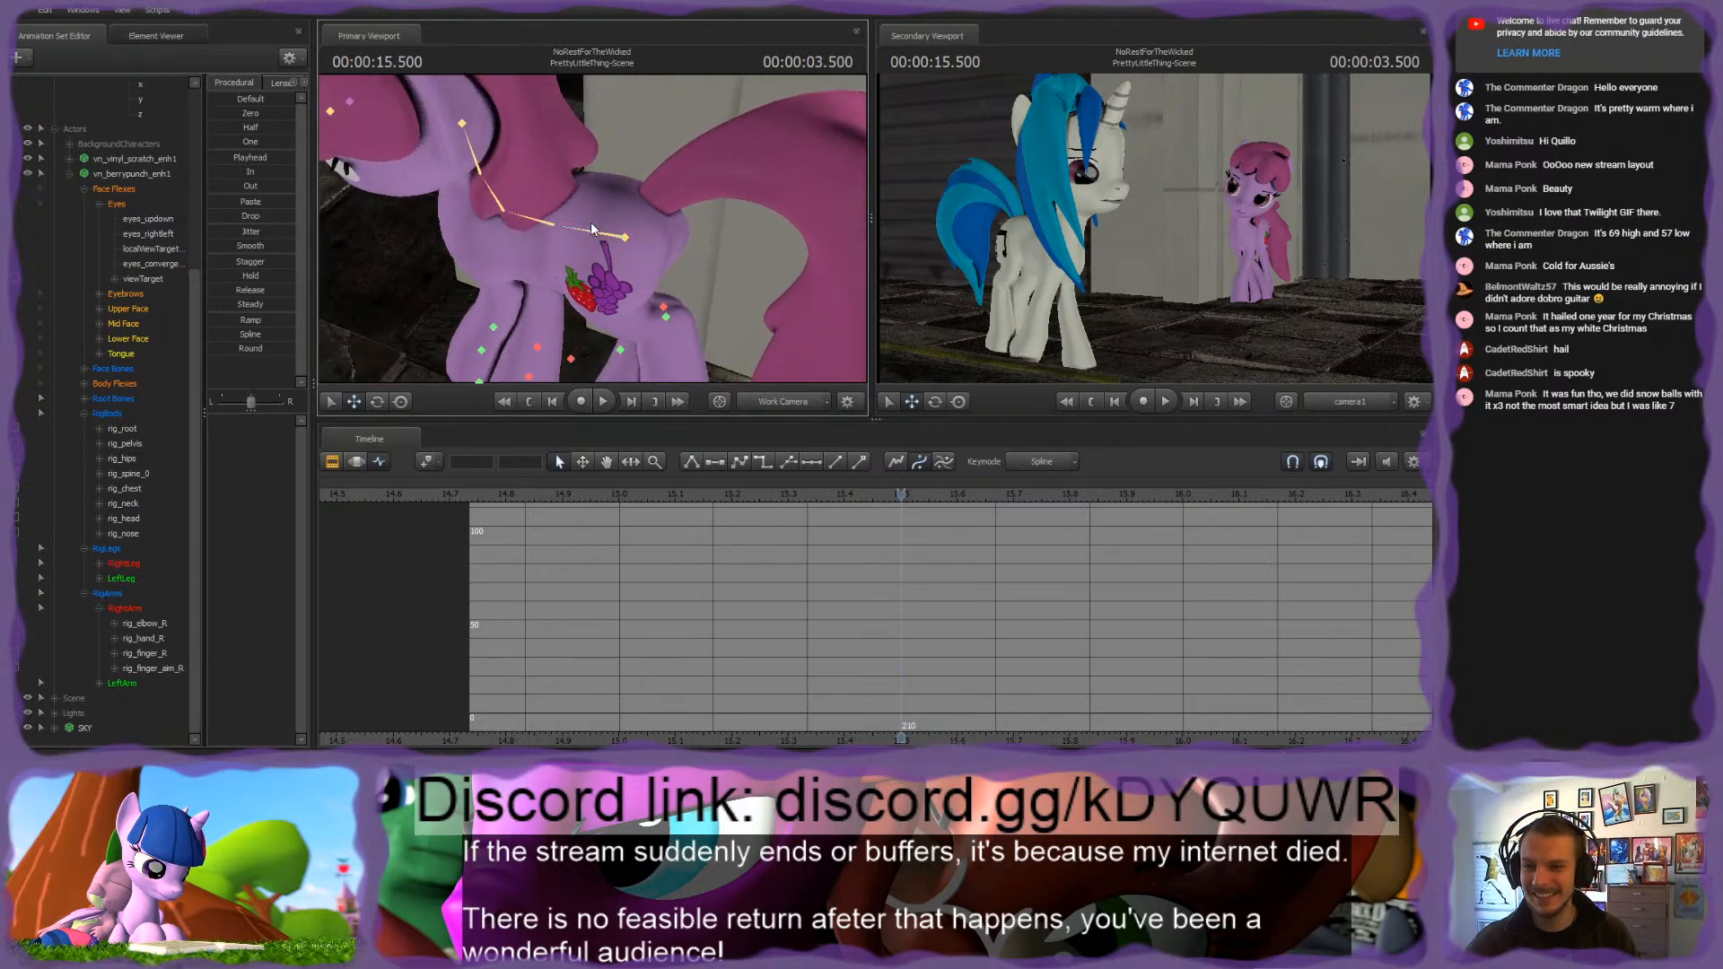
pyautogui.hotkey('ctrl', 'z')
pyautogui.moveTo(745, 192); pyautogui.dragTo(593, 175)
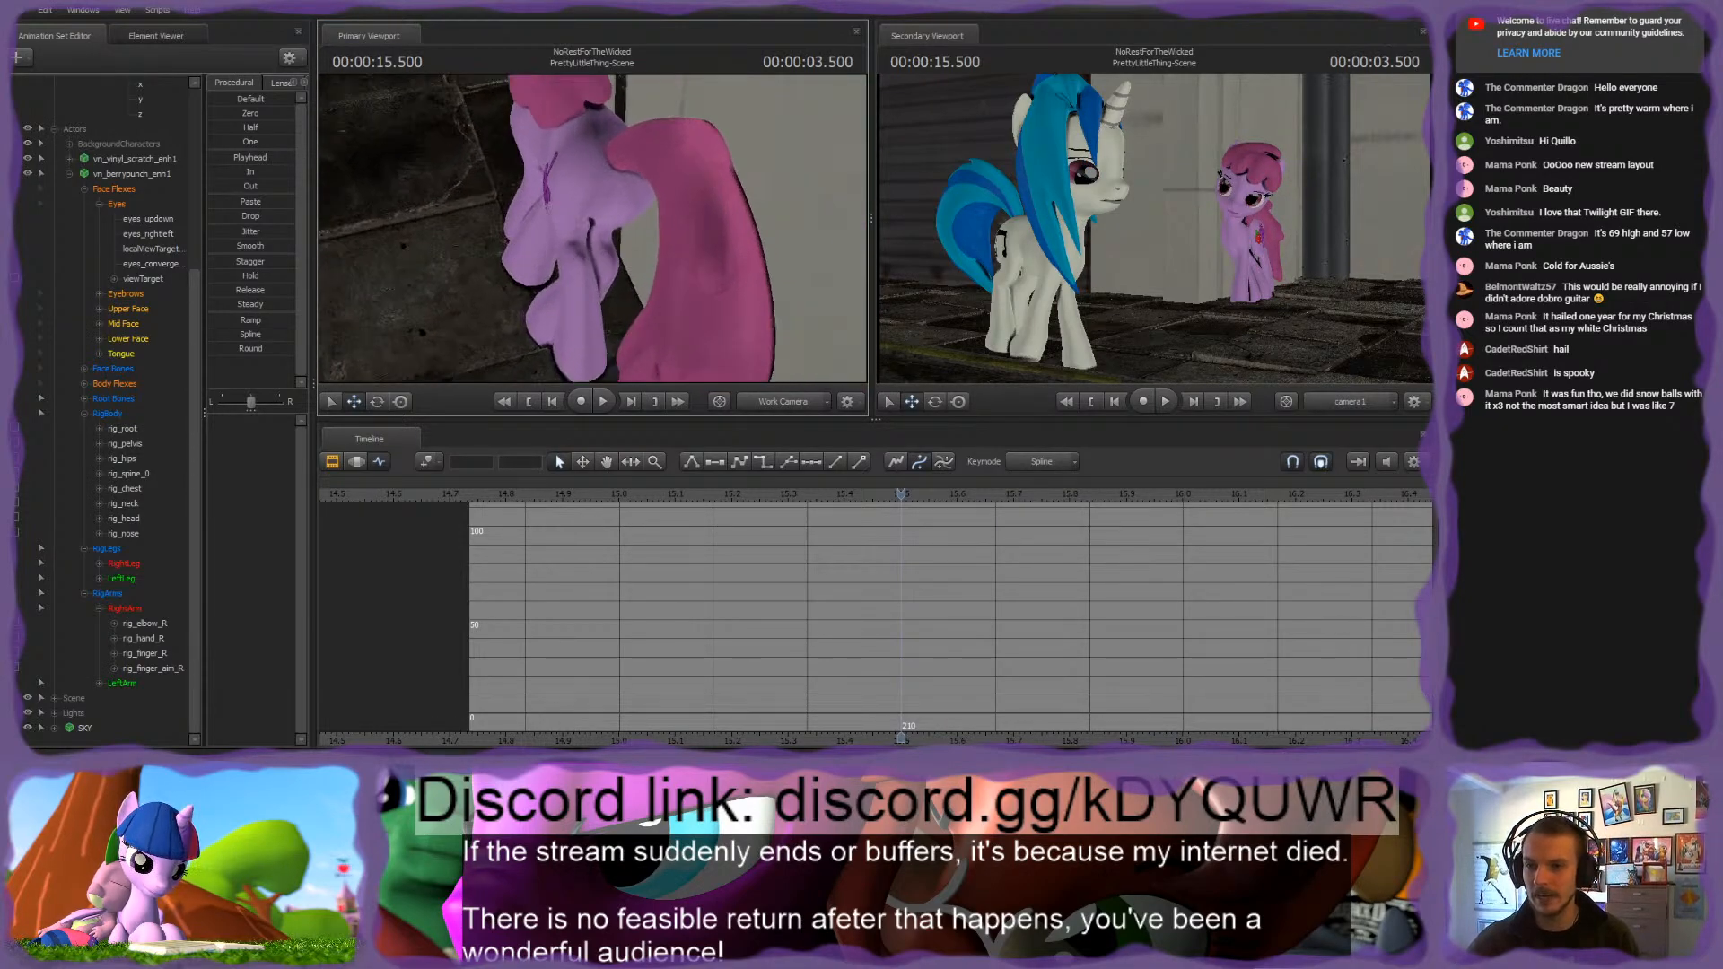
pyautogui.click(590, 159)
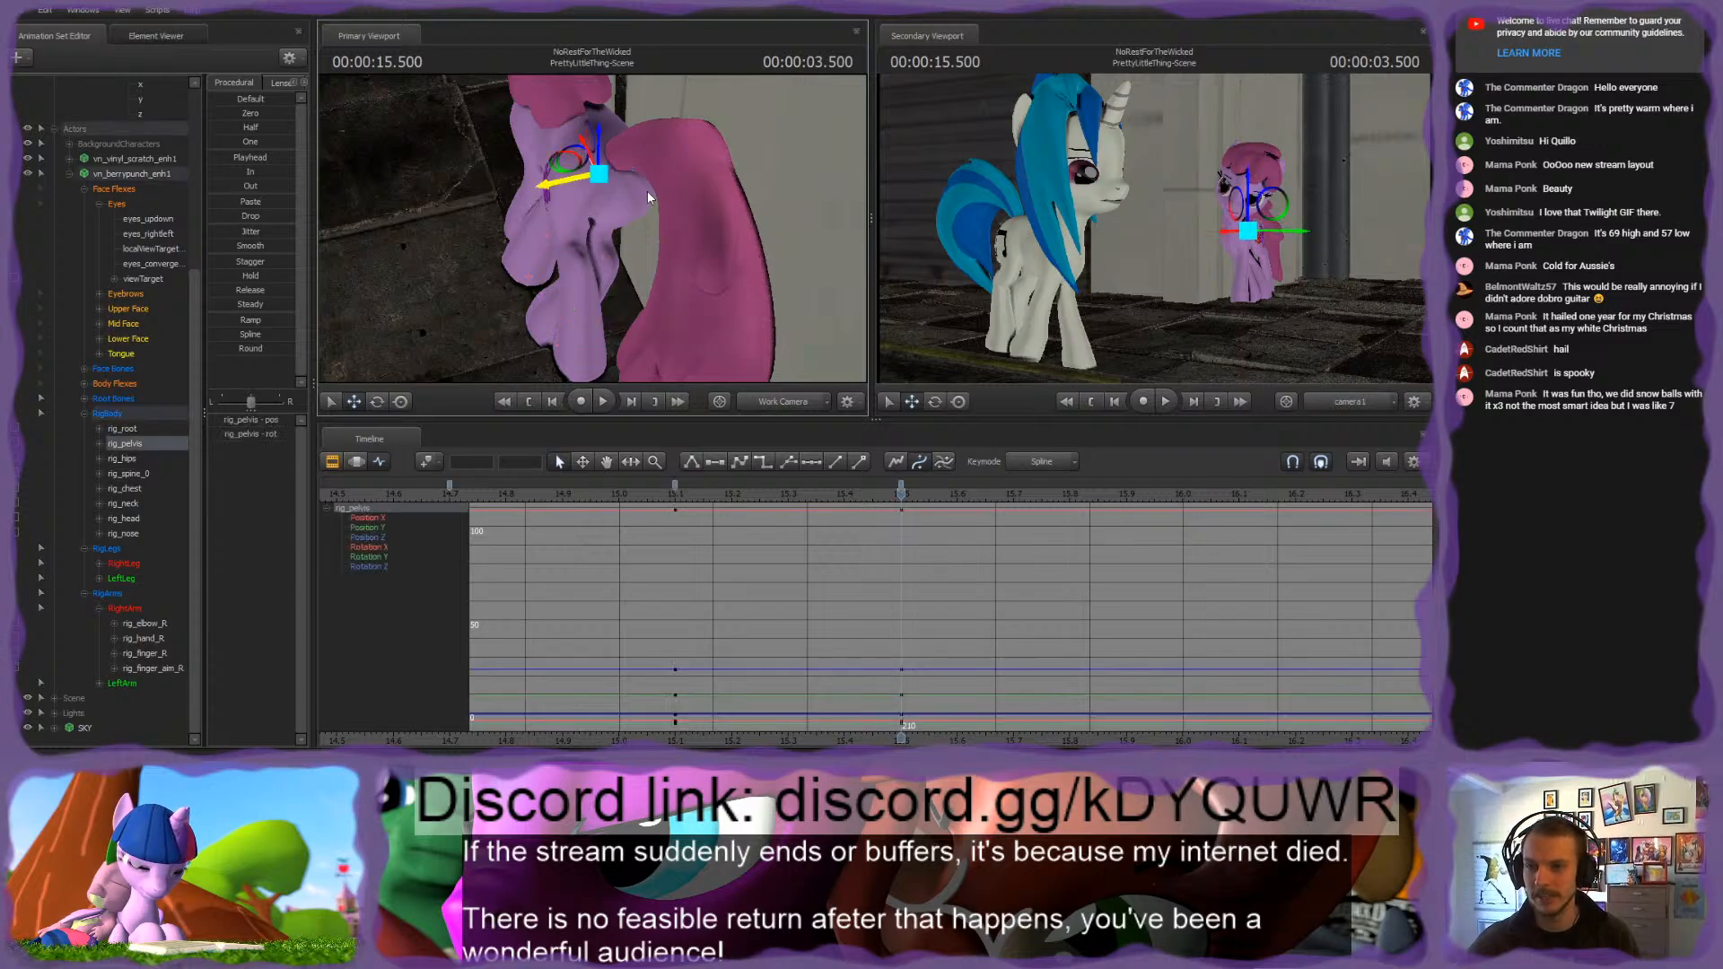
pyautogui.moveTo(578, 179); pyautogui.dragTo(557, 217)
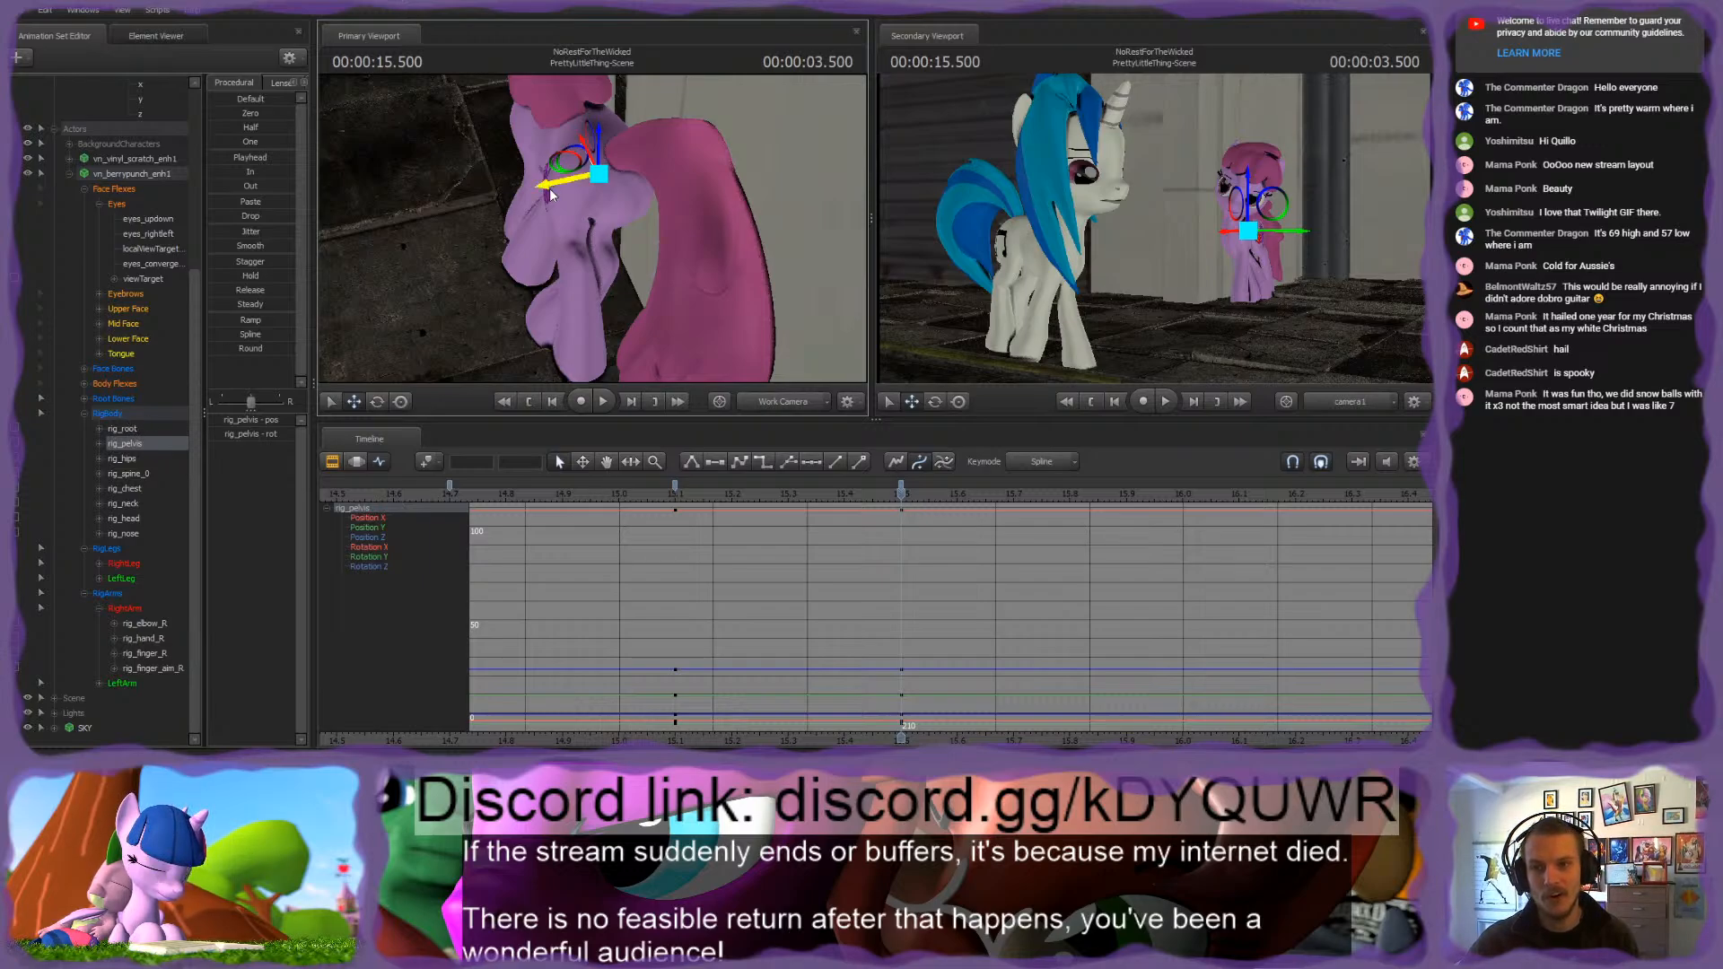
pyautogui.moveTo(549, 187); pyautogui.dragTo(523, 202)
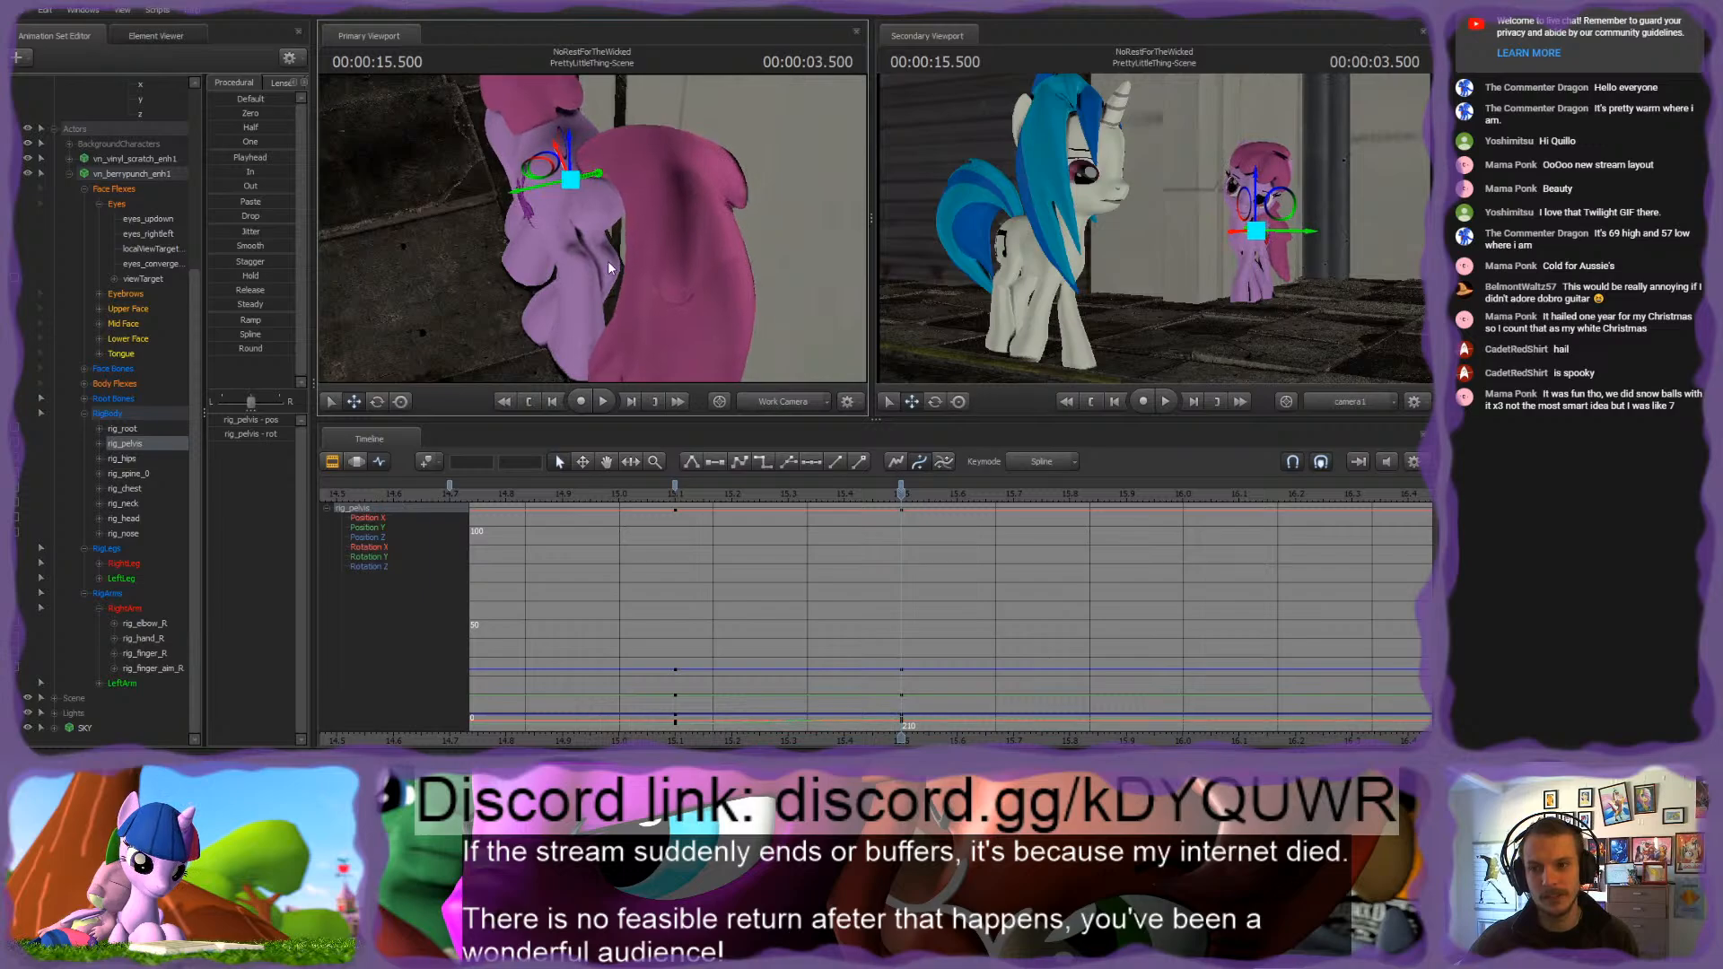
pyautogui.press('w')
pyautogui.moveTo(609, 267); pyautogui.dragTo(619, 314)
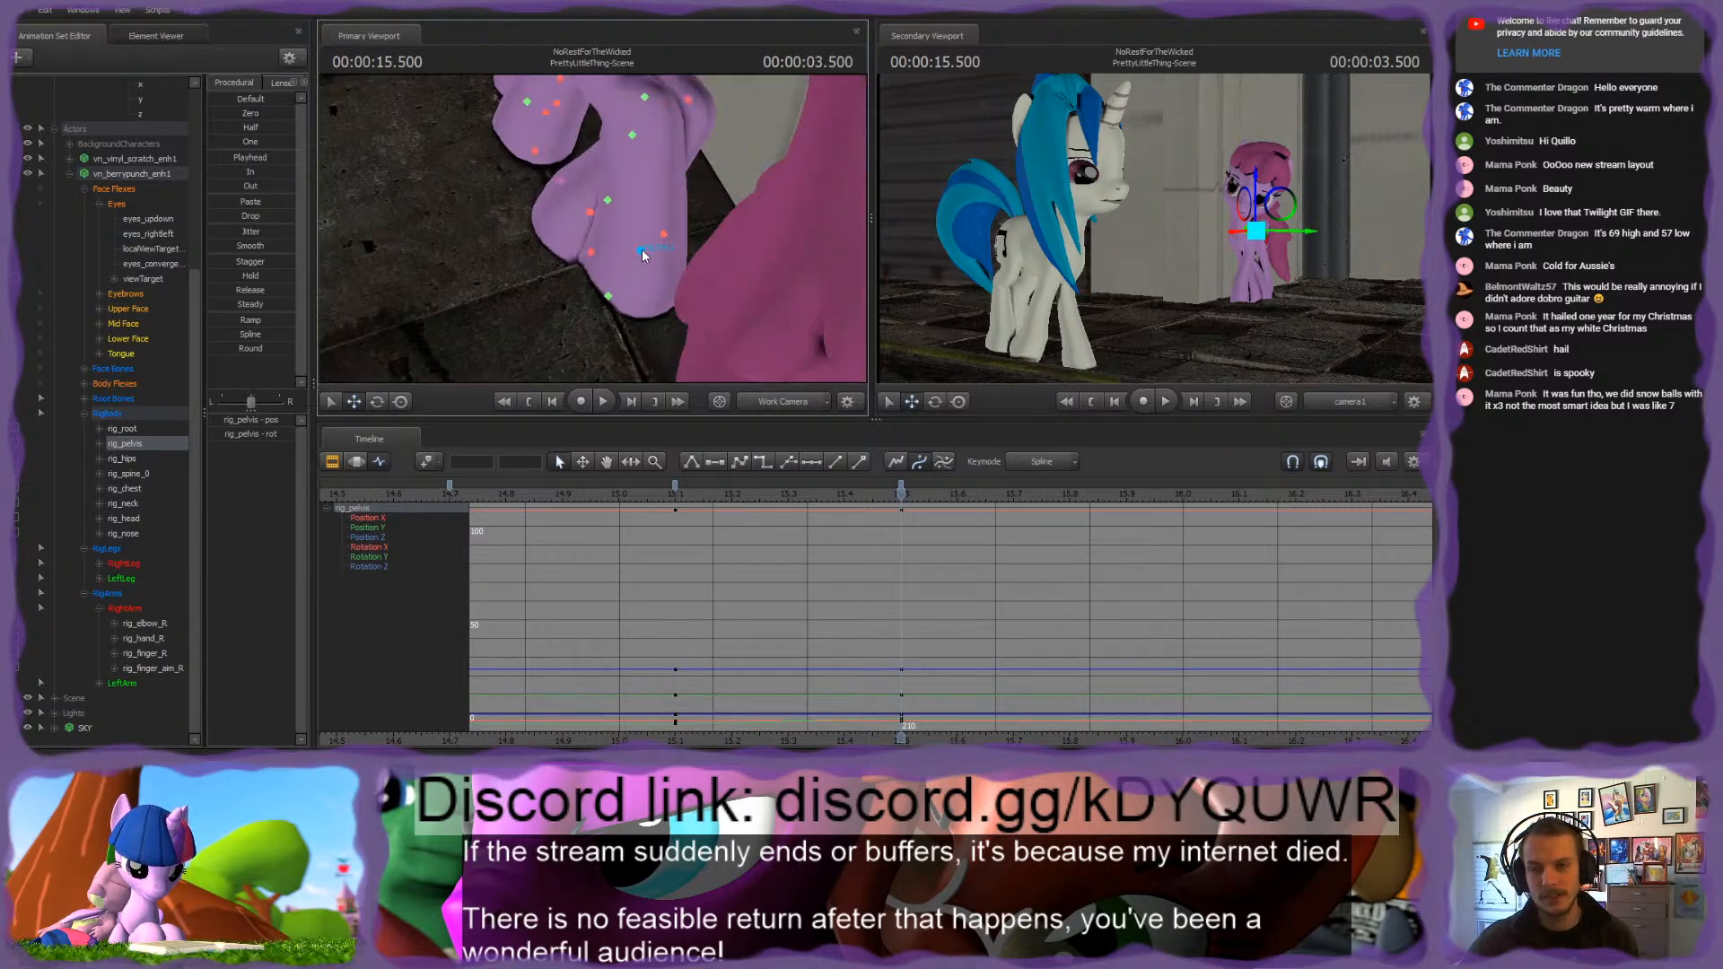
pyautogui.hotkey('ctrl', 'z')
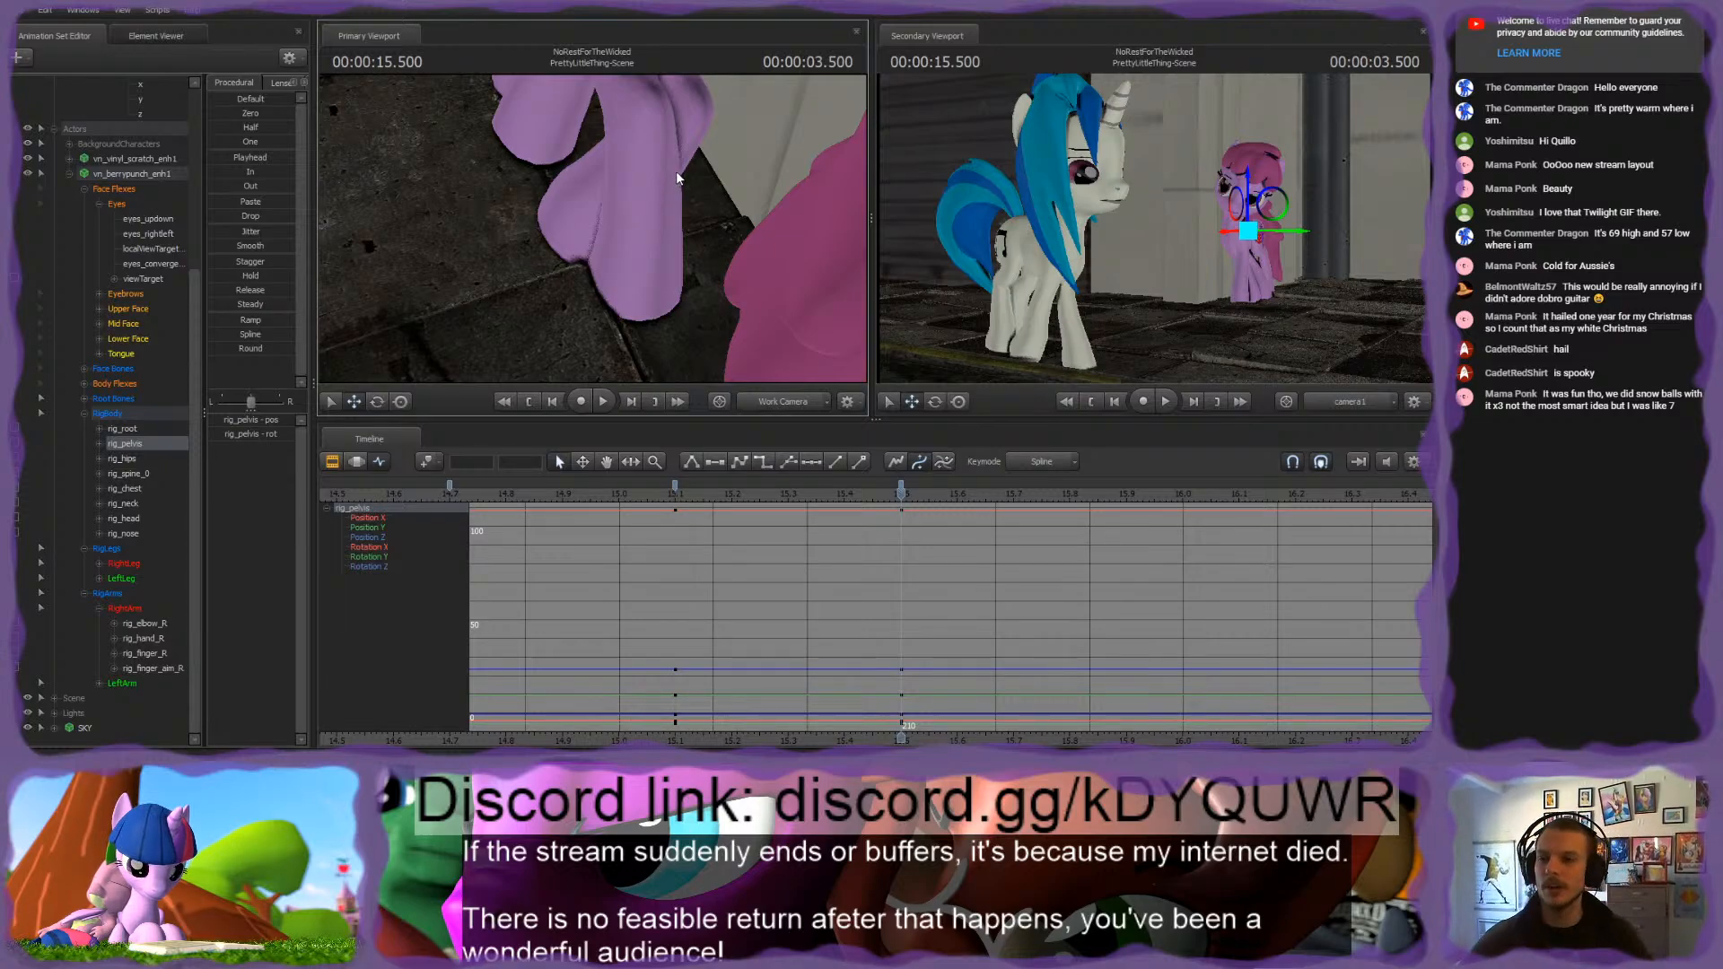
# Step: Select rig_toe_L together with rig_pelvis, key the left toe at 3.500 seconds and try moving both bones
pyautogui.moveTo(628, 157); pyautogui.dragTo(595, 227)
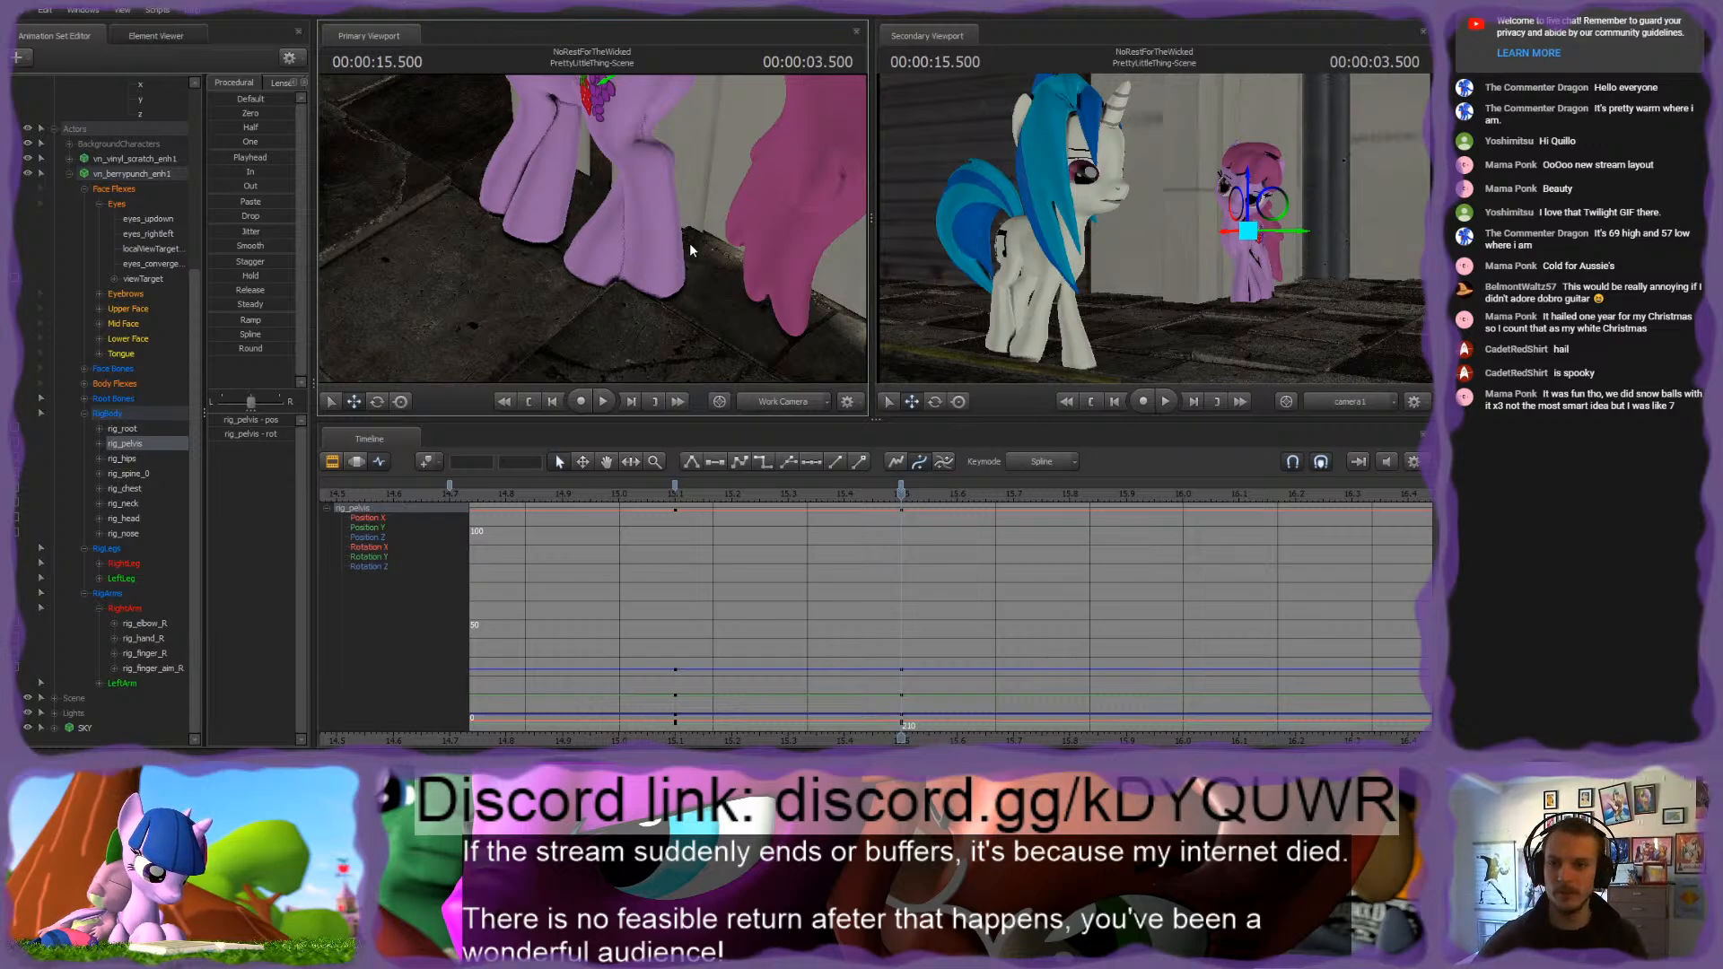
pyautogui.moveTo(689, 243); pyautogui.dragTo(629, 242)
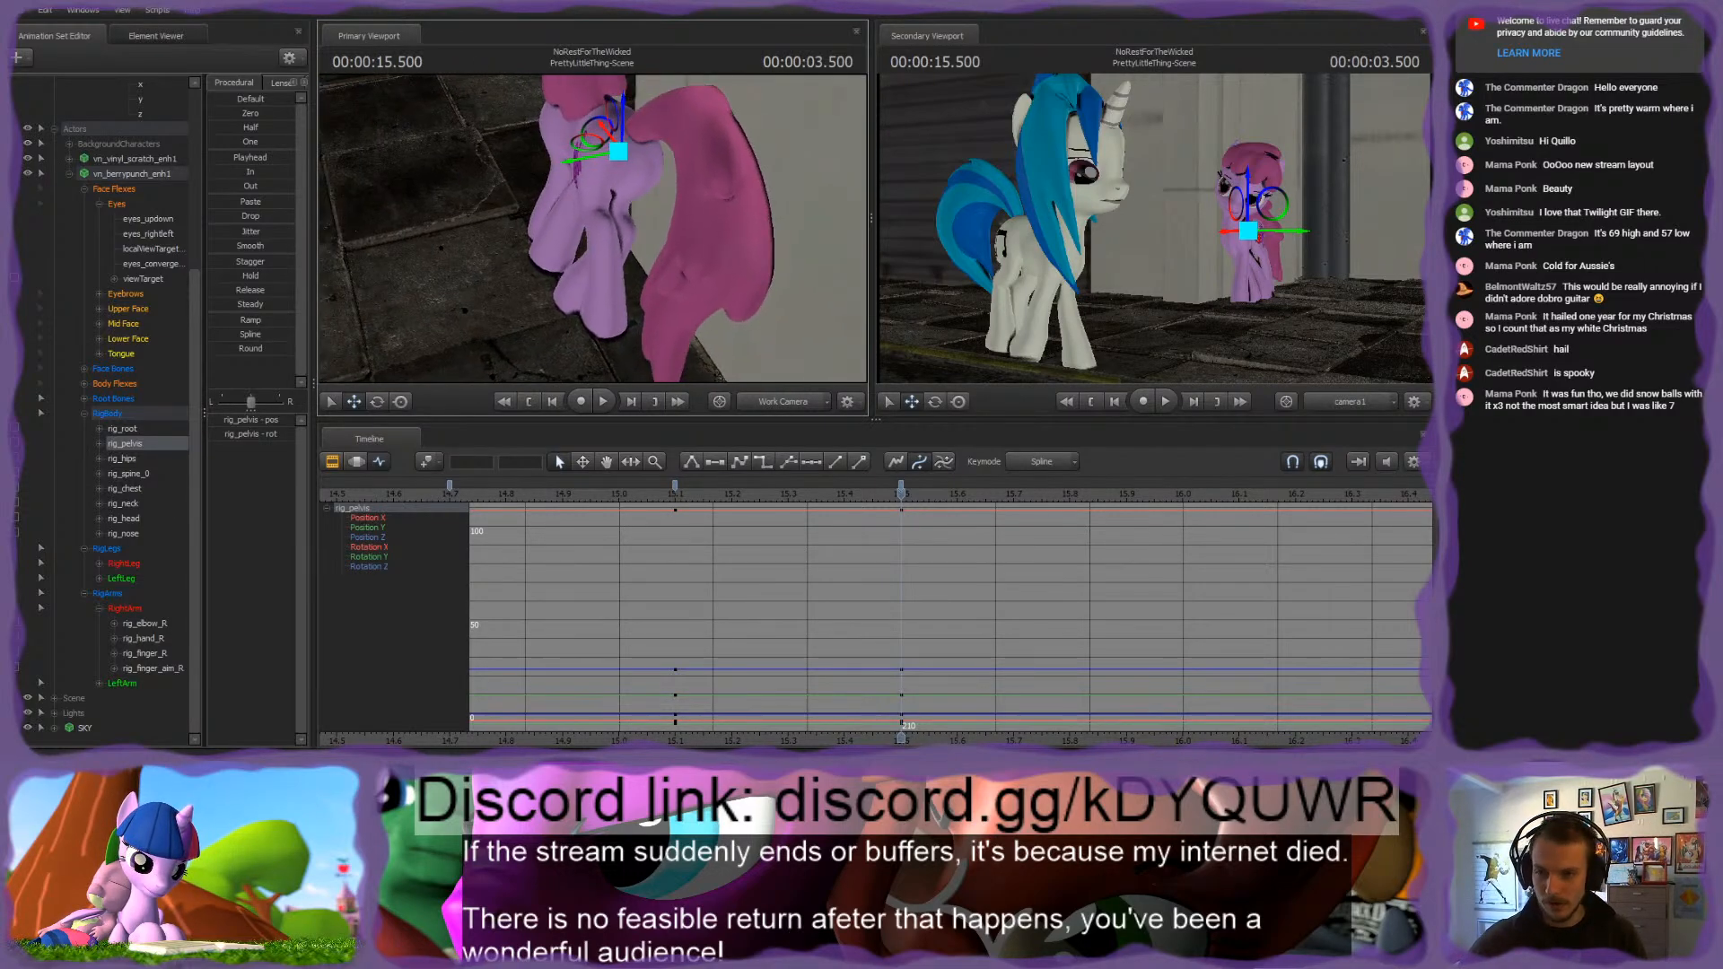
pyautogui.keyDown('ctrl'); pyautogui.click(611, 310); pyautogui.keyUp('ctrl')
pyautogui.keyDown('ctrl'); pyautogui.click(622, 141); pyautogui.keyUp('ctrl')
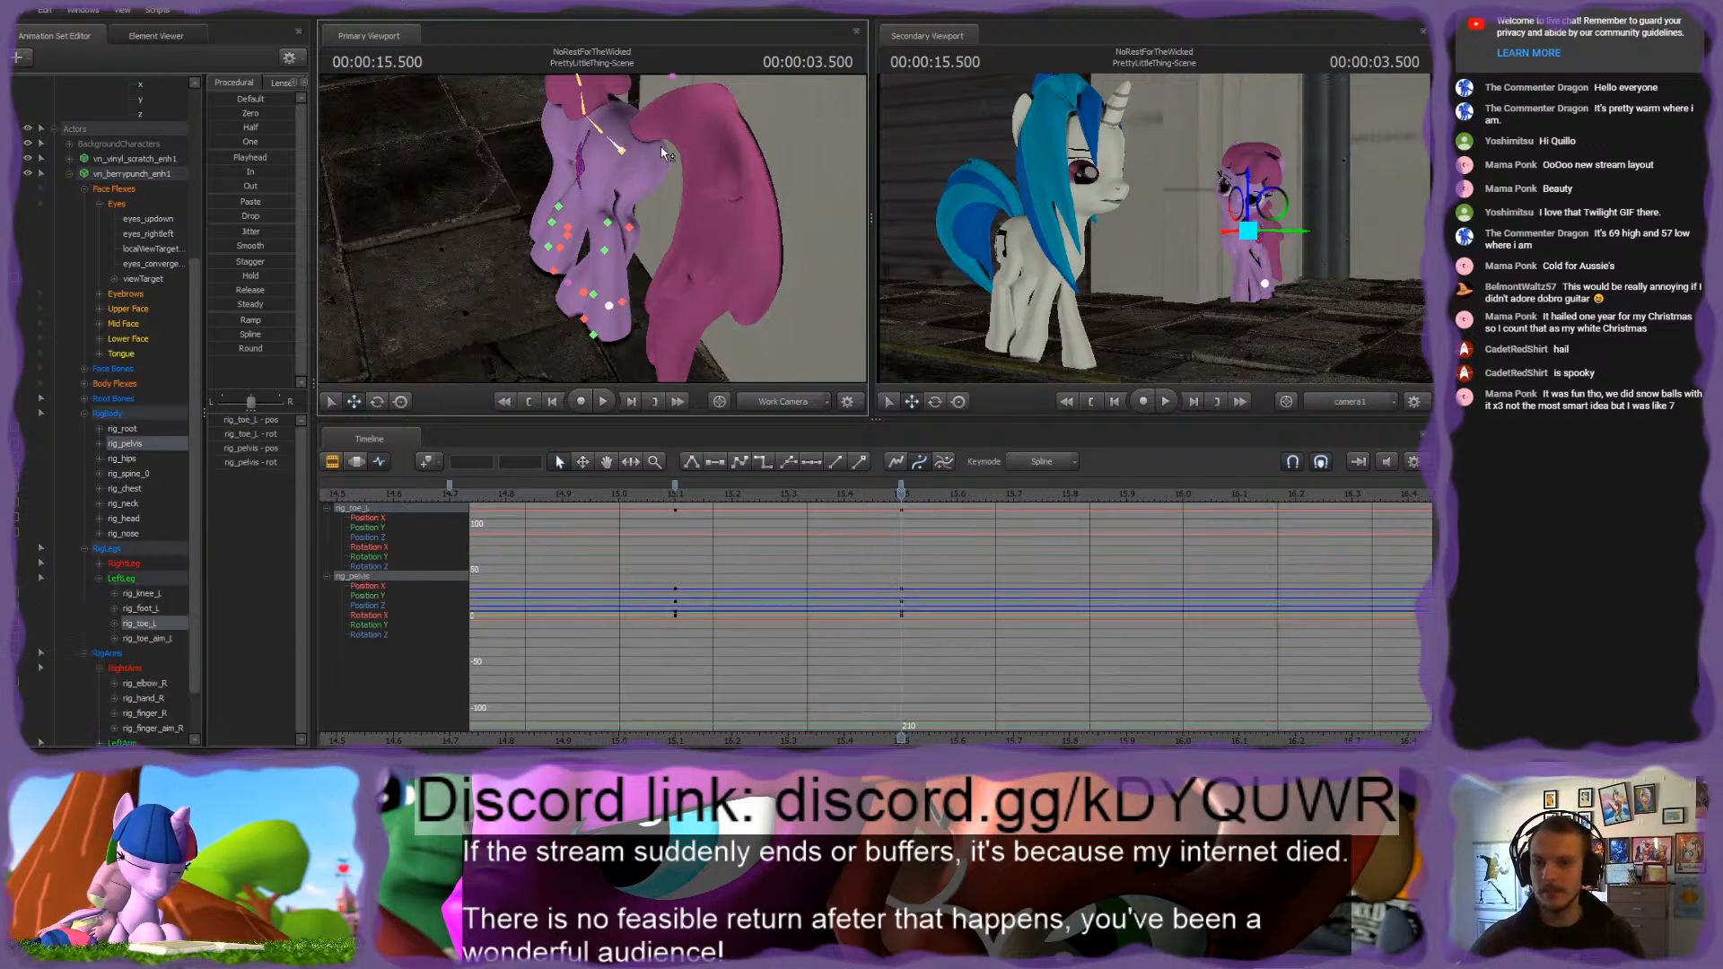
pyautogui.moveTo(596, 167); pyautogui.dragTo(583, 172)
pyautogui.moveTo(583, 165); pyautogui.dragTo(152, 223)
pyautogui.hotkey('ctrl', 'z')
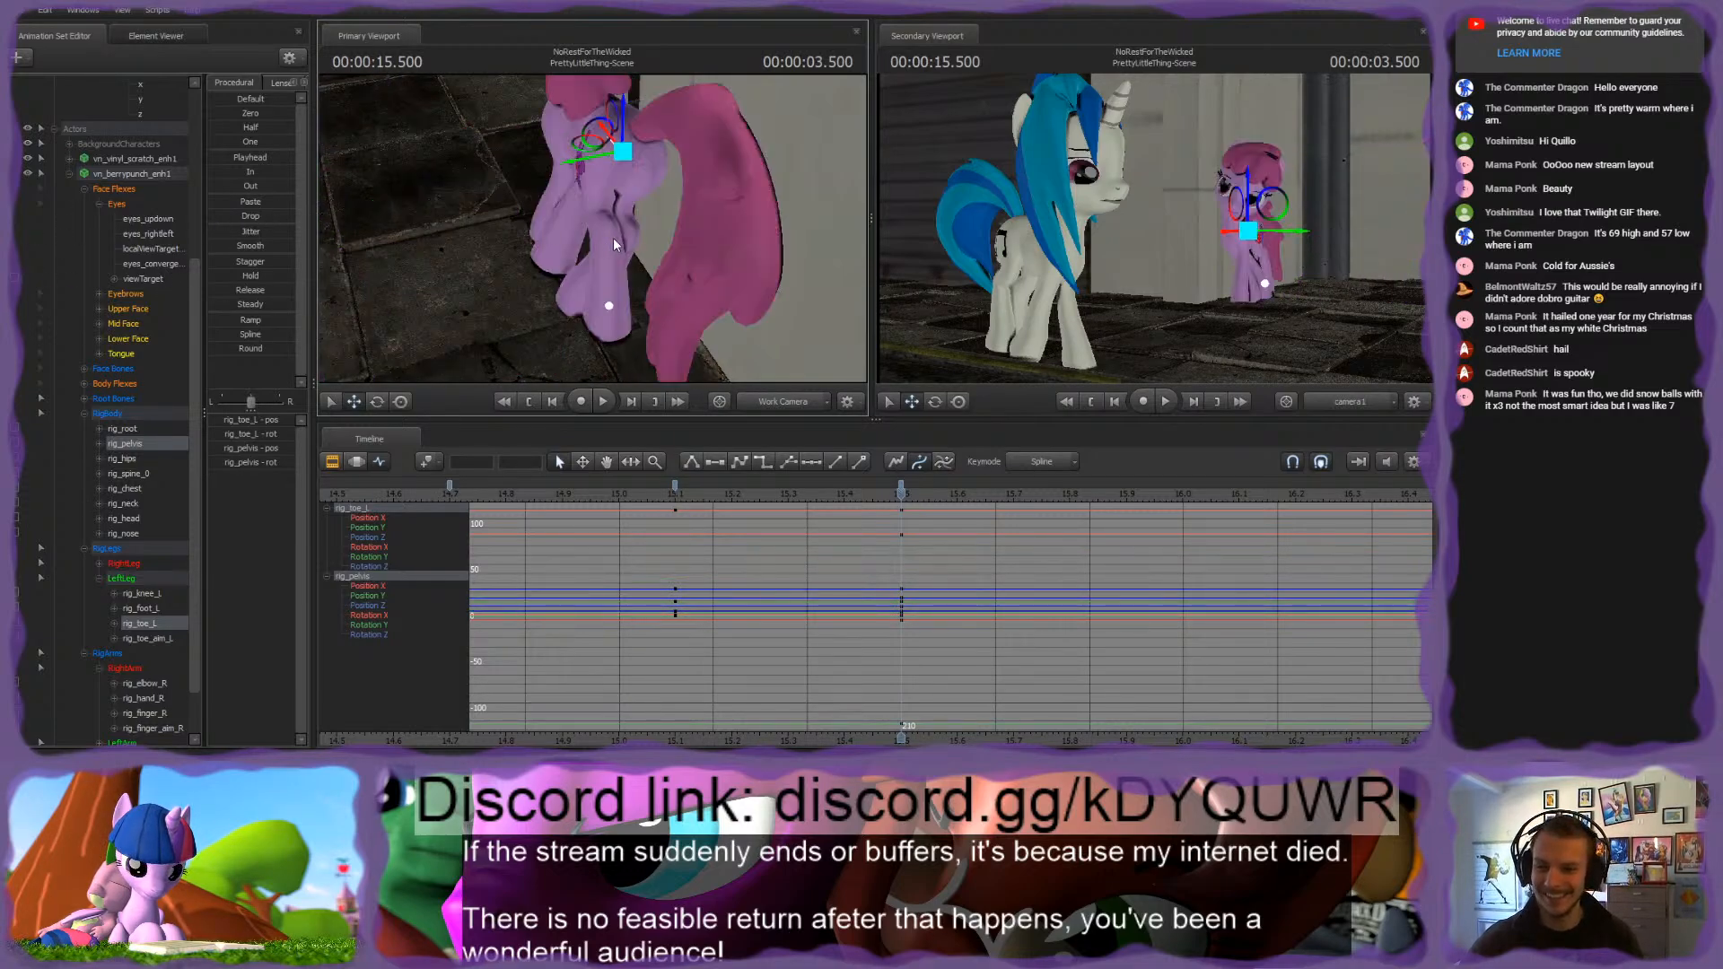
# Step: Select only rig_pelvis and shift the pink pony's hips sideways at 3.500 seconds
pyautogui.moveTo(595, 203)
pyautogui.mouseDown()
pyautogui.moveTo(610, 195)
pyautogui.moveTo(595, 203)
pyautogui.mouseUp()
pyautogui.click(583, 165)
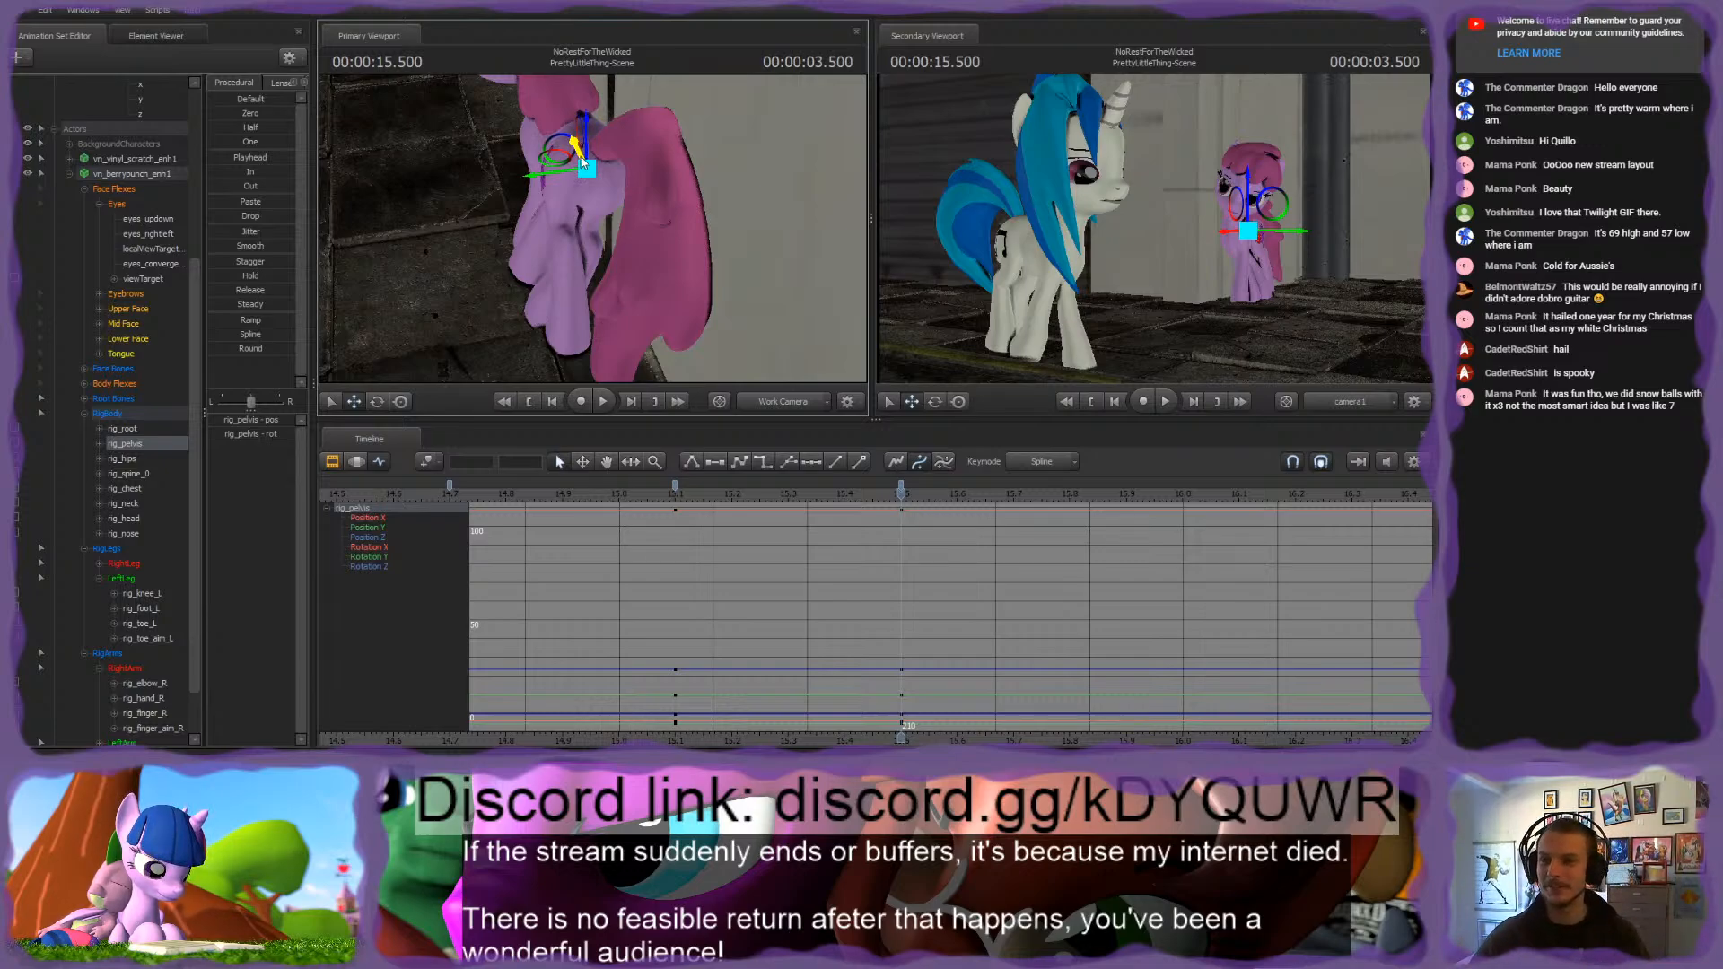
pyautogui.moveTo(565, 177); pyautogui.dragTo(535, 177)
pyautogui.moveTo(620, 241)
pyautogui.mouseDown()
pyautogui.moveTo(638, 230)
pyautogui.moveTo(601, 213)
pyautogui.mouseUp()
# Step: Rotate rig_pelvis at 3.500 seconds to angle the pink pony's hips and lower spine
pyautogui.press('e')
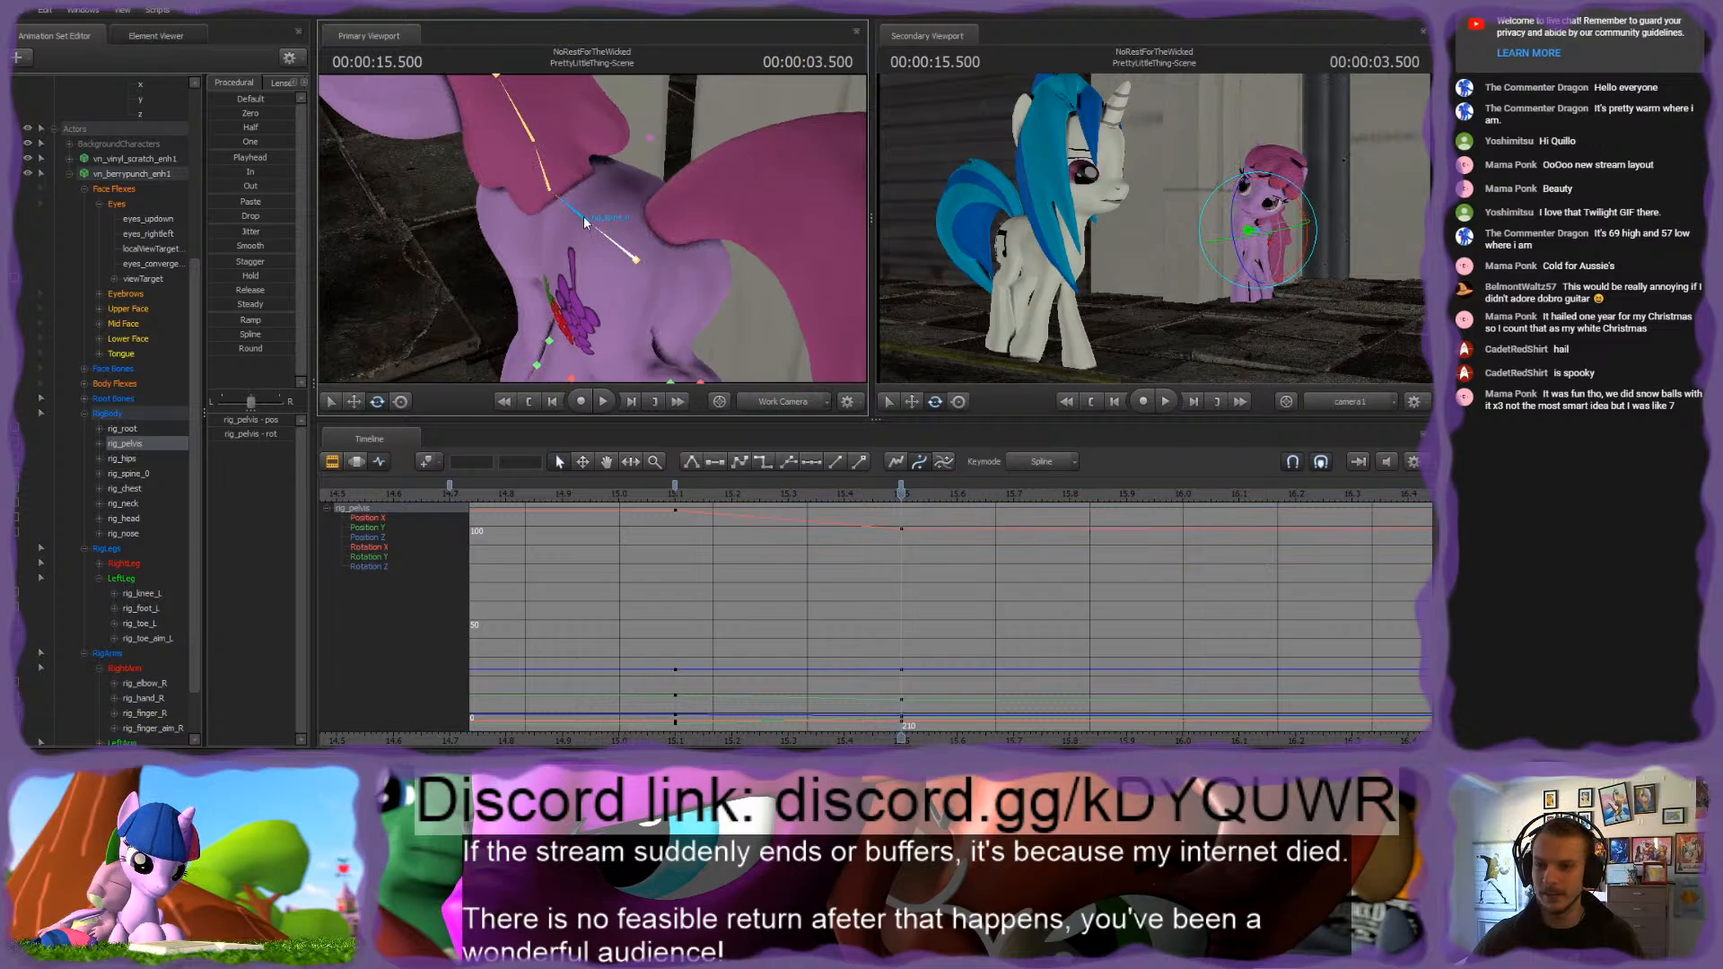
pyautogui.click(584, 215)
pyautogui.keyDown('ctrl'); pyautogui.click(626, 252); pyautogui.keyUp('ctrl')
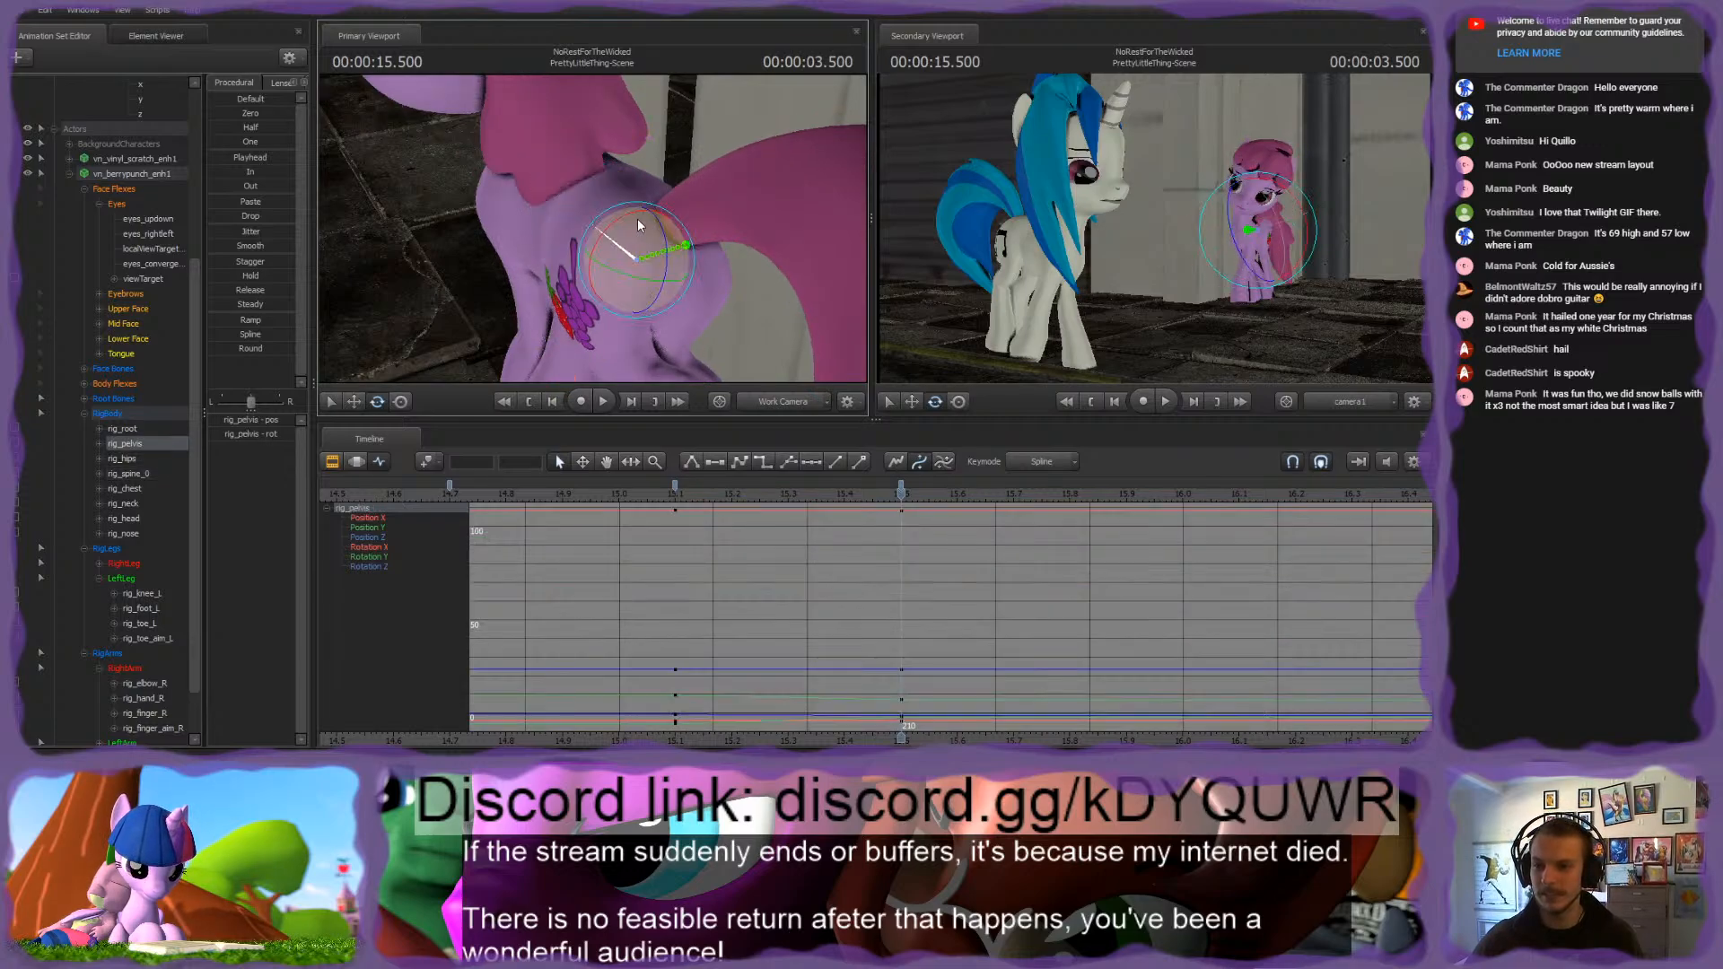
pyautogui.moveTo(637, 219); pyautogui.dragTo(745, 176)
pyautogui.keyDown('ctrl'); pyautogui.click(585, 214); pyautogui.keyUp('ctrl')
pyautogui.keyDown('ctrl'); pyautogui.click(628, 253); pyautogui.keyUp('ctrl')
# Step: Select rig_chest and rotate it at 3.500 seconds to adjust the pink pony's upper body
pyautogui.keyDown('ctrl'); pyautogui.click(589, 219); pyautogui.keyUp('ctrl')
pyautogui.keyDown('ctrl'); pyautogui.click(573, 224); pyautogui.keyUp('ctrl')
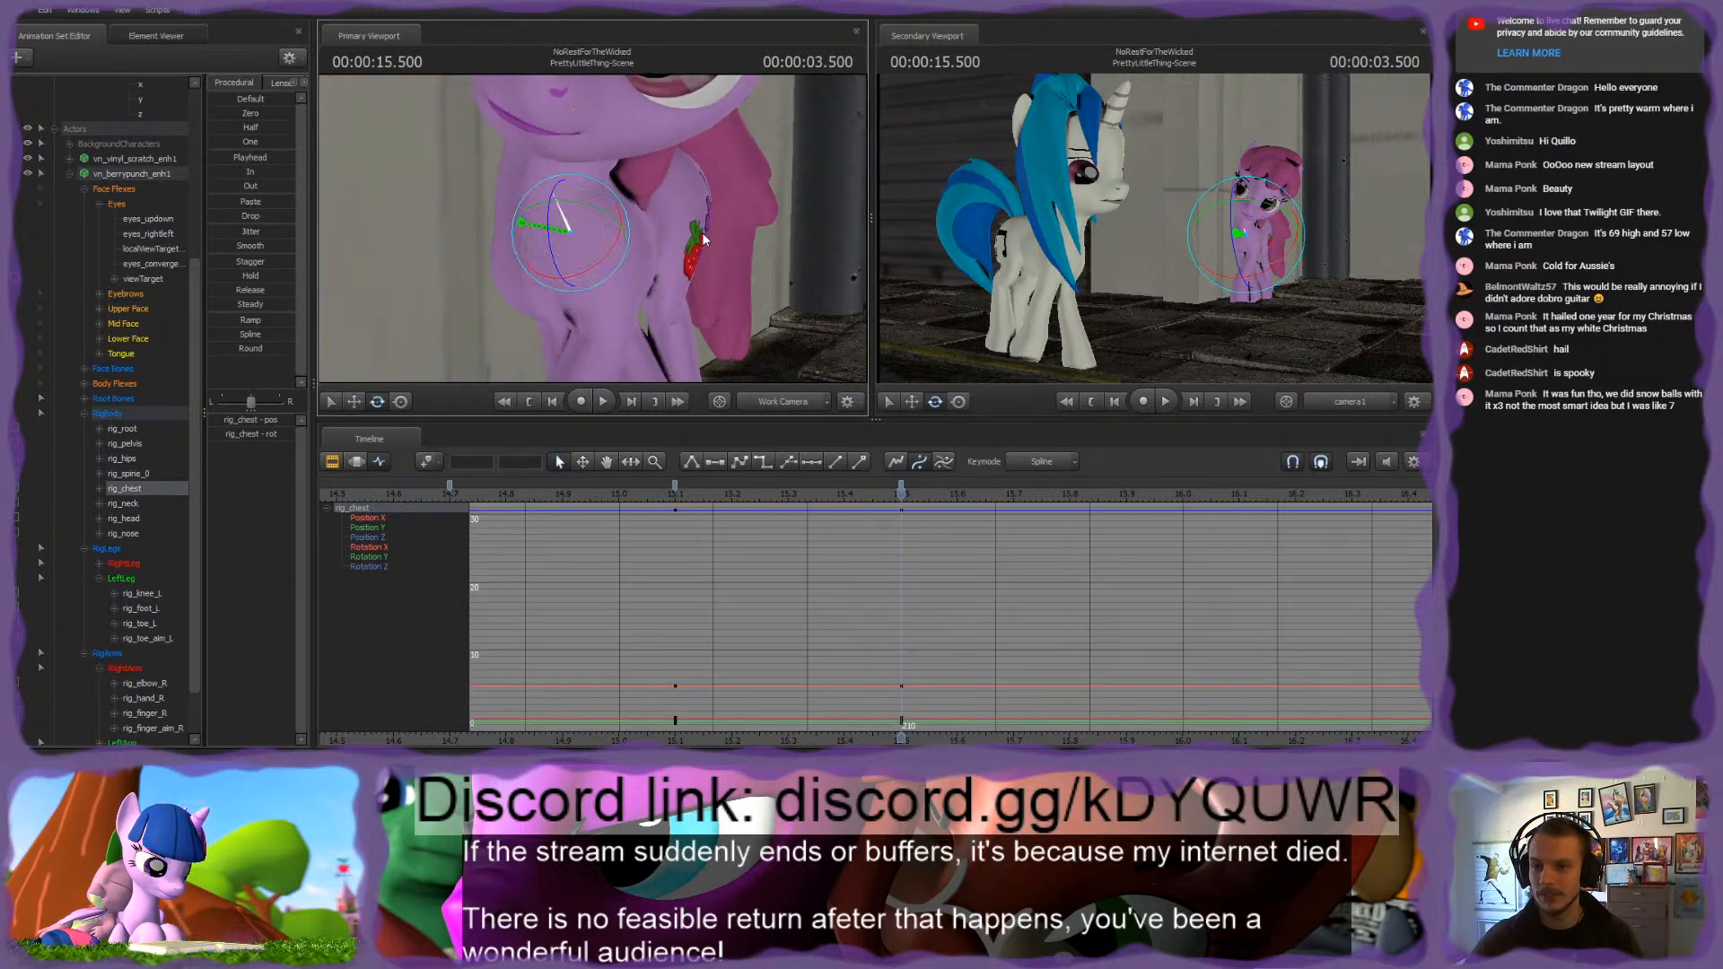
pyautogui.keyDown('alt'); pyautogui.moveTo(702, 233); pyautogui.dragTo(630, 231); pyautogui.keyUp('alt')
pyautogui.moveTo(551, 191); pyautogui.dragTo(558, 191)
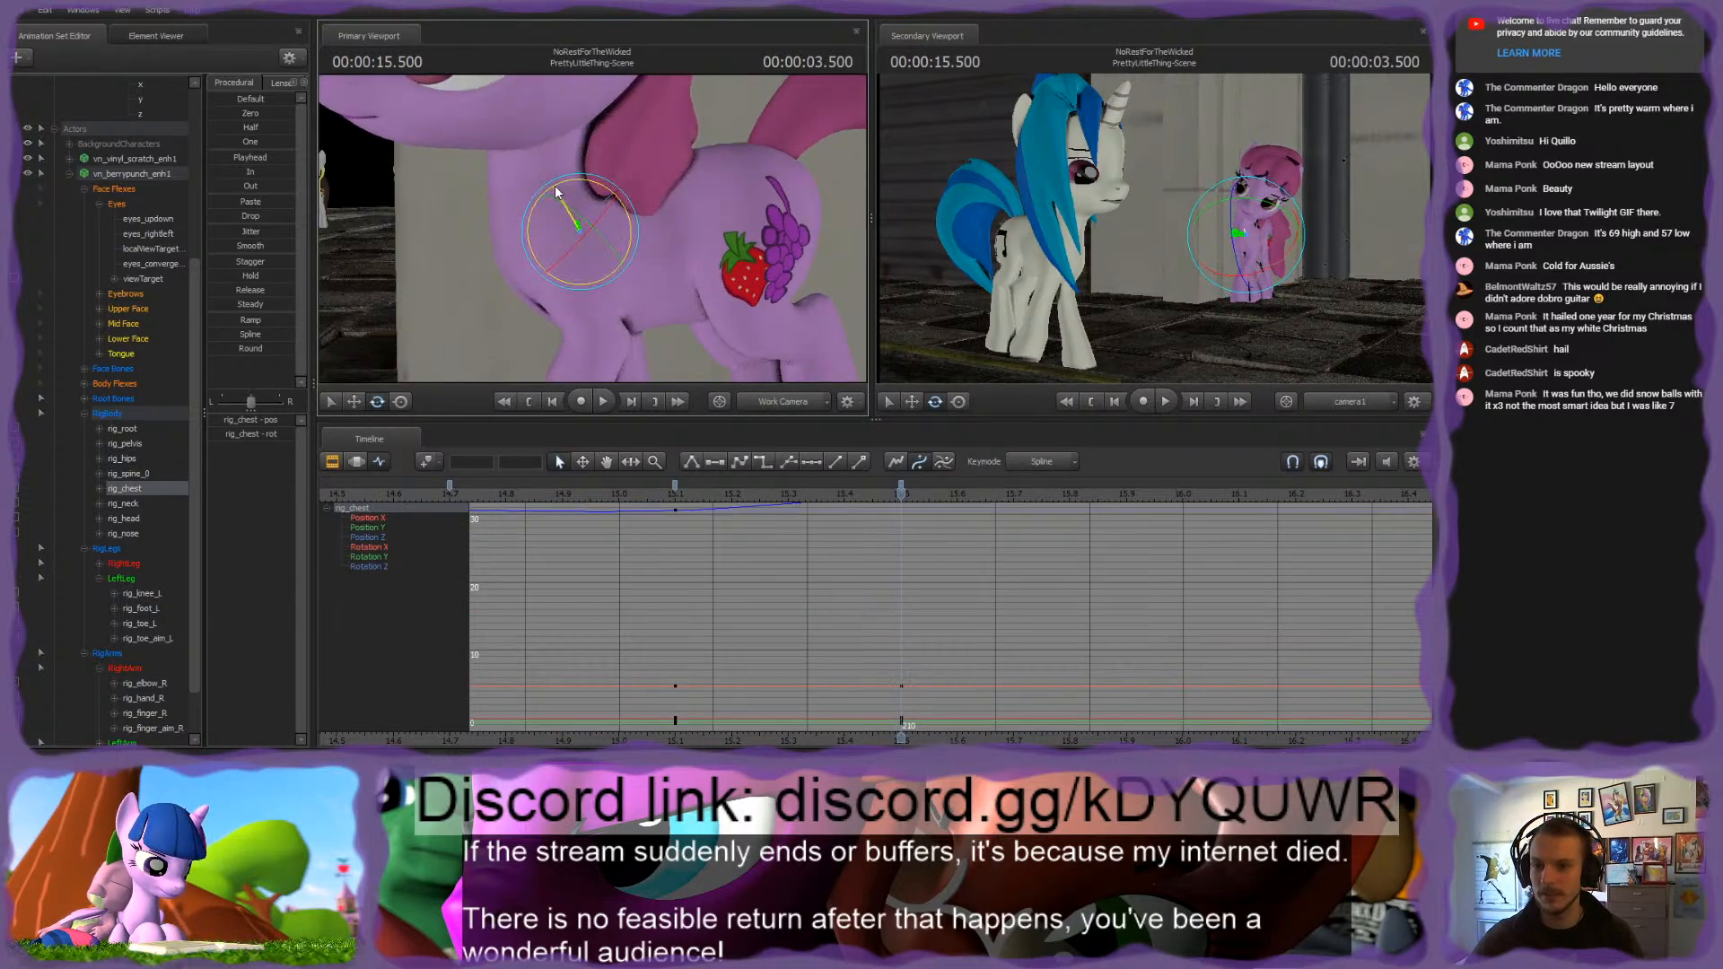
pyautogui.keyDown('alt'); pyautogui.moveTo(679, 241); pyautogui.dragTo(605, 248); pyautogui.keyUp('alt')
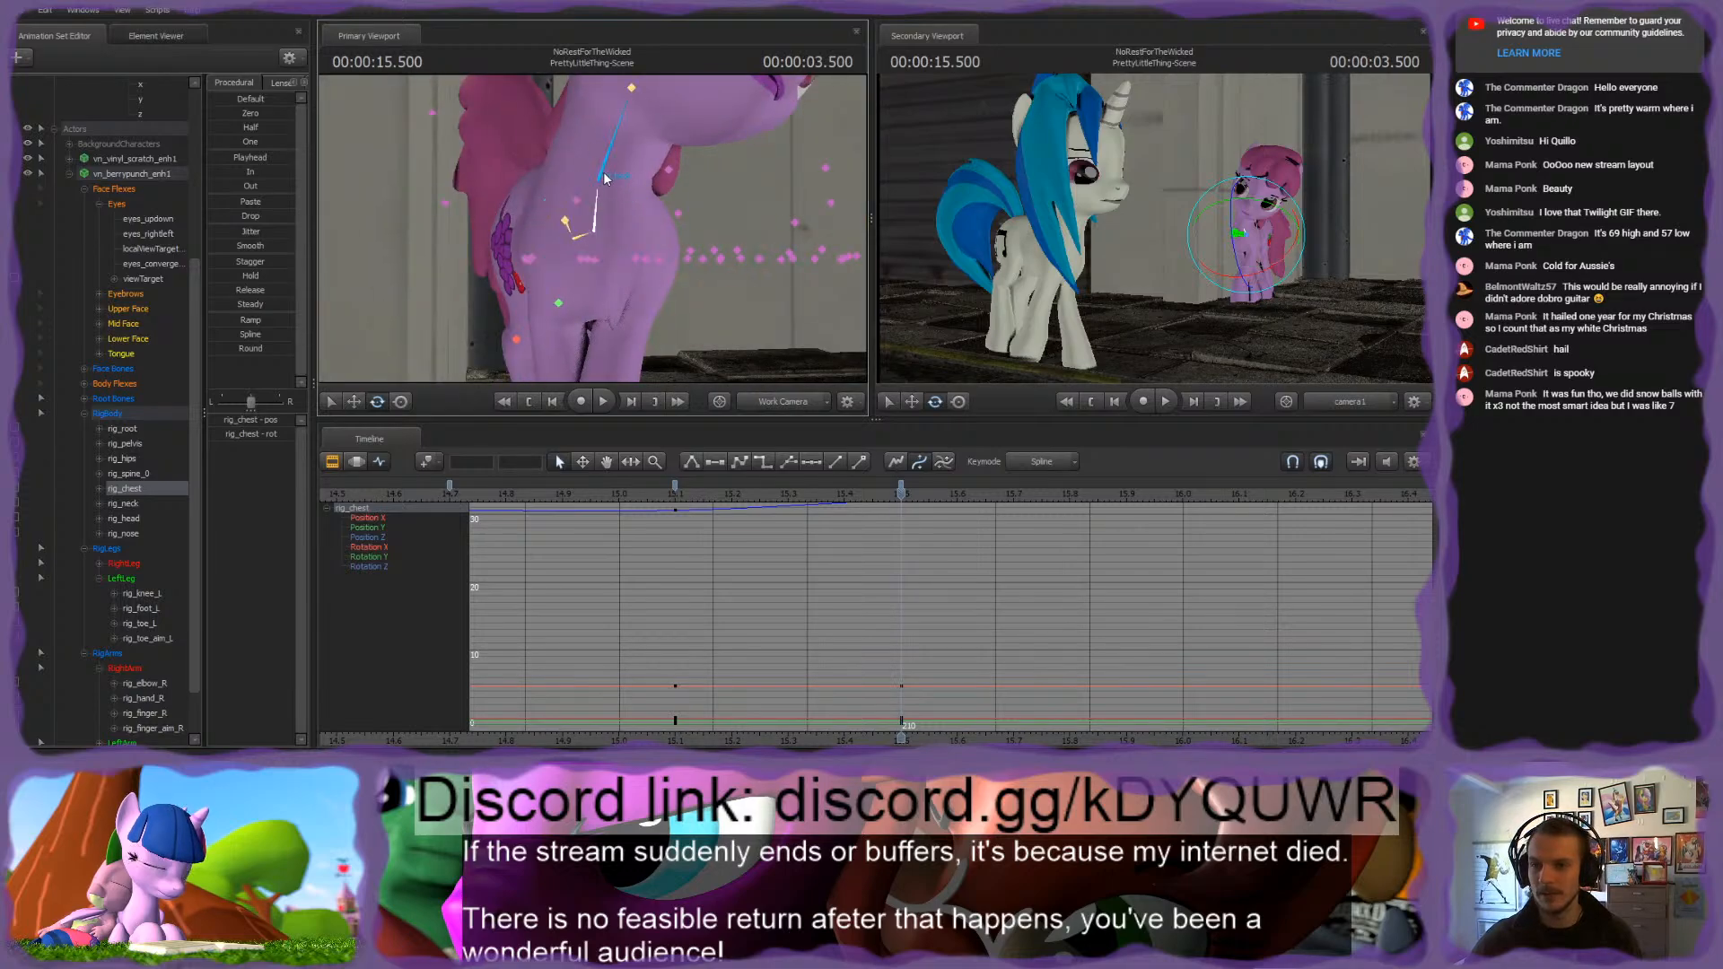
# Step: Rotate rig_neck and rig_head at 3.500 seconds to reposition the pink pony's head over the shifted body
pyautogui.keyDown('ctrl'); pyautogui.click(604, 178); pyautogui.keyUp('ctrl')
pyautogui.keyDown('alt'); pyautogui.moveTo(673, 193); pyautogui.dragTo(523, 222); pyautogui.keyUp('alt')
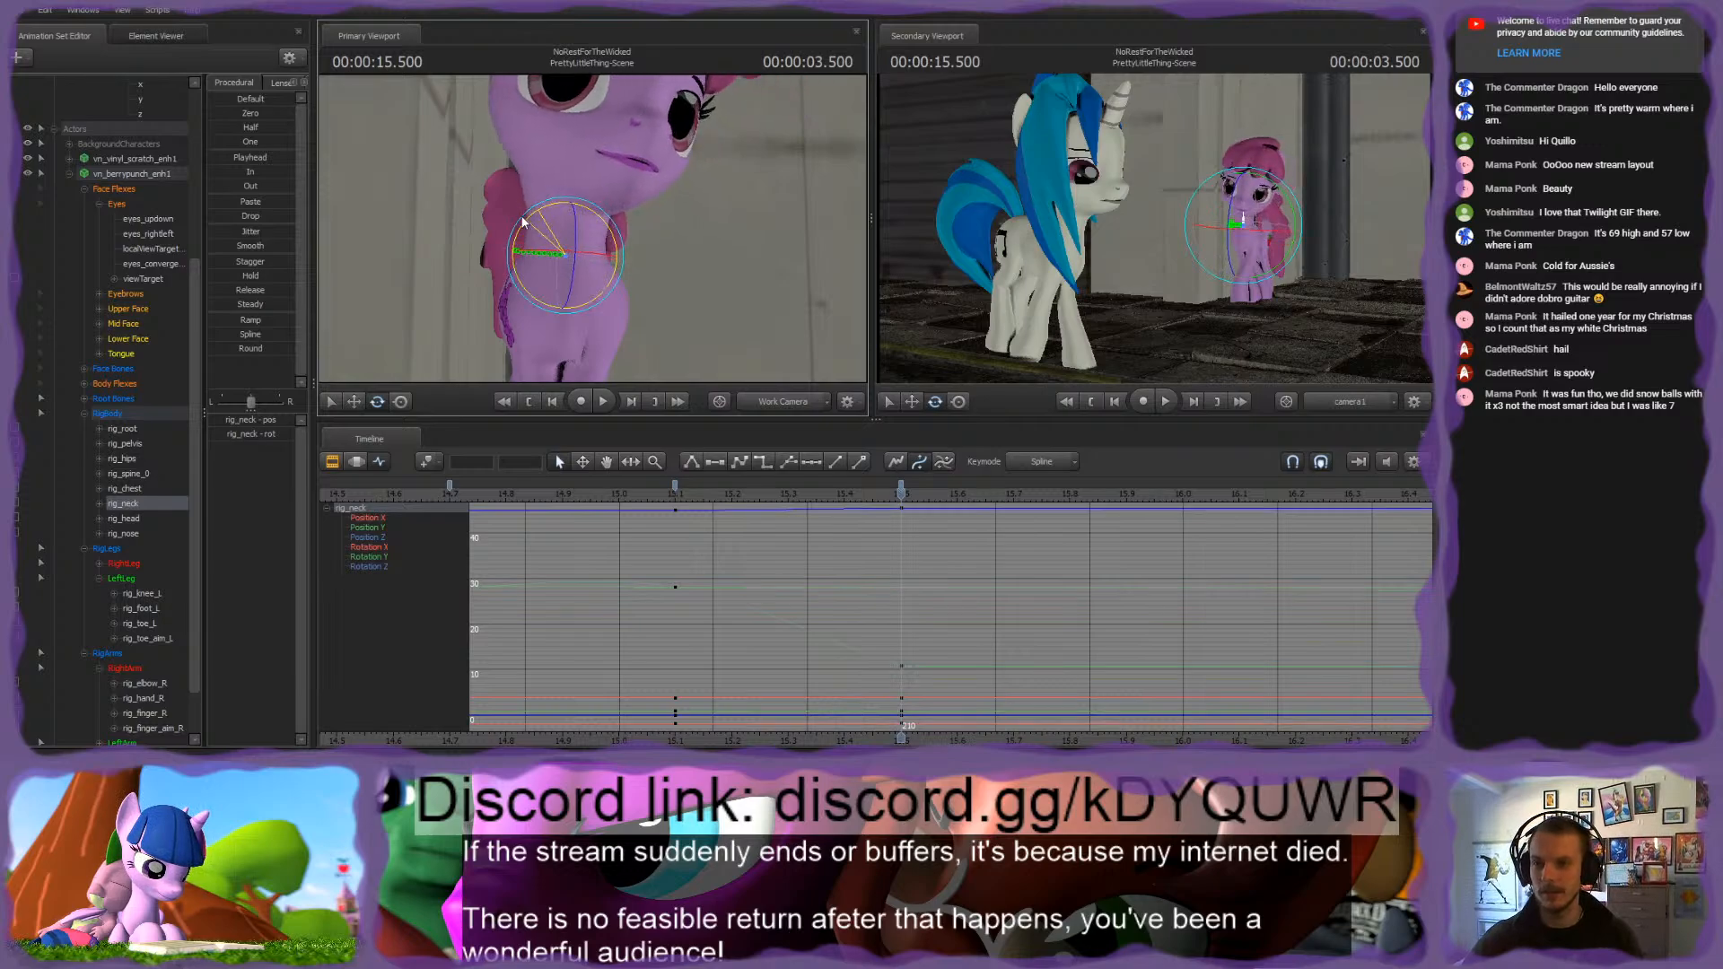
pyautogui.keyDown('ctrl'); pyautogui.click(569, 185); pyautogui.keyUp('ctrl')
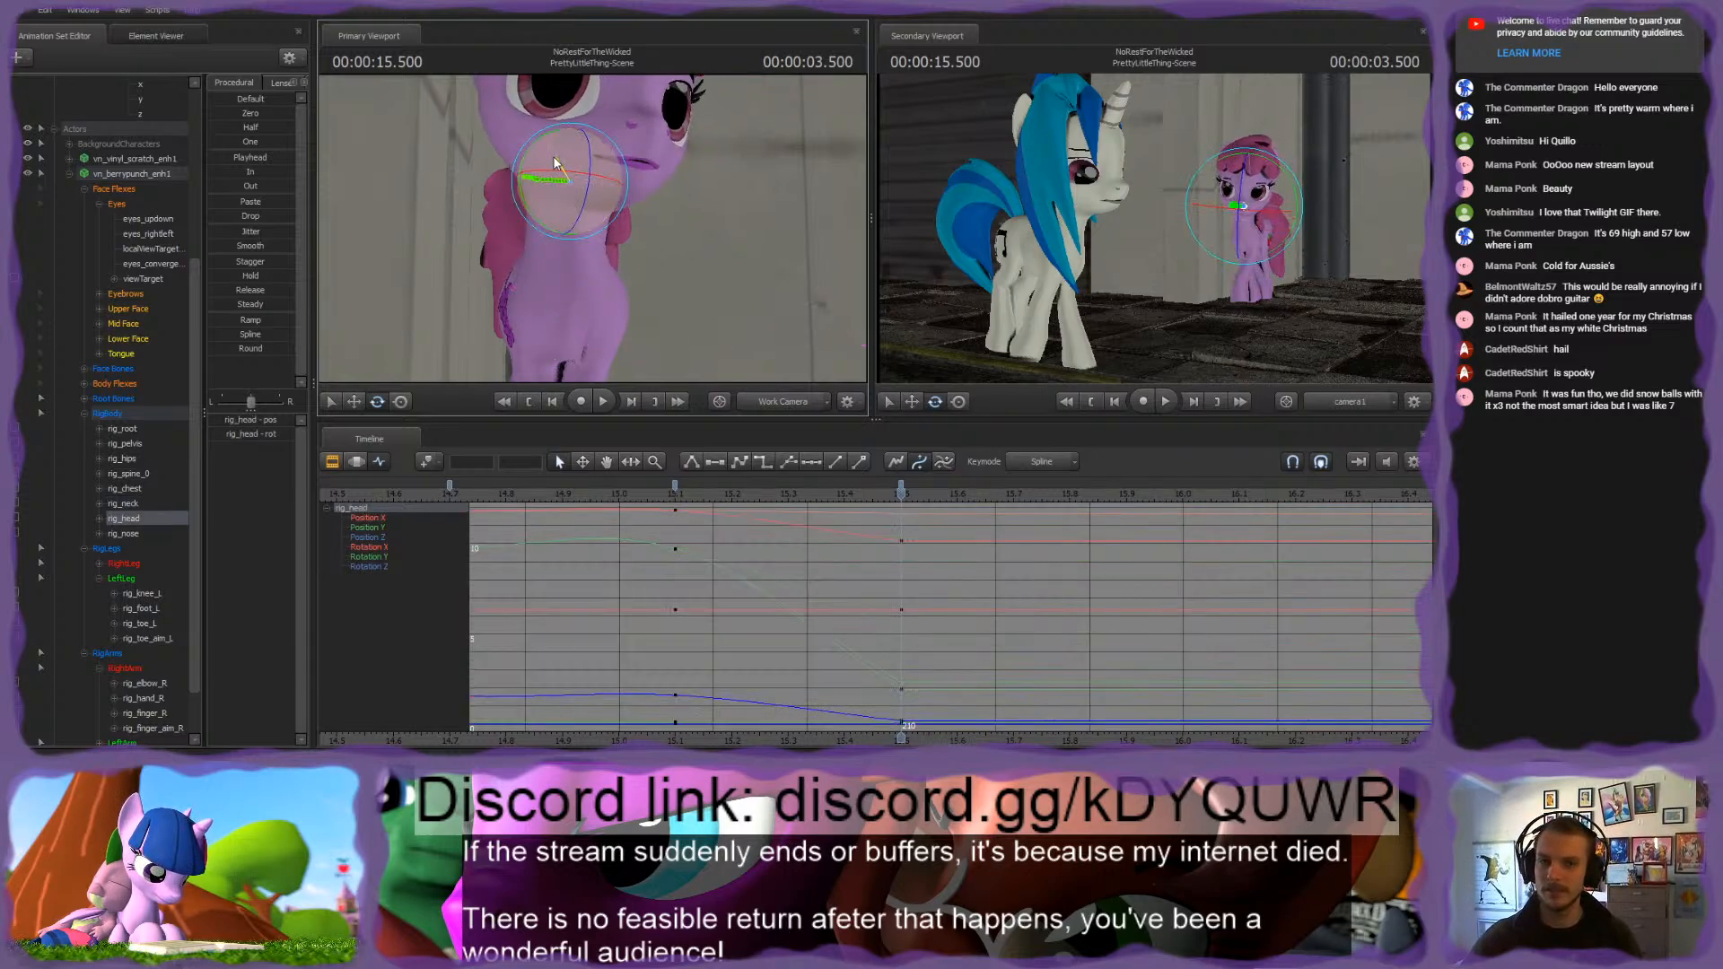
pyautogui.moveTo(553, 187); pyautogui.dragTo(549, 180)
# Step: Select the pink pony's body, leg and arm rig groups together and keyframe their pose at 3.100 and 3.500 seconds
pyautogui.keyDown('alt'); pyautogui.moveTo(696, 194); pyautogui.dragTo(628, 262); pyautogui.keyUp('alt')
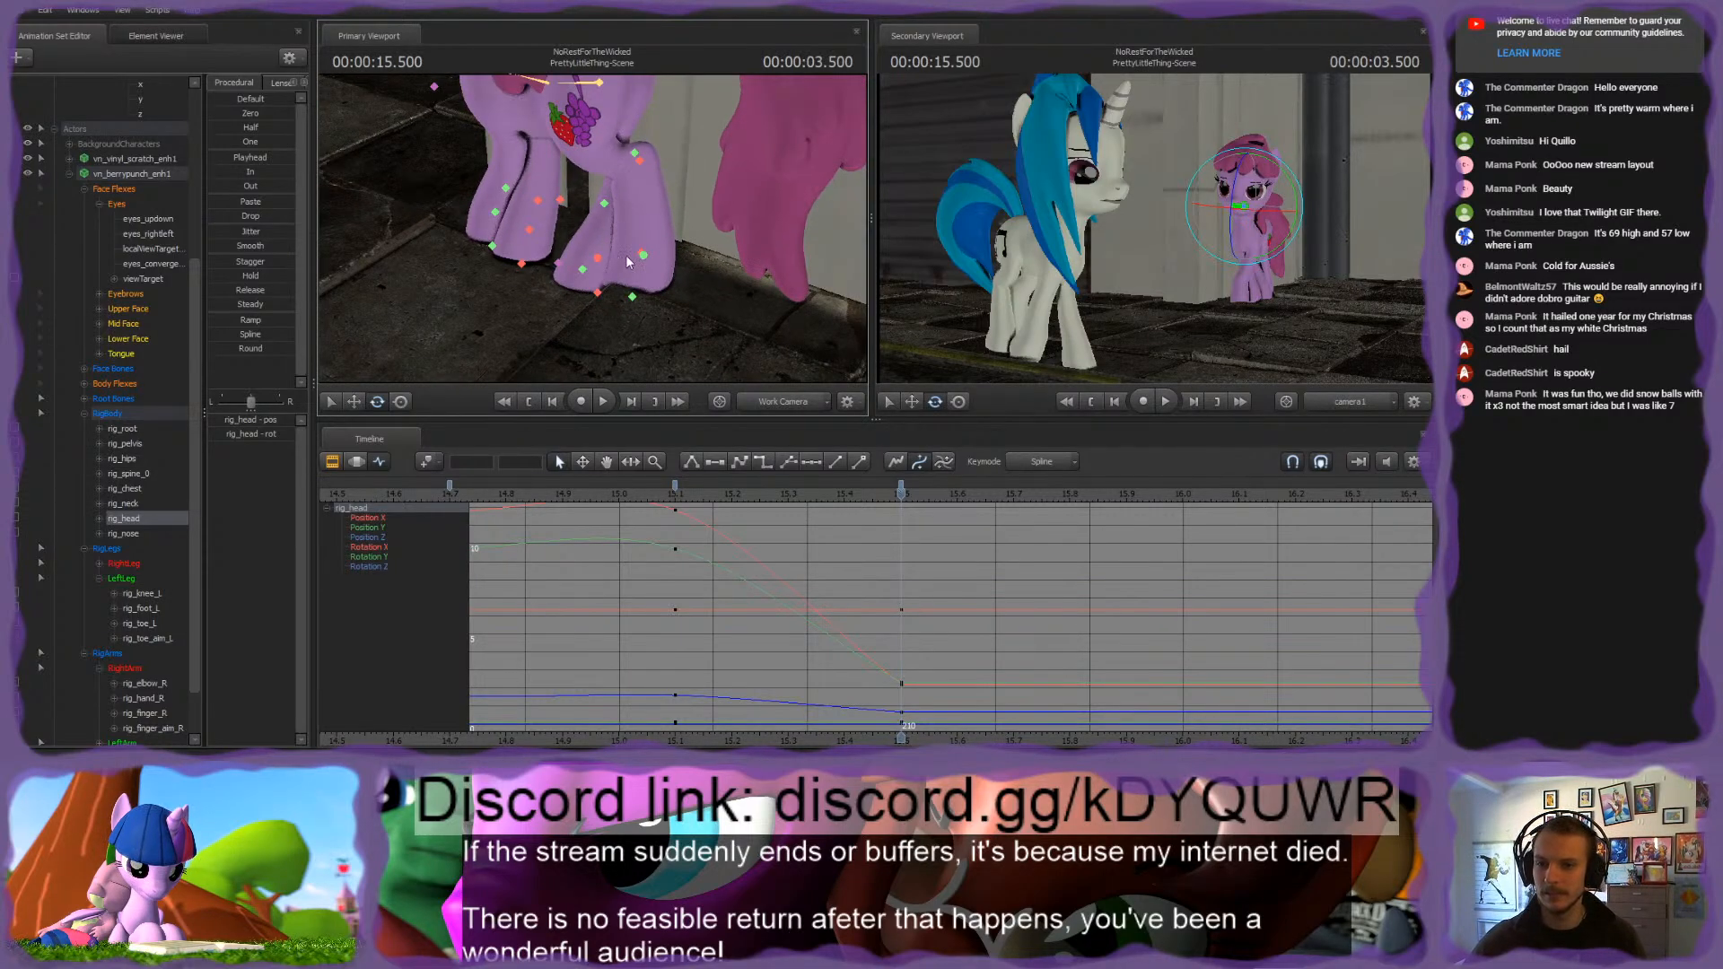
pyautogui.keyDown('ctrl'); pyautogui.click(644, 259); pyautogui.keyUp('ctrl')
pyautogui.keyDown('alt'); pyautogui.moveTo(742, 244); pyautogui.dragTo(594, 220); pyautogui.keyUp('alt')
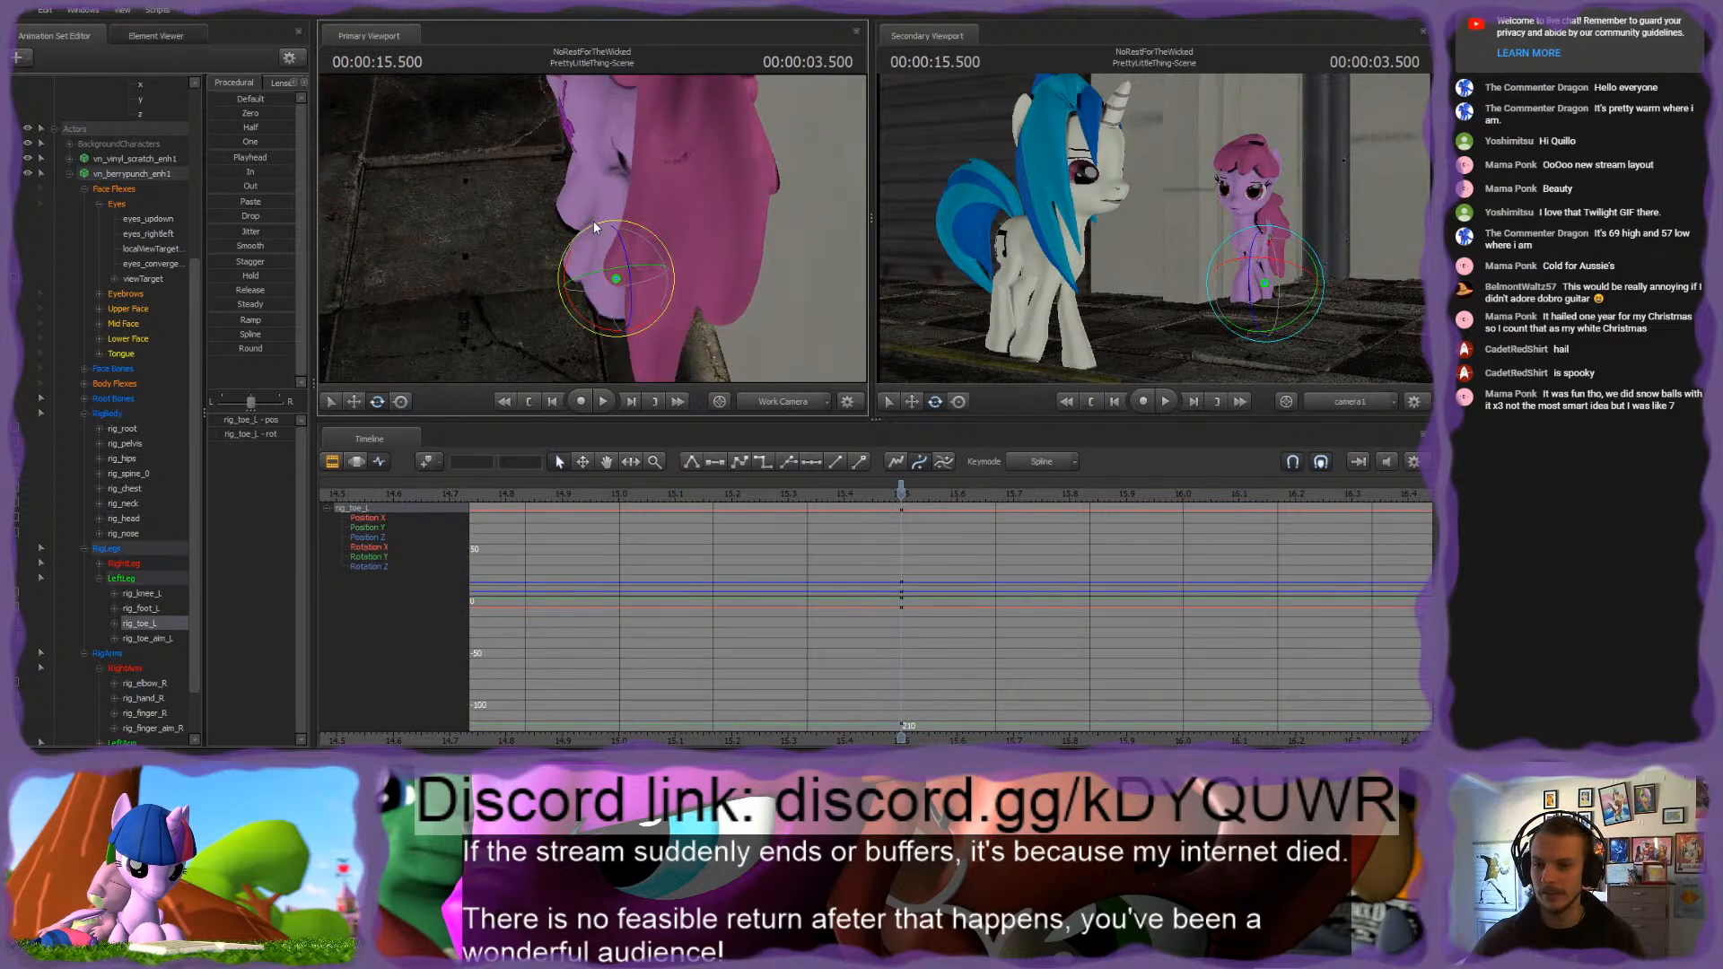
pyautogui.scroll(-5, 799, 542)
pyautogui.scroll(2, 797, 537)
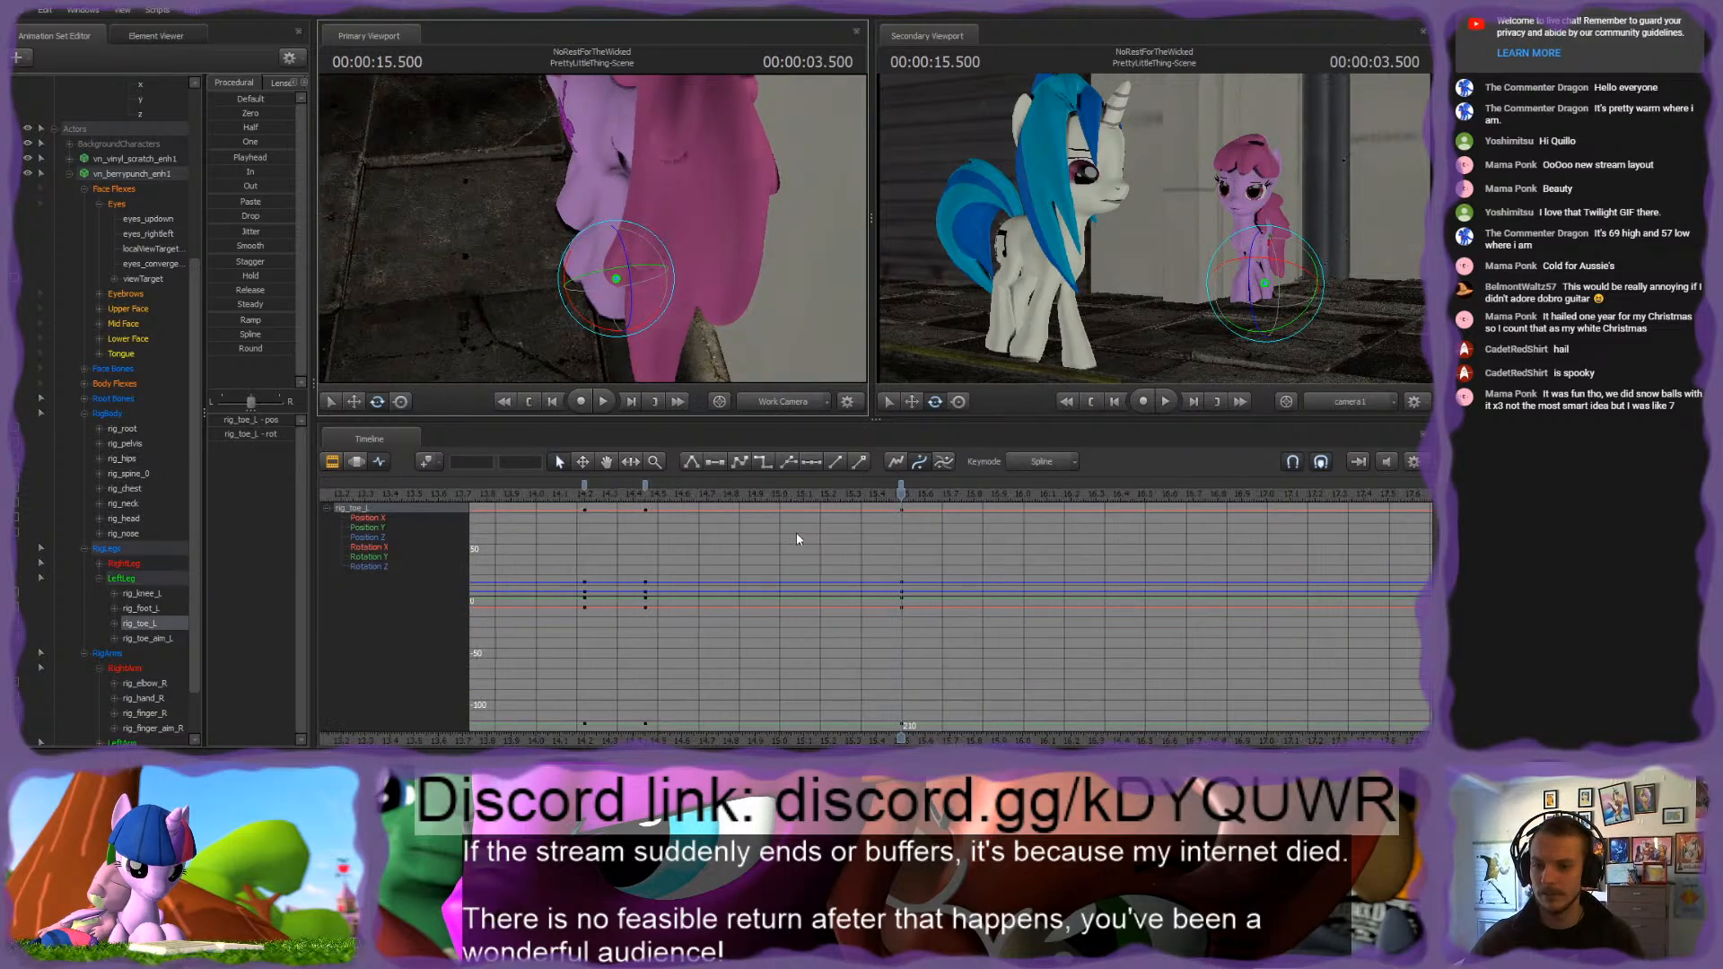
pyautogui.click(114, 551)
pyautogui.scroll(-1, 119, 563)
pyautogui.click(113, 355)
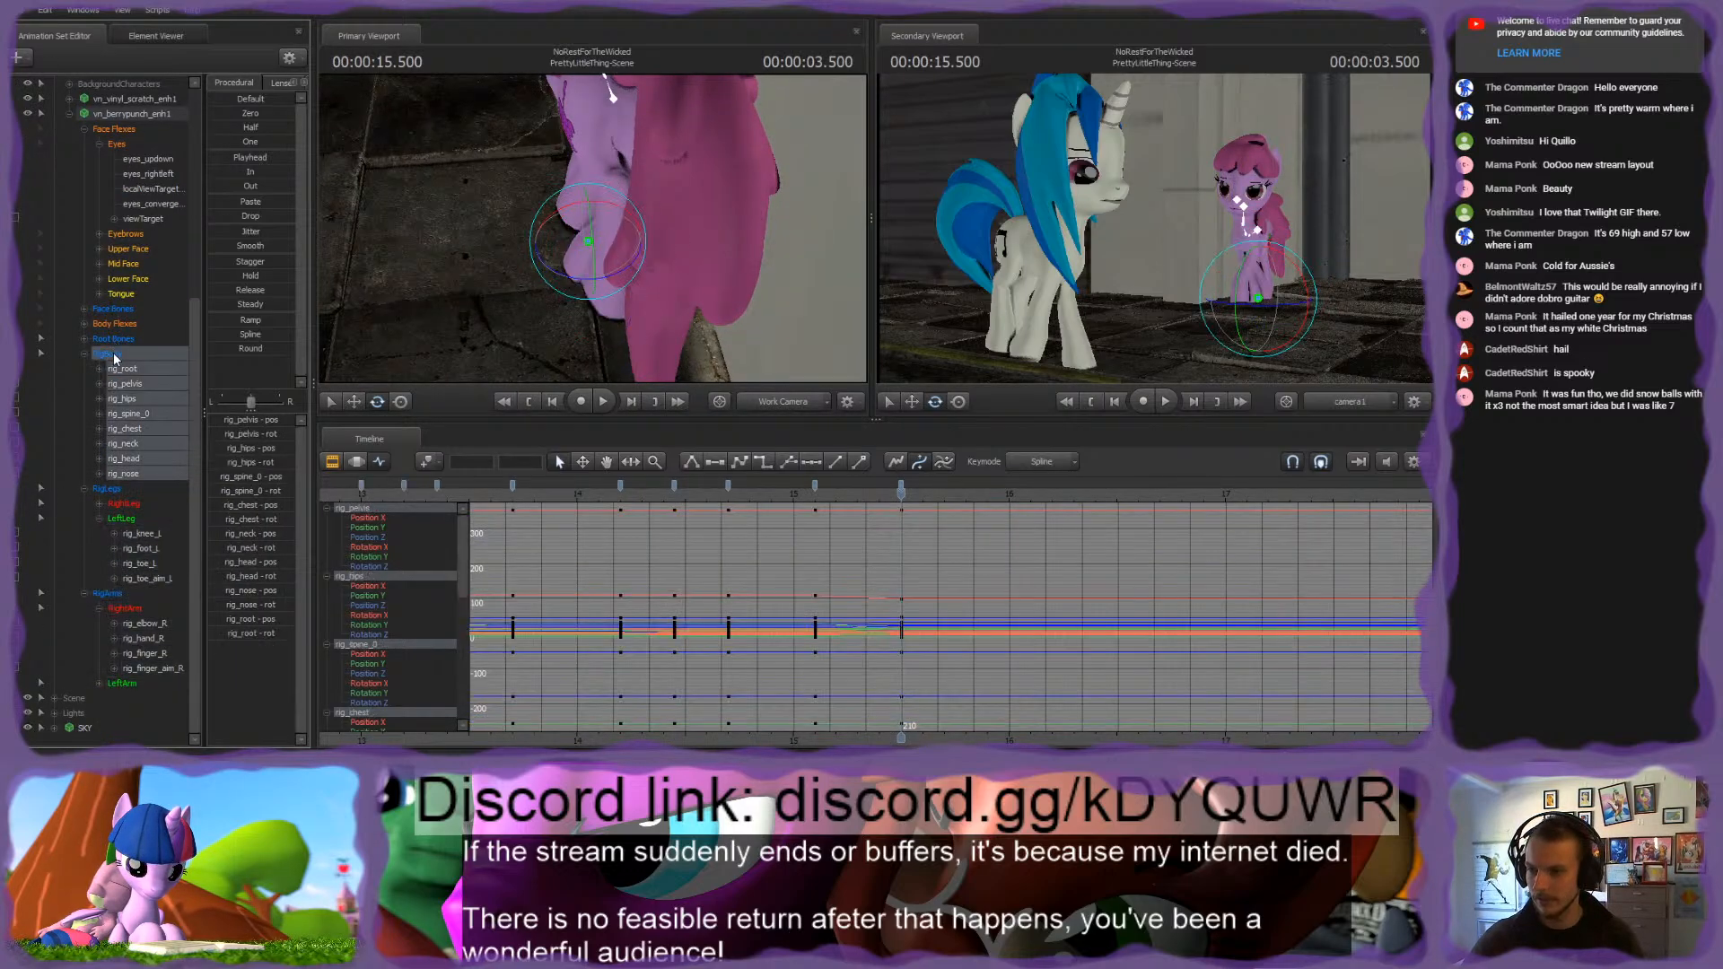
pyautogui.keyDown('shift'); pyautogui.click(110, 596); pyautogui.keyUp('shift')
pyautogui.scroll(-1, 628, 589)
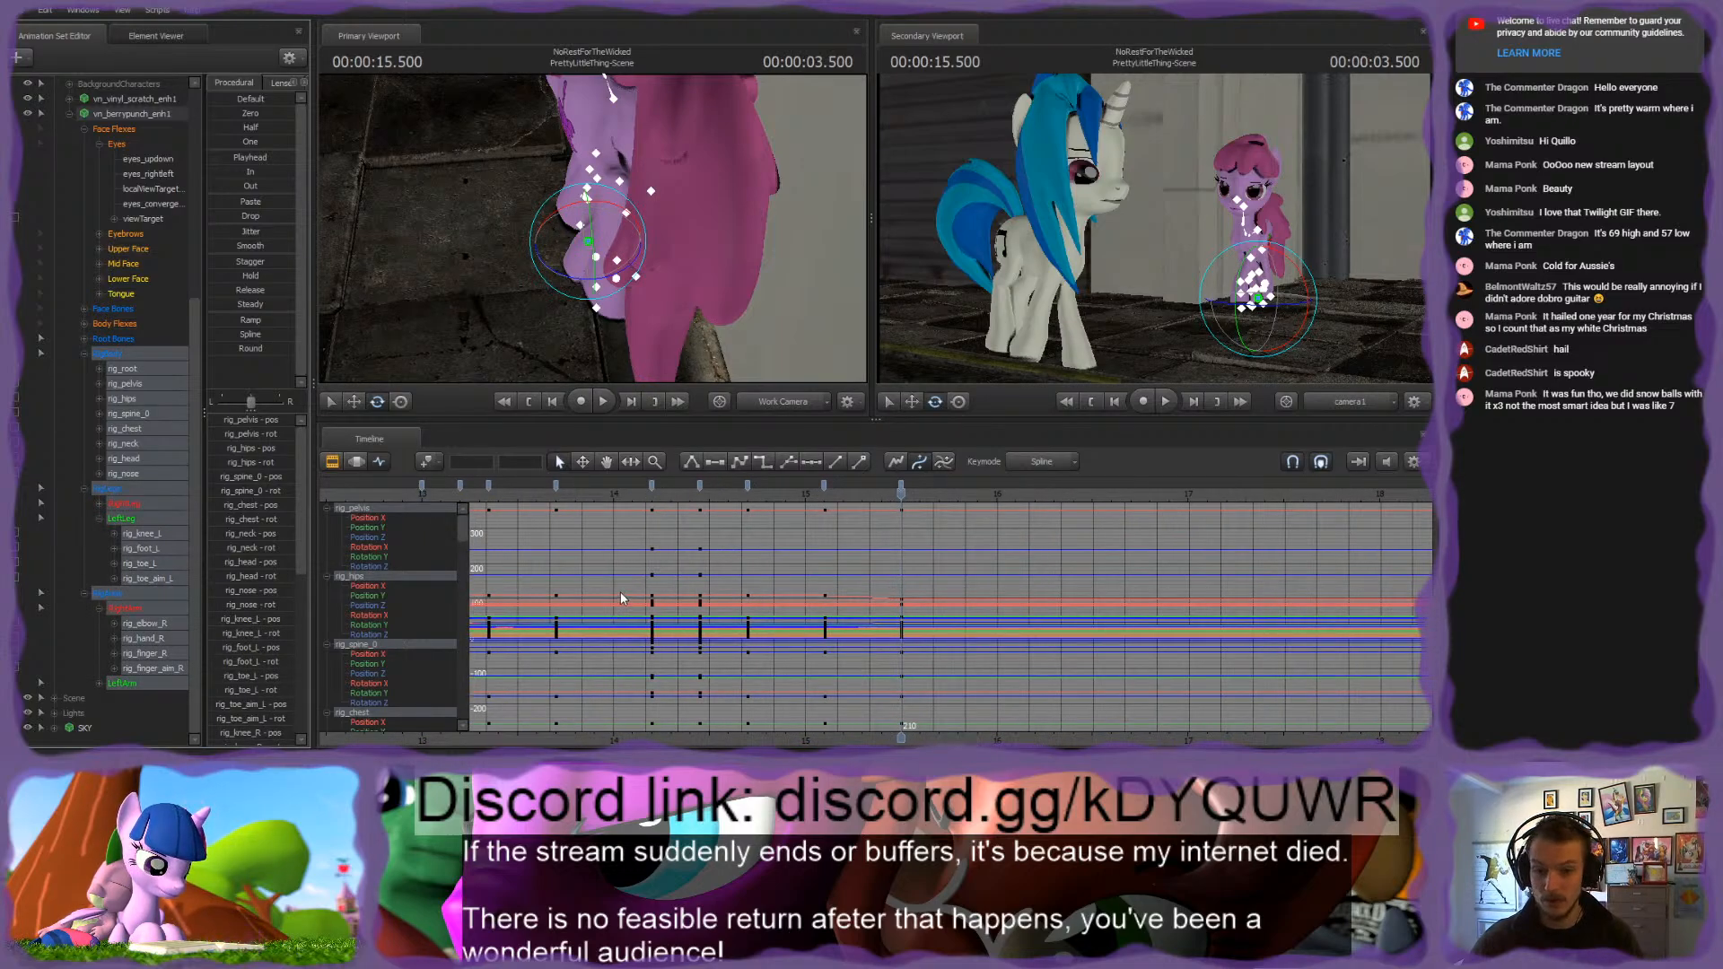
pyautogui.moveTo(821, 493); pyautogui.dragTo(901, 504)
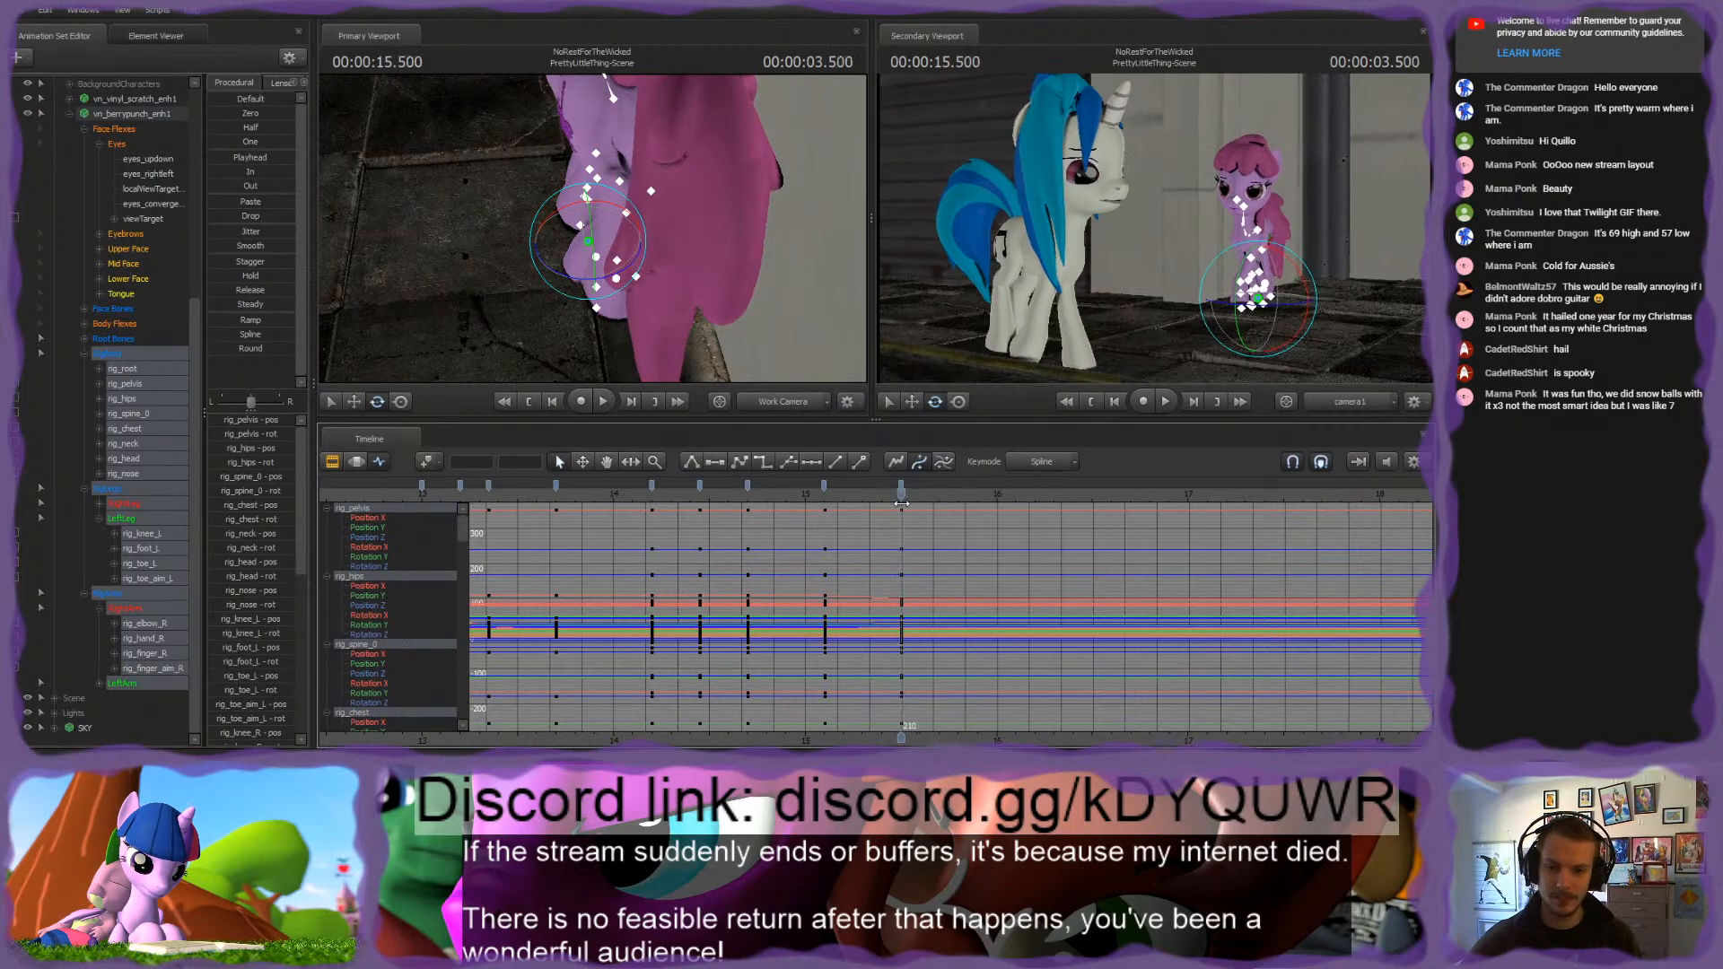
# Step: Reposition rig_toe_L and shift rig_pelvis at 3.500 seconds to set the pink pony's hips over the left hind leg
pyautogui.moveTo(612, 250)
pyautogui.mouseDown()
pyautogui.moveTo(592, 250)
pyautogui.moveTo(612, 251)
pyautogui.mouseUp()
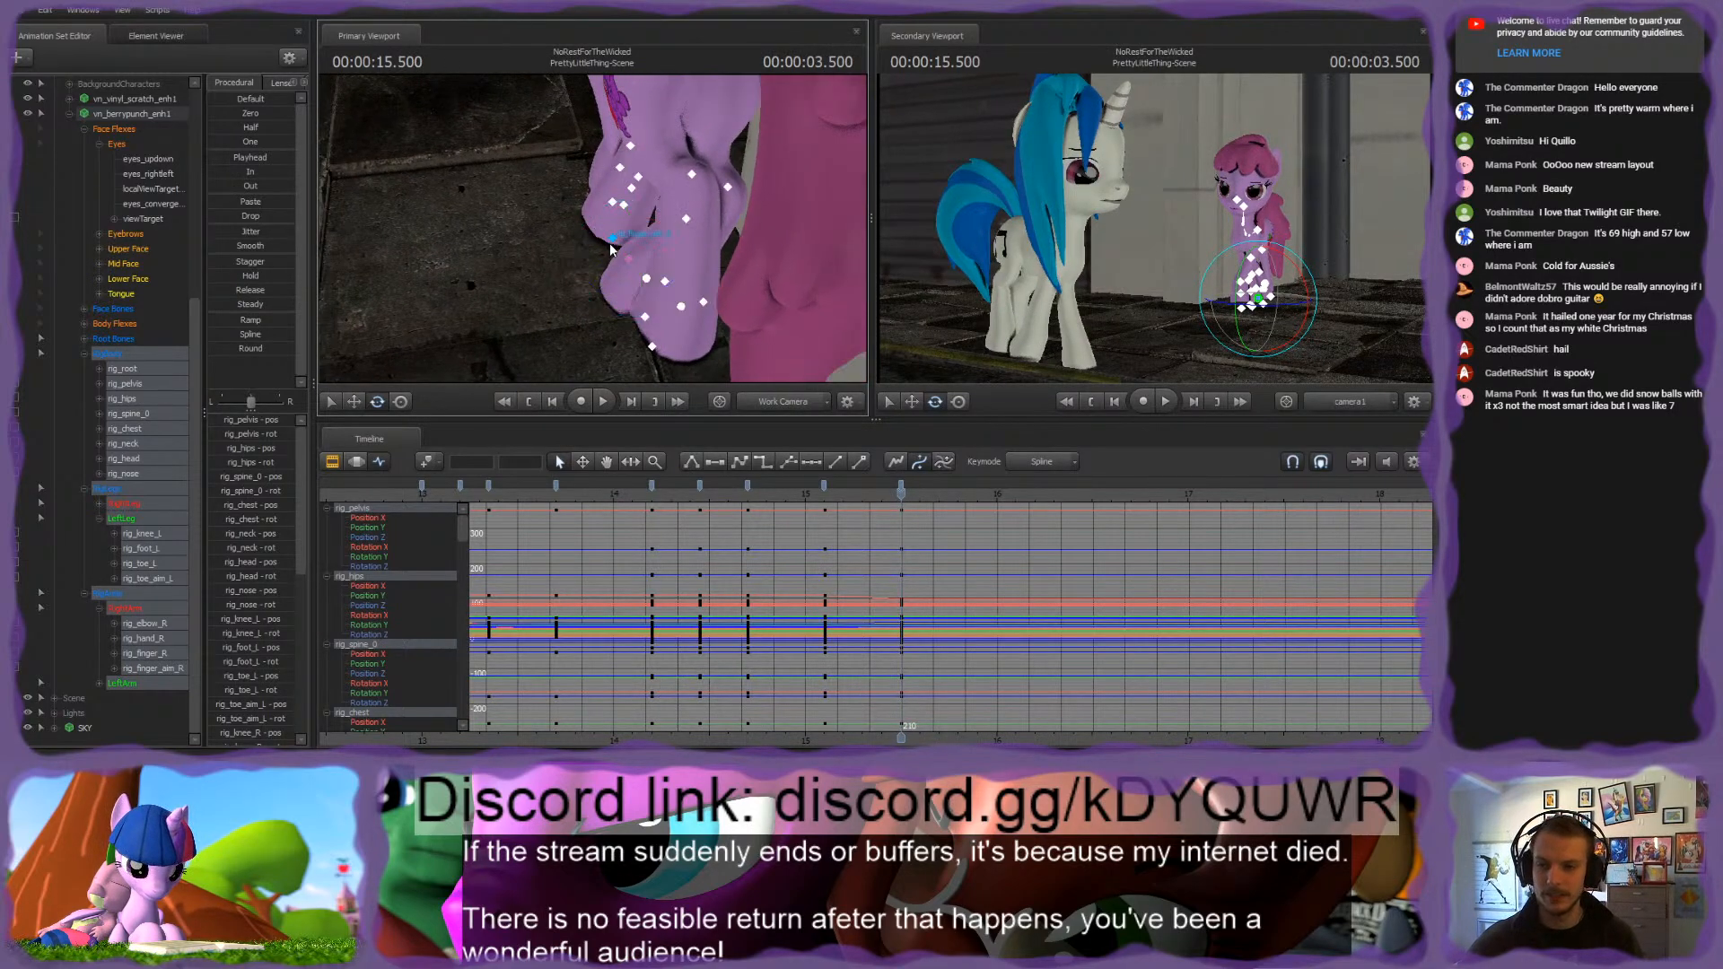
pyautogui.click(681, 307)
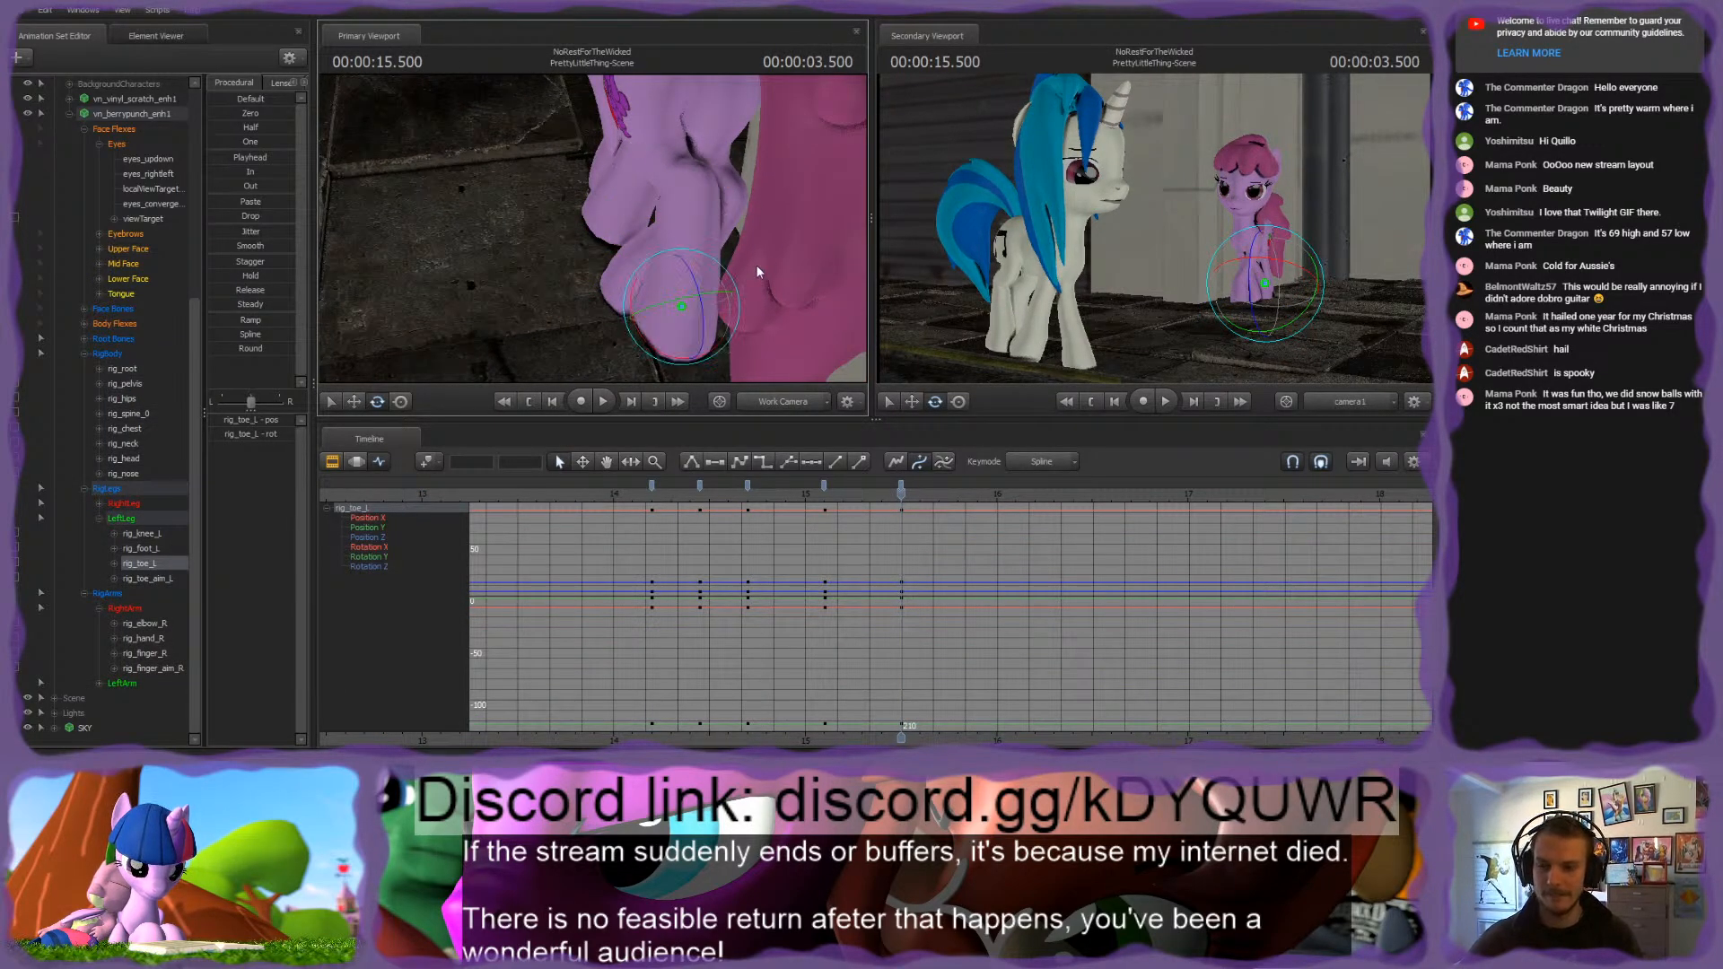
pyautogui.moveTo(757, 272); pyautogui.dragTo(752, 273)
pyautogui.press('w')
pyautogui.moveTo(603, 245); pyautogui.dragTo(572, 213)
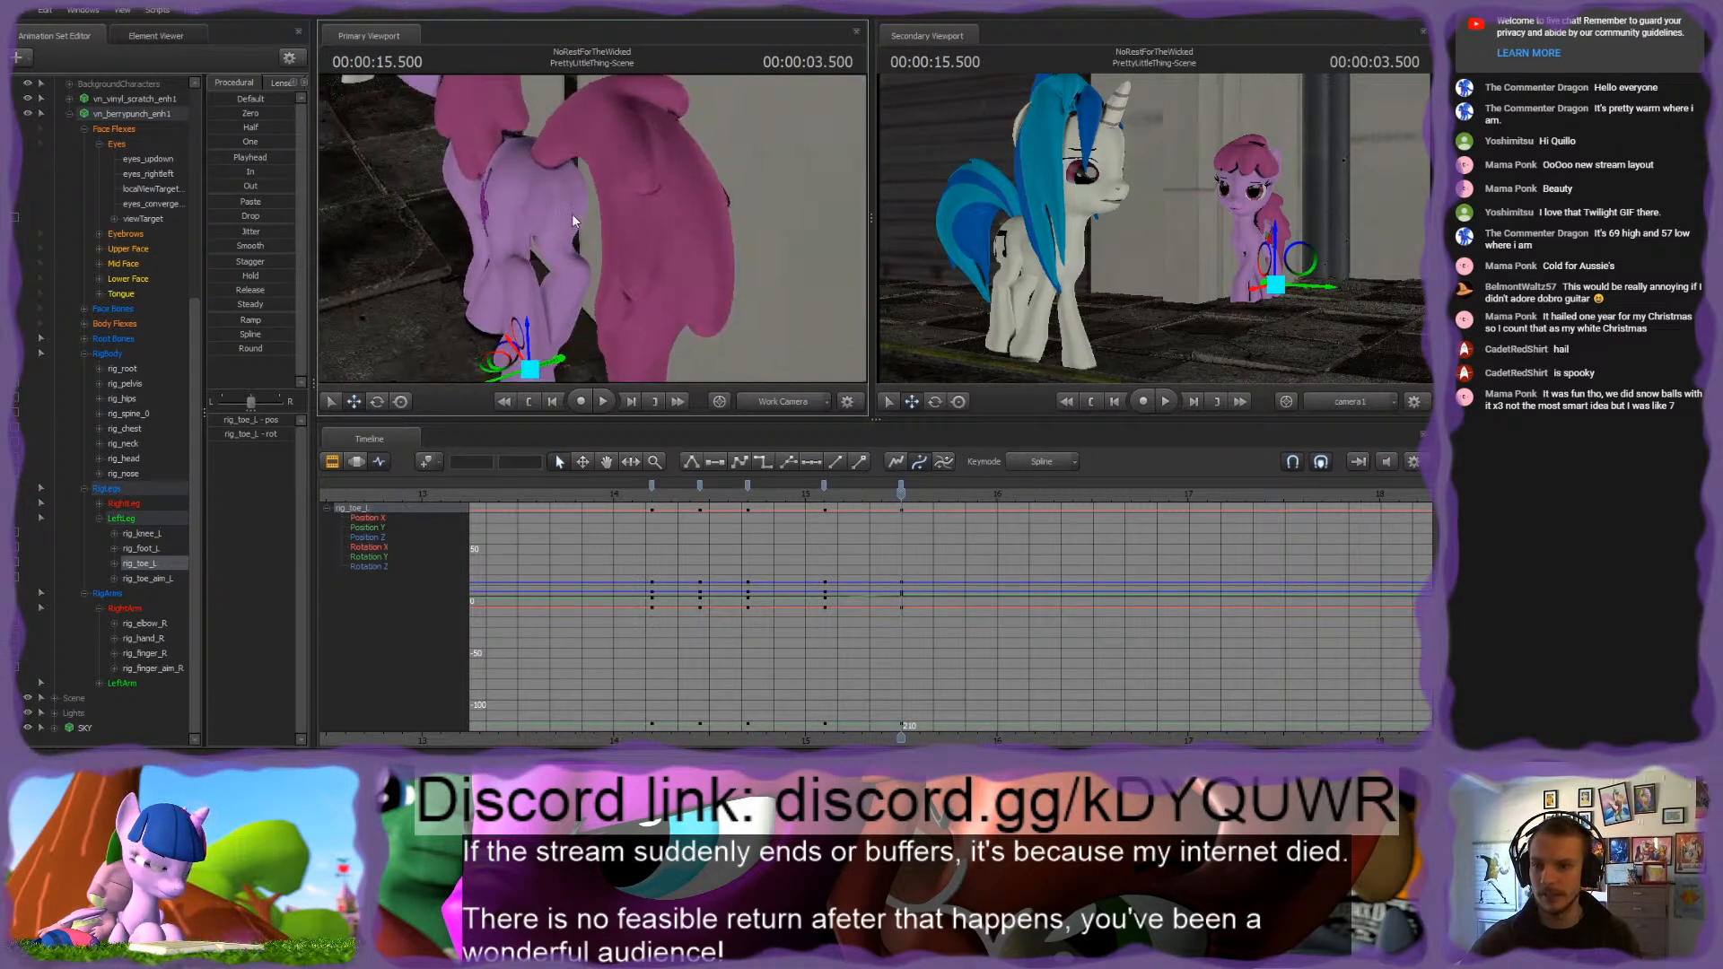
pyautogui.click(528, 184)
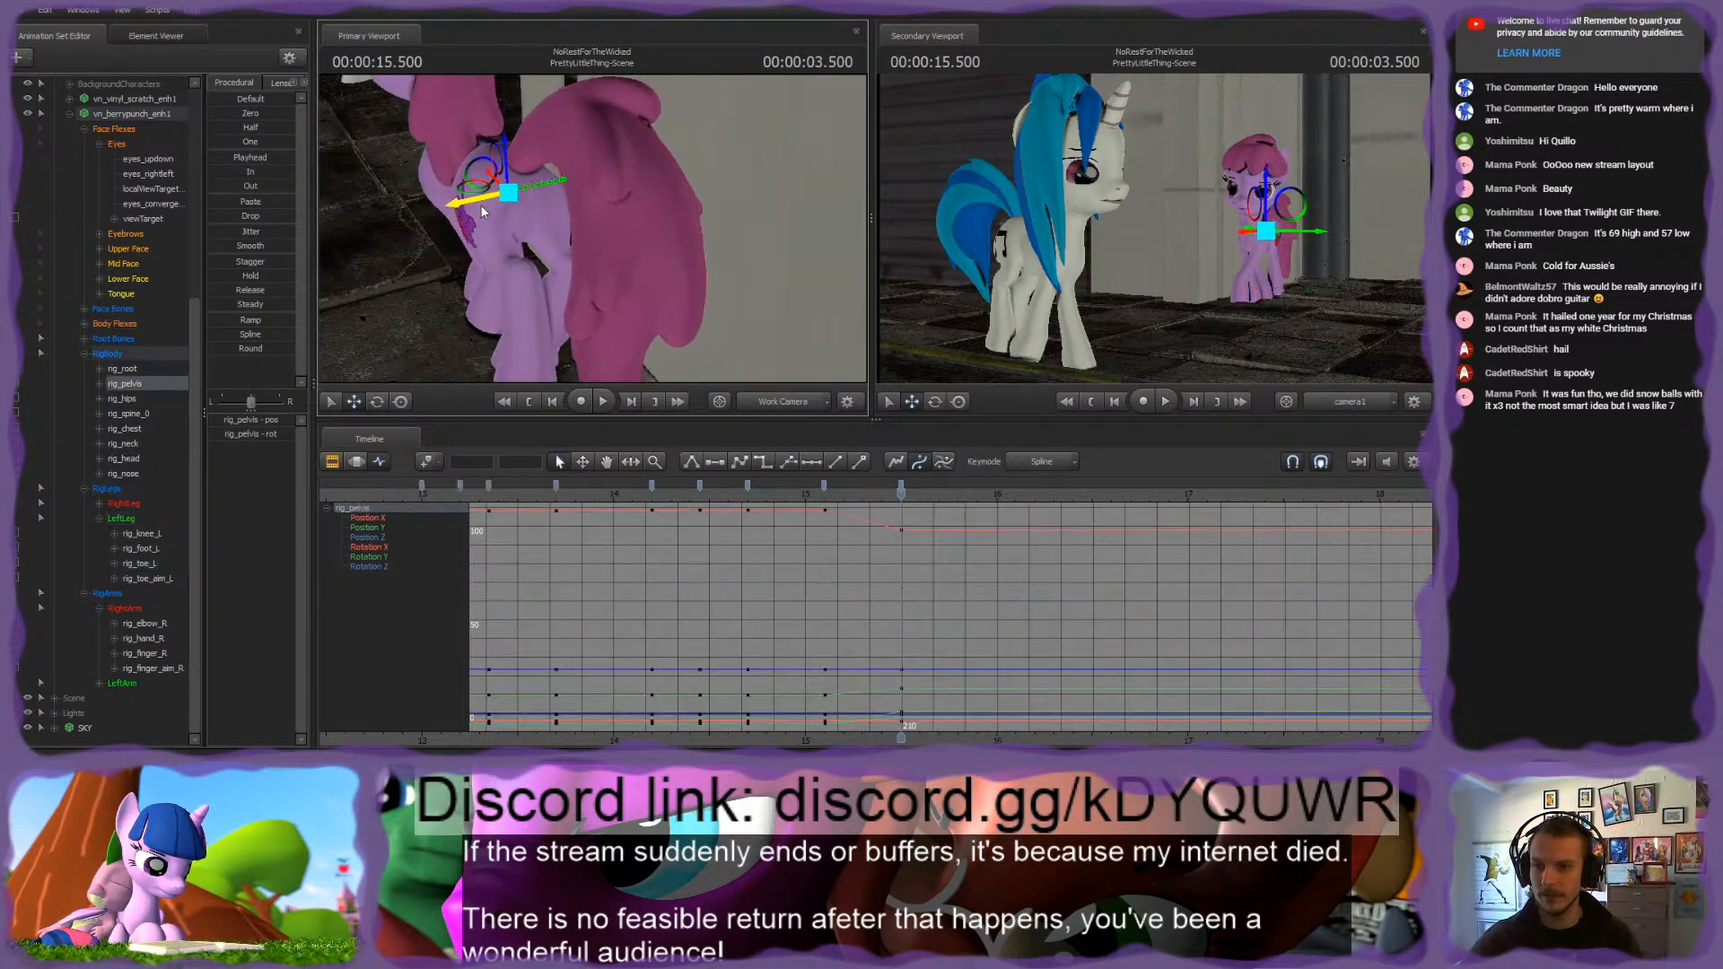
pyautogui.moveTo(478, 206)
pyautogui.mouseDown()
pyautogui.moveTo(485, 183)
pyautogui.moveTo(600, 253)
pyautogui.moveTo(533, 285)
pyautogui.mouseUp()
pyautogui.click(579, 280)
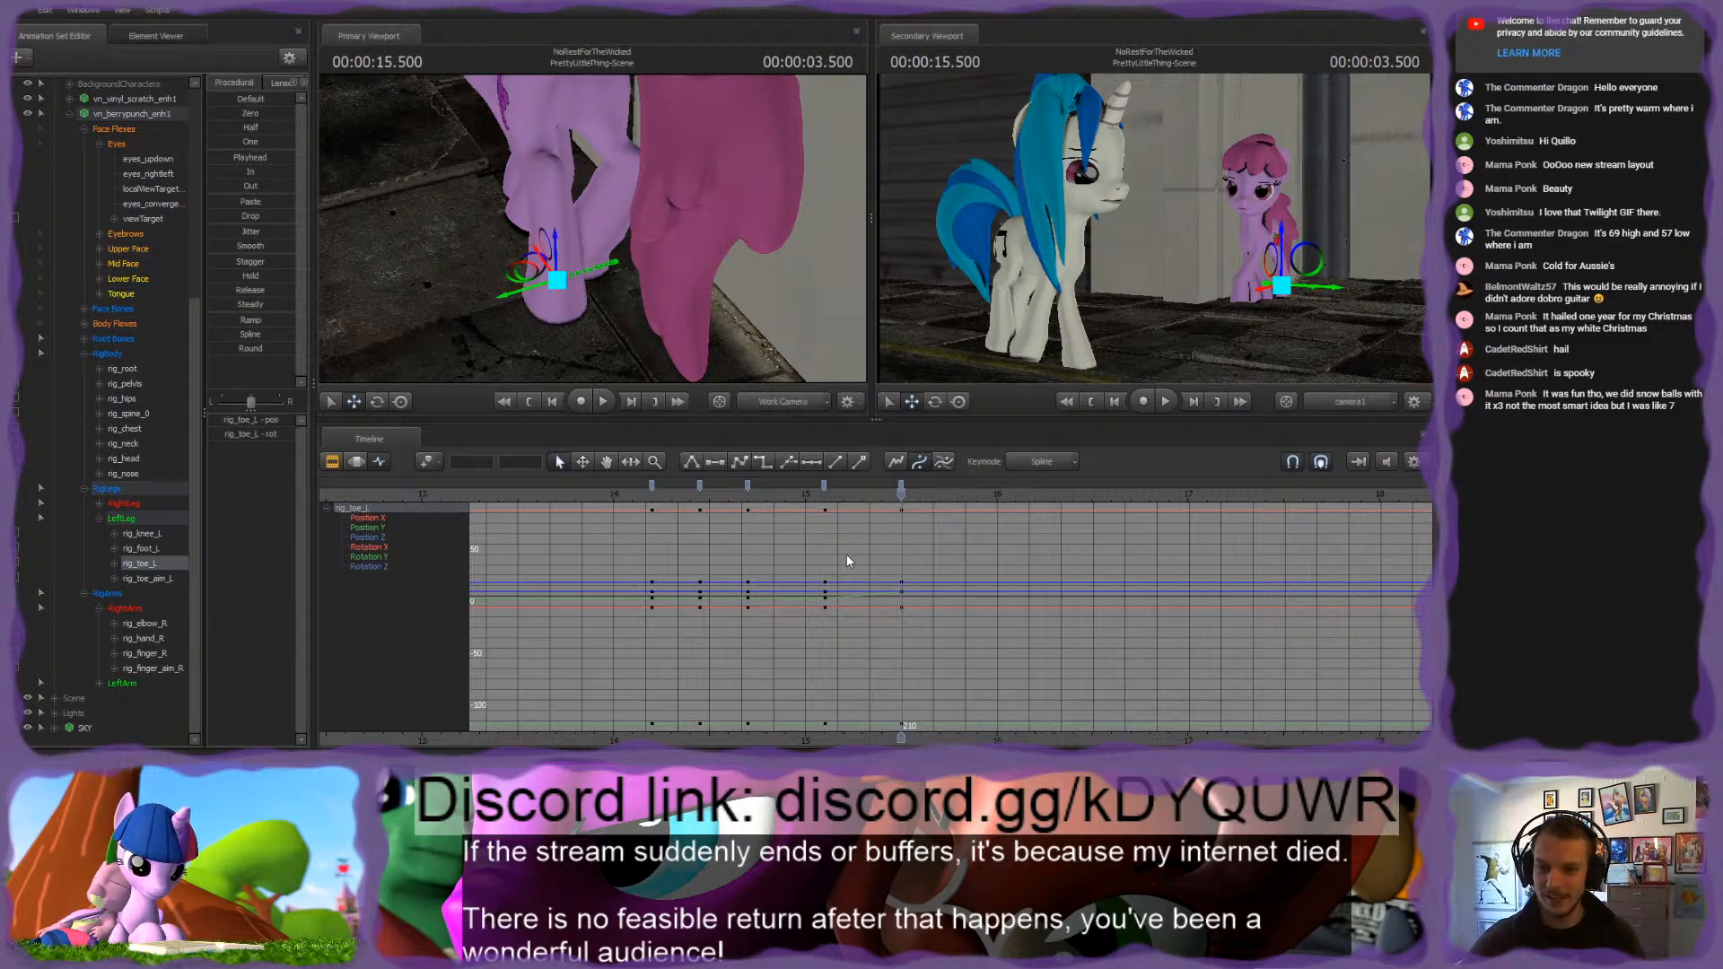
# Step: Move rig_finger_L at 3.500 seconds to reposition the left front hoof, and check the stance at 4.000 seconds
pyautogui.moveTo(811, 497); pyautogui.dragTo(900, 493)
pyautogui.moveTo(657, 255); pyautogui.dragTo(619, 244)
pyautogui.click(611, 256)
pyautogui.press('s')
pyautogui.press('w')
pyautogui.press('s')
pyautogui.press('a')
pyautogui.moveTo(901, 519); pyautogui.dragTo(997, 561)
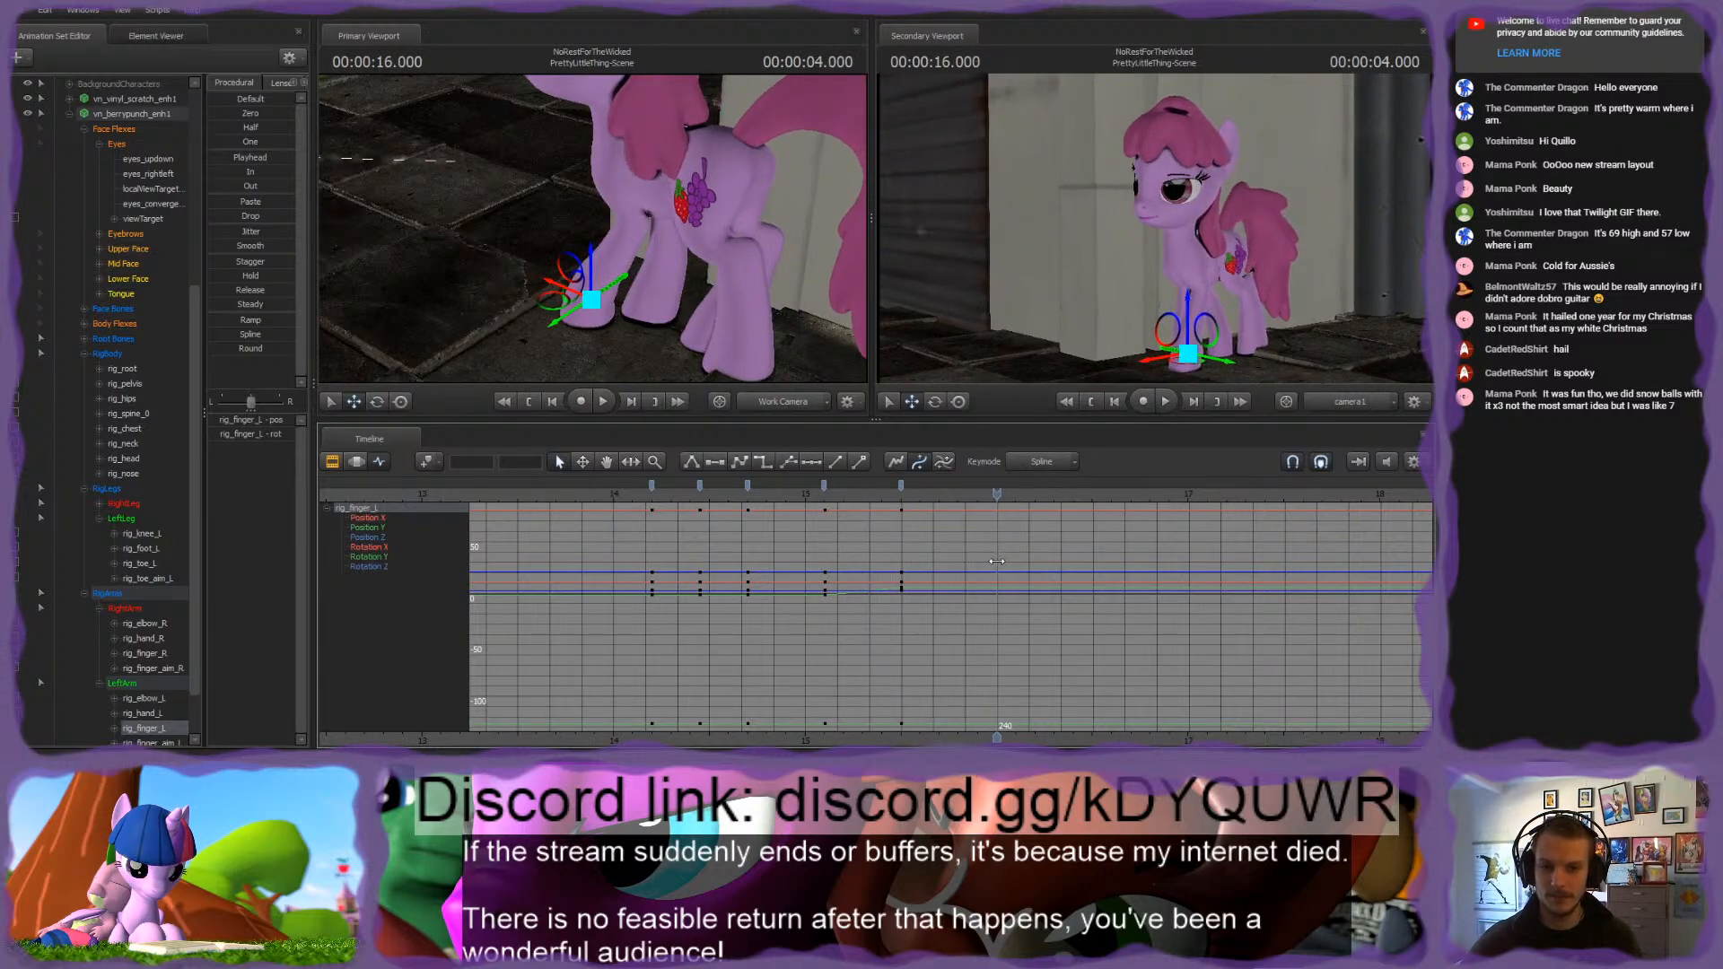
pyautogui.moveTo(605, 228); pyautogui.dragTo(574, 208)
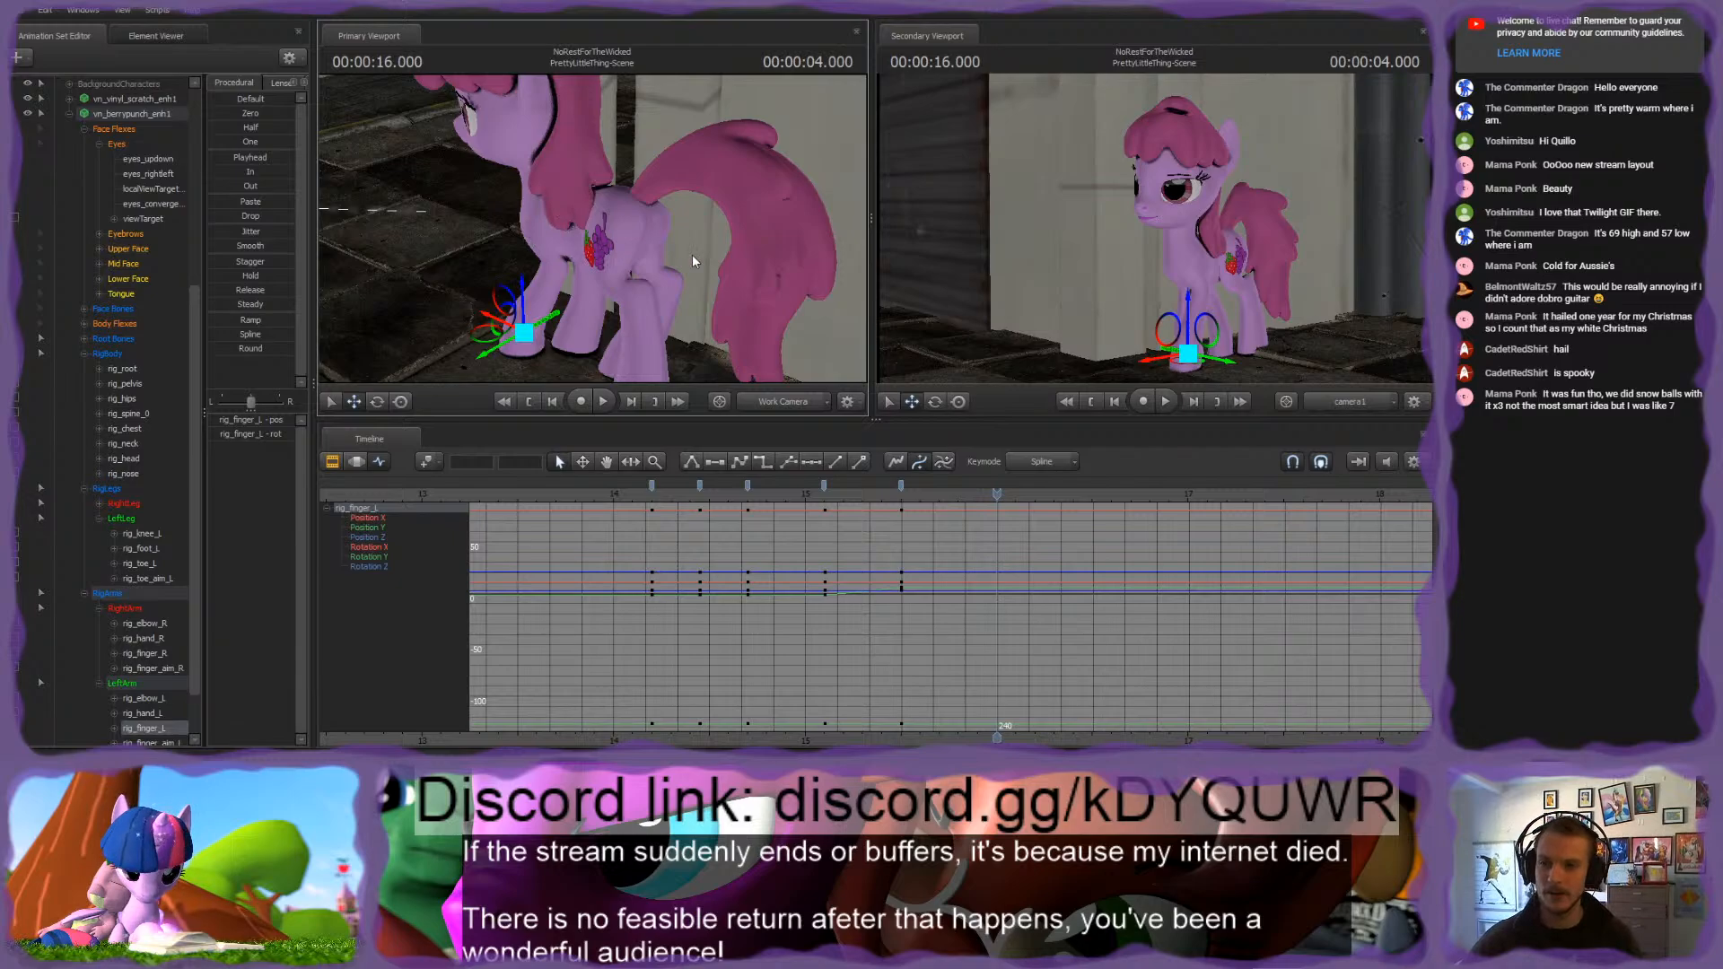
pyautogui.moveTo(692, 255); pyautogui.dragTo(684, 206)
# Step: Try moving rig_foot_R at 3.500 seconds to adjust the right hind leg, and undo the move
pyautogui.click(684, 207)
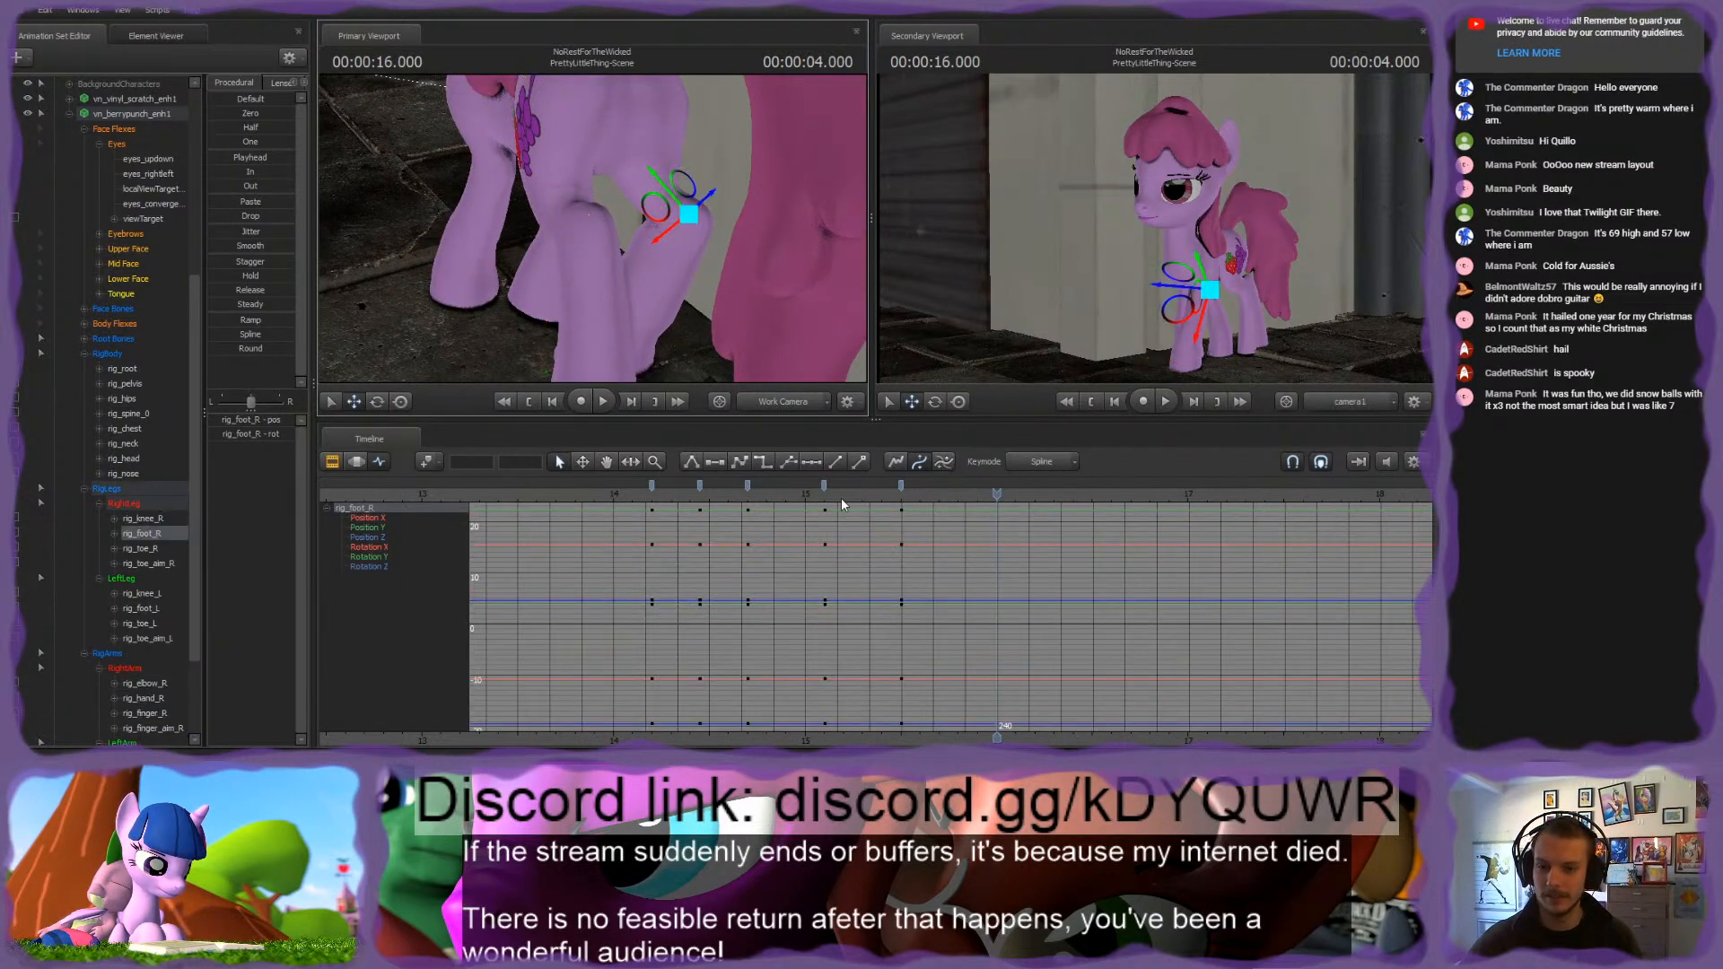
pyautogui.moveTo(842, 504)
pyautogui.mouseDown()
pyautogui.moveTo(674, 496)
pyautogui.moveTo(824, 503)
pyautogui.mouseUp()
pyautogui.press('Down')
pyautogui.moveTo(588, 203)
pyautogui.mouseDown()
pyautogui.moveTo(740, 256)
pyautogui.moveTo(594, 235)
pyautogui.mouseUp()
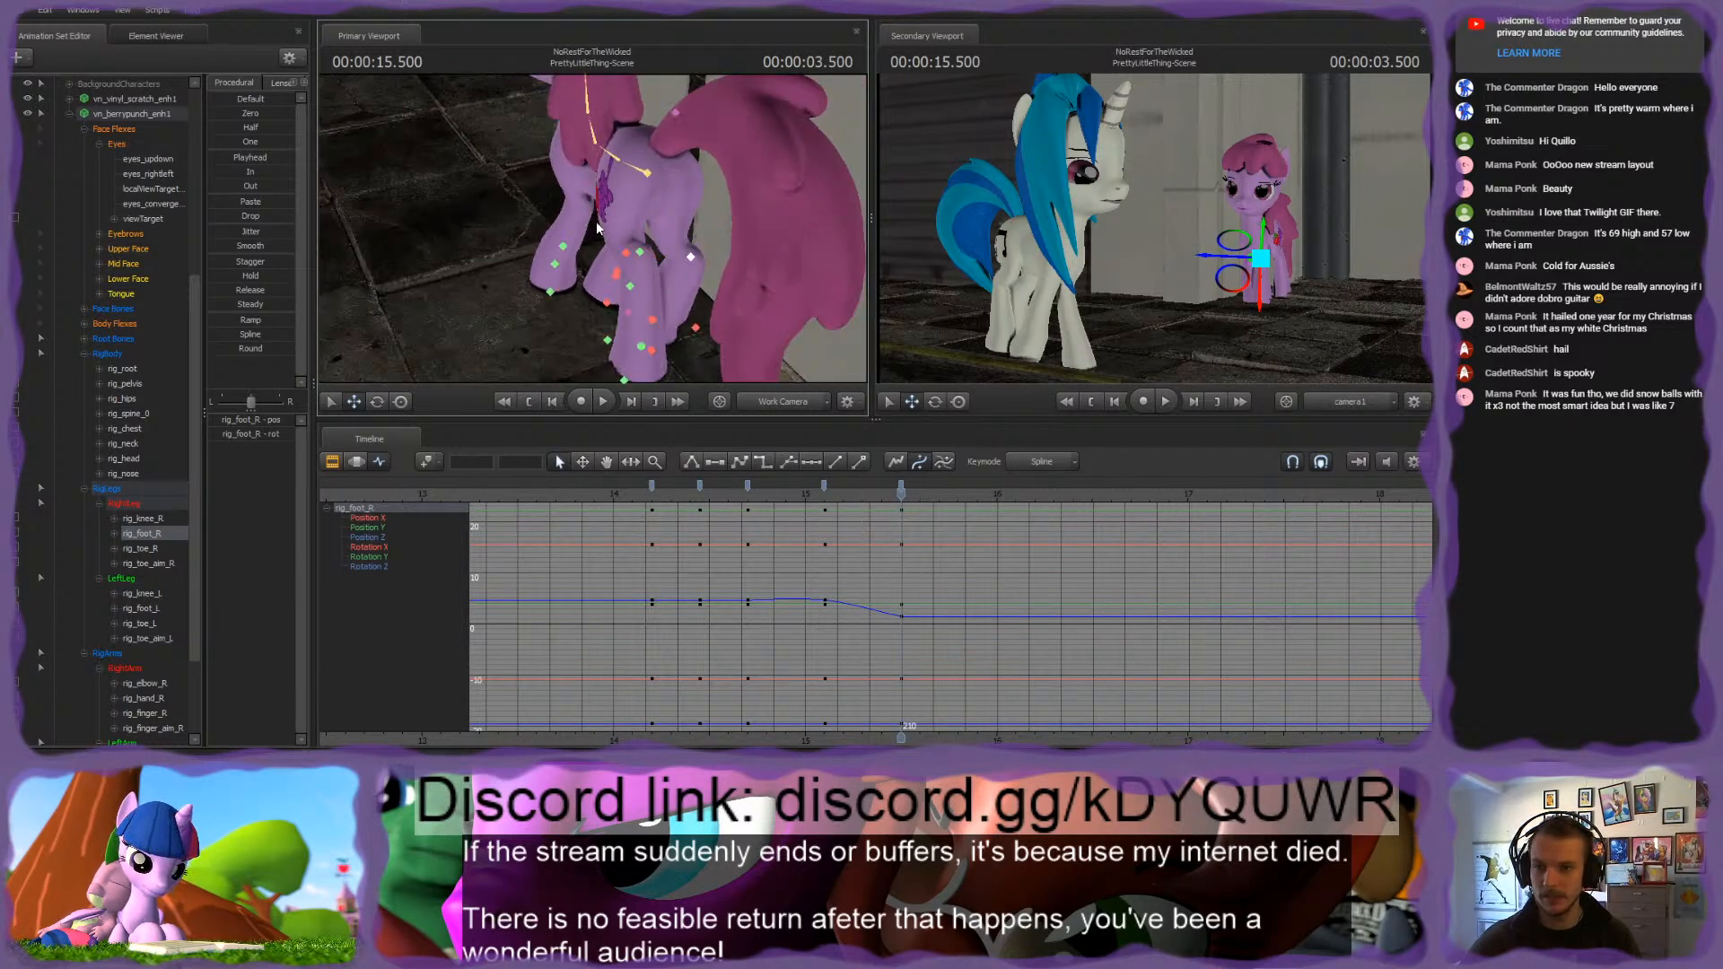
pyautogui.hotkey('ctrl', 'z')
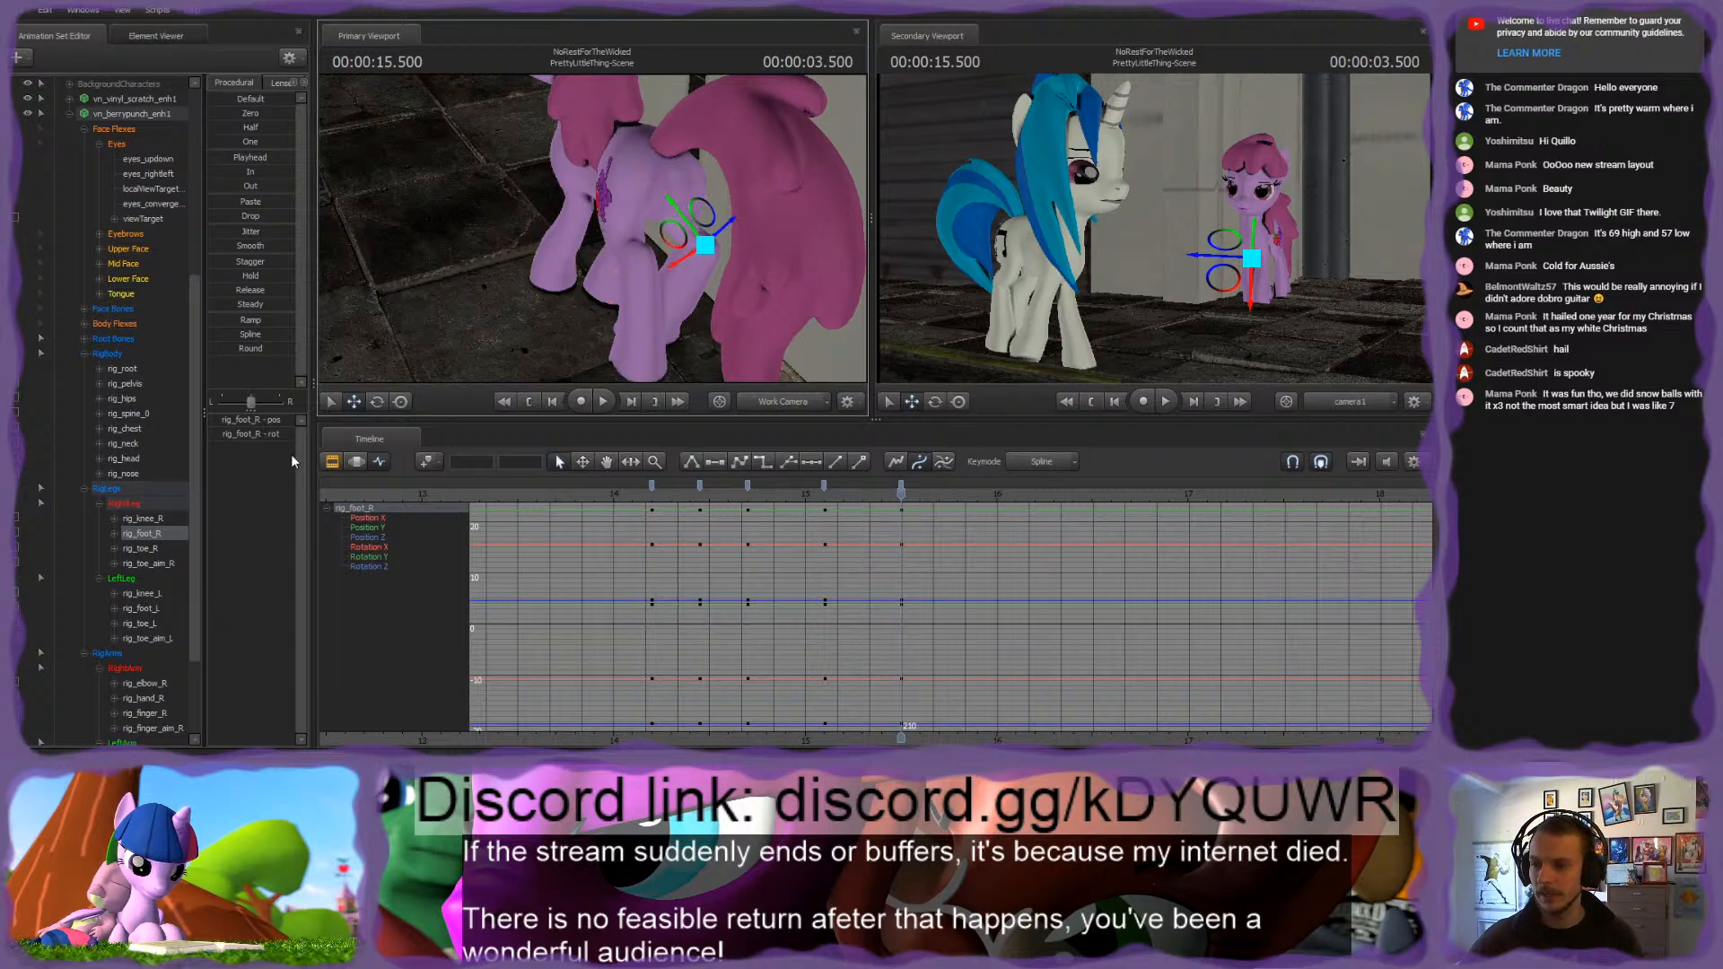
# Step: Copy the body, leg and arm rig keyframes from 3.100 seconds and paste them at 3.500 seconds
pyautogui.click(109, 354)
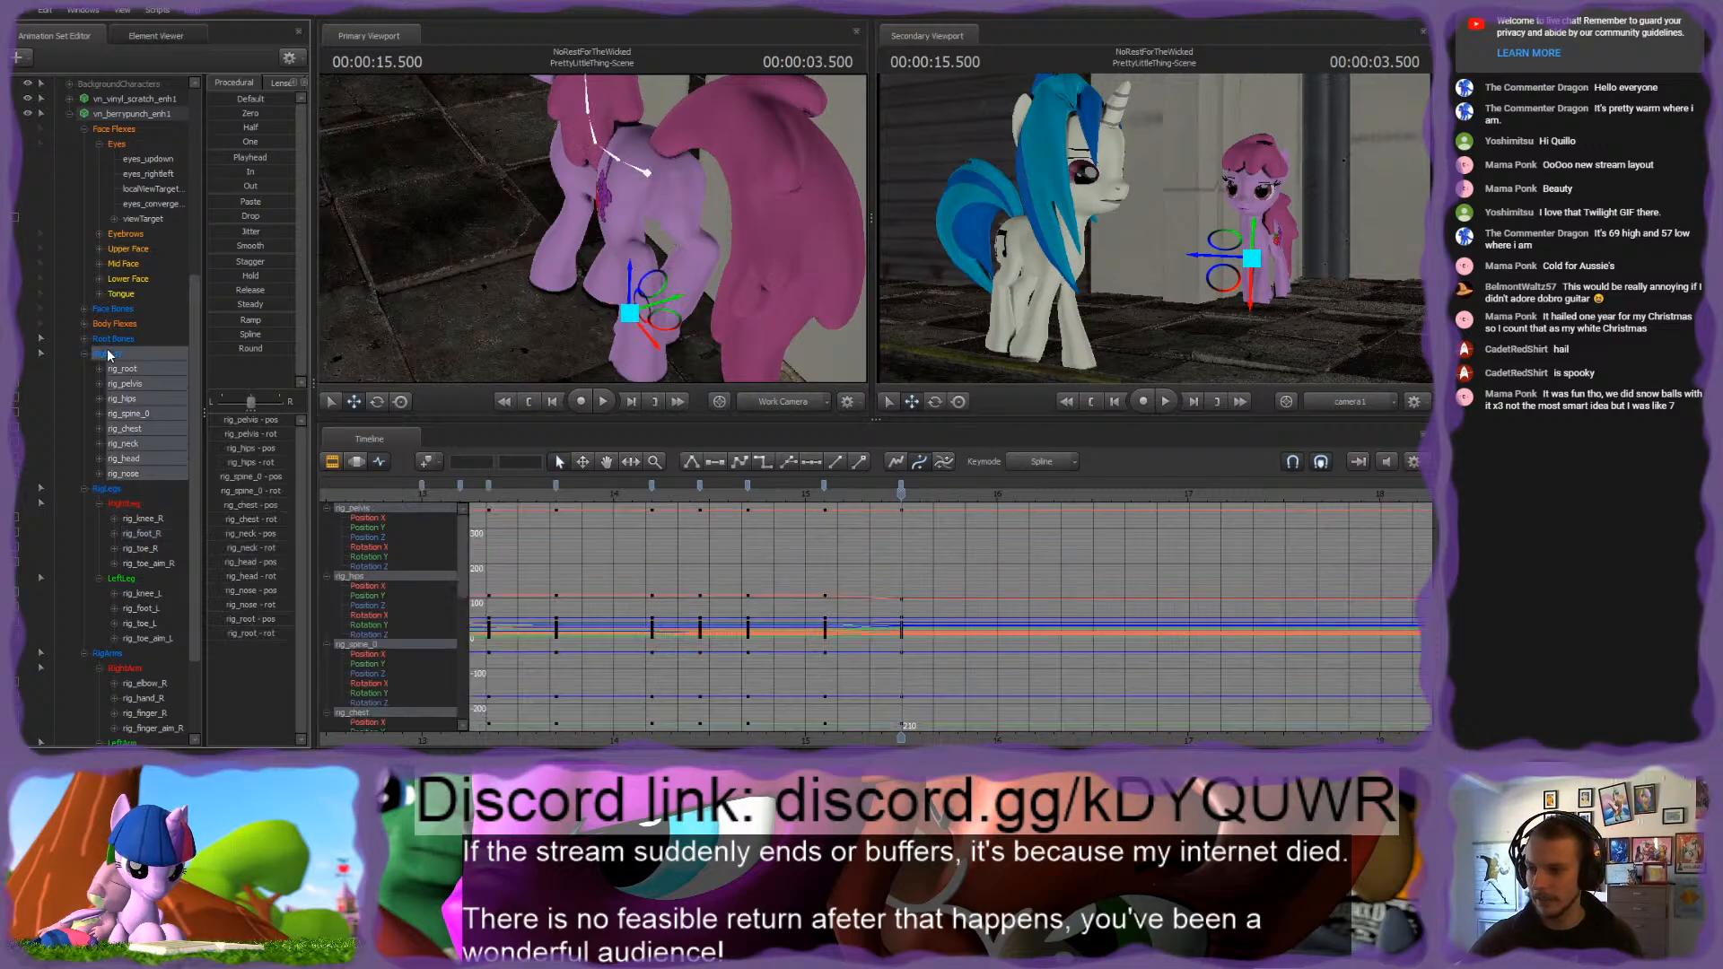
pyautogui.keyDown('shift'); pyautogui.click(117, 657); pyautogui.keyUp('shift')
pyautogui.click(824, 487)
pyautogui.hotkey('ctrl', 'c')
pyautogui.hotkey('ctrl', 'v')
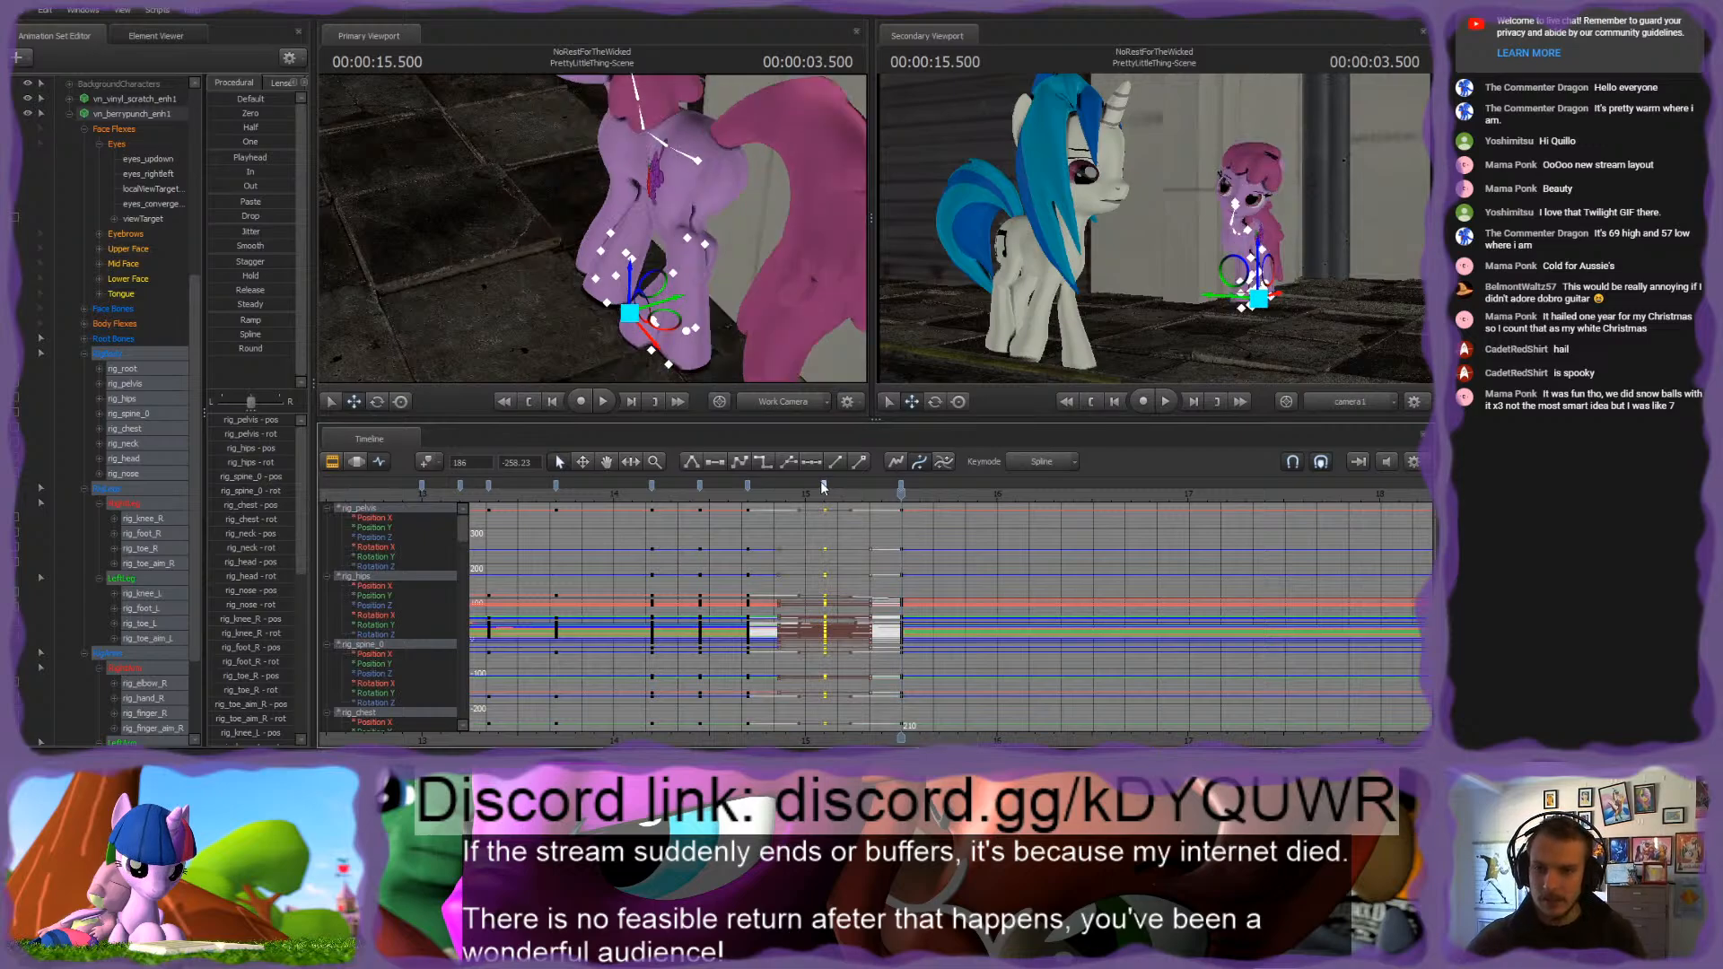
# Step: Select rig_root and move it at 3.500 seconds to shift the whole pink pony sideways
pyautogui.moveTo(766, 279); pyautogui.dragTo(766, 314)
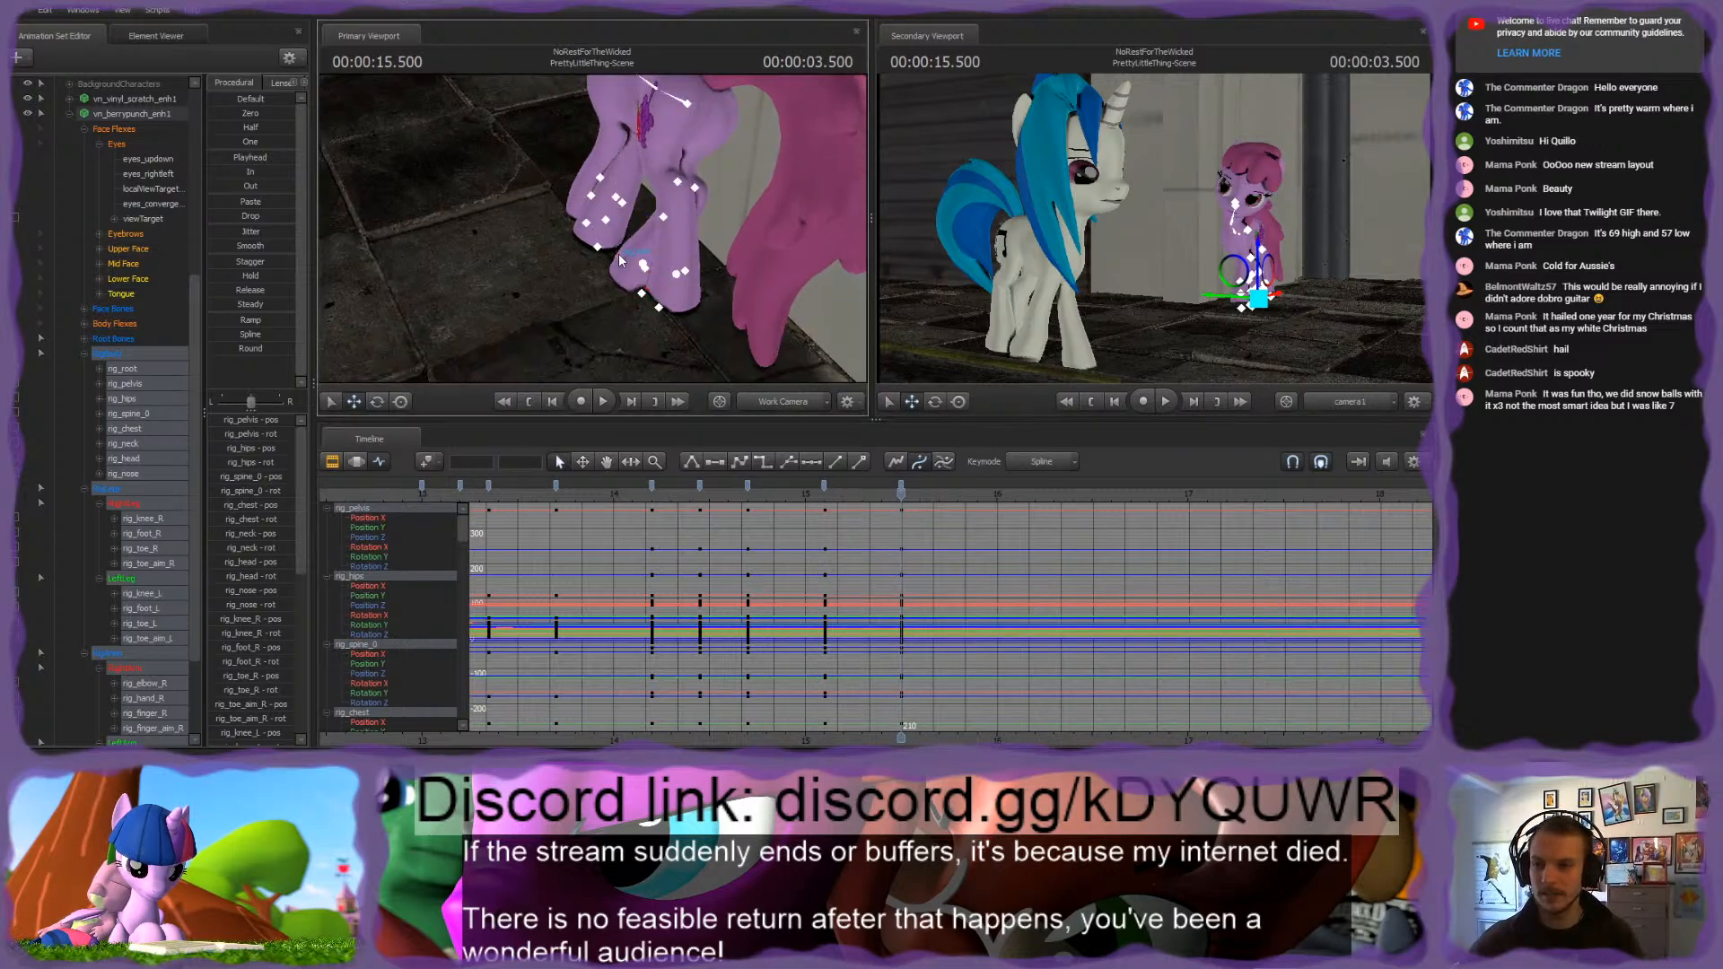
pyautogui.click(177, 370)
pyautogui.moveTo(639, 253); pyautogui.dragTo(651, 257)
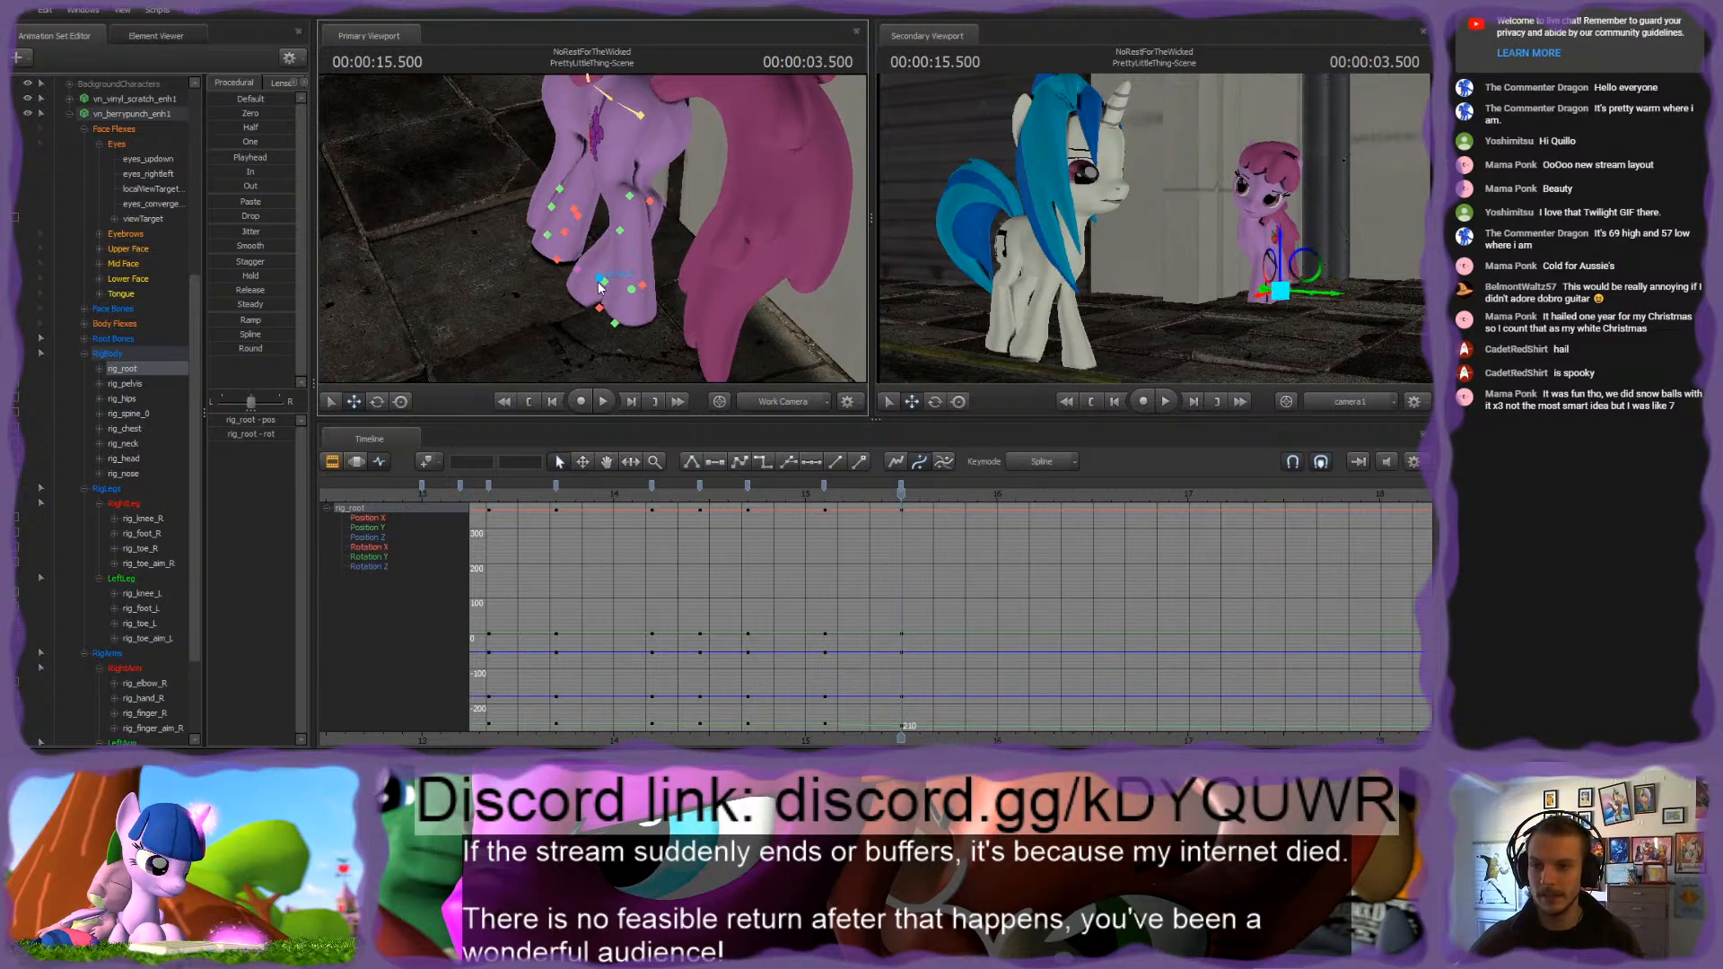
pyautogui.click(602, 284)
pyautogui.moveTo(610, 280); pyautogui.dragTo(606, 283)
# Step: Move rig_foot_R at 3.500 seconds to reshape the pink pony's right hind leg, comparing the pose with the previous keyframe
pyautogui.keyDown('alt'); pyautogui.moveTo(646, 206); pyautogui.dragTo(594, 228); pyautogui.keyUp('alt')
pyautogui.click(707, 209)
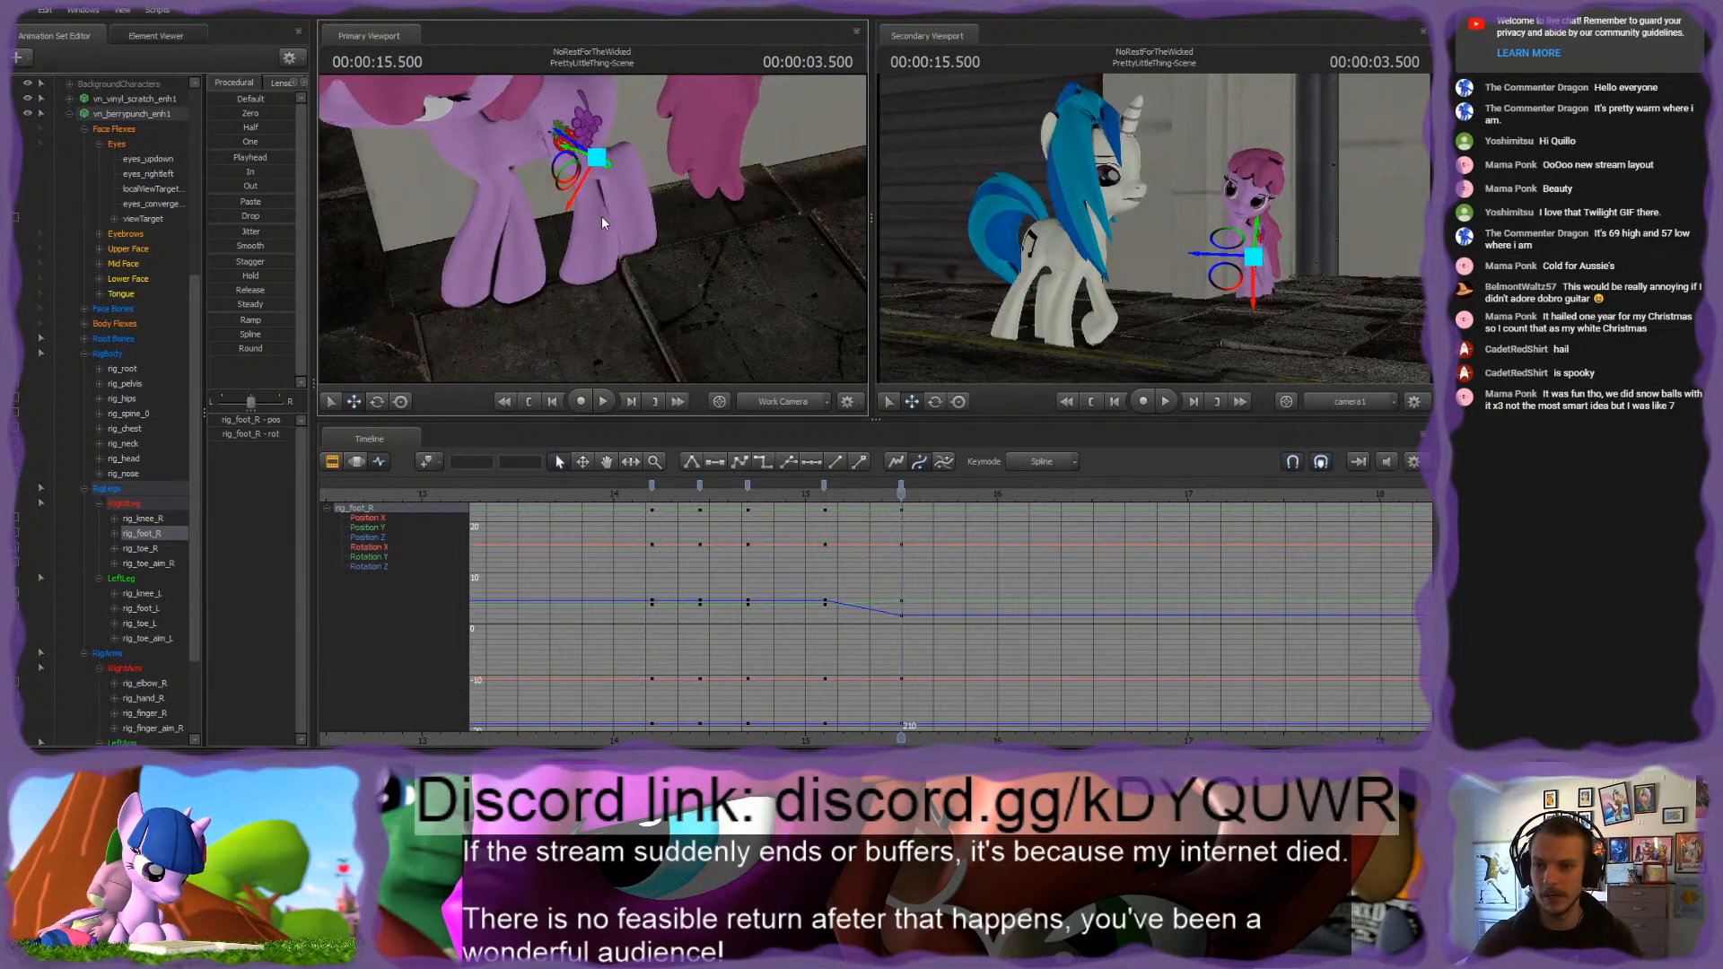
pyautogui.keyDown('alt'); pyautogui.moveTo(684, 219); pyautogui.dragTo(575, 253); pyautogui.keyUp('alt')
pyautogui.keyDown('ctrl'); pyautogui.click(579, 276); pyautogui.keyUp('ctrl')
pyautogui.keyDown('ctrl'); pyautogui.click(596, 242); pyautogui.keyUp('ctrl')
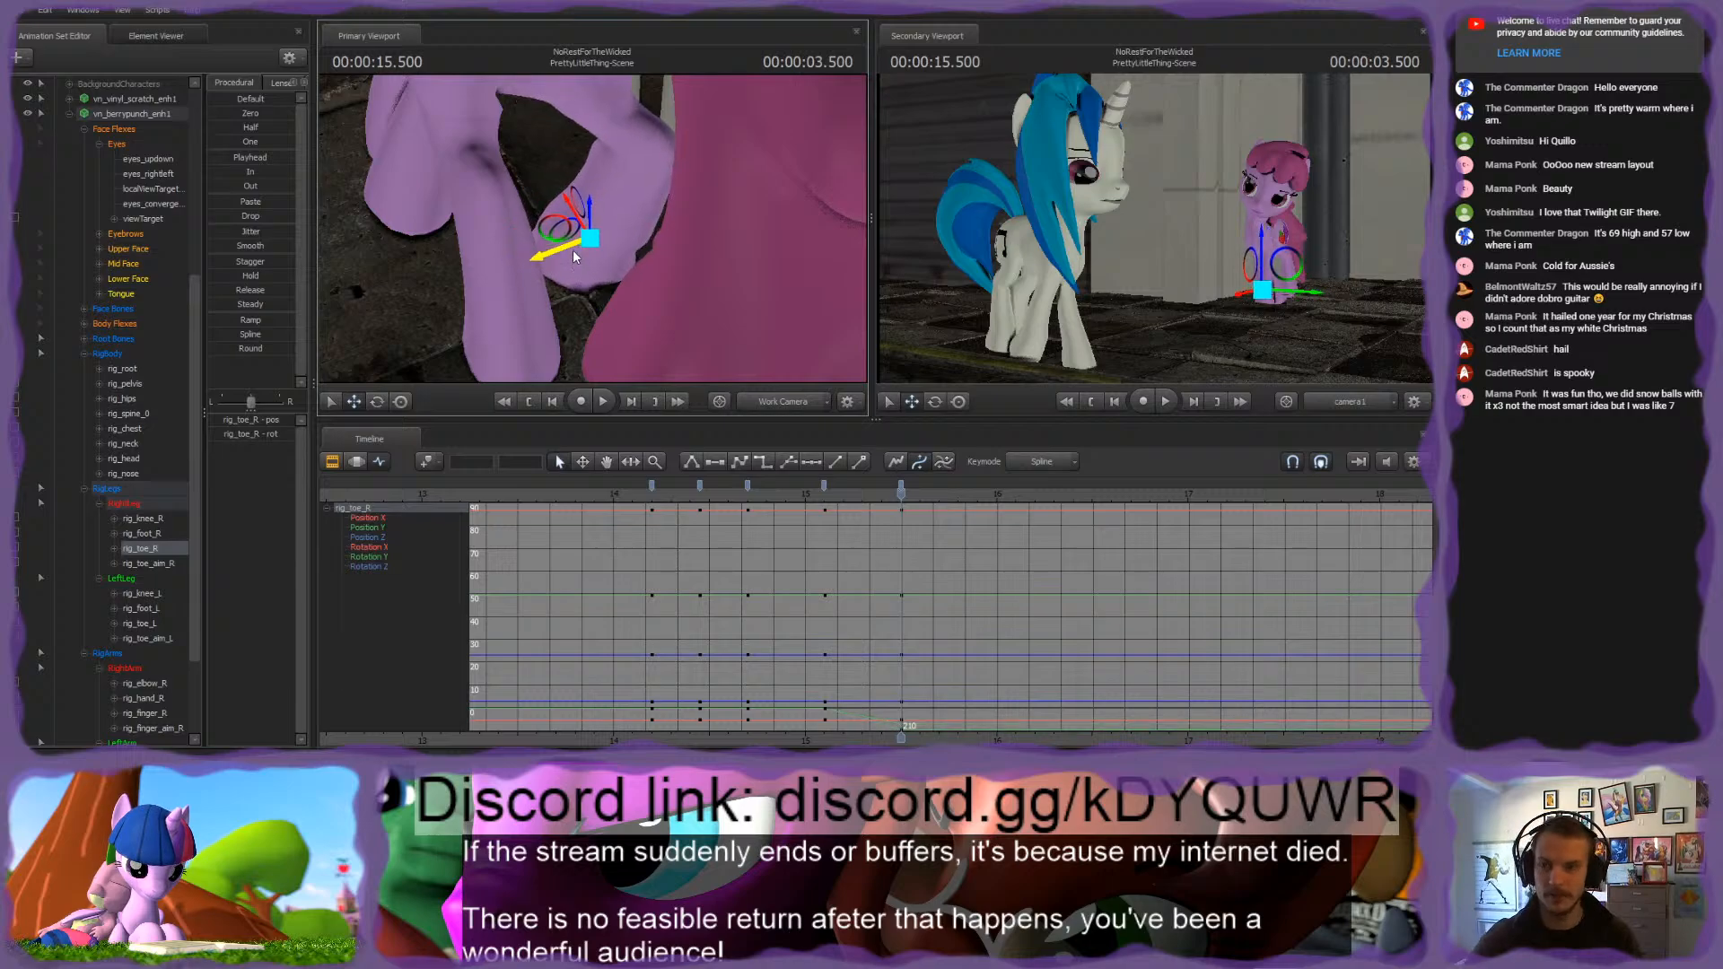
pyautogui.keyDown('ctrl'); pyautogui.click(650, 136); pyautogui.keyUp('ctrl')
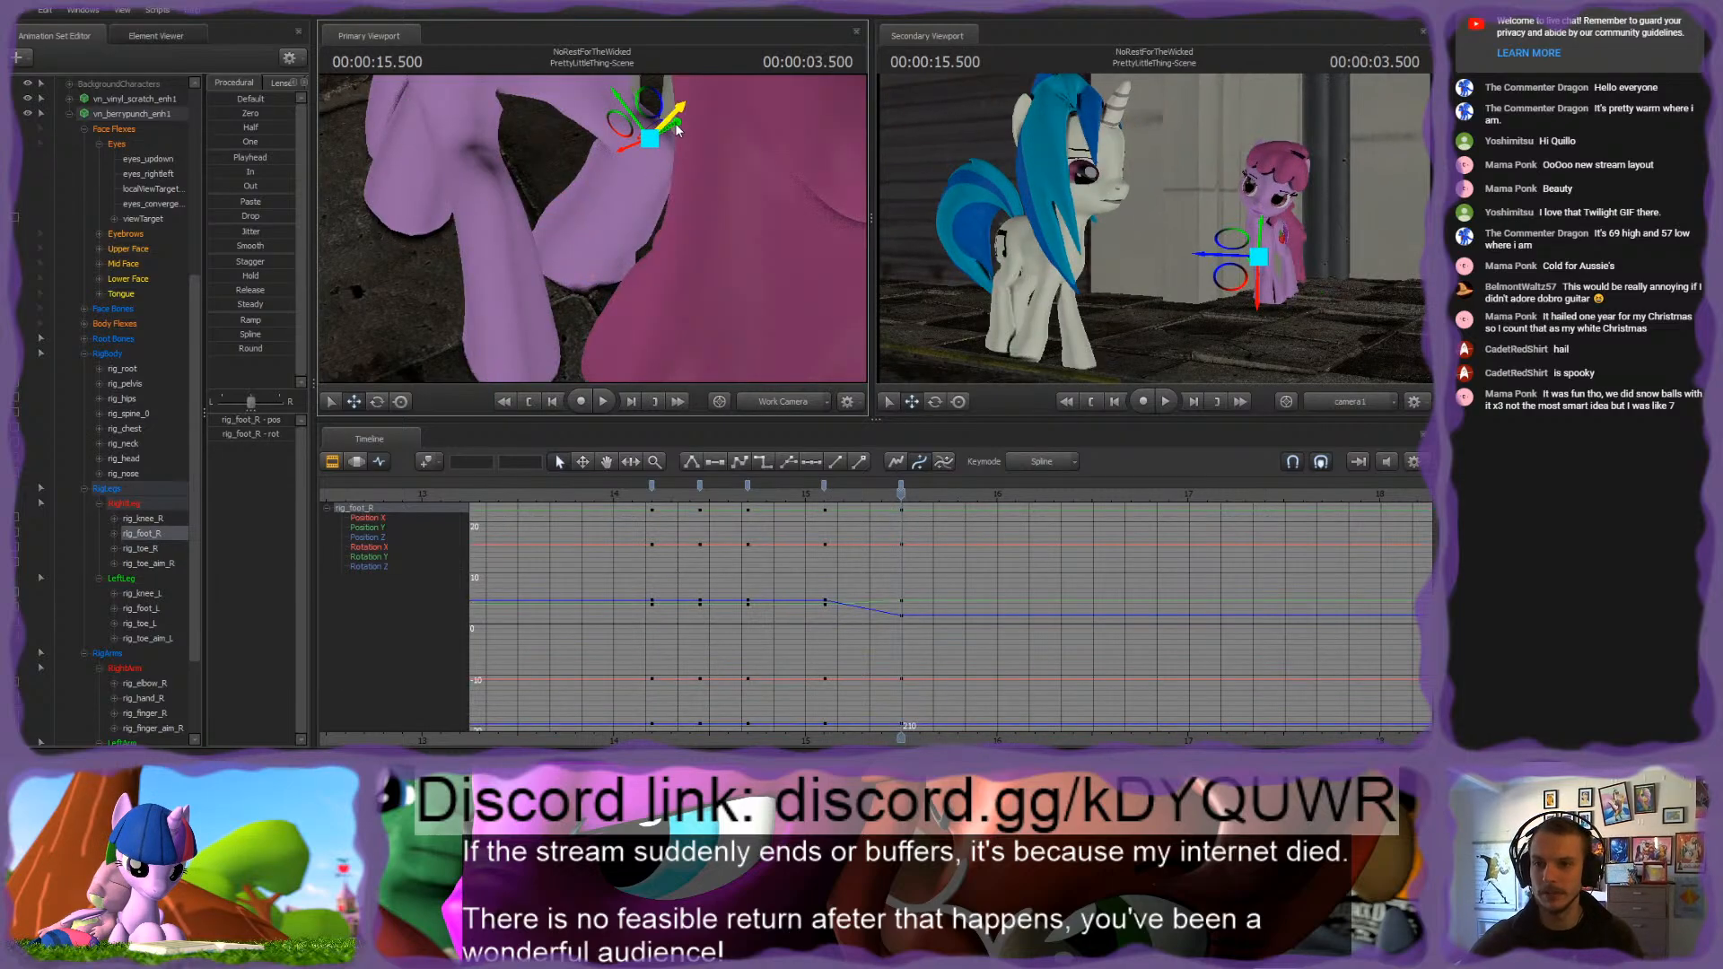
pyautogui.moveTo(678, 131); pyautogui.dragTo(639, 146)
pyautogui.moveTo(509, 245); pyautogui.dragTo(594, 223)
pyautogui.press('Up')
pyautogui.press('Down')
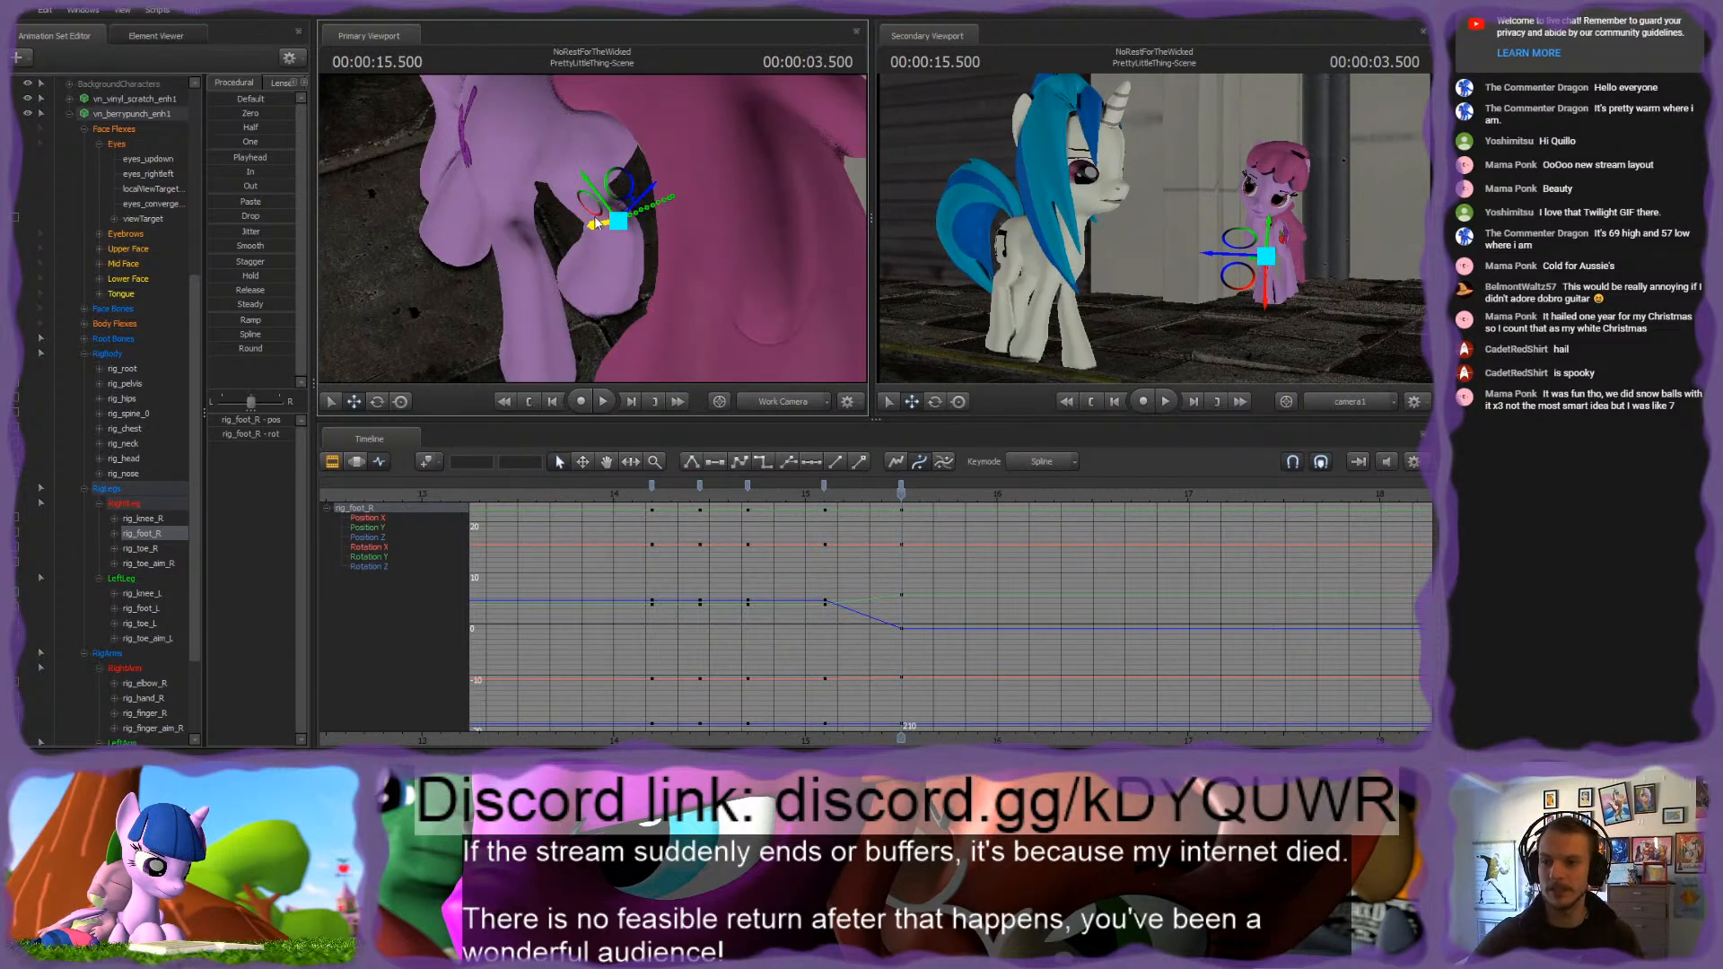
# Step: Fine-tune rig_root's sideways position at 3.500 seconds, comparing it with the pose at 3.100 seconds
pyautogui.click(482, 281)
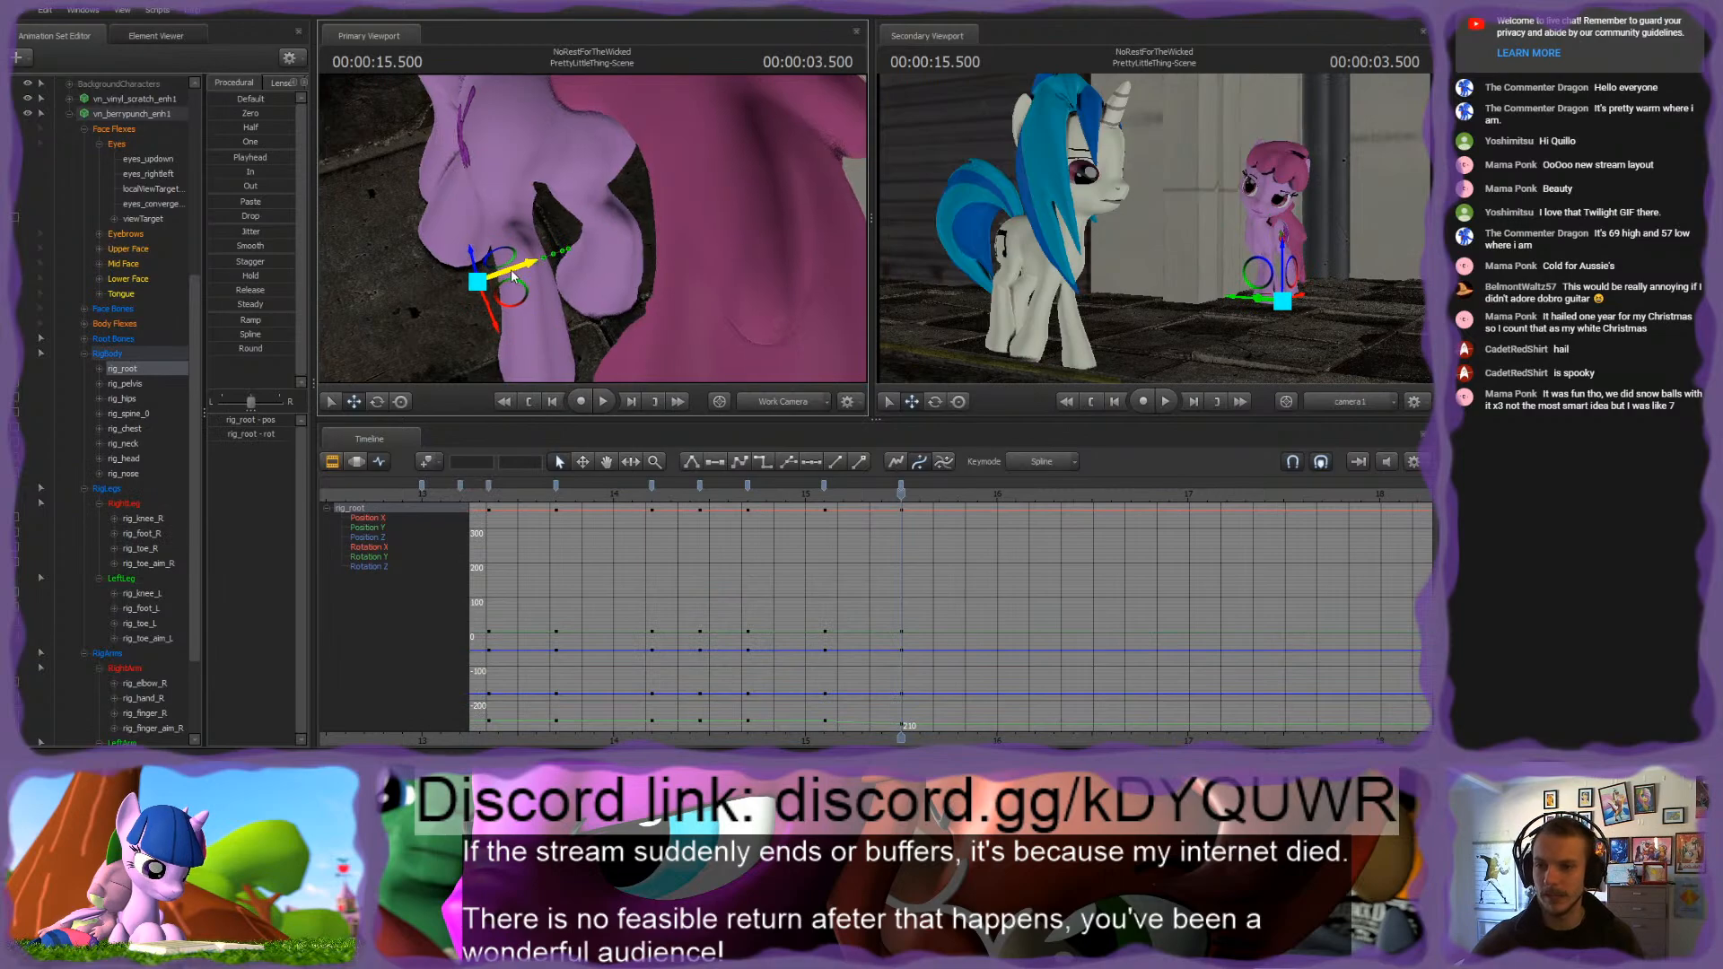
pyautogui.moveTo(512, 275); pyautogui.dragTo(507, 277)
pyautogui.press('Up')
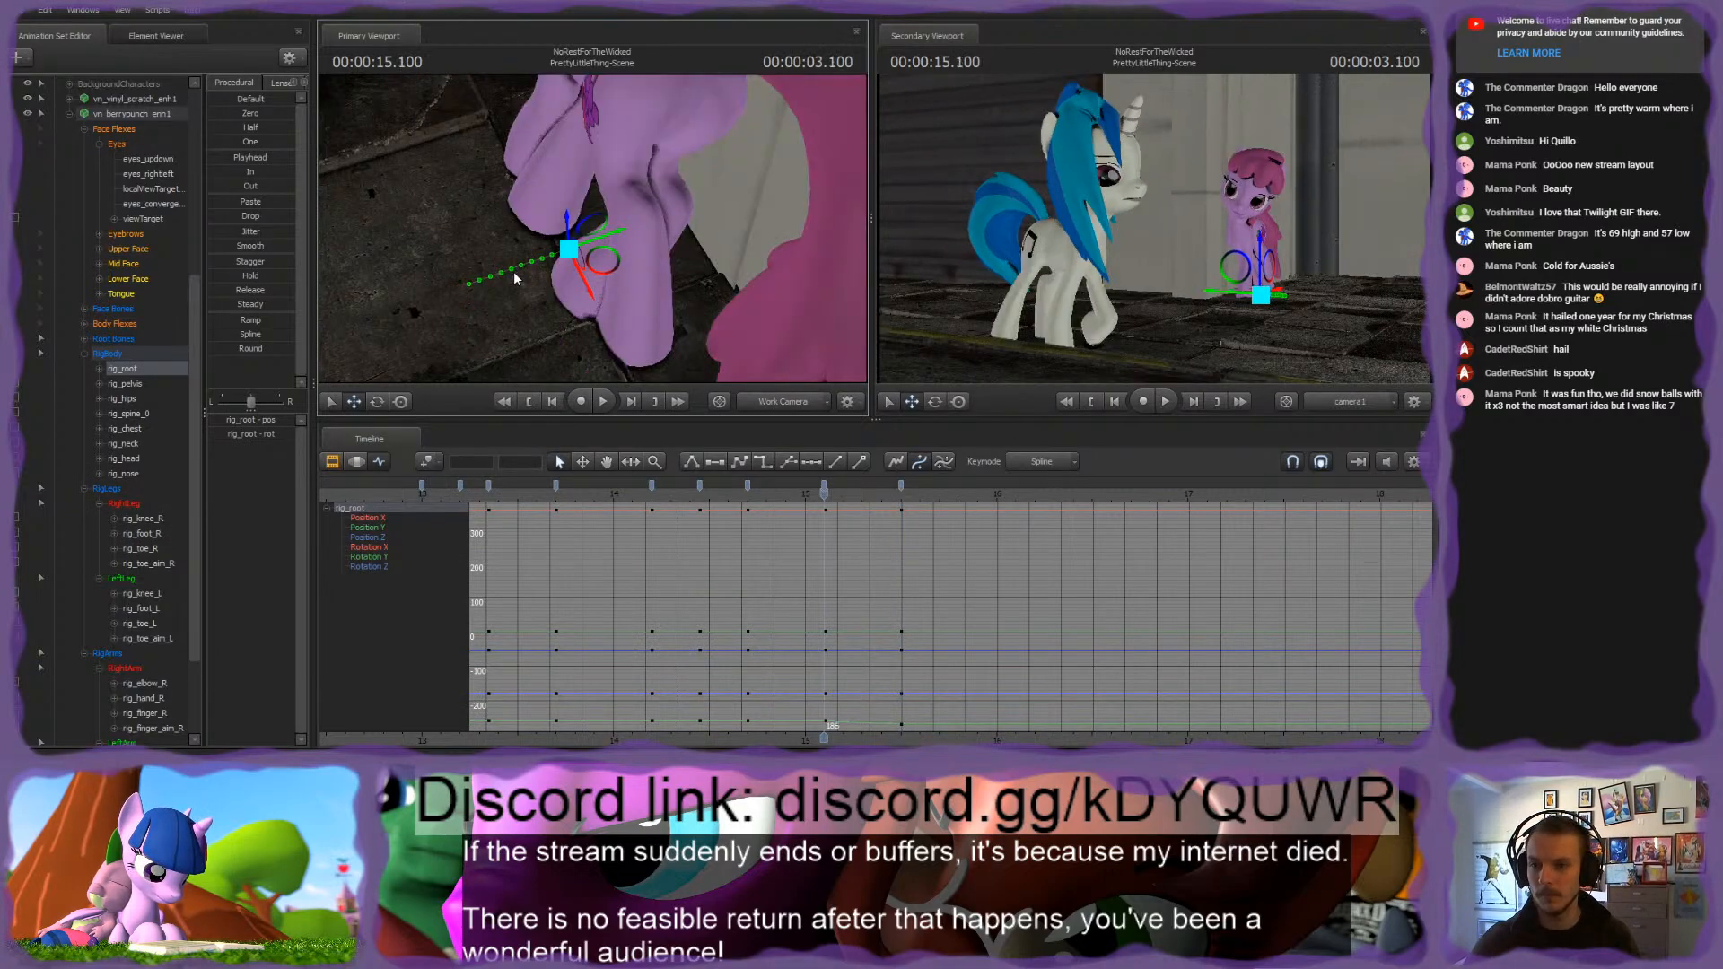
pyautogui.press('Down')
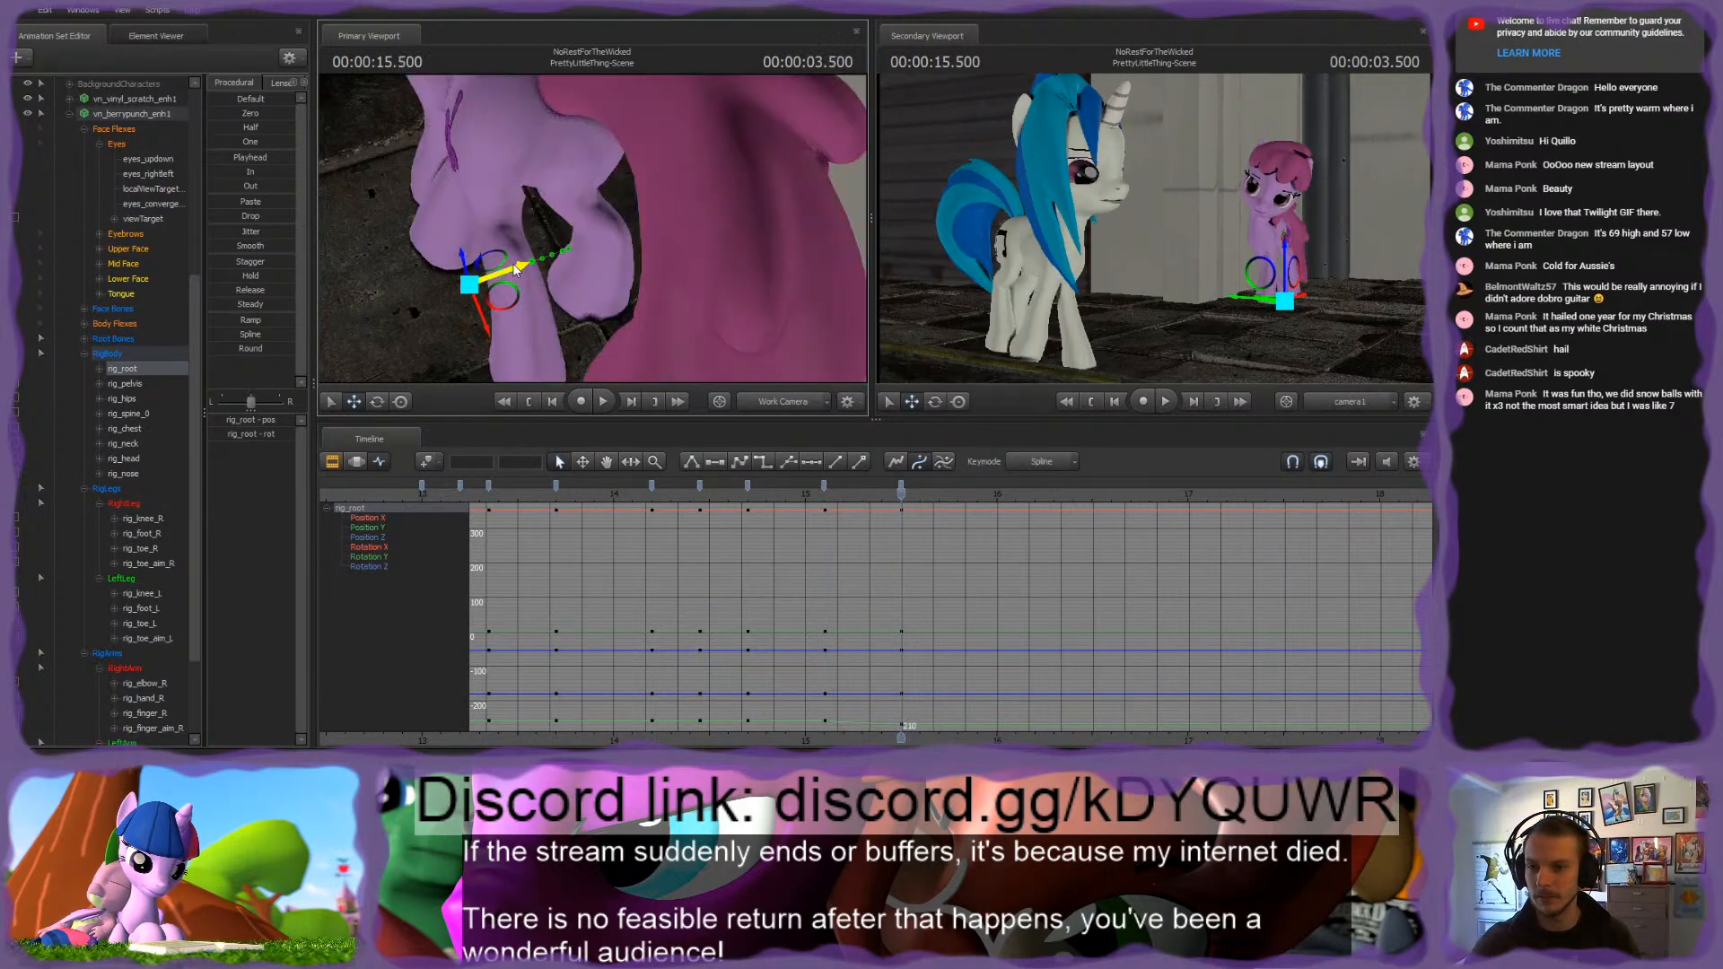
pyautogui.press('Up')
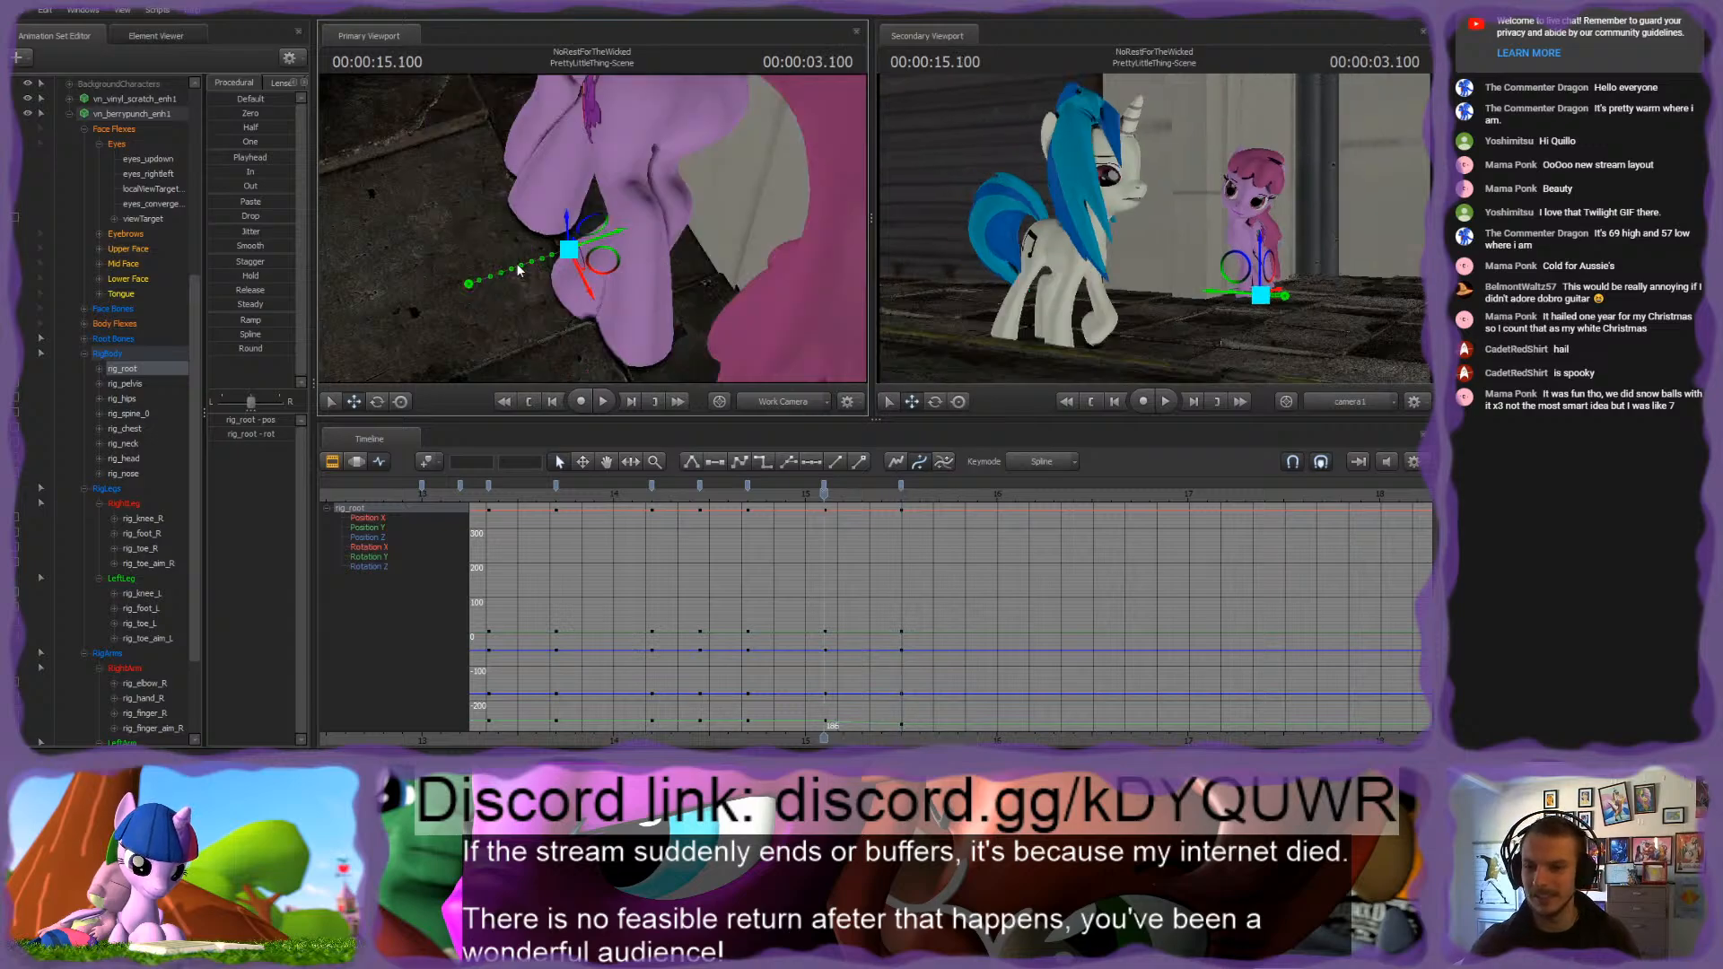
pyautogui.press('Down')
pyautogui.moveTo(522, 271); pyautogui.dragTo(525, 271)
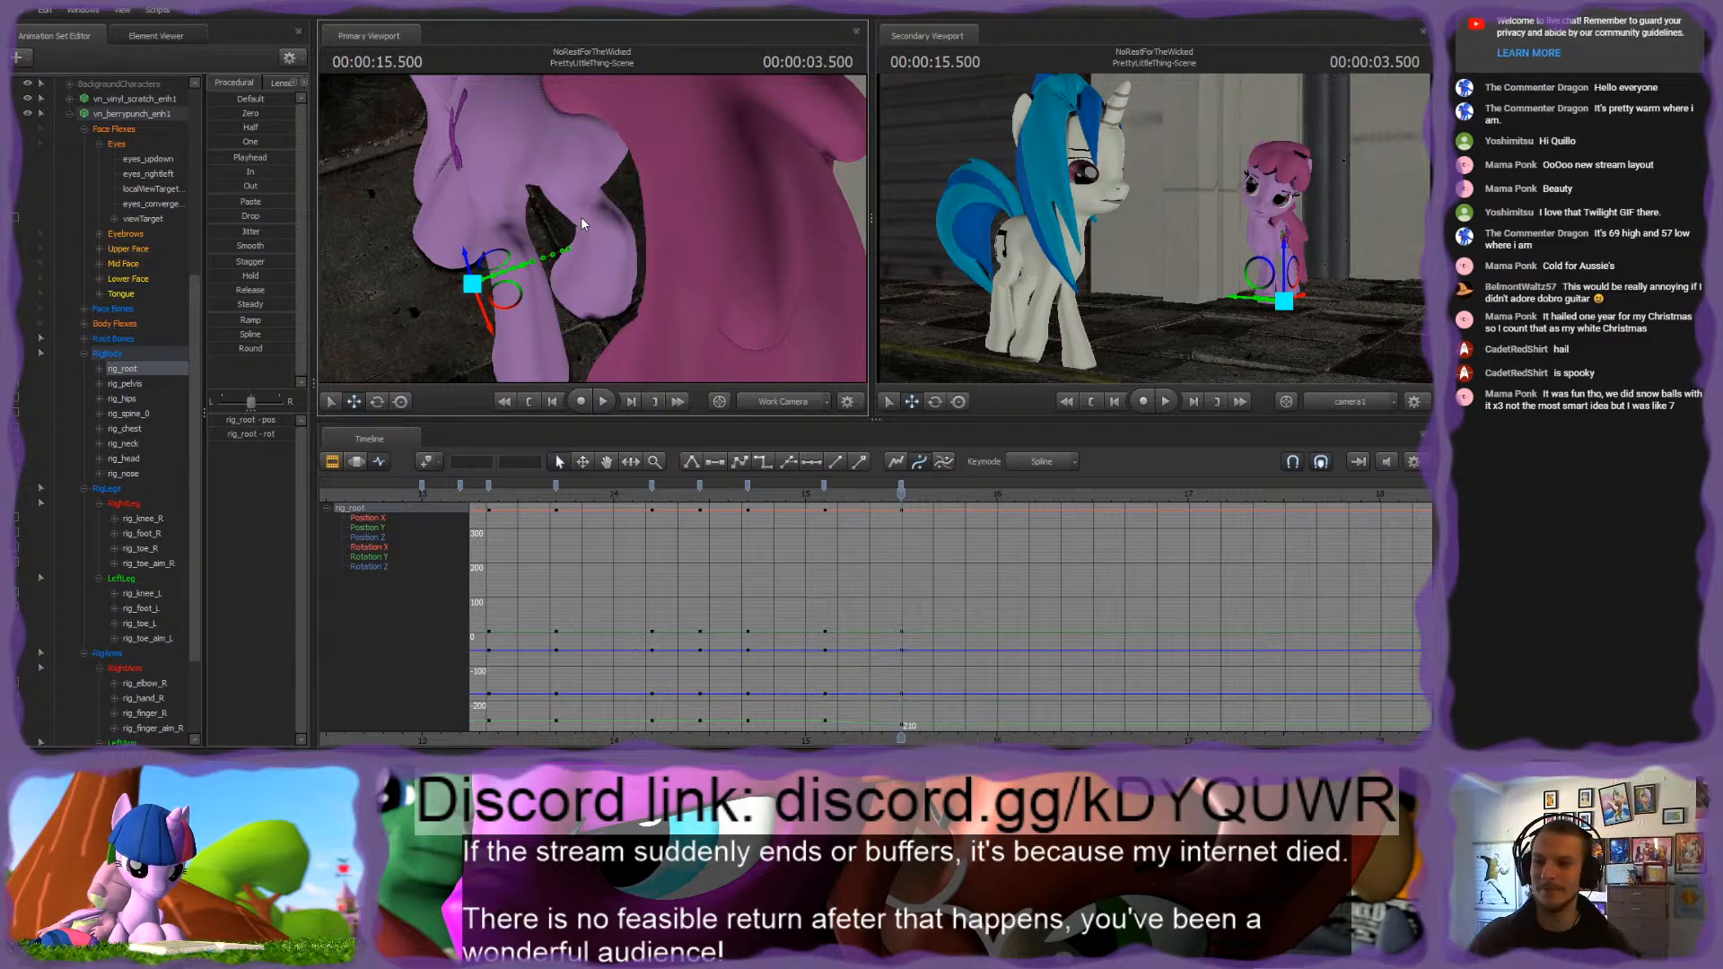
pyautogui.moveTo(621, 228); pyautogui.dragTo(594, 222)
pyautogui.press('s')
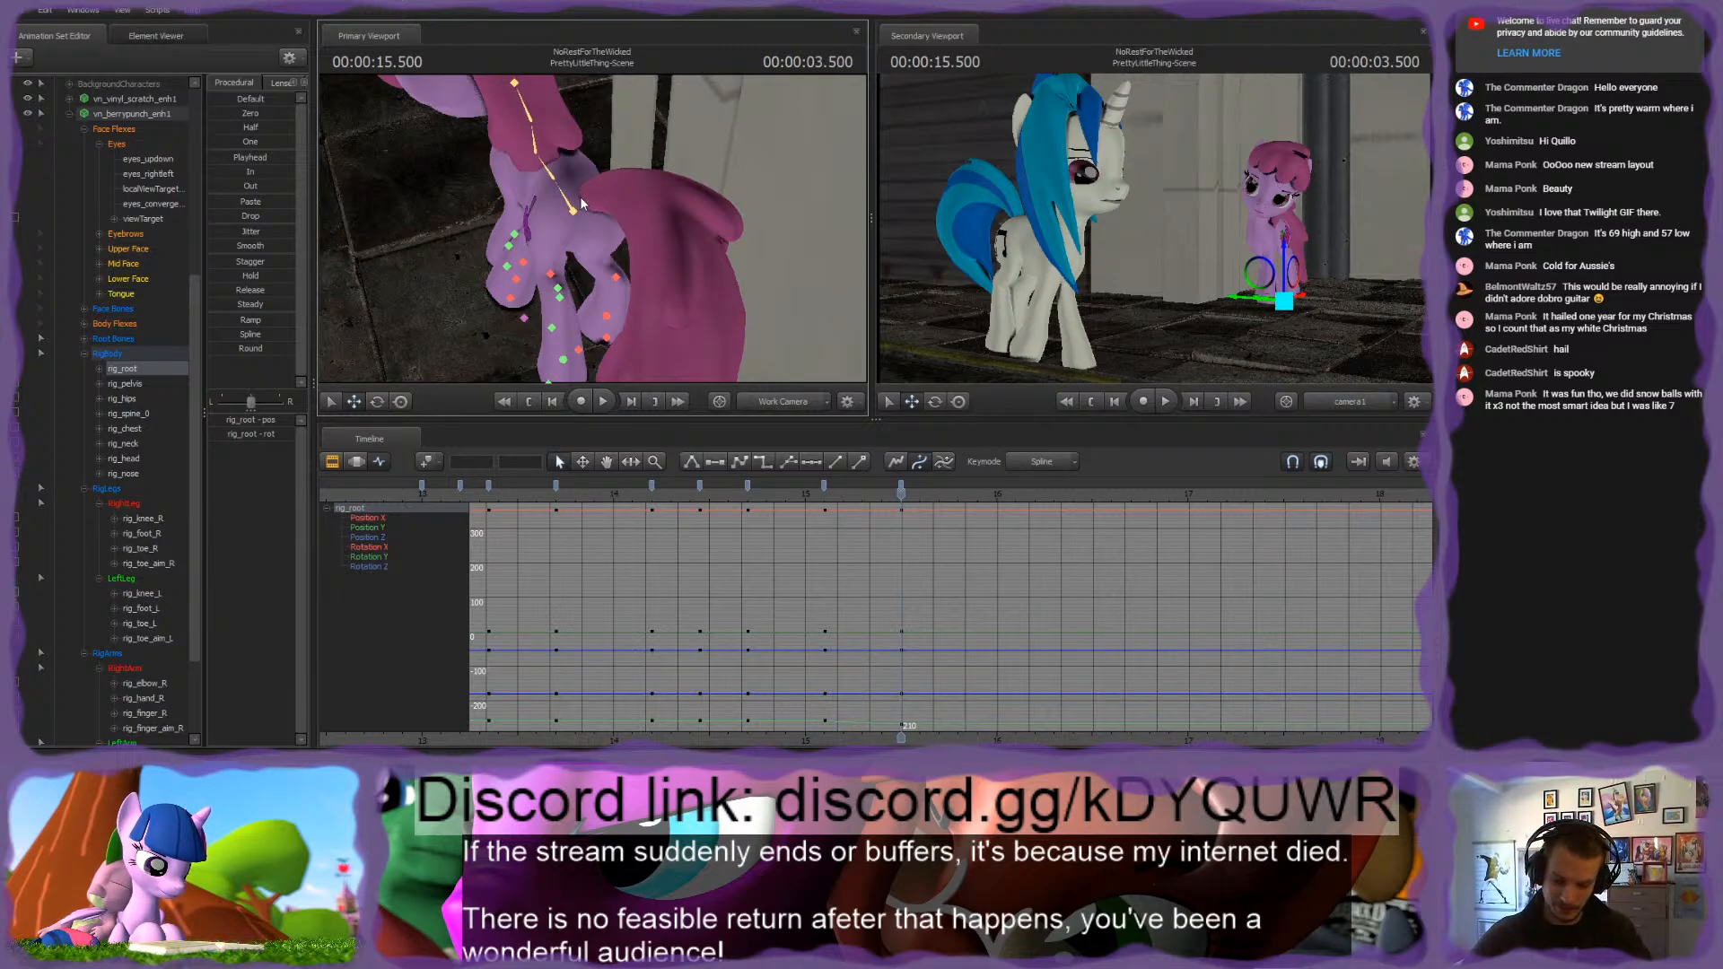
pyautogui.press('s')
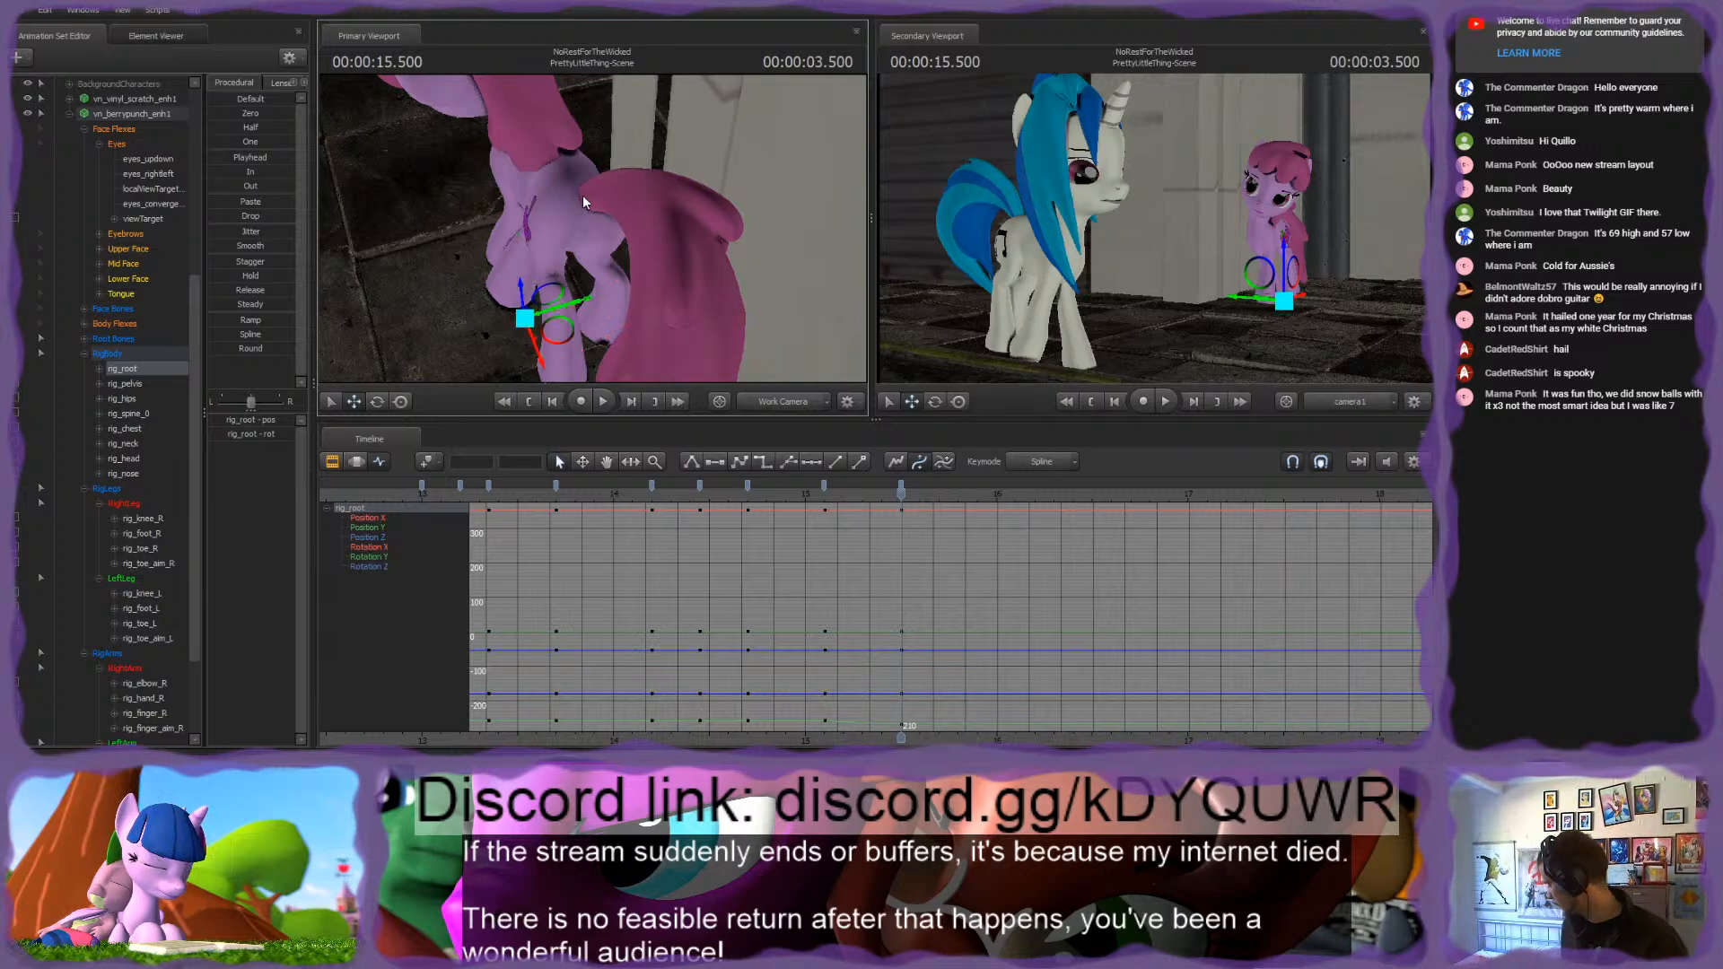
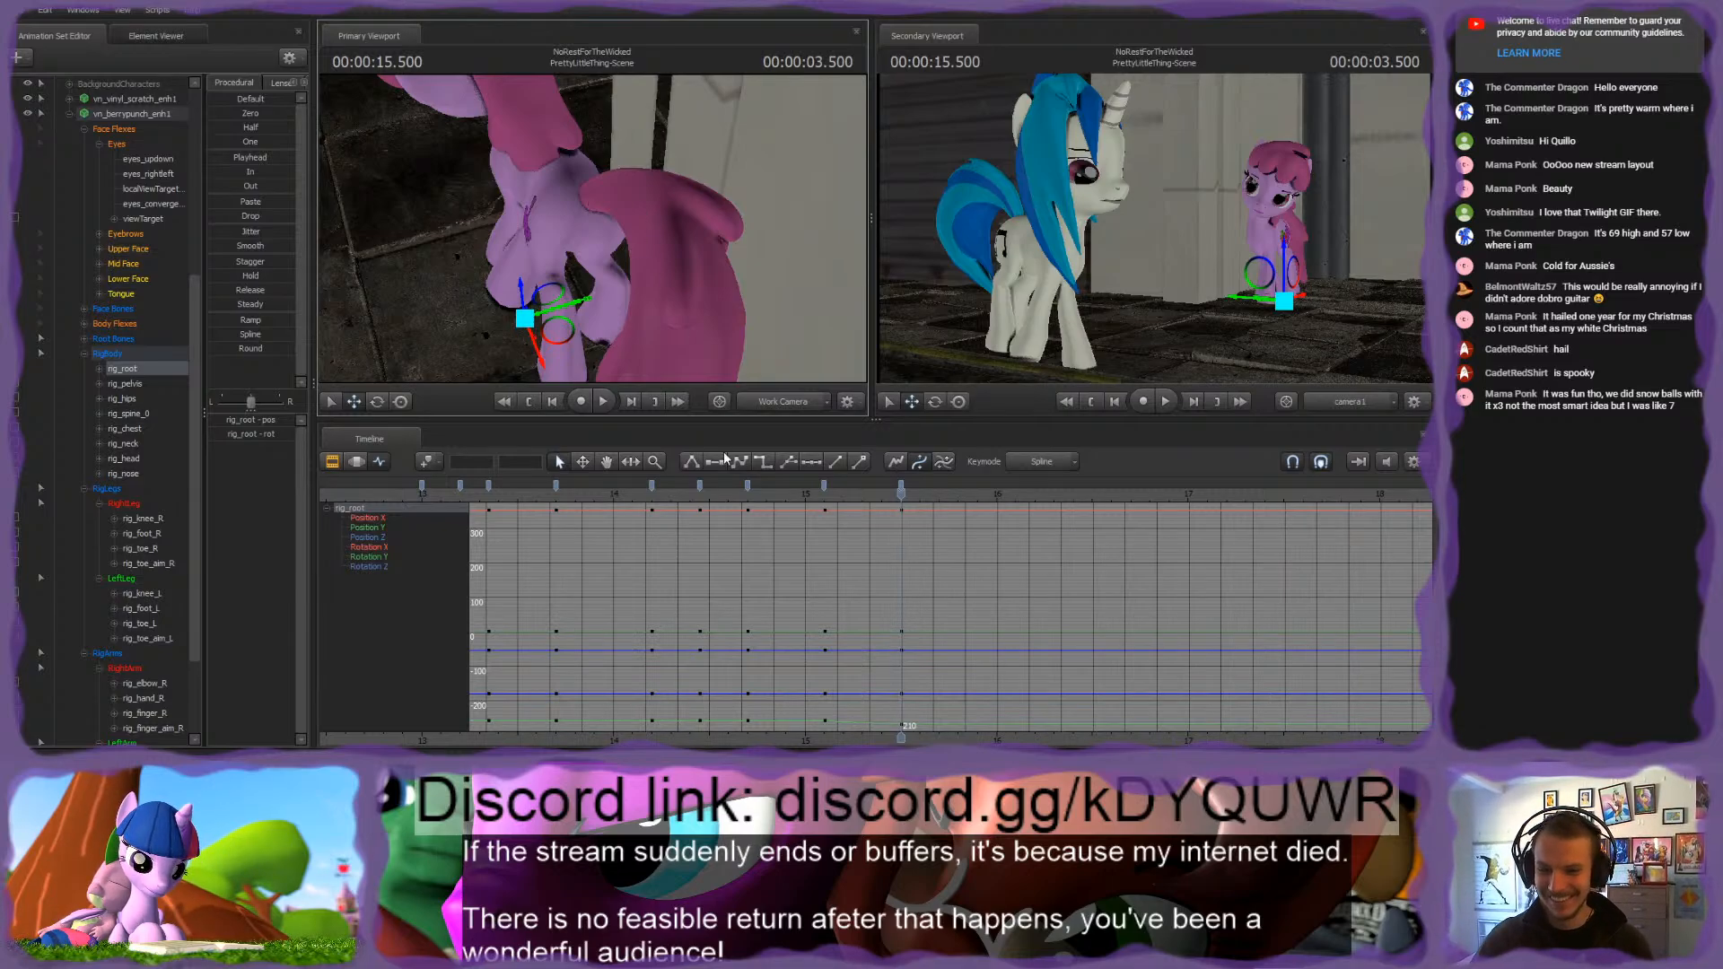
# Step: Select rig_pelvis and rotate it at 3.500 seconds to shape the pink pony's hip pose
pyautogui.moveTo(756, 495); pyautogui.dragTo(791, 512)
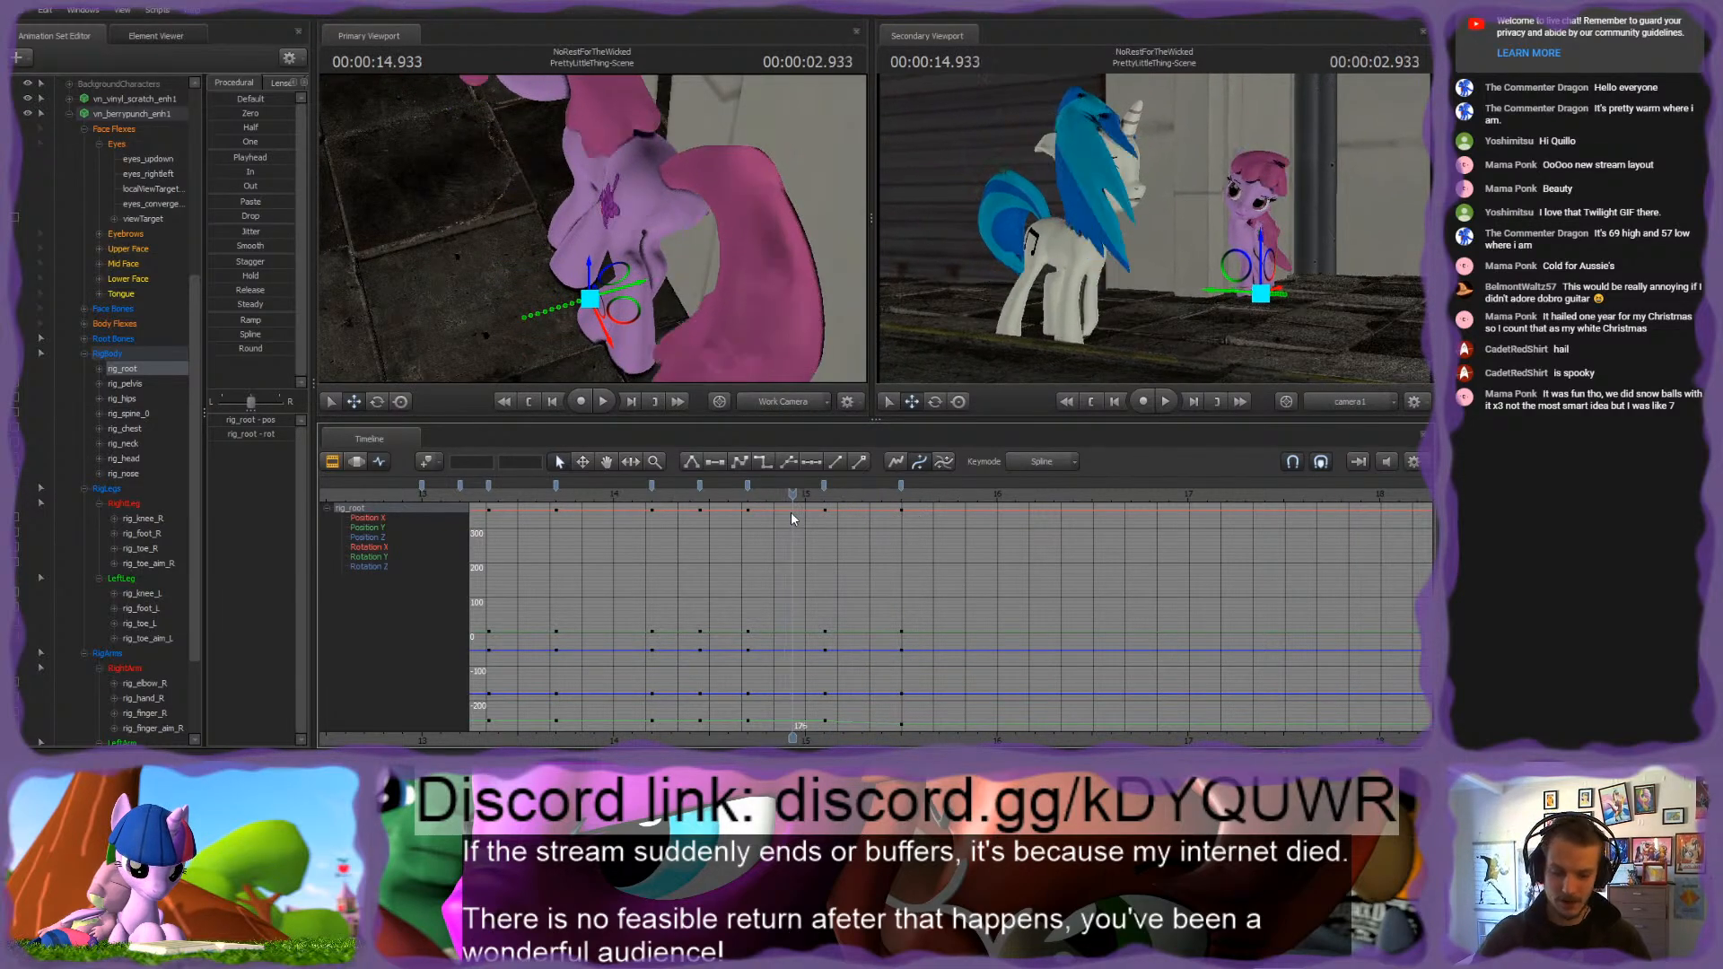
pyautogui.press('Up')
pyautogui.press('Up')
pyautogui.moveTo(664, 287); pyautogui.dragTo(594, 228)
pyautogui.keyDown('ctrl'); pyautogui.click(718, 220); pyautogui.keyUp('ctrl')
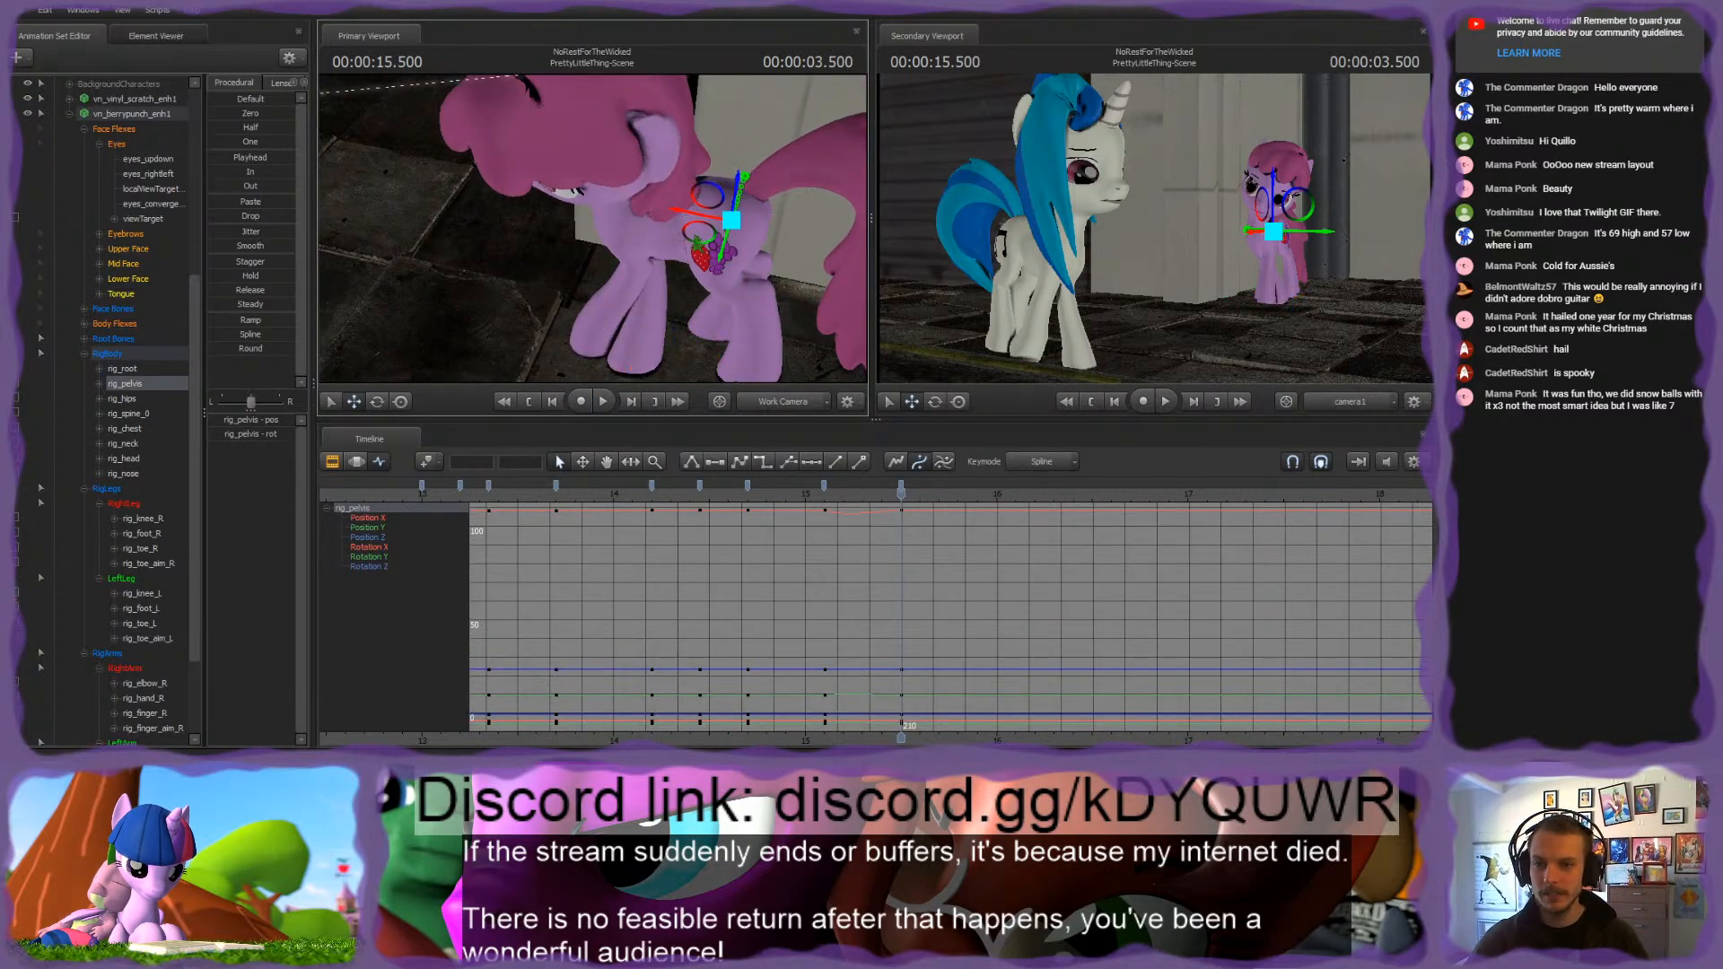
pyautogui.moveTo(718, 221); pyautogui.dragTo(630, 180)
pyautogui.press('e')
pyautogui.keyDown('ctrl'); pyautogui.click(649, 199); pyautogui.keyUp('ctrl')
pyautogui.moveTo(531, 213); pyautogui.dragTo(593, 228)
pyautogui.keyDown('ctrl'); pyautogui.click(609, 211); pyautogui.keyUp('ctrl')
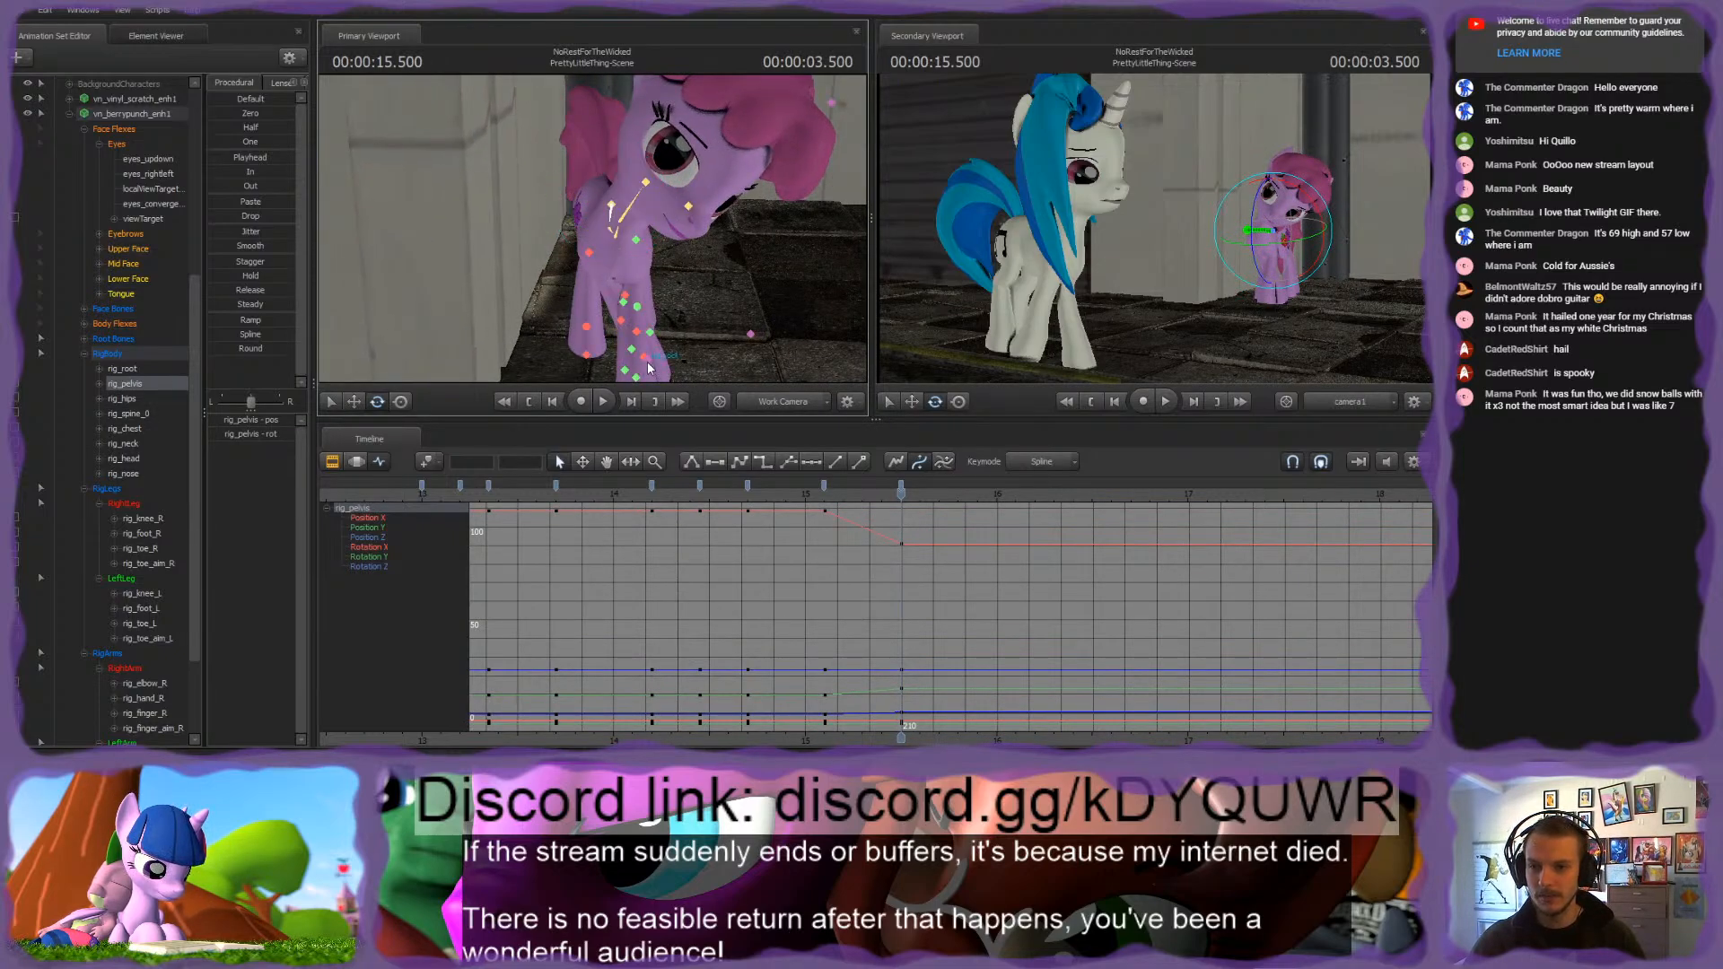
# Step: Move rig_pelvis sideways at 3.500 seconds to shift the pink pony's body
pyautogui.keyDown('ctrl'); pyautogui.click(656, 368); pyautogui.keyUp('ctrl')
pyautogui.moveTo(655, 367); pyautogui.dragTo(663, 395)
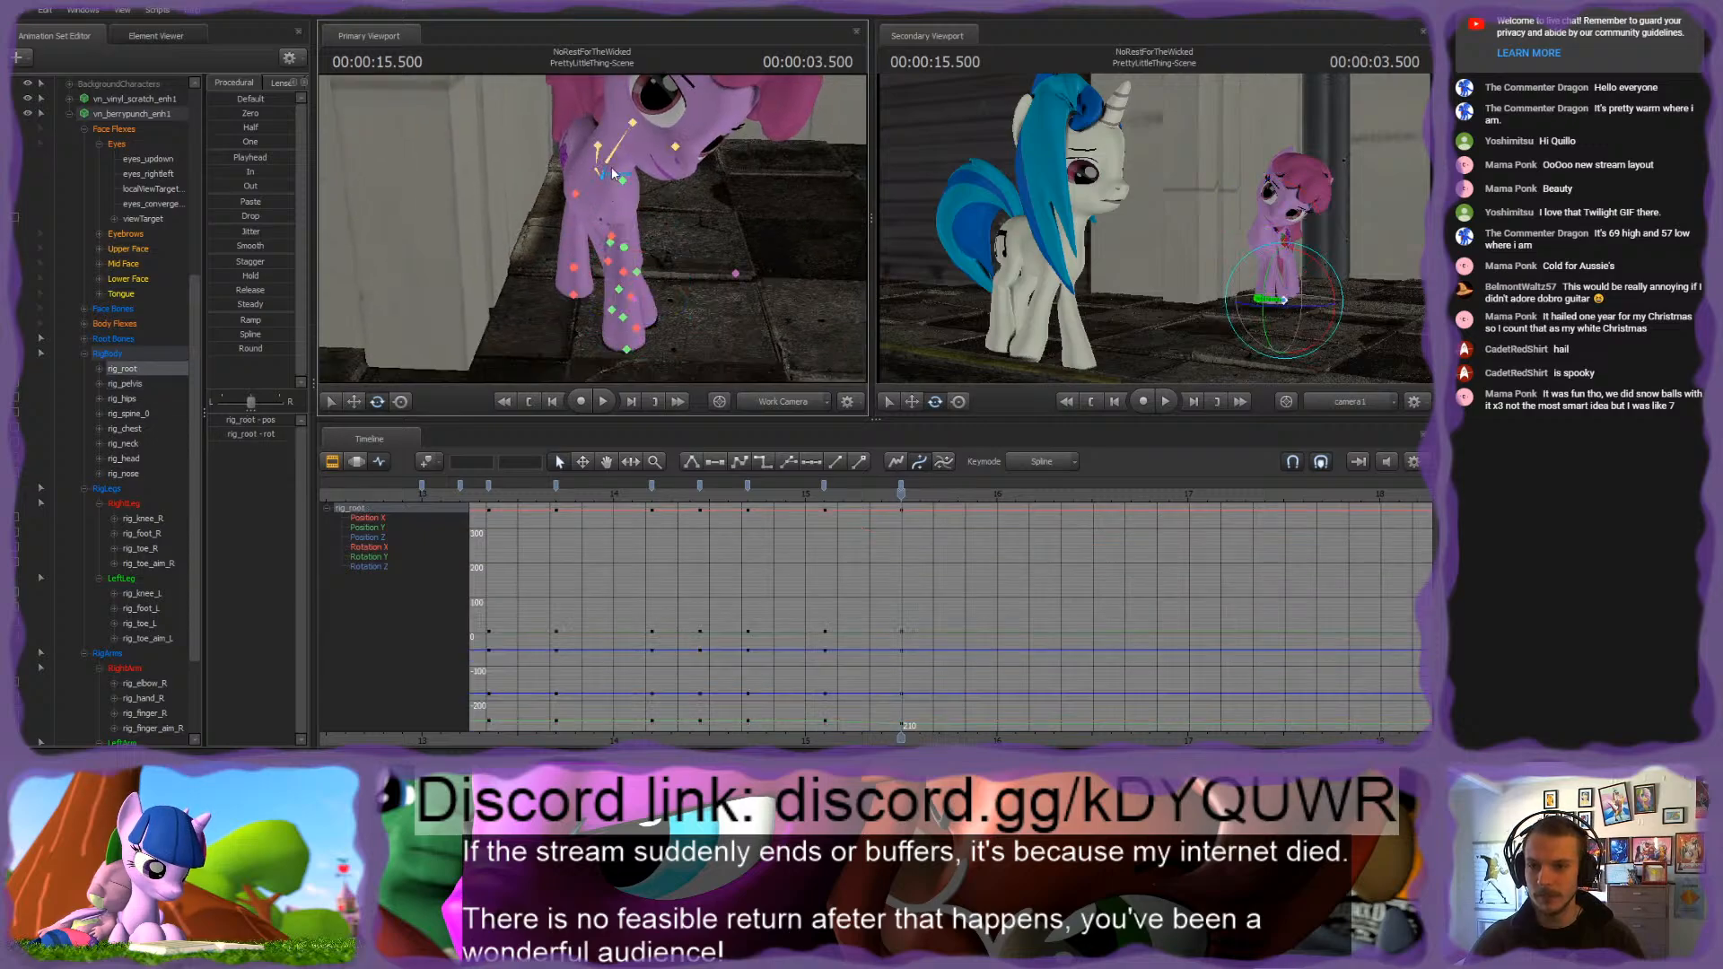
pyautogui.click(598, 147)
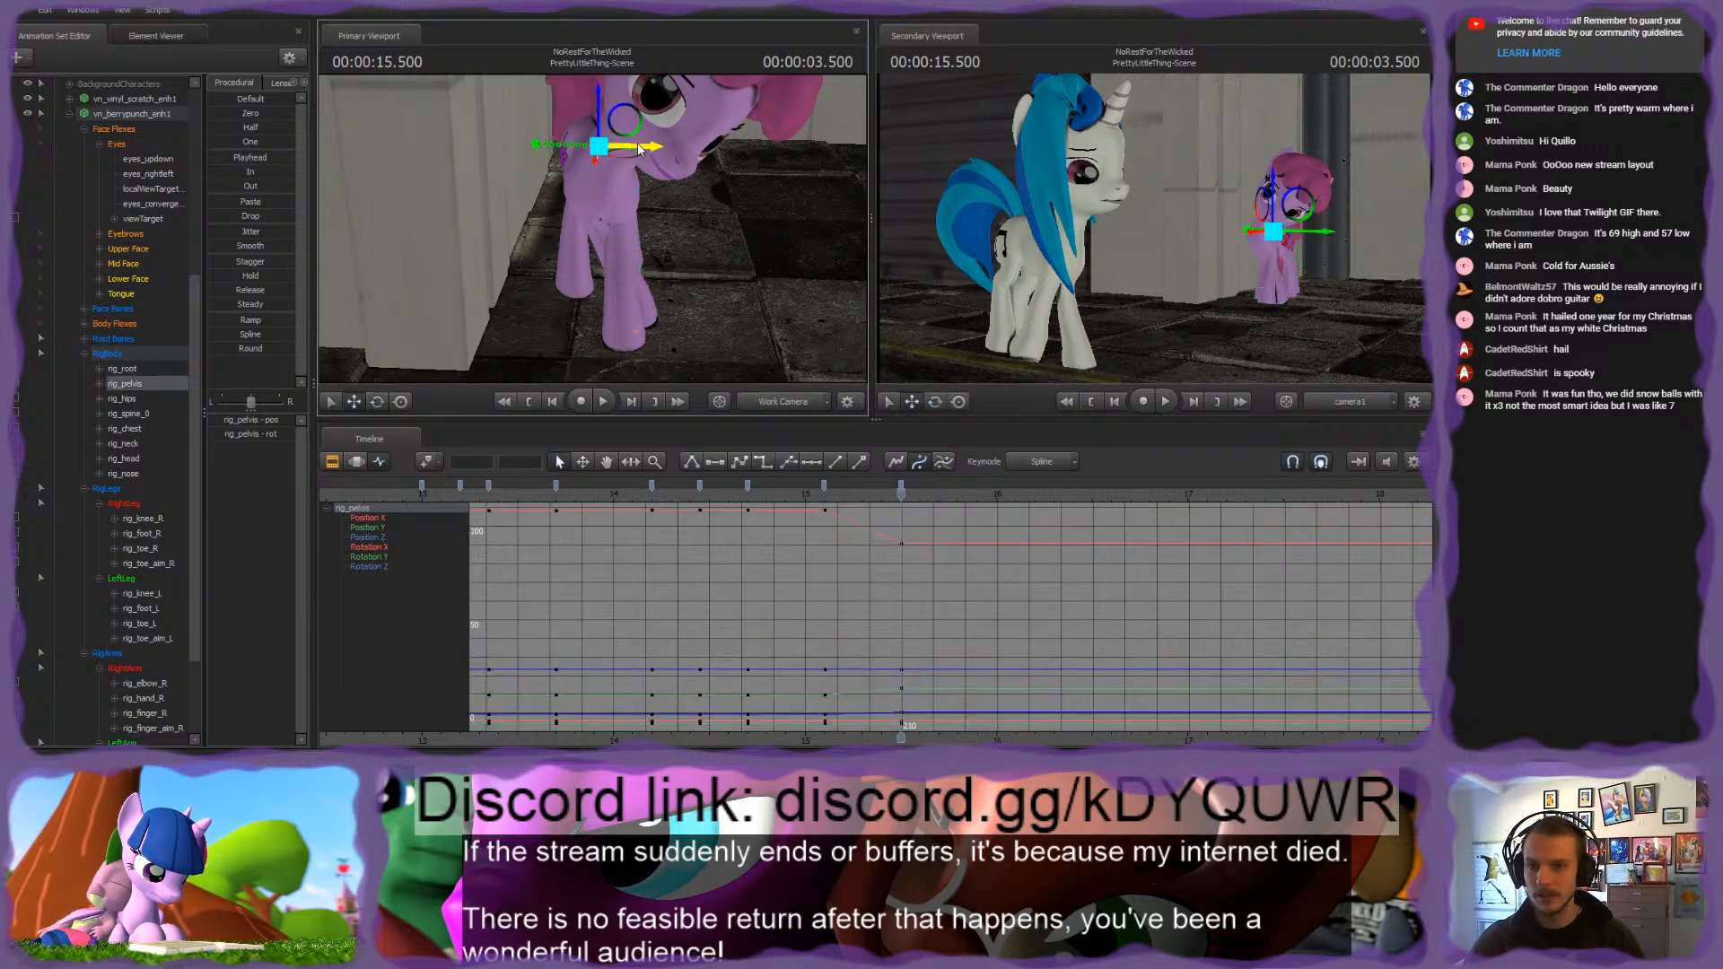
pyautogui.moveTo(640, 147); pyautogui.dragTo(660, 148)
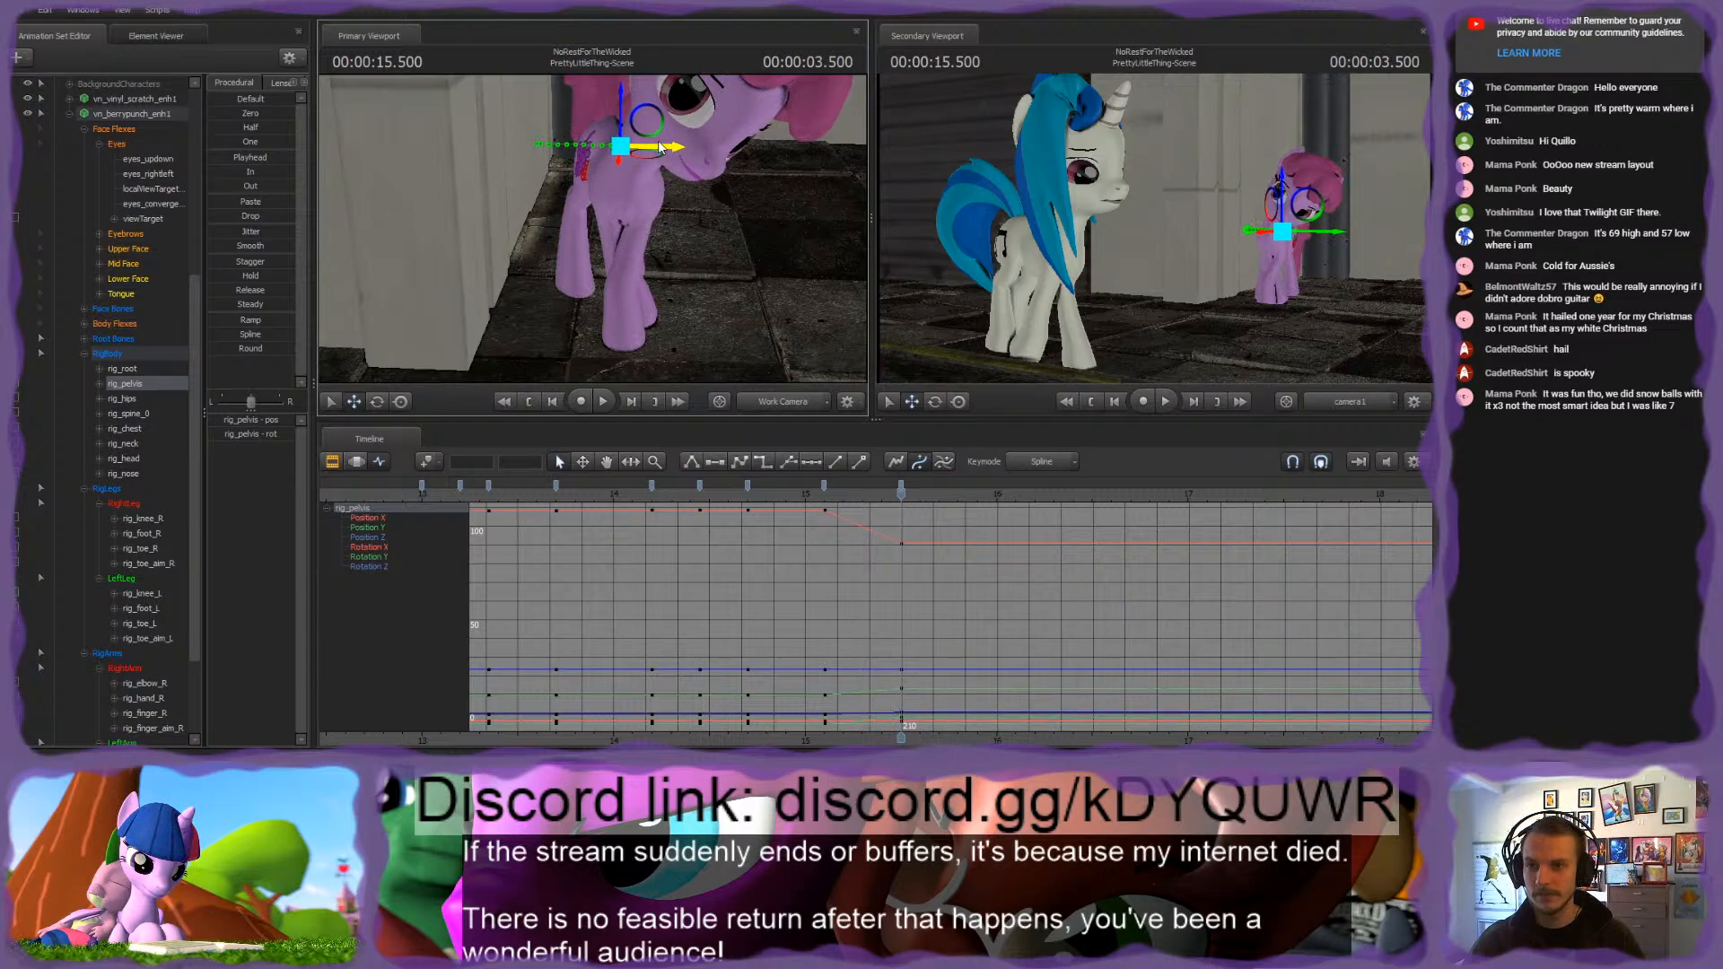
# Step: Select rig_spine_0 and rotate it at 3.500 seconds to bend the pink pony's torso
pyautogui.moveTo(708, 223); pyautogui.dragTo(711, 200)
pyautogui.click(609, 221)
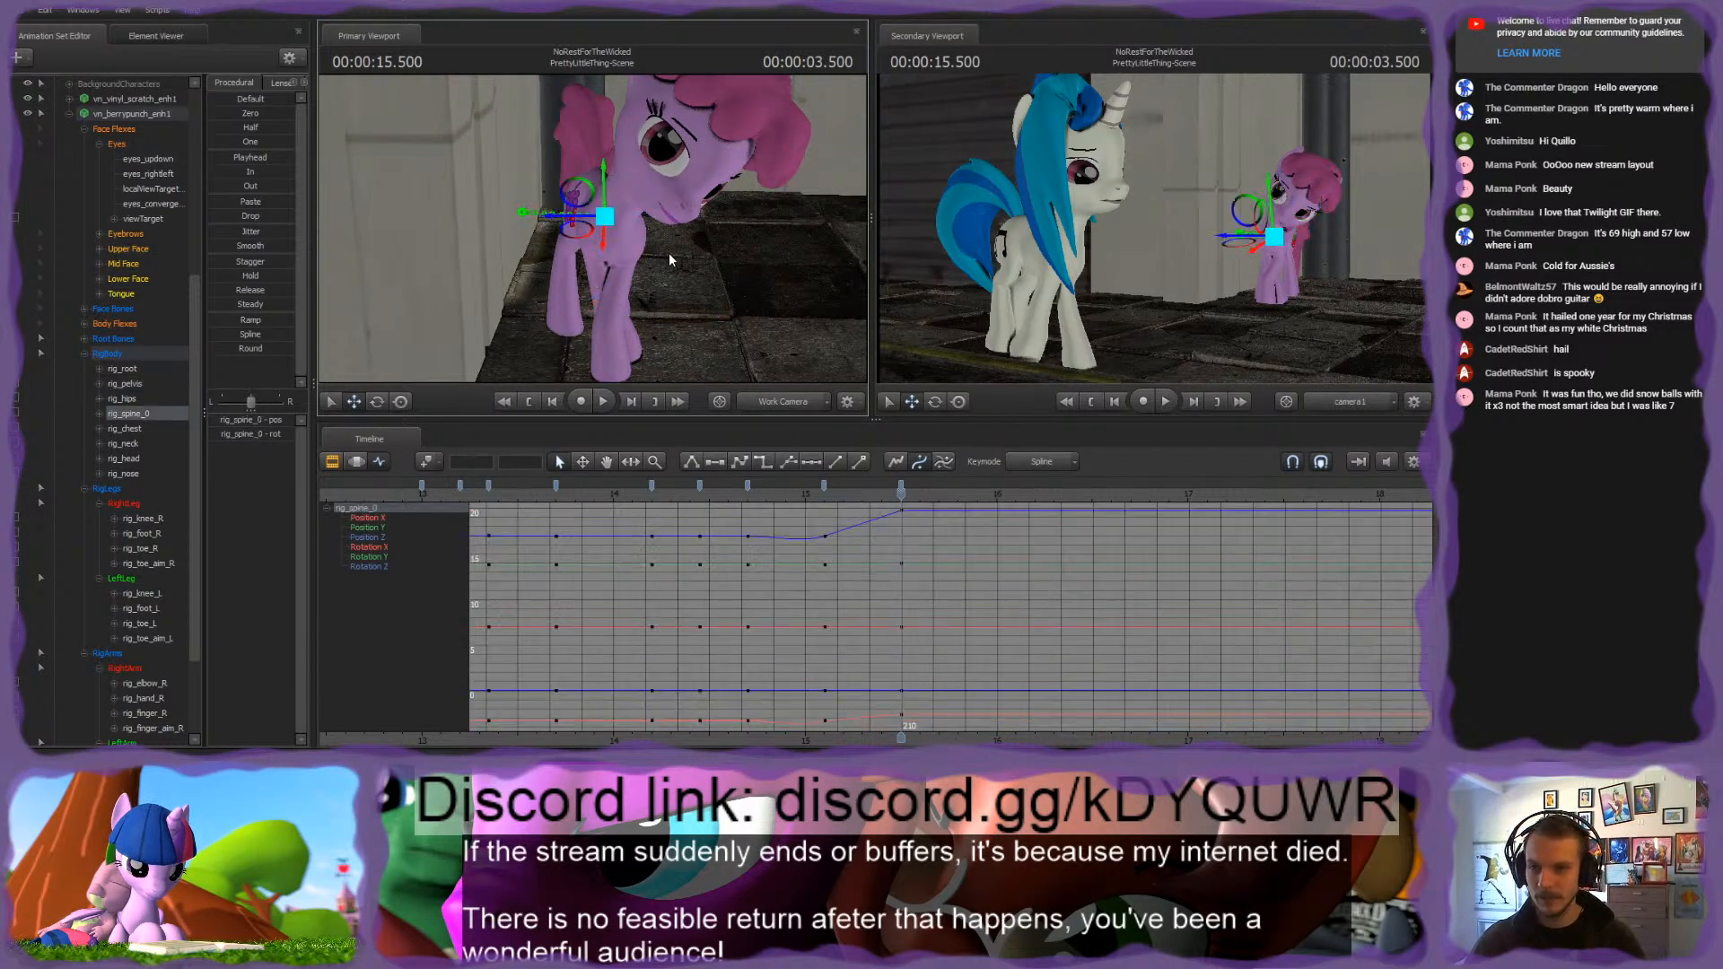
pyautogui.press('e')
pyautogui.moveTo(606, 224)
pyautogui.mouseDown()
pyautogui.moveTo(585, 222)
pyautogui.moveTo(621, 206)
pyautogui.mouseUp()
pyautogui.press('s')
pyautogui.press('ctrl')
pyautogui.press('w')
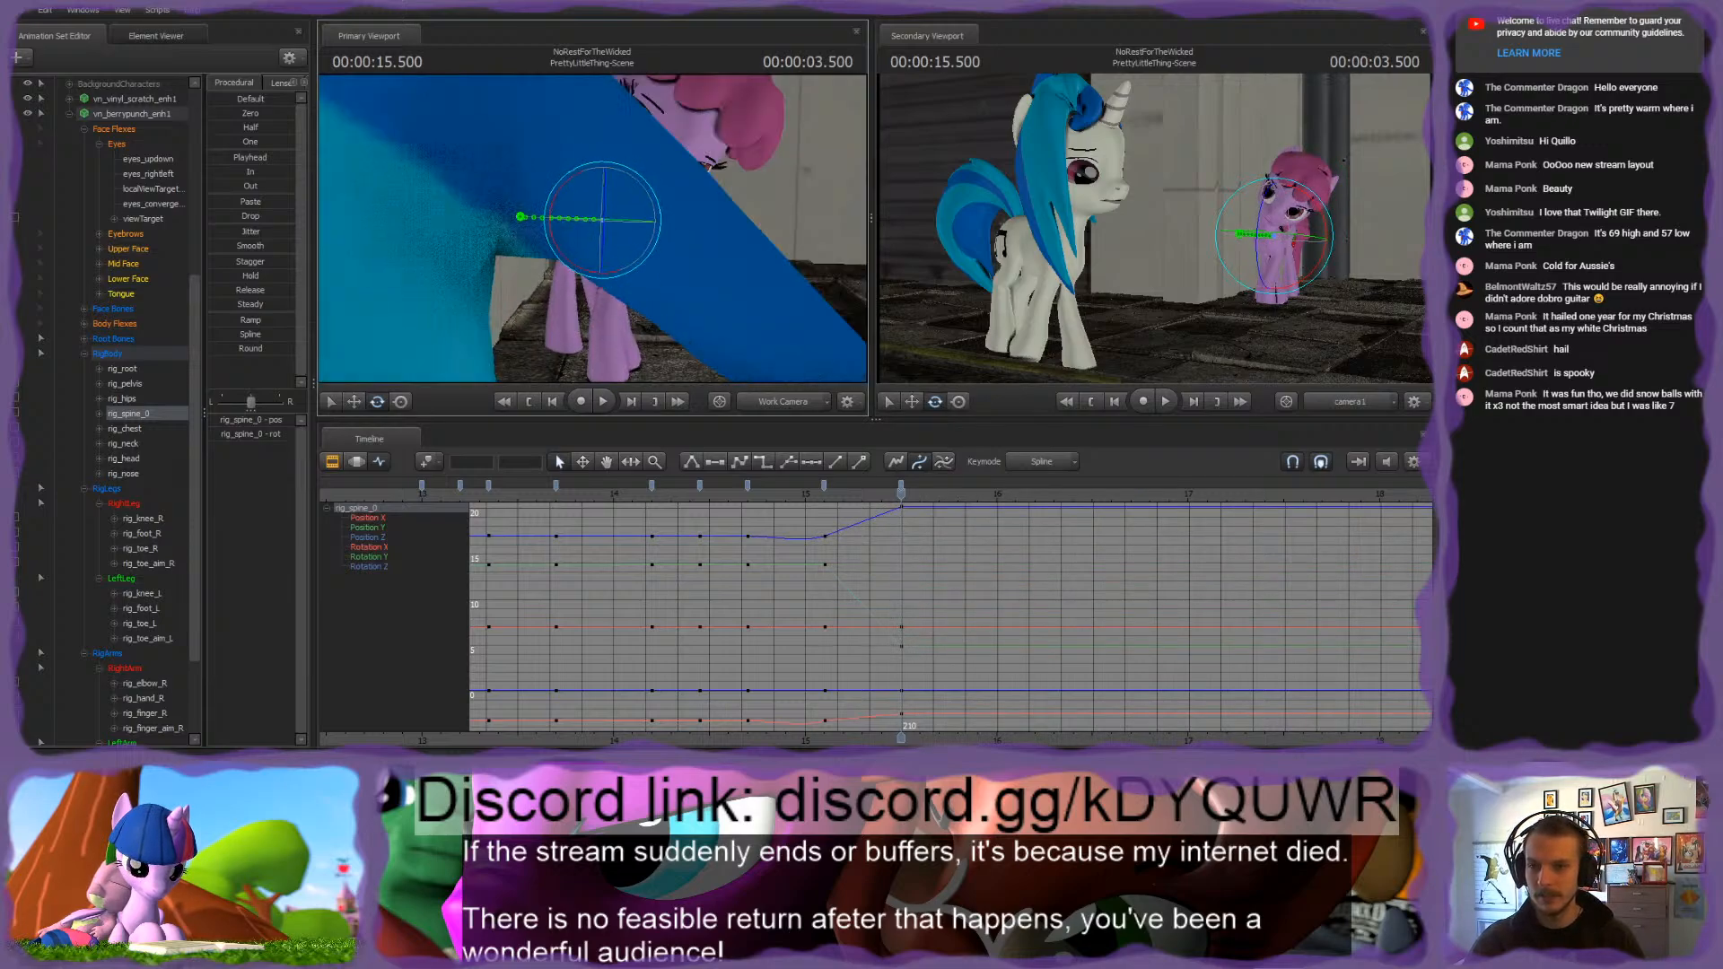
# Step: Fine-tune the rotation of rig_pelvis at 3.500 seconds
pyautogui.press('ctrl')
pyautogui.click(601, 214)
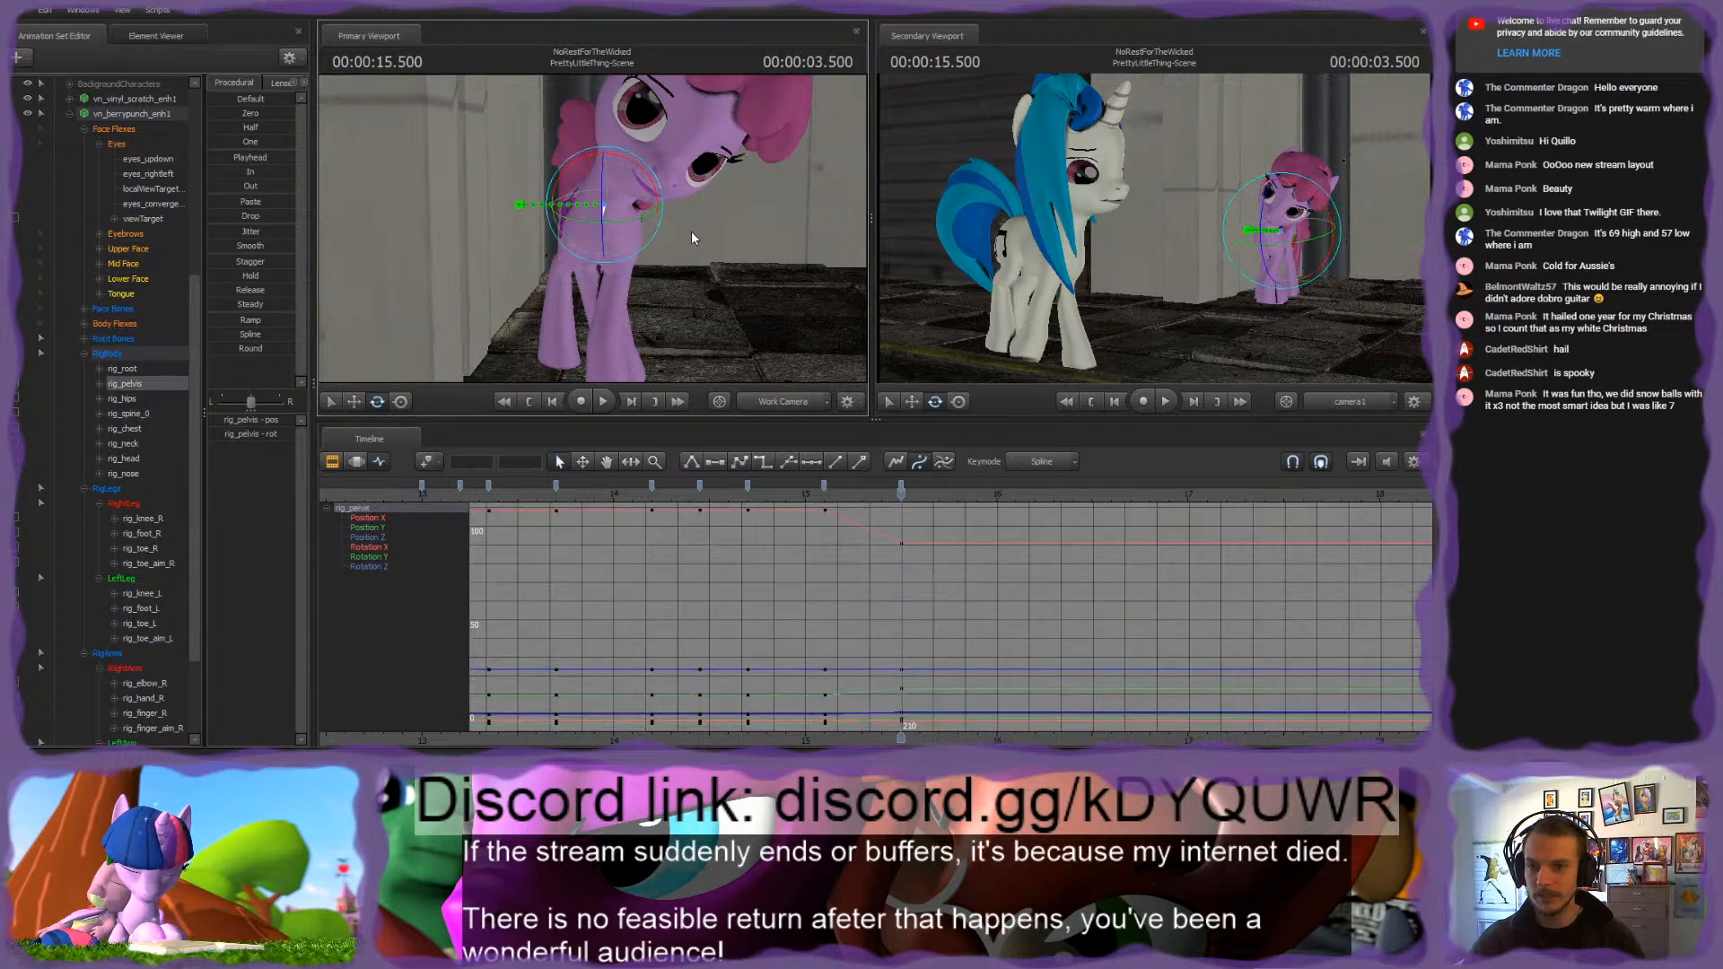
pyautogui.moveTo(603, 214); pyautogui.dragTo(608, 210)
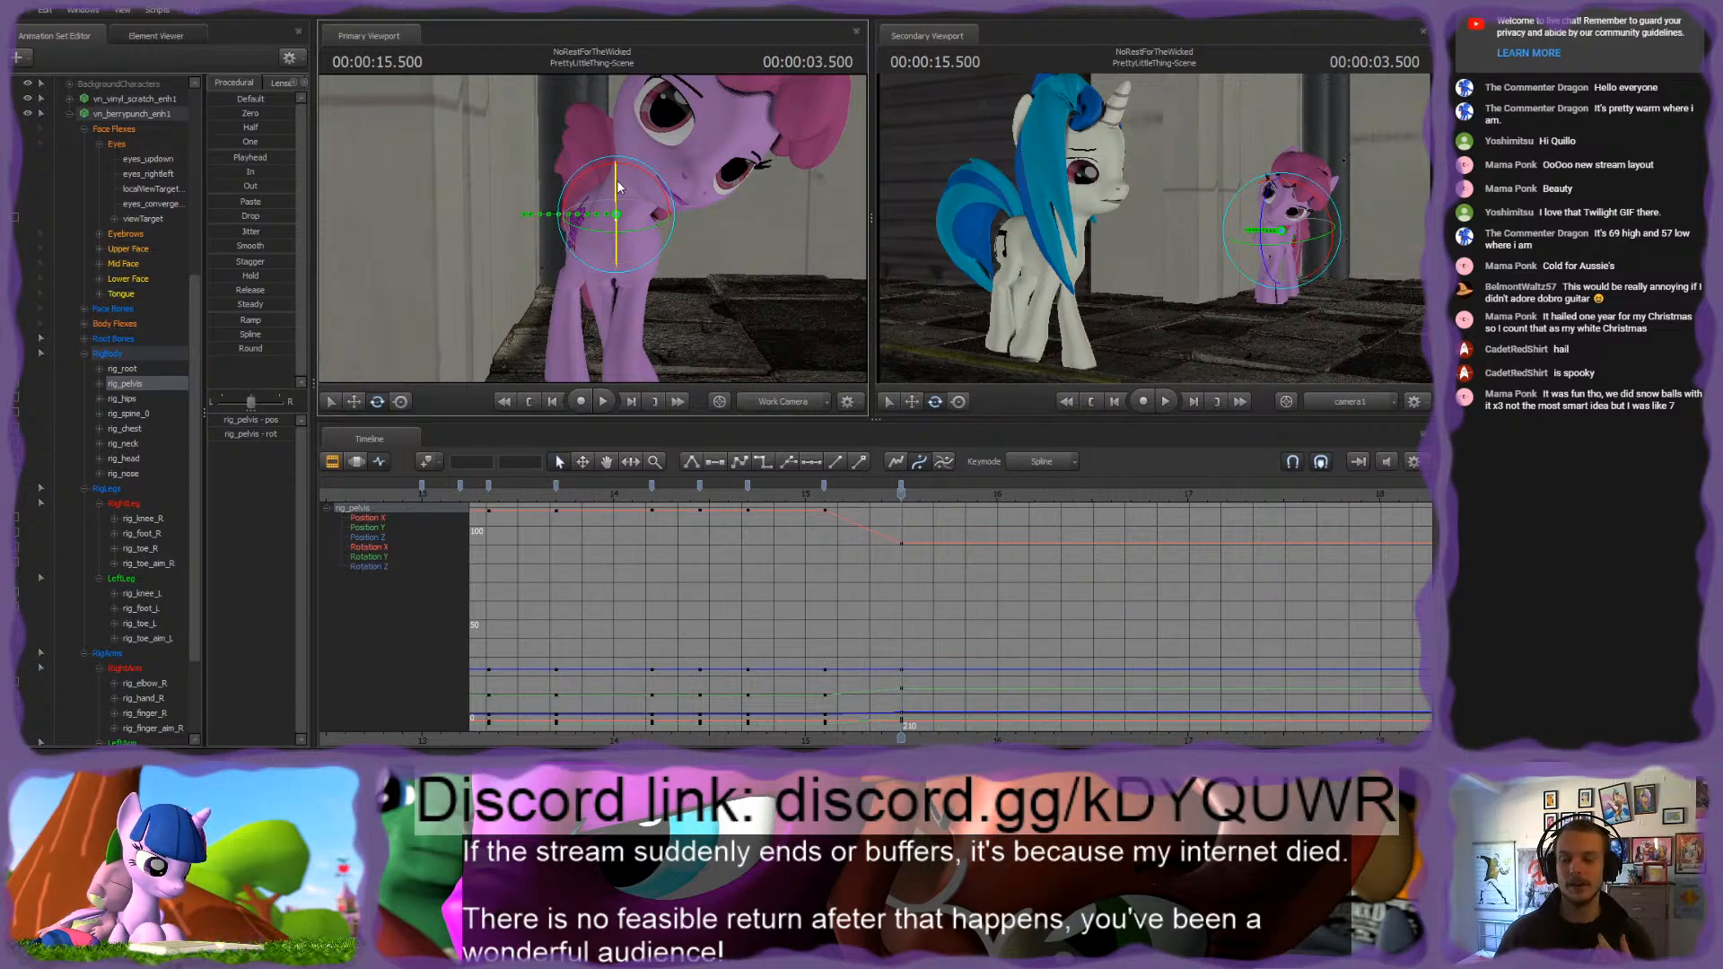
# Step: Refine the rotation of rig_spine_0 at 3.500 seconds to balance the torso against the hips
pyautogui.press('ctrl')
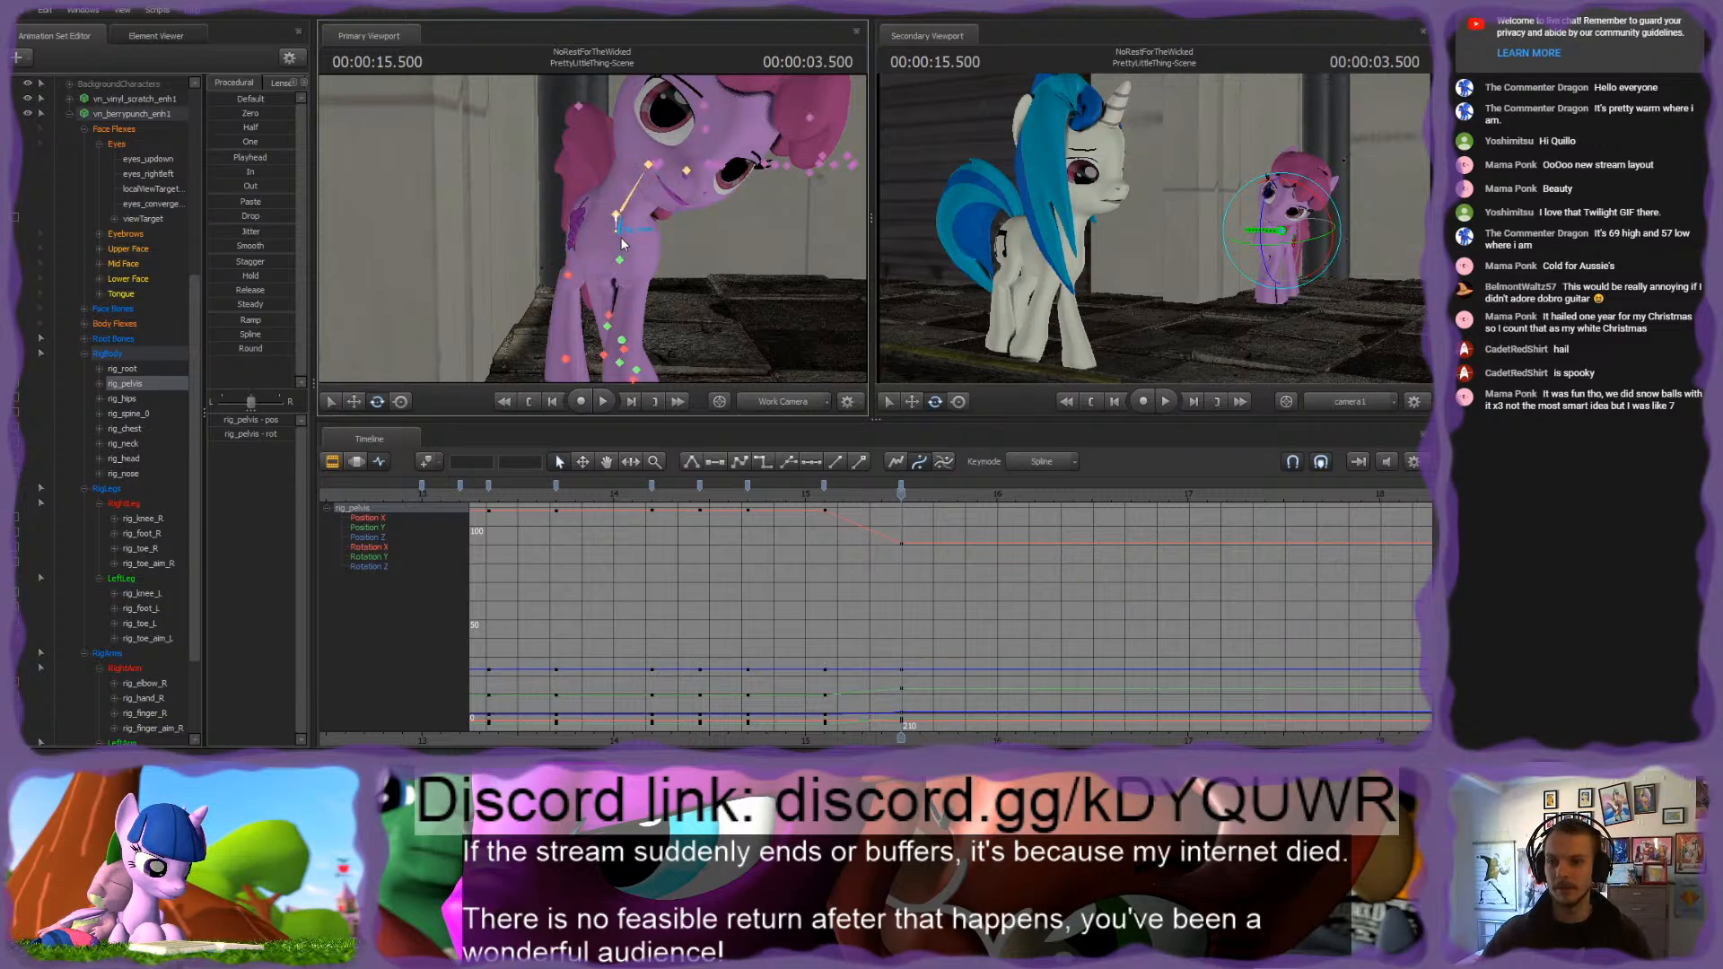
pyautogui.keyDown('ctrl'); pyautogui.click(616, 235); pyautogui.keyUp('ctrl')
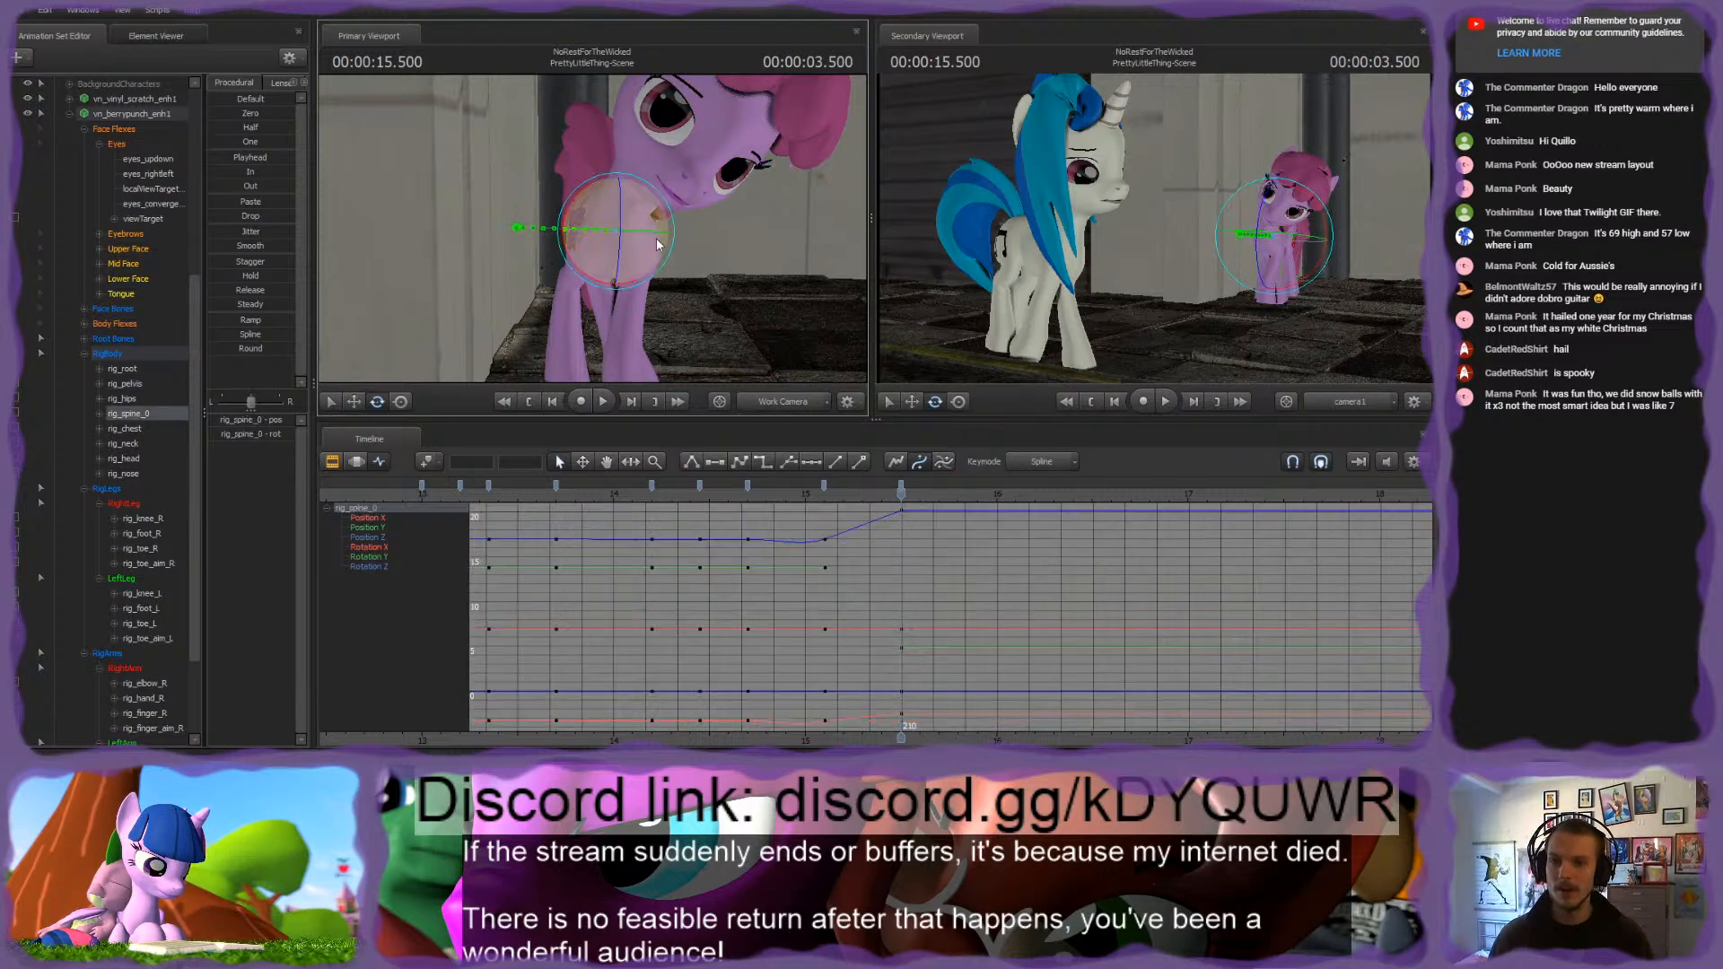
pyautogui.moveTo(608, 231); pyautogui.dragTo(593, 229)
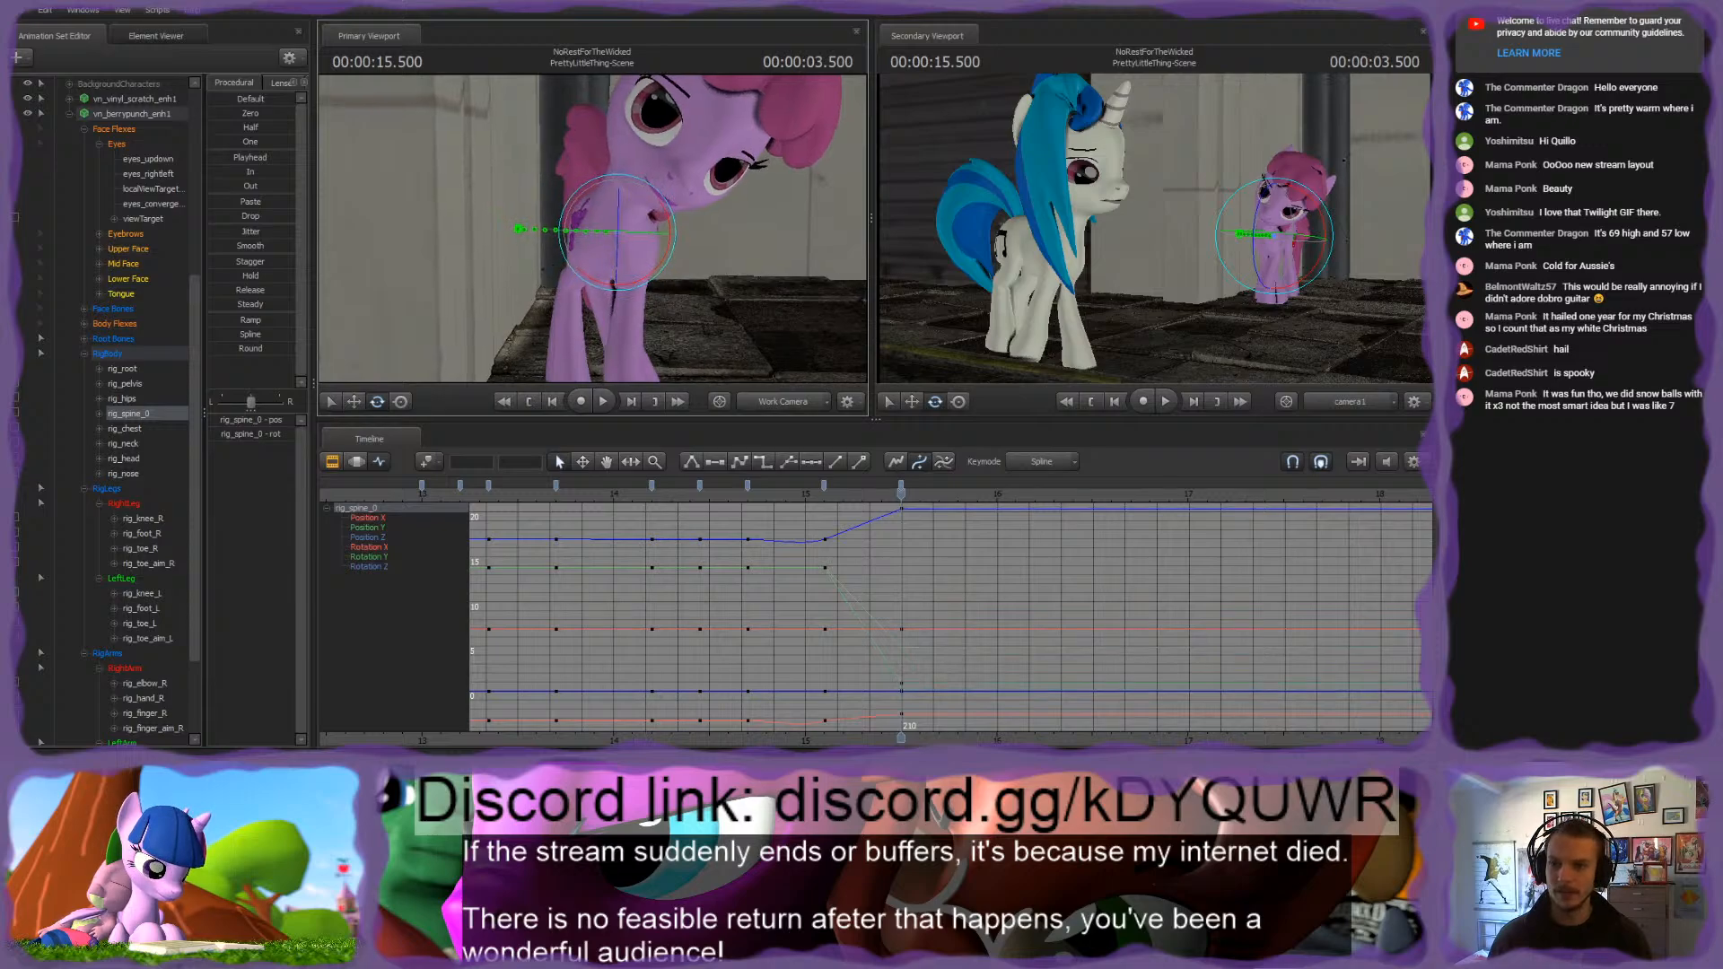
pyautogui.moveTo(625, 288); pyautogui.dragTo(627, 288)
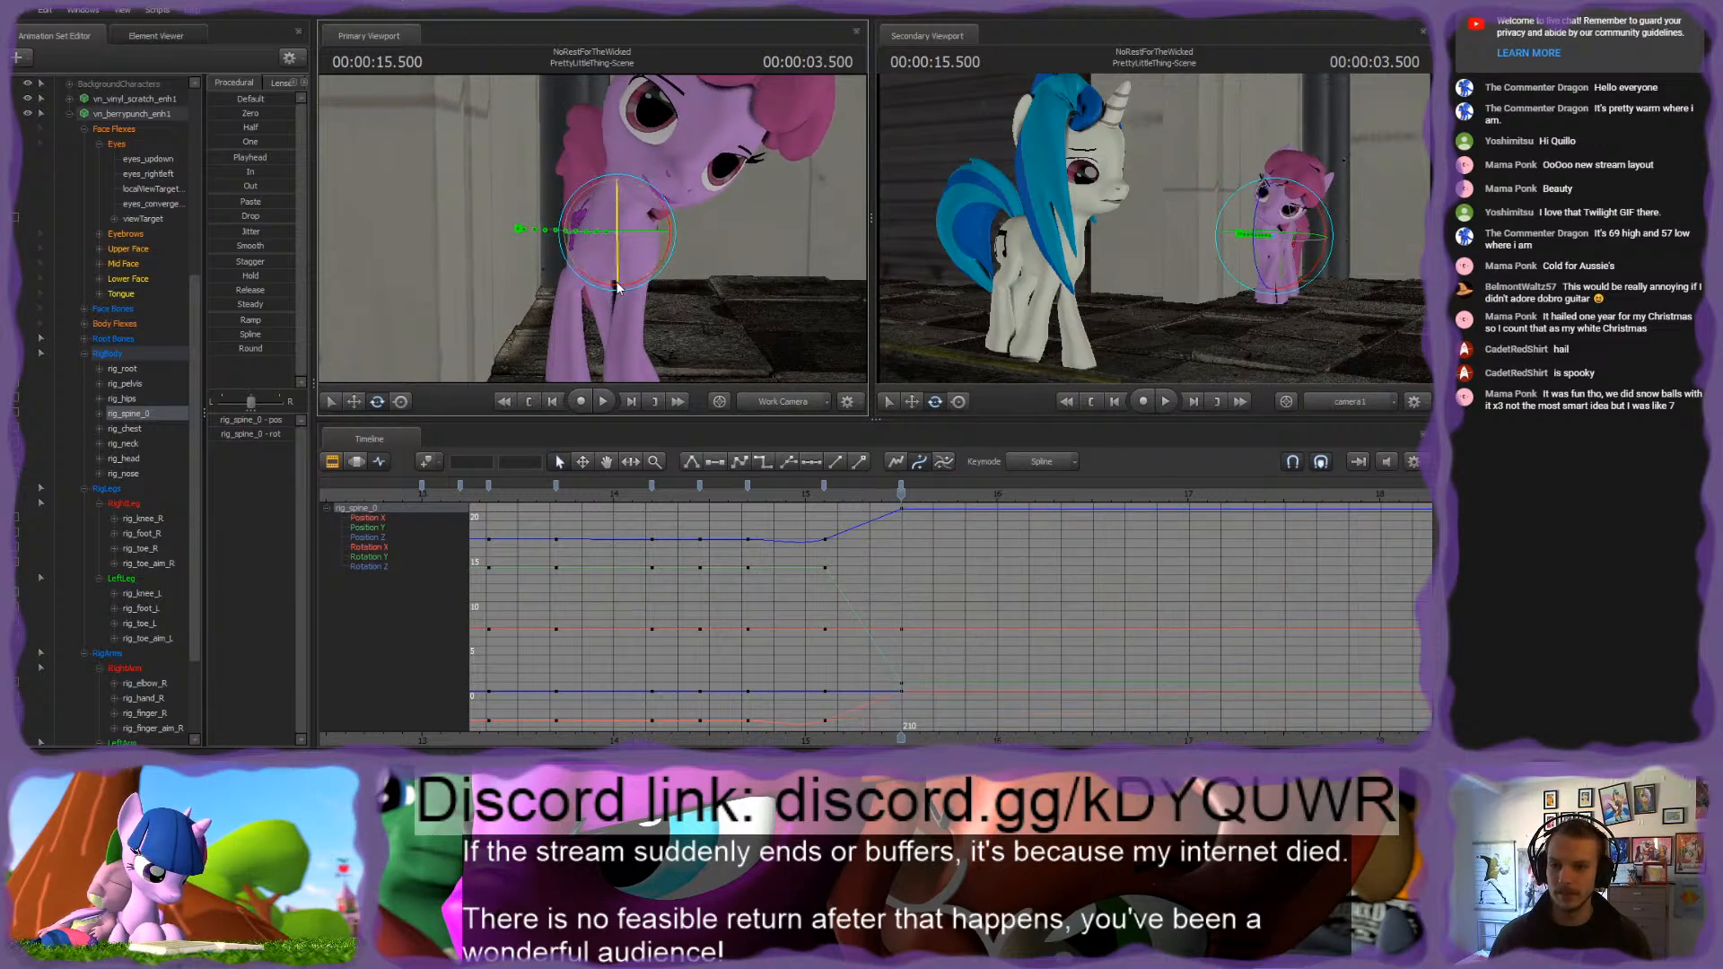
# Step: Adjust rig_neck and rotate rig_head at 3.500 seconds to level the pink pony's tilted head
pyautogui.press('ctrl')
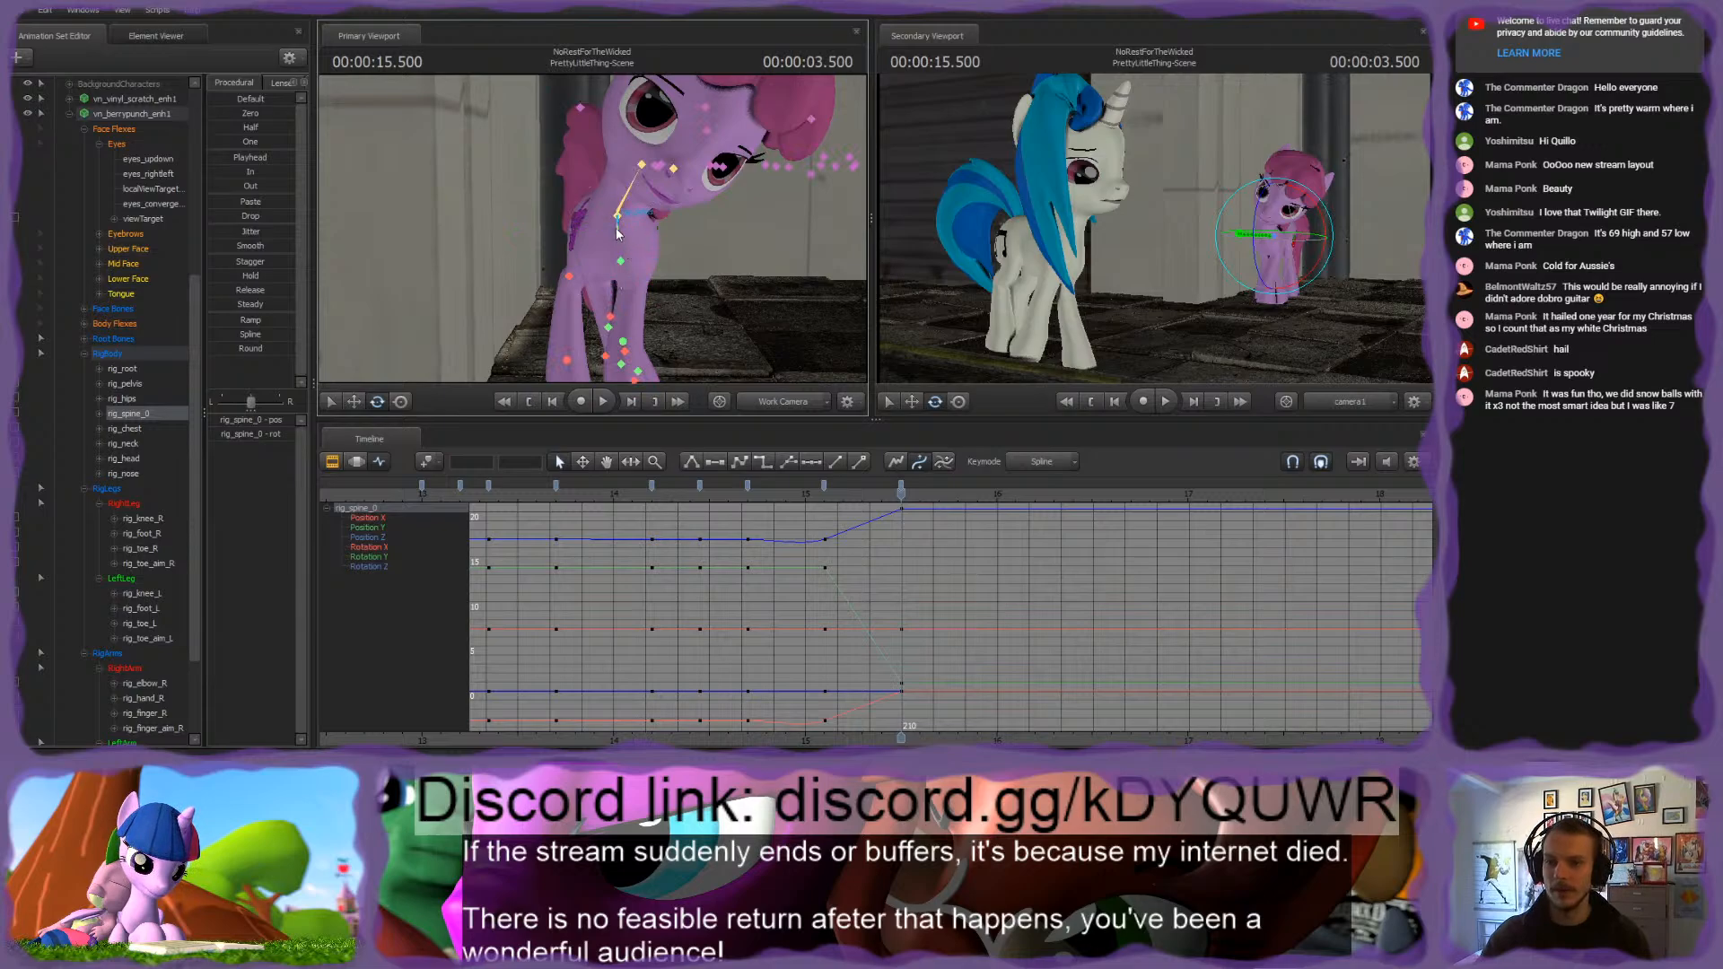
pyautogui.click(619, 235)
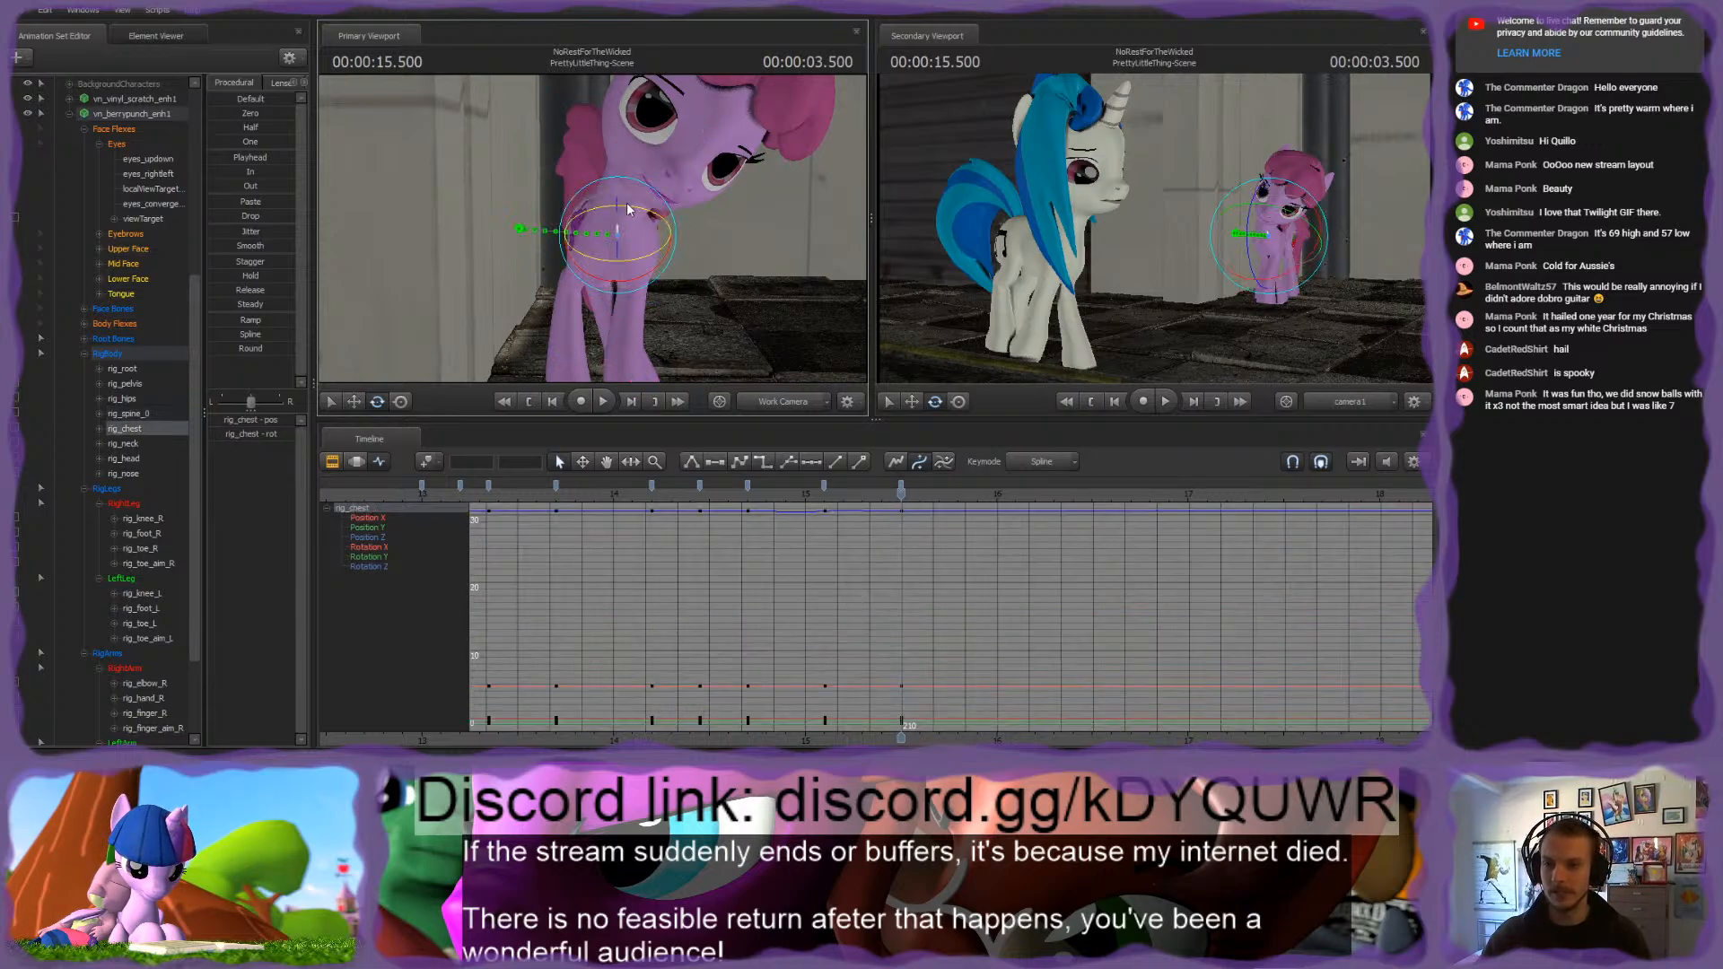
pyautogui.press('ctrl')
pyautogui.click(622, 203)
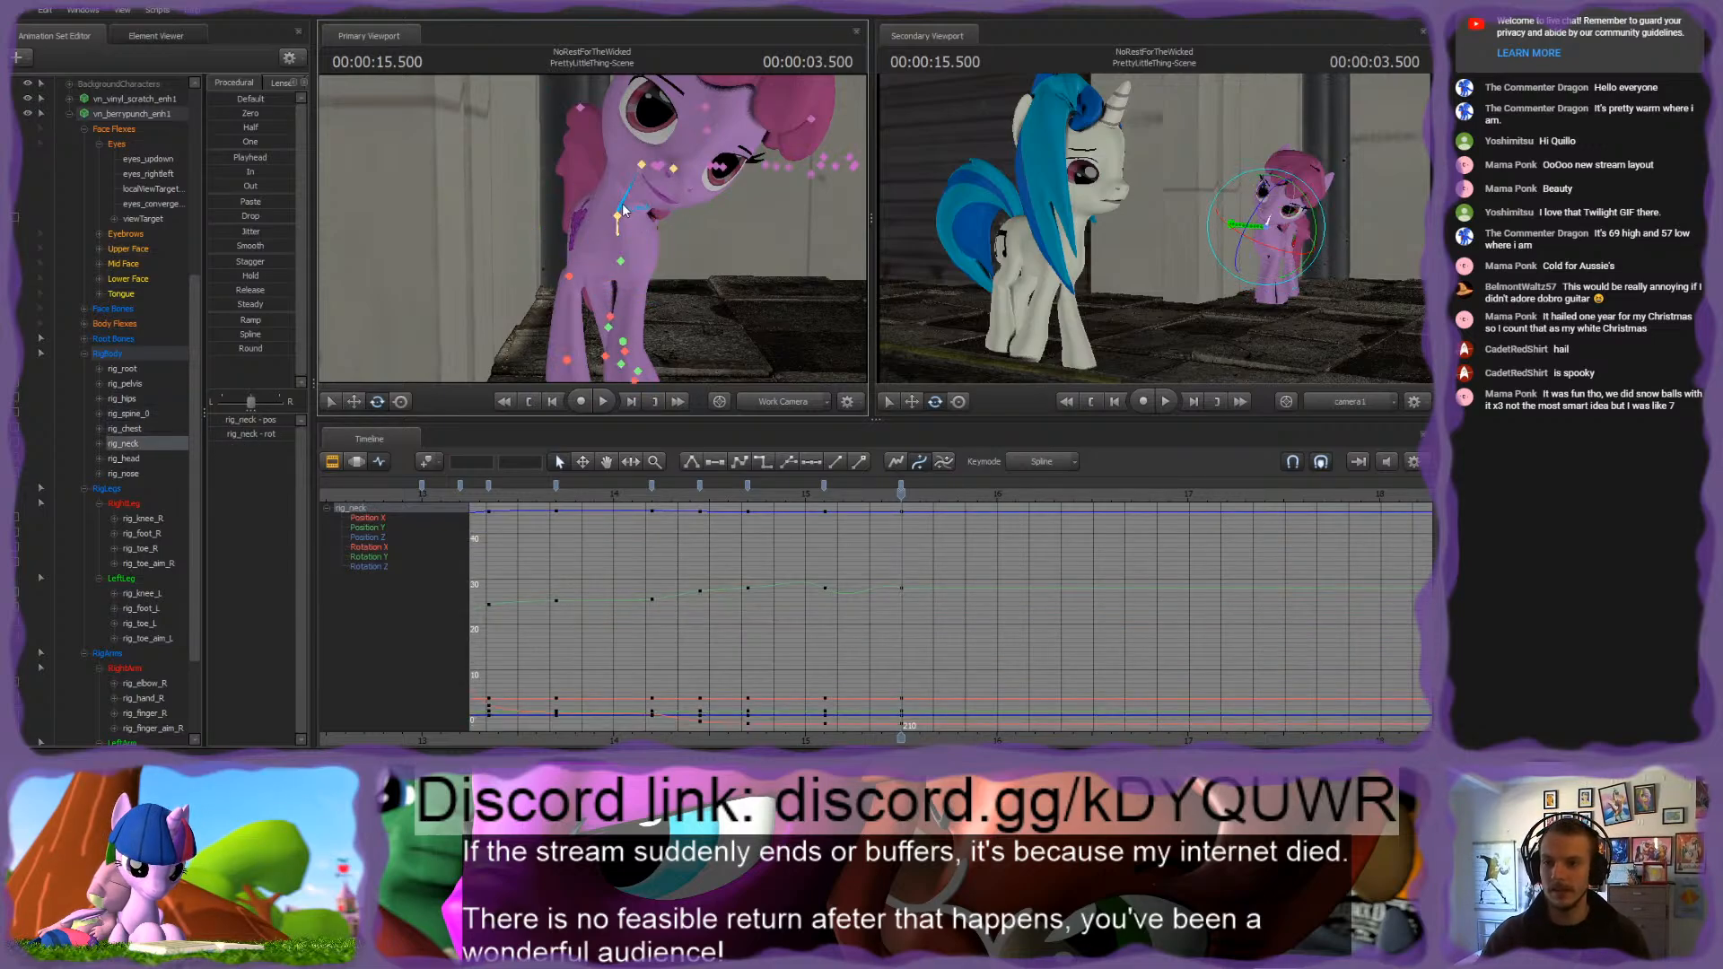
pyautogui.moveTo(611, 167); pyautogui.dragTo(595, 167)
pyautogui.moveTo(624, 227); pyautogui.dragTo(633, 231)
pyautogui.keyDown('ctrl'); pyautogui.click(618, 159); pyautogui.keyUp('ctrl')
pyautogui.moveTo(620, 164); pyautogui.dragTo(595, 110)
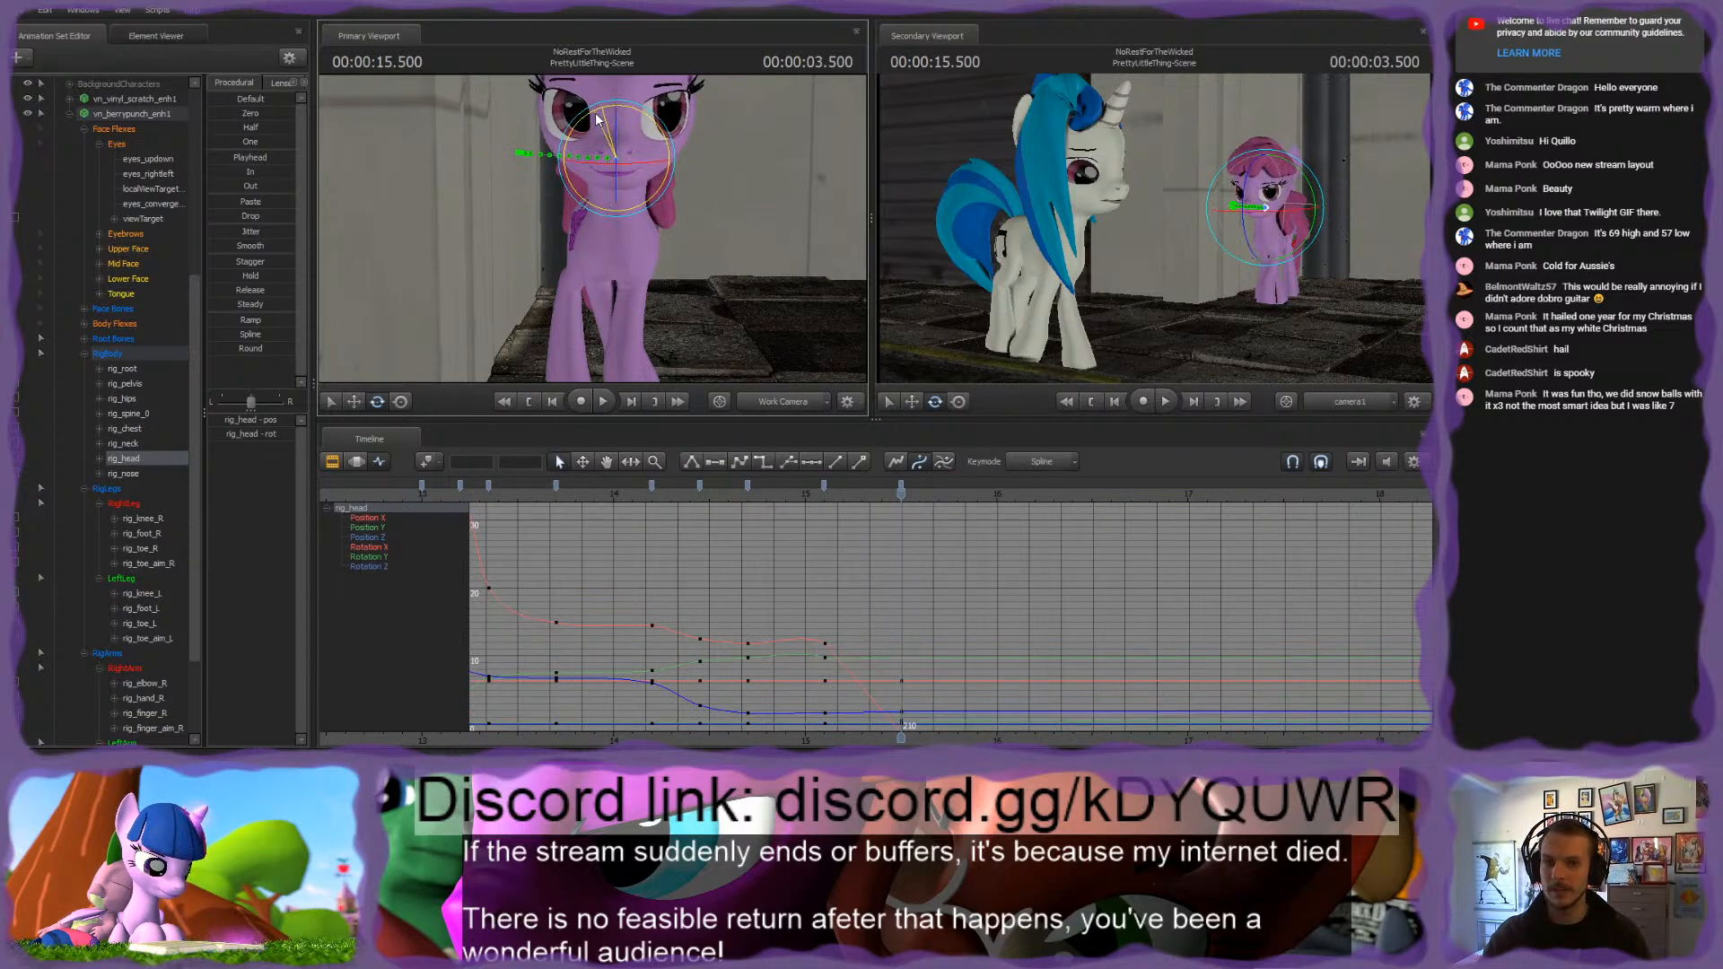
# Step: Select rig_finger_R, then move and rotate it at 3.500 seconds to reposition the pink pony's right front hoof
pyautogui.keyDown('alt'); pyautogui.moveTo(760, 233); pyautogui.dragTo(558, 262); pyautogui.keyUp('alt')
pyautogui.keyDown('ctrl'); pyautogui.click(590, 268); pyautogui.keyUp('ctrl')
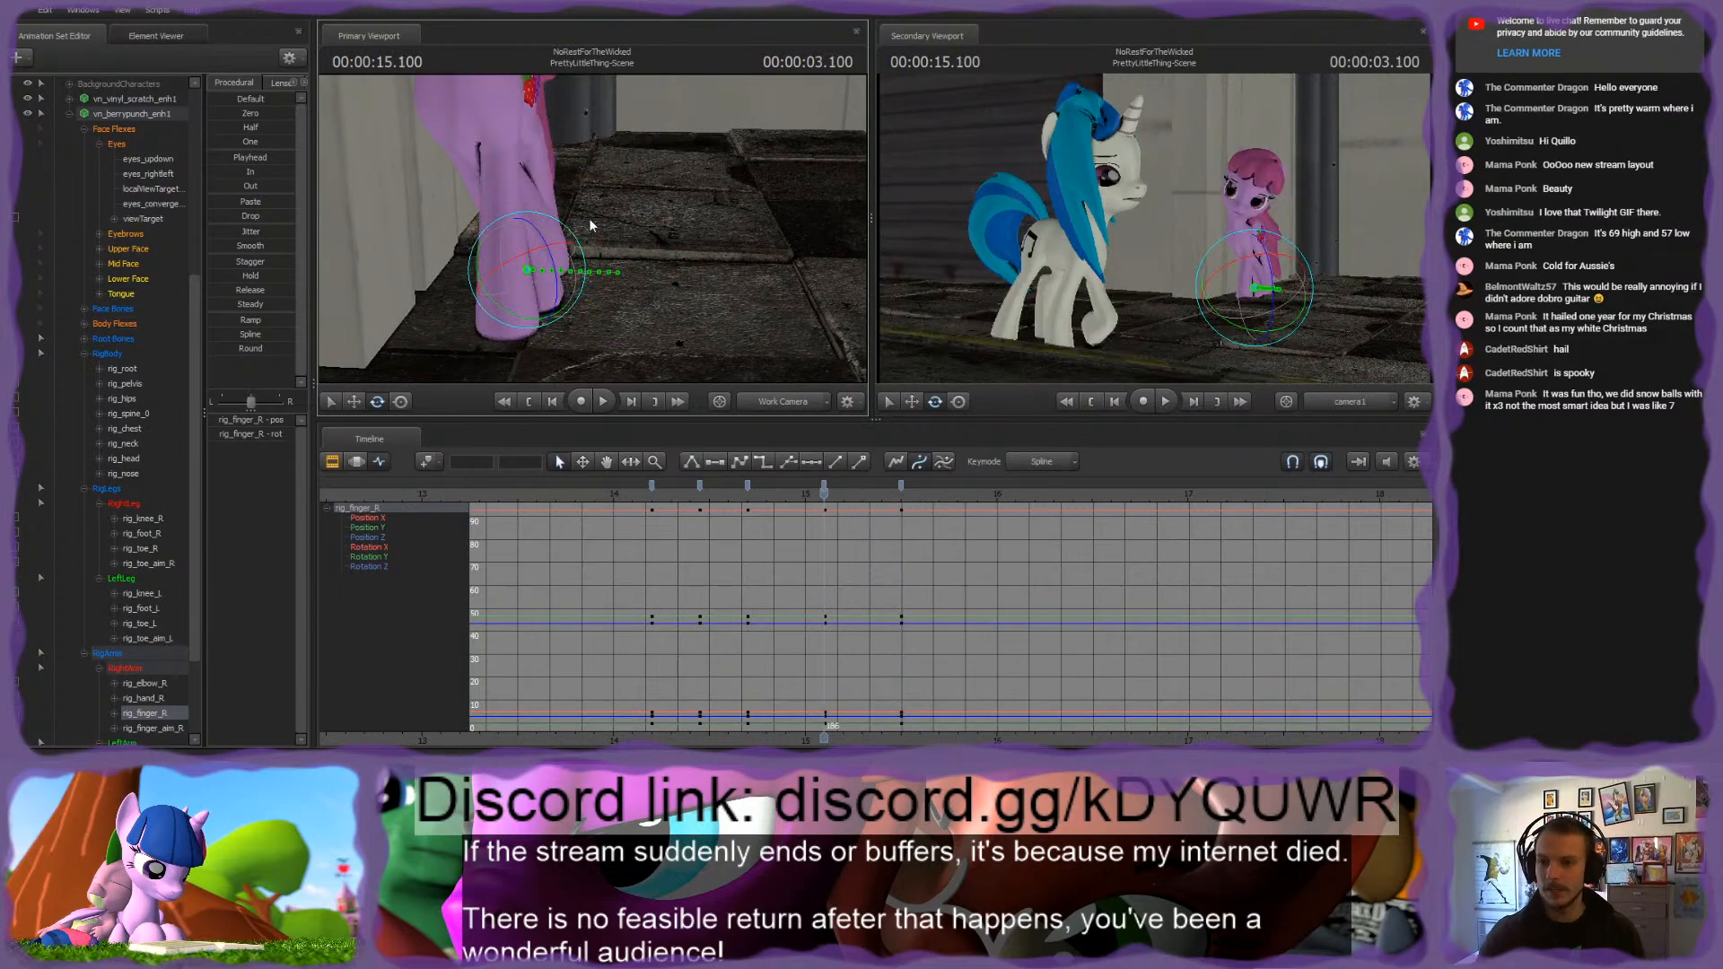
pyautogui.press('w')
pyautogui.moveTo(659, 287); pyautogui.dragTo(587, 242)
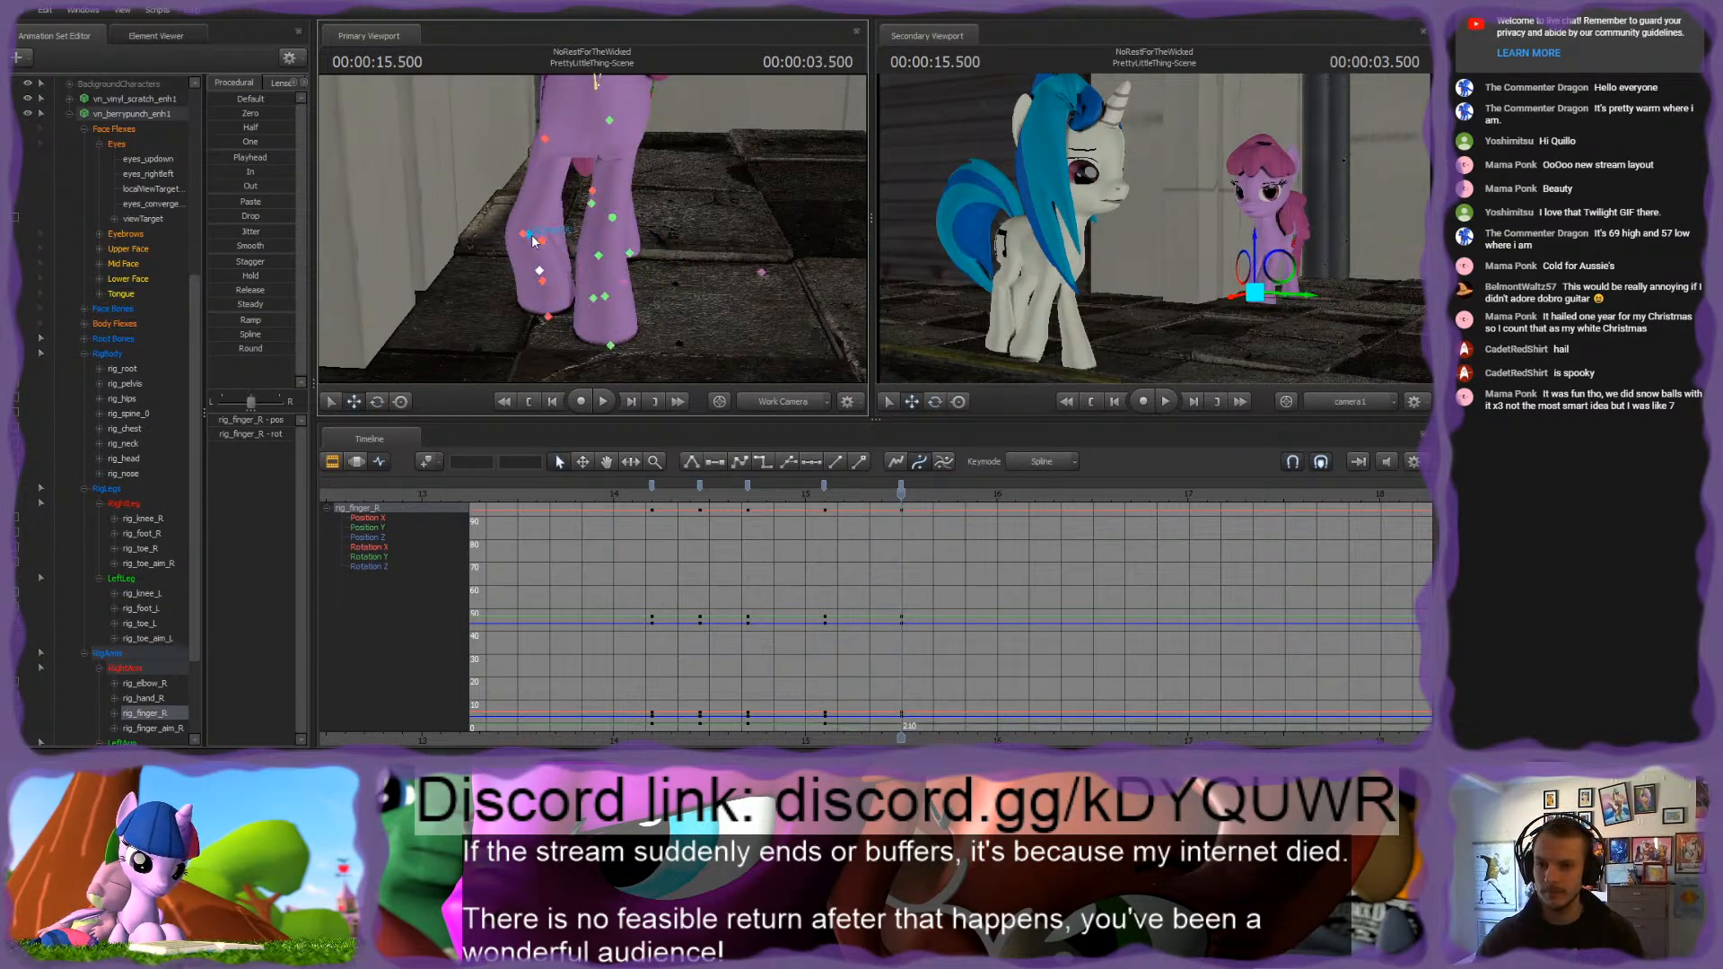
pyautogui.press('e')
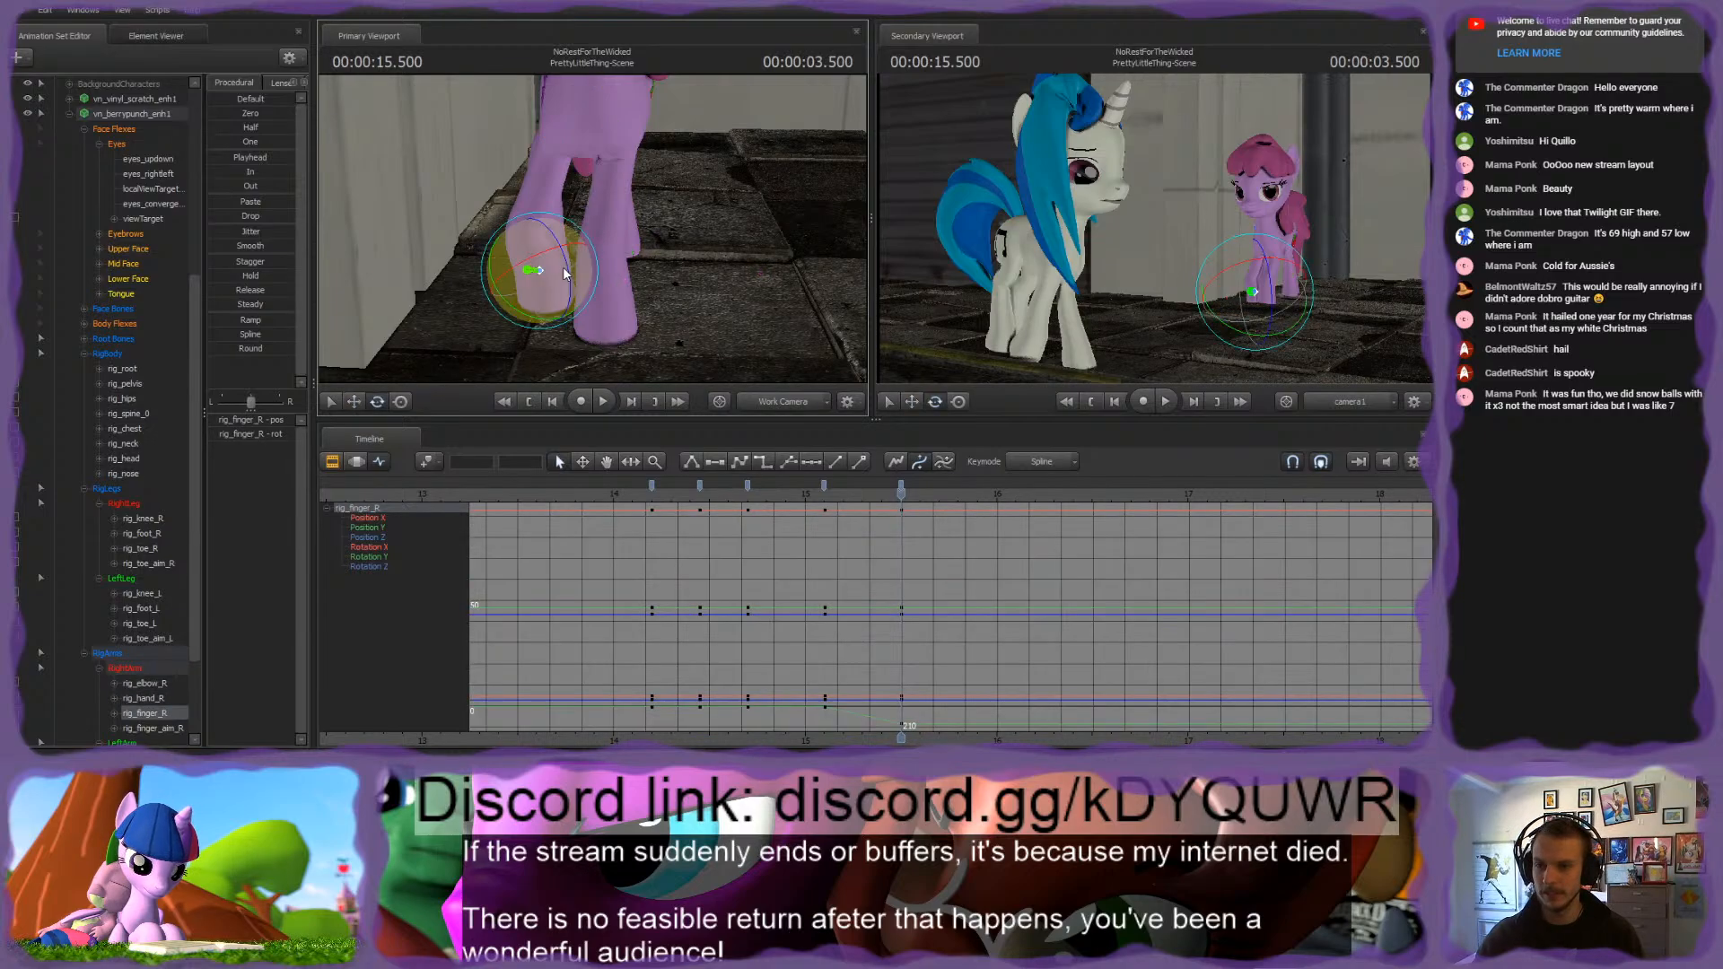
pyautogui.keyDown('alt'); pyautogui.moveTo(557, 234); pyautogui.dragTo(588, 289); pyautogui.keyUp('alt')
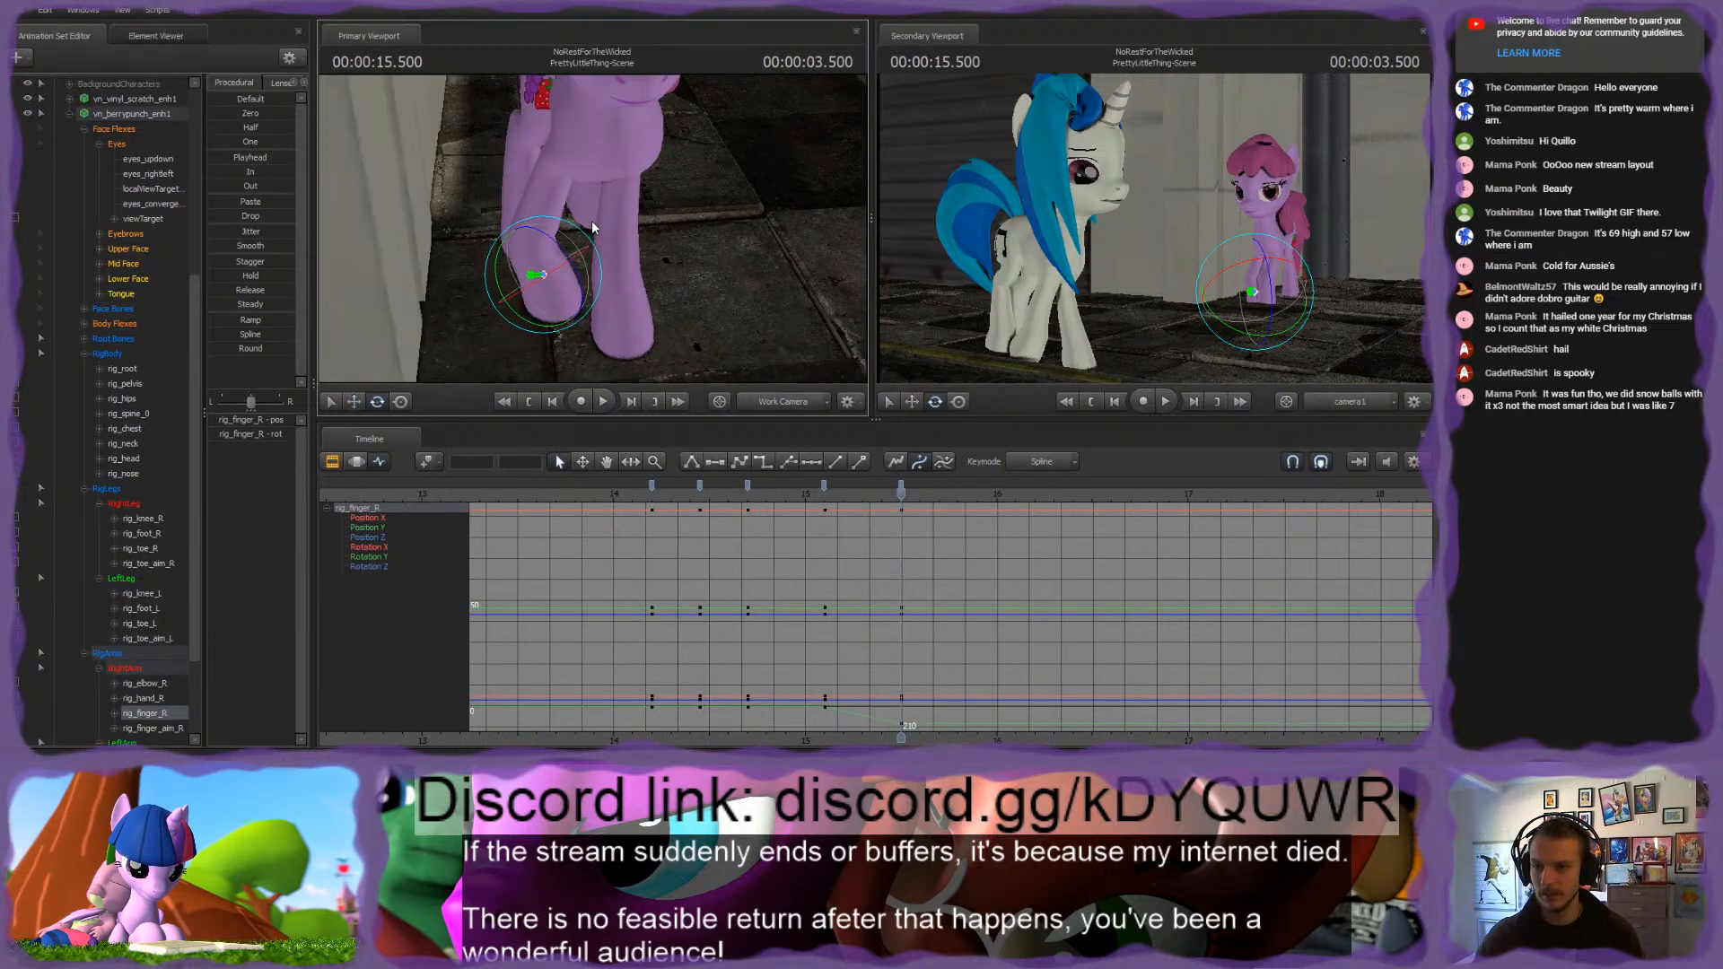
pyautogui.moveTo(507, 238)
pyautogui.mouseDown()
pyautogui.moveTo(657, 269)
pyautogui.moveTo(618, 232)
pyautogui.moveTo(531, 237)
pyautogui.mouseUp()
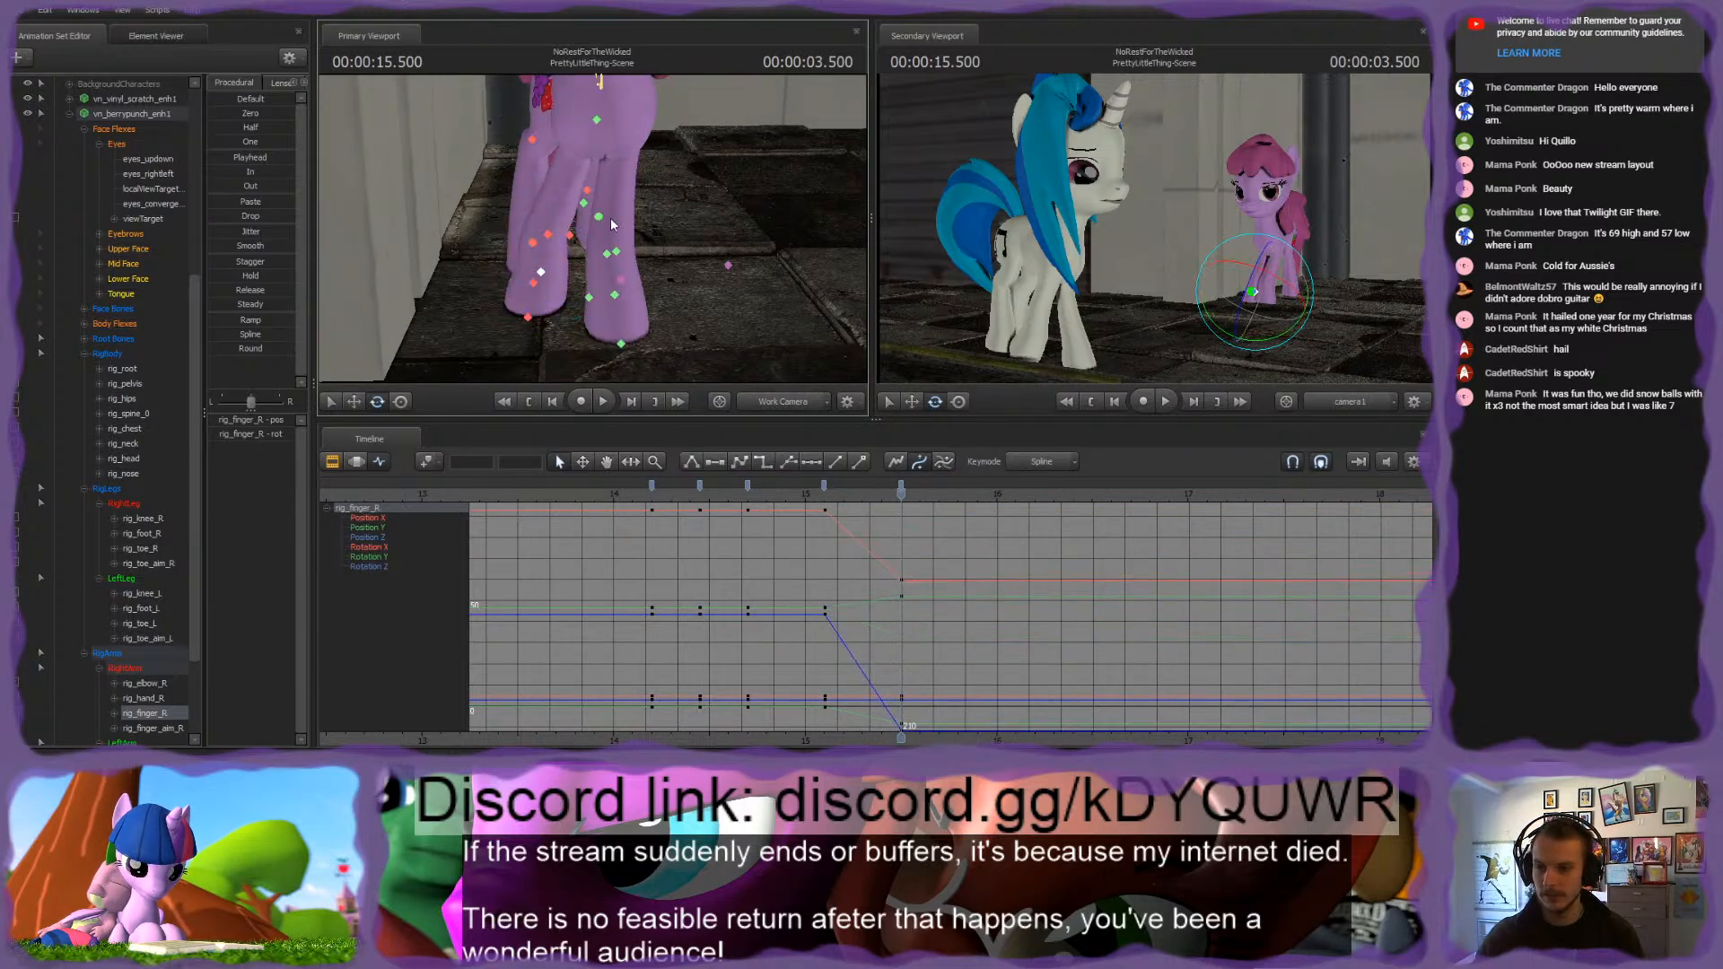
# Step: Compare the right front leg's pose at 3.500 seconds with the keyframe at 3.100 seconds
pyautogui.press('Up')
pyautogui.press('Down')
pyautogui.press('Up')
pyautogui.press('Down')
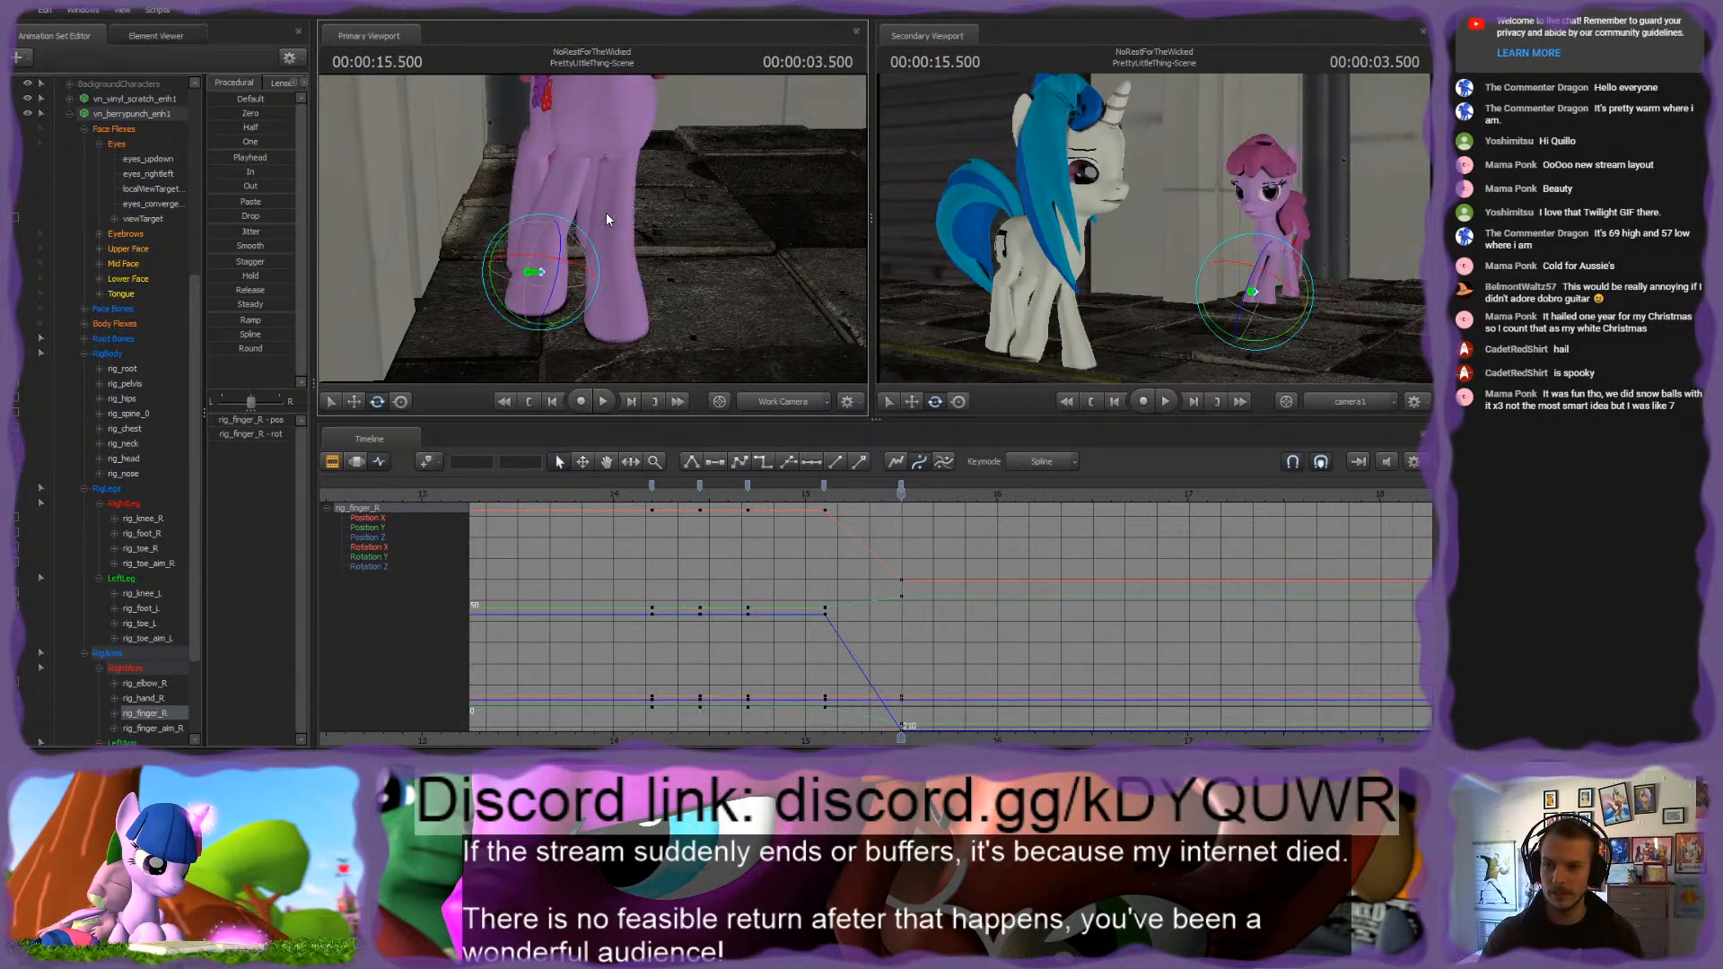
pyautogui.press('Up')
pyautogui.press('Up')
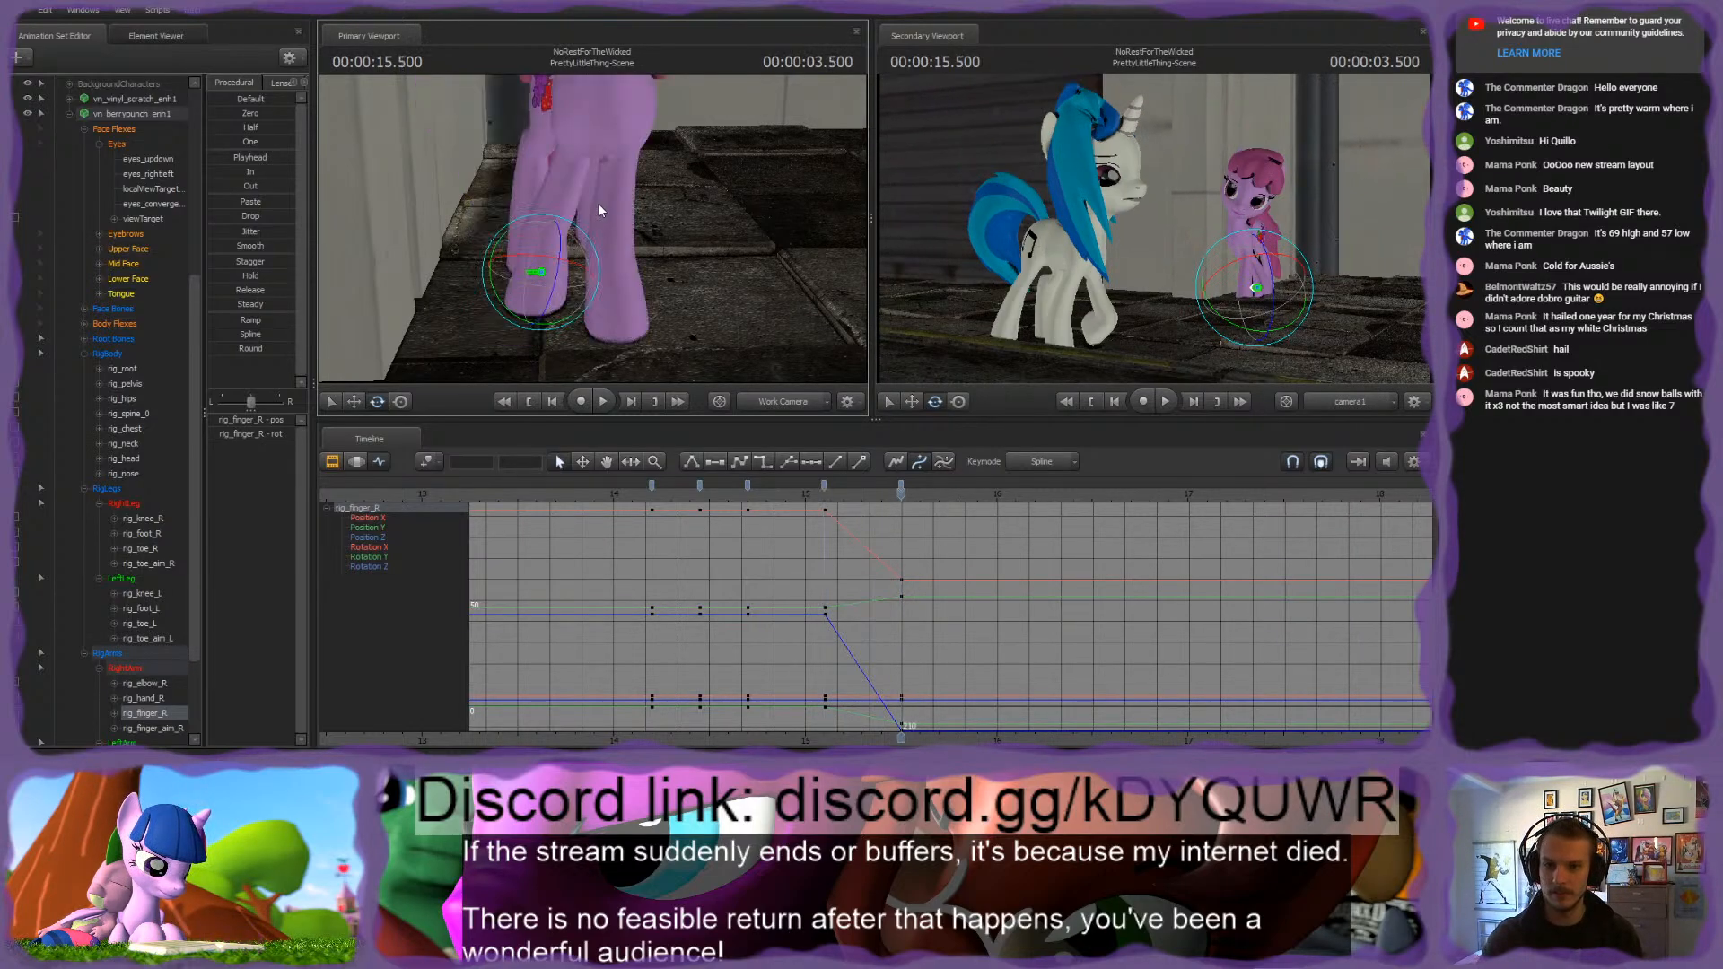
pyautogui.press('Down')
pyautogui.press('Down')
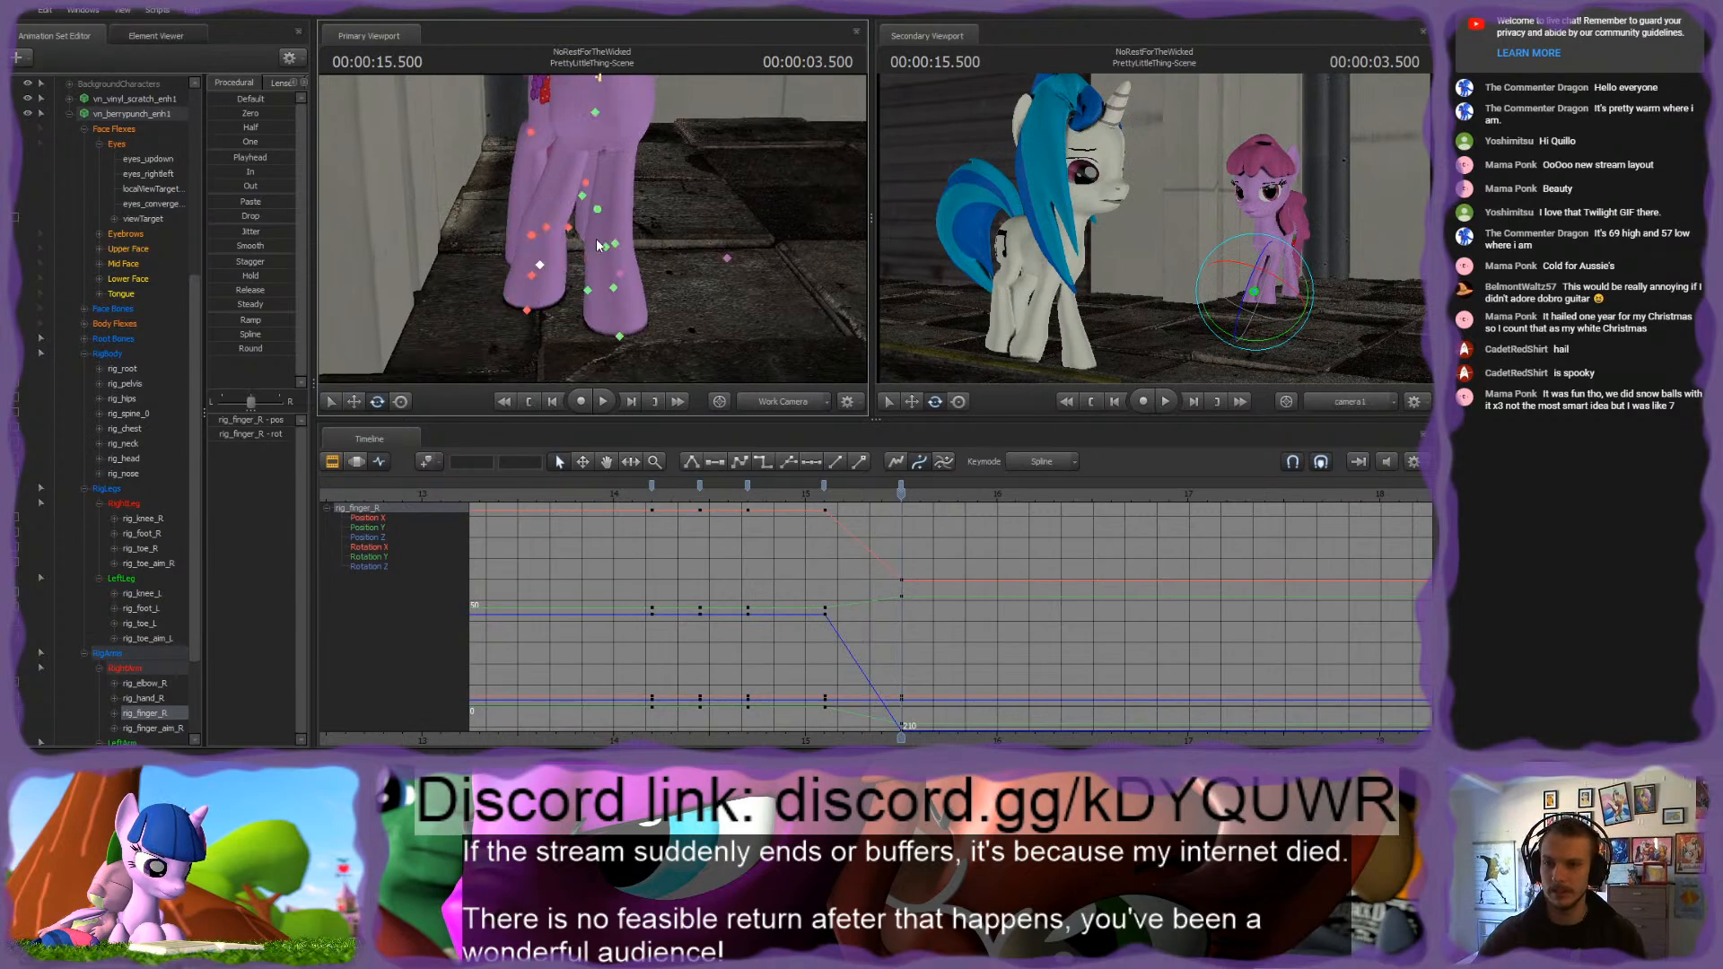
# Step: Select rig_finger_L and reposition it at 3.500 seconds to place the pink pony's left front hoof
pyautogui.keyDown('ctrl'); pyautogui.click(615, 292); pyautogui.keyUp('ctrl')
pyautogui.keyDown('alt'); pyautogui.moveTo(745, 250); pyautogui.dragTo(653, 295); pyautogui.keyUp('alt')
pyautogui.press('w')
pyautogui.keyDown('alt'); pyautogui.moveTo(700, 246); pyautogui.dragTo(593, 229); pyautogui.keyUp('alt')
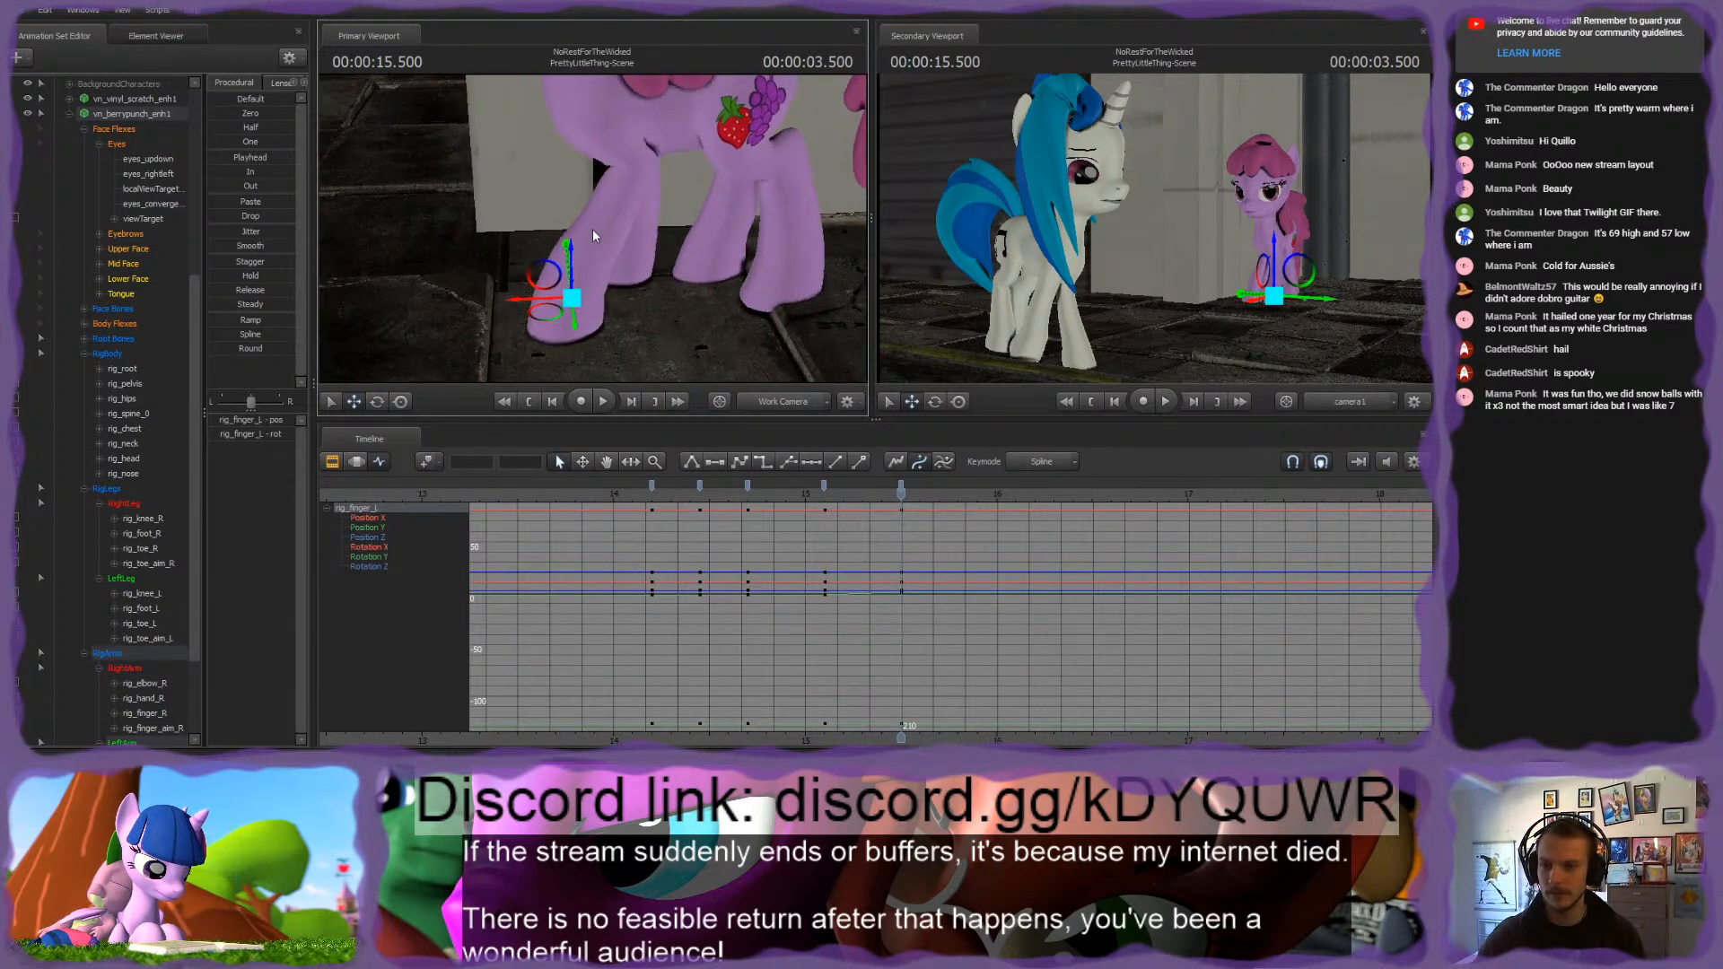
pyautogui.moveTo(559, 299)
pyautogui.mouseDown()
pyautogui.moveTo(524, 293)
pyautogui.moveTo(525, 244)
pyautogui.moveTo(545, 251)
pyautogui.moveTo(505, 274)
pyautogui.moveTo(534, 256)
pyautogui.moveTo(531, 282)
pyautogui.mouseUp()
pyautogui.press('e')
pyautogui.press('w')
pyautogui.press('s')
pyautogui.press('w')
pyautogui.press('s')
pyautogui.press('w')
pyautogui.press('s')
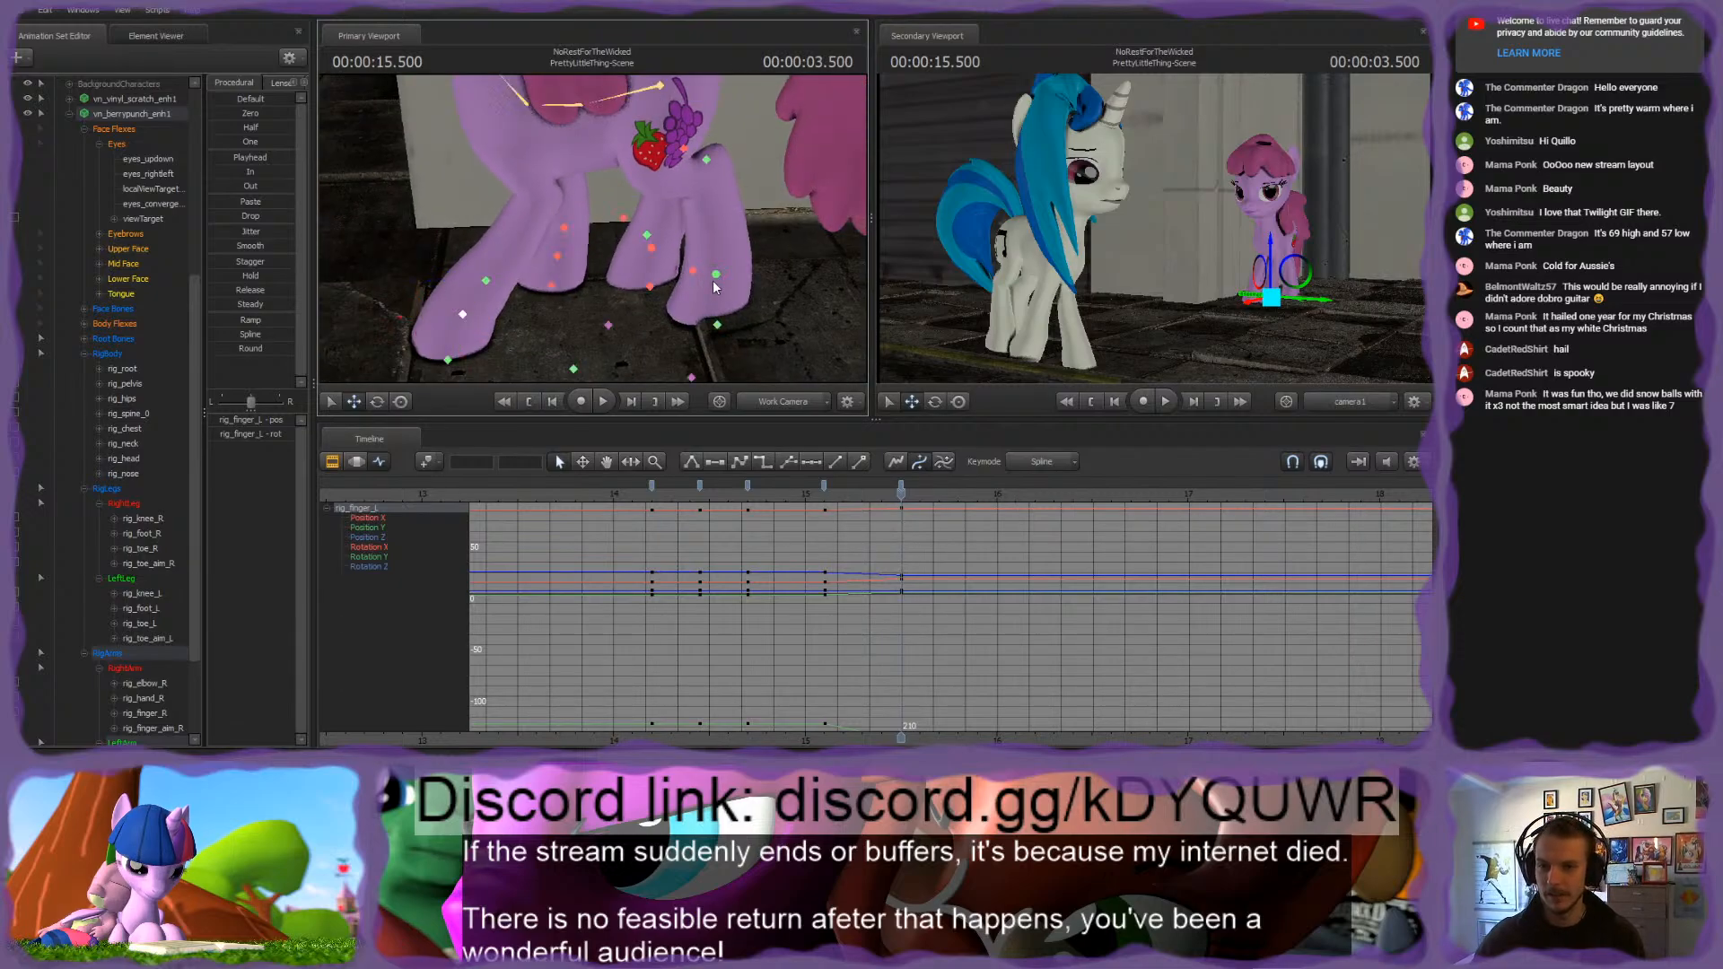
# Step: Adjust rig_toe_L at 3.500 seconds to reshape the left hind leg, comparing it with the pose at 3.100 seconds
pyautogui.keyDown('ctrl'); pyautogui.click(716, 282); pyautogui.keyUp('ctrl')
pyautogui.hotkey('ctrl', 'Left')
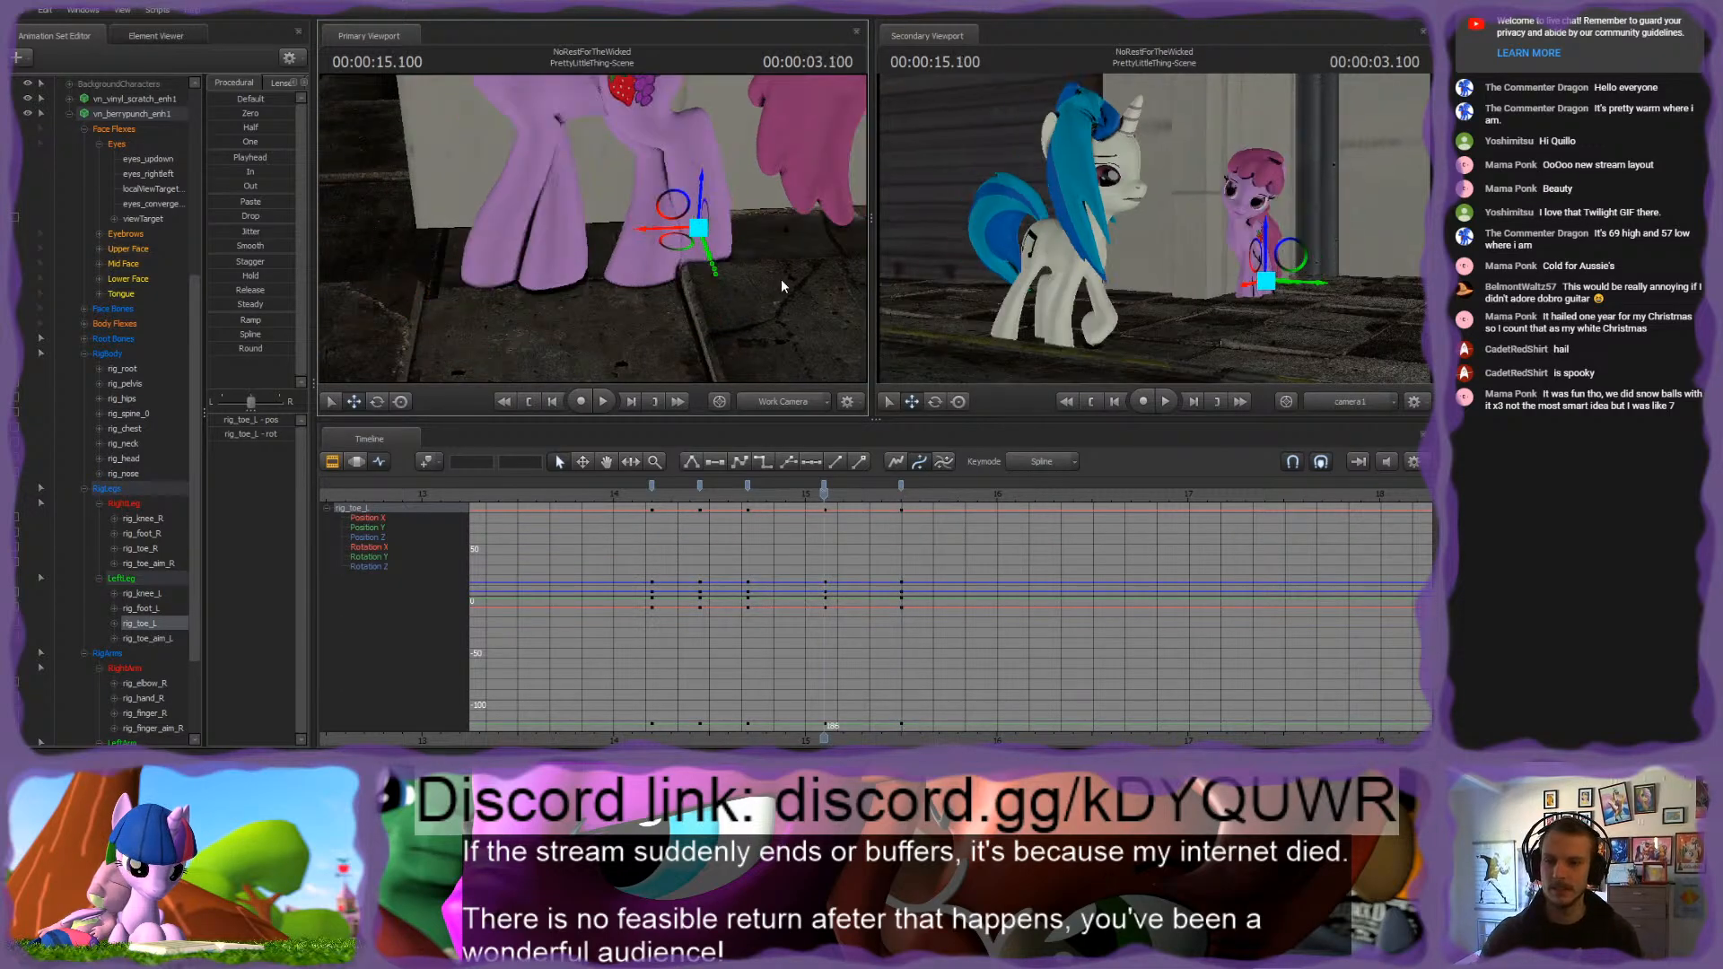
pyautogui.hotkey('ctrl', 'Right')
pyautogui.moveTo(701, 296); pyautogui.dragTo(793, 232)
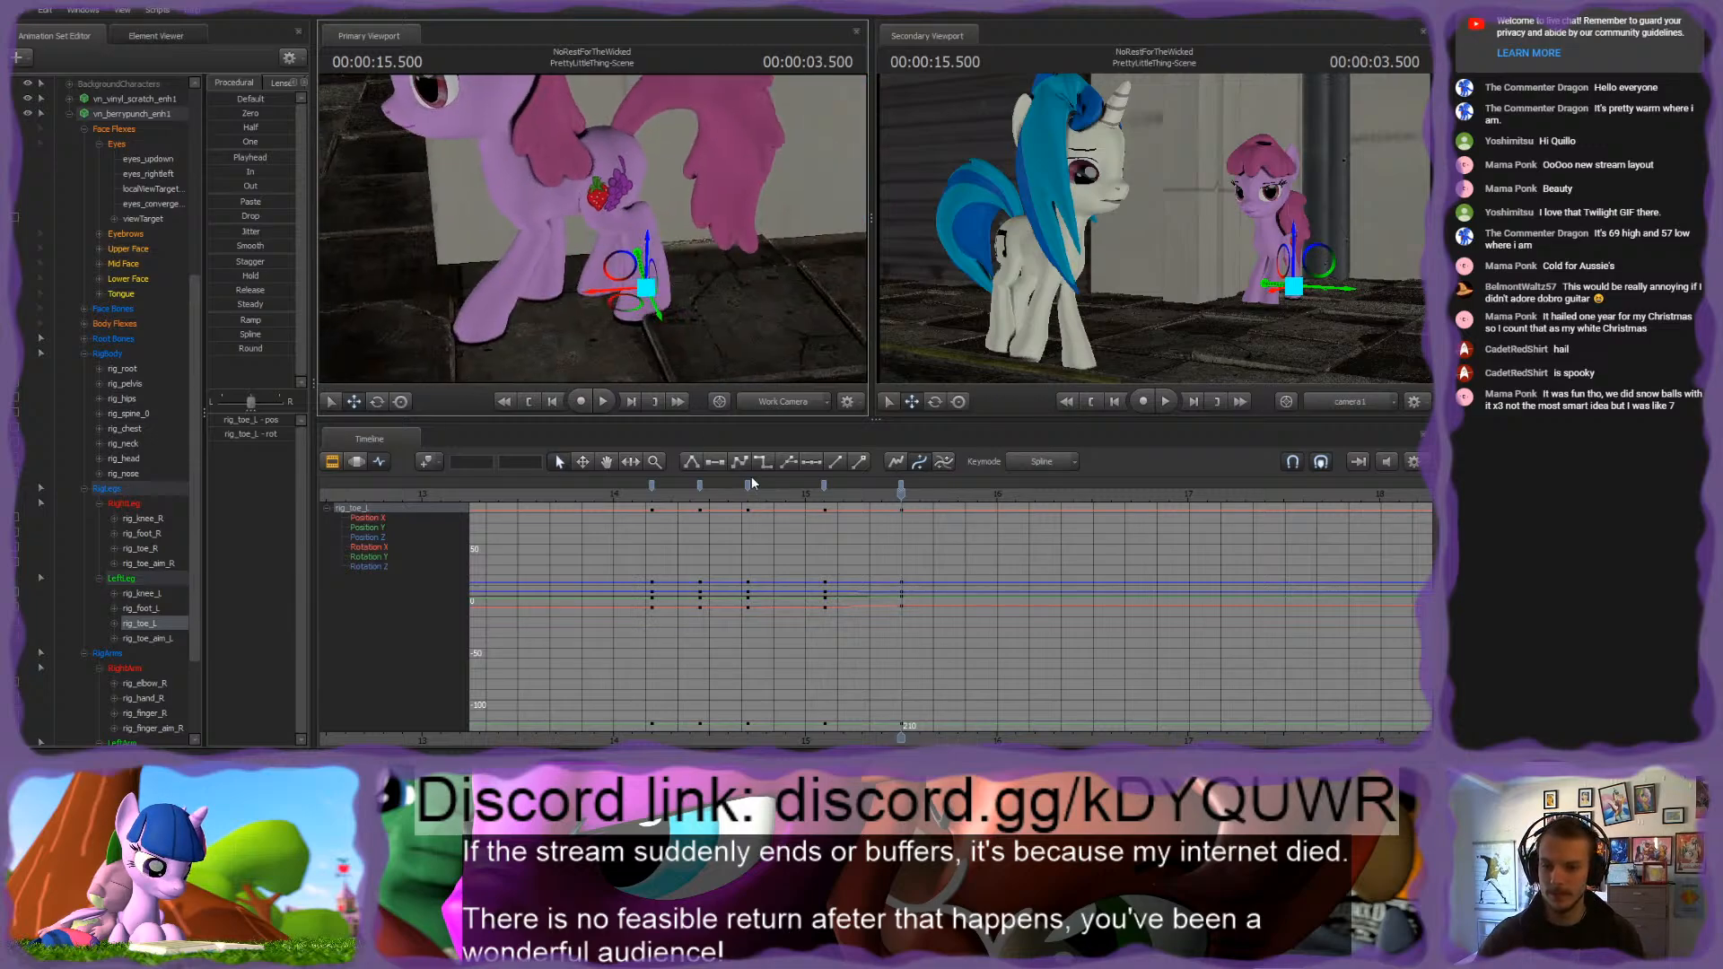
# Step: Review the motion up to 4.000 seconds, and move viewTarget at 3.450 seconds to redirect the pink pony's gaze toward Vinyl Scratch's head
pyautogui.click(807, 487)
pyautogui.moveTo(808, 487); pyautogui.dragTo(997, 530)
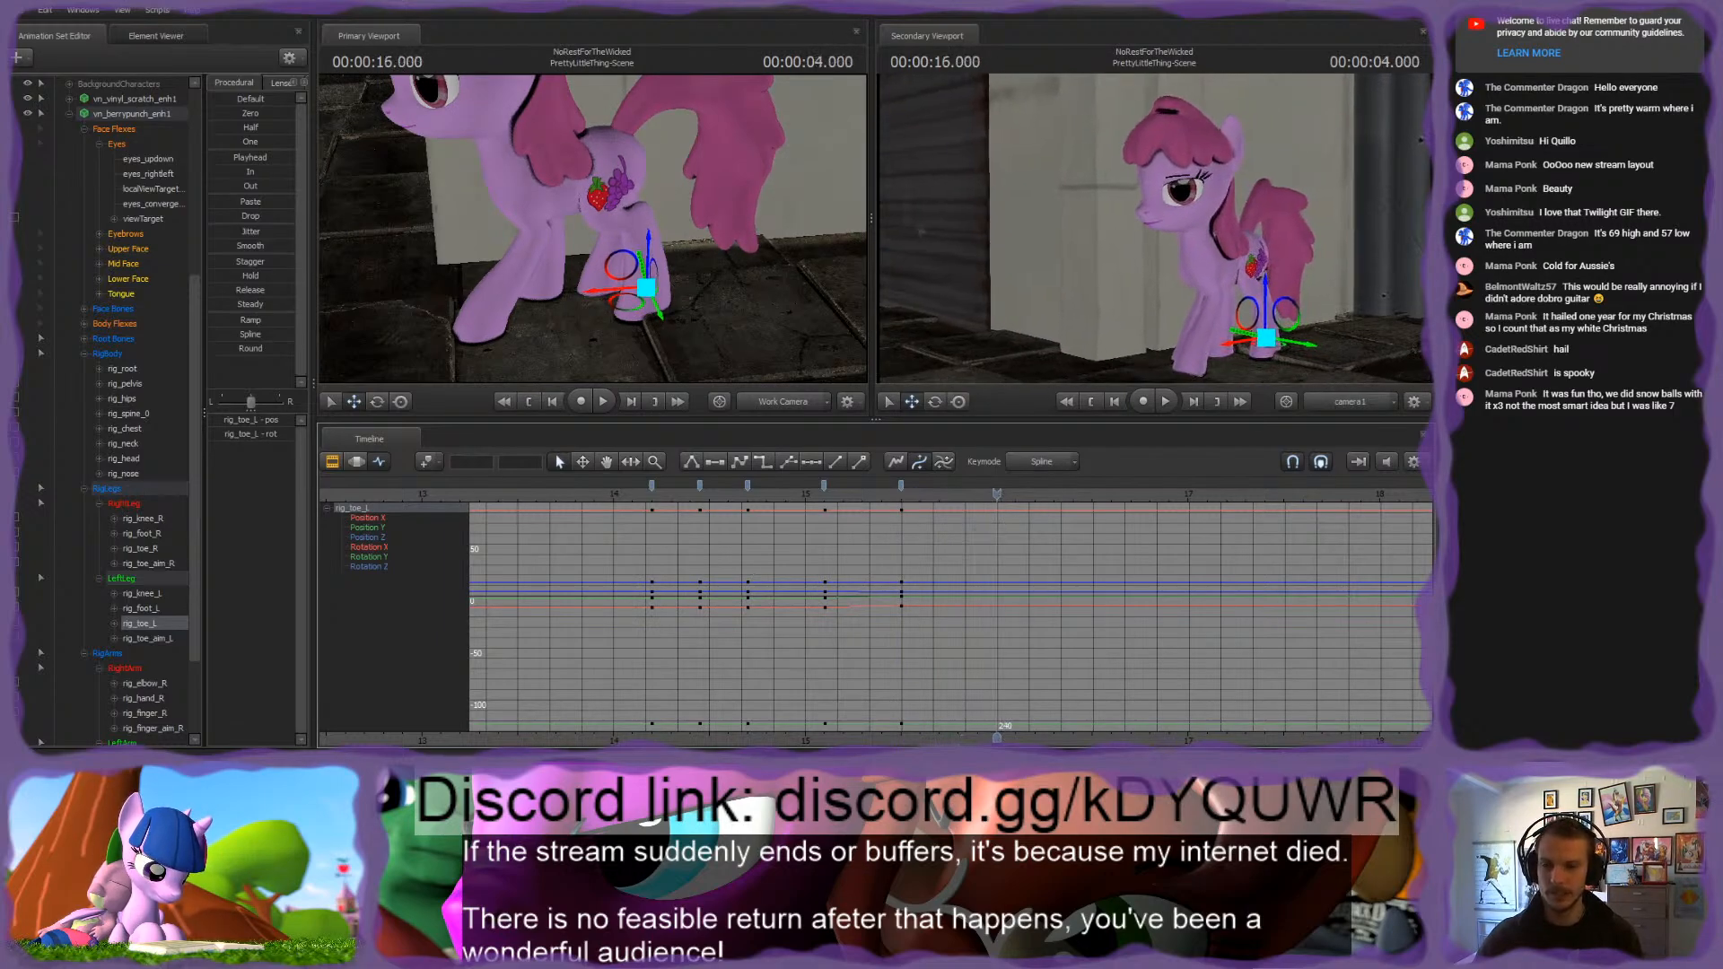
pyautogui.moveTo(639, 245); pyautogui.dragTo(593, 232)
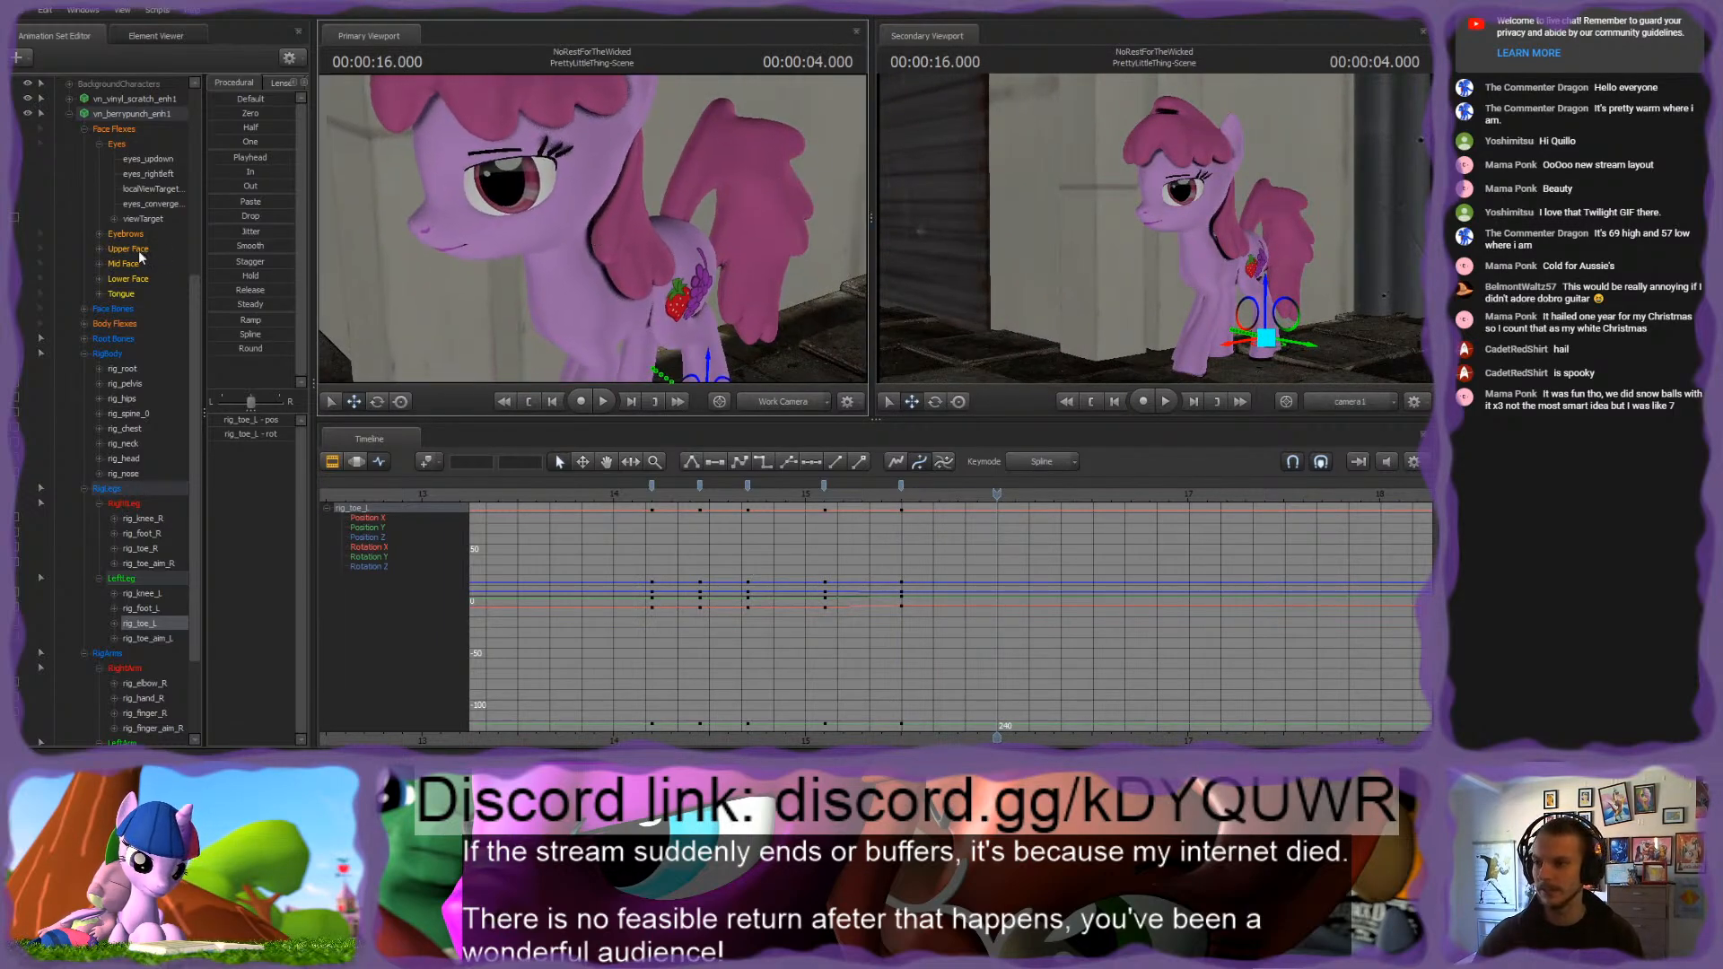
pyautogui.click(145, 218)
pyautogui.moveTo(781, 512); pyautogui.dragTo(827, 516)
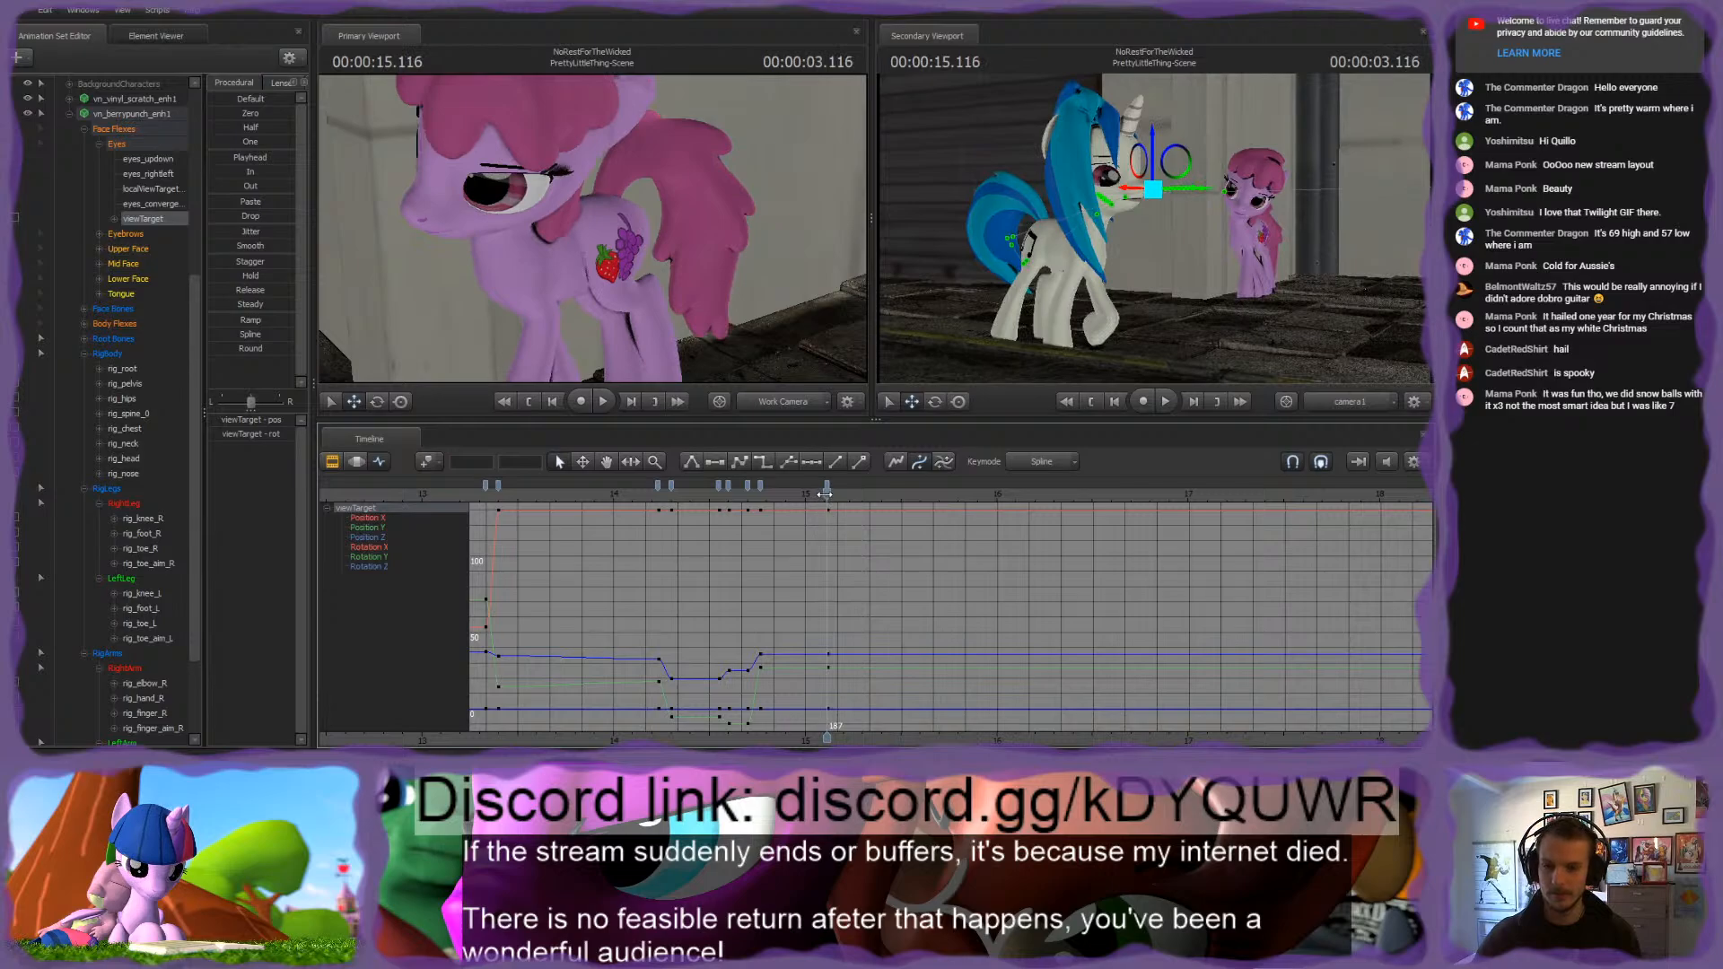
pyautogui.moveTo(825, 495); pyautogui.dragTo(892, 495)
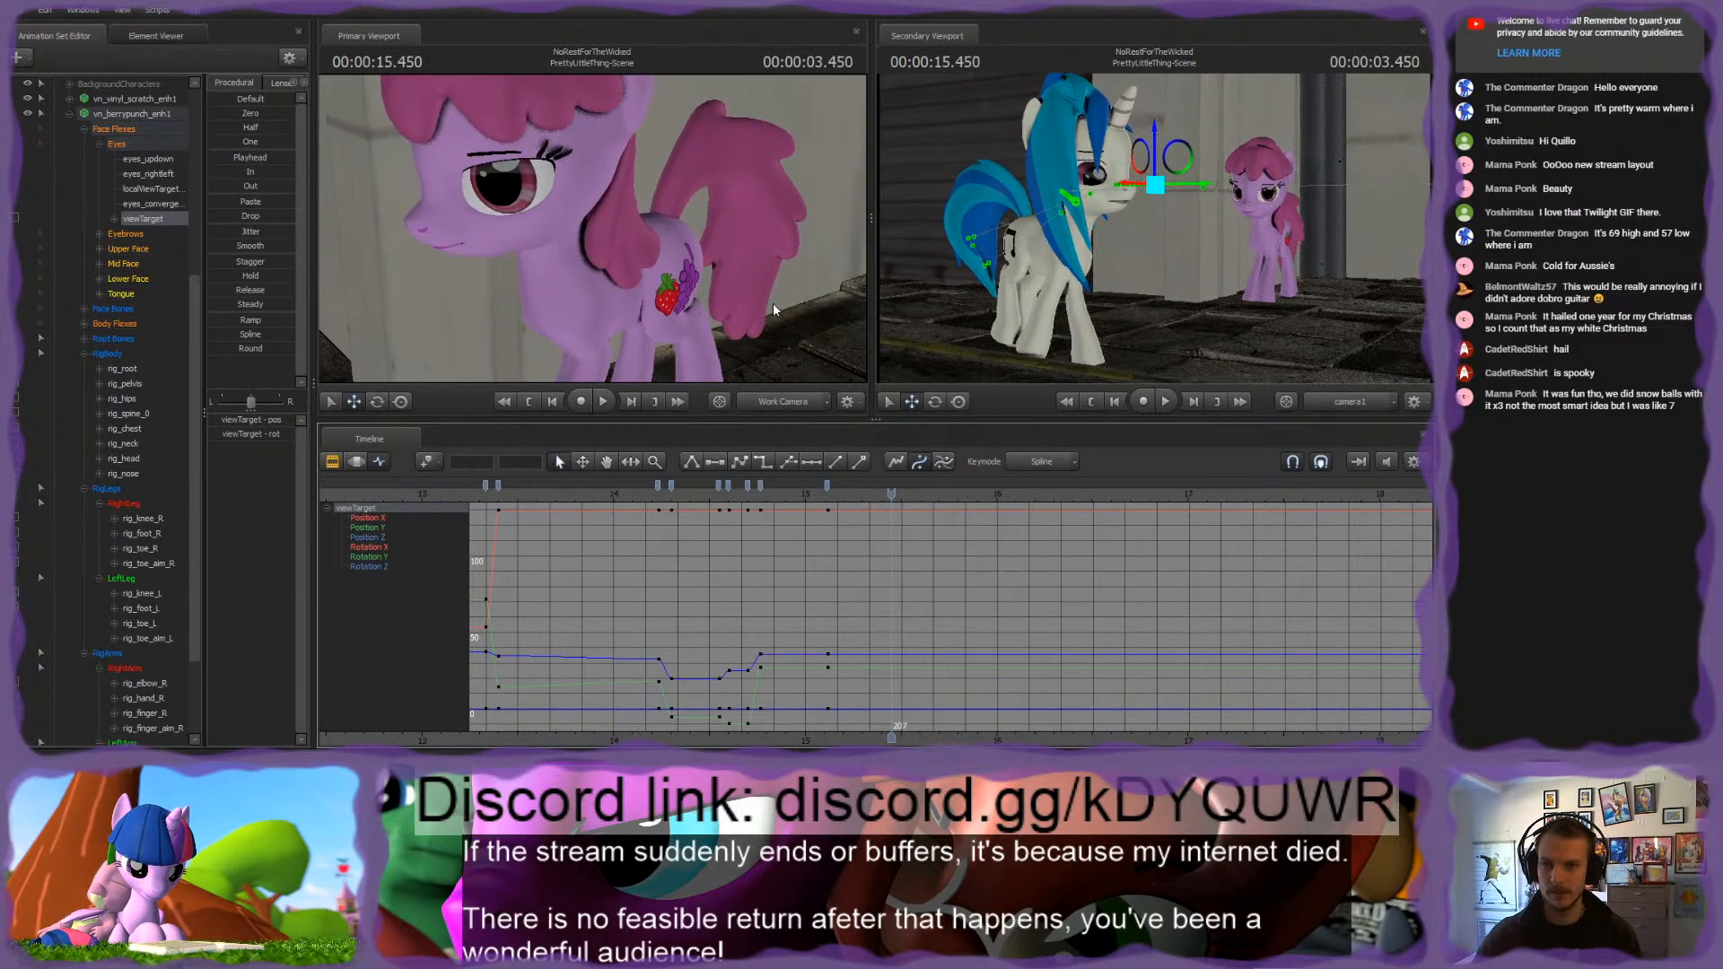
pyautogui.press('s')
pyautogui.moveTo(774, 310); pyautogui.dragTo(768, 332)
pyautogui.moveTo(632, 257); pyautogui.dragTo(573, 257)
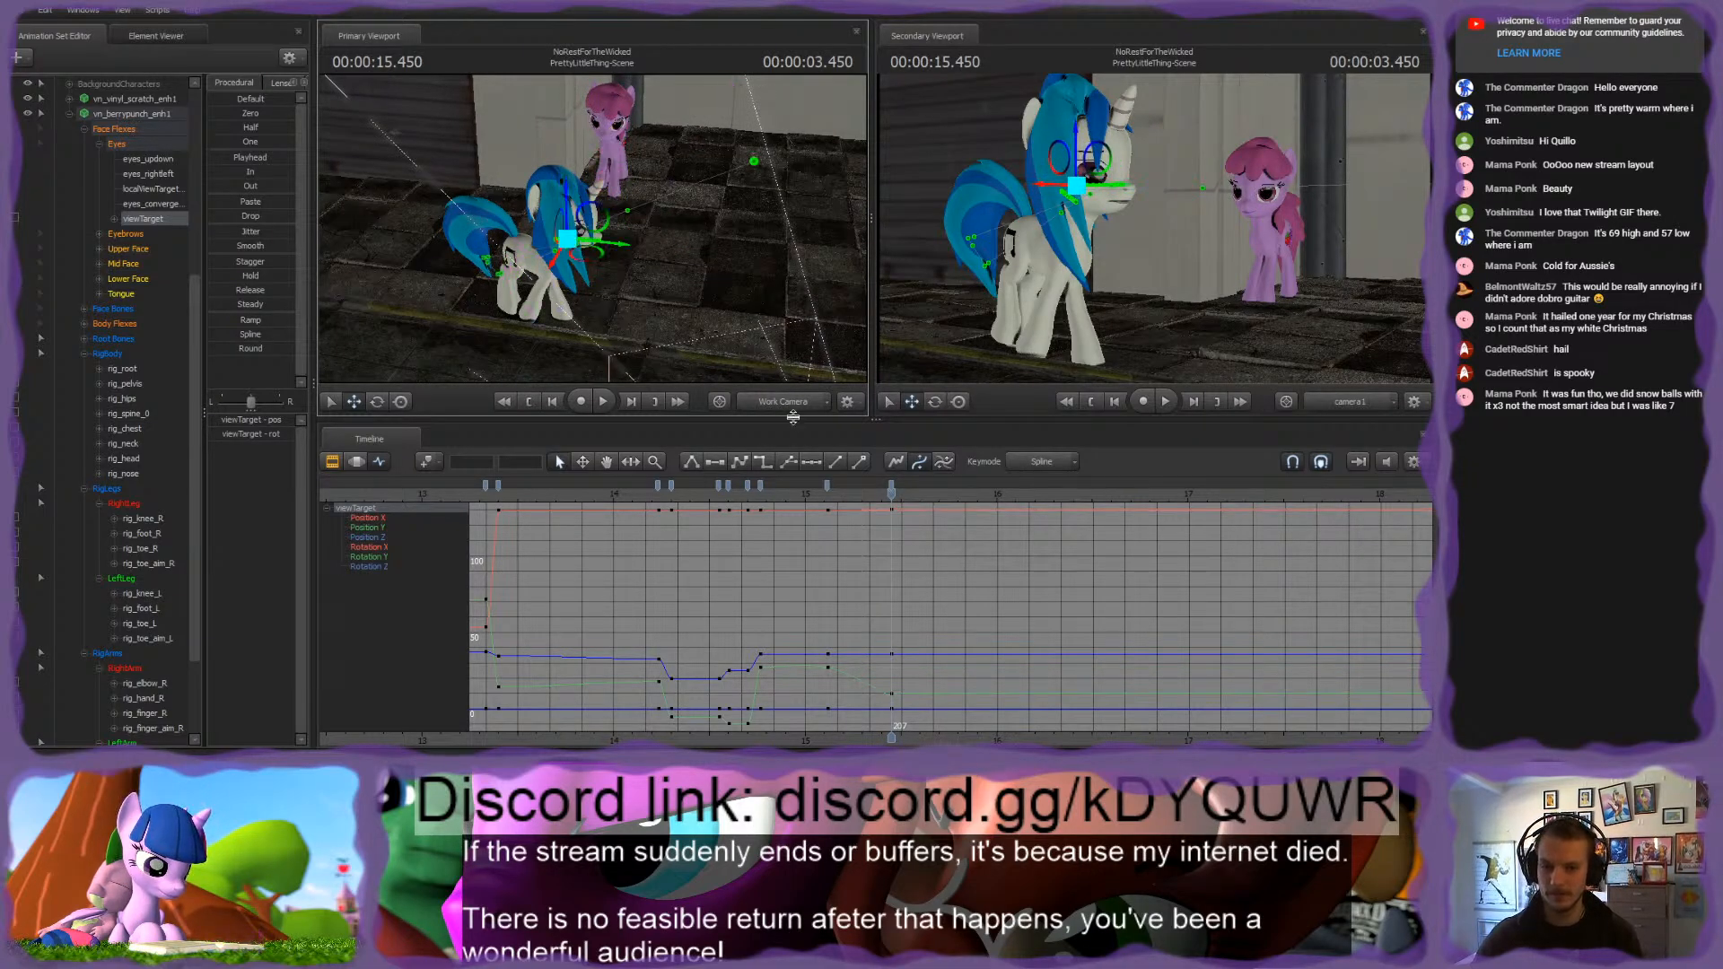
# Step: Scrub and play the scene between about 3.0 and 3.6 seconds to review the pink pony's redirected gaze
pyautogui.moveTo(892, 490)
pyautogui.mouseDown()
pyautogui.moveTo(815, 489)
pyautogui.moveTo(914, 489)
pyautogui.mouseUp()
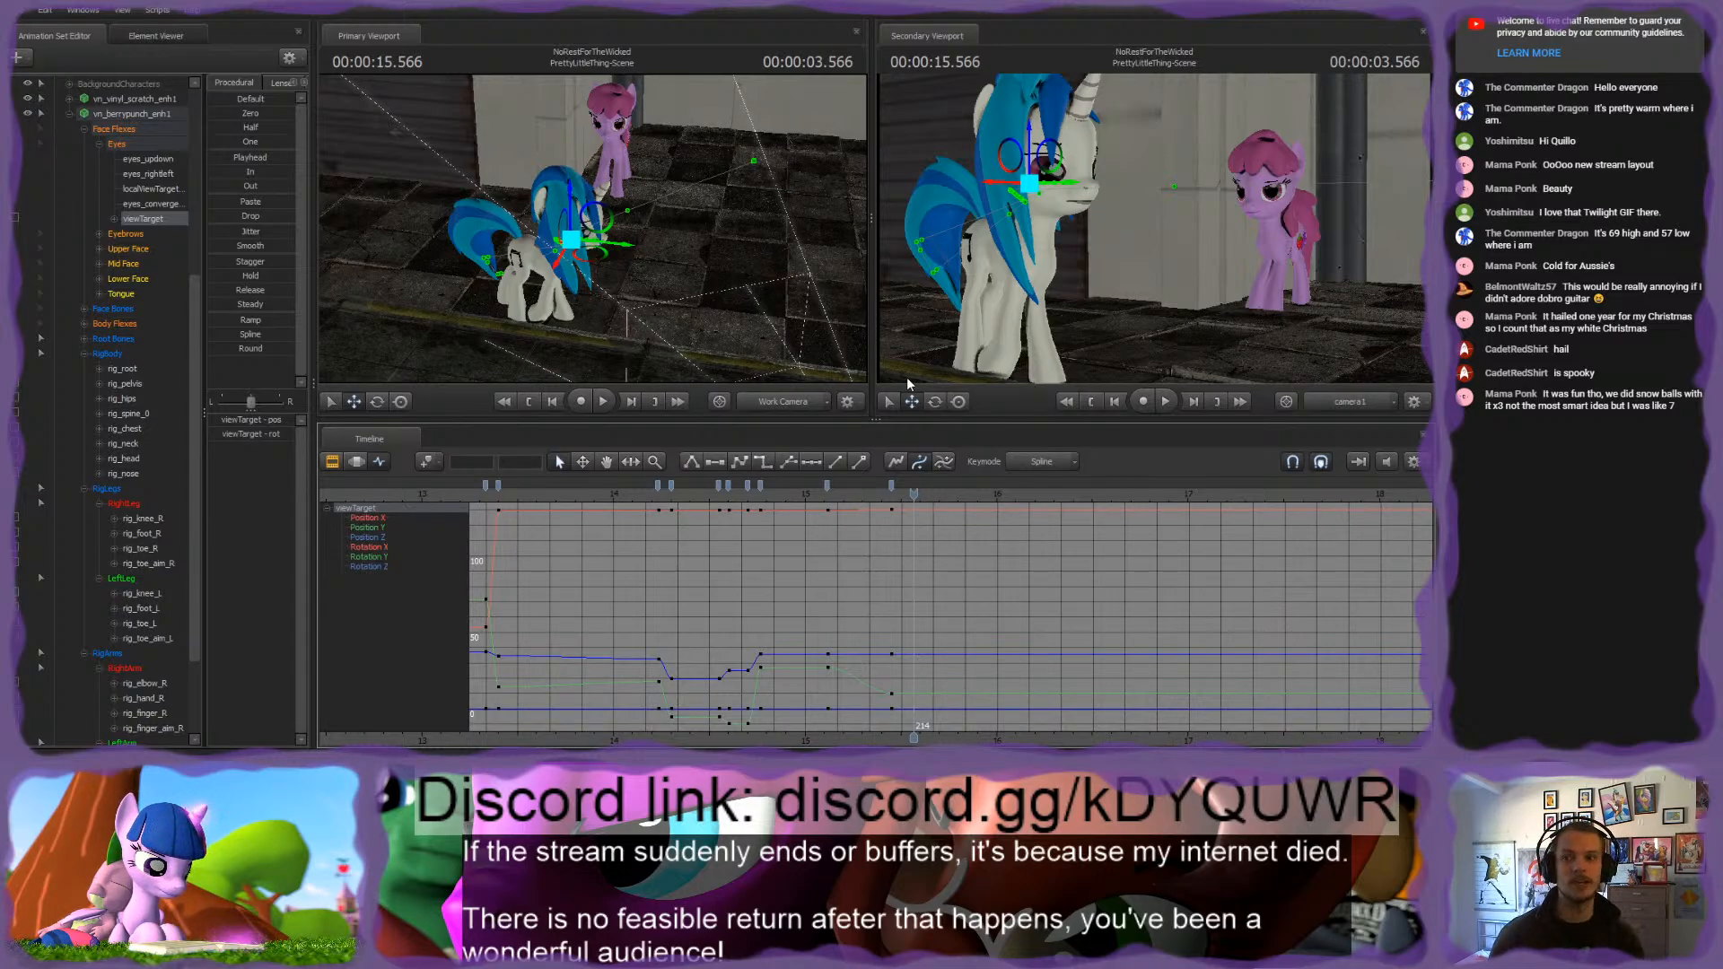
pyautogui.click(808, 489)
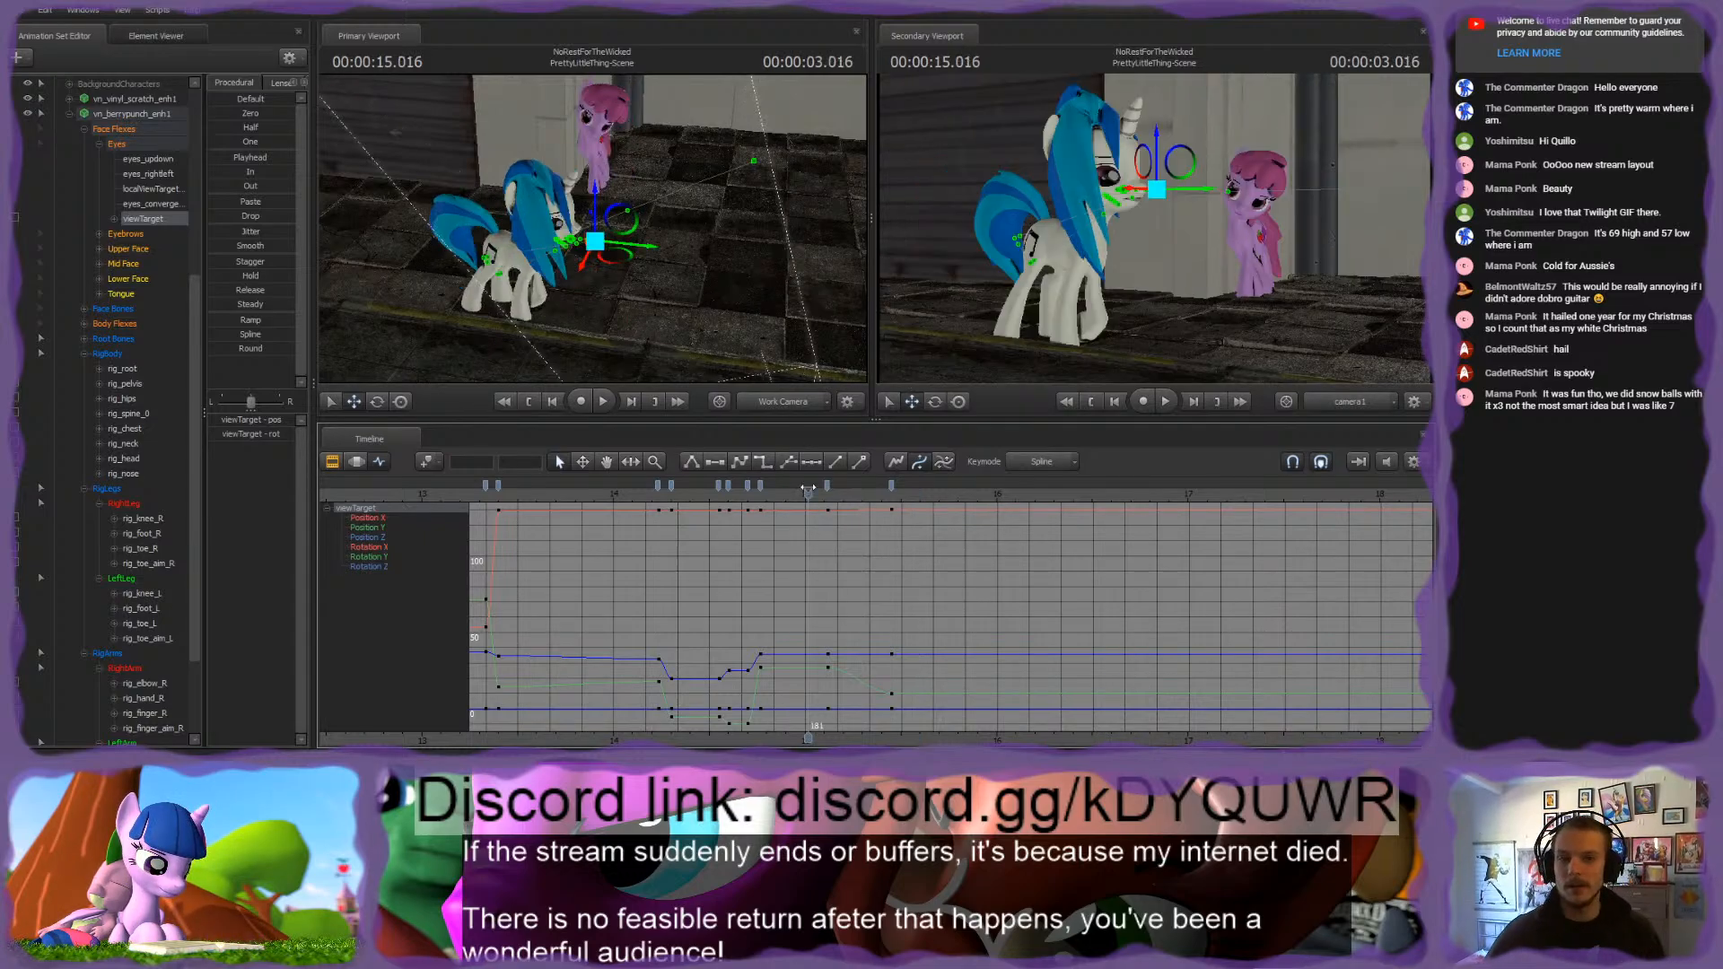
pyautogui.moveTo(808, 489); pyautogui.dragTo(926, 513)
pyautogui.press('space')
# Step: Examine the pink pony's legs and body up close from several angles at 3.600 seconds
pyautogui.click(828, 489)
pyautogui.press('w')
pyautogui.moveTo(731, 314); pyautogui.dragTo(549, 238)
pyautogui.press('s')
pyautogui.press('w')
pyautogui.press('s')
pyautogui.press('w')
pyautogui.press('s')
pyautogui.press('w')
pyautogui.press('w')
pyautogui.press('s')
pyautogui.press('w')
pyautogui.press('s')
pyautogui.press('w')
pyautogui.press('s')
pyautogui.moveTo(742, 239); pyautogui.dragTo(706, 260)
pyautogui.press('w')
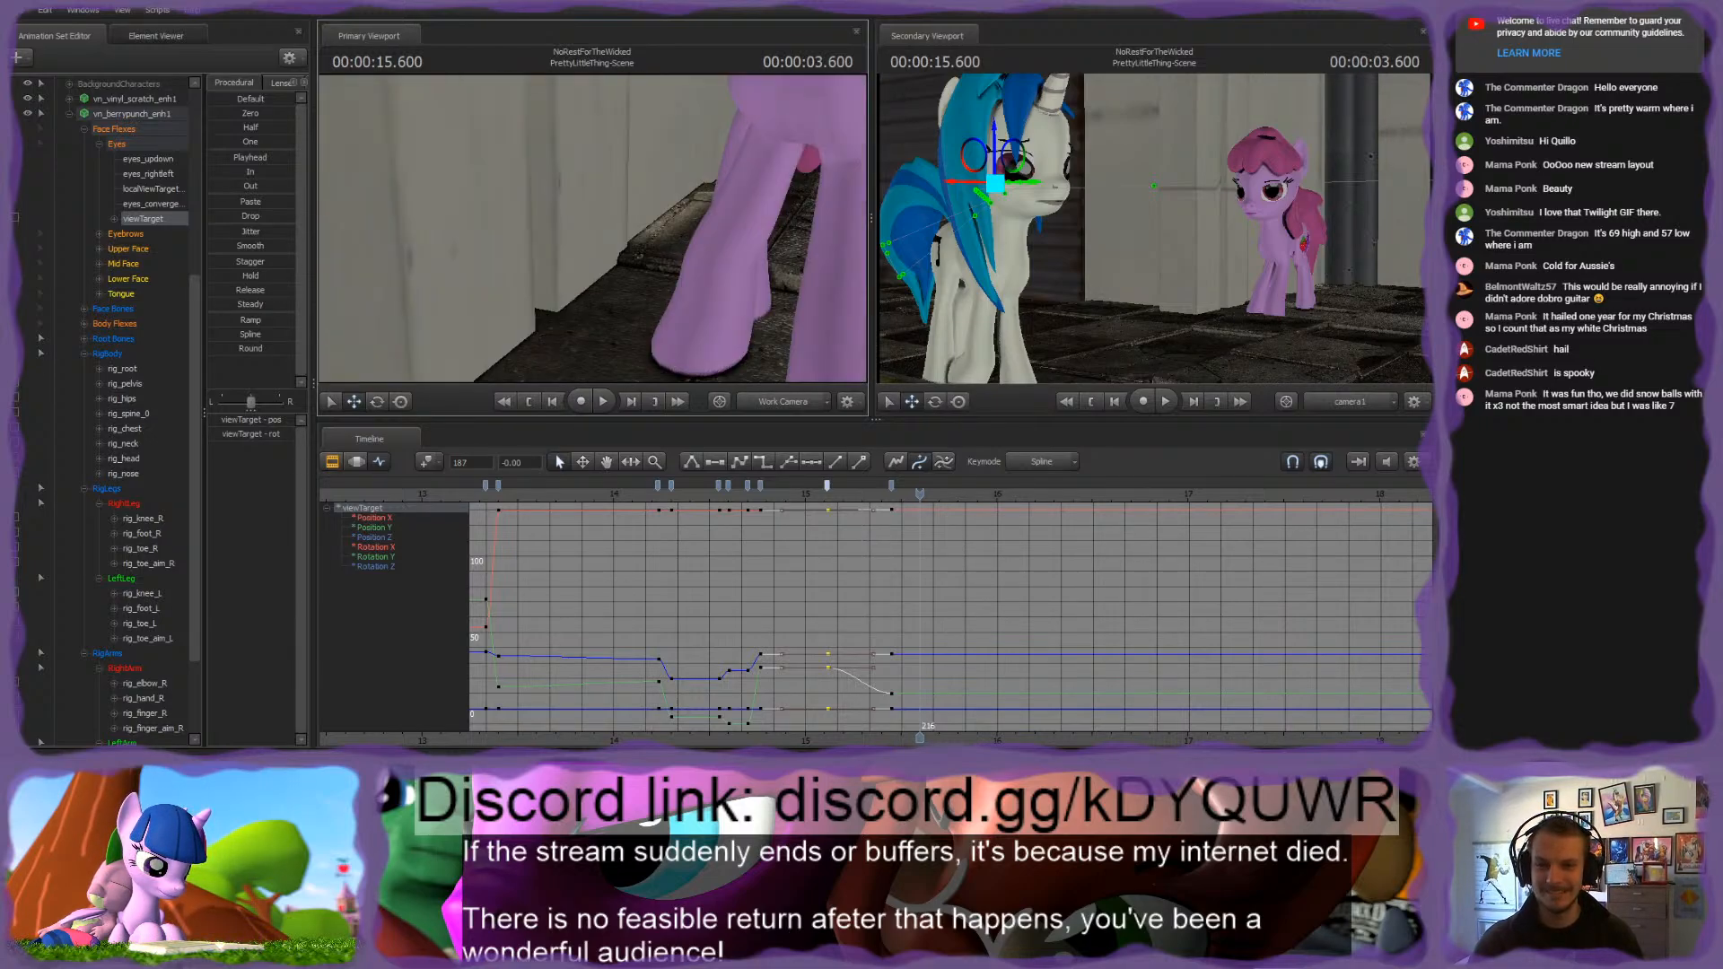
pyautogui.press('s')
pyautogui.moveTo(592, 230); pyautogui.dragTo(621, 215)
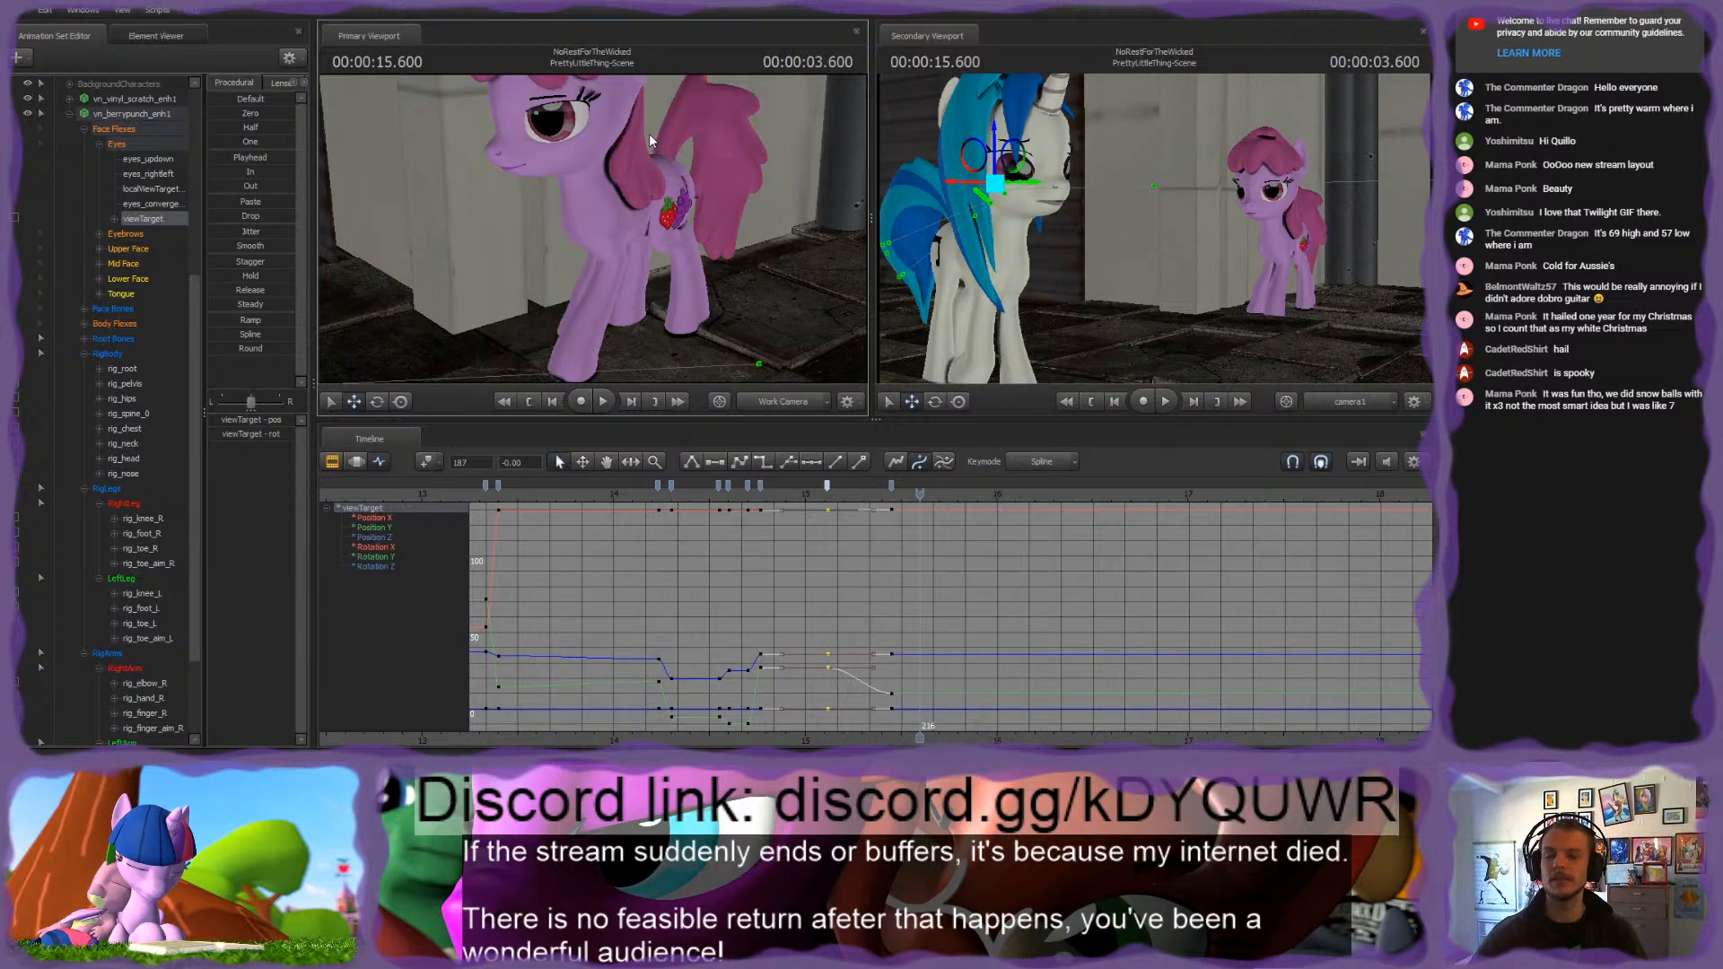
# Step: Scrub between 3.200 and 3.883 seconds to examine the pink pony's transition into the new pose
pyautogui.click(1021, 494)
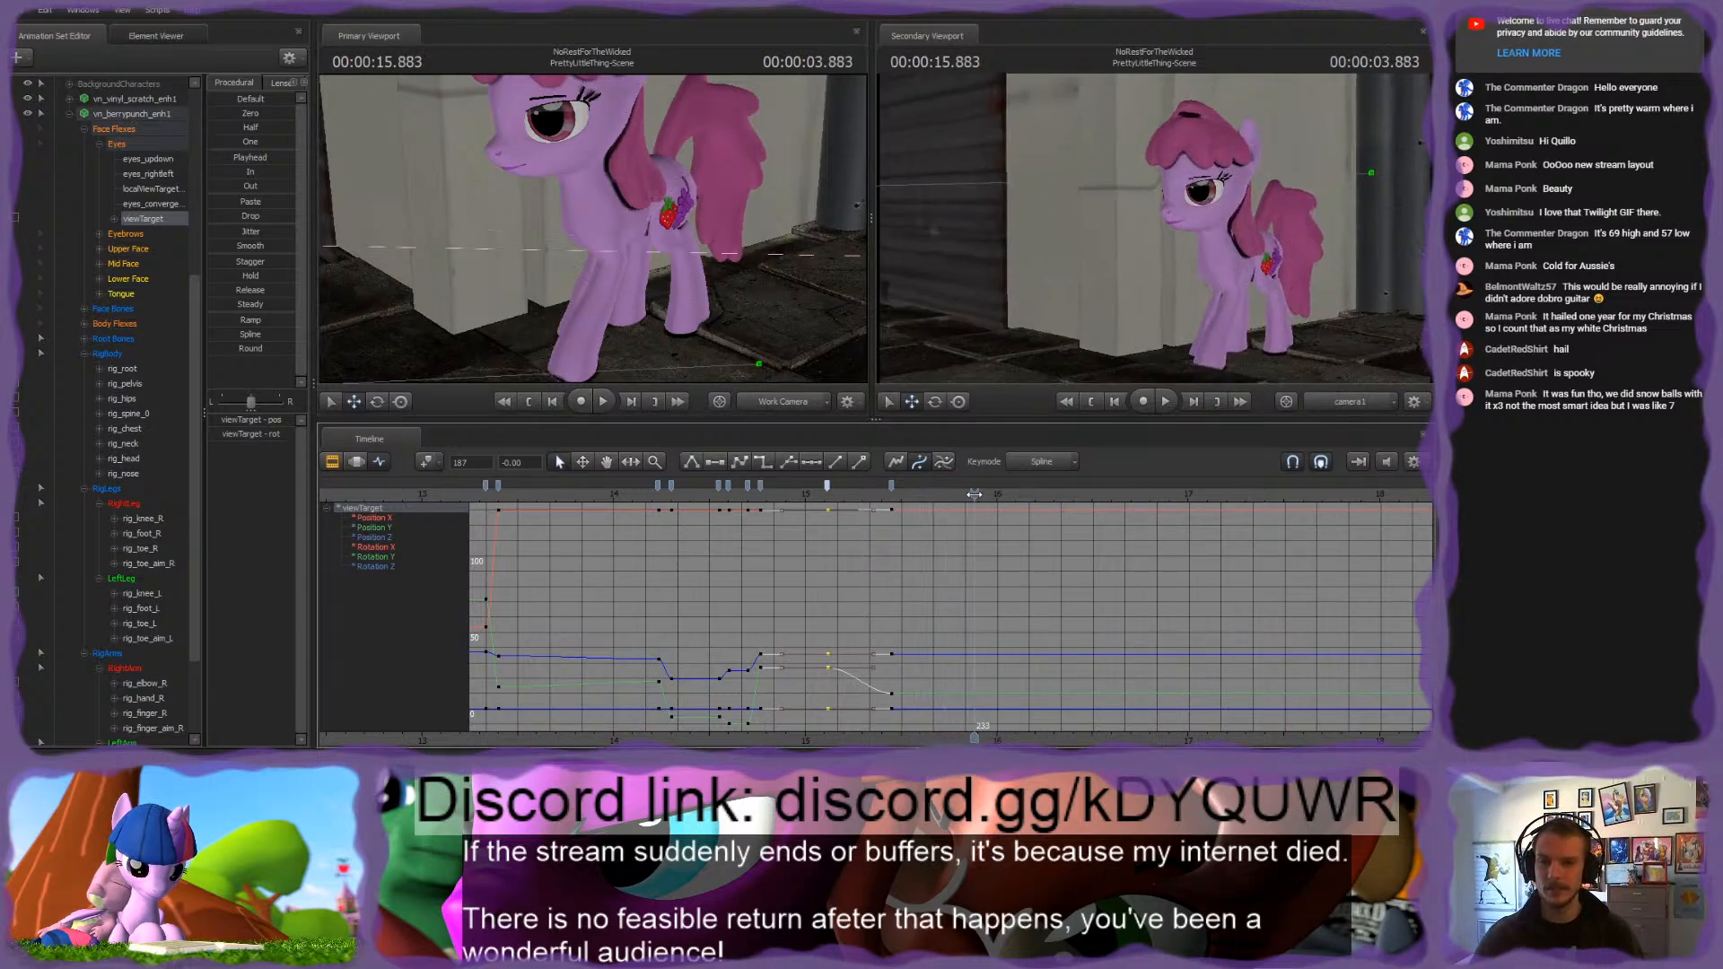
pyautogui.moveTo(1022, 493); pyautogui.dragTo(845, 499)
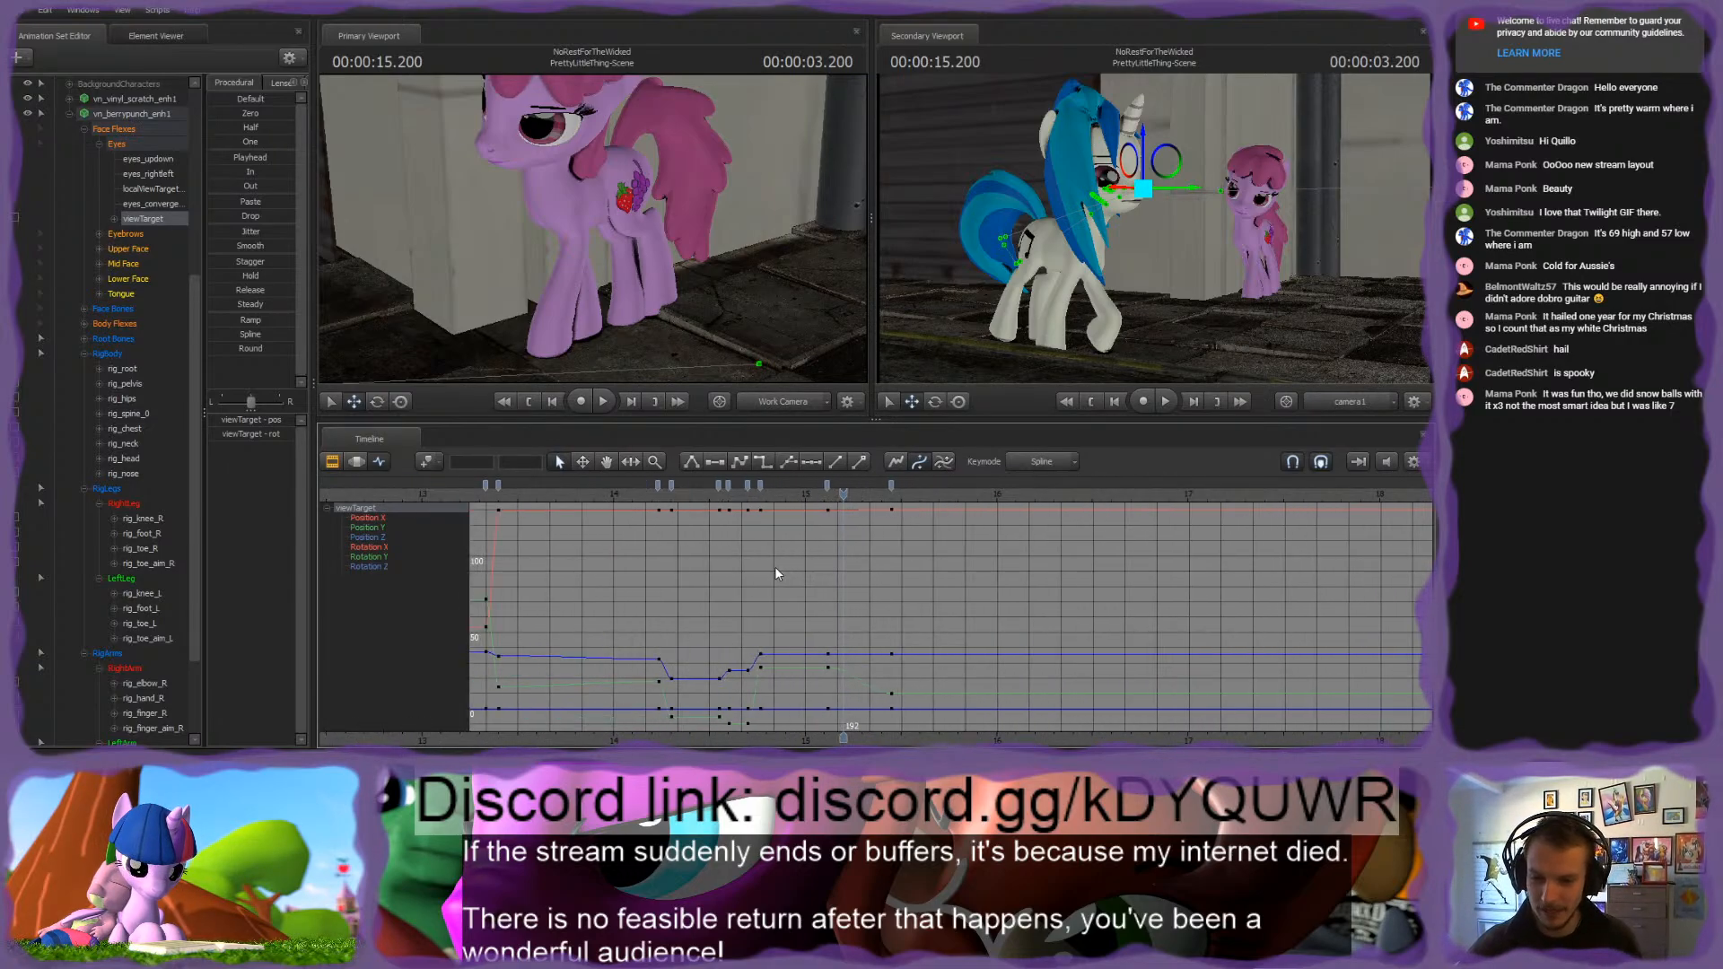
pyautogui.scroll(3, 776, 574)
pyautogui.moveTo(843, 516); pyautogui.dragTo(988, 541)
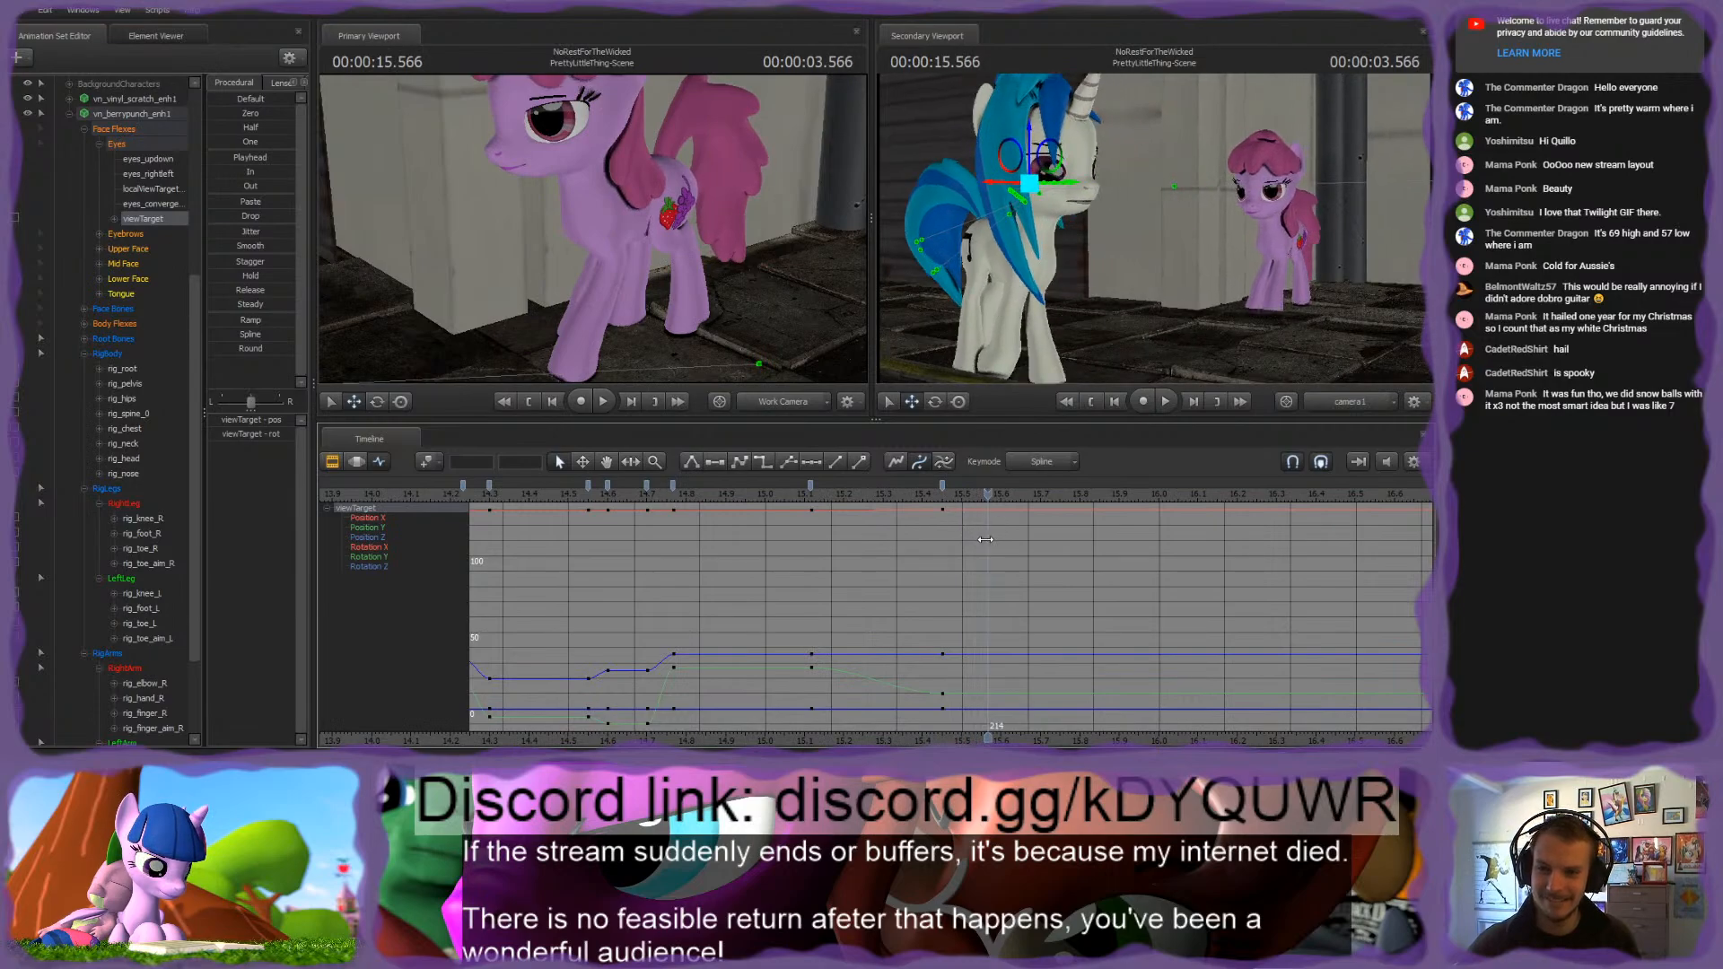
# Step: Try to reposition rig_toe_L of the pink pony at 3.450 seconds, and undo the move
pyautogui.press('Up')
pyautogui.moveTo(756, 308); pyautogui.dragTo(593, 230)
pyautogui.keyDown('ctrl'); pyautogui.click(710, 184); pyautogui.keyUp('ctrl')
pyautogui.moveTo(711, 185); pyautogui.dragTo(591, 240)
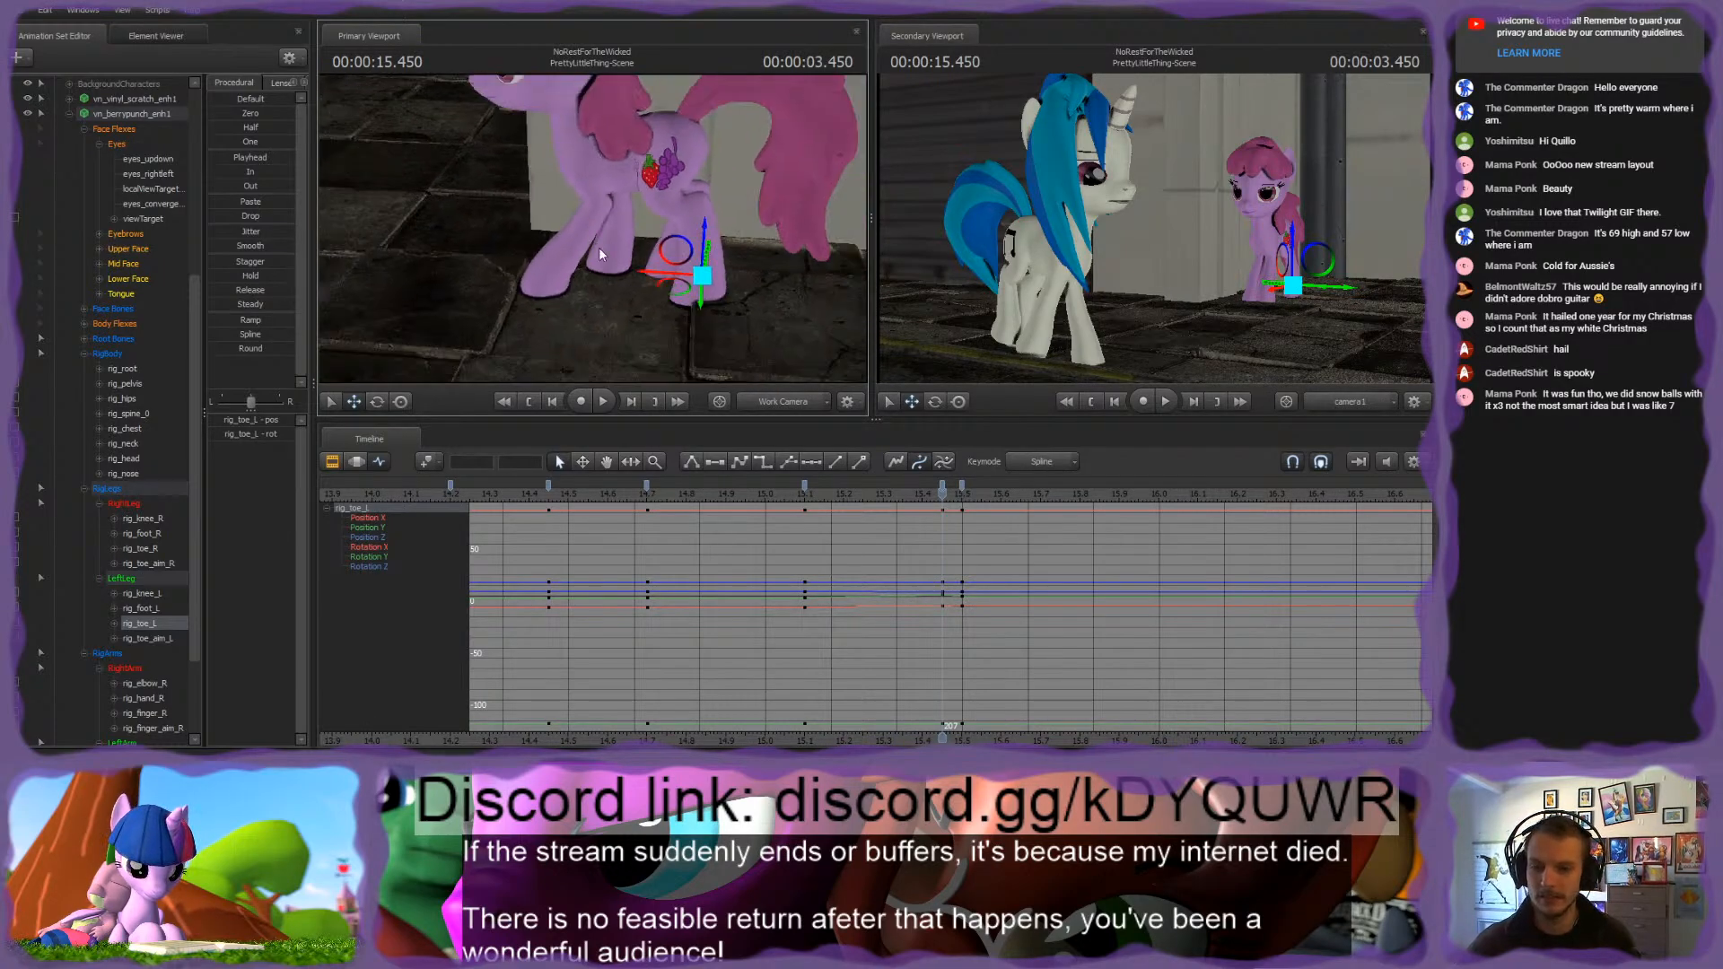
pyautogui.hotkey('ctrl', 'z')
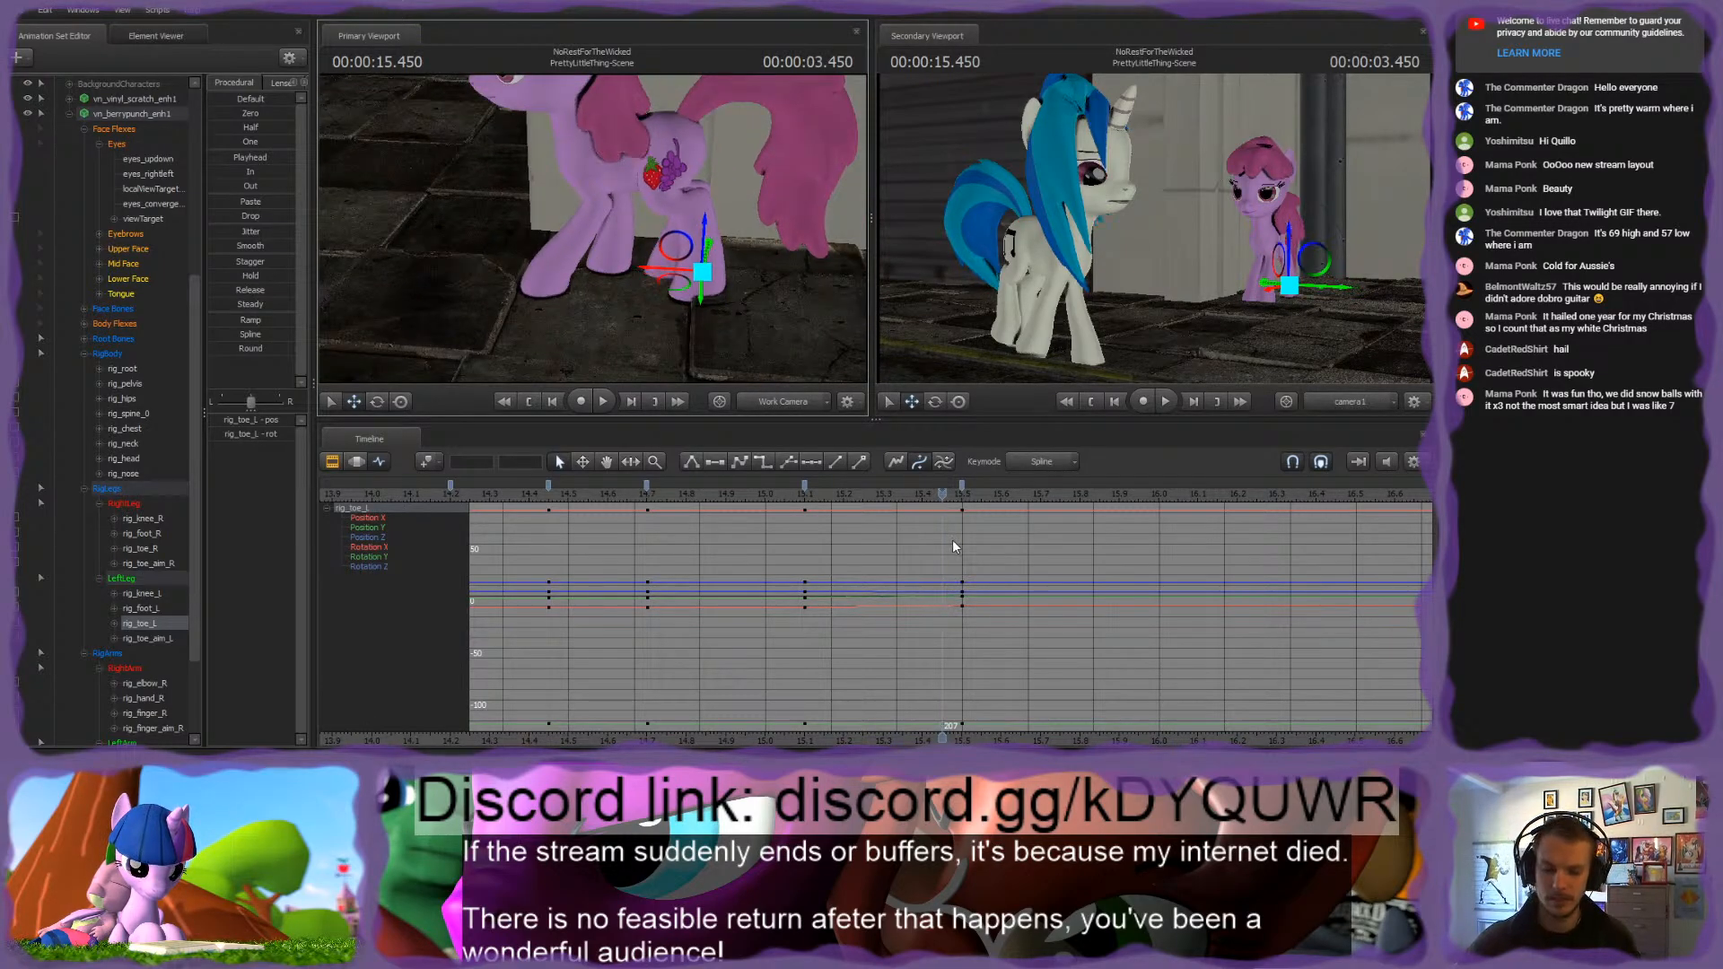
# Step: Select rig_root of the pink pony at 3.500 seconds and shift her whole body slightly forward along the X axis
pyautogui.press('Down')
pyautogui.moveTo(672, 276); pyautogui.dragTo(589, 224)
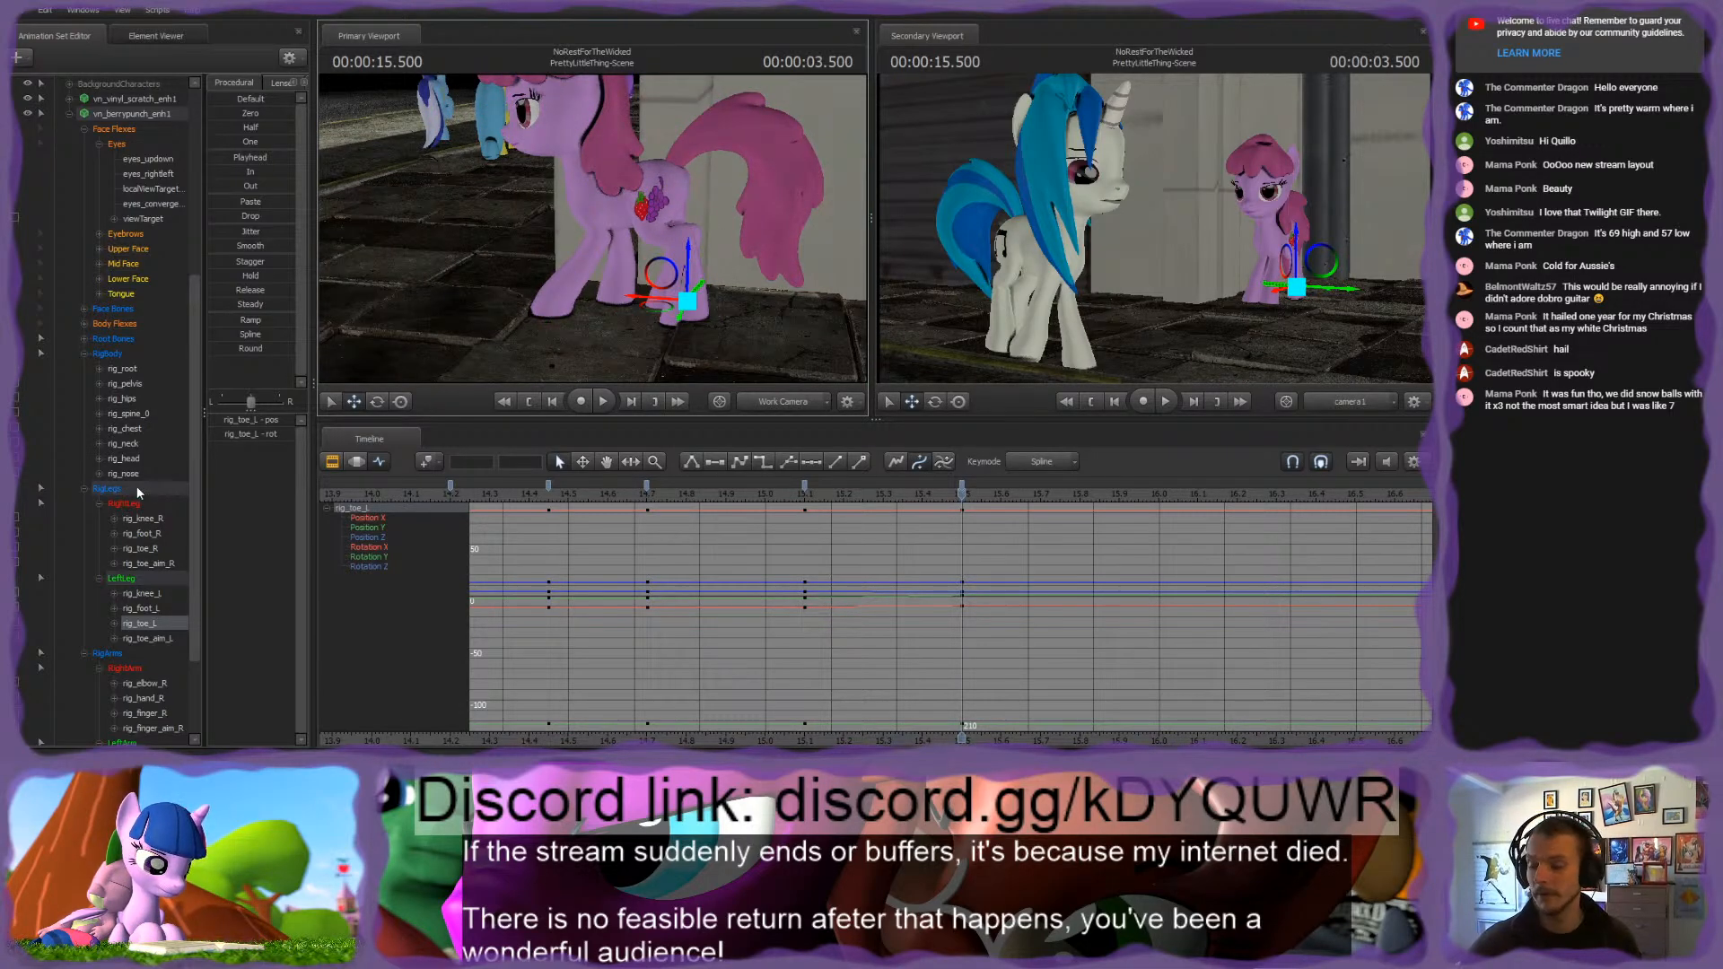
pyautogui.click(117, 354)
pyautogui.keyDown('shift'); pyautogui.click(116, 654); pyautogui.keyUp('shift')
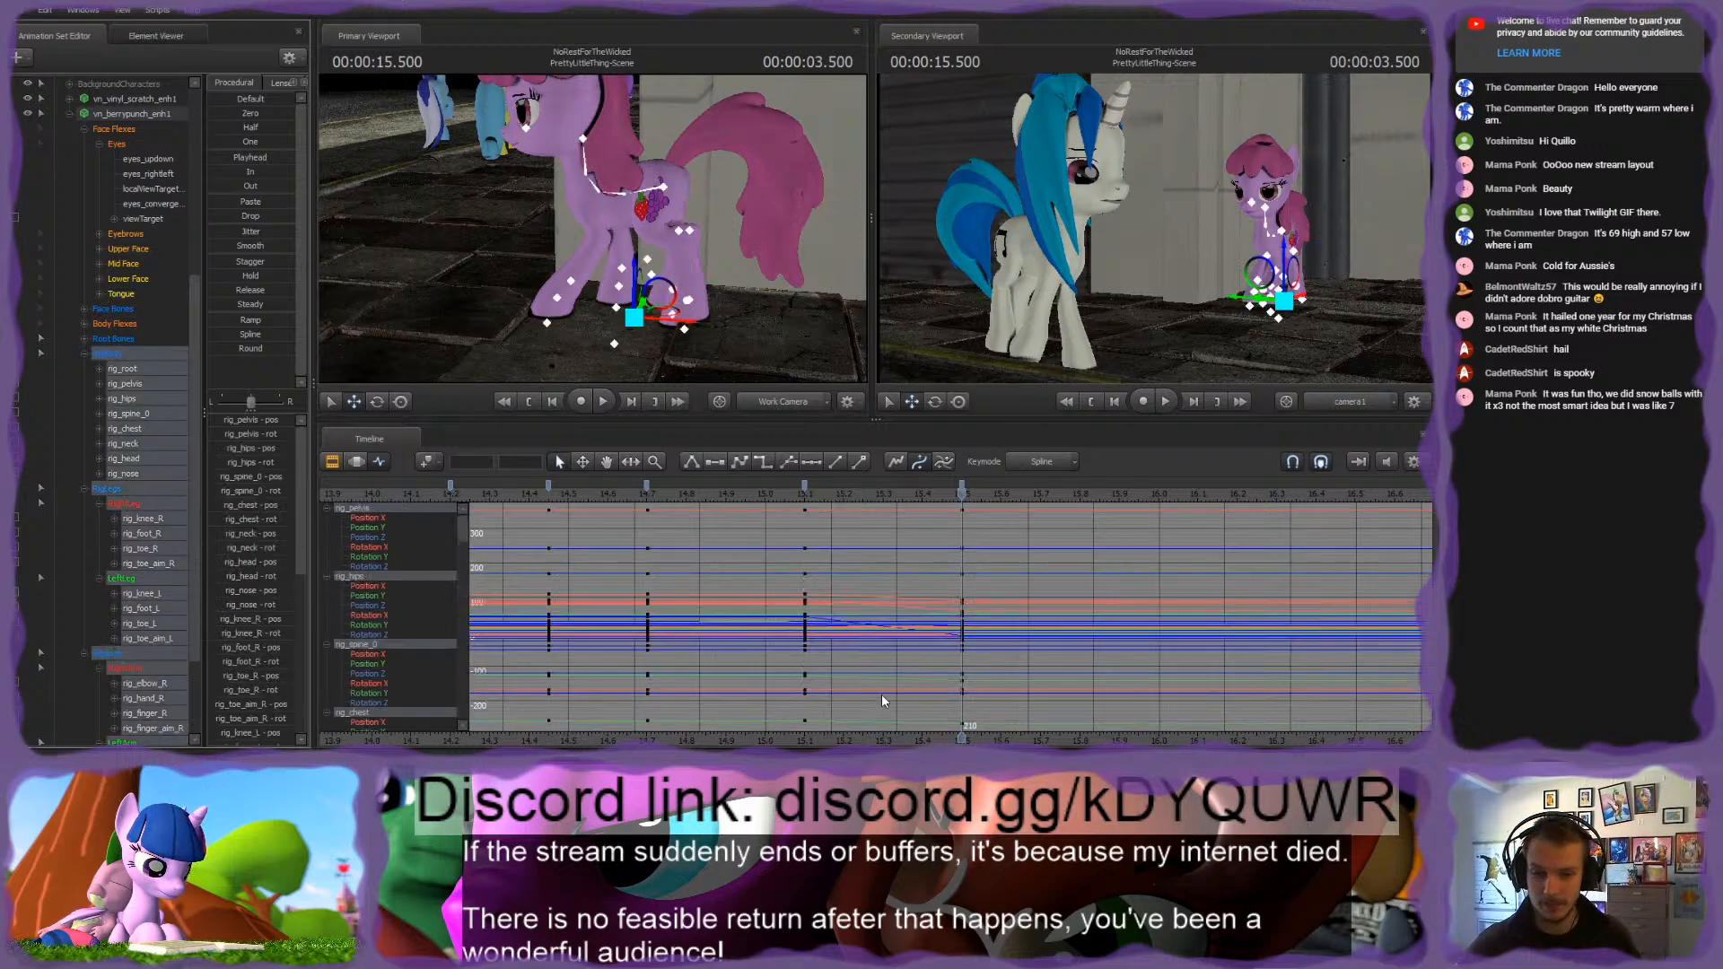
pyautogui.click(953, 742)
pyautogui.moveTo(954, 742); pyautogui.dragTo(747, 742)
pyautogui.moveTo(637, 241); pyautogui.dragTo(593, 228)
pyautogui.press('w')
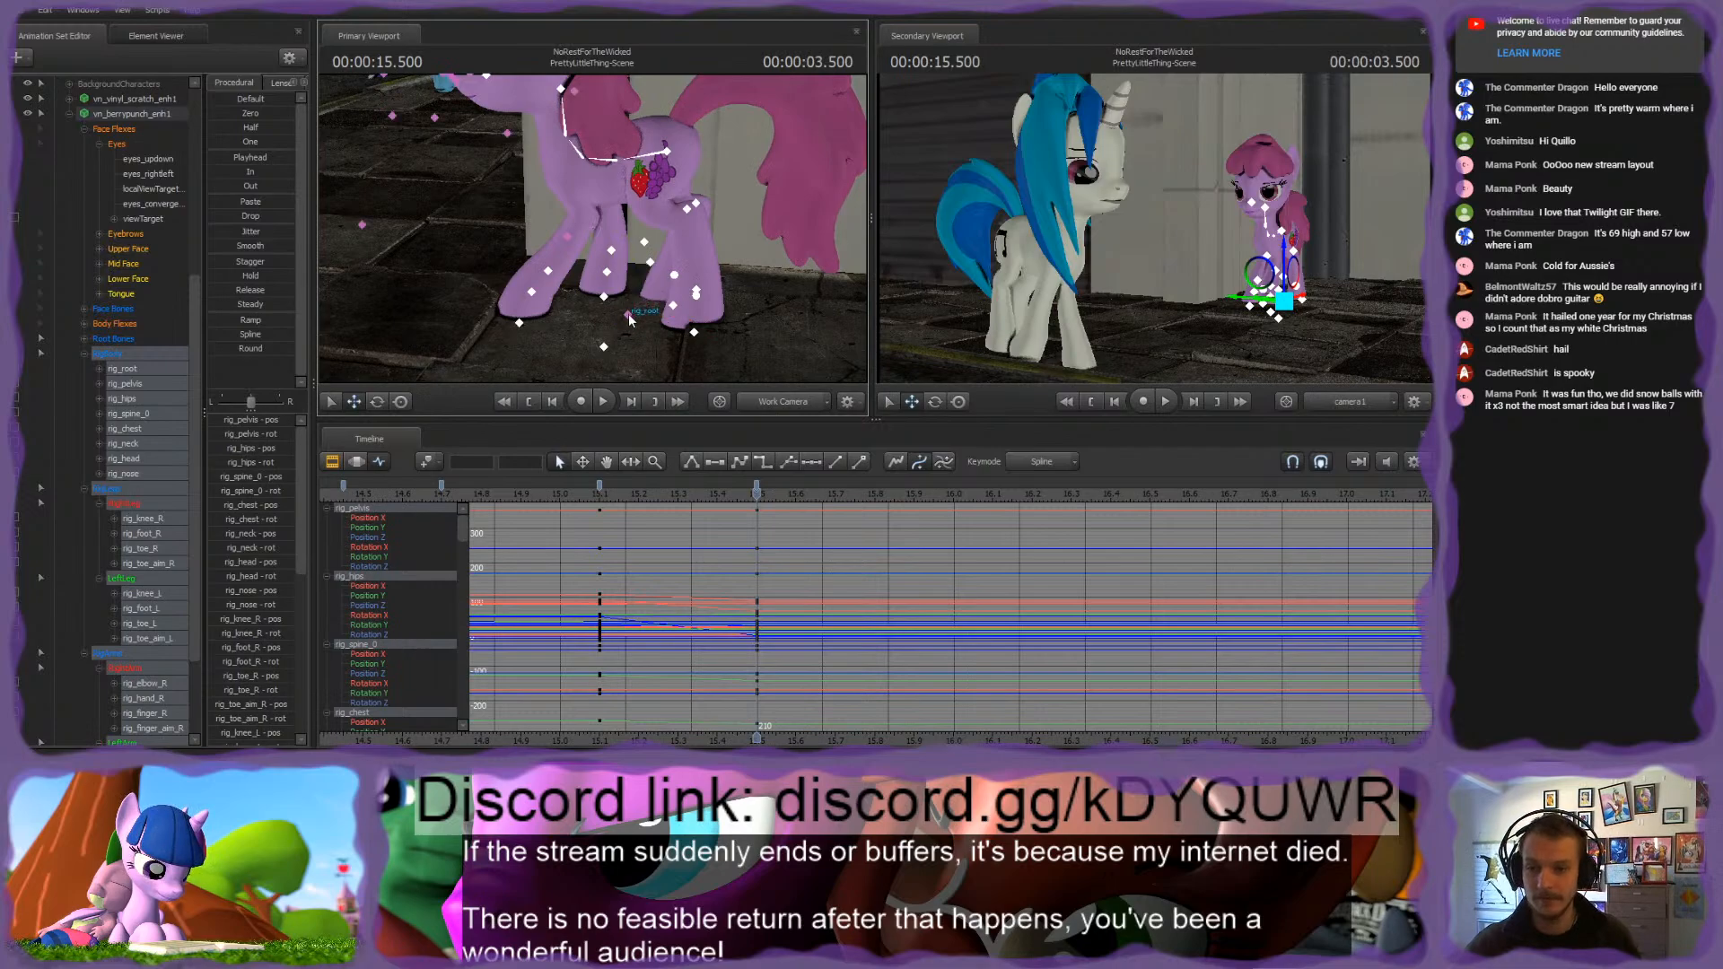
pyautogui.click(628, 314)
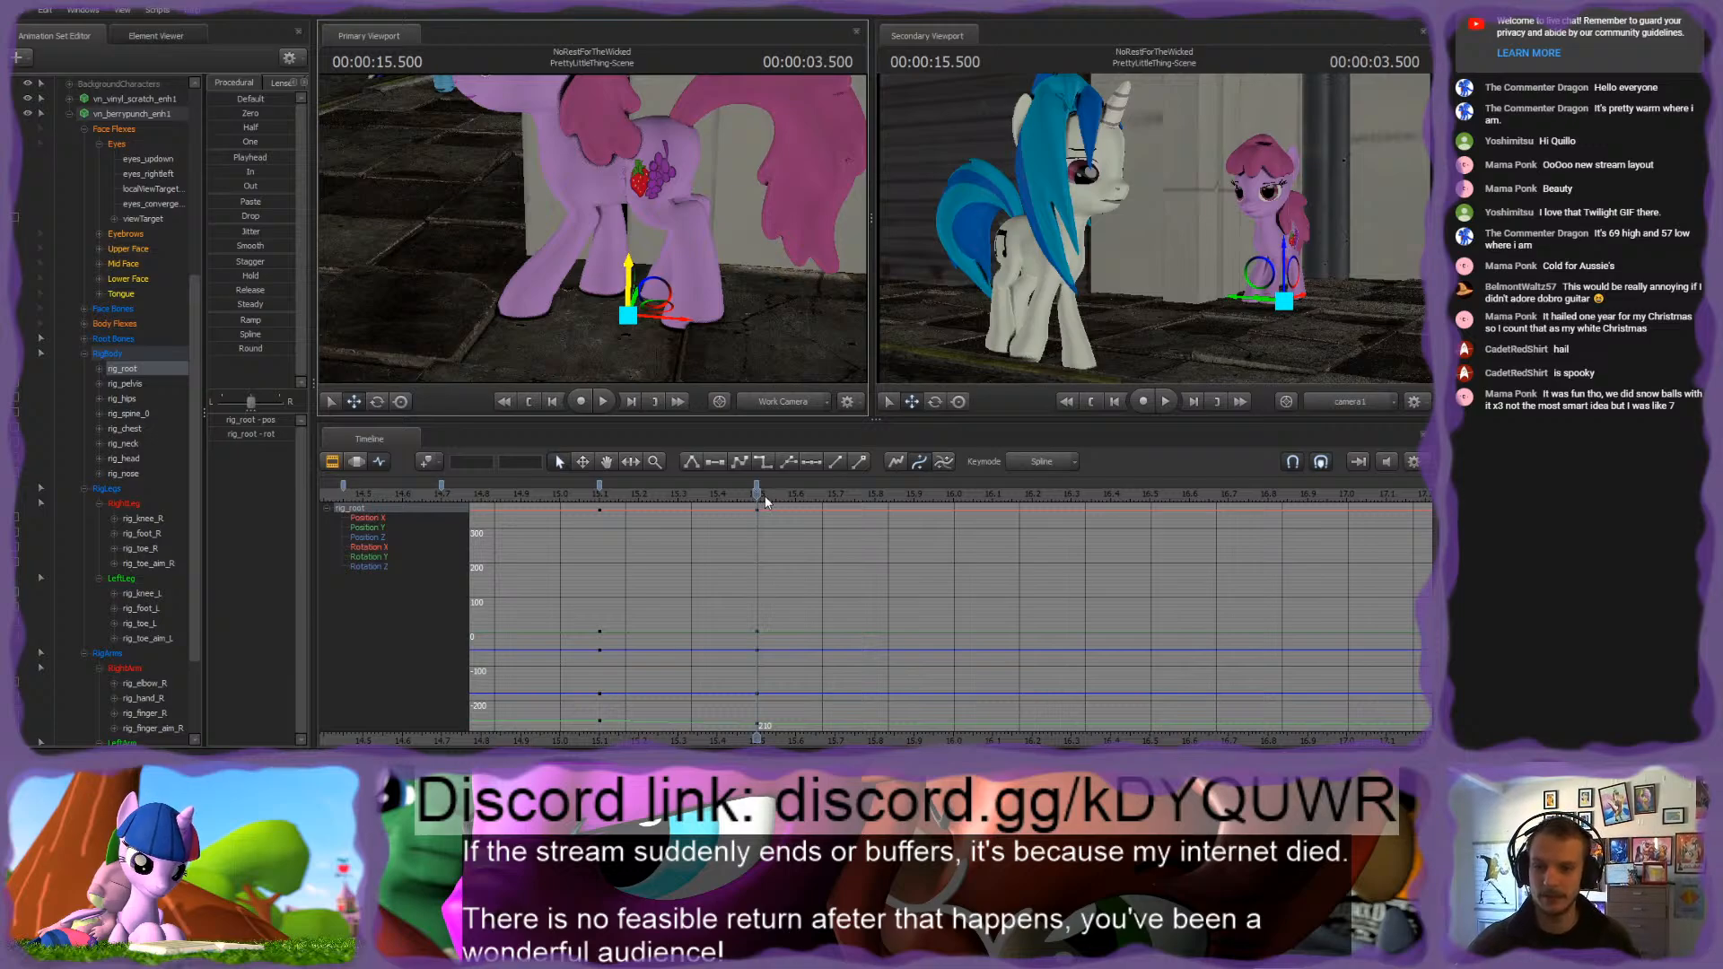
pyautogui.keyDown('alt'); pyautogui.moveTo(736, 323); pyautogui.dragTo(738, 353); pyautogui.keyUp('alt')
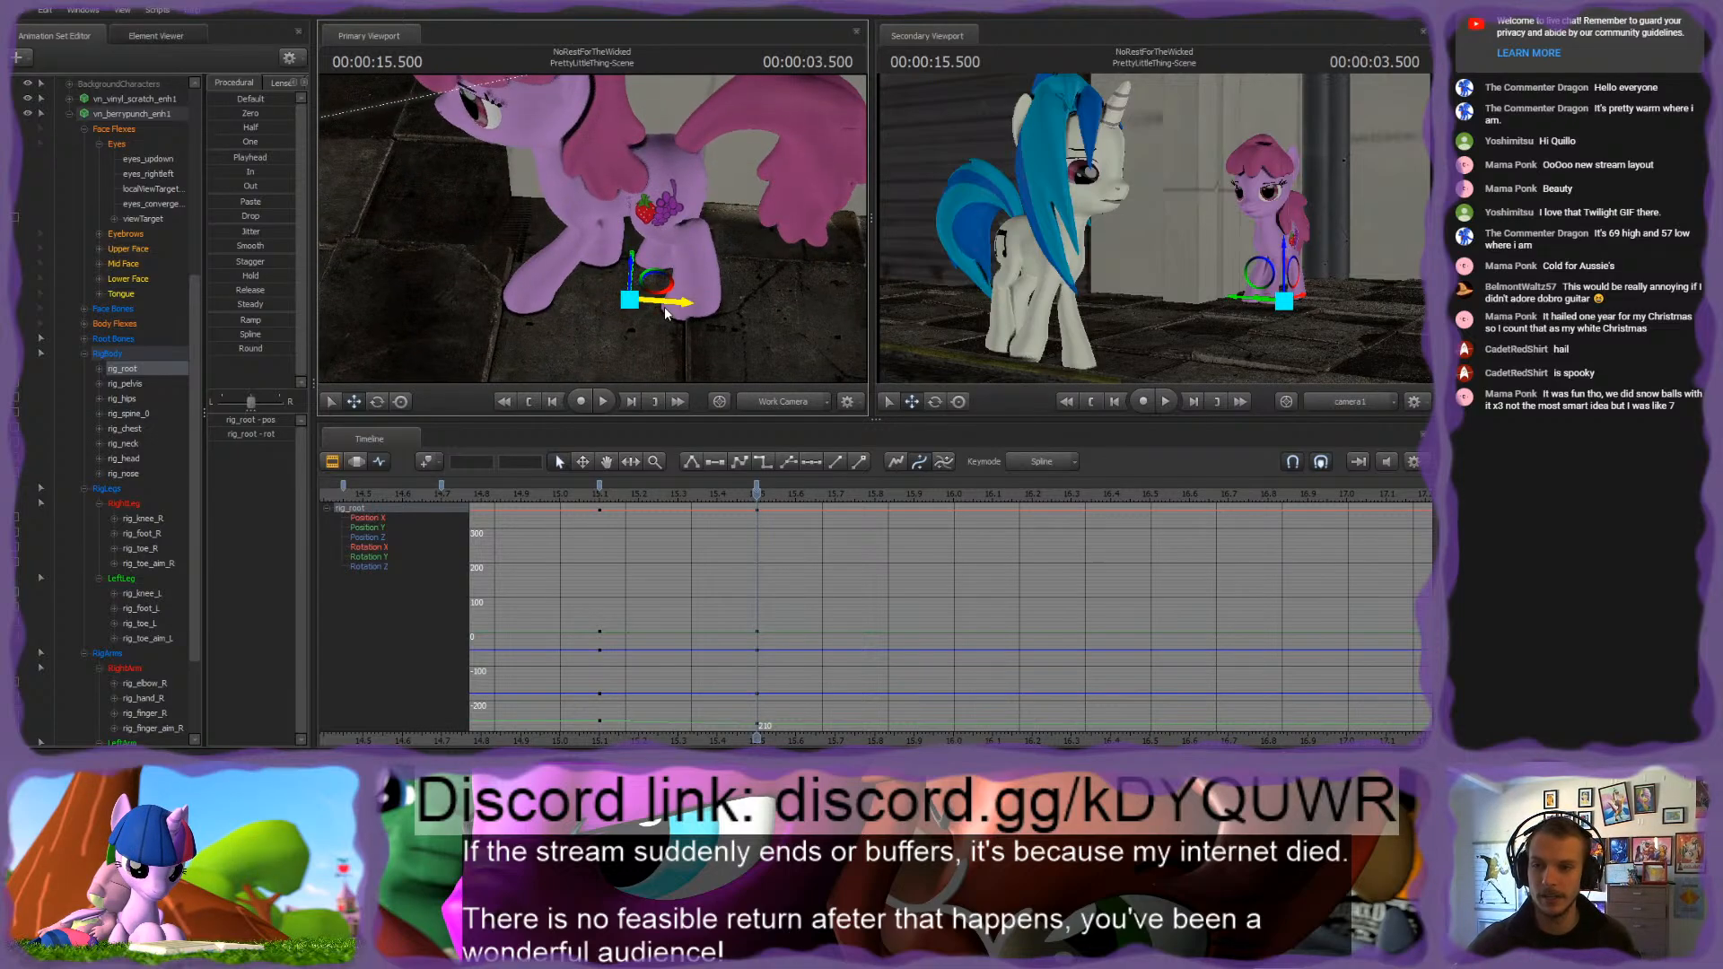
pyautogui.moveTo(674, 303); pyautogui.dragTo(663, 303)
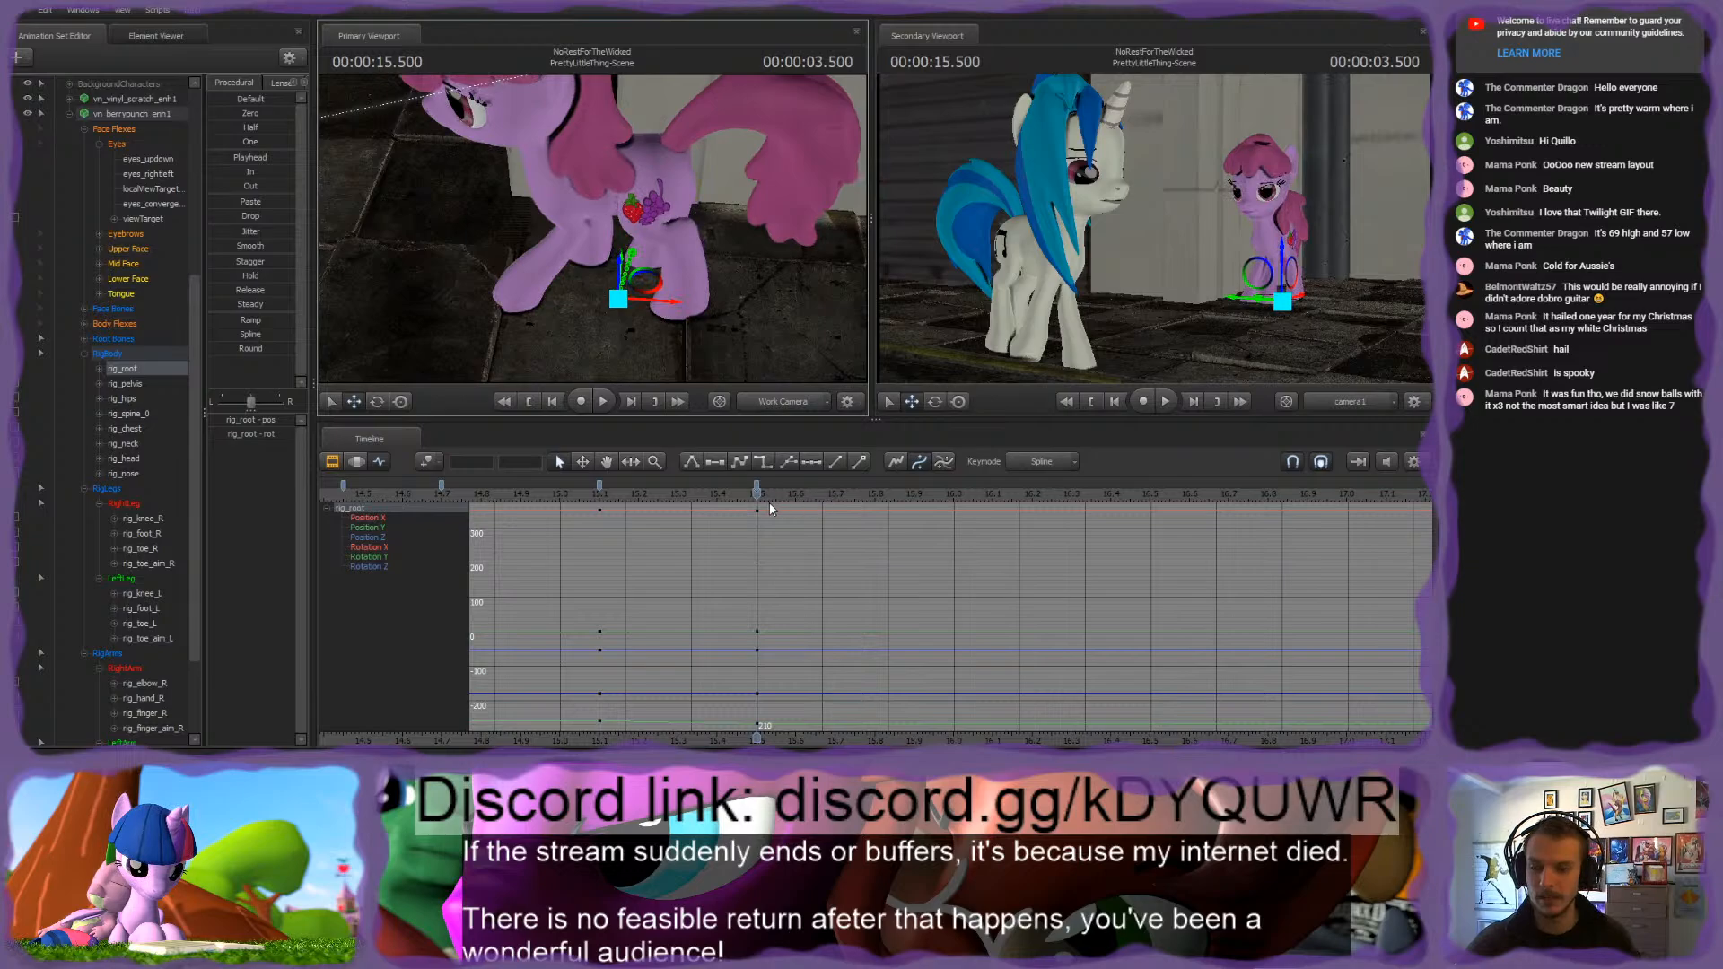
pyautogui.moveTo(658, 499); pyautogui.dragTo(758, 518)
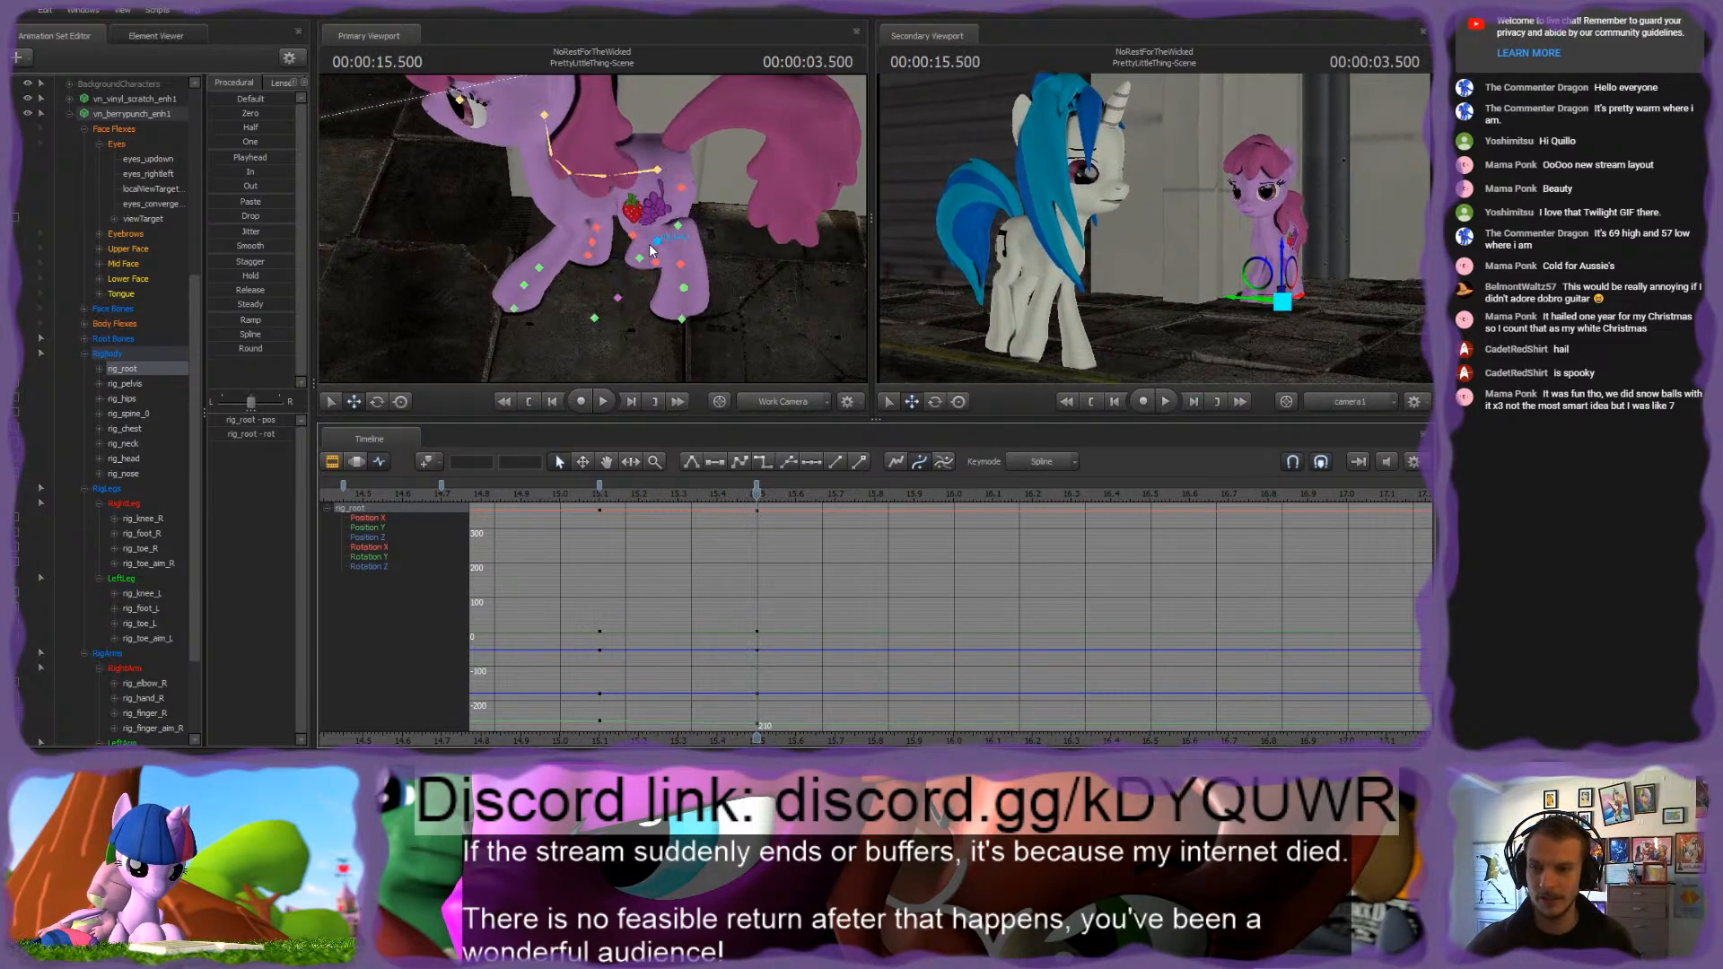
# Step: Adjust rig_toe_R along its X axis at 3.500 seconds, comparing the right hind hoof with its pose at 3.100 seconds
pyautogui.keyDown('ctrl'); pyautogui.click(655, 245); pyautogui.keyUp('ctrl')
pyautogui.moveTo(655, 245)
pyautogui.mouseDown()
pyautogui.moveTo(641, 274)
pyautogui.moveTo(669, 255)
pyautogui.mouseUp()
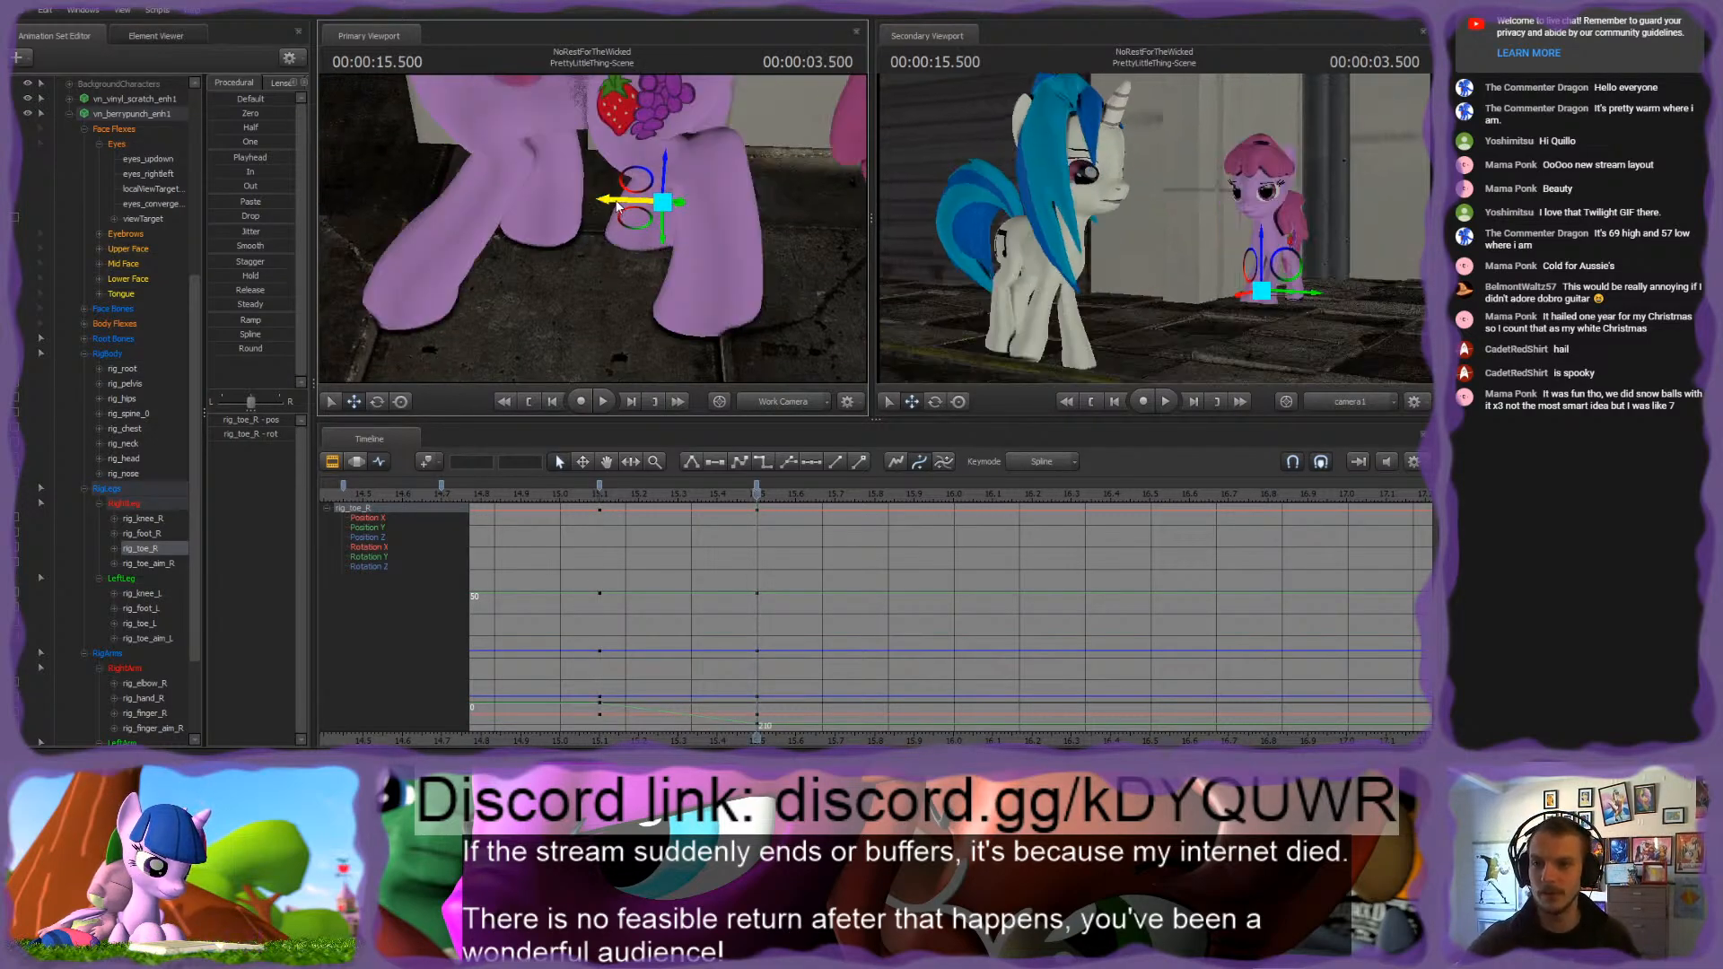
pyautogui.press('Up')
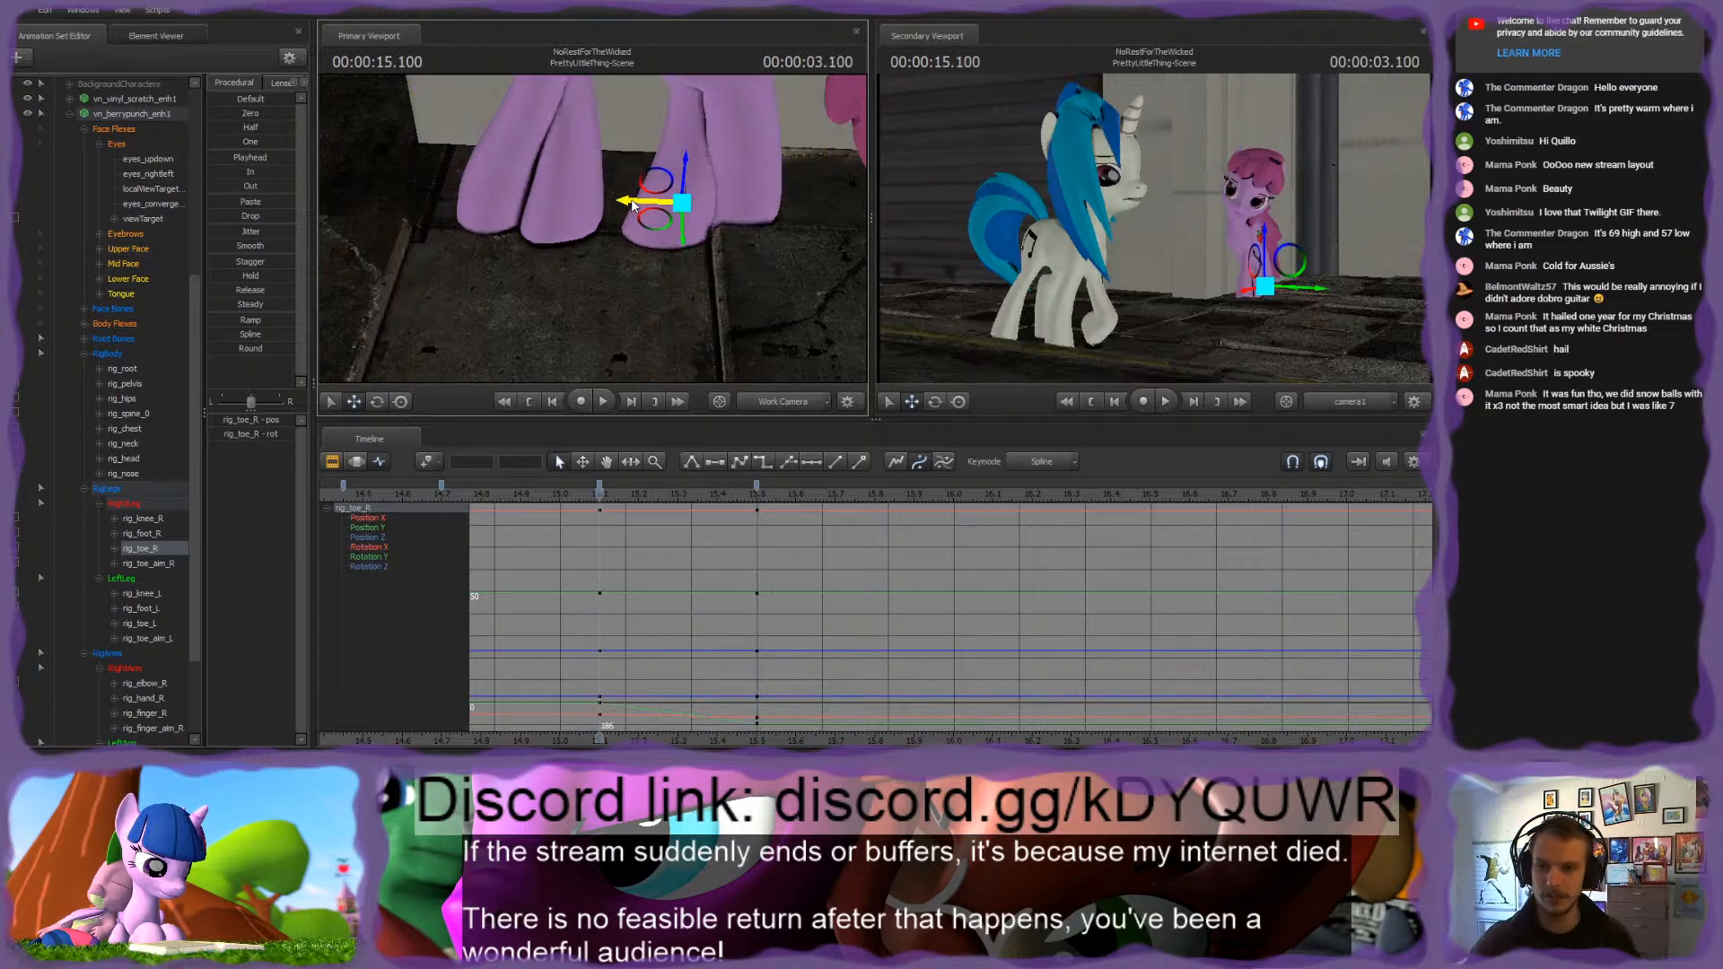
pyautogui.press('Down')
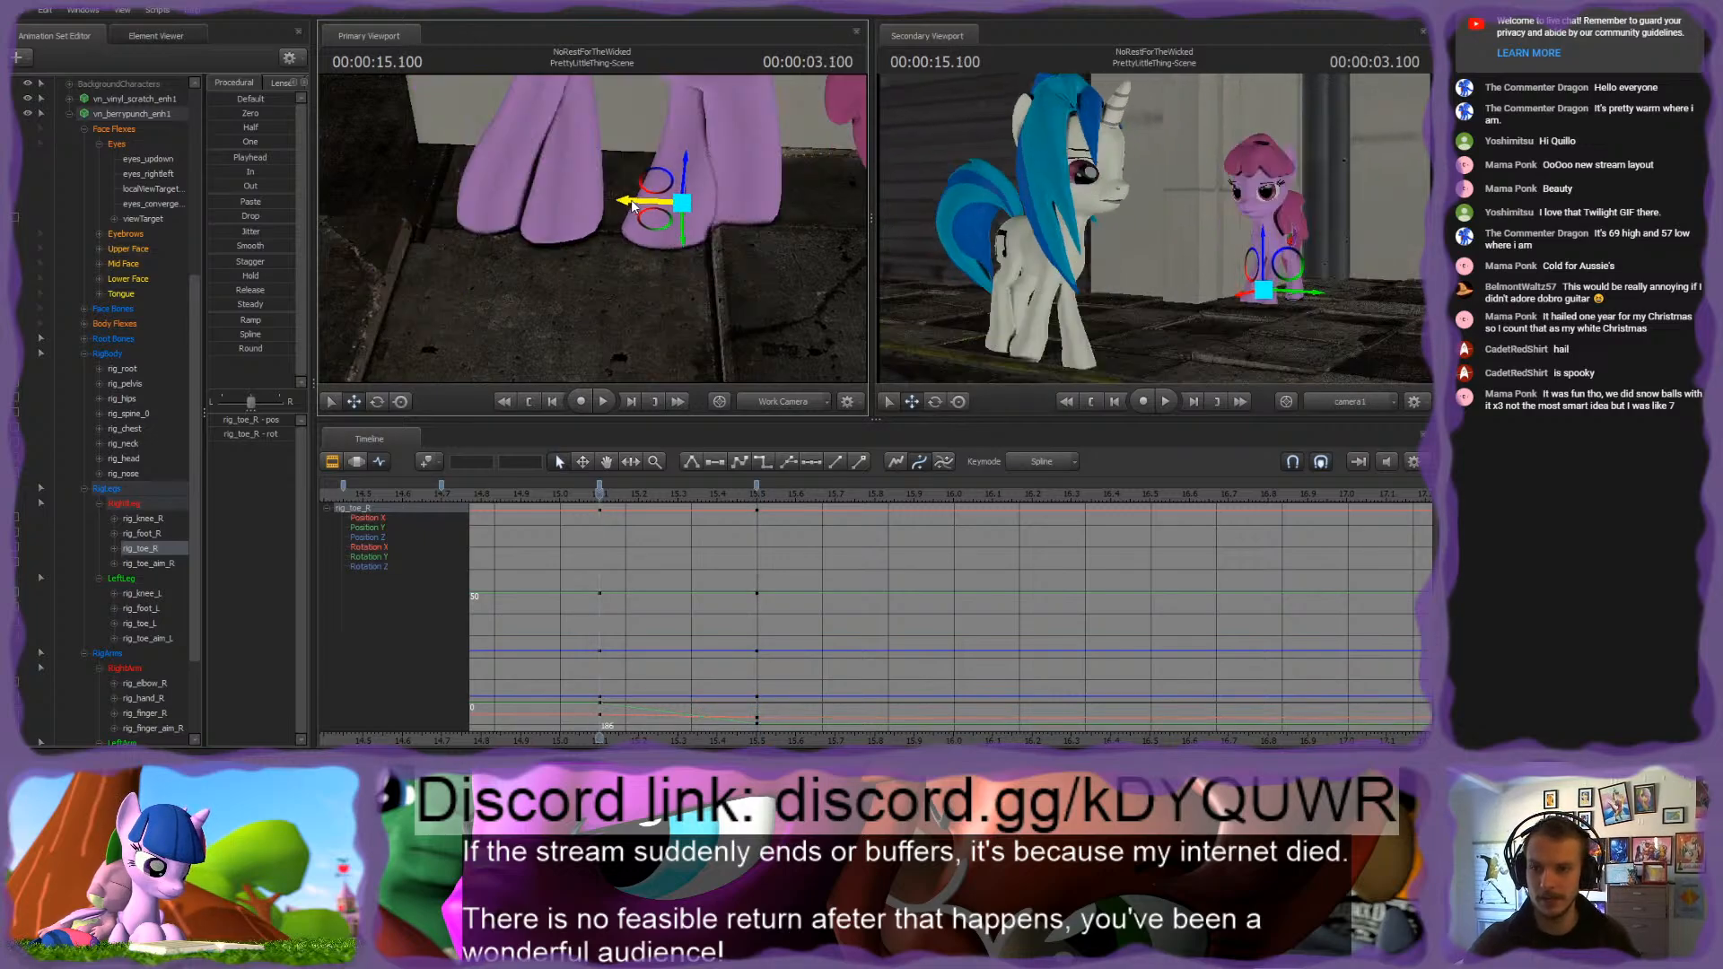
# Step: Select rig_finger_R and examine the pink pony's right front hoof placement at 3.500 seconds from several angles
pyautogui.press('ctrl')
pyautogui.click(549, 206)
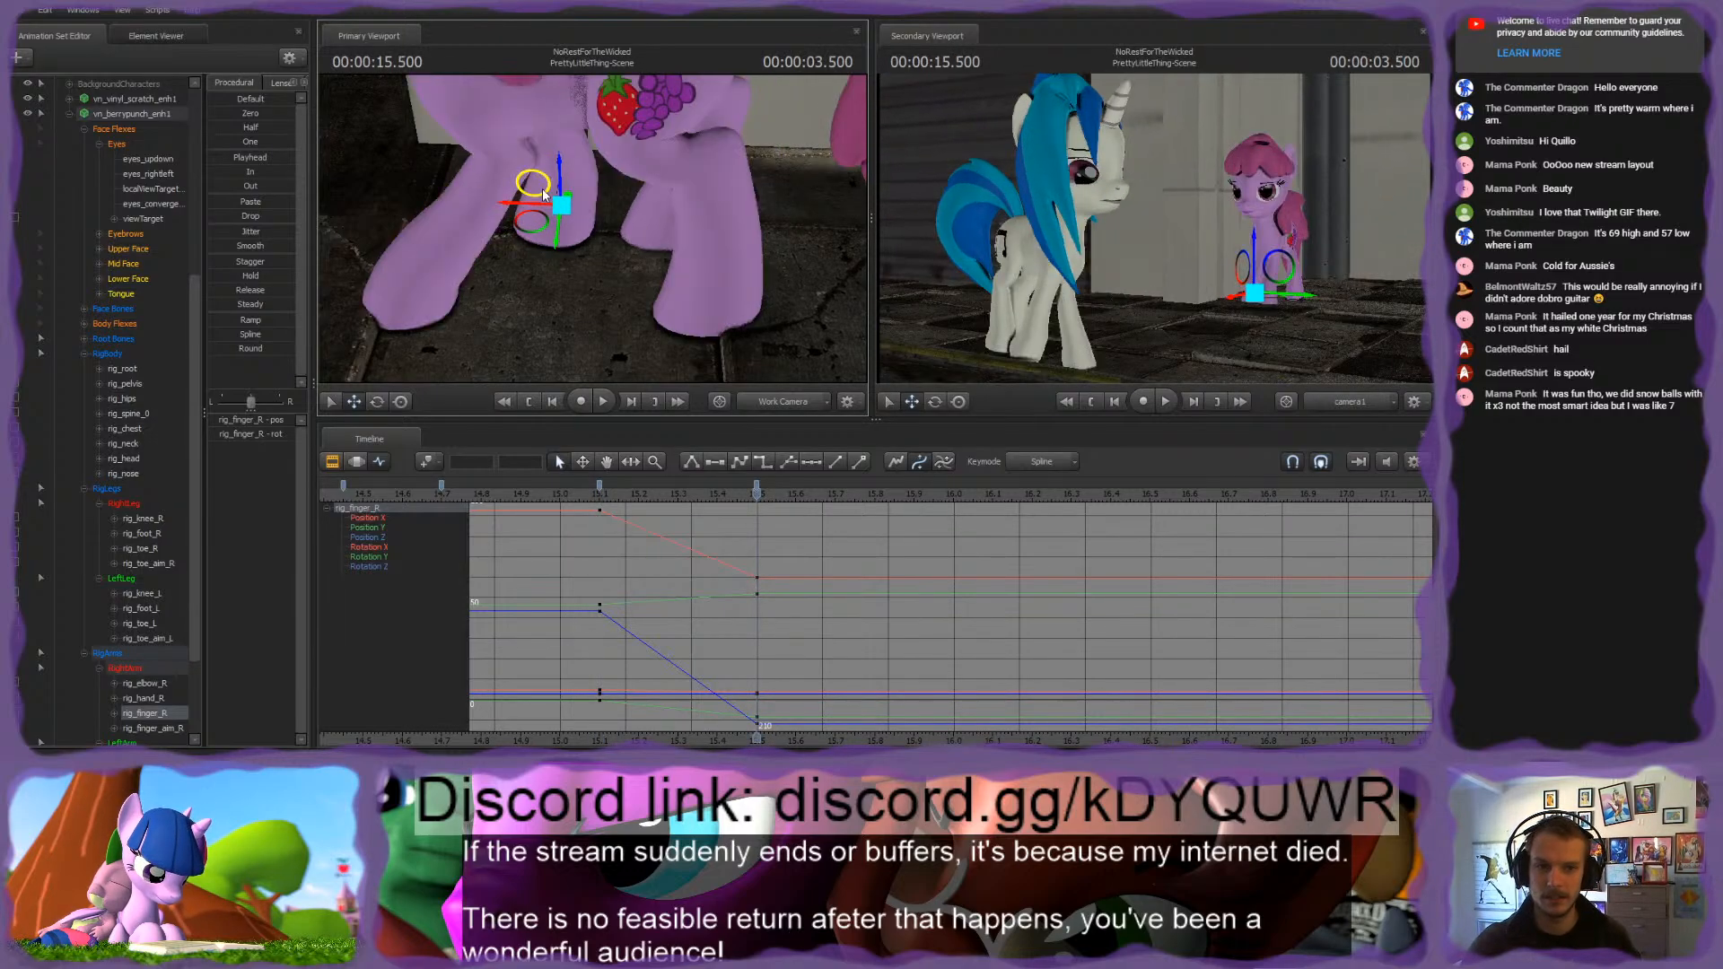
pyautogui.moveTo(784, 251); pyautogui.dragTo(848, 265)
pyautogui.moveTo(658, 237)
pyautogui.mouseDown()
pyautogui.moveTo(672, 228)
pyautogui.moveTo(658, 237)
pyautogui.mouseUp()
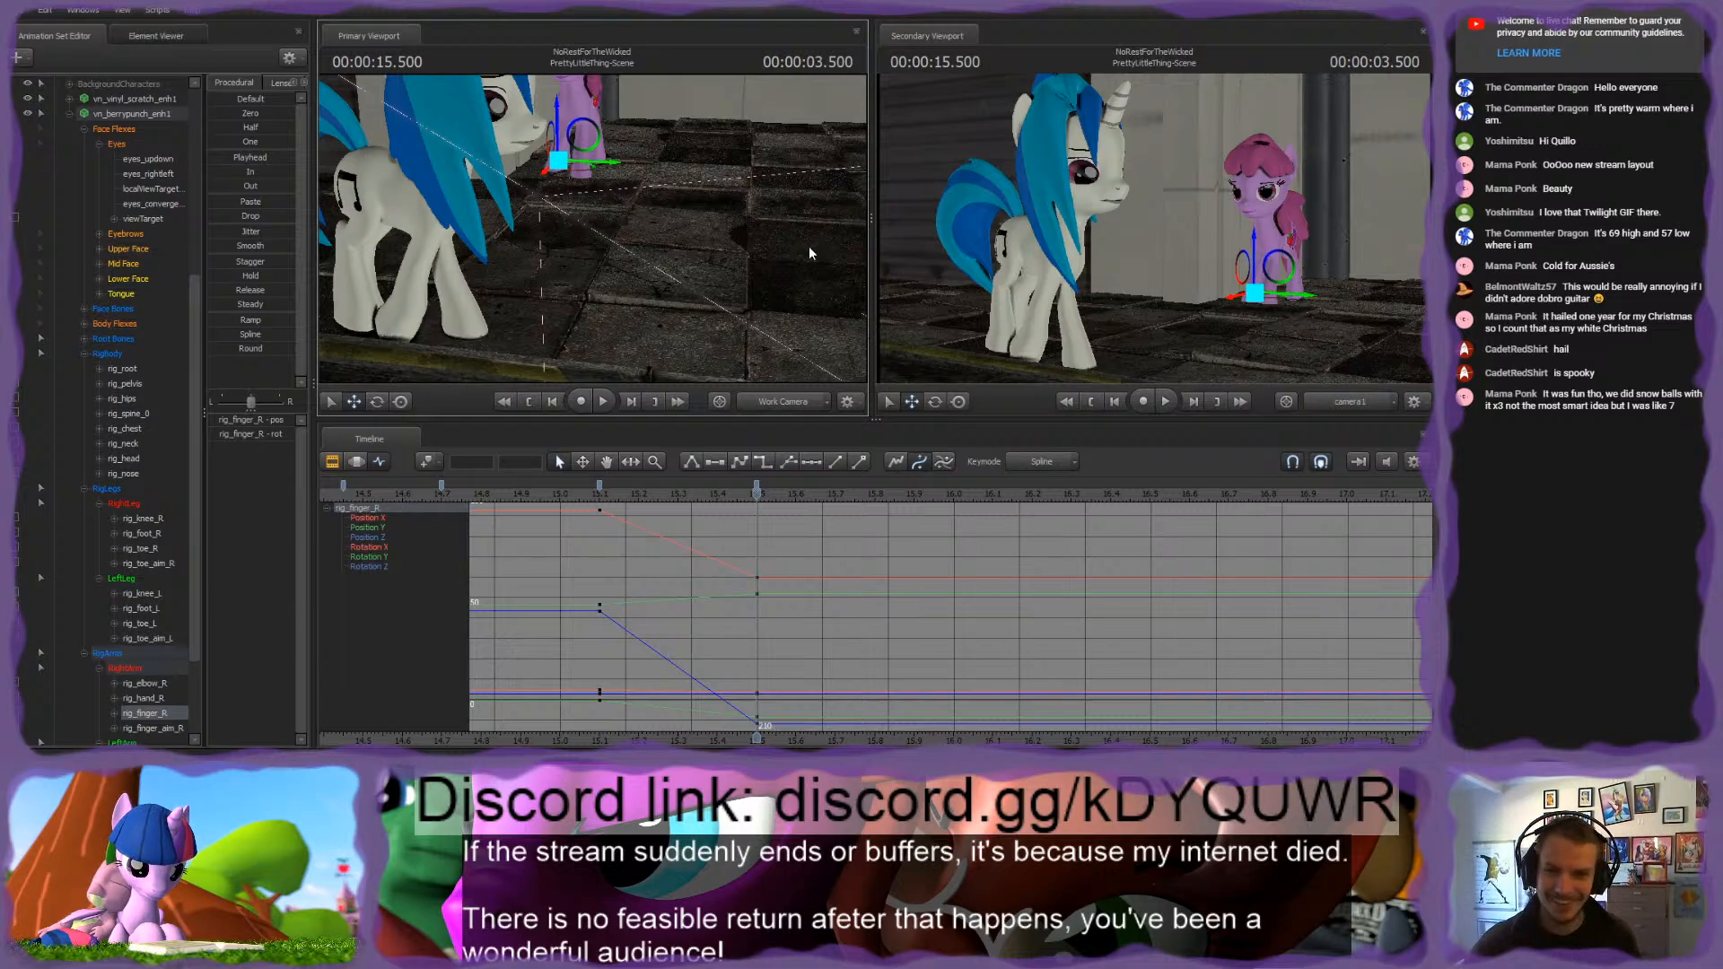
pyautogui.moveTo(810, 246); pyautogui.dragTo(734, 224)
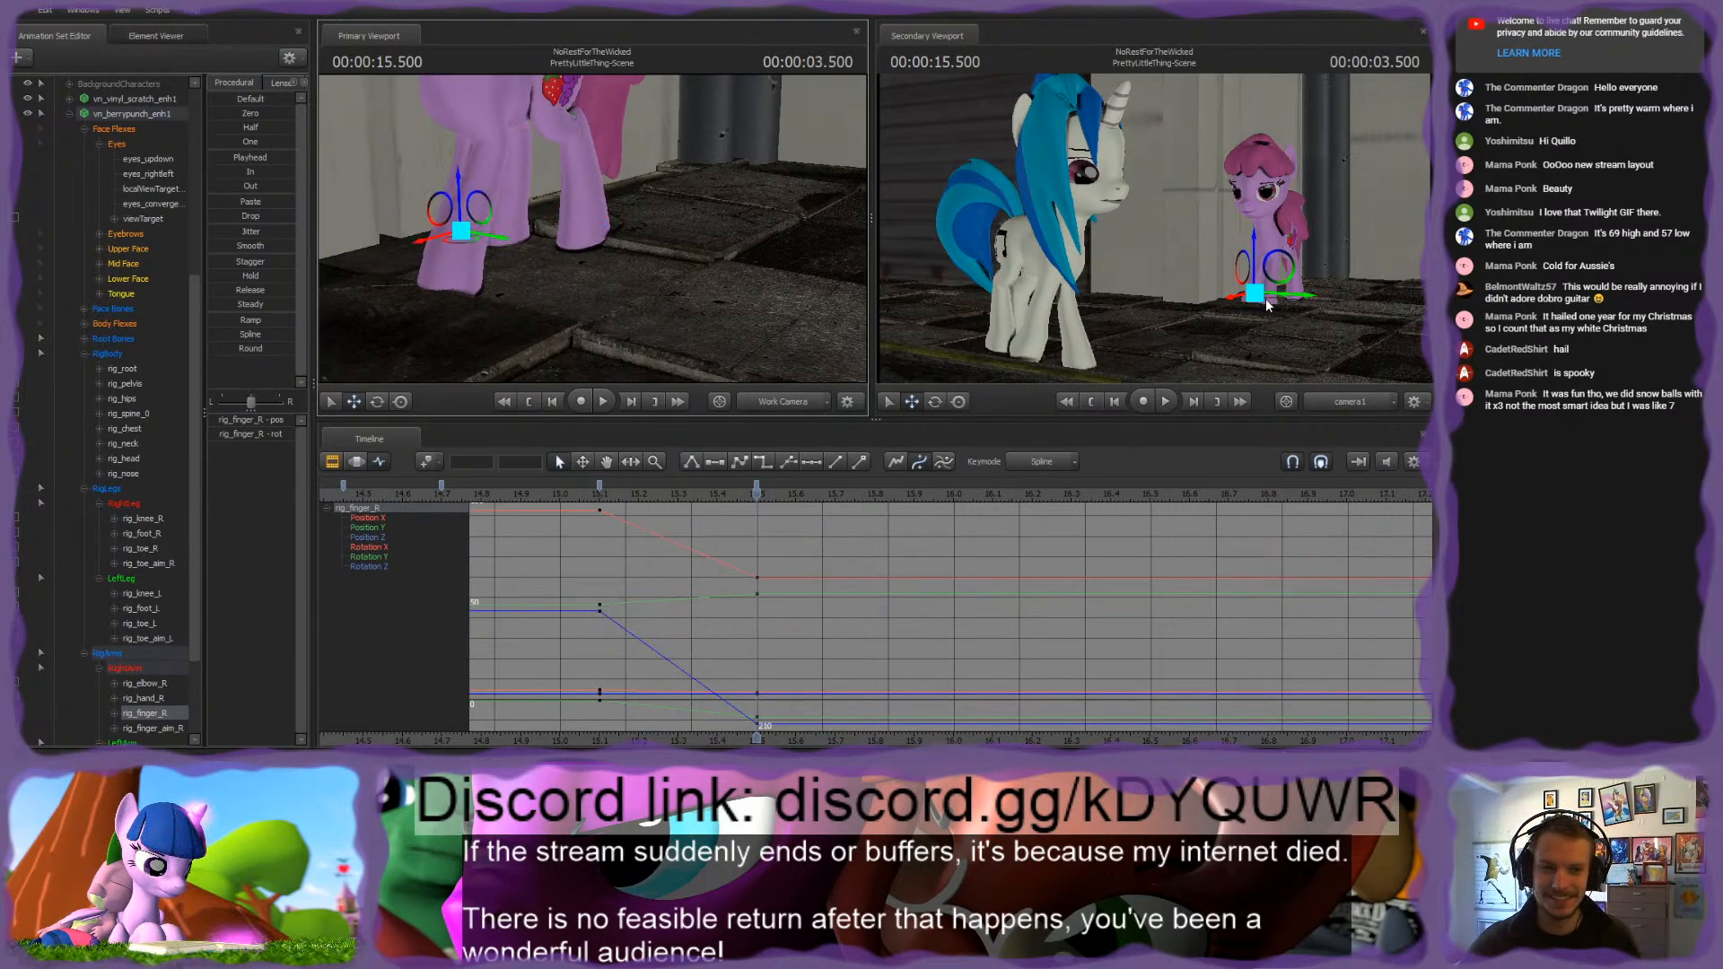
pyautogui.moveTo(638, 181); pyautogui.dragTo(603, 252)
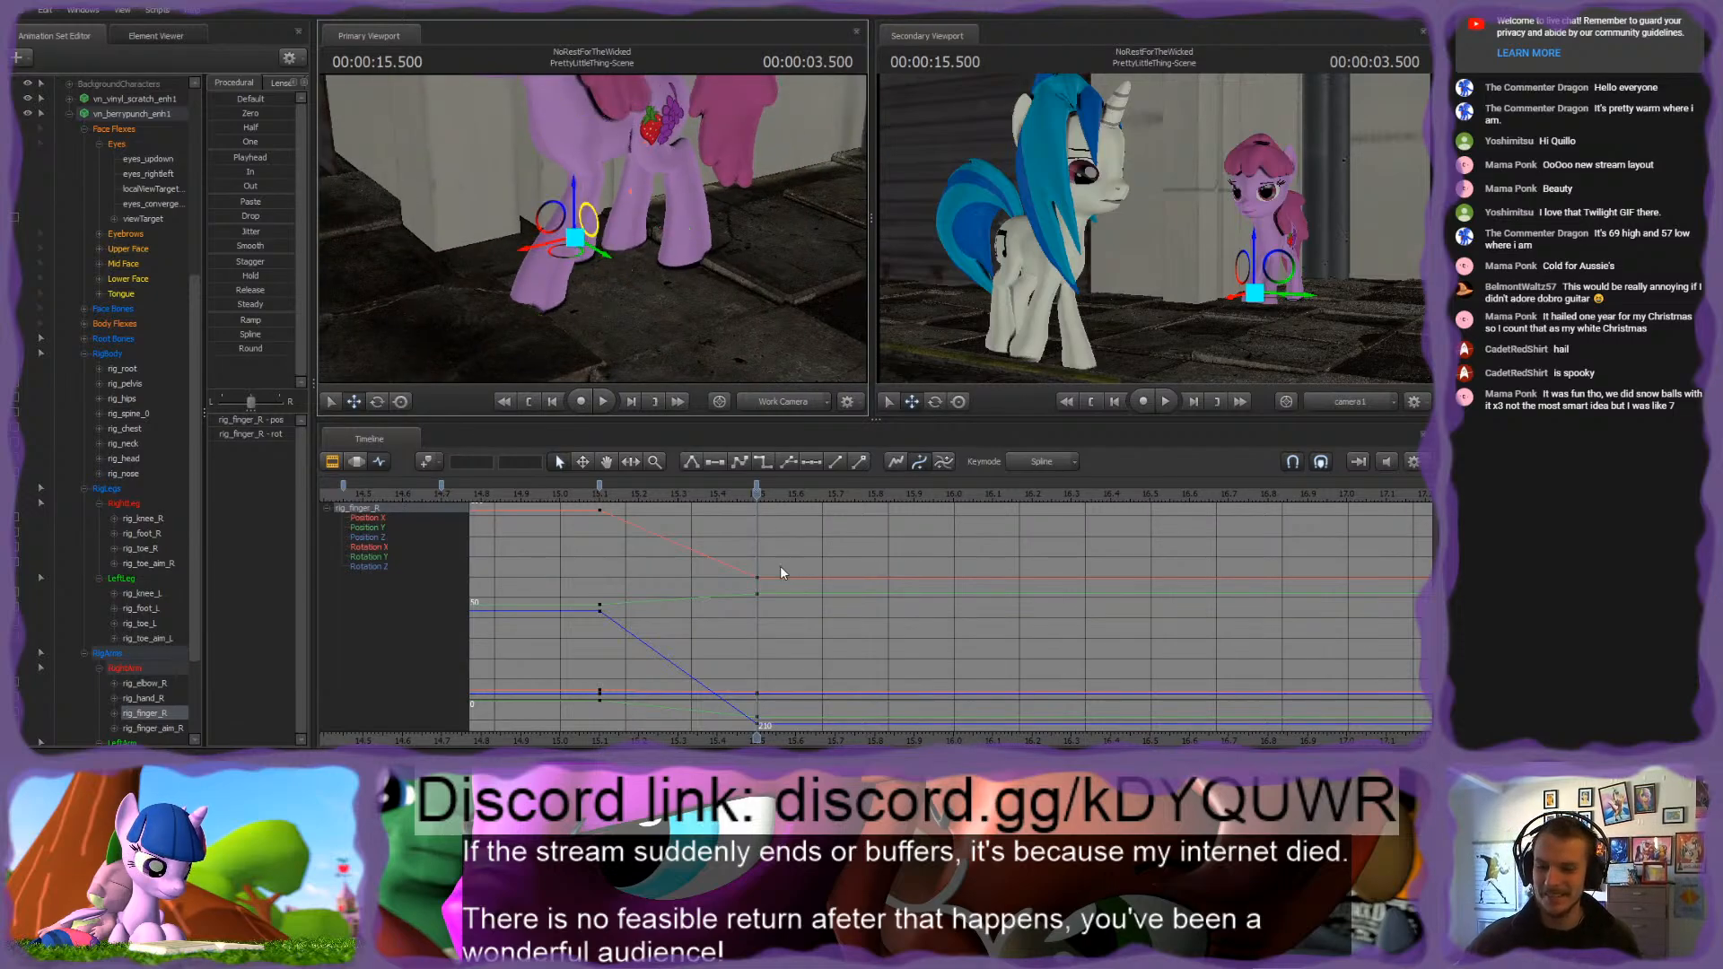
# Step: Move rig_root forward along the X axis at 4.000 seconds to shift the pink pony's body further over her front legs
pyautogui.moveTo(757, 495); pyautogui.dragTo(960, 539)
pyautogui.moveTo(761, 294); pyautogui.dragTo(592, 230)
pyautogui.keyDown('ctrl'); pyautogui.click(672, 287); pyautogui.keyUp('ctrl')
pyautogui.moveTo(671, 286); pyautogui.dragTo(593, 230)
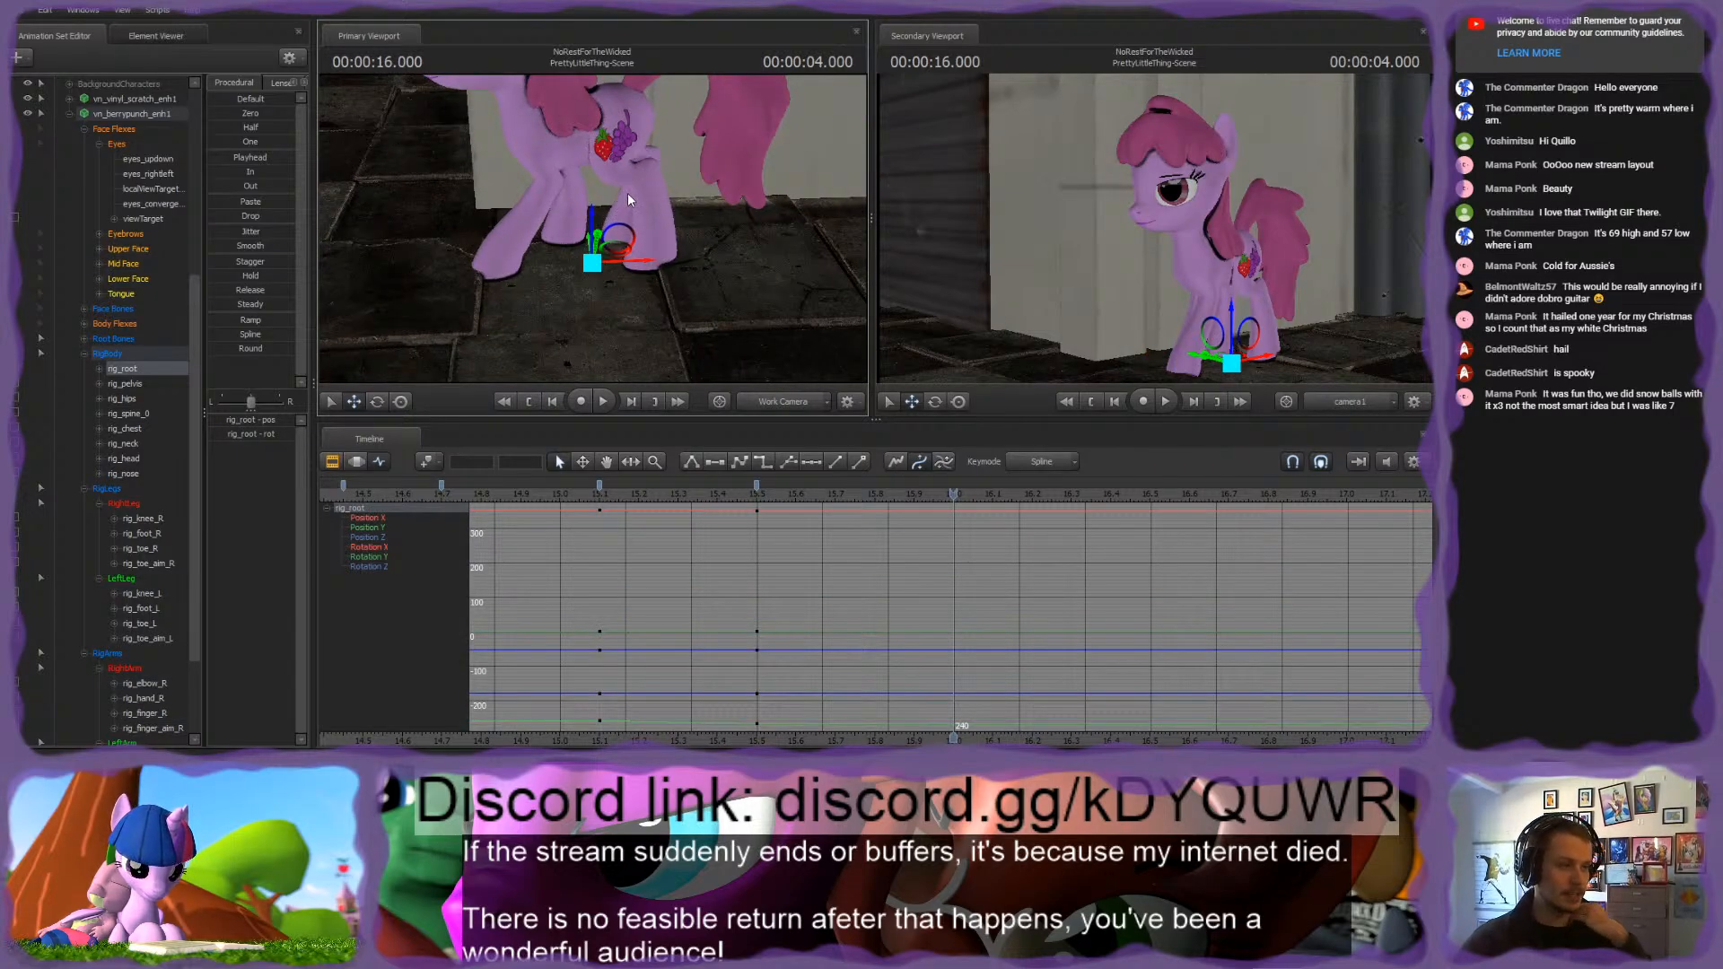
pyautogui.moveTo(646, 271); pyautogui.dragTo(514, 269)
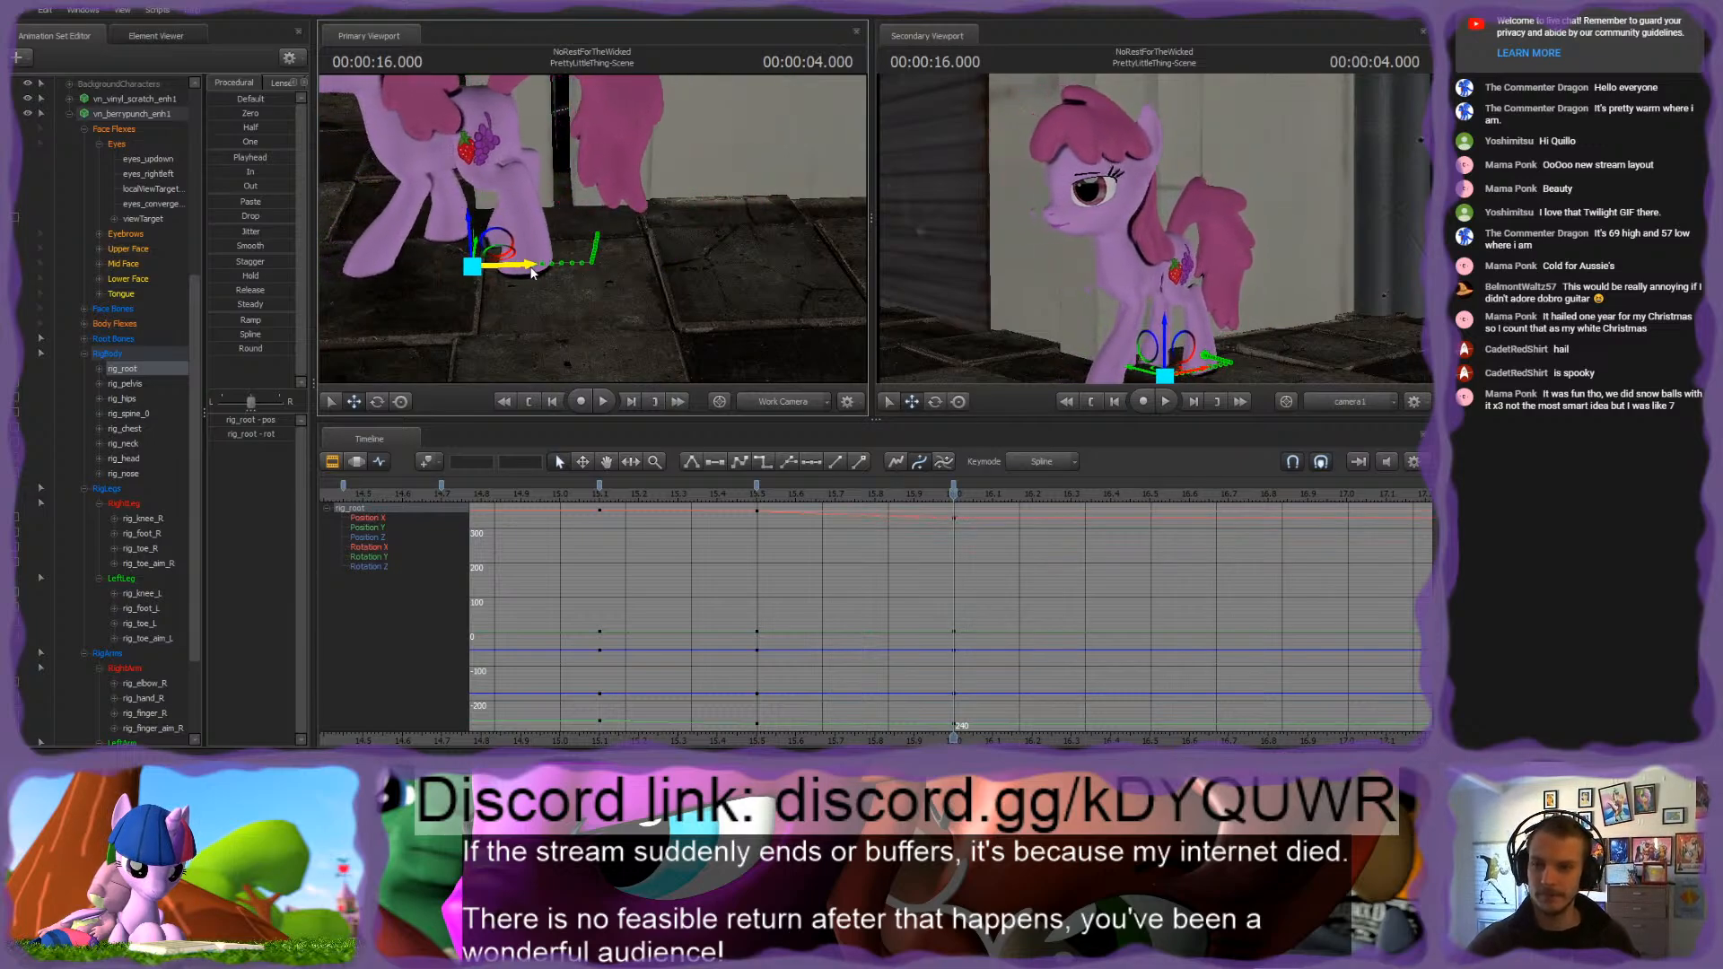
# Step: Review the body shift in playback and inspect the rig_root keyframes at 3.500 and 4.000 seconds
pyautogui.click(803, 495)
pyautogui.moveTo(810, 496); pyautogui.dragTo(1000, 495)
pyautogui.click(954, 486)
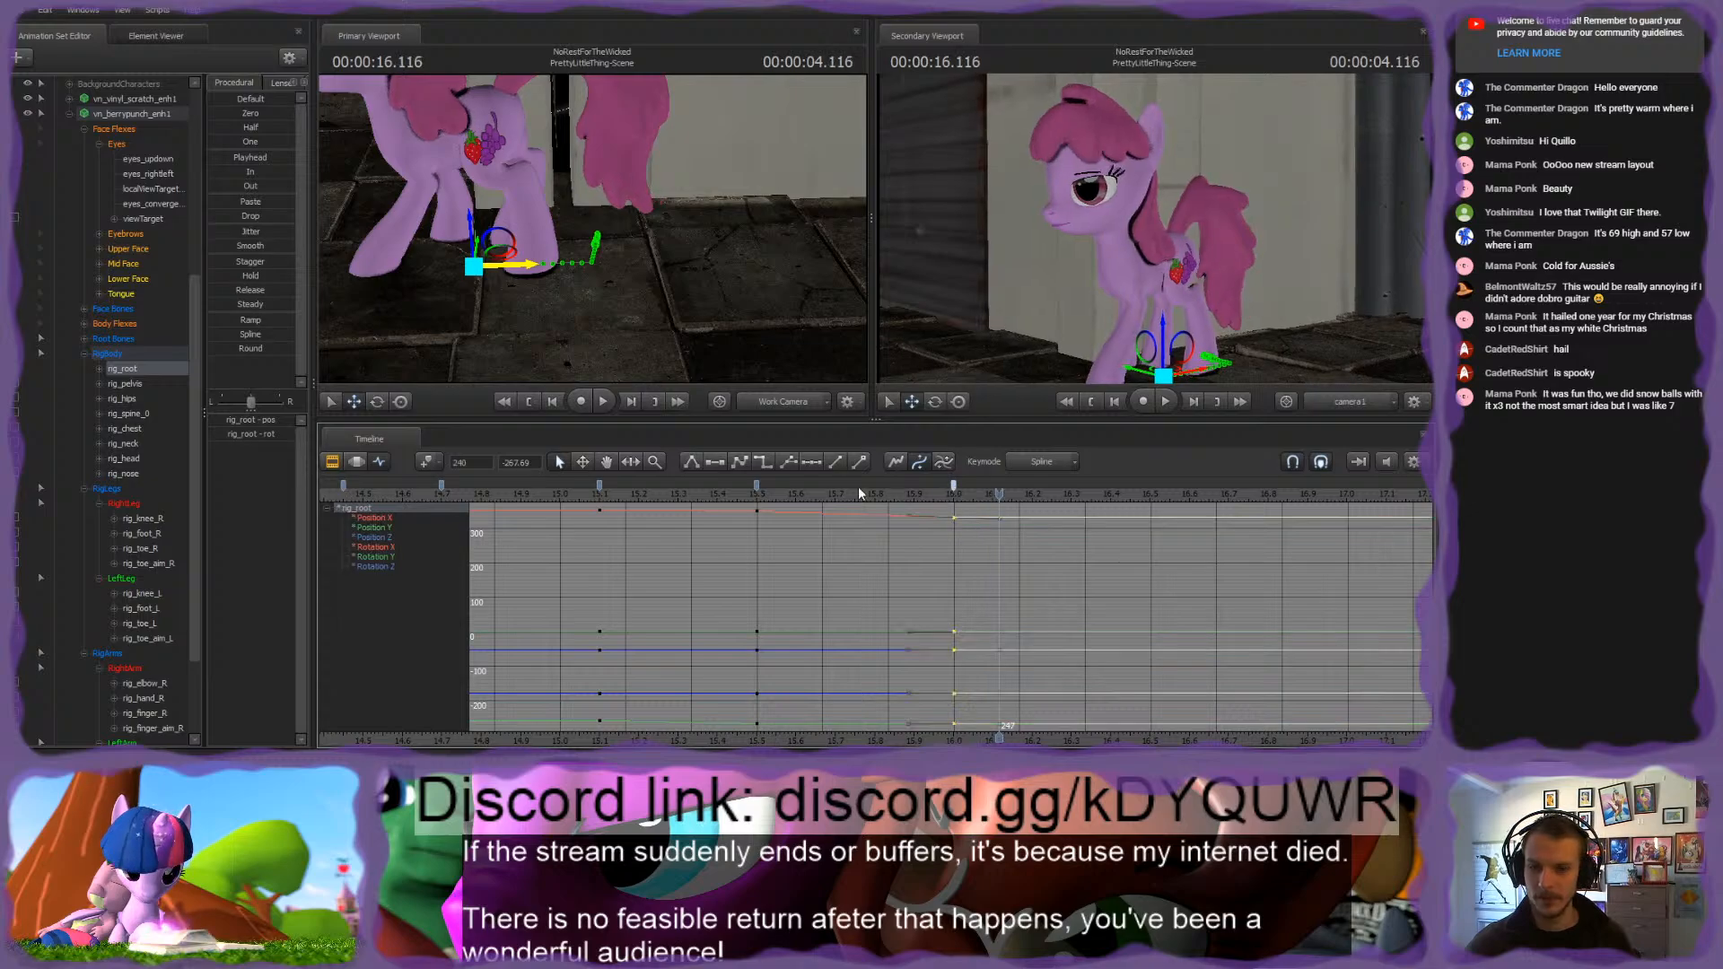
pyautogui.keyDown('shift'); pyautogui.click(756, 485); pyautogui.keyUp('shift')
pyautogui.press('1')
pyautogui.click(779, 540)
pyautogui.click(600, 485)
pyautogui.moveTo(603, 497)
pyautogui.mouseDown()
pyautogui.moveTo(960, 532)
pyautogui.moveTo(679, 515)
pyautogui.moveTo(1170, 489)
pyautogui.mouseUp()
pyautogui.press('space')
pyautogui.press('space')
# Step: Delay the last rig_root keyframe to frame 282 to slow the pink pony's forward shift
pyautogui.scroll(-3, 1008, 544)
pyautogui.moveTo(1059, 723); pyautogui.dragTo(1019, 709, button='middle')
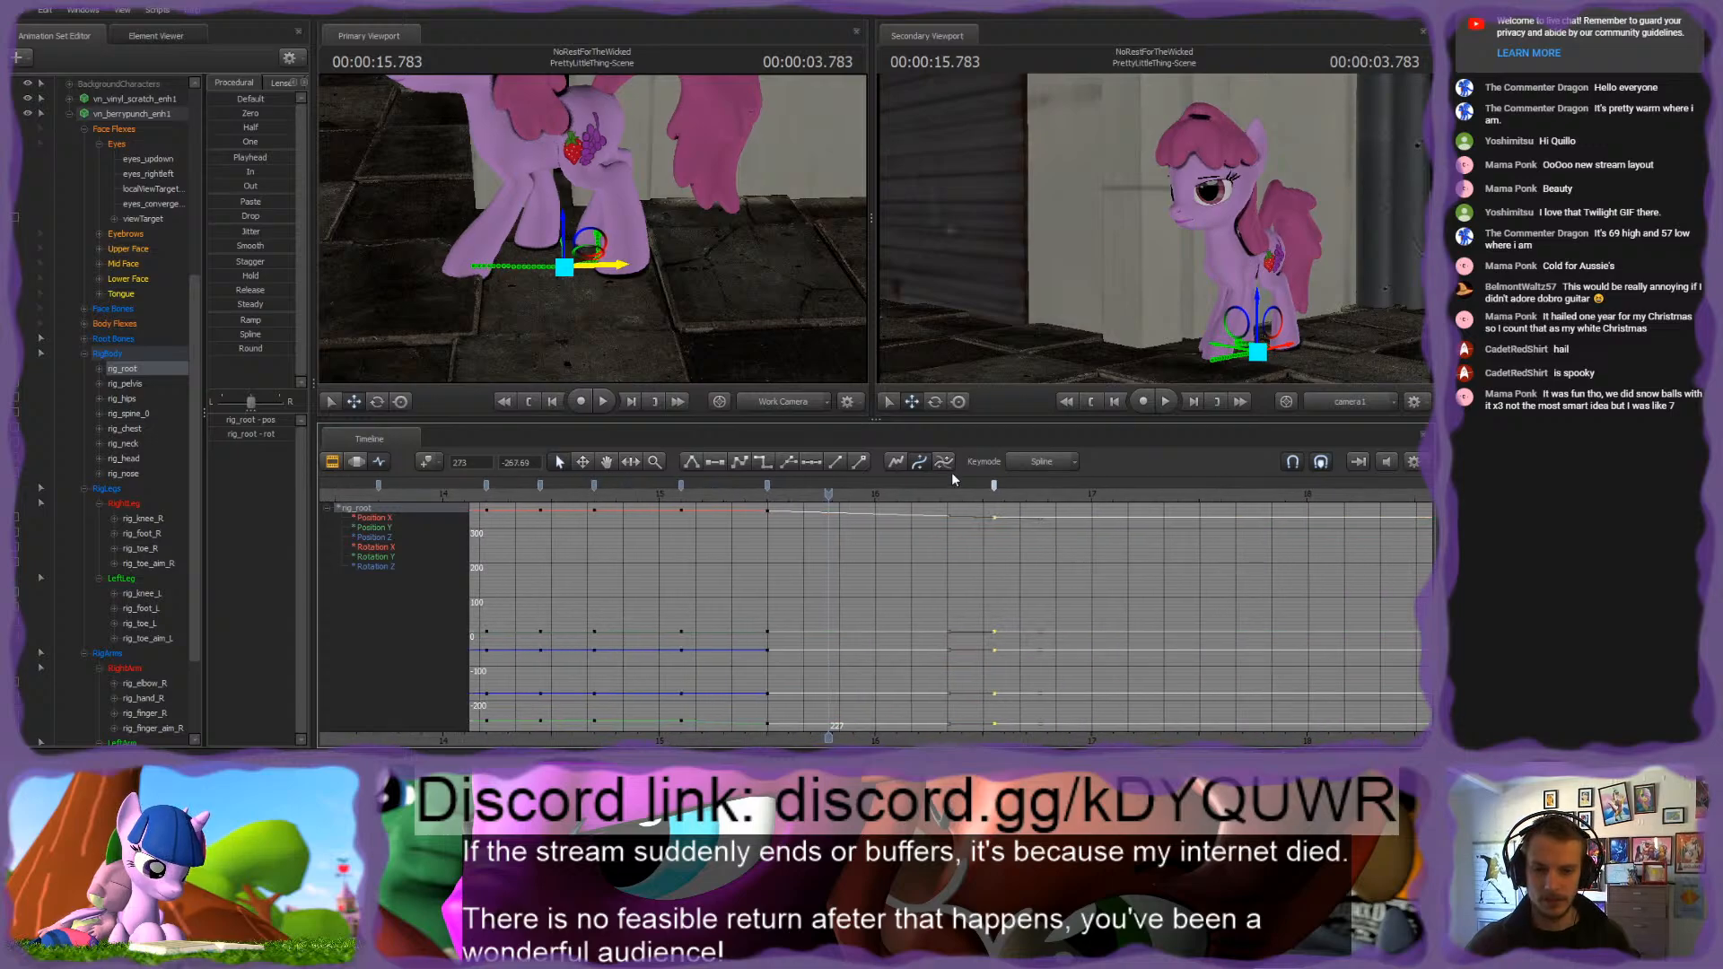
pyautogui.moveTo(999, 486); pyautogui.dragTo(1032, 487)
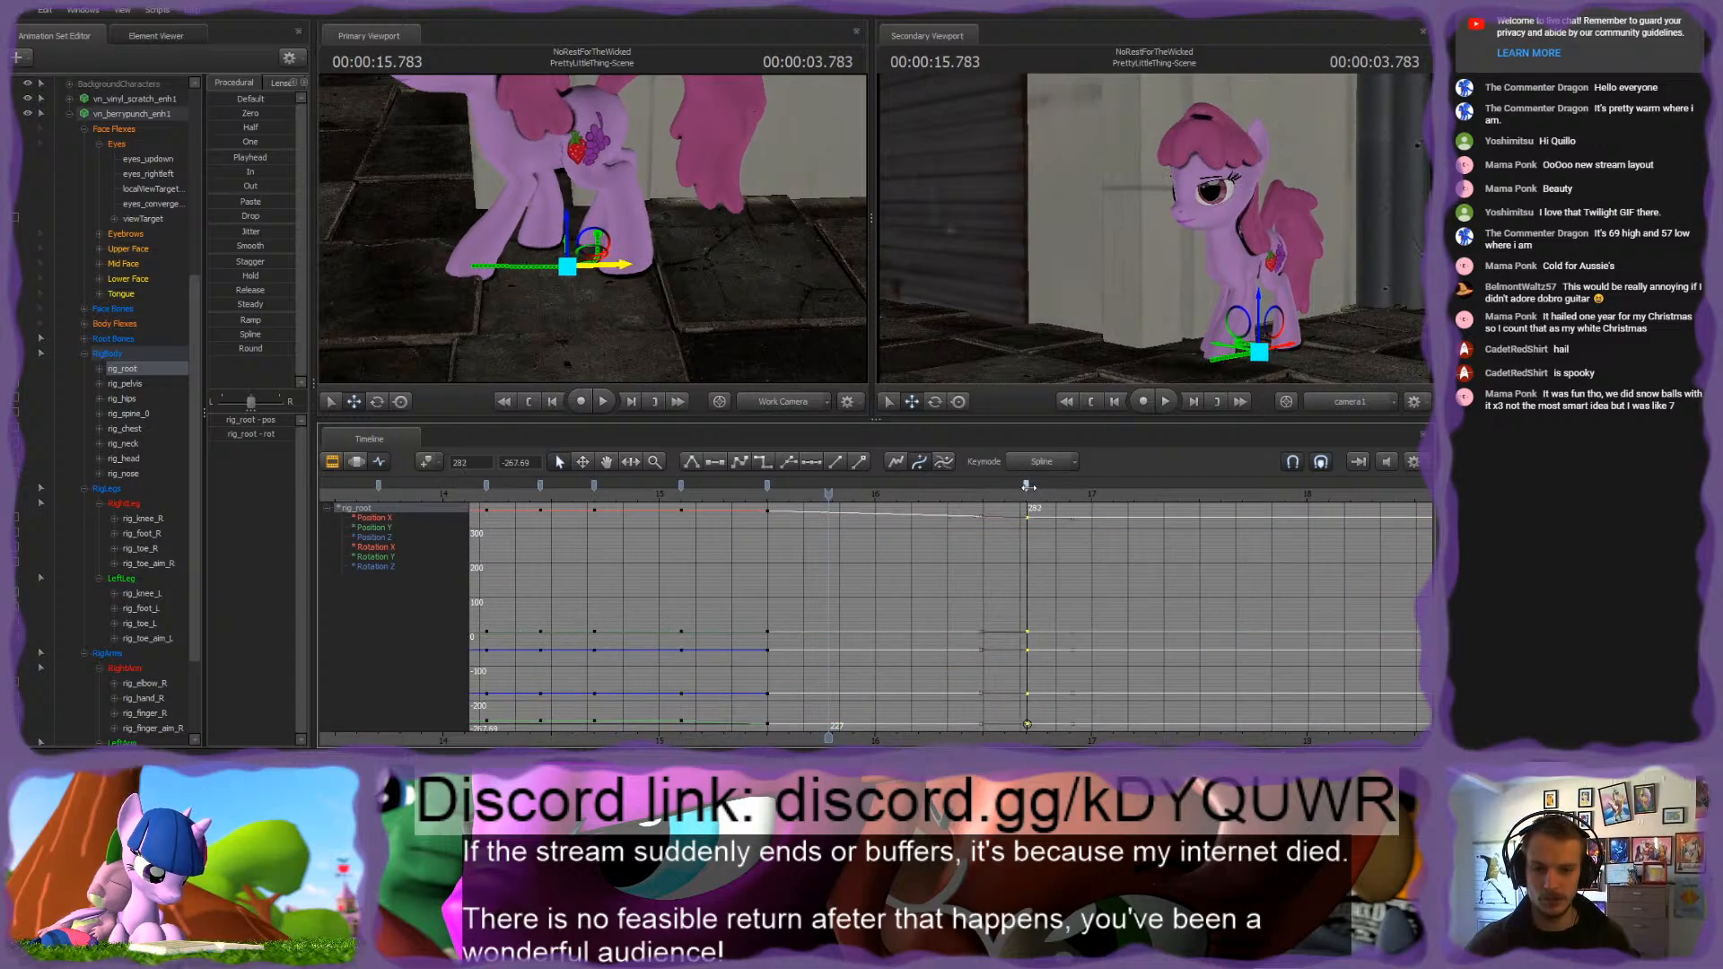
# Step: Play and scrub the retimed body shift up to 5.983 seconds
pyautogui.click(895, 553)
pyautogui.click(643, 480)
pyautogui.press('space')
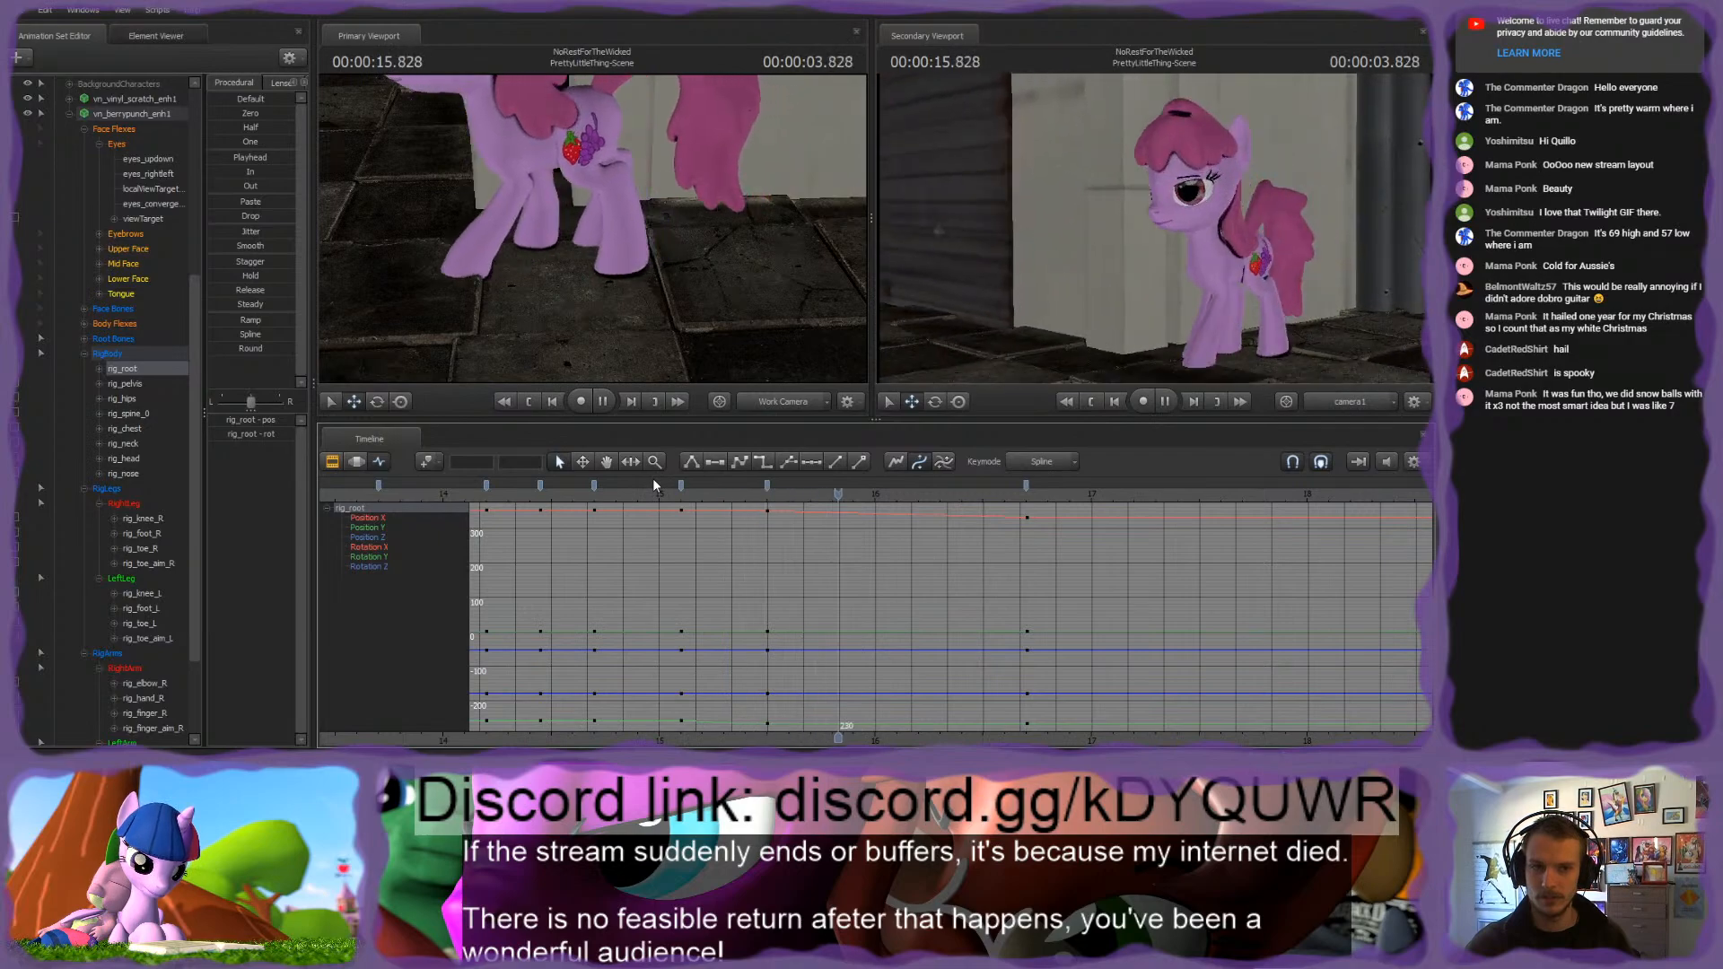
pyautogui.moveTo(672, 483); pyautogui.dragTo(1302, 538)
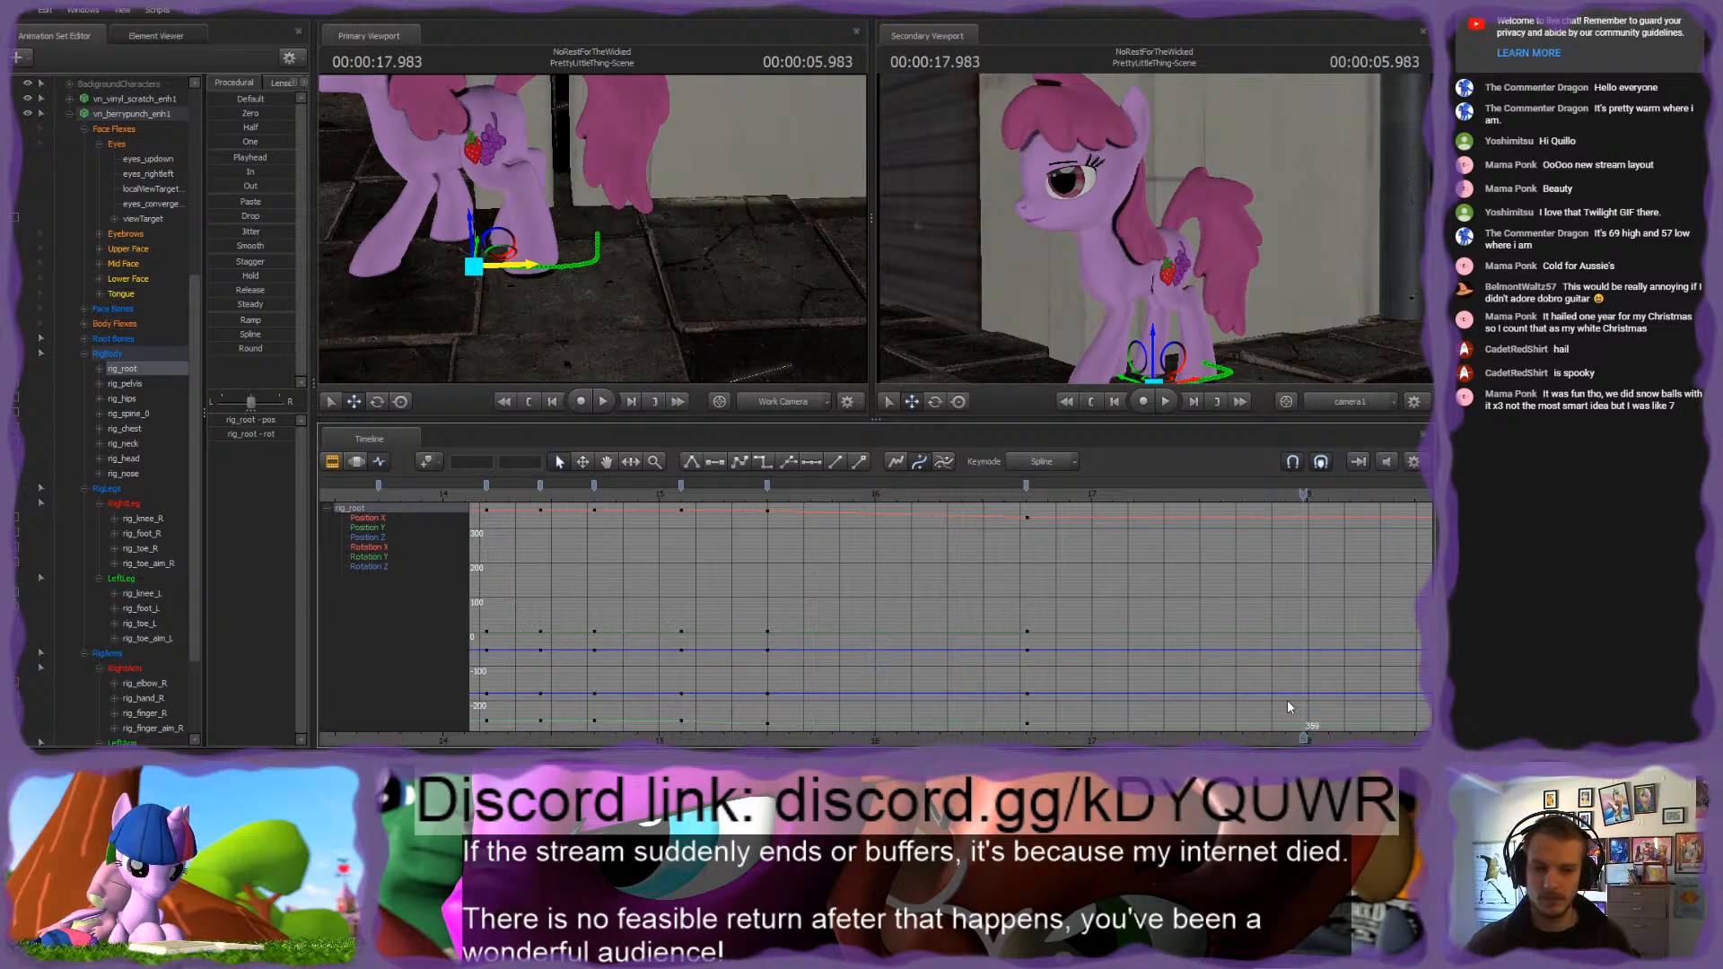
pyautogui.moveTo(1290, 707); pyautogui.dragTo(910, 561, button='middle')
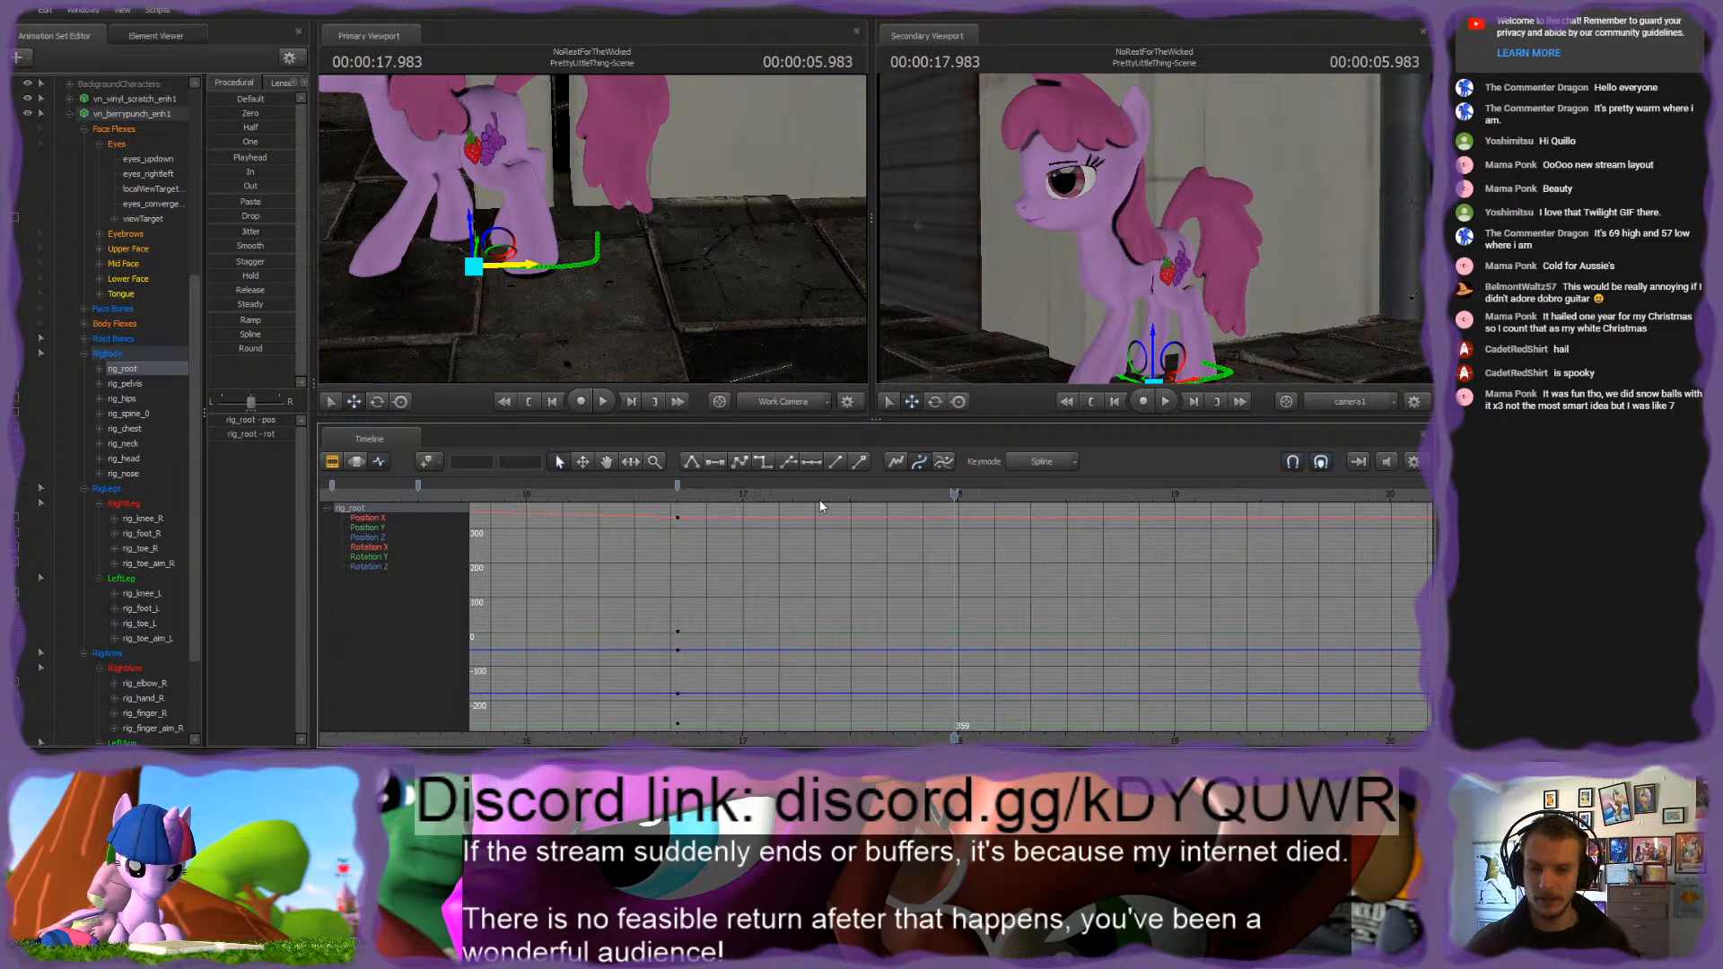
pyautogui.moveTo(909, 517); pyautogui.dragTo(847, 509)
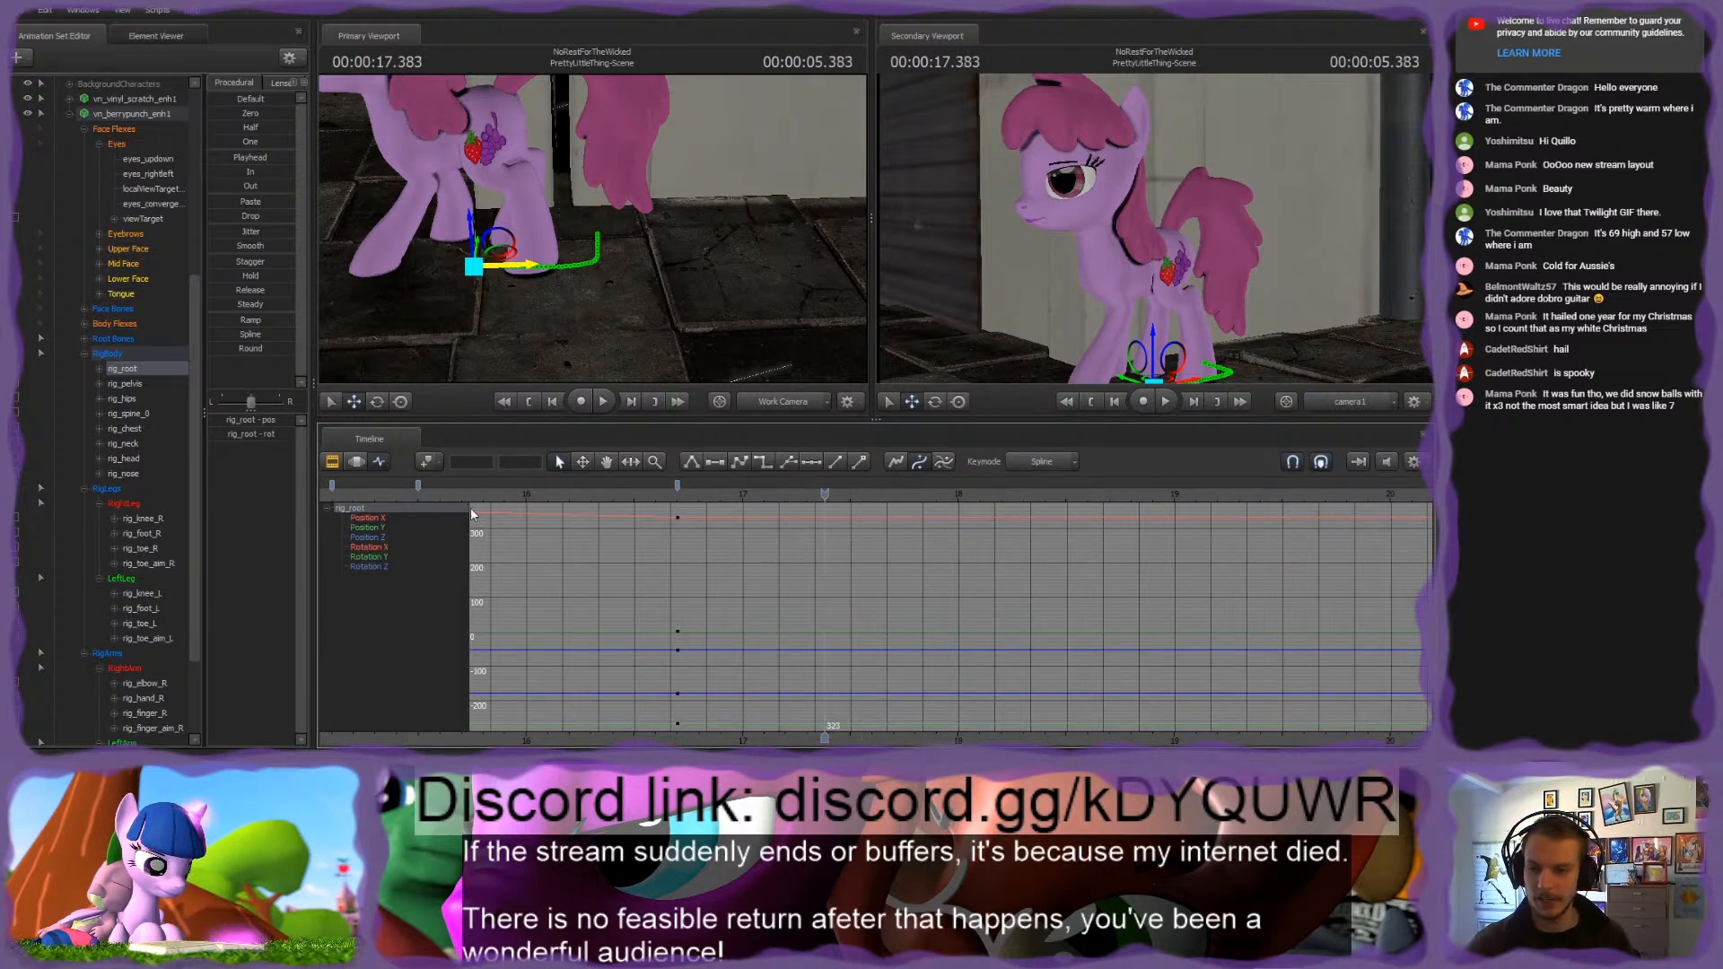
# Step: Switch the timeline from the curve graph to the clip tracks and review the scene between about 4.9 and 6.3 seconds
pyautogui.click(332, 461)
pyautogui.press('space')
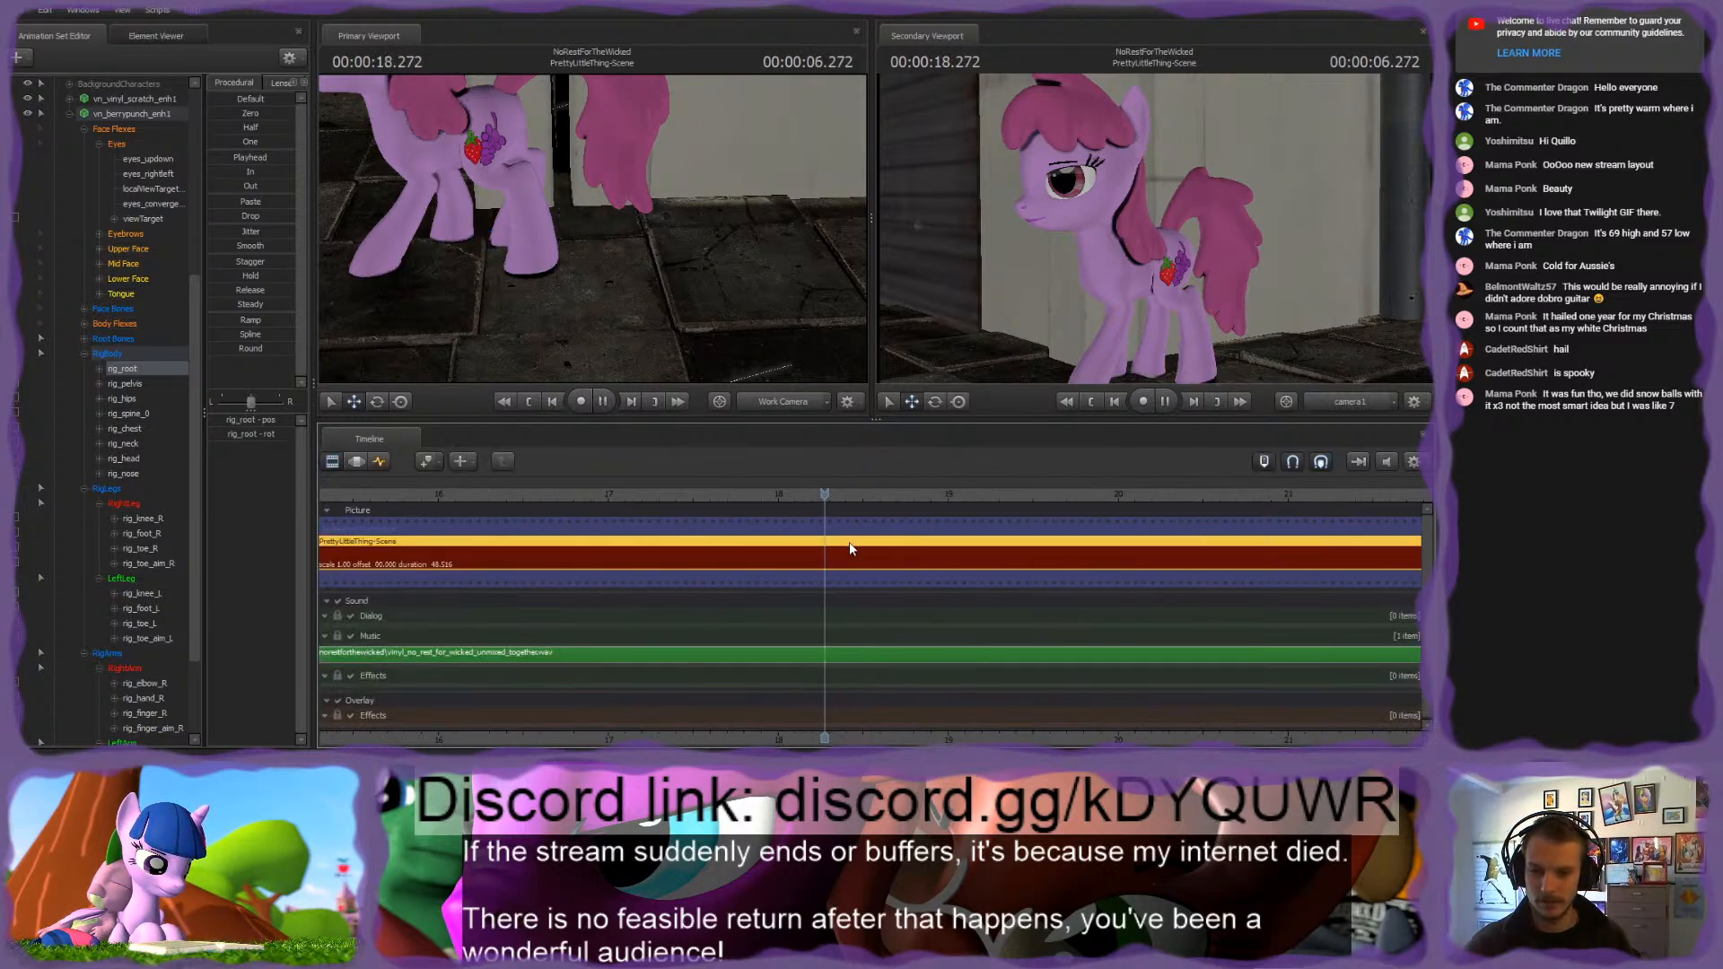
pyautogui.press('space')
pyautogui.moveTo(821, 709); pyautogui.dragTo(1012, 670, button='middle')
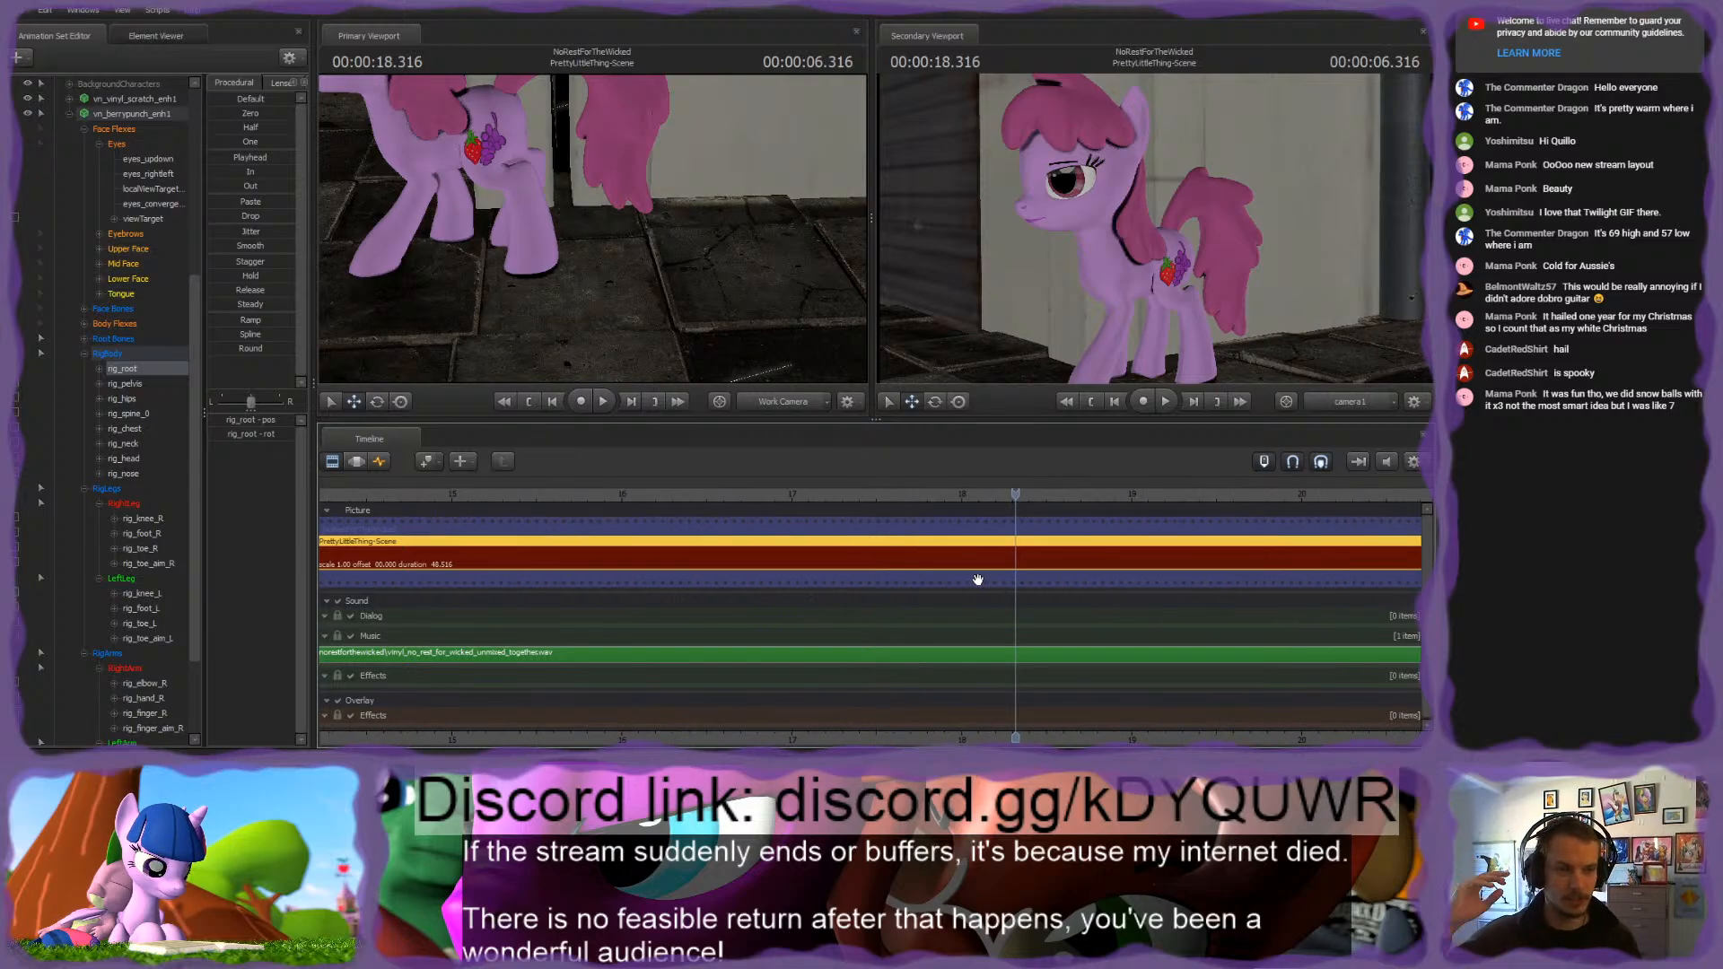
pyautogui.click(770, 500)
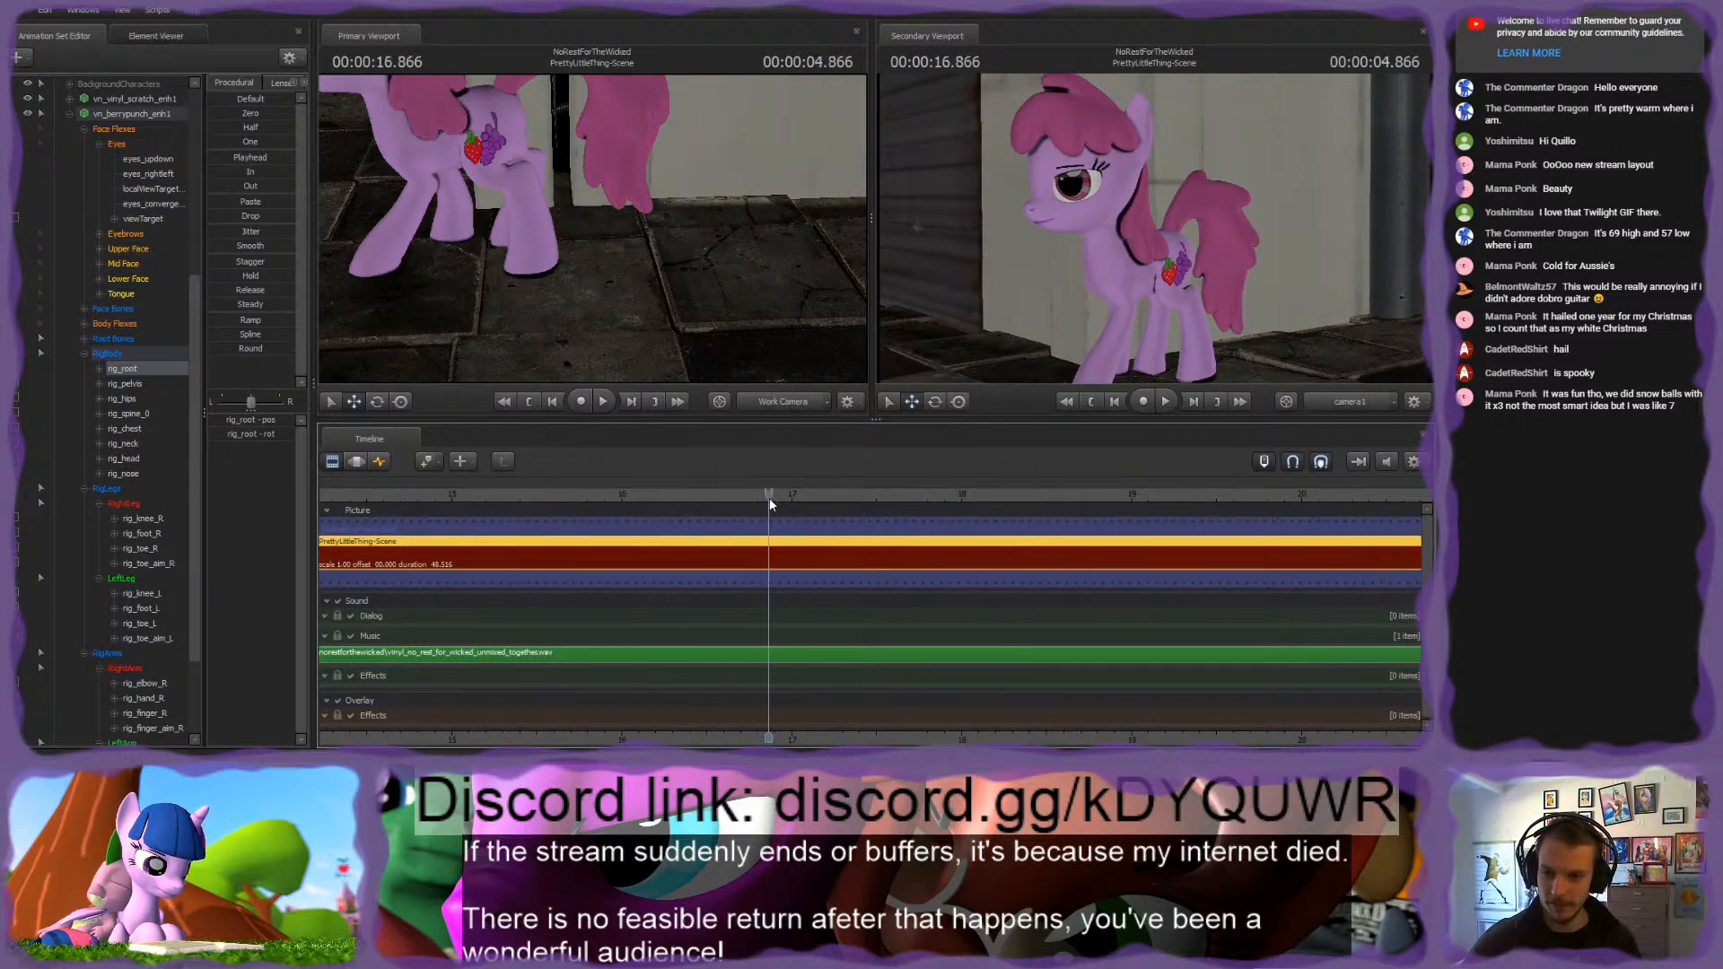
# Step: Play and scrub the pink pony's pose in PrettyLittleThing-Scene from 4.866 to 5.950 seconds
pyautogui.press('space')
pyautogui.press('space')
pyautogui.moveTo(776, 700); pyautogui.dragTo(983, 665, button='middle')
pyautogui.scroll(4, 983, 665)
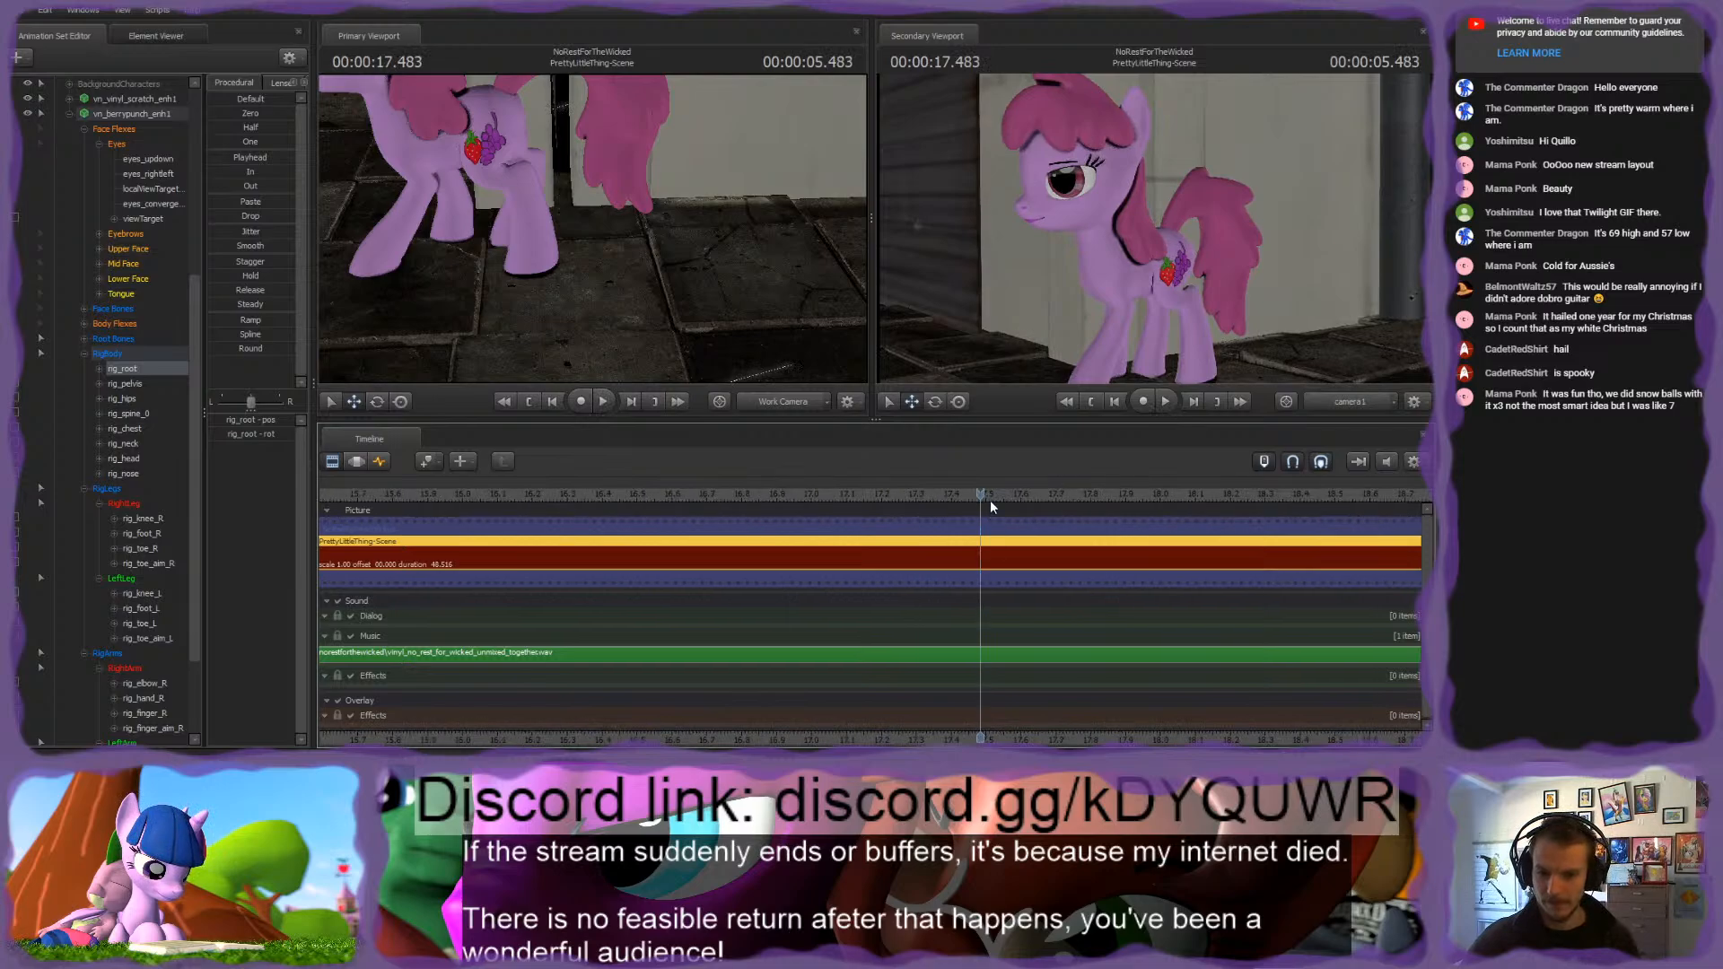
pyautogui.moveTo(984, 499); pyautogui.dragTo(1076, 523)
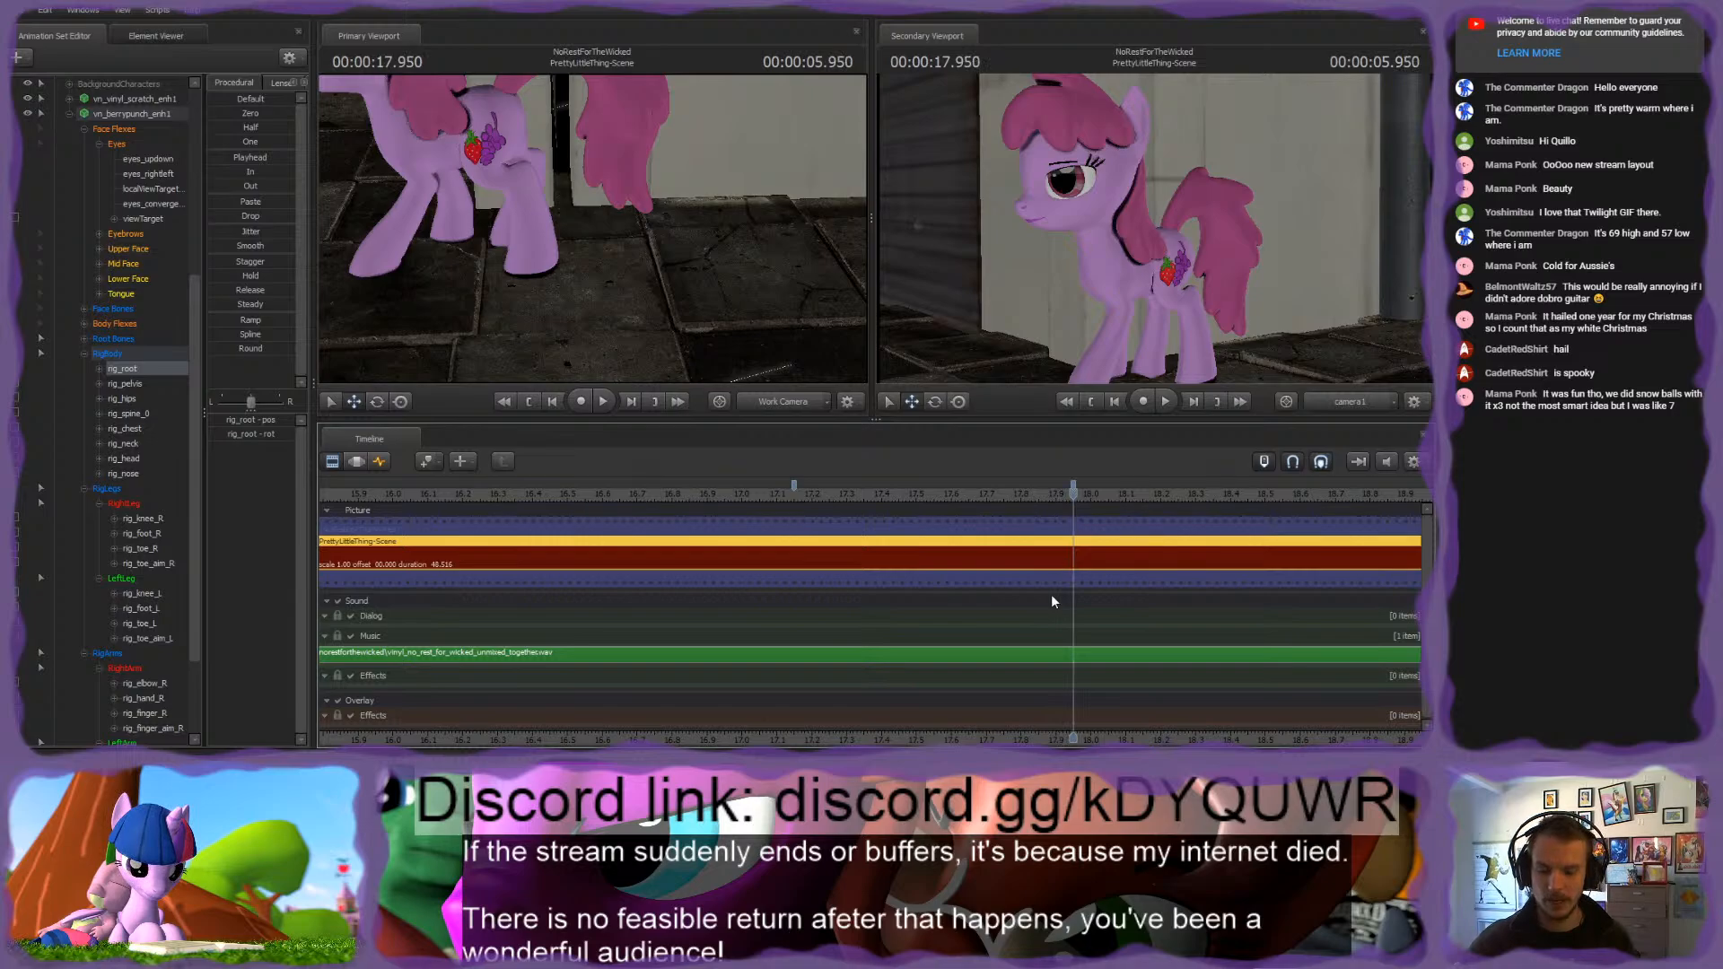
# Step: Split the PrettyLittleThing-Scene clip at 17.150 seconds of the session and select its second part
pyautogui.scroll(-5, 1015, 614)
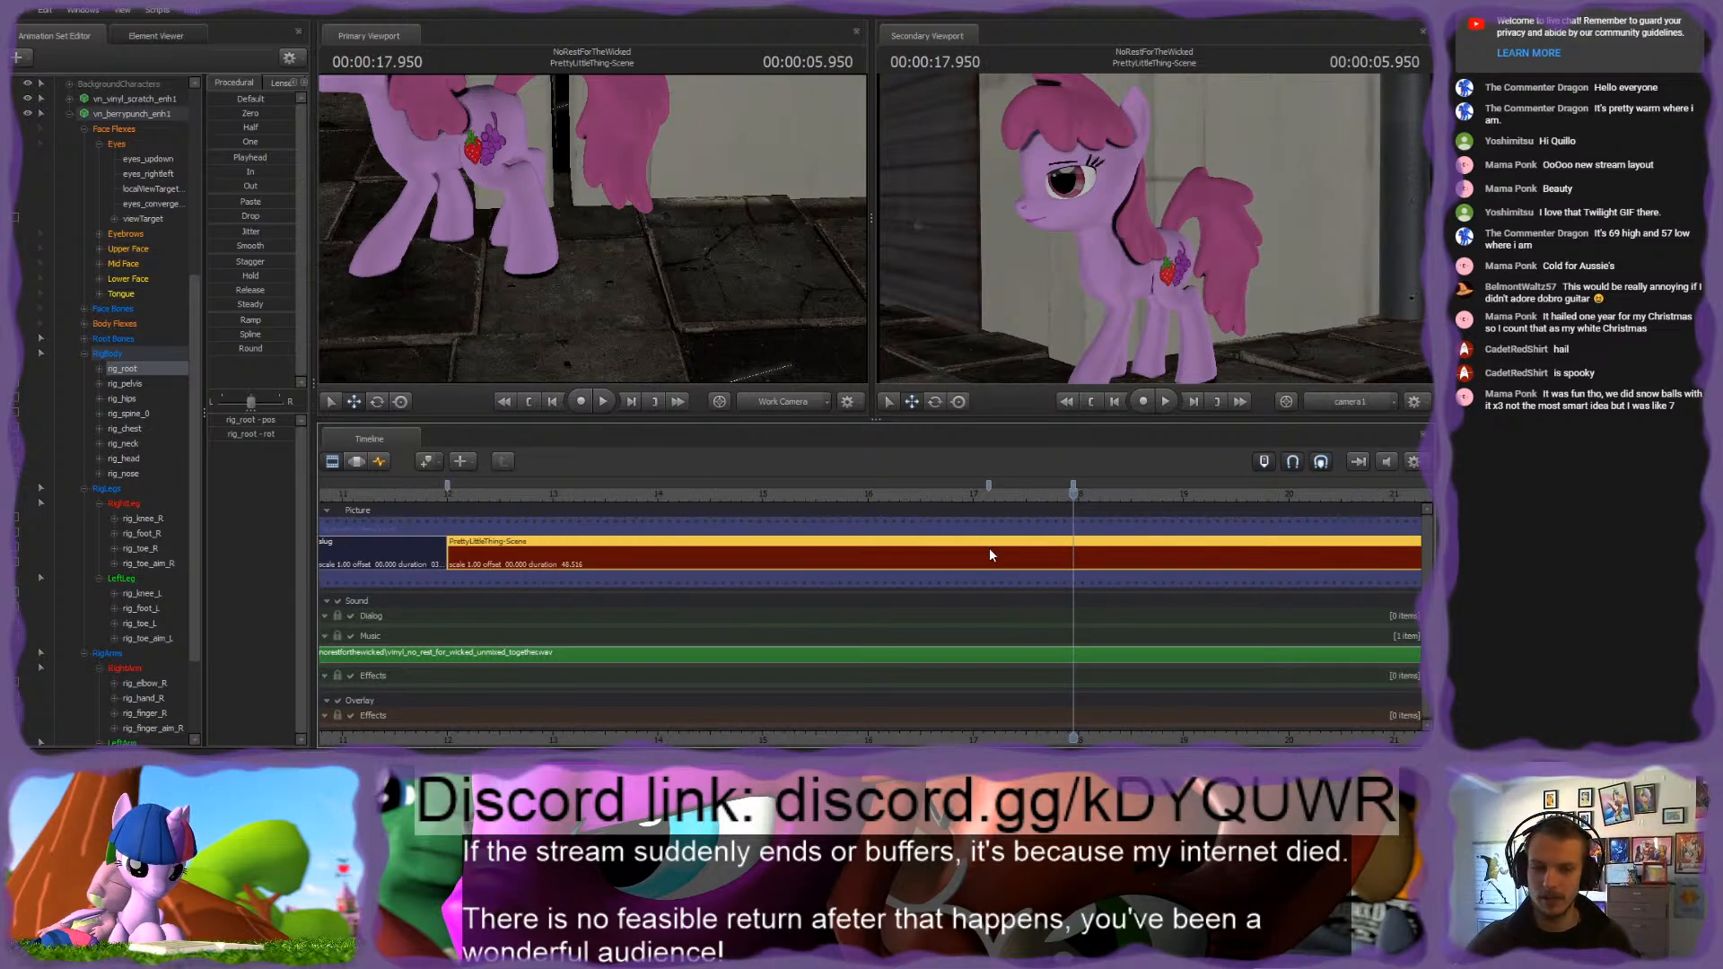
pyautogui.click(995, 491)
pyautogui.moveTo(994, 492); pyautogui.dragTo(988, 493)
pyautogui.press('b')
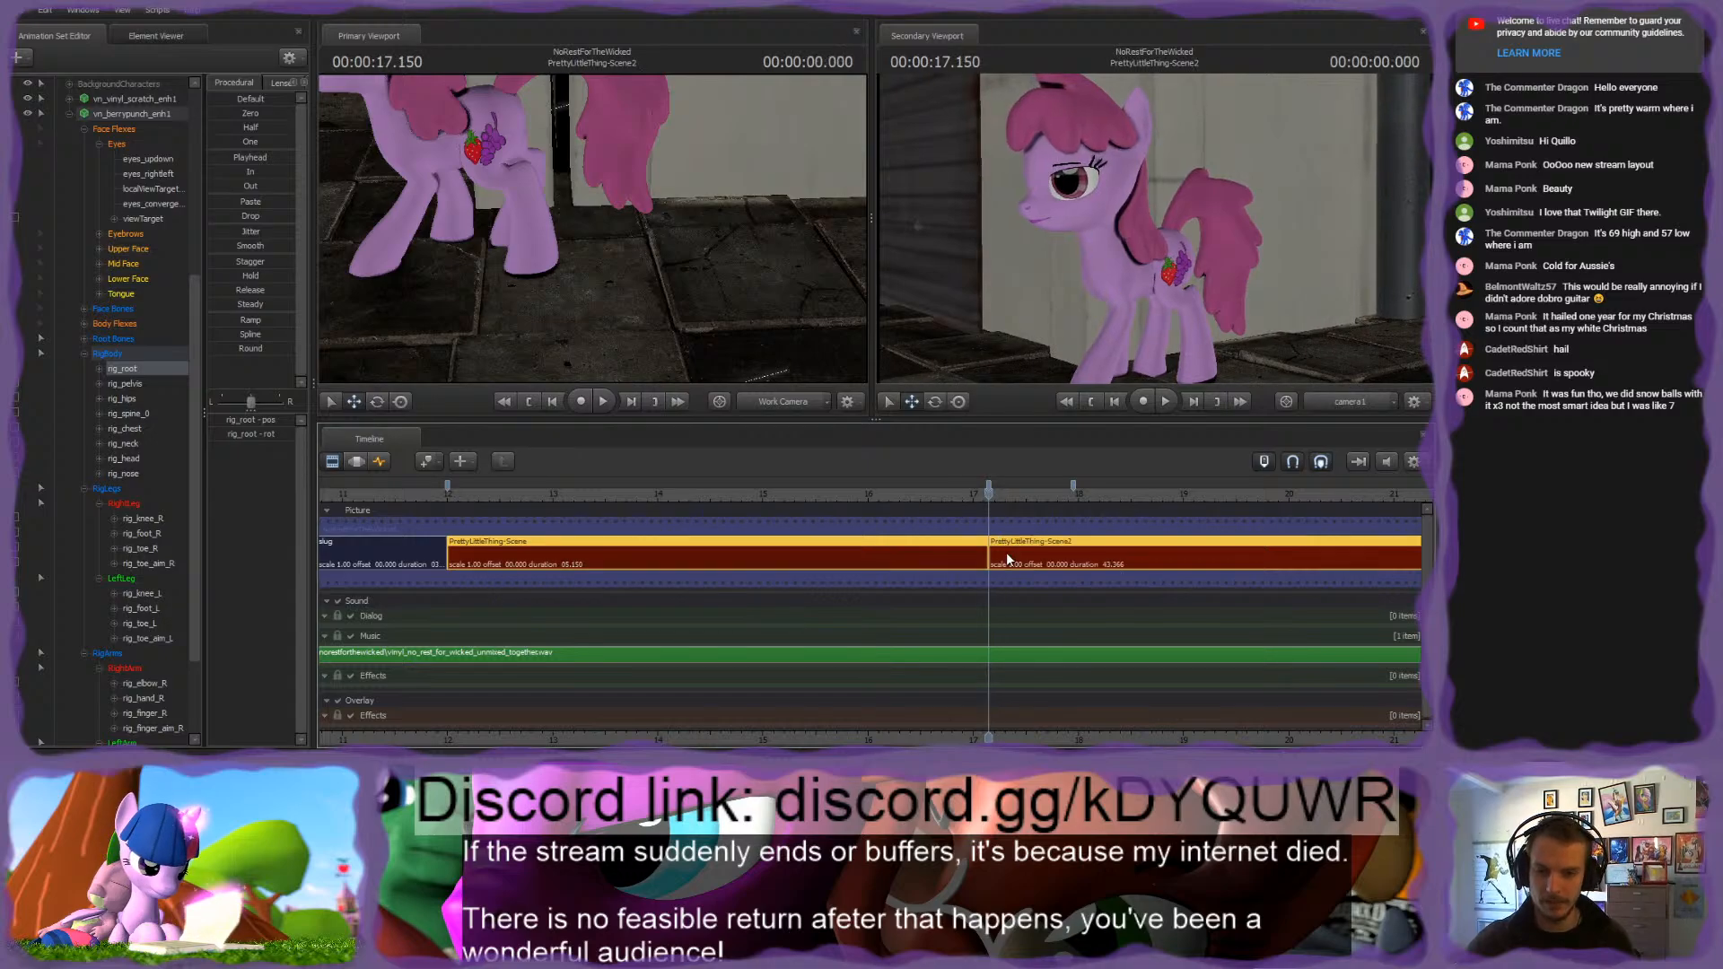
pyautogui.click(1002, 554)
# Step: Play and scrub the end of PrettyLittleThing-Scene2 and examine its cut to SoundOfHooves-Scene
pyautogui.scroll(-14, 991, 612)
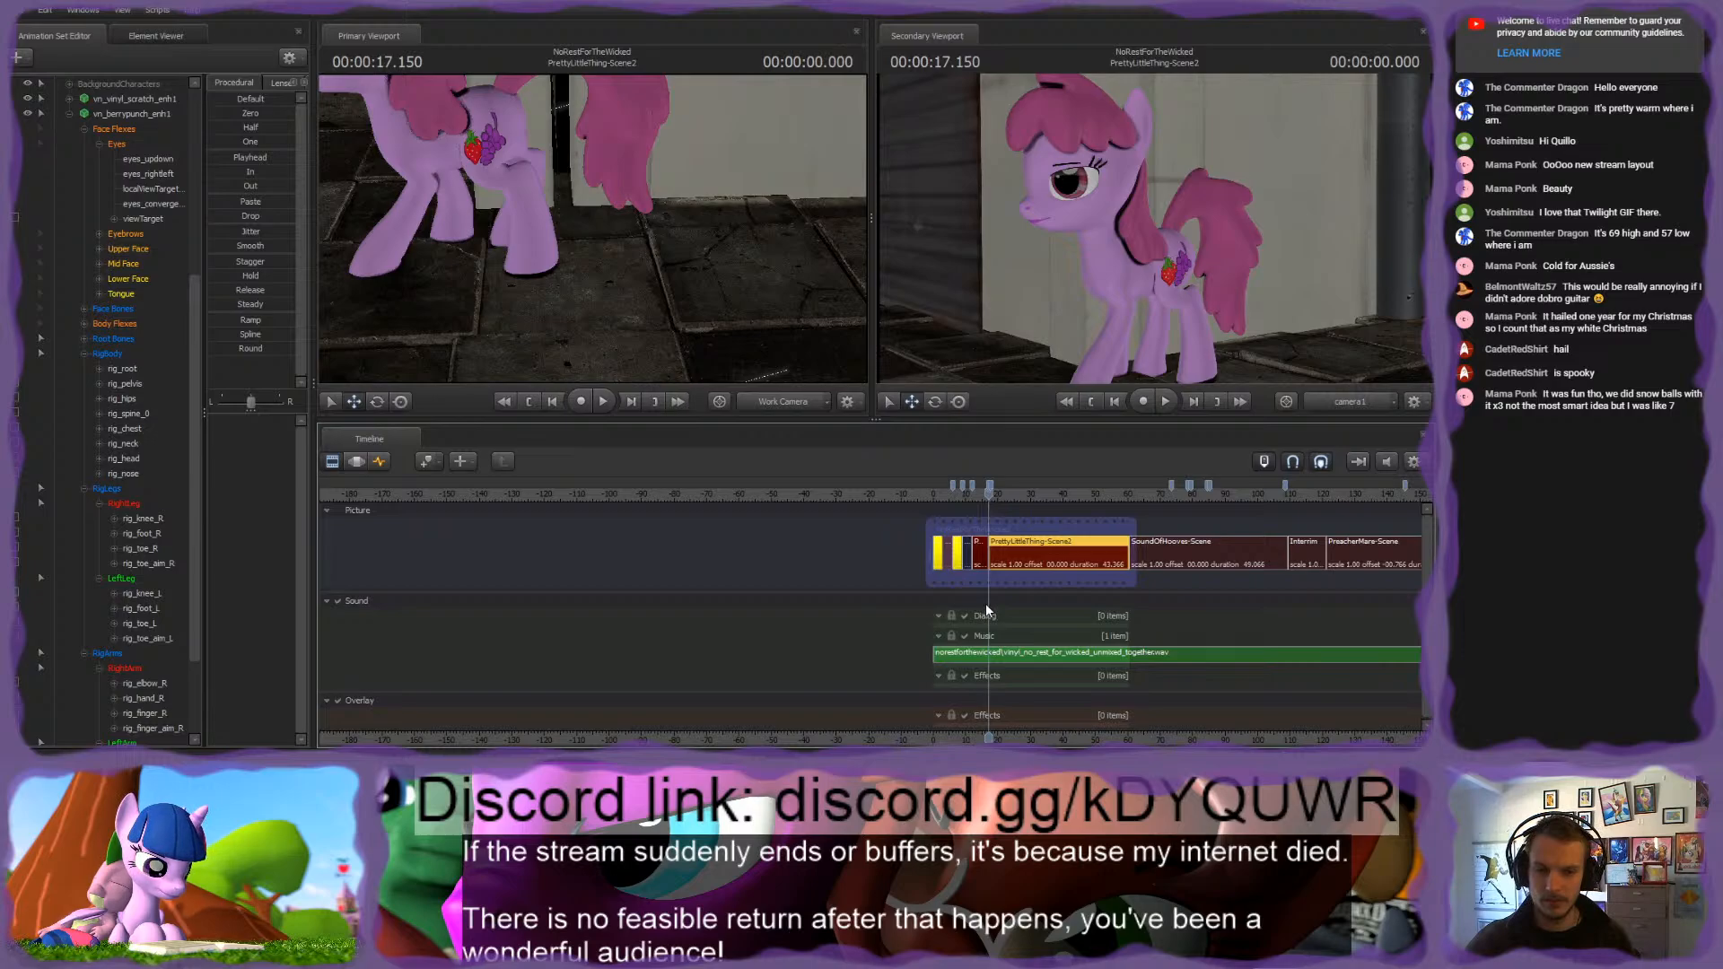
pyautogui.click(1119, 496)
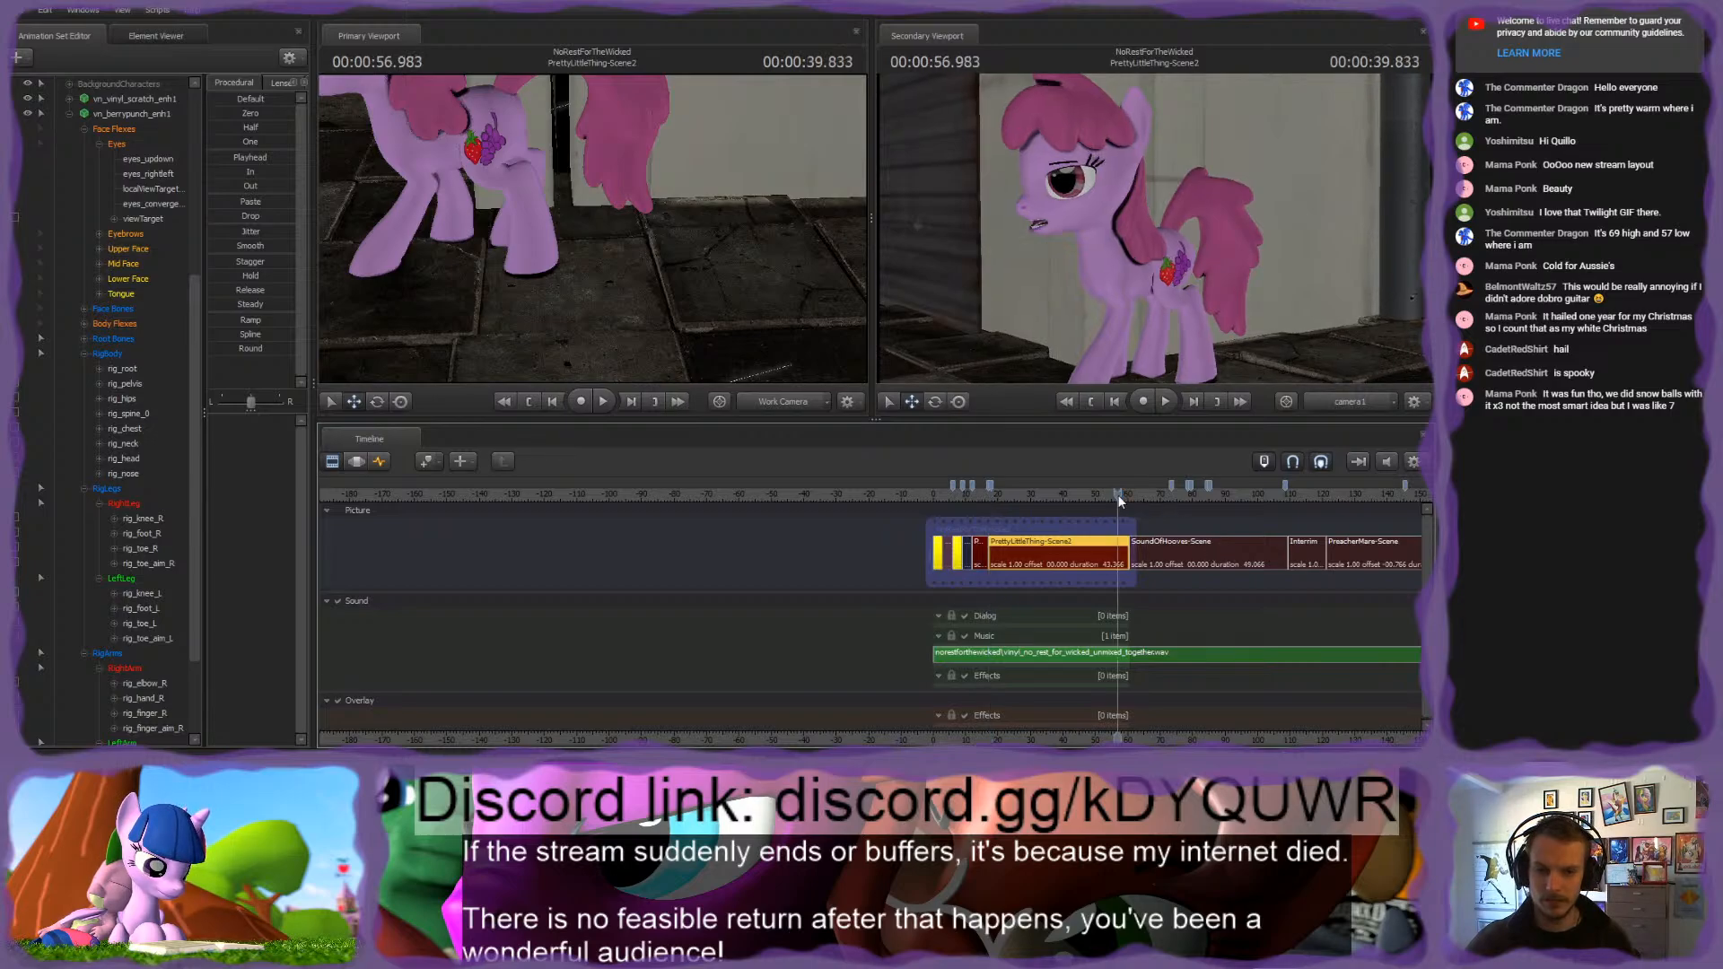
pyautogui.press('space')
pyautogui.scroll(5, 1150, 568)
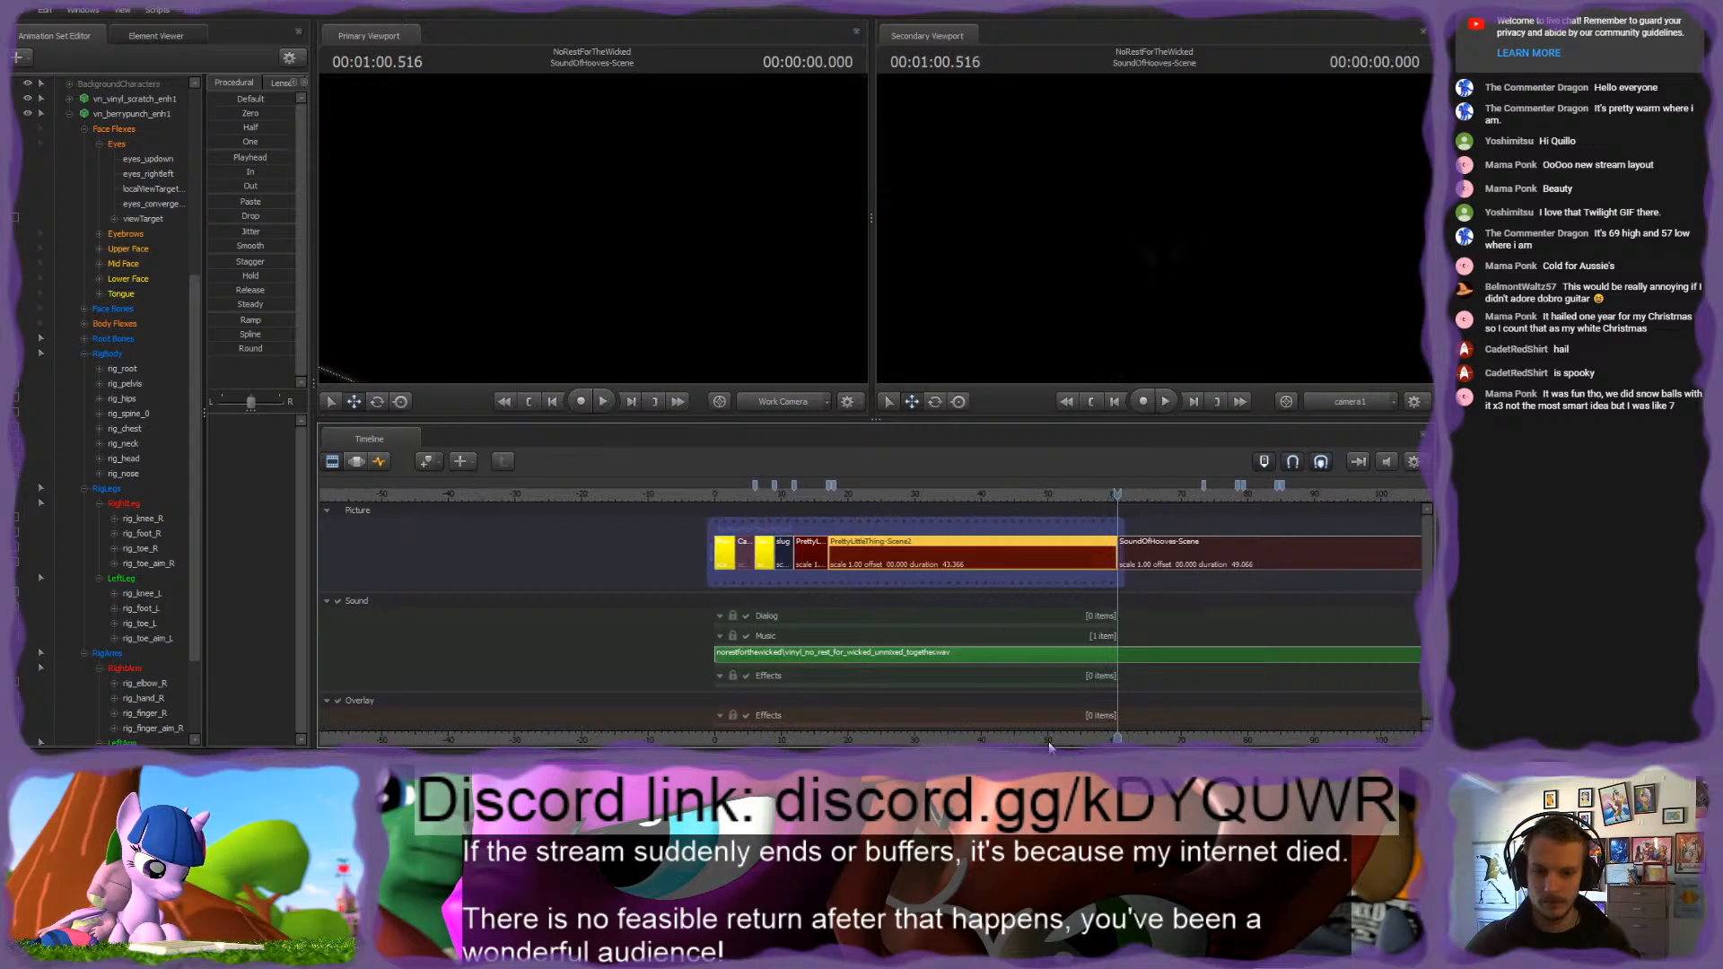
pyautogui.press('space')
pyautogui.moveTo(1248, 574); pyautogui.dragTo(583, 574, button='middle')
pyautogui.click(859, 490)
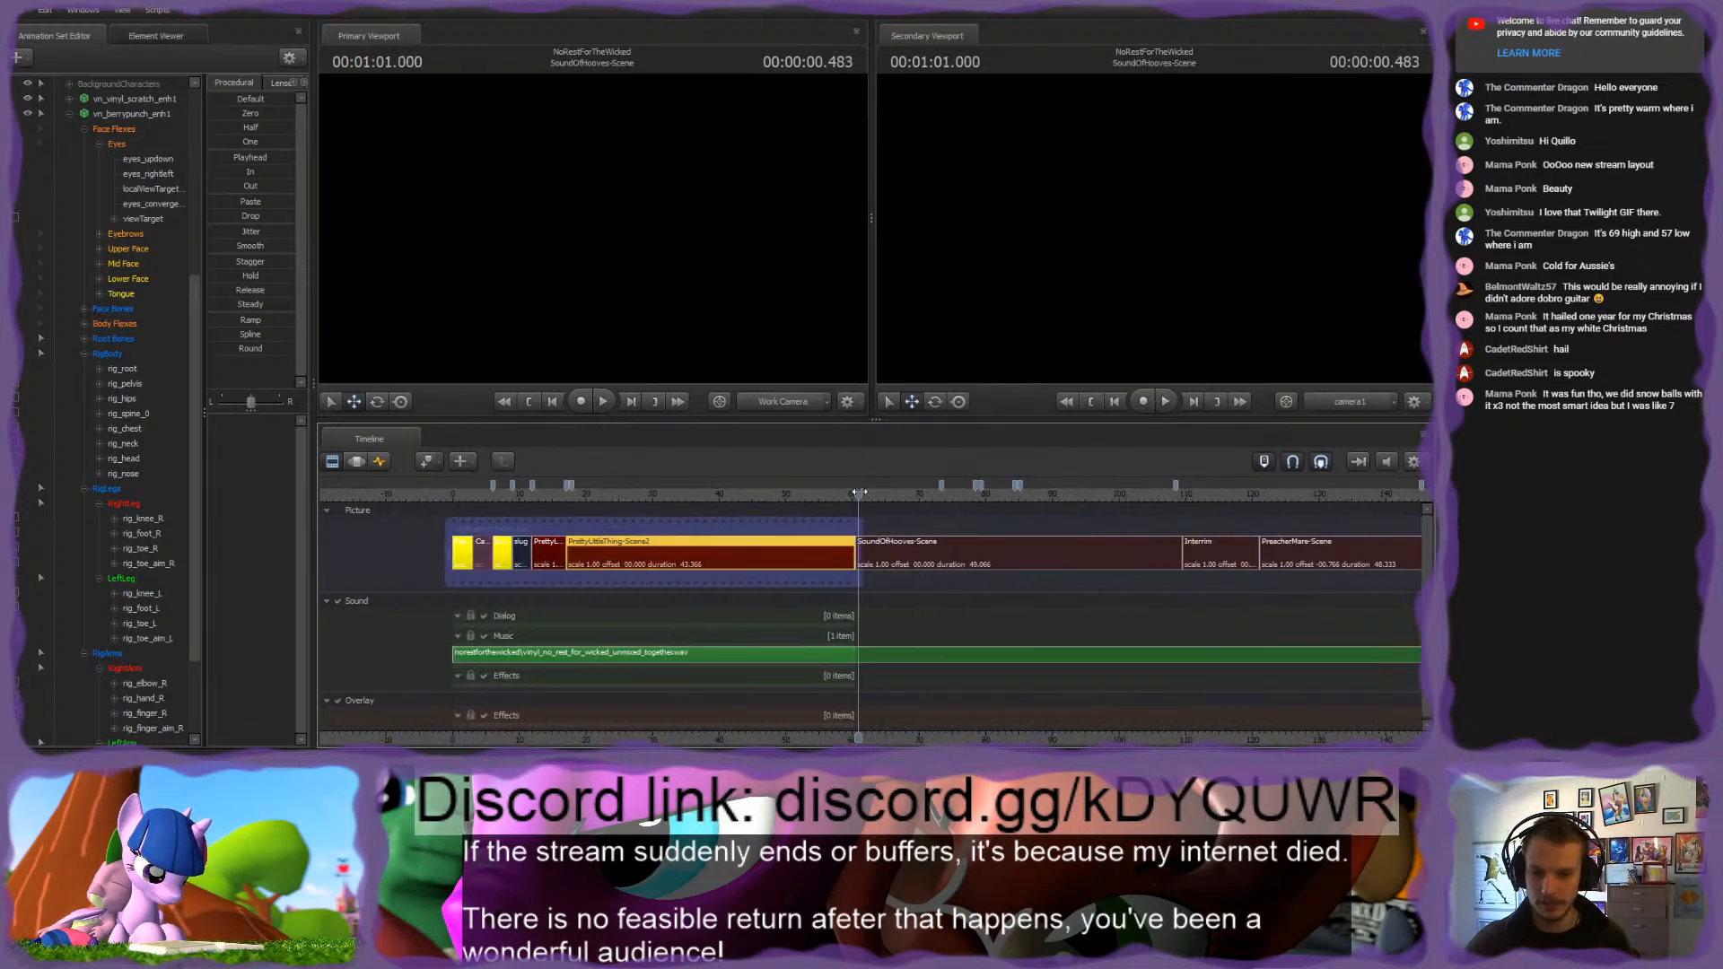
pyautogui.scroll(5, 860, 488)
pyautogui.scroll(4, 859, 487)
pyautogui.moveTo(859, 490); pyautogui.dragTo(816, 493)
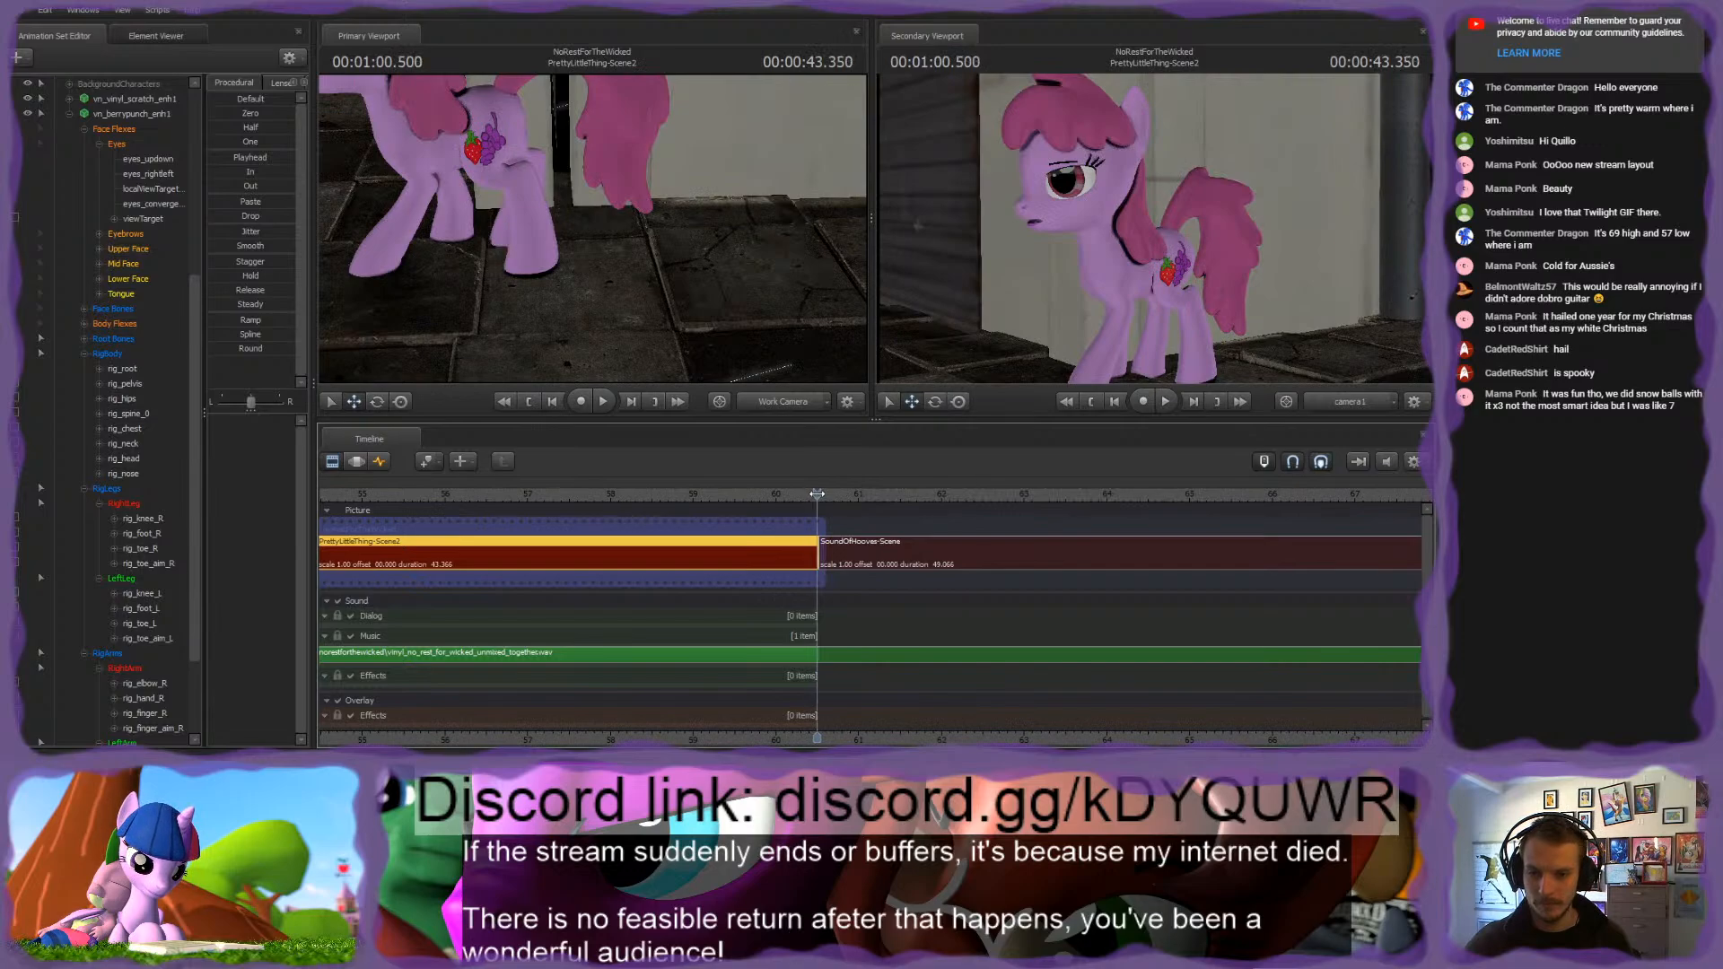
pyautogui.scroll(8, 864, 578)
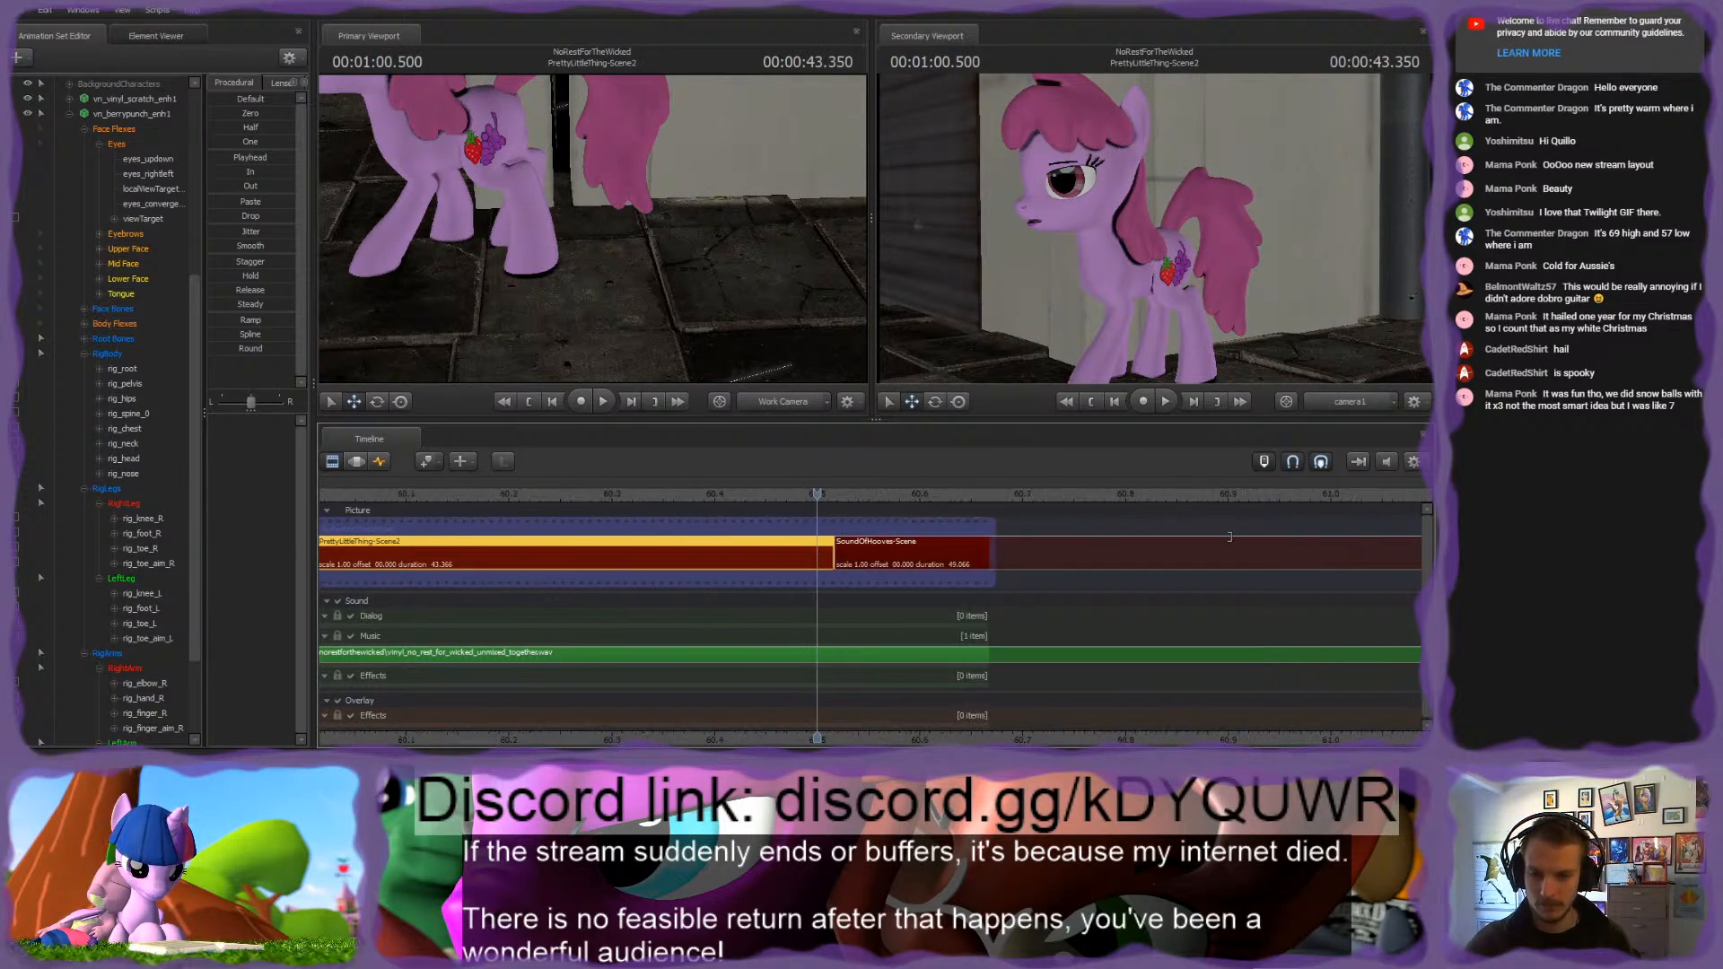
pyautogui.moveTo(843, 491); pyautogui.dragTo(830, 493)
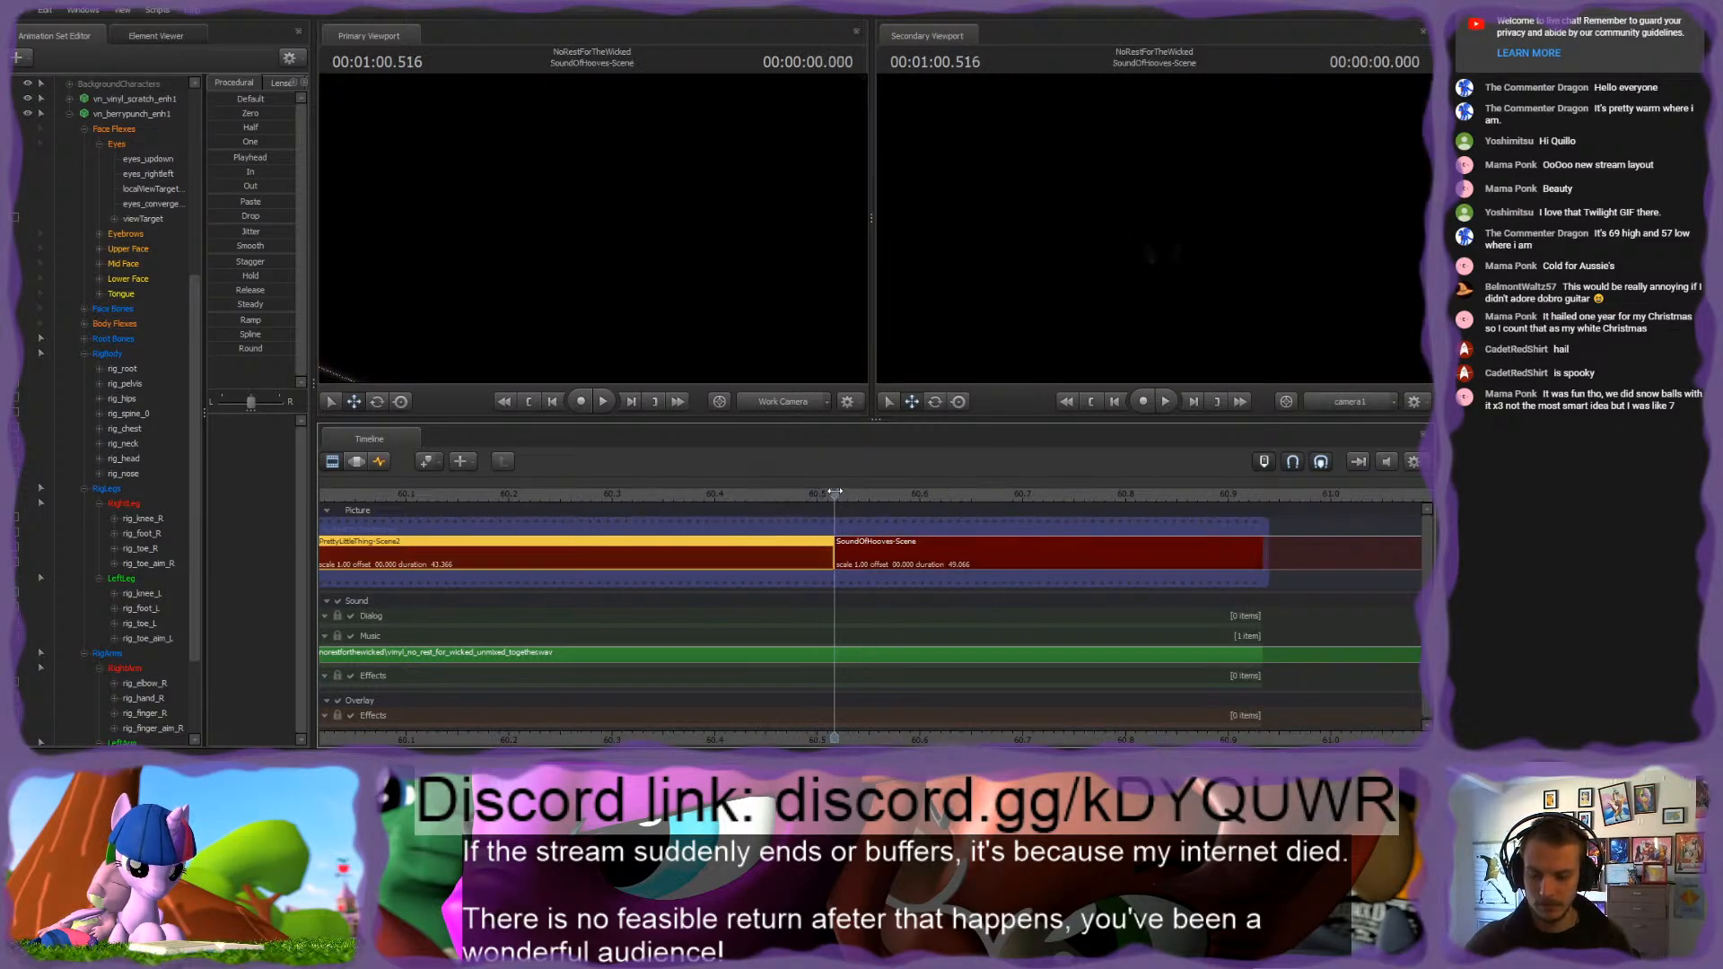
pyautogui.scroll(-15, 925, 598)
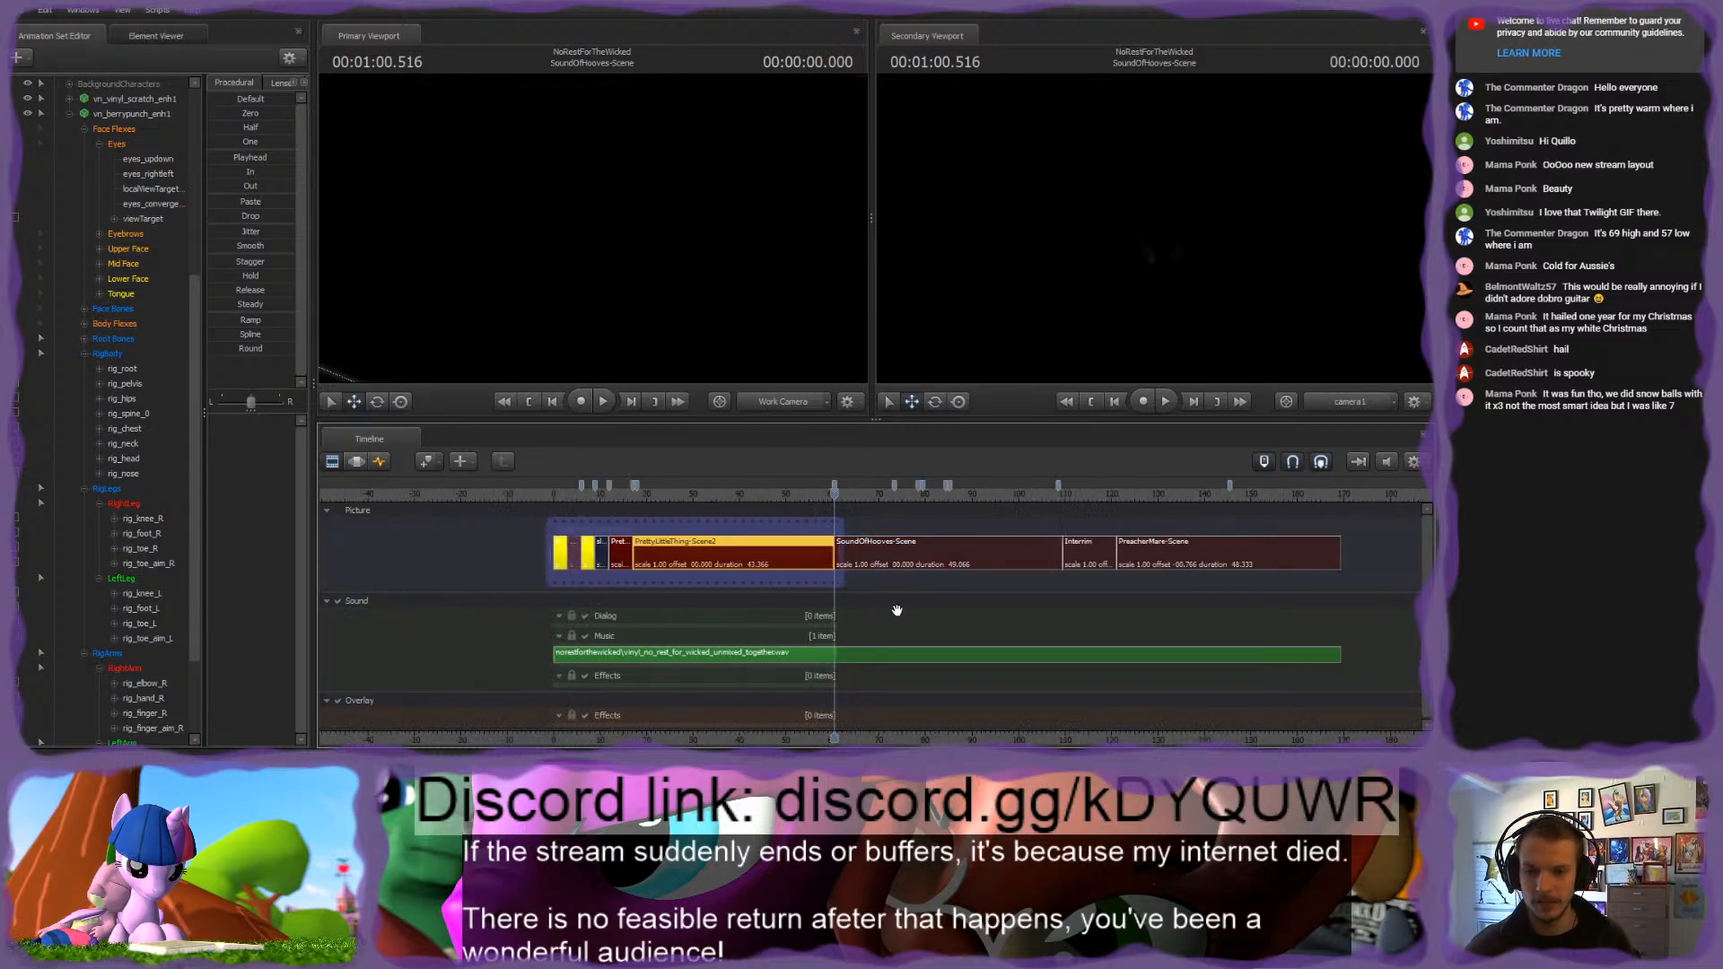
# Step: Return to the start of the session, play the establishing shot briefly and look over the whole clip sequence
pyautogui.click(924, 491)
pyautogui.press('Home')
pyautogui.press('space')
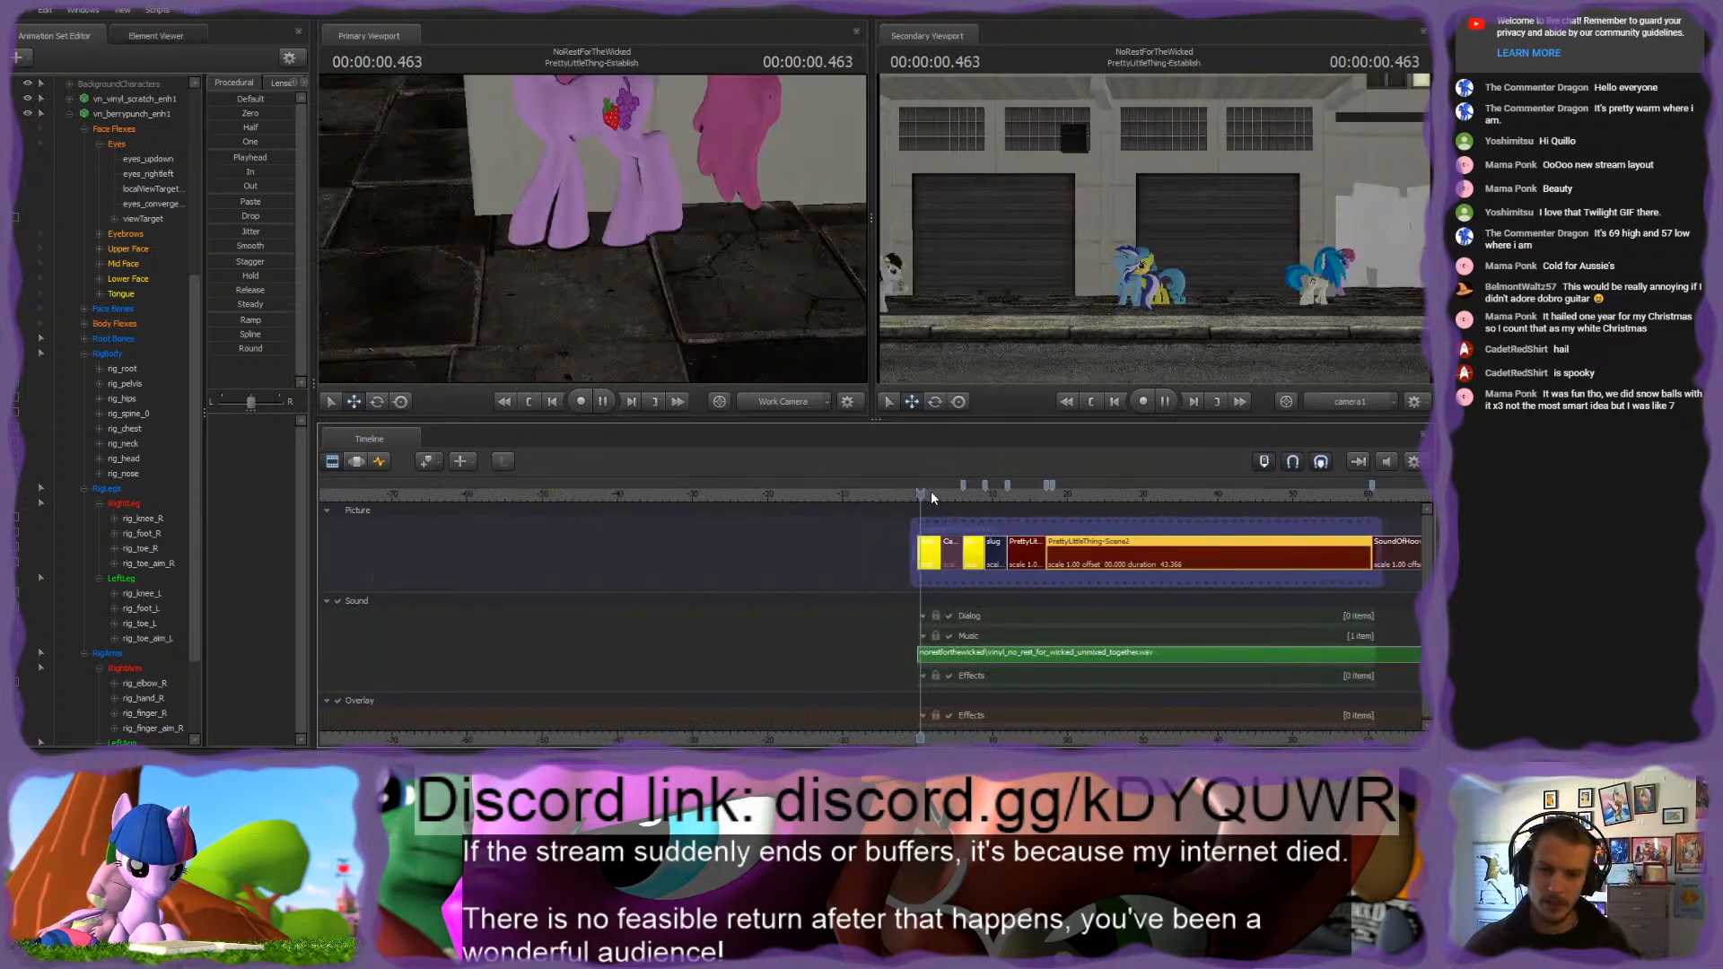
pyautogui.scroll(-3, 931, 510)
pyautogui.moveTo(1116, 734); pyautogui.dragTo(844, 653, button='middle')
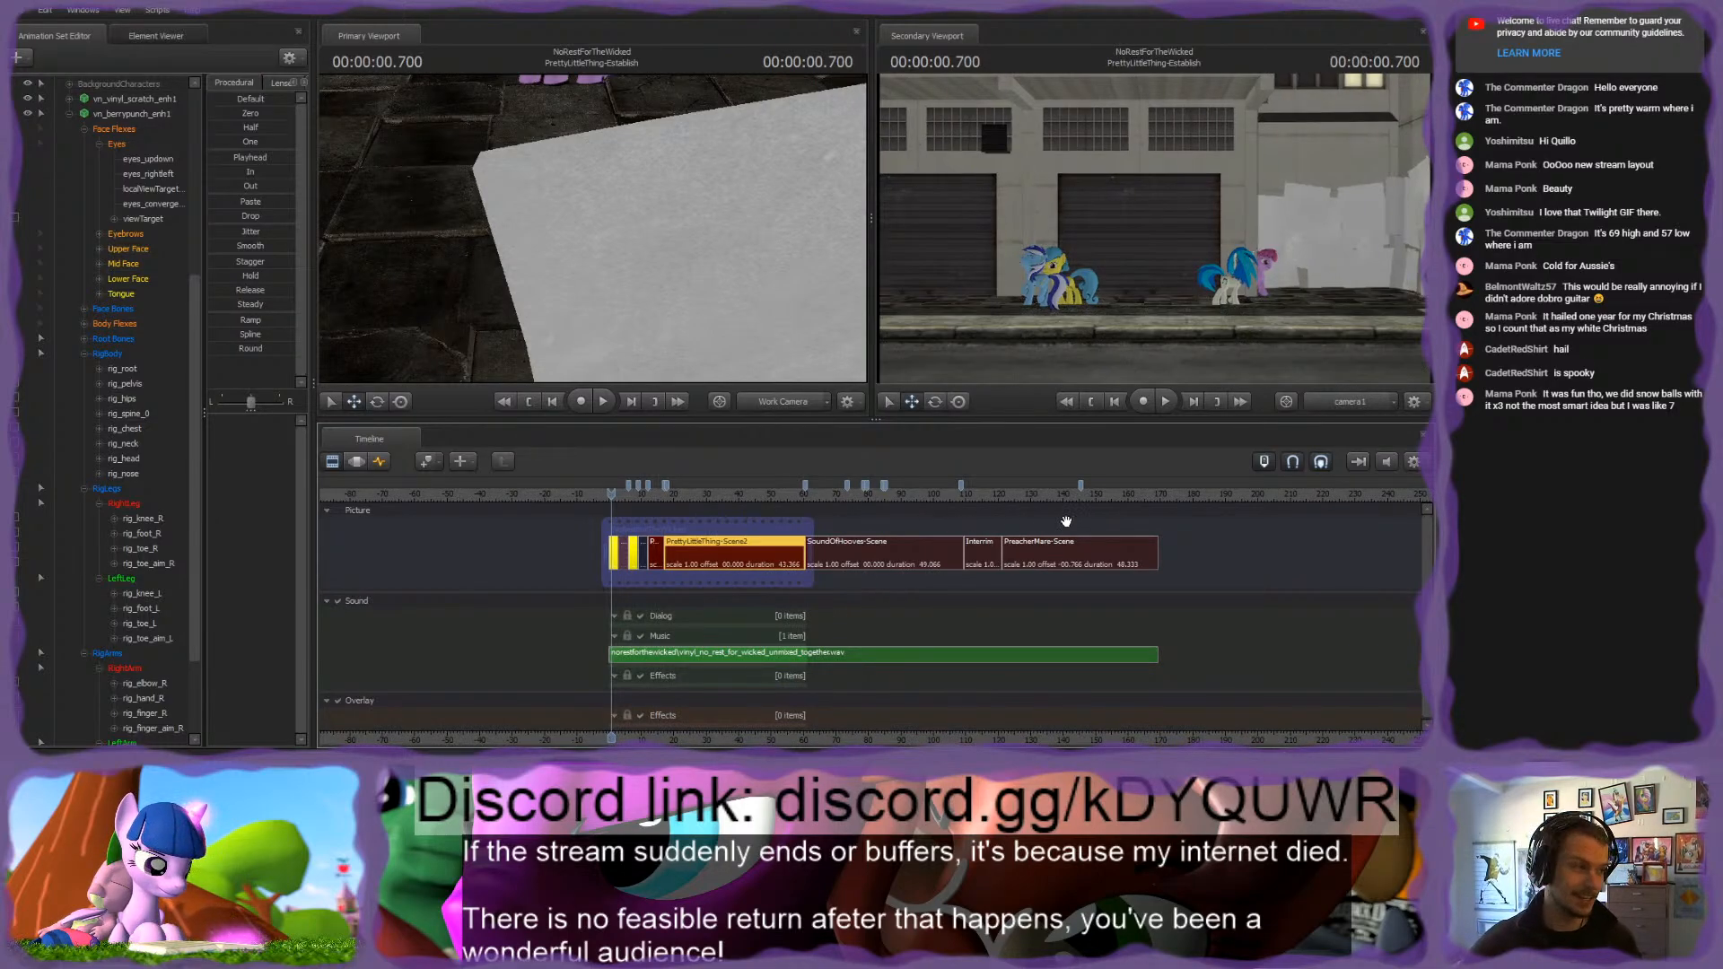
# Step: Play the shortened PrettyLittleThing-Scene clip twice, then park the playhead at 3.883 seconds in the clip
pyautogui.click(648, 495)
pyautogui.scroll(5, 655, 529)
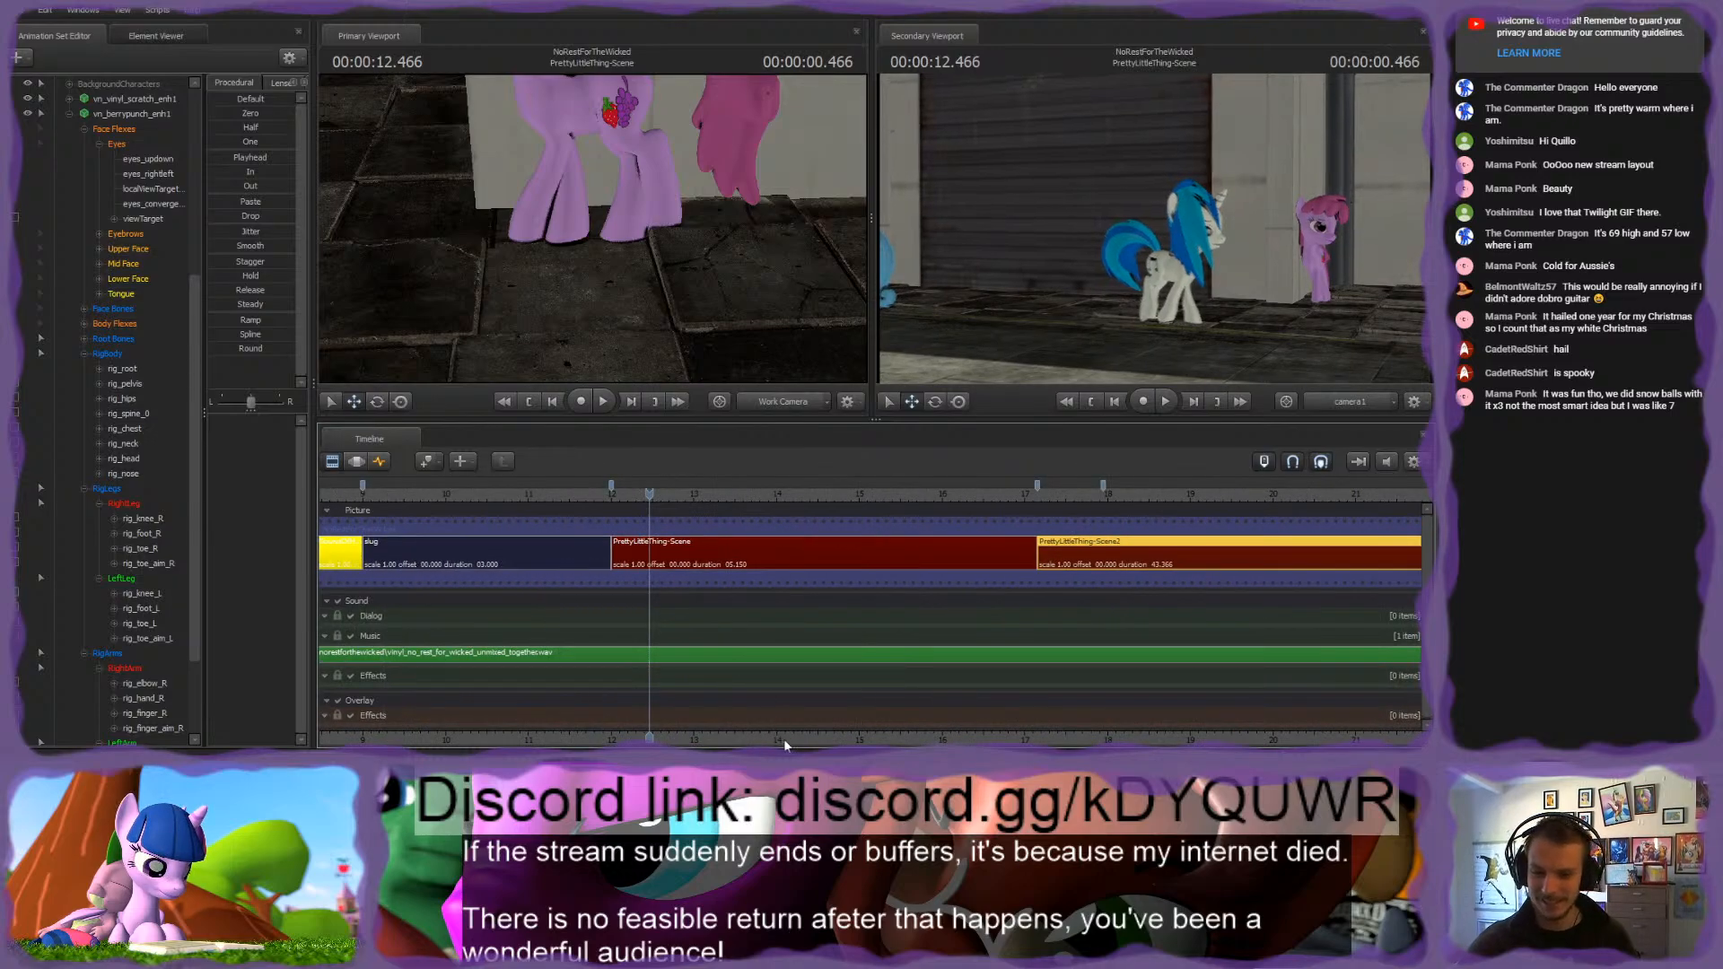
pyautogui.moveTo(790, 738); pyautogui.dragTo(871, 737)
pyautogui.press('space')
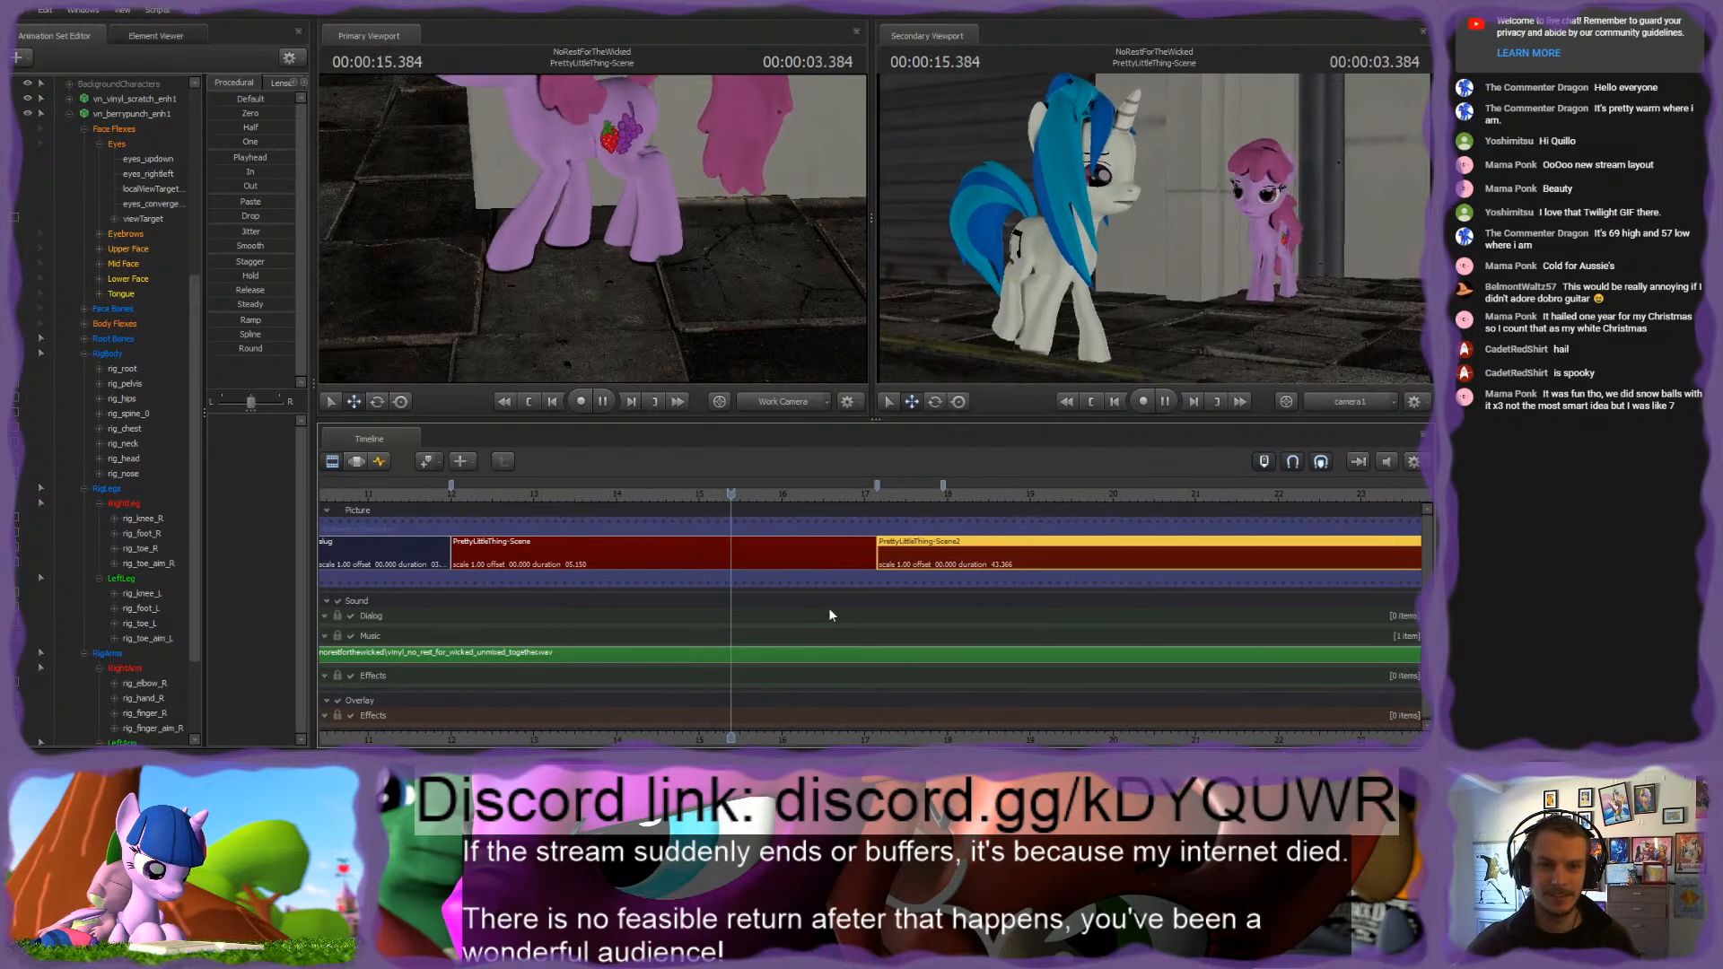
pyautogui.press('space')
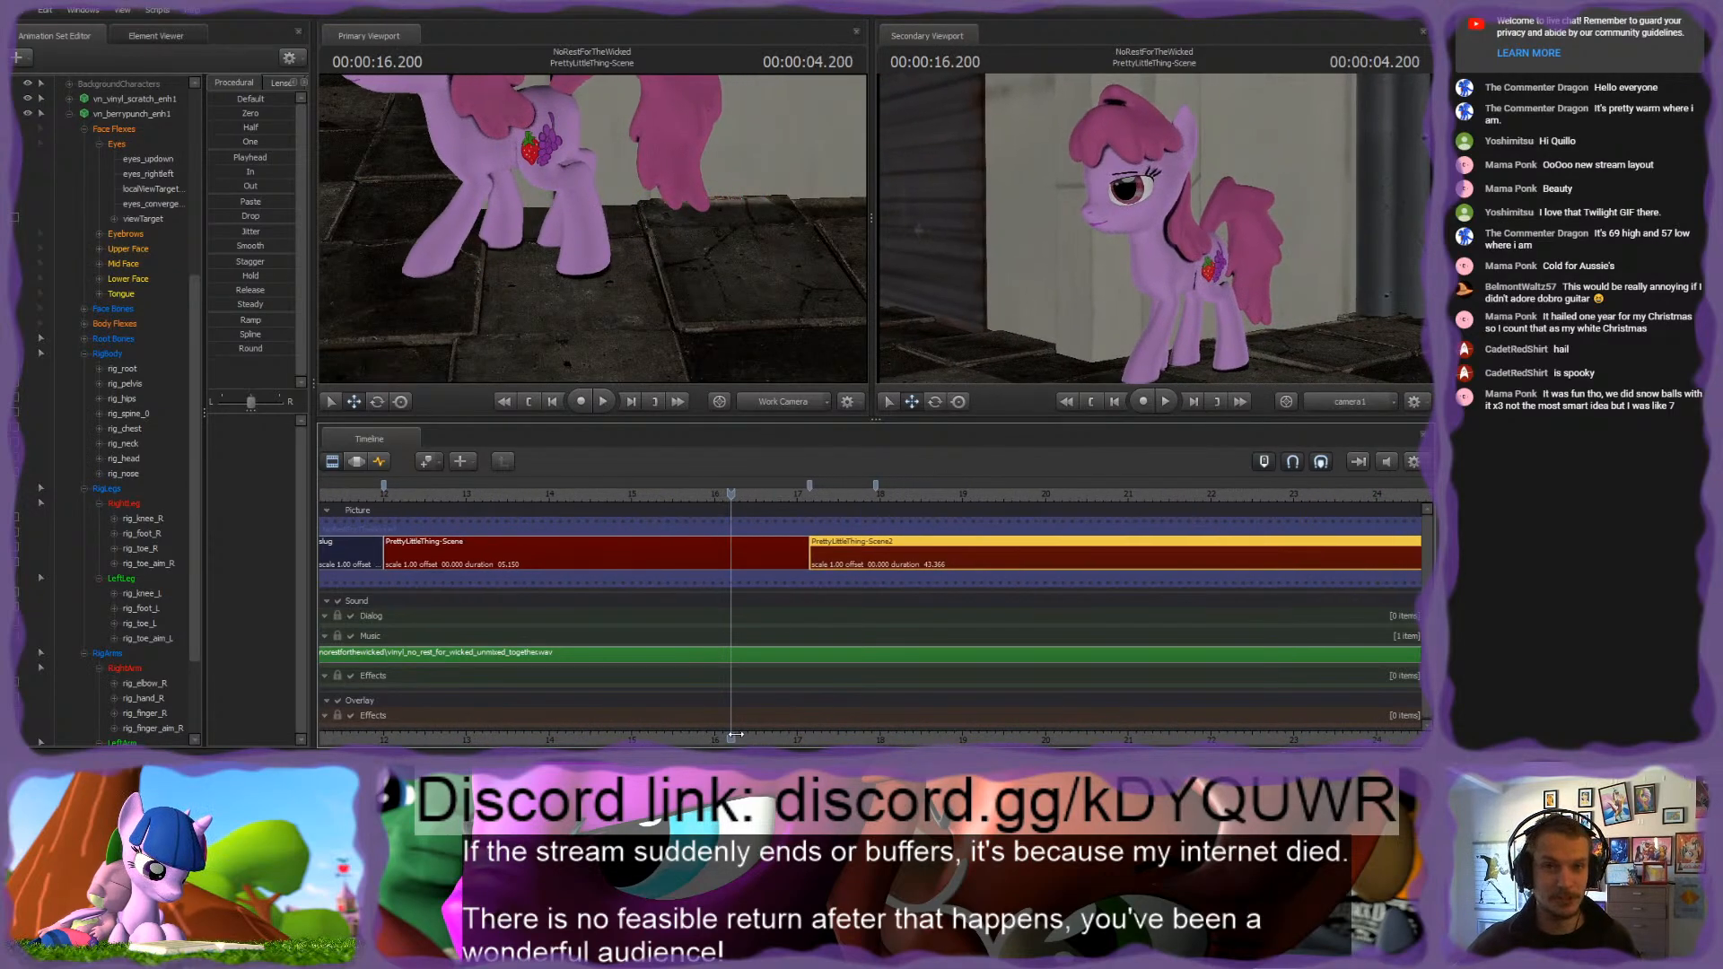
pyautogui.moveTo(700, 738); pyautogui.dragTo(915, 680)
pyautogui.scroll(-3, 914, 679)
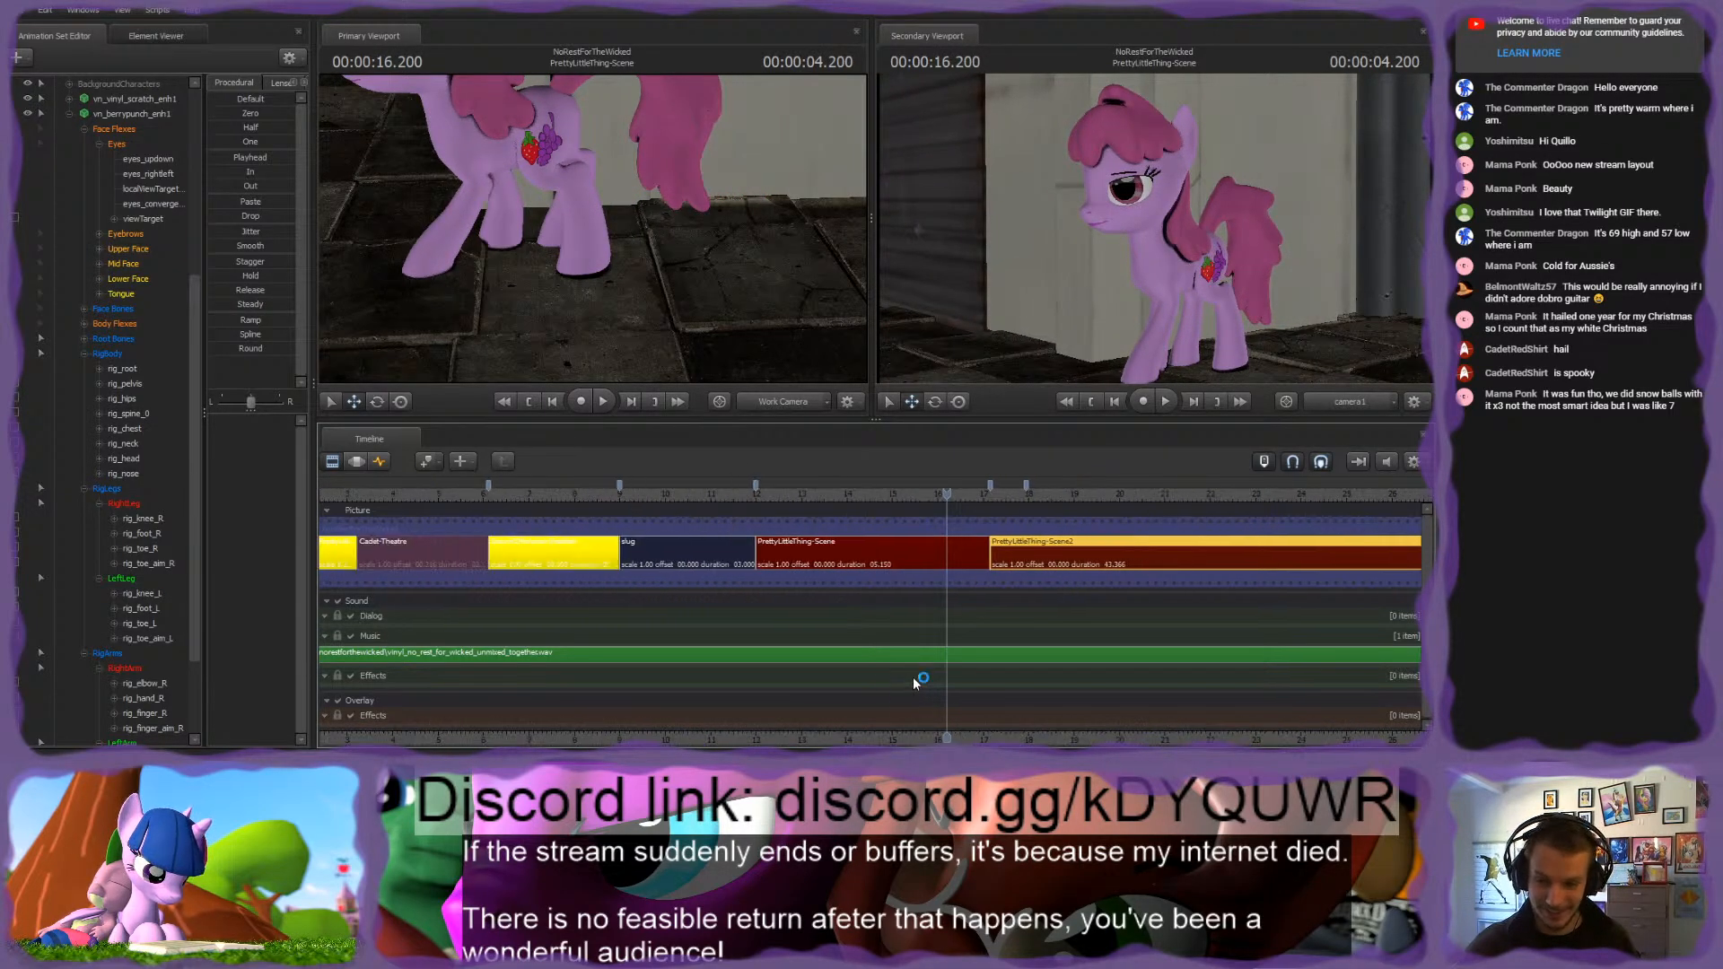
pyautogui.click(755, 495)
pyautogui.press('space')
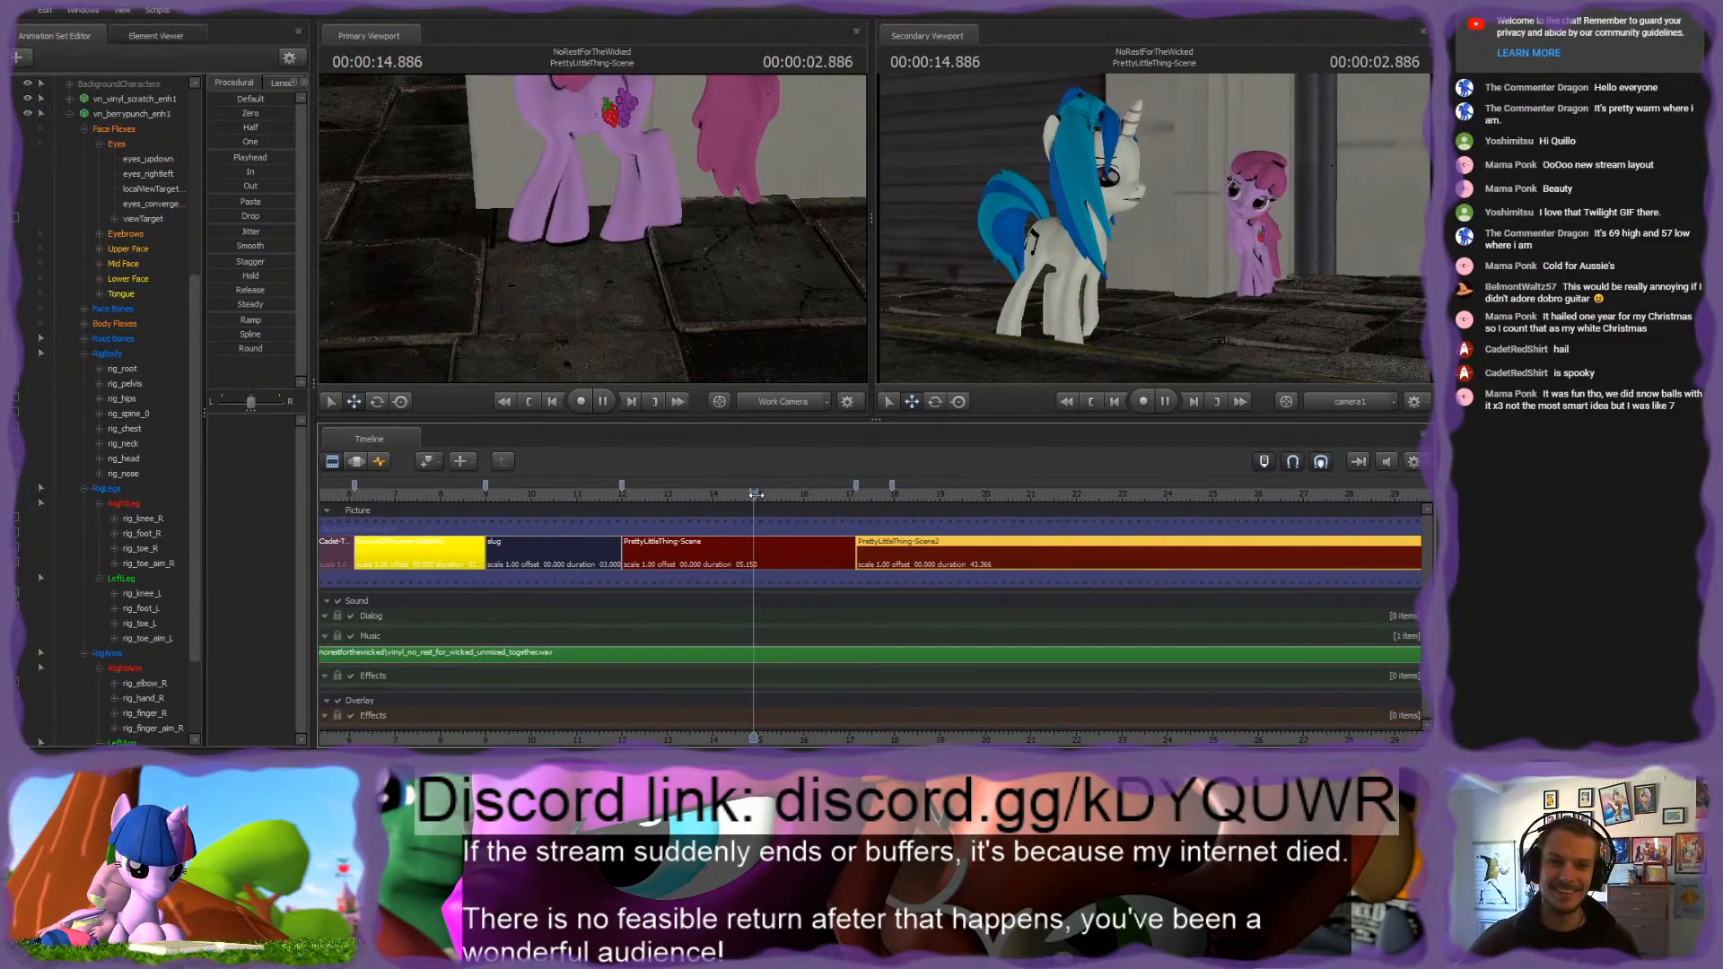
pyautogui.press('space')
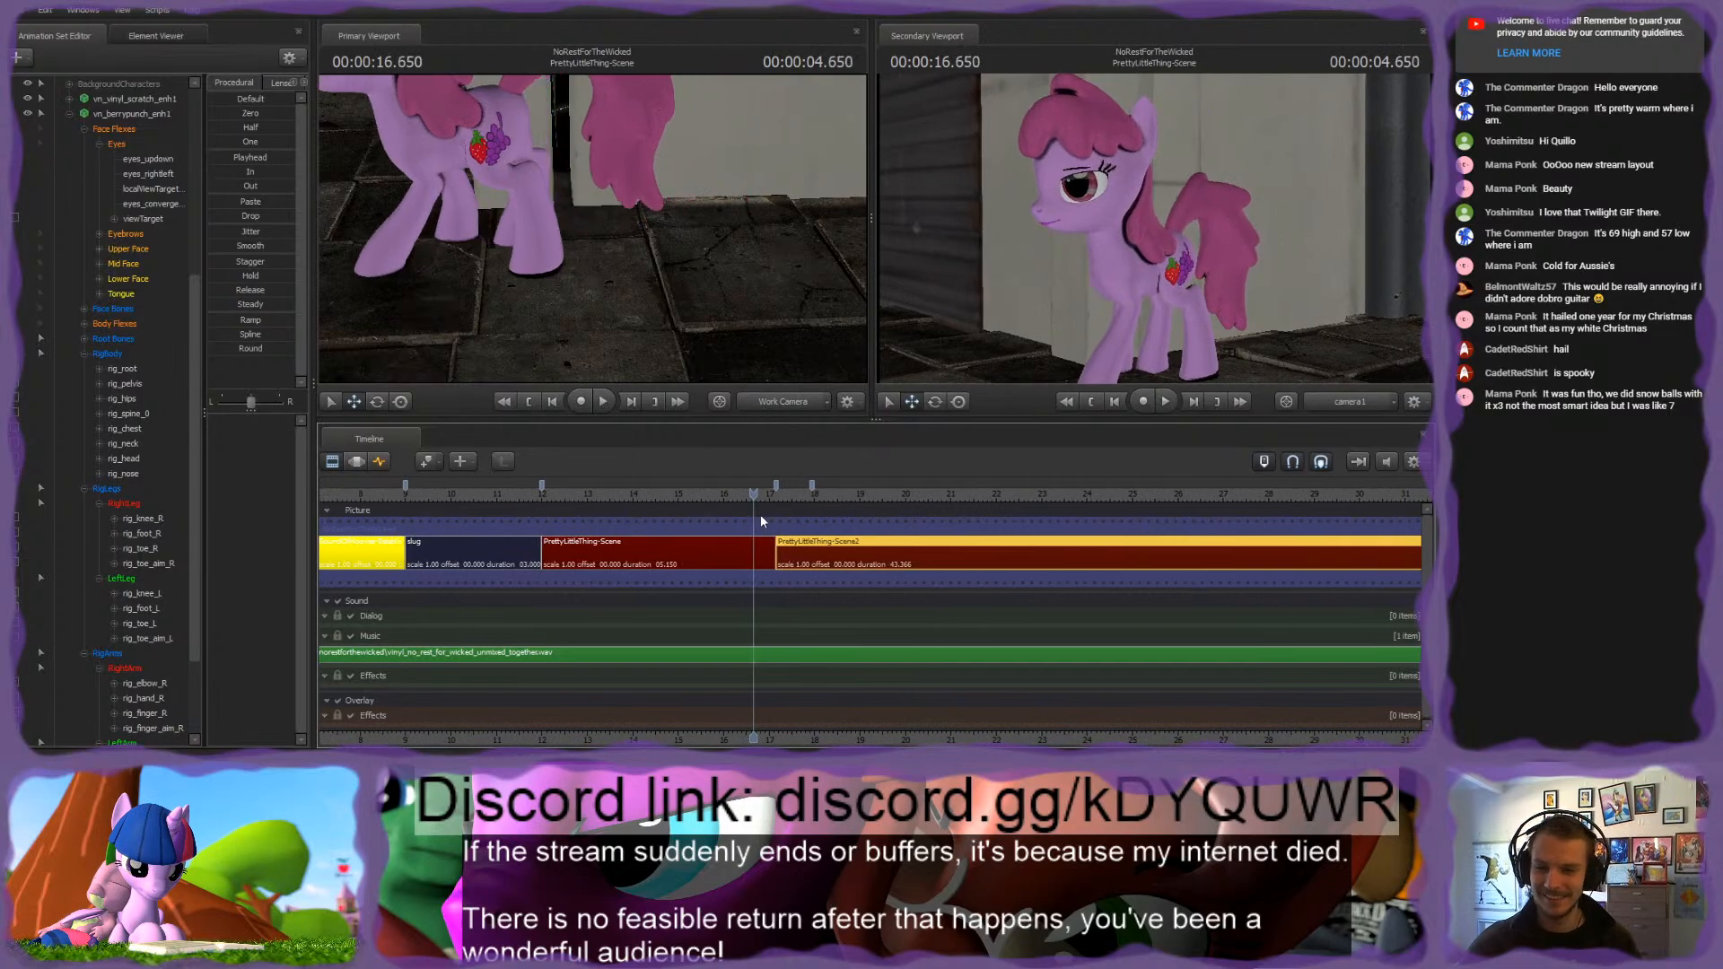
pyautogui.click(719, 493)
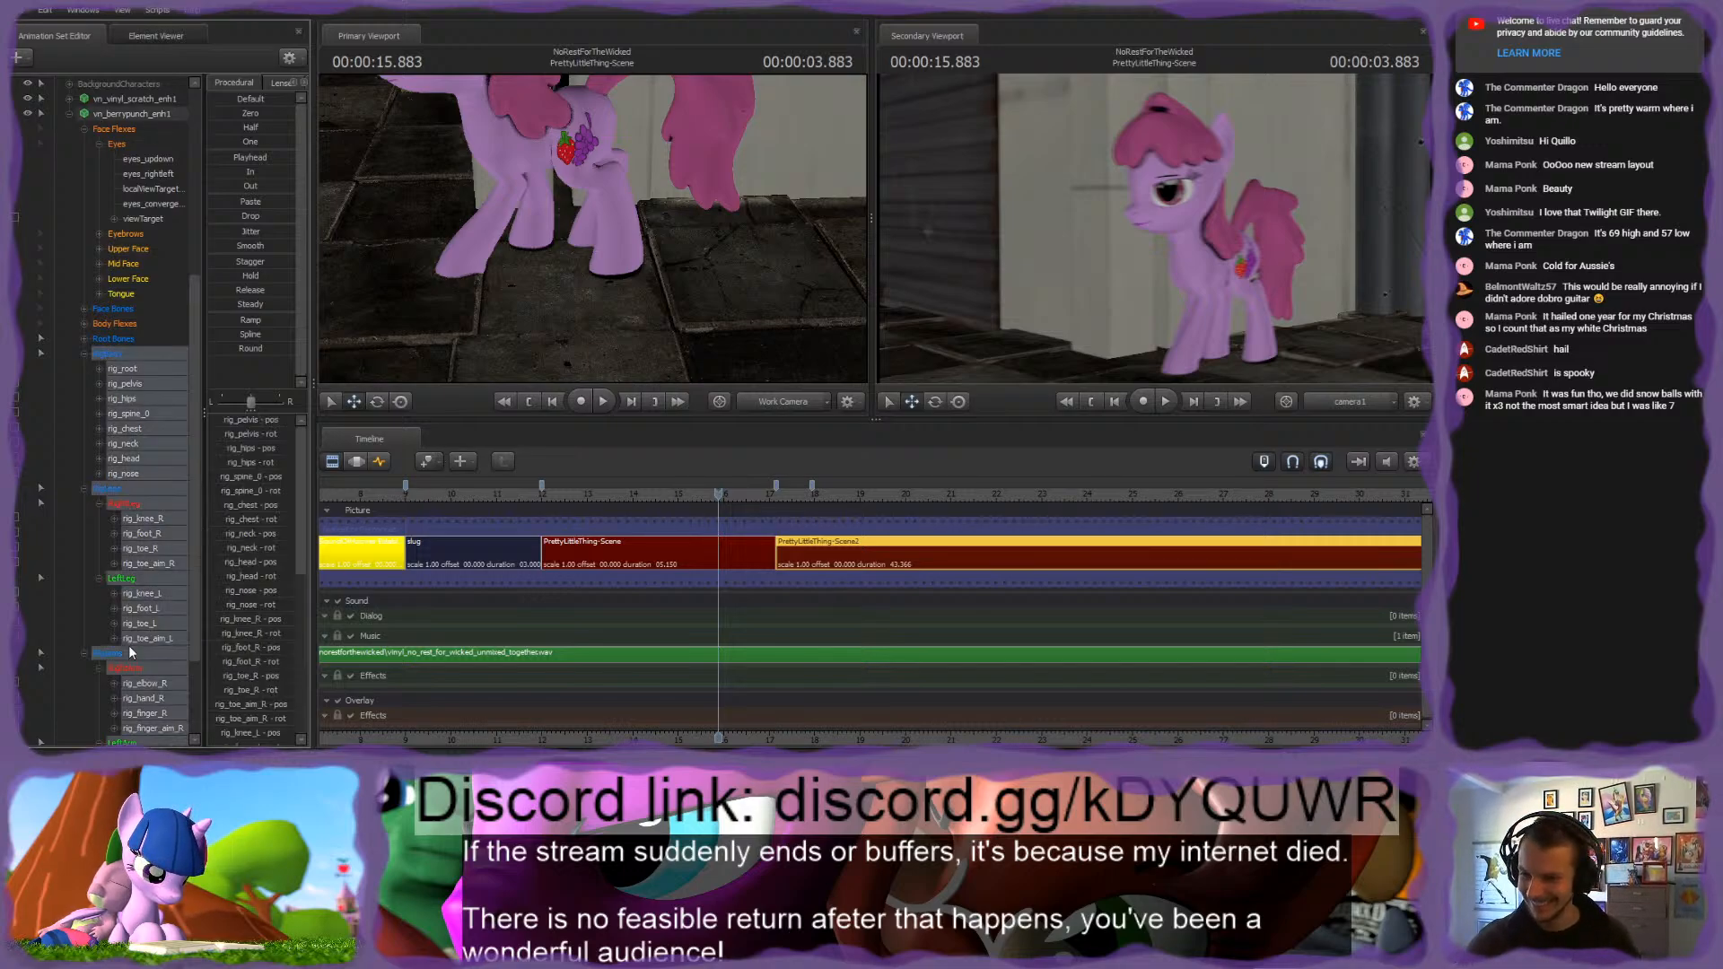
# Step: Switch the timeline to the curve graph for PrettyLittleThing-Scene and set the playhead to 3.500 seconds in the clip
pyautogui.click(670, 555)
pyautogui.click(379, 463)
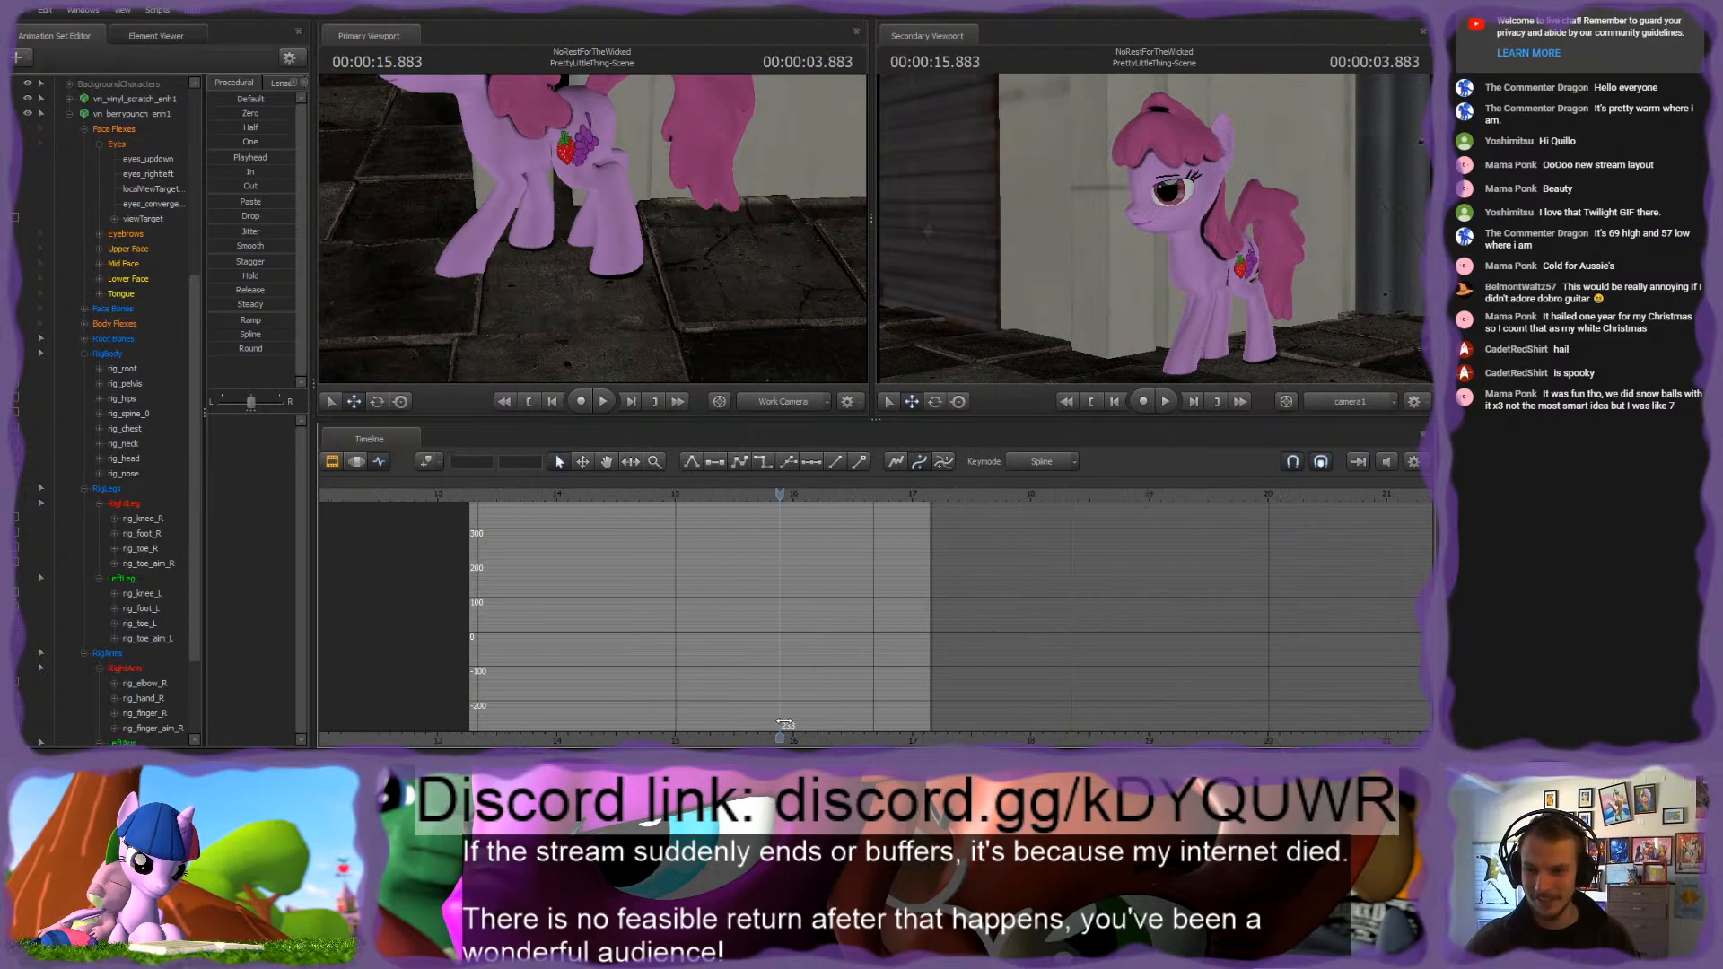
pyautogui.click(738, 497)
pyautogui.moveTo(738, 499)
pyautogui.mouseDown()
pyautogui.moveTo(673, 501)
pyautogui.moveTo(764, 507)
pyautogui.moveTo(747, 508)
pyautogui.mouseUp()
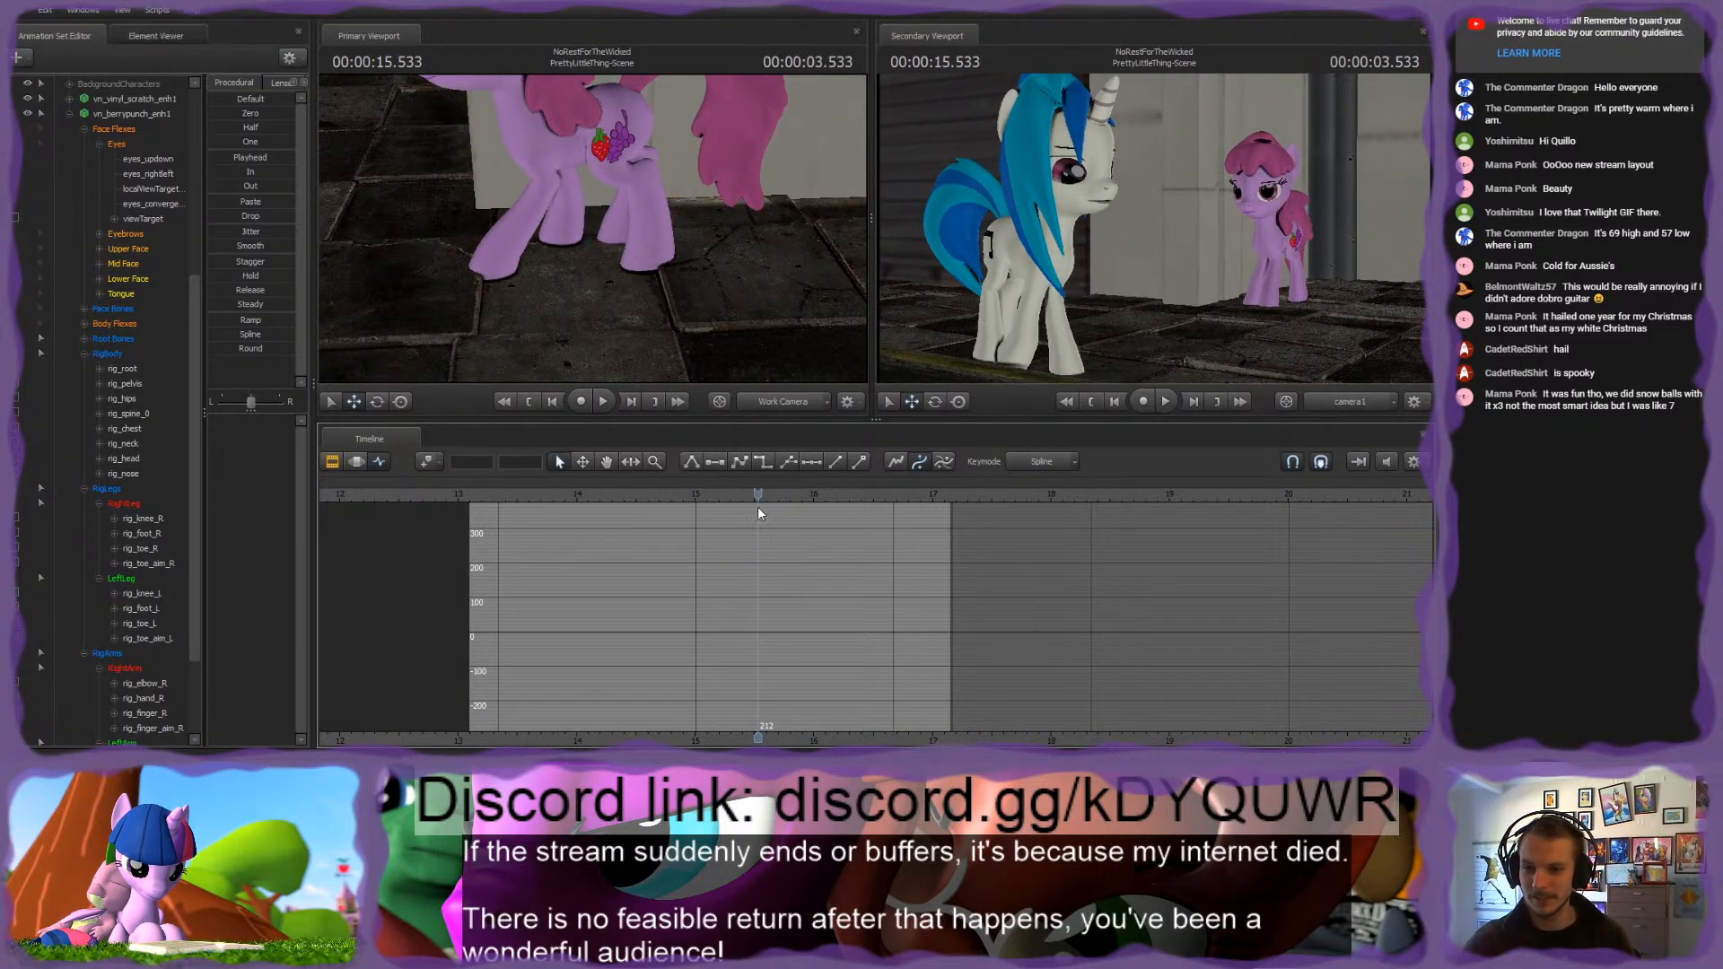
pyautogui.click(756, 494)
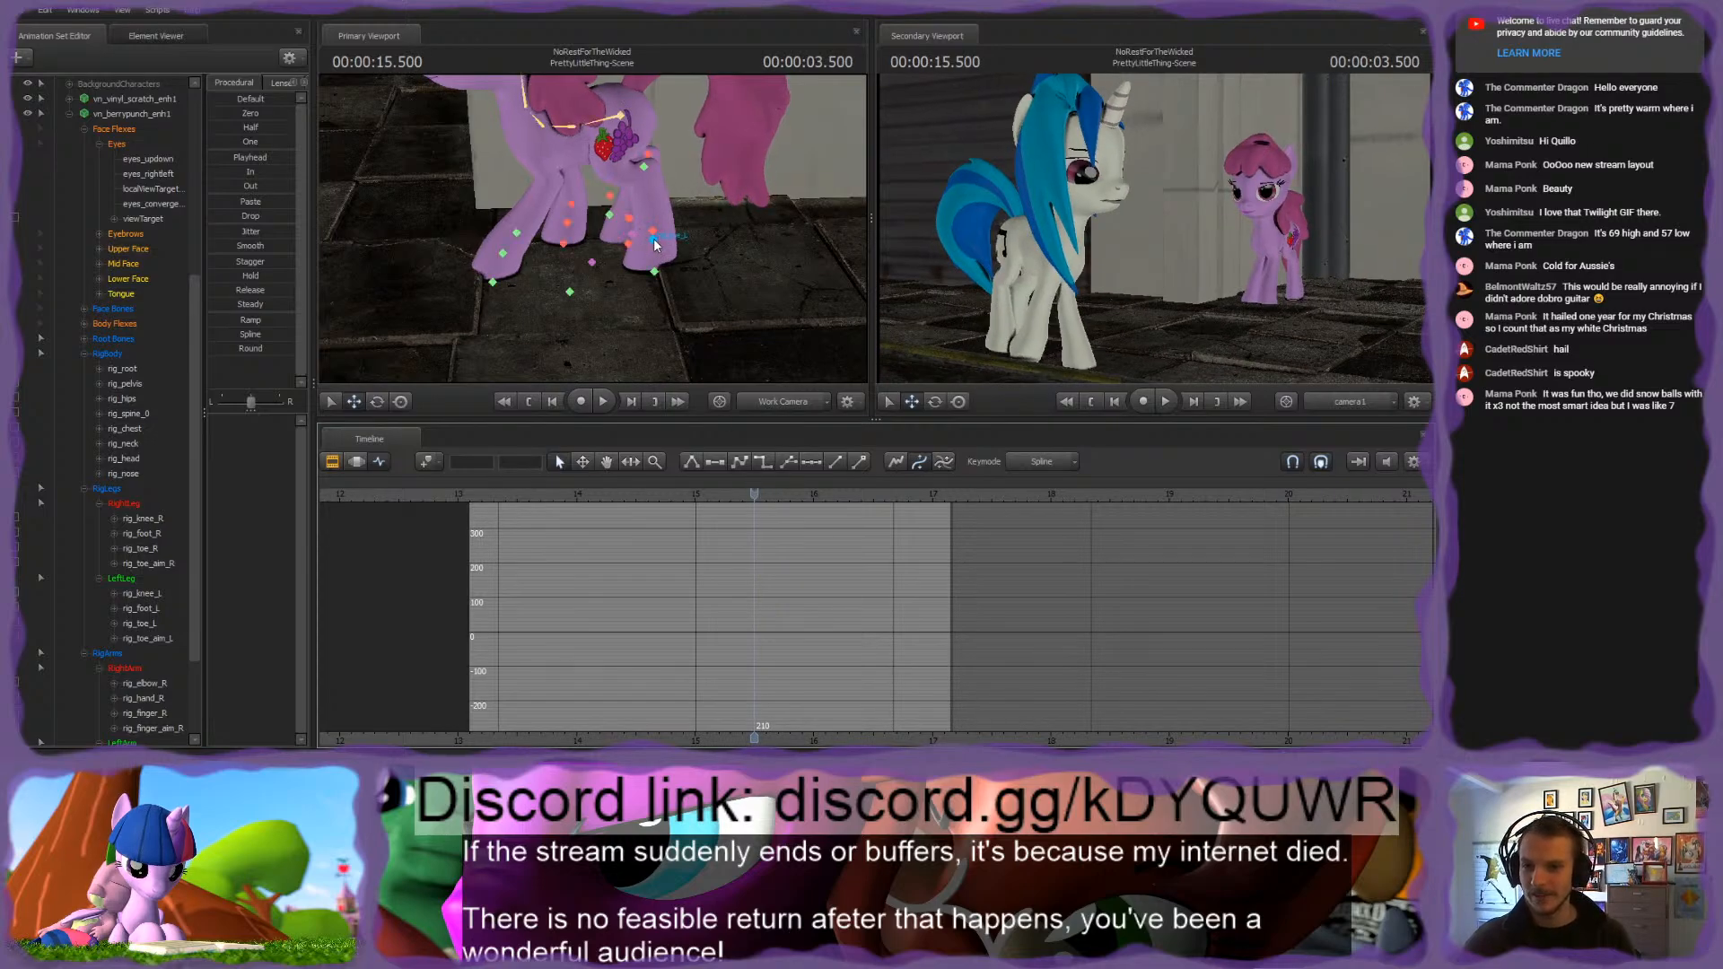
# Step: Select the pink pony's rig_toe_L control and examine the hind hoof's placement and motion path at 3.500 seconds
pyautogui.click(655, 239)
pyautogui.moveTo(587, 231)
pyautogui.mouseDown()
pyautogui.moveTo(561, 211)
pyautogui.moveTo(587, 231)
pyautogui.mouseUp()
pyautogui.press('w')
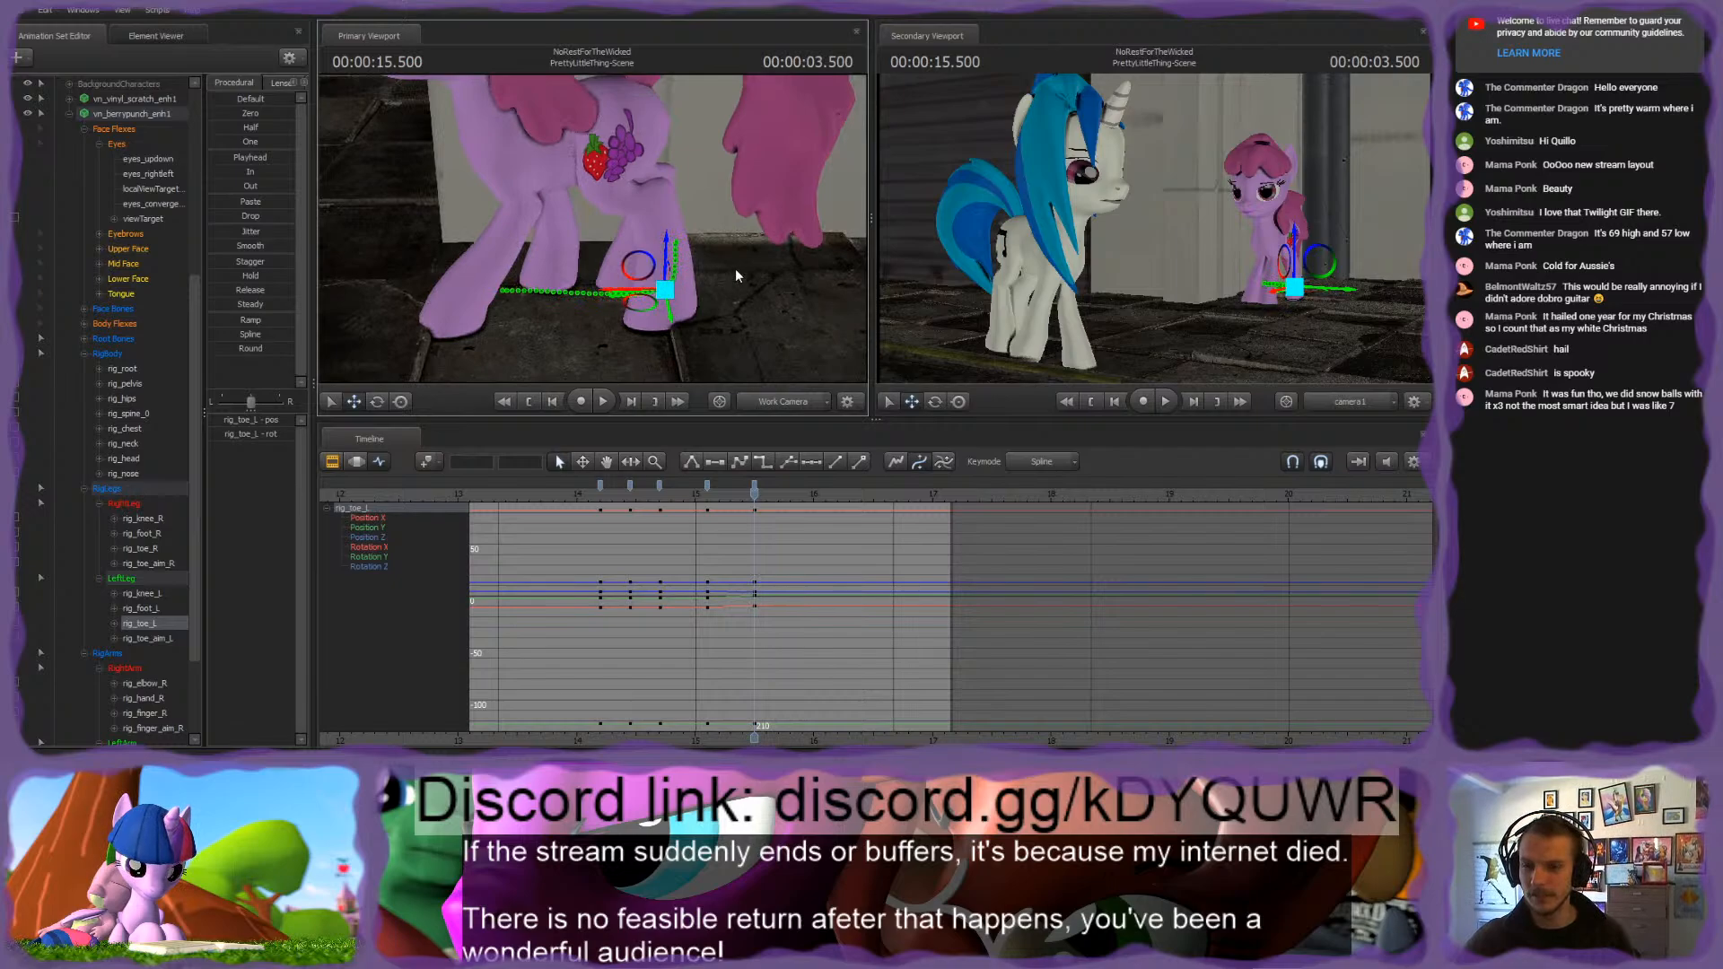
pyautogui.press('w')
pyautogui.moveTo(735, 268); pyautogui.dragTo(714, 289)
pyautogui.moveTo(583, 228); pyautogui.dragTo(592, 226)
pyautogui.press('s')
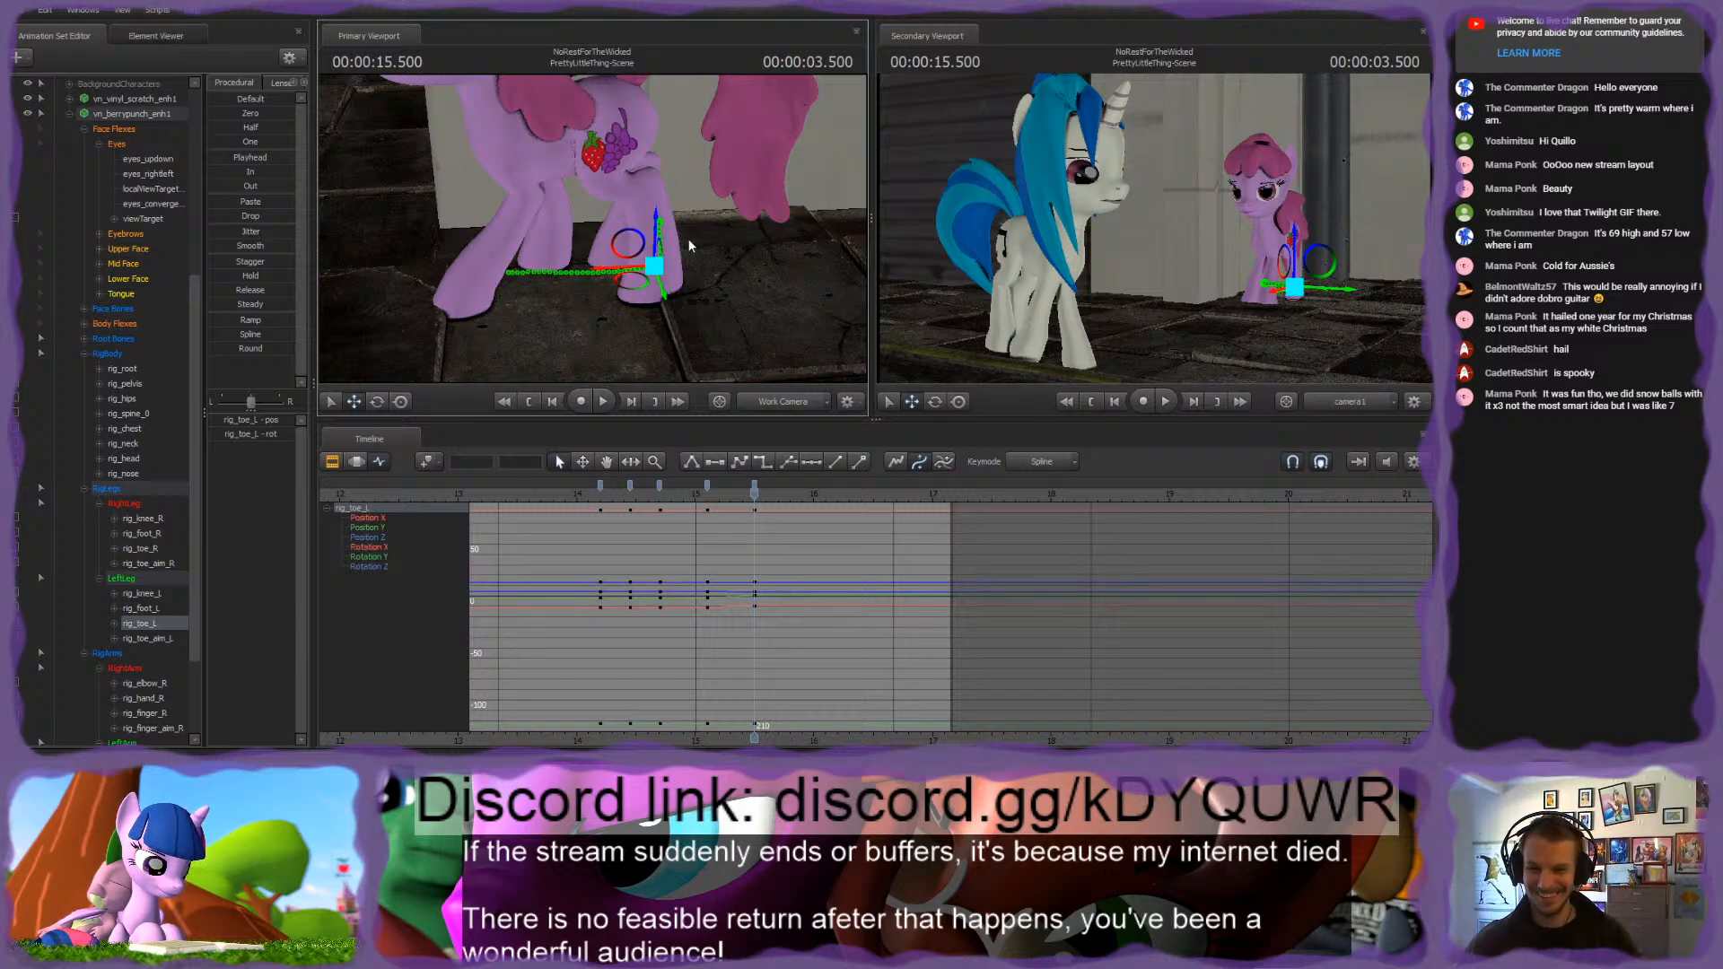
pyautogui.press('Up')
pyautogui.press('Down')
pyautogui.press('Up')
pyautogui.press('Down')
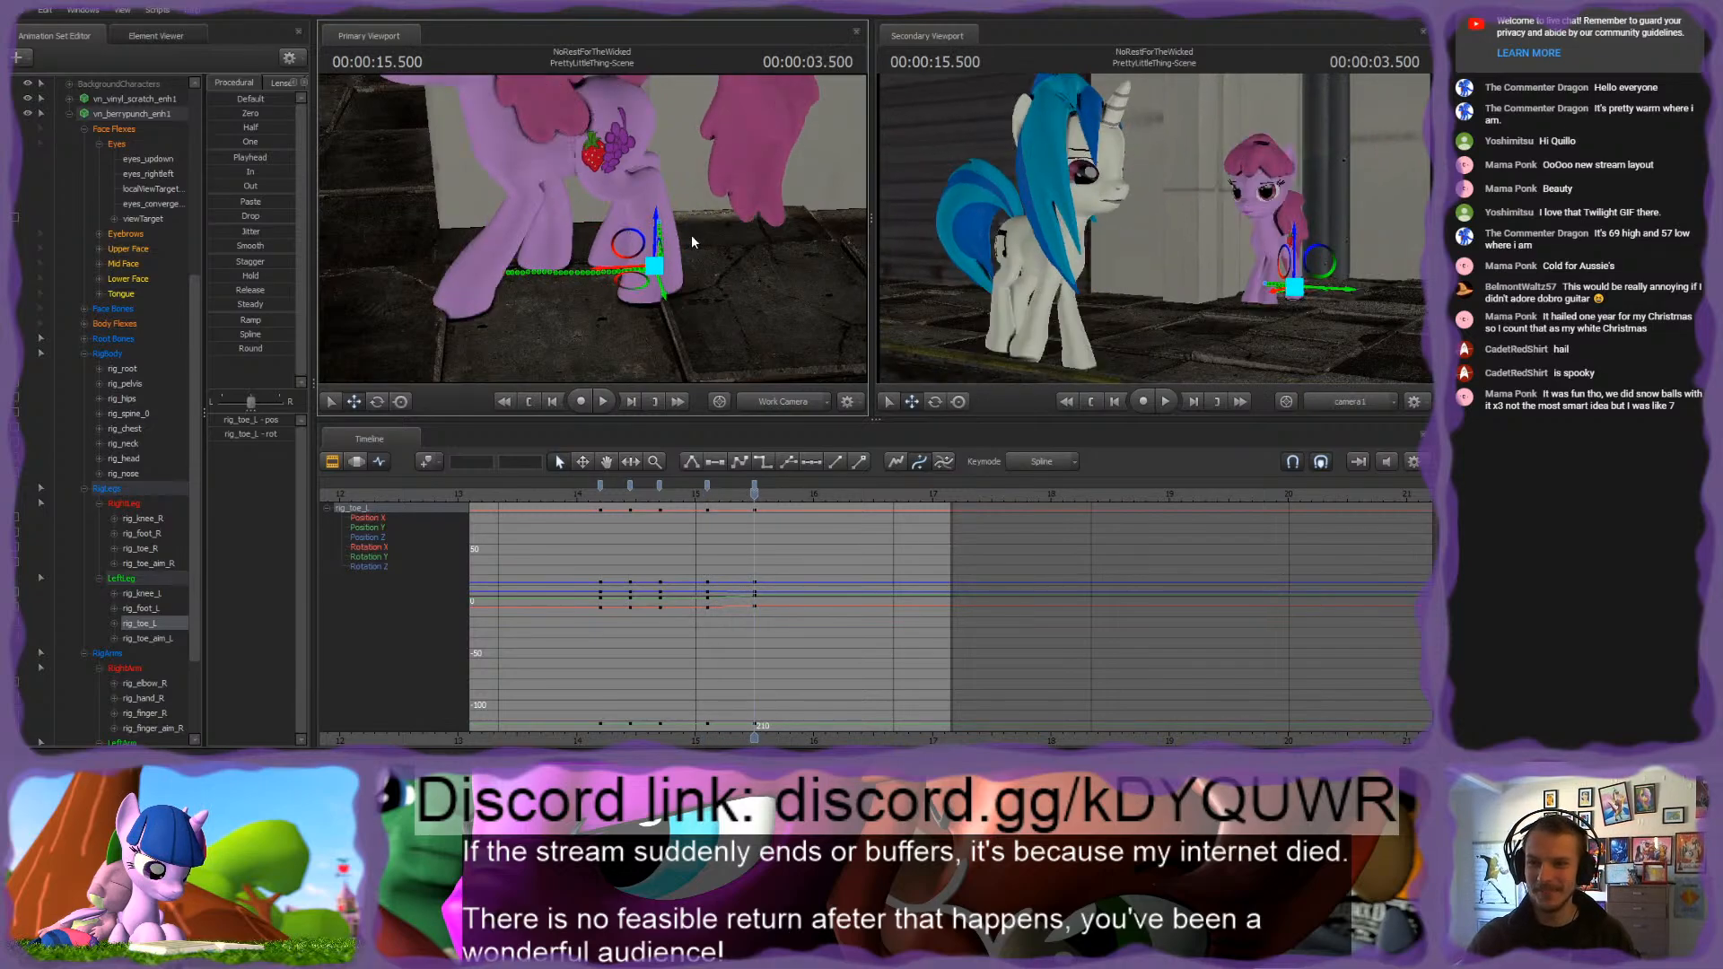
pyautogui.press('Up')
pyautogui.press('Down')
# Step: Try to reposition the rig_toe_L control at 3.500 seconds, then undo the adjustment
pyautogui.press('w')
pyautogui.moveTo(739, 241); pyautogui.dragTo(750, 226)
pyautogui.press('s')
pyautogui.moveTo(626, 281); pyautogui.dragTo(608, 261)
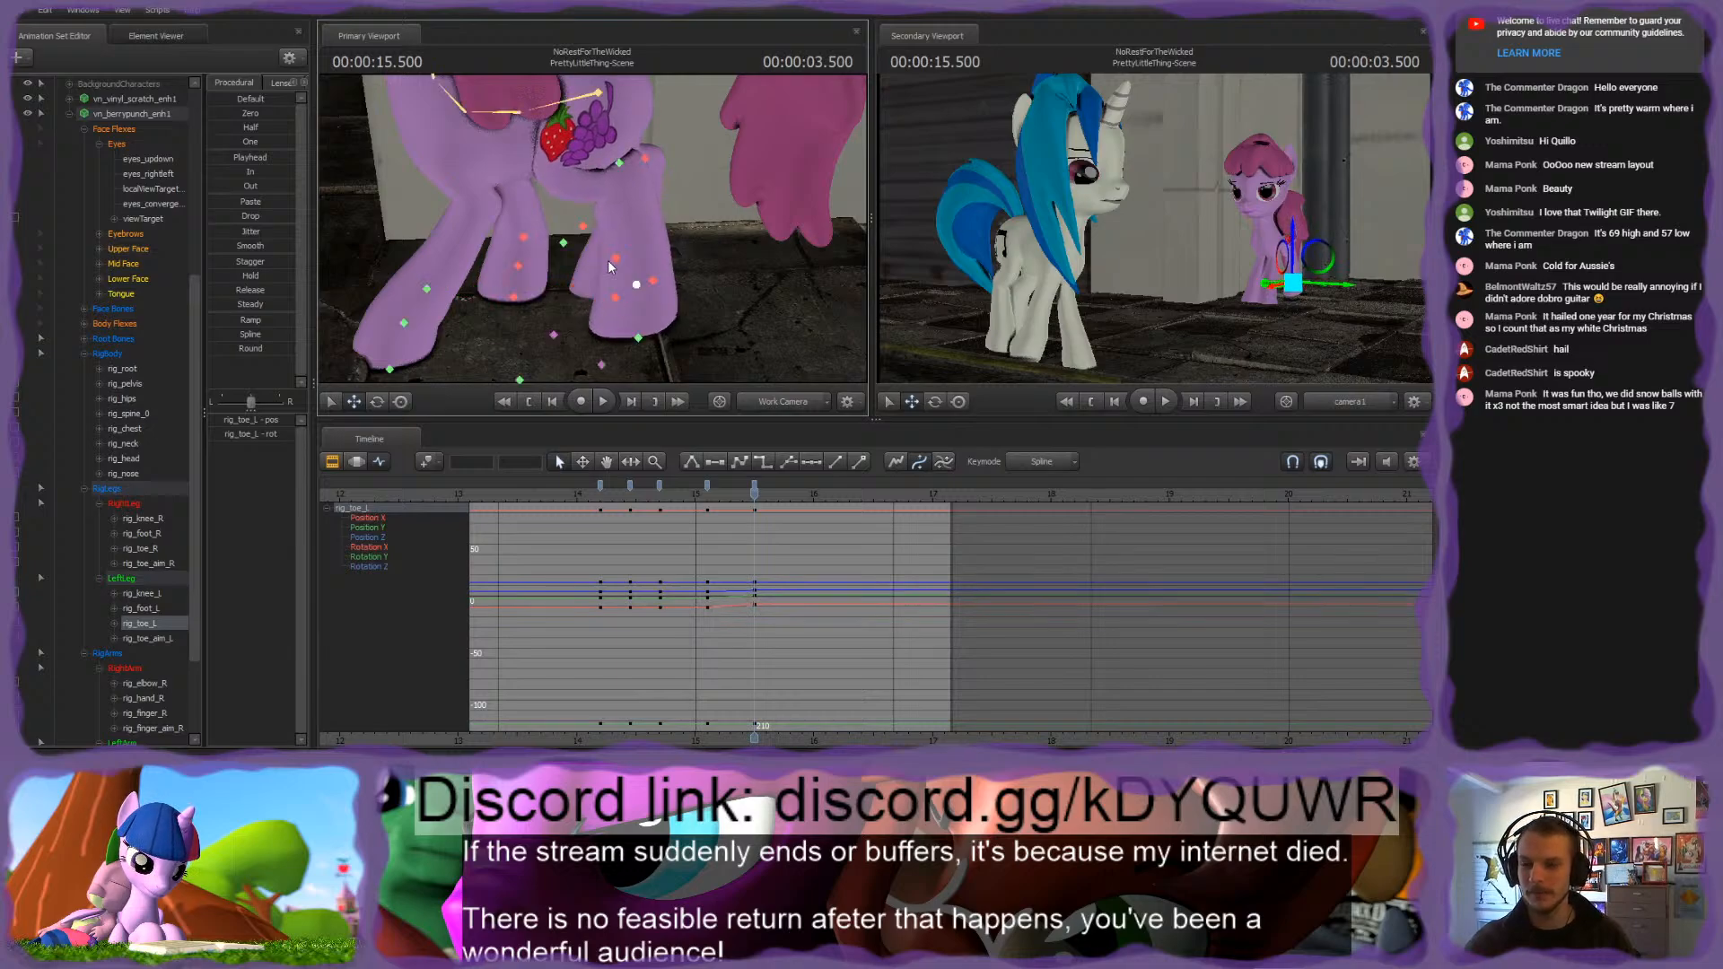
pyautogui.hotkey('ctrl', 'z')
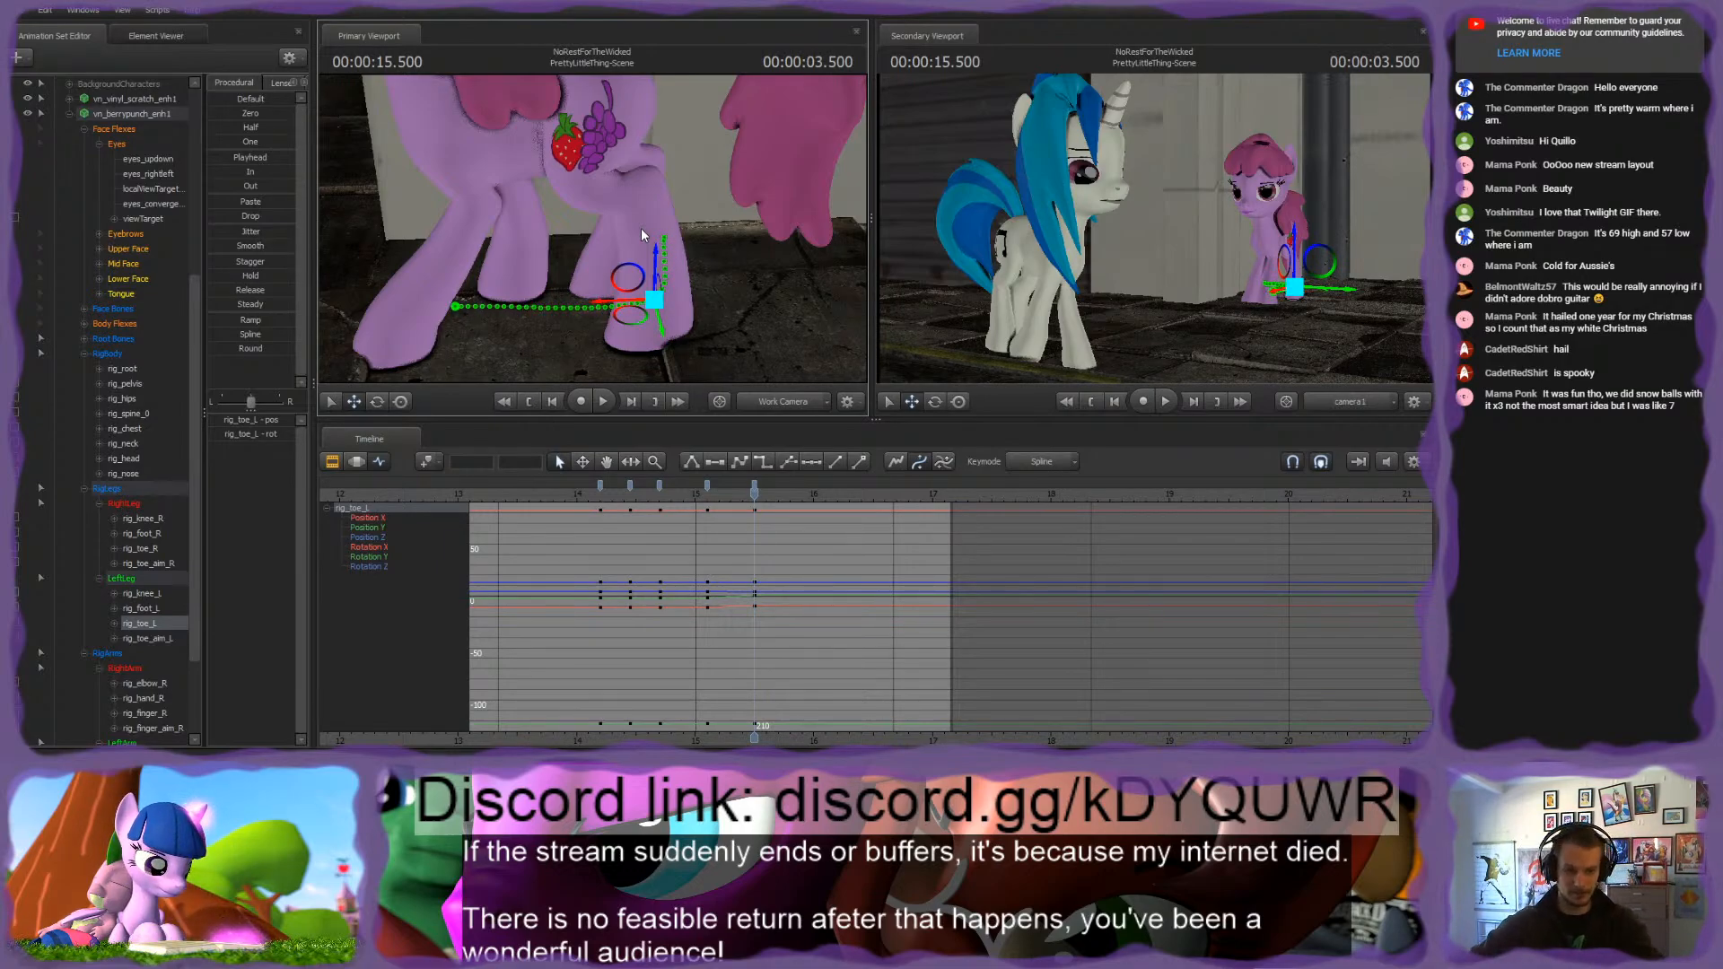
# Step: Select the pink pony's rig_hand_R control and slightly adjust the front right leg's pose at 3.500 seconds
pyautogui.moveTo(699, 127); pyautogui.dragTo(592, 228)
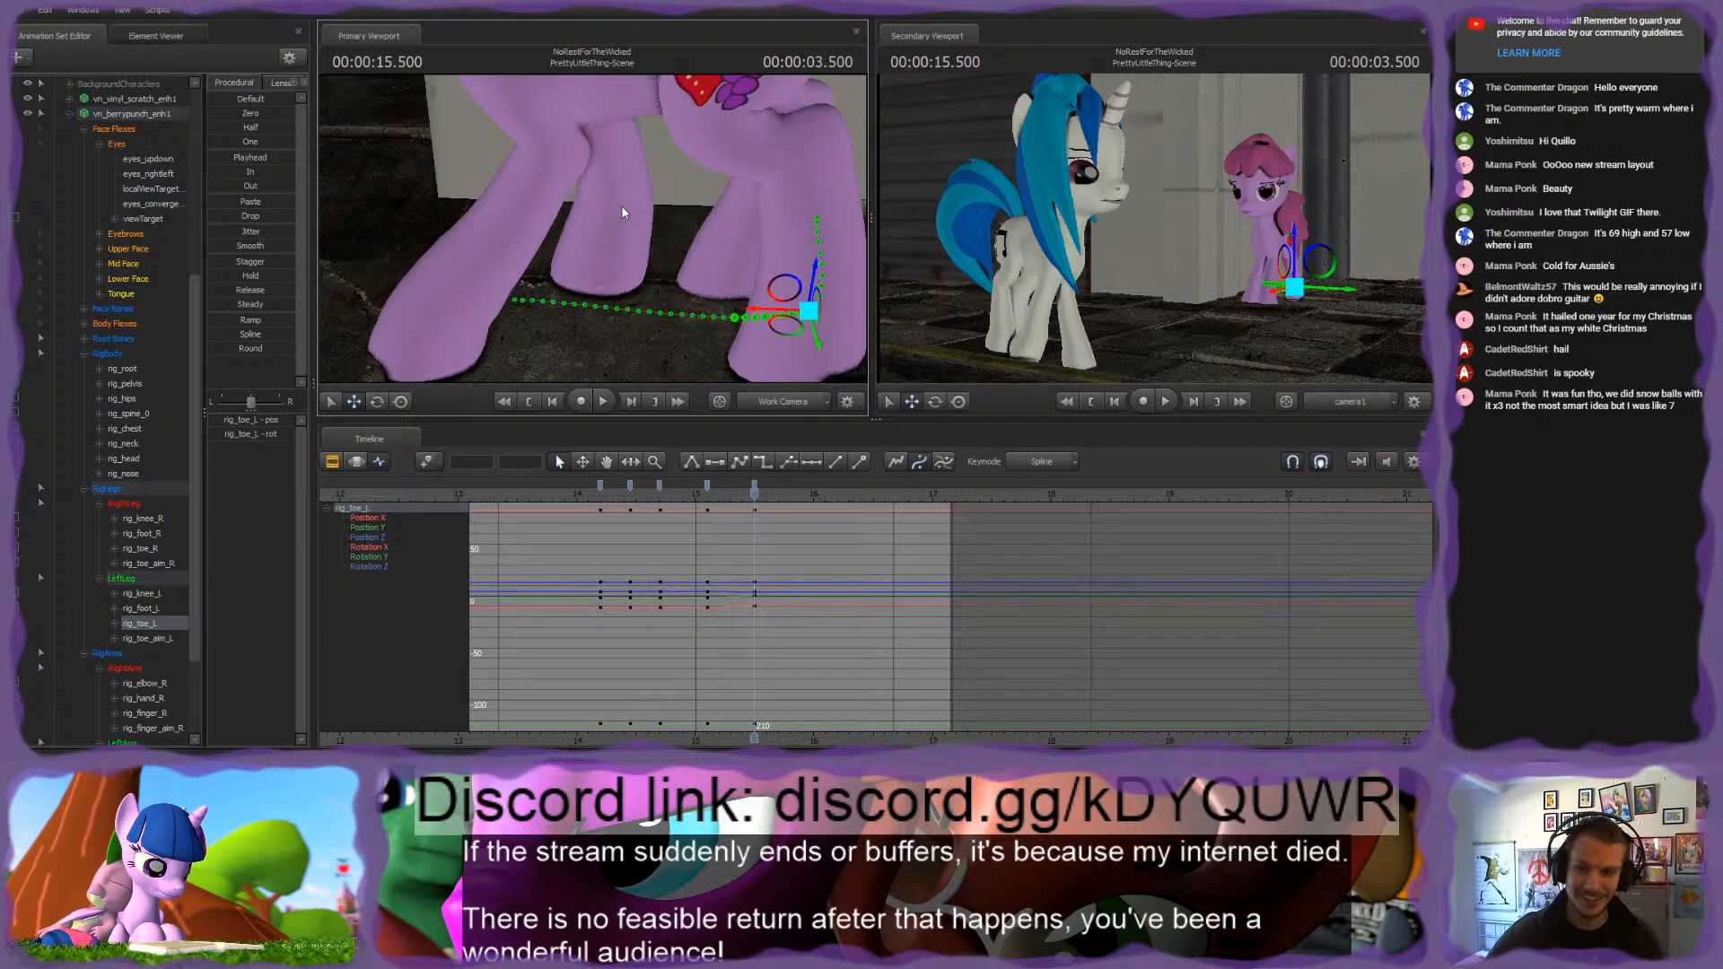
pyautogui.press('ctrl')
pyautogui.click(620, 205)
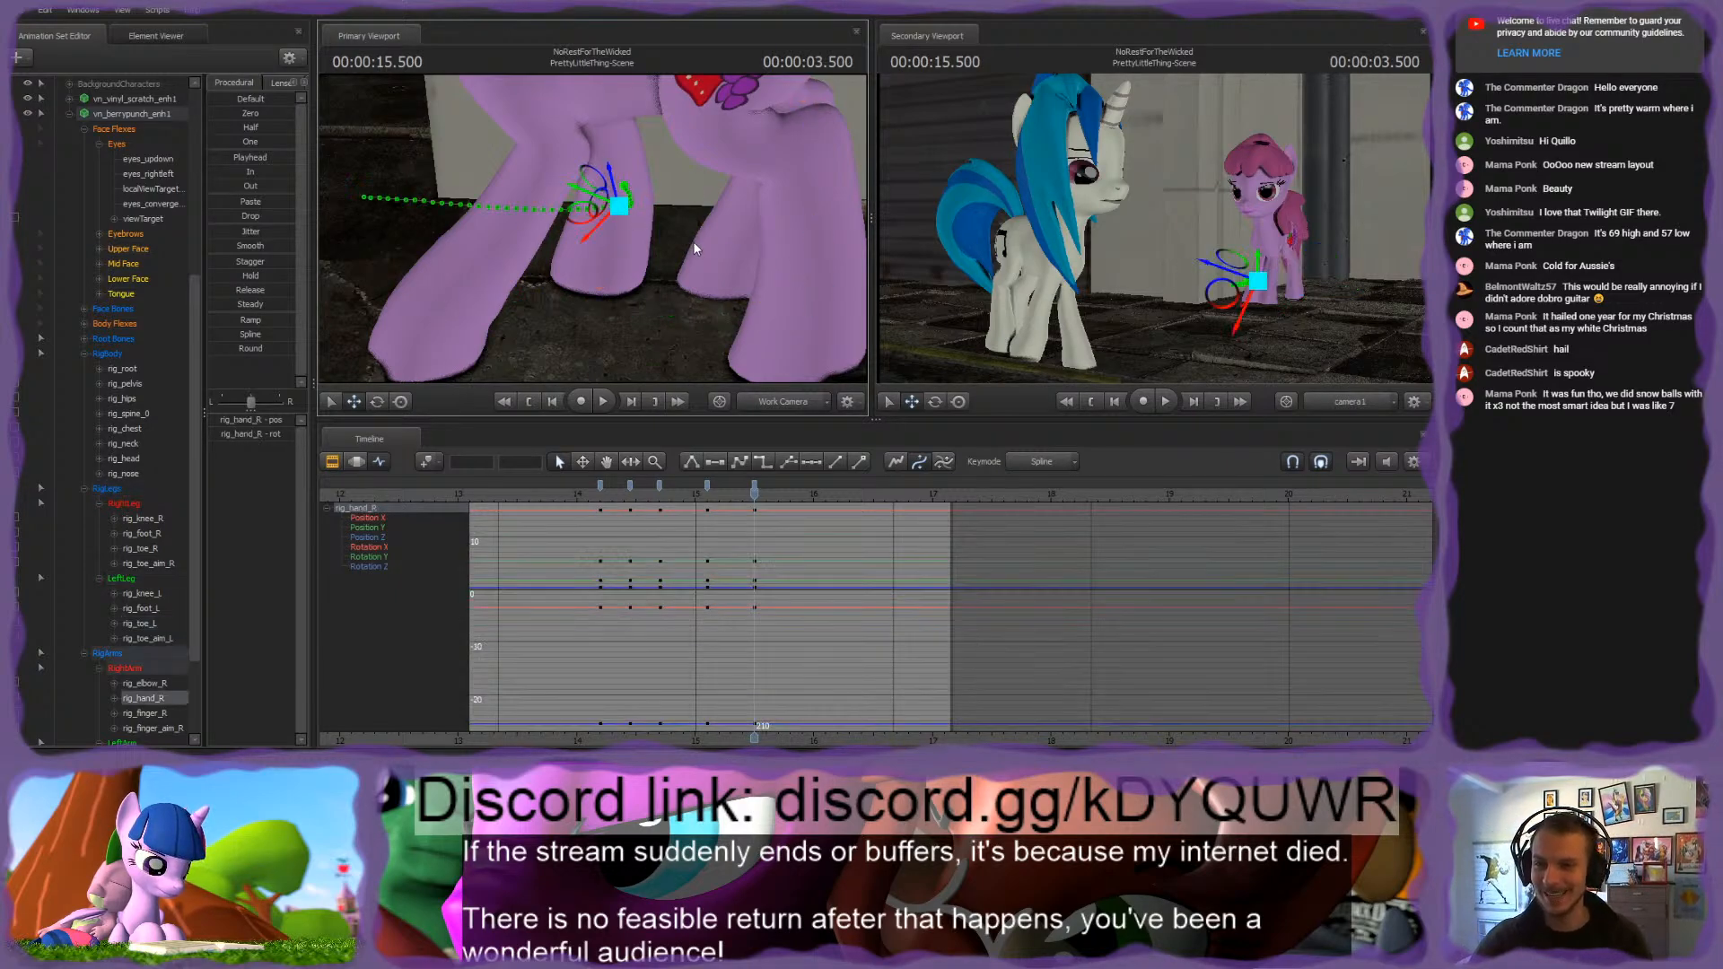
pyautogui.moveTo(713, 206); pyautogui.dragTo(713, 206)
pyautogui.moveTo(592, 228); pyautogui.dragTo(589, 185)
pyautogui.moveTo(731, 216); pyautogui.dragTo(592, 228)
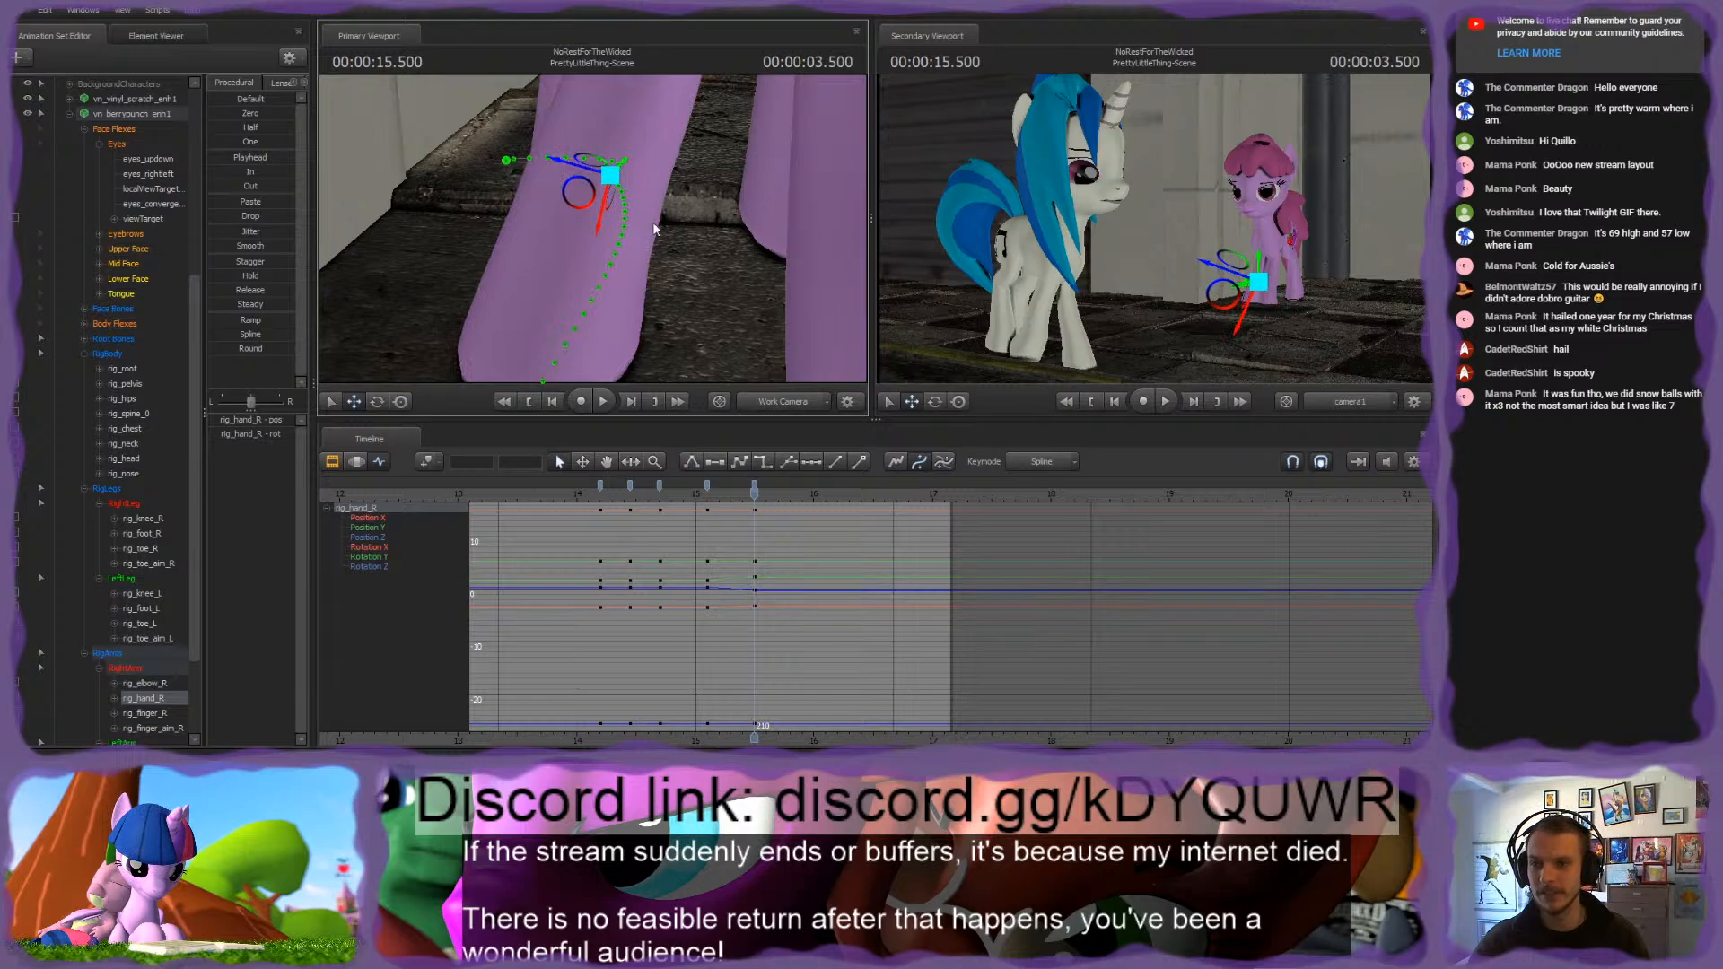
# Step: Examine the pink pony's front right leg and overall stance at 3.500 seconds from several angles
pyautogui.moveTo(574, 167); pyautogui.dragTo(592, 130)
pyautogui.press('s')
pyautogui.moveTo(593, 228); pyautogui.dragTo(594, 228)
pyautogui.press('w')
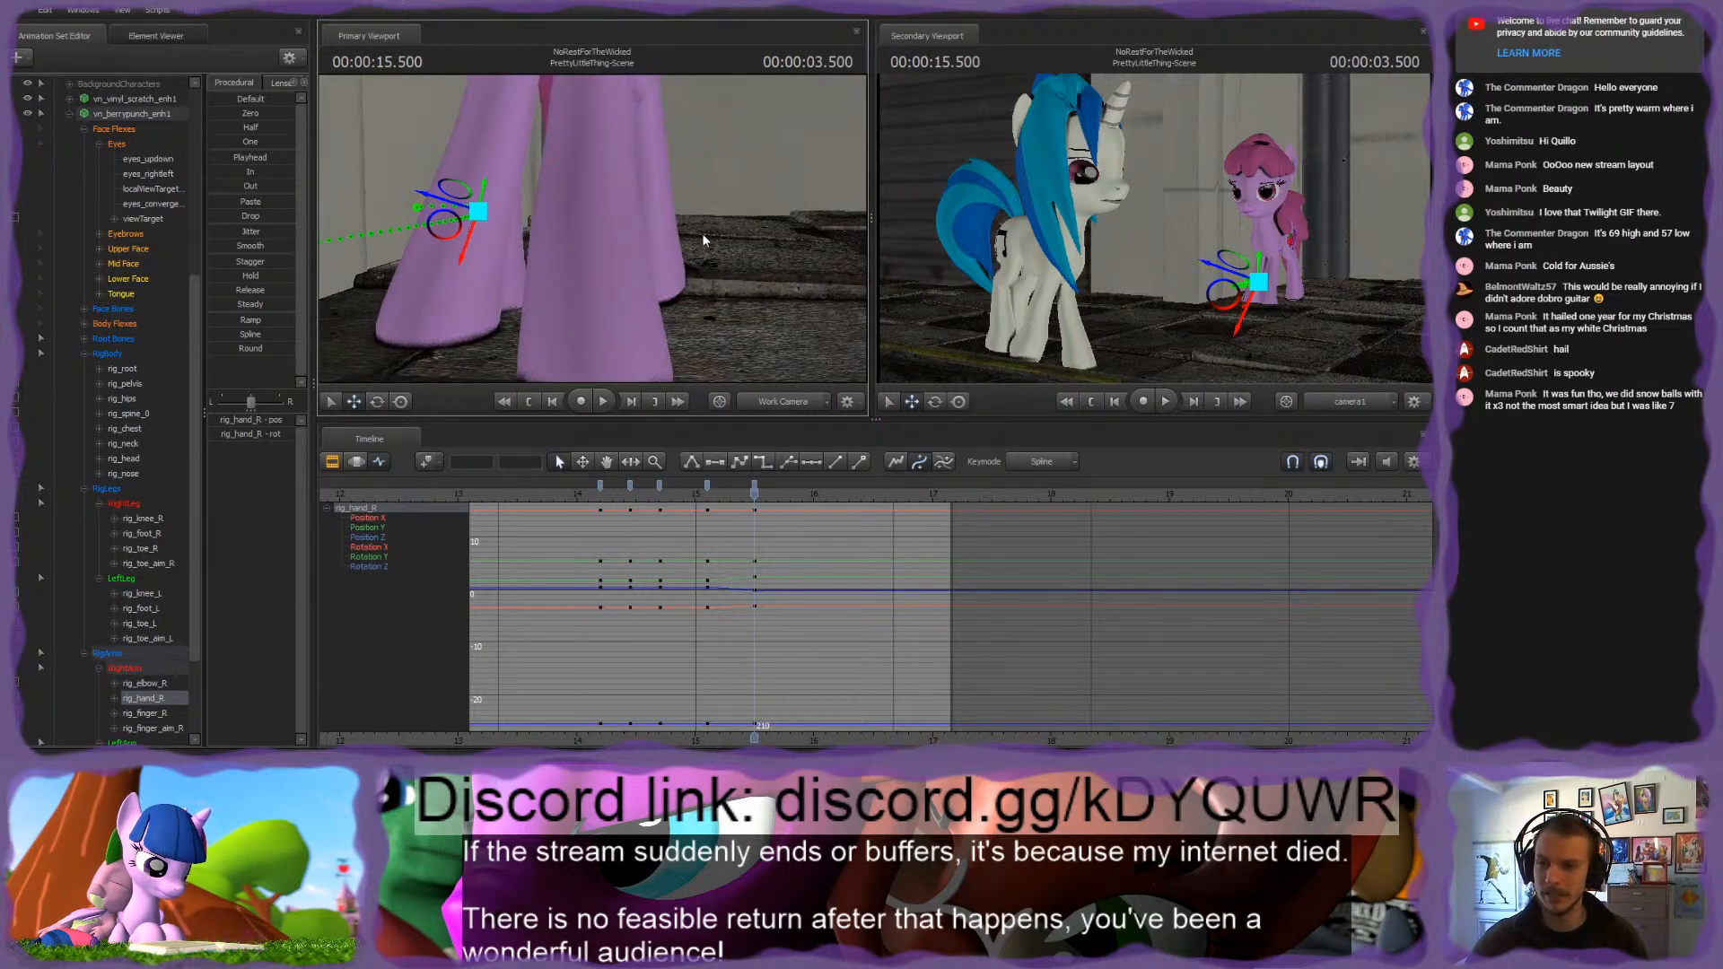
pyautogui.keyDown('alt'); pyautogui.moveTo(706, 237); pyautogui.dragTo(593, 232); pyautogui.keyUp('alt')
pyautogui.press('s')
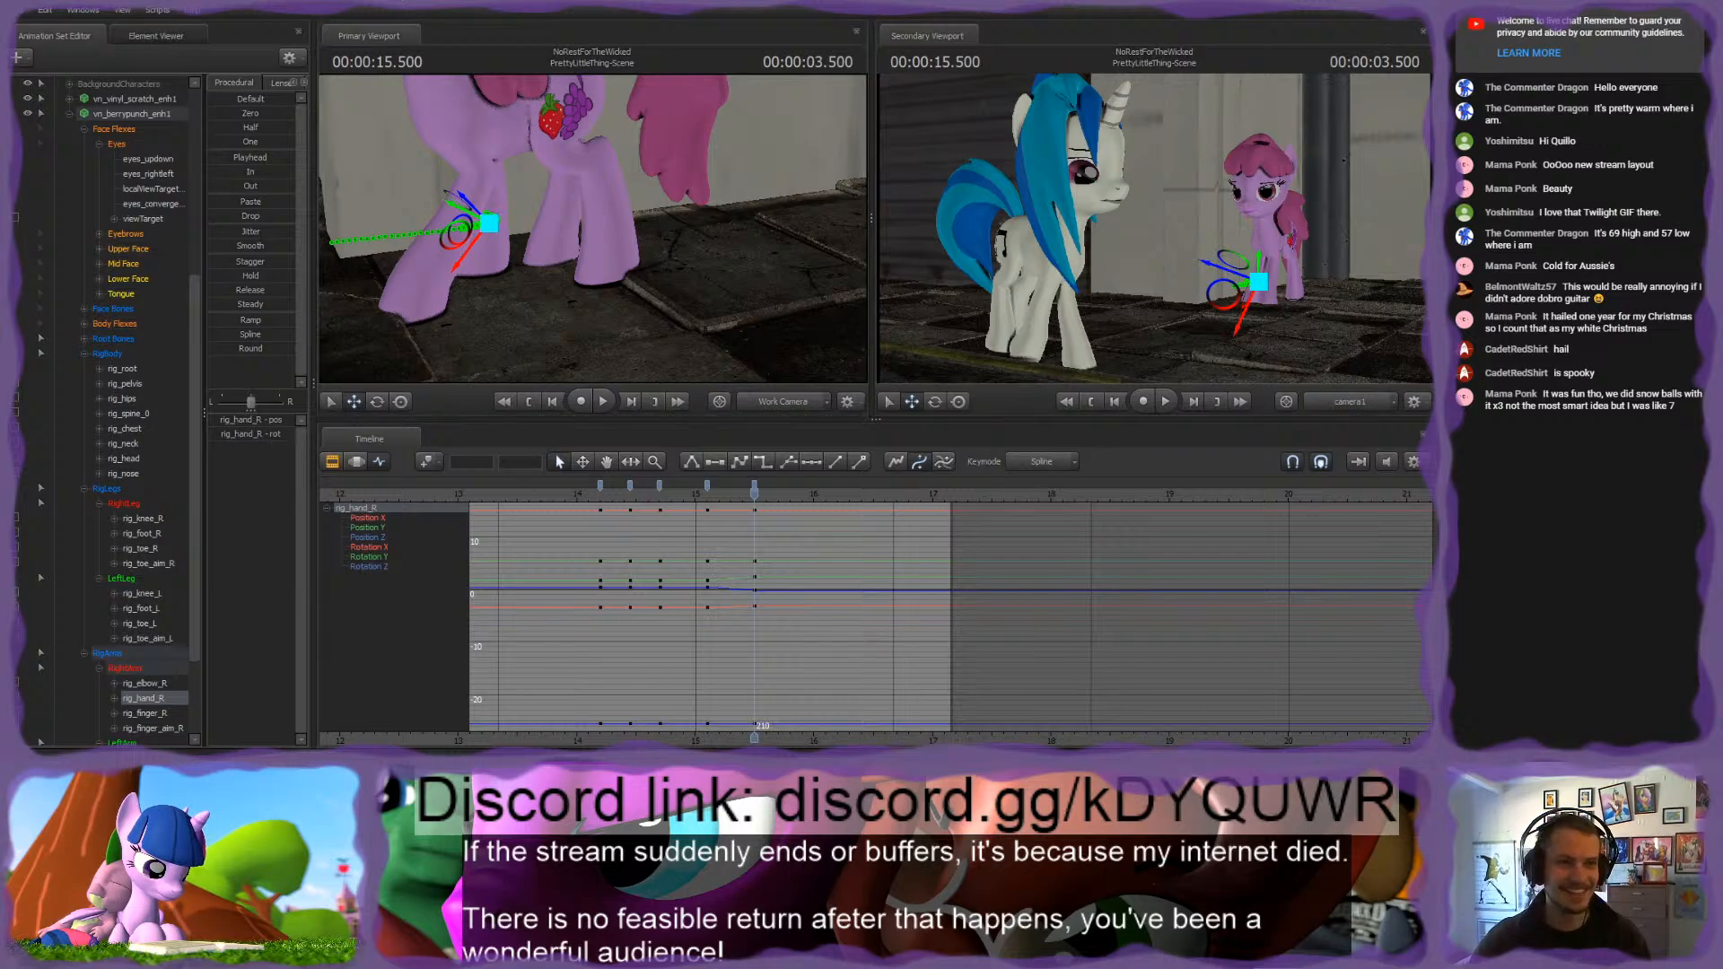
pyautogui.moveTo(592, 228)
pyautogui.mouseDown()
pyautogui.moveTo(557, 235)
pyautogui.moveTo(606, 217)
pyautogui.moveTo(593, 229)
pyautogui.mouseUp()
pyautogui.press('w')
pyautogui.press('s')
pyautogui.press('w')
pyautogui.press('s')
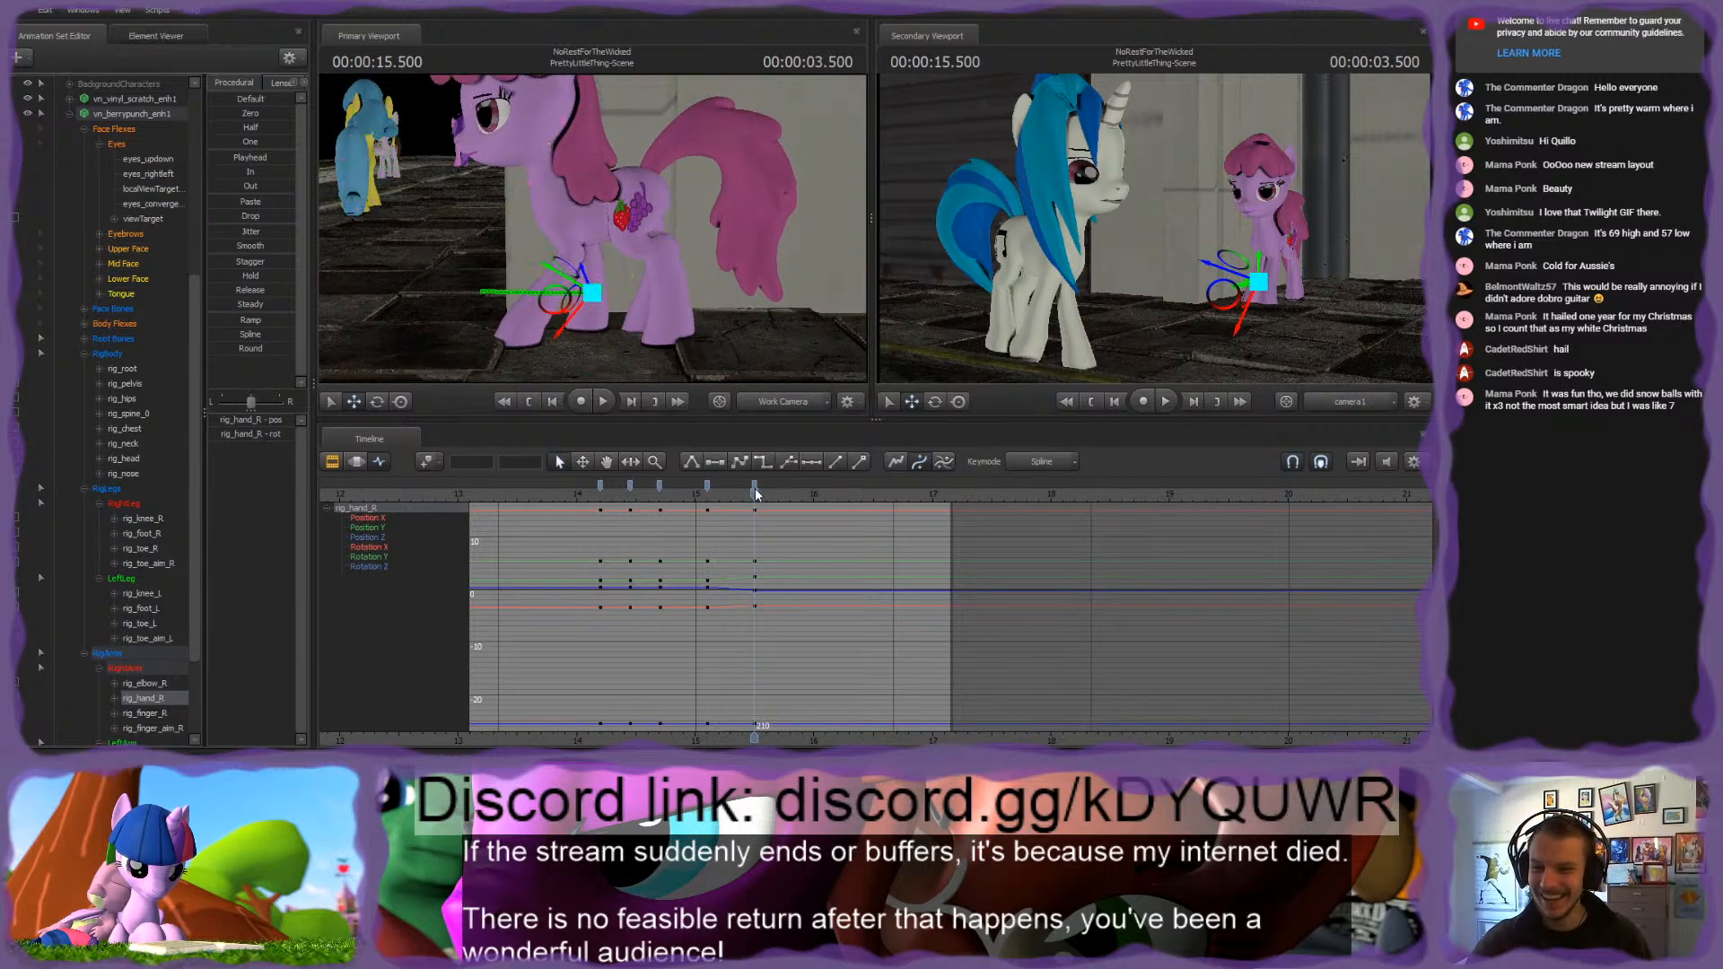
# Step: Select the pink pony's rig_finger_L control and adjust the front left hoof's position at 3.500 seconds
pyautogui.moveTo(756, 488)
pyautogui.mouseDown()
pyautogui.moveTo(693, 494)
pyautogui.moveTo(757, 487)
pyautogui.mouseUp()
pyautogui.moveTo(684, 269); pyautogui.dragTo(469, 241)
pyautogui.press('w')
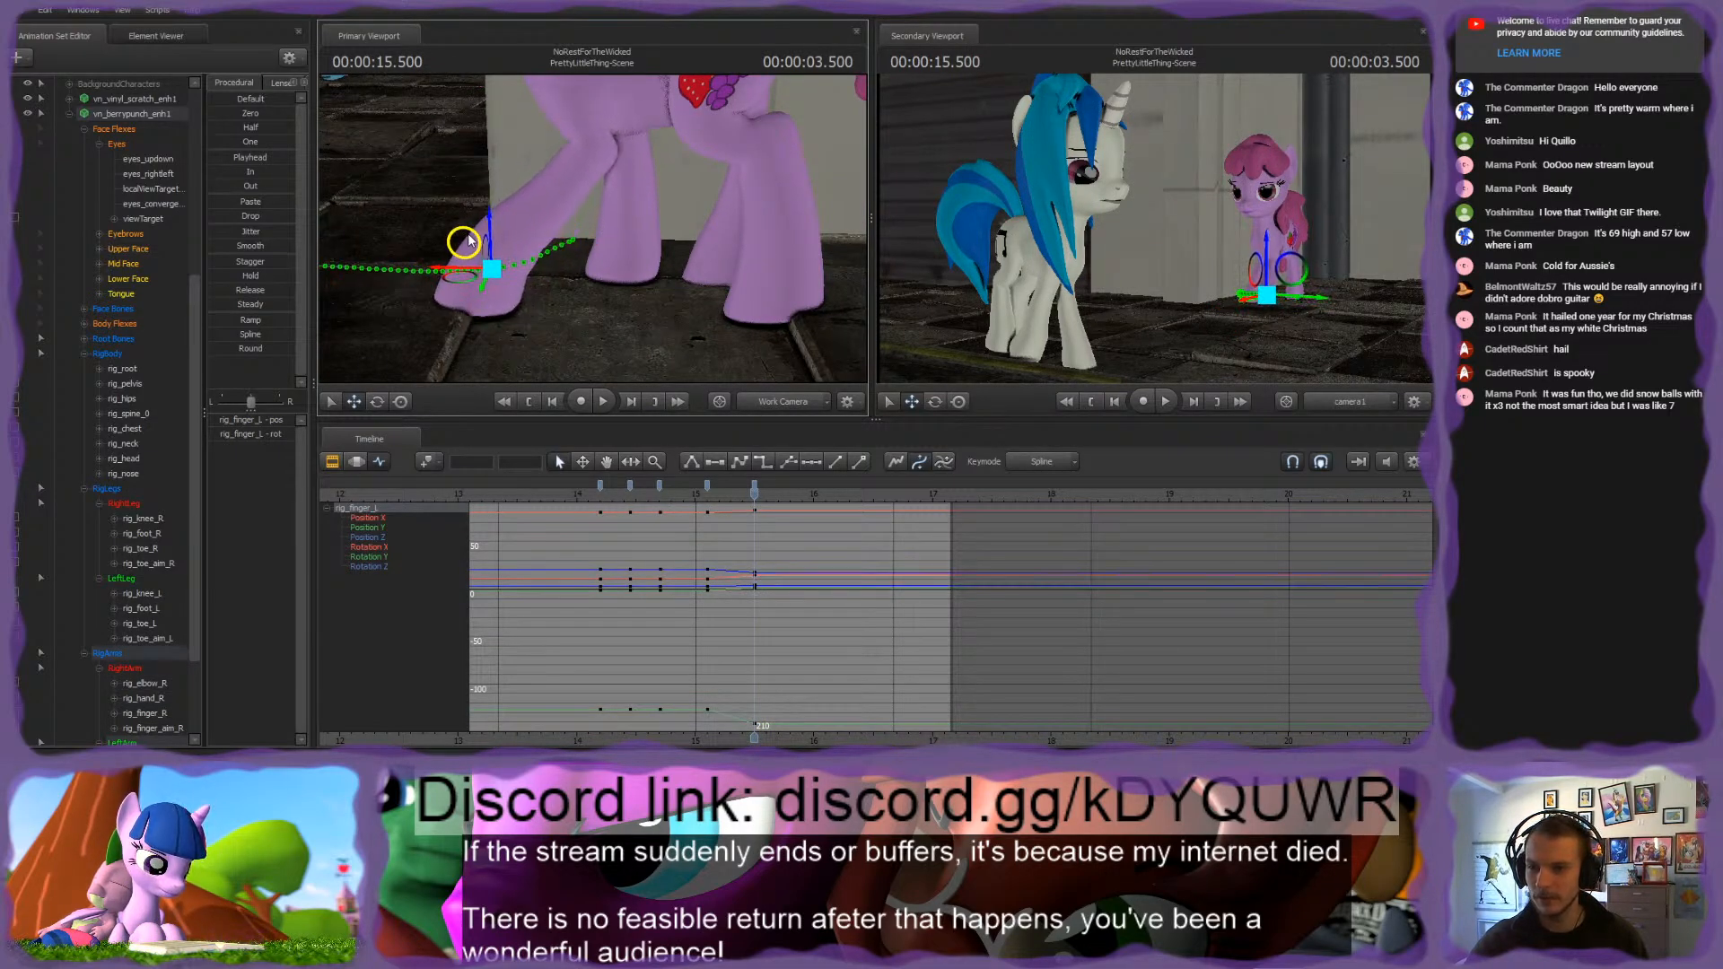
pyautogui.press('e')
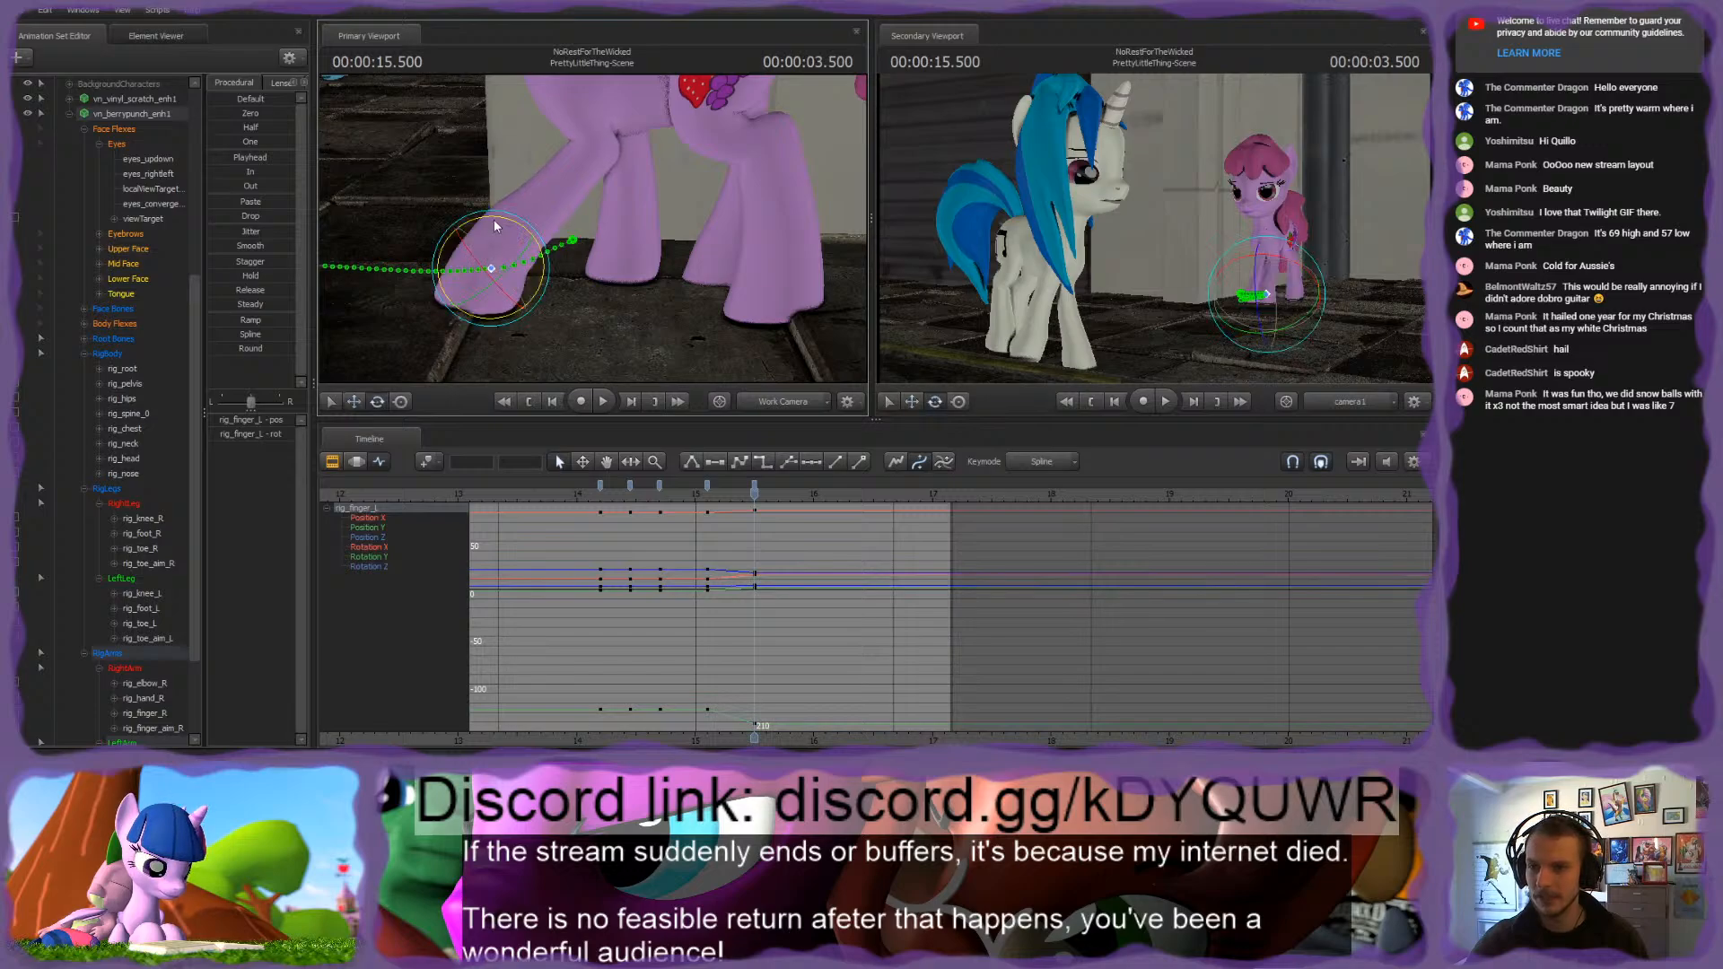
pyautogui.press('w')
pyautogui.moveTo(469, 259); pyautogui.dragTo(484, 253)
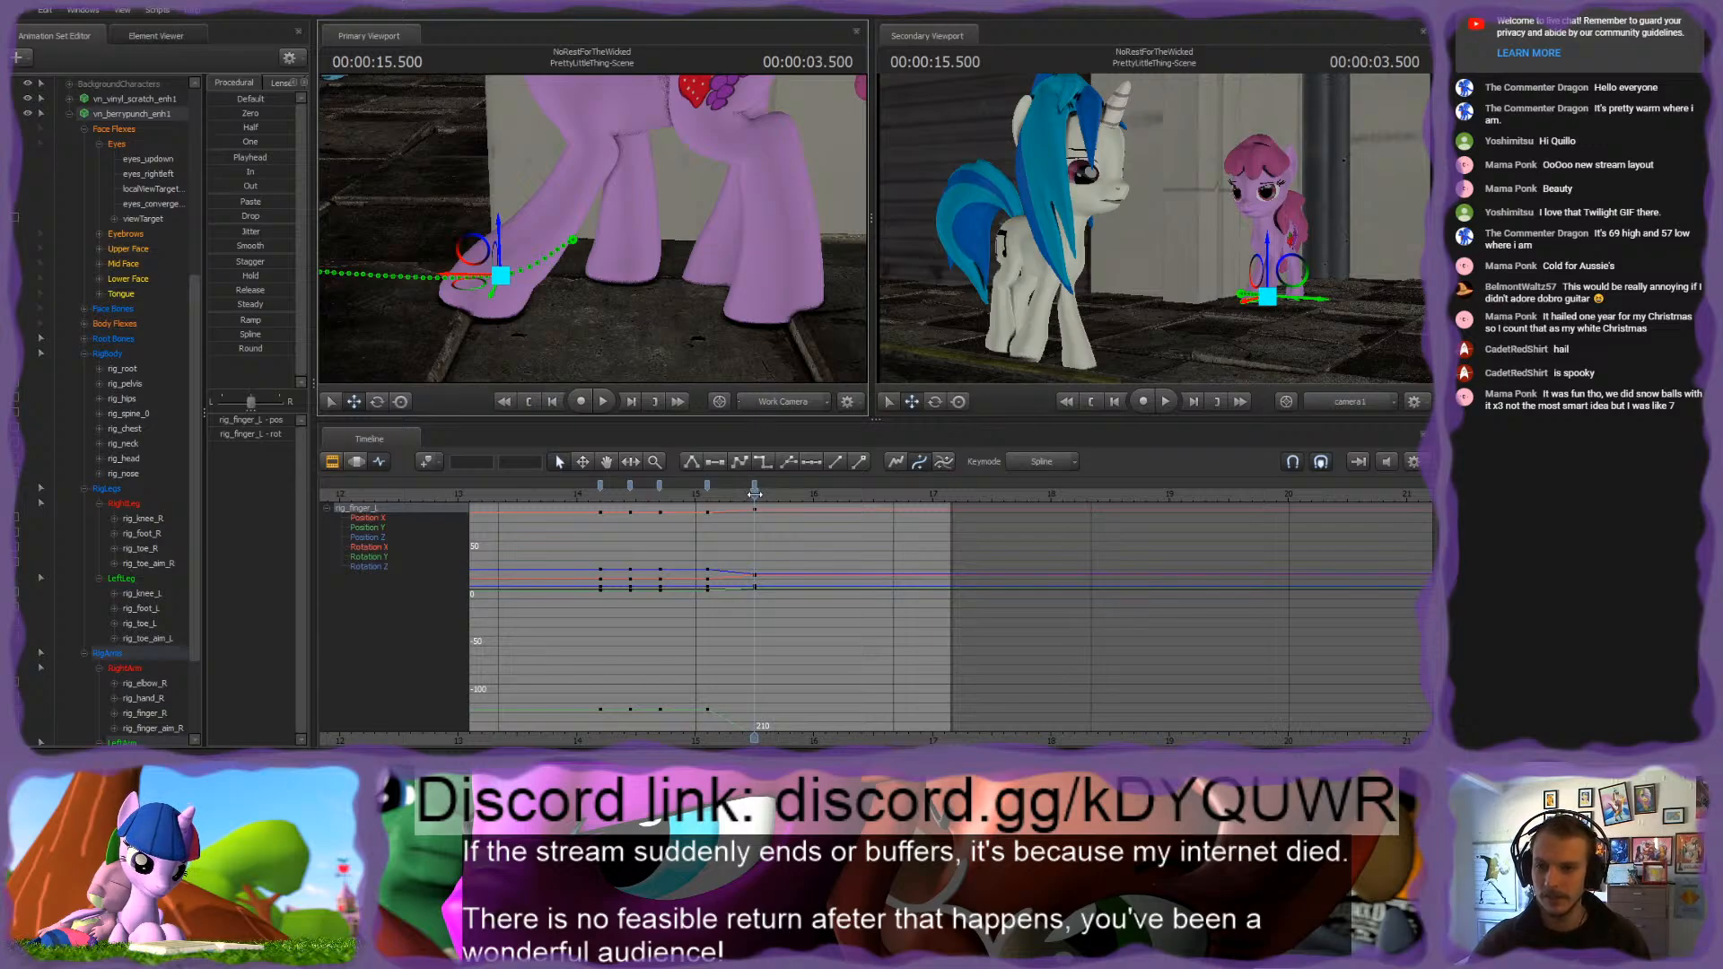
# Step: Examine the pink pony's front left hoof and stance at 3.500 seconds from several angles
pyautogui.moveTo(755, 493); pyautogui.dragTo(705, 515)
pyautogui.scroll(3, 794, 498)
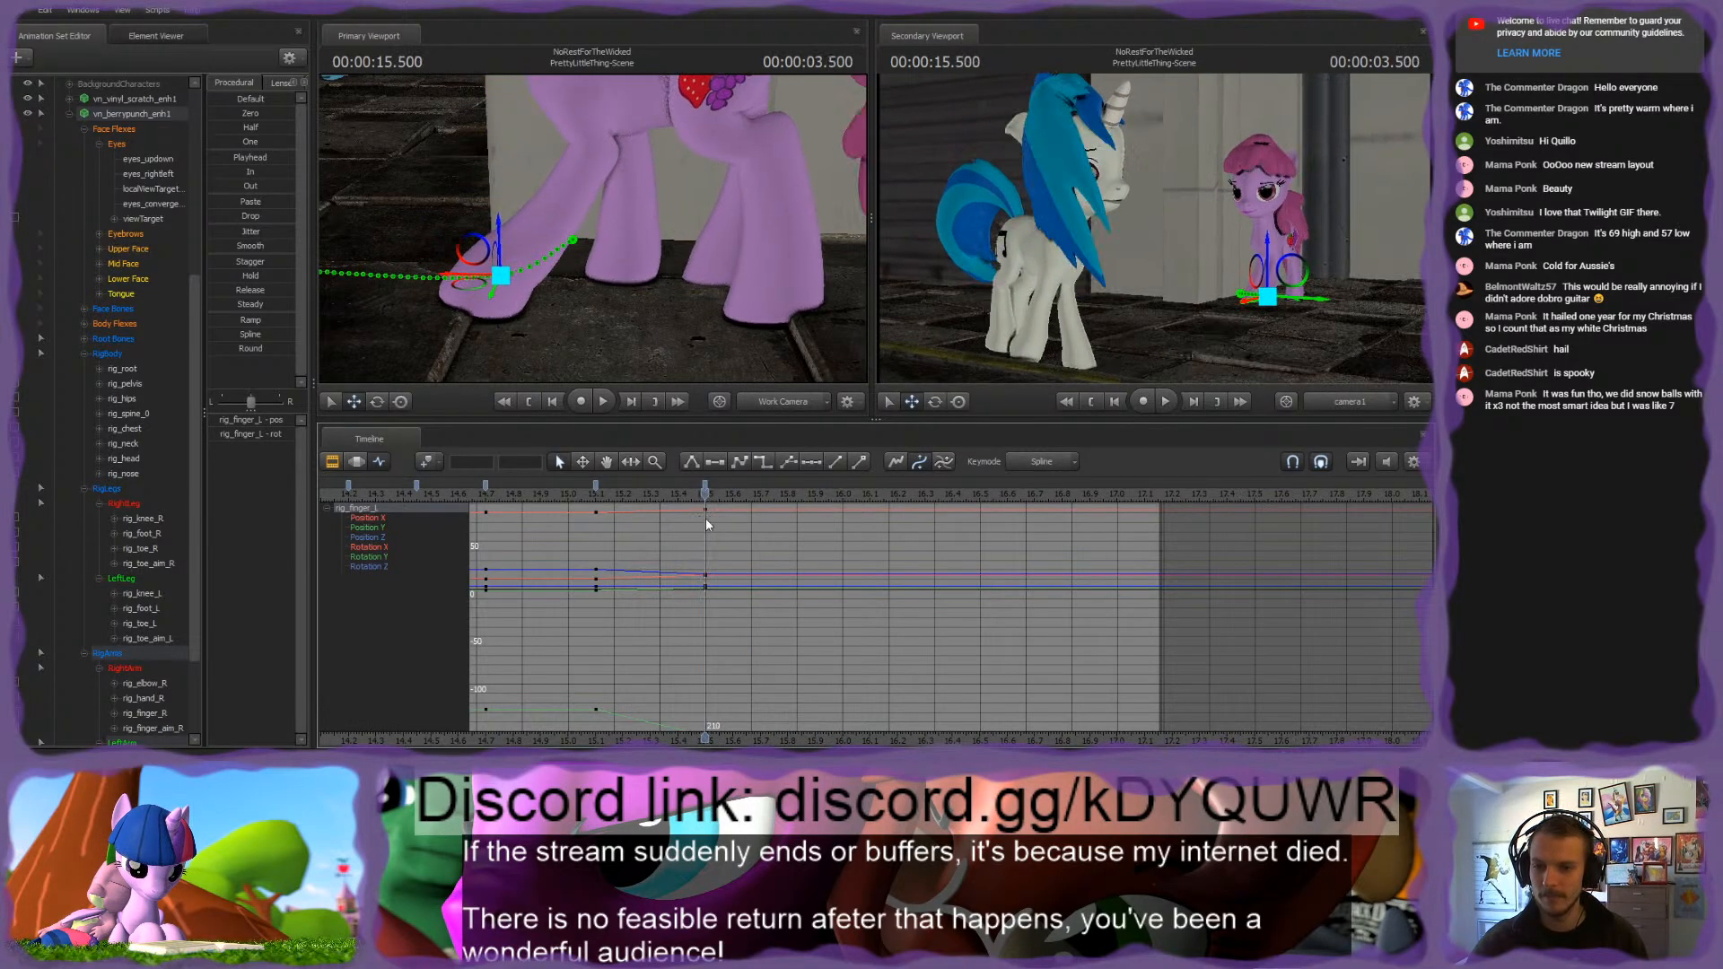
pyautogui.moveTo(628, 287); pyautogui.dragTo(593, 234)
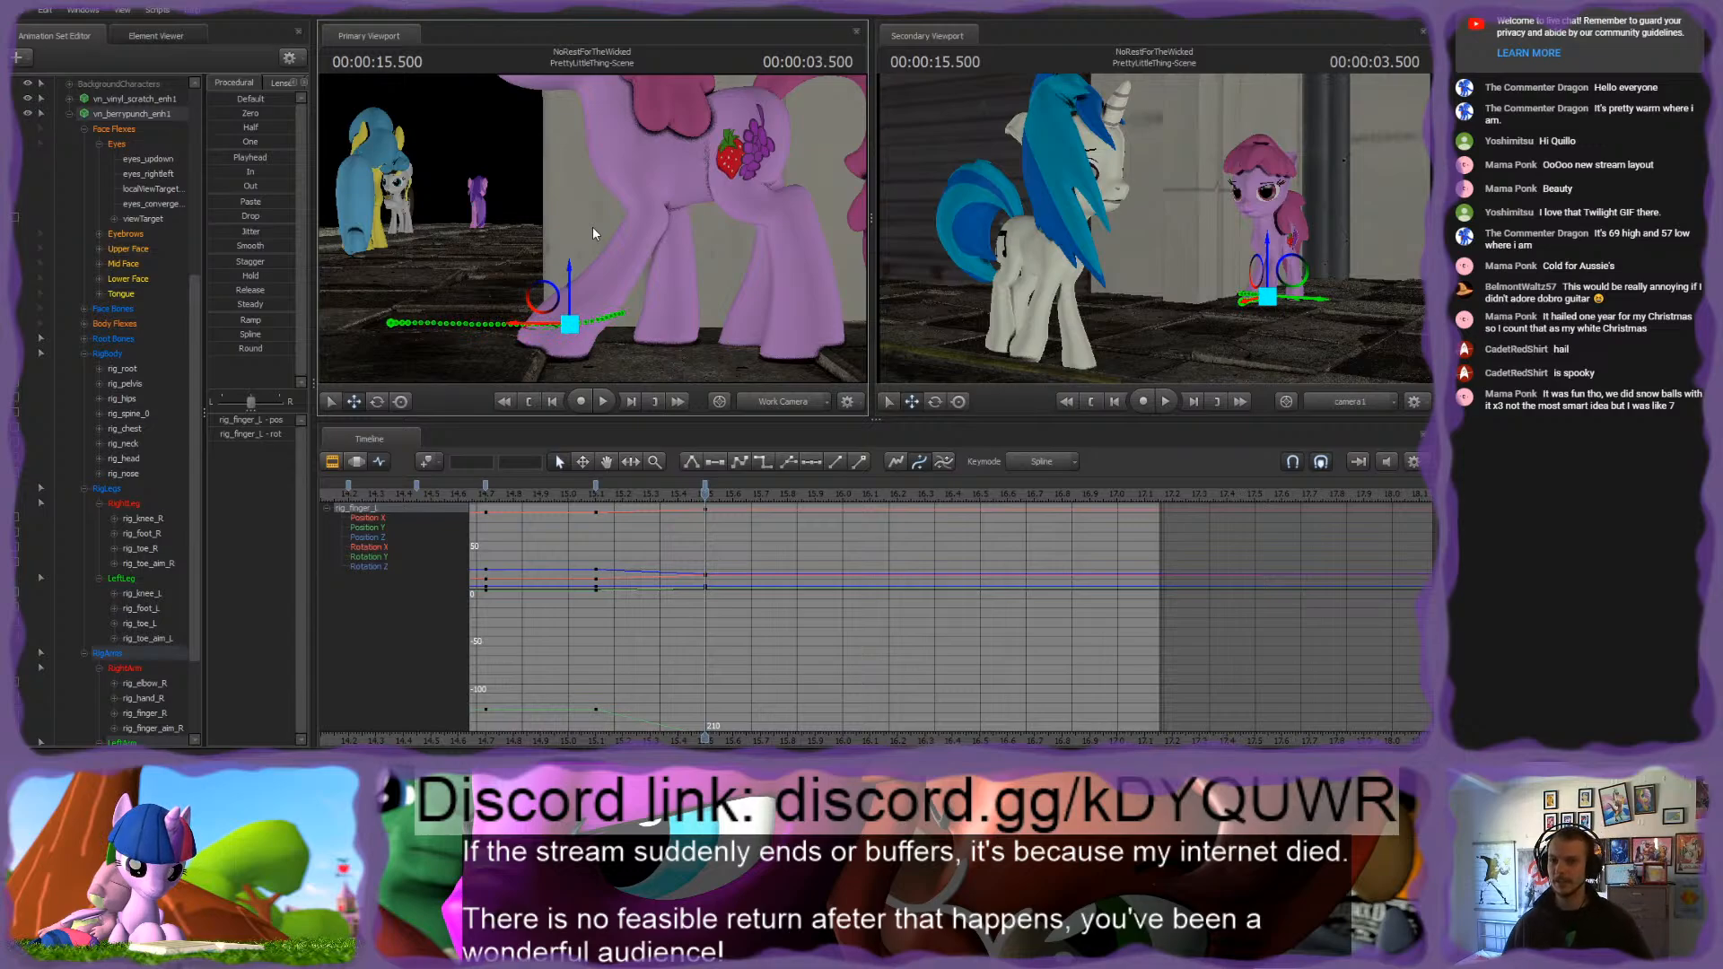
pyautogui.moveTo(579, 345); pyautogui.dragTo(546, 297)
pyautogui.moveTo(581, 193); pyautogui.dragTo(577, 125)
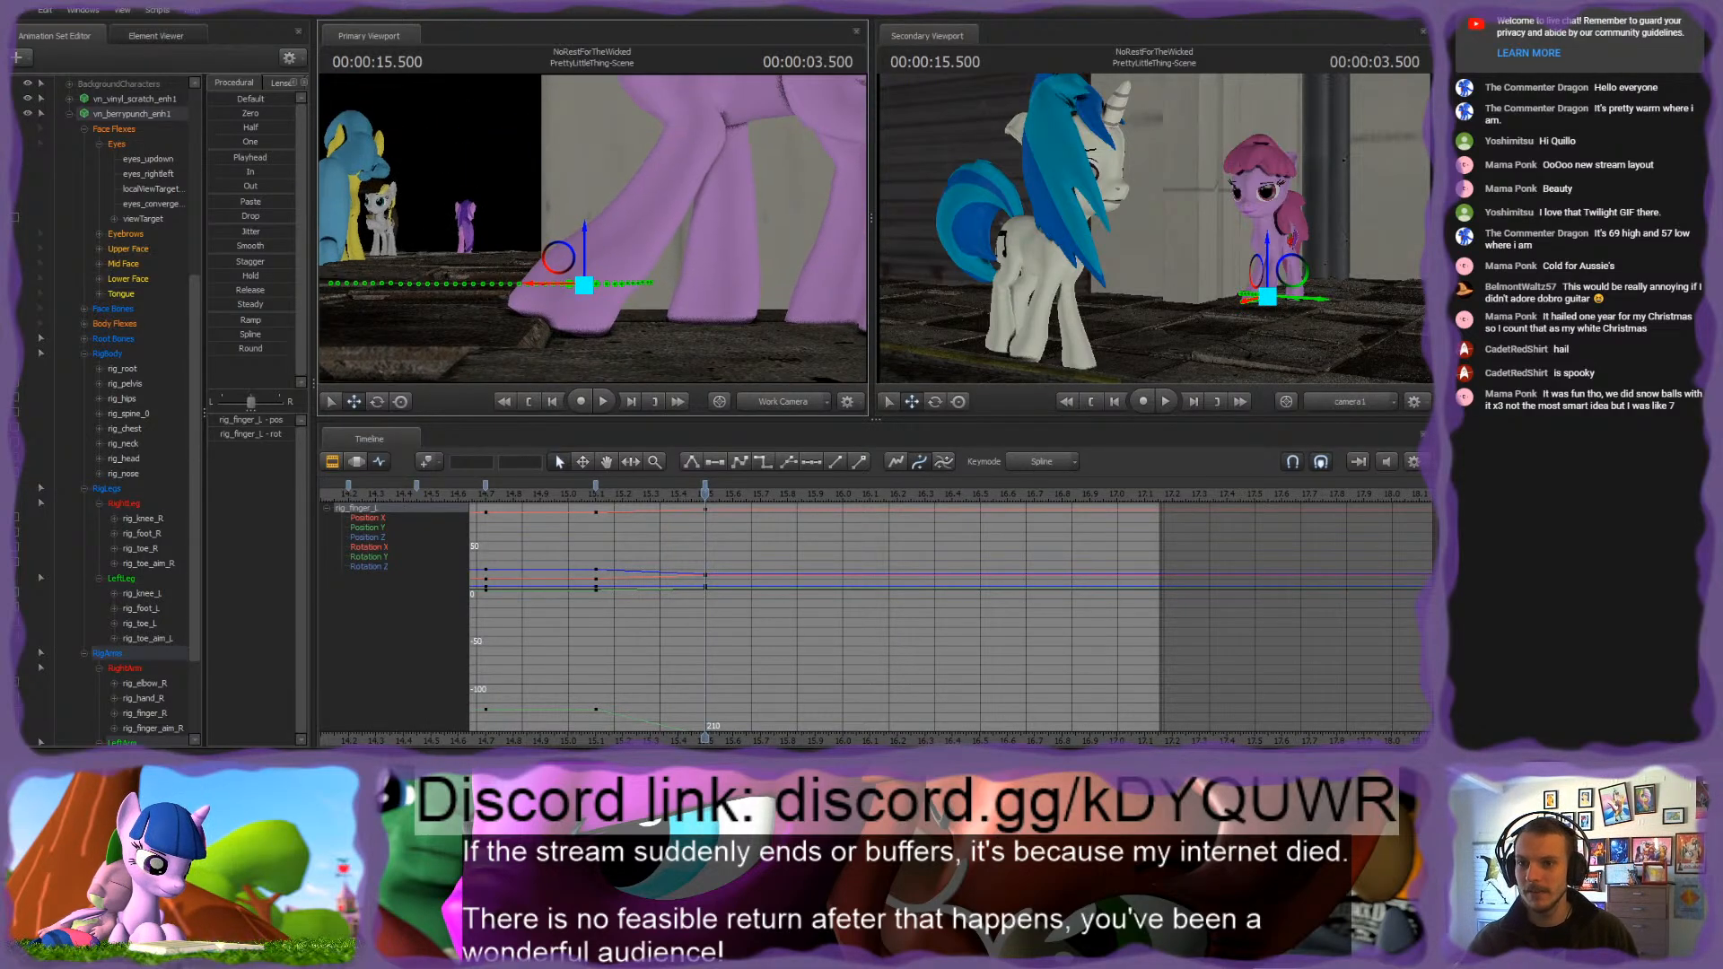
pyautogui.press('s')
pyautogui.moveTo(644, 179); pyautogui.dragTo(640, 158)
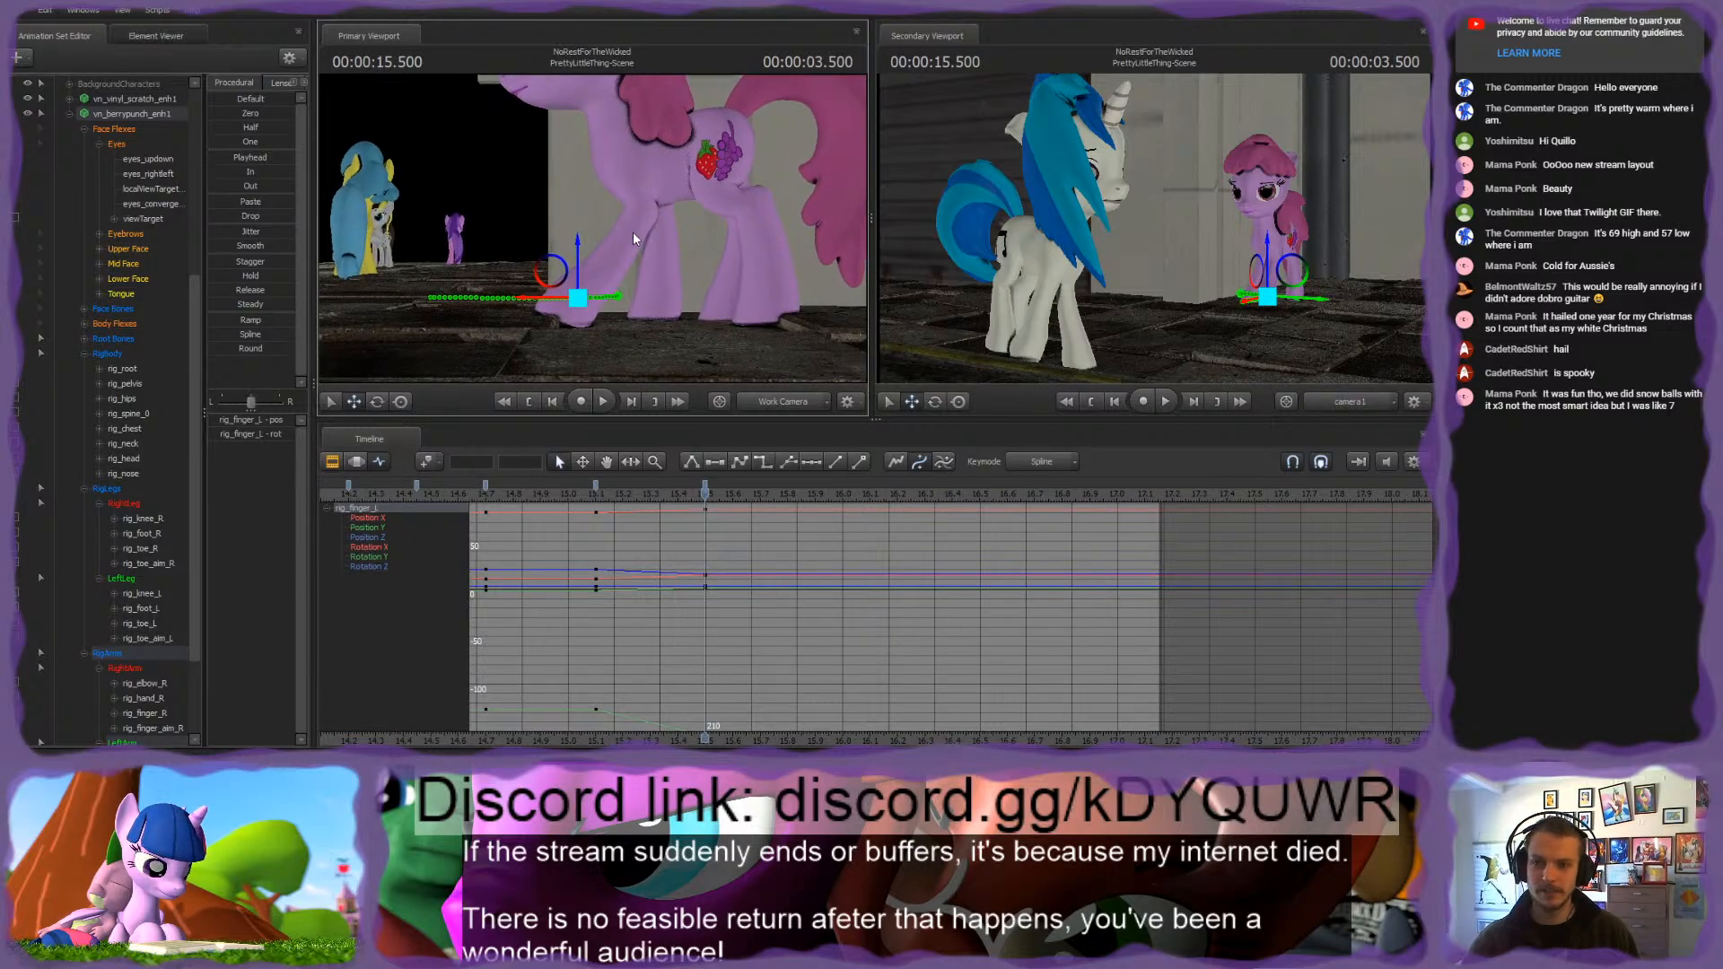
# Step: Key the pink pony's full RigBody, leg and arm controls at 4.000 seconds and compare against the preceding pose
pyautogui.moveTo(713, 505); pyautogui.dragTo(857, 500)
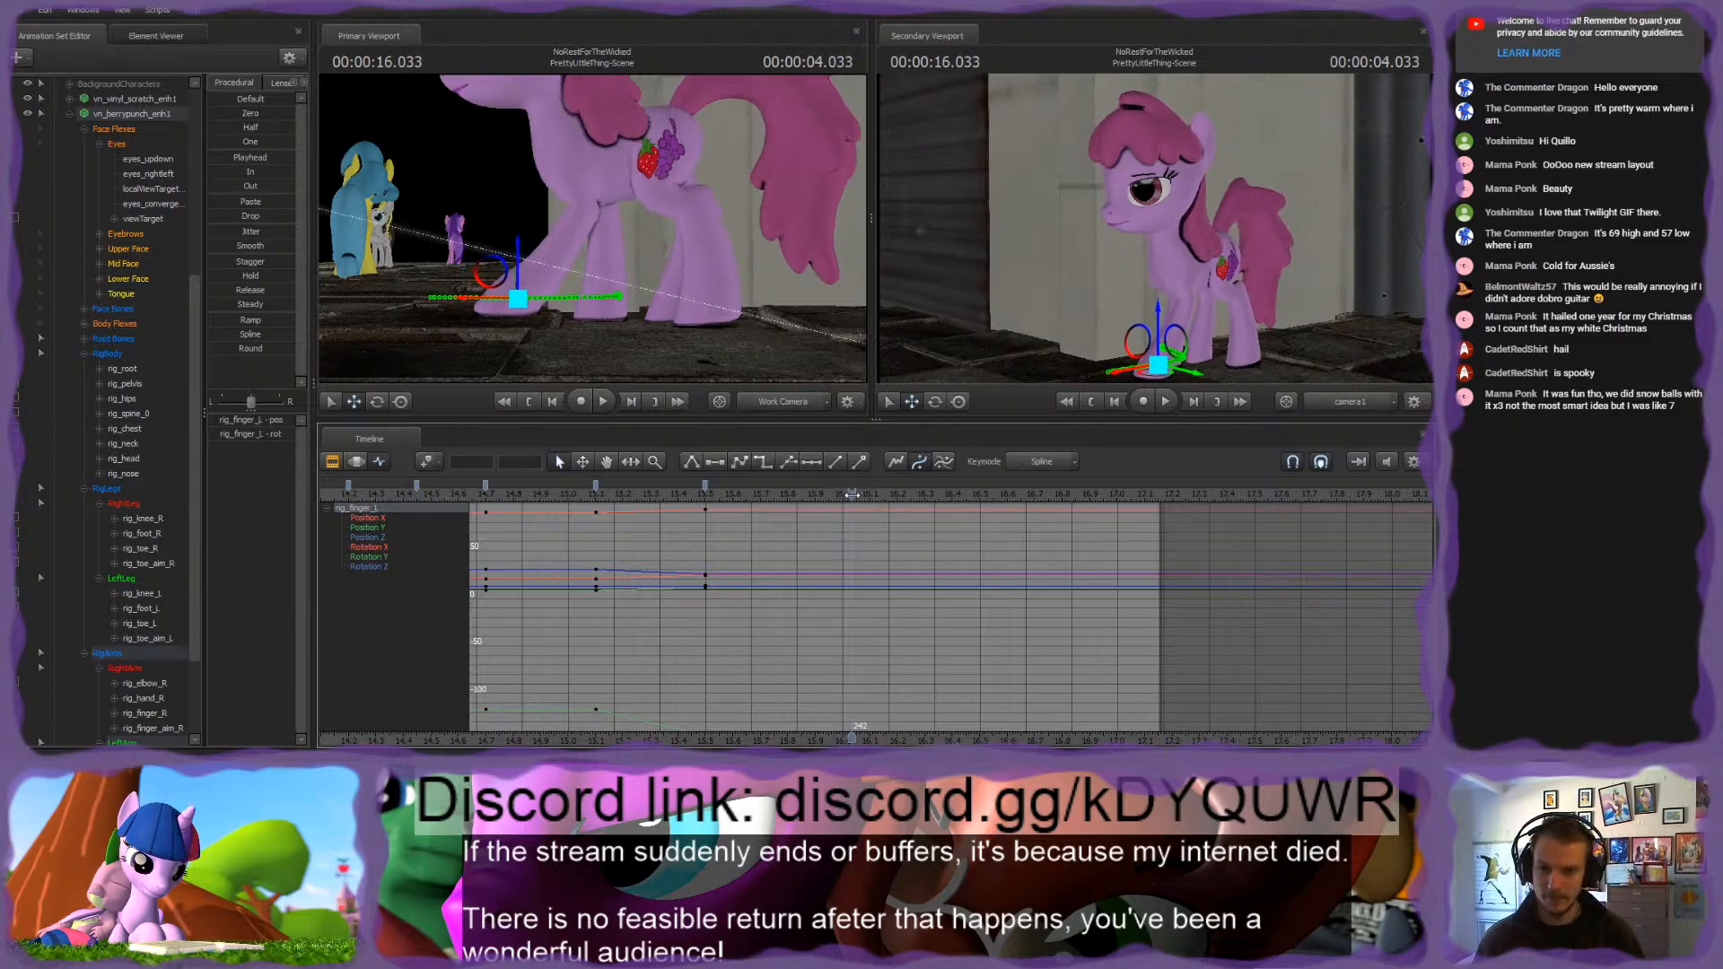
pyautogui.moveTo(857, 493); pyautogui.dragTo(843, 493)
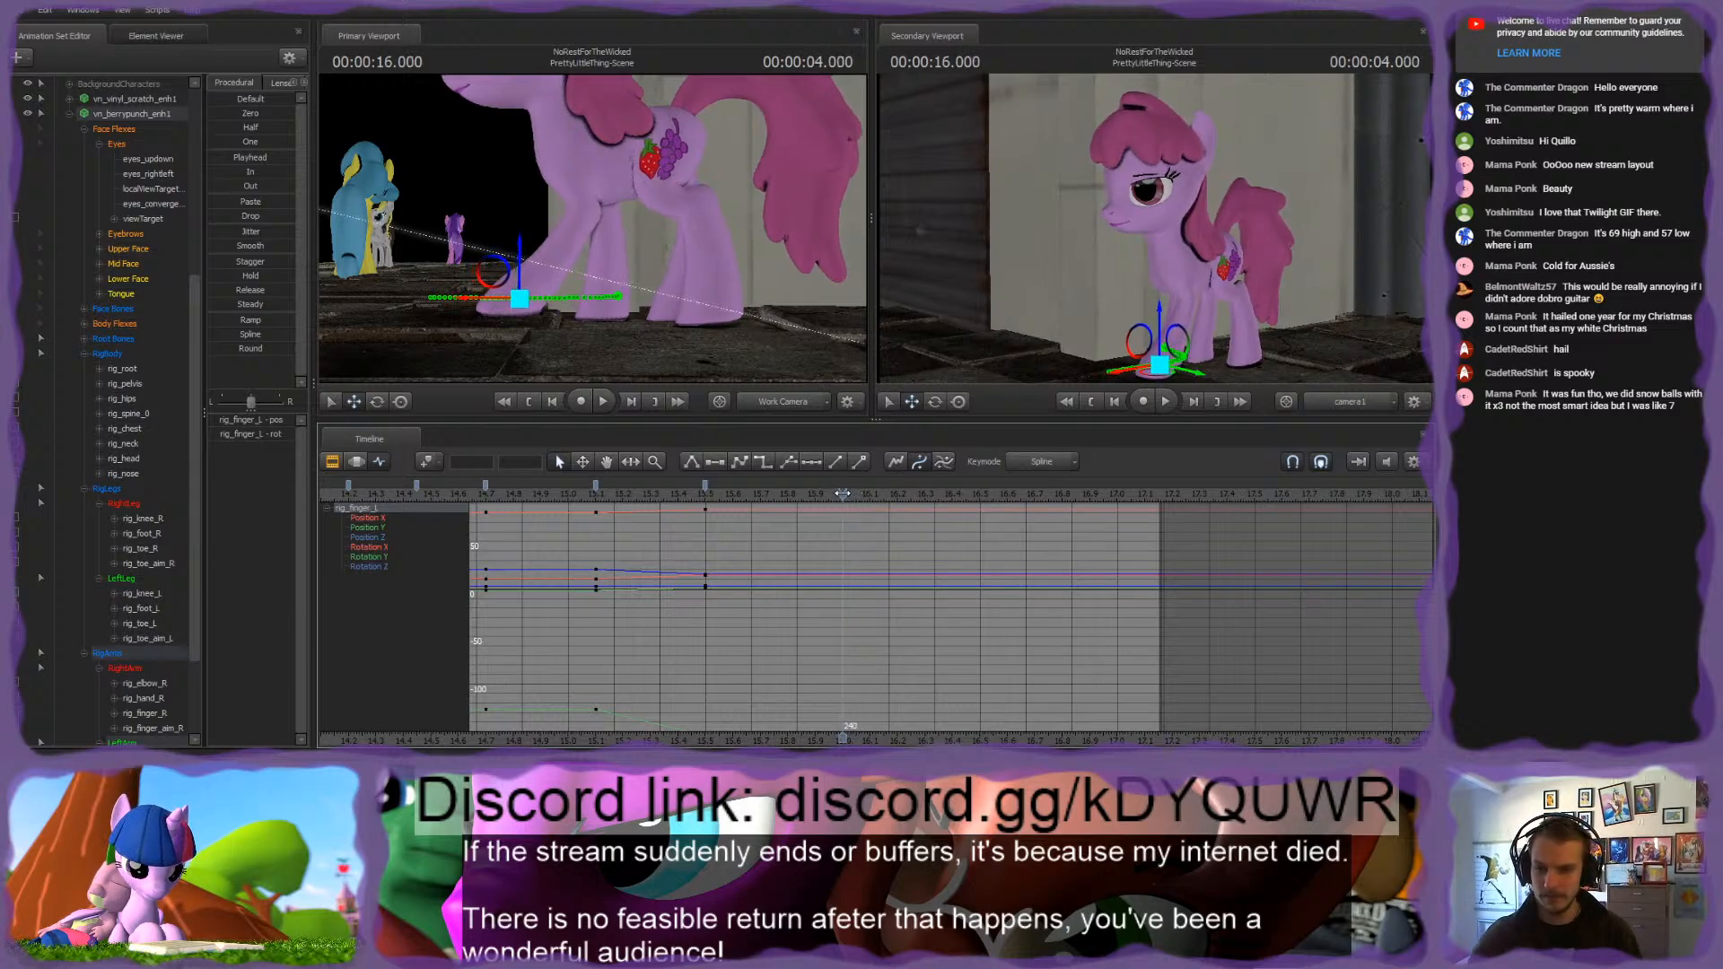
pyautogui.press('m')
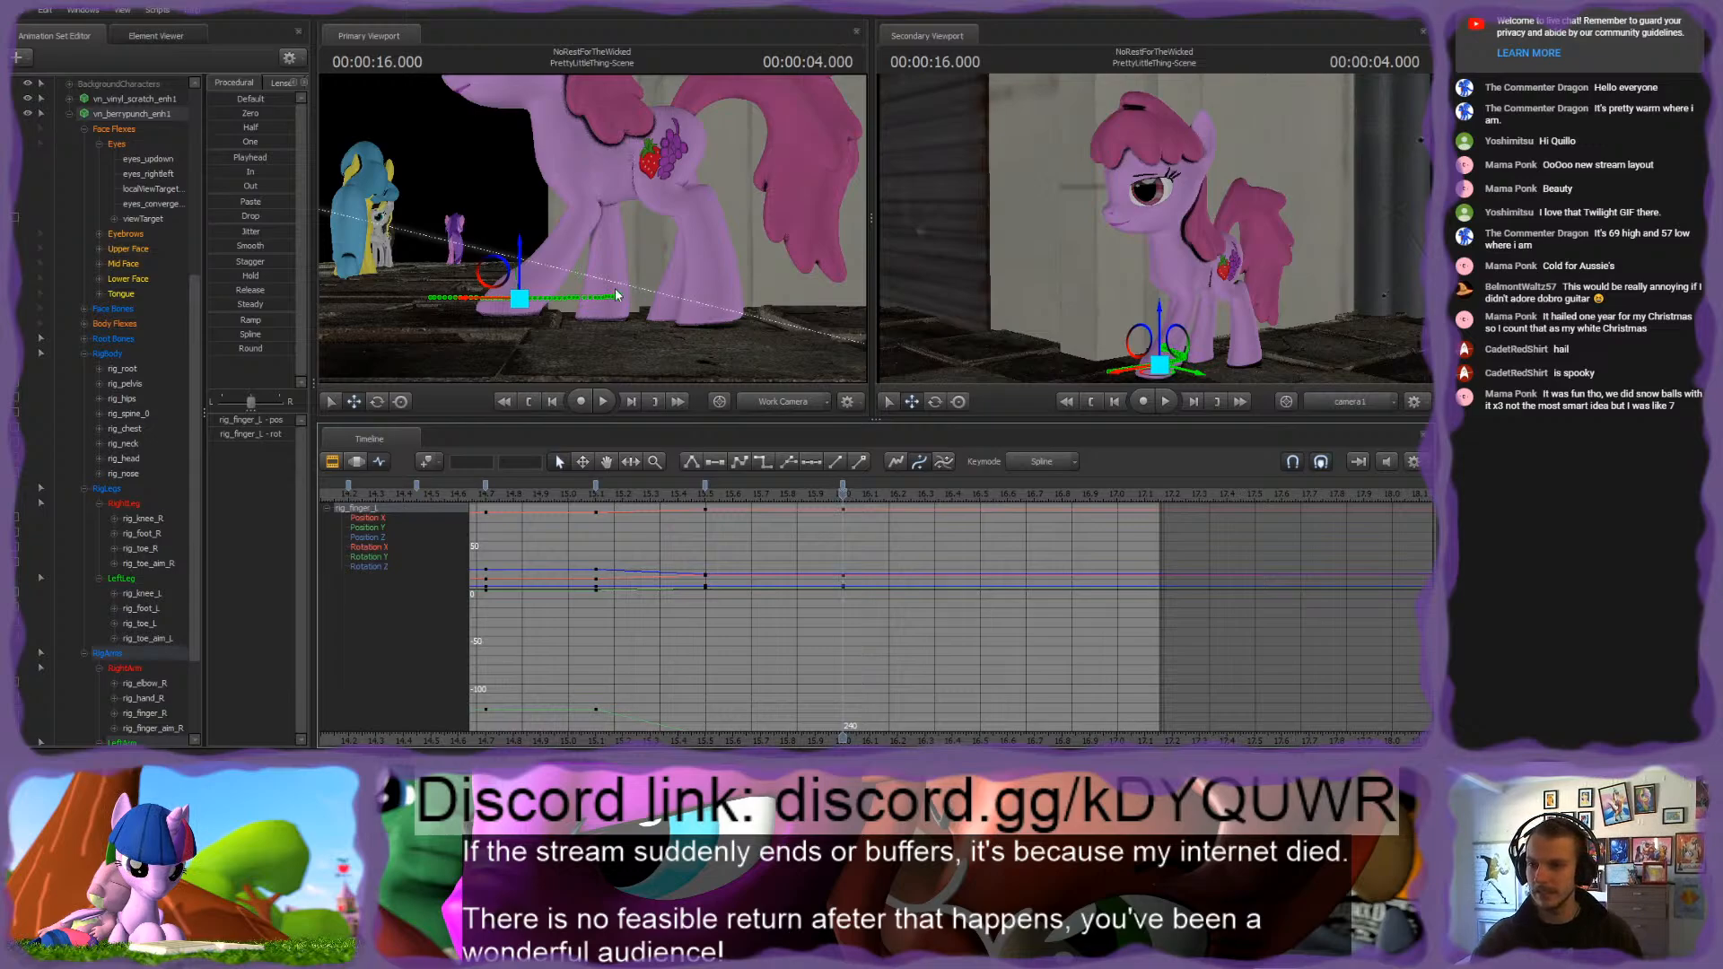
pyautogui.click(122, 356)
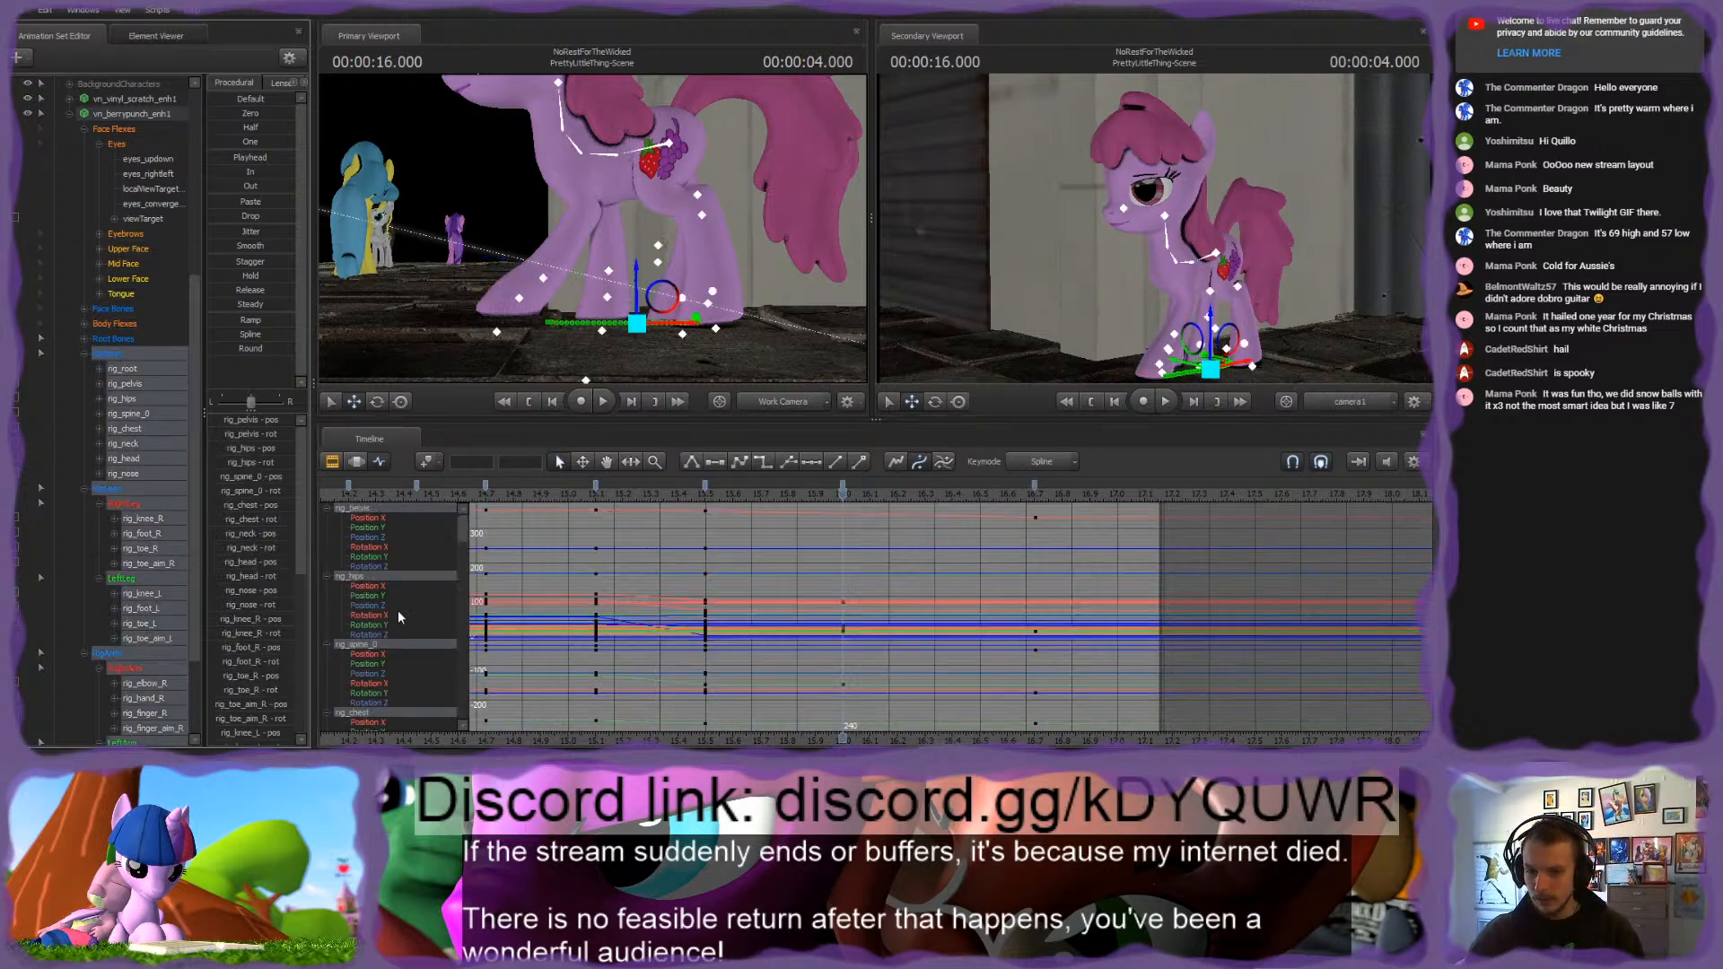
pyautogui.press('m')
pyautogui.moveTo(701, 493); pyautogui.dragTo(843, 492)
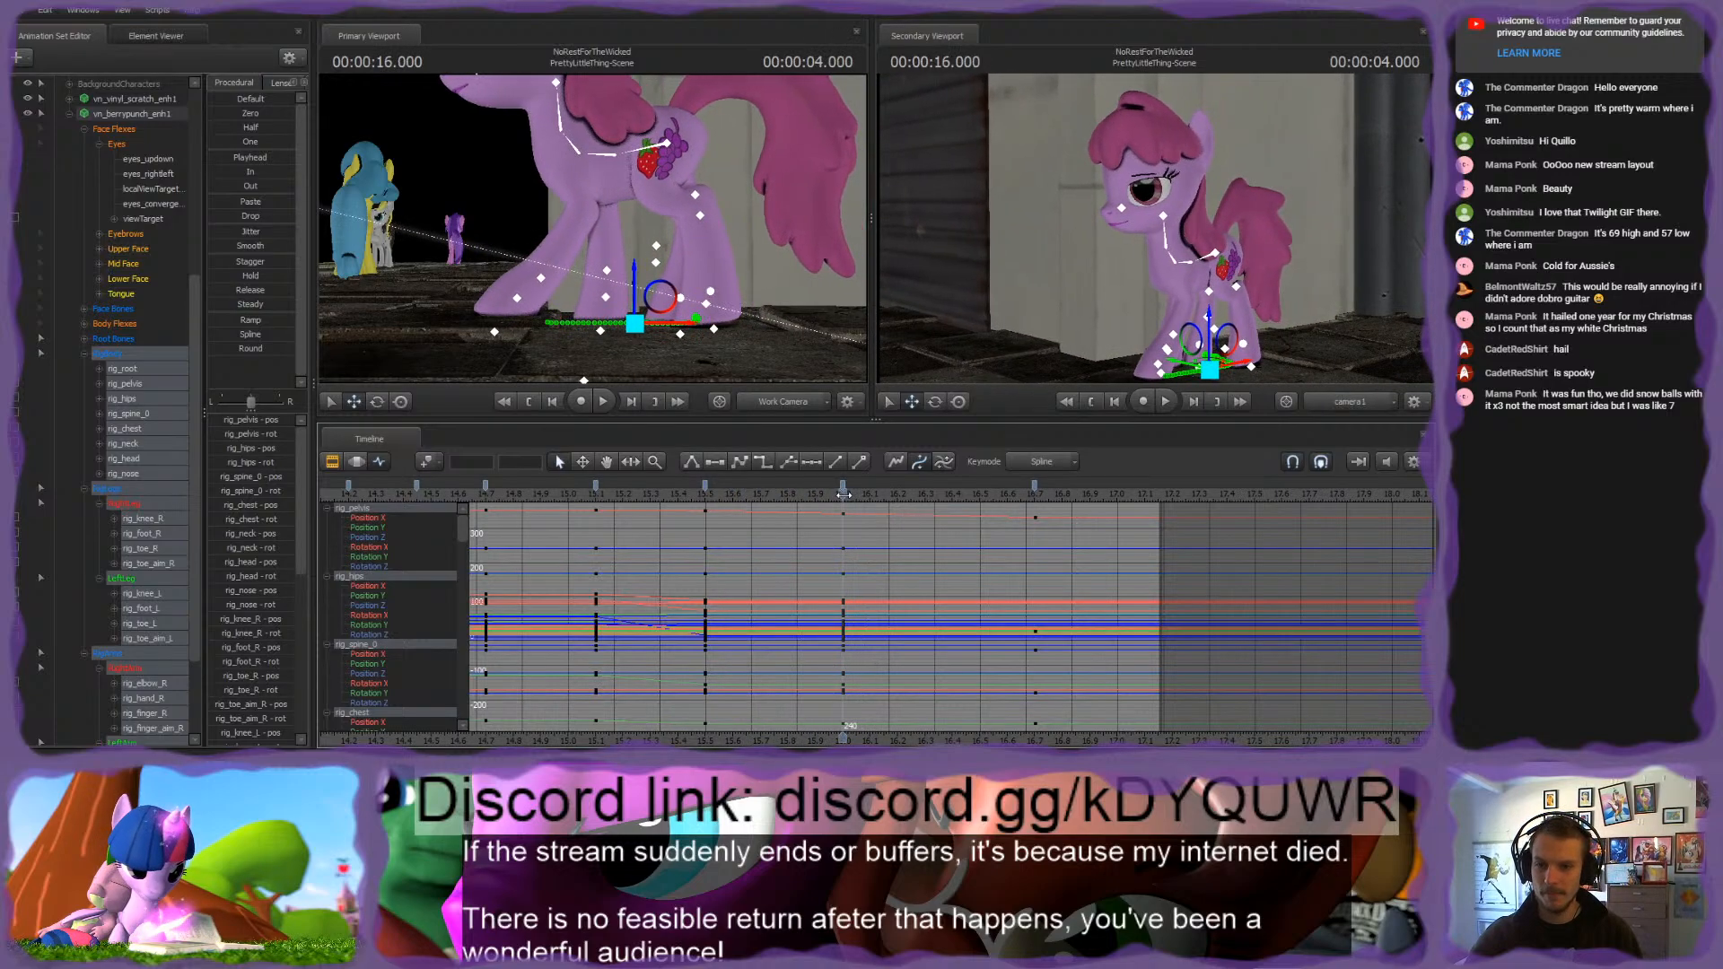
# Step: Select the pink pony's rig_pelvis control and rotate it slightly at 4.000 seconds
pyautogui.moveTo(583, 230)
pyautogui.mouseDown()
pyautogui.moveTo(556, 260)
pyautogui.moveTo(527, 233)
pyautogui.moveTo(589, 220)
pyautogui.moveTo(723, 240)
pyautogui.moveTo(692, 212)
pyautogui.moveTo(598, 223)
pyautogui.mouseUp()
pyautogui.keyDown('ctrl'); pyautogui.click(553, 261); pyautogui.keyUp('ctrl')
pyautogui.keyDown('ctrl'); pyautogui.click(686, 233); pyautogui.keyUp('ctrl')
pyautogui.press('ctrl')
pyautogui.keyDown('ctrl'); pyautogui.click(669, 173); pyautogui.keyUp('ctrl')
pyautogui.press('e')
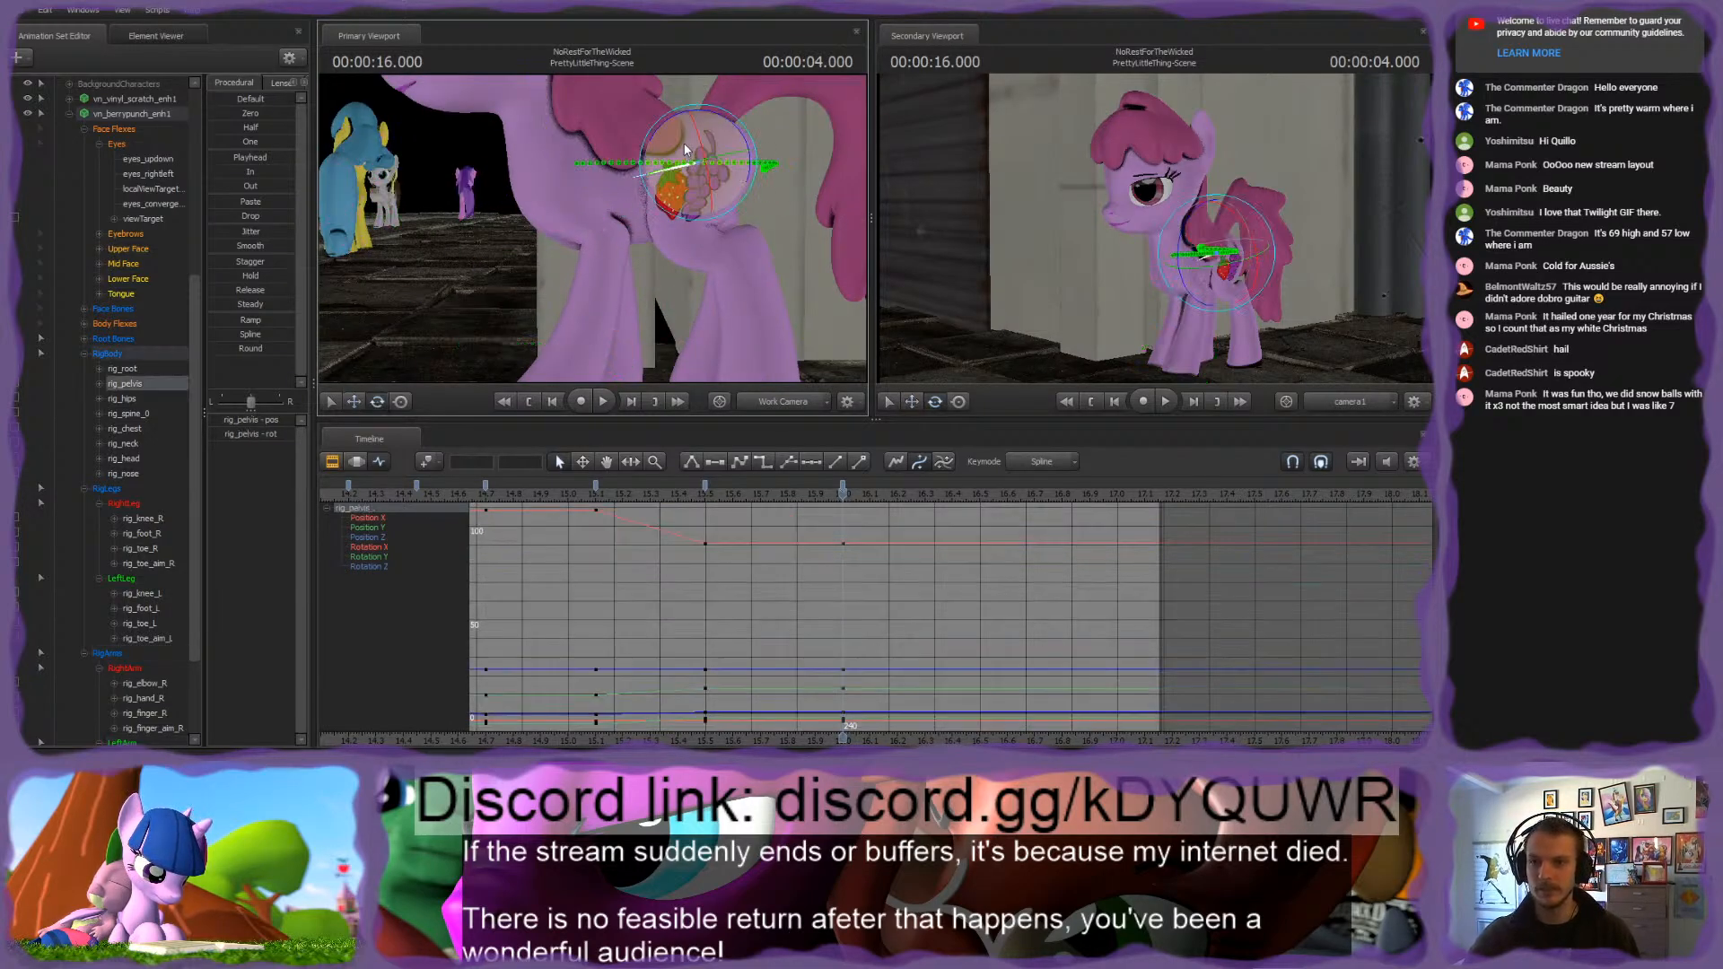
pyautogui.moveTo(675, 123); pyautogui.dragTo(682, 123)
# Step: Select the rig_toe_L control, undo its trial adjustment, and raise the left hind hoof slightly at 4.000 seconds
pyautogui.press('ctrl')
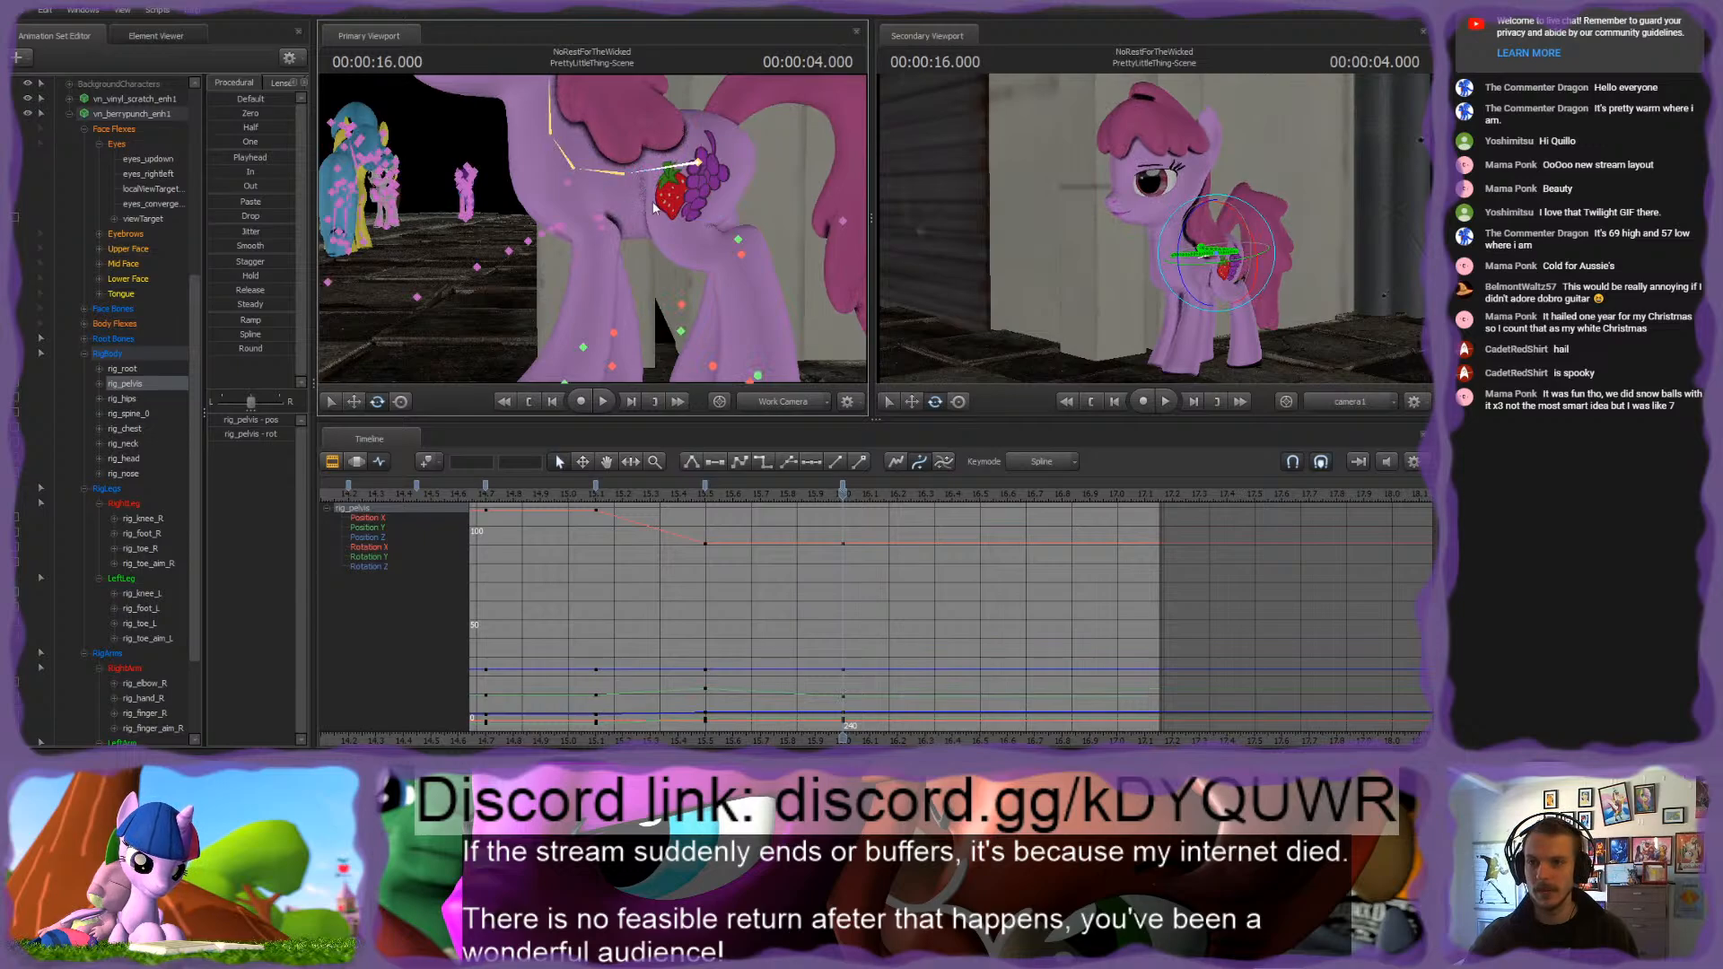
pyautogui.moveTo(654, 208); pyautogui.dragTo(654, 208)
pyautogui.press('ctrl')
pyautogui.keyDown('ctrl'); pyautogui.click(687, 255); pyautogui.keyUp('ctrl')
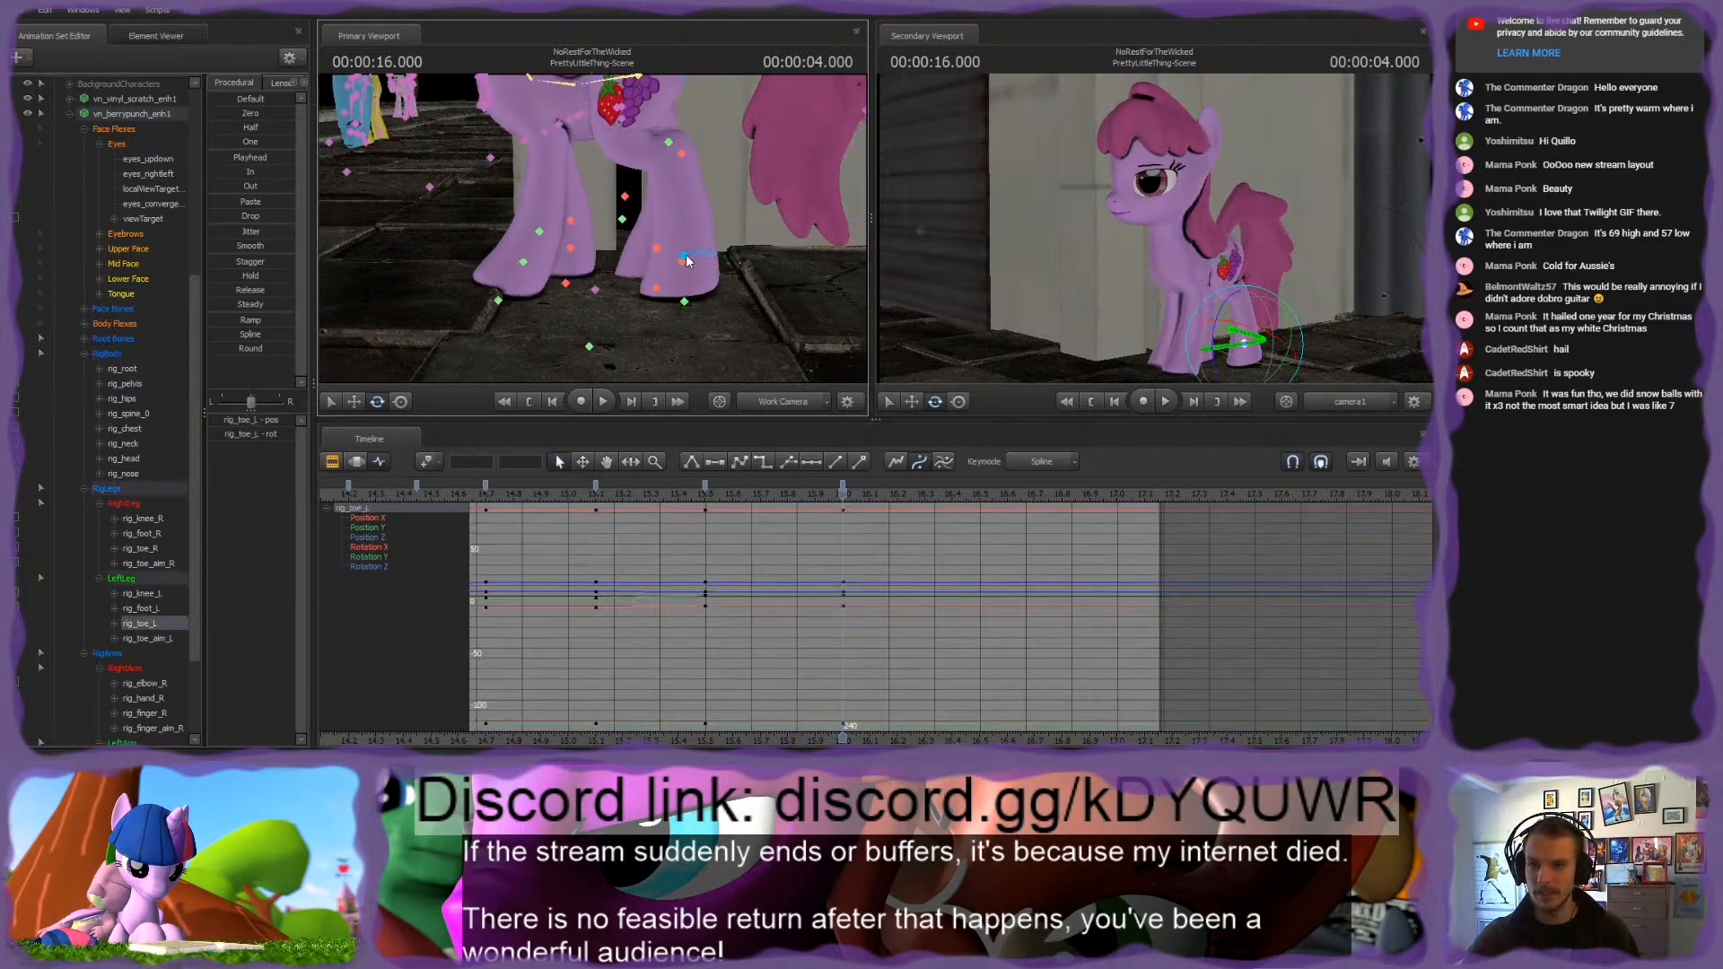
pyautogui.moveTo(686, 211); pyautogui.dragTo(662, 209)
pyautogui.hotkey('ctrl', 'z')
pyautogui.press('w')
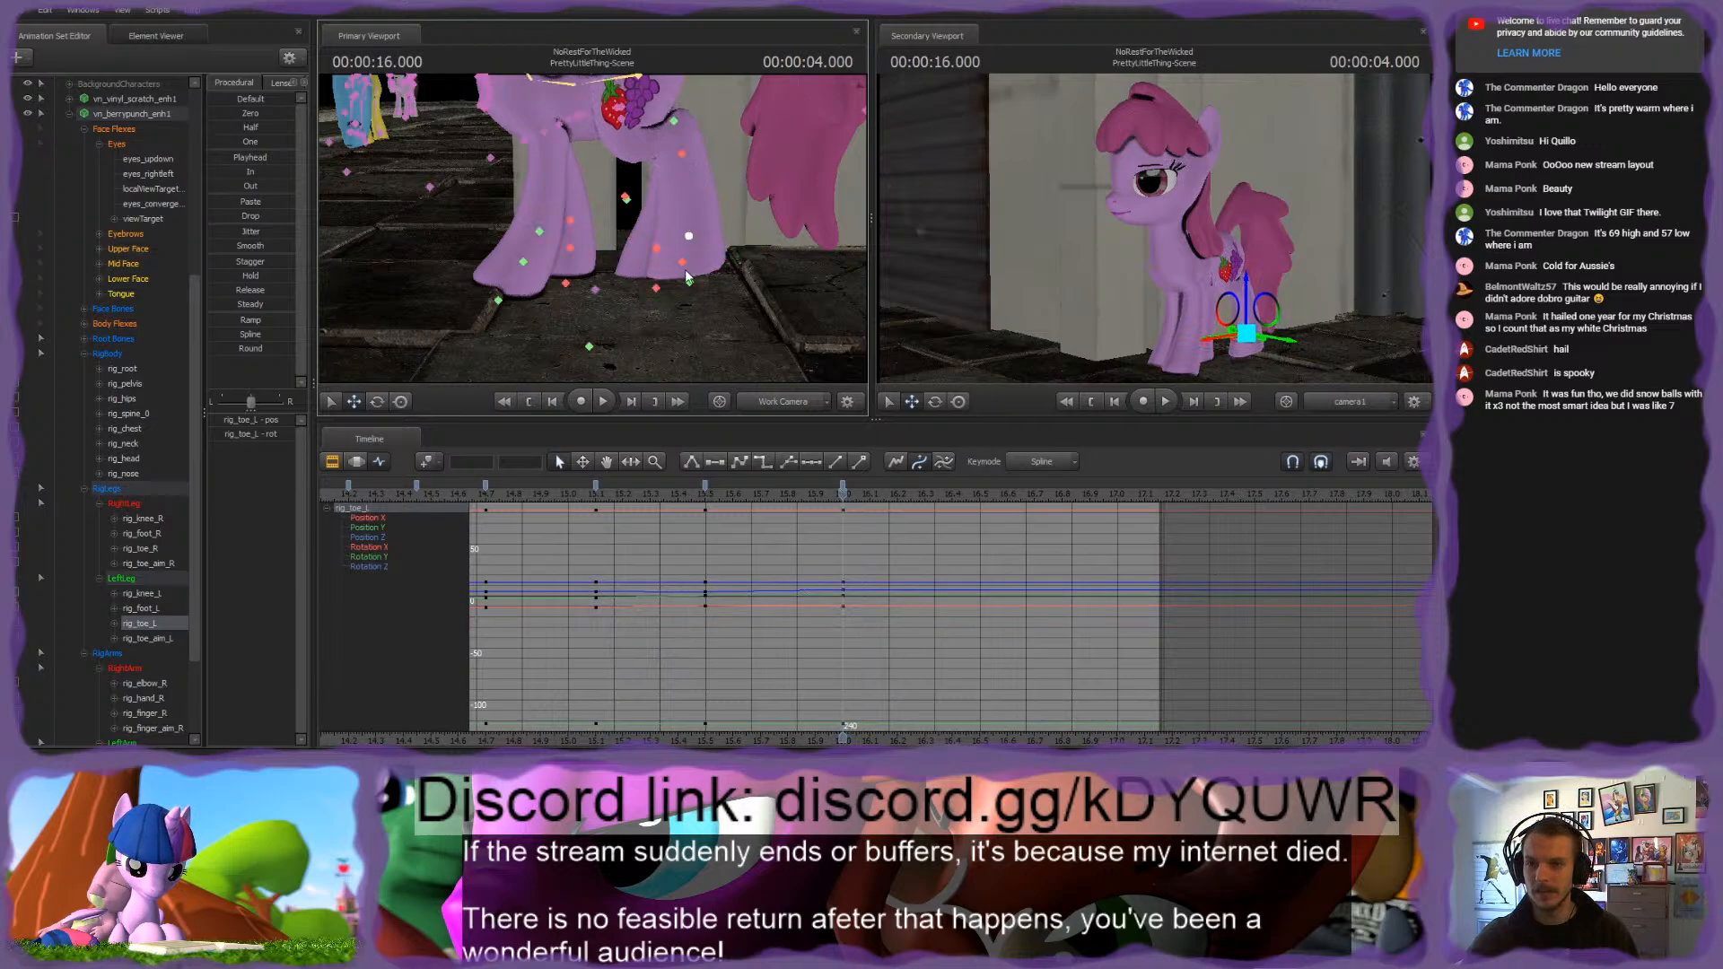
# Step: Bend the pink pony's left hind leg with rig_foot_L and reposition rig_toe_L at 4.000 seconds
pyautogui.click(734, 278)
pyautogui.moveTo(730, 270); pyautogui.dragTo(753, 262)
pyautogui.keyDown('ctrl'); pyautogui.click(675, 121); pyautogui.keyUp('ctrl')
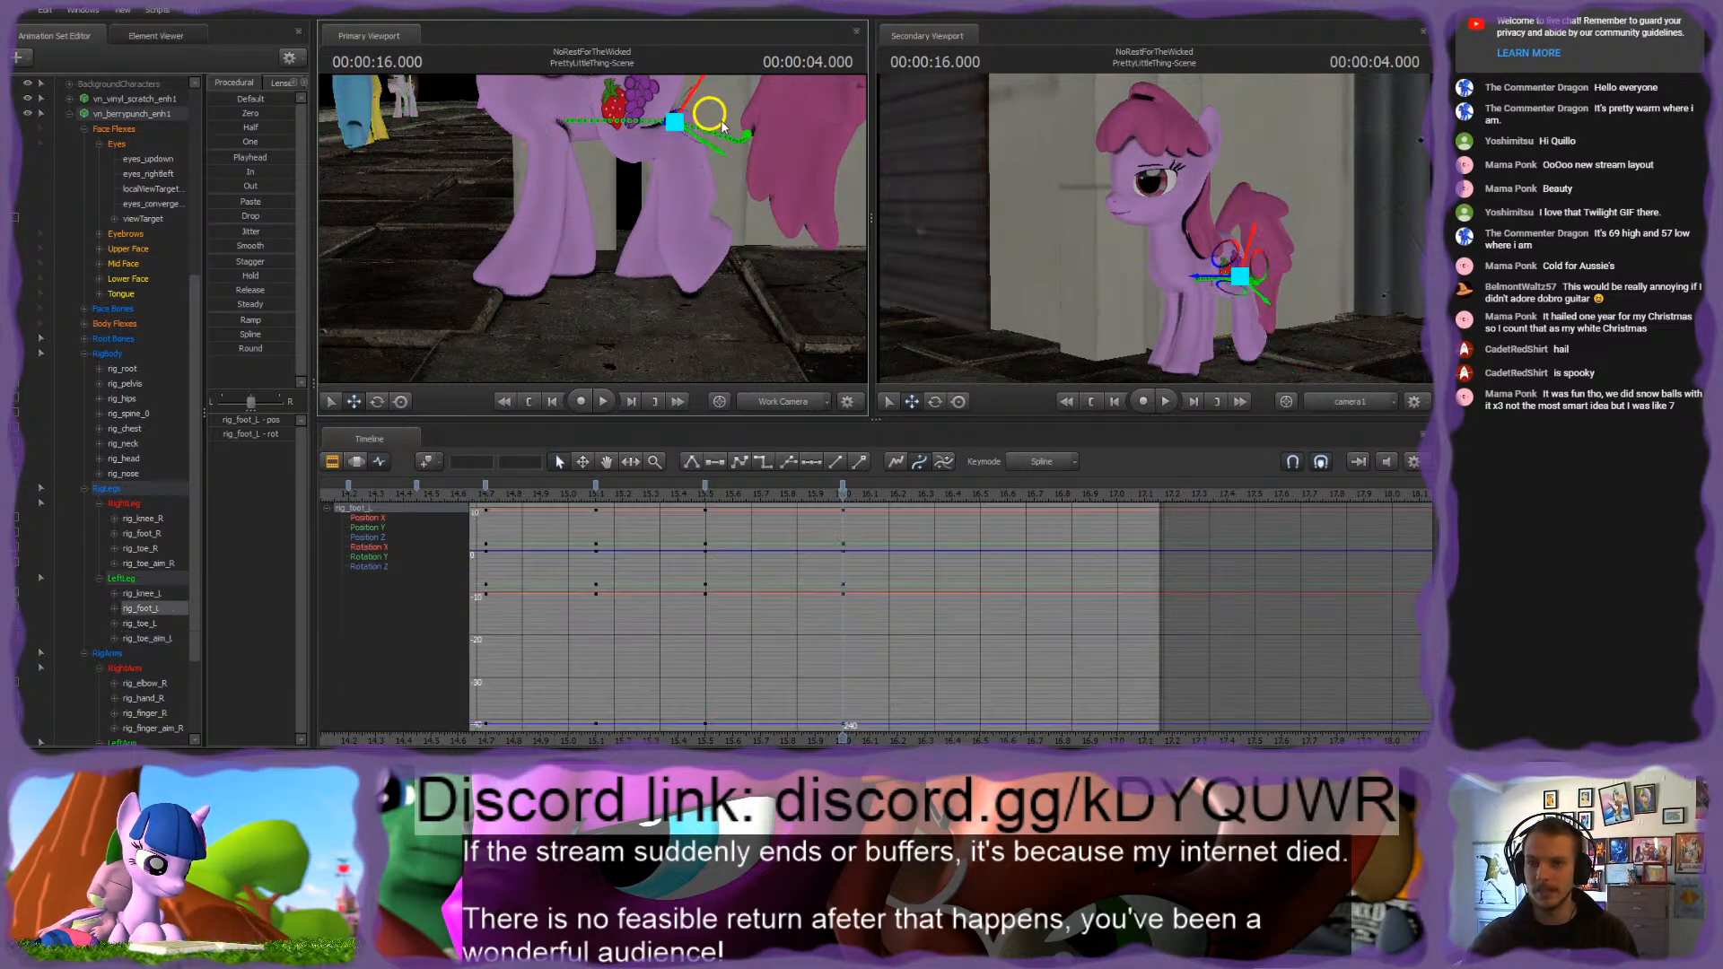
pyautogui.moveTo(720, 120); pyautogui.dragTo(742, 120)
pyautogui.click(688, 236)
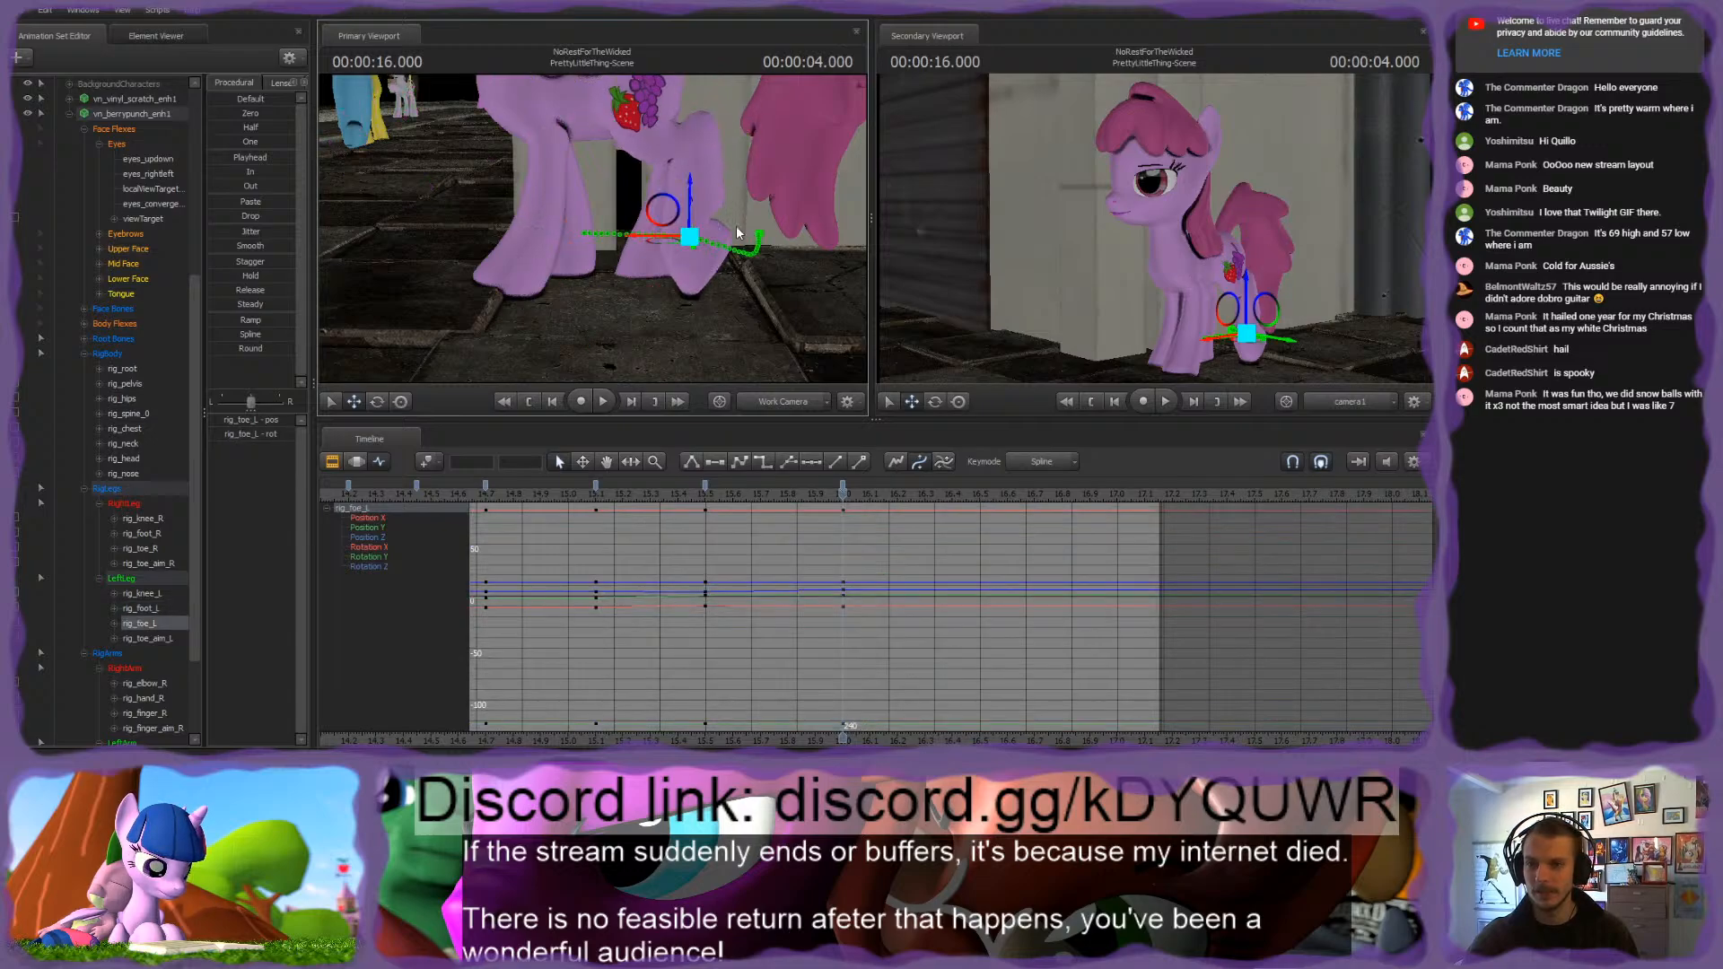
pyautogui.moveTo(843, 495)
pyautogui.mouseDown()
pyautogui.moveTo(568, 495)
pyautogui.moveTo(842, 508)
pyautogui.mouseUp()
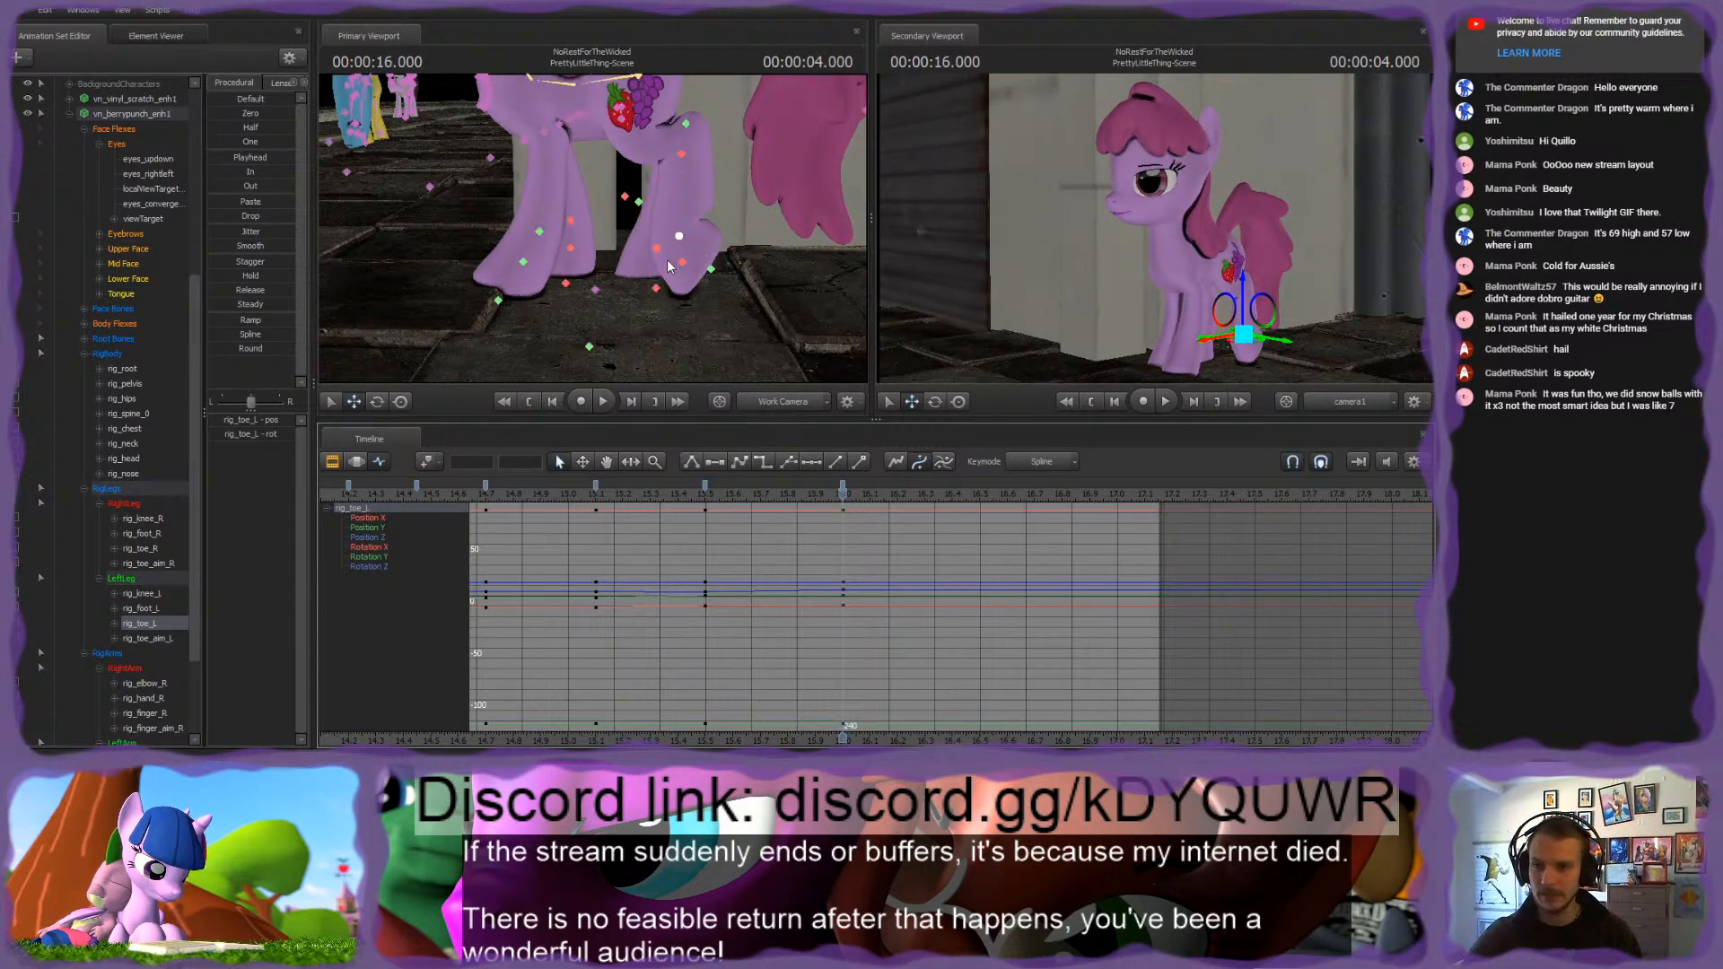
# Step: Reposition the pink pony's rig_toe_R control at 4.000 seconds and check the right hind leg through rig_foot_R
pyautogui.keyDown('ctrl'); pyautogui.click(659, 250); pyautogui.keyUp('ctrl')
pyautogui.moveTo(659, 249)
pyautogui.keyDown('alt'); pyautogui.mouseDown()
pyautogui.moveTo(619, 266)
pyautogui.moveTo(661, 256)
pyautogui.mouseUp(); pyautogui.keyUp('alt')
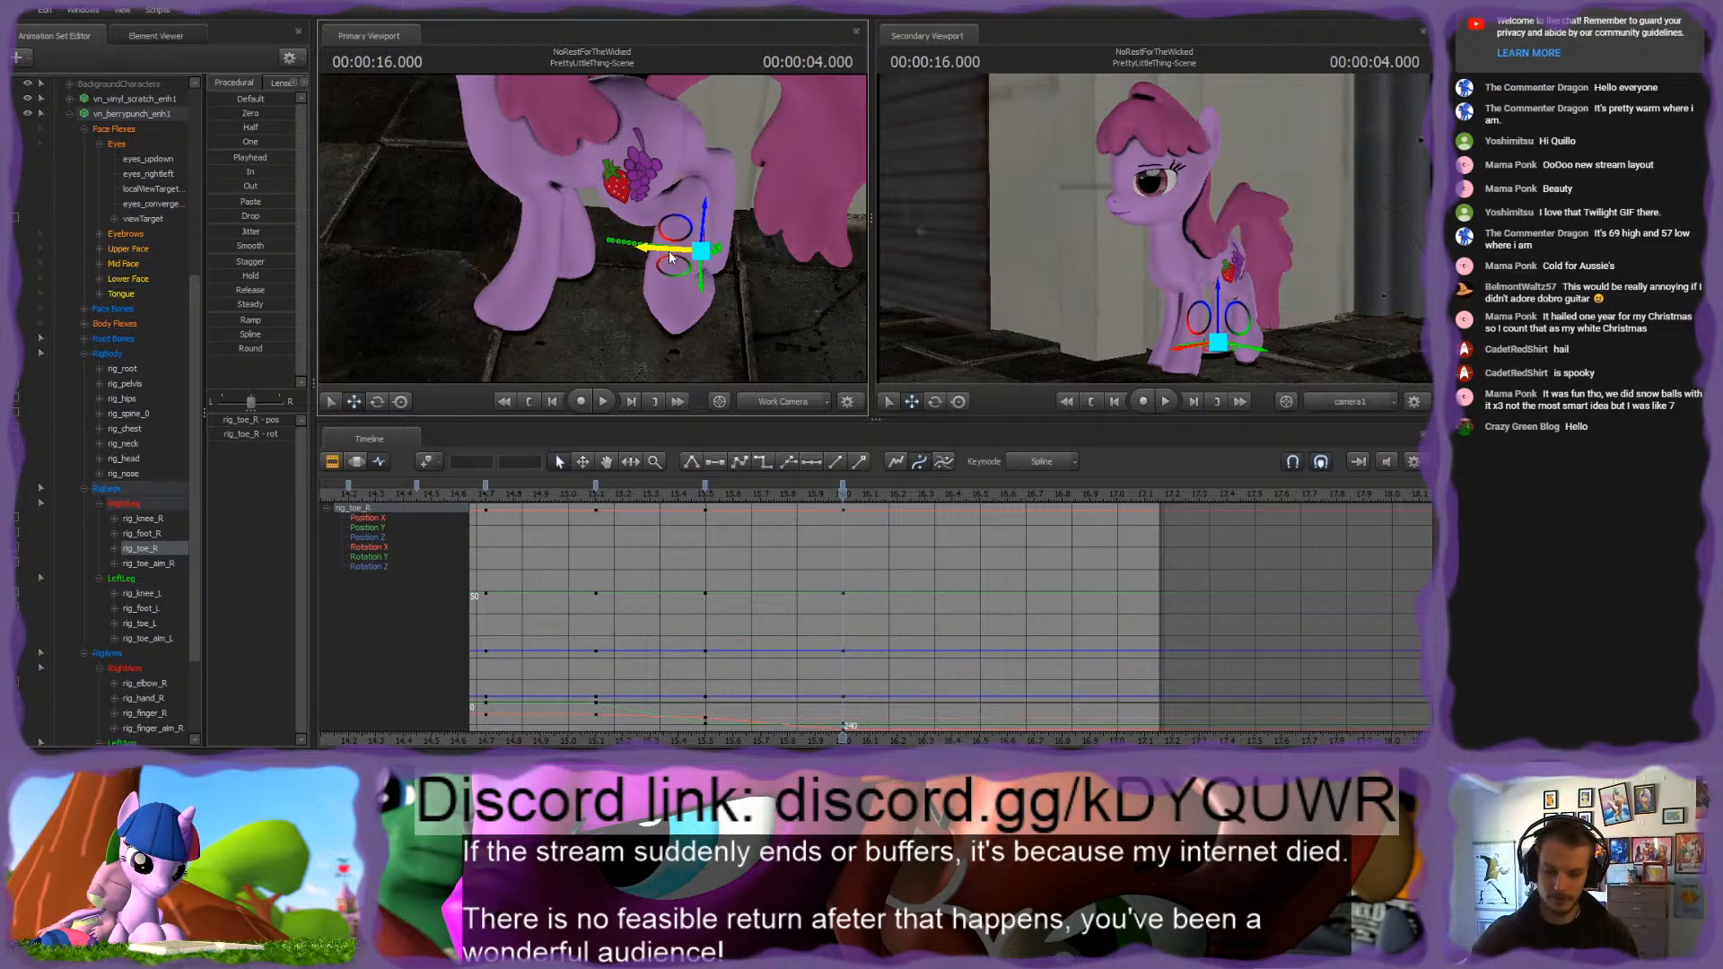
pyautogui.press('Up')
pyautogui.press('Down')
pyautogui.press('Up')
pyautogui.press('Down')
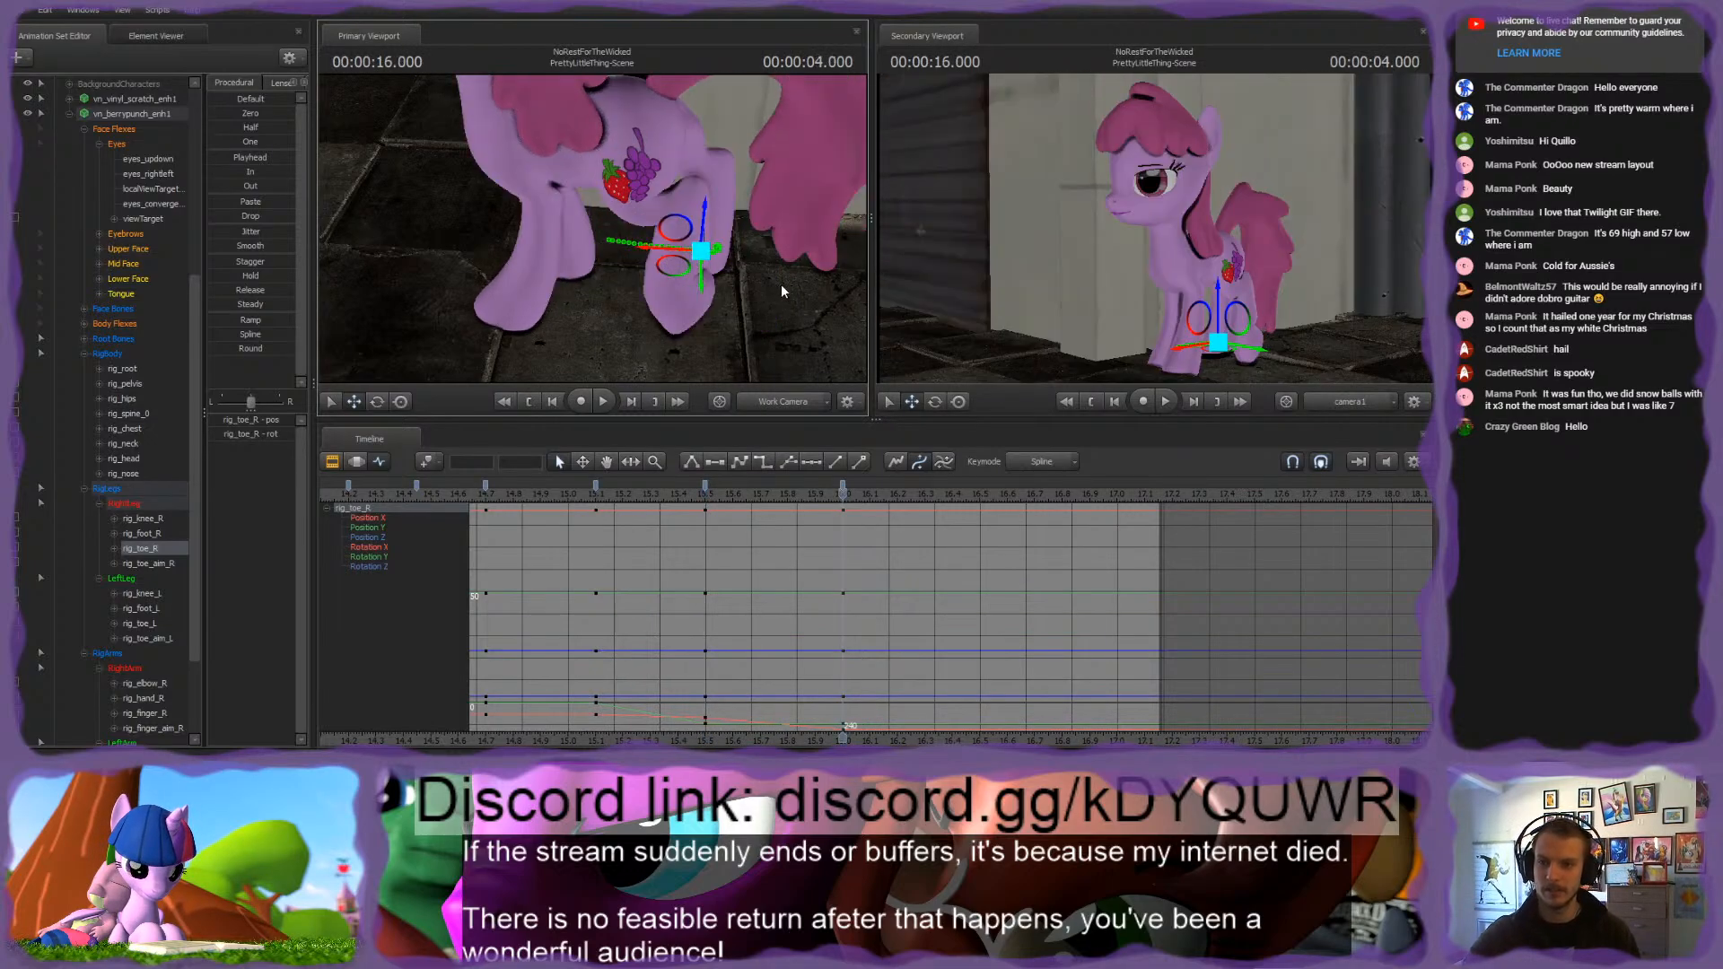
pyautogui.keyDown('alt'); pyautogui.moveTo(783, 282); pyautogui.dragTo(700, 218); pyautogui.keyUp('alt')
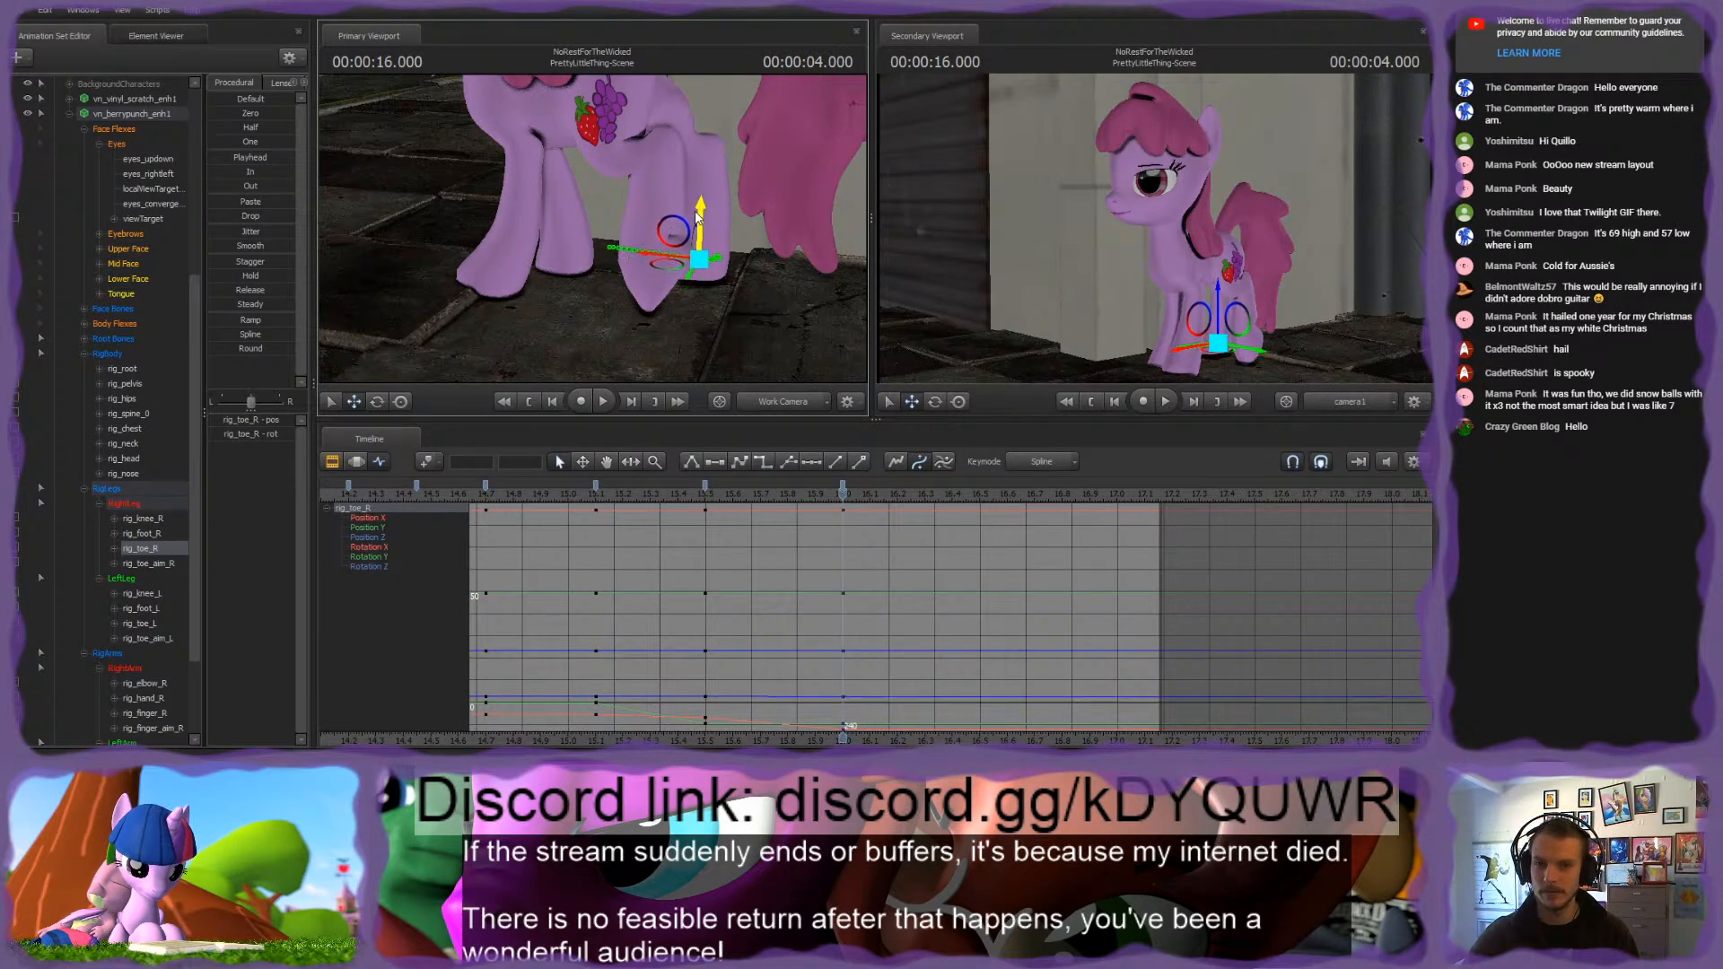
pyautogui.keyDown('ctrl'); pyautogui.click(728, 164); pyautogui.keyUp('ctrl')
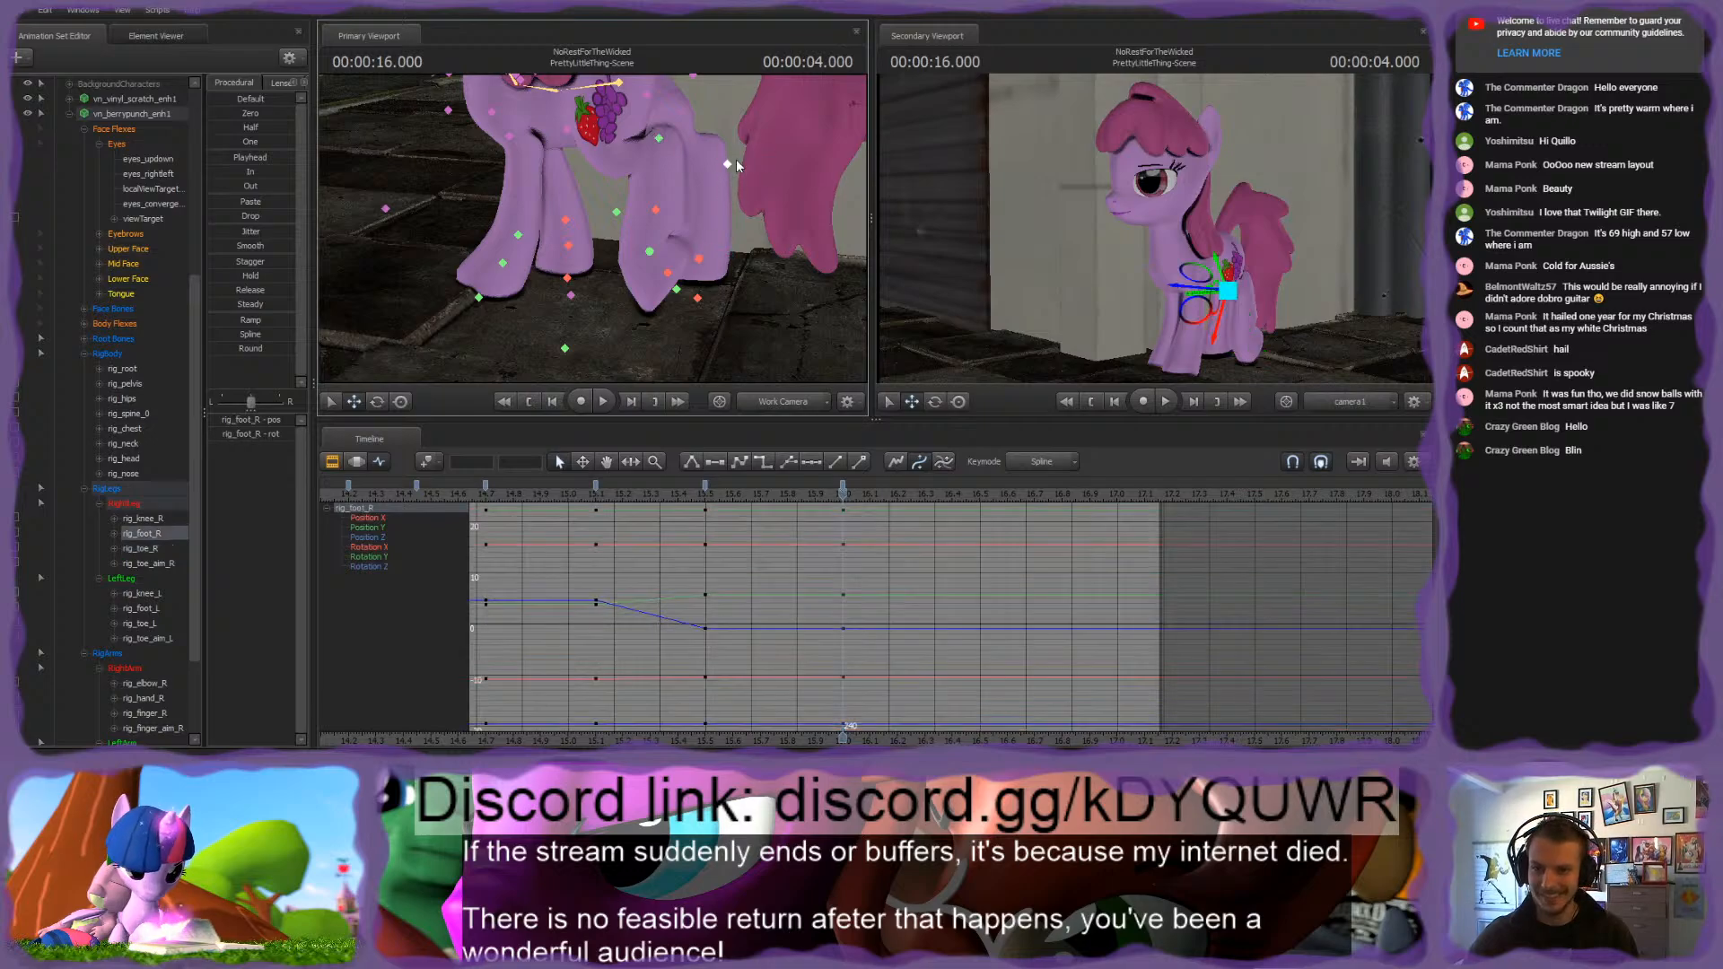
# Step: Move the left hind hoof forward with rig_toe_L and refine the leg's bend with rig_foot_L at 4.000 seconds
pyautogui.moveTo(709, 211); pyautogui.dragTo(605, 232)
pyautogui.click(616, 226)
pyautogui.keyDown('ctrl'); pyautogui.click(640, 137); pyautogui.keyUp('ctrl')
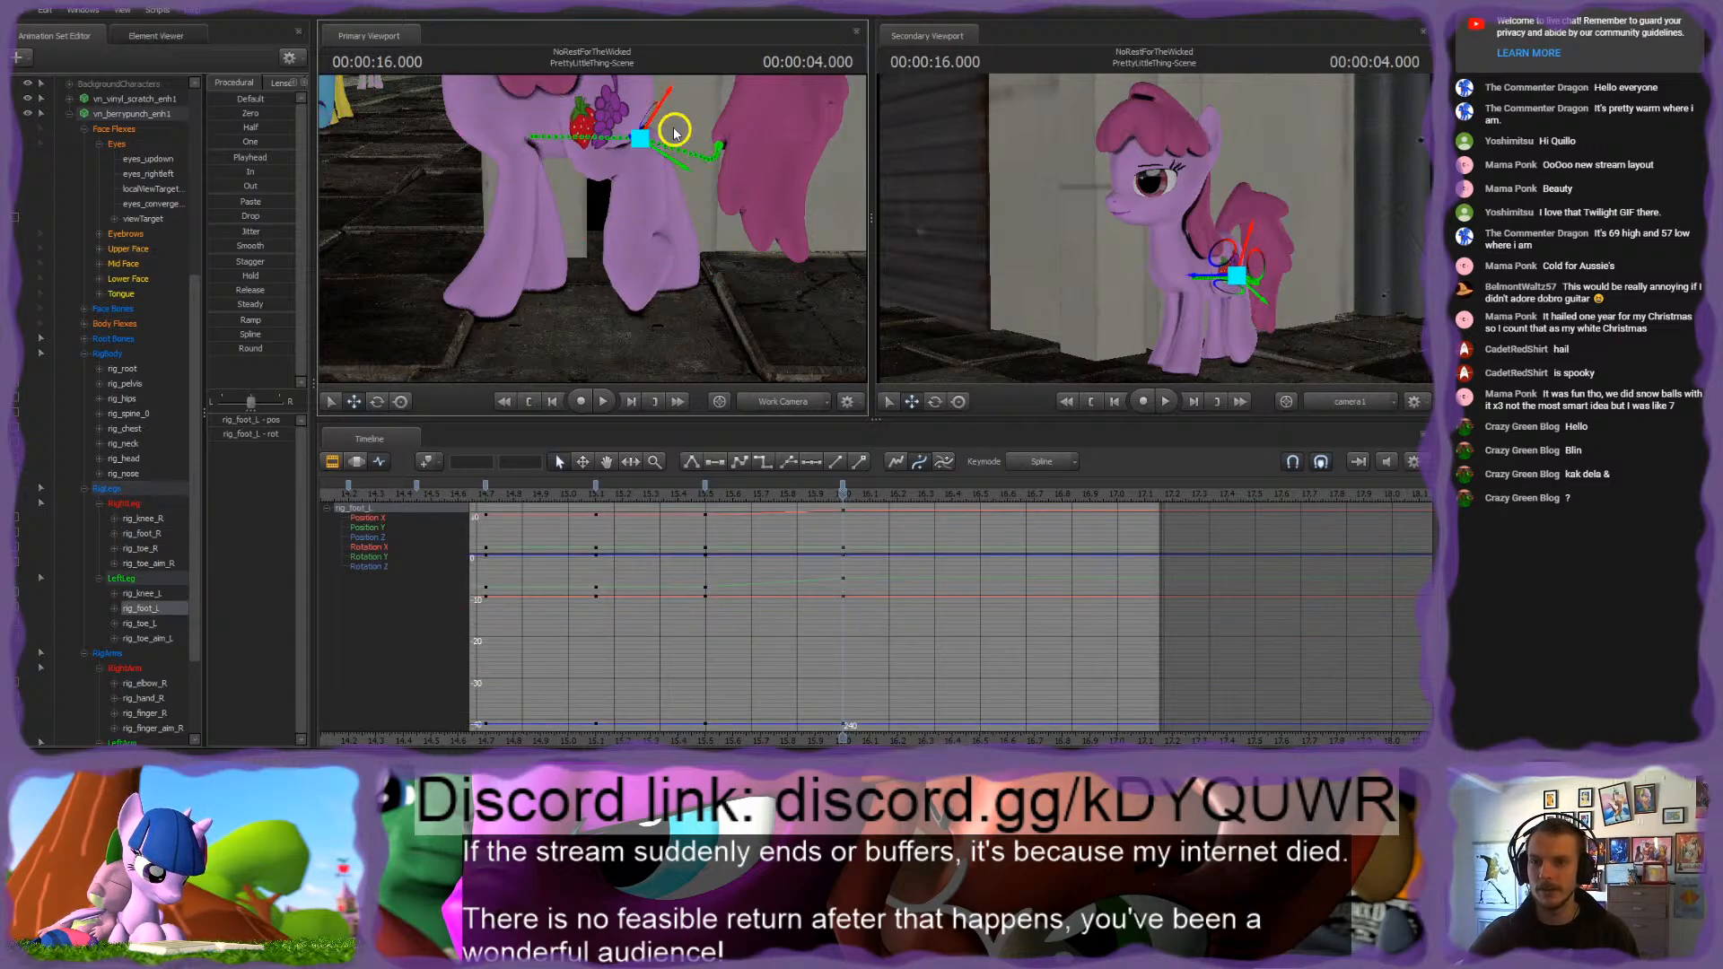
pyautogui.moveTo(677, 131); pyautogui.dragTo(700, 135)
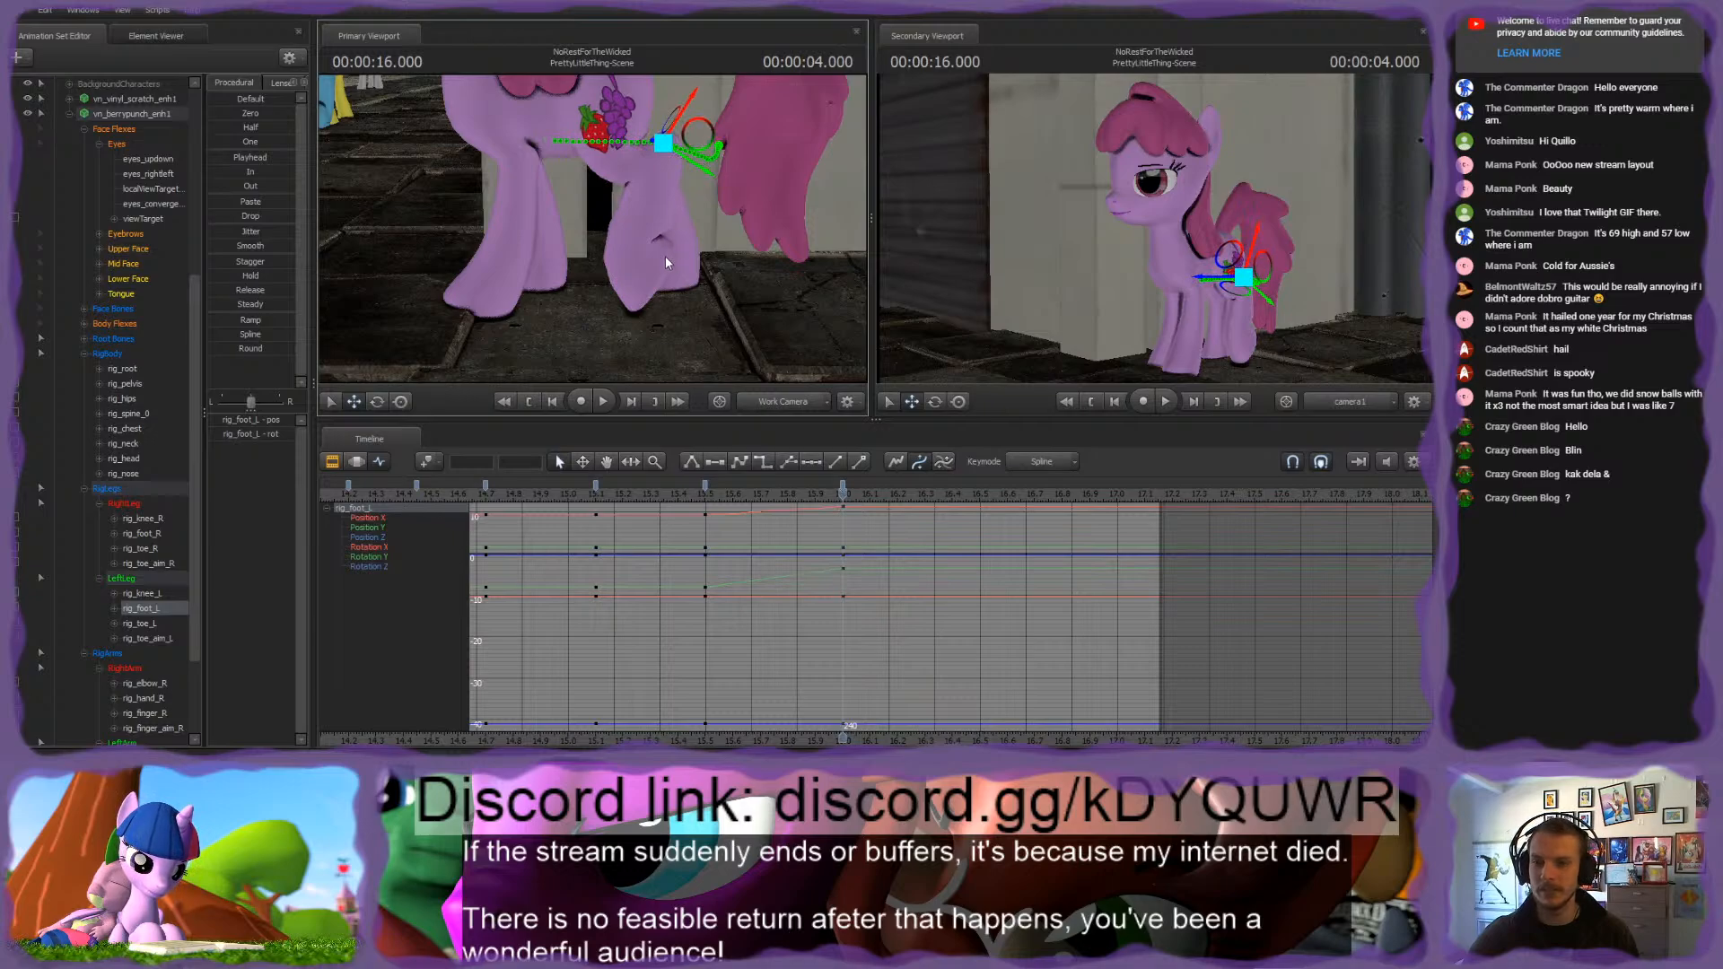
pyautogui.keyDown('ctrl'); pyautogui.click(632, 251); pyautogui.keyUp('ctrl')
pyautogui.moveTo(599, 228); pyautogui.dragTo(572, 226)
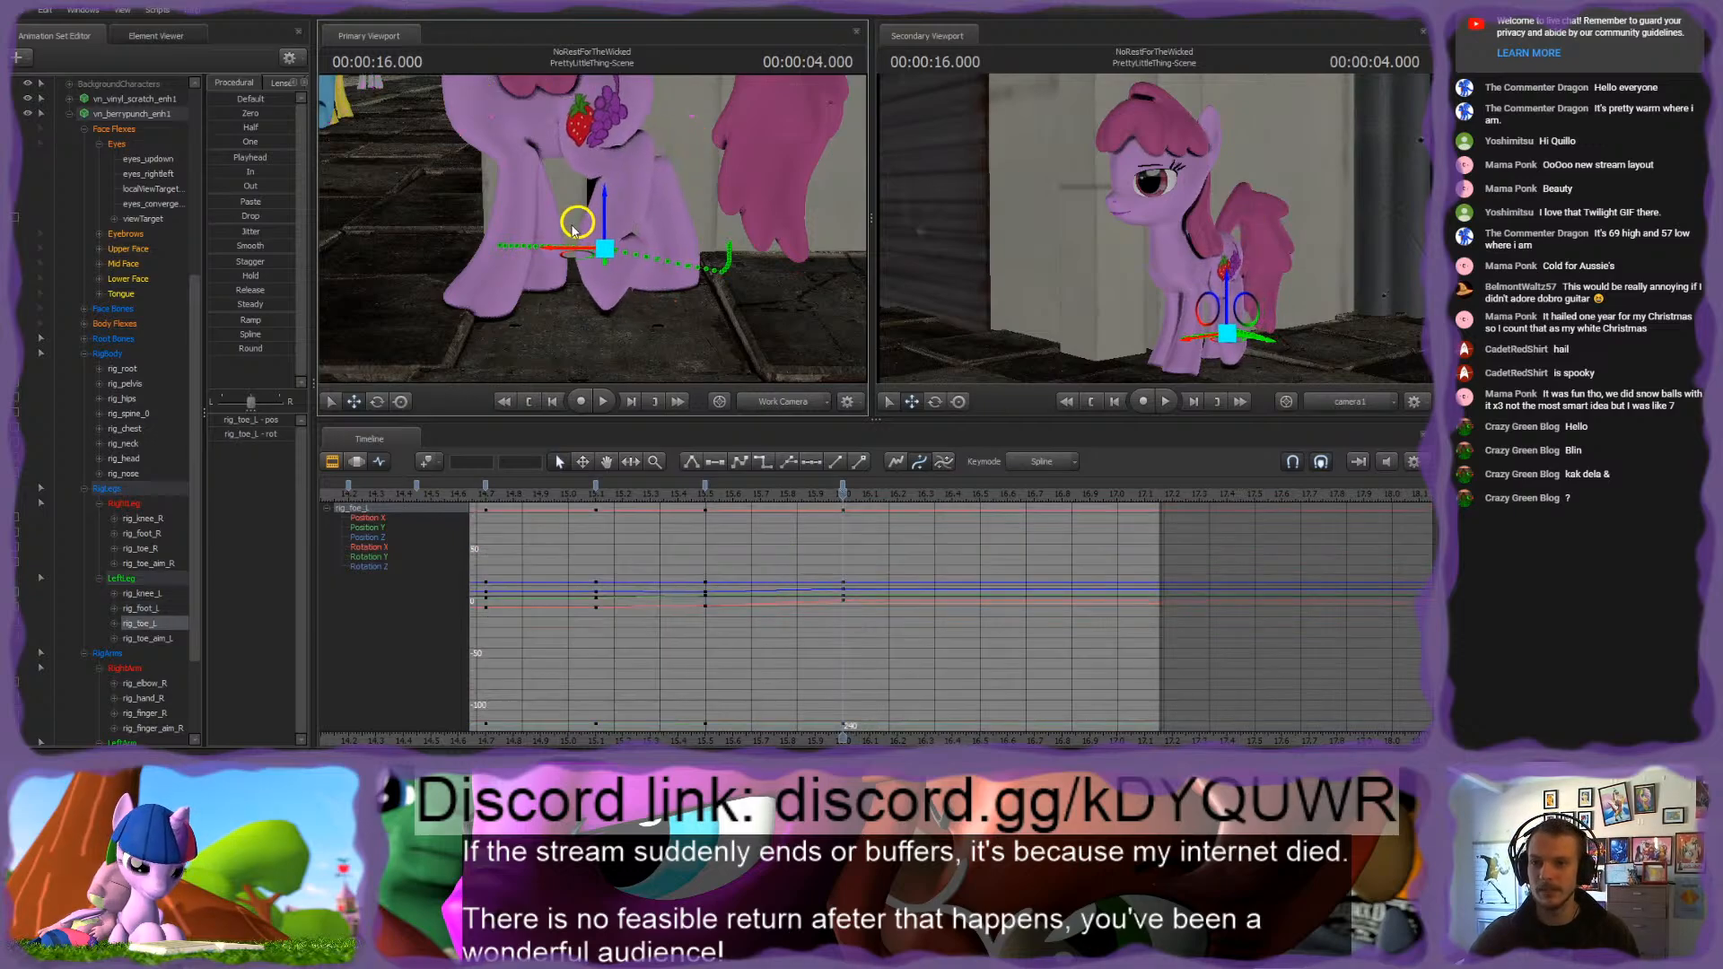
pyautogui.keyDown('ctrl'); pyautogui.click(640, 140); pyautogui.keyUp('ctrl')
pyautogui.moveTo(678, 133)
pyautogui.mouseDown()
pyautogui.moveTo(702, 142)
pyautogui.moveTo(678, 141)
pyautogui.mouseUp()
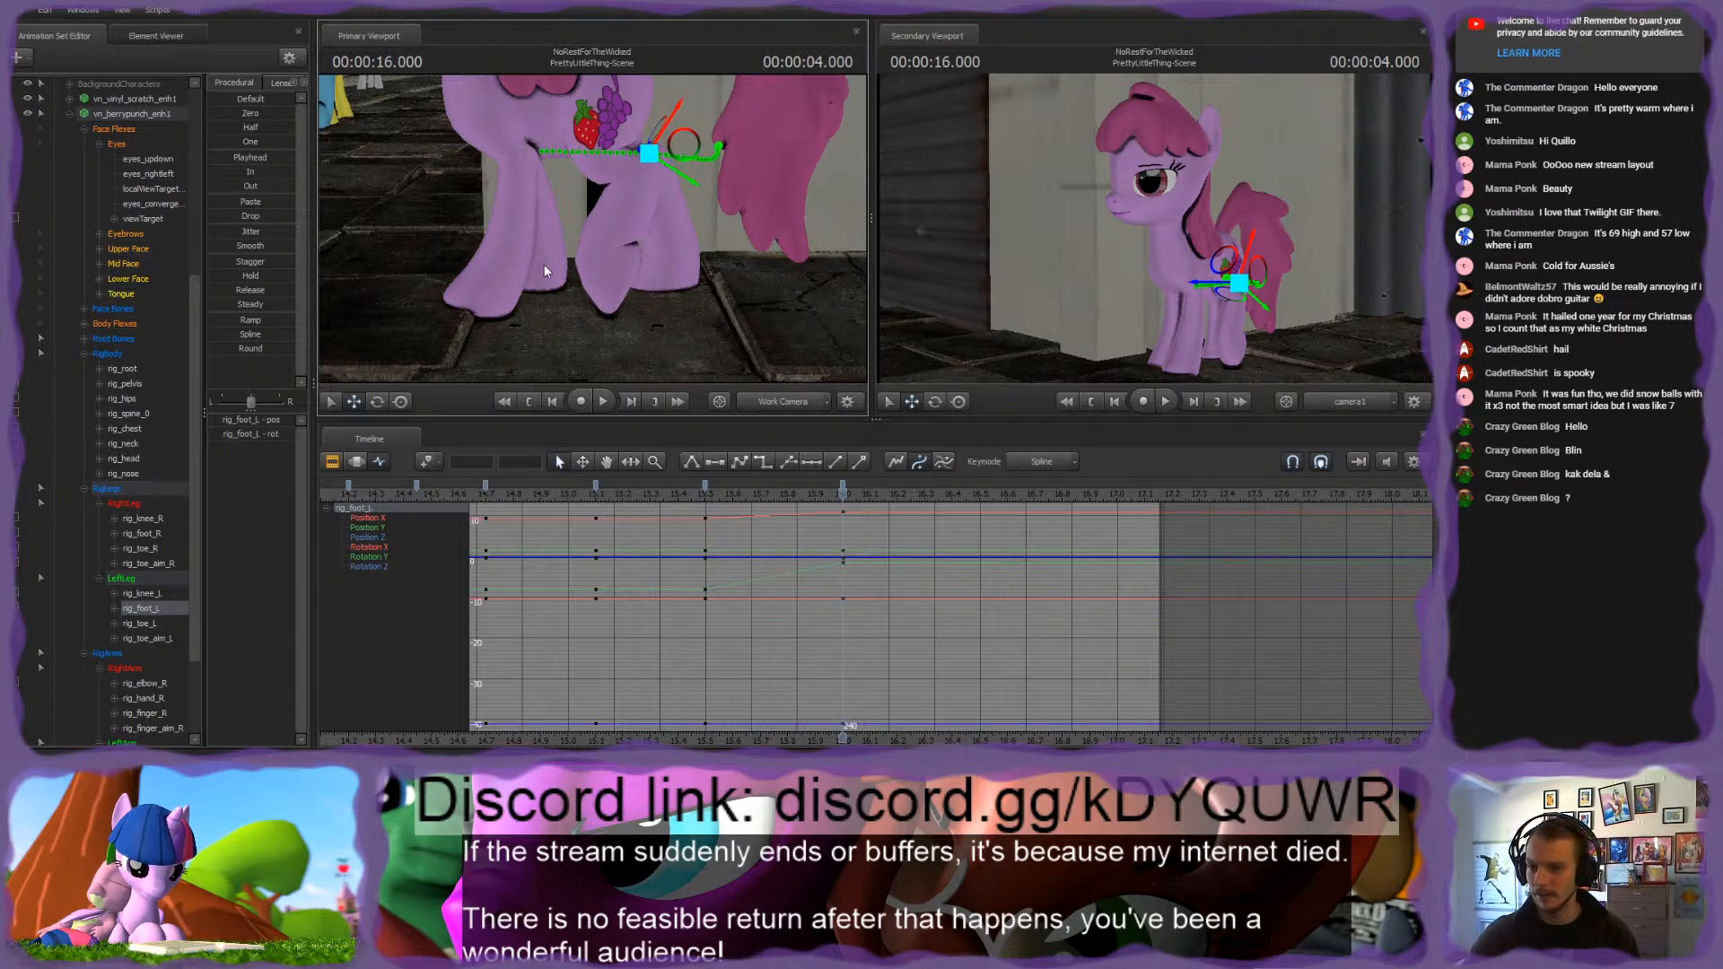
# Step: Select the pink pony's rig_finger_R control and examine the leg placement leading into the 4.000-second pose
pyautogui.keyDown('alt'); pyautogui.moveTo(544, 271); pyautogui.dragTo(594, 233); pyautogui.keyUp('alt')
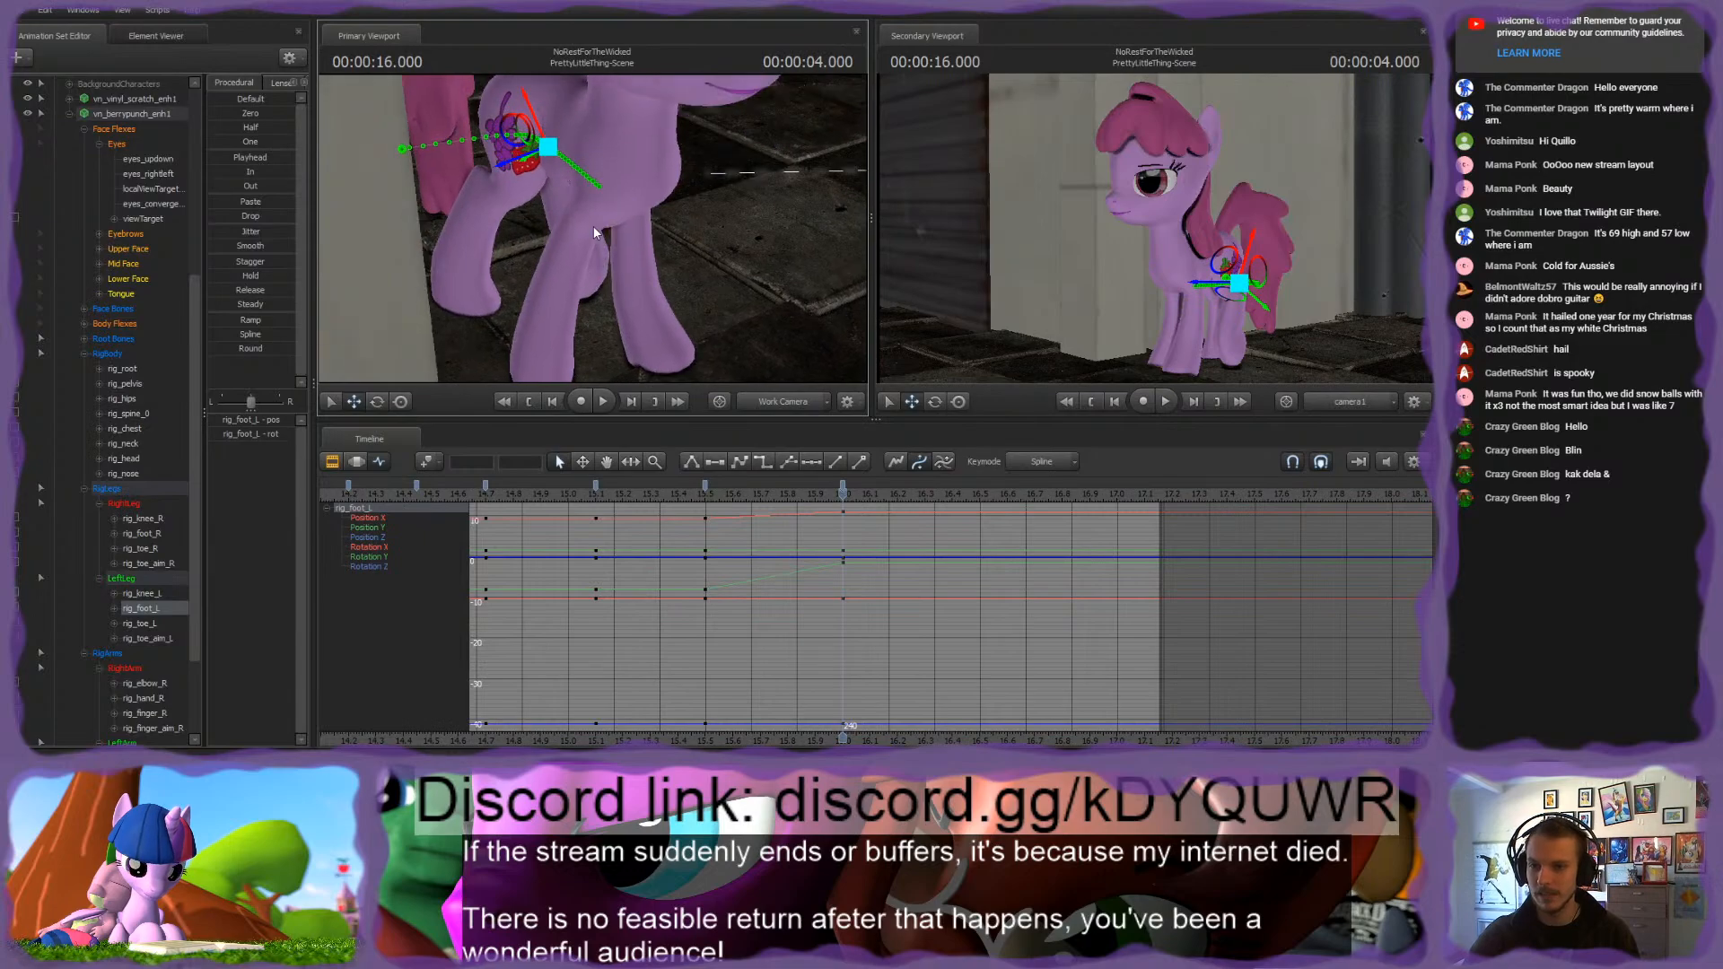
pyautogui.keyDown('ctrl'); pyautogui.click(538, 352); pyautogui.keyUp('ctrl')
pyautogui.keyDown('alt'); pyautogui.moveTo(539, 353); pyautogui.dragTo(596, 228); pyautogui.keyUp('alt')
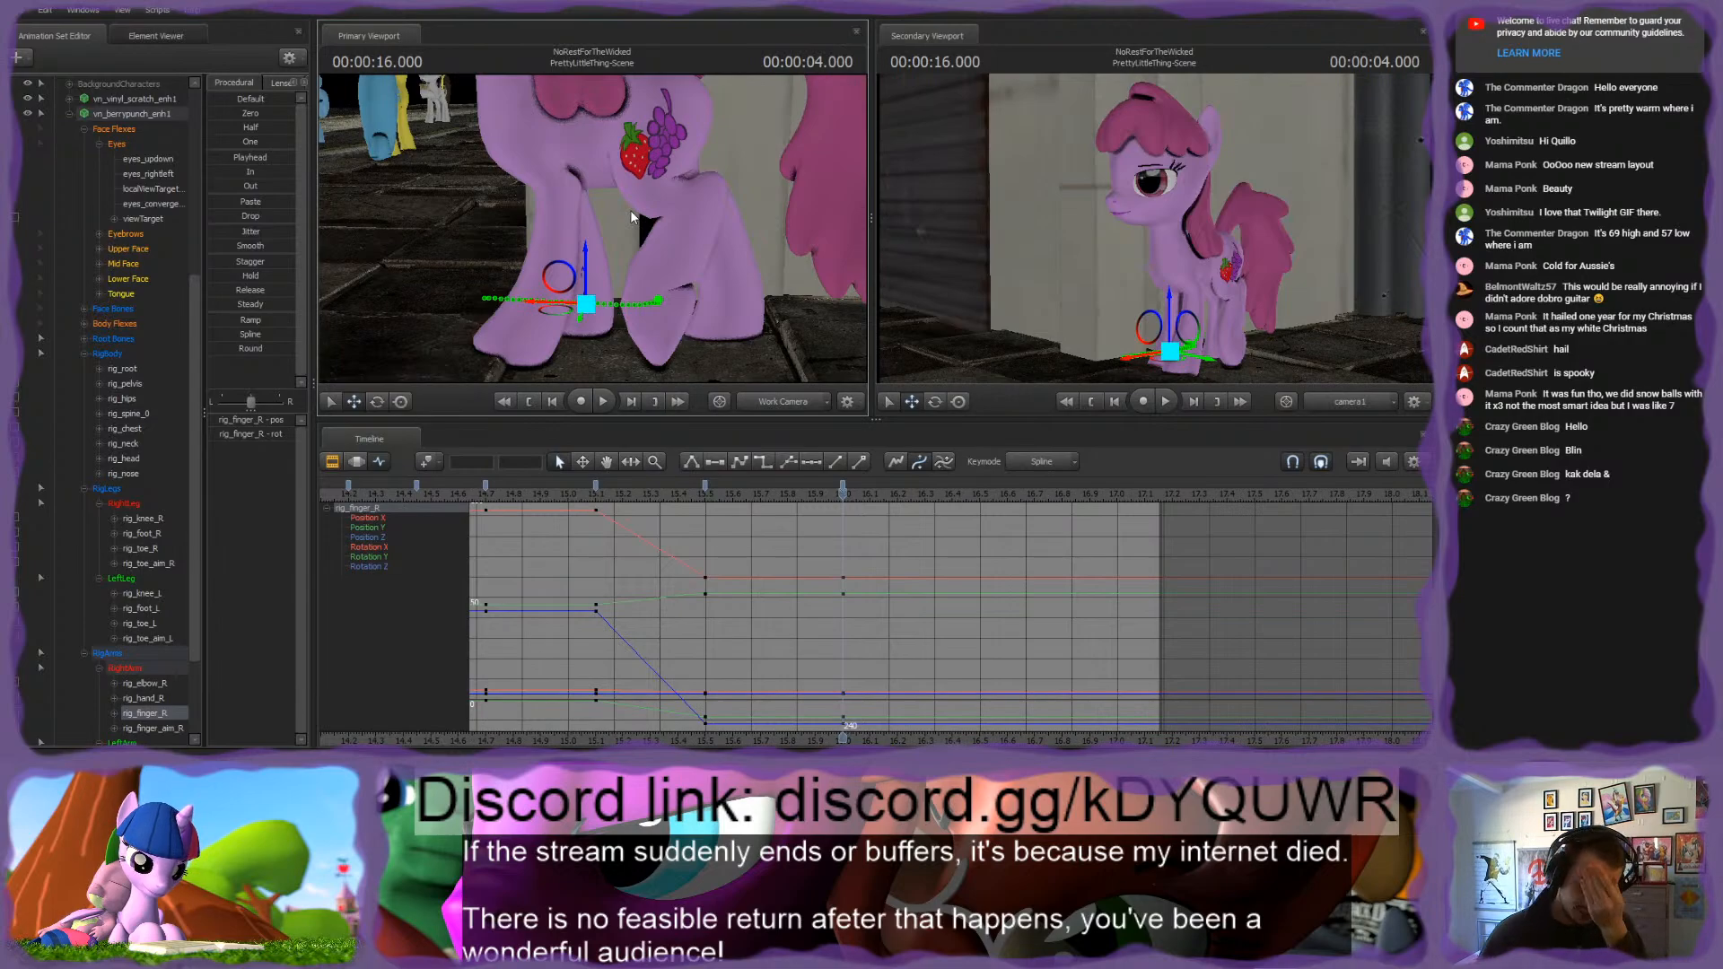
pyautogui.moveTo(612, 500); pyautogui.dragTo(841, 489)
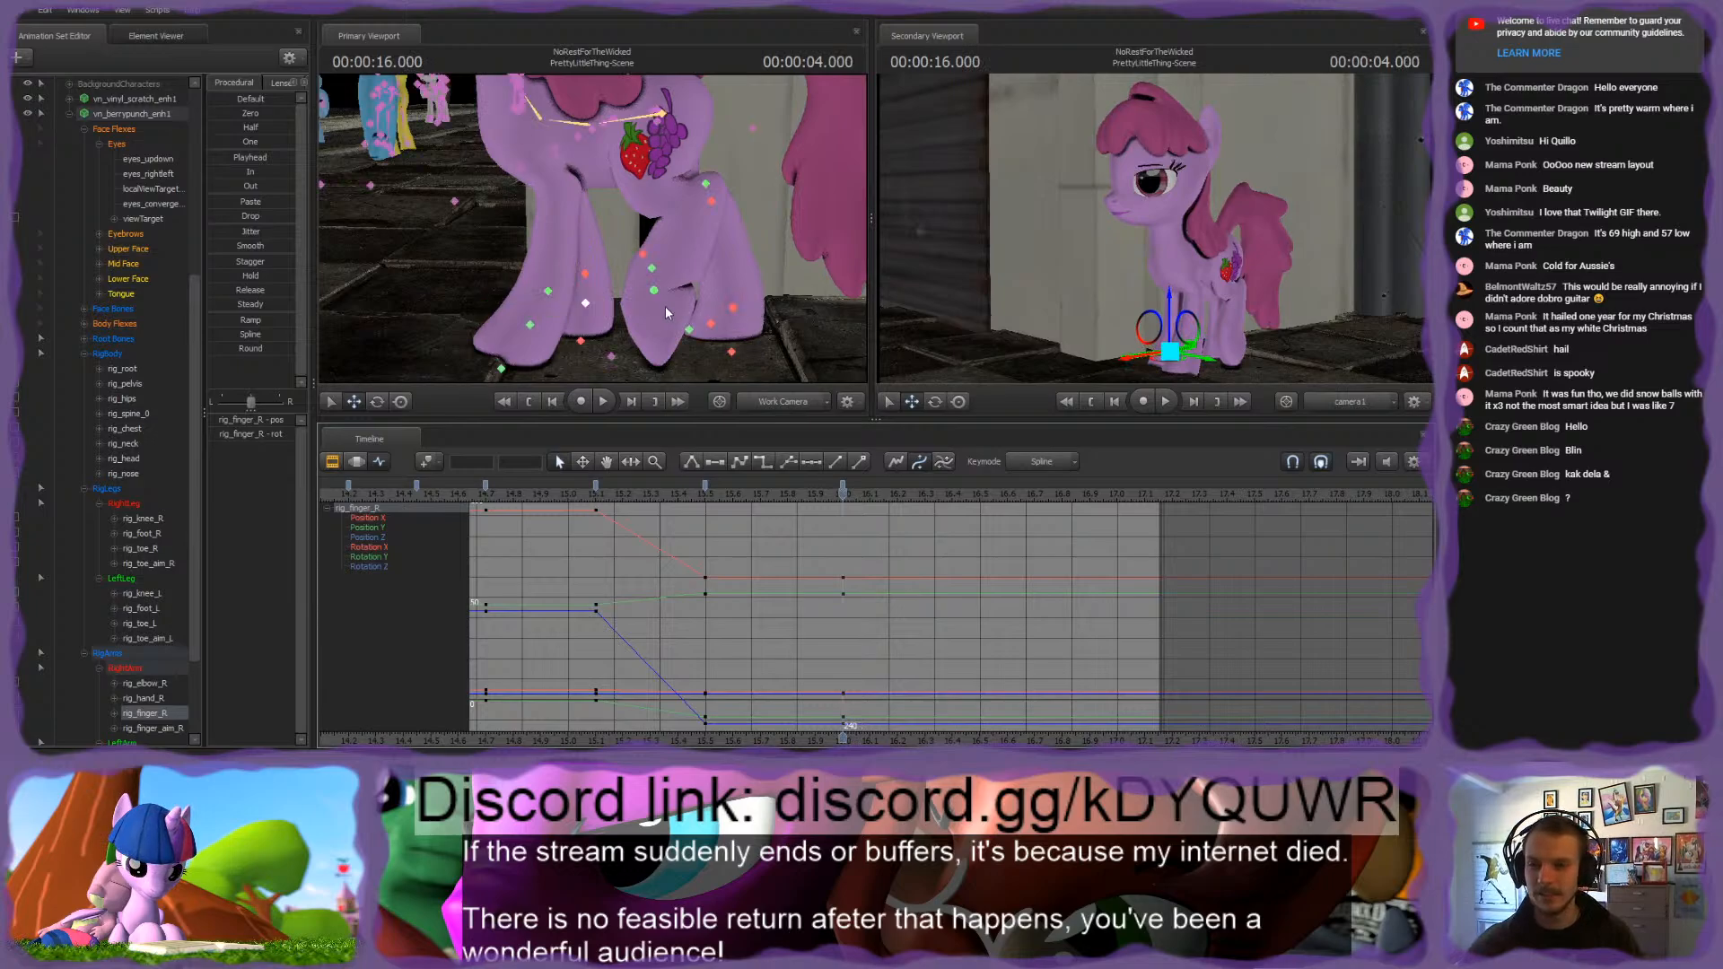
# Step: Move and rotate rig_toe_L, and readjust rig_foot_L to refine the left hind leg's step at 4.000 seconds
pyautogui.click(653, 289)
pyautogui.moveTo(616, 294); pyautogui.dragTo(601, 292)
pyautogui.press('e')
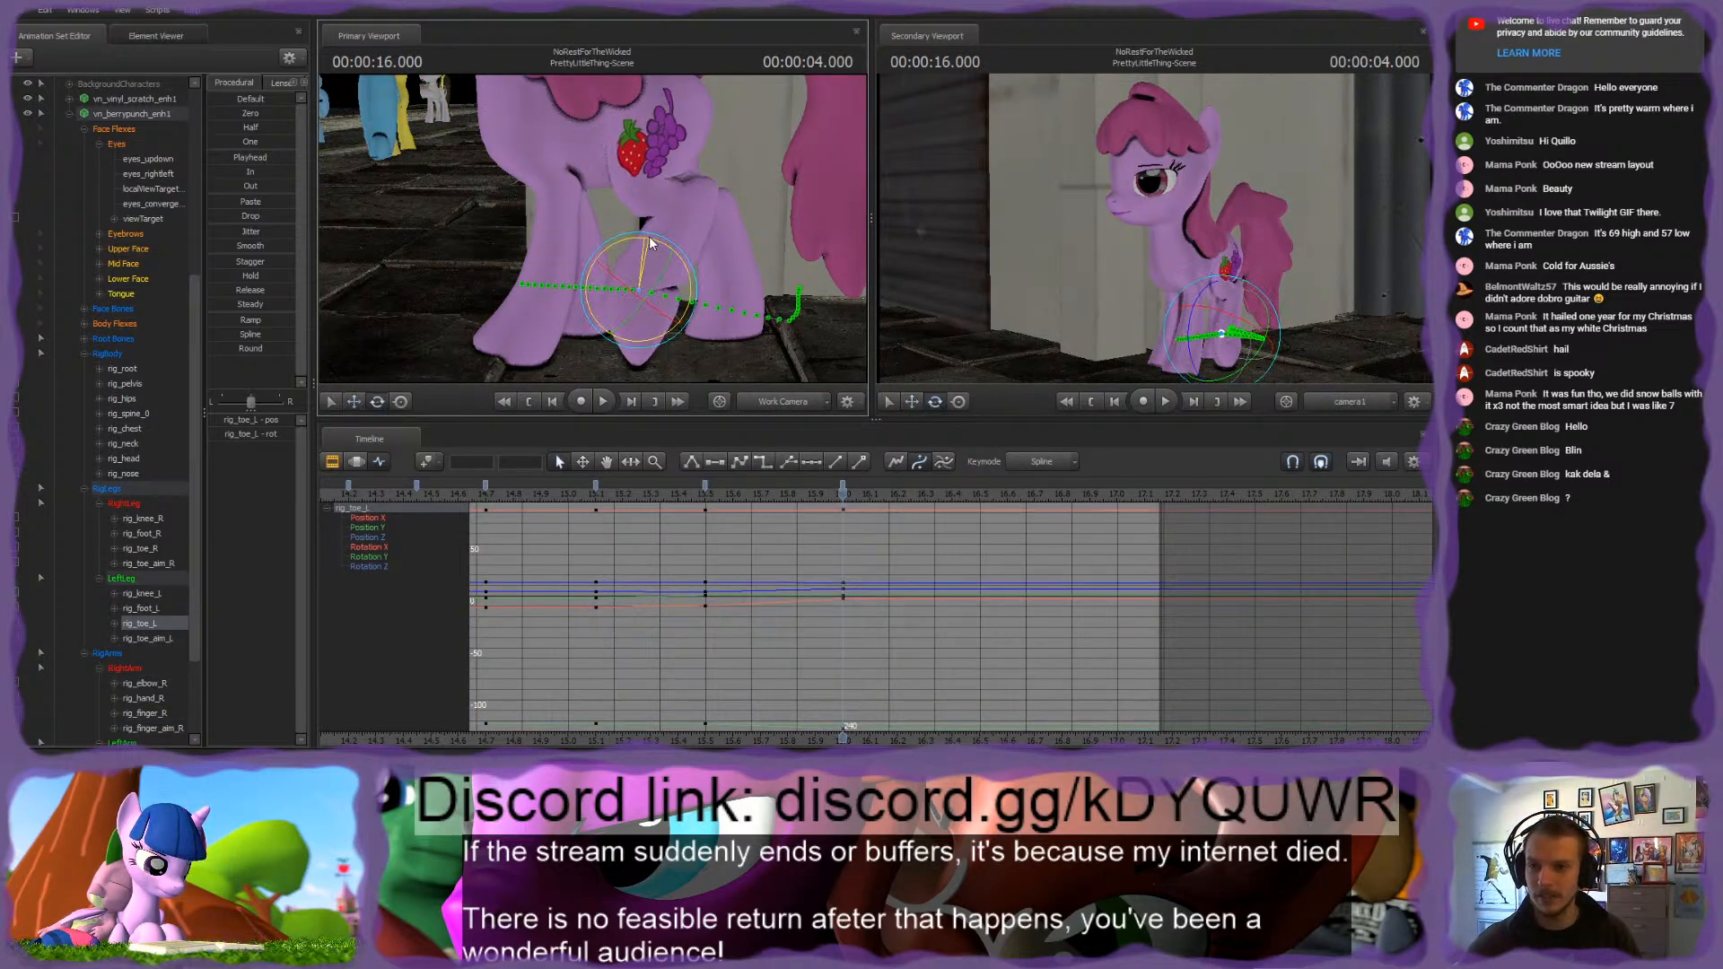
pyautogui.click(670, 328)
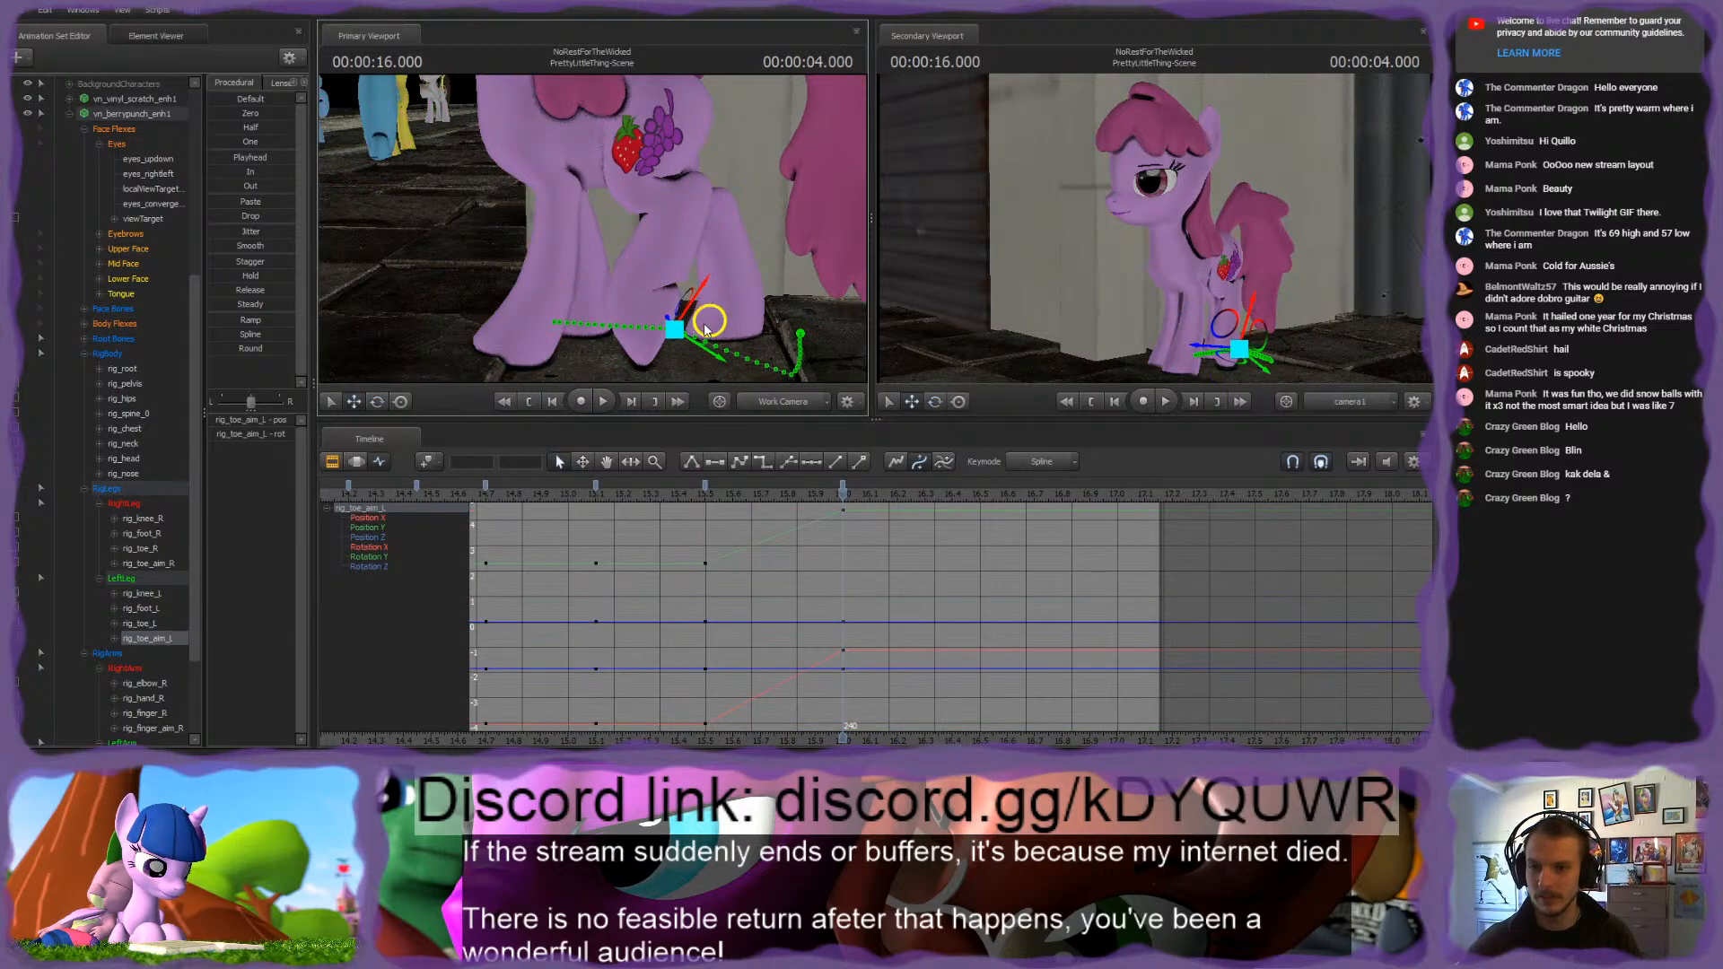
pyautogui.click(692, 184)
pyautogui.moveTo(730, 178); pyautogui.dragTo(741, 188)
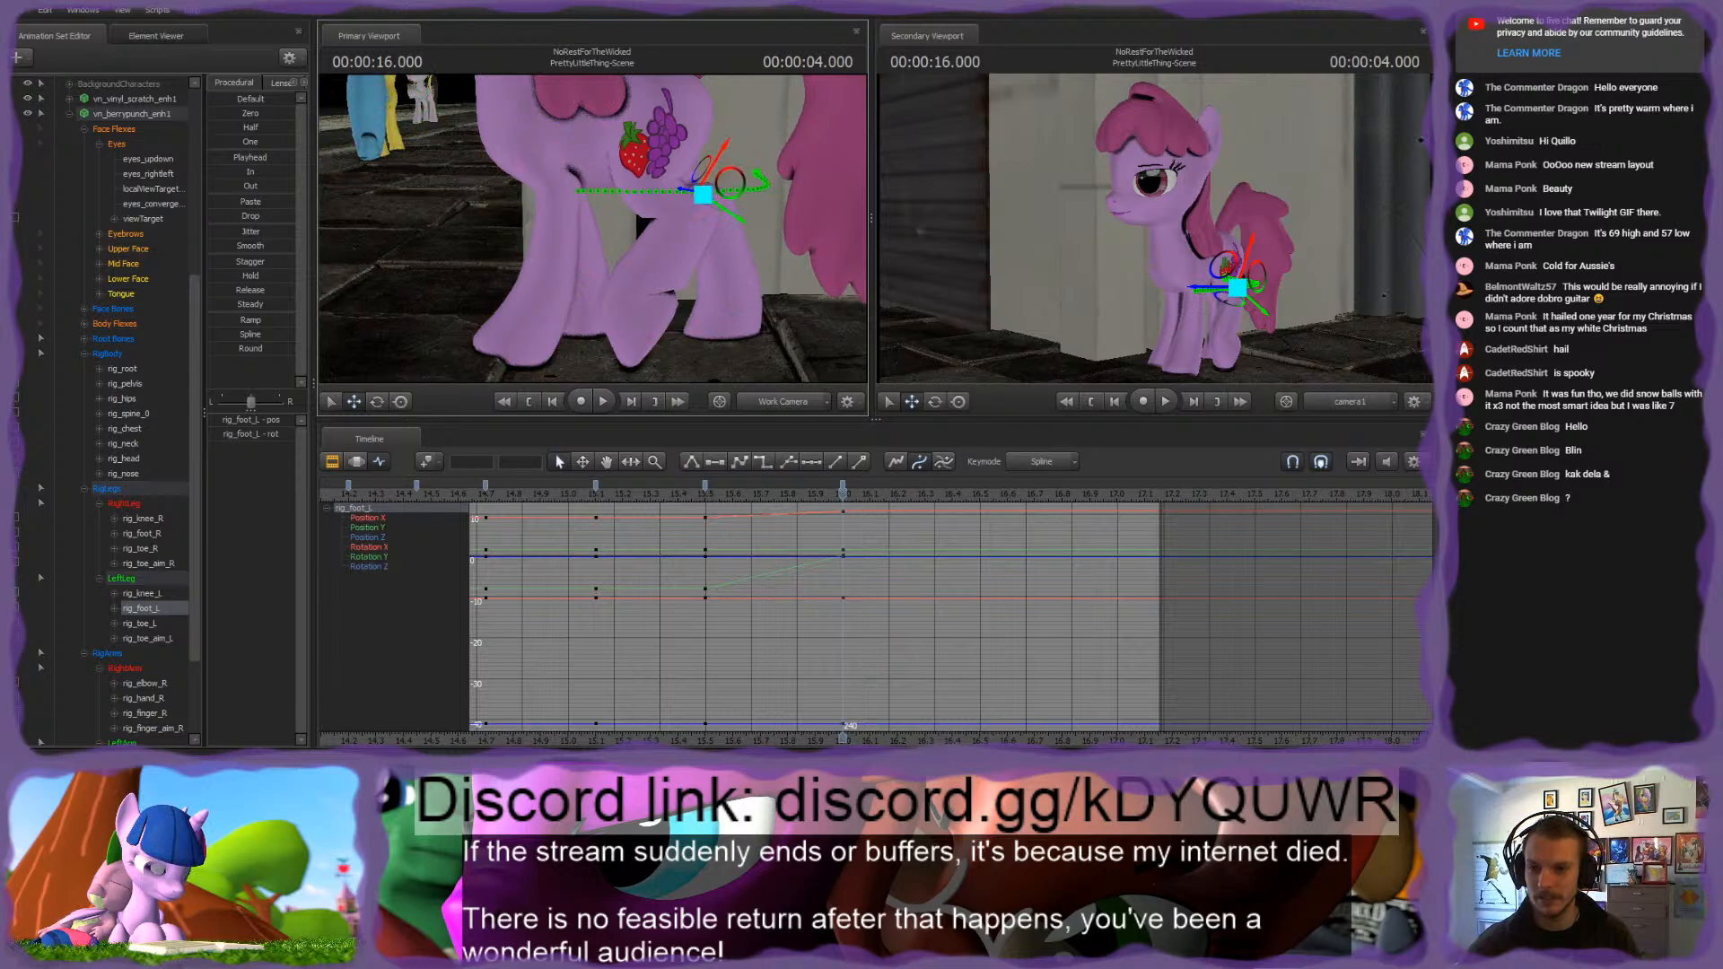
# Step: Try rotating the pink pony's rig_finger_R control at 4.000 seconds and undo the rotation
pyautogui.moveTo(752, 302); pyautogui.dragTo(558, 247)
pyautogui.click(473, 305)
pyautogui.moveTo(557, 246); pyautogui.dragTo(651, 272)
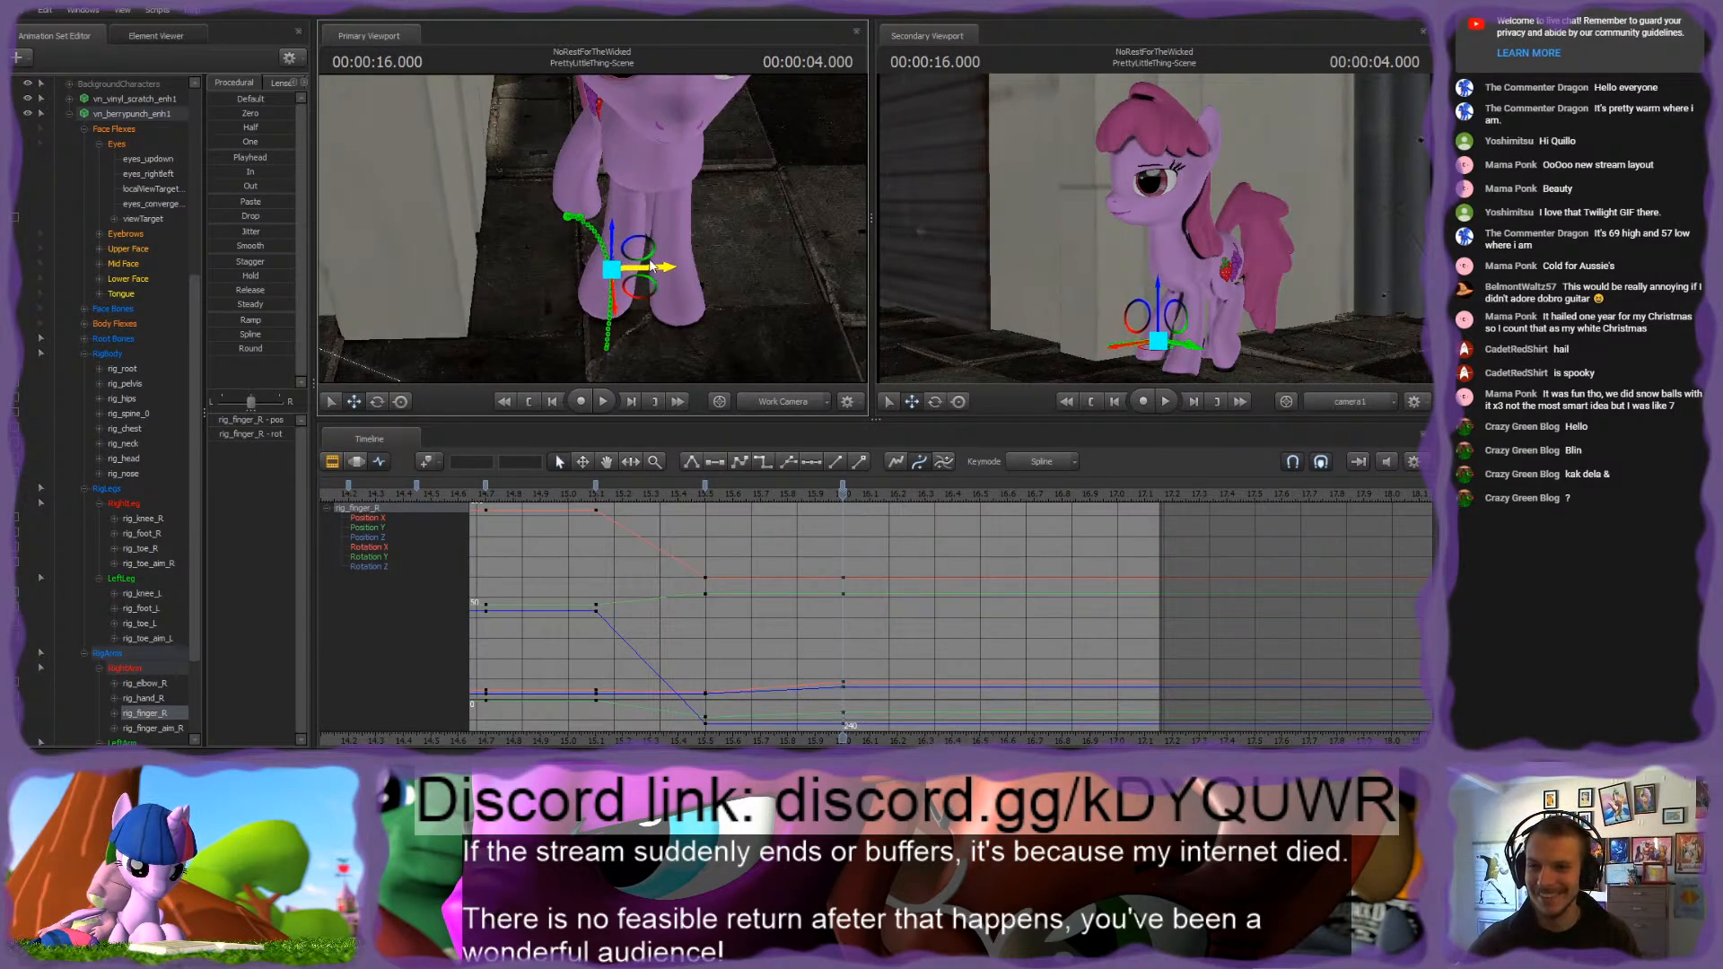
pyautogui.press('e')
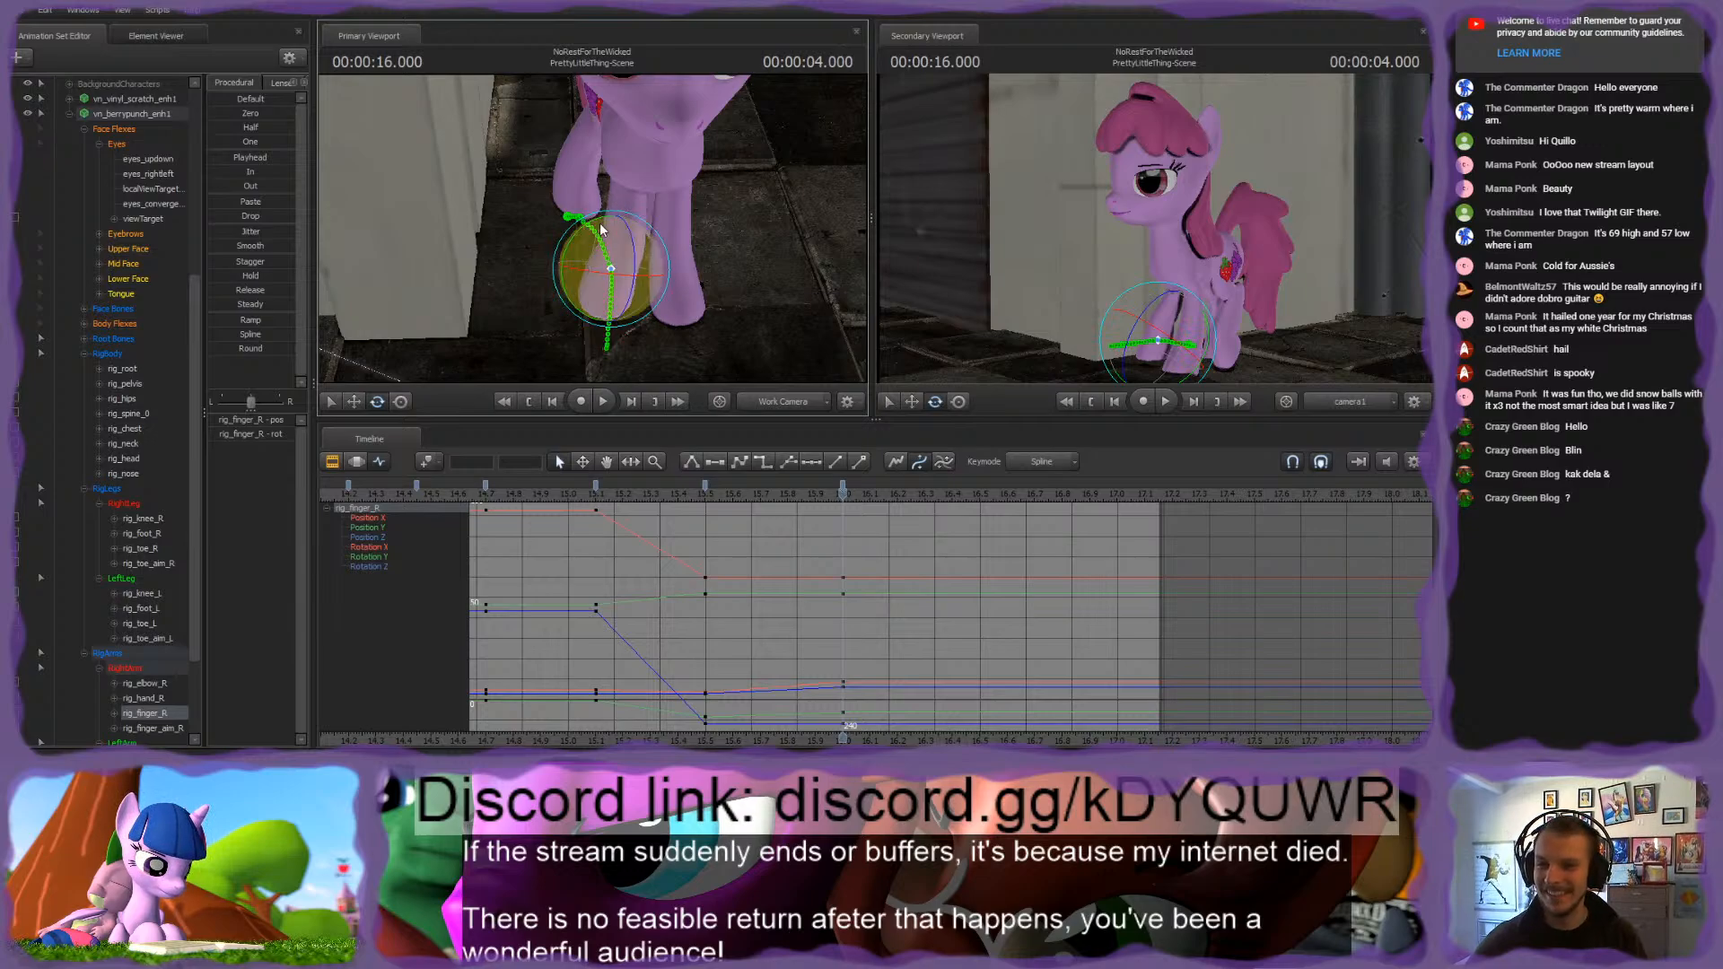
pyautogui.moveTo(601, 228); pyautogui.dragTo(584, 227)
pyautogui.hotkey('ctrl', 'z')
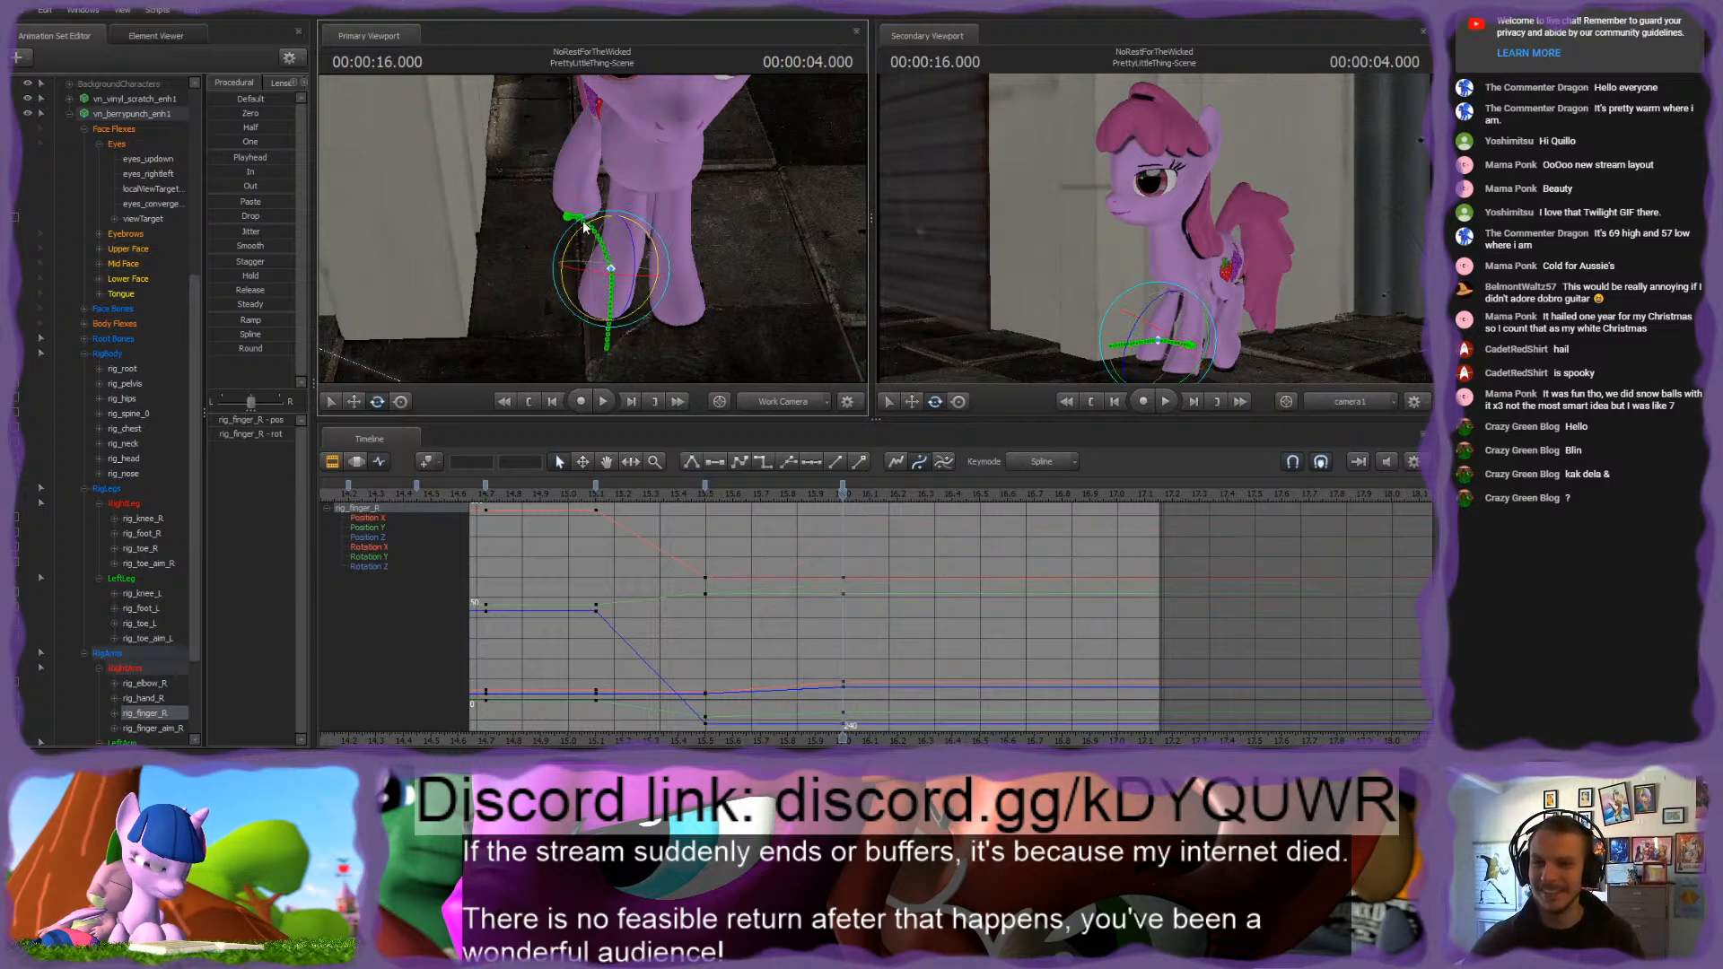
# Step: Adjust the right foreleg's pose at 4.000 seconds with the rig_hand_R and rig_finger_aim_R controls
pyautogui.keyDown('alt'); pyautogui.moveTo(650, 148); pyautogui.dragTo(683, 138); pyautogui.keyUp('alt')
pyautogui.keyDown('ctrl'); pyautogui.click(640, 138); pyautogui.keyUp('ctrl')
pyautogui.keyDown('ctrl'); pyautogui.click(697, 199); pyautogui.keyUp('ctrl')
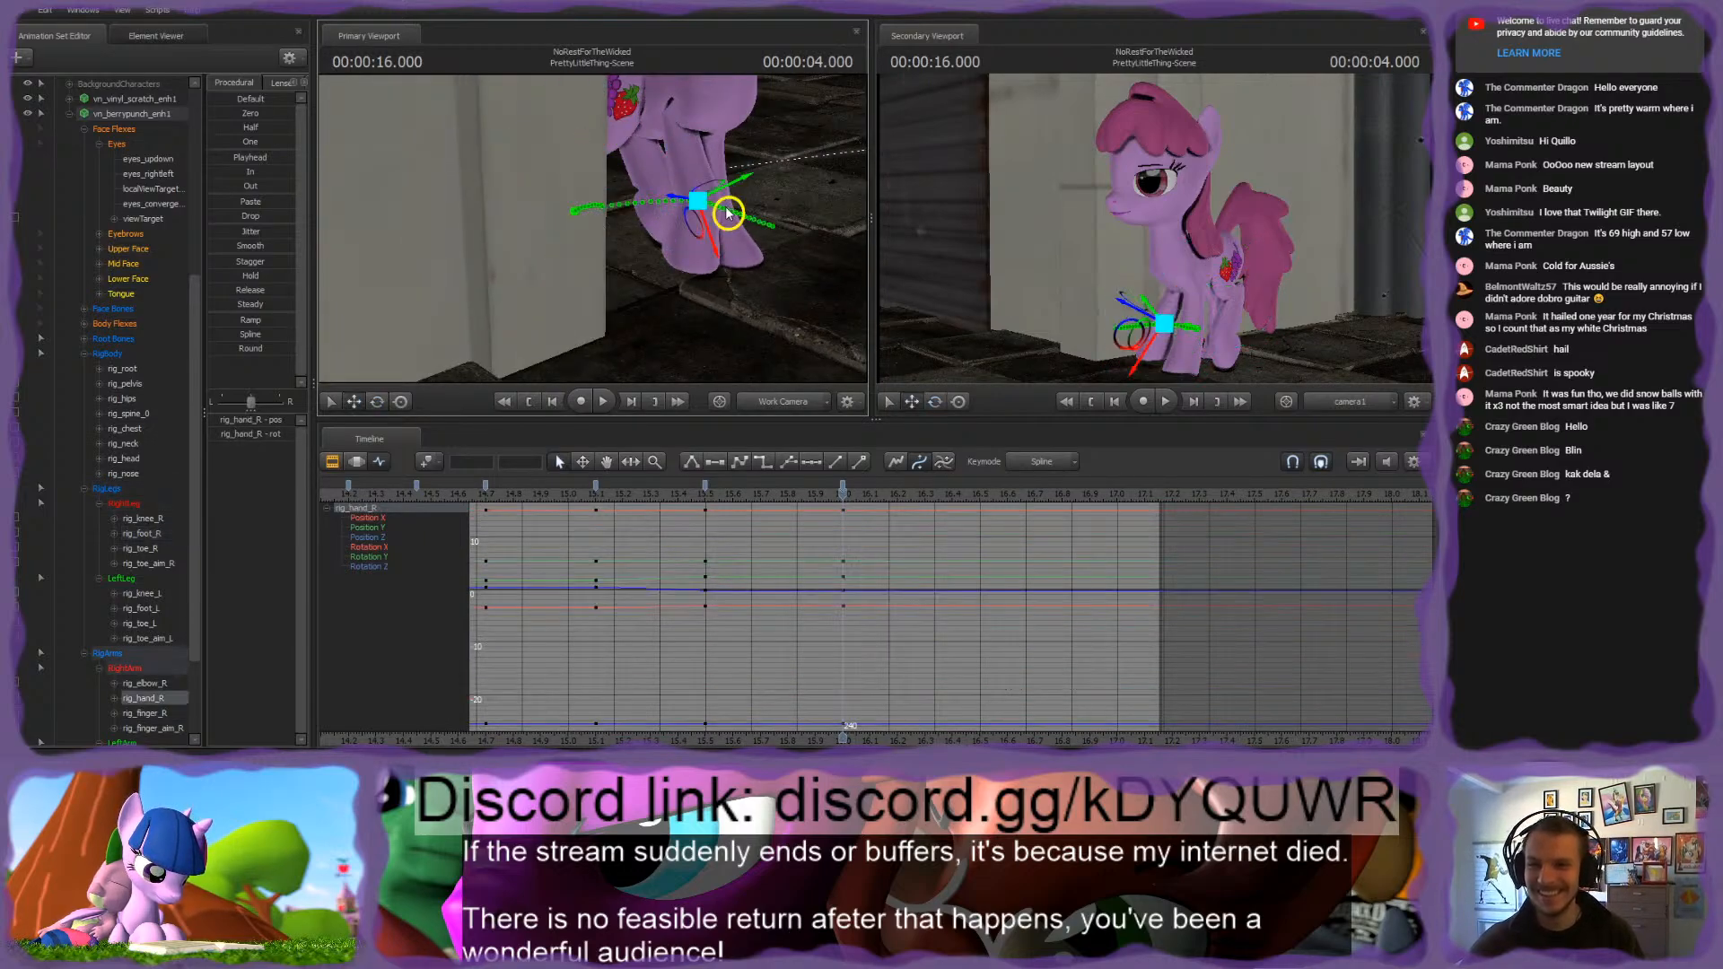
pyautogui.keyDown('alt'); pyautogui.moveTo(750, 208); pyautogui.dragTo(499, 212); pyautogui.keyUp('alt')
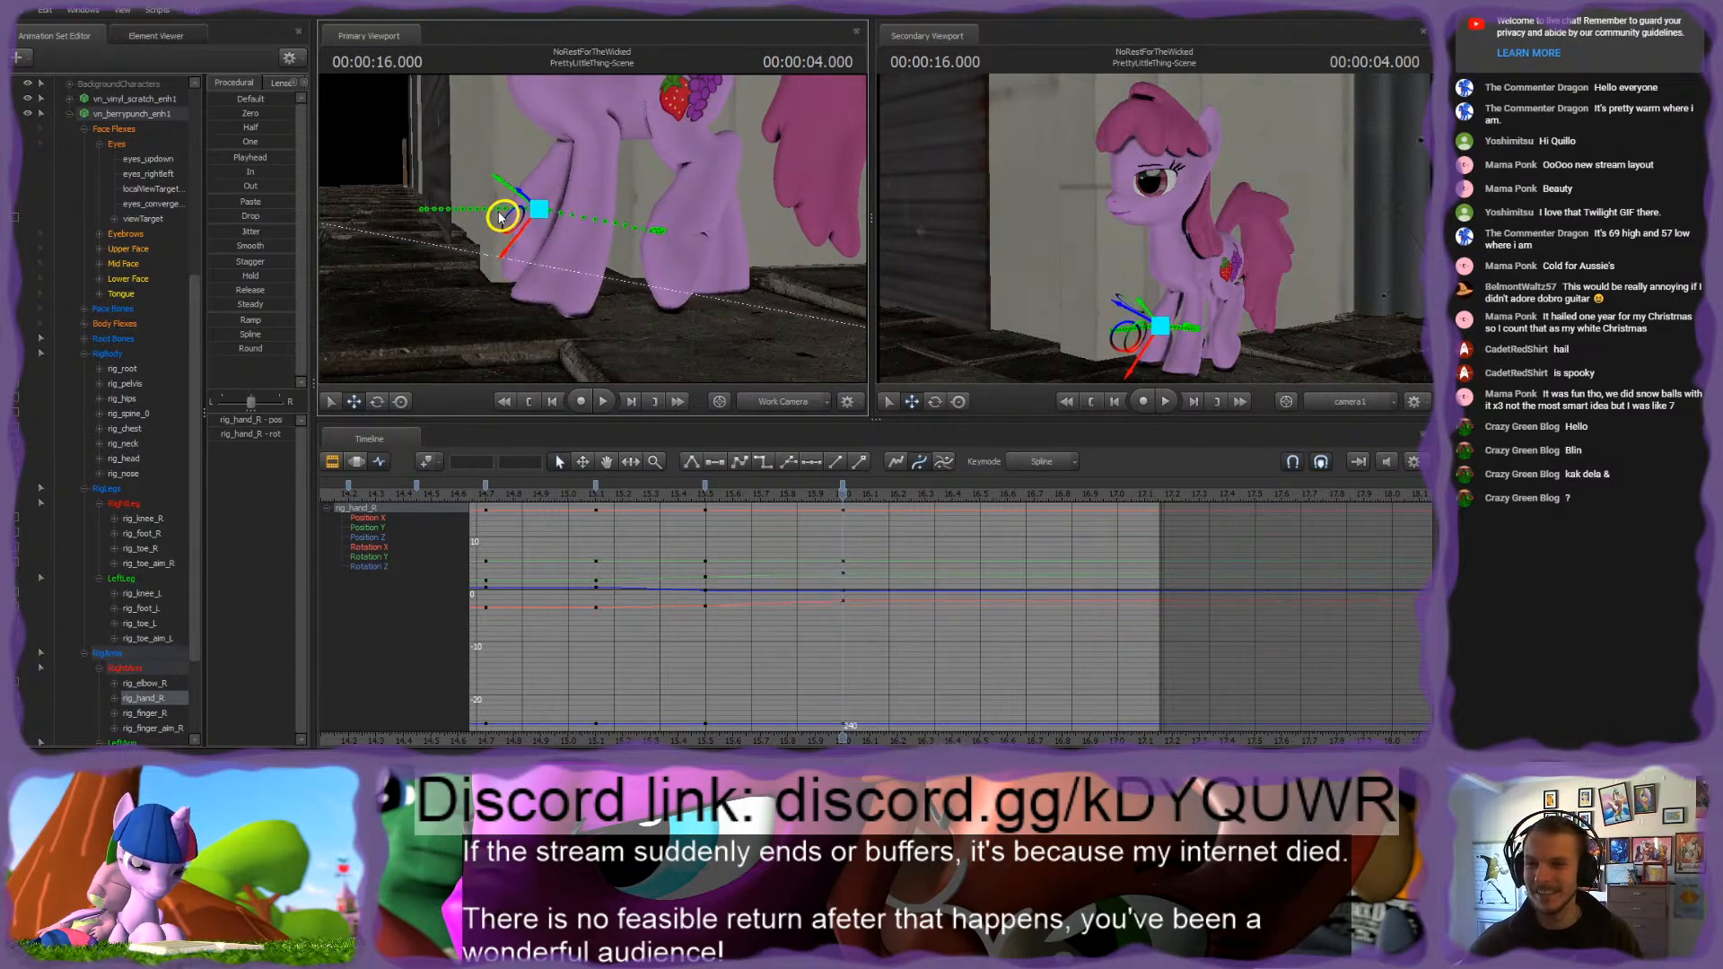
pyautogui.keyDown('ctrl'); pyautogui.click(536, 283); pyautogui.keyUp('ctrl')
pyautogui.keyDown('alt'); pyautogui.moveTo(536, 282); pyautogui.dragTo(604, 285); pyautogui.keyUp('alt')
pyautogui.moveTo(604, 285)
pyautogui.keyDown('alt'); pyautogui.mouseDown()
pyautogui.moveTo(520, 280)
pyautogui.moveTo(557, 310)
pyautogui.moveTo(610, 289)
pyautogui.mouseUp(); pyautogui.keyUp('alt')
pyautogui.moveTo(593, 228); pyautogui.dragTo(589, 212)
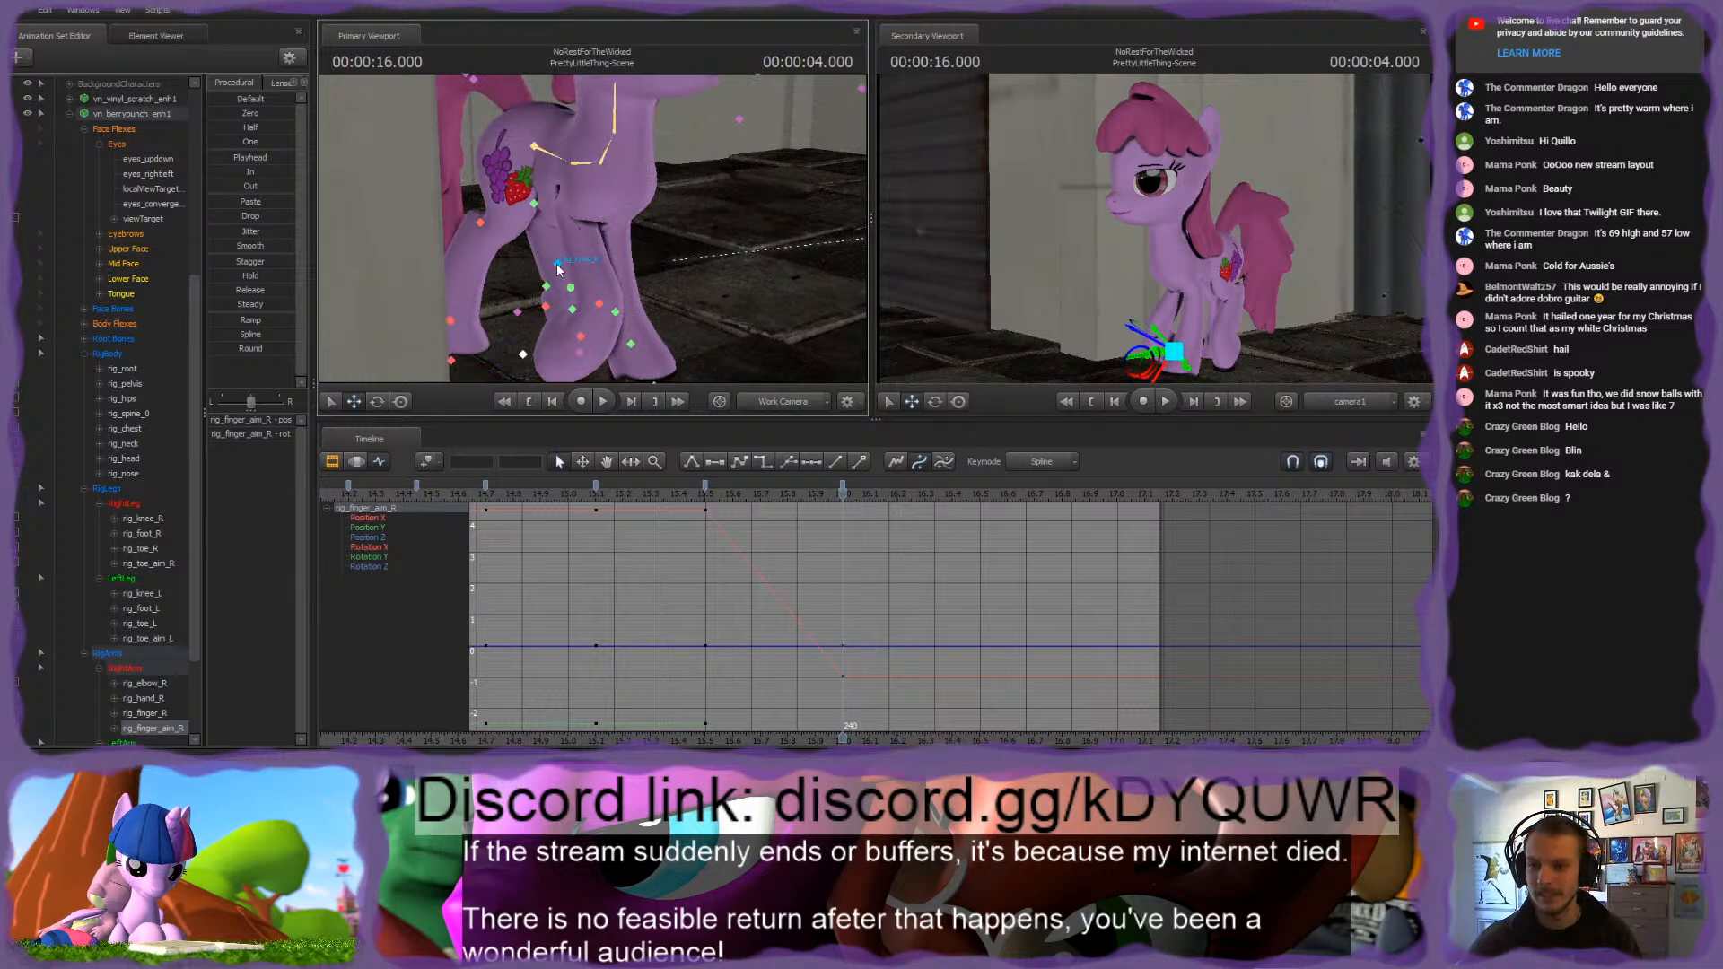
# Step: Refine the right front hoof with rig_finger_aim_R at 4.000 seconds, checking the leg through rig_hand_R
pyautogui.click(543, 309)
pyautogui.keyDown('alt'); pyautogui.moveTo(543, 310); pyautogui.dragTo(593, 230); pyautogui.keyUp('alt')
pyautogui.keyDown('ctrl'); pyautogui.click(610, 330); pyautogui.keyUp('ctrl')
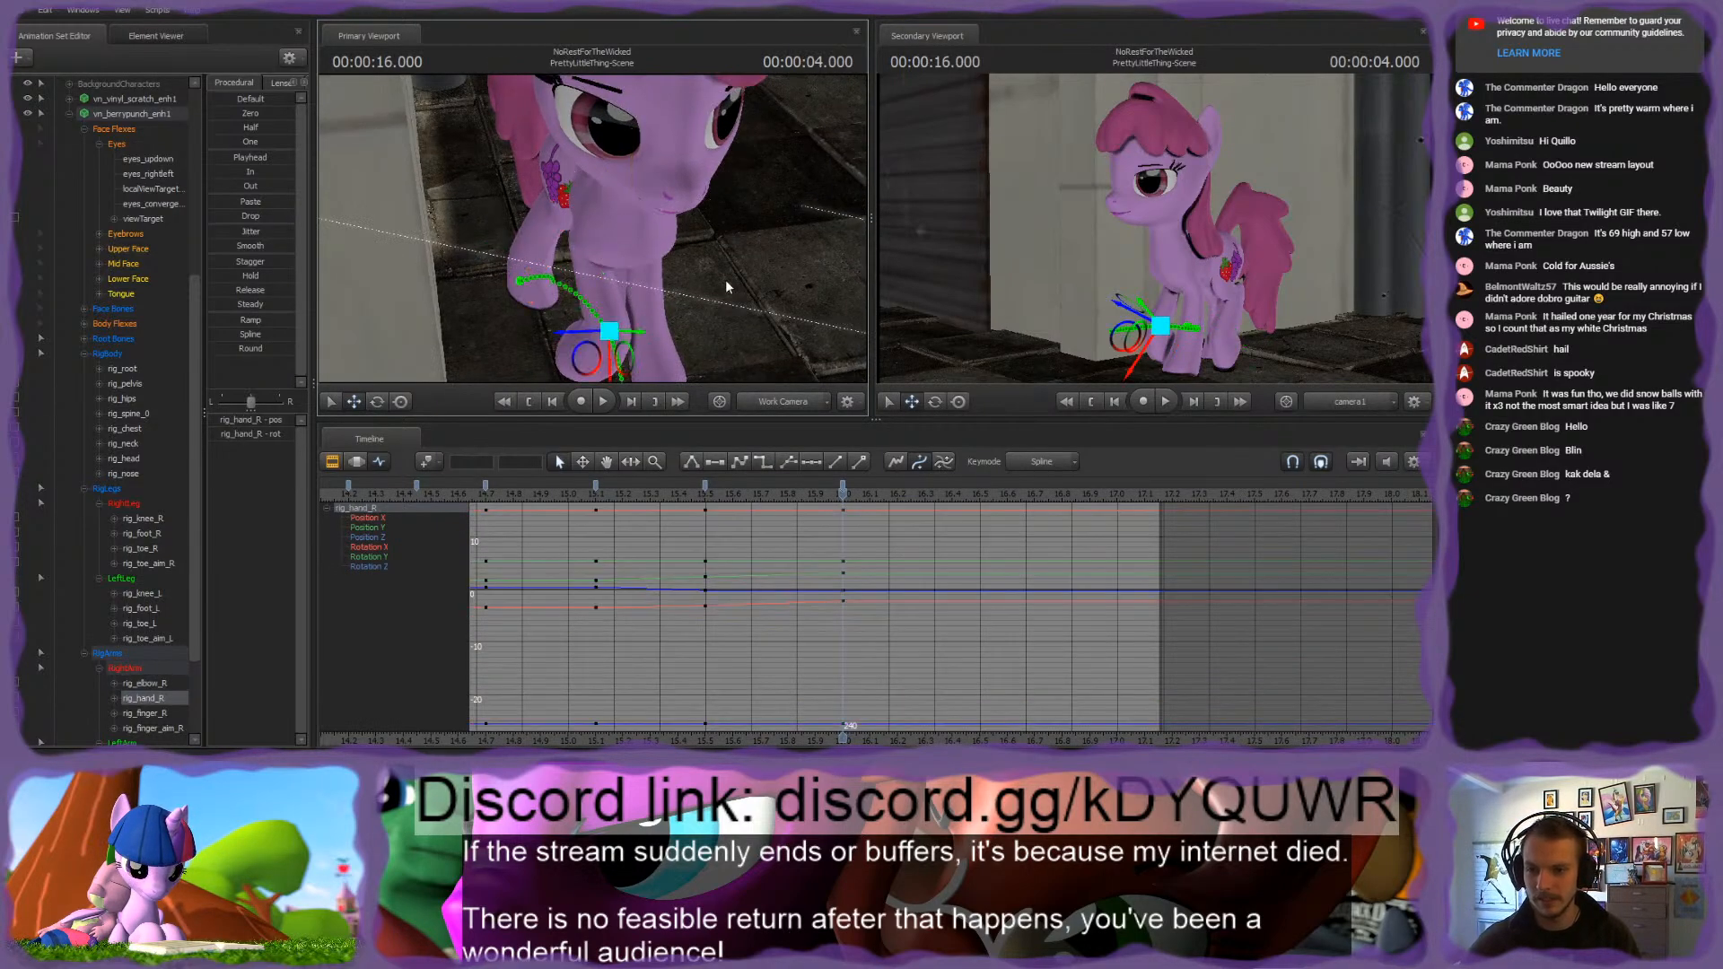
pyautogui.keyDown('alt'); pyautogui.moveTo(725, 278); pyautogui.dragTo(596, 229); pyautogui.keyUp('alt')
pyautogui.moveTo(594, 319); pyautogui.dragTo(567, 258)
pyautogui.keyDown('ctrl'); pyautogui.click(574, 335); pyautogui.keyUp('ctrl')
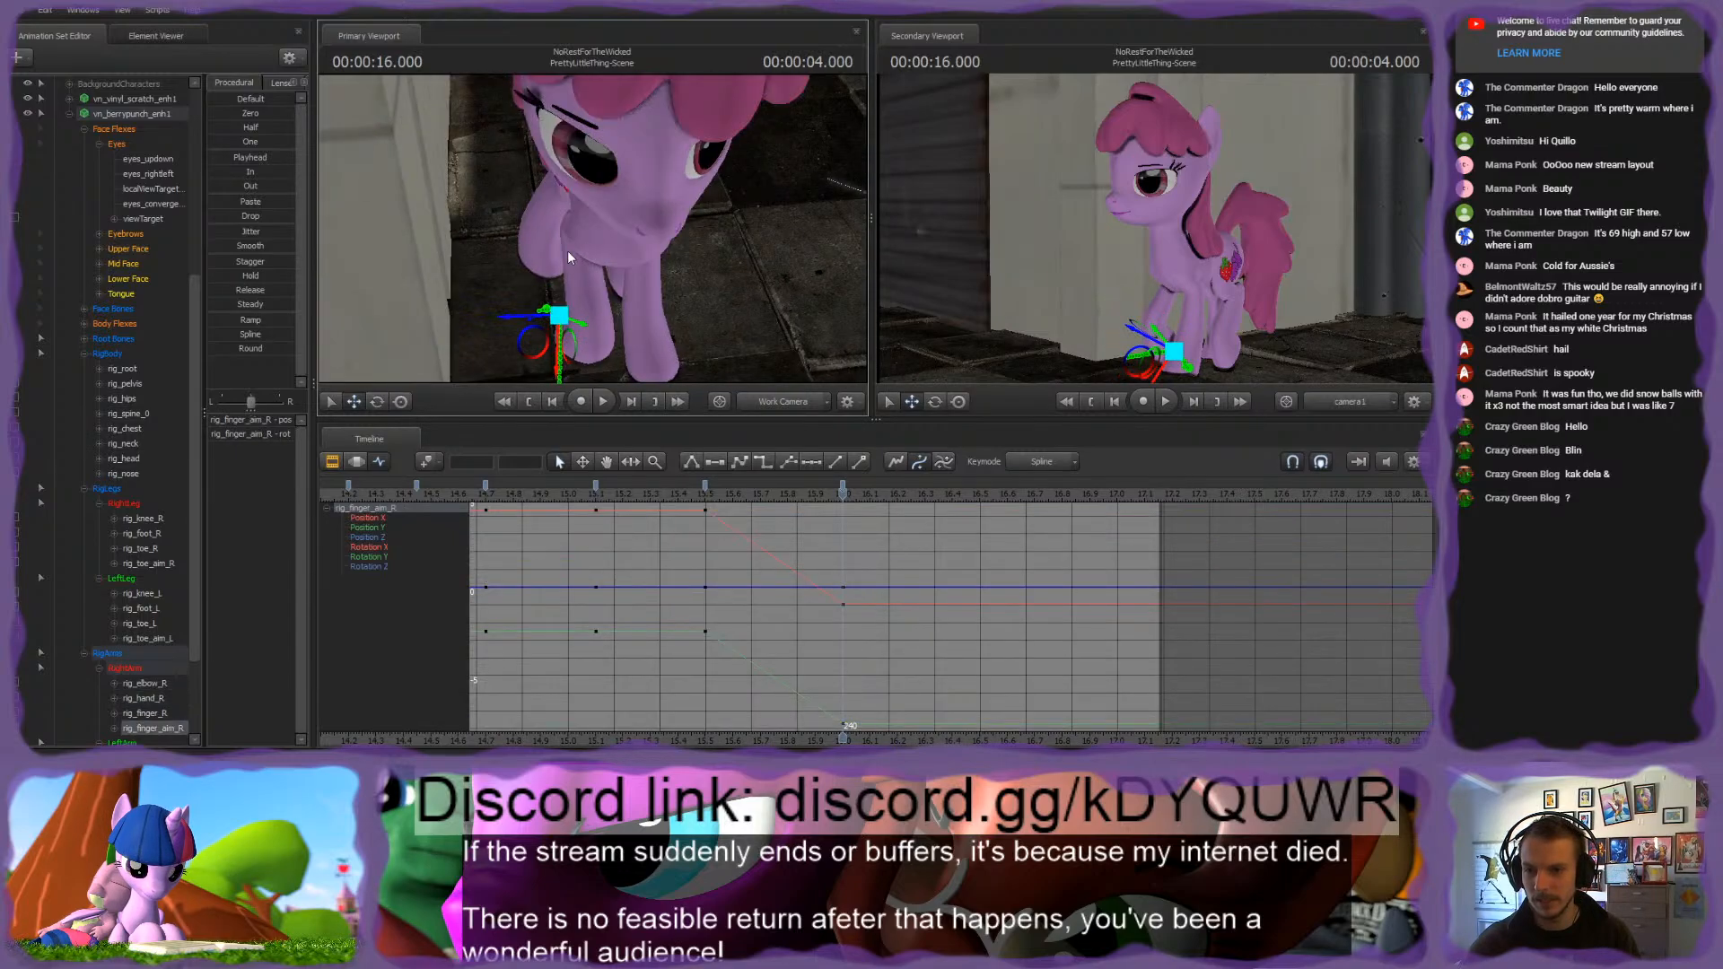
pyautogui.moveTo(523, 316); pyautogui.dragTo(607, 240)
# Step: Select the pink pony's rig_pelvis control and rotate it to tilt the hips at 4.000 seconds
pyautogui.keyDown('ctrl'); pyautogui.click(580, 247); pyautogui.keyUp('ctrl')
pyautogui.keyDown('ctrl'); pyautogui.click(557, 267); pyautogui.keyUp('ctrl')
pyautogui.click(556, 208)
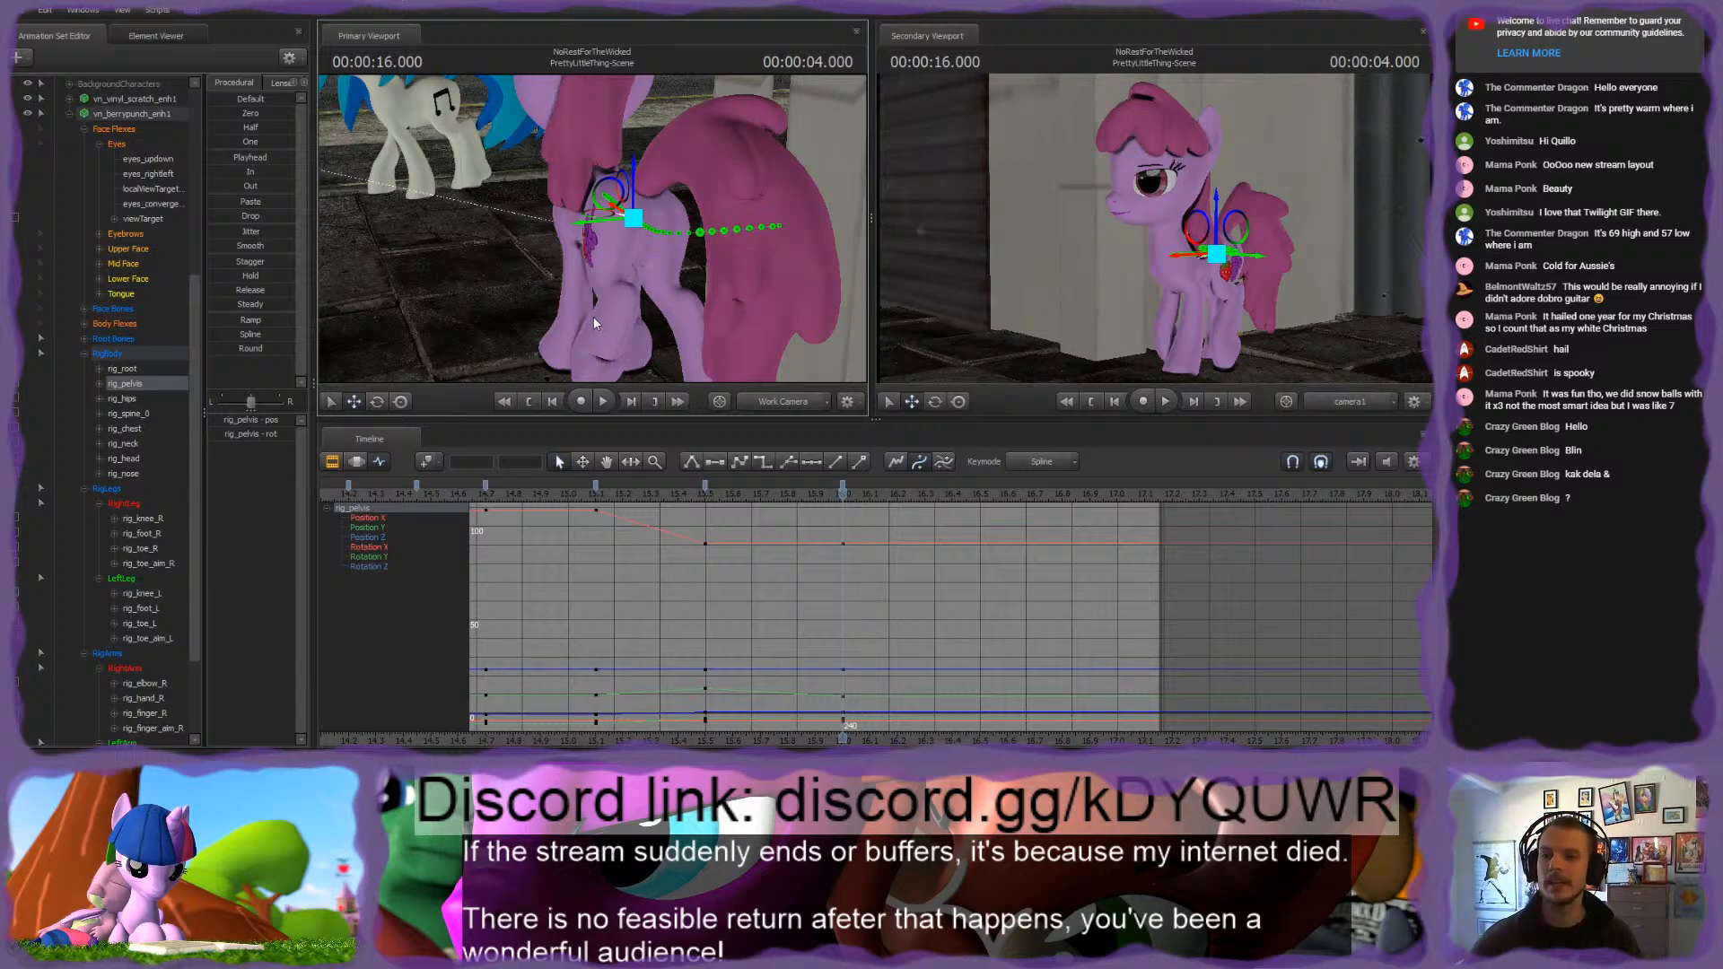
pyautogui.press('e')
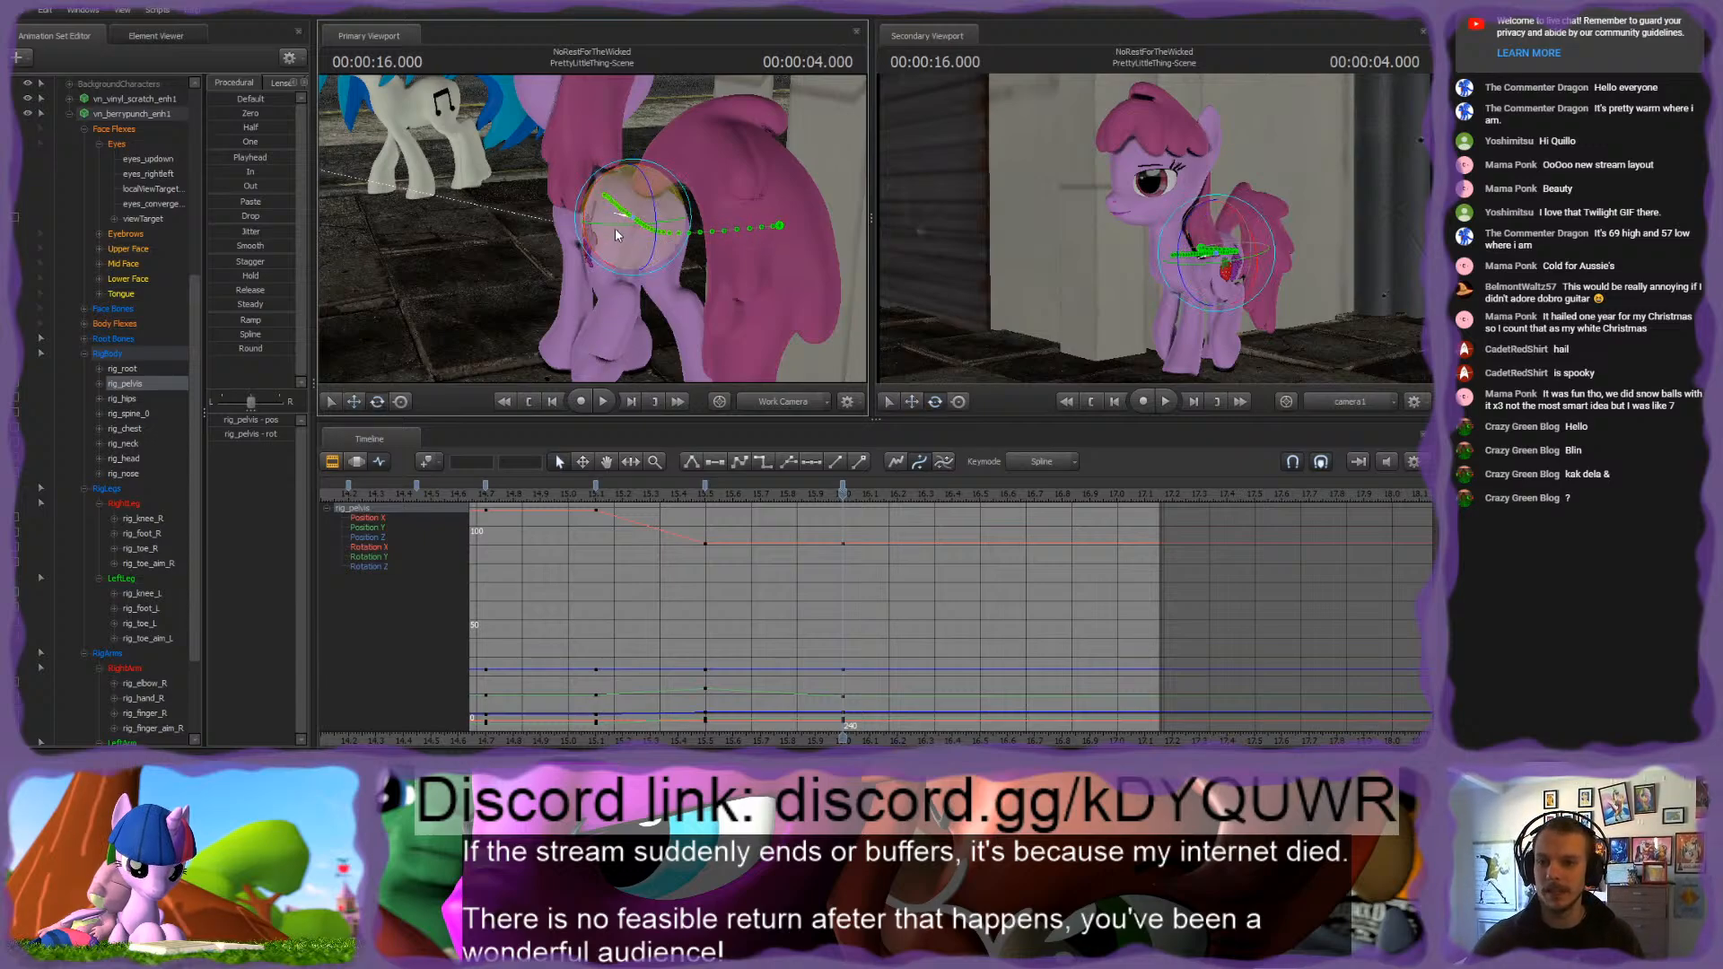
pyautogui.moveTo(616, 235); pyautogui.dragTo(614, 232)
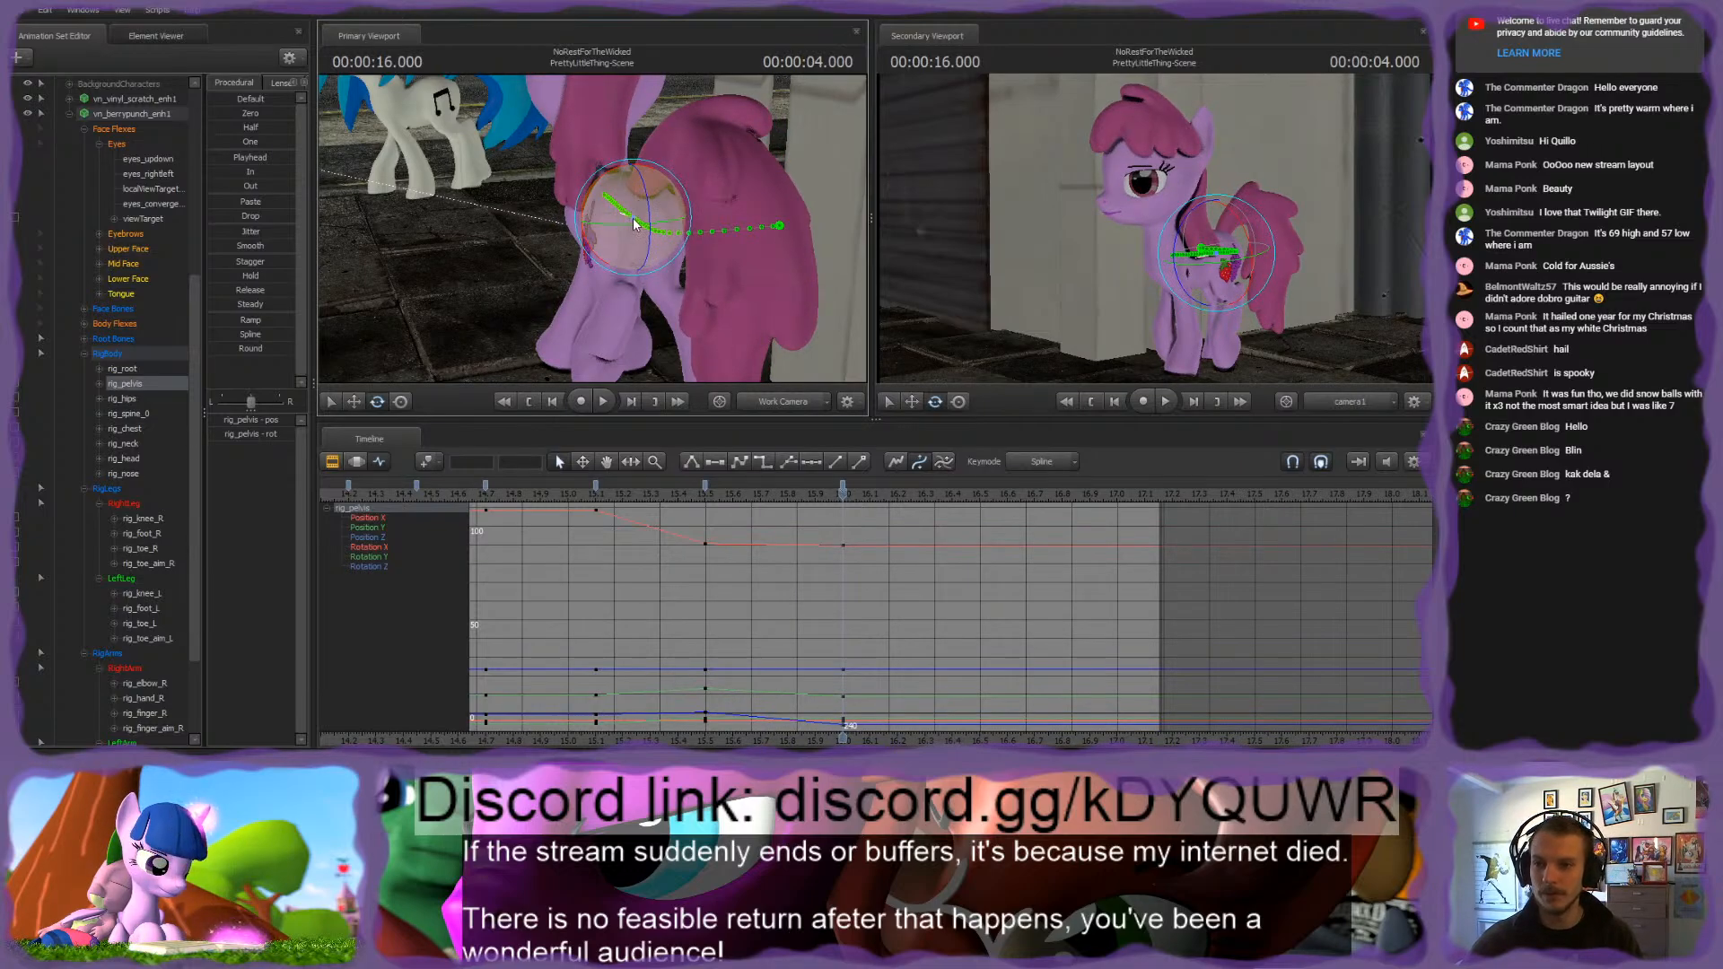
# Step: Rotate rig_spine_0 to counter the hip tilt in the pony's upper body at 4.000 seconds
pyautogui.keyDown('alt'); pyautogui.moveTo(726, 184); pyautogui.dragTo(607, 237); pyautogui.keyUp('alt')
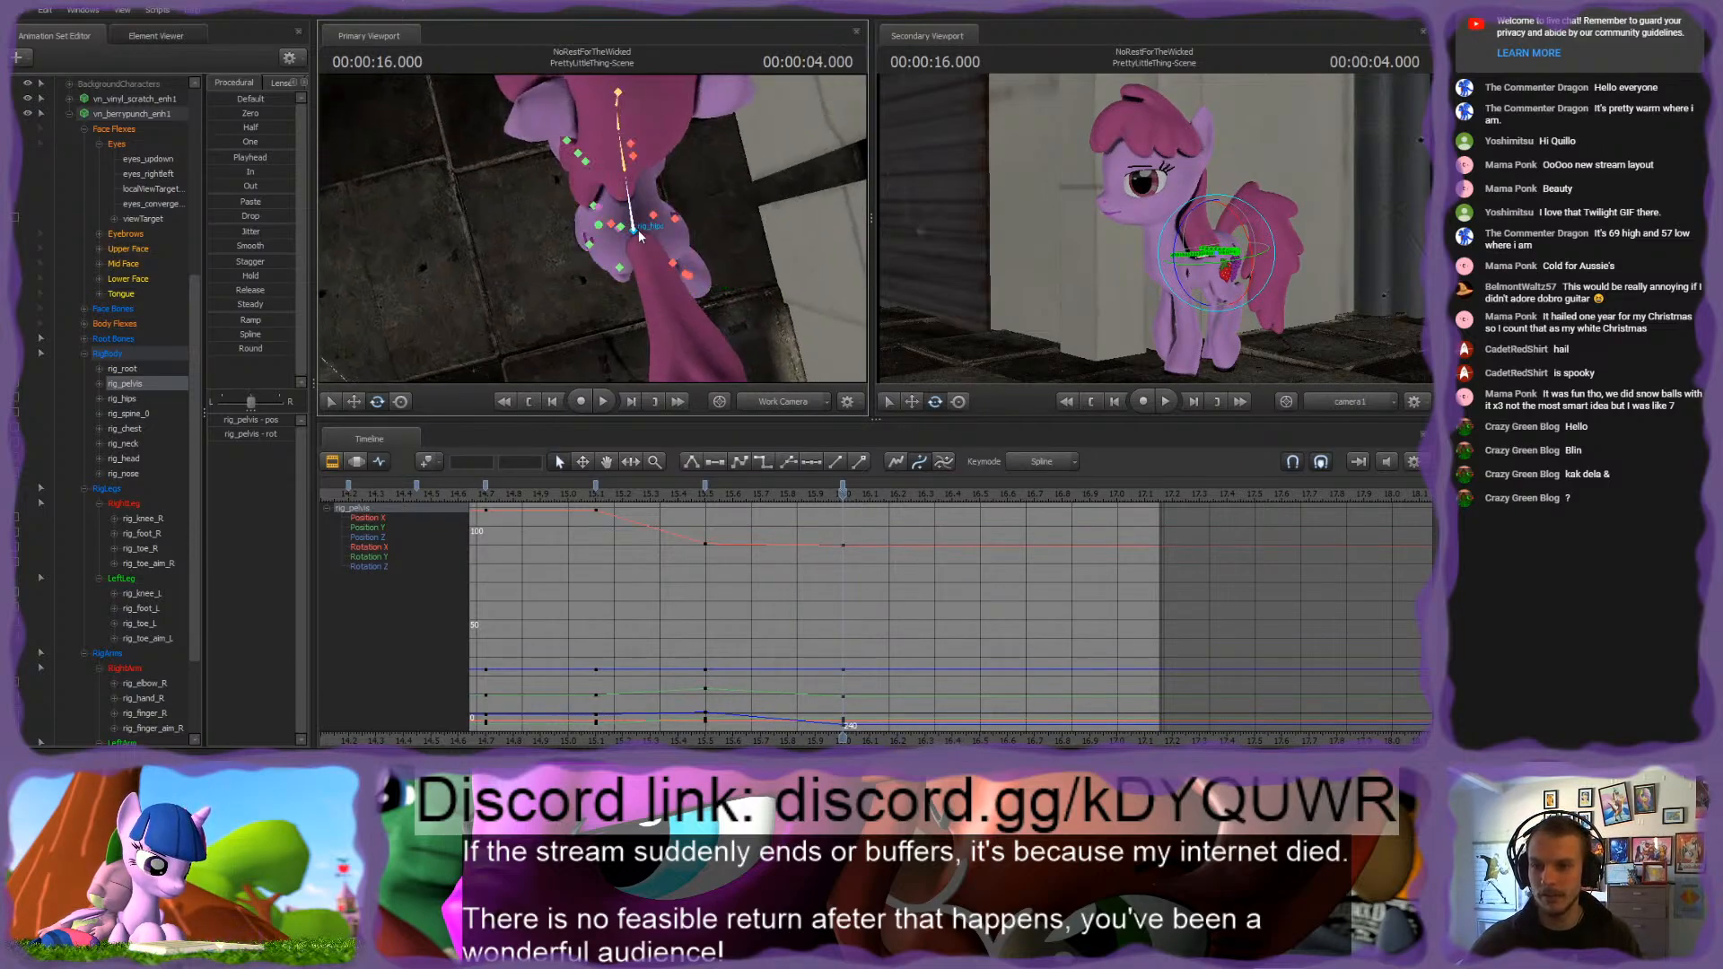
pyautogui.click(621, 160)
pyautogui.moveTo(613, 161); pyautogui.dragTo(598, 129)
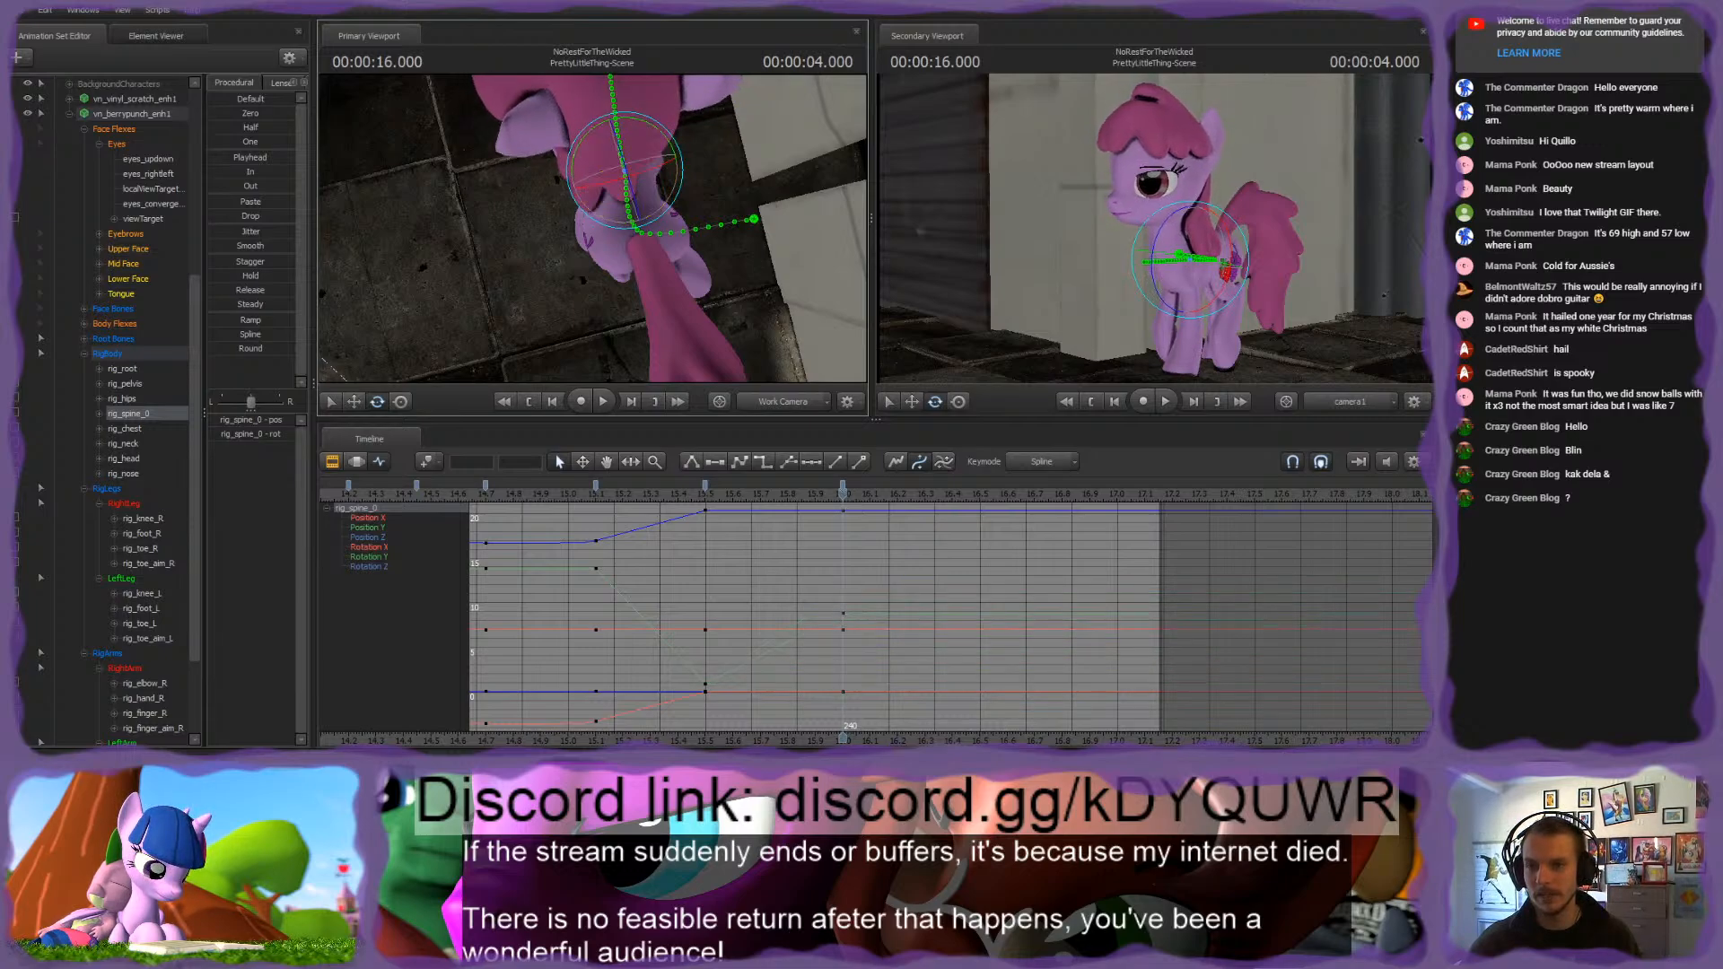
pyautogui.moveTo(593, 229); pyautogui.dragTo(579, 287)
pyautogui.moveTo(571, 159); pyautogui.dragTo(662, 316)
# Step: Rotate rig_chest, refine rig_spine_0, and scrub through the body's motion into the 4.000-second pose
pyautogui.click(639, 180)
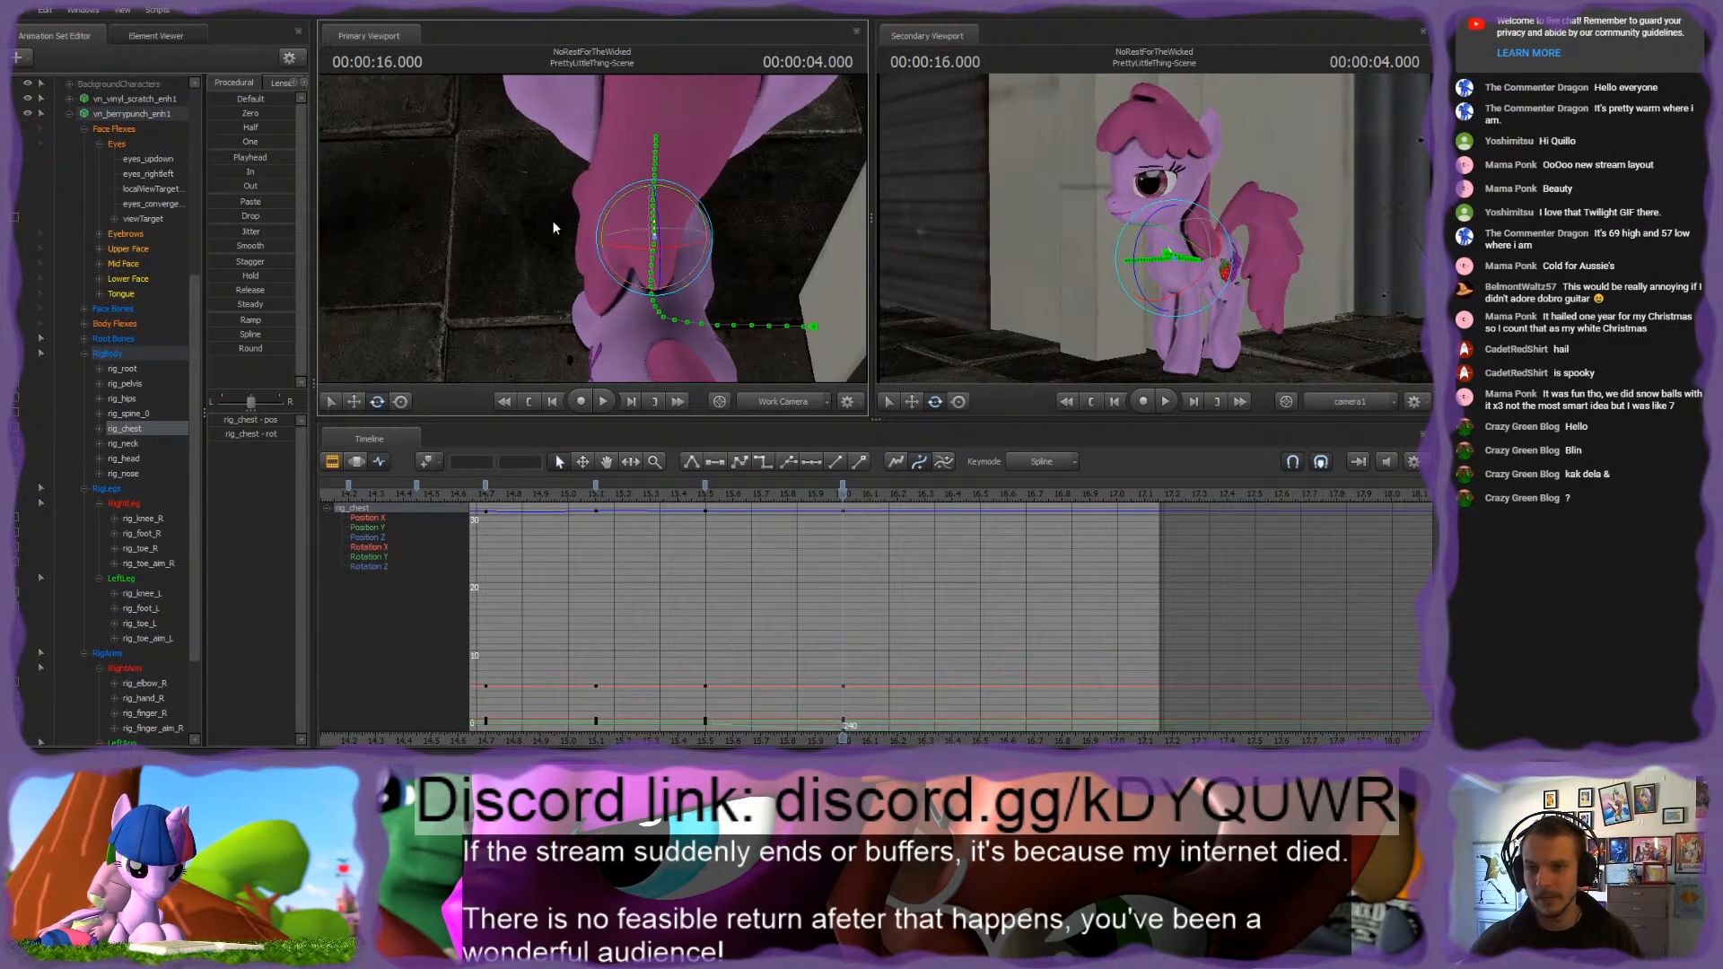
pyautogui.moveTo(552, 219); pyautogui.dragTo(692, 310)
pyautogui.moveTo(597, 140); pyautogui.dragTo(627, 155)
pyautogui.keyDown('ctrl'); pyautogui.click(634, 197); pyautogui.keyUp('ctrl')
pyautogui.keyDown('alt'); pyautogui.moveTo(672, 284); pyautogui.dragTo(821, 284); pyautogui.keyUp('alt')
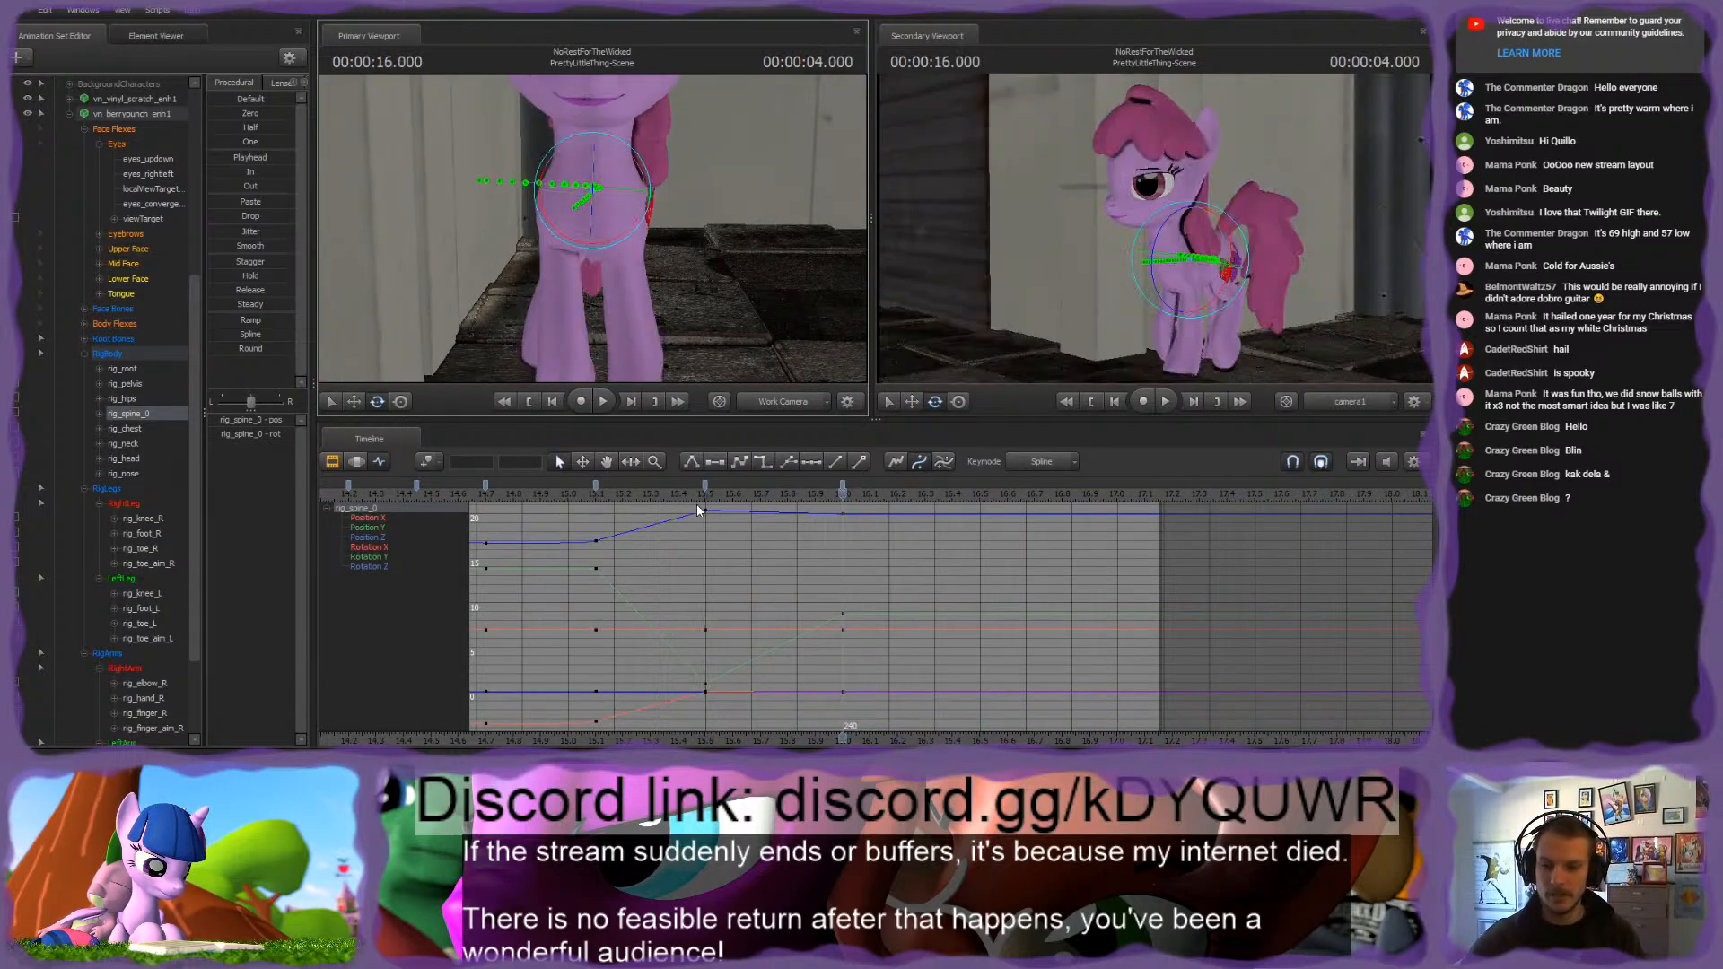
pyautogui.moveTo(696, 498); pyautogui.dragTo(844, 545)
# Step: Move rig_toe_aim_L lower and forward to reposition the left hind hoof at 4.000 seconds
pyautogui.moveTo(592, 233); pyautogui.dragTo(576, 274)
pyautogui.keyDown('ctrl'); pyautogui.click(607, 289); pyautogui.keyUp('ctrl')
pyautogui.press('w')
pyautogui.keyDown('ctrl'); pyautogui.click(619, 329); pyautogui.keyUp('ctrl')
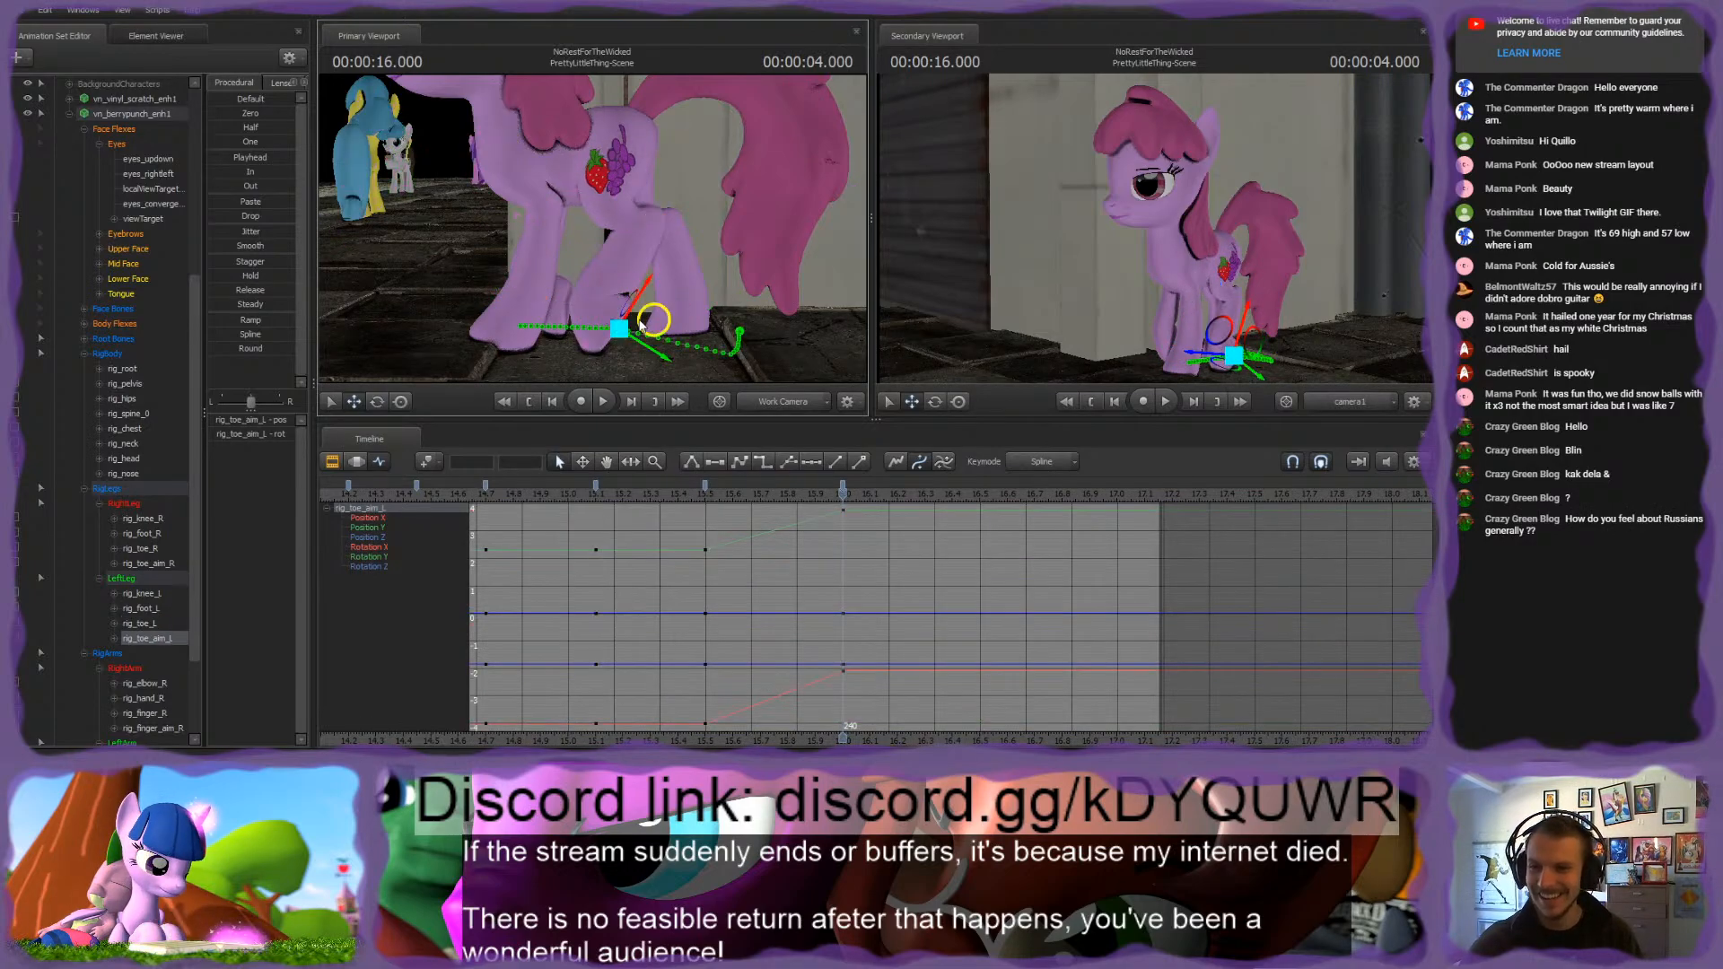
pyautogui.moveTo(657, 329); pyautogui.dragTo(629, 349)
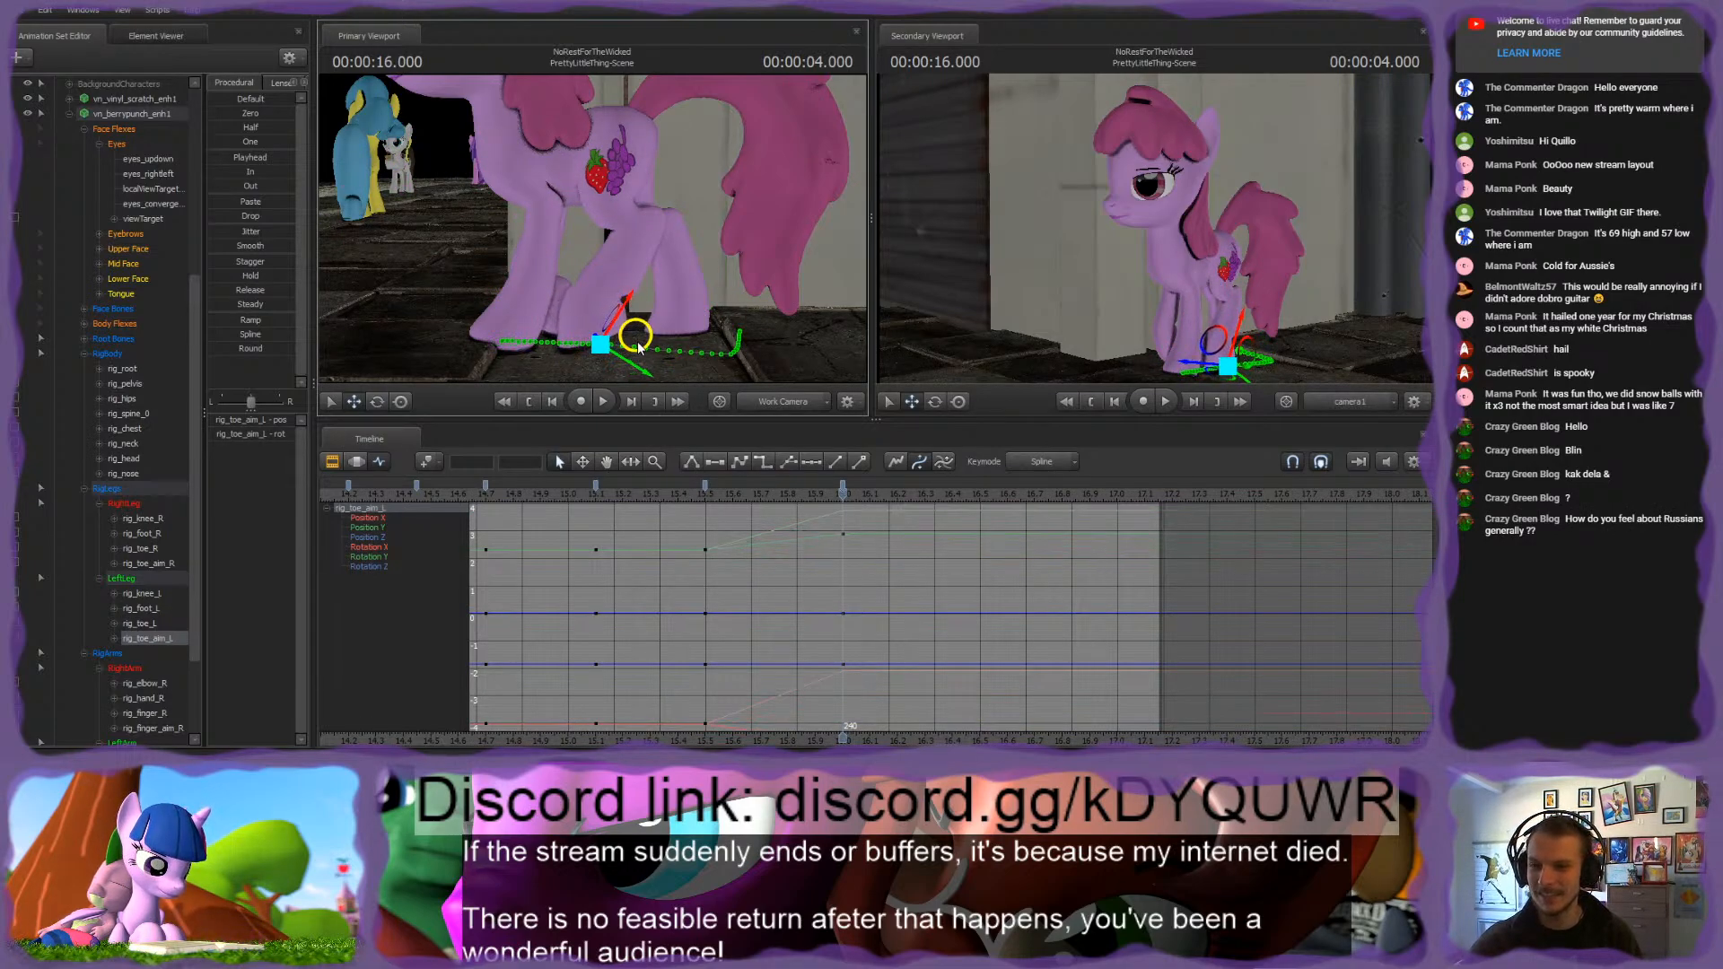
# Step: Lower rig_toe_L slightly toward the ground at 4.000 seconds and check the hoof's motion by scrubbing
pyautogui.keyDown('ctrl'); pyautogui.click(603, 287); pyautogui.keyUp('ctrl')
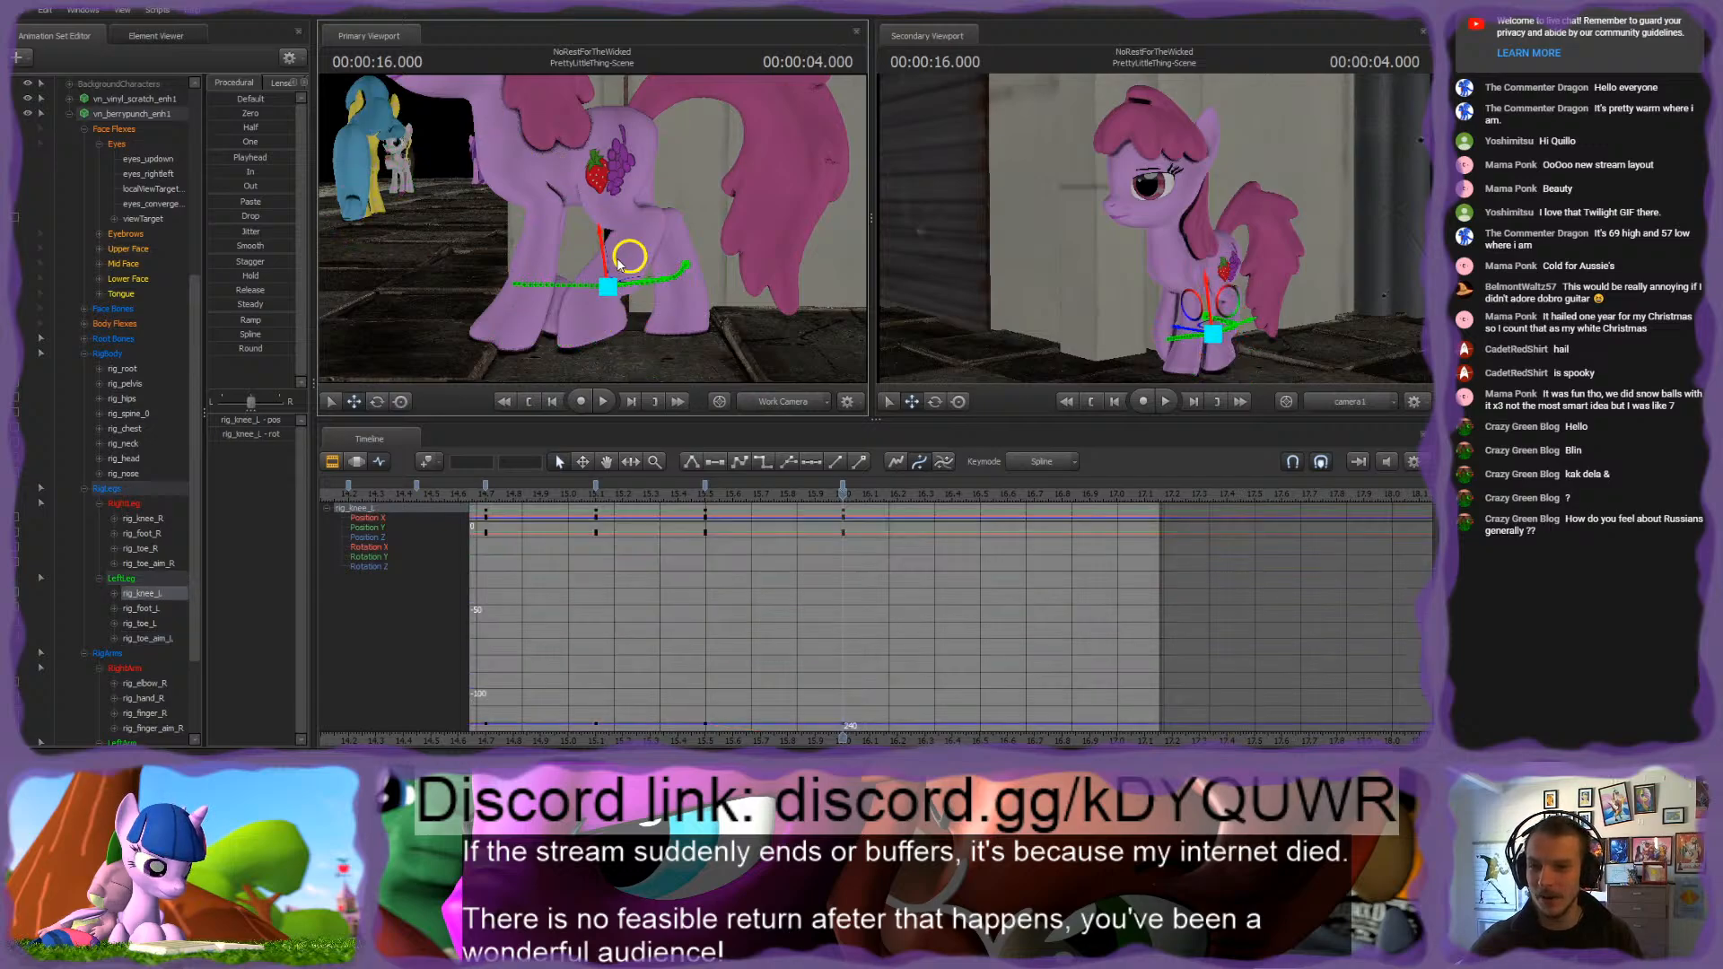
pyautogui.keyDown('ctrl'); pyautogui.click(599, 298); pyautogui.keyUp('ctrl')
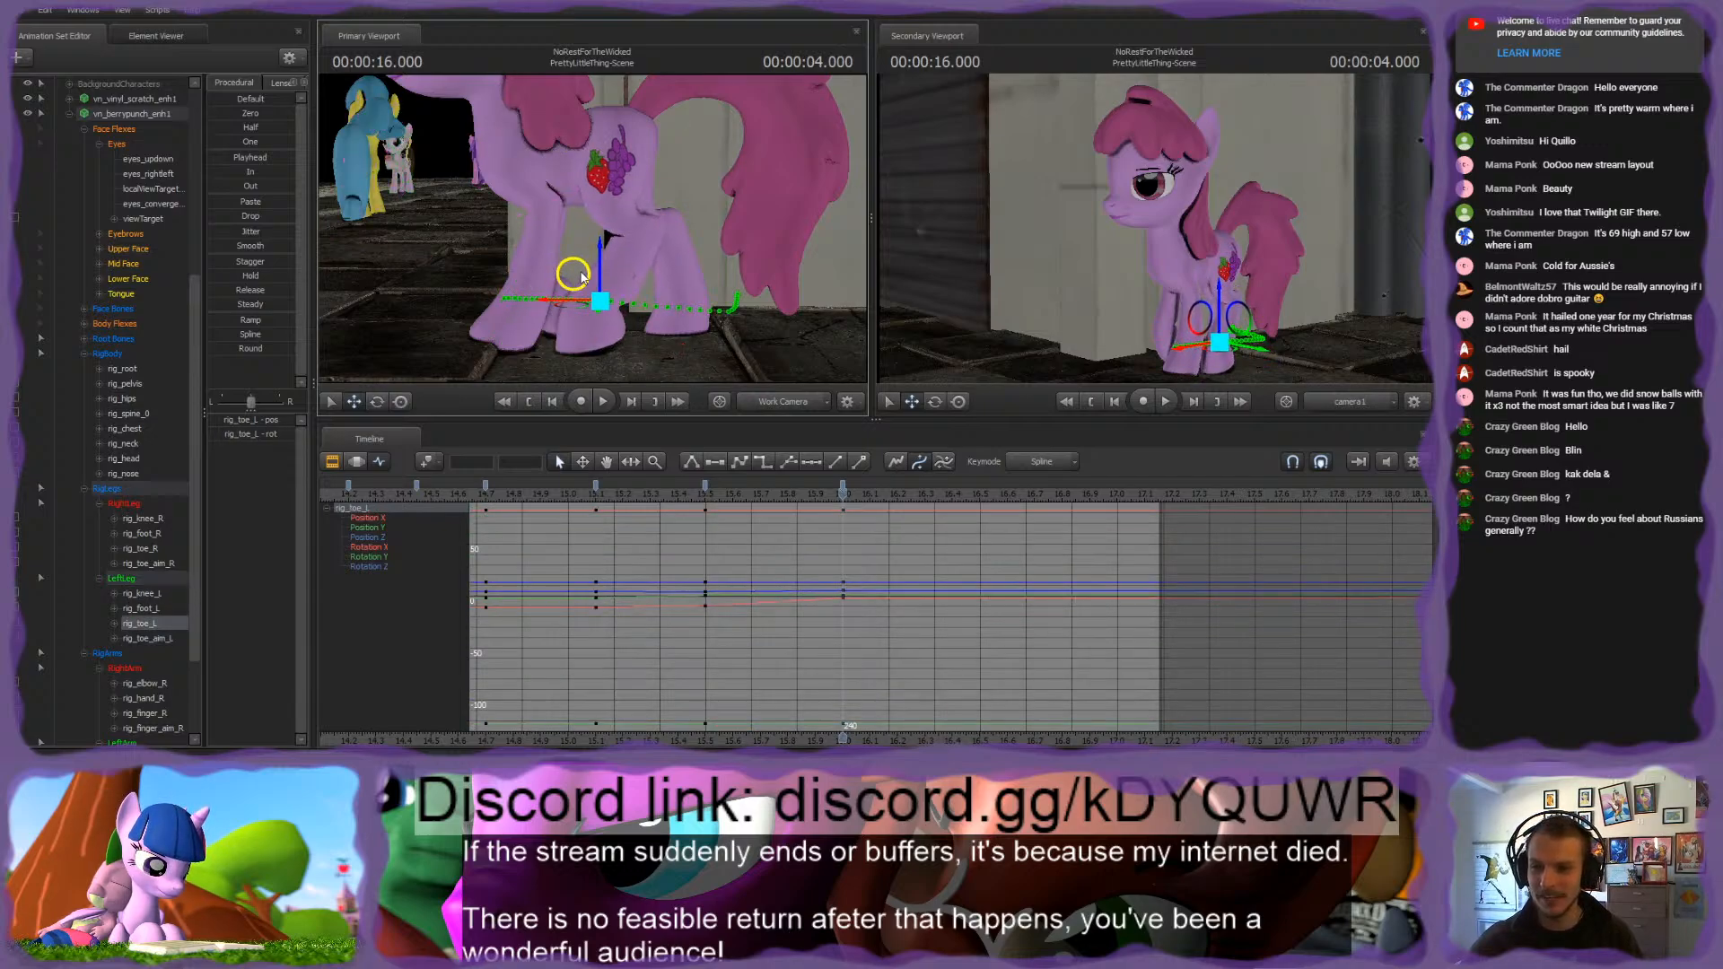
pyautogui.moveTo(581, 278); pyautogui.dragTo(581, 281)
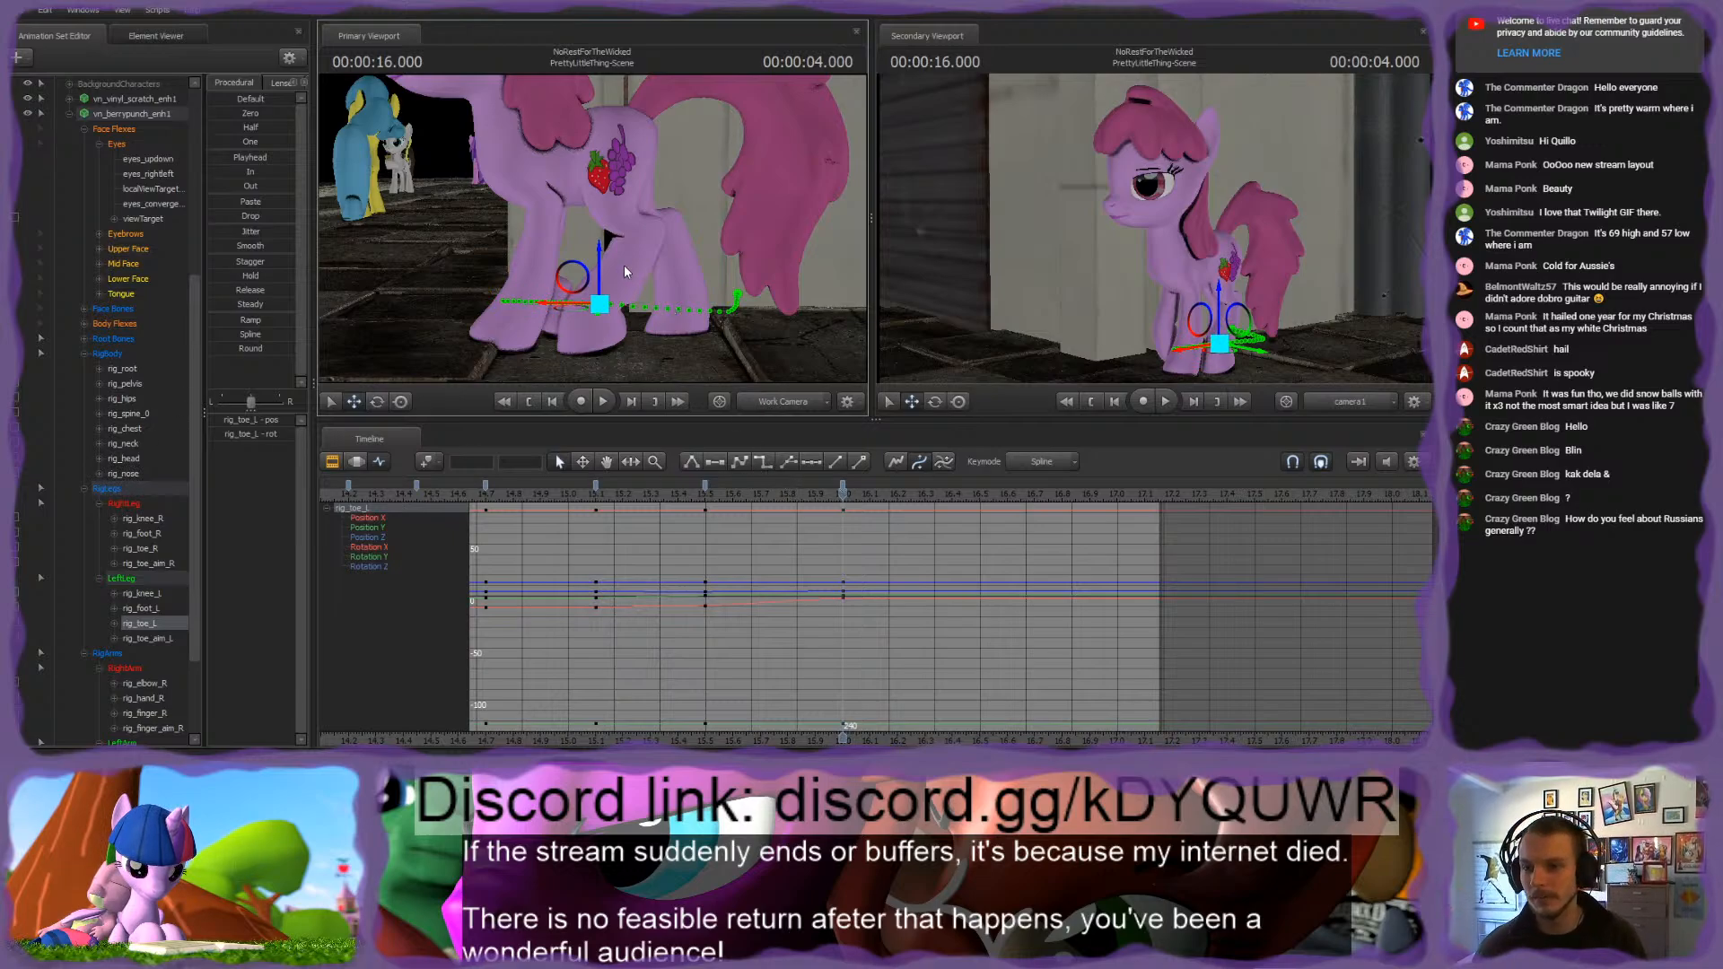
pyautogui.moveTo(844, 496)
pyautogui.mouseDown()
pyautogui.moveTo(915, 498)
pyautogui.moveTo(843, 501)
pyautogui.mouseUp()
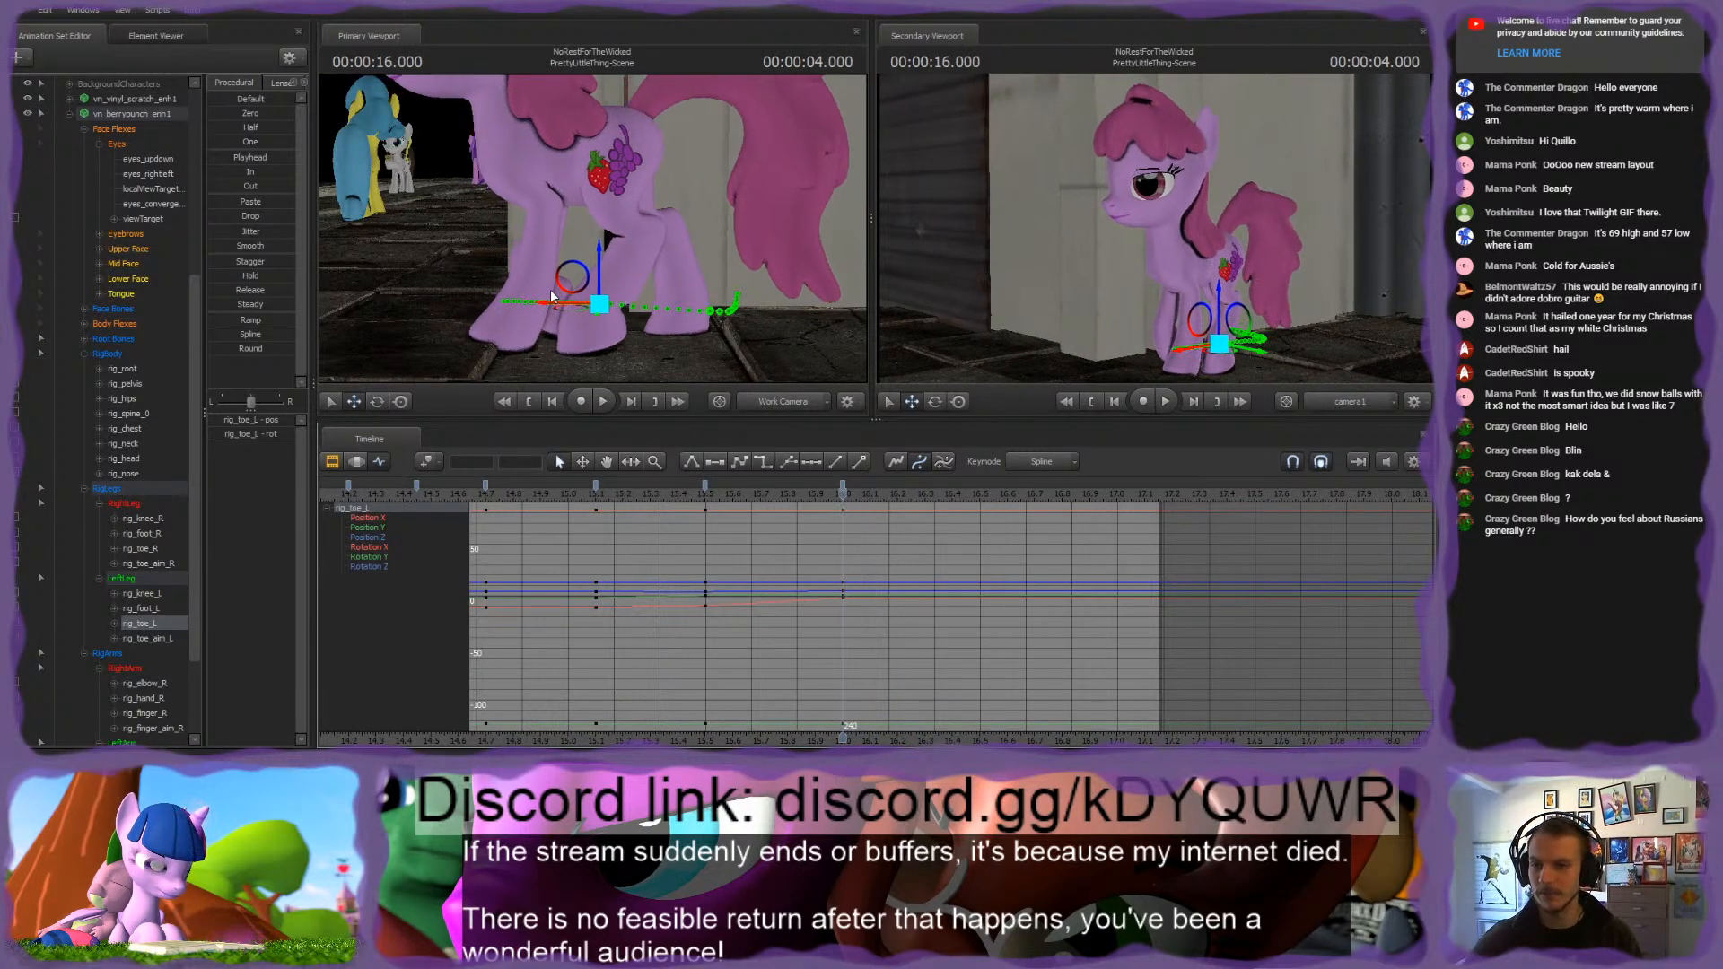
# Step: Try rotating rig_toe_L at 4.000 seconds, and step back and forth through the recent changes with undo and redo
pyautogui.press('e')
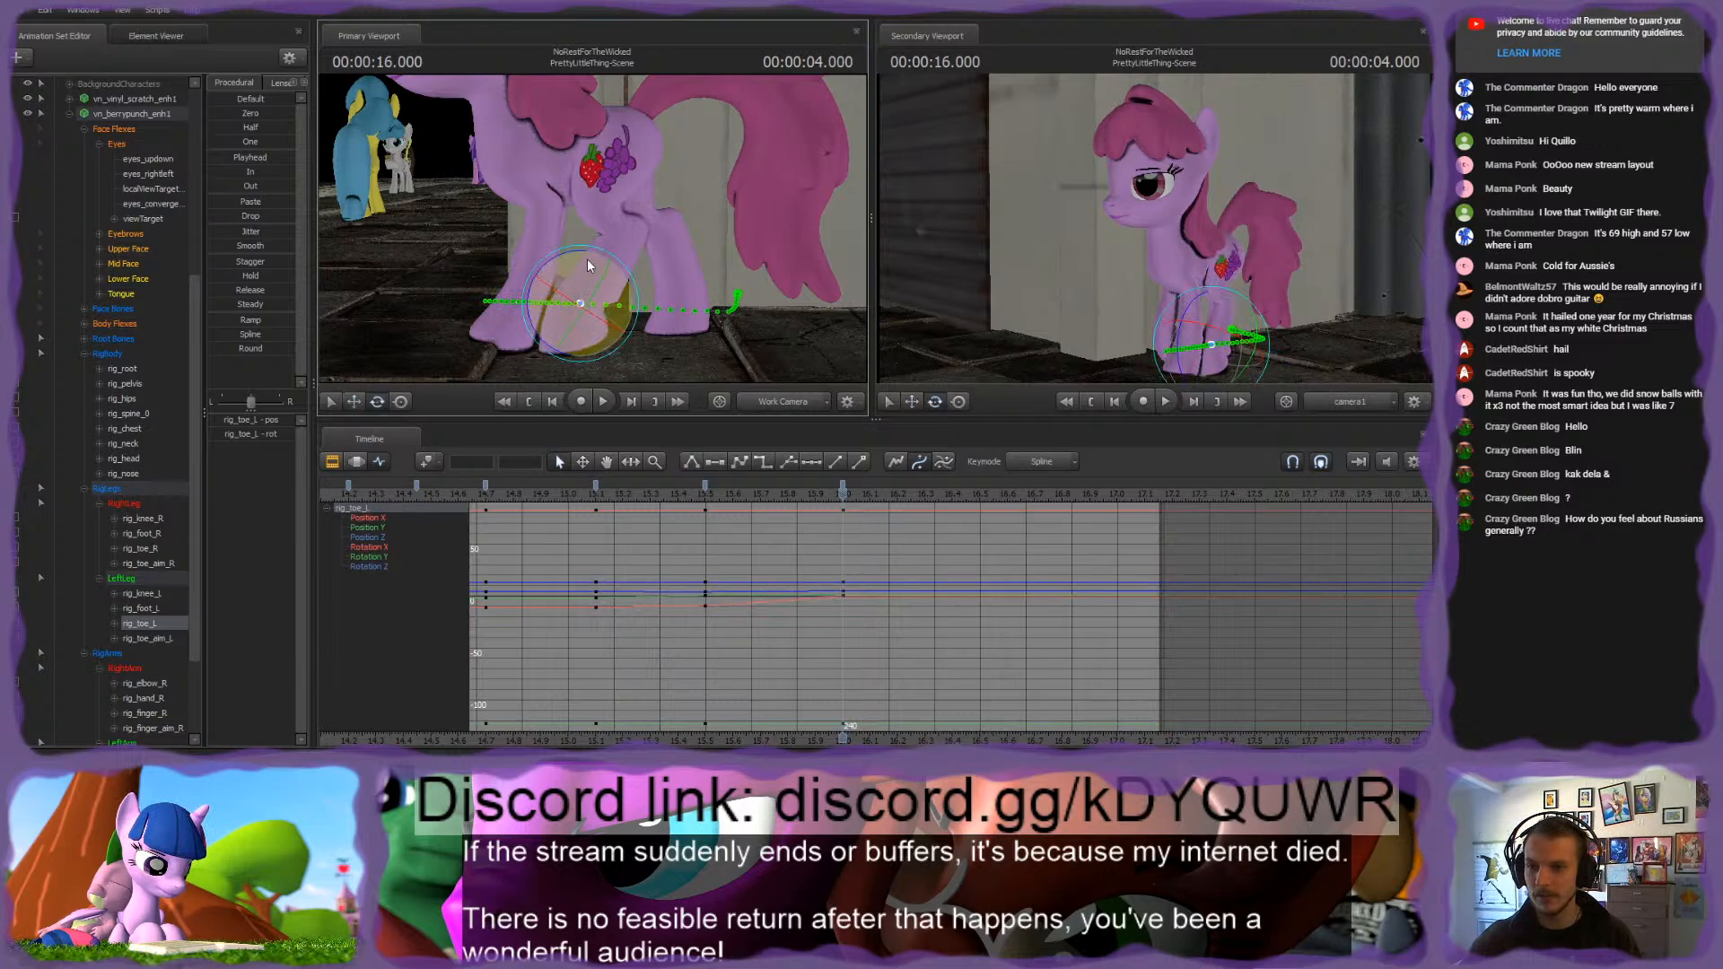
pyautogui.moveTo(588, 266); pyautogui.dragTo(584, 249)
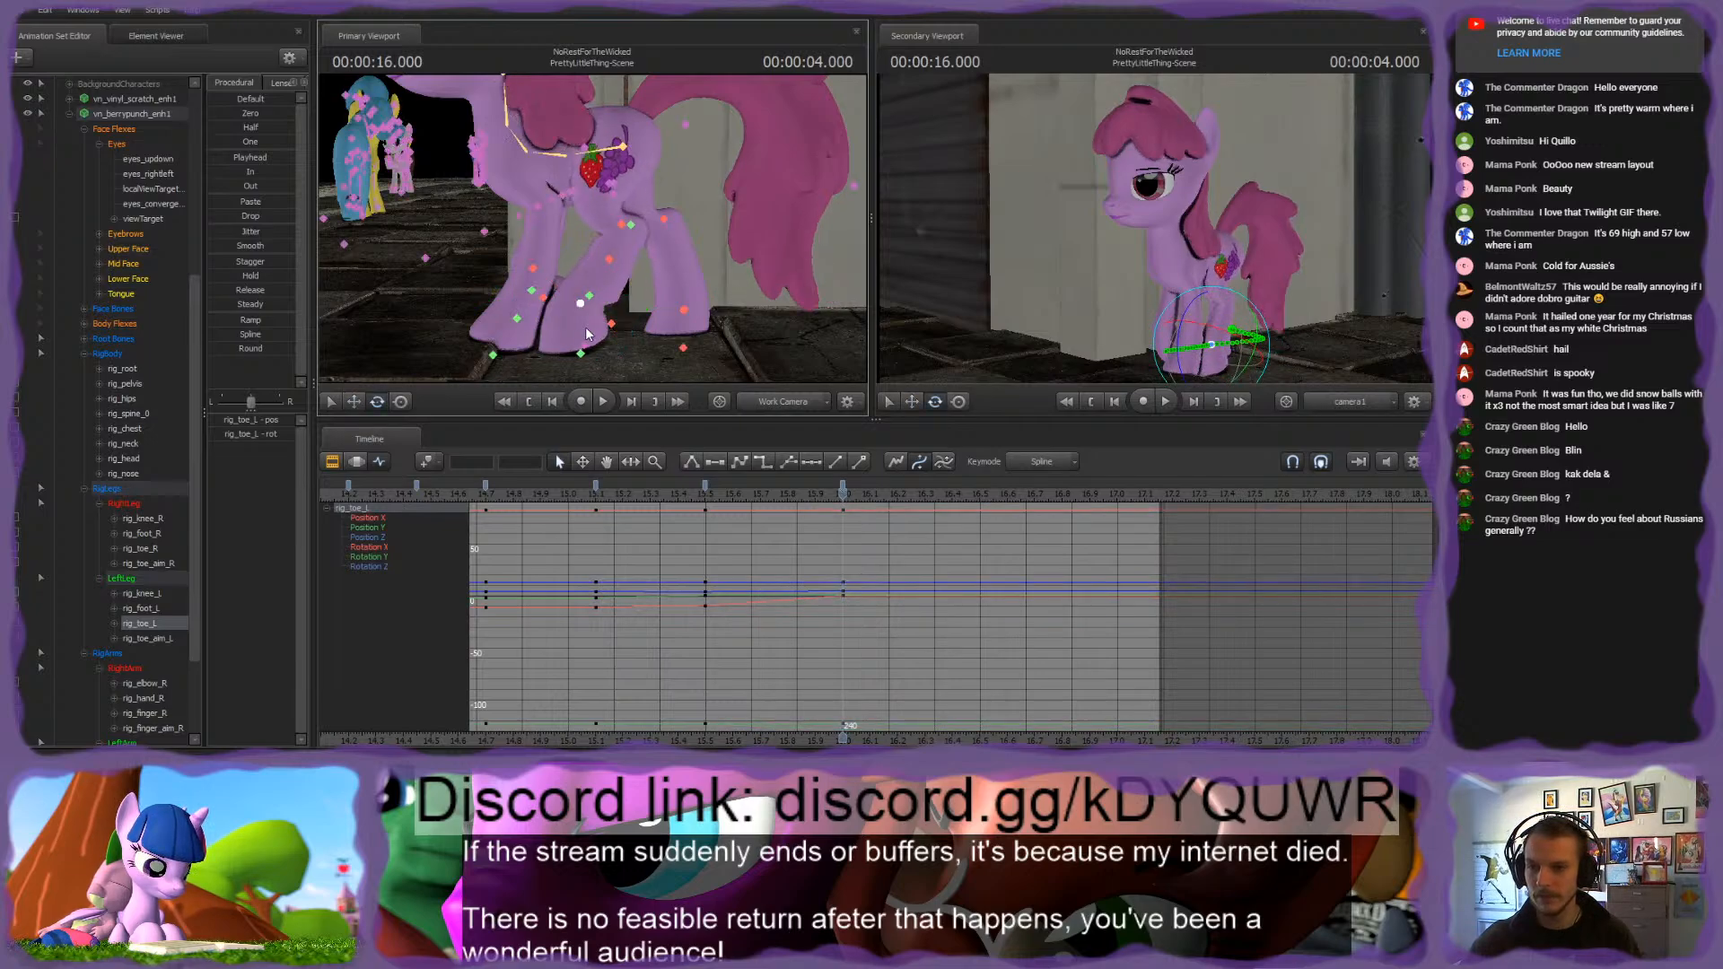
pyautogui.hotkey('ctrl', 'z')
pyautogui.hotkey('ctrl', 'z')
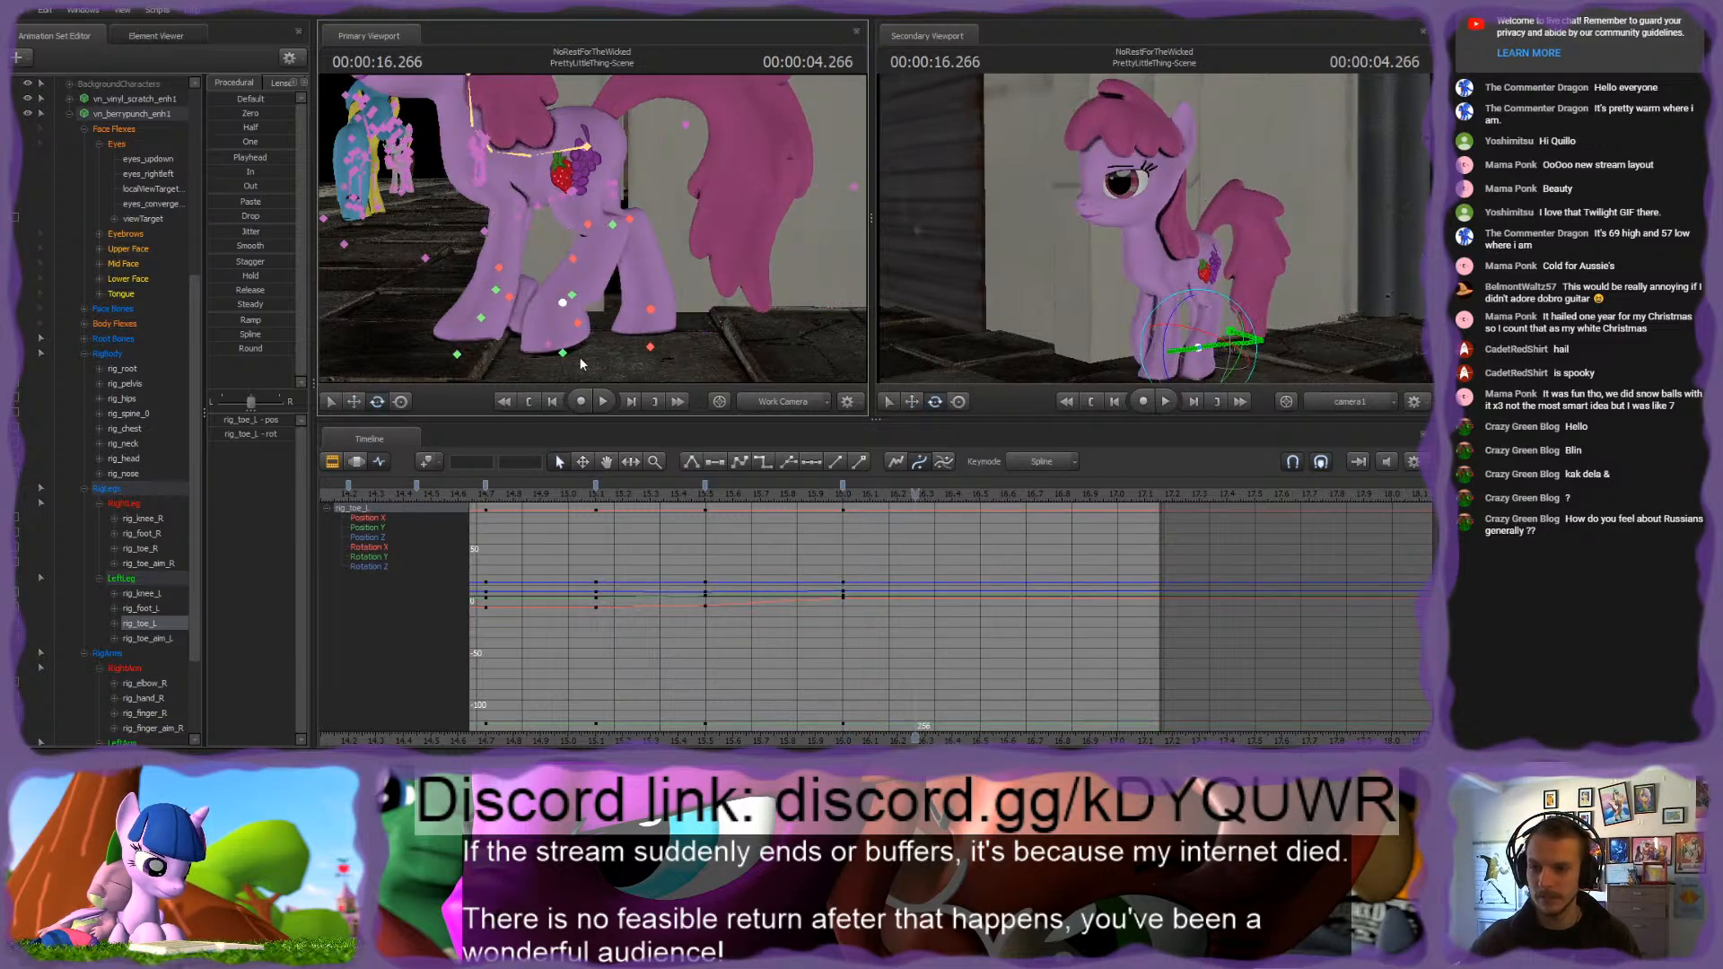
pyautogui.hotkey('ctrl', 'y')
pyautogui.hotkey('ctrl', 'y')
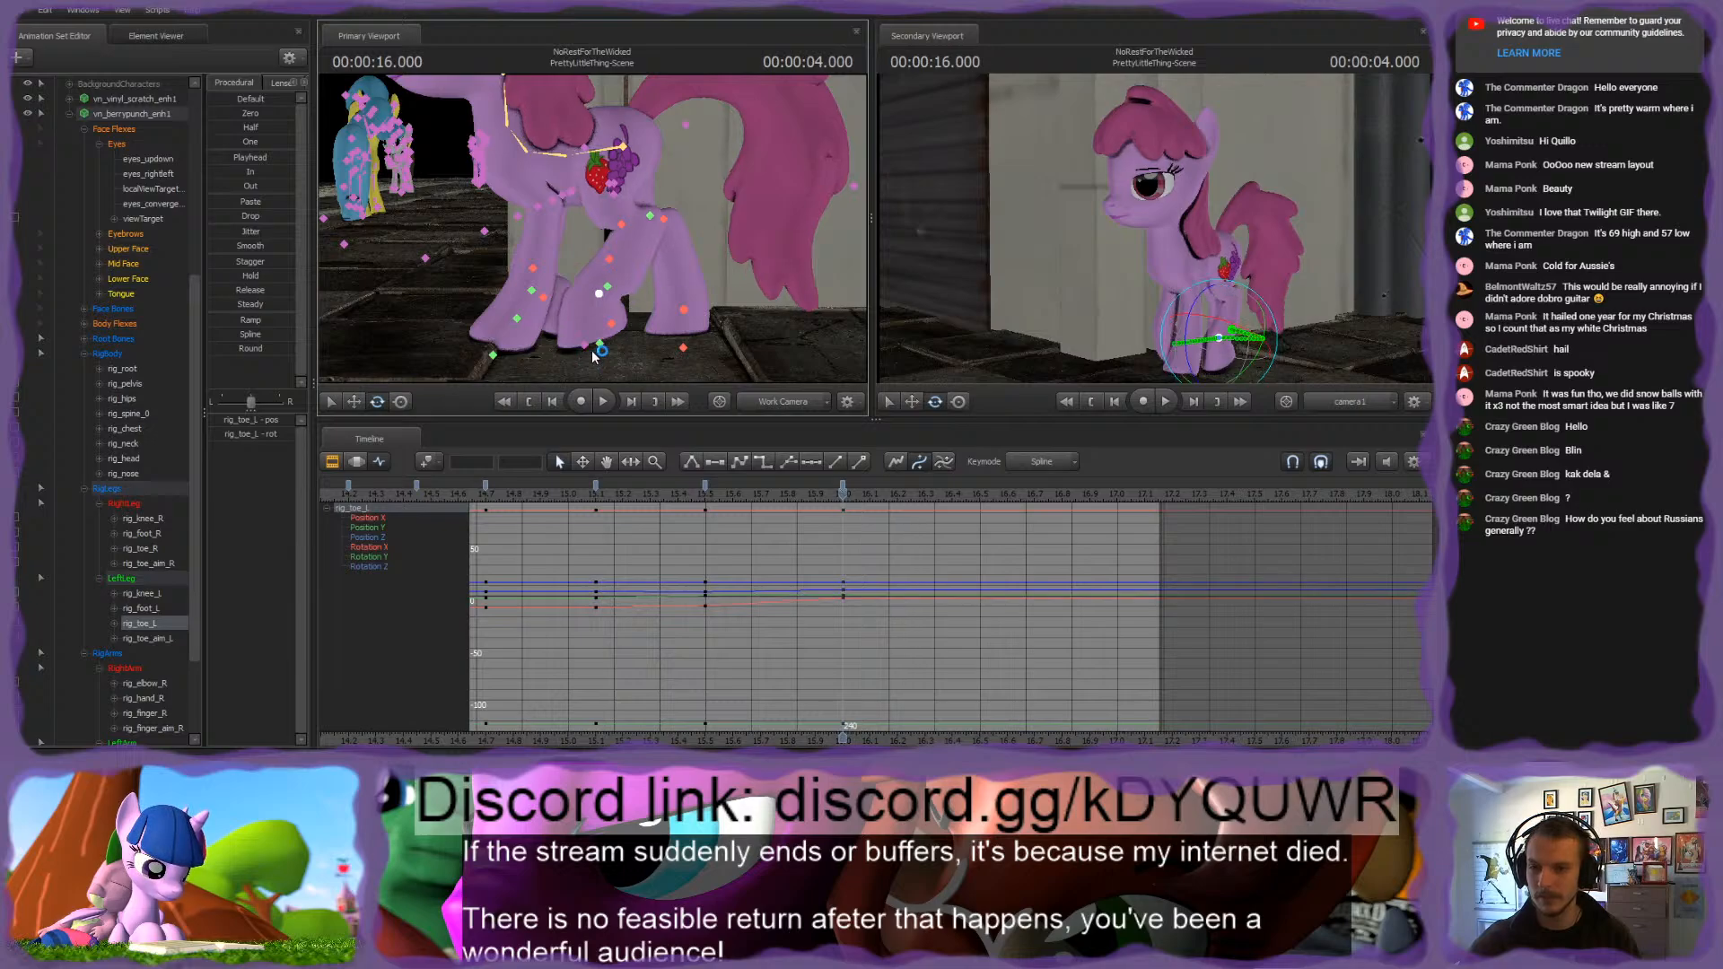
# Step: Reposition rig_toe_L and readjust the left hind leg with rig_foot_L and rig_toe_aim_L at 4.000 seconds
pyautogui.click(607, 287)
pyautogui.press('w')
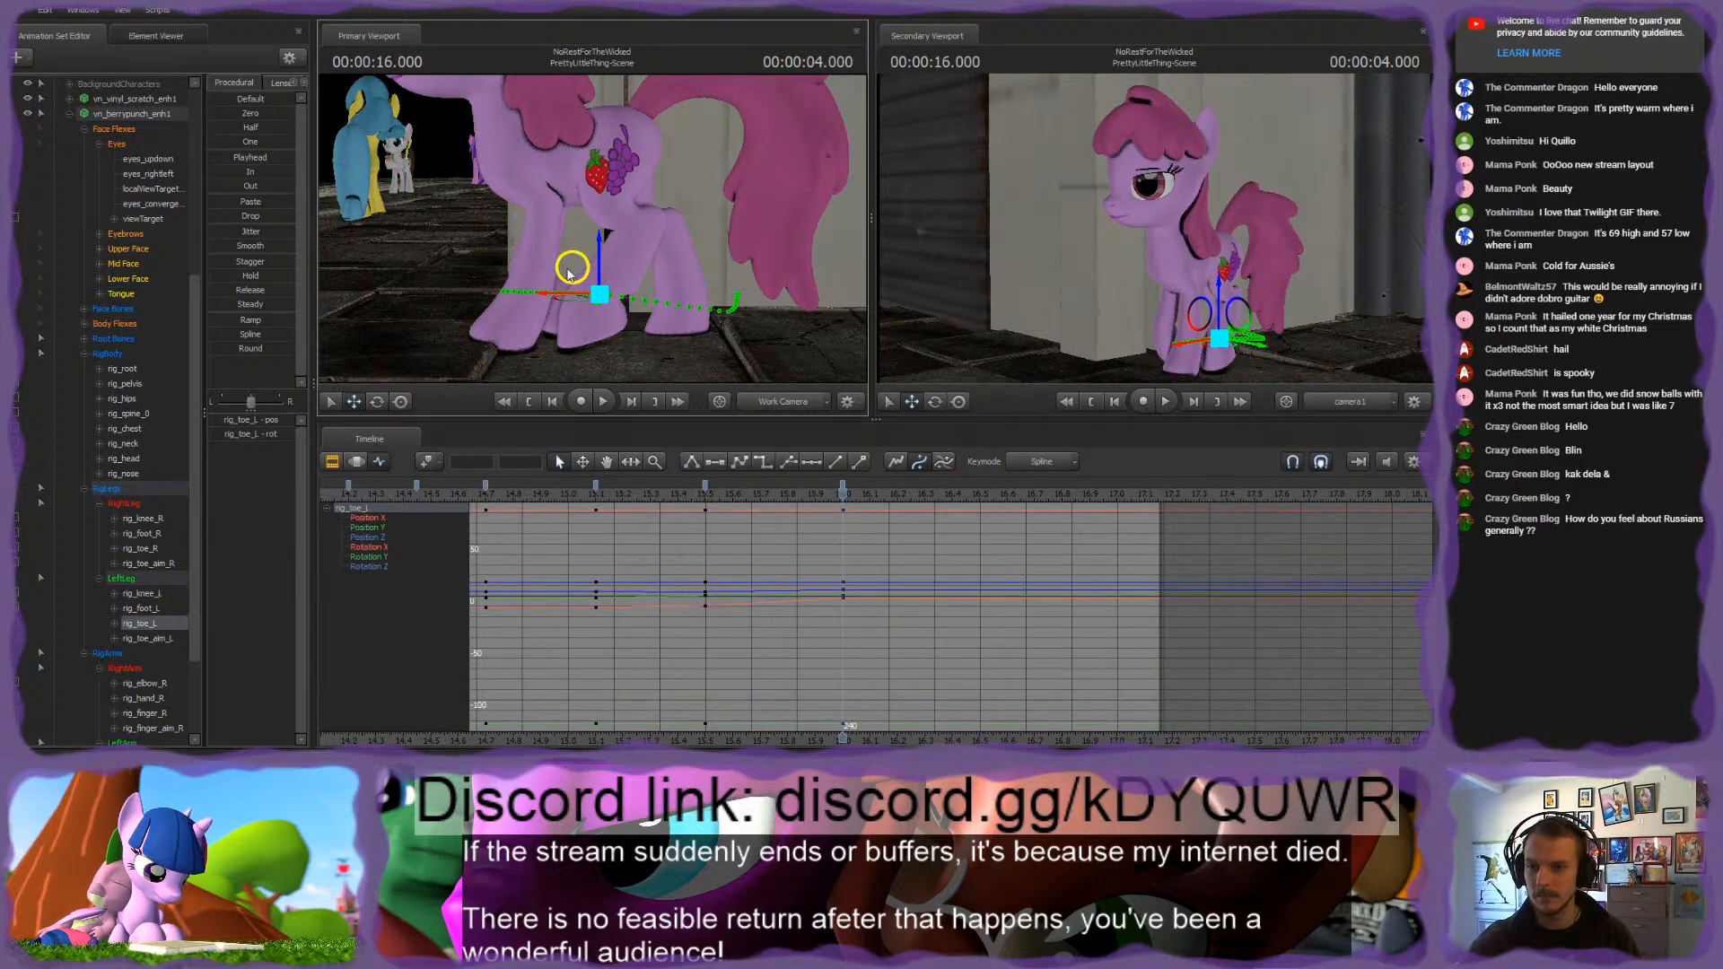
pyautogui.click(587, 286)
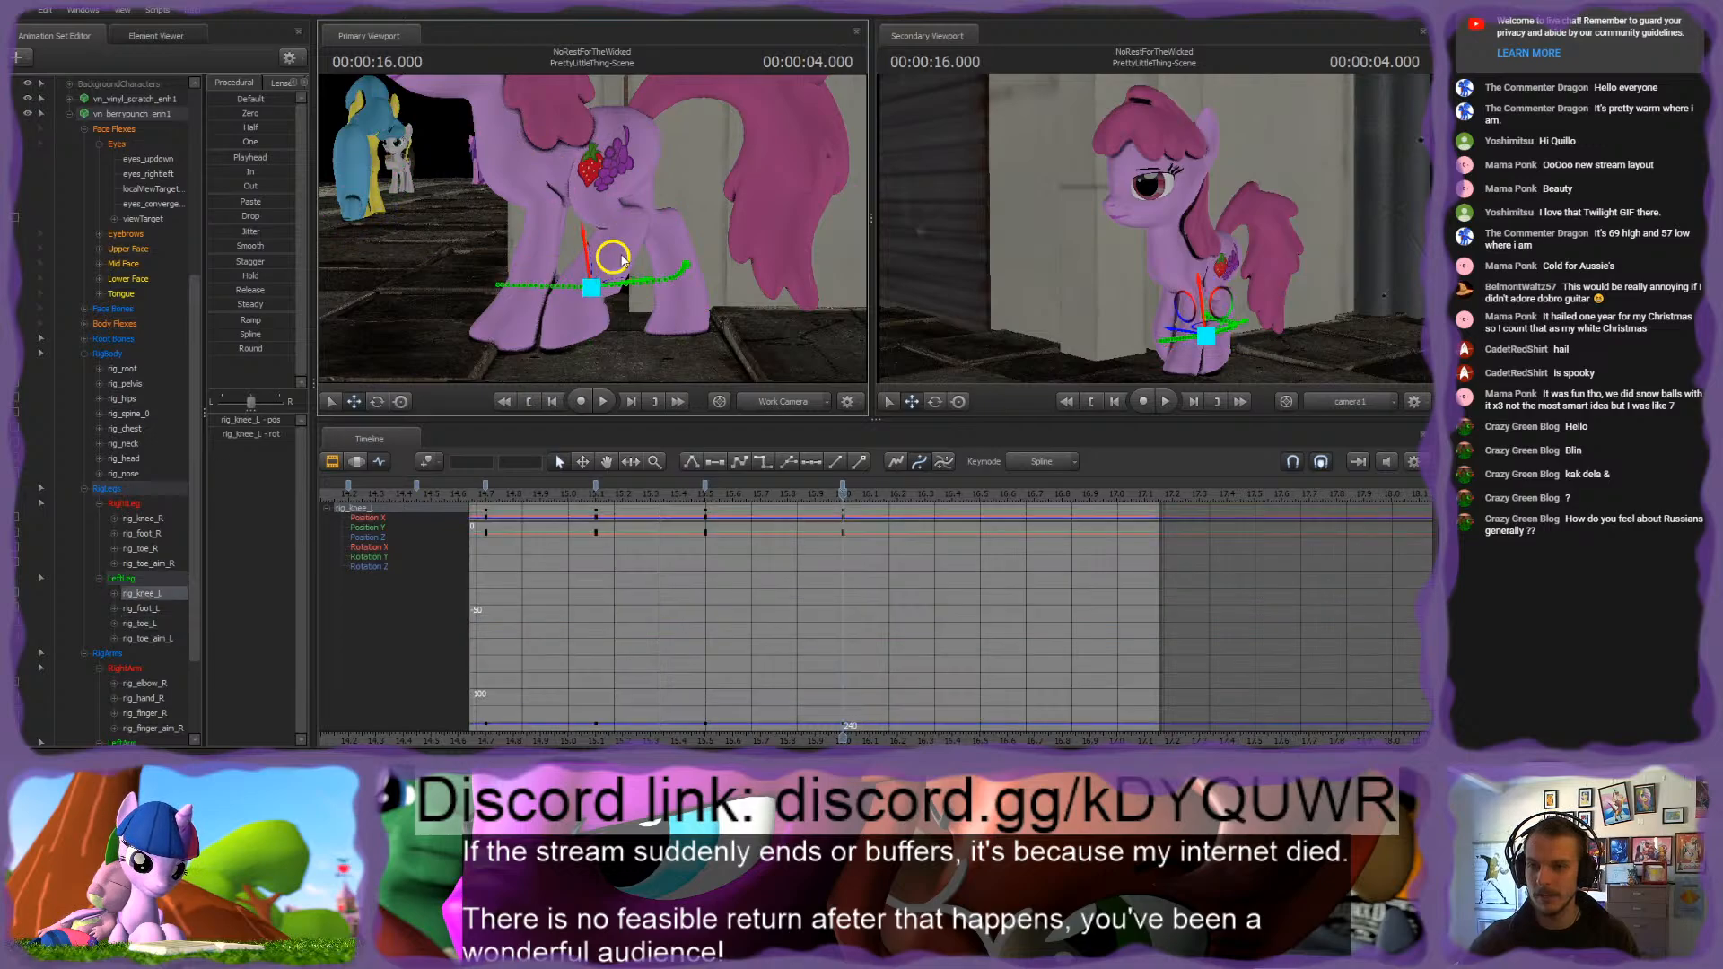
pyautogui.click(631, 228)
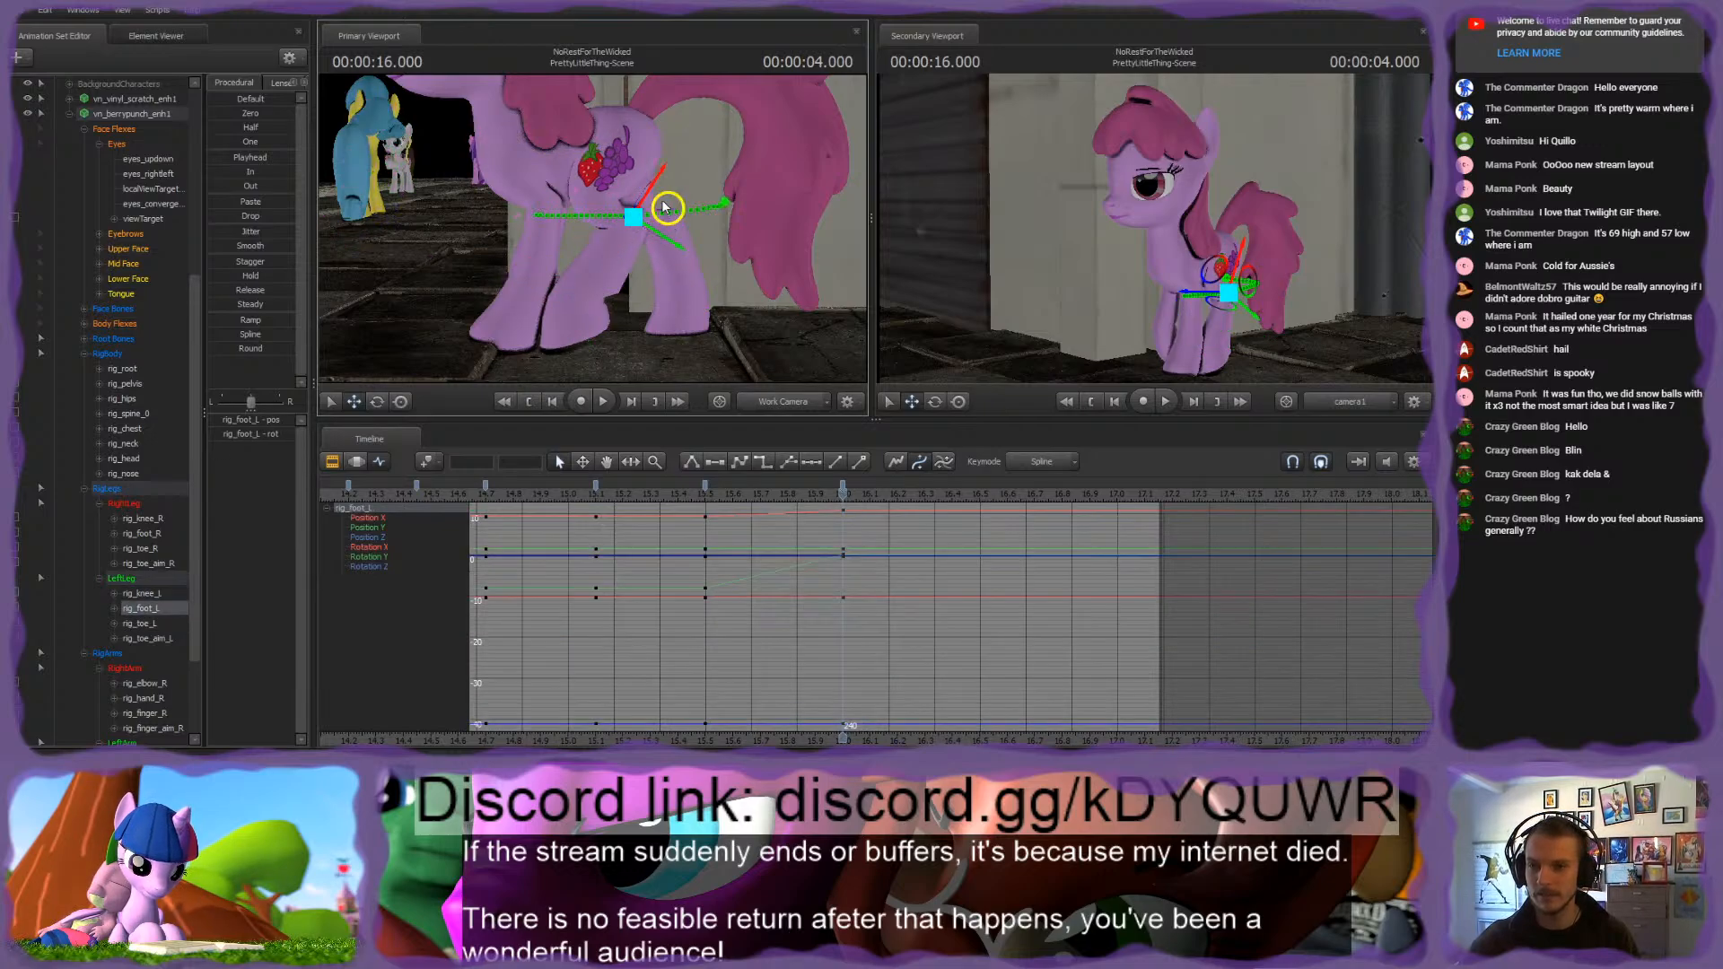
pyautogui.moveTo(660, 212); pyautogui.dragTo(662, 200)
pyautogui.click(584, 346)
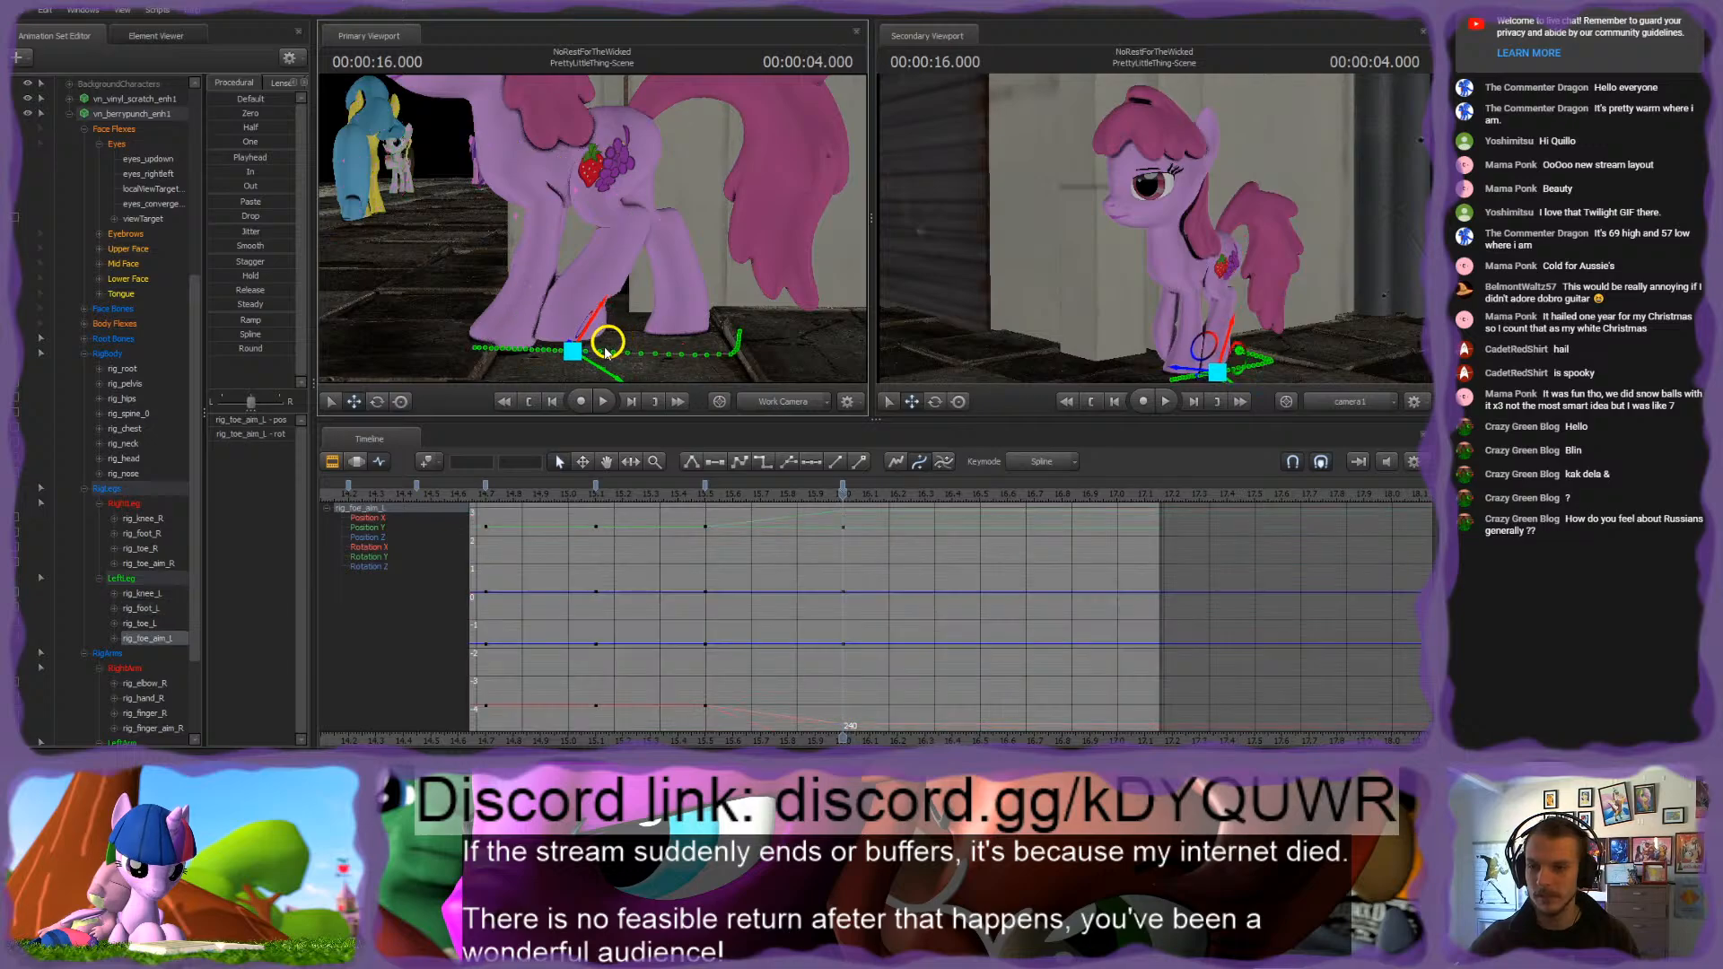
pyautogui.keyDown('alt'); pyautogui.moveTo(625, 320); pyautogui.dragTo(601, 250); pyautogui.keyUp('alt')
pyautogui.keyDown('ctrl'); pyautogui.click(605, 258); pyautogui.keyUp('ctrl')
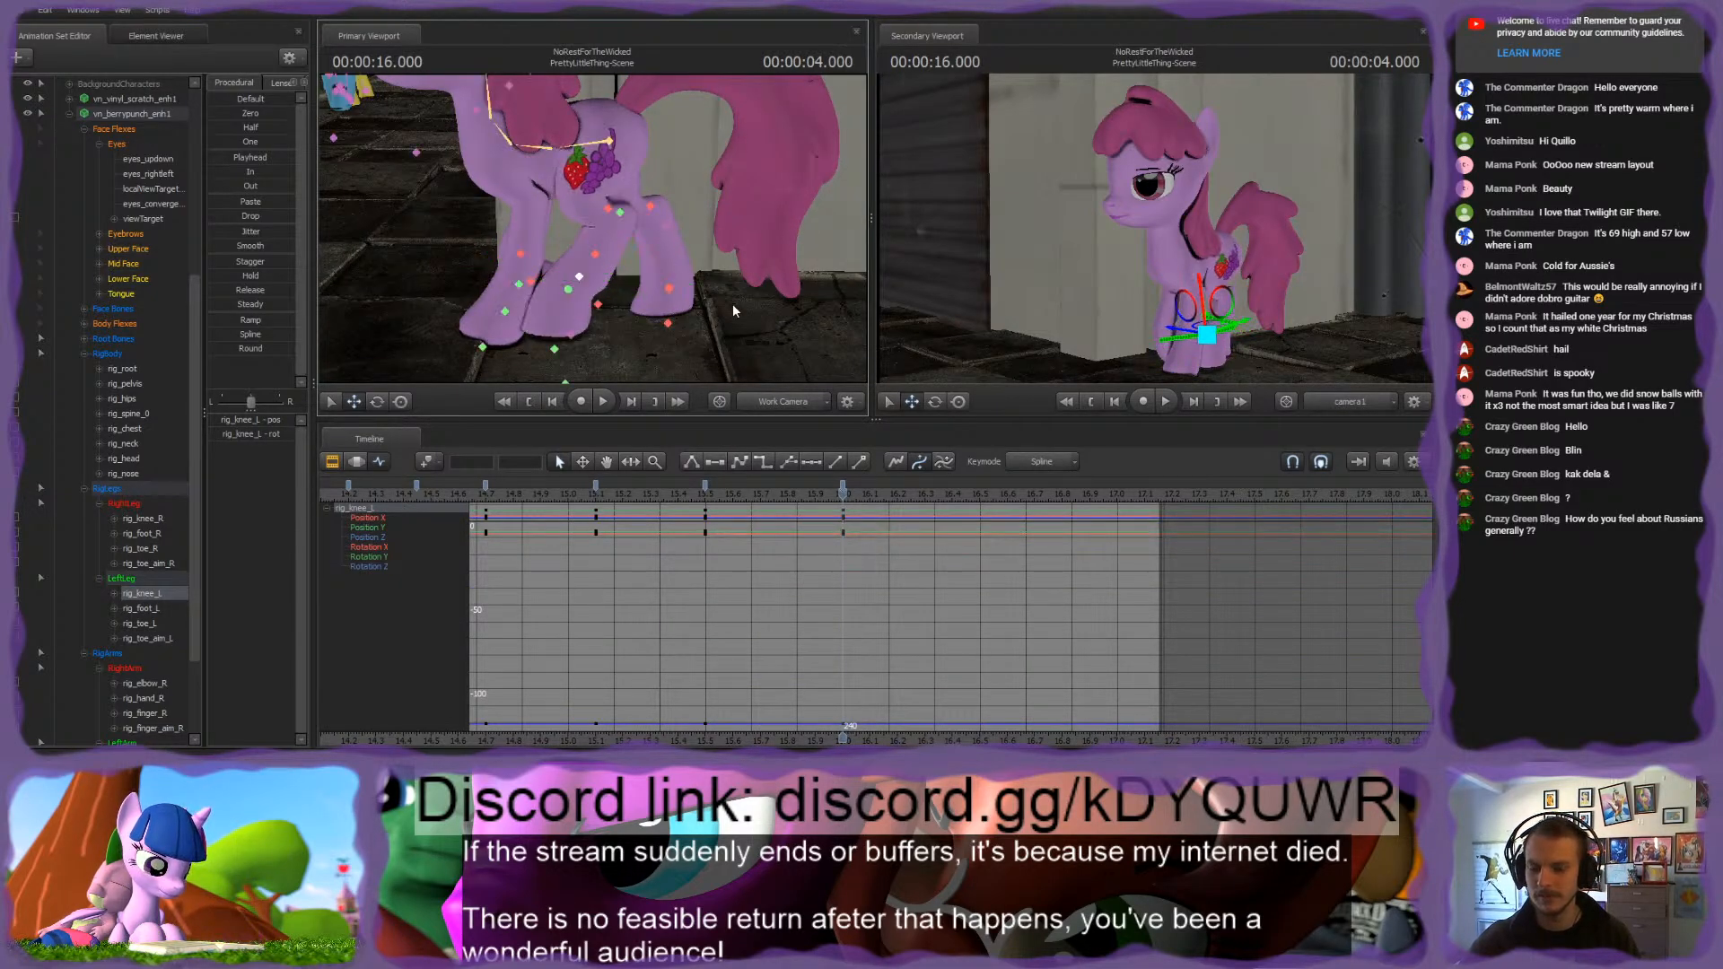
# Step: Examine the left hind leg's step around rig_toe_L from several angles and scrub its motion into the 4.000-second pose
pyautogui.moveTo(846, 502)
pyautogui.mouseDown()
pyautogui.moveTo(399, 515)
pyautogui.moveTo(867, 518)
pyautogui.moveTo(837, 517)
pyautogui.mouseUp()
pyautogui.press('w')
pyautogui.moveTo(610, 260); pyautogui.dragTo(553, 282)
pyautogui.press('s')
pyautogui.press('ctrl')
pyautogui.press('s')
pyautogui.press('ctrl')
pyautogui.keyDown('ctrl'); pyautogui.click(560, 246); pyautogui.keyUp('ctrl')
pyautogui.press('w')
pyautogui.press('s')
pyautogui.press('s')
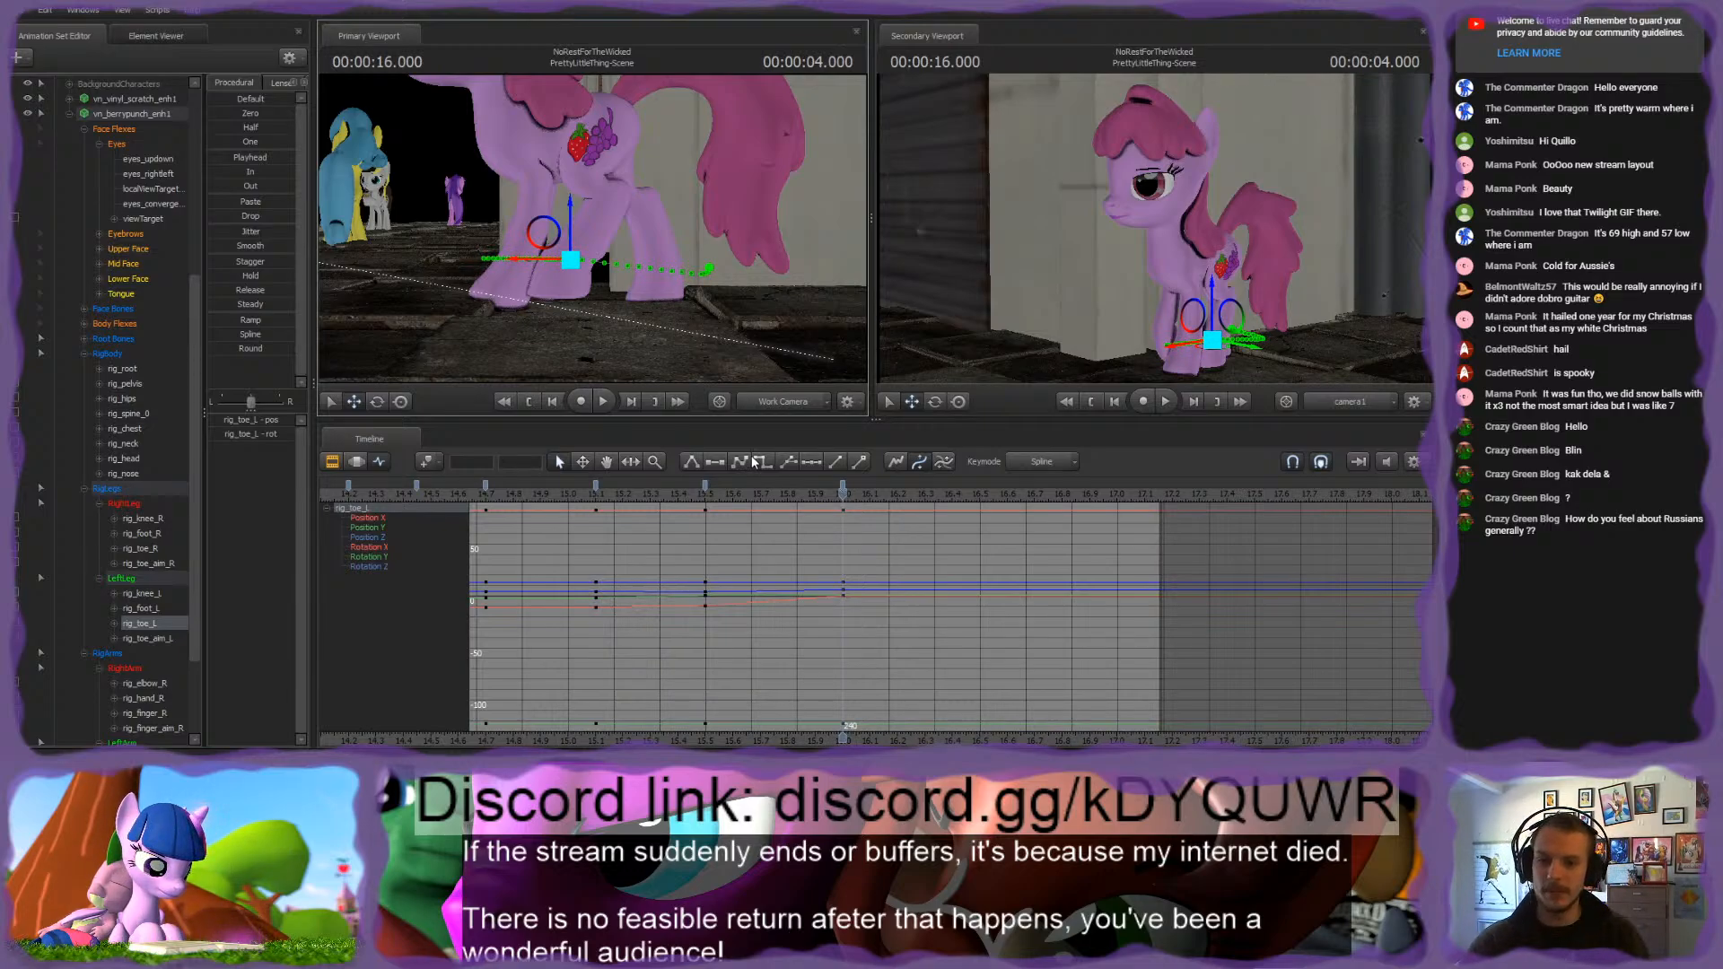
pyautogui.moveTo(709, 494); pyautogui.dragTo(845, 495)
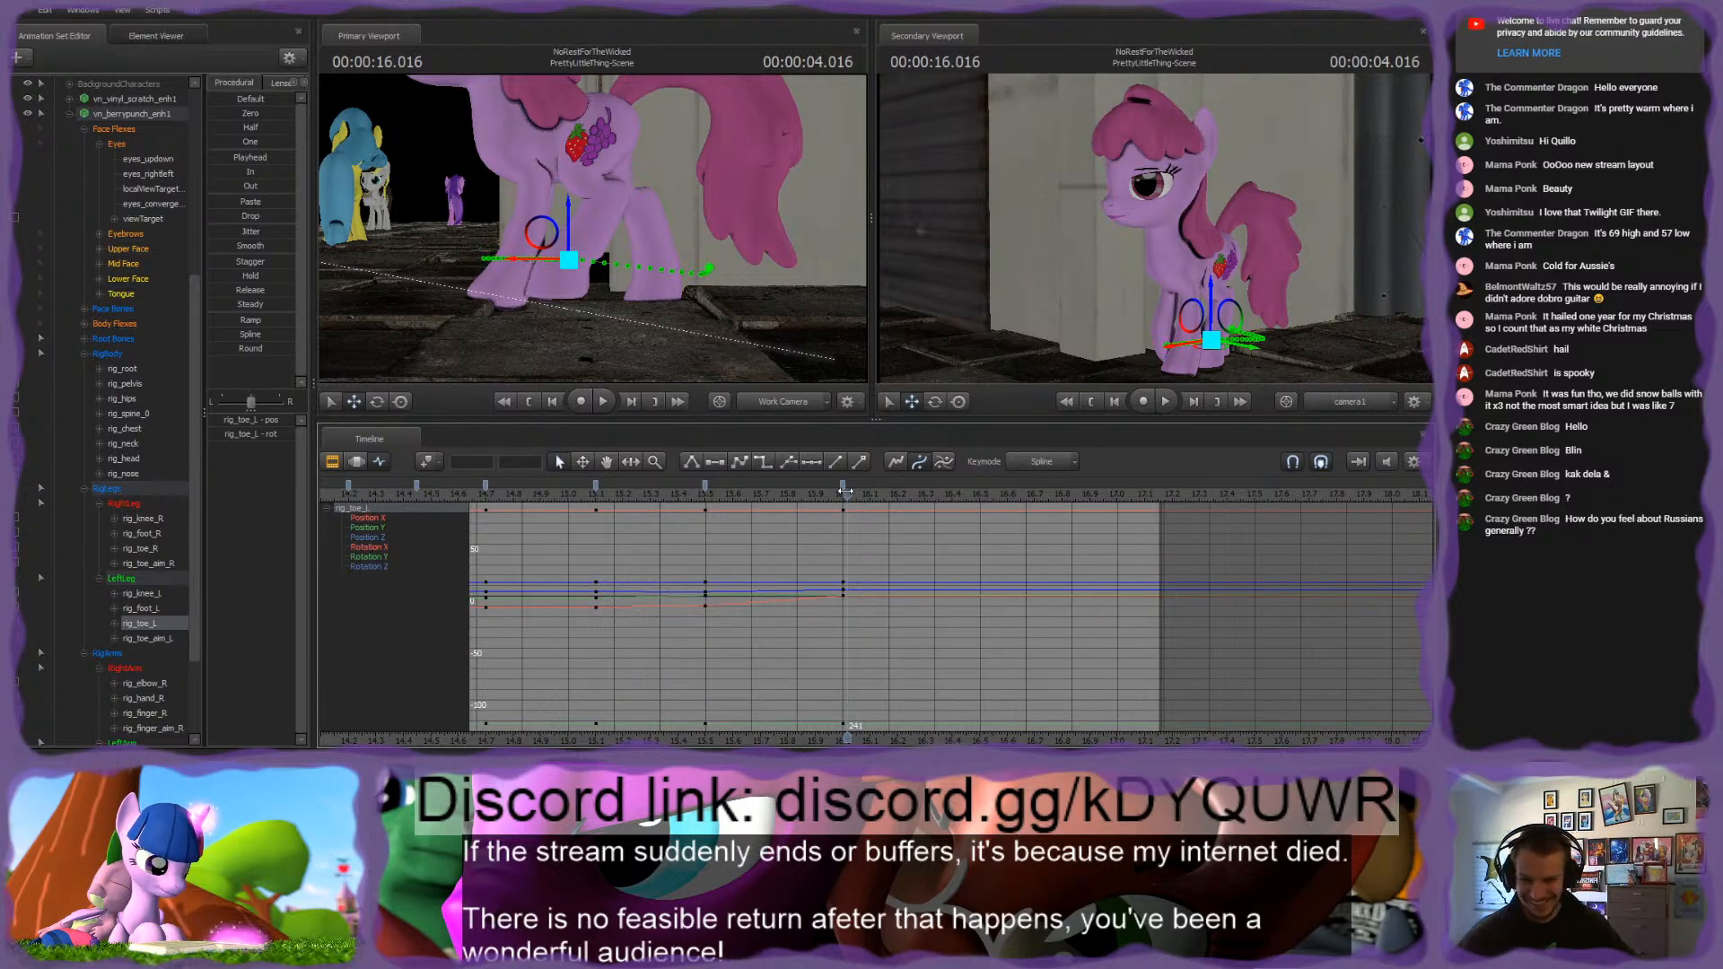
pyautogui.moveTo(695, 499); pyautogui.dragTo(840, 537)
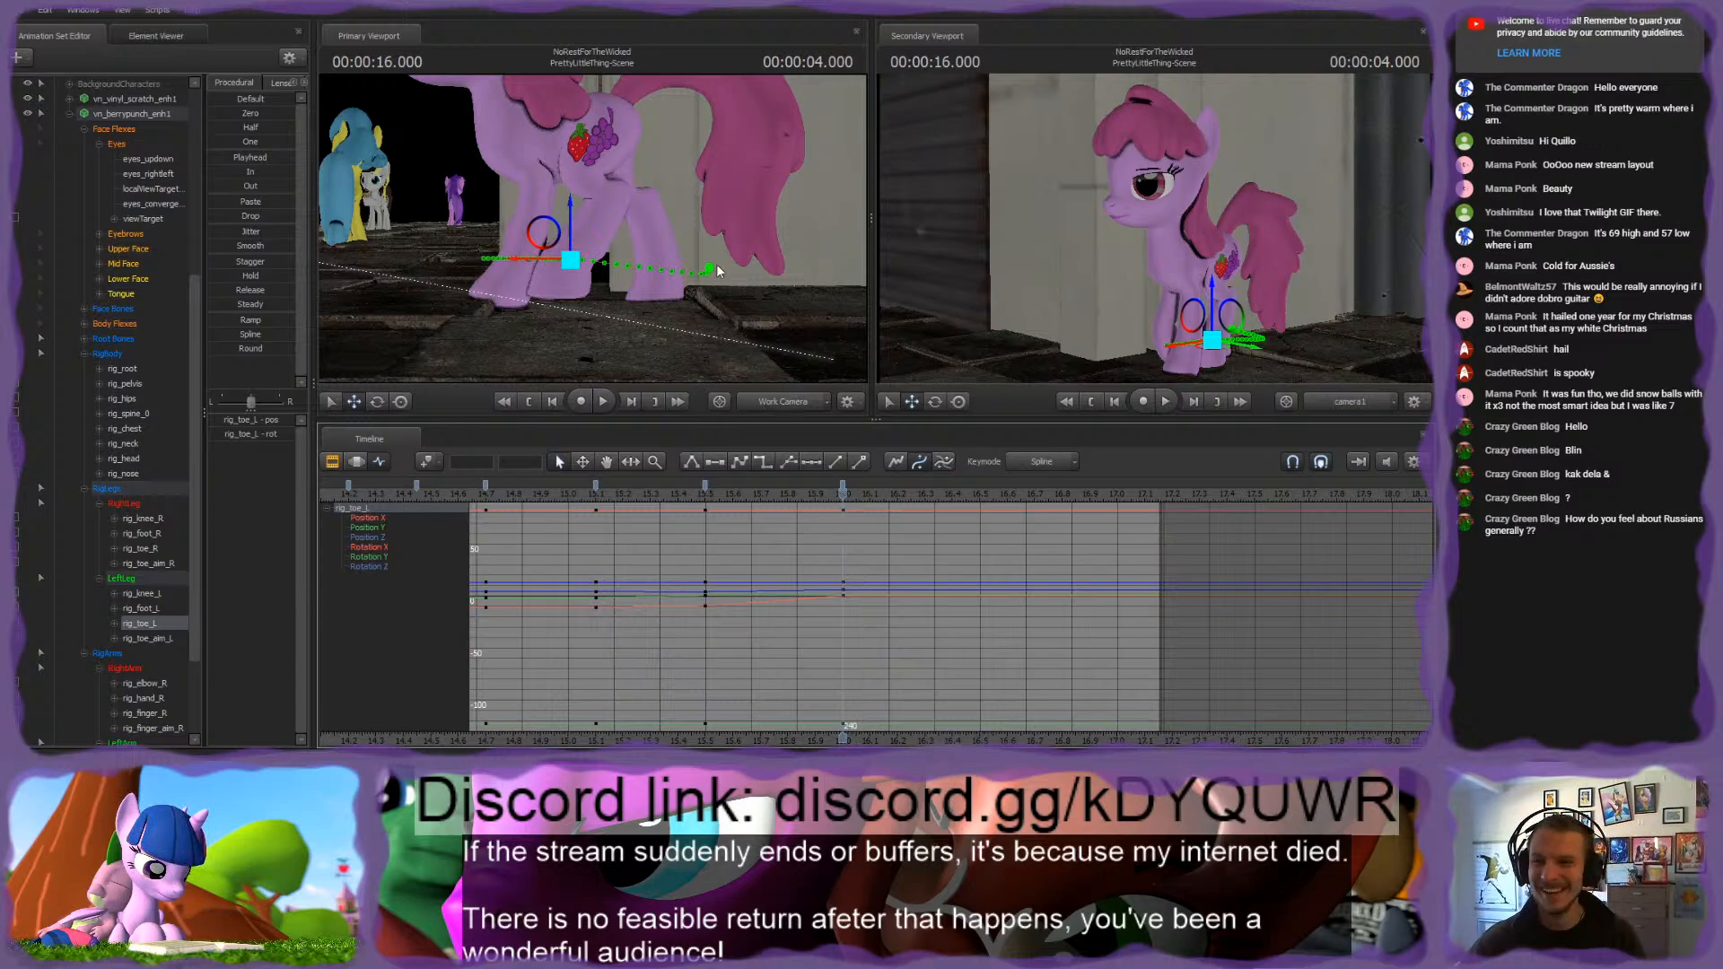
# Step: Lower rig_toe_L to bring the left hind hoof down onto the ground at 4.000 seconds
pyautogui.press('w')
pyautogui.moveTo(718, 265); pyautogui.dragTo(754, 295)
pyautogui.press('s')
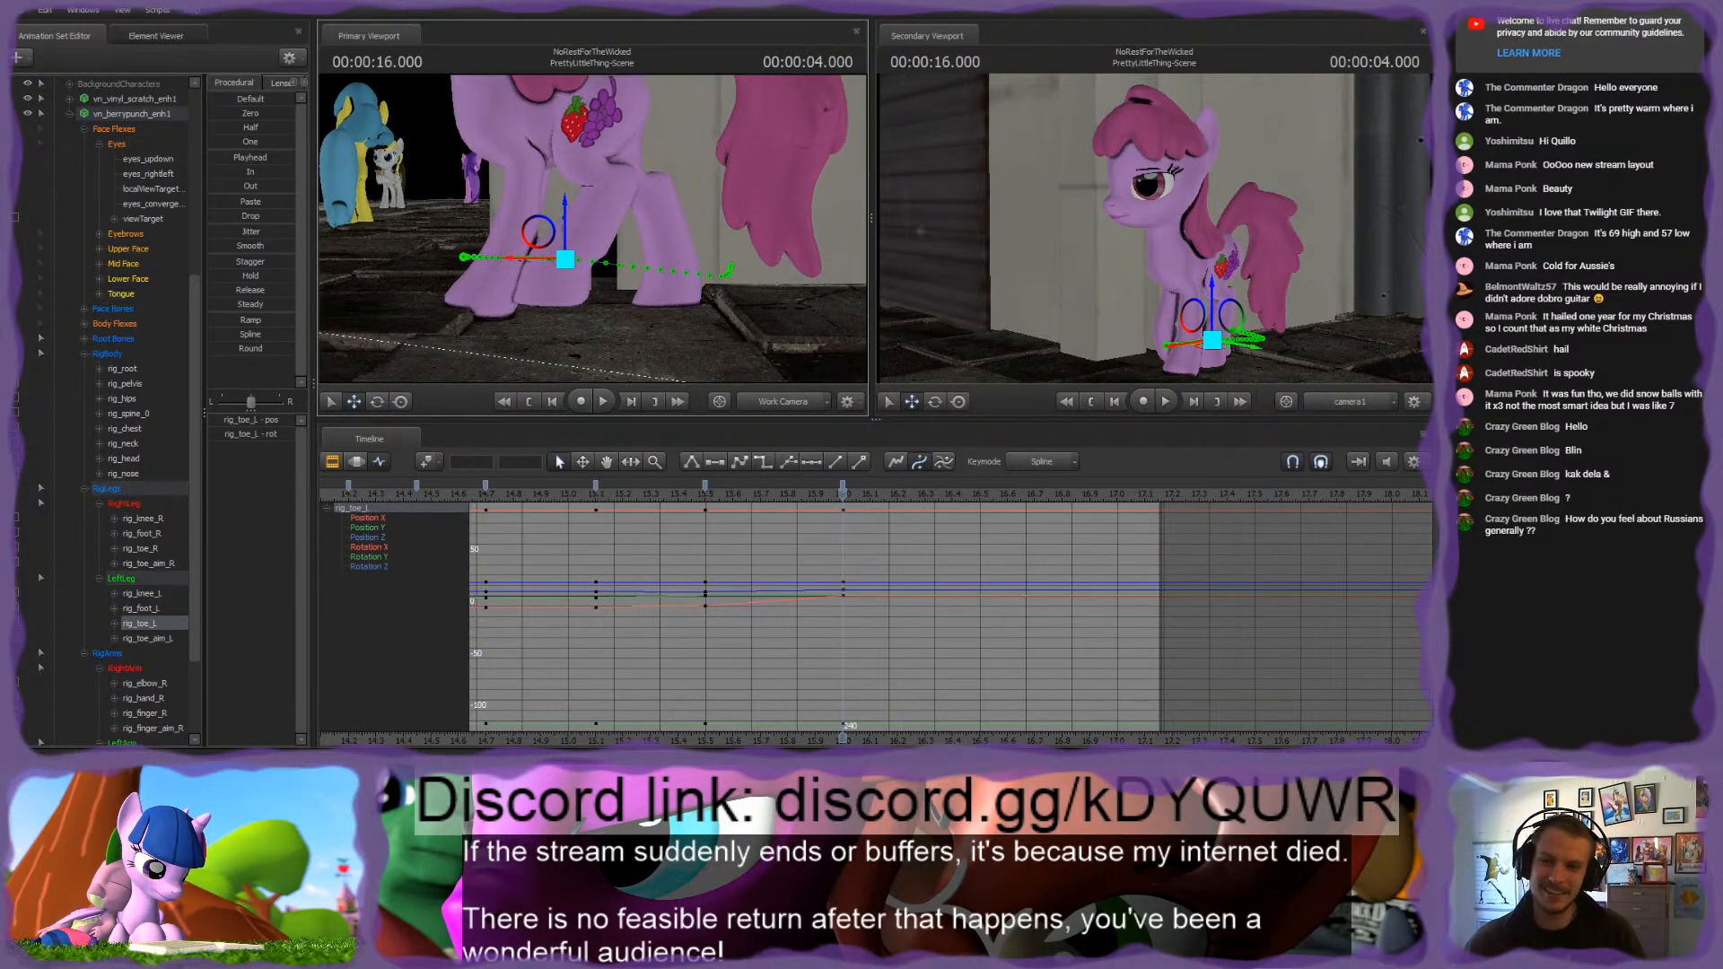
pyautogui.moveTo(539, 232); pyautogui.dragTo(536, 258)
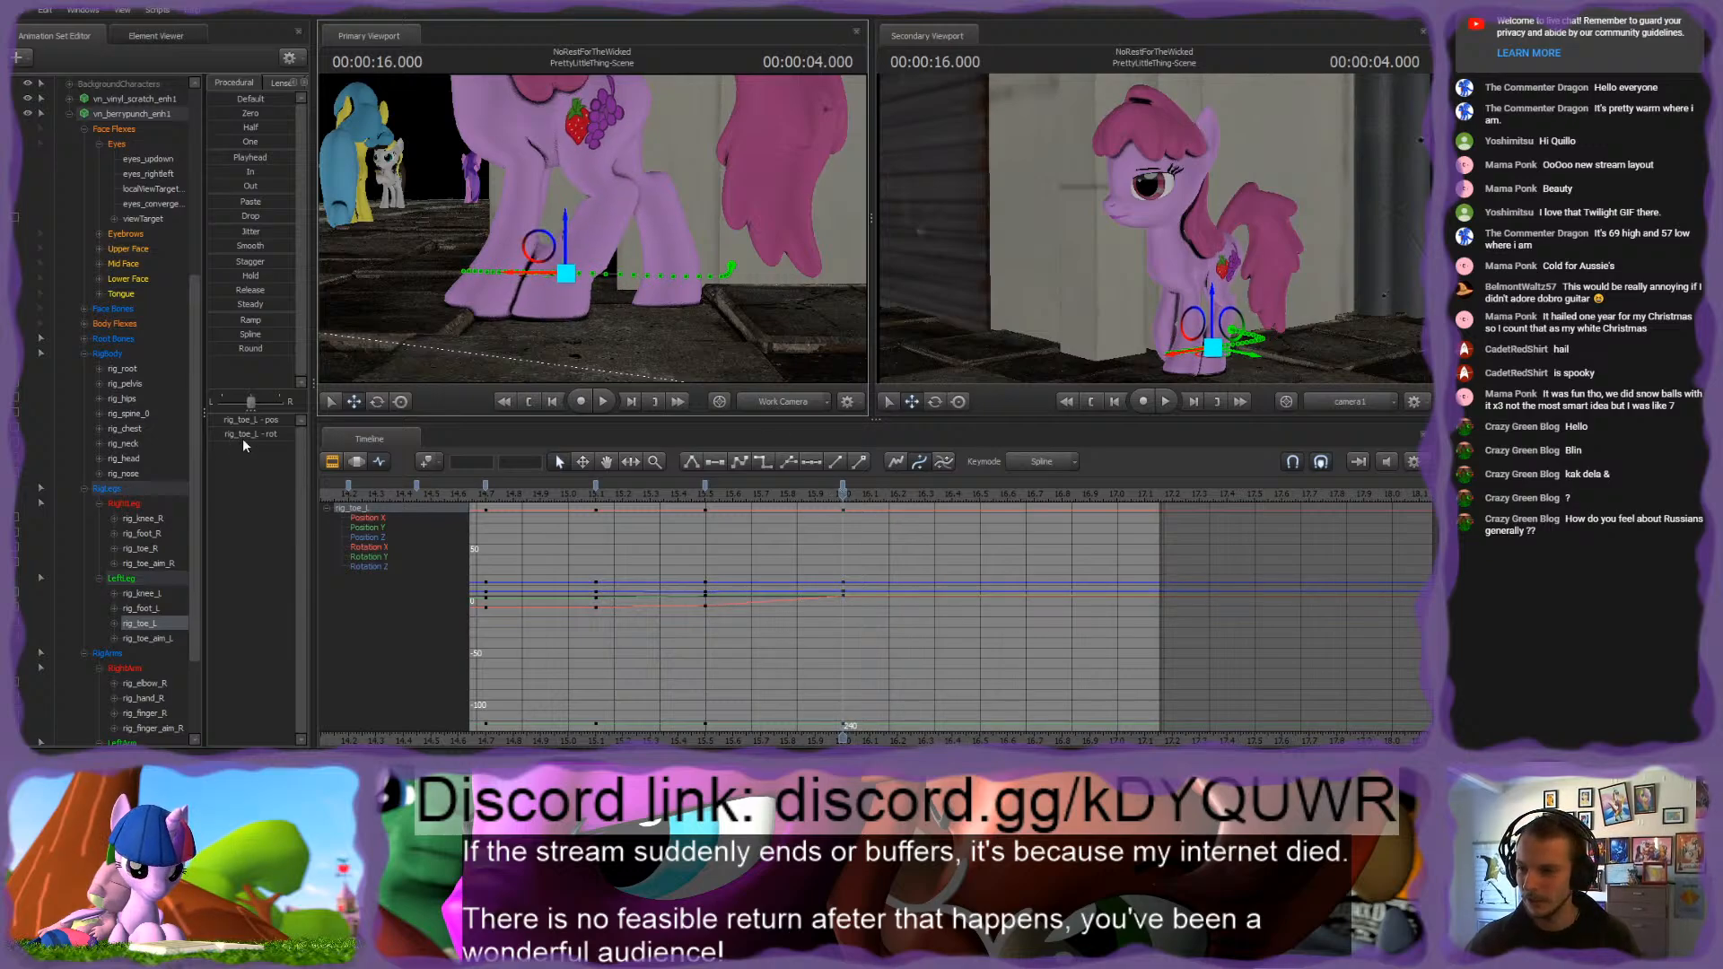
# Step: Key the pony's body, leg and arm rig controls at 4.300 seconds
pyautogui.moveTo(837, 495); pyautogui.dragTo(926, 498)
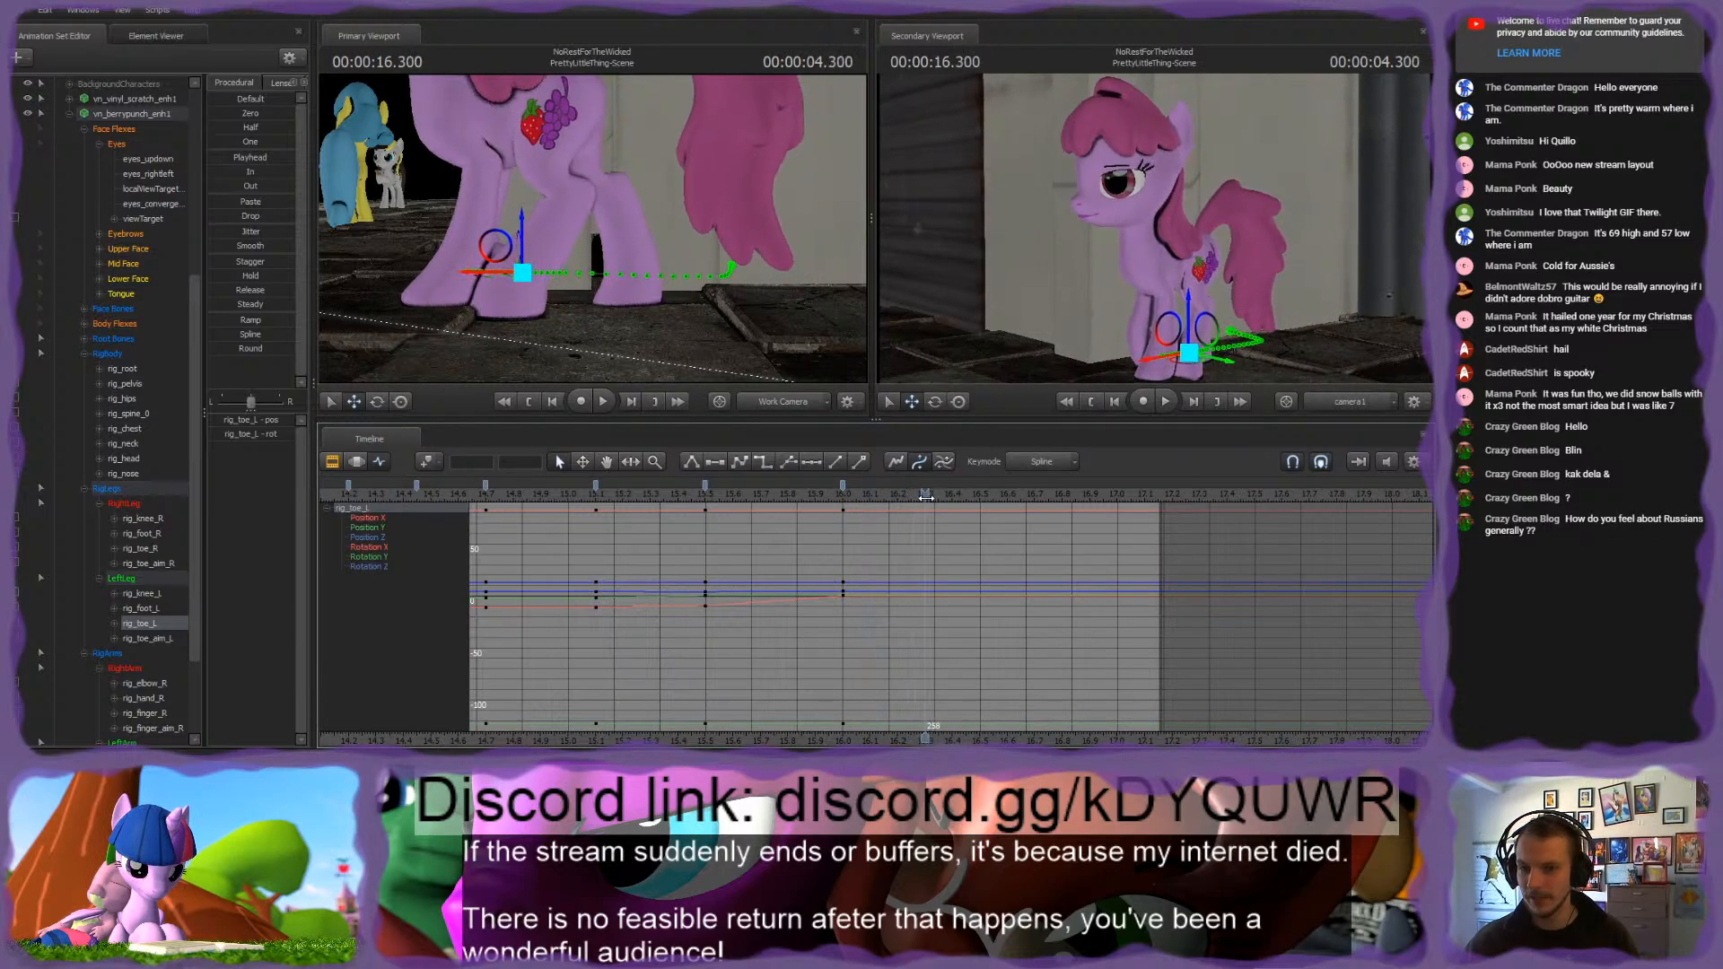
pyautogui.moveTo(810, 337)
pyautogui.mouseDown()
pyautogui.moveTo(790, 322)
pyautogui.moveTo(801, 334)
pyautogui.mouseUp()
pyautogui.press('s')
pyautogui.press('w')
pyautogui.moveTo(592, 228); pyautogui.dragTo(592, 228)
pyautogui.press('s')
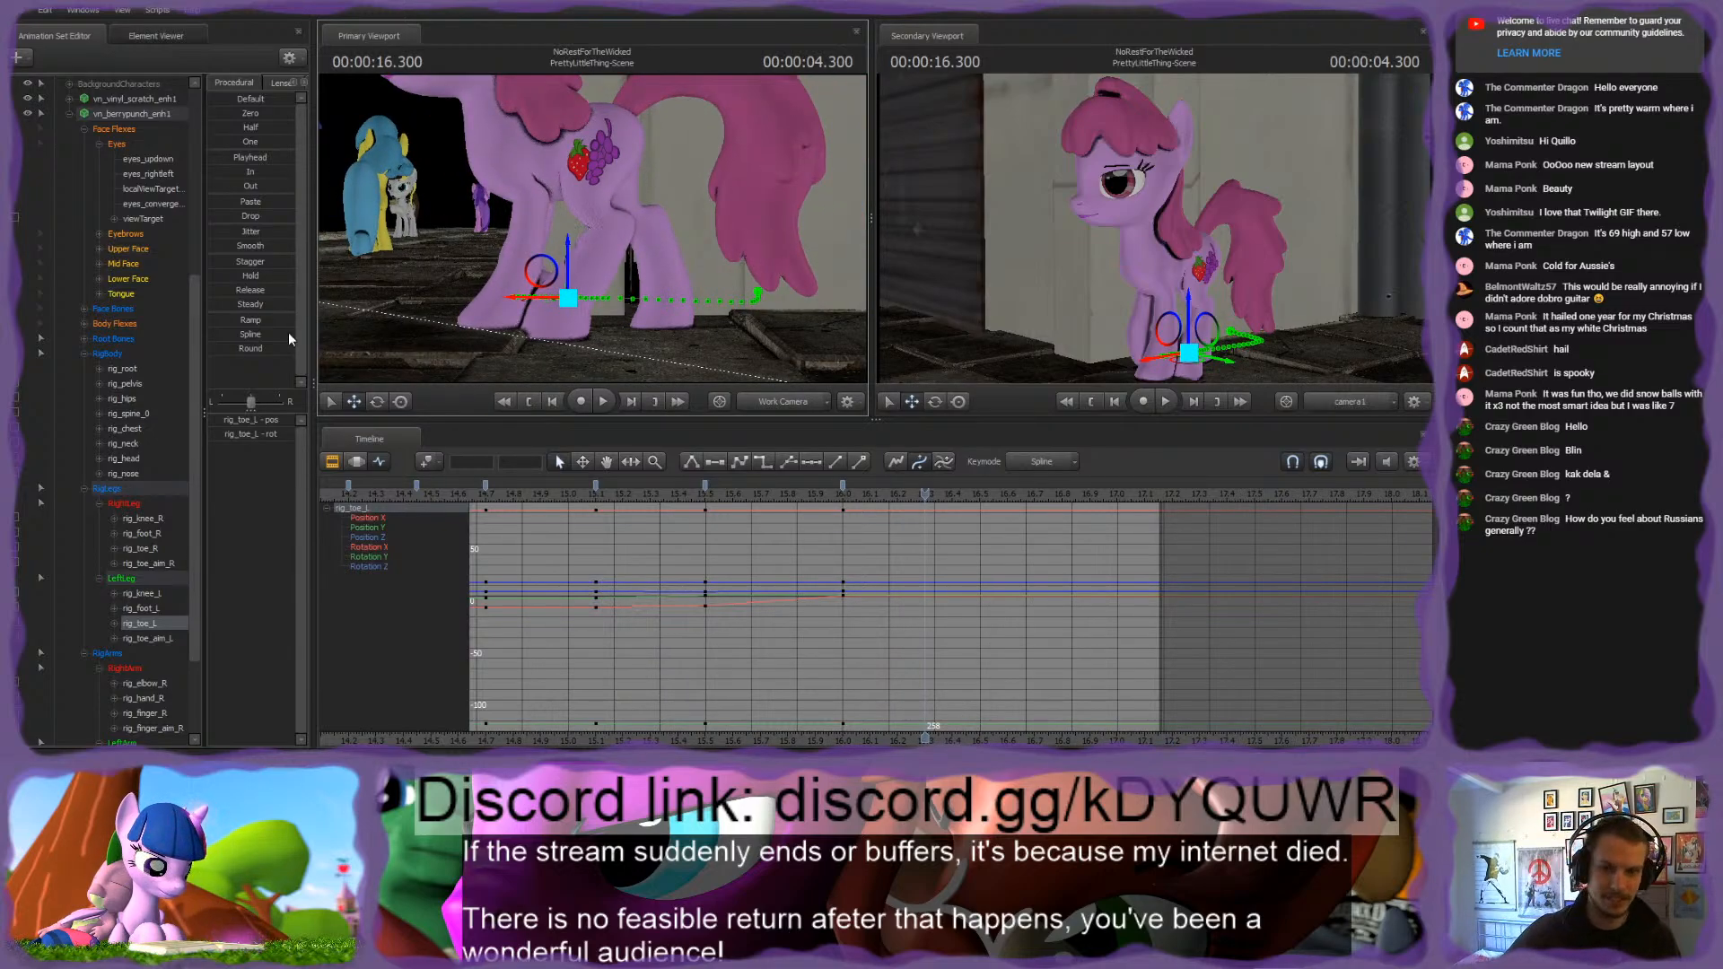
pyautogui.click(99, 356)
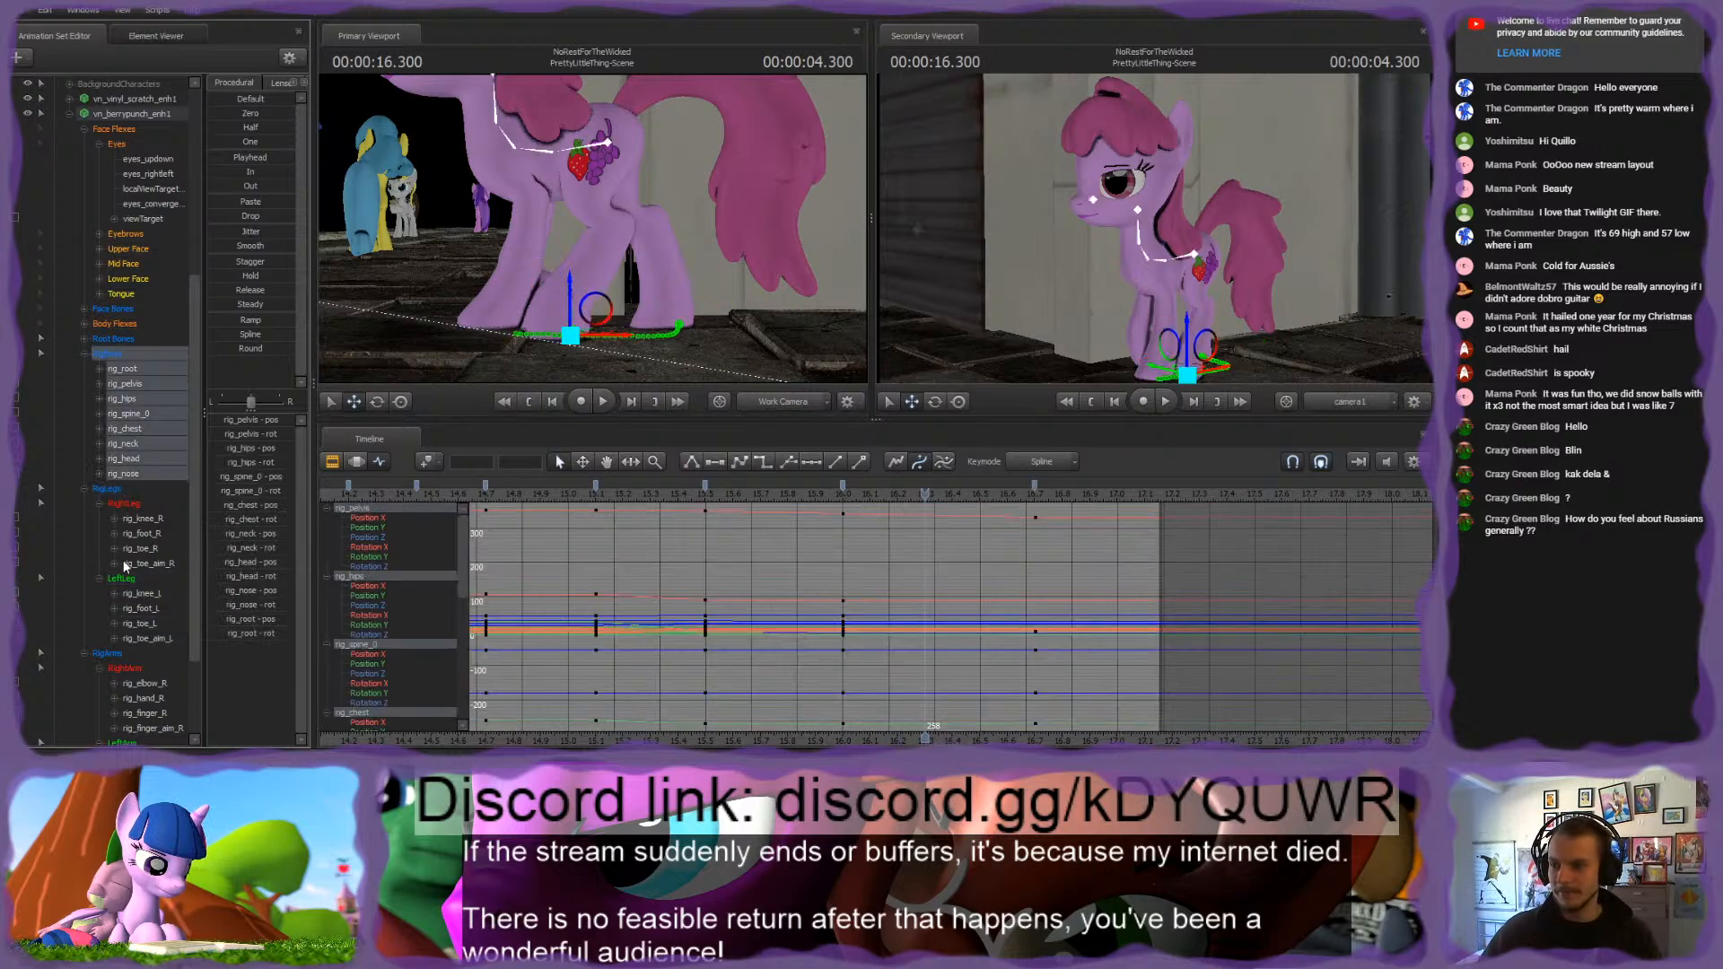
pyautogui.keyDown('shift'); pyautogui.click(113, 655); pyautogui.keyUp('shift')
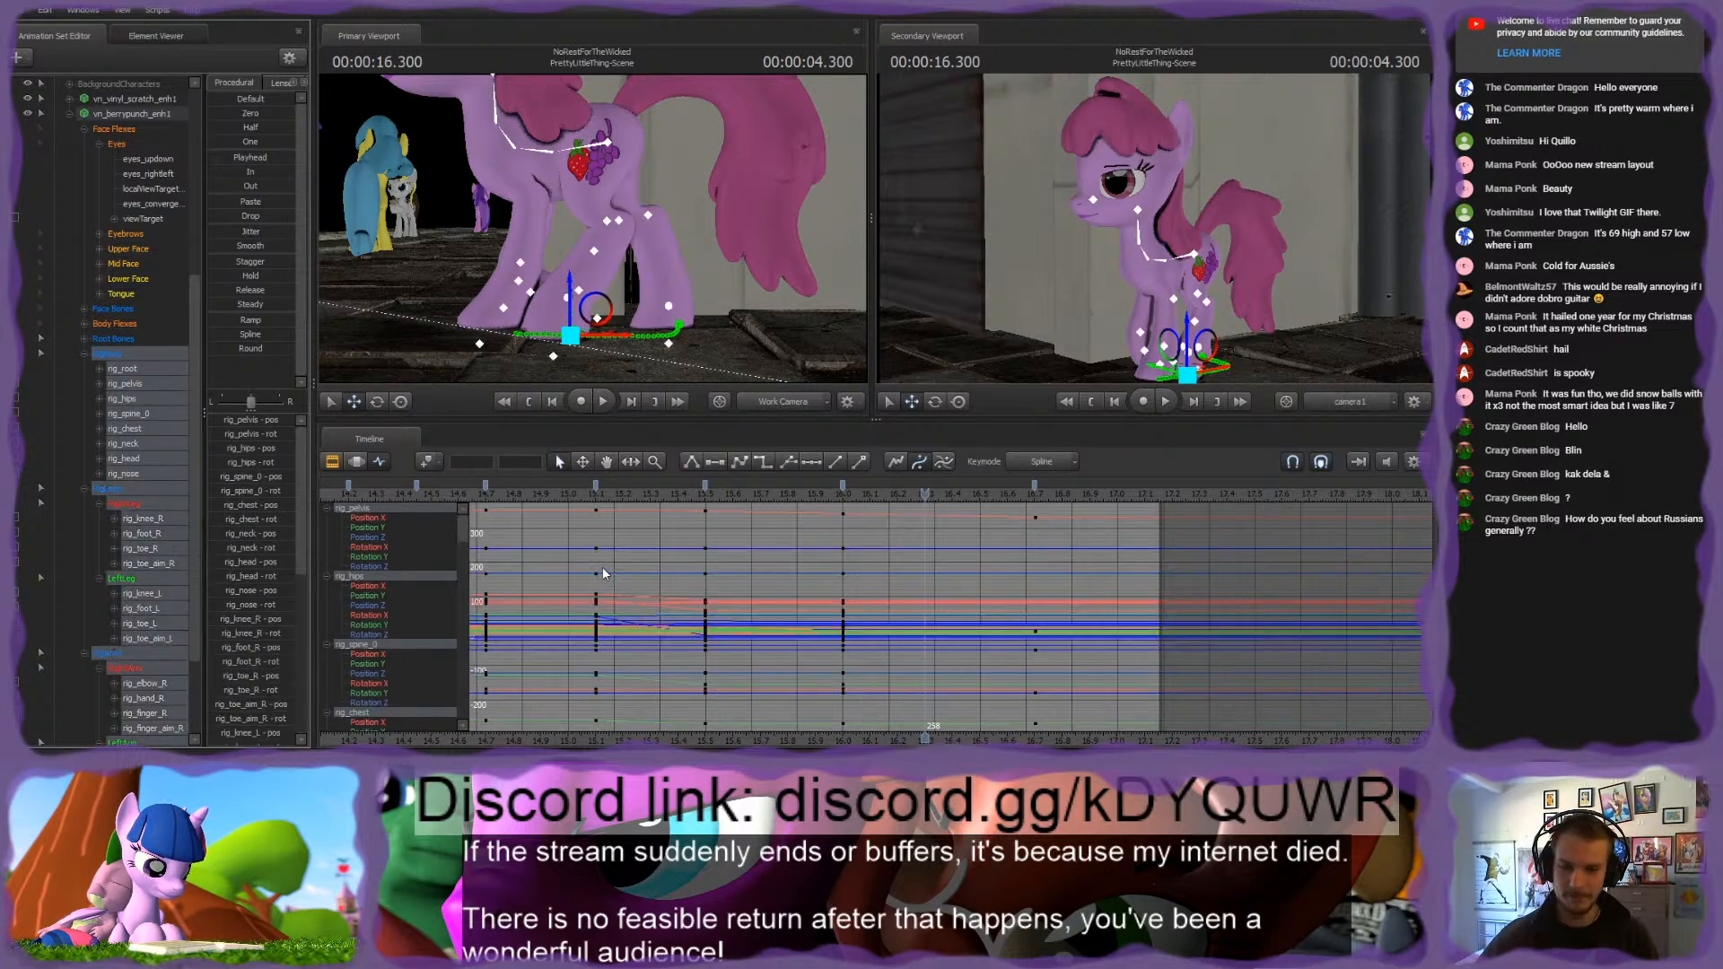
pyautogui.press('m')
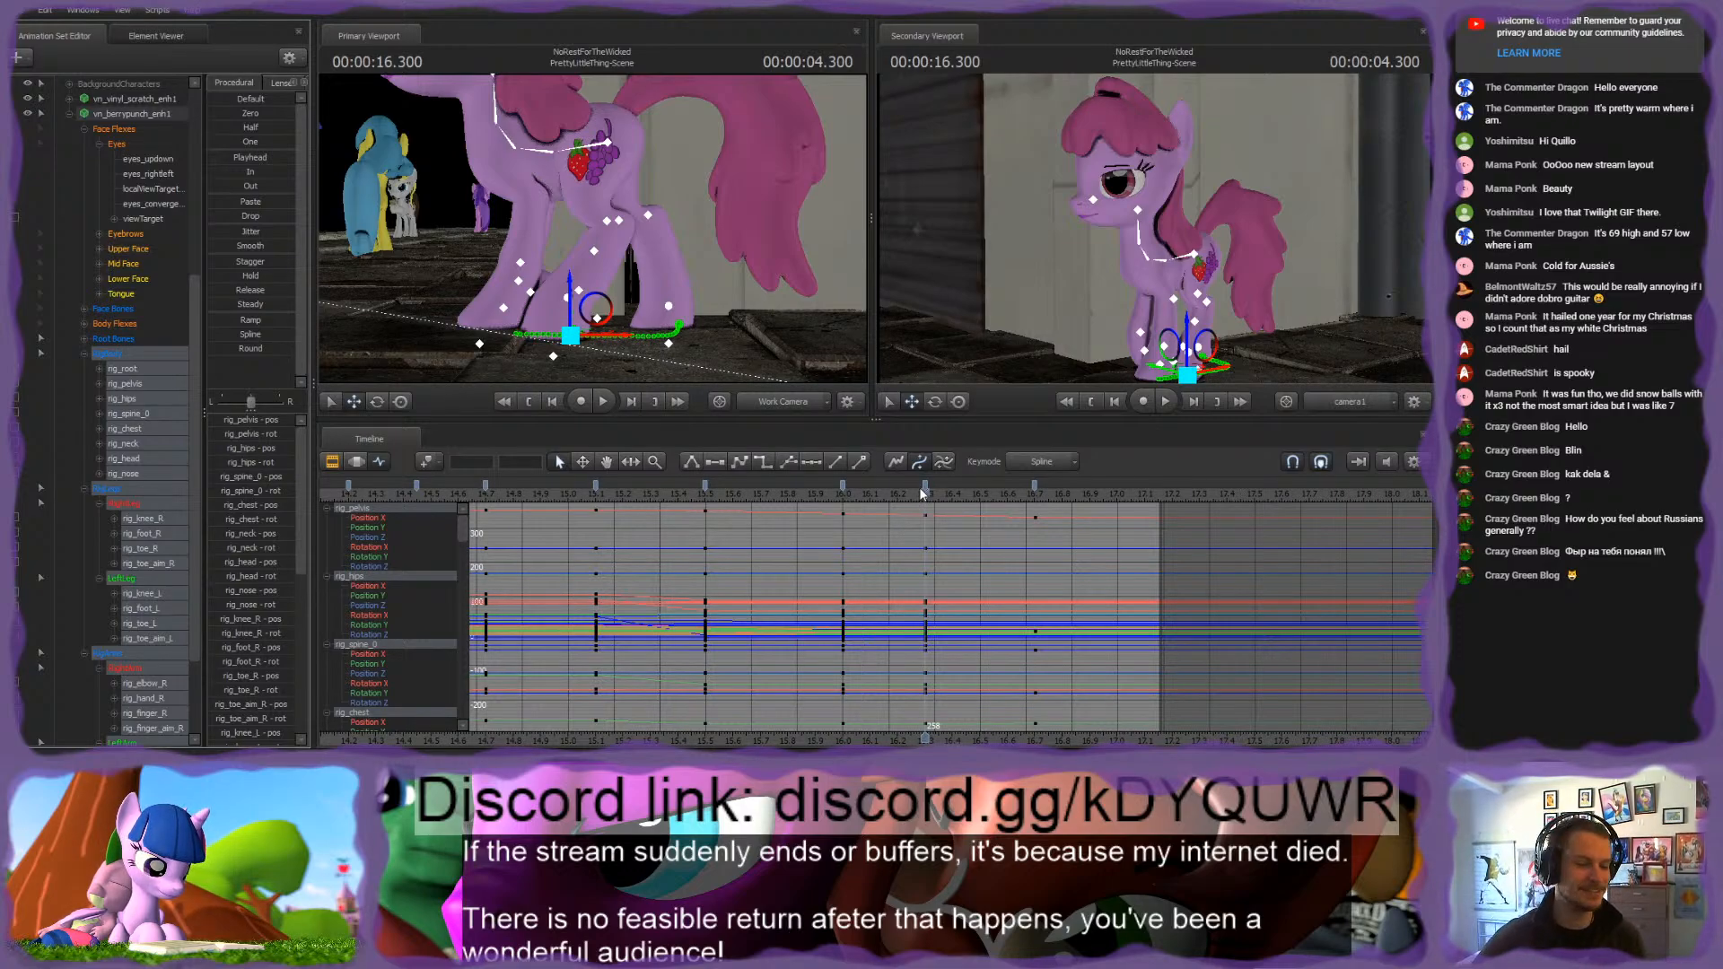
# Step: Slide rig_toe_L backward at 4.300 seconds to match its planted position in the 4.000-second pose
pyautogui.moveTo(923, 492)
pyautogui.mouseDown()
pyautogui.moveTo(853, 494)
pyautogui.moveTo(911, 492)
pyautogui.mouseUp()
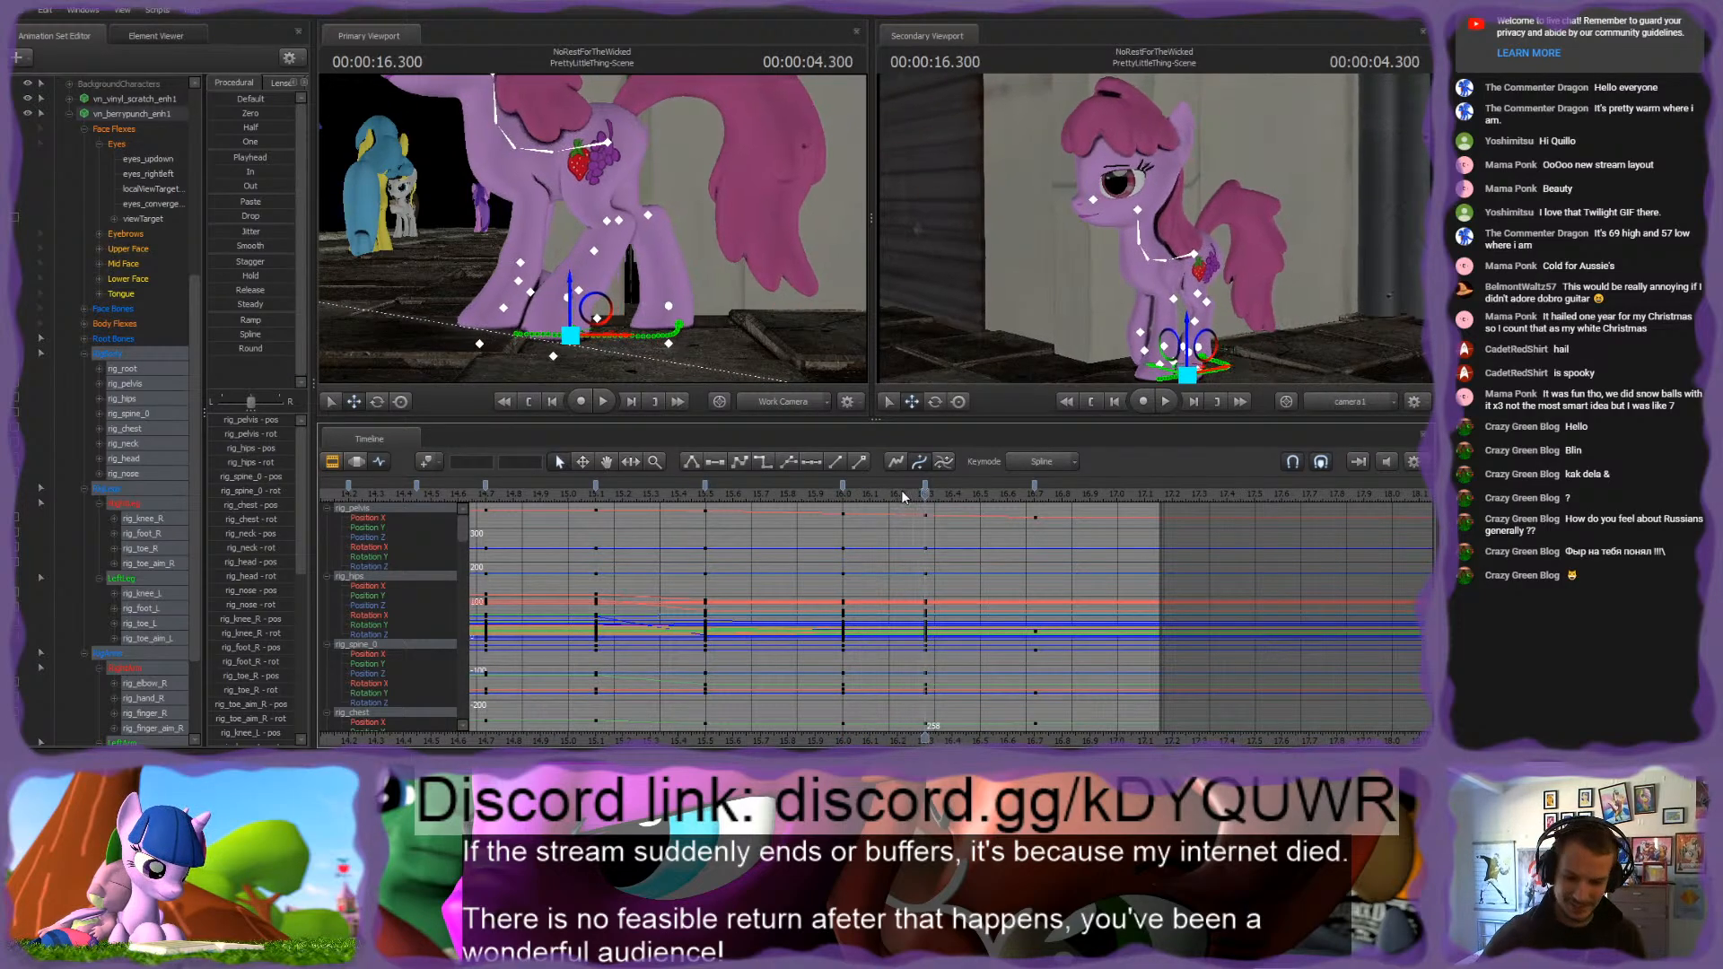
pyautogui.press('Down')
pyautogui.press('Up')
pyautogui.press('Up')
pyautogui.press('Down')
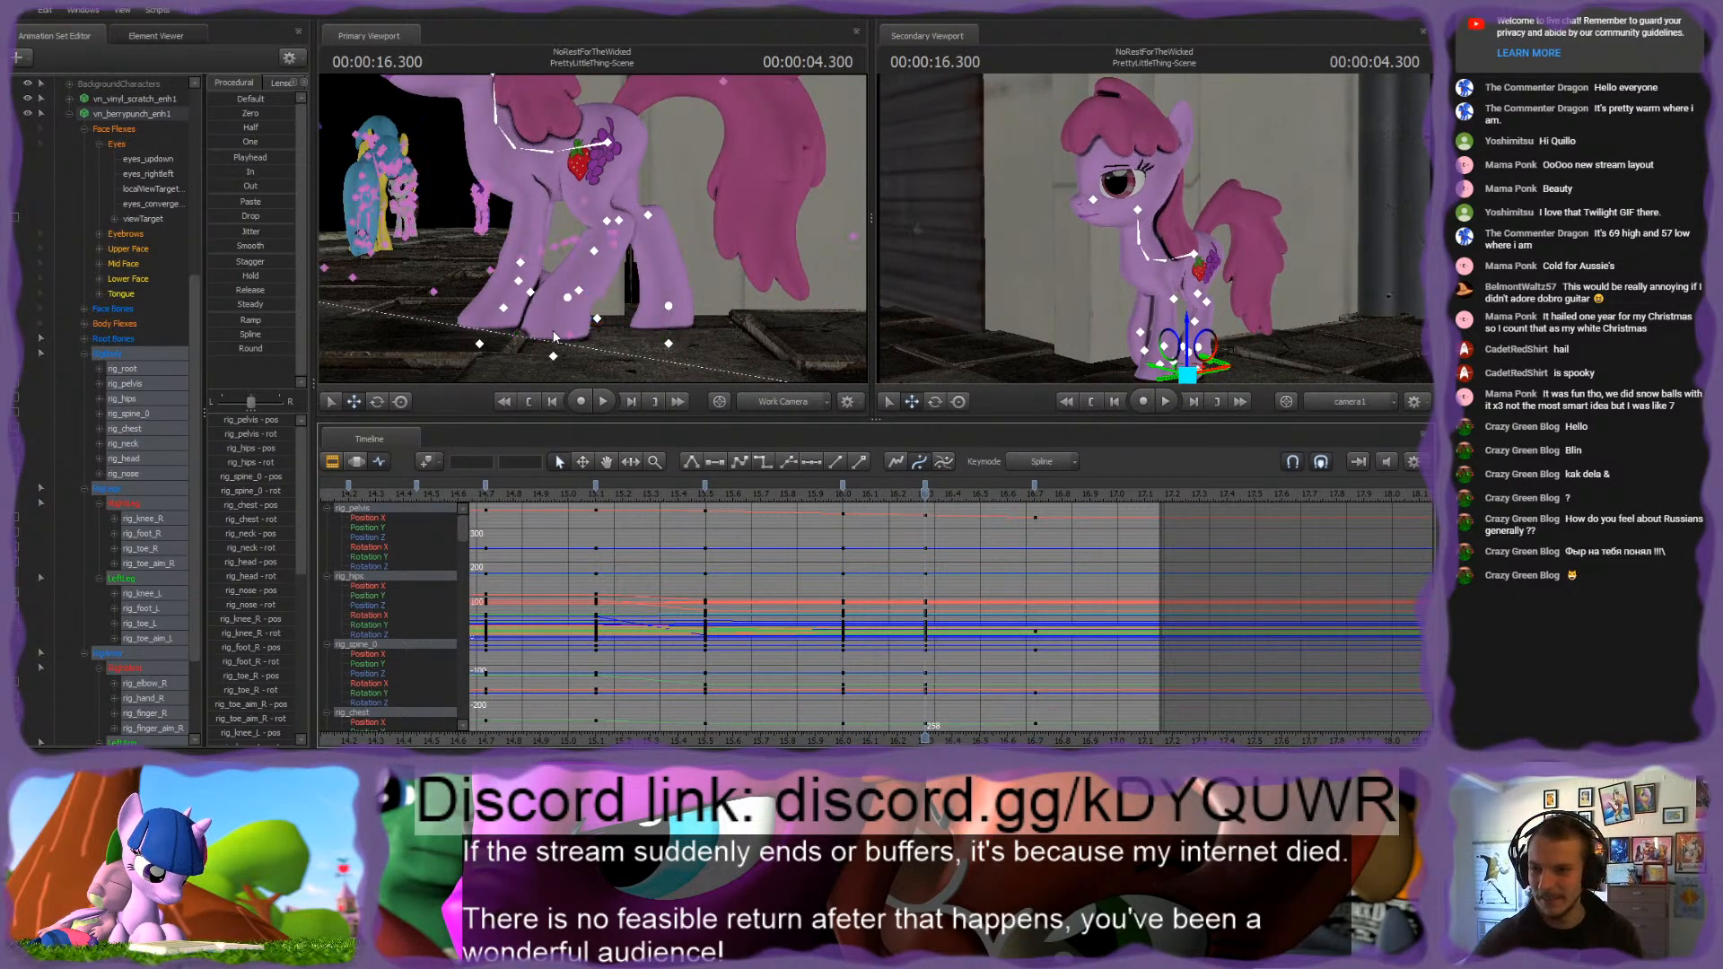
pyautogui.click(568, 297)
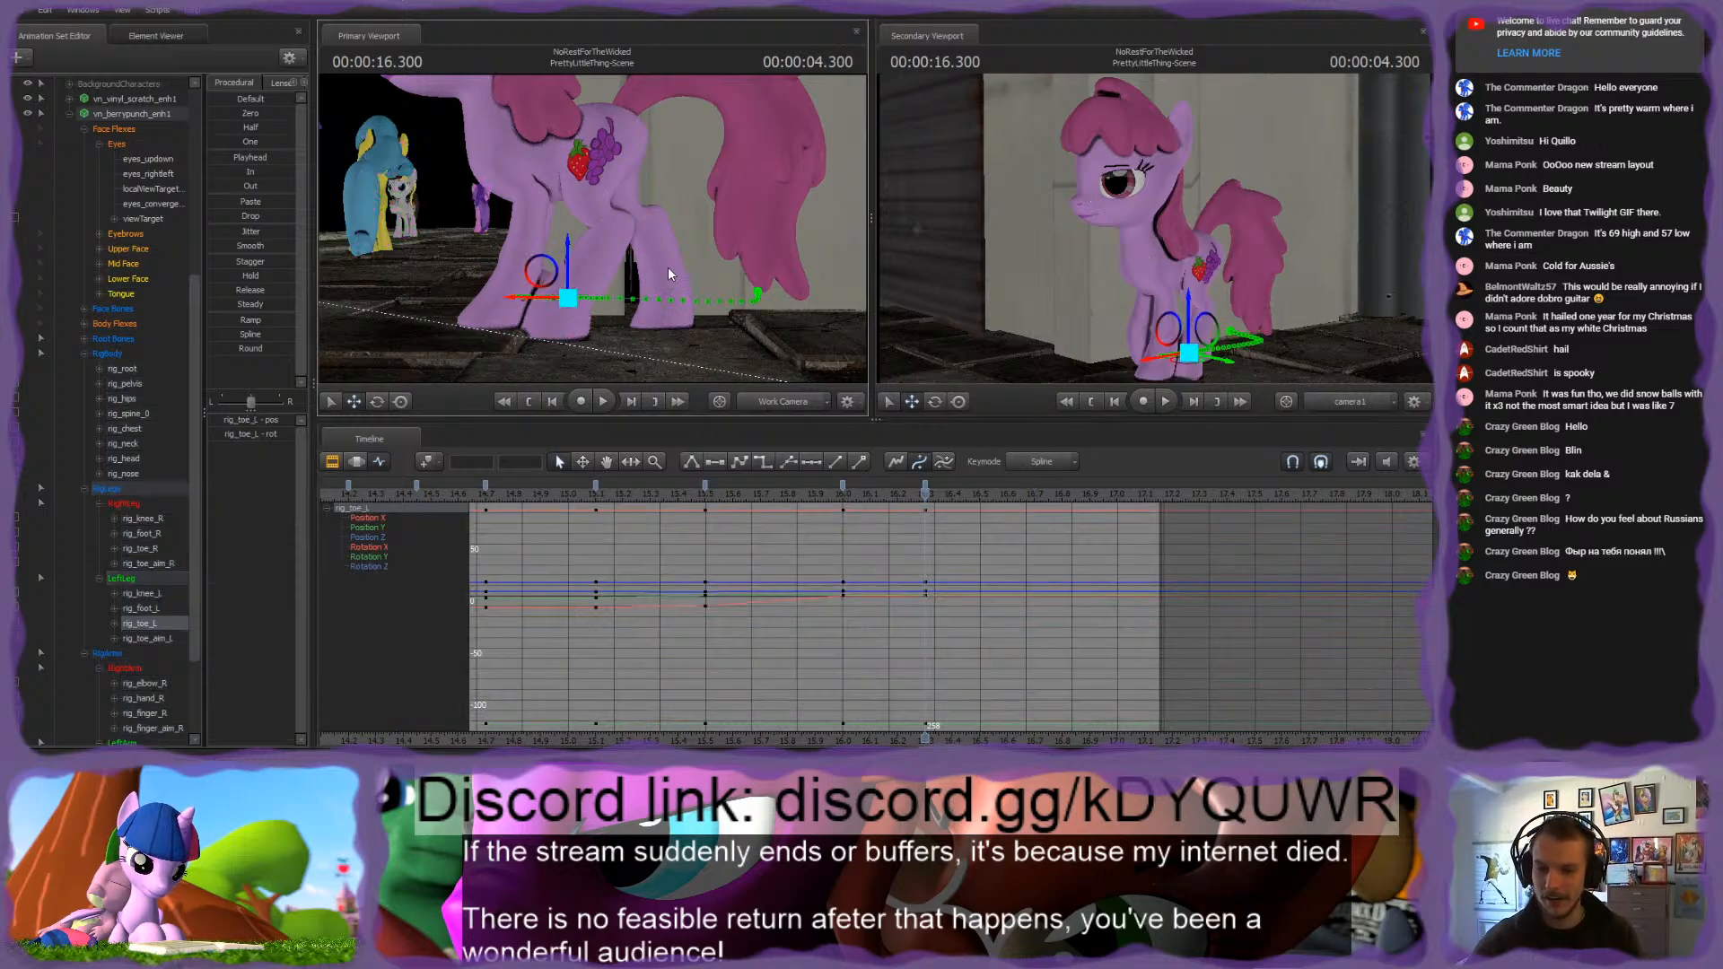
pyautogui.press('Up')
pyautogui.press('Down')
pyautogui.moveTo(546, 295); pyautogui.dragTo(581, 297)
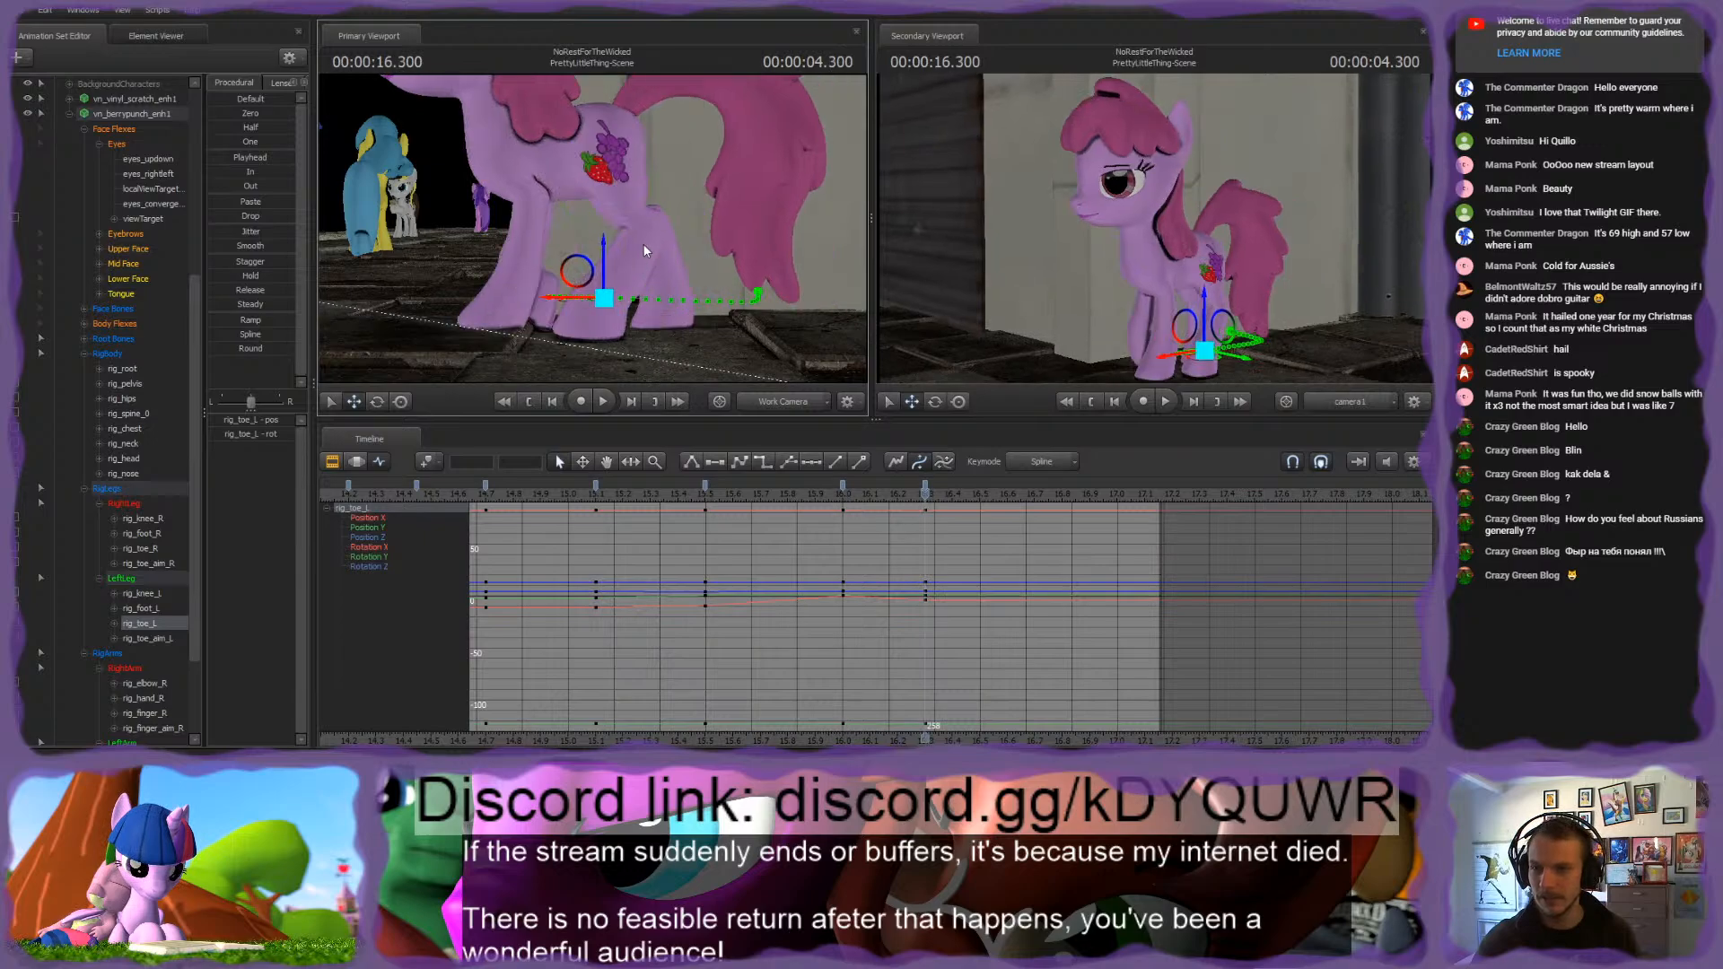
pyautogui.press('Down')
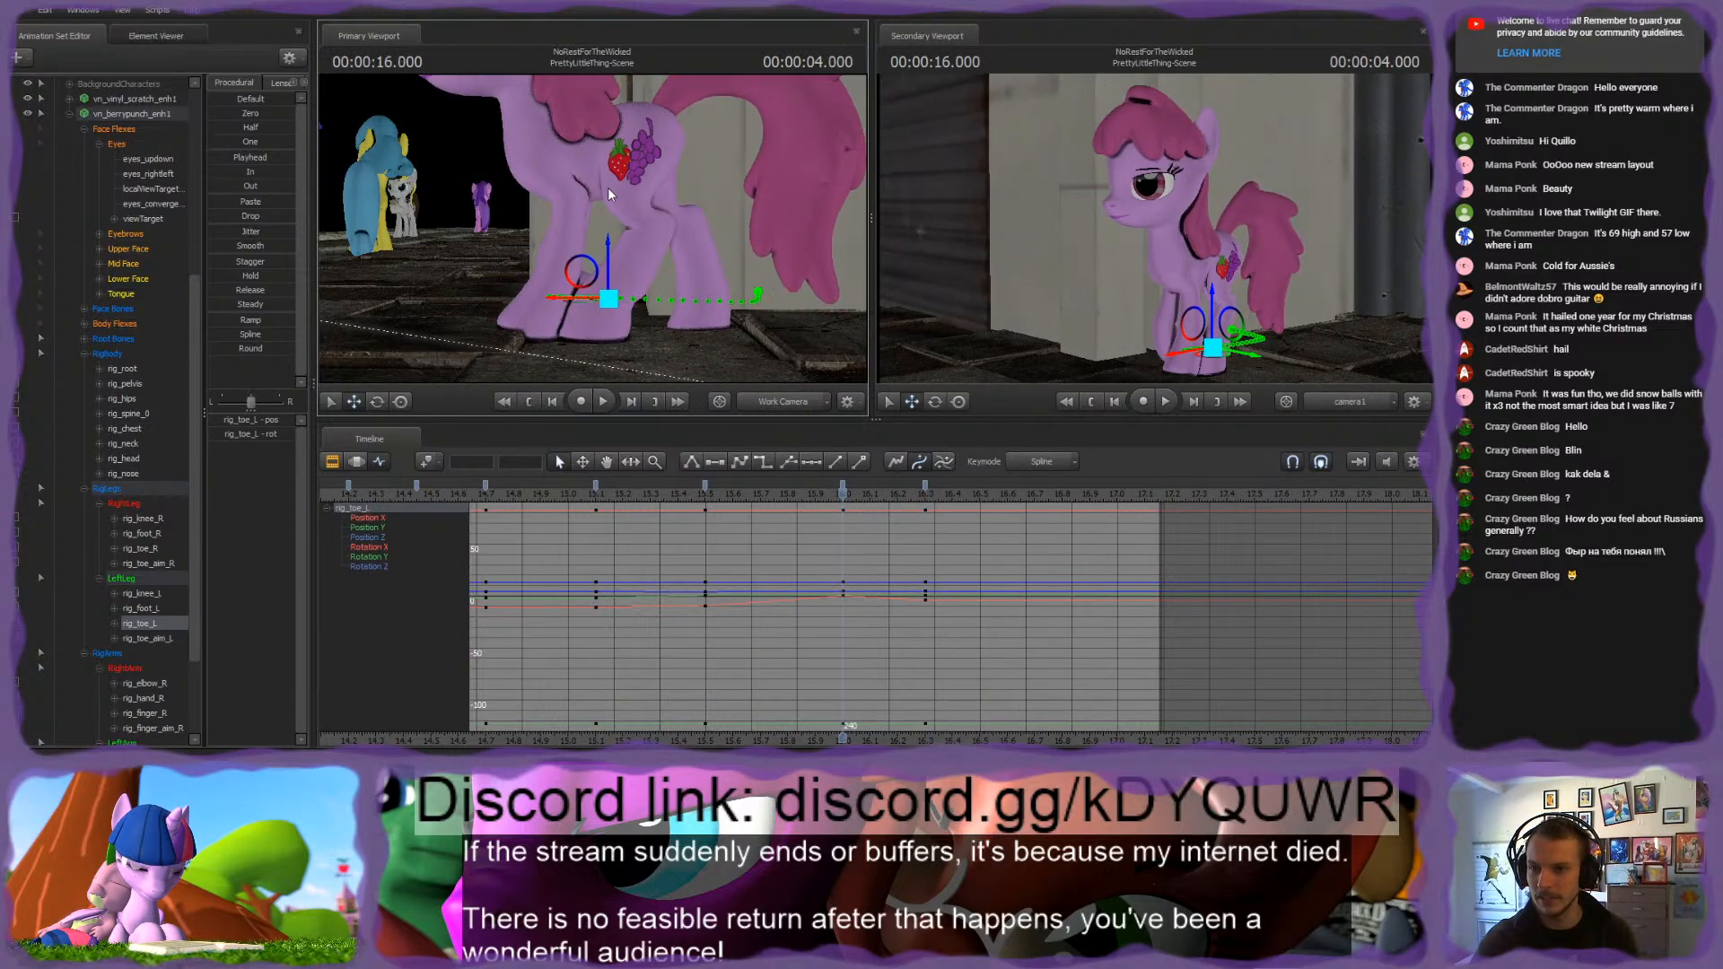
pyautogui.press('Up')
# Step: Shift the 4.300-second keyframes of the body, leg and arm rigs to 4.350 seconds, leaving out rig_root
pyautogui.scroll(3, 814, 552)
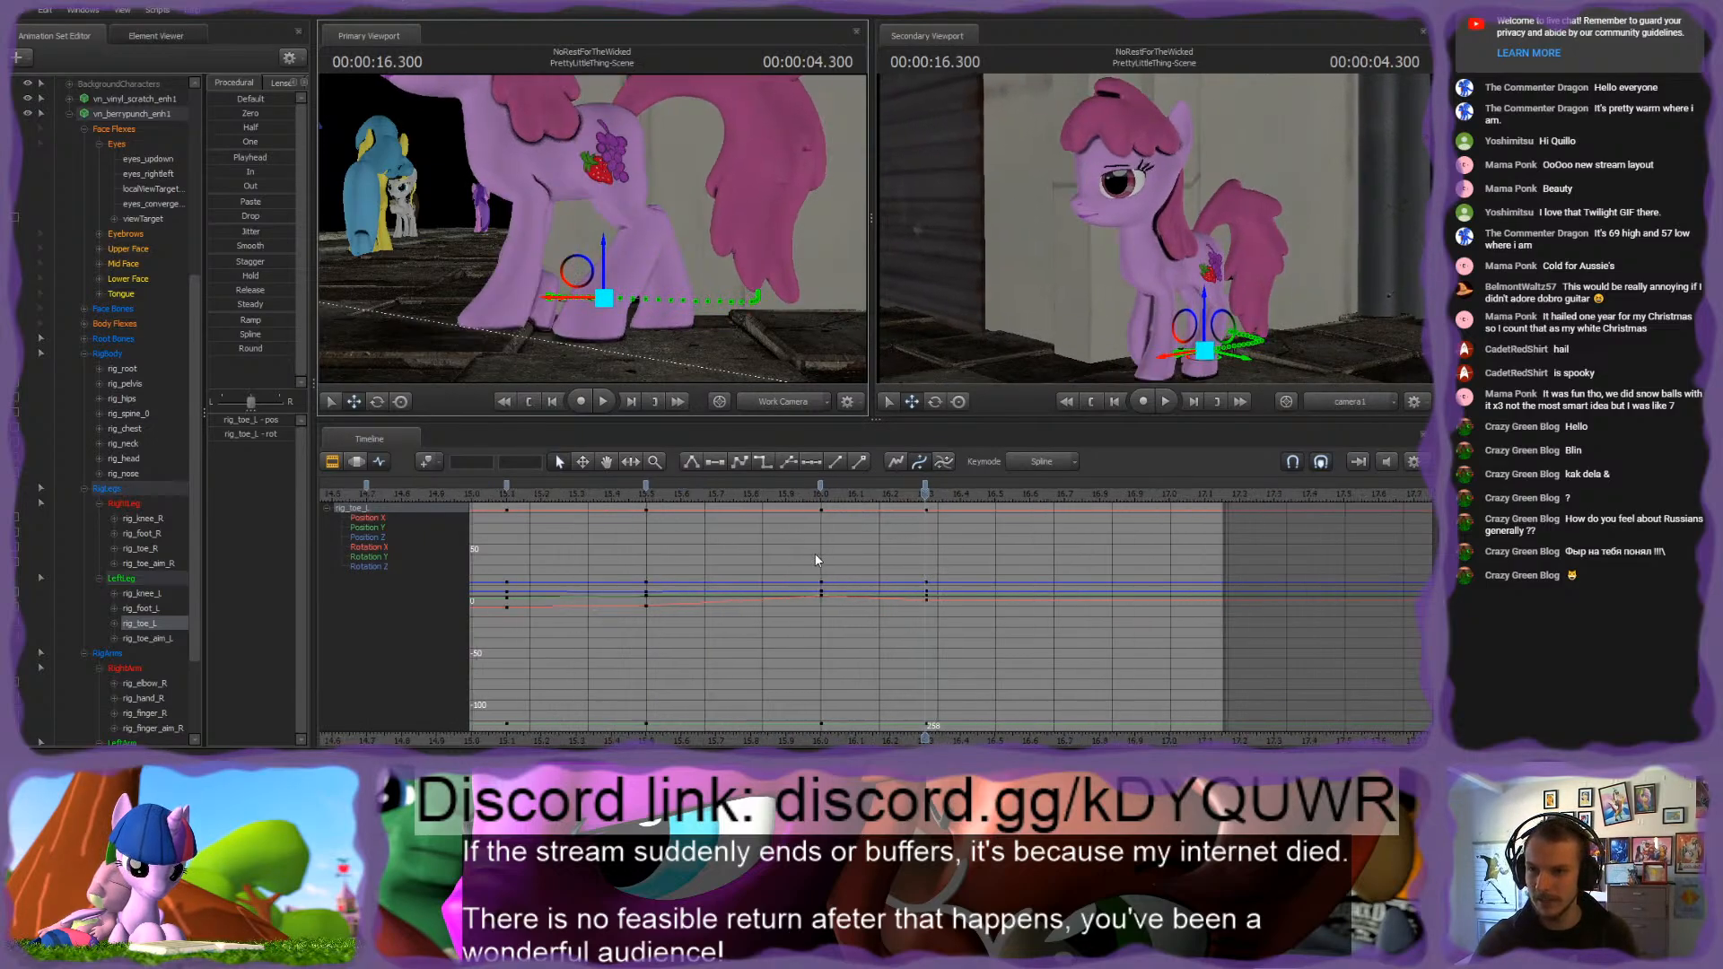
pyautogui.moveTo(927, 495); pyautogui.dragTo(926, 494)
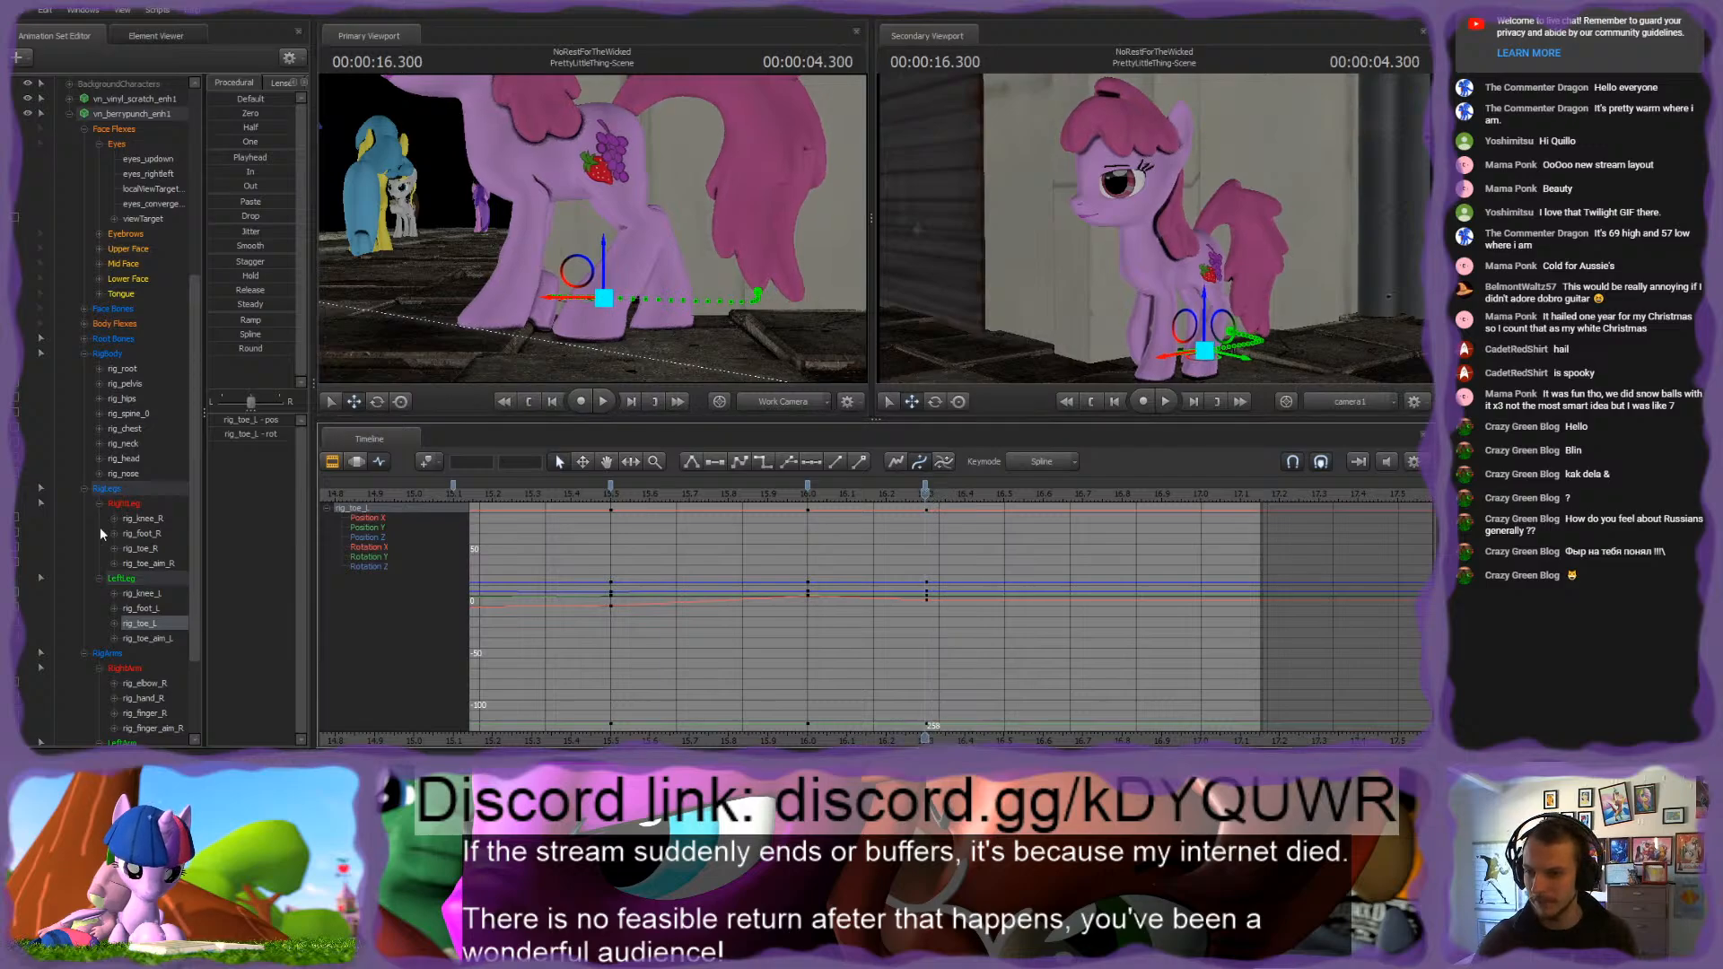
pyautogui.click(110, 355)
pyautogui.keyDown('shift'); pyautogui.click(114, 653); pyautogui.keyUp('shift')
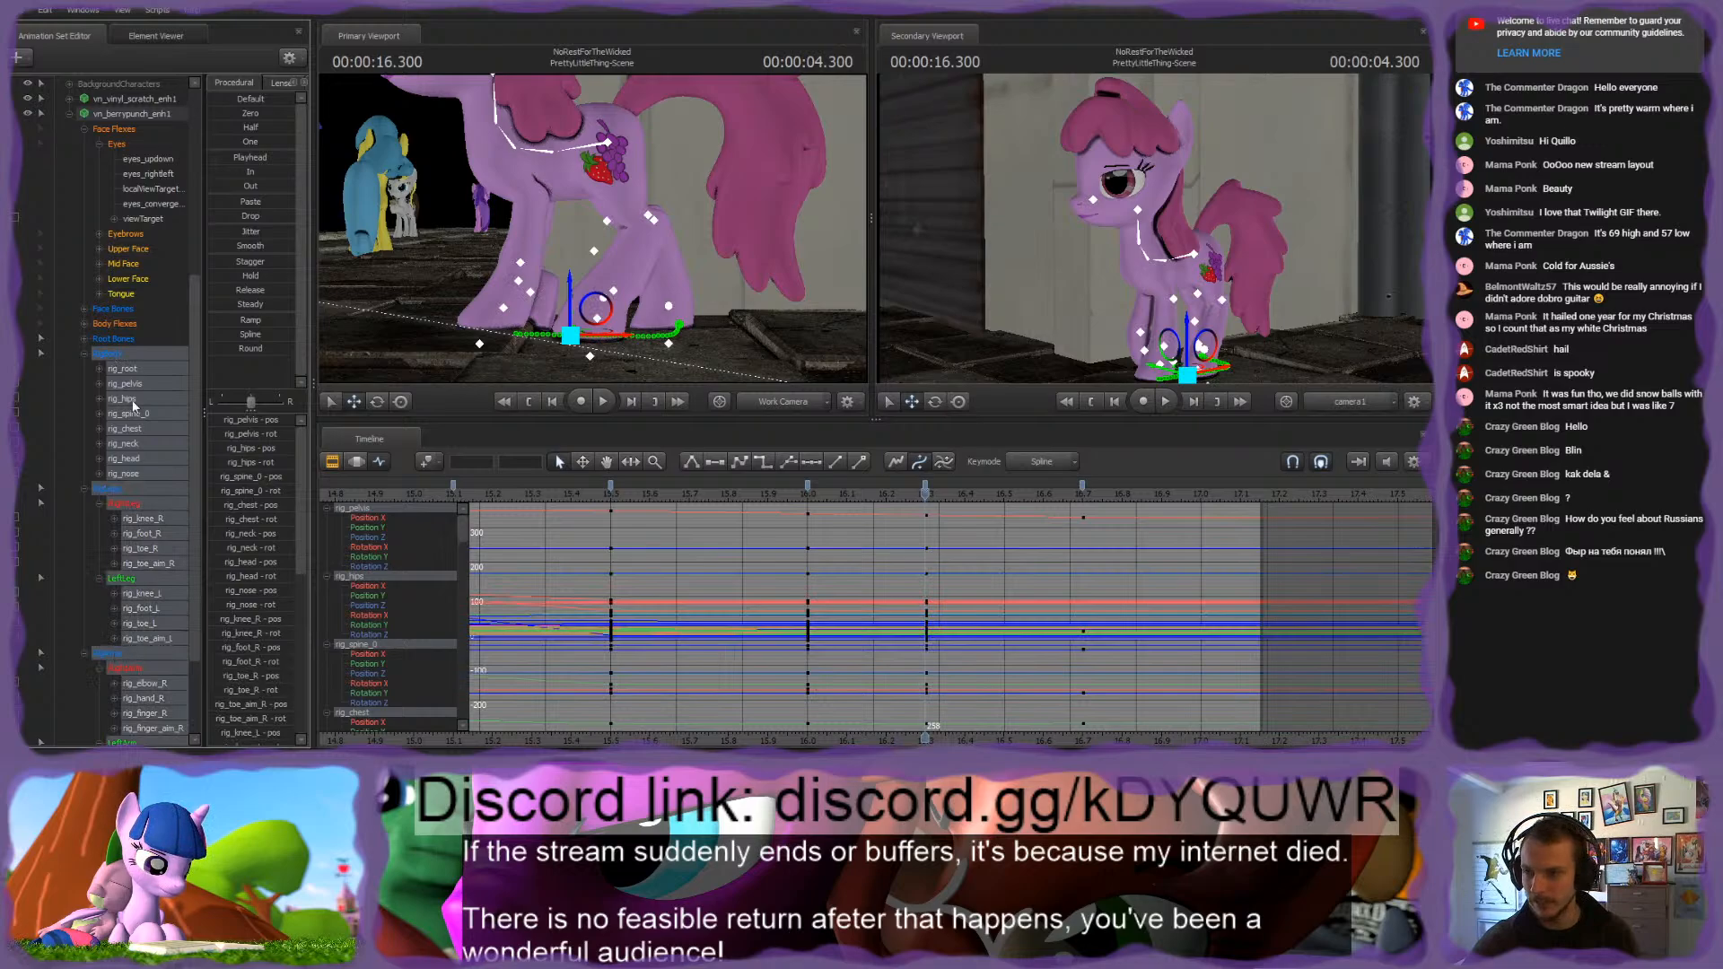
pyautogui.keyDown('ctrl'); pyautogui.click(126, 373); pyautogui.keyUp('ctrl')
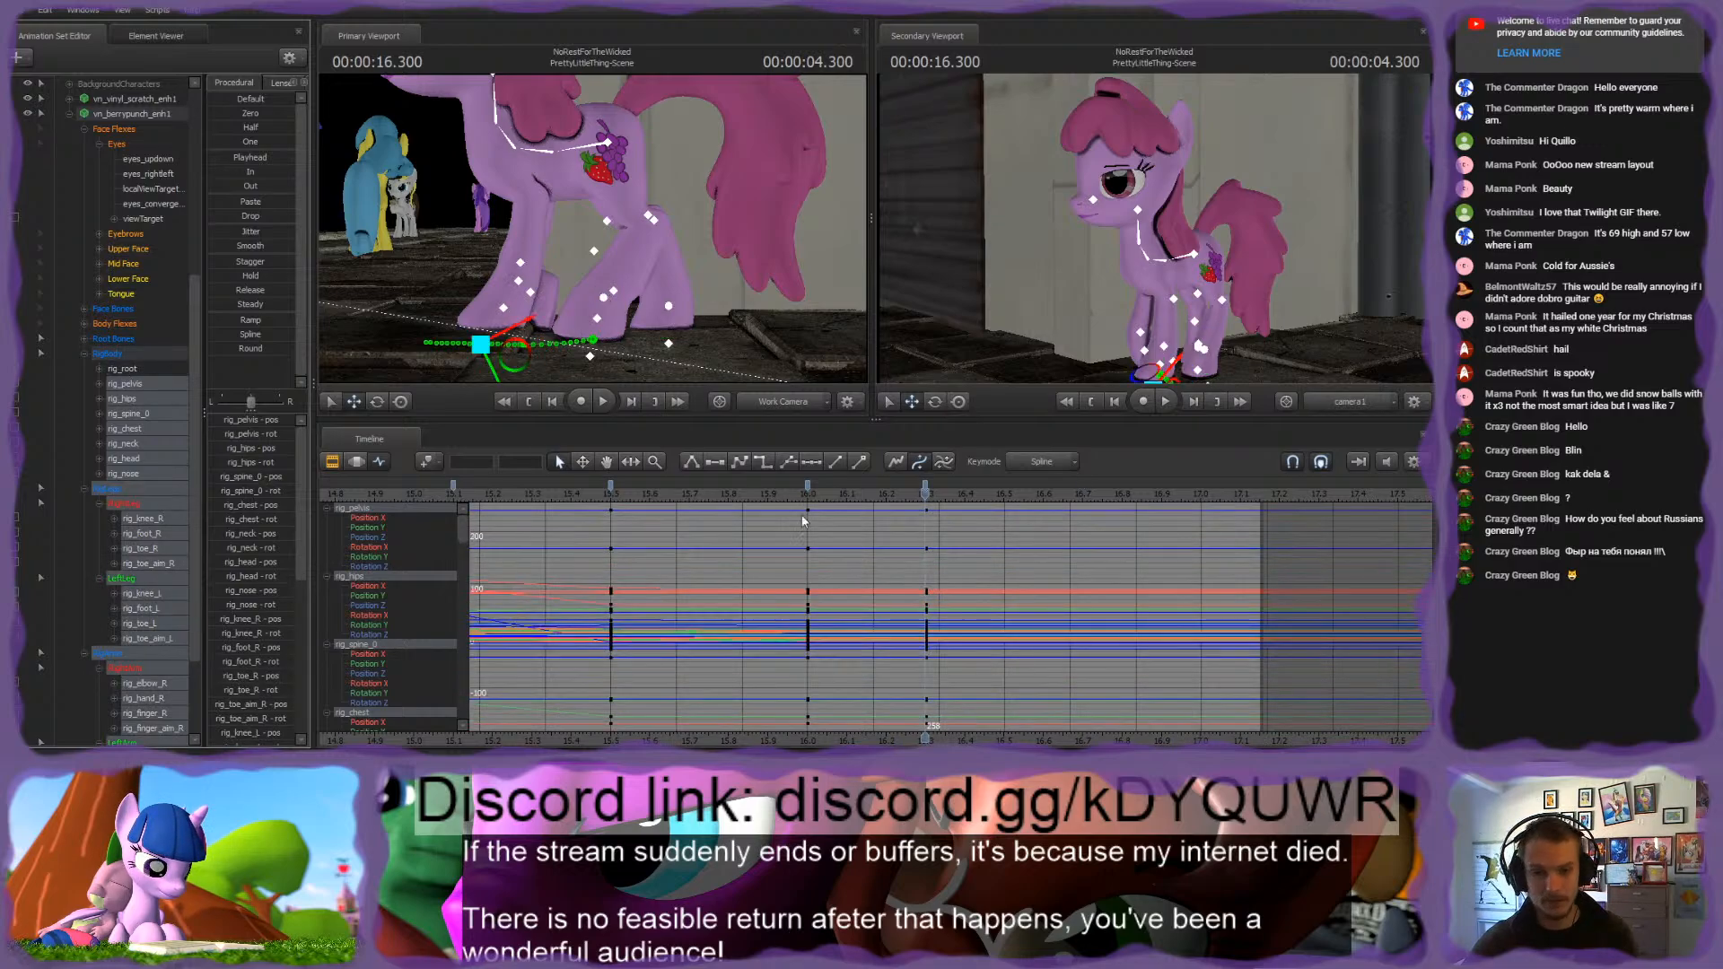
pyautogui.click(927, 487)
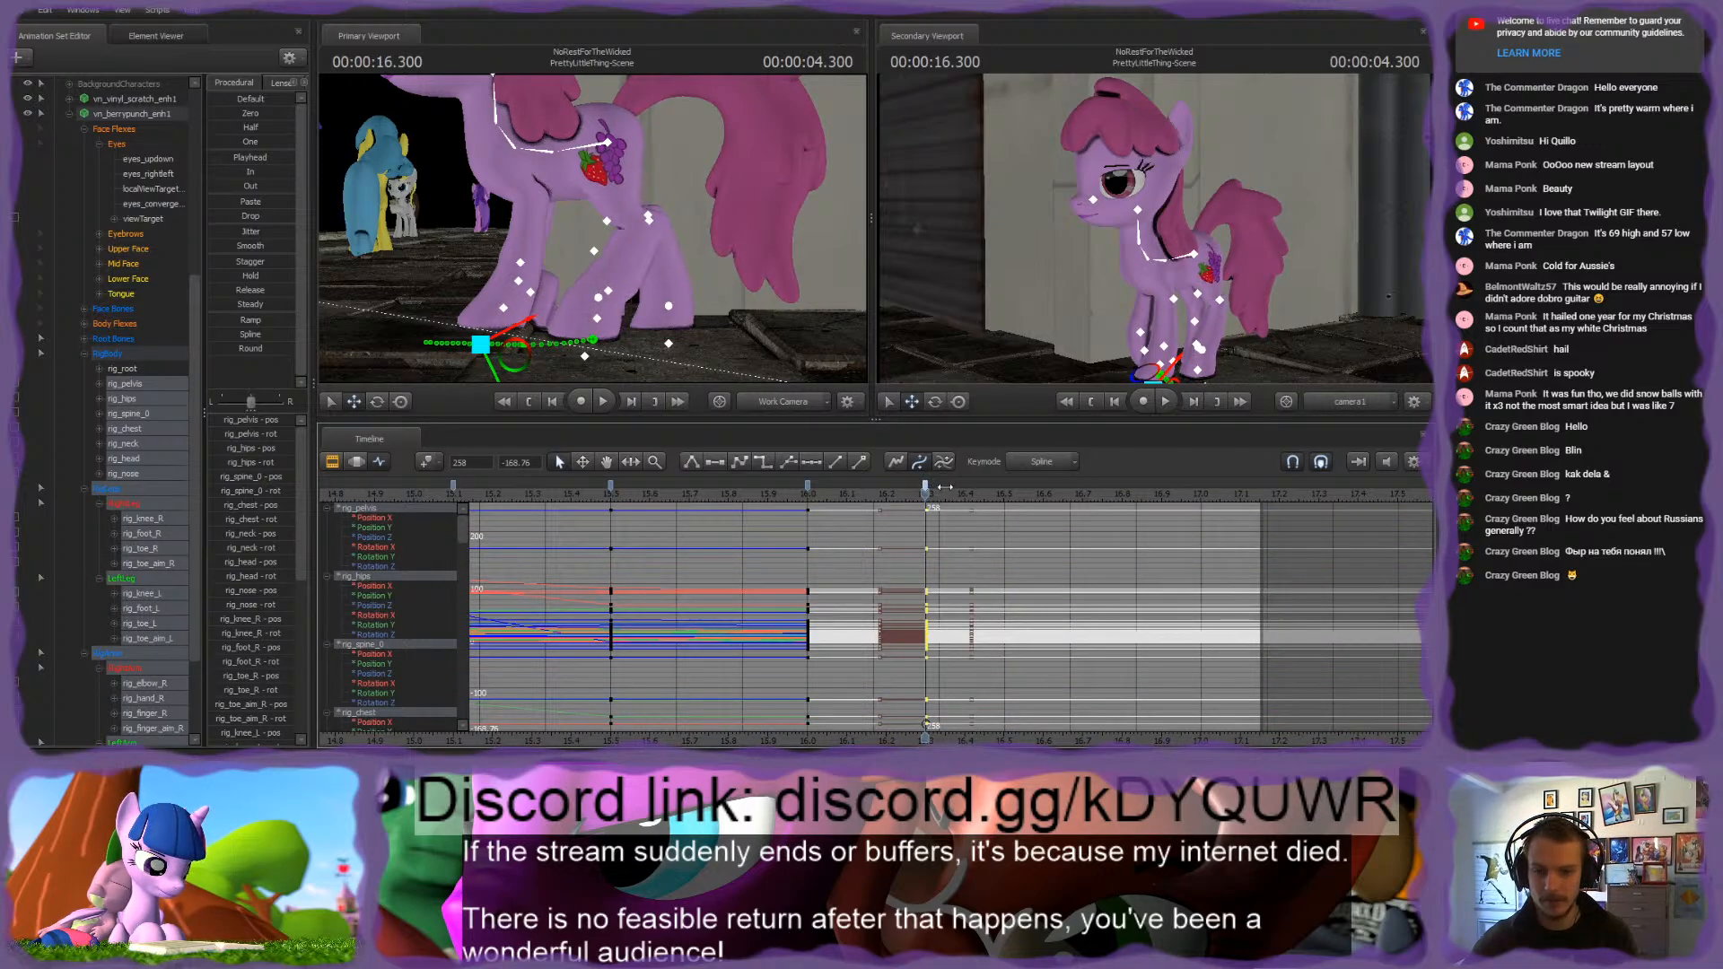
pyautogui.moveTo(936, 503); pyautogui.dragTo(945, 493)
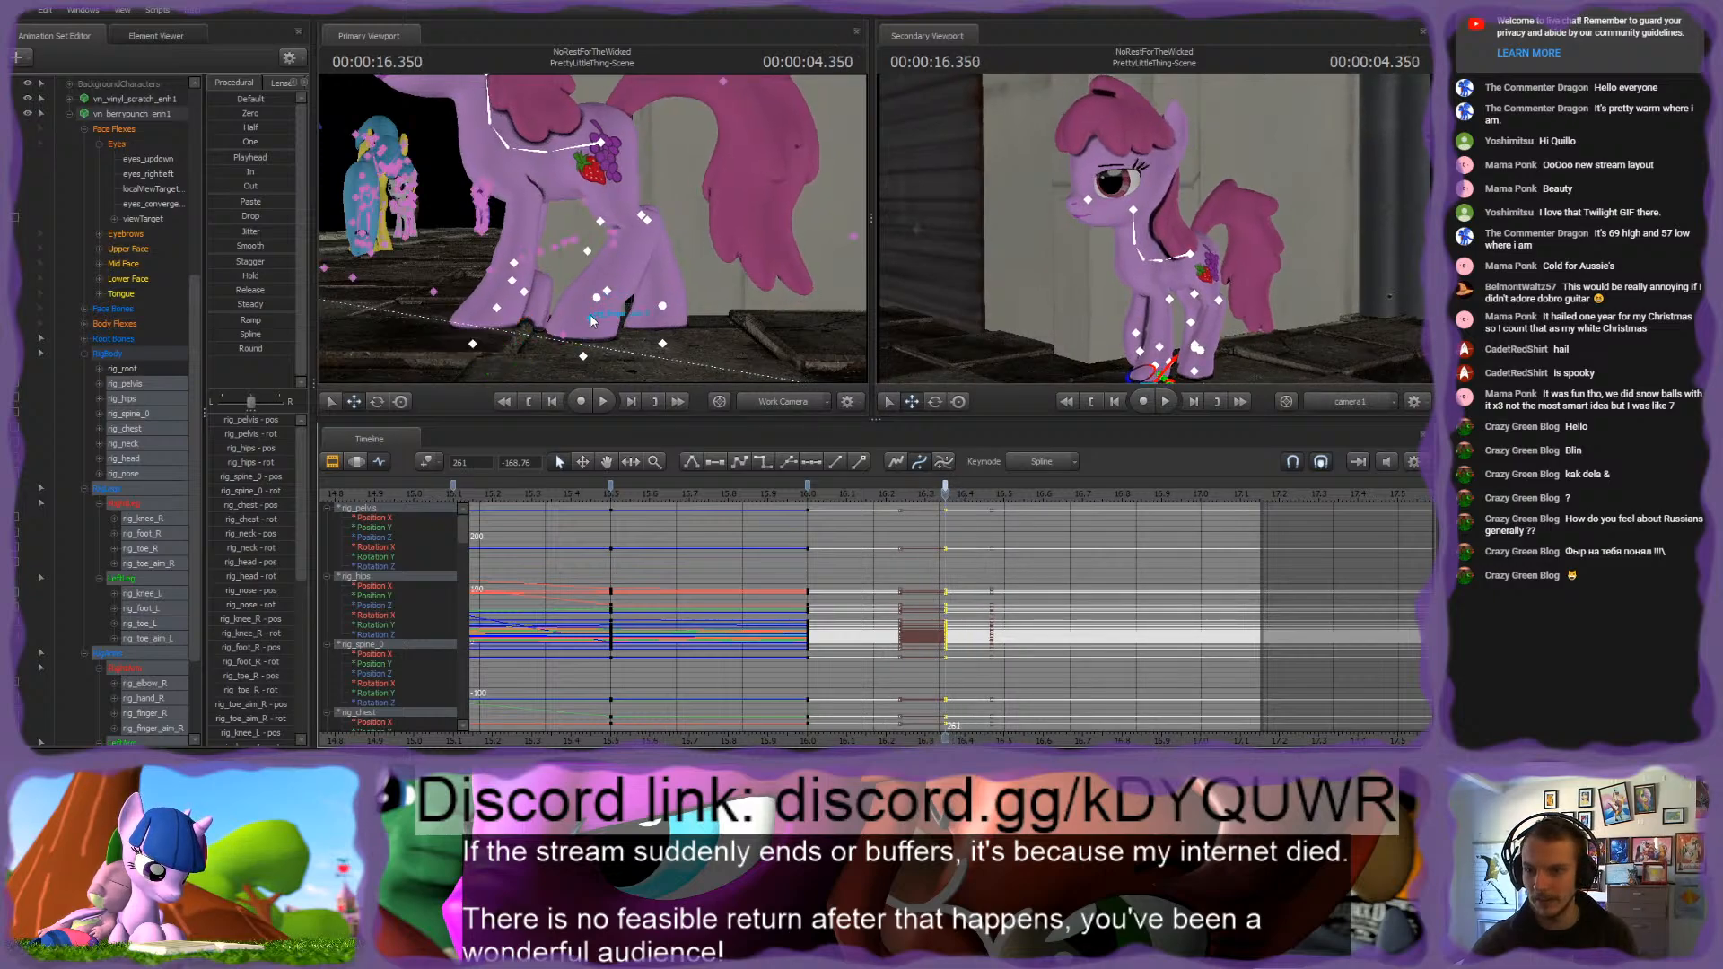
# Step: Readjust rig_toe_L at 4.350 seconds so the left hind hoof lines up with its 4.000-second placement
pyautogui.click(590, 316)
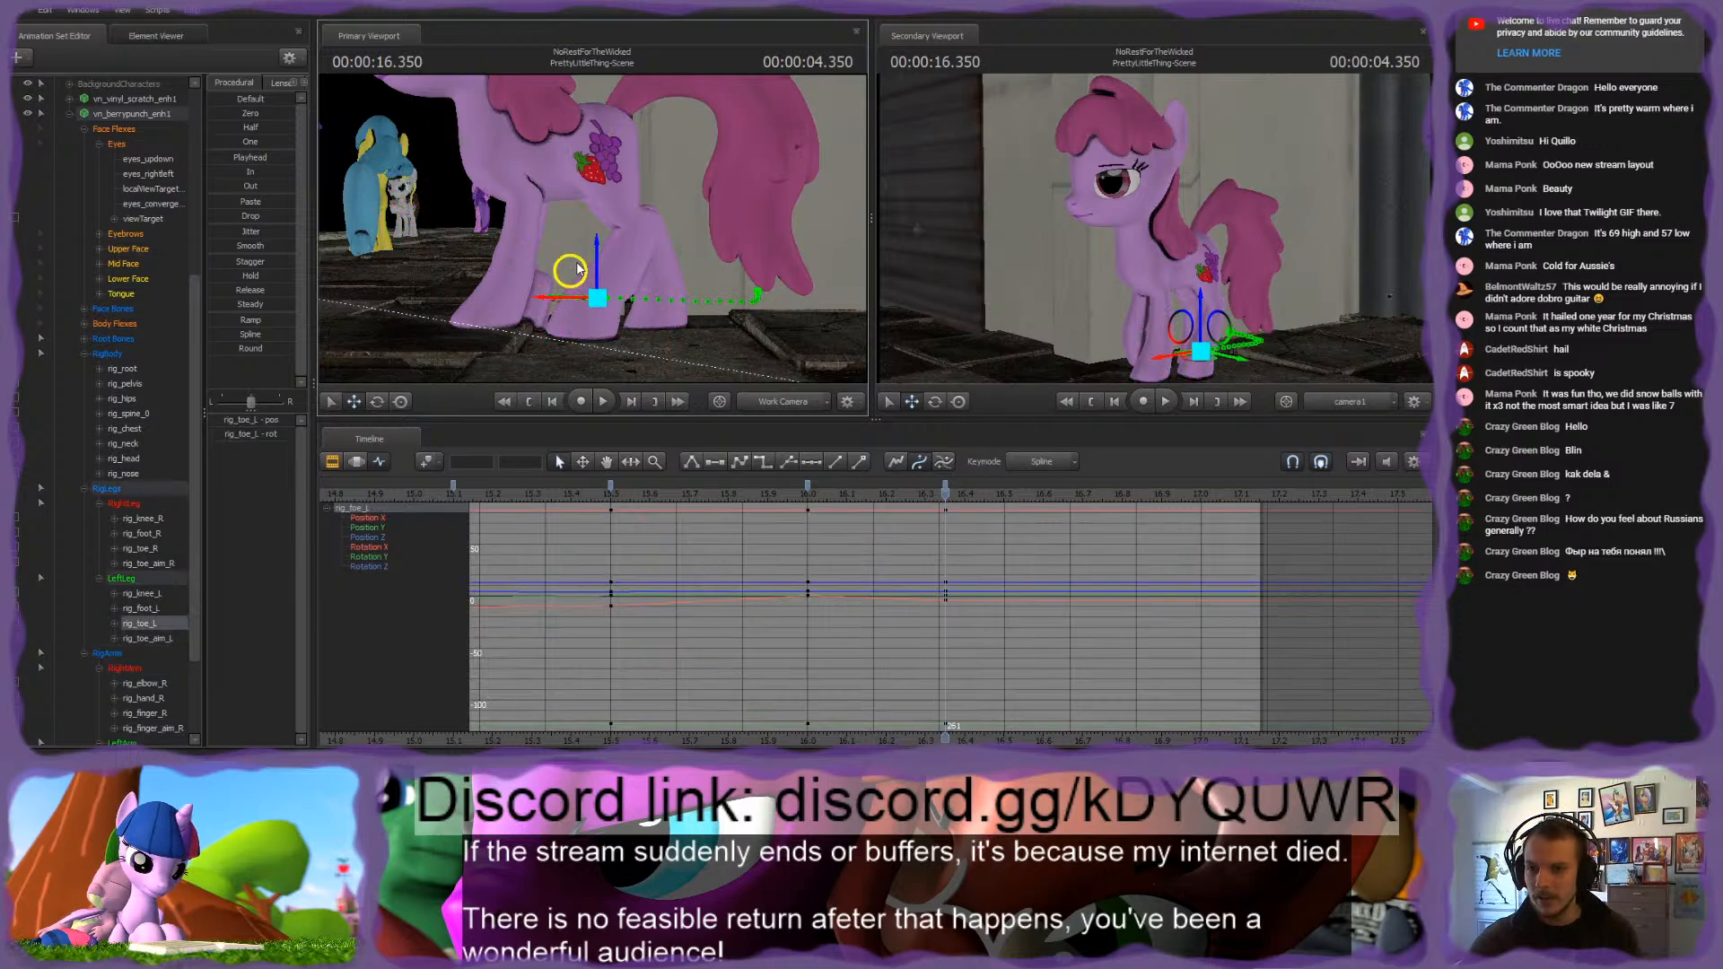
pyautogui.moveTo(571, 271); pyautogui.dragTo(580, 280)
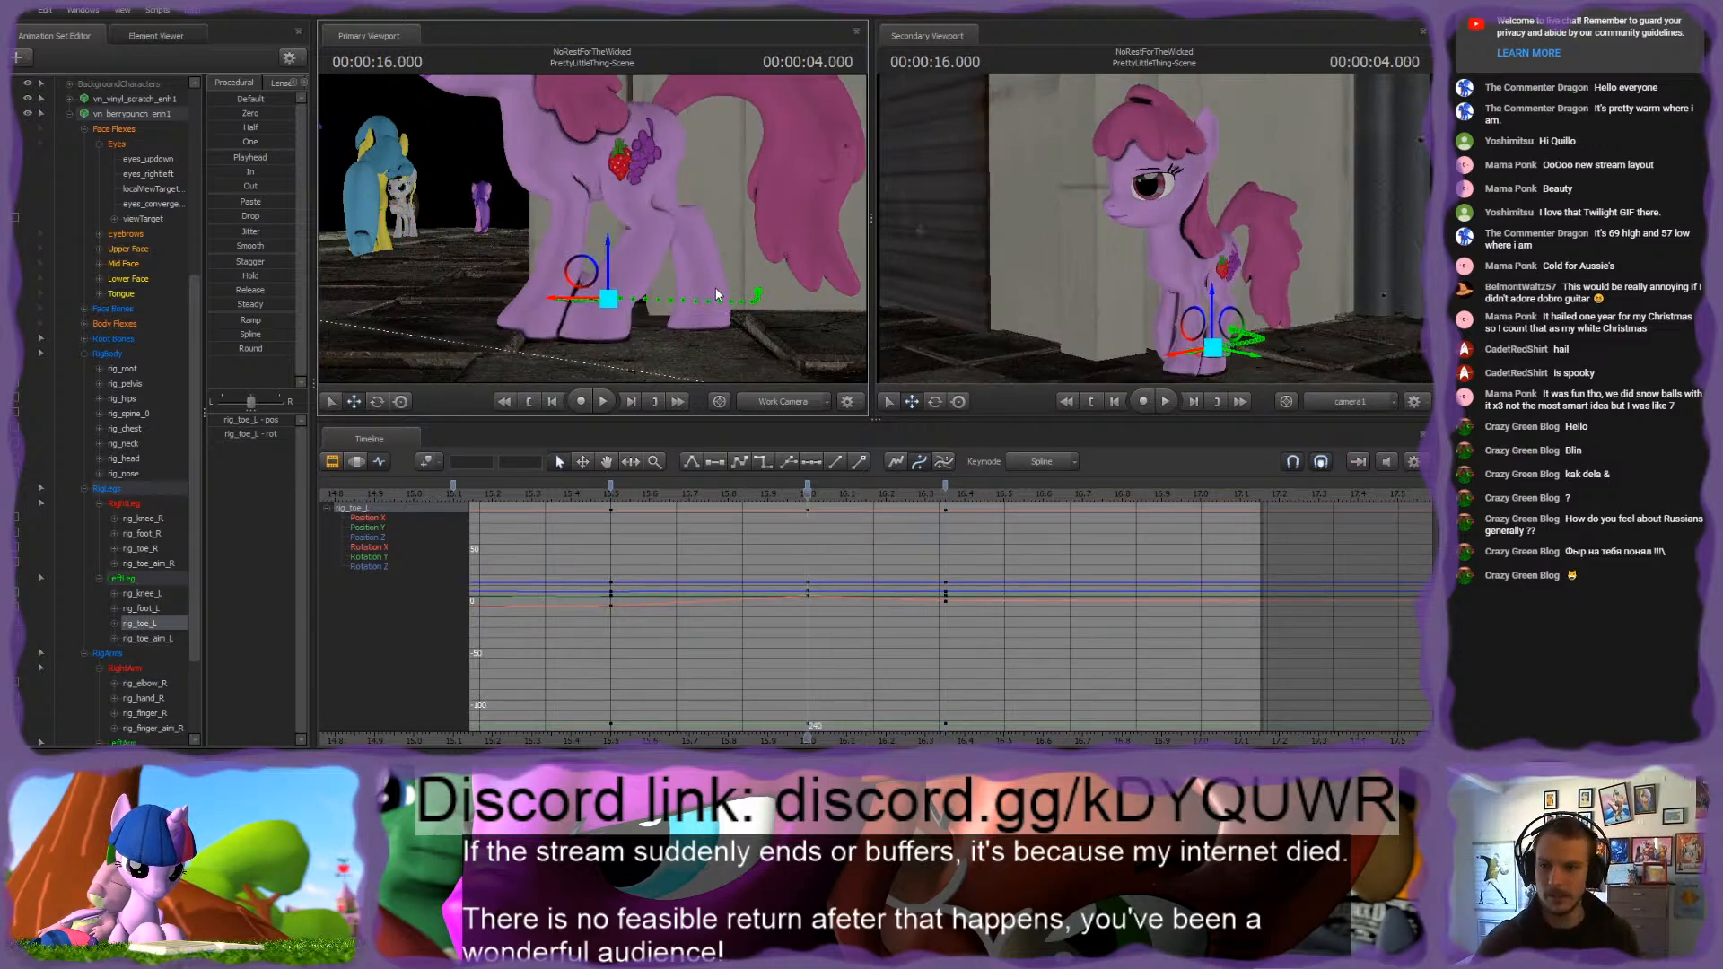
pyautogui.moveTo(716, 293); pyautogui.dragTo(714, 325)
pyautogui.moveTo(592, 228); pyautogui.dragTo(592, 224)
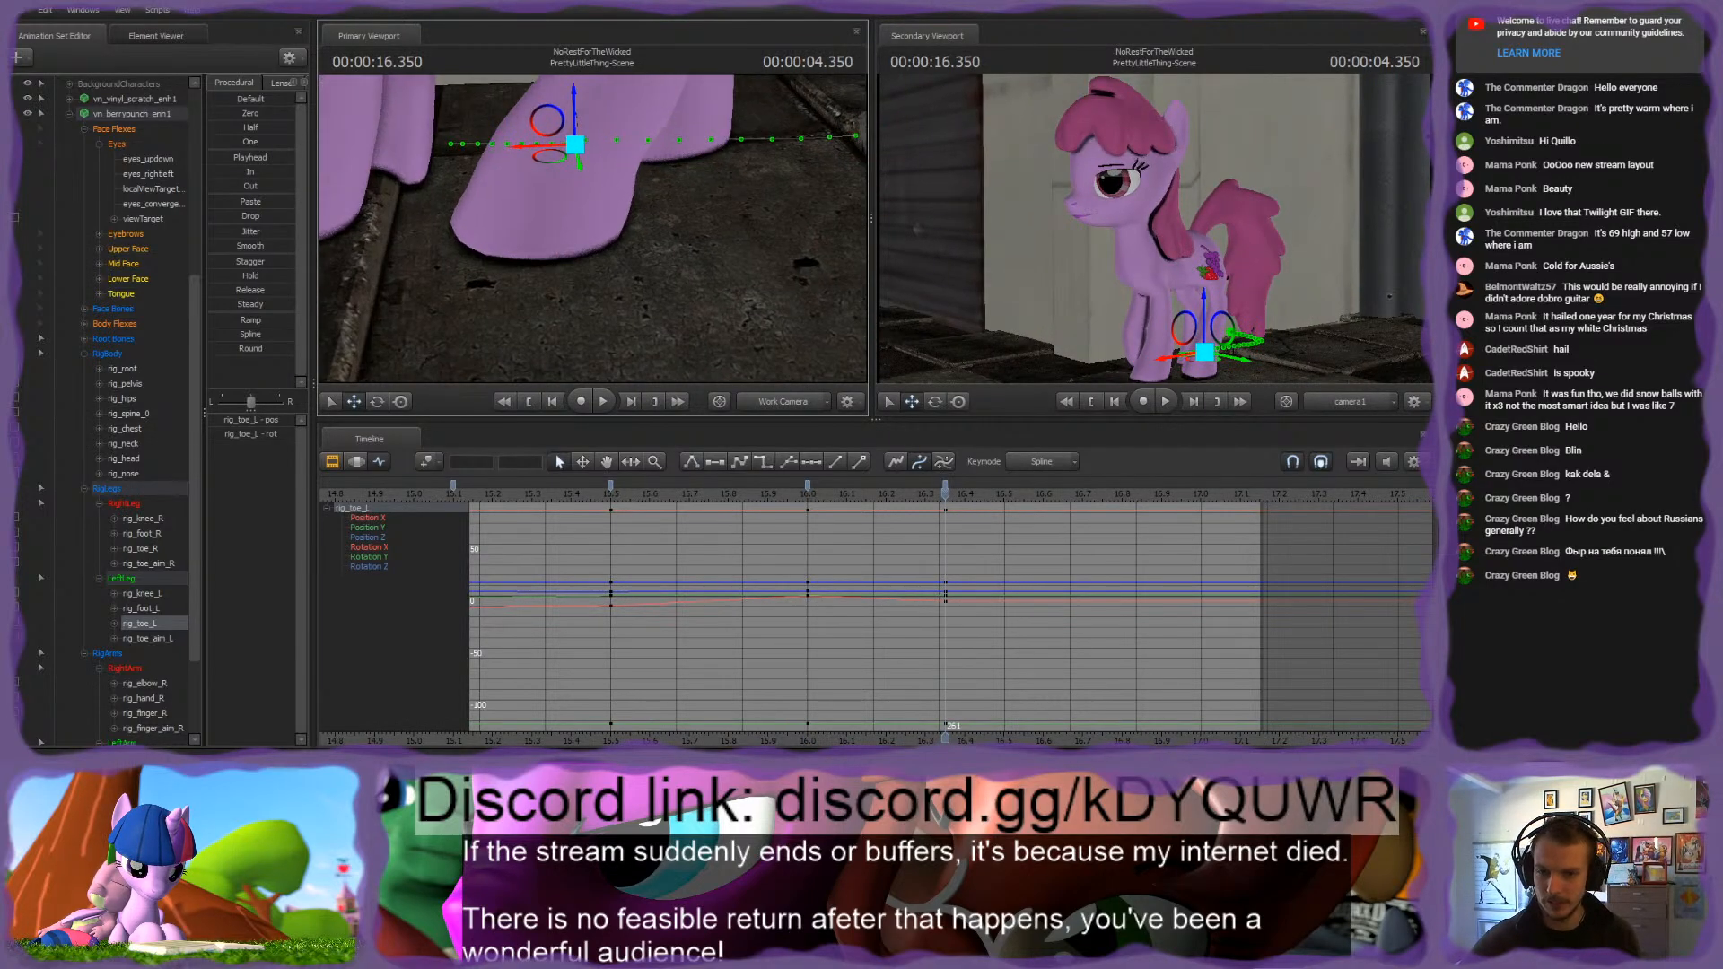
pyautogui.press('Up')
pyautogui.press('Down')
pyautogui.press('Up')
pyautogui.press('Down')
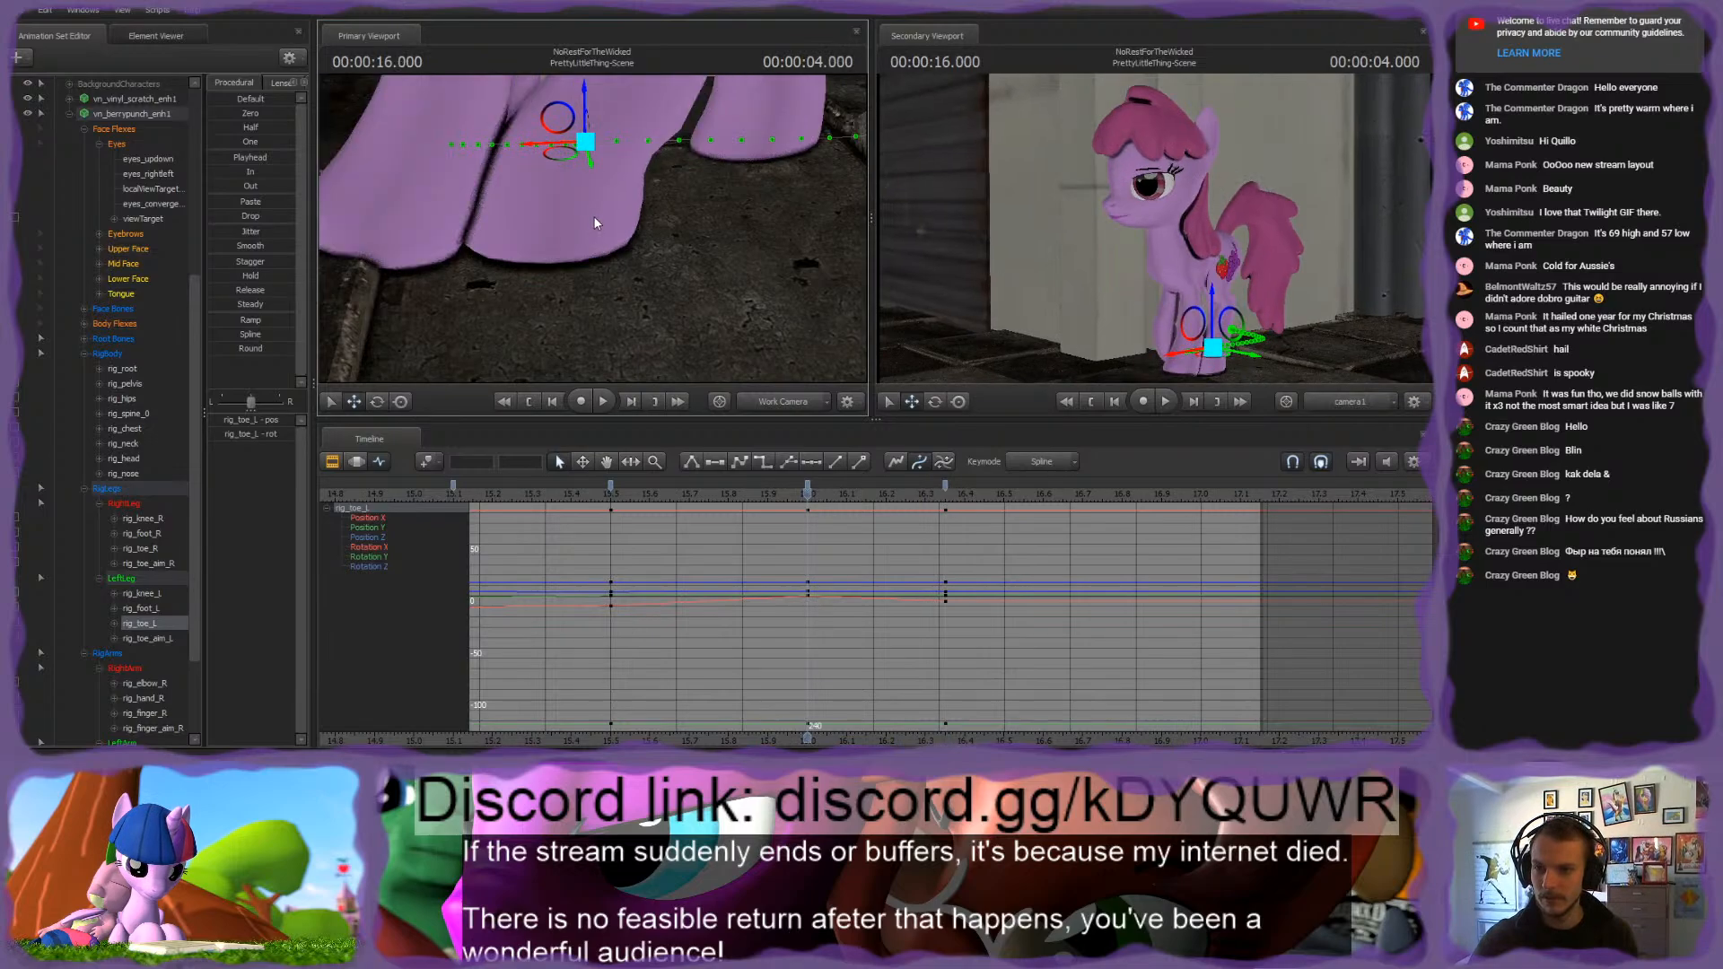
pyautogui.moveTo(557, 164); pyautogui.dragTo(634, 197)
pyautogui.press('Up')
pyautogui.press('Down')
pyautogui.press('Up')
pyautogui.press('Down')
pyautogui.press('s')
# Step: Compare rig_foot_L between the 4.000- and 4.350-second poses, and return to rig_toe_L to inspect the left hind hoof
pyautogui.keyDown('ctrl'); pyautogui.click(676, 197); pyautogui.keyUp('ctrl')
pyautogui.press('w')
pyautogui.press('s')
pyautogui.press('Up')
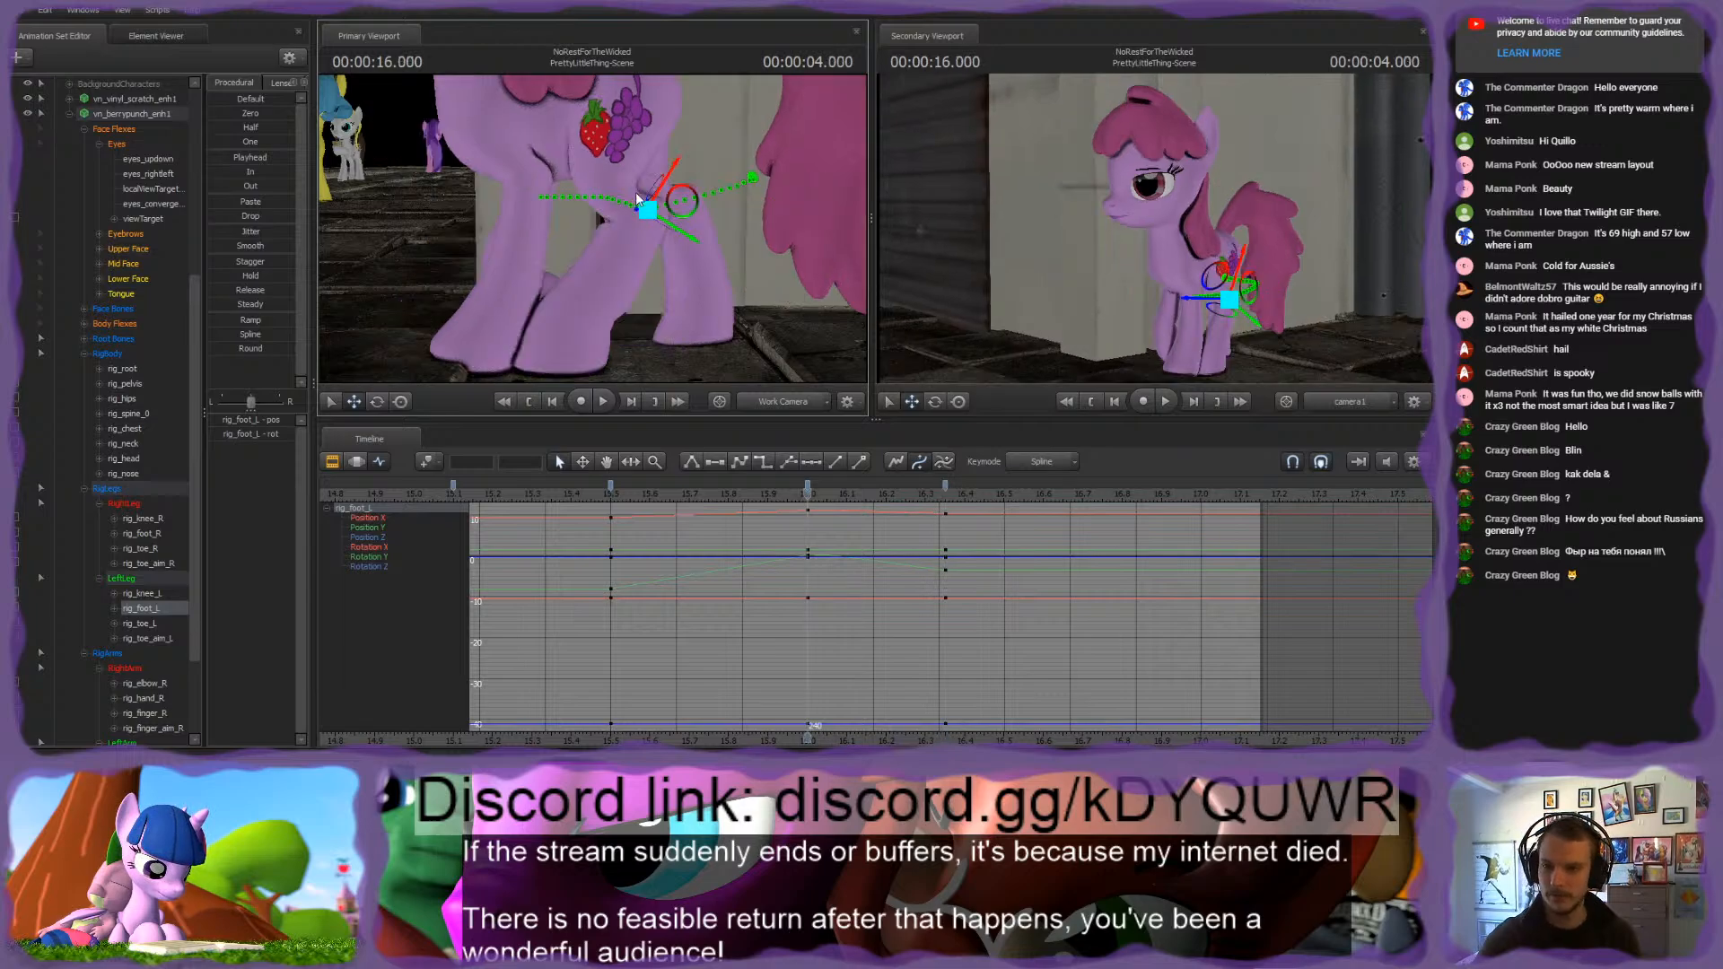
pyautogui.press('Down')
pyautogui.press('Up')
pyautogui.press('Down')
pyautogui.moveTo(597, 300); pyautogui.dragTo(598, 370)
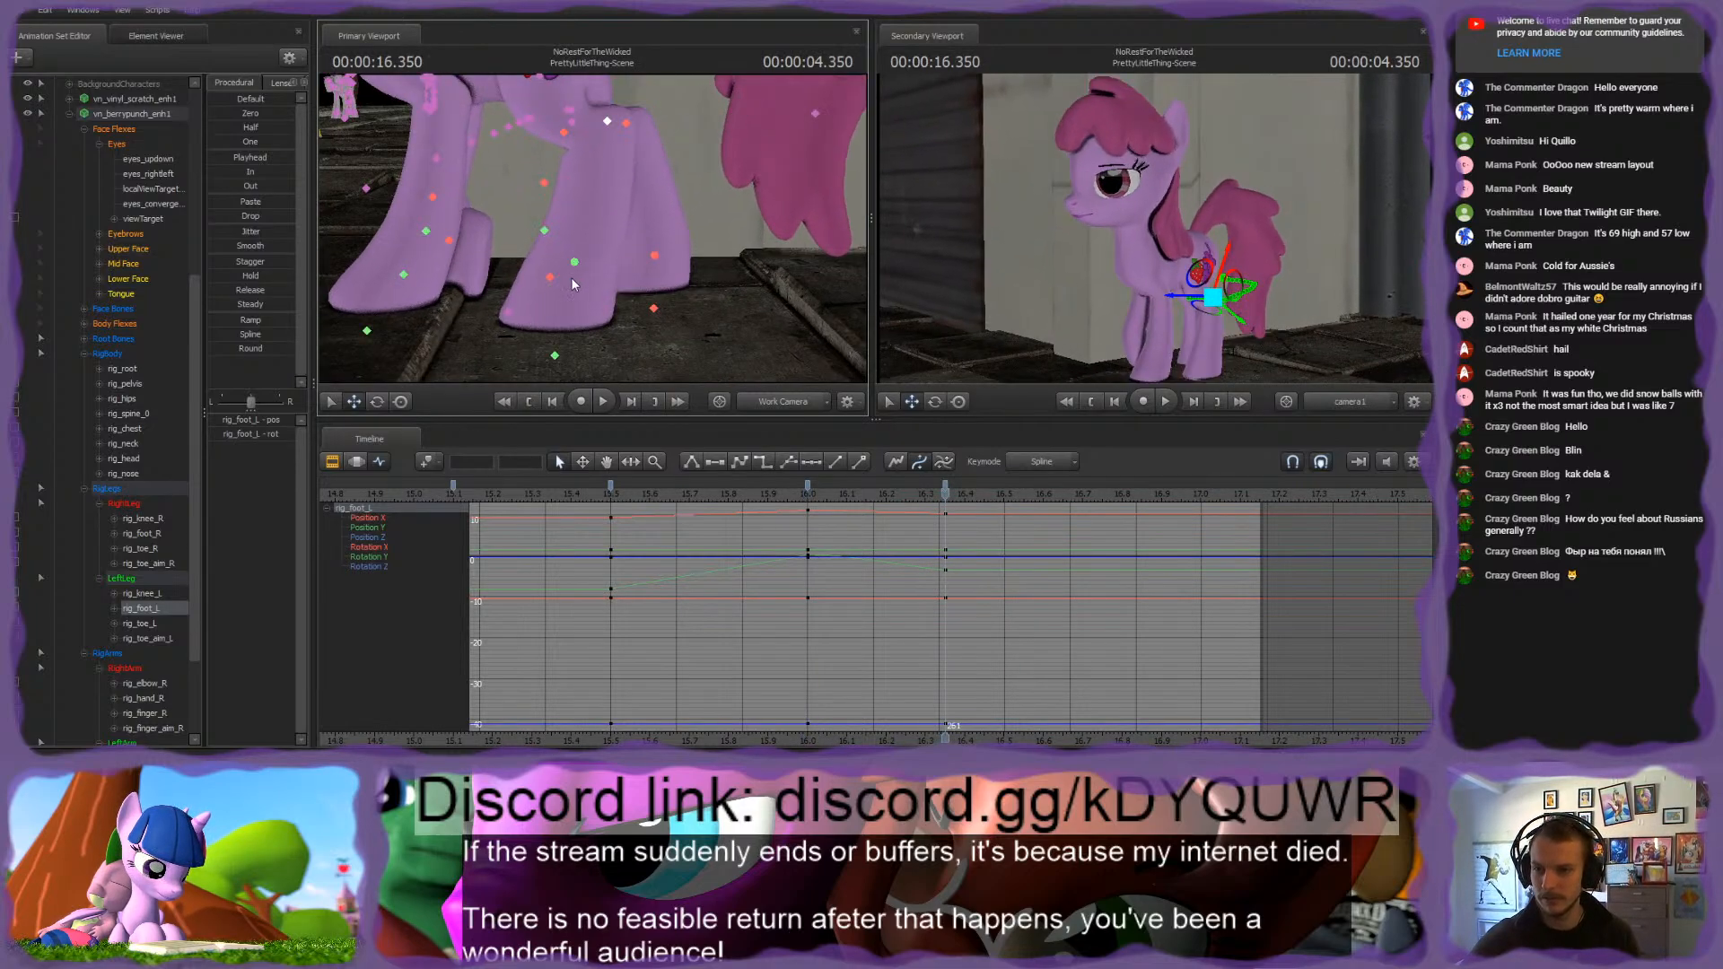
pyautogui.keyDown('ctrl'); pyautogui.click(571, 276); pyautogui.keyUp('ctrl')
pyautogui.moveTo(561, 274)
pyautogui.keyDown('alt'); pyautogui.mouseDown()
pyautogui.moveTo(561, 332)
pyautogui.moveTo(548, 270)
pyautogui.mouseUp(); pyautogui.keyUp('alt')
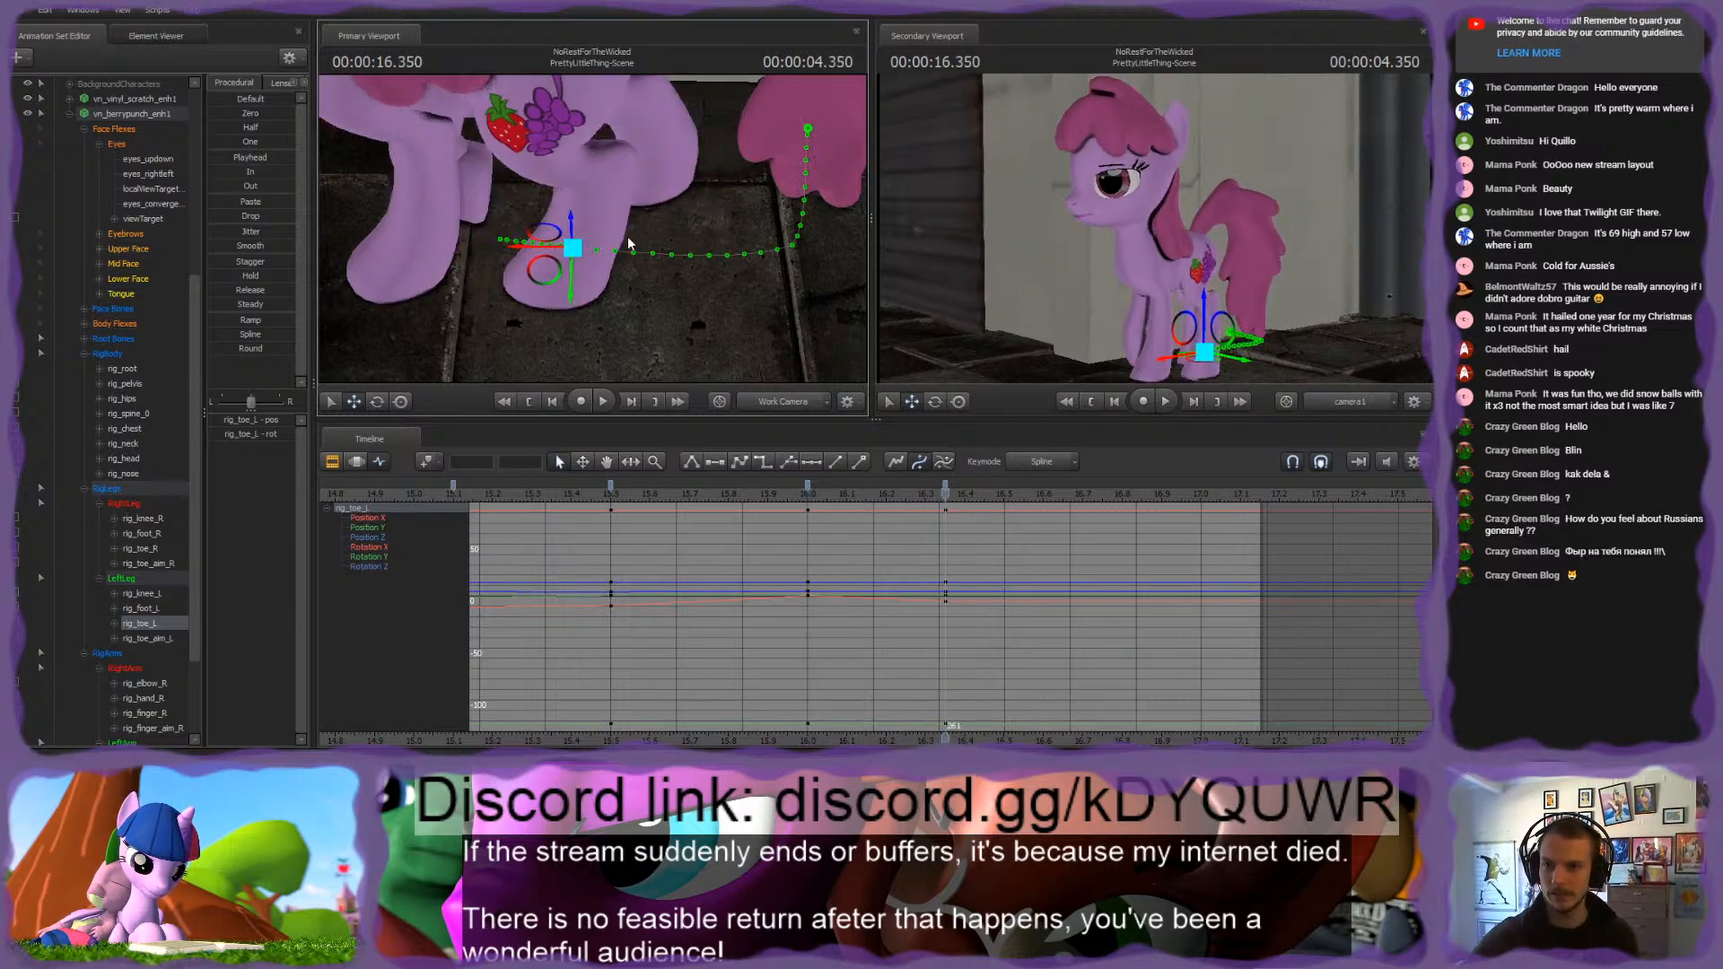
# Step: Rotate rig_foot_L at 4.350 seconds and check the left hind leg against the 4.000-second pose
pyautogui.keyDown('ctrl'); pyautogui.click(606, 154); pyautogui.keyUp('ctrl')
pyautogui.moveTo(626, 131)
pyautogui.mouseDown()
pyautogui.moveTo(603, 244)
pyautogui.moveTo(590, 228)
pyautogui.moveTo(664, 144)
pyautogui.moveTo(663, 190)
pyautogui.moveTo(643, 126)
pyautogui.mouseUp()
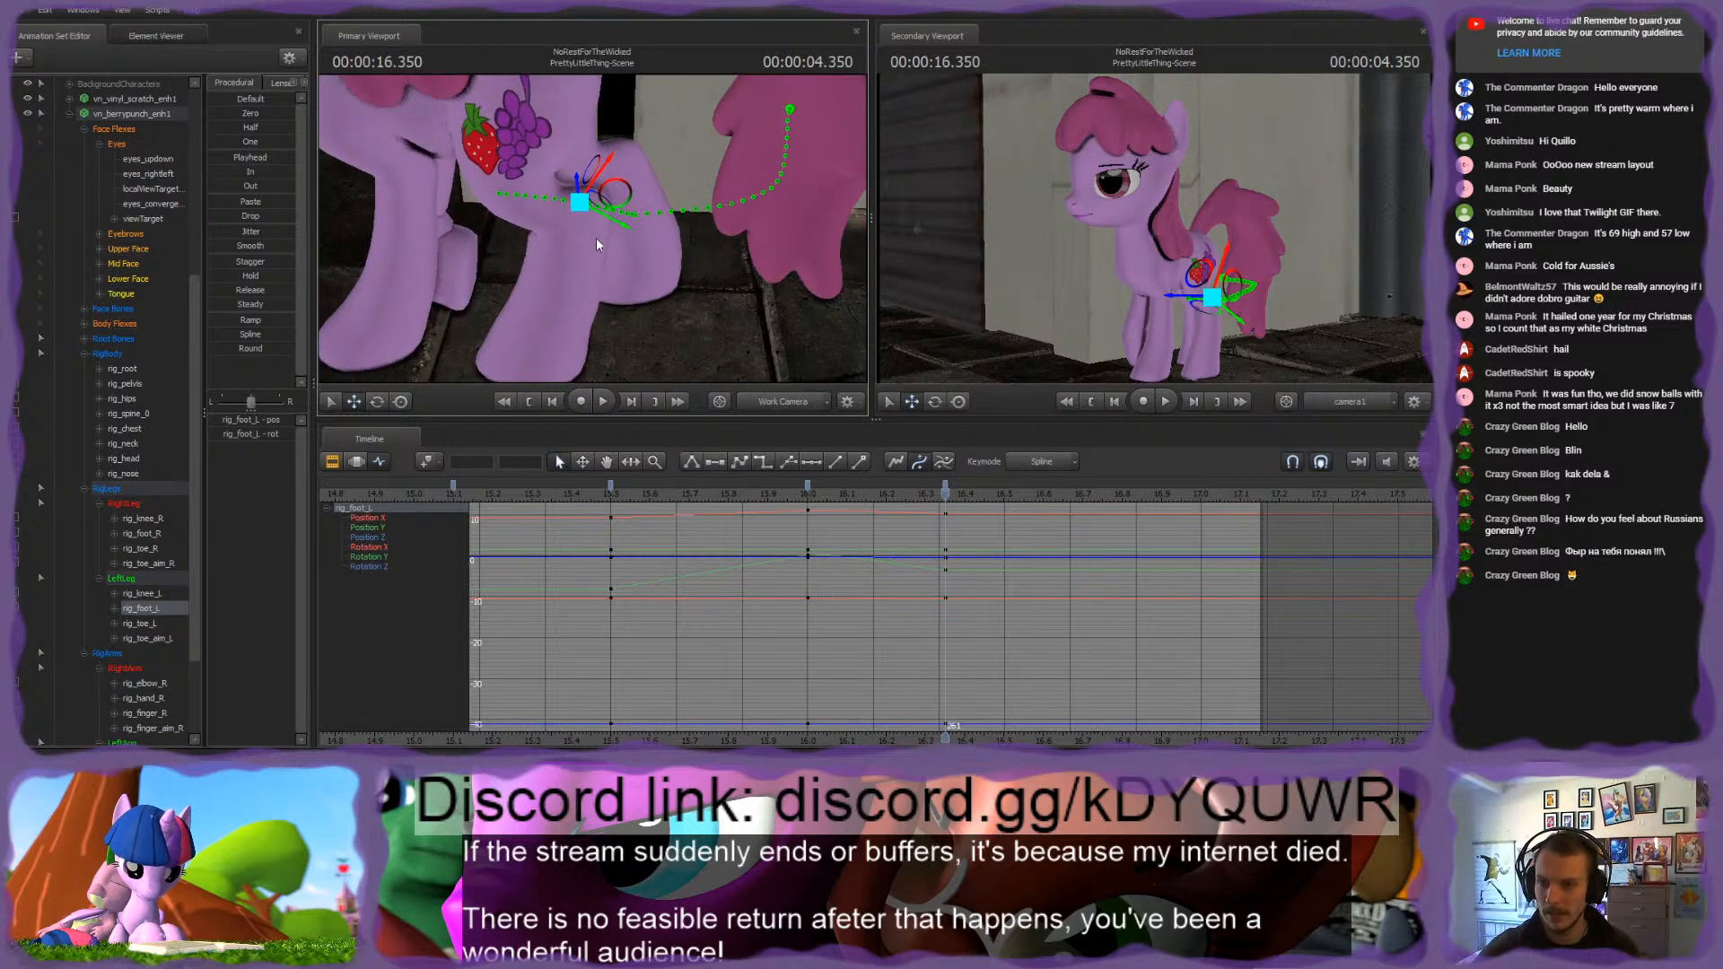
pyautogui.keyDown('alt'); pyautogui.moveTo(568, 267); pyautogui.dragTo(583, 215); pyautogui.keyUp('alt')
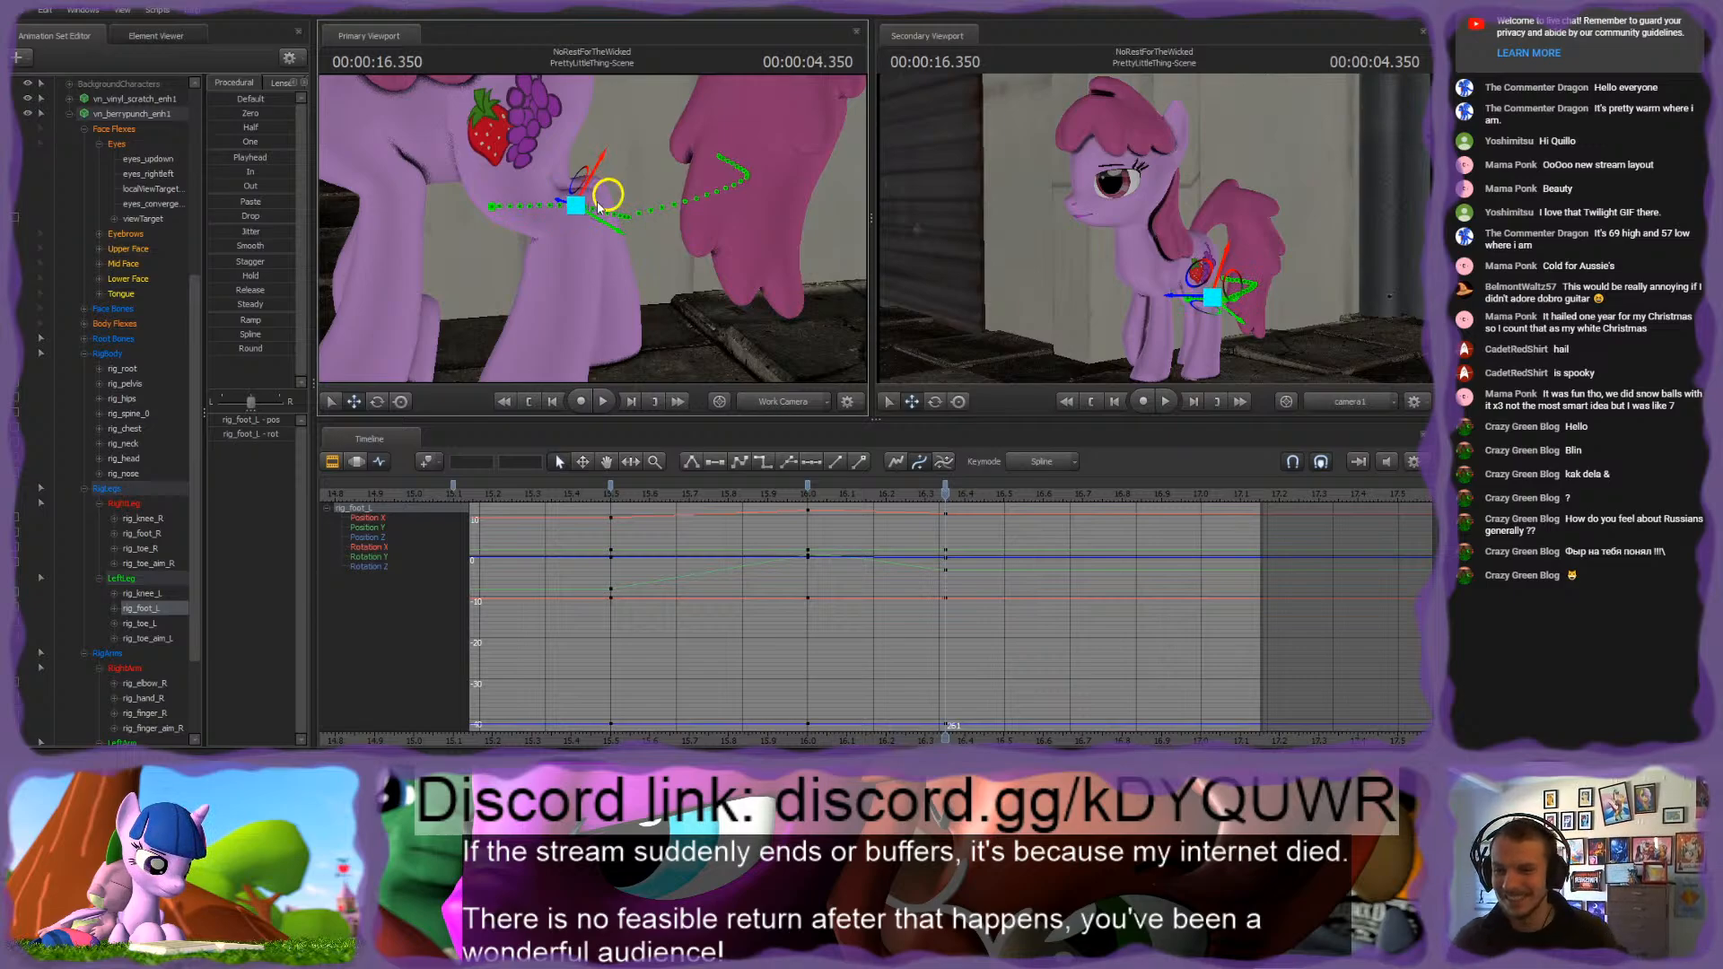
pyautogui.moveTo(599, 207)
pyautogui.keyDown('alt'); pyautogui.mouseDown()
pyautogui.moveTo(567, 266)
pyautogui.moveTo(529, 278)
pyautogui.moveTo(607, 208)
pyautogui.moveTo(590, 223)
pyautogui.mouseUp(); pyautogui.keyUp('alt')
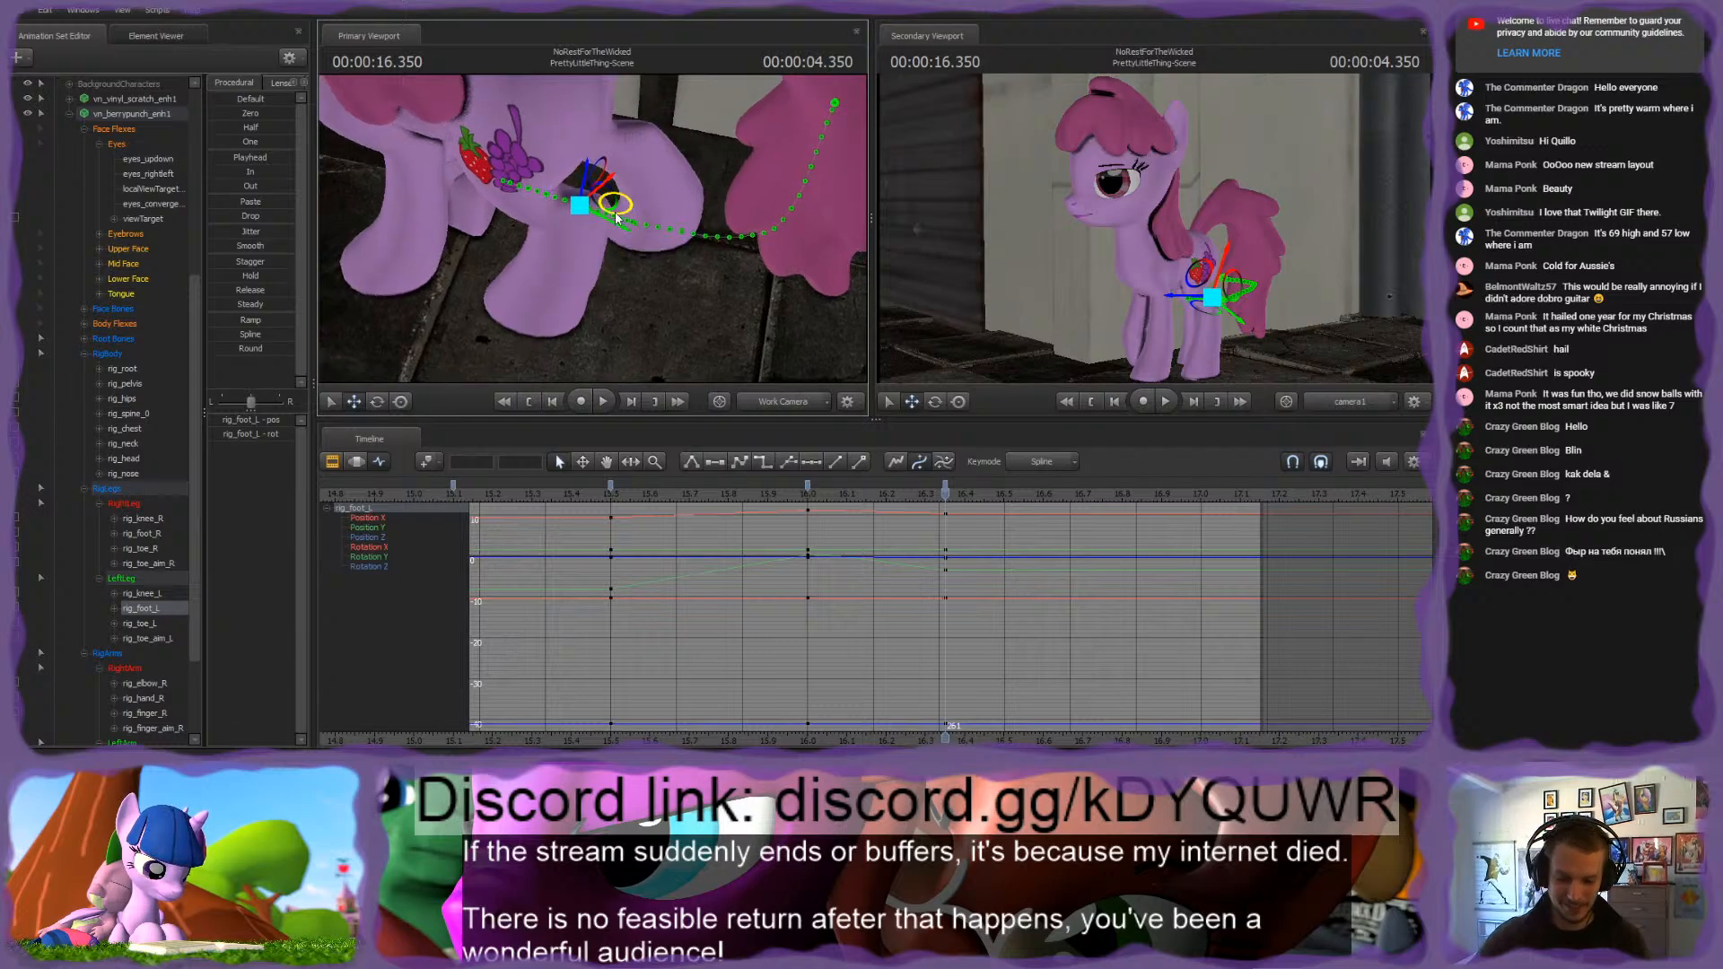
pyautogui.press('Up')
pyautogui.press('Down')
pyautogui.press('Up')
pyautogui.press('Down')
pyautogui.press('Up')
pyautogui.press('Down')
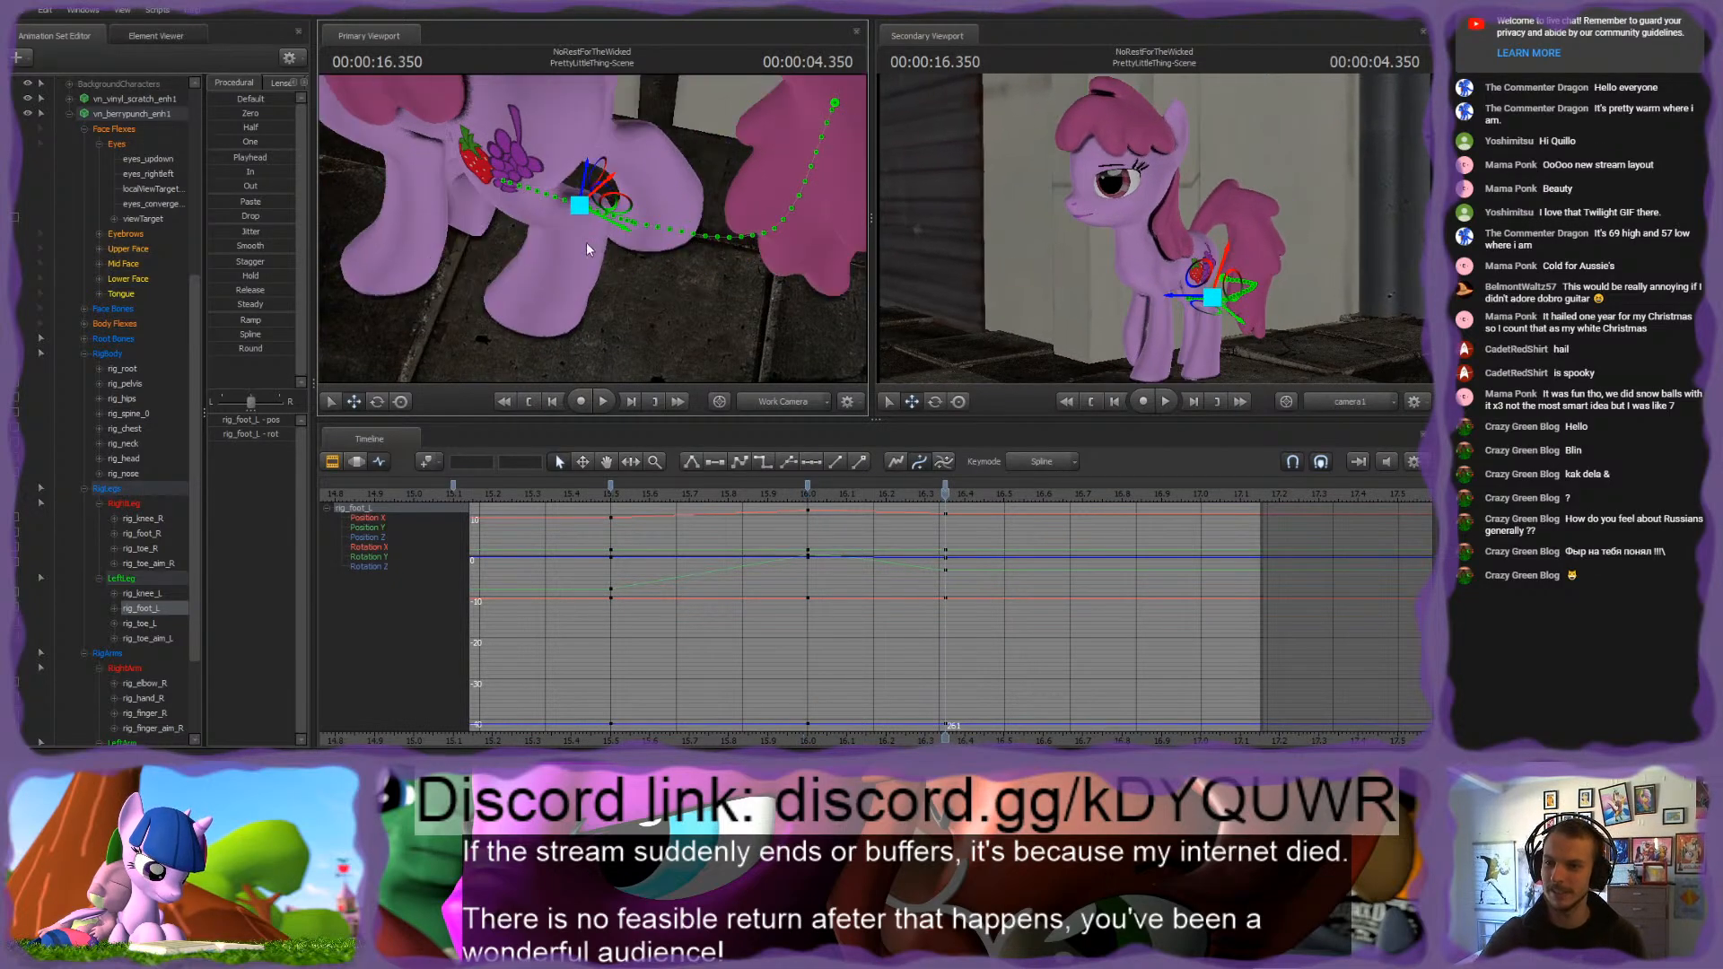
# Step: Nudge and rotate rig_toe_L at 4.350 seconds to keep the left hind hoof planted between the two poses
pyautogui.keyDown('ctrl'); pyautogui.click(544, 301); pyautogui.keyUp('ctrl')
pyautogui.keyDown('alt'); pyautogui.moveTo(545, 299); pyautogui.dragTo(590, 228); pyautogui.keyUp('alt')
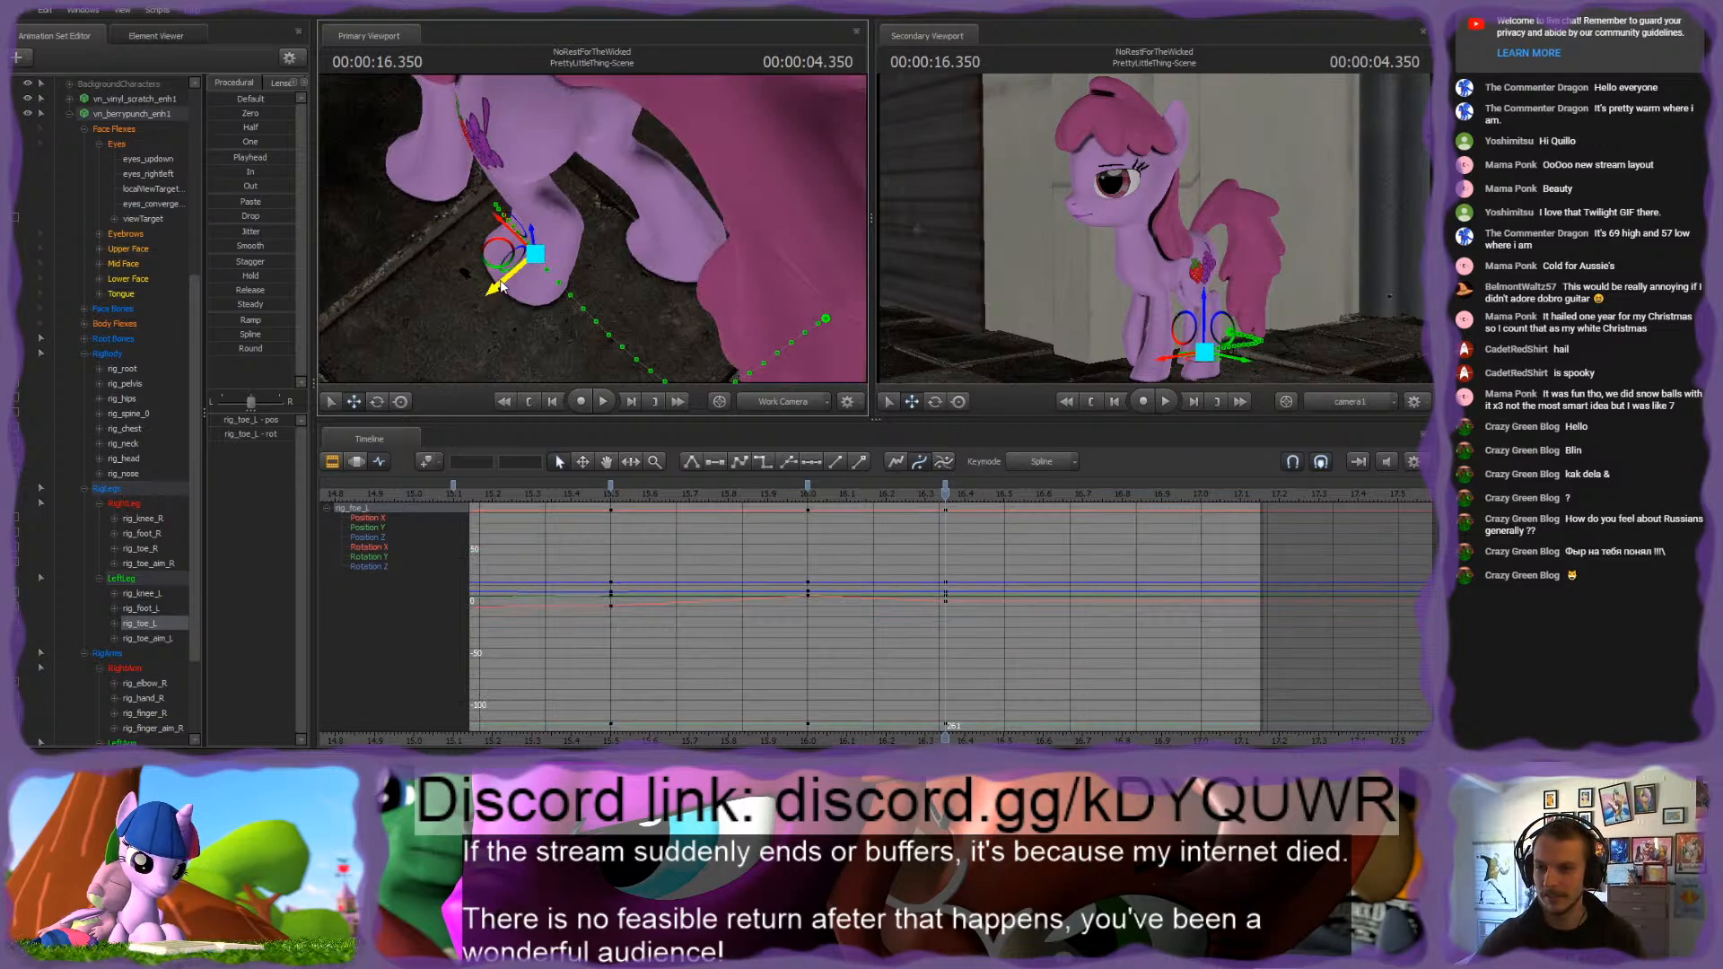
pyautogui.press('Up')
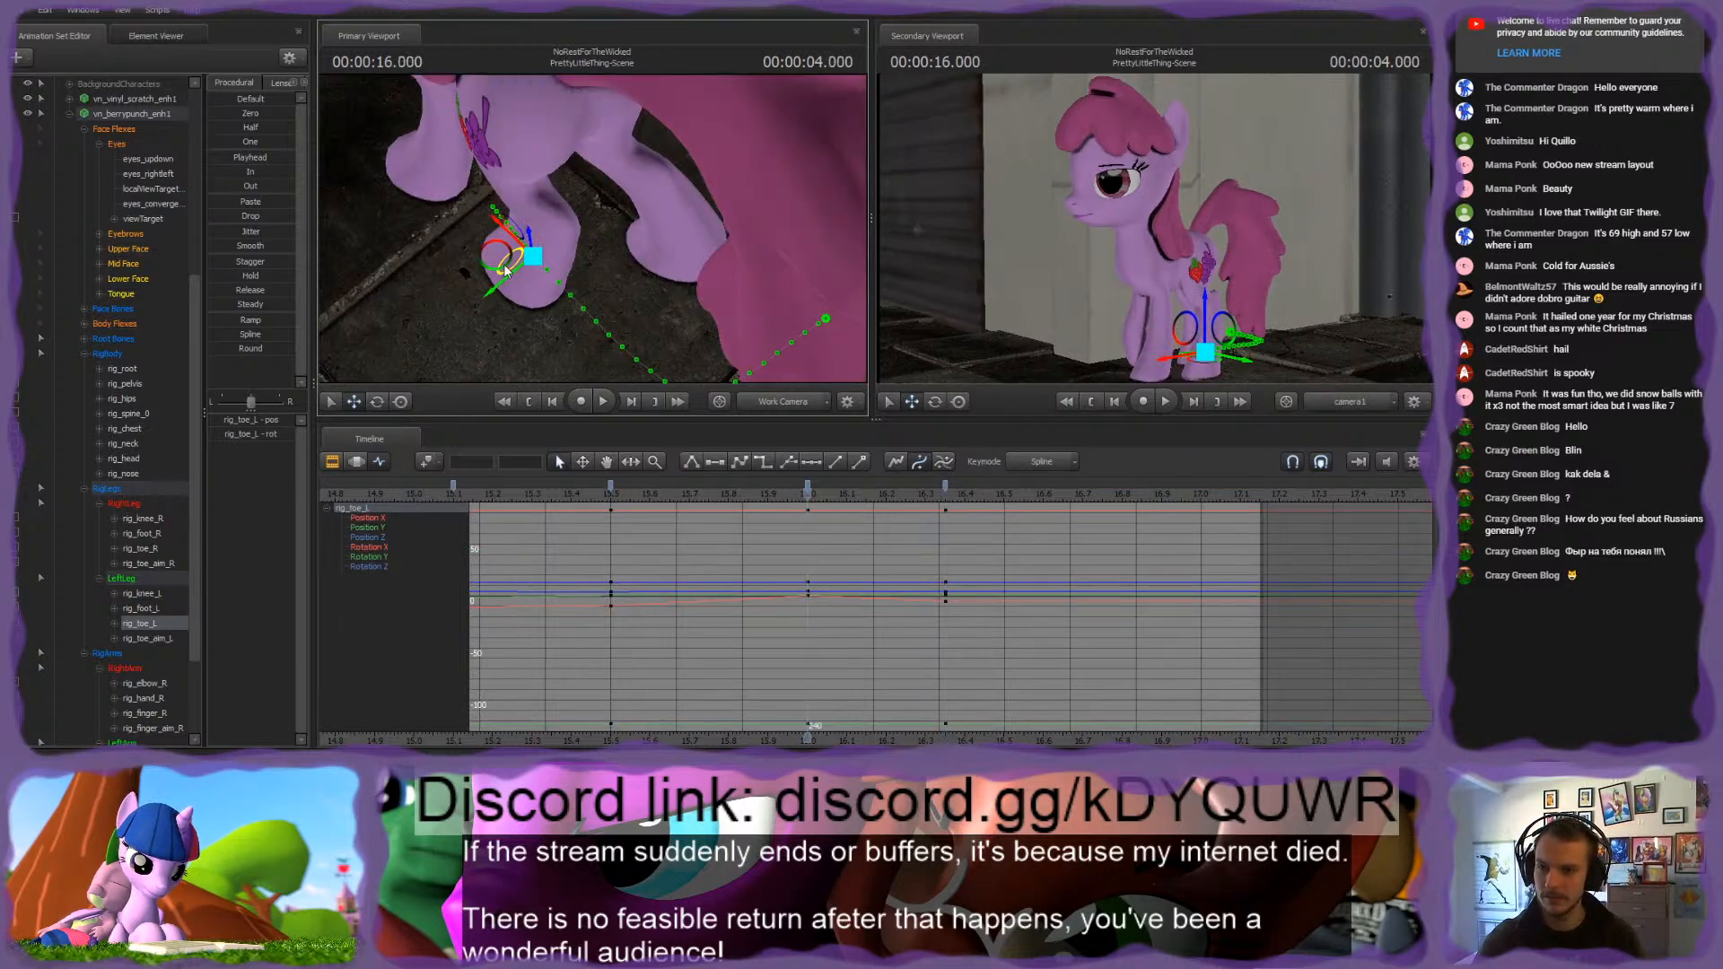
pyautogui.press('Down')
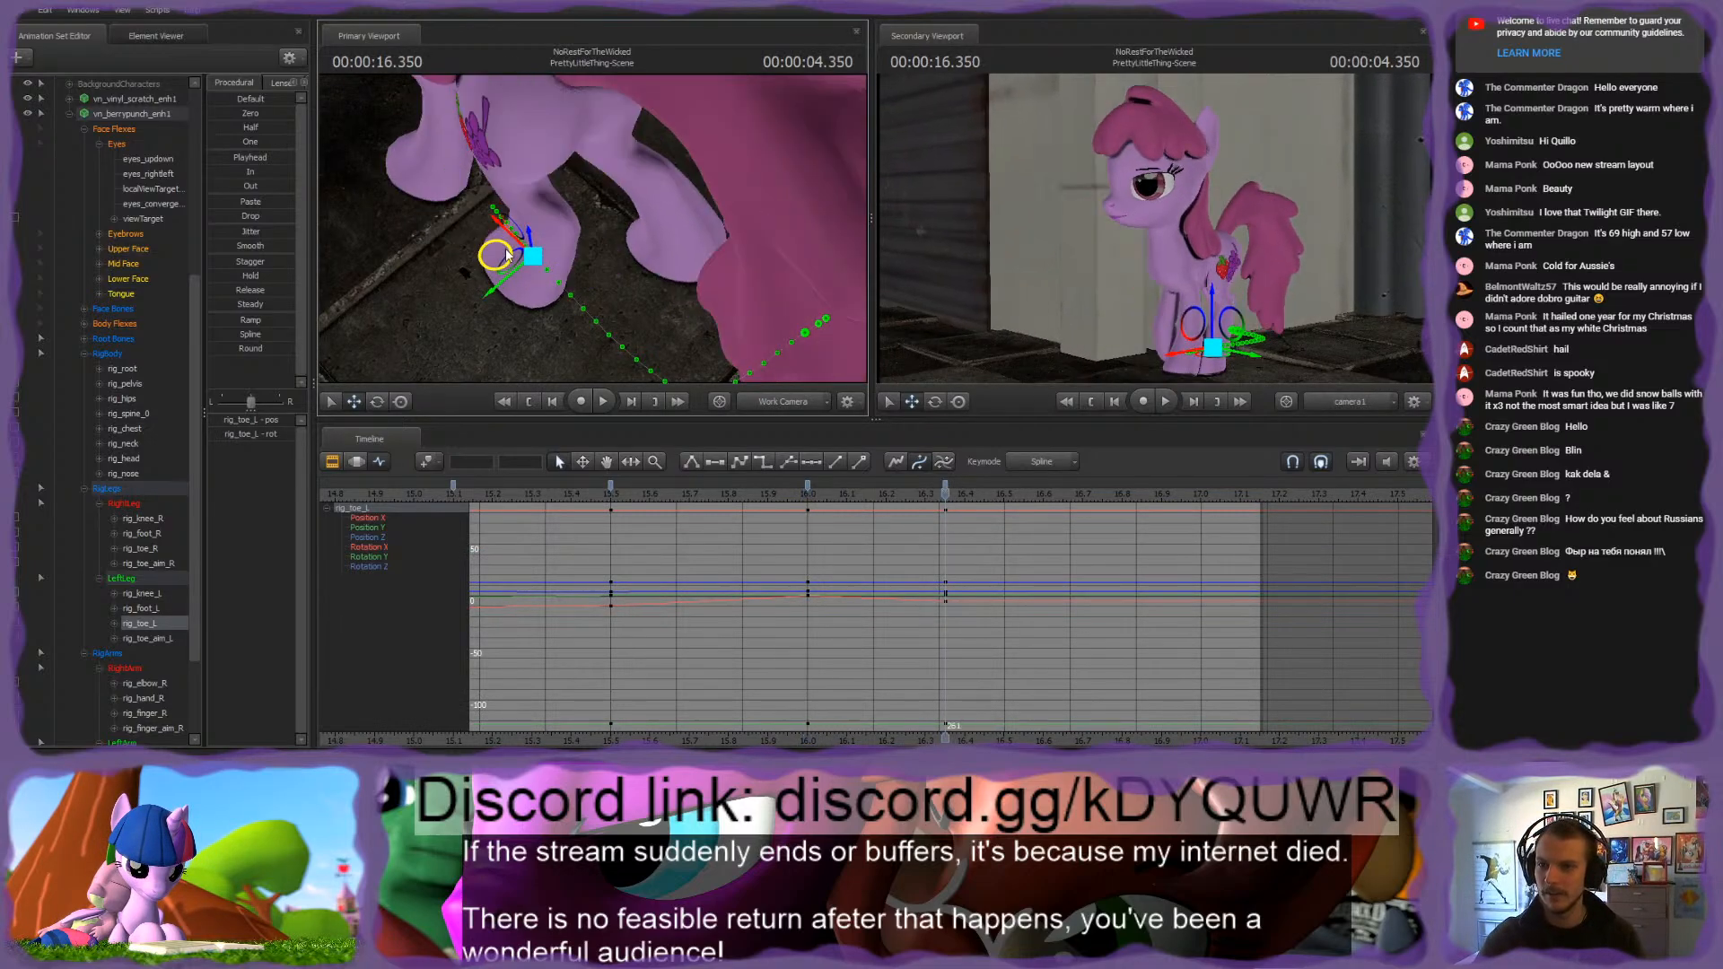
pyautogui.keyDown('alt'); pyautogui.moveTo(507, 255); pyautogui.dragTo(551, 222); pyautogui.keyUp('alt')
# Step: Try adjusting the right hind hoof with rig_toe_R and rig_toe_aim_R at 4.350 seconds, and undo the changes
pyautogui.click(607, 260)
pyautogui.keyDown('alt'); pyautogui.moveTo(640, 277); pyautogui.dragTo(525, 250); pyautogui.keyUp('alt')
pyautogui.press('e')
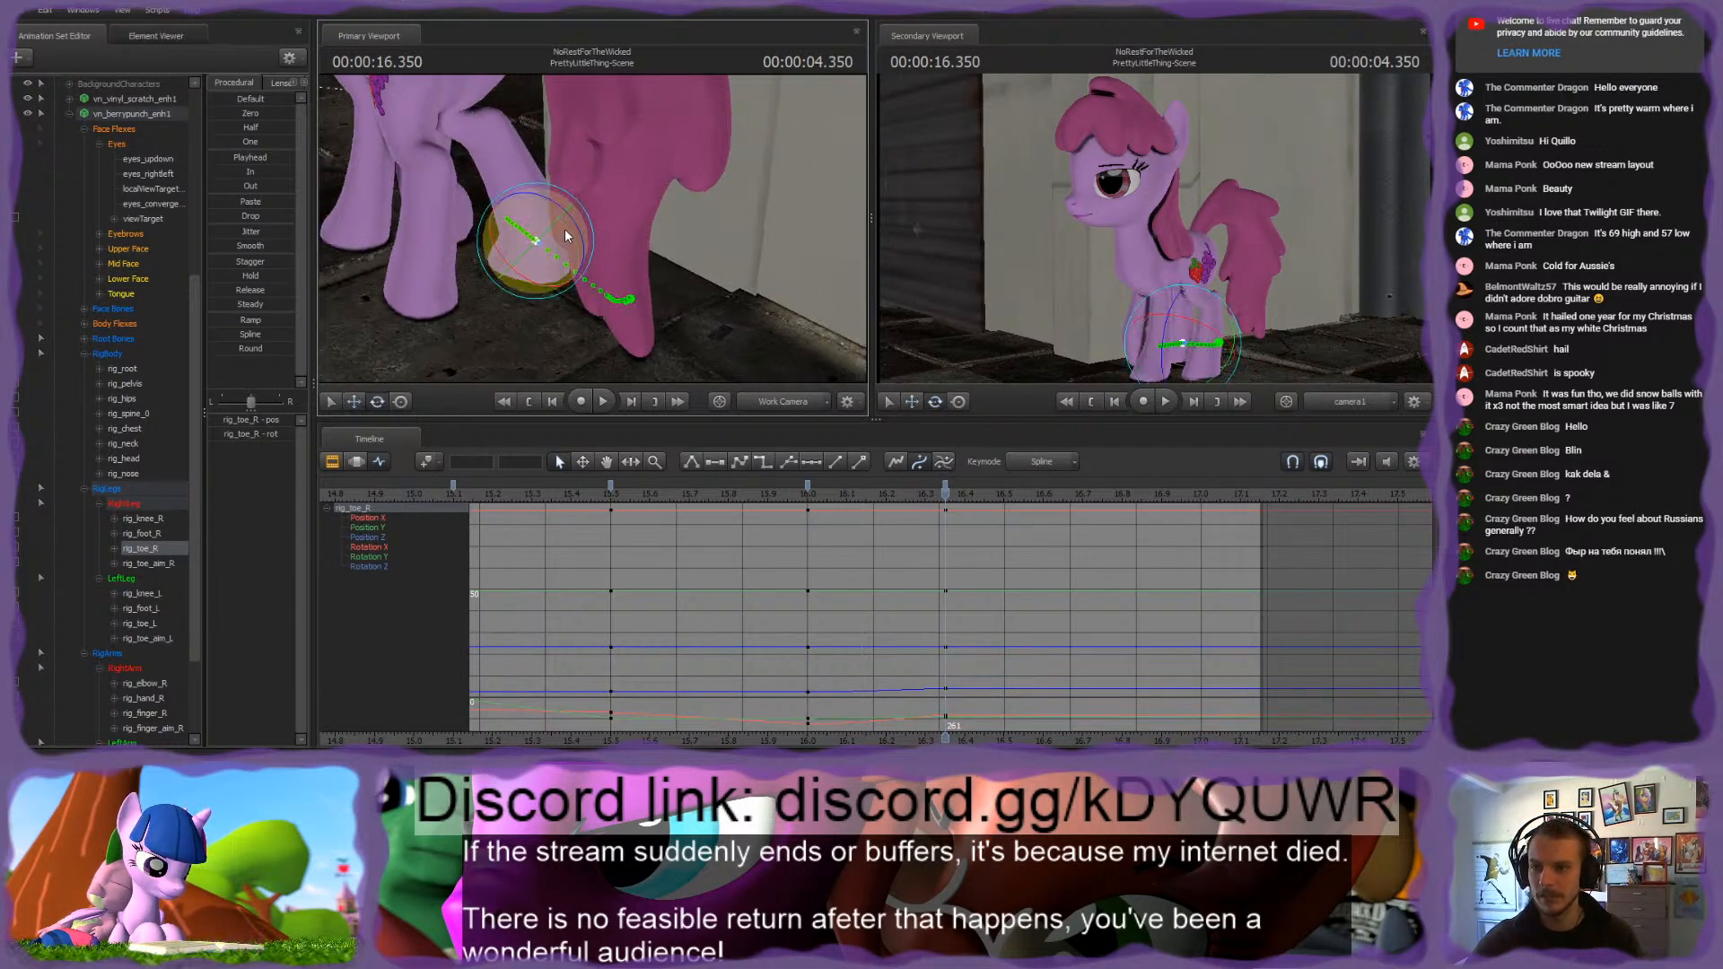
pyautogui.click(536, 282)
pyautogui.moveTo(532, 259); pyautogui.dragTo(603, 176)
pyautogui.hotkey('ctrl', 'z')
pyautogui.hotkey('ctrl', 'z')
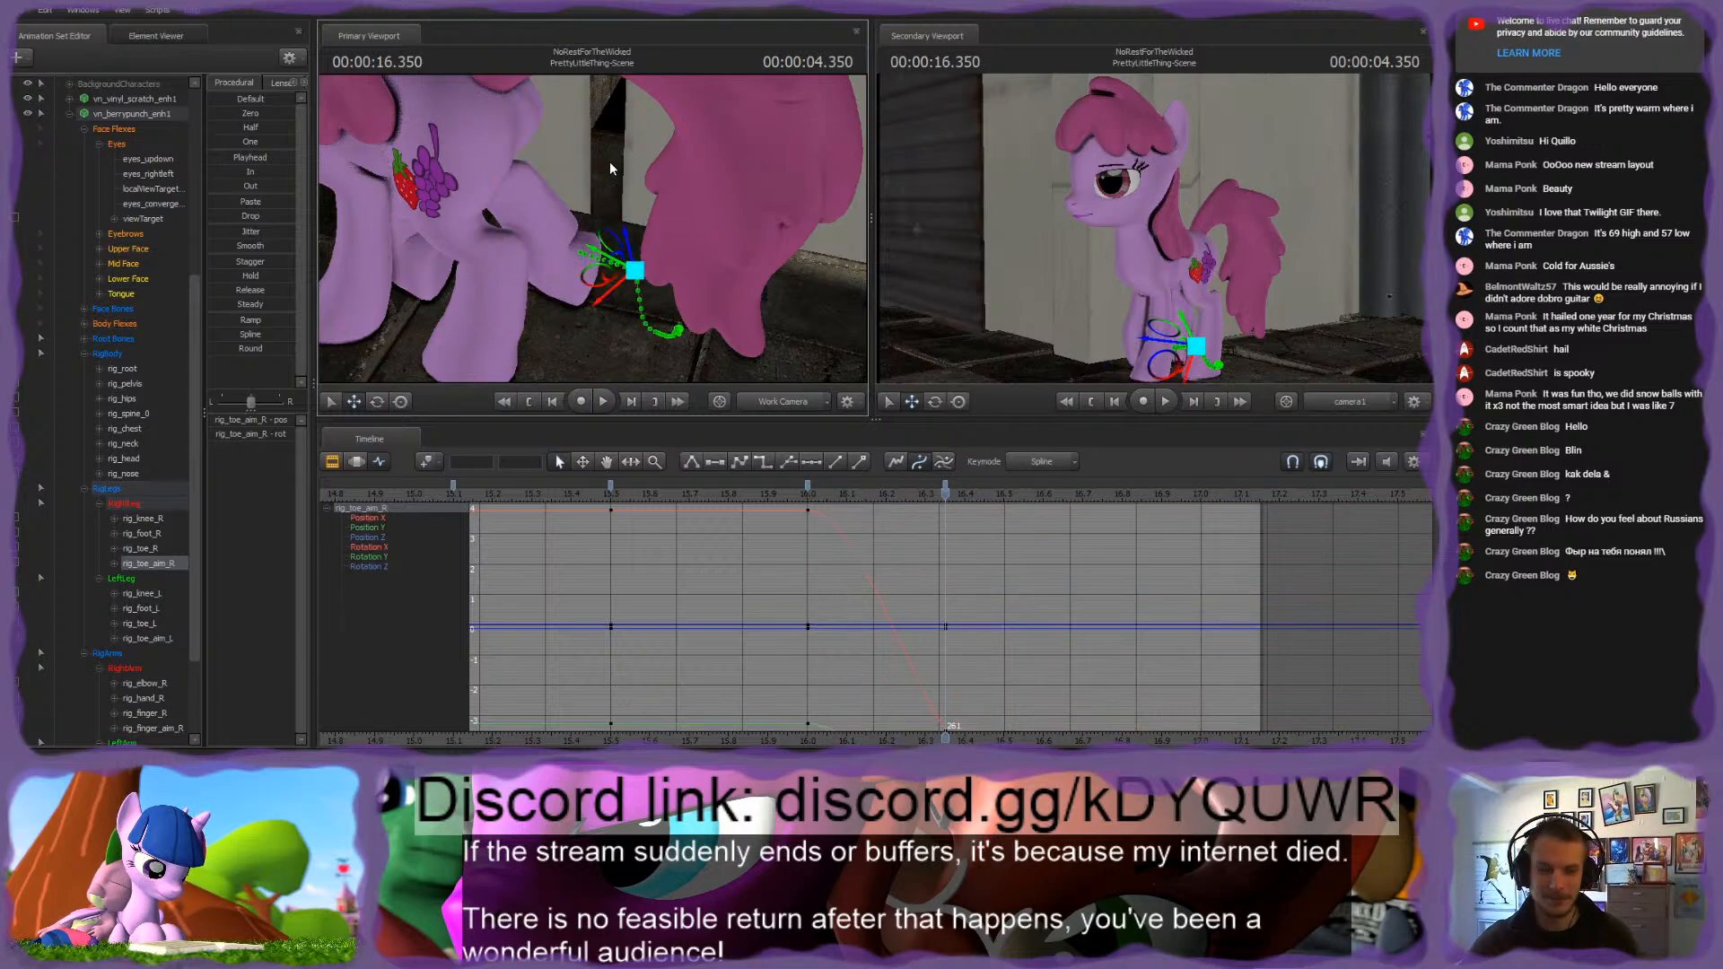
# Step: Reposition rig_foot_R at 4.350 seconds and compare the right hind leg against the 4.000-second pose
pyautogui.moveTo(682, 154); pyautogui.dragTo(633, 314)
pyautogui.press('w')
pyautogui.press('s')
pyautogui.click(627, 309)
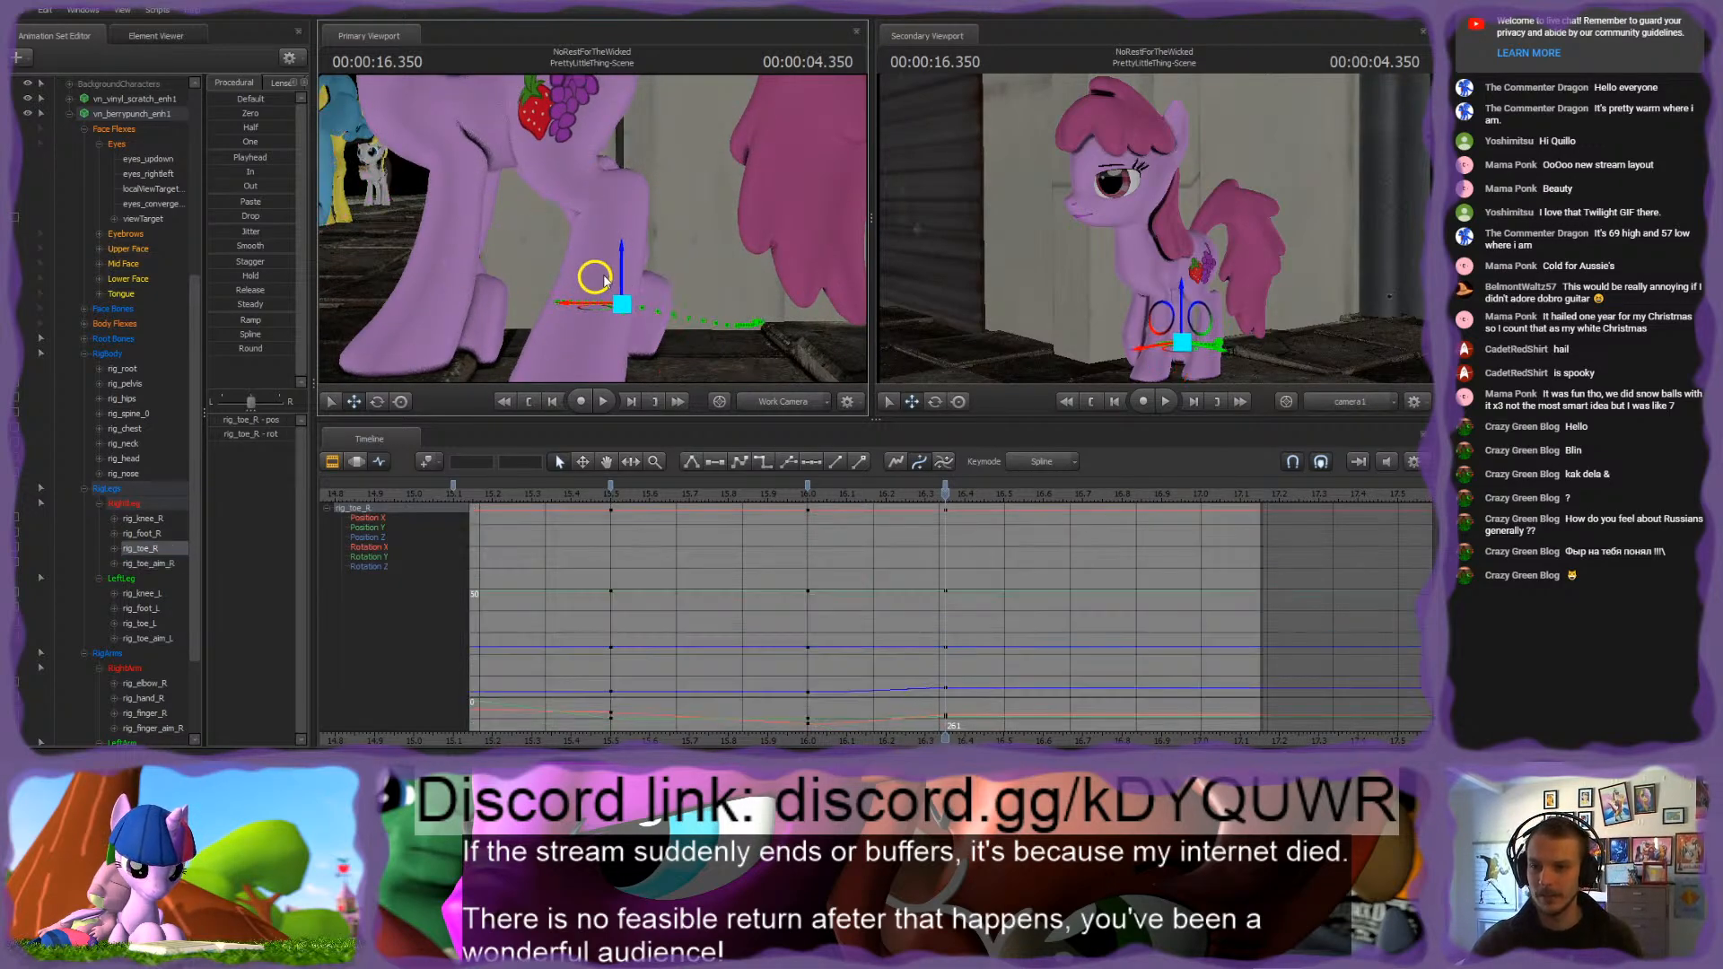
pyautogui.keyDown('ctrl'); pyautogui.click(562, 163); pyautogui.keyUp('ctrl')
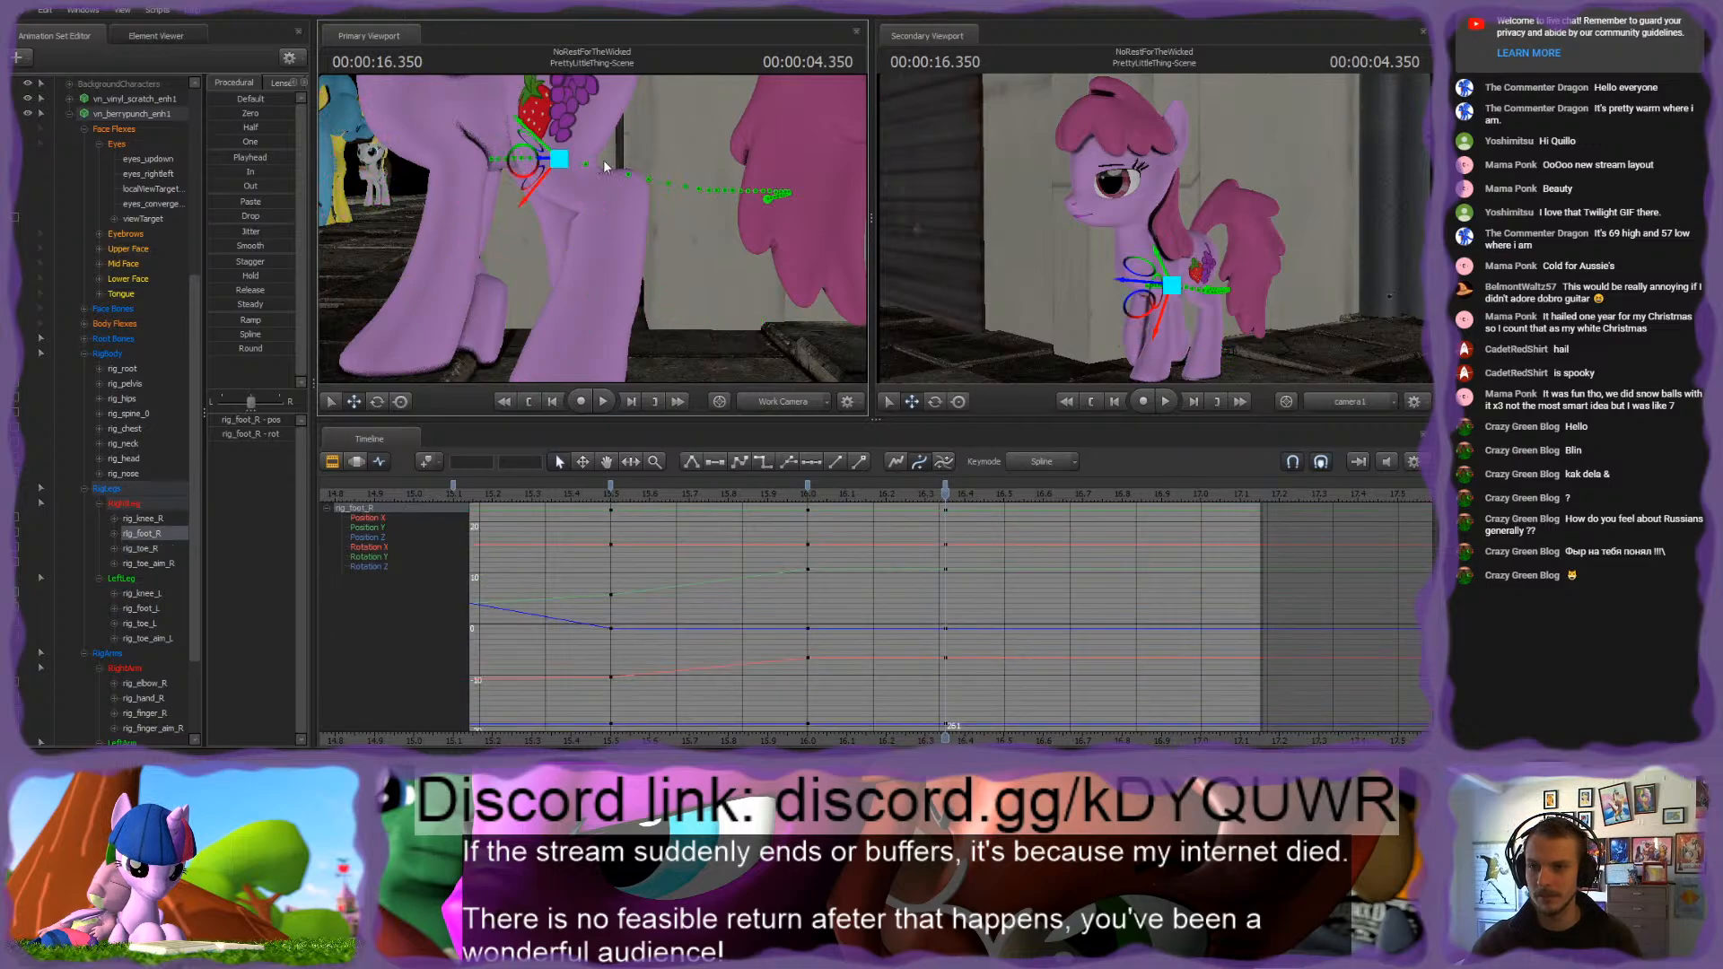
pyautogui.keyDown('alt'); pyautogui.moveTo(605, 162); pyautogui.dragTo(408, 213); pyautogui.keyUp('alt')
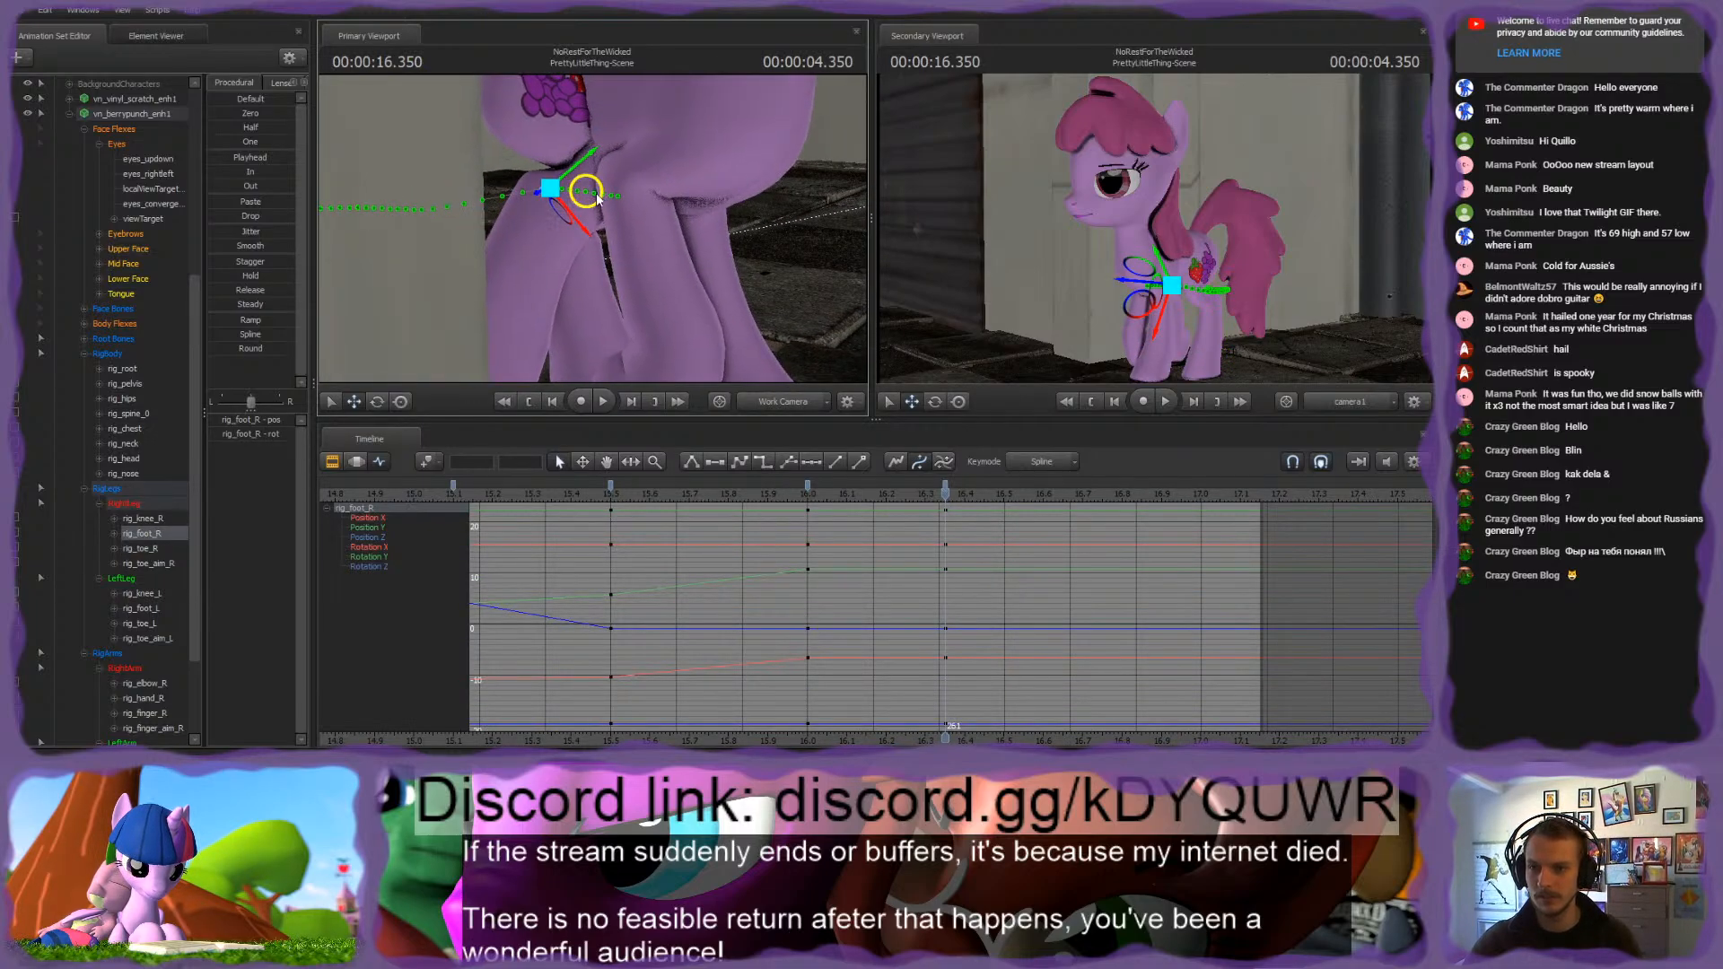
pyautogui.moveTo(584, 188); pyautogui.dragTo(499, 200)
pyautogui.moveTo(593, 267); pyautogui.dragTo(593, 235)
pyautogui.moveTo(616, 157); pyautogui.dragTo(622, 161)
pyautogui.moveTo(610, 224)
pyautogui.mouseDown()
pyautogui.moveTo(583, 230)
pyautogui.moveTo(639, 229)
pyautogui.moveTo(593, 229)
pyautogui.mouseUp()
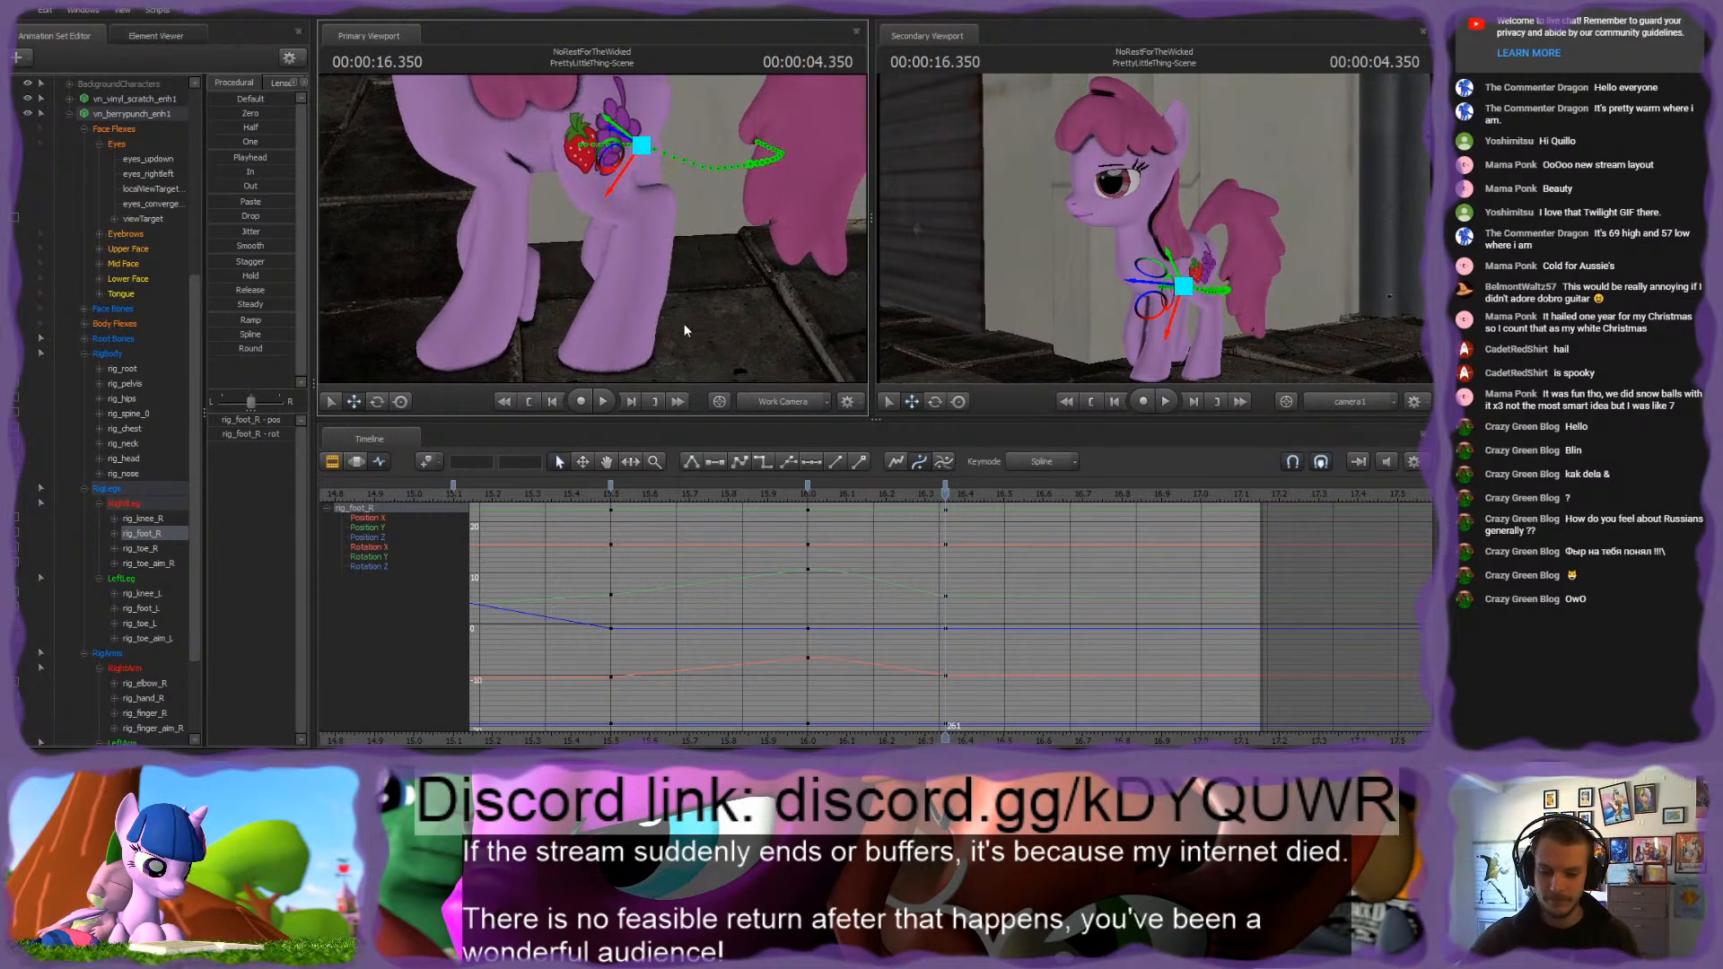
pyautogui.press('Up')
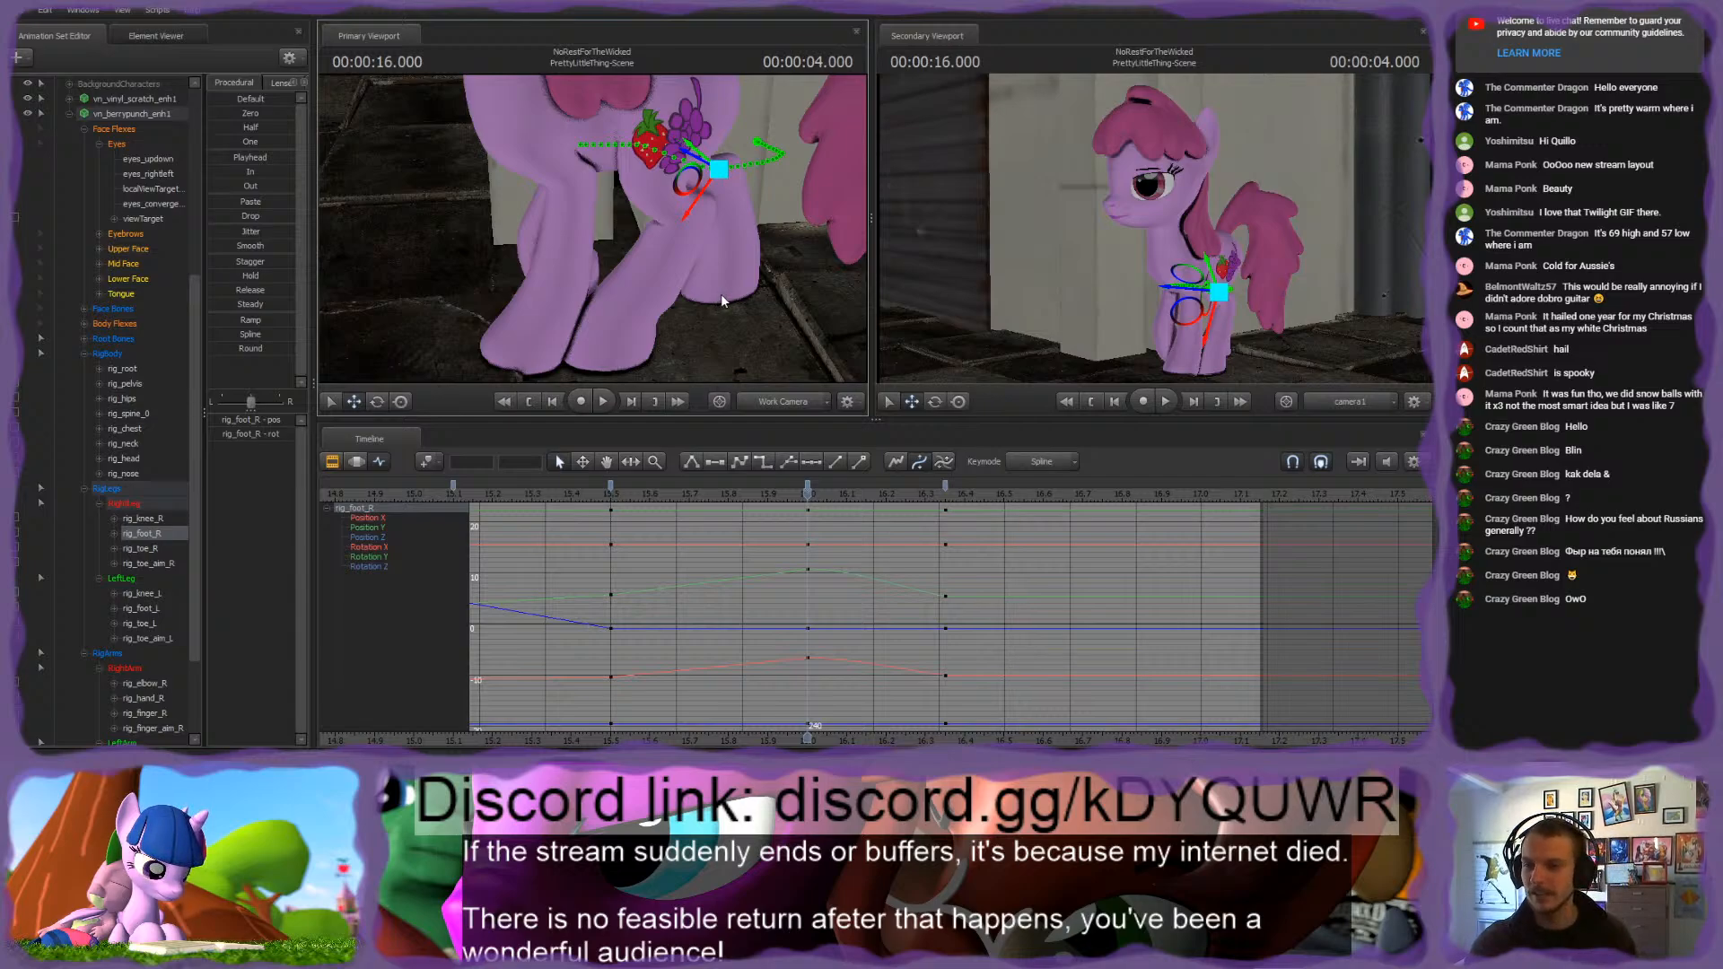
pyautogui.press('Down')
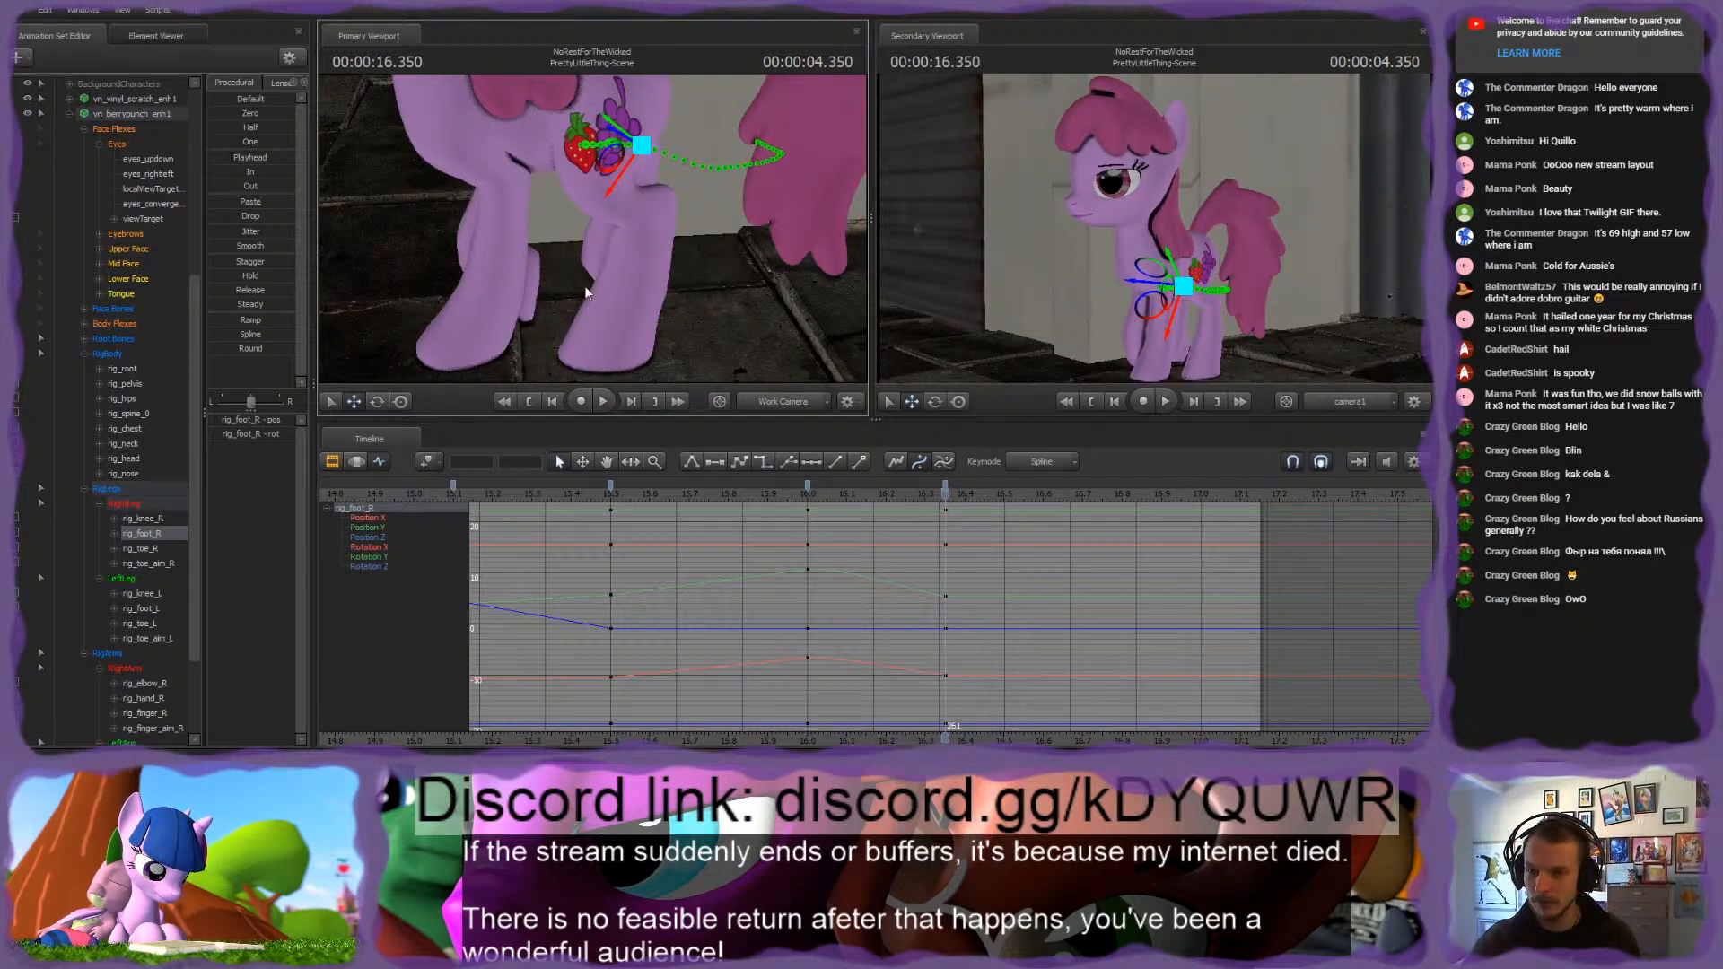
# Step: Adjust rig_pelvis at 4.350 seconds, checking the hindquarters' alignment from above
pyautogui.moveTo(585, 292)
pyautogui.mouseDown()
pyautogui.moveTo(574, 263)
pyautogui.moveTo(583, 310)
pyautogui.moveTo(596, 269)
pyautogui.moveTo(563, 316)
pyautogui.mouseUp()
pyautogui.keyDown('ctrl'); pyautogui.click(537, 223); pyautogui.keyUp('ctrl')
pyautogui.keyDown('ctrl'); pyautogui.click(539, 224); pyautogui.keyUp('ctrl')
pyautogui.moveTo(540, 228); pyautogui.dragTo(456, 221)
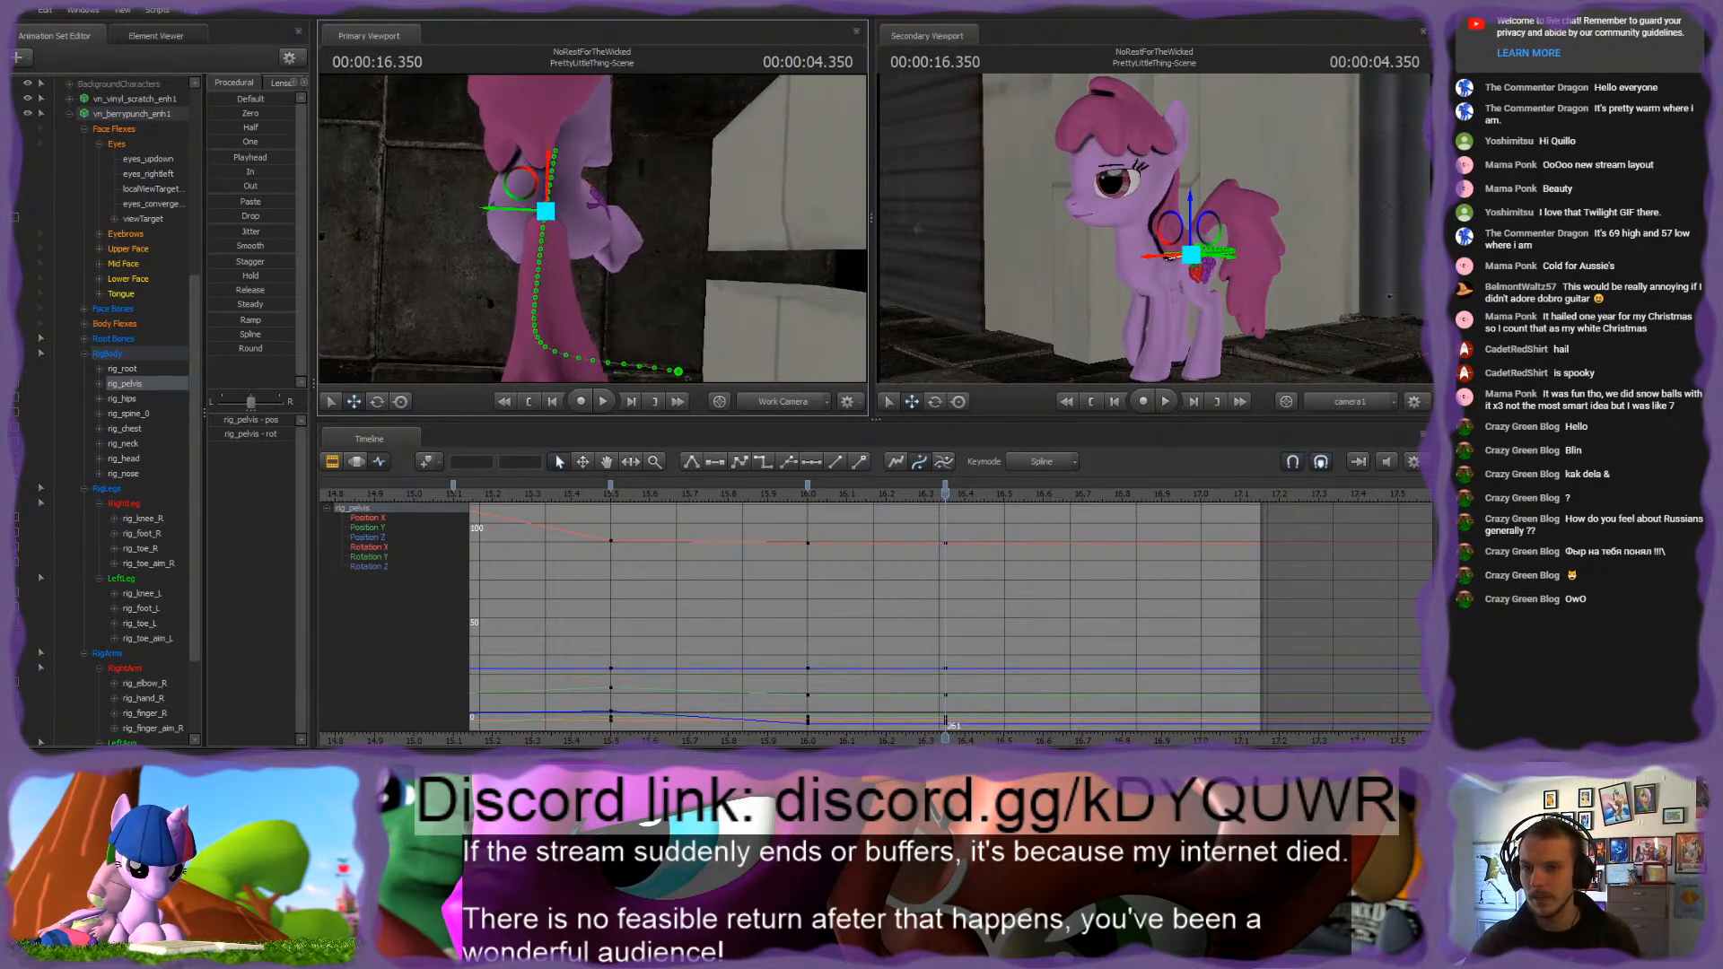
pyautogui.moveTo(592, 228)
pyautogui.mouseDown()
pyautogui.moveTo(567, 226)
pyautogui.moveTo(604, 260)
pyautogui.mouseUp()
pyautogui.press('e')
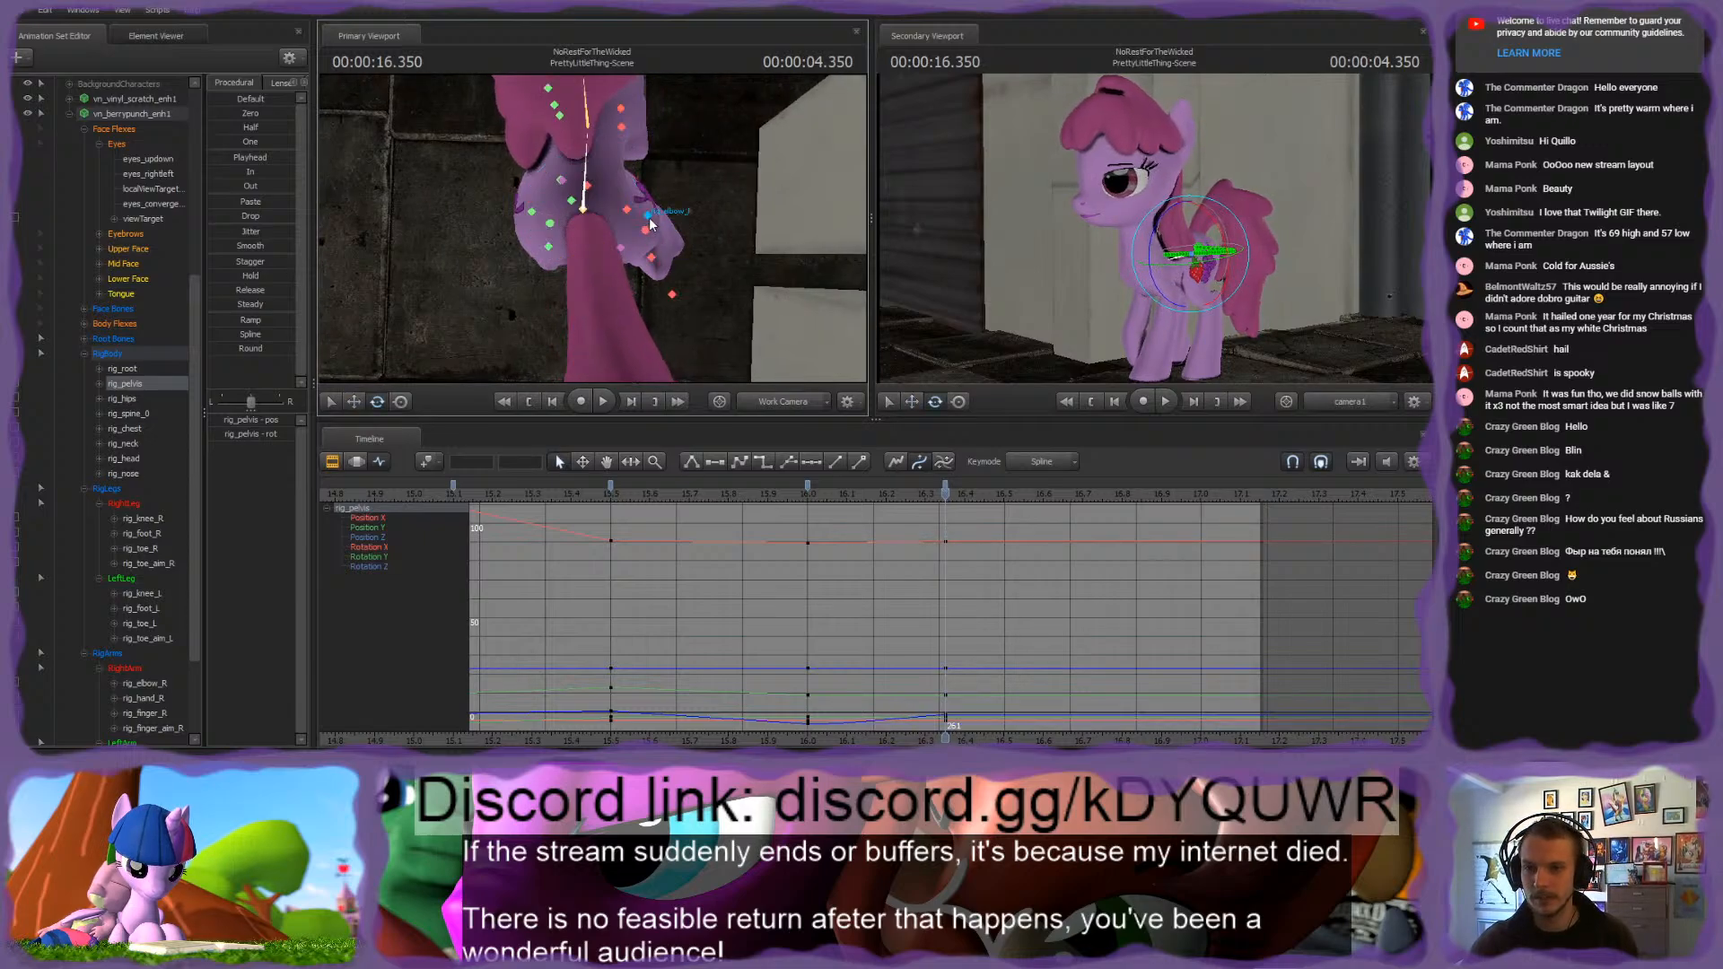
# Step: Move rig_toe_R sideways toward the body's centre at 4.350 seconds and fine-tune rig_foot_R above it
pyautogui.click(647, 230)
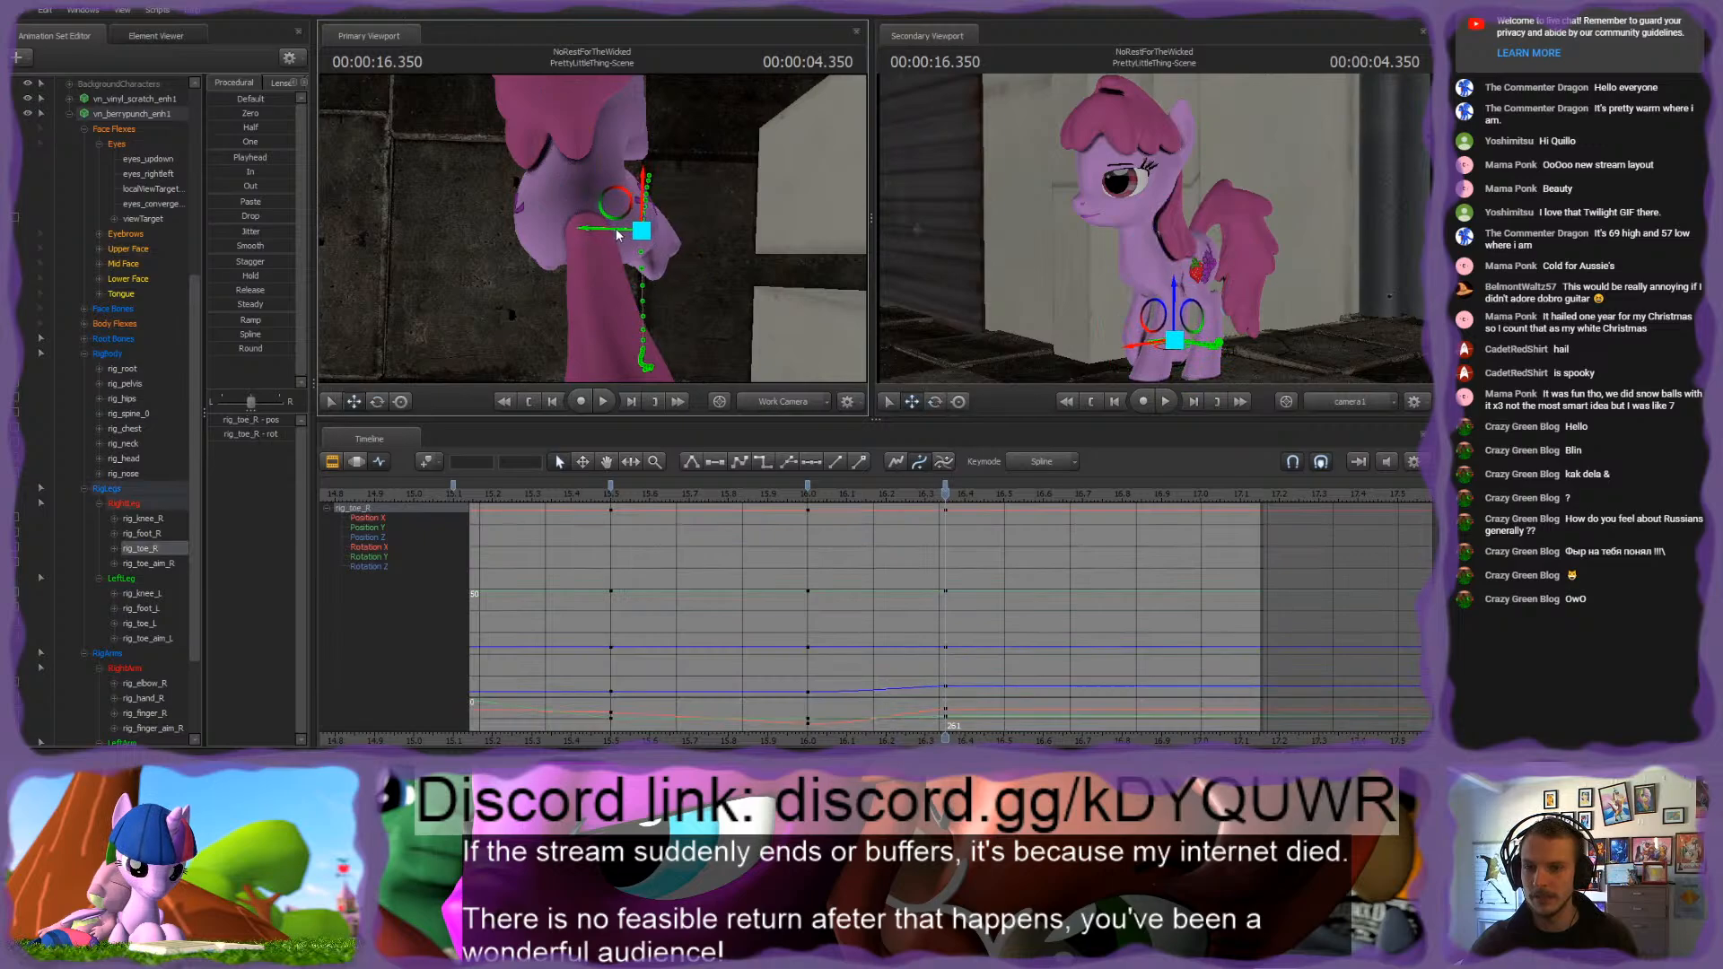
pyautogui.moveTo(593, 230); pyautogui.dragTo(583, 229)
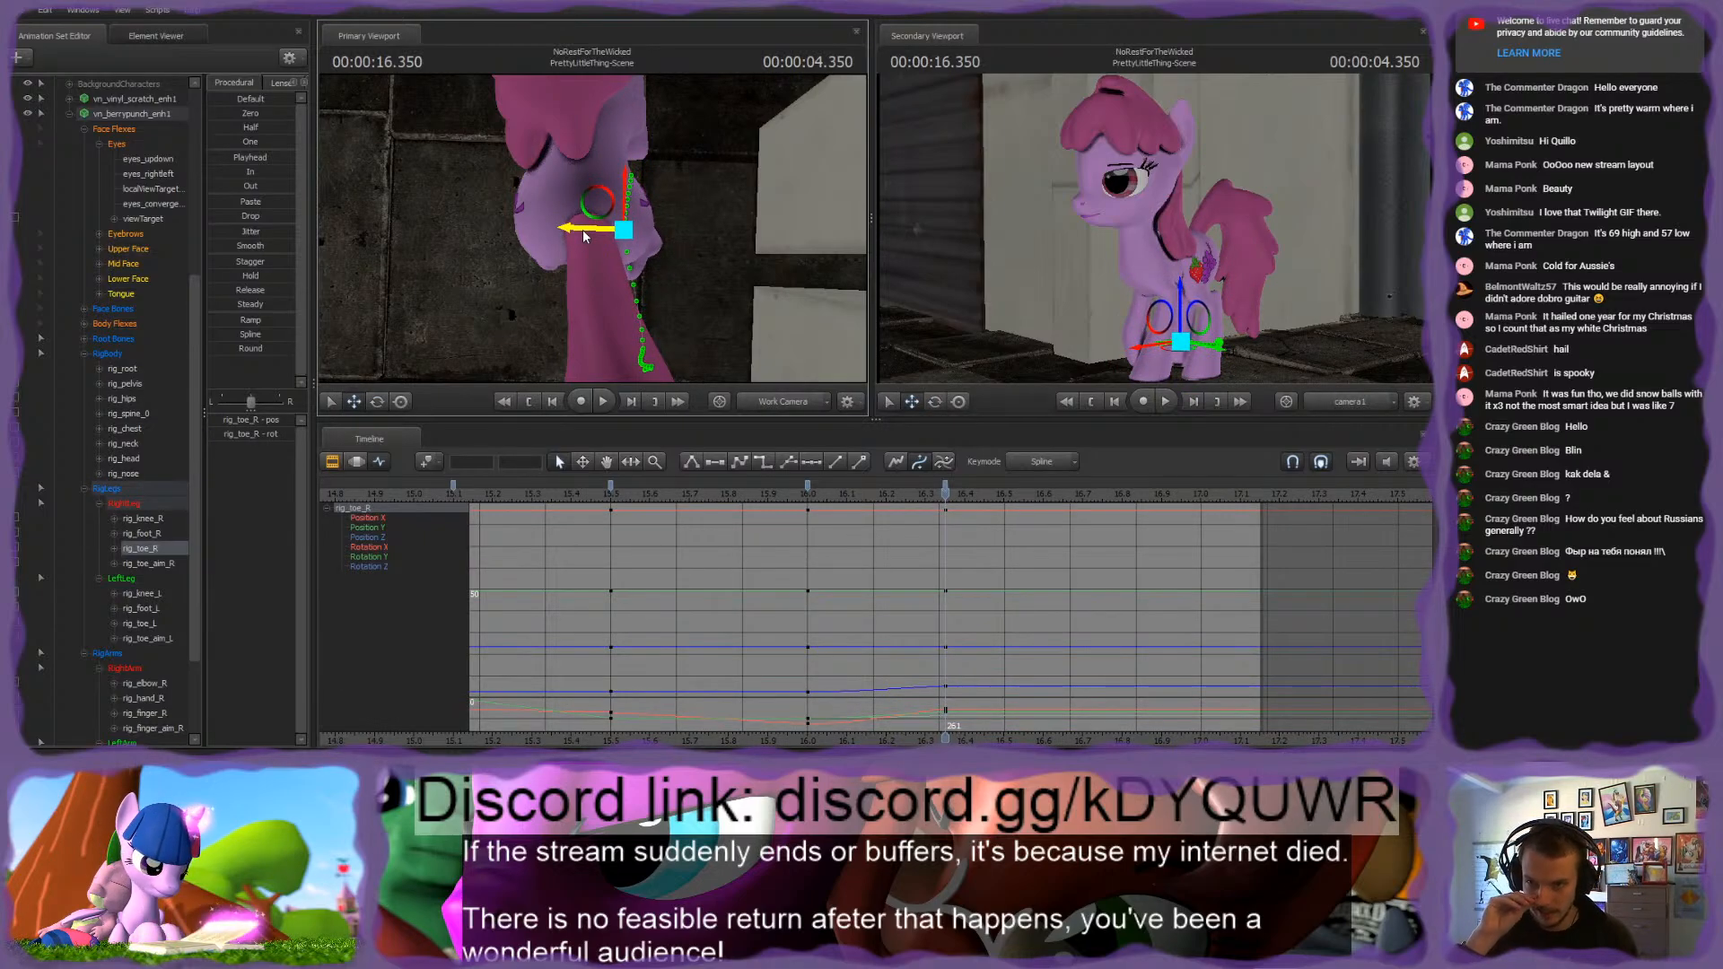
pyautogui.keyDown('alt'); pyautogui.moveTo(774, 331); pyautogui.dragTo(839, 276); pyautogui.keyUp('alt')
pyautogui.keyDown('ctrl'); pyautogui.click(634, 162); pyautogui.keyUp('ctrl')
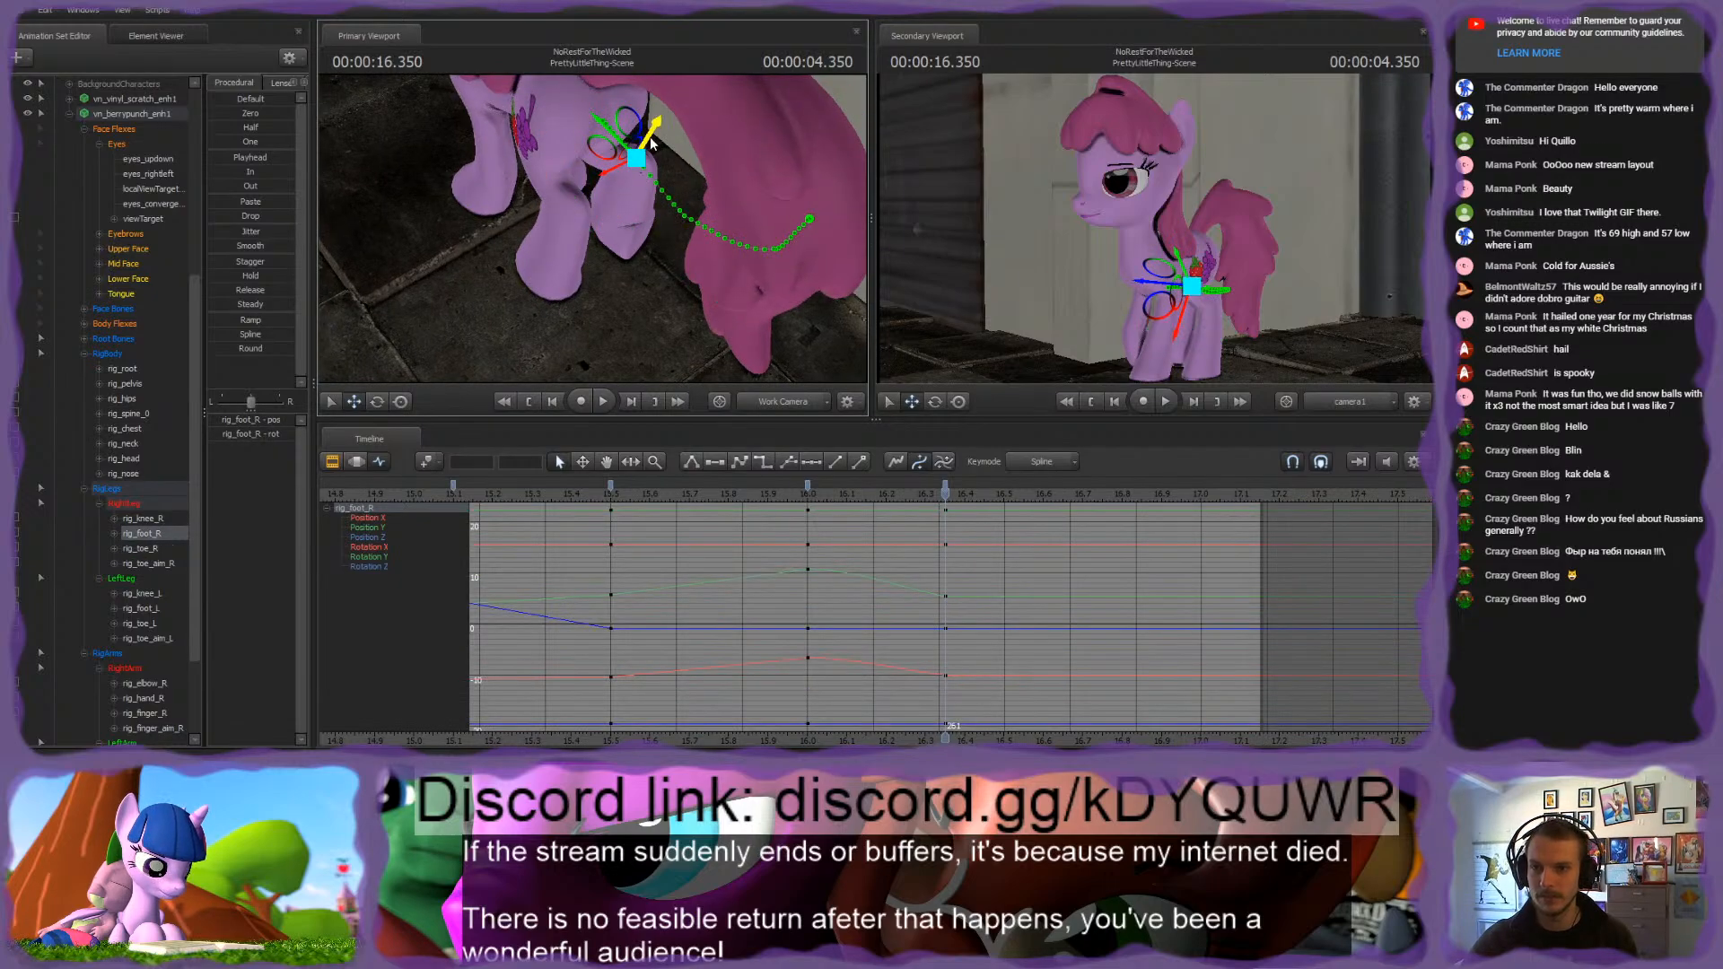
pyautogui.moveTo(647, 142); pyautogui.dragTo(519, 216)
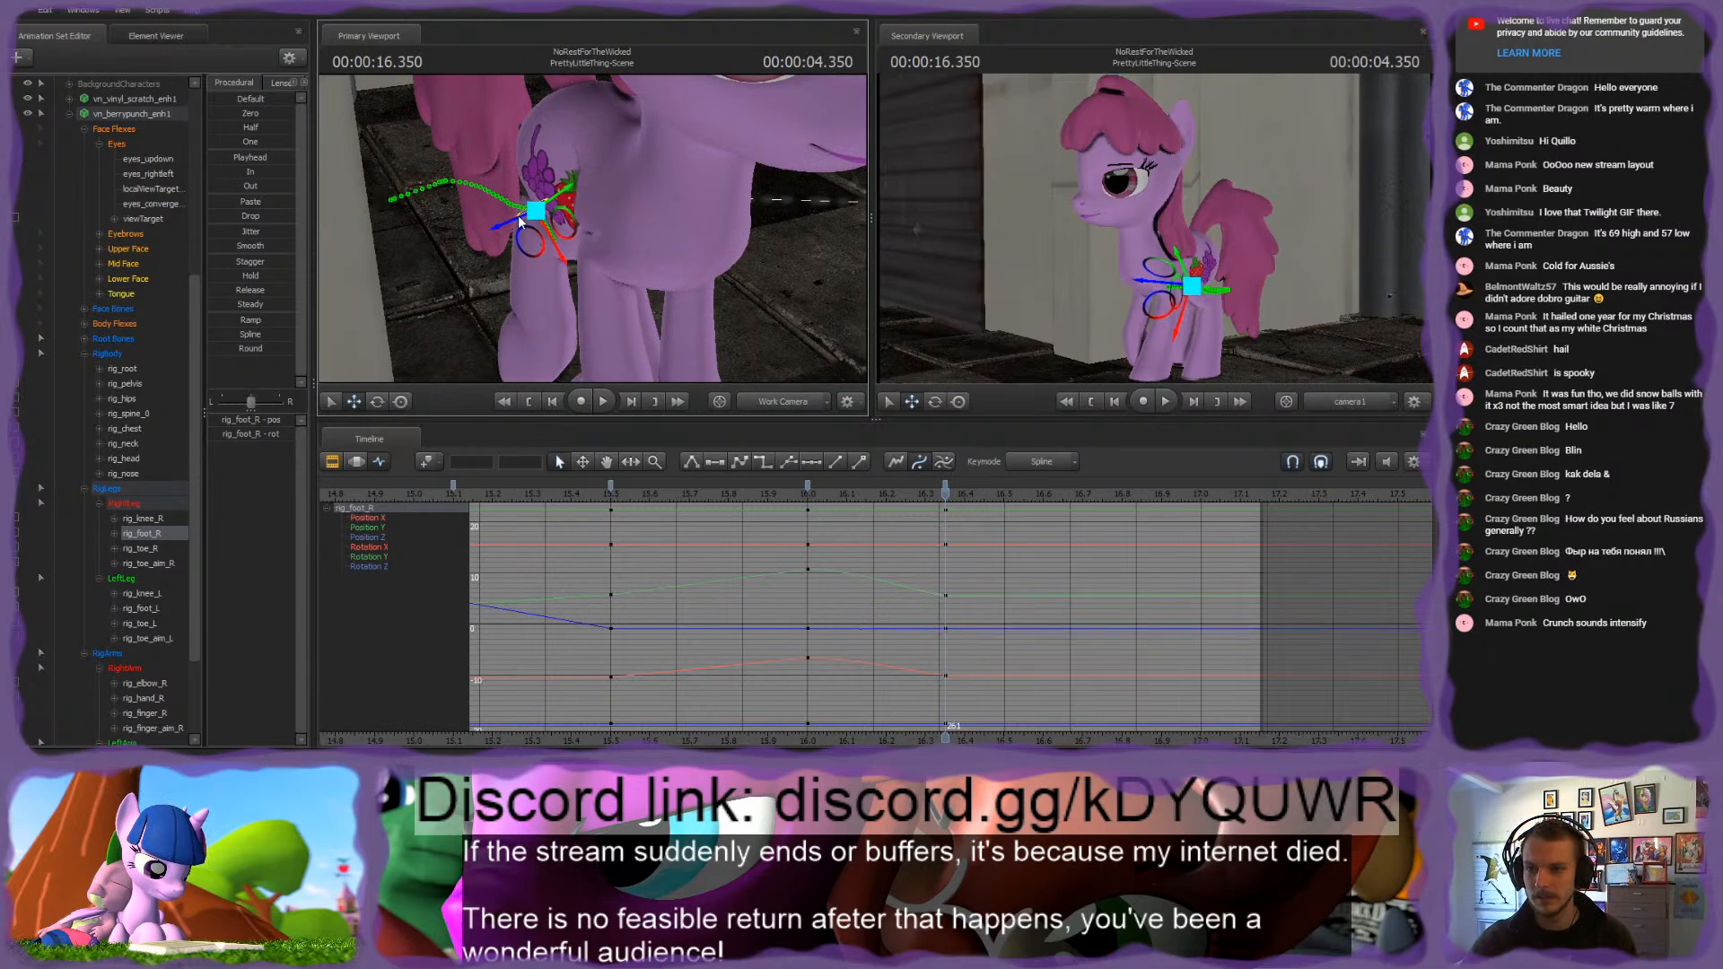
# Step: Adjust rig_knee_R at 4.350 seconds and check the right hind leg against the 4.000-second pose
pyautogui.keyDown('ctrl'); pyautogui.click(633, 277); pyautogui.keyUp('ctrl')
pyautogui.moveTo(611, 298); pyautogui.dragTo(449, 310)
pyautogui.keyDown('alt'); pyautogui.moveTo(593, 228); pyautogui.dragTo(489, 251); pyautogui.keyUp('alt')
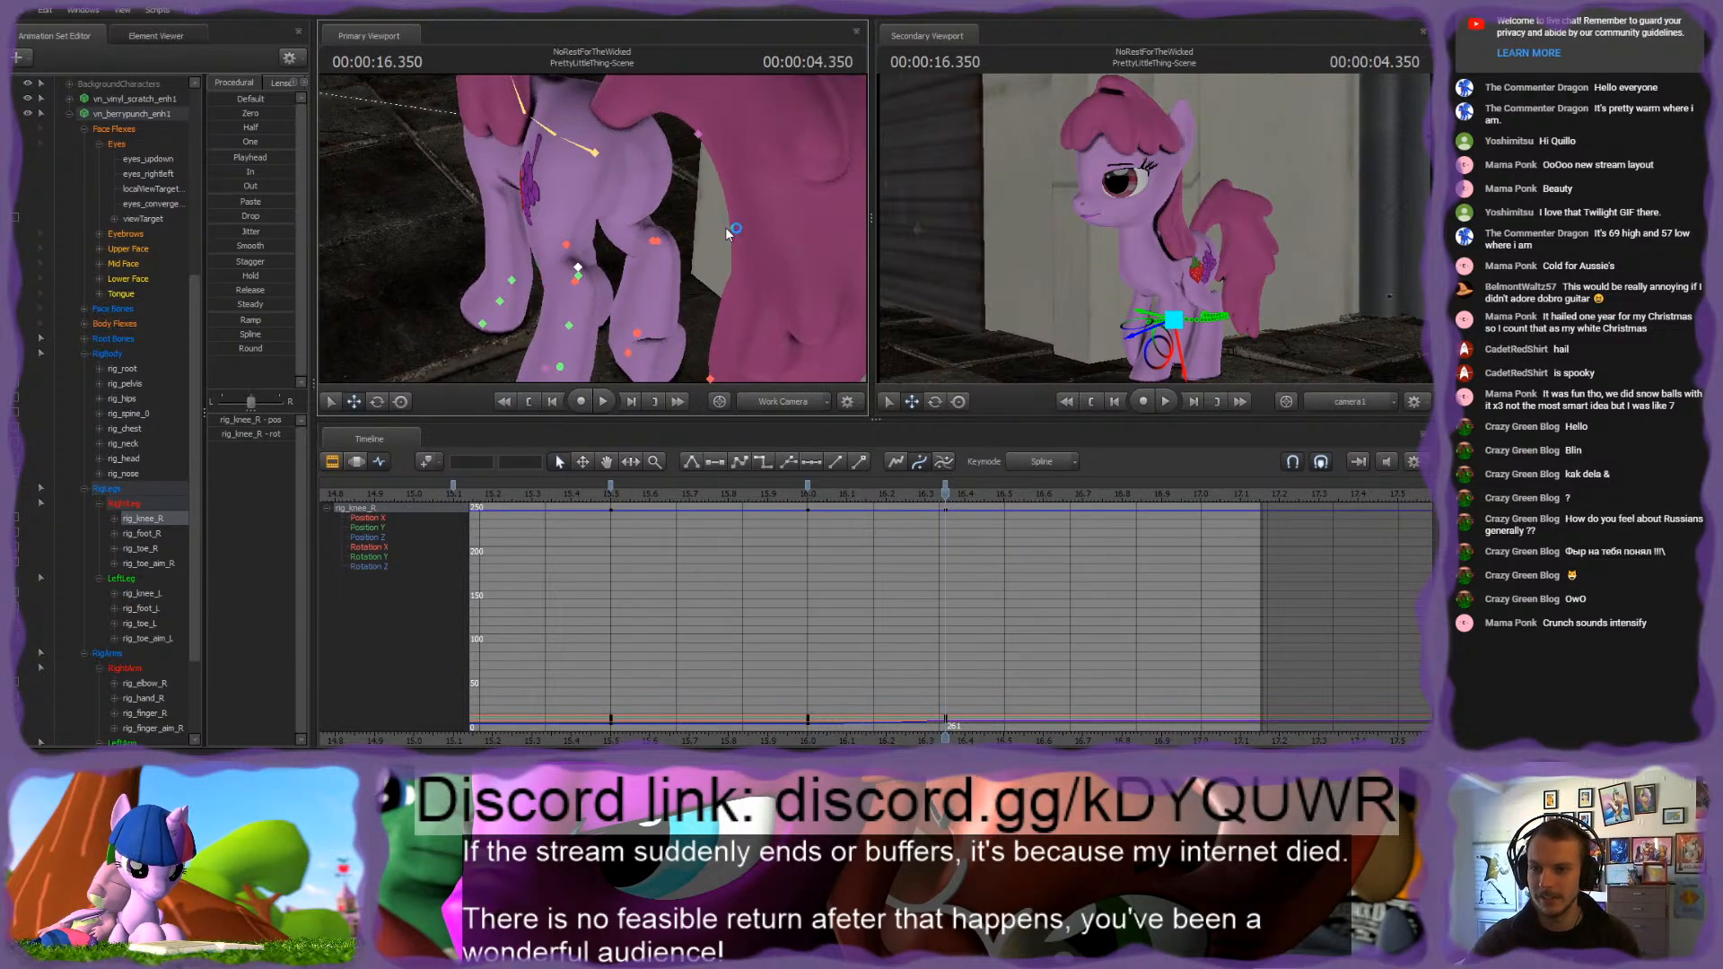
pyautogui.keyDown('alt'); pyautogui.moveTo(732, 231); pyautogui.dragTo(593, 278); pyautogui.keyUp('alt')
pyautogui.press('w')
pyautogui.moveTo(592, 224); pyautogui.dragTo(634, 220)
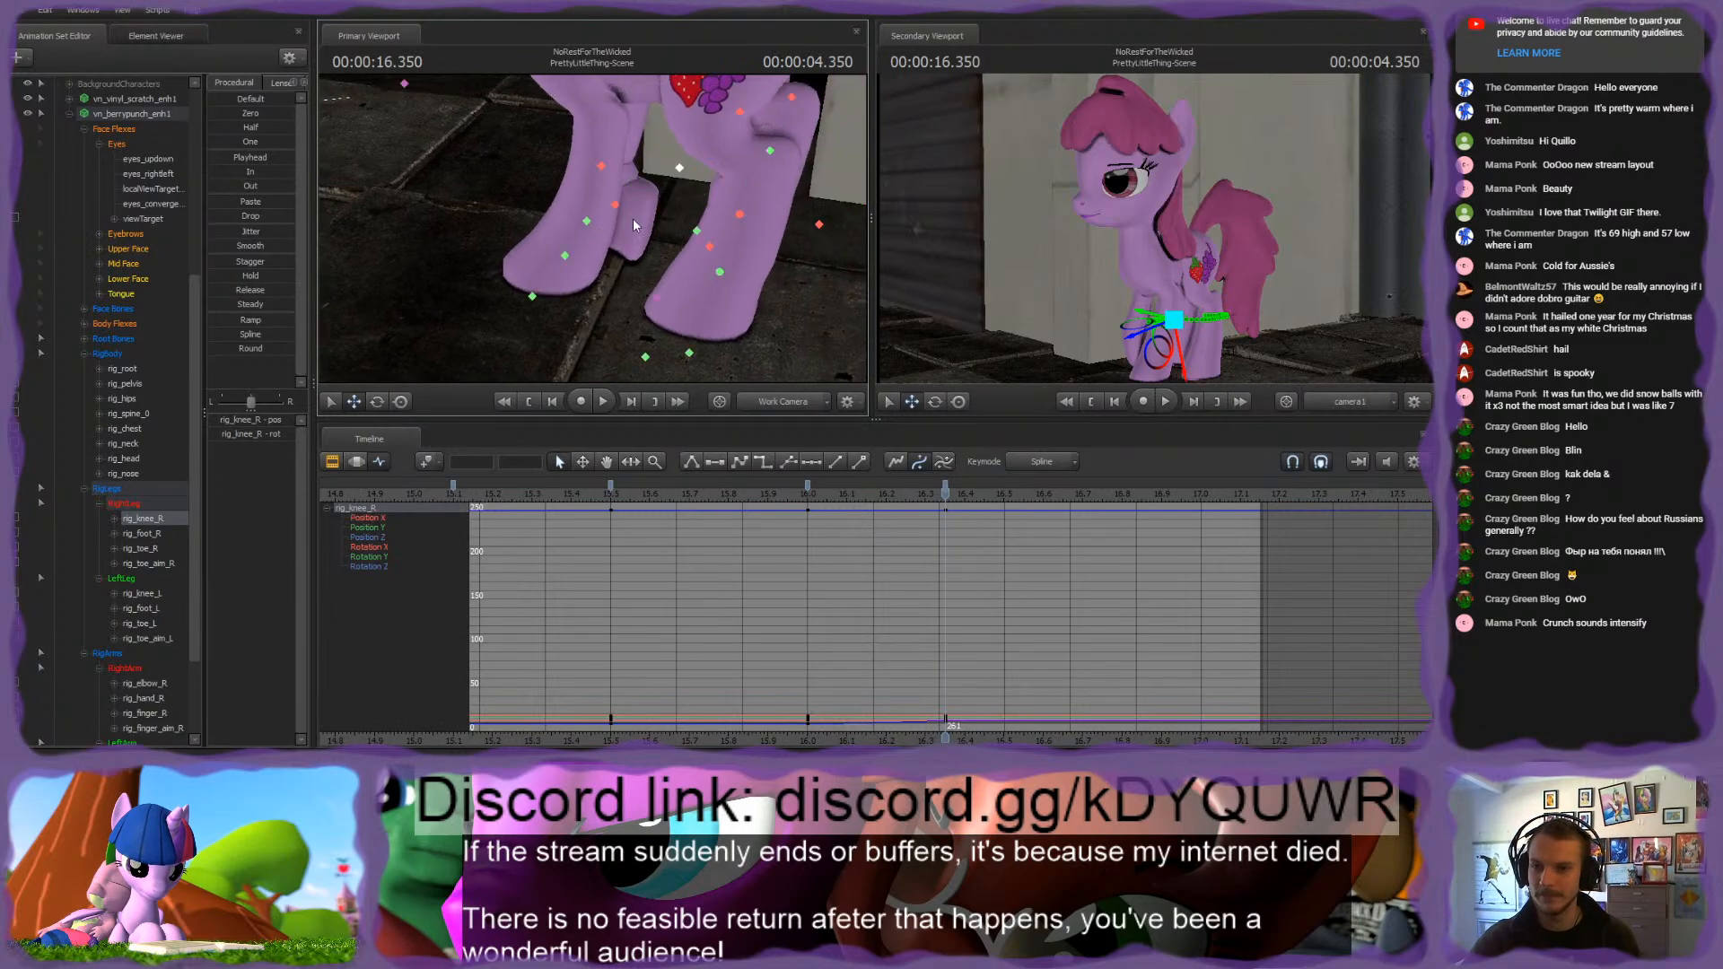
pyautogui.press('Up')
pyautogui.press('Down')
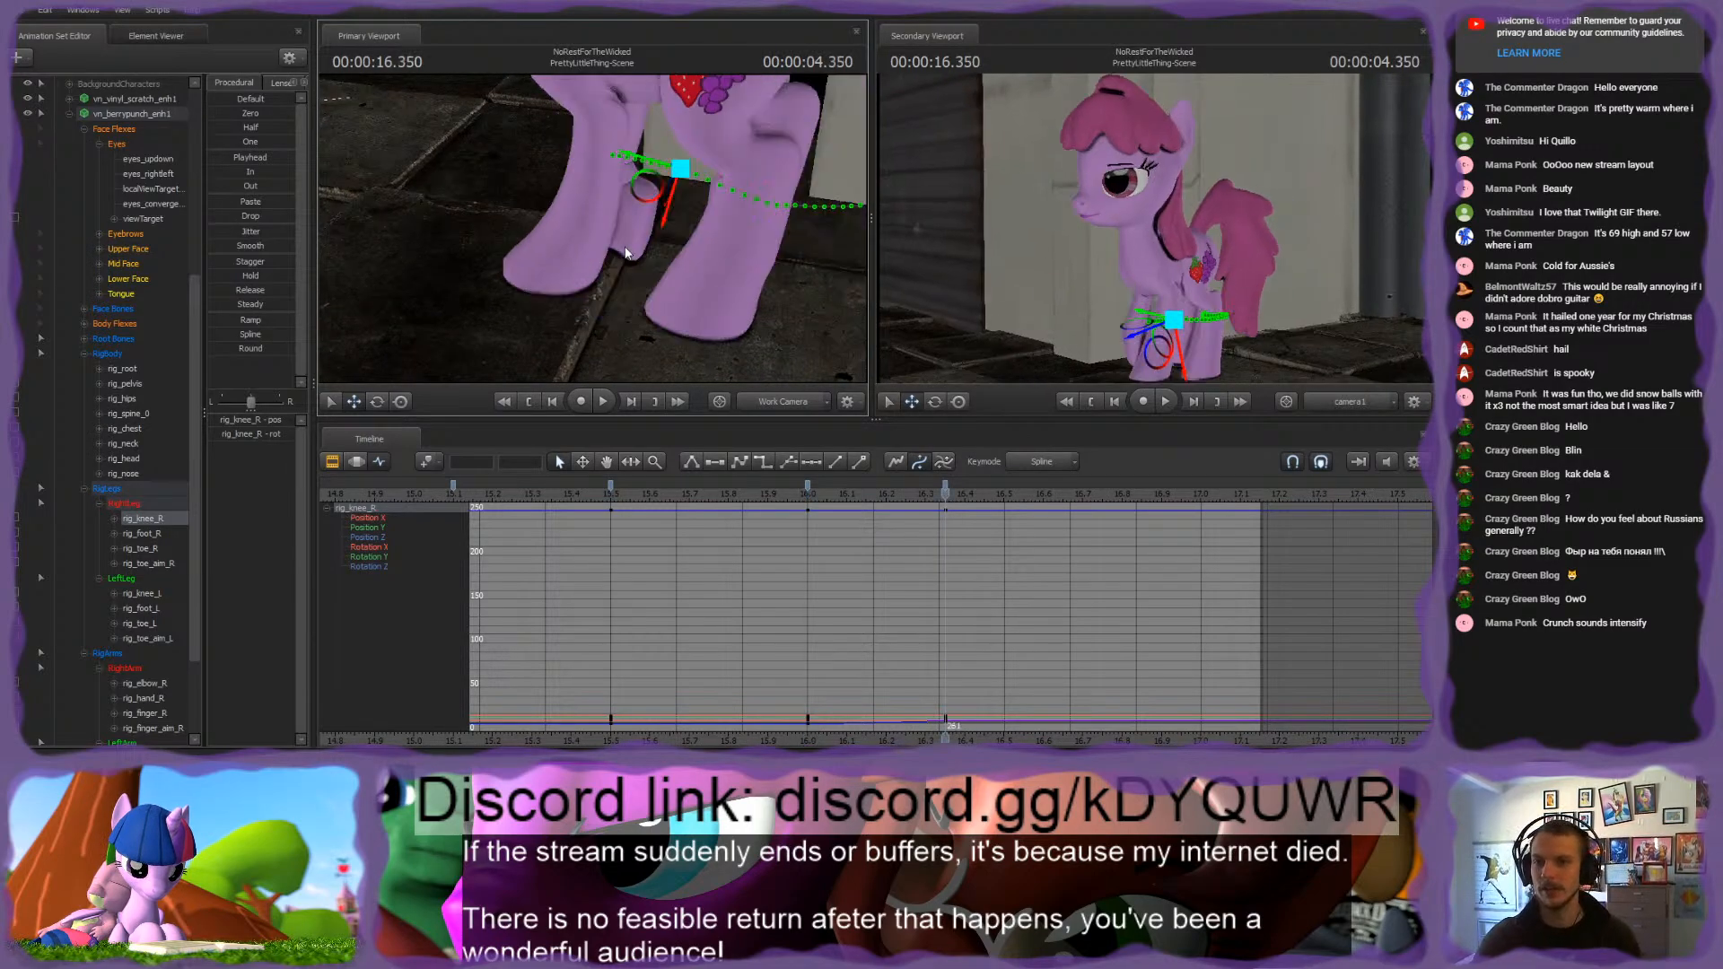
# Step: Move rig_finger_L back toward the hind legs at 4.350 seconds to reposition the left front hoof
pyautogui.click(588, 220)
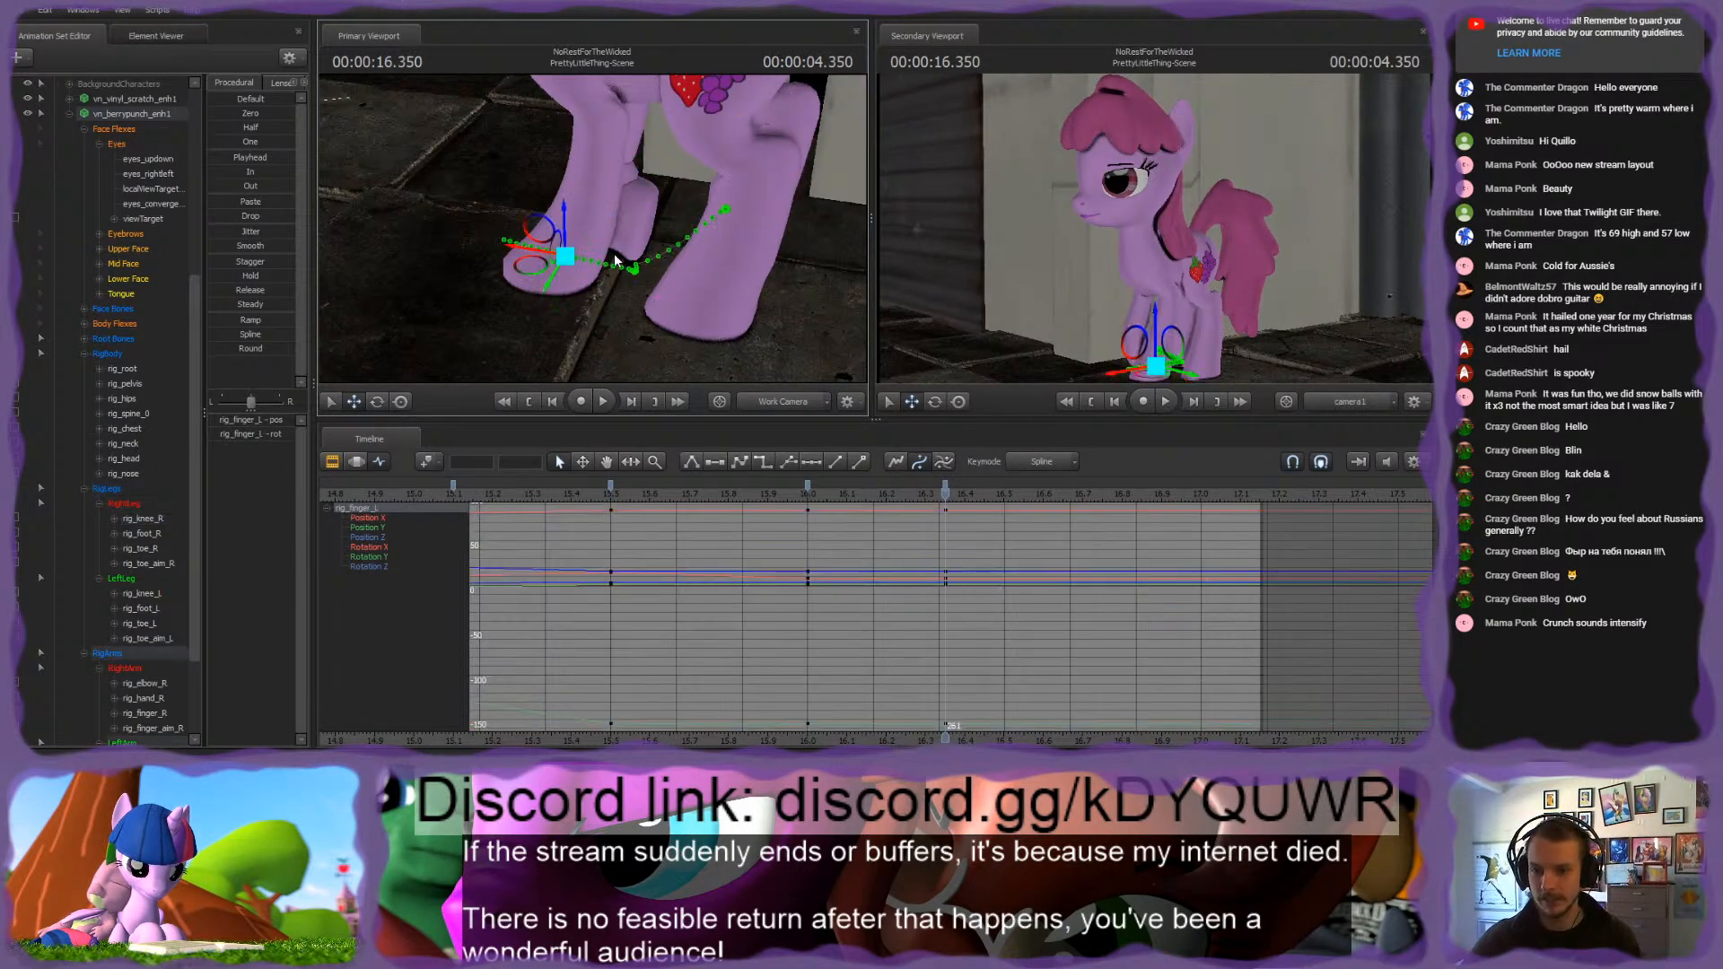
pyautogui.moveTo(551, 236); pyautogui.dragTo(588, 236)
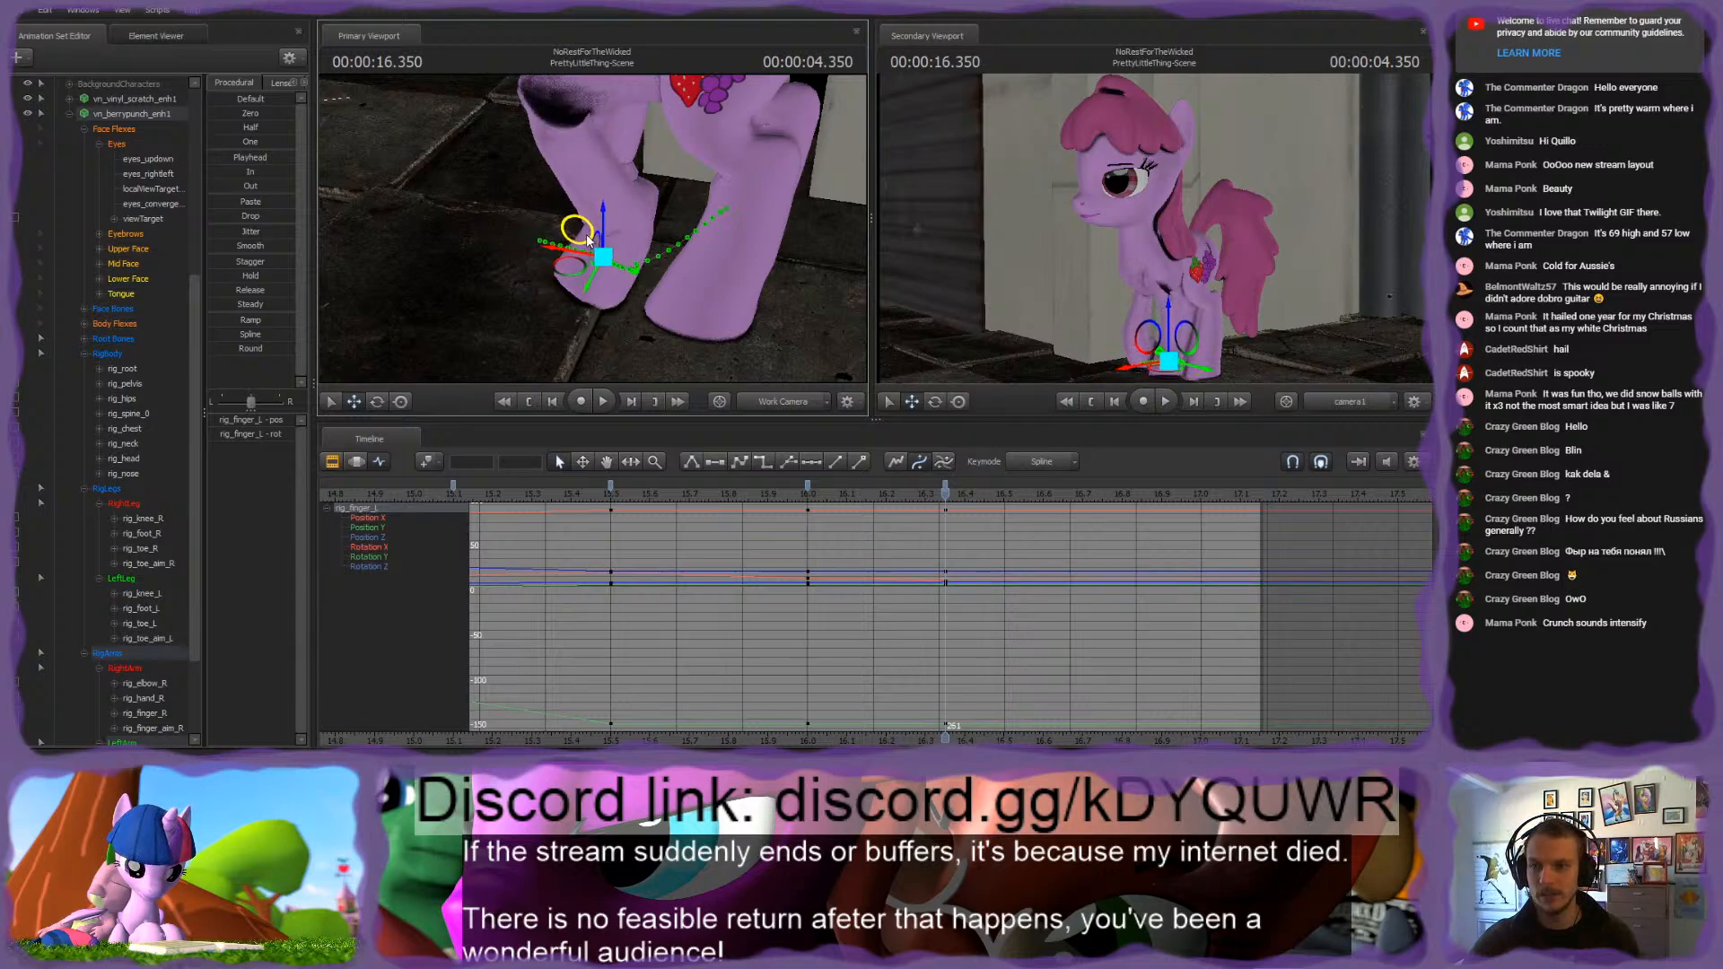
pyautogui.hotkey('ctrl', 'z')
pyautogui.moveTo(697, 278); pyautogui.dragTo(673, 233)
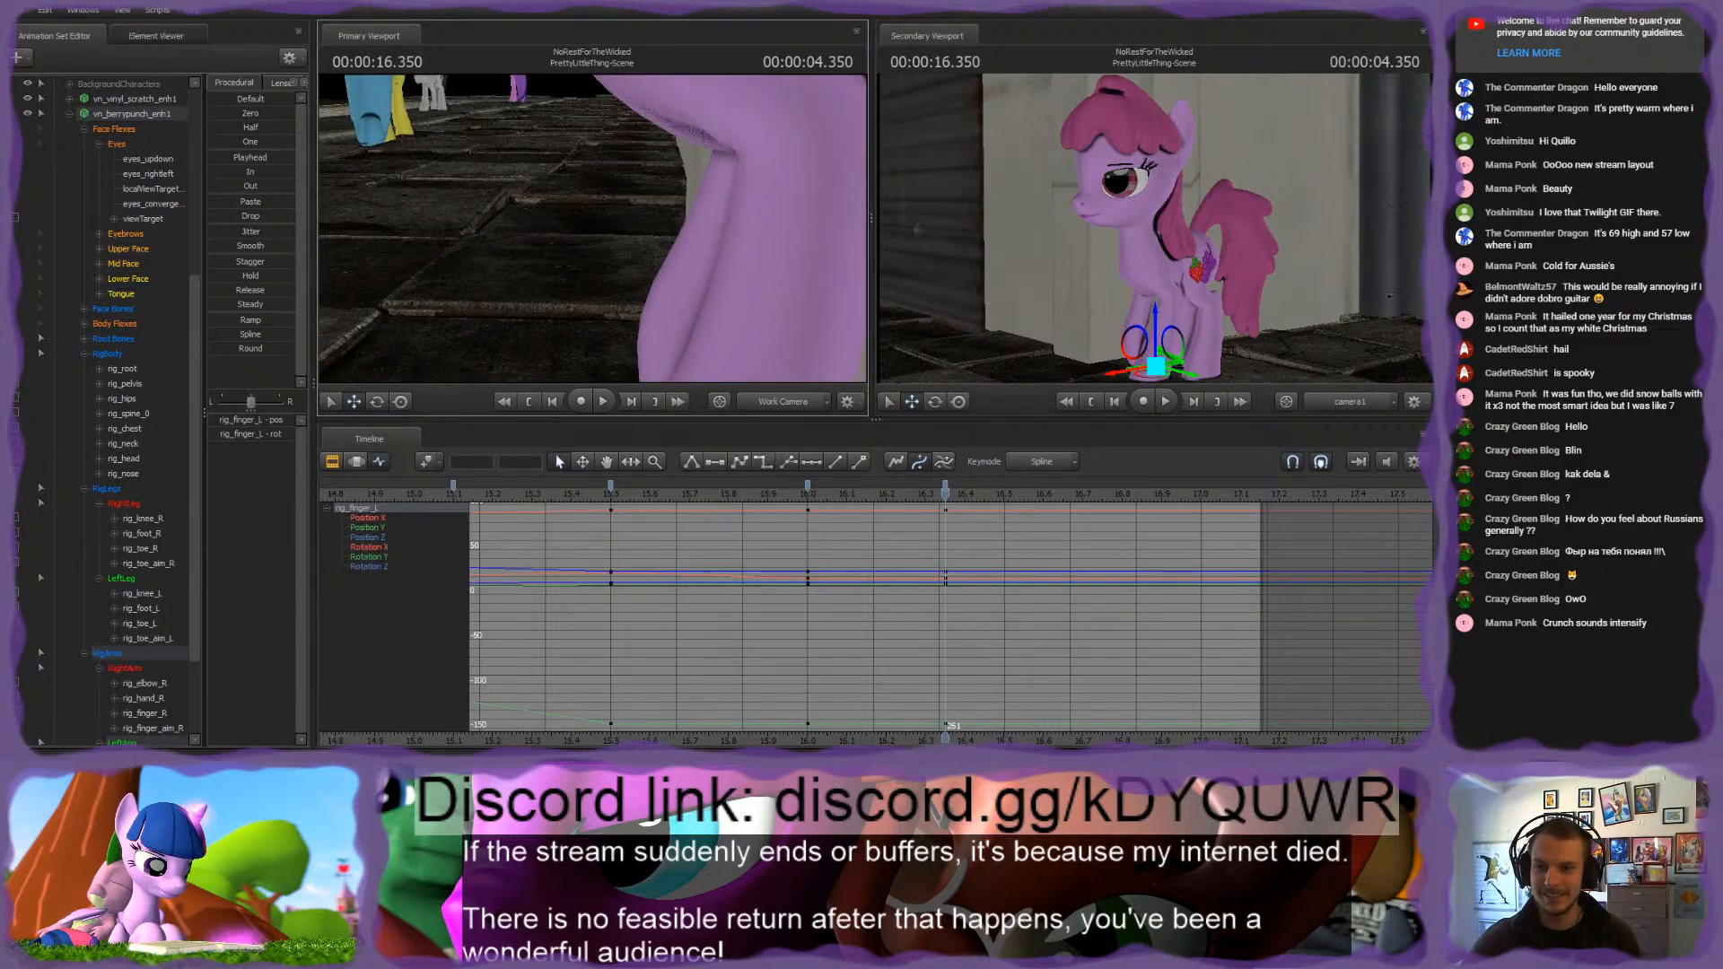
pyautogui.press('s')
pyautogui.moveTo(550, 286); pyautogui.dragTo(574, 321)
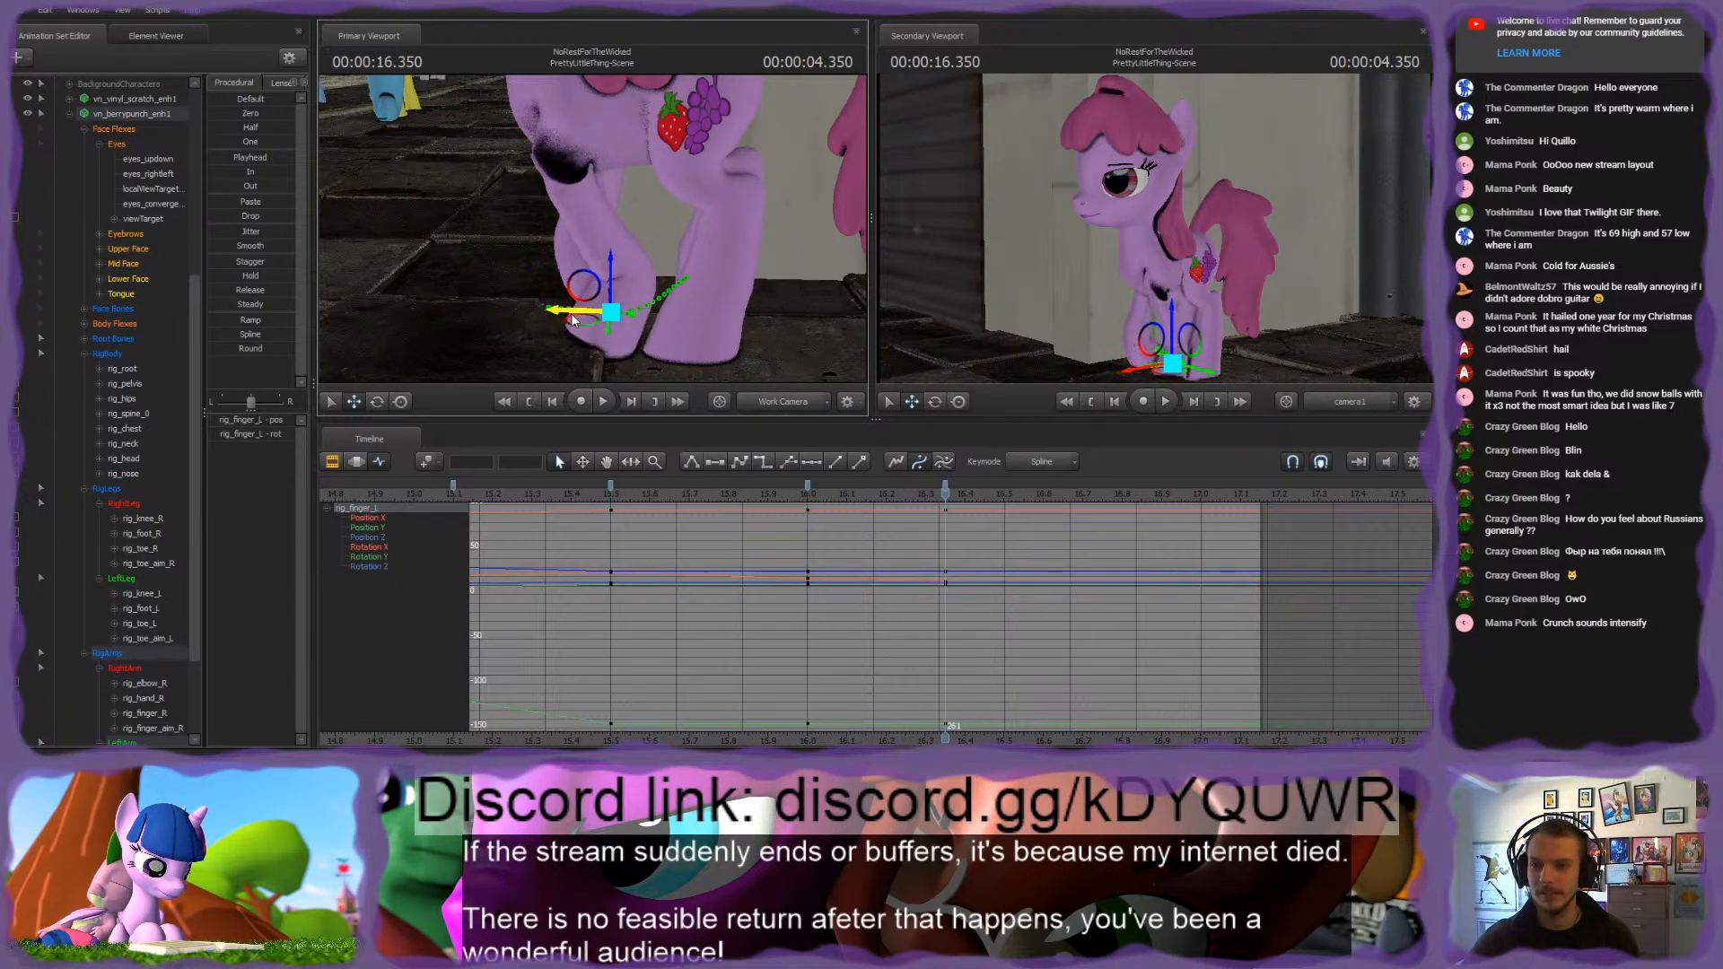
pyautogui.moveTo(724, 272); pyautogui.dragTo(614, 216)
# Step: Rotate rig_hand_L at 4.350 seconds to adjust the lower left front leg
pyautogui.press('w')
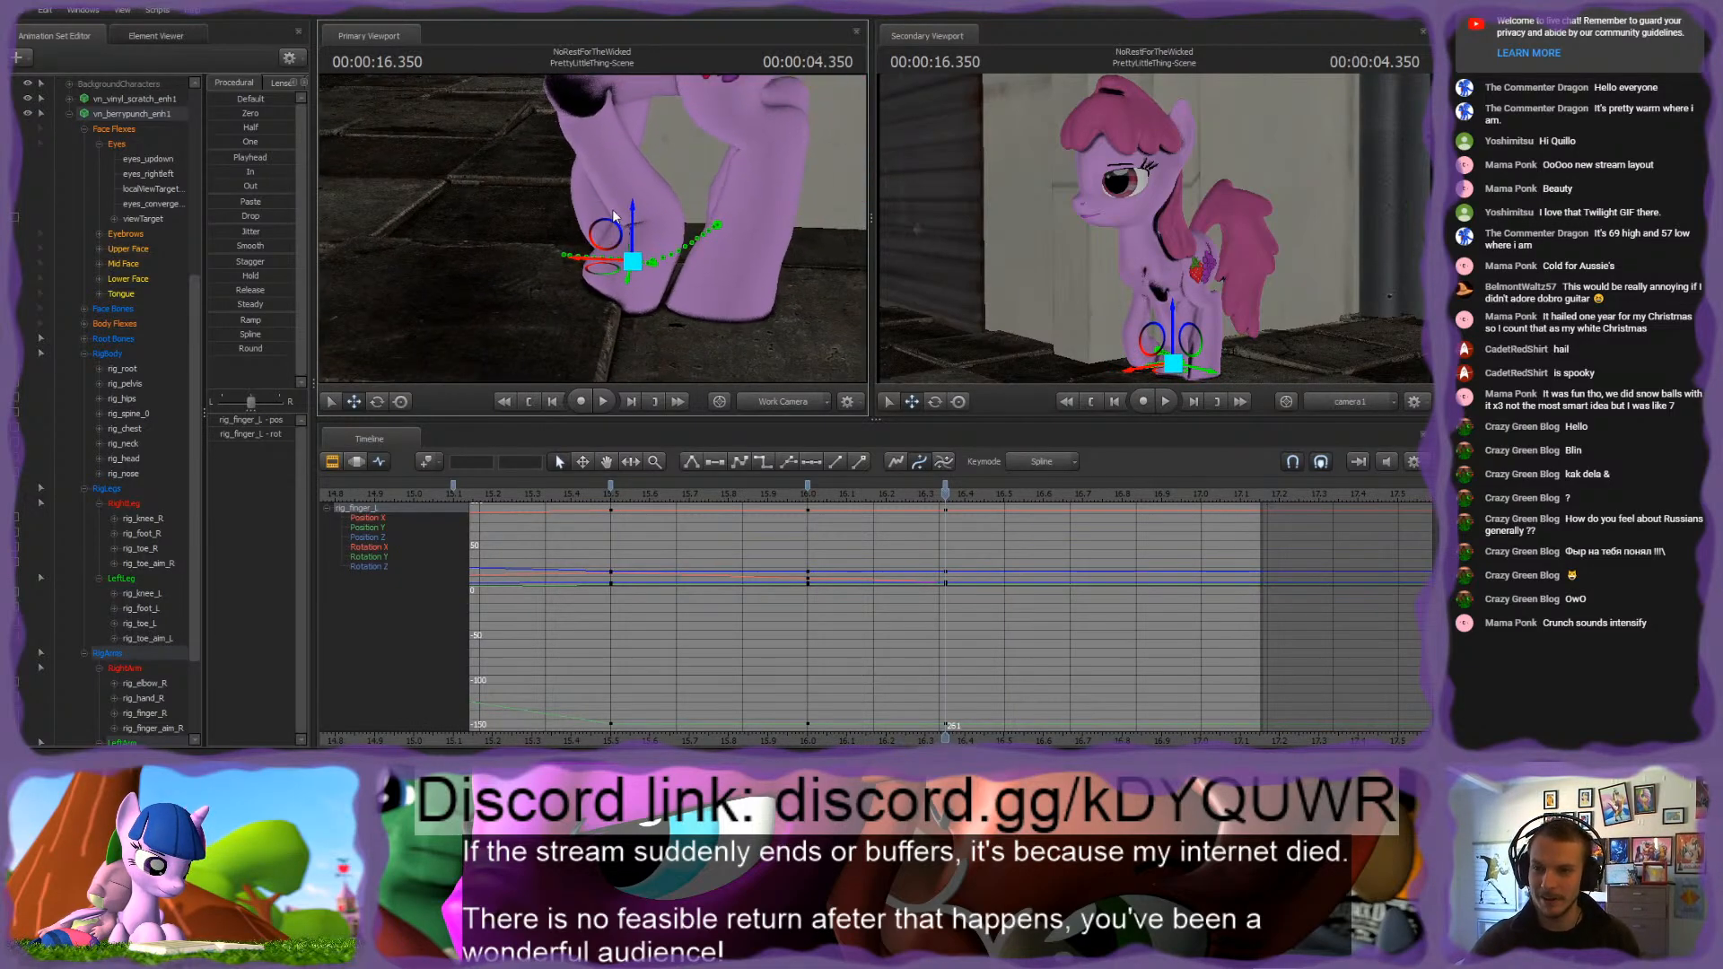
pyautogui.click(653, 238)
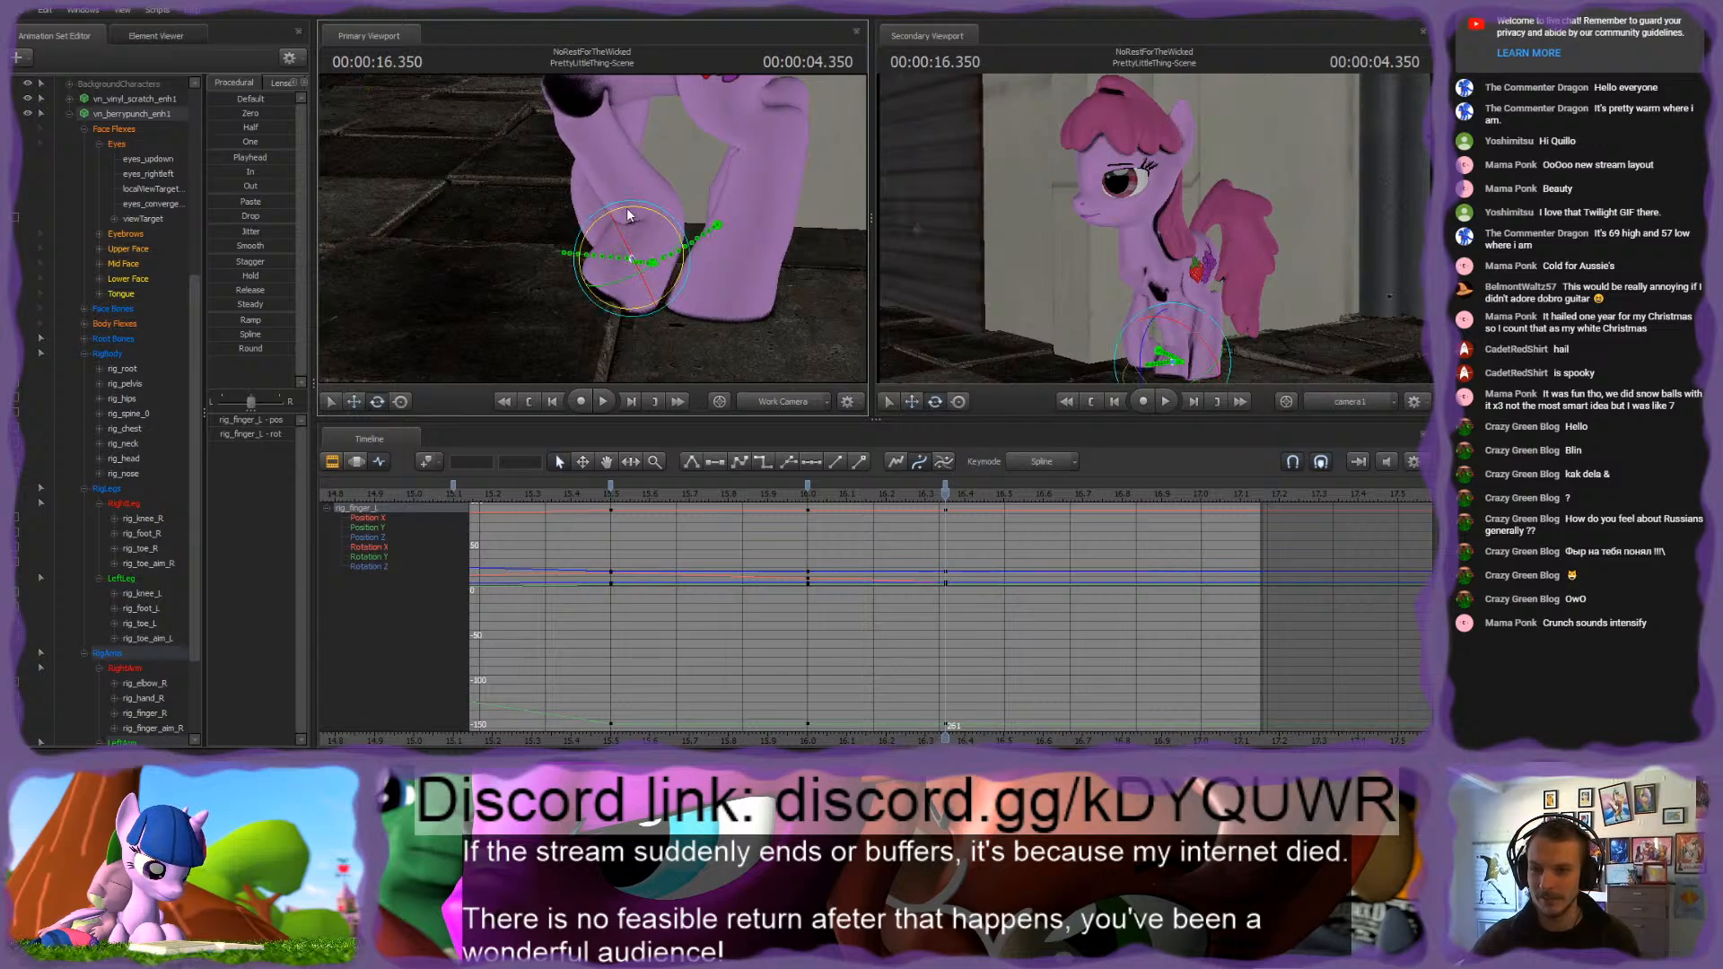
pyautogui.click(649, 217)
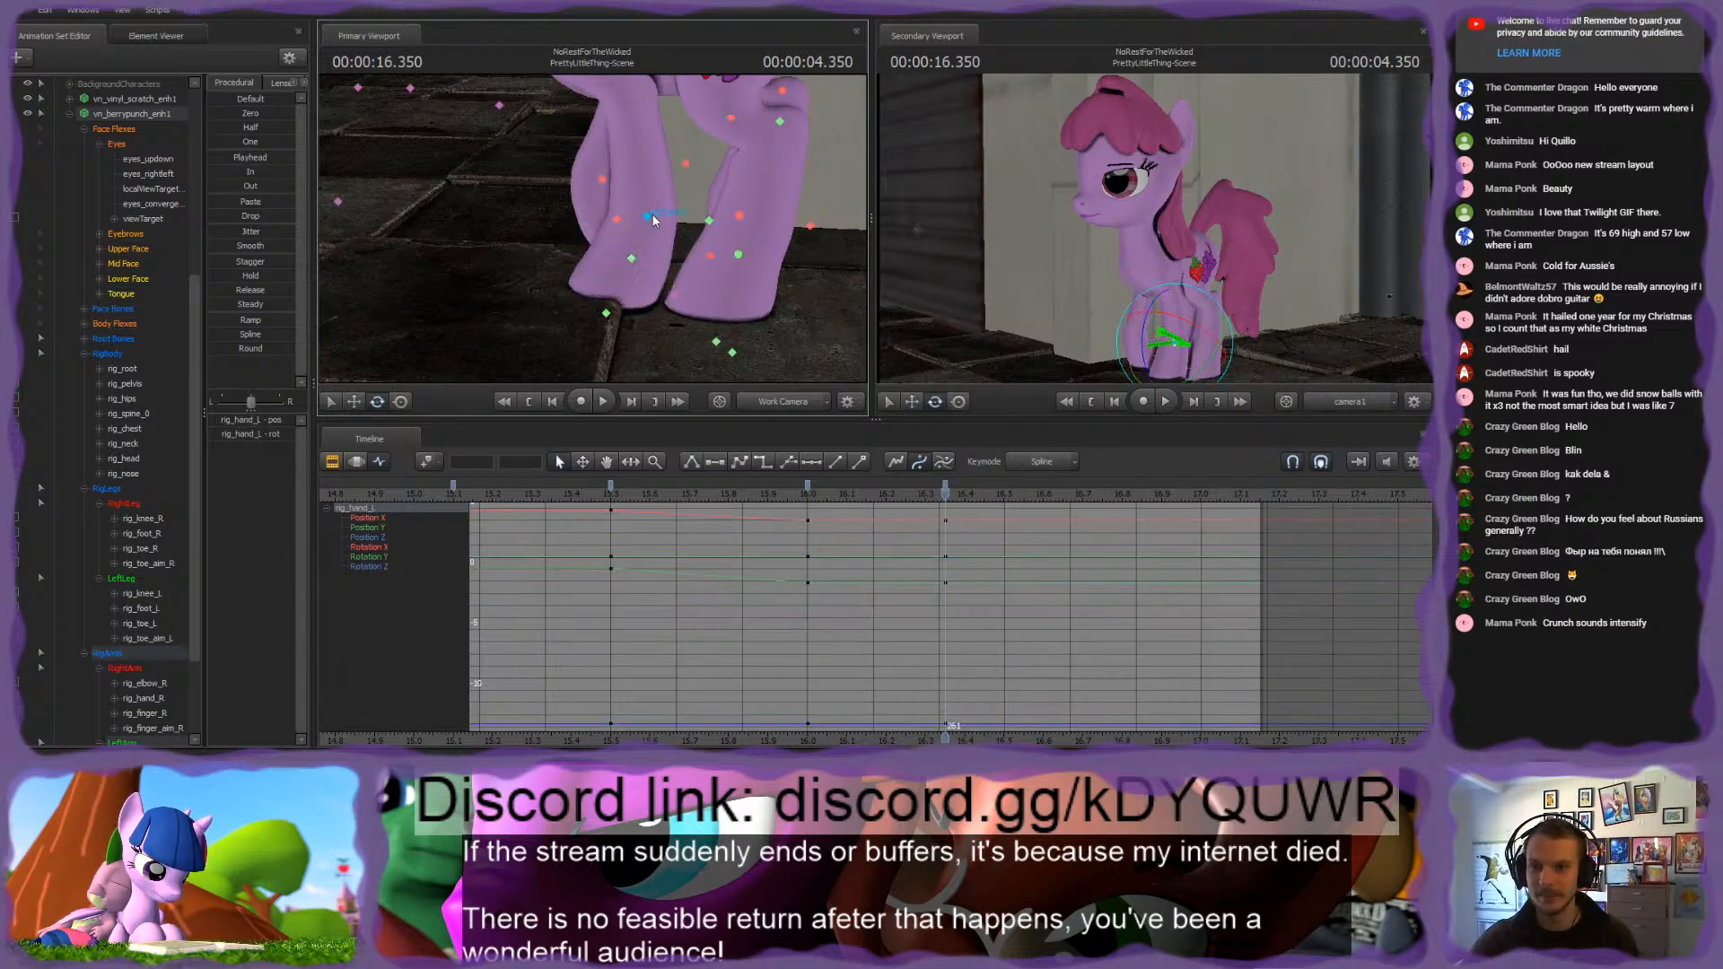
pyautogui.hotkey('ctrl', 'z')
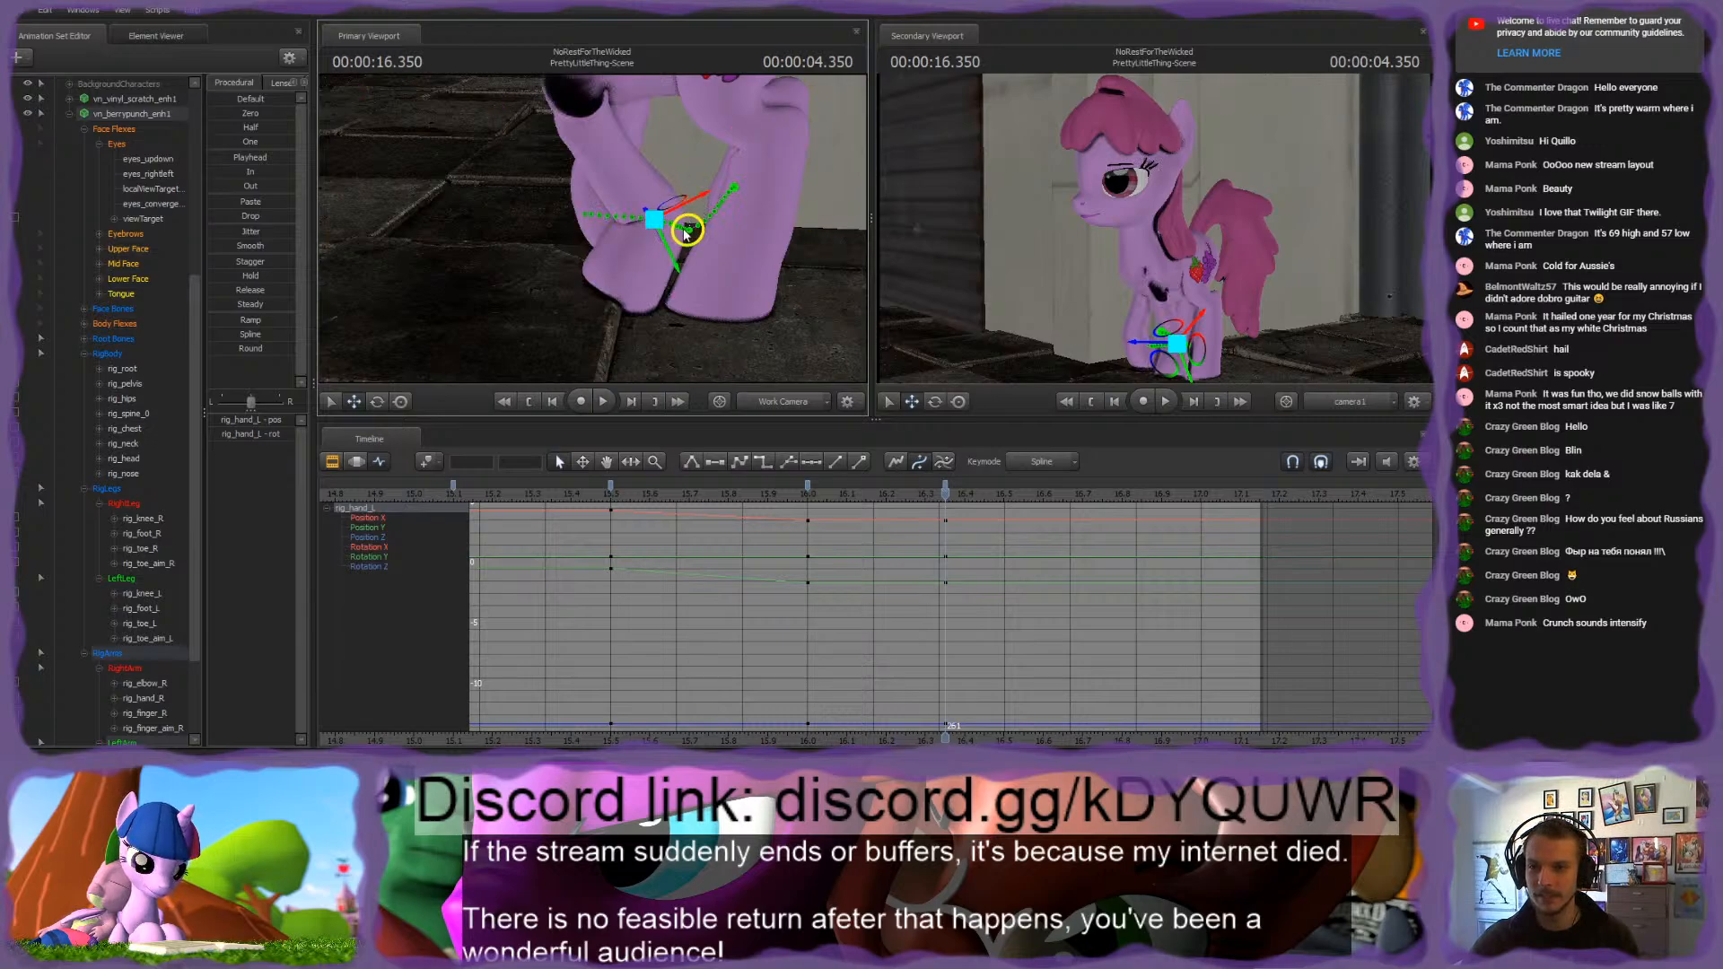
pyautogui.moveTo(685, 231); pyautogui.dragTo(655, 180)
# Step: Move rig_elbow_L up from the ground and sideways at 4.350 seconds to correct the left front leg's bend
pyautogui.keyDown('ctrl'); pyautogui.click(568, 142); pyautogui.keyUp('ctrl')
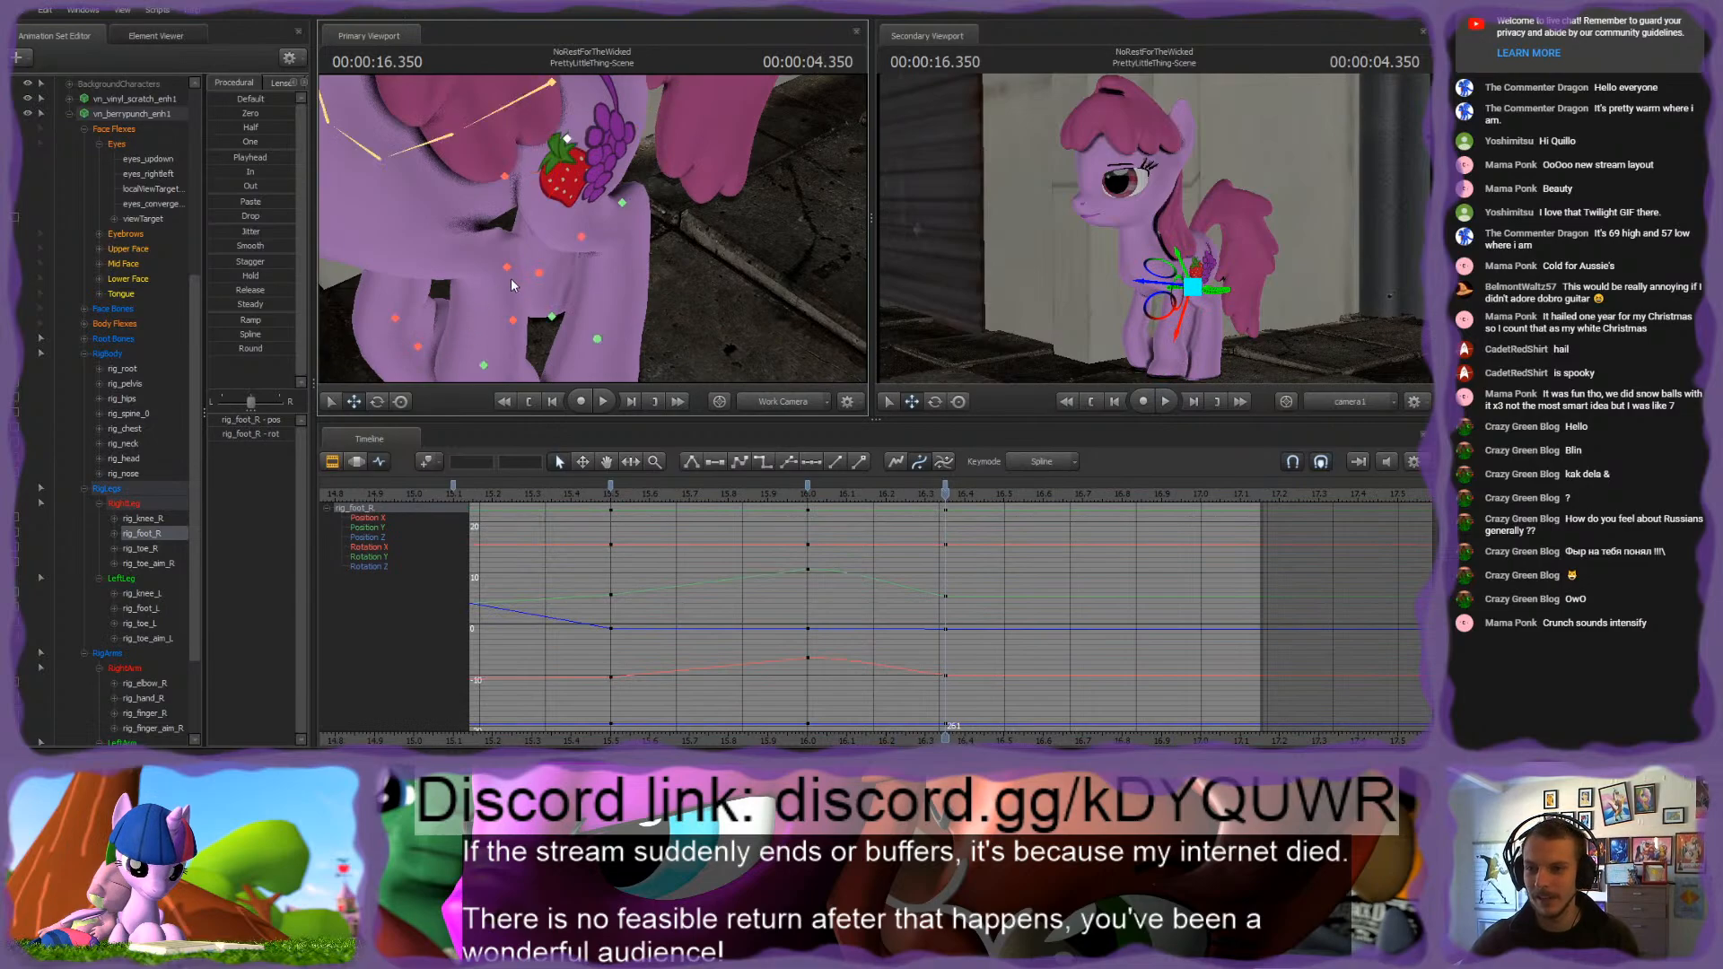
pyautogui.click(553, 317)
pyautogui.press('f')
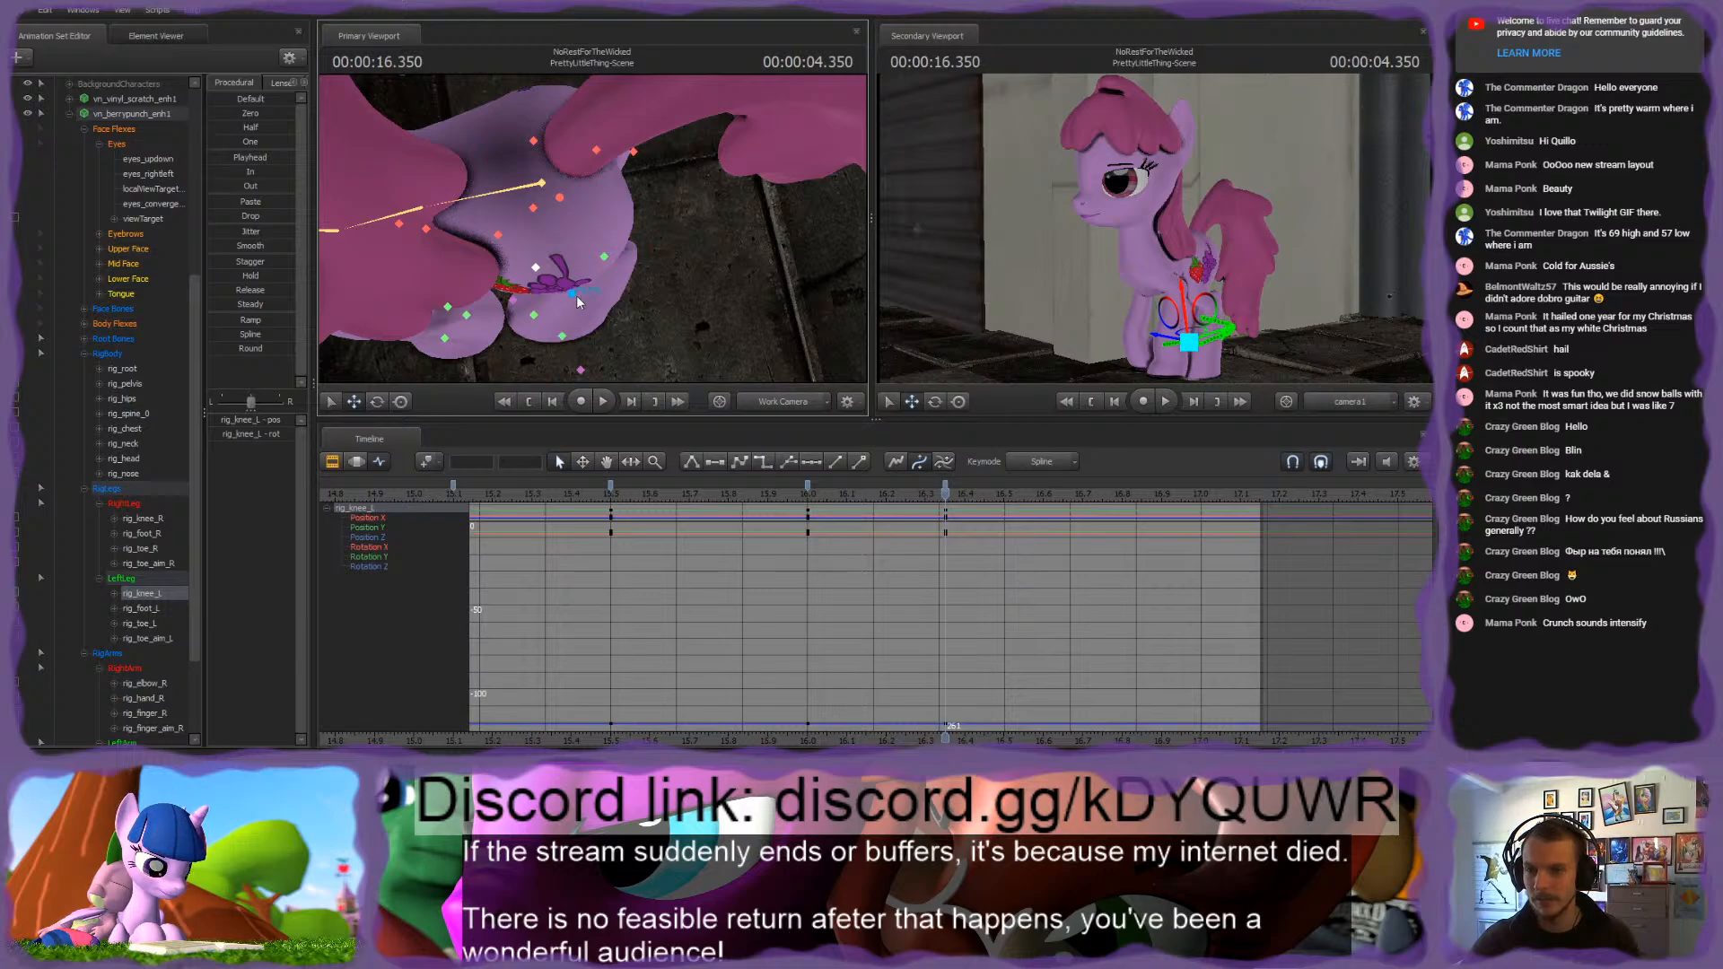
pyautogui.scroll(-2, 142, 568)
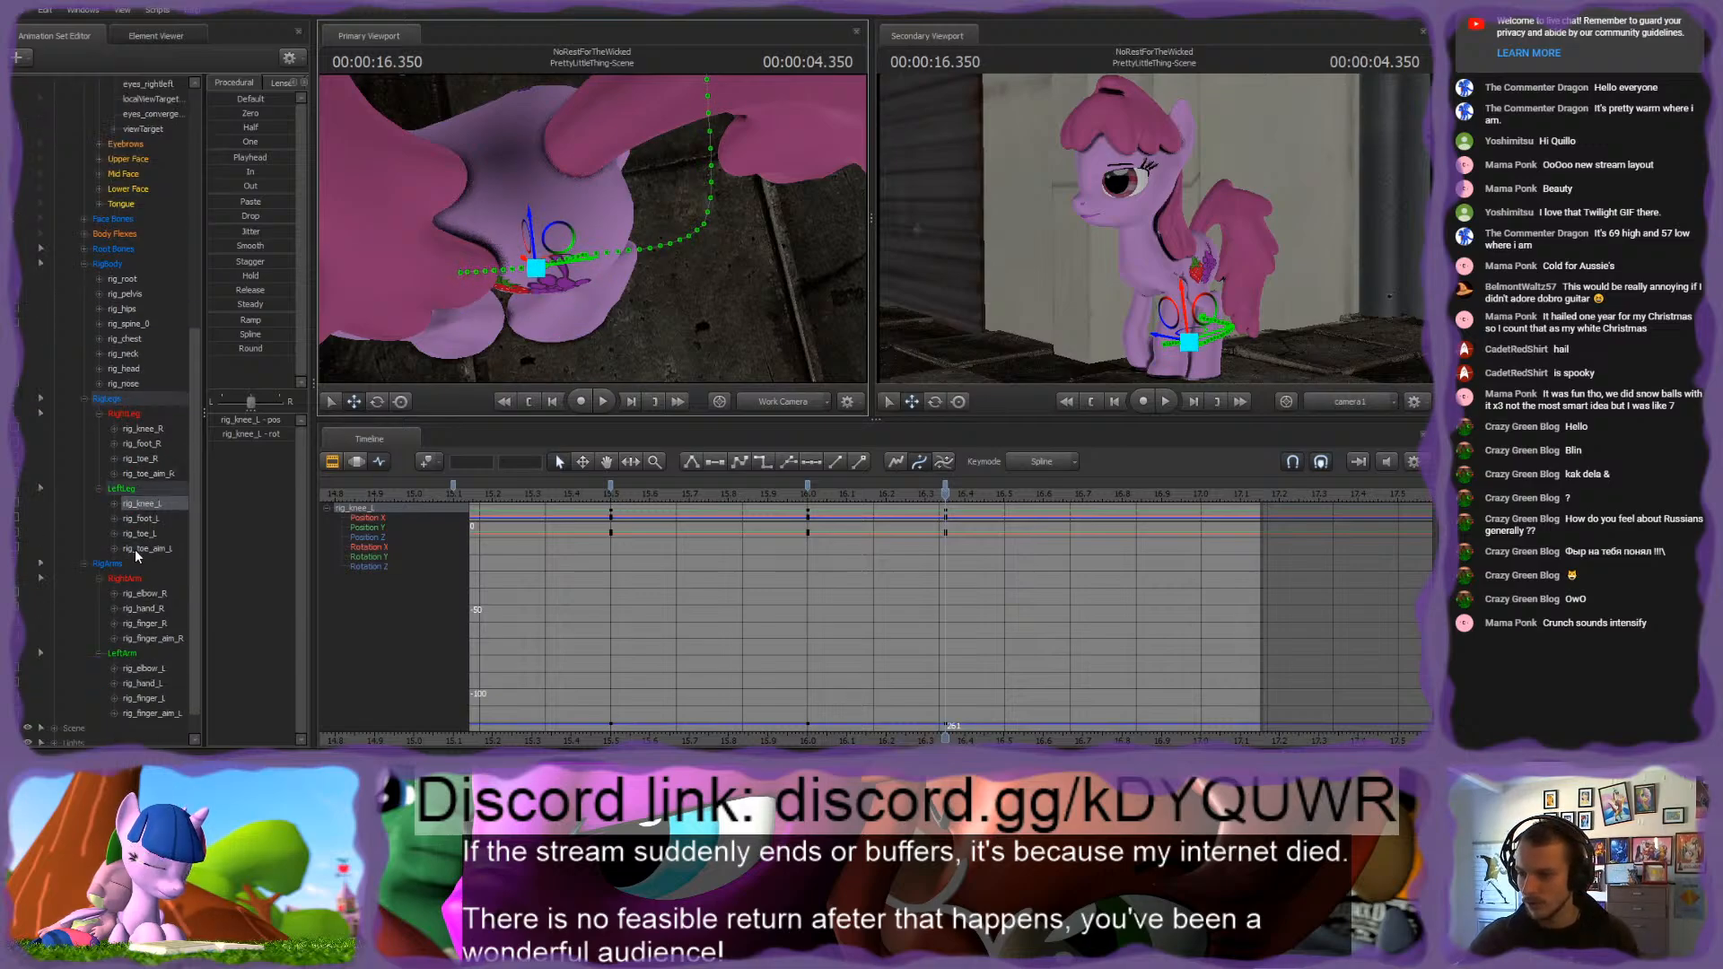
pyautogui.click(144, 668)
pyautogui.press('f')
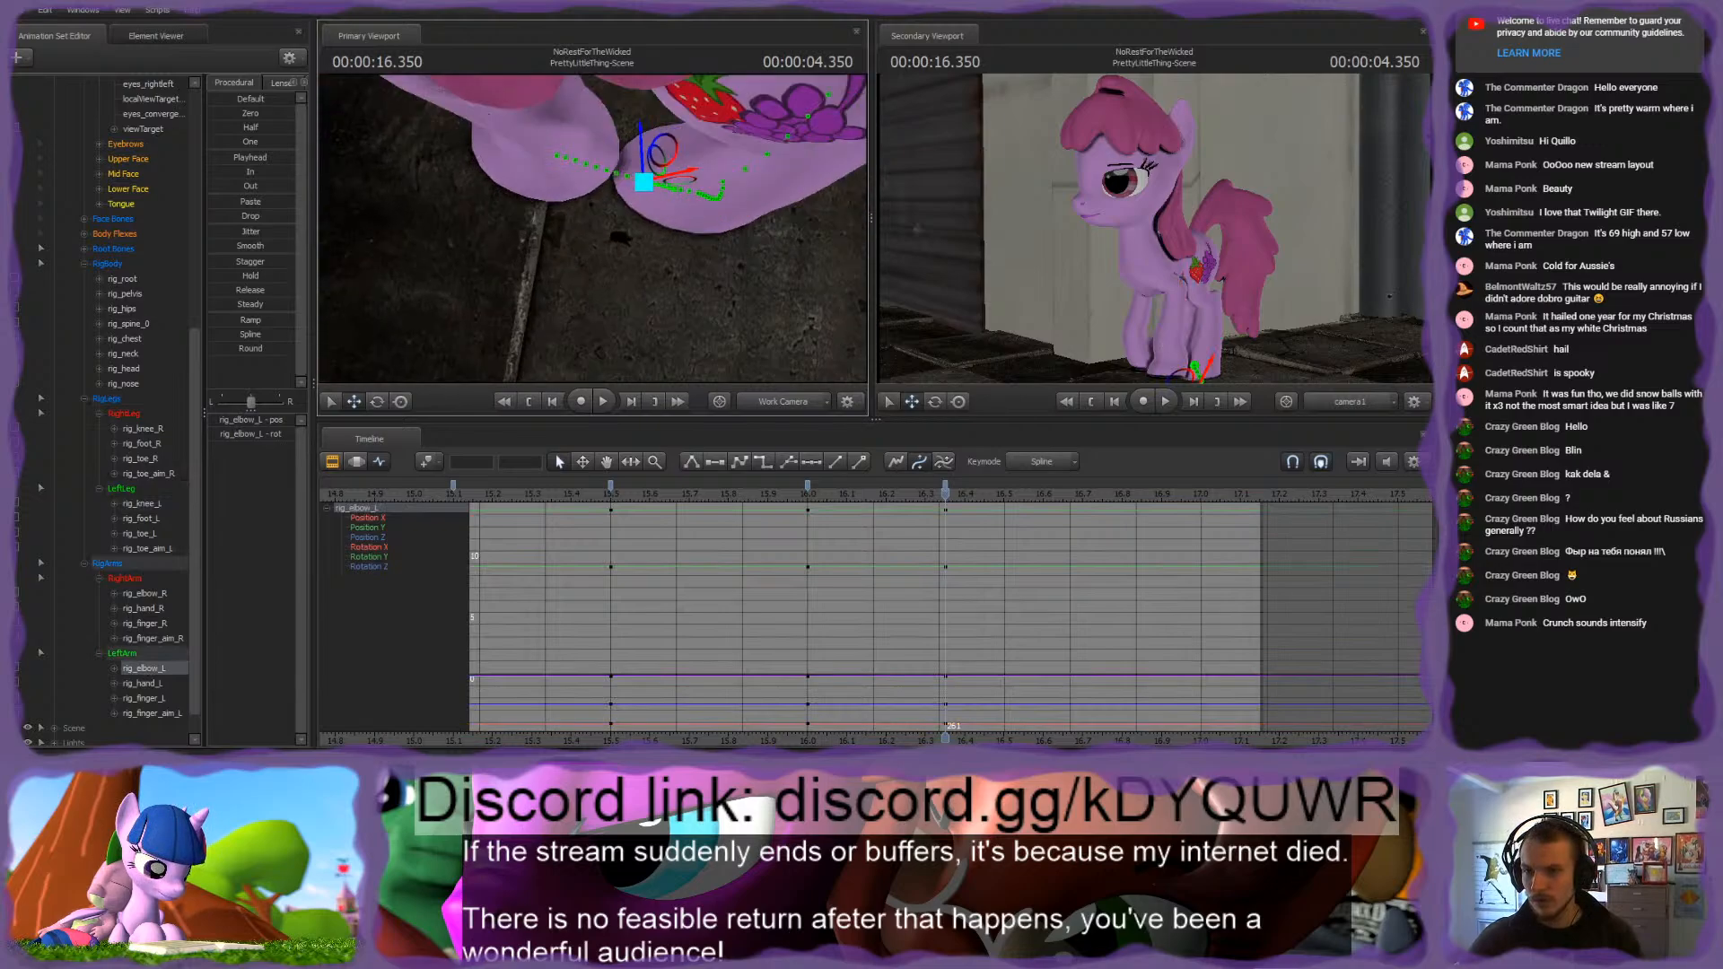
pyautogui.keyDown('alt'); pyautogui.moveTo(725, 285); pyautogui.dragTo(691, 214); pyautogui.keyUp('alt')
pyautogui.moveTo(646, 293); pyautogui.dragTo(634, 99)
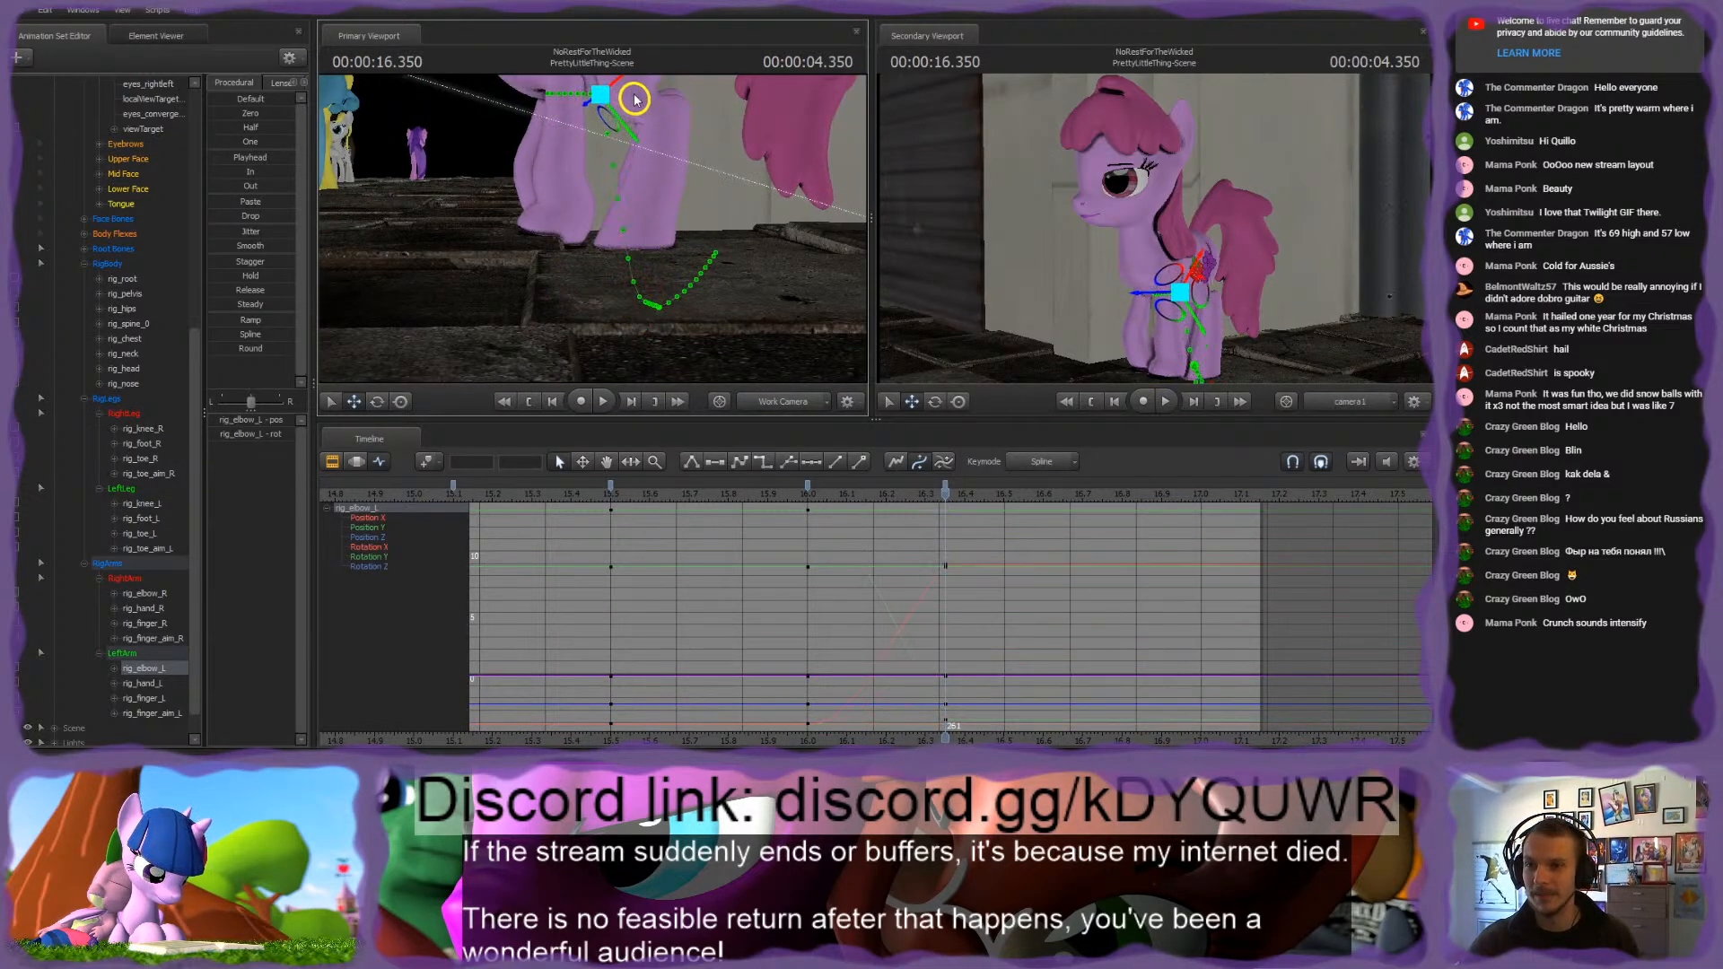
pyautogui.keyDown('alt'); pyautogui.moveTo(704, 256); pyautogui.dragTo(516, 160); pyautogui.keyUp('alt')
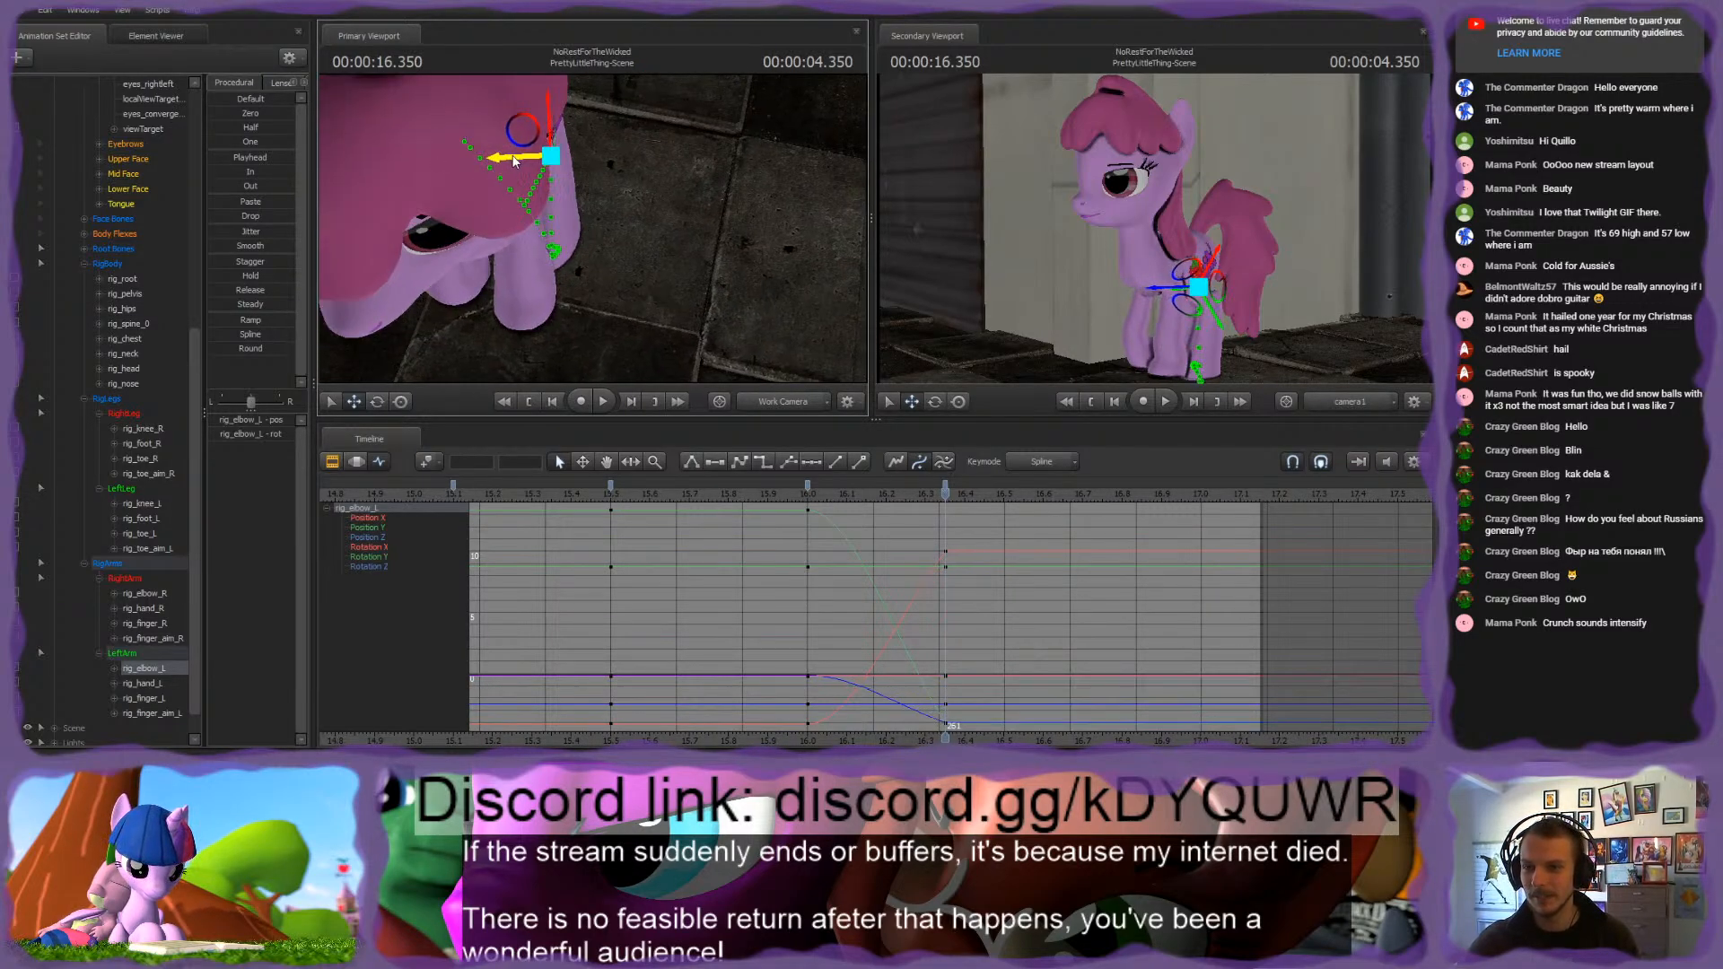
pyautogui.moveTo(653, 256)
pyautogui.keyDown('alt'); pyautogui.mouseDown()
pyautogui.moveTo(668, 260)
pyautogui.moveTo(589, 299)
pyautogui.moveTo(632, 247)
pyautogui.mouseUp(); pyautogui.keyUp('alt')
# Step: Adjust rig_finger_aim_L at 4.350 seconds to re-aim the left front hoof
pyautogui.click(591, 240)
pyautogui.click(555, 354)
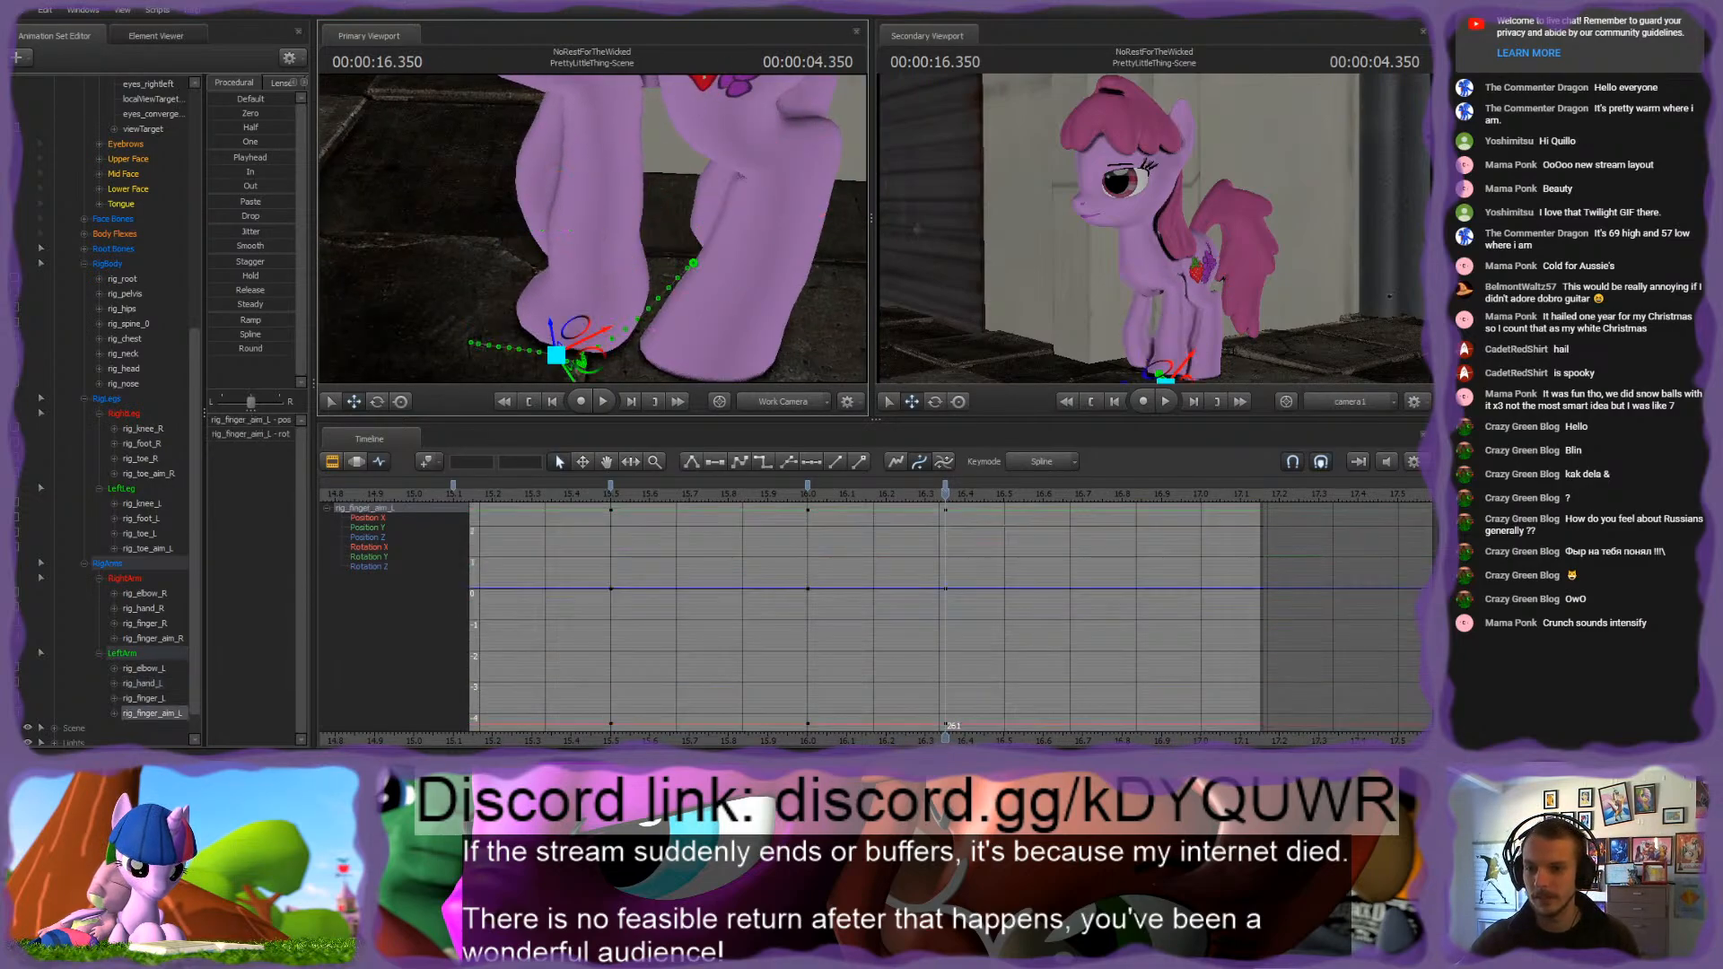
pyautogui.moveTo(564, 356); pyautogui.dragTo(574, 273, button='middle')
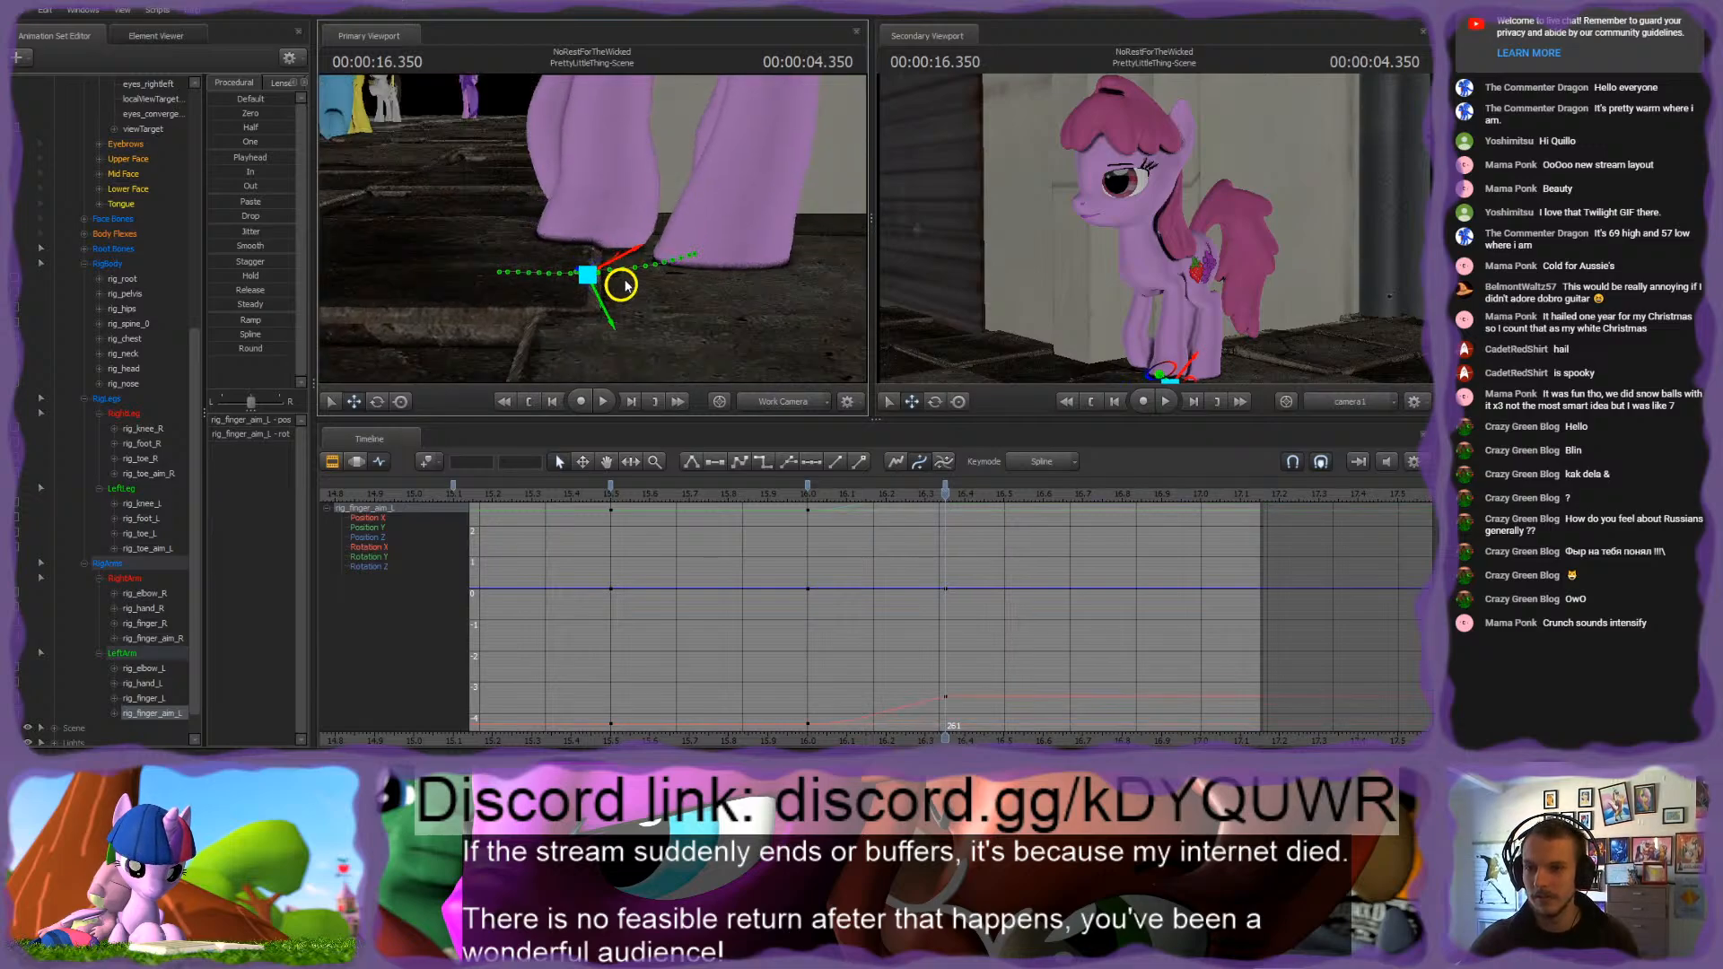
pyautogui.moveTo(629, 286); pyautogui.dragTo(562, 287)
# Step: Adjust rig_hand_L at 4.350 seconds and refine the left front hoof's aim with rig_finger_aim_L
pyautogui.press('s')
pyautogui.click(600, 261)
pyautogui.click(601, 317)
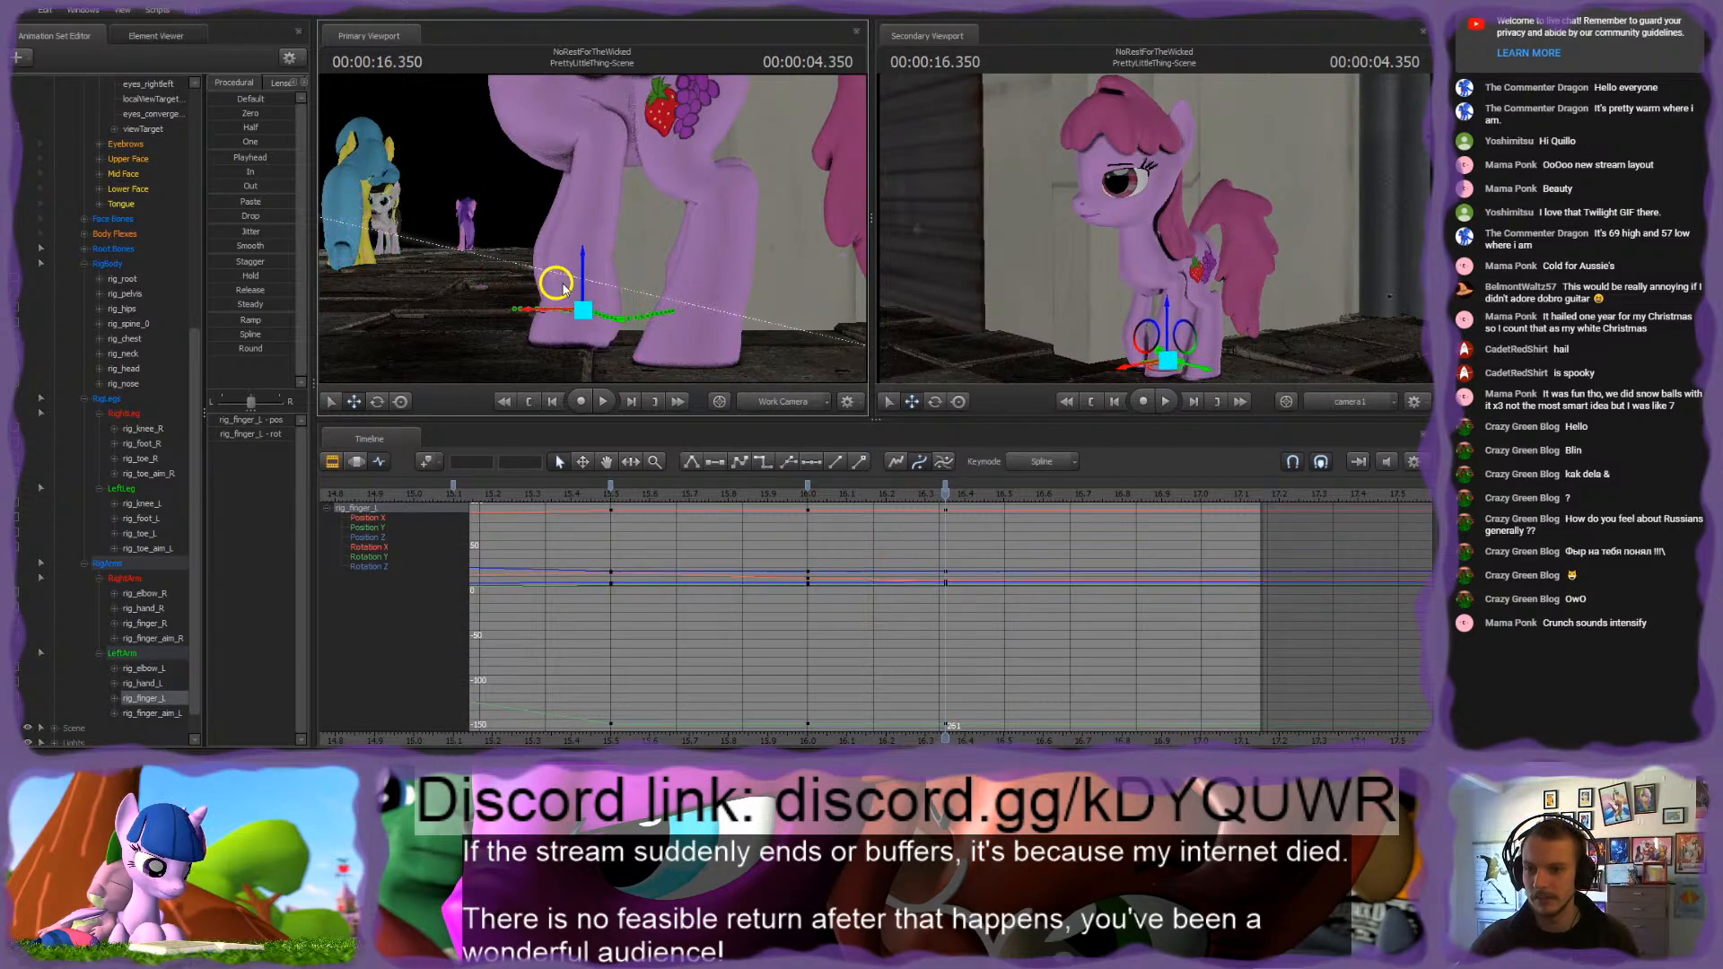
pyautogui.click(593, 258)
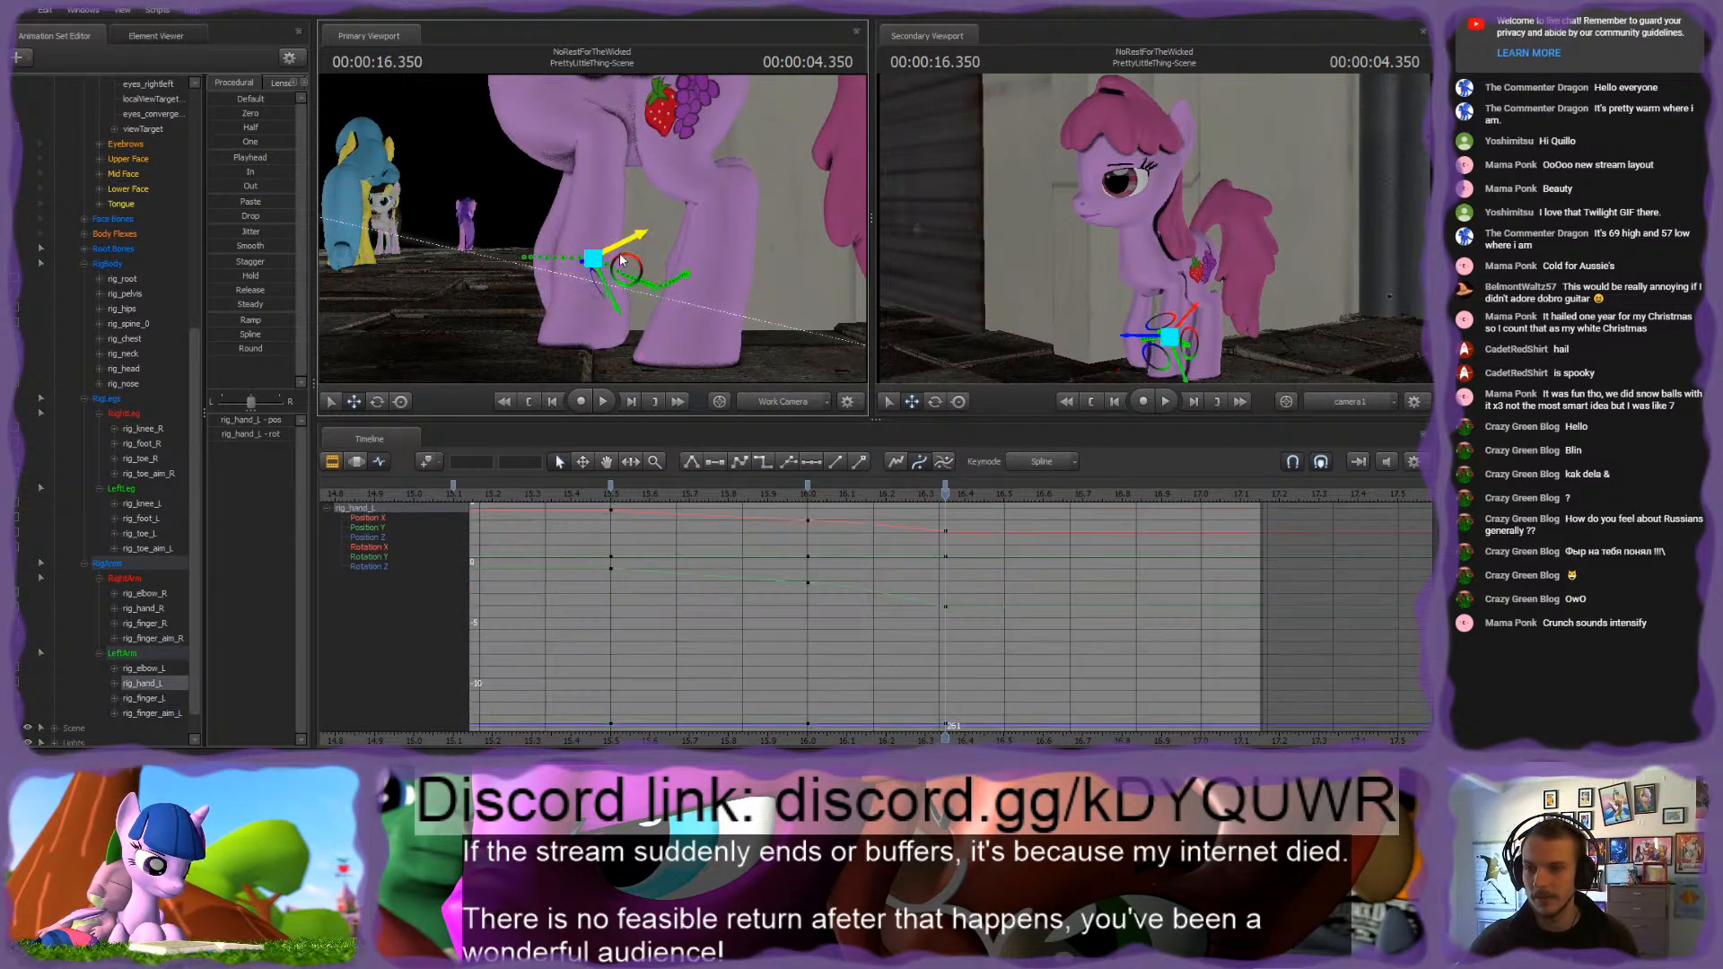
pyautogui.moveTo(628, 272); pyautogui.dragTo(640, 274)
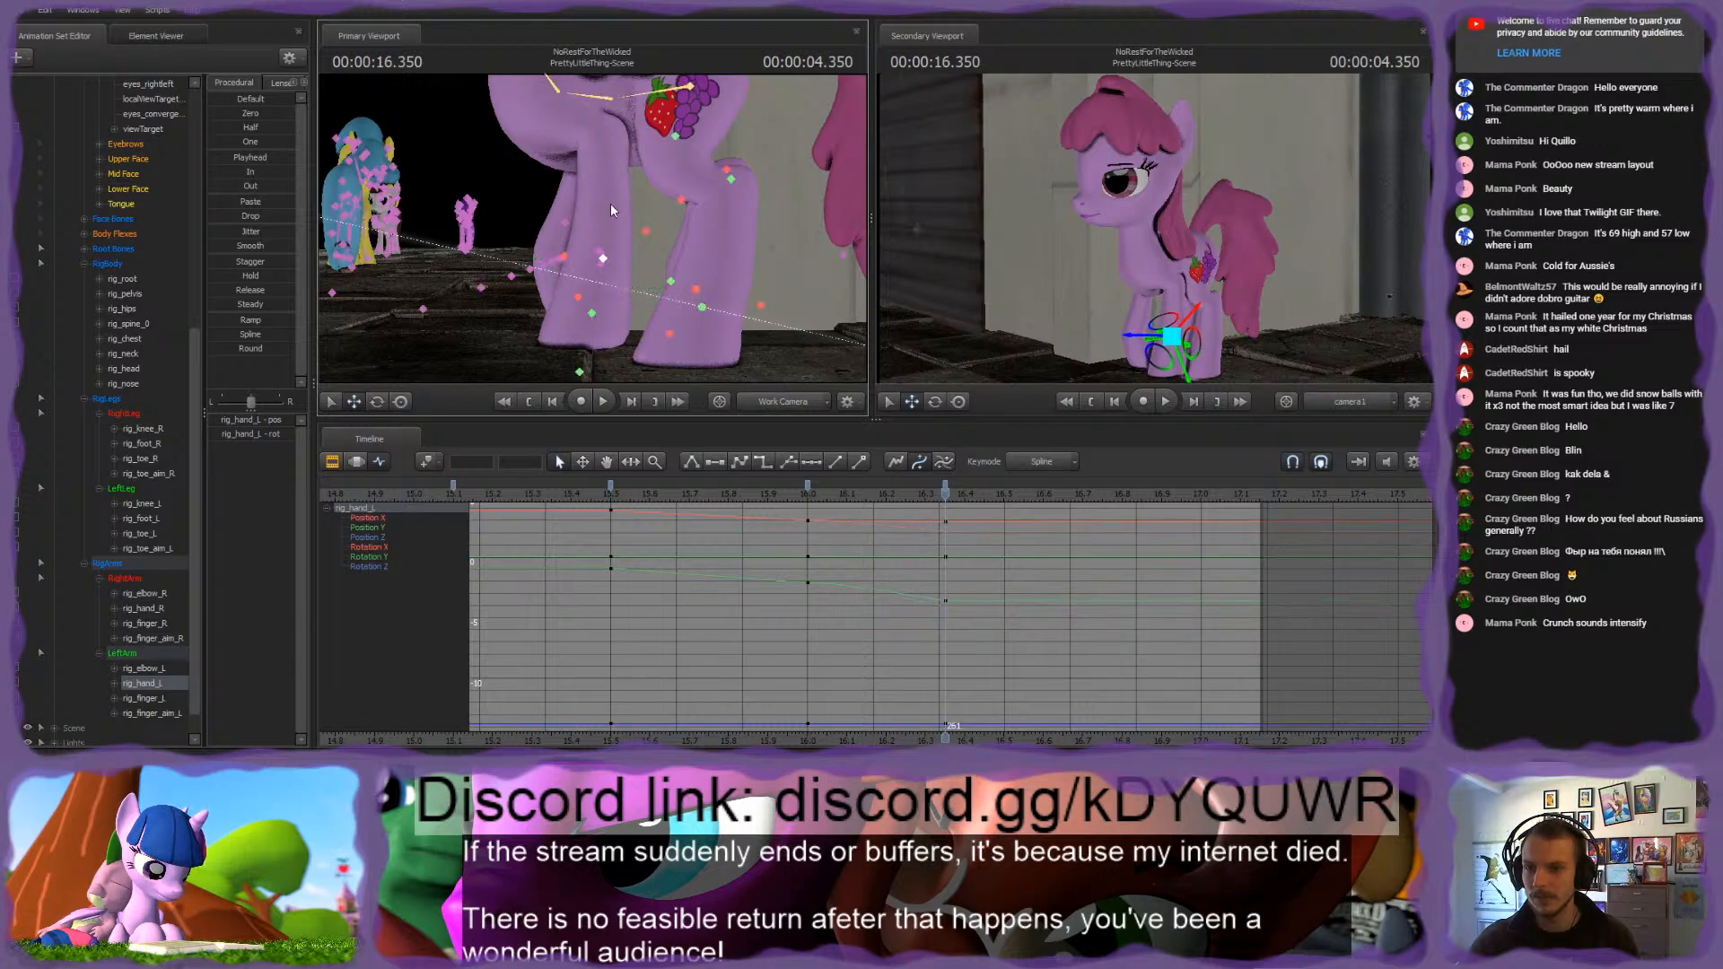
pyautogui.click(578, 371)
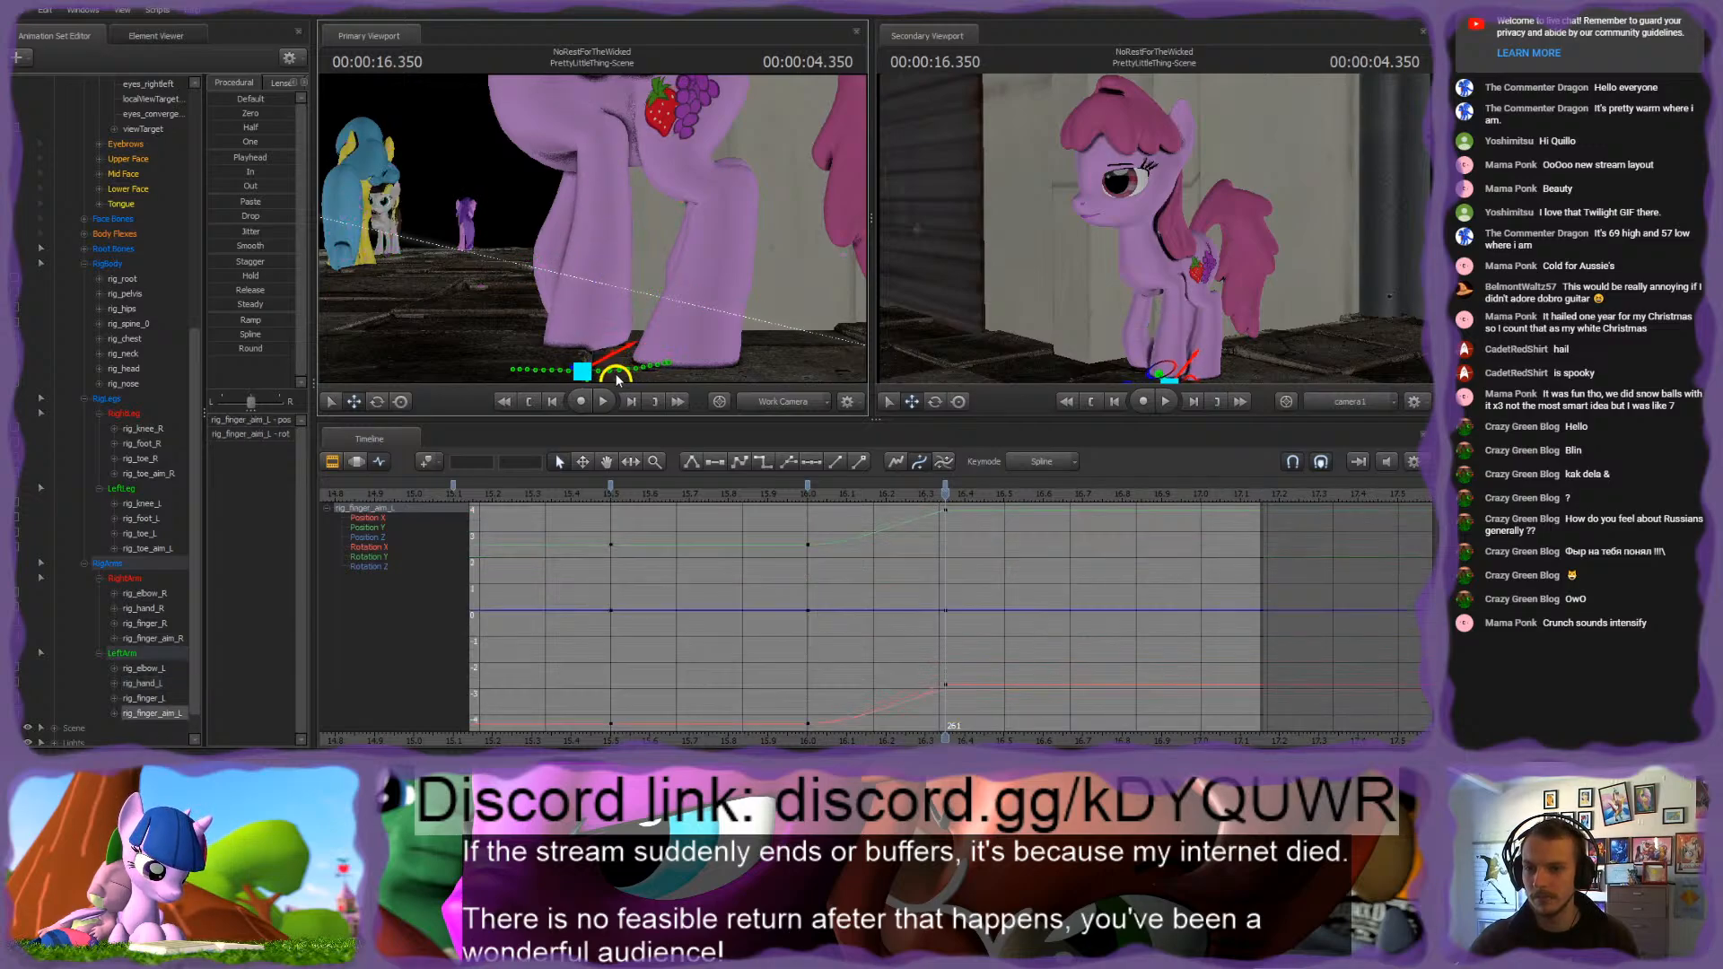
pyautogui.moveTo(679, 264); pyautogui.dragTo(593, 230)
# Step: Rotate rig_spine_0 at 4.350 seconds to adjust the pony's torso in the stepping pose
pyautogui.keyDown('ctrl'); pyautogui.click(588, 184); pyautogui.keyUp('ctrl')
pyautogui.press('e')
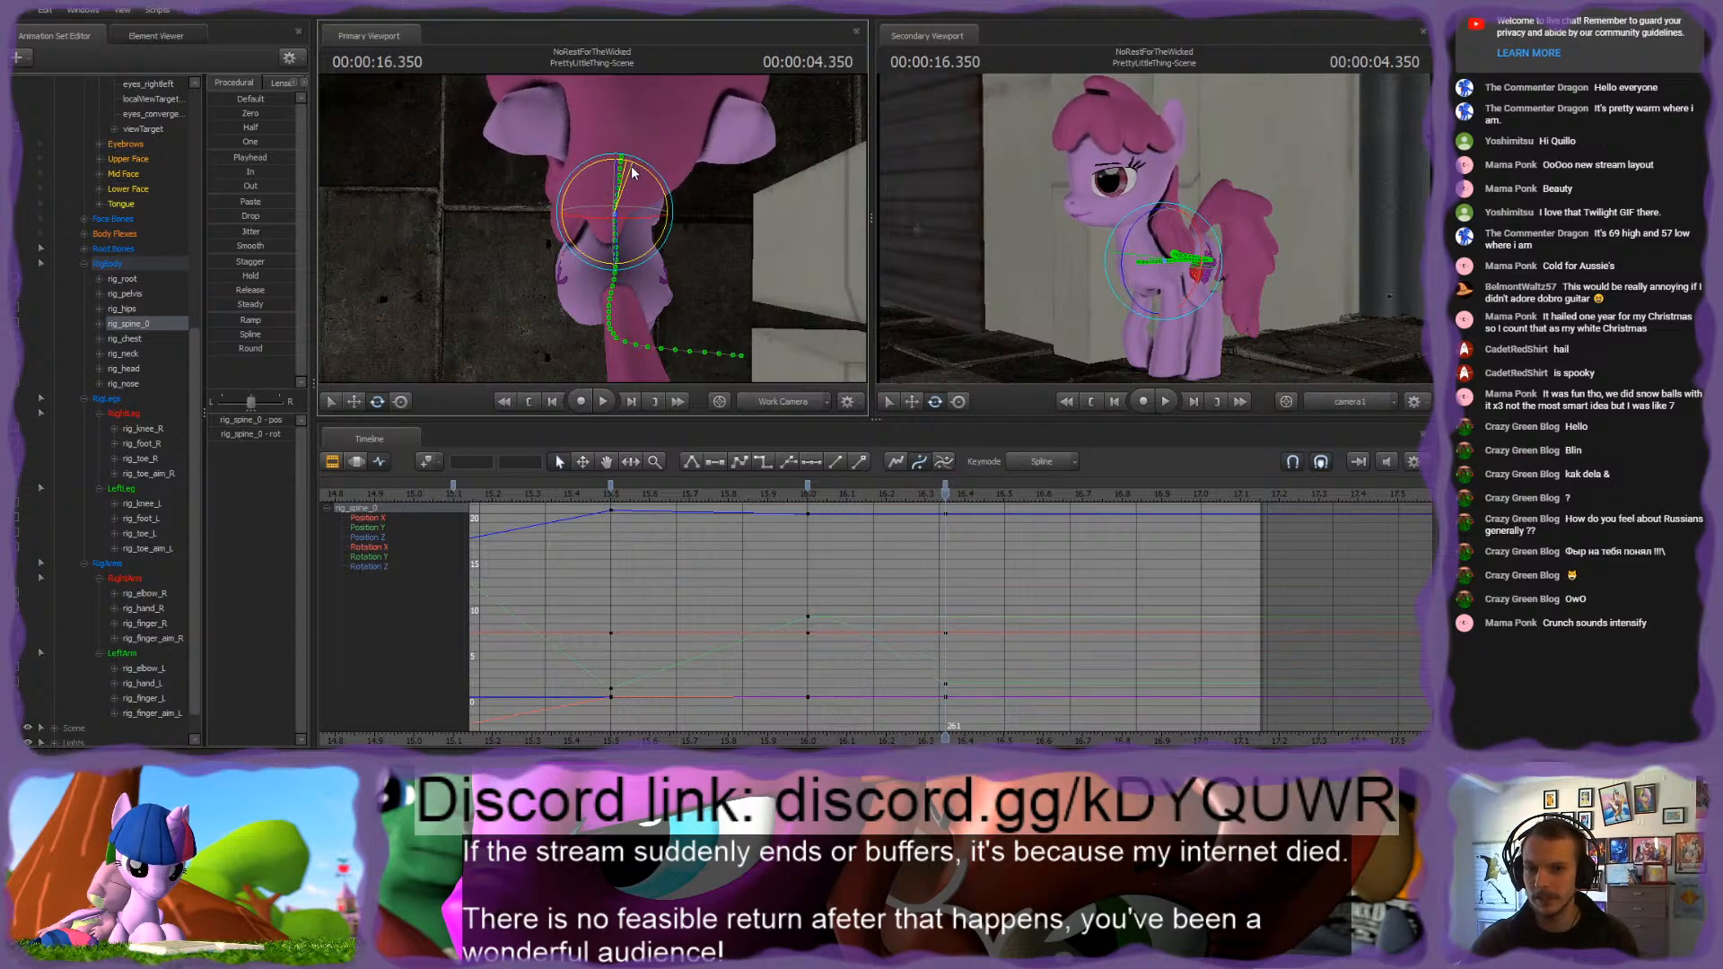
pyautogui.moveTo(630, 168); pyautogui.dragTo(604, 231)
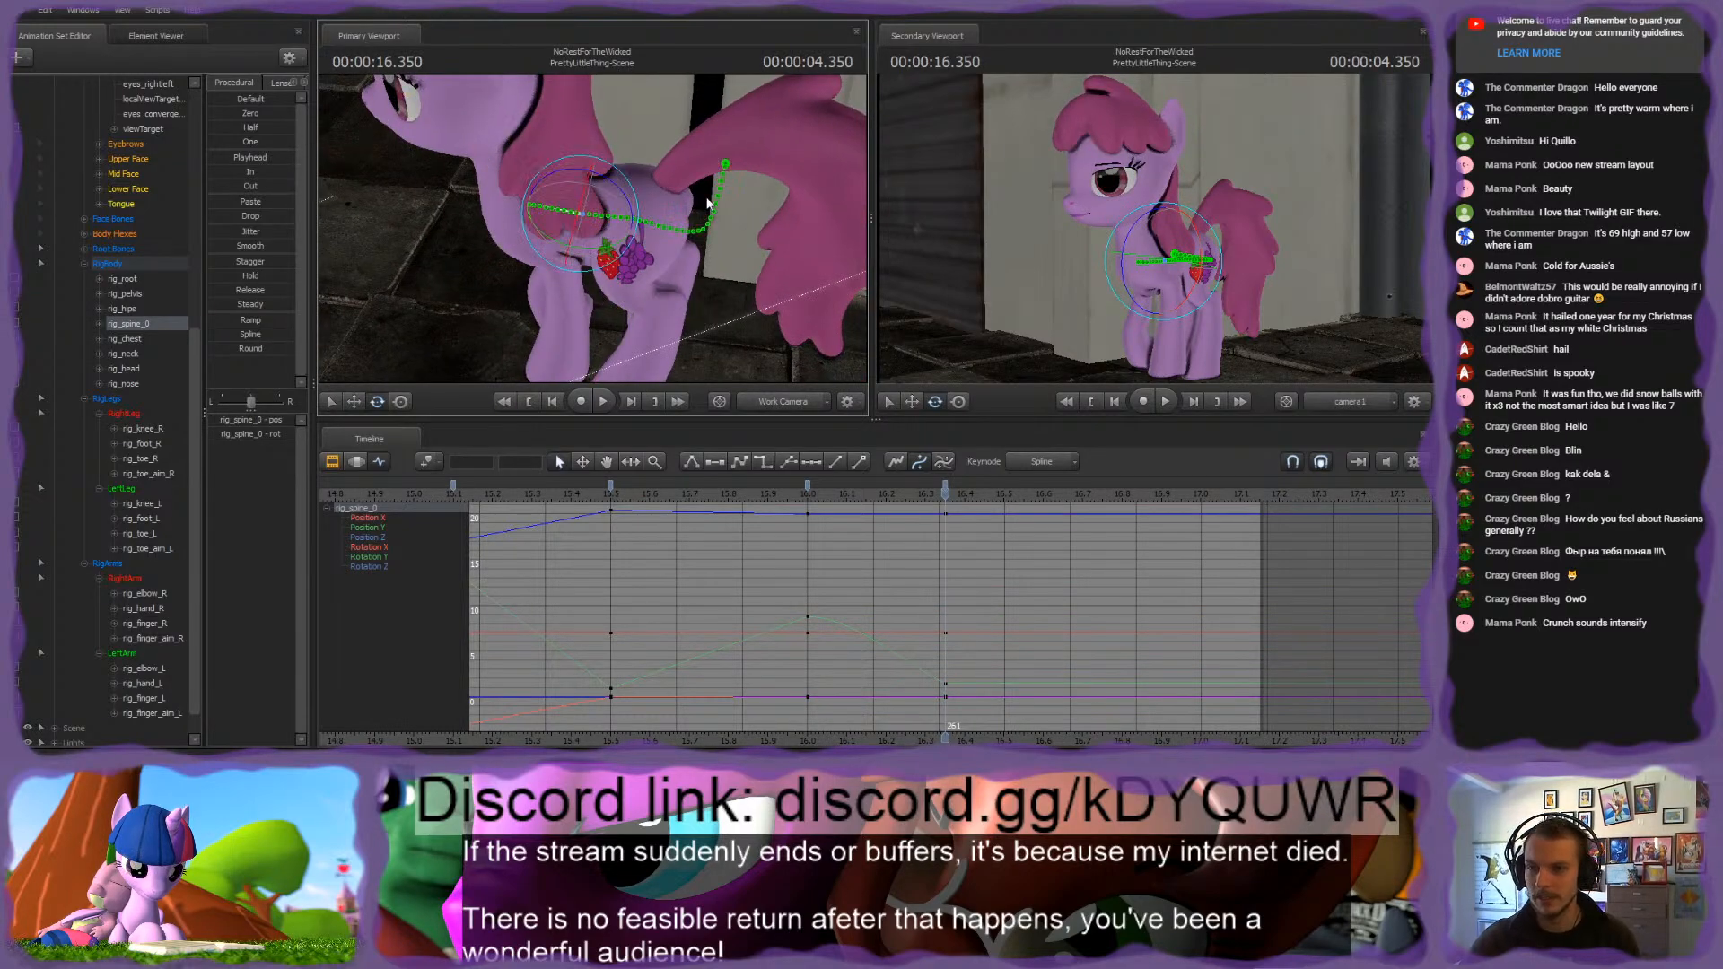
pyautogui.moveTo(708, 204); pyautogui.dragTo(682, 135)
pyautogui.keyDown('ctrl'); pyautogui.click(591, 152); pyautogui.keyUp('ctrl')
pyautogui.moveTo(585, 227)
pyautogui.keyDown('alt'); pyautogui.mouseDown()
pyautogui.moveTo(607, 213)
pyautogui.moveTo(617, 228)
pyautogui.moveTo(610, 214)
pyautogui.moveTo(605, 309)
pyautogui.moveTo(655, 292)
pyautogui.moveTo(600, 228)
pyautogui.moveTo(619, 228)
pyautogui.moveTo(593, 224)
pyautogui.mouseUp(); pyautogui.keyUp('alt')
# Step: Rotate rig_chest at 4.350 seconds to match the front of the body to the adjusted spine
pyautogui.click(573, 231)
pyautogui.moveTo(710, 151); pyautogui.dragTo(596, 225)
pyautogui.keyDown('ctrl'); pyautogui.click(626, 210); pyautogui.keyUp('ctrl')
pyautogui.moveTo(723, 168); pyautogui.dragTo(592, 228)
pyautogui.keyDown('ctrl'); pyautogui.click(570, 158); pyautogui.keyUp('ctrl')
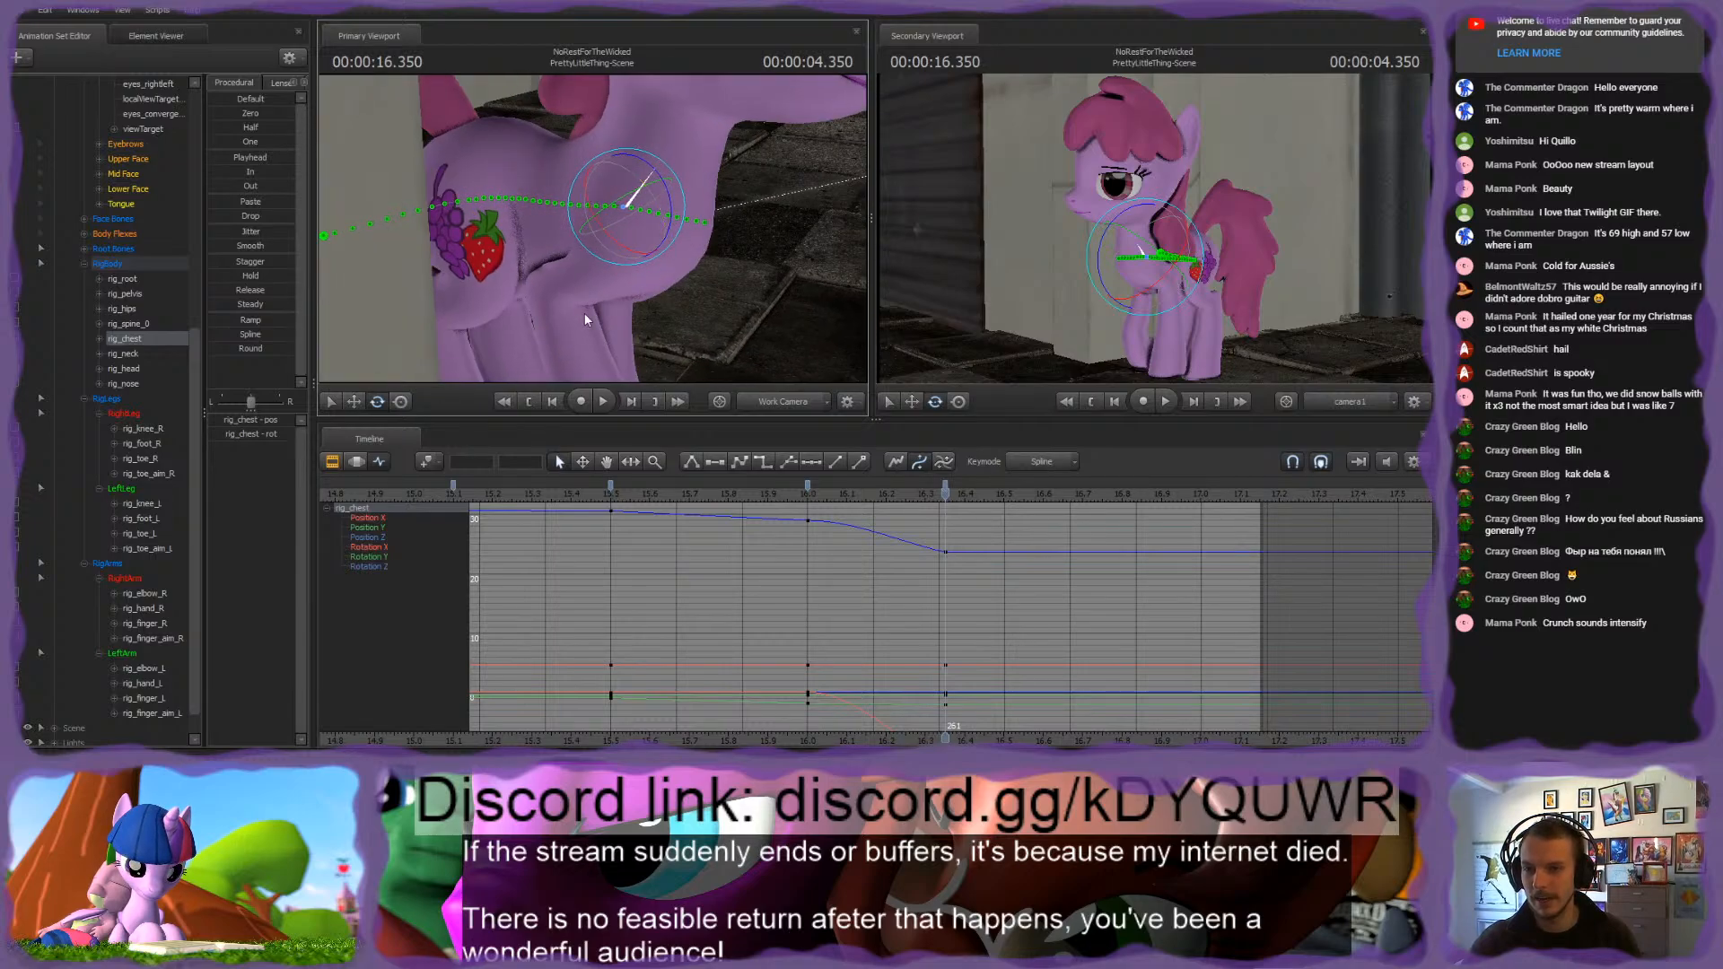
pyautogui.moveTo(662, 277); pyautogui.dragTo(592, 228)
# Step: Rotate rig_neck at 4.350 seconds and scrub between 4.000 and 4.350 seconds to compare the upper-body poses
pyautogui.keyDown('ctrl'); pyautogui.click(634, 219); pyautogui.keyUp('ctrl')
pyautogui.keyDown('ctrl'); pyautogui.click(573, 192); pyautogui.keyUp('ctrl')
pyautogui.moveTo(557, 167); pyautogui.dragTo(553, 167)
pyautogui.keyDown('ctrl'); pyautogui.click(557, 165); pyautogui.keyUp('ctrl')
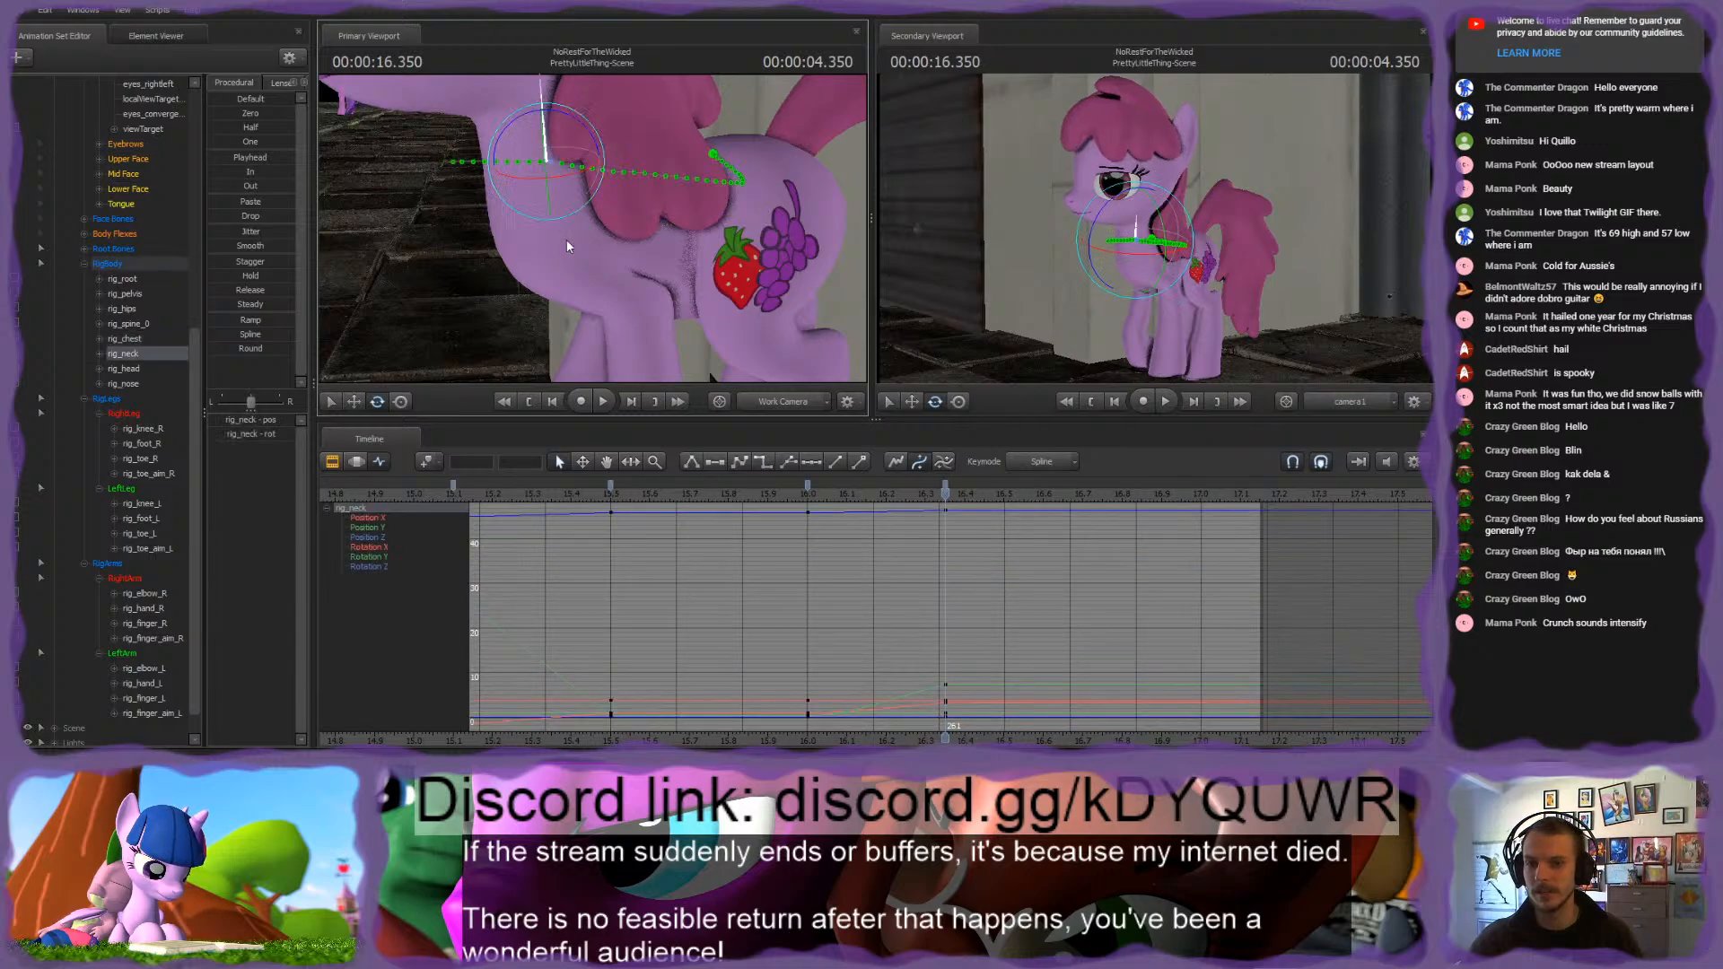
pyautogui.keyDown('alt'); pyautogui.moveTo(567, 239); pyautogui.dragTo(642, 306); pyautogui.keyUp('alt')
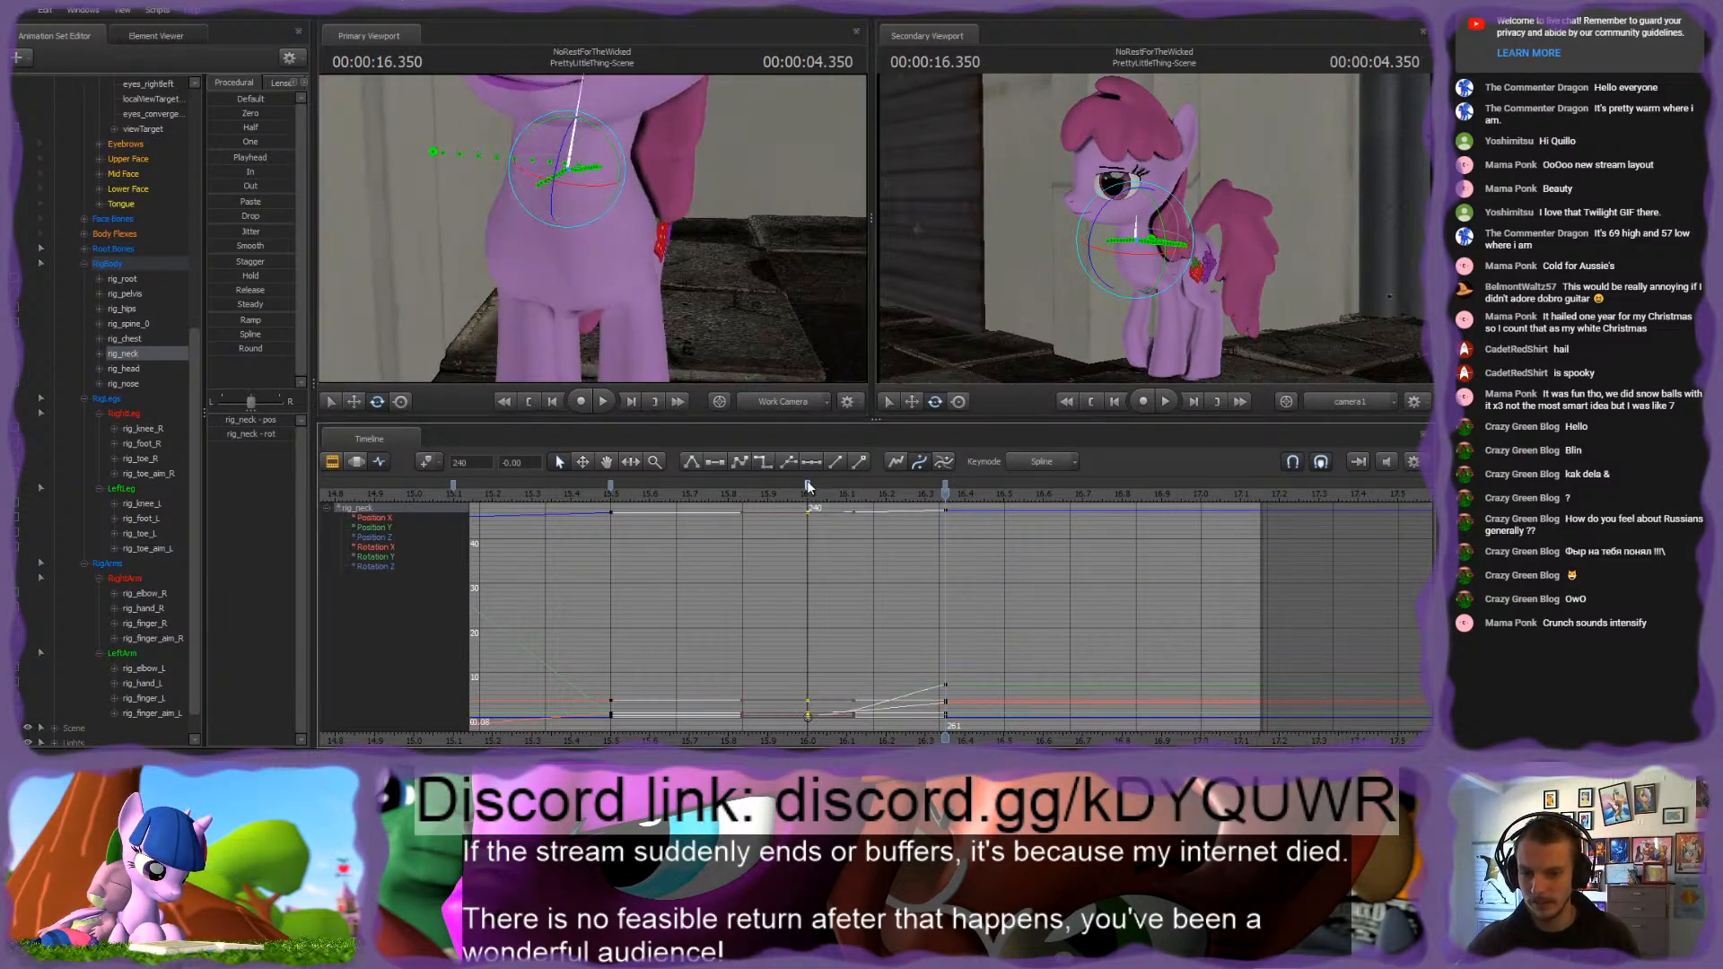
pyautogui.keyDown('alt'); pyautogui.moveTo(691, 228); pyautogui.dragTo(718, 241); pyautogui.keyUp('alt')
pyautogui.moveTo(592, 229); pyautogui.dragTo(513, 224)
pyautogui.moveTo(810, 497); pyautogui.dragTo(942, 515)
pyautogui.moveTo(592, 229)
pyautogui.mouseDown()
pyautogui.moveTo(563, 231)
pyautogui.moveTo(562, 275)
pyautogui.moveTo(589, 255)
pyautogui.moveTo(581, 237)
pyautogui.mouseUp()
# Step: Move rig_finger_R forward at 4.350 seconds so the right front leg reaches out ahead of the left one
pyautogui.click(613, 245)
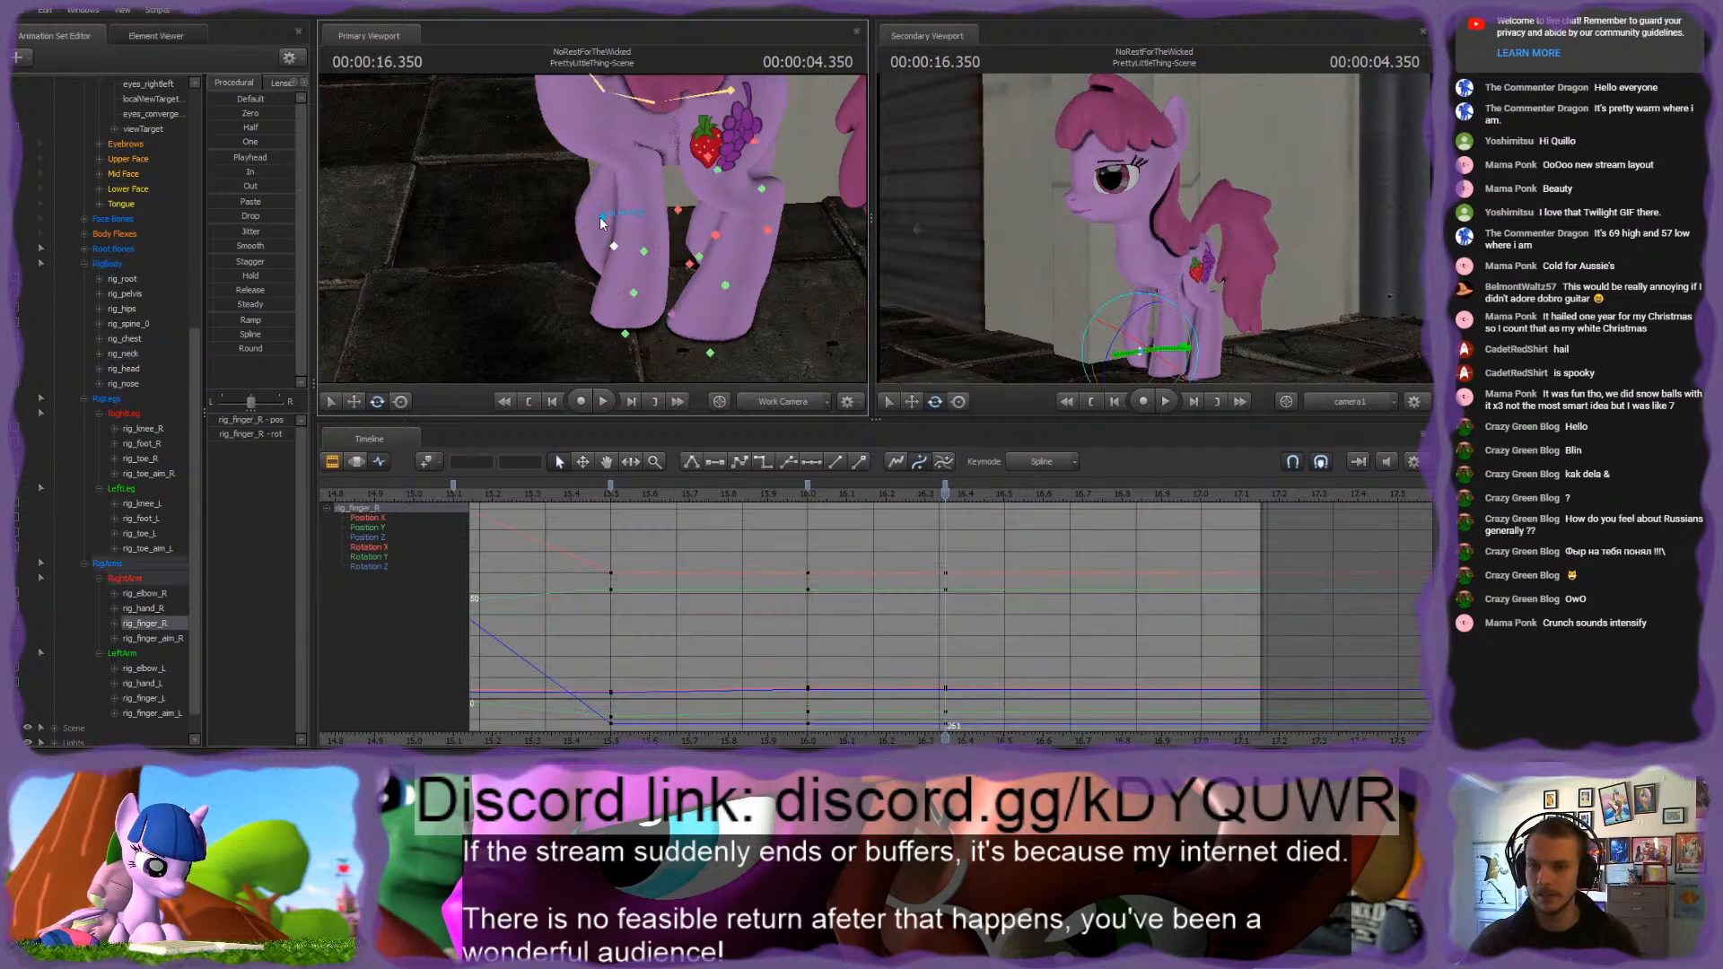
pyautogui.click(634, 293)
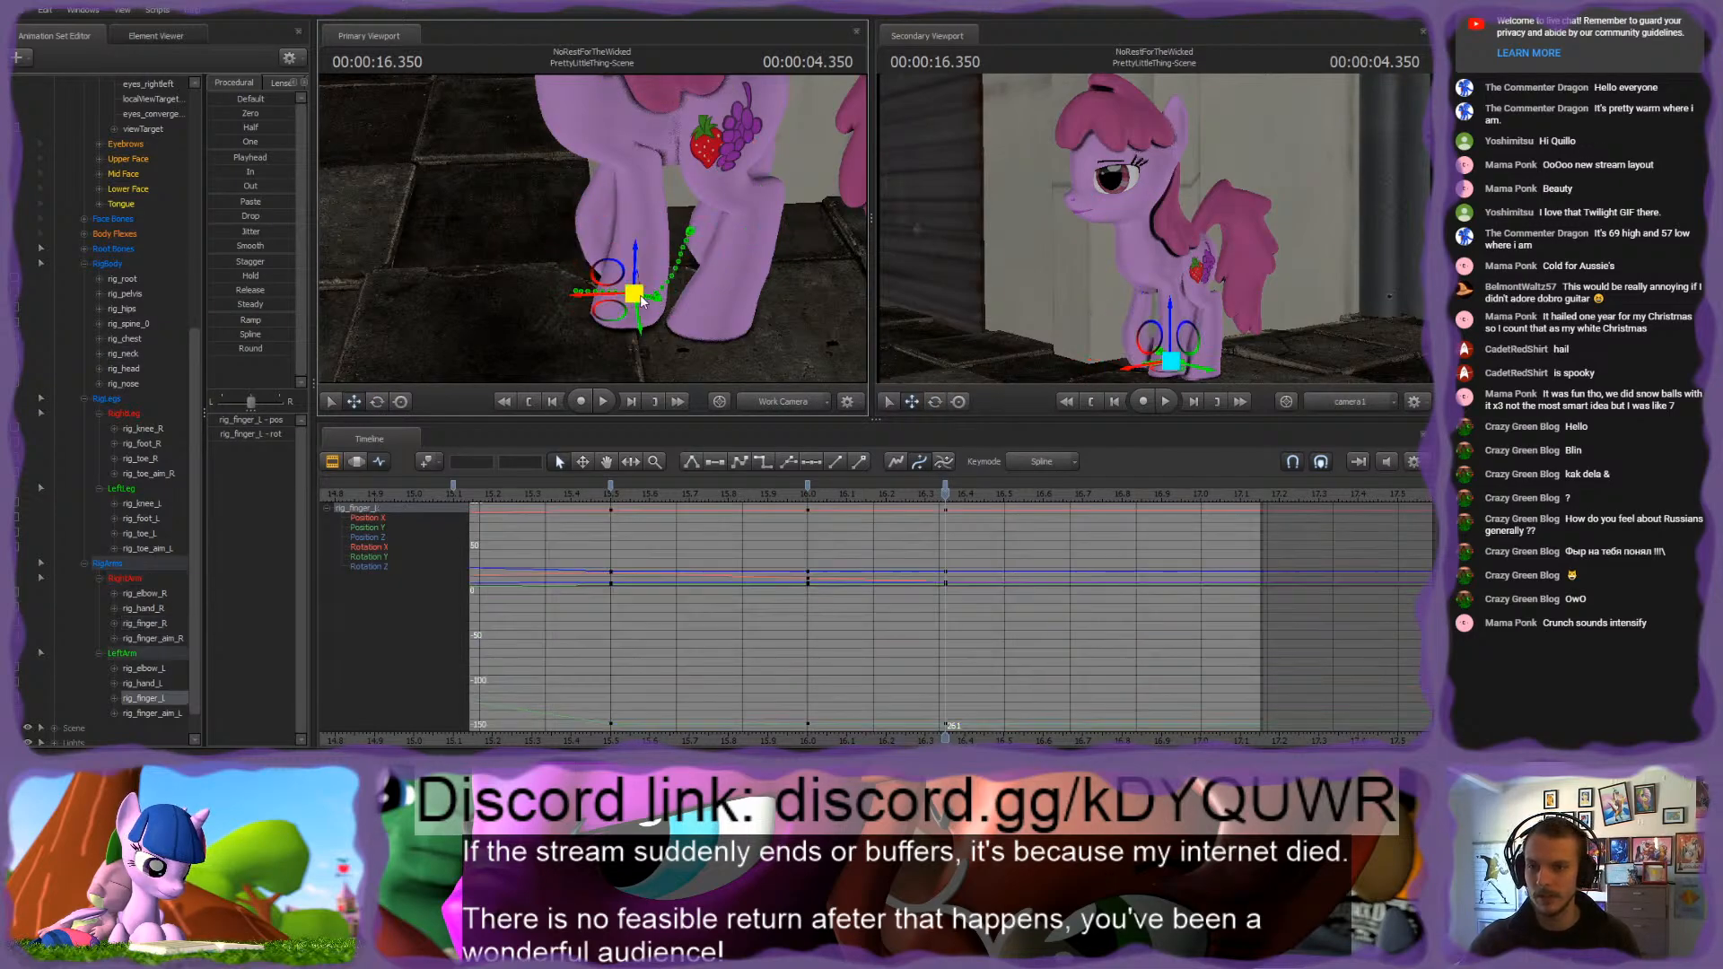
pyautogui.click(616, 245)
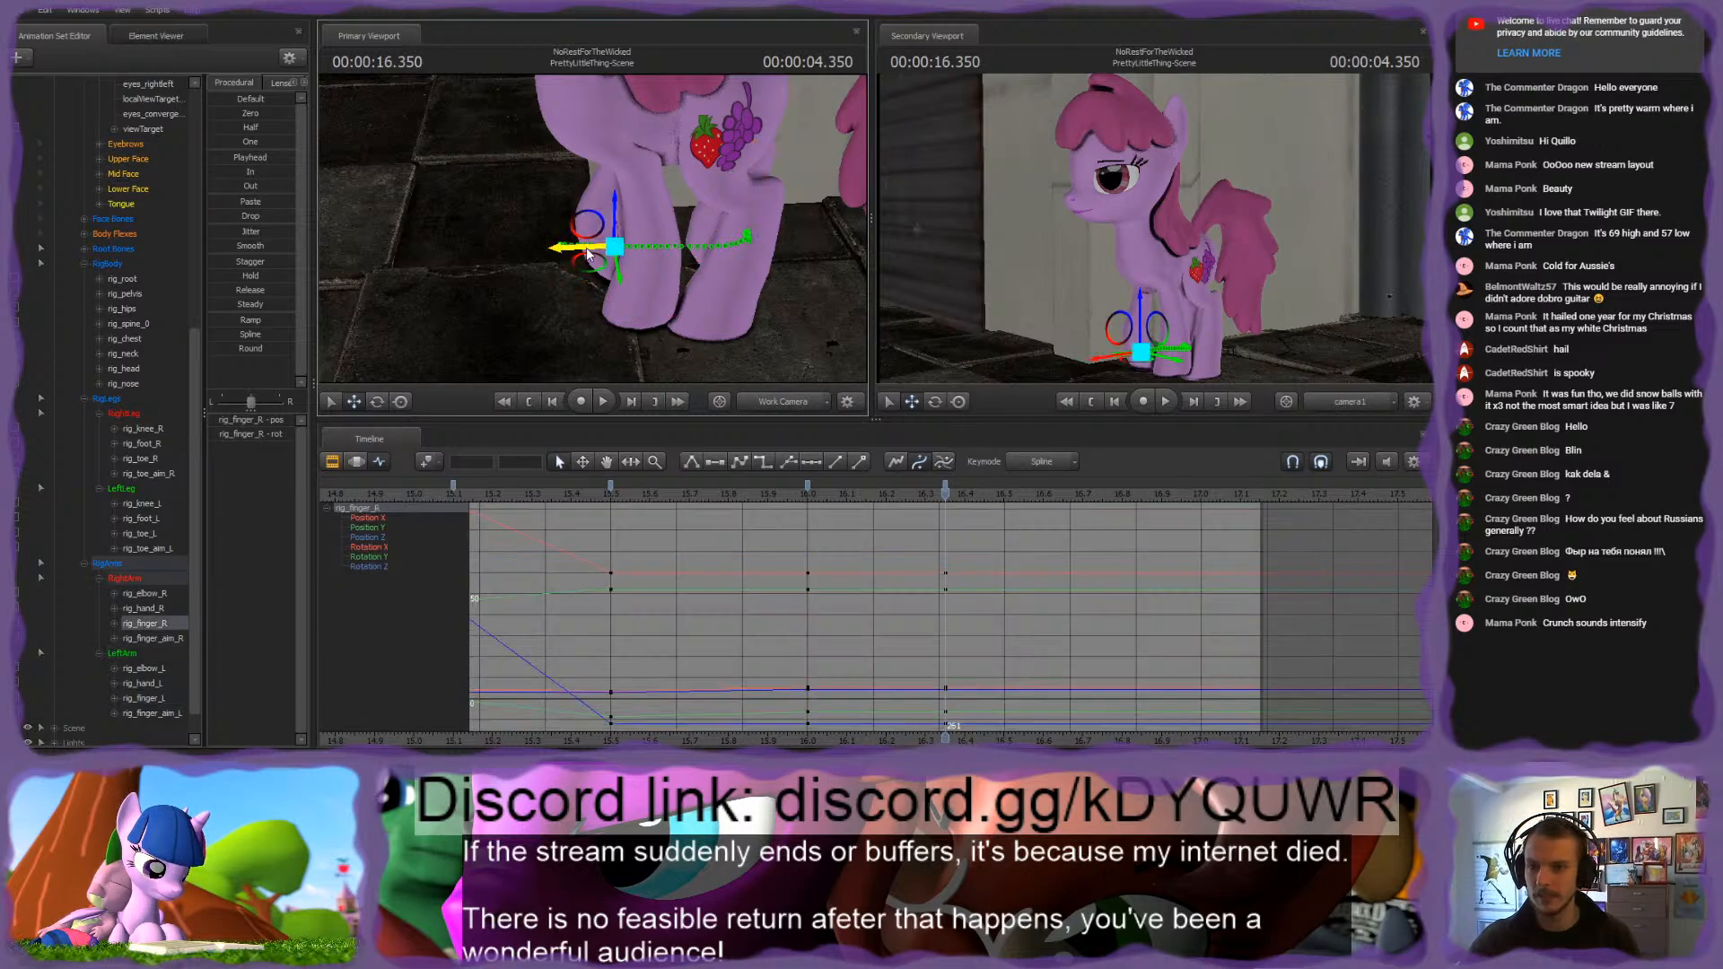
pyautogui.moveTo(588, 254)
pyautogui.mouseDown()
pyautogui.moveTo(505, 243)
pyautogui.moveTo(594, 236)
pyautogui.mouseUp()
pyautogui.press('e')
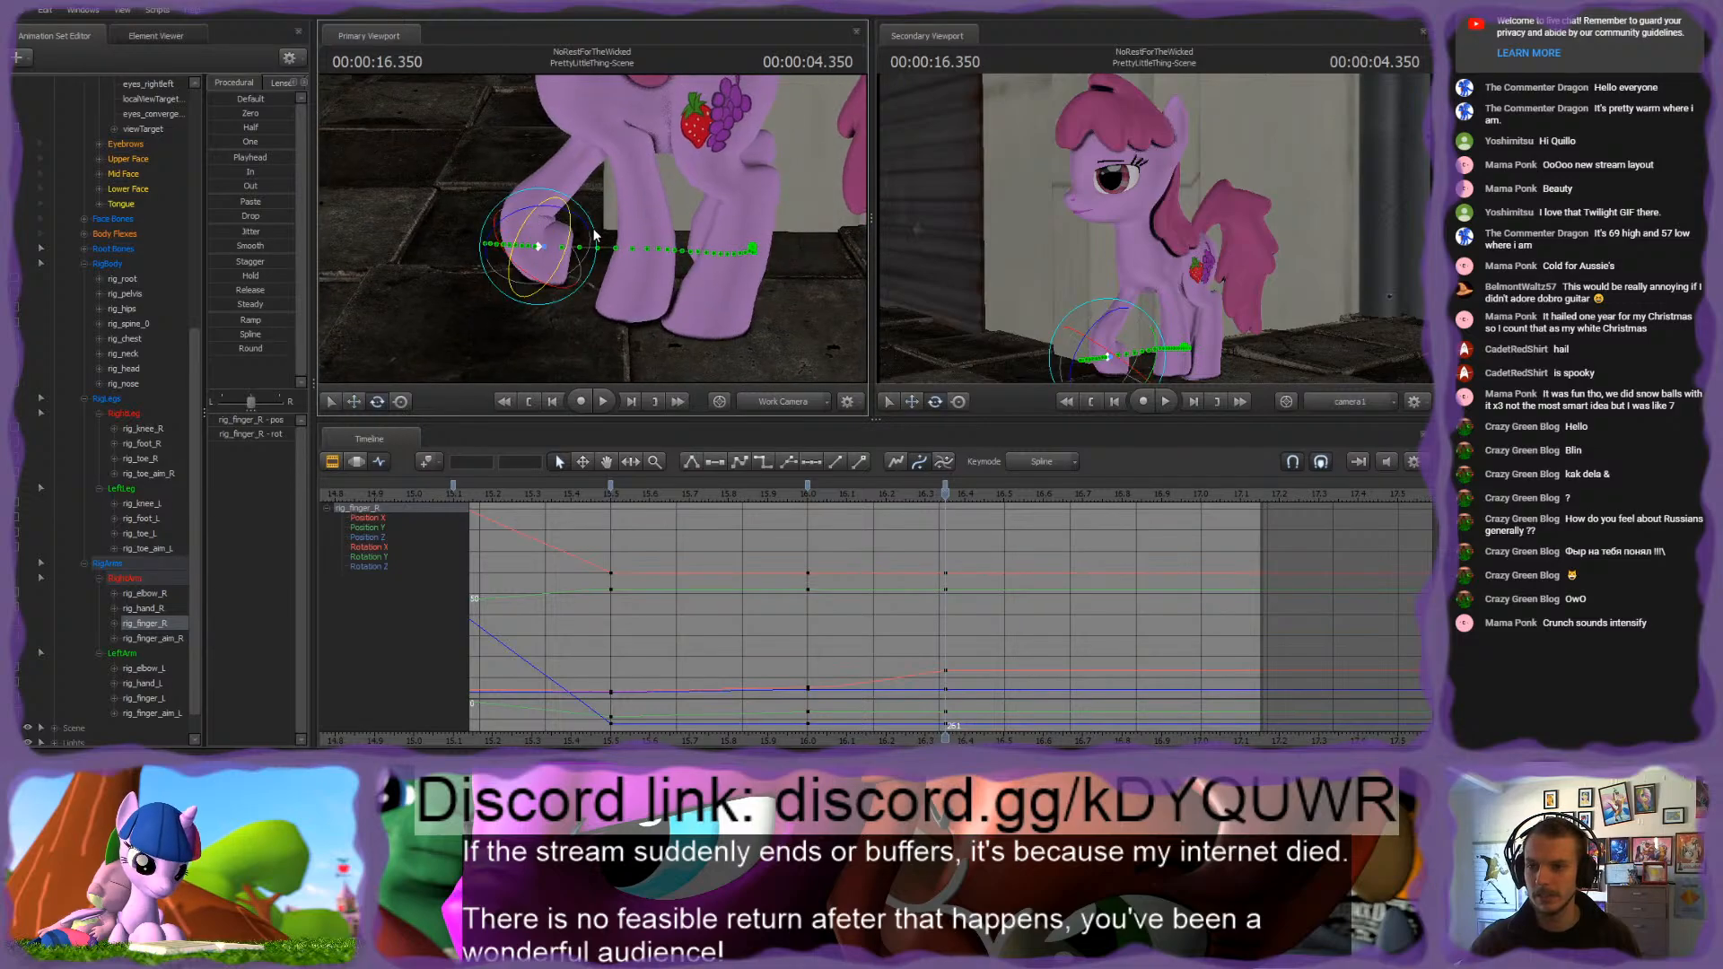
# Step: Adjust rig_hand_R at 4.350 seconds, then try another change to rig_finger_R and undo it
pyautogui.click(525, 218)
pyautogui.press('w')
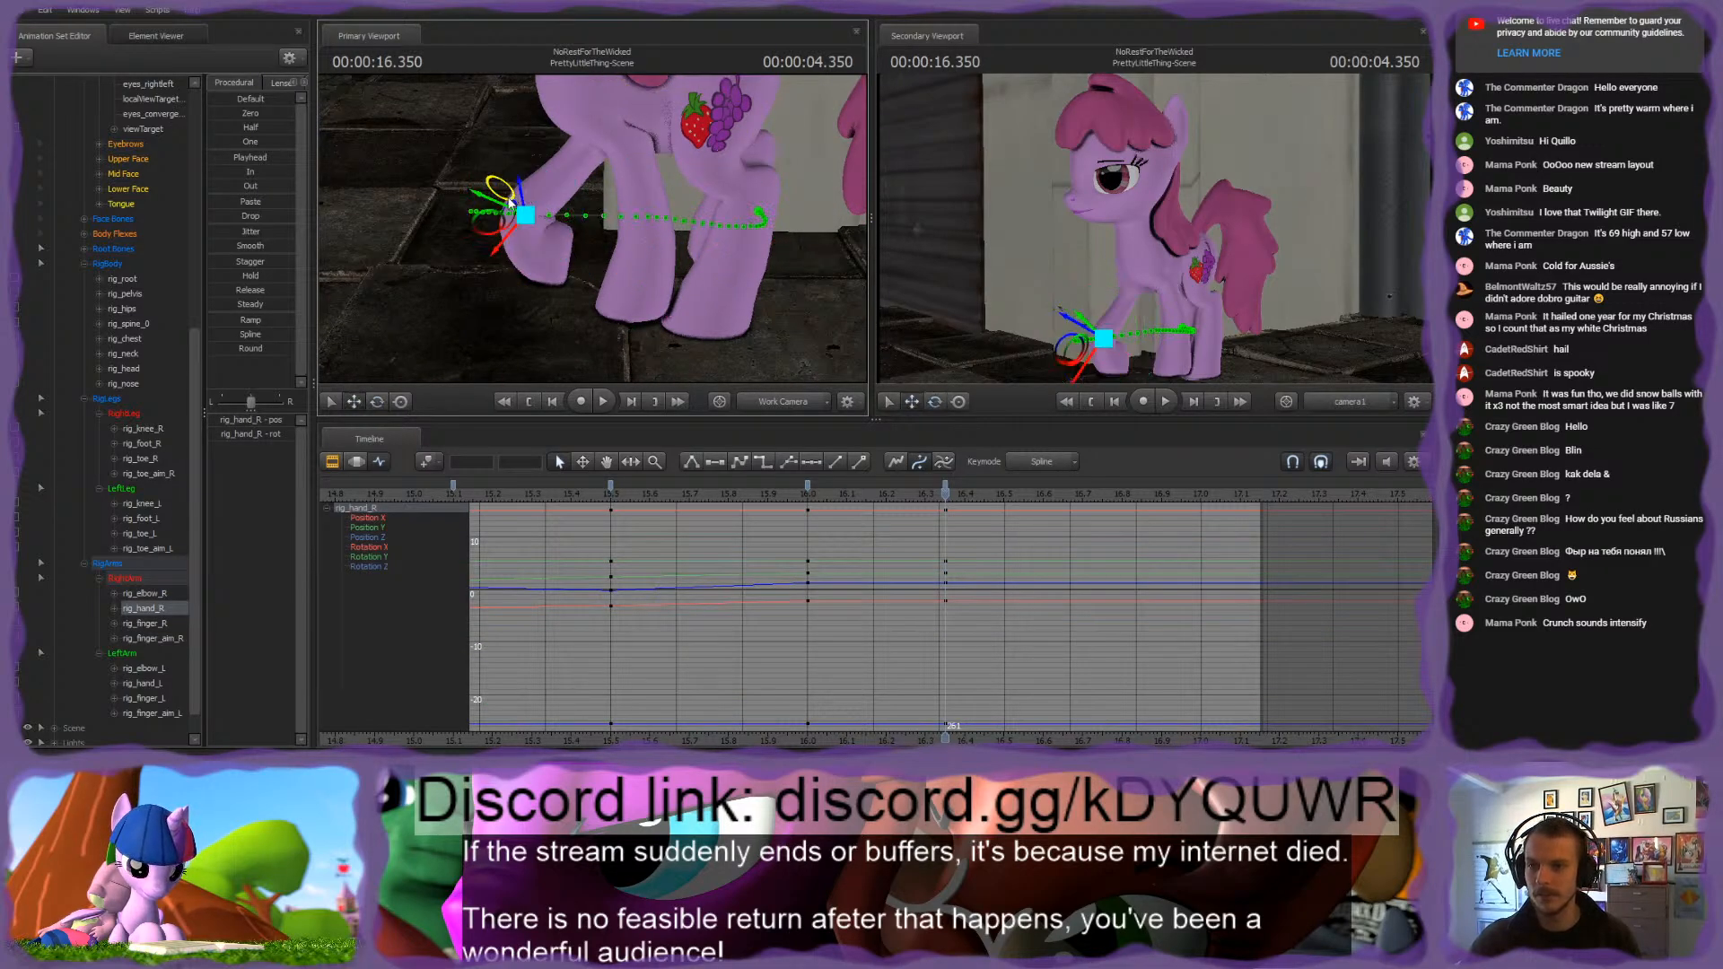
pyautogui.keyDown('alt'); pyautogui.moveTo(520, 186); pyautogui.dragTo(628, 224); pyautogui.keyUp('alt')
pyautogui.keyDown('ctrl'); pyautogui.click(589, 280); pyautogui.keyUp('ctrl')
pyautogui.keyDown('alt'); pyautogui.moveTo(635, 293); pyautogui.dragTo(513, 255); pyautogui.keyUp('alt')
pyautogui.hotkey('ctrl', 'z')
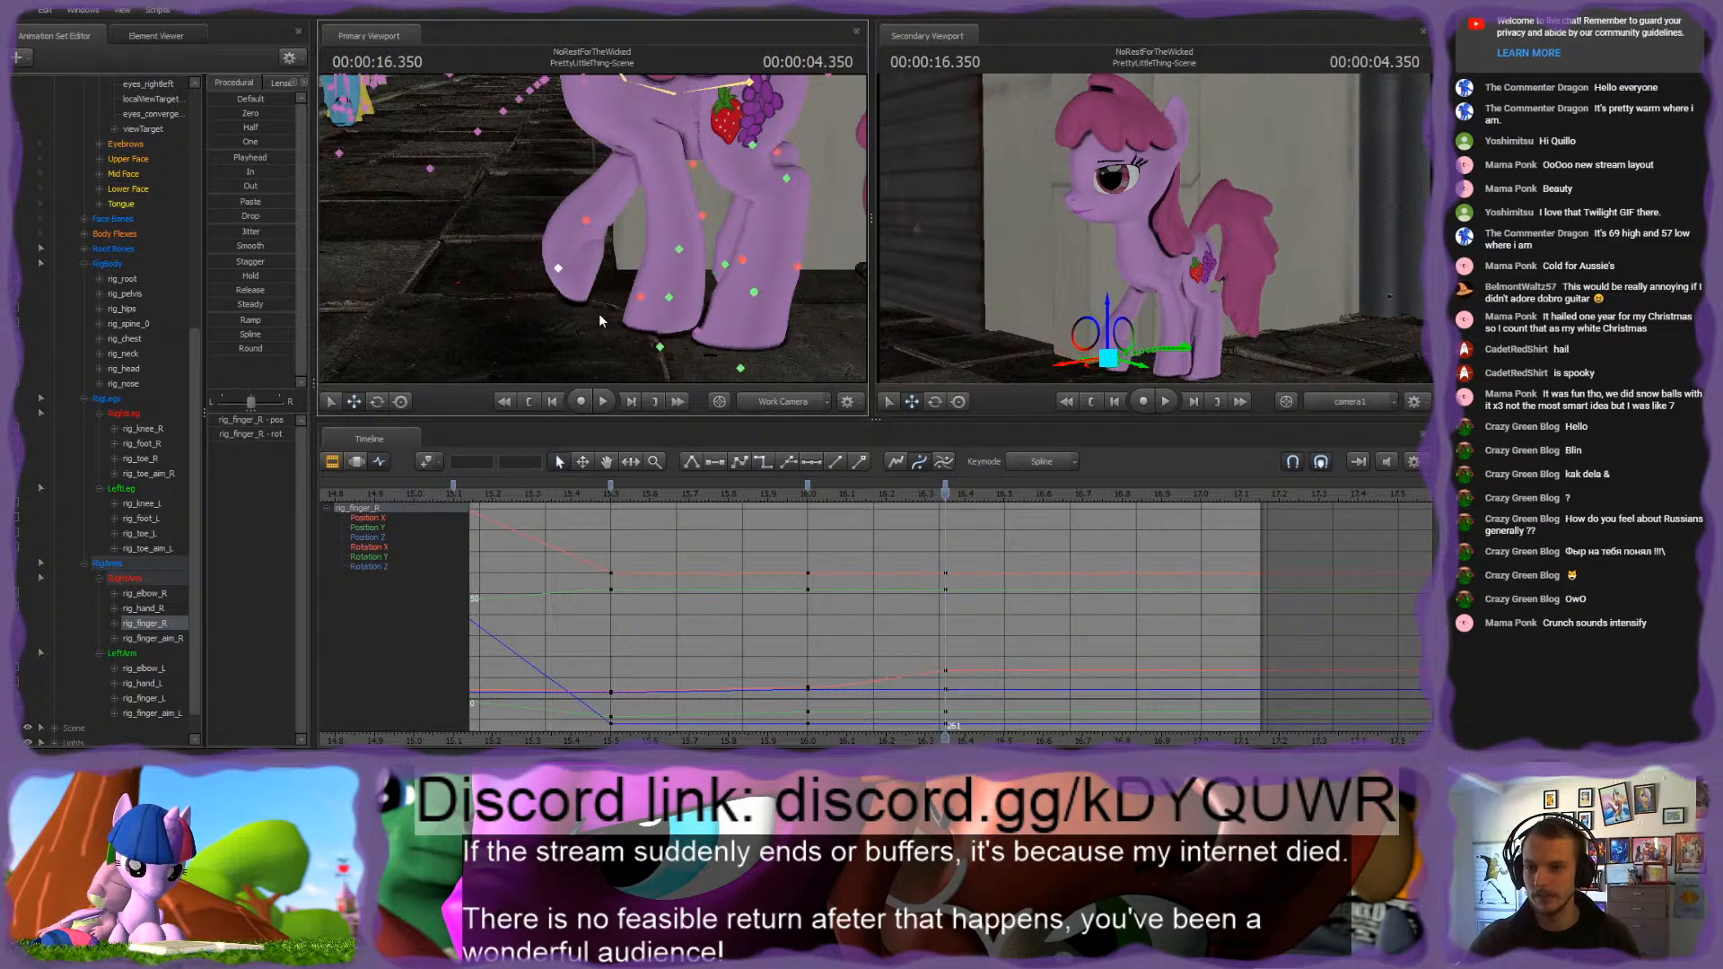
# Step: Rotate rig_pelvis slightly at 4.350 seconds to tilt the pony's hindquarters
pyautogui.keyDown('ctrl'); pyautogui.click(639, 304); pyautogui.keyUp('ctrl')
pyautogui.keyDown('alt'); pyautogui.moveTo(688, 240); pyautogui.dragTo(599, 153); pyautogui.keyUp('alt')
pyautogui.keyDown('ctrl'); pyautogui.click(649, 264); pyautogui.keyUp('ctrl')
pyautogui.press('e')
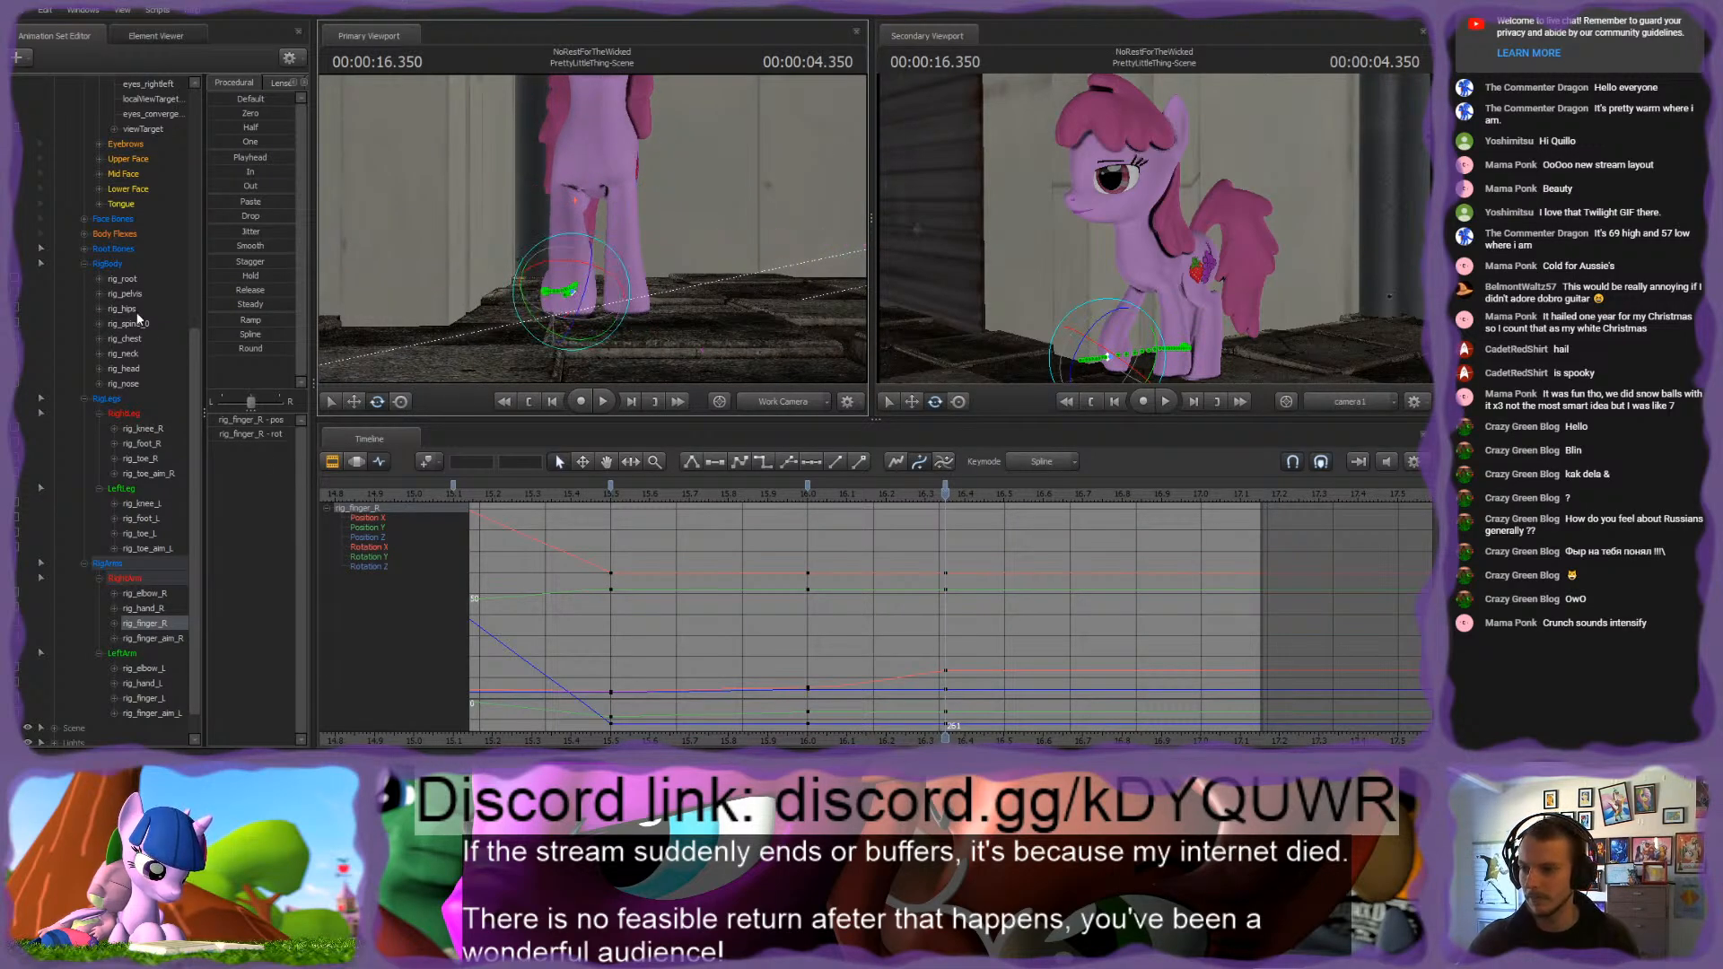
pyautogui.click(125, 293)
pyautogui.press('f')
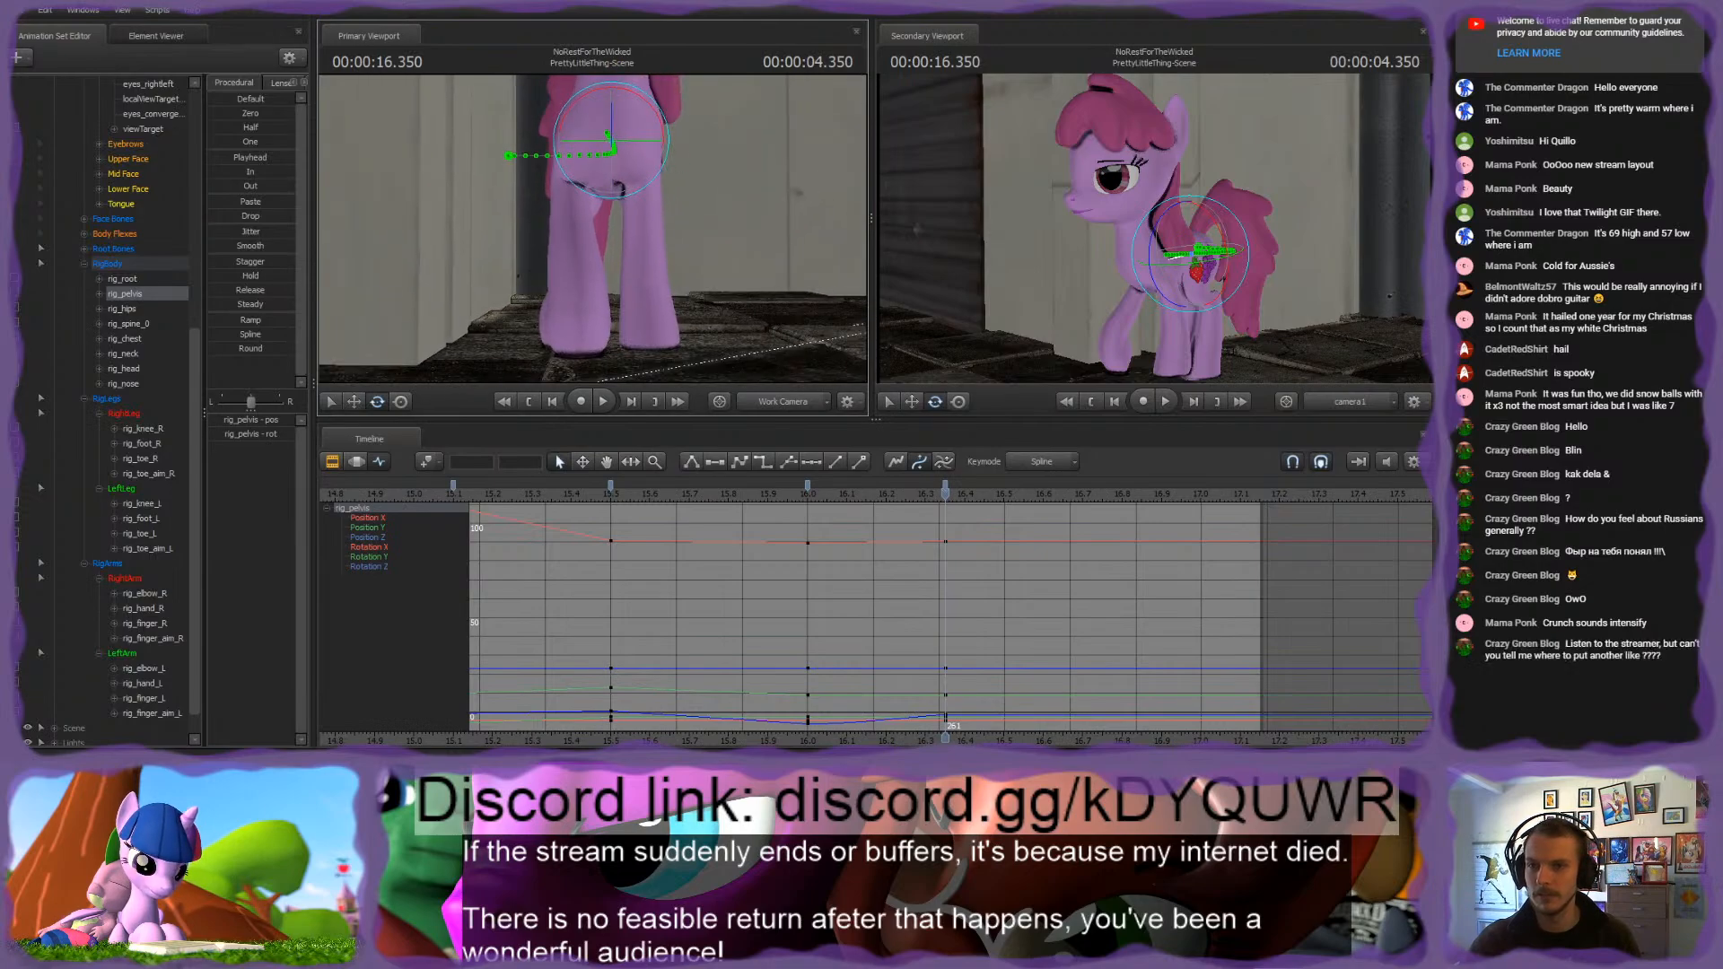
pyautogui.moveTo(614, 135); pyautogui.dragTo(616, 127)
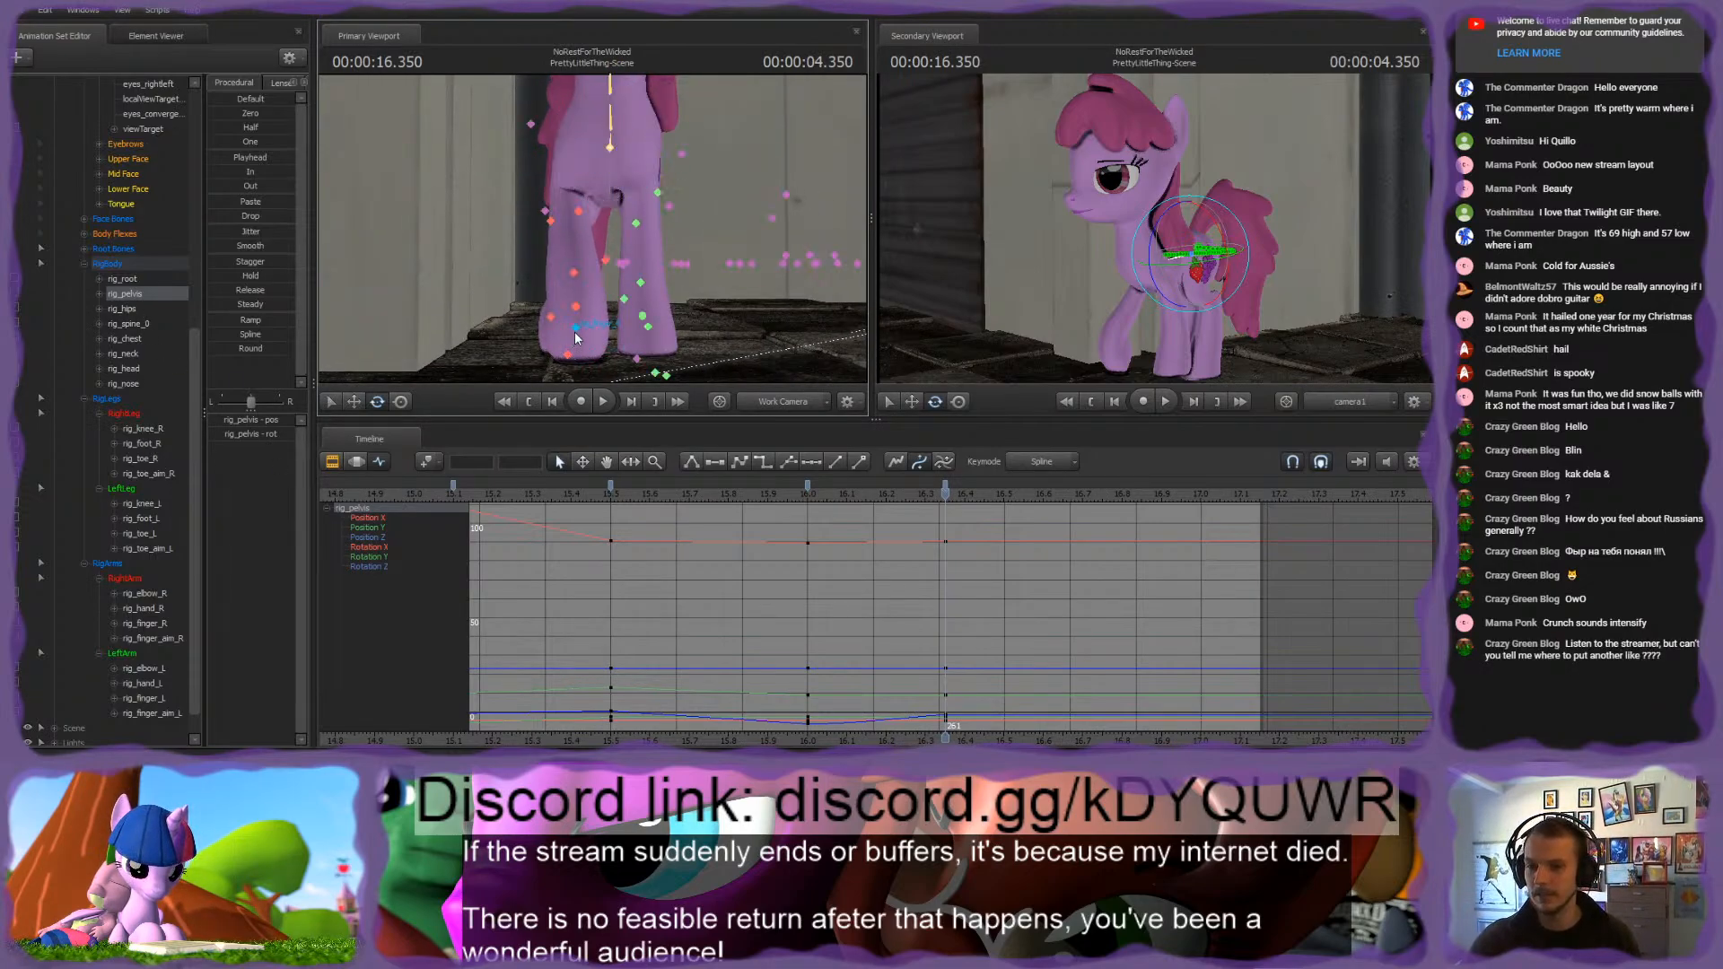
# Step: Rotate rig_finger_R and move rig_elbow_R at 4.350 seconds to reshape the raised right front leg
pyautogui.click(574, 332)
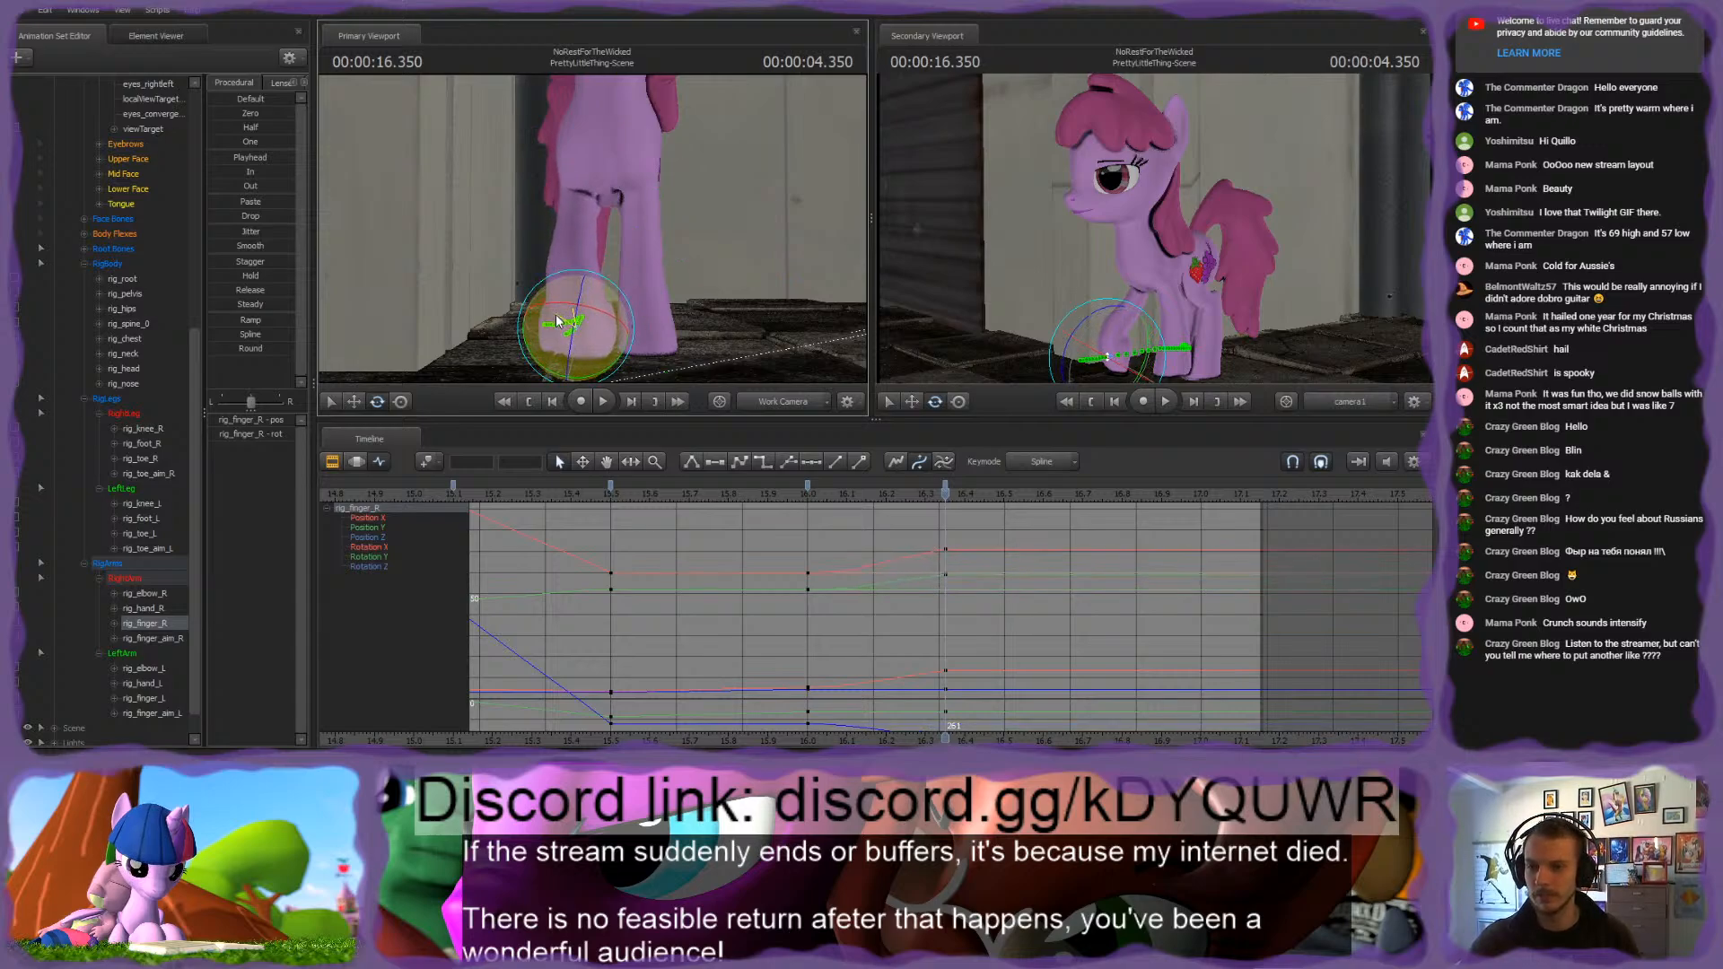
pyautogui.moveTo(557, 332); pyautogui.dragTo(610, 241)
pyautogui.keyDown('ctrl'); pyautogui.keyDown('shift'); pyautogui.click(589, 153); pyautogui.keyUp('shift'); pyautogui.keyUp('ctrl')
pyautogui.keyDown('alt'); pyautogui.moveTo(707, 203); pyautogui.dragTo(592, 226); pyautogui.keyUp('alt')
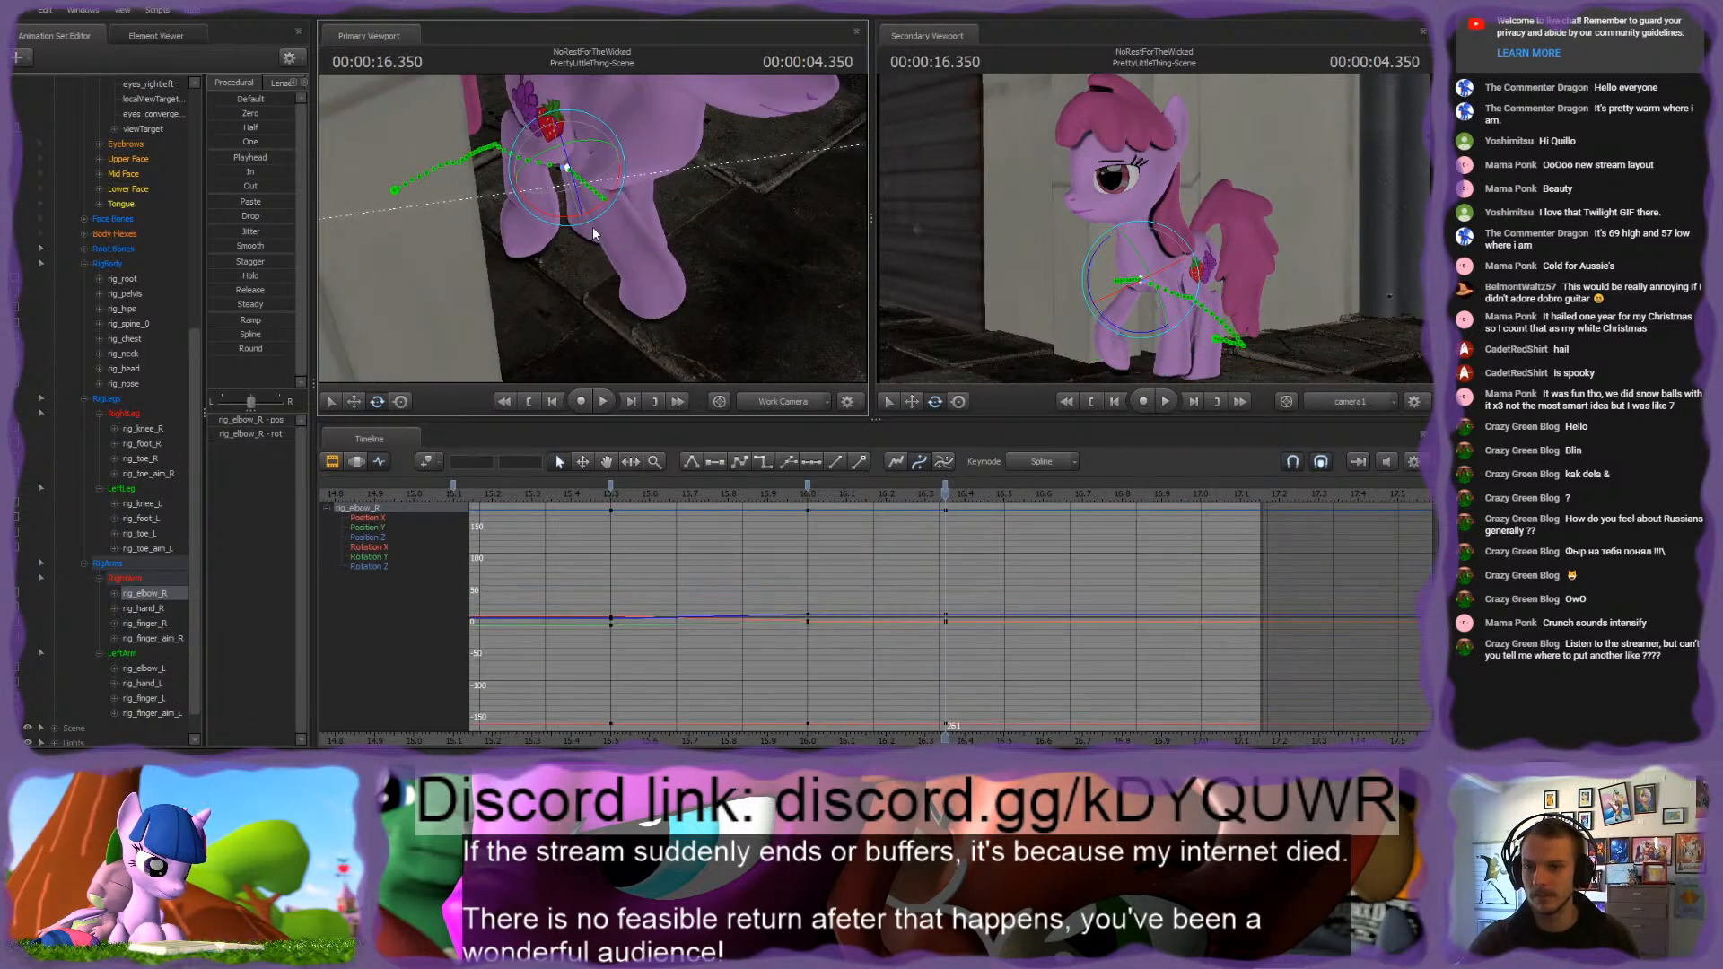
pyautogui.press('w')
pyautogui.keyDown('alt'); pyautogui.moveTo(699, 243); pyautogui.dragTo(631, 292); pyautogui.keyUp('alt')
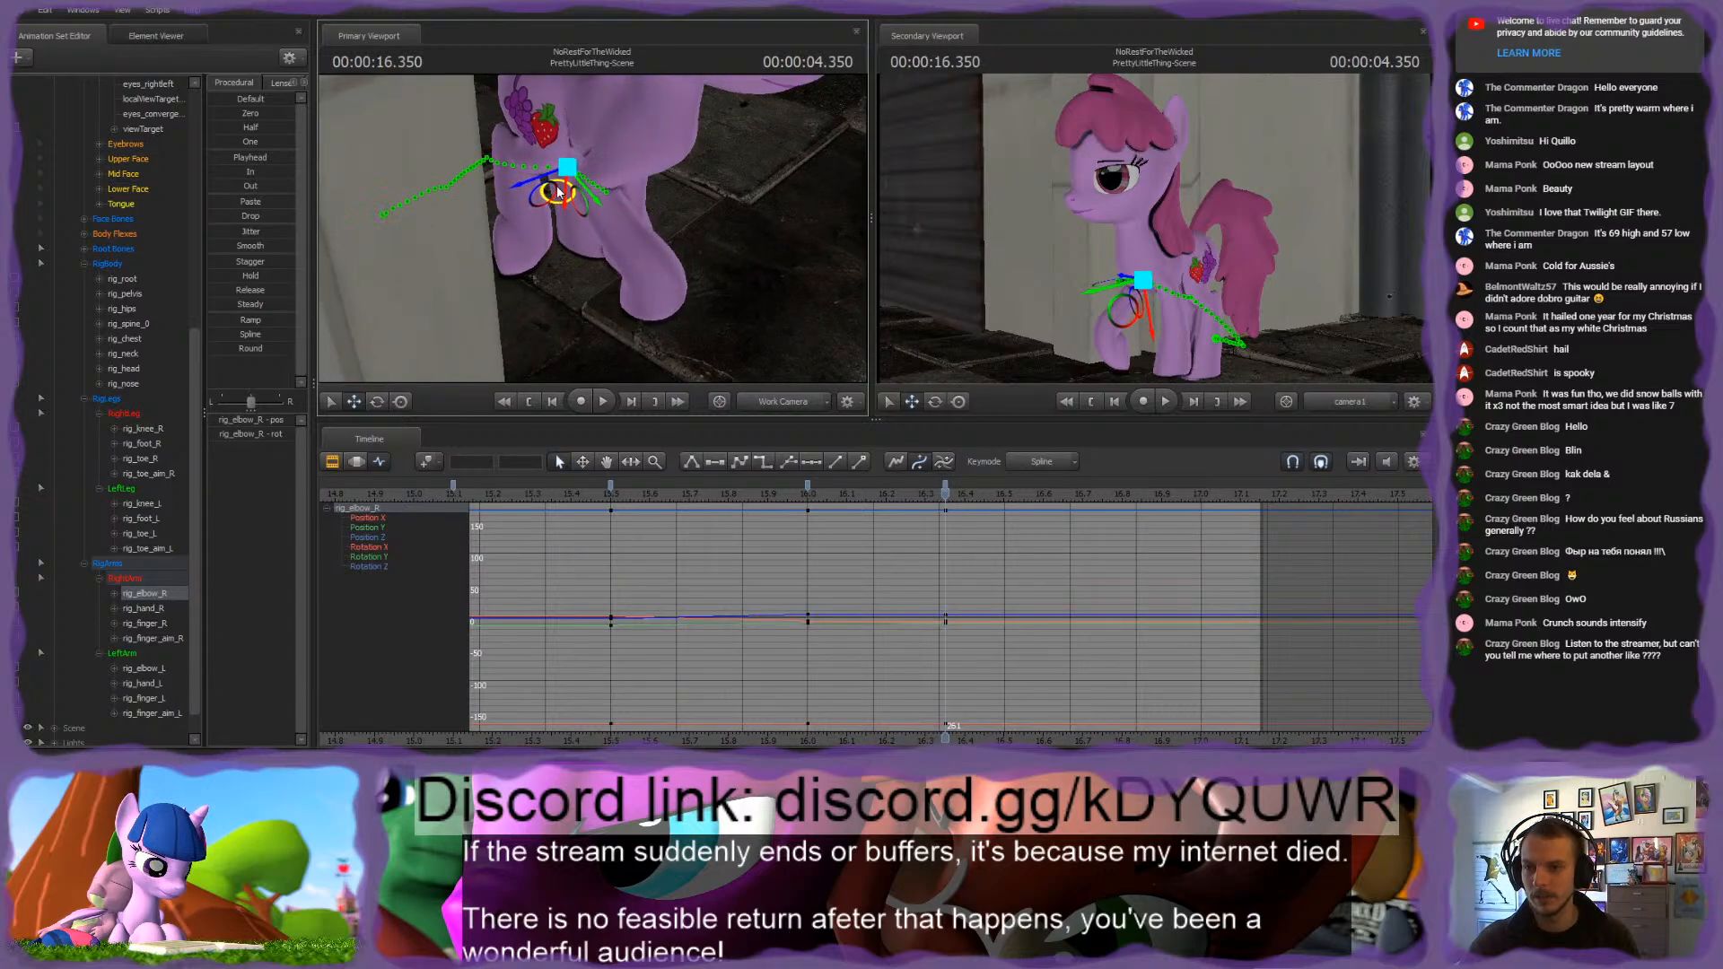
pyautogui.moveTo(558, 191); pyautogui.dragTo(538, 148)
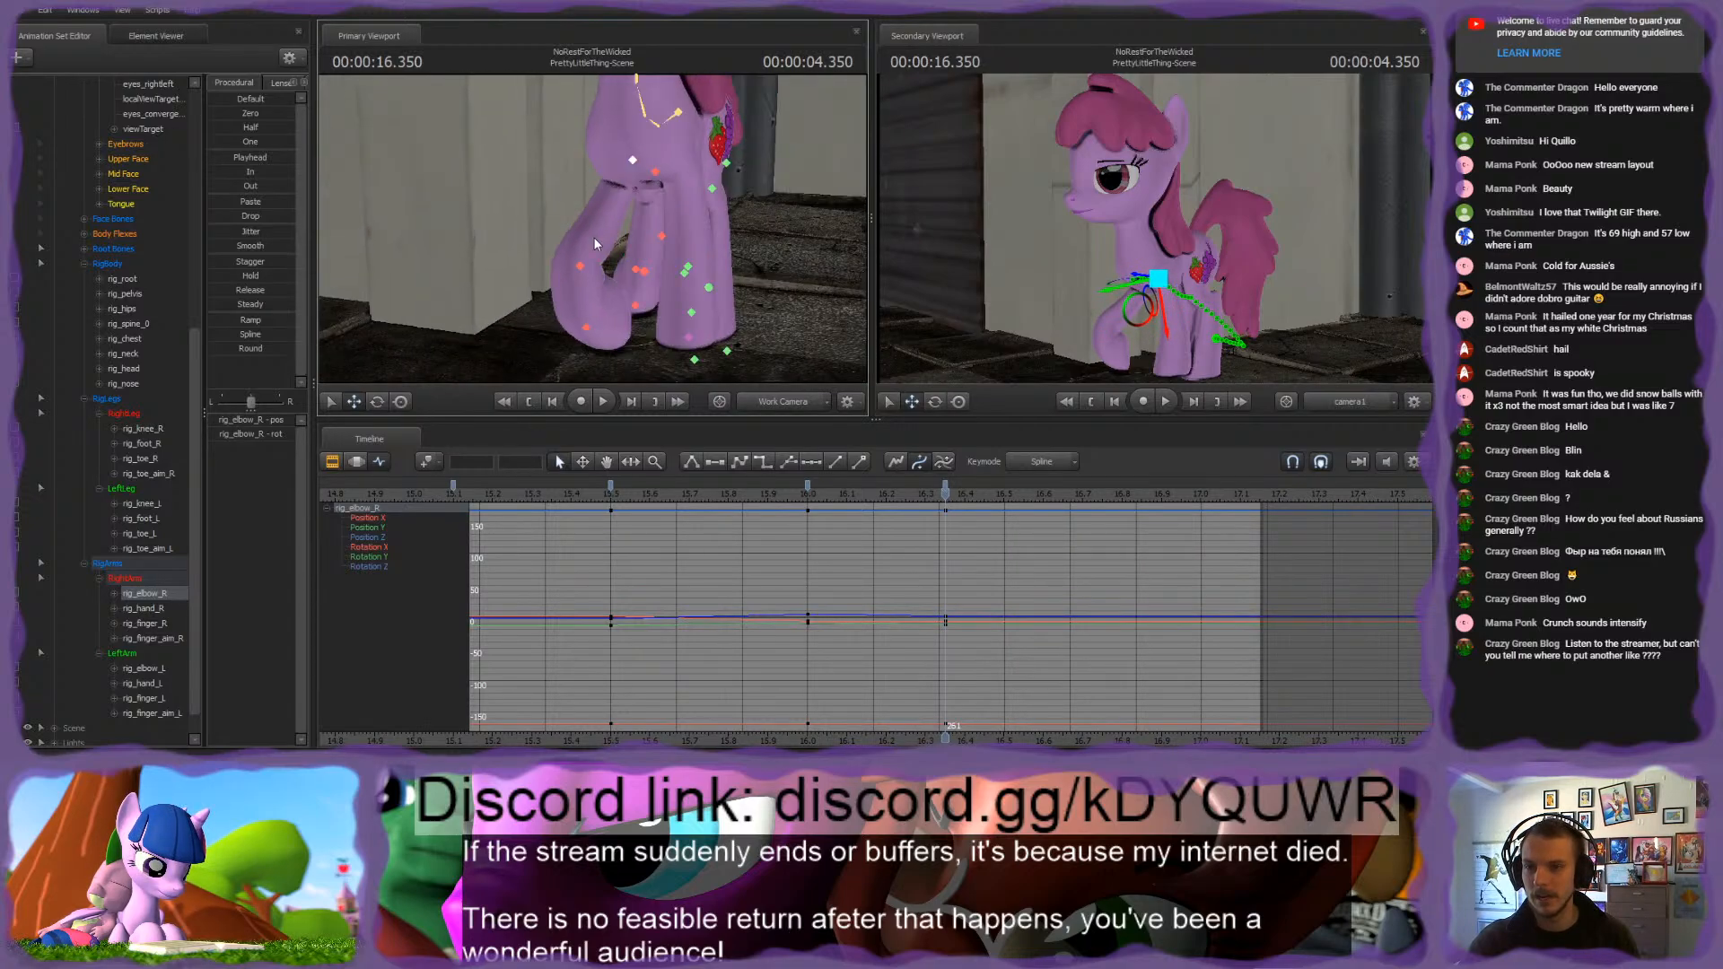
pyautogui.keyDown('ctrl'); pyautogui.keyDown('shift'); pyautogui.click(588, 265); pyautogui.keyUp('shift'); pyautogui.keyUp('ctrl')
pyautogui.moveTo(588, 266)
pyautogui.keyDown('alt'); pyautogui.mouseDown()
pyautogui.moveTo(564, 235)
pyautogui.moveTo(567, 265)
pyautogui.mouseUp(); pyautogui.keyUp('alt')
pyautogui.hotkey('ctrl', 'z')
pyautogui.keyDown('ctrl'); pyautogui.click(614, 151); pyautogui.keyUp('ctrl')
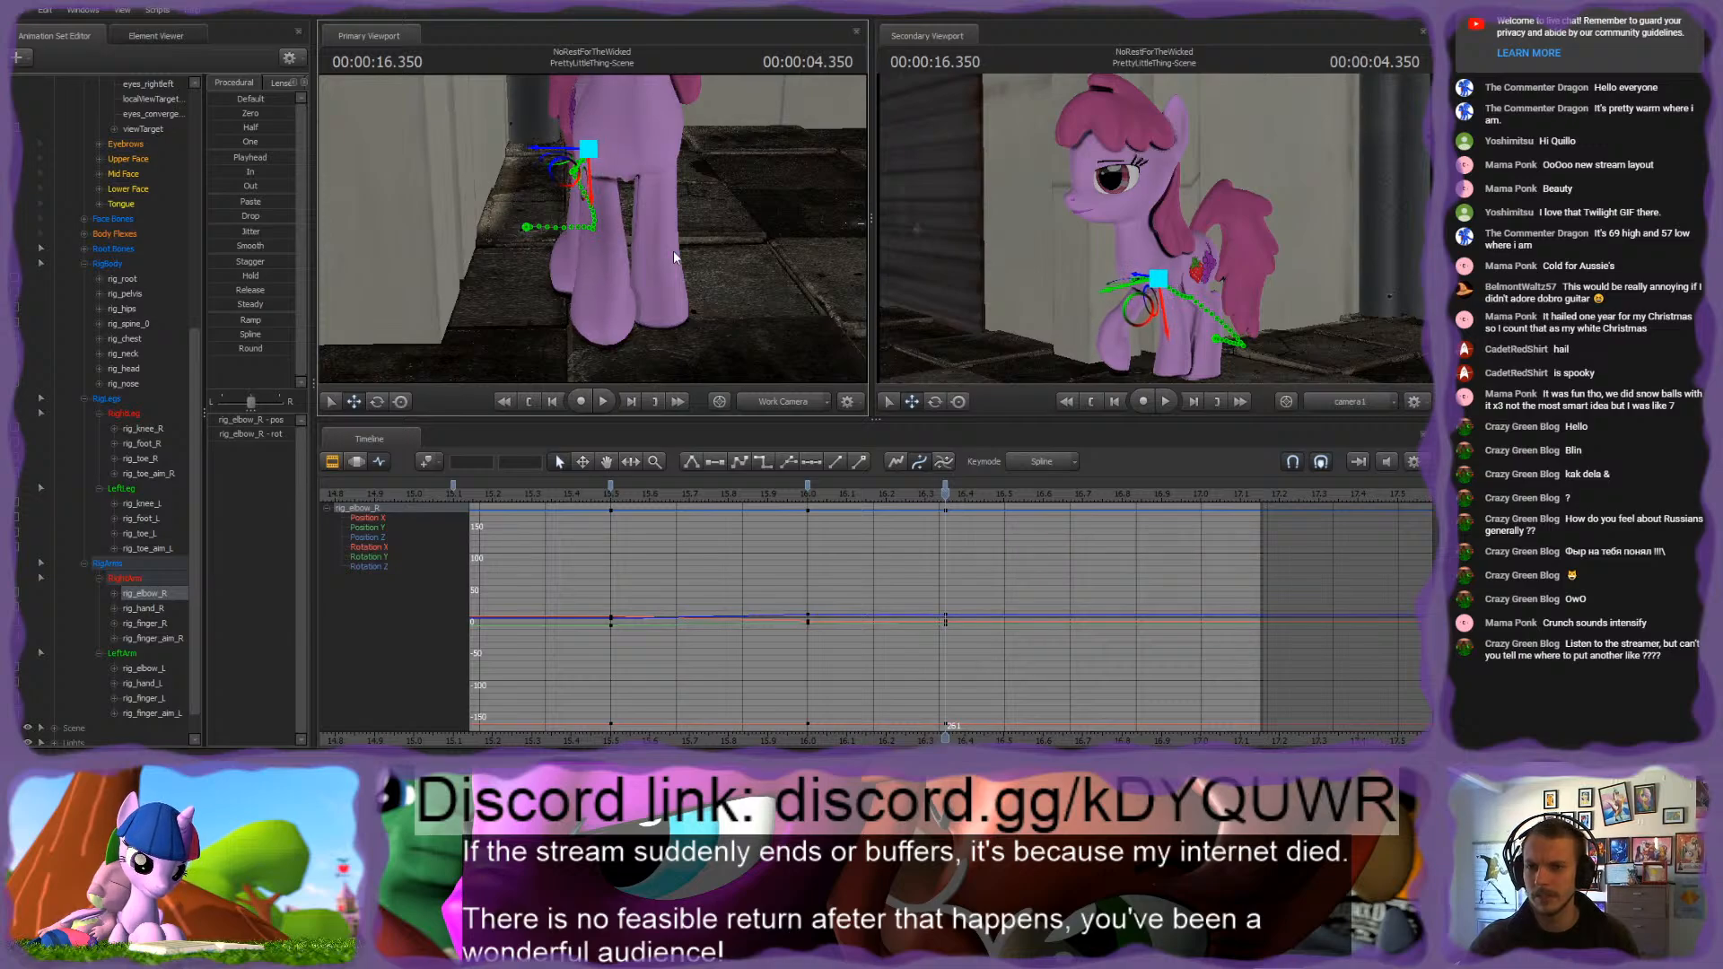
pyautogui.keyDown('alt'); pyautogui.moveTo(673, 251); pyautogui.dragTo(580, 237); pyautogui.keyUp('alt')
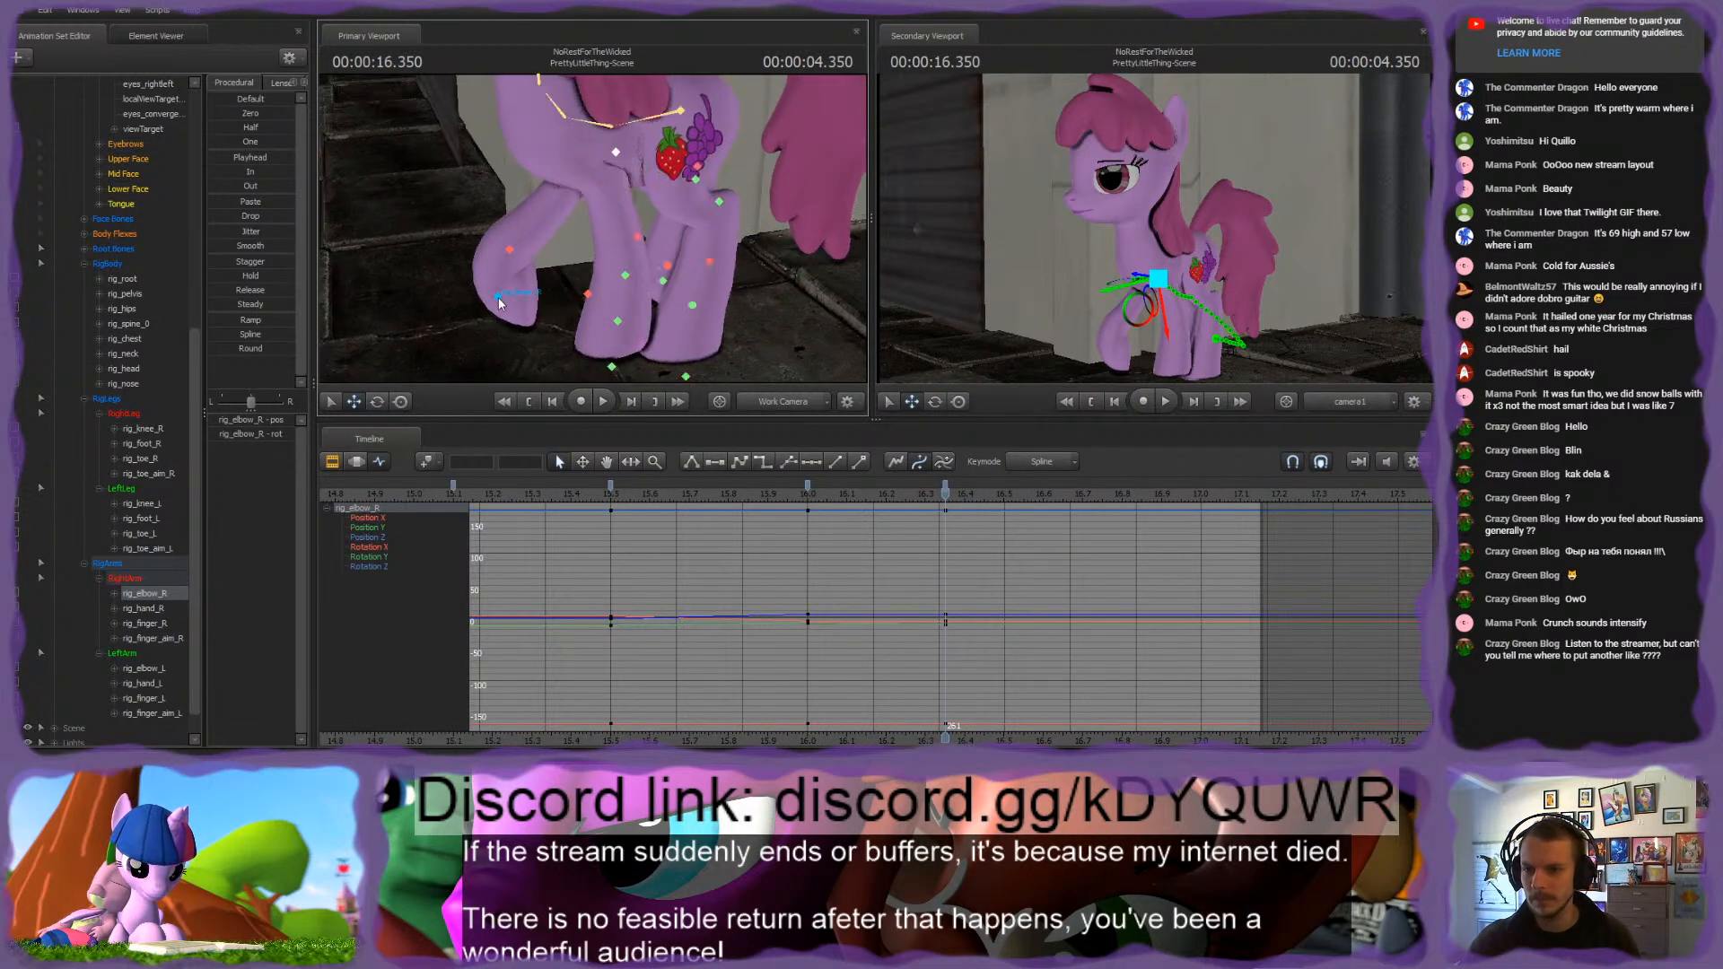
# Step: Move rig_finger_aim_R forward and down at 4.350 seconds, and adjust rig_hand_R to straighten the right front leg
pyautogui.keyDown('ctrl'); pyautogui.click(586, 294); pyautogui.keyUp('ctrl')
pyautogui.keyDown('alt'); pyautogui.moveTo(544, 287); pyautogui.dragTo(424, 363); pyautogui.keyUp('alt')
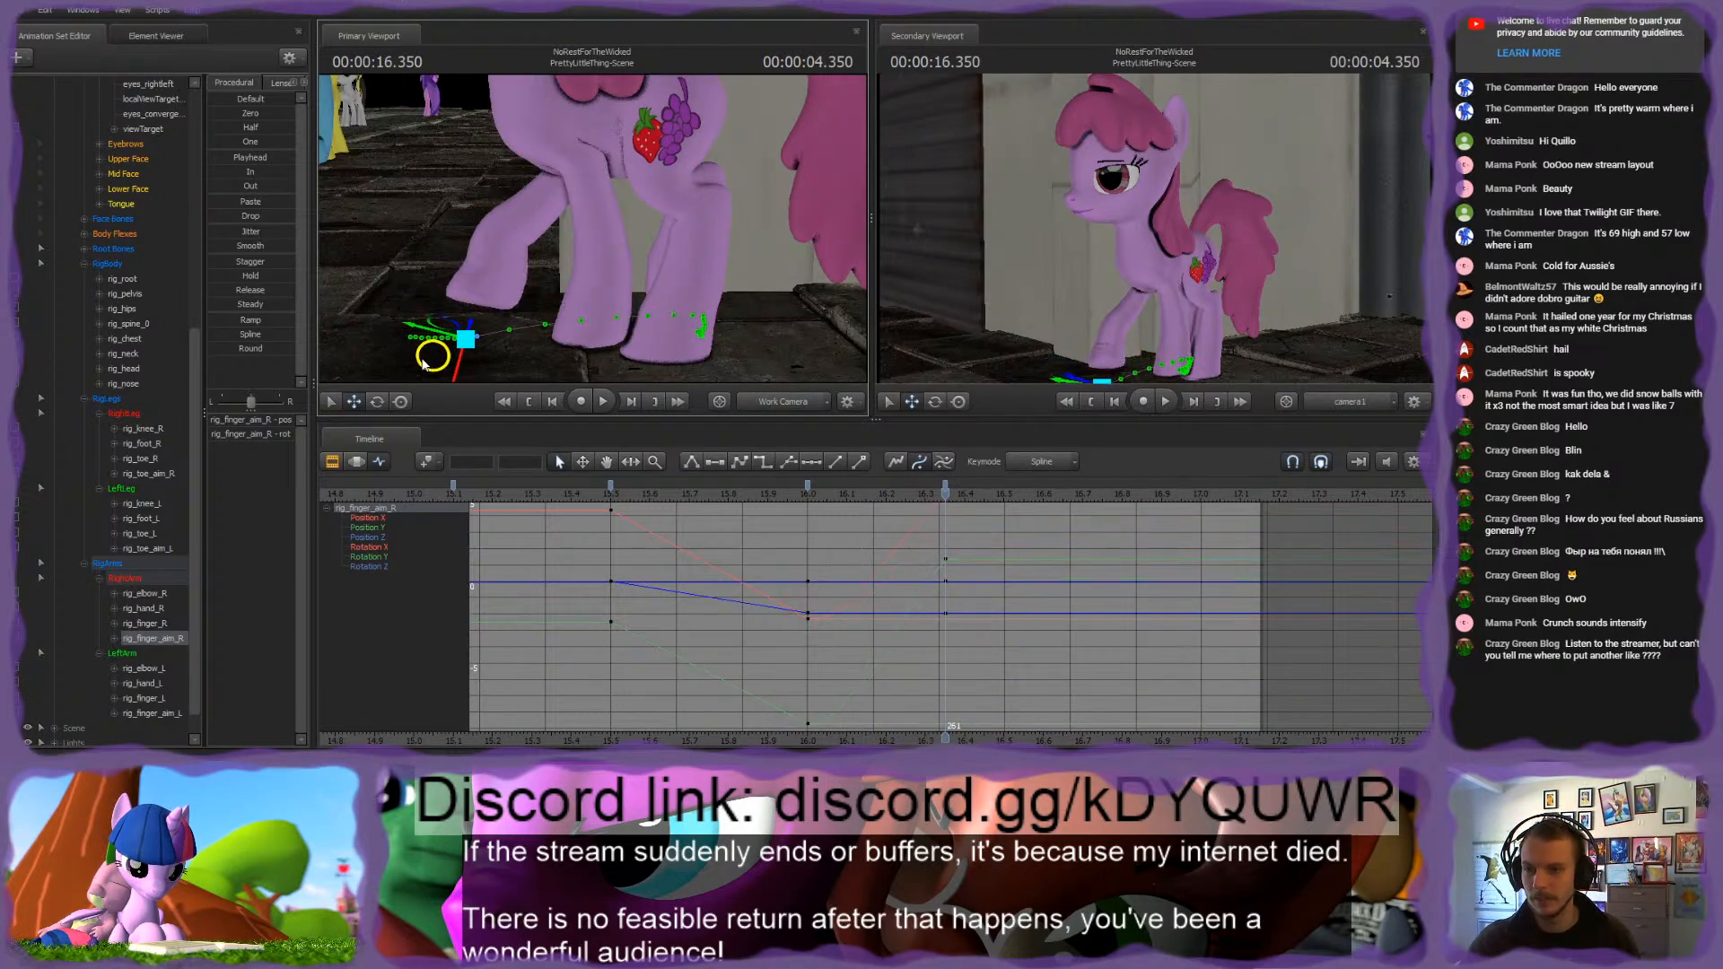
pyautogui.keyDown('ctrl'); pyautogui.click(501, 237); pyautogui.keyUp('ctrl')
pyautogui.moveTo(472, 249); pyautogui.dragTo(493, 264)
# Step: Reposition rig_finger_R at 4.350 seconds to refine the right front hoof, and scrub from 4.000 seconds to check the step
pyautogui.click(492, 290)
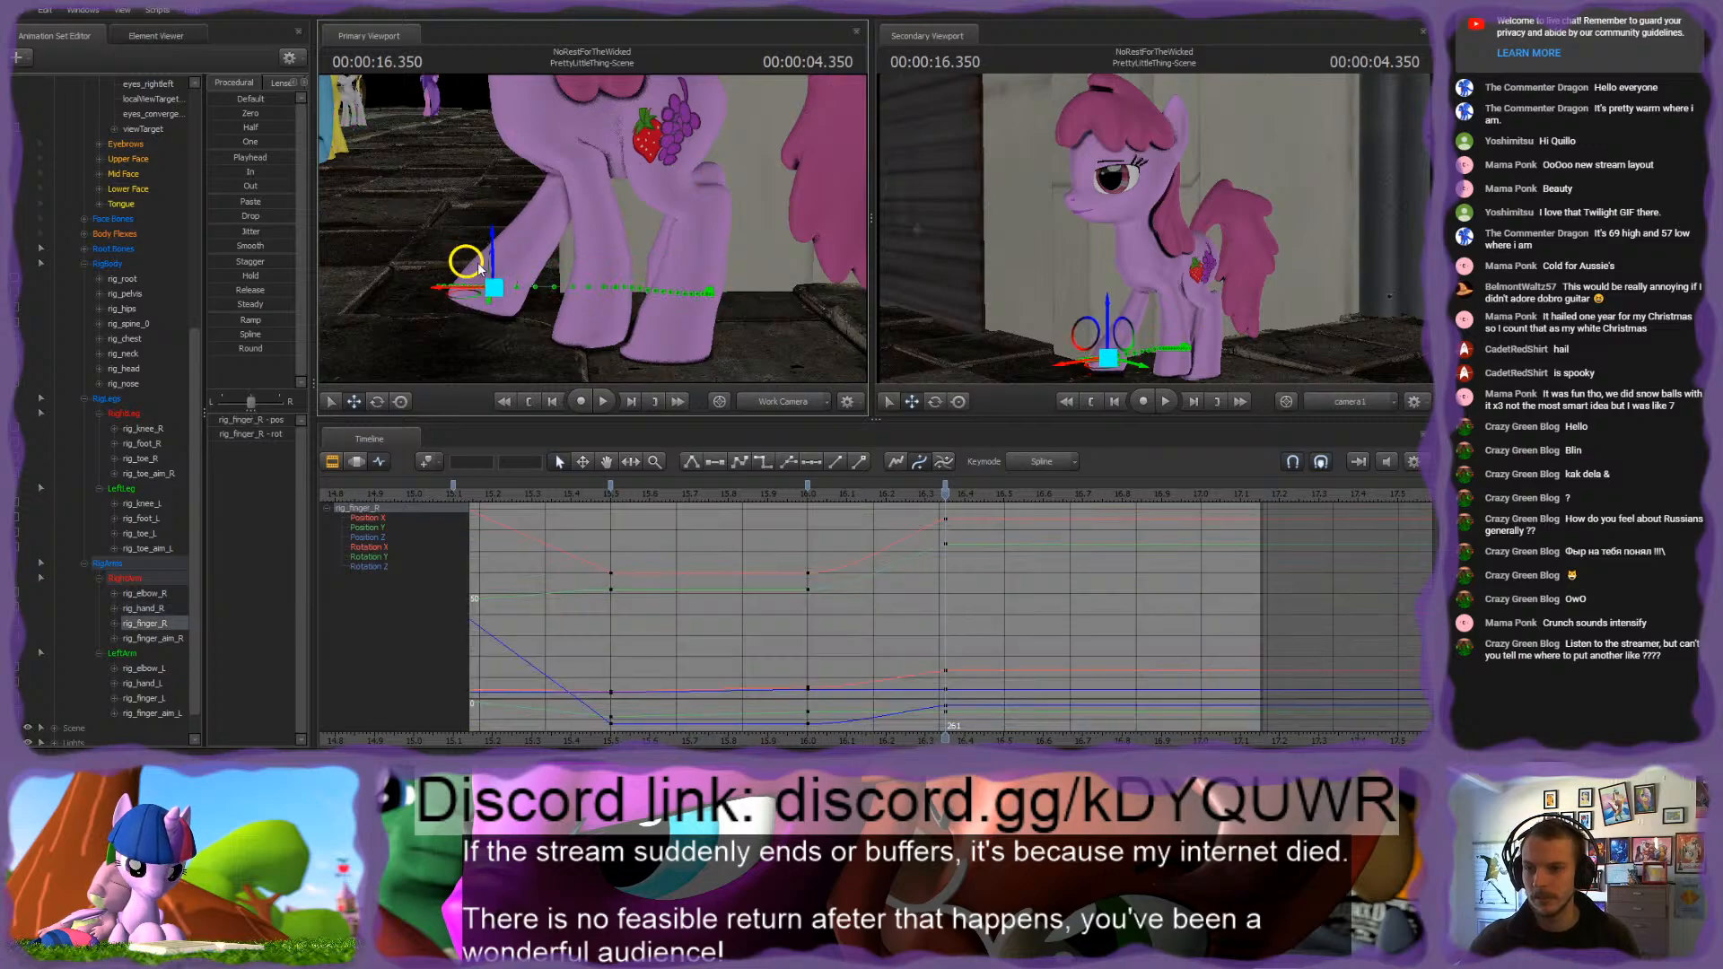
pyautogui.moveTo(516, 262); pyautogui.dragTo(521, 220)
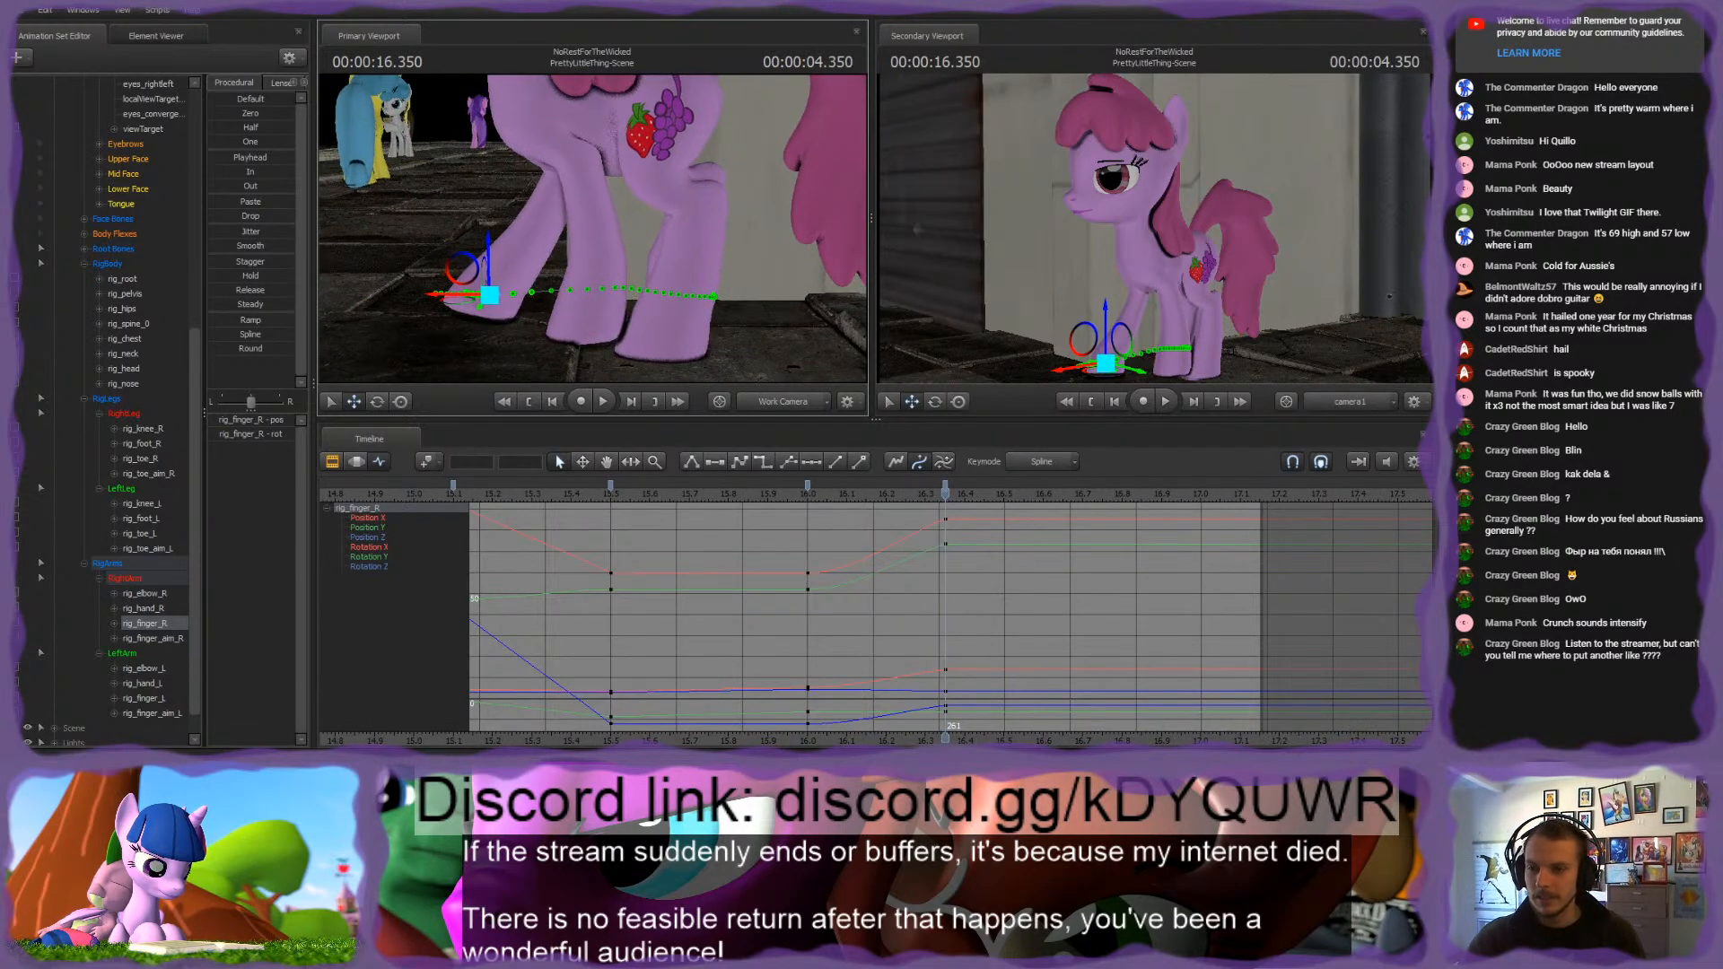
pyautogui.moveTo(804, 497); pyautogui.dragTo(943, 544)
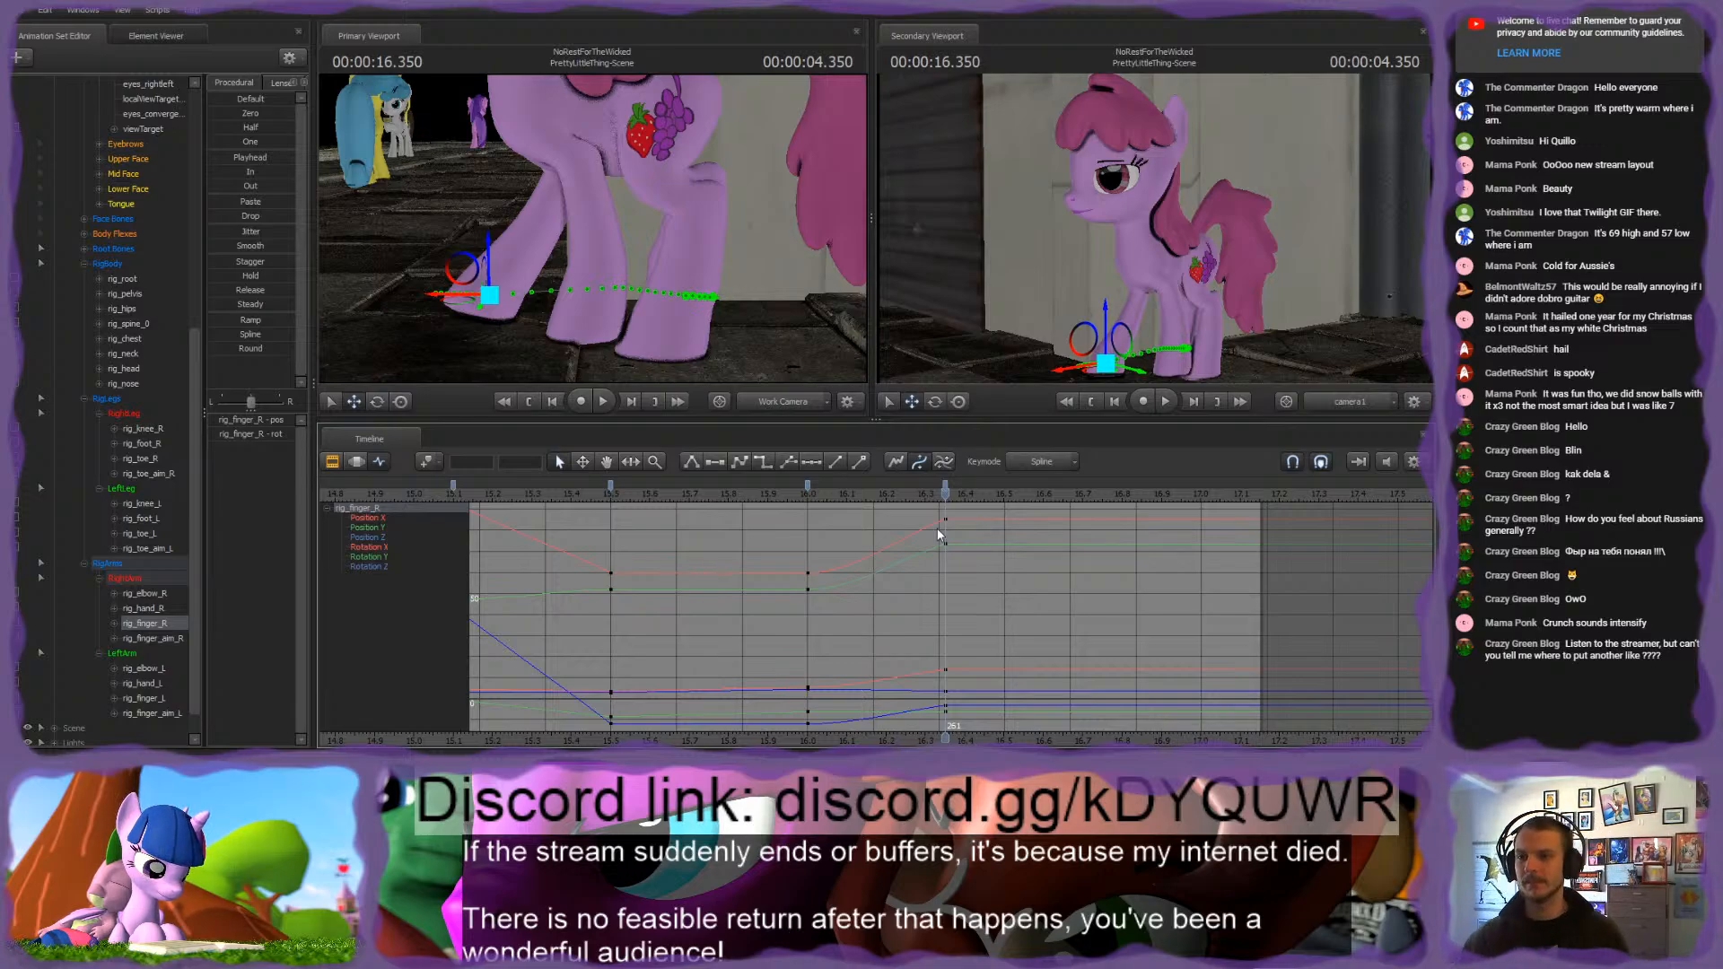
# Step: Zoom the timeline out to show the whole shot and save the session
pyautogui.scroll(-5, 860, 513)
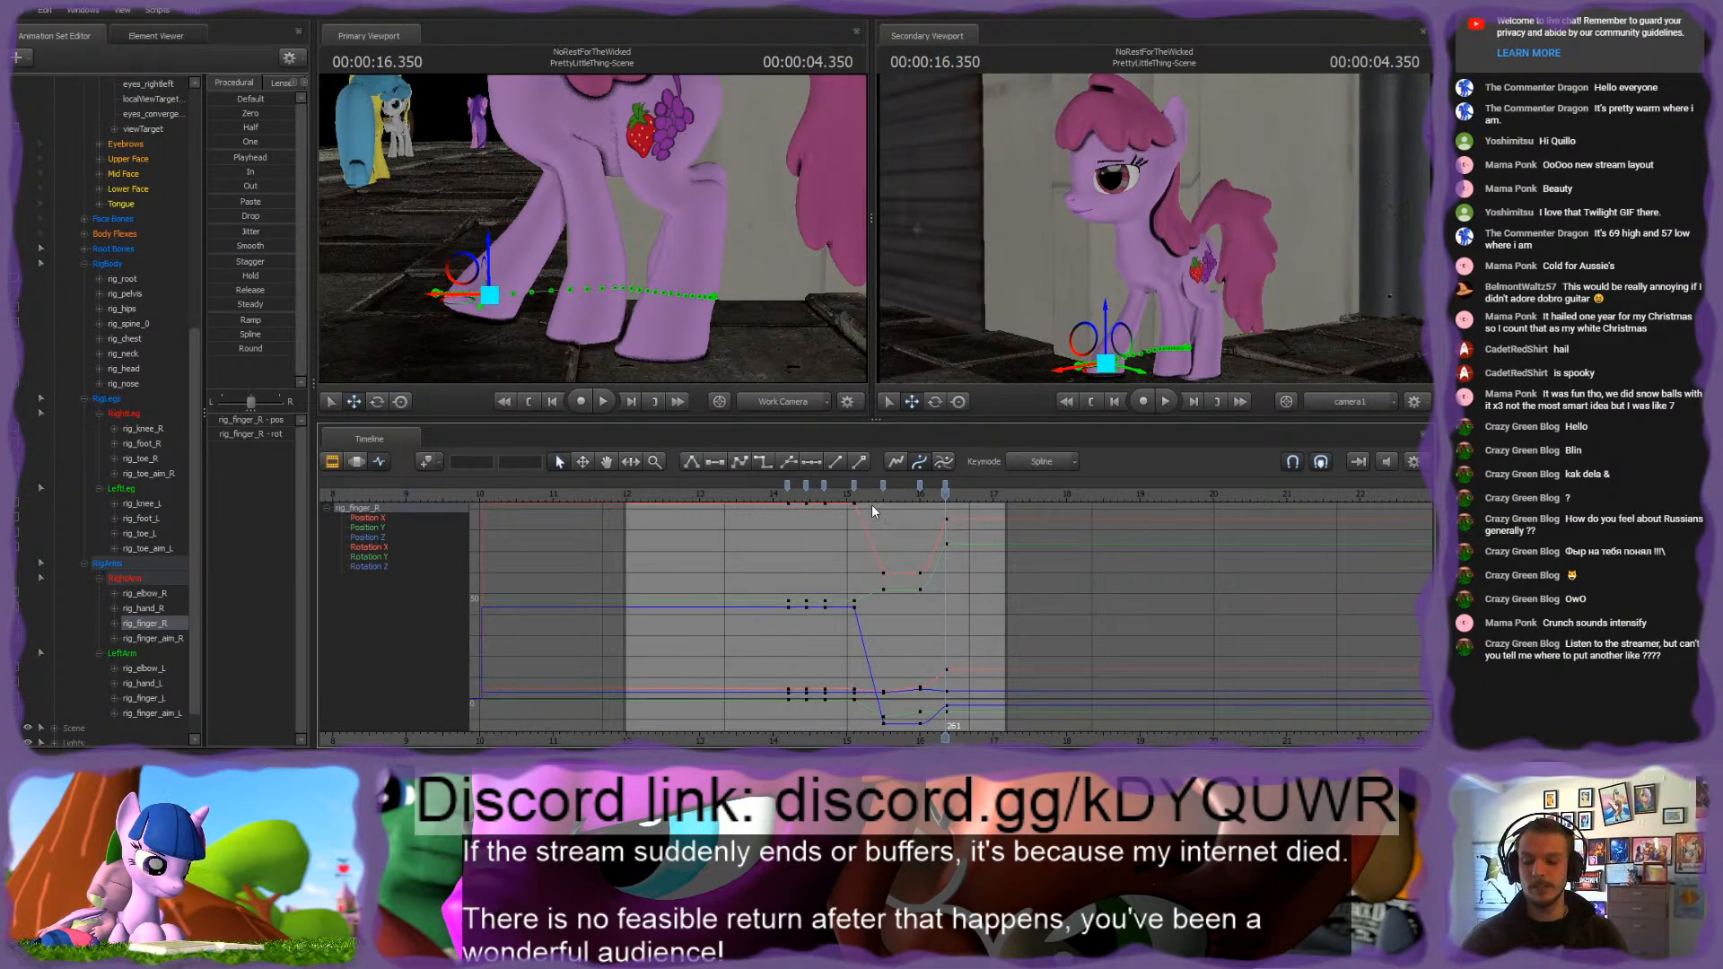
pyautogui.scroll(-3, 871, 512)
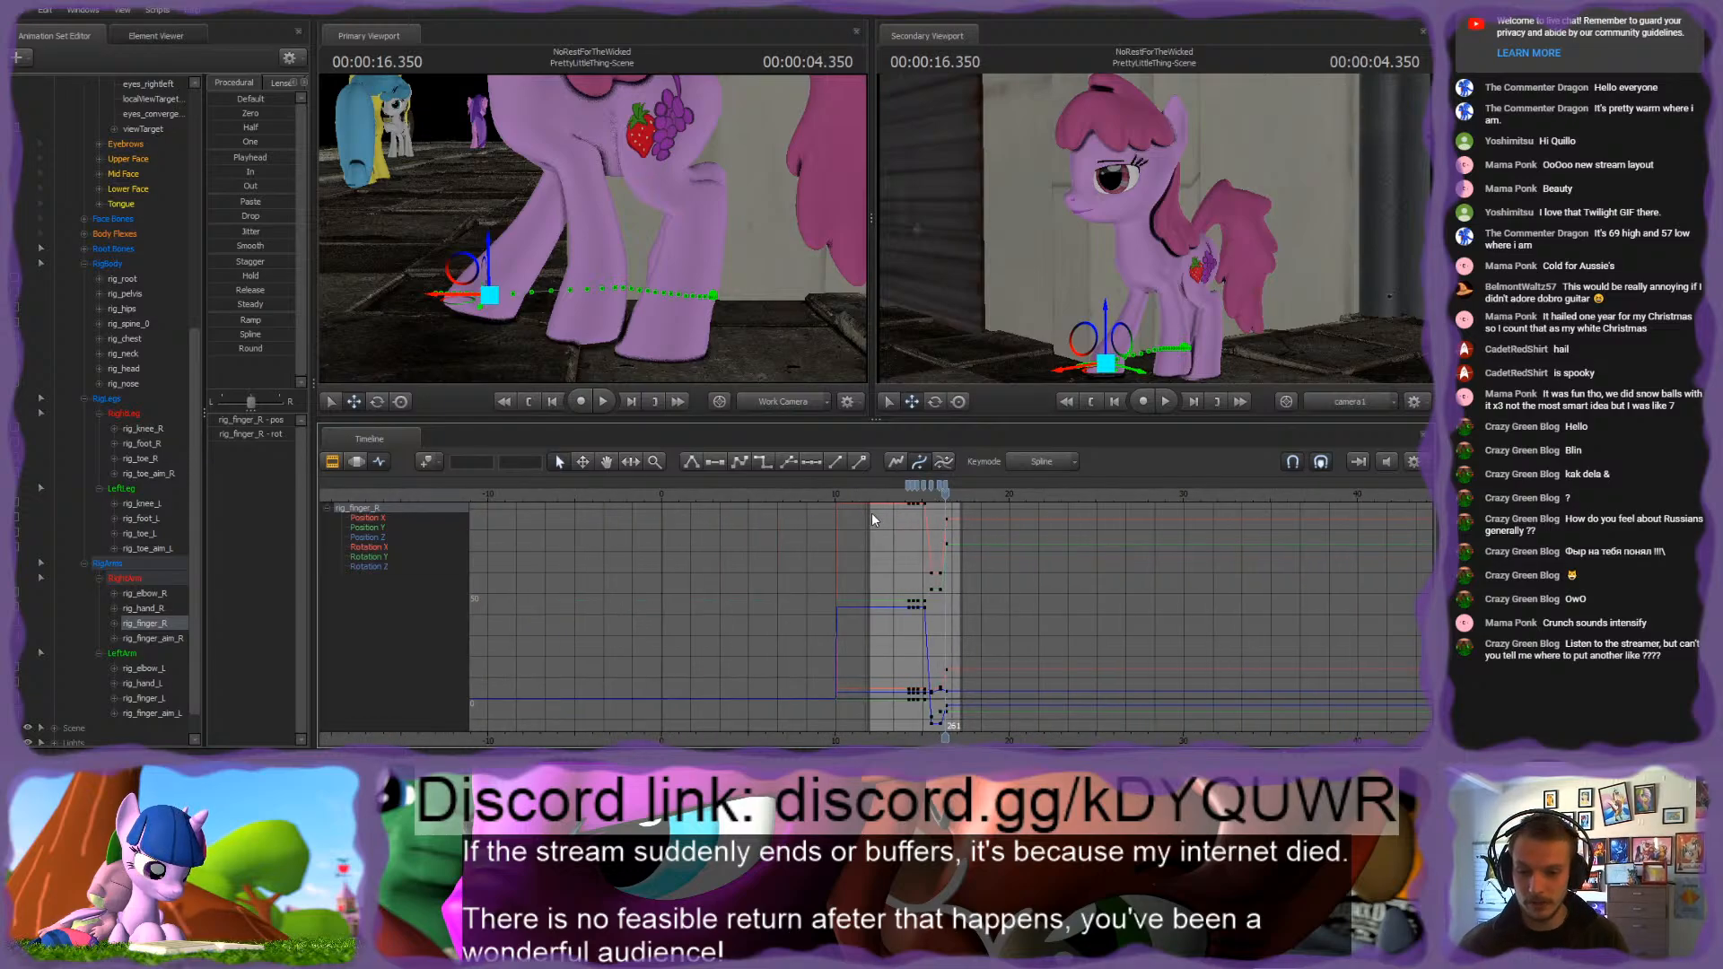
pyautogui.click(491, 232)
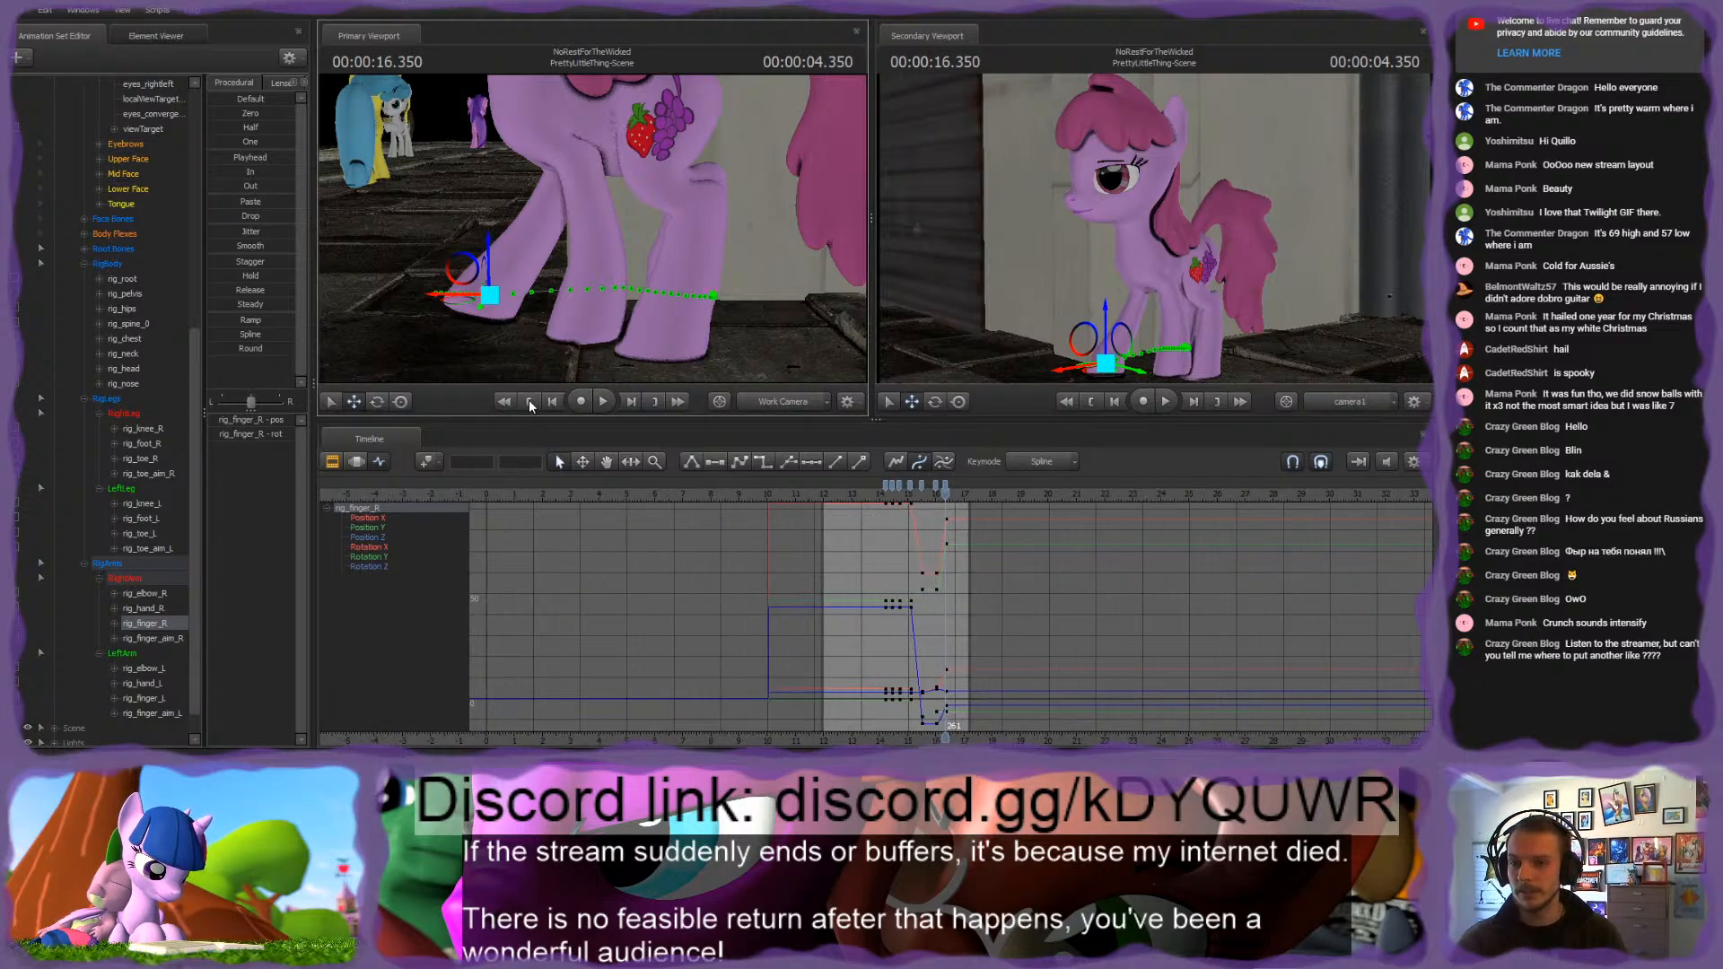
pyautogui.press('ctrl')
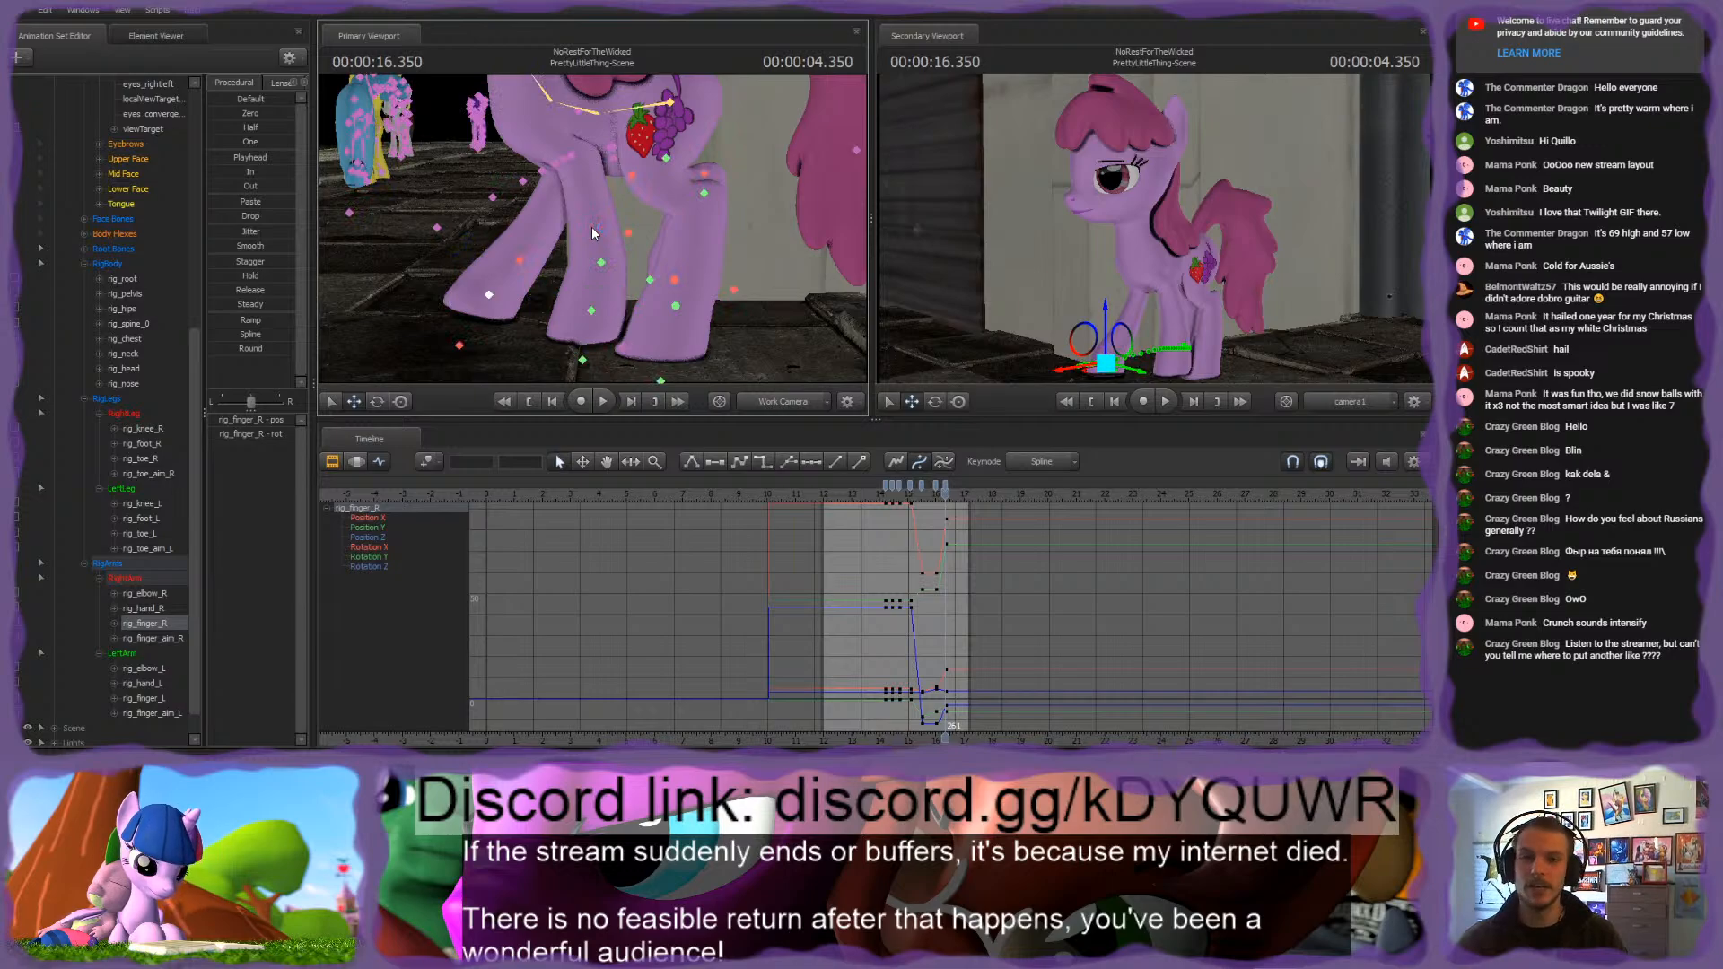
pyautogui.hotkey('ctrl', 's')
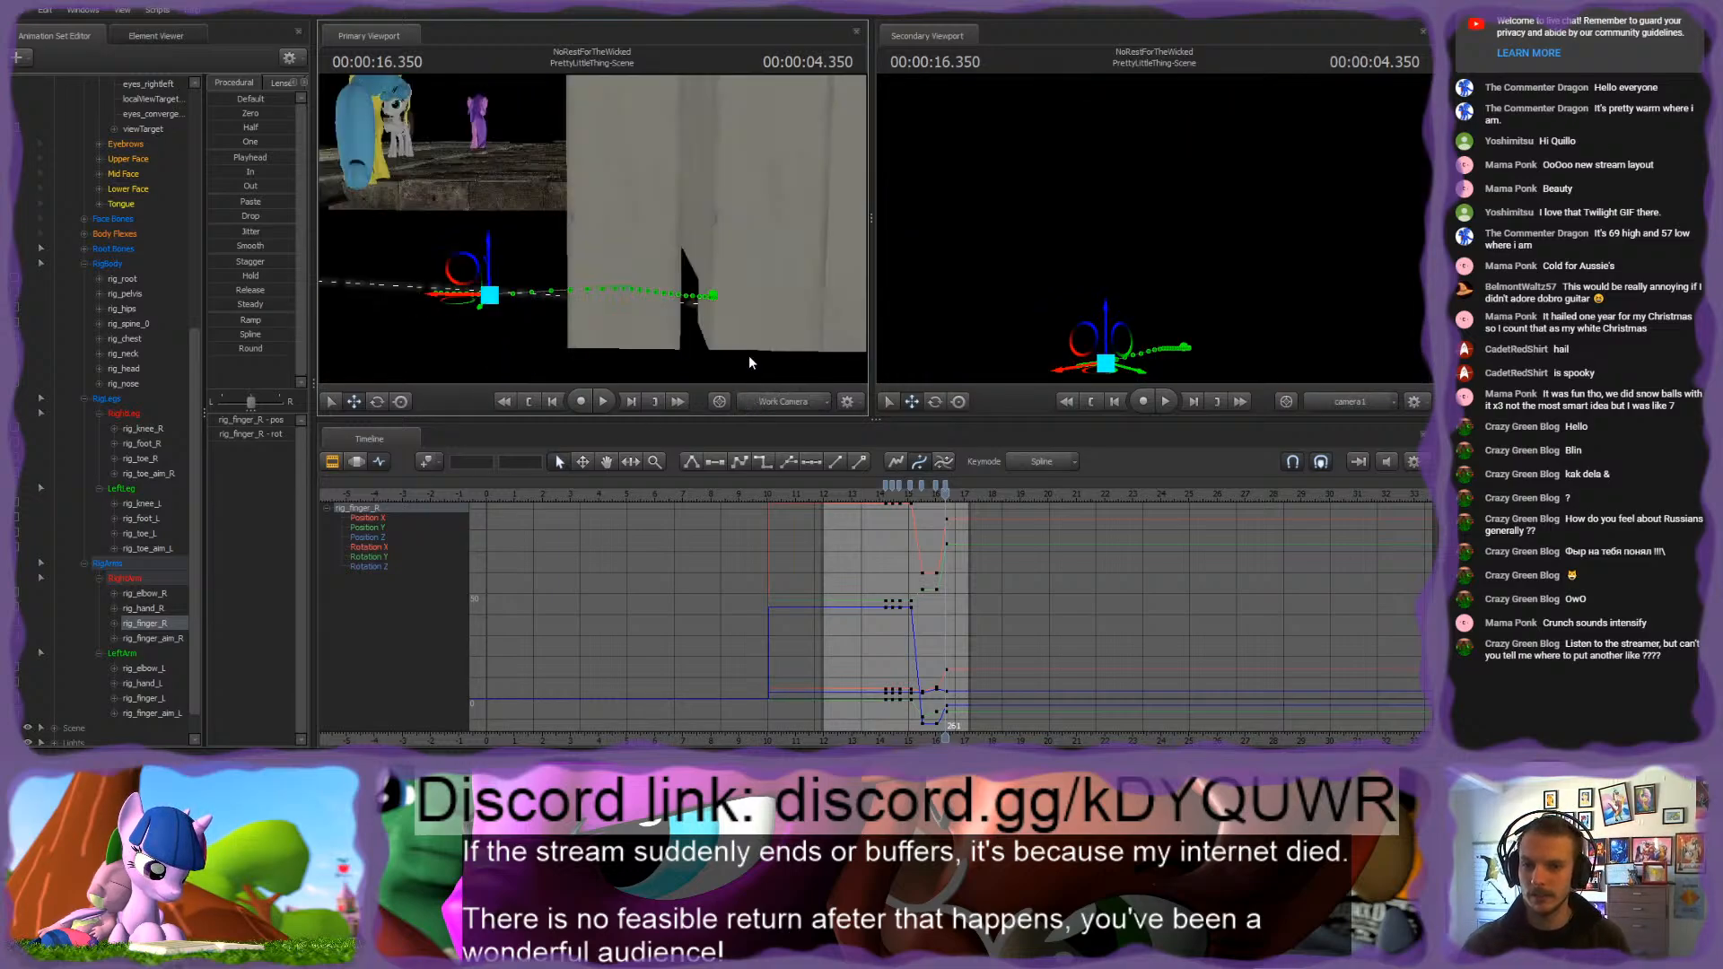
pyautogui.moveTo(777, 214); pyautogui.dragTo(728, 214)
pyautogui.press('s')
pyautogui.press('w')
pyautogui.moveTo(593, 228)
pyautogui.mouseDown()
pyautogui.moveTo(628, 228)
pyautogui.moveTo(619, 246)
pyautogui.moveTo(595, 228)
pyautogui.mouseUp()
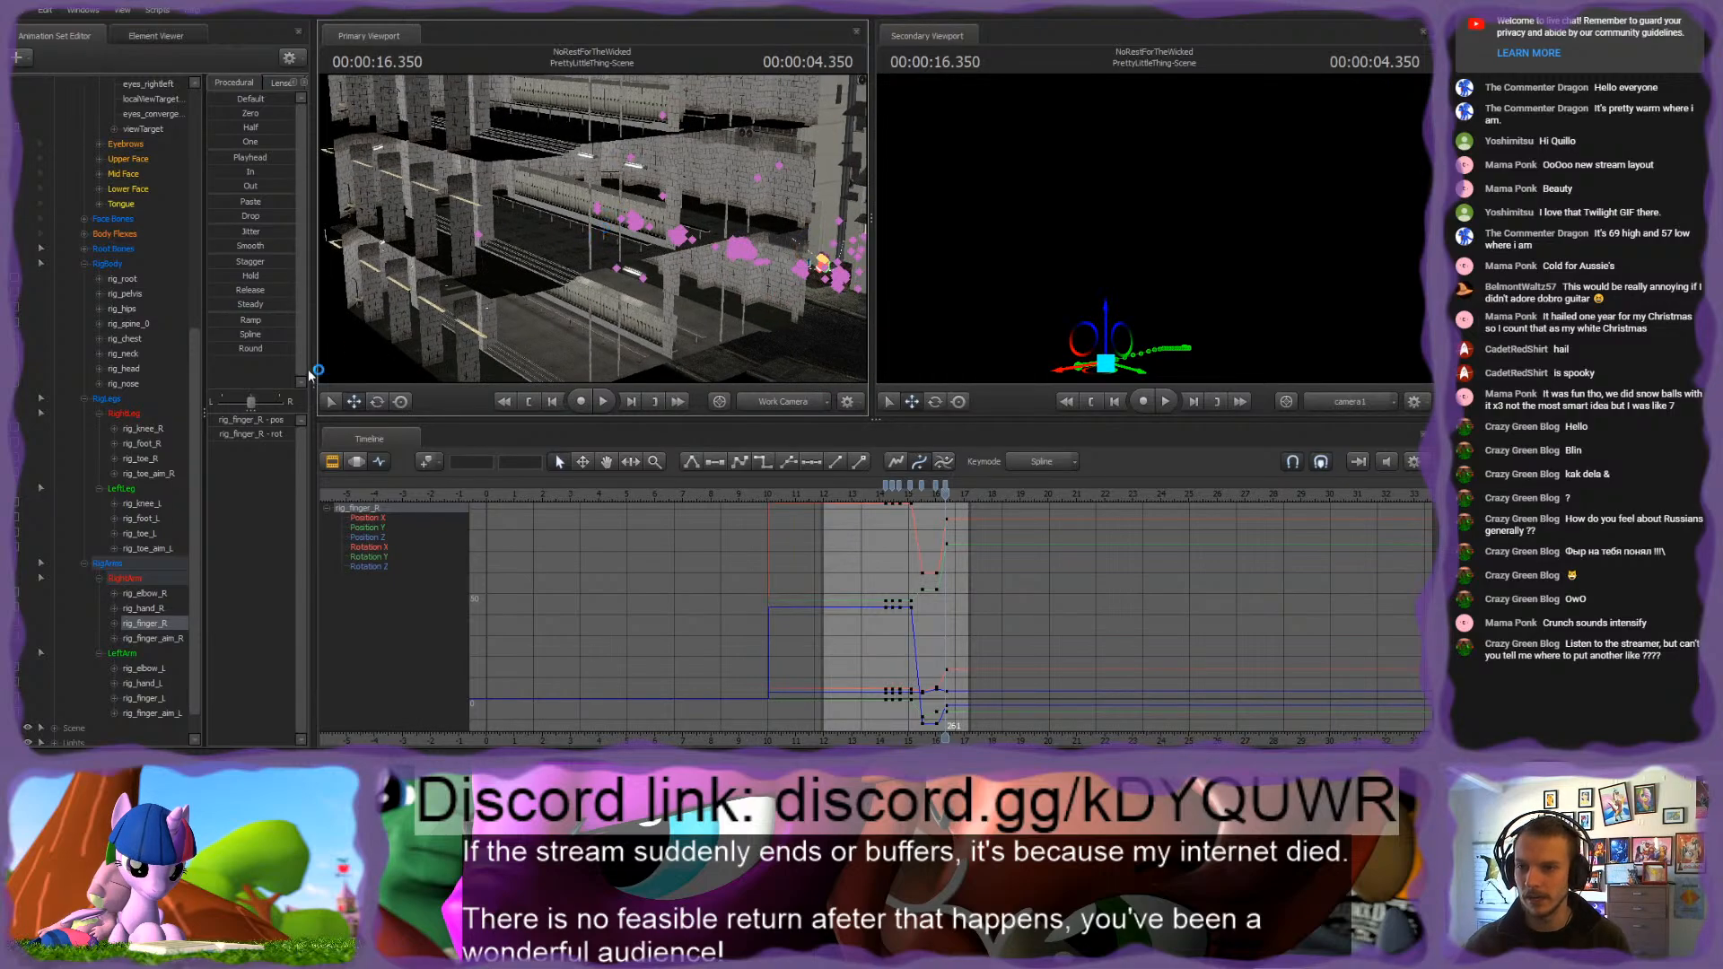
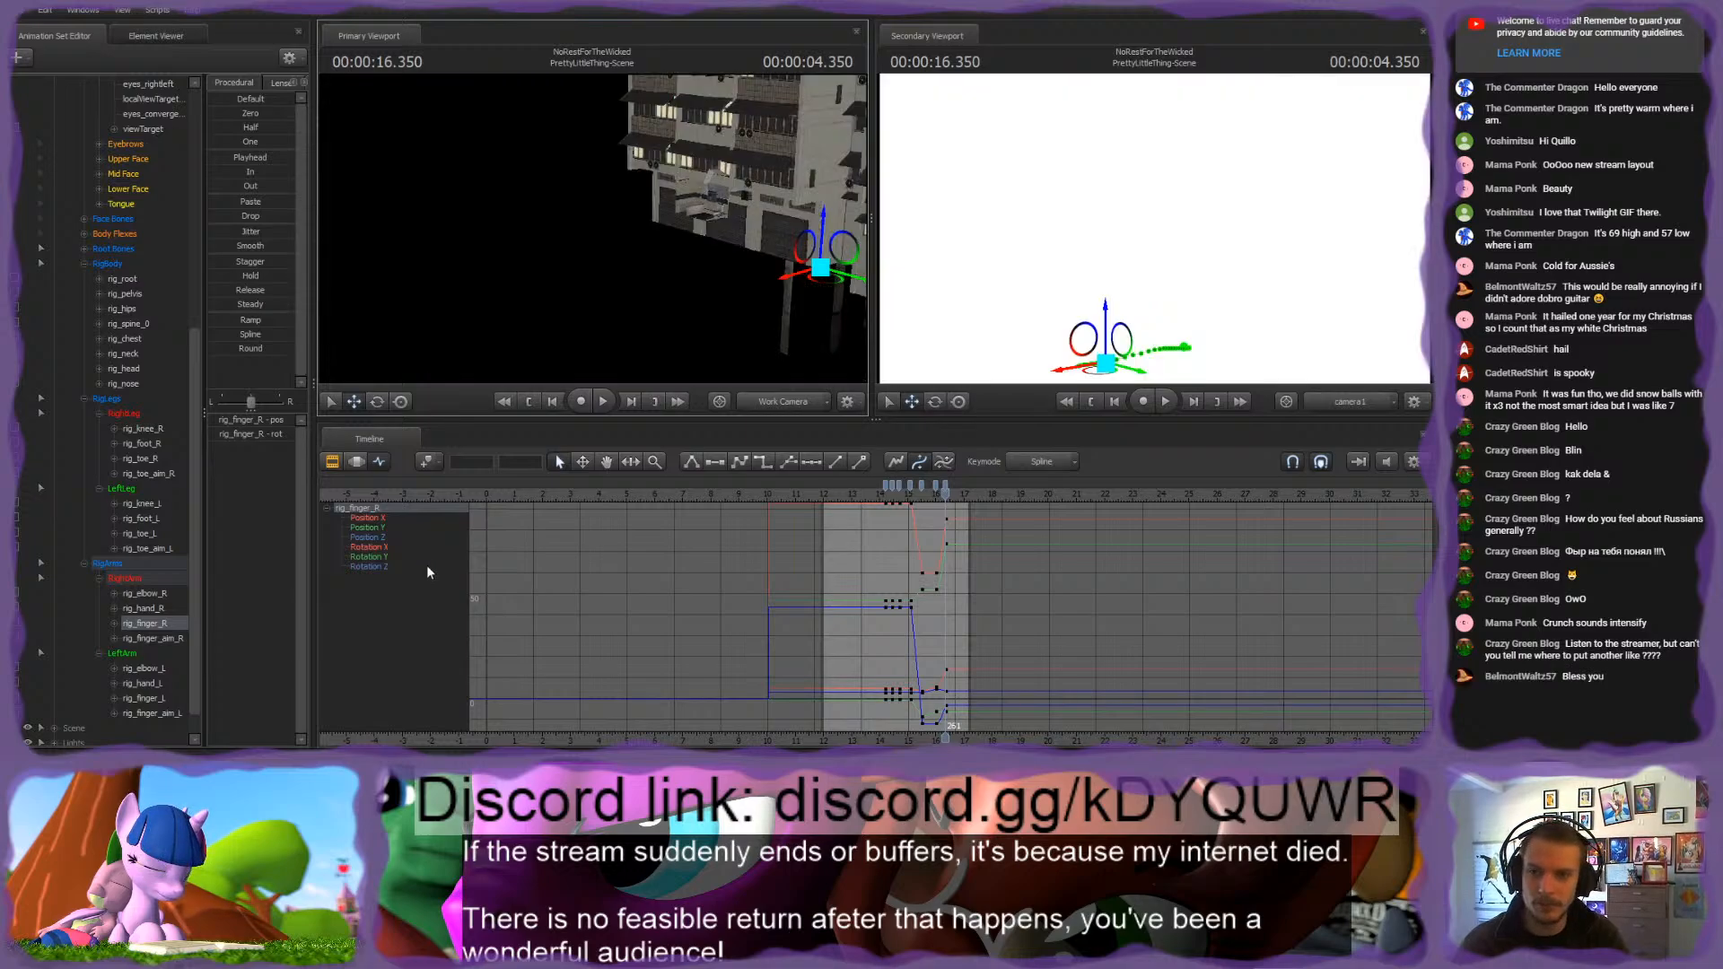
# Step: Collapse the Cameras and Actors groups in the animation set list
pyautogui.moveTo(593, 229)
pyautogui.mouseDown()
pyautogui.moveTo(754, 184)
pyautogui.moveTo(584, 240)
pyautogui.moveTo(620, 235)
pyautogui.moveTo(594, 228)
pyautogui.mouseUp()
pyautogui.press('w')
pyautogui.press('w')
pyautogui.press('s')
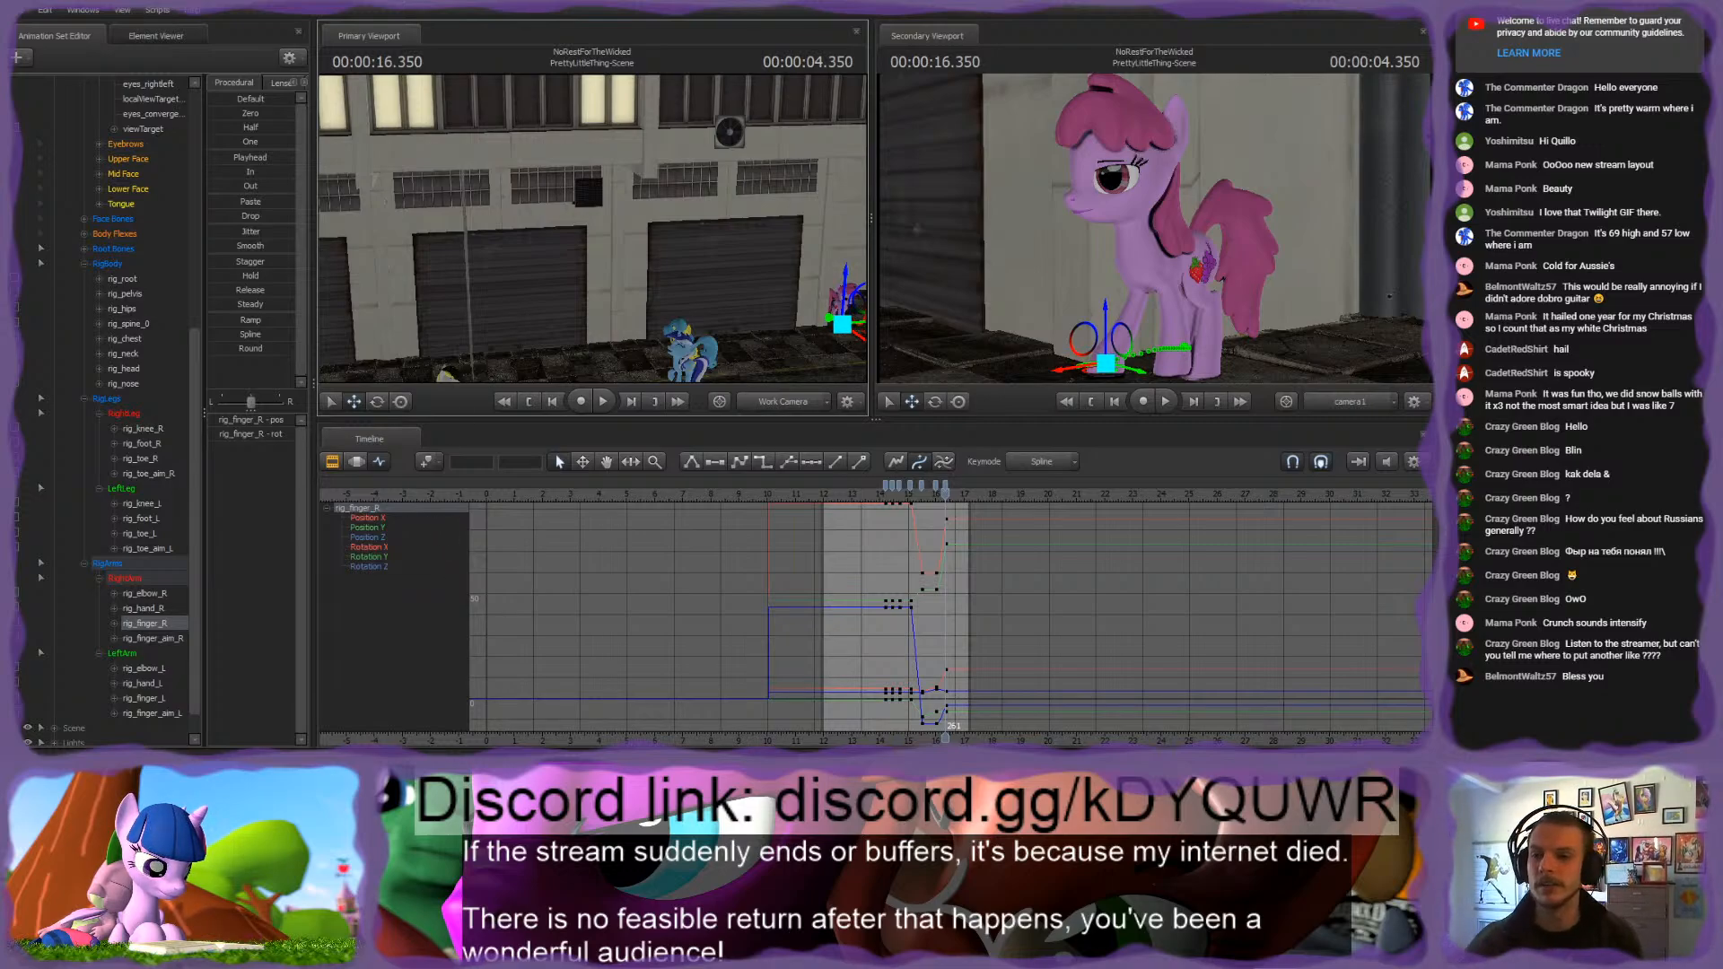
pyautogui.moveTo(564, 237); pyautogui.dragTo(781, 232)
pyautogui.scroll(10, 48, 368)
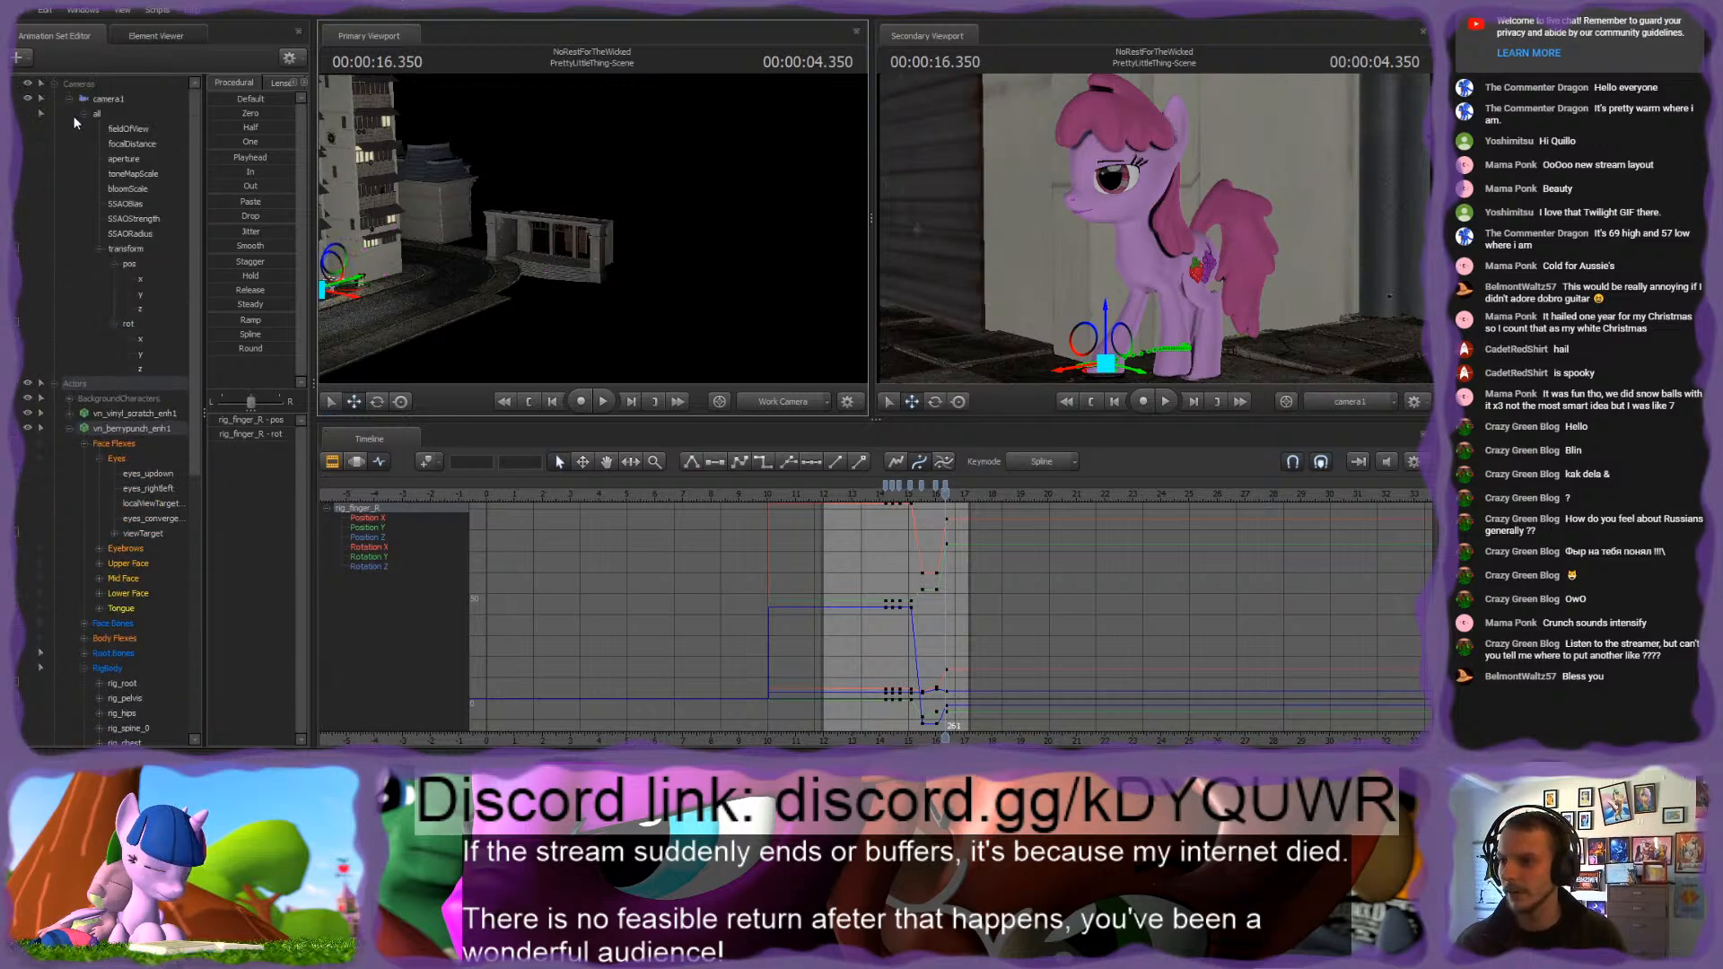
pyautogui.click(53, 104)
pyautogui.click(59, 203)
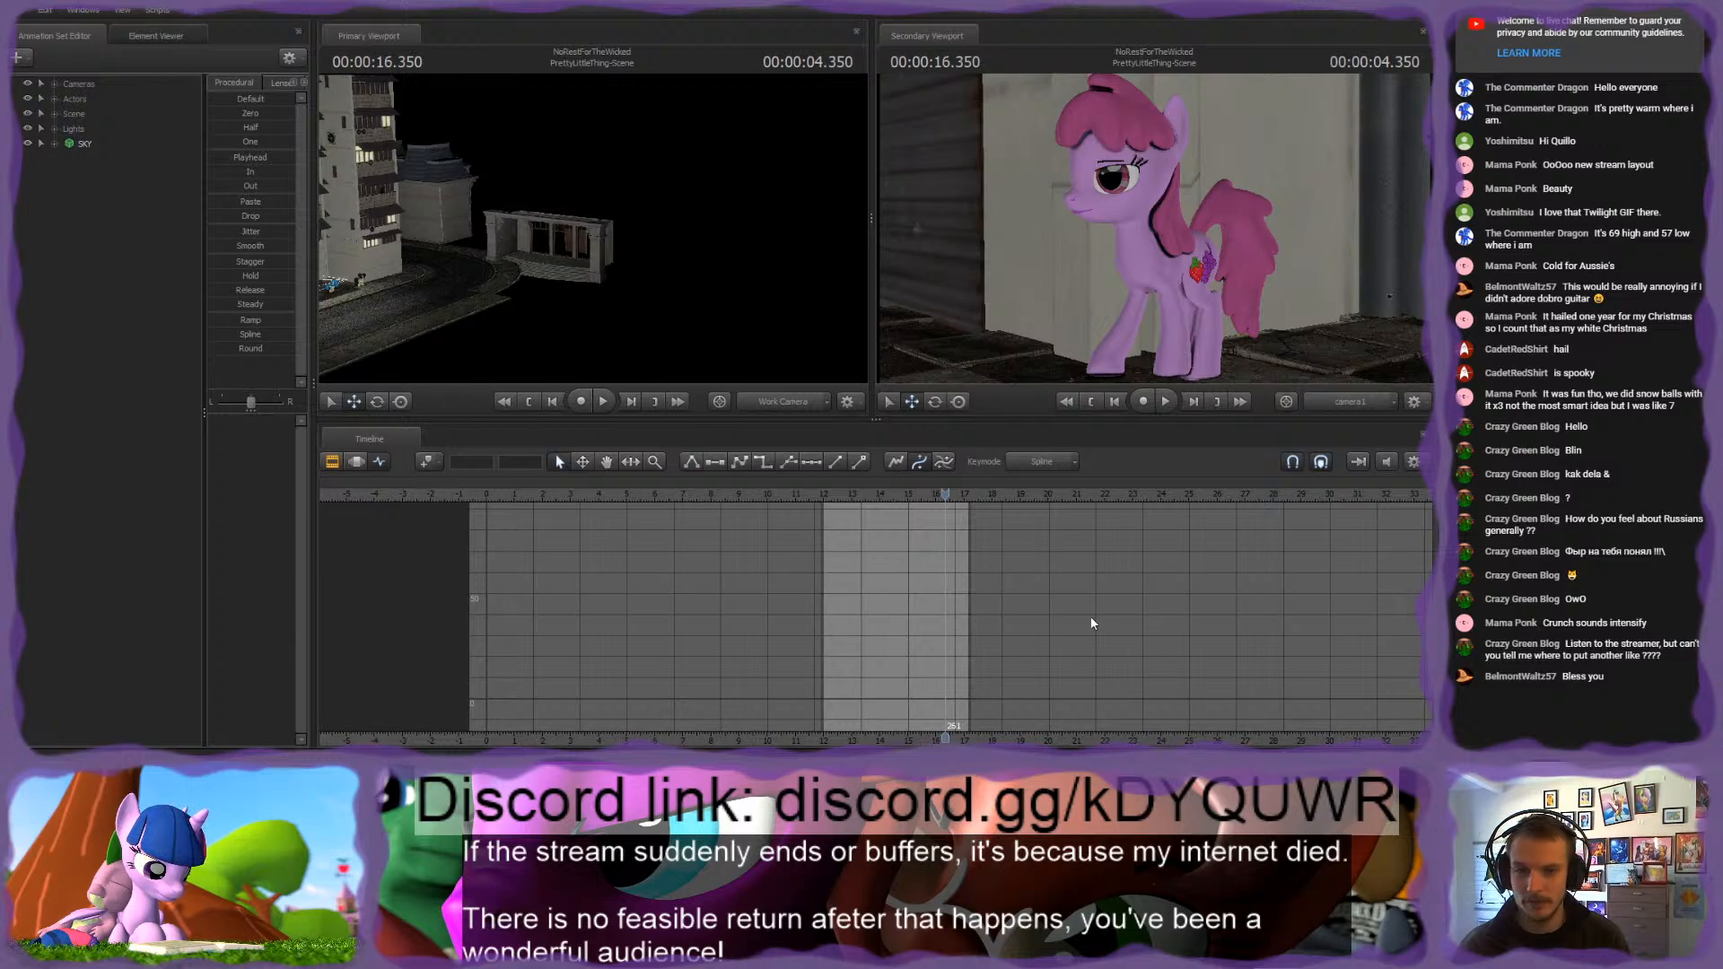
# Step: Inspect the hotel room model's interior in the work camera view and delete the model from the scene
pyautogui.click(115, 158)
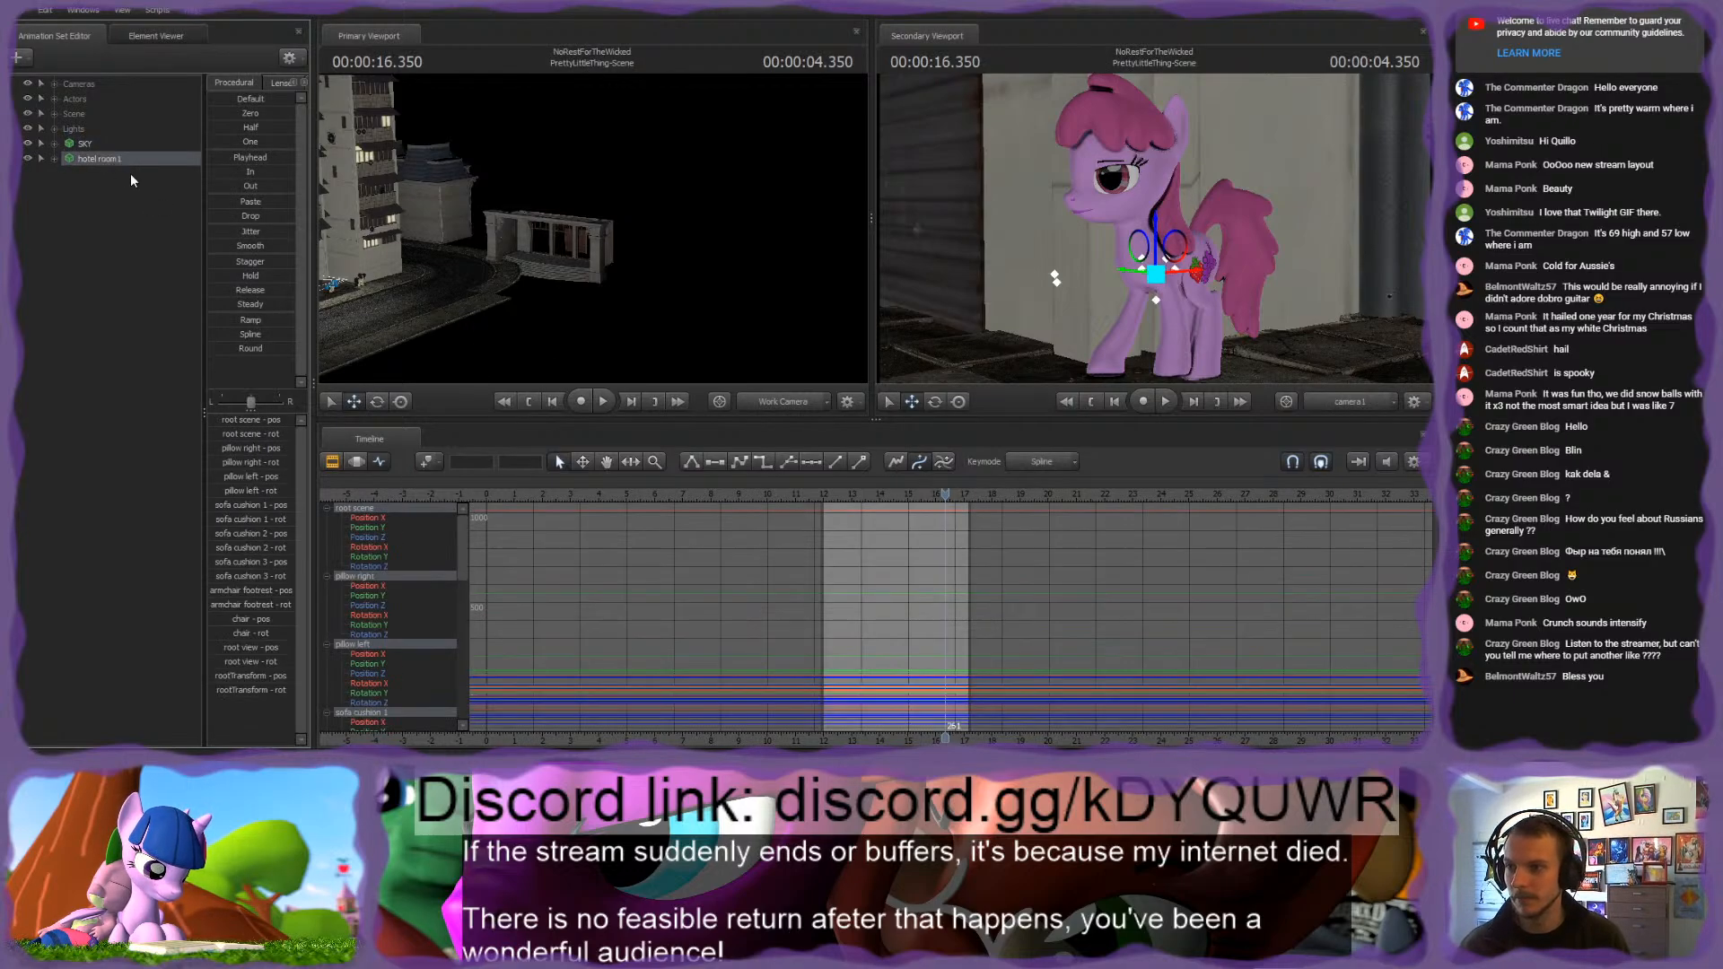
pyautogui.click(363, 460)
pyautogui.moveTo(562, 232); pyautogui.dragTo(589, 233)
pyautogui.moveTo(440, 256); pyautogui.dragTo(715, 229)
pyautogui.press('w')
pyautogui.moveTo(653, 327); pyautogui.dragTo(603, 345)
pyautogui.moveTo(592, 228)
pyautogui.mouseDown()
pyautogui.moveTo(665, 232)
pyautogui.moveTo(593, 228)
pyautogui.mouseUp()
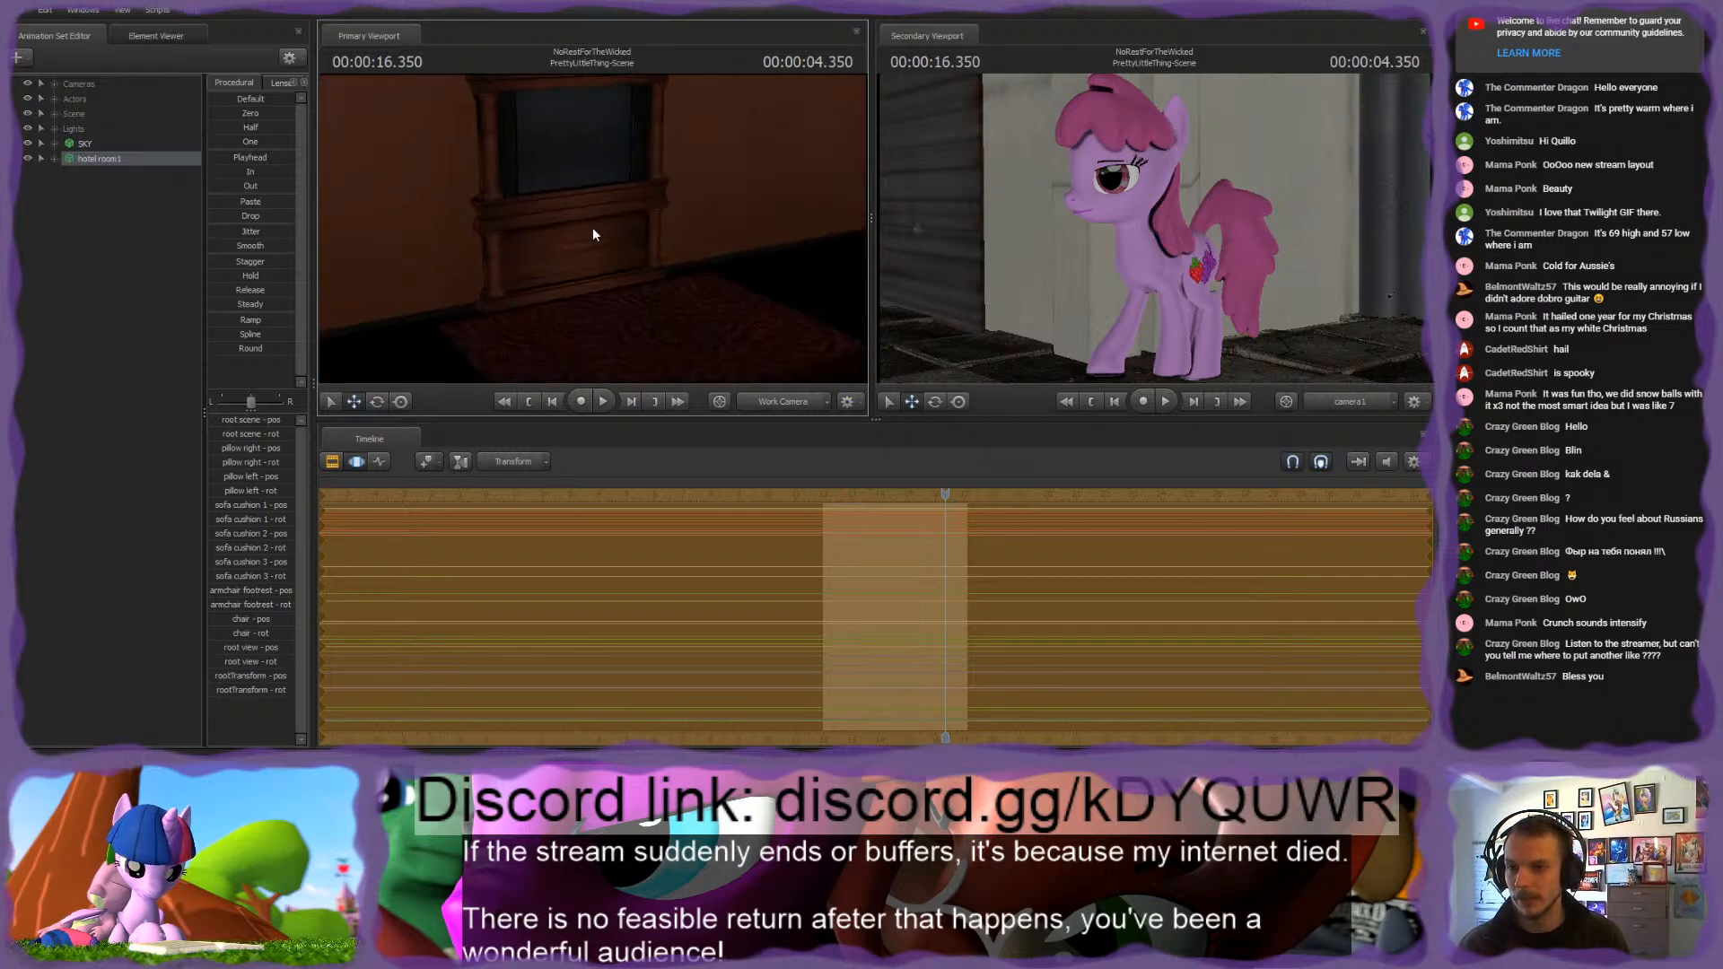
pyautogui.click(97, 158)
pyautogui.press('Delete')
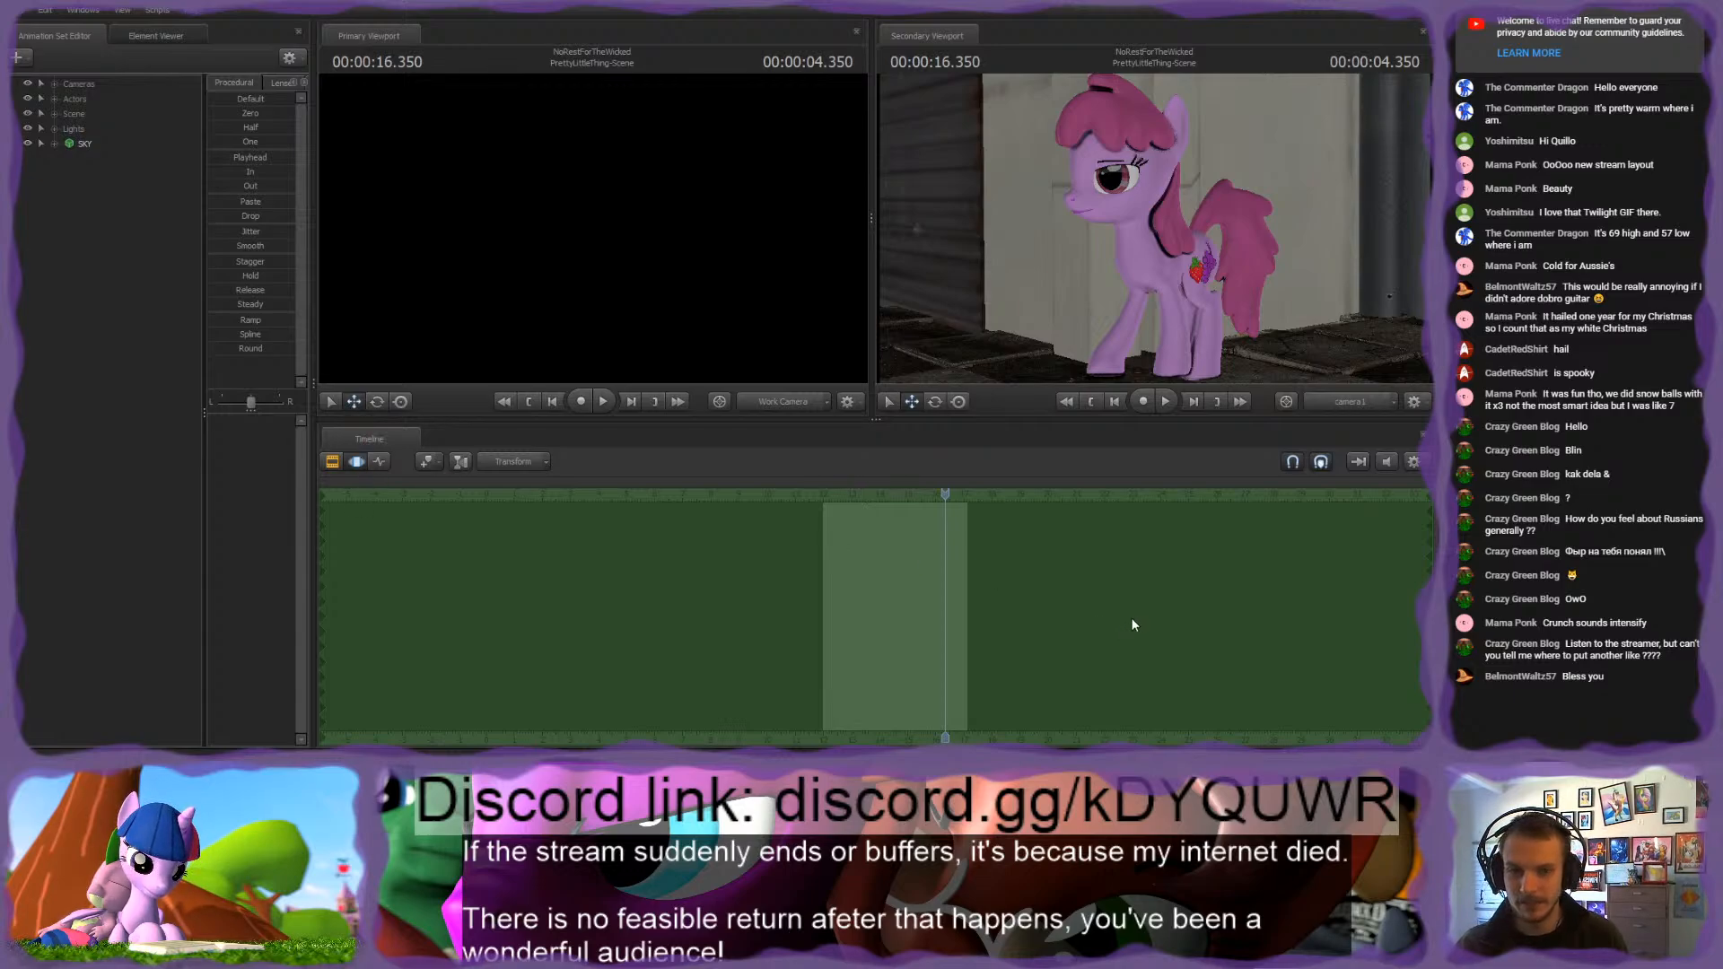
# Step: Select the pink pony's rig_pelvis bone and display its animation curves in the Graph Editor
pyautogui.click(706, 345)
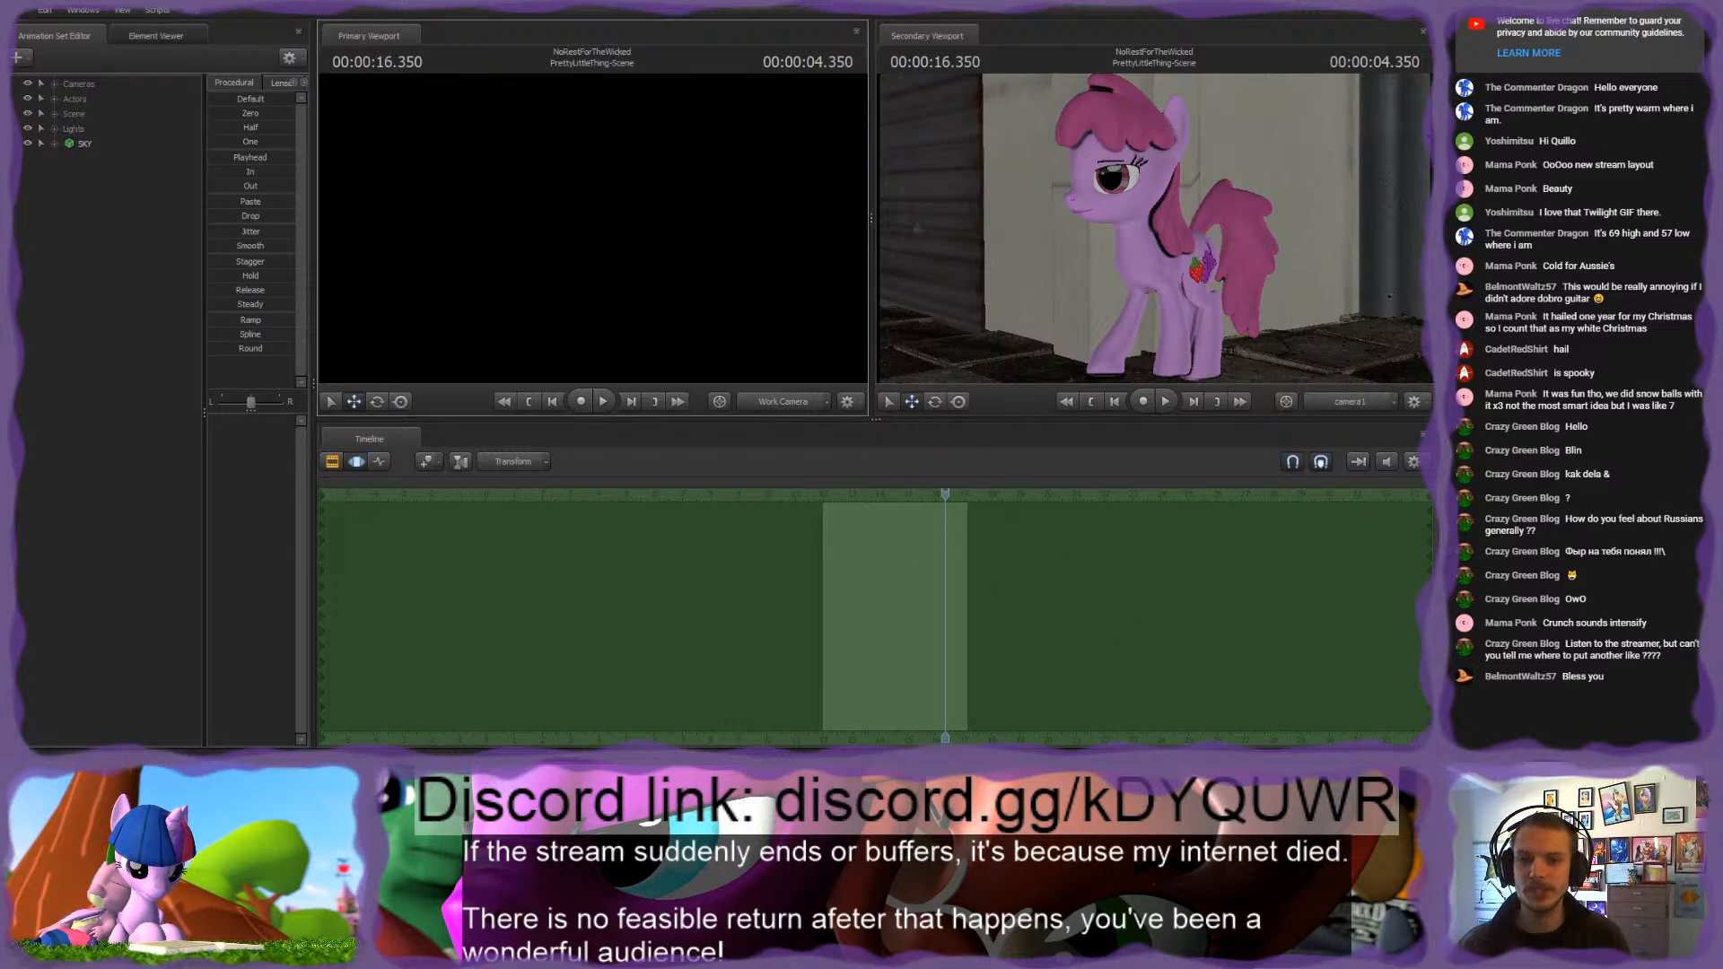
pyautogui.moveTo(706, 346); pyautogui.dragTo(599, 233)
pyautogui.click(575, 257)
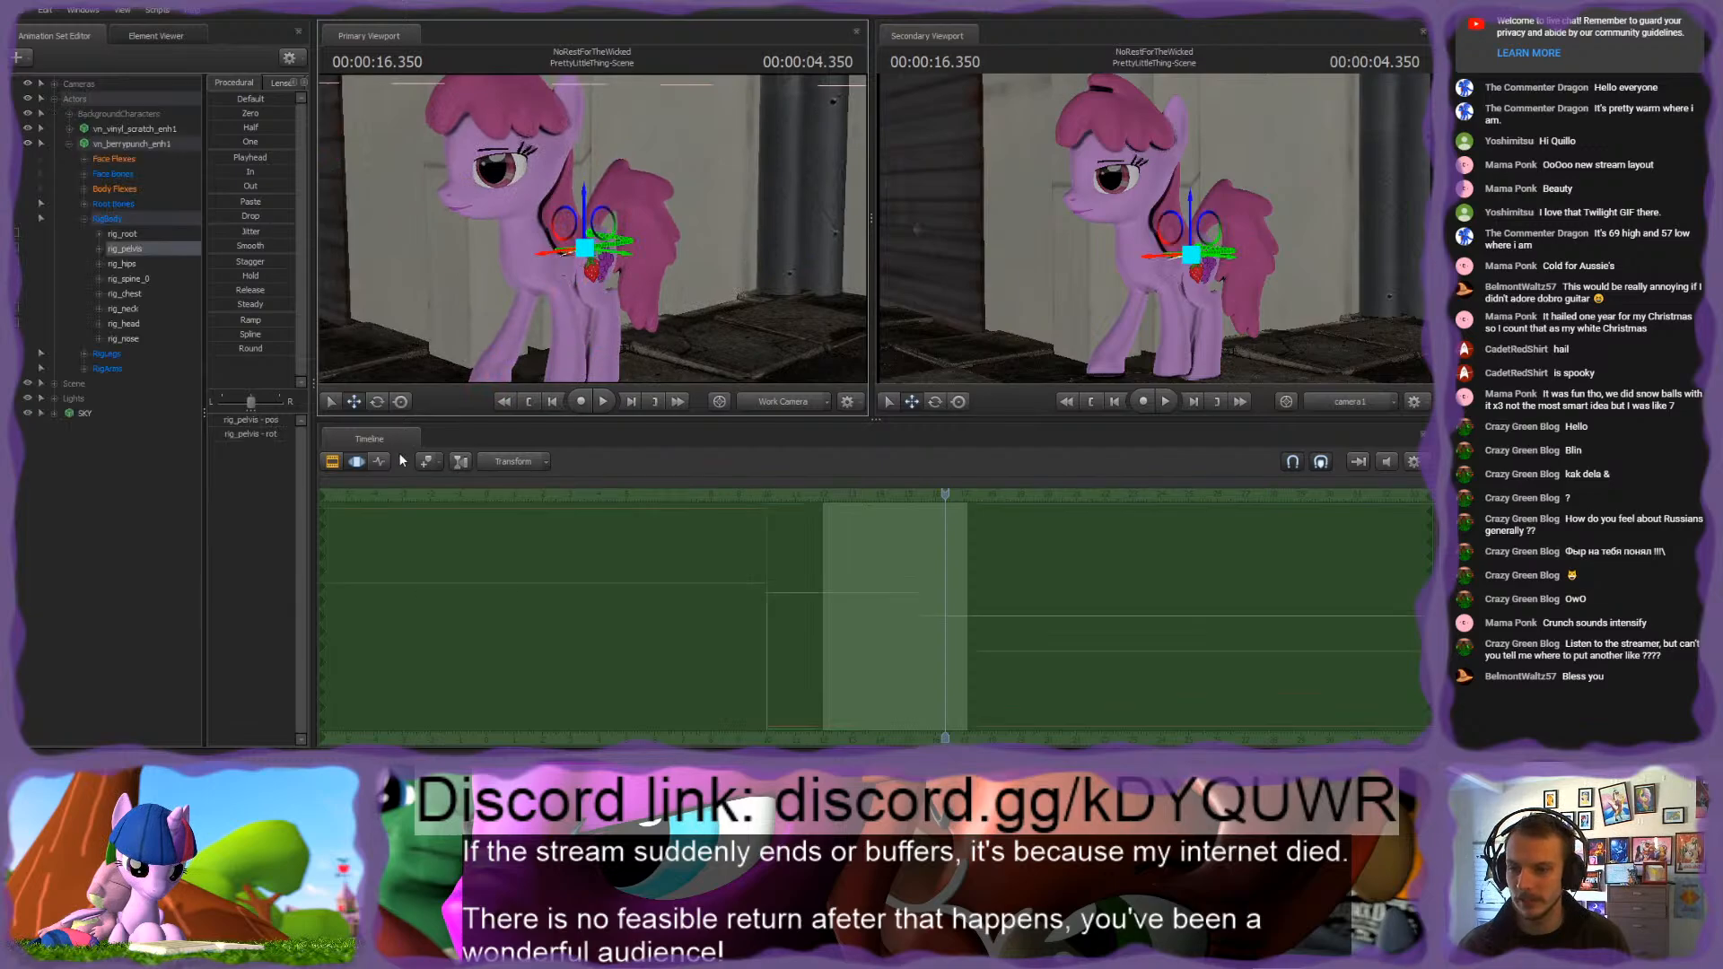
pyautogui.click(379, 462)
pyautogui.moveTo(797, 488); pyautogui.dragTo(950, 535)
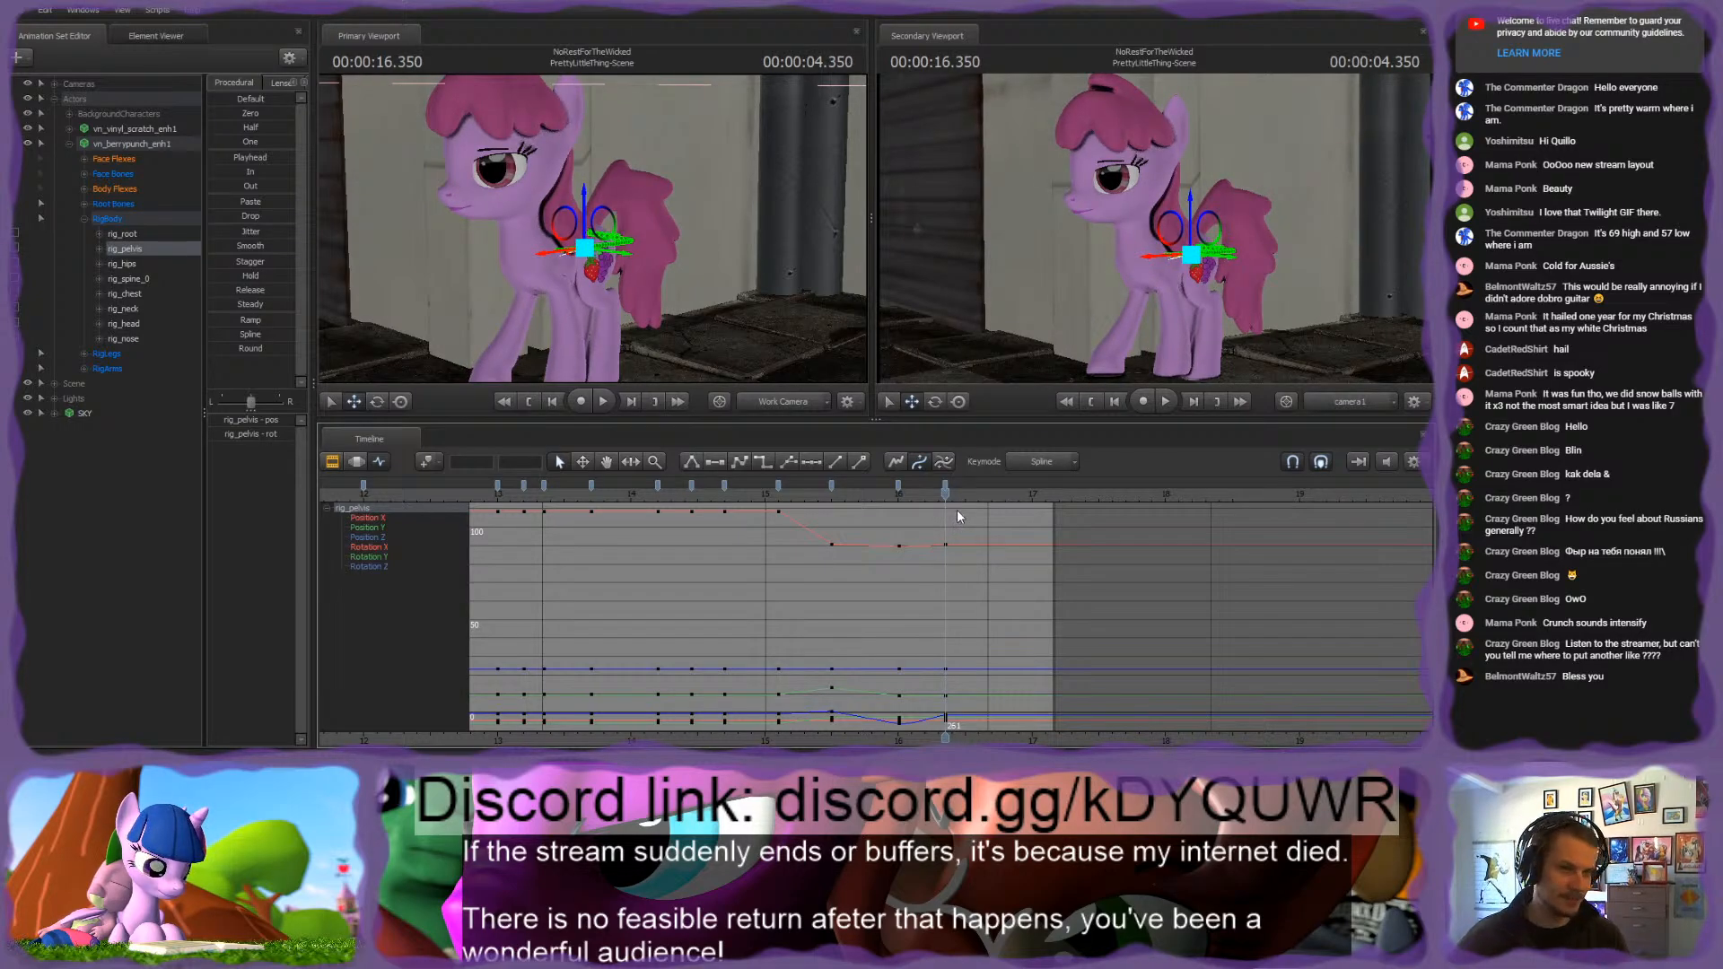
# Step: Select rig_finger_L and adjust the pose of the left front hoof on the ground at 16.350 s
pyautogui.keyDown('alt'); pyautogui.moveTo(639, 235); pyautogui.dragTo(636, 277); pyautogui.keyUp('alt')
pyautogui.press('w')
pyautogui.press('s')
pyautogui.press('w')
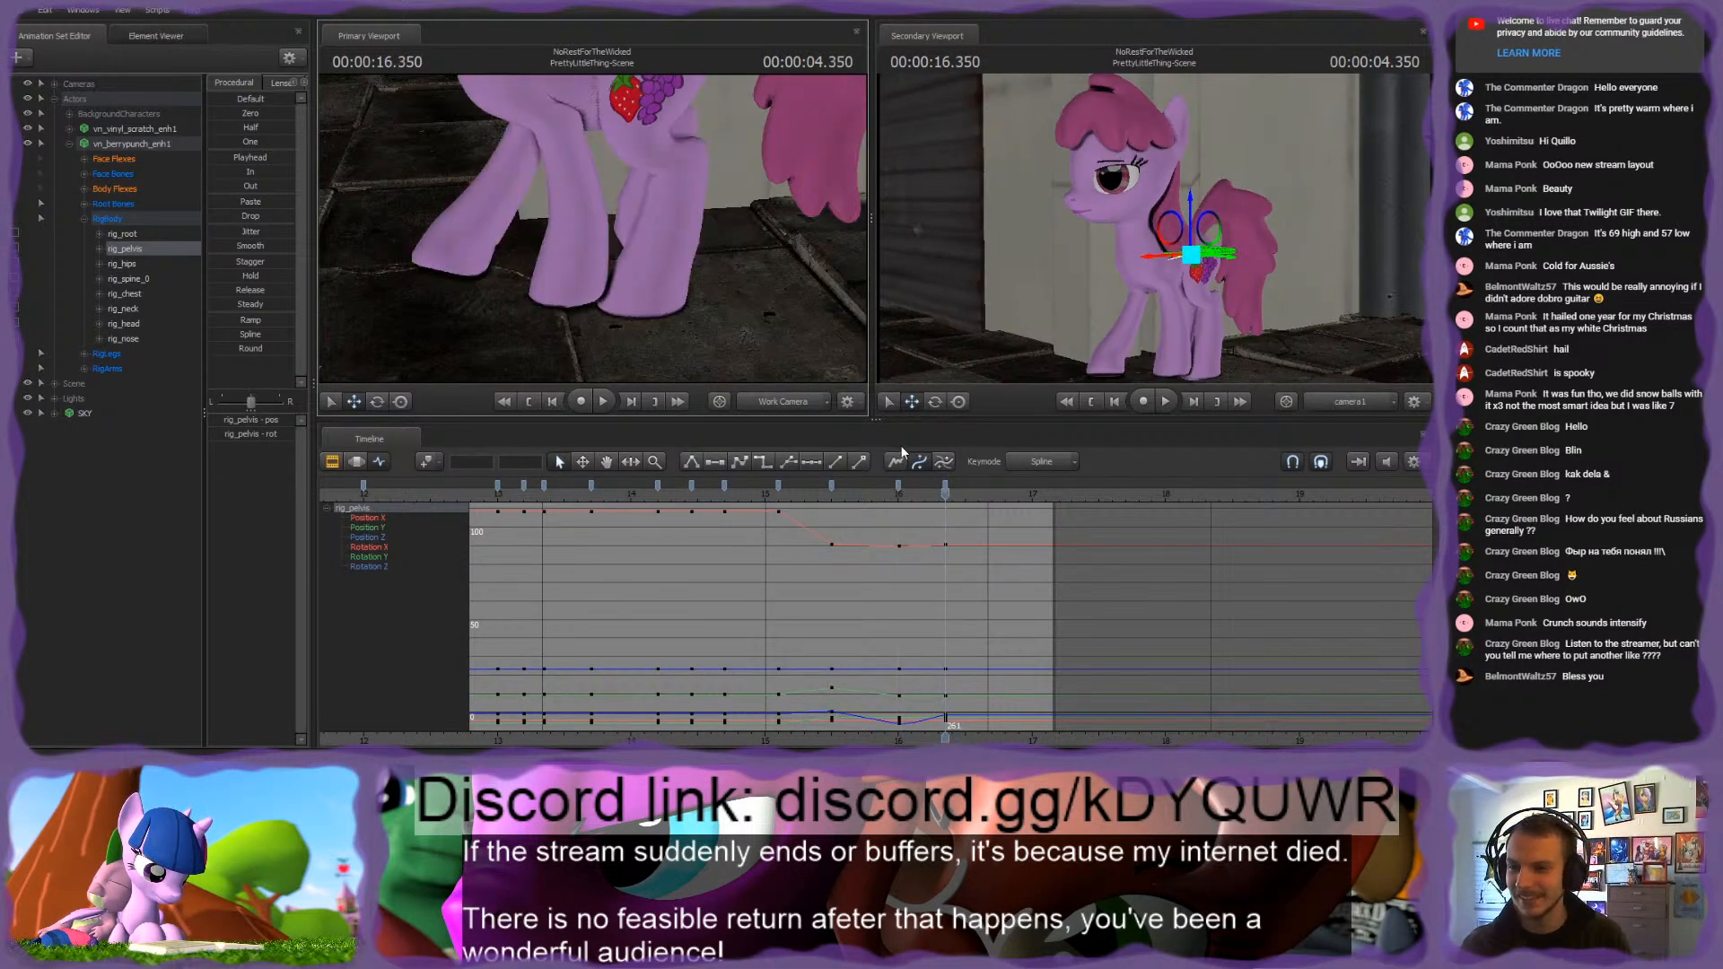
pyautogui.click(575, 268)
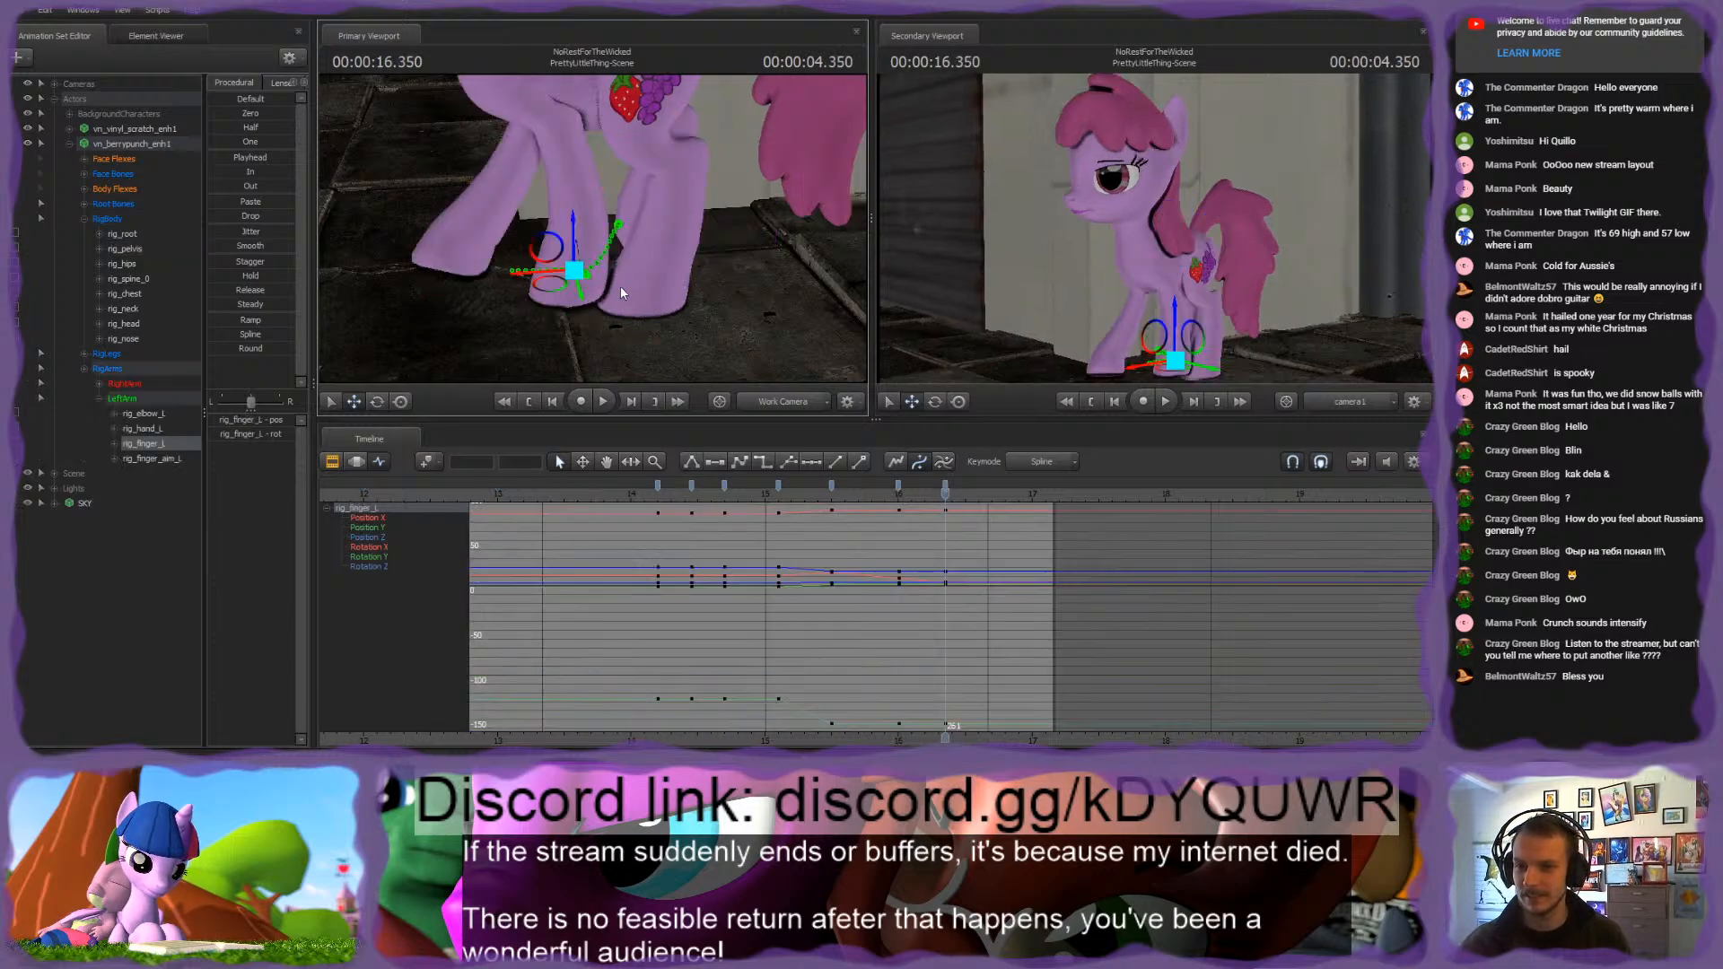
pyautogui.moveTo(621, 286)
pyautogui.mouseDown()
pyautogui.moveTo(623, 241)
pyautogui.moveTo(676, 281)
pyautogui.mouseUp()
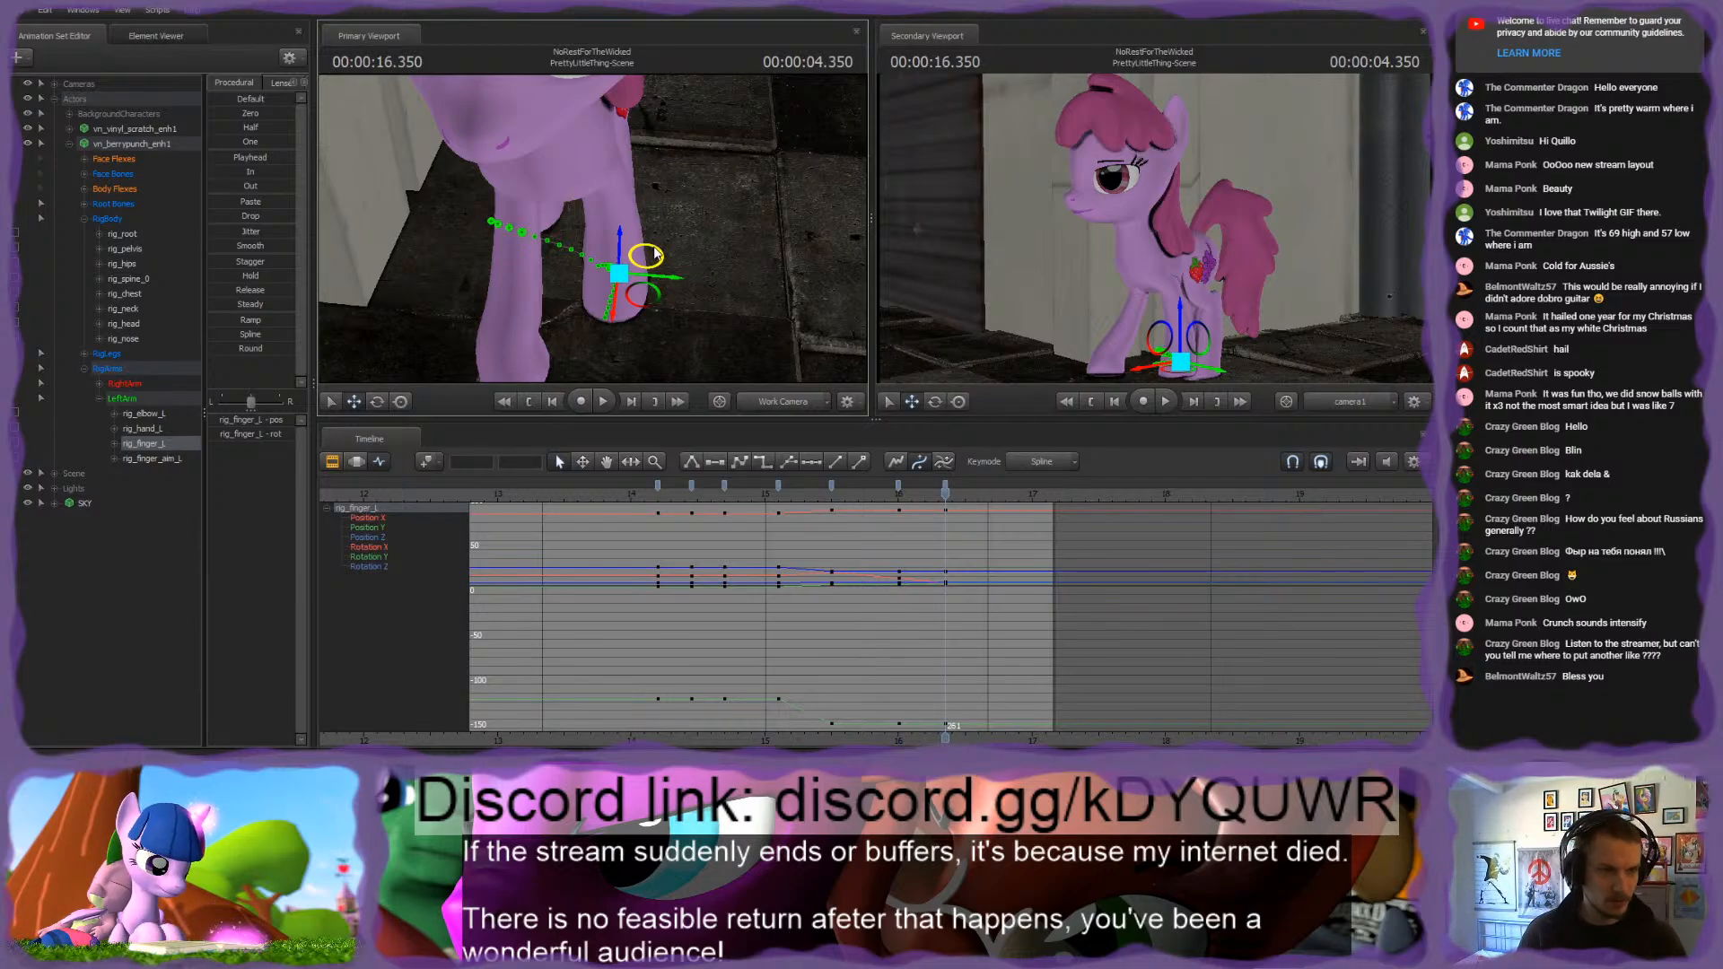
pyautogui.moveTo(652, 246); pyautogui.dragTo(594, 228)
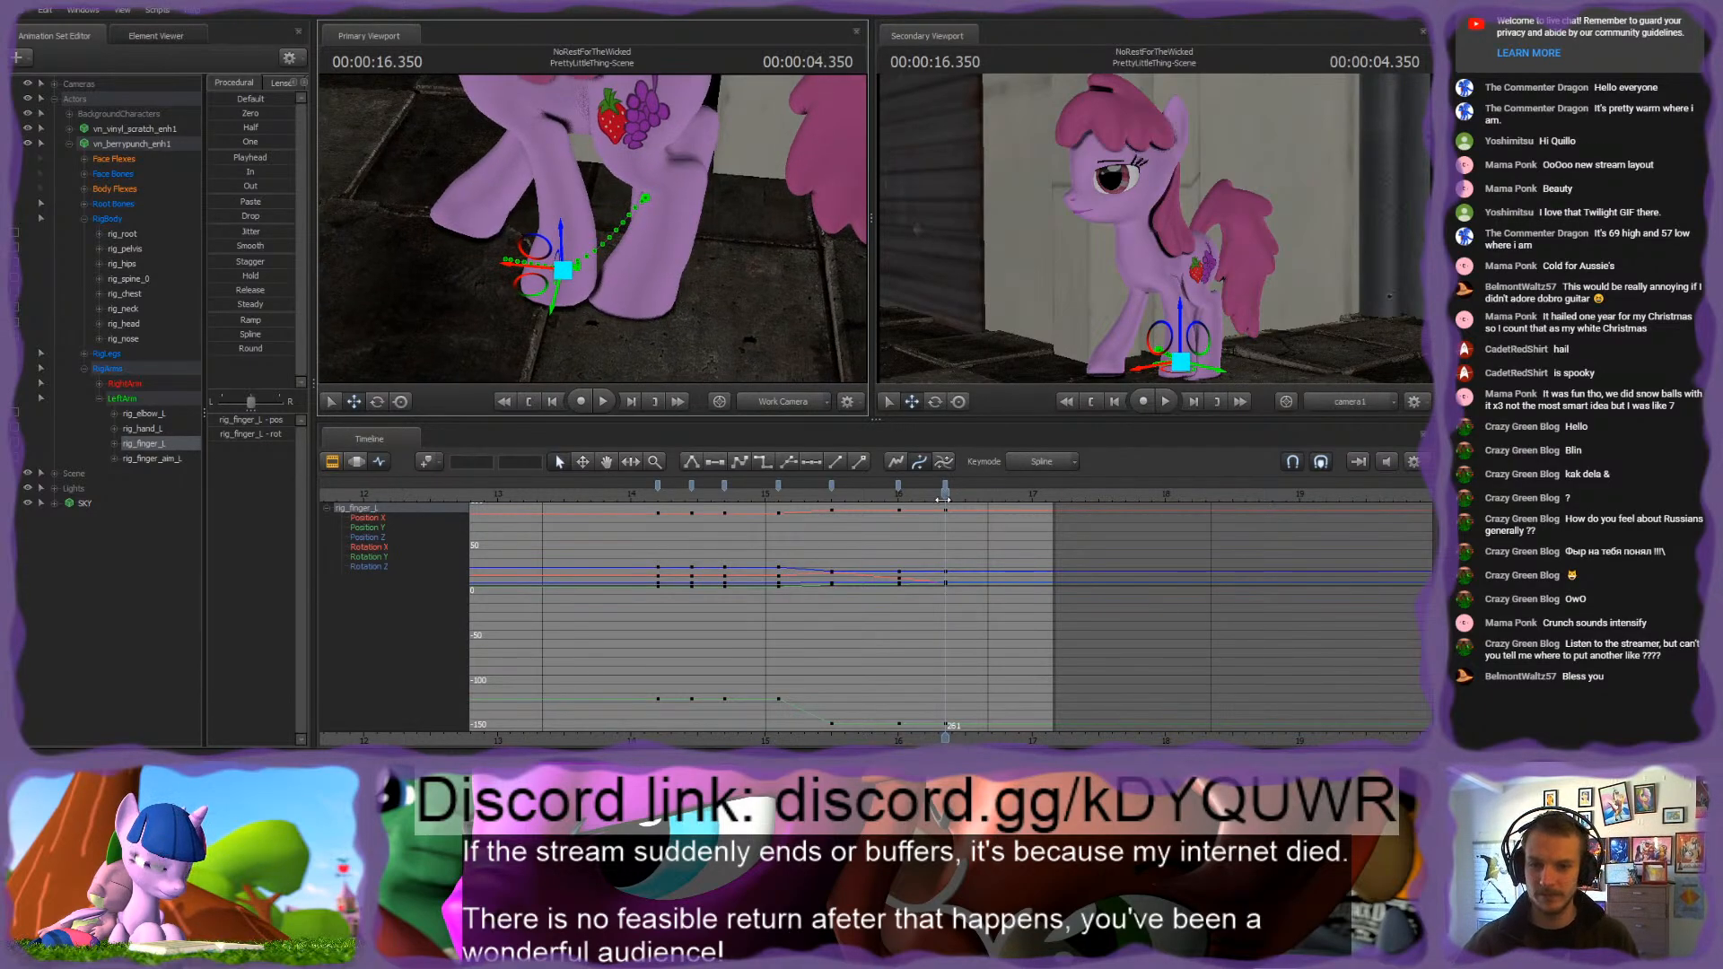
# Step: Isolate rig_root and move its stray keyframe onto the other bones' keyframes at 16.350 s
pyautogui.moveTo(944, 499)
pyautogui.mouseDown()
pyautogui.moveTo(822, 480)
pyautogui.moveTo(956, 495)
pyautogui.moveTo(946, 516)
pyautogui.mouseUp()
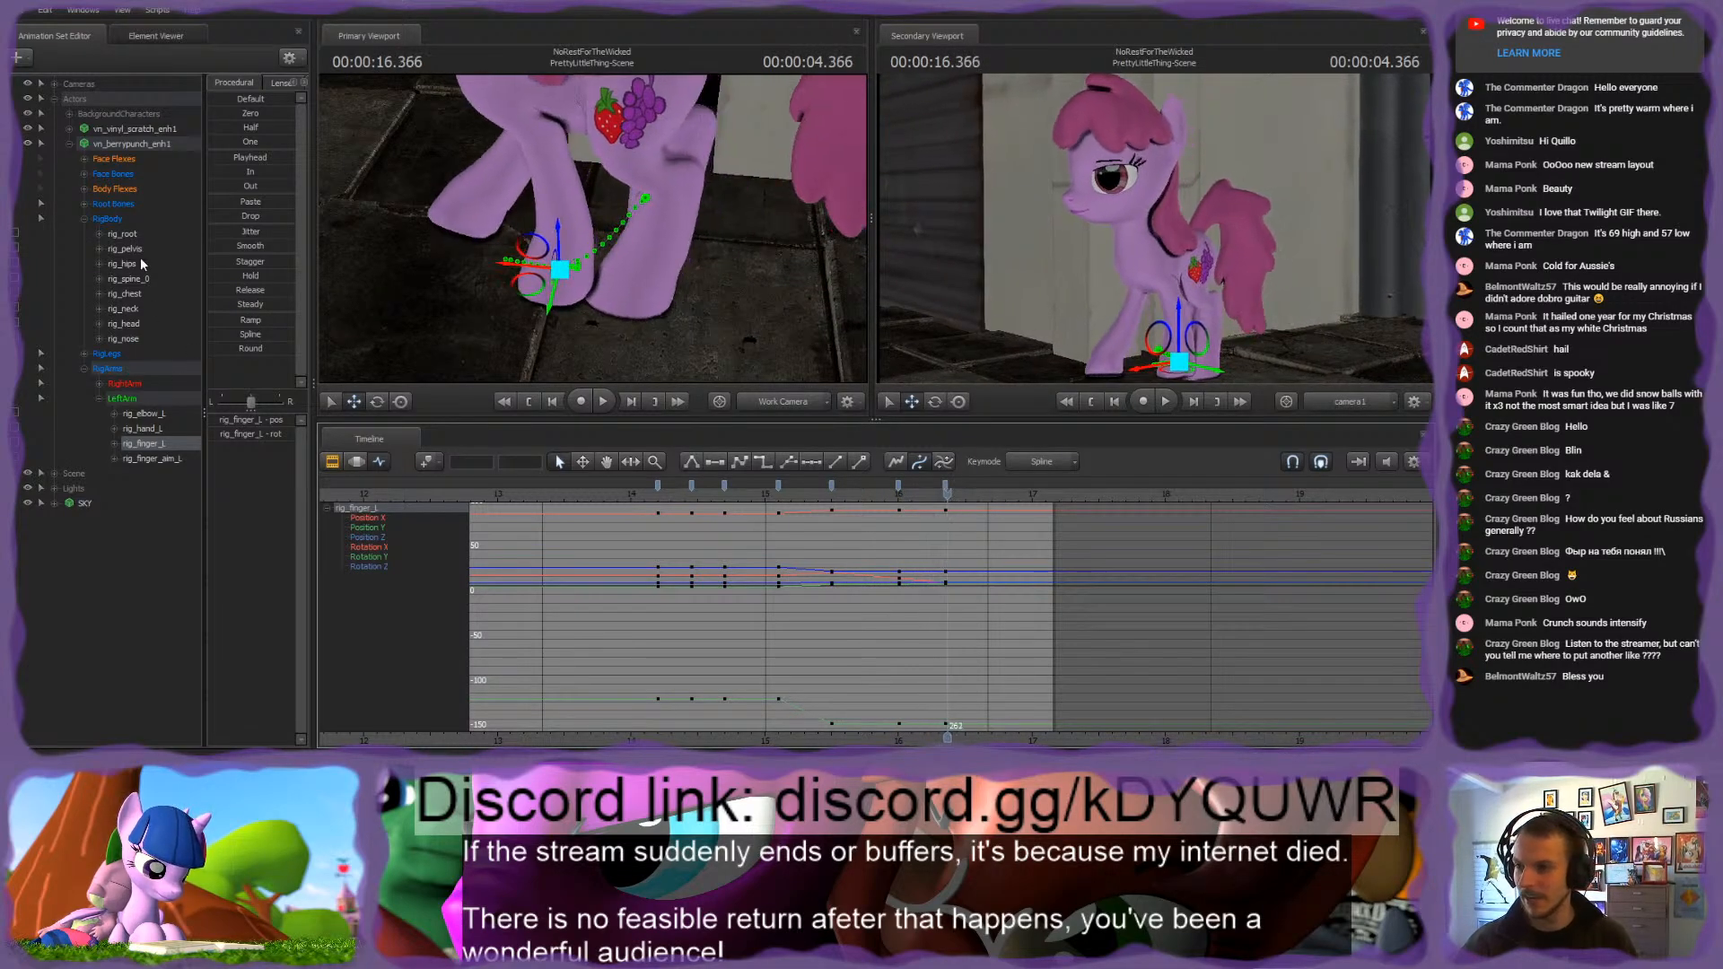
pyautogui.click(120, 221)
pyautogui.keyDown('shift'); pyautogui.click(107, 369); pyautogui.keyUp('shift')
pyautogui.scroll(5, 888, 597)
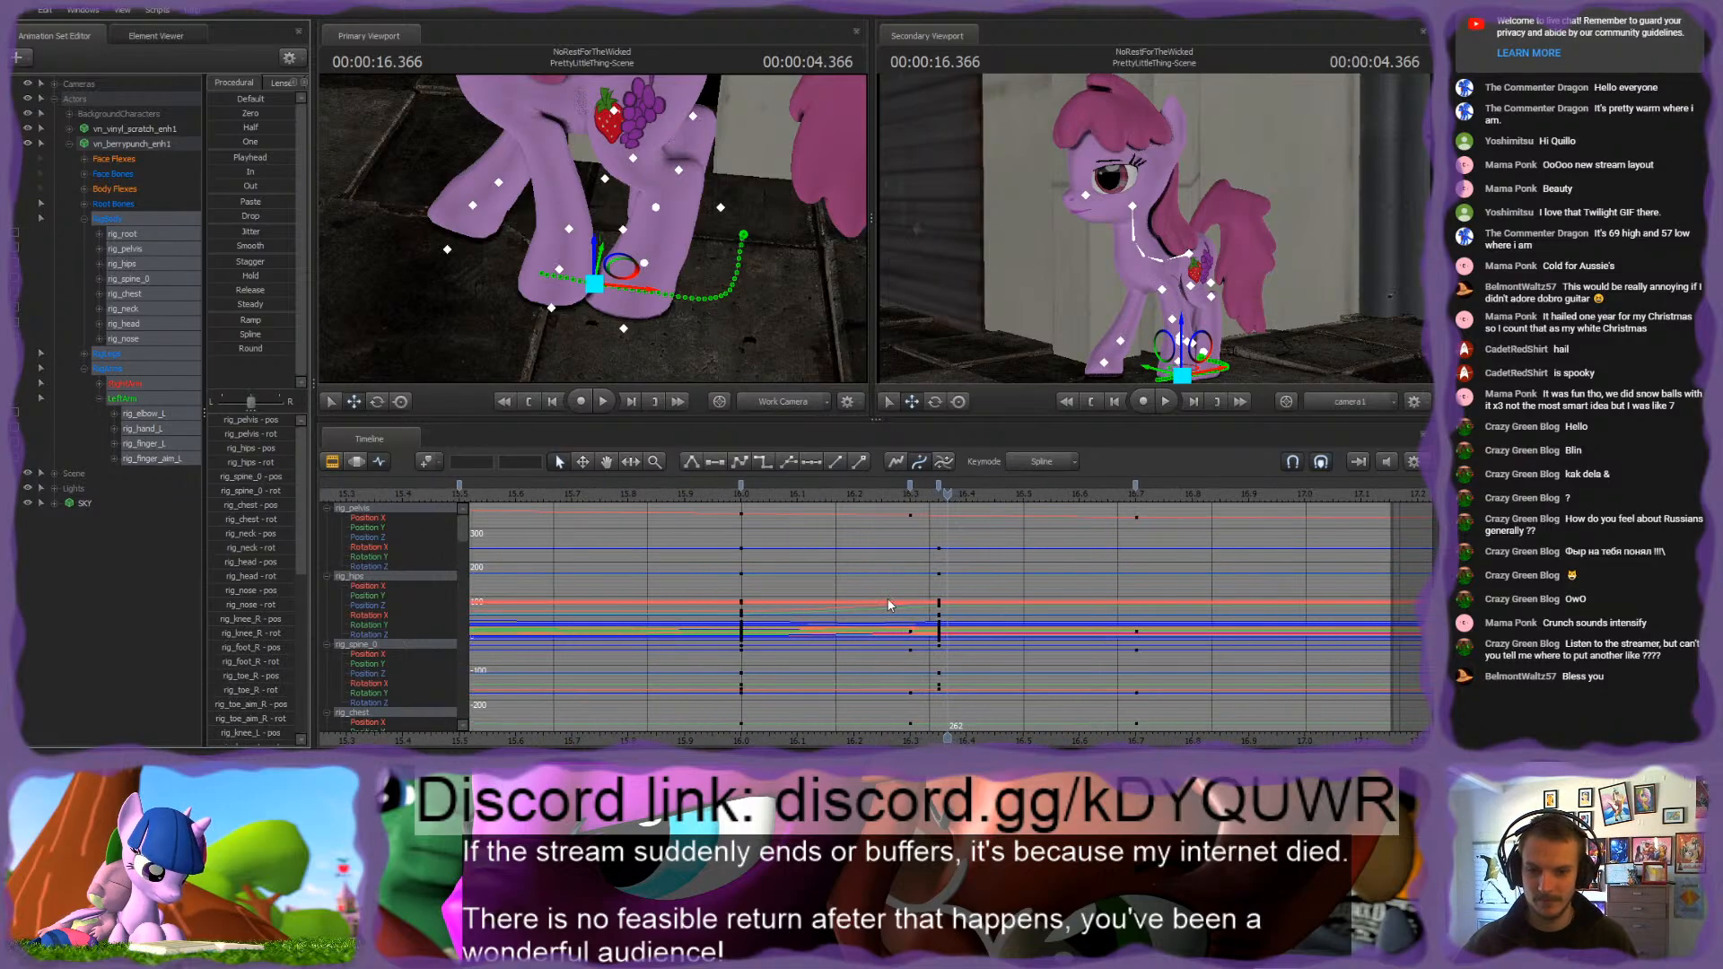
pyautogui.click(911, 486)
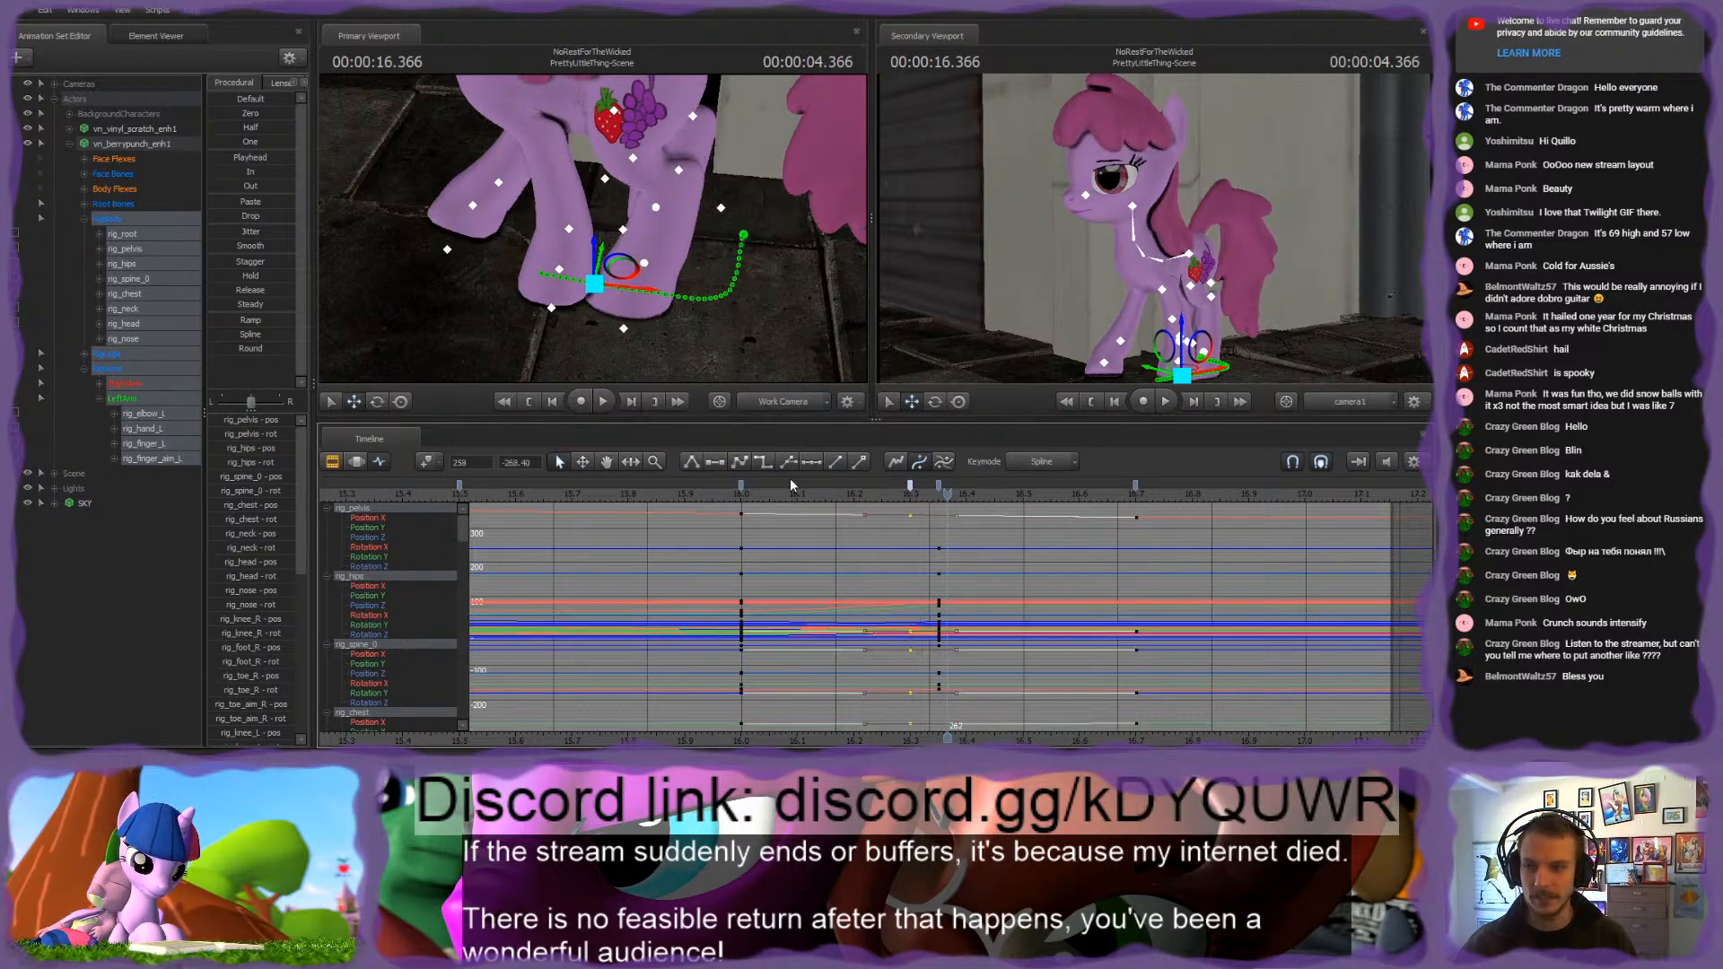
pyautogui.click(131, 238)
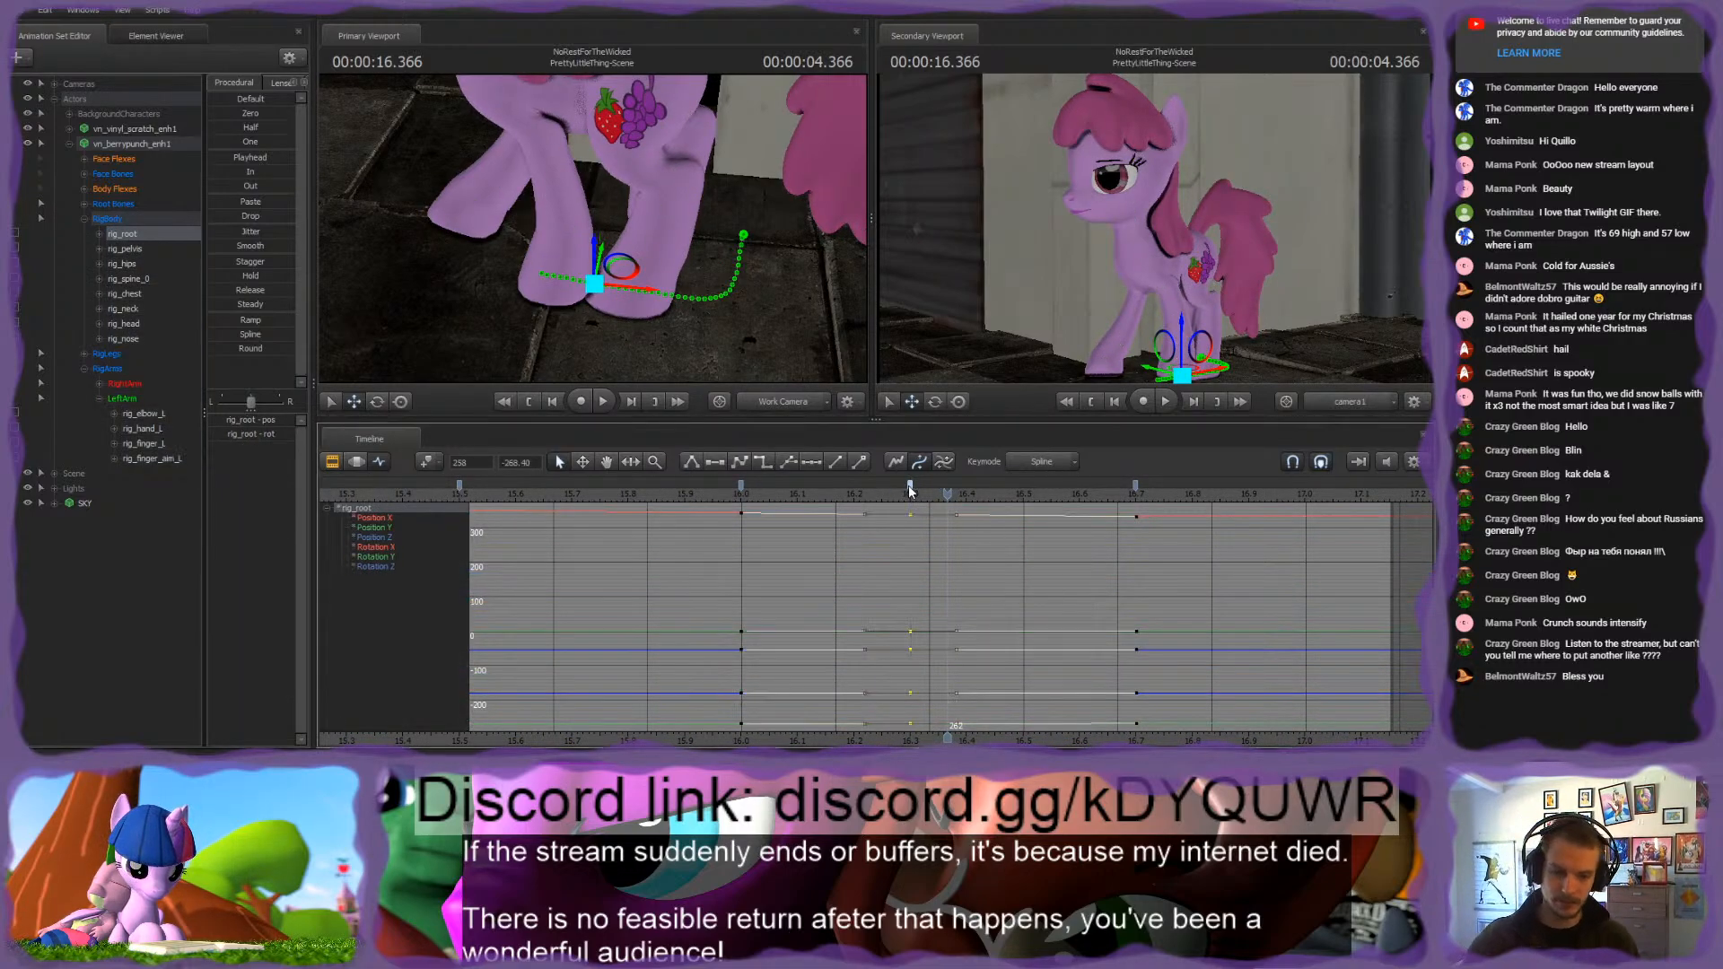
# Step: Select the pony's body, leg and arm rig groups and play back the walk from the next root keyframe
pyautogui.click(111, 223)
pyautogui.keyDown('shift'); pyautogui.click(119, 369); pyautogui.keyUp('shift')
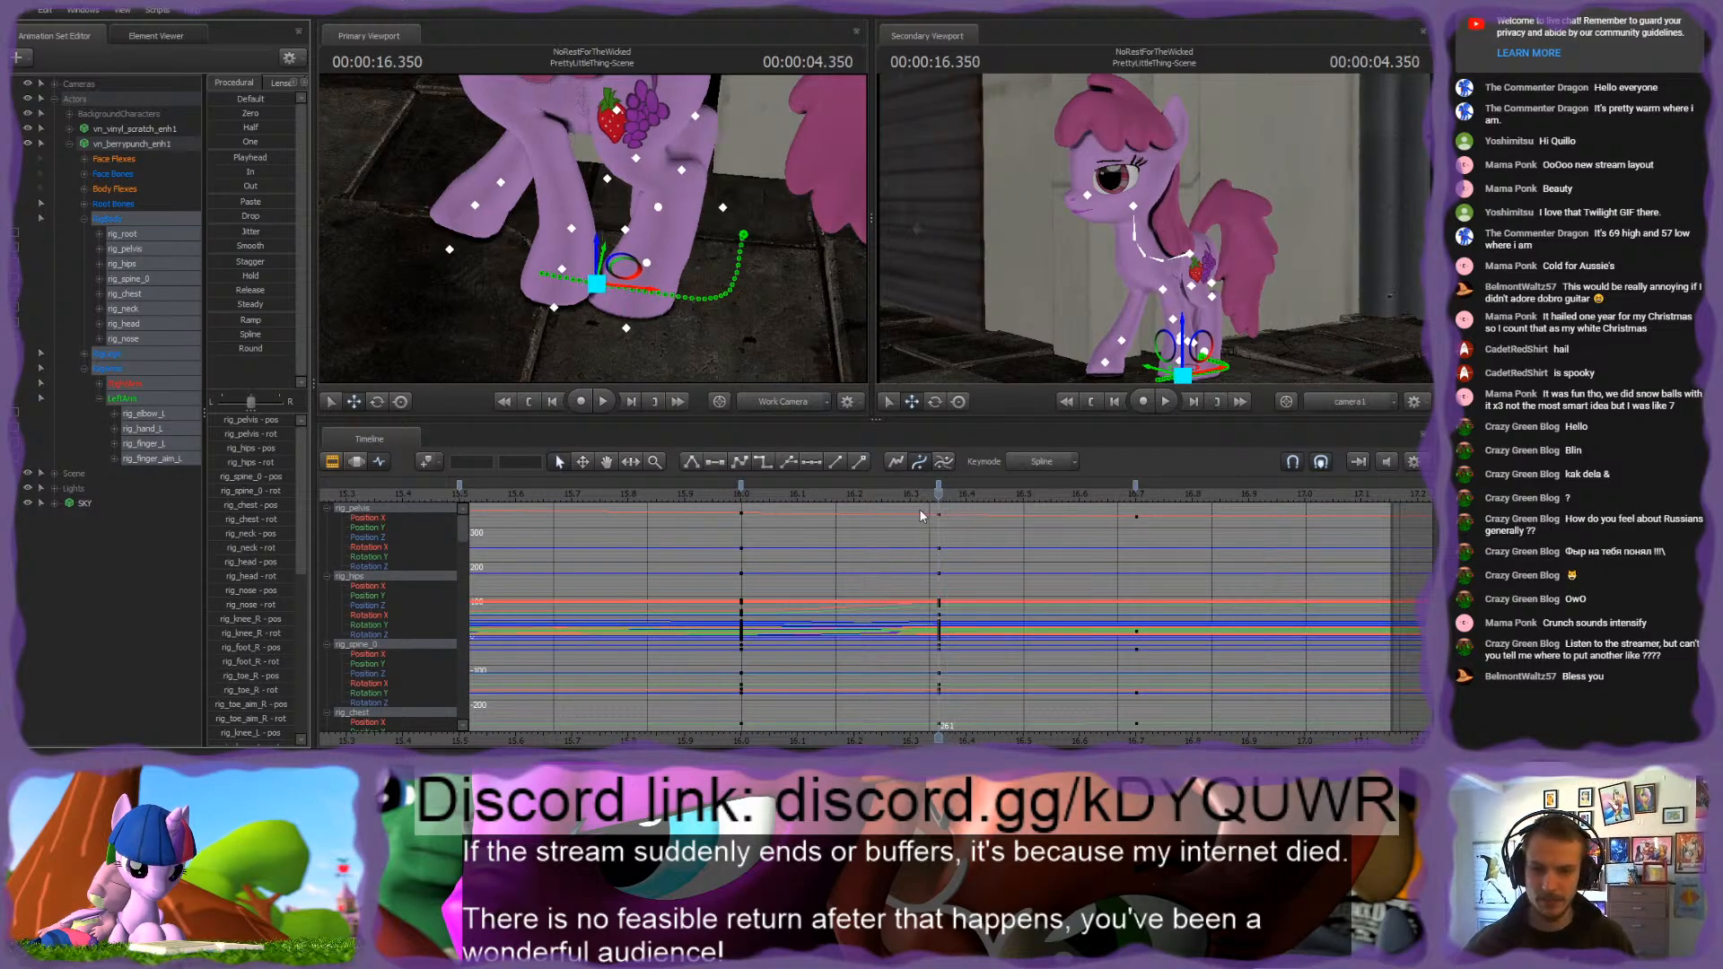
pyautogui.moveTo(593, 229)
pyautogui.mouseDown()
pyautogui.moveTo(566, 269)
pyautogui.moveTo(539, 251)
pyautogui.moveTo(592, 229)
pyautogui.mouseUp()
pyautogui.moveTo(939, 492); pyautogui.dragTo(1134, 588)
pyautogui.press('space')
pyautogui.scroll(-6, 1120, 595)
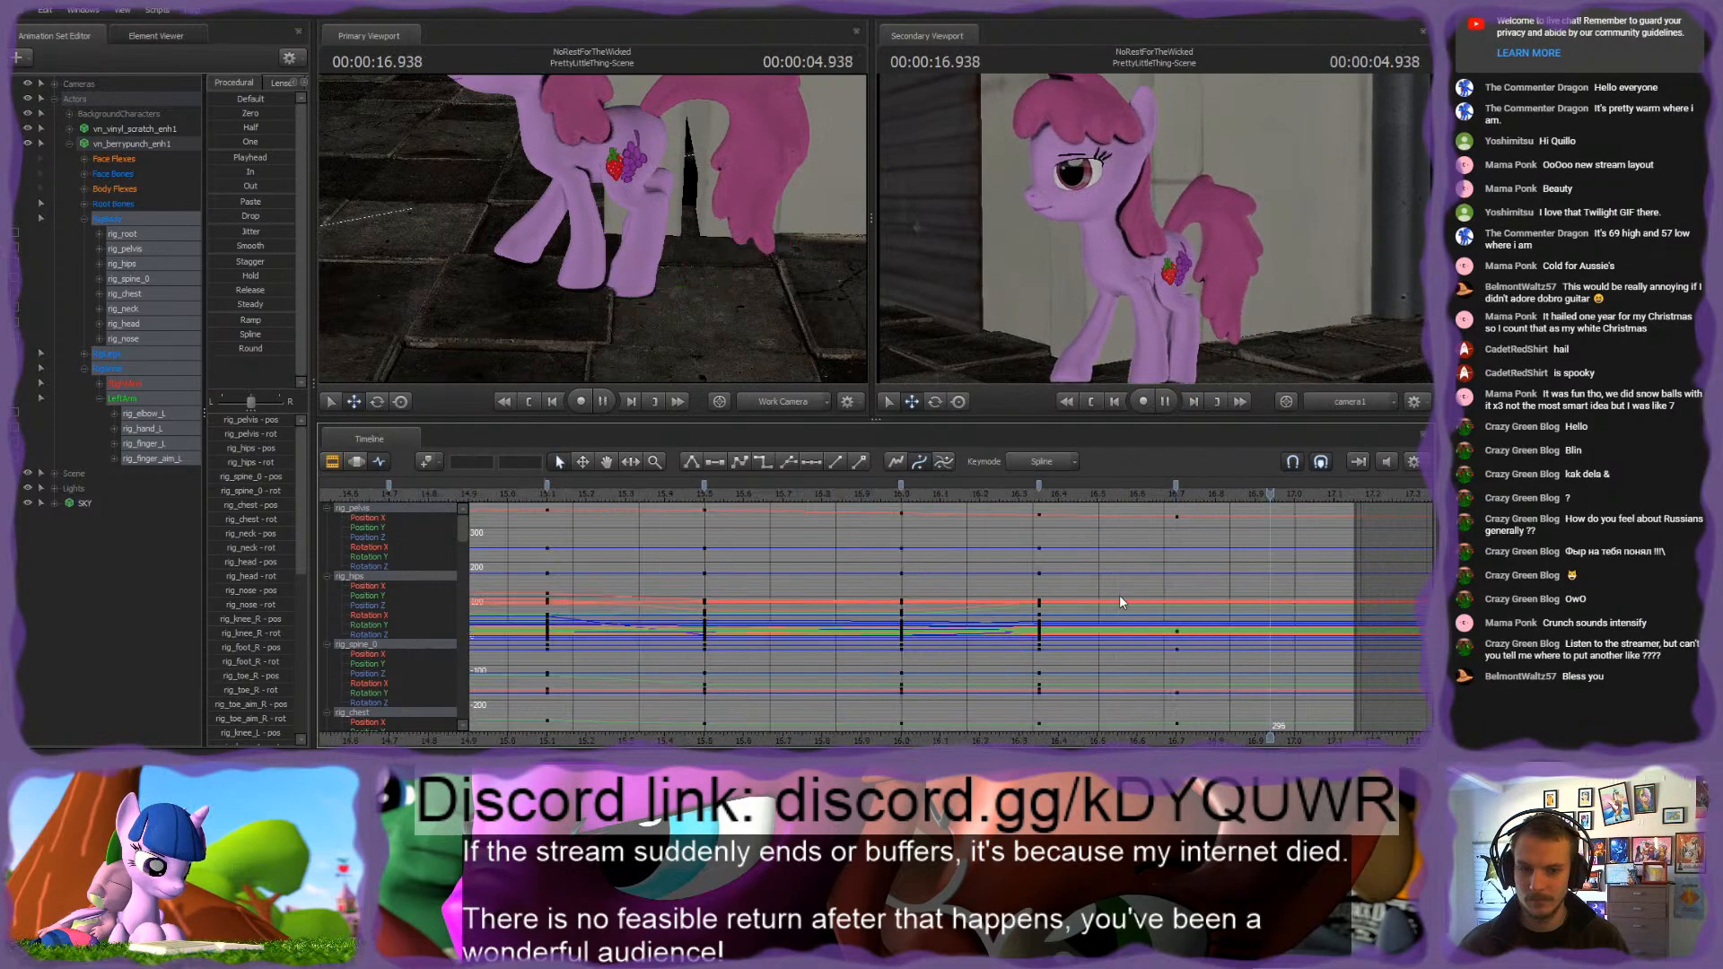
pyautogui.press('space')
pyautogui.moveTo(1238, 737); pyautogui.dragTo(668, 738, button='middle')
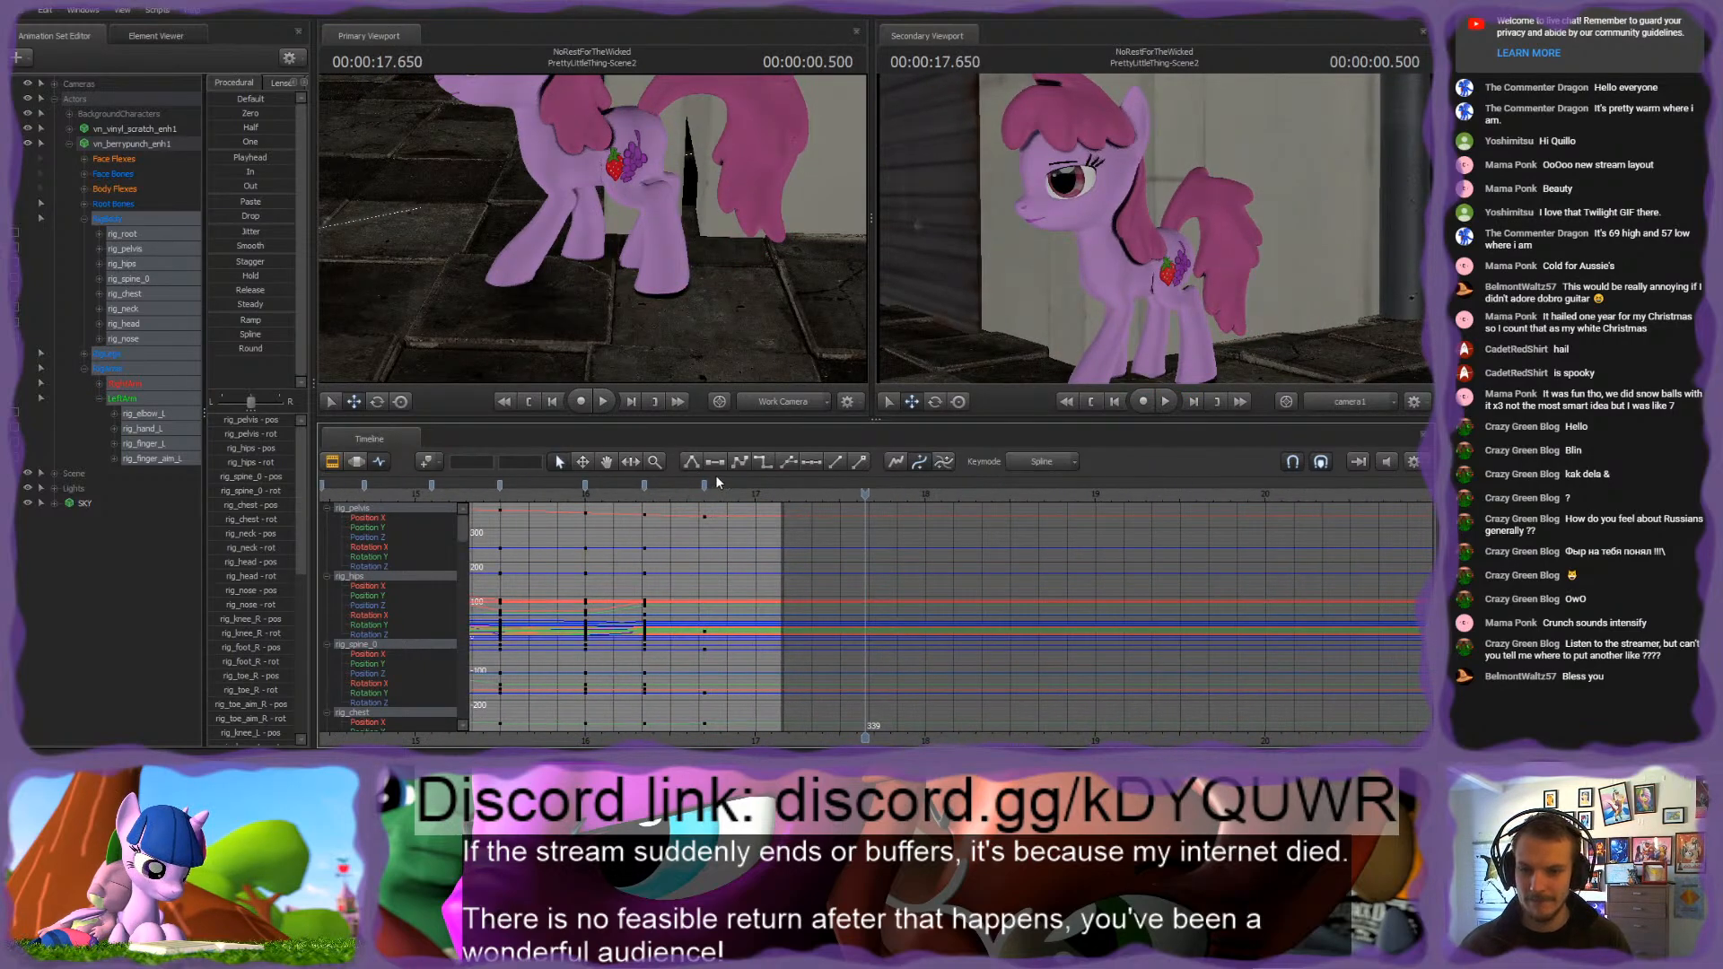
# Step: Return the playhead to 16.700 s and set a keyframe on all selected rig bones
pyautogui.click(730, 493)
pyautogui.press('space')
pyautogui.moveTo(736, 490); pyautogui.dragTo(697, 508)
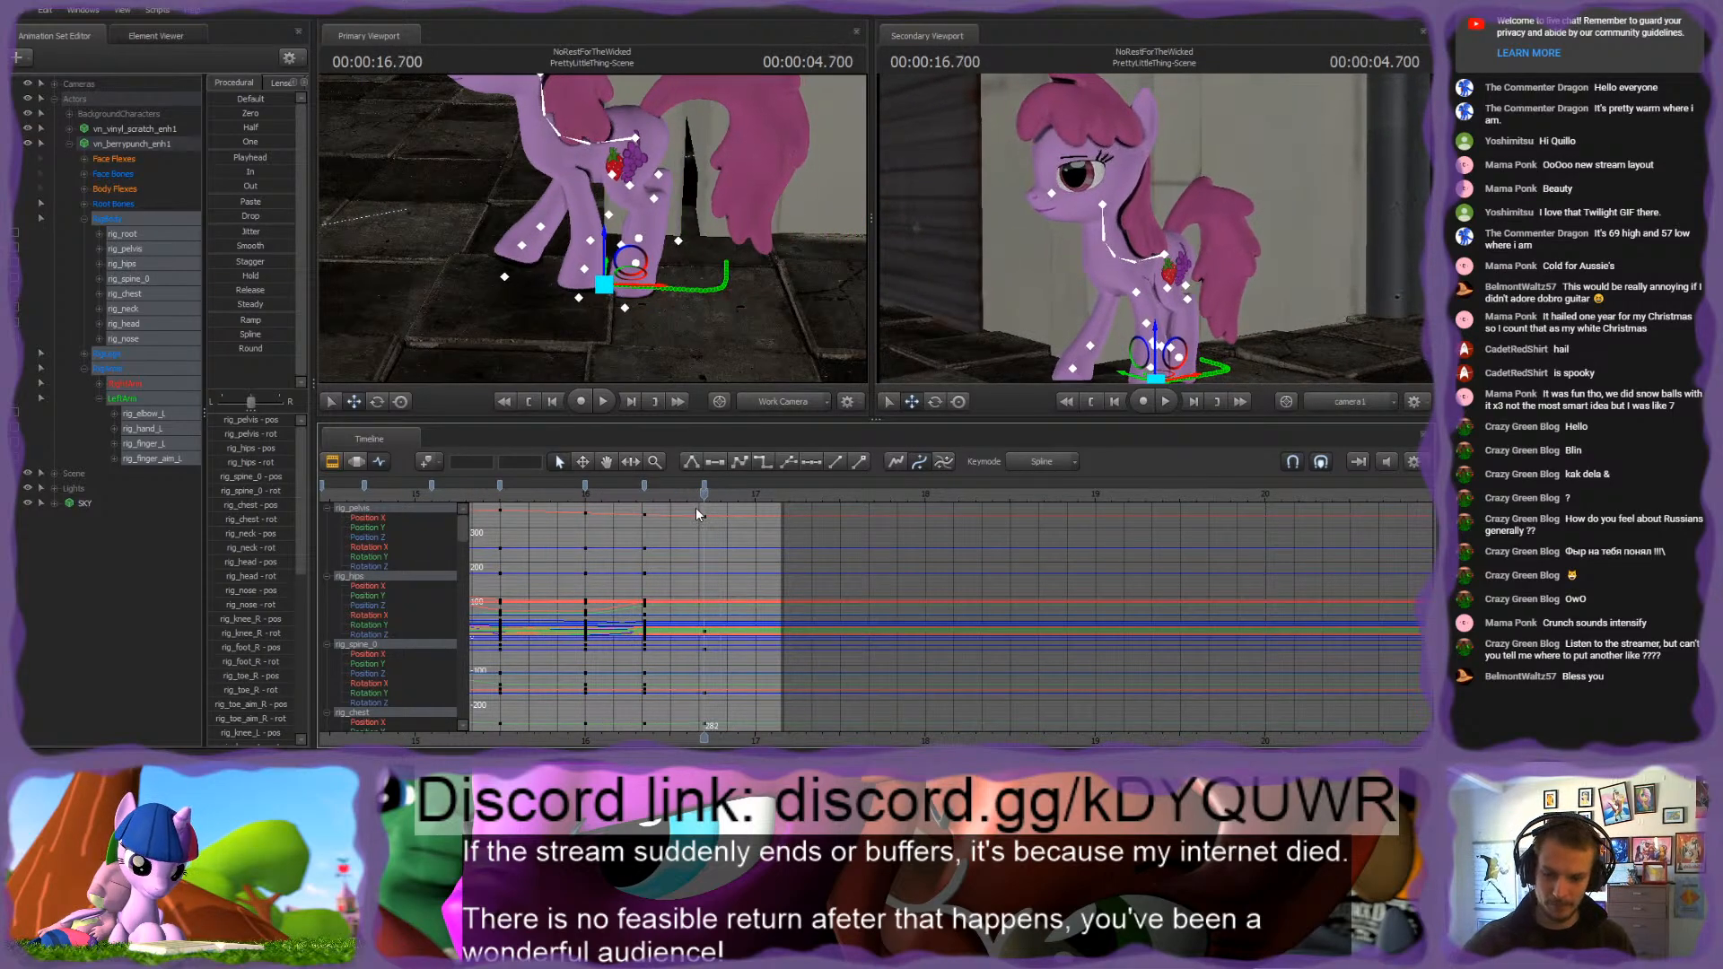
pyautogui.press('m')
# Step: Select rig_finger_L on the left front hoof and advance the playhead to 17.016 s
pyautogui.moveTo(664, 296); pyautogui.dragTo(599, 226)
pyautogui.press('w')
pyautogui.keyDown('ctrl'); pyautogui.click(600, 348); pyautogui.keyUp('ctrl')
pyautogui.moveTo(601, 348); pyautogui.dragTo(600, 265)
pyautogui.press('s')
pyautogui.moveTo(704, 510); pyautogui.dragTo(758, 514)
# Step: Split the PrettyLittleThing-Scene2 shot at 17.950 s in the Clip Editor
pyautogui.click(331, 461)
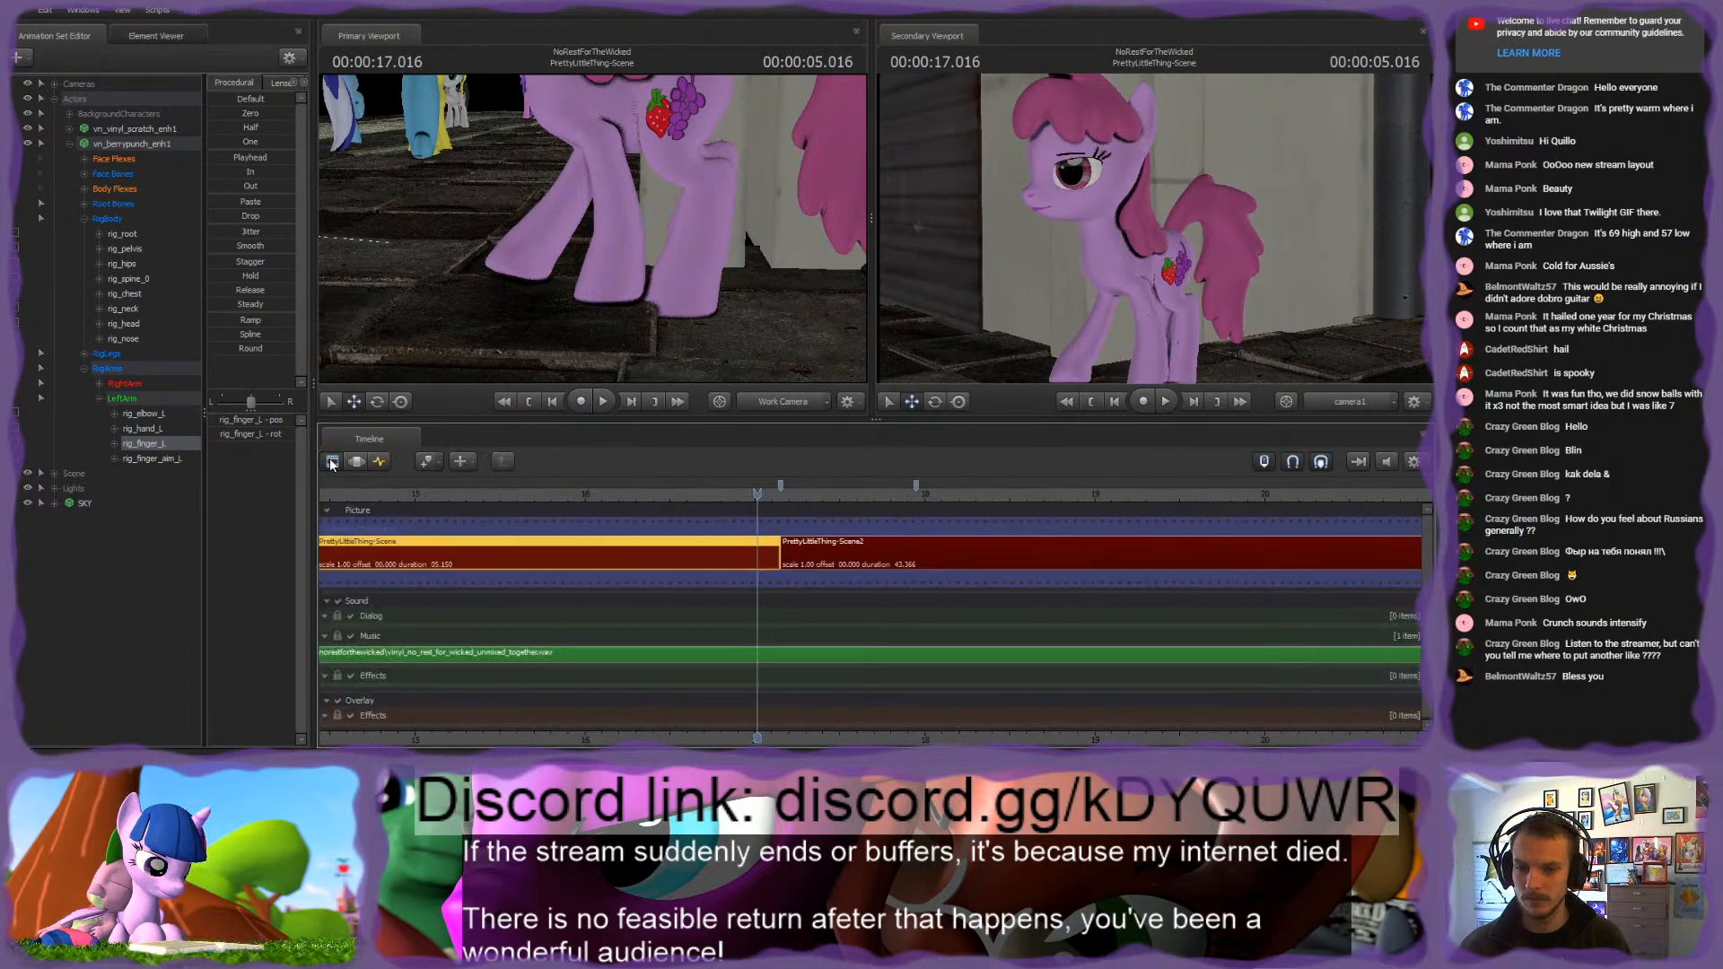
pyautogui.scroll(-2, 861, 676)
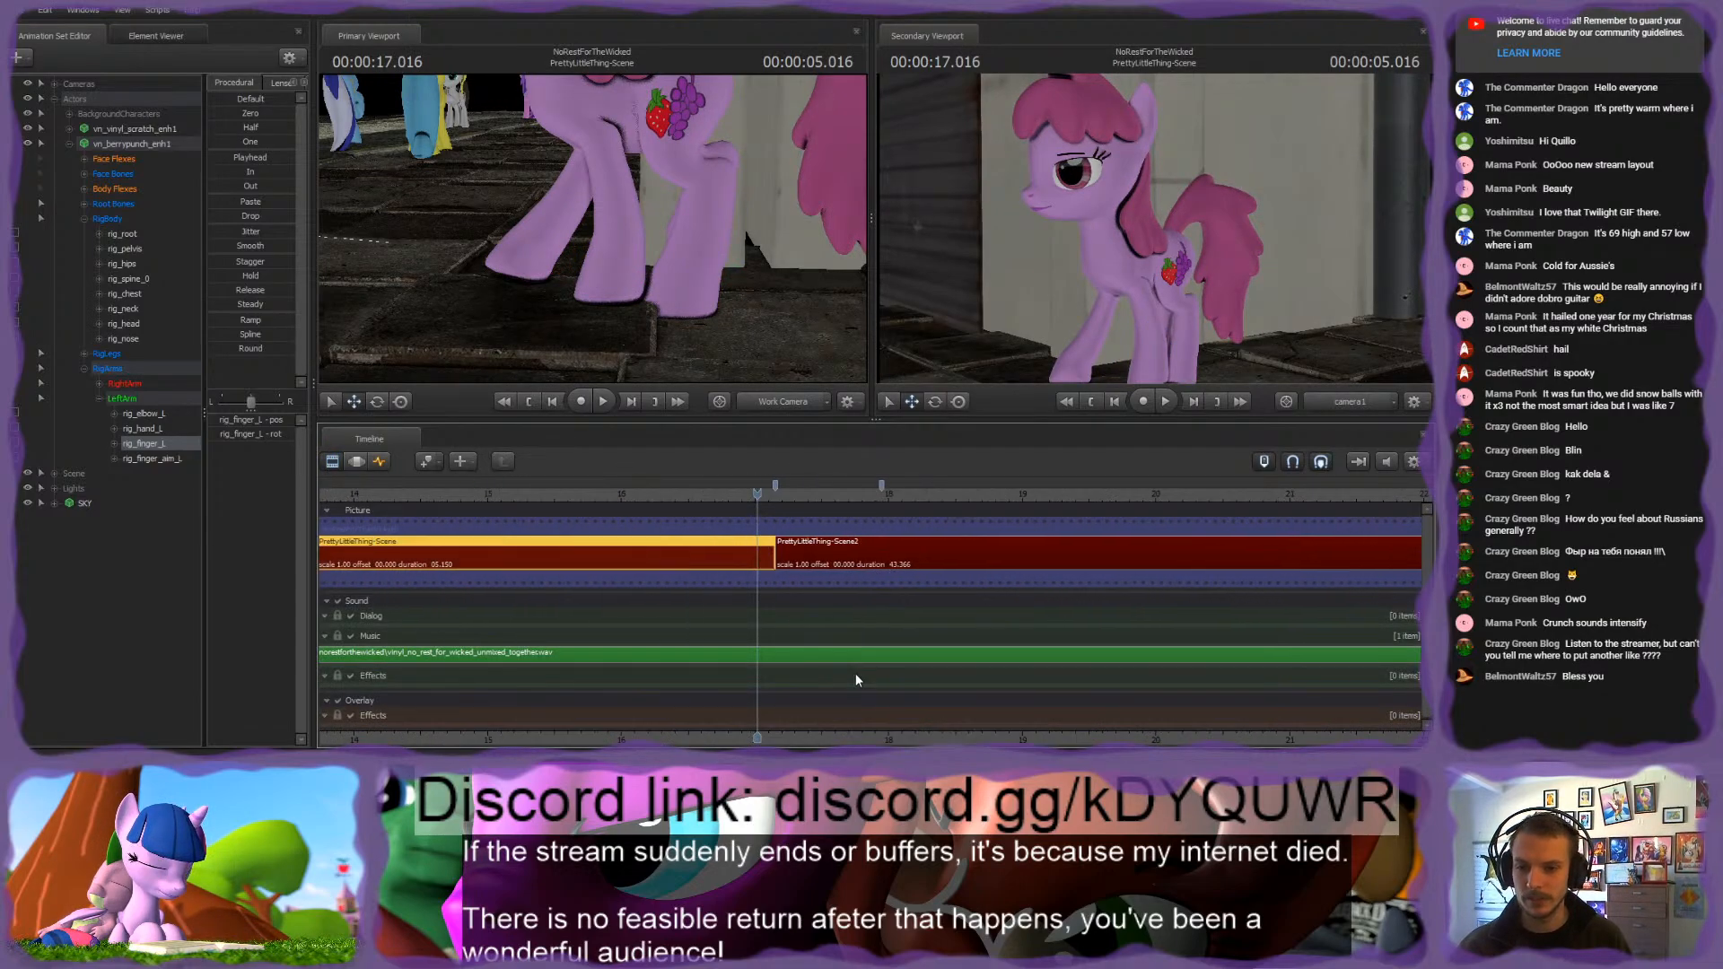
pyautogui.click(379, 462)
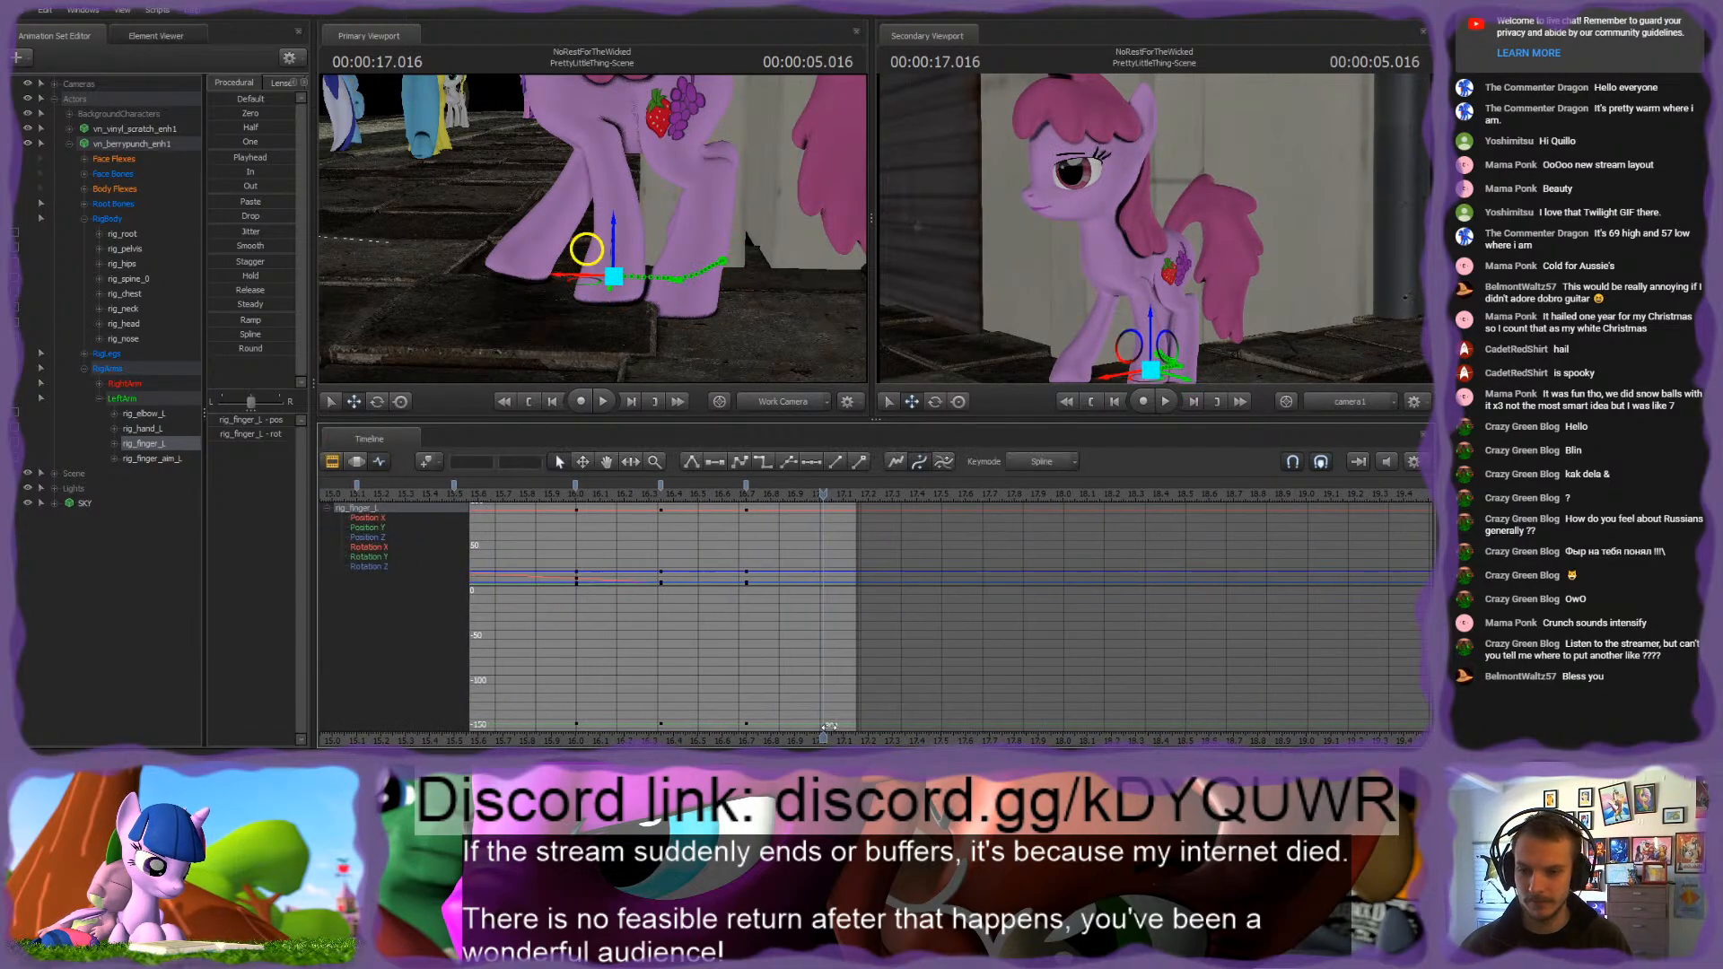
pyautogui.moveTo(849, 499); pyautogui.dragTo(1049, 534)
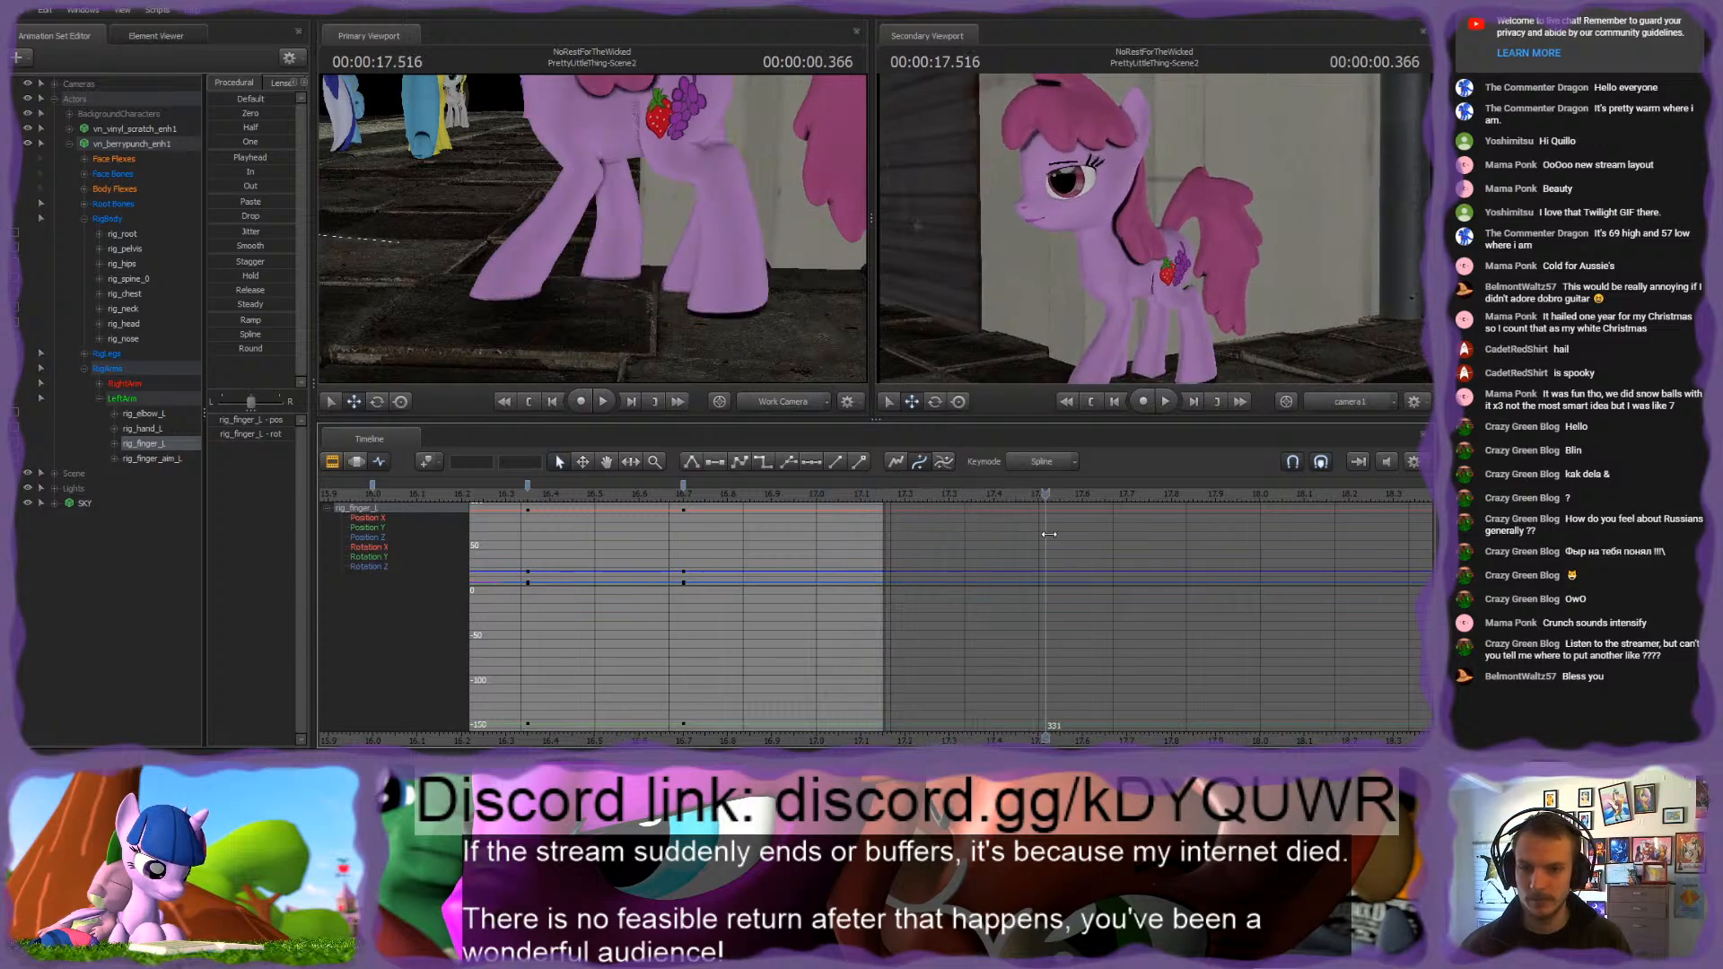
pyautogui.click(332, 462)
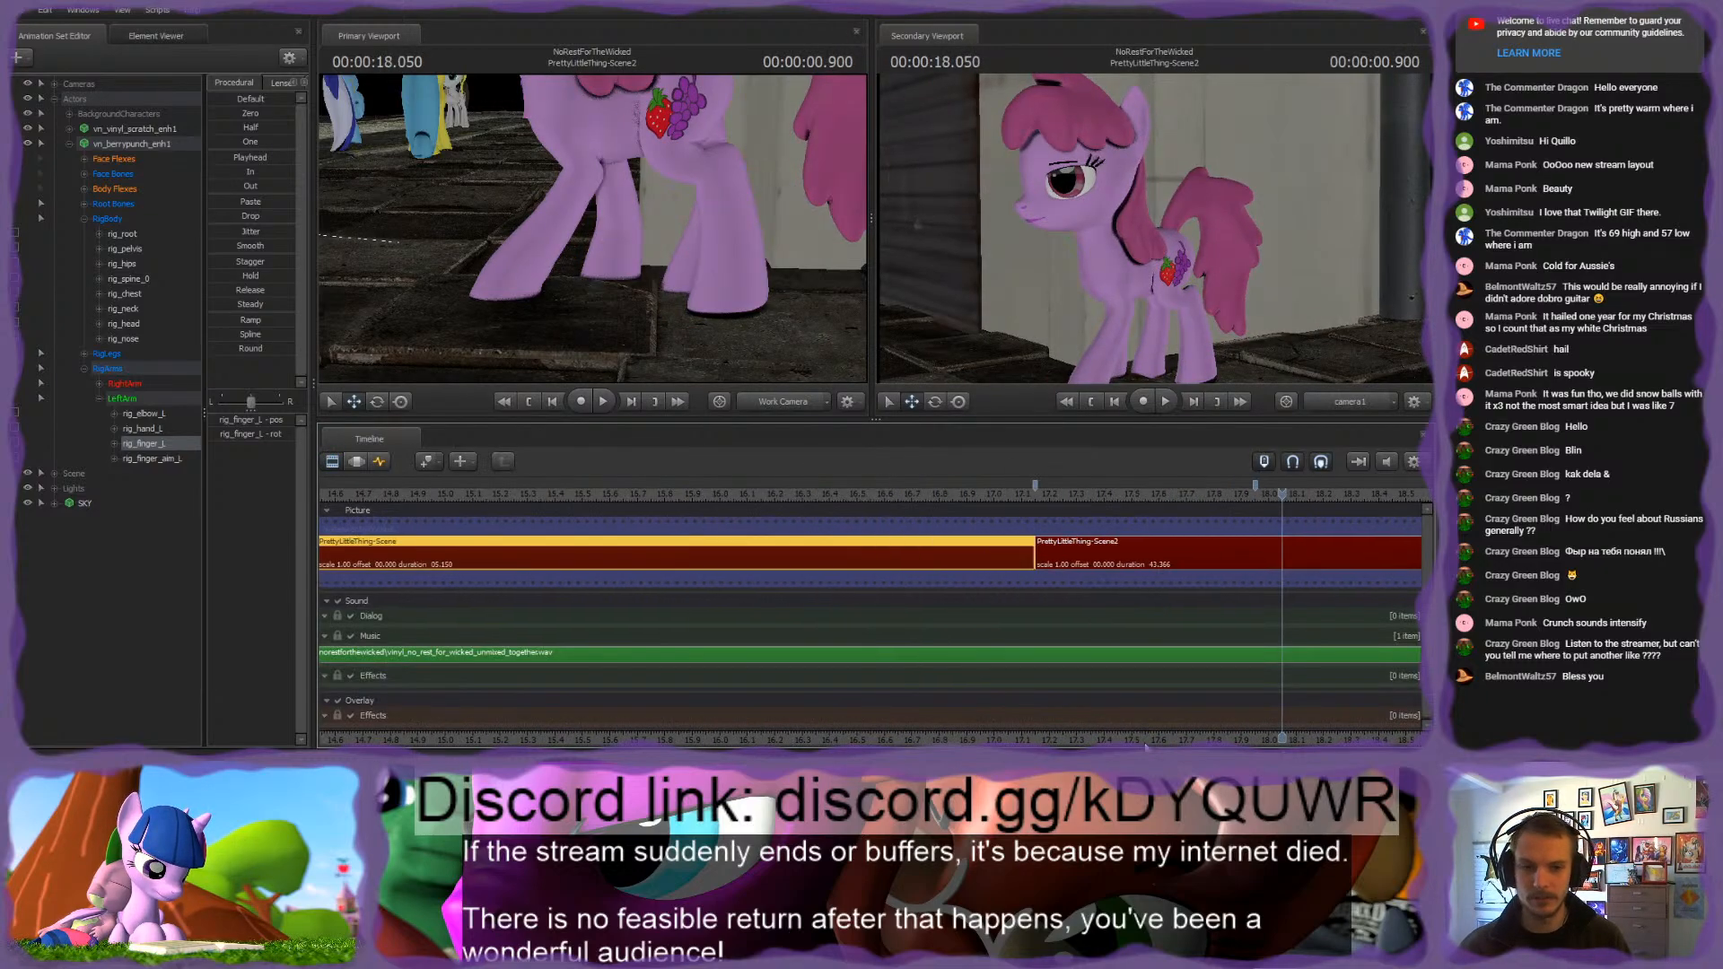
pyautogui.moveTo(1279, 697); pyautogui.dragTo(937, 697, button='middle')
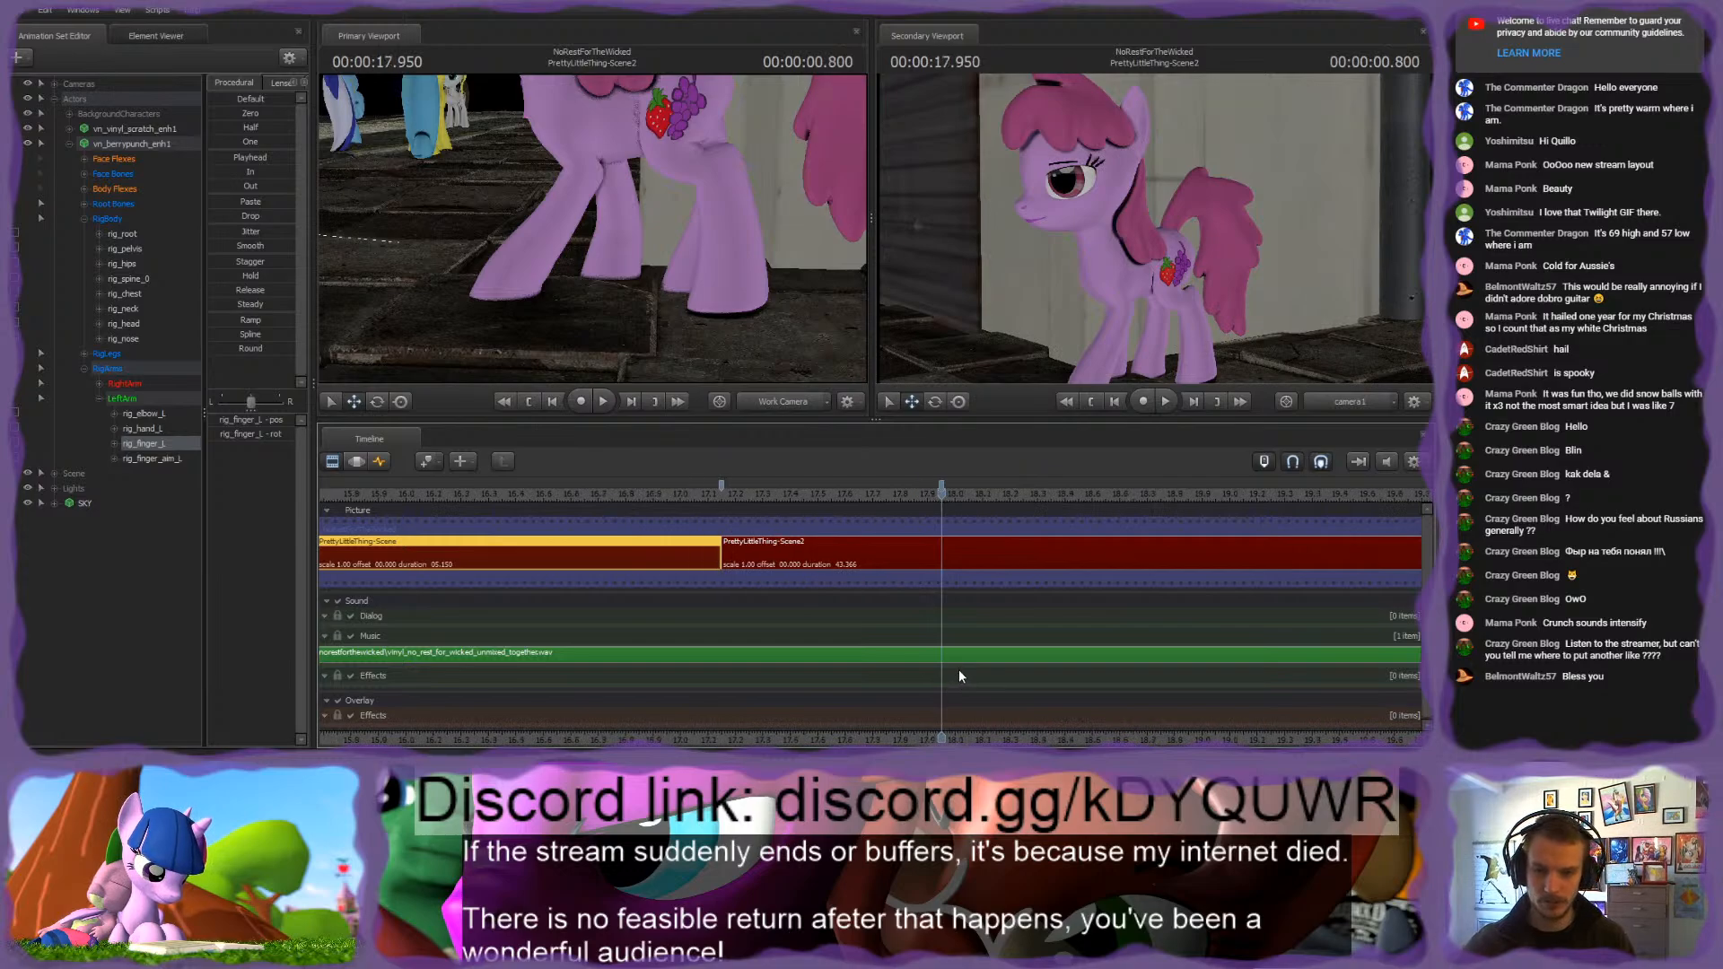
pyautogui.click(943, 553)
pyautogui.press('b')
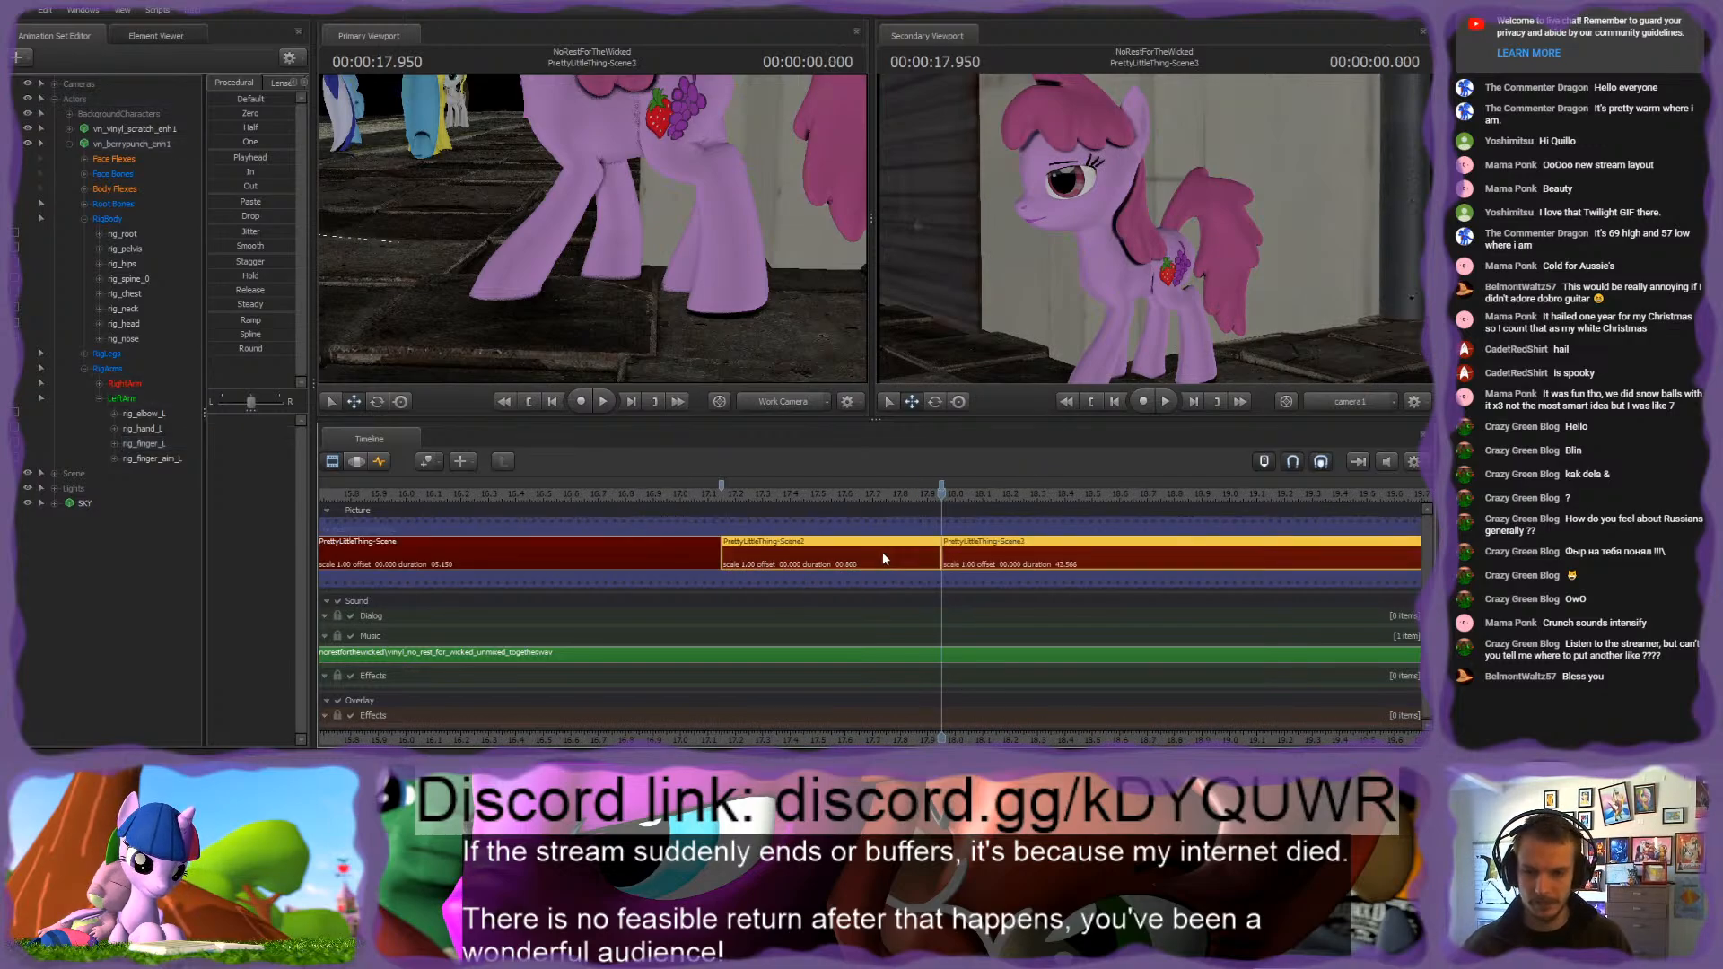
# Step: Delete the short PrettyLittleThing-Scene2 segment before the cut and select the slug in its place
pyautogui.click(883, 554)
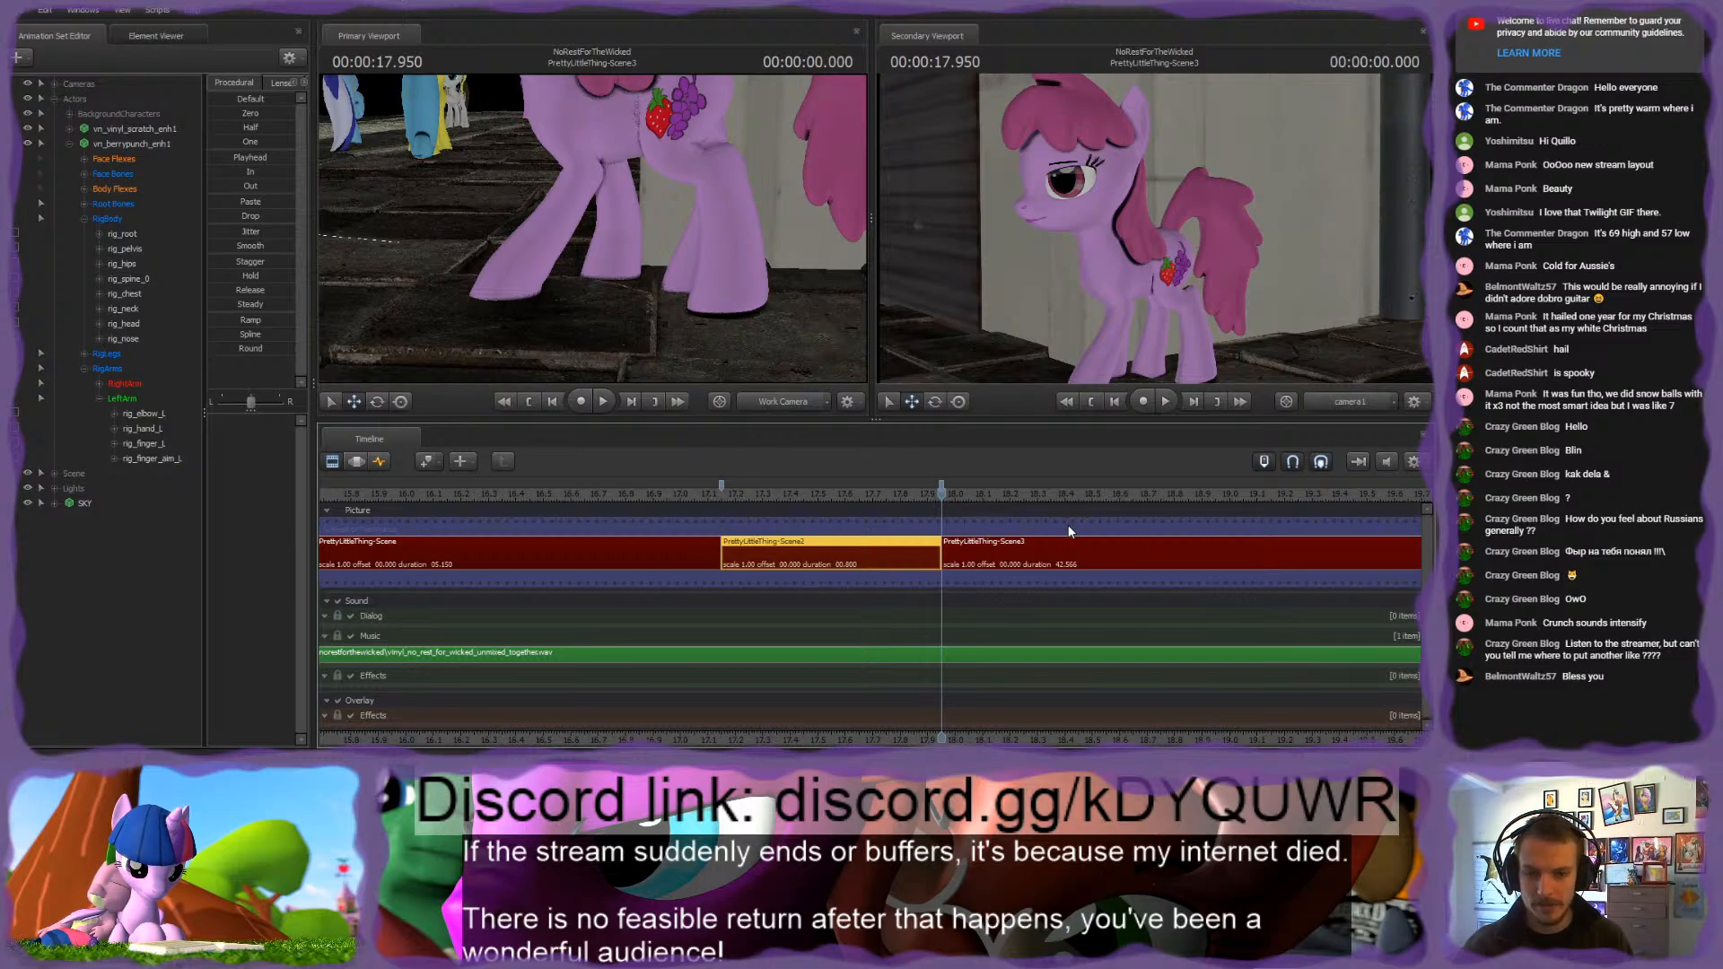
pyautogui.press('Delete')
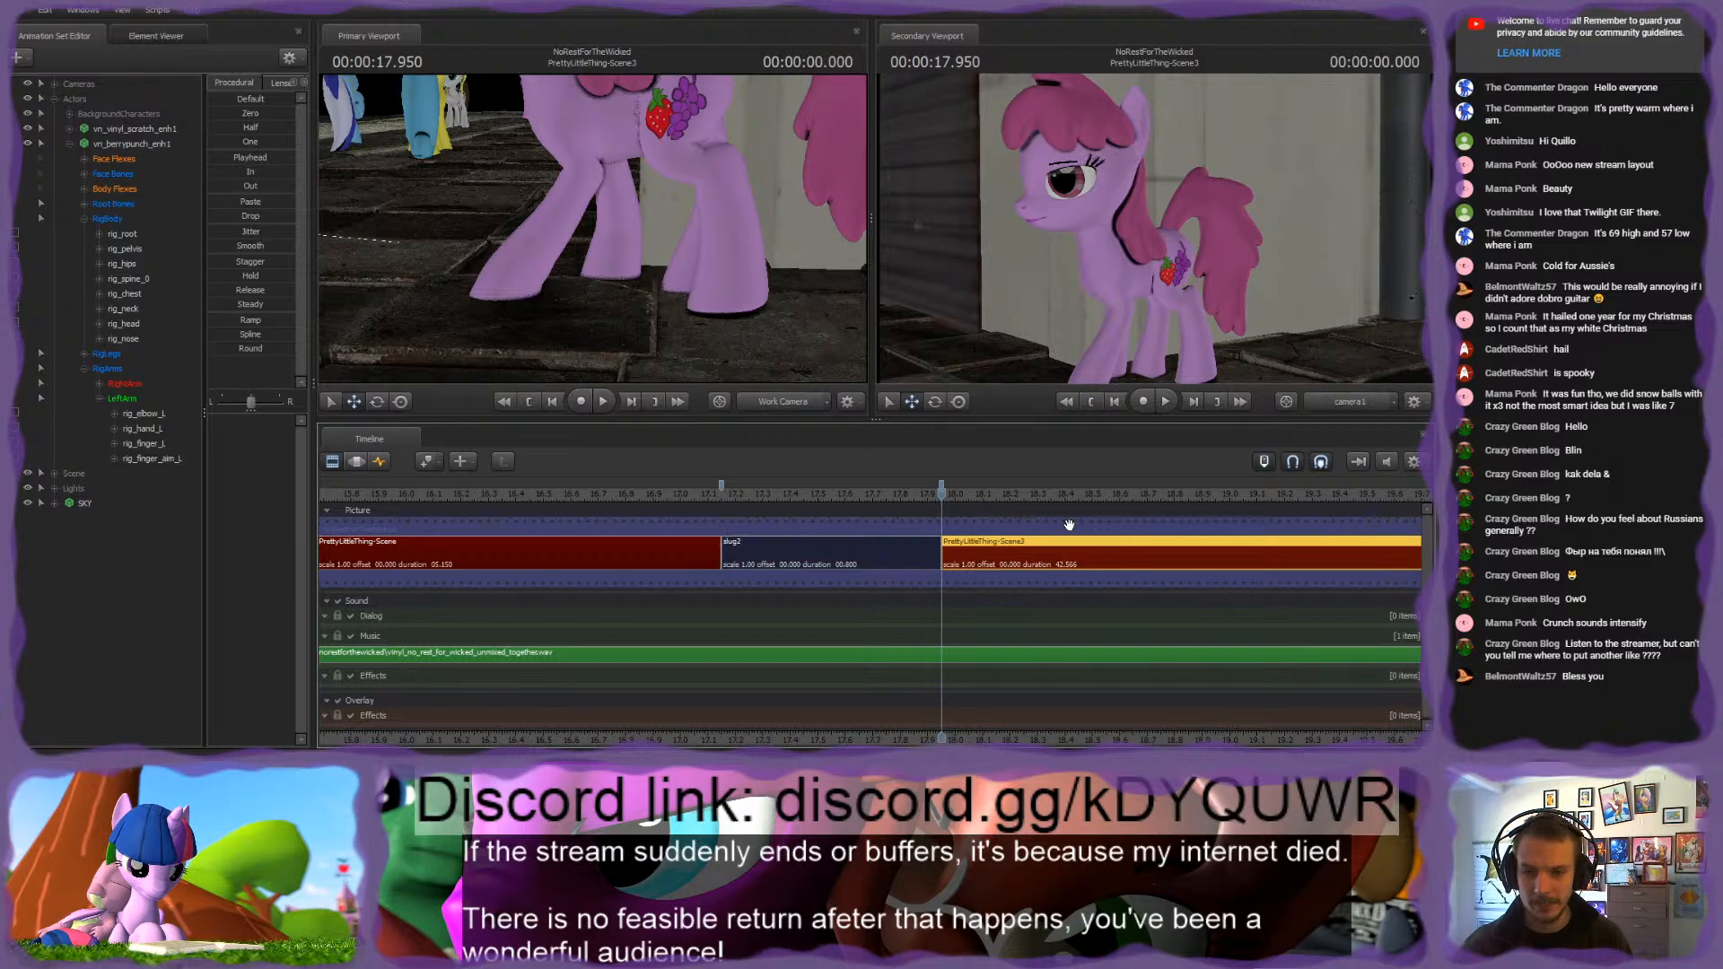
pyautogui.click(857, 543)
# Step: Scrub across the slug between the two pony shots and play back part of PrettyLittleThing-Scene3
pyautogui.click(868, 496)
pyautogui.moveTo(762, 499); pyautogui.dragTo(954, 513)
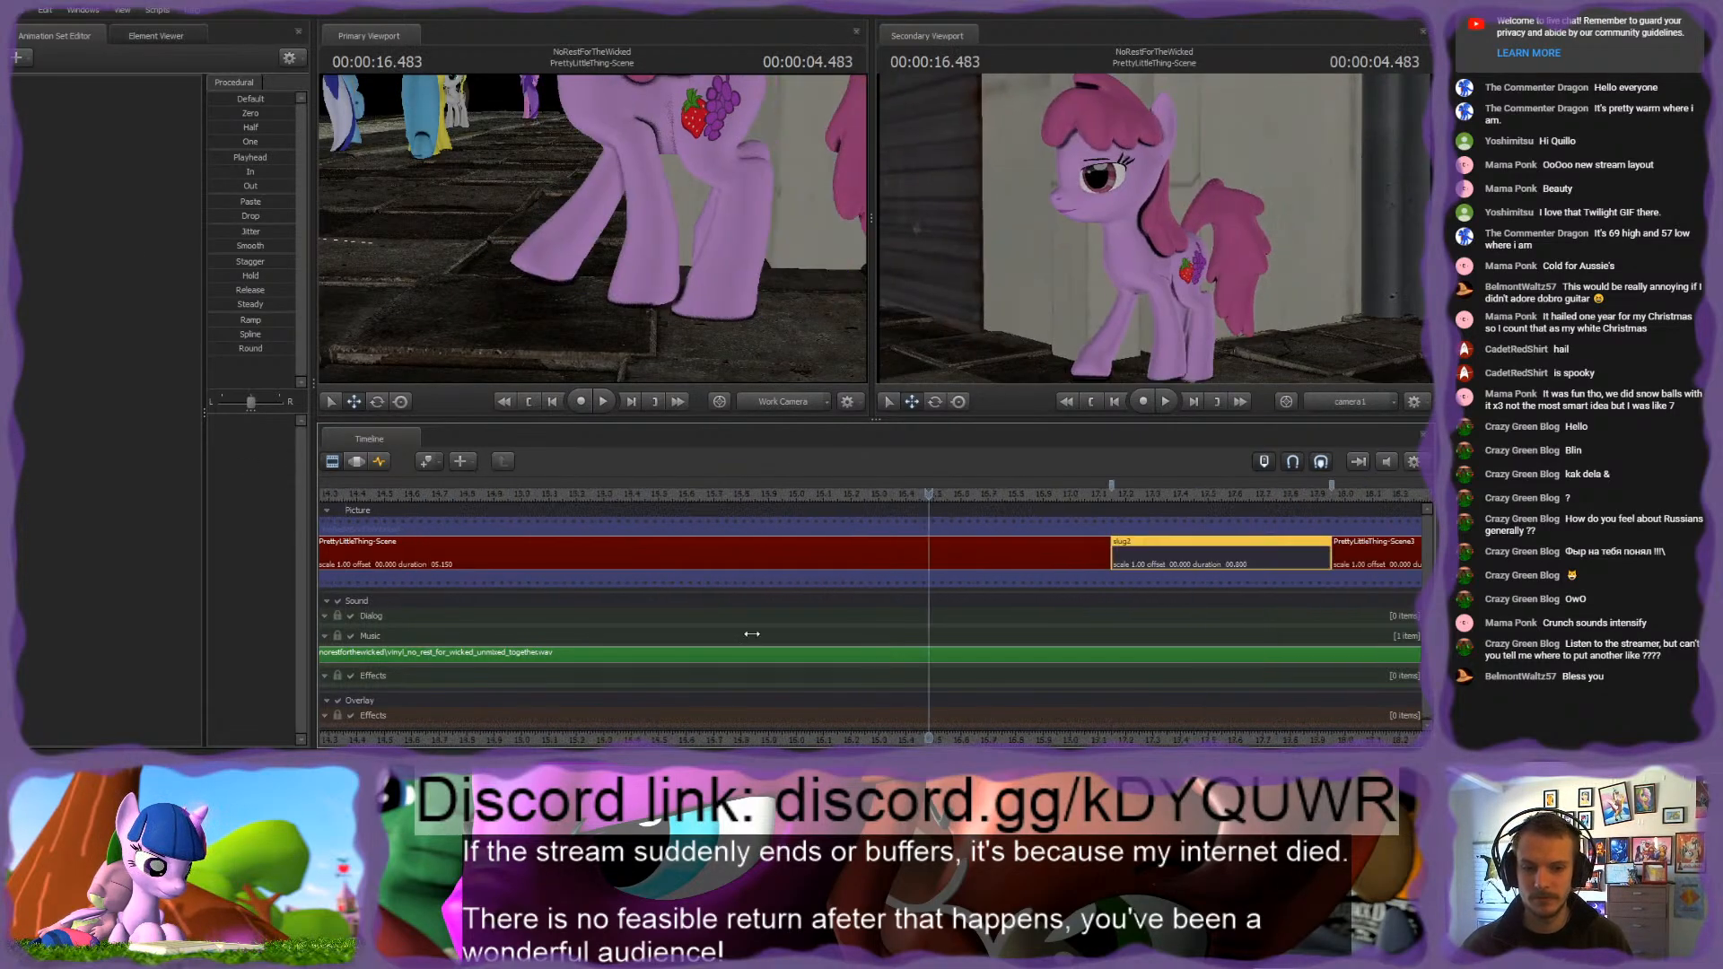
pyautogui.moveTo(644, 494); pyautogui.dragTo(873, 509)
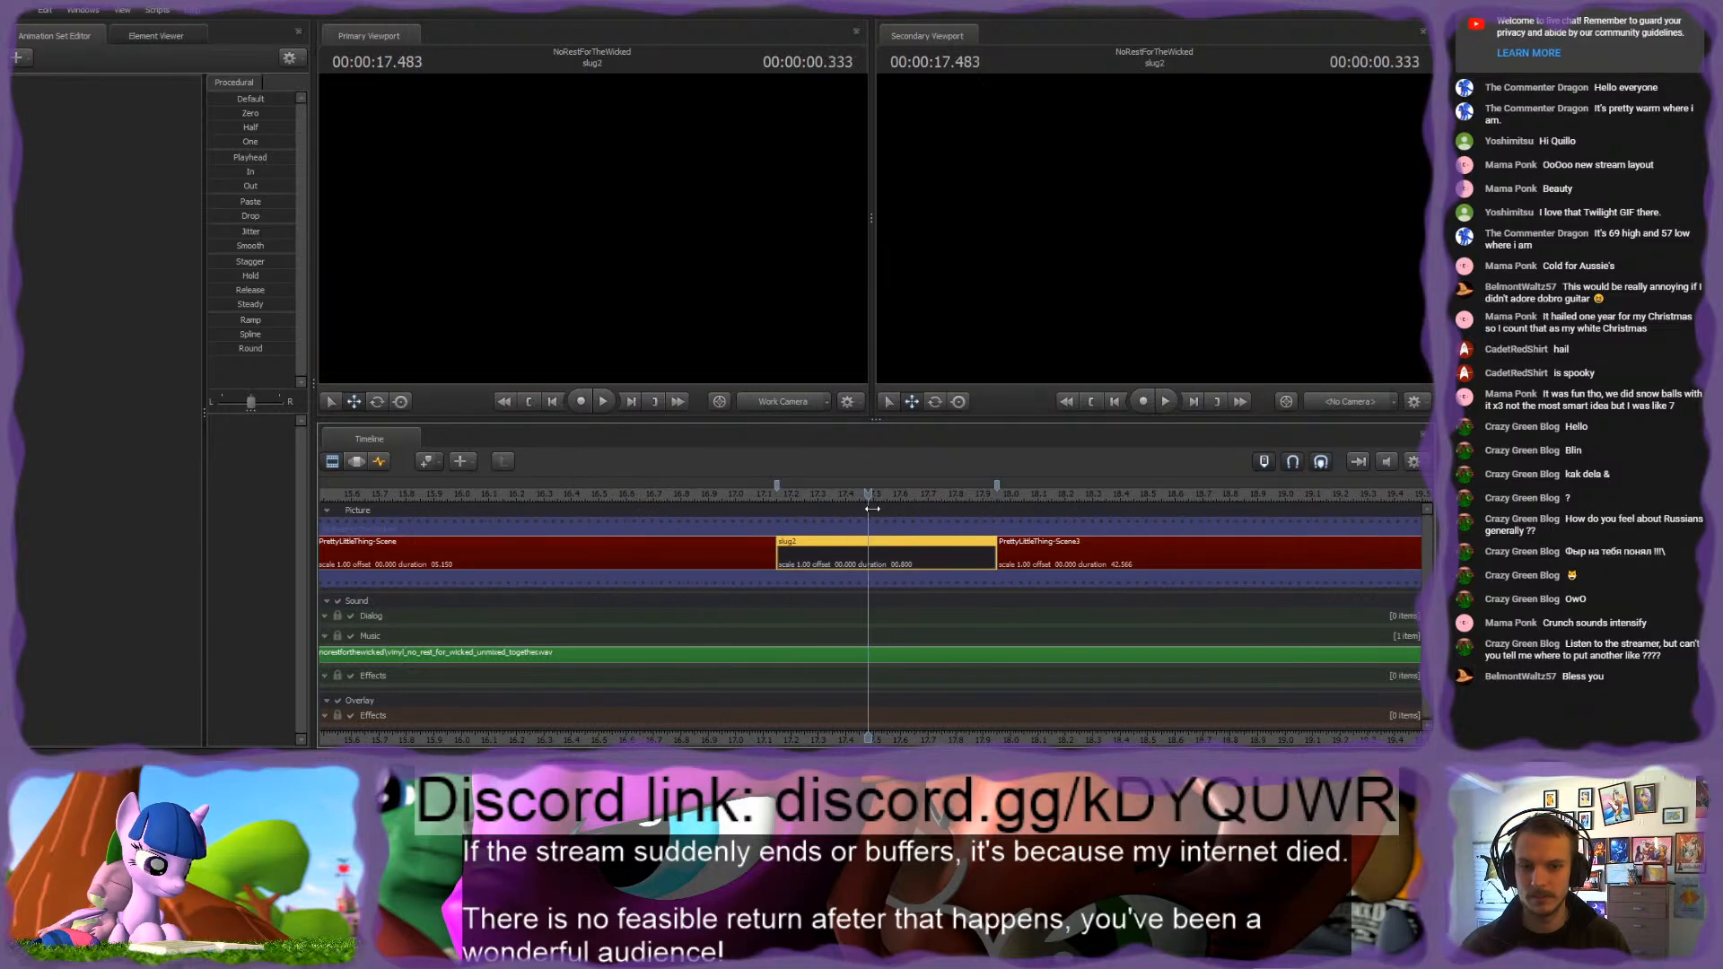
pyautogui.moveTo(977, 518); pyautogui.dragTo(1111, 522)
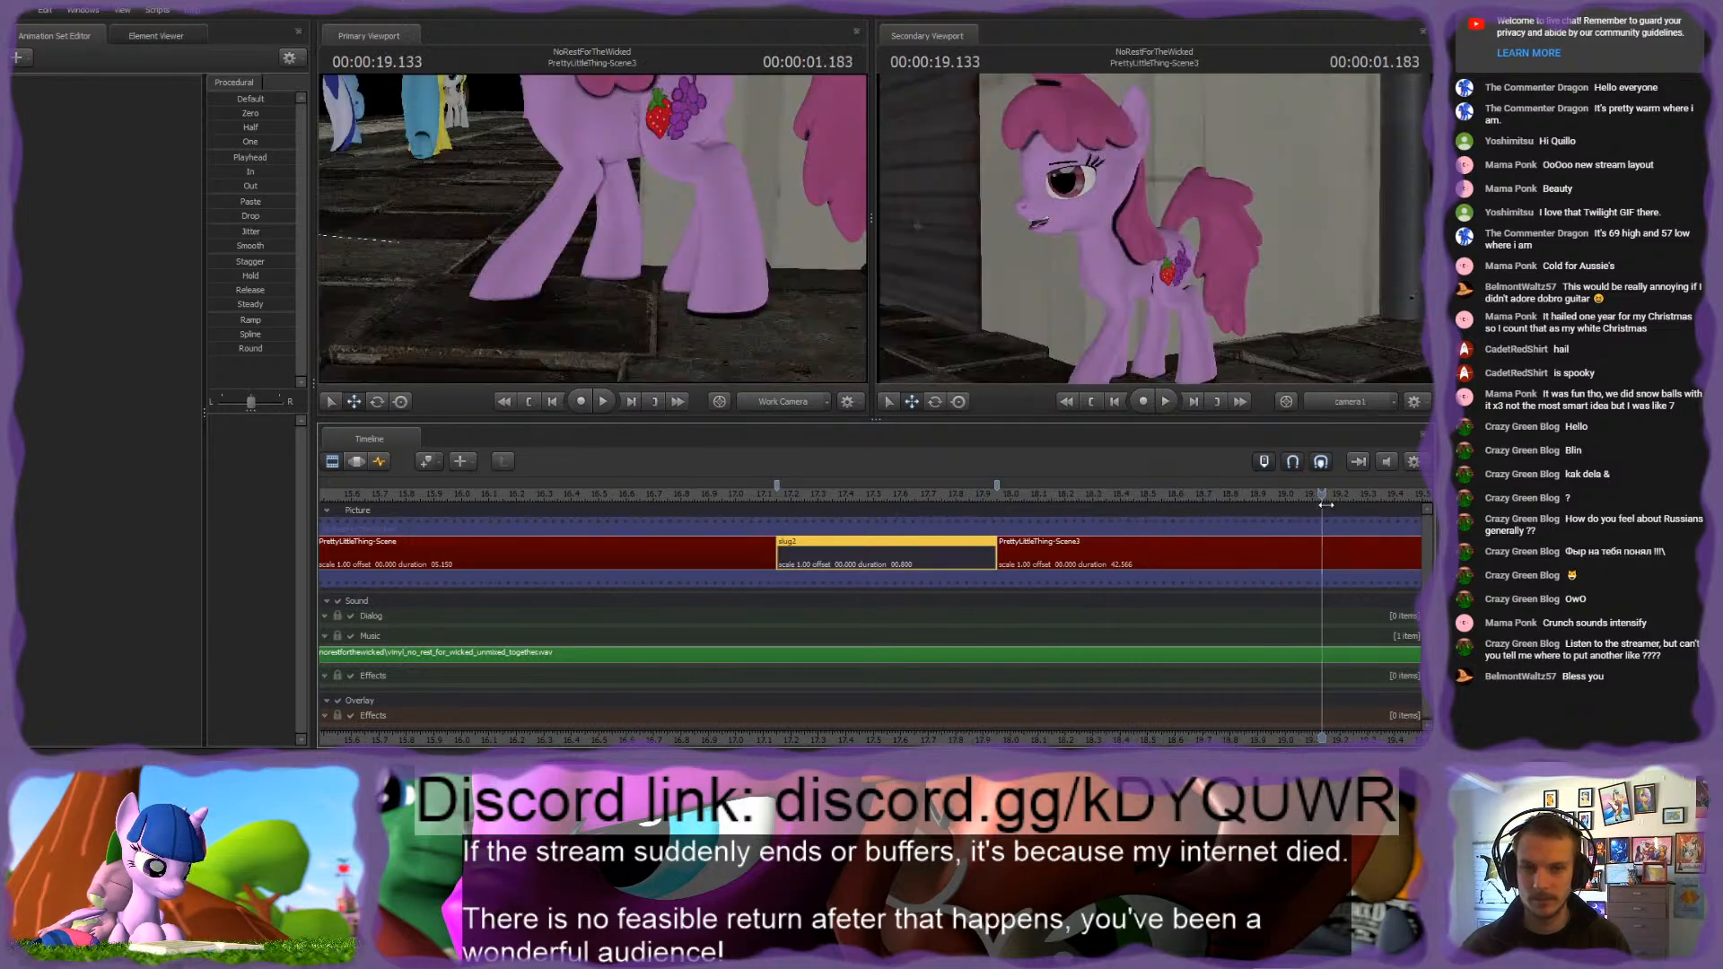
pyautogui.moveTo(1326, 505); pyautogui.dragTo(1331, 505)
pyautogui.scroll(-1, 1014, 723)
pyautogui.moveTo(1000, 721); pyautogui.dragTo(685, 691, button='middle')
pyautogui.scroll(-5, 808, 673)
pyautogui.press('space')
pyautogui.moveTo(839, 671)
pyautogui.mouseDown(button='middle')
pyautogui.moveTo(789, 669)
pyautogui.moveTo(841, 665)
pyautogui.mouseUp(button='middle')
pyautogui.scroll(-7, 862, 665)
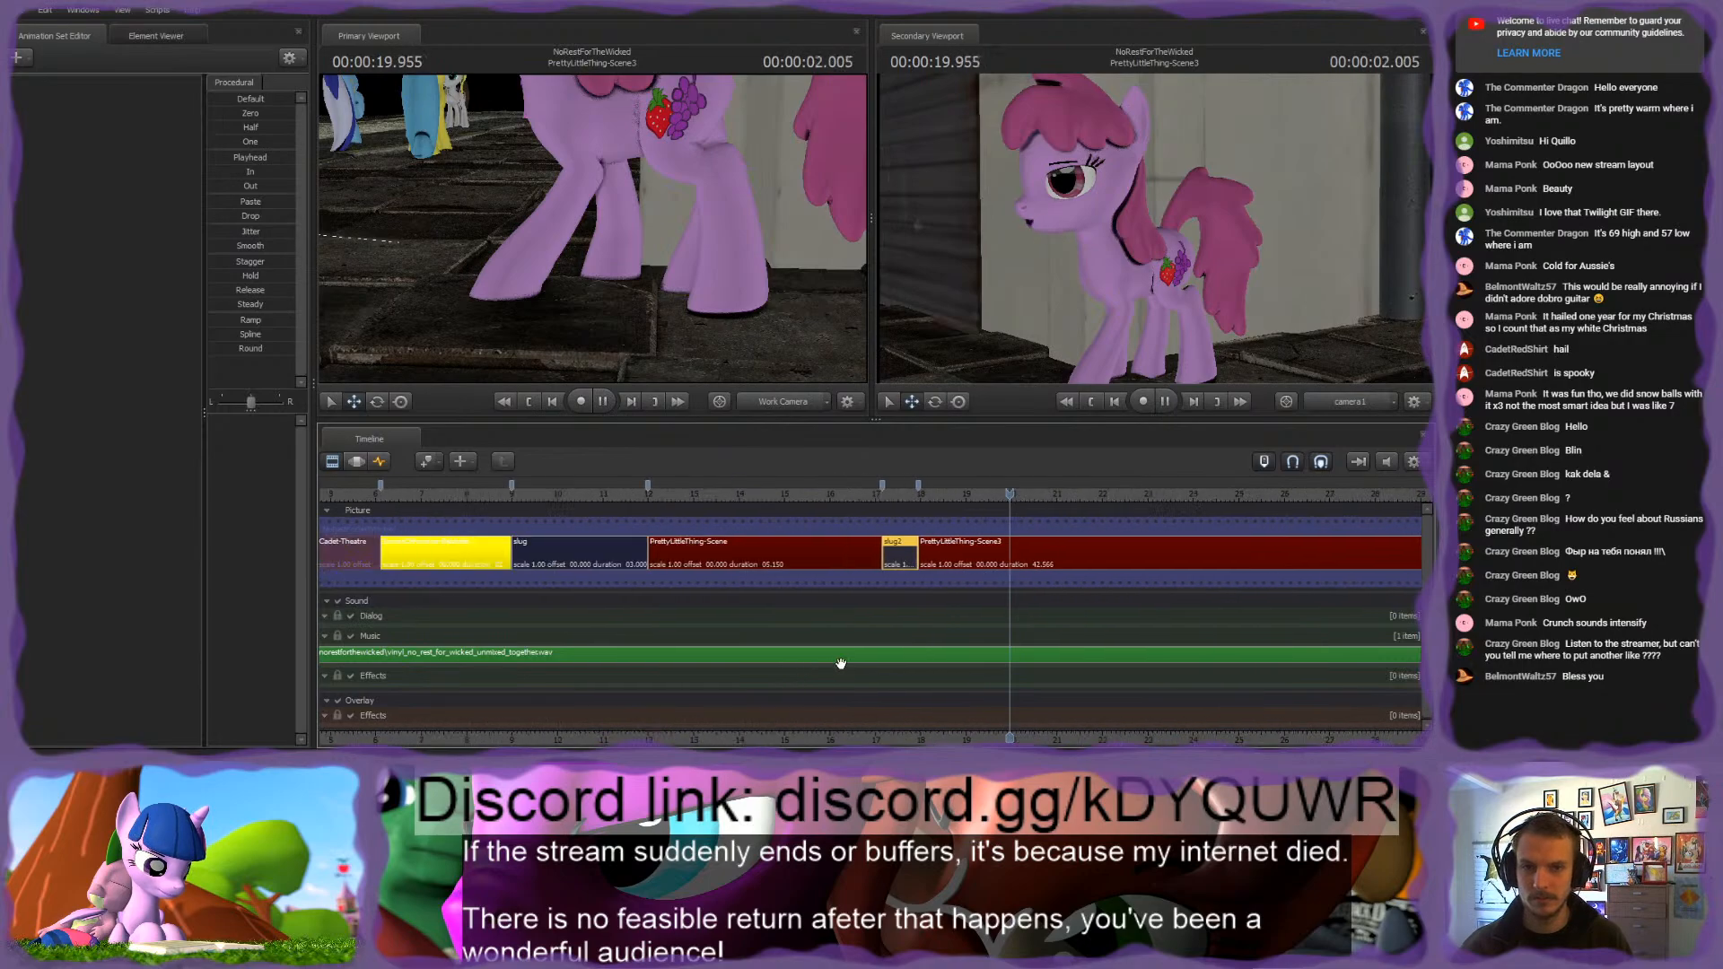
pyautogui.press('space')
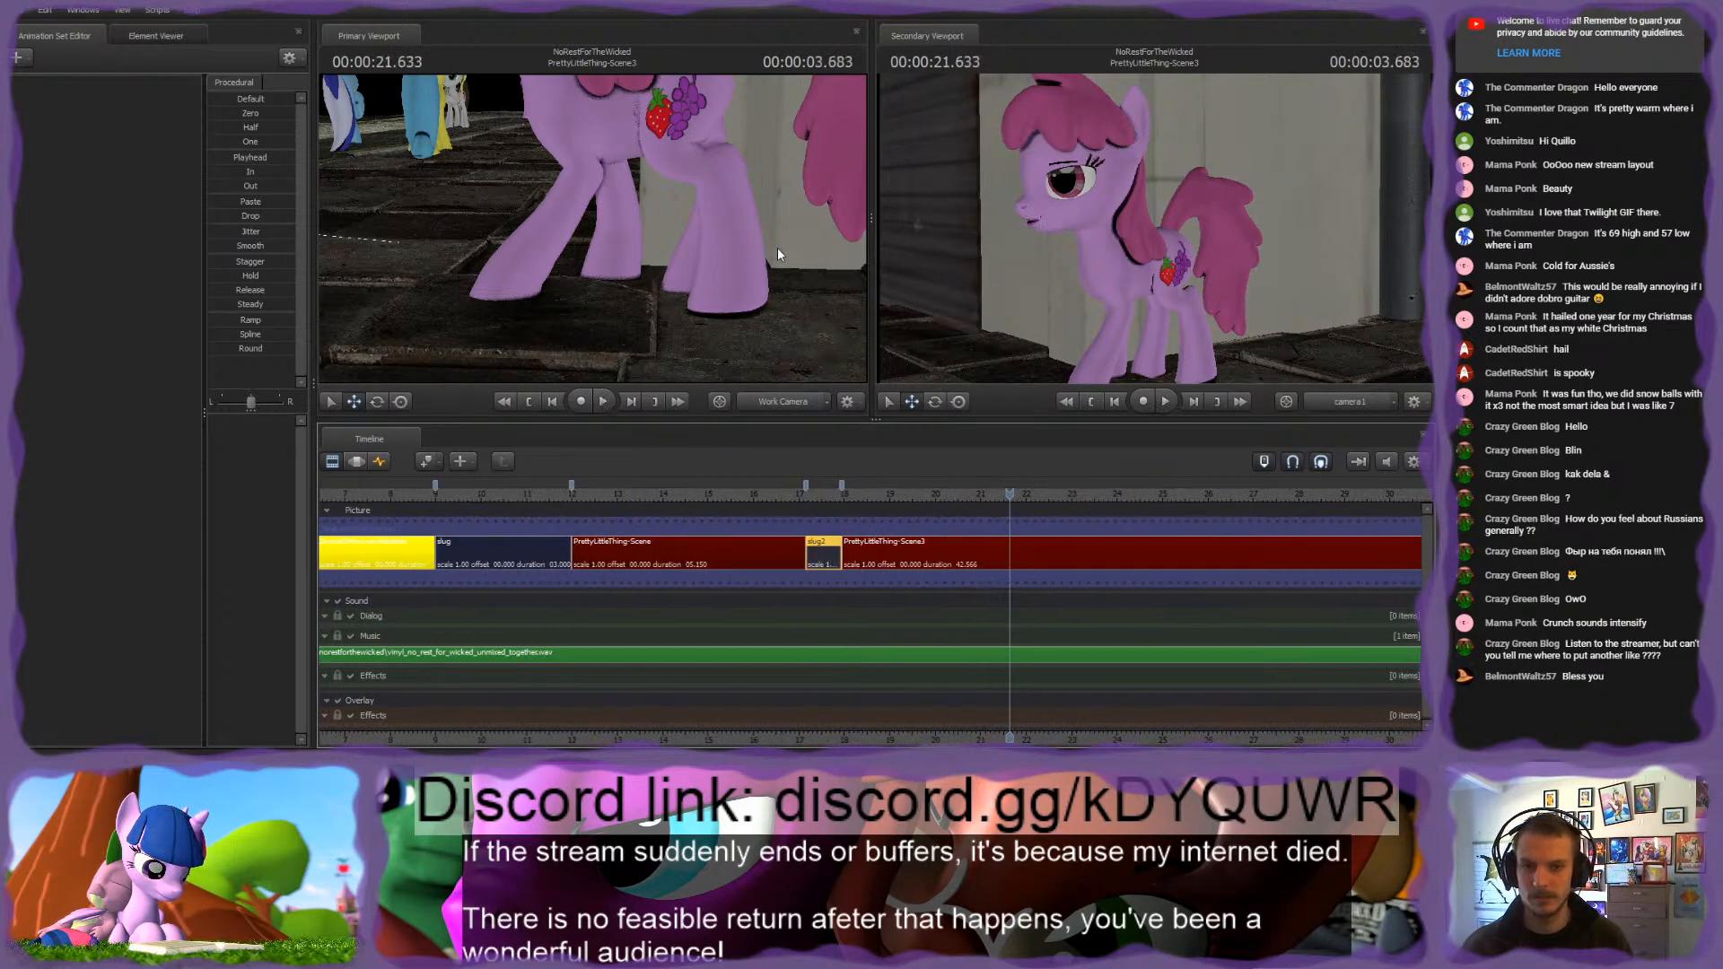
# Step: Play back PrettyLittleThing-Scene3 from 21.633 s to about 34 s while viewing the pony with the work camera
pyautogui.press('w')
pyautogui.moveTo(779, 254); pyautogui.dragTo(601, 234)
pyautogui.press('space')
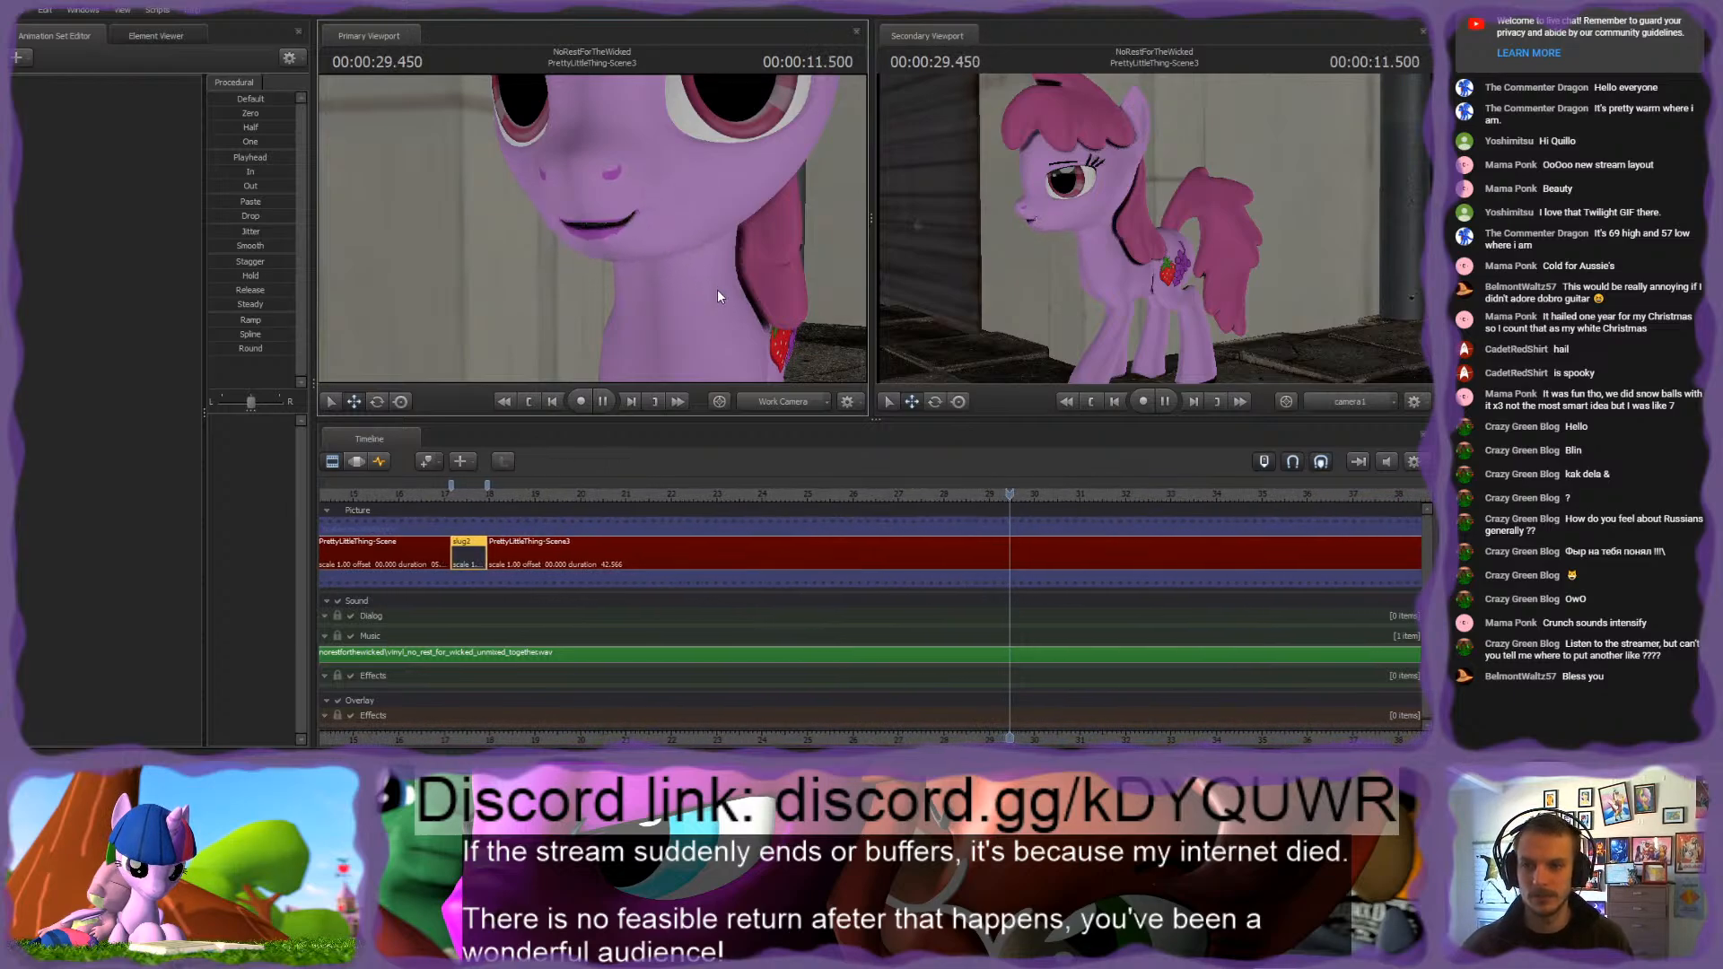
pyautogui.press('space')
pyautogui.moveTo(735, 289); pyautogui.dragTo(592, 228)
pyautogui.press('space')
pyautogui.moveTo(668, 269); pyautogui.dragTo(592, 228)
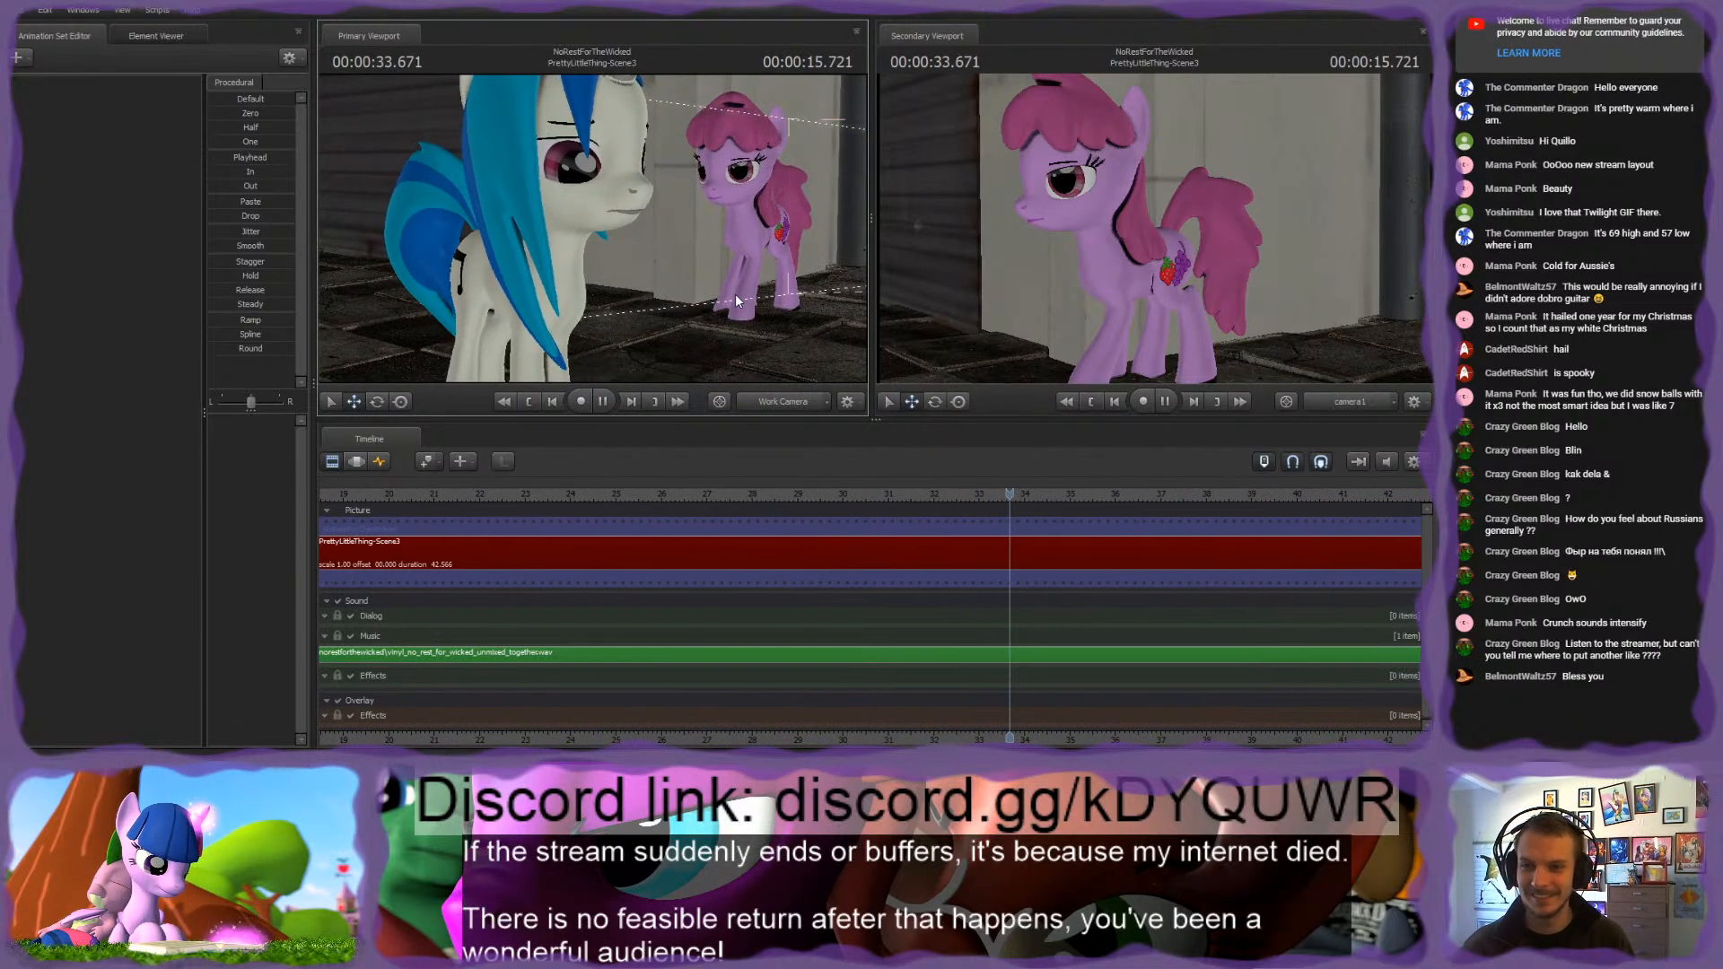
pyautogui.press('space')
# Step: Return to the PrettyLittleThing-Scene shot, play it back toward the slug and scrub around 15 to 17 s
pyautogui.moveTo(840, 558); pyautogui.dragTo(1418, 558, button='middle')
pyautogui.scroll(-3, 840, 558)
pyautogui.click(934, 492)
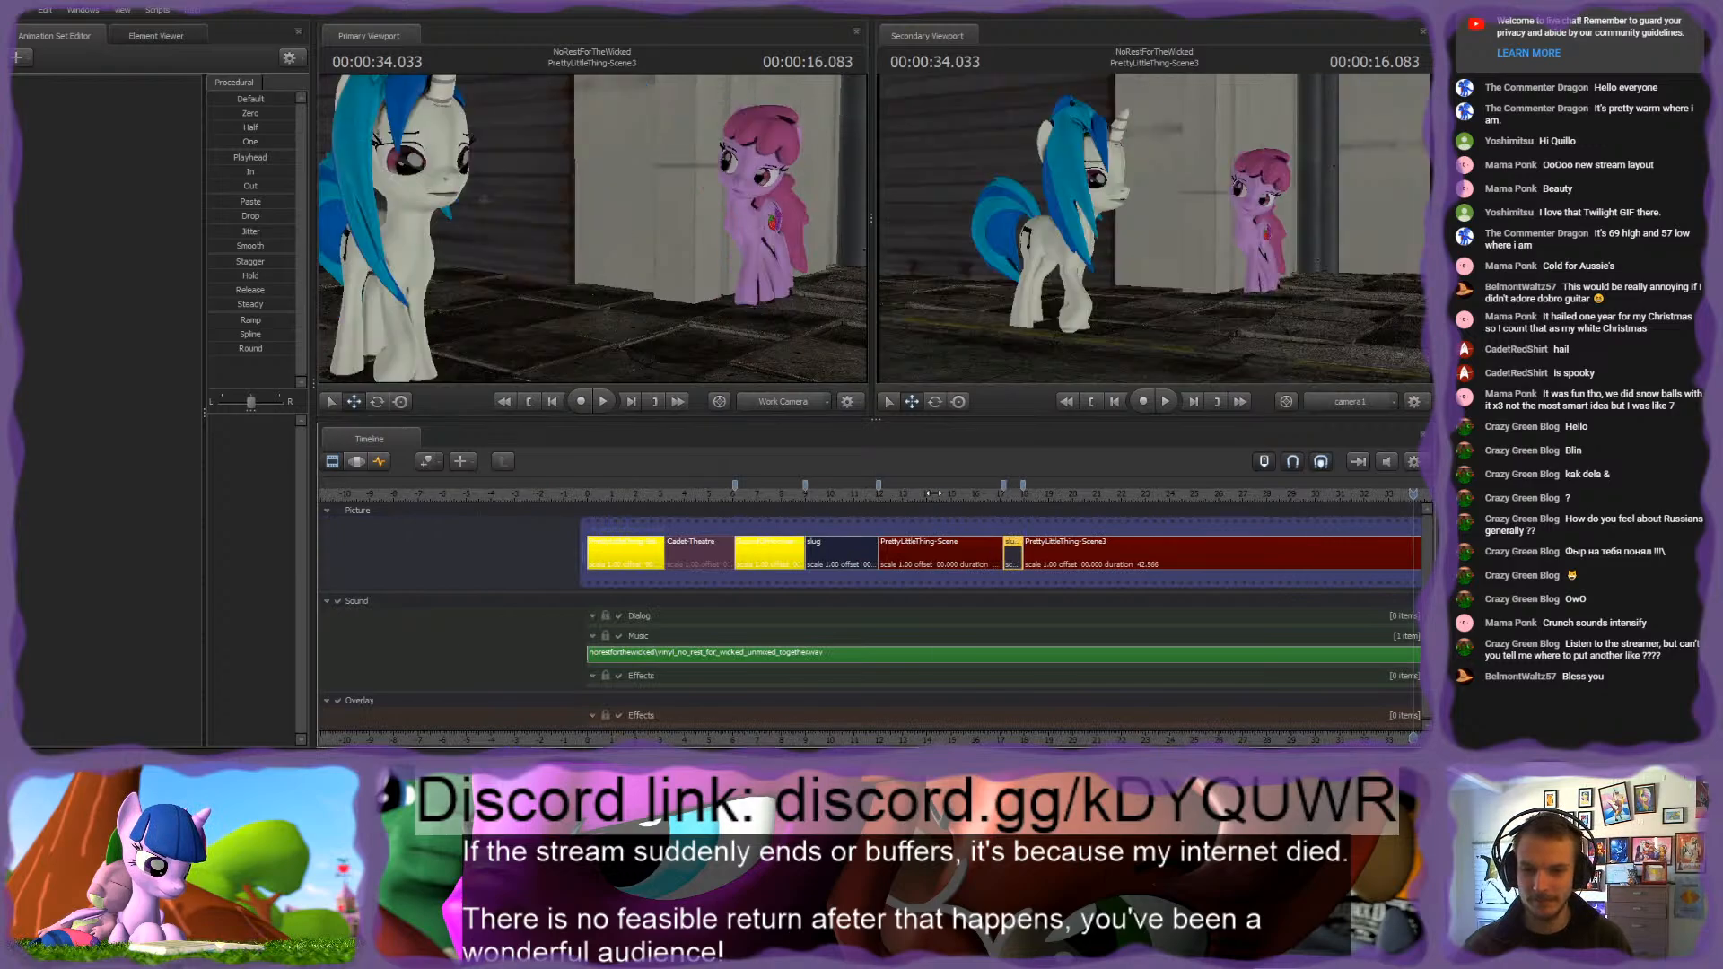
pyautogui.click(935, 493)
pyautogui.press('space')
pyautogui.scroll(3, 960, 510)
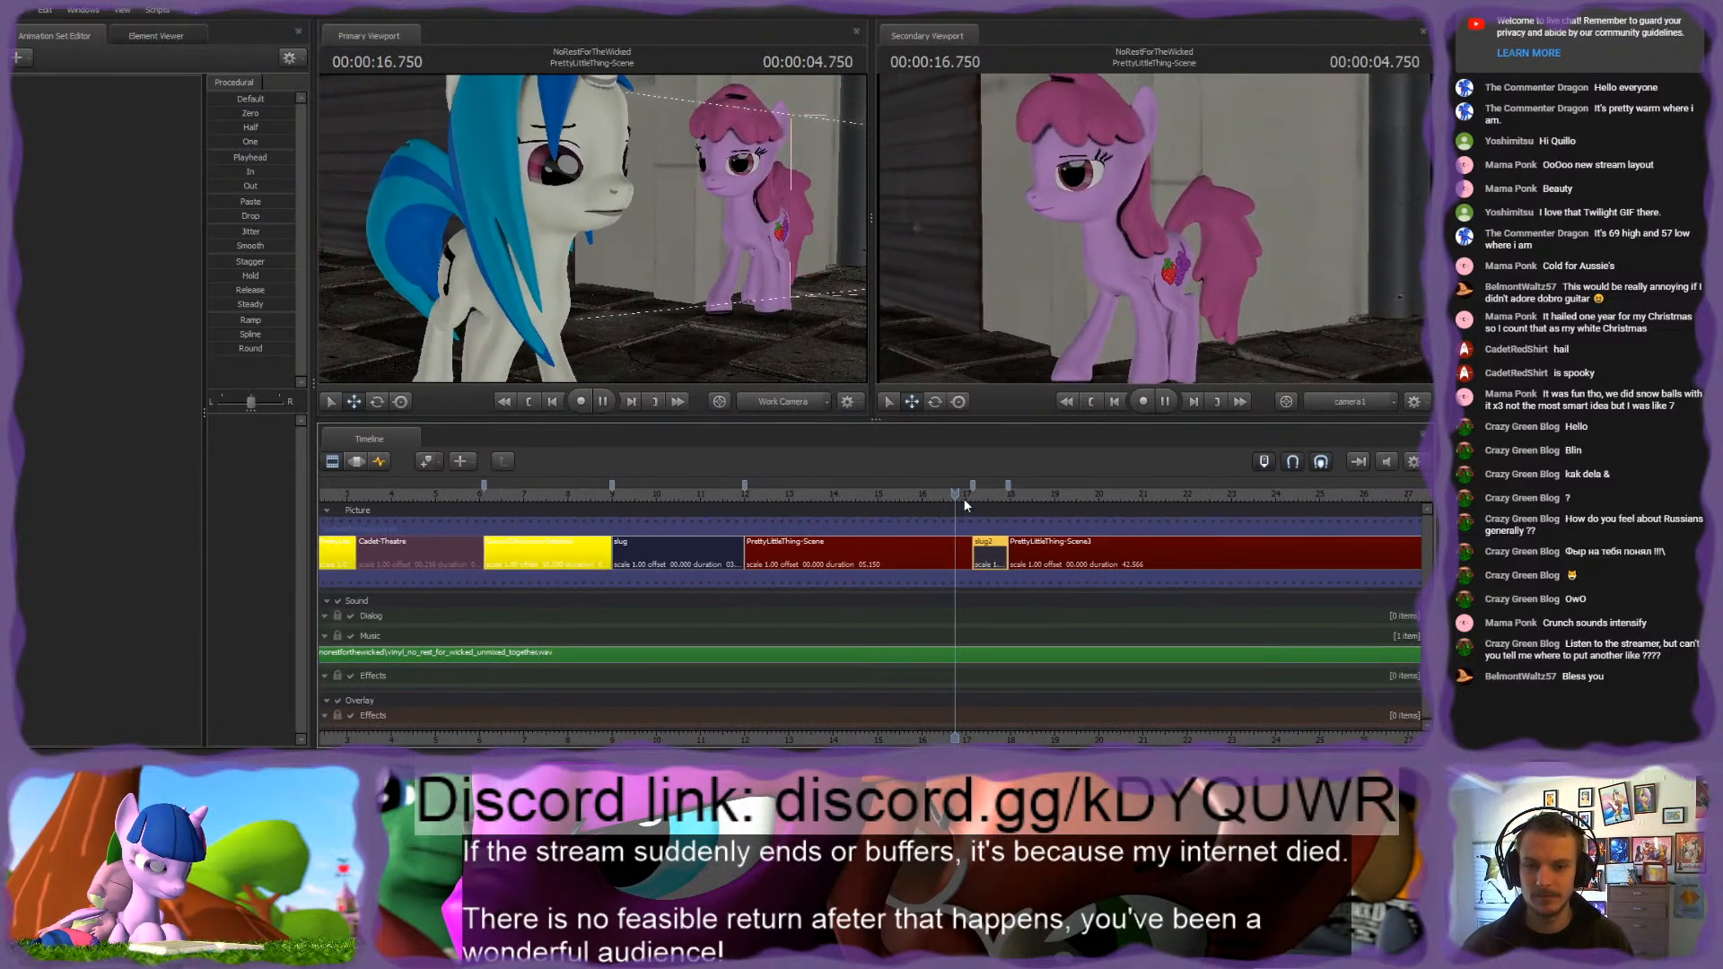
pyautogui.moveTo(965, 500); pyautogui.dragTo(935, 500, button='middle')
pyautogui.moveTo(935, 493); pyautogui.dragTo(786, 481)
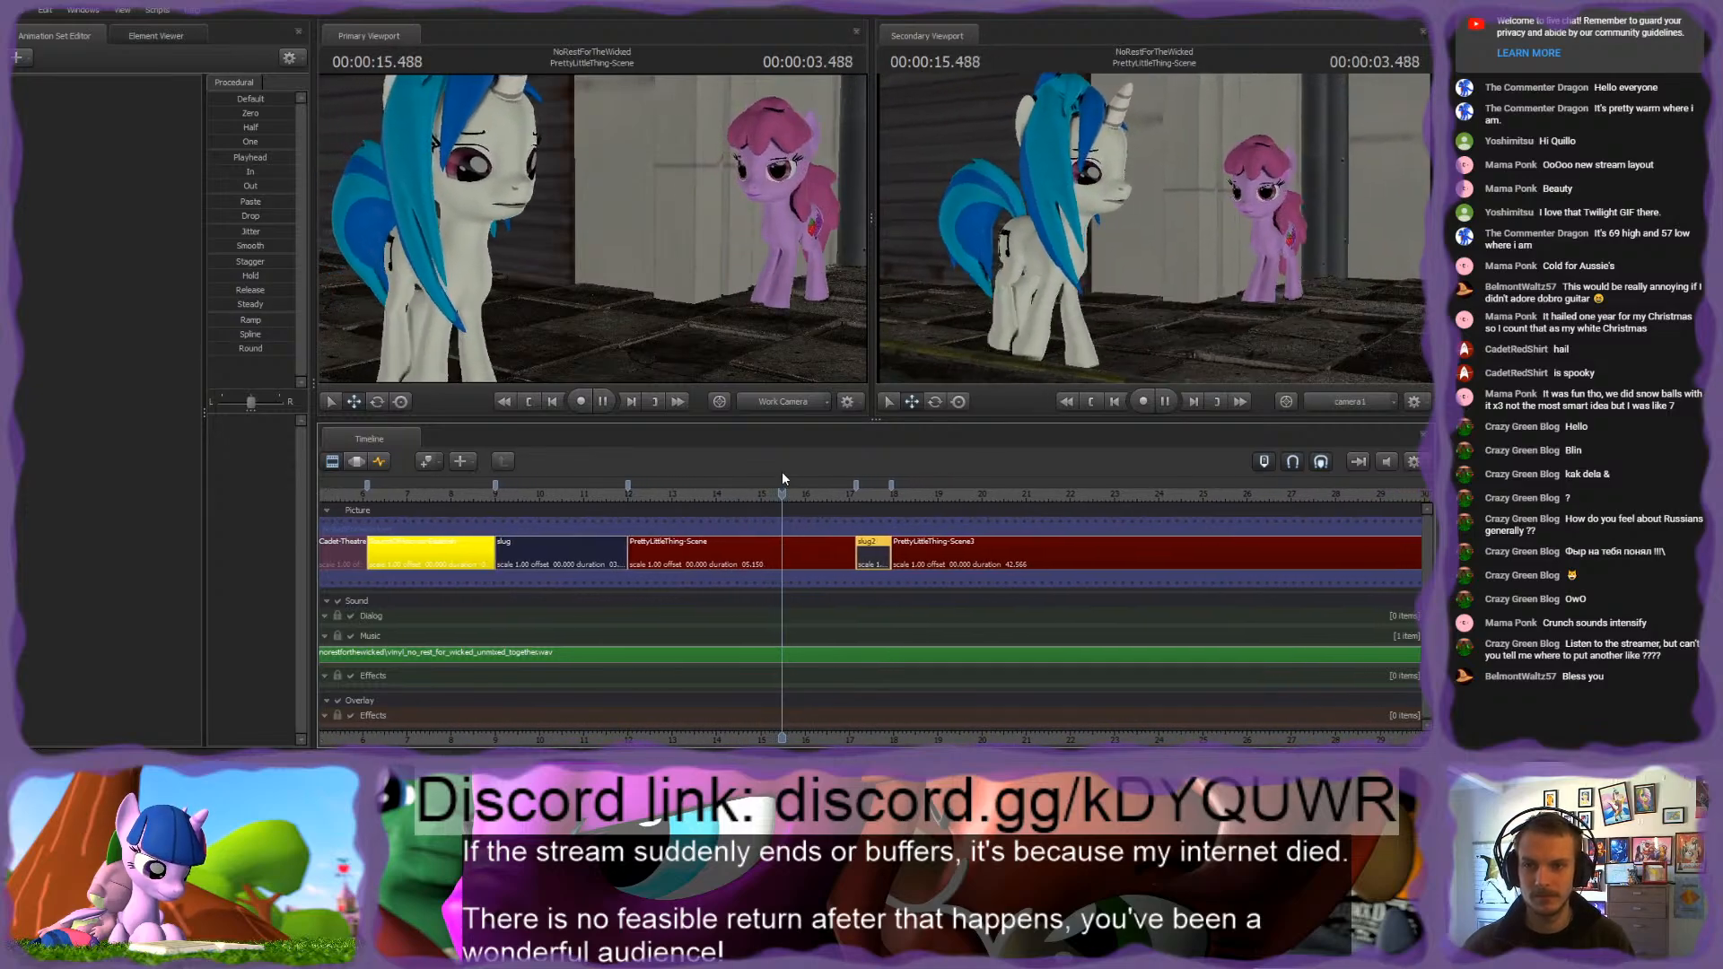
pyautogui.press('space')
pyautogui.moveTo(785, 495); pyautogui.dragTo(752, 495)
# Step: Show the PrettyLittleThing-Scene shot in the Graph Editor, select the pink pony's rig_pelvis and move the playhead to 16.700 s
pyautogui.click(378, 462)
pyautogui.moveTo(590, 227); pyautogui.dragTo(589, 228)
pyautogui.press('w')
pyautogui.keyDown('ctrl'); pyautogui.click(625, 202); pyautogui.keyUp('ctrl')
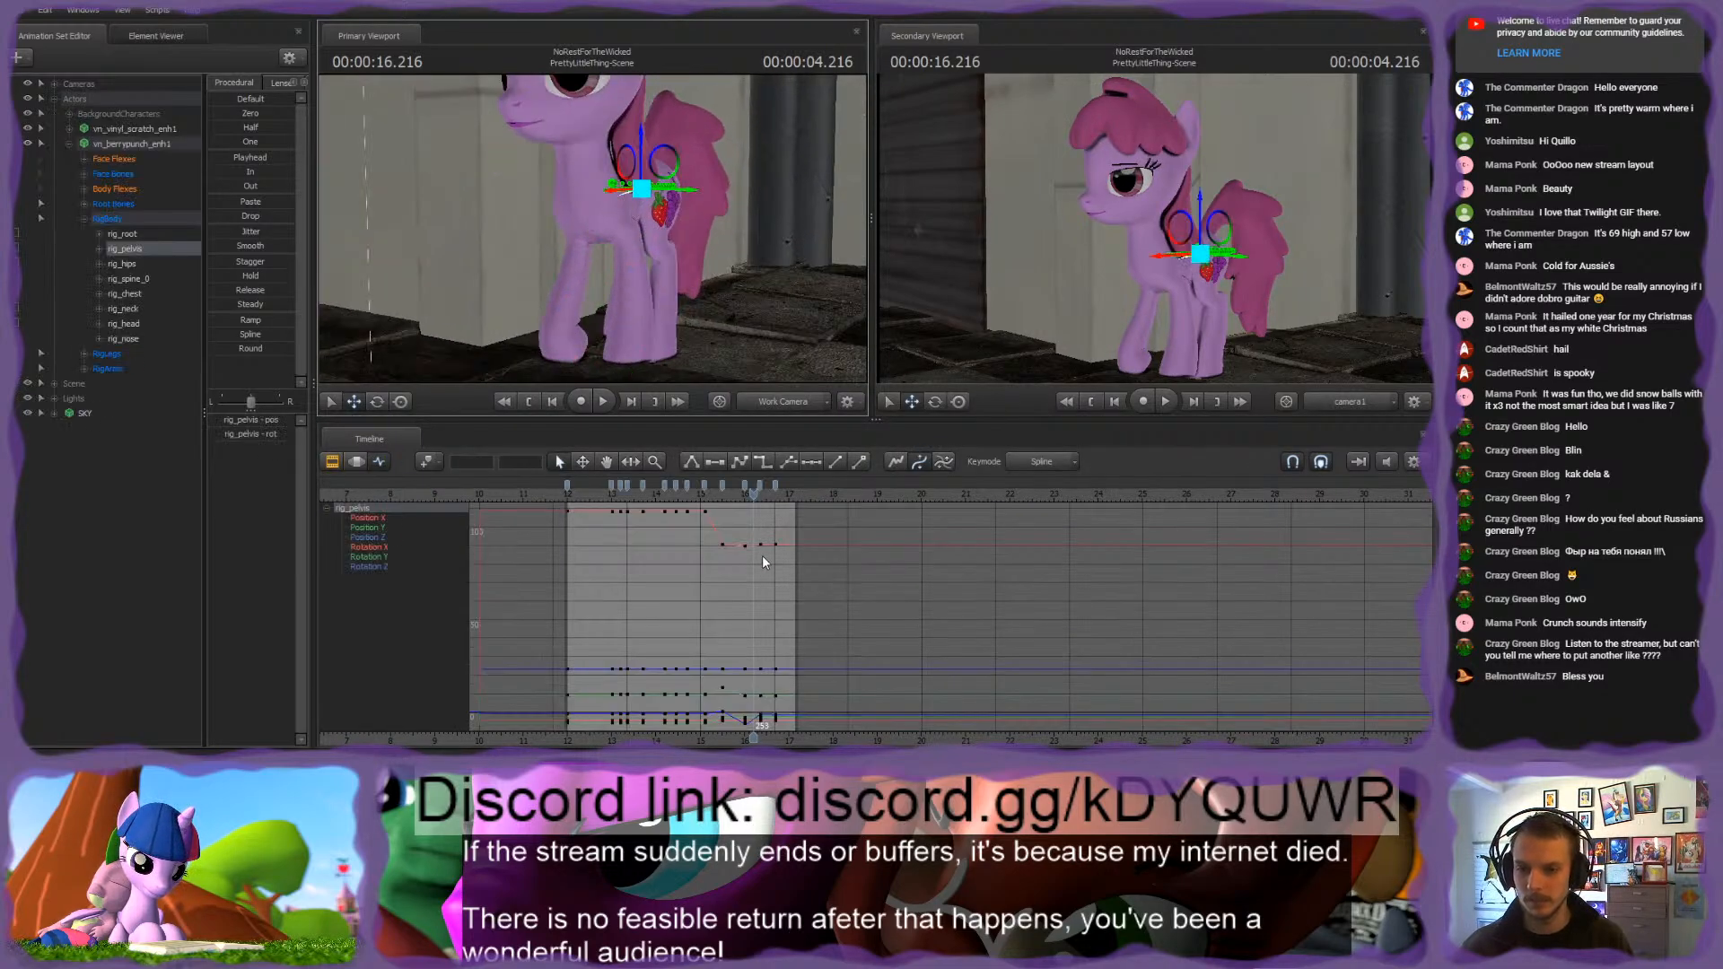
pyautogui.scroll(8, 763, 551)
pyautogui.press('Down')
pyautogui.press('Down')
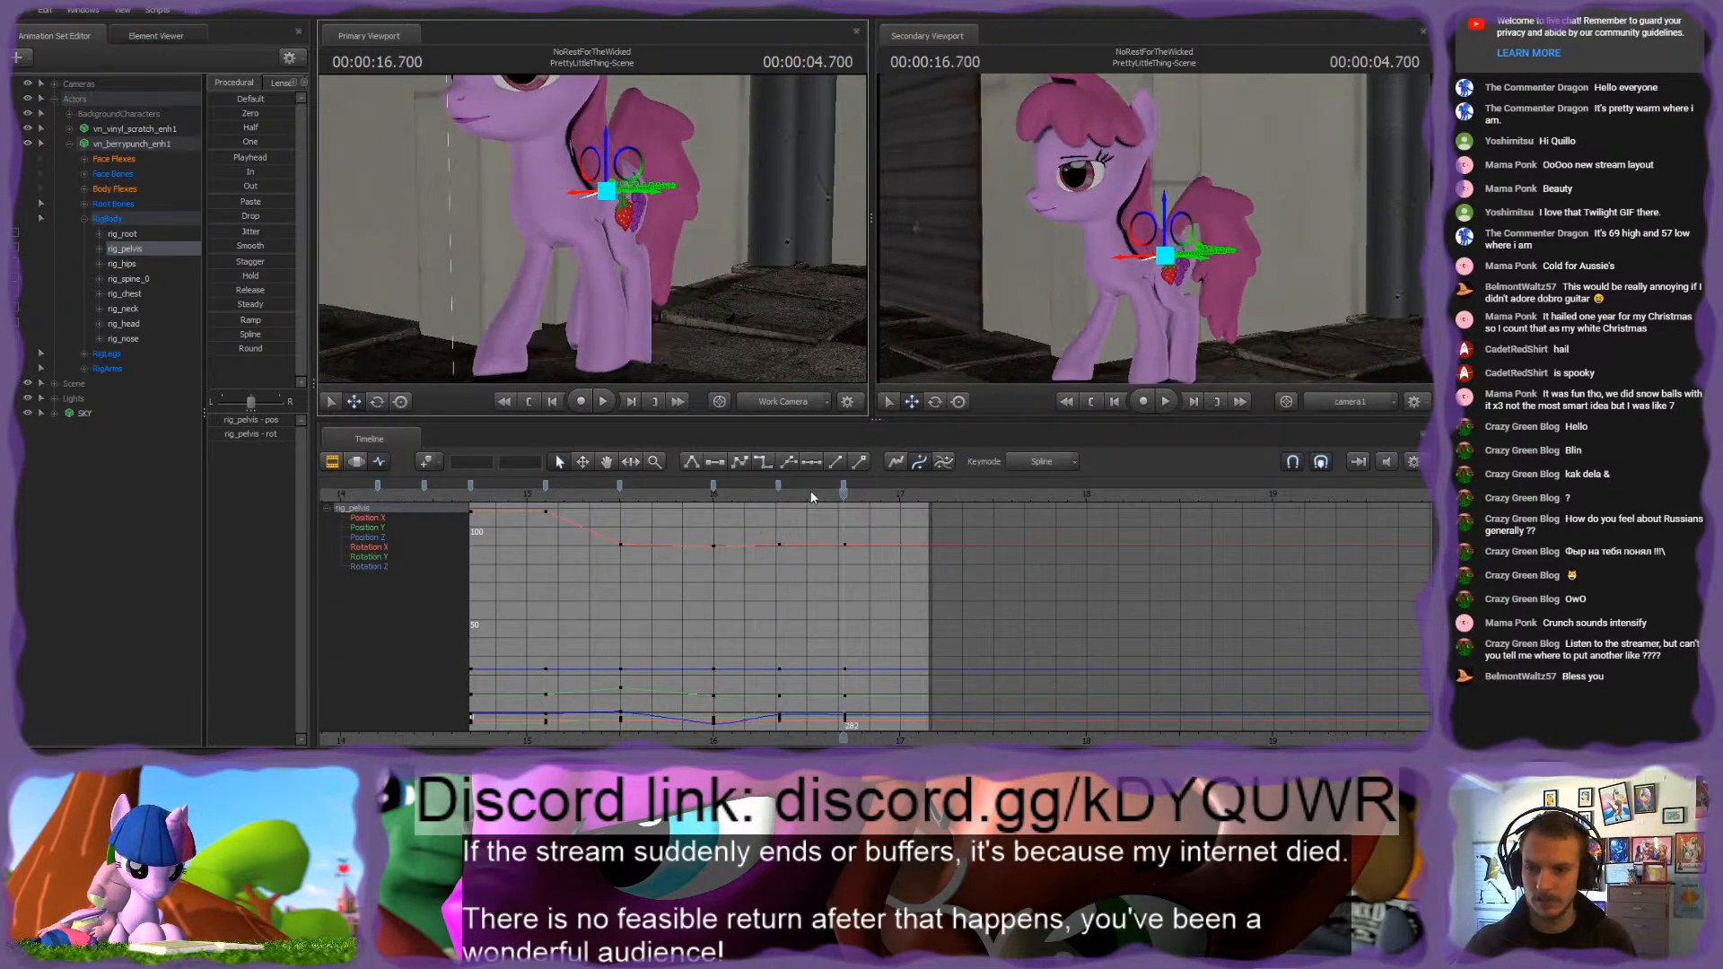
# Step: Select rig_finger_R and move the right front hoof back at 16.700 s
pyautogui.moveTo(592, 228); pyautogui.dragTo(593, 228)
pyautogui.press('w')
pyautogui.press('s')
pyautogui.keyDown('ctrl'); pyautogui.click(625, 316); pyautogui.keyUp('ctrl')
pyautogui.moveTo(661, 285); pyautogui.dragTo(612, 226)
pyautogui.press('s')
pyautogui.press('Up')
pyautogui.press('Down')
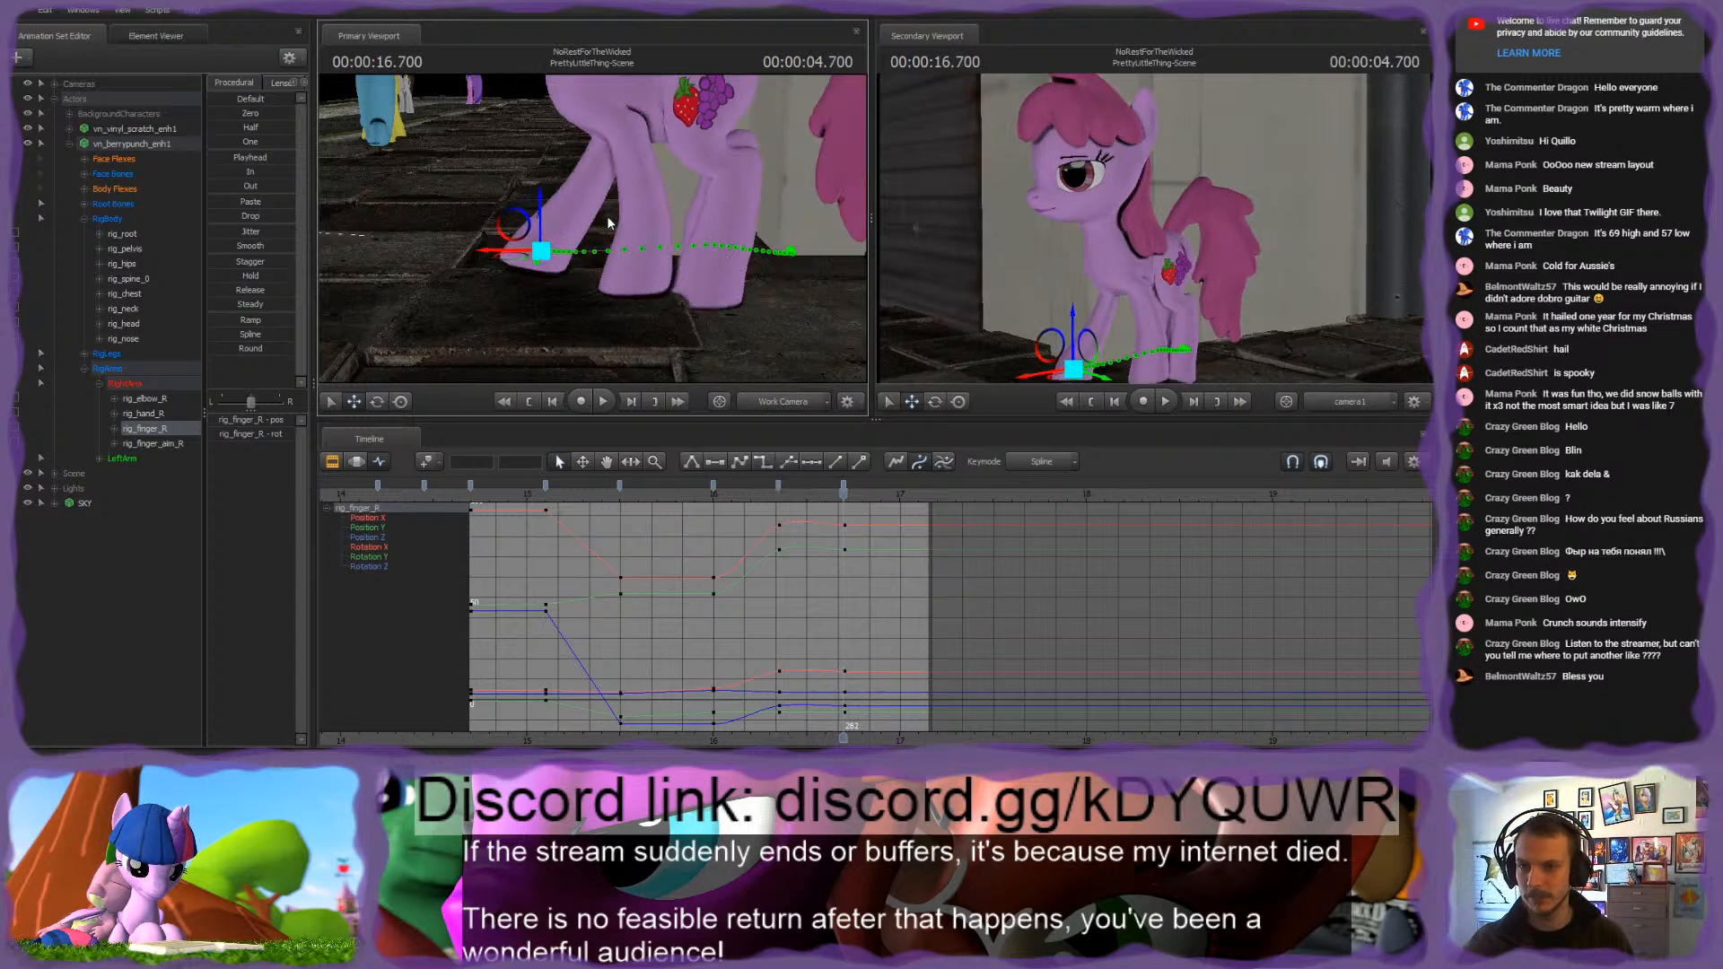
pyautogui.moveTo(510, 255); pyautogui.dragTo(553, 209)
# Step: Reposition rig_finger_aim_R beside the right front hoof at 16.700 s and compare the hoof with its pose at 16.350 s
pyautogui.click(619, 229)
pyautogui.press('ctrl')
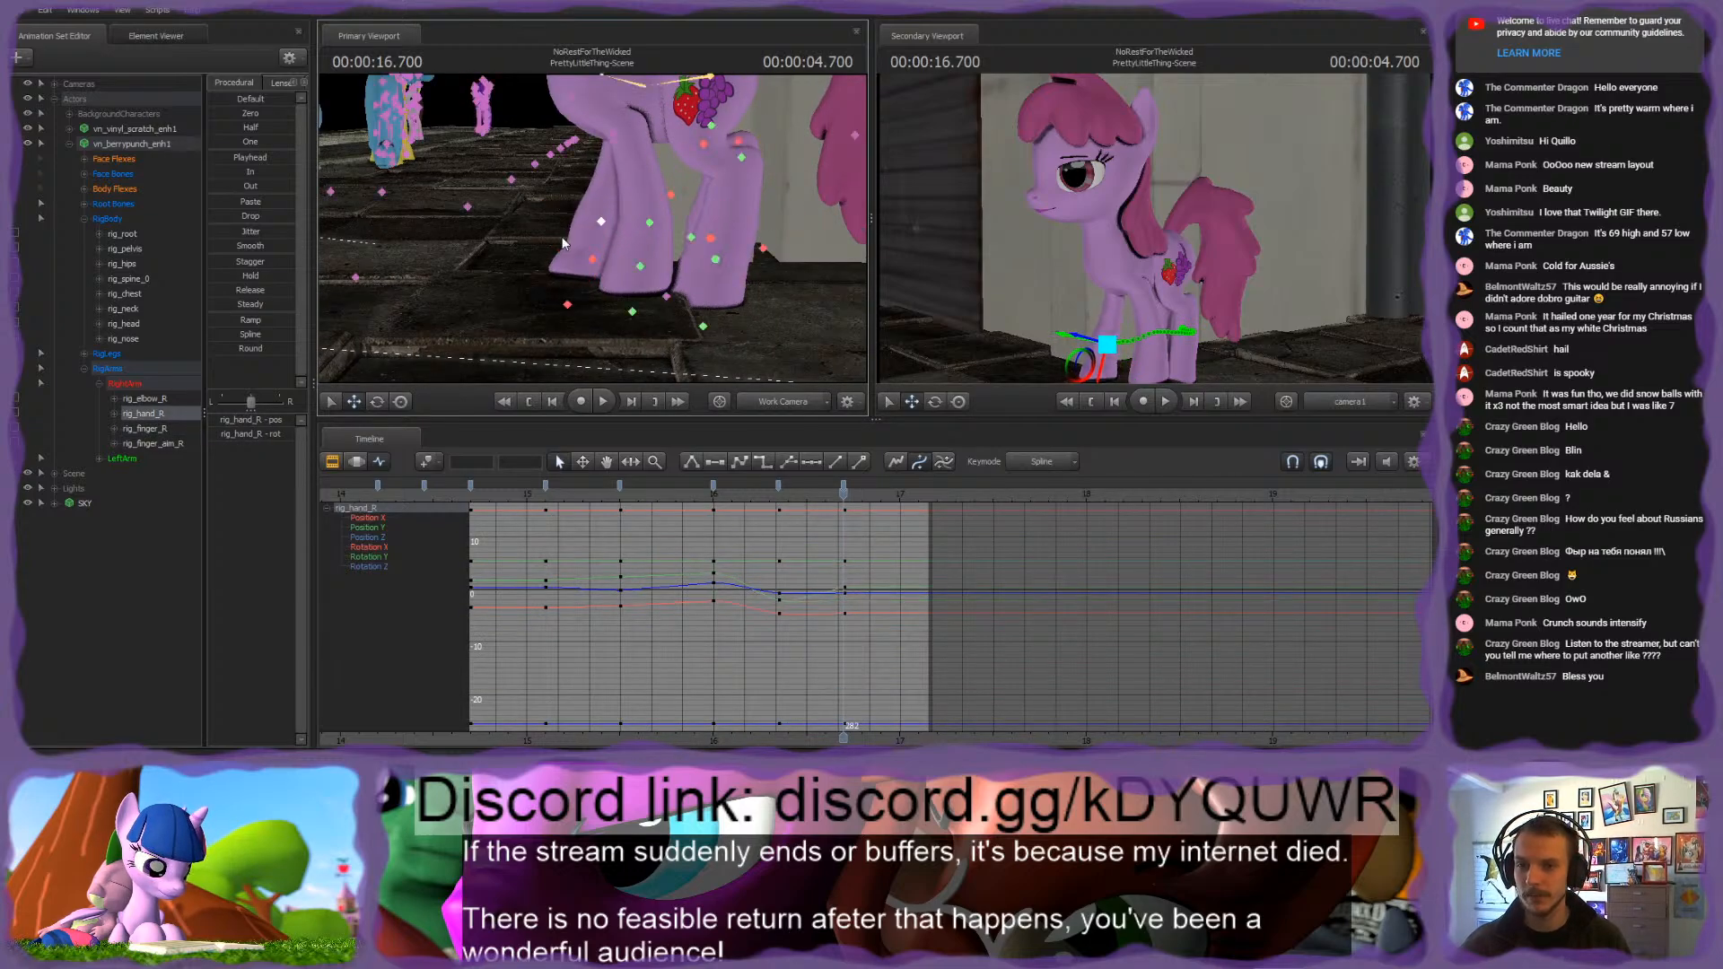
pyautogui.click(567, 305)
pyautogui.moveTo(539, 316); pyautogui.dragTo(567, 327)
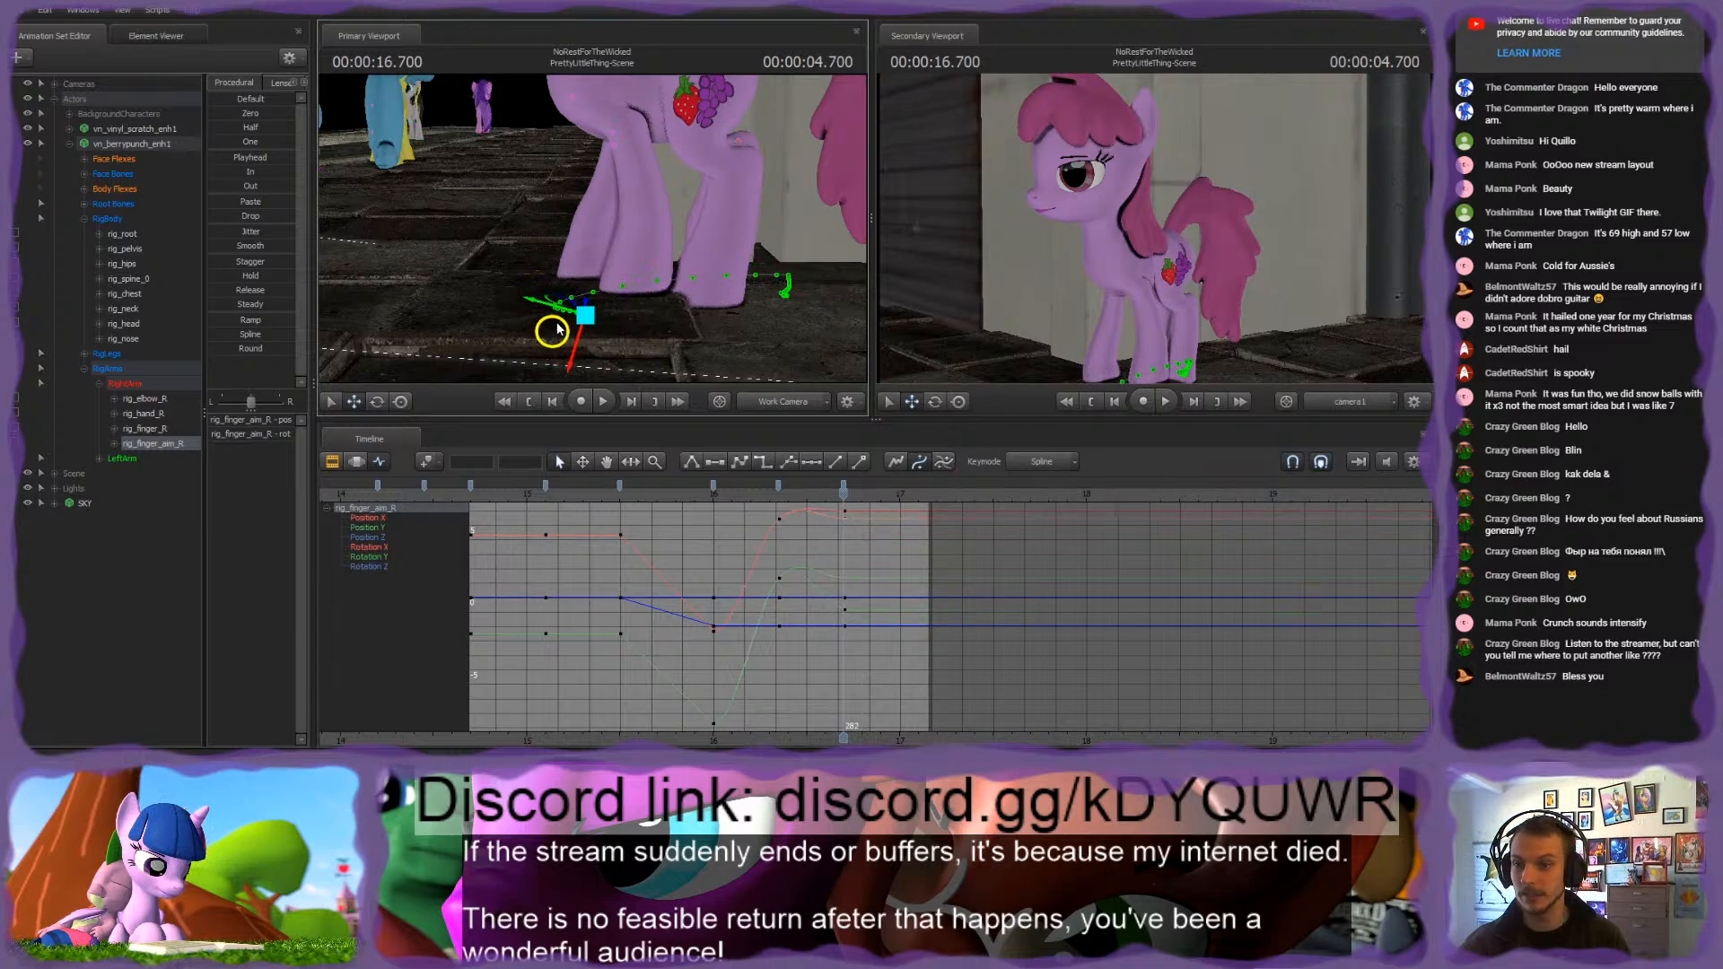
pyautogui.click(594, 255)
pyautogui.moveTo(578, 231); pyautogui.dragTo(808, 239)
pyautogui.keyDown('alt'); pyautogui.moveTo(646, 203); pyautogui.dragTo(593, 229); pyautogui.keyUp('alt')
pyautogui.press('Up')
pyautogui.press('Down')
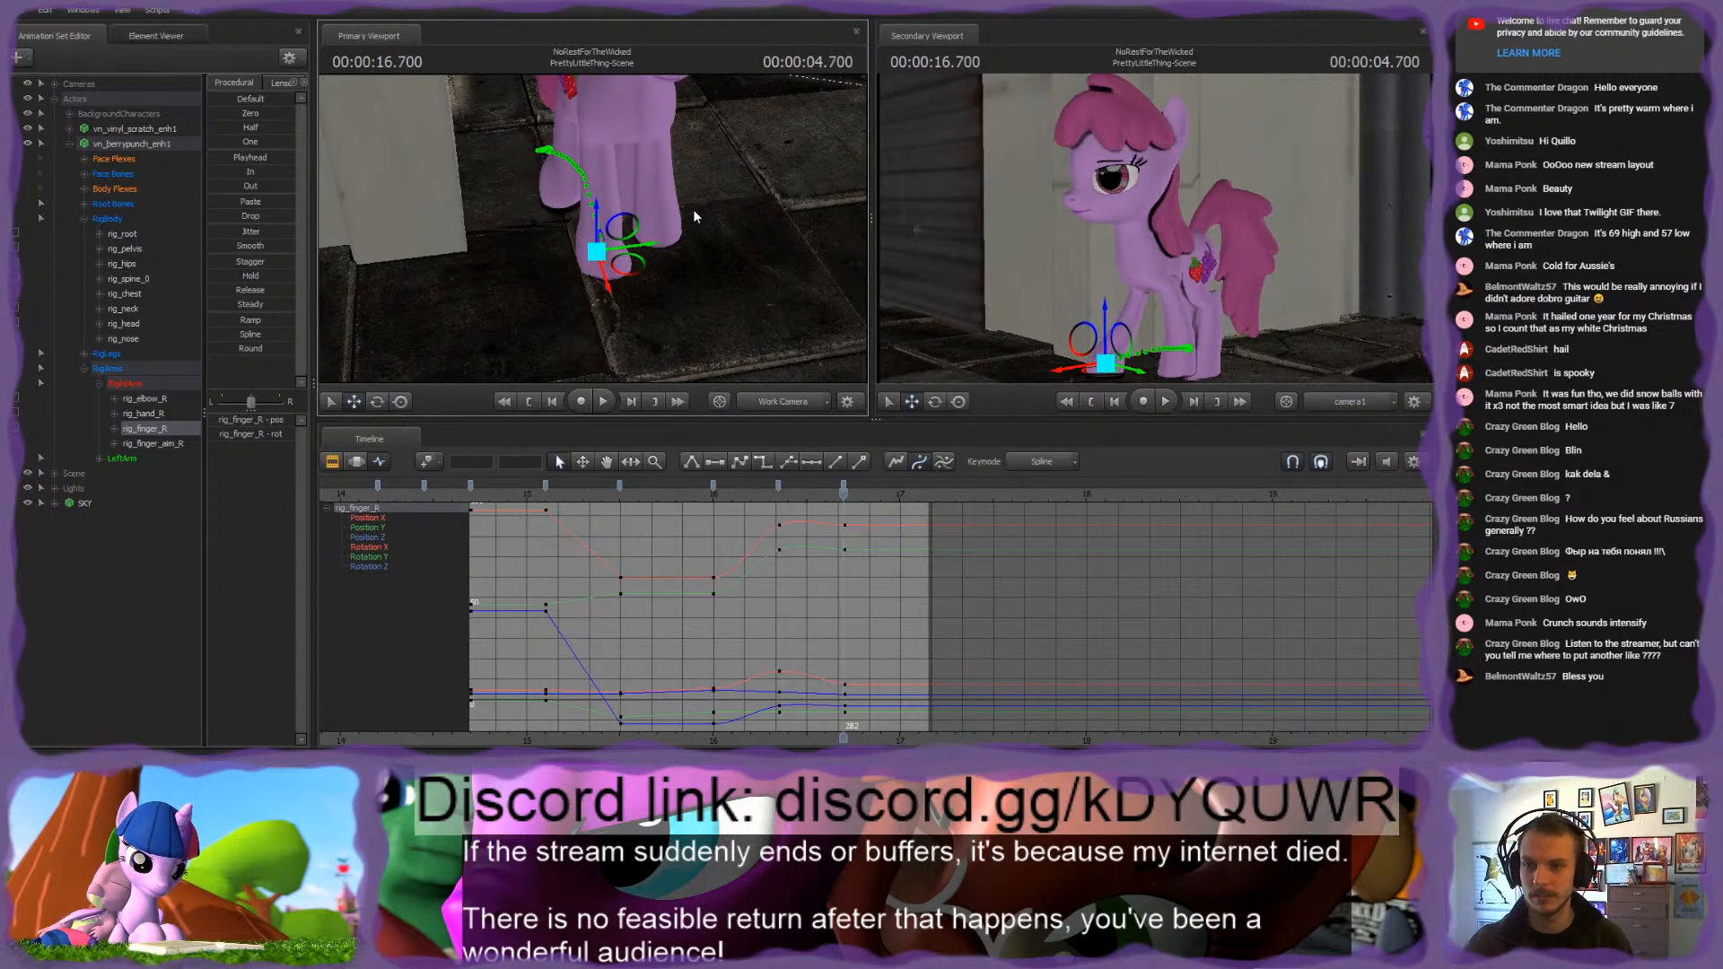
# Step: Fine-tune the height and forward position of rig_finger_R at 16.700 s, checking it against the 16.350 s key
pyautogui.click(613, 292)
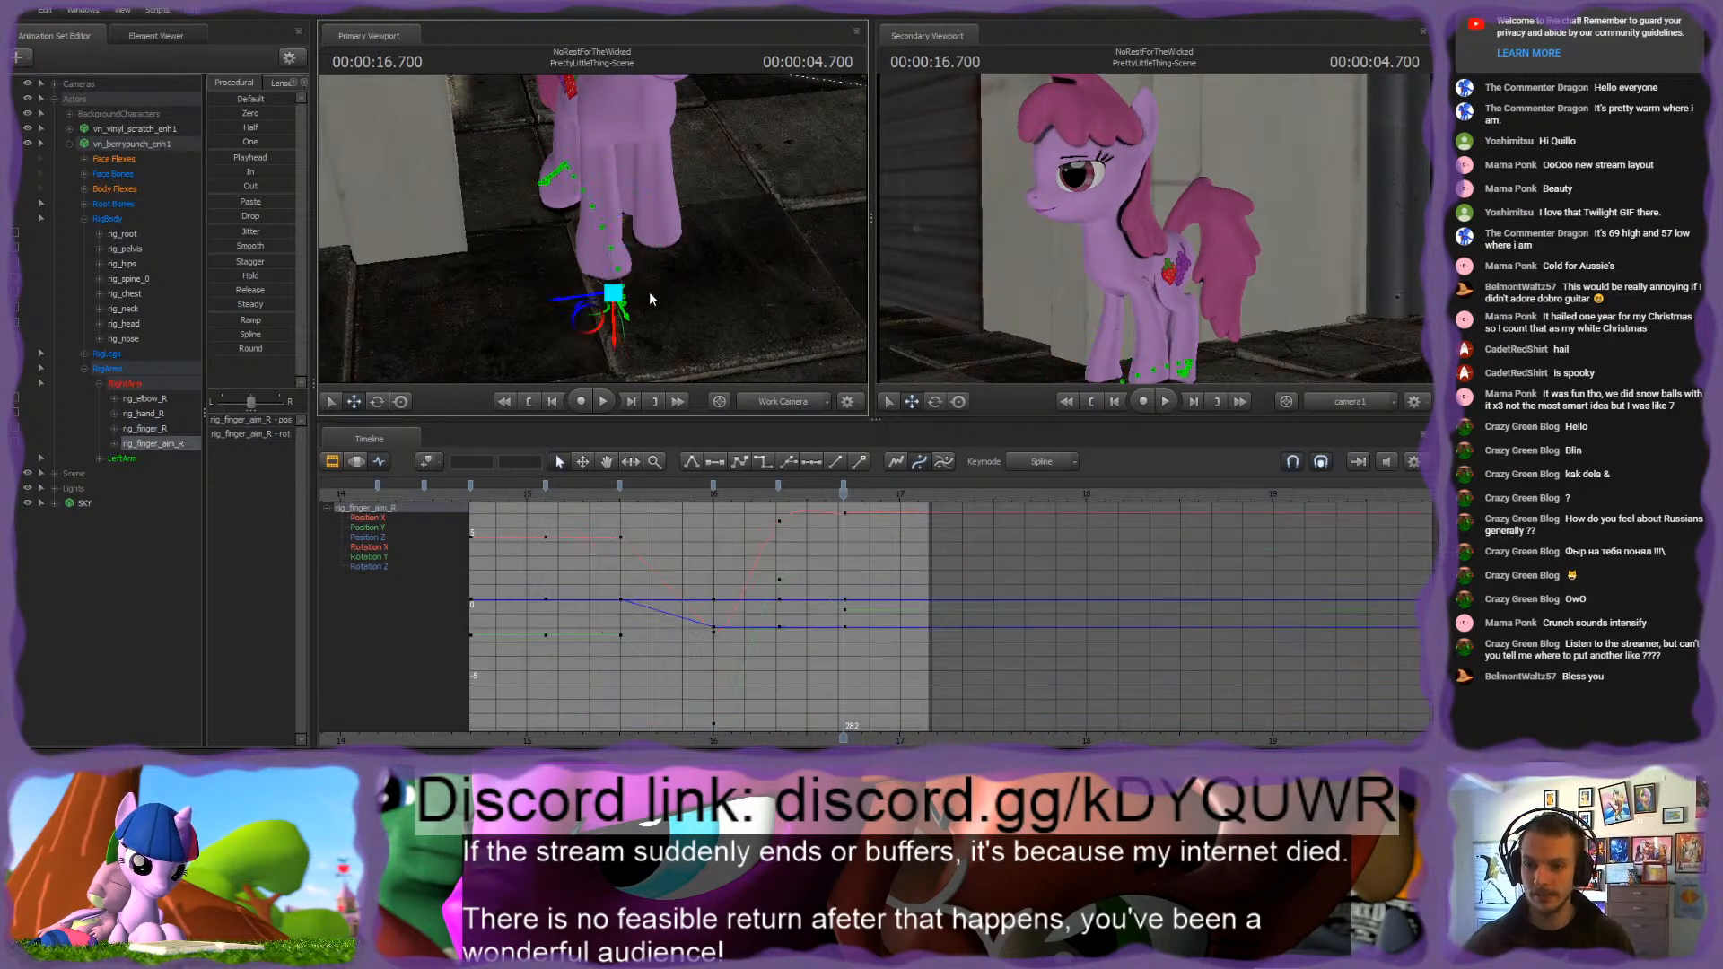
pyautogui.keyDown('alt'); pyautogui.moveTo(649, 293); pyautogui.dragTo(582, 251); pyautogui.keyUp('alt')
pyautogui.moveTo(576, 289); pyautogui.dragTo(718, 211)
pyautogui.keyDown('ctrl'); pyautogui.click(588, 244); pyautogui.keyUp('ctrl')
pyautogui.moveTo(590, 192); pyautogui.dragTo(591, 184)
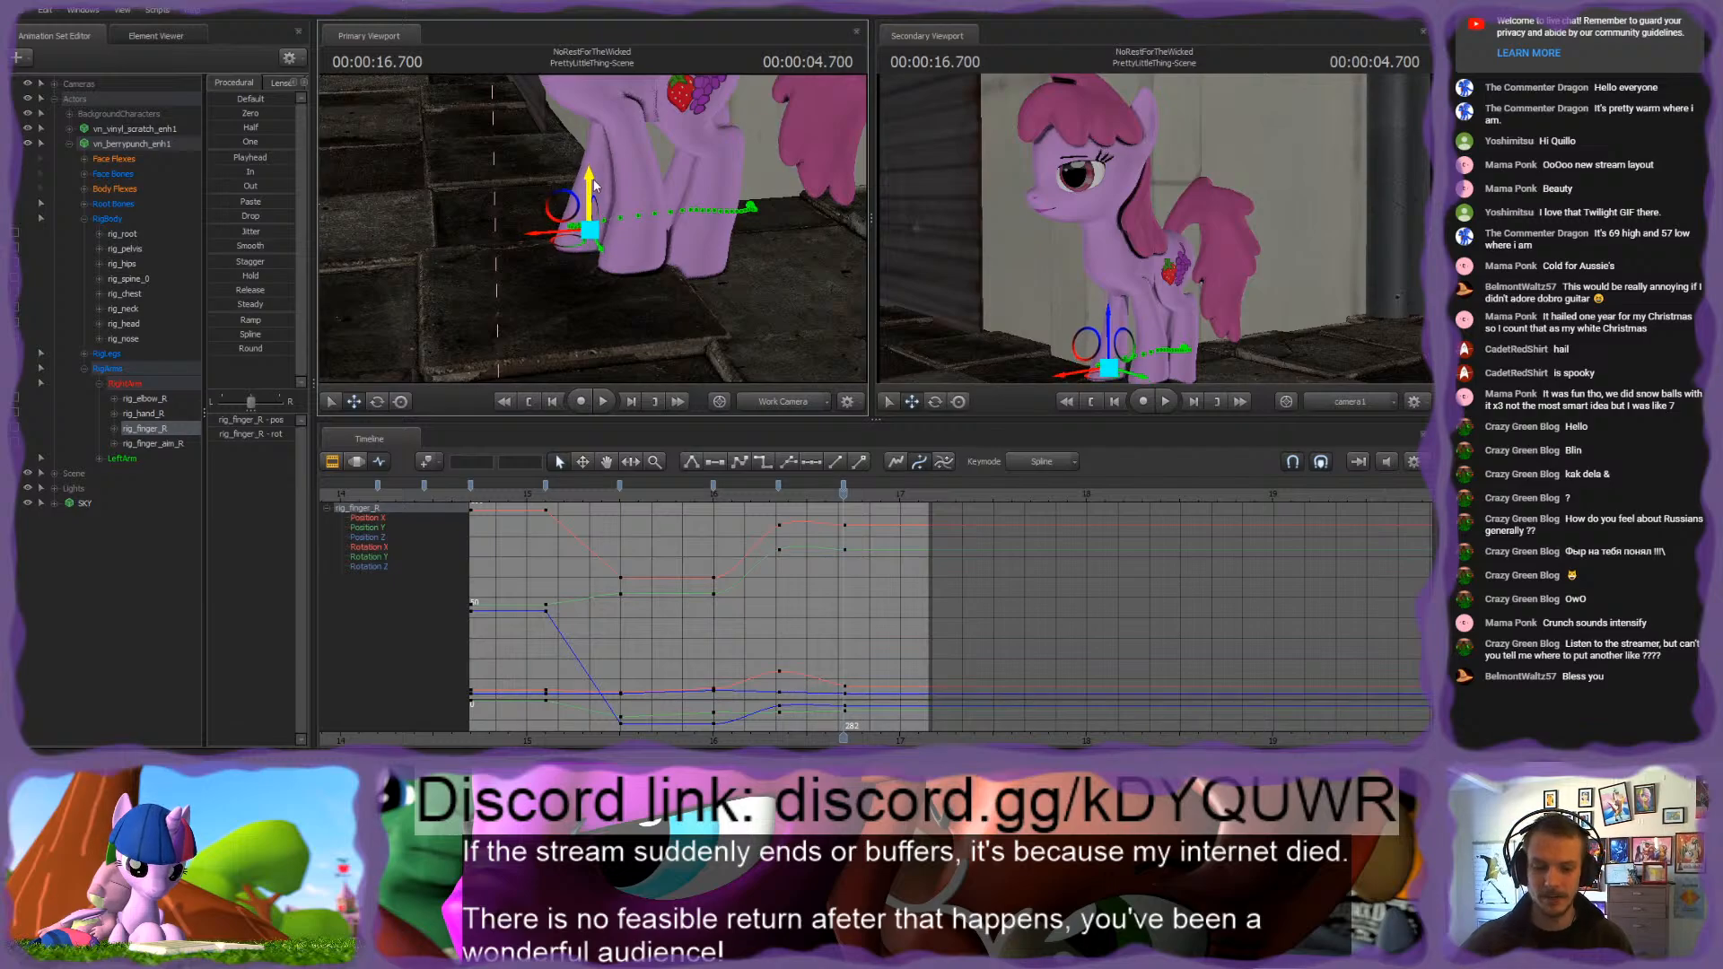
pyautogui.press('Down')
pyautogui.press('Up')
pyautogui.press('Down')
pyautogui.press('Up')
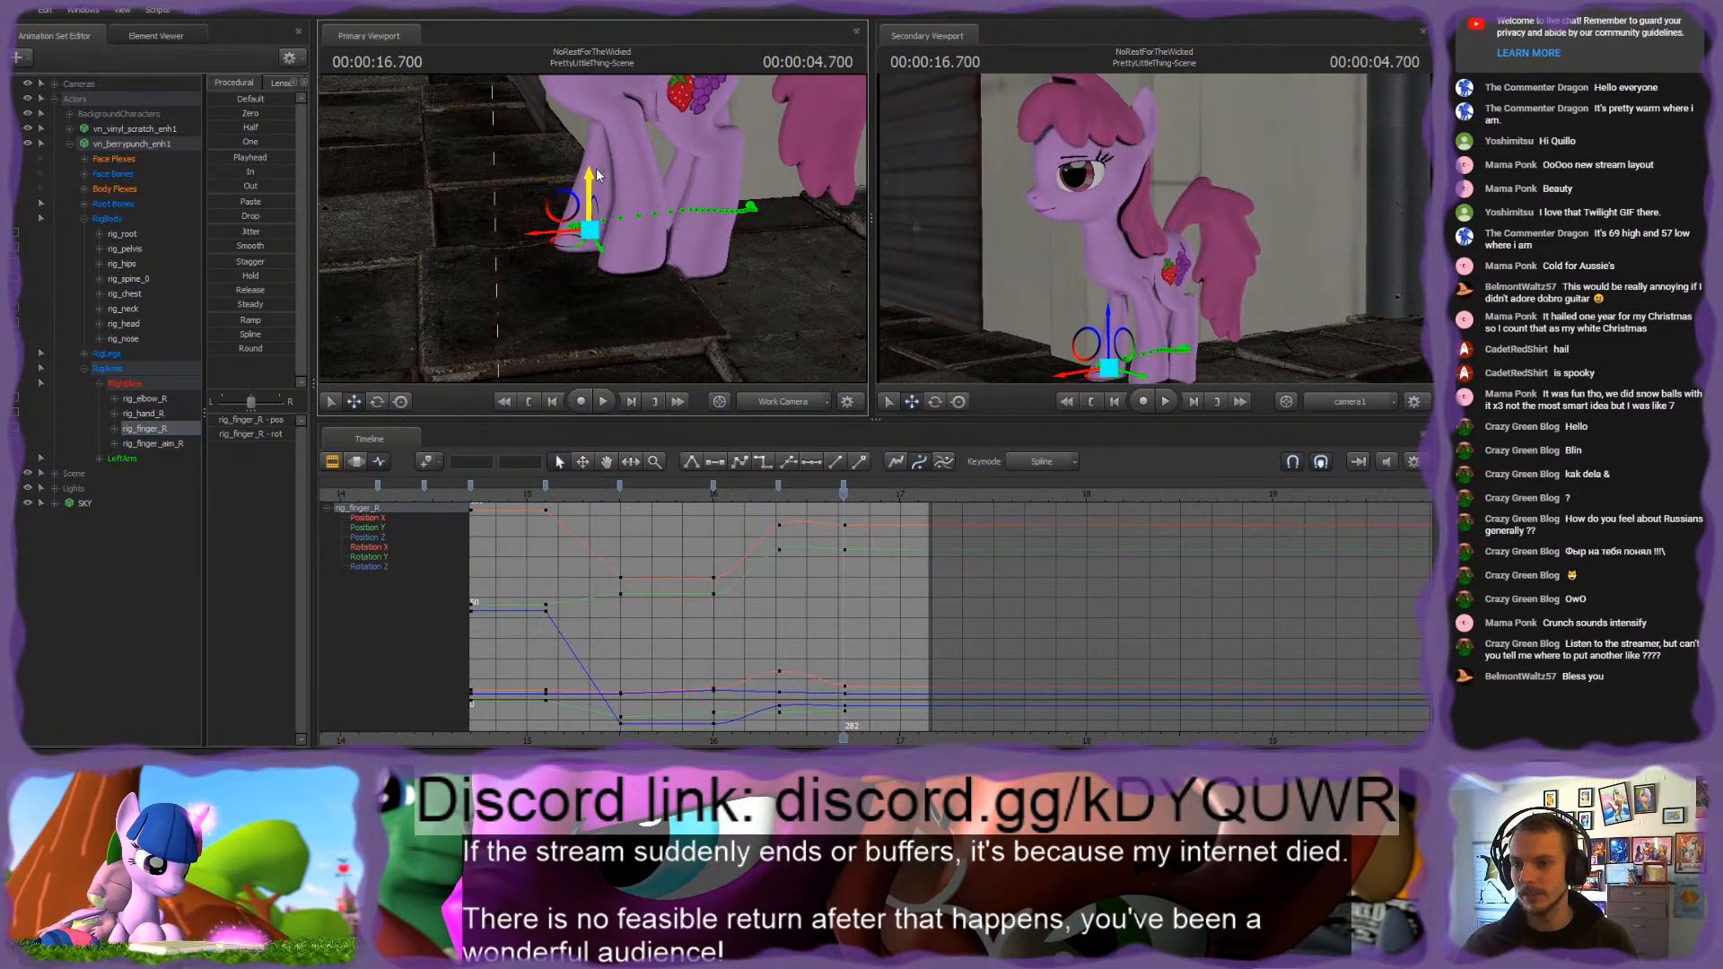
pyautogui.press('Down')
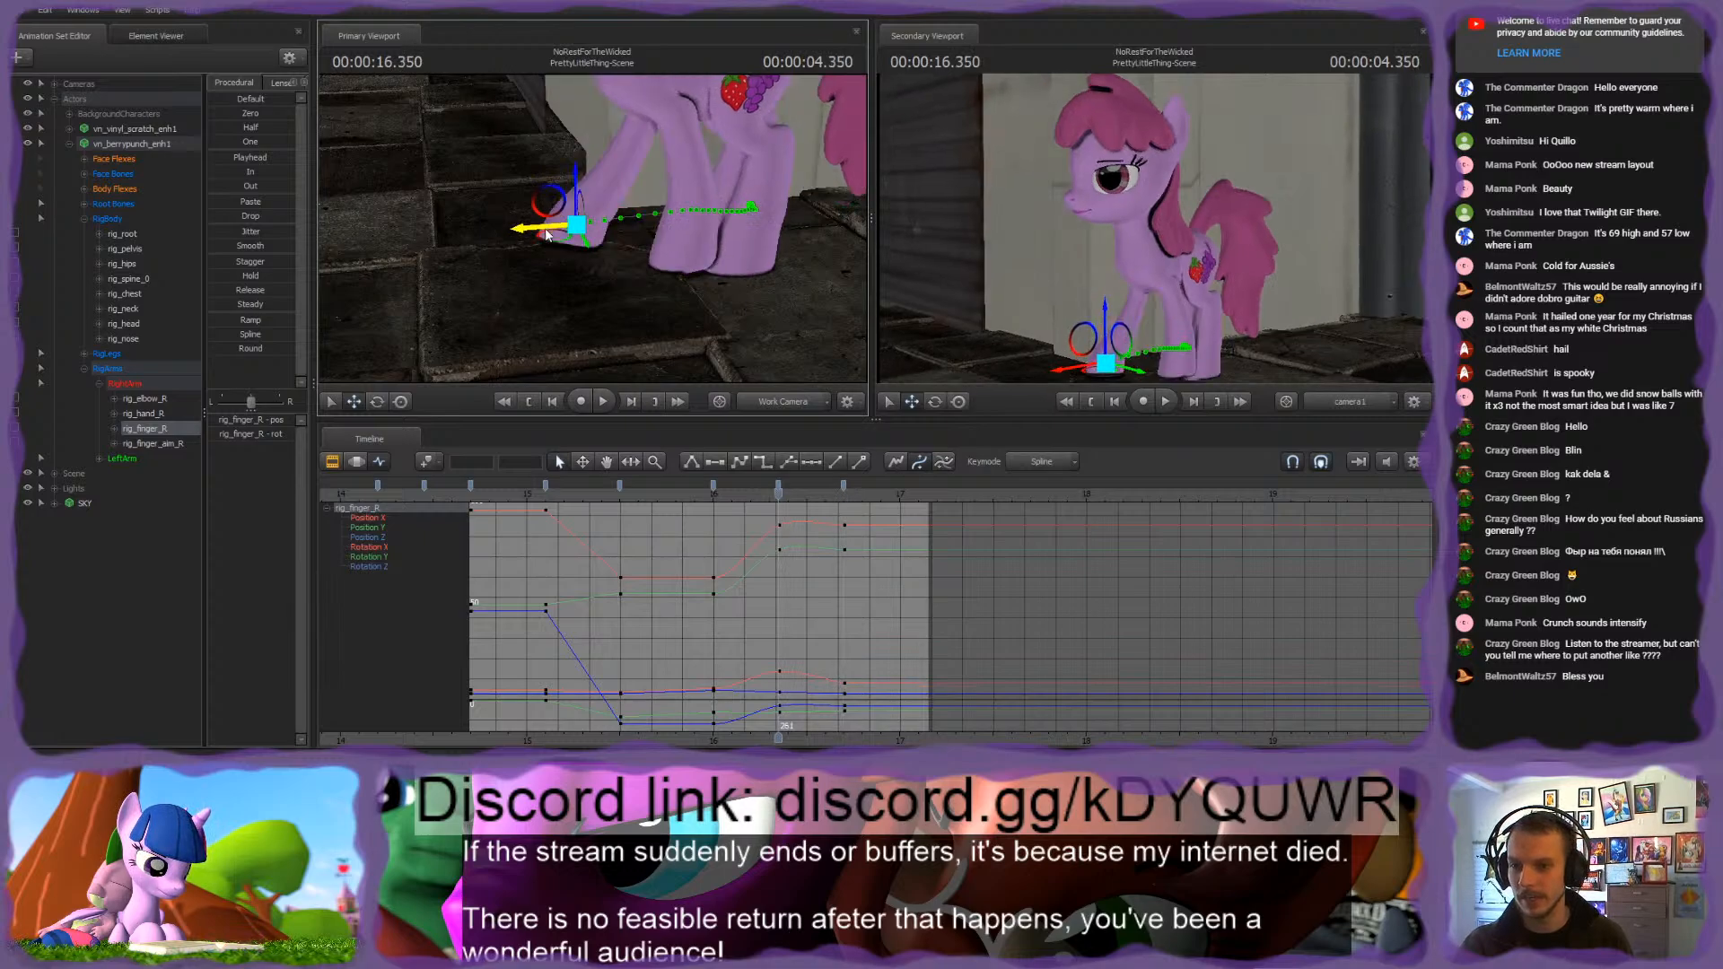
pyautogui.press('Up')
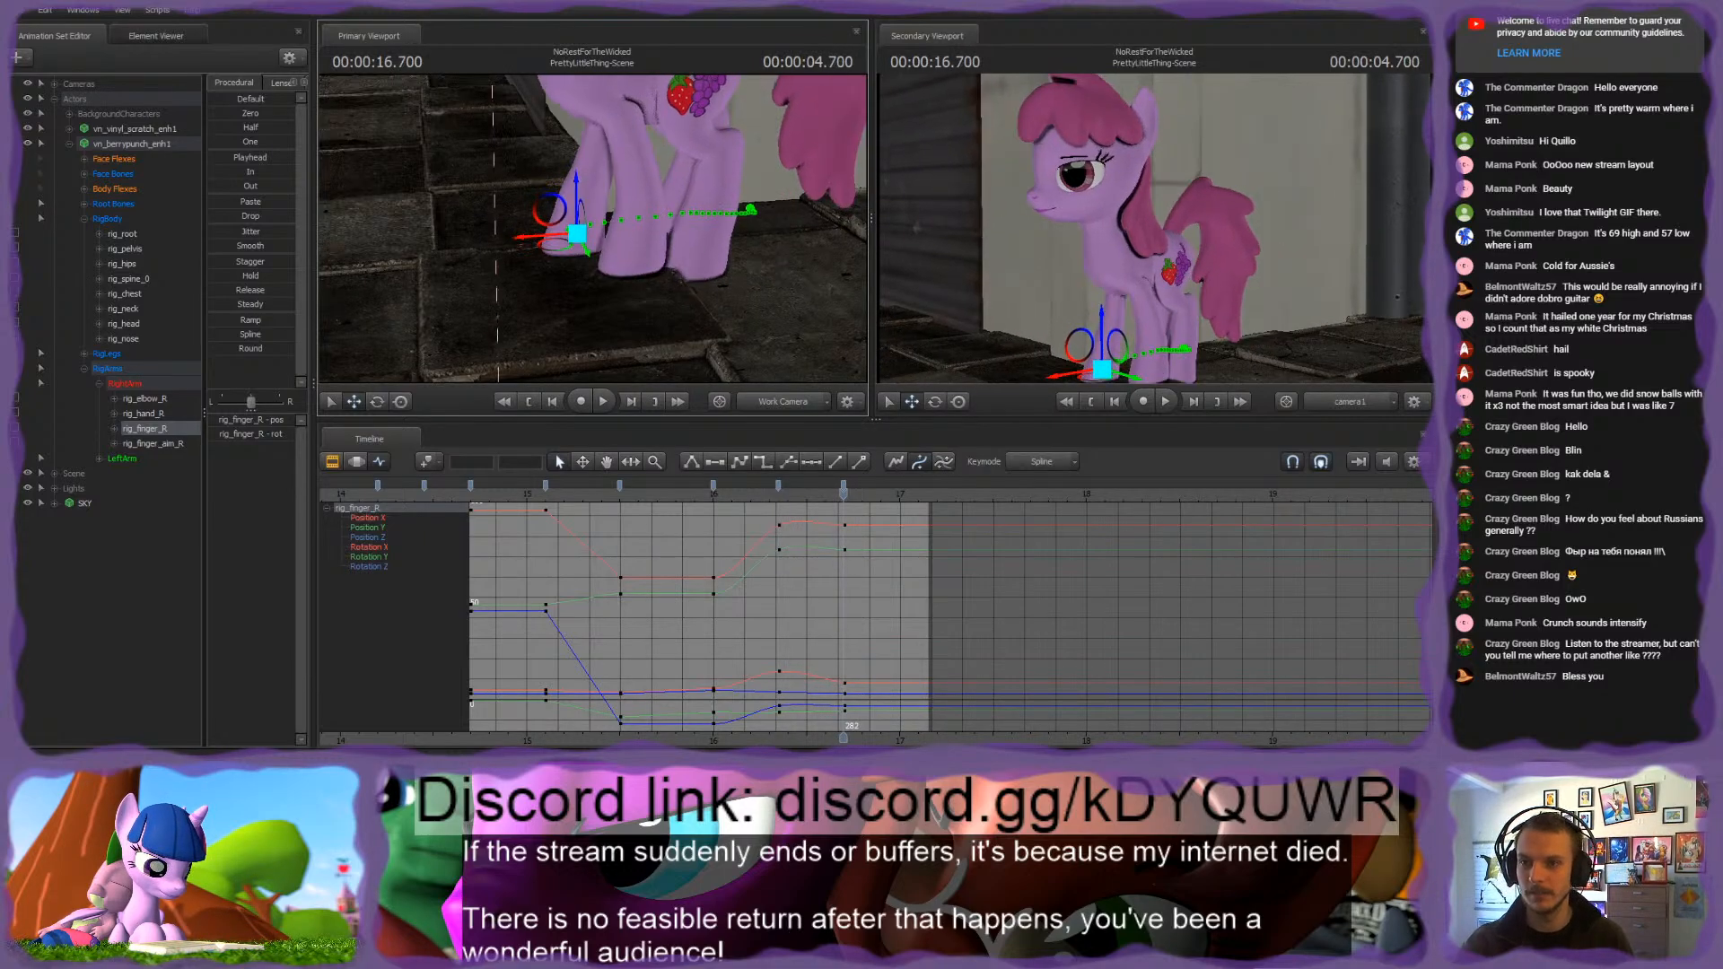
# Step: Select rig_elbow_R and rig_hand_L to examine the front legs at 16.700 s and compare with the neighbouring key
pyautogui.moveTo(603, 230)
pyautogui.mouseDown()
pyautogui.moveTo(588, 171)
pyautogui.moveTo(606, 179)
pyautogui.moveTo(603, 231)
pyautogui.mouseUp()
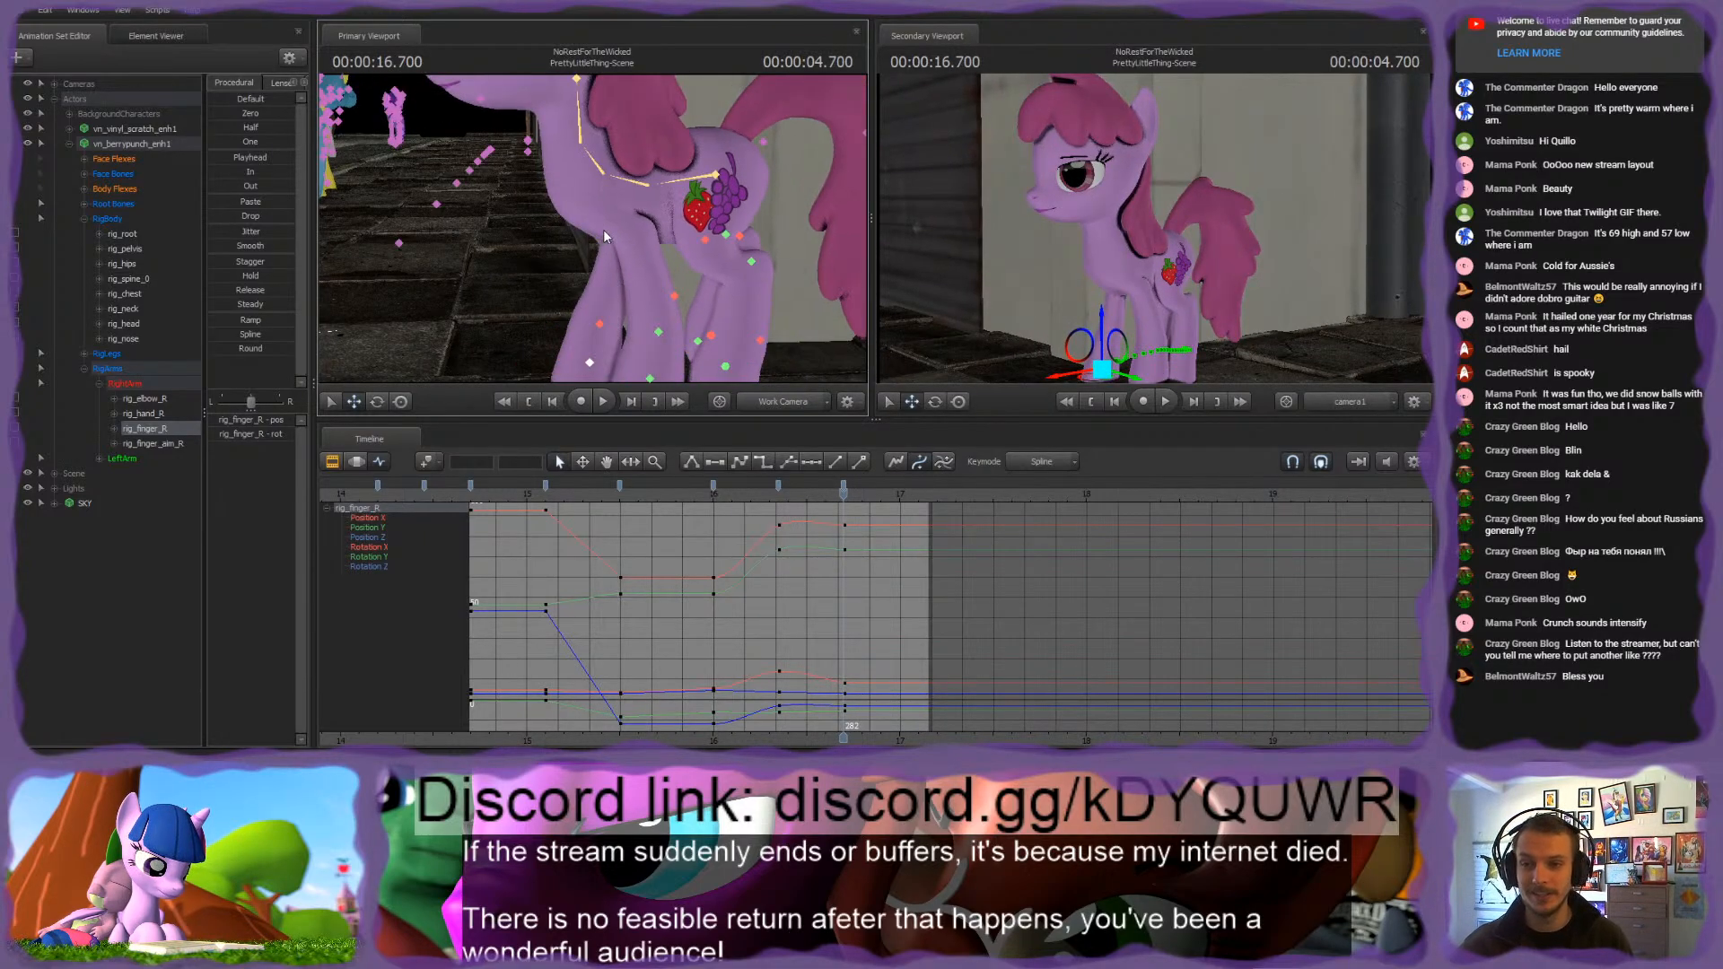
pyautogui.keyDown('ctrl'); pyautogui.click(675, 295); pyautogui.keyUp('ctrl')
pyautogui.keyDown('ctrl'); pyautogui.click(705, 240); pyautogui.keyUp('ctrl')
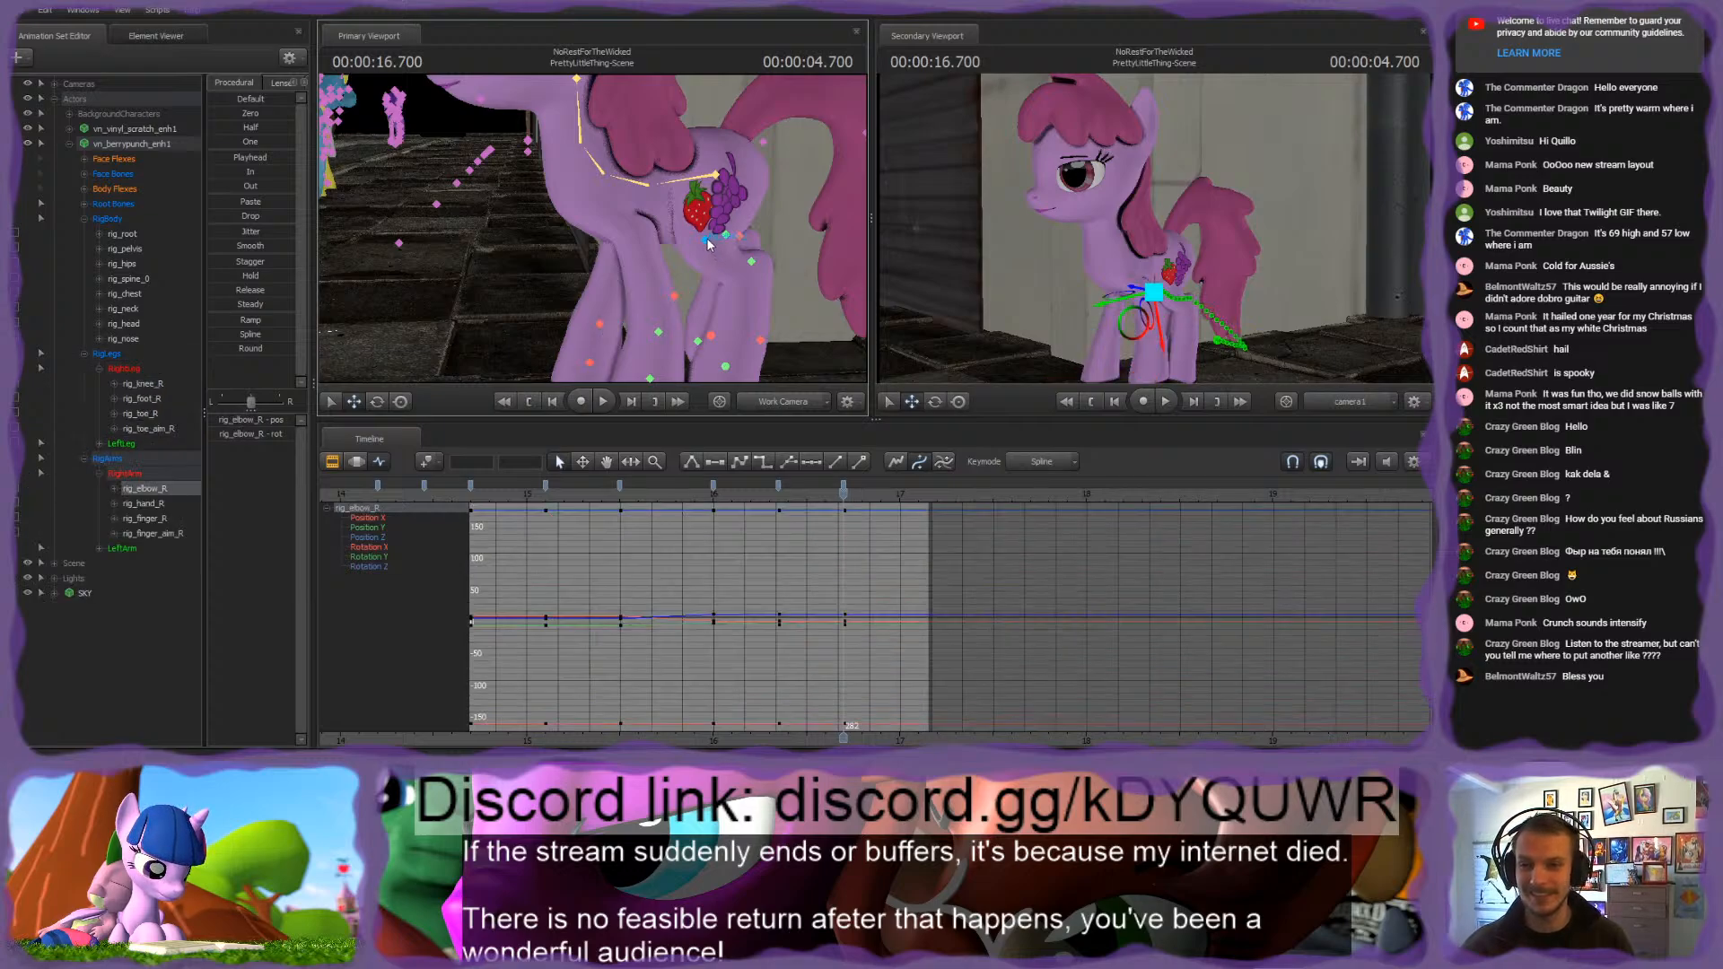
pyautogui.moveTo(706, 240); pyautogui.dragTo(835, 235)
pyautogui.moveTo(593, 228); pyautogui.dragTo(529, 216)
pyautogui.moveTo(743, 260); pyautogui.dragTo(569, 312)
pyautogui.click(562, 278)
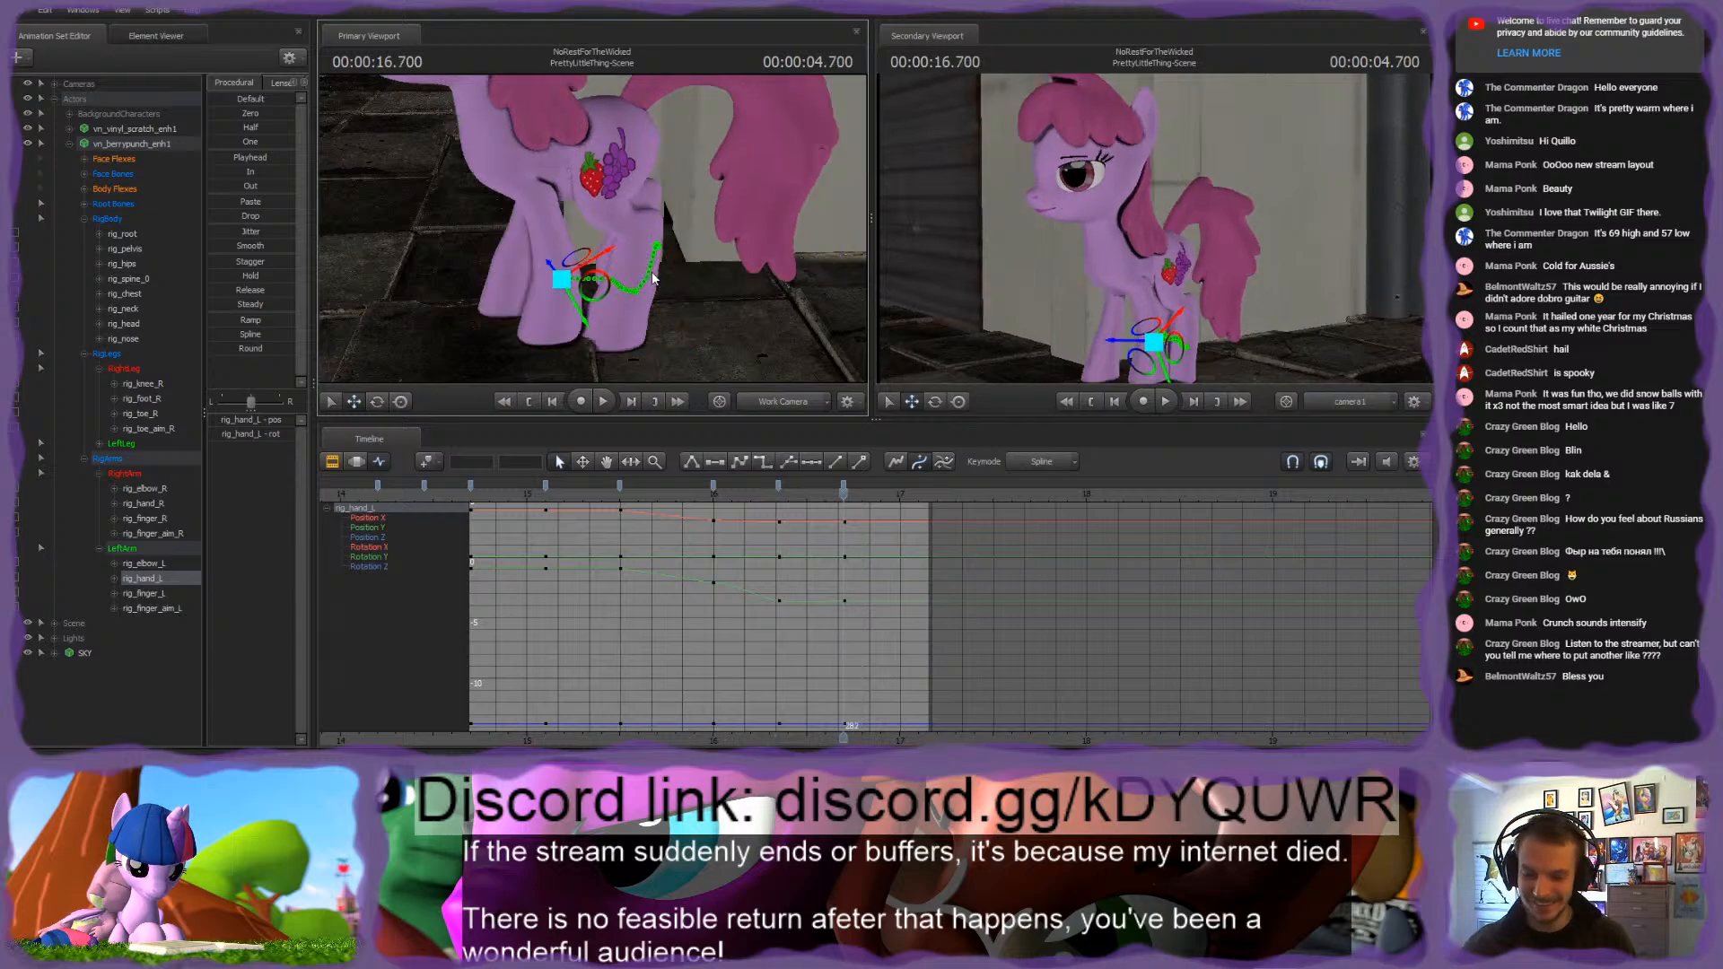
pyautogui.press('Up')
pyautogui.press('Down')
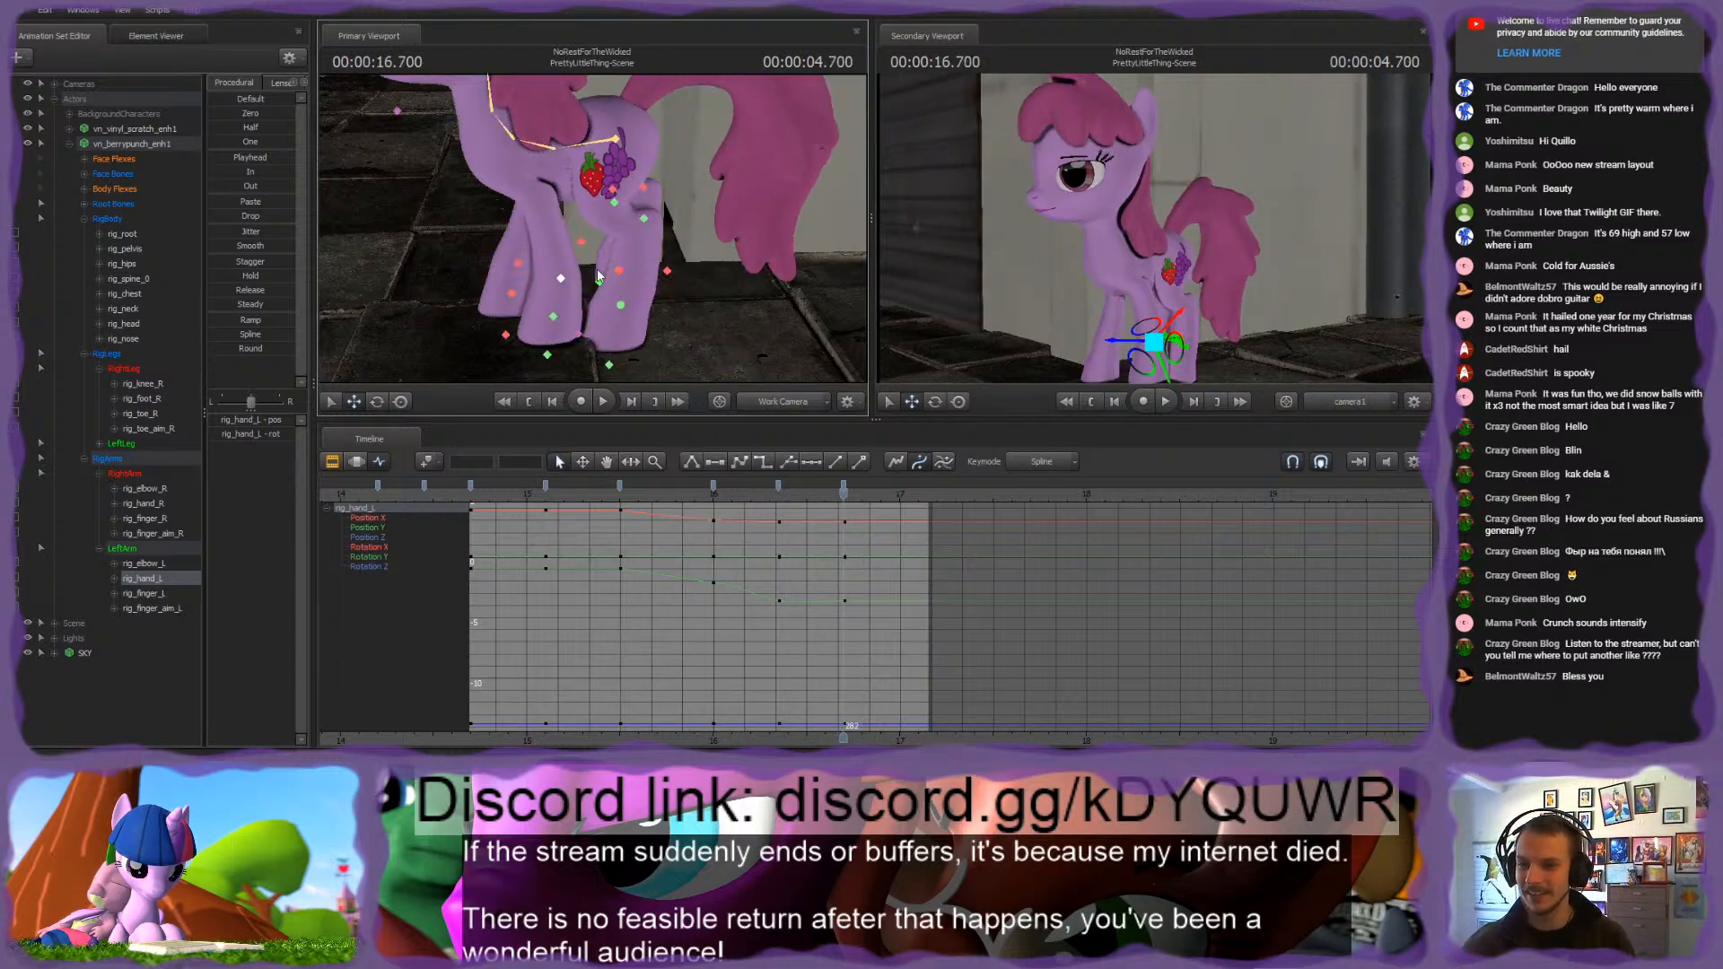
# Step: Move rig_finger_L forward and reposition rig_finger_aim_L on the left front hoof at 16.700 s
pyautogui.click(553, 318)
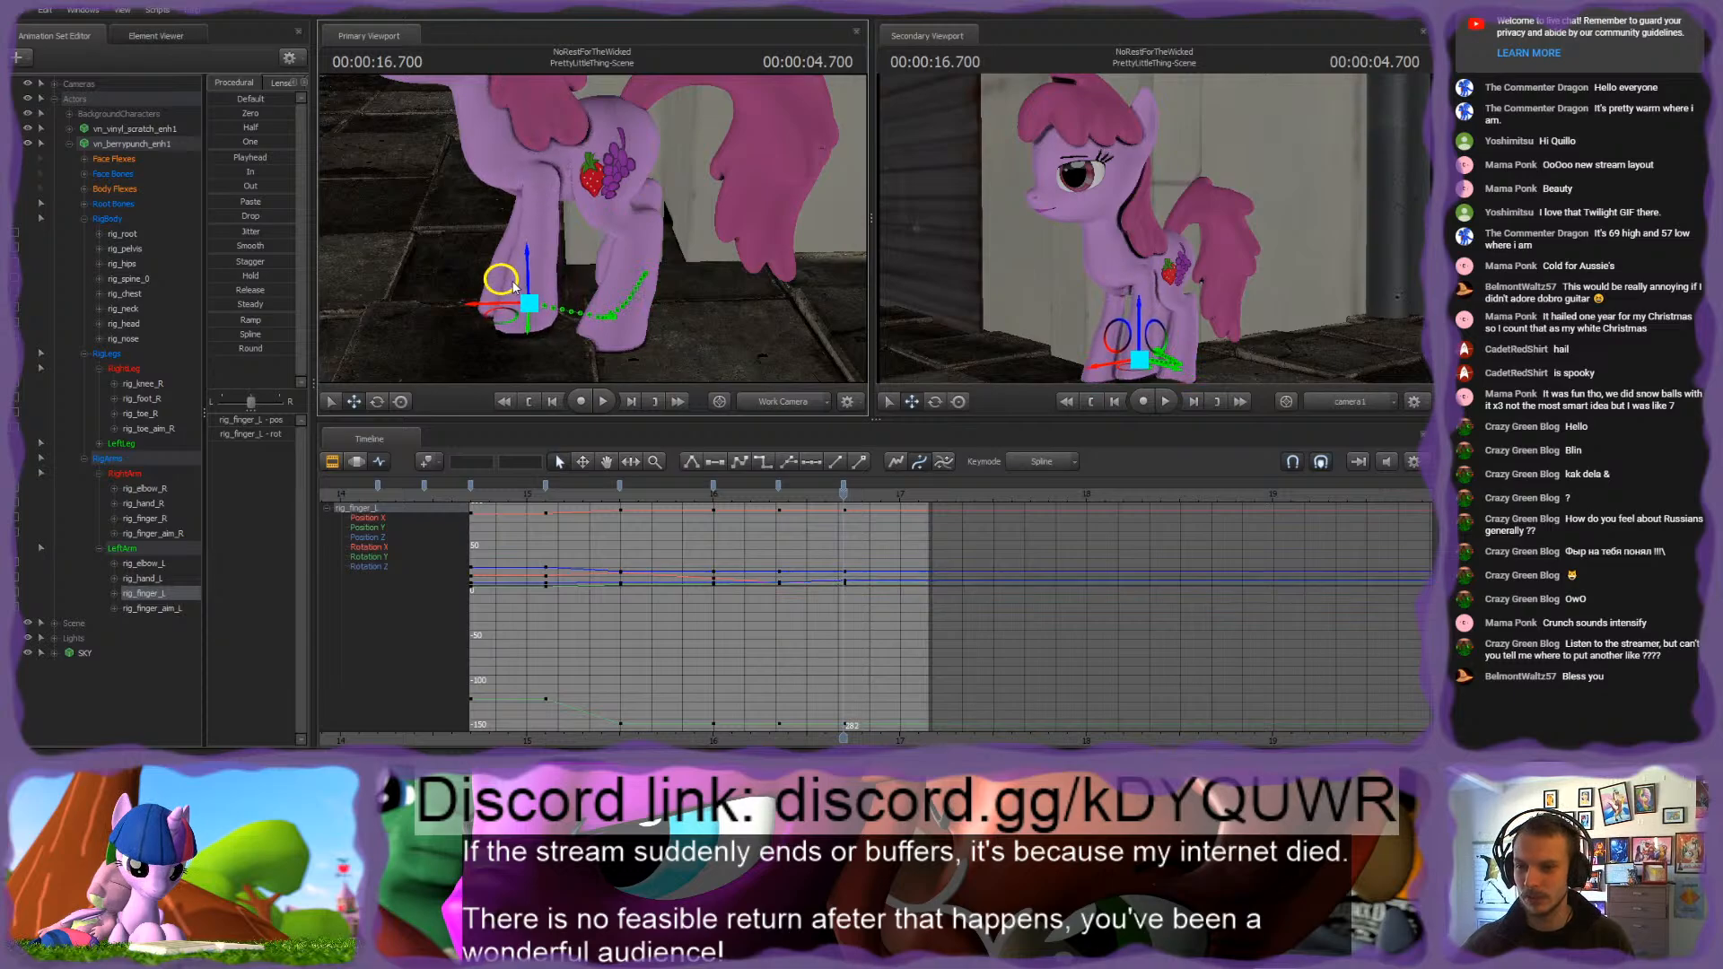
pyautogui.click(557, 341)
pyautogui.moveTo(559, 341); pyautogui.dragTo(596, 334)
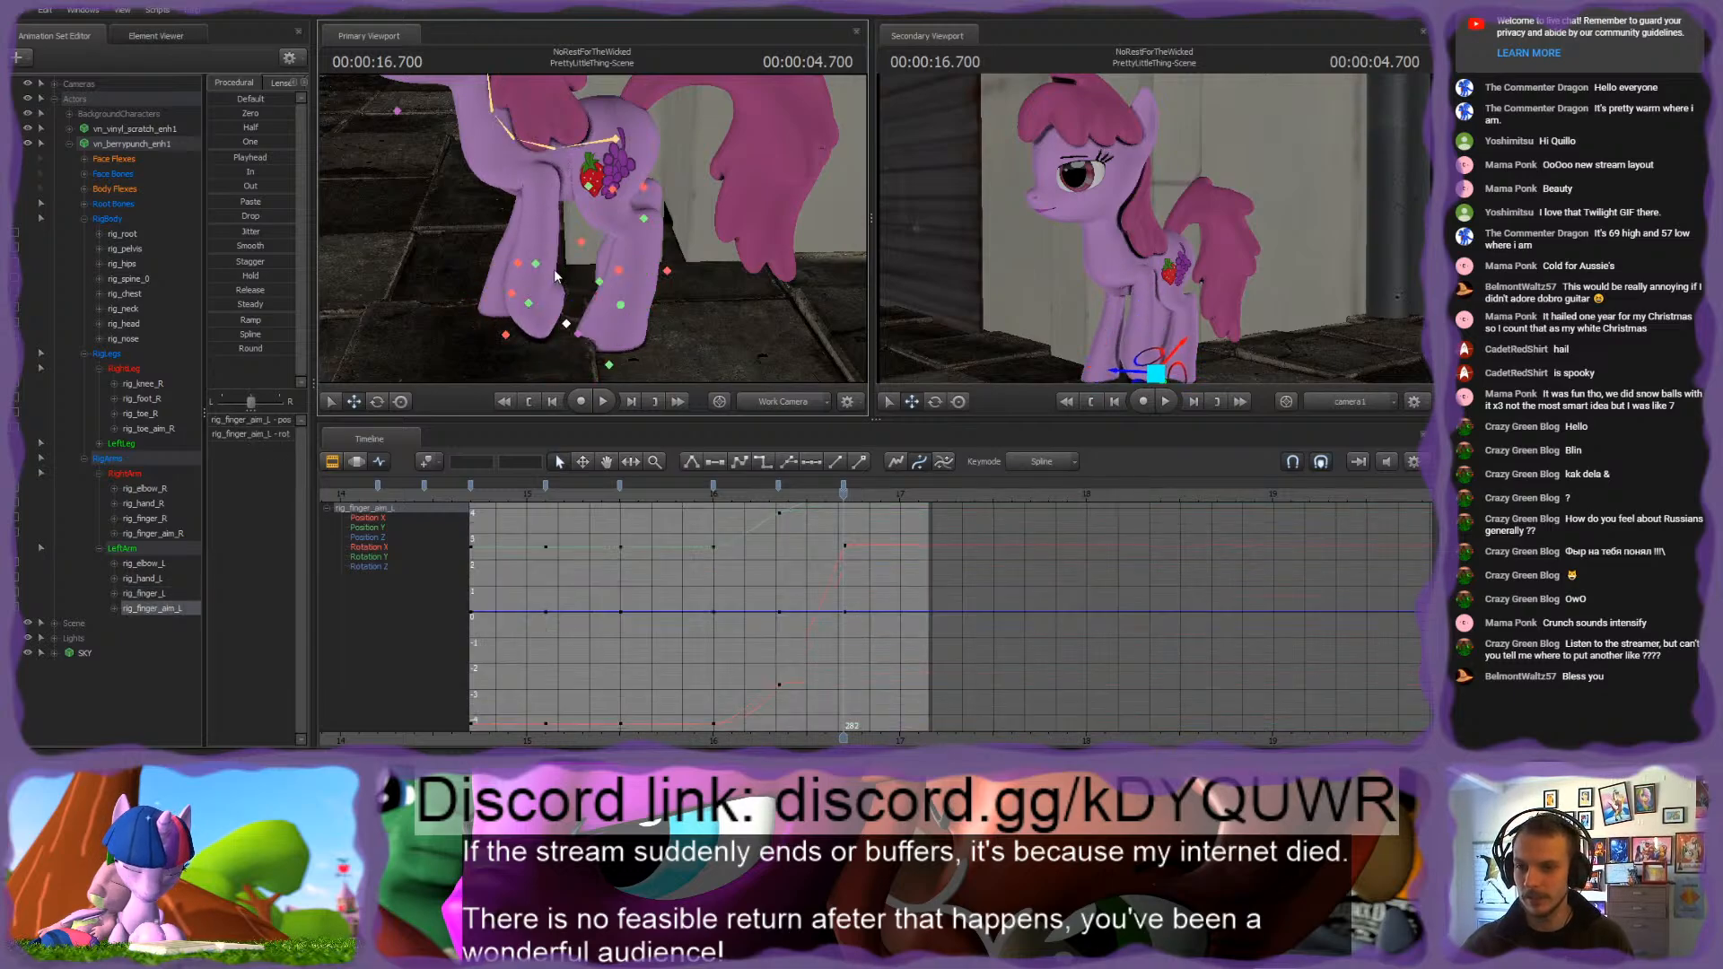
pyautogui.keyDown('ctrl'); pyautogui.click(574, 271); pyautogui.keyUp('ctrl')
pyautogui.moveTo(573, 271); pyautogui.dragTo(500, 307)
pyautogui.keyDown('ctrl'); pyautogui.click(530, 304); pyautogui.keyUp('ctrl')
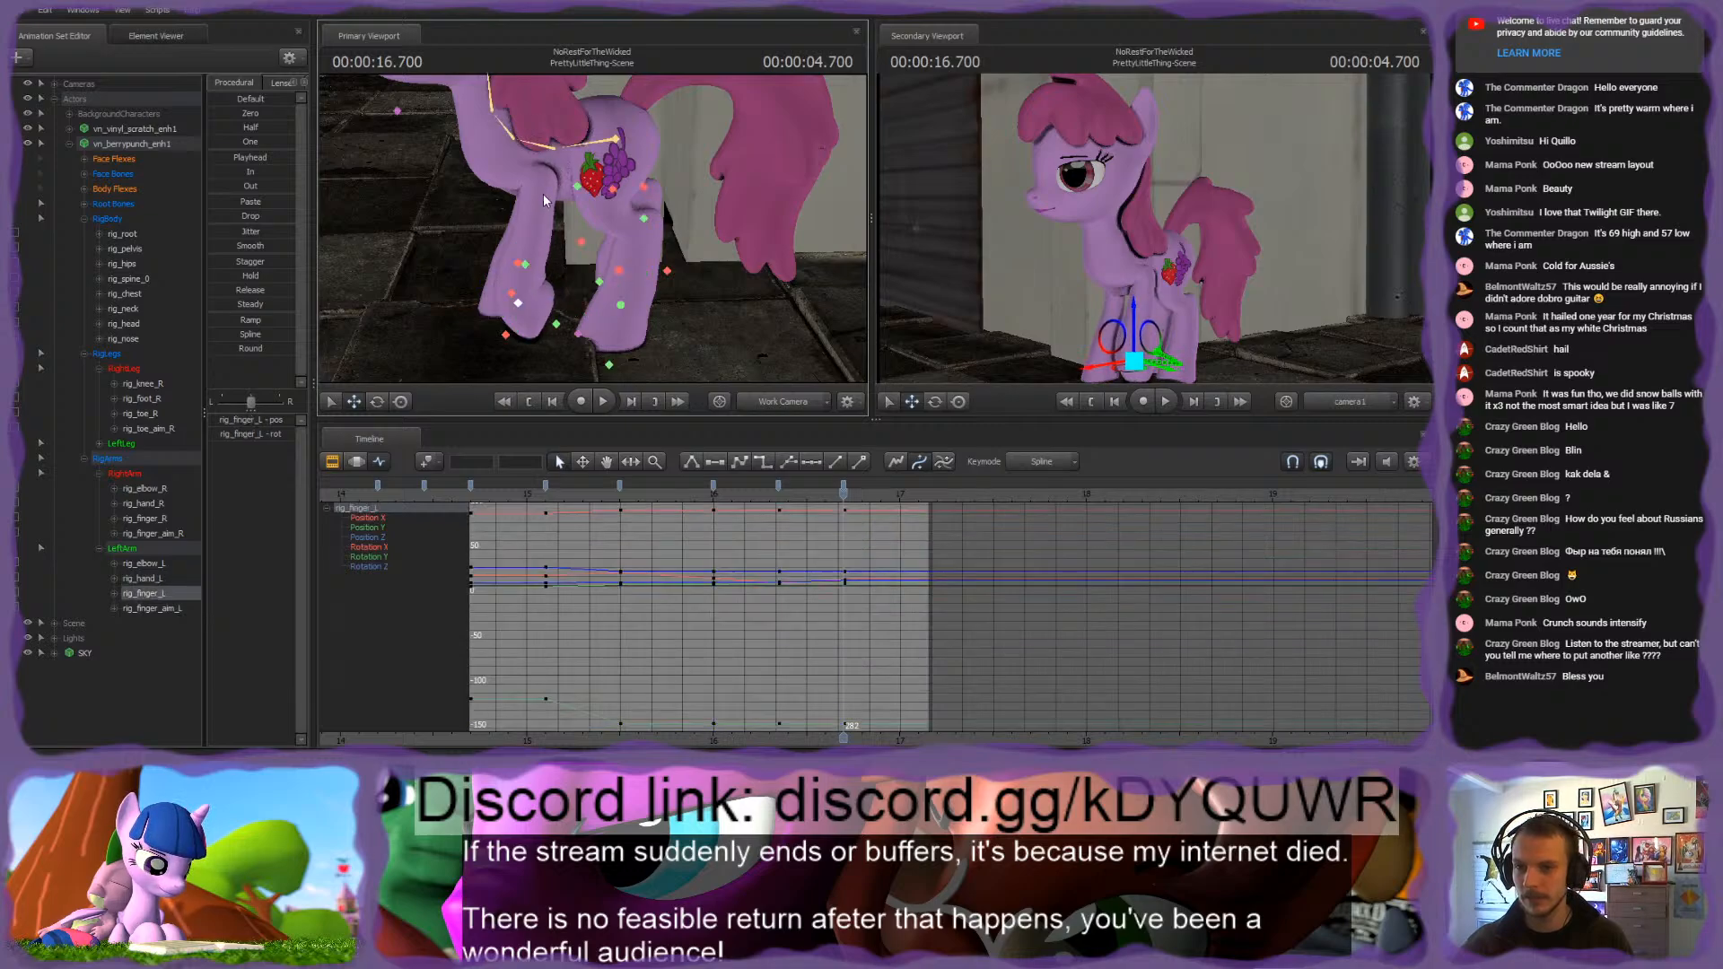
# Step: Shift rig_elbow_L forward at 16.700 s and scrub across the surrounding keys to check the left front leg
pyautogui.keyDown('ctrl'); pyautogui.click(578, 191); pyautogui.keyUp('ctrl')
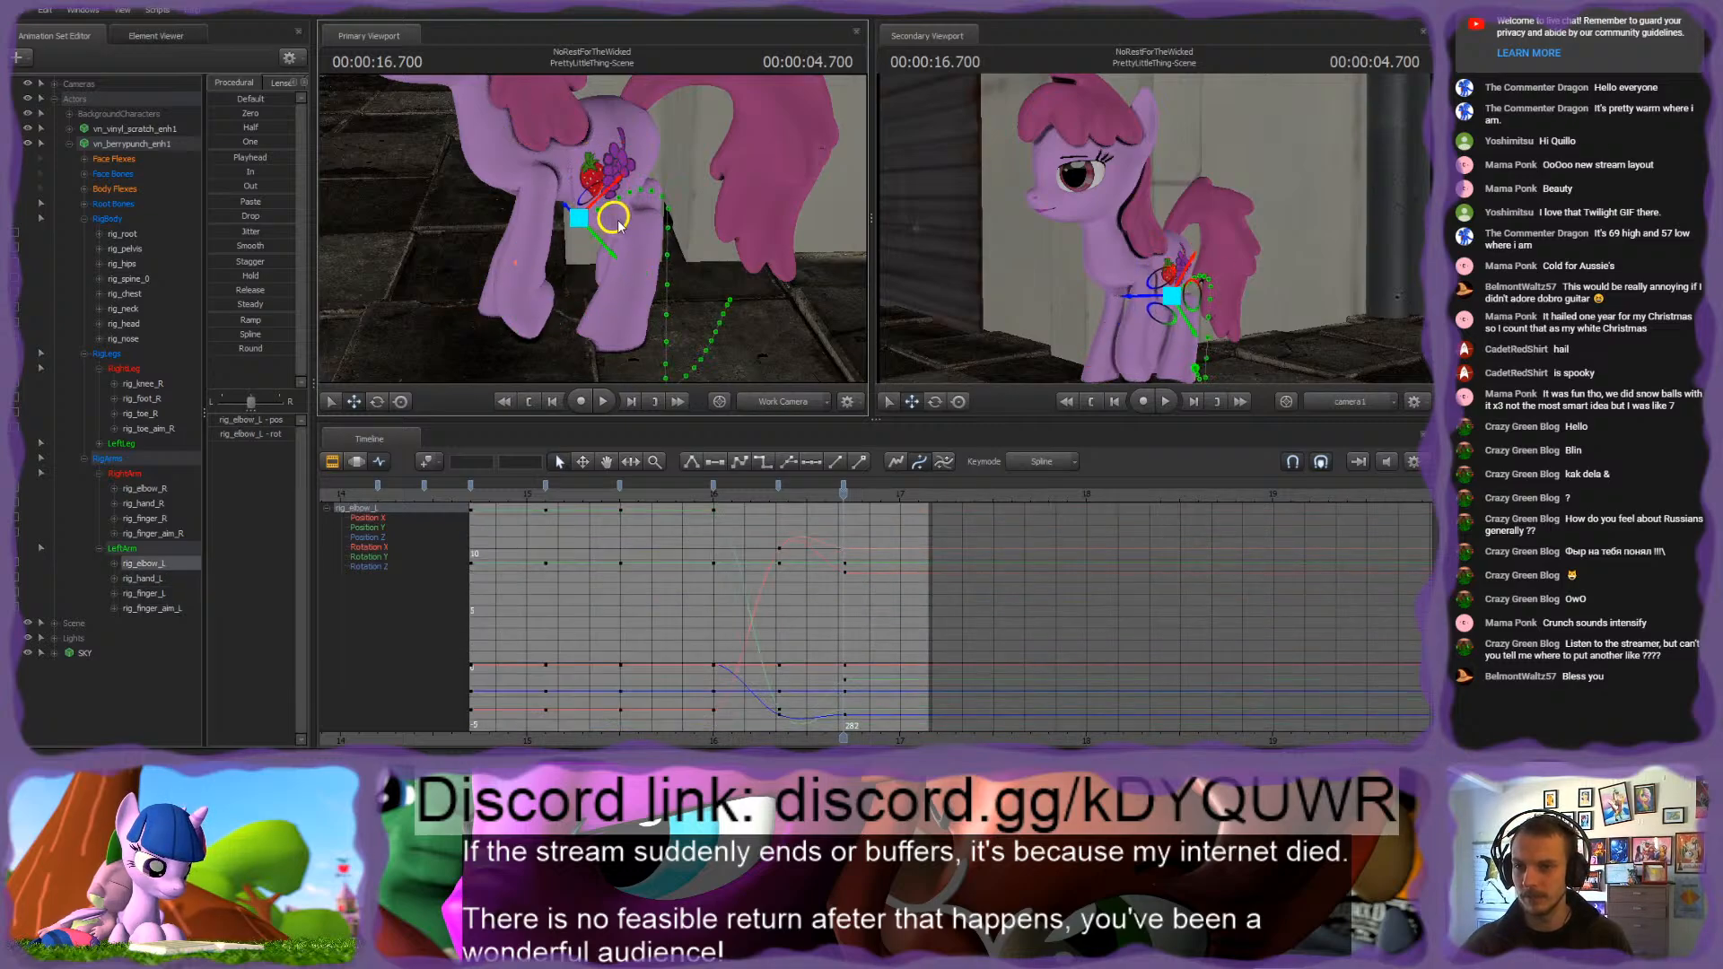
pyautogui.moveTo(618, 224); pyautogui.dragTo(619, 286)
pyautogui.hotkey('ctrl', 'z')
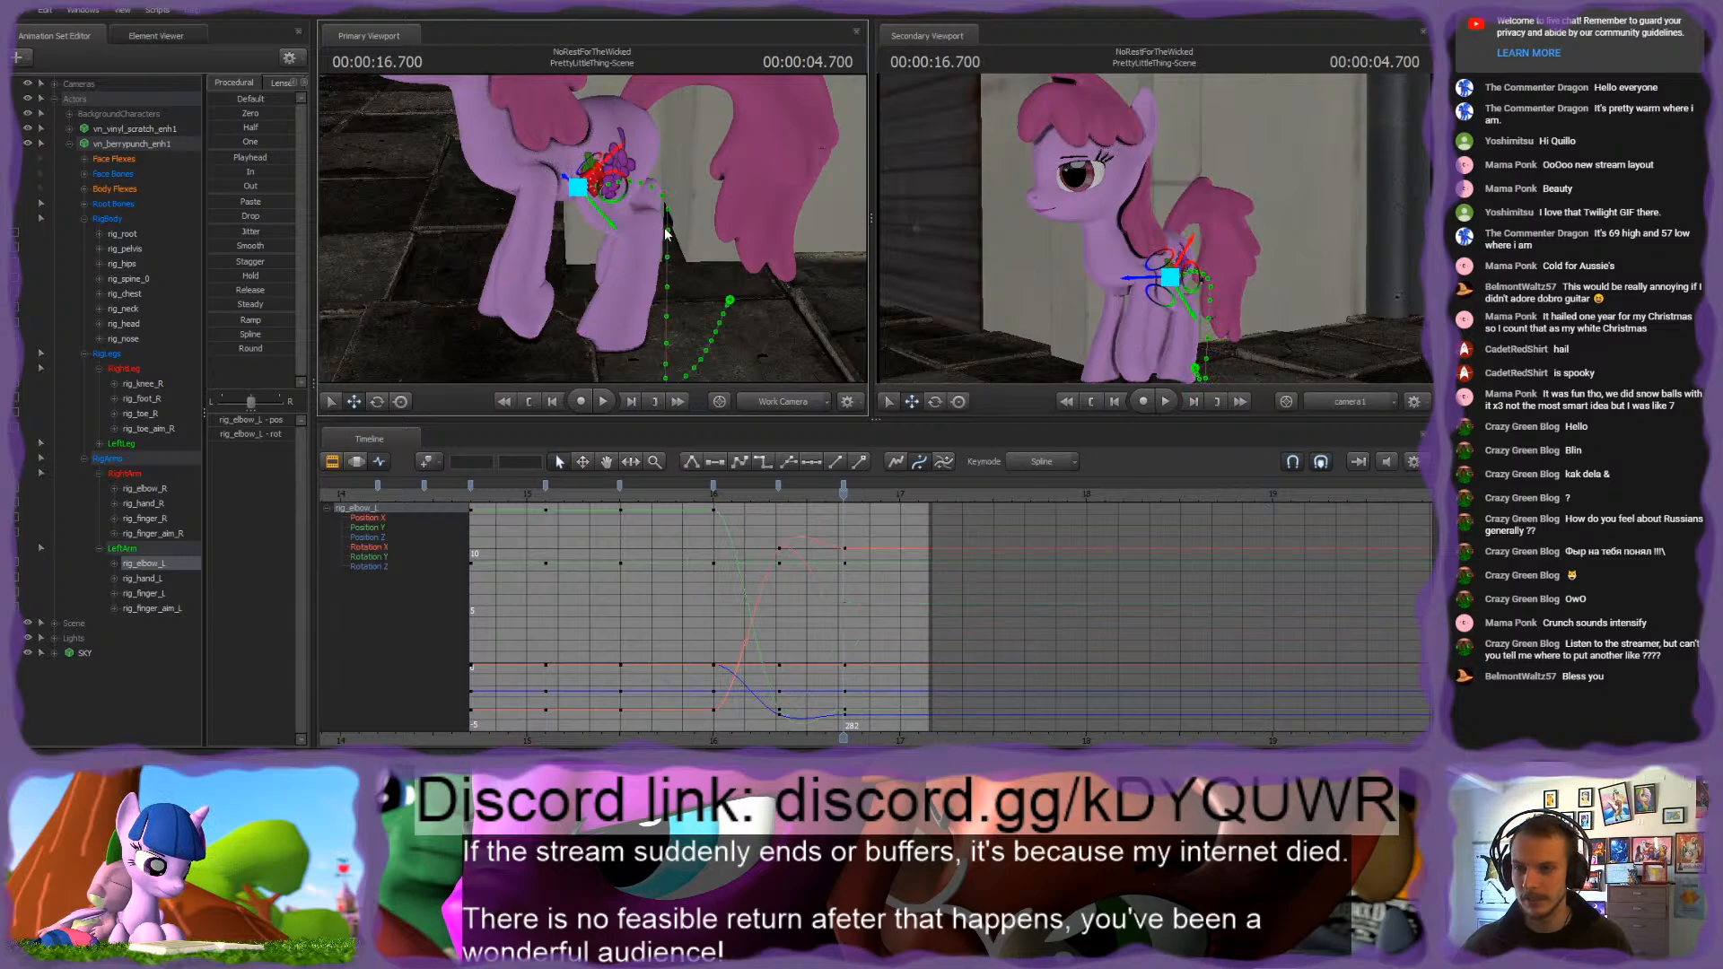
pyautogui.keyDown('alt'); pyautogui.moveTo(666, 234); pyautogui.dragTo(594, 235); pyautogui.keyUp('alt')
pyautogui.keyDown('ctrl'); pyautogui.click(519, 272); pyautogui.keyUp('ctrl')
pyautogui.click(652, 199)
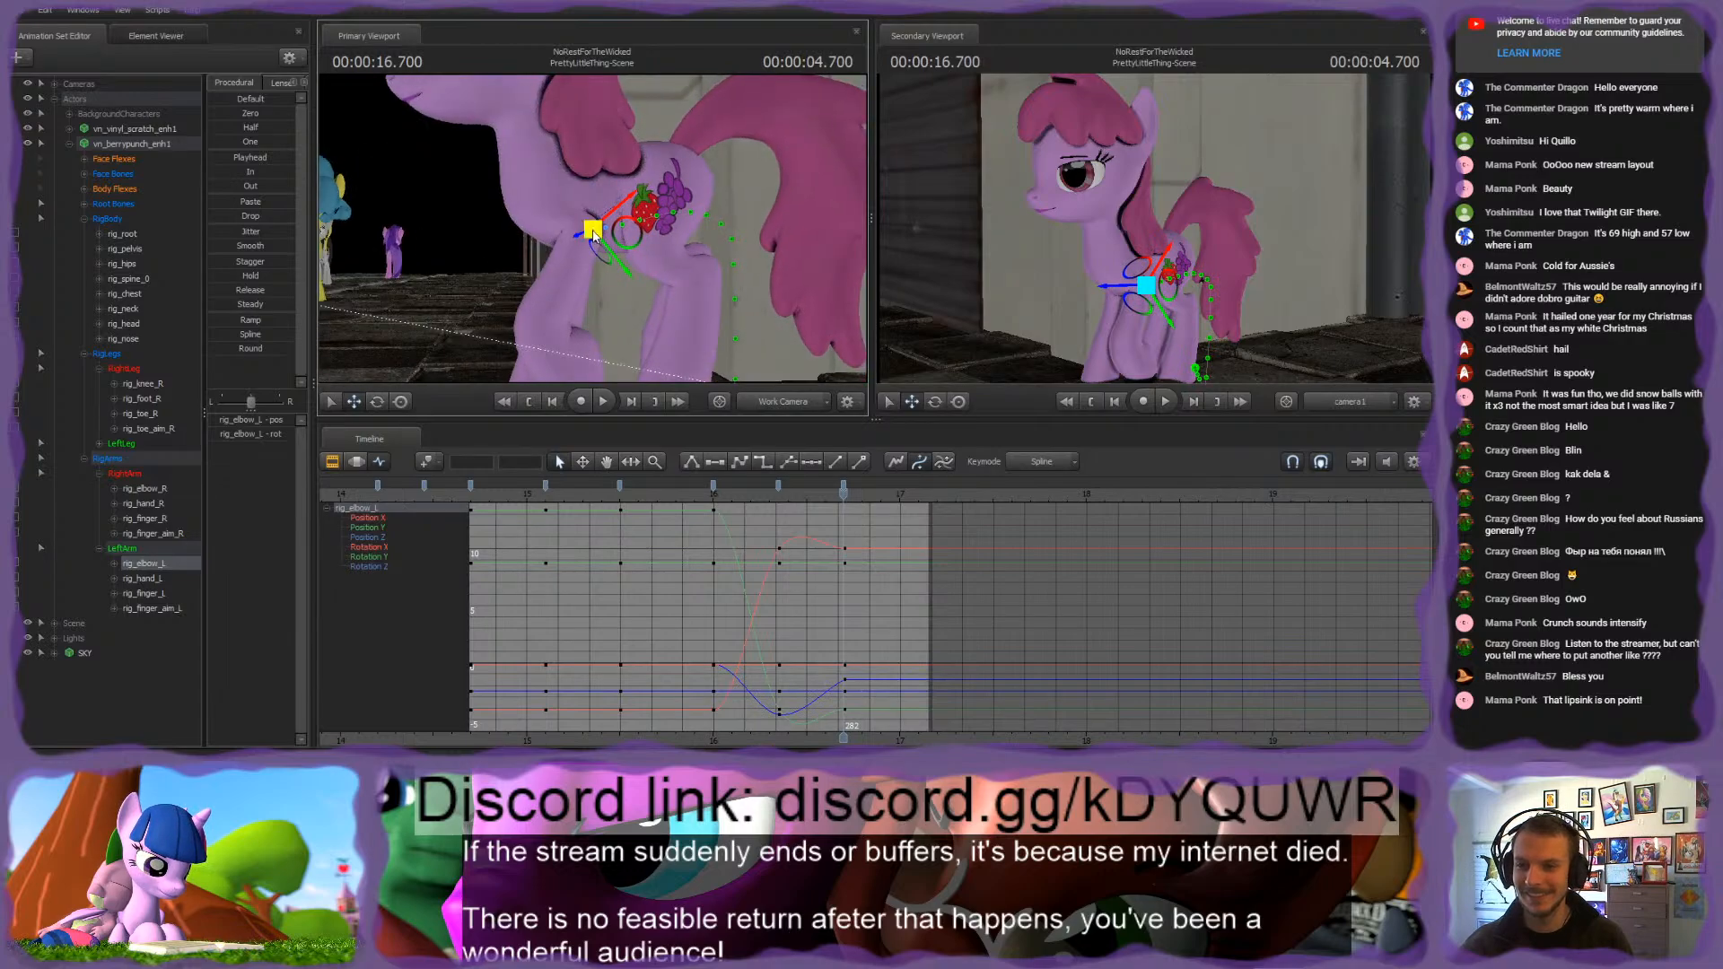
pyautogui.moveTo(714, 259); pyautogui.dragTo(688, 316)
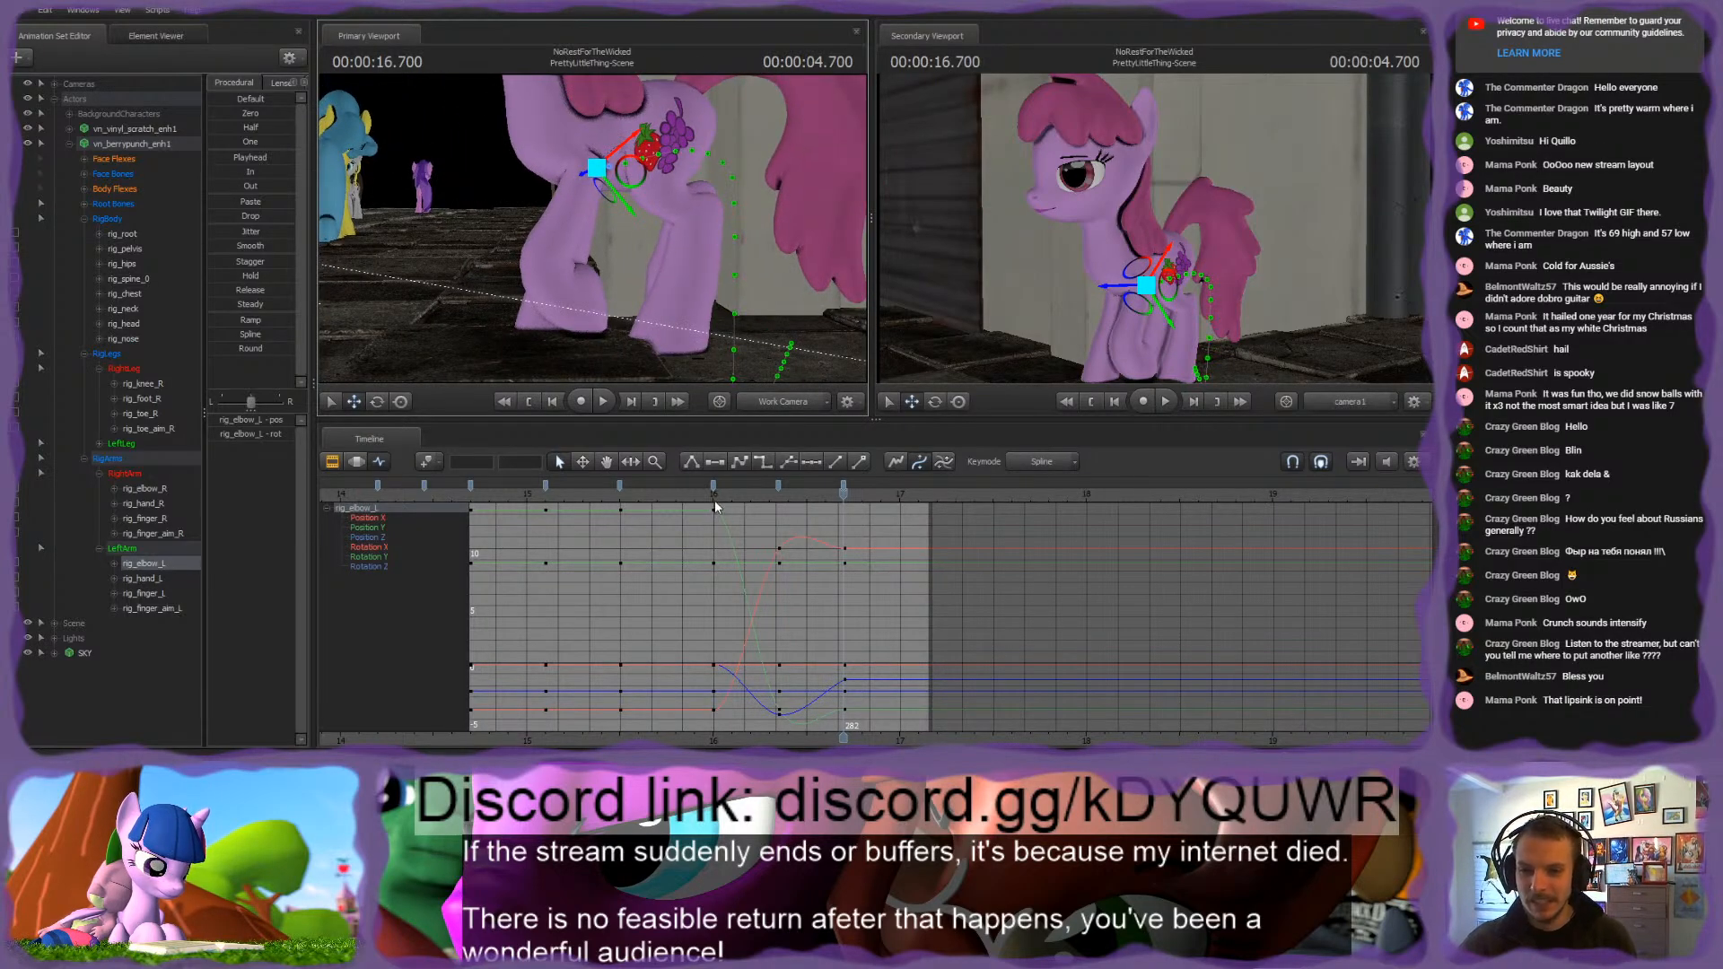
pyautogui.moveTo(708, 506); pyautogui.dragTo(859, 506)
pyautogui.press('Up')
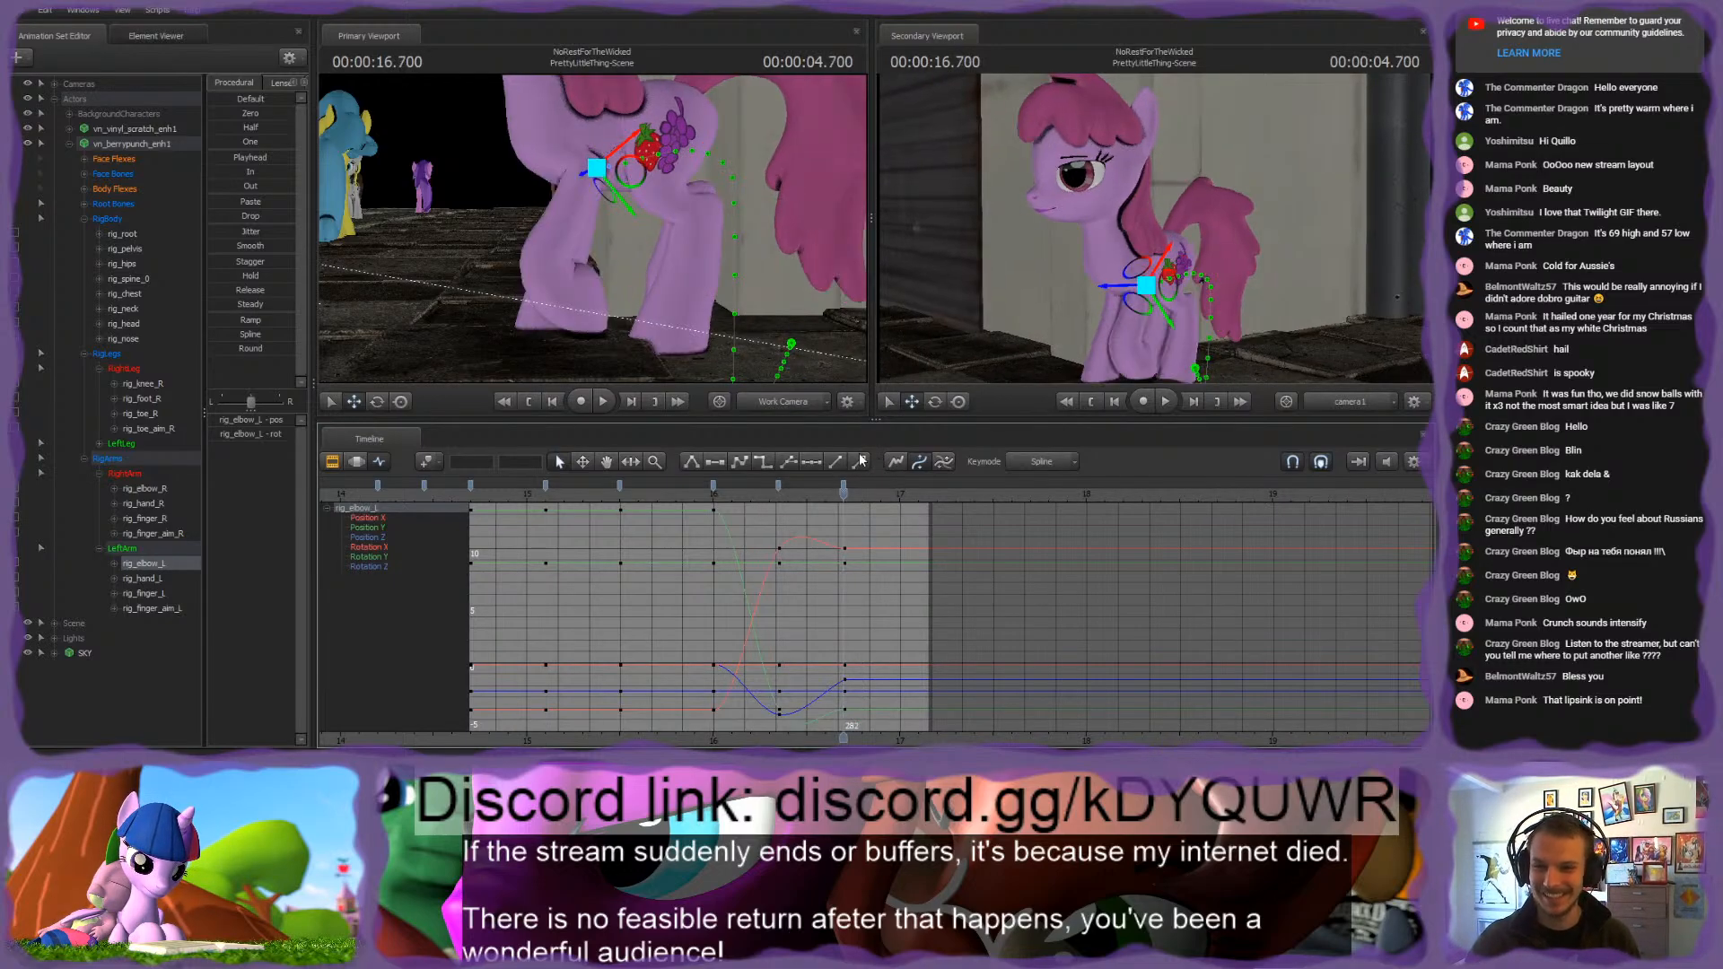
pyautogui.moveTo(845, 498)
pyautogui.mouseDown()
pyautogui.moveTo(742, 493)
pyautogui.moveTo(844, 495)
pyautogui.mouseUp()
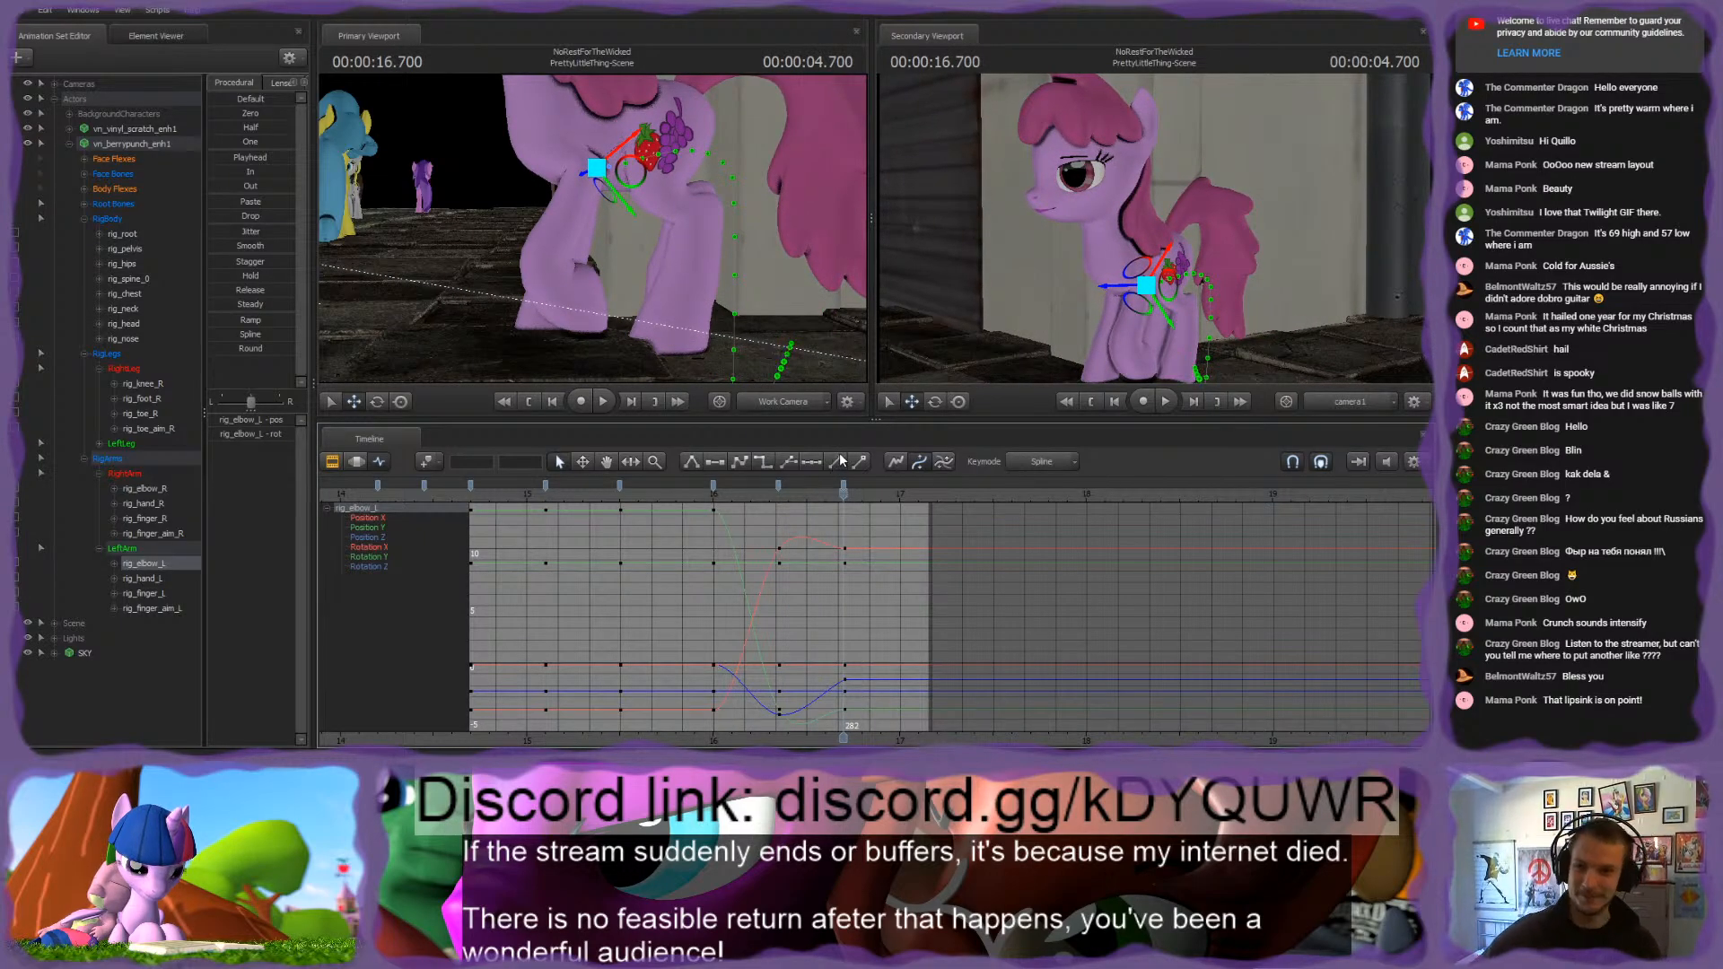
# Step: Move rig_toe_L backward on the left hind hoof at 16.700 s, comparing it with the 16.350 s key
pyautogui.moveTo(634, 255); pyautogui.dragTo(633, 305)
pyautogui.click(628, 245)
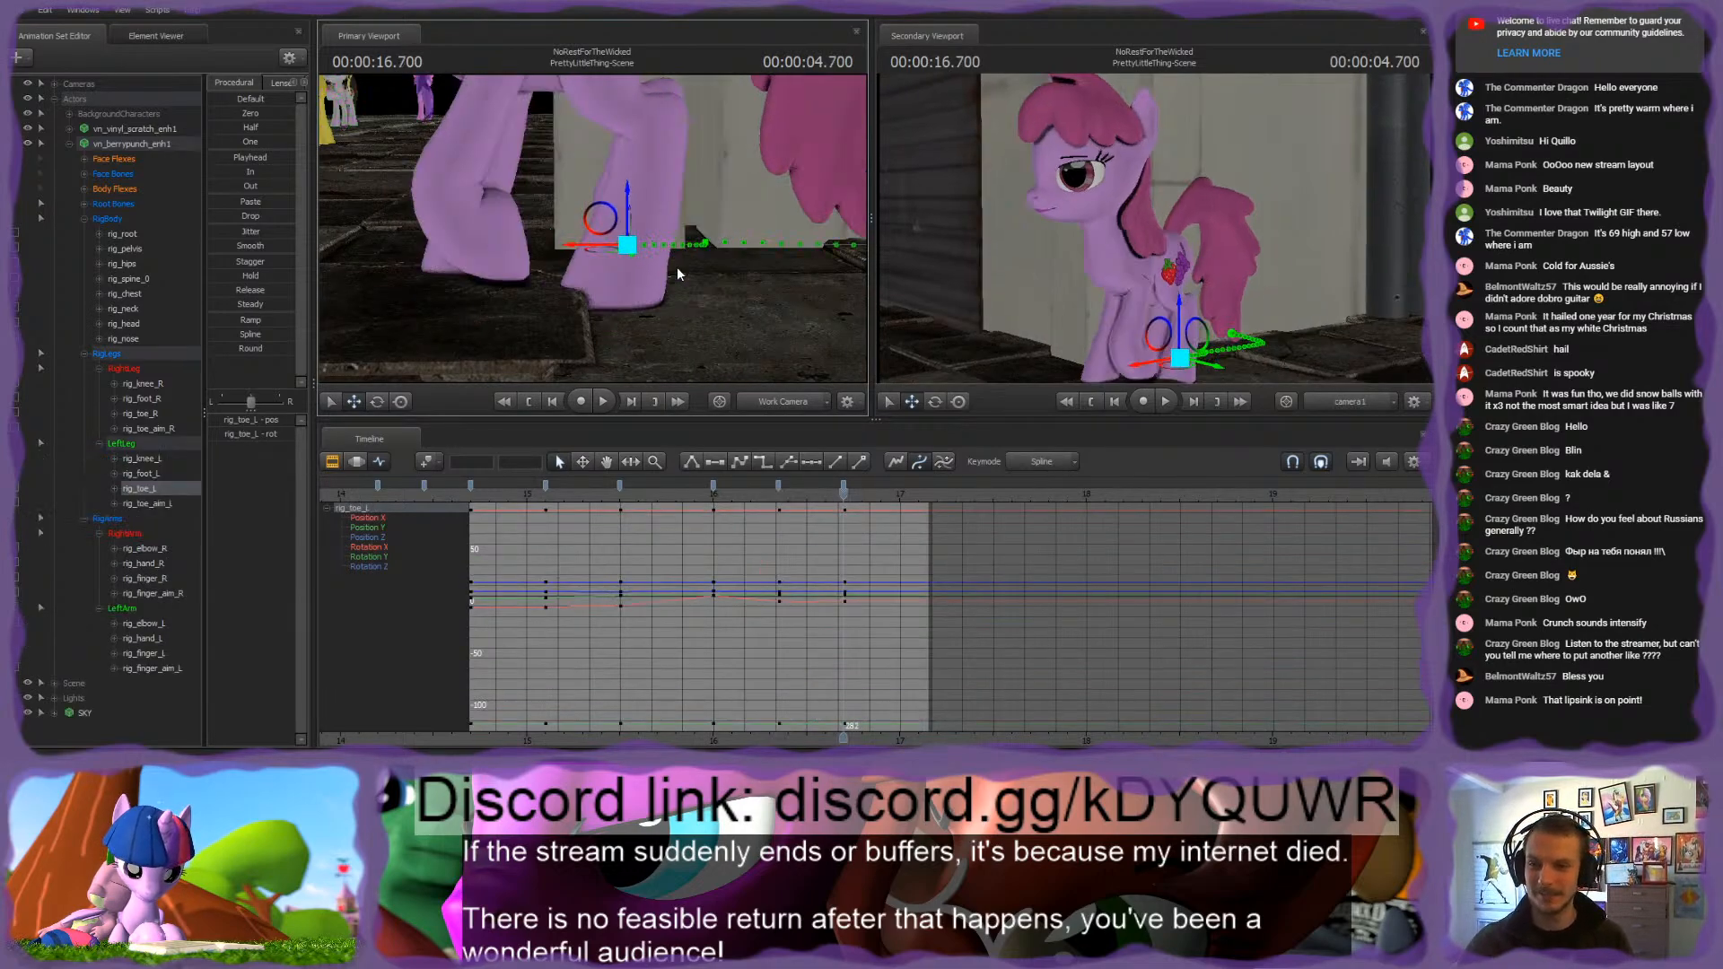
pyautogui.moveTo(608, 250); pyautogui.dragTo(656, 250)
pyautogui.press('Up')
pyautogui.press('Down')
pyautogui.press('Up')
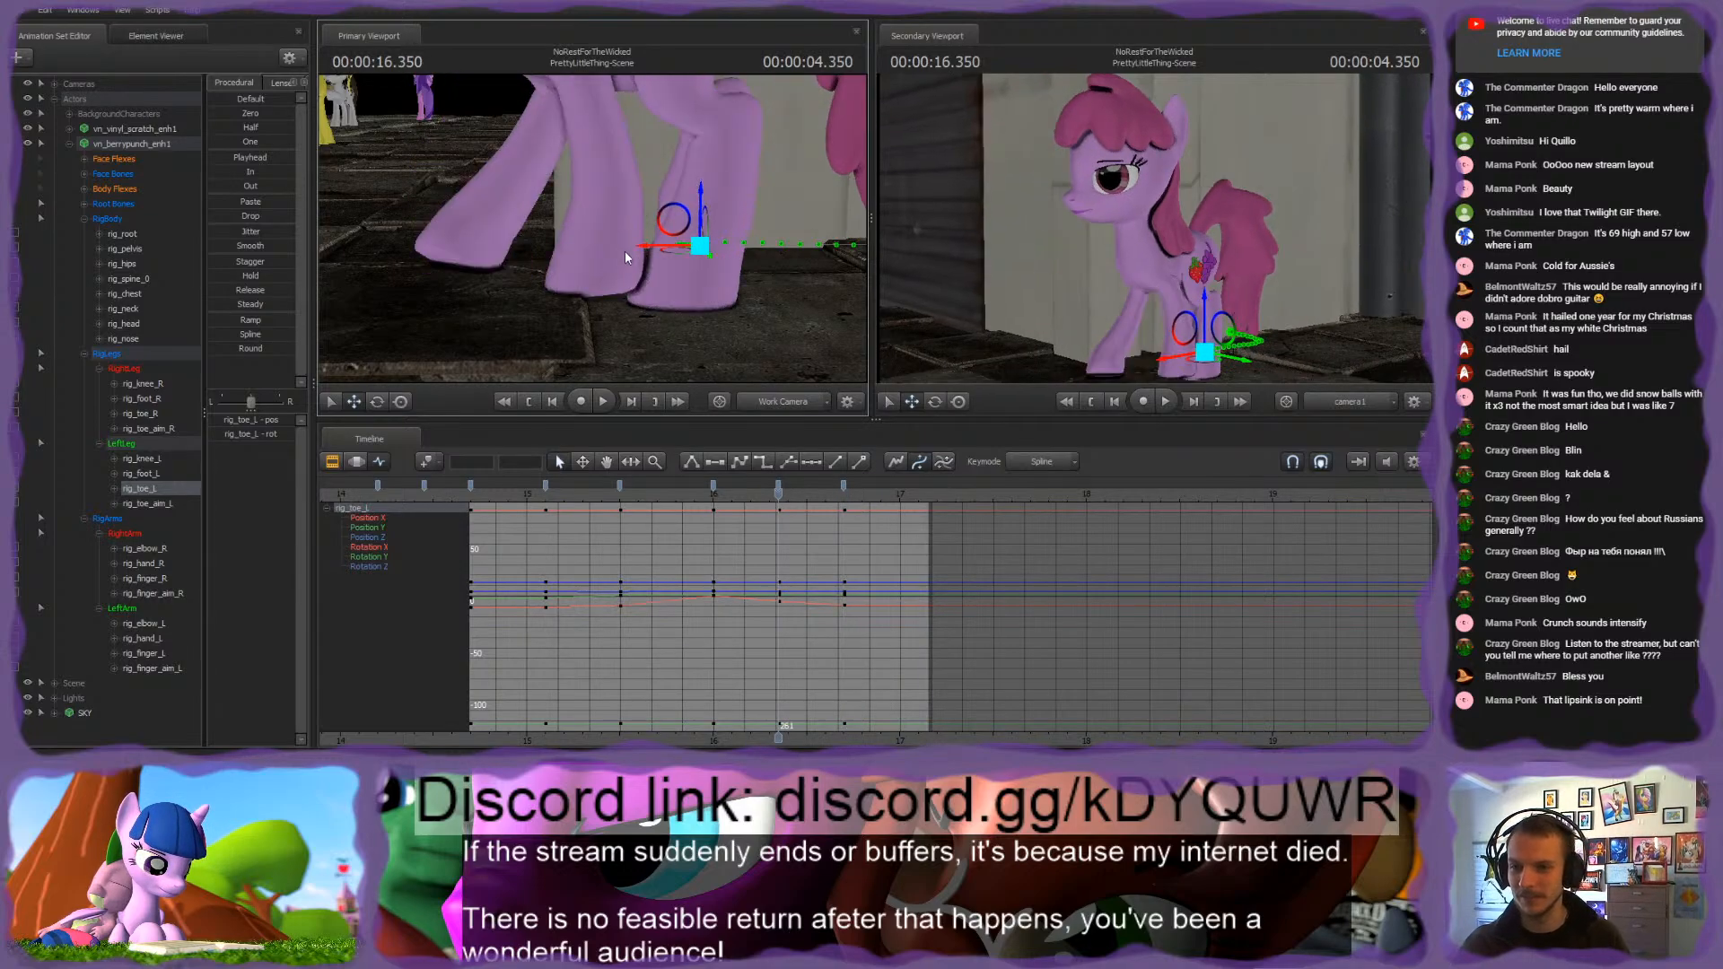
pyautogui.press('Up')
pyautogui.press('Down')
pyautogui.press('Up')
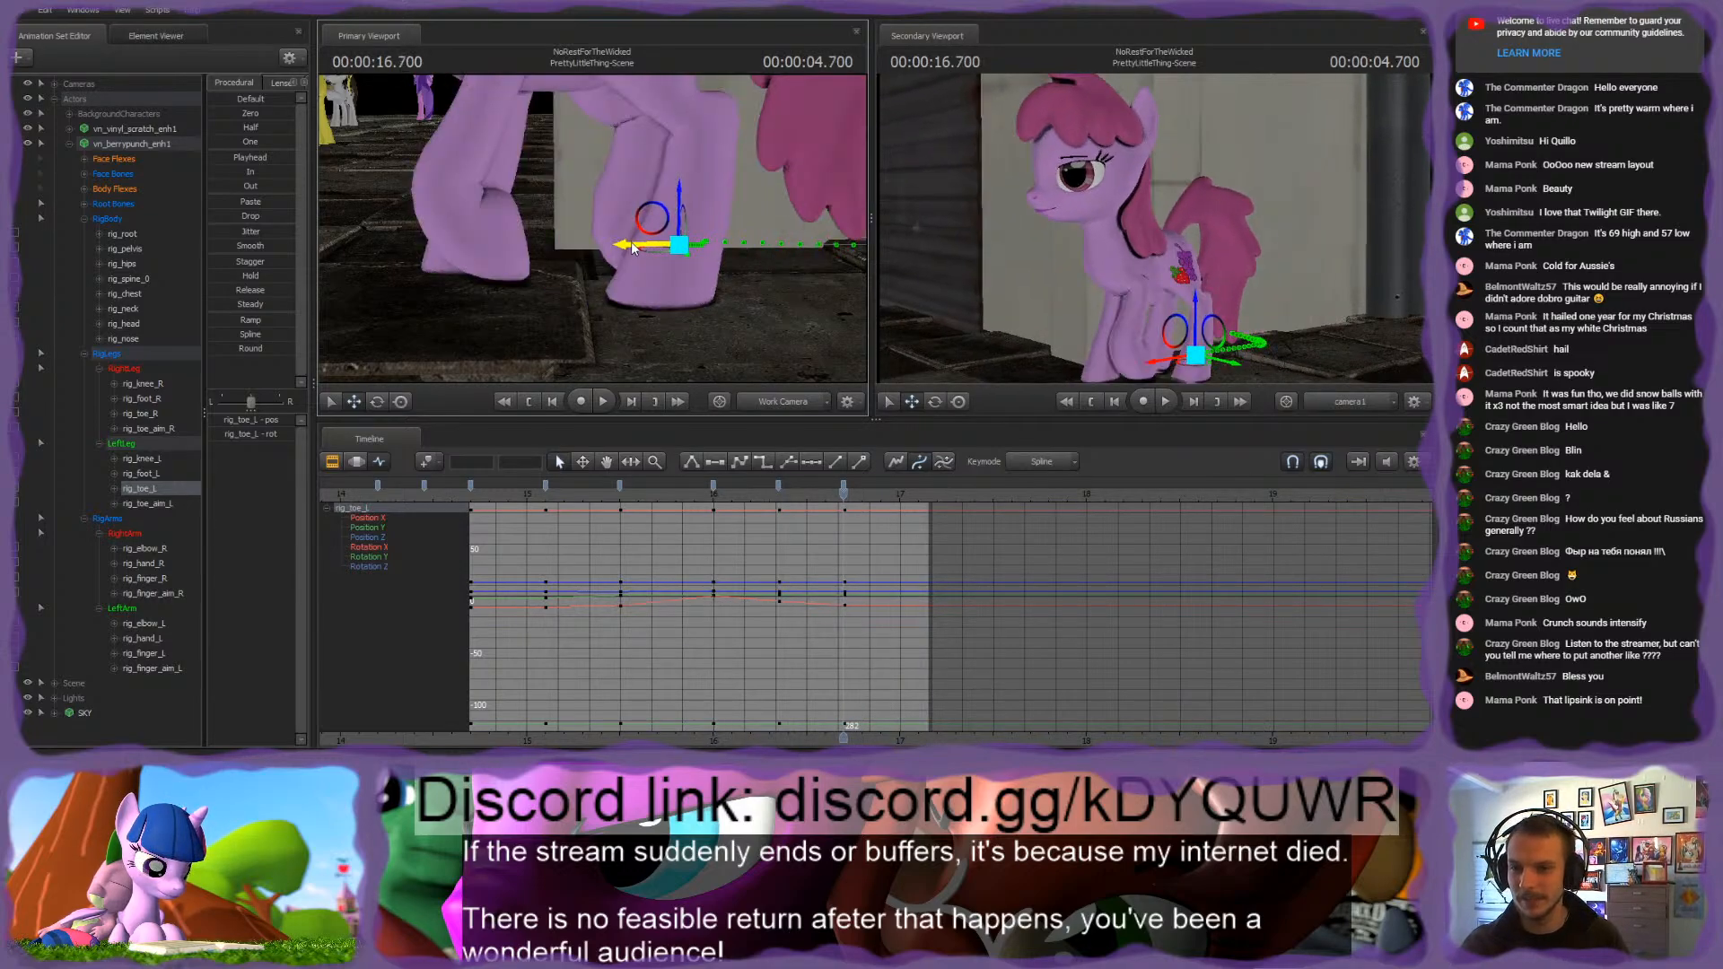
# Step: Move rig_foot_L forward at 16.700 s and select rig_toe_aim_L under the left hind hoof
pyautogui.moveTo(741, 288); pyautogui.dragTo(738, 325)
pyautogui.keyDown('ctrl'); pyautogui.click(705, 213); pyautogui.keyUp('ctrl')
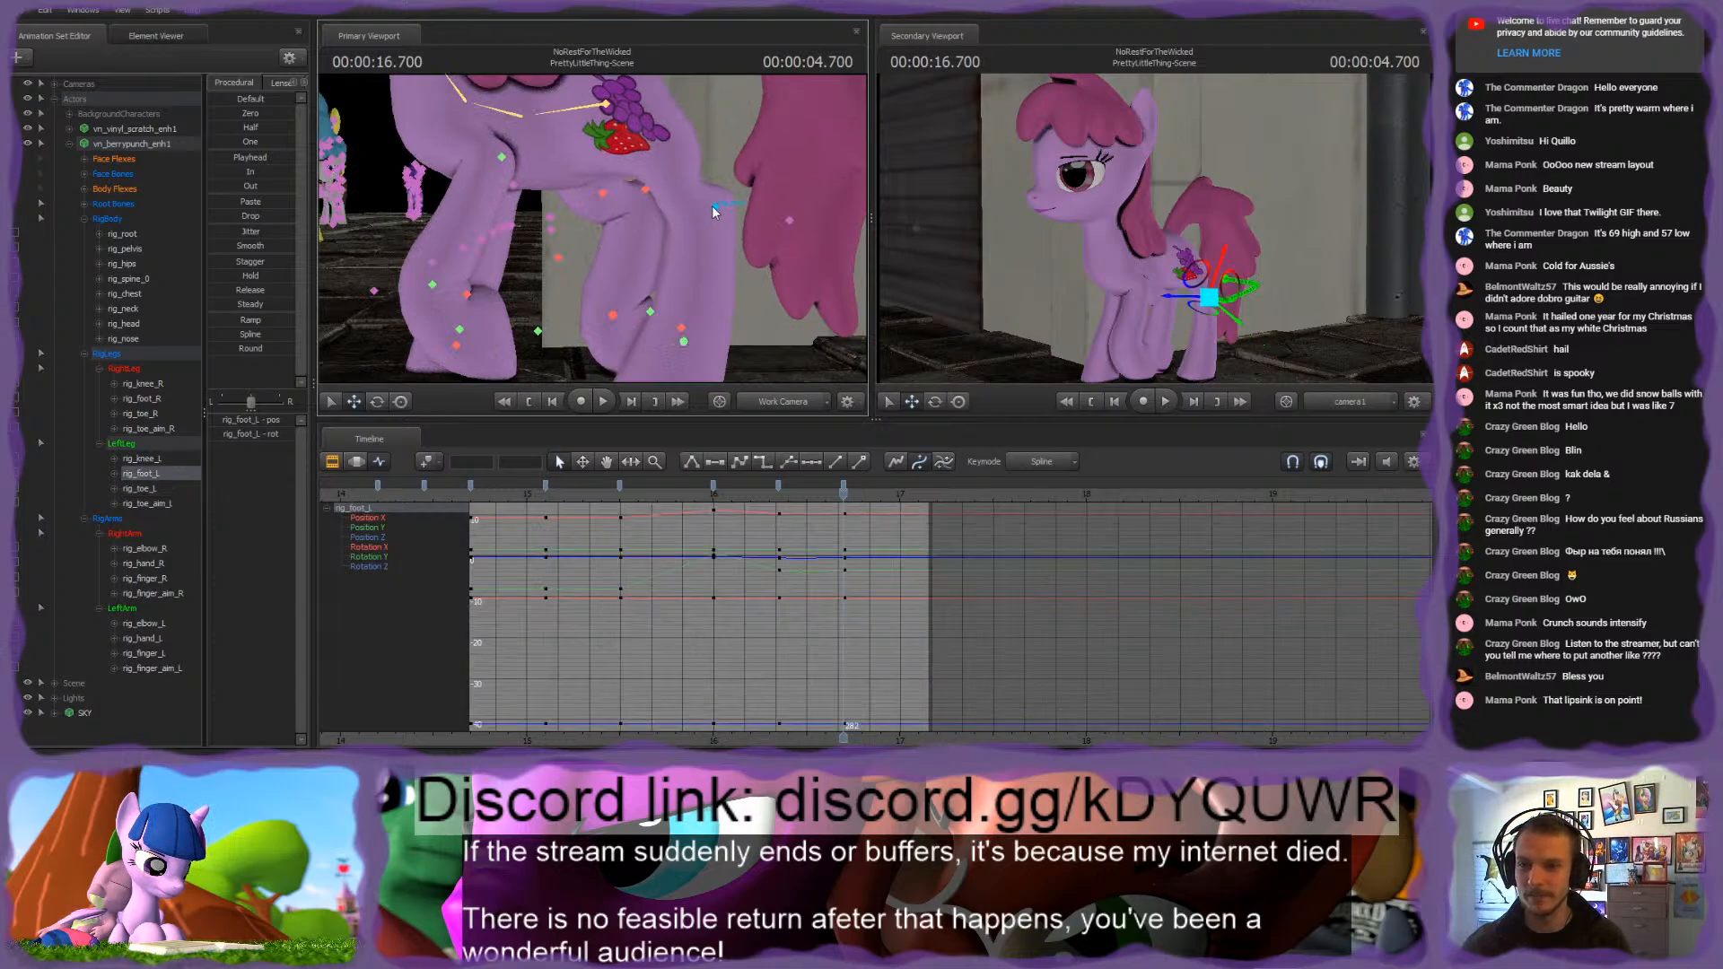
pyautogui.moveTo(741, 226); pyautogui.dragTo(718, 227)
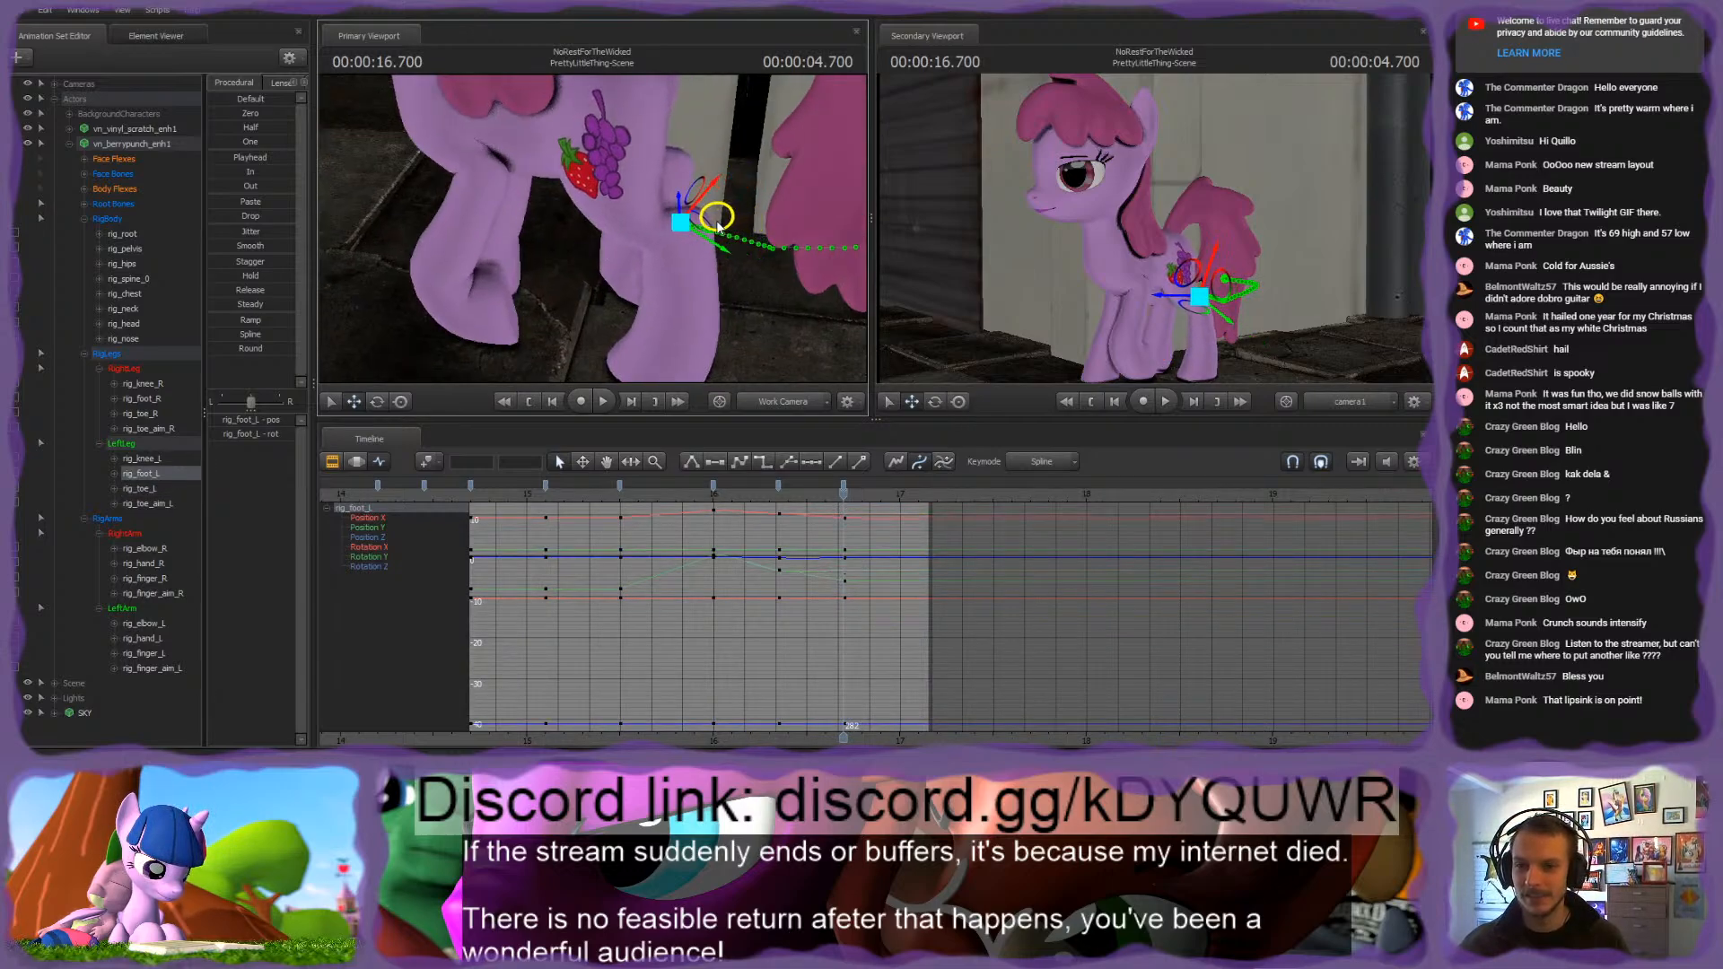
pyautogui.moveTo(731, 295)
pyautogui.mouseDown()
pyautogui.moveTo(691, 275)
pyautogui.moveTo(818, 274)
pyautogui.moveTo(815, 320)
pyautogui.moveTo(754, 310)
pyautogui.mouseUp()
pyautogui.keyDown('ctrl'); pyautogui.click(745, 370); pyautogui.keyUp('ctrl')
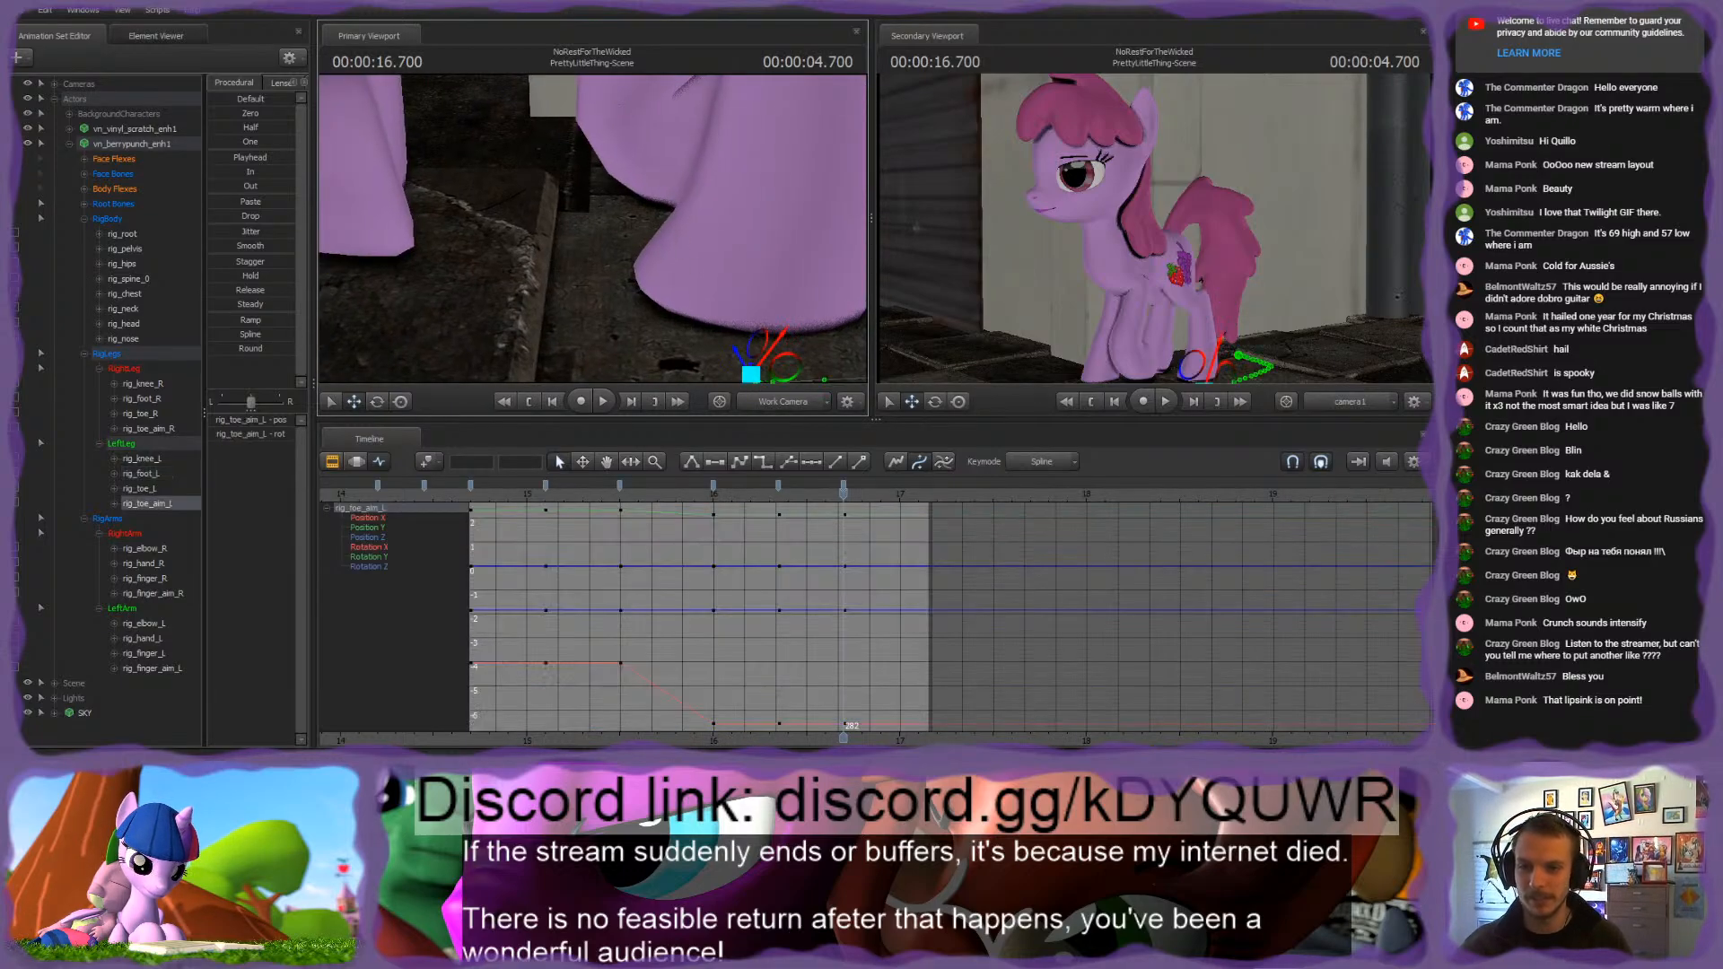
# Step: Reposition rig_toe_aim_L under the left hind hoof at 16.700 s
pyautogui.moveTo(745, 370); pyautogui.dragTo(799, 370)
pyautogui.moveTo(648, 199); pyautogui.dragTo(669, 233)
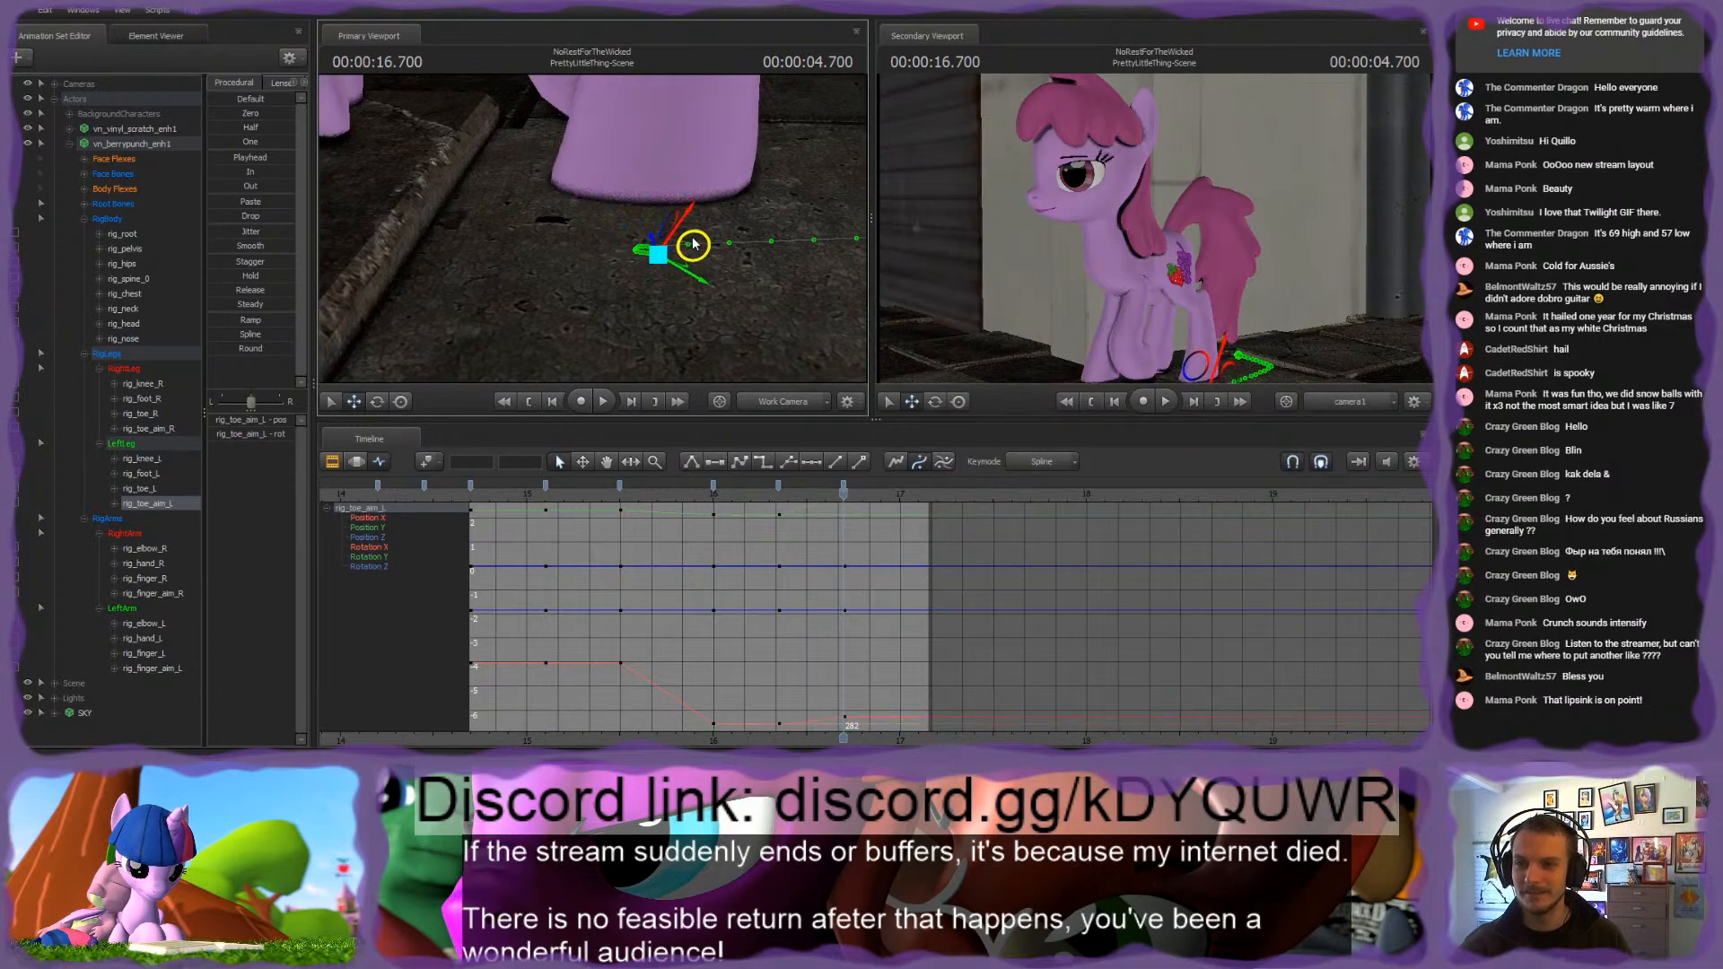
pyautogui.moveTo(785, 274); pyautogui.dragTo(532, 242)
# Step: Move rig_toe_R forward on the right hind hoof at 16.700 s
pyautogui.keyDown('ctrl'); pyautogui.click(656, 201); pyautogui.keyUp('ctrl')
pyautogui.click(654, 280)
pyautogui.keyDown('ctrl'); pyautogui.click(593, 266); pyautogui.keyUp('ctrl')
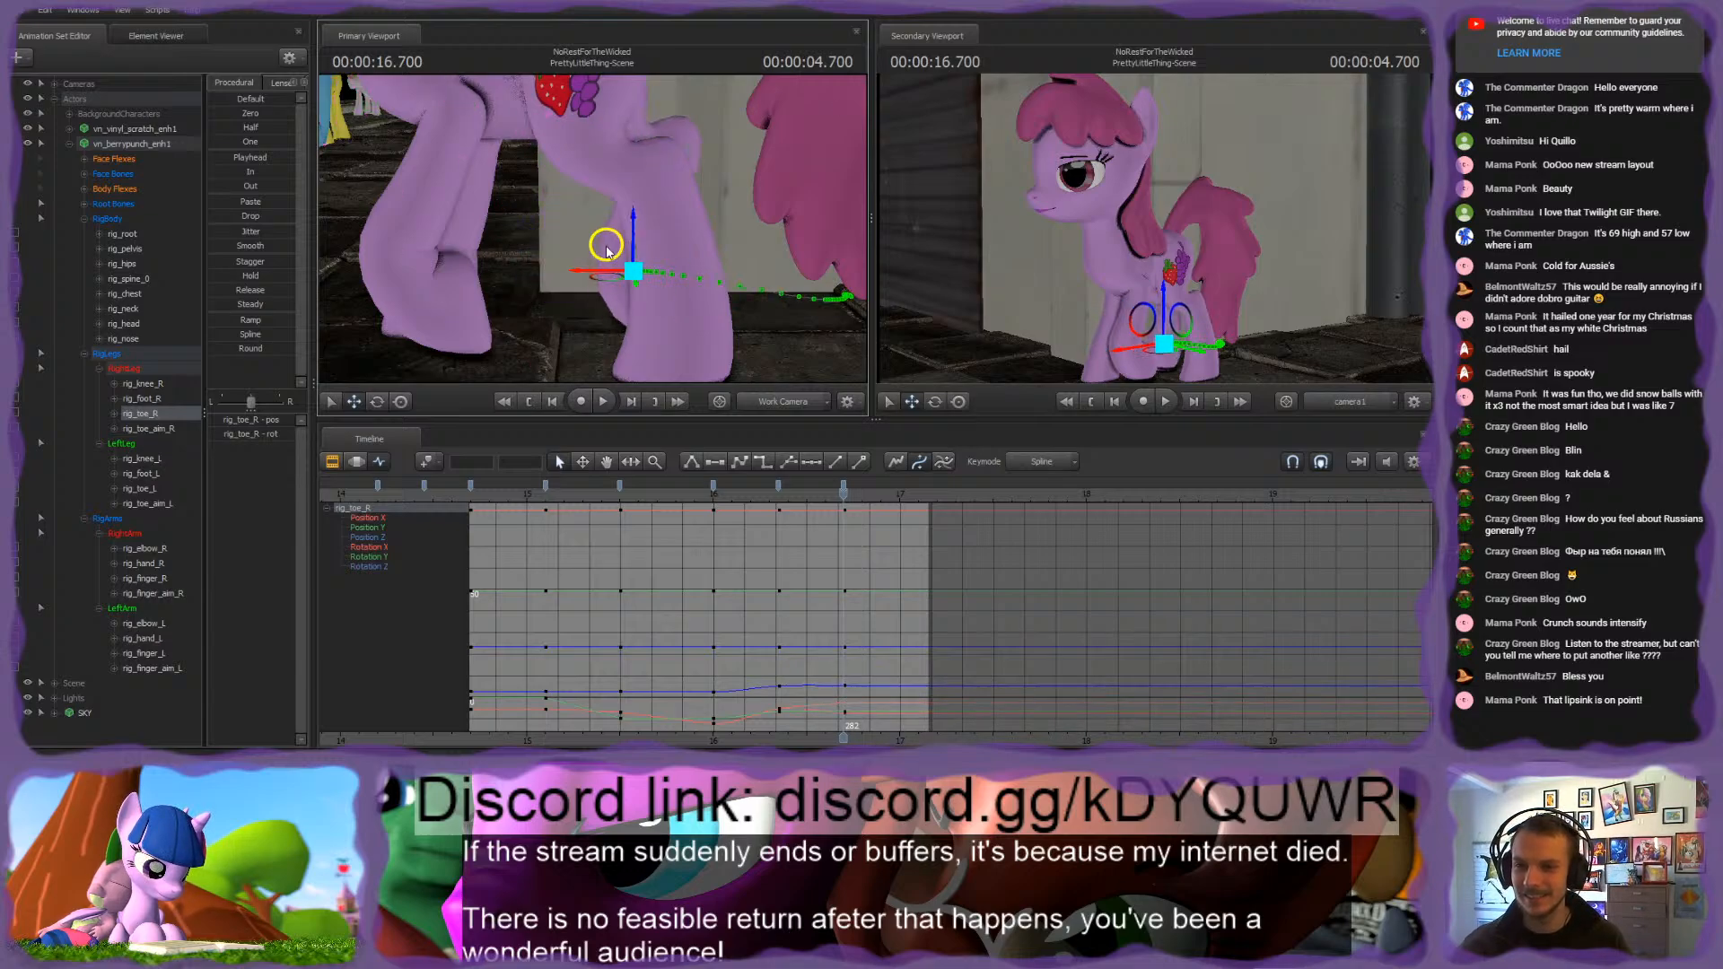
pyautogui.moveTo(833, 487)
pyautogui.mouseDown()
pyautogui.moveTo(655, 492)
pyautogui.moveTo(848, 518)
pyautogui.moveTo(741, 508)
pyautogui.moveTo(845, 506)
pyautogui.mouseUp()
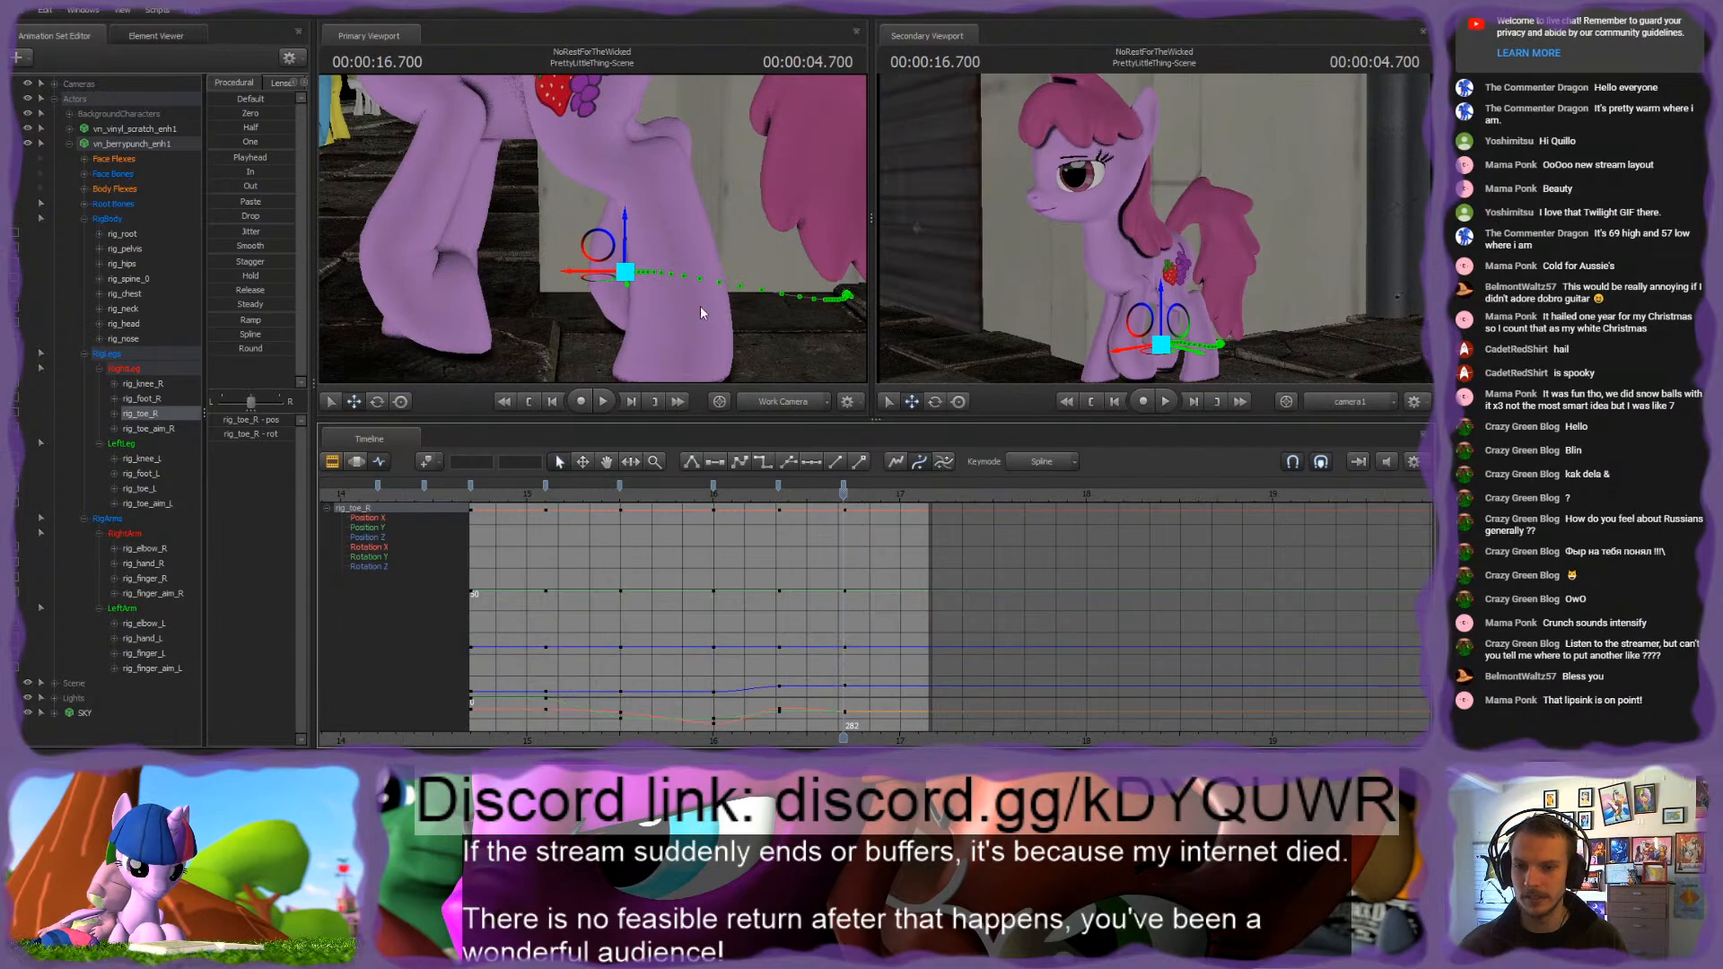
pyautogui.moveTo(594, 278); pyautogui.dragTo(541, 279)
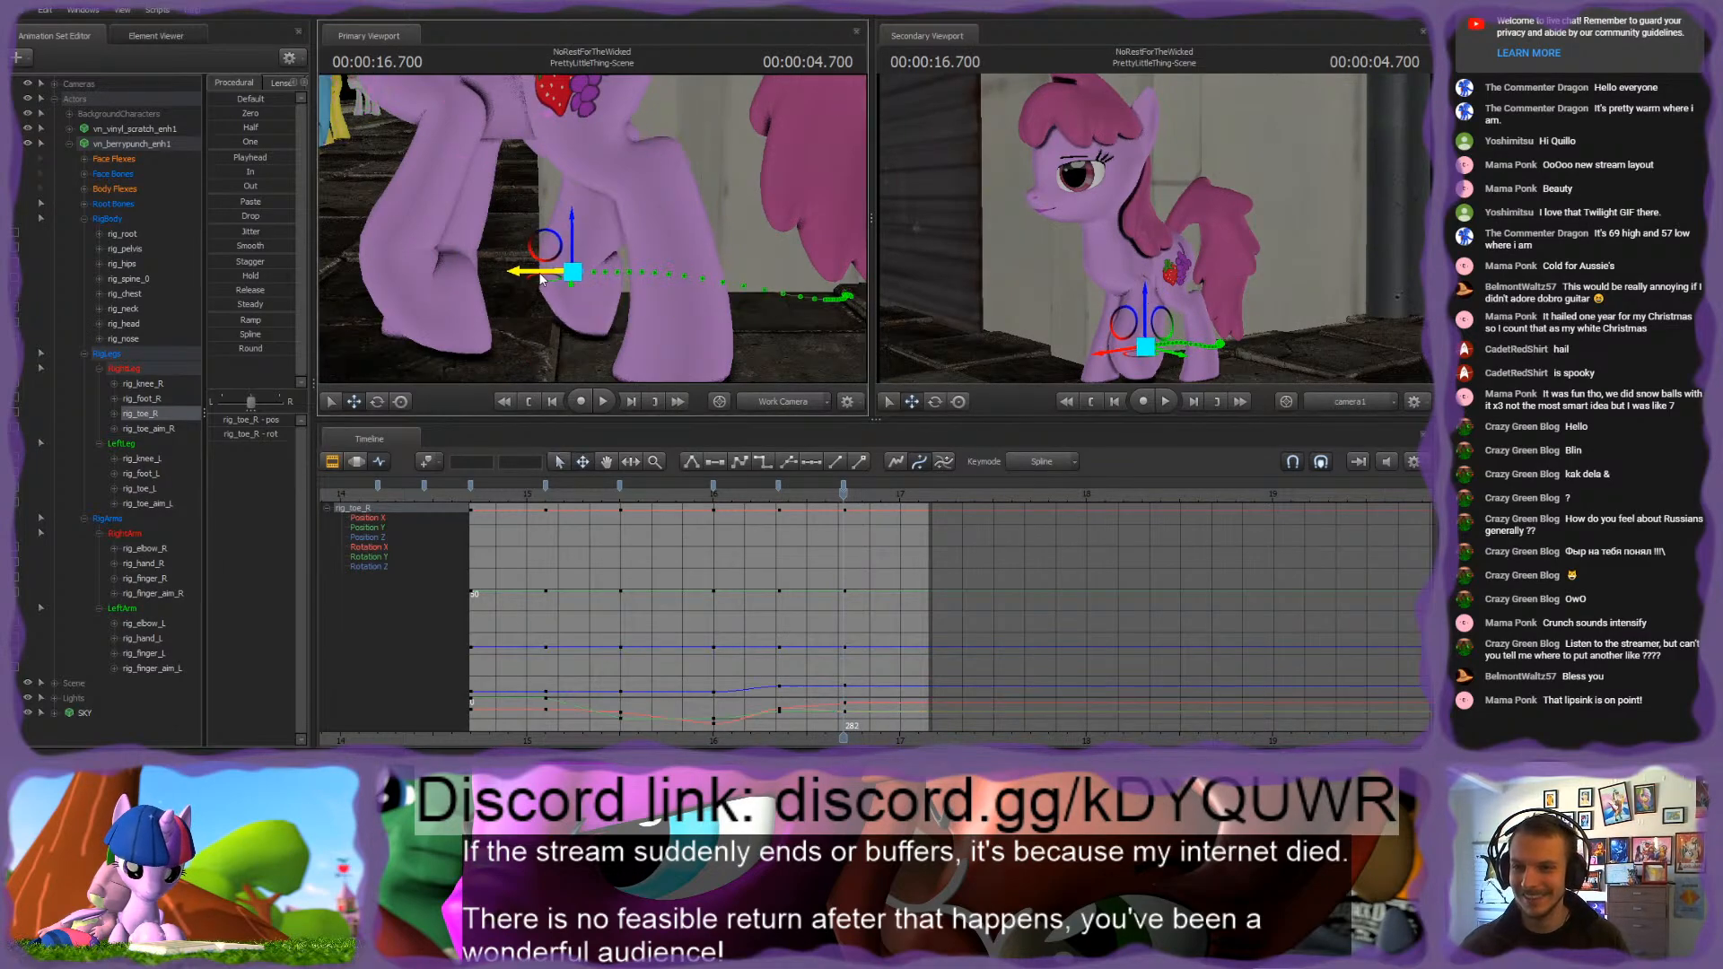
# Step: Select rig_foot_R on the right hind leg and move it forward at 16.700 s
pyautogui.click(581, 273)
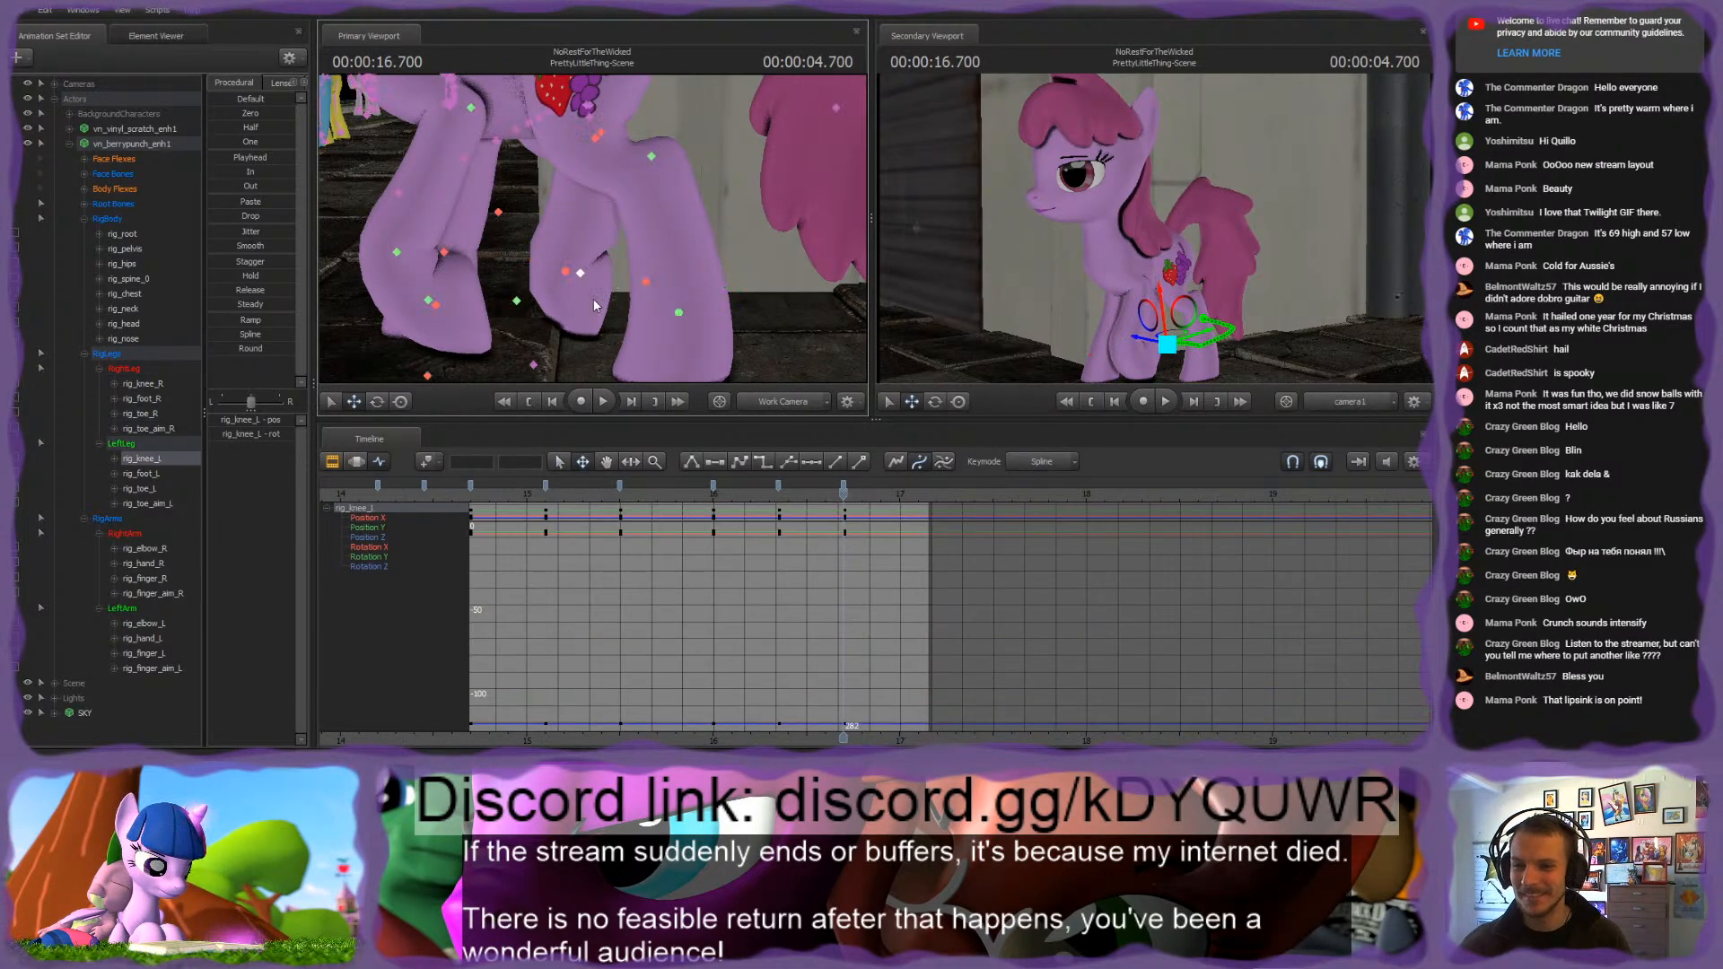
pyautogui.click(645, 281)
pyautogui.keyDown('alt'); pyautogui.moveTo(613, 290); pyautogui.dragTo(763, 379); pyautogui.keyUp('alt')
pyautogui.press('ctrl')
pyautogui.click(635, 139)
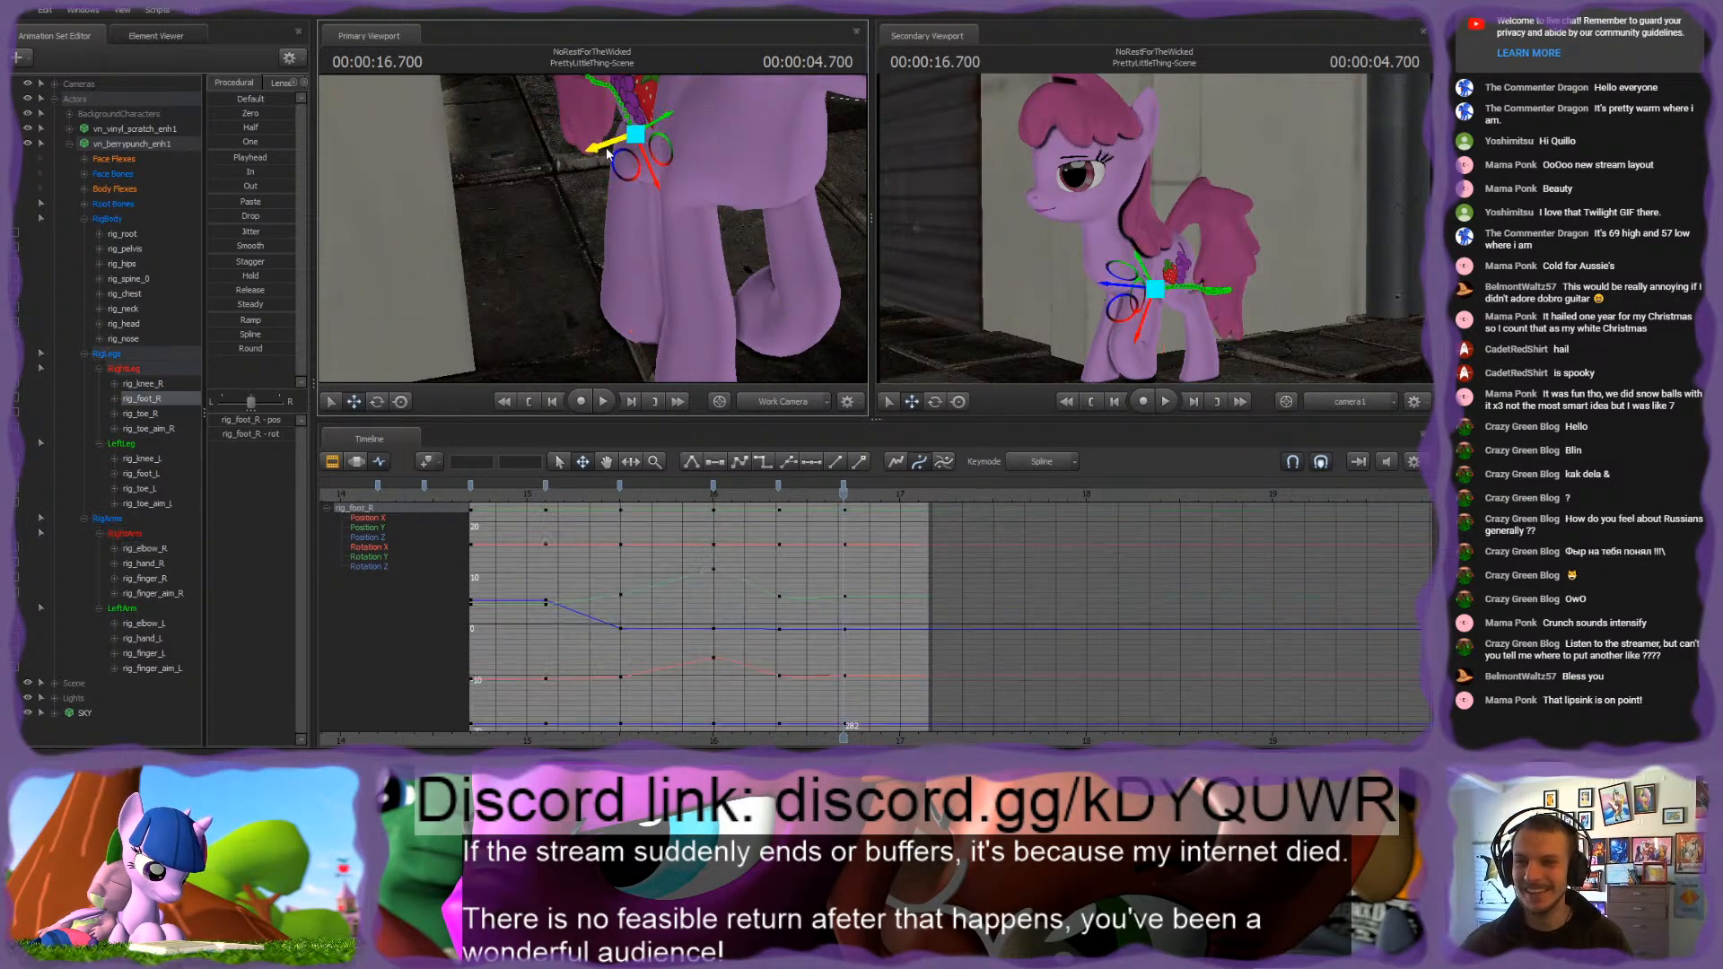
pyautogui.moveTo(607, 154)
pyautogui.keyDown('alt'); pyautogui.mouseDown()
pyautogui.moveTo(599, 212)
pyautogui.moveTo(585, 167)
pyautogui.mouseUp(); pyautogui.keyUp('alt')
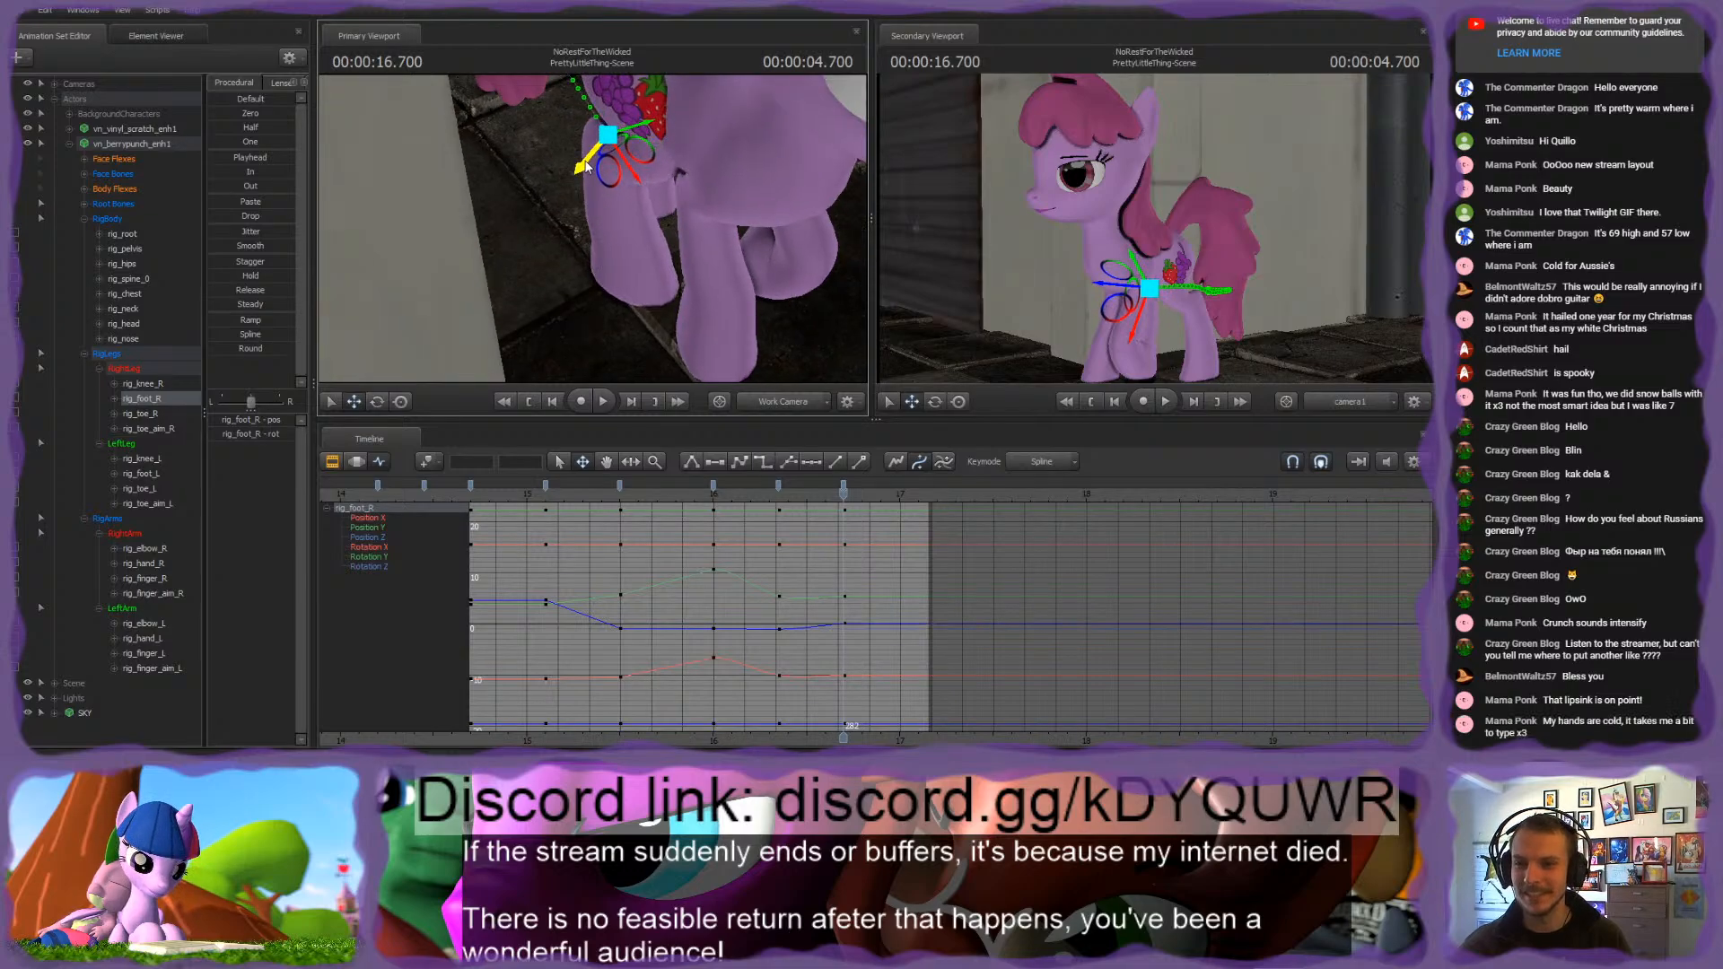
# Step: Reposition rig_knee_R at 16.700 s, comparing it with the 16.350 s key
pyautogui.click(635, 147)
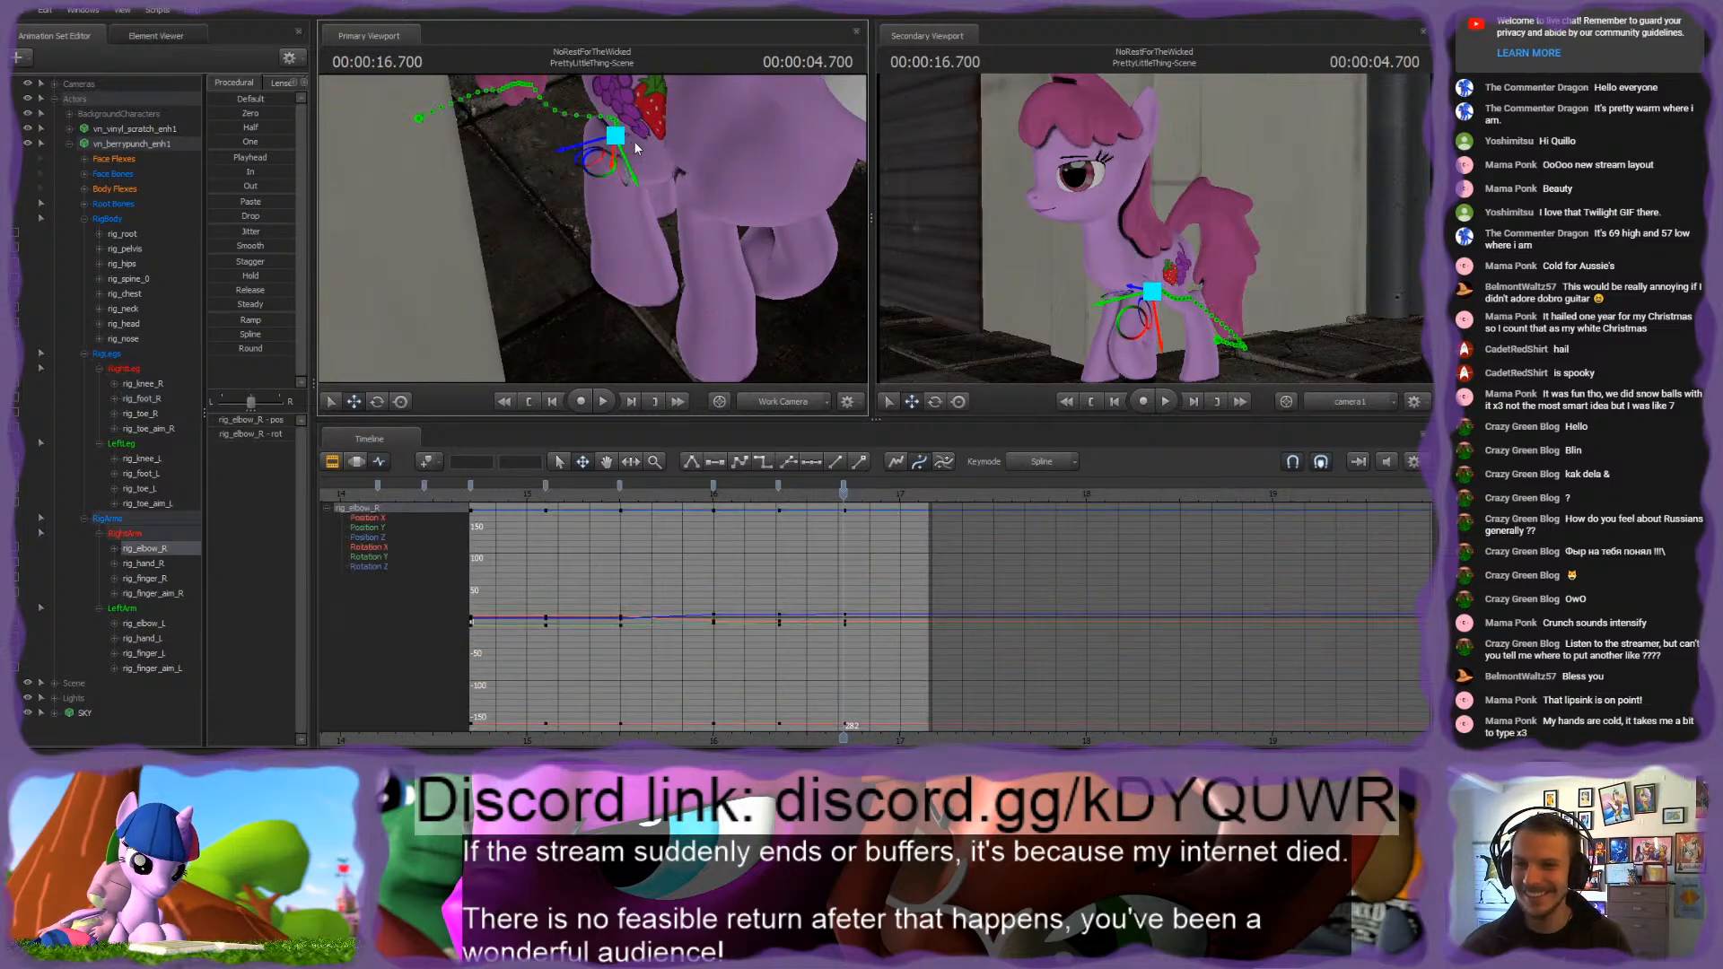
pyautogui.keyDown('alt'); pyautogui.moveTo(603, 169); pyautogui.dragTo(632, 195); pyautogui.keyUp('alt')
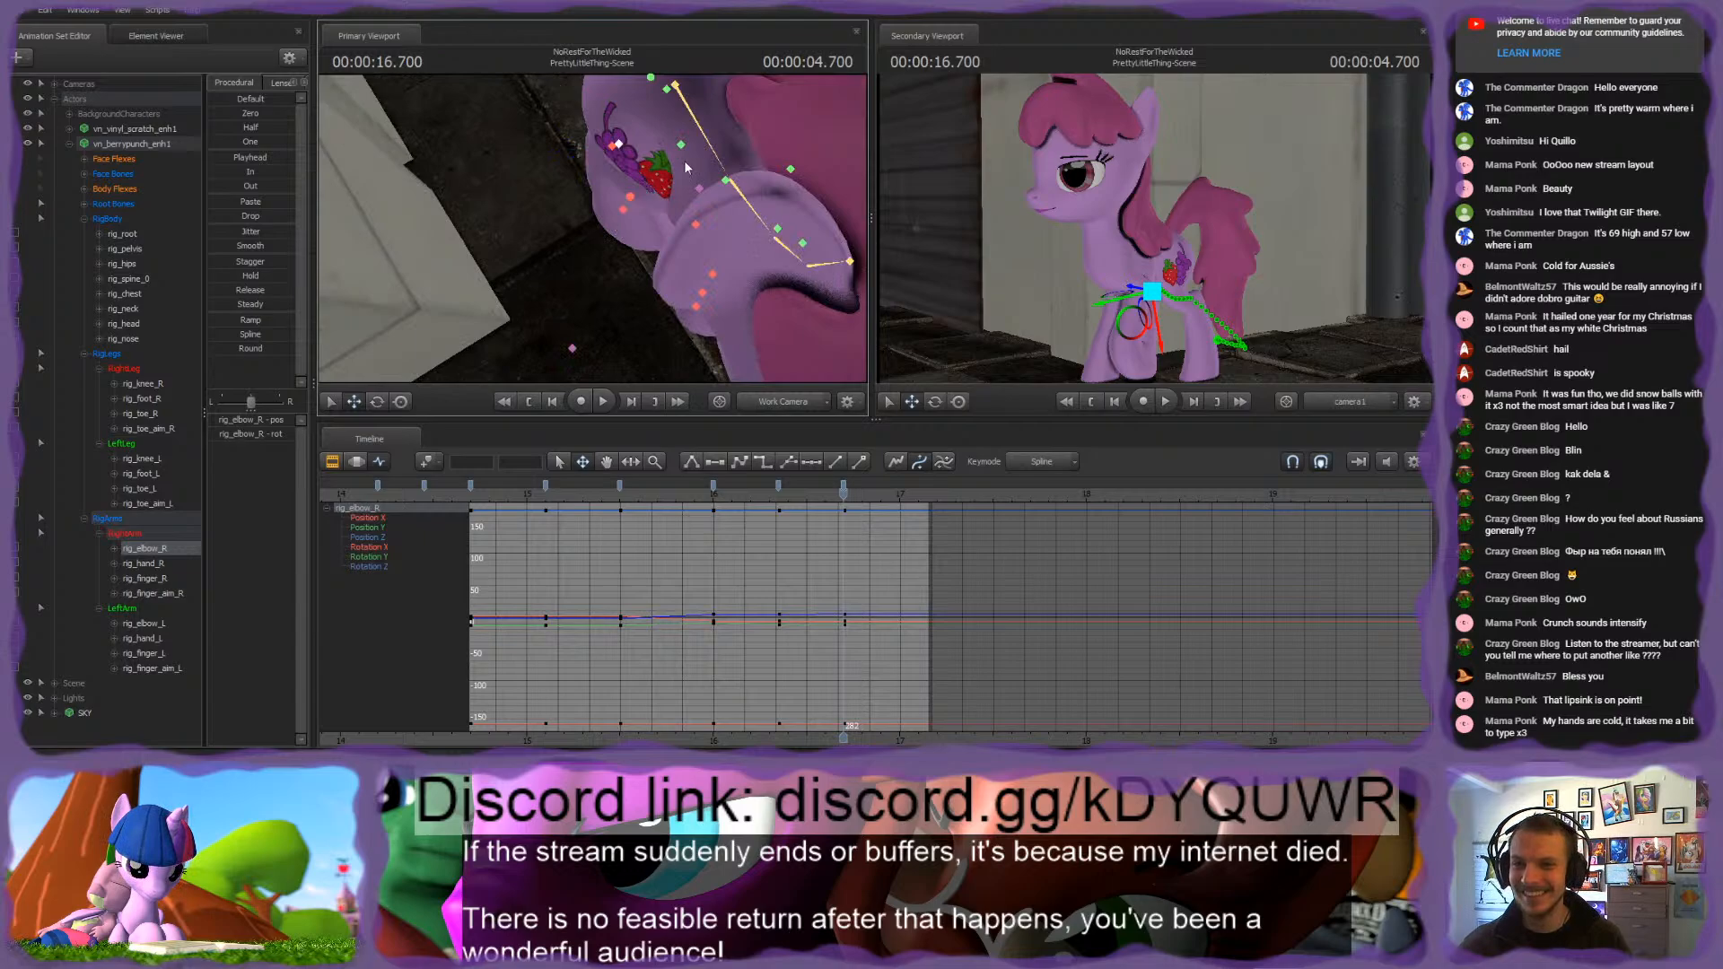
pyautogui.click(697, 225)
pyautogui.moveTo(670, 261); pyautogui.dragTo(700, 187)
pyautogui.moveTo(590, 223); pyautogui.dragTo(628, 257)
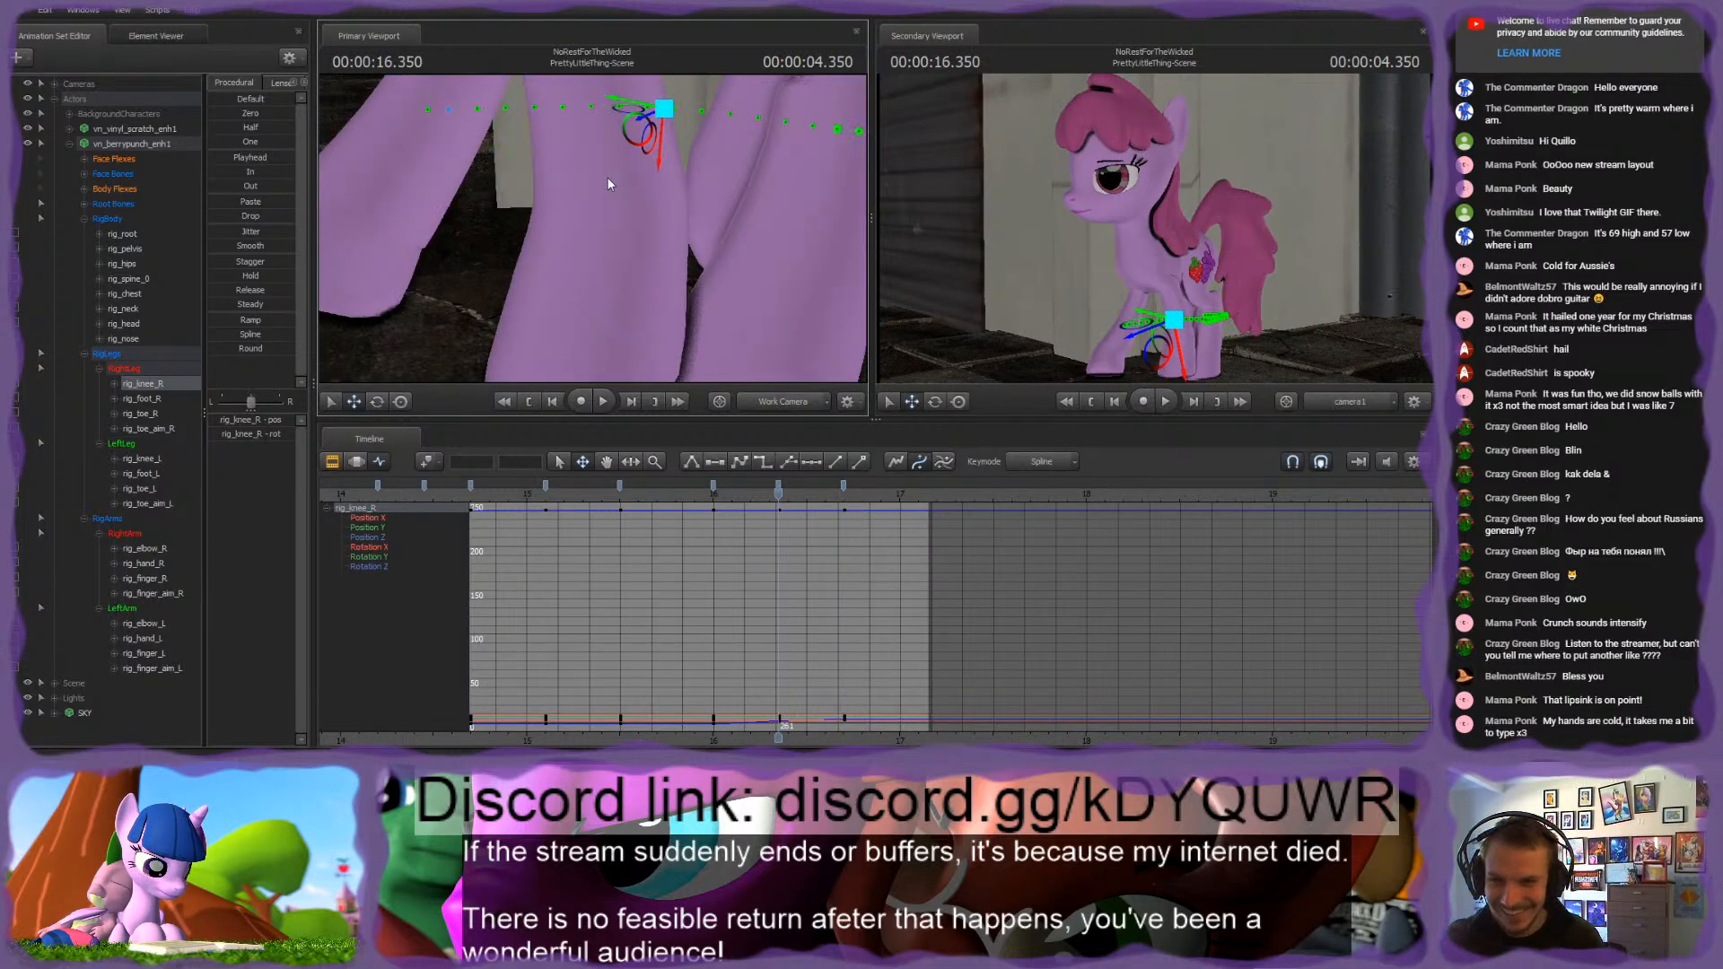
pyautogui.moveTo(576, 141); pyautogui.dragTo(593, 234)
pyautogui.moveTo(710, 291); pyautogui.dragTo(599, 226)
# Step: Lower rig_pelvis slightly at 16.700 s and step through the keys back to 15.500 s to compare the poses
pyautogui.keyDown('ctrl'); pyautogui.click(625, 172); pyautogui.keyUp('ctrl')
pyautogui.moveTo(629, 141); pyautogui.dragTo(622, 158)
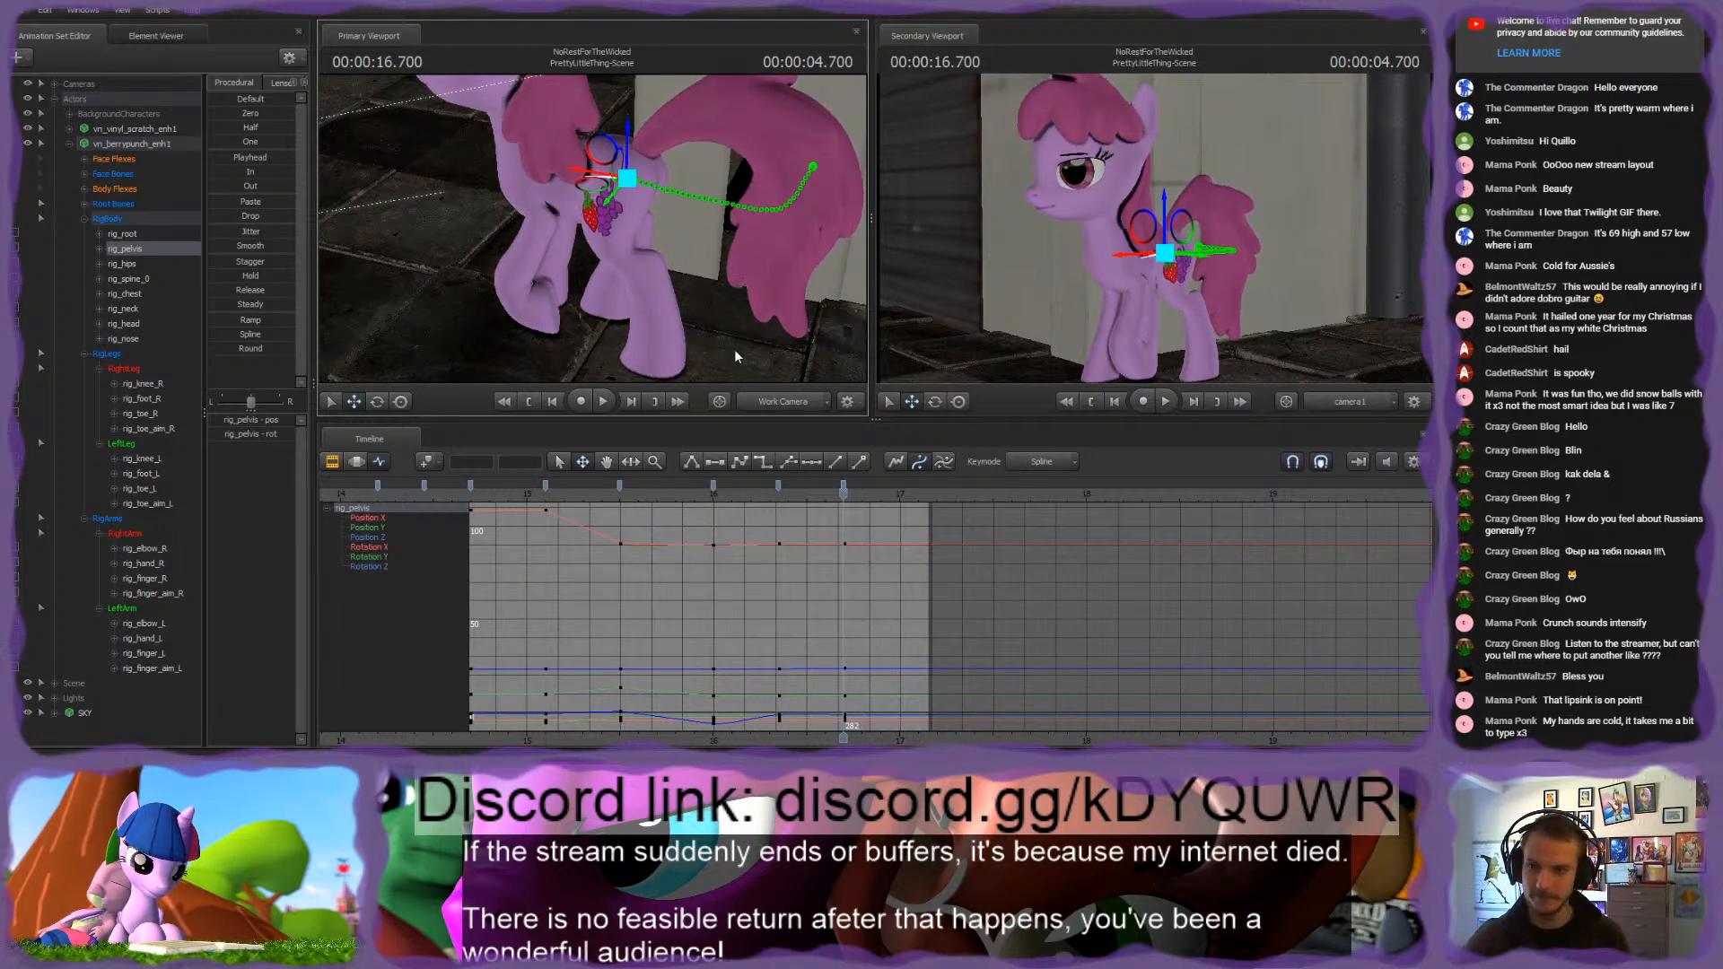
pyautogui.press('Down')
pyautogui.press('Down')
pyautogui.press('Up')
pyautogui.press('Up')
pyautogui.press('Down')
pyautogui.press('Down')
pyautogui.press('Down')
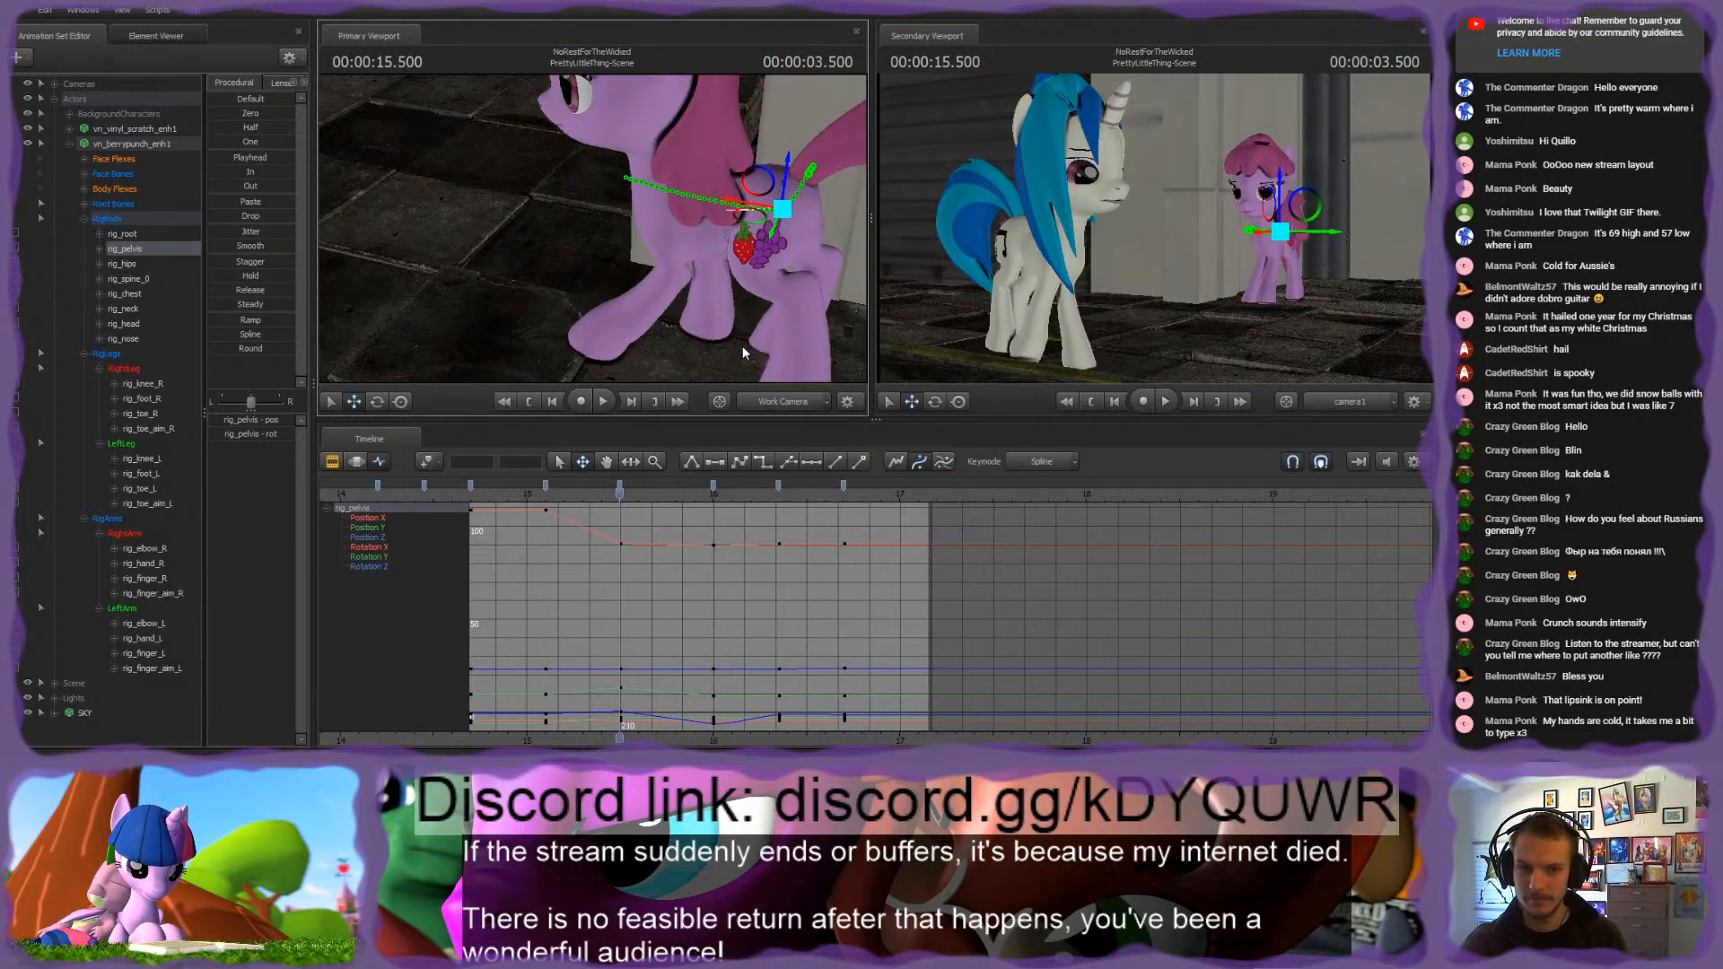
pyautogui.press('Up')
pyautogui.press('Up')
pyautogui.press('Up')
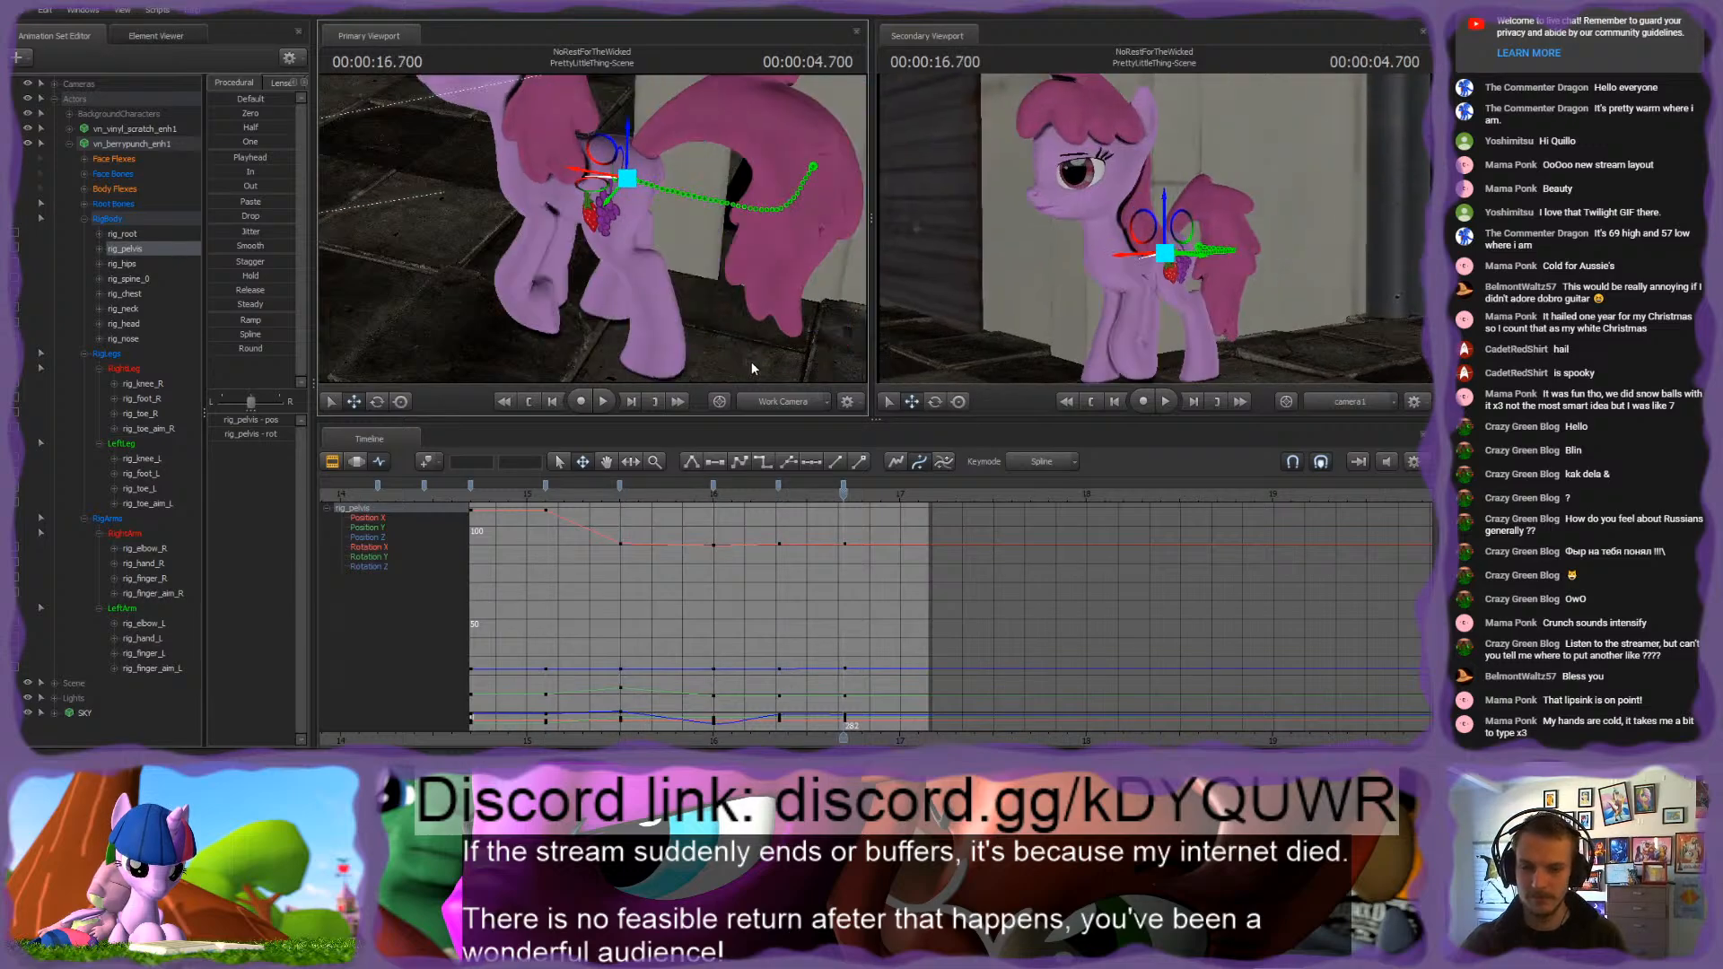
# Step: Scrub and play back the walk leading up to the 16.700 s key to check the motion
pyautogui.moveTo(844, 495); pyautogui.dragTo(872, 539)
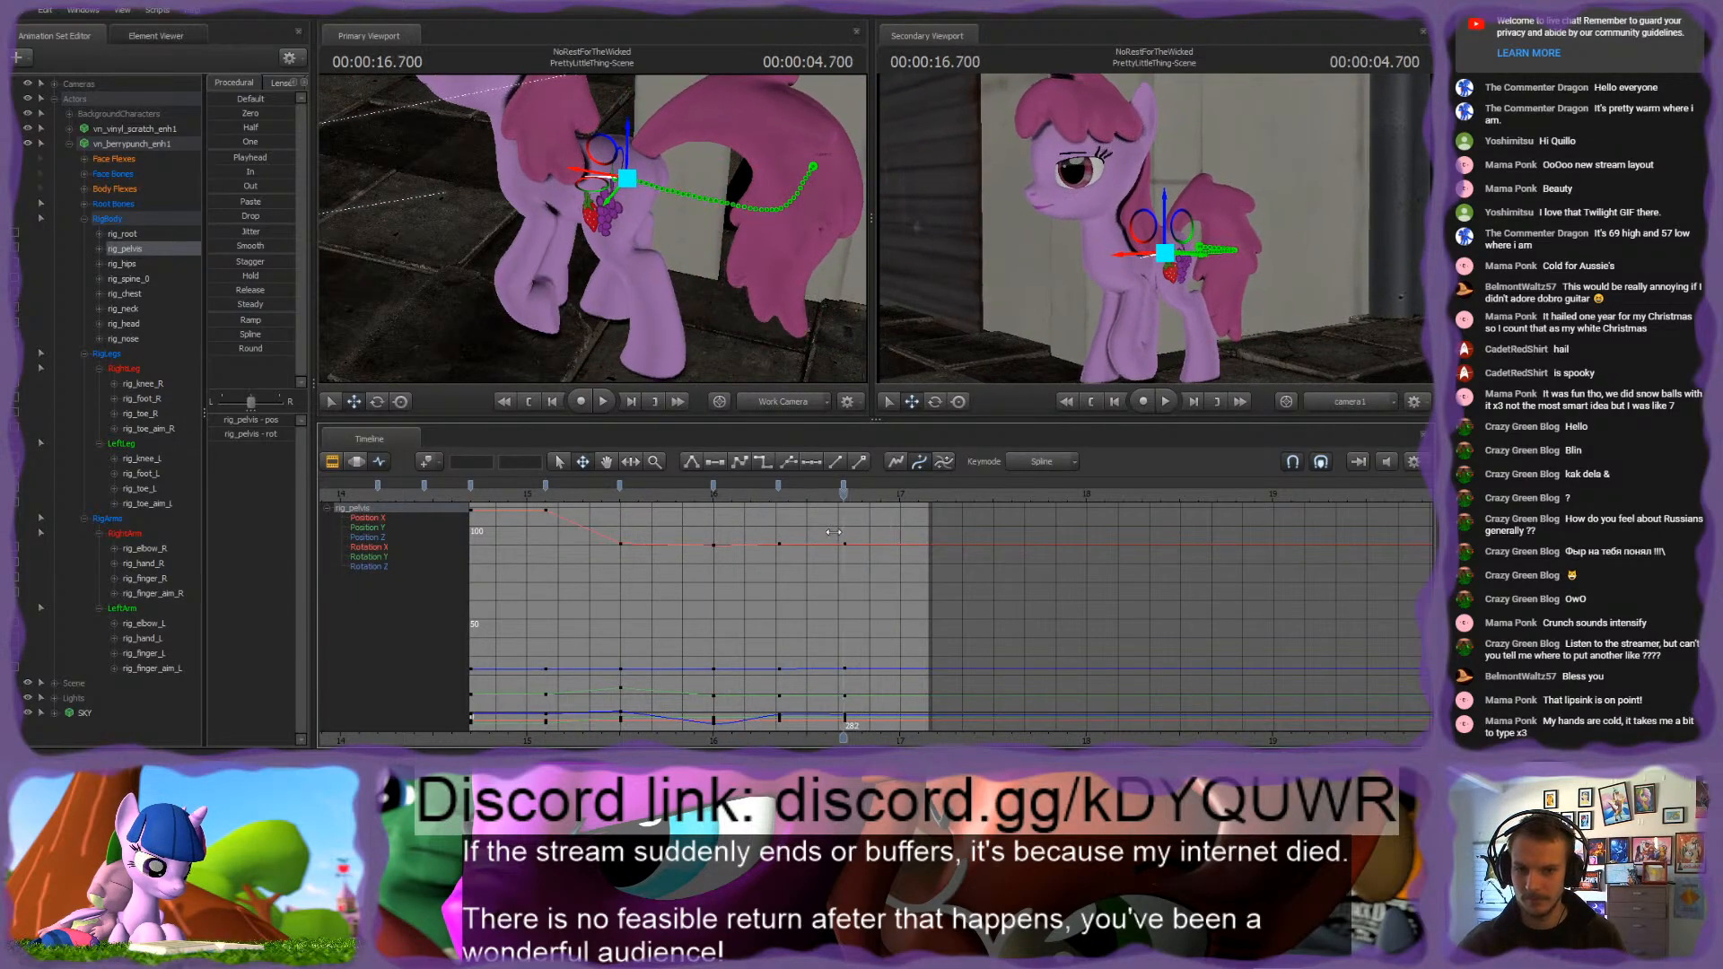
pyautogui.press('space')
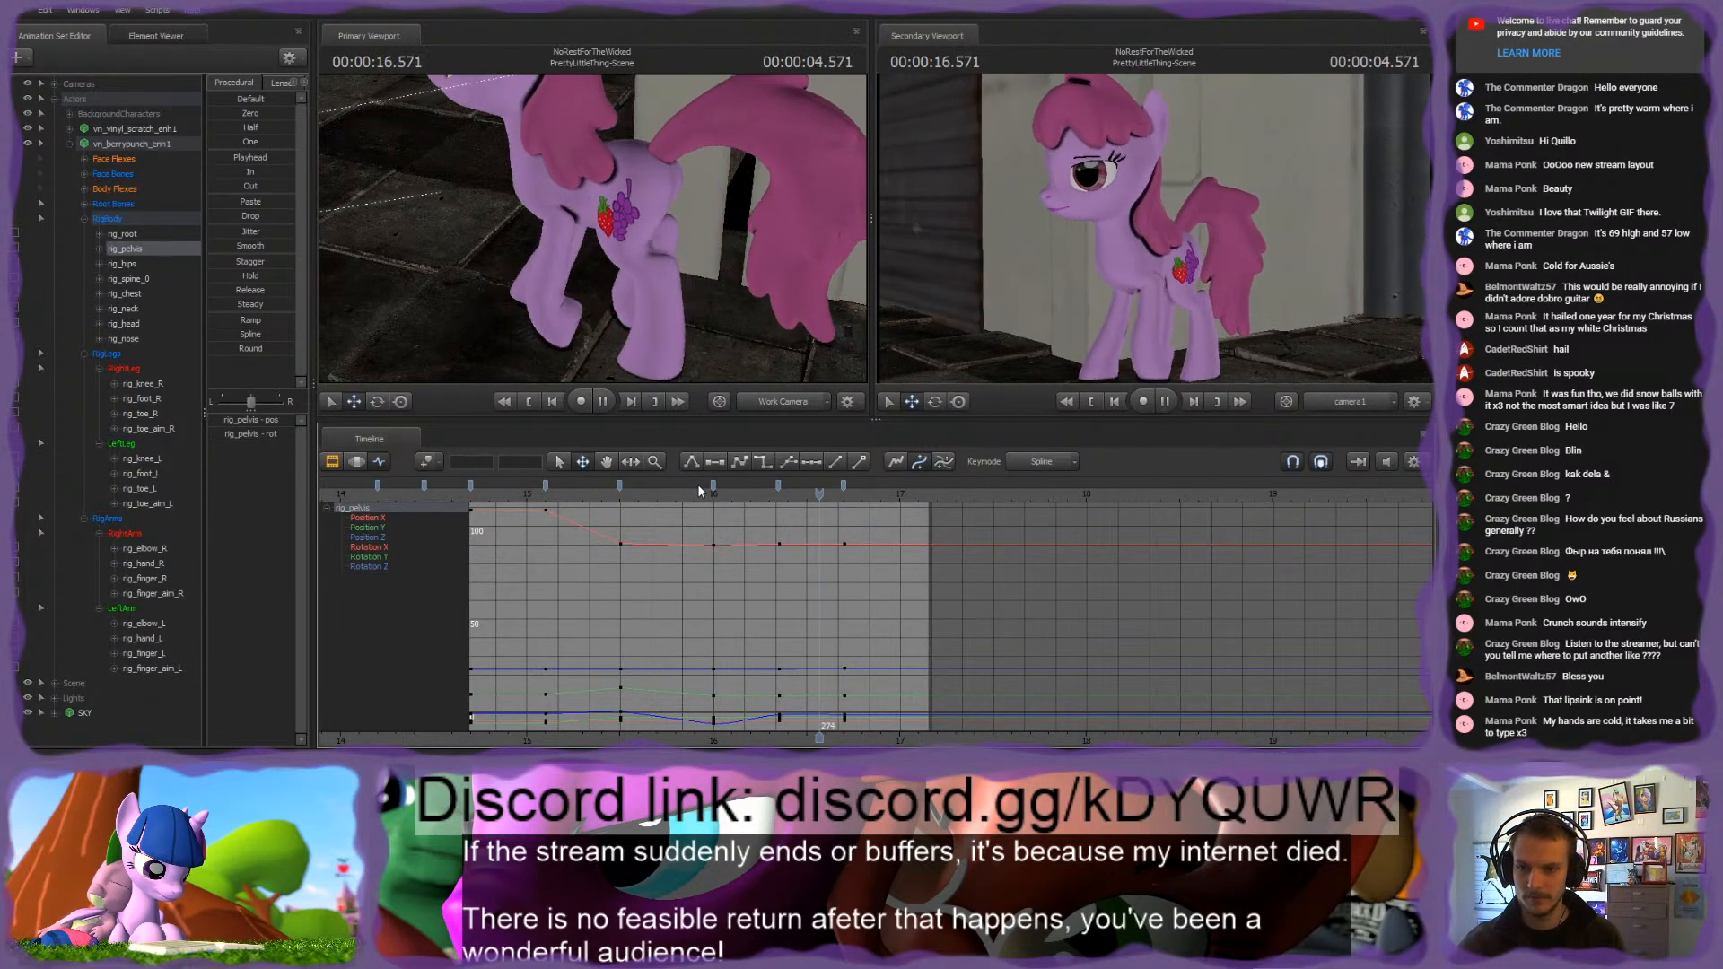
pyautogui.press('space')
pyautogui.moveTo(757, 503); pyautogui.dragTo(844, 505)
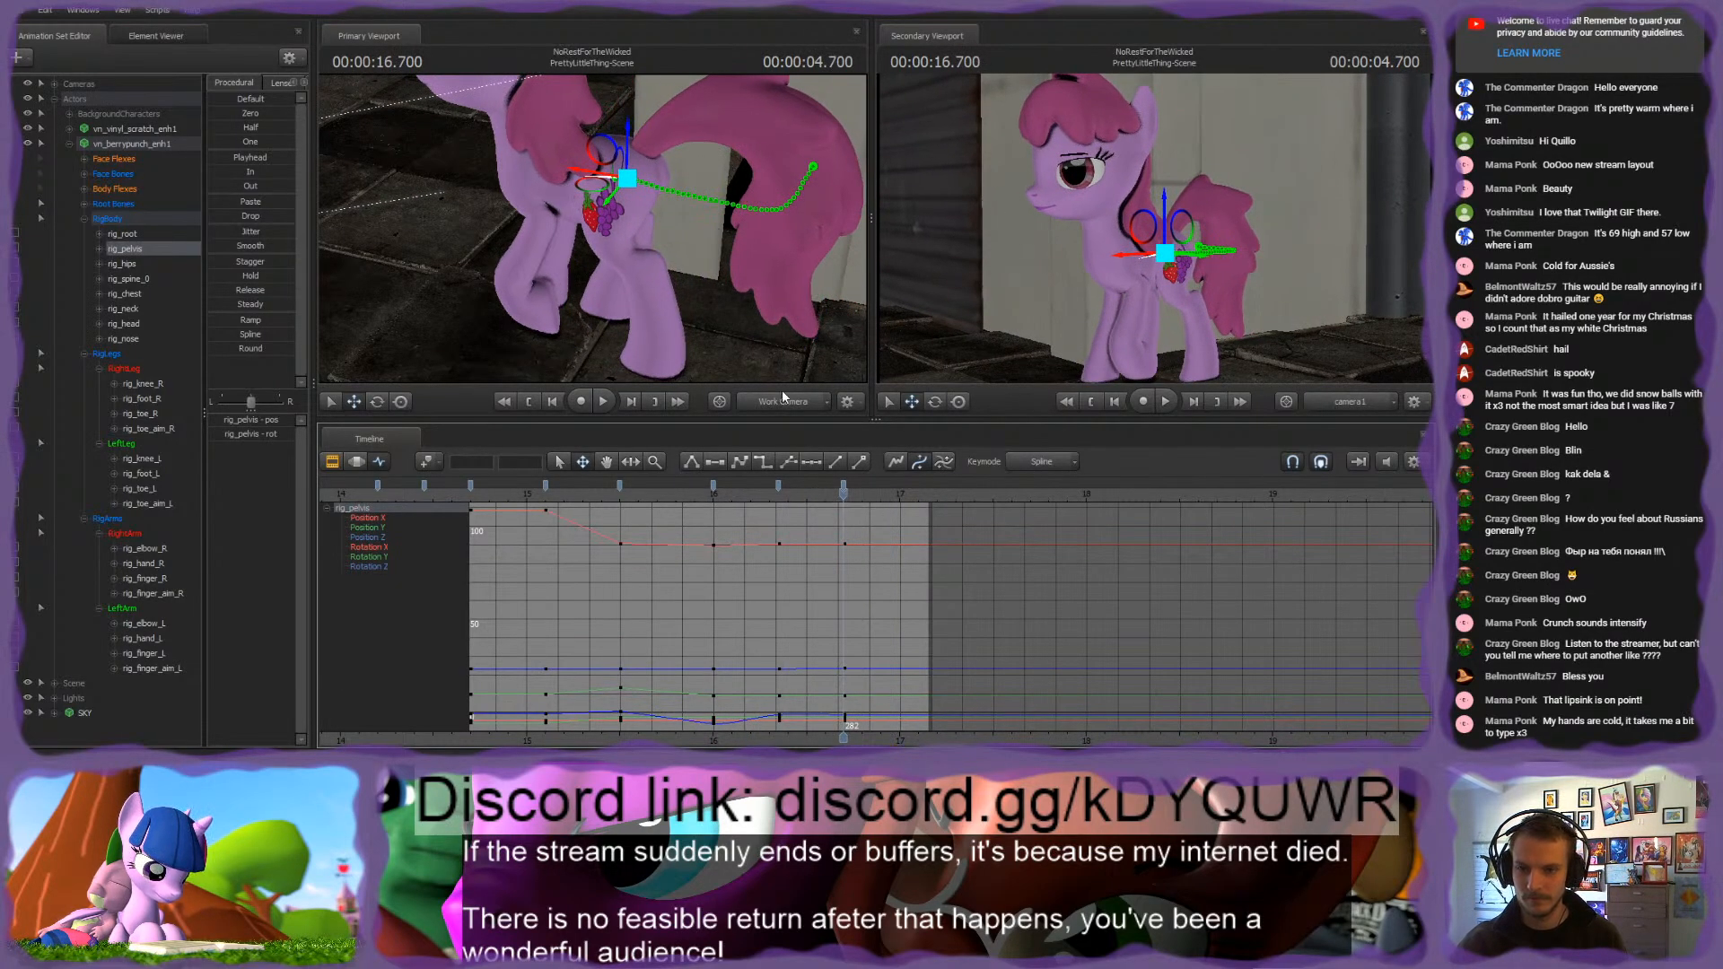
# Step: Reposition rig_toe_aim_R under the right hind hoof at 16.700 s
pyautogui.moveTo(594, 237)
pyautogui.mouseDown()
pyautogui.moveTo(565, 260)
pyautogui.moveTo(594, 237)
pyautogui.mouseUp()
pyautogui.press('w')
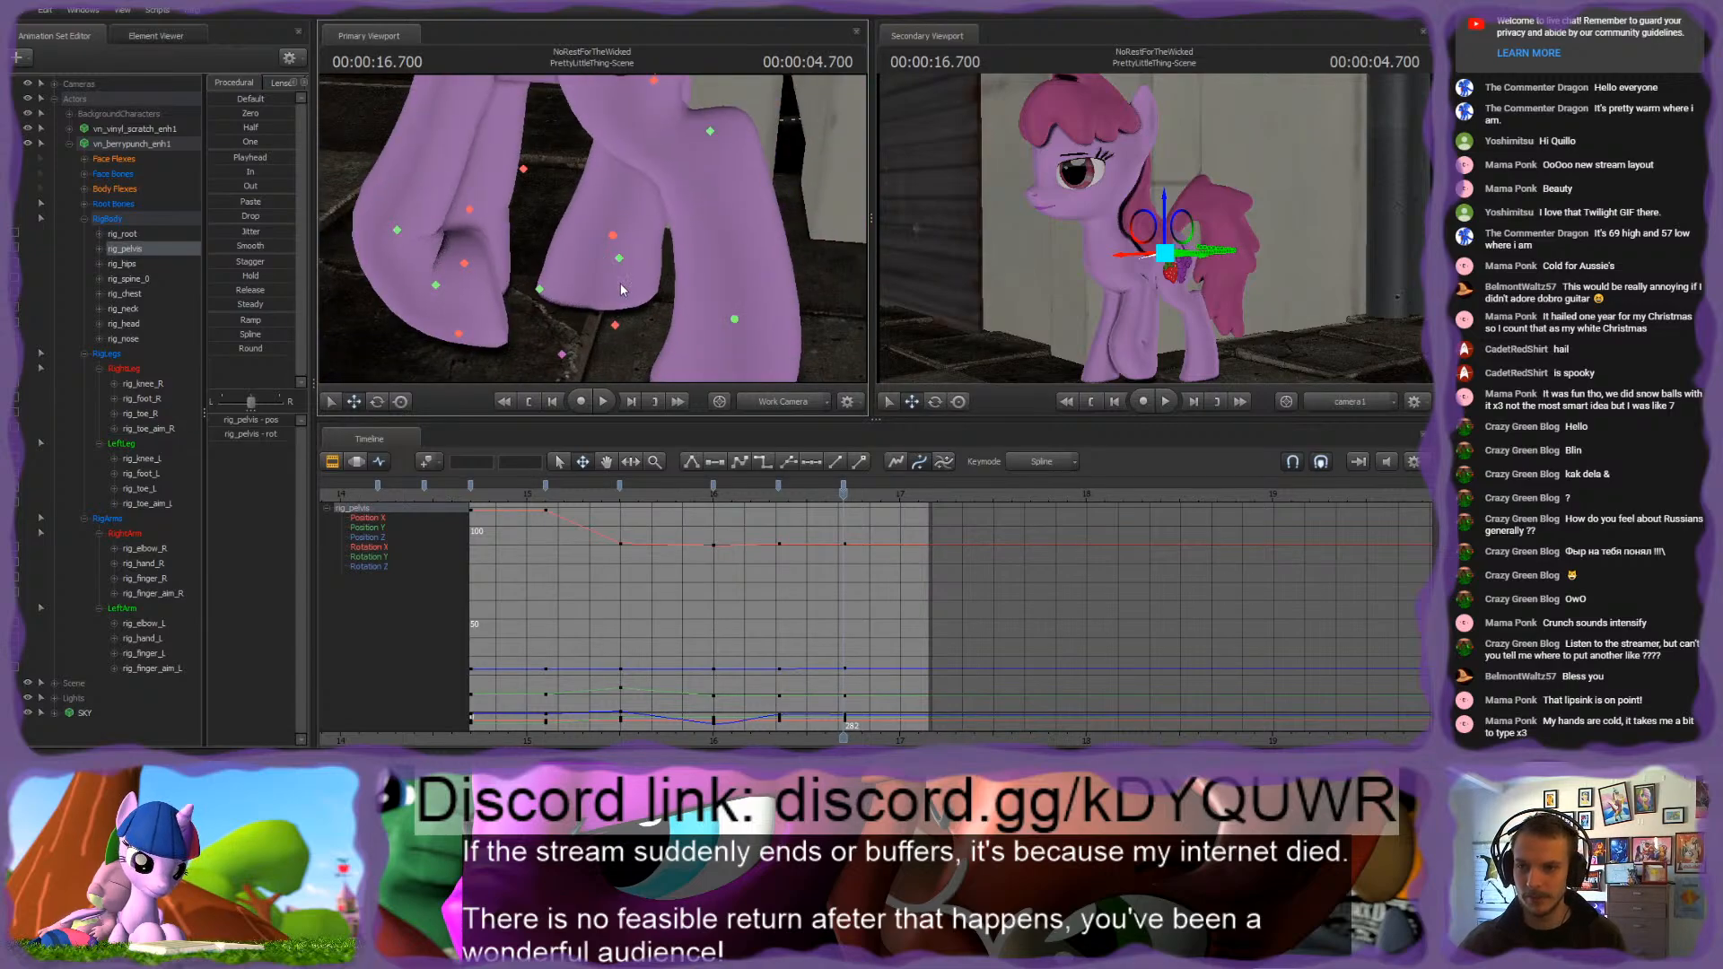
pyautogui.click(616, 326)
pyautogui.keyDown('alt'); pyautogui.moveTo(615, 326); pyautogui.dragTo(593, 276); pyautogui.keyUp('alt')
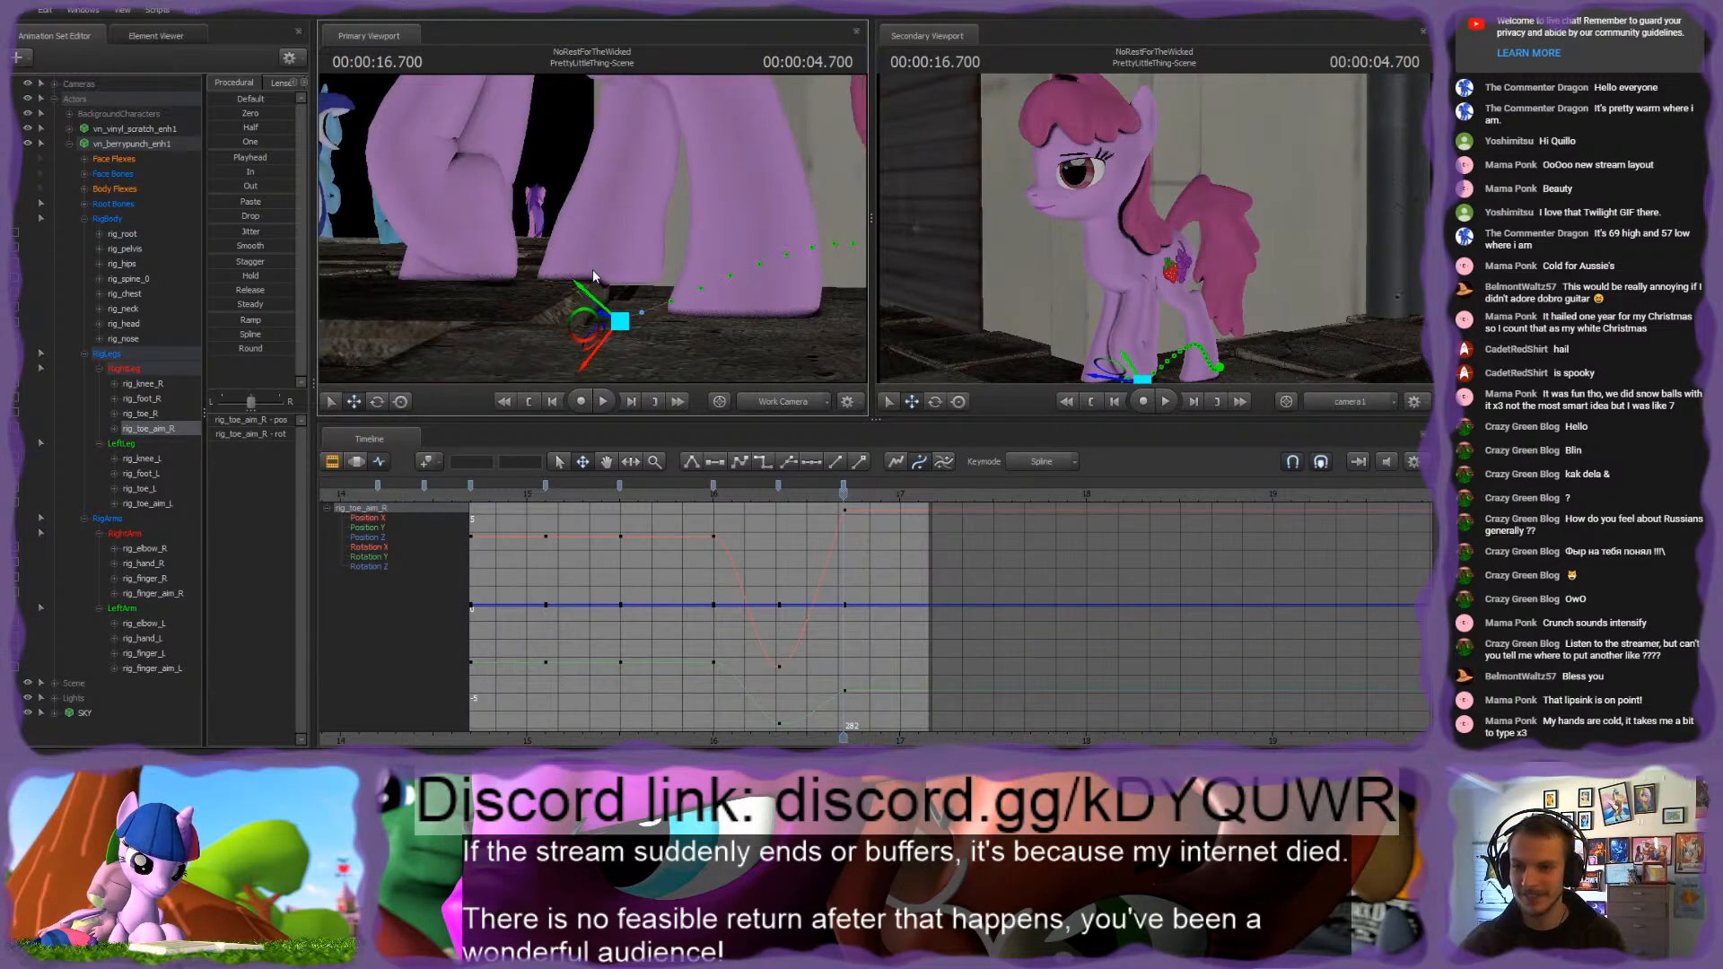
pyautogui.moveTo(567, 333); pyautogui.dragTo(567, 334)
# Step: Select all body, leg and arm rig bones except rig_root, focusing the timeline on the 16.700 s key
pyautogui.click(102, 221)
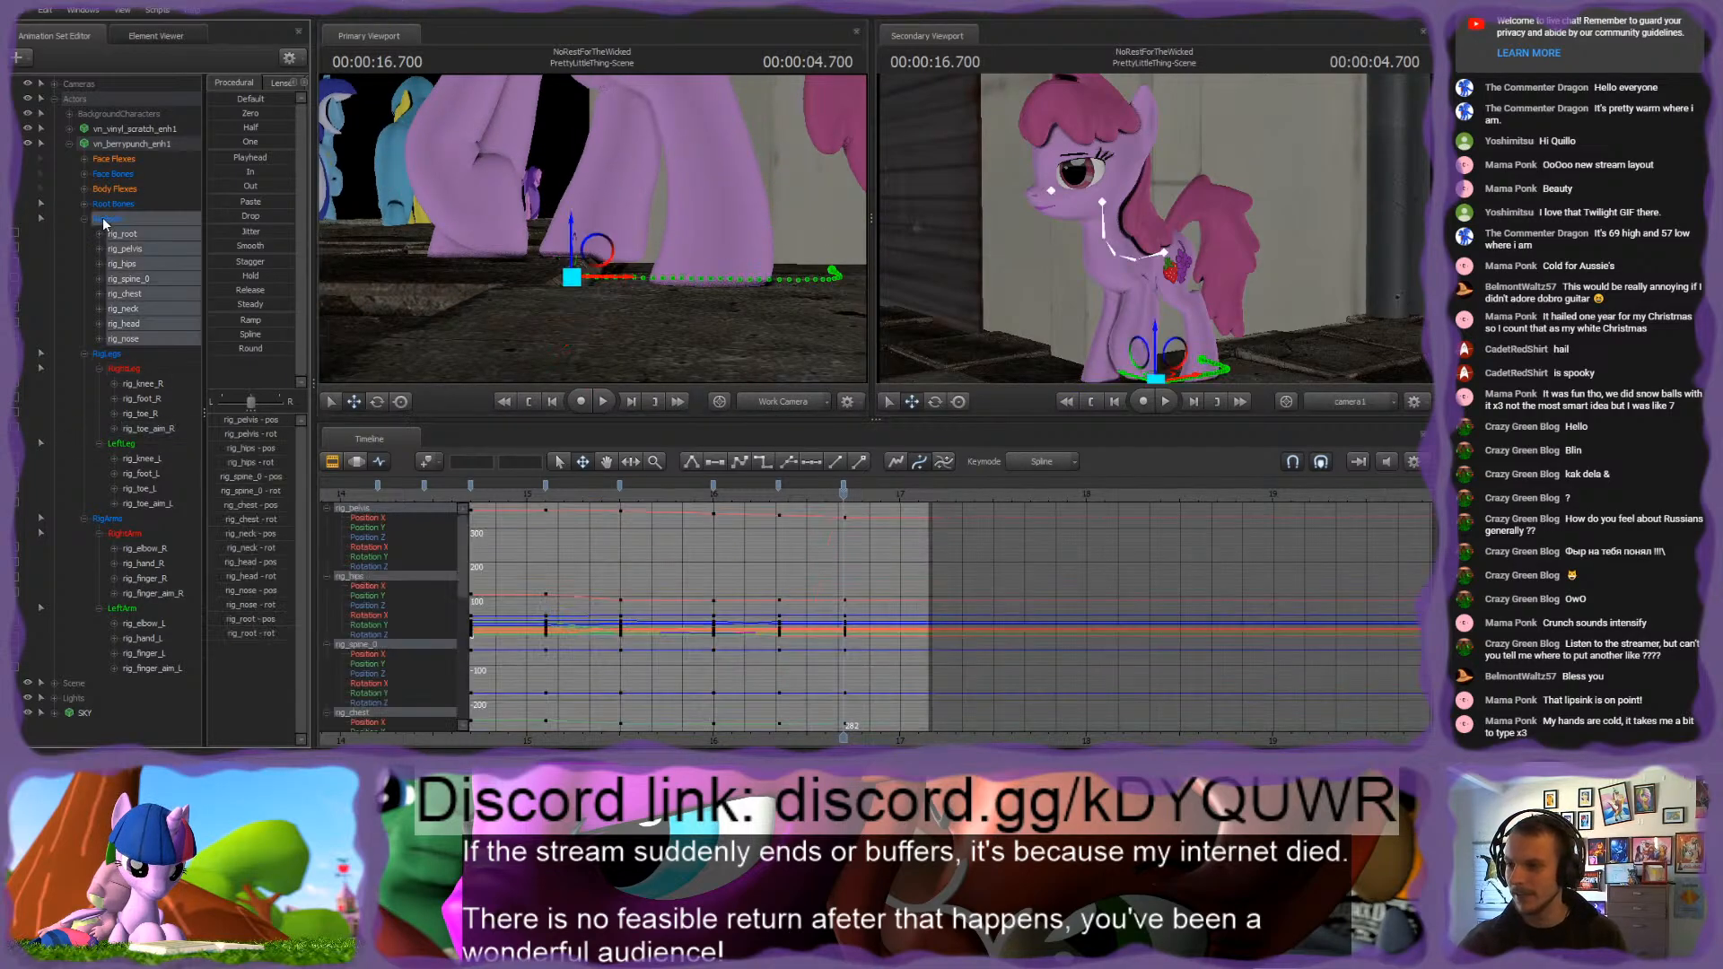
pyautogui.keyDown('shift'); pyautogui.click(104, 517); pyautogui.keyUp('shift')
pyautogui.keyDown('ctrl'); pyautogui.click(144, 235); pyautogui.keyUp('ctrl')
pyautogui.scroll(2, 768, 600)
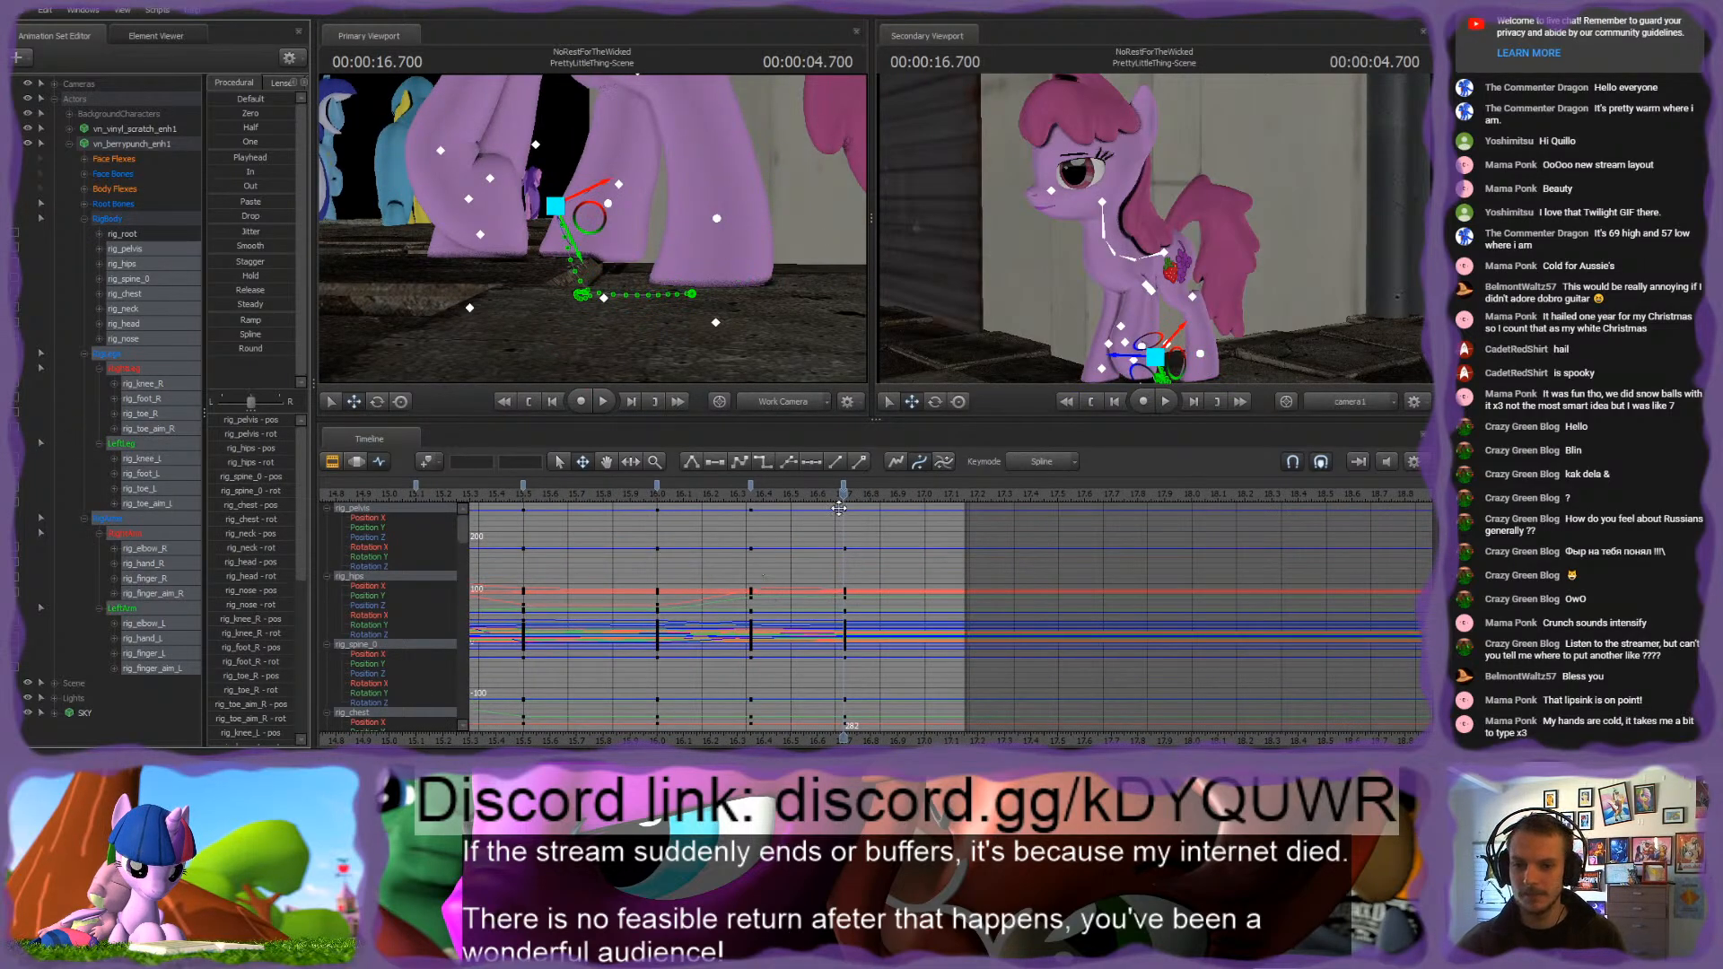
# Step: Select only rig_pelvis and rotate it sideways at 16.700 s
pyautogui.moveTo(588, 260); pyautogui.dragTo(531, 285)
pyautogui.keyDown('ctrl'); pyautogui.click(581, 236); pyautogui.keyUp('ctrl')
pyautogui.press('w')
pyautogui.press('w')
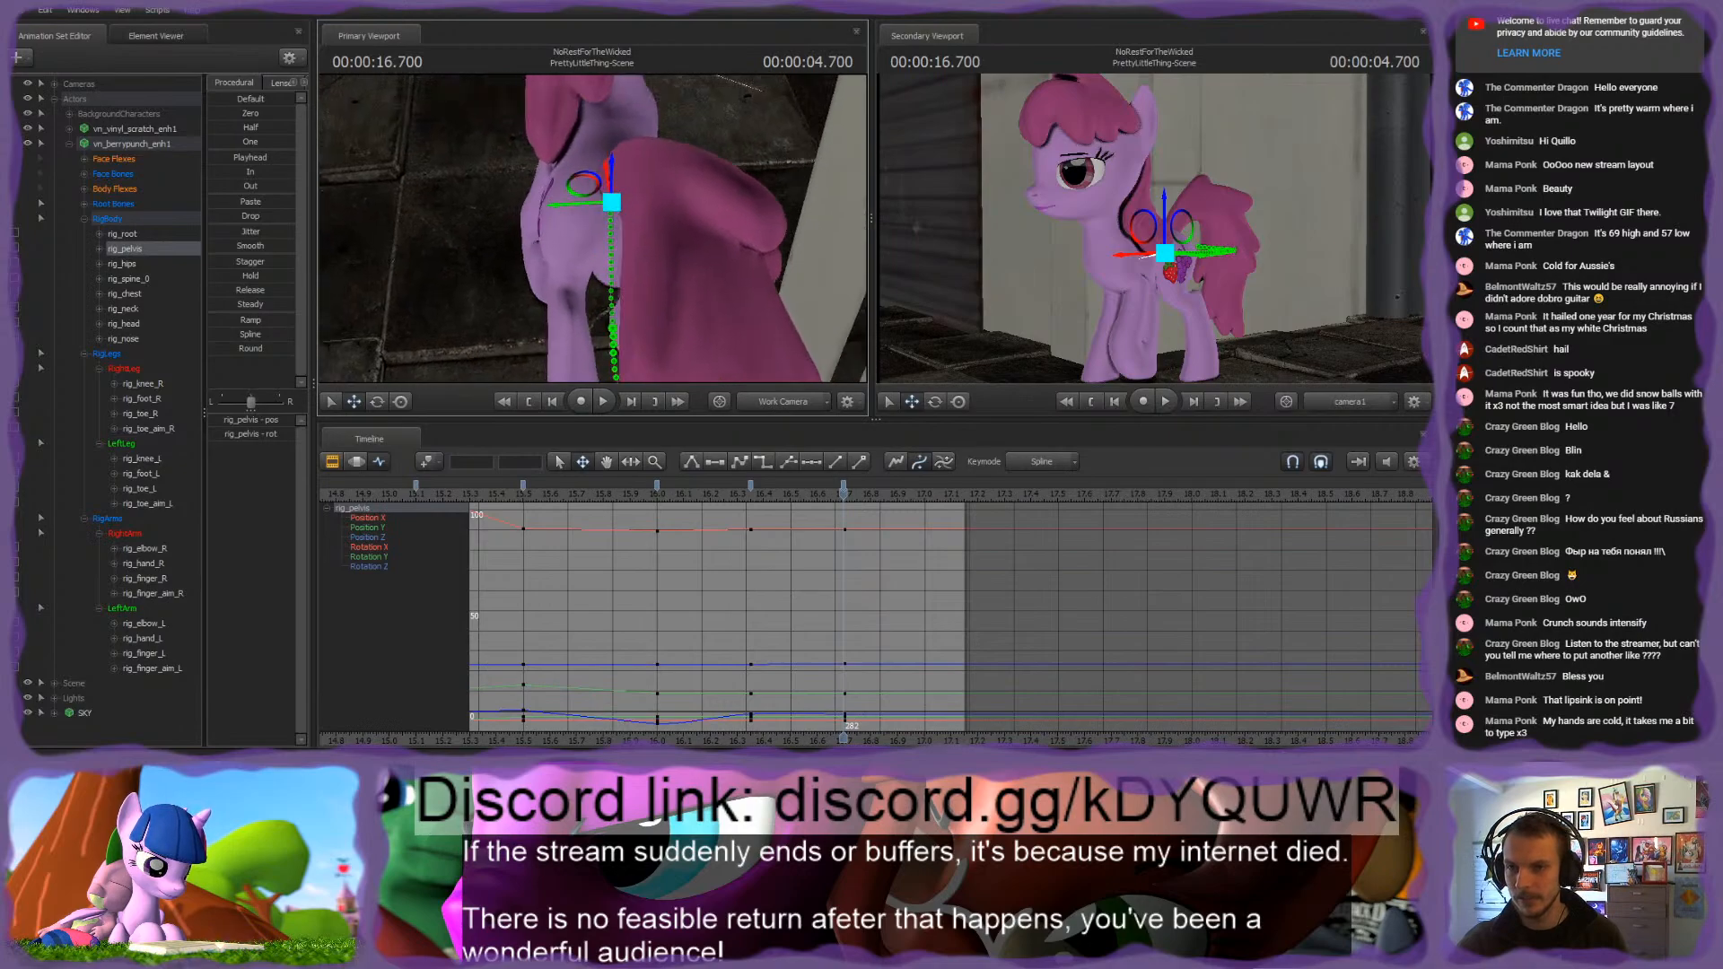
pyautogui.press('e')
pyautogui.moveTo(617, 233); pyautogui.dragTo(621, 178)
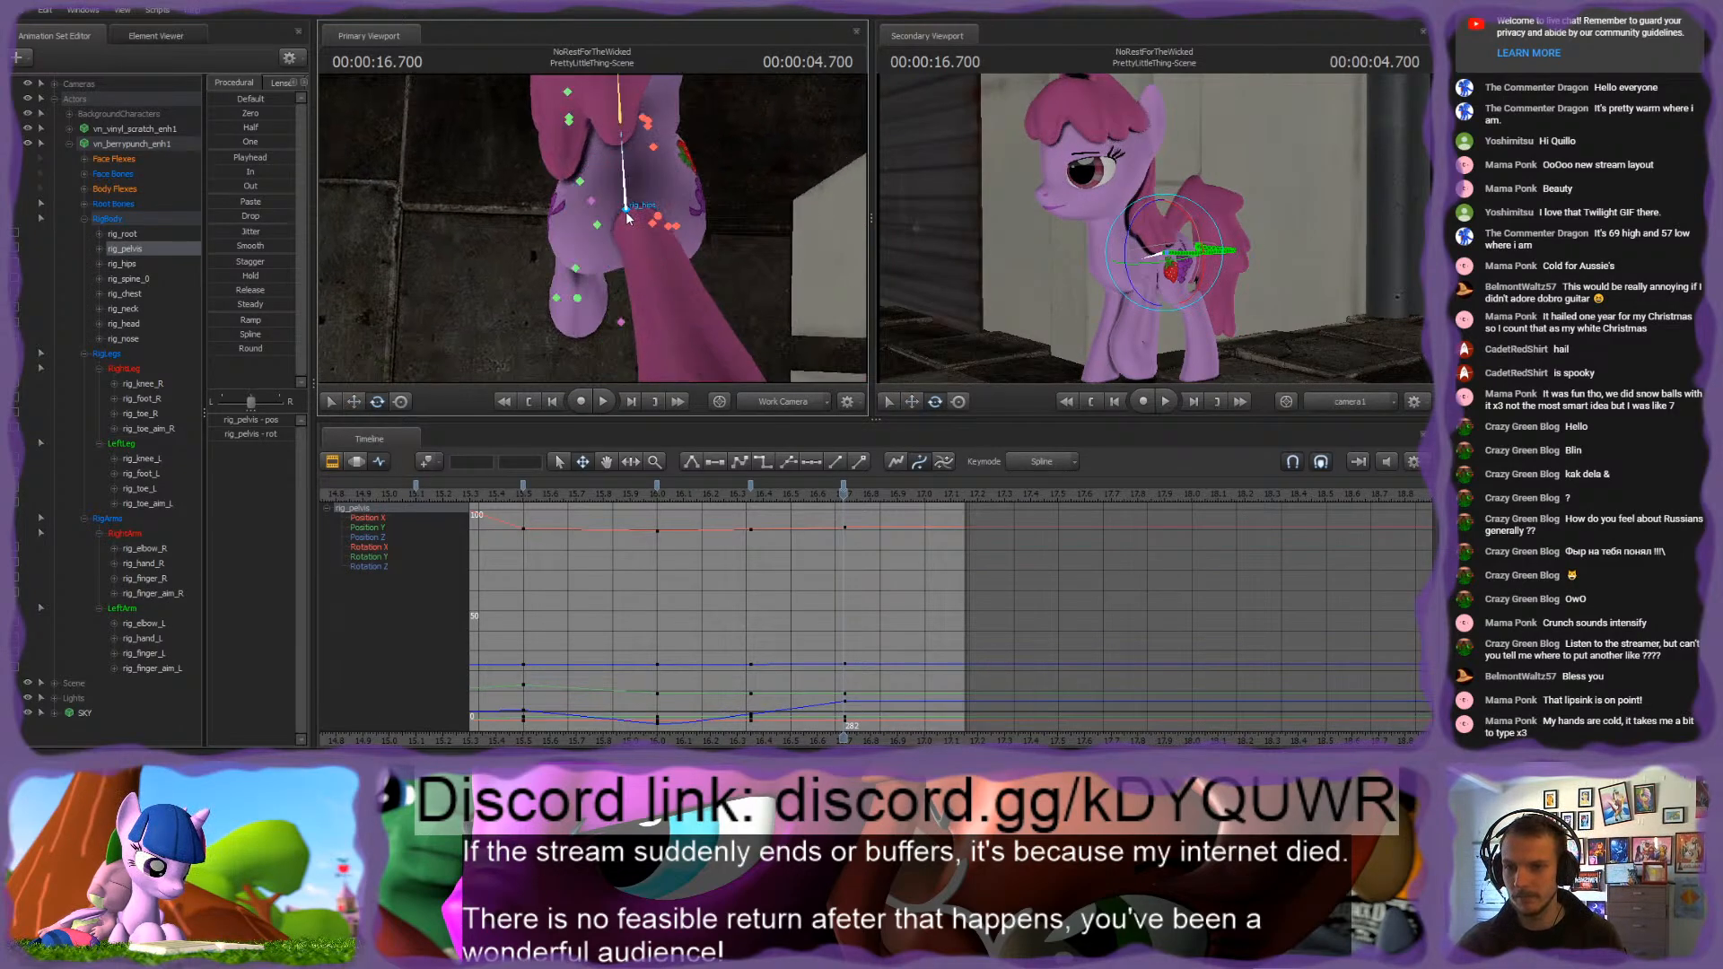
# Step: Rotate rig_hips at the 16.700 s and 16.000 s keys, comparing with the 16.350 s key
pyautogui.click(635, 260)
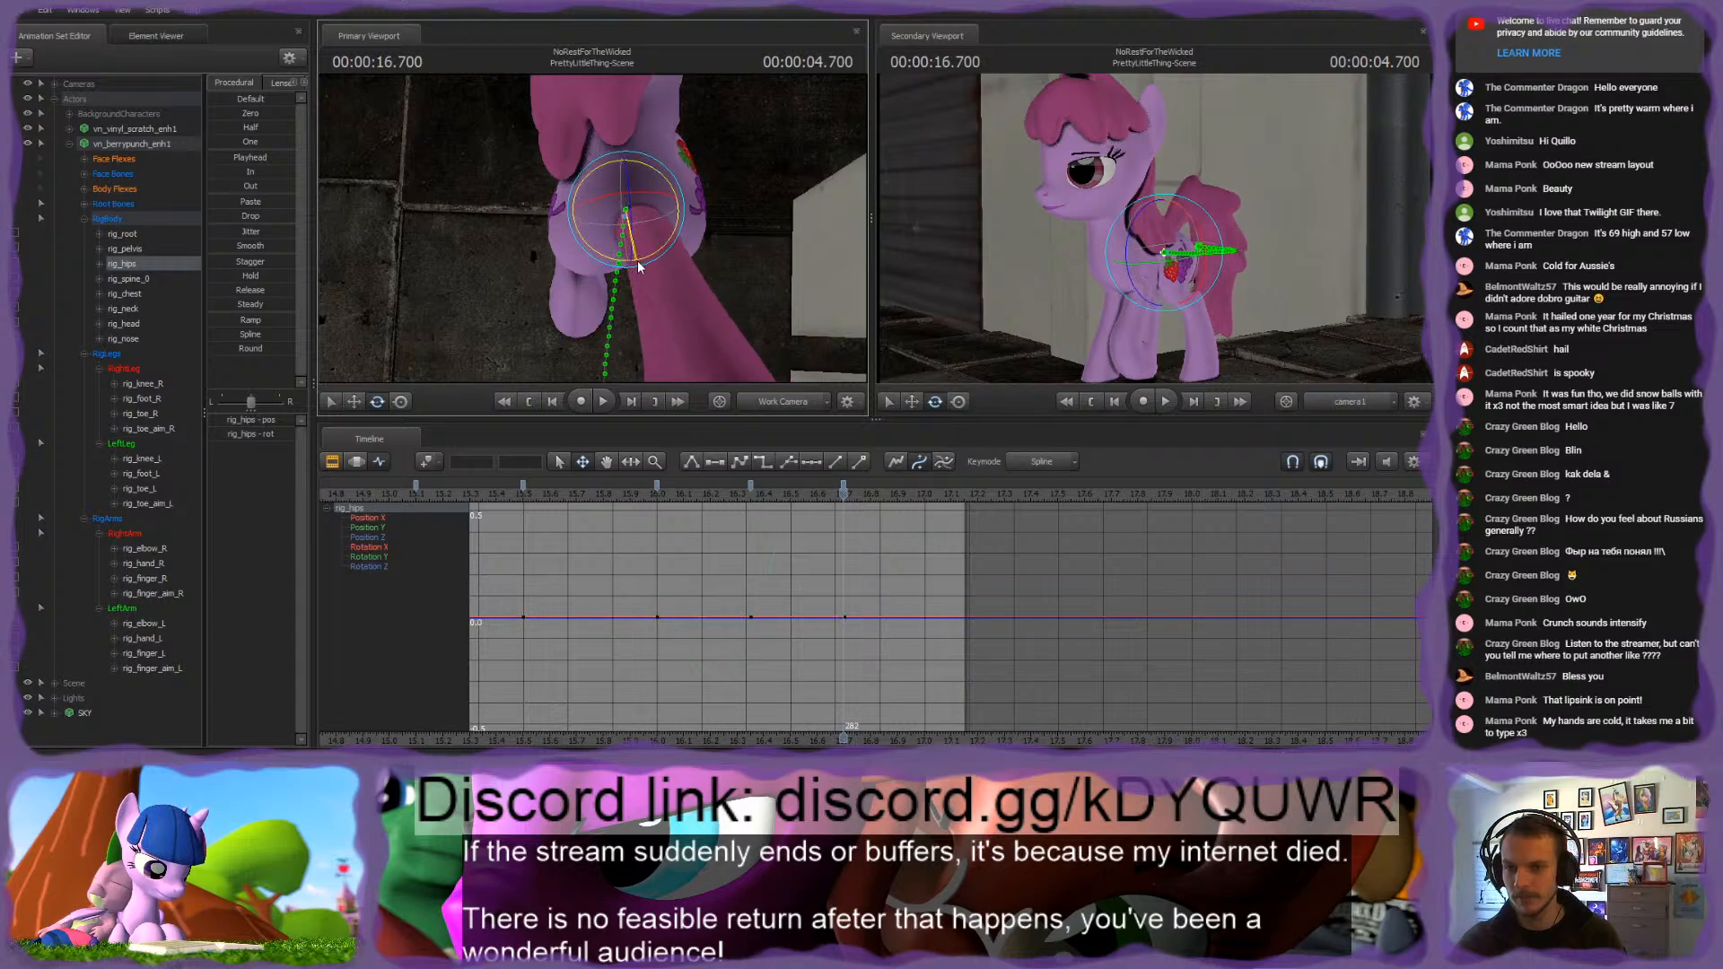
pyautogui.press('Down')
pyautogui.press('Down')
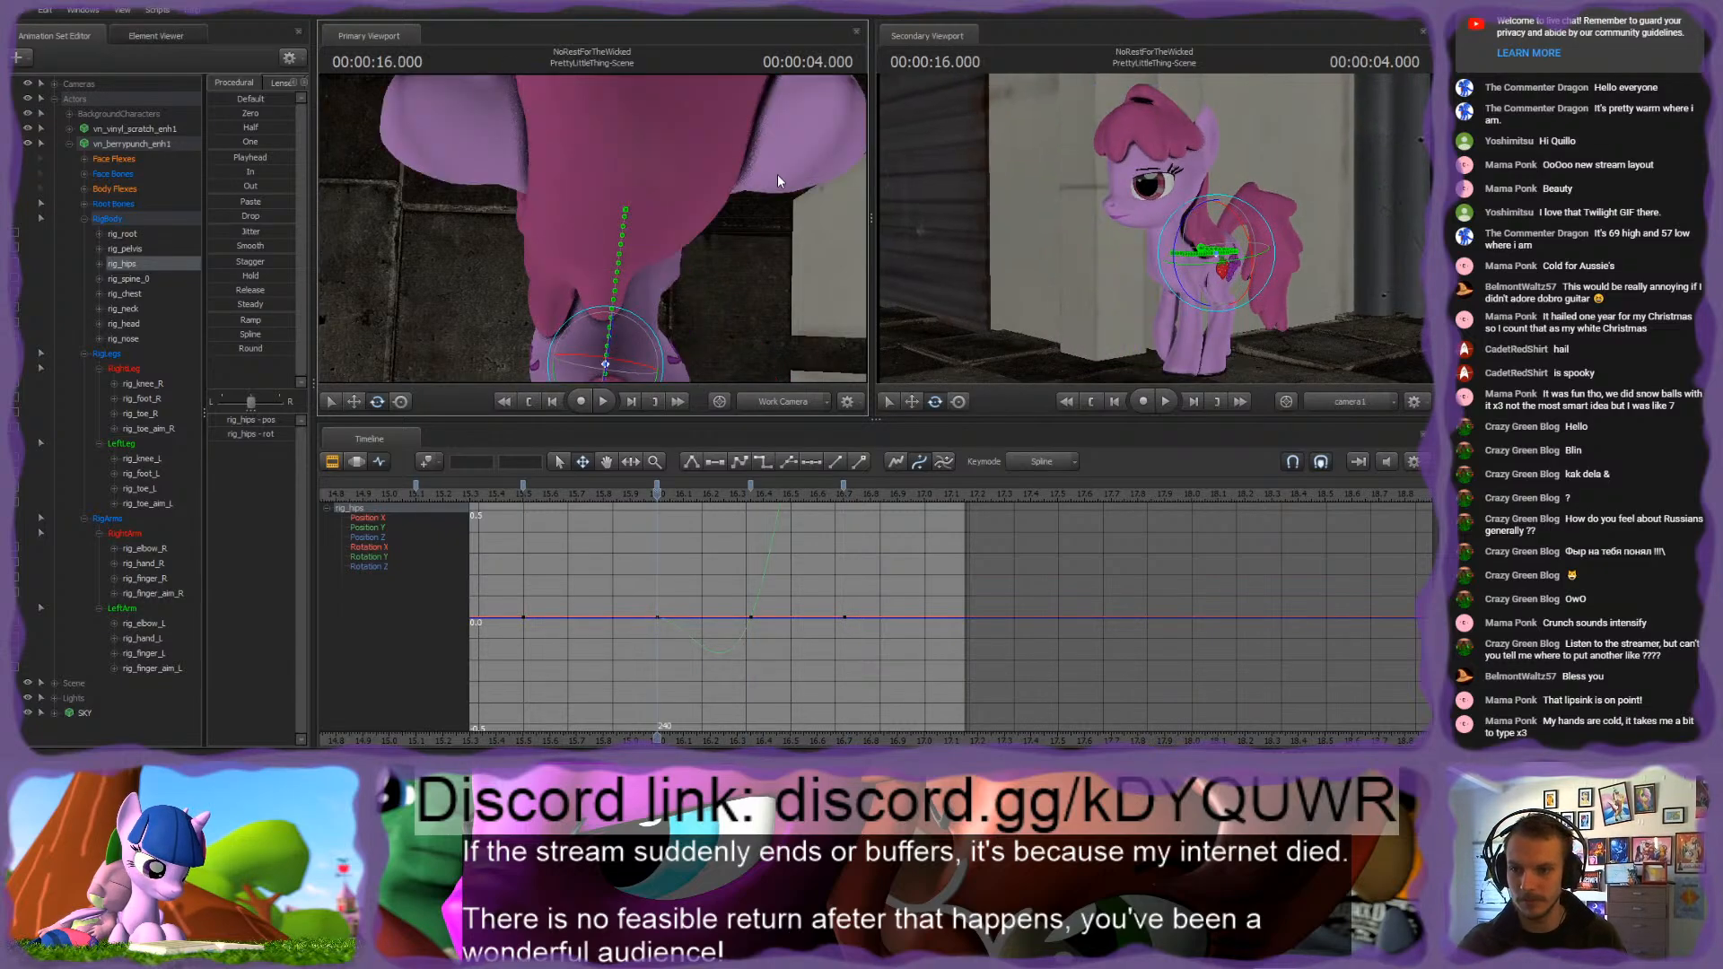
pyautogui.moveTo(780, 181); pyautogui.dragTo(779, 202)
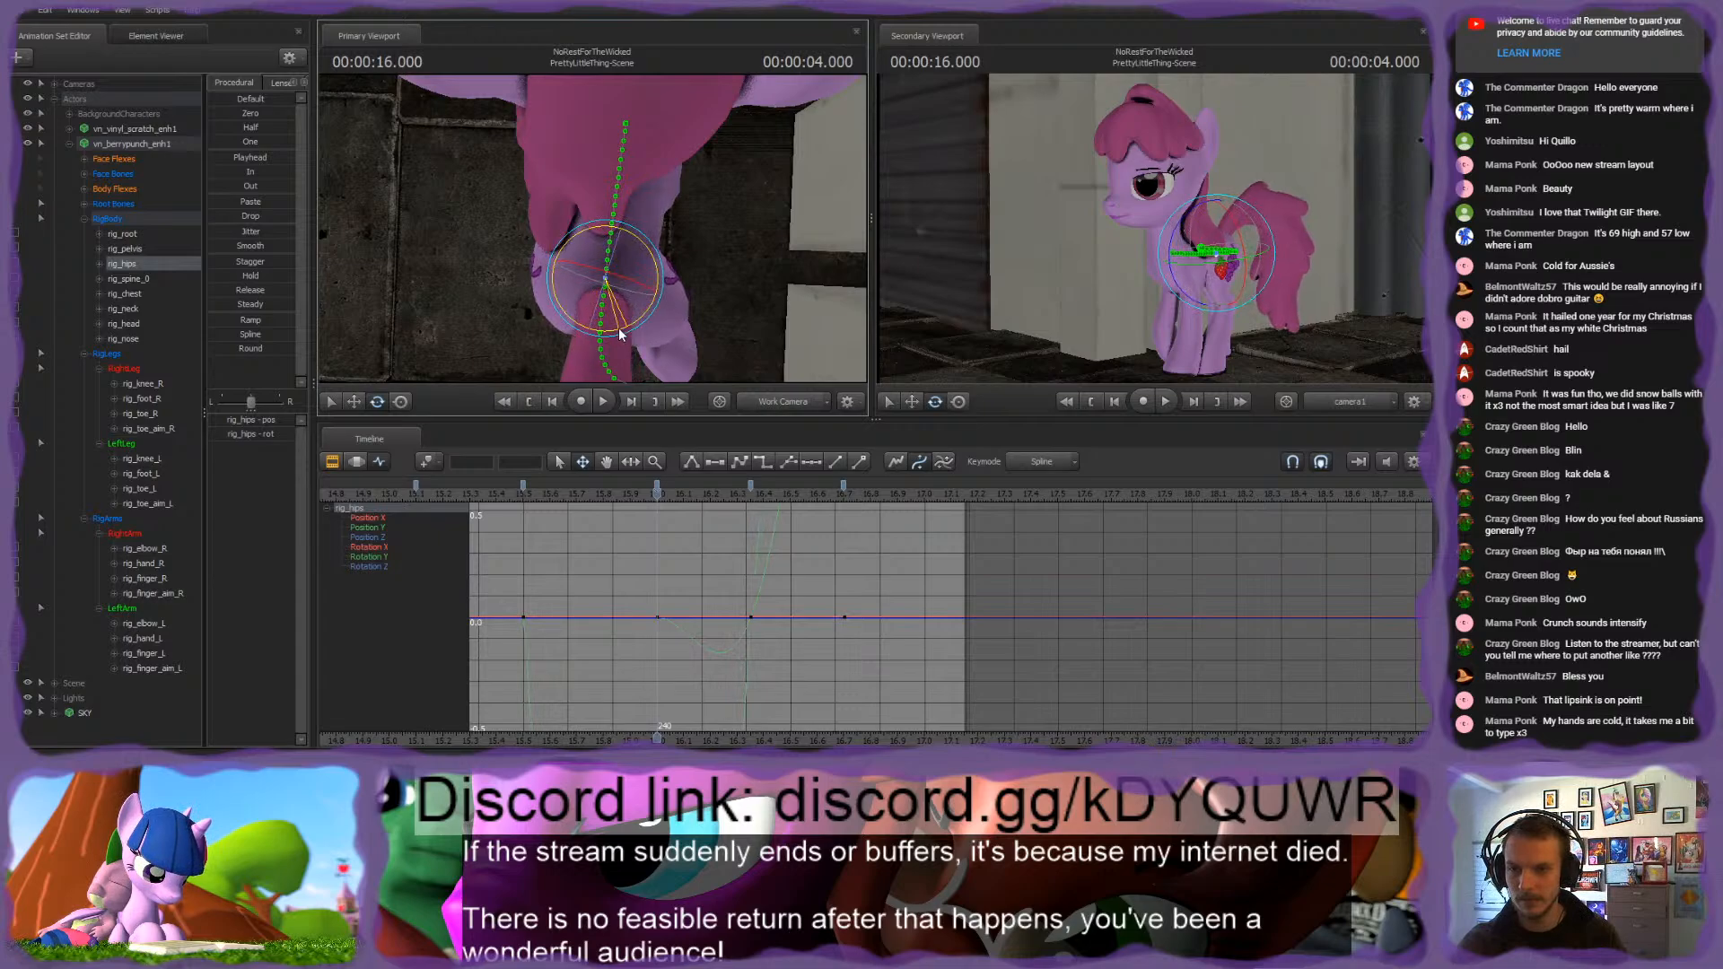
pyautogui.press('Up')
pyautogui.press('Up')
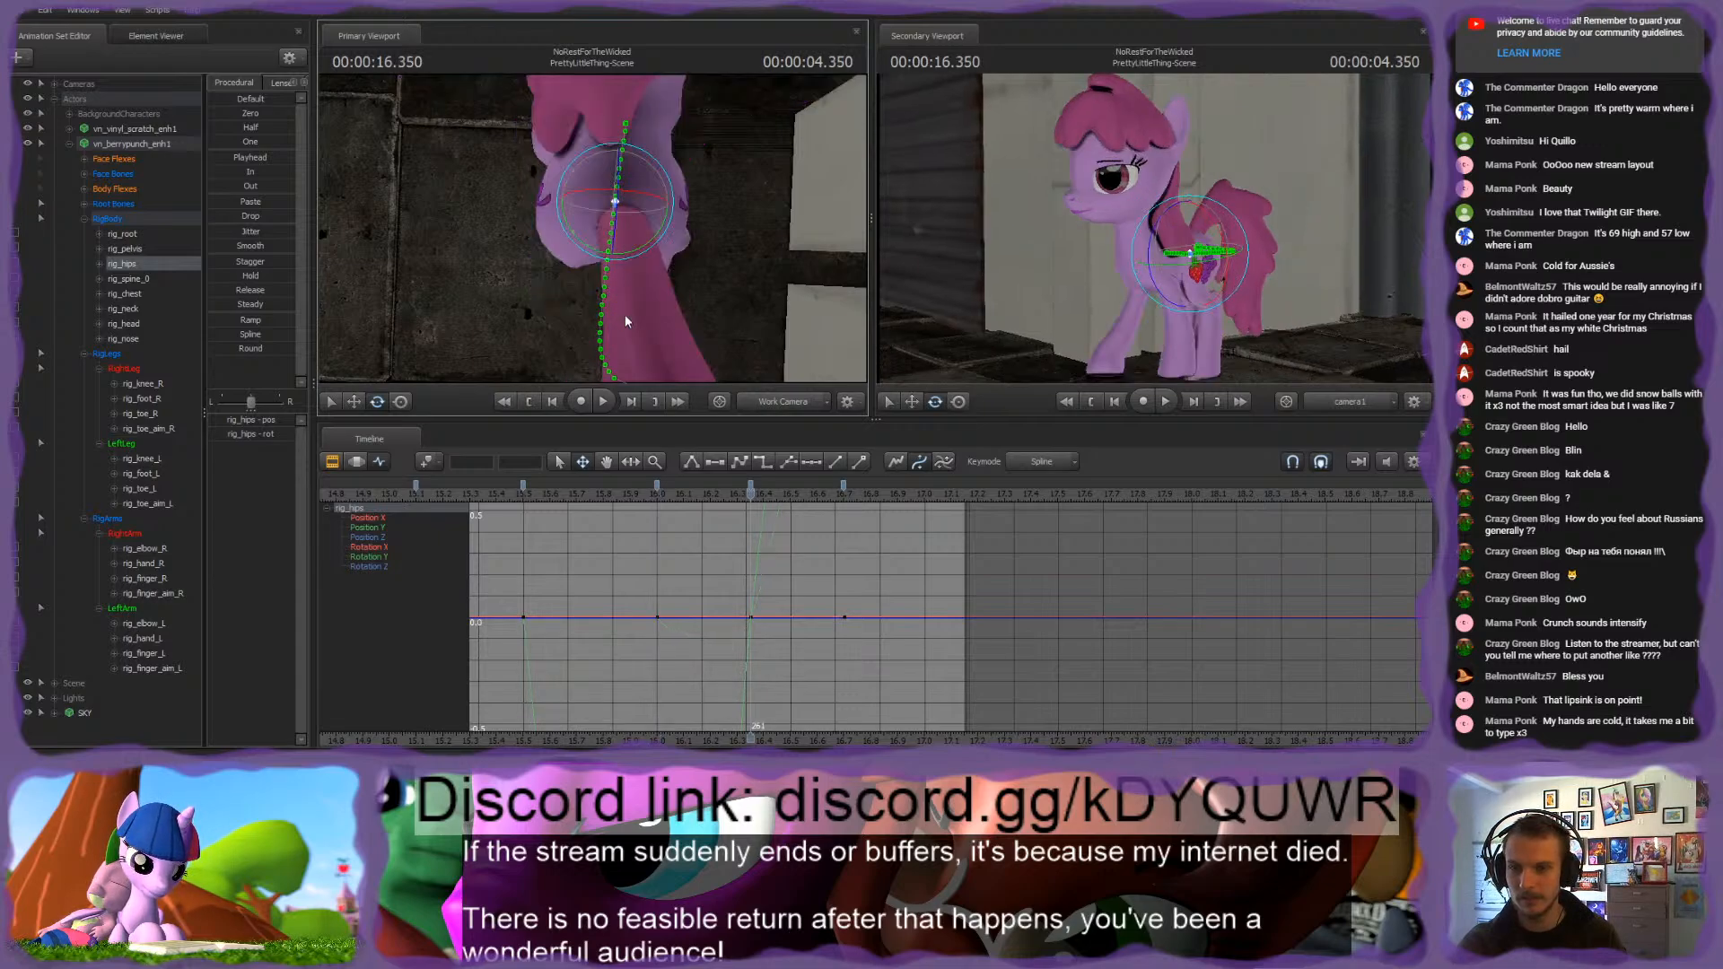
pyautogui.moveTo(646, 211)
pyautogui.keyDown('alt'); pyautogui.mouseDown()
pyautogui.moveTo(648, 175)
pyautogui.moveTo(644, 208)
pyautogui.mouseUp(); pyautogui.keyUp('alt')
# Step: Rotate rig_spine_0 and rig_chest at 16.700 s to counter the pelvis turn
pyautogui.keyDown('ctrl'); pyautogui.click(629, 164); pyautogui.keyUp('ctrl')
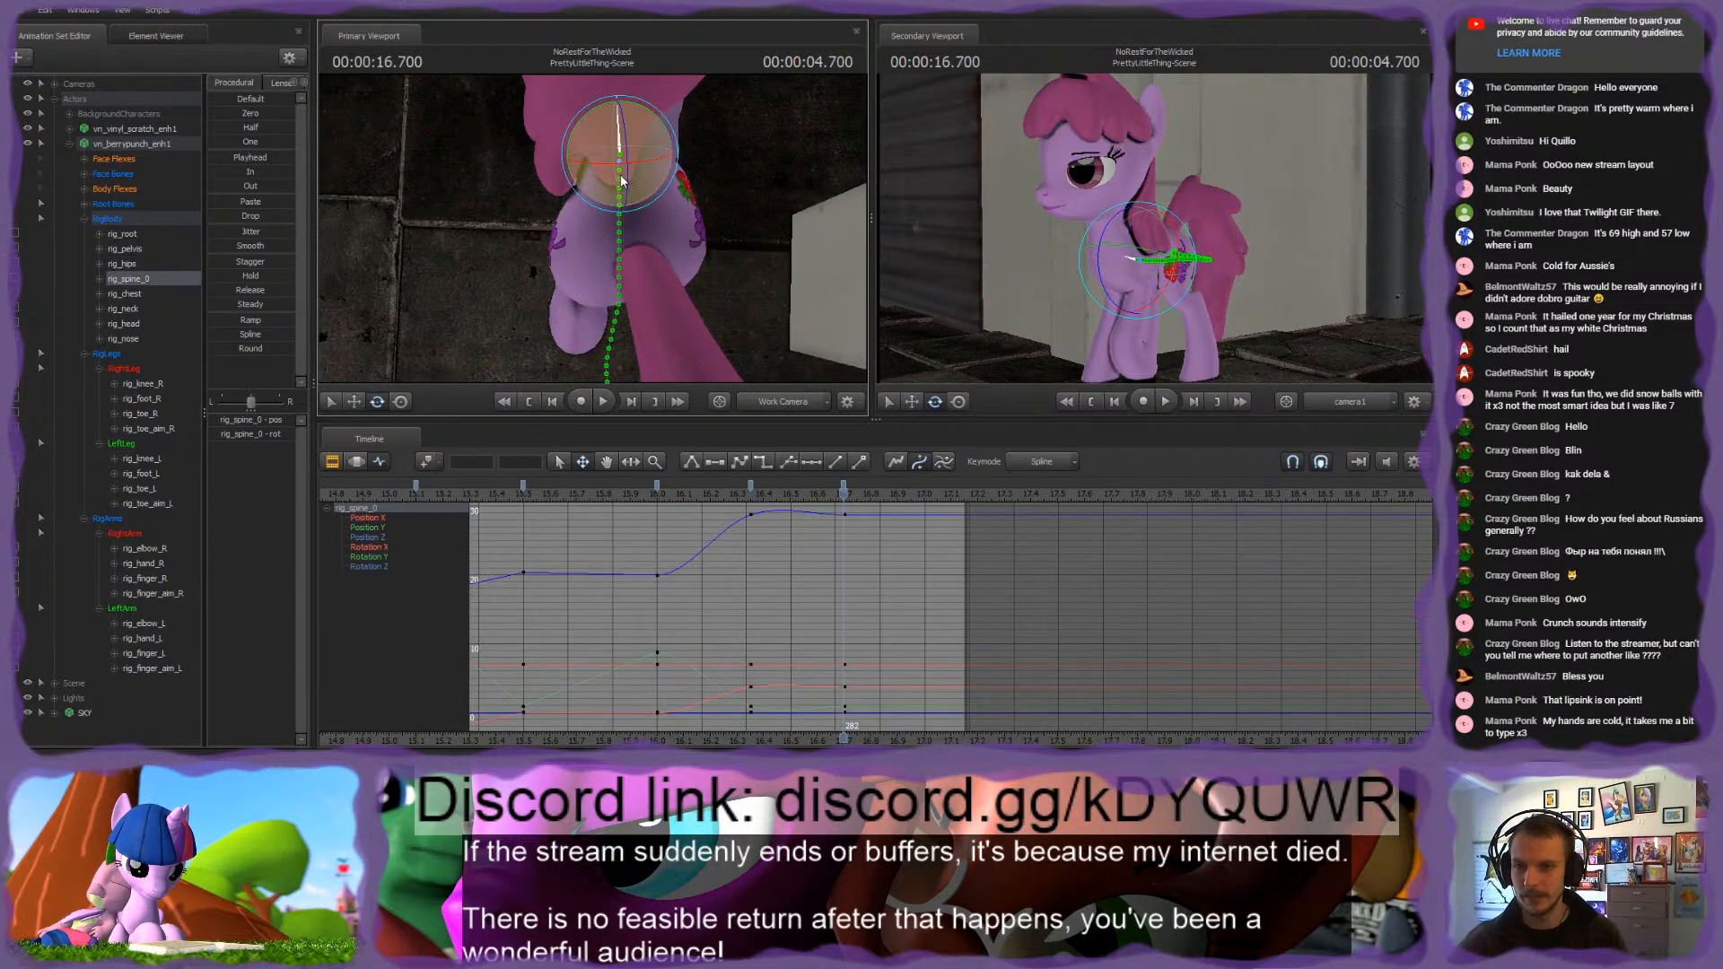
pyautogui.keyDown('alt'); pyautogui.moveTo(508, 192); pyautogui.dragTo(530, 197); pyautogui.keyUp('alt')
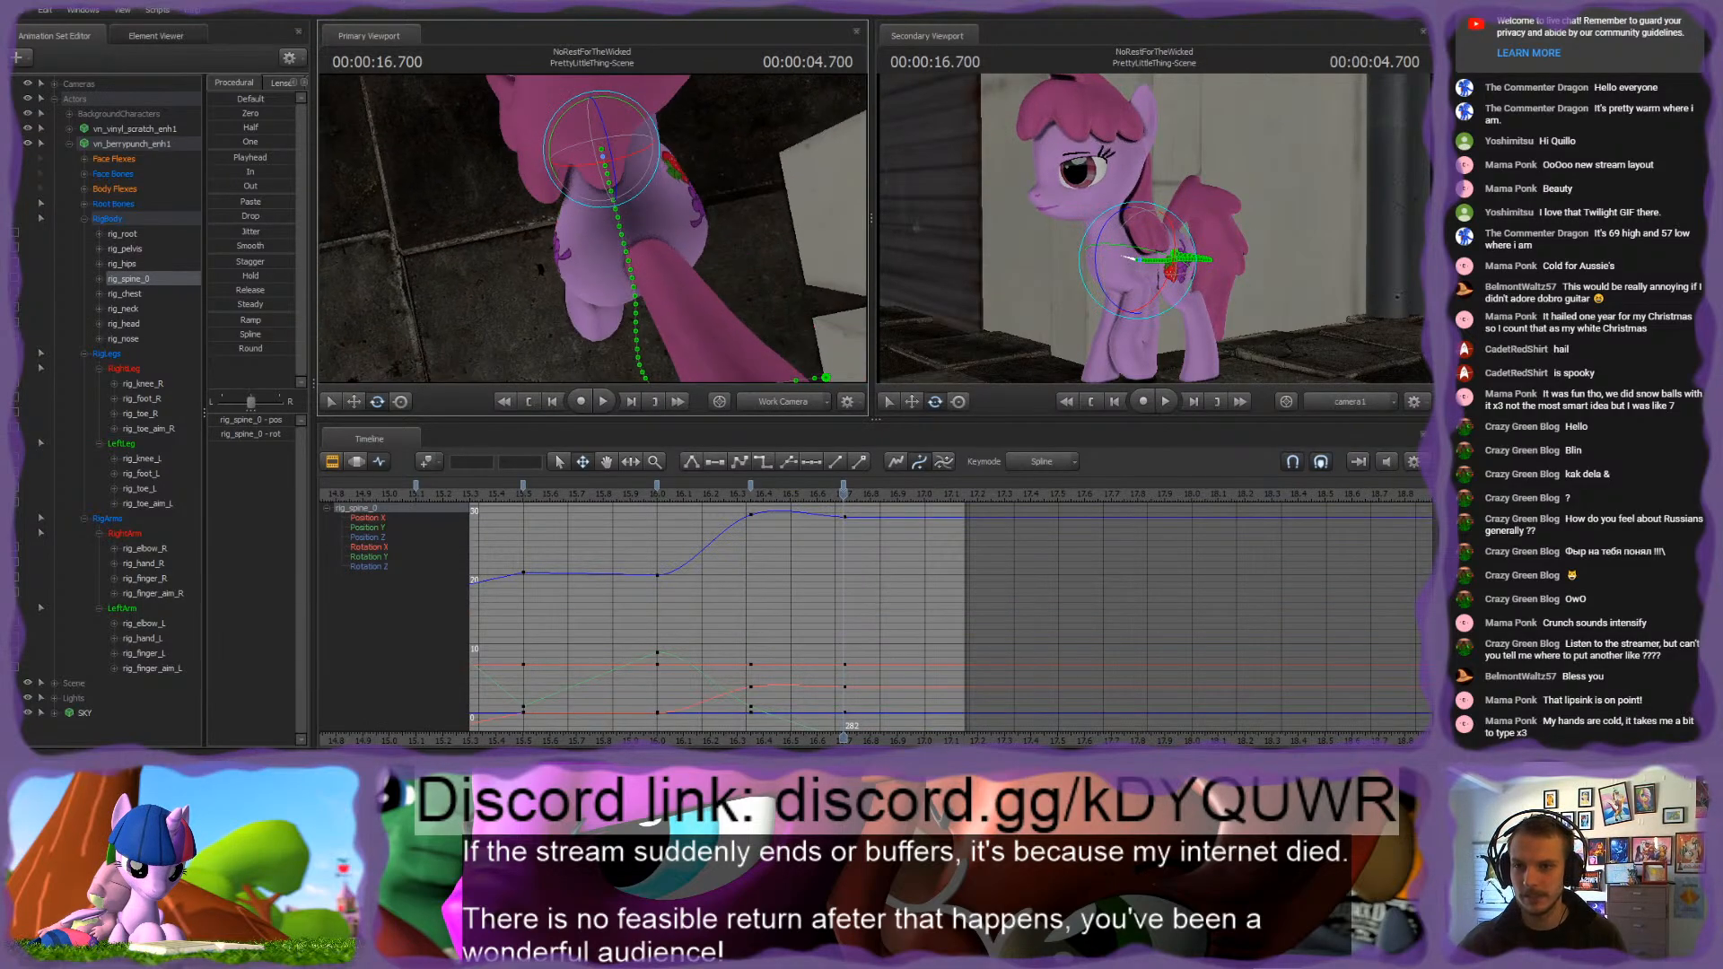
pyautogui.keyDown('alt'); pyautogui.moveTo(744, 217); pyautogui.dragTo(598, 285); pyautogui.keyUp('alt')
pyautogui.click(608, 211)
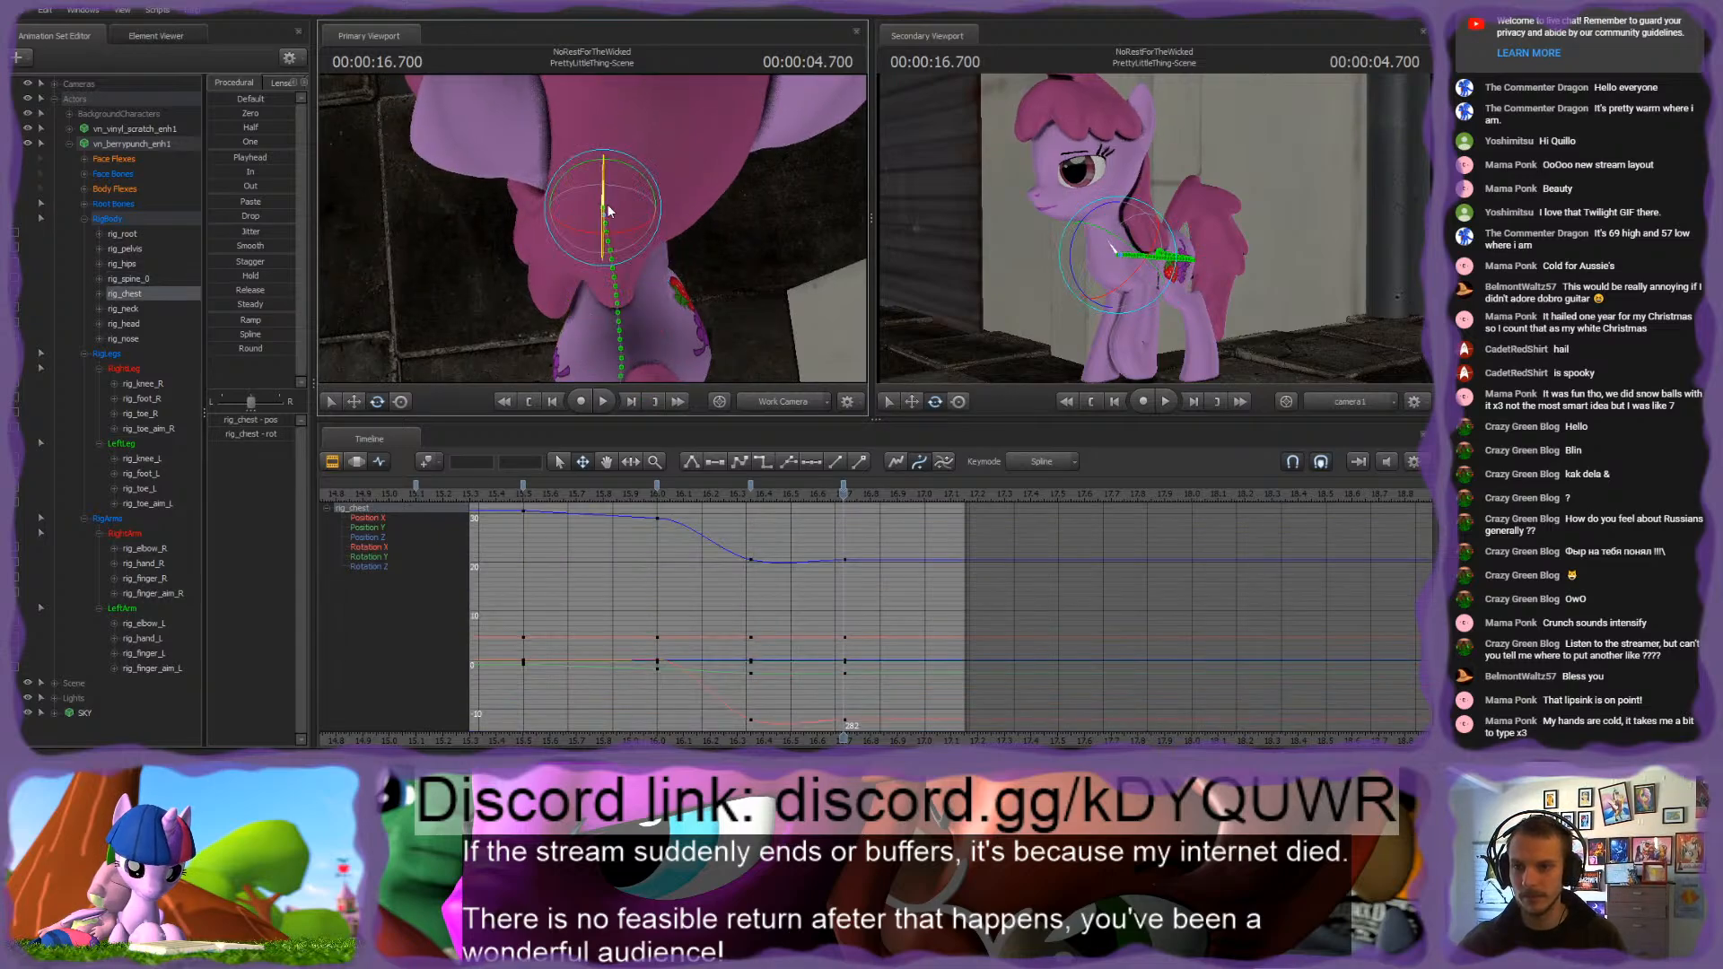
pyautogui.moveTo(588, 226); pyautogui.dragTo(660, 208)
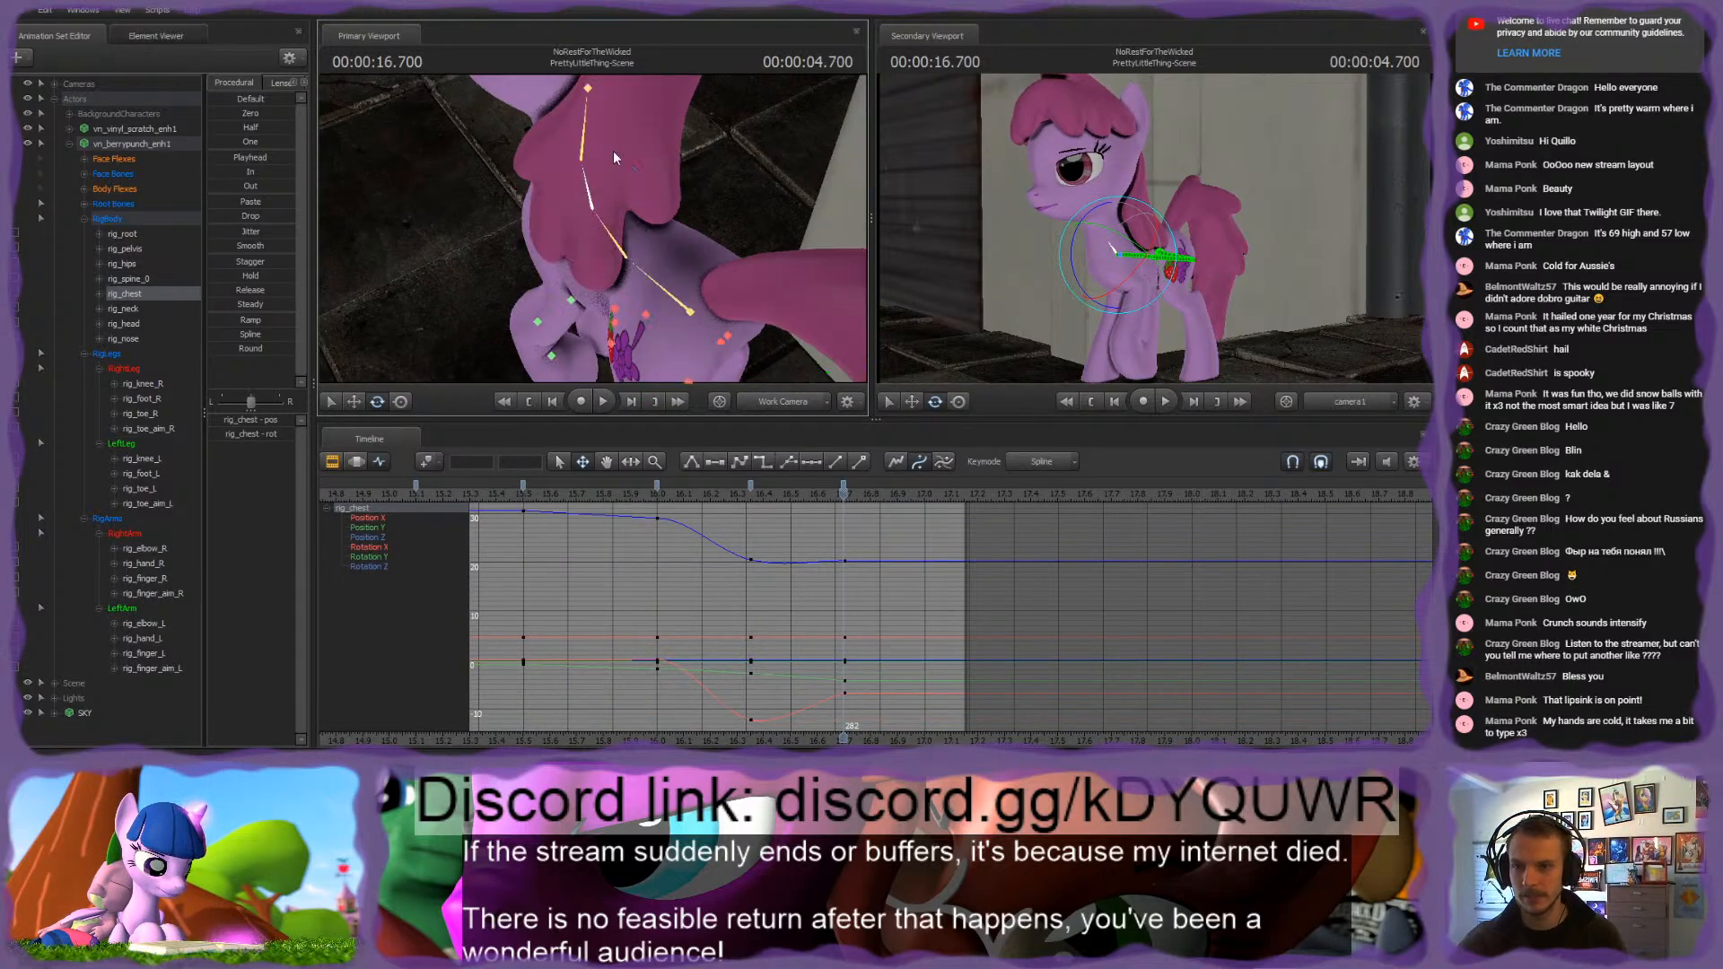
# Step: Rotate rig_neck at 16.700 s, comparing the pose with the 16.350 s key
pyautogui.keyDown('ctrl'); pyautogui.click(594, 150); pyautogui.keyUp('ctrl')
pyautogui.moveTo(598, 152)
pyautogui.keyDown('alt'); pyautogui.mouseDown()
pyautogui.moveTo(631, 98)
pyautogui.moveTo(607, 125)
pyautogui.mouseUp(); pyautogui.keyUp('alt')
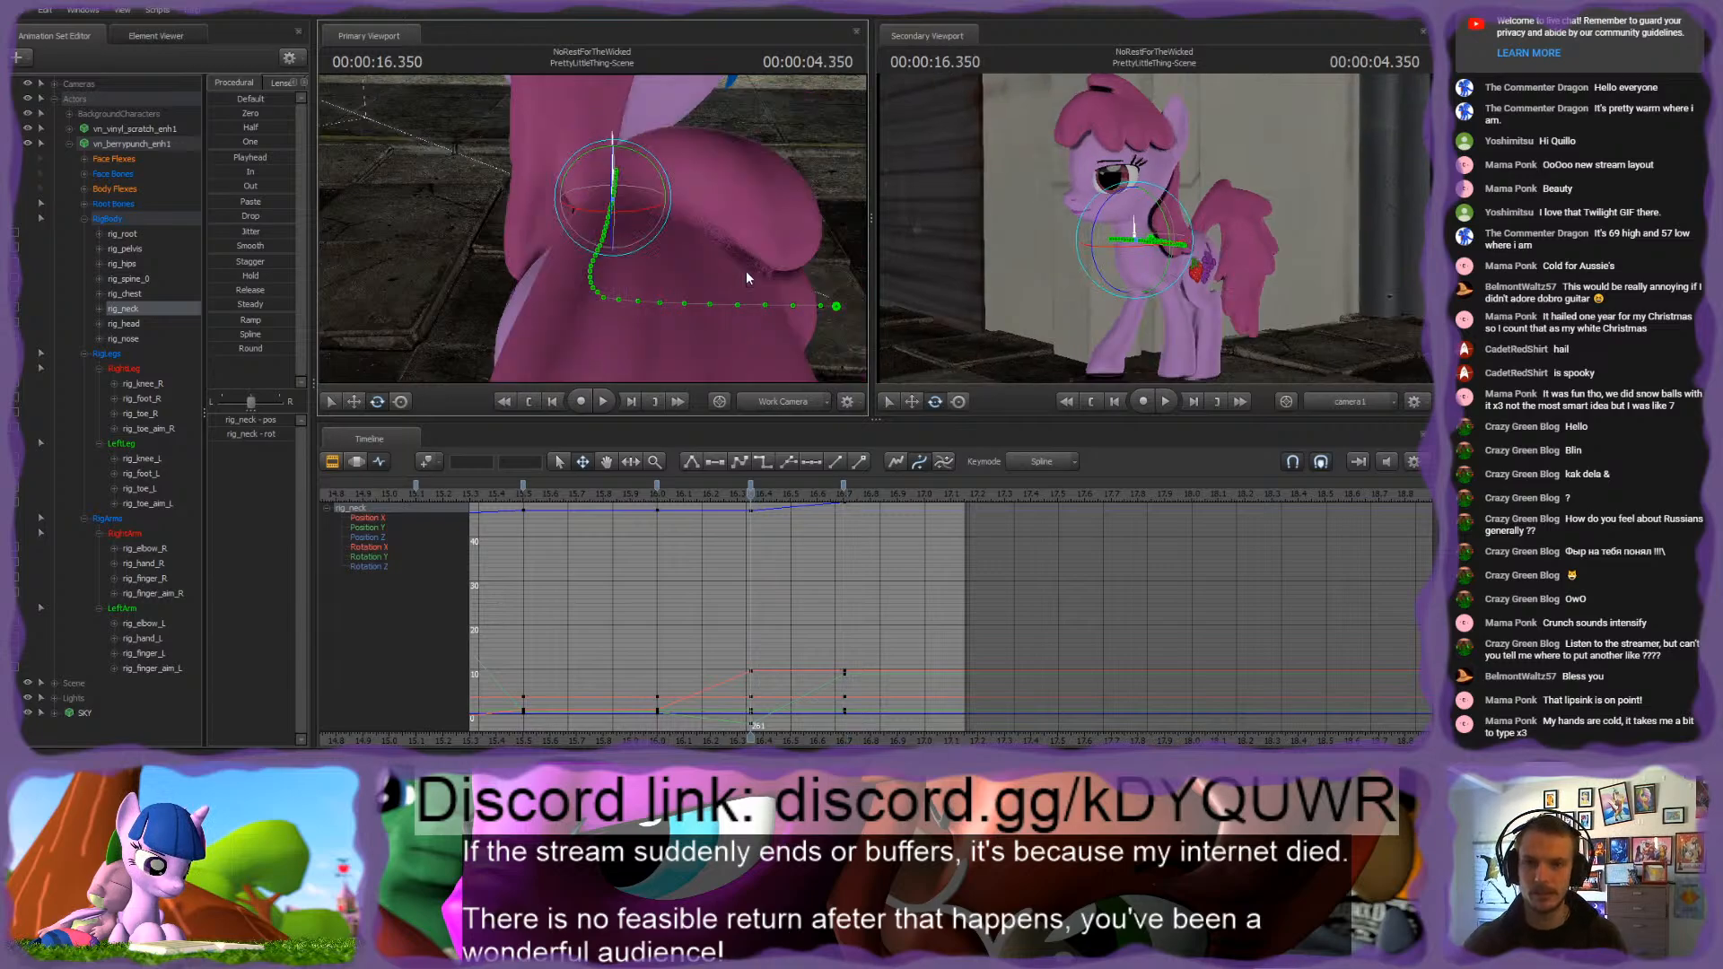
pyautogui.keyDown('alt'); pyautogui.moveTo(754, 273); pyautogui.dragTo(588, 235); pyautogui.keyUp('alt')
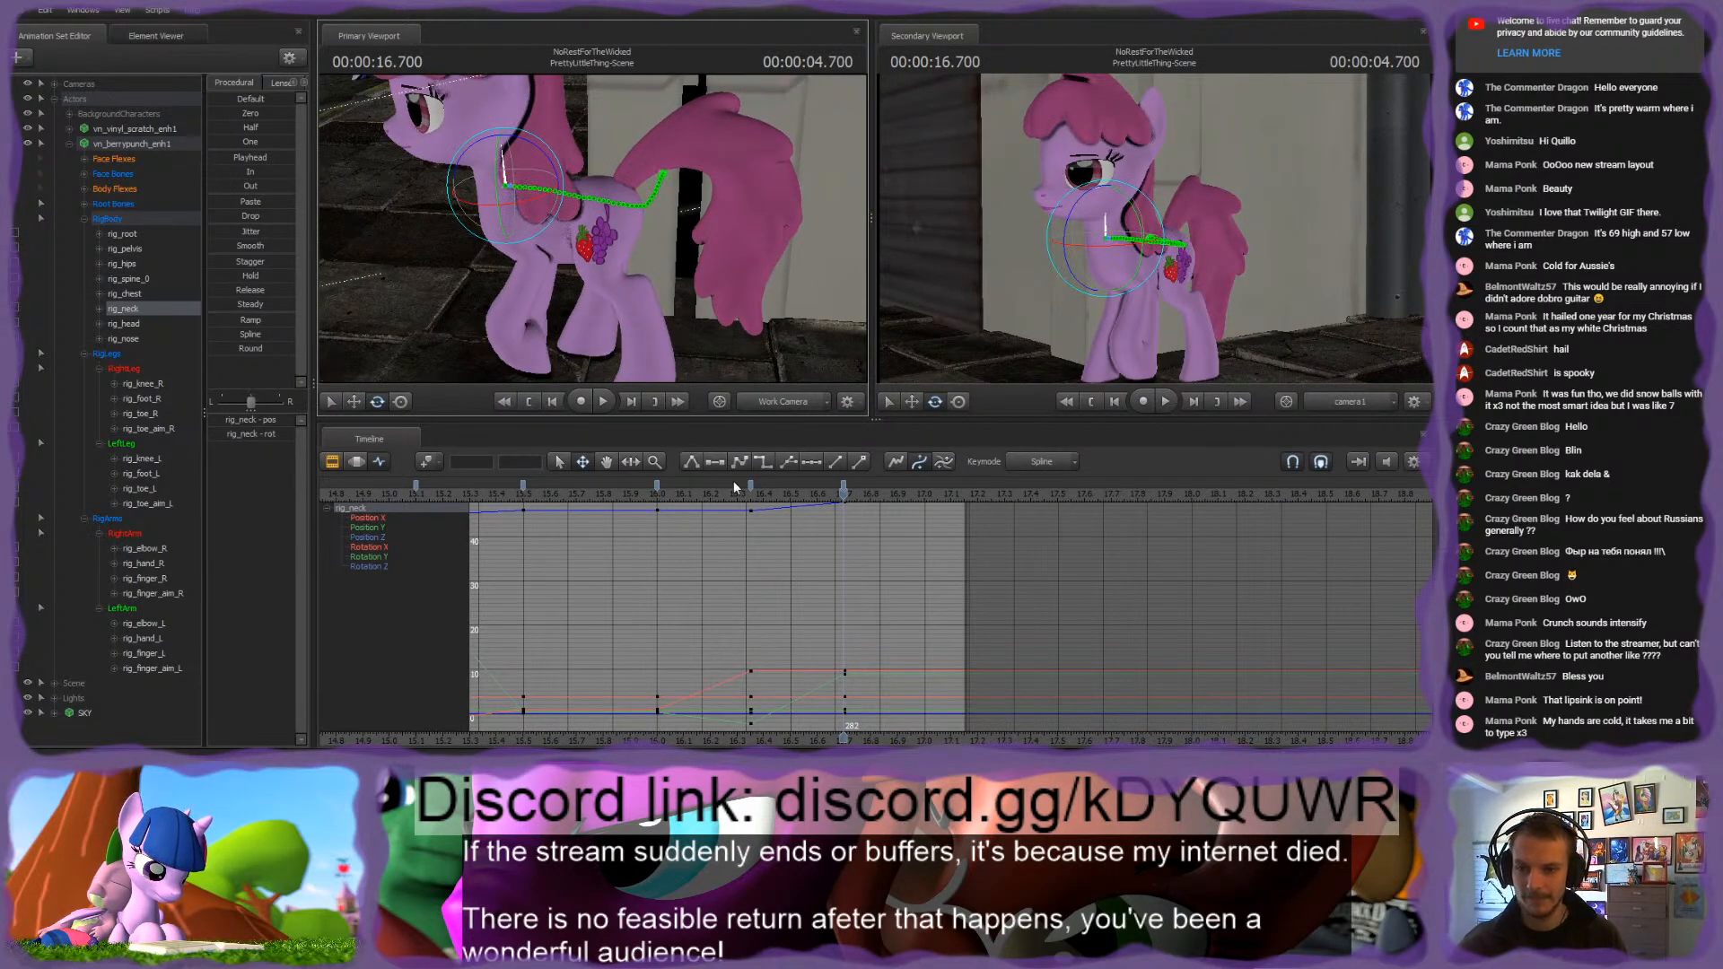
# Step: Scrub and play the walk through the end of the shot, returning to the 16.700 s key
pyautogui.moveTo(734, 487); pyautogui.dragTo(862, 542)
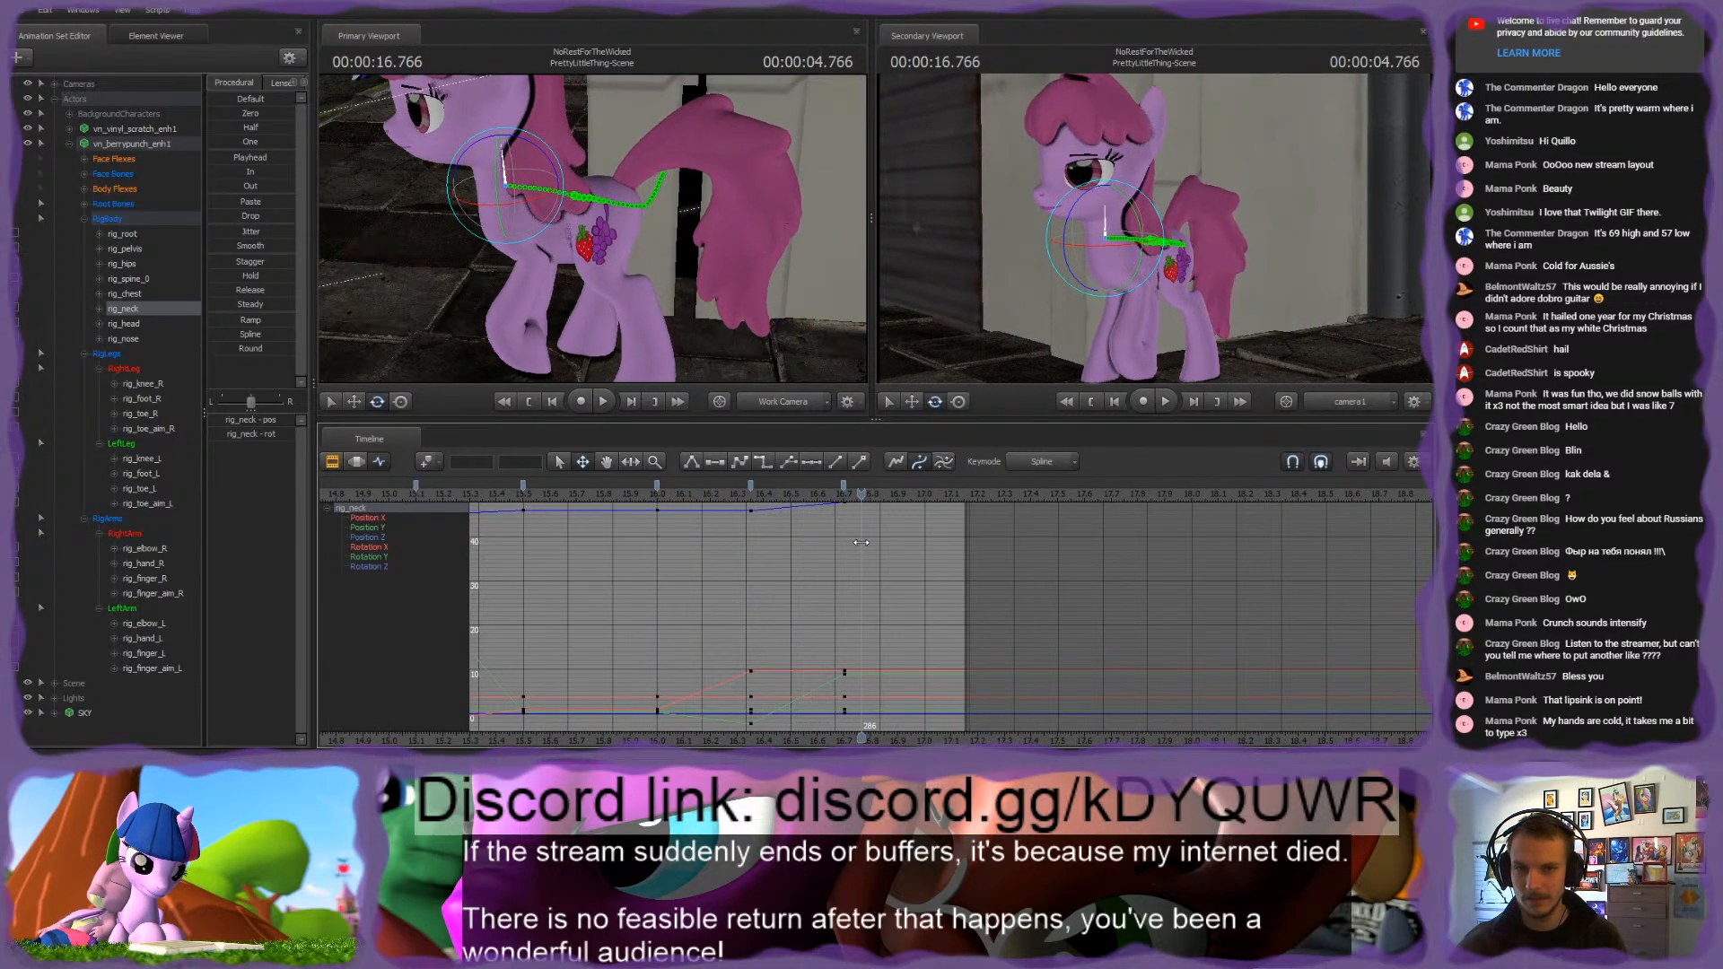
pyautogui.press('space')
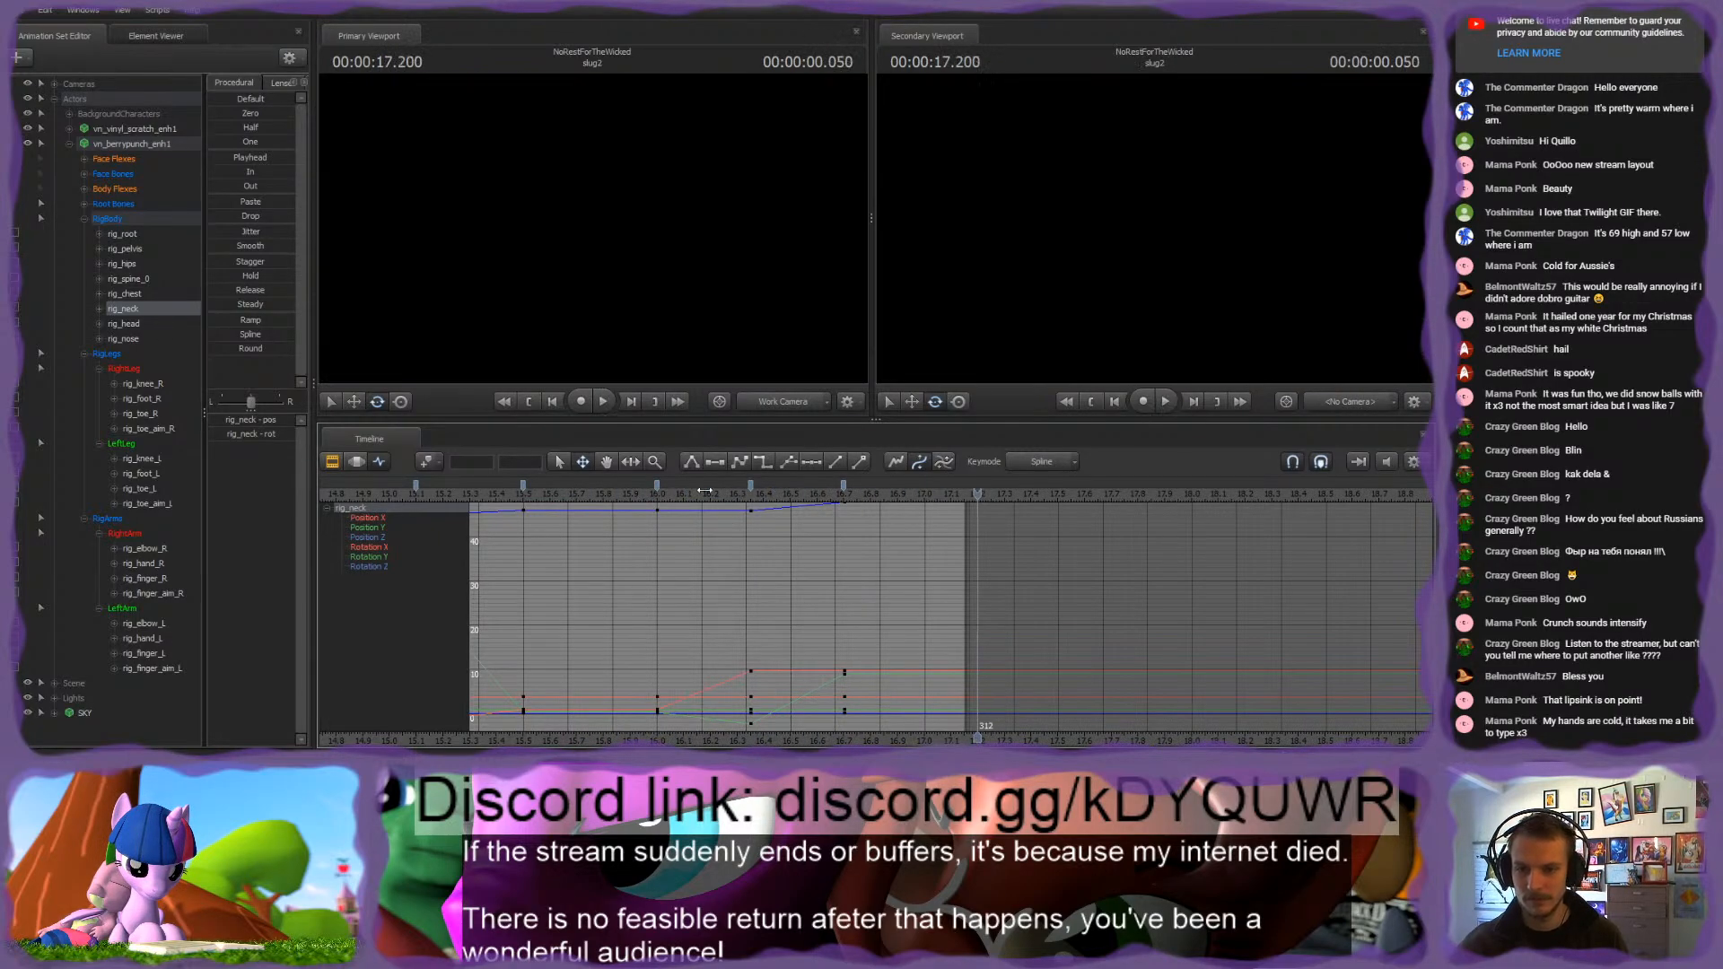
pyautogui.moveTo(711, 492); pyautogui.dragTo(840, 535)
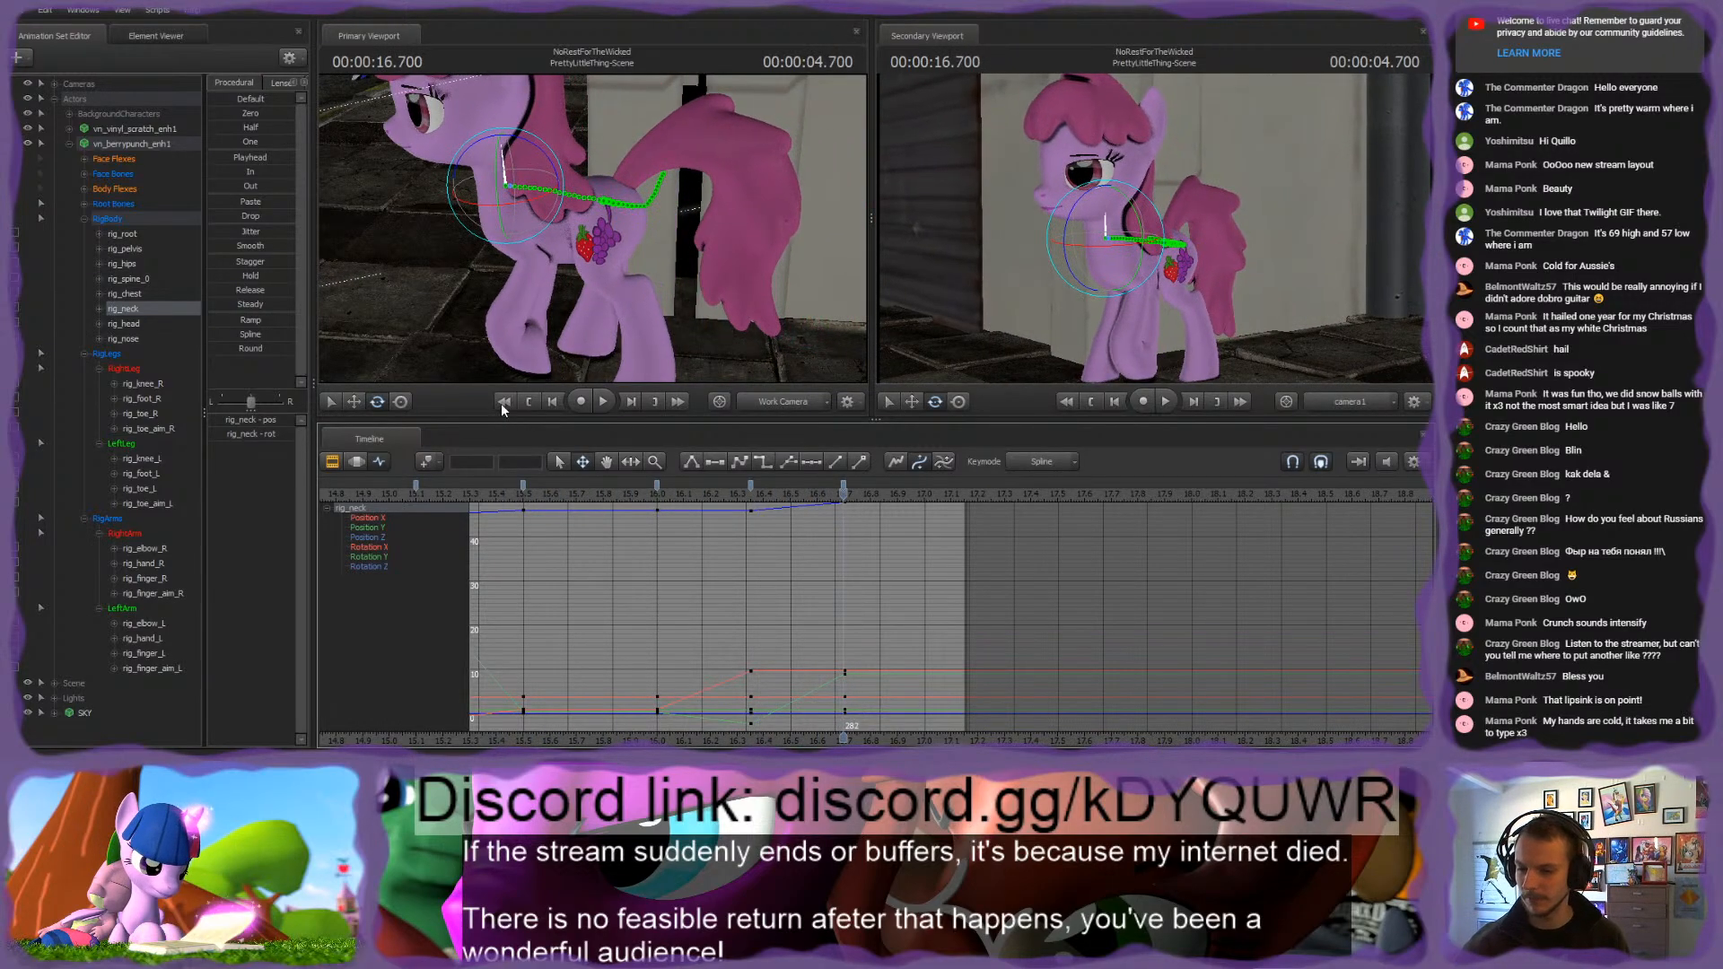
# Step: Key rig_root at 17.133 s and move it farther forward along the pink pony's walking path
pyautogui.click(114, 220)
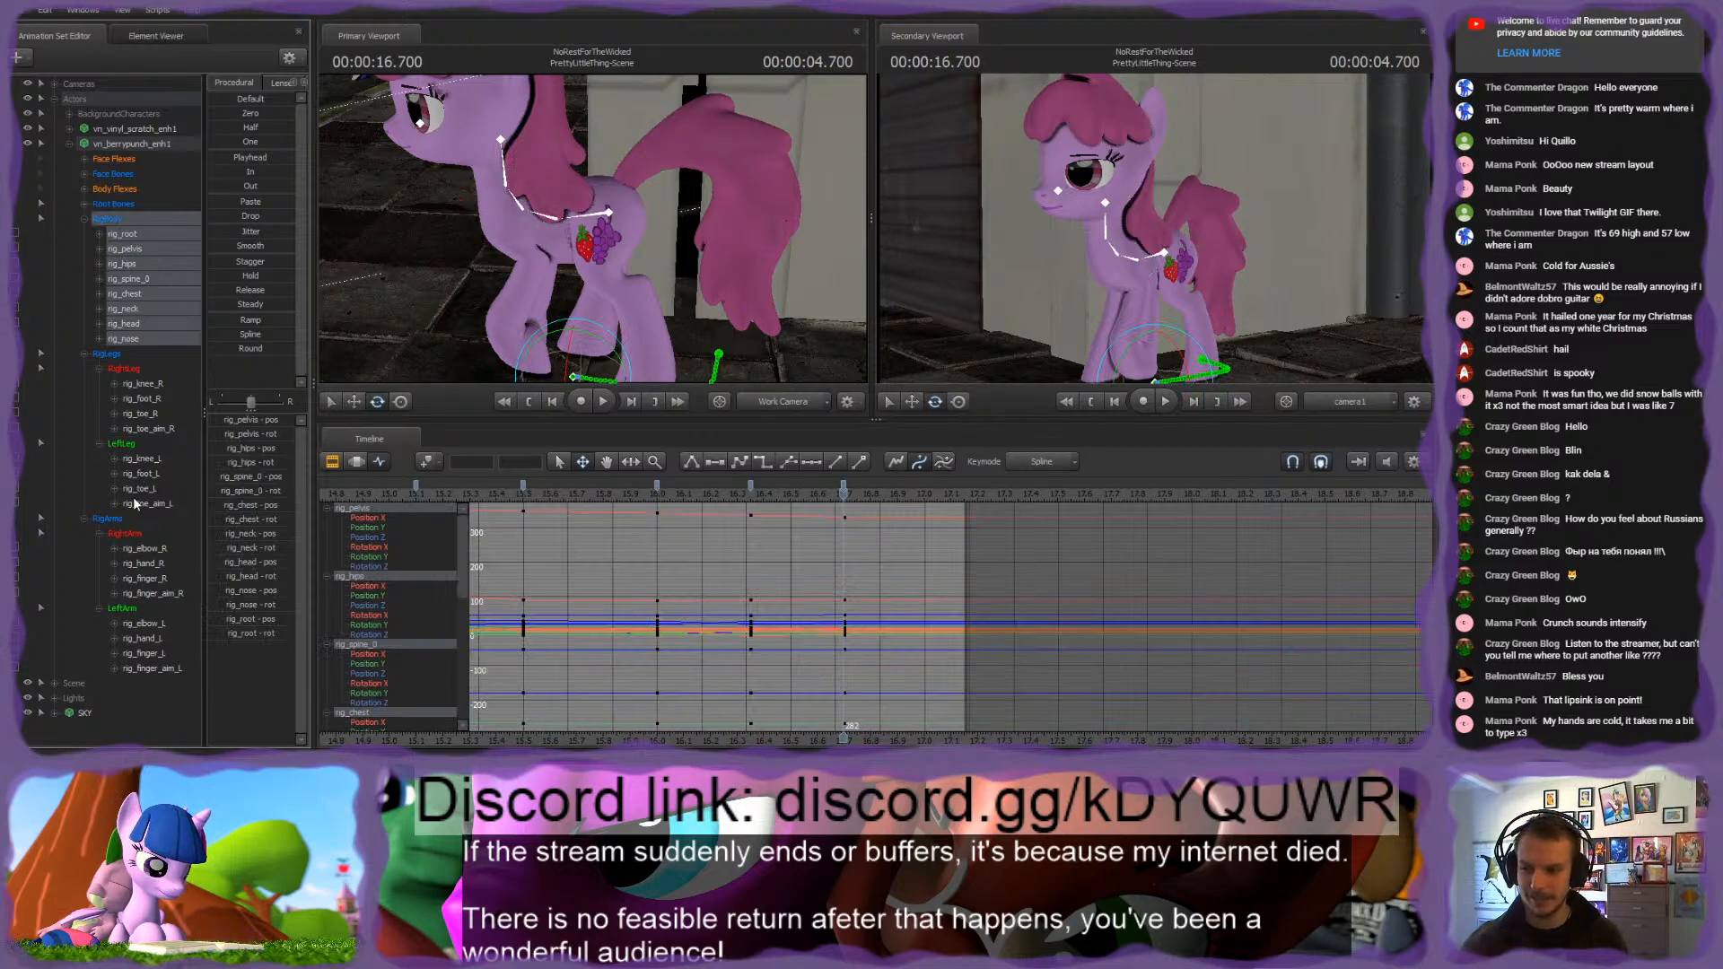
pyautogui.keyDown('ctrl'); pyautogui.click(108, 354); pyautogui.keyUp('ctrl')
pyautogui.keyDown('ctrl'); pyautogui.click(109, 518); pyautogui.keyUp('ctrl')
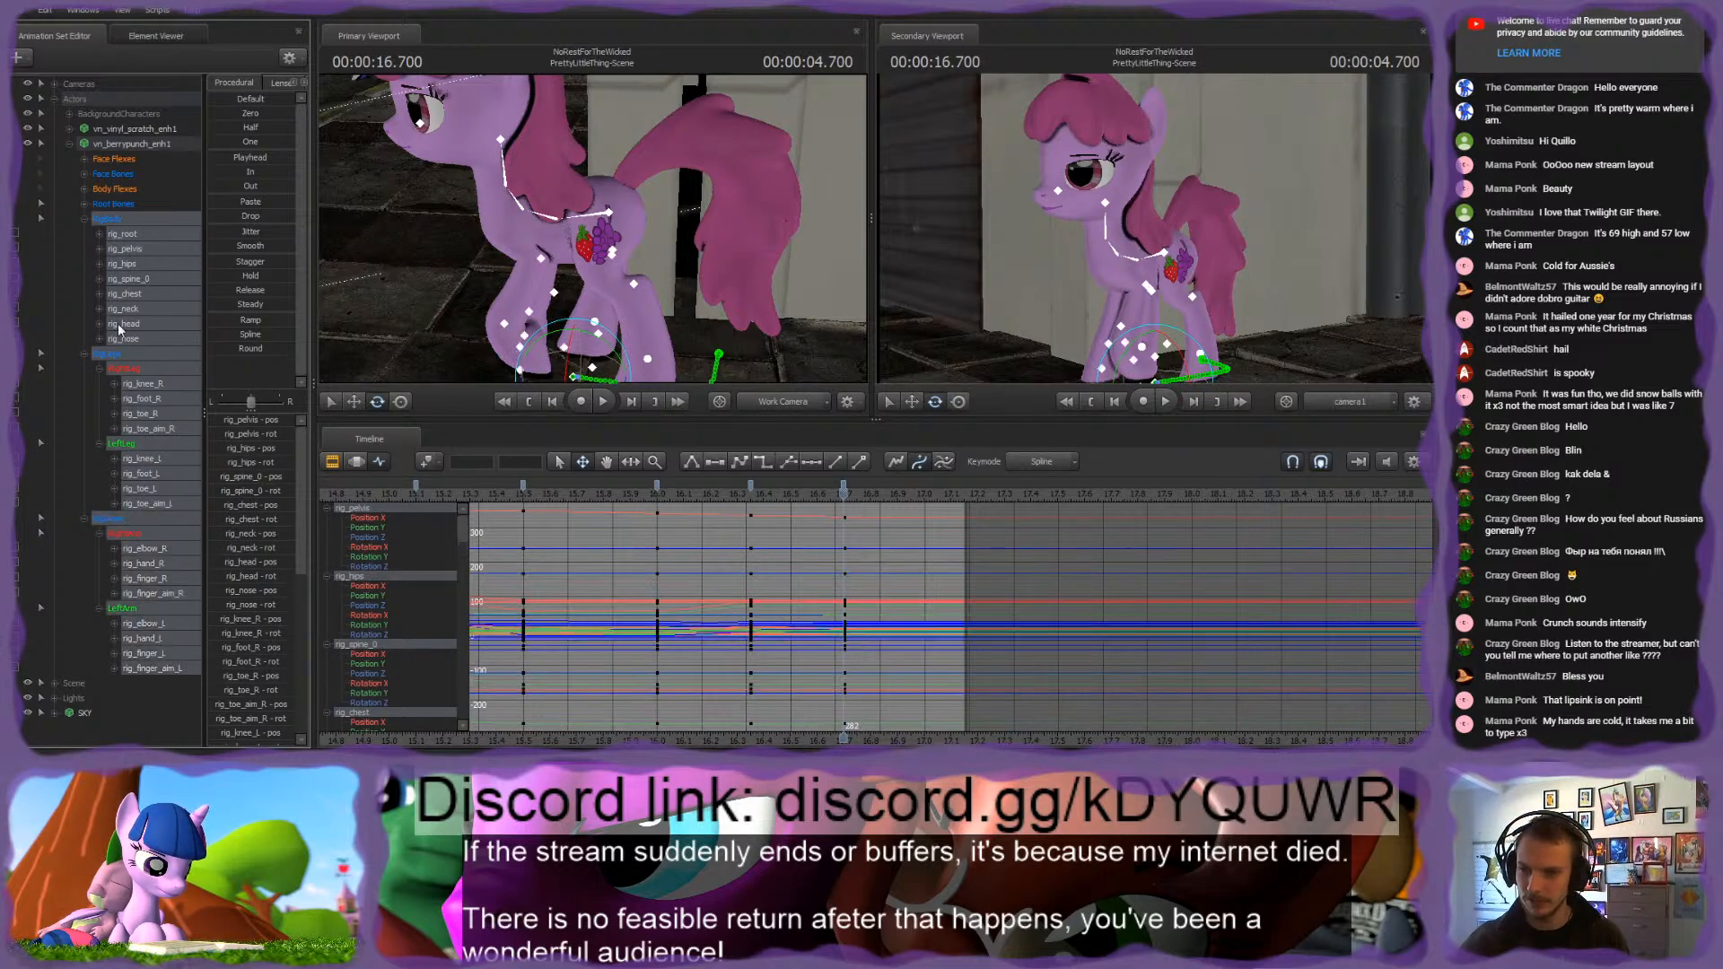
pyautogui.keyDown('ctrl'); pyautogui.click(124, 240); pyautogui.keyUp('ctrl')
pyautogui.scroll(3, 872, 523)
pyautogui.moveTo(849, 498); pyautogui.dragTo(1055, 513)
pyautogui.click(137, 238)
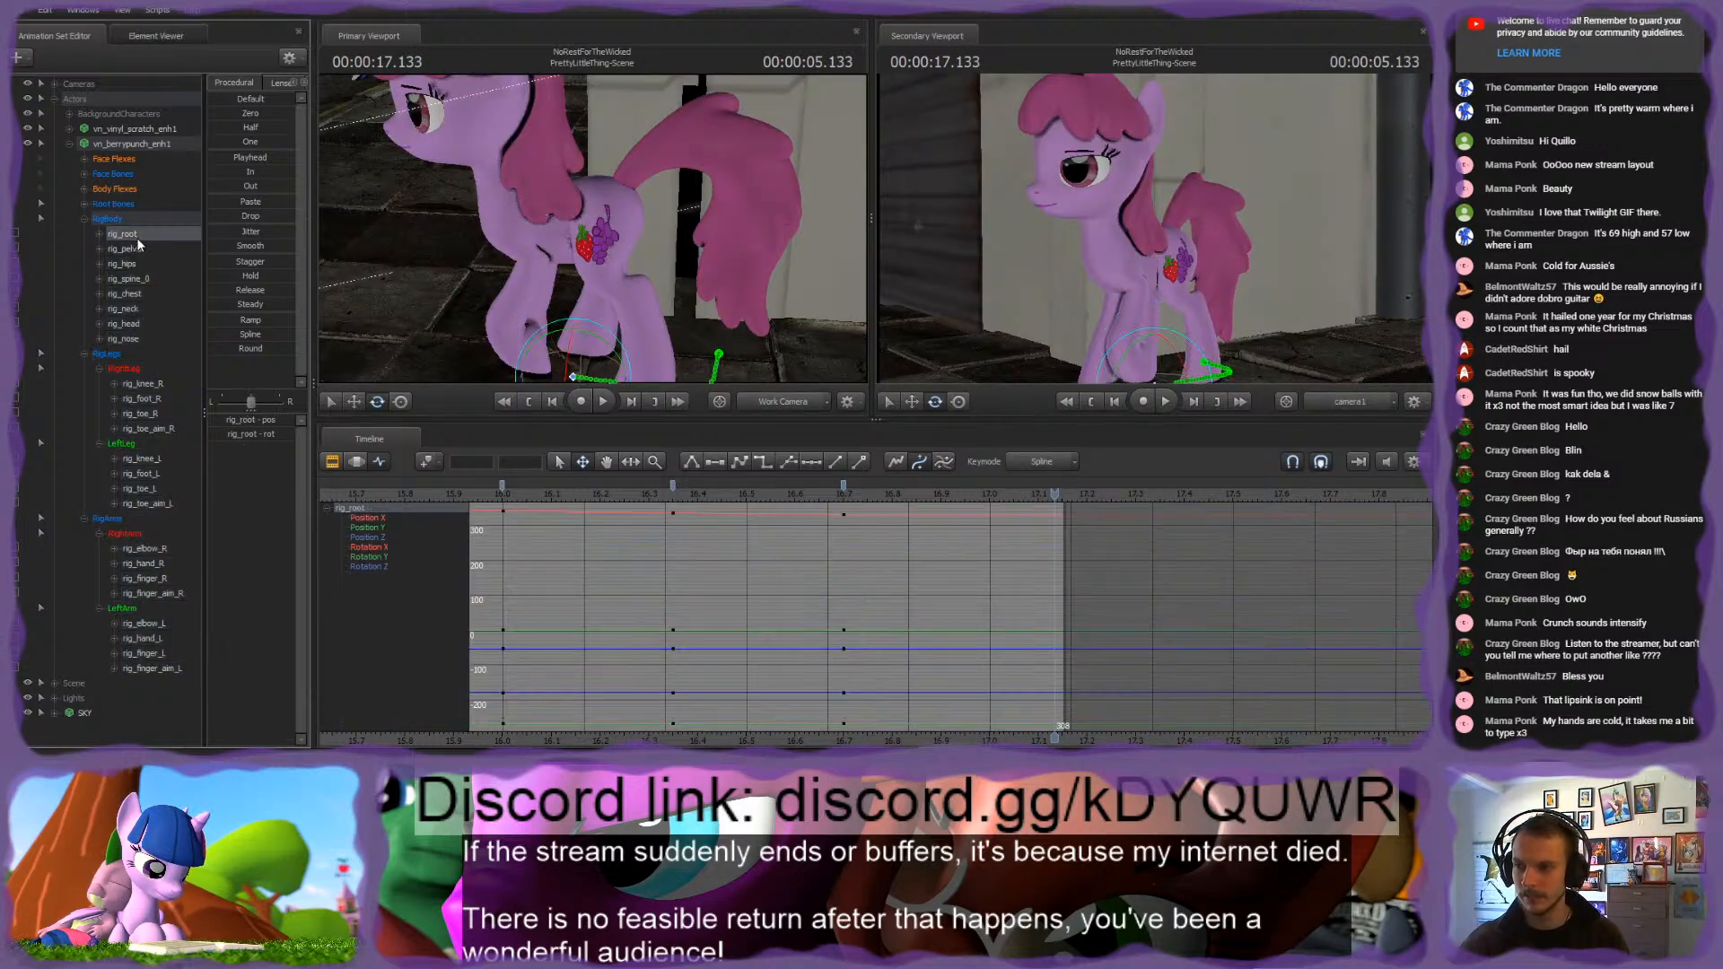
pyautogui.scroll(-3, 844, 489)
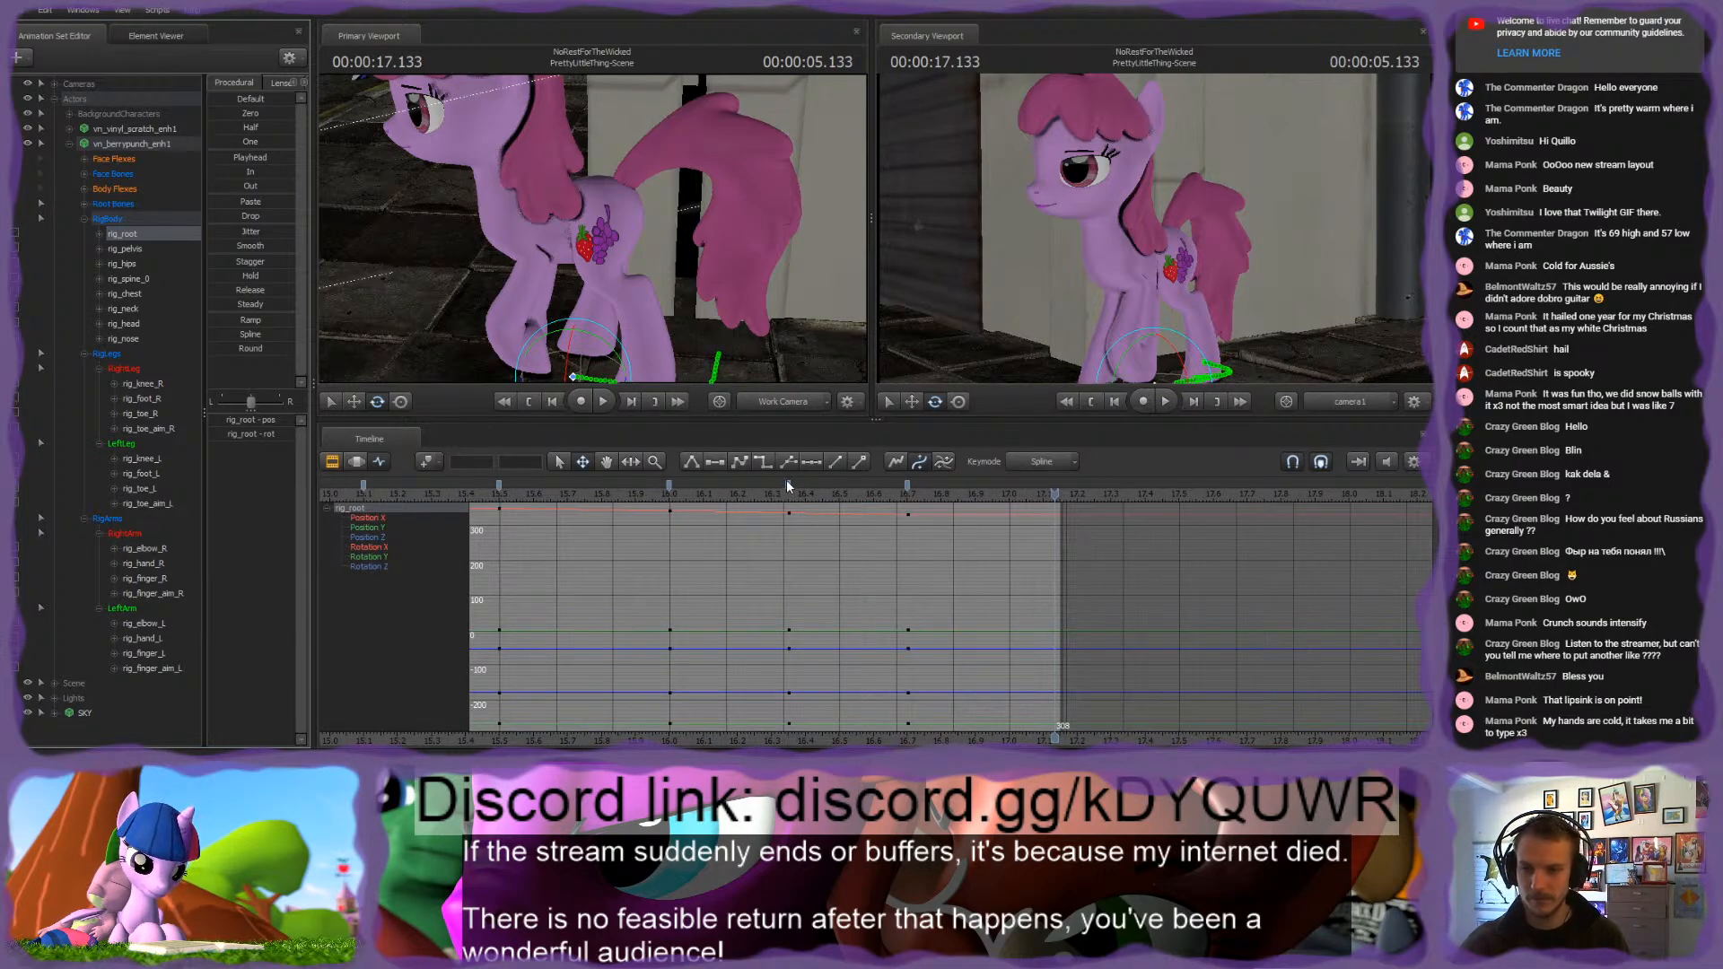
pyautogui.press('m')
pyautogui.moveTo(796, 286); pyautogui.dragTo(797, 382)
pyautogui.press('w')
pyautogui.press('s')
pyautogui.moveTo(671, 260); pyautogui.dragTo(539, 246)
pyautogui.press('w')
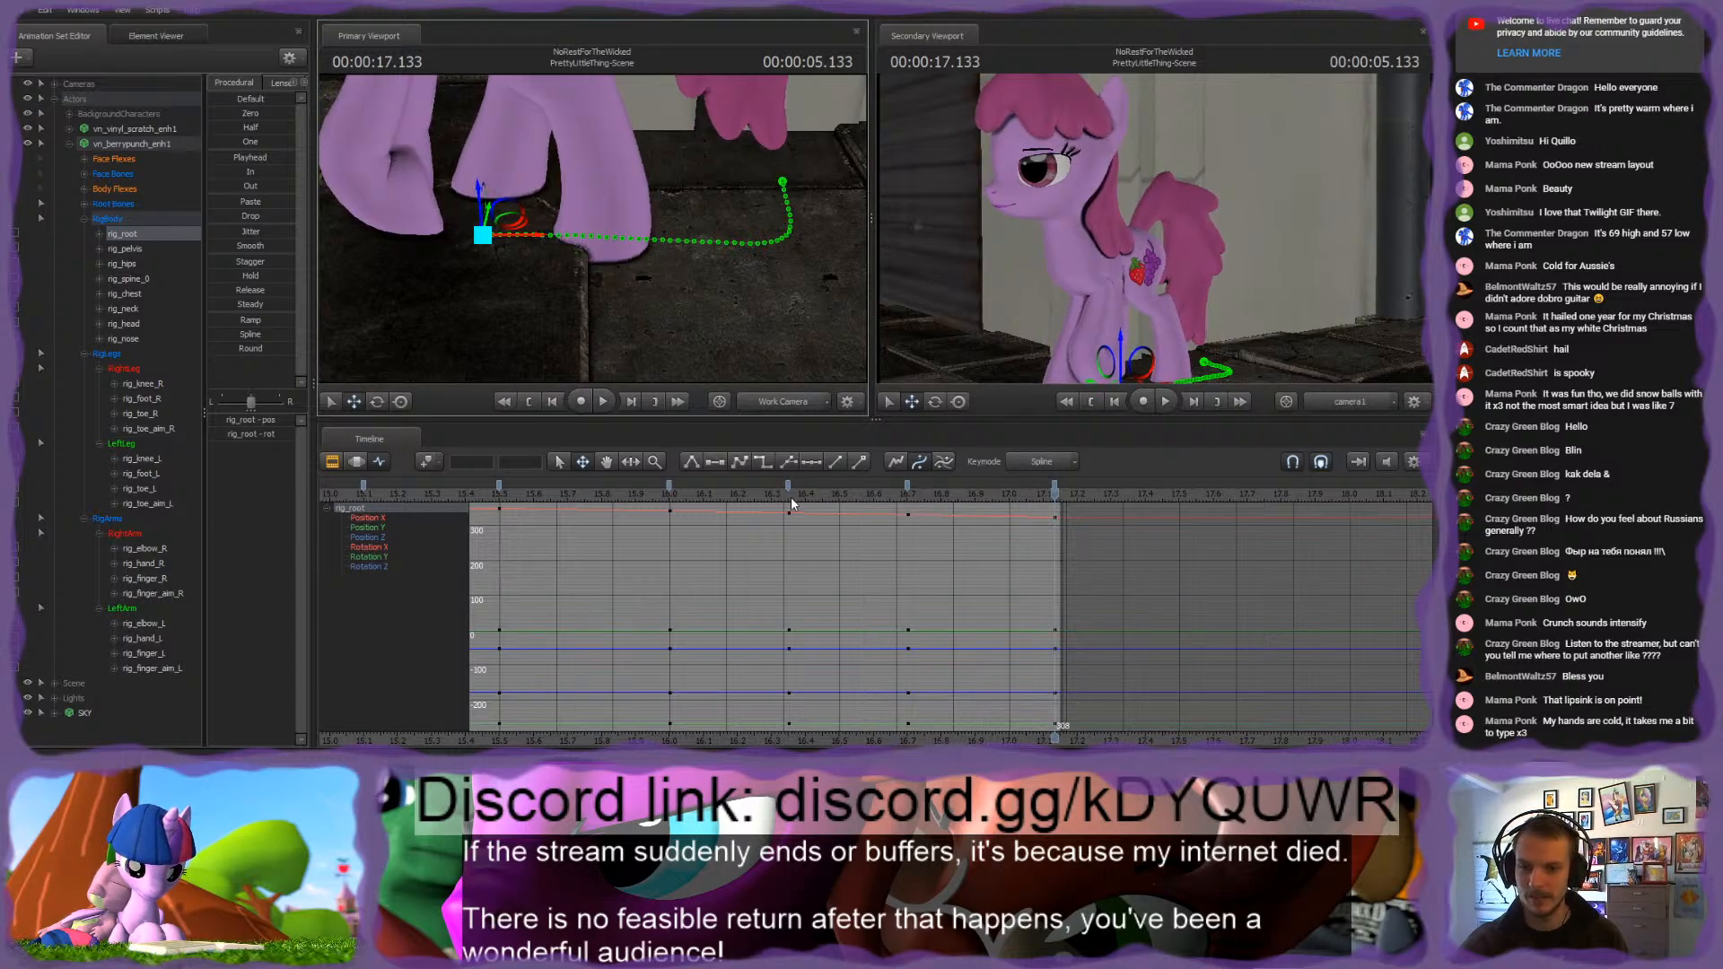
# Step: Scrub and play the end of the shot and the following scene to review the pink pony's extended walk
pyautogui.moveTo(791, 504); pyautogui.dragTo(884, 514)
pyautogui.moveTo(1013, 526); pyautogui.dragTo(1142, 520)
pyautogui.moveTo(1341, 532); pyautogui.dragTo(1410, 536)
pyautogui.scroll(-3, 1414, 543)
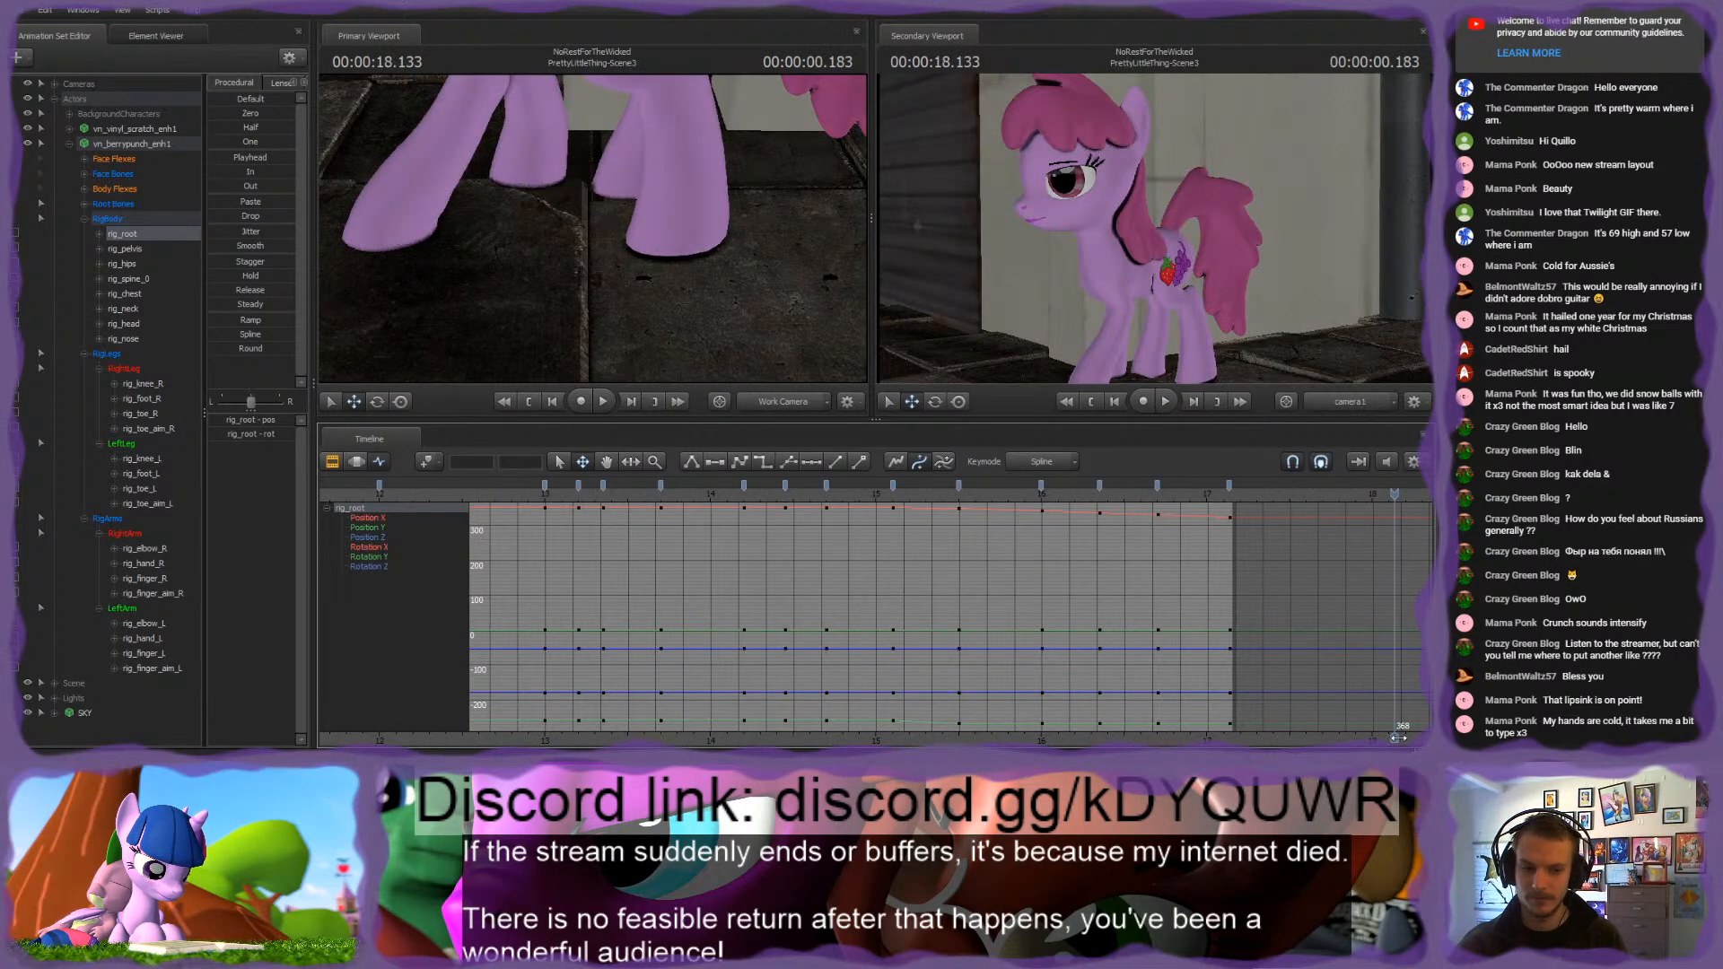
pyautogui.moveTo(1390, 574); pyautogui.dragTo(842, 584, button='middle')
pyautogui.moveTo(842, 492); pyautogui.dragTo(577, 493)
pyautogui.press('space')
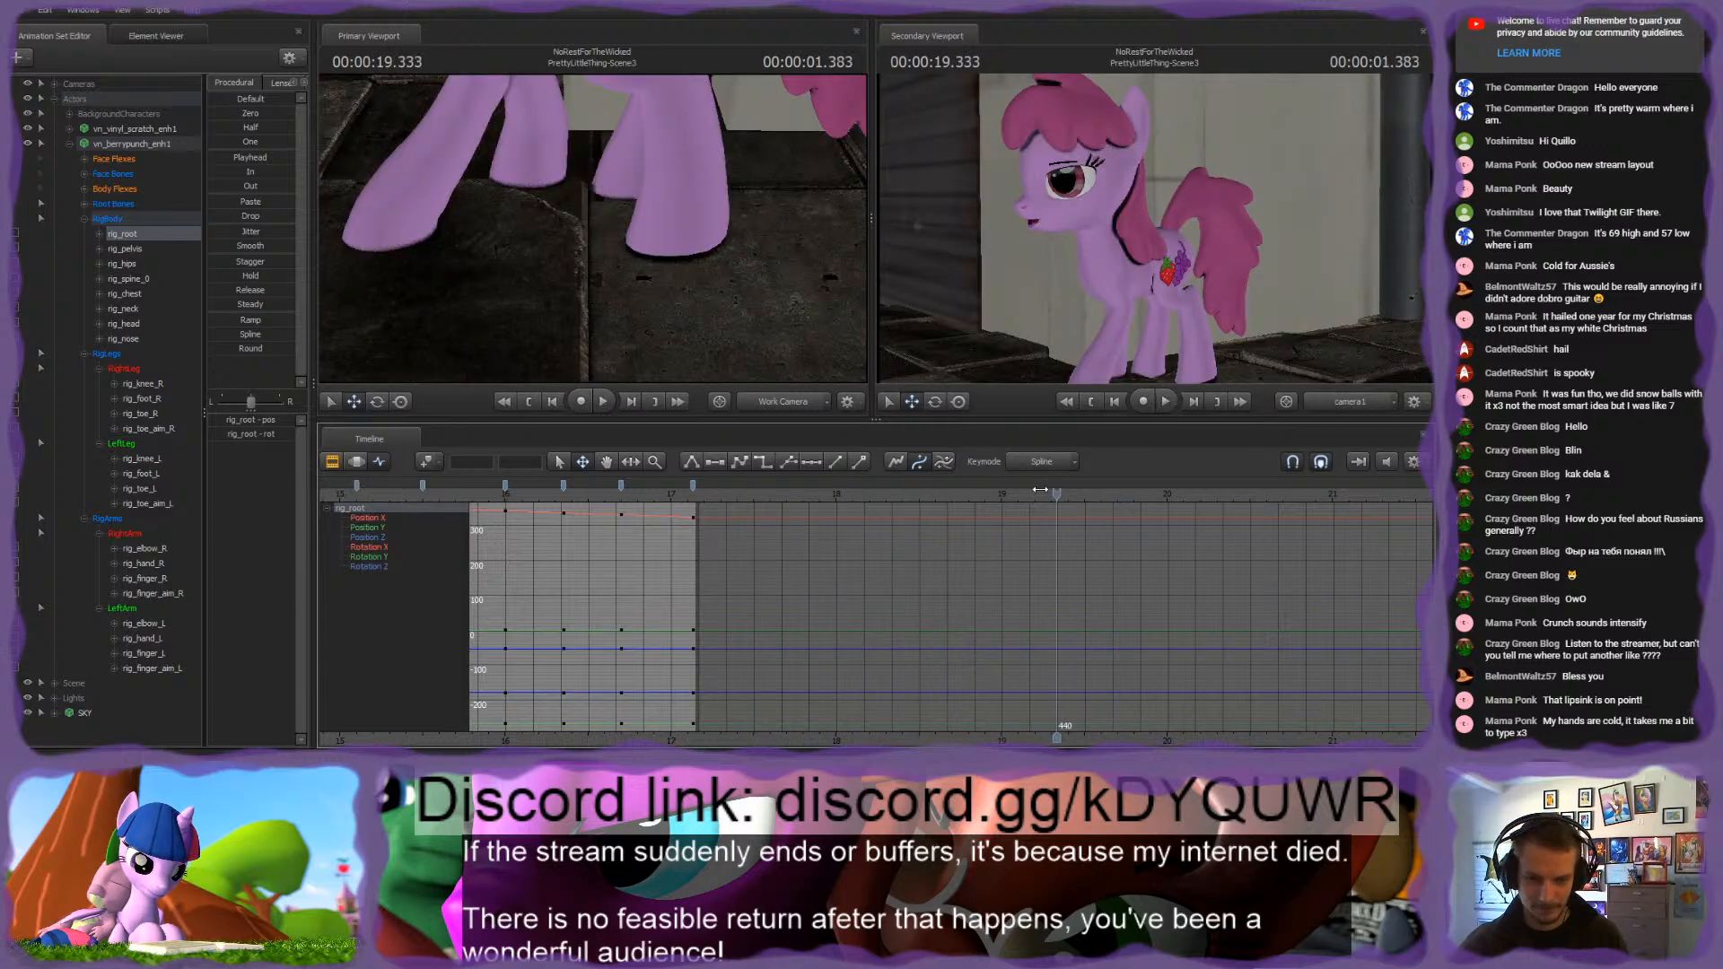
pyautogui.moveTo(1040, 489); pyautogui.dragTo(357, 489)
pyautogui.press('space')
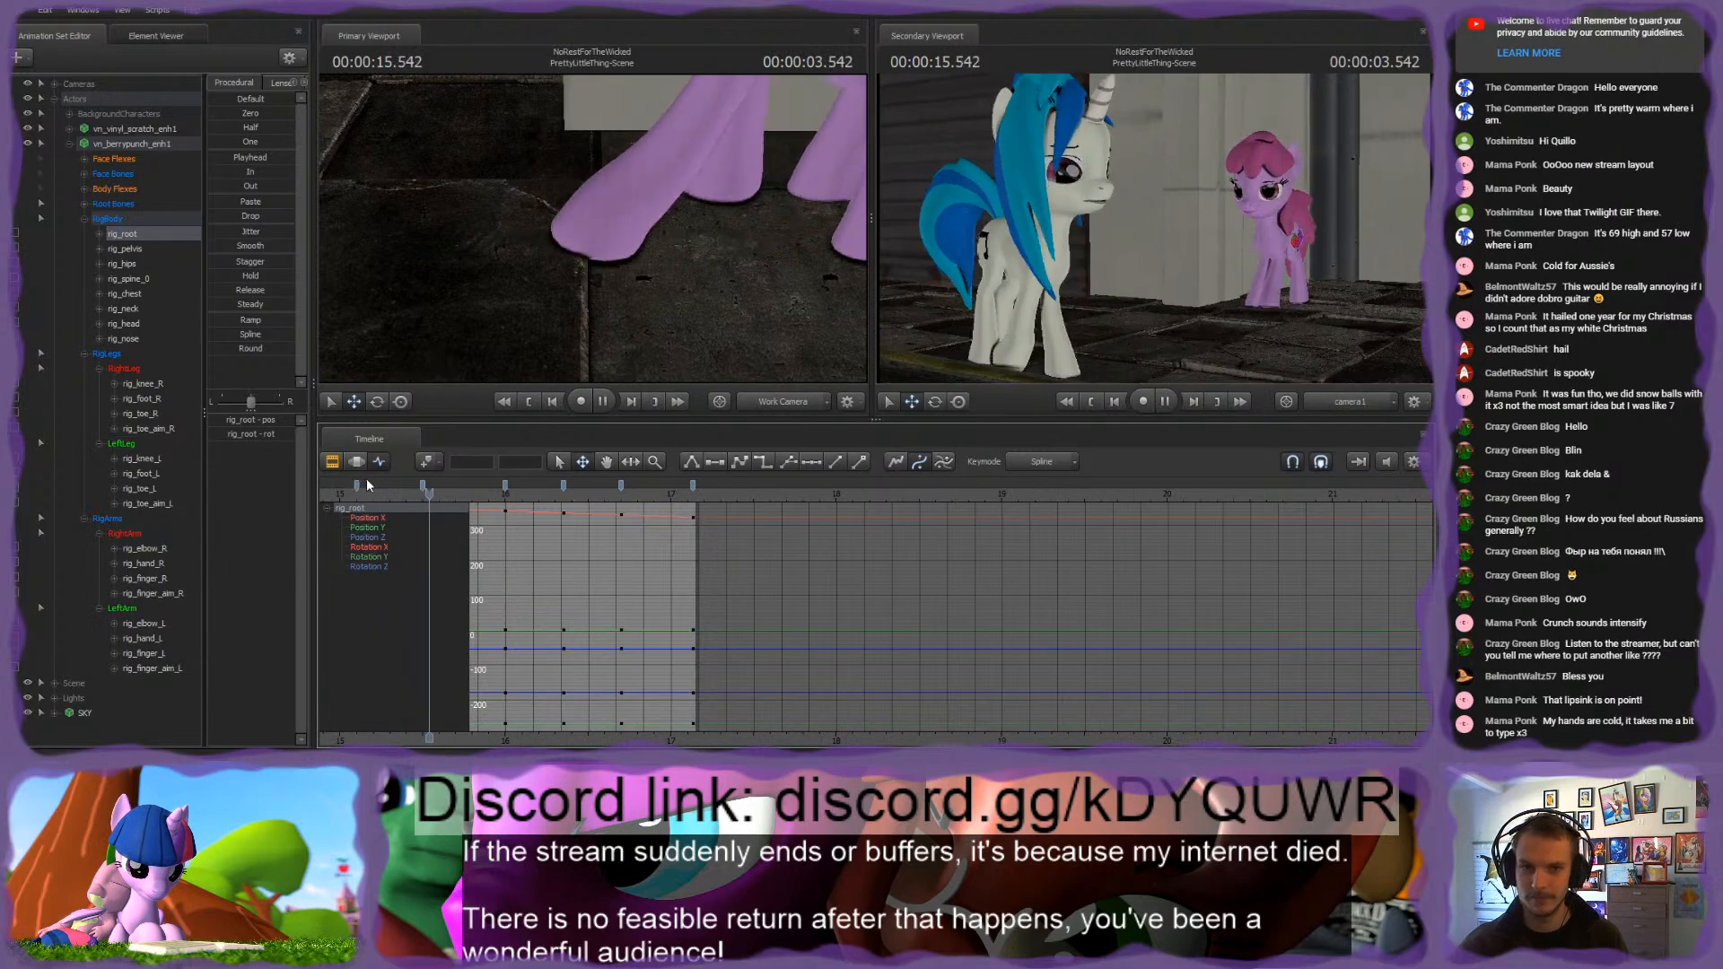
pyautogui.press('space')
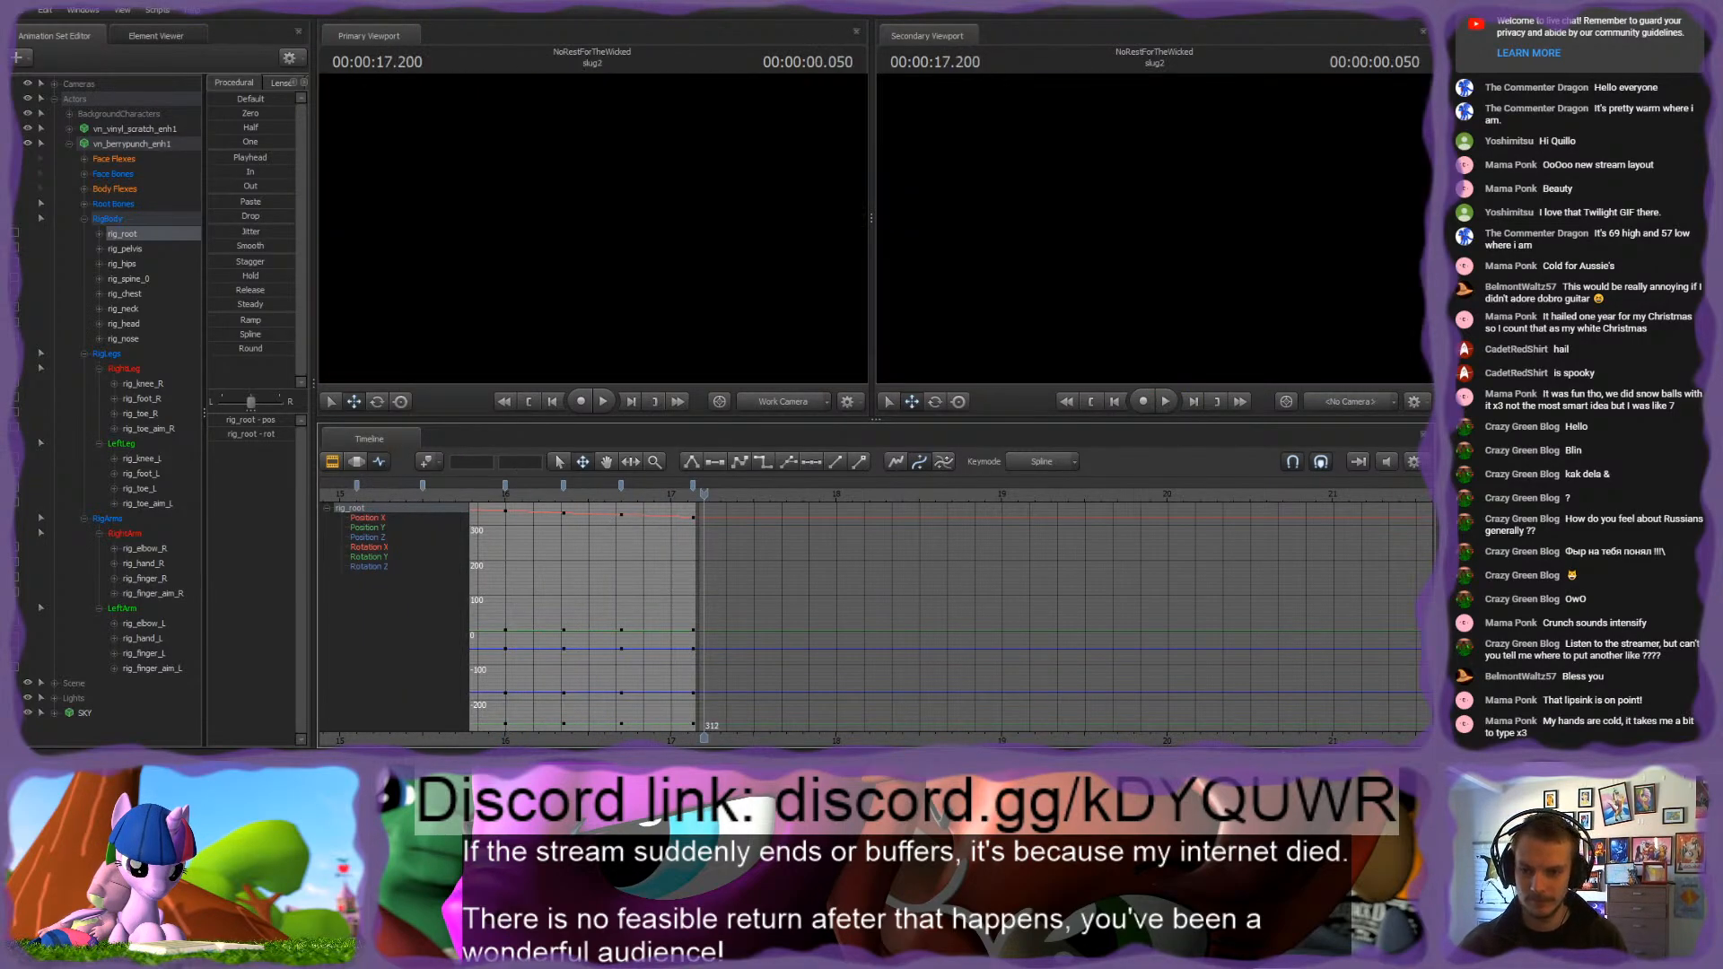
# Step: Show the viewTarget of vn_vinyl_scratch_enh1 in the graph and shift its key to about 14.8 s
pyautogui.moveTo(683, 538); pyautogui.dragTo(1115, 539, button='middle')
pyautogui.scroll(-4, 1115, 539)
pyautogui.moveTo(973, 497); pyautogui.dragTo(923, 498)
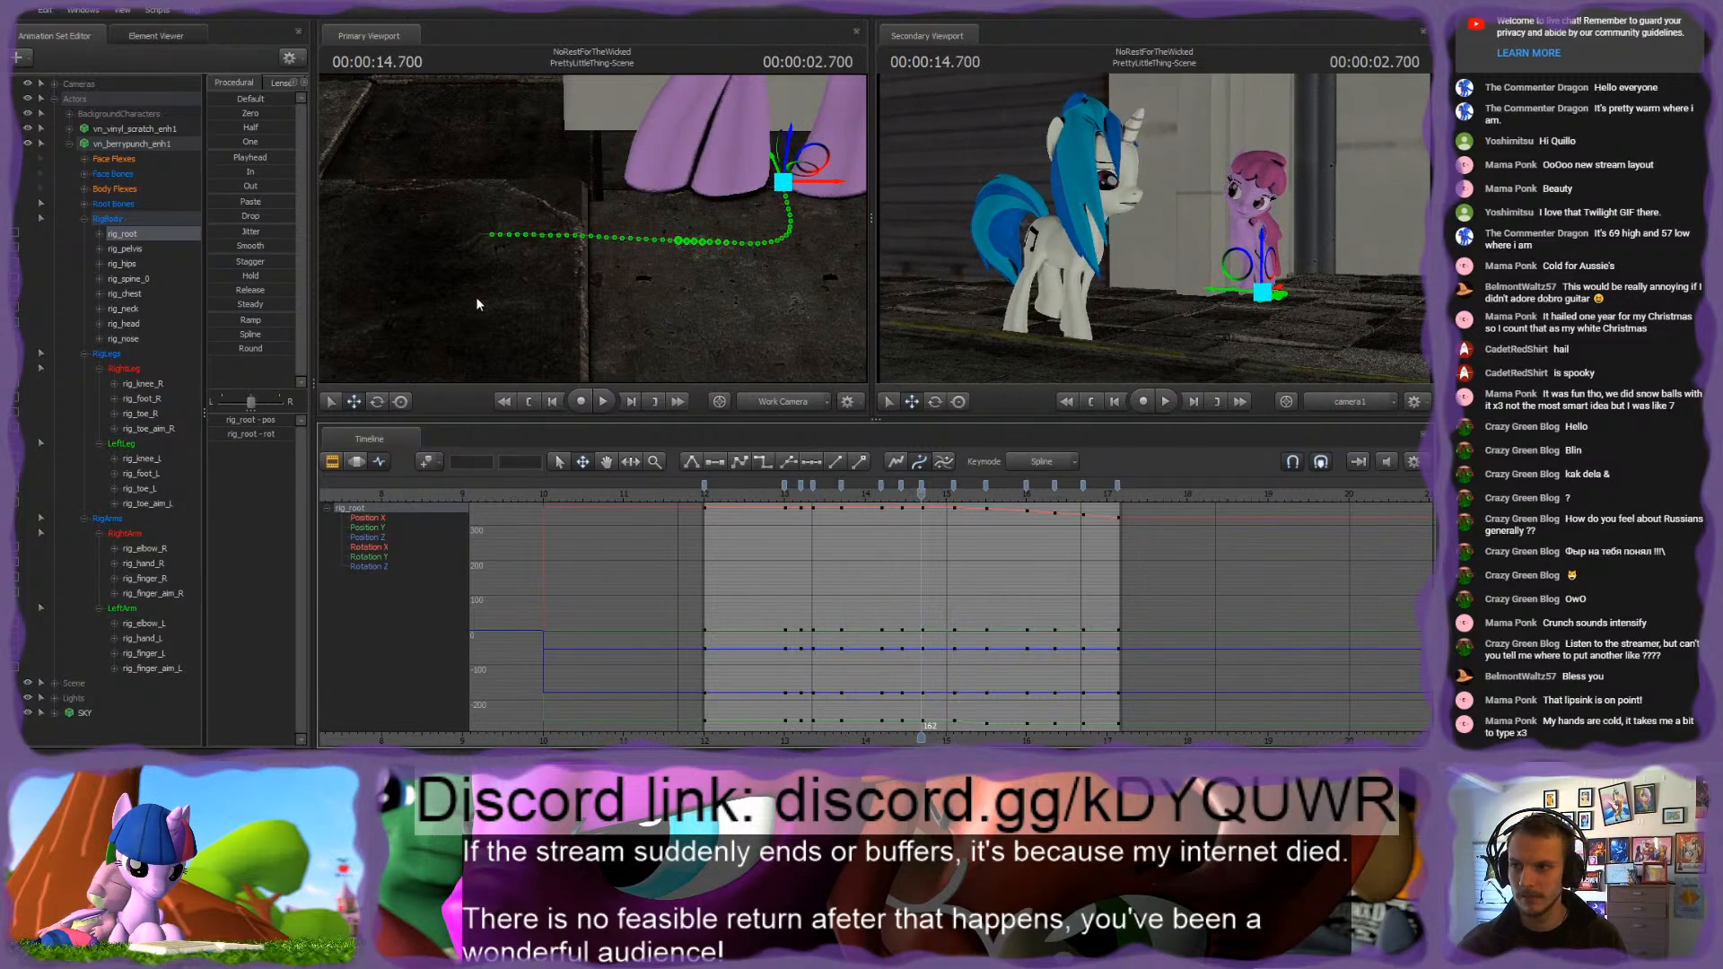
pyautogui.click(69, 144)
pyautogui.click(70, 128)
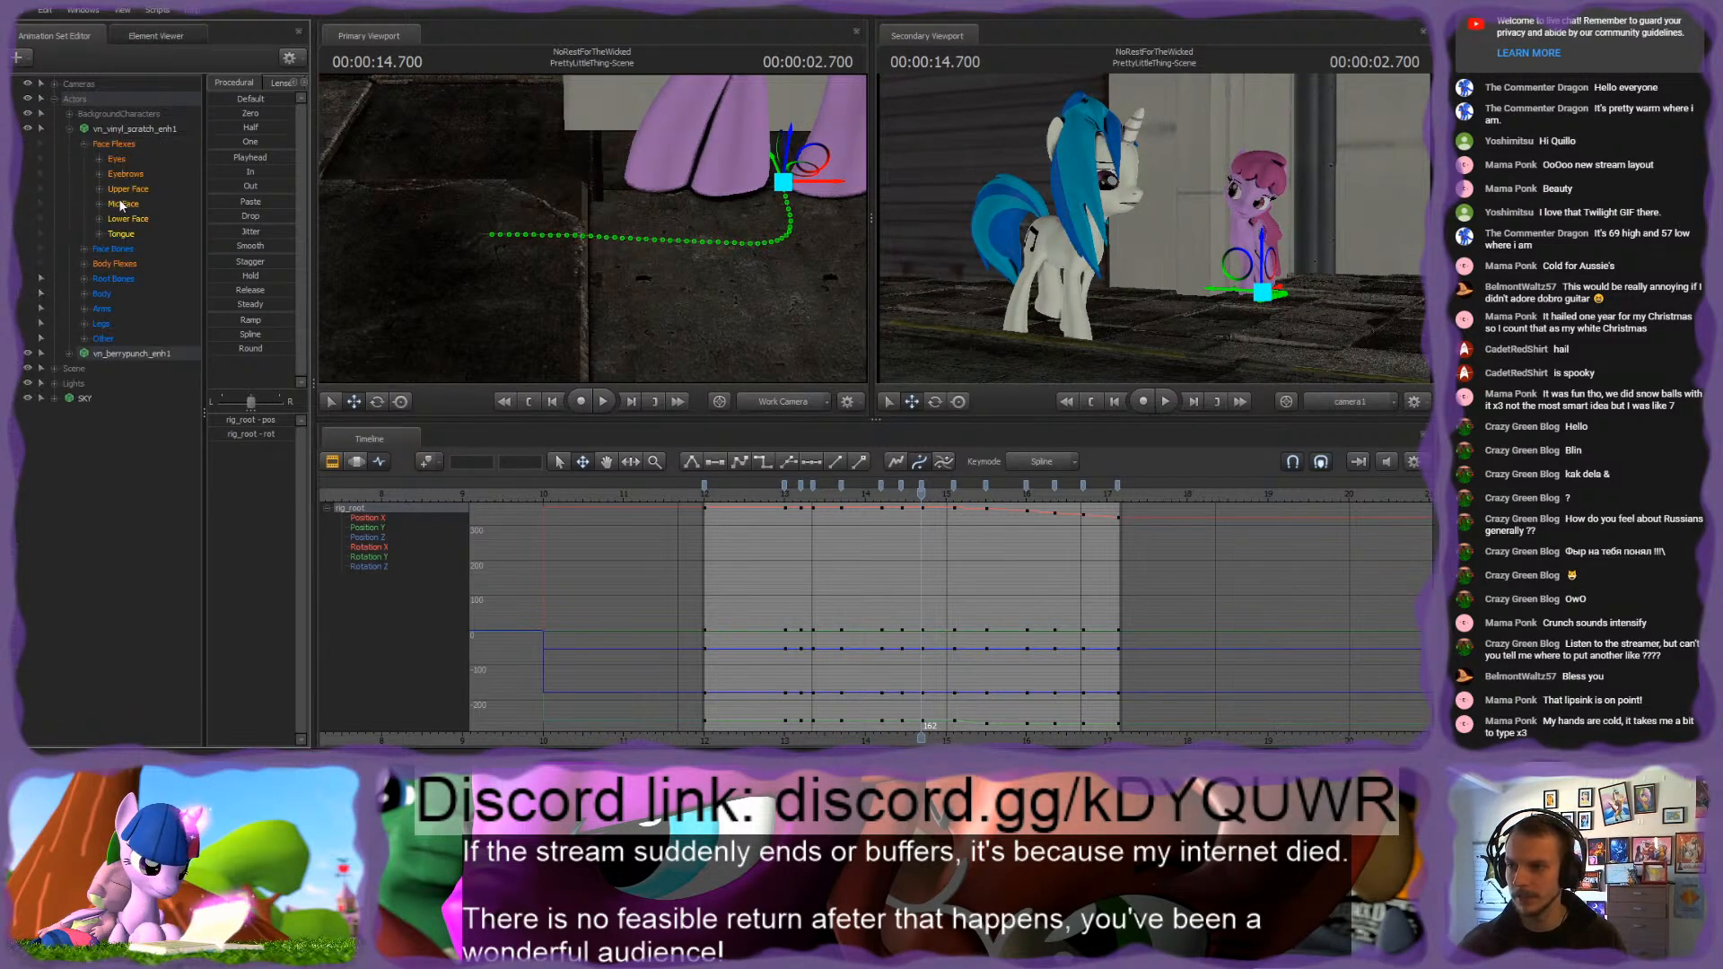
pyautogui.click(142, 234)
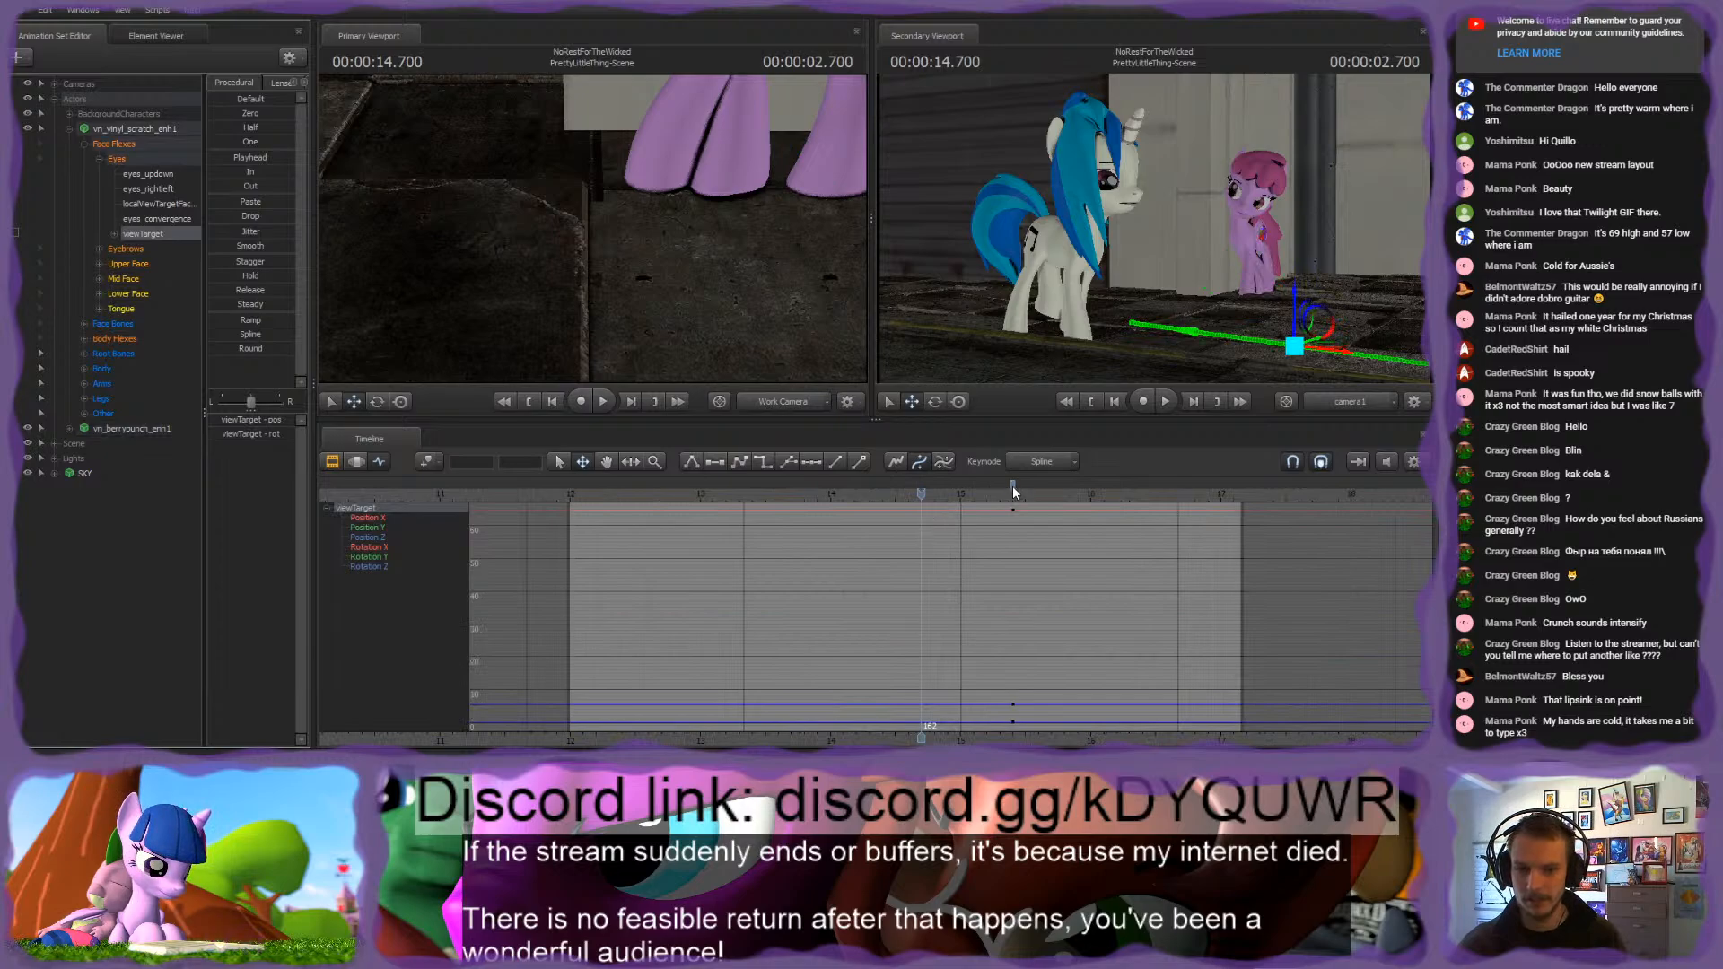
pyautogui.moveTo(1014, 492); pyautogui.dragTo(924, 495)
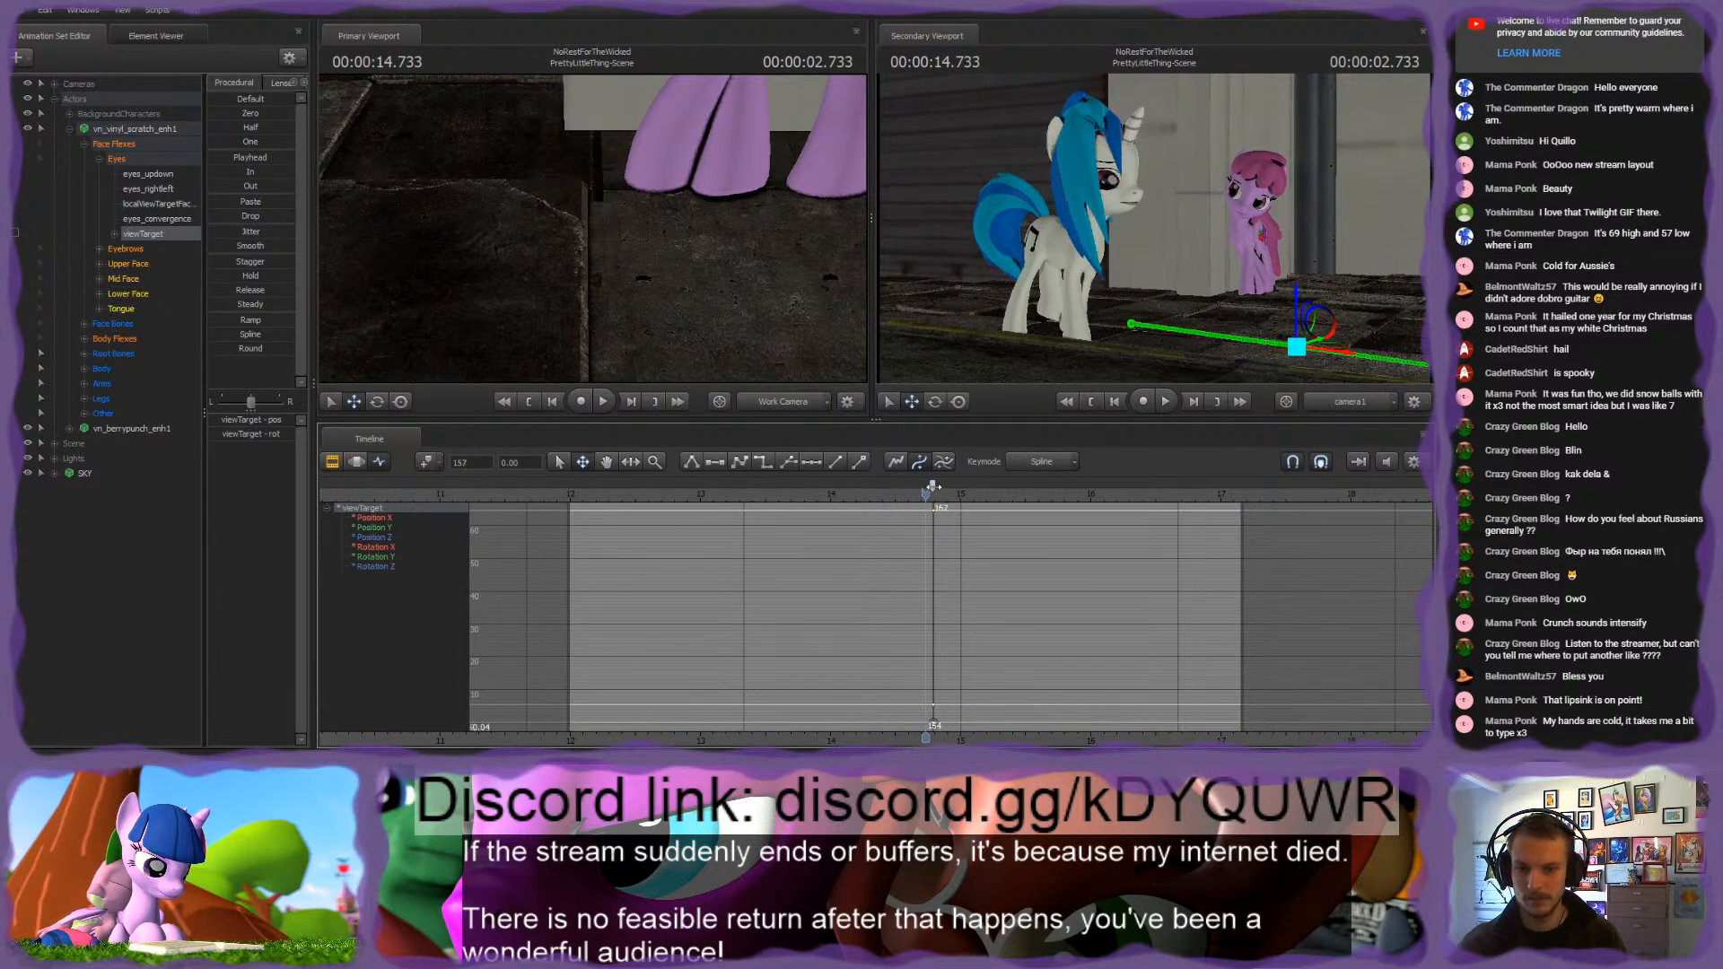
pyautogui.moveTo(934, 487); pyautogui.dragTo(956, 496)
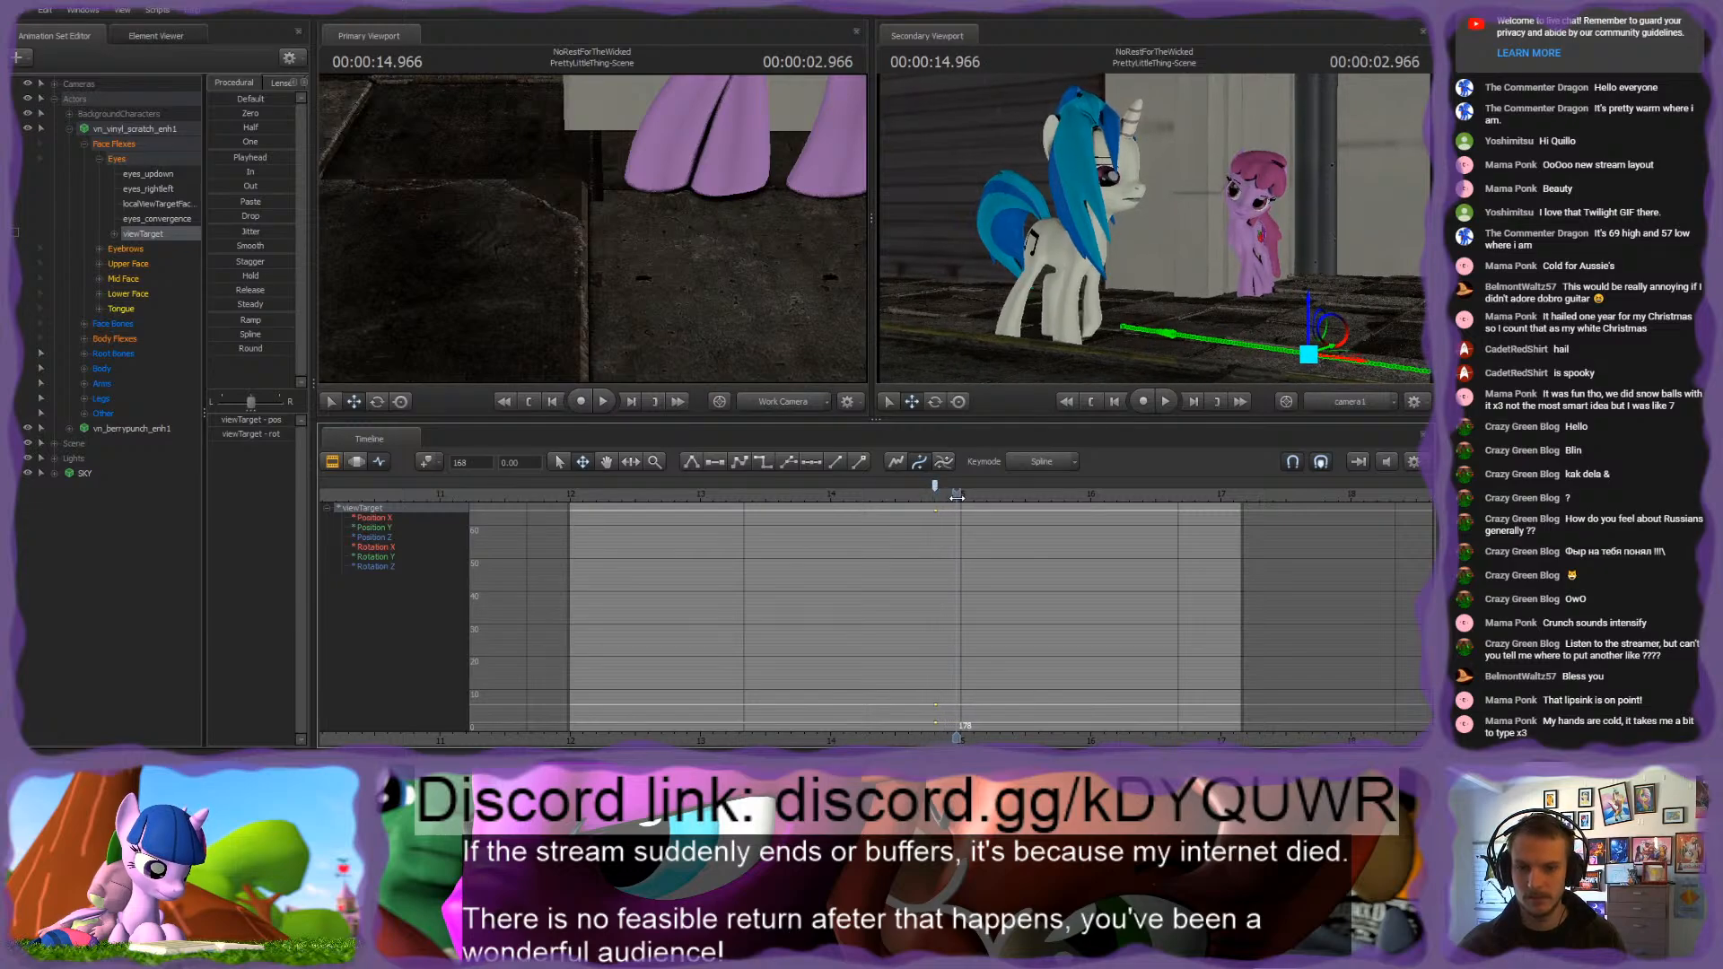
# Step: Move the viewTarget to a new gaze point at 15.000 s and key that position again at 15.600 s
pyautogui.moveTo(709, 296); pyautogui.dragTo(688, 238)
pyautogui.press('s')
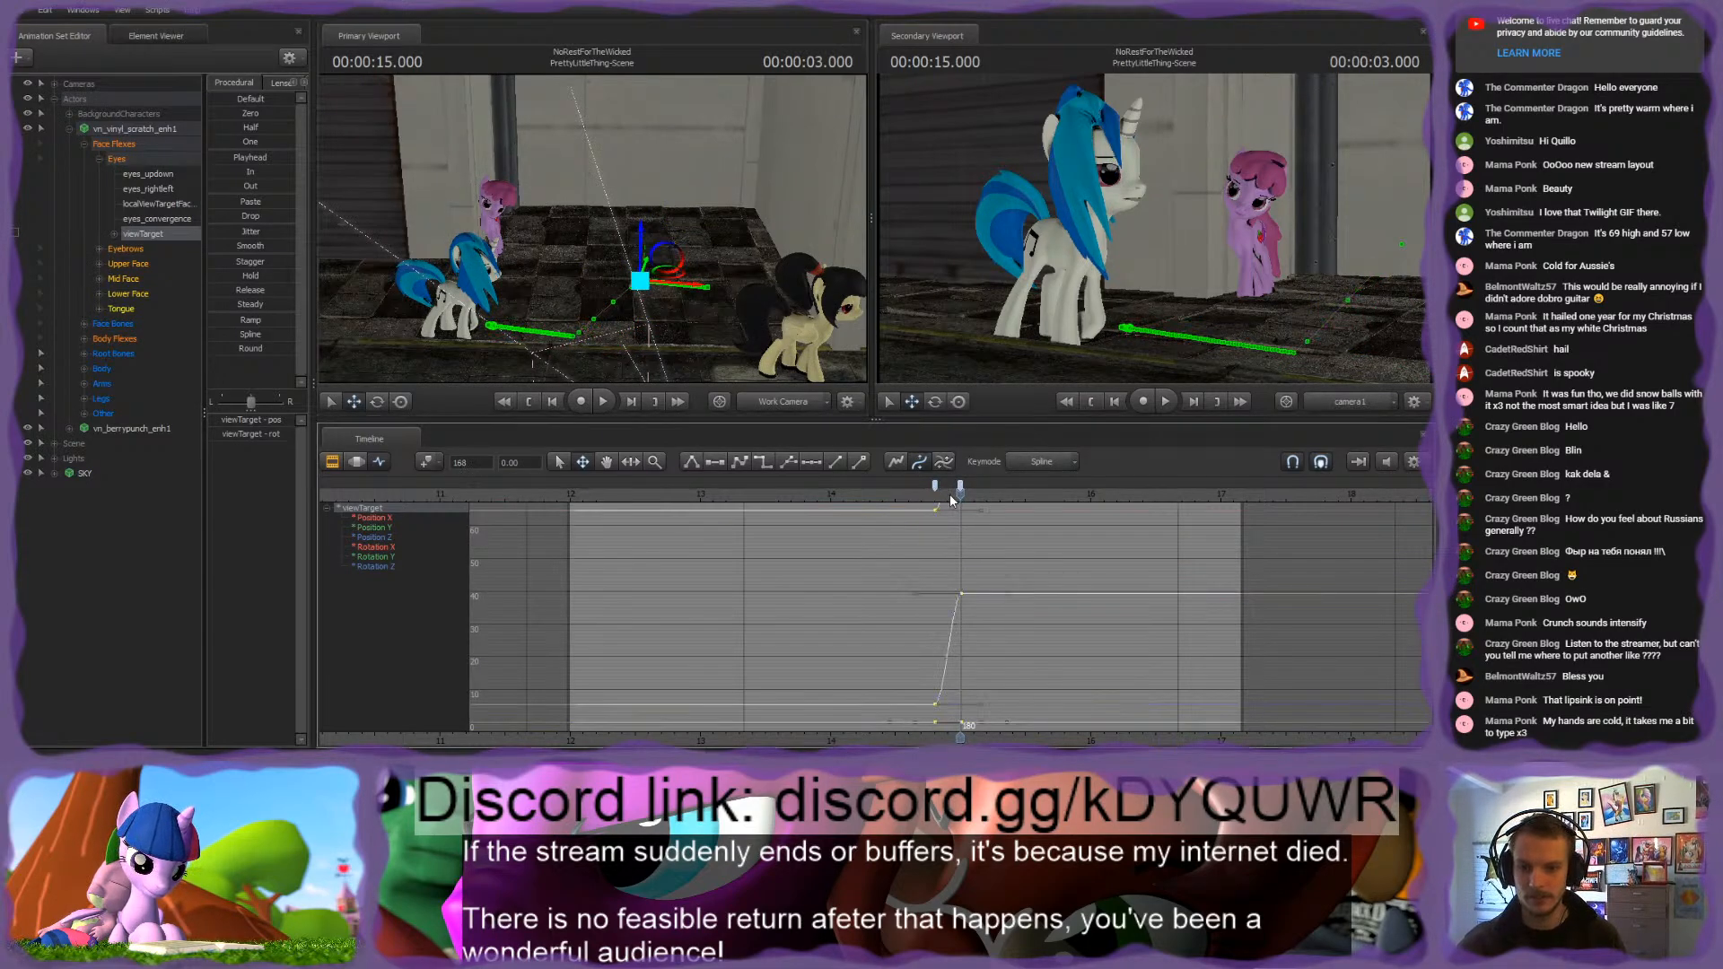
pyautogui.moveTo(938, 485); pyautogui.dragTo(1038, 494)
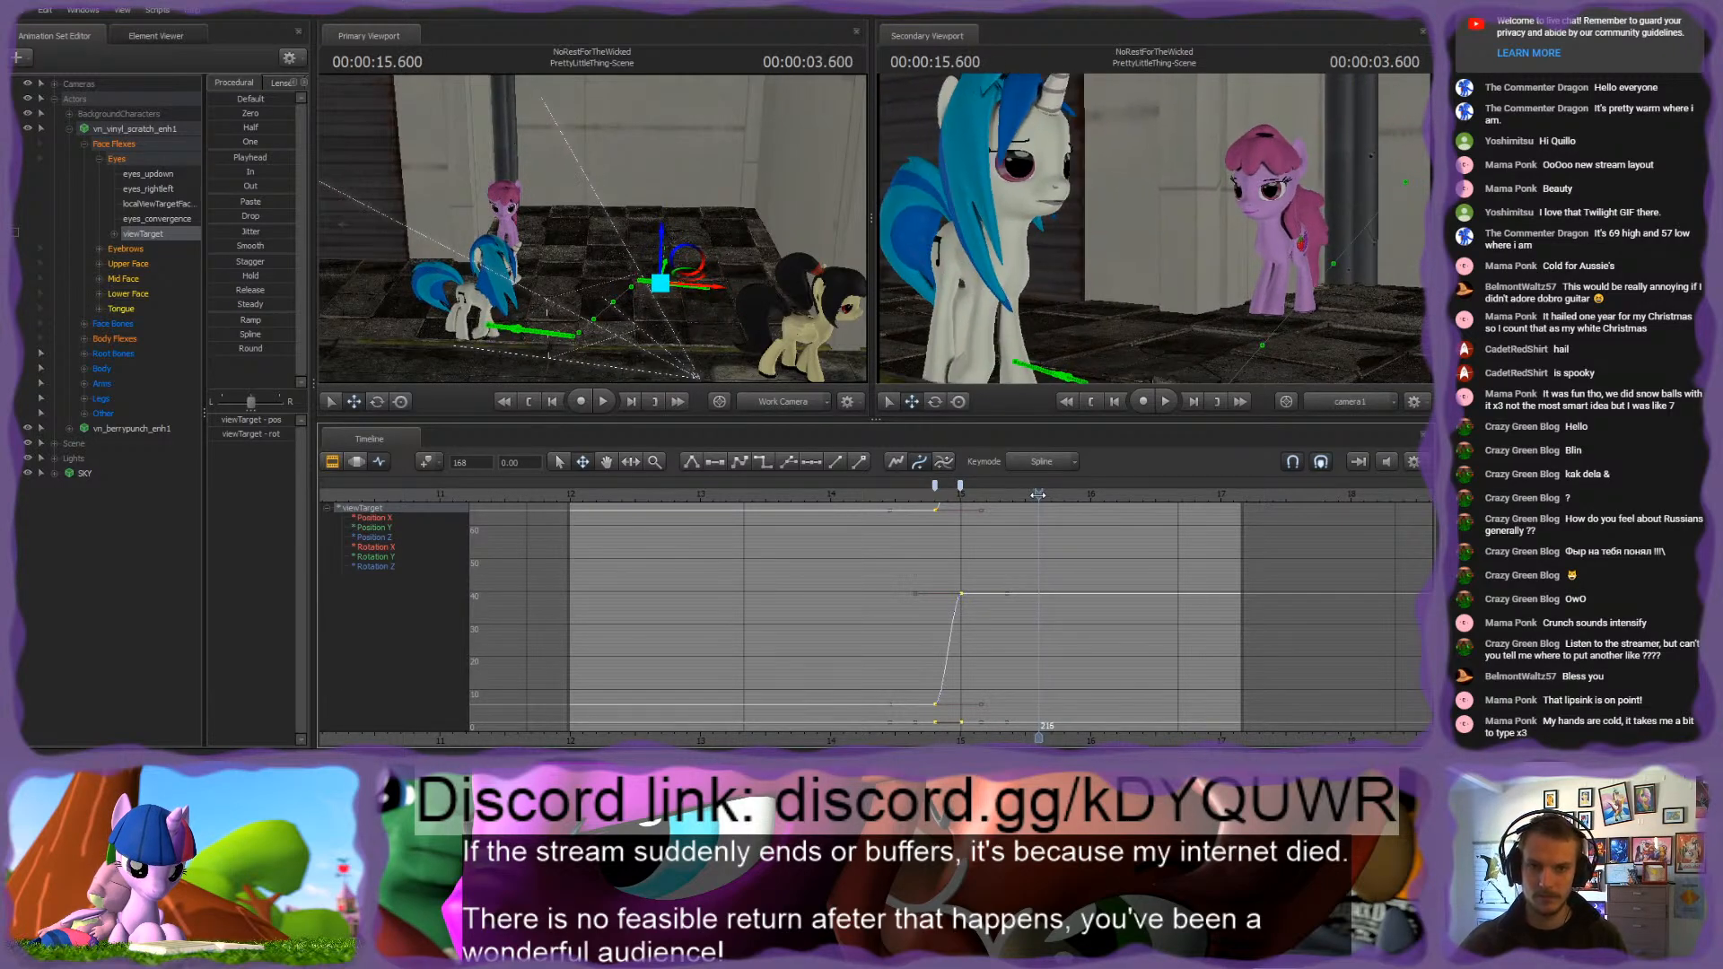
pyautogui.press('m')
pyautogui.moveTo(727, 296); pyautogui.dragTo(752, 291)
pyautogui.press('w')
# Step: Reposition the viewTarget at 15.783 s, and shift its last two keys earlier to about 15.5 s and 15.7 s
pyautogui.moveTo(1038, 495); pyautogui.dragTo(1062, 497)
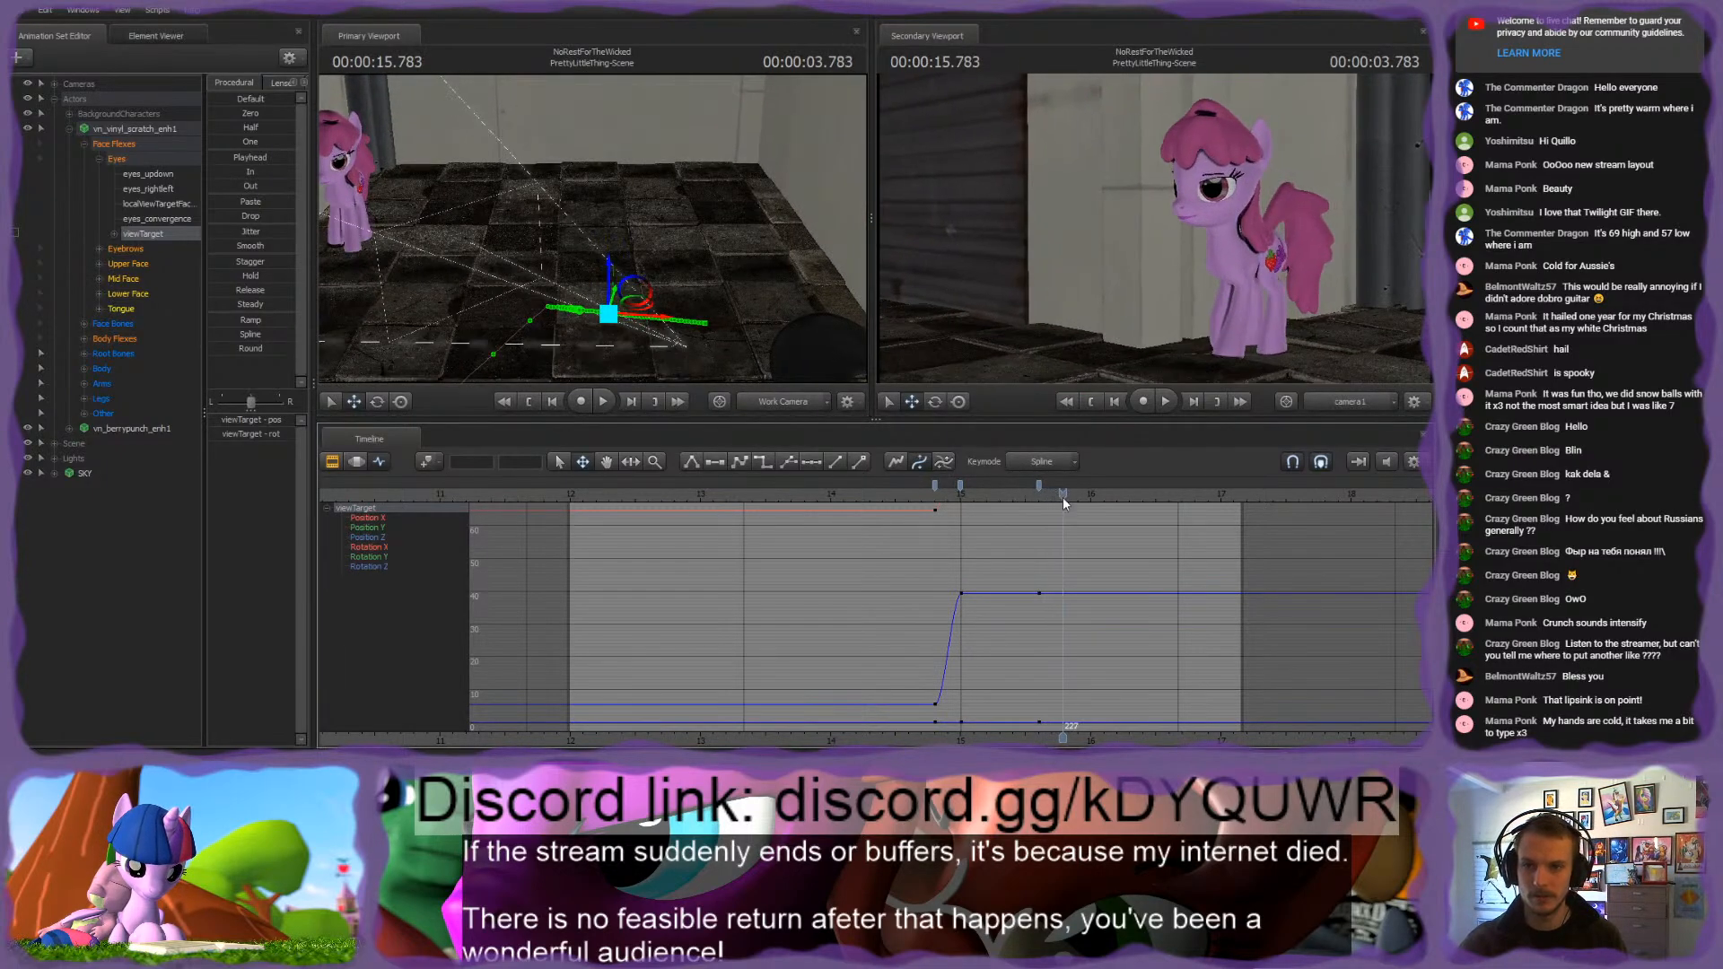
pyautogui.moveTo(579, 311); pyautogui.dragTo(557, 336)
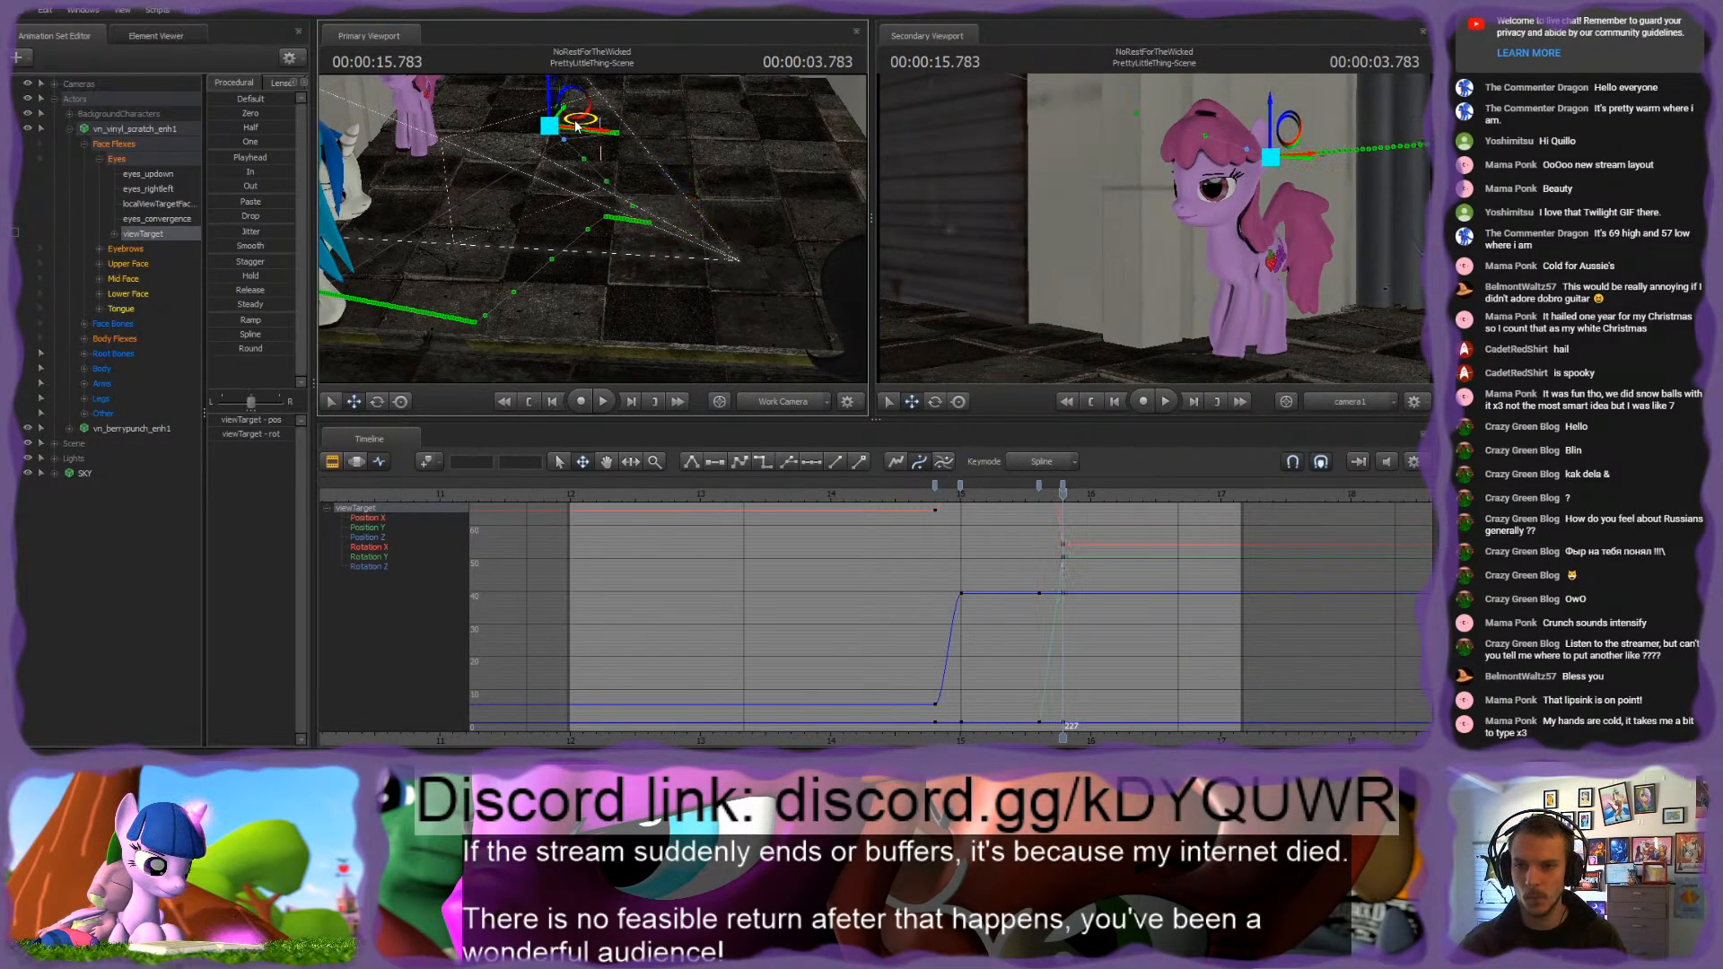
pyautogui.click(1061, 486)
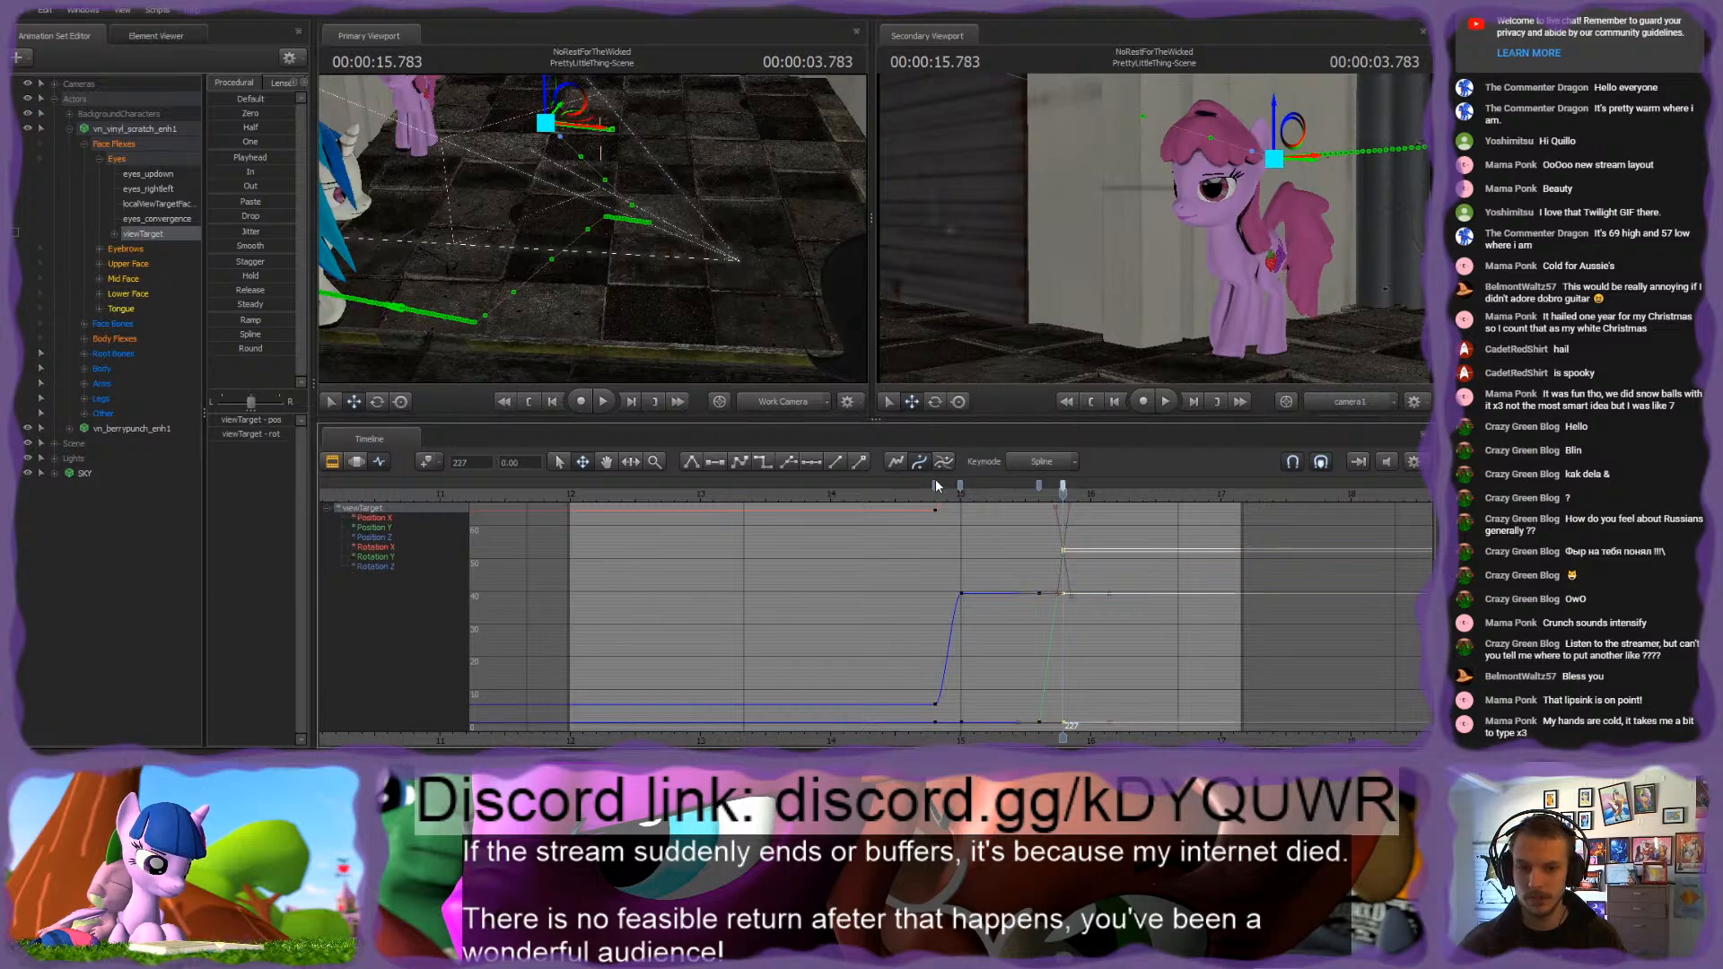
pyautogui.moveTo(1025, 496)
pyautogui.mouseDown()
pyautogui.moveTo(961, 495)
pyautogui.moveTo(1070, 503)
pyautogui.moveTo(961, 498)
pyautogui.moveTo(1023, 496)
pyautogui.mouseUp()
pyautogui.click(1064, 486)
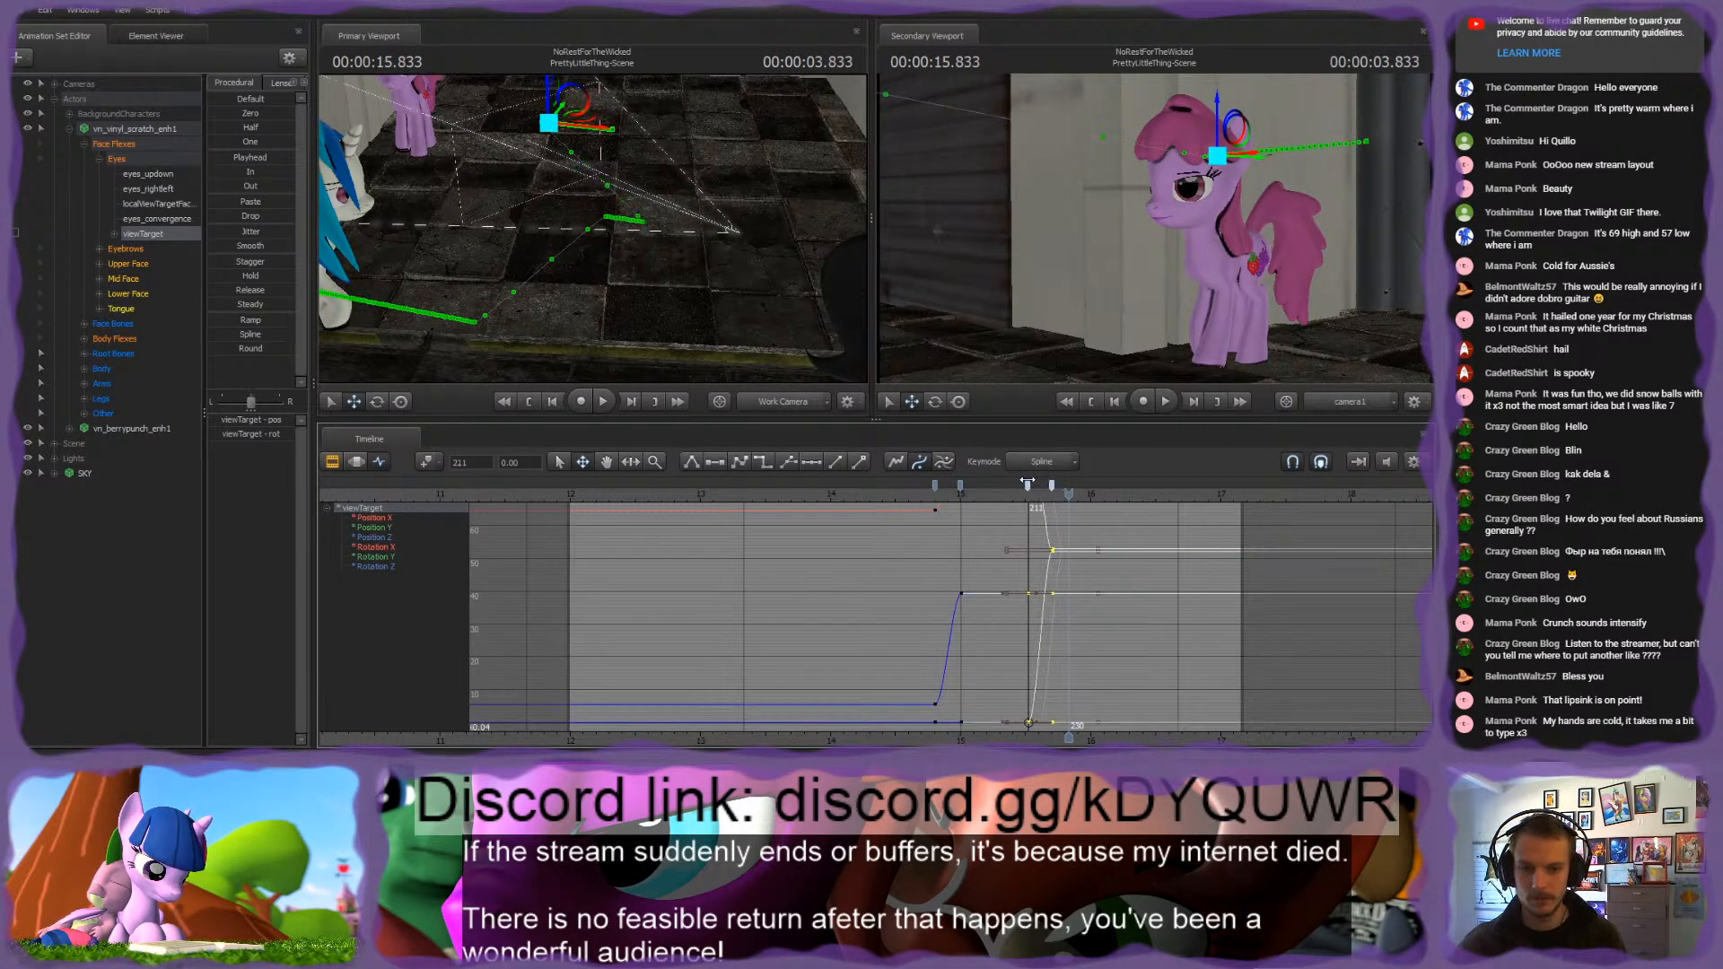
pyautogui.click(1028, 486)
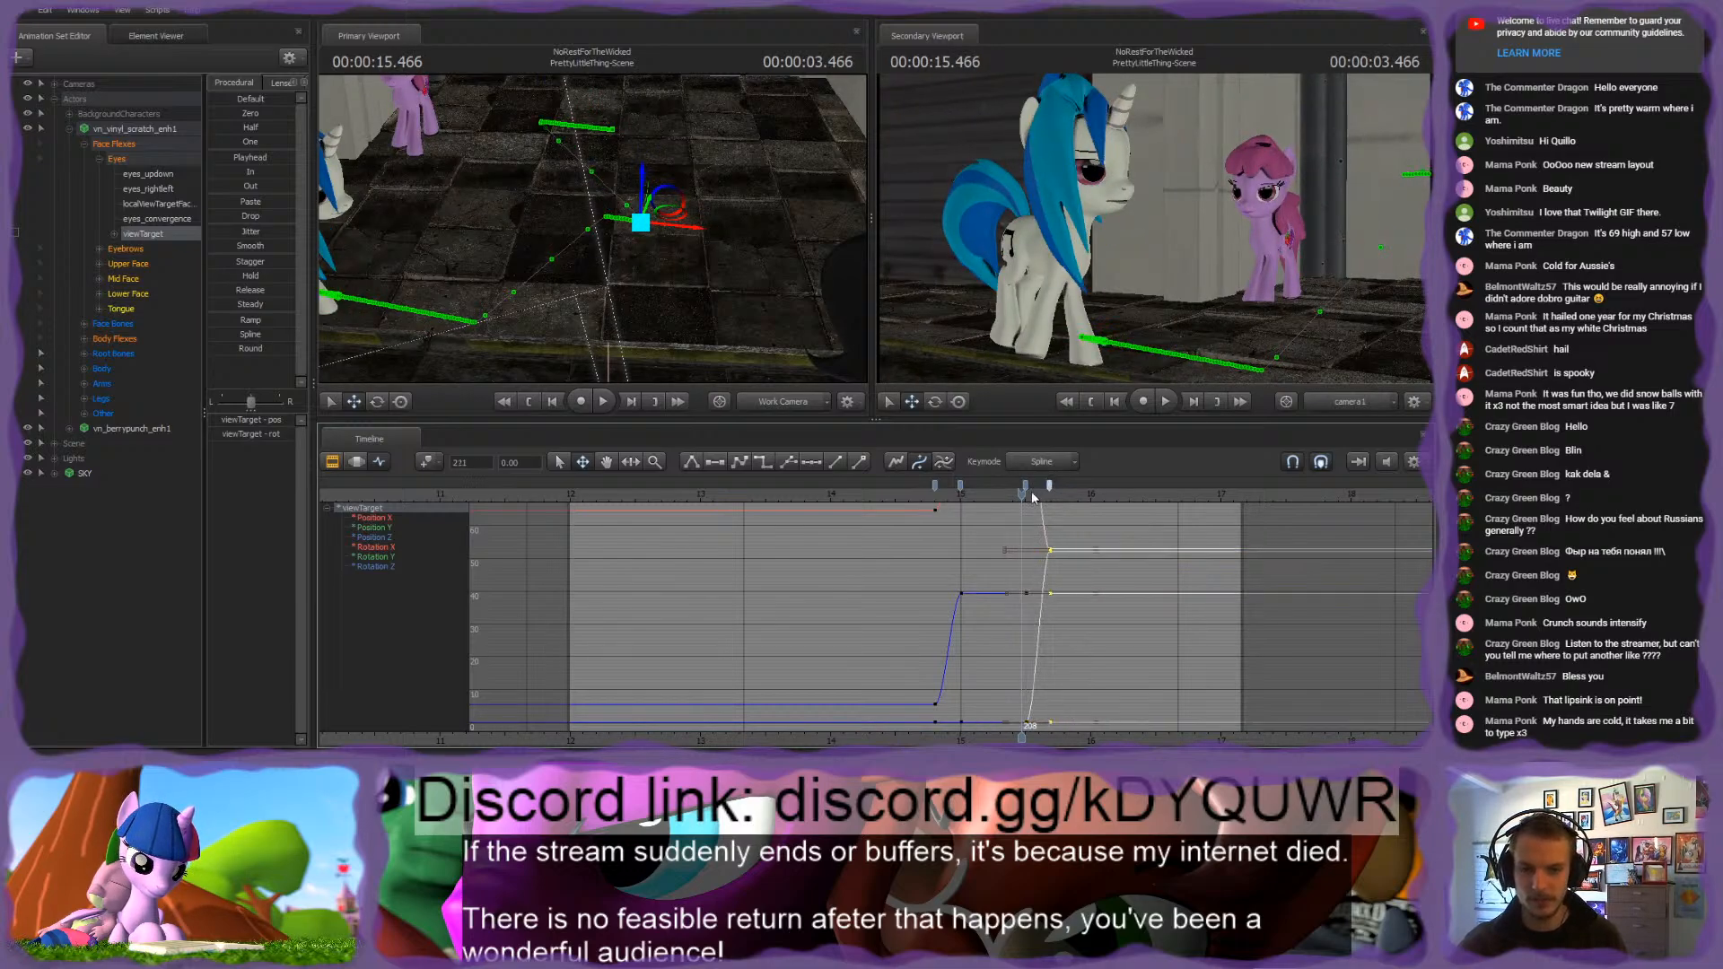
# Step: Rotate vn_vinyl_scratch_enh1's Head bone at 13.566 s across the whole timeline in the Motion Editor and play the result
pyautogui.moveTo(1032, 498); pyautogui.dragTo(844, 493)
pyautogui.moveTo(647, 269); pyautogui.dragTo(588, 231)
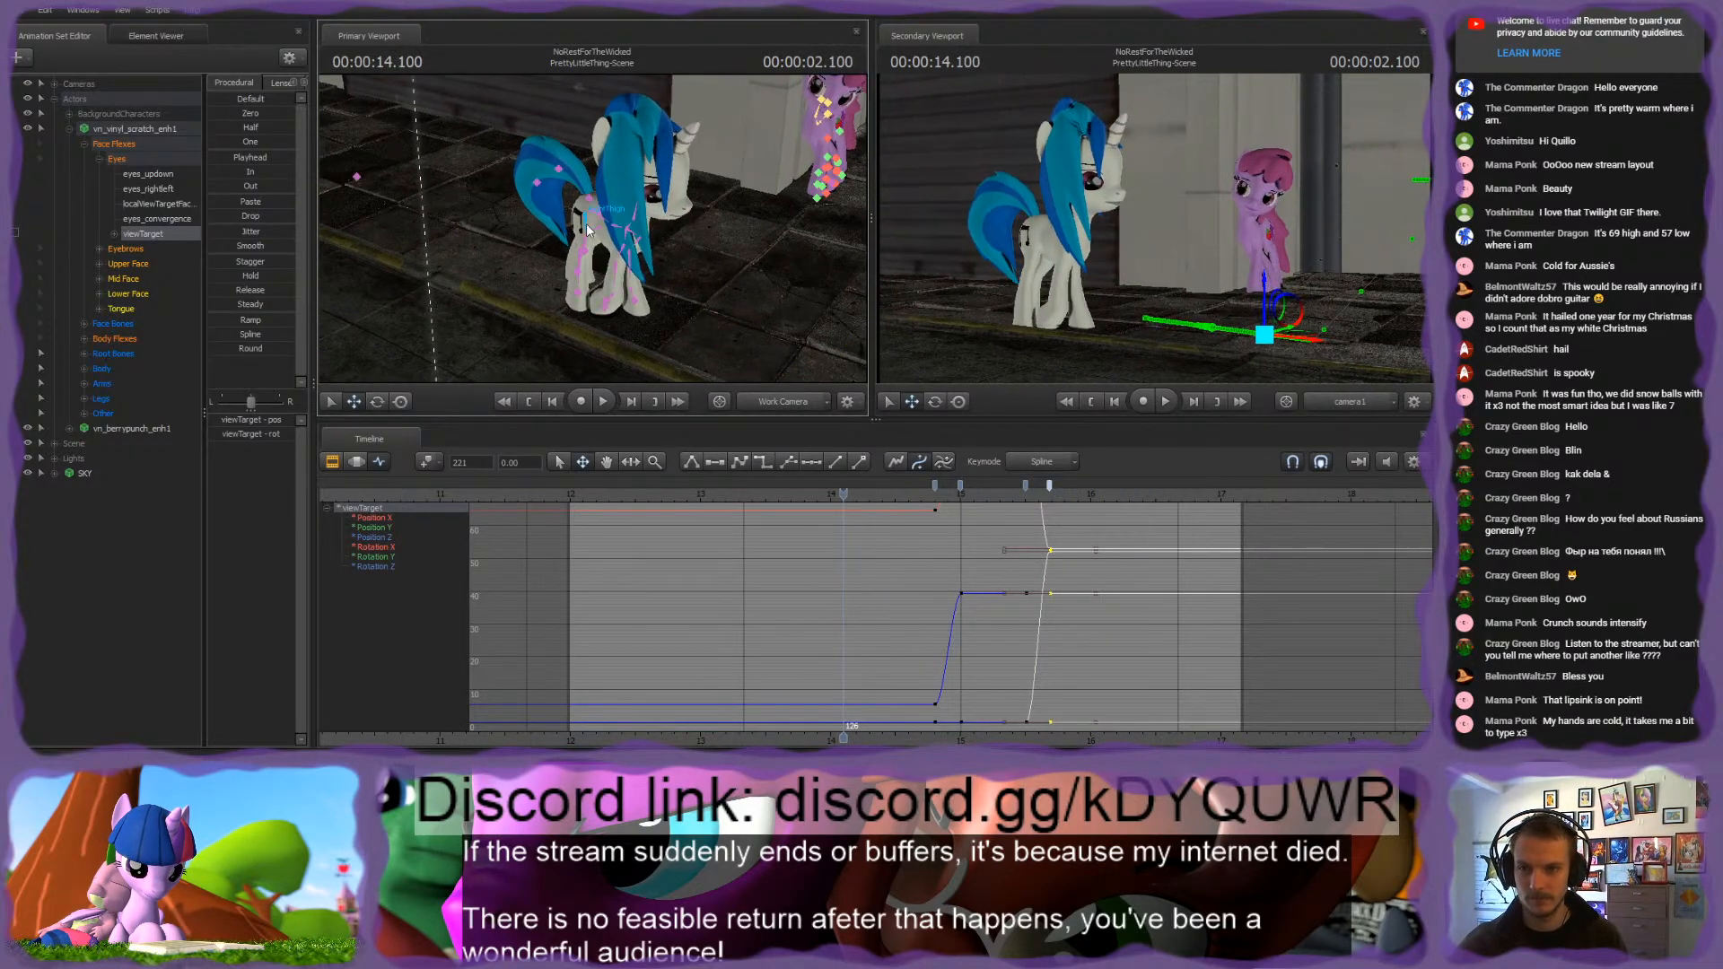
pyautogui.keyDown('ctrl'); pyautogui.click(631, 220); pyautogui.keyUp('ctrl')
pyautogui.press('w')
pyautogui.moveTo(790, 206); pyautogui.dragTo(807, 193)
pyautogui.keyDown('ctrl'); pyautogui.click(588, 237); pyautogui.keyUp('ctrl')
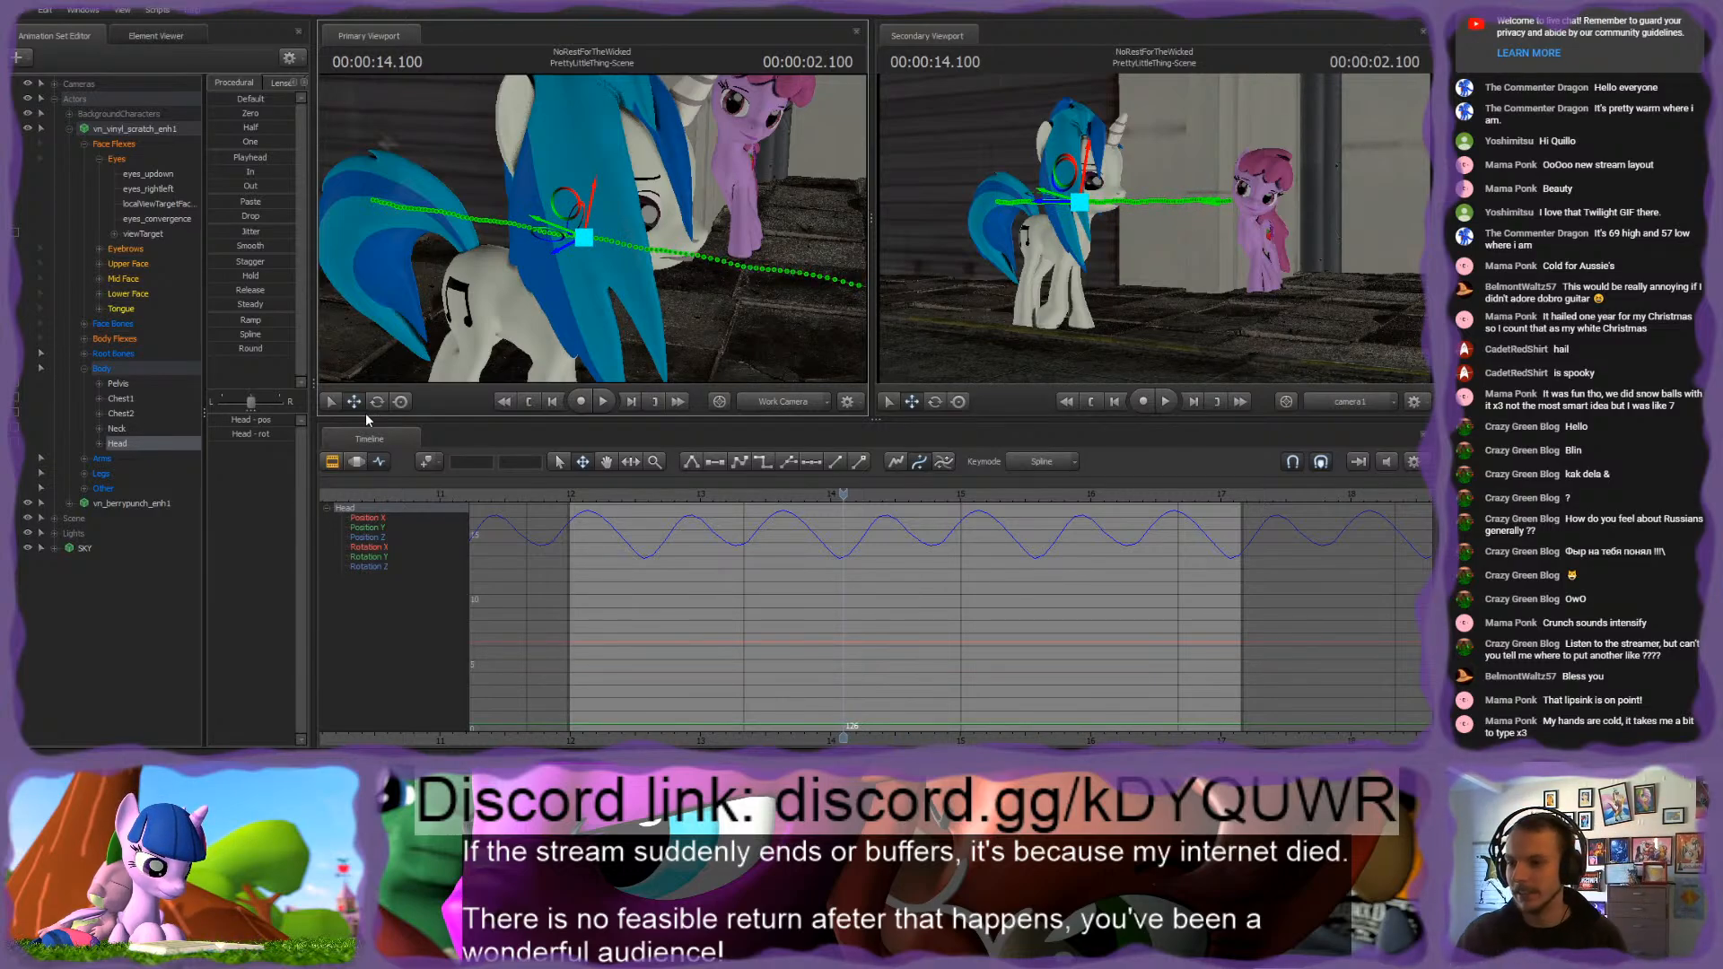
pyautogui.click(356, 461)
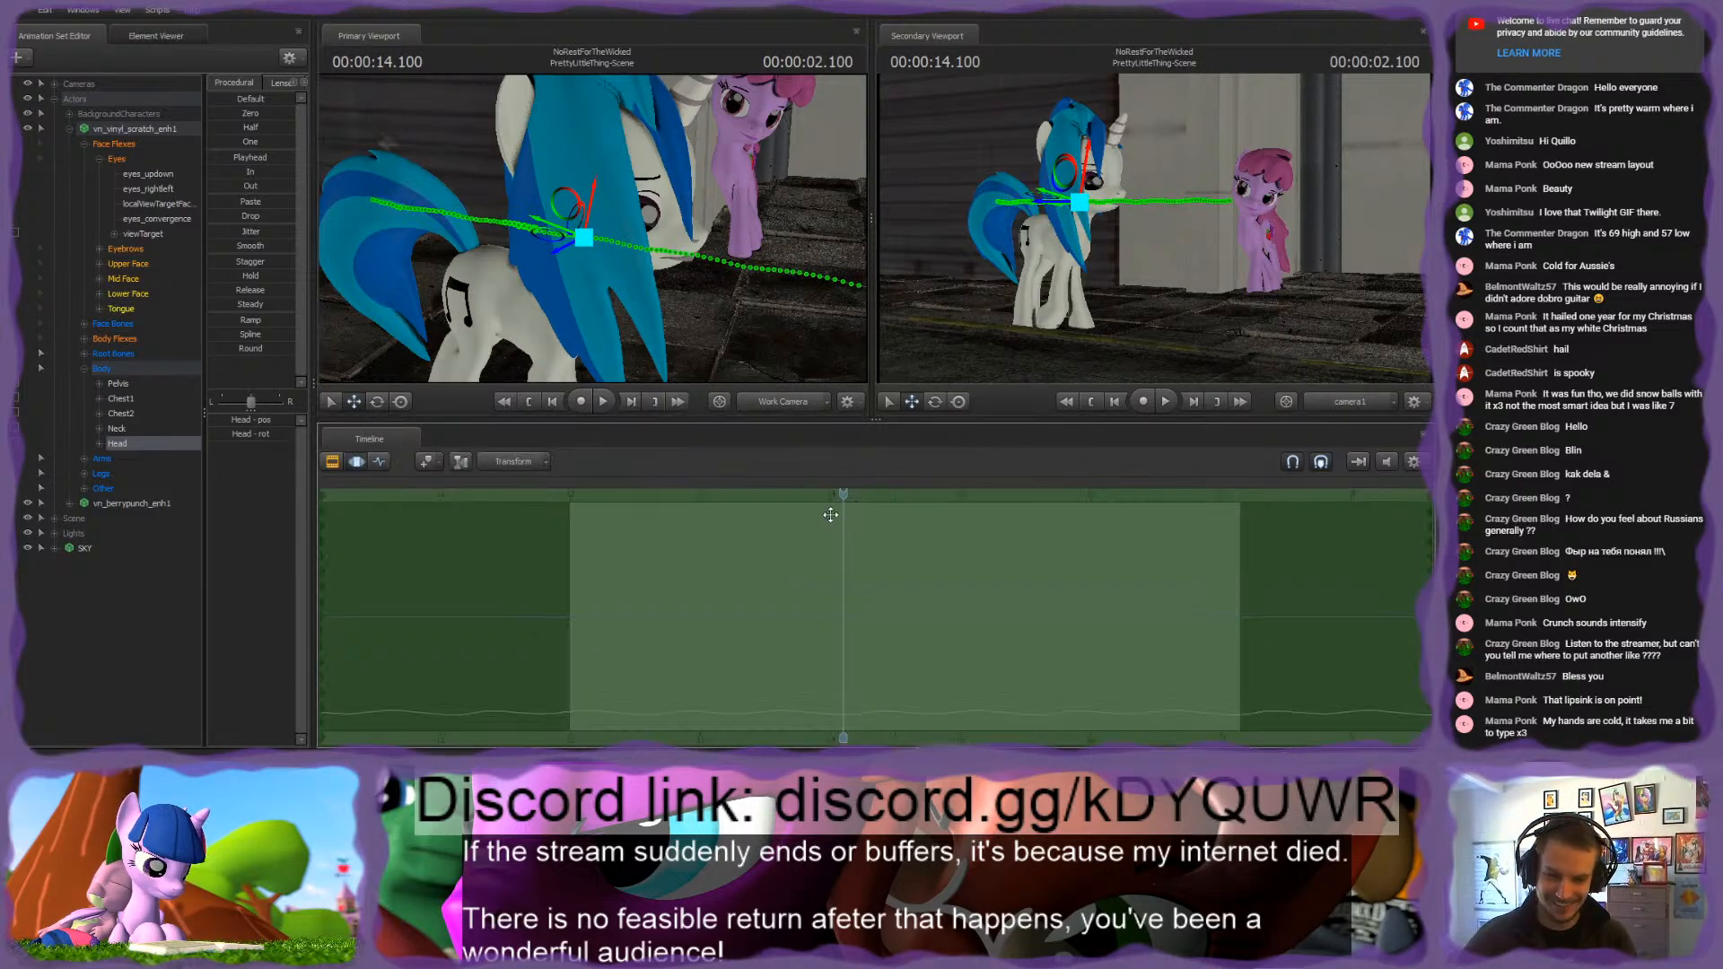
pyautogui.moveTo(831, 513); pyautogui.dragTo(770, 499)
pyautogui.moveTo(557, 233); pyautogui.dragTo(556, 233)
pyautogui.press('e')
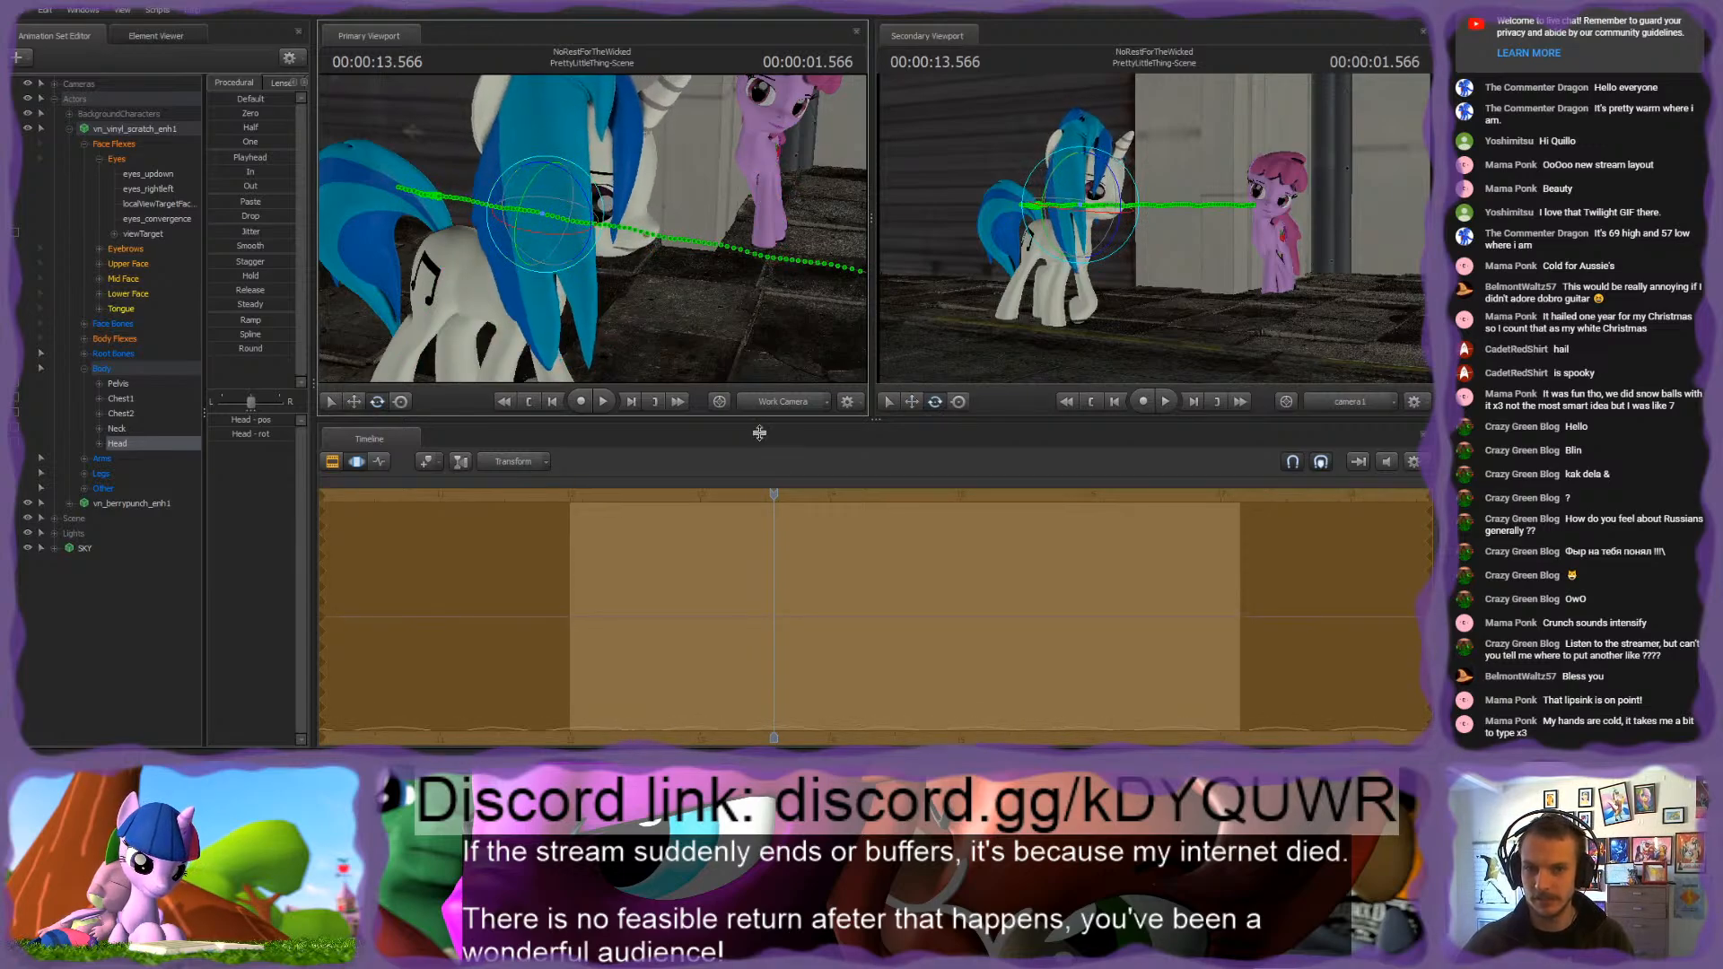
pyautogui.press('space')
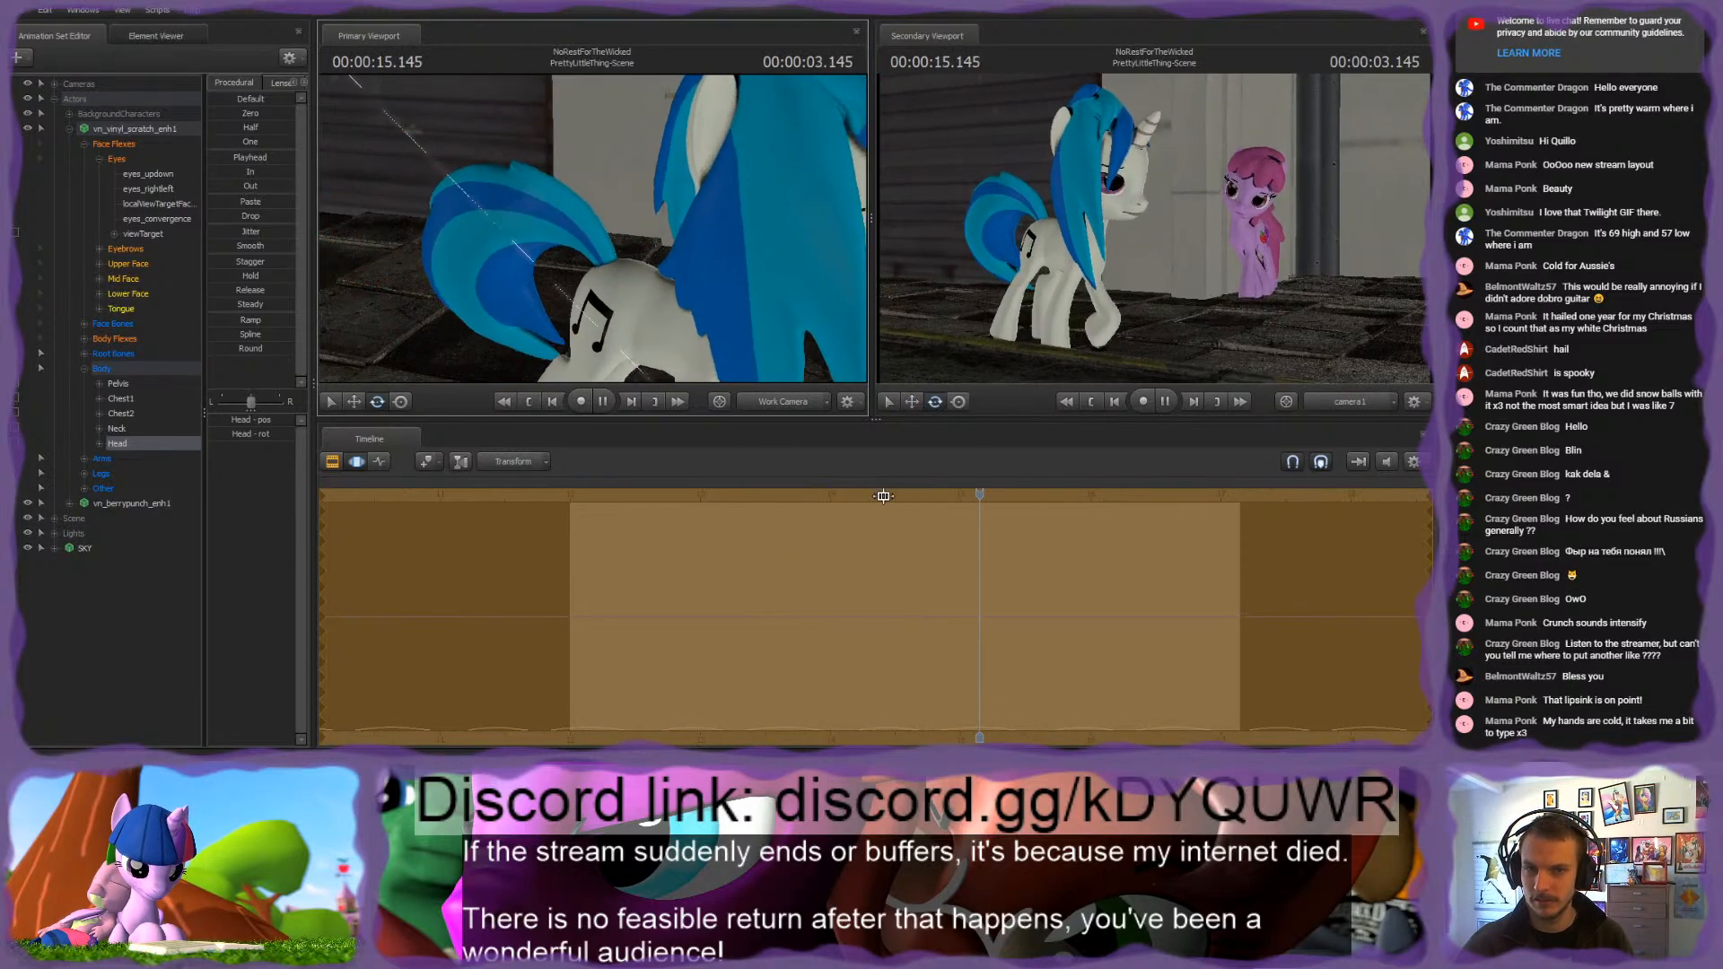
pyautogui.press('space')
# Step: Start the time selection near 14.95 s with a falloff before it, and rotate the white pony's Neck bone
pyautogui.moveTo(983, 497)
pyautogui.mouseDown()
pyautogui.moveTo(834, 498)
pyautogui.moveTo(946, 497)
pyautogui.moveTo(935, 542)
pyautogui.moveTo(965, 531)
pyautogui.moveTo(941, 517)
pyautogui.moveTo(952, 497)
pyautogui.mouseUp()
pyautogui.press(']')
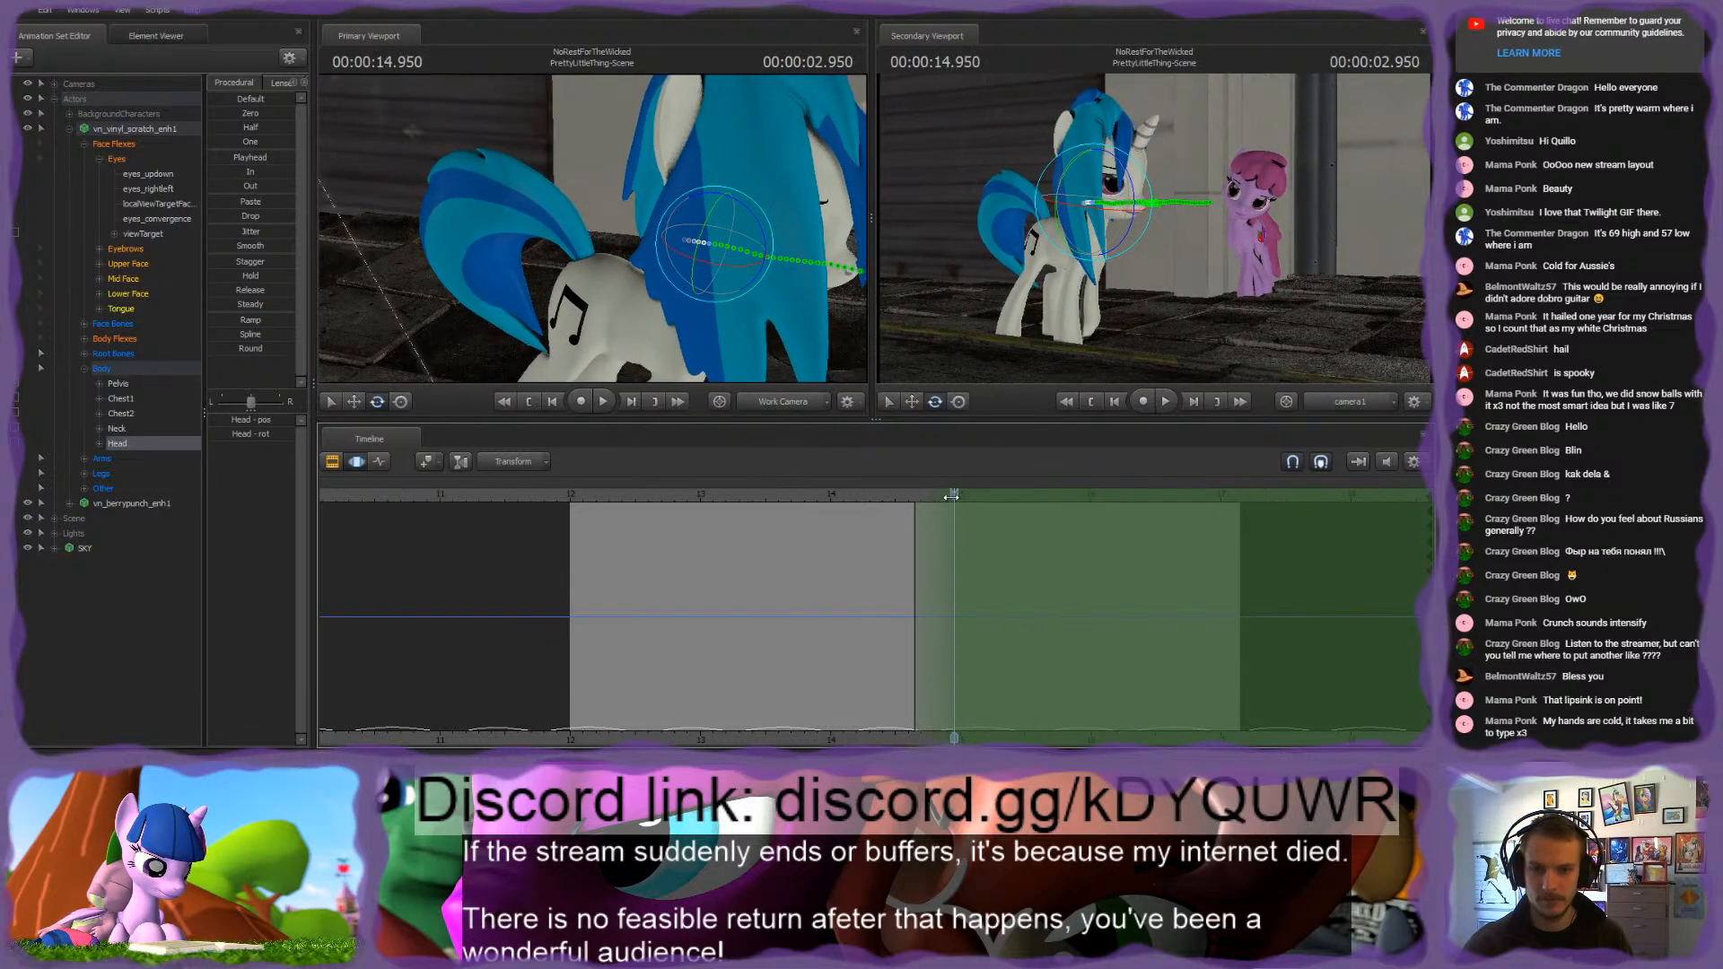
pyautogui.moveTo(593, 229)
pyautogui.mouseDown()
pyautogui.moveTo(569, 201)
pyautogui.moveTo(568, 230)
pyautogui.mouseUp()
pyautogui.keyDown('ctrl'); pyautogui.click(573, 218); pyautogui.keyUp('ctrl')
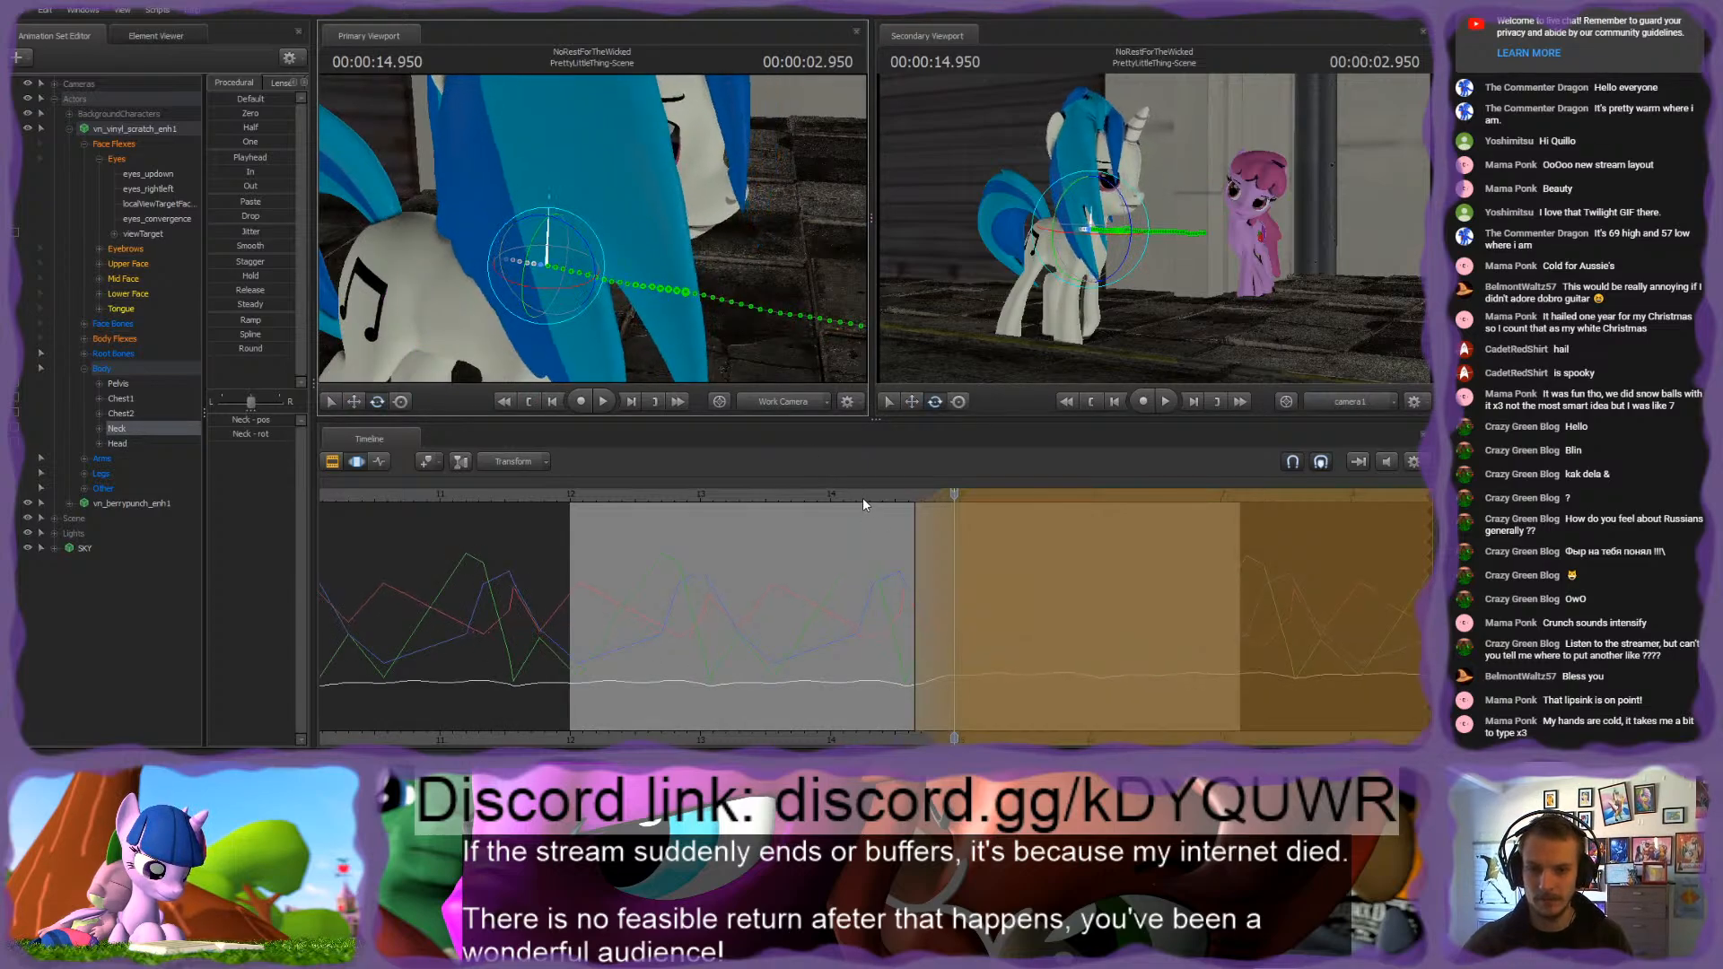
# Step: Shift the time selection's start to 15.600 s with its falloff, and rotate the white pony's Head bone to turn her face
pyautogui.moveTo(954, 494); pyautogui.dragTo(1028, 533)
pyautogui.moveTo(978, 528); pyautogui.dragTo(1023, 529)
pyautogui.moveTo(804, 346); pyautogui.dragTo(590, 227)
pyautogui.moveTo(539, 294); pyautogui.dragTo(573, 293)
pyautogui.keyDown('ctrl'); pyautogui.click(546, 212); pyautogui.keyUp('ctrl')
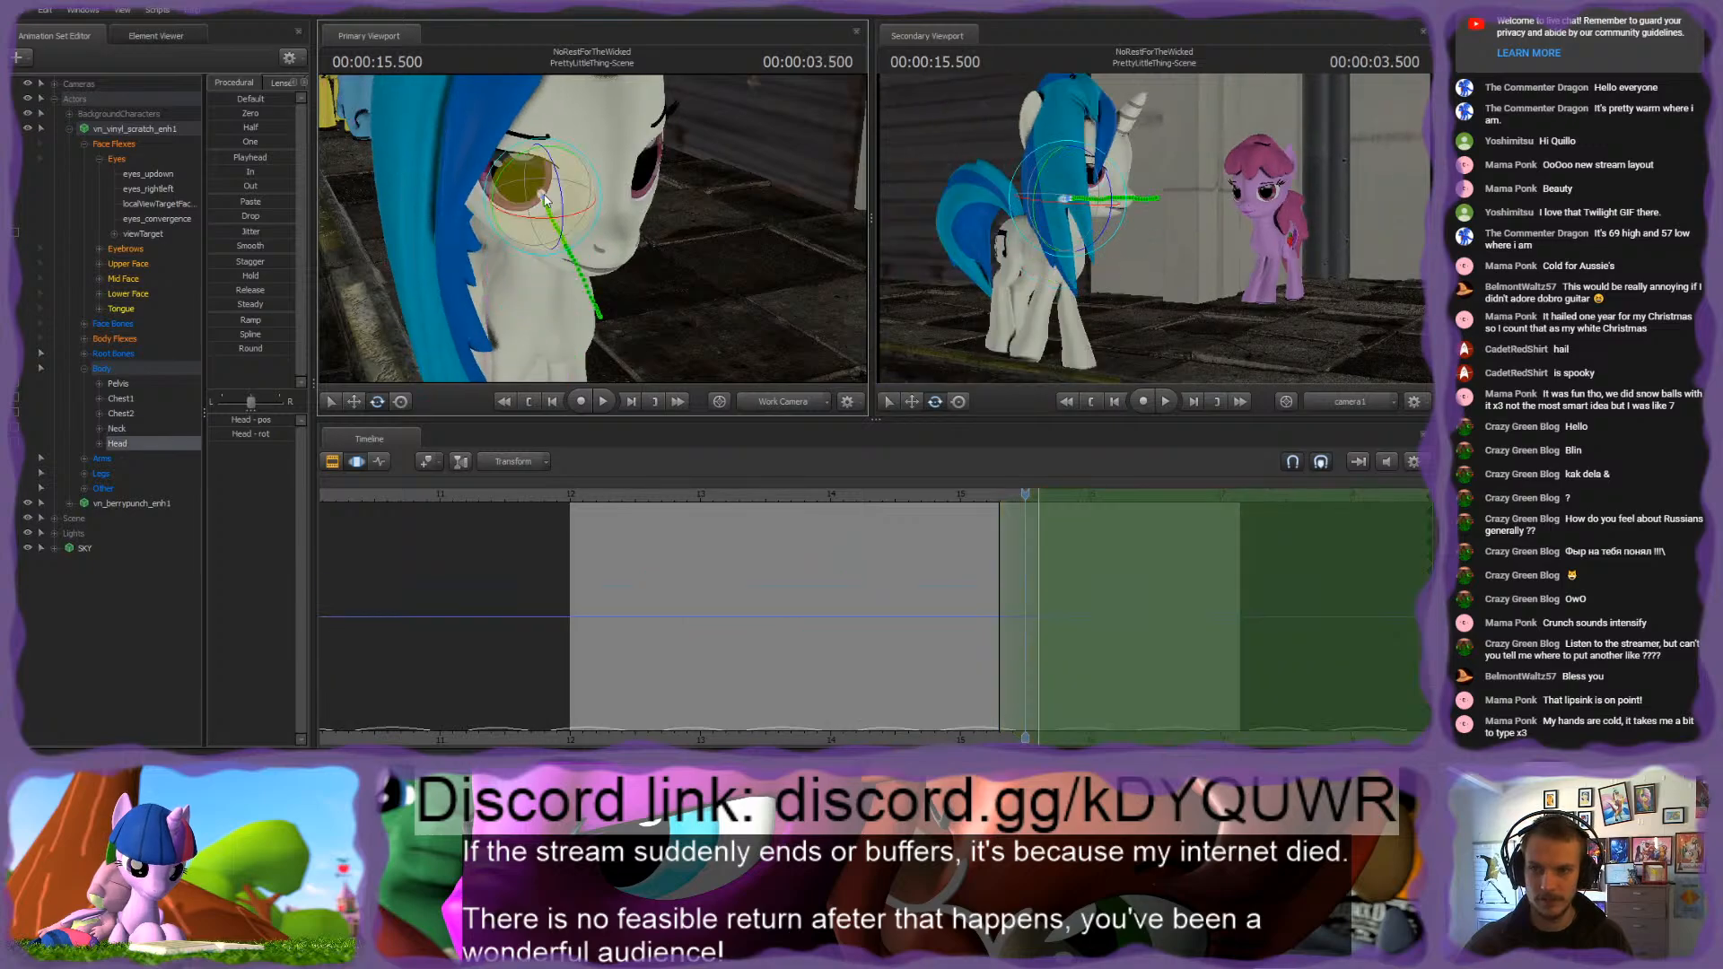
pyautogui.moveTo(544, 217); pyautogui.dragTo(592, 228)
pyautogui.moveTo(1028, 491); pyautogui.dragTo(1038, 491)
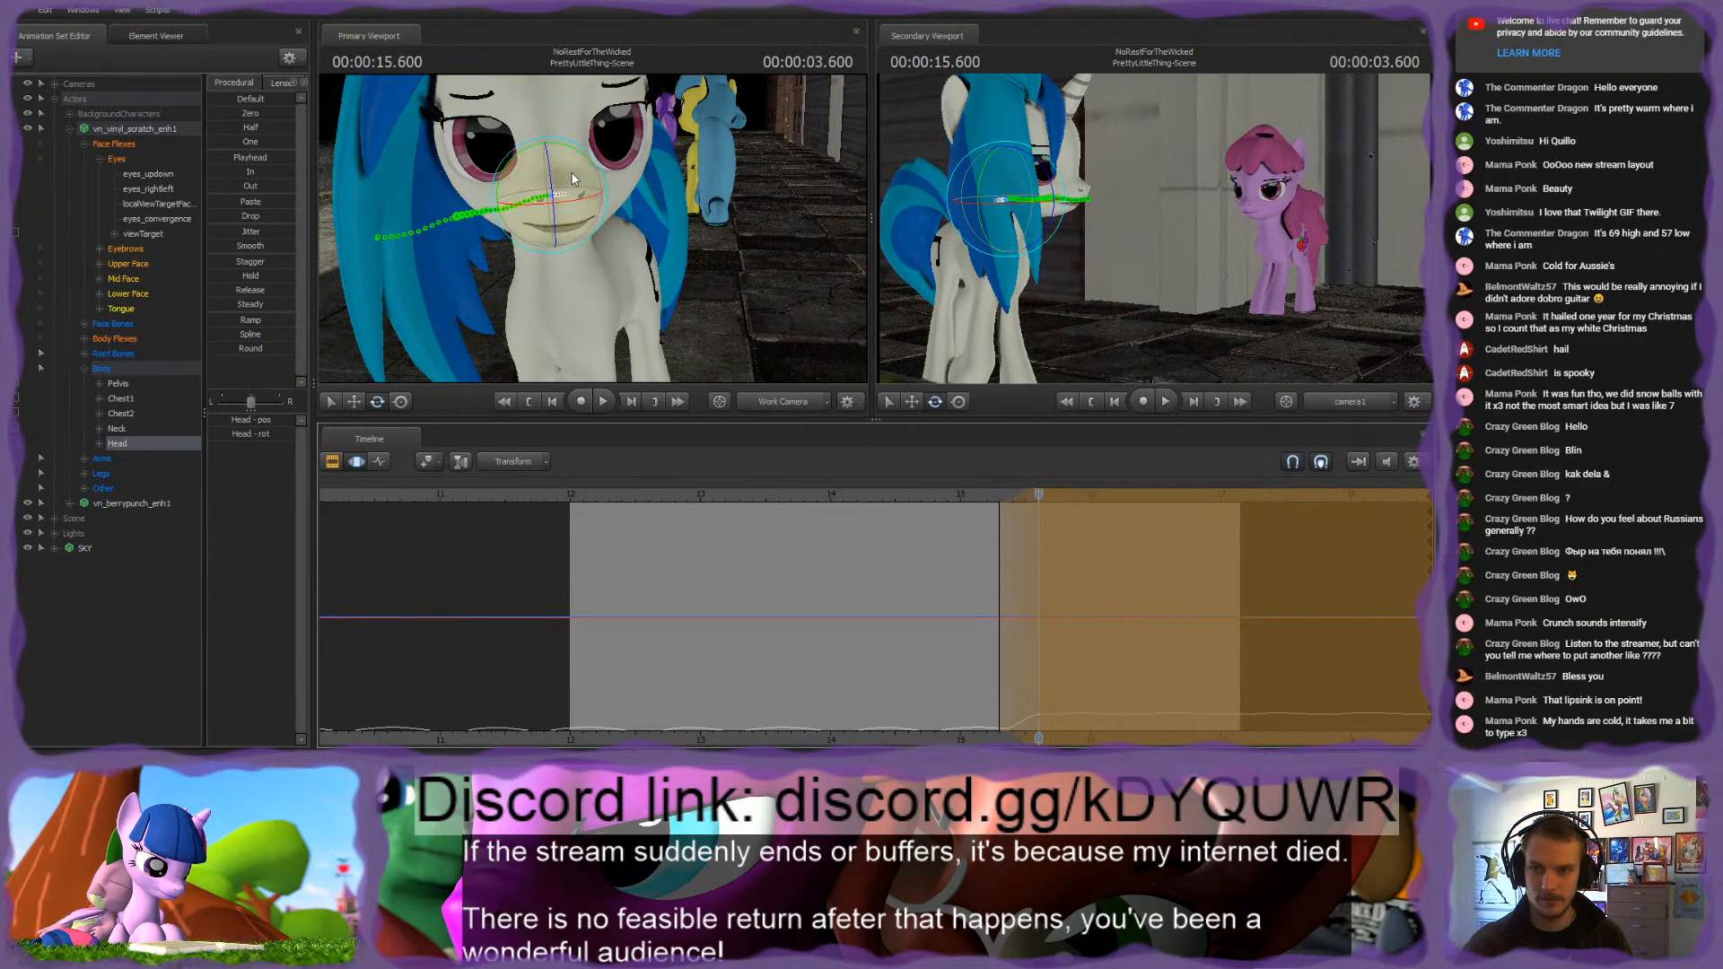
pyautogui.moveTo(561, 202); pyautogui.dragTo(570, 183)
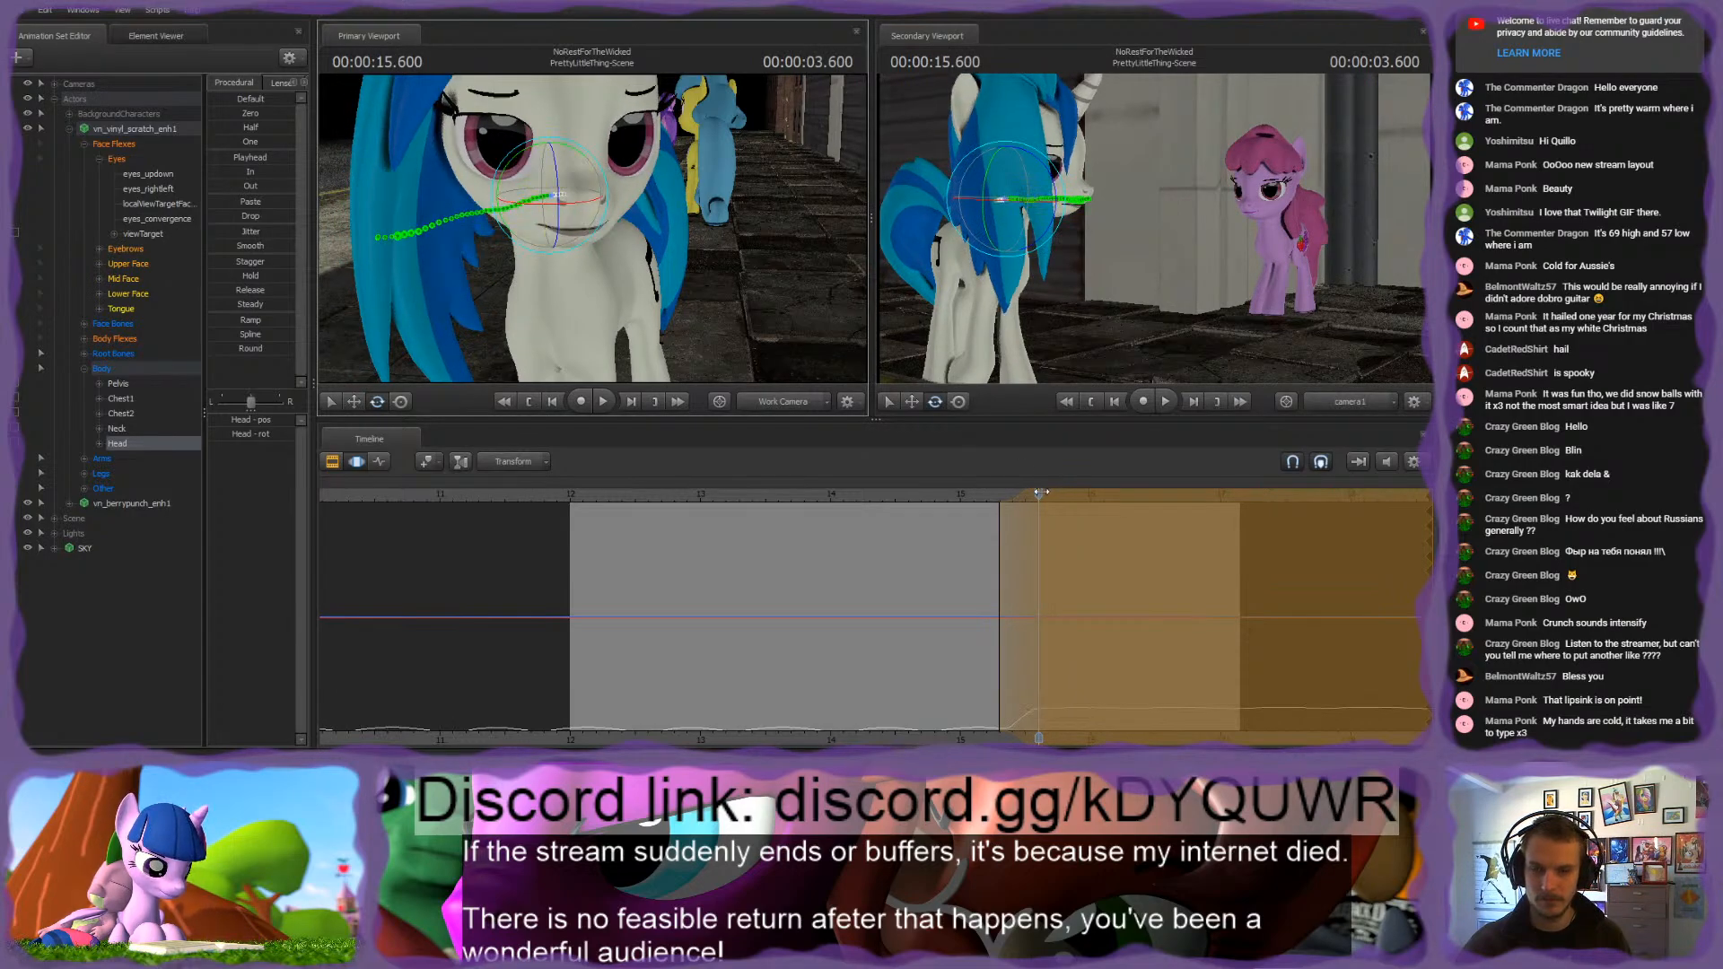
# Step: Move the time selection to start near 15.8 s, rotate the Head bone further at 15.783 s and play the head turn
pyautogui.moveTo(1041, 492)
pyautogui.mouseDown()
pyautogui.moveTo(1062, 492)
pyautogui.moveTo(1064, 534)
pyautogui.mouseUp()
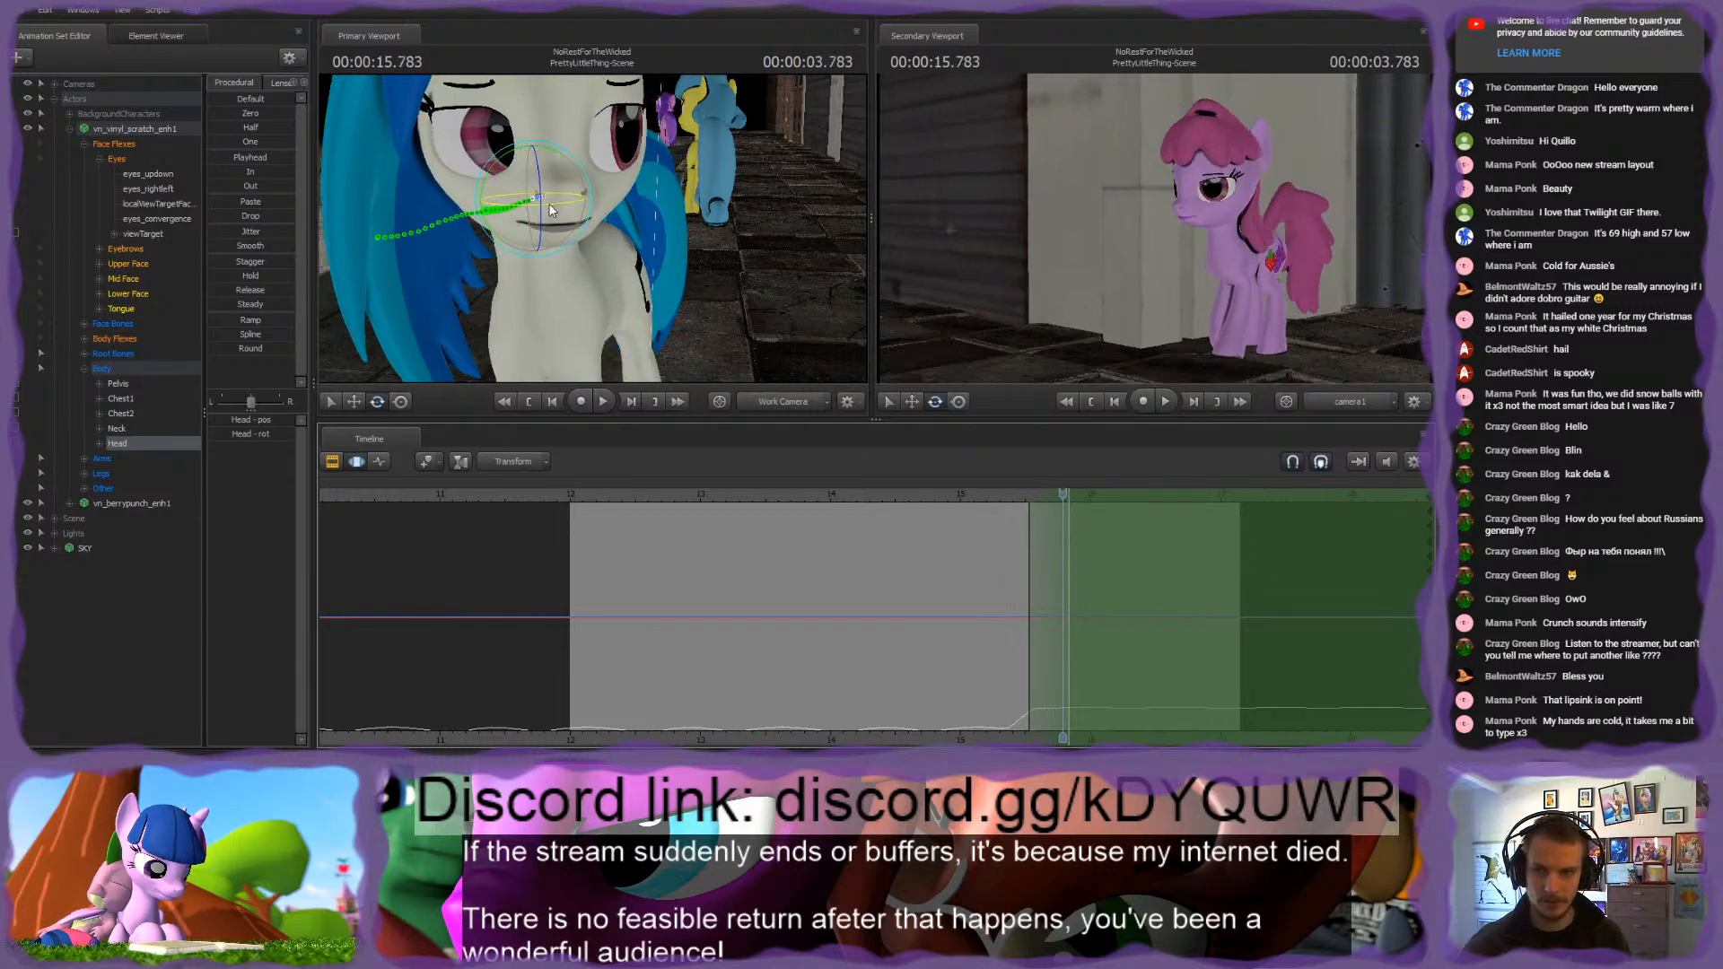
pyautogui.moveTo(552, 210); pyautogui.dragTo(579, 207)
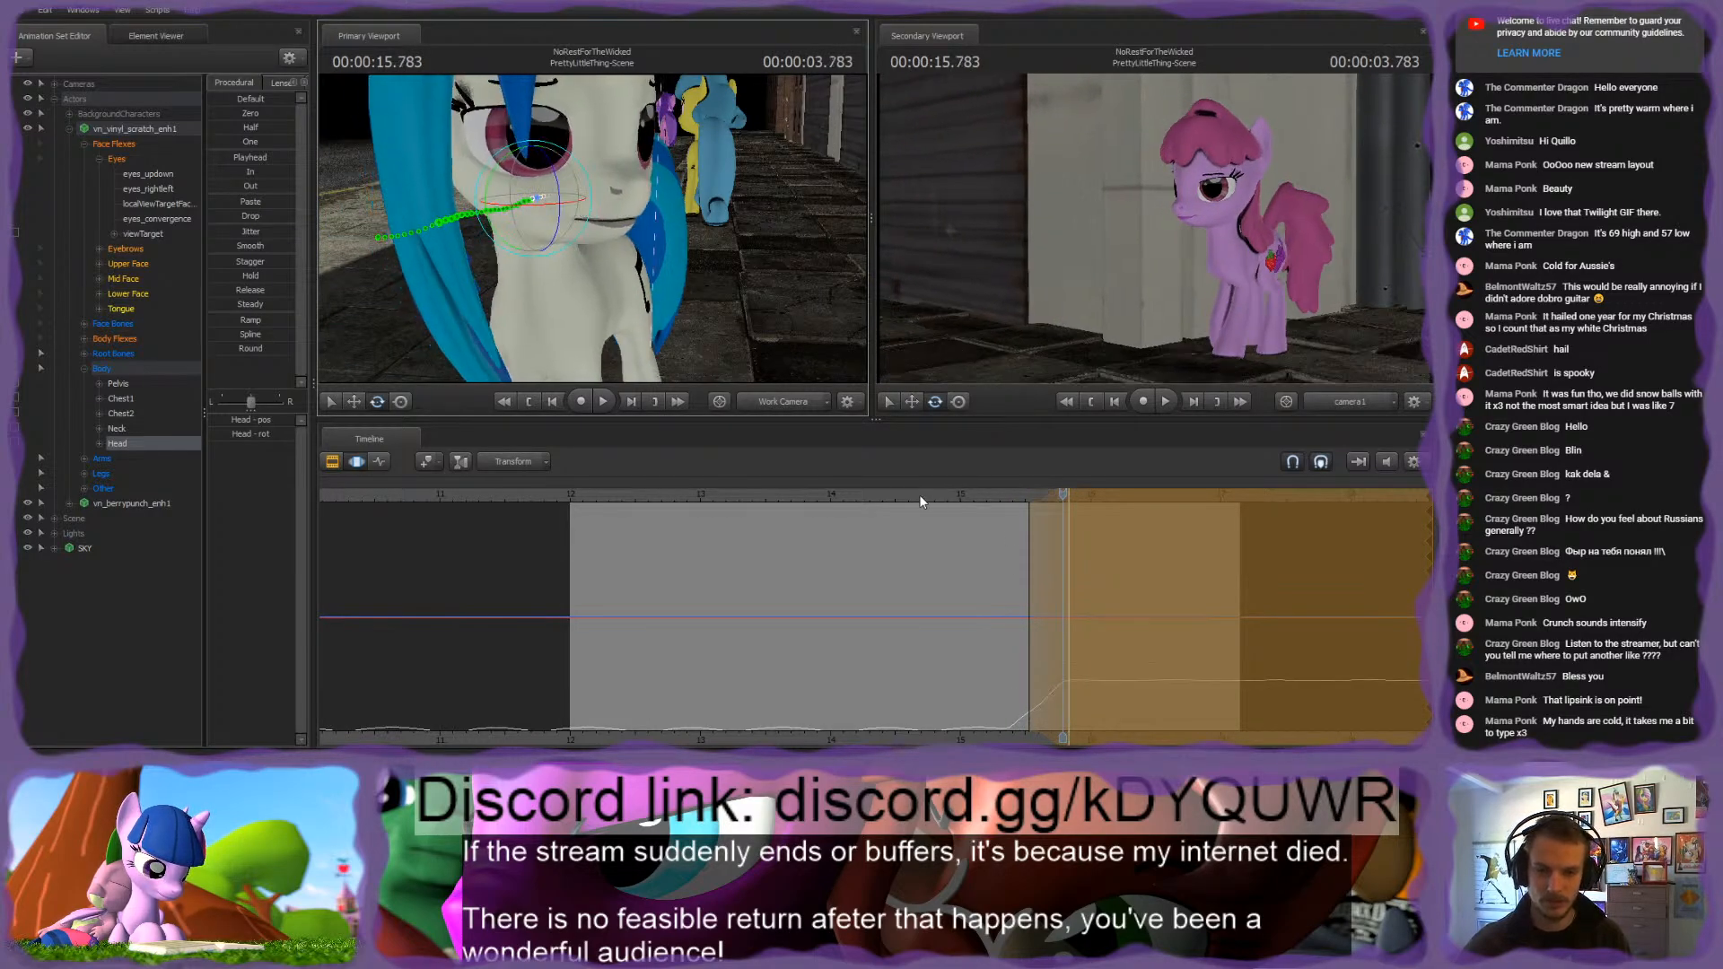
pyautogui.moveTo(920, 495); pyautogui.dragTo(858, 519)
pyautogui.press('space')
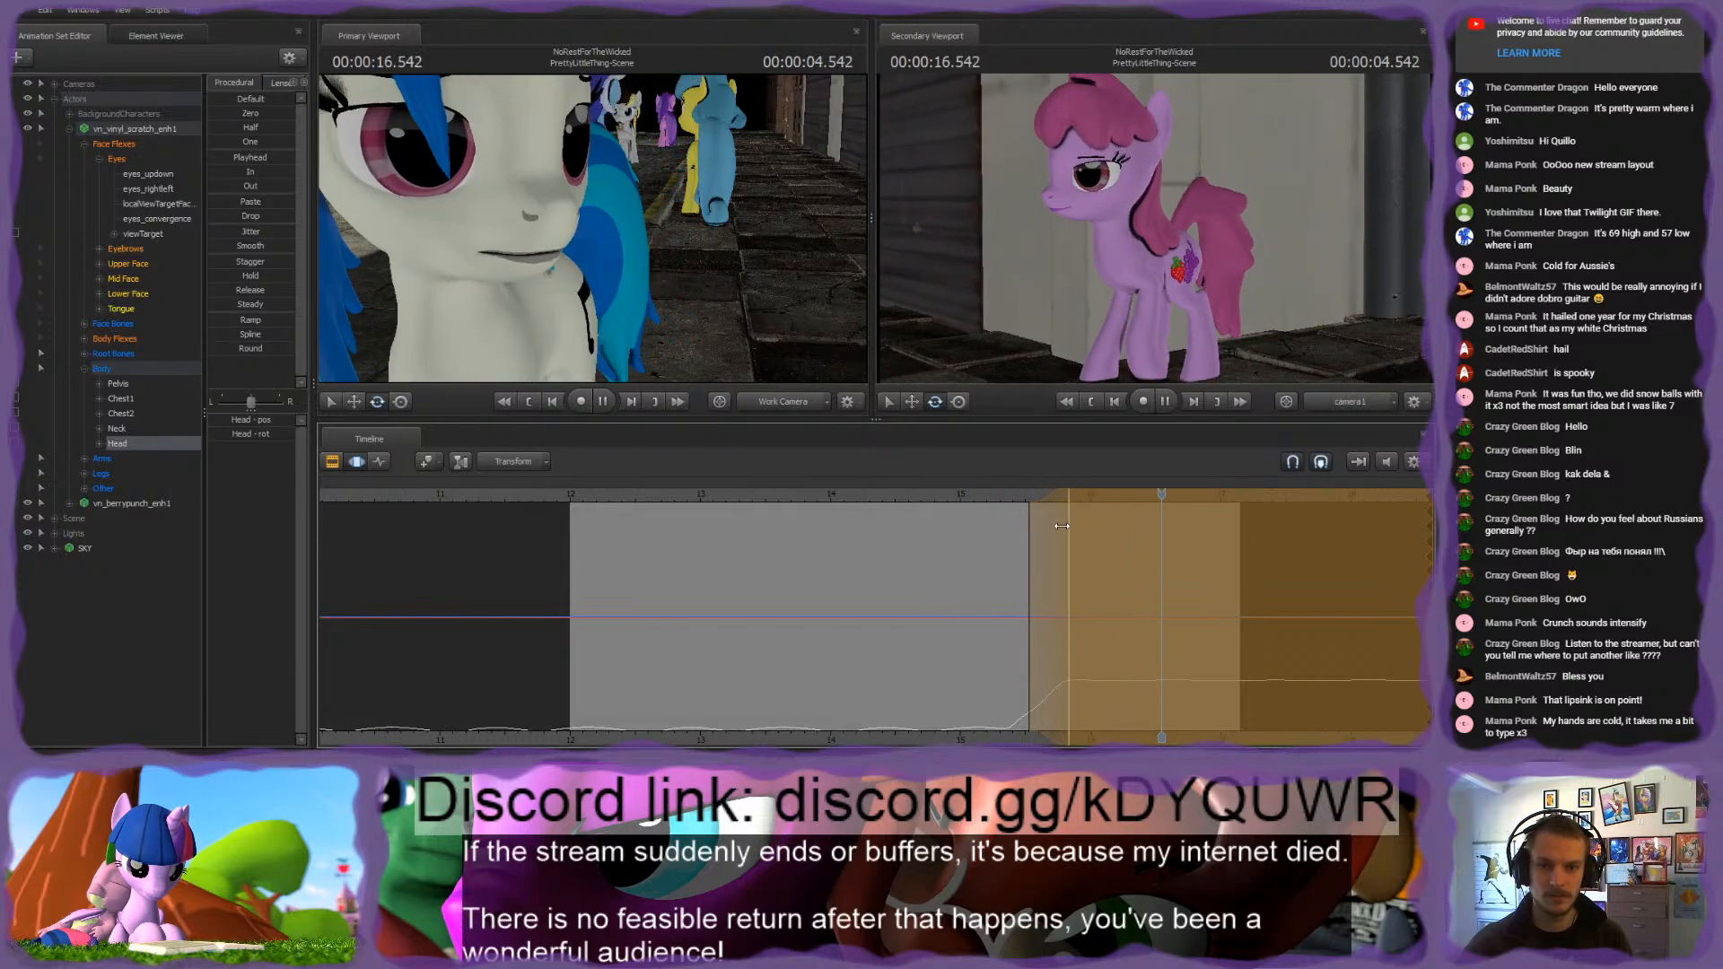
pyautogui.press('space')
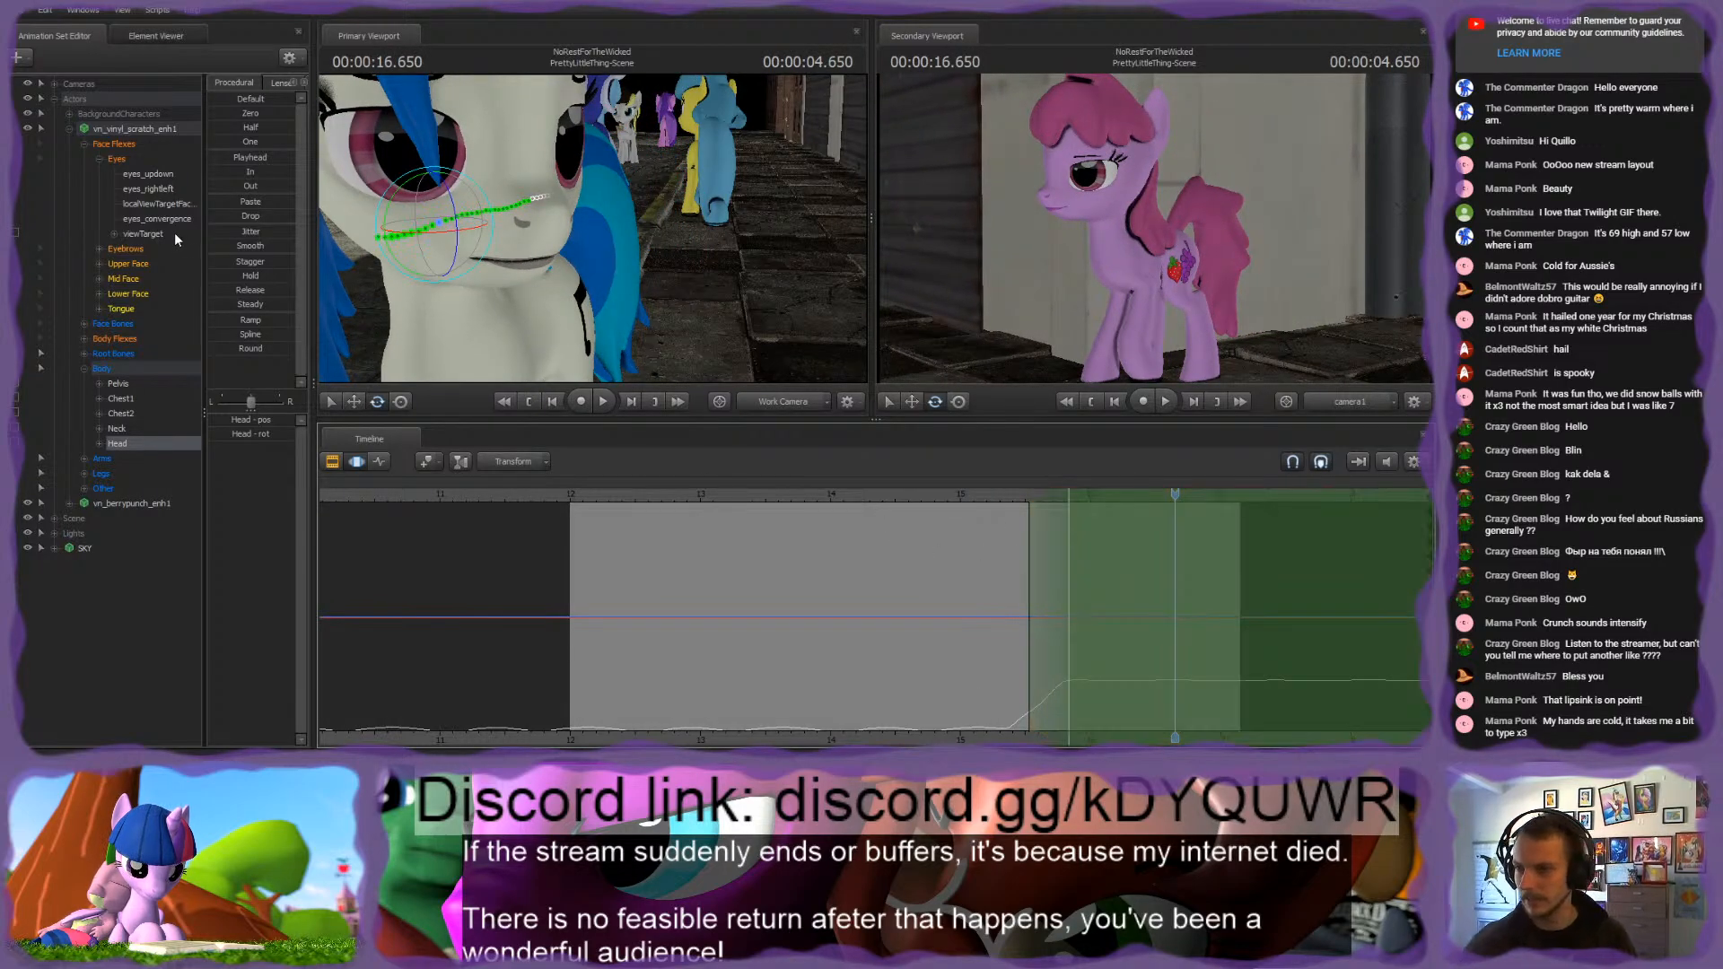
# Step: Shift the white pony's last pair of viewTarget keyframes earlier in the Graph Editor, starting at frame 197, and play the gaze change
pyautogui.click(174, 233)
pyautogui.click(380, 462)
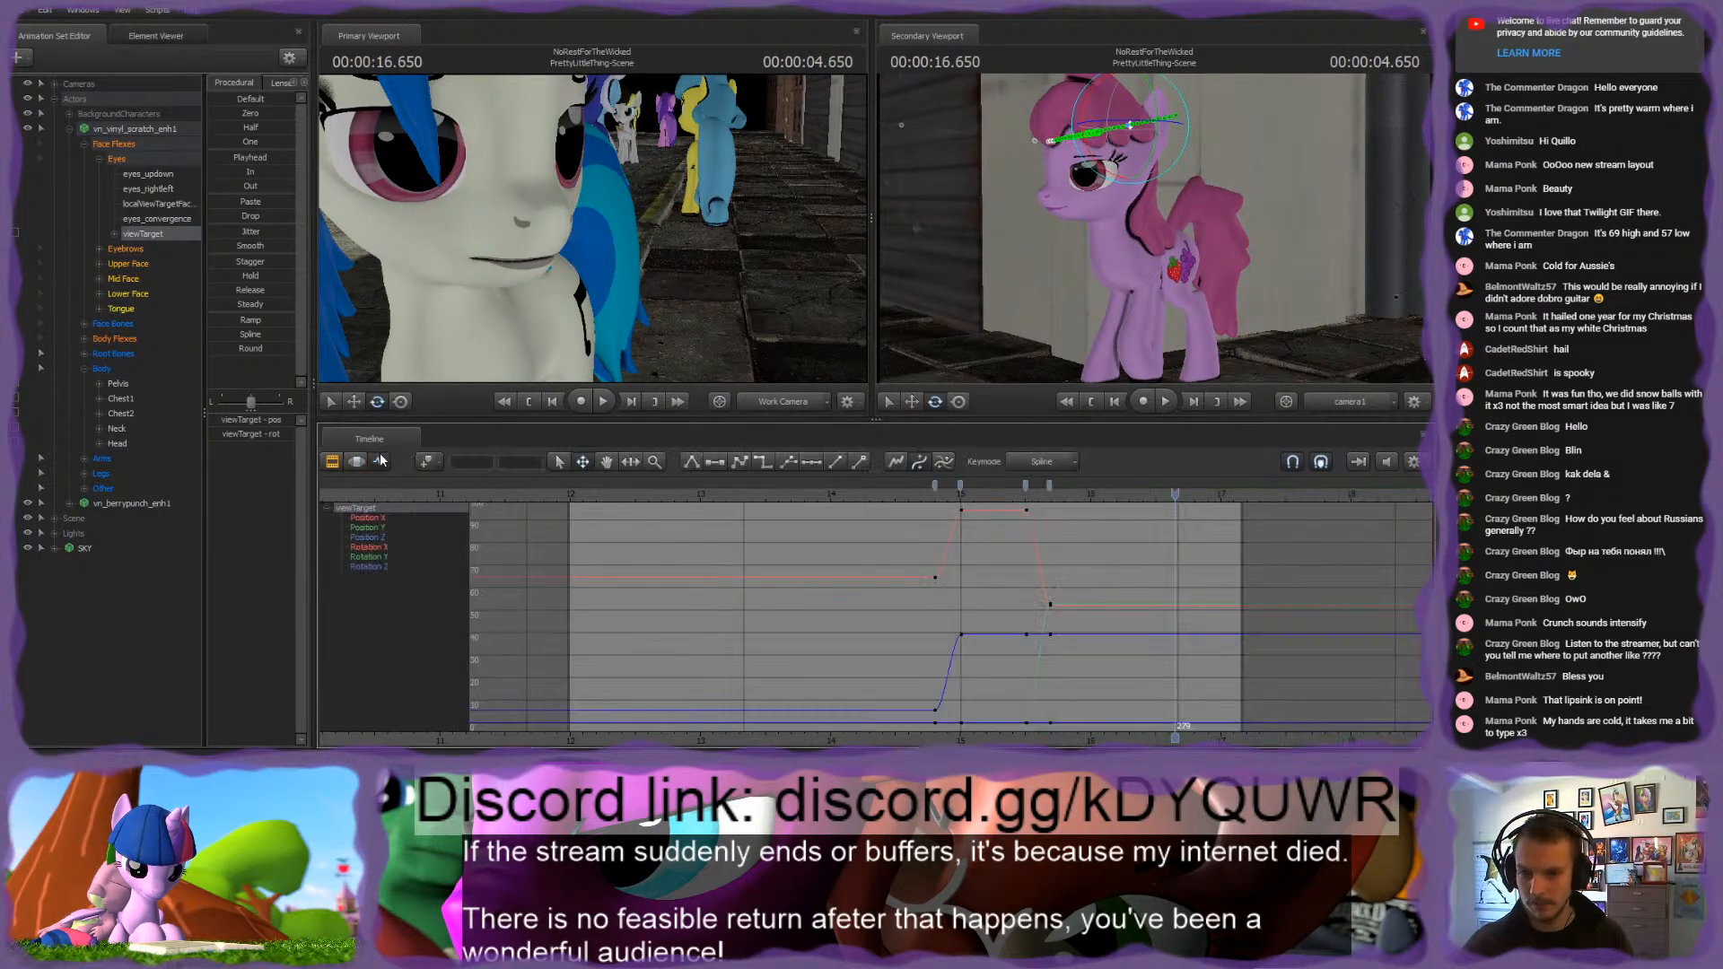
pyautogui.click(1047, 492)
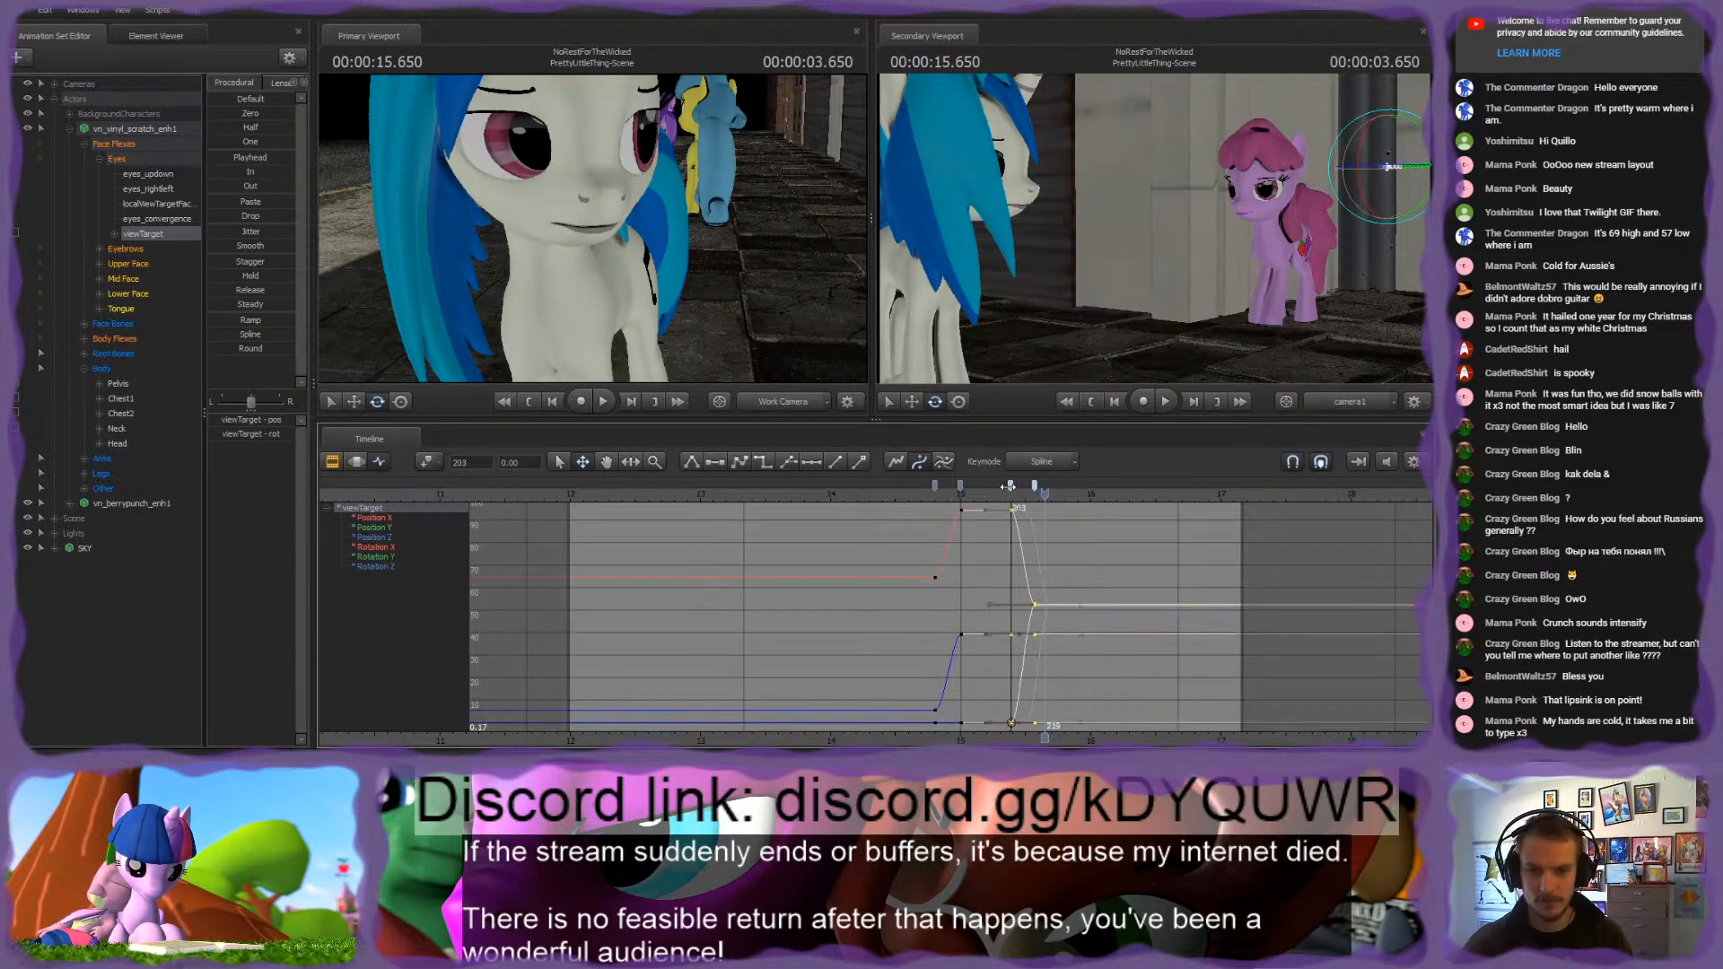
pyautogui.press('space')
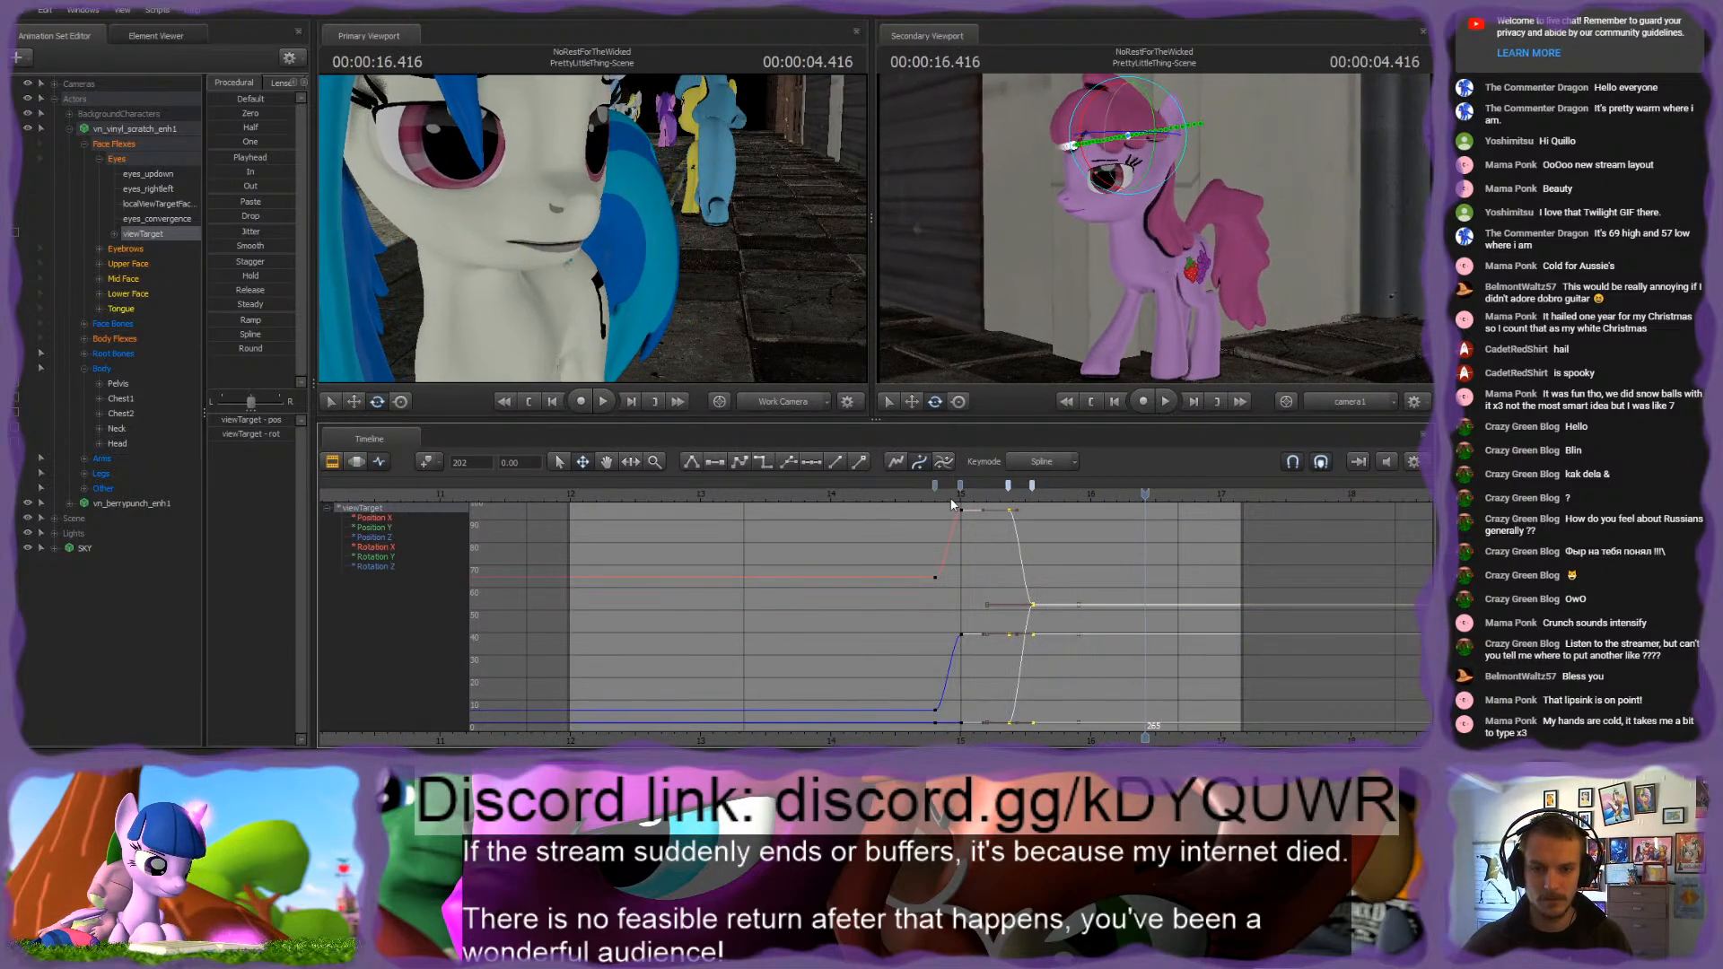
pyautogui.click(950, 494)
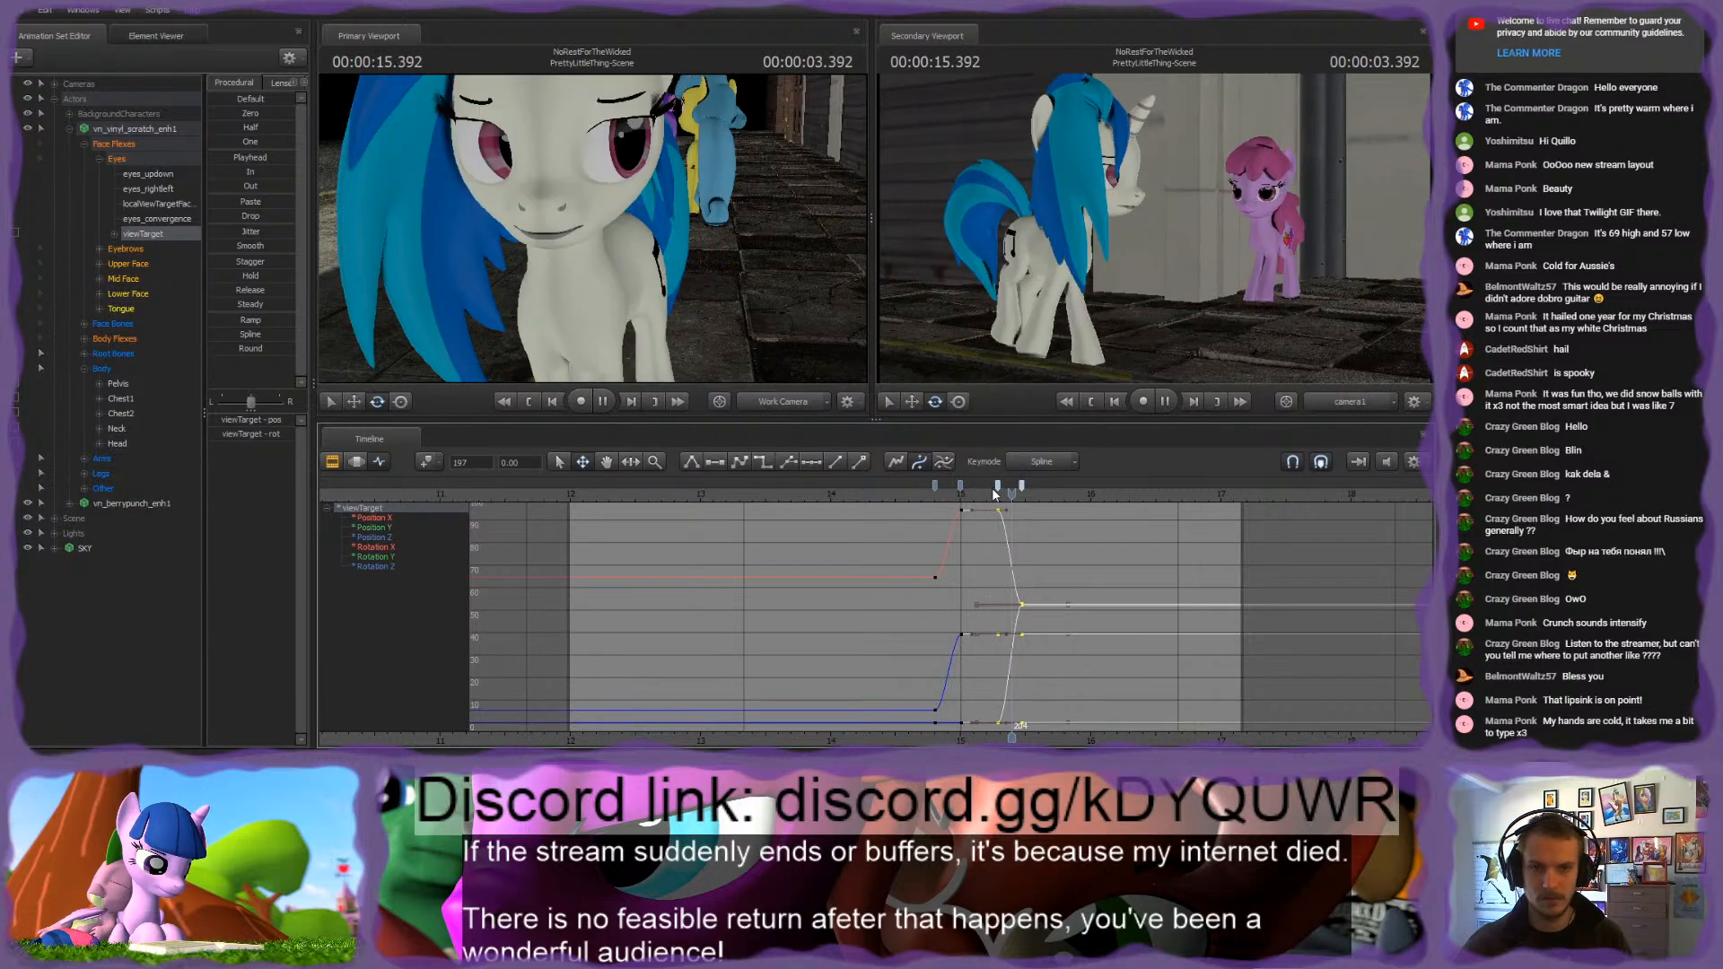
pyautogui.press('space')
pyautogui.click(909, 494)
pyautogui.press('space')
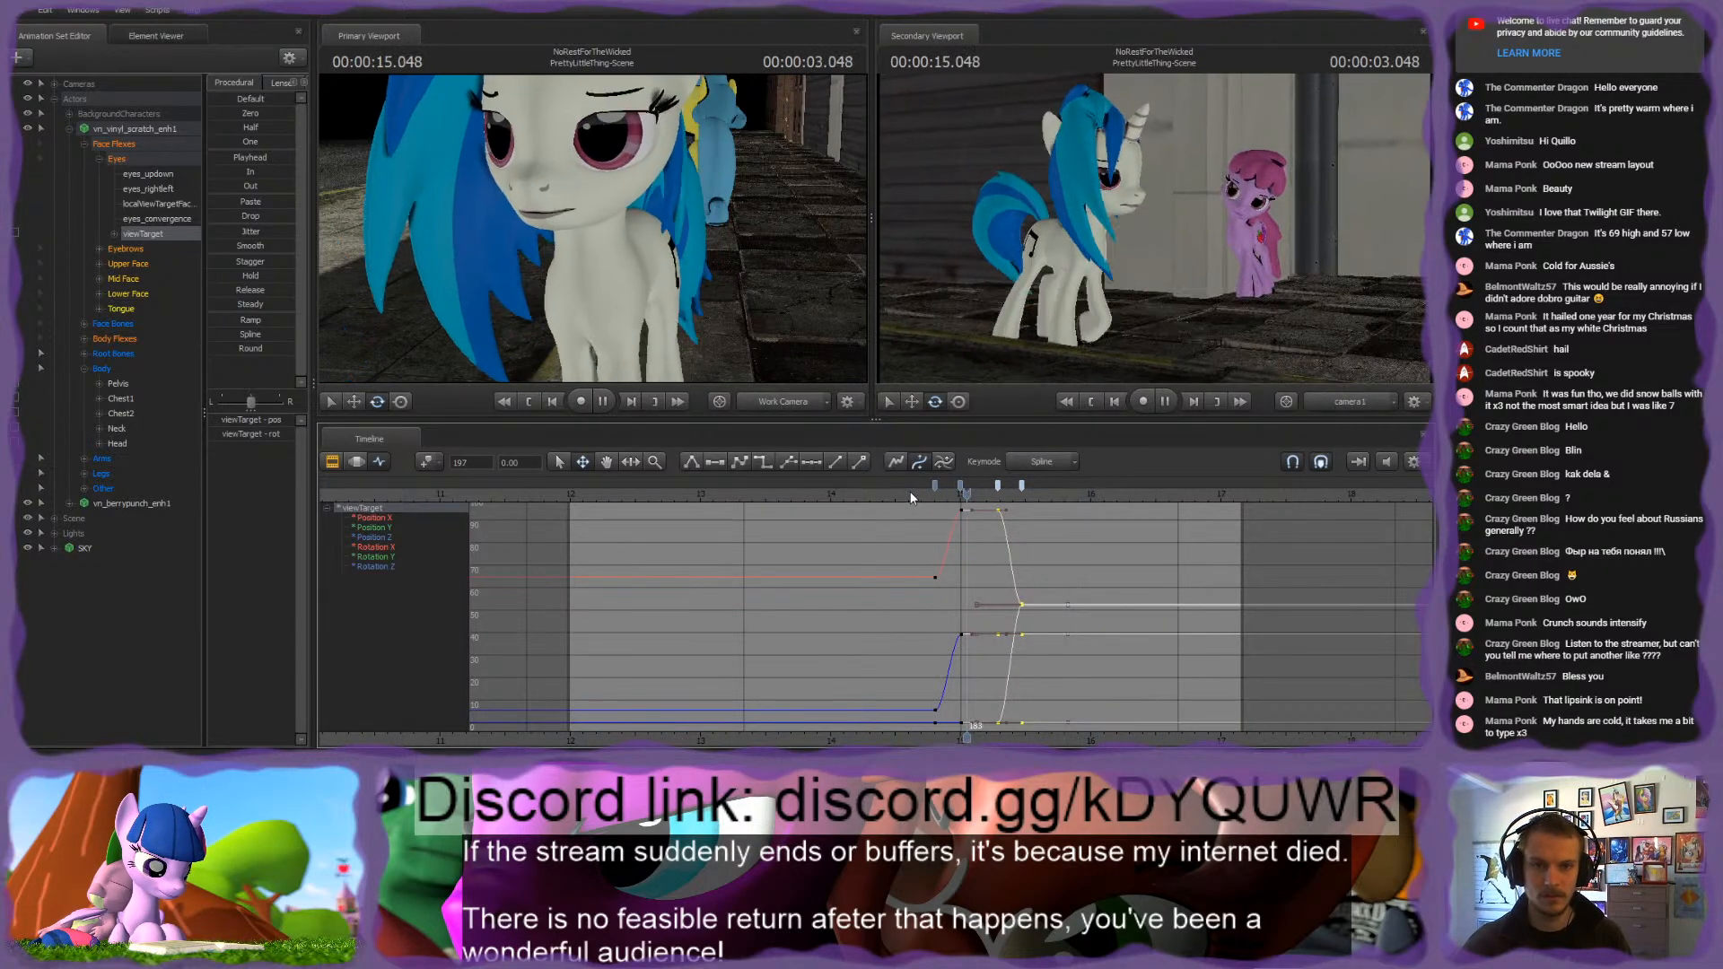
# Step: Select the white pony's Head bone and move the Motion Editor time selection to start near 15.1 s with its falloff
pyautogui.click(979, 494)
pyautogui.moveTo(979, 495); pyautogui.dragTo(961, 494)
pyautogui.moveTo(660, 255)
pyautogui.mouseDown()
pyautogui.moveTo(752, 258)
pyautogui.moveTo(685, 257)
pyautogui.mouseUp()
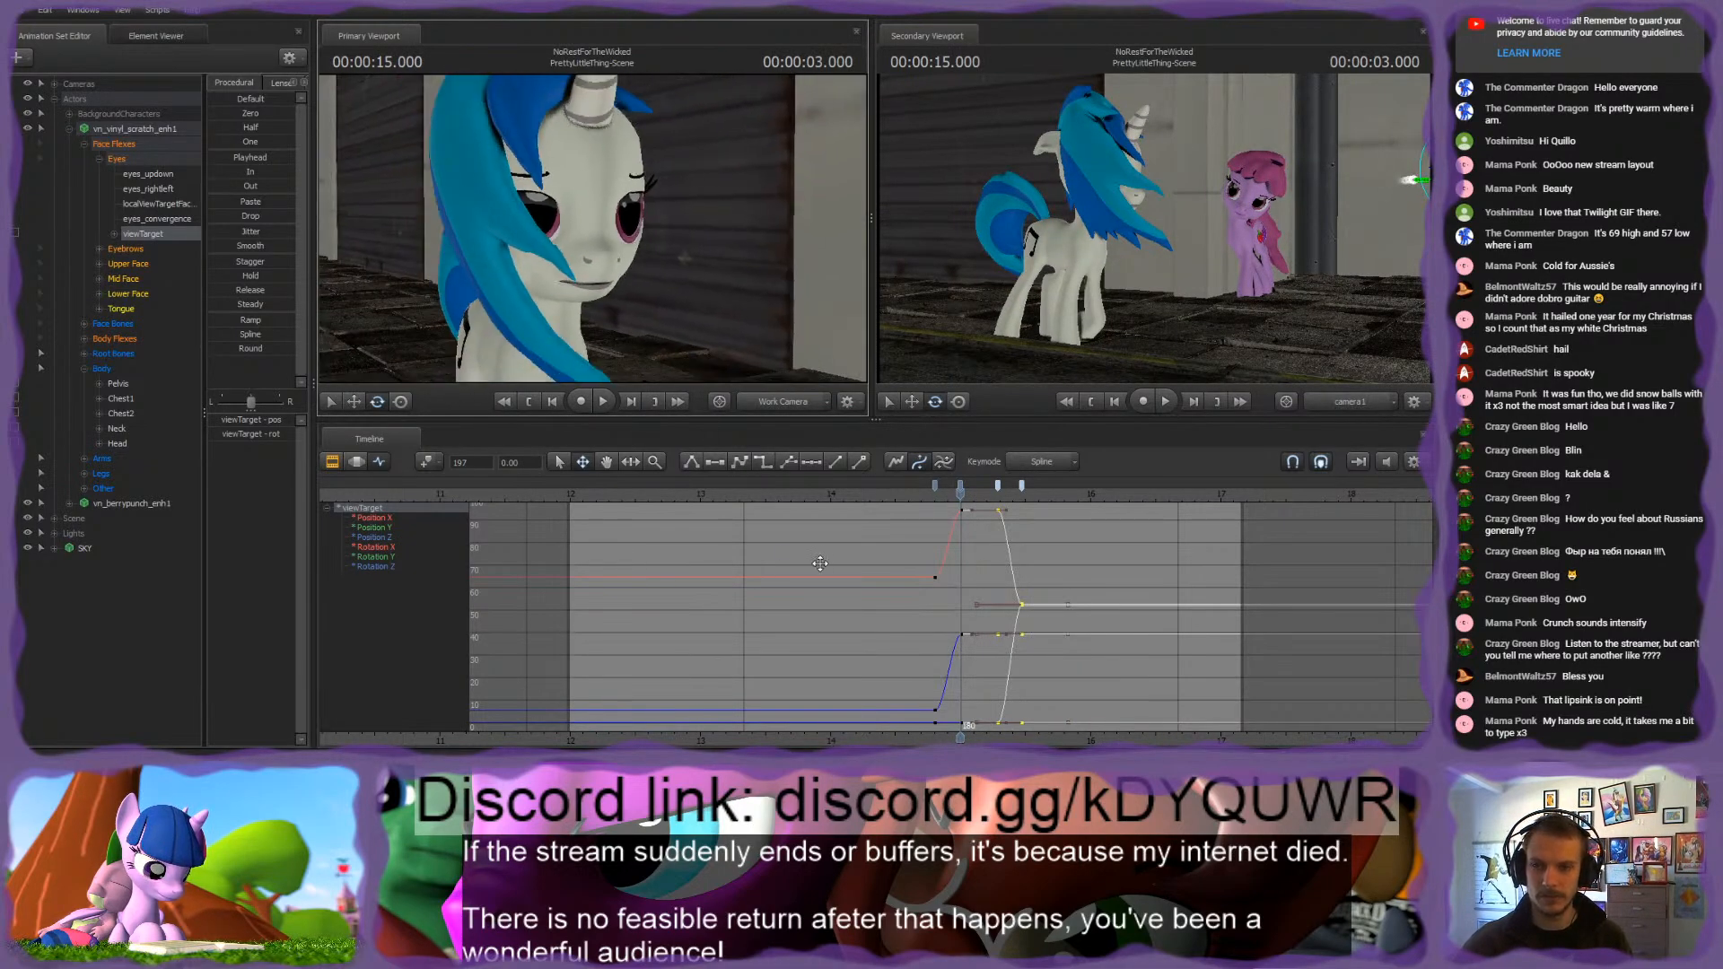
pyautogui.click(970, 568)
pyautogui.click(550, 265)
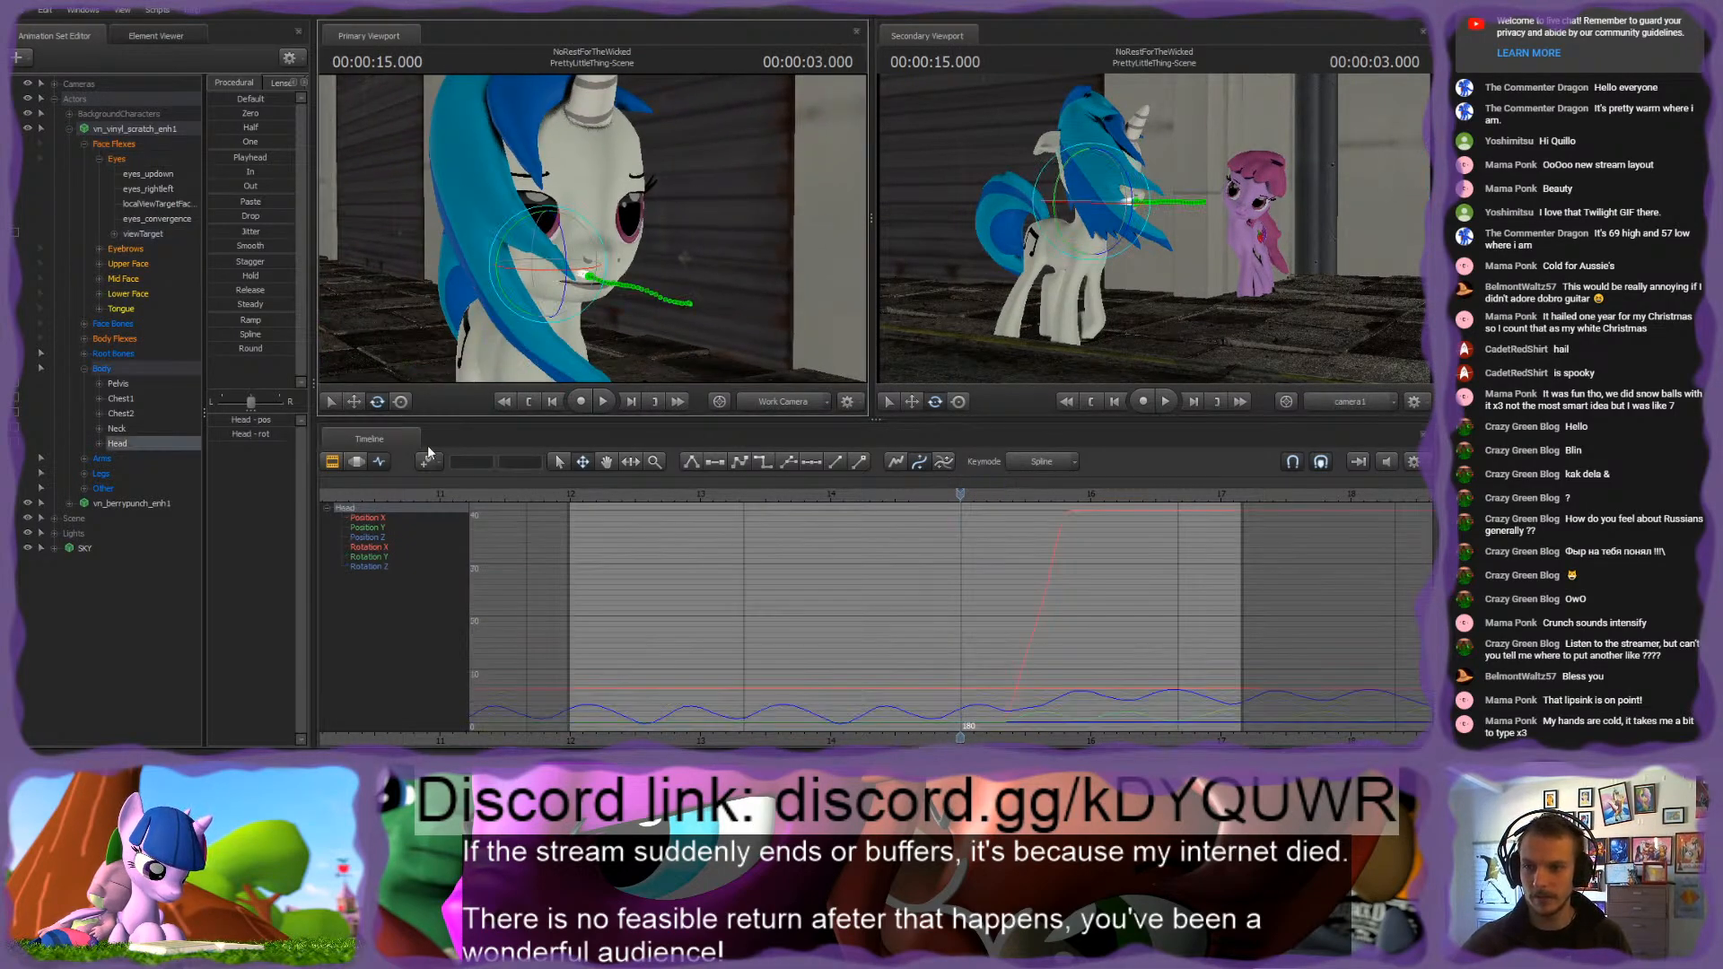
pyautogui.click(359, 462)
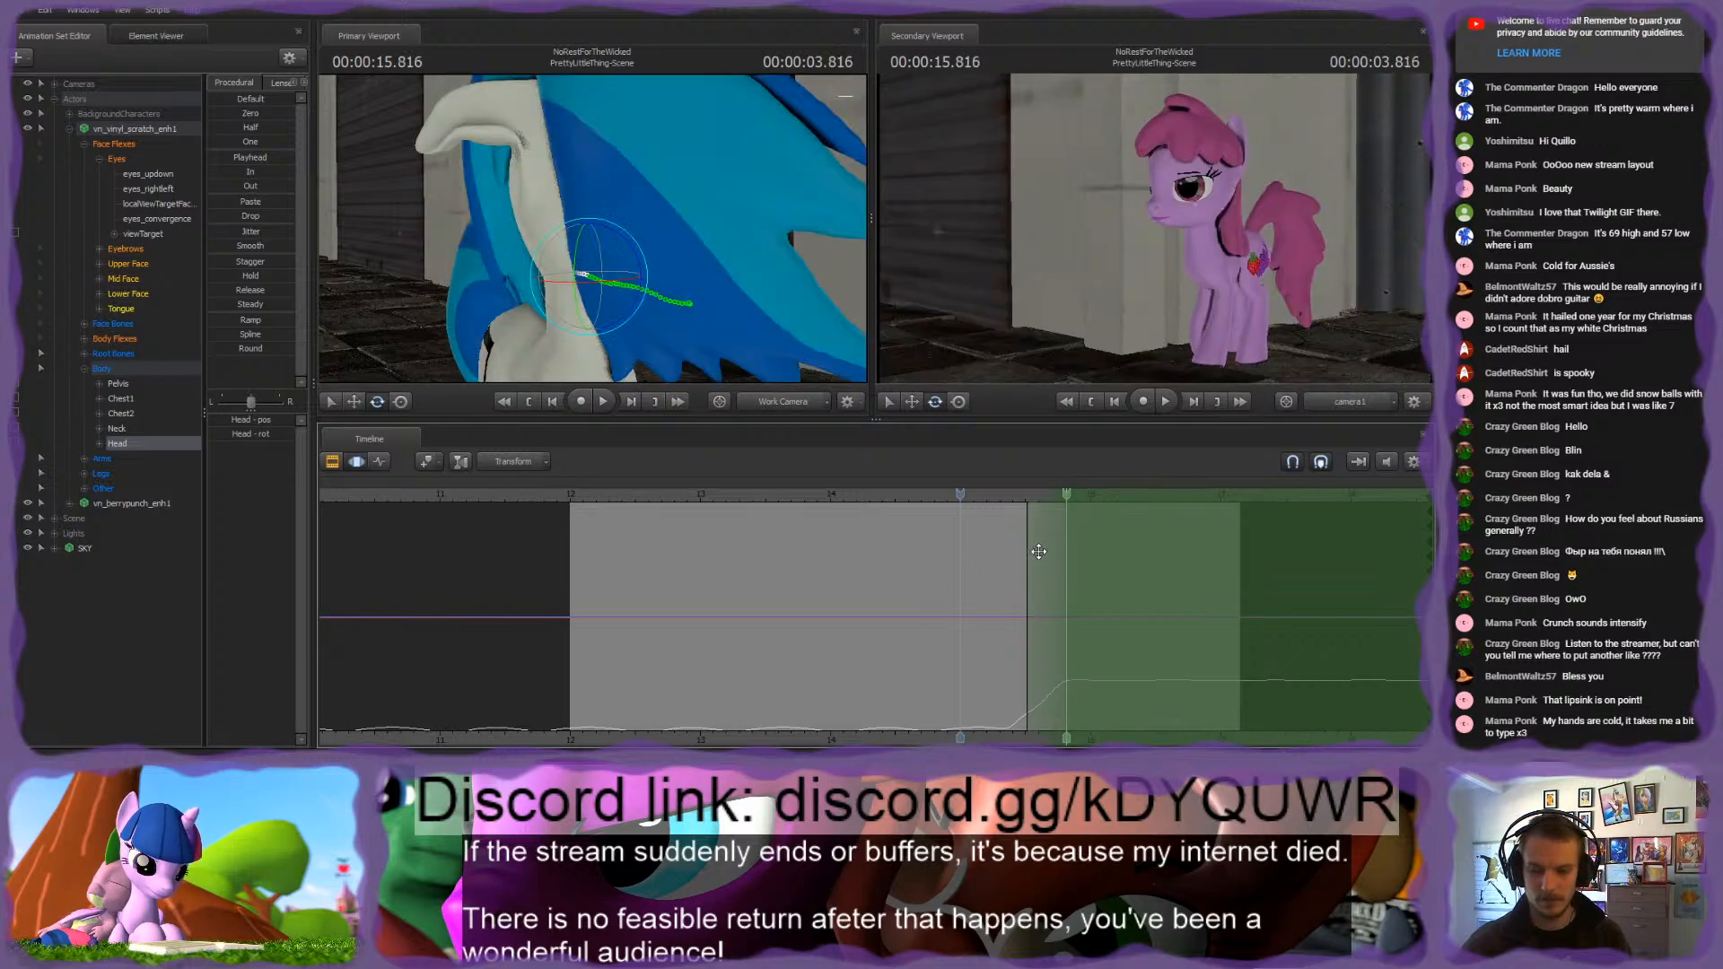
pyautogui.moveTo(1040, 551); pyautogui.dragTo(962, 551)
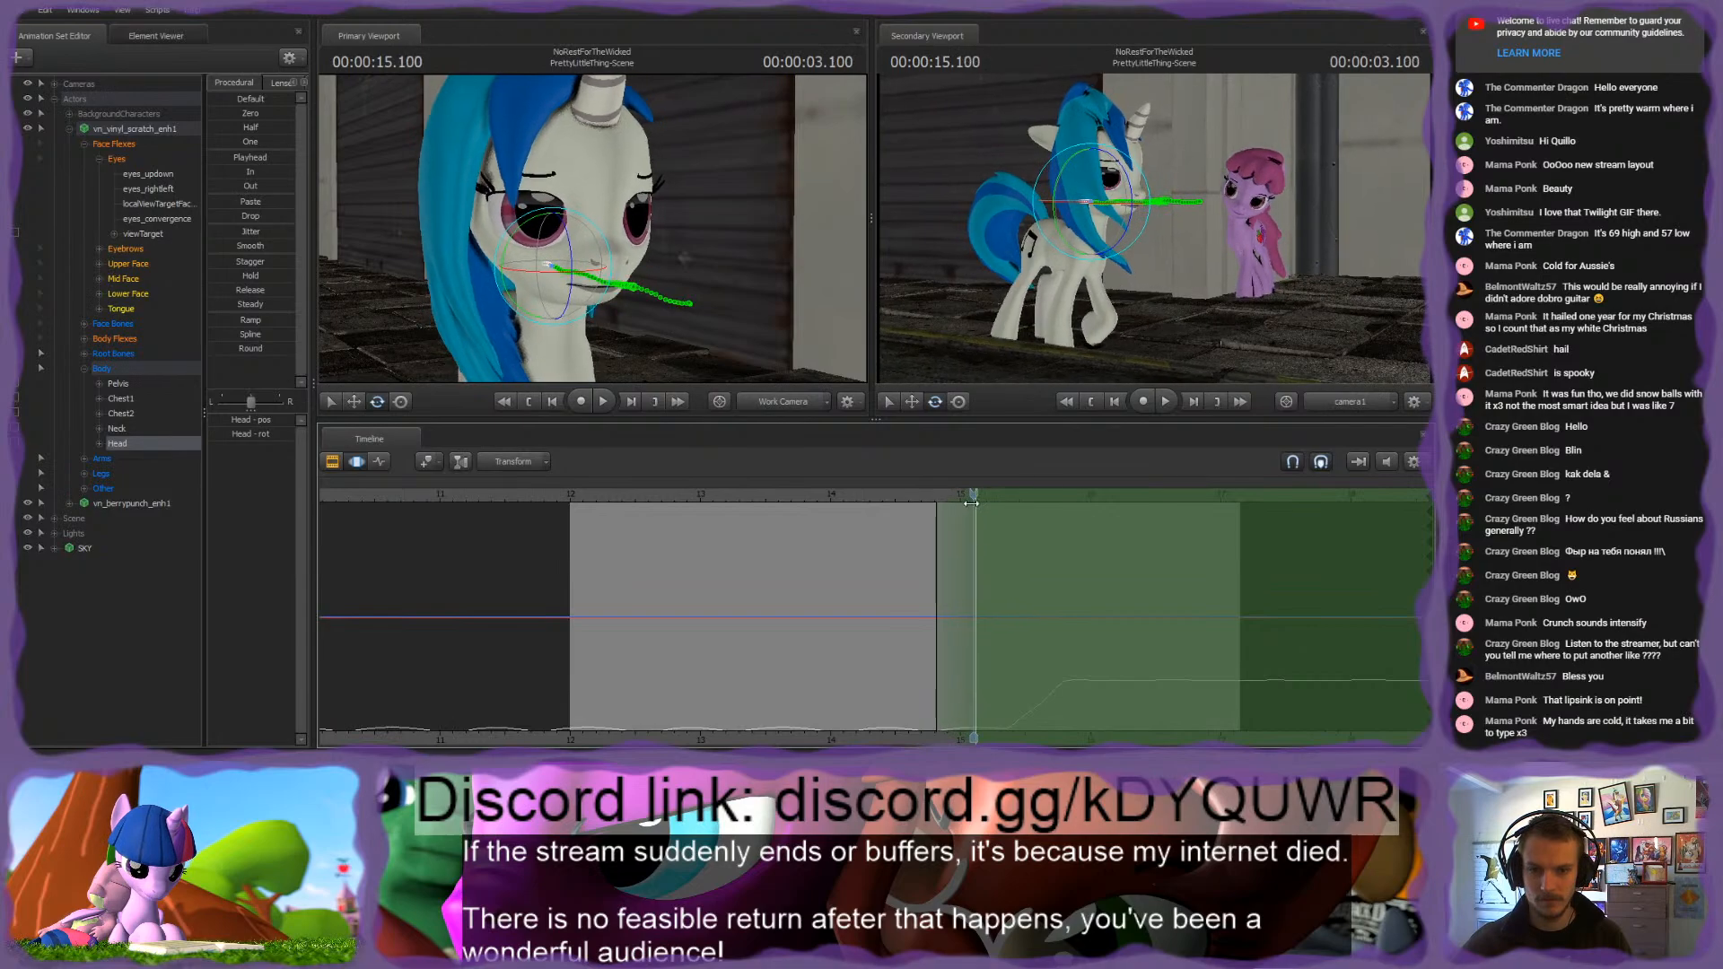
# Step: Rotate the white pony's Head bone slightly at 15.116 s and play through the head turn
pyautogui.moveTo(571, 254); pyautogui.dragTo(571, 250)
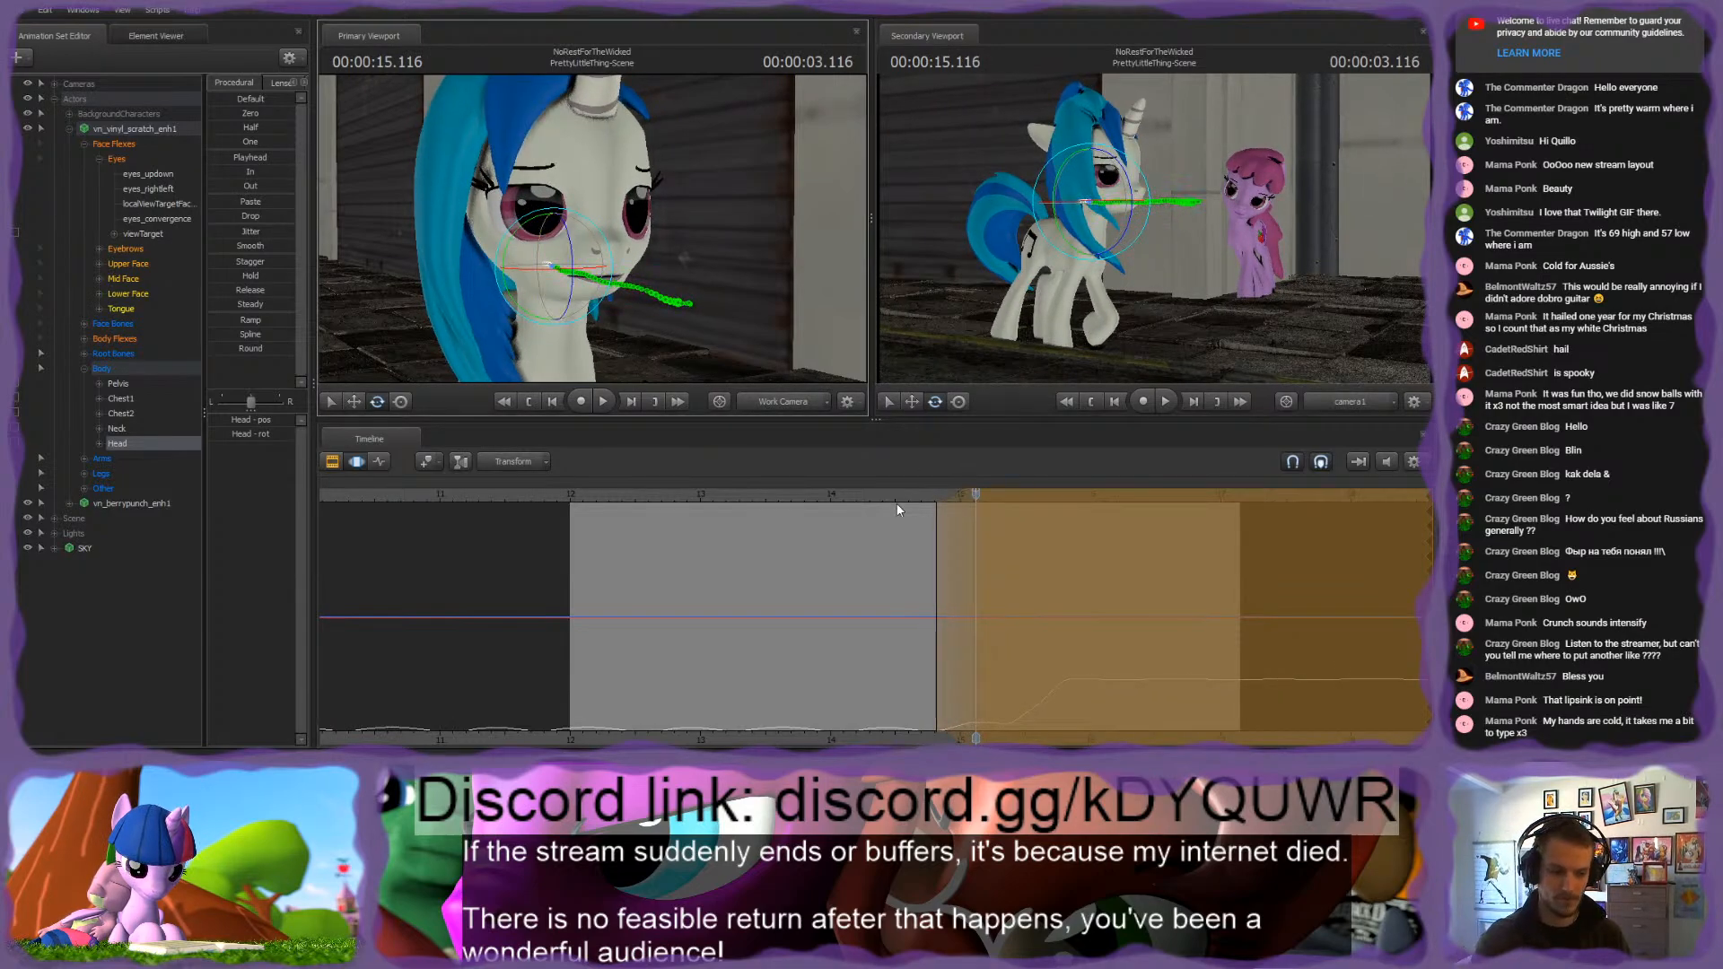
pyautogui.click(924, 499)
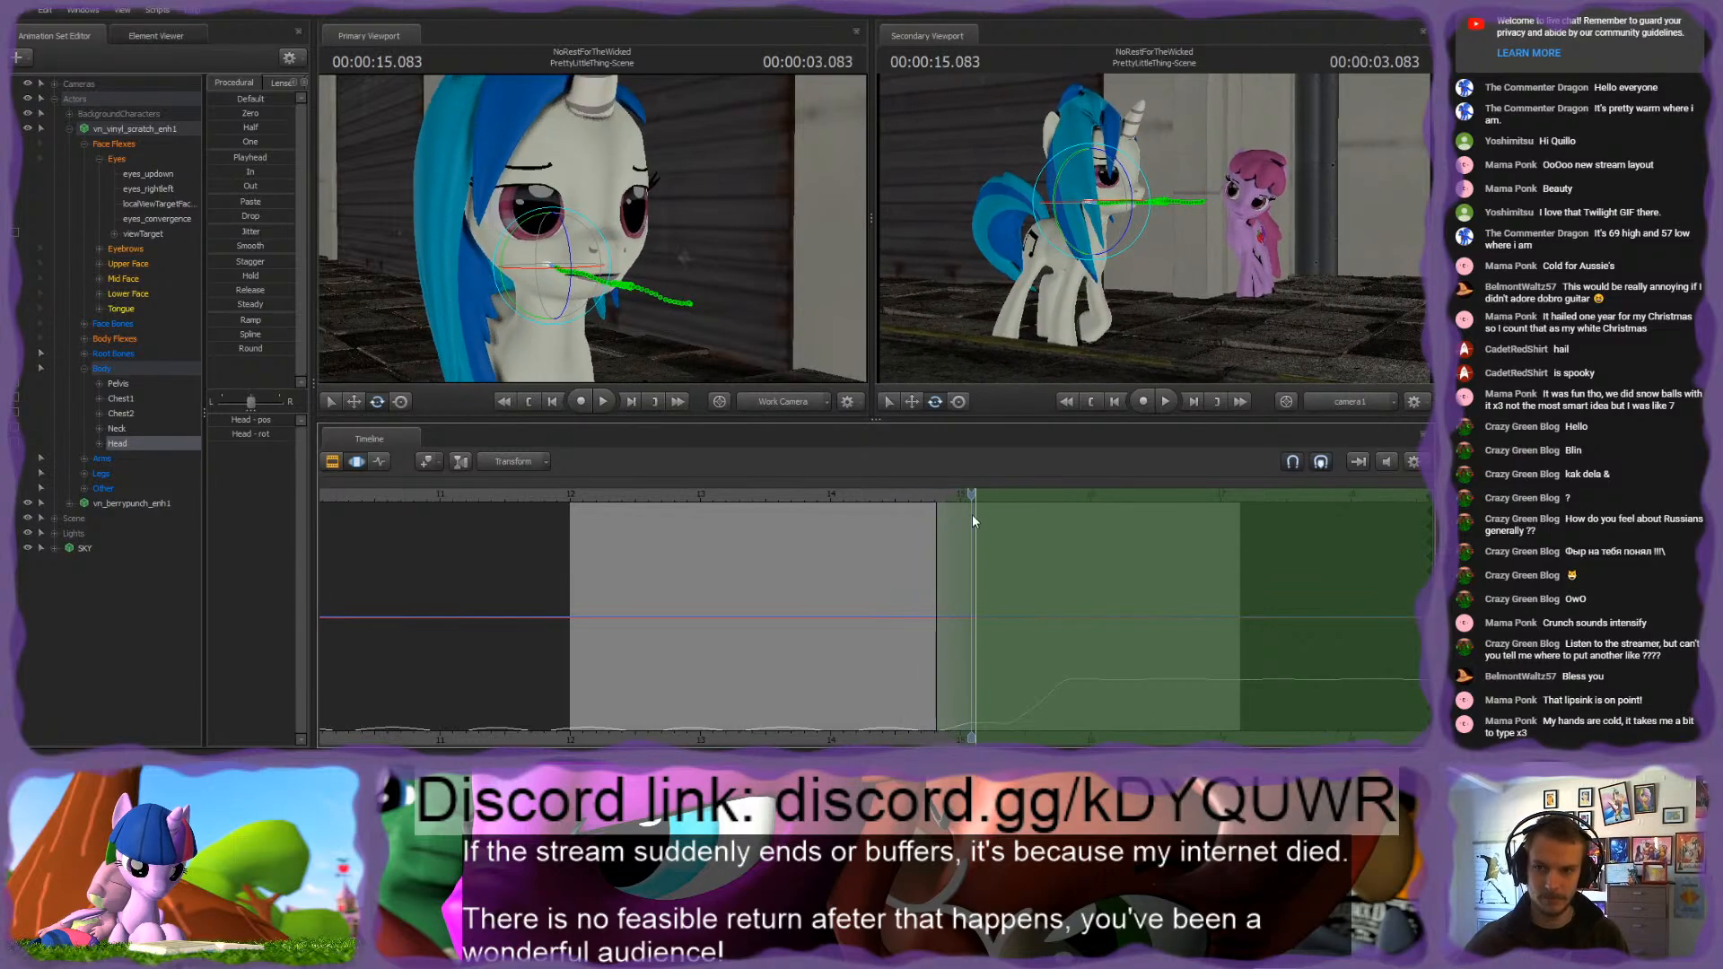
pyautogui.moveTo(973, 518); pyautogui.dragTo(745, 528)
pyautogui.press('space')
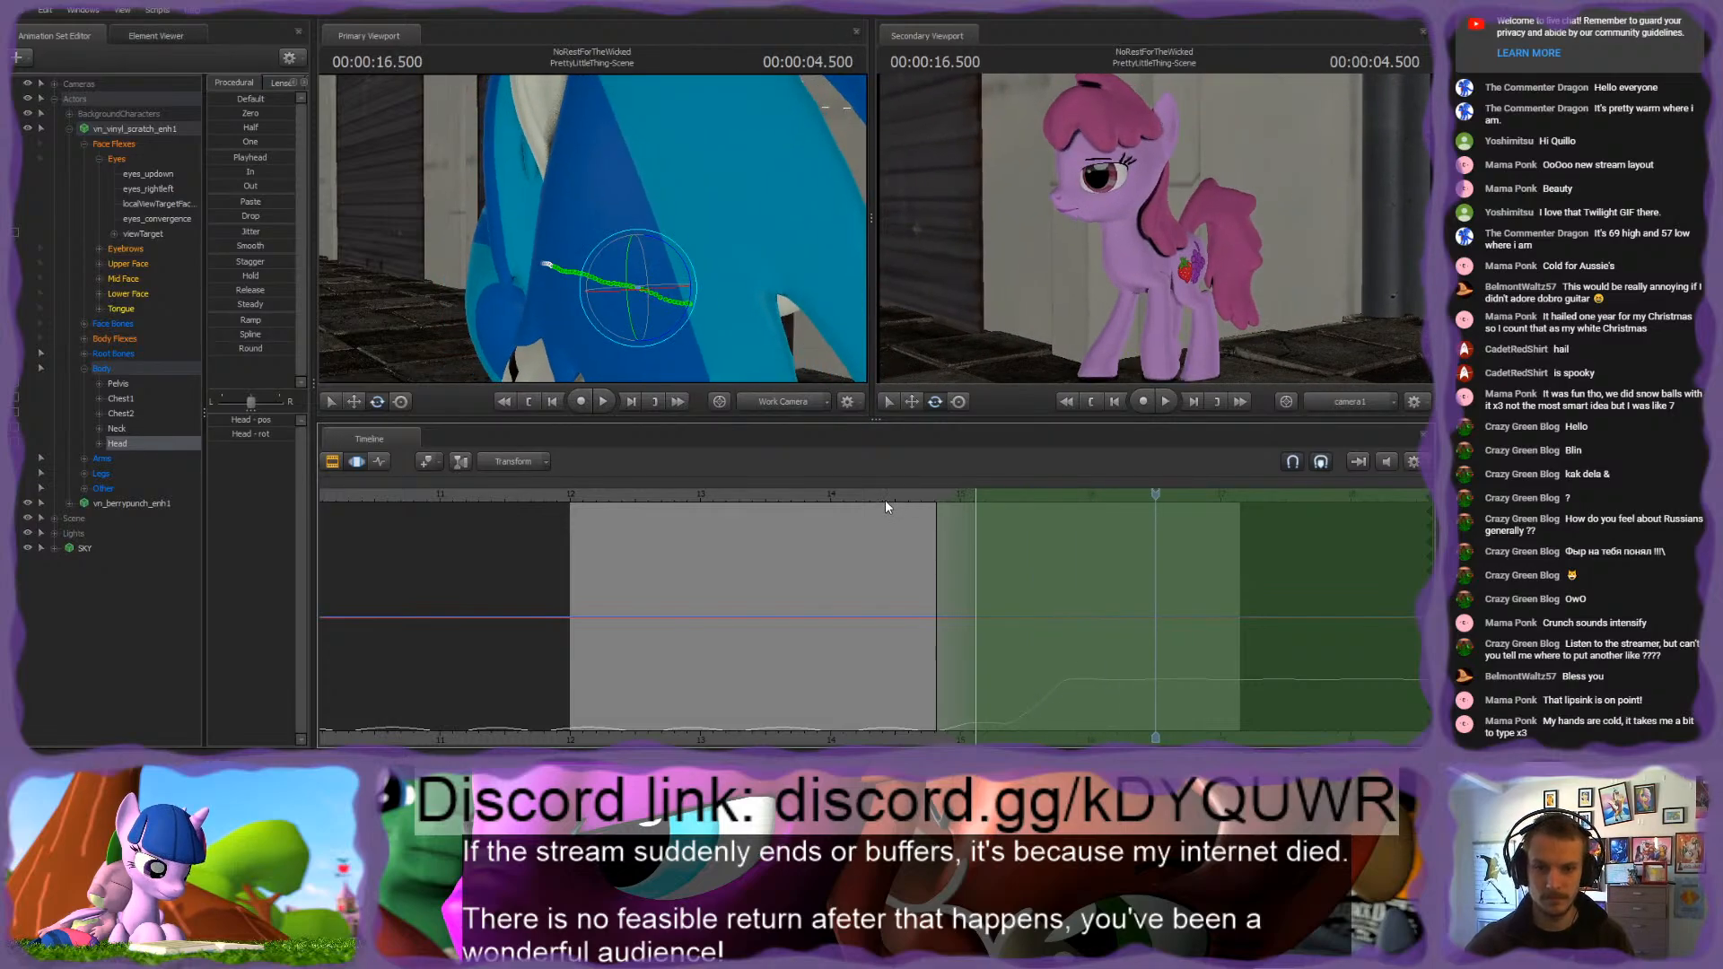
pyautogui.press('space')
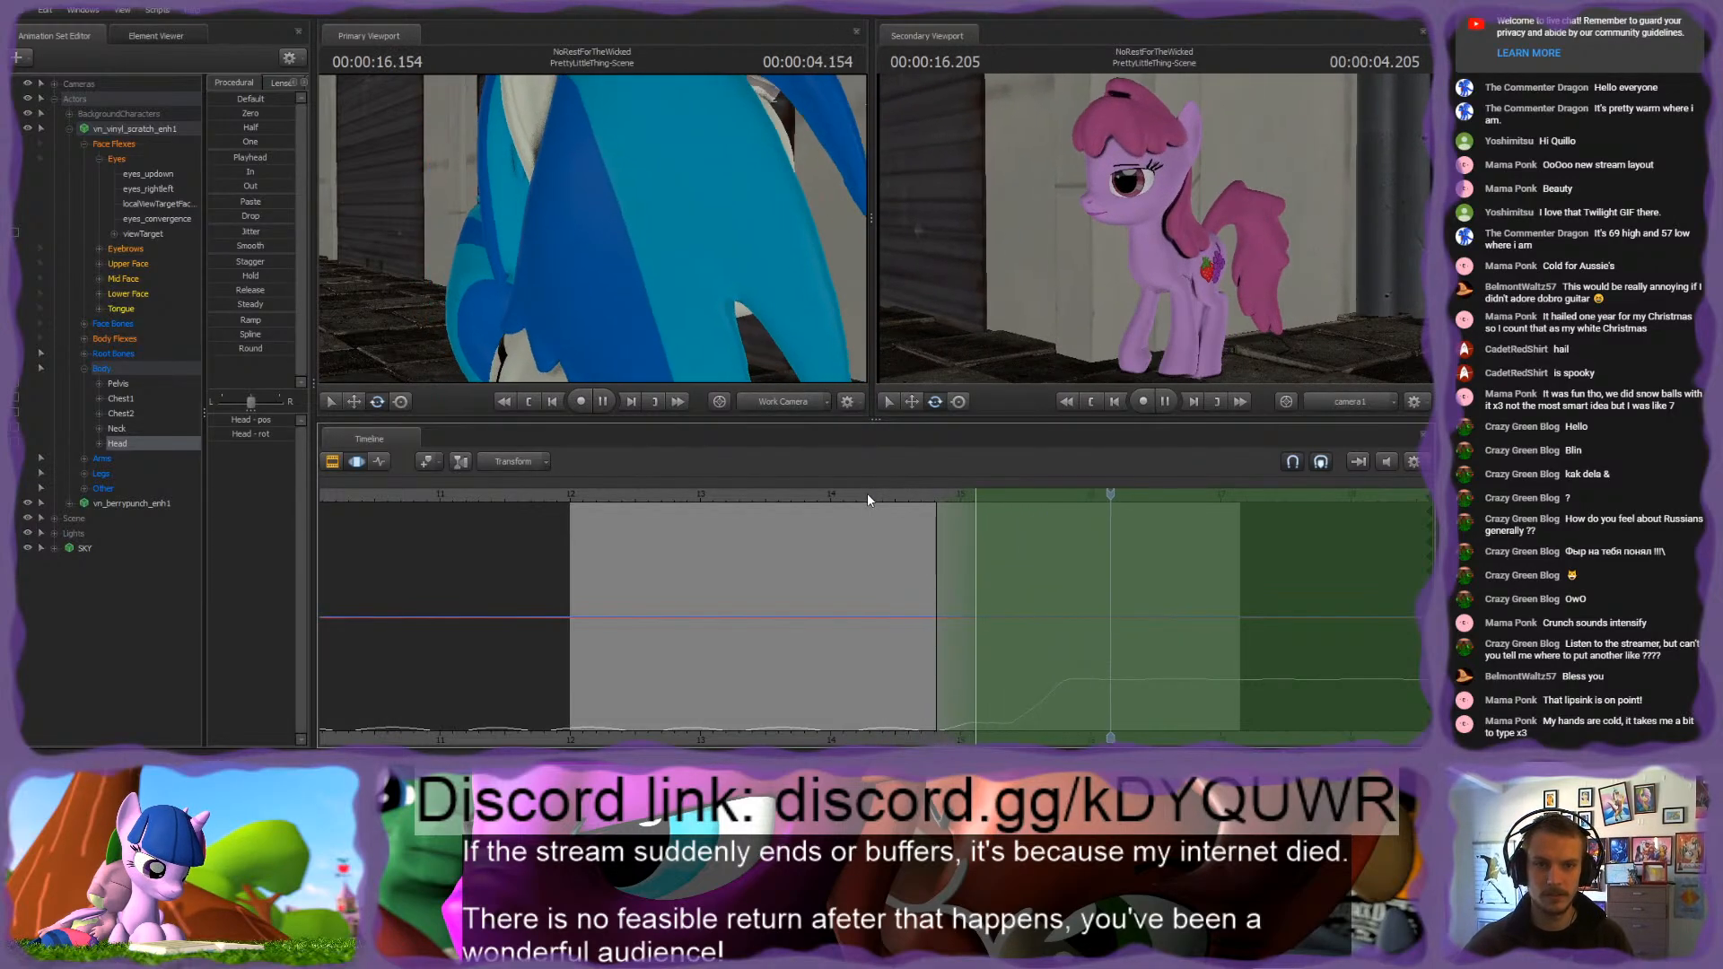
pyautogui.press('space')
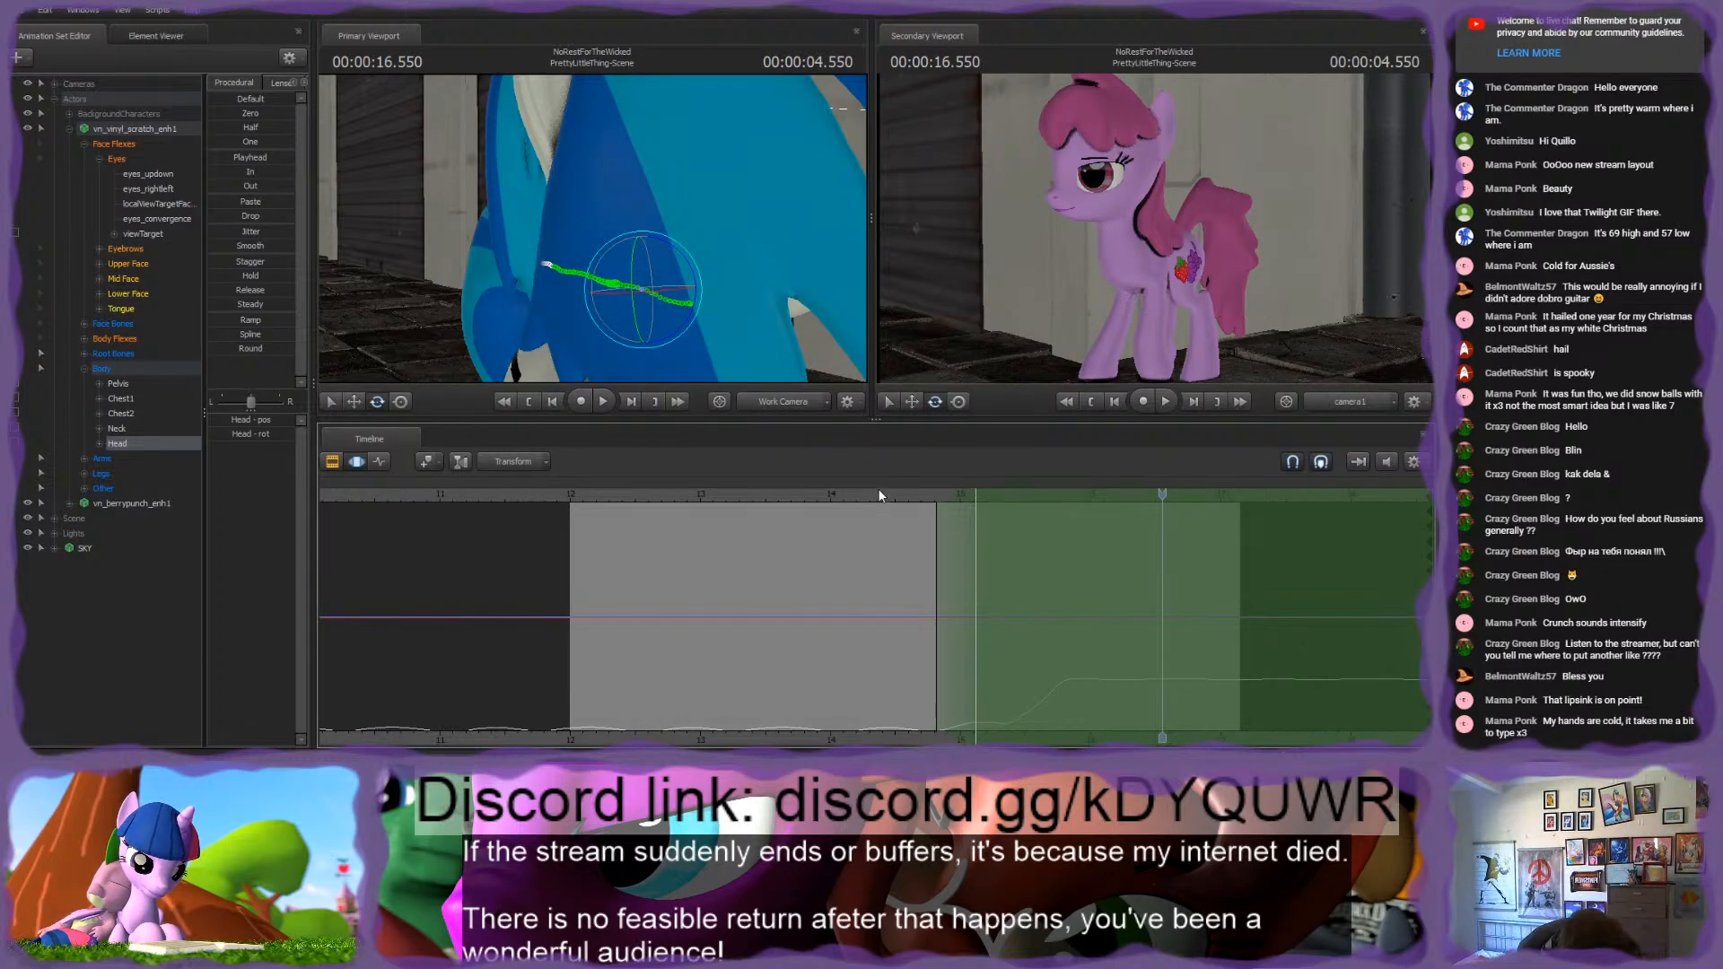
pyautogui.moveTo(914, 496); pyautogui.dragTo(1055, 493)
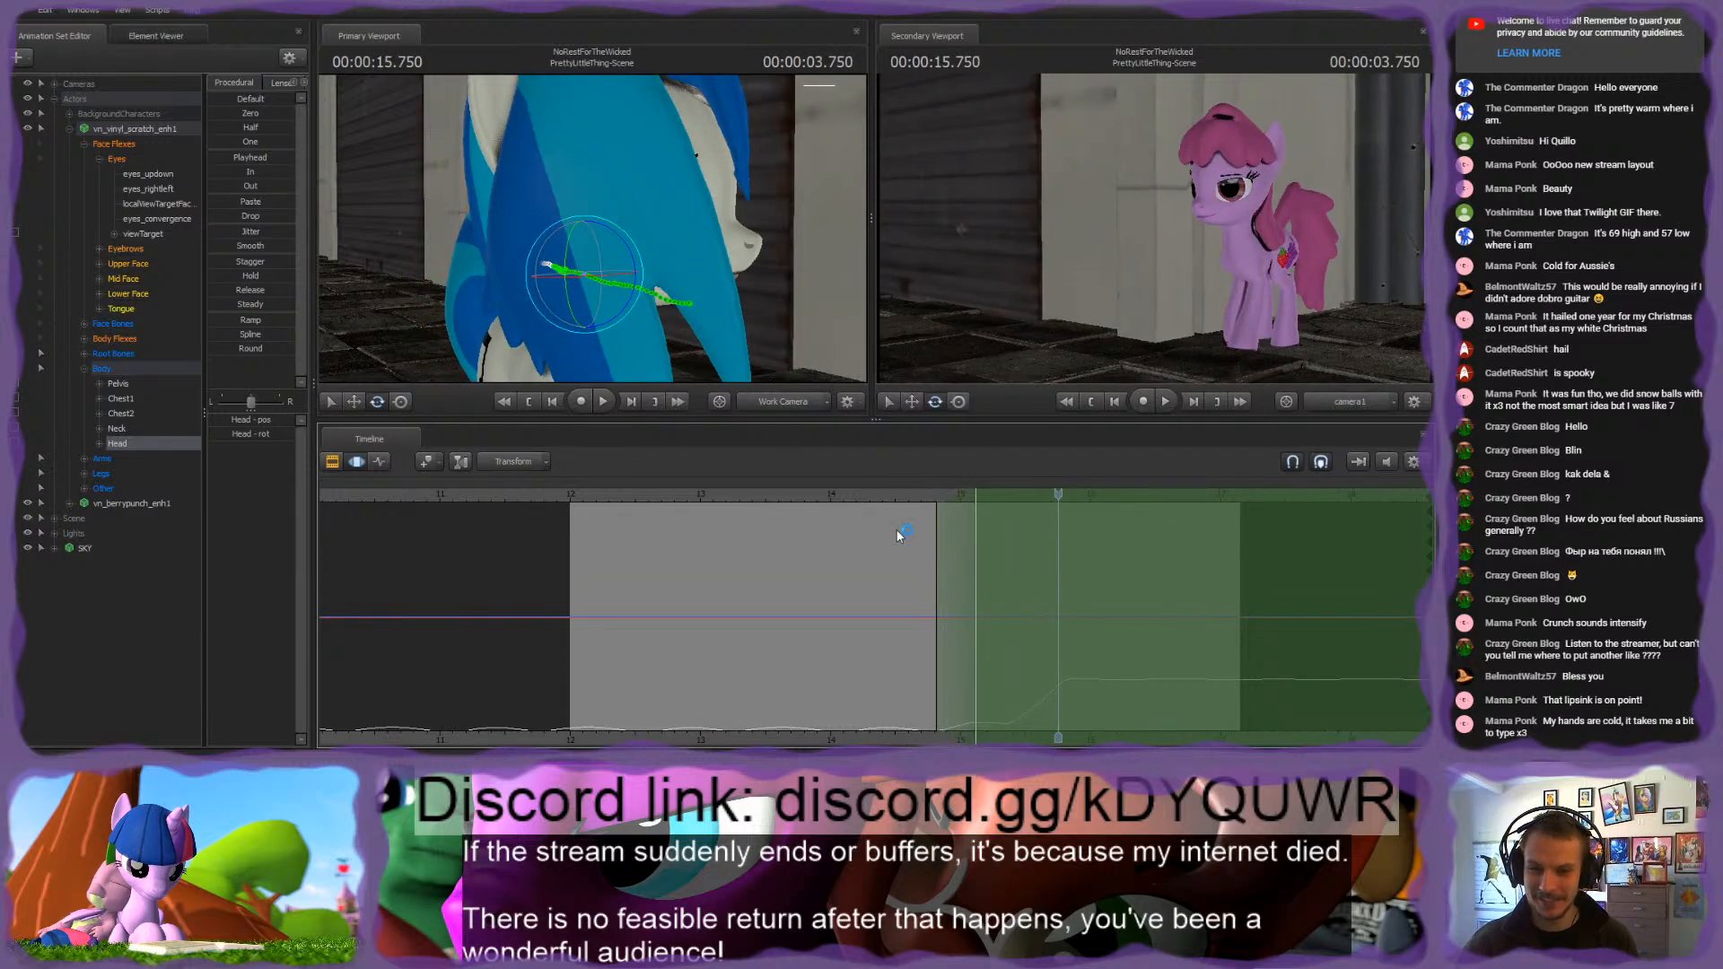
# Step: Move the white pony's Upper Face keyframe earlier to about frame 168 in the Graph Editor
pyautogui.click(86, 369)
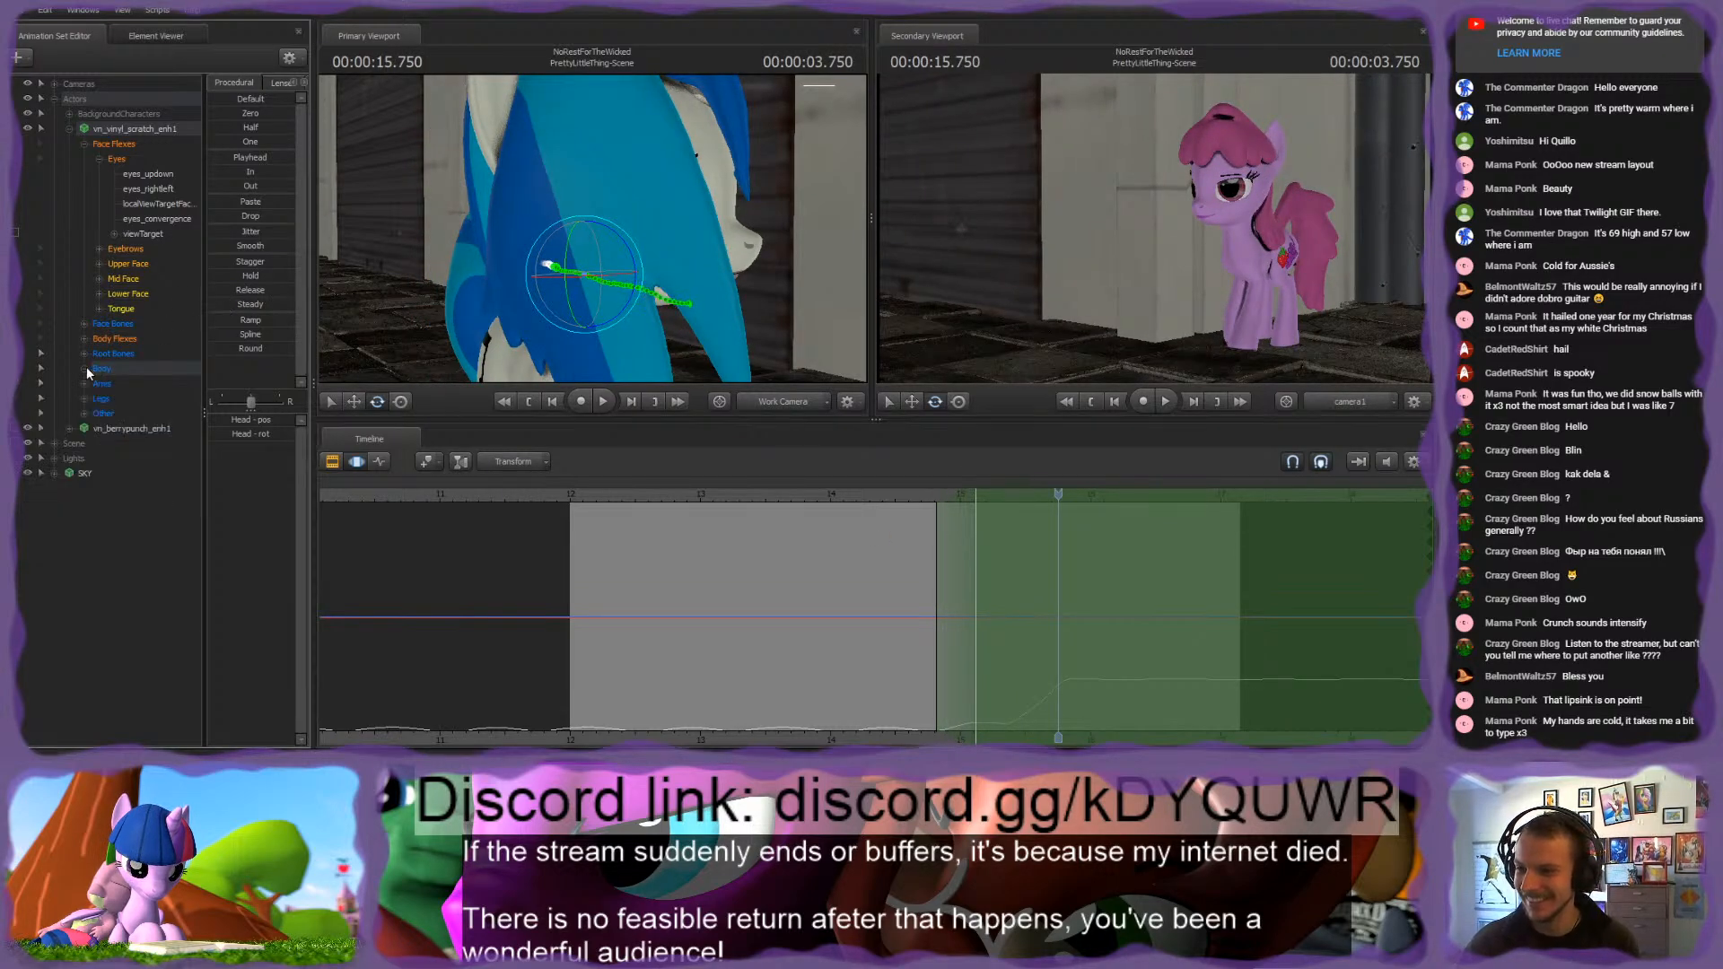
pyautogui.click(128, 264)
pyautogui.click(381, 462)
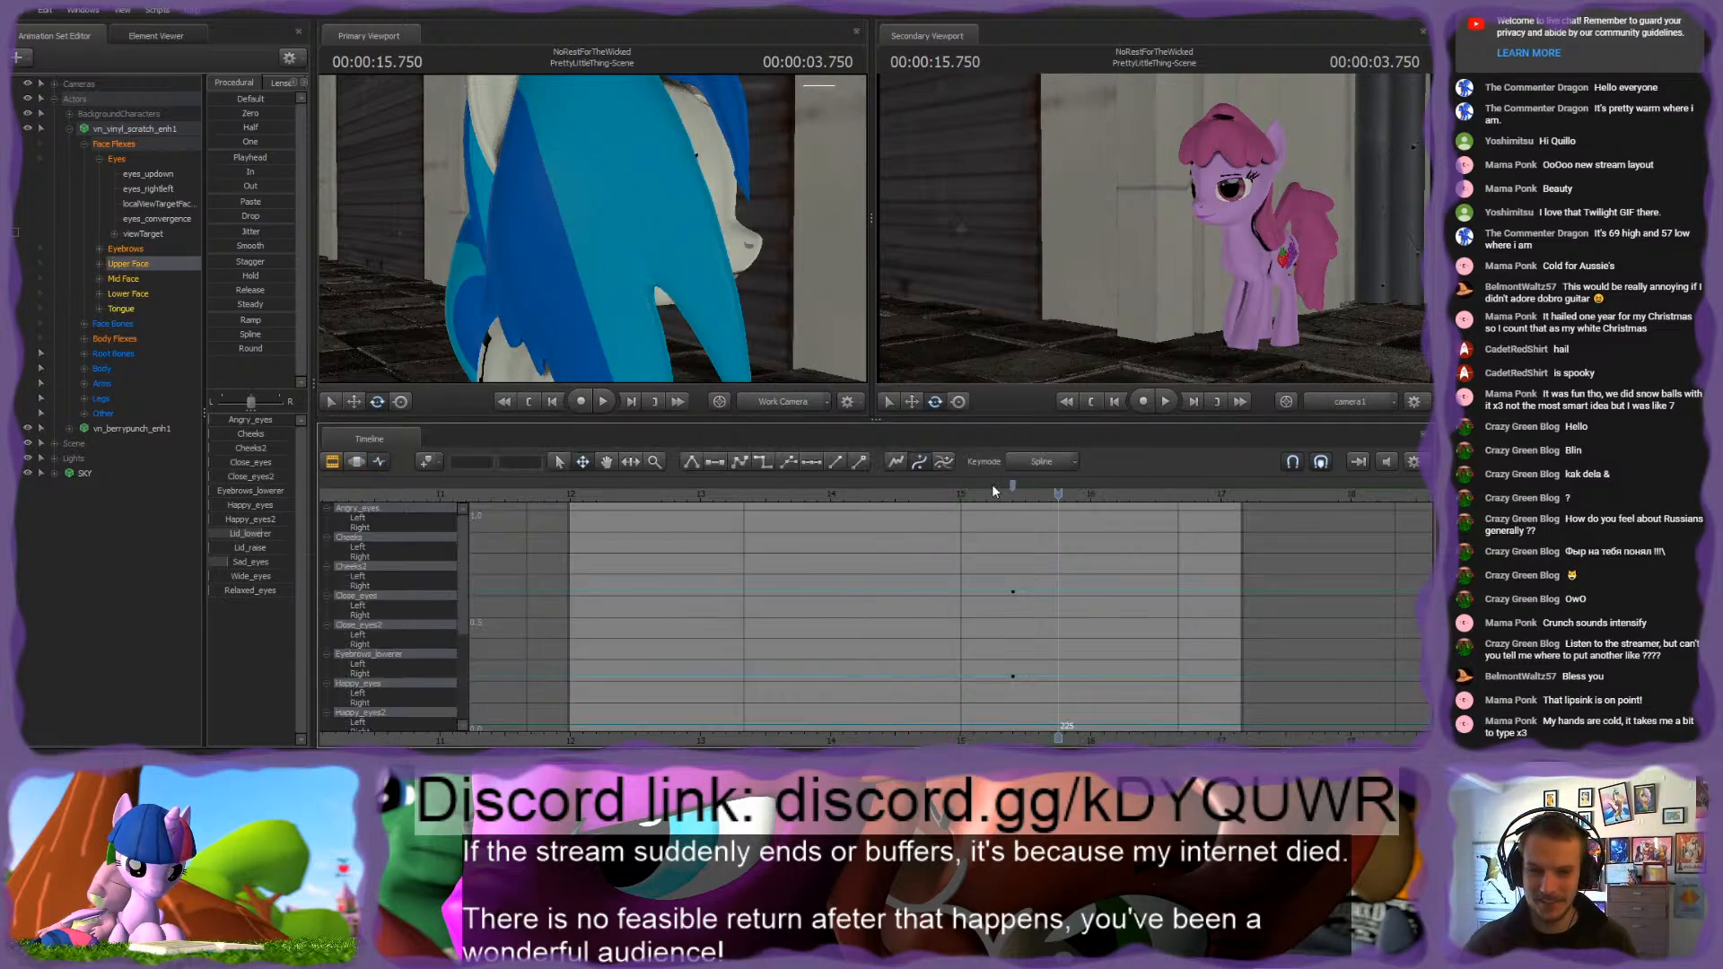
pyautogui.moveTo(1013, 486)
pyautogui.mouseDown()
pyautogui.moveTo(936, 504)
pyautogui.moveTo(928, 555)
pyautogui.mouseUp()
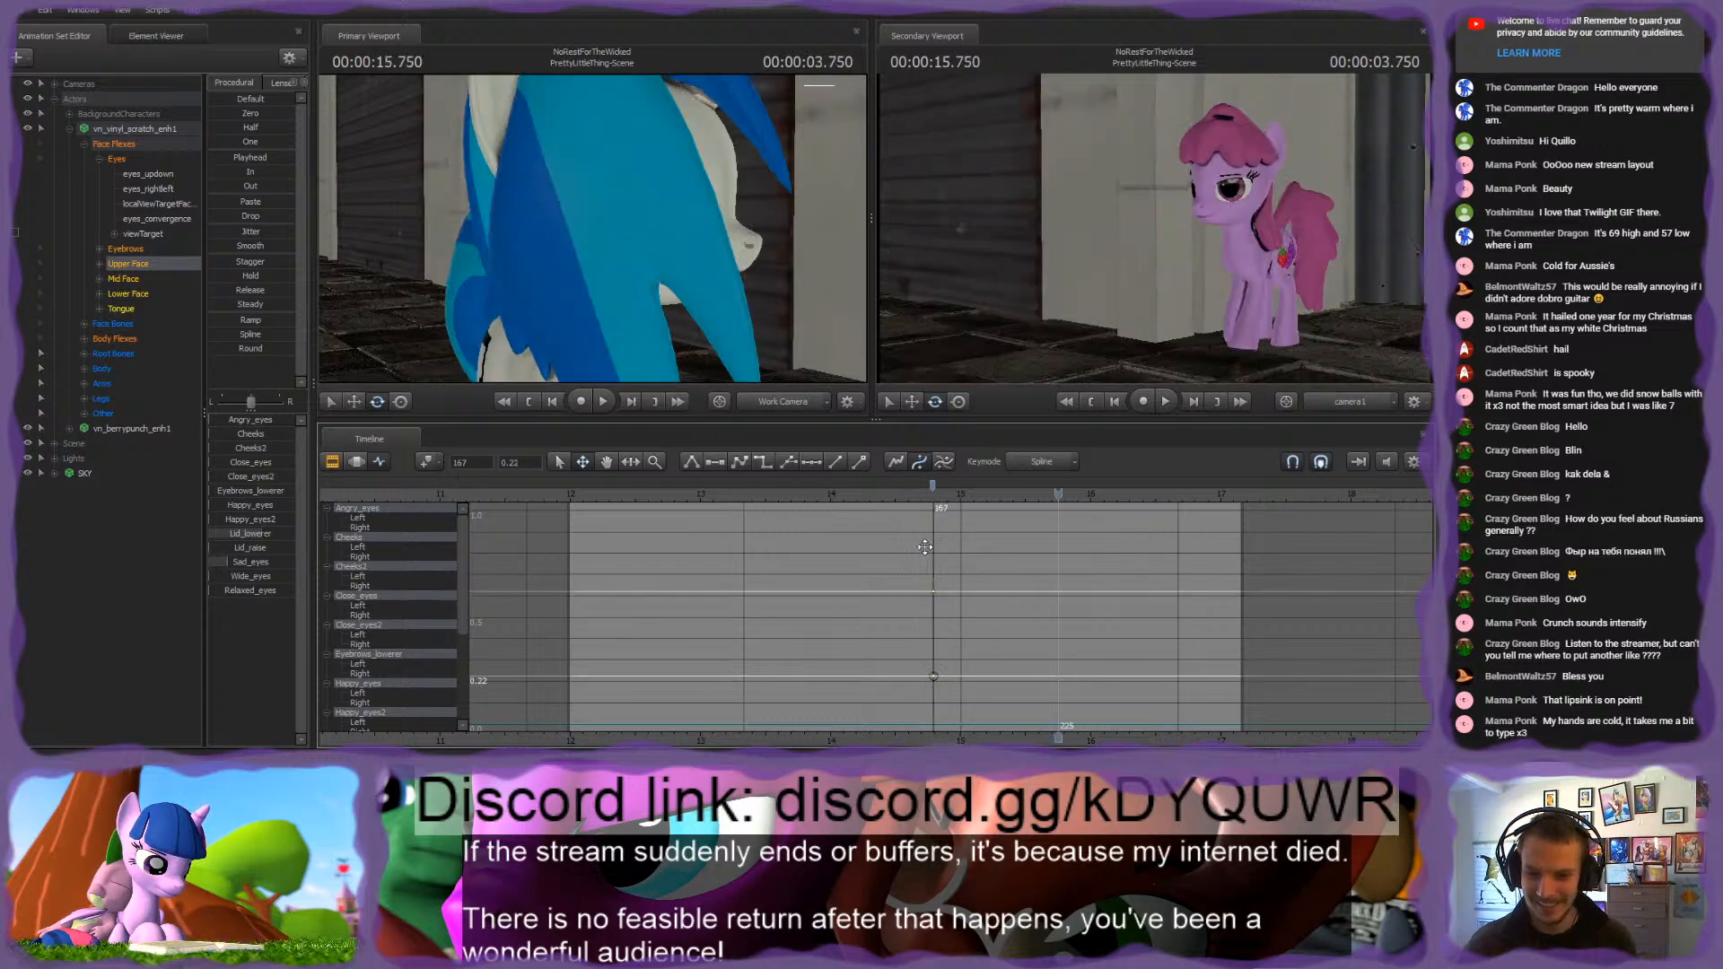
pyautogui.click(934, 535)
pyautogui.click(957, 494)
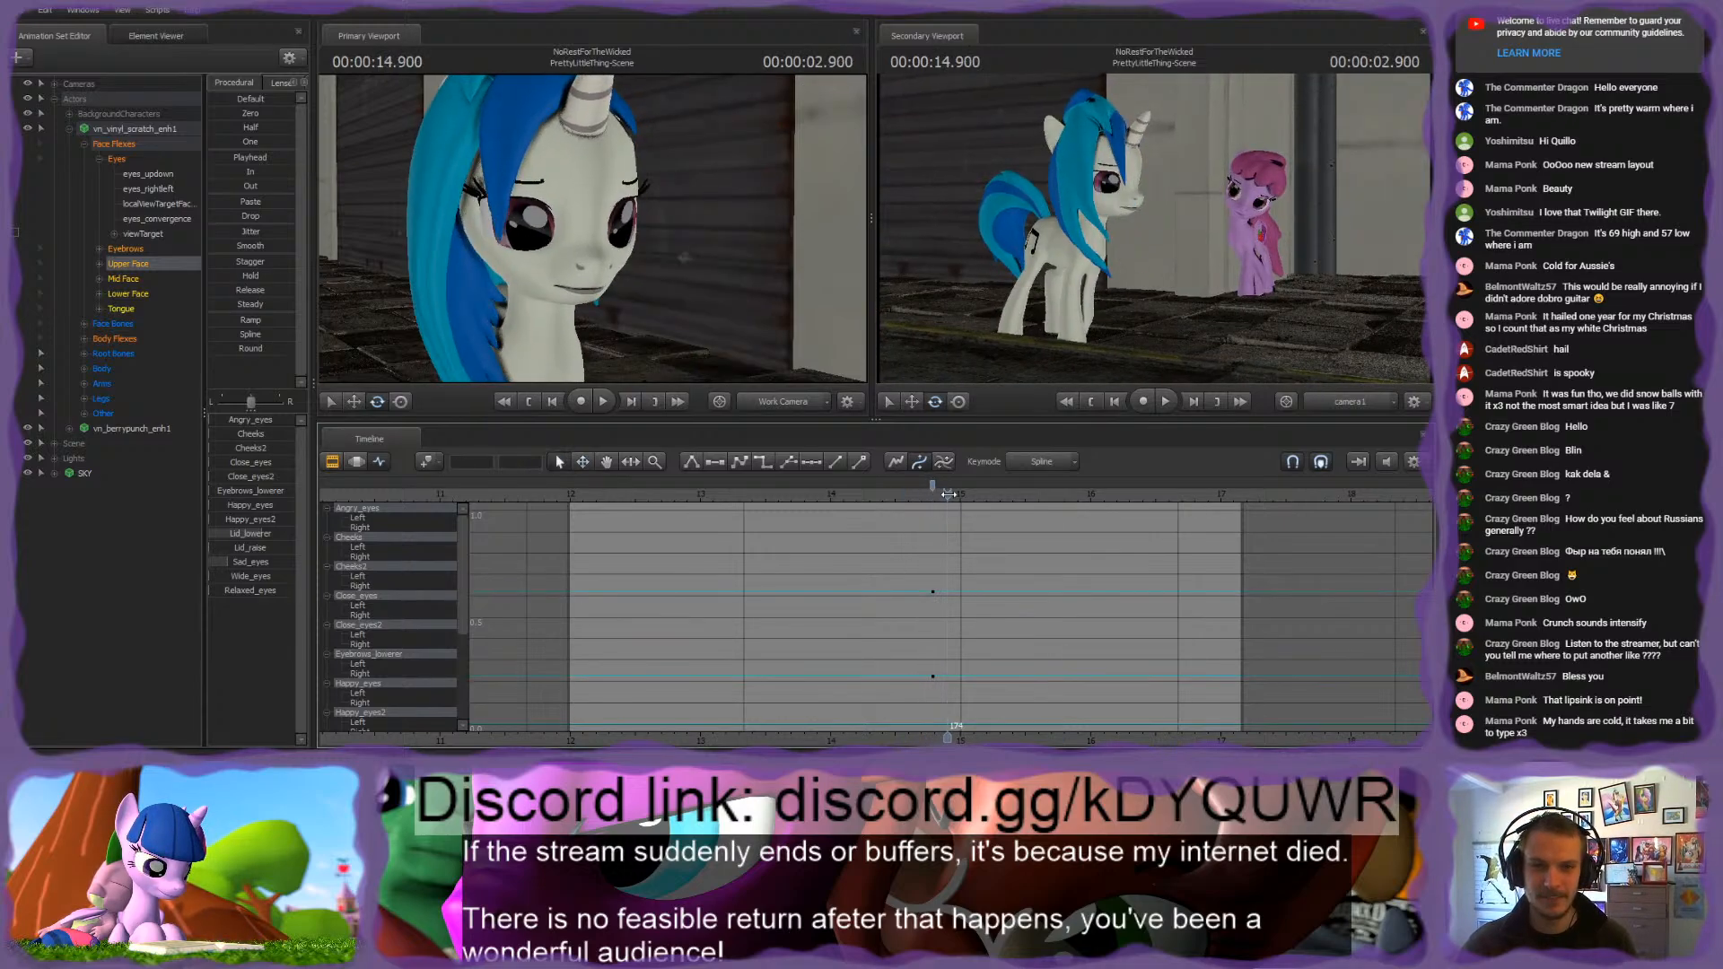
pyautogui.moveTo(958, 494)
pyautogui.mouseDown()
pyautogui.moveTo(910, 486)
pyautogui.moveTo(925, 496)
pyautogui.mouseUp()
# Step: Close the white pony's eyes fully with Close_eyes at 14.850 s and keep Close_eyes at zero at 14.800 s
pyautogui.scroll(3, 957, 503)
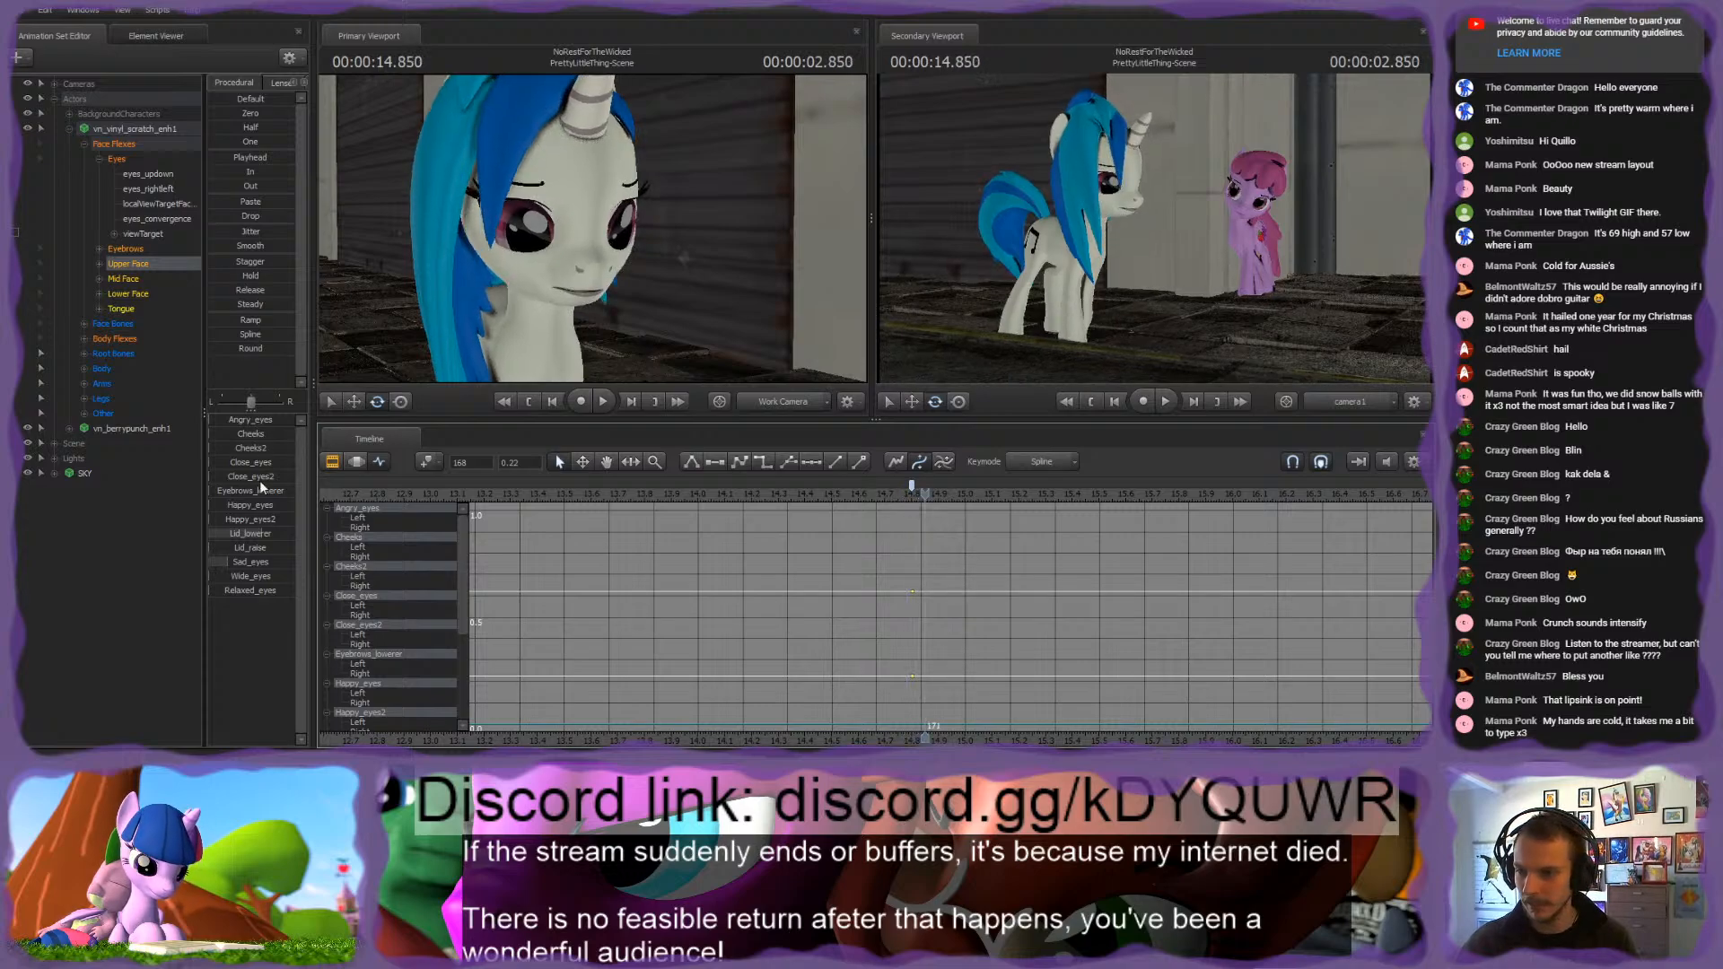
pyautogui.moveTo(260, 490); pyautogui.dragTo(289, 461)
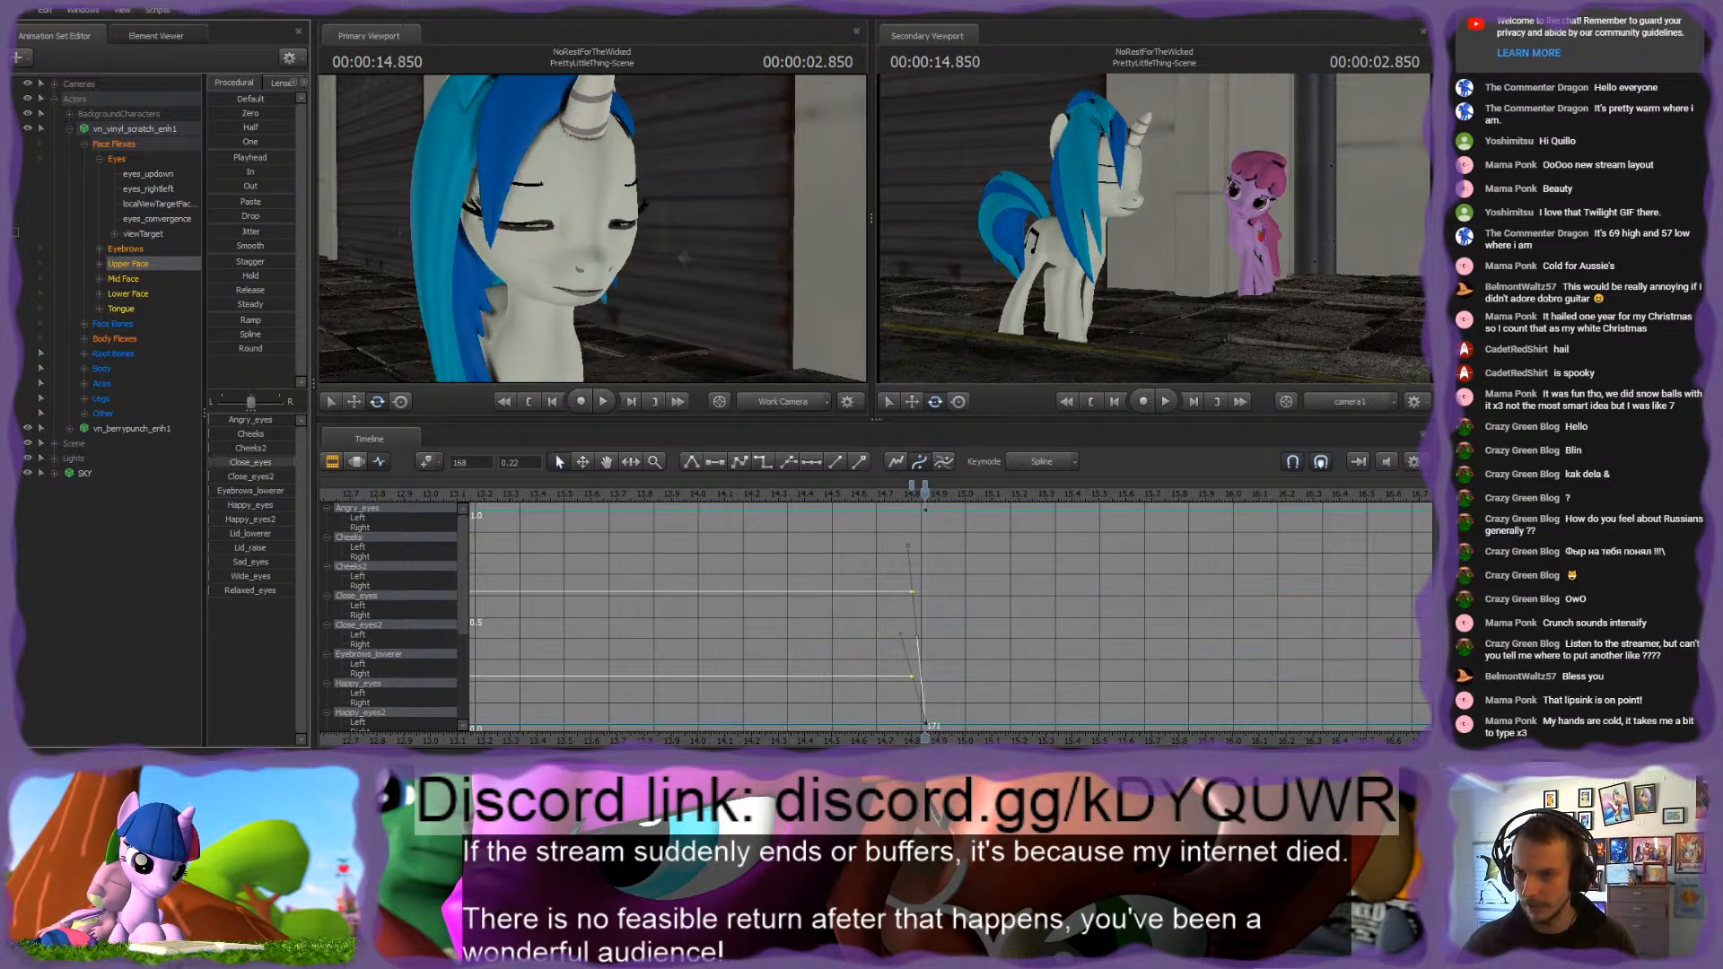
pyautogui.scroll(2, 954, 605)
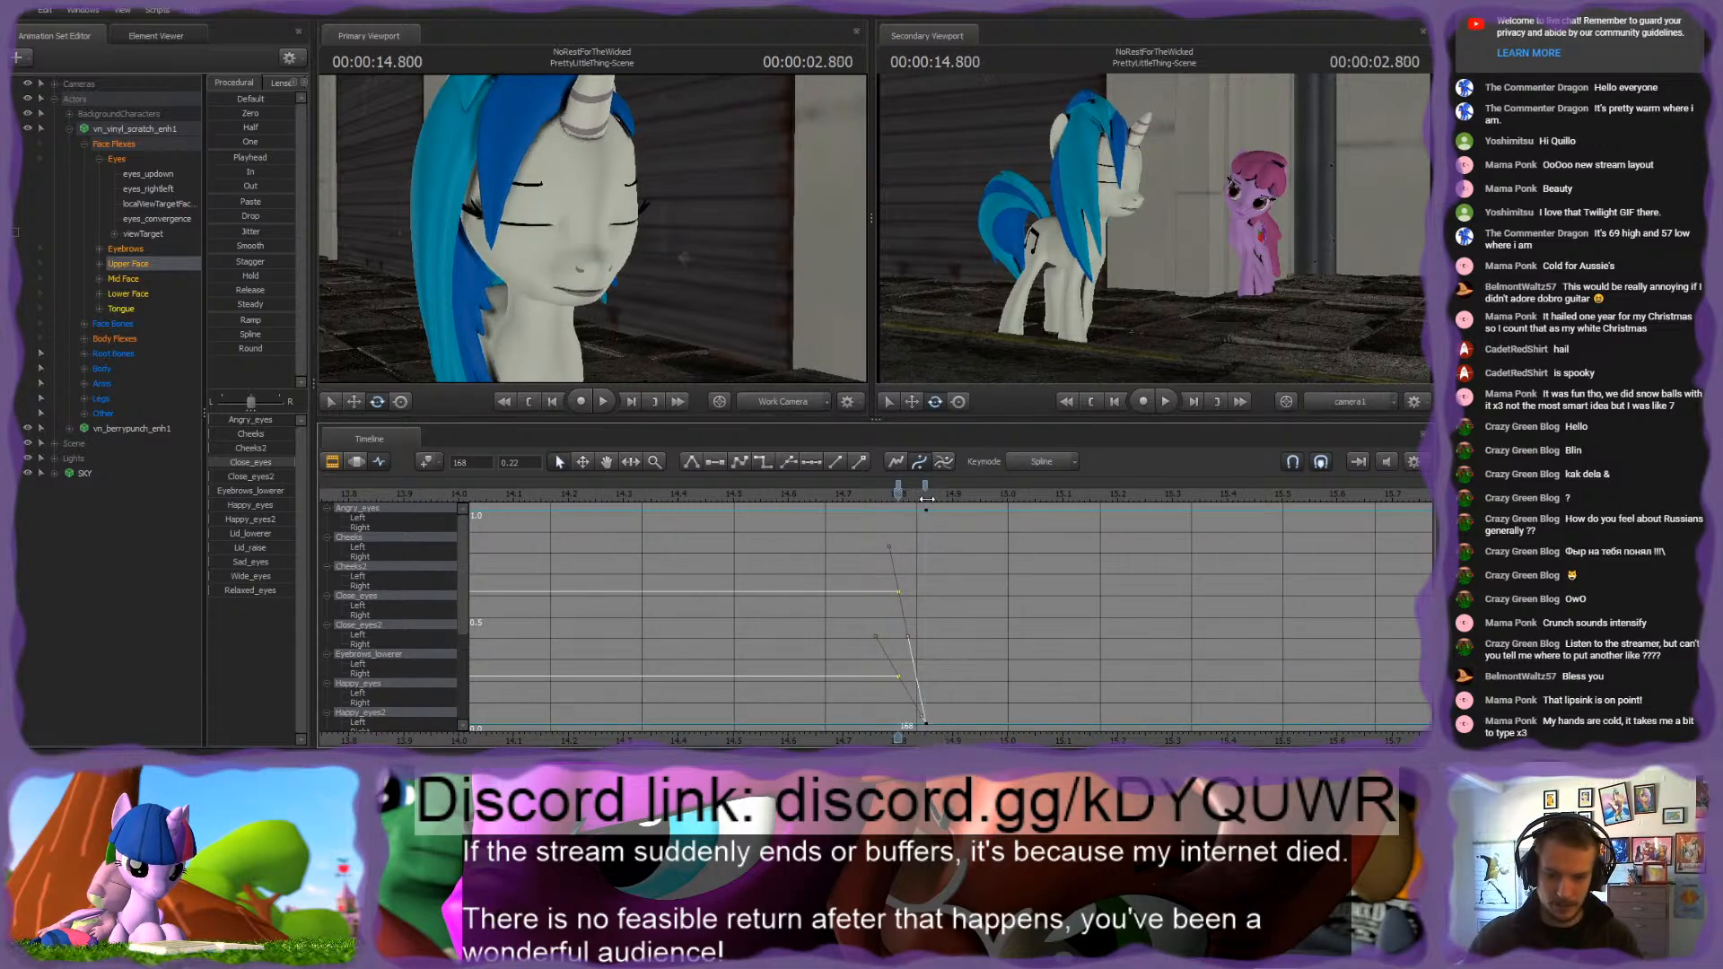
pyautogui.press('m')
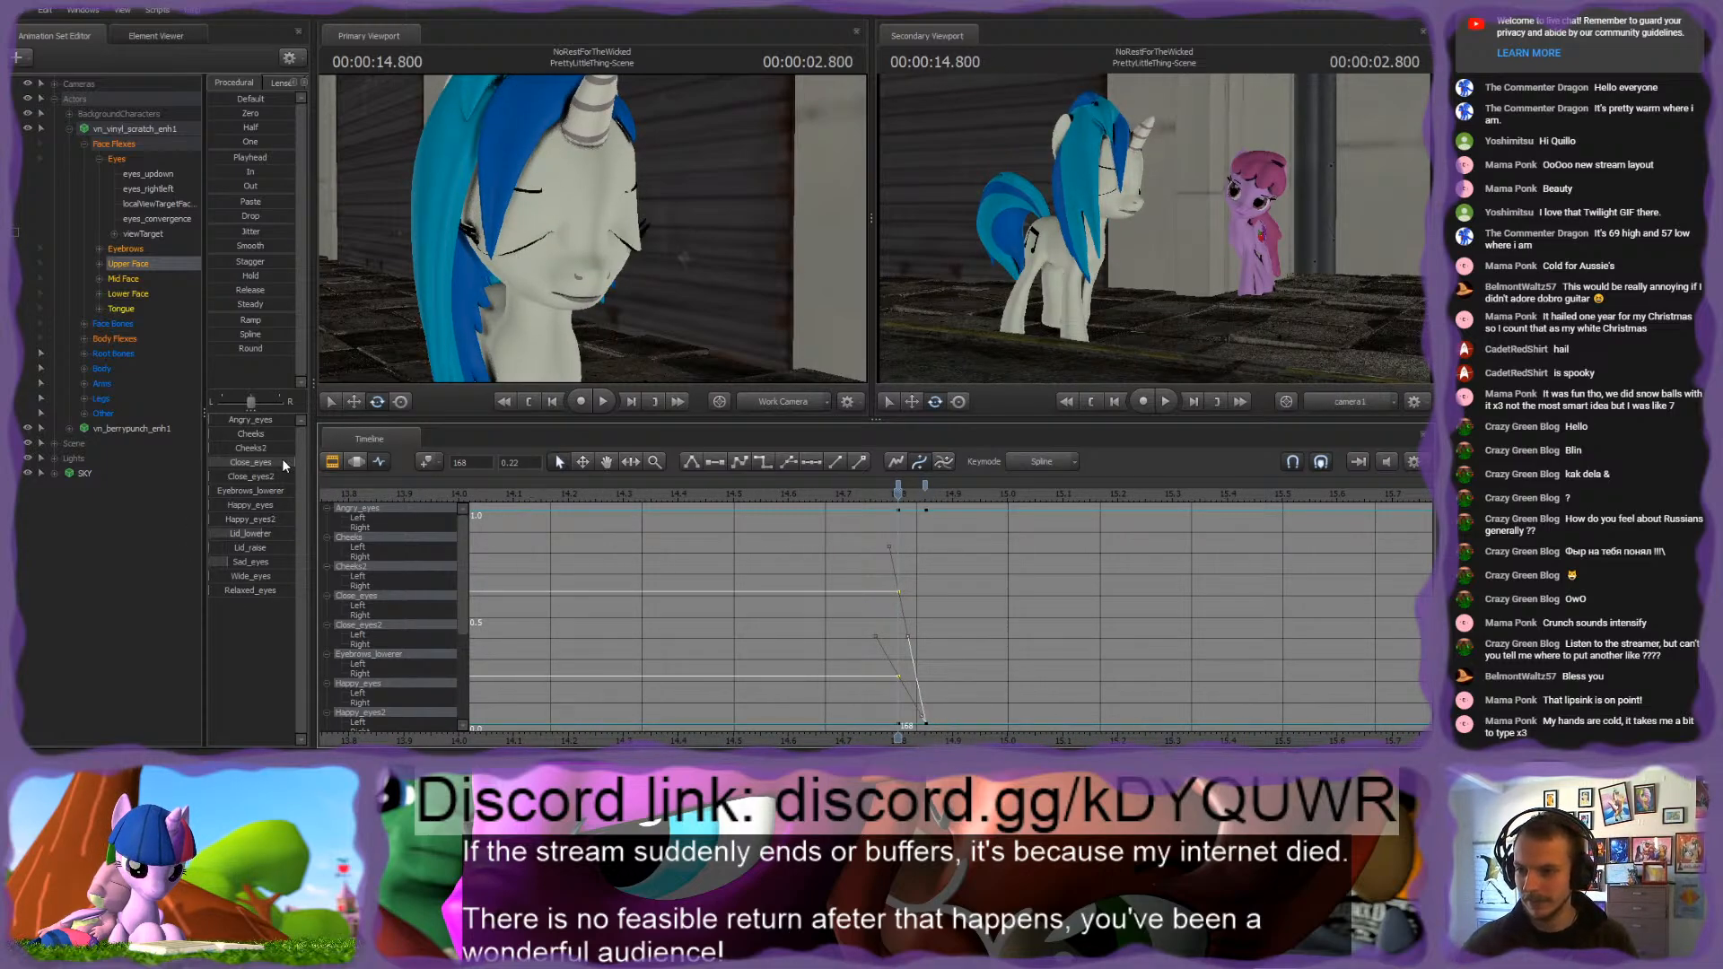
pyautogui.moveTo(282, 462); pyautogui.dragTo(203, 463)
# Step: Hold the eyes closed until about 14.92 s, reopen them with Close_eyes at 14.966 s, and play the blink
pyautogui.moveTo(902, 495); pyautogui.dragTo(998, 496)
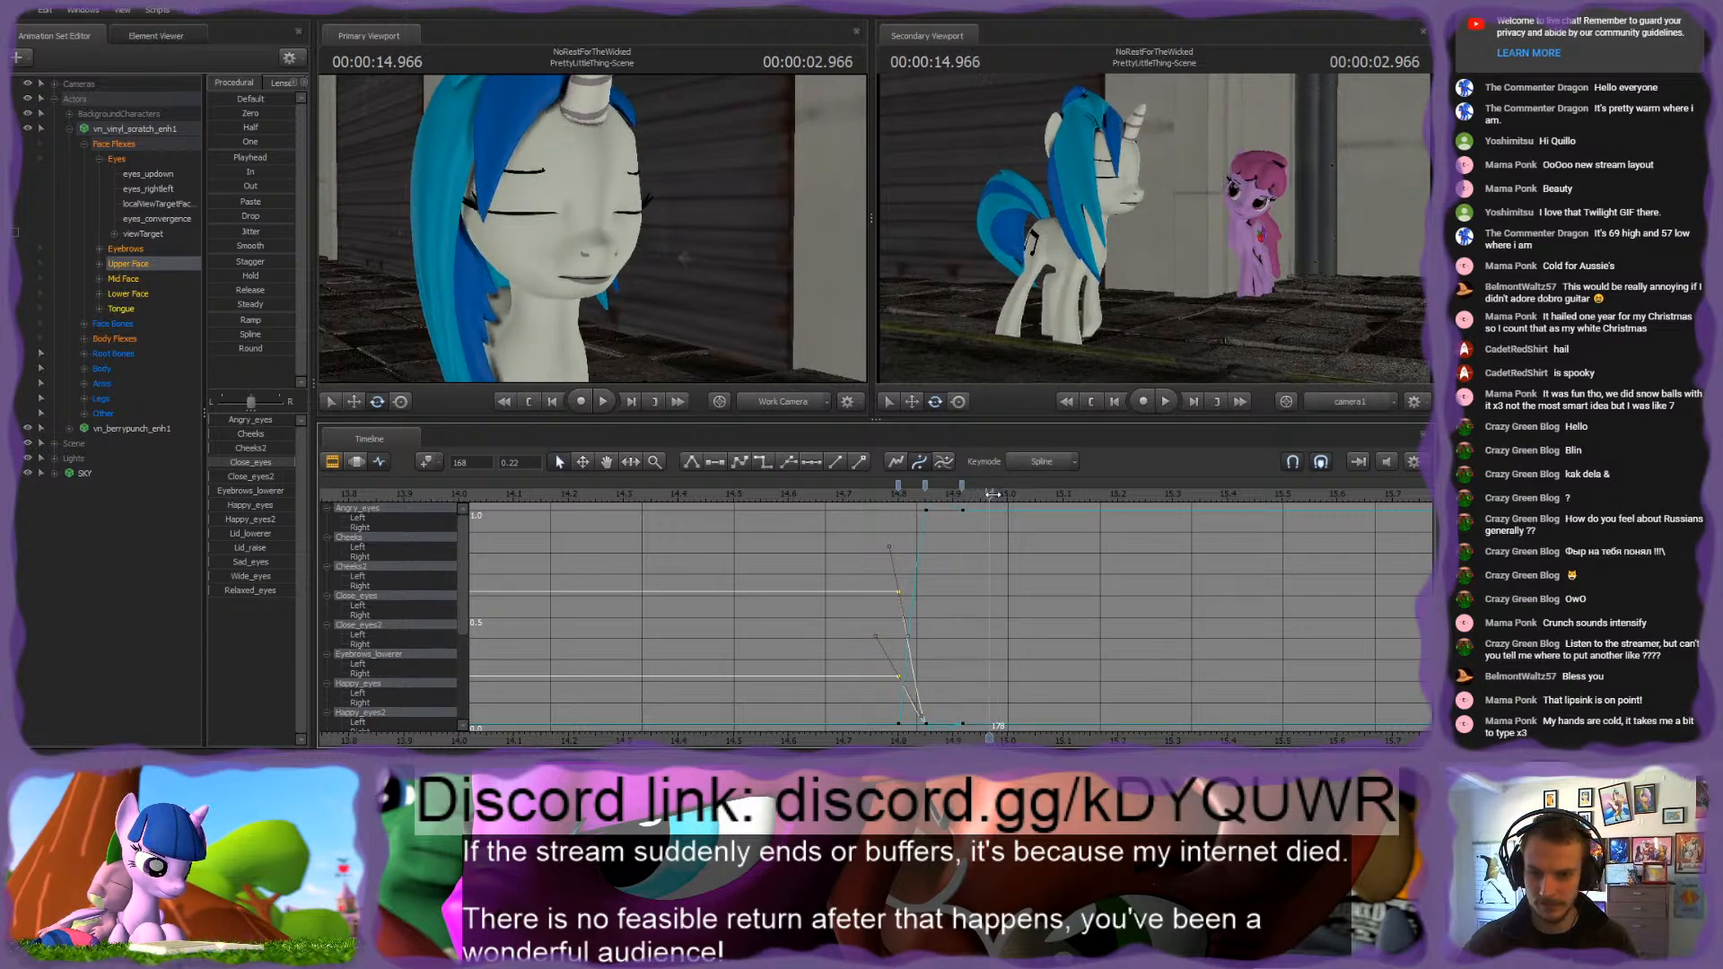
pyautogui.moveTo(272, 462); pyautogui.dragTo(229, 462)
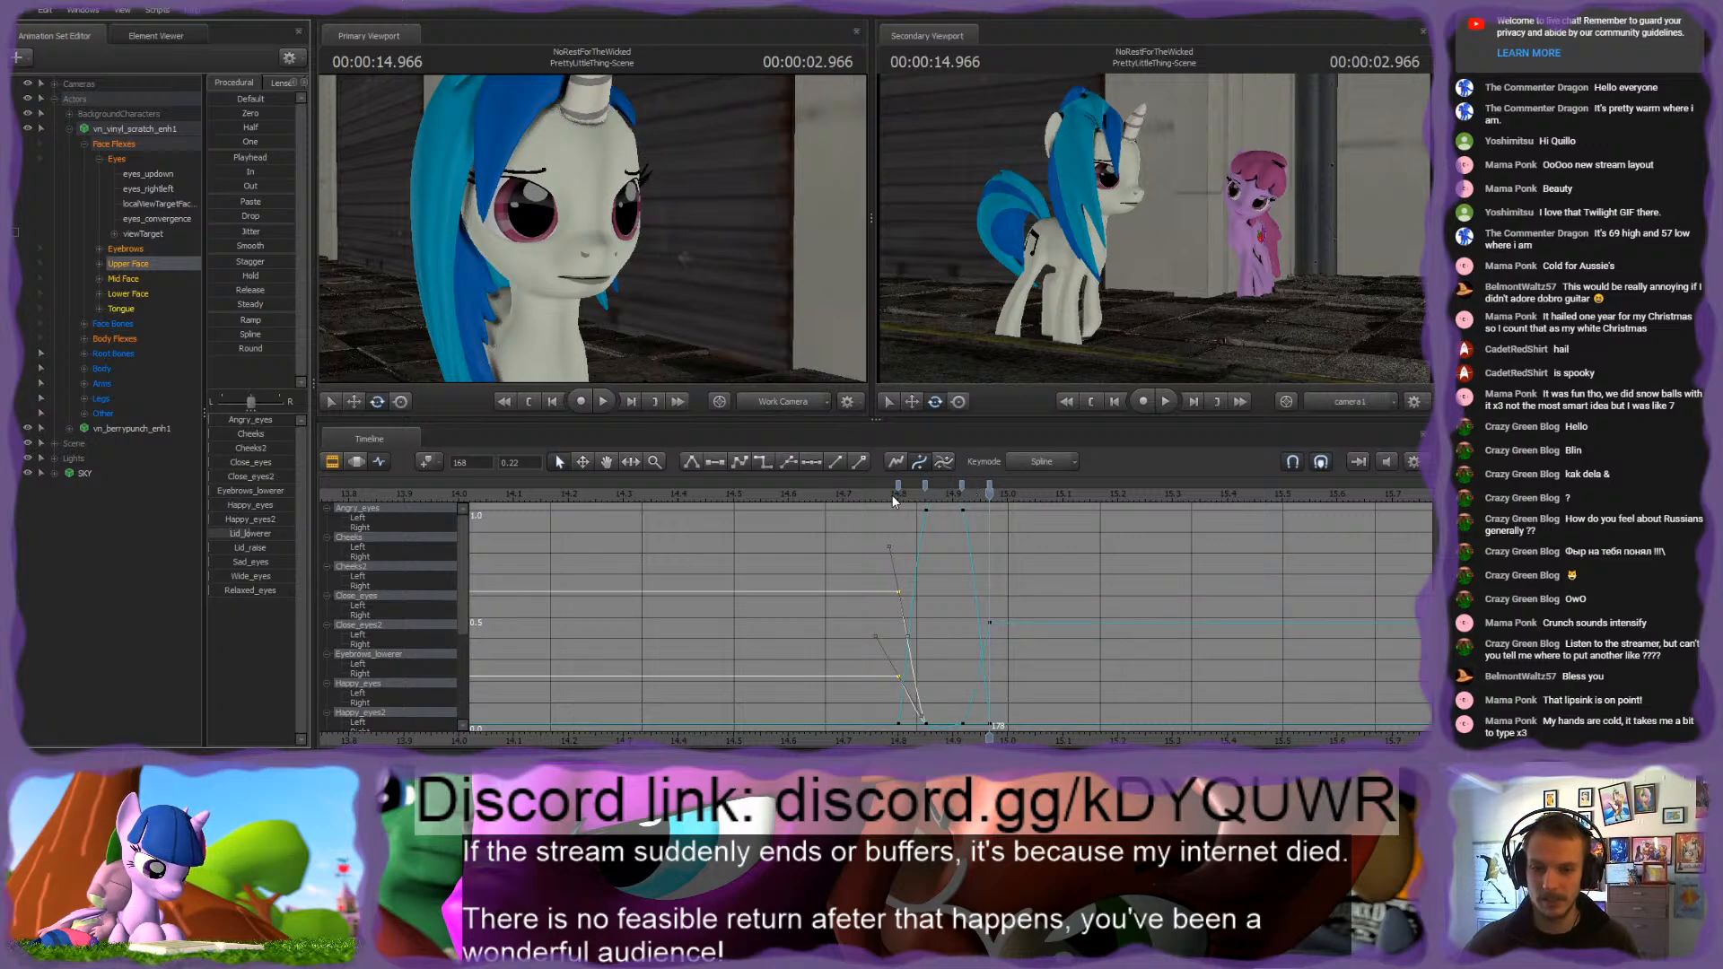
pyautogui.moveTo(893, 499); pyautogui.dragTo(908, 495)
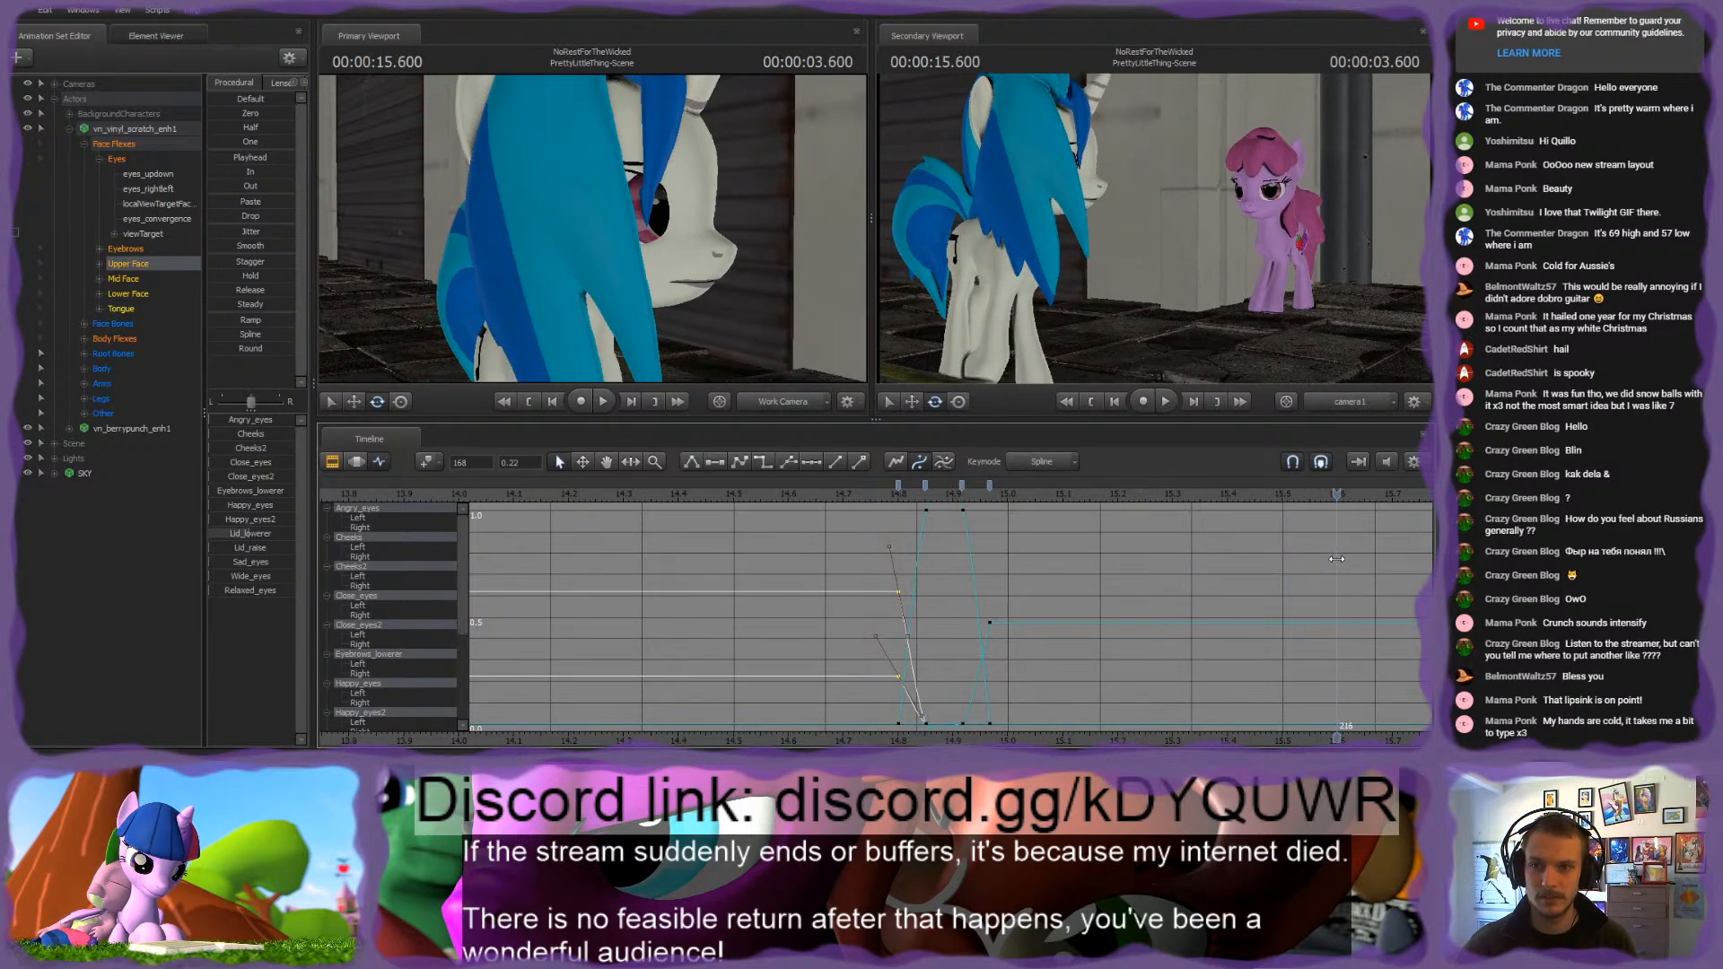
pyautogui.moveTo(921, 499); pyautogui.dragTo(1120, 499)
pyautogui.scroll(-3, 1053, 595)
pyautogui.click(798, 494)
pyautogui.press('space')
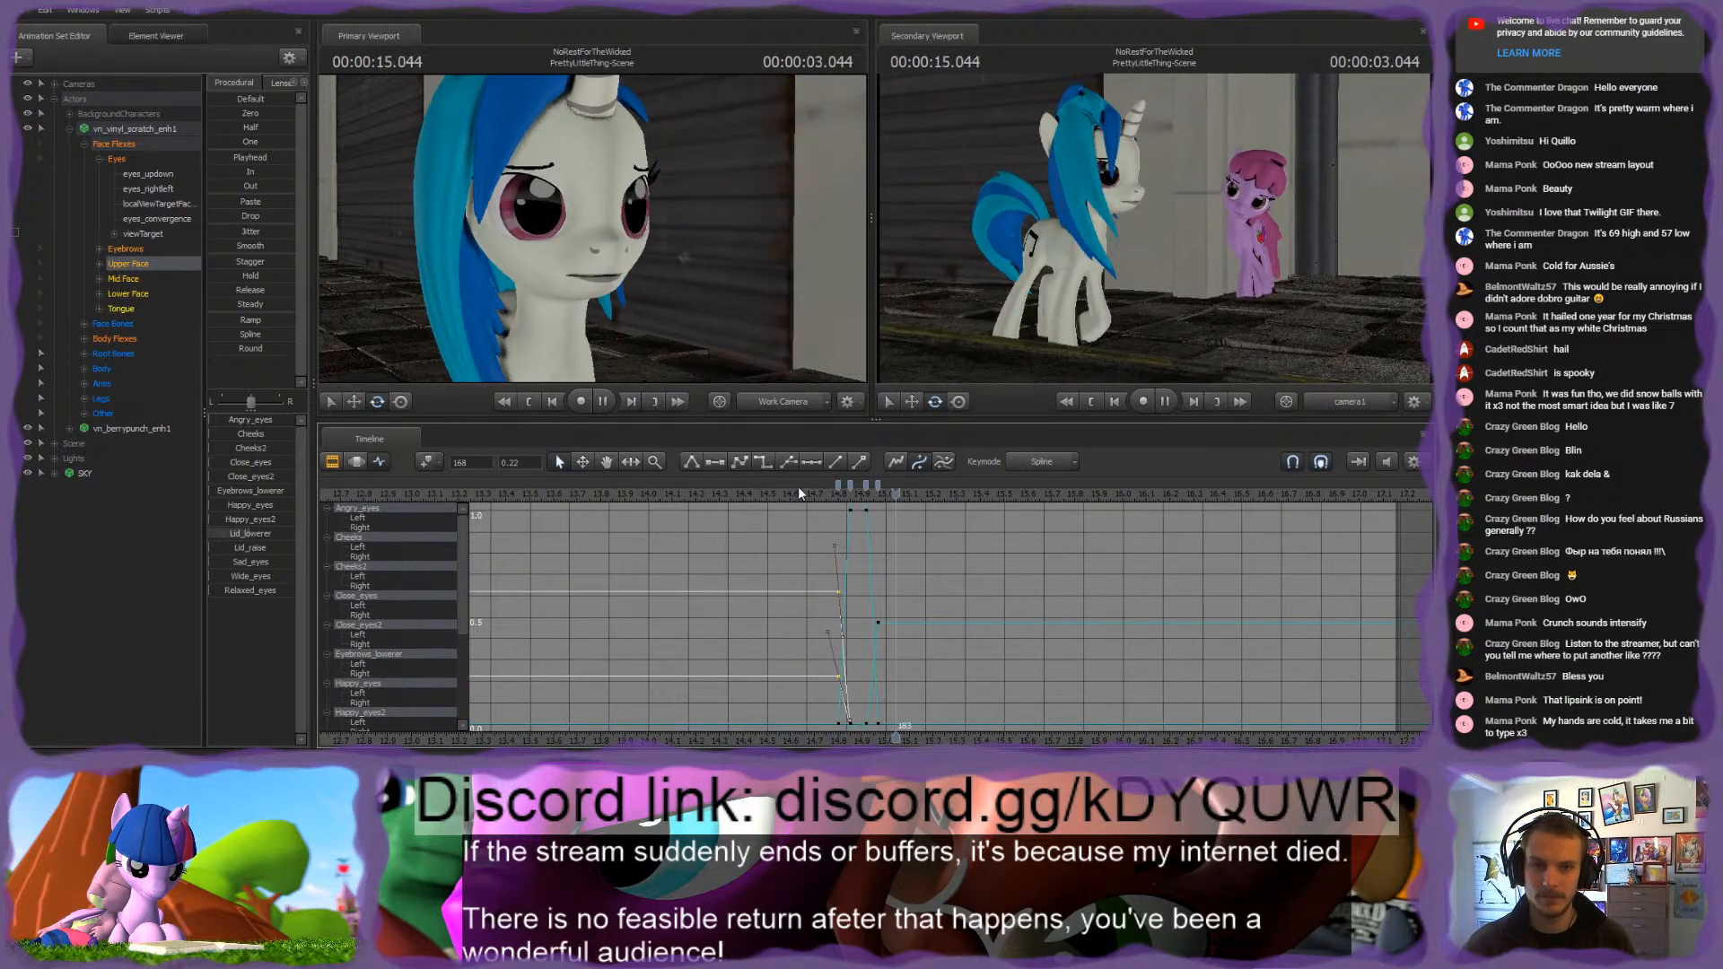
# Step: Play the shot repeatedly from before the blink to examine the white pony's blink and head turn
pyautogui.scroll(-1, 869, 579)
pyautogui.scroll(-3, 869, 579)
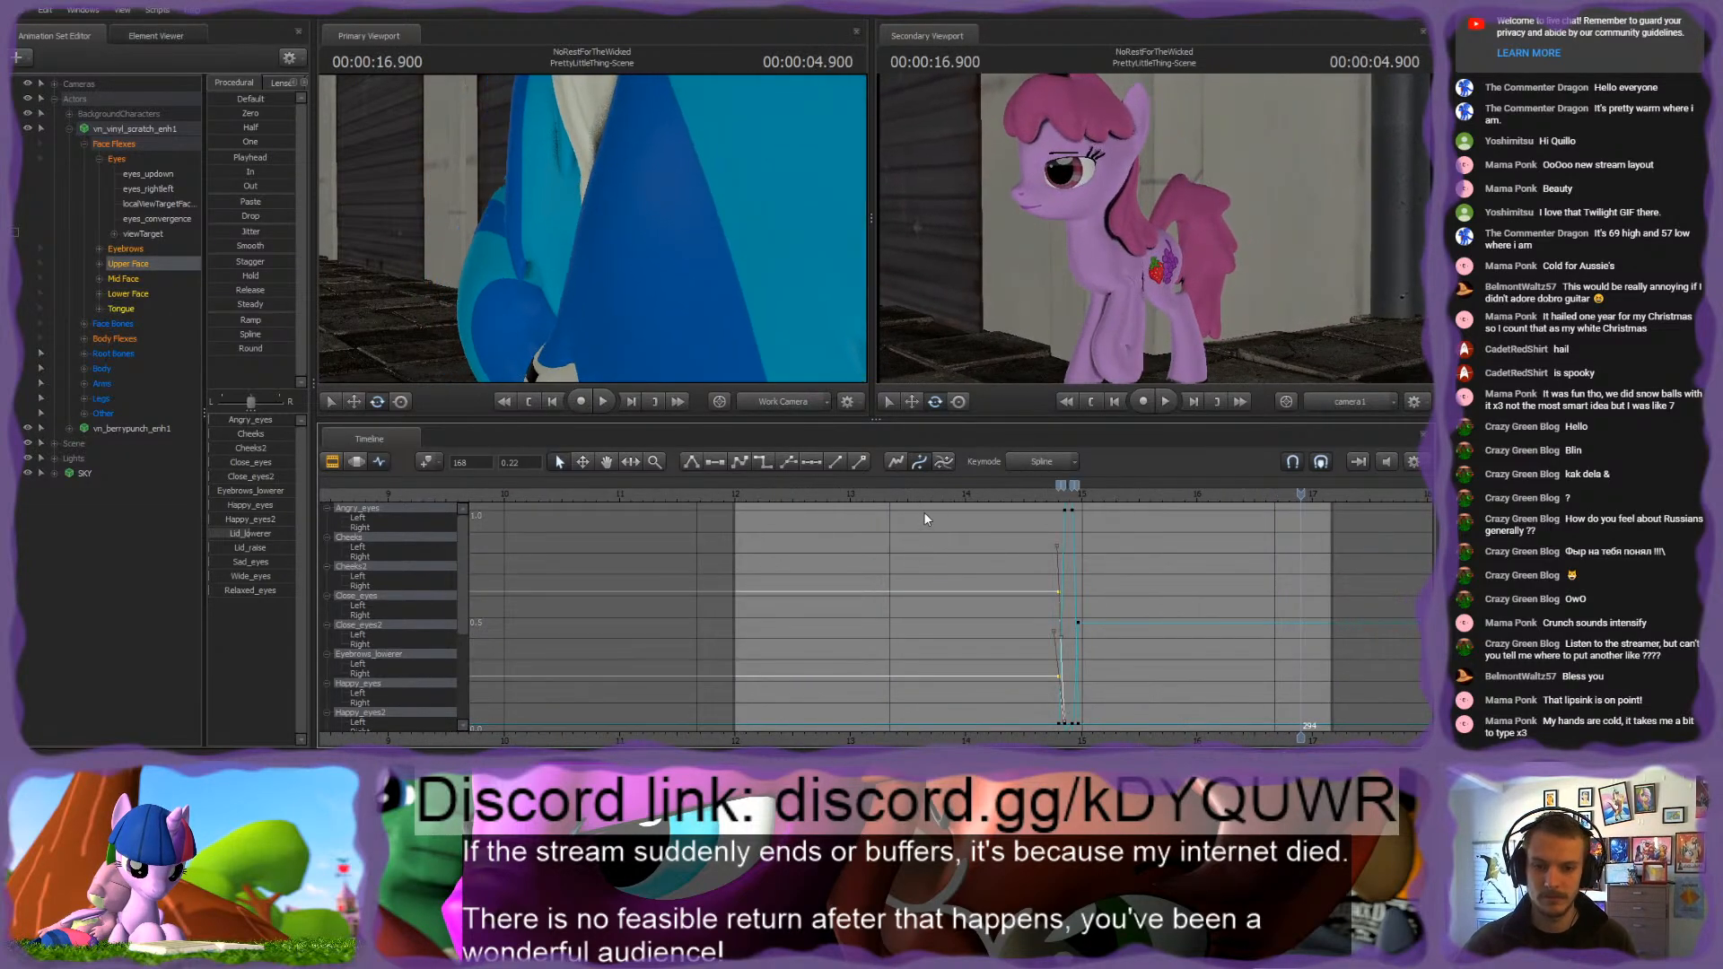
pyautogui.click(947, 496)
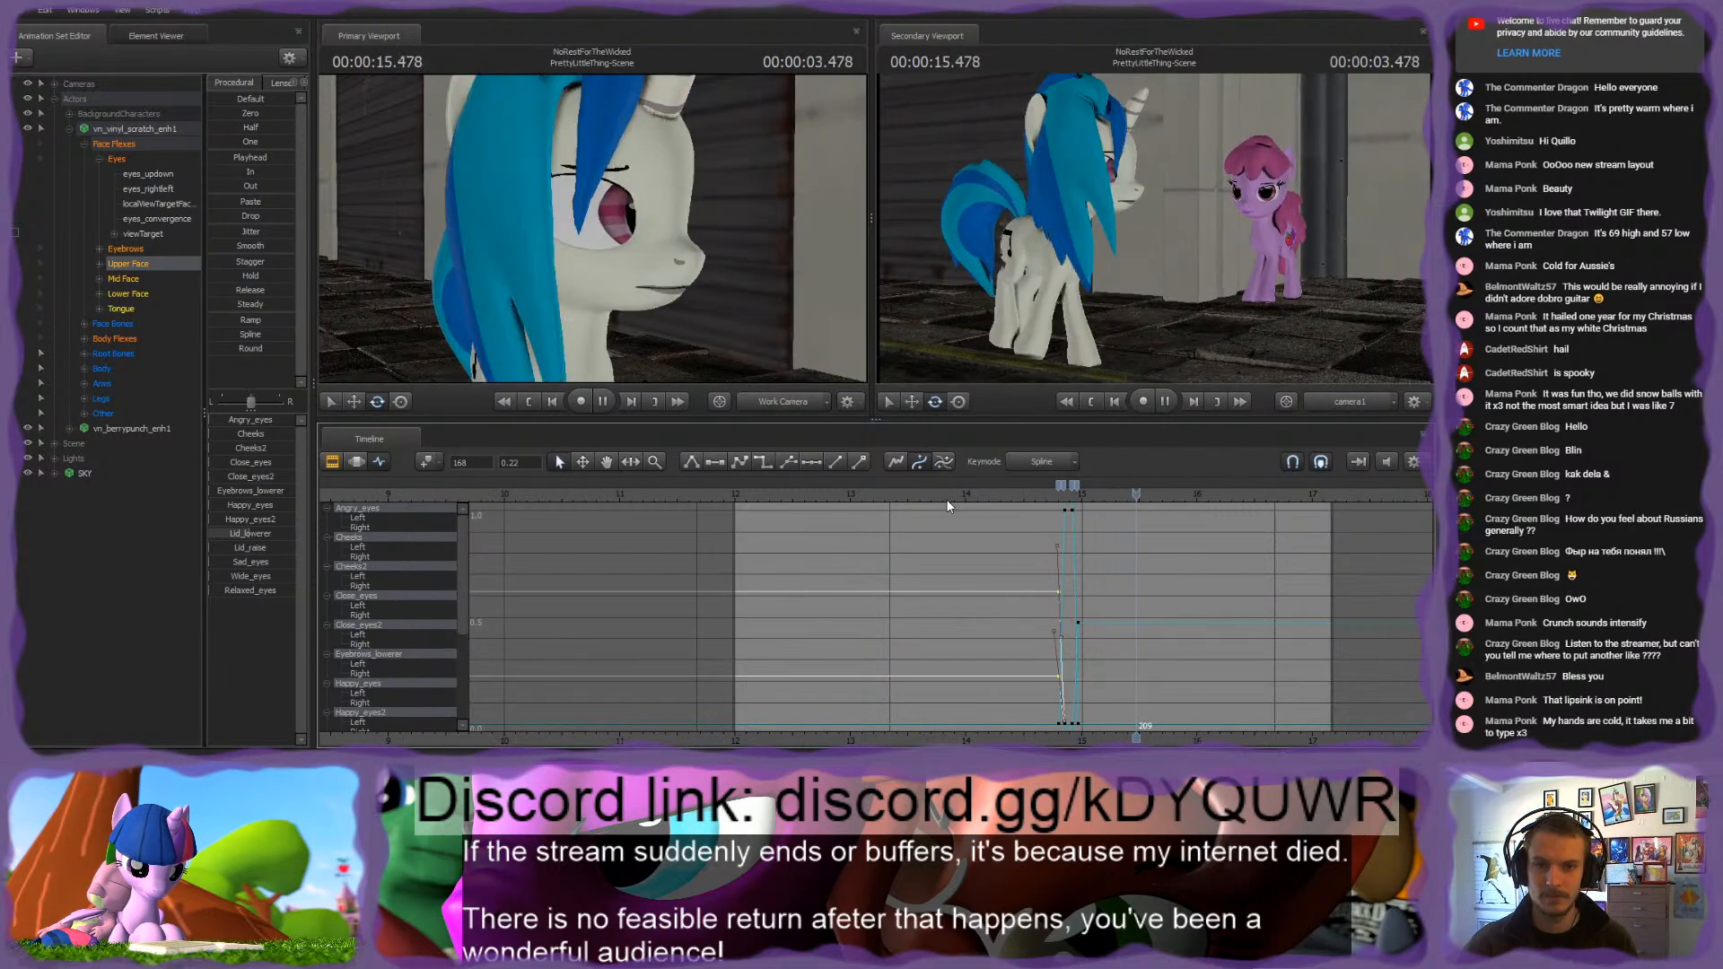
pyautogui.press('space')
pyautogui.click(1014, 496)
pyautogui.press('space')
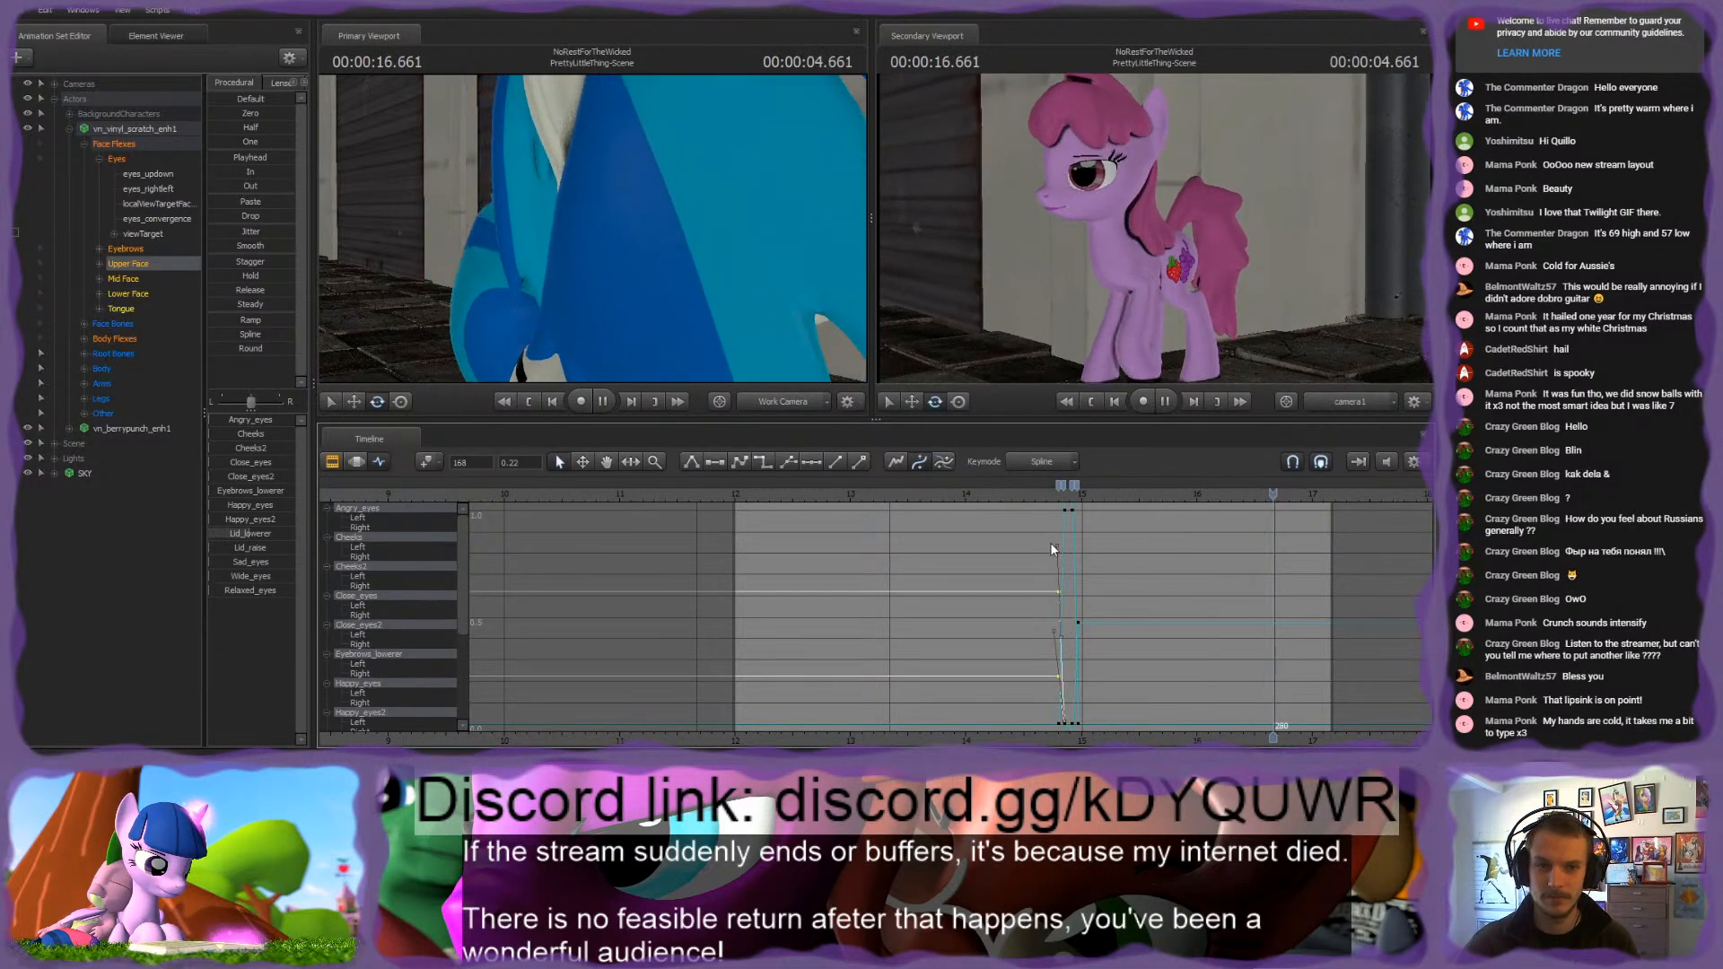
pyautogui.scroll(-2, 1077, 539)
pyautogui.click(1127, 493)
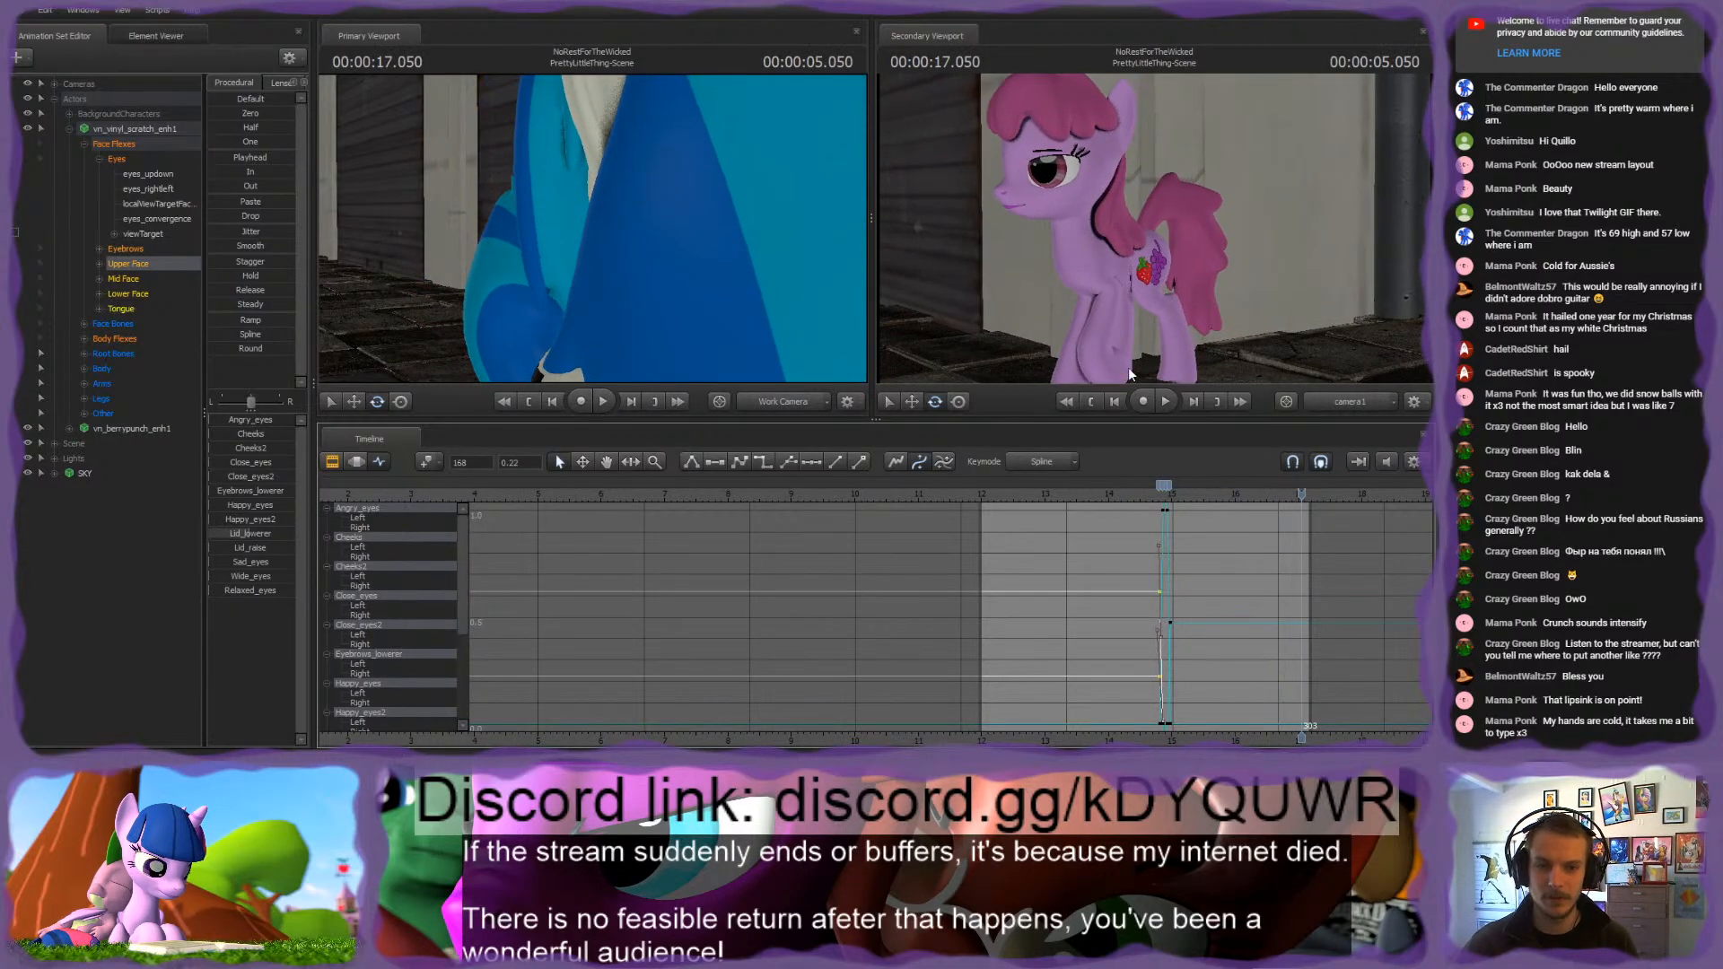
pyautogui.click(1069, 494)
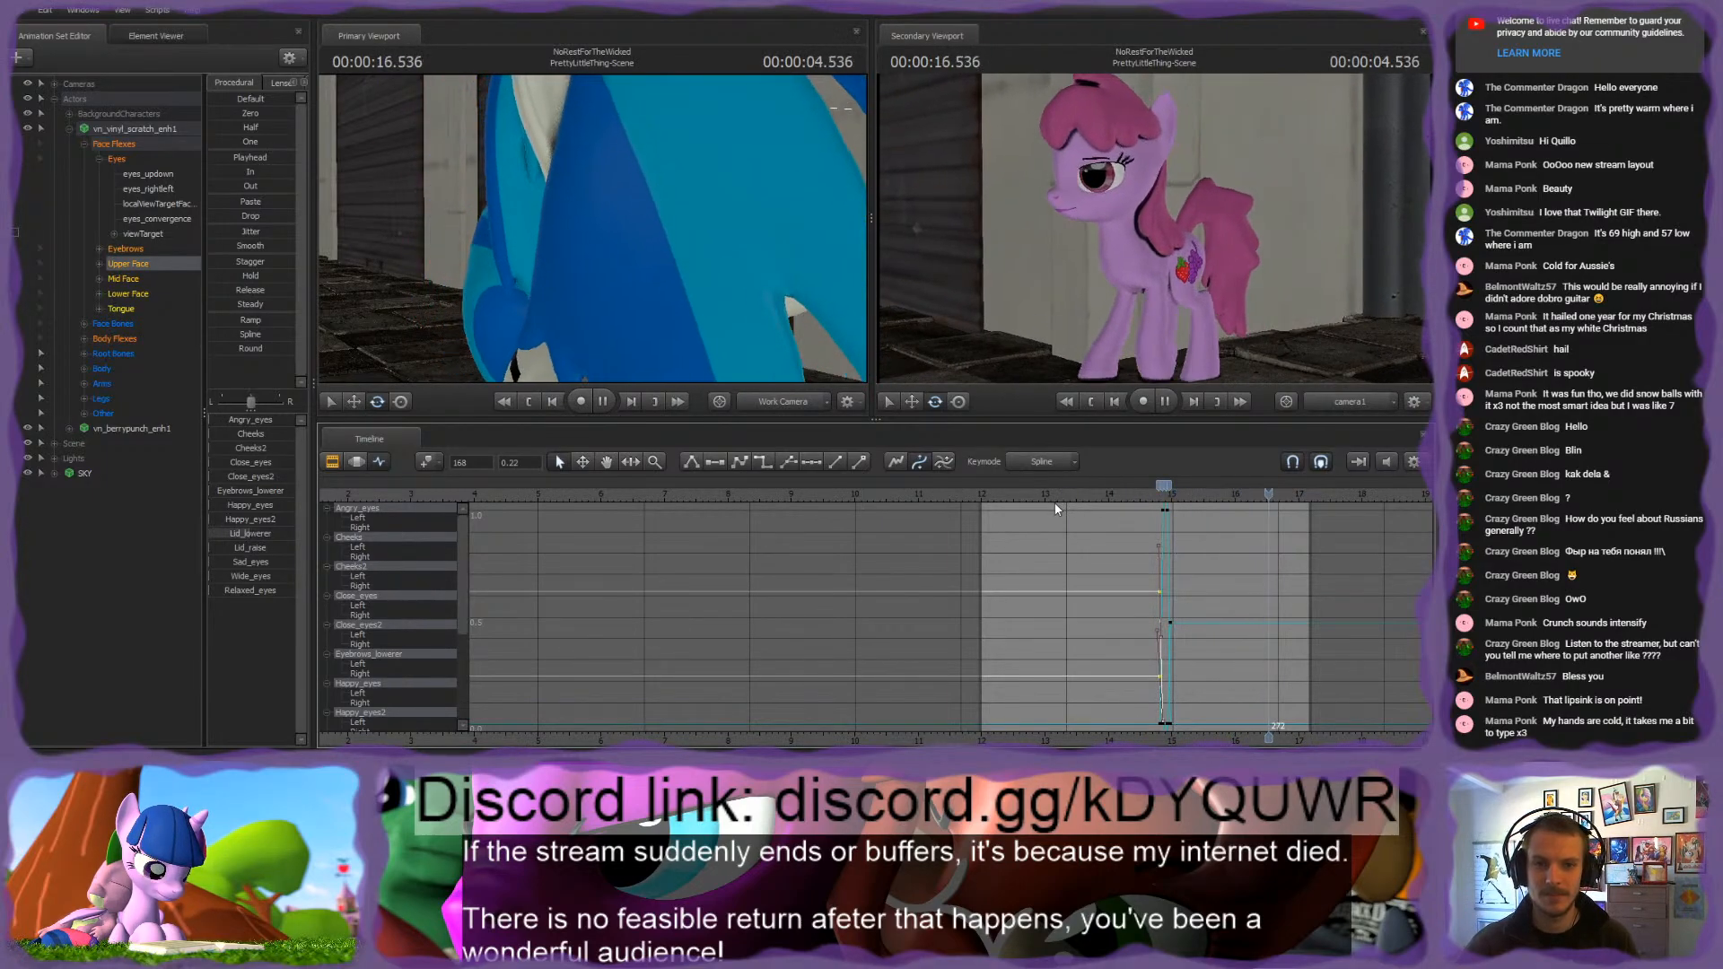
pyautogui.click(1059, 495)
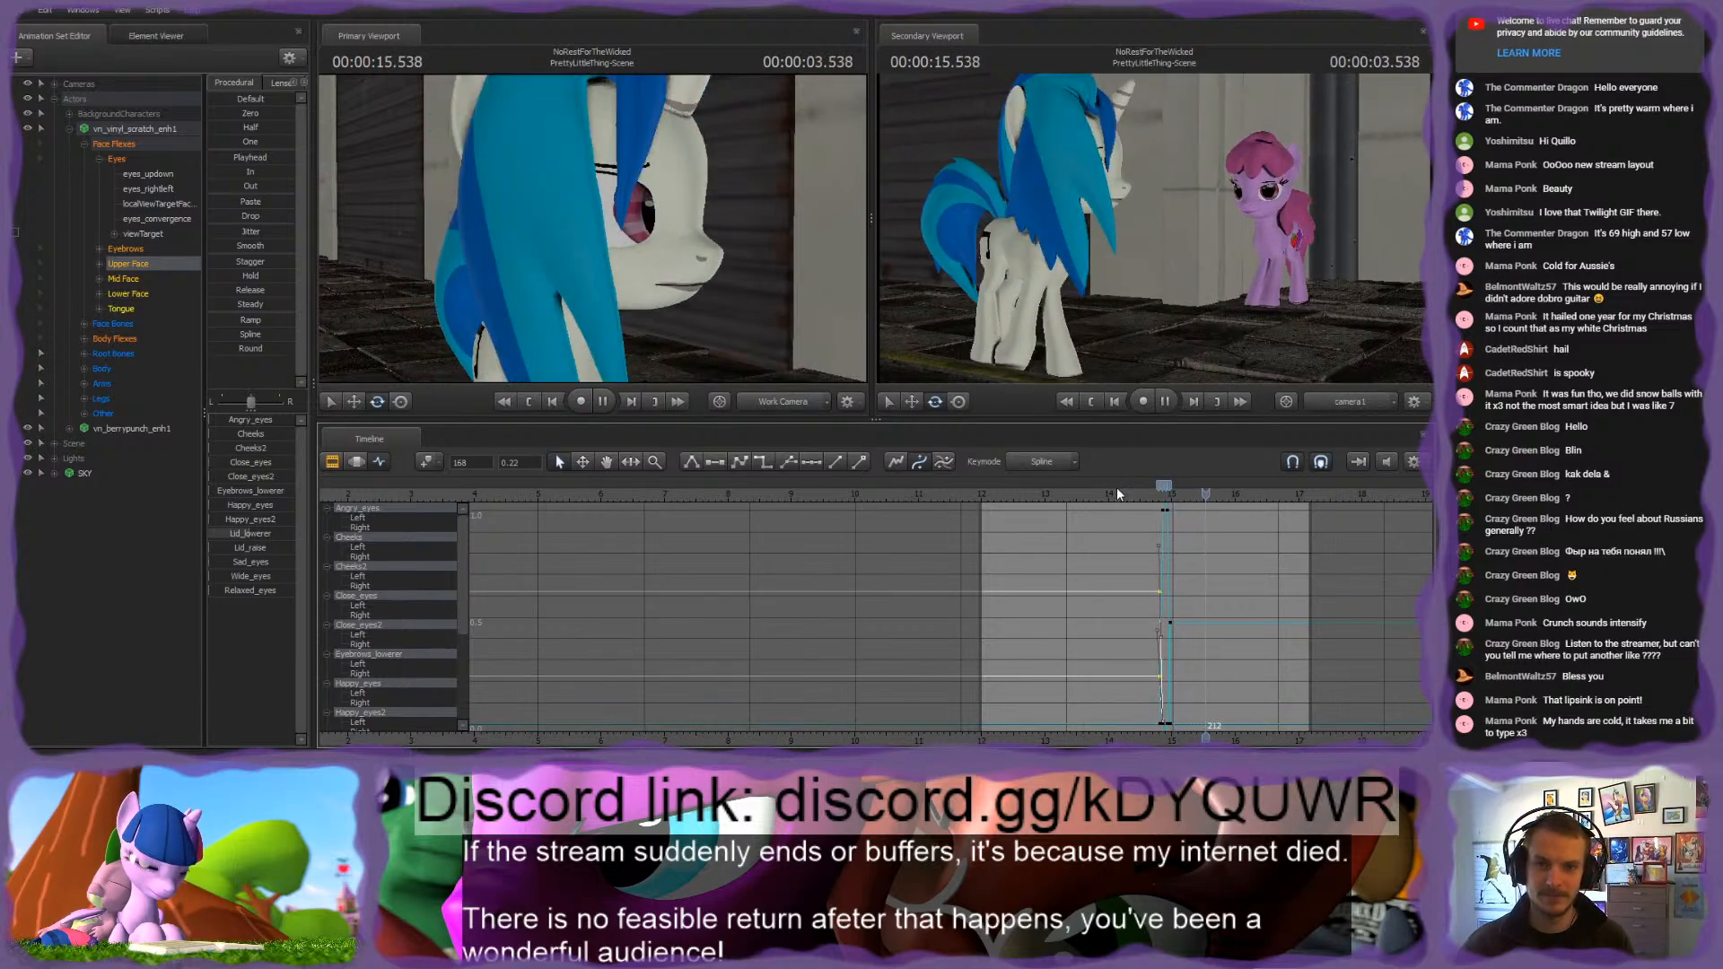
pyautogui.press('space')
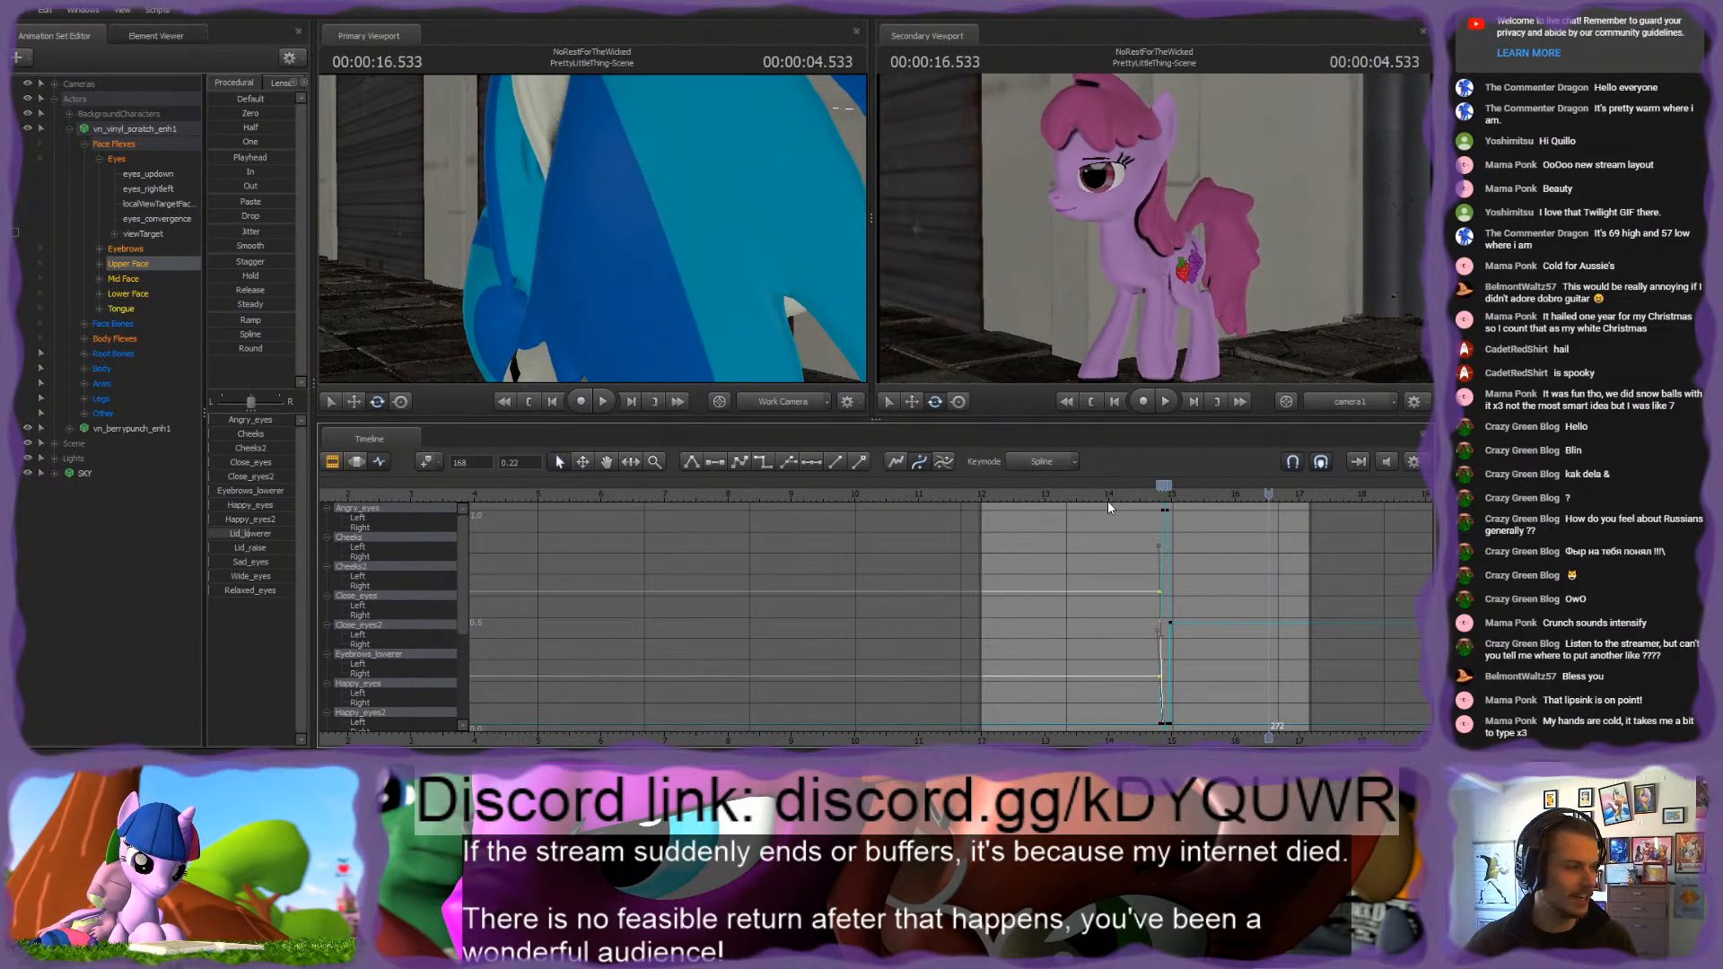
pyautogui.click(980, 494)
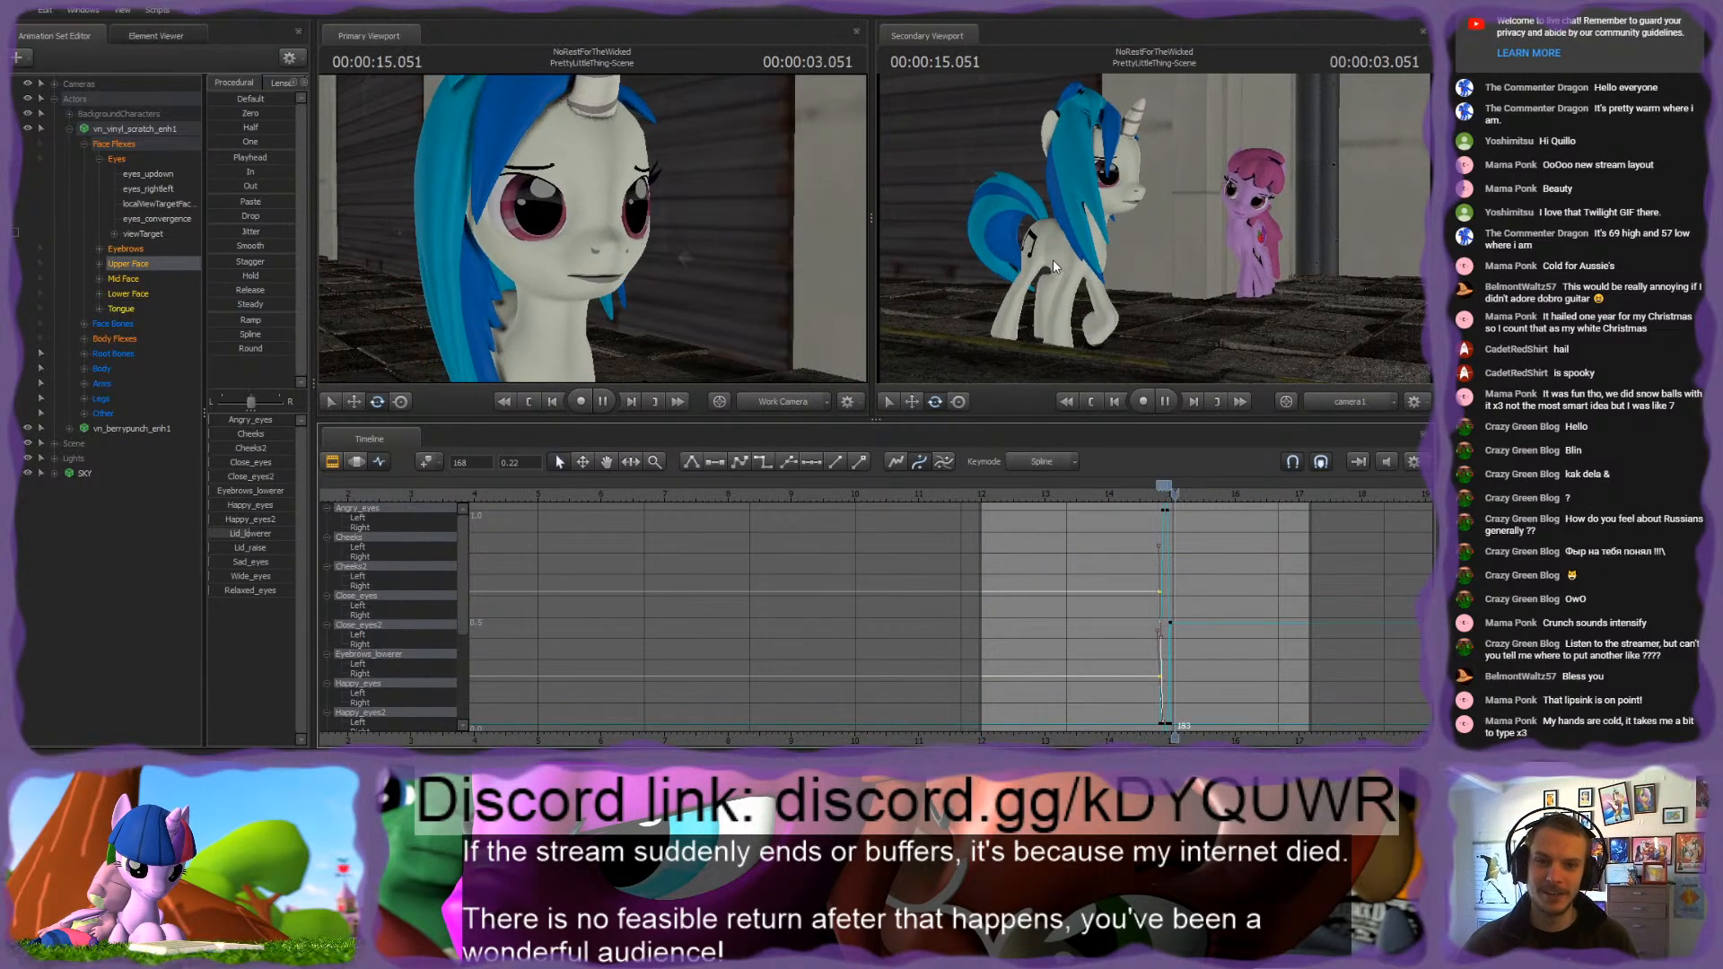
# Step: Play the shot from its start and from around 14 to 15 s to review the timing of the white pony's gaze and blink
pyautogui.press('space')
pyautogui.click(998, 499)
pyautogui.press('space')
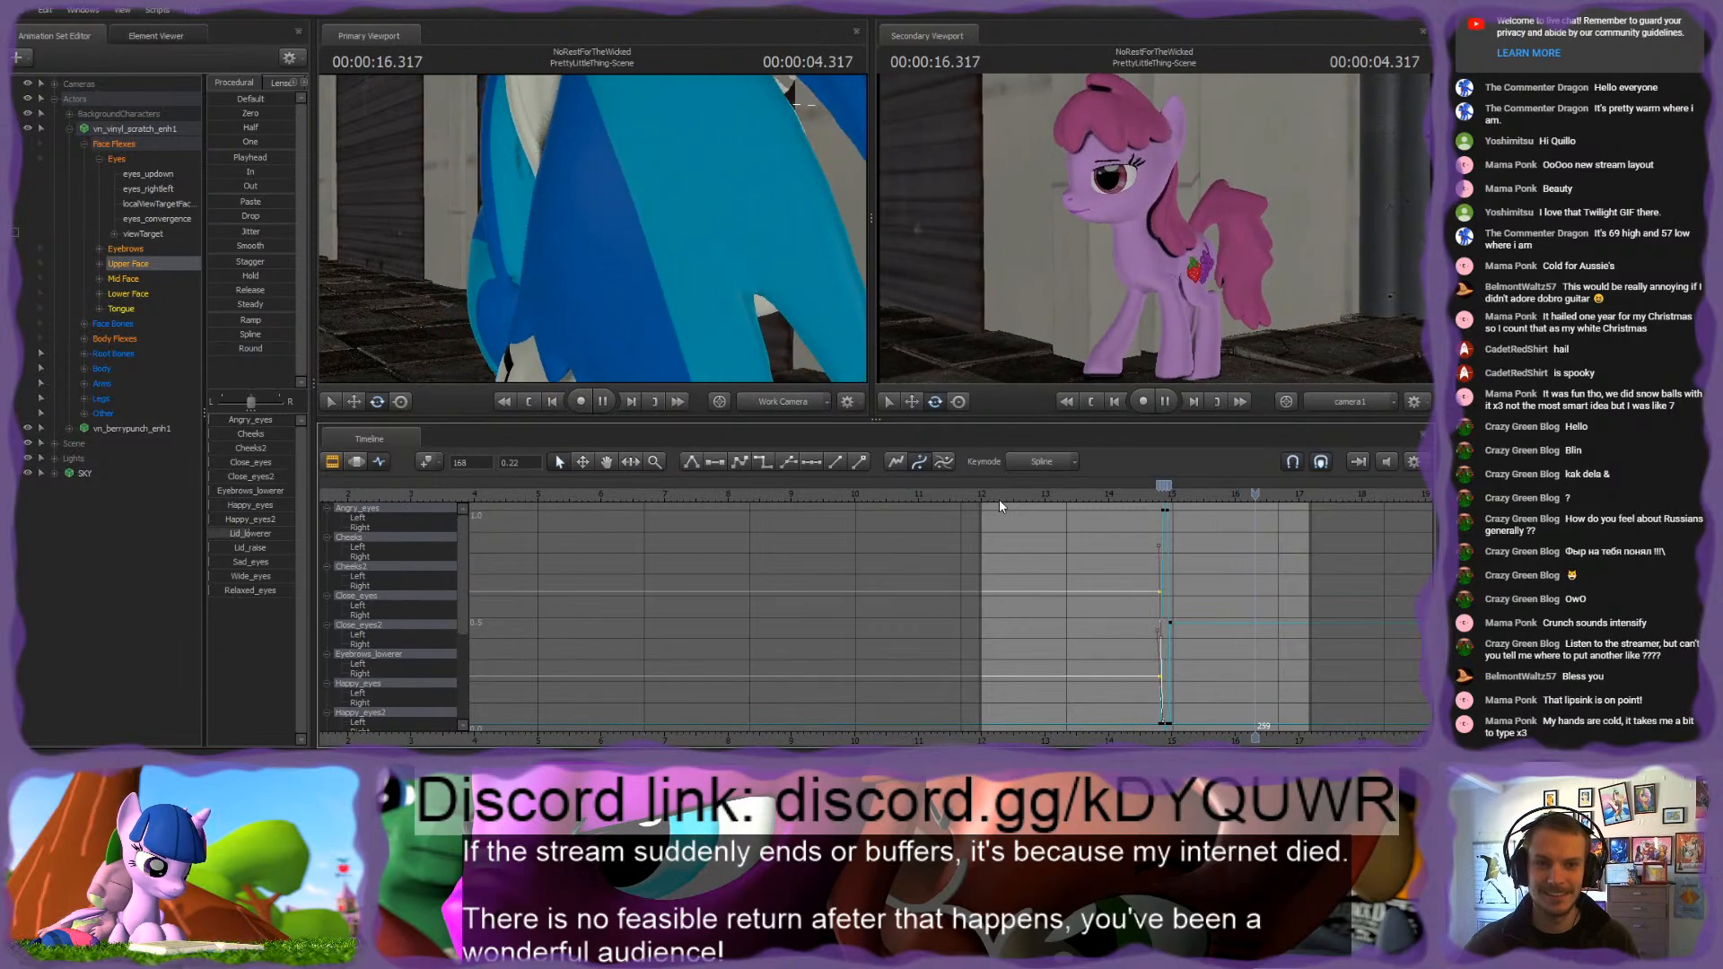
pyautogui.click(1129, 492)
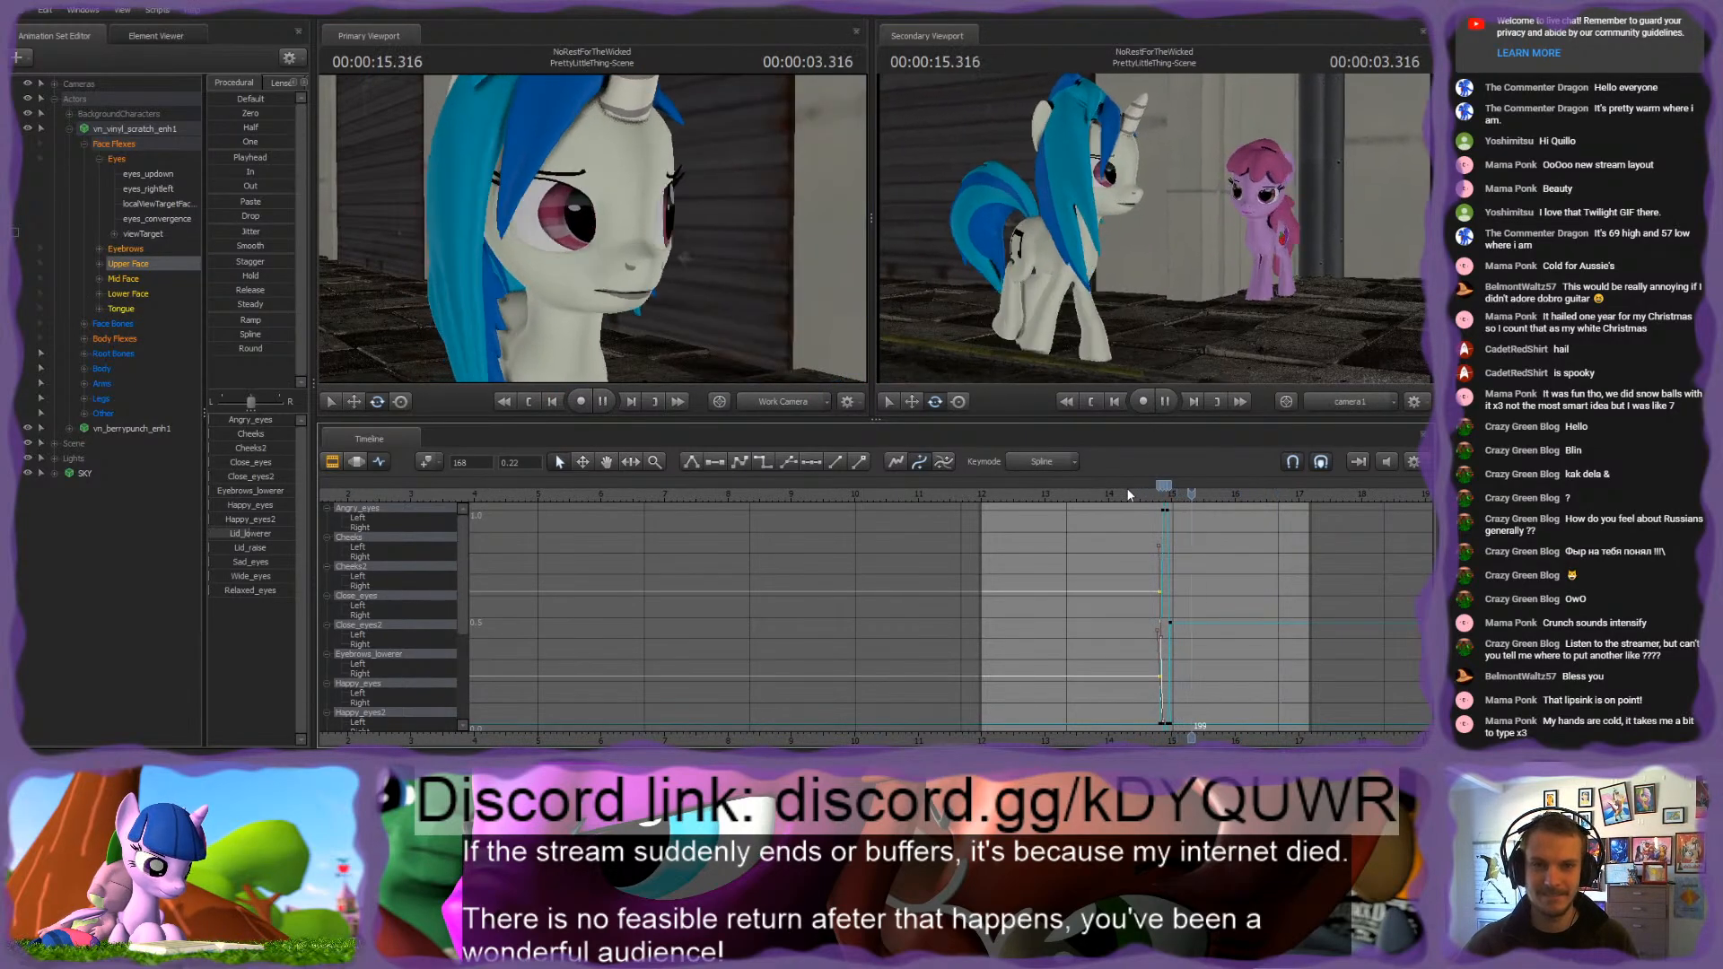
pyautogui.press('space')
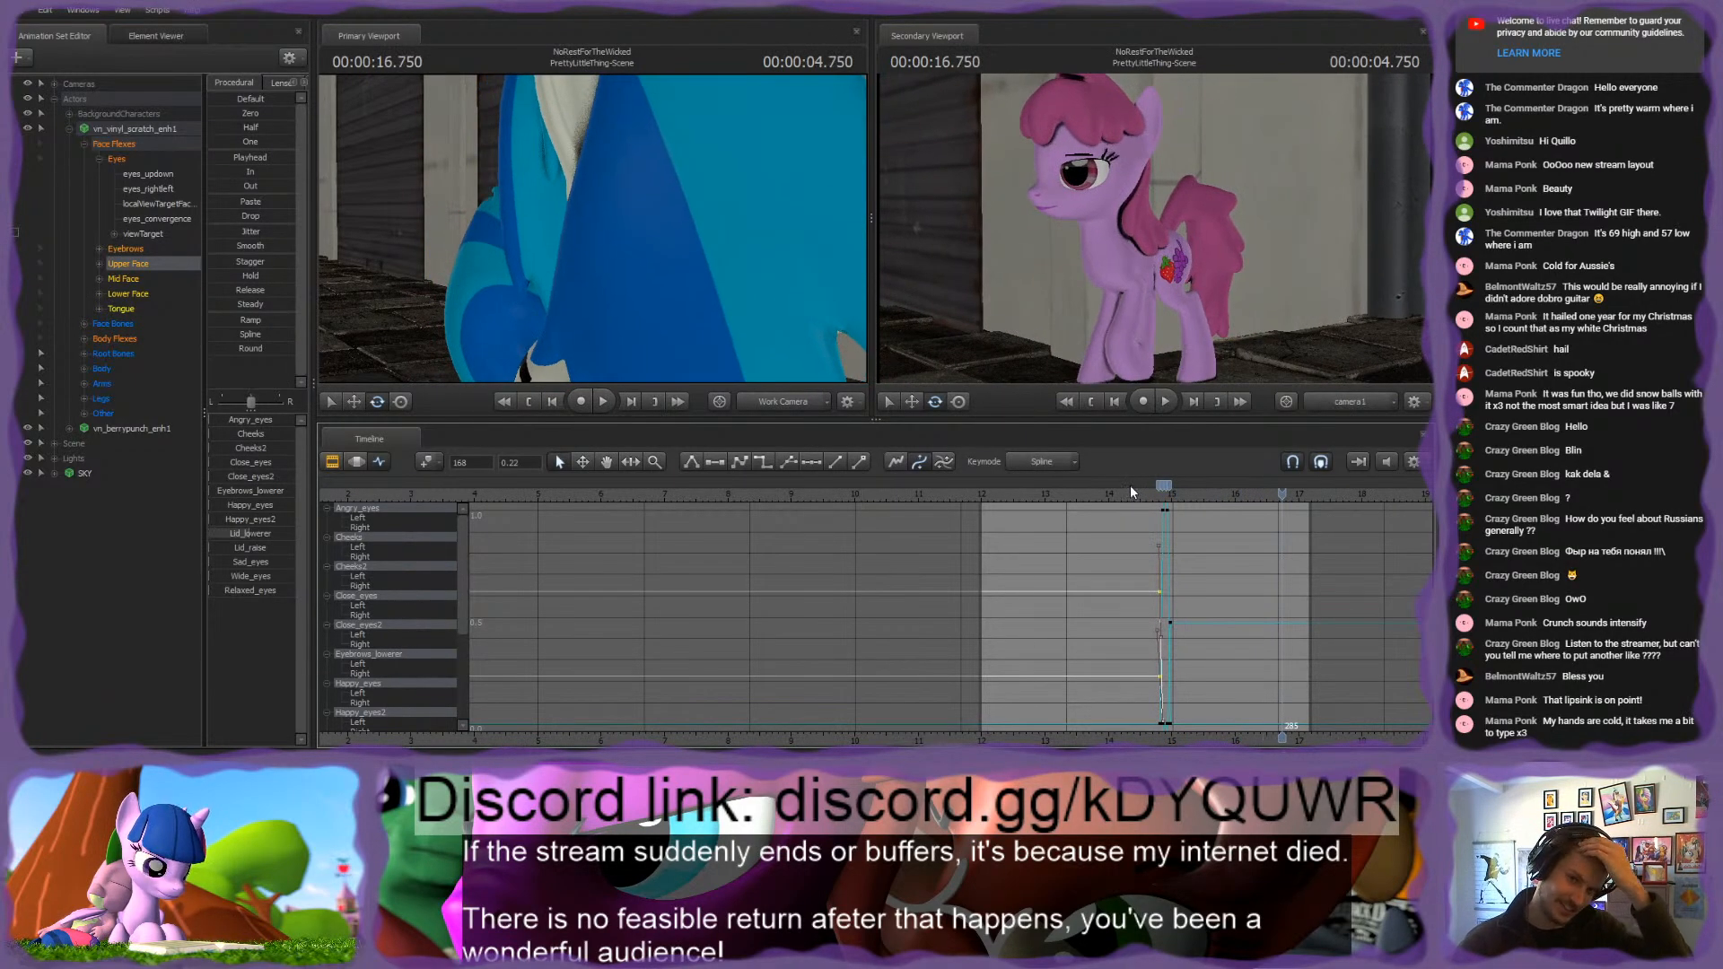
pyautogui.click(1102, 492)
pyautogui.press('space')
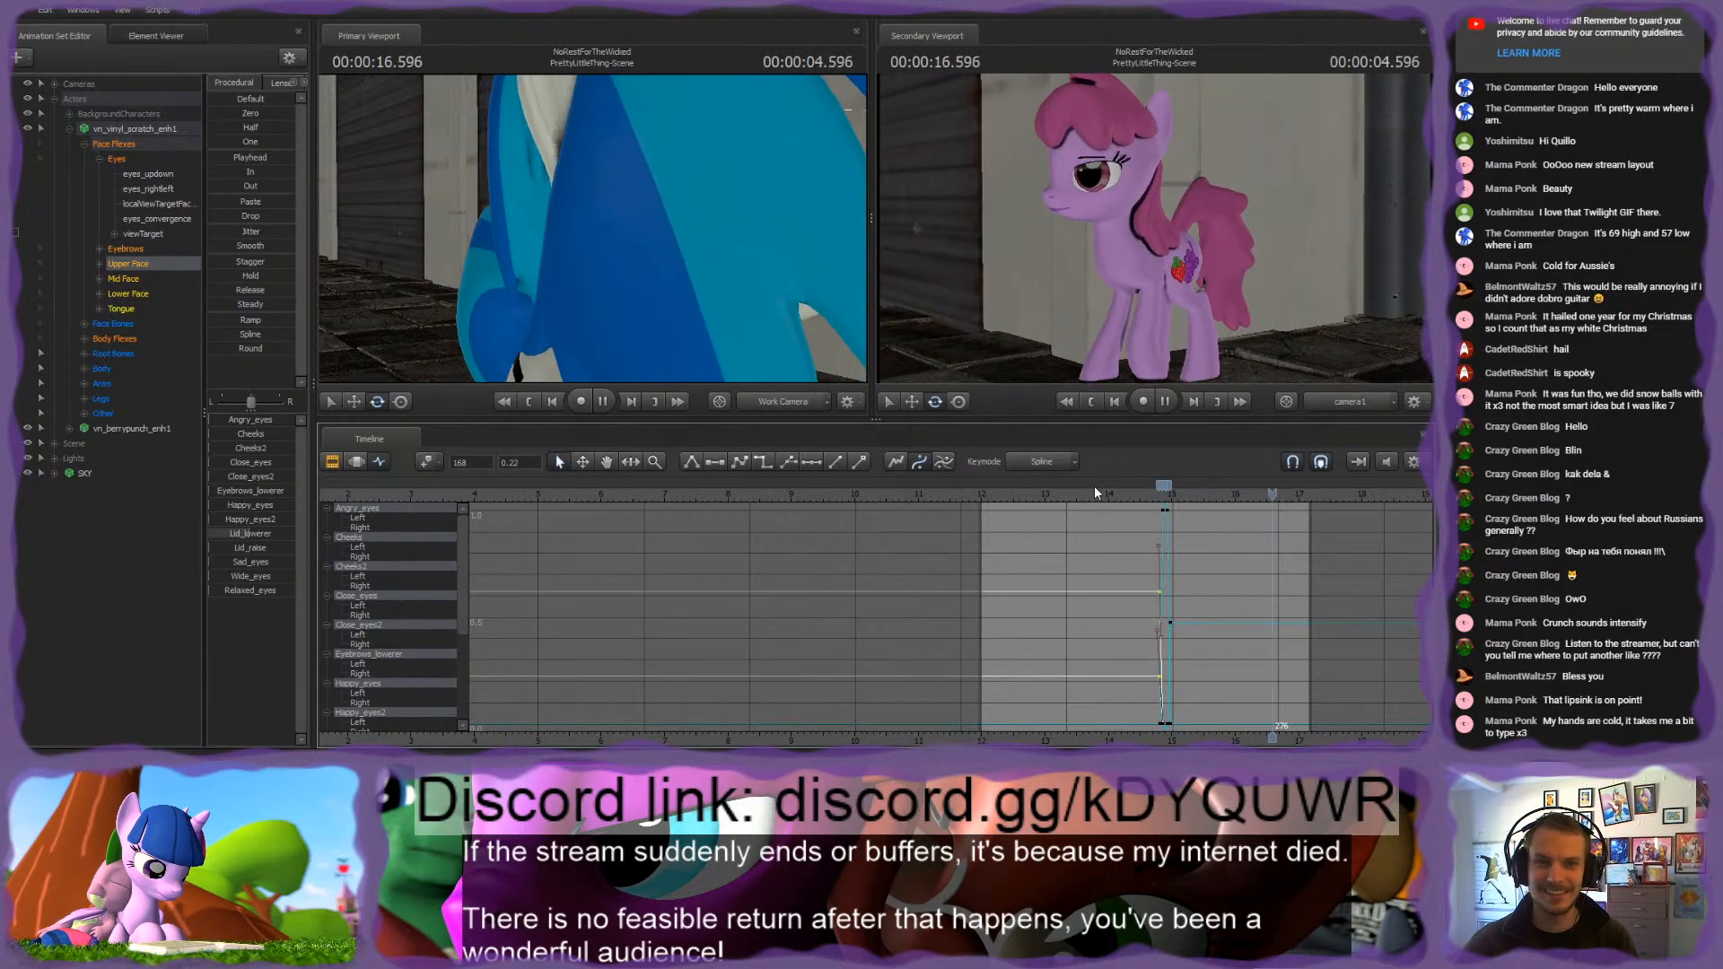
pyautogui.press('space')
pyautogui.click(971, 494)
pyautogui.press('space')
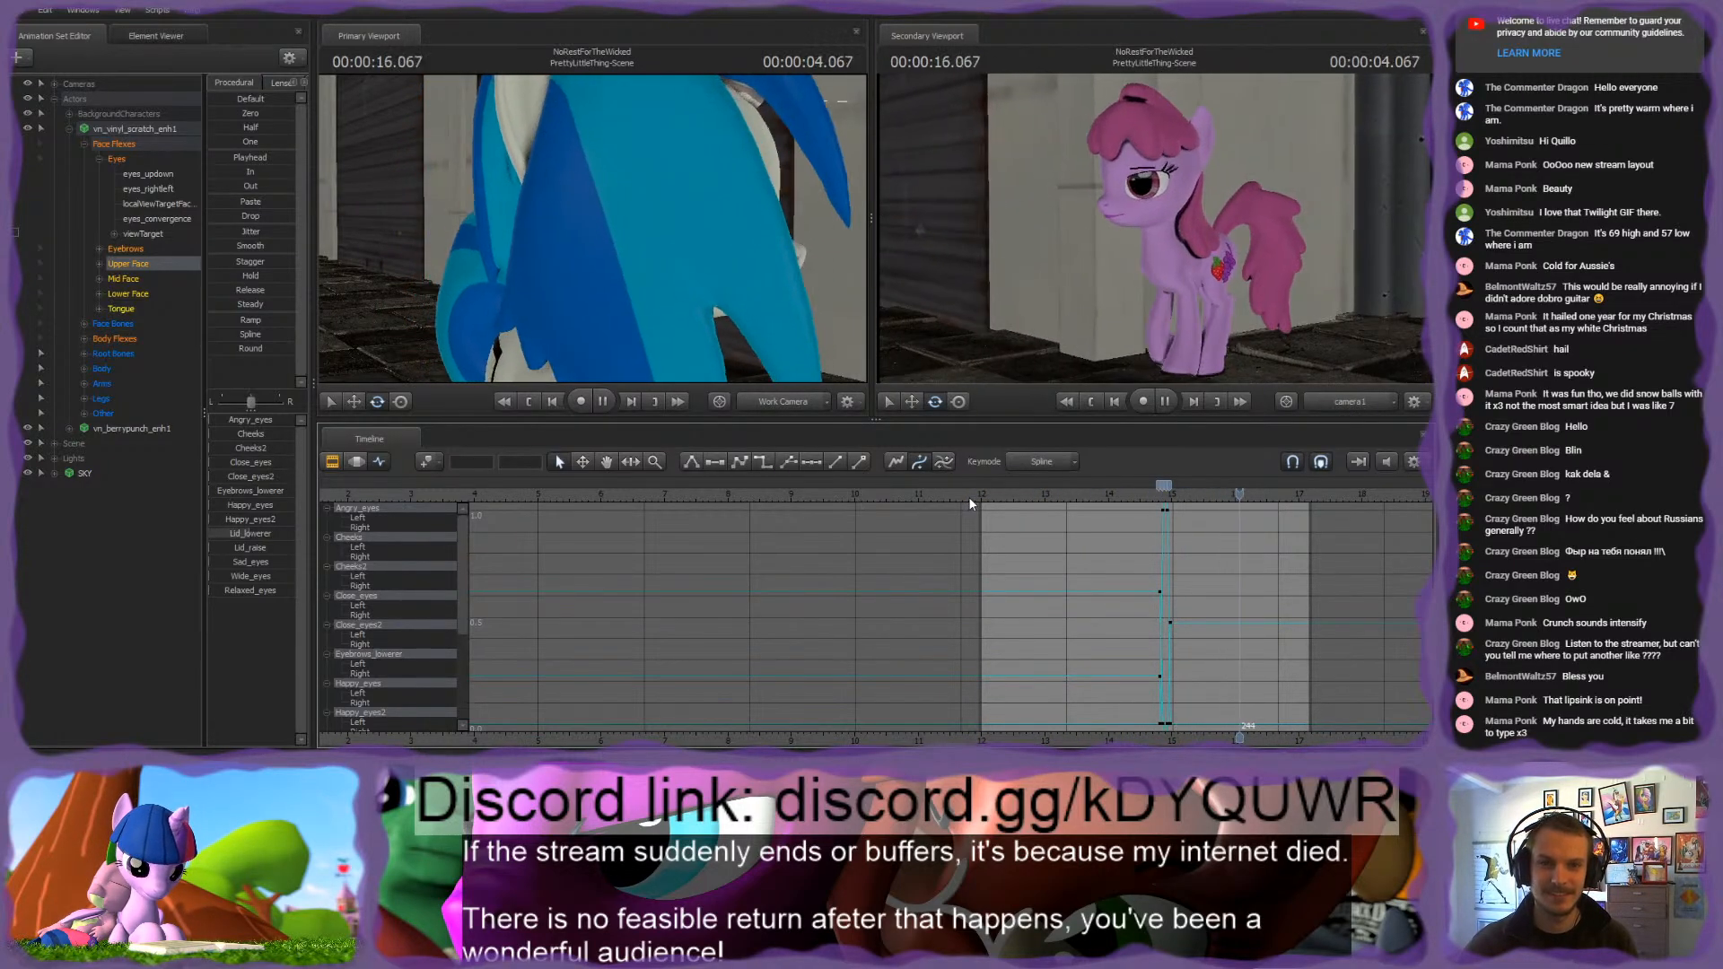
pyautogui.click(1152, 495)
pyautogui.press('space')
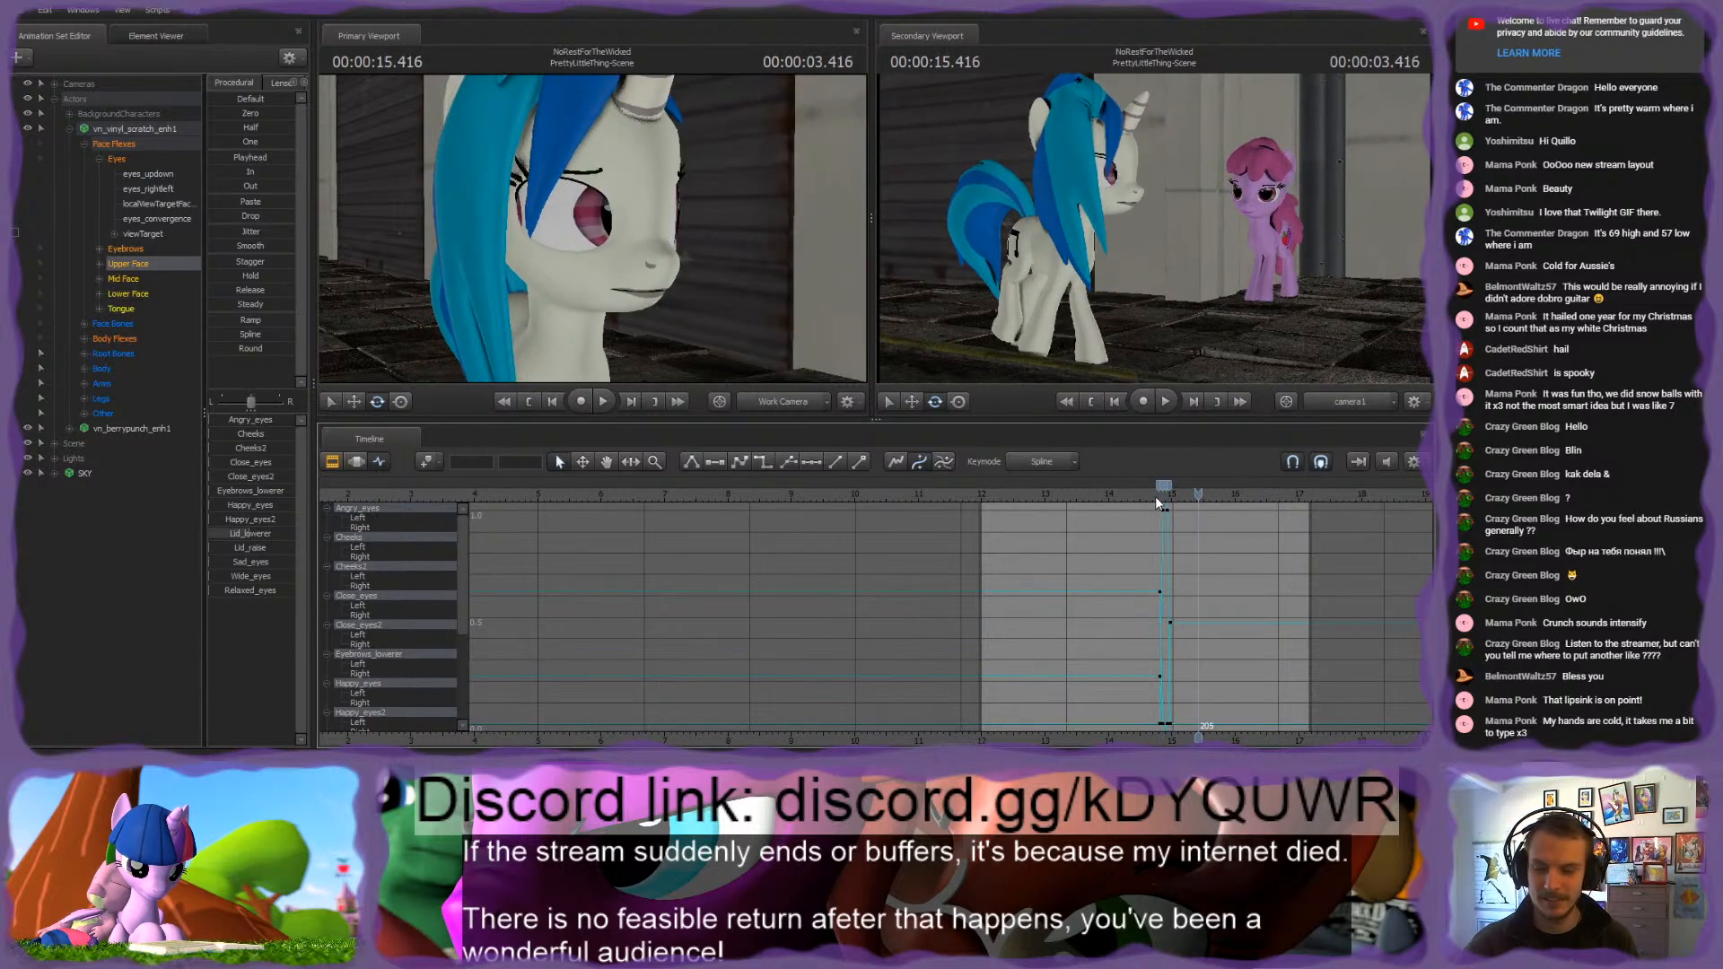
# Step: Move the white pony's first two viewTarget keyframes earlier, starting at about frame 150, and play the retimed gaze shift
pyautogui.click(142, 233)
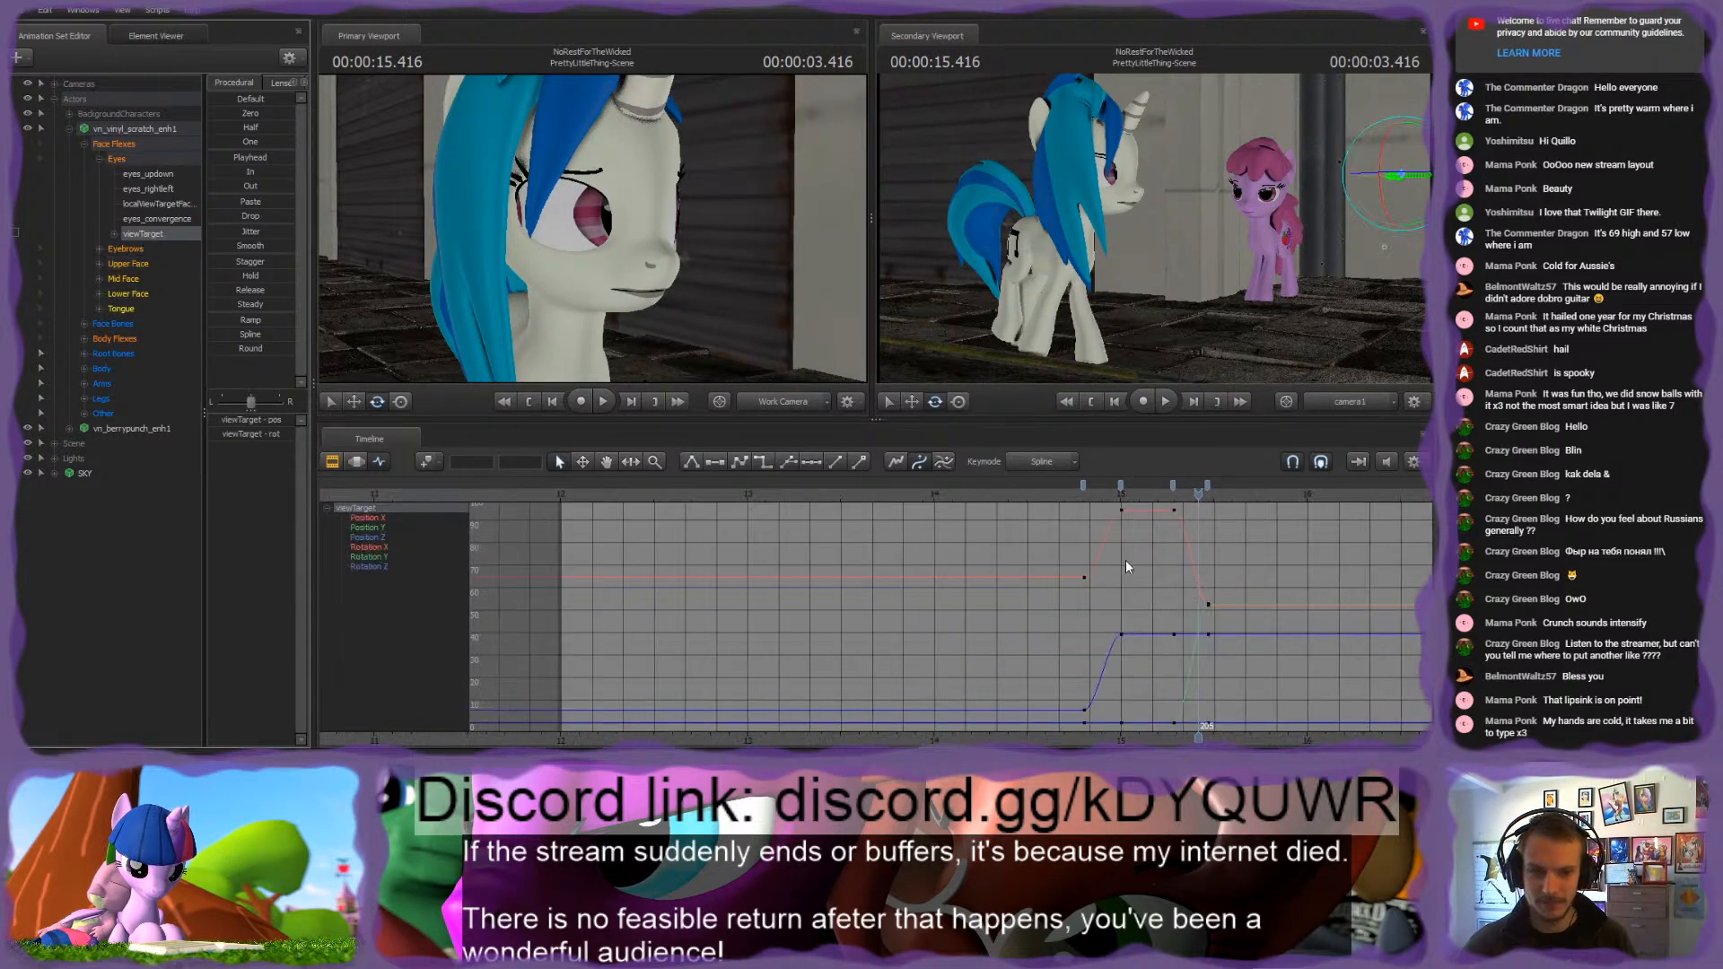
pyautogui.press('space')
pyautogui.click(1082, 485)
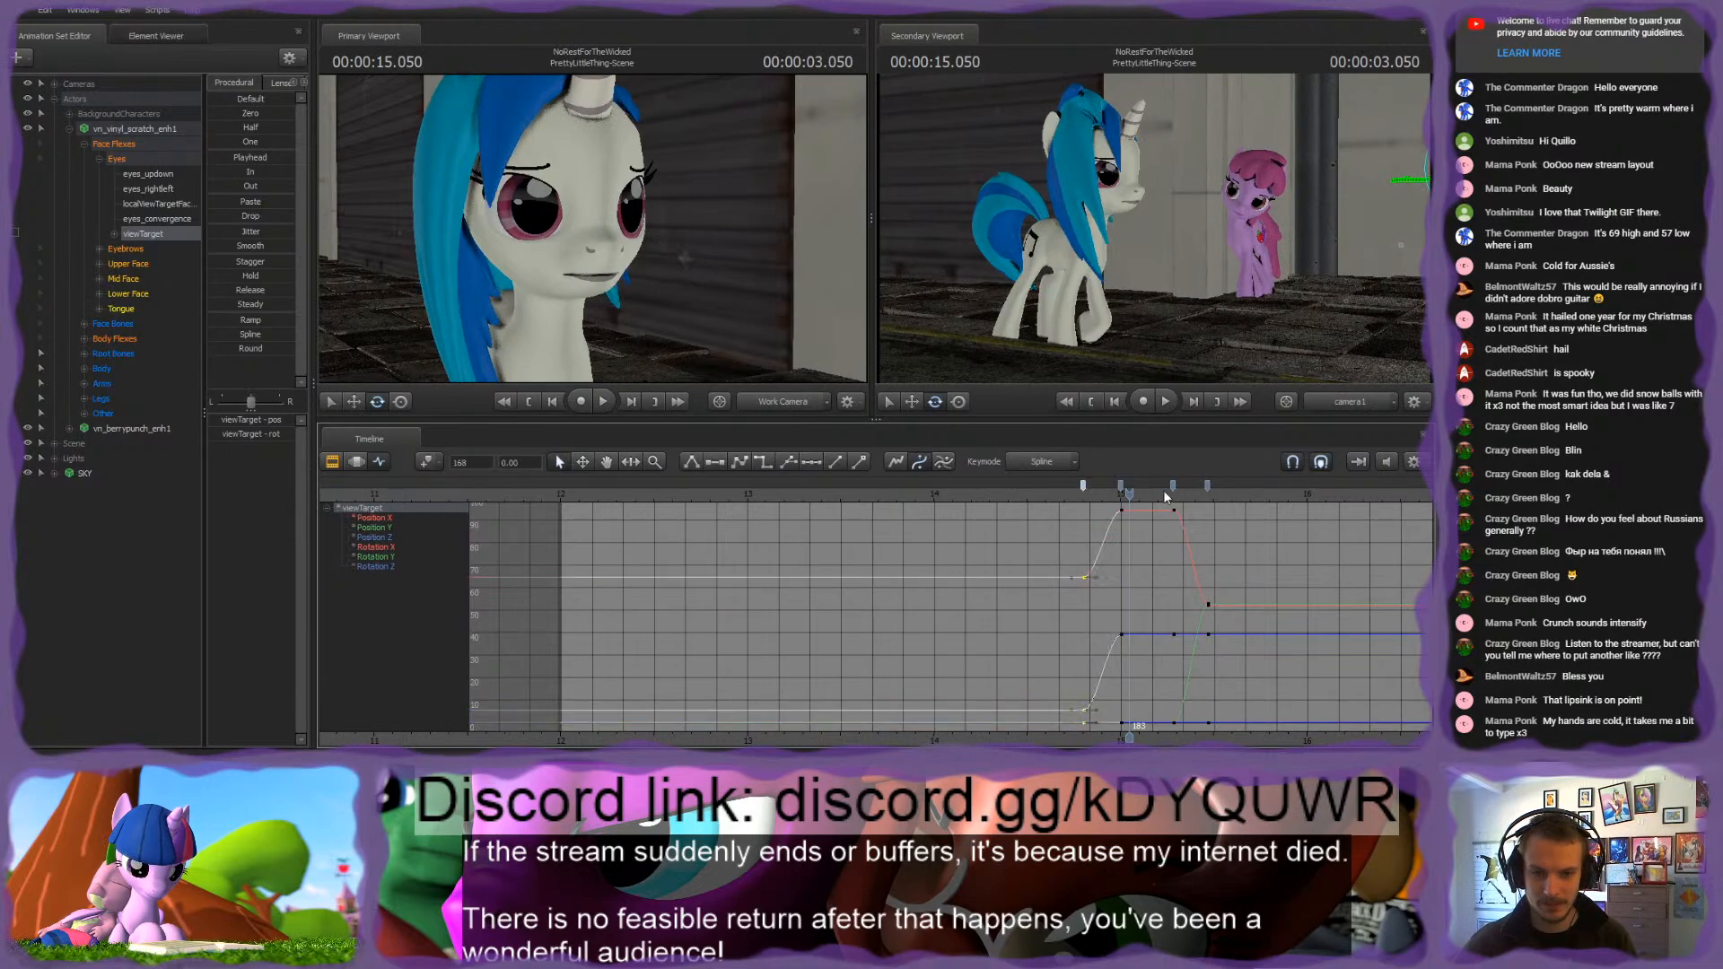
pyautogui.moveTo(1084, 482); pyautogui.dragTo(1039, 486)
pyautogui.click(984, 497)
pyautogui.press('space')
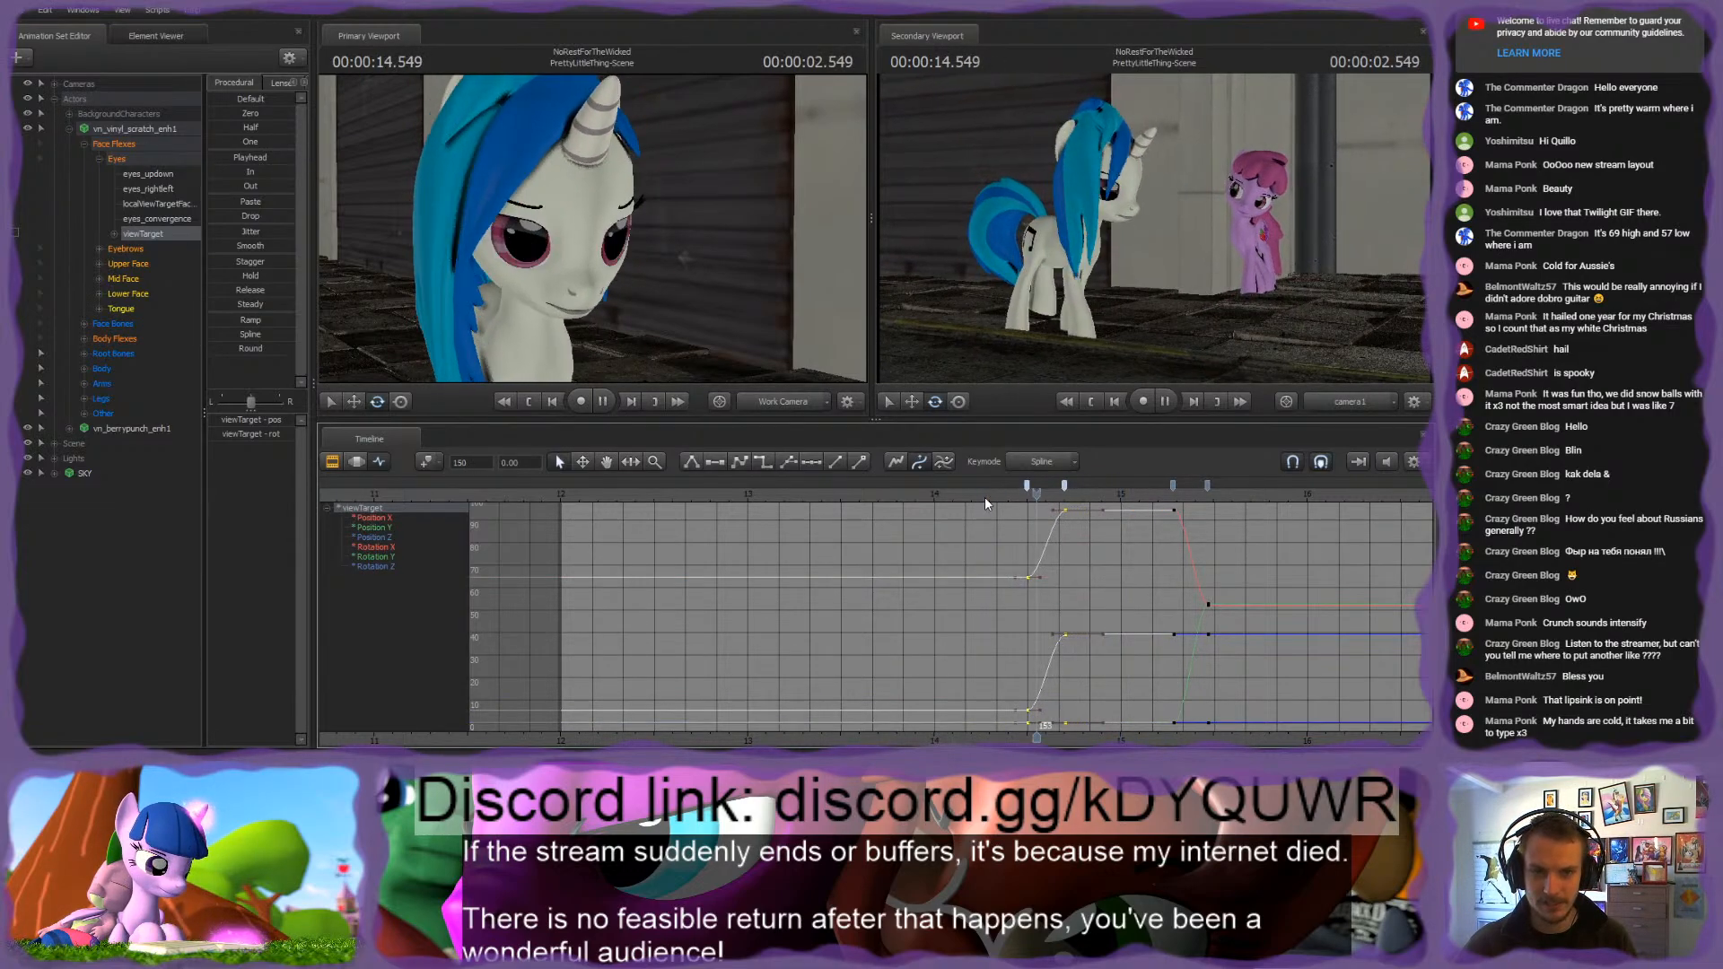
pyautogui.click(959, 488)
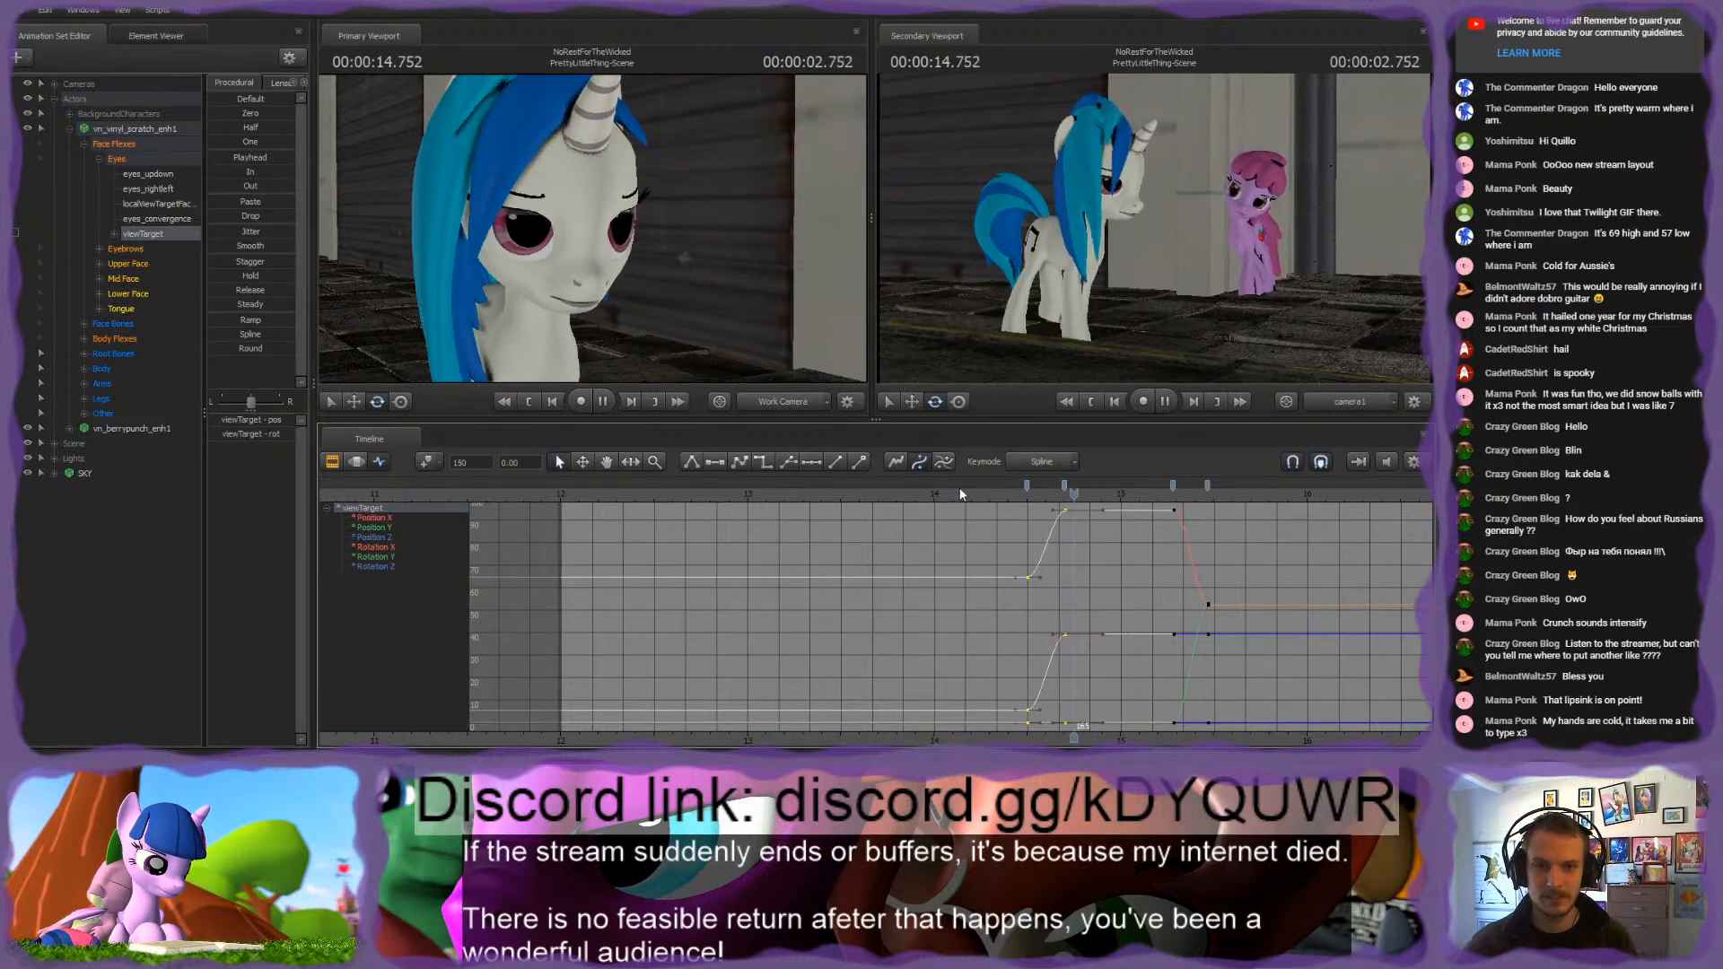
pyautogui.click(960, 489)
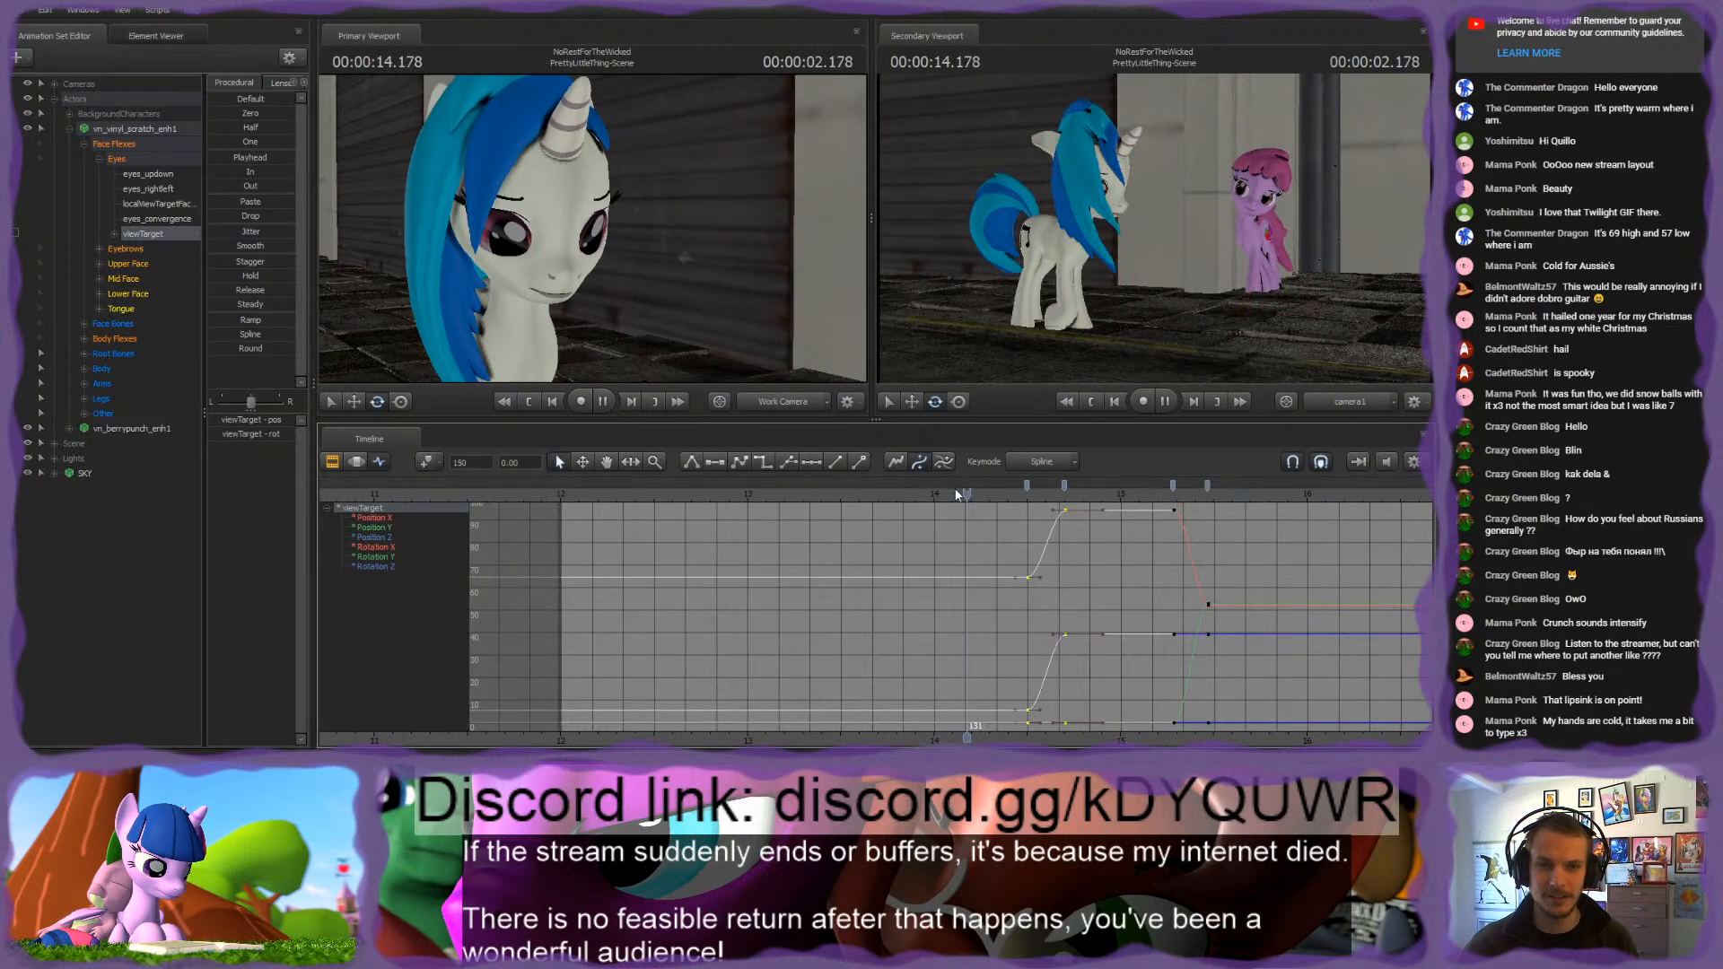
pyautogui.scroll(-1, 1171, 722)
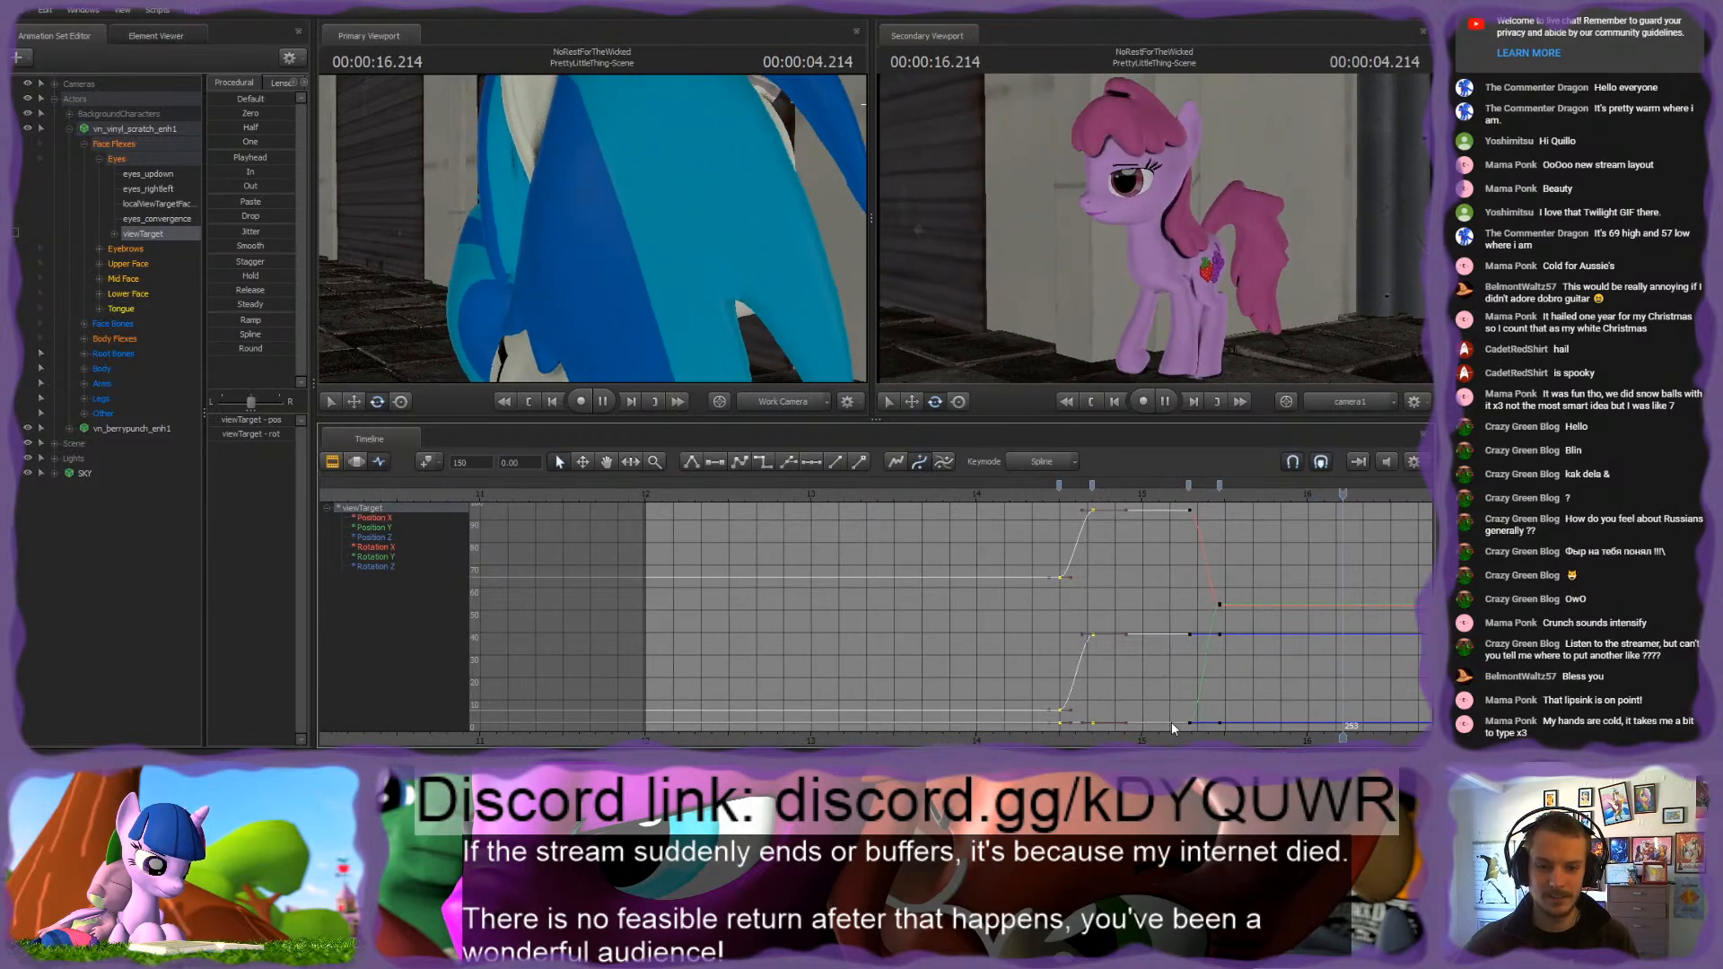
pyautogui.moveTo(1166, 721); pyautogui.dragTo(1021, 696, button='middle')
pyautogui.press('space')
# Step: Shift the white pony's four Upper Face blink keyframes earlier as a group, starting at frame 165, and play the blink
pyautogui.click(143, 261)
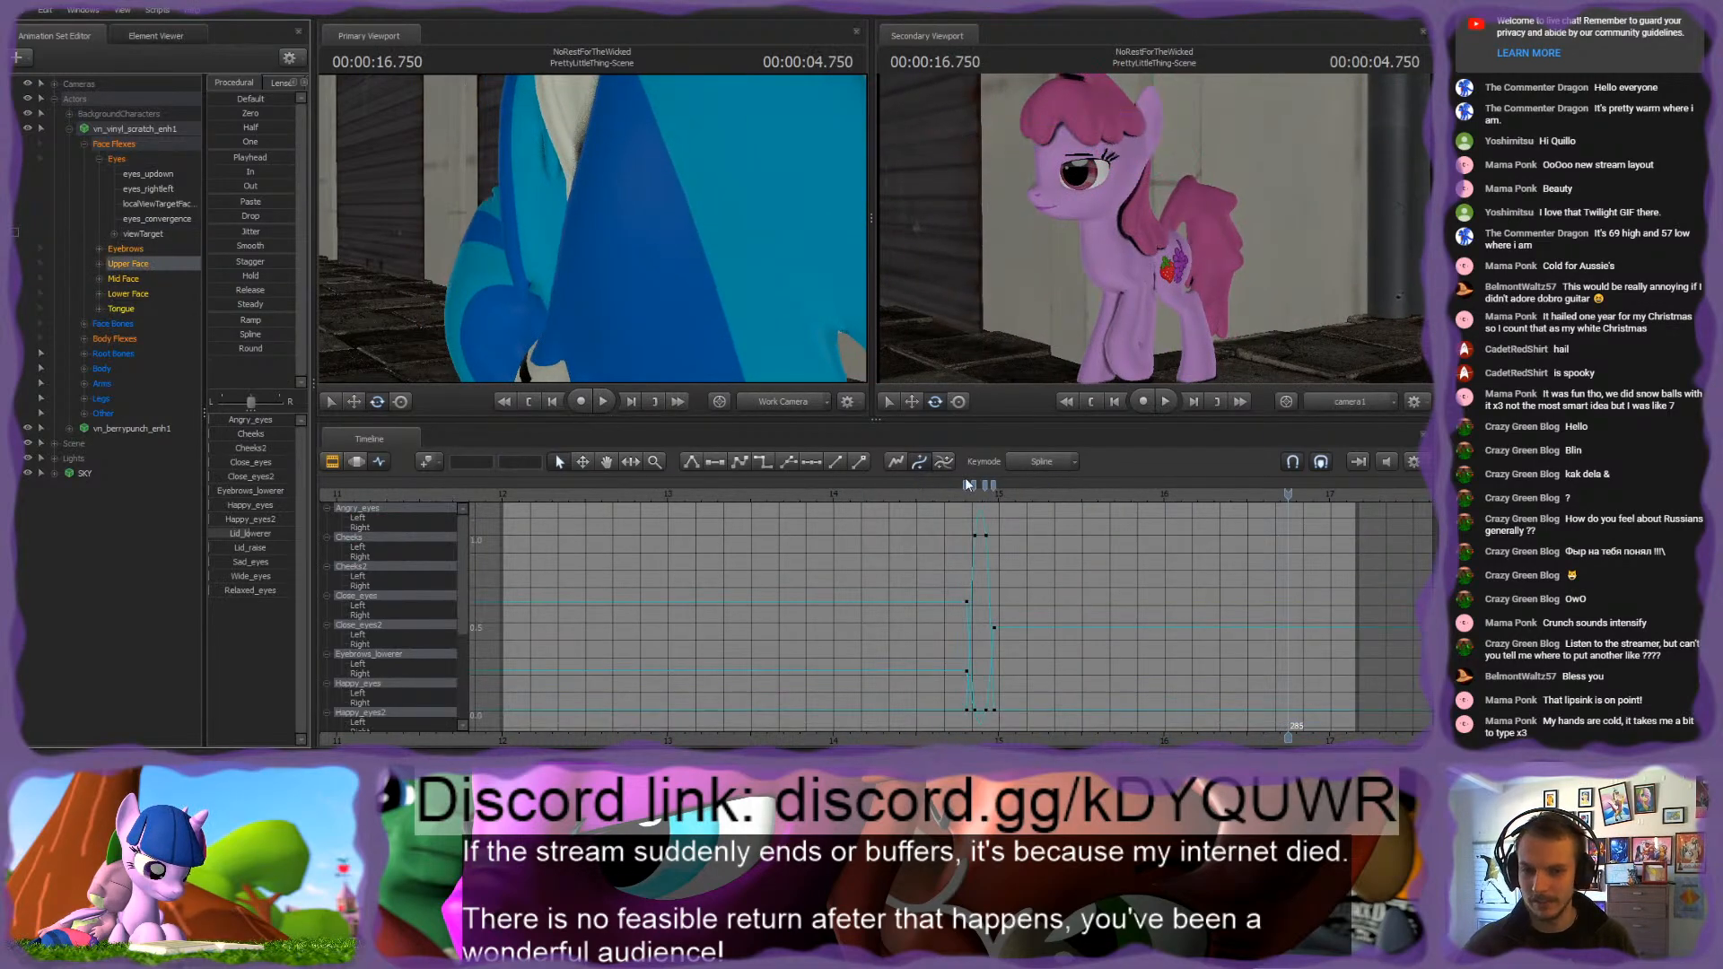
pyautogui.click(967, 488)
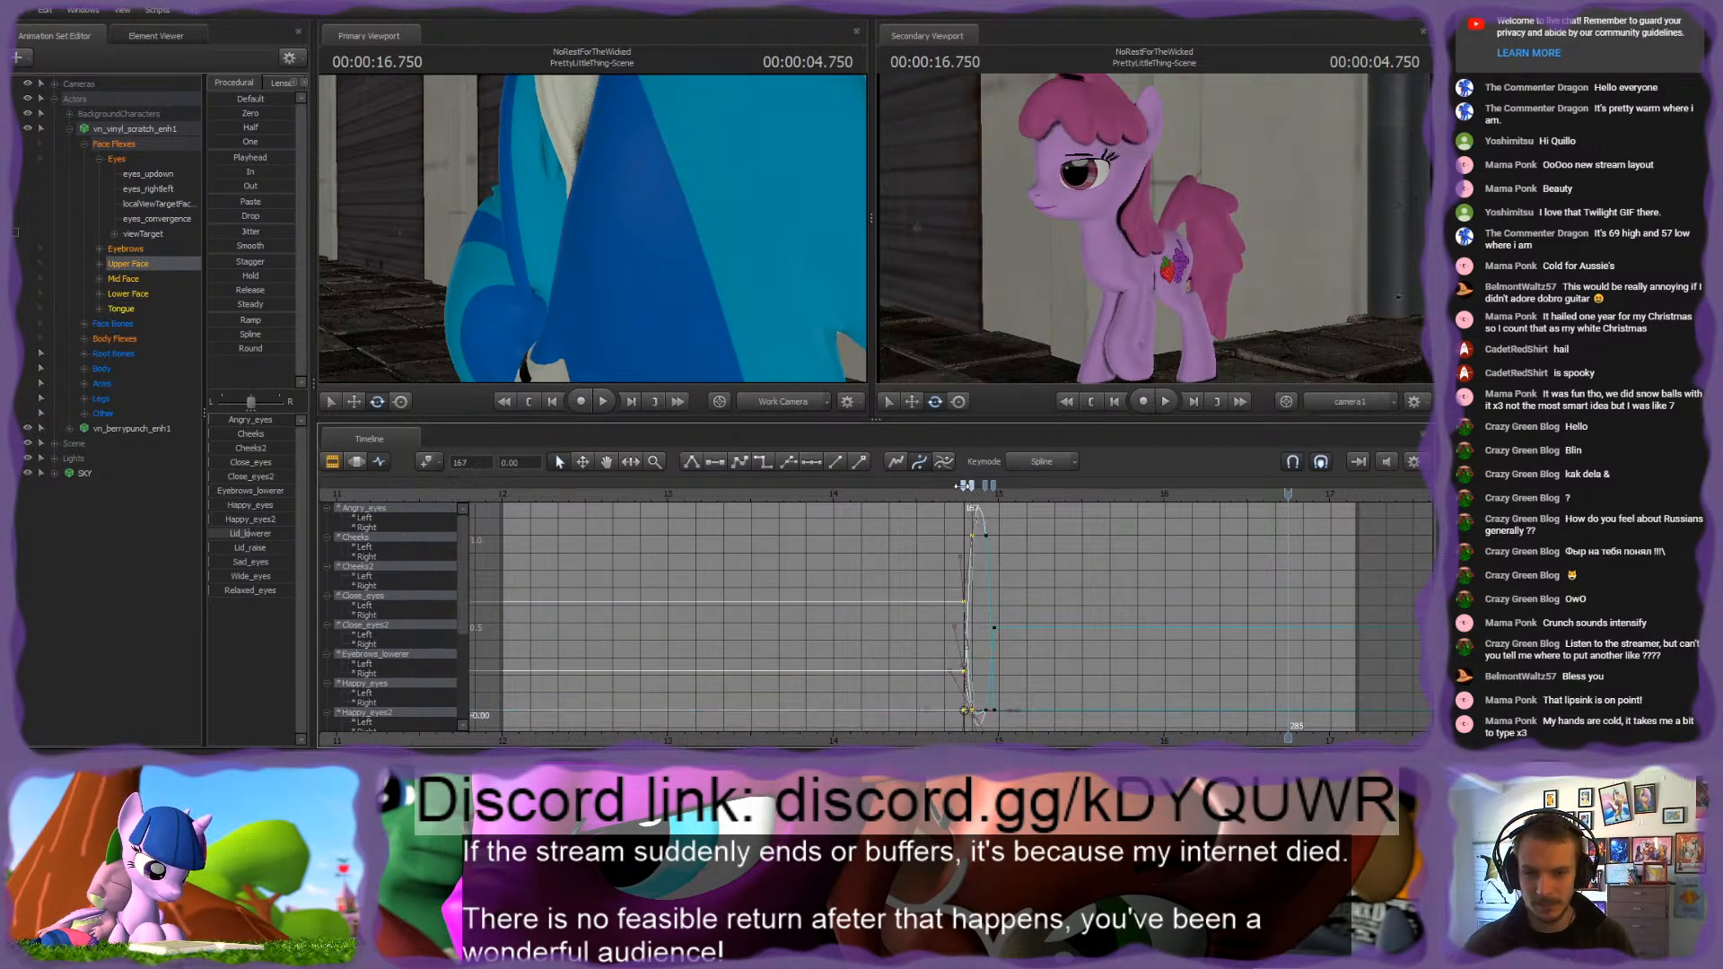
pyautogui.click(928, 493)
pyautogui.press('space')
pyautogui.press('space')
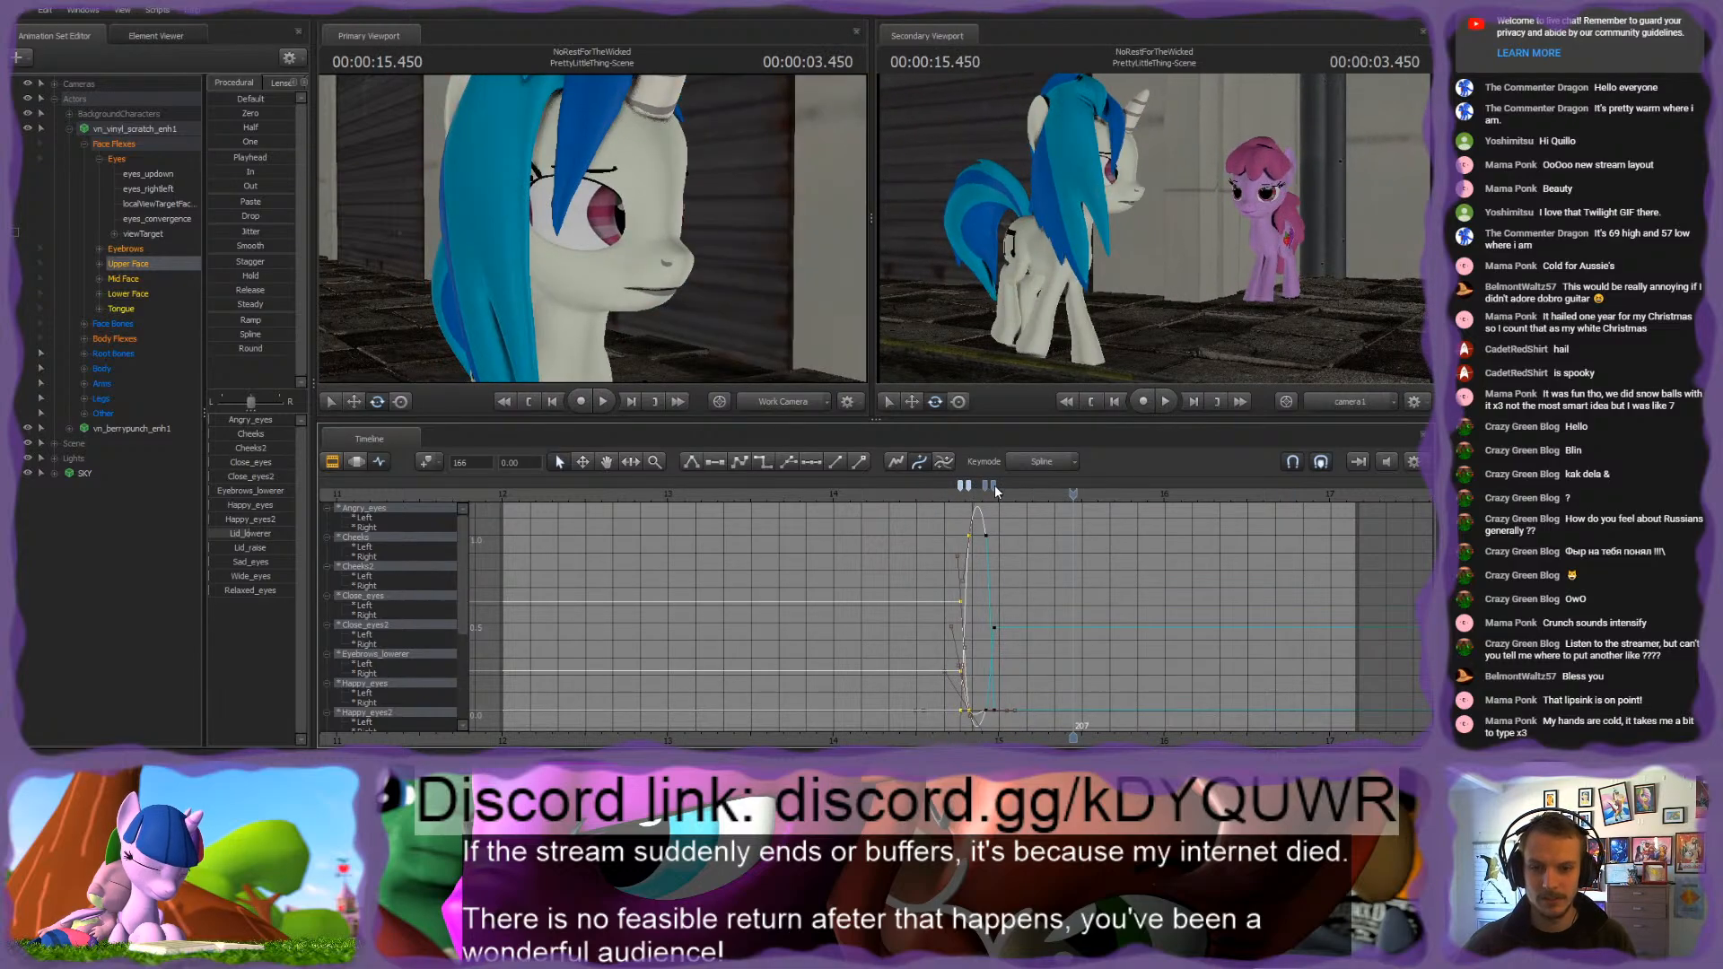
pyautogui.click(995, 491)
pyautogui.moveTo(995, 486); pyautogui.dragTo(960, 485)
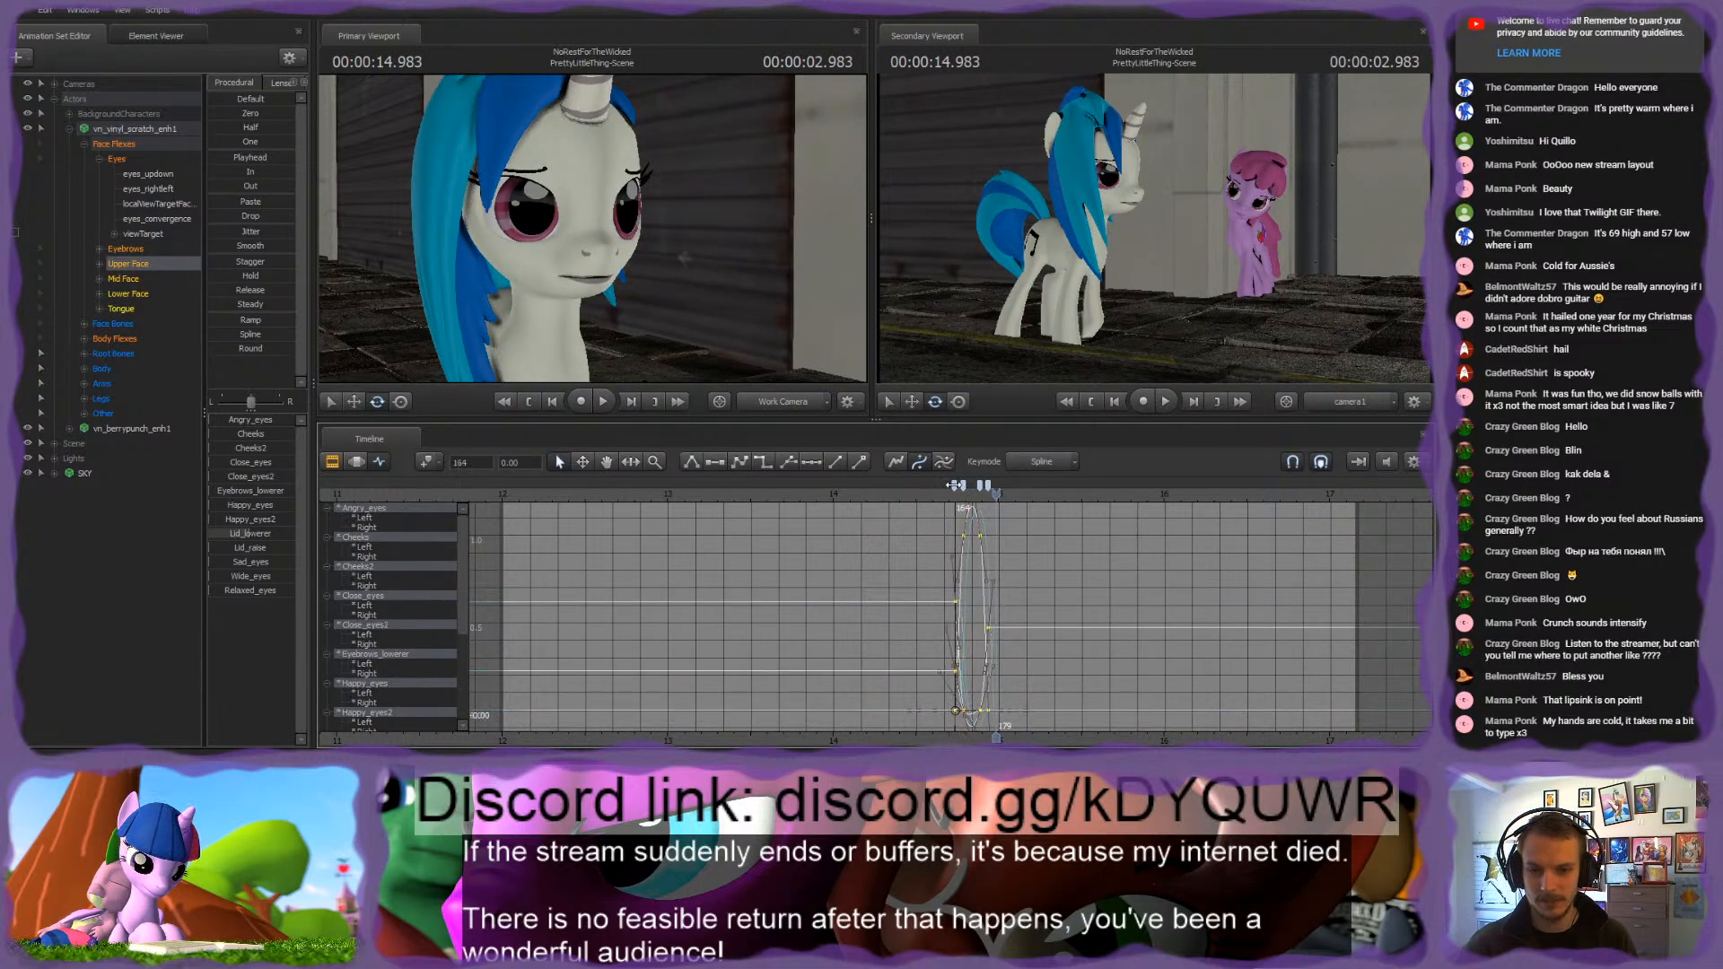
pyautogui.scroll(3, 990, 529)
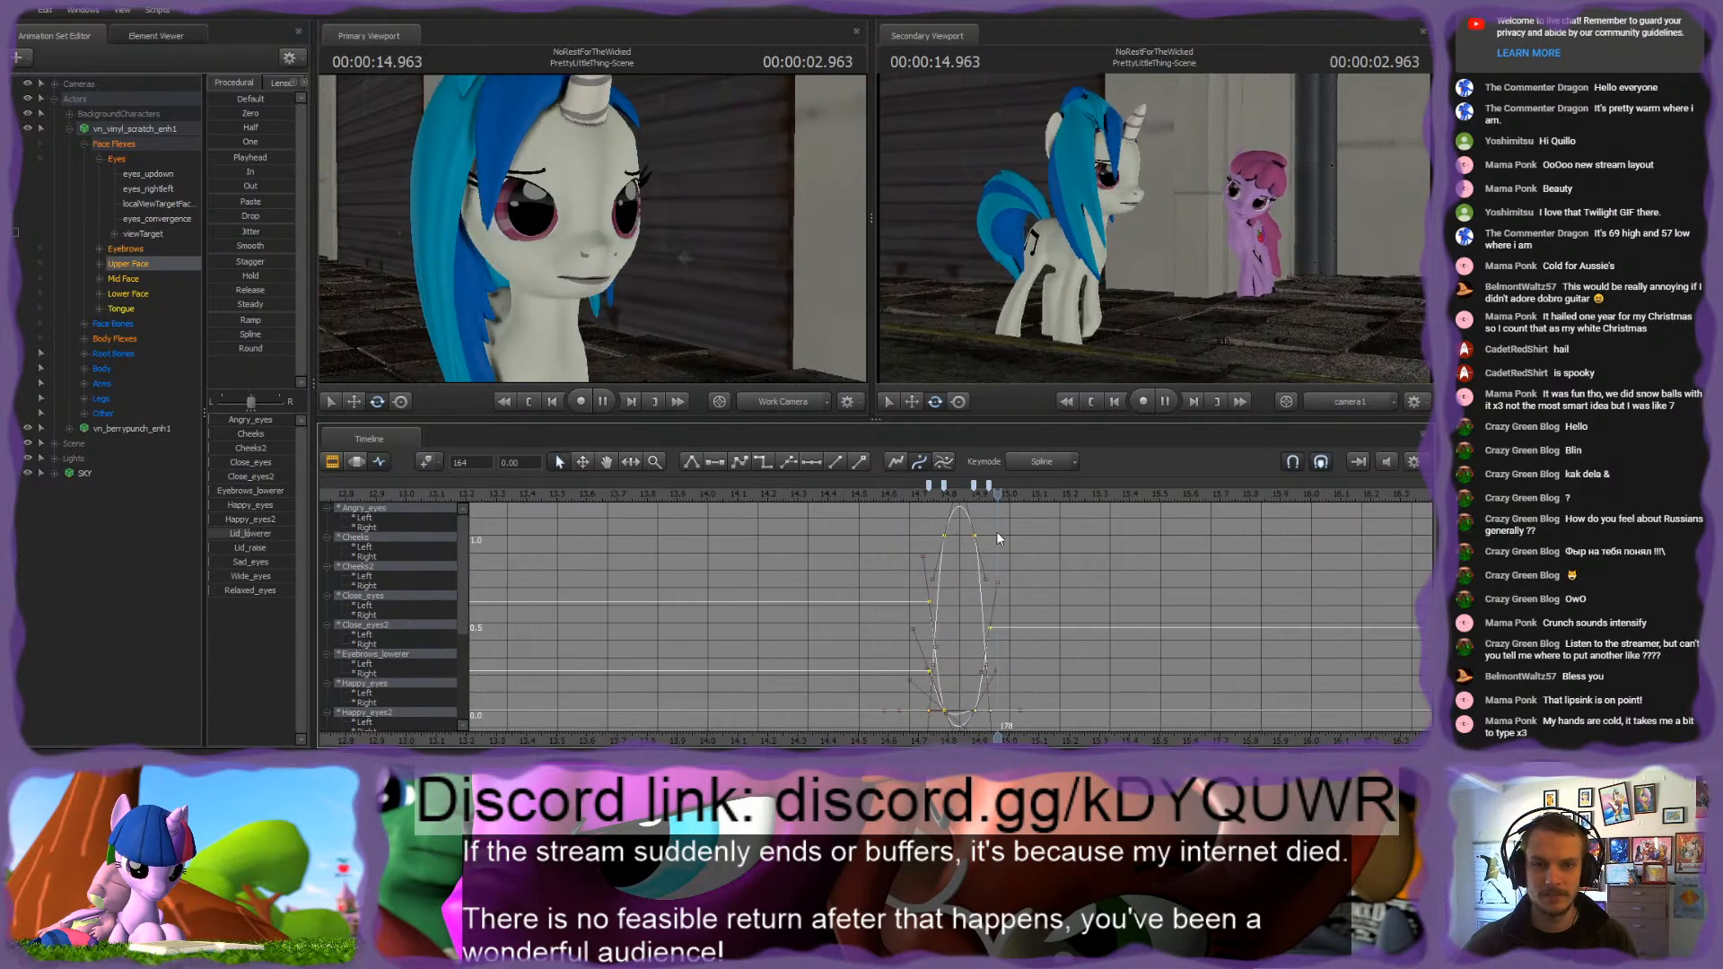
pyautogui.press('space')
pyautogui.moveTo(944, 484); pyautogui.dragTo(949, 485)
pyautogui.press('space')
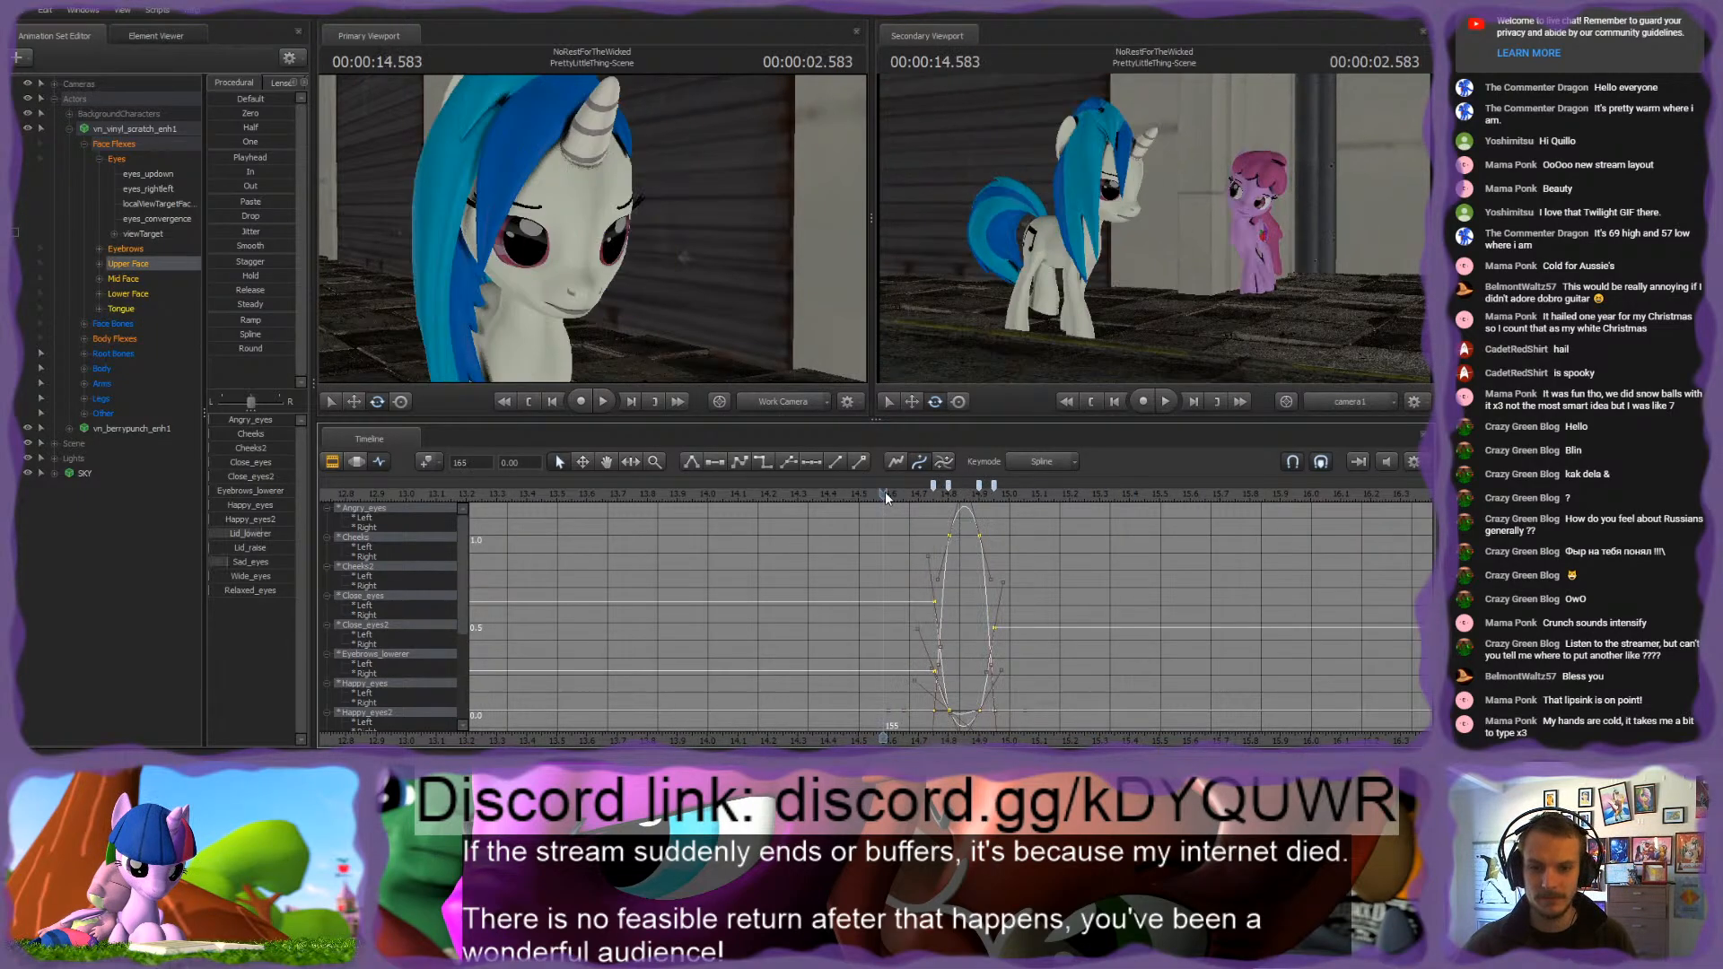
# Step: Play the shot from its start and from about 14 s to check the blink against the gaze shift
pyautogui.scroll(-3, 994, 557)
pyautogui.moveTo(1116, 724); pyautogui.dragTo(812, 646, button='middle')
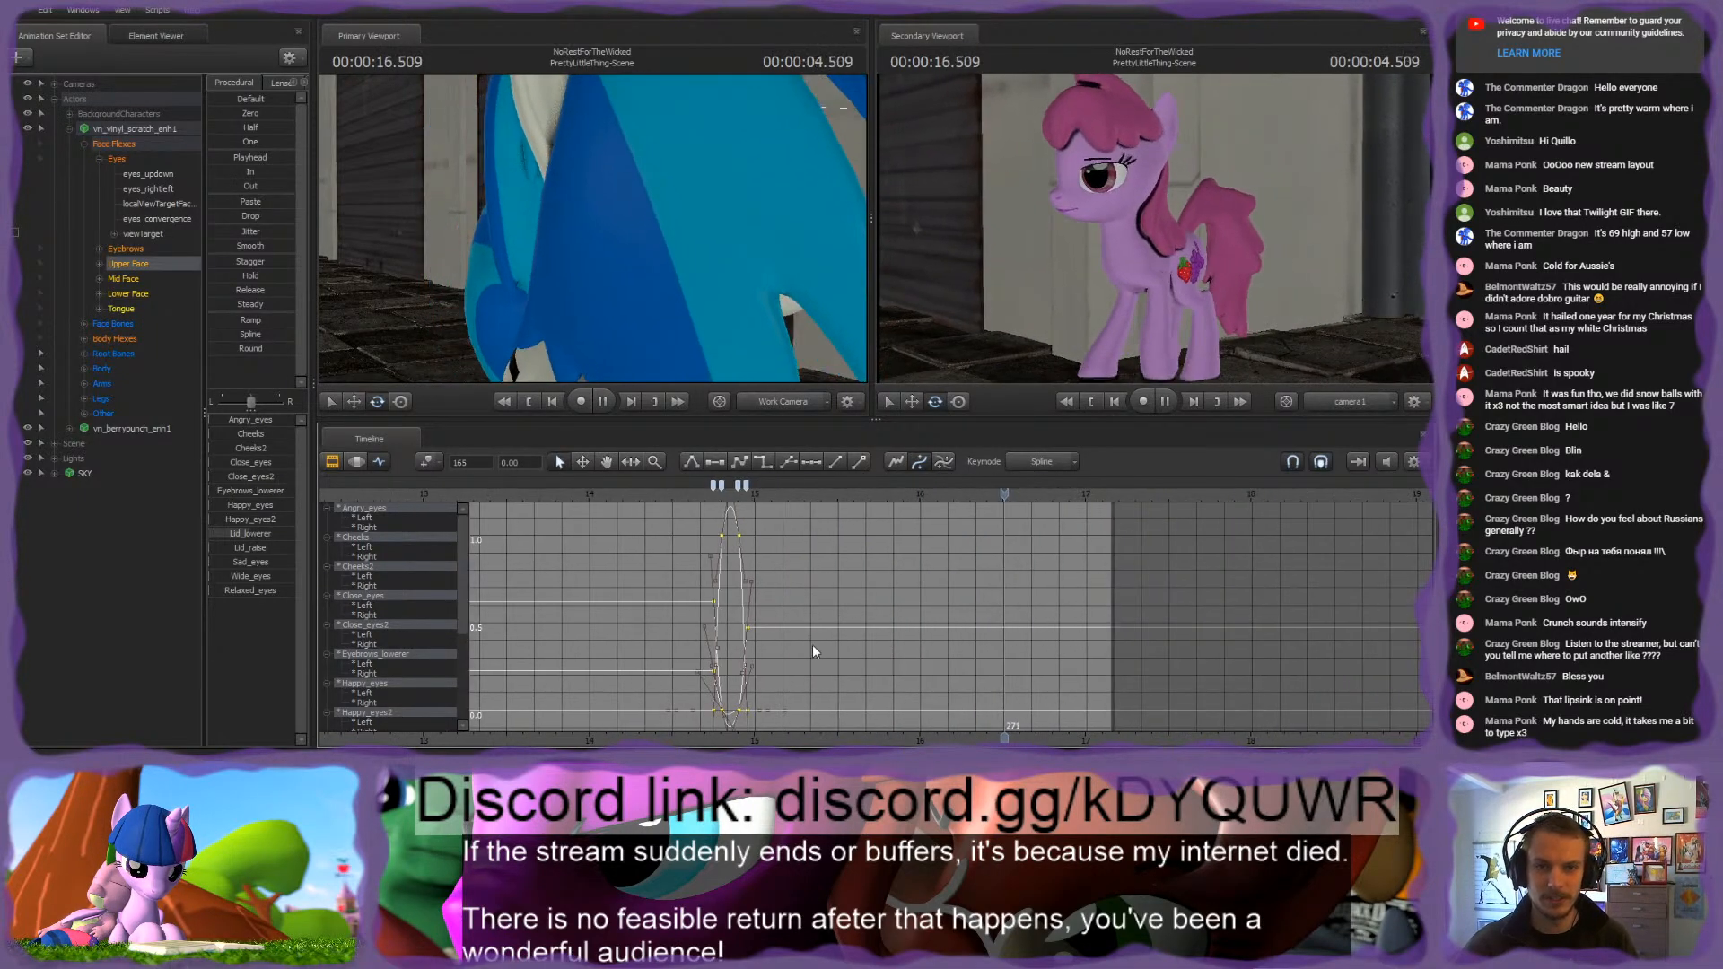
pyautogui.click(628, 494)
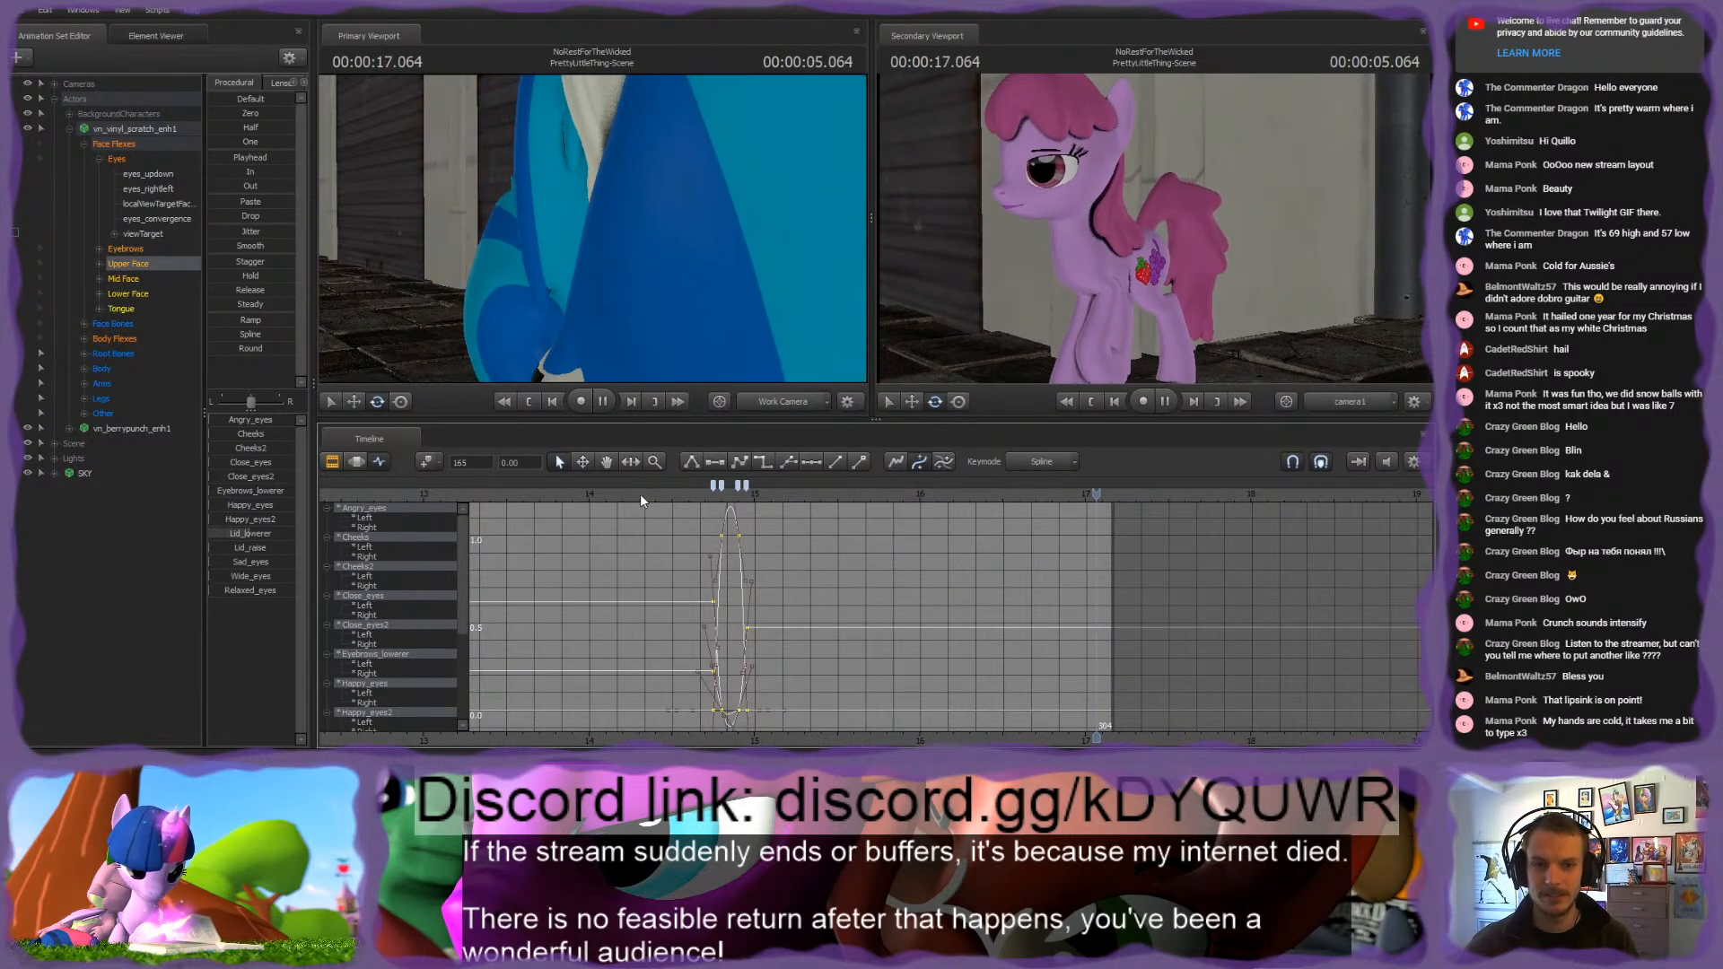
pyautogui.click(594, 499)
pyautogui.scroll(-4, 593, 499)
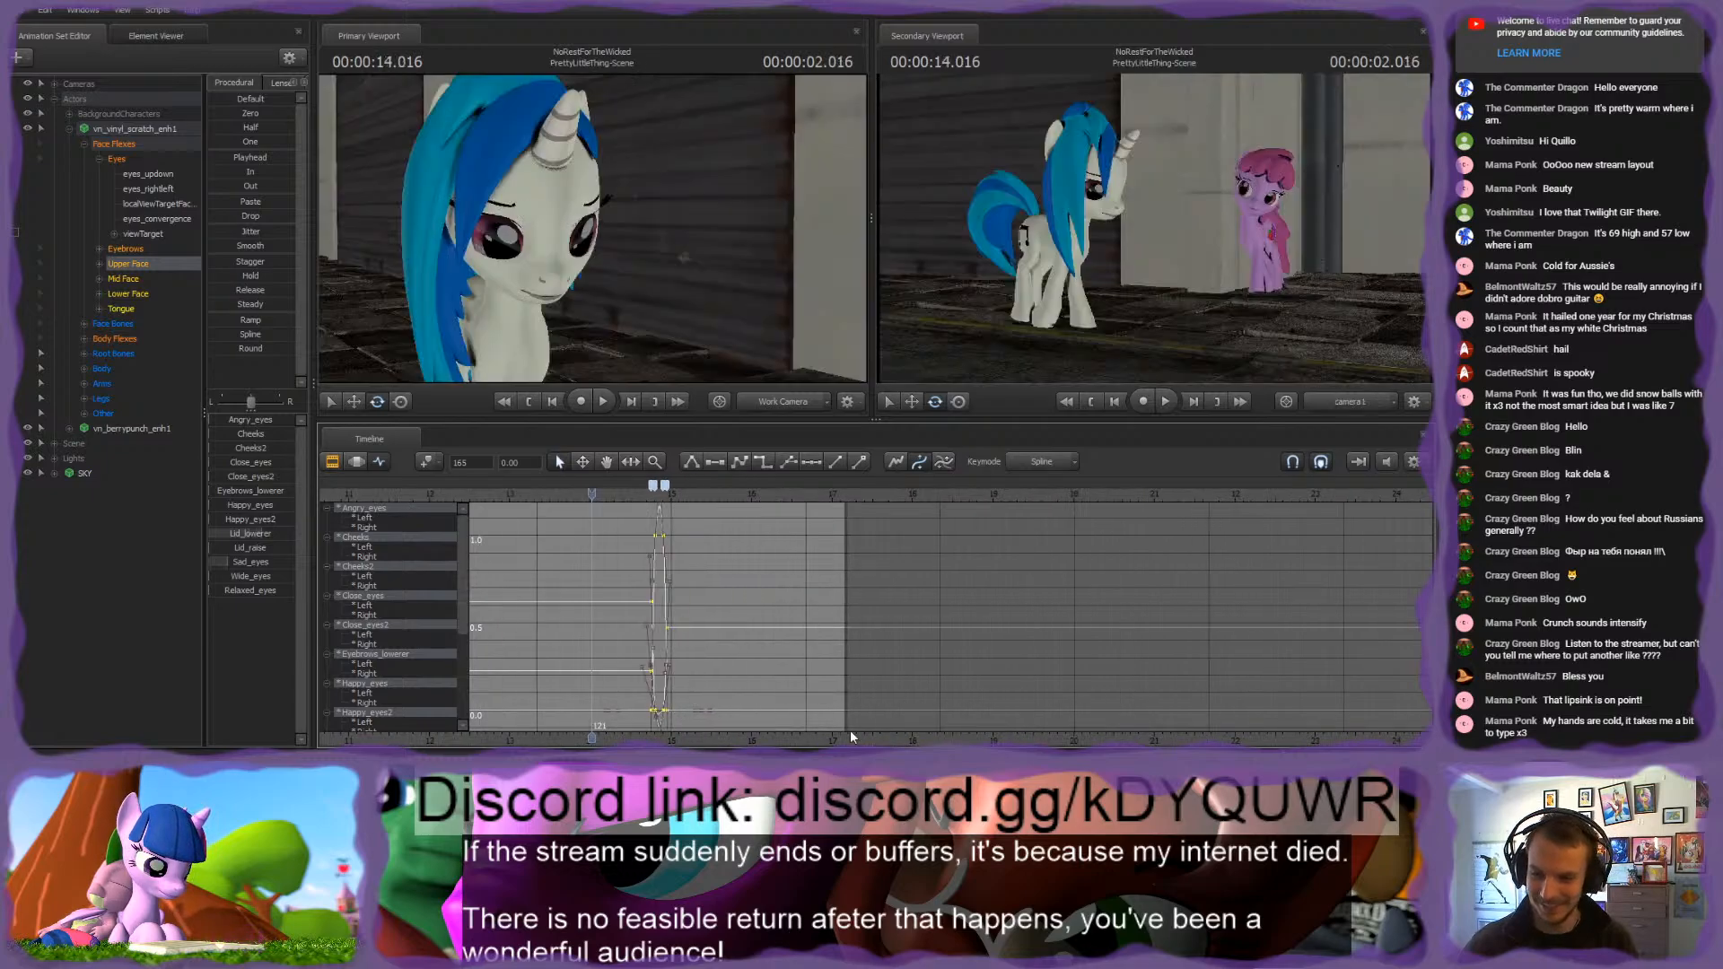
pyautogui.moveTo(851, 731); pyautogui.dragTo(1178, 715, button='middle')
pyautogui.click(754, 496)
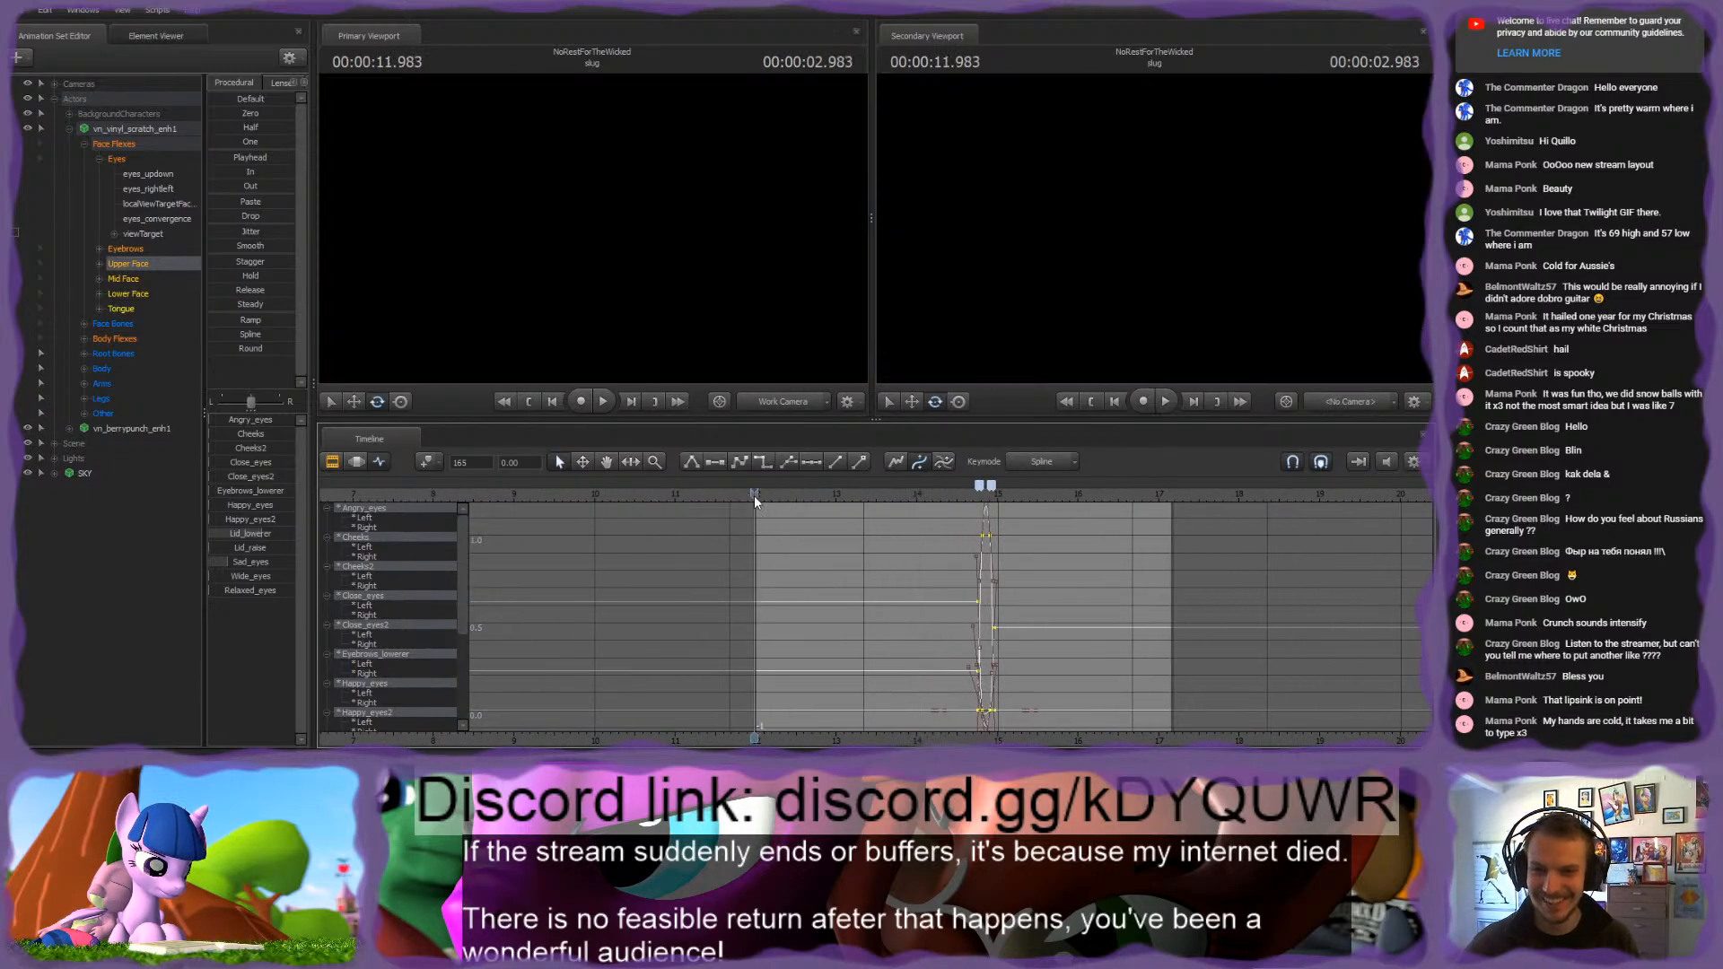
pyautogui.press('space')
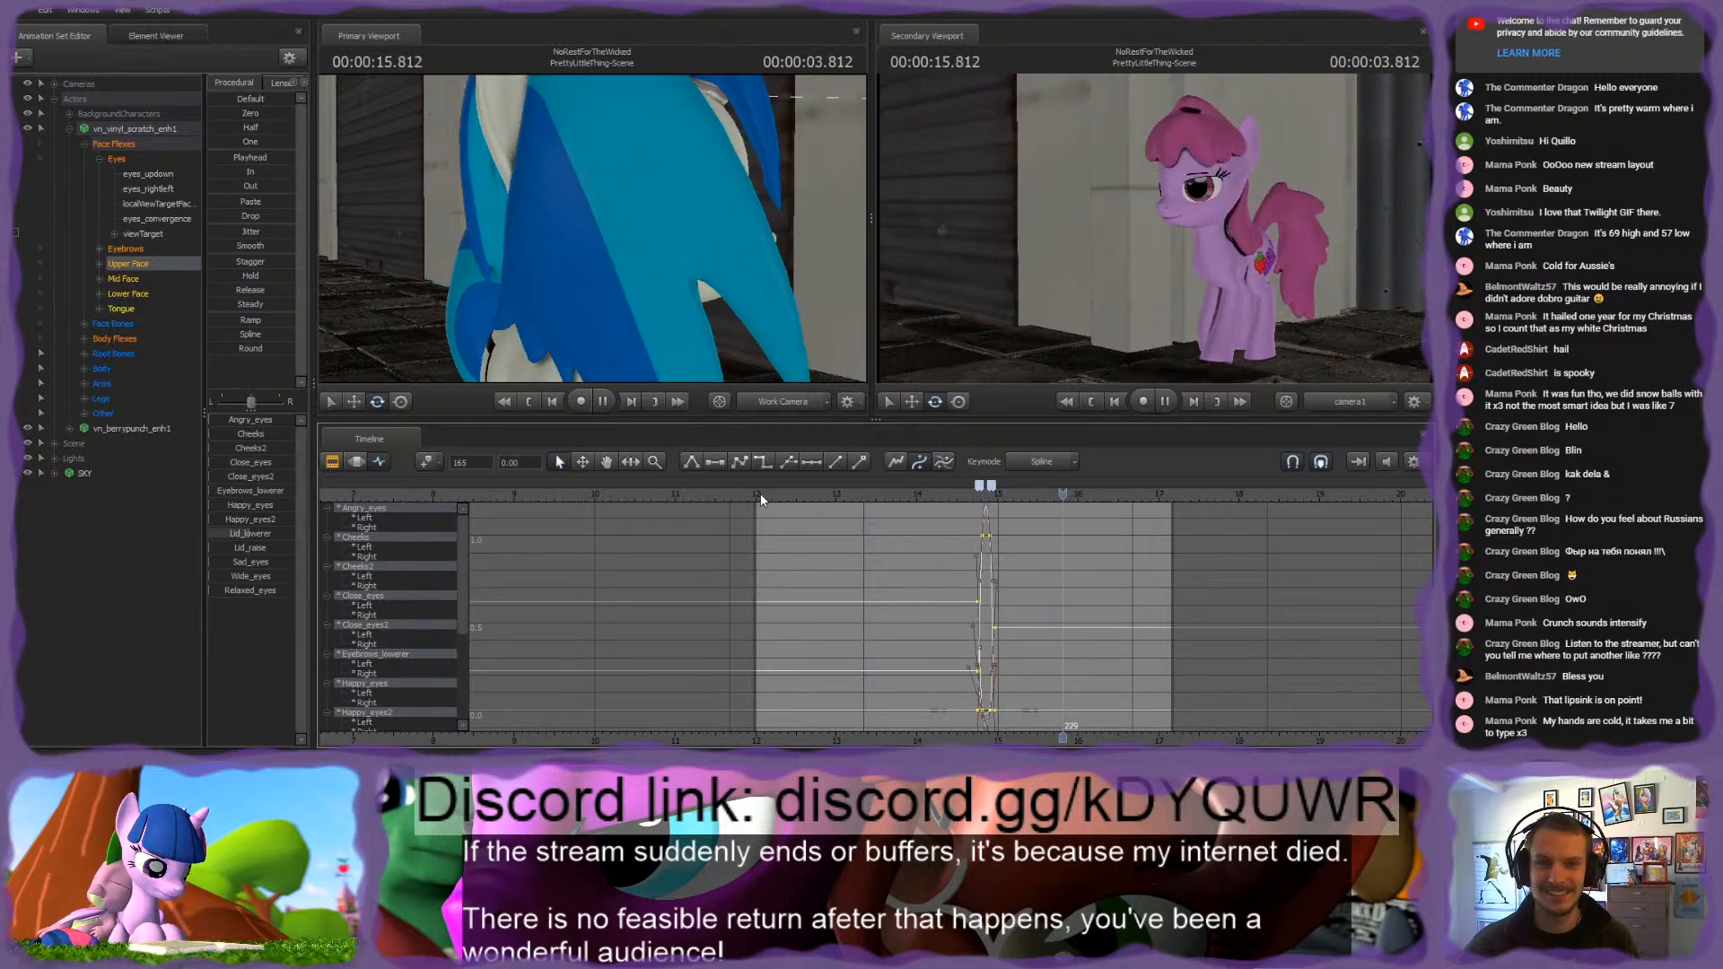
pyautogui.click(926, 495)
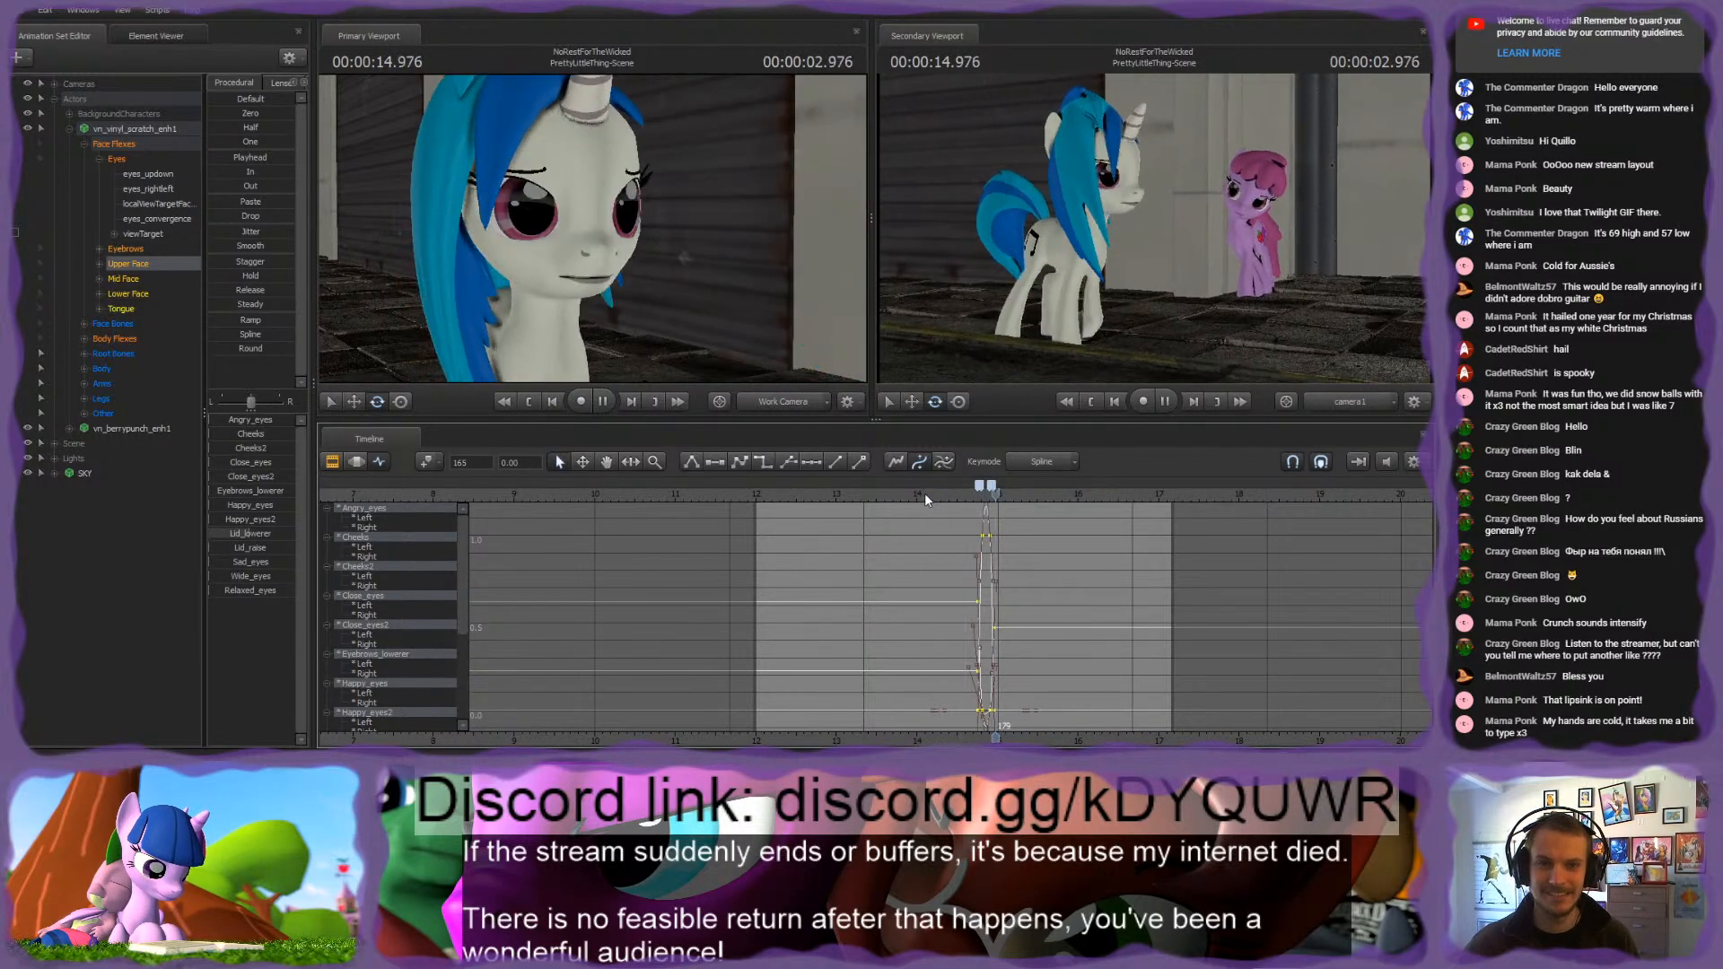
pyautogui.scroll(3, 982, 537)
# Step: Move the four Upper Face blink keyframes earlier, starting at frame 151, and play the result
pyautogui.press('space')
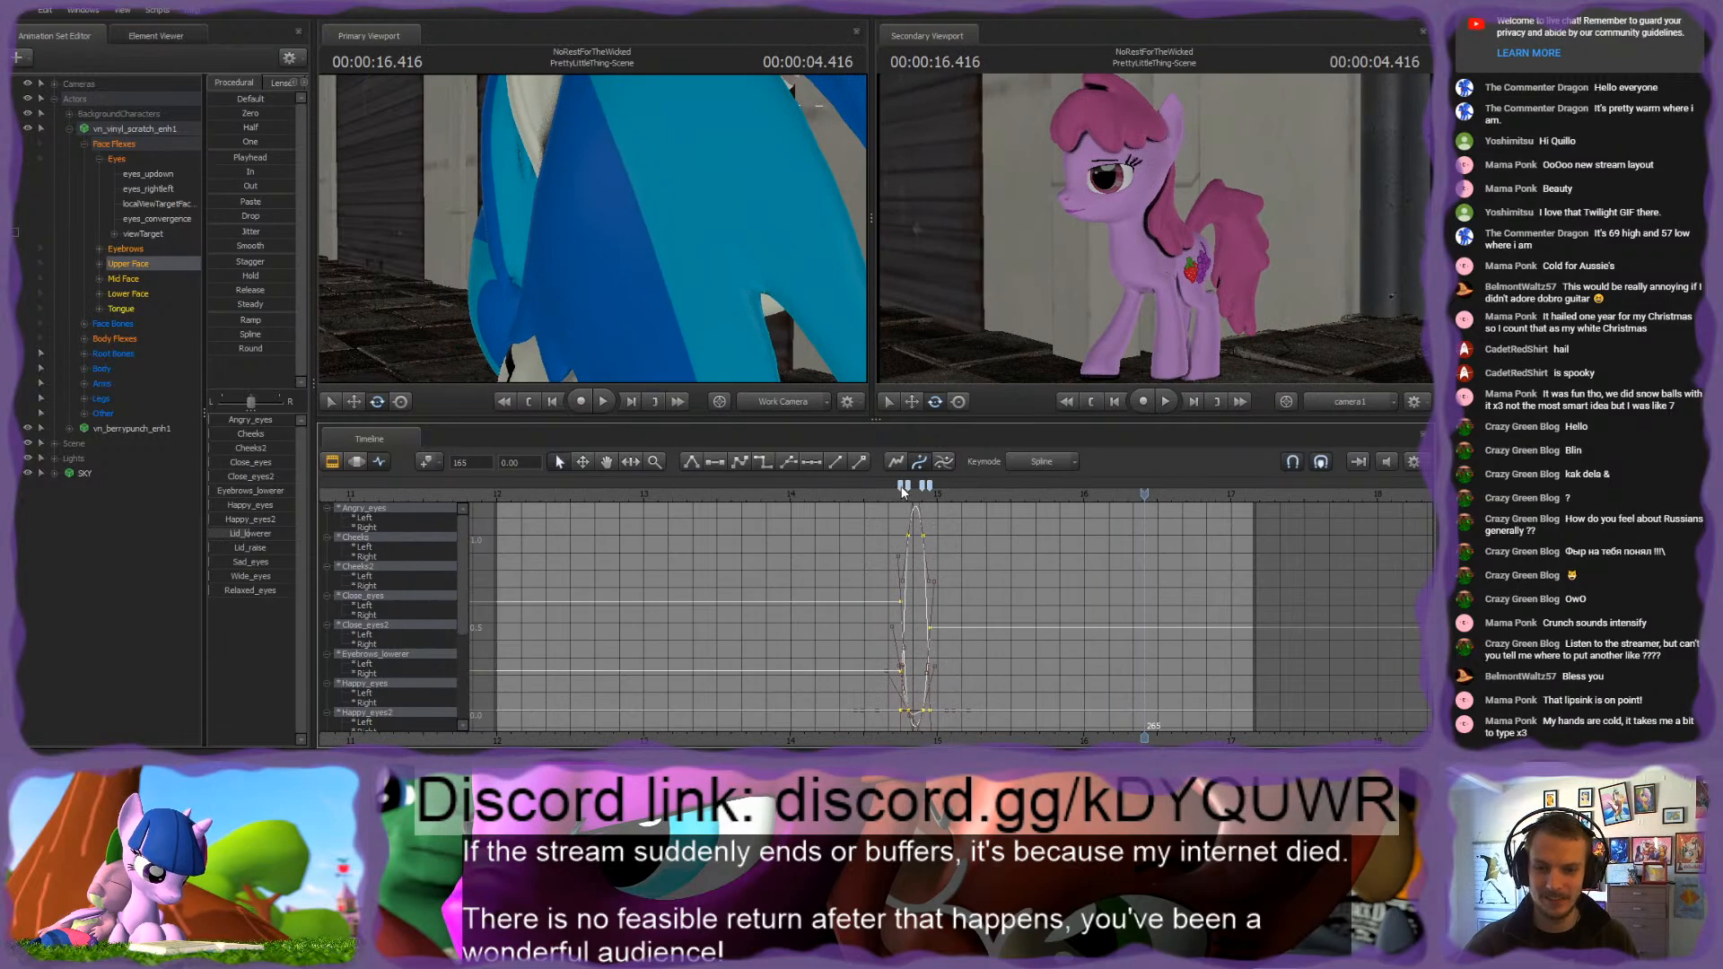
pyautogui.moveTo(903, 490); pyautogui.dragTo(799, 494)
pyautogui.press('space')
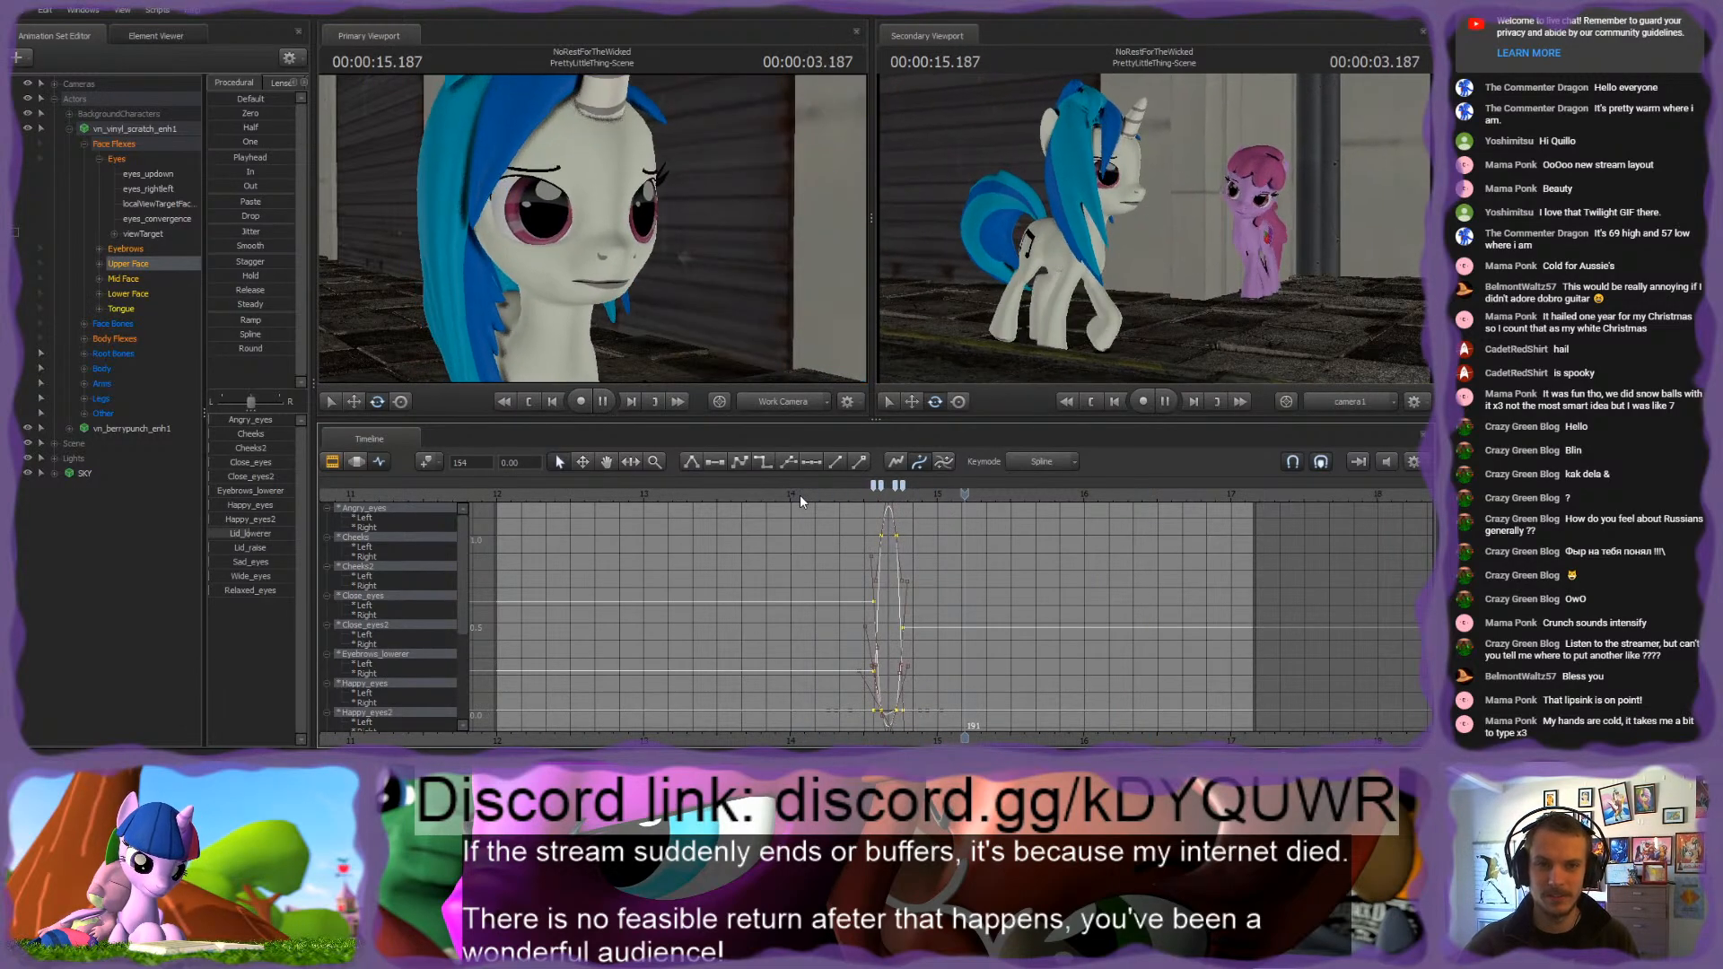
pyautogui.scroll(2, 812, 501)
pyautogui.press('space')
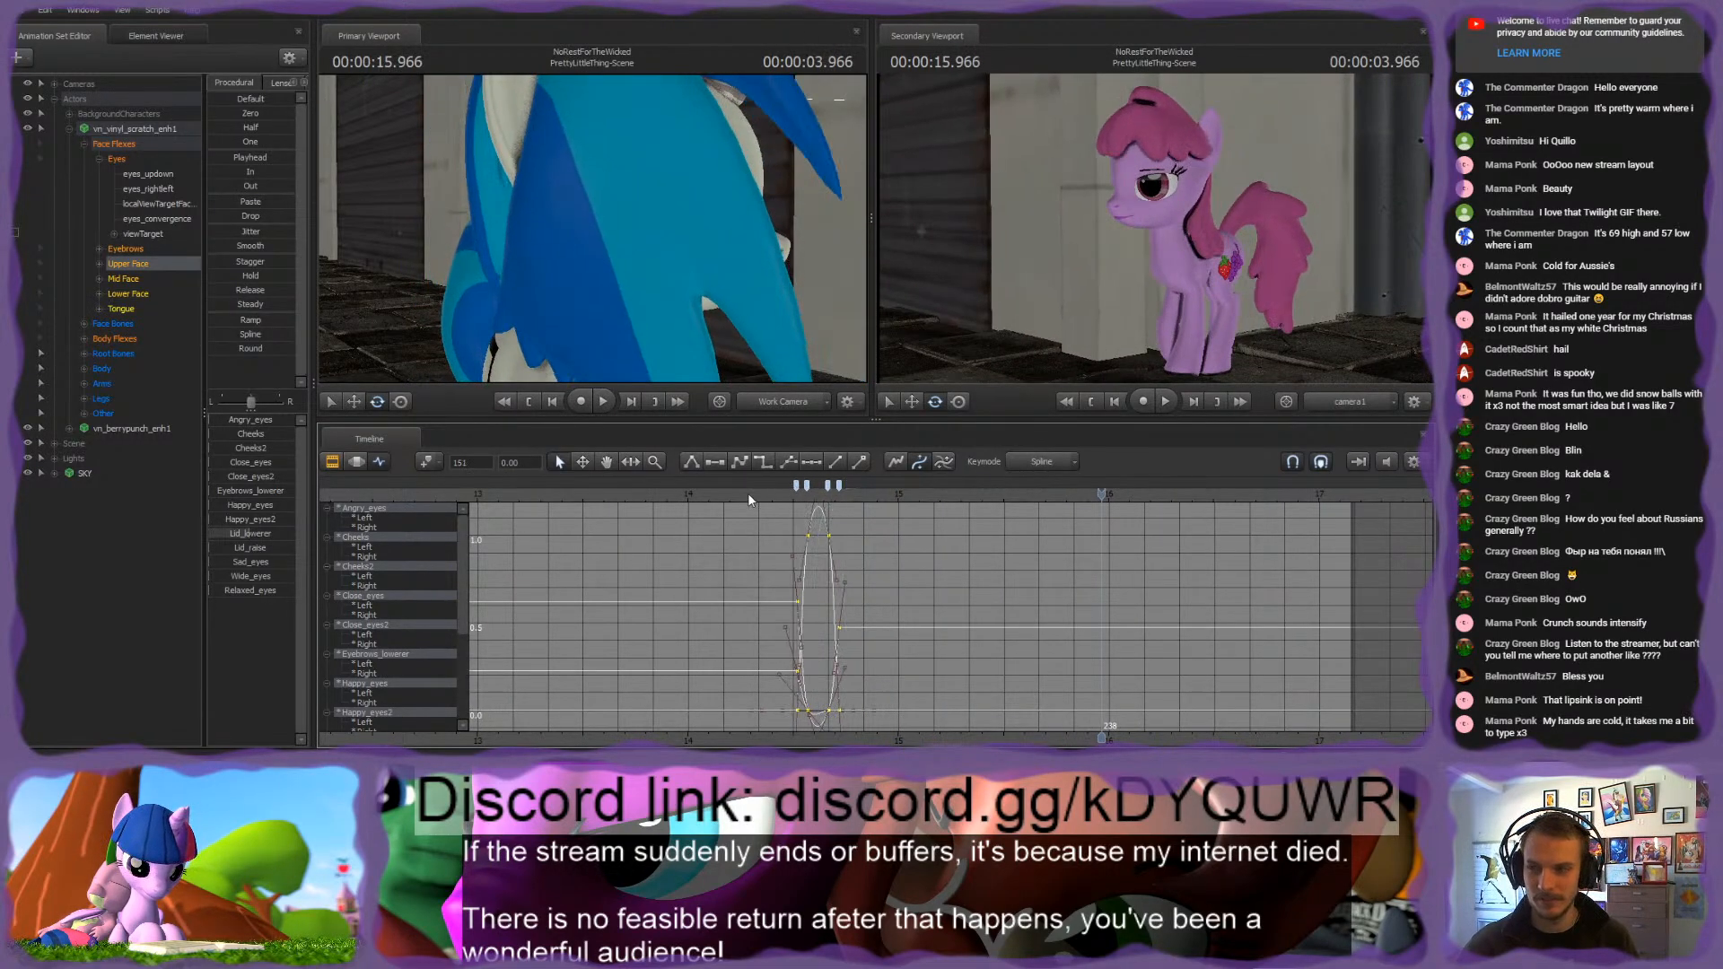
# Step: Replay the shot from about 14 s to its end to examine the earlier blink together with the head turn
pyautogui.click(729, 494)
pyautogui.press('space')
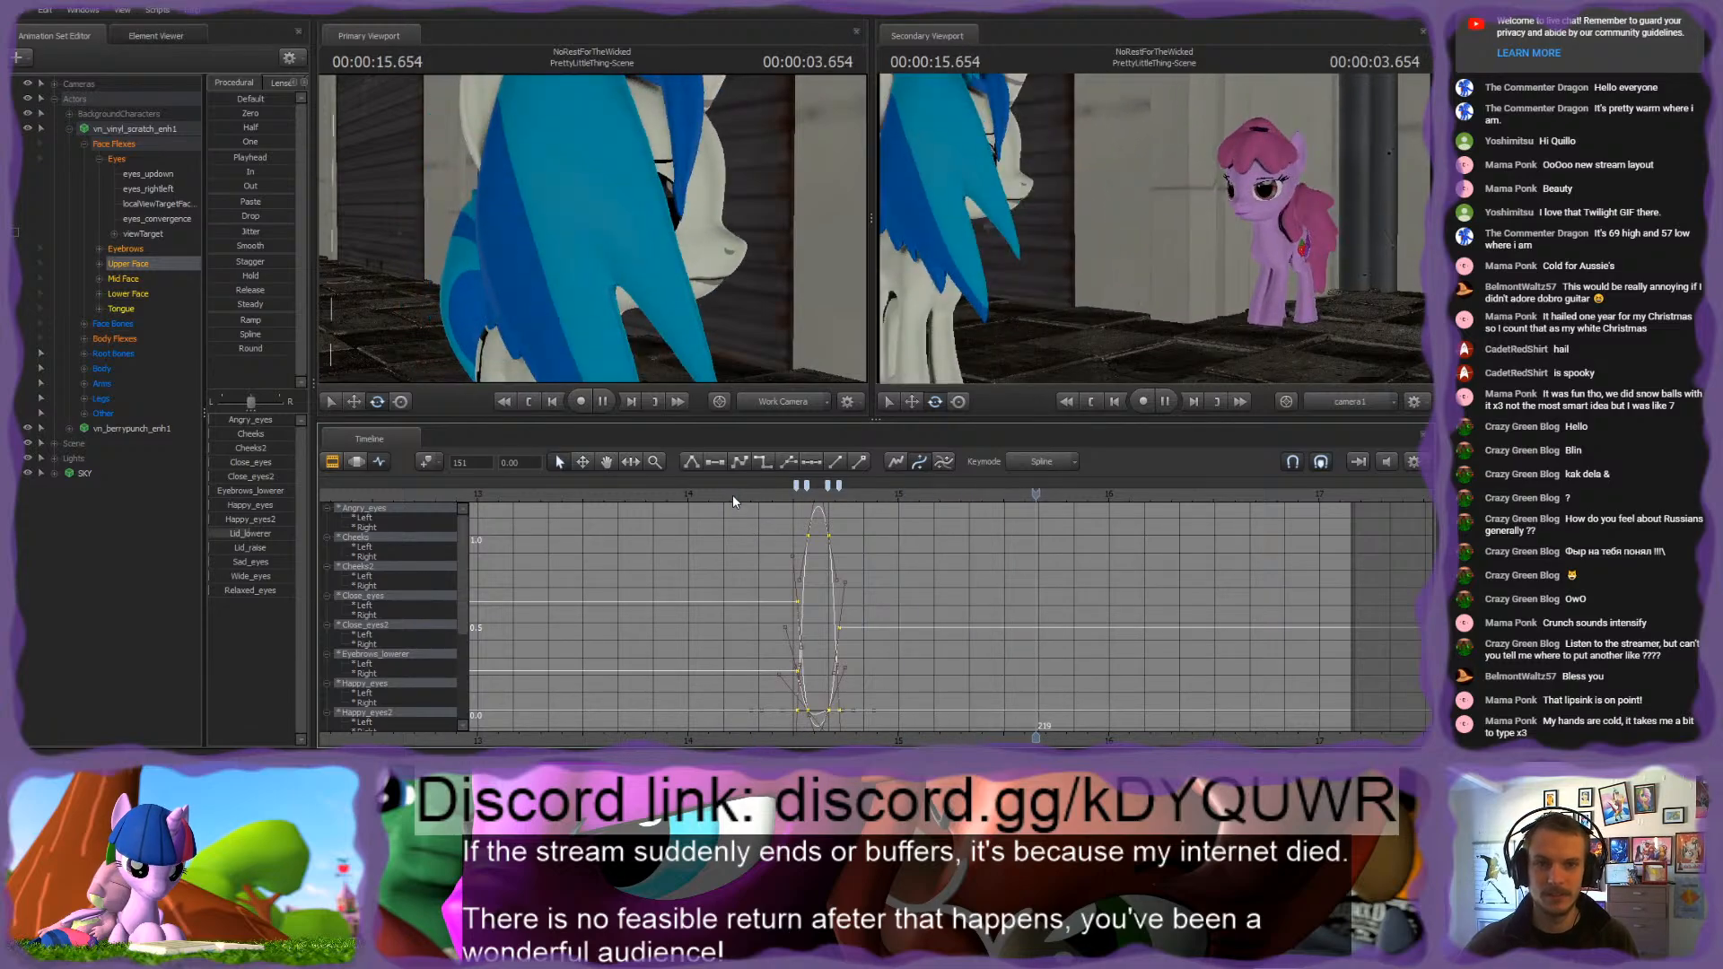
pyautogui.scroll(-2, 1007, 578)
pyautogui.press('space')
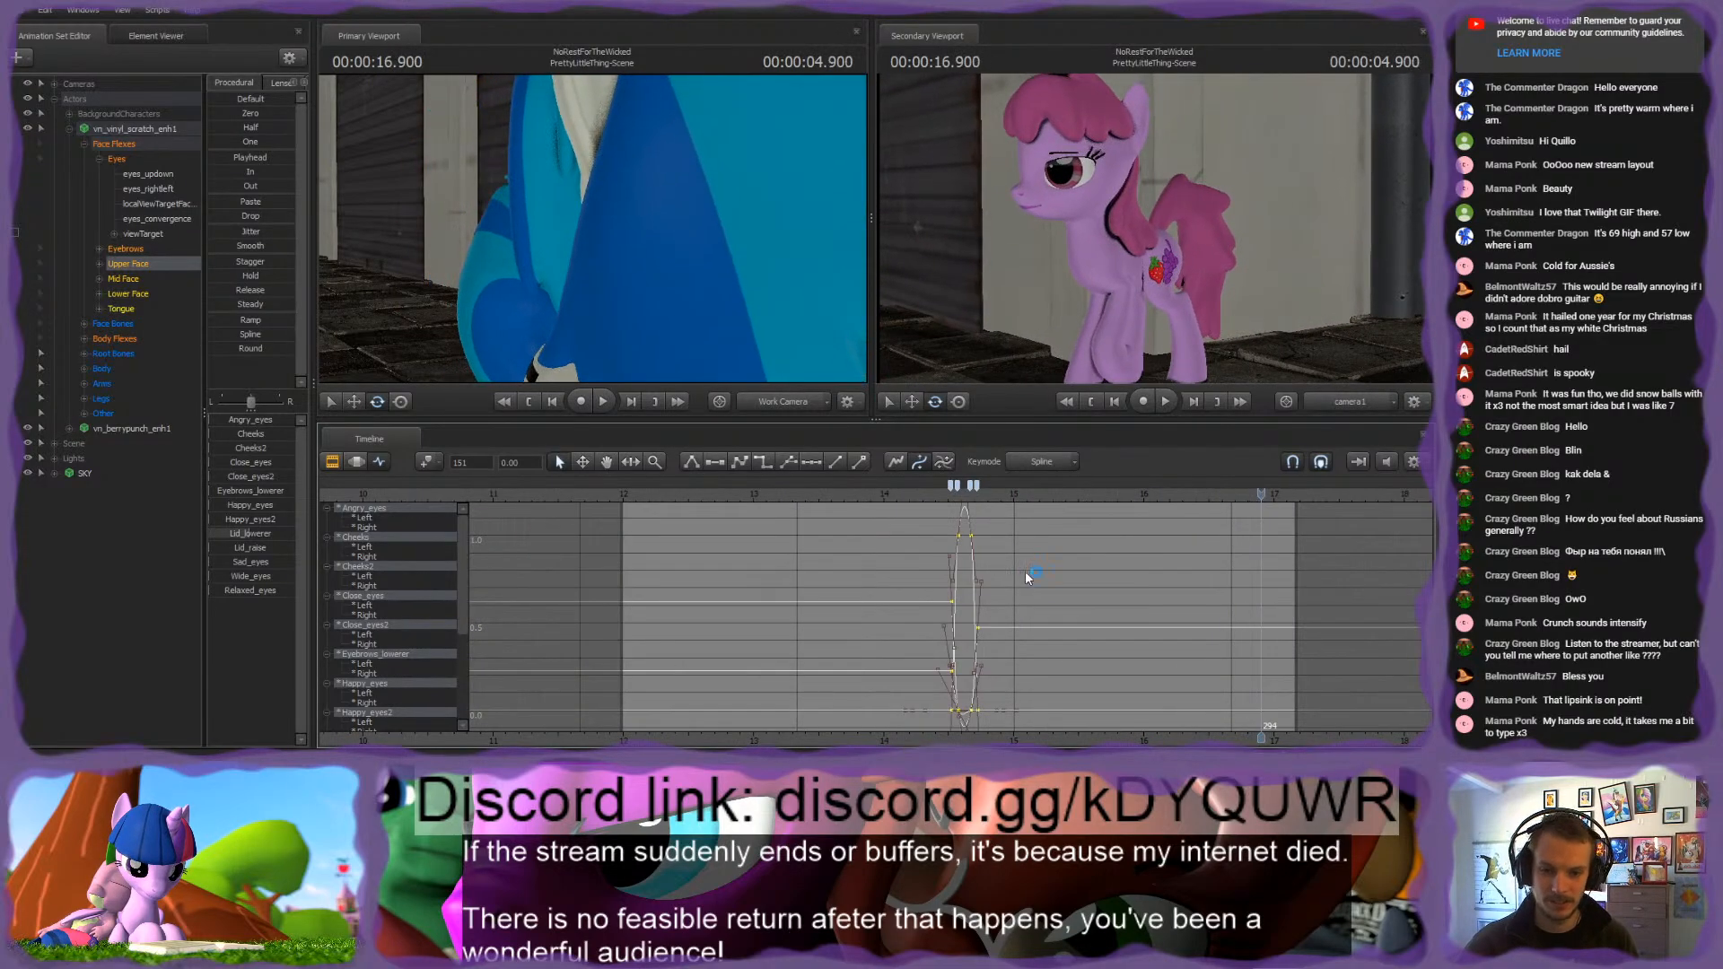
pyautogui.click(875, 492)
pyautogui.press('space')
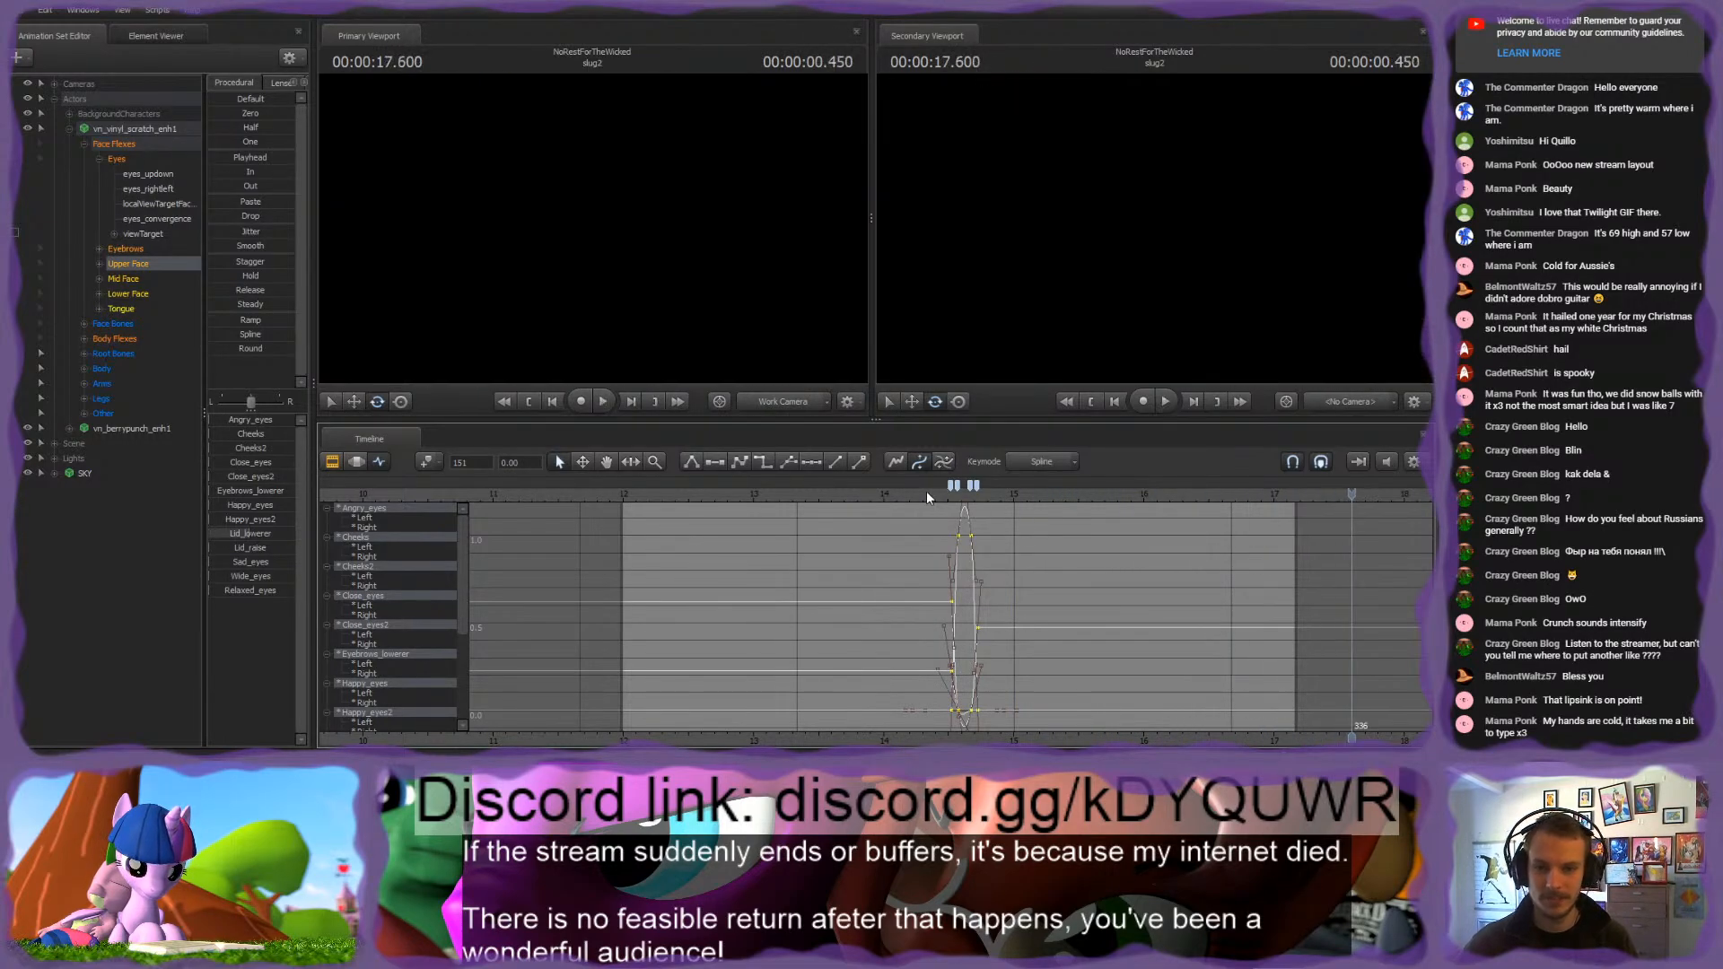
pyautogui.click(924, 492)
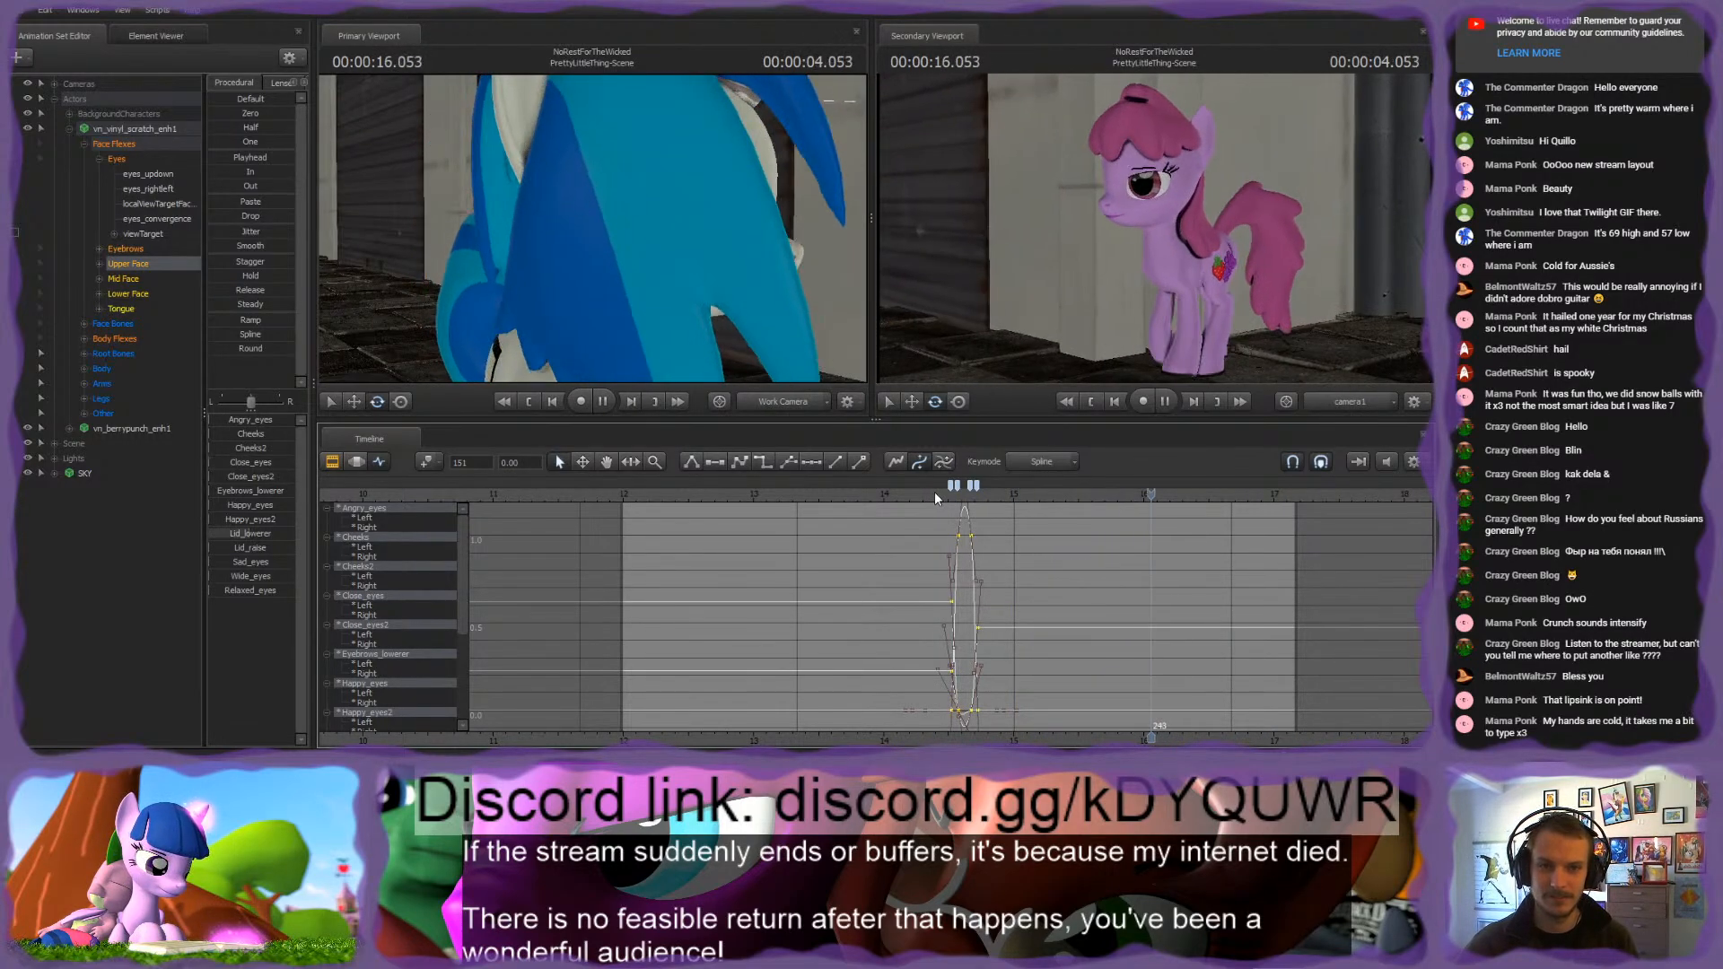
pyautogui.scroll(-2, 1099, 569)
pyautogui.press('space')
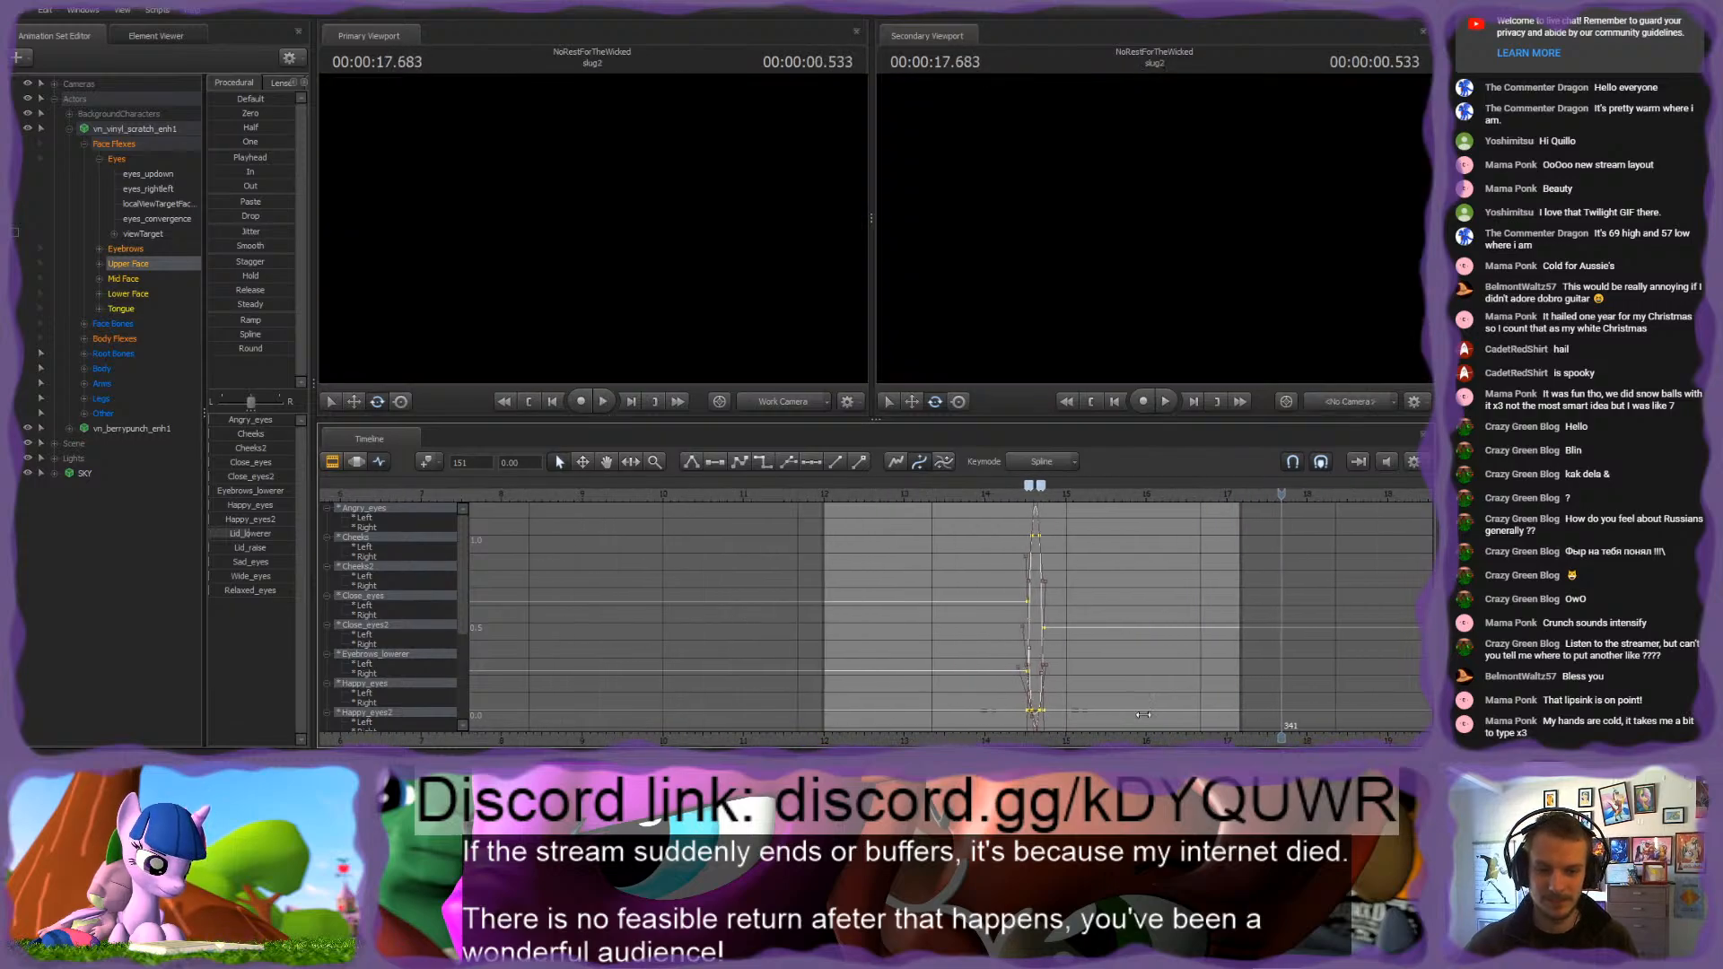
# Step: Deselect the Upper Face blink keyframes in the Graph Editor
pyautogui.moveTo(1221, 698); pyautogui.dragTo(942, 654, button='middle')
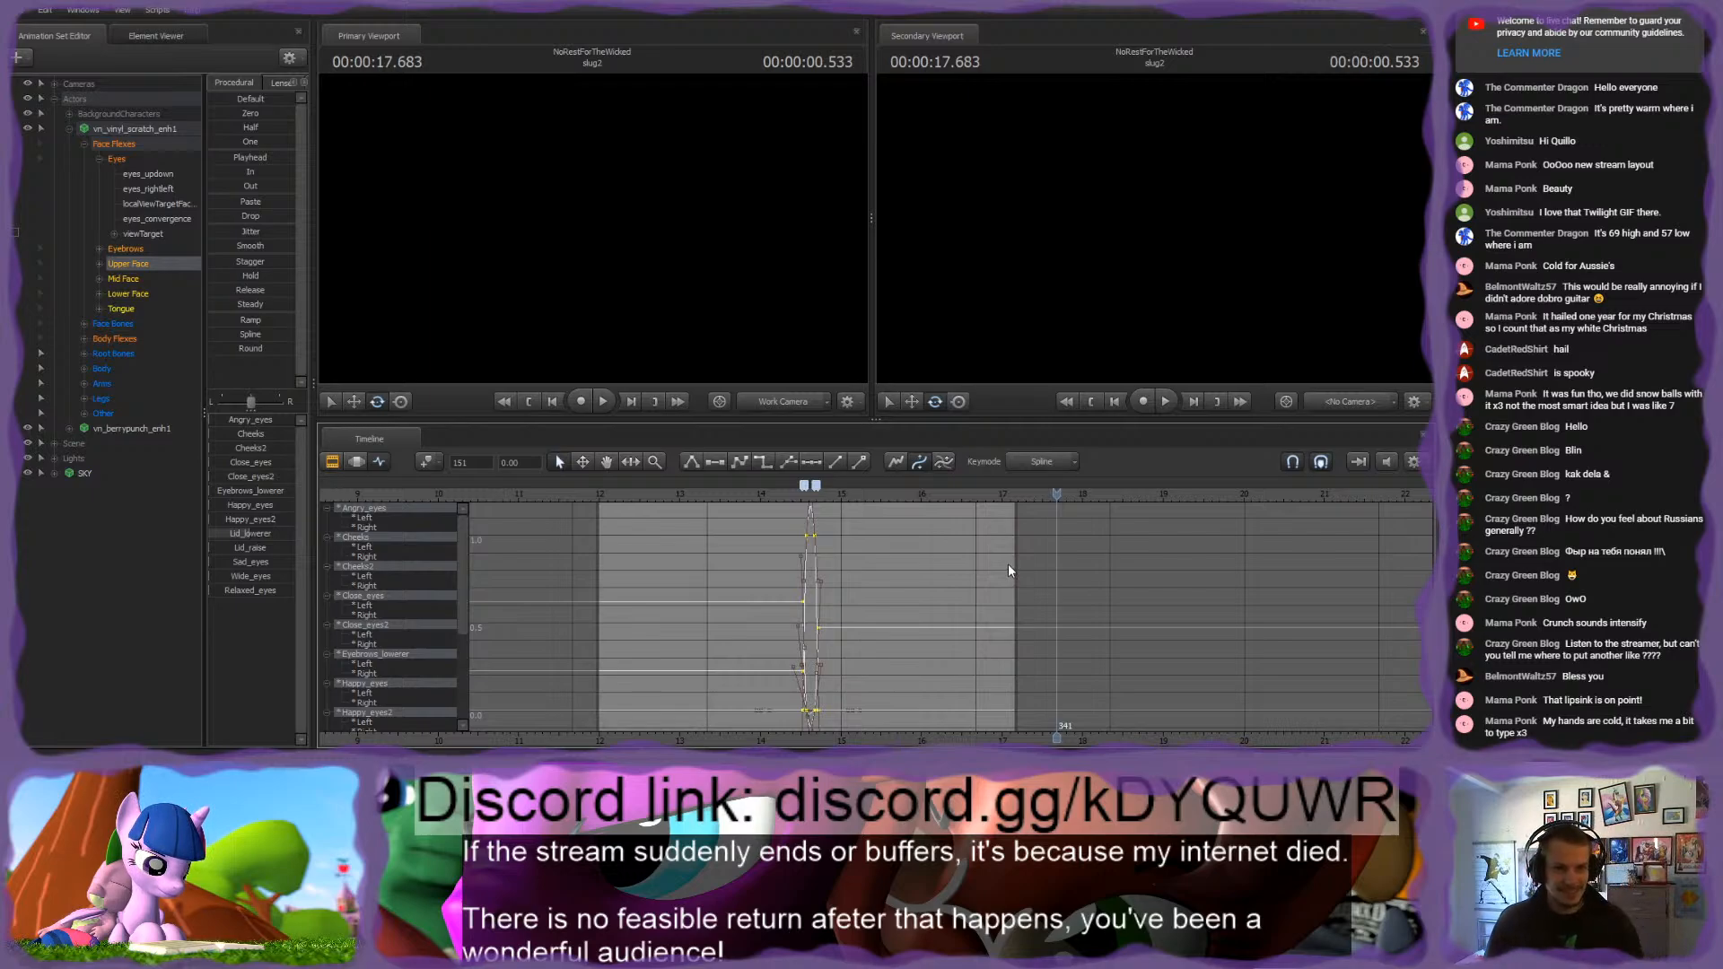
pyautogui.click(971, 585)
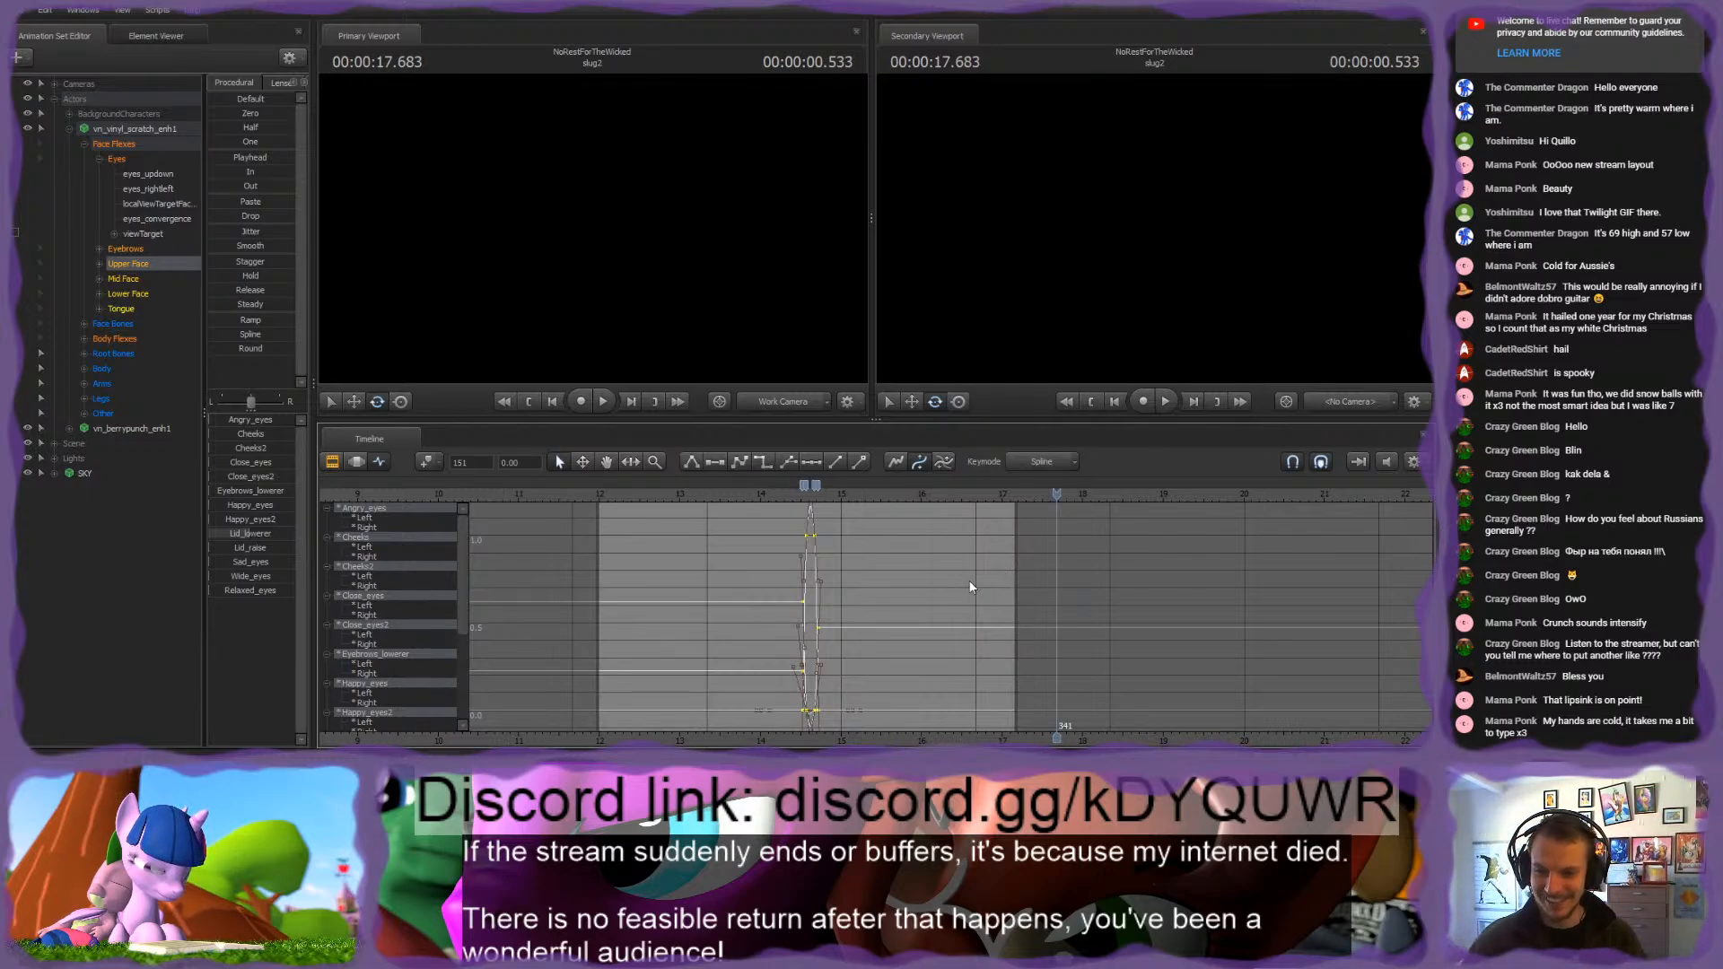
pyautogui.scroll(-6, 905, 554)
pyautogui.scroll(-3, 904, 549)
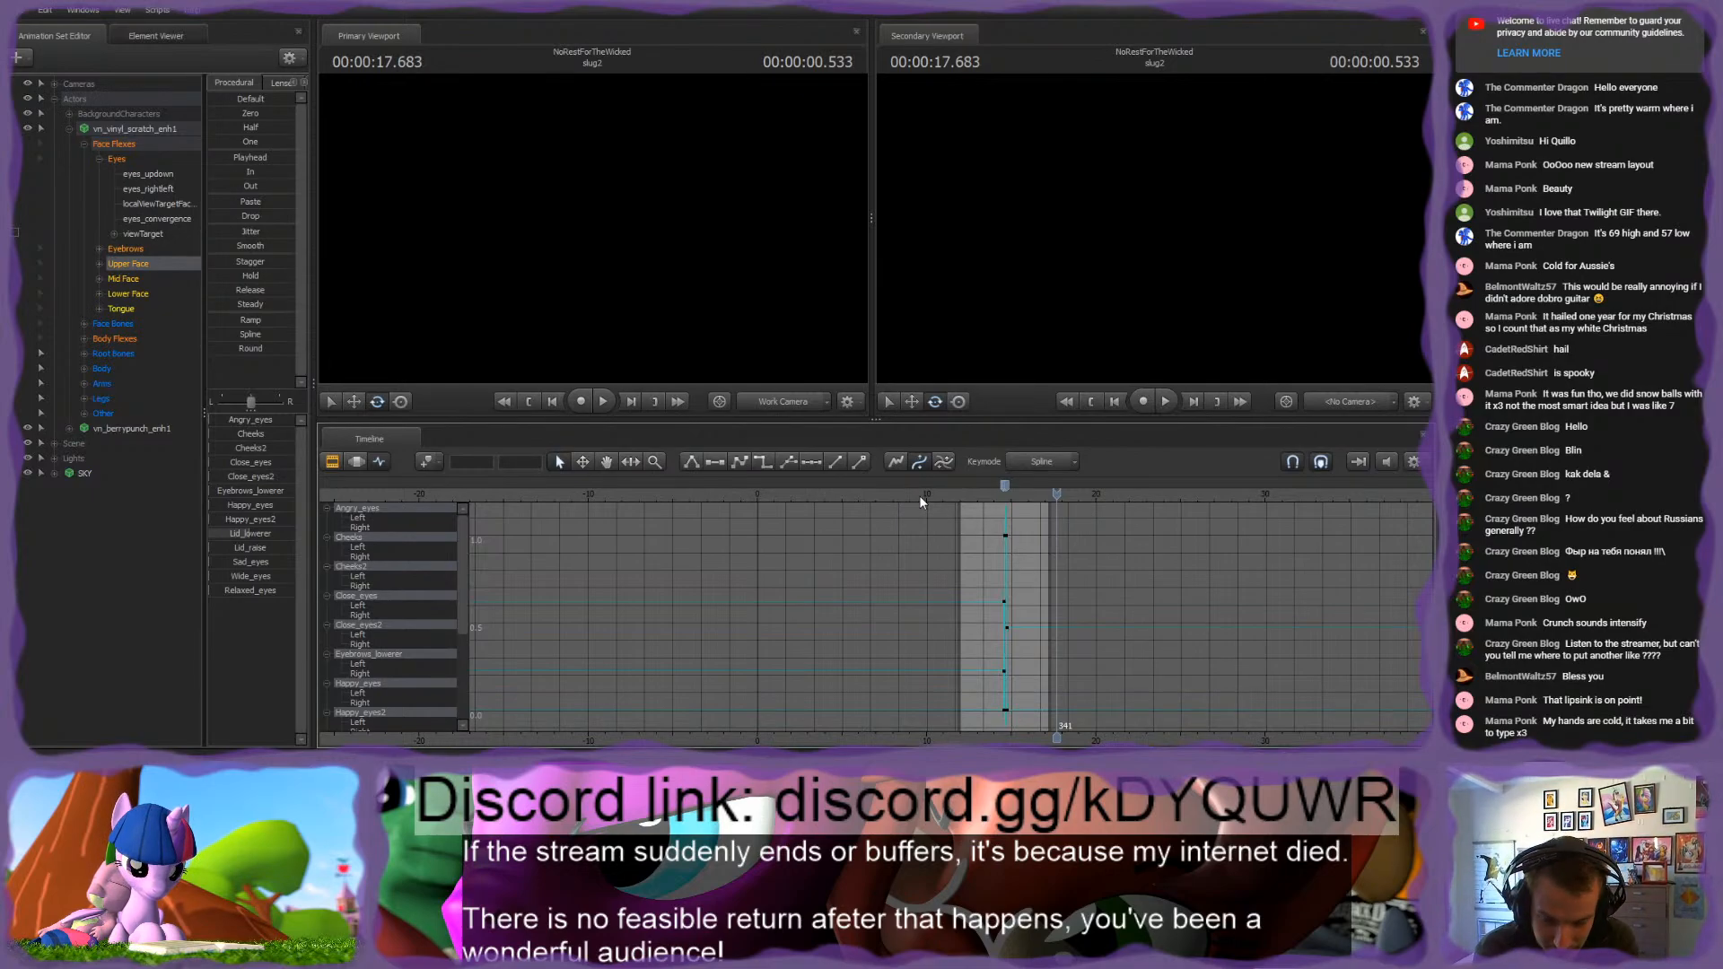
# Step: Go to about 16.1 s in the shot and select the pink pony's left front hoof control, rig_hand_L
pyautogui.scroll(5, 961, 535)
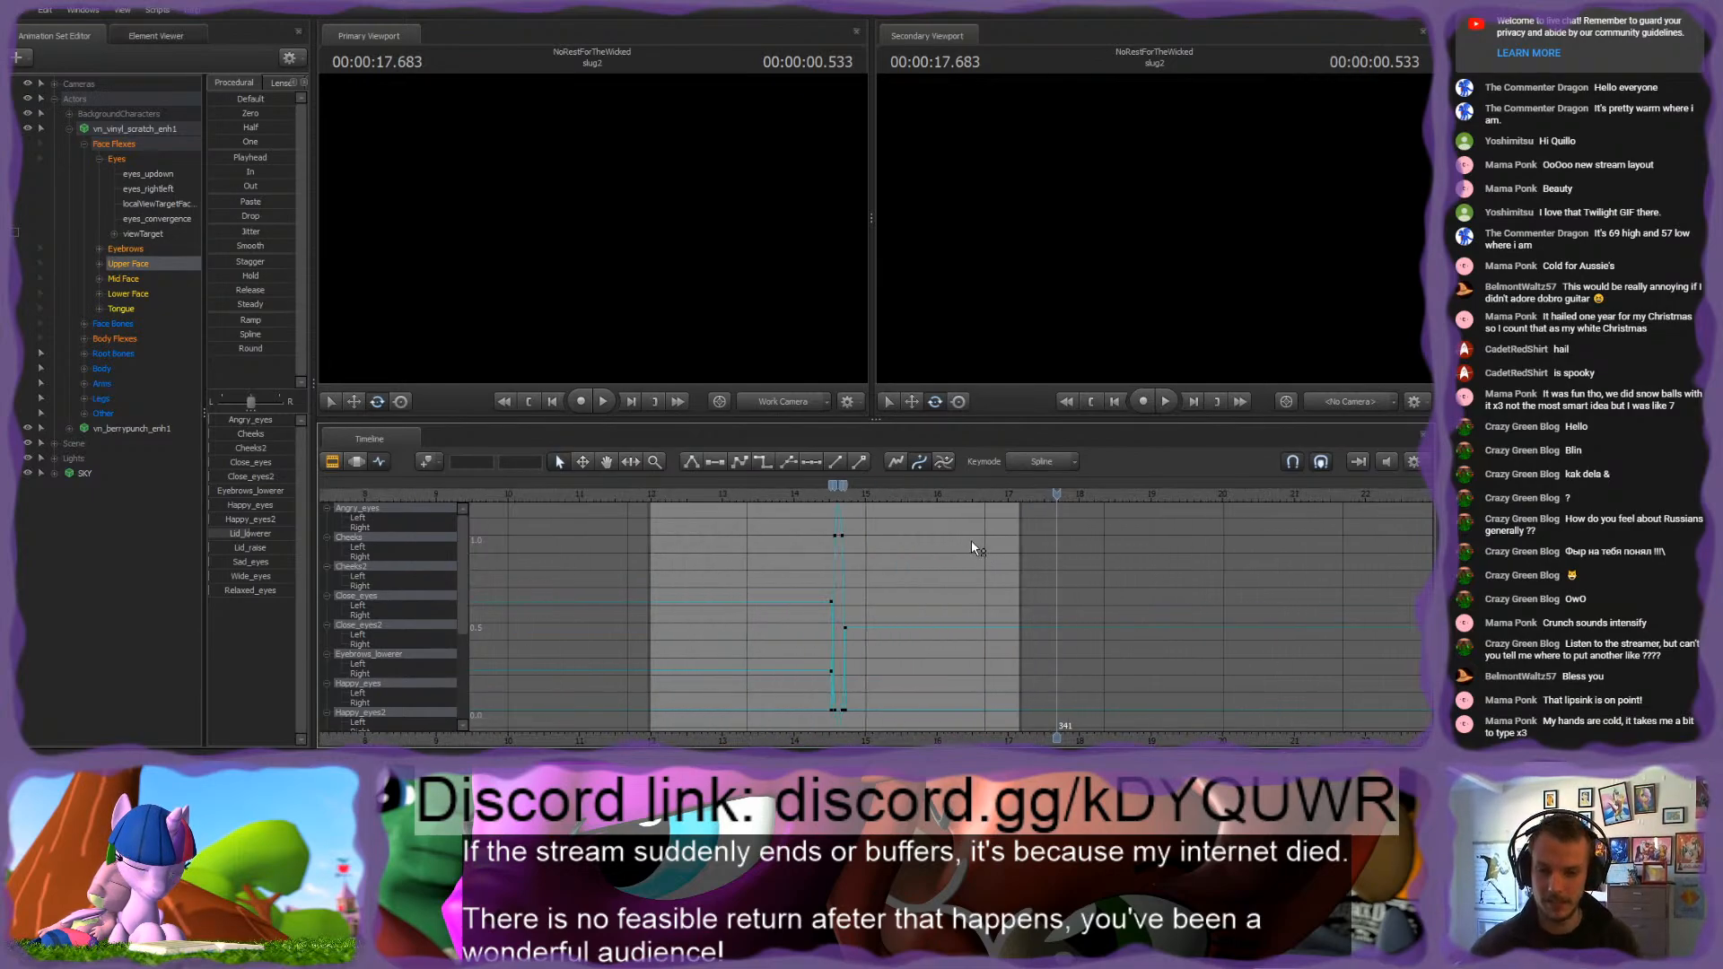
pyautogui.click(886, 494)
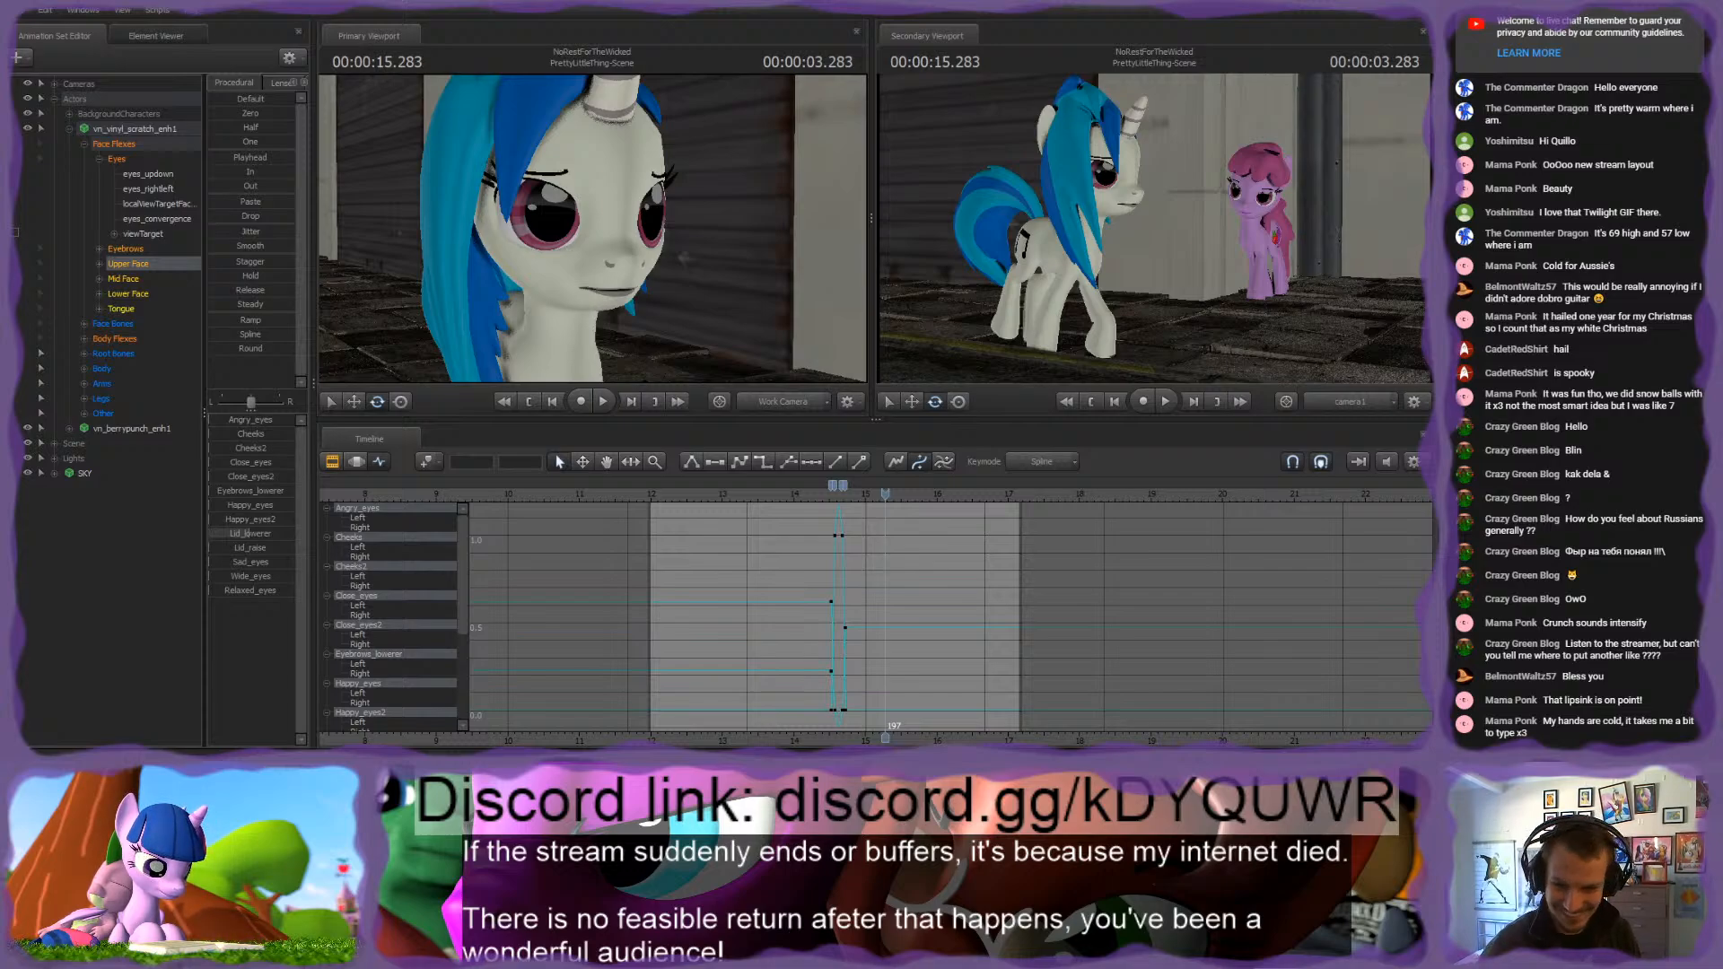
pyautogui.moveTo(885, 504); pyautogui.dragTo(949, 514)
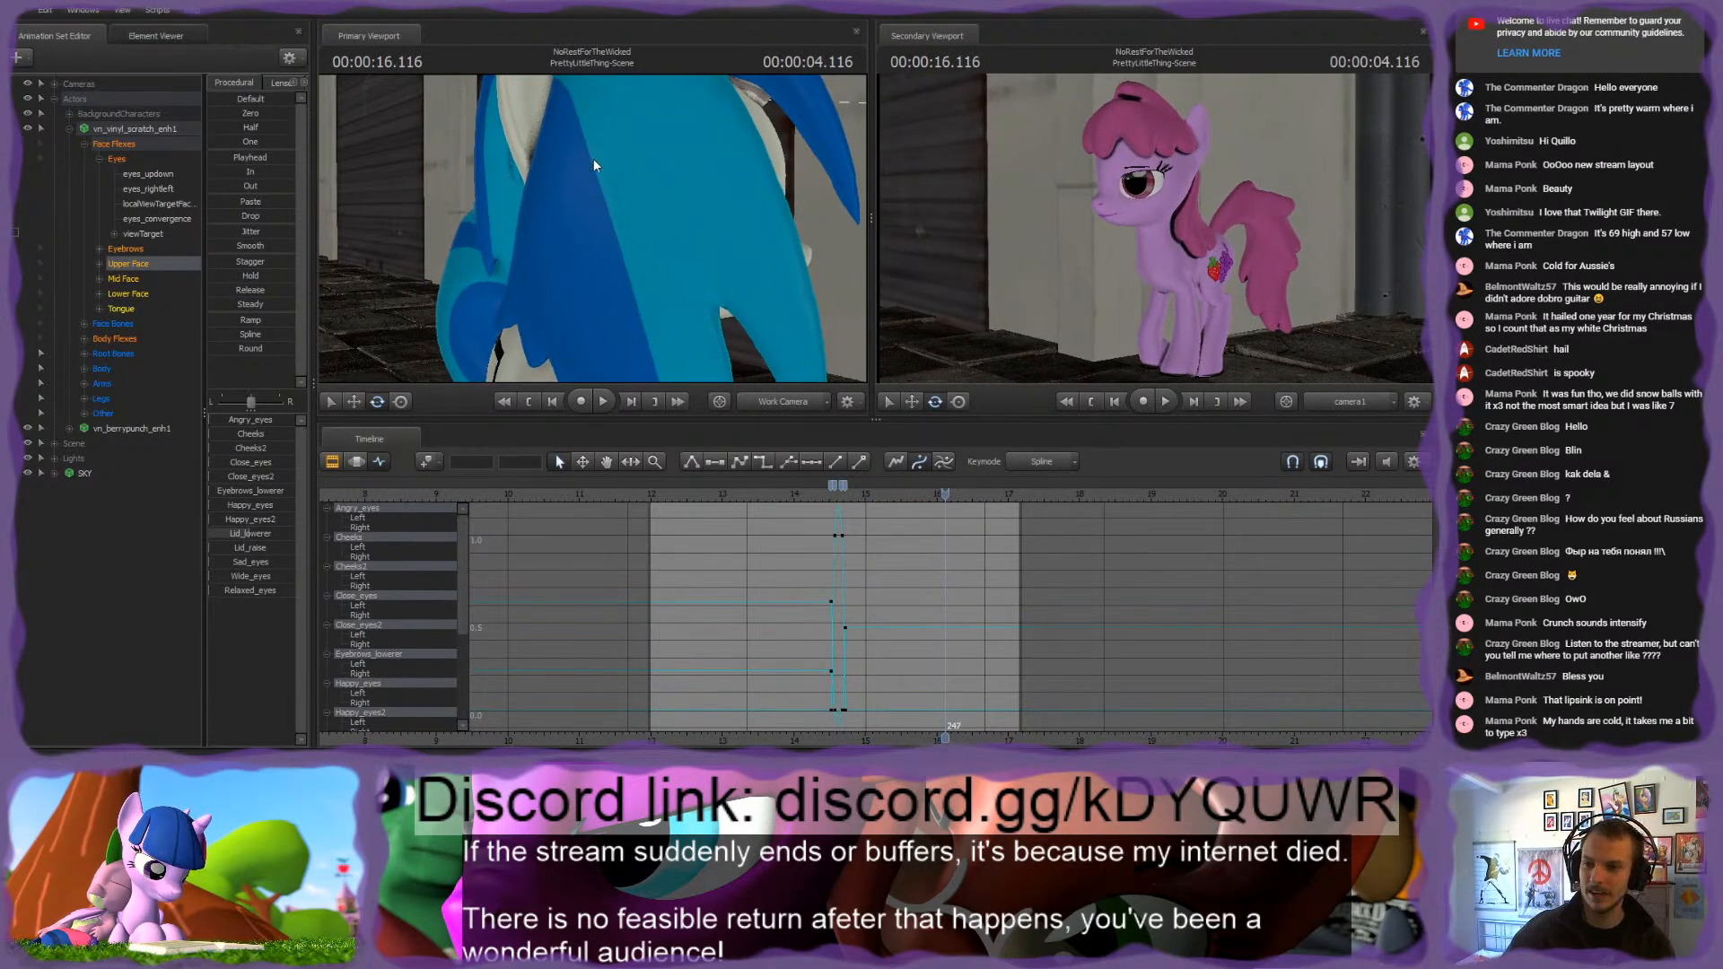
pyautogui.press('w')
pyautogui.moveTo(593, 165); pyautogui.dragTo(582, 257)
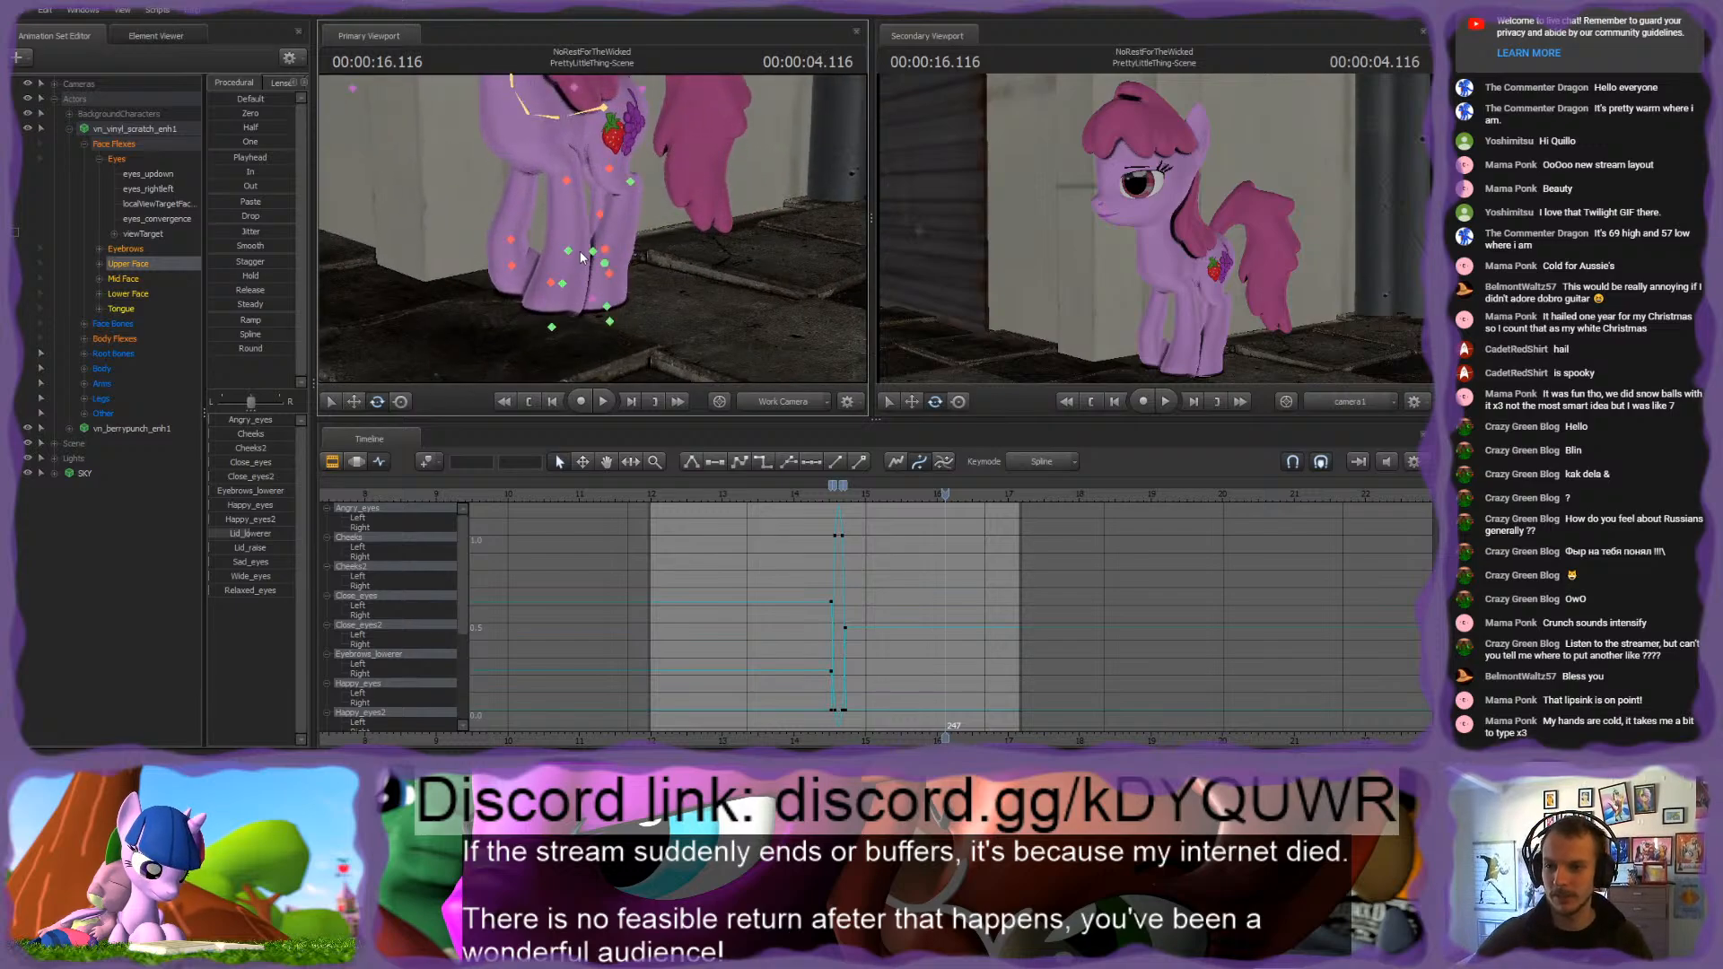
pyautogui.click(565, 283)
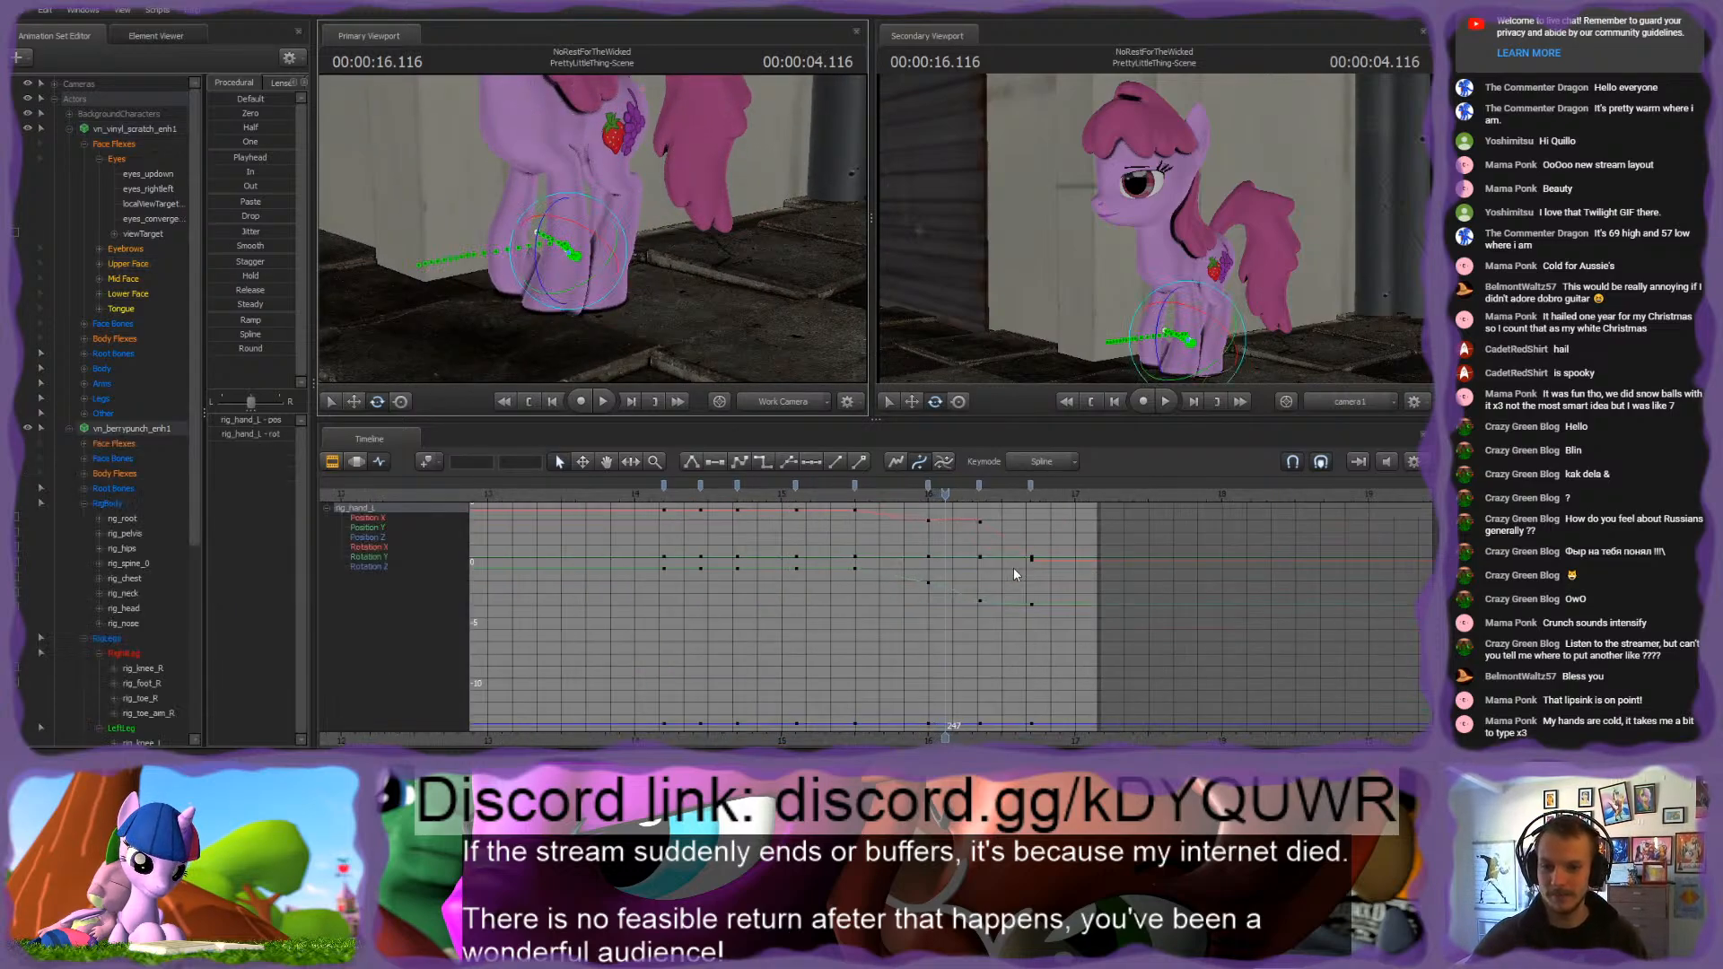
# Step: Play and scrub the left front hoof's motion, stopping on its keyframe at 16.35 s
pyautogui.press('space')
pyautogui.press('space')
pyautogui.moveTo(929, 505); pyautogui.dragTo(1037, 500)
pyautogui.press('Up')
pyautogui.press('Down')
pyautogui.press('Up')
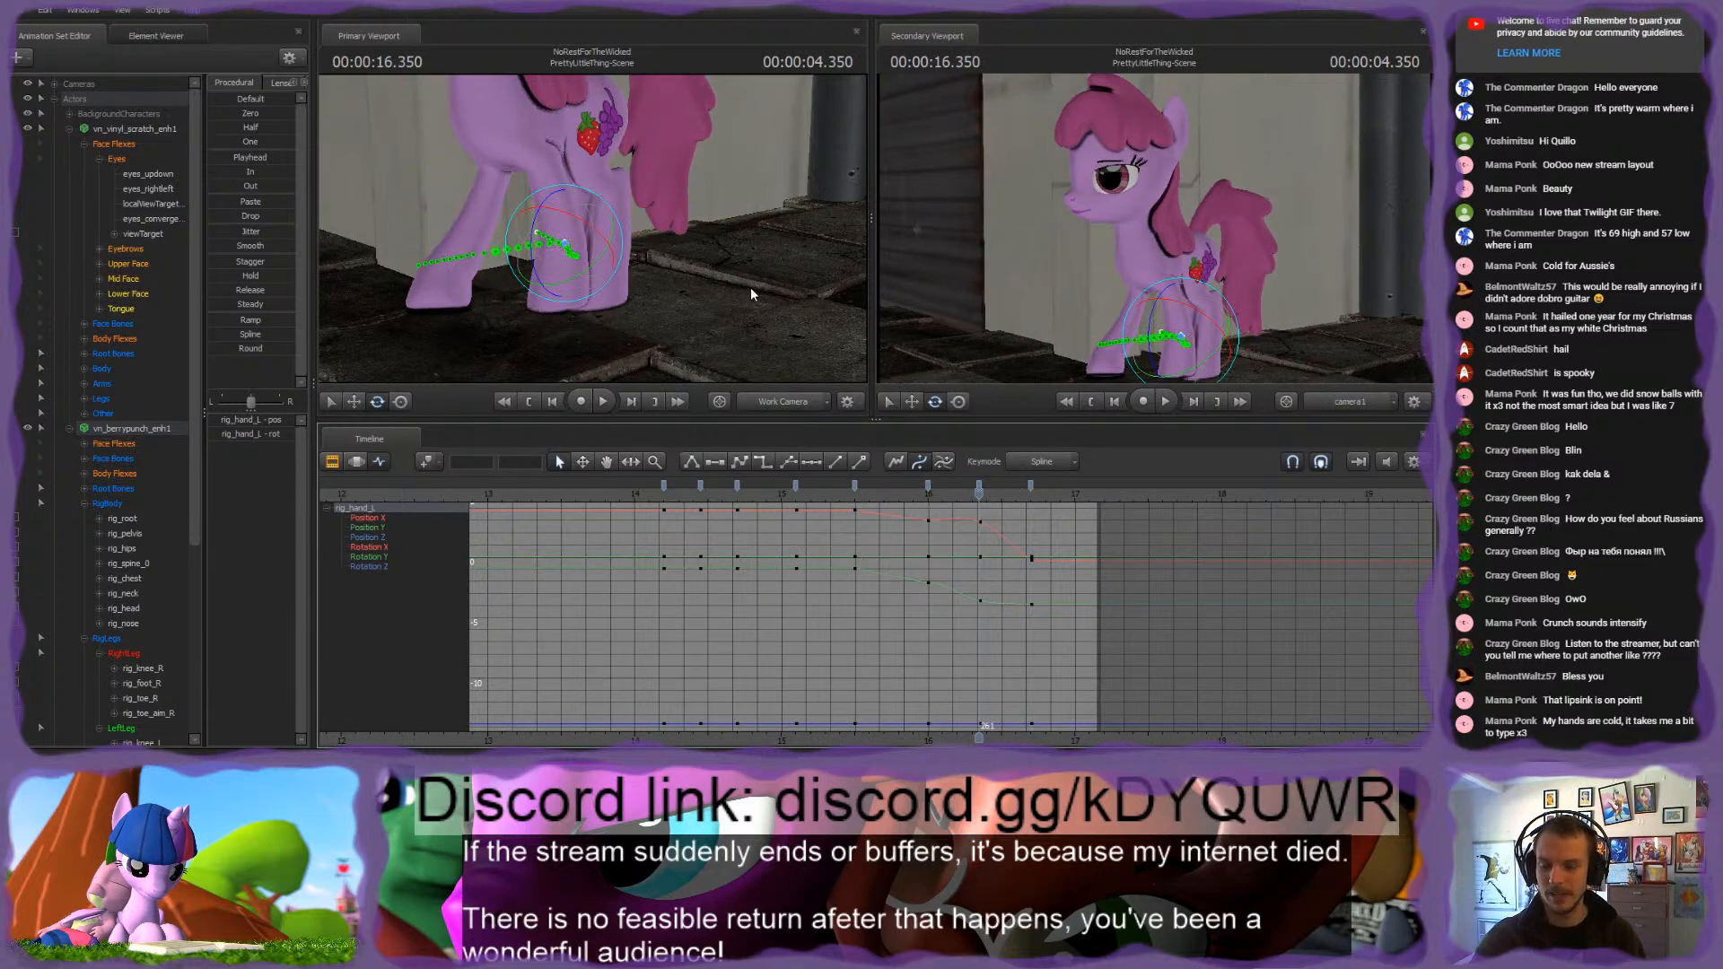
# Step: Slightly shift the pink pony's rig_hand_R and rig_finger_aim_R controls at 16.35 s to refine the right front hoof's placement
pyautogui.moveTo(750, 287); pyautogui.dragTo(626, 217)
pyautogui.press('w')
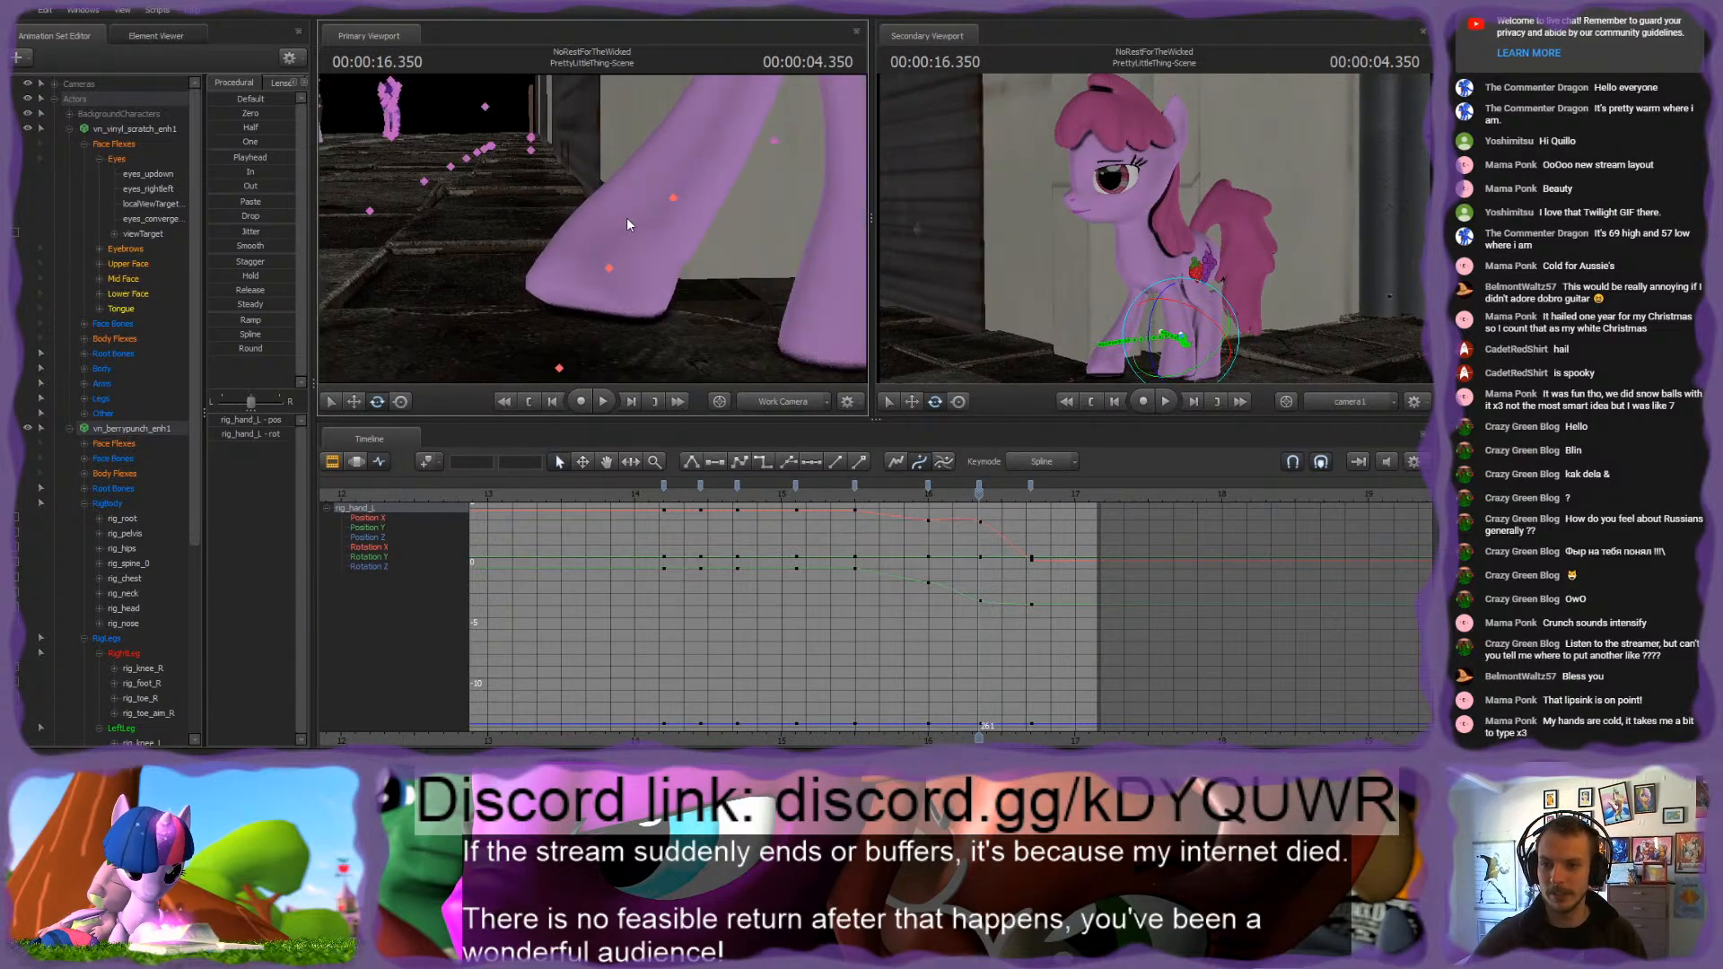
pyautogui.keyDown('ctrl'); pyautogui.click(616, 263); pyautogui.keyUp('ctrl')
pyautogui.moveTo(745, 215); pyautogui.dragTo(752, 244)
pyautogui.press('w')
pyautogui.moveTo(576, 185); pyautogui.dragTo(582, 201)
pyautogui.keyDown('ctrl'); pyautogui.click(673, 154); pyautogui.keyUp('ctrl')
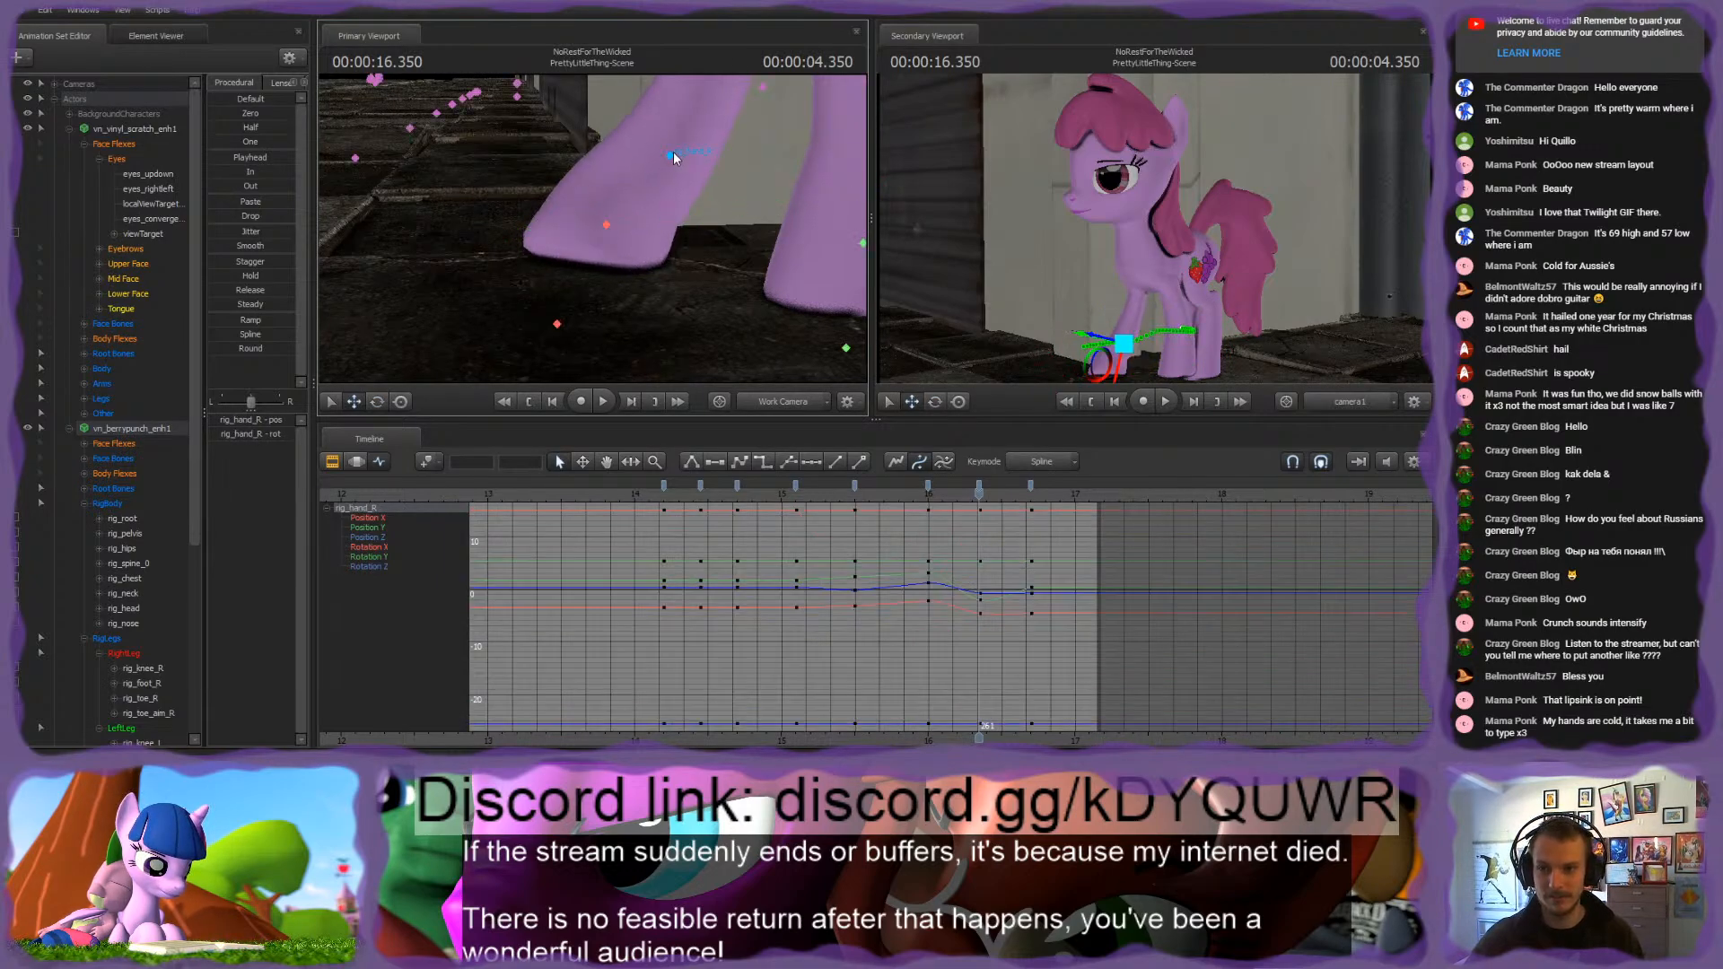
pyautogui.moveTo(675, 158); pyautogui.dragTo(620, 156)
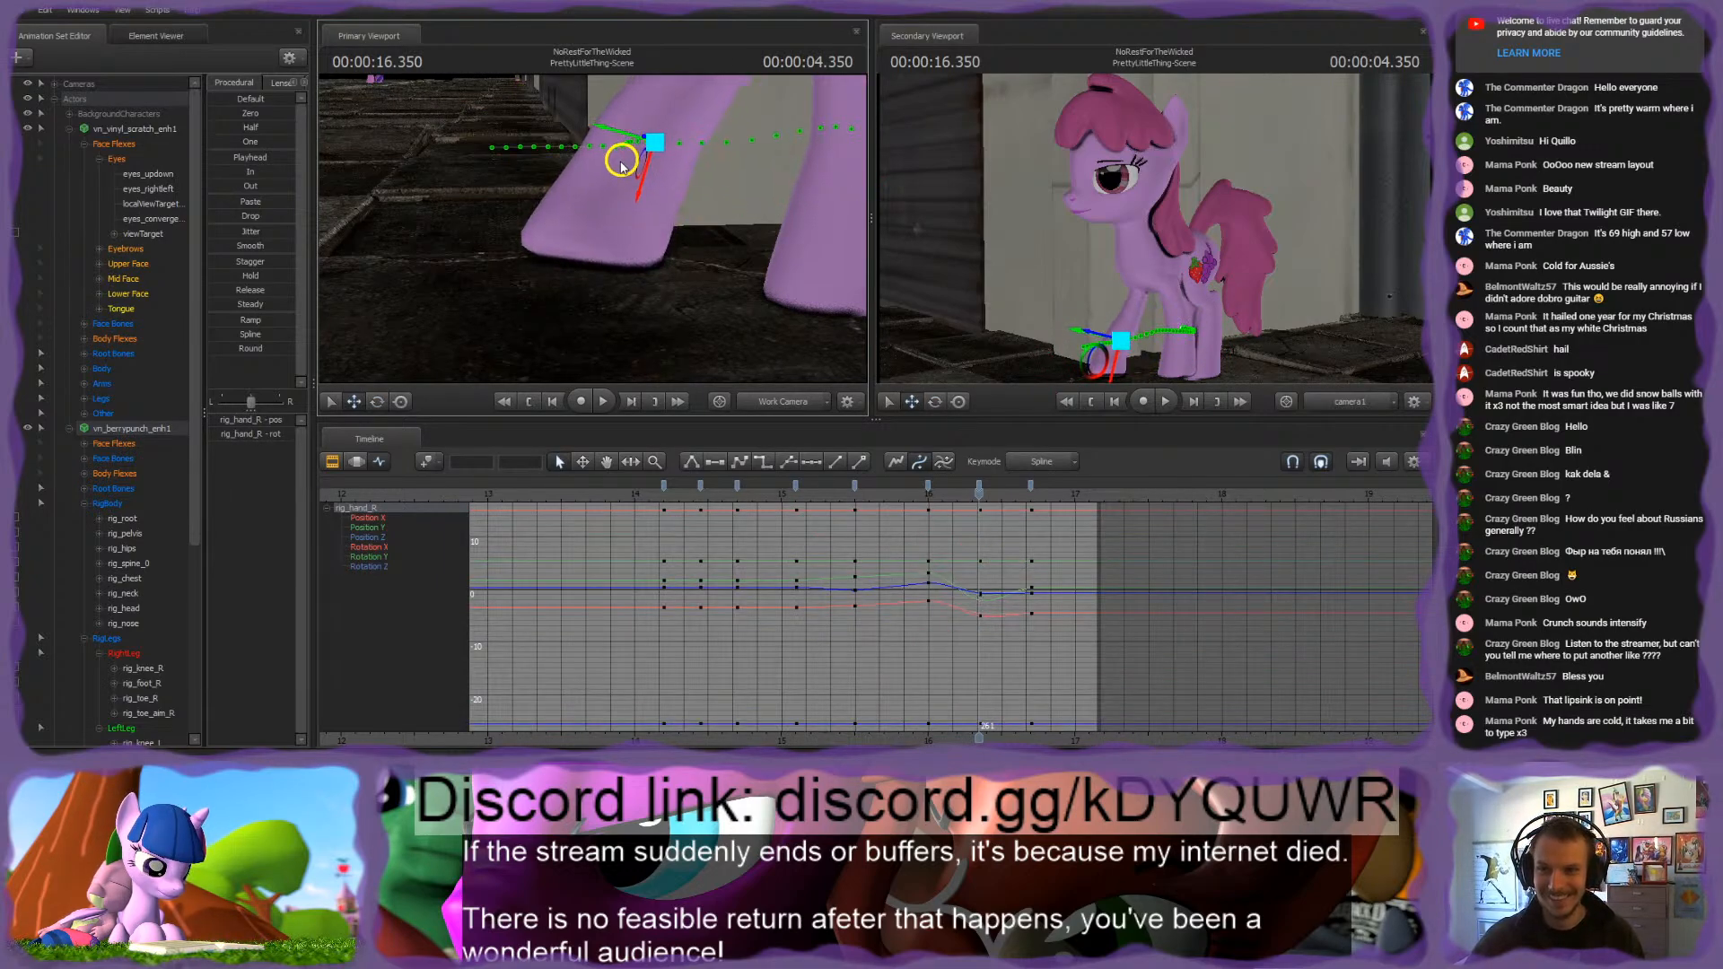
pyautogui.keyDown('ctrl'); pyautogui.click(560, 325); pyautogui.keyUp('ctrl')
pyautogui.moveTo(525, 341); pyautogui.dragTo(554, 351)
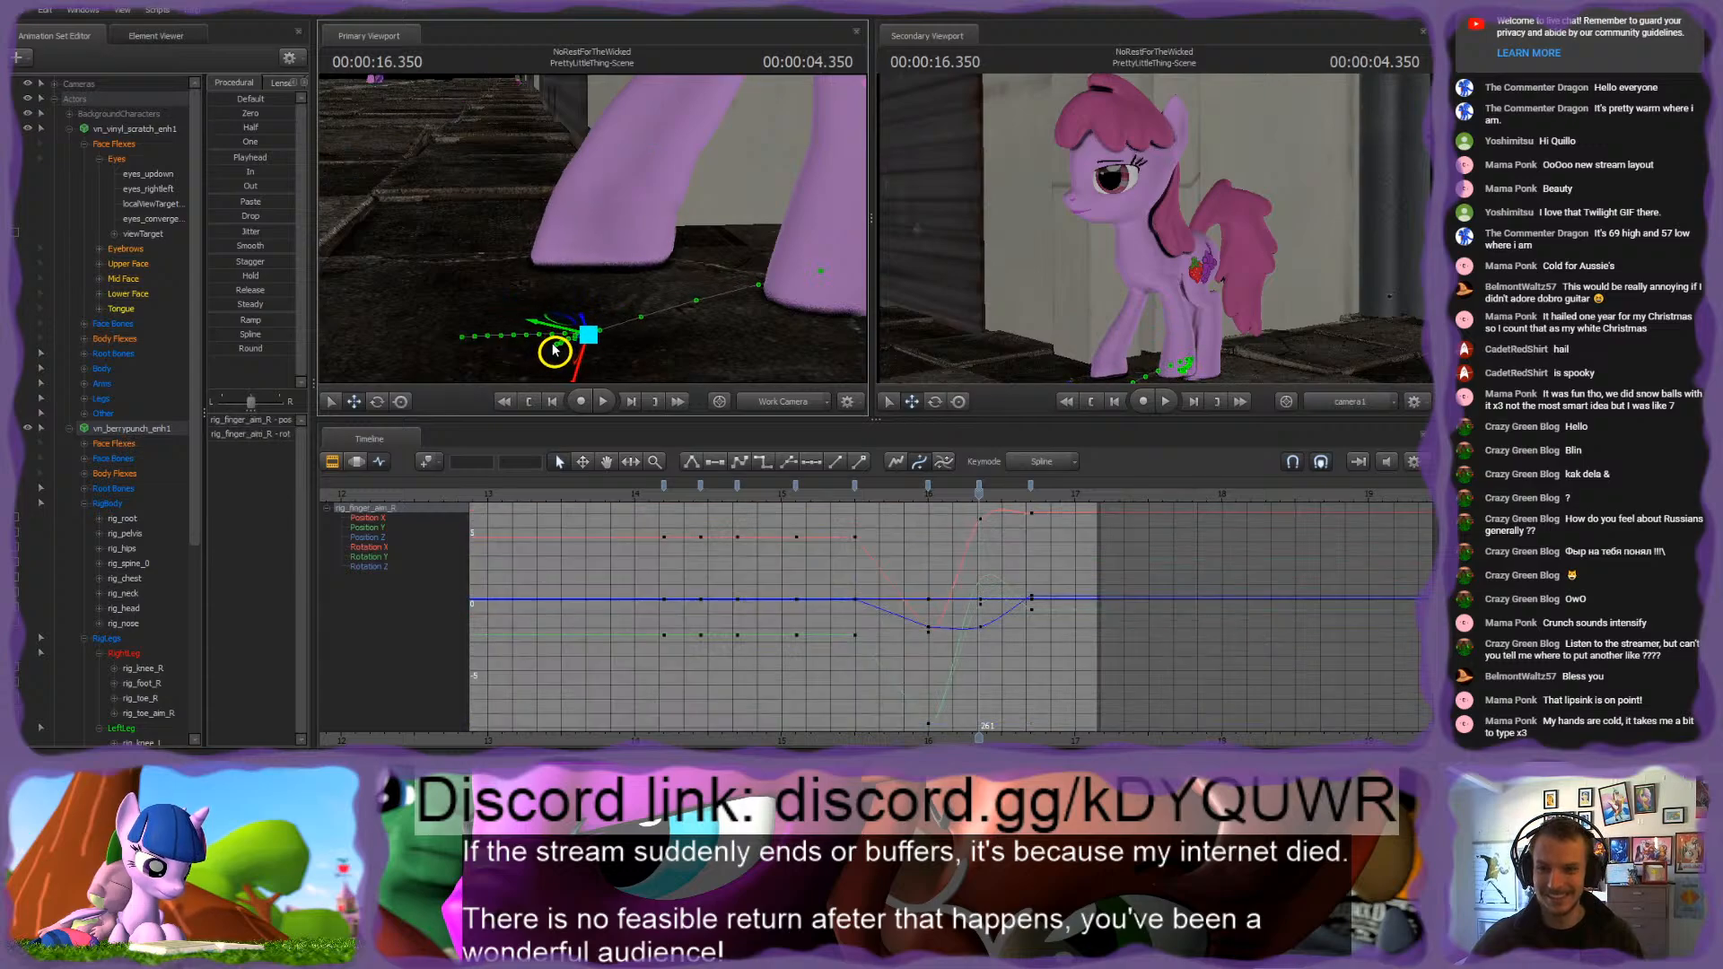
# Step: Examine the pink pony's leg poses from the side at 16.7 s and near the shot's end at about 17.13 s
pyautogui.moveTo(928, 501); pyautogui.dragTo(1031, 531)
pyautogui.moveTo(796, 300); pyautogui.dragTo(781, 260)
pyautogui.press('s')
pyautogui.press('w')
pyautogui.moveTo(596, 217); pyautogui.dragTo(596, 217)
pyautogui.press('s')
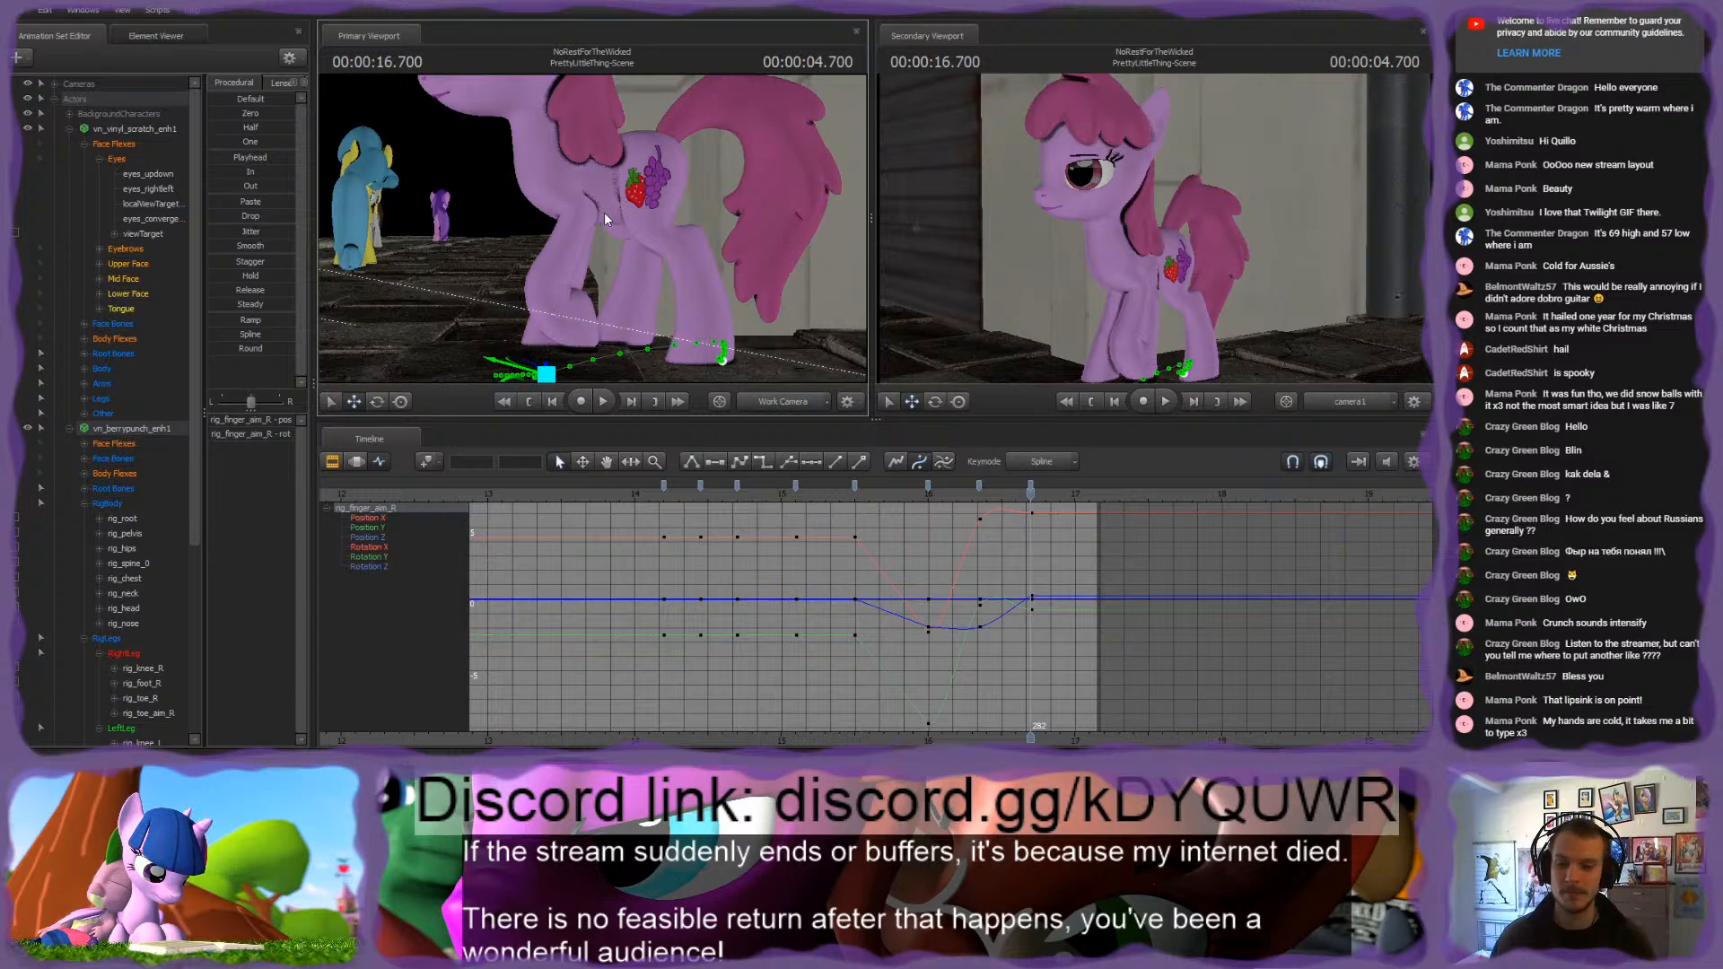
pyautogui.scroll(4, 974, 508)
pyautogui.moveTo(1040, 497); pyautogui.dragTo(1242, 534)
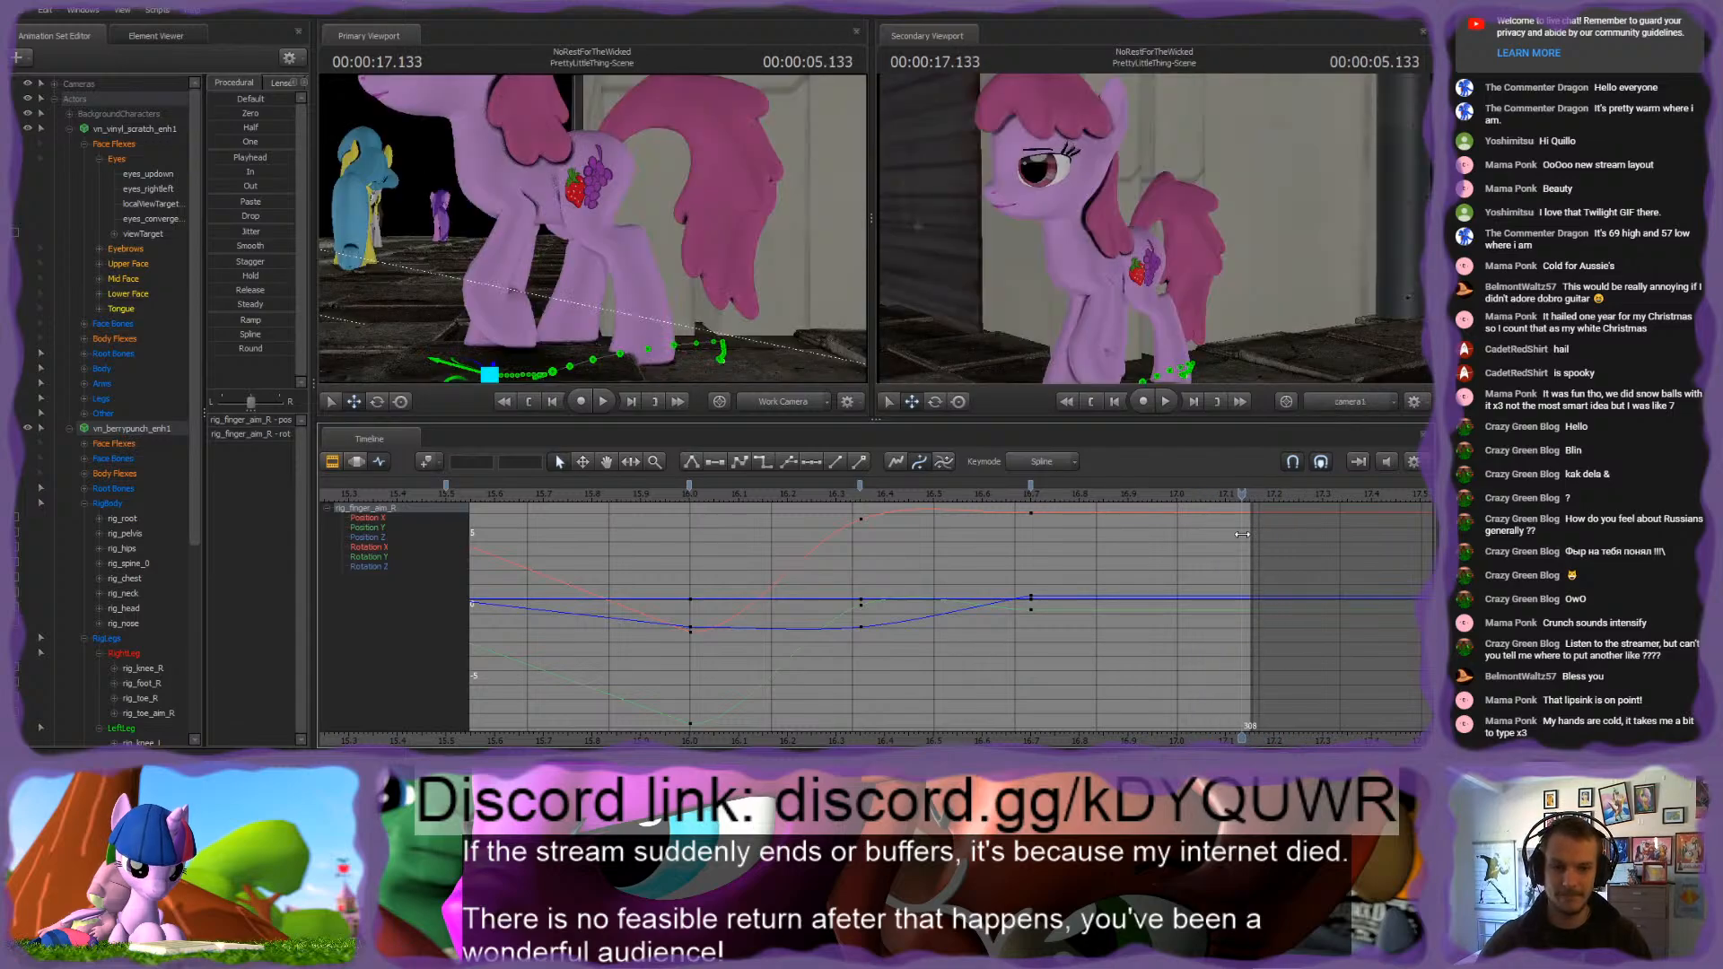
pyautogui.moveTo(596, 233); pyautogui.dragTo(590, 231)
pyautogui.press('s')
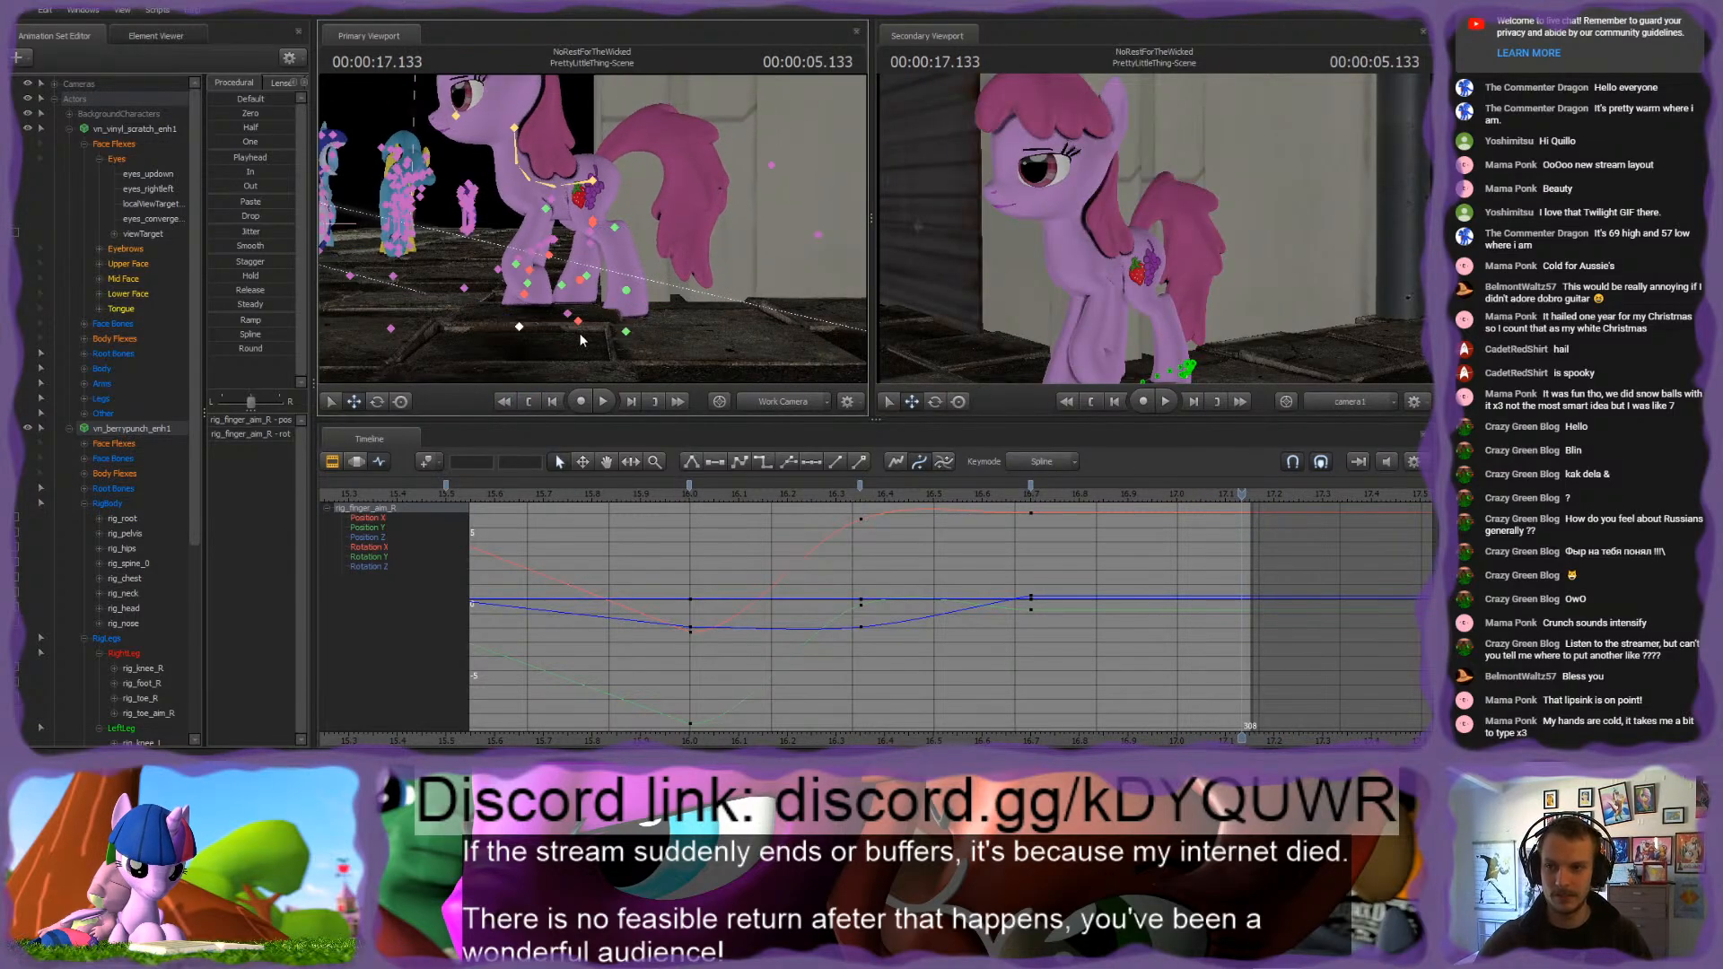
pyautogui.click(571, 310)
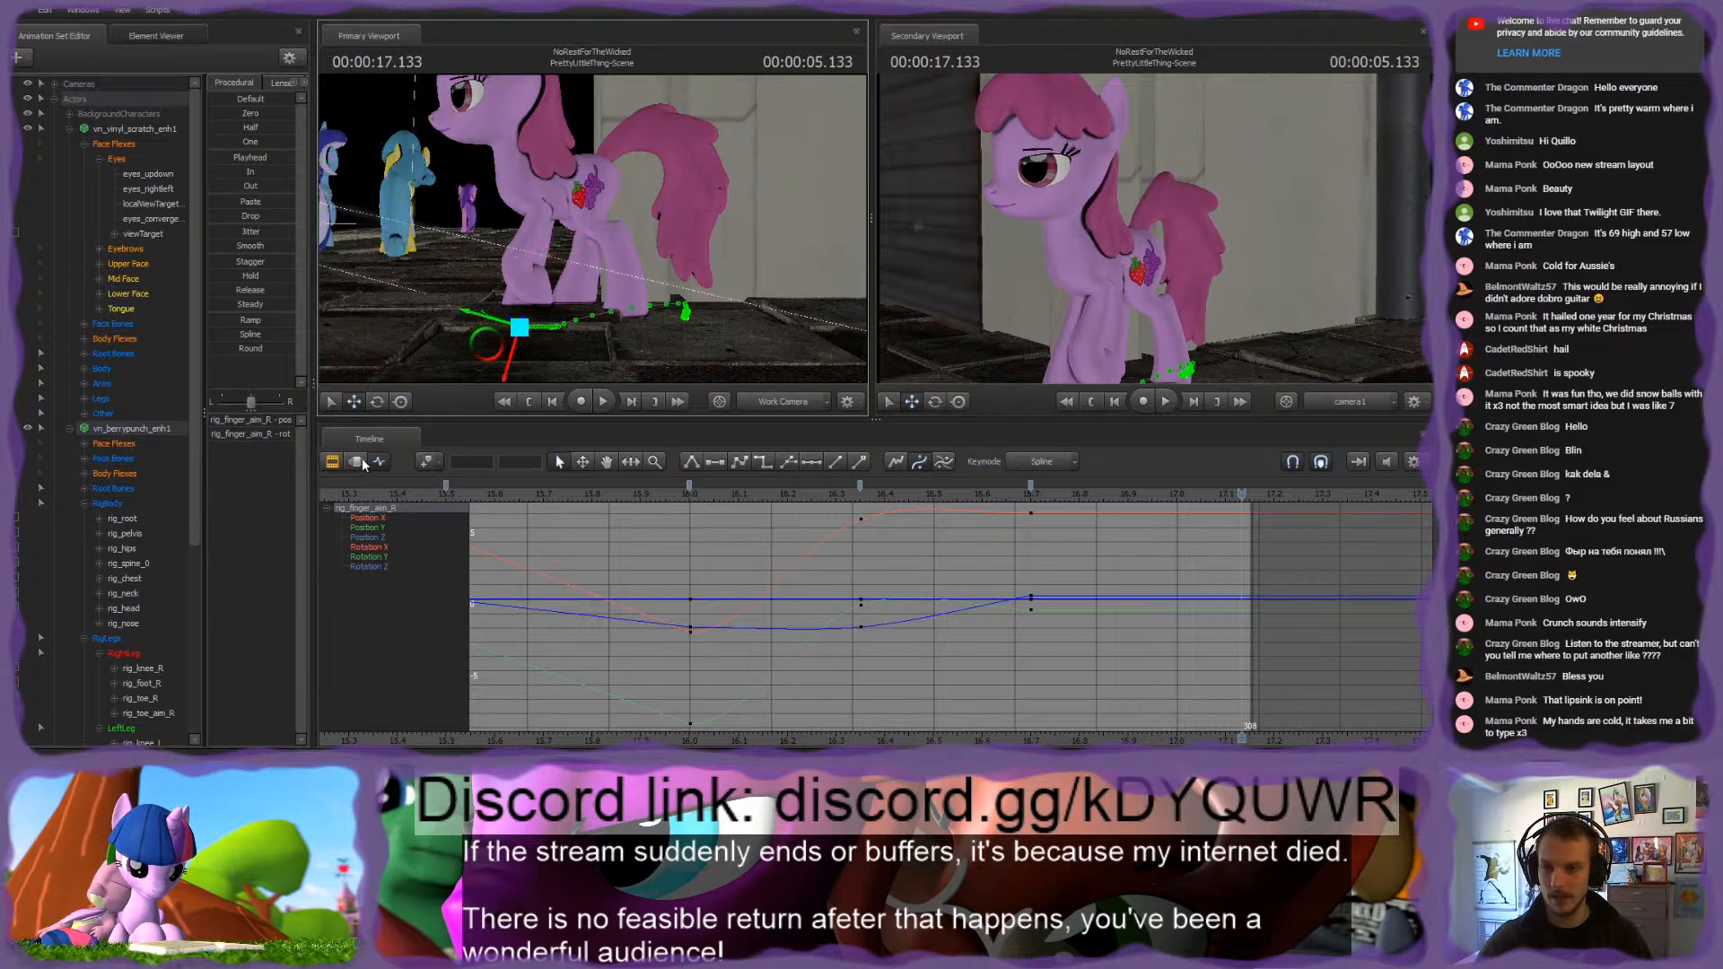
# Step: Extend the PrettyLittleThing-Scene shot to a duration of 5.166 and shorten the slug2 clip after it to 0.783
pyautogui.press('F3')
pyautogui.scroll(5, 897, 634)
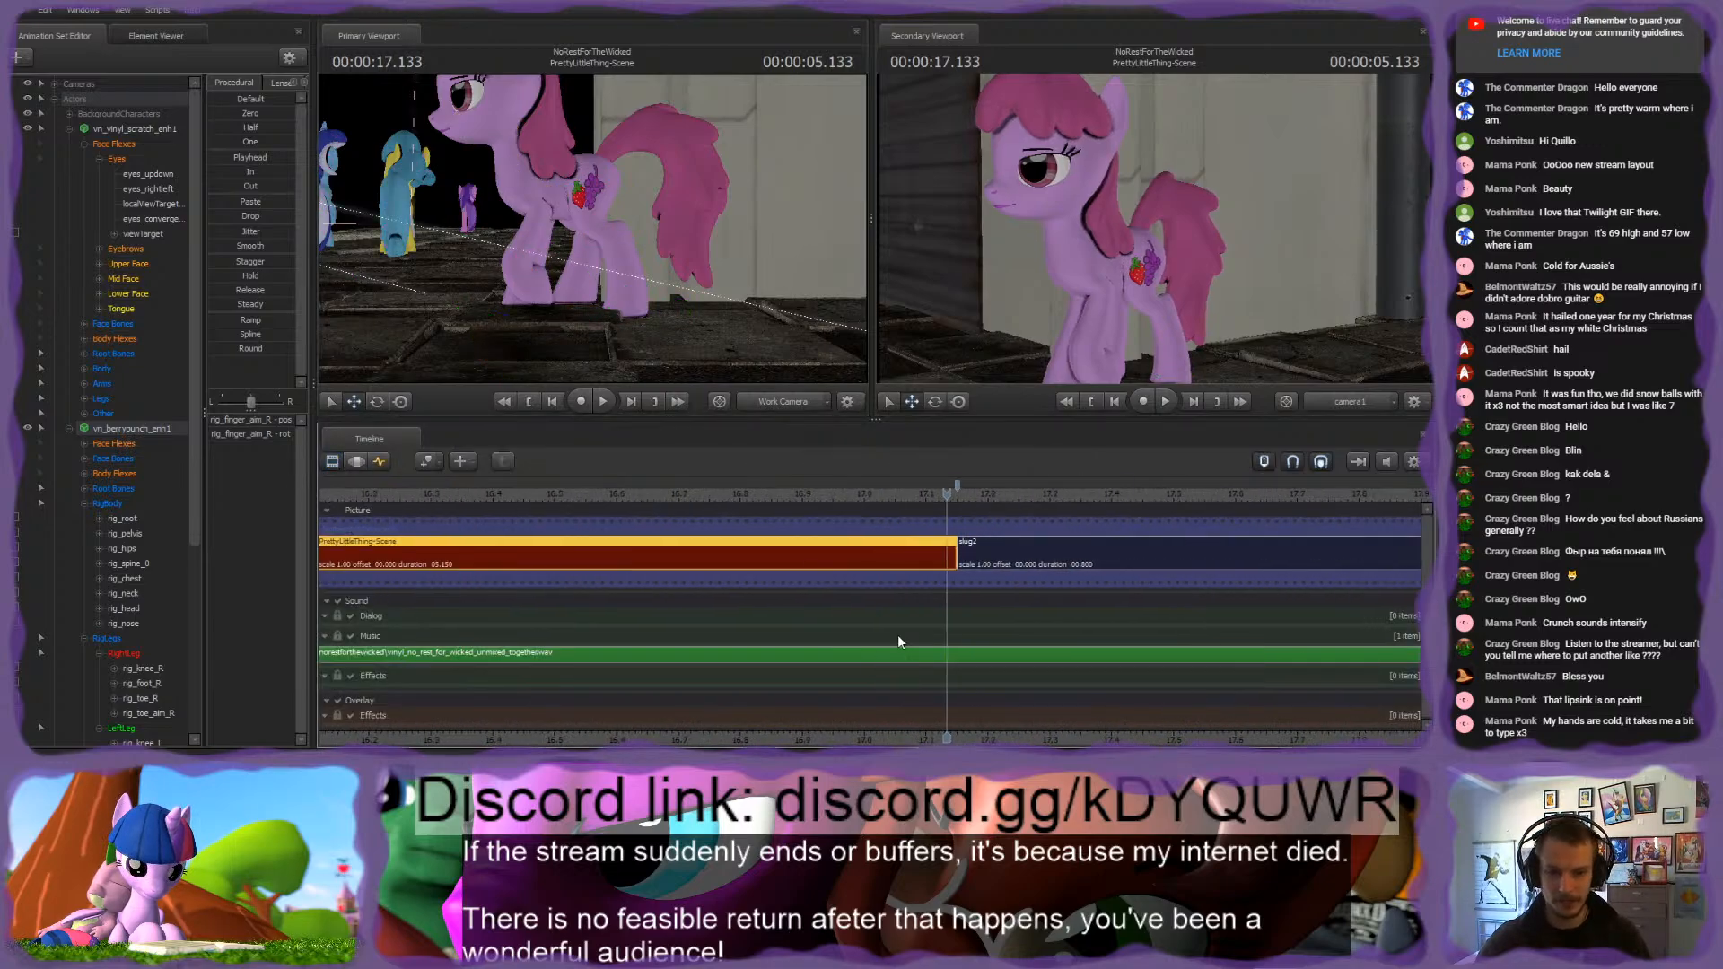
pyautogui.moveTo(978, 544); pyautogui.dragTo(1023, 544)
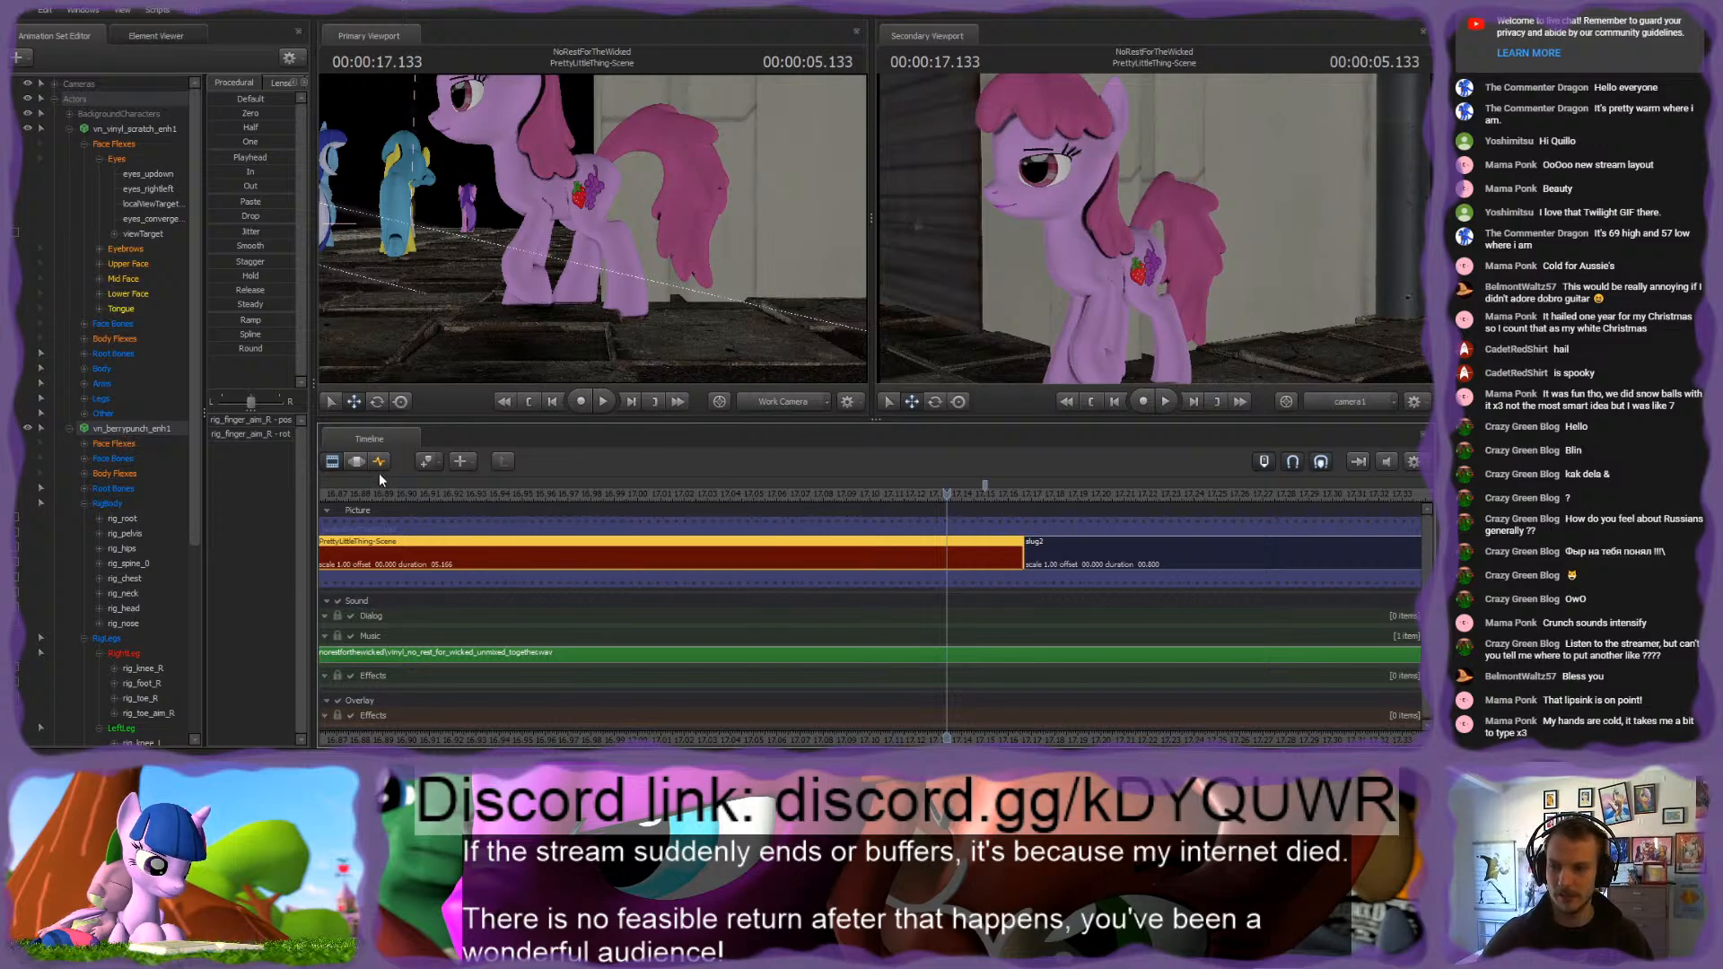
pyautogui.scroll(-5, 661, 604)
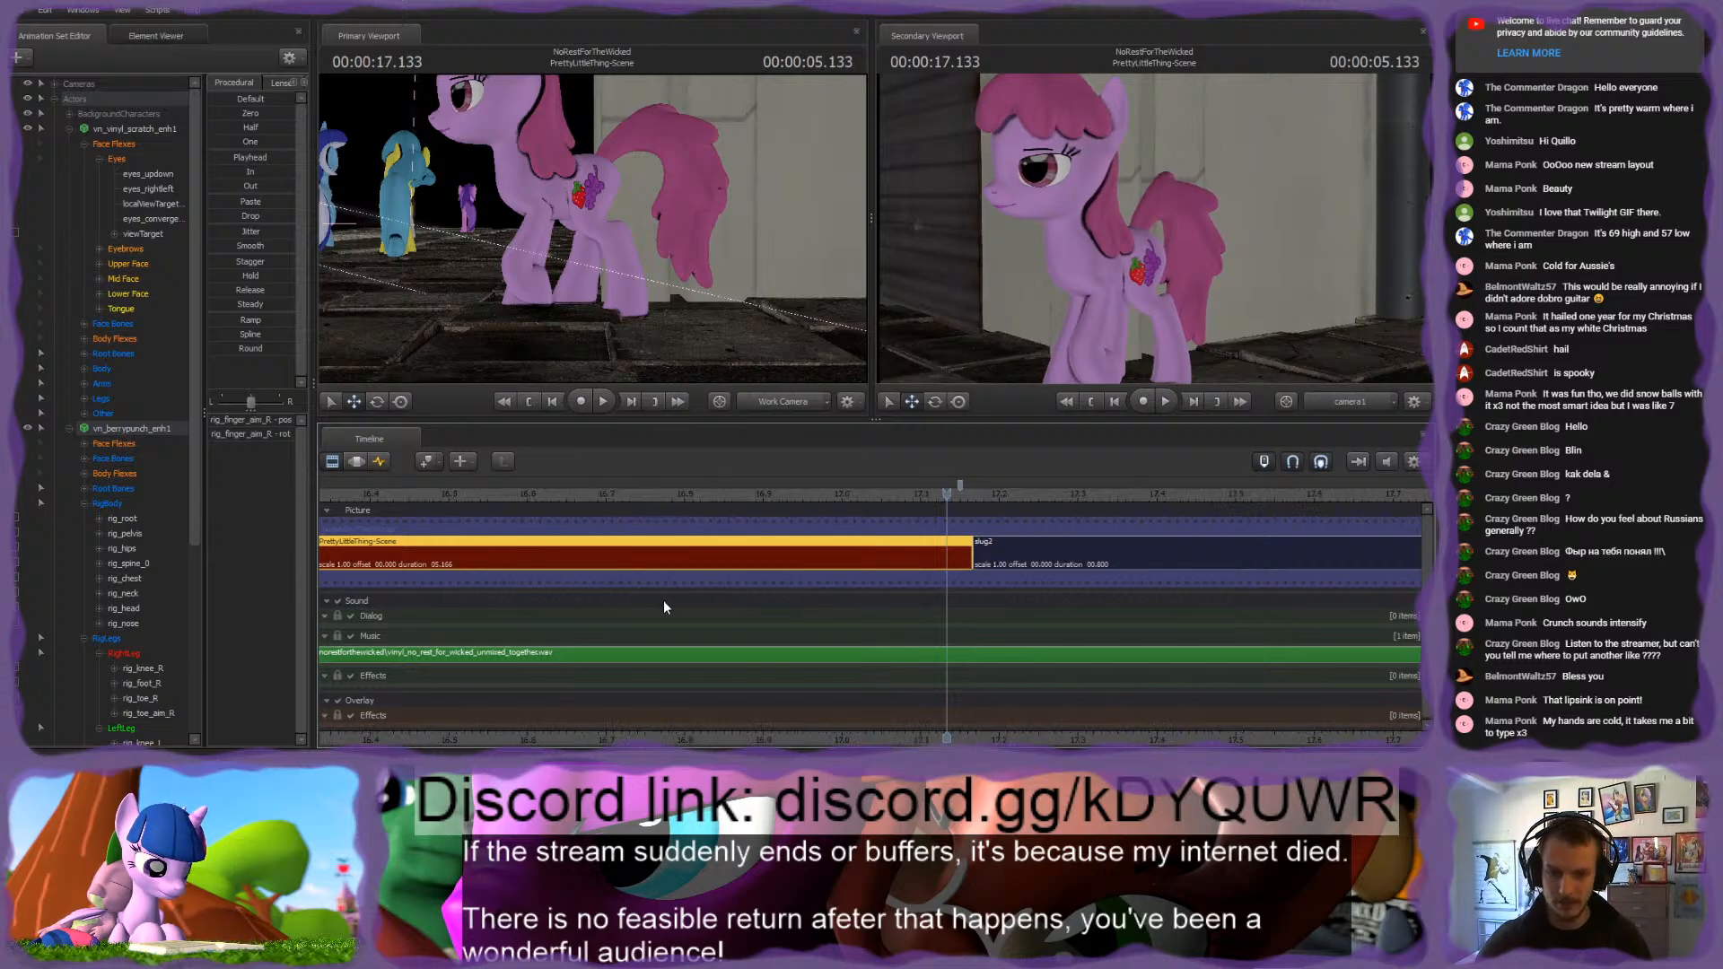
pyautogui.click(1402, 533)
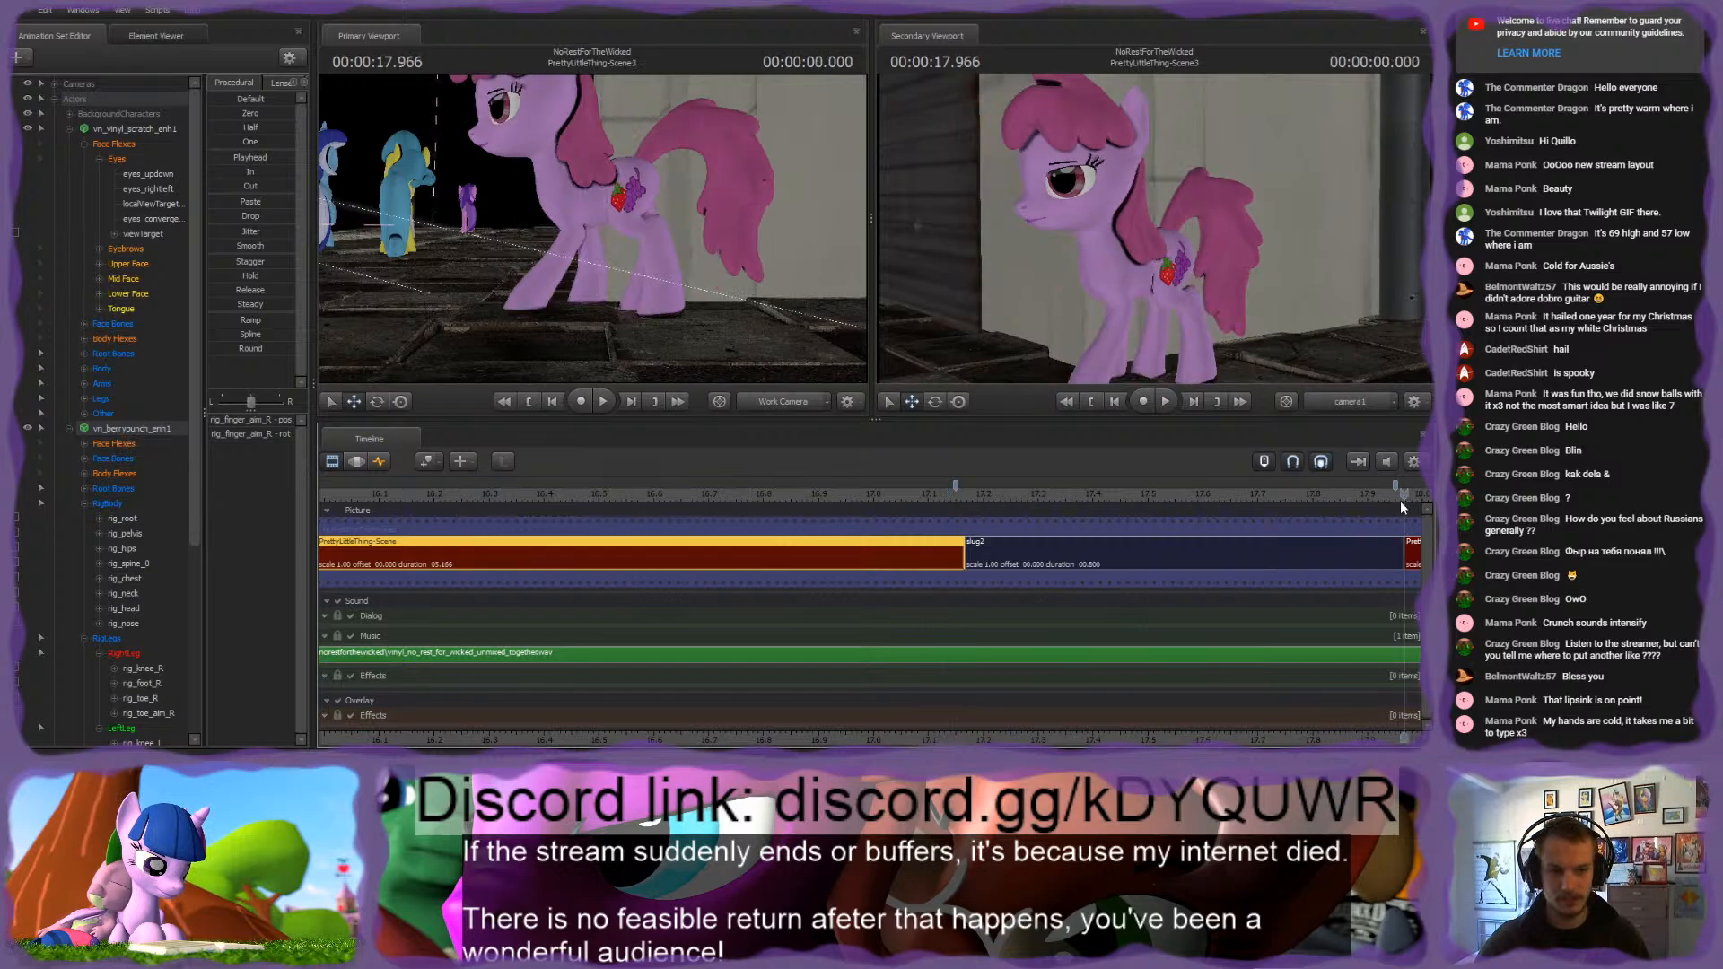
pyautogui.scroll(5, 1403, 534)
pyautogui.moveTo(1382, 559); pyautogui.dragTo(1348, 560)
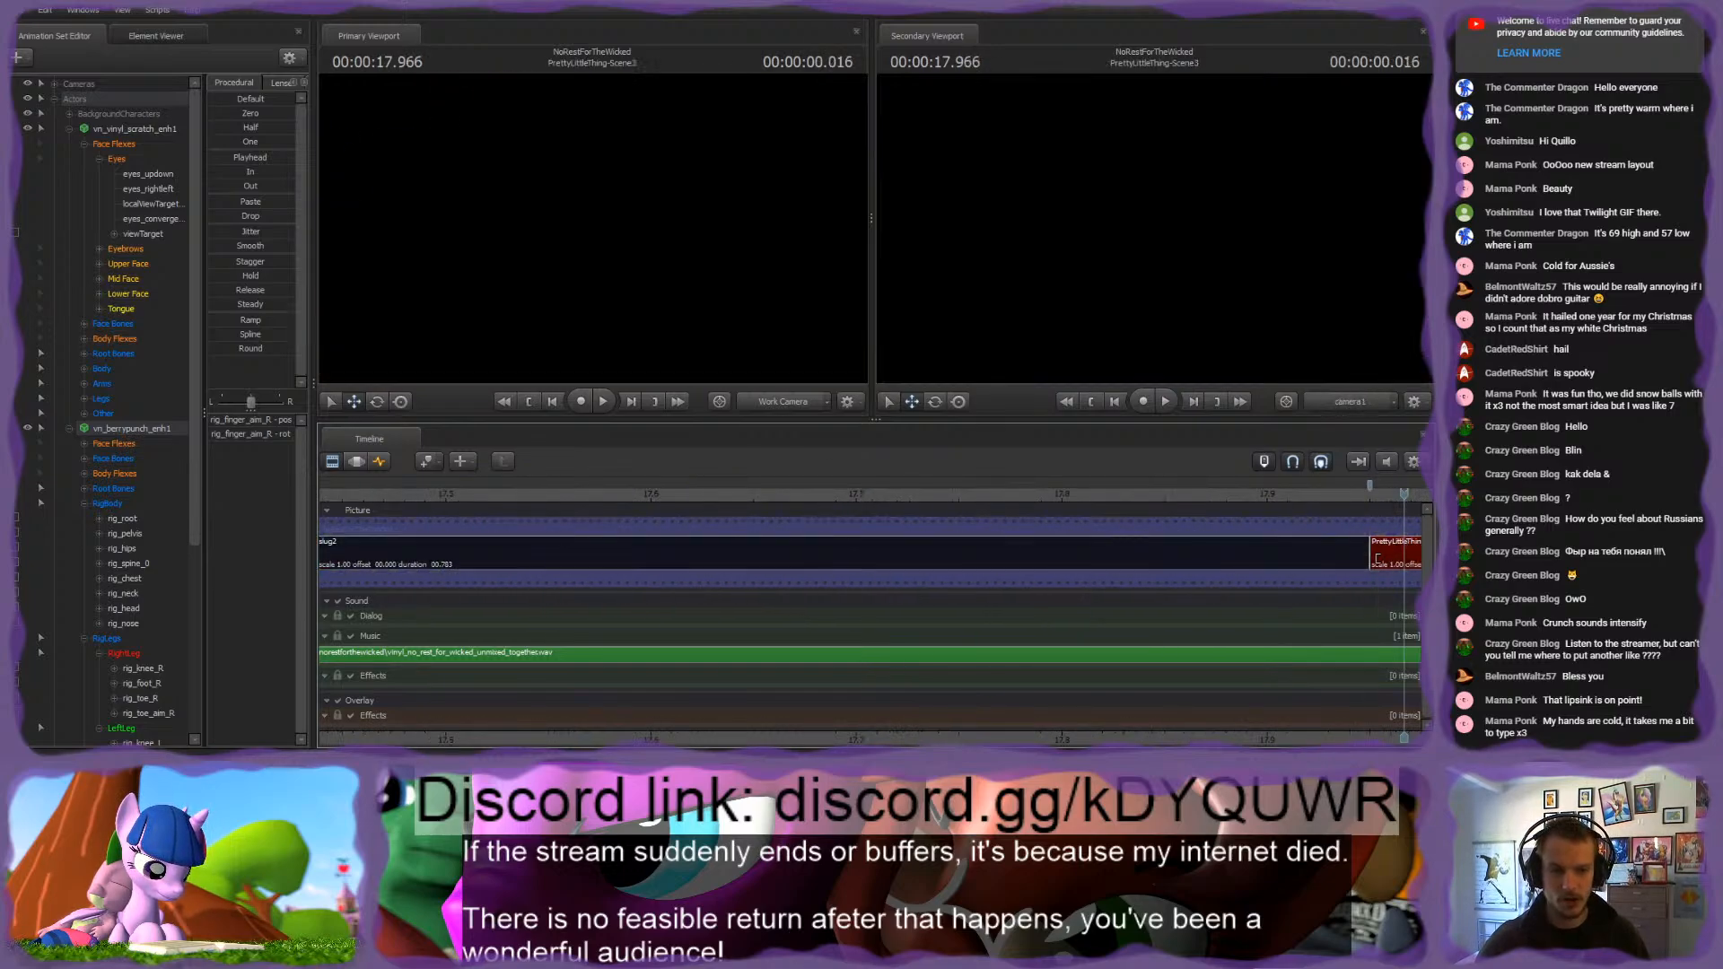
# Step: Play the start of PrettyLittleThing-Scene3 and the transition from the extended shot into slug2 to check the cuts
pyautogui.scroll(-6, 1261, 672)
pyautogui.moveTo(1265, 724); pyautogui.dragTo(865, 692, button='middle')
pyautogui.press('space')
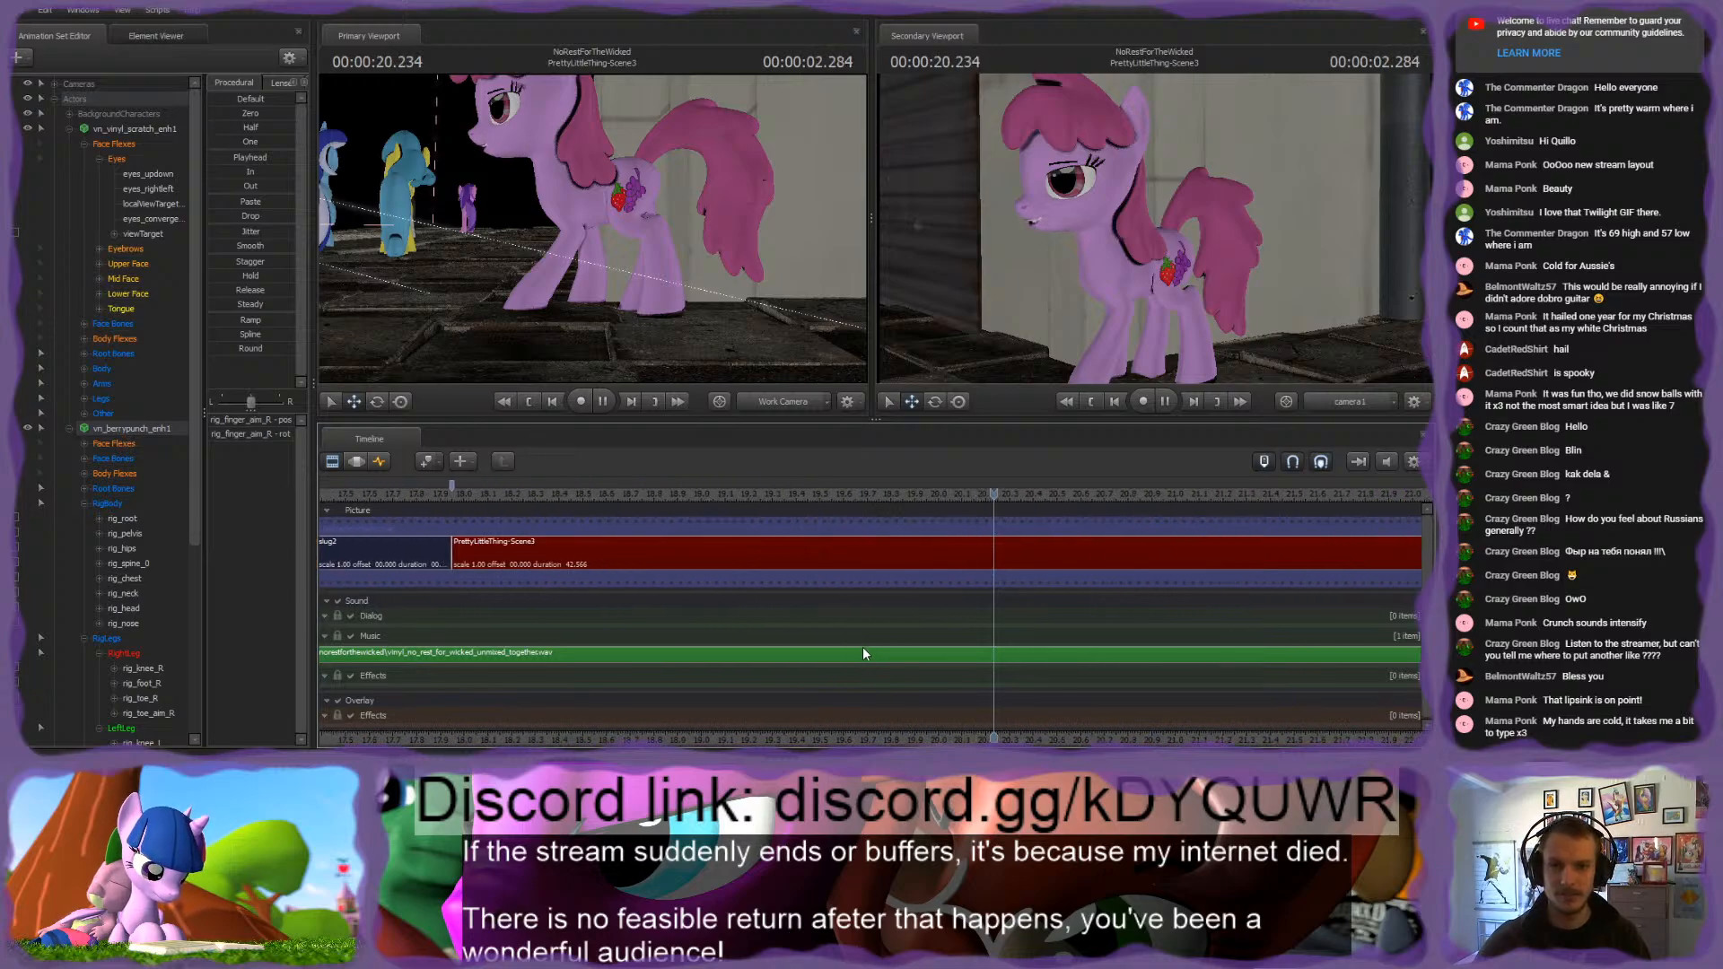
pyautogui.press('space')
pyautogui.moveTo(523, 517); pyautogui.dragTo(788, 517, button='middle')
pyautogui.click(639, 499)
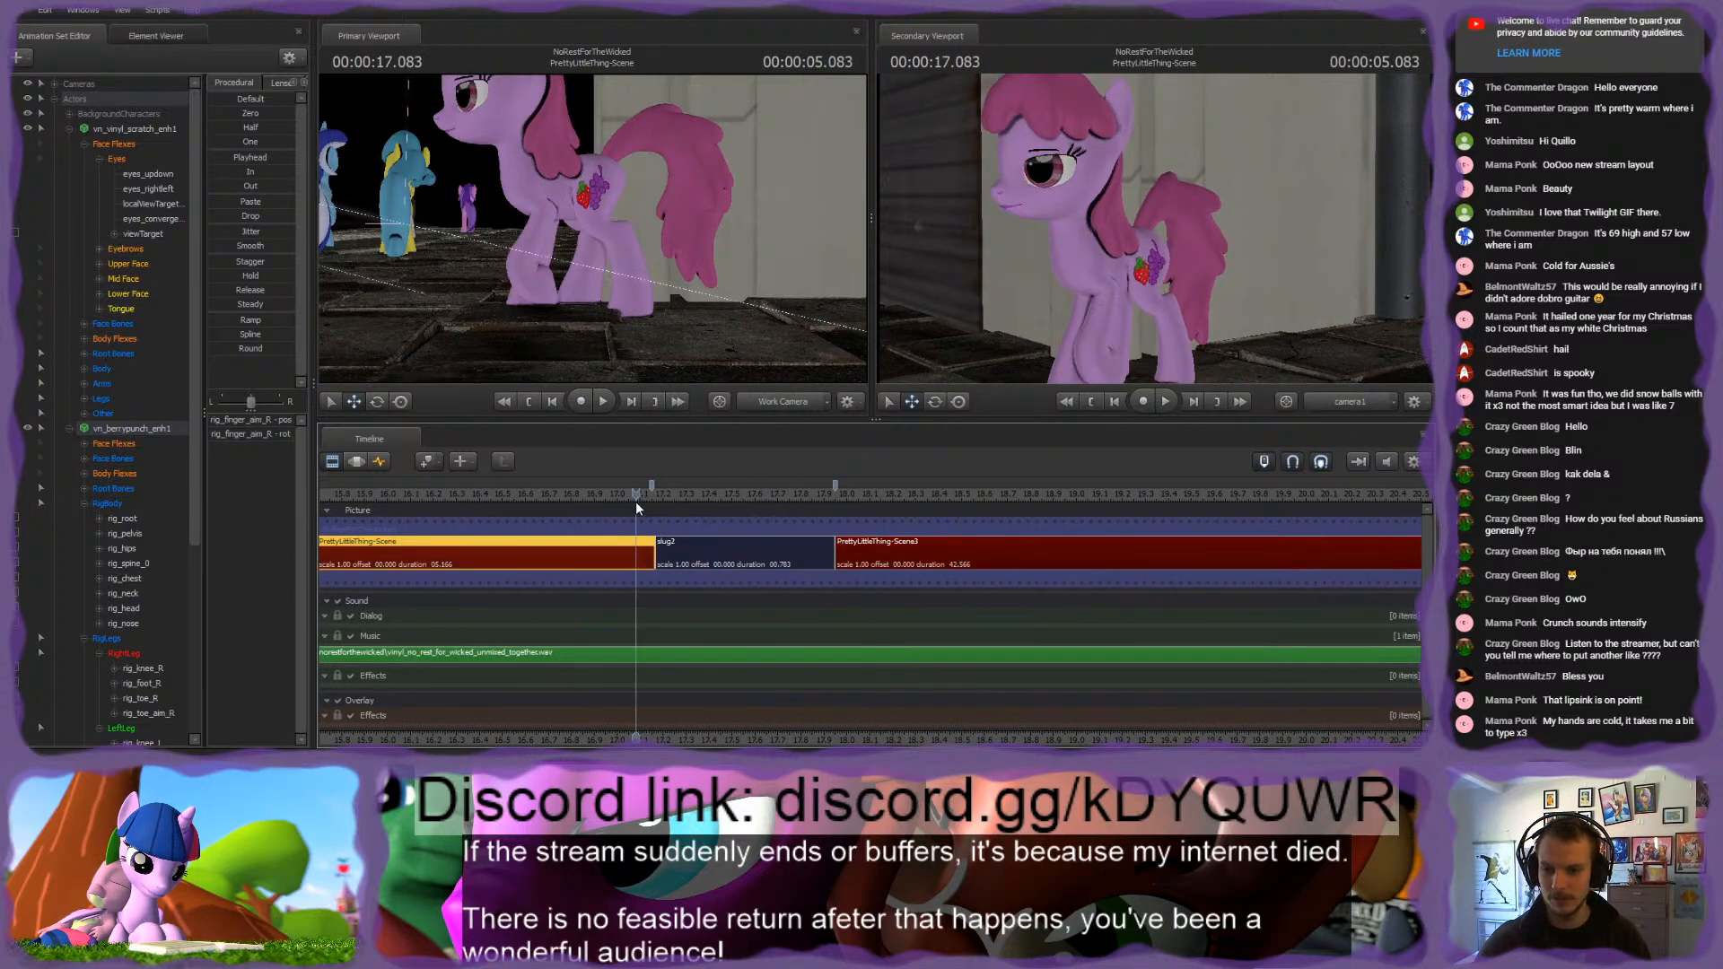
pyautogui.scroll(6, 639, 502)
pyautogui.press('space')
pyautogui.scroll(-5, 1305, 603)
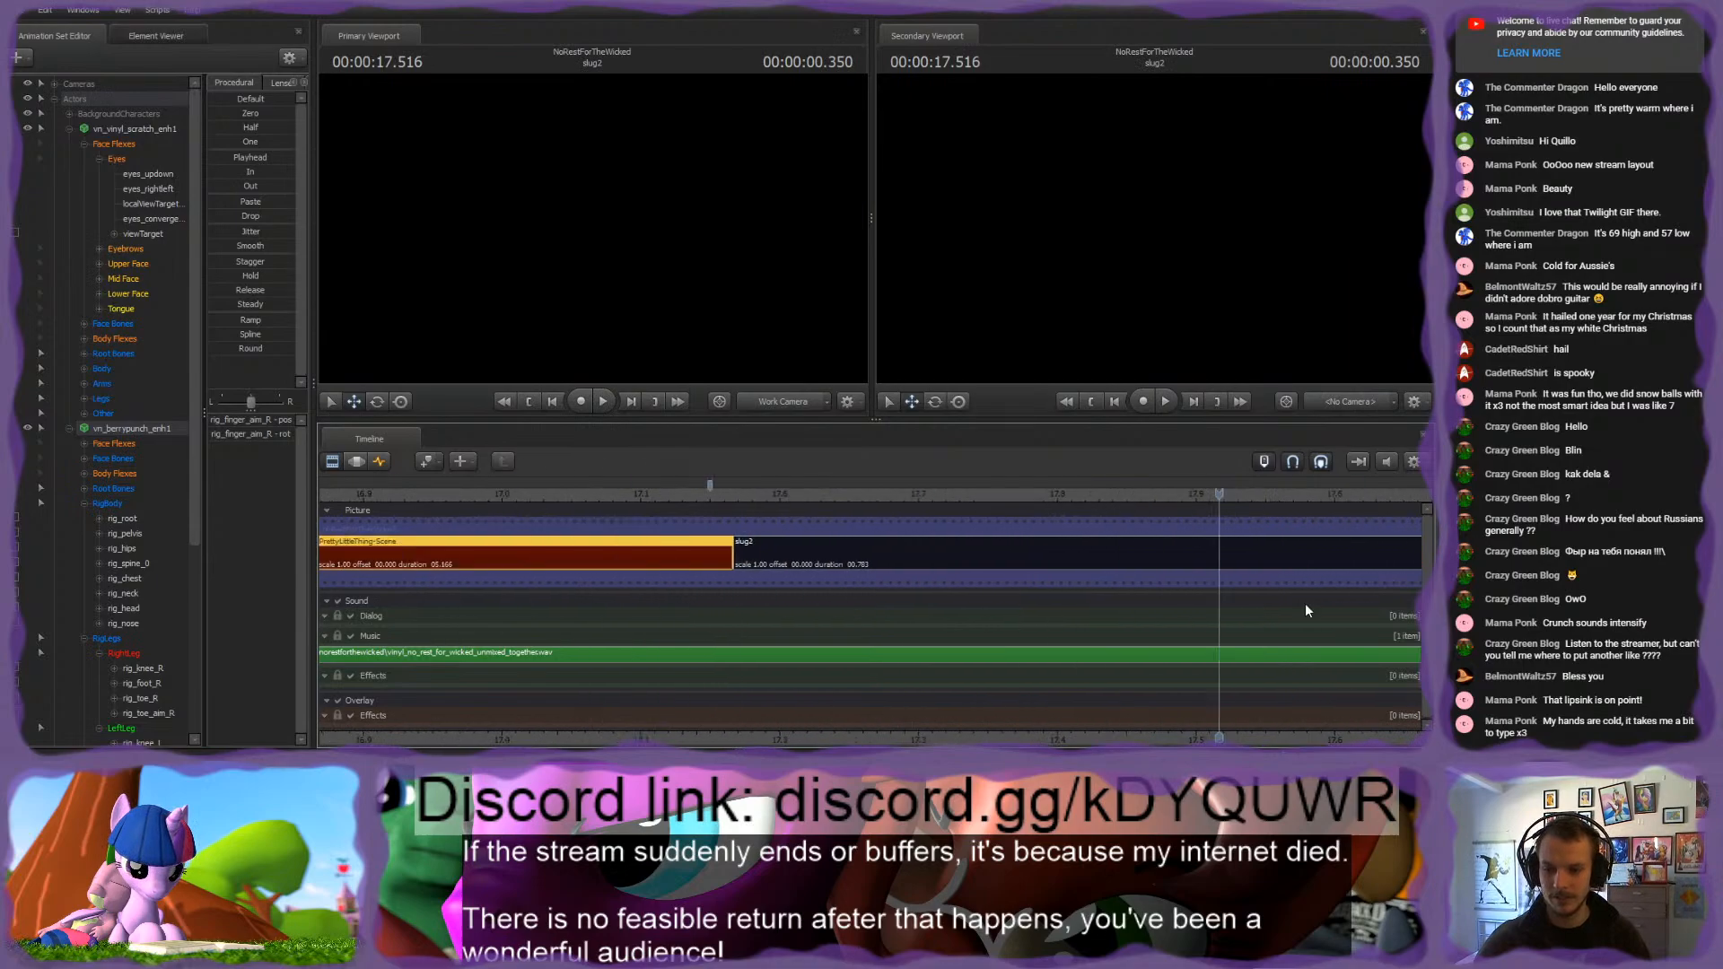
# Step: Return to the Graph Editor at about 16.97 s and select the pink pony's rig_pelvis control
pyautogui.moveTo(994, 503); pyautogui.dragTo(1038, 470)
pyautogui.click(594, 188)
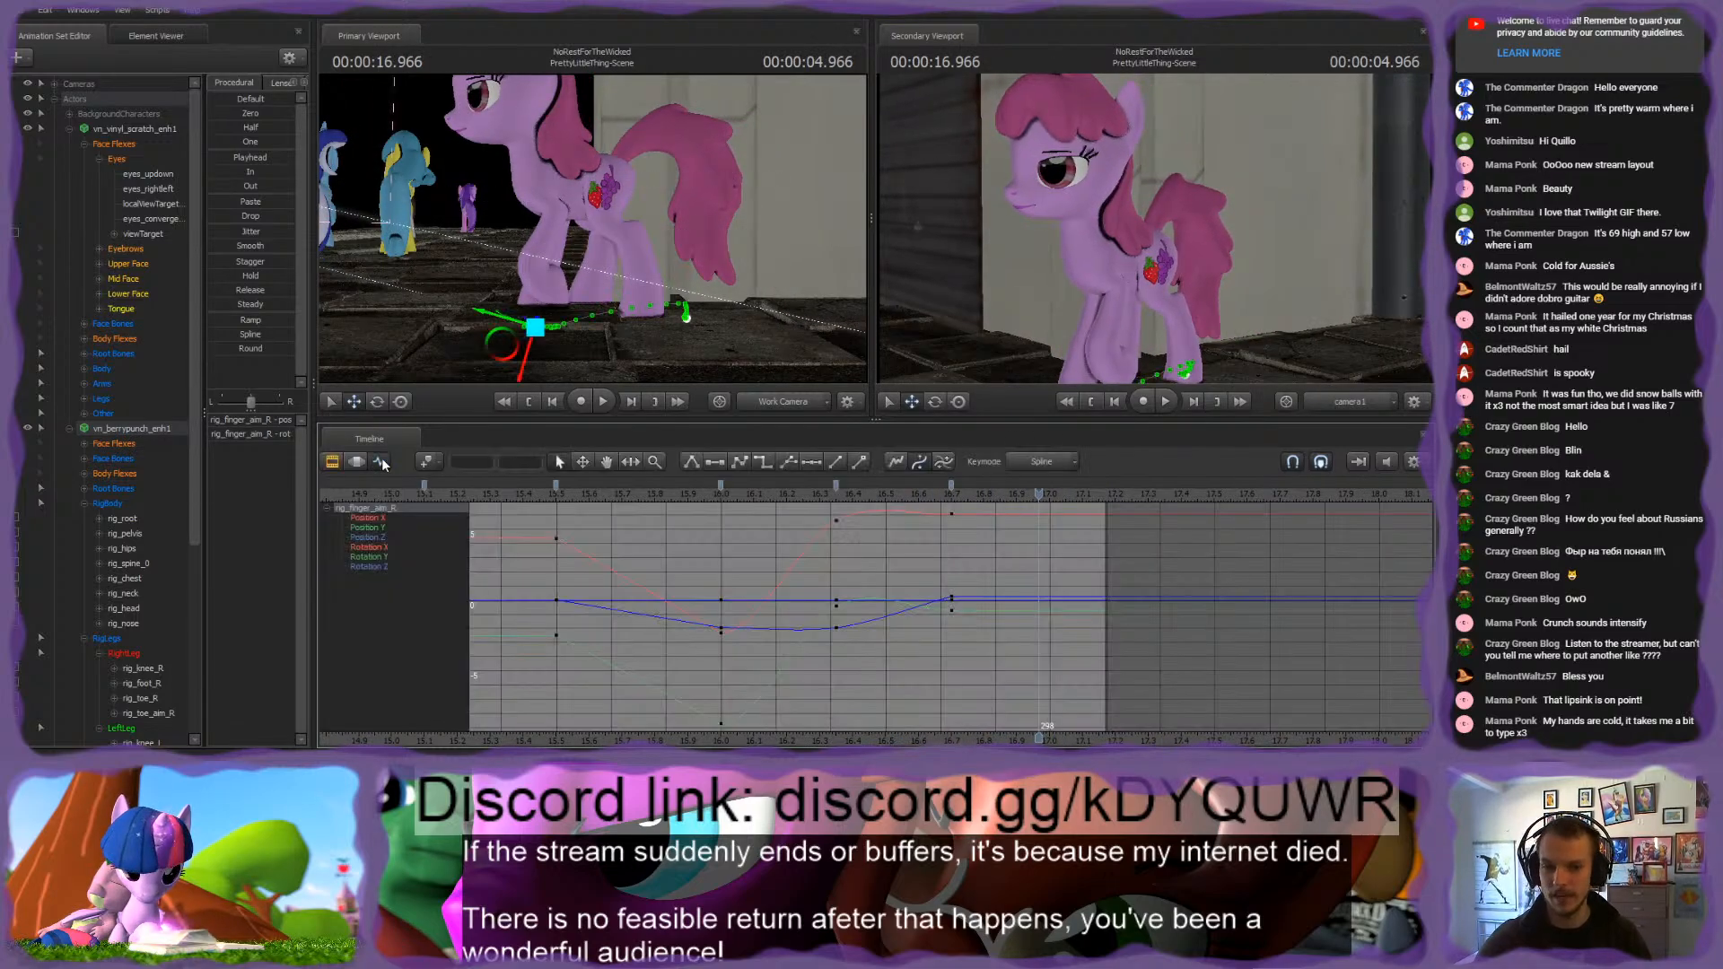
pyautogui.press('w')
pyautogui.moveTo(592, 187); pyautogui.dragTo(600, 206)
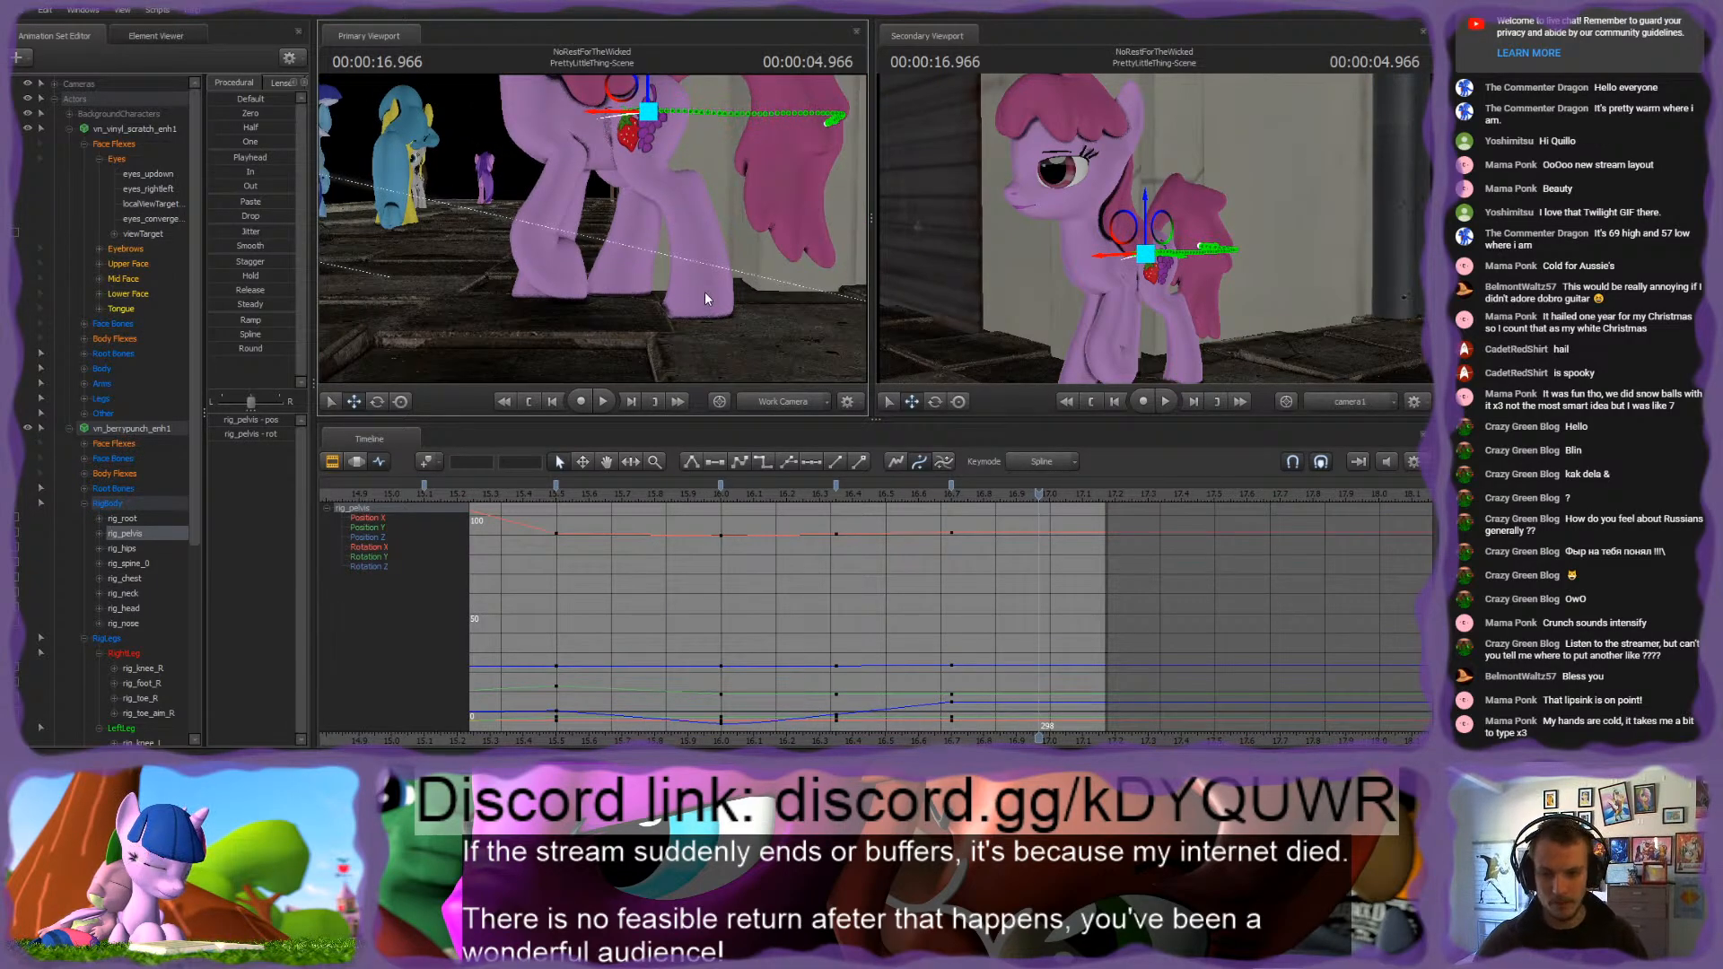
# Step: Add a keyframe at frame 309 to all of the pink pony's RigBody, RigLegs and RigArms controls
pyautogui.moveTo(875, 498); pyautogui.dragTo(1099, 499)
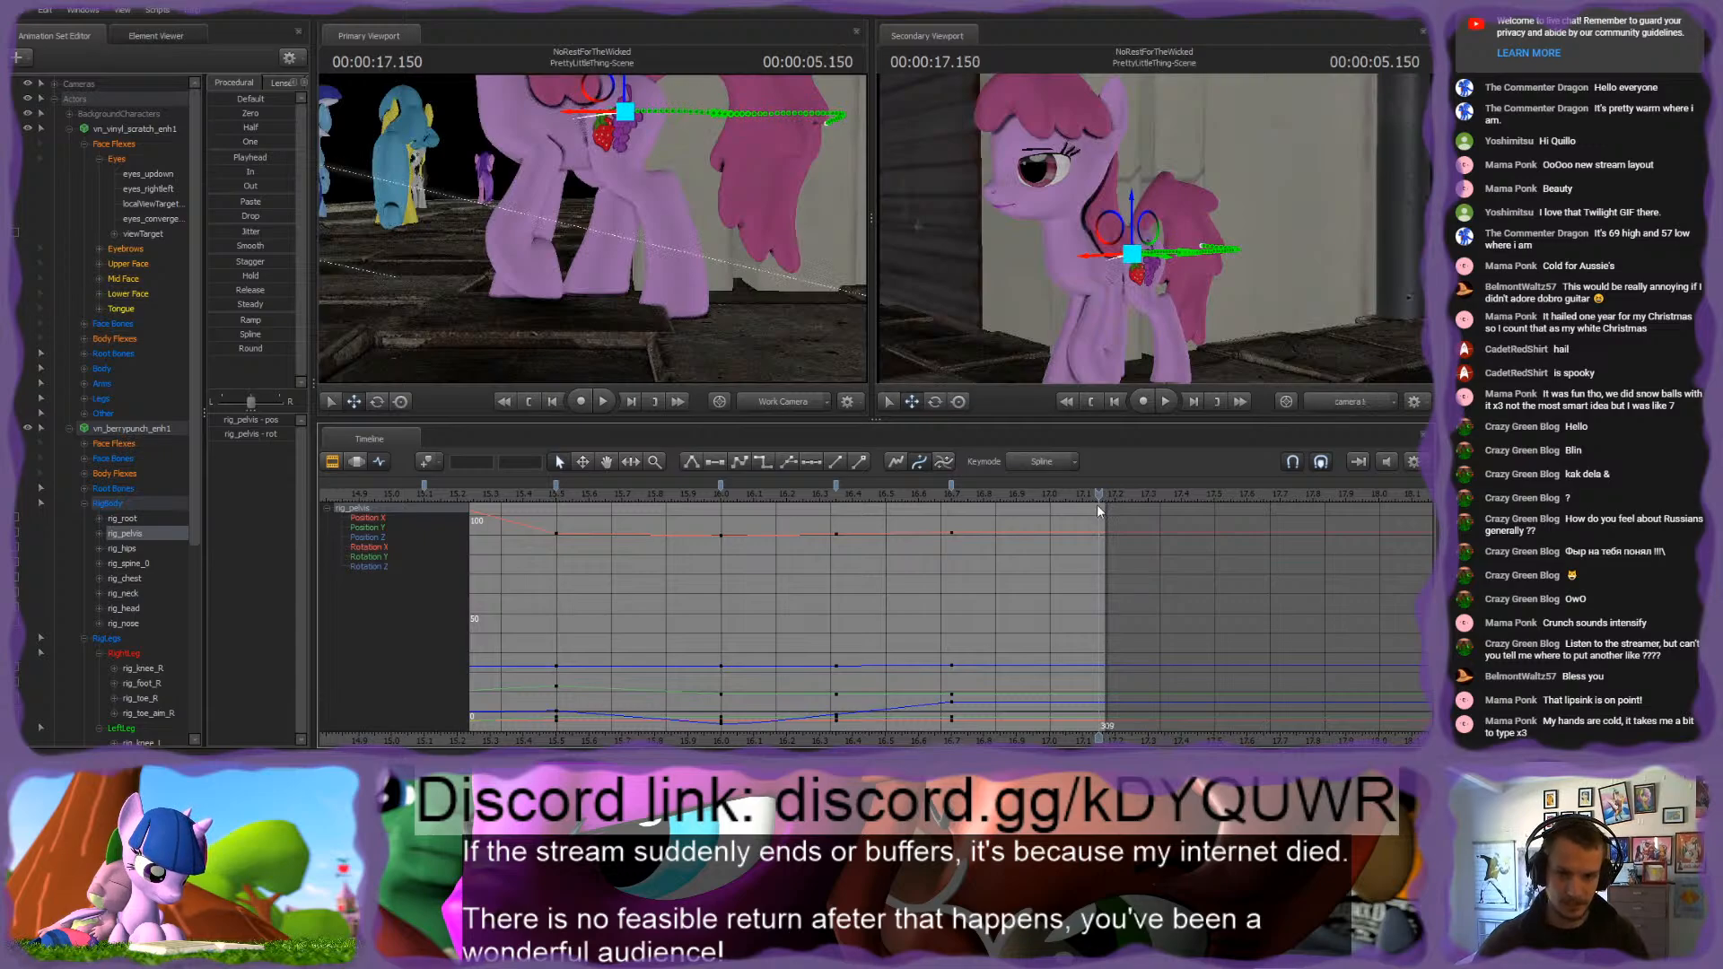
pyautogui.moveTo(605, 264); pyautogui.dragTo(605, 296)
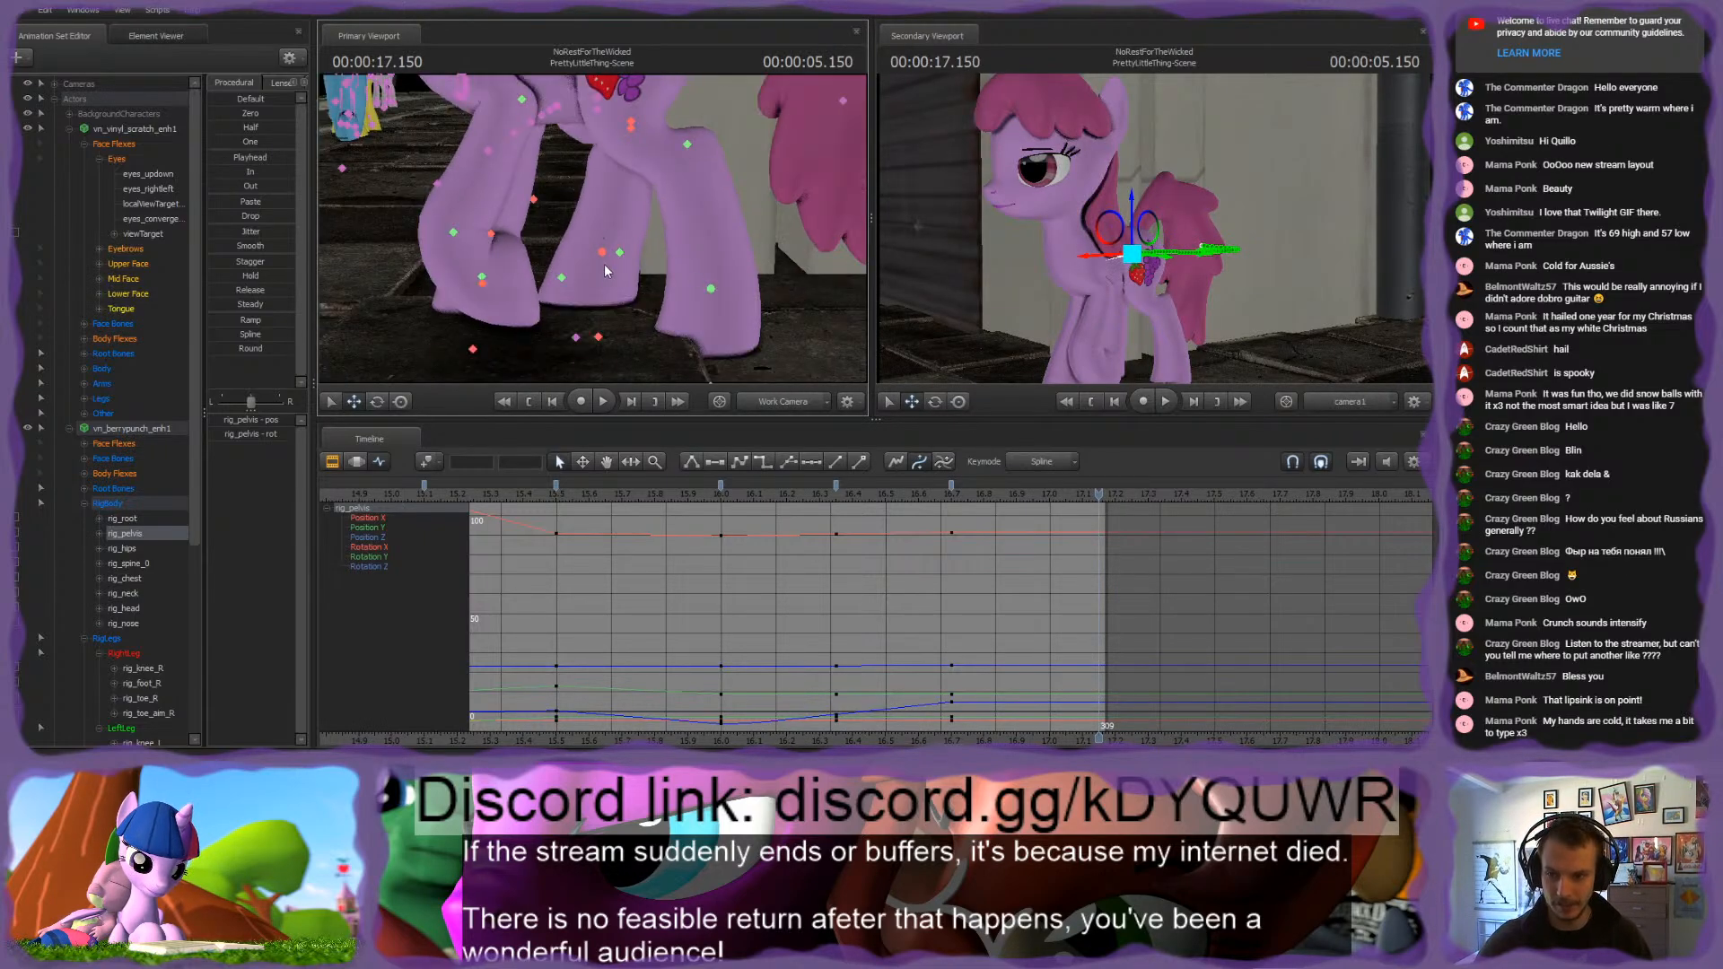
pyautogui.click(608, 252)
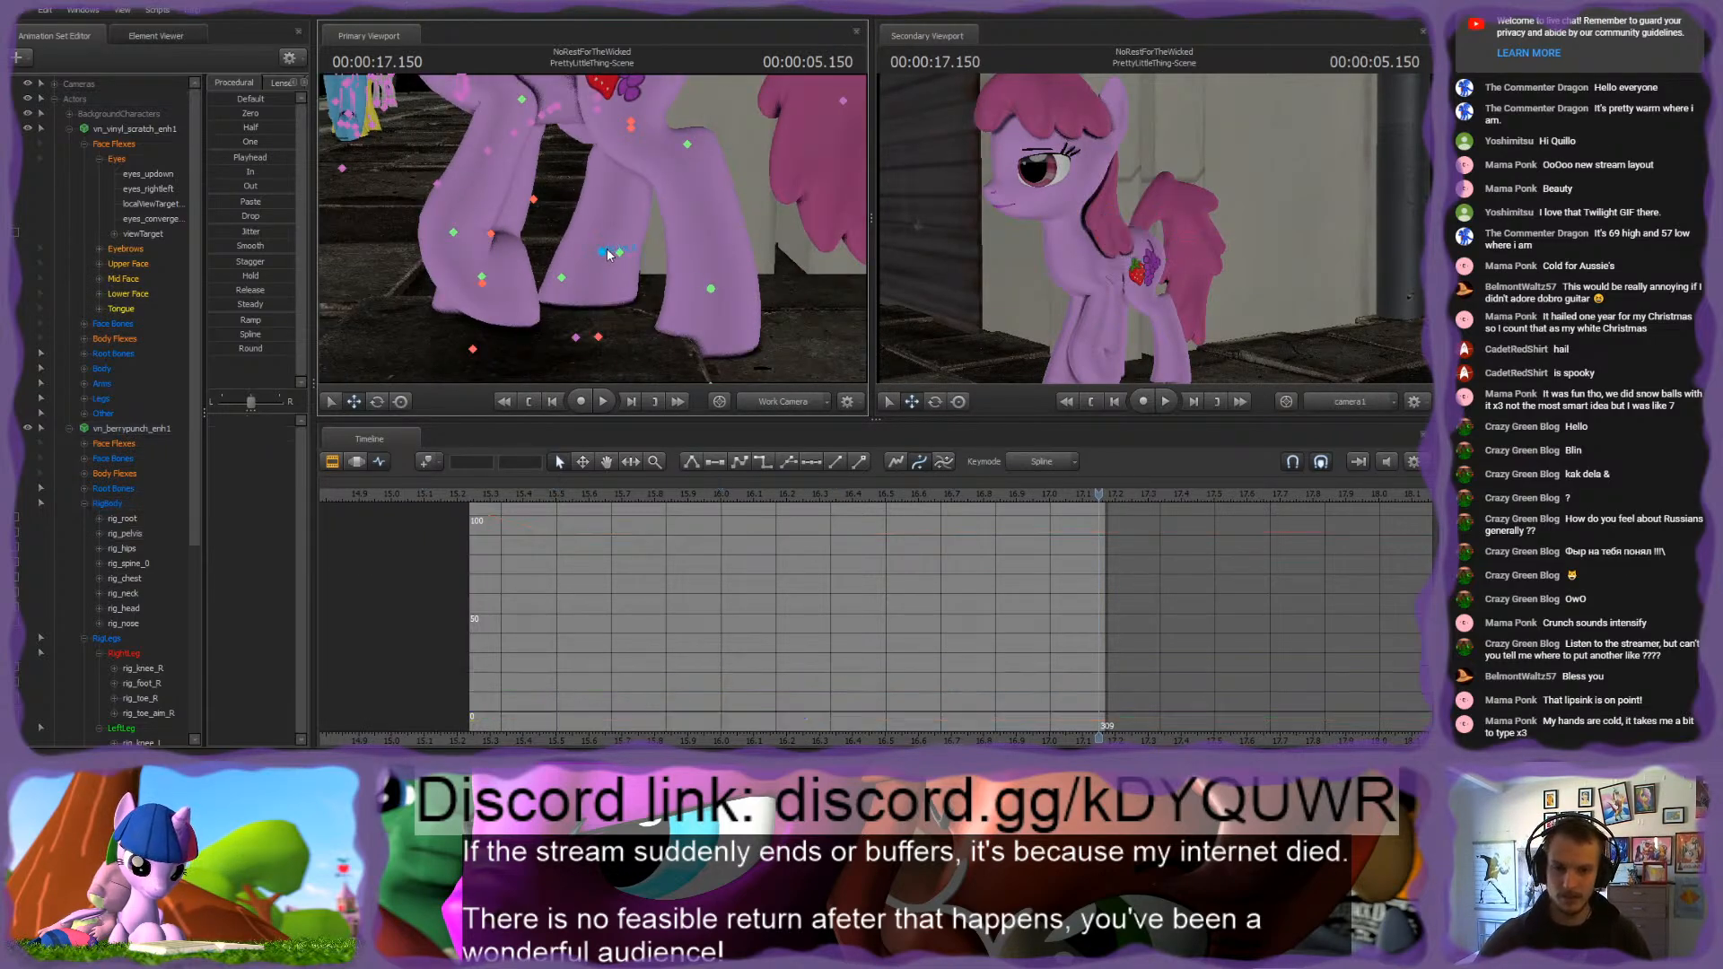
pyautogui.scroll(-6, 136, 418)
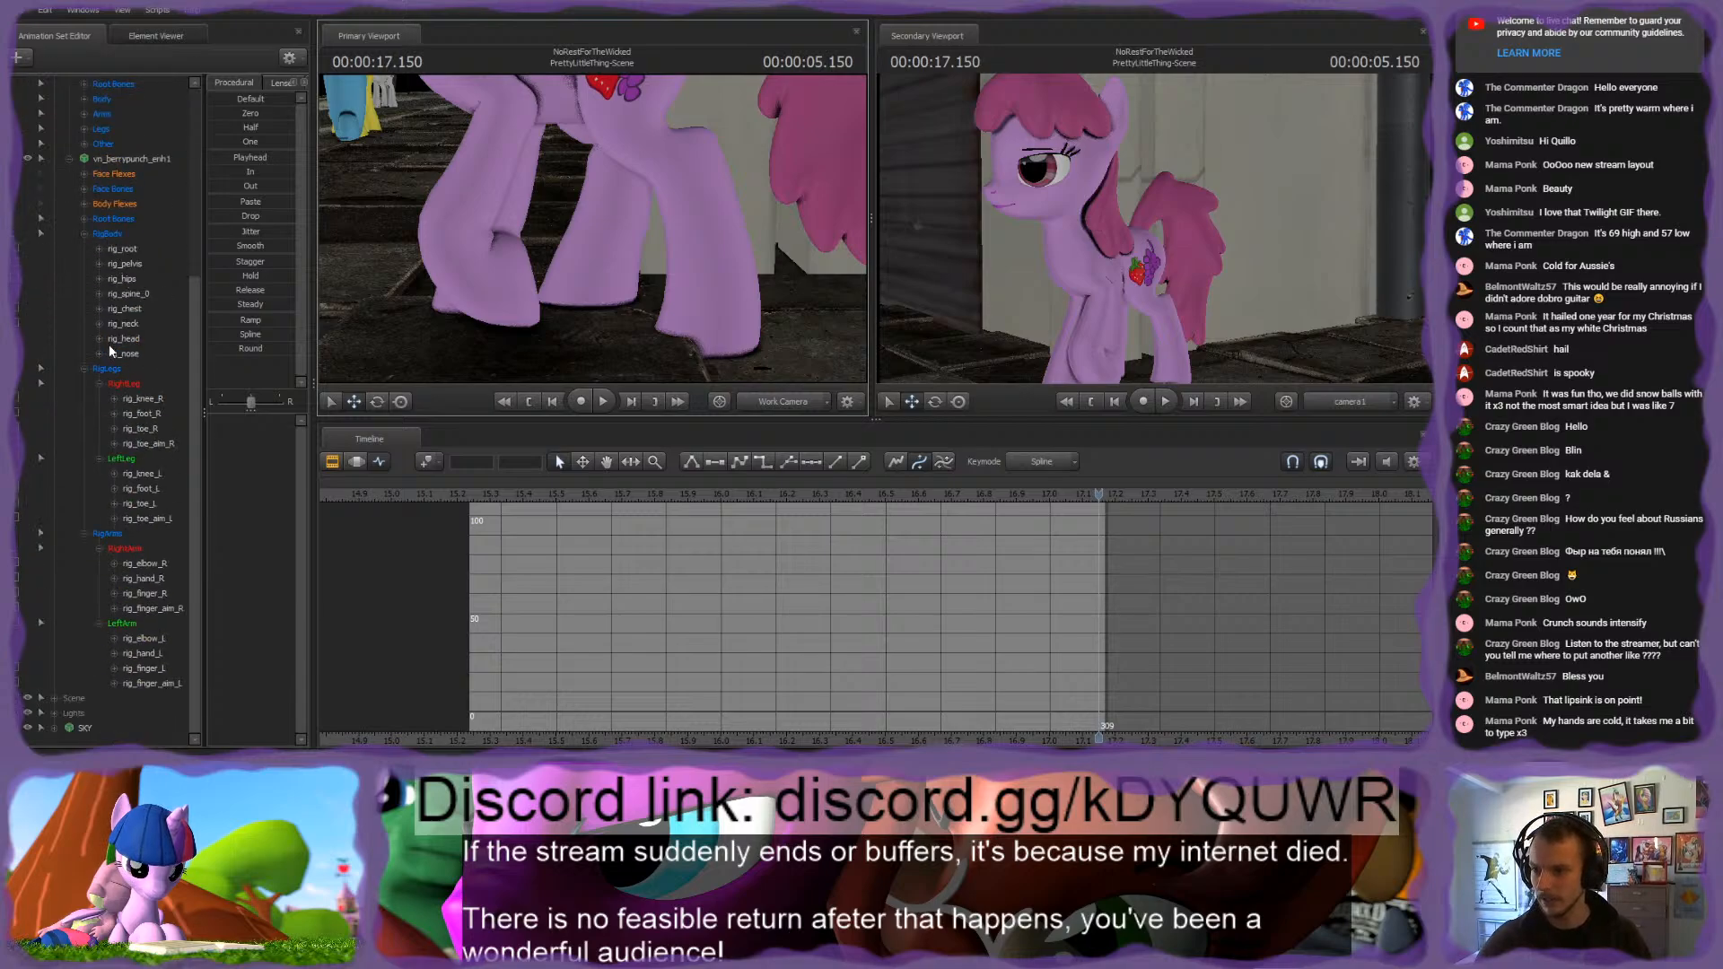
pyautogui.click(108, 236)
pyautogui.keyDown('shift'); pyautogui.click(103, 532); pyautogui.keyUp('shift')
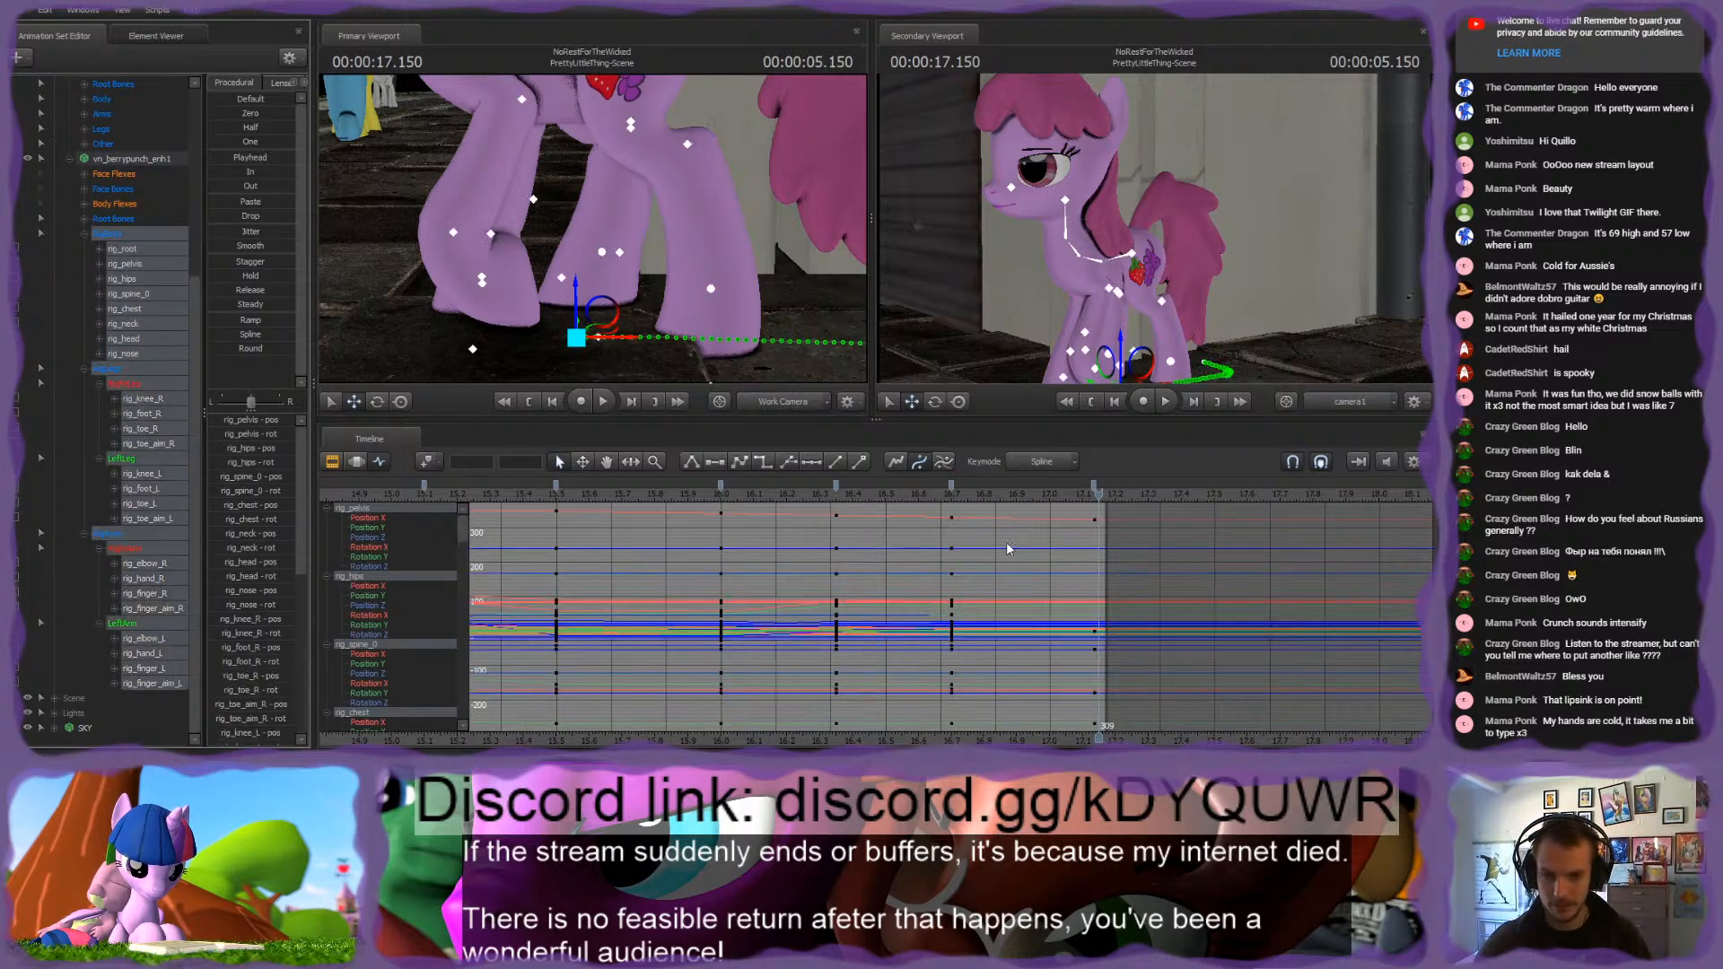
pyautogui.scroll(5, 1069, 554)
pyautogui.moveTo(1100, 500)
pyautogui.mouseDown()
pyautogui.moveTo(1081, 499)
pyautogui.moveTo(1119, 502)
pyautogui.moveTo(1097, 502)
pyautogui.mouseUp()
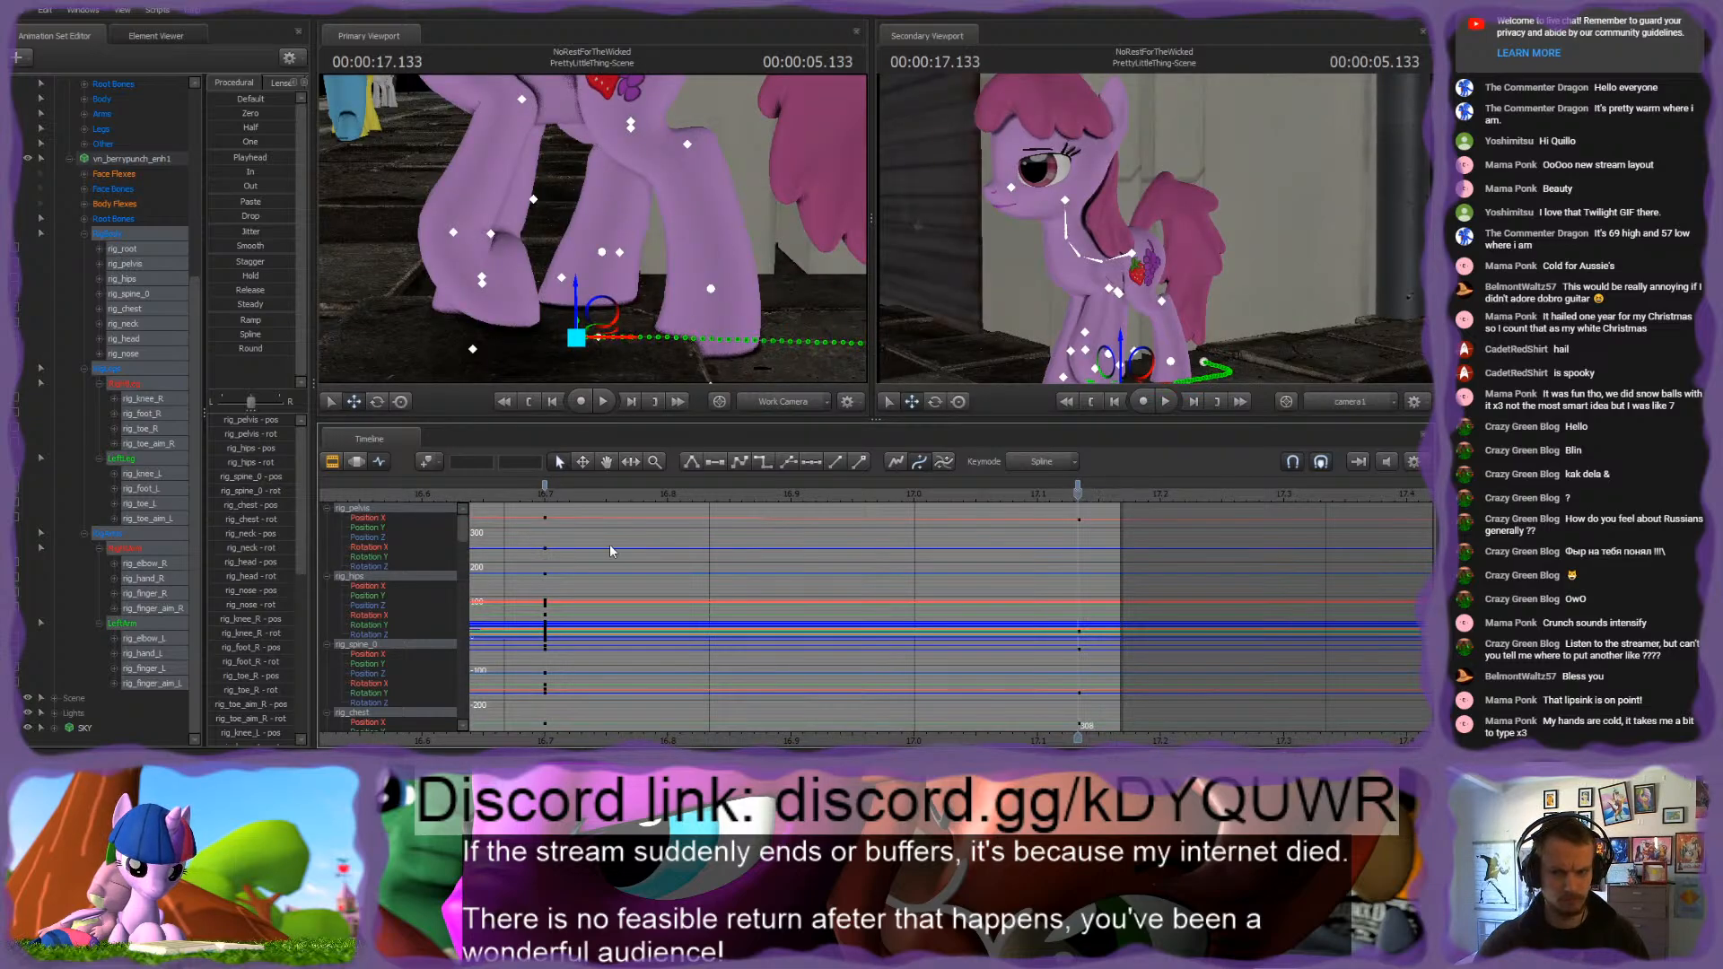
pyautogui.click(339, 467)
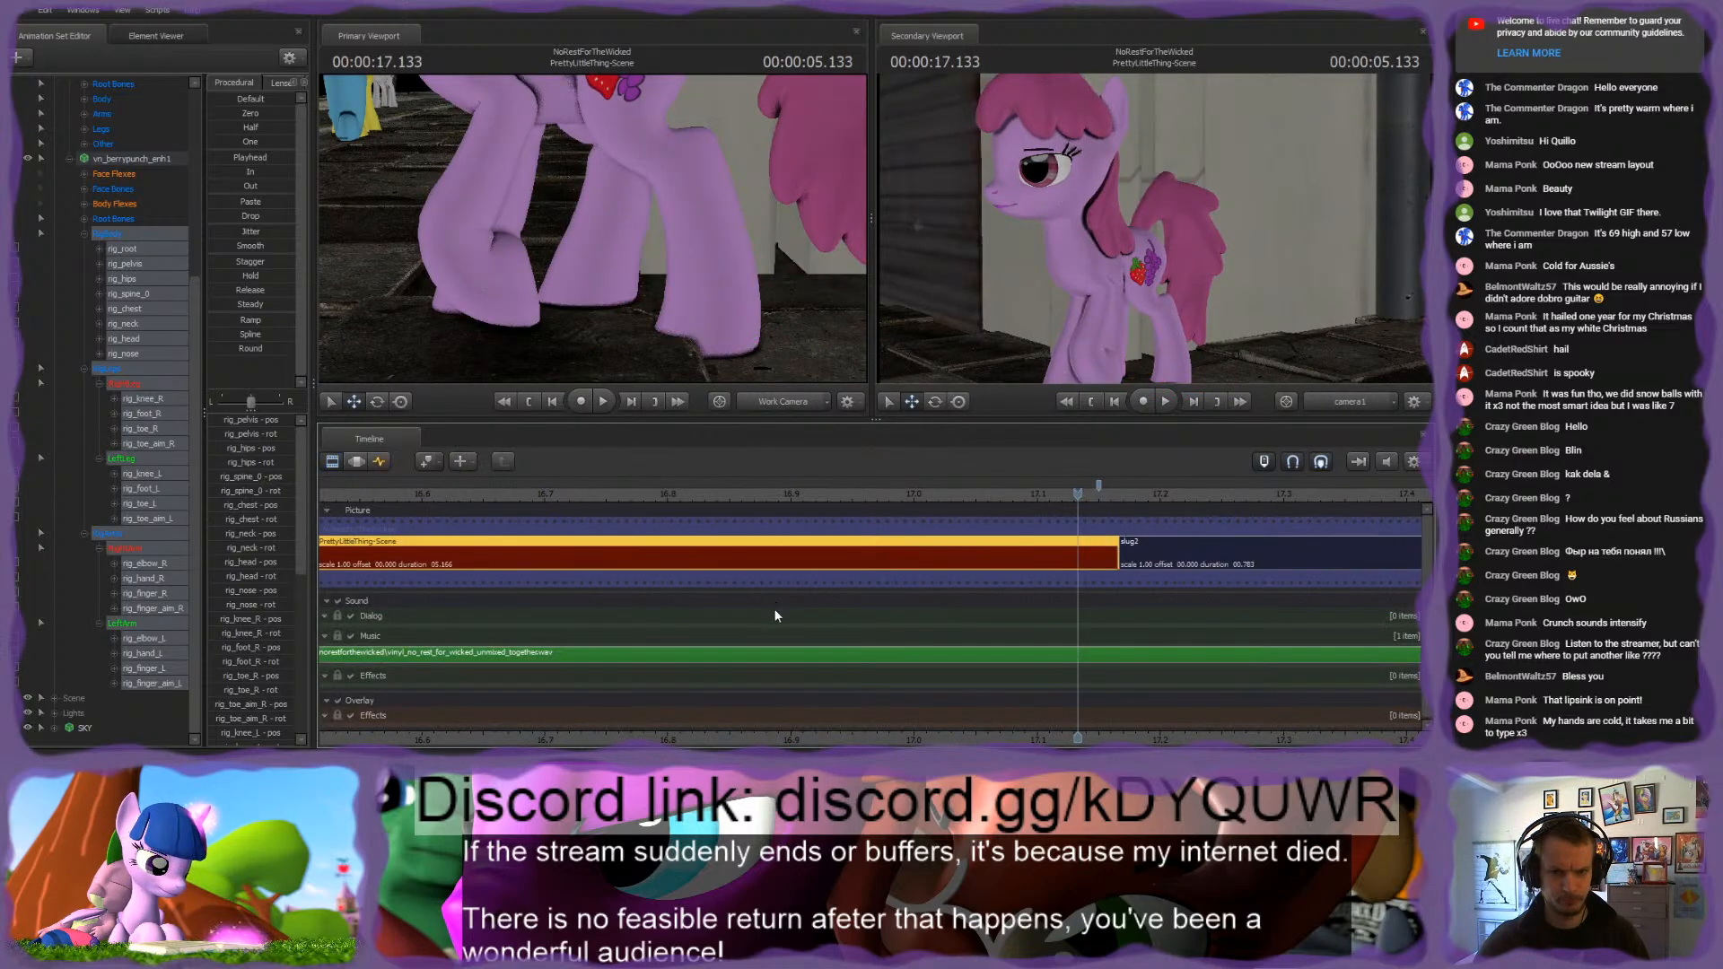
pyautogui.click(380, 462)
# Step: Delete the pink pony's rig_root keyframes at frames 261 and 282, keeping the one at the shot's end
pyautogui.click(126, 250)
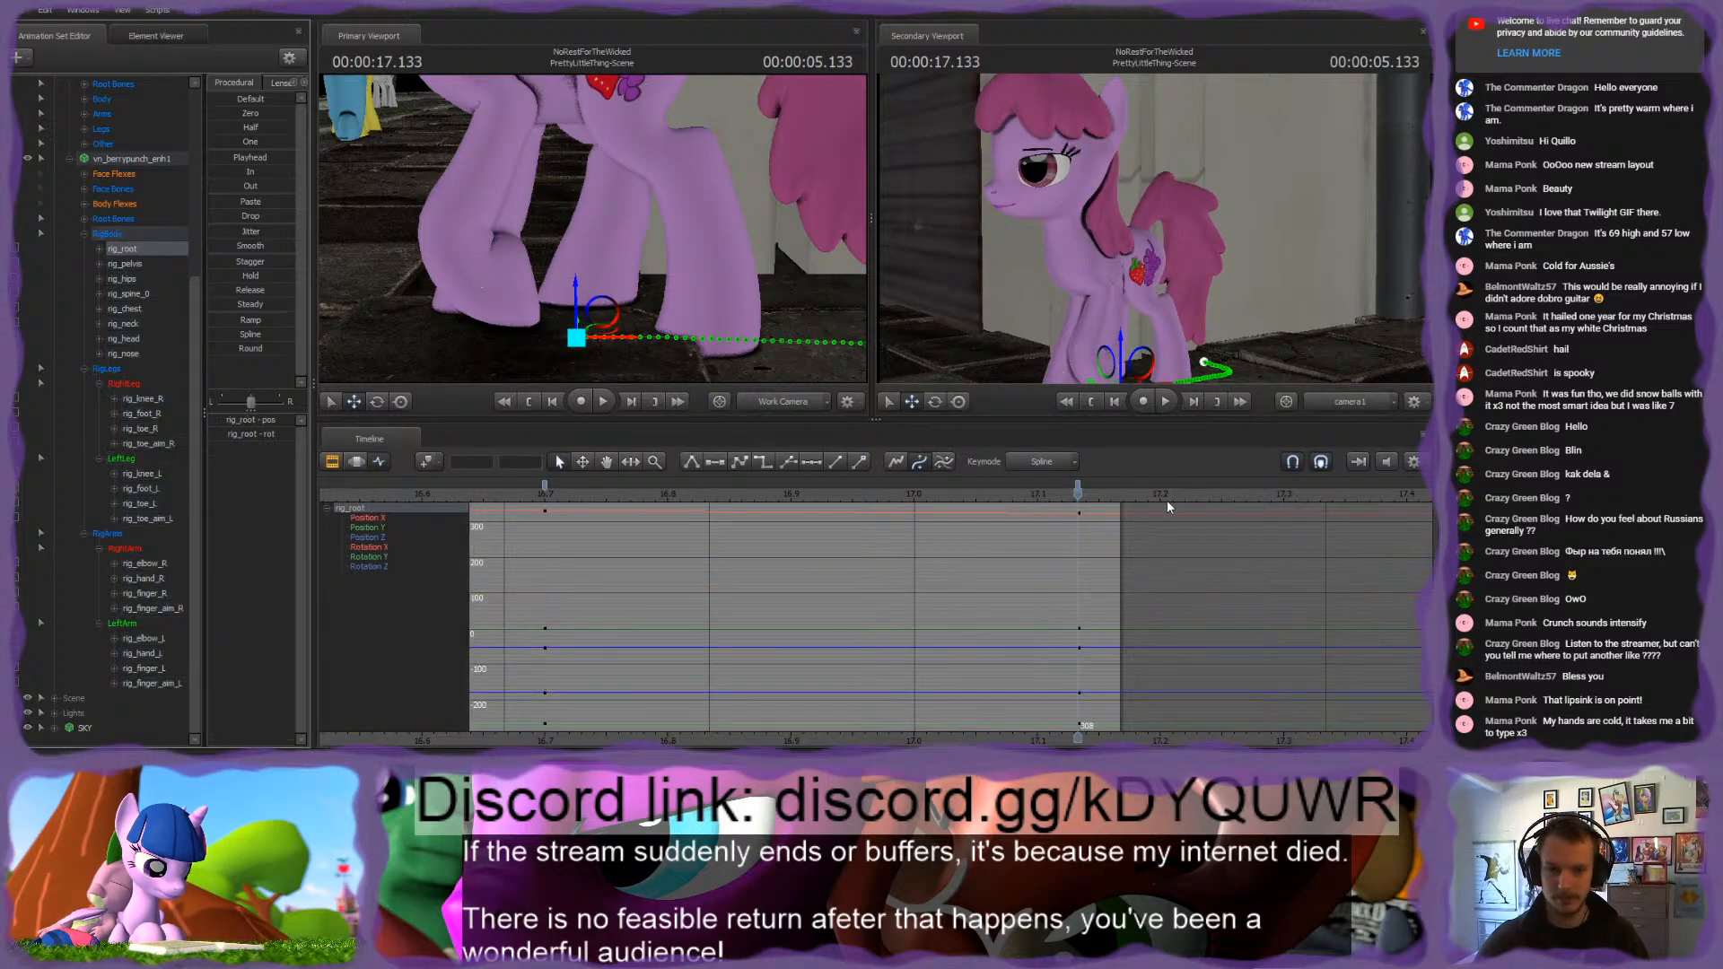
pyautogui.moveTo(1079, 488); pyautogui.dragTo(980, 555)
pyautogui.scroll(-2, 1007, 591)
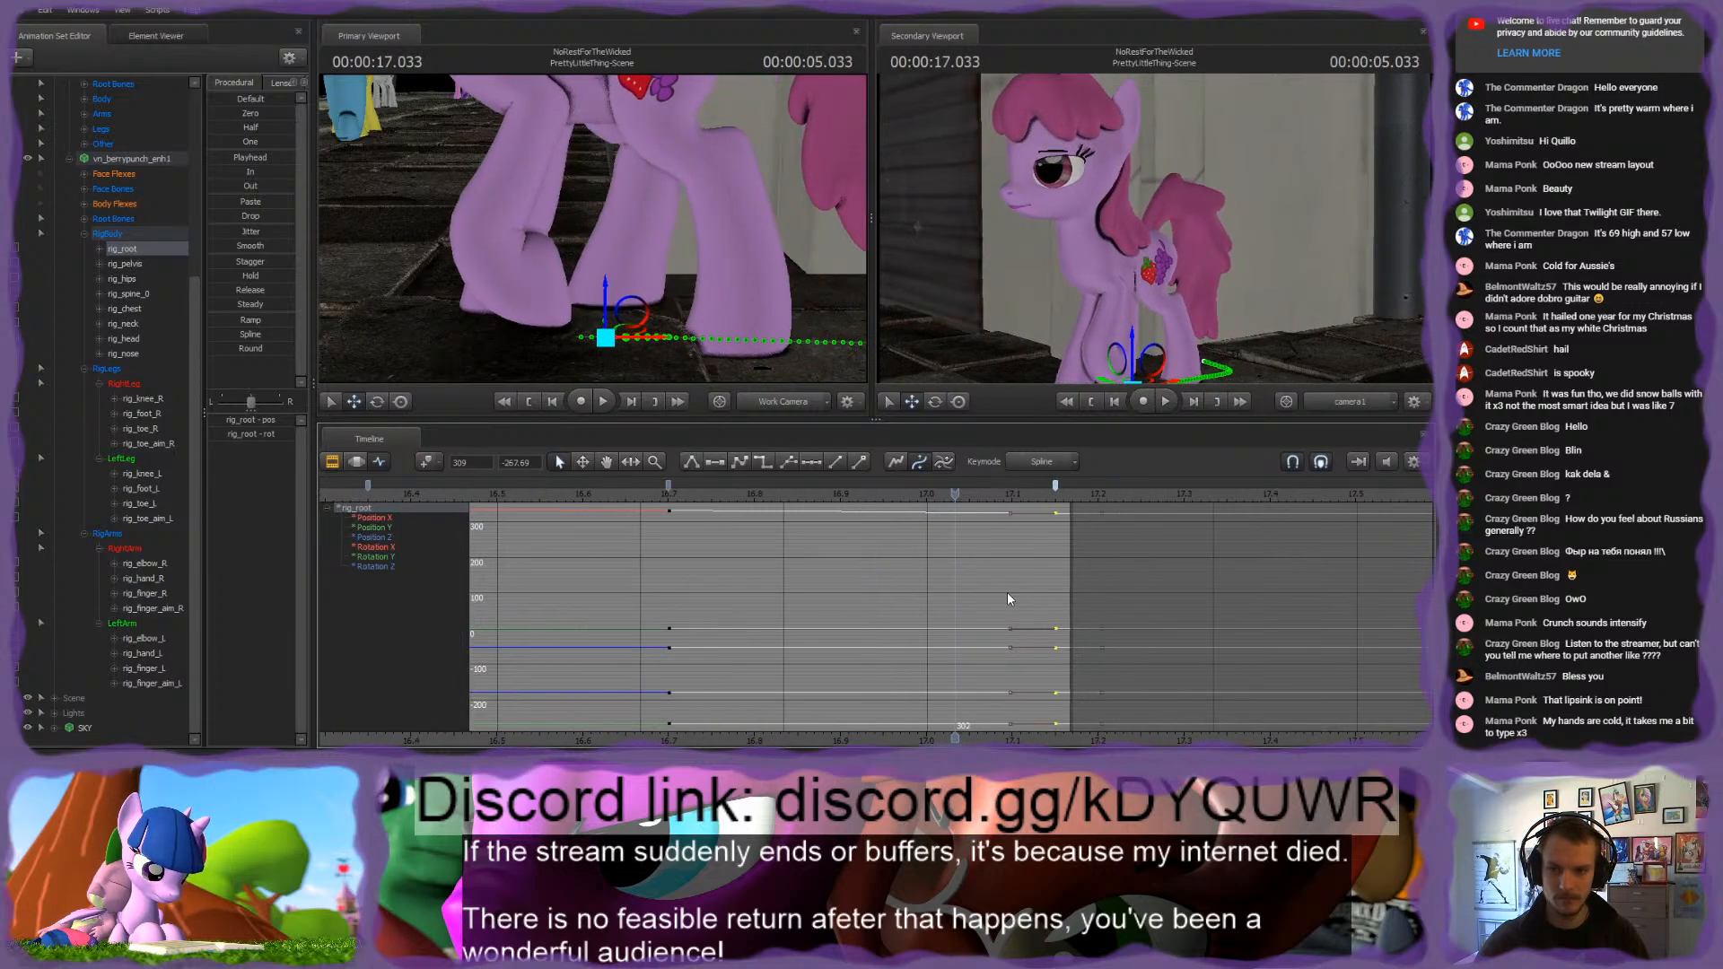
pyautogui.moveTo(888, 733); pyautogui.dragTo(1118, 678, button='middle')
pyautogui.scroll(-2, 1114, 668)
pyautogui.scroll(2, 992, 536)
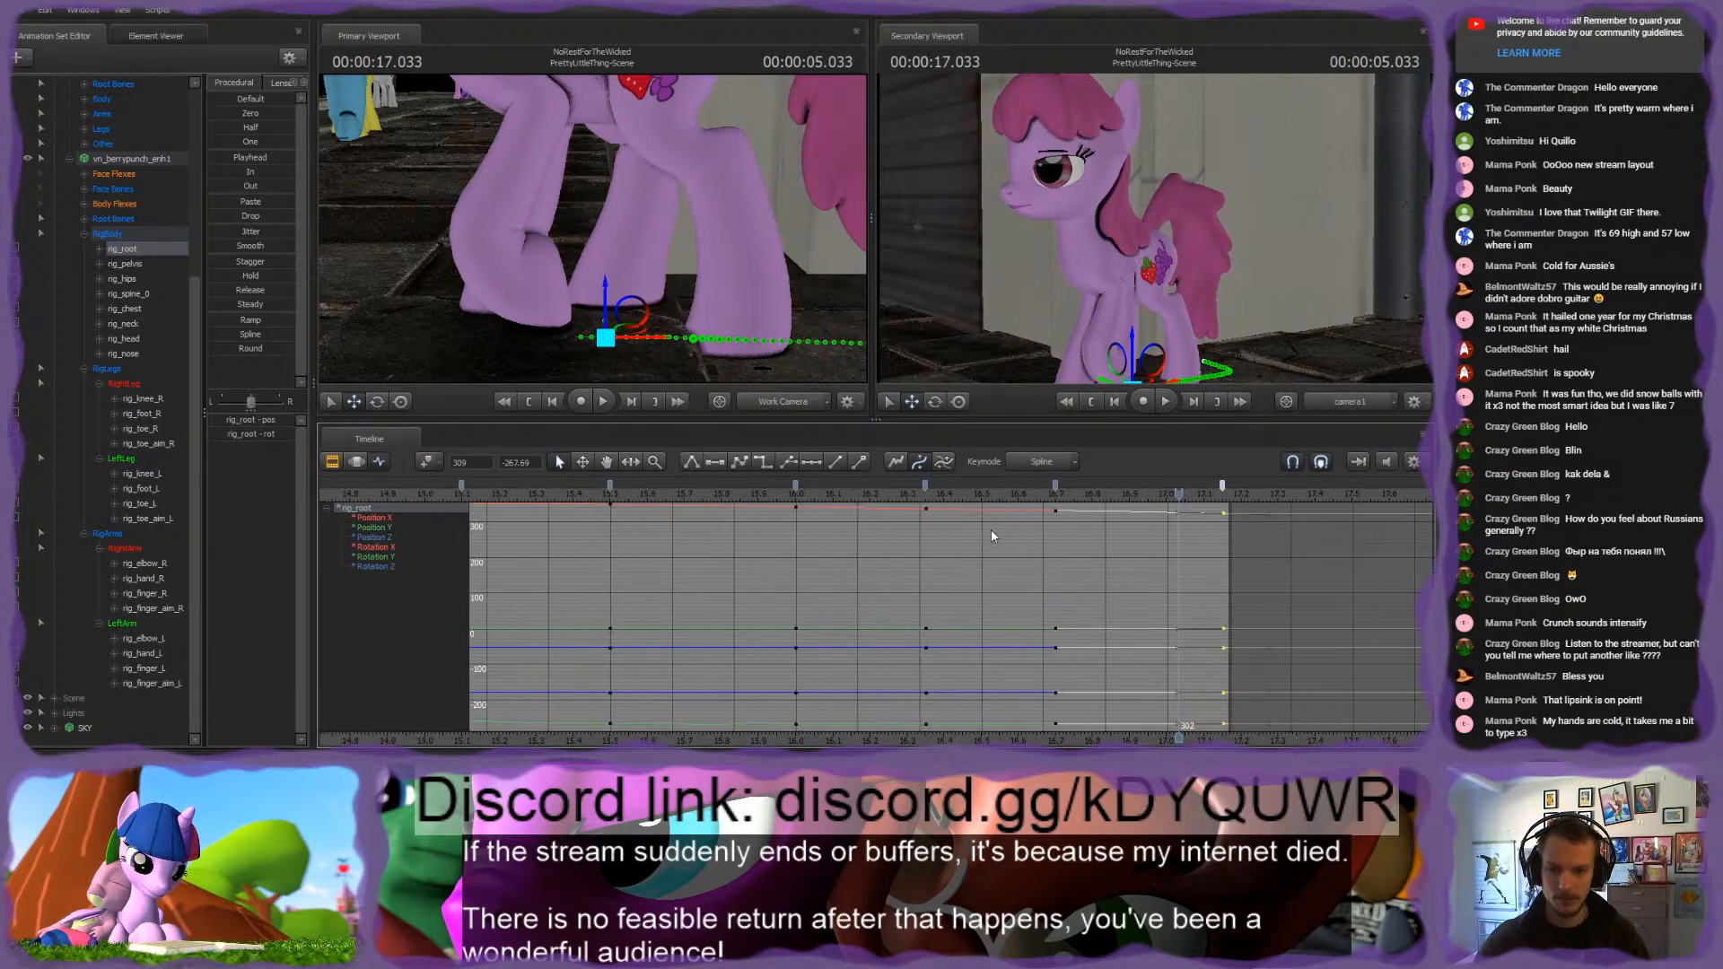
pyautogui.moveTo(778, 488); pyautogui.dragTo(1101, 503)
pyautogui.click(1056, 487)
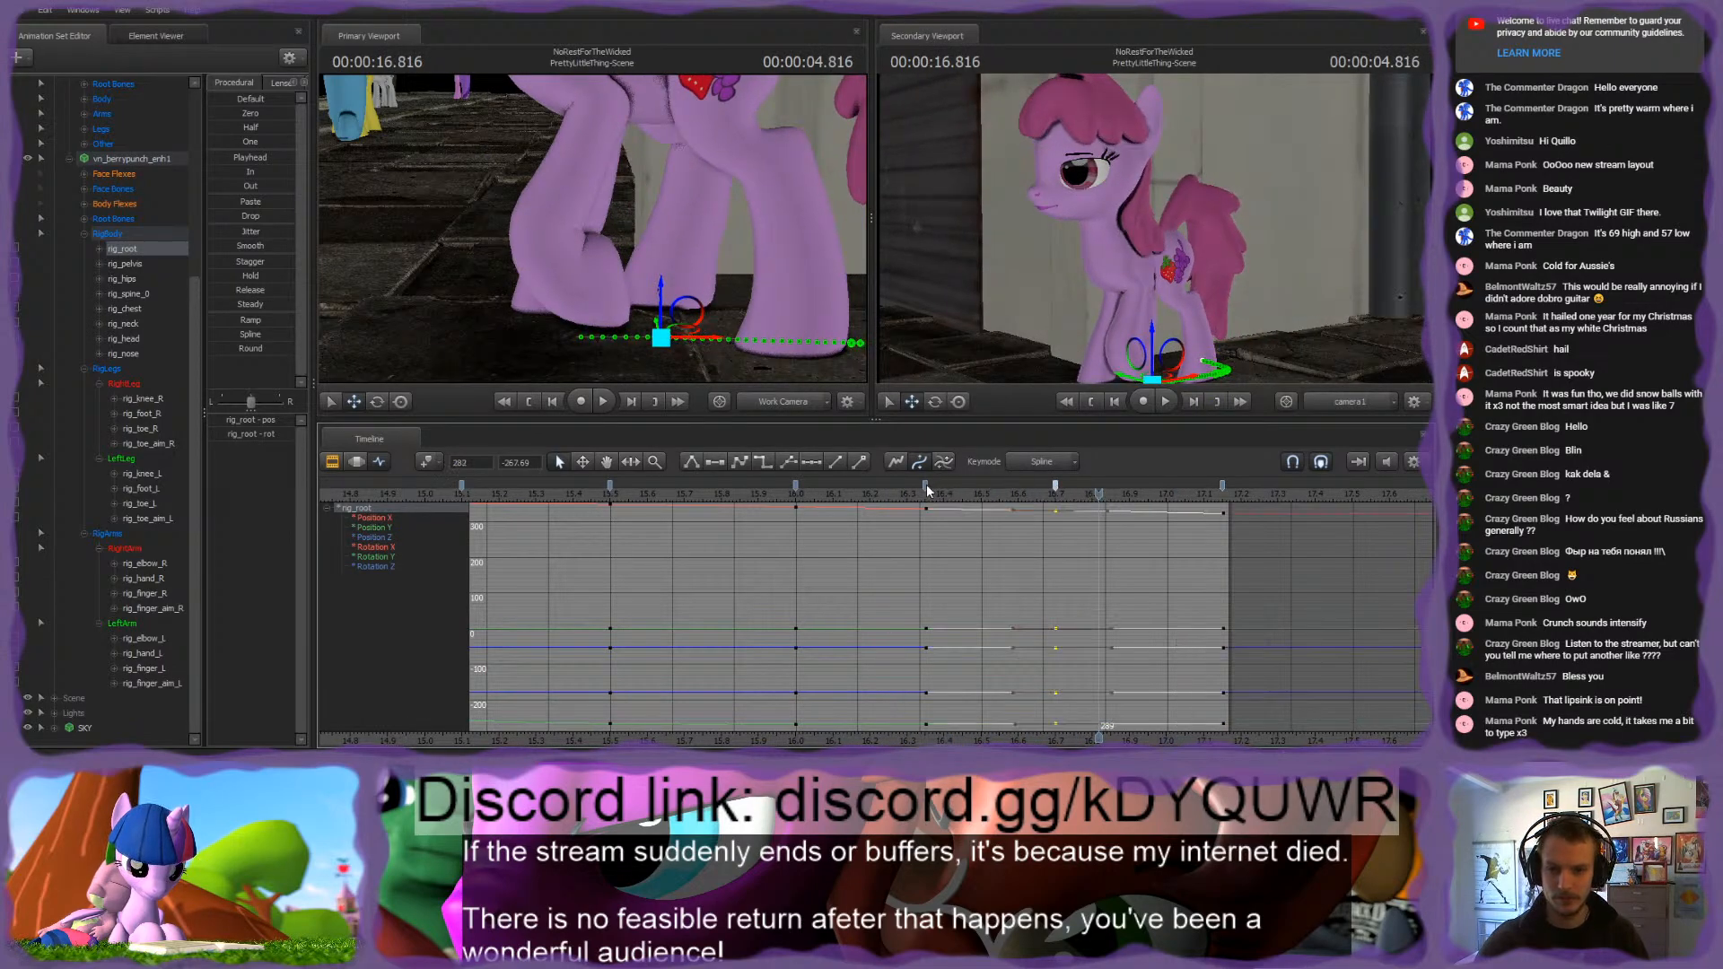
pyautogui.press('Delete')
# Step: Play the smoothed root motion and scrub it from about 16.4 s to the keyframe at 17.15 s
pyautogui.press('space')
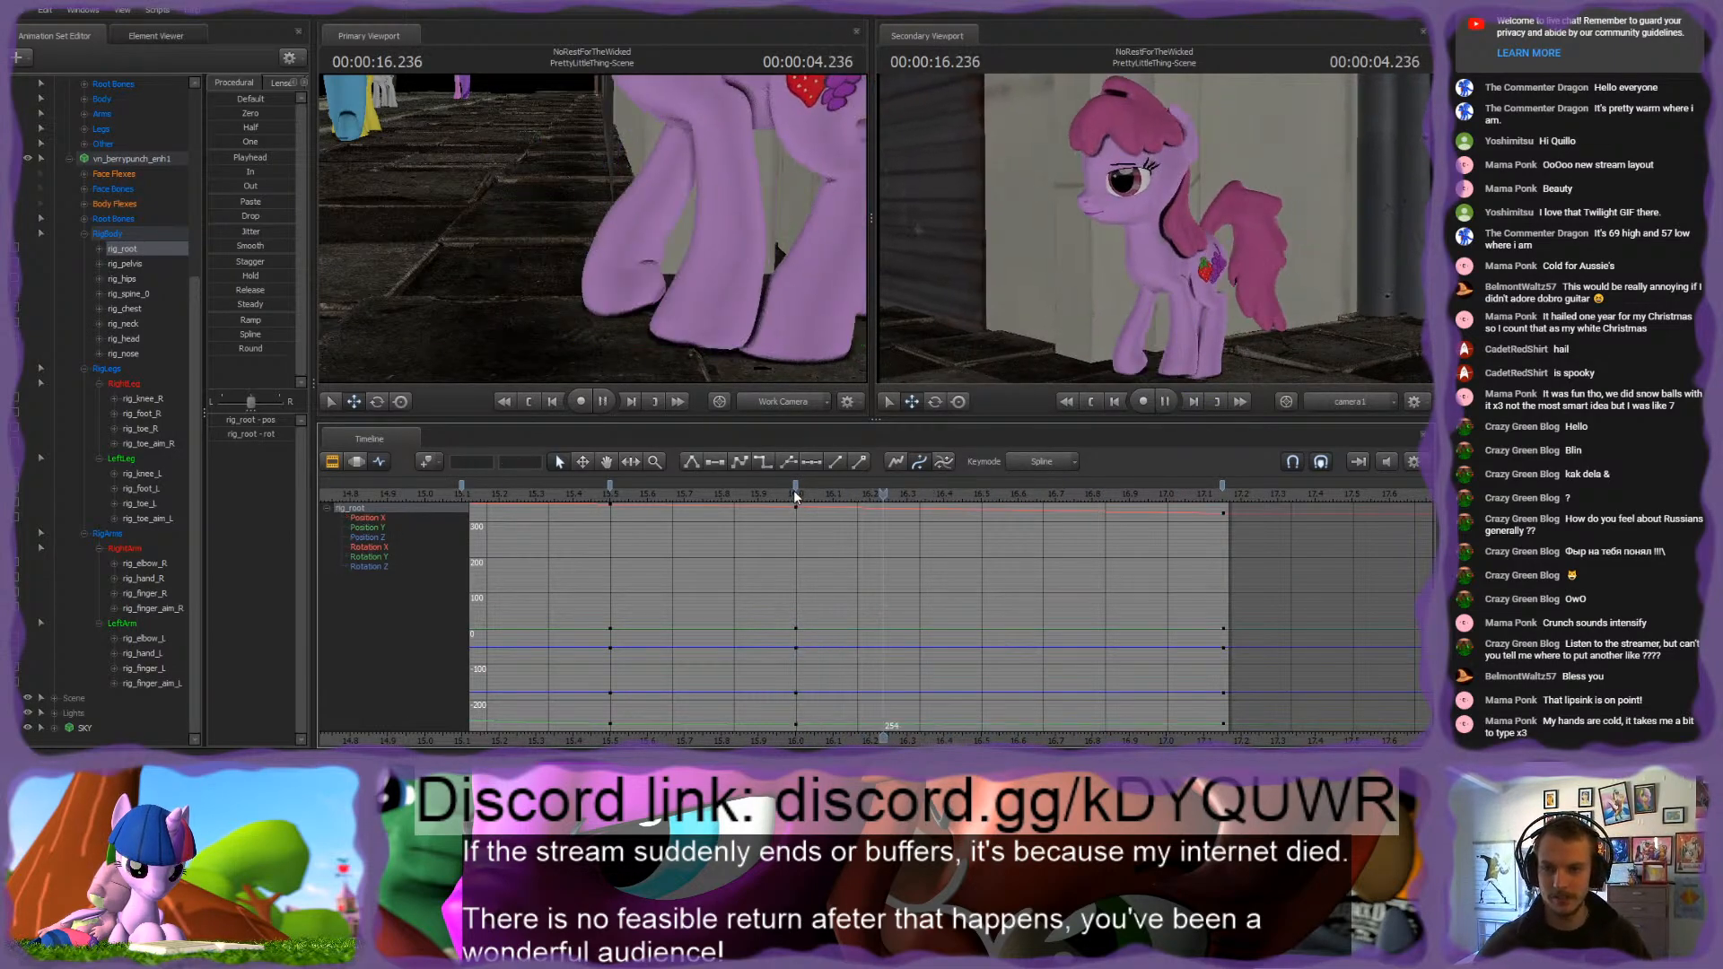
pyautogui.click(944, 495)
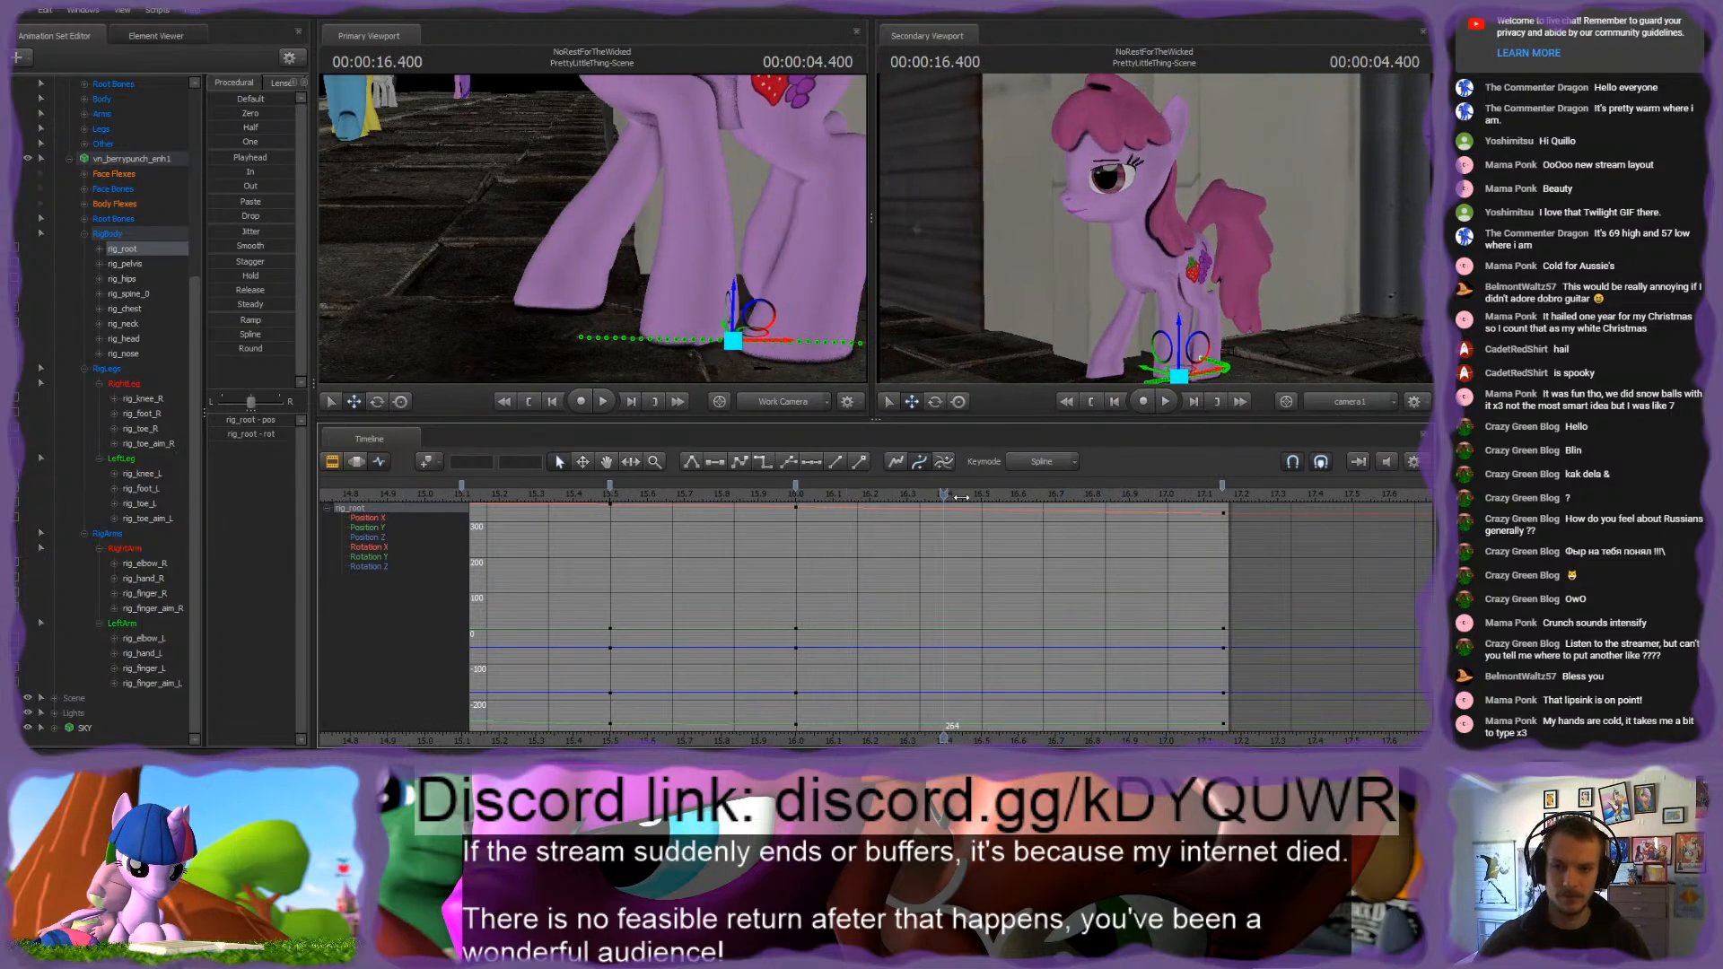
pyautogui.moveTo(960, 497); pyautogui.dragTo(1221, 493)
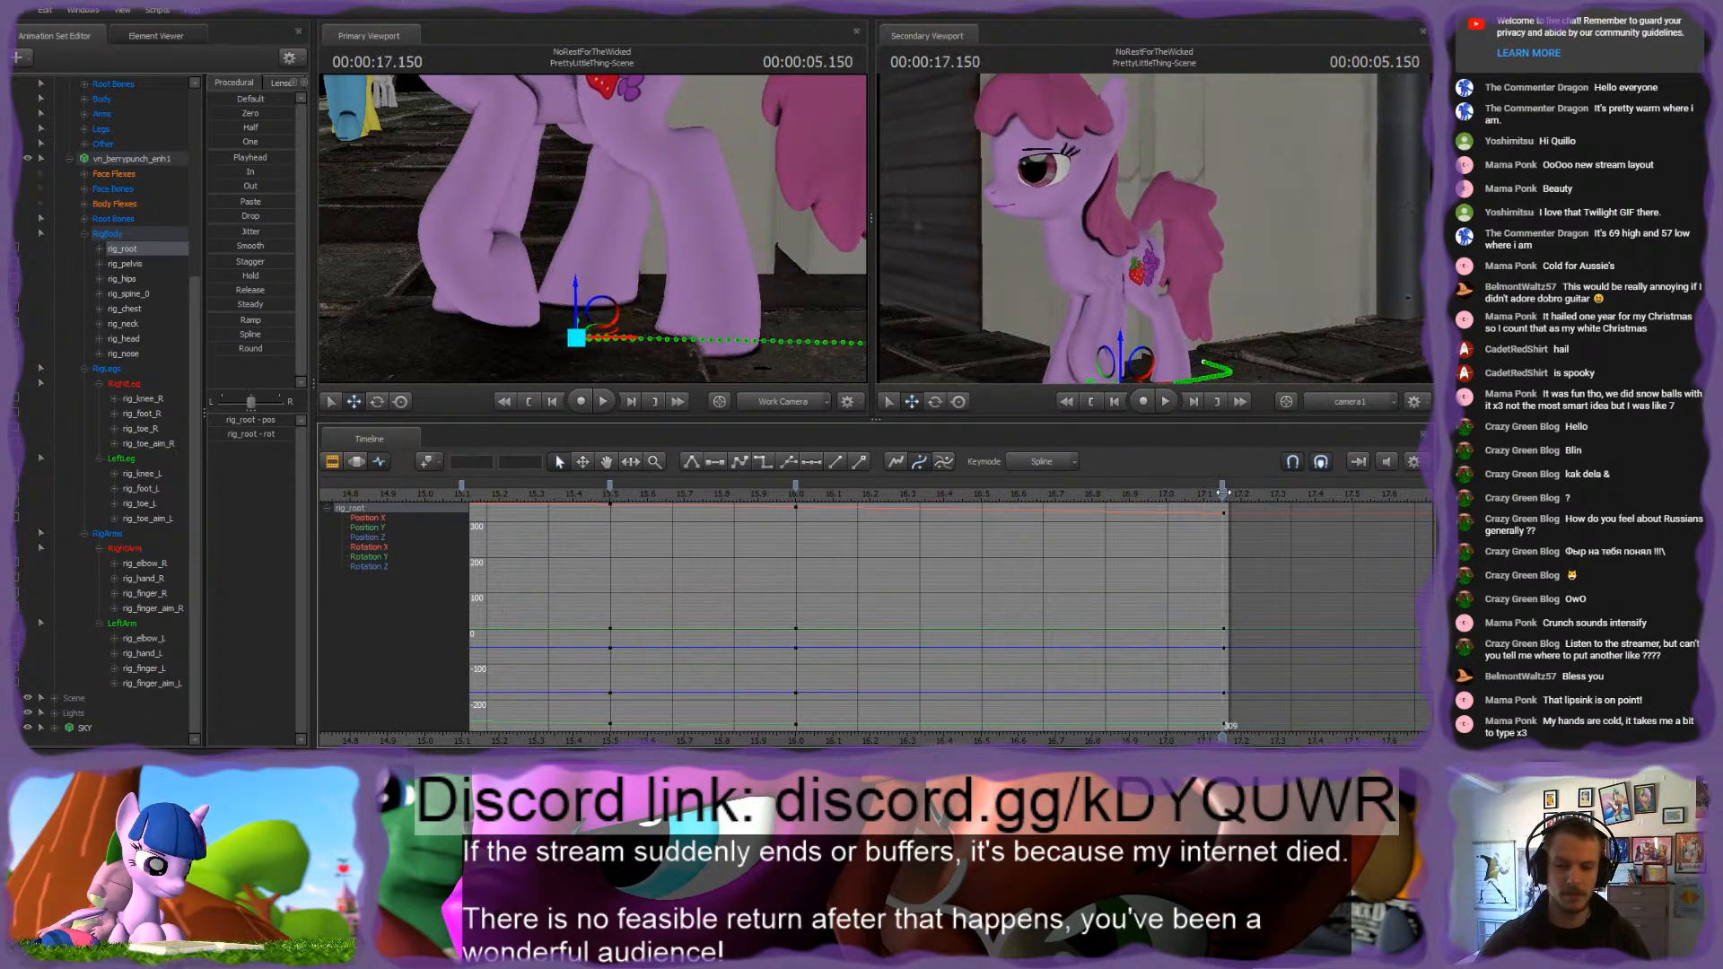
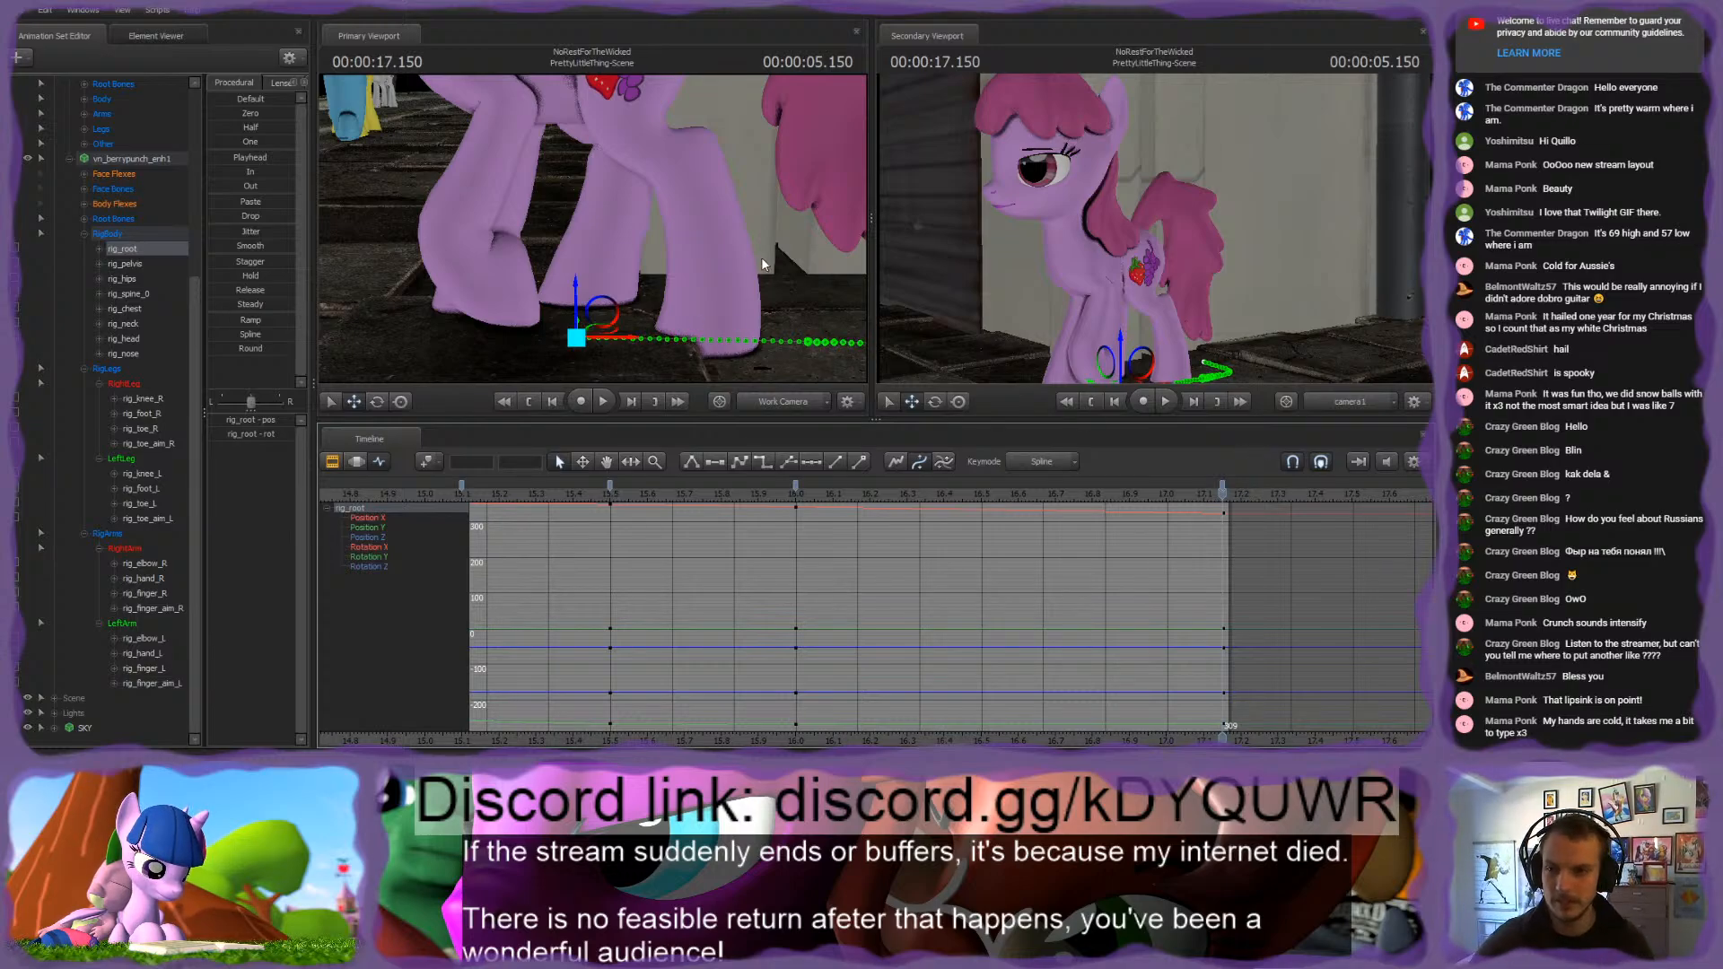
# Step: Select the pink pony's rig_pelvis and raise it slightly at 17.15 s
pyautogui.moveTo(762, 260)
pyautogui.mouseDown()
pyautogui.moveTo(718, 269)
pyautogui.moveTo(738, 246)
pyautogui.mouseUp()
pyautogui.keyDown('ctrl'); pyautogui.click(630, 243); pyautogui.keyUp('ctrl')
pyautogui.keyDown('ctrl'); pyautogui.click(590, 190); pyautogui.keyUp('ctrl')
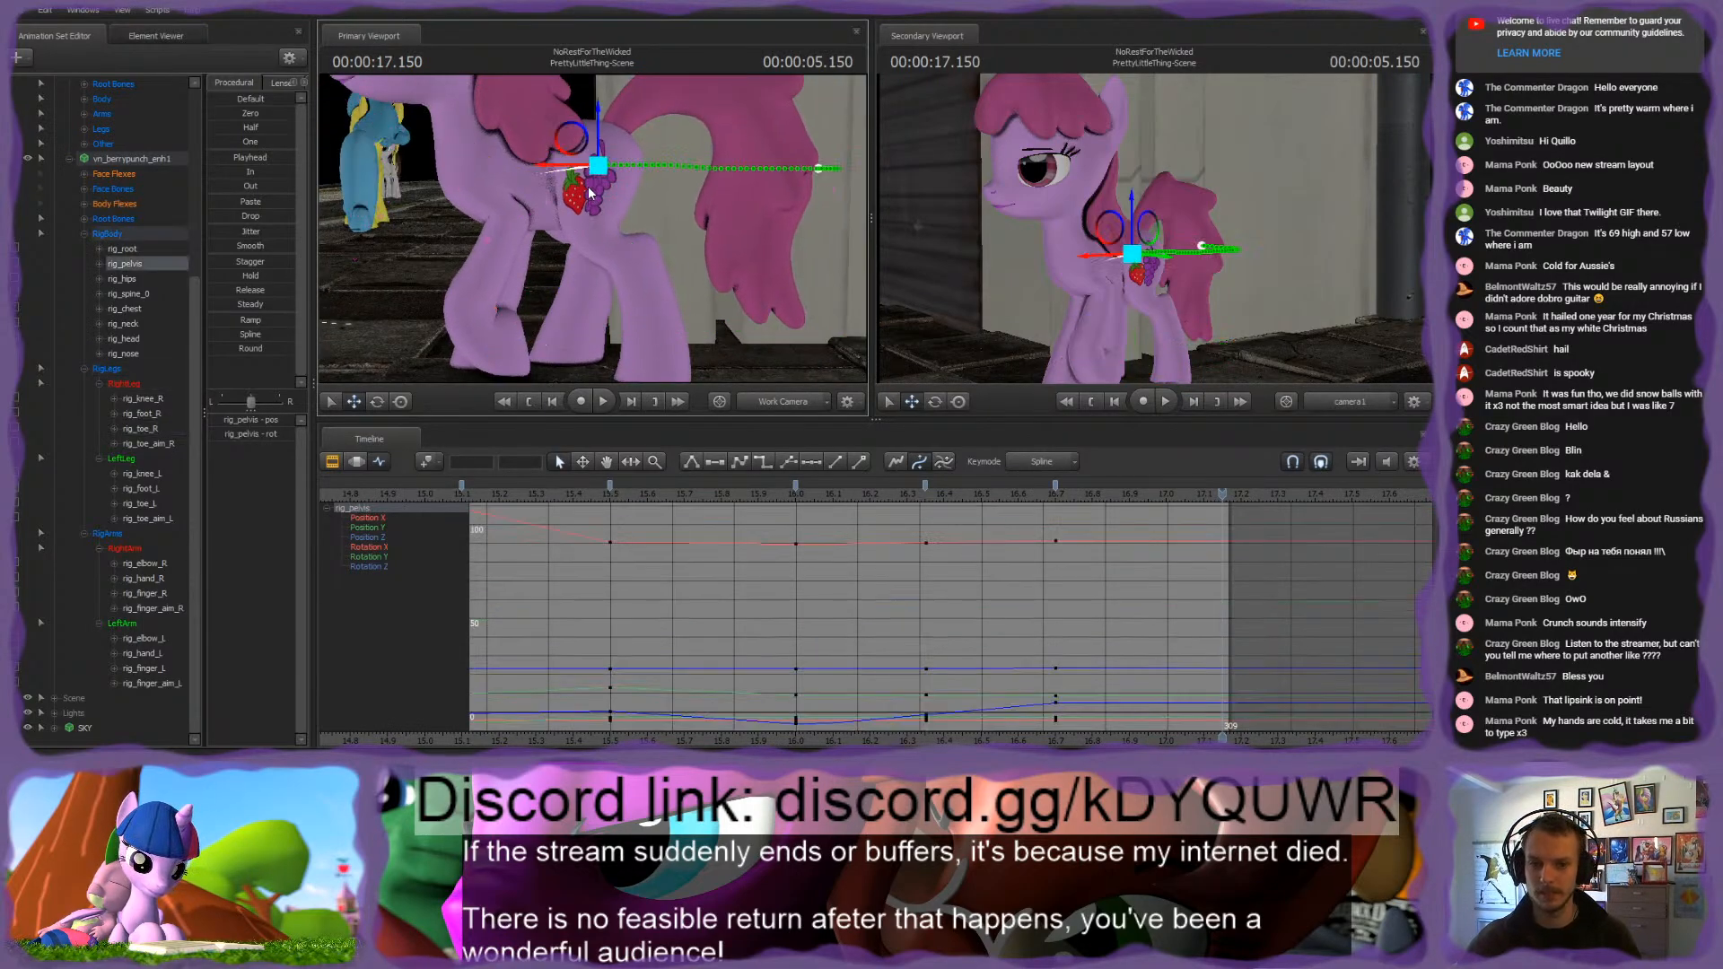
pyautogui.moveTo(602, 132); pyautogui.dragTo(602, 109)
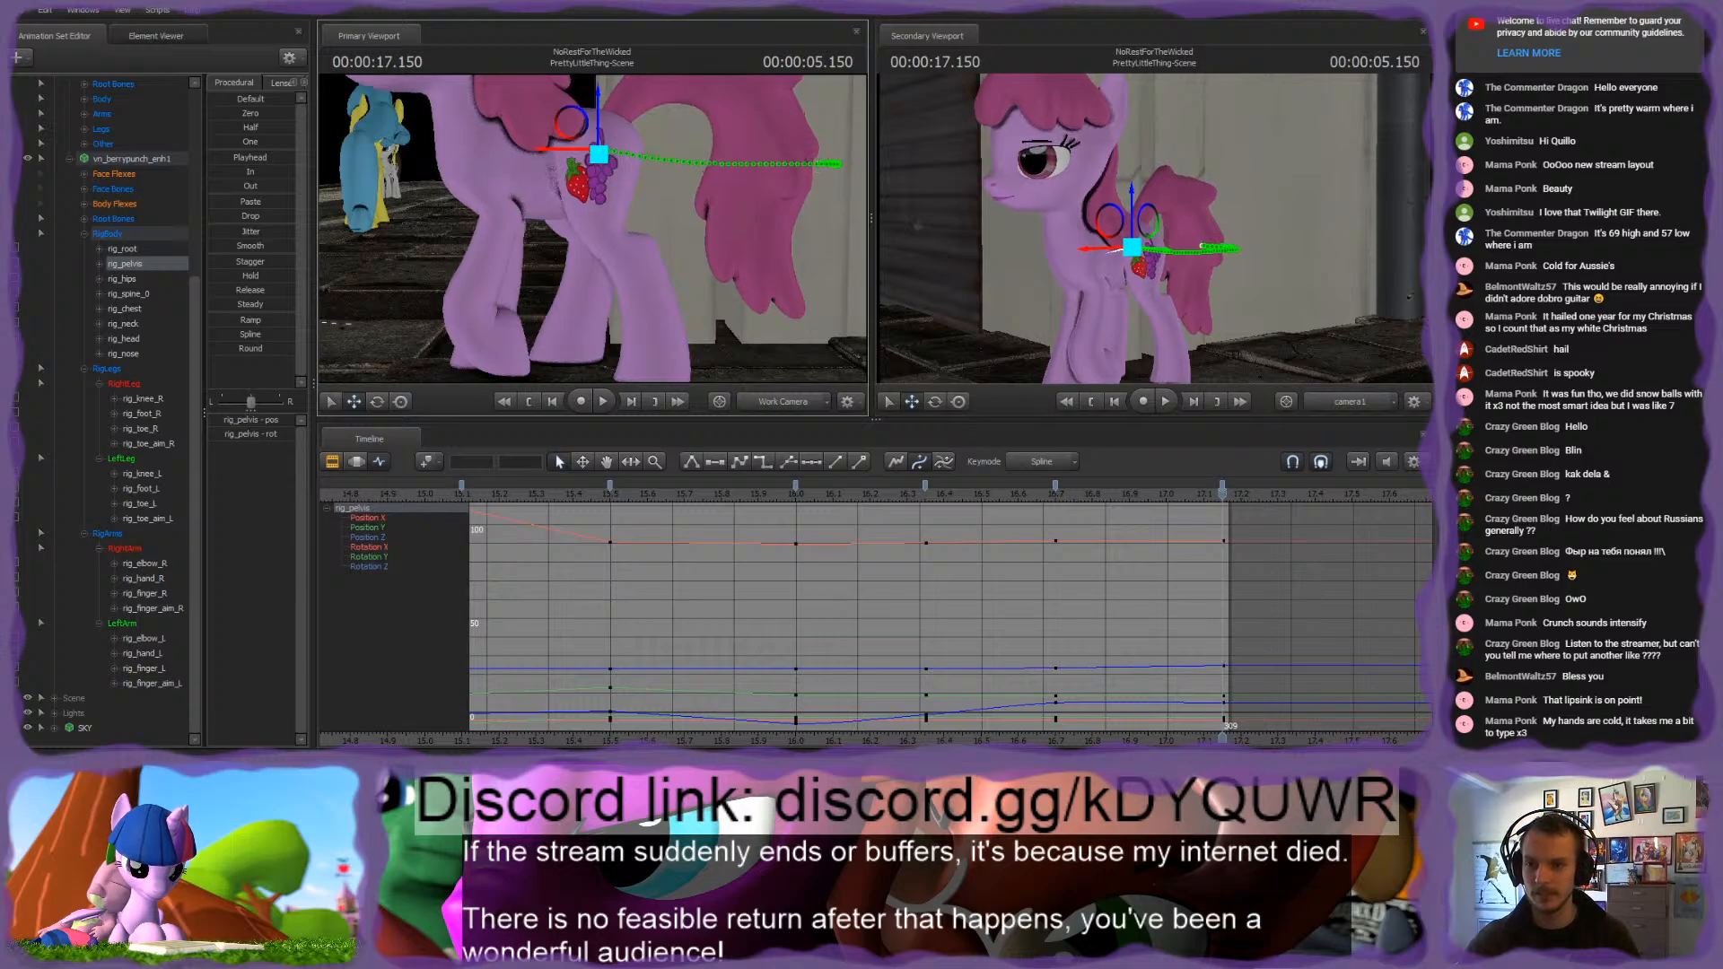
# Step: Key all of the pink pony's RigBody, RigLegs and RigArms controls at frame 309, after checking rig_toe_R and rig_pelvis at 16.7 s
pyautogui.moveTo(669, 202); pyautogui.dragTo(668, 235)
pyautogui.keyDown('ctrl'); pyautogui.click(585, 261); pyautogui.keyUp('ctrl')
pyautogui.press('Up')
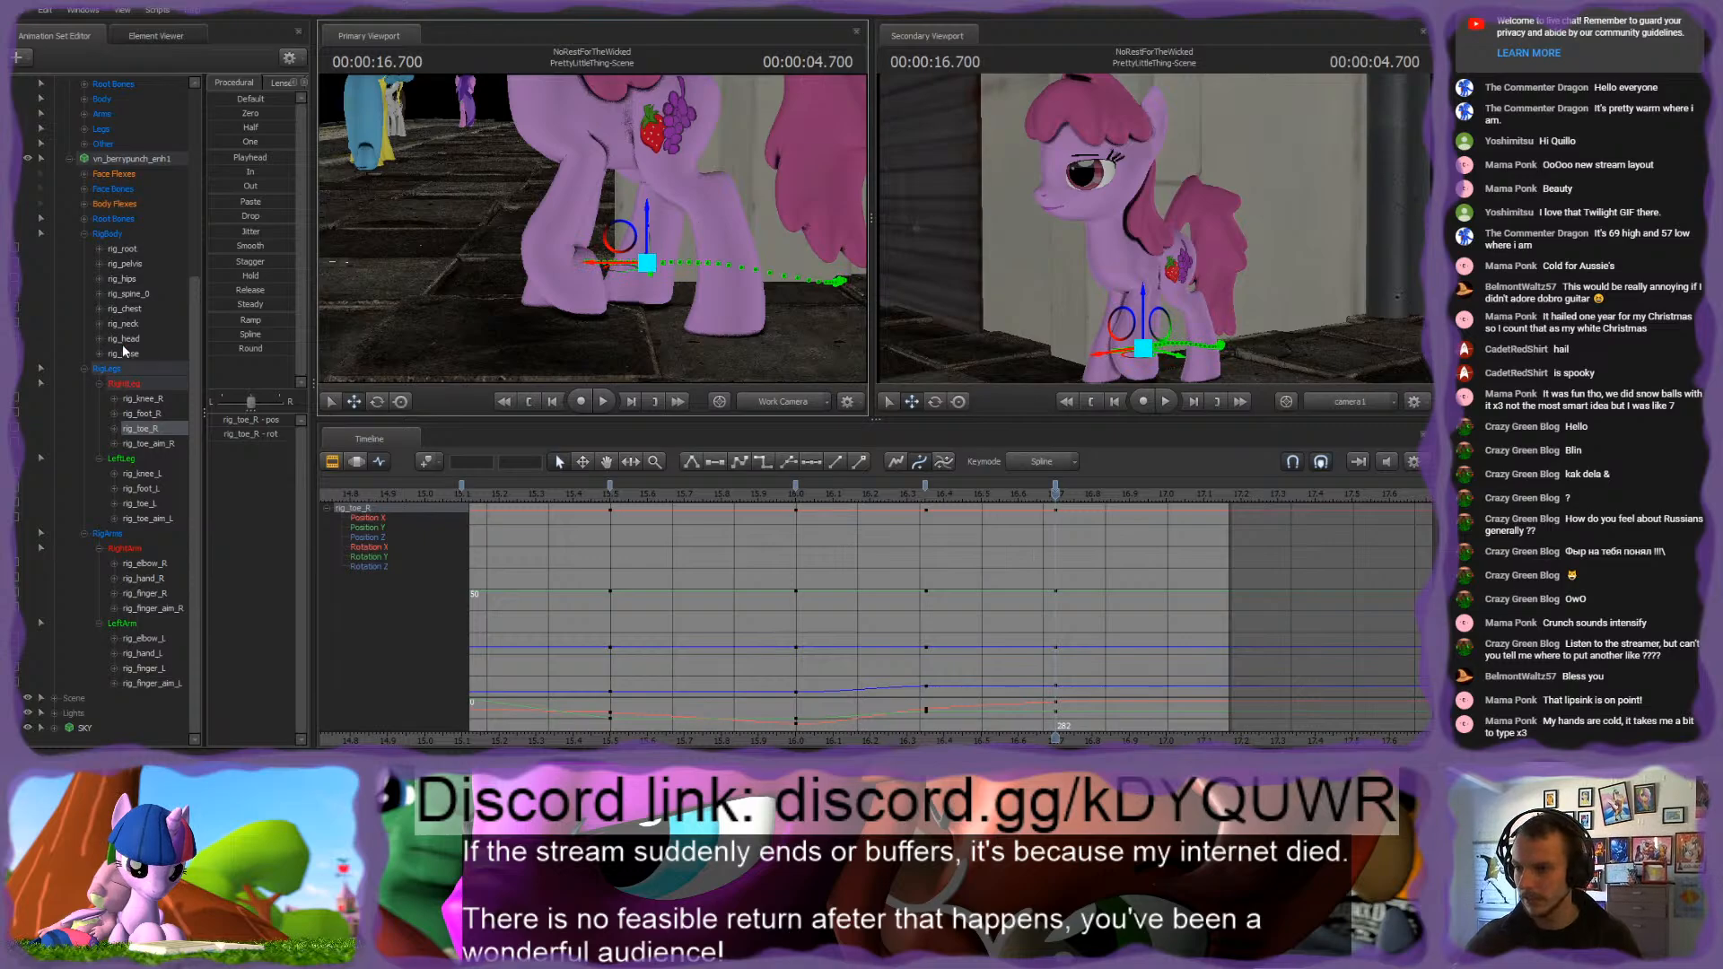
pyautogui.click(127, 264)
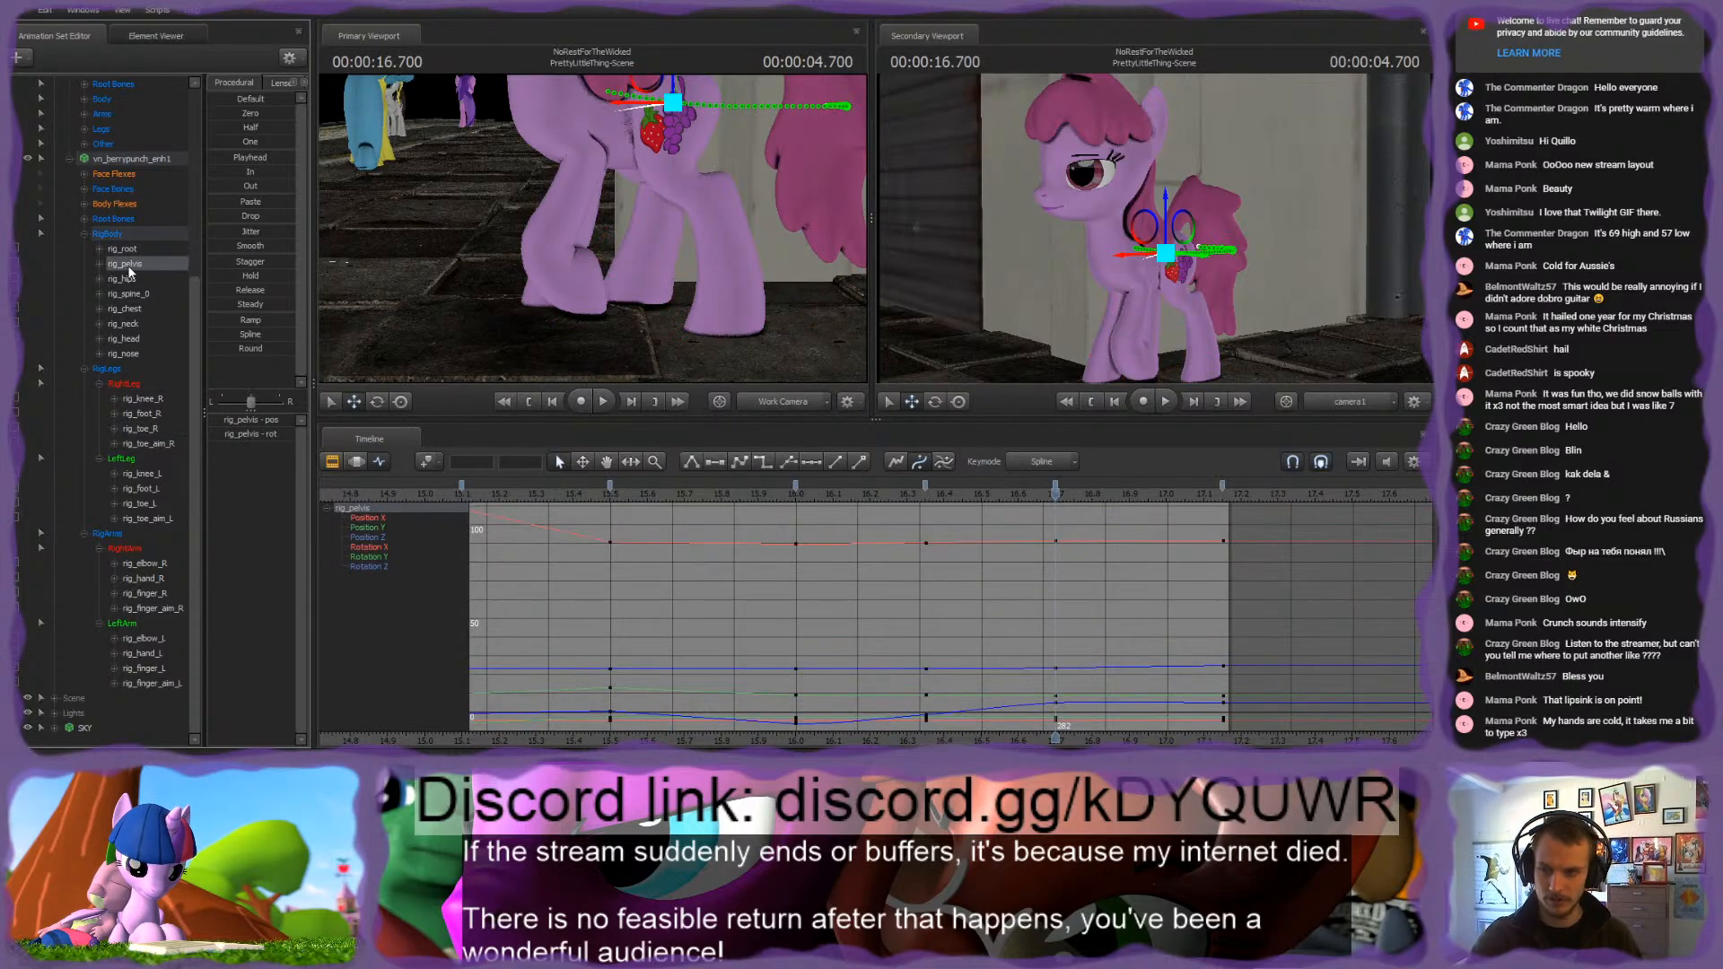
pyautogui.press('Down')
pyautogui.click(119, 235)
pyautogui.keyDown('shift'); pyautogui.click(114, 534); pyautogui.keyUp('shift')
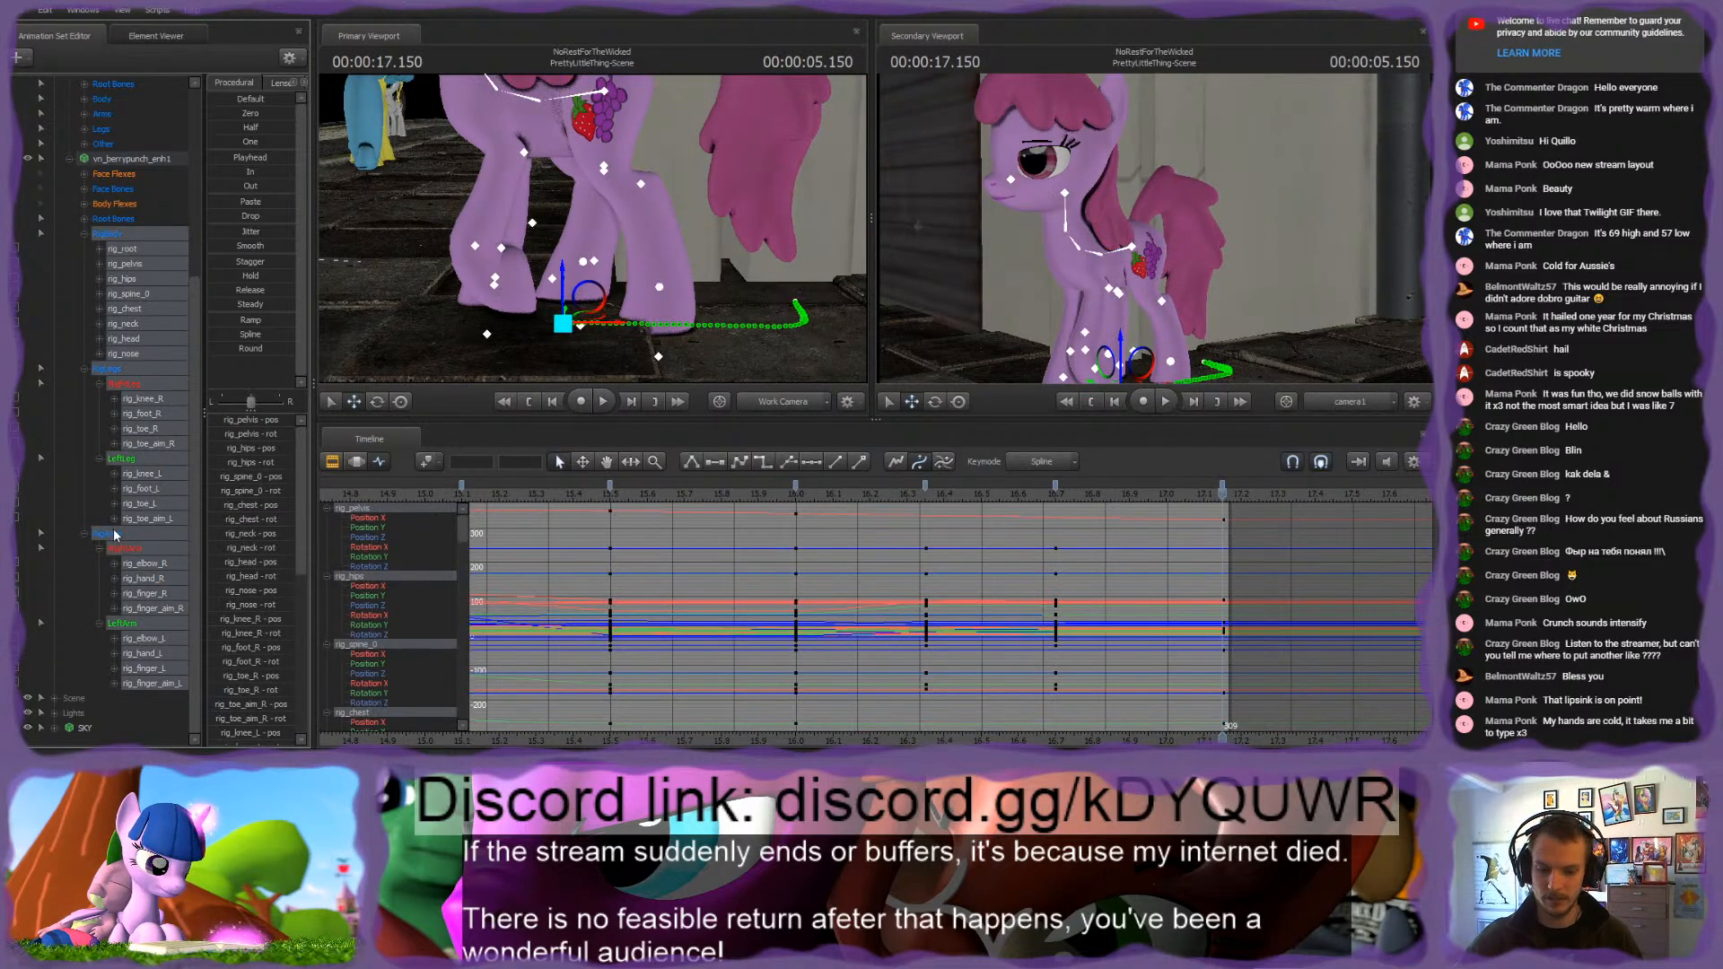
# Step: Reposition the pink pony's right hind leg at 17.15 s using rig_toe_R and rig_foot_R
pyautogui.keyDown('ctrl'); pyautogui.click(585, 262); pyautogui.keyUp('ctrl')
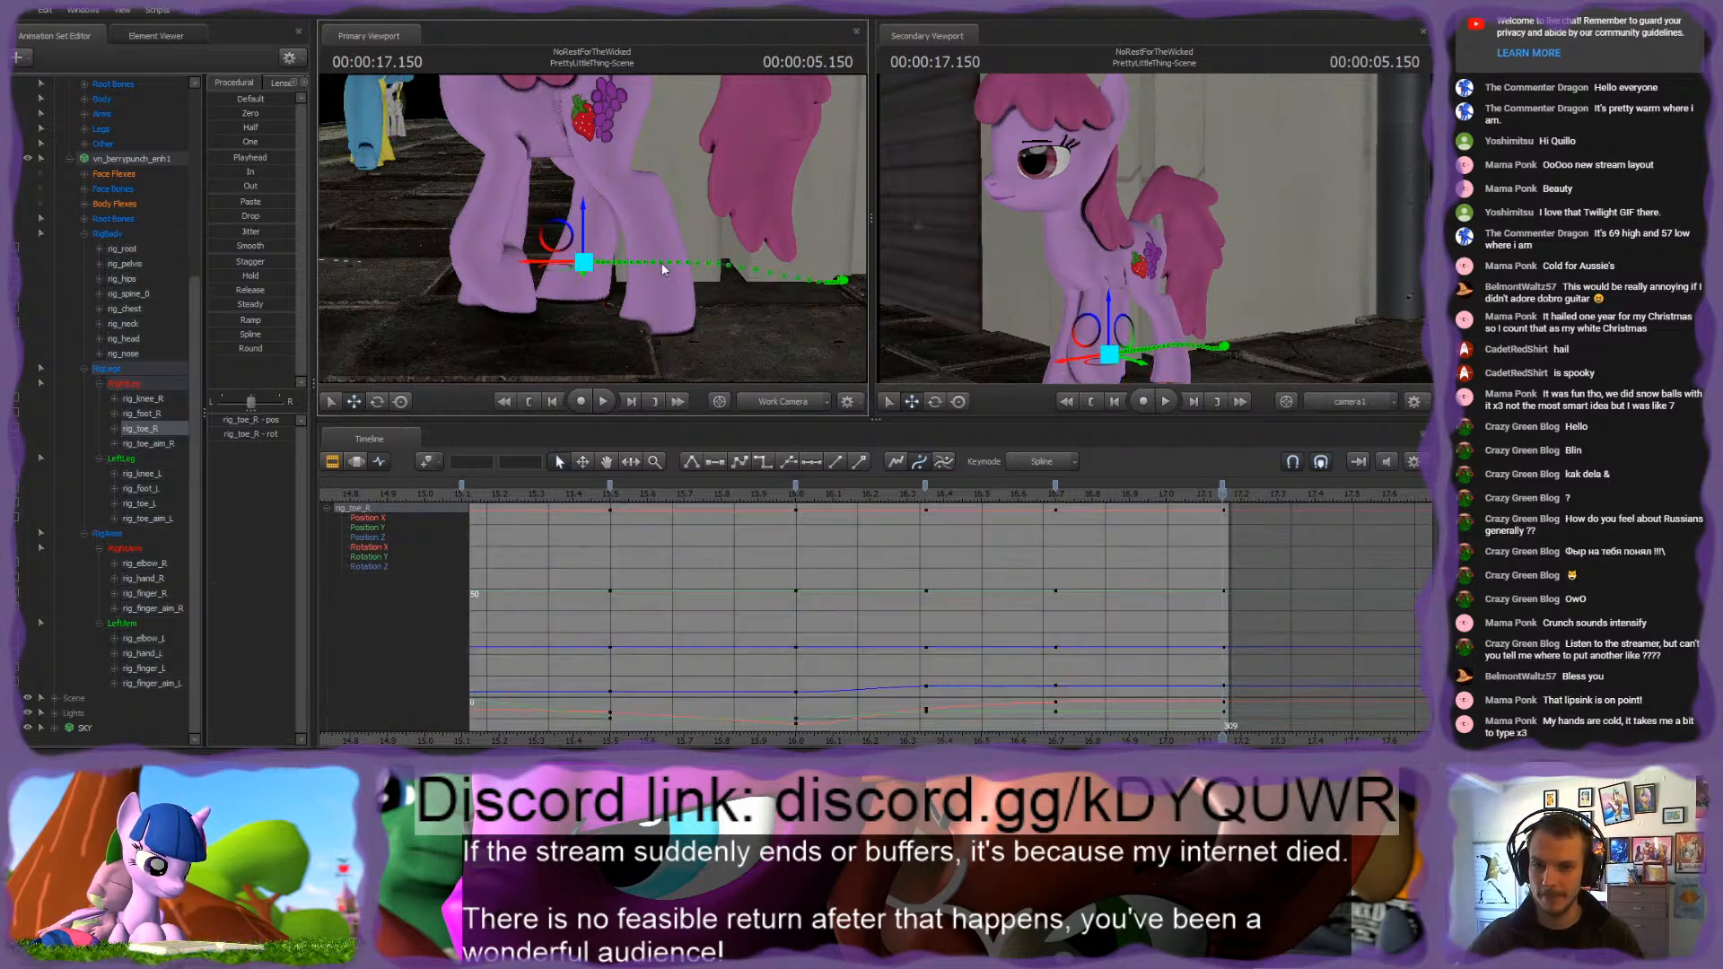
pyautogui.moveTo(661, 262); pyautogui.dragTo(652, 278)
pyautogui.press('w')
pyautogui.moveTo(566, 215)
pyautogui.mouseDown()
pyautogui.moveTo(610, 215)
pyautogui.moveTo(590, 228)
pyautogui.mouseUp()
pyautogui.keyDown('ctrl'); pyautogui.click(662, 146); pyautogui.keyUp('ctrl')
pyautogui.moveTo(661, 146); pyautogui.dragTo(591, 228)
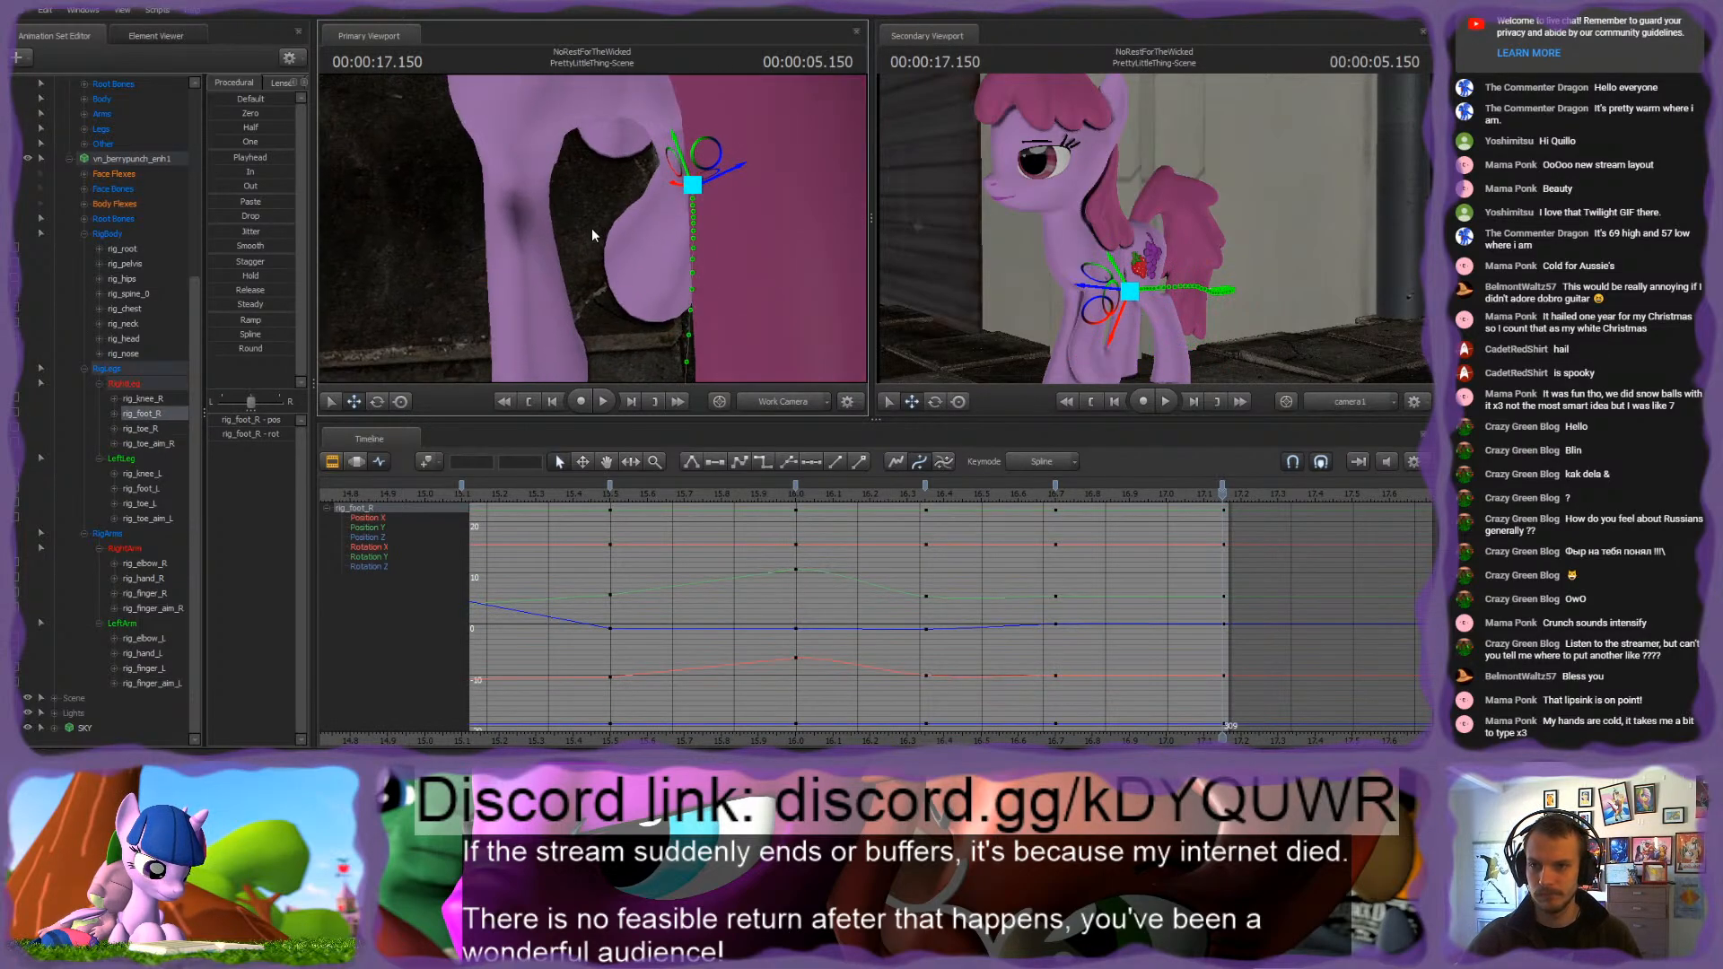
pyautogui.moveTo(713, 180); pyautogui.dragTo(507, 209)
pyautogui.moveTo(638, 213)
pyautogui.mouseDown()
pyautogui.moveTo(592, 235)
pyautogui.moveTo(562, 131)
pyautogui.moveTo(574, 161)
pyautogui.mouseUp()
pyautogui.click(565, 118)
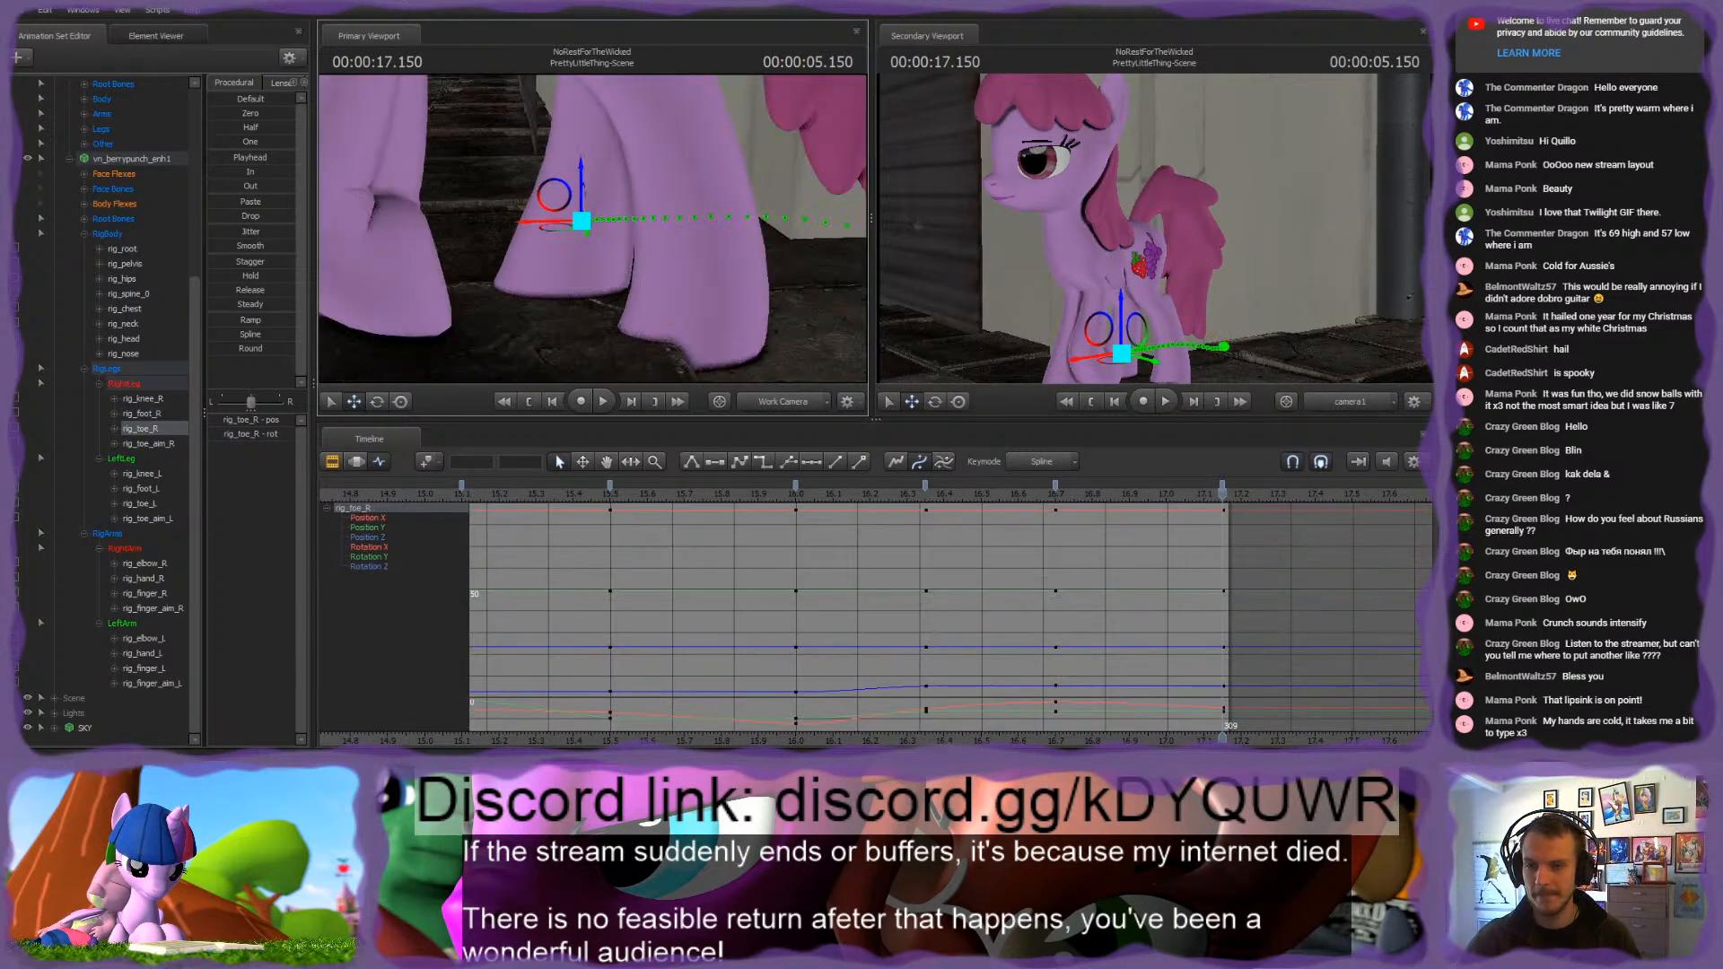
# Step: Shift rig_toe_R backward at 17.15 s, comparing it with the 16.7 s keyframe to keep the hoof planted
pyautogui.press('Up')
pyautogui.press('Down')
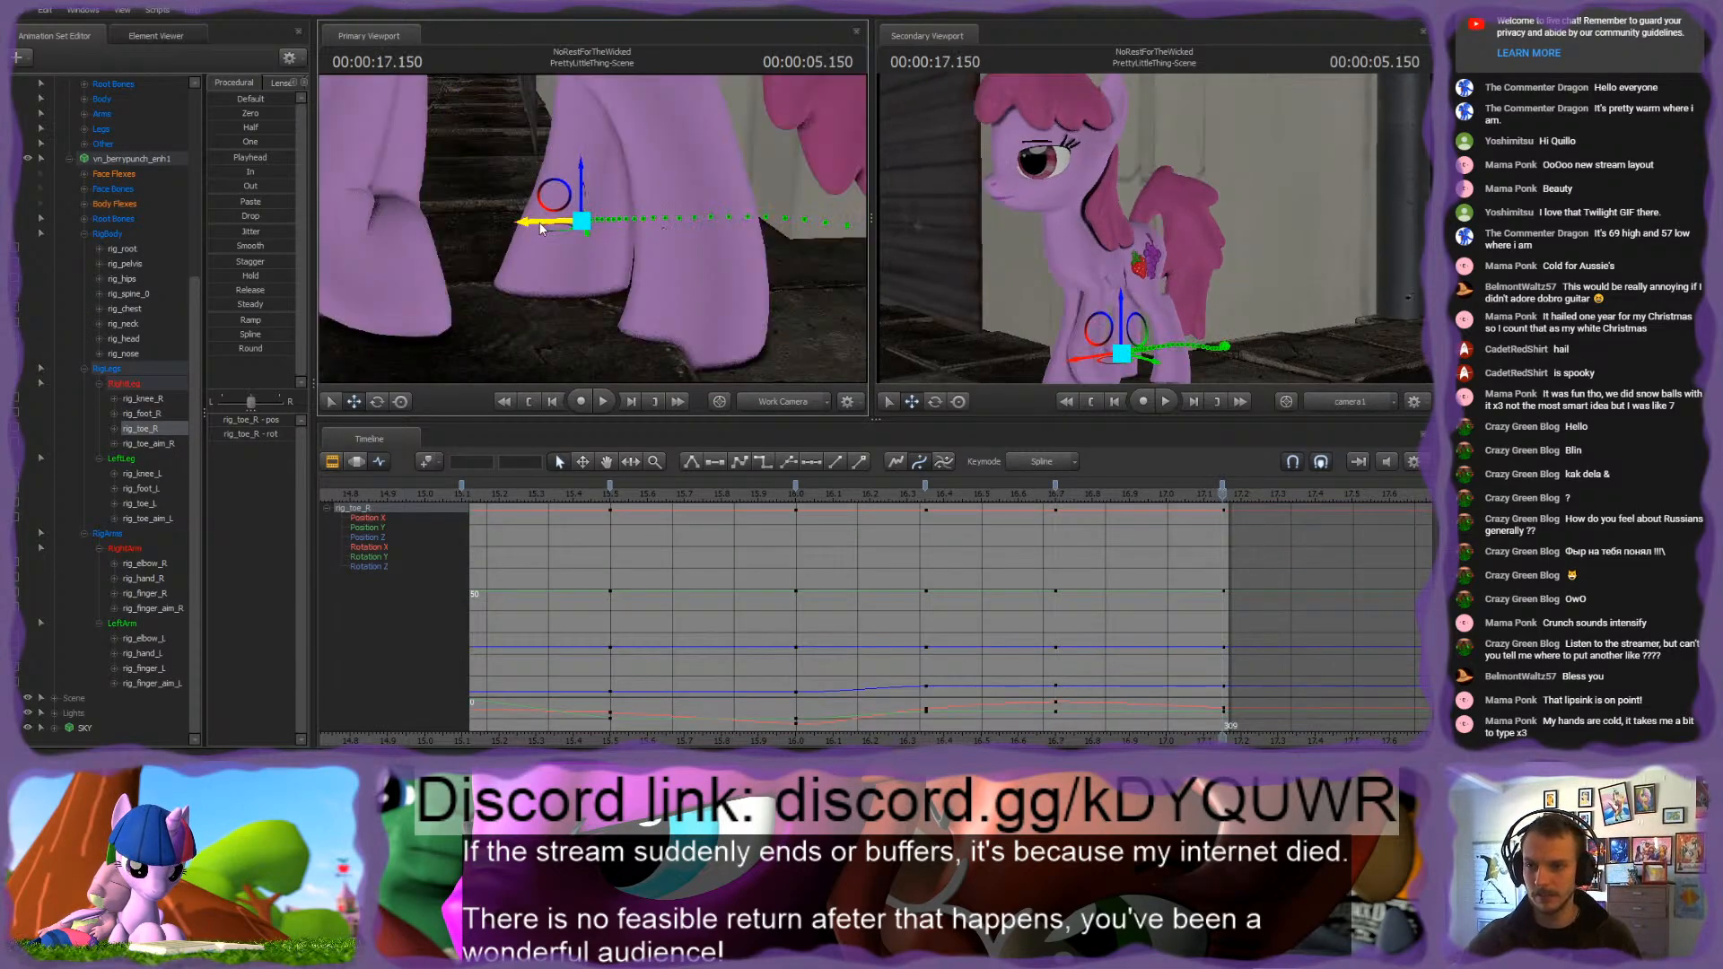
pyautogui.moveTo(541, 224); pyautogui.dragTo(641, 231)
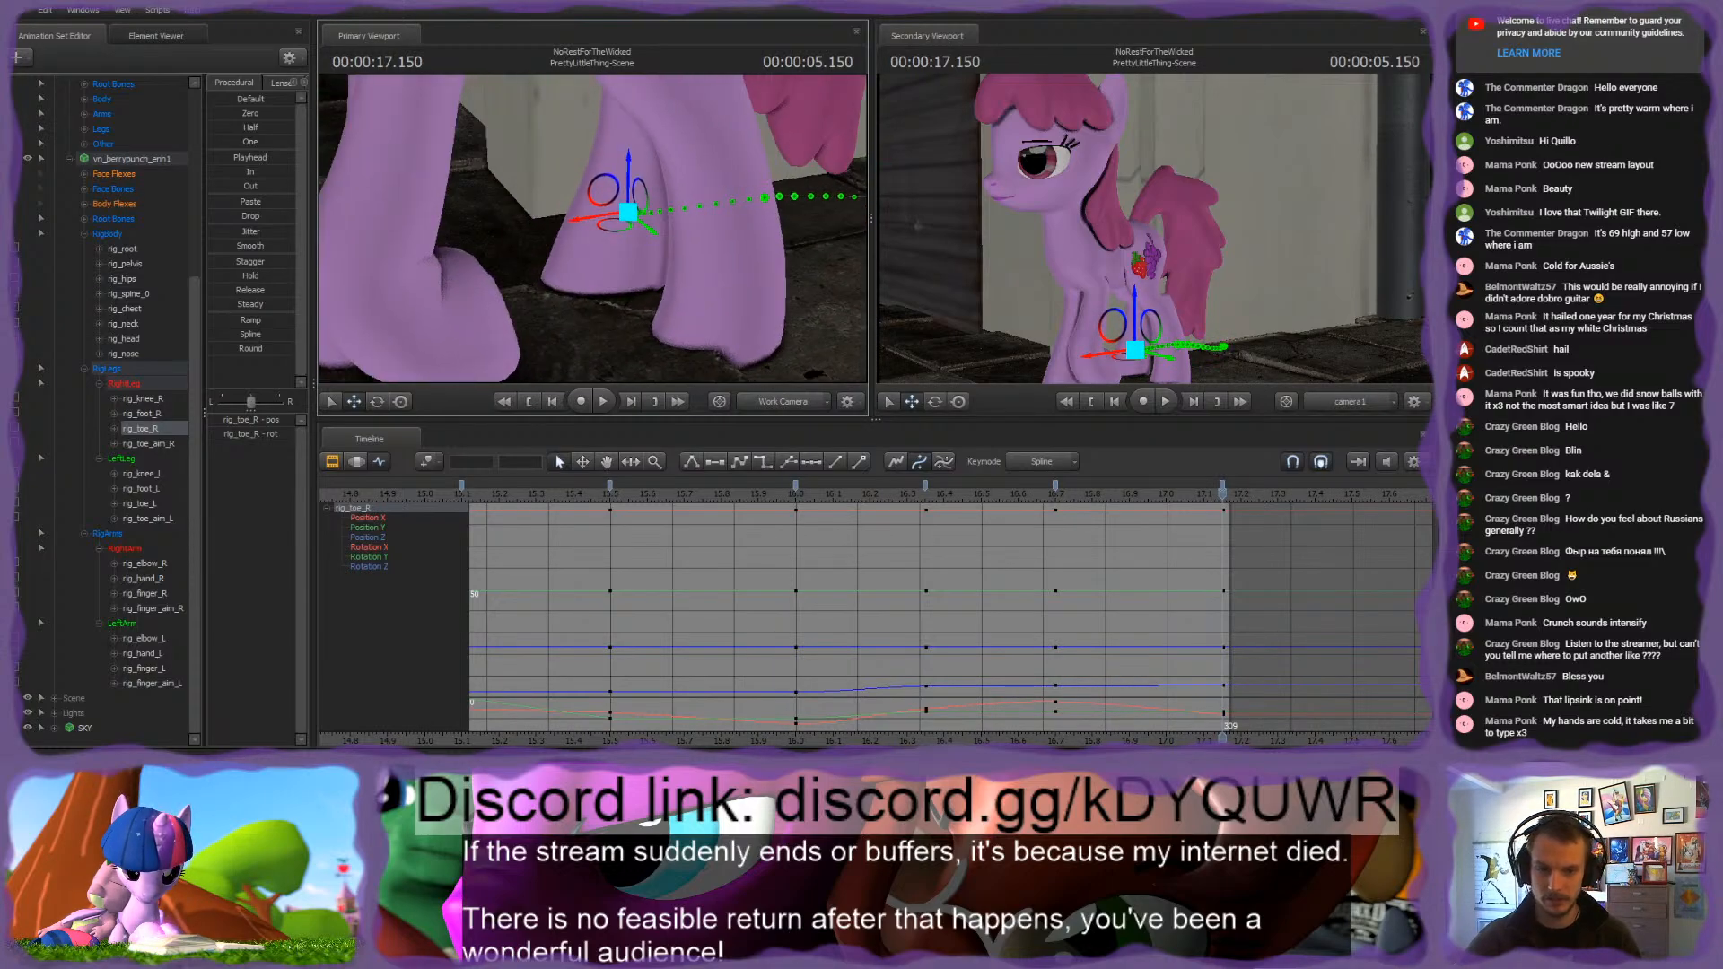
pyautogui.press('Up')
pyautogui.press('Down')
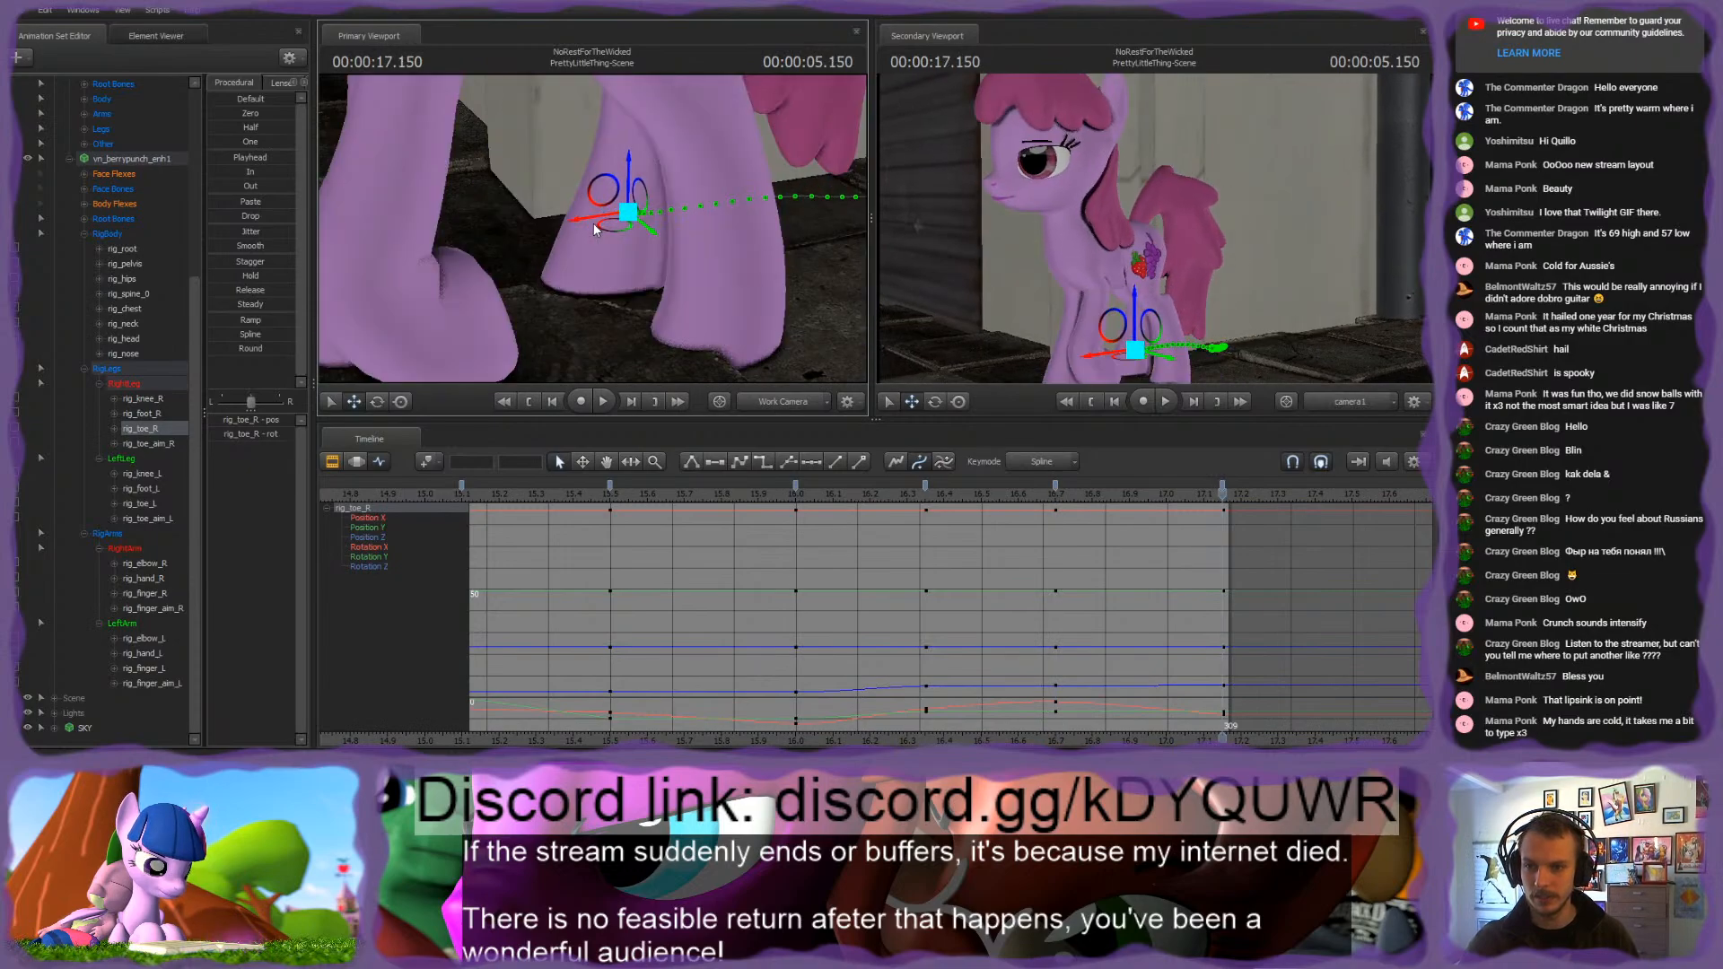
pyautogui.press('Up')
pyautogui.moveTo(594, 224)
pyautogui.keyDown('alt'); pyautogui.mouseDown()
pyautogui.moveTo(754, 223)
pyautogui.moveTo(590, 224)
pyautogui.mouseUp(); pyautogui.keyUp('alt')
pyautogui.press('Down')
pyautogui.press('Up')
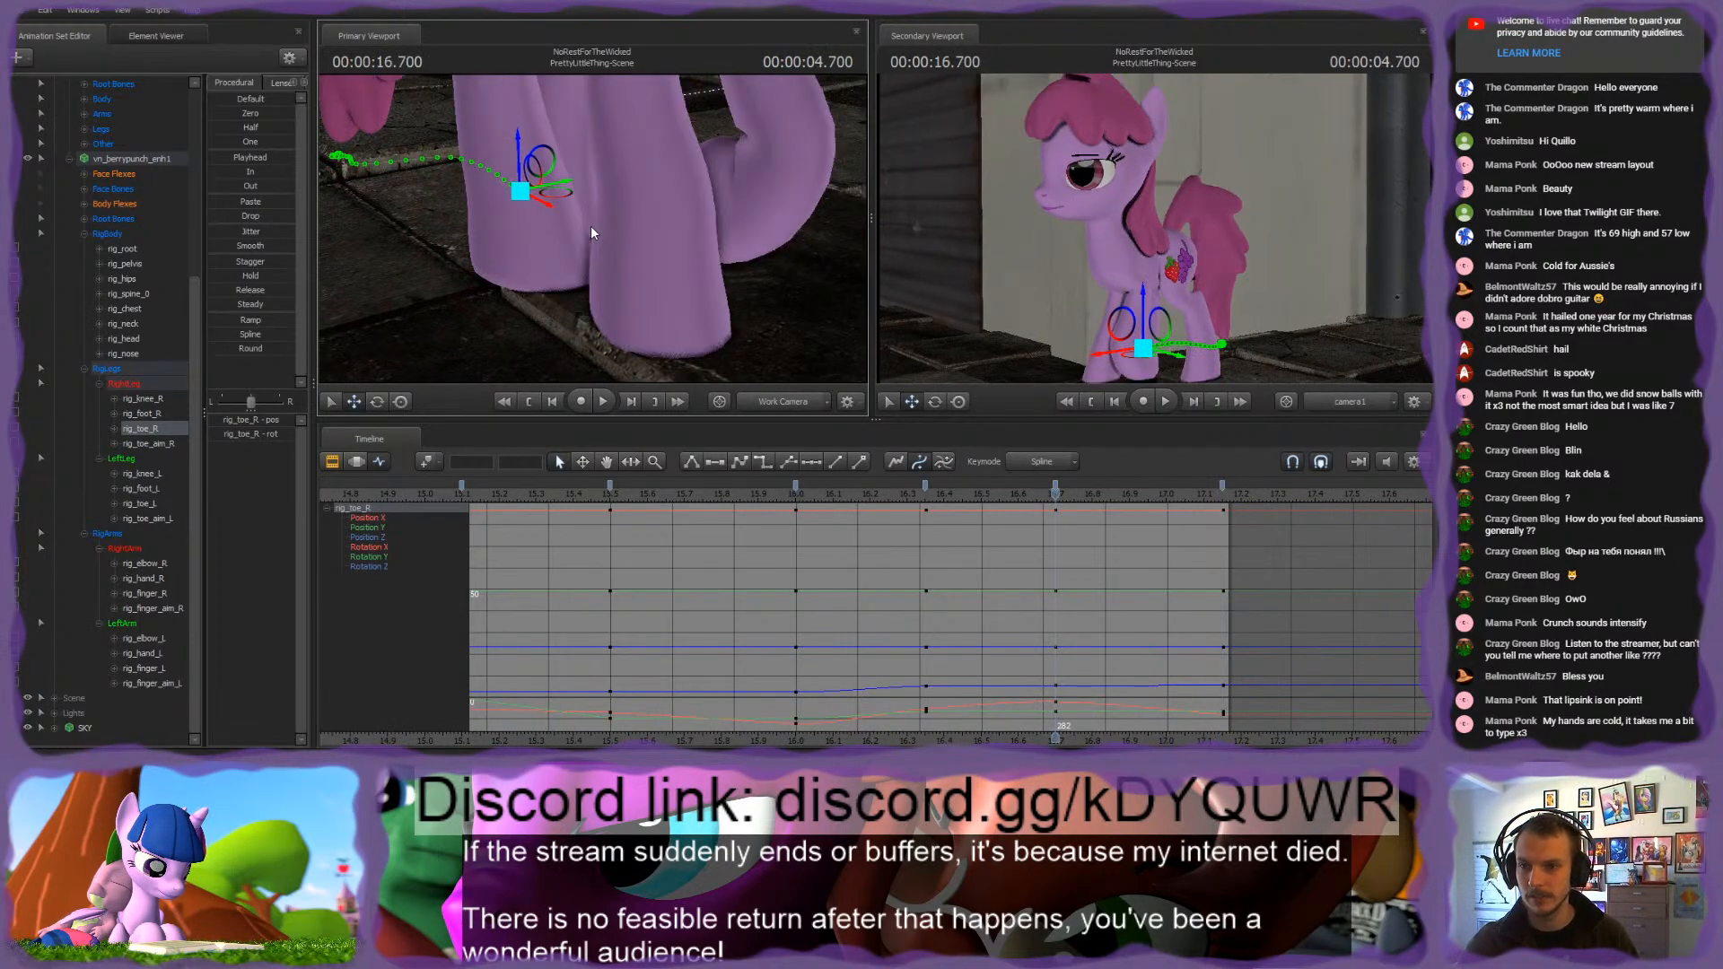
pyautogui.press('Down')
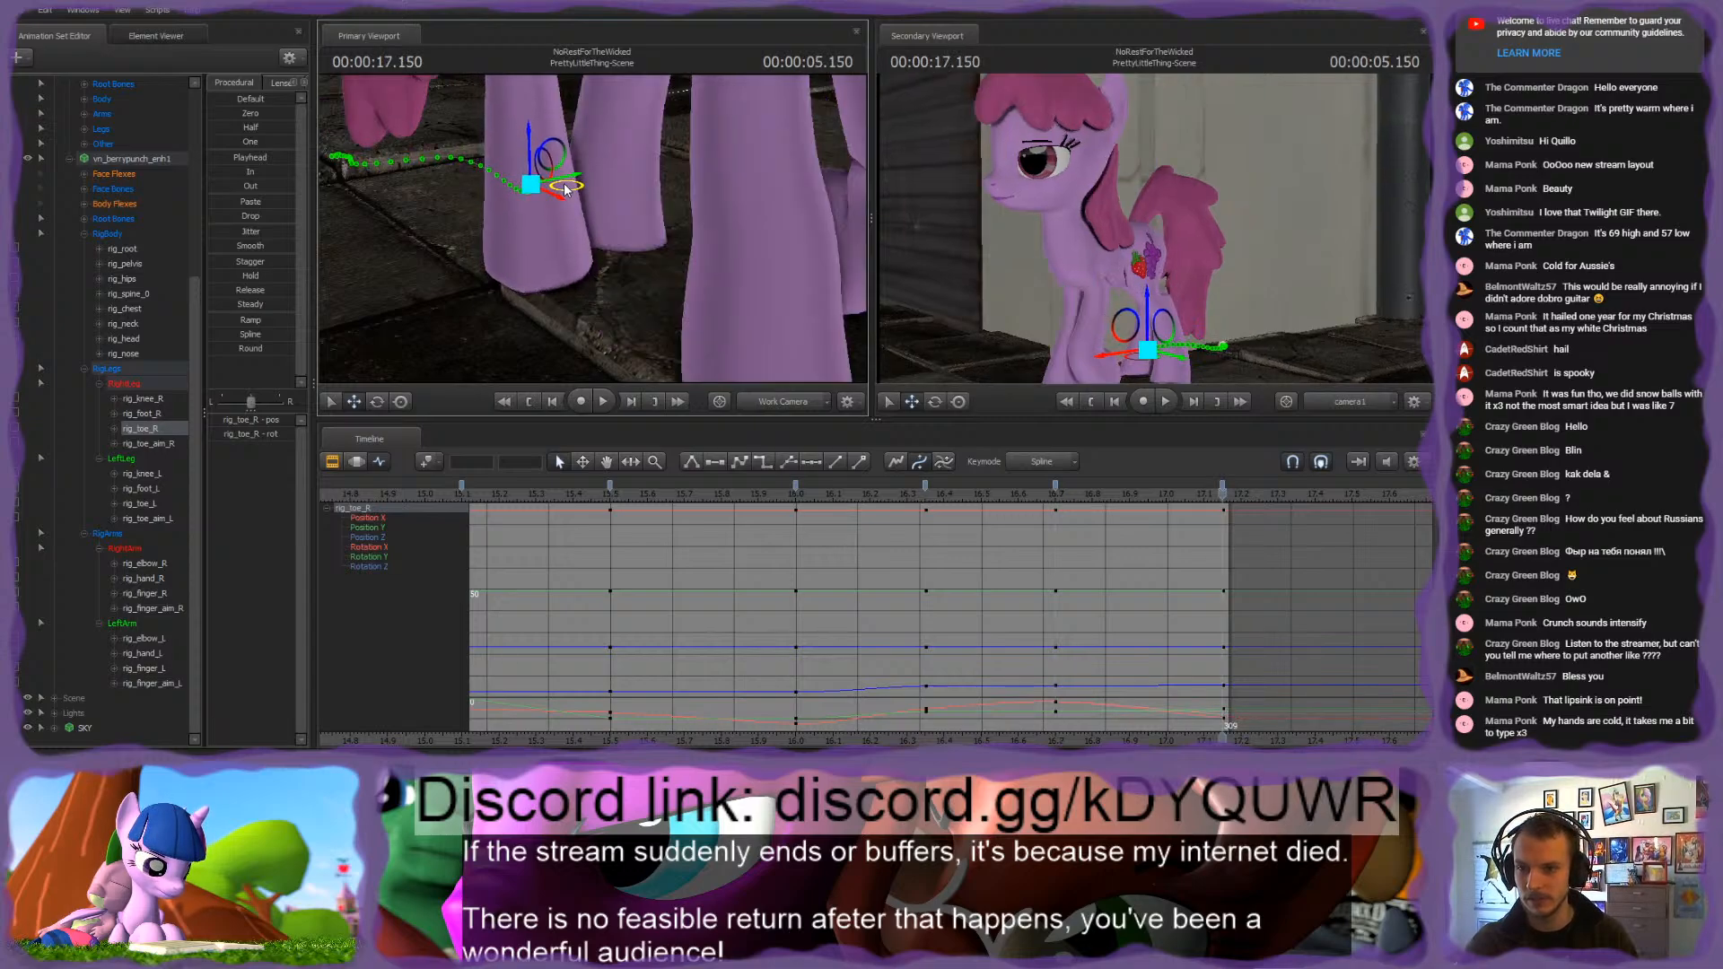
pyautogui.press('Up')
pyautogui.press('Down')
# Step: Reposition rig_knee_R at 17.15 s and compare the right hind leg's bend with the 16.7 s keyframe
pyautogui.press('s')
pyautogui.moveTo(592, 224); pyautogui.dragTo(561, 179)
pyautogui.keyDown('ctrl'); pyautogui.click(624, 232); pyautogui.keyUp('ctrl')
pyautogui.moveTo(626, 230); pyautogui.dragTo(624, 251)
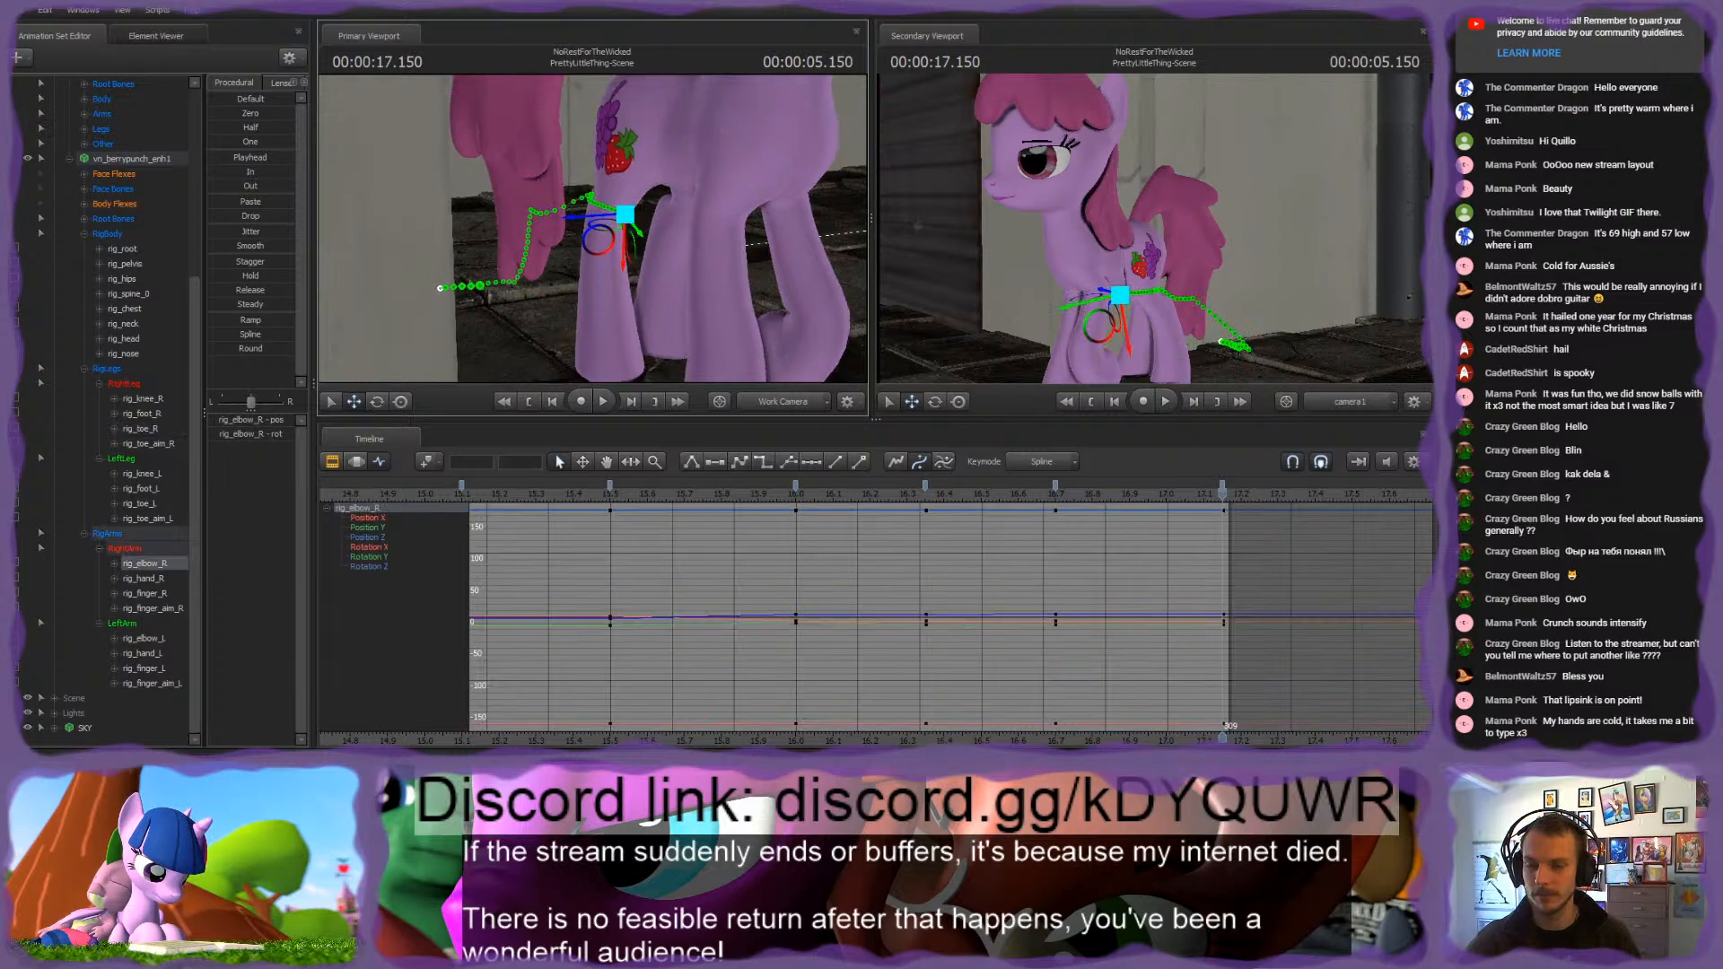
pyautogui.keyDown('ctrl'); pyautogui.click(681, 286); pyautogui.keyUp('ctrl')
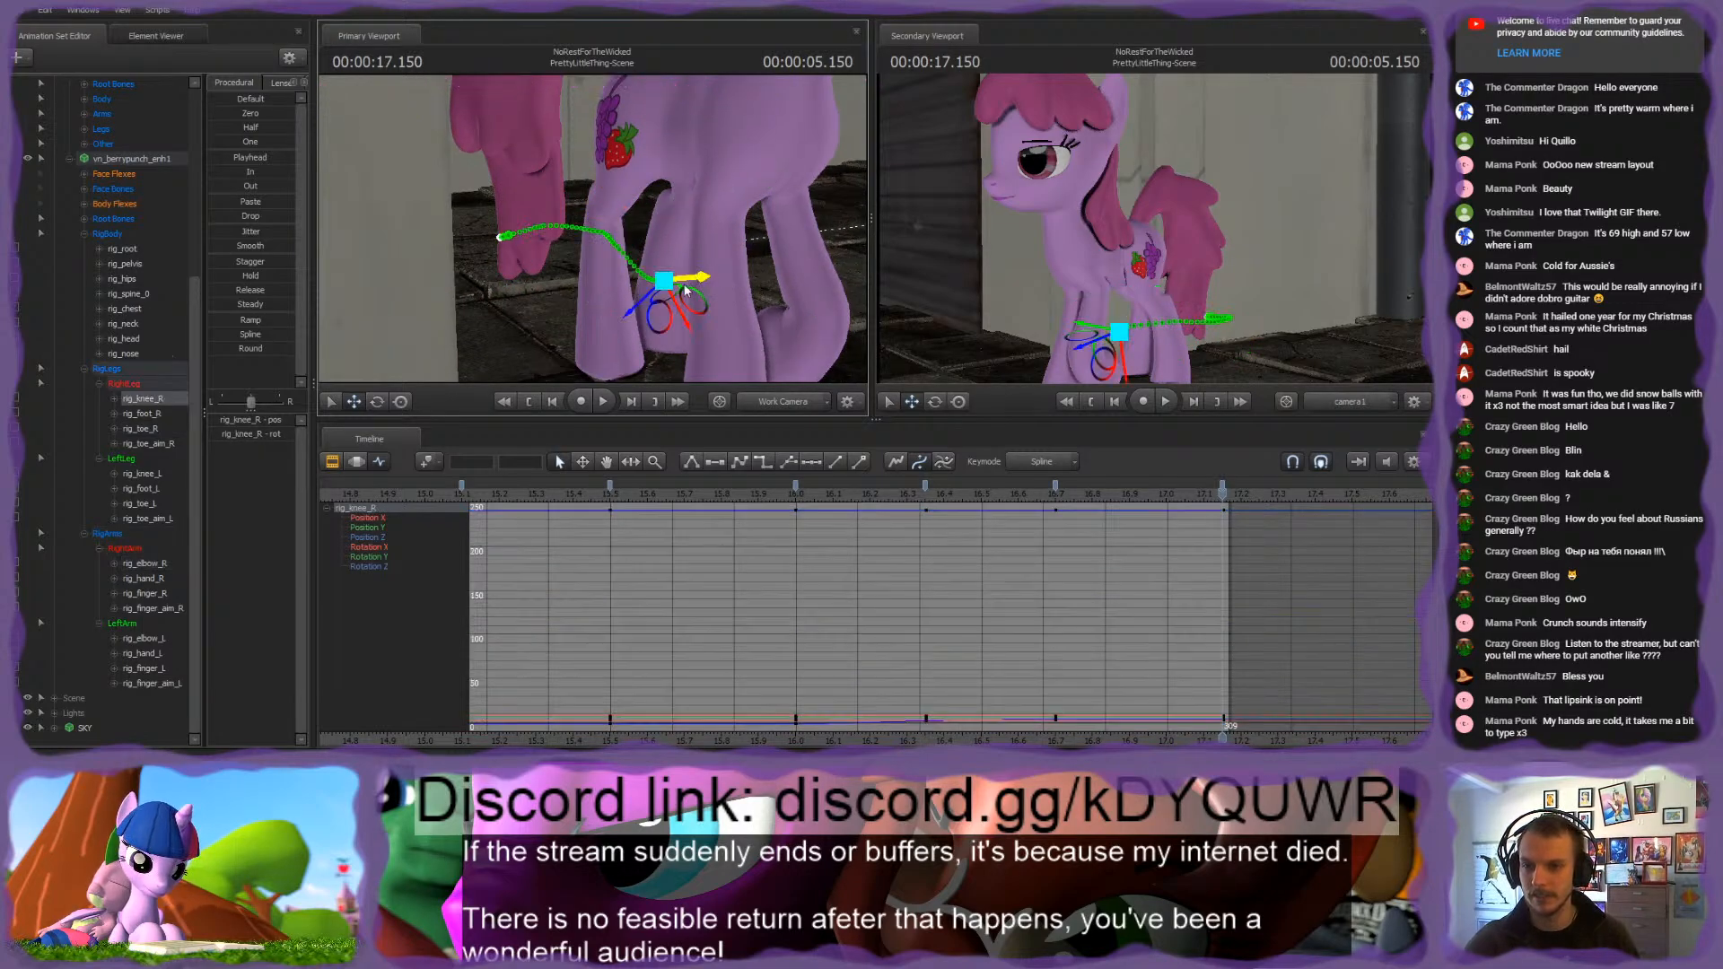
pyautogui.moveTo(648, 302)
pyautogui.keyDown('alt'); pyautogui.mouseDown()
pyautogui.moveTo(655, 332)
pyautogui.moveTo(657, 289)
pyautogui.mouseUp(); pyautogui.keyUp('alt')
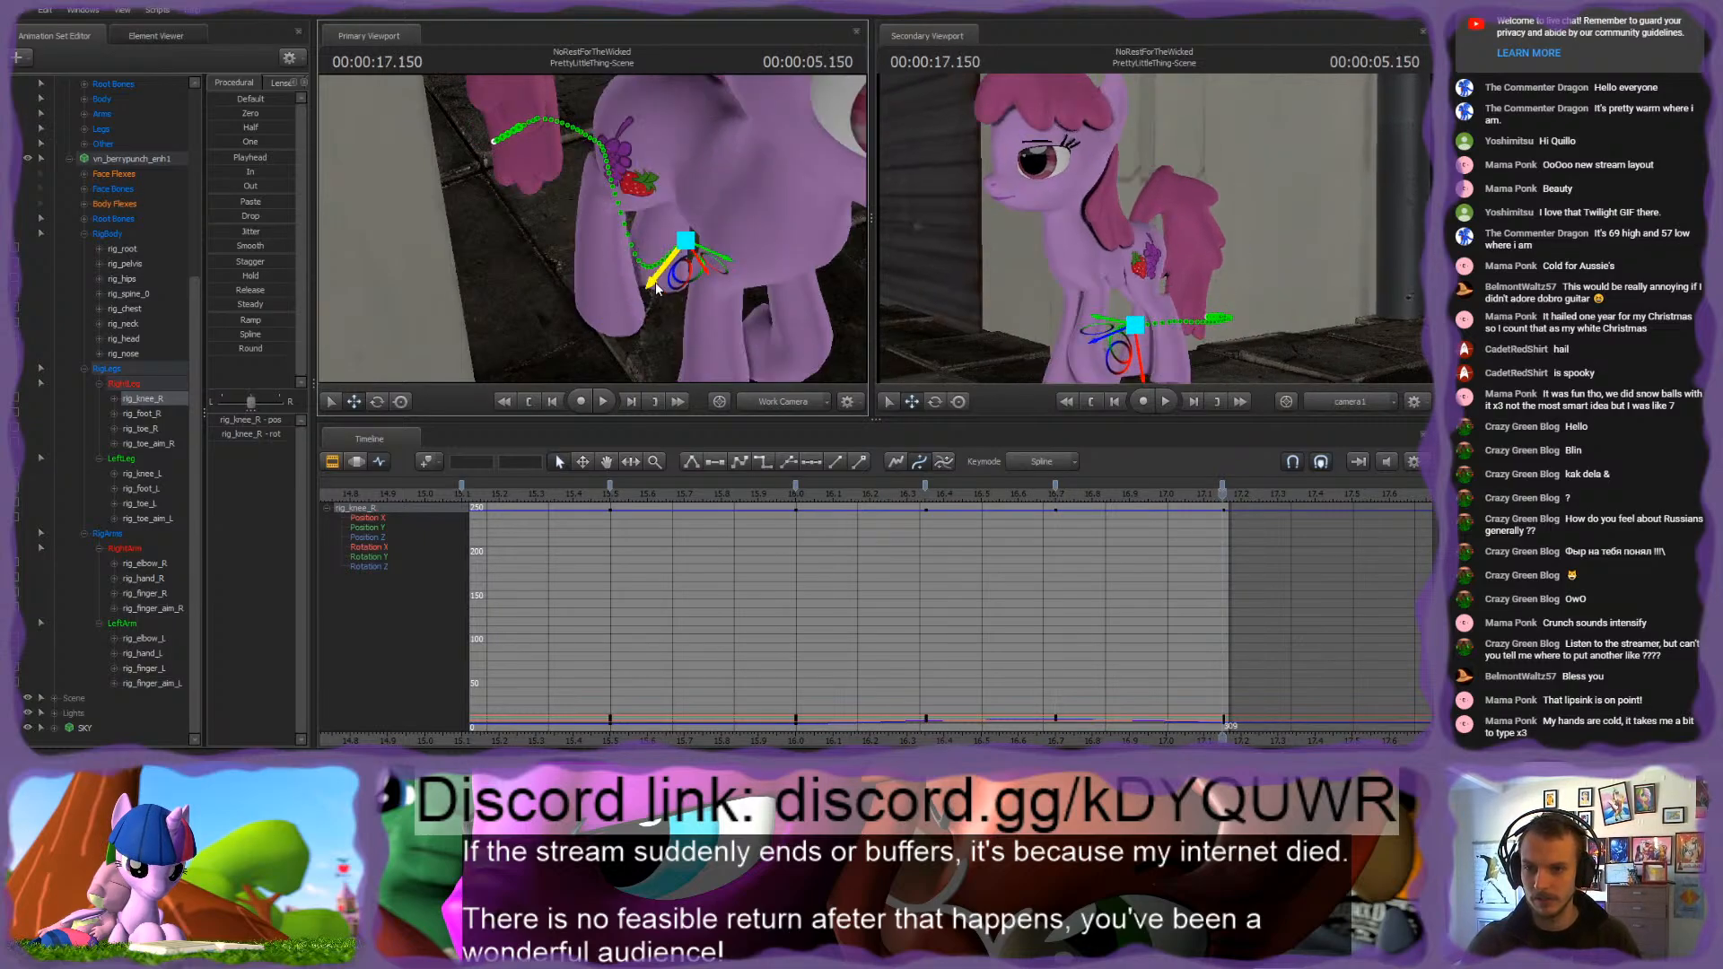
pyautogui.press('Up')
pyautogui.press('Down')
pyautogui.press('Up')
pyautogui.press('Down')
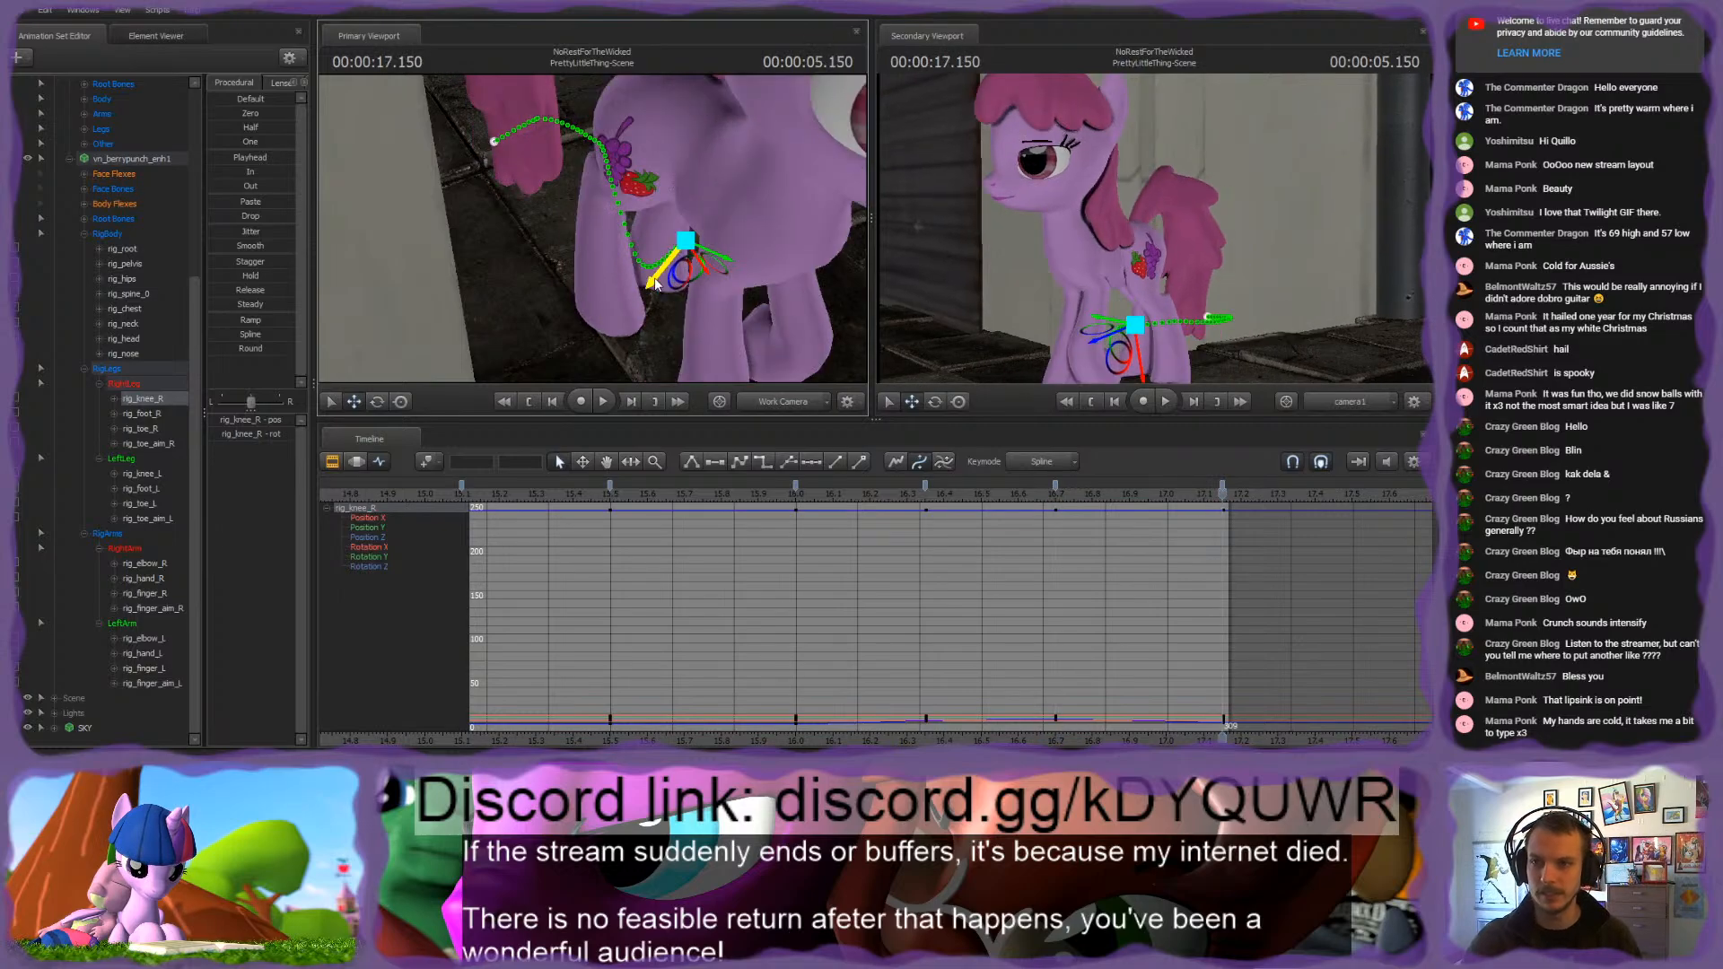
# Step: Nudge rig_knee_R again at 17.15 s and scrub the motion from 16.7 s to 17.15 s
pyautogui.moveTo(659, 282); pyautogui.dragTo(590, 314)
pyautogui.press('Down')
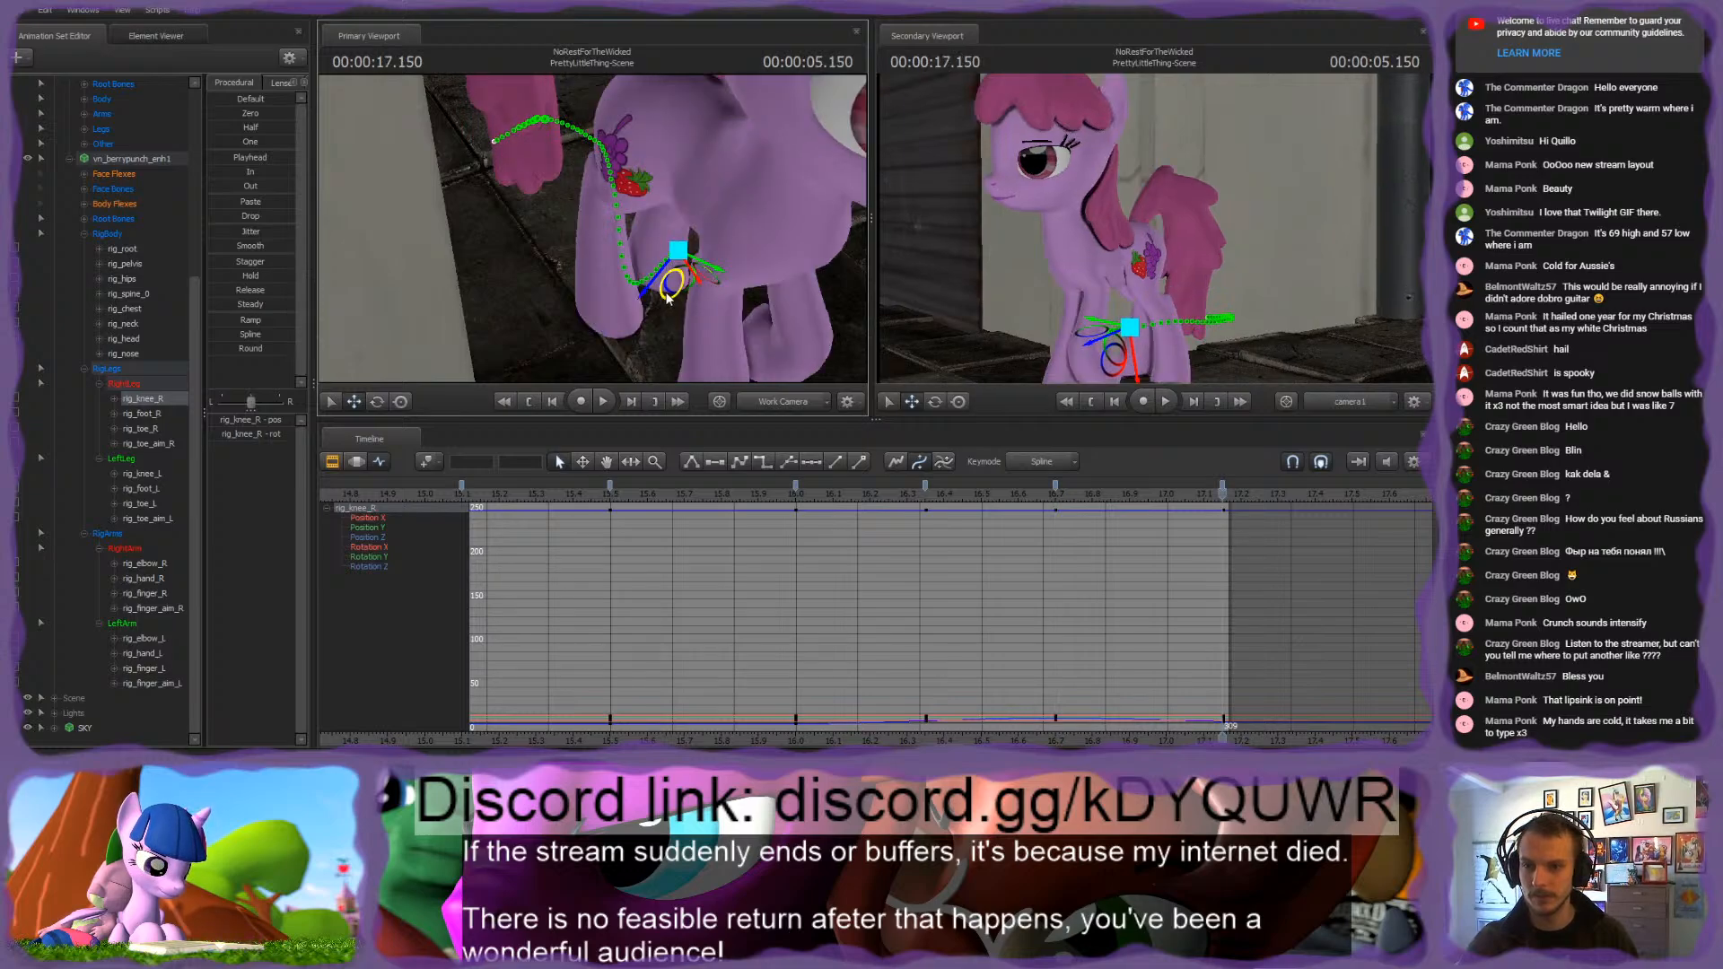
pyautogui.moveTo(789, 275); pyautogui.dragTo(718, 247)
pyautogui.press('Up')
pyautogui.moveTo(1058, 522); pyautogui.dragTo(1226, 524)
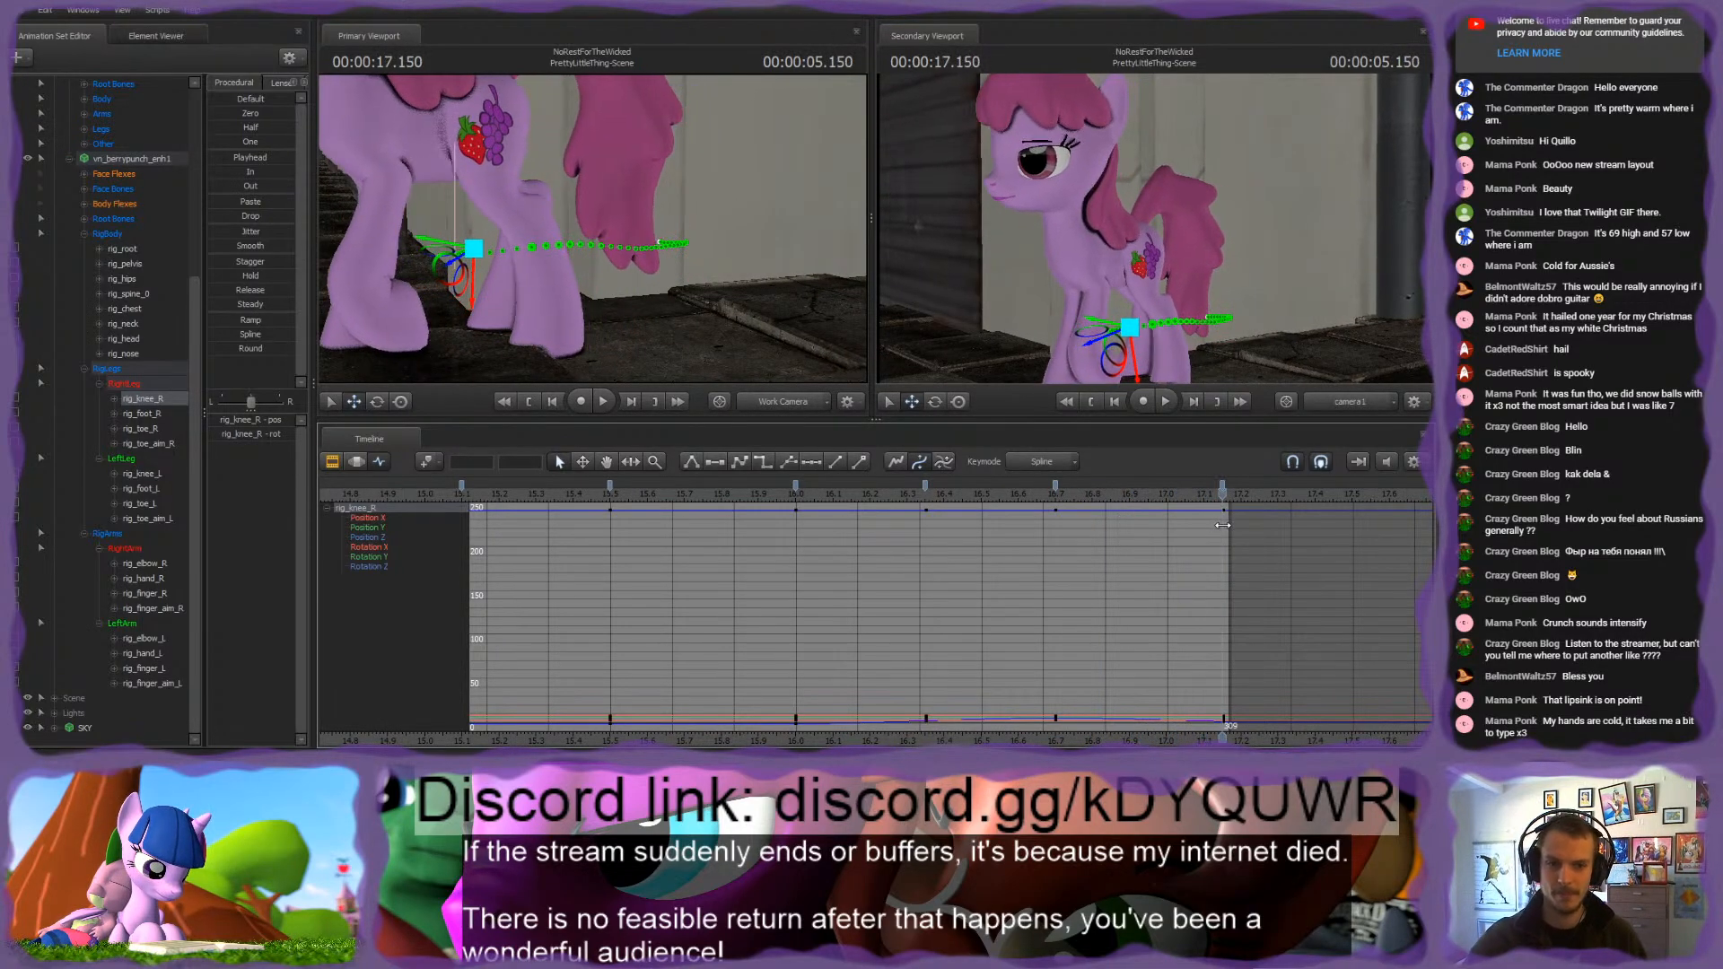
# Step: Move rig_toe_L to advance the left hind hoof at 17.15 s and re-aim it with rig_toe_aim_L
pyautogui.keyDown('ctrl'); pyautogui.click(547, 308); pyautogui.keyUp('ctrl')
pyautogui.moveTo(575, 287)
pyautogui.mouseDown()
pyautogui.moveTo(512, 283)
pyautogui.moveTo(571, 284)
pyautogui.moveTo(554, 265)
pyautogui.mouseUp()
pyautogui.press('ctrl')
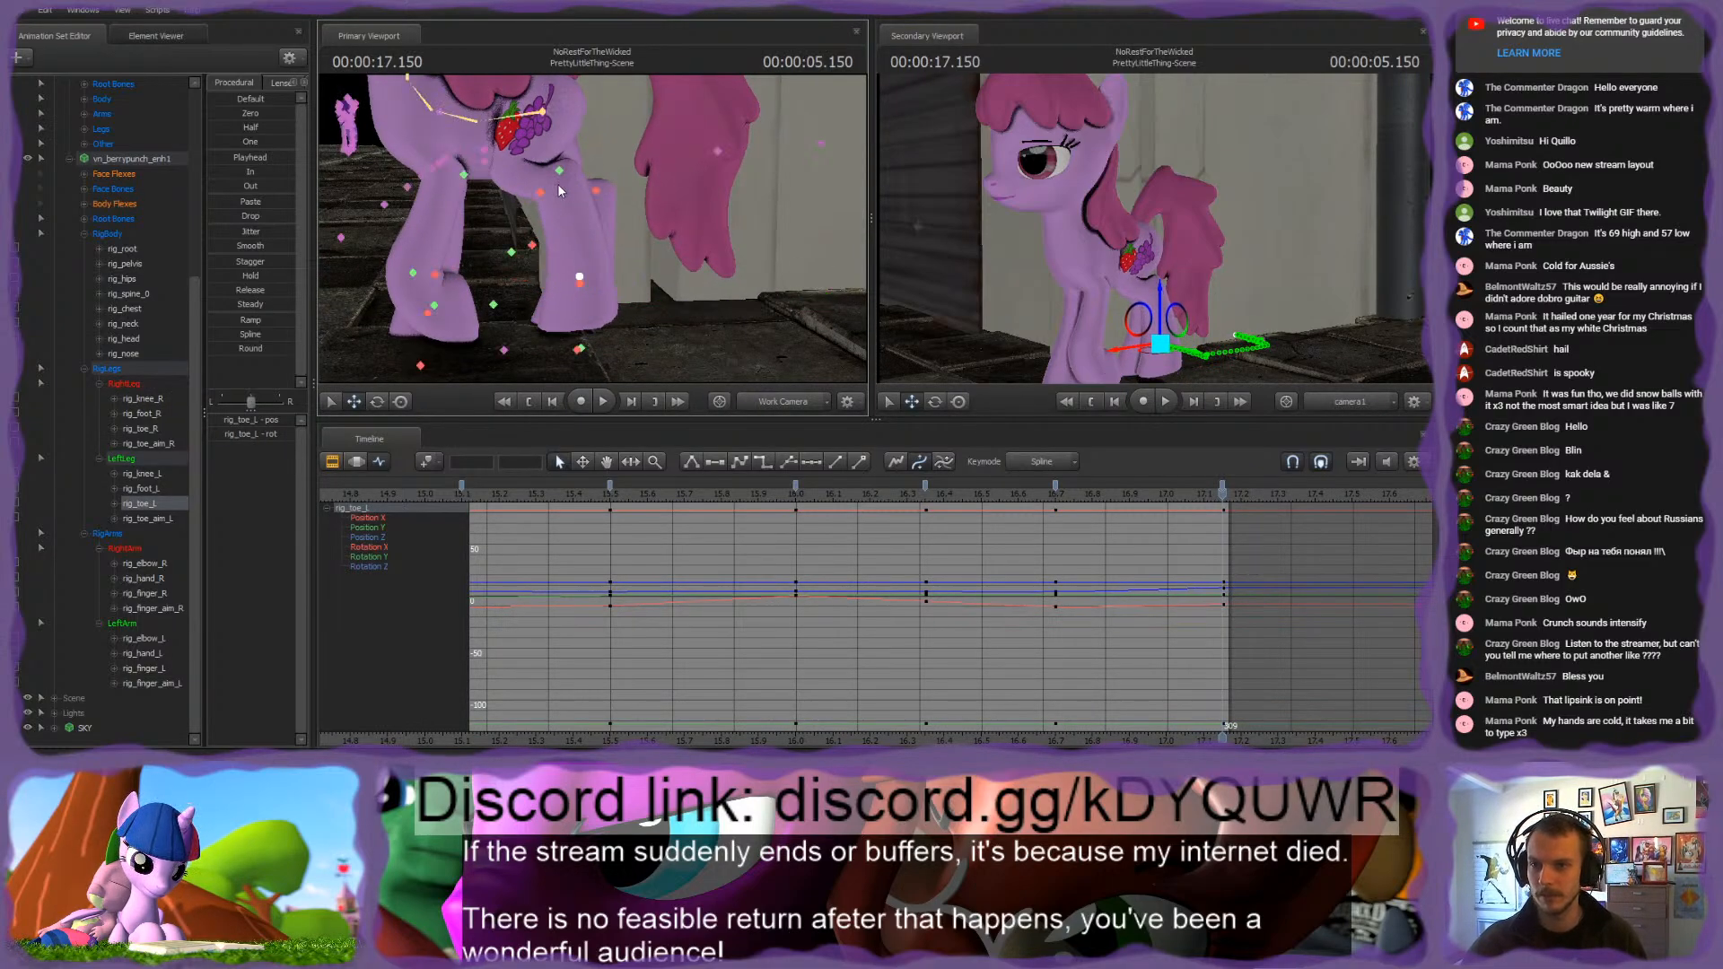
pyautogui.keyDown('ctrl'); pyautogui.click(580, 348); pyautogui.keyUp('ctrl')
pyautogui.moveTo(593, 339); pyautogui.dragTo(565, 220)
pyautogui.press('ctrl')
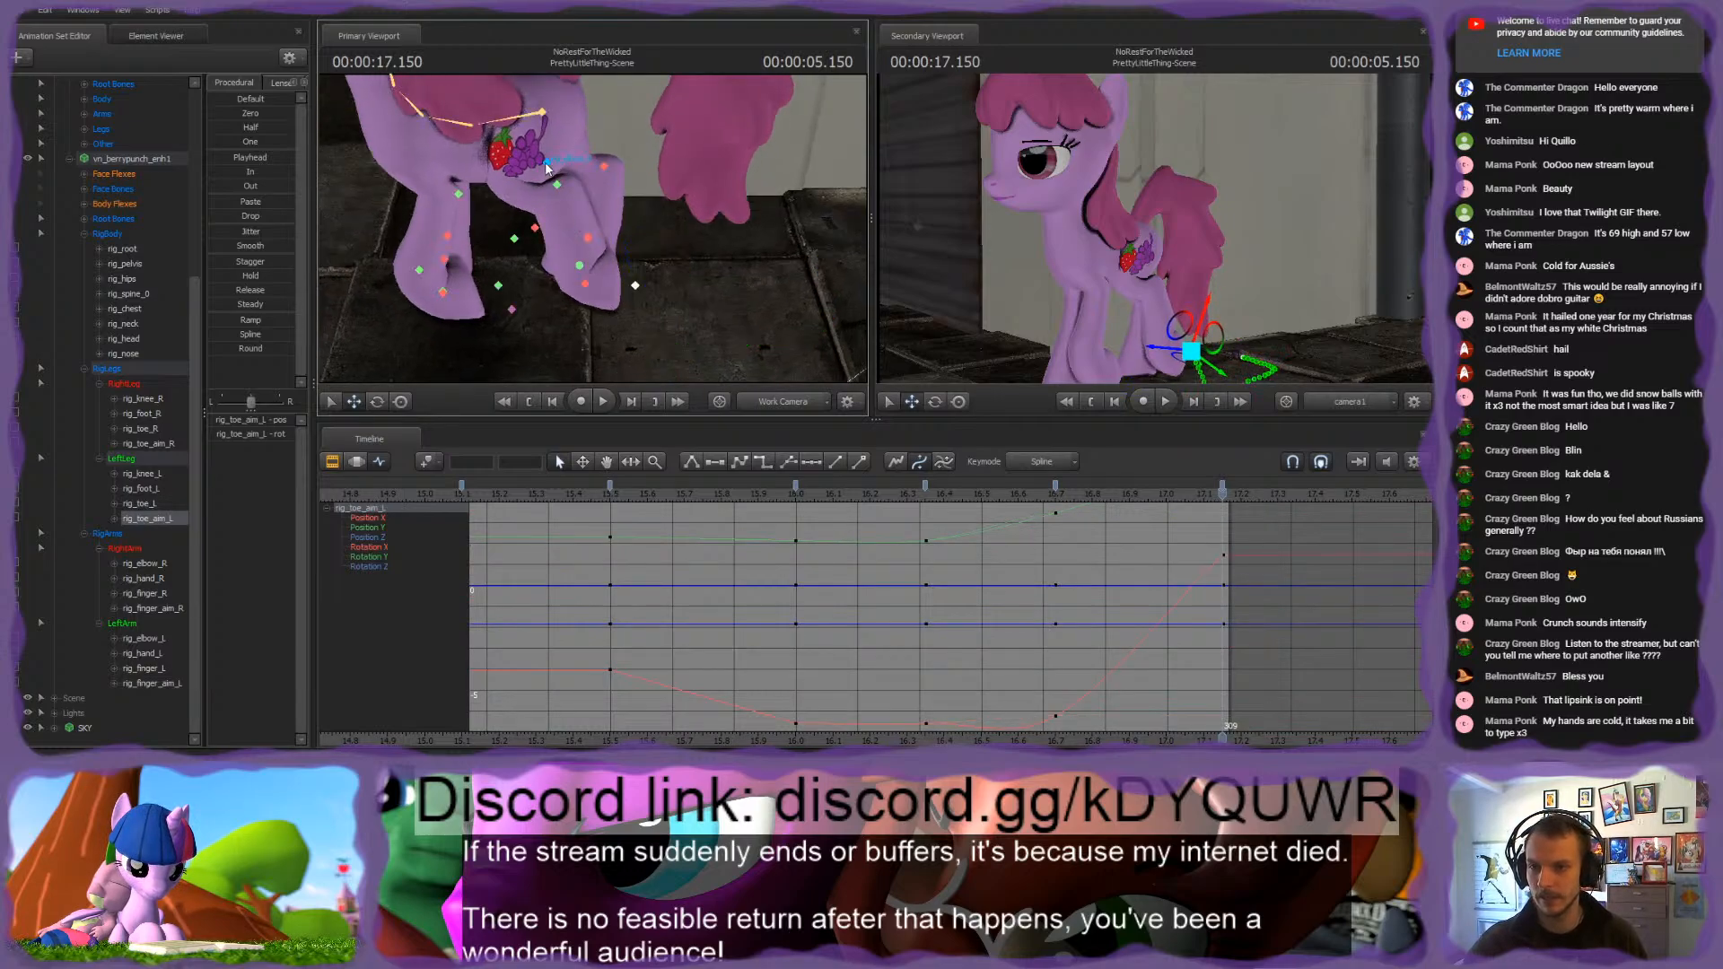
# Step: Adjust the left hind leg's bend at 17.15 s by shifting rig_knee_L slightly
pyautogui.keyDown('ctrl'); pyautogui.click(556, 184); pyautogui.keyUp('ctrl')
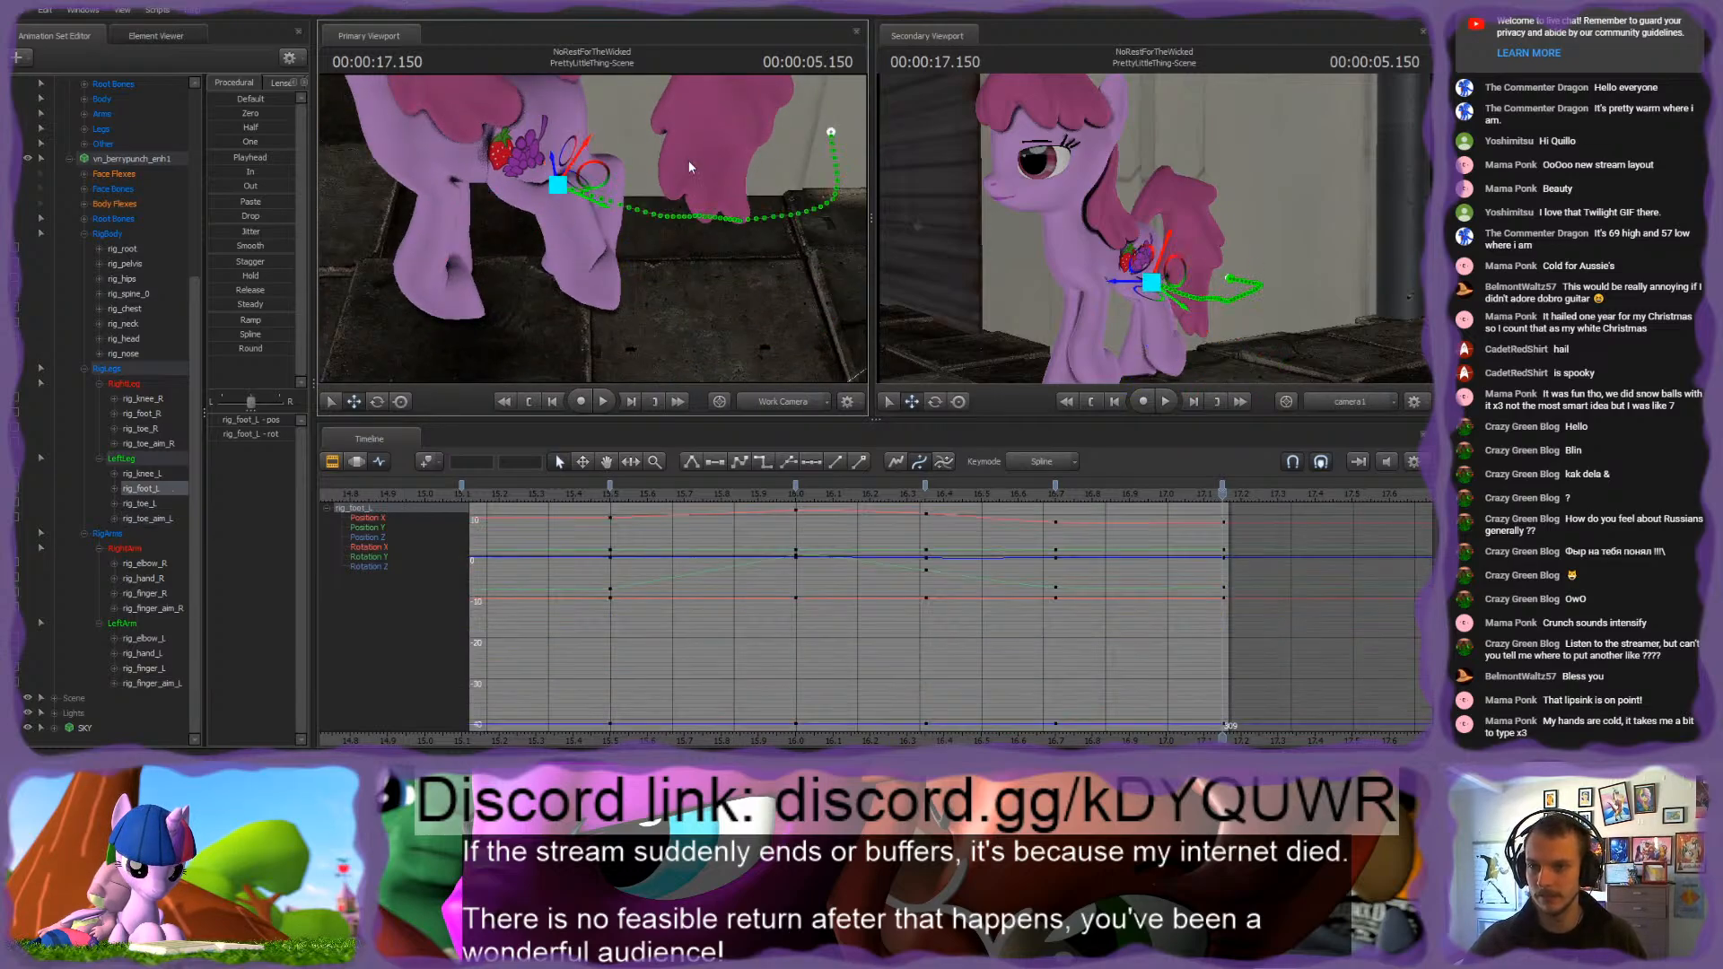
pyautogui.keyDown('alt'); pyautogui.moveTo(687, 160); pyautogui.dragTo(569, 225); pyautogui.keyUp('alt')
pyautogui.press('ctrl')
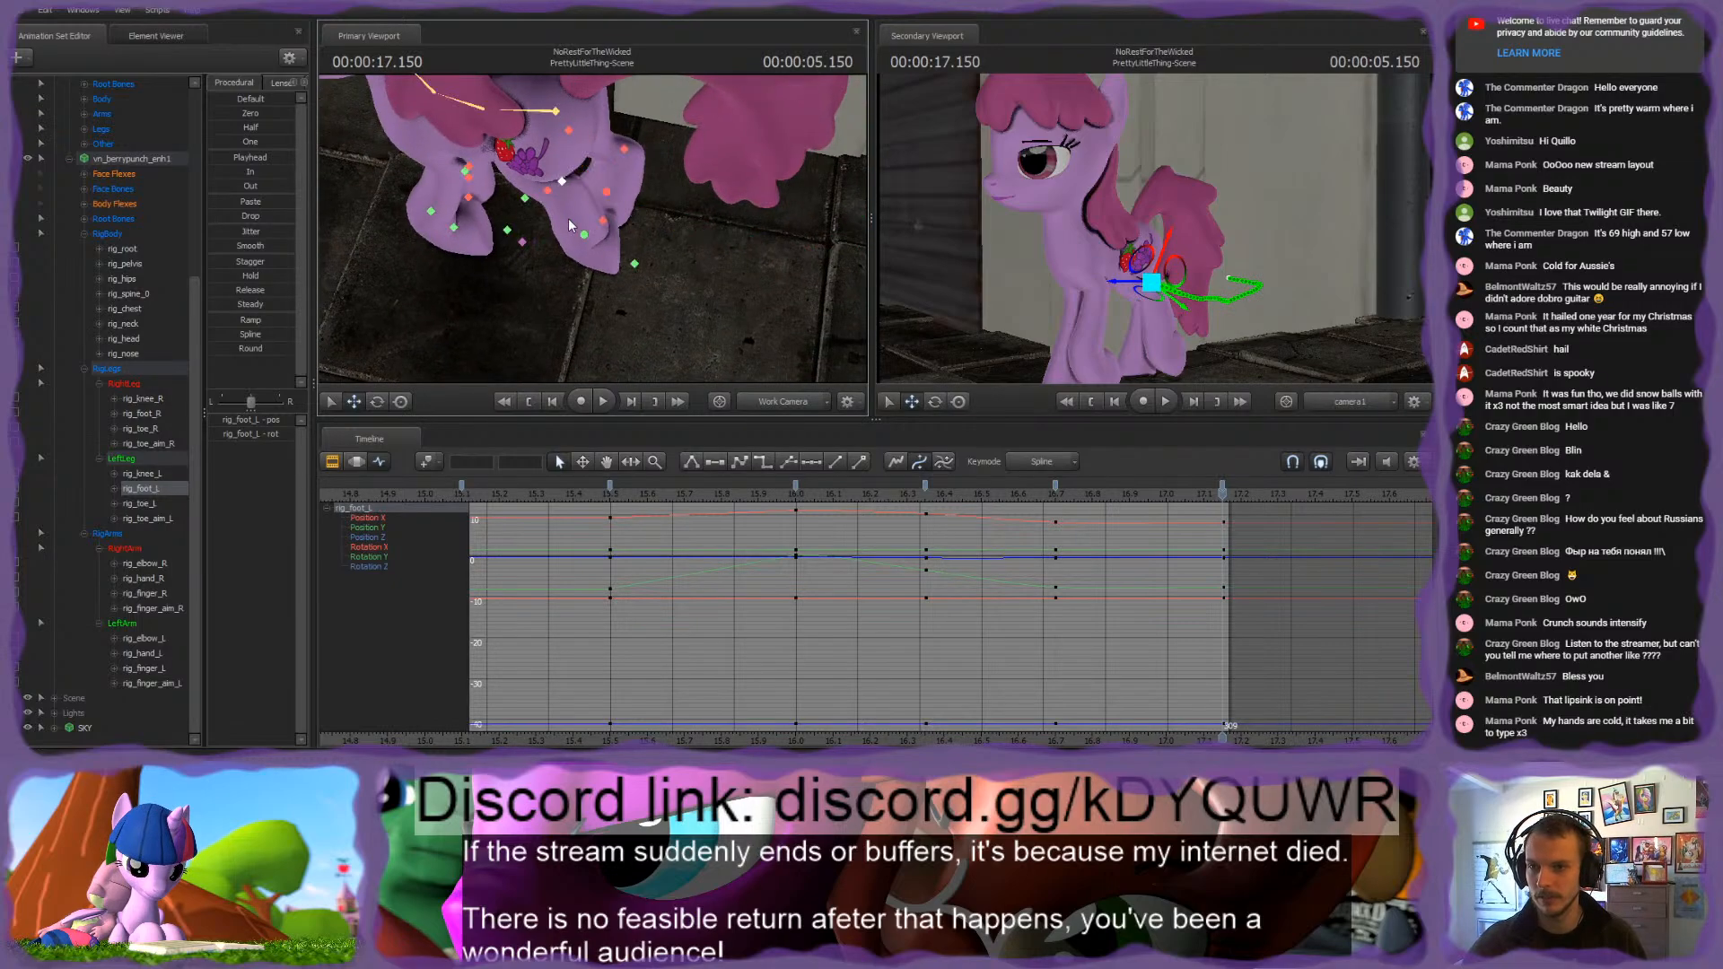
pyautogui.keyDown('ctrl'); pyautogui.click(524, 199); pyautogui.keyUp('ctrl')
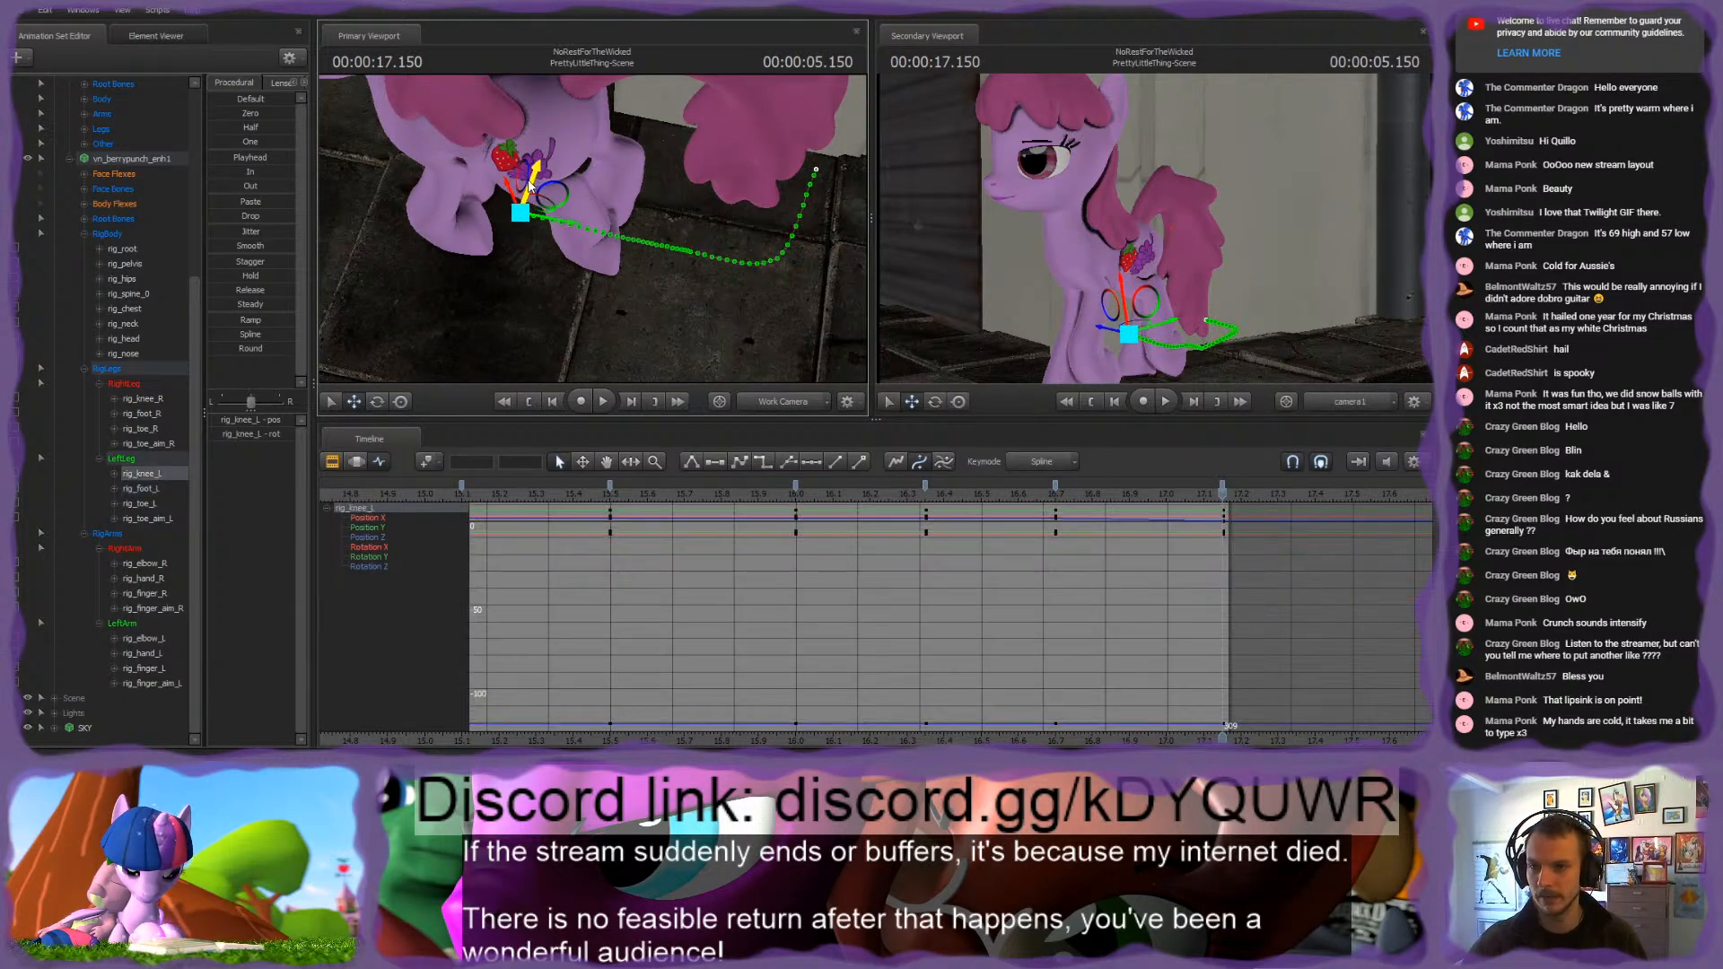
pyautogui.moveTo(527, 192); pyautogui.dragTo(530, 188)
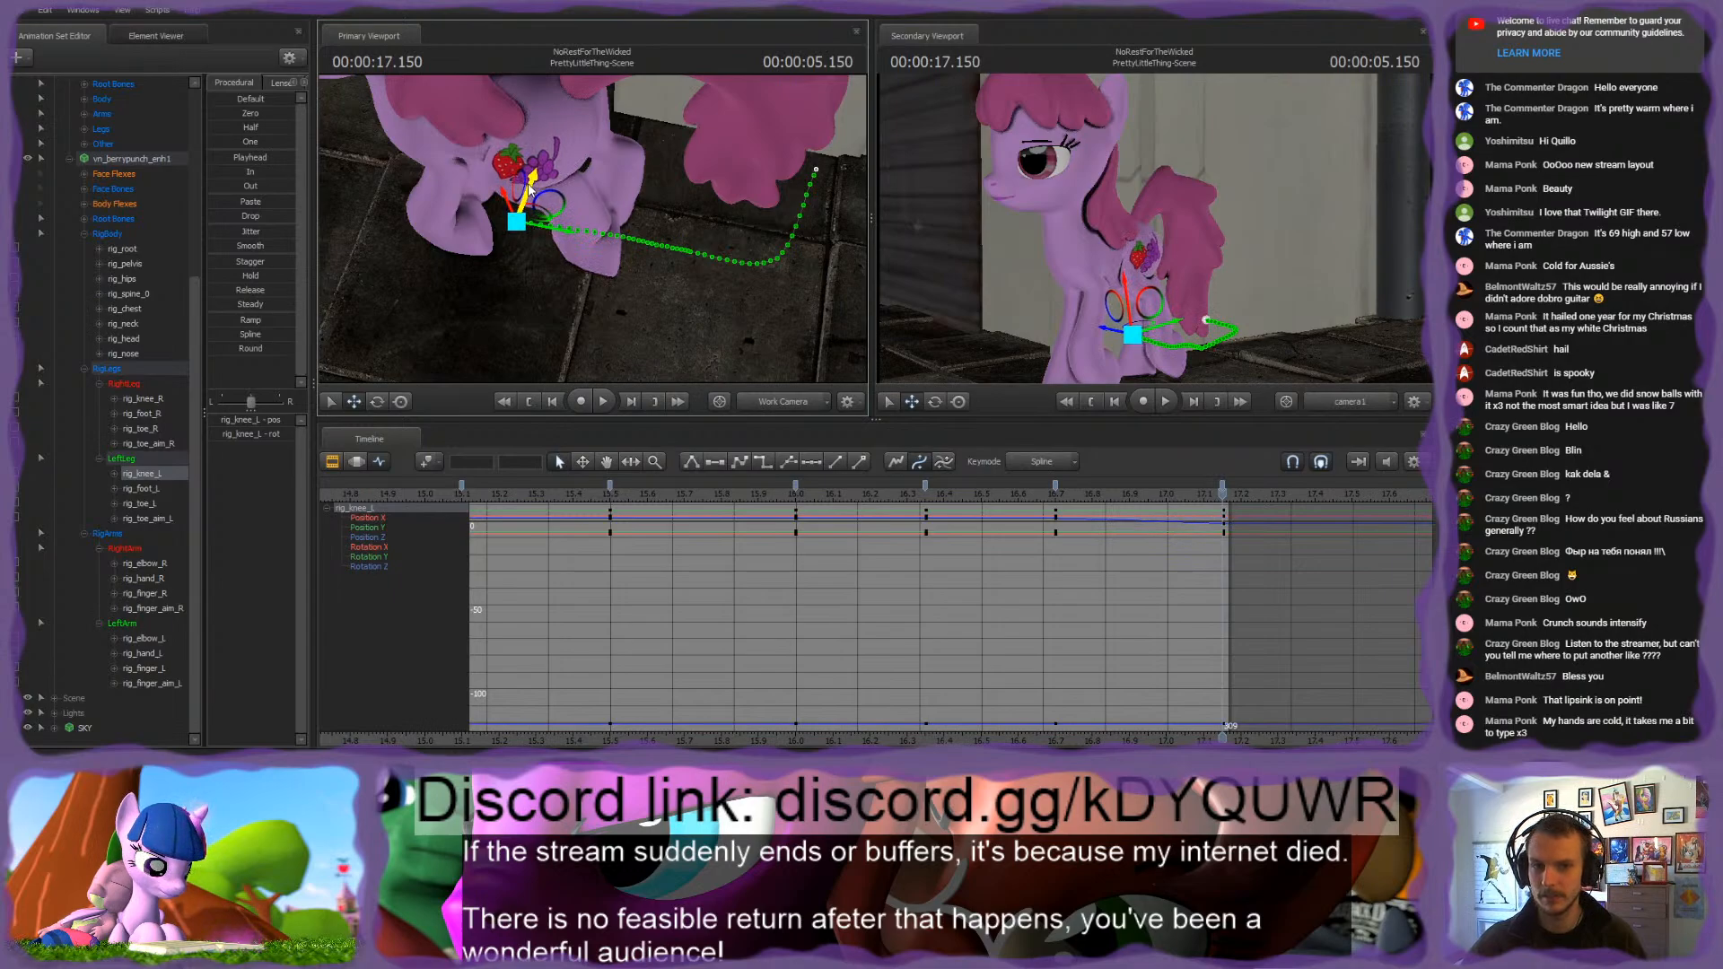
# Step: Shift rig_toe_R forward at 16.7 s and 17.15 s, comparing the two keyframes for hoof sliding
pyautogui.keyDown('alt'); pyautogui.moveTo(601, 261); pyautogui.dragTo(764, 252); pyautogui.keyUp('alt')
pyautogui.moveTo(592, 229); pyautogui.dragTo(576, 282)
pyautogui.keyDown('ctrl'); pyautogui.click(617, 283); pyautogui.keyUp('ctrl')
pyautogui.keyDown('ctrl'); pyautogui.click(626, 283); pyautogui.keyUp('ctrl')
pyautogui.press('Up')
pyautogui.press('Down')
pyautogui.press('Up')
pyautogui.press('Down')
pyautogui.press('Up')
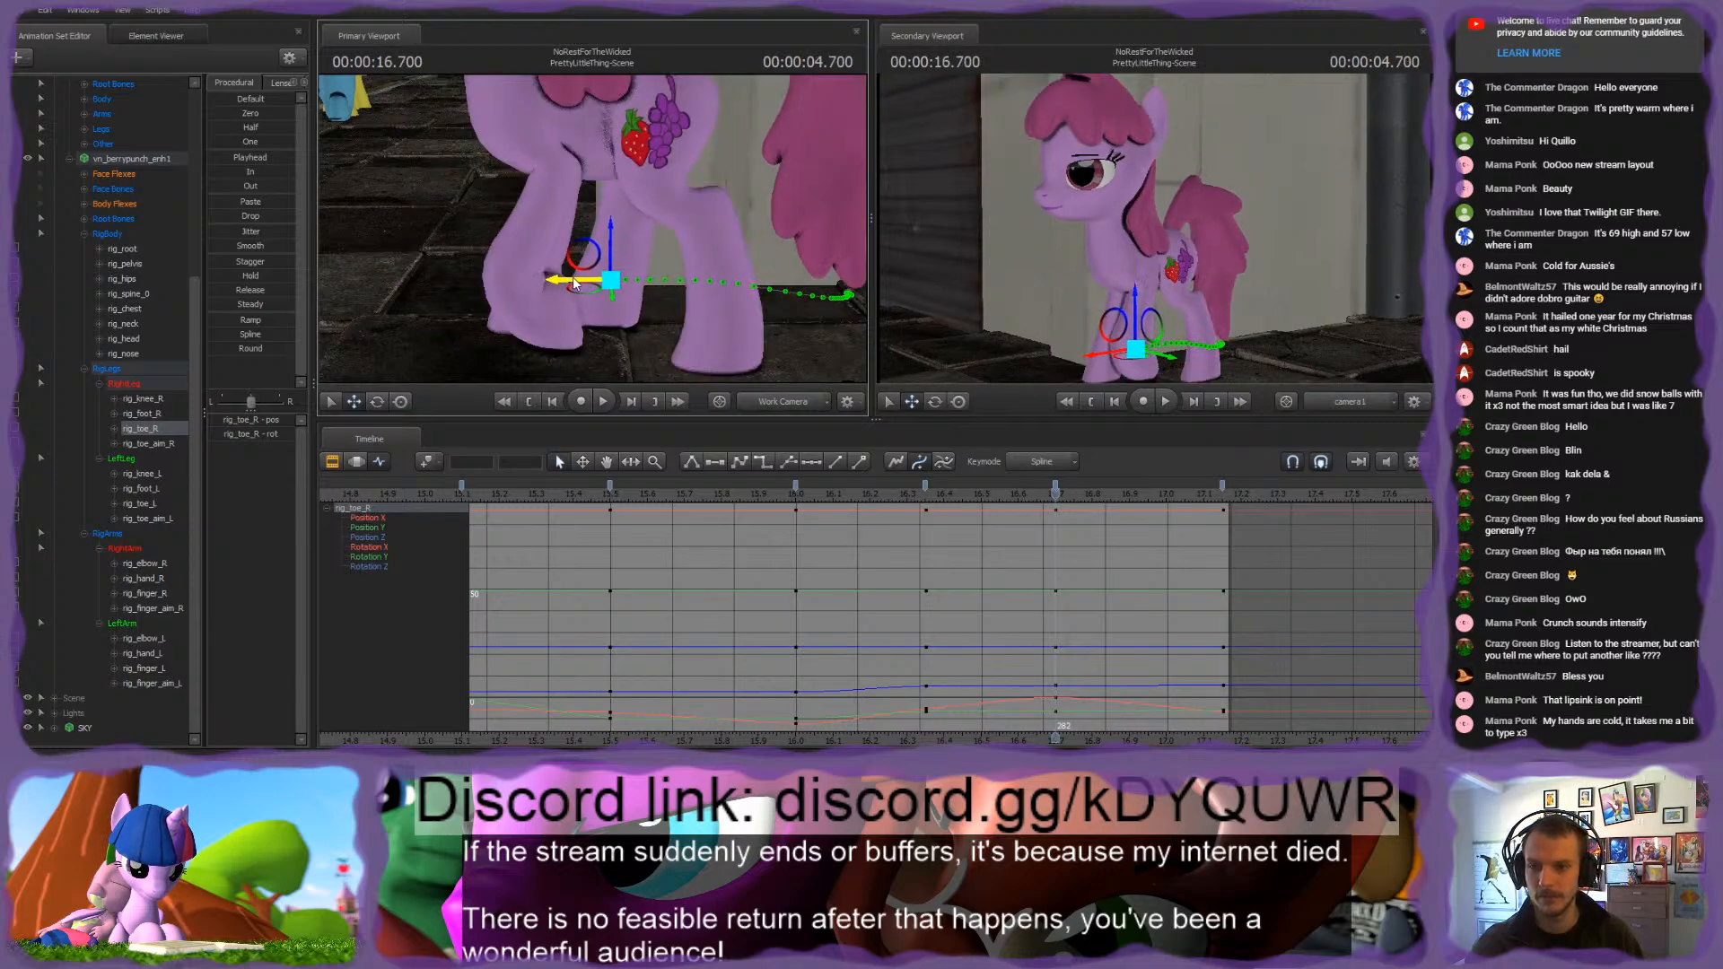
pyautogui.press('Down')
pyautogui.press('Up')
pyautogui.press('Down')
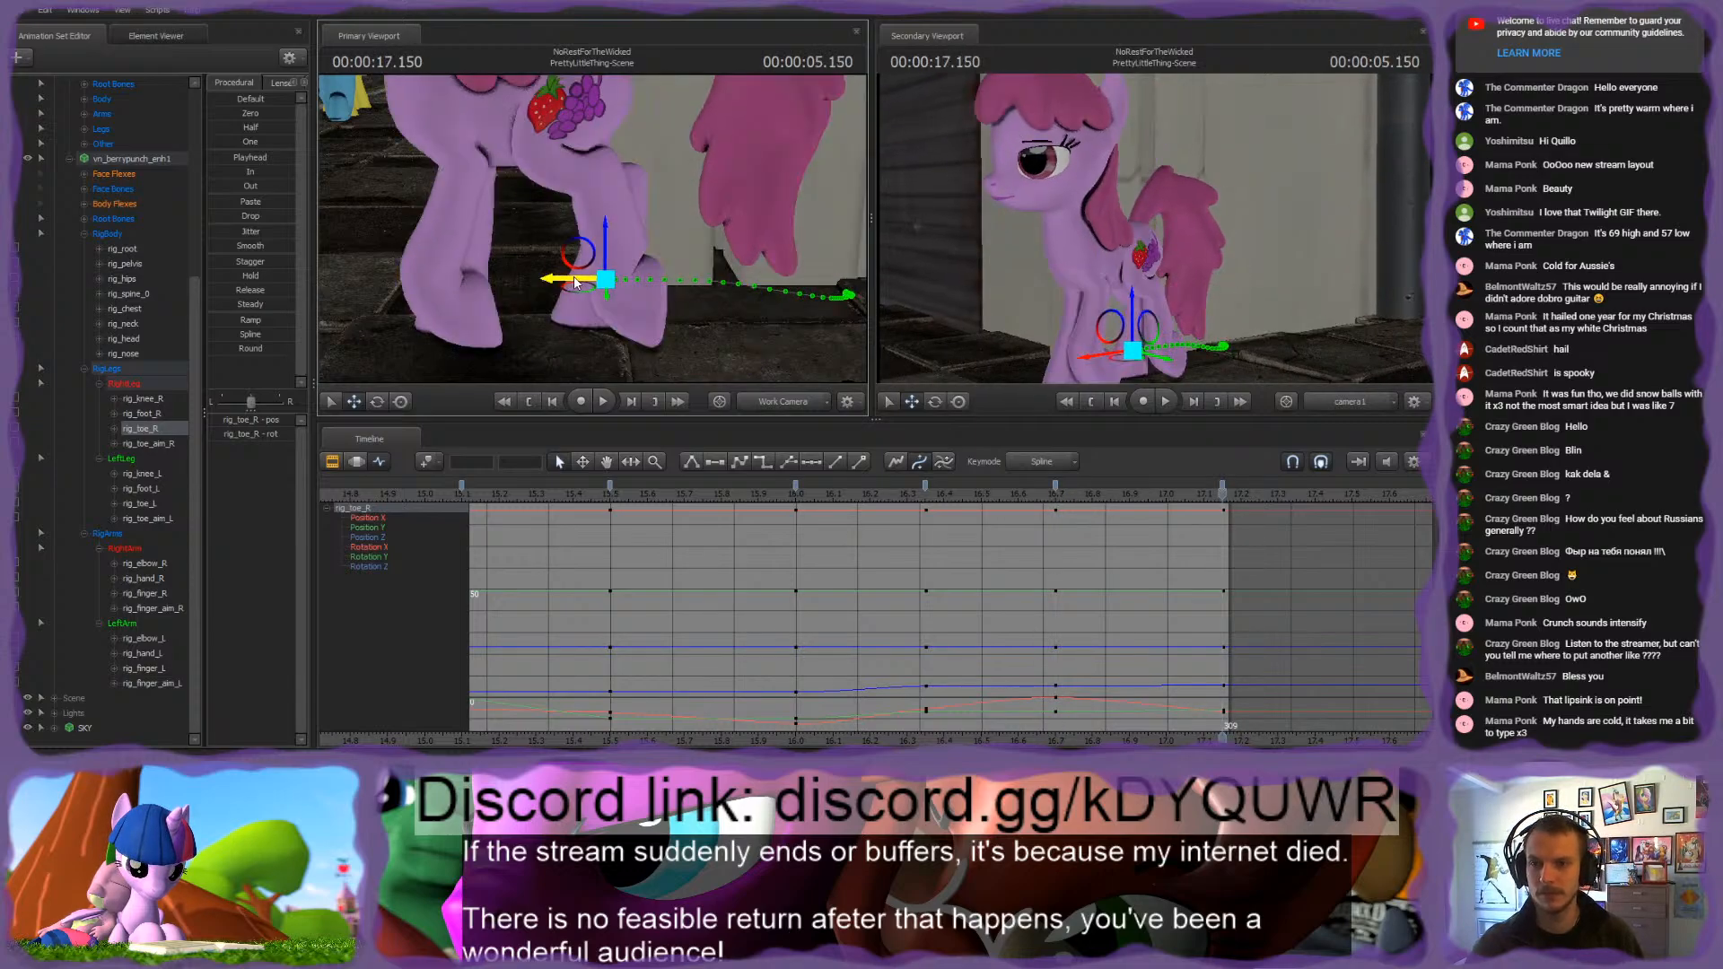
# Step: Move rig_toe_L slightly forward and shift rig_foot_L backward at 17.15 s
pyautogui.moveTo(609, 122); pyautogui.dragTo(577, 81)
pyautogui.moveTo(592, 228)
pyautogui.mouseDown()
pyautogui.moveTo(600, 241)
pyautogui.moveTo(592, 223)
pyautogui.mouseUp()
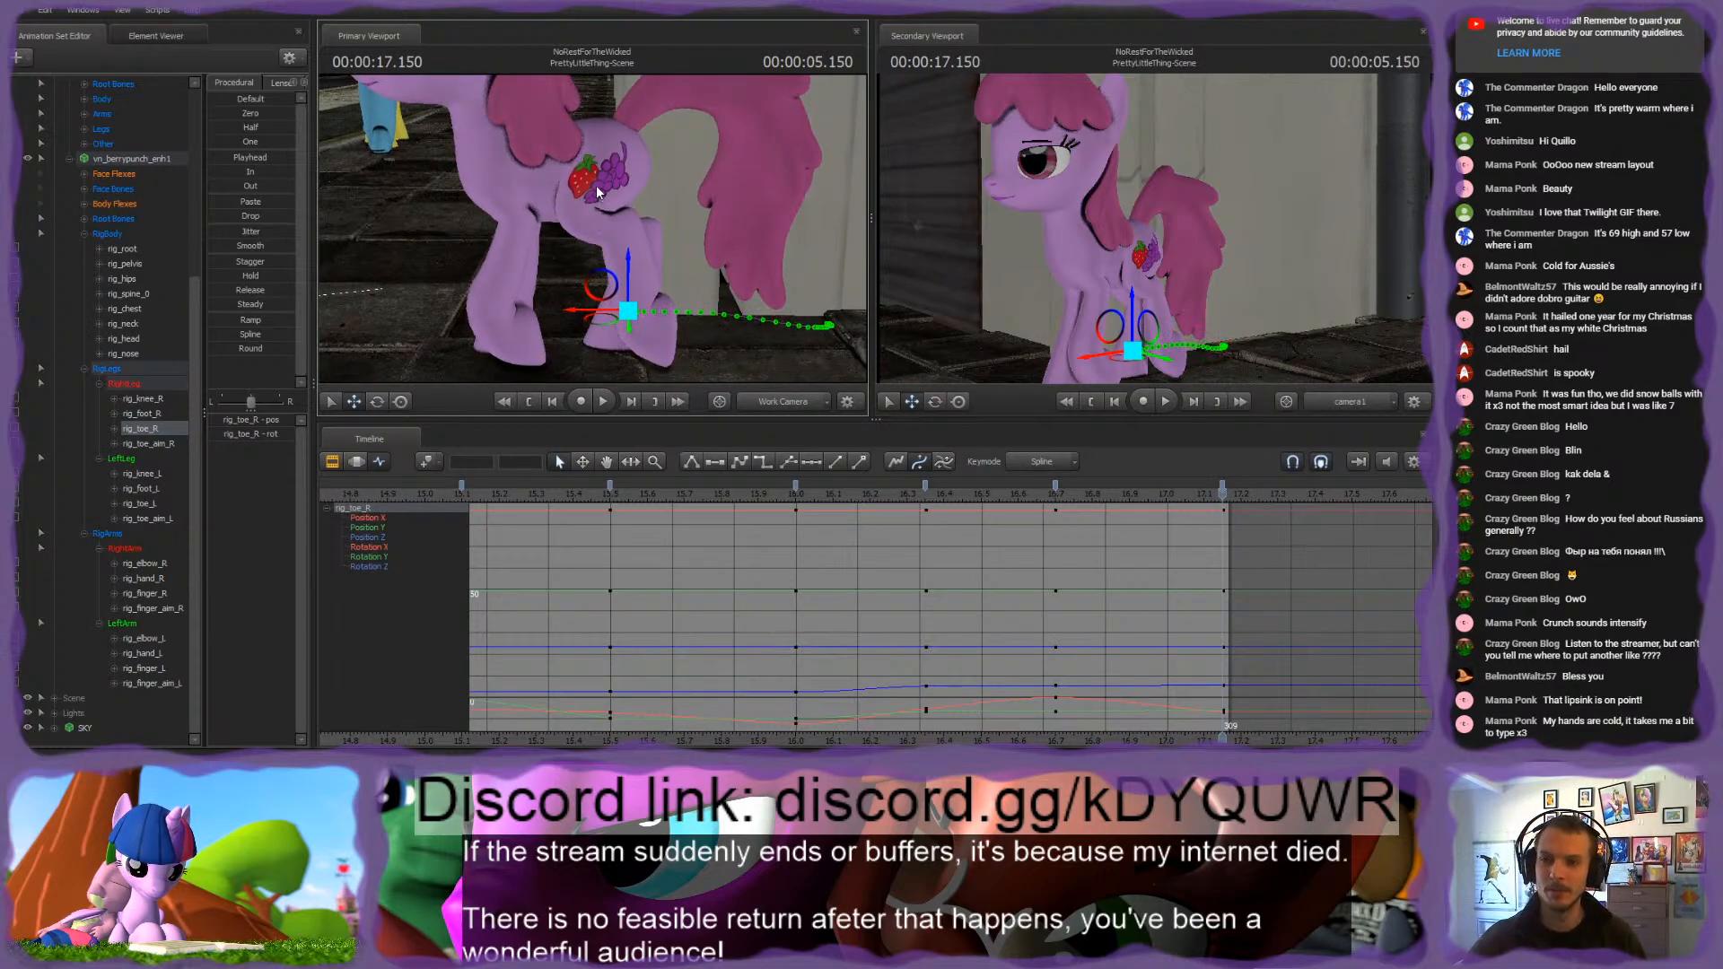
pyautogui.press('ctrl')
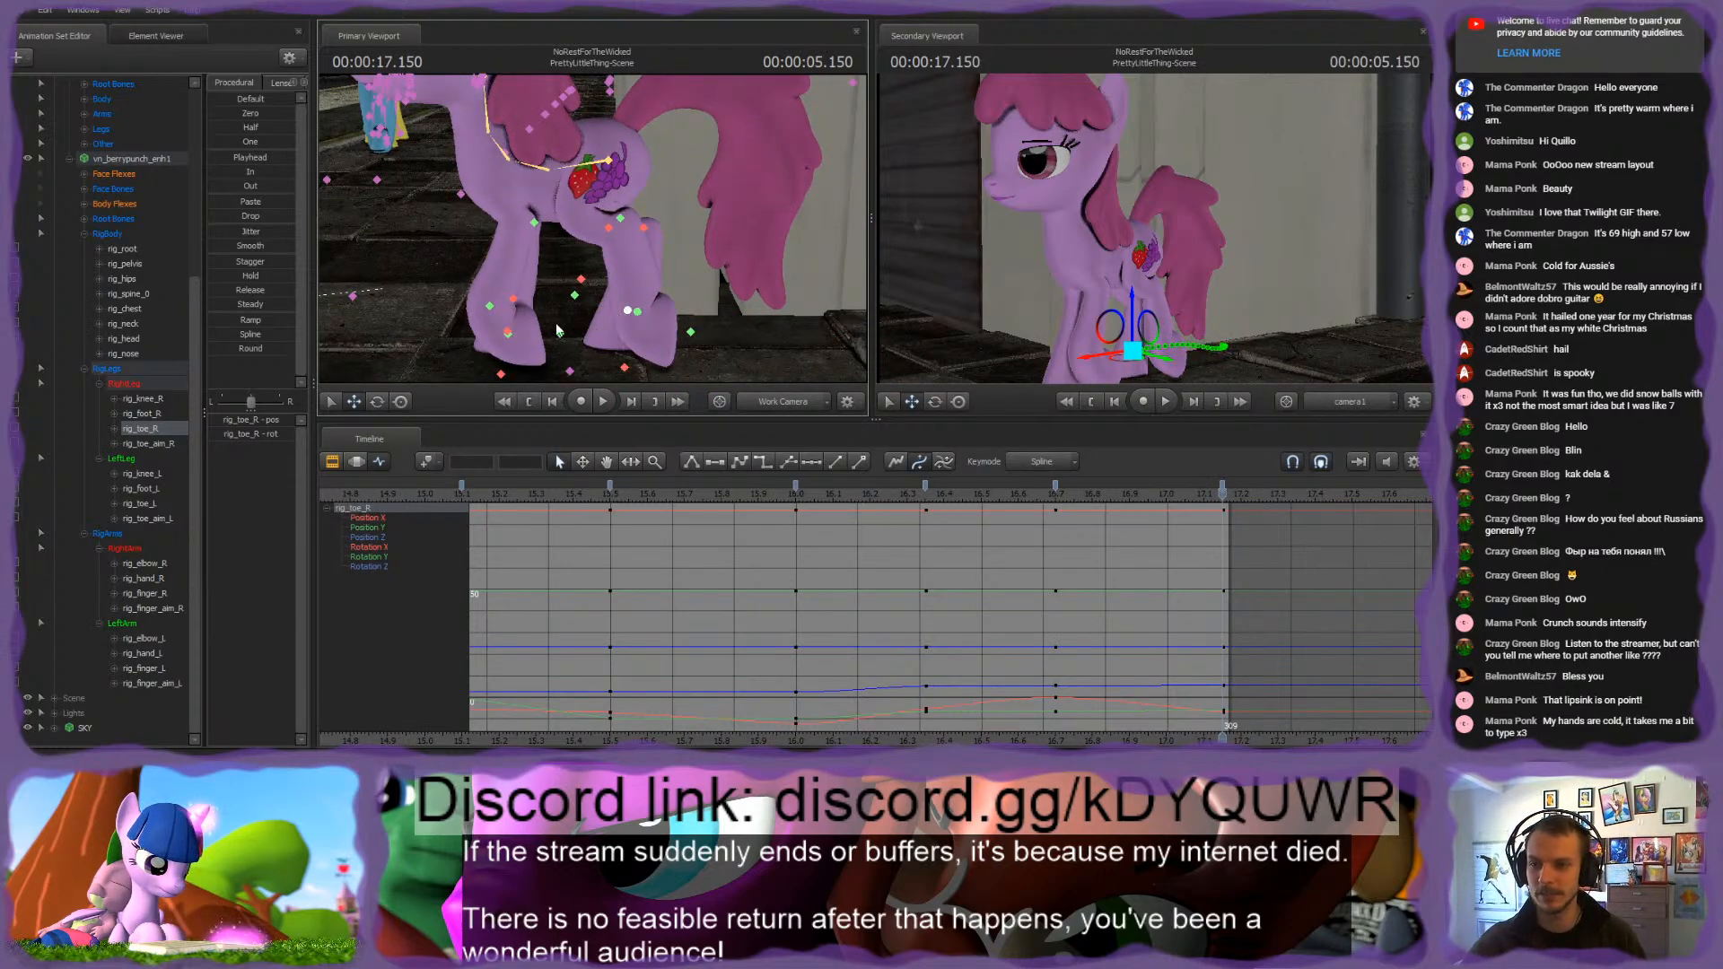
pyautogui.click(636, 312)
pyautogui.moveTo(614, 315); pyautogui.dragTo(587, 310)
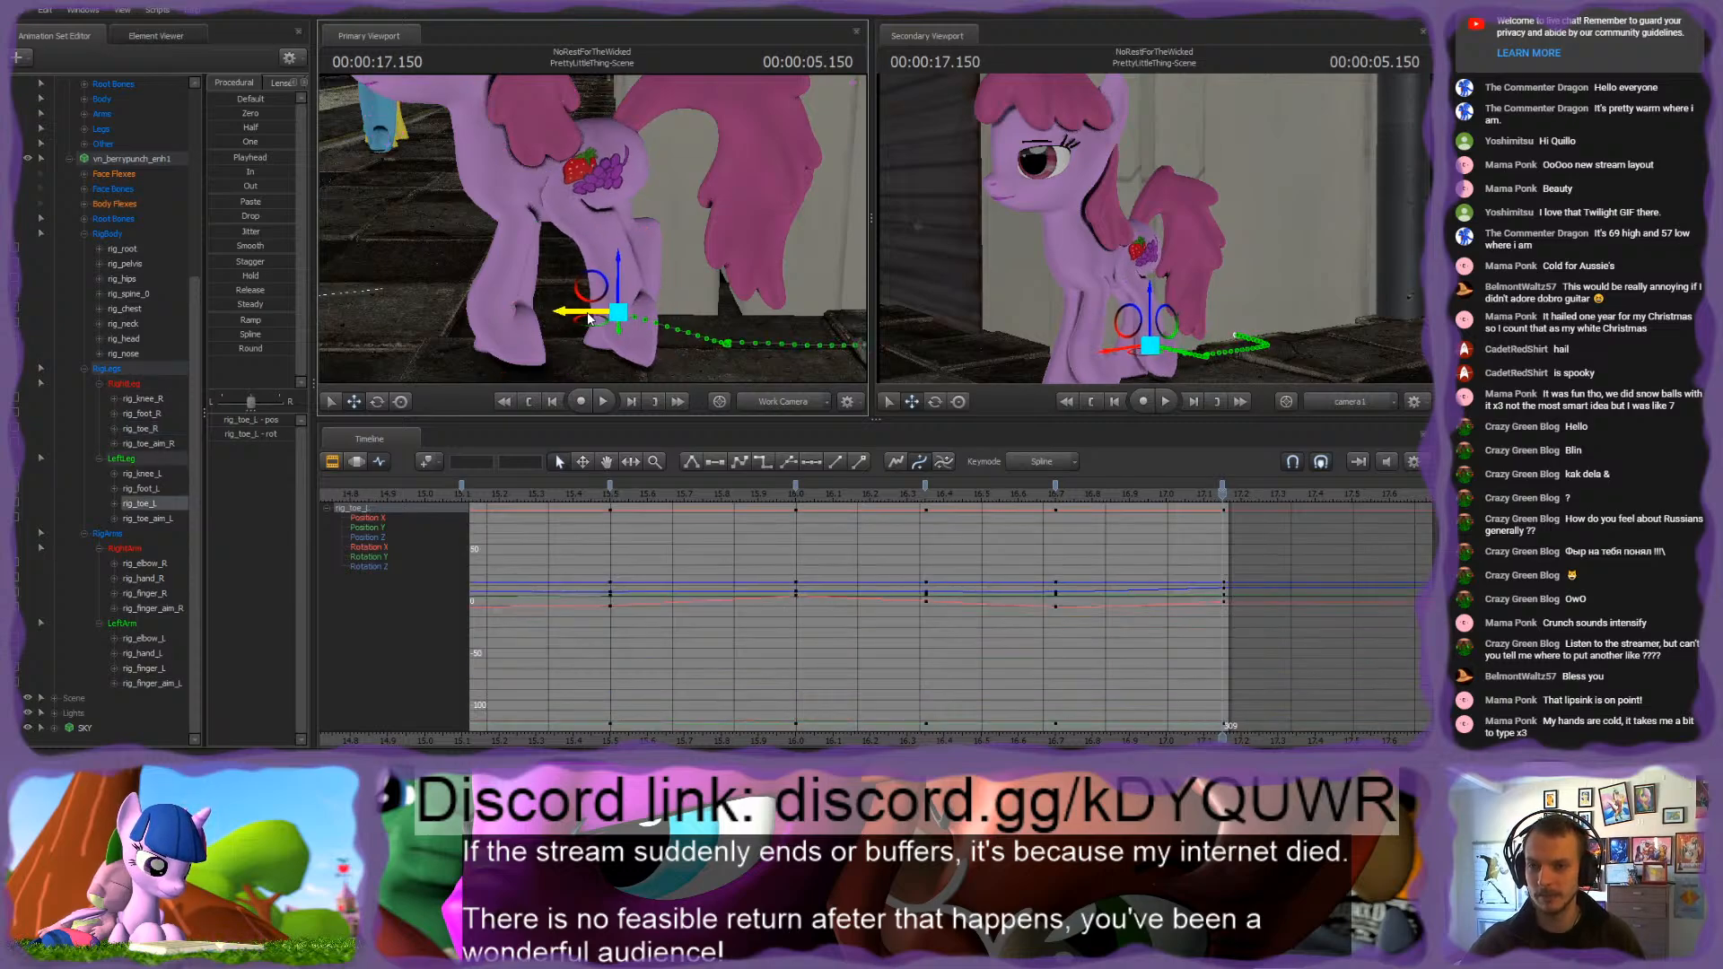
pyautogui.keyDown('ctrl'); pyautogui.click(597, 219); pyautogui.keyUp('ctrl')
pyautogui.moveTo(613, 216); pyautogui.dragTo(679, 212)
pyautogui.press('q')
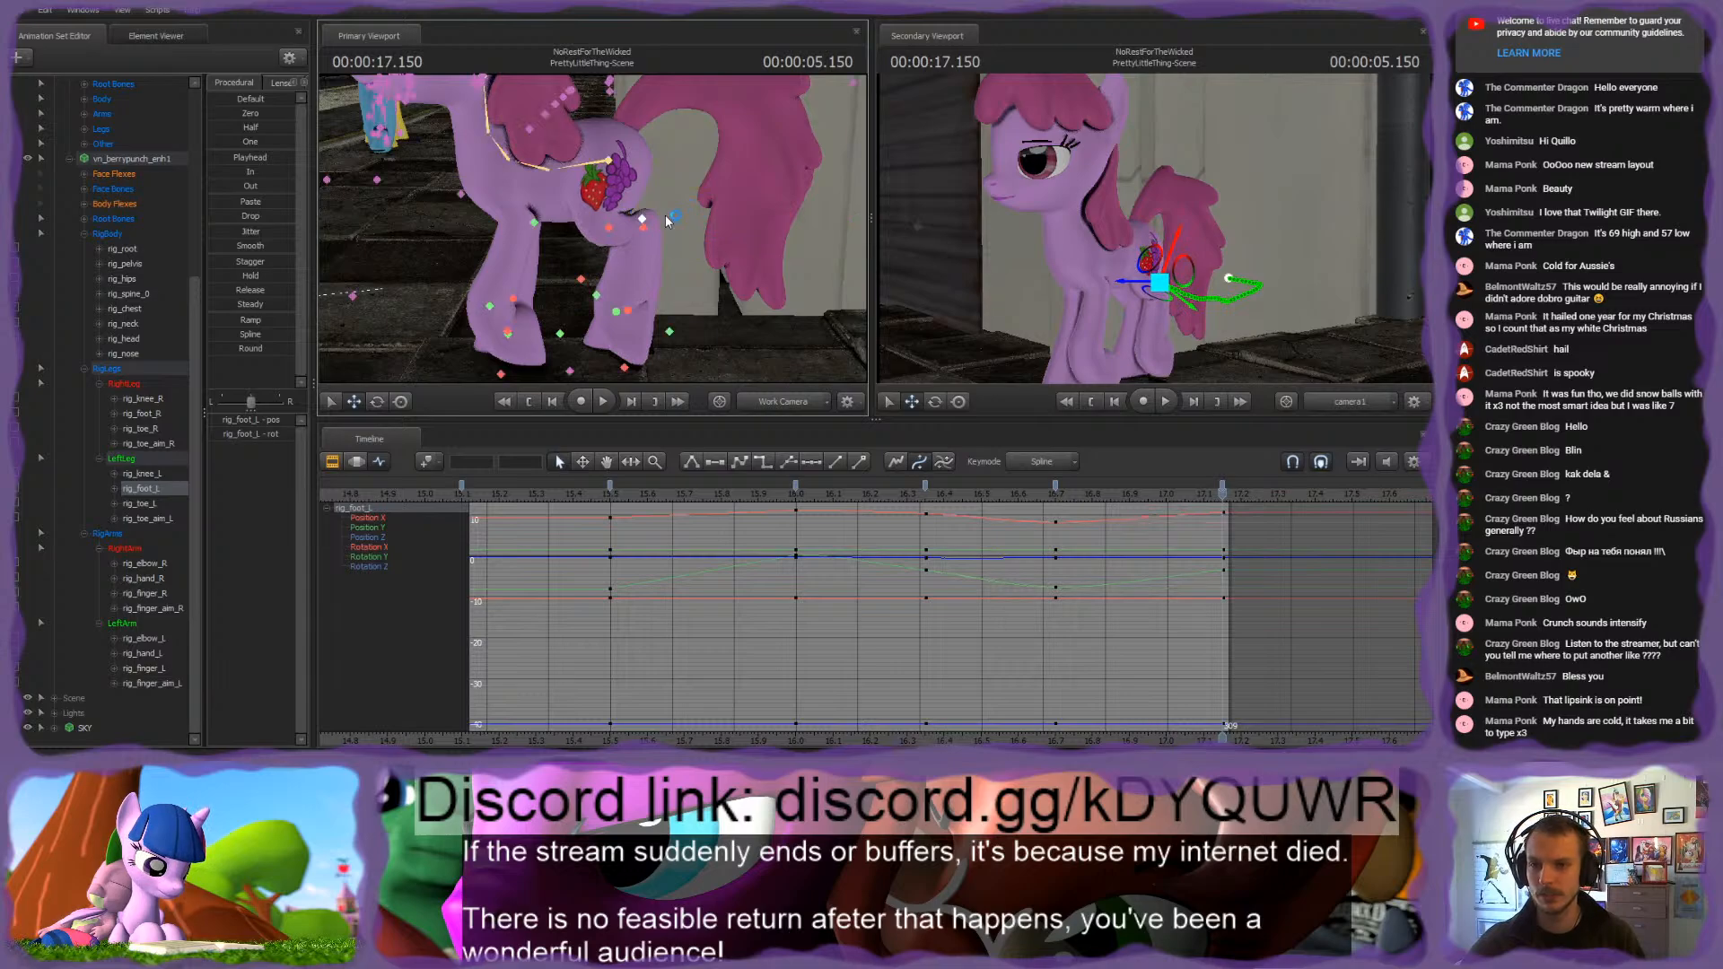
# Step: Move rig_finger_aim_L forward and down at 17.15 s to re-aim the left front hoof
pyautogui.click(509, 338)
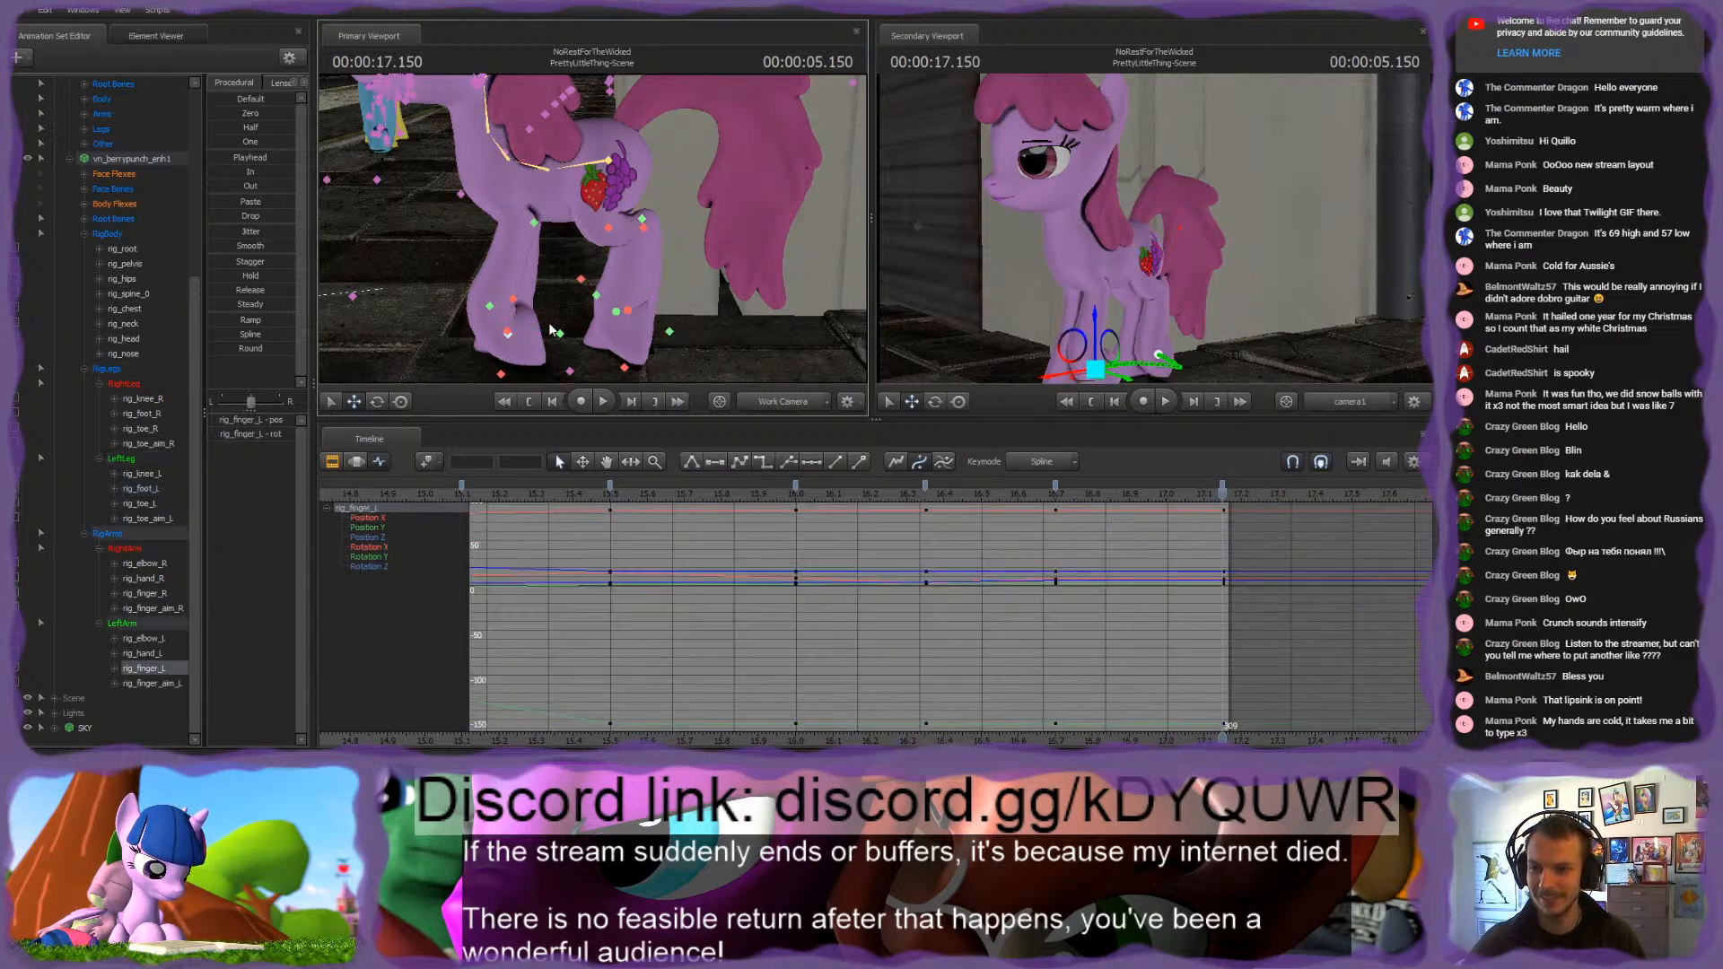
pyautogui.moveTo(518, 270)
pyautogui.mouseDown()
pyautogui.moveTo(435, 265)
pyautogui.moveTo(539, 254)
pyautogui.mouseUp()
pyautogui.keyDown('ctrl'); pyautogui.click(481, 244); pyautogui.keyUp('ctrl')
pyautogui.keyDown('ctrl'); pyautogui.click(550, 272); pyautogui.keyUp('ctrl')
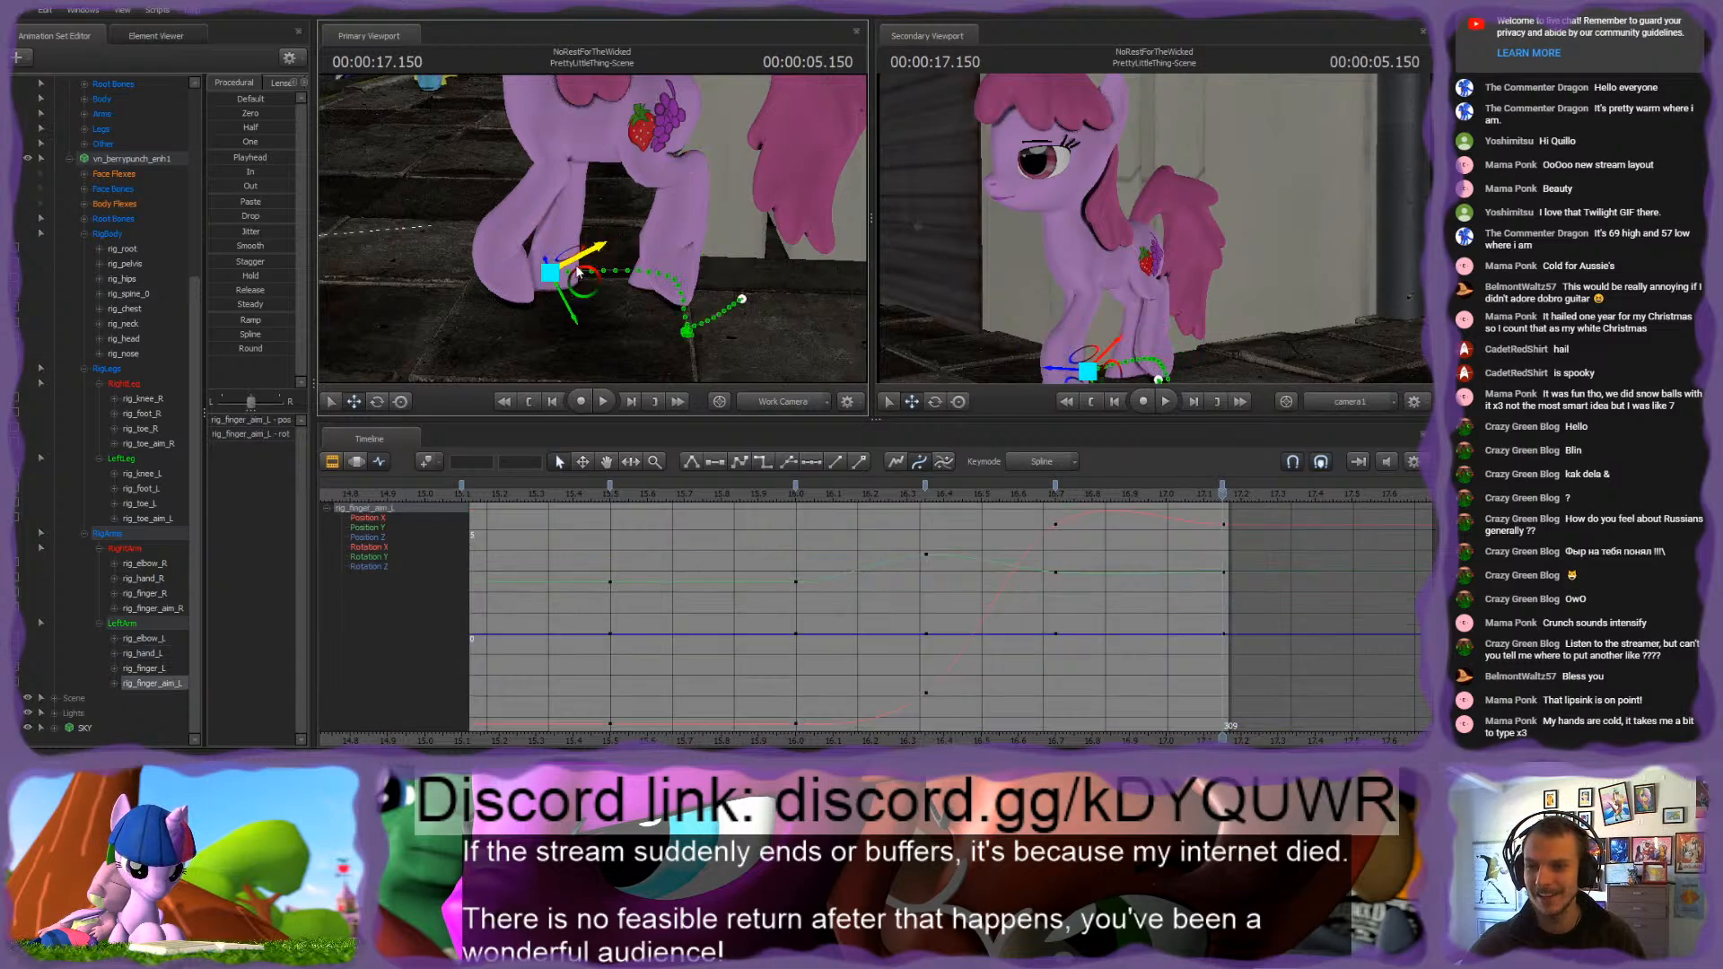
pyautogui.moveTo(594, 280); pyautogui.dragTo(539, 327)
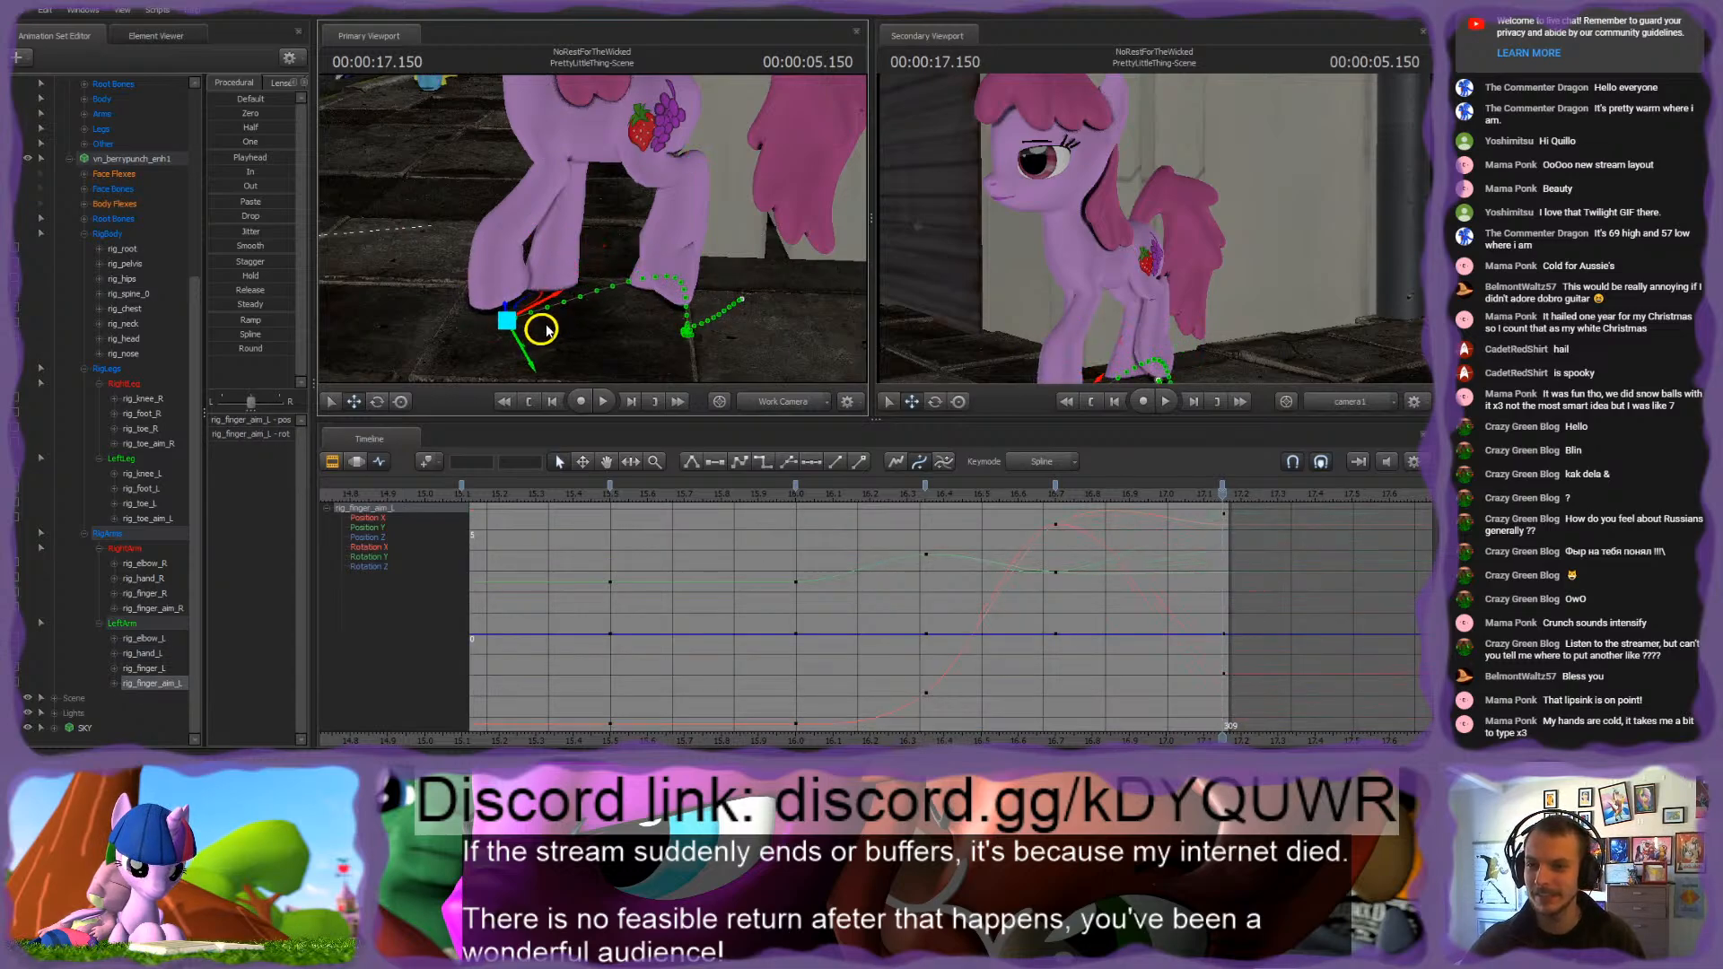
# Step: Adjust rig_hand_L and rig_finger_aim_L at 17.15 s and rotate rig_finger_L slightly to plant the left front hoof
pyautogui.keyDown('ctrl'); pyautogui.click(535, 251); pyautogui.keyUp('ctrl')
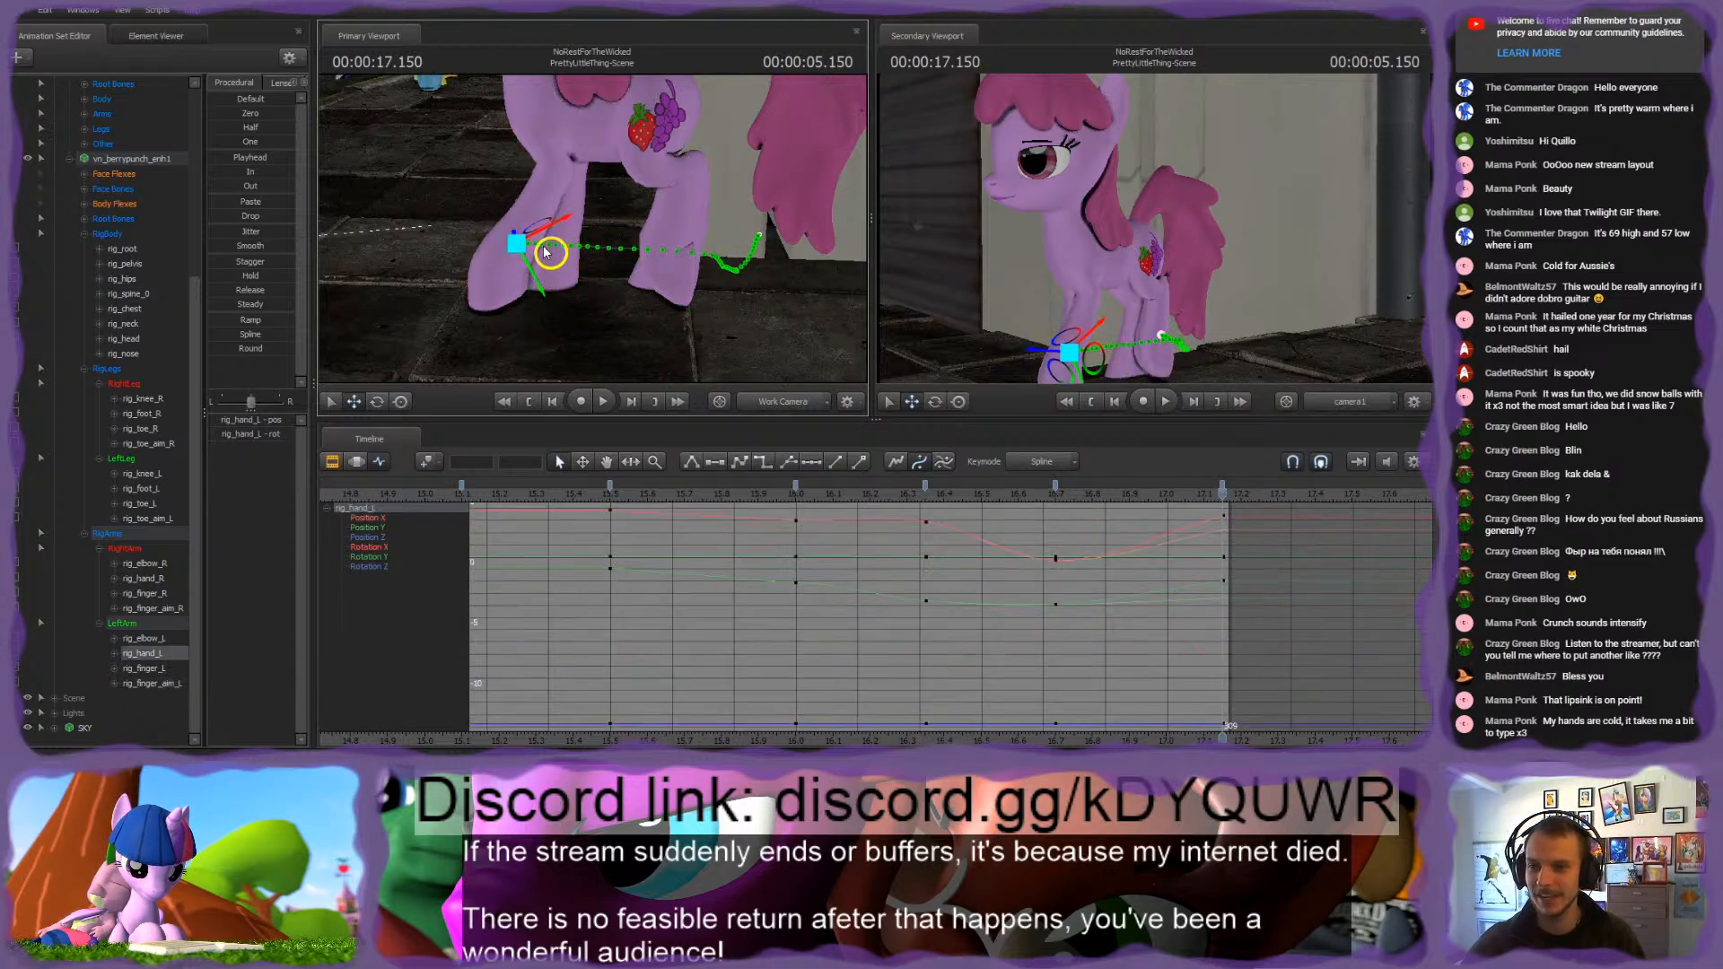
pyautogui.keyDown('ctrl'); pyautogui.click(541, 330); pyautogui.keyUp('ctrl')
pyautogui.moveTo(543, 333); pyautogui.dragTo(520, 336)
pyautogui.keyDown('ctrl'); pyautogui.click(500, 275); pyautogui.keyUp('ctrl')
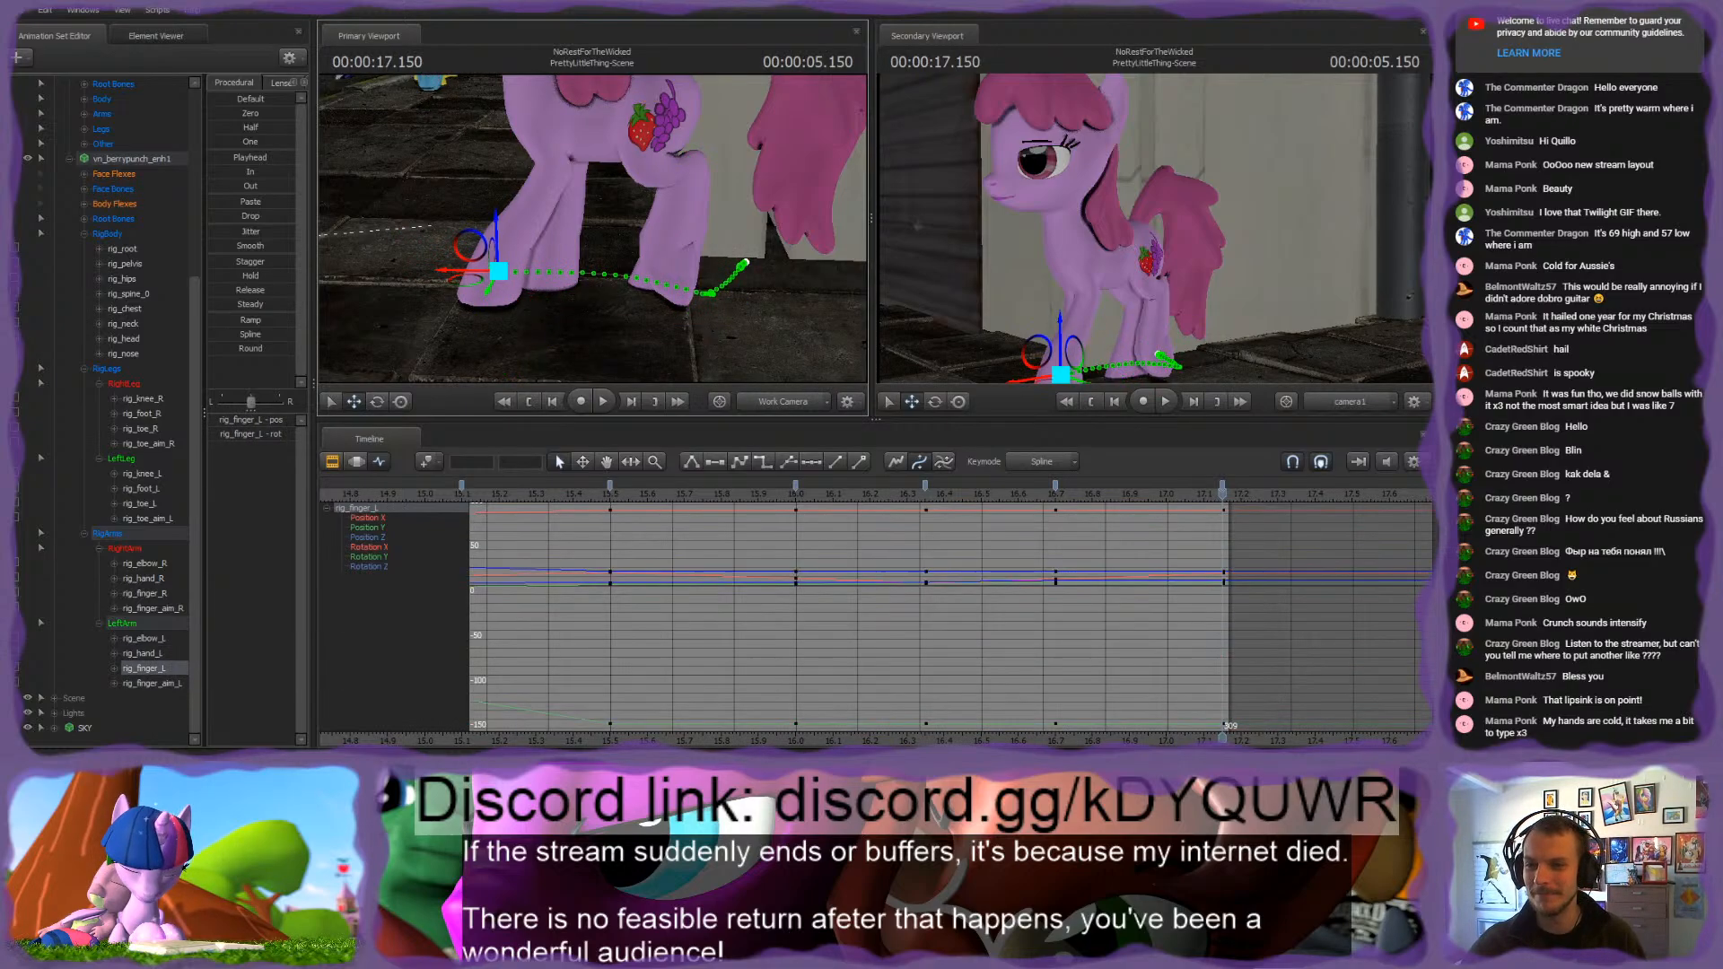
pyautogui.keyDown('alt'); pyautogui.moveTo(525, 268); pyautogui.dragTo(589, 232); pyautogui.keyUp('alt')
pyautogui.moveTo(479, 245); pyautogui.dragTo(485, 252)
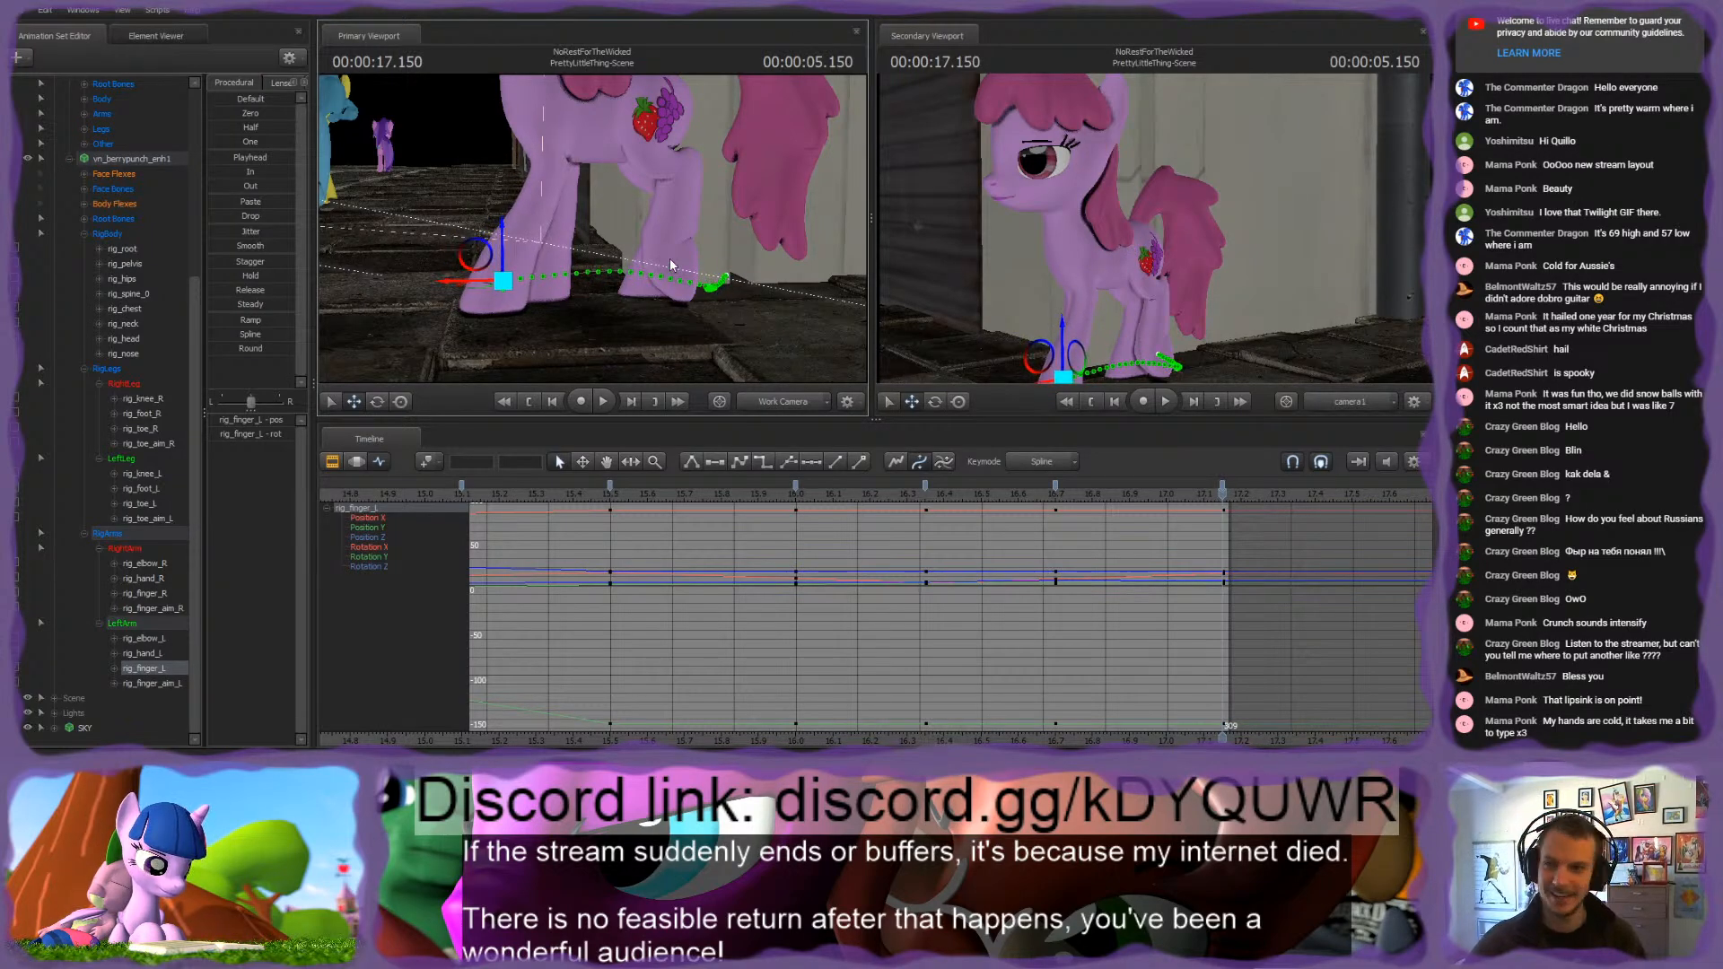
# Step: Re-aim the right front hoof at 17.15 s by shifting rig_finger_aim_R slightly, and check rig_finger_R from the front
pyautogui.keyDown('alt'); pyautogui.moveTo(669, 258); pyautogui.dragTo(609, 271); pyautogui.keyUp('alt')
pyautogui.keyDown('ctrl'); pyautogui.click(646, 317); pyautogui.keyUp('ctrl')
pyautogui.press('Up')
pyautogui.press('Down')
pyautogui.keyDown('ctrl'); pyautogui.click(570, 247); pyautogui.keyUp('ctrl')
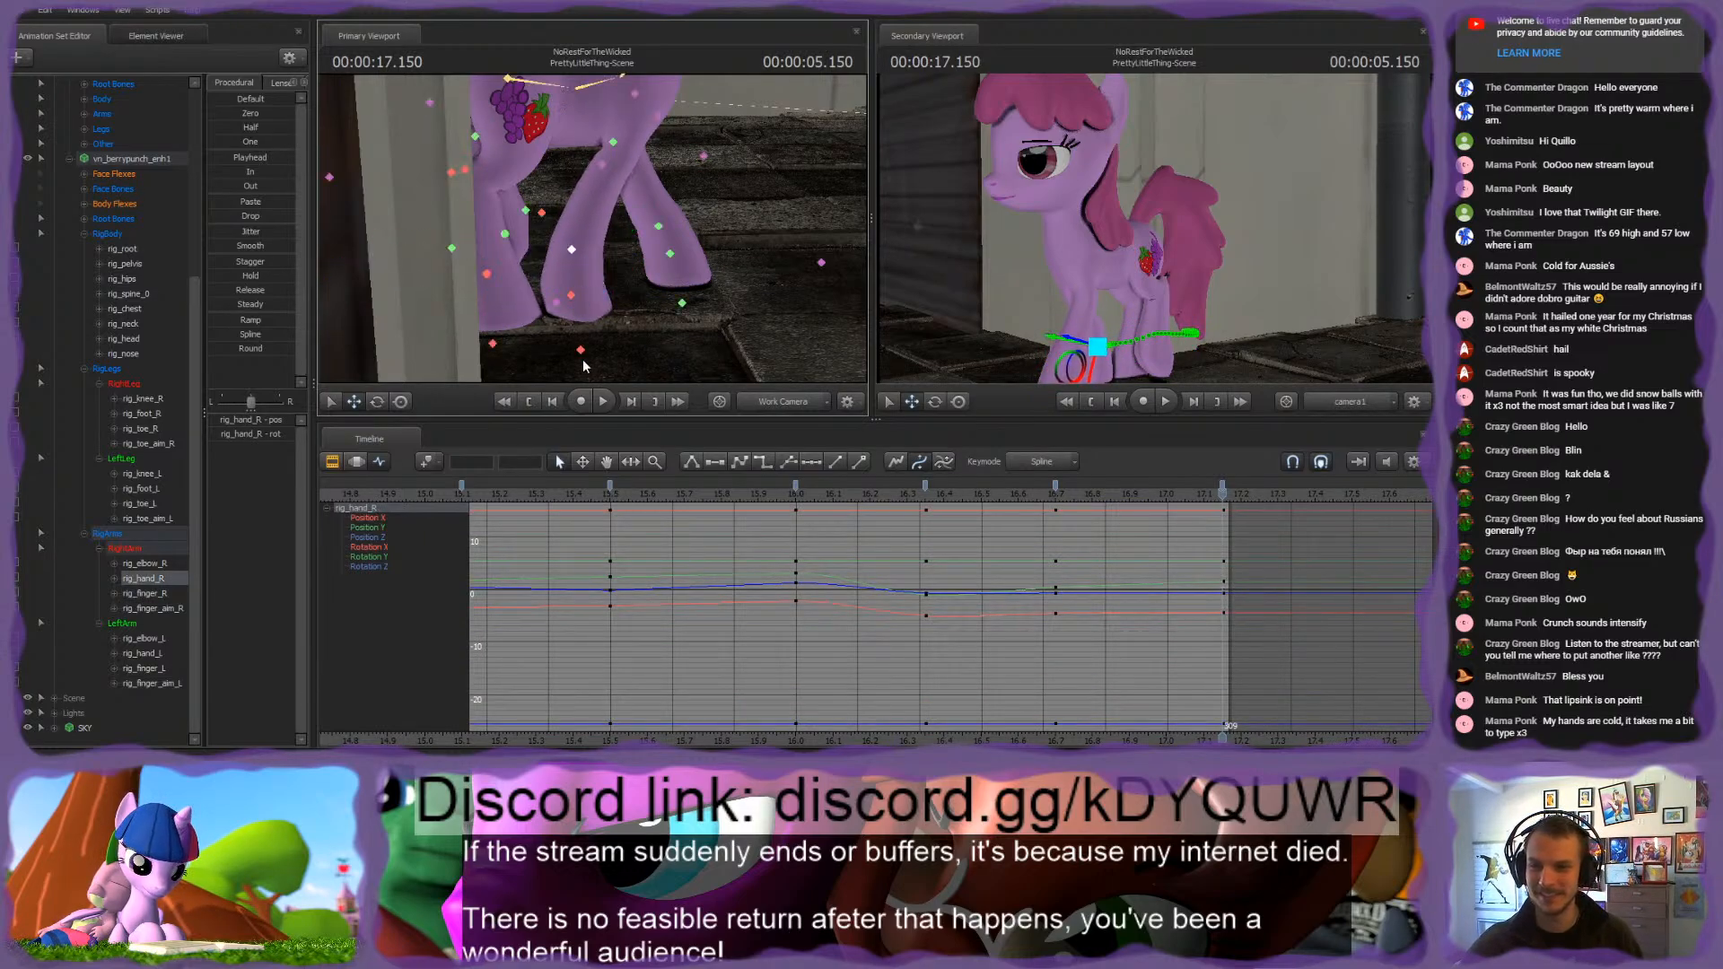
pyautogui.keyDown('ctrl'); pyautogui.click(586, 353); pyautogui.keyUp('ctrl')
pyautogui.moveTo(610, 367); pyautogui.dragTo(625, 372)
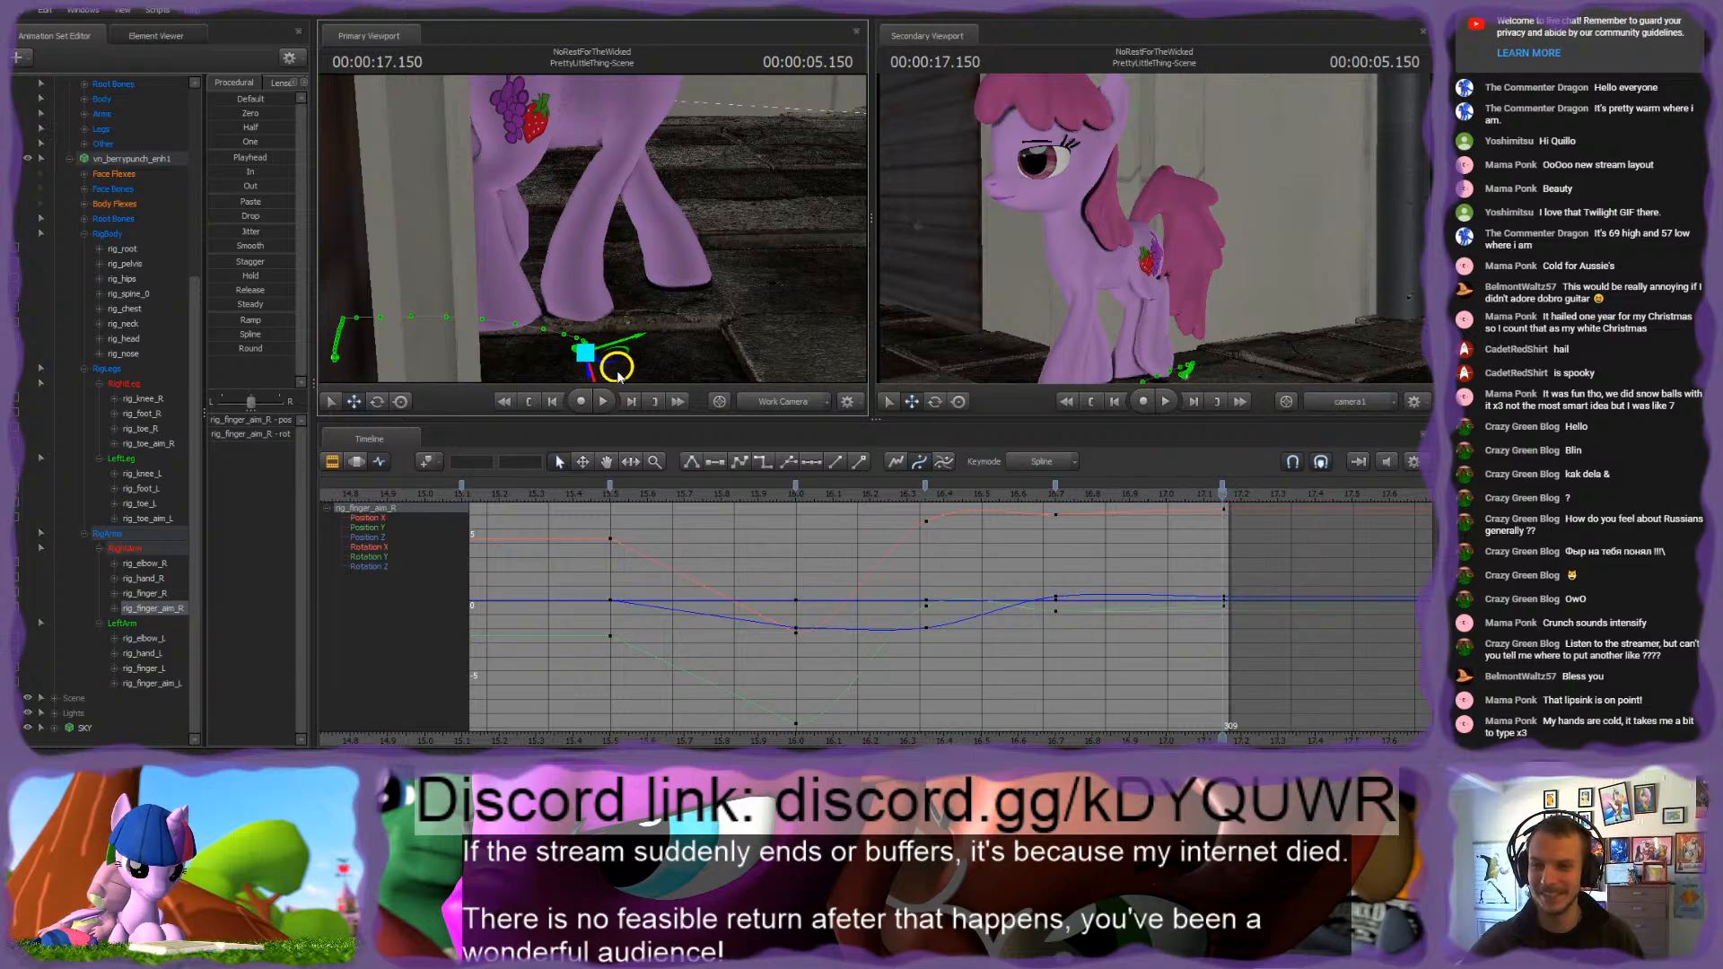
pyautogui.keyDown('ctrl'); pyautogui.click(573, 269); pyautogui.keyUp('ctrl')
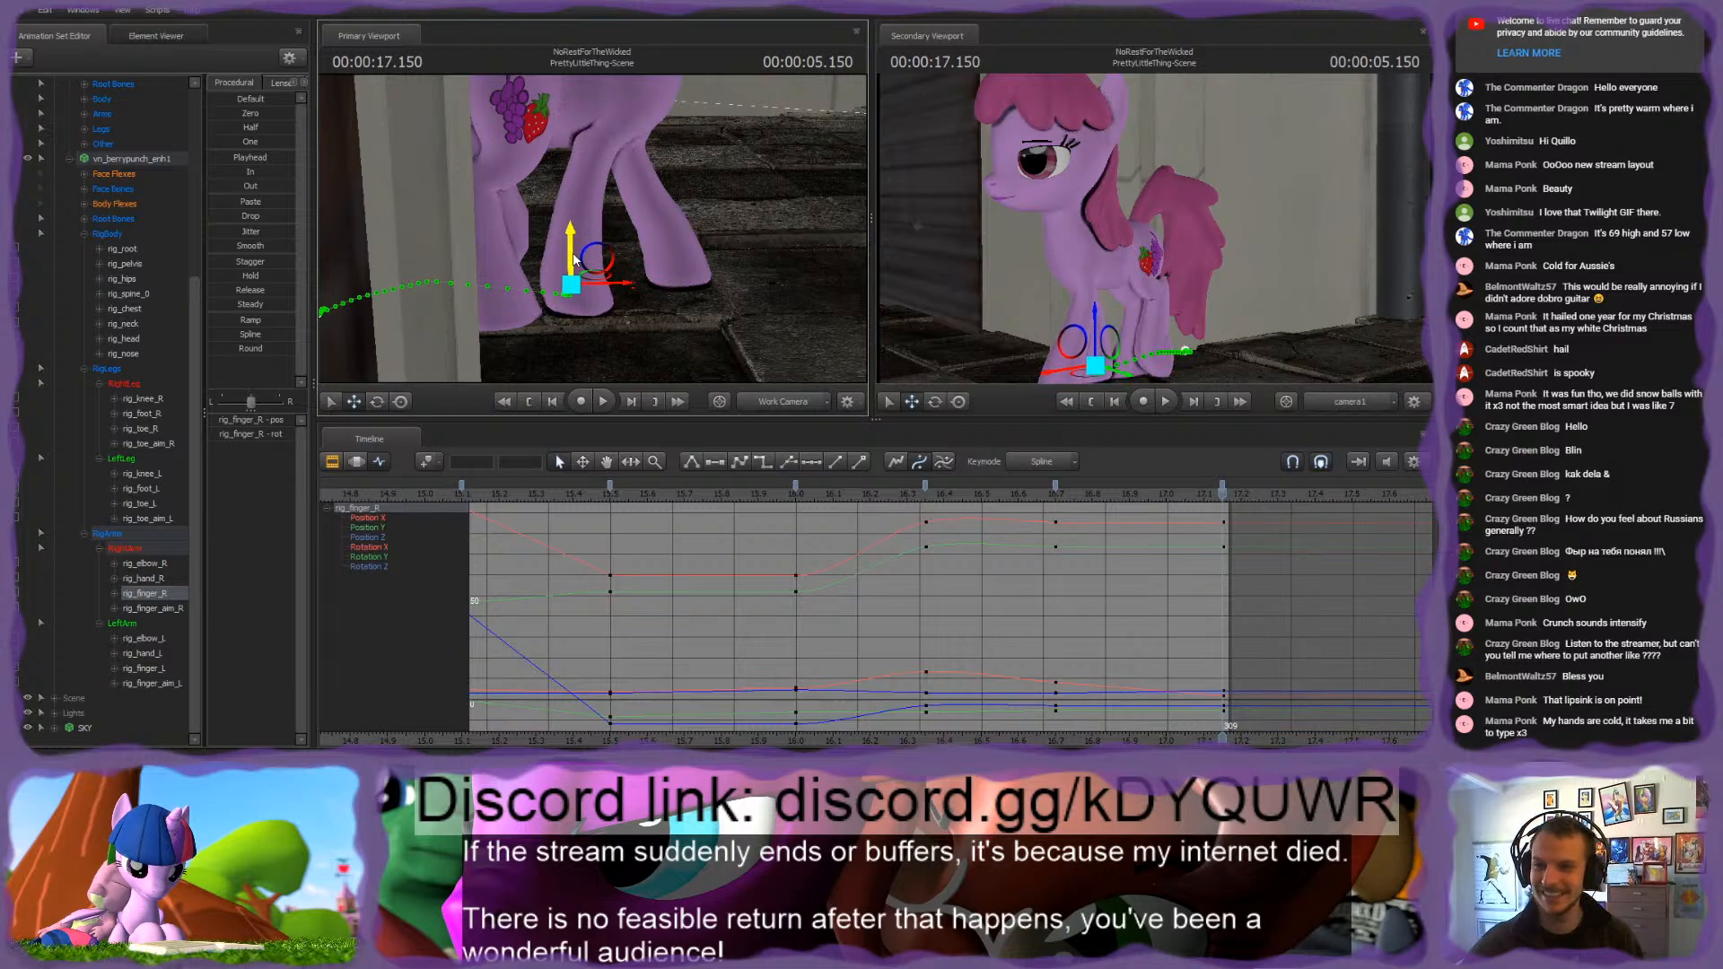
pyautogui.keyDown('alt'); pyautogui.moveTo(582, 262); pyautogui.dragTo(585, 167); pyautogui.keyUp('alt')
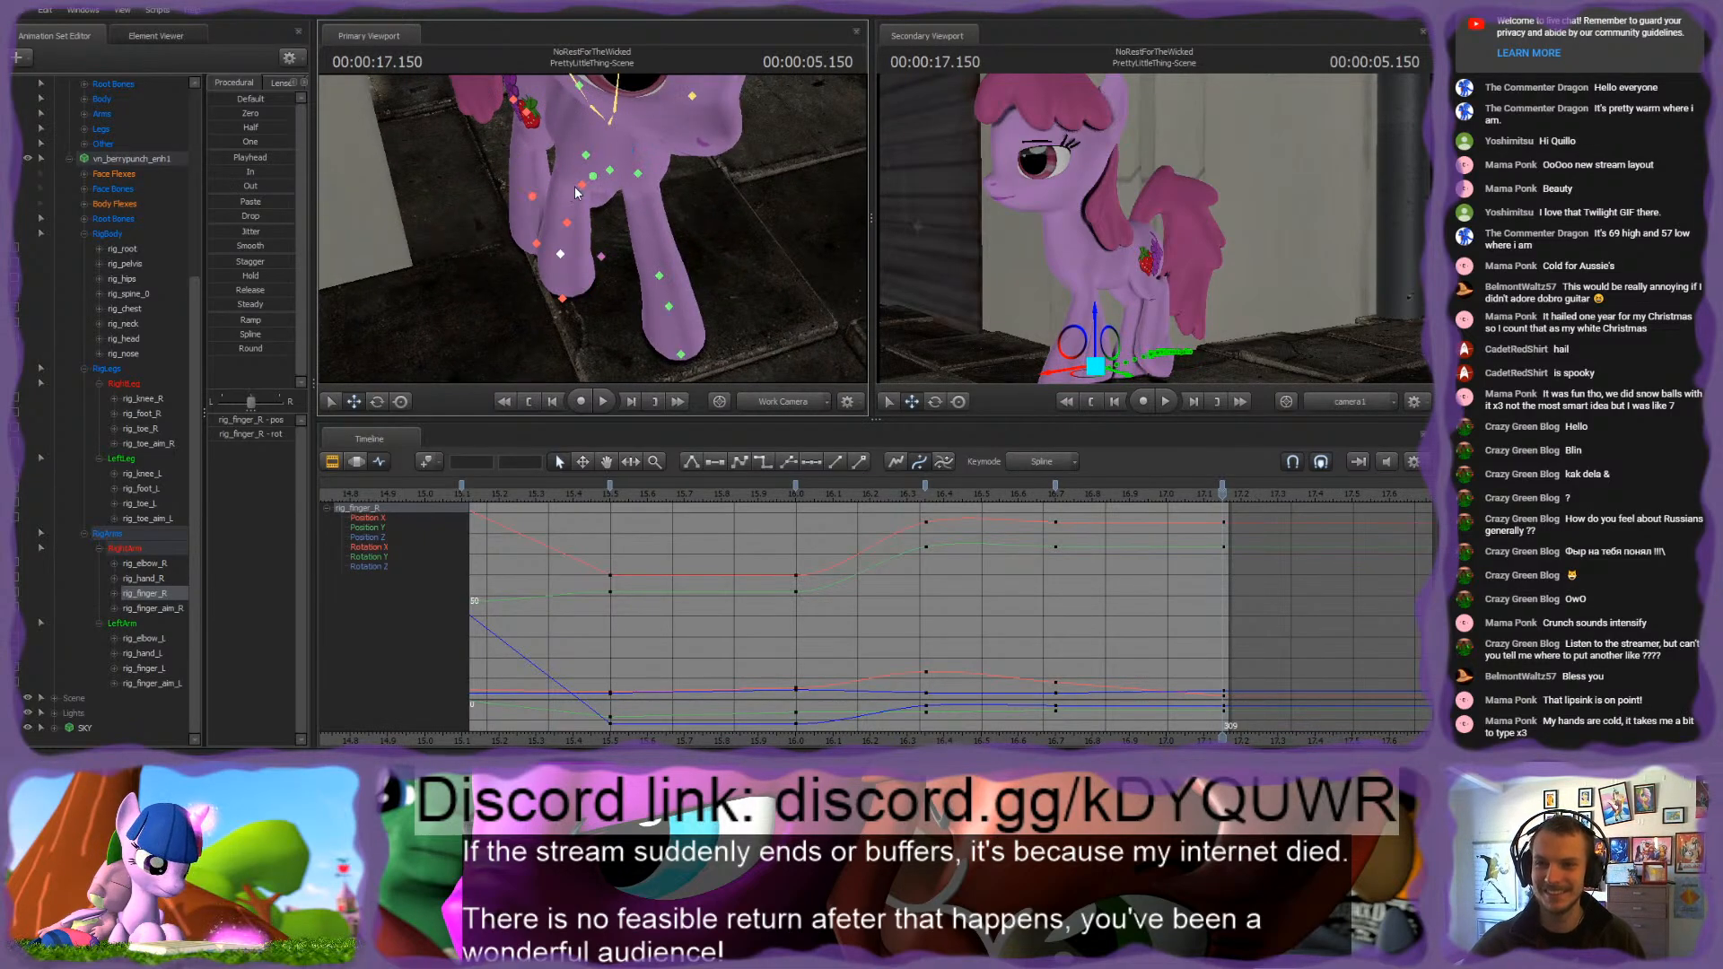
# Step: Shift rig_elbow_R slightly at 17.15 s and play back the walk from about 15.5 s
pyautogui.click(582, 185)
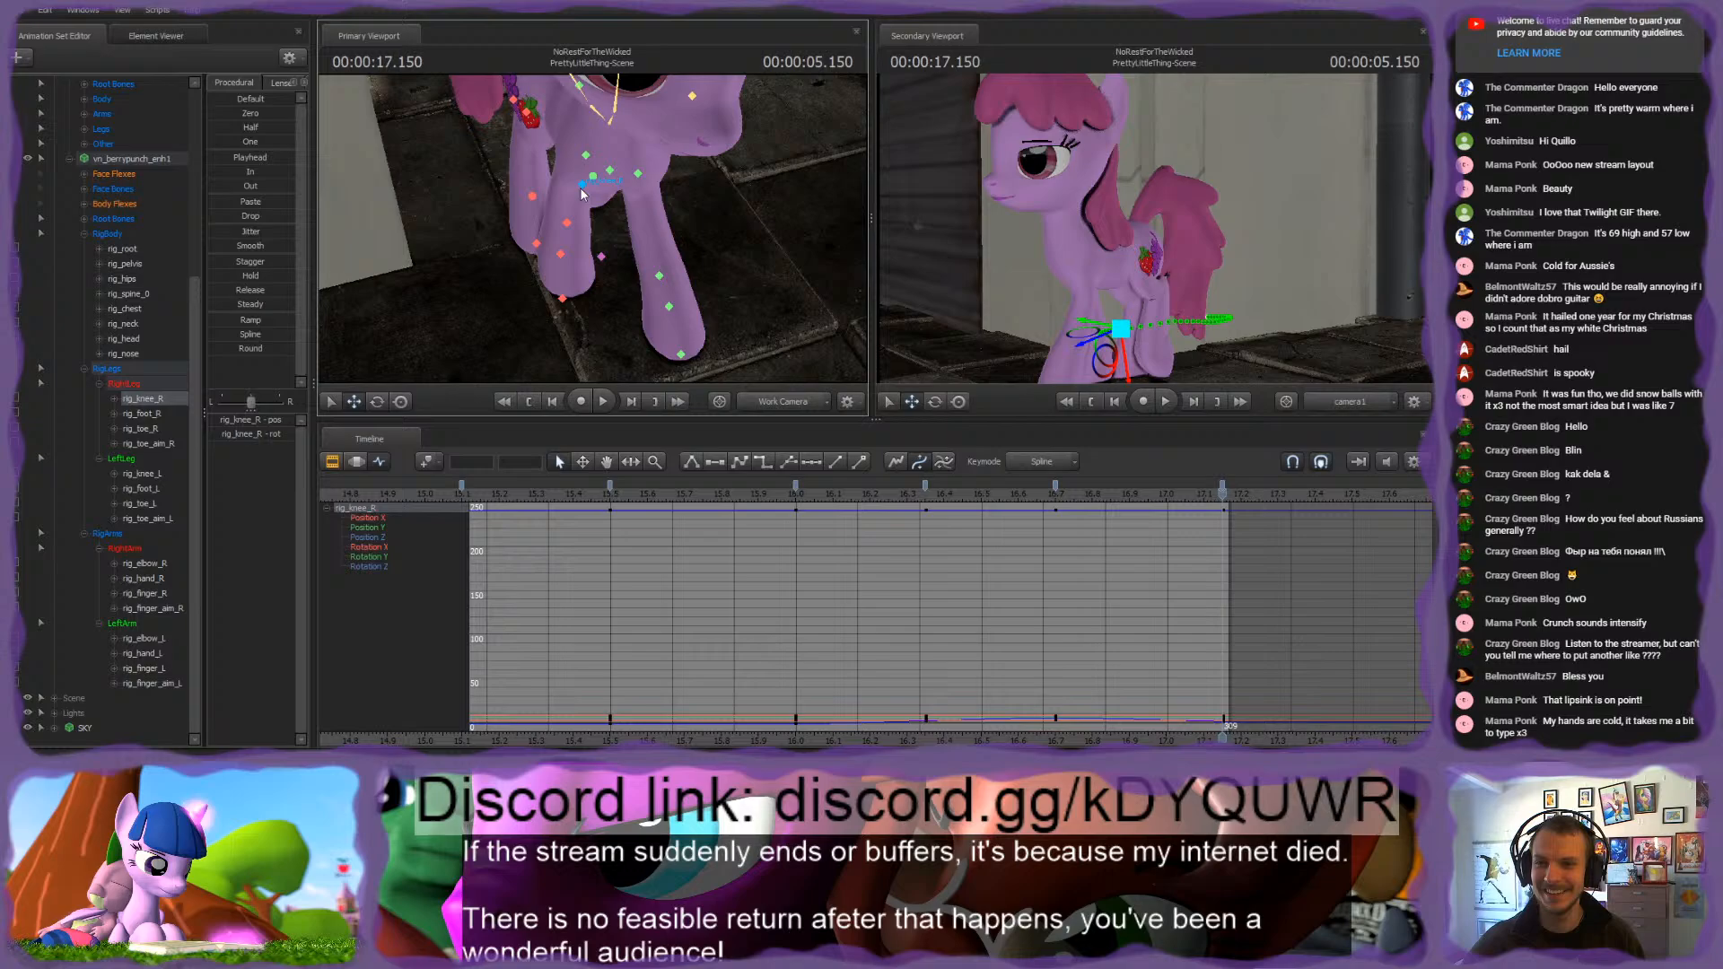
pyautogui.click(516, 102)
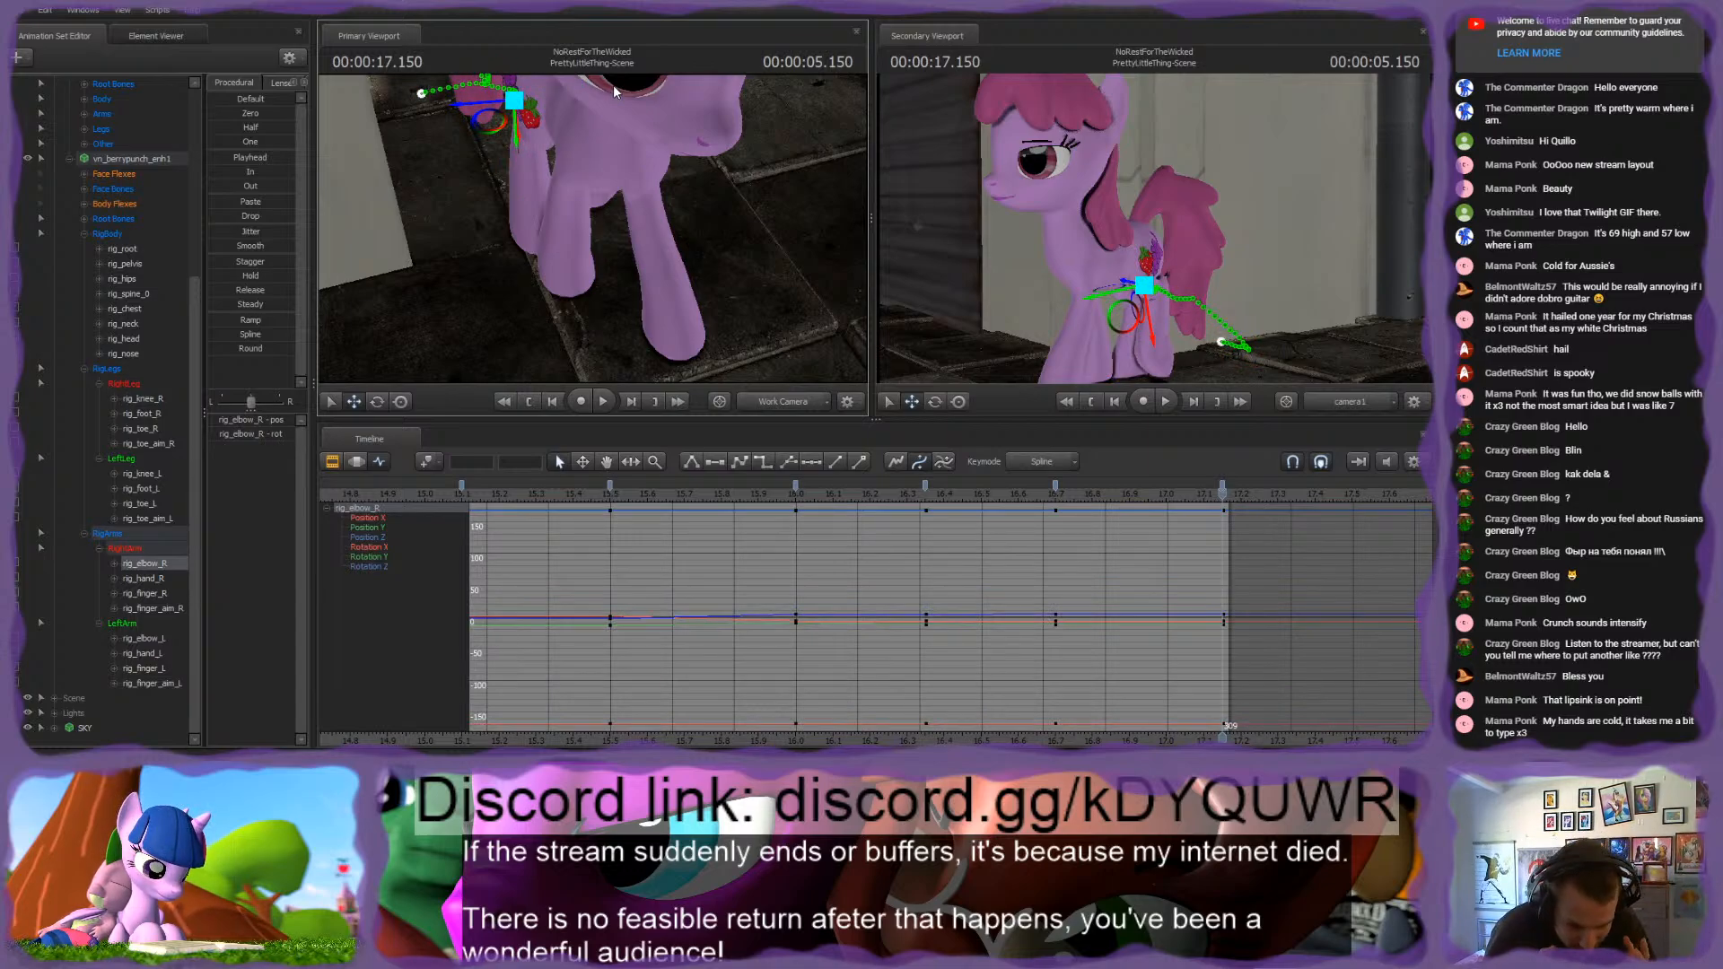
pyautogui.moveTo(553, 115); pyautogui.dragTo(590, 226)
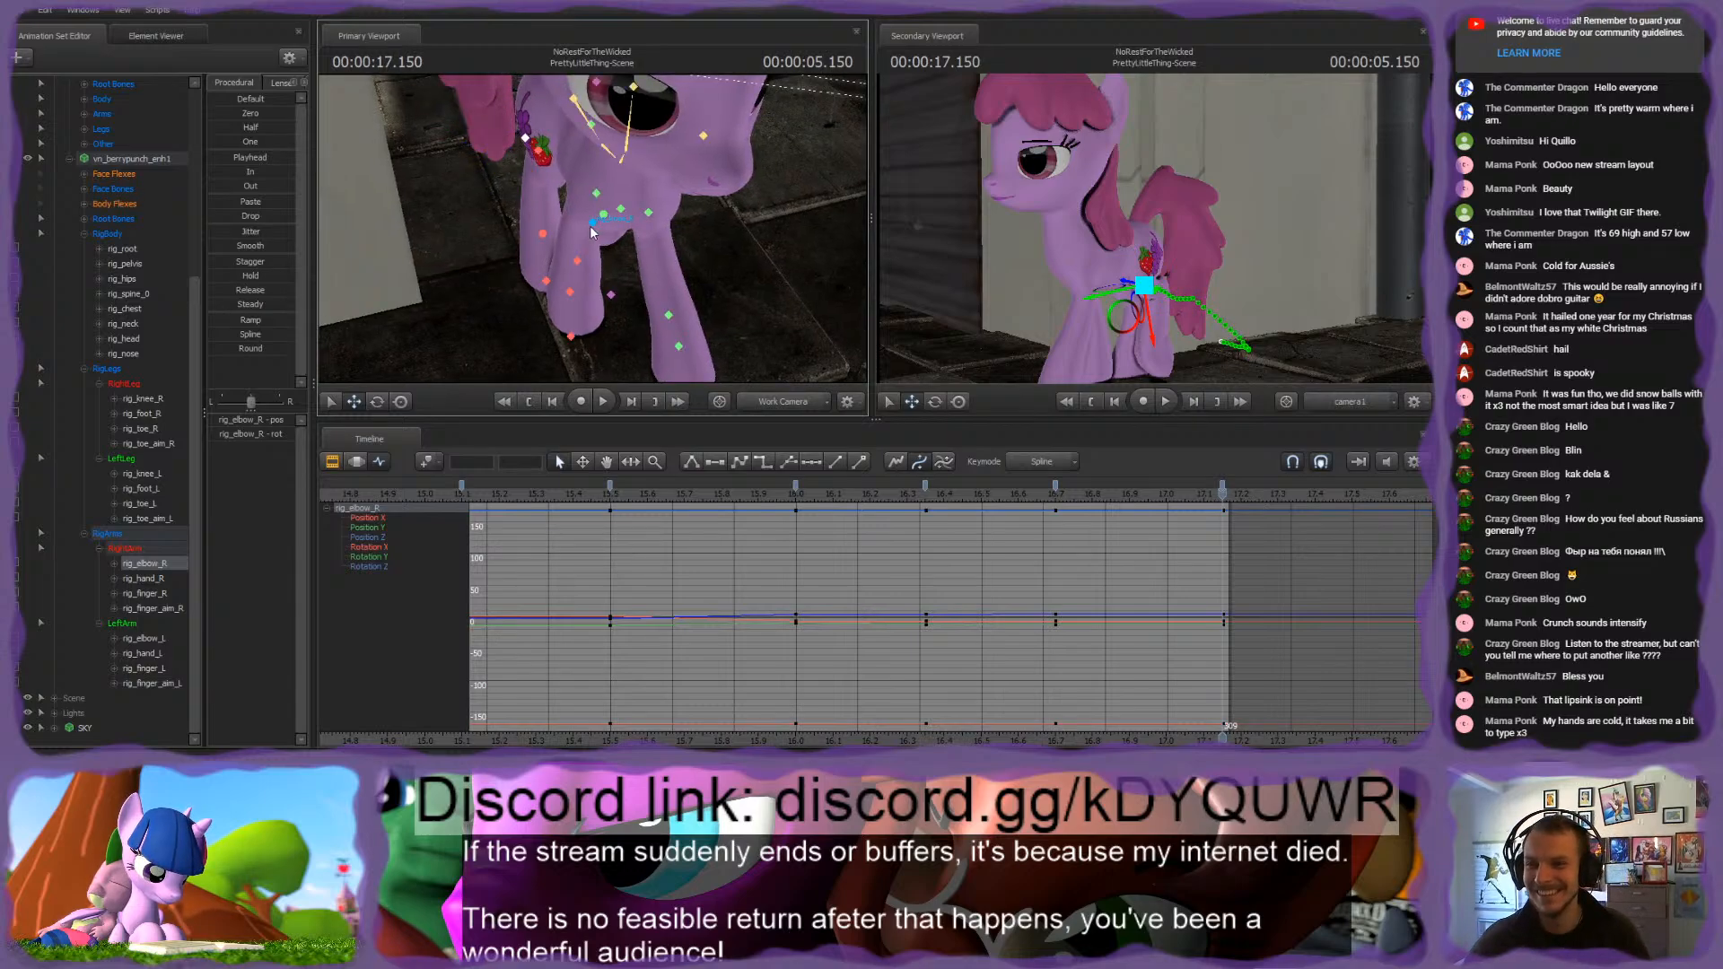
pyautogui.moveTo(495, 140)
pyautogui.mouseDown()
pyautogui.moveTo(455, 141)
pyautogui.moveTo(478, 140)
pyautogui.mouseUp()
pyautogui.keyDown('alt'); pyautogui.moveTo(491, 171); pyautogui.dragTo(555, 301); pyautogui.keyUp('alt')
pyautogui.click(562, 295)
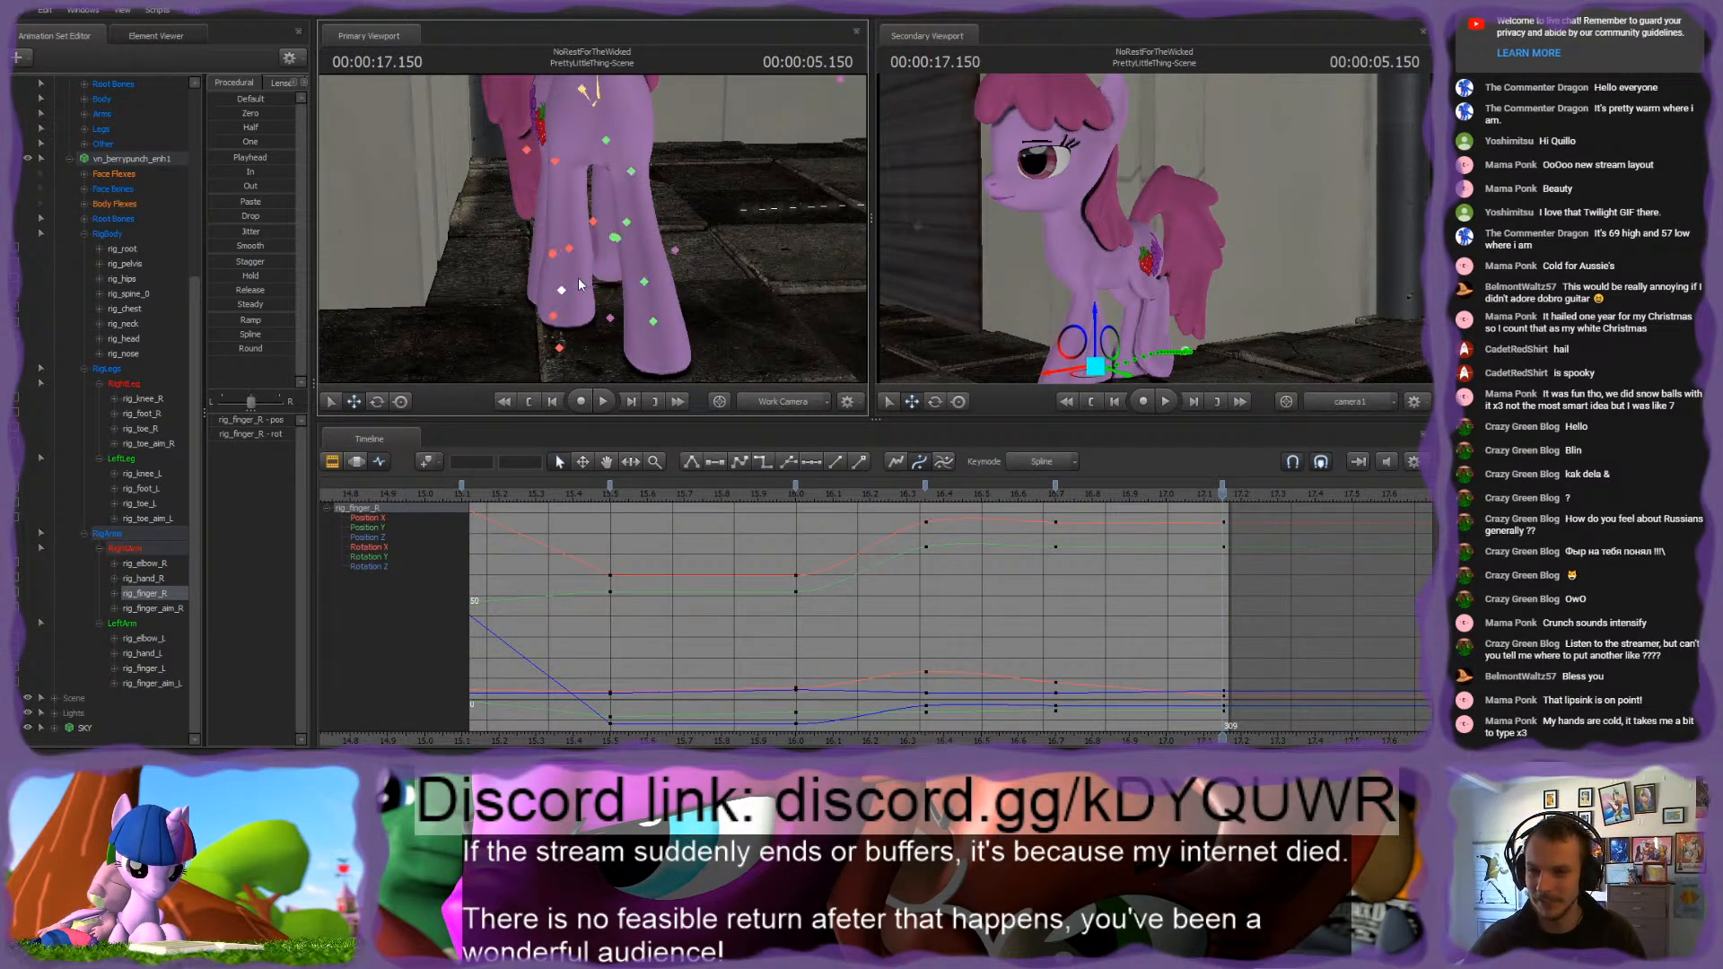
pyautogui.click(571, 250)
pyautogui.moveTo(554, 256); pyautogui.dragTo(596, 235)
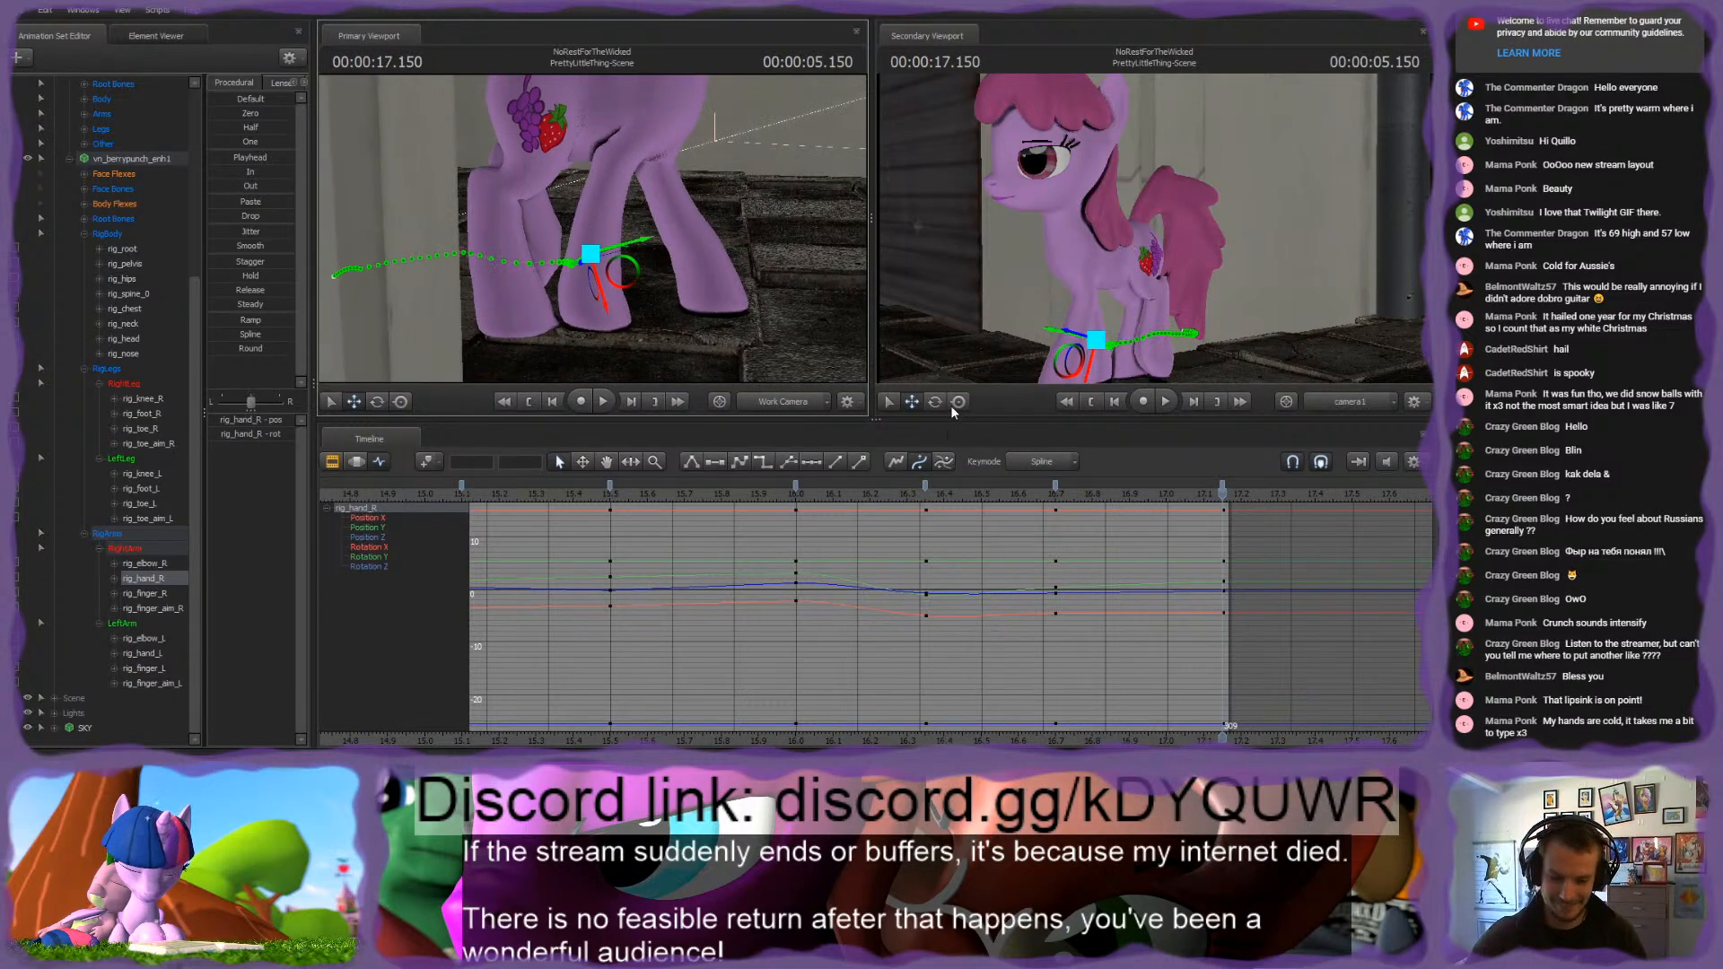
pyautogui.moveTo(1216, 491); pyautogui.dragTo(605, 492)
pyautogui.press('space')
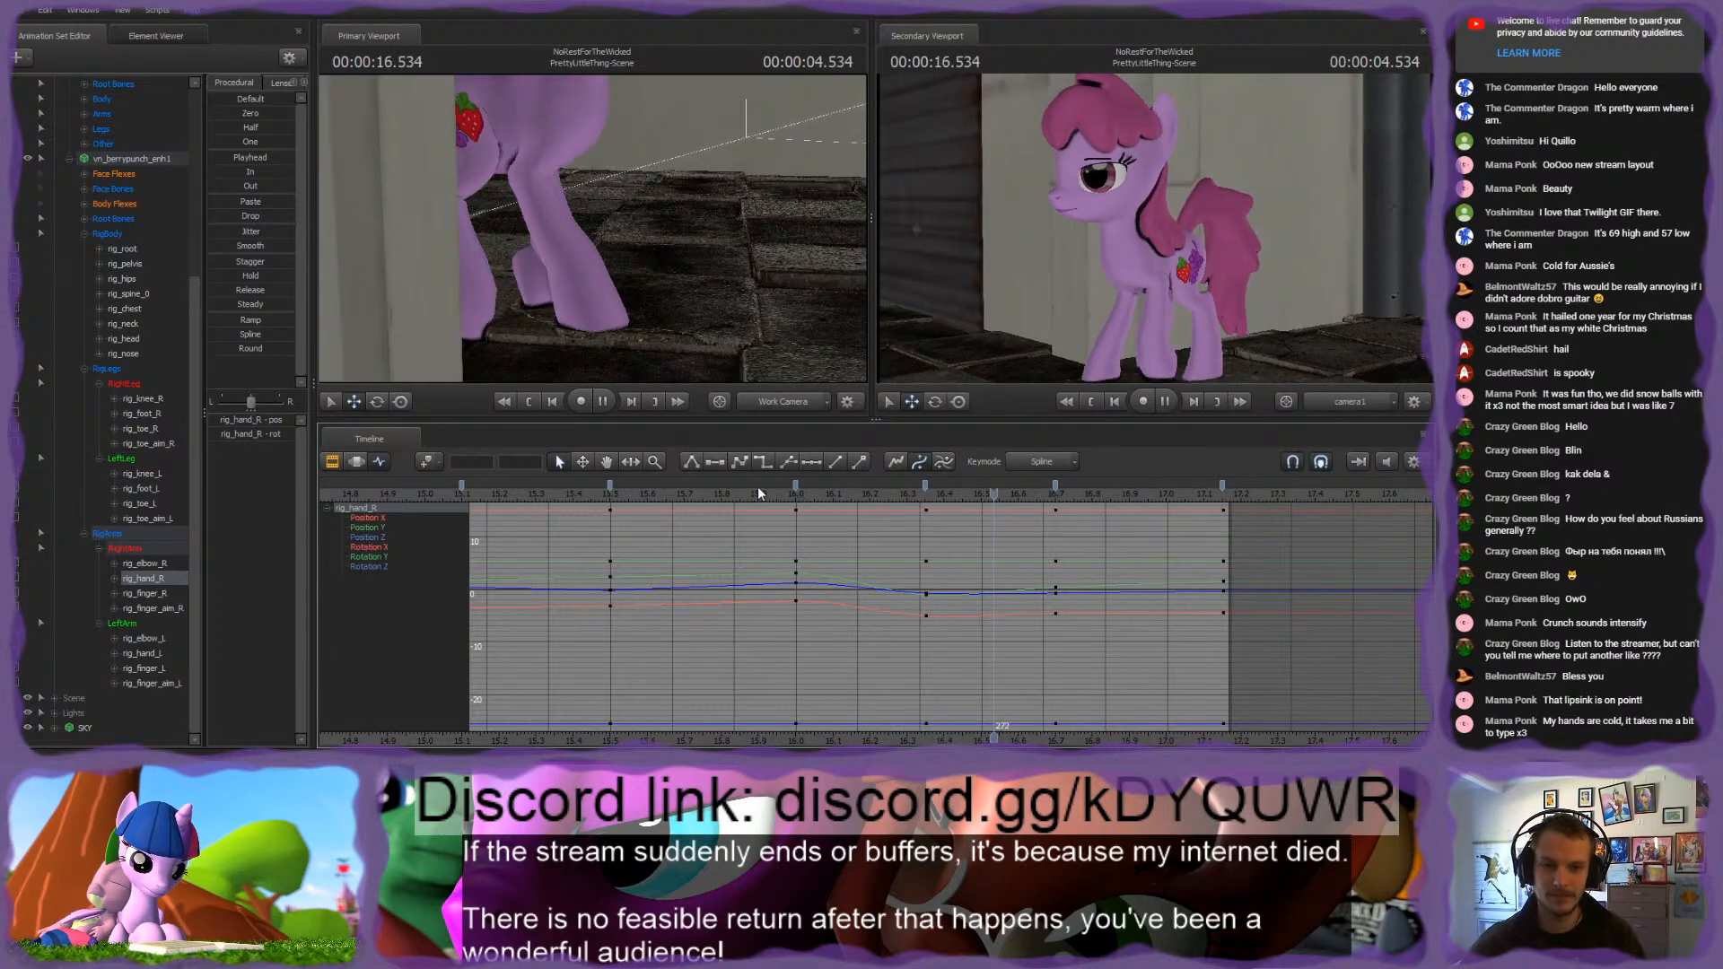
pyautogui.press('space')
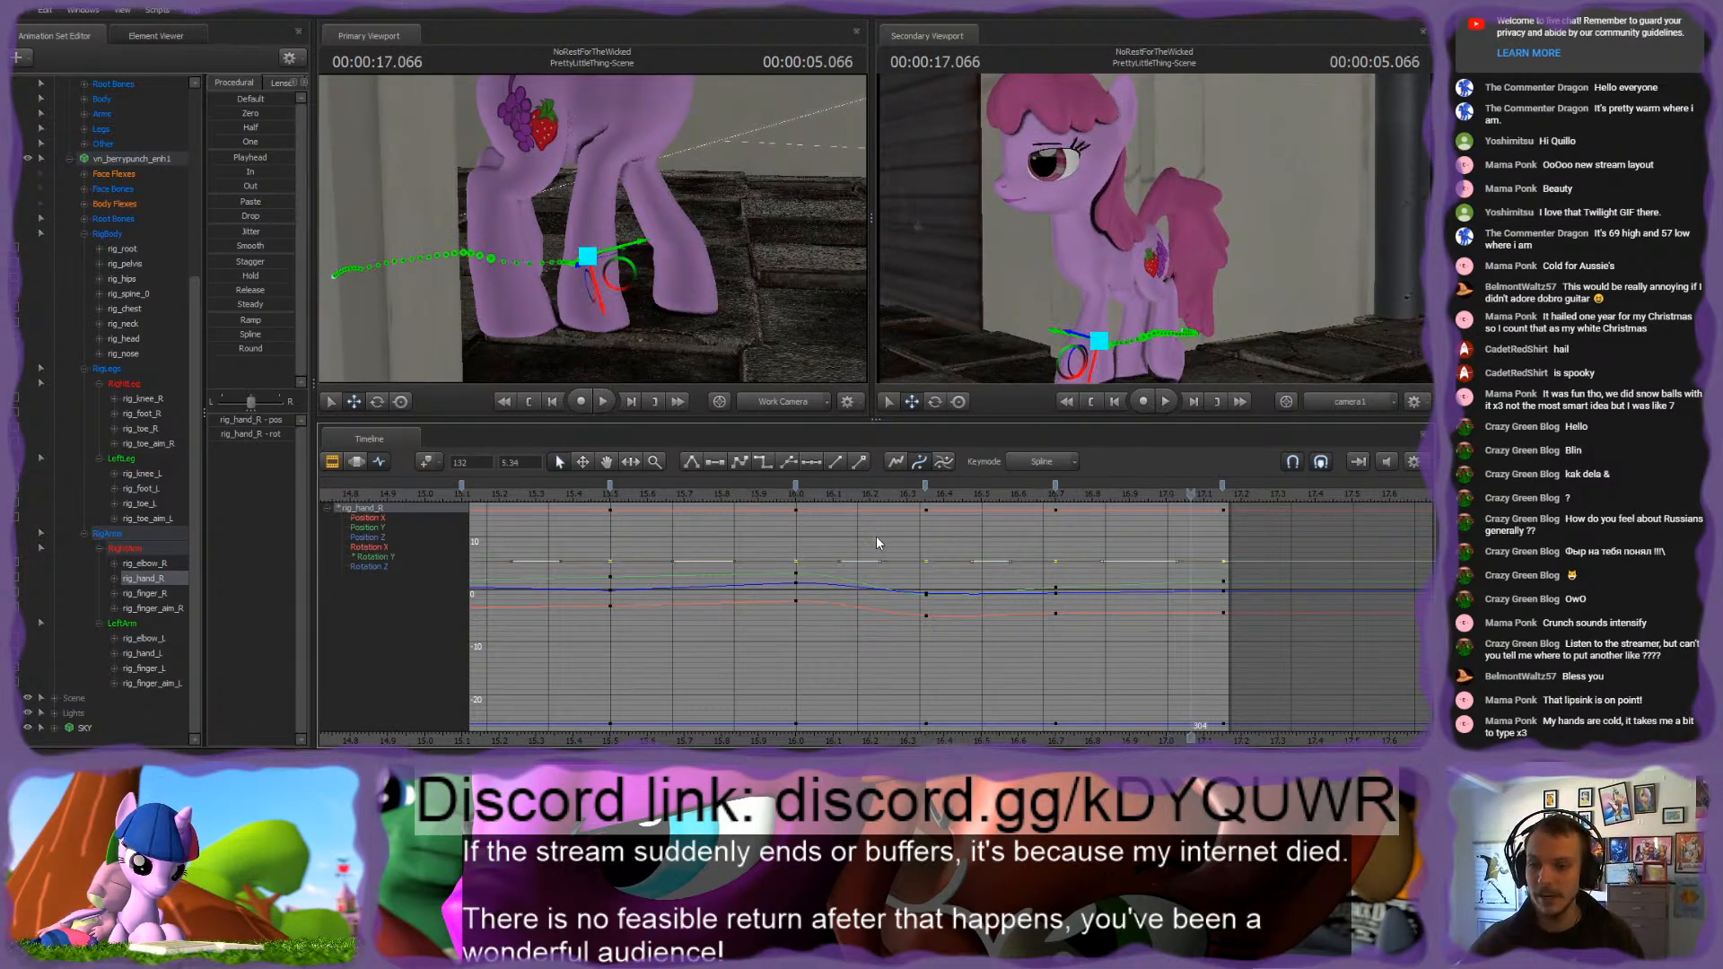
# Step: Select all leg and arm rig controls with their keyframes from 16 s to 17.15 s, and play back that part of the walk
pyautogui.click(138, 384)
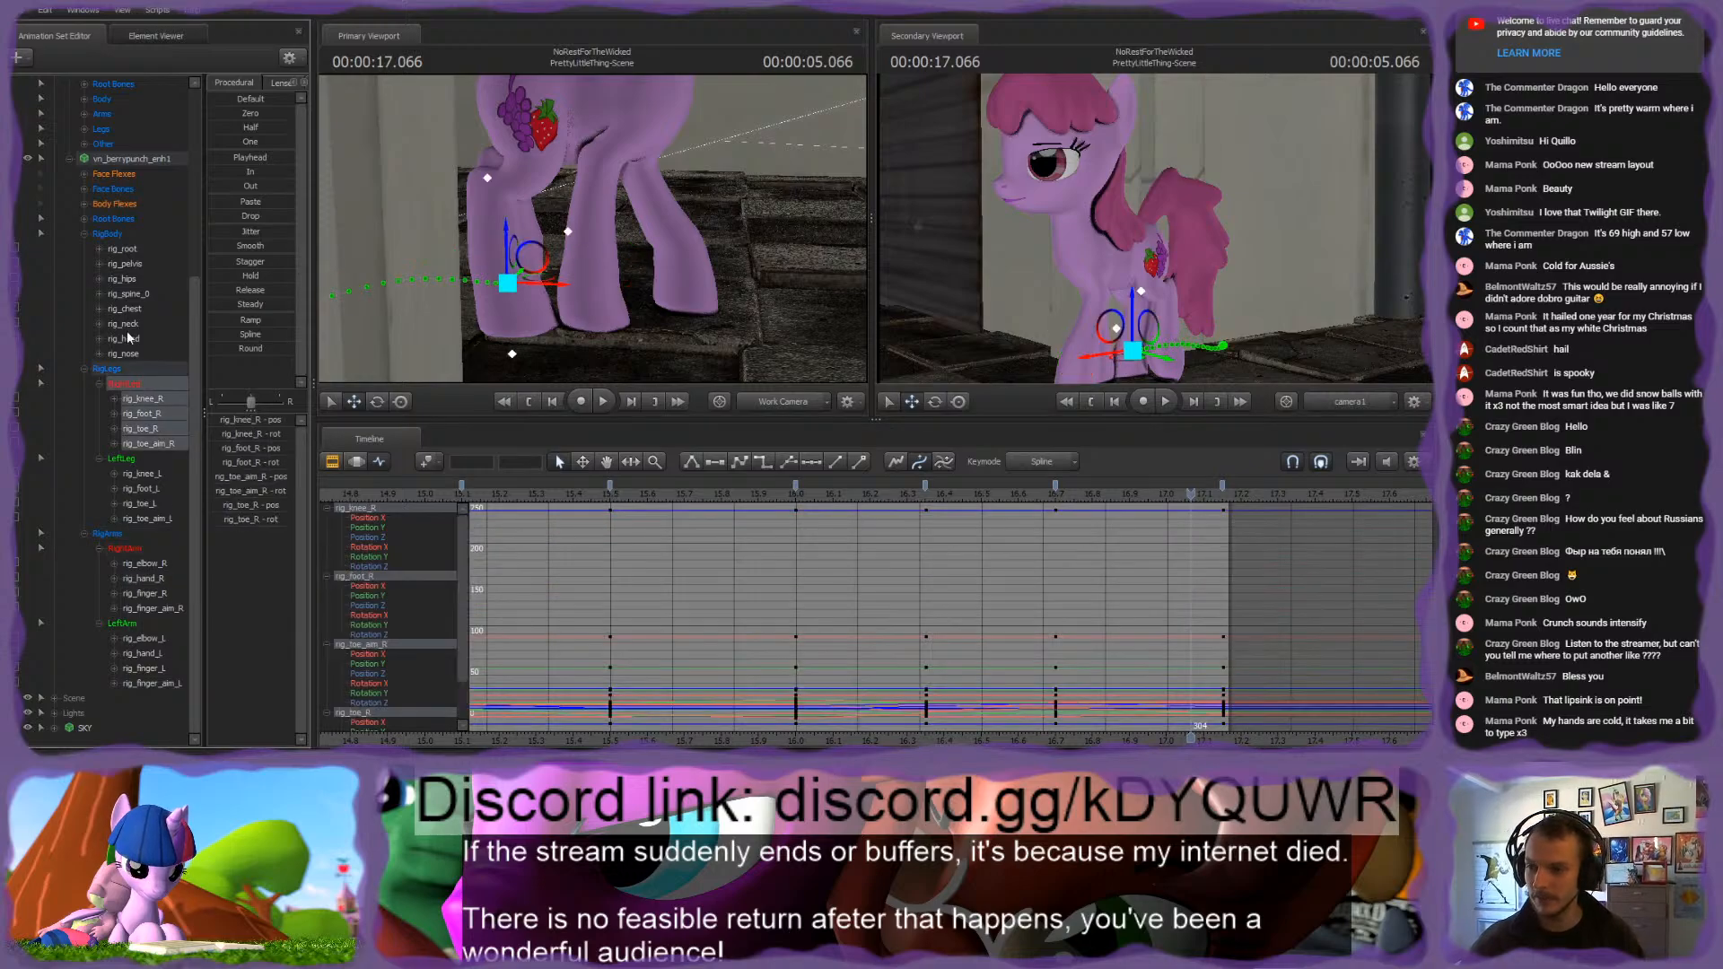
pyautogui.keyDown('shift'); pyautogui.click(133, 622); pyautogui.keyUp('shift')
pyautogui.click(1224, 487)
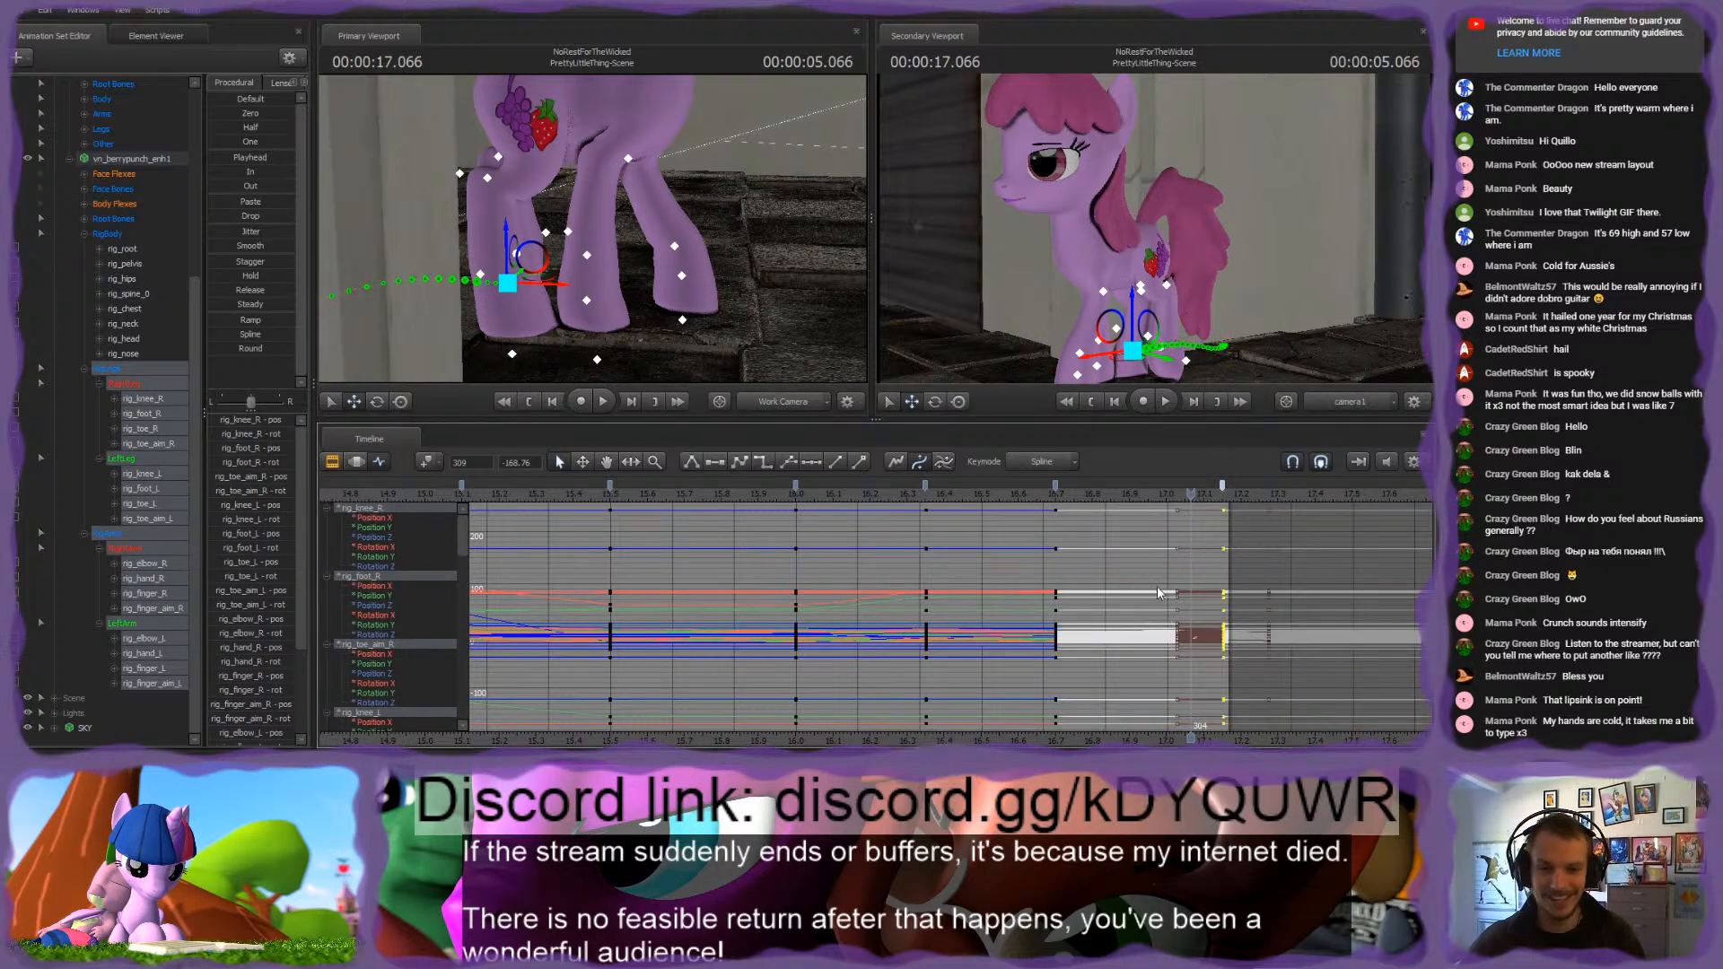
pyautogui.scroll(-2, 1160, 589)
pyautogui.keyDown('shift'); pyautogui.click(913, 484); pyautogui.keyUp('shift')
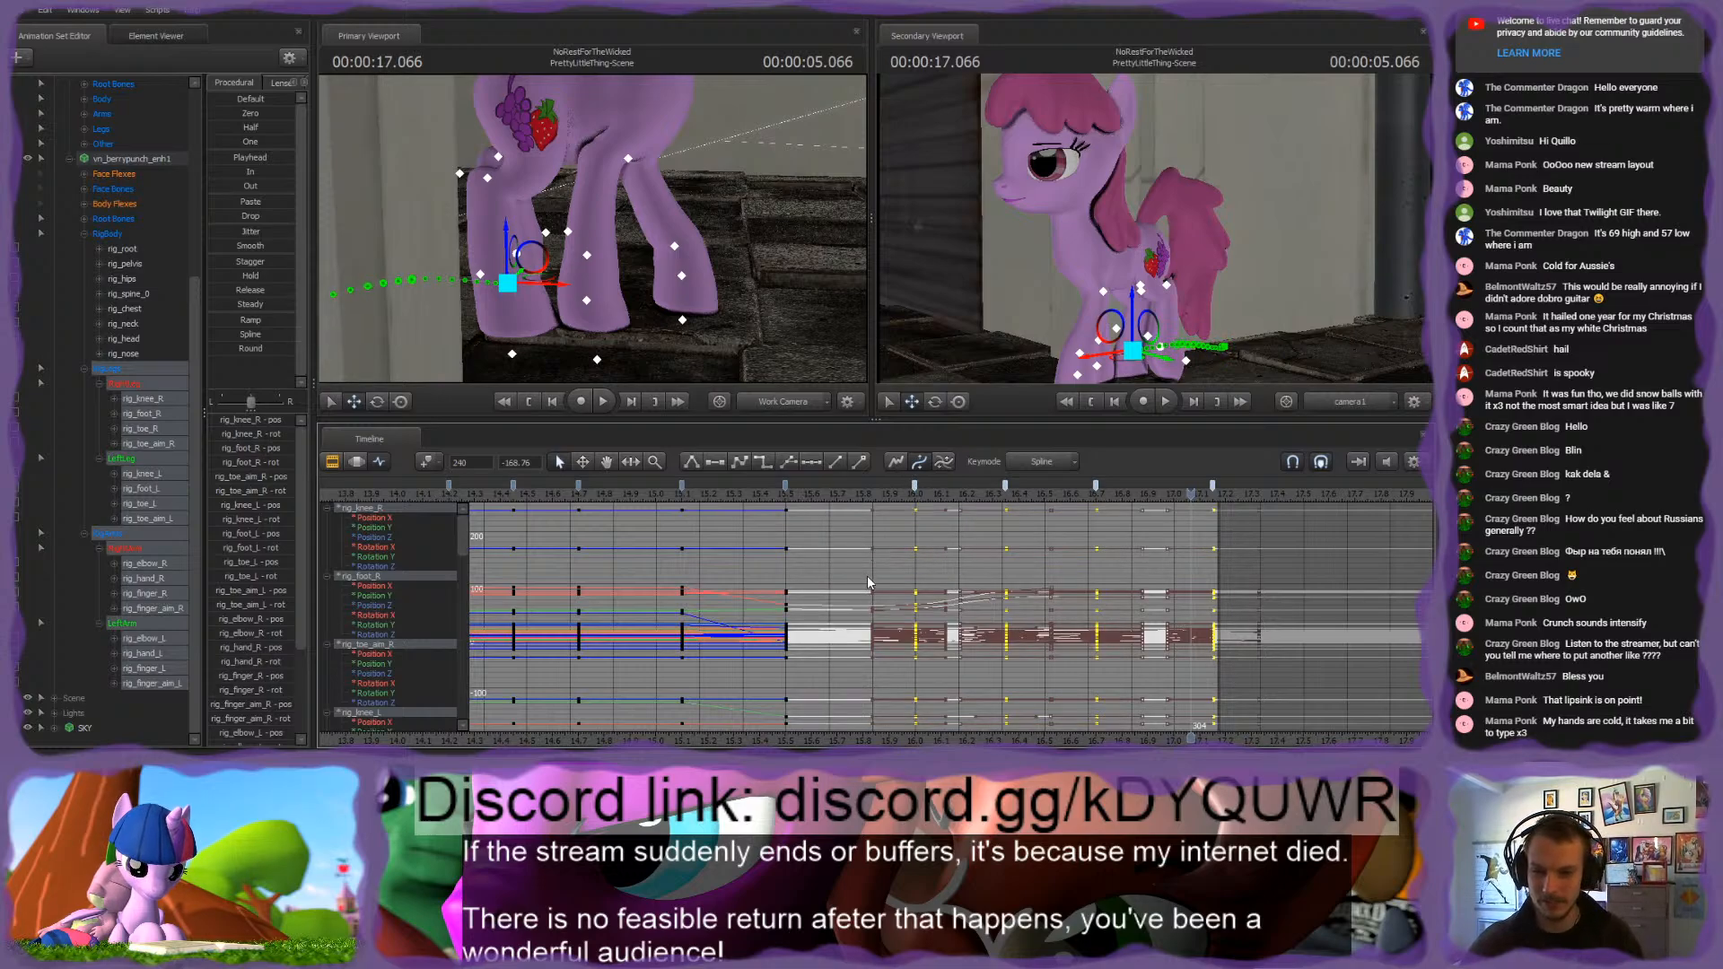
pyautogui.click(867, 575)
pyautogui.click(892, 489)
pyautogui.press('space')
pyautogui.press('space')
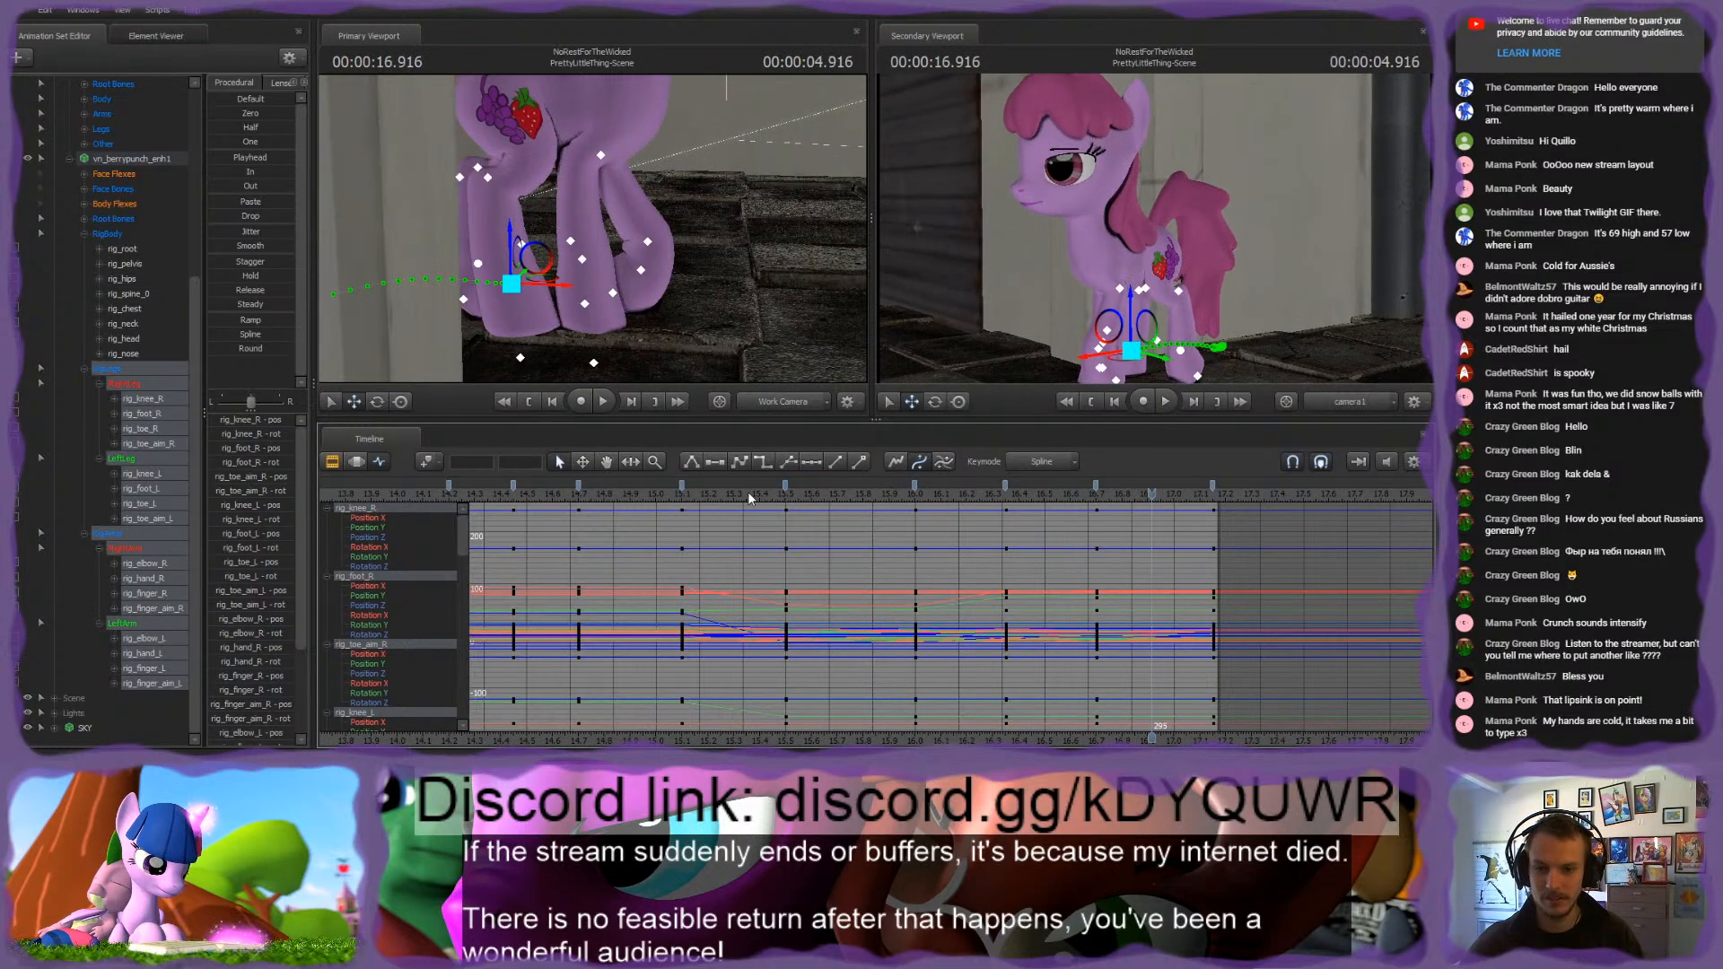
pyautogui.click(752, 490)
pyautogui.press('space')
pyautogui.press('space')
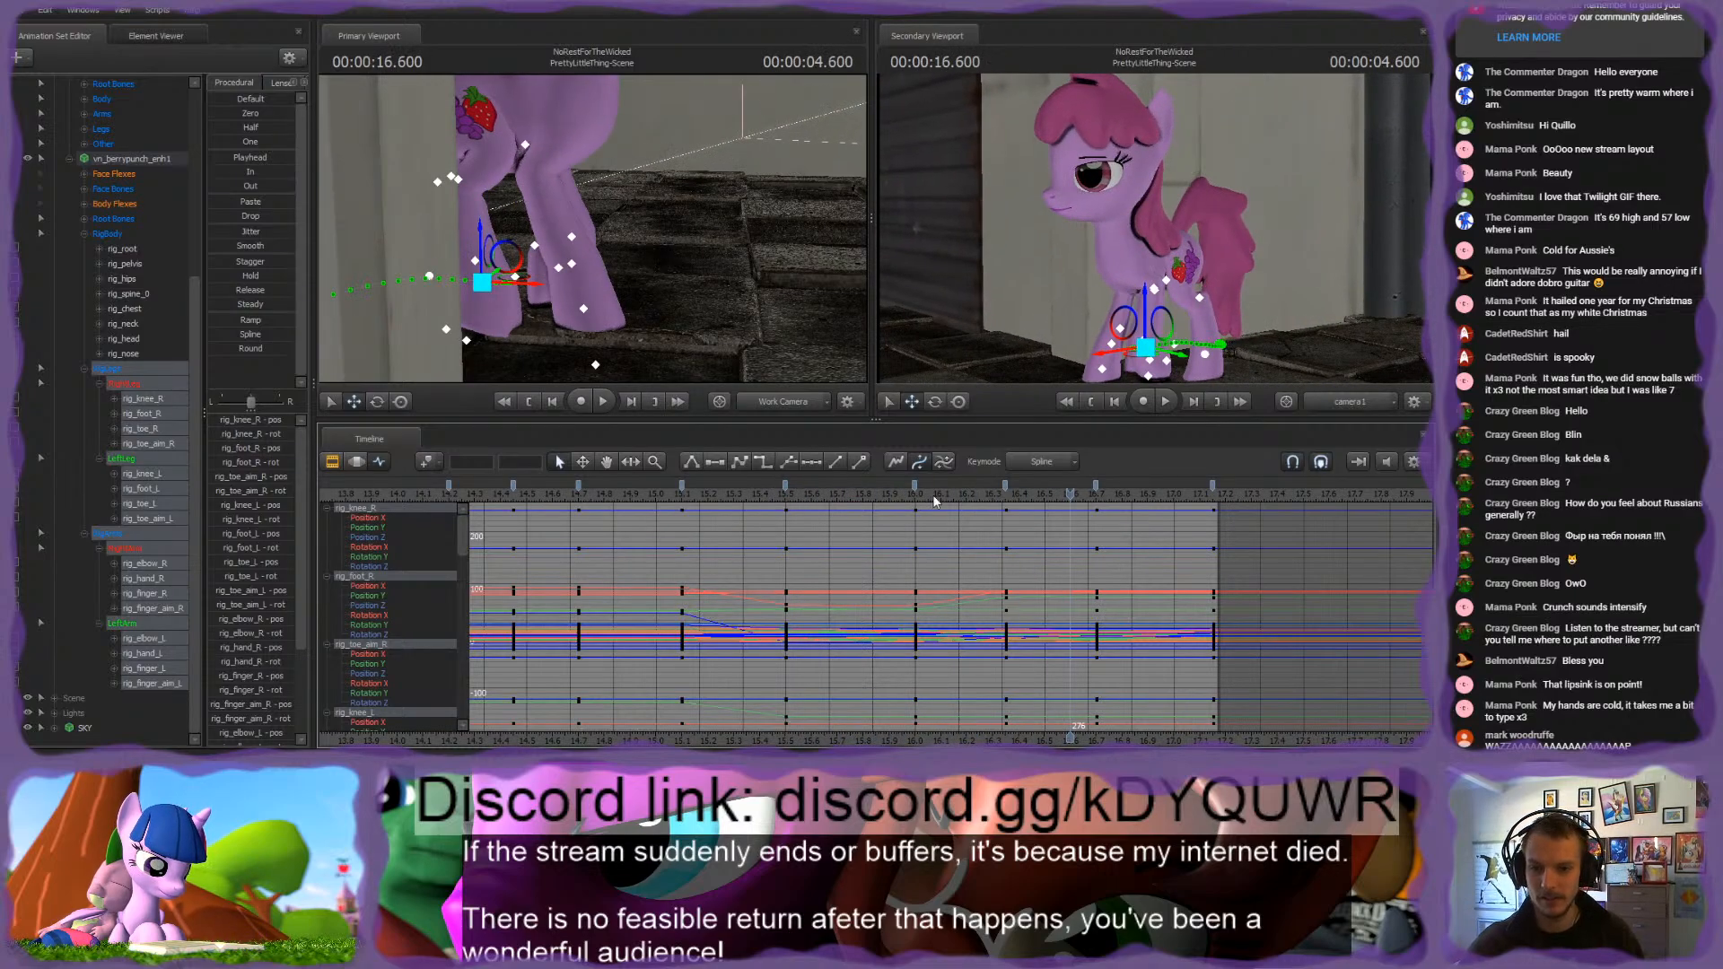
# Step: Retime the leg and arm keyframes, moving those at 16 s to about 15.95 s and those at 16.7 s to about 16.75 s
pyautogui.click(915, 486)
pyautogui.keyDown('shift'); pyautogui.click(1214, 486); pyautogui.keyUp('shift')
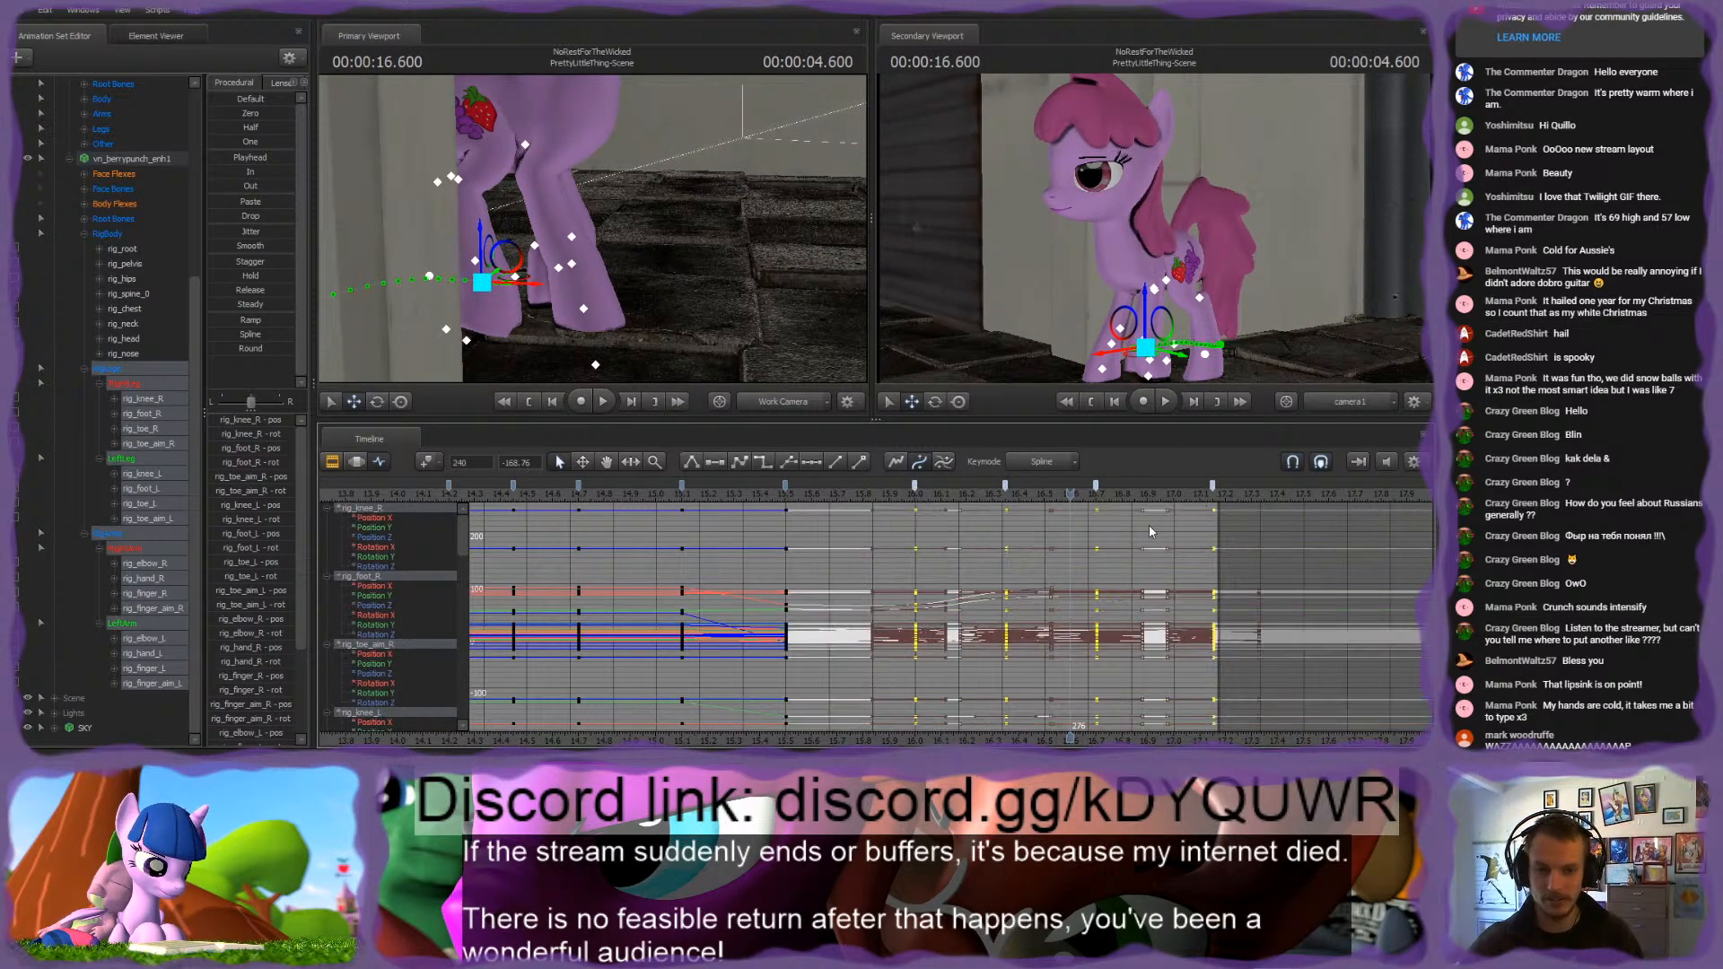
pyautogui.click(1113, 567)
pyautogui.click(863, 491)
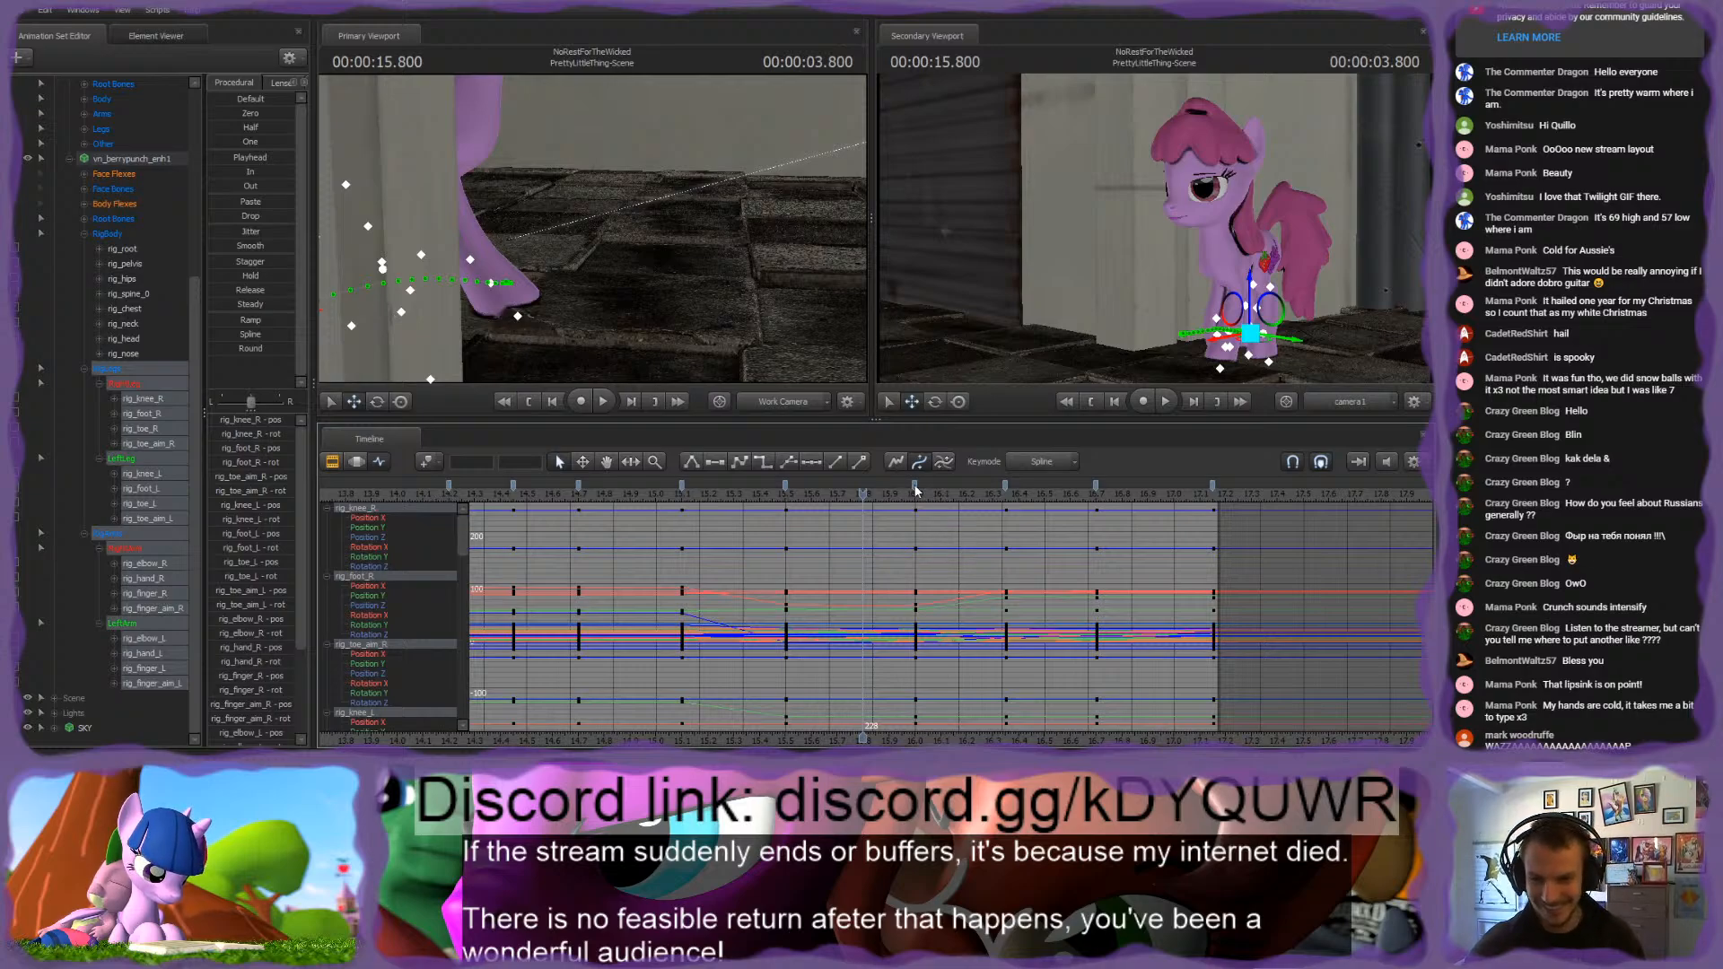
pyautogui.moveTo(917, 490); pyautogui.dragTo(902, 485)
pyautogui.moveTo(1095, 489); pyautogui.dragTo(1141, 492)
pyautogui.click(1214, 489)
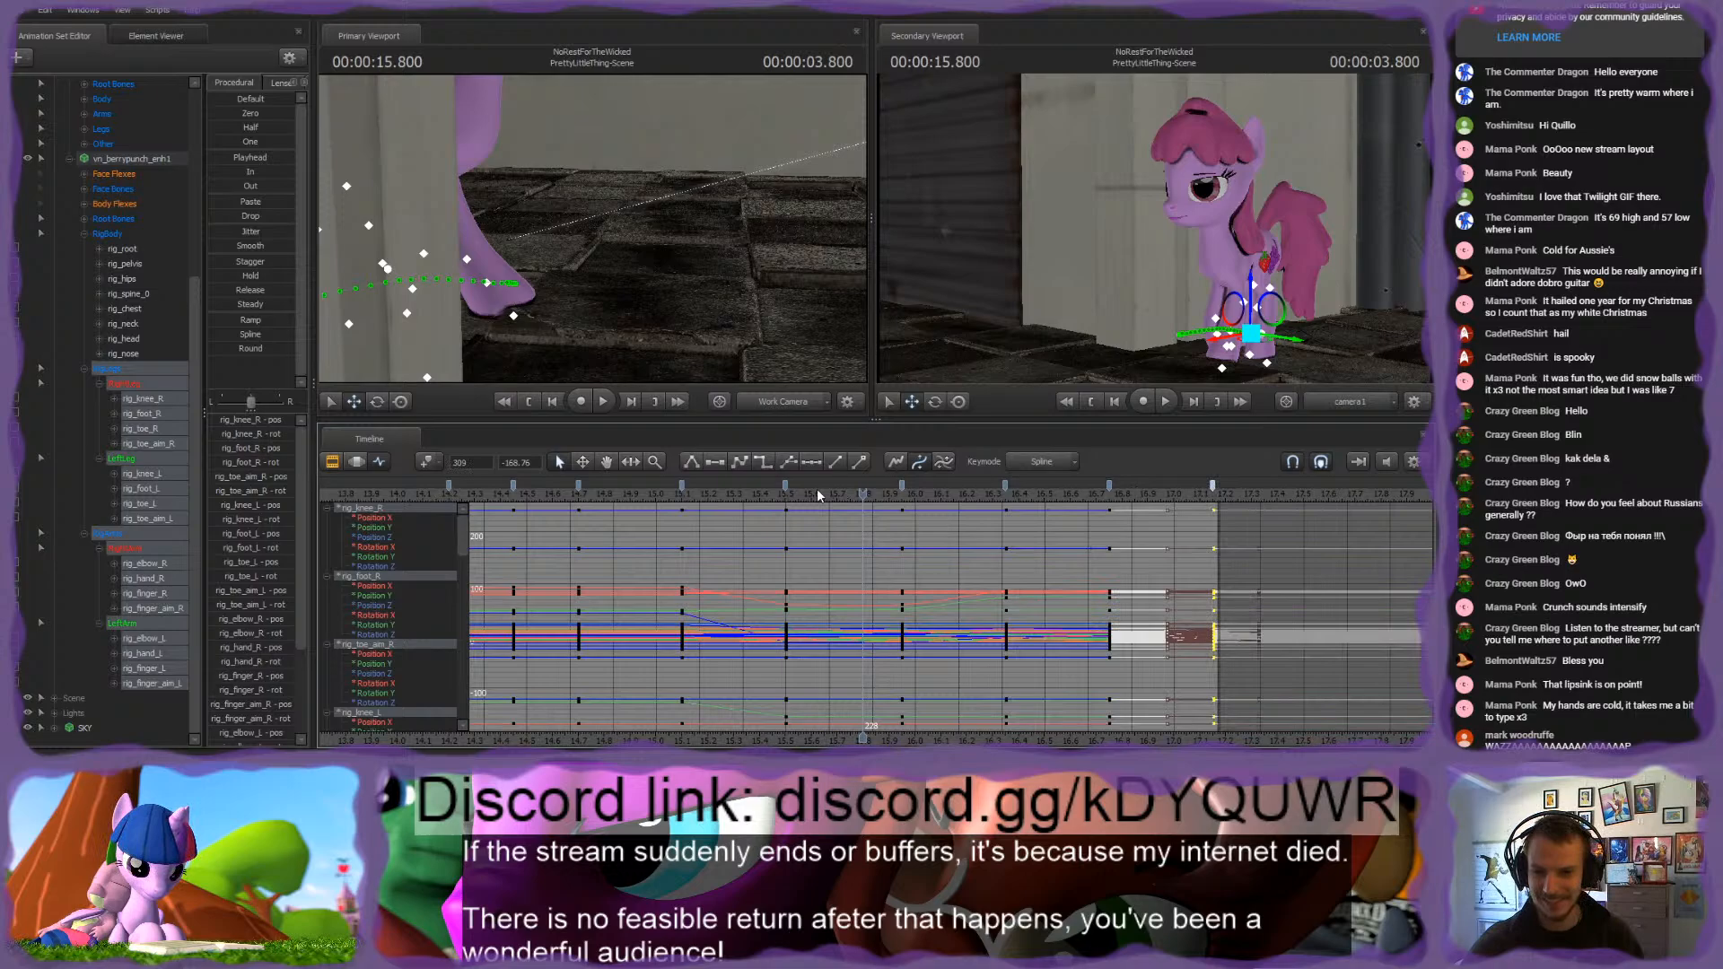
pyautogui.click(901, 489)
pyautogui.click(943, 572)
# Step: Play back the retimed walk and inspect the right front hoof up close at about 16.67 s
pyautogui.press('space')
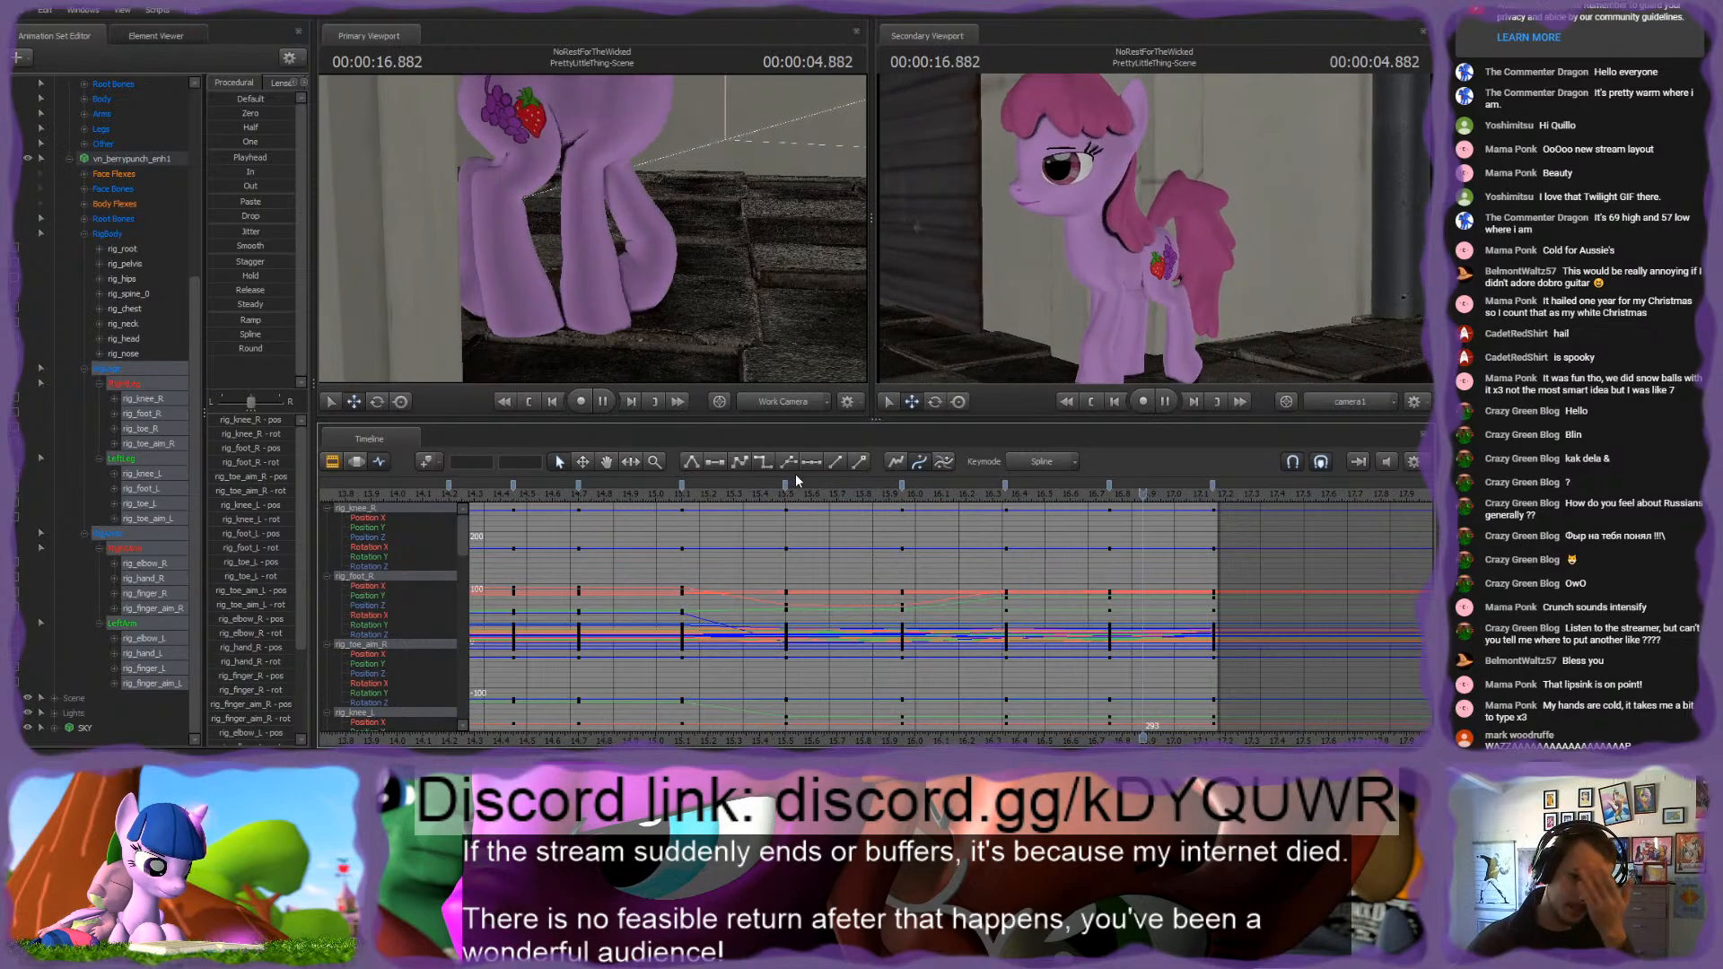
pyautogui.press('space')
pyautogui.press('space')
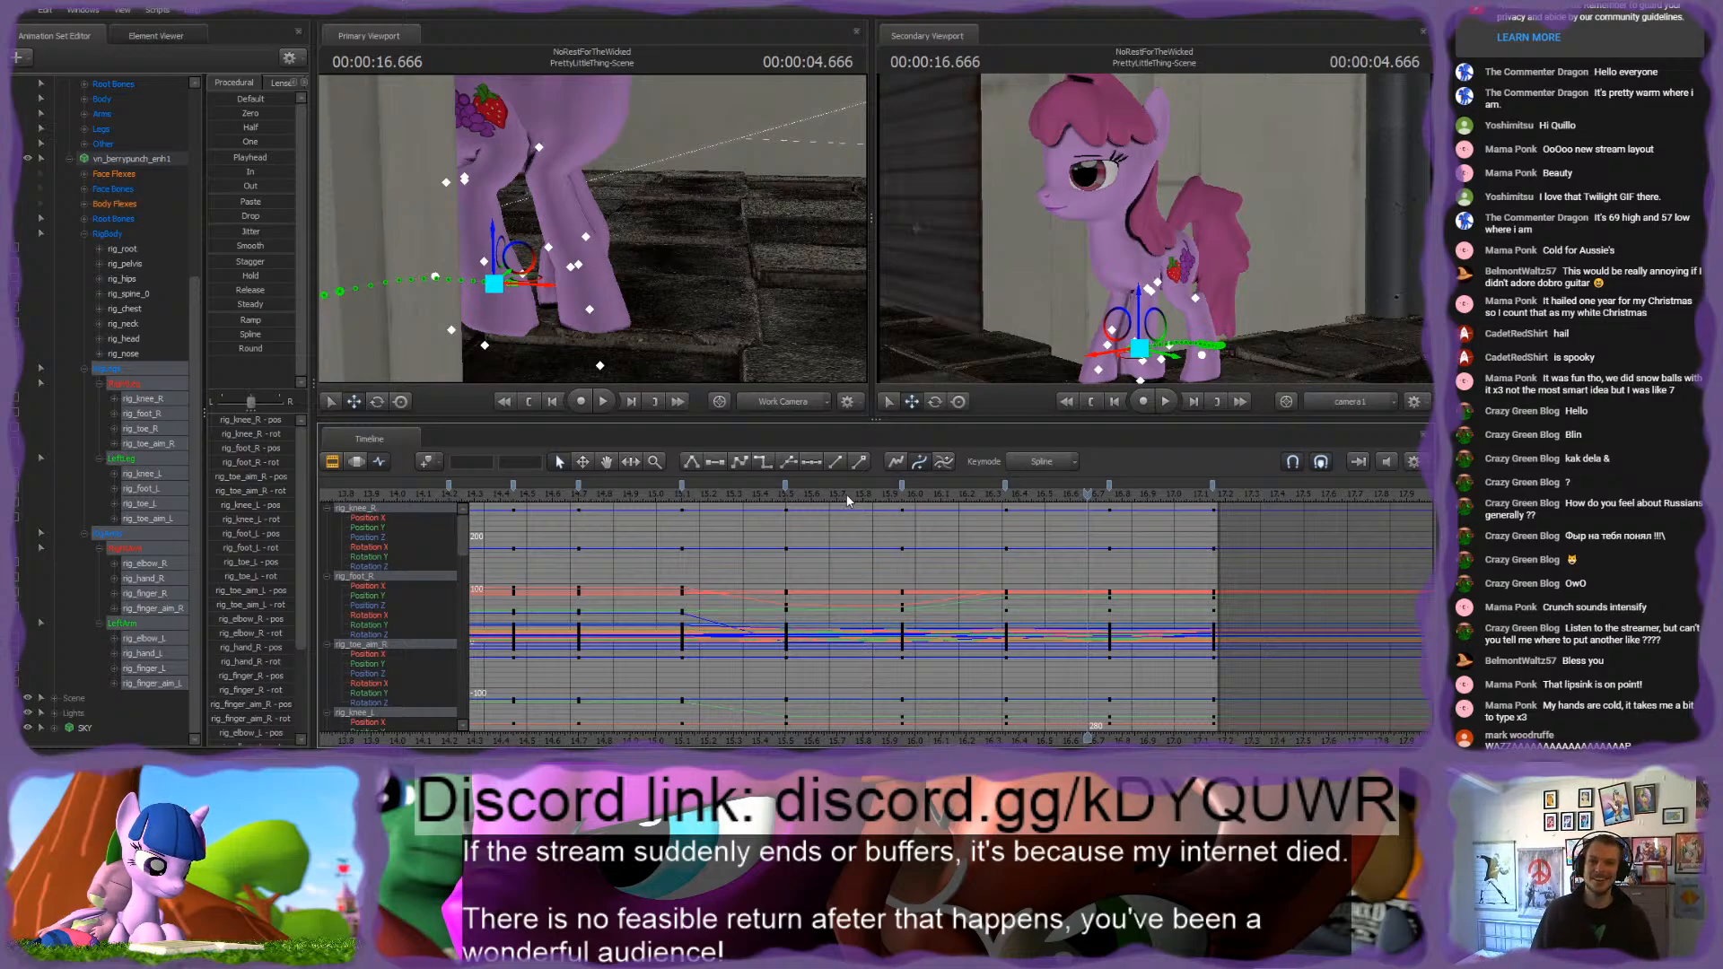
pyautogui.moveTo(748, 282); pyautogui.dragTo(601, 254)
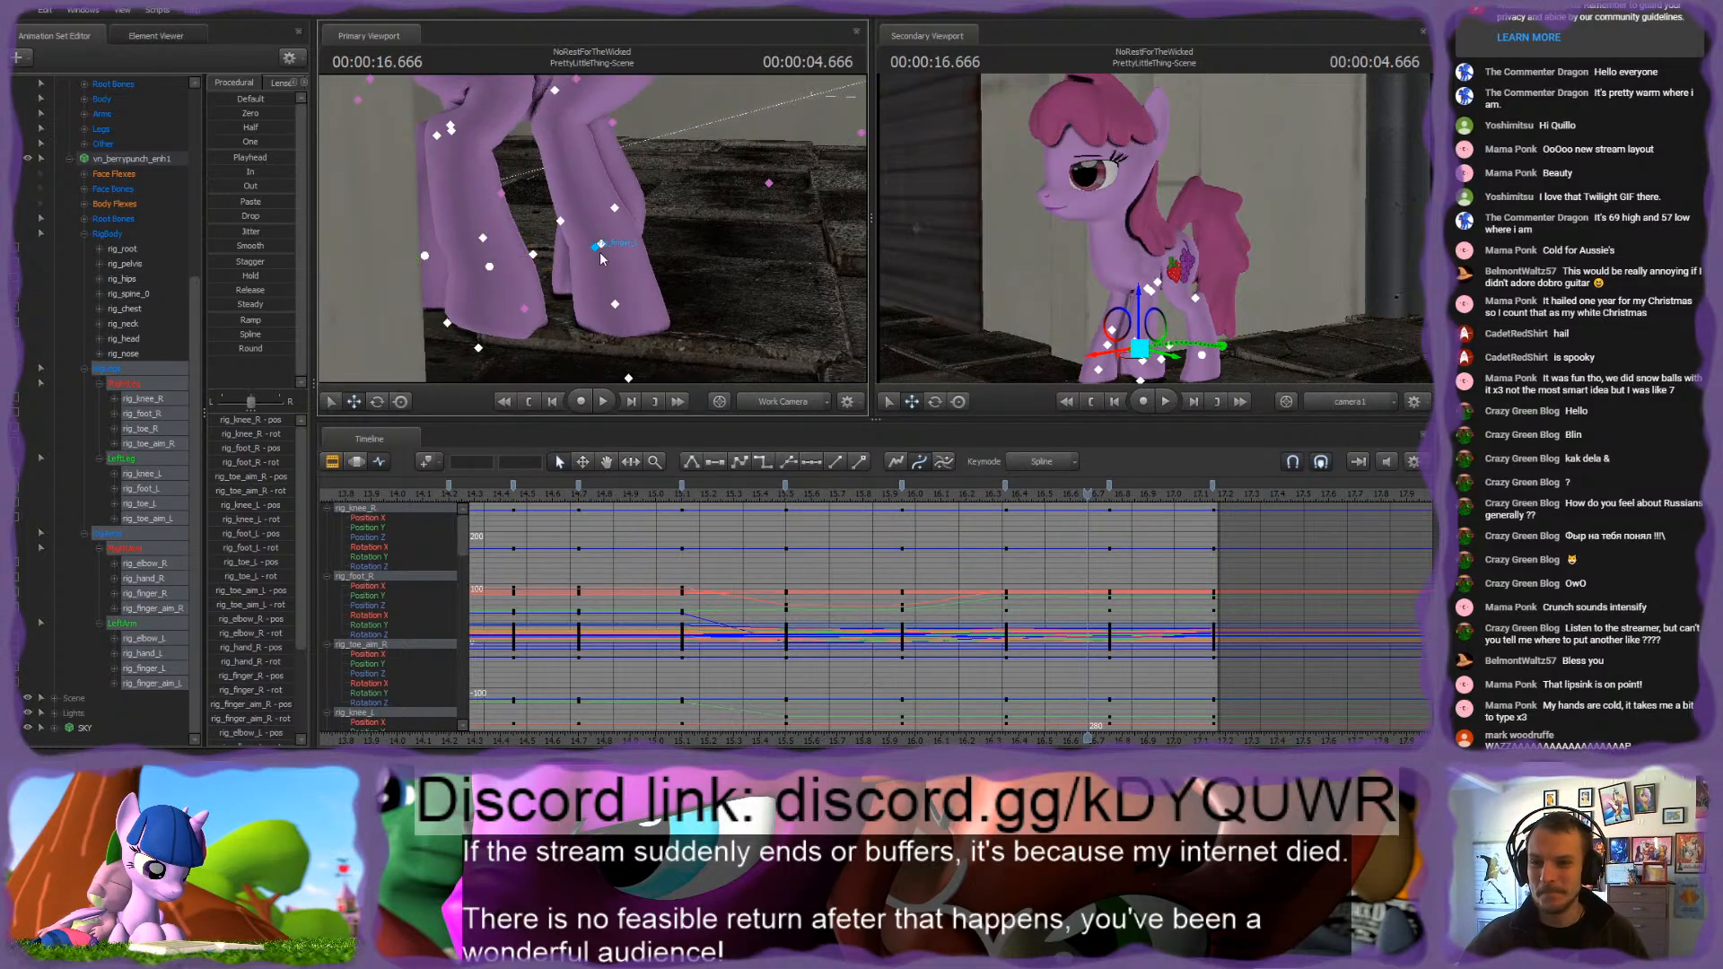
pyautogui.click(602, 249)
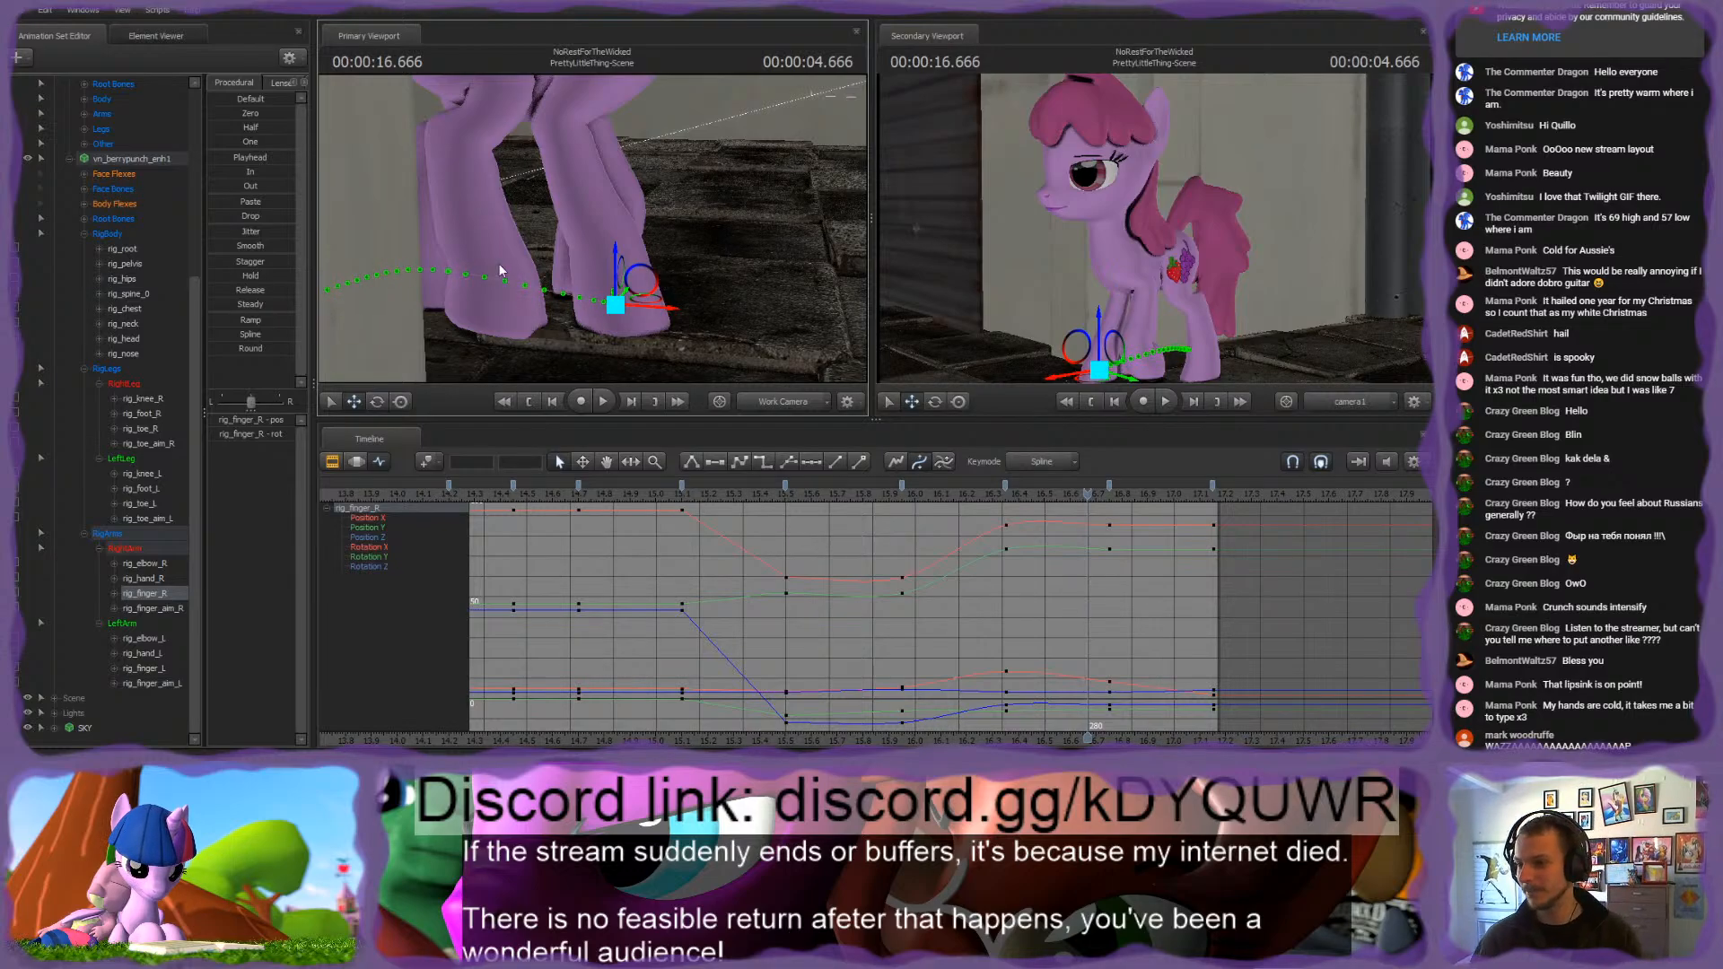
# Step: Reselect all leg and arm rig controls and play back the walk from about 15 s
pyautogui.click(141, 388)
pyautogui.keyDown('shift'); pyautogui.click(143, 629); pyautogui.keyUp('shift')
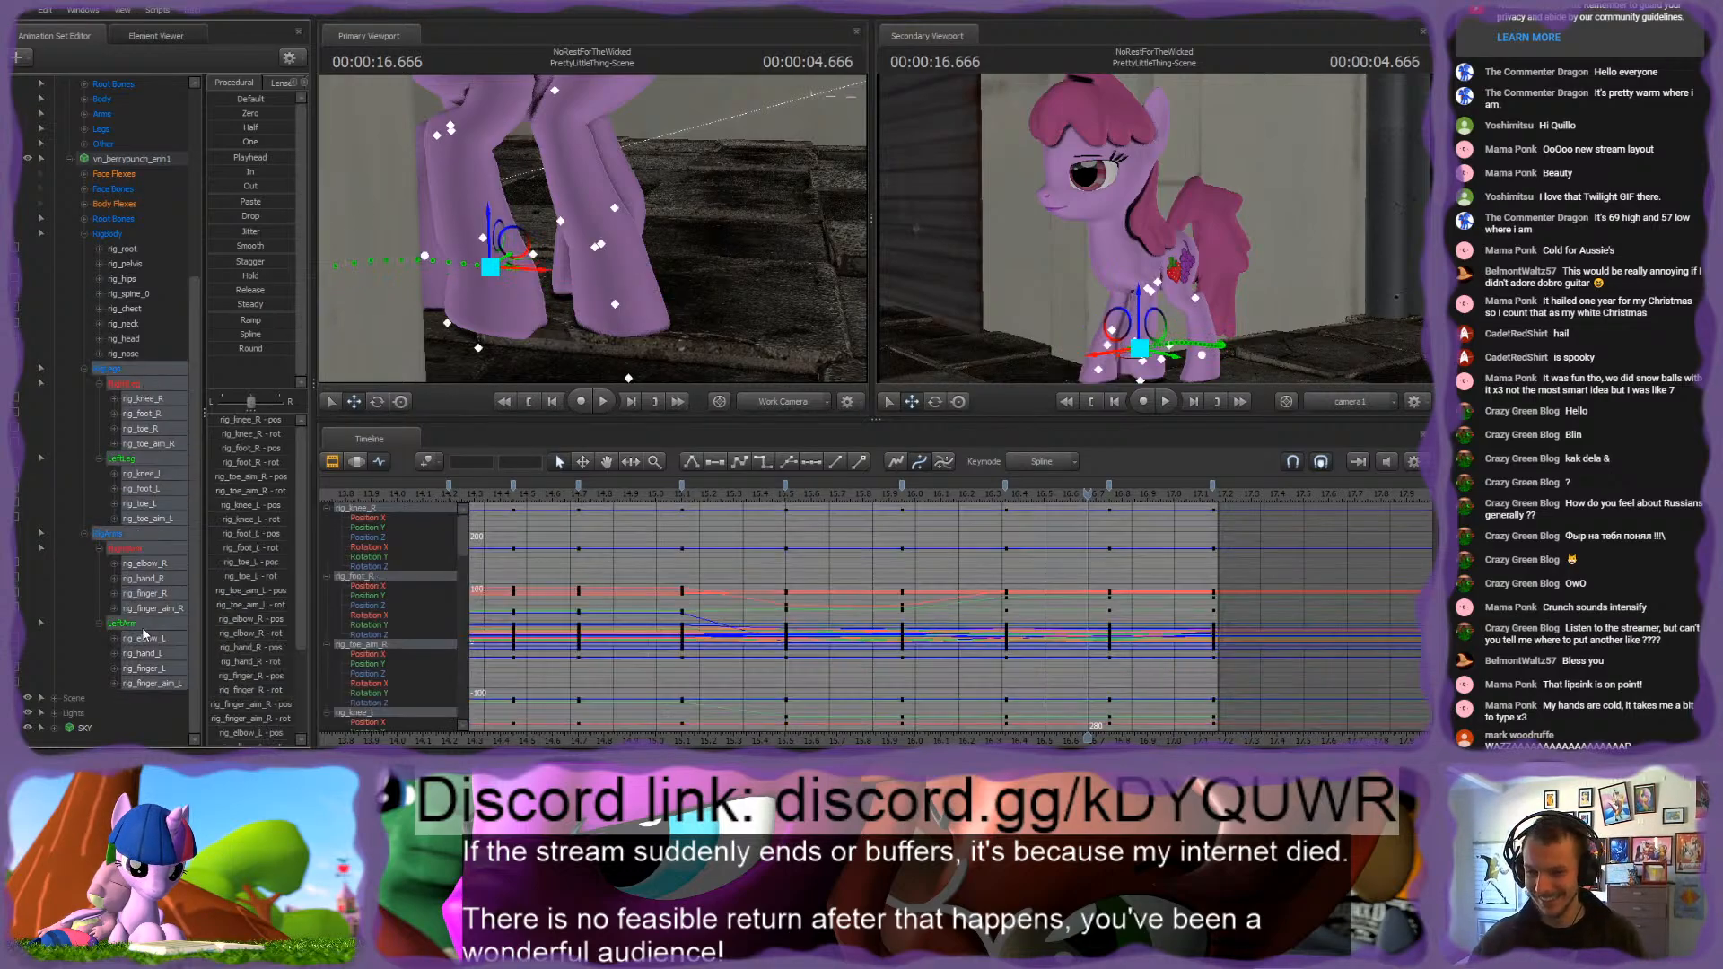
pyautogui.press('space')
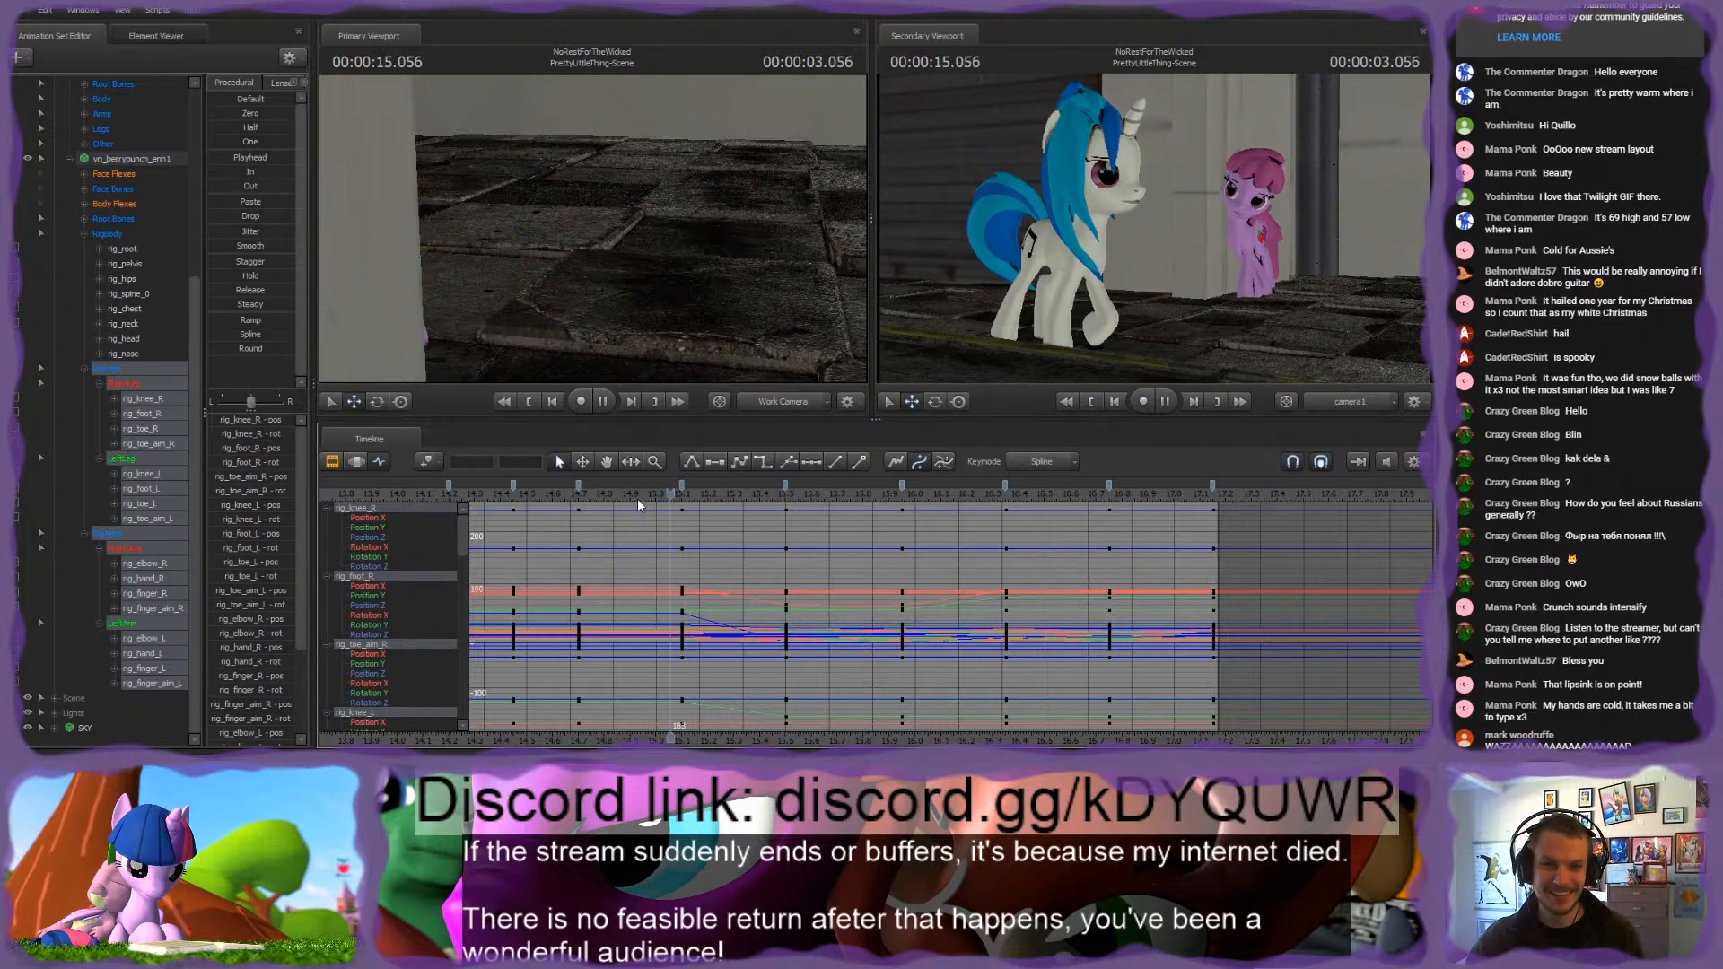
pyautogui.press('space')
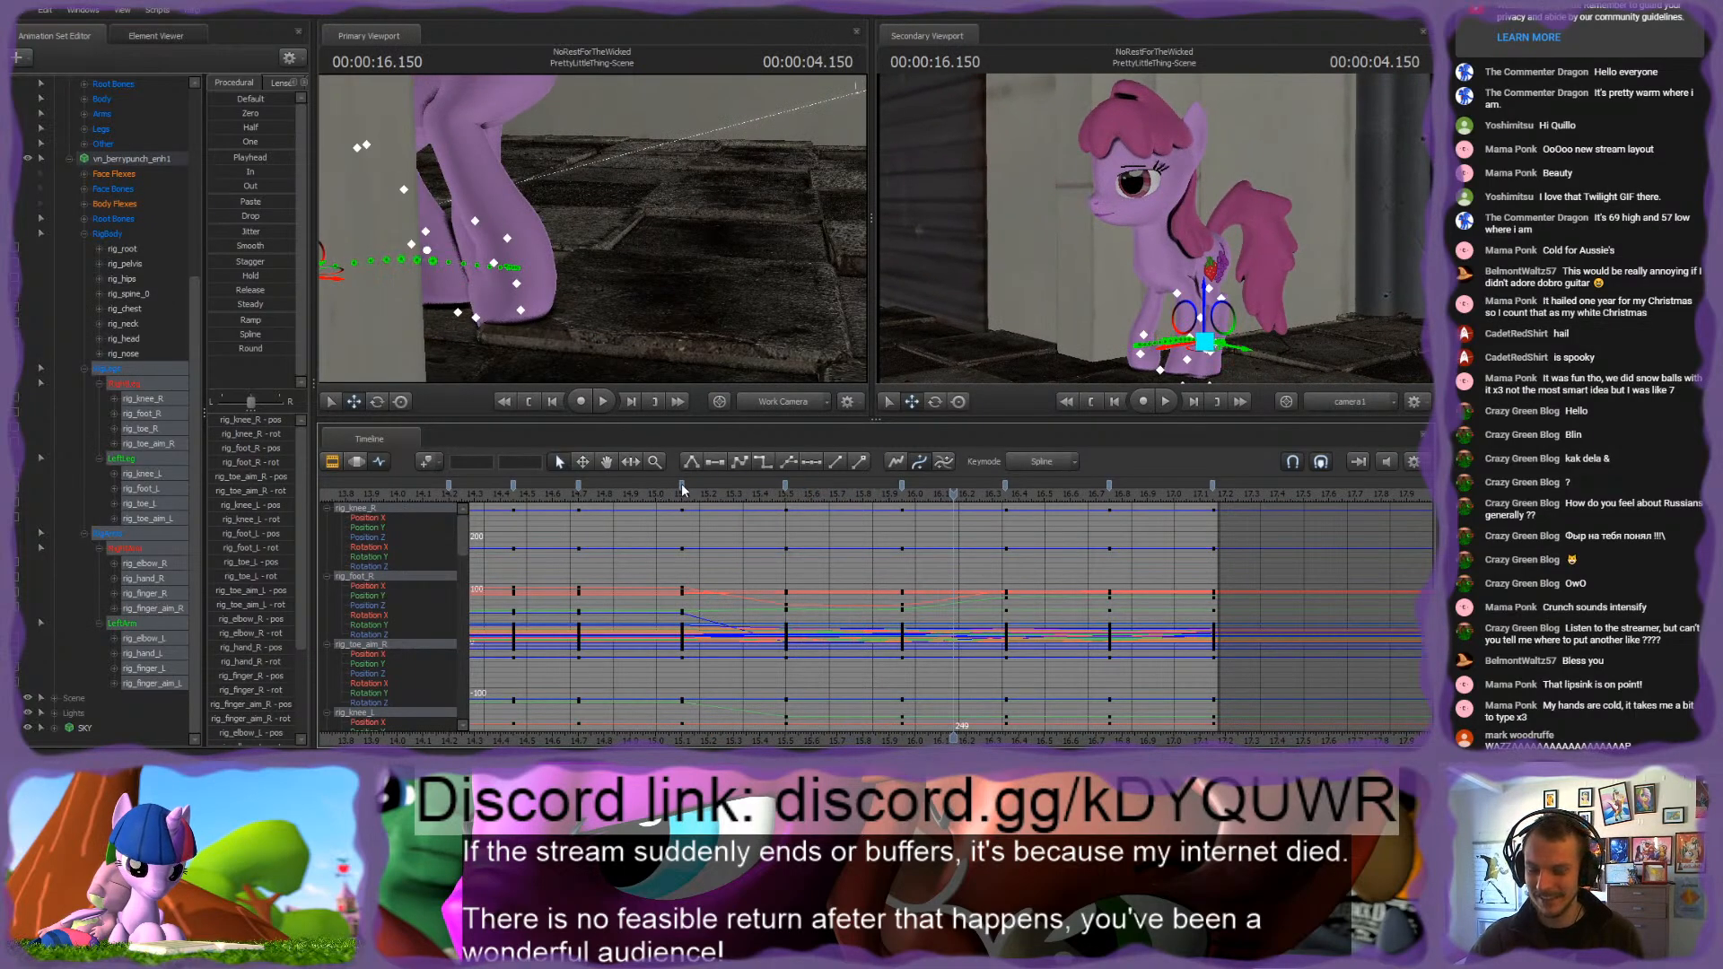
# Step: Smooth the leg and arm curves at the 15.1 s and 15.5 s keyframes and scrub back to about 14.87 s
pyautogui.click(708, 499)
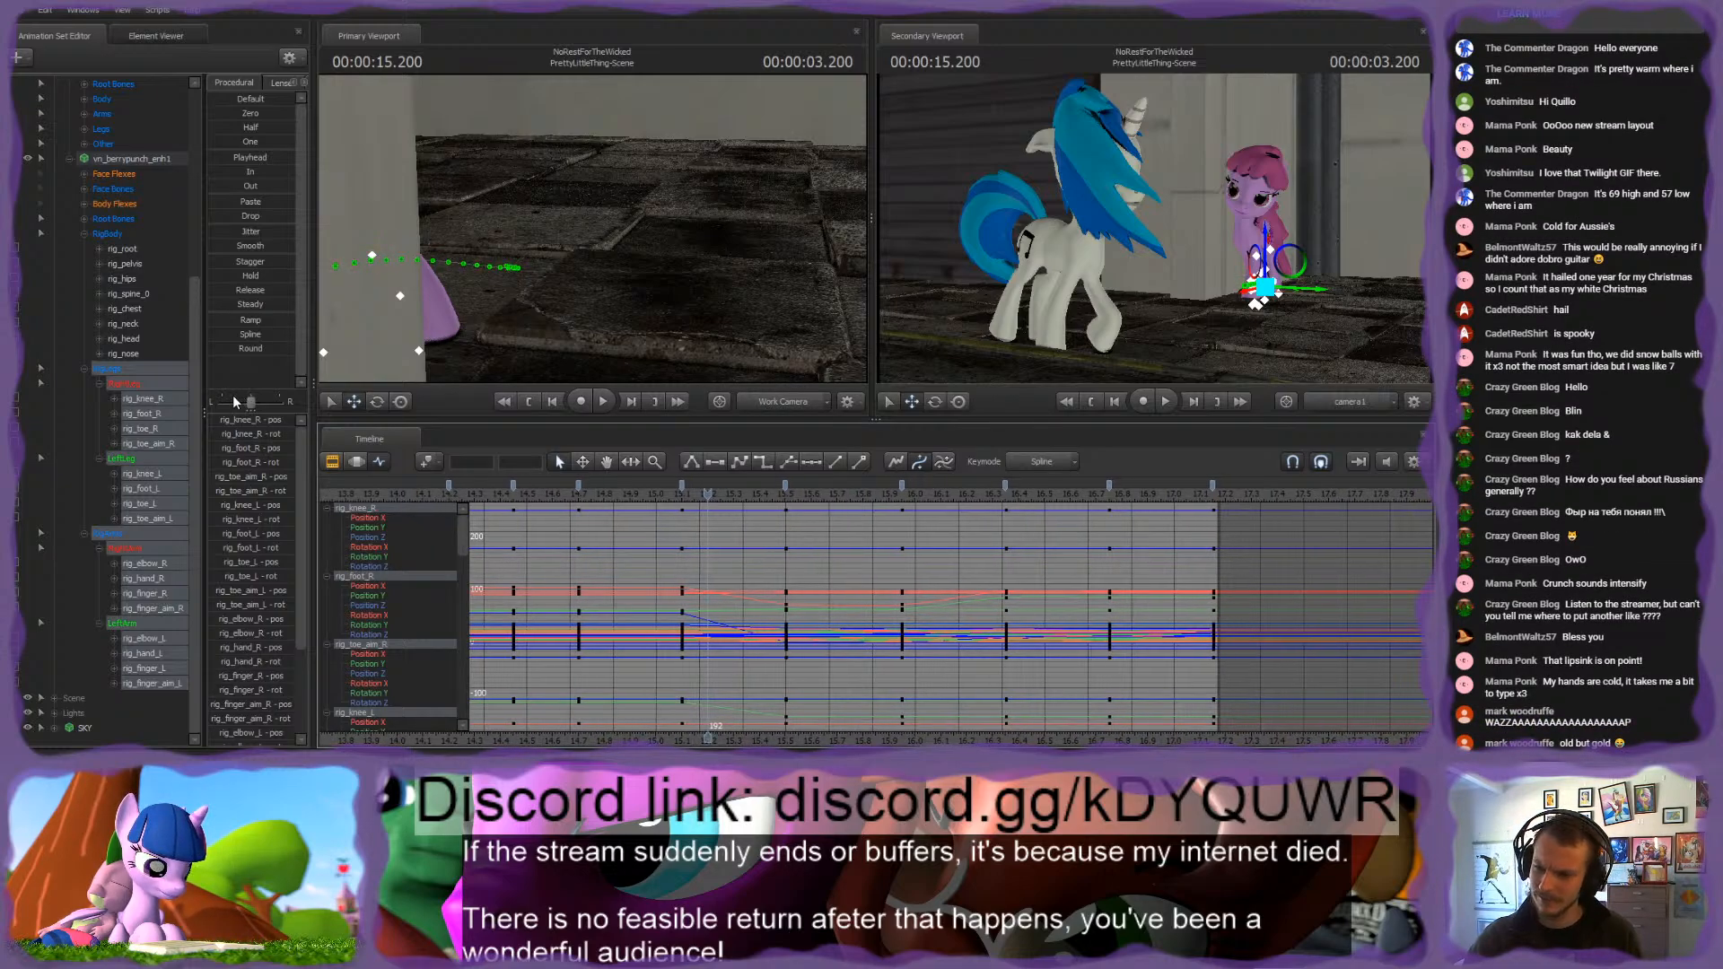
pyautogui.click(684, 490)
pyautogui.keyDown('ctrl'); pyautogui.click(786, 488); pyautogui.keyUp('ctrl')
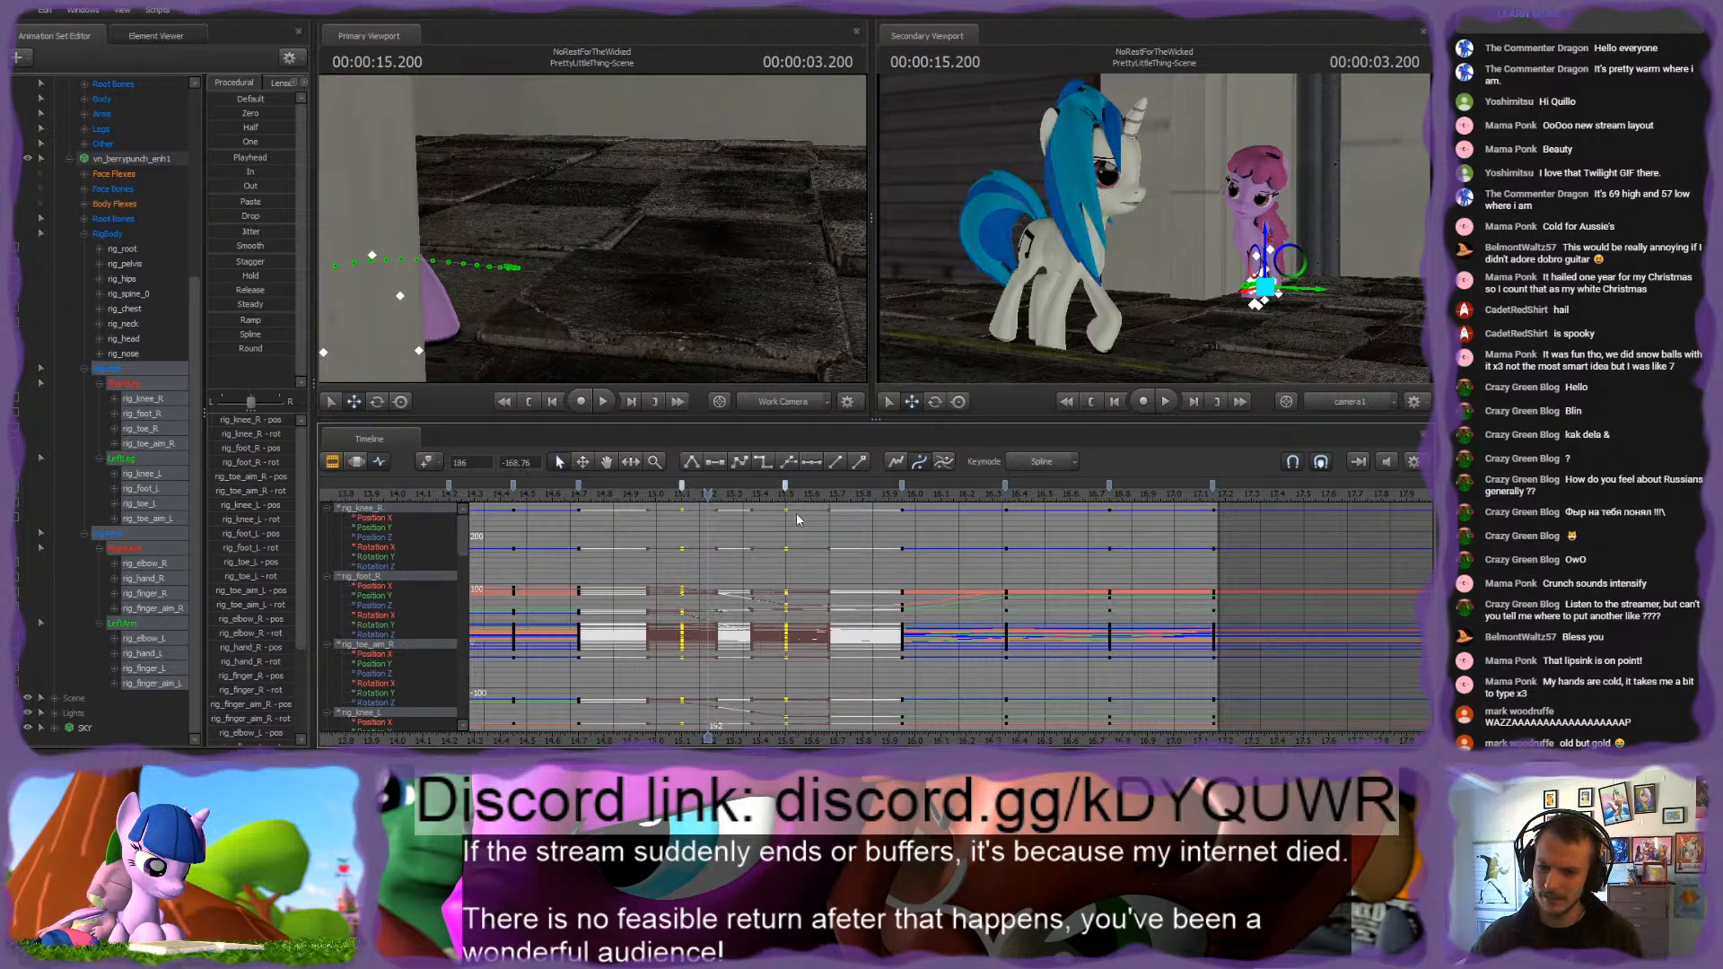
pyautogui.click(812, 565)
pyautogui.click(660, 494)
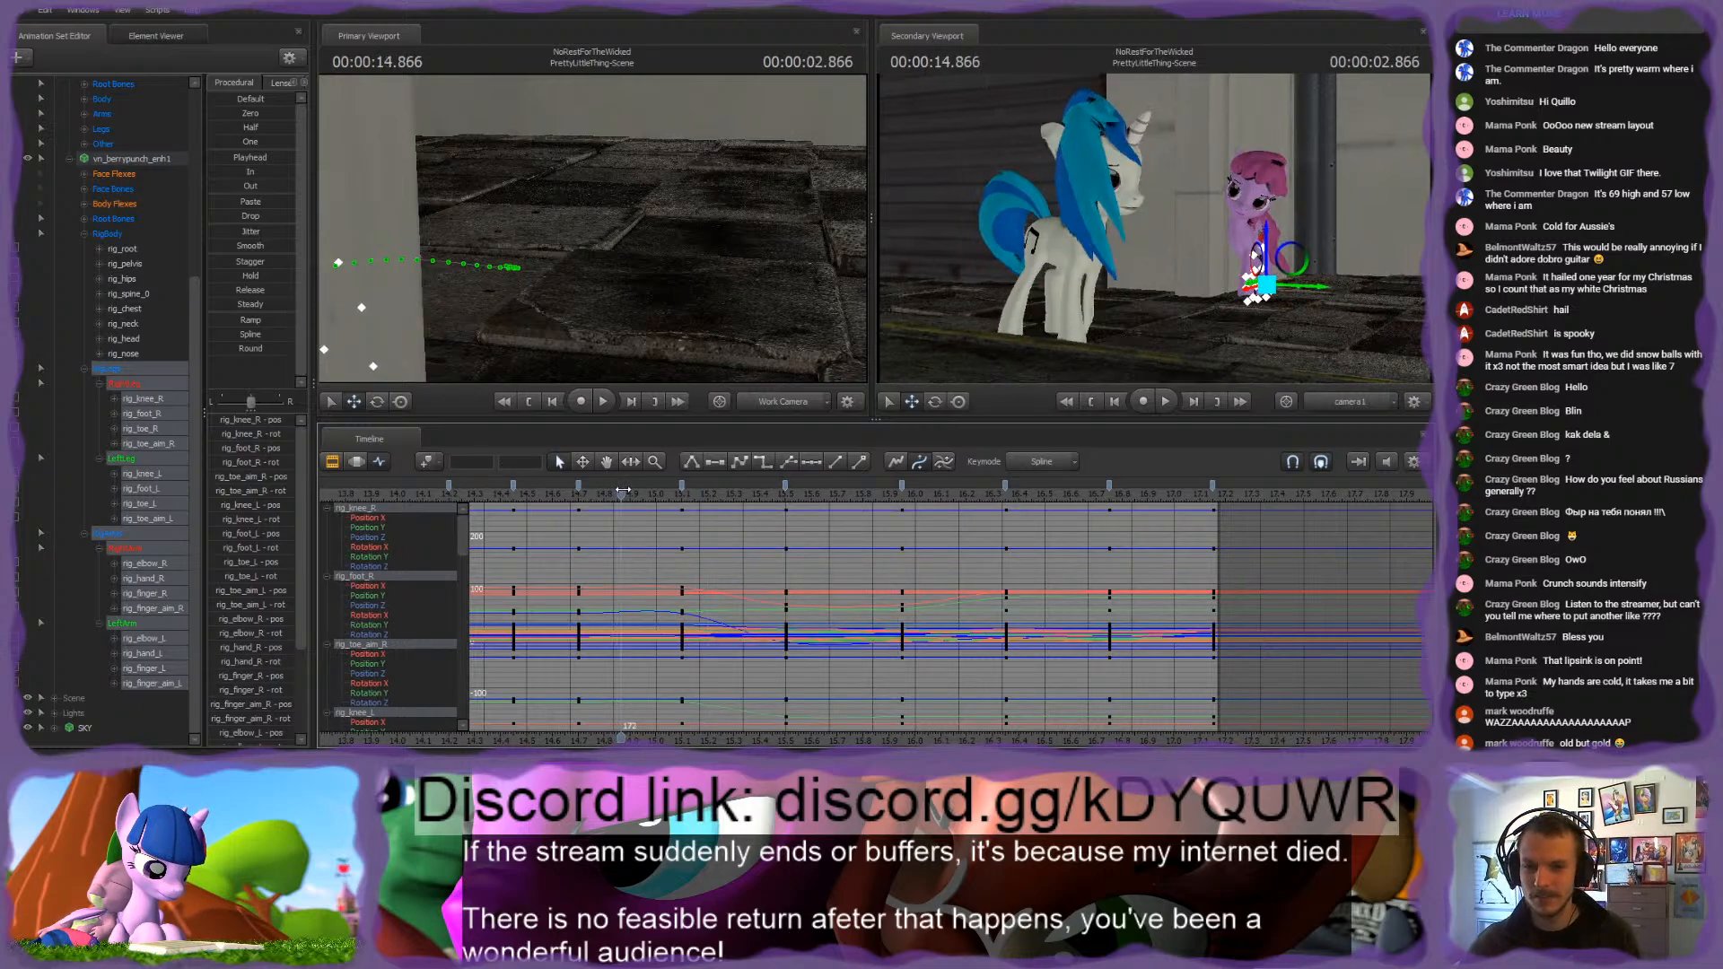
# Step: Play back the walk repeatedly from about 14.7 s and 15 s, inspecting the leg motion, and scrub back to about 15.23 s
pyautogui.moveTo(661, 496); pyautogui.dragTo(851, 535)
pyautogui.click(667, 497)
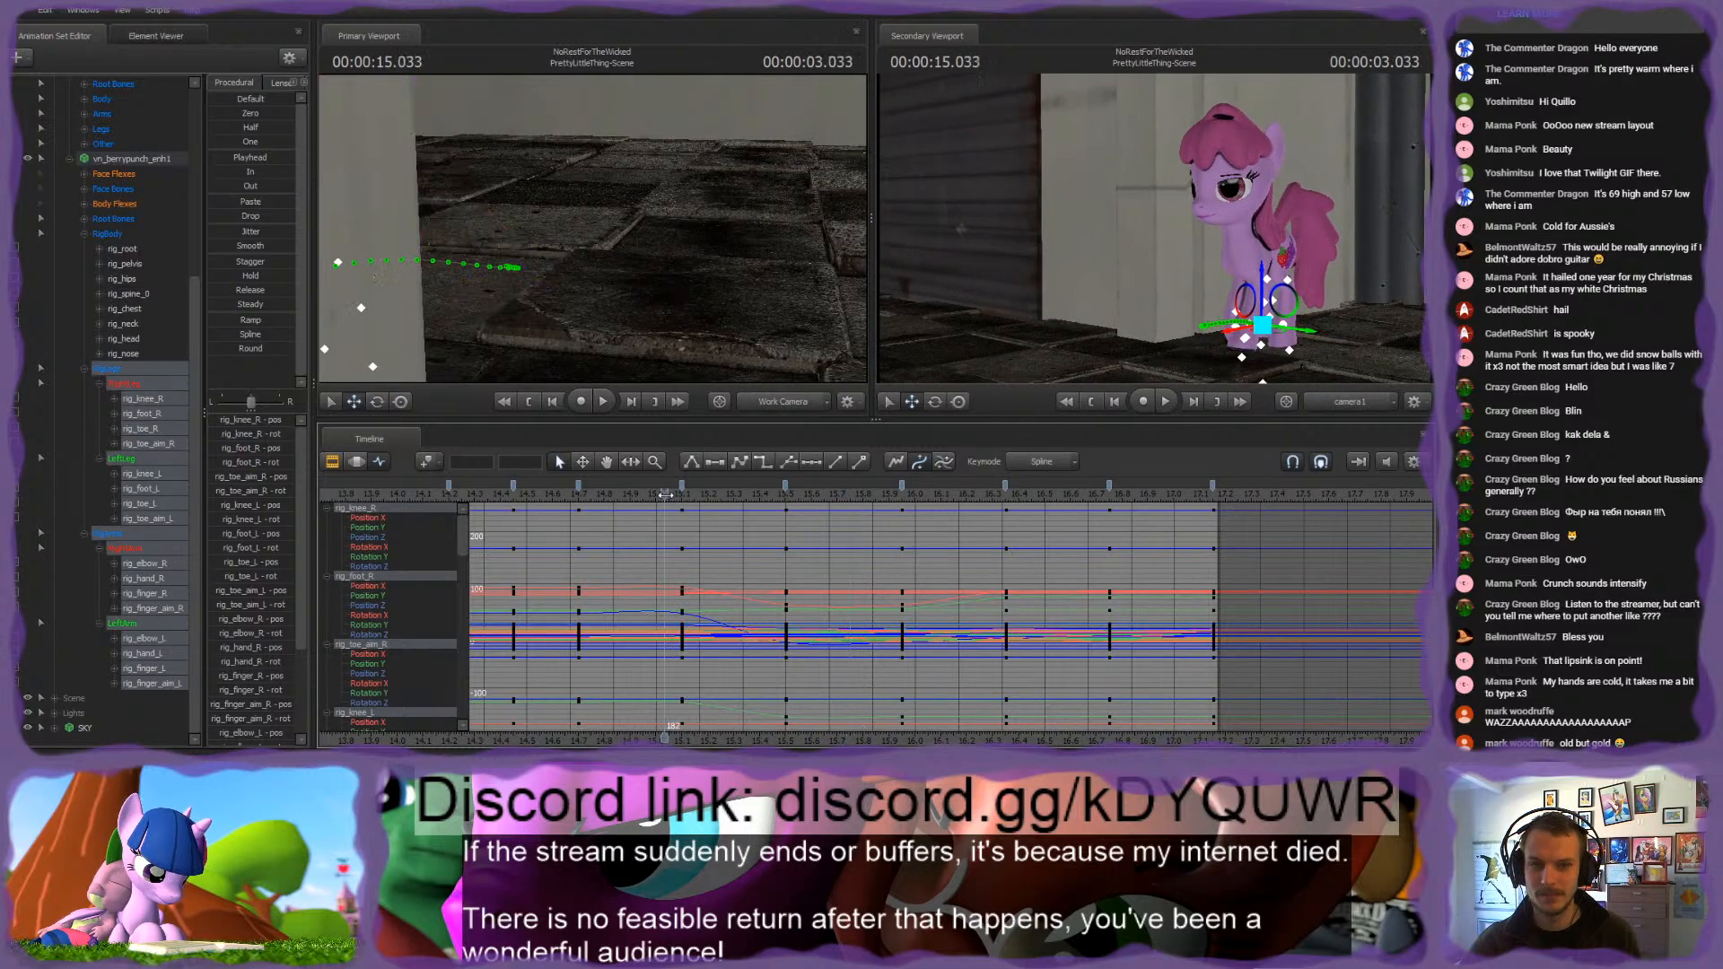
pyautogui.press('space')
pyautogui.press('space')
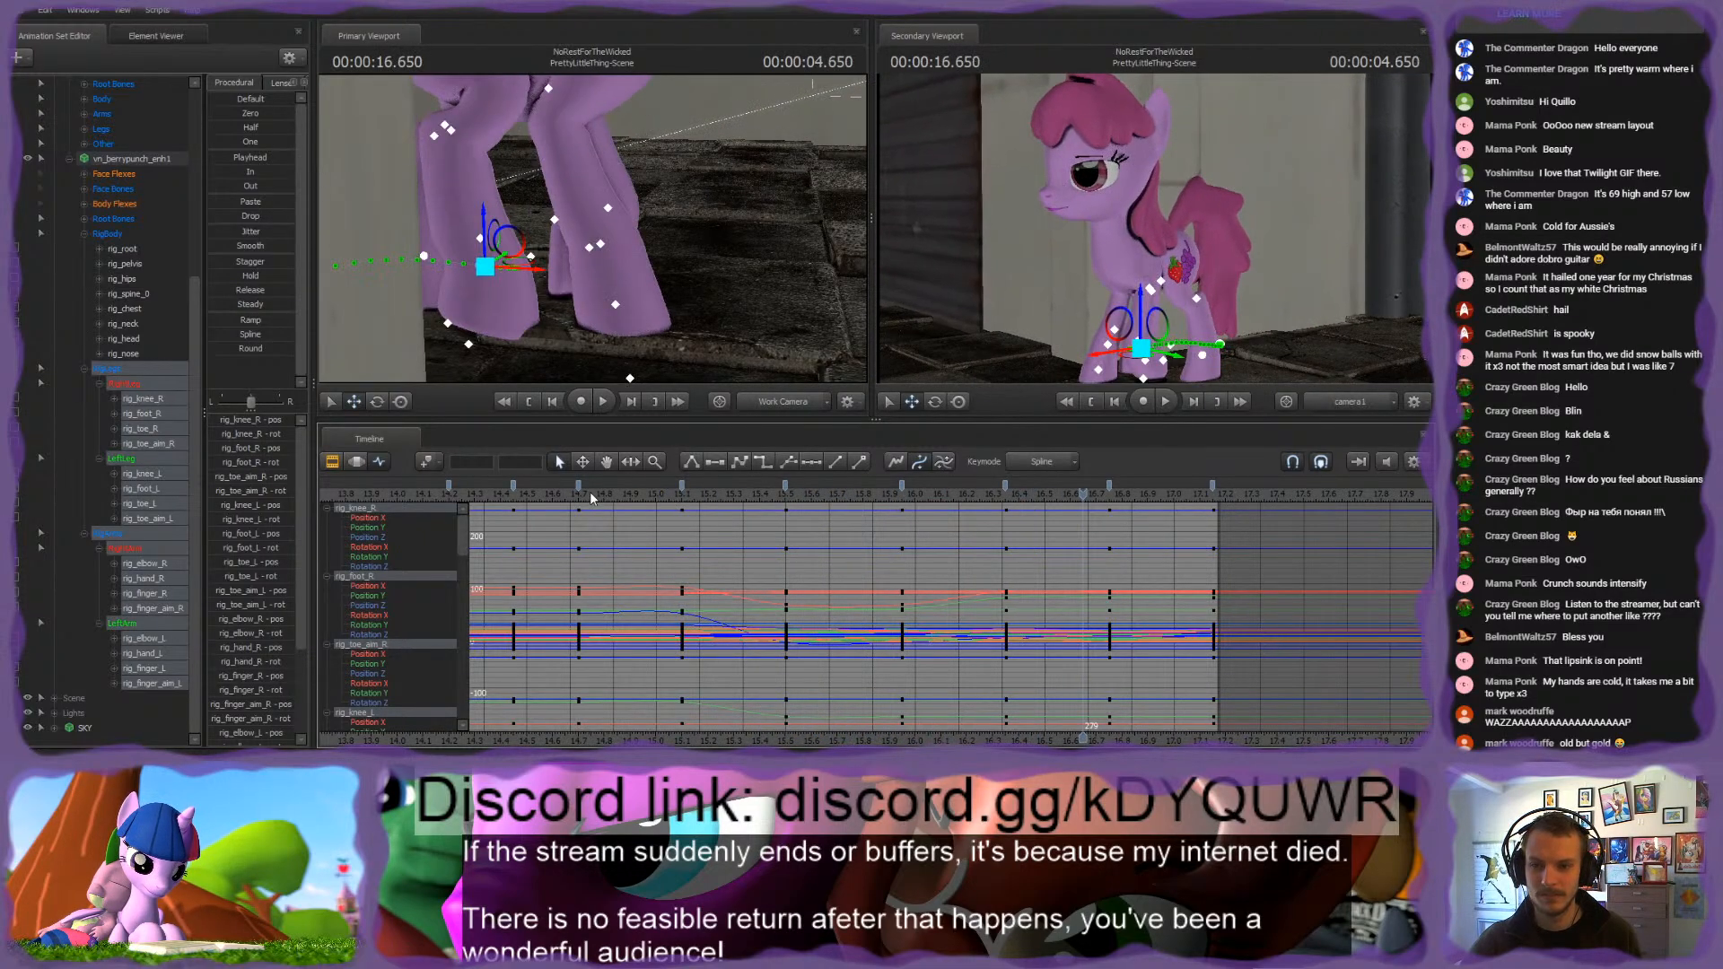
pyautogui.click(582, 497)
pyautogui.press('space')
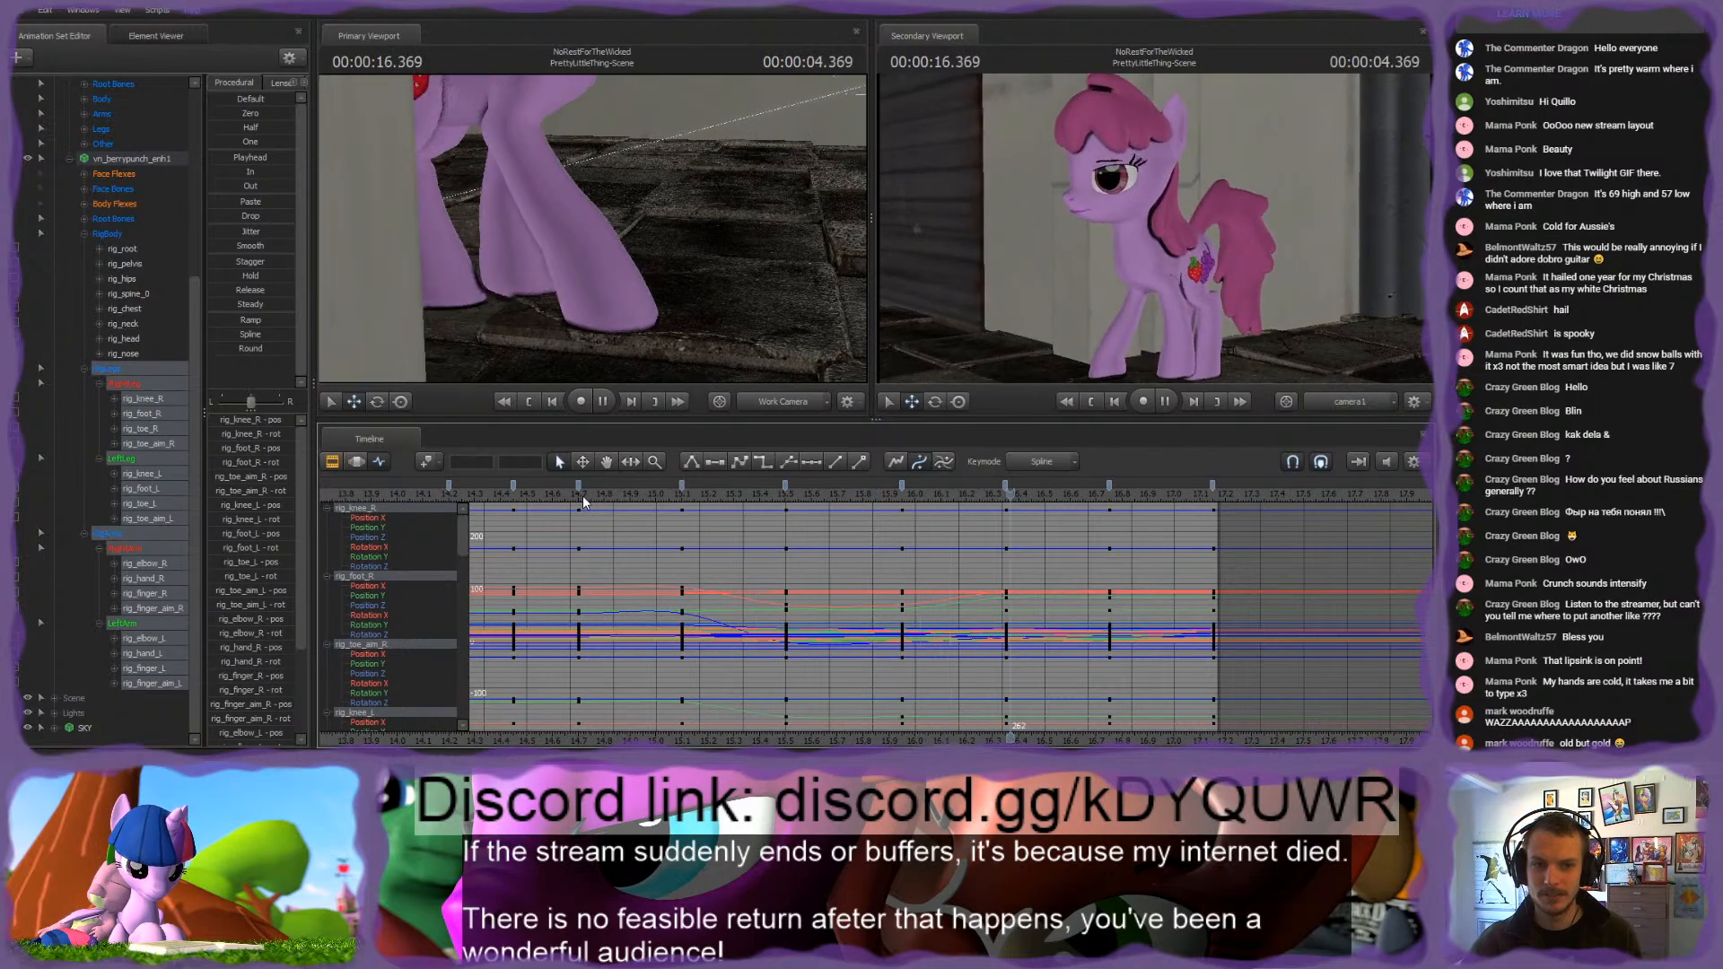
pyautogui.press('space')
pyautogui.click(582, 497)
pyautogui.press('space')
pyautogui.press('space')
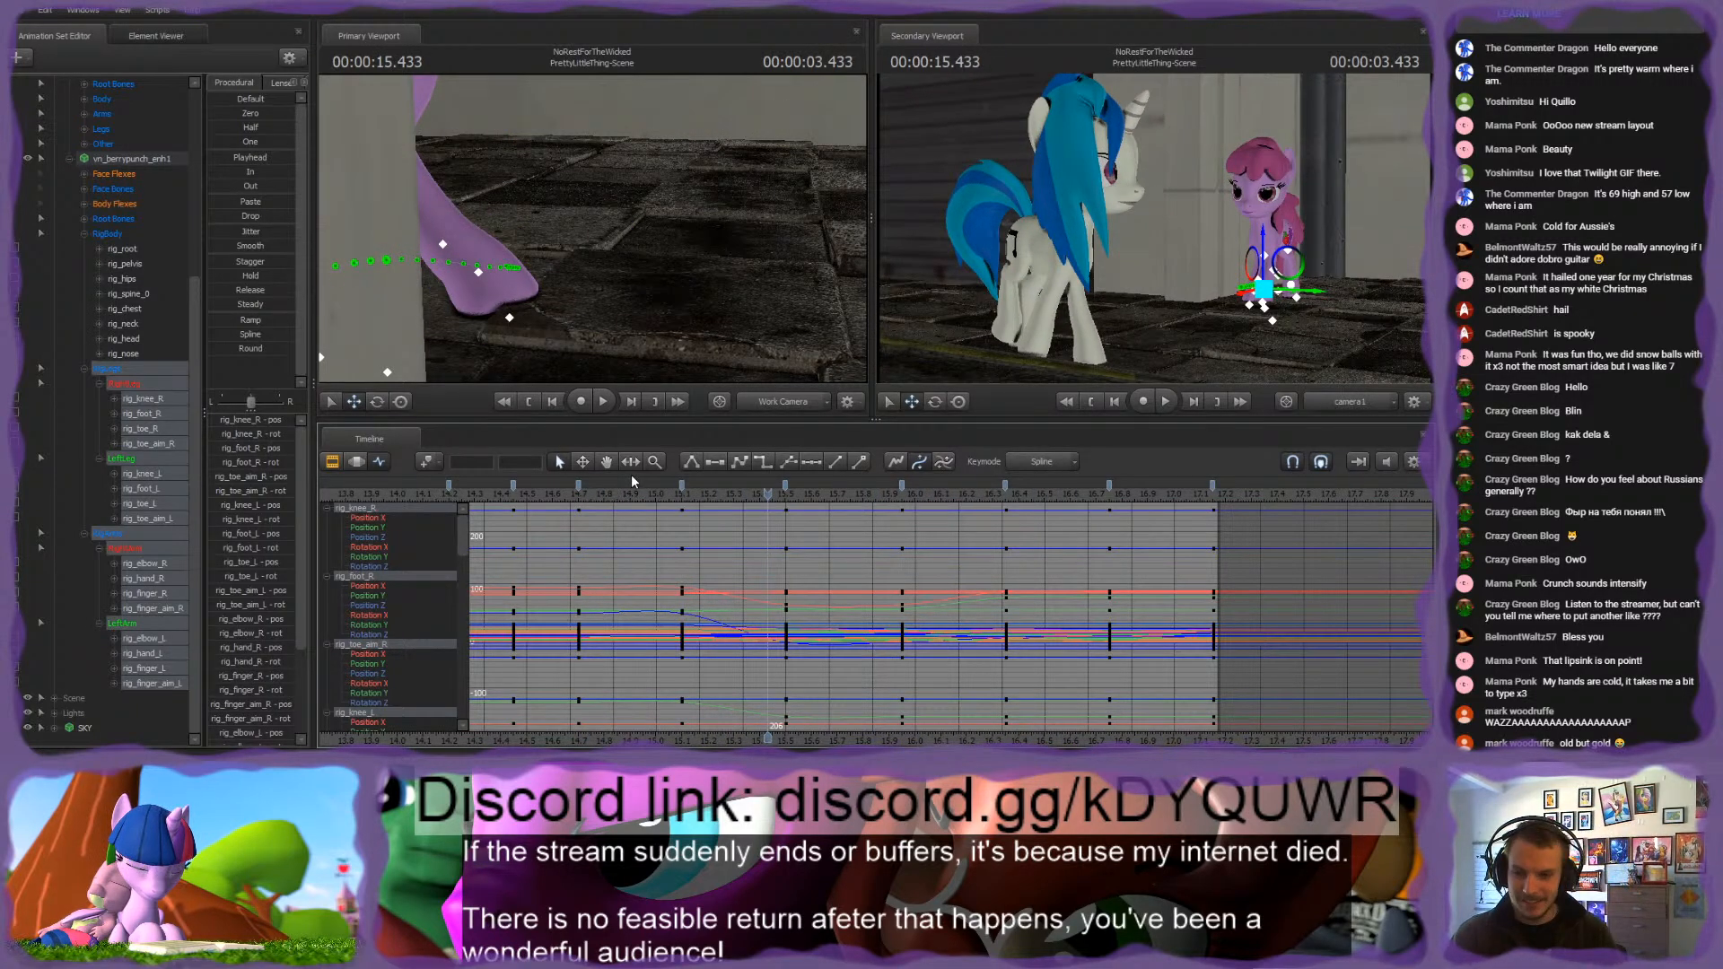
pyautogui.click(696, 497)
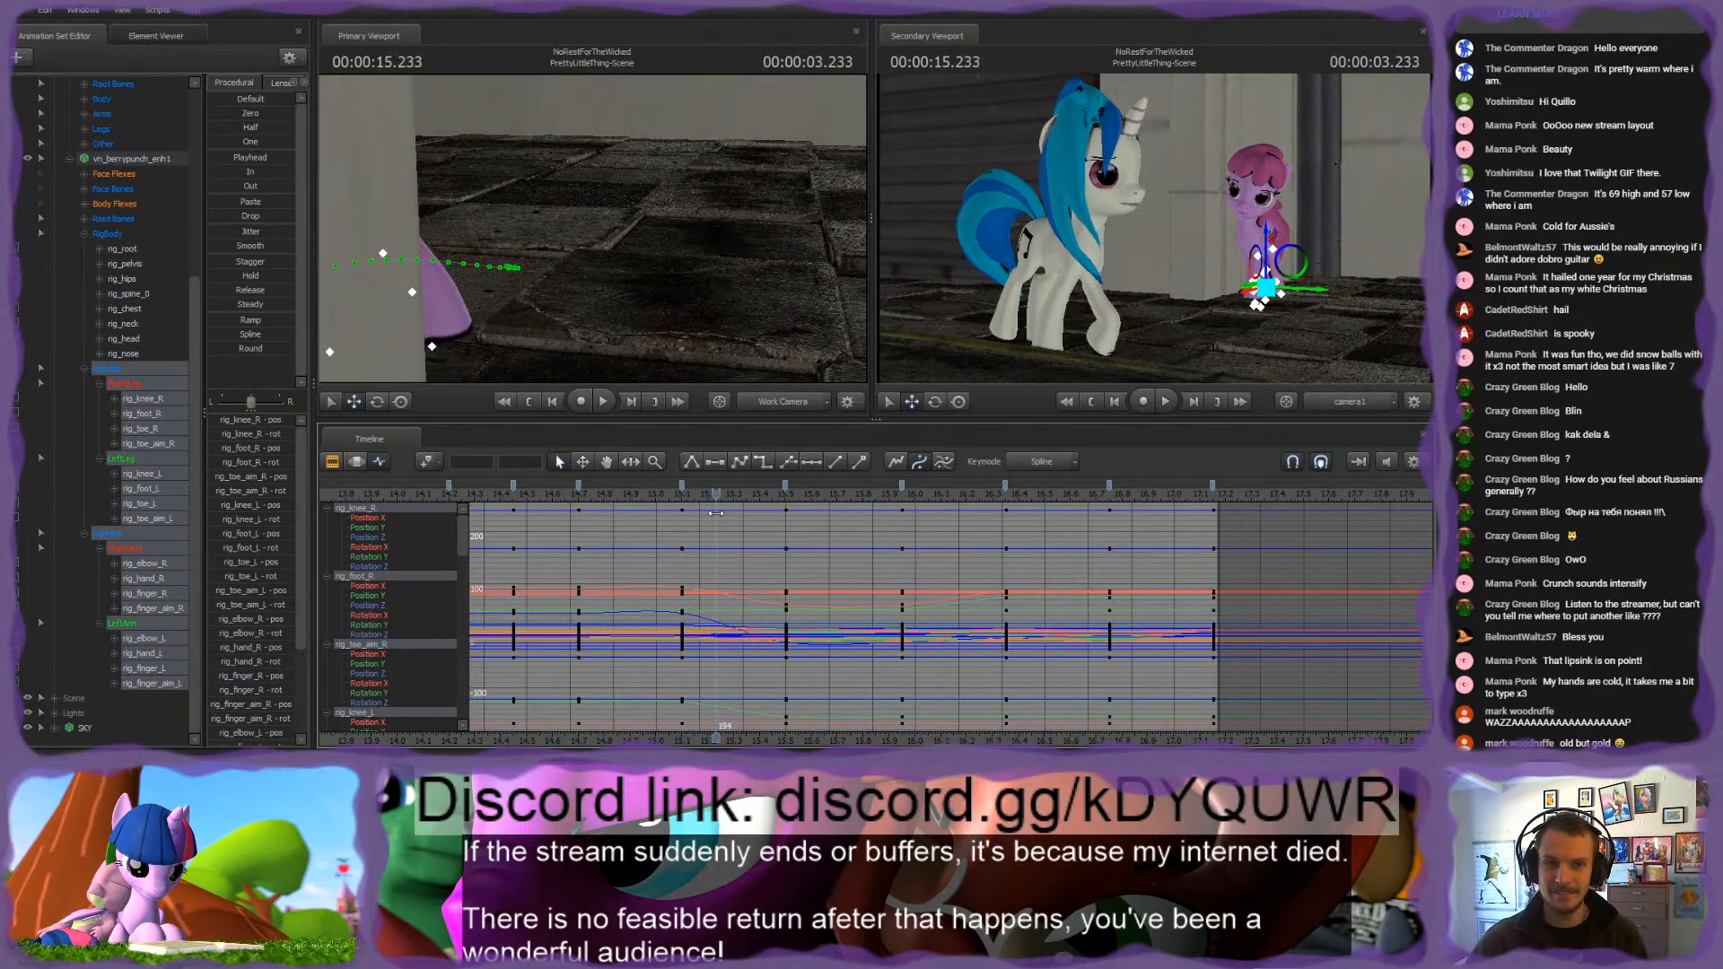
# Step: Smooth the curves of all body rig controls at the 15.1 s keyframe and preview the motion up to 15.25 s
pyautogui.click(108, 233)
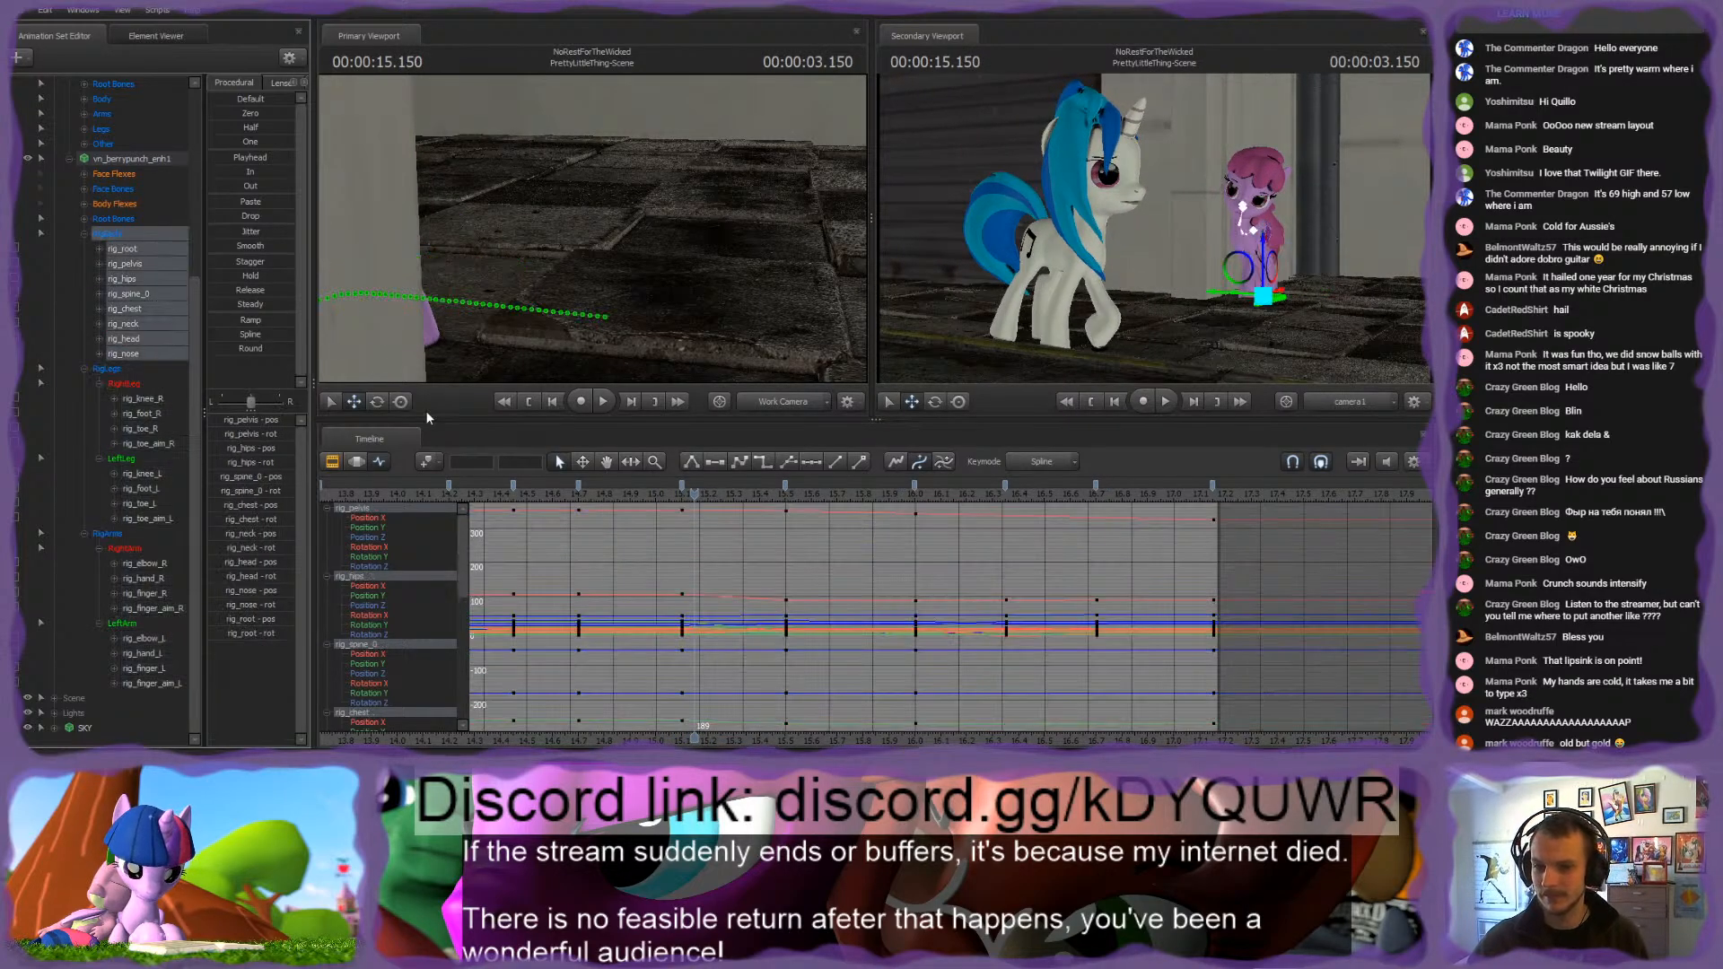
pyautogui.click(681, 485)
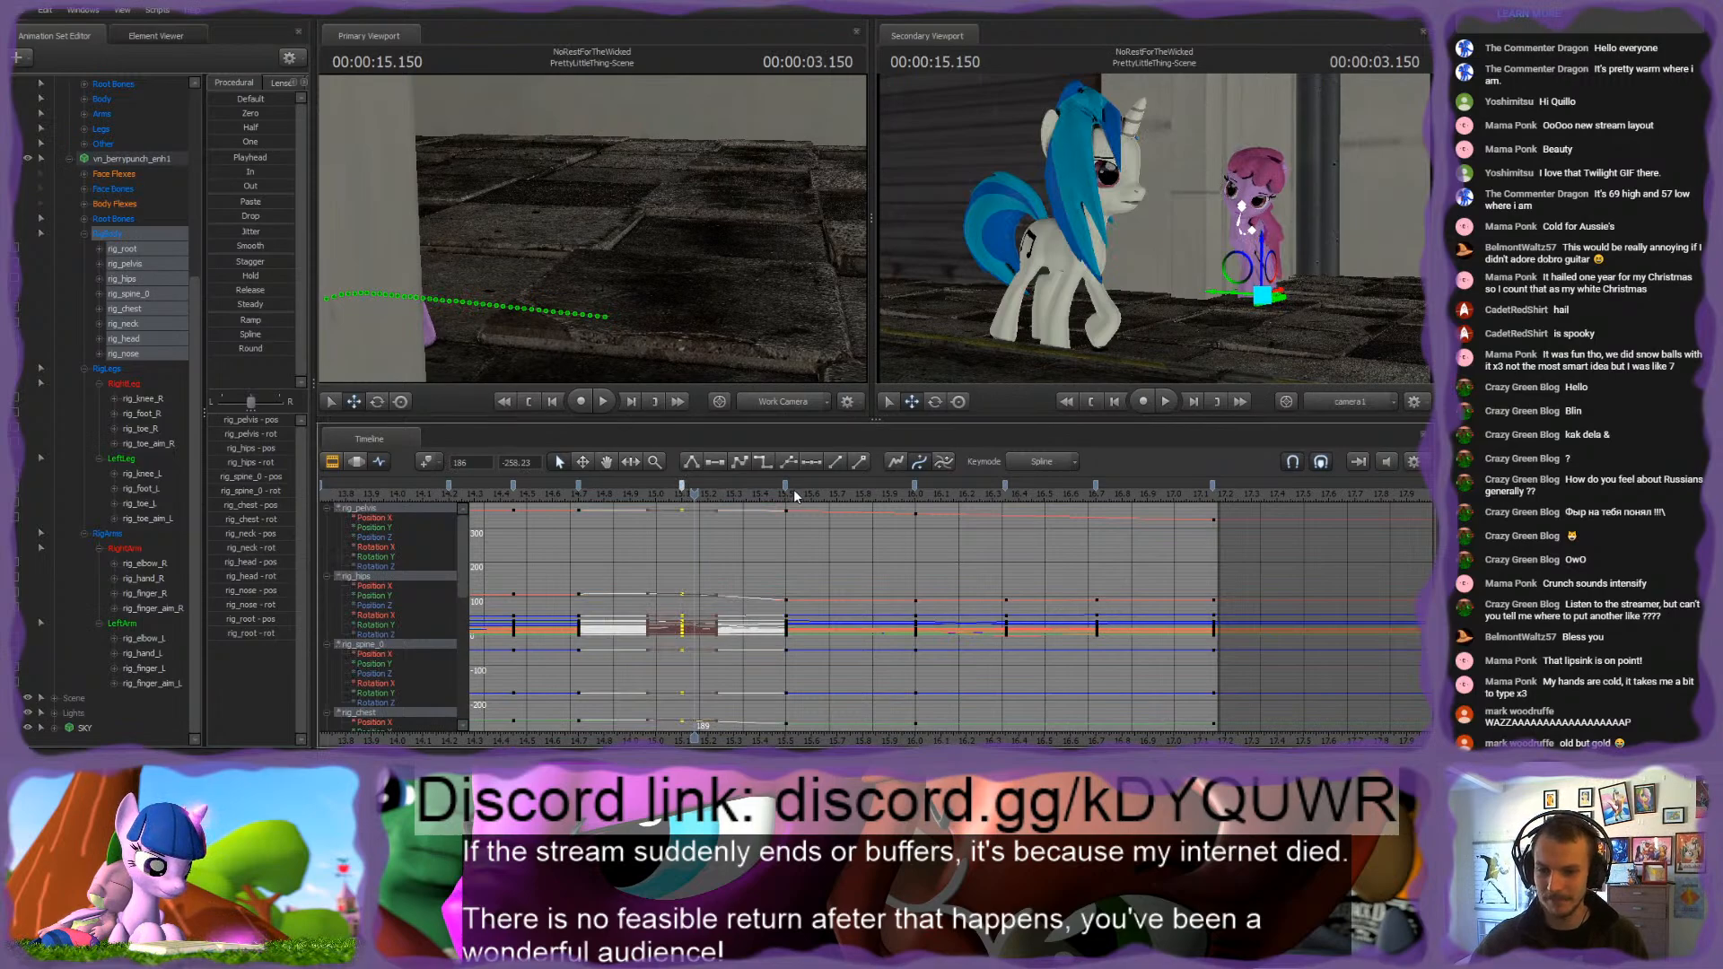
pyautogui.click(800, 547)
pyautogui.press('space')
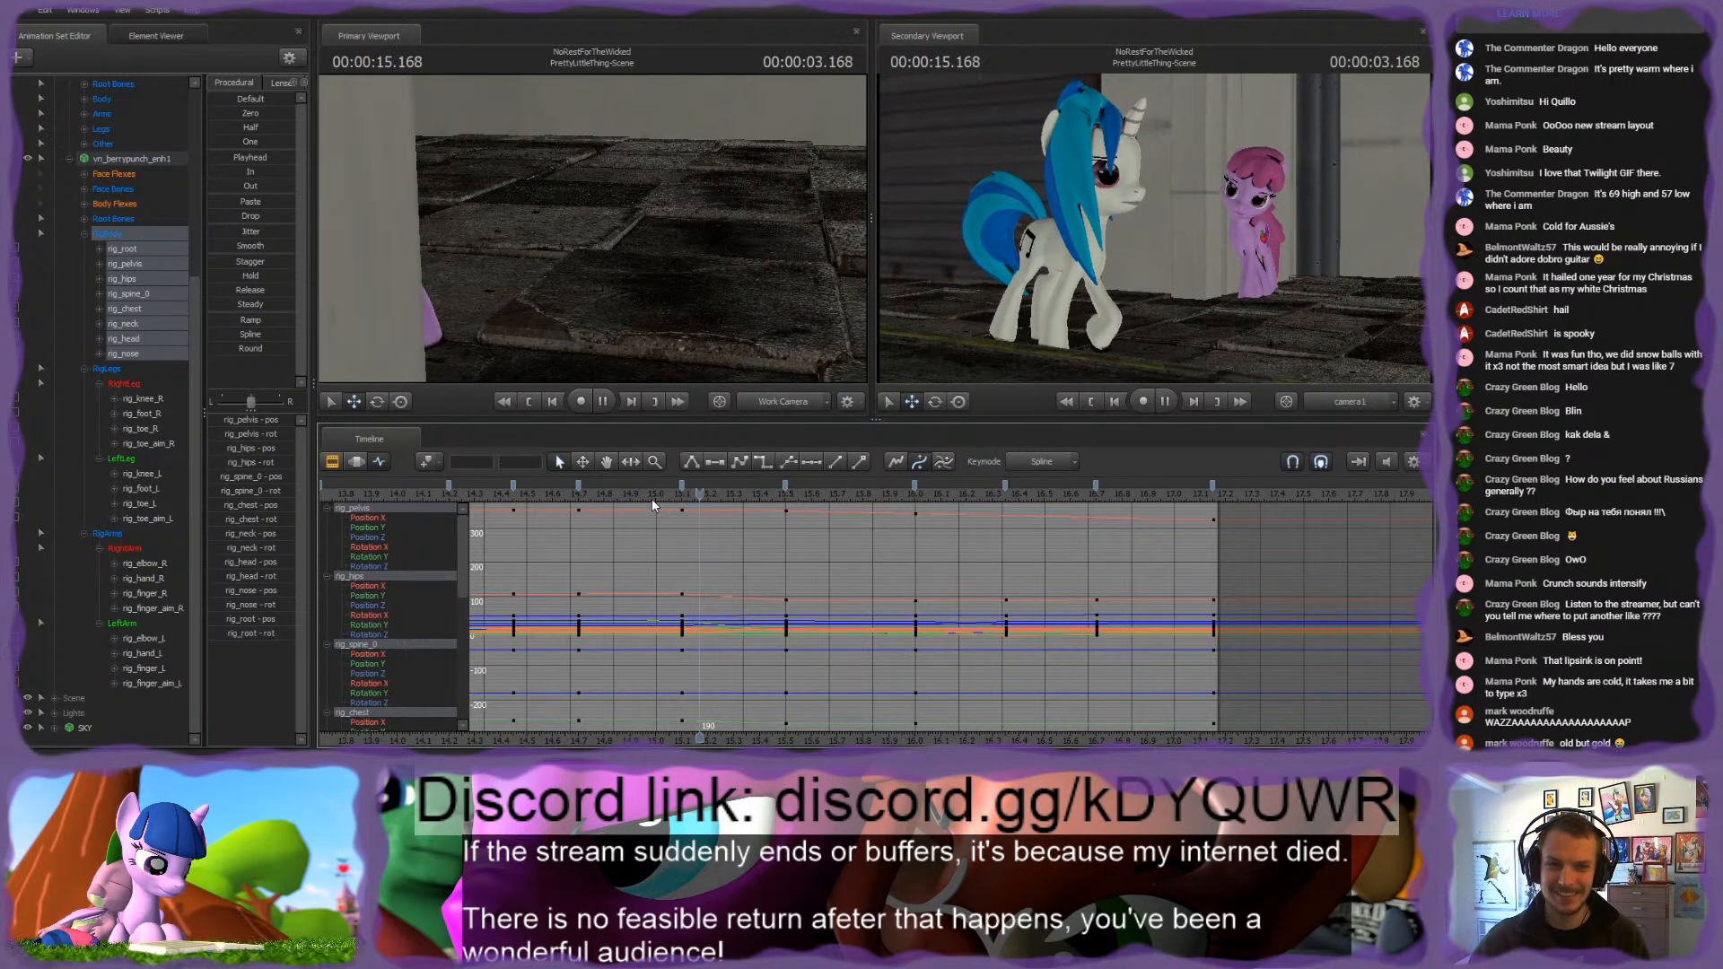
pyautogui.press('space')
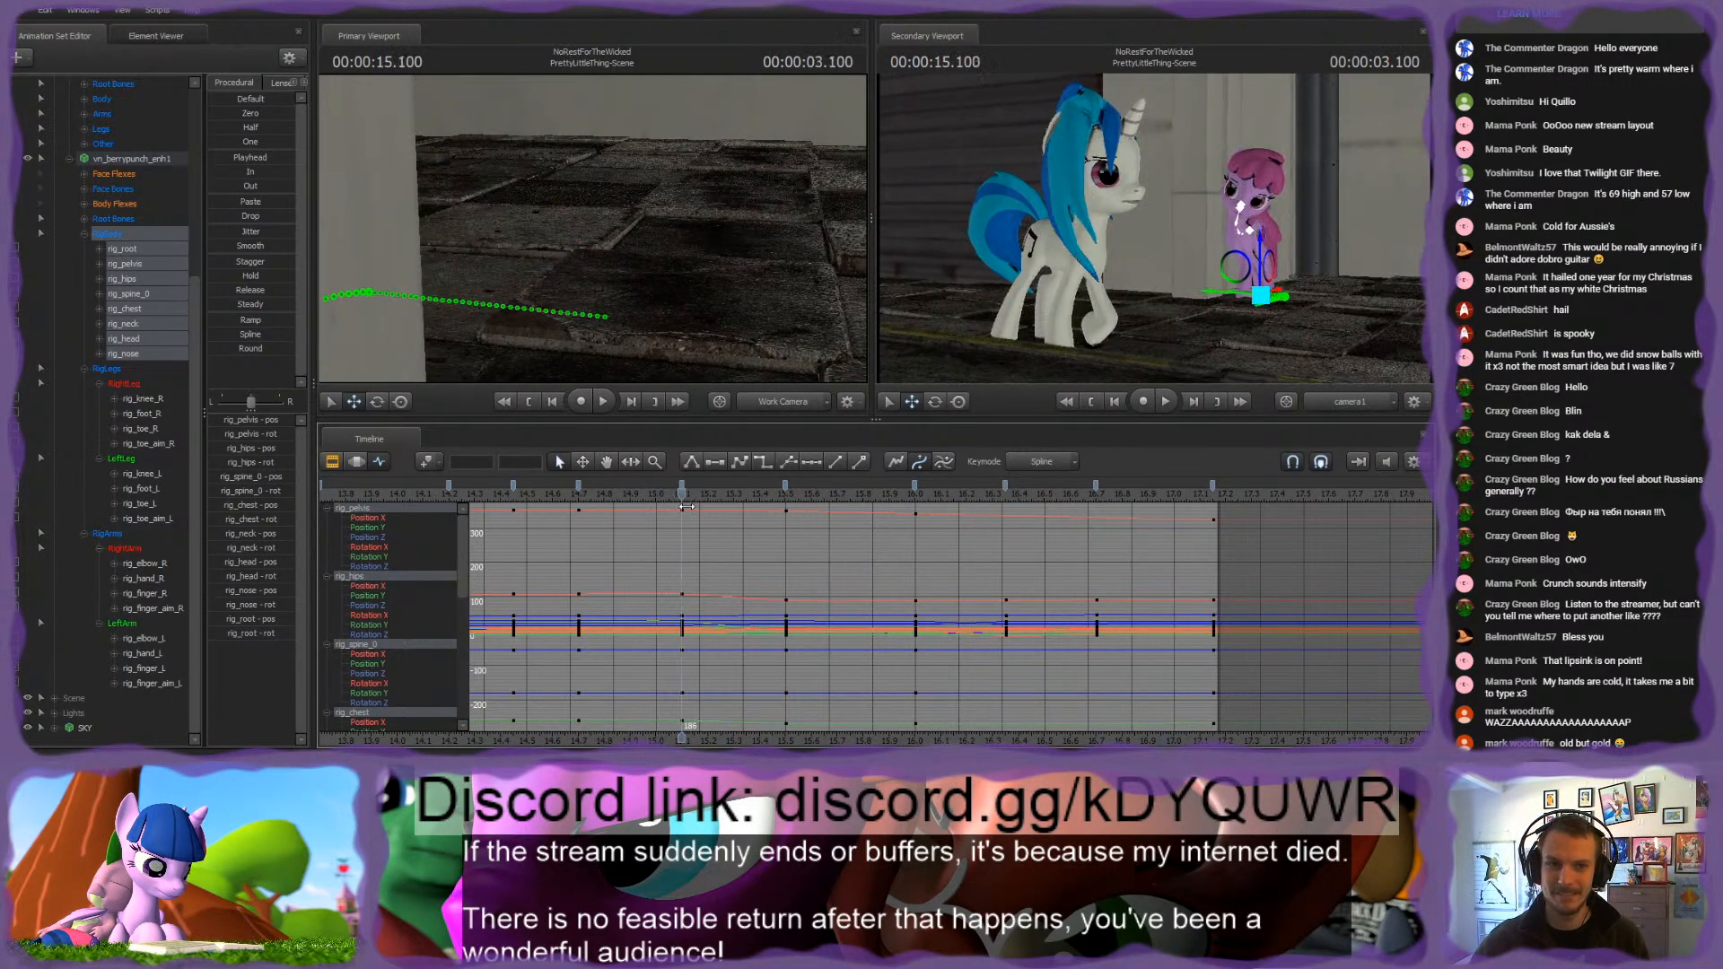
pyautogui.moveTo(685, 507); pyautogui.dragTo(719, 512)
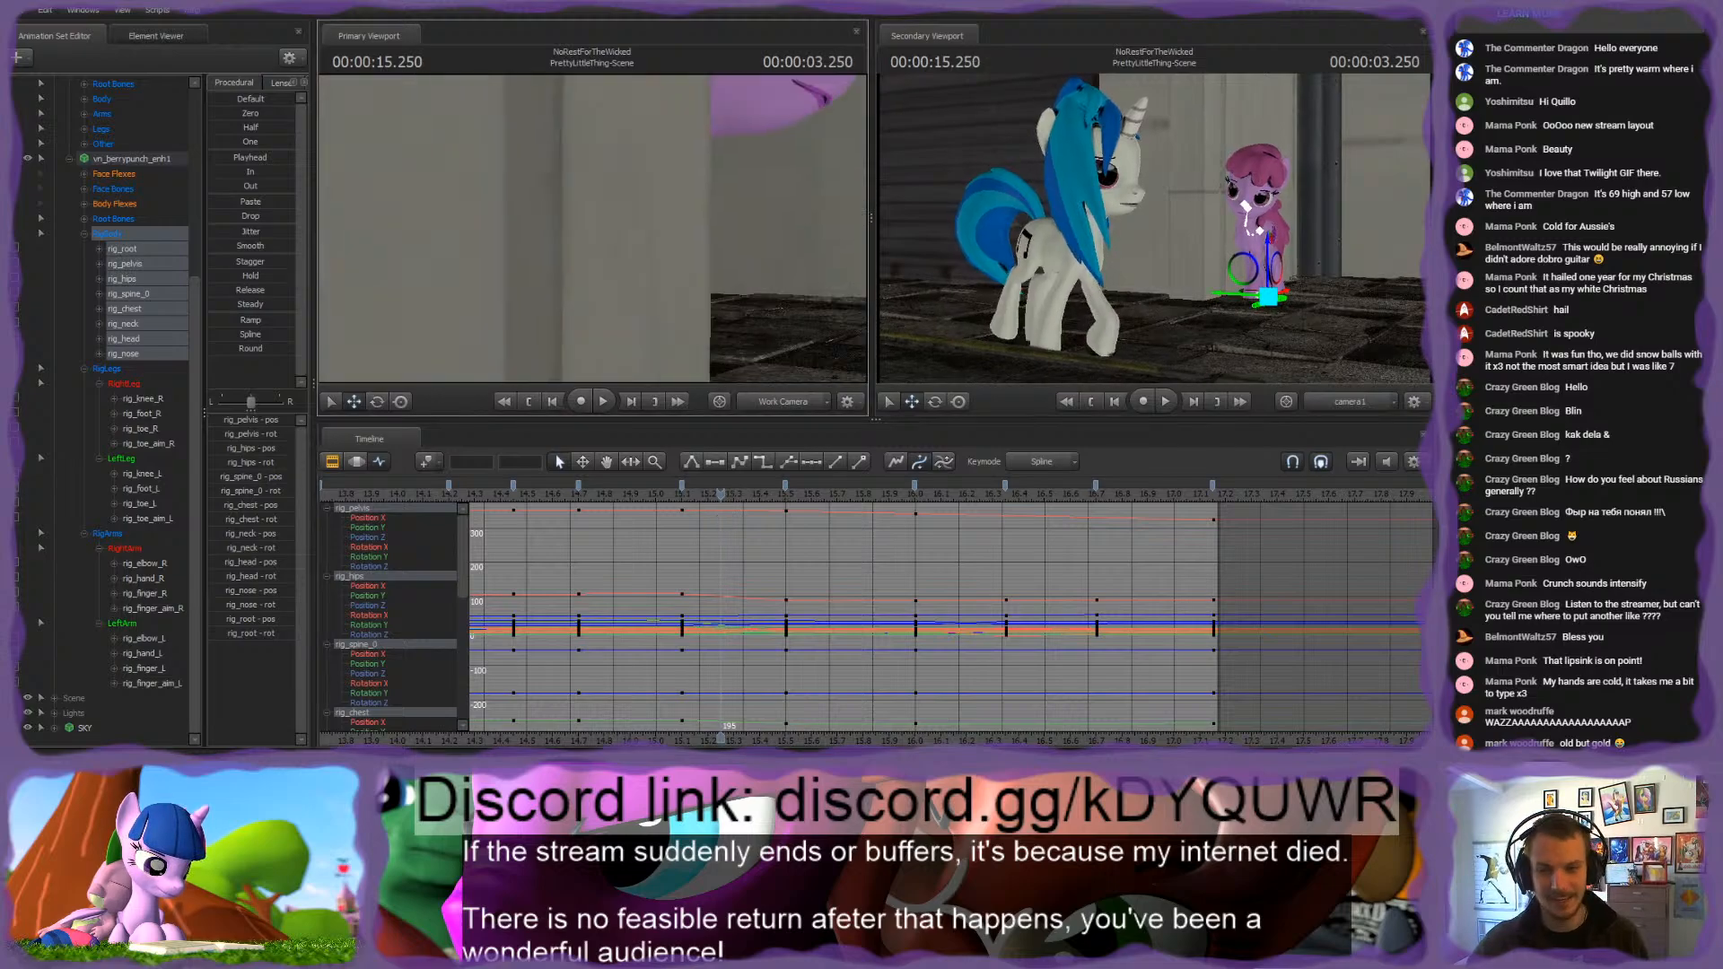
# Step: Frame the pink pony's upper body and rotate its chest at 15.25 s, then select the neck control
pyautogui.moveTo(592, 229)
pyautogui.mouseDown()
pyautogui.moveTo(691, 225)
pyautogui.moveTo(611, 219)
pyautogui.moveTo(664, 224)
pyautogui.moveTo(628, 238)
pyautogui.moveTo(626, 185)
pyautogui.moveTo(648, 176)
pyautogui.moveTo(594, 232)
pyautogui.mouseUp()
pyautogui.keyDown('ctrl'); pyautogui.click(599, 215); pyautogui.keyUp('ctrl')
pyautogui.keyDown('ctrl'); pyautogui.click(617, 245); pyautogui.keyUp('ctrl')
pyautogui.press('e')
pyautogui.keyDown('ctrl'); pyautogui.click(621, 213); pyautogui.keyUp('ctrl')
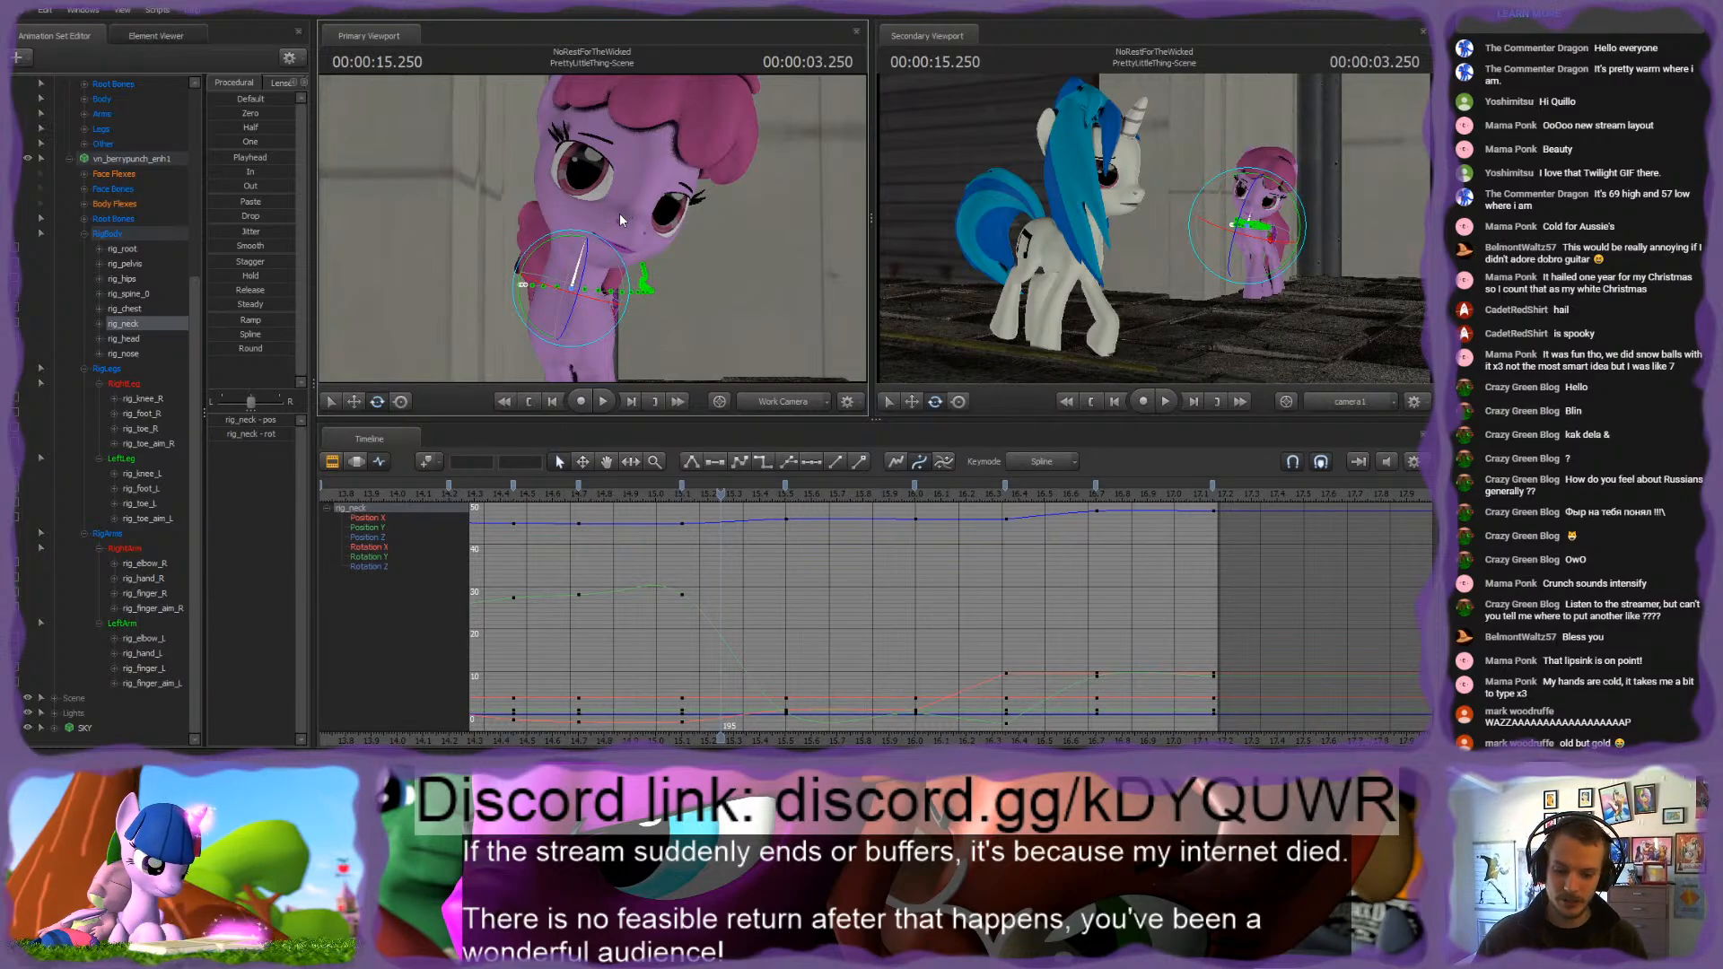
# Step: Compare the 15.5 s pose and rotate the pink pony's neck at the 15.1 s keyframe
pyautogui.press('Up')
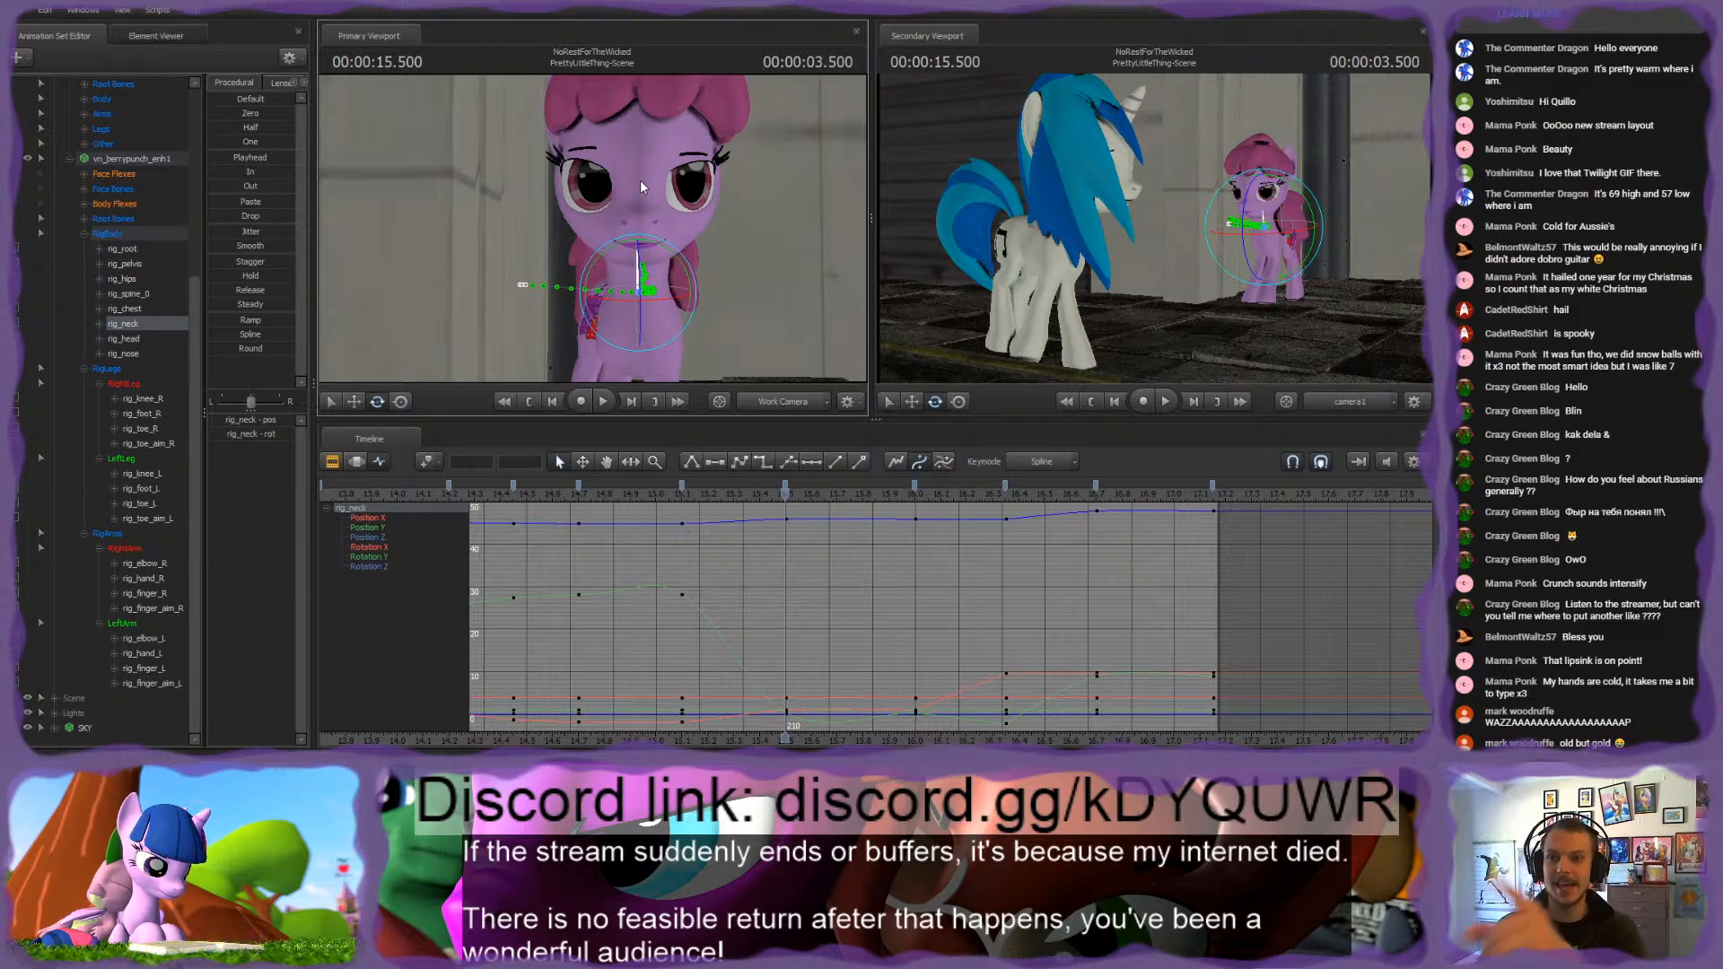
pyautogui.press('Down')
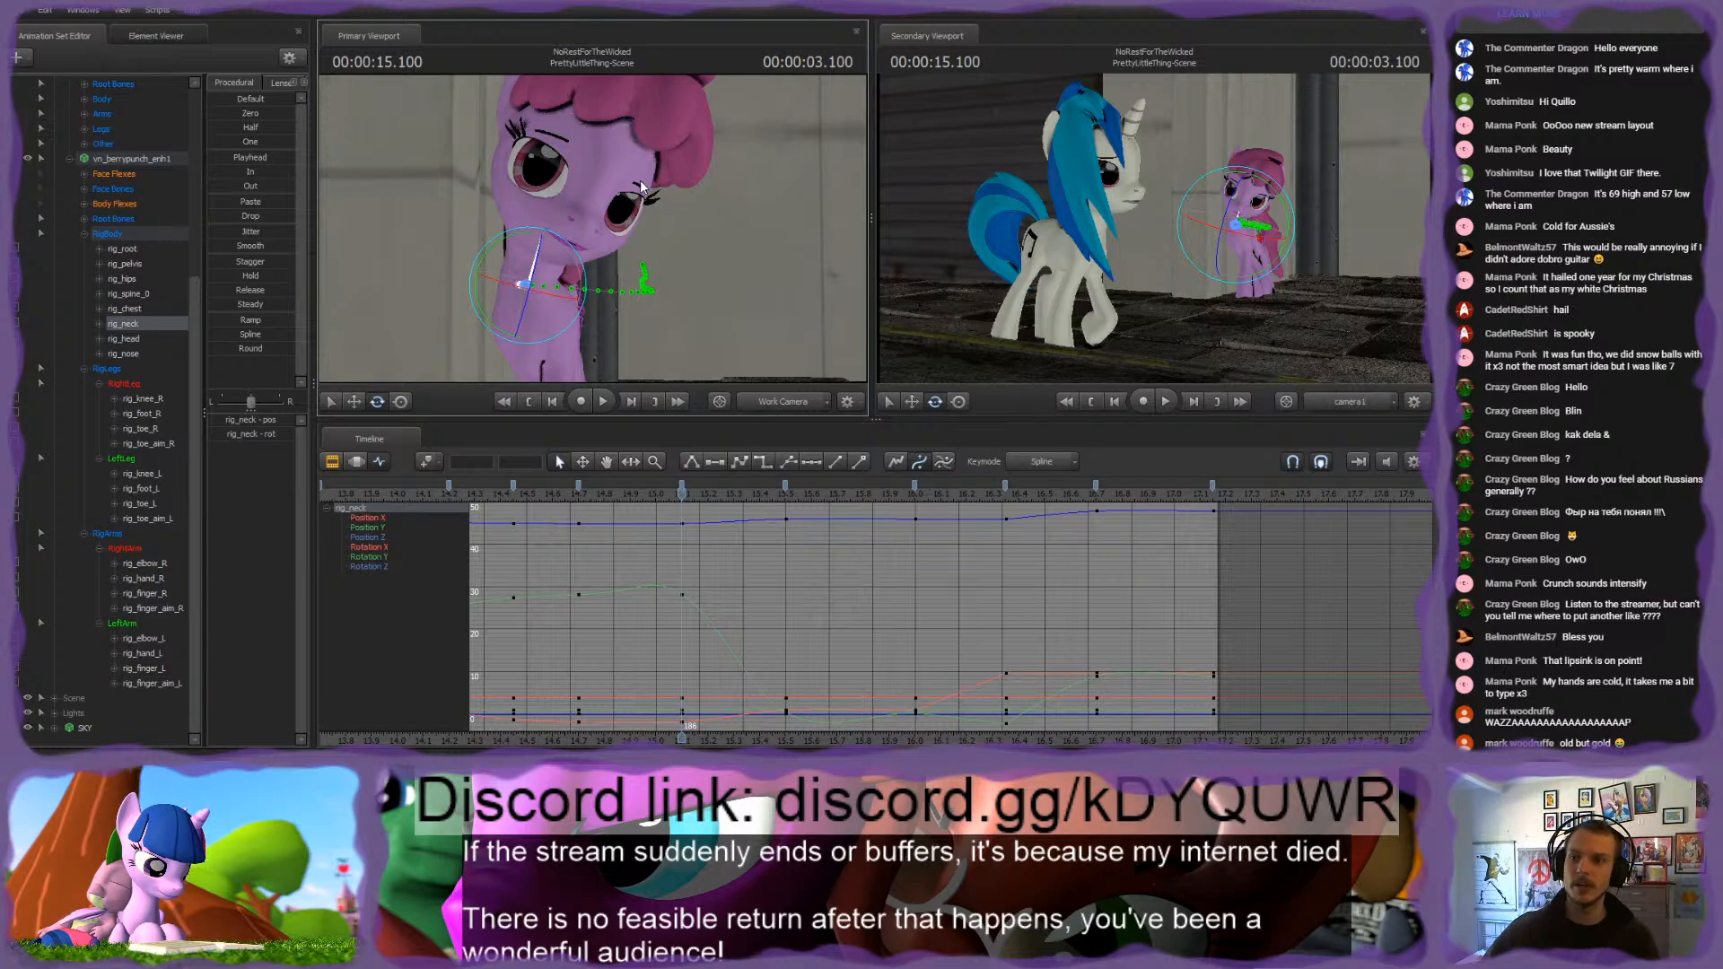
pyautogui.moveTo(536, 238); pyautogui.dragTo(575, 227)
# Step: Adjust the head rotation at 15.1 s, comparing it with the neighbouring keyframe poses
pyautogui.keyDown('ctrl'); pyautogui.click(561, 238); pyautogui.keyUp('ctrl')
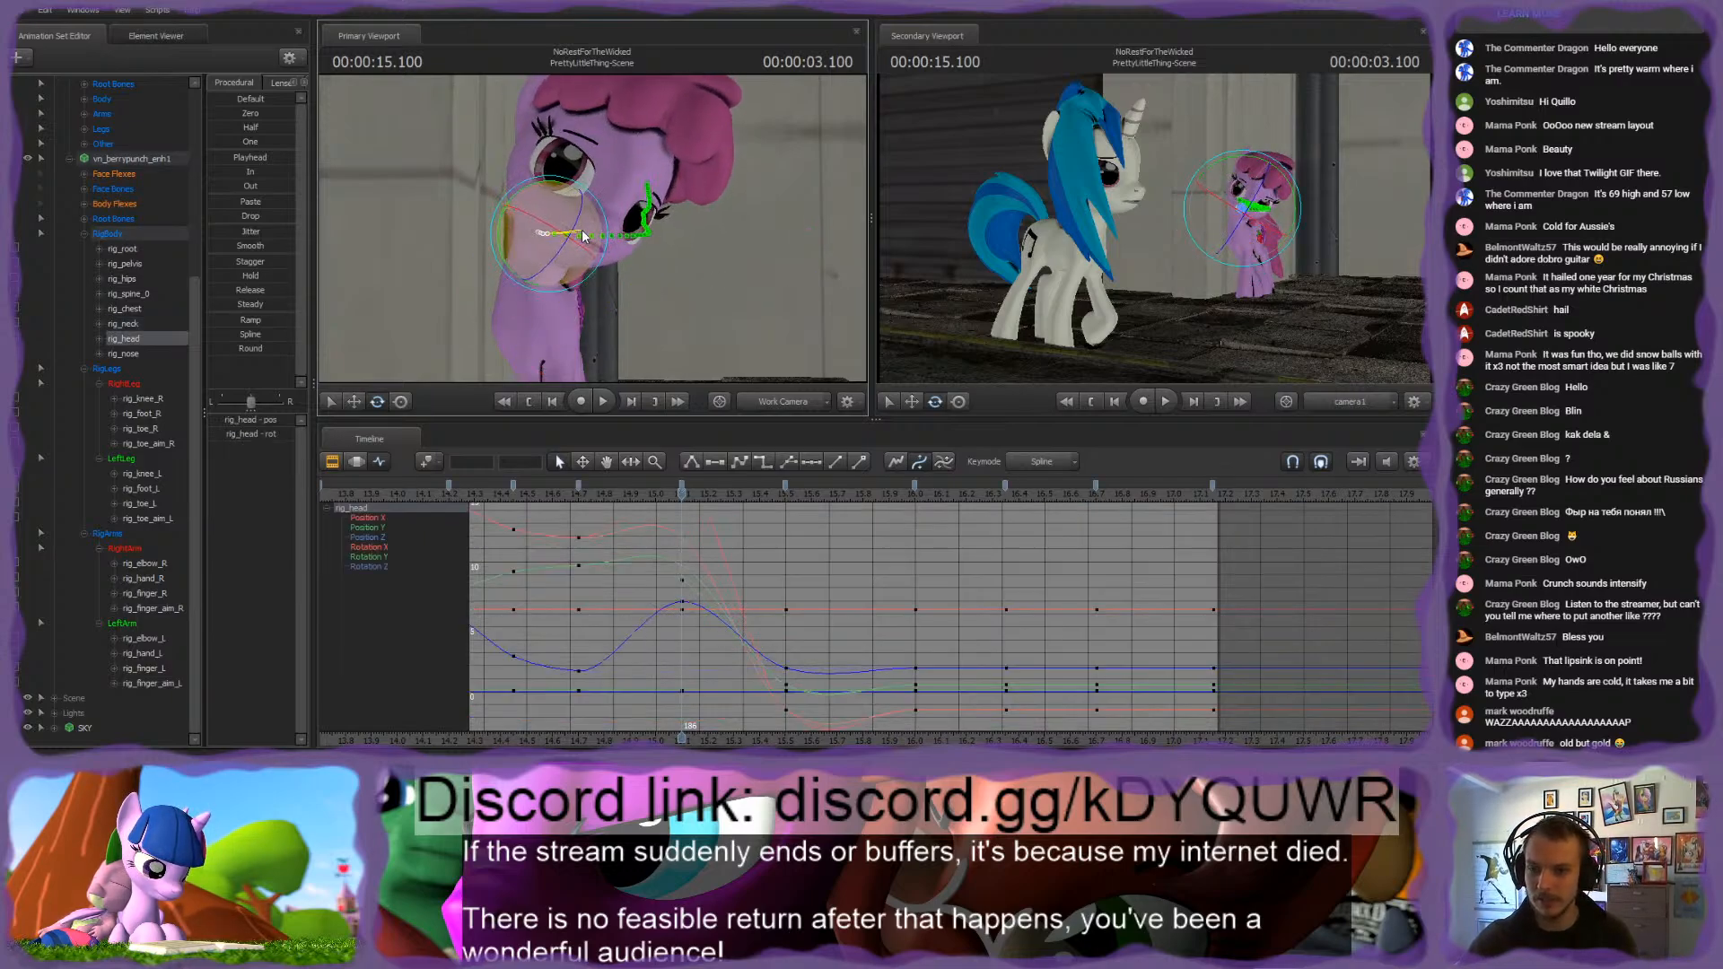
pyautogui.press('Down')
pyautogui.press('Up')
pyautogui.press('Up')
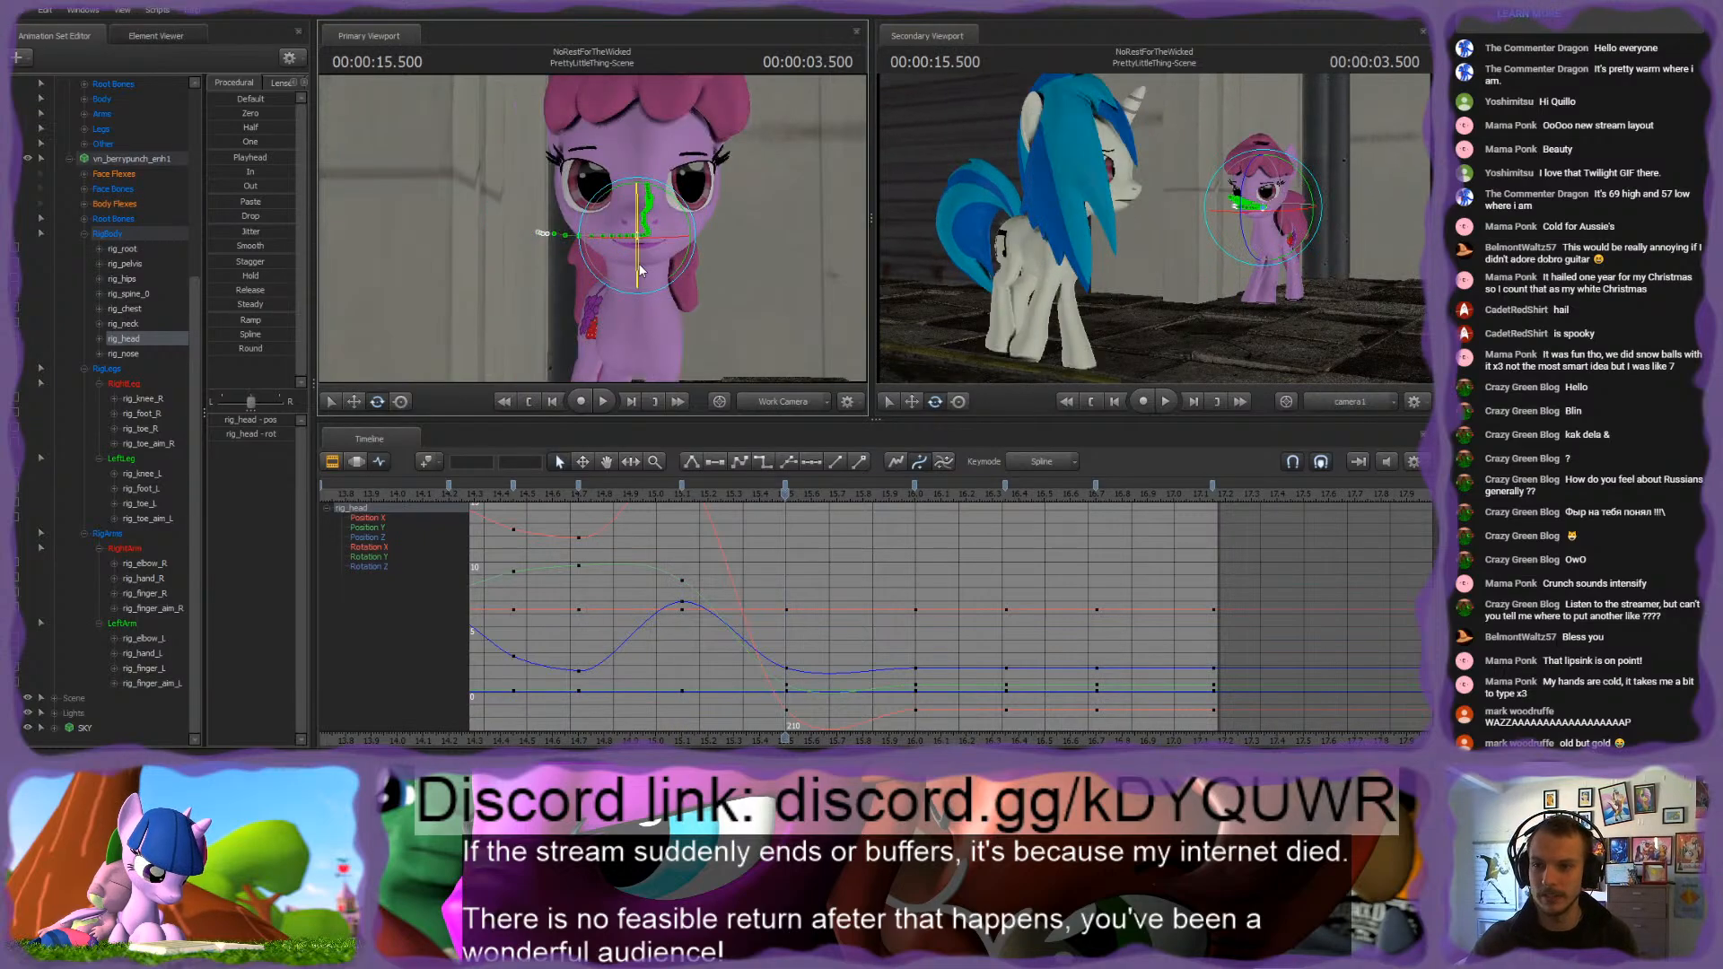
pyautogui.press('Down')
# Step: Rotate the pink pony's chest at the 15.1 s keyframe and check it against the 14.7 s pose
pyautogui.moveTo(548, 267); pyautogui.dragTo(540, 305)
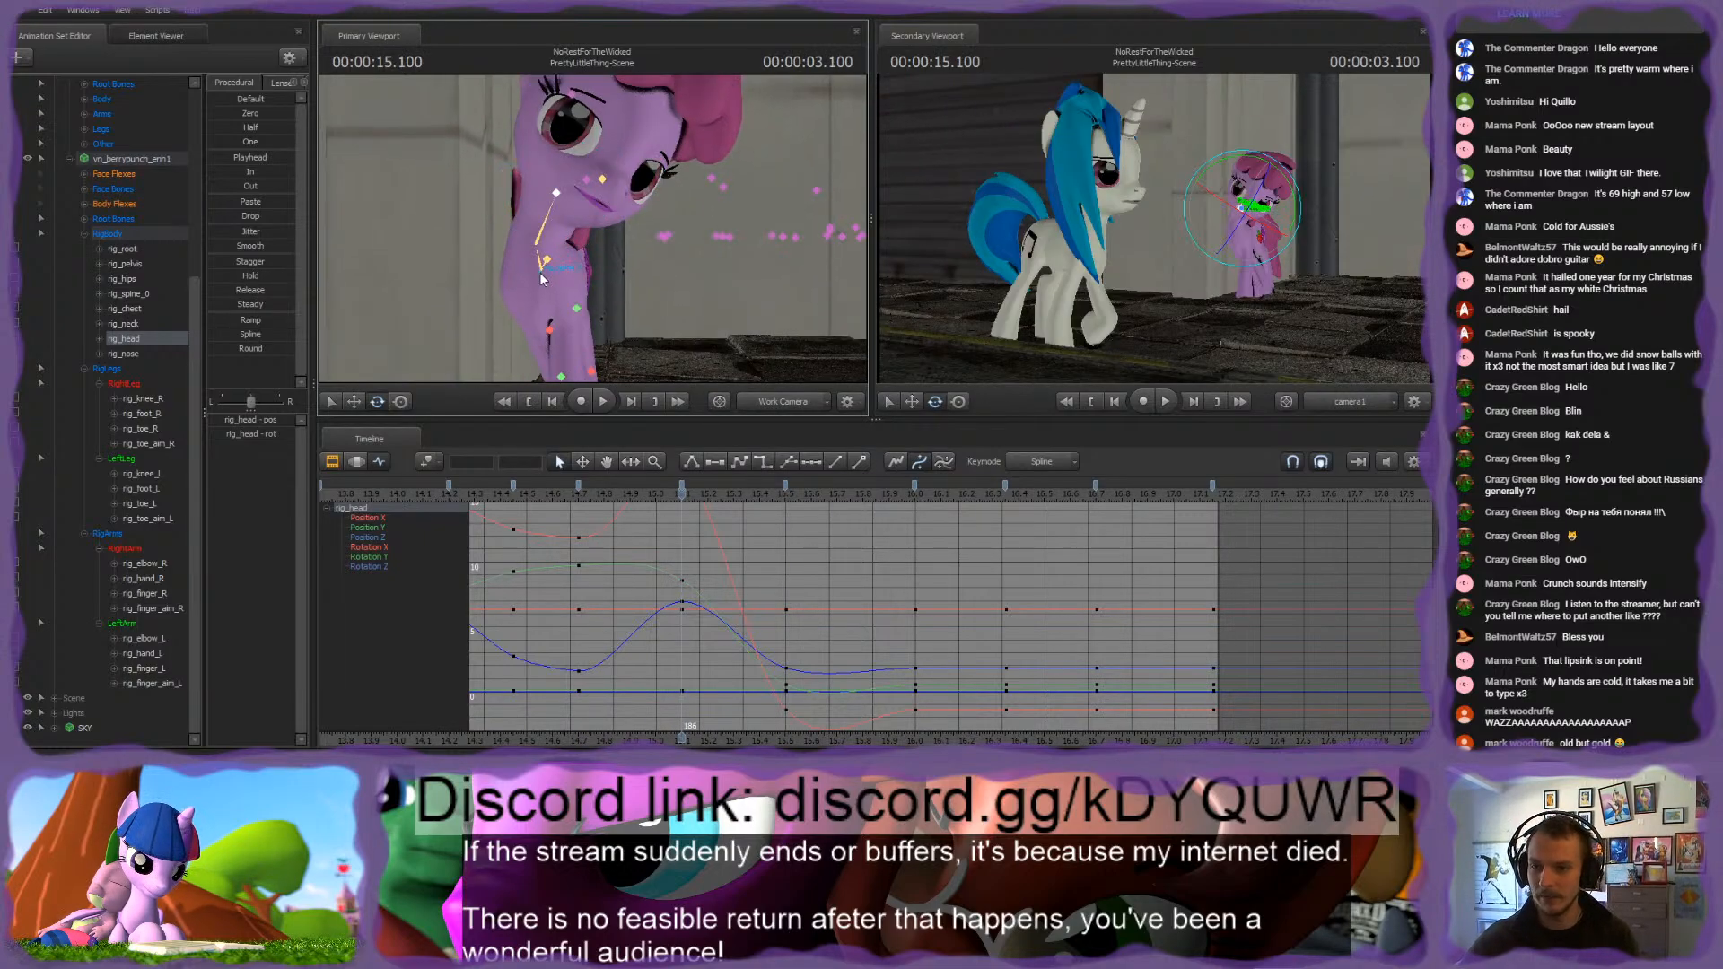
pyautogui.moveTo(567, 266); pyautogui.dragTo(552, 269)
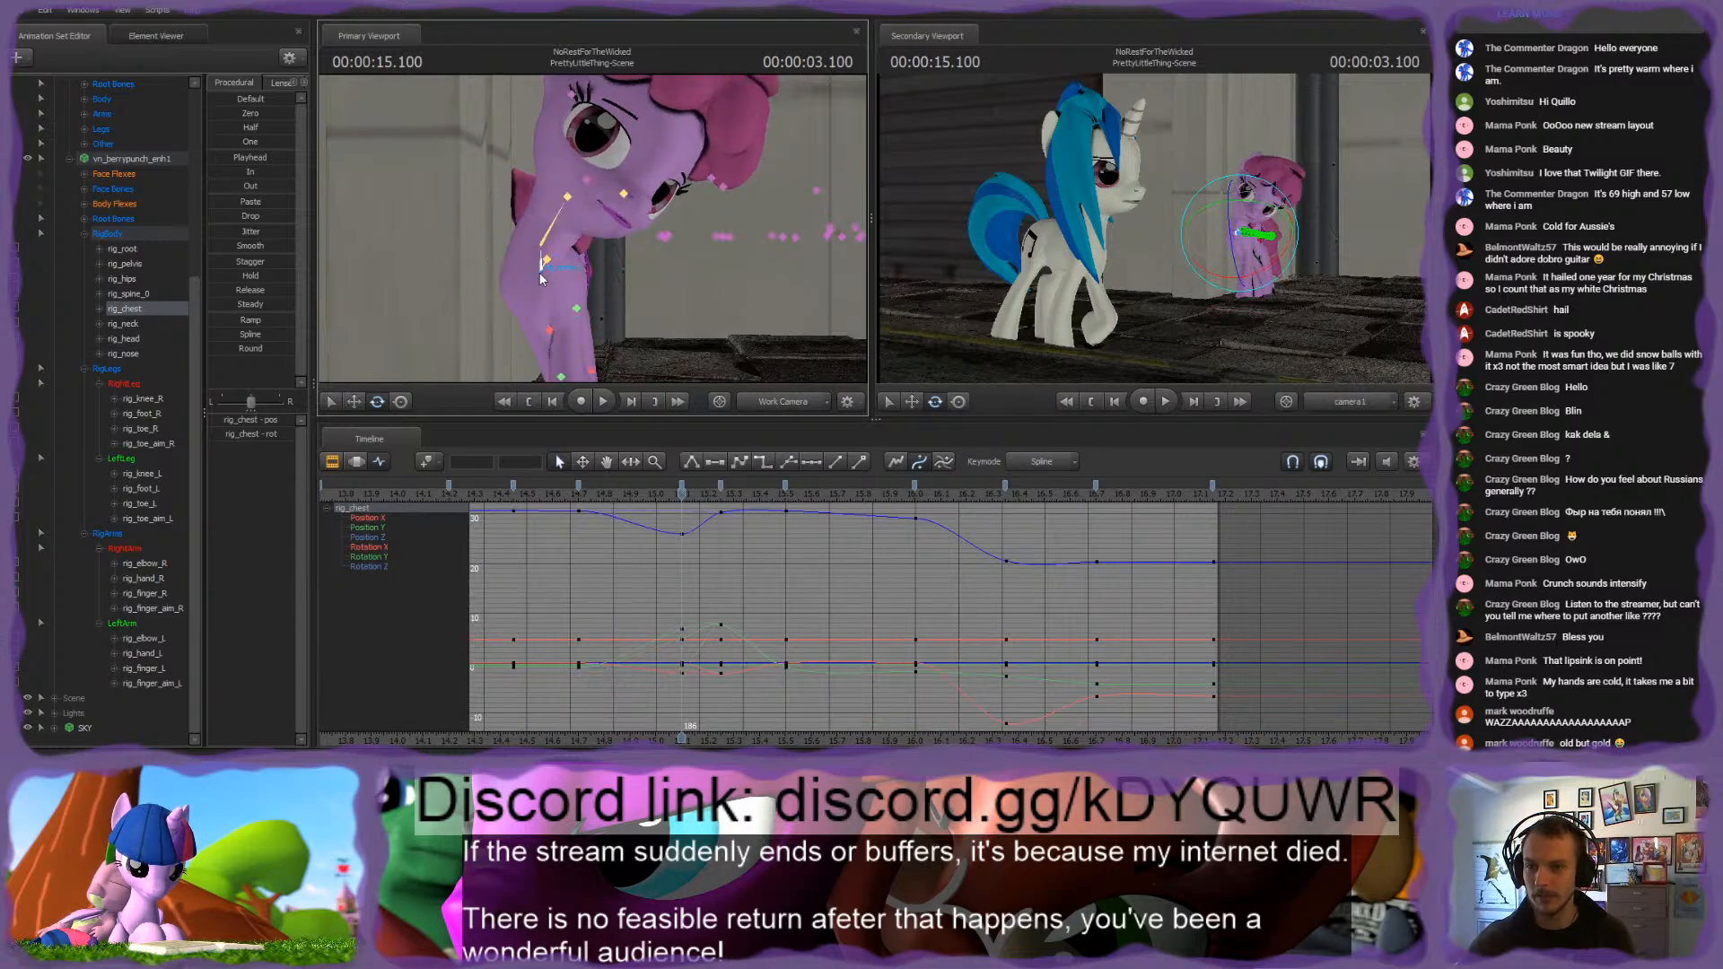
pyautogui.press('Up')
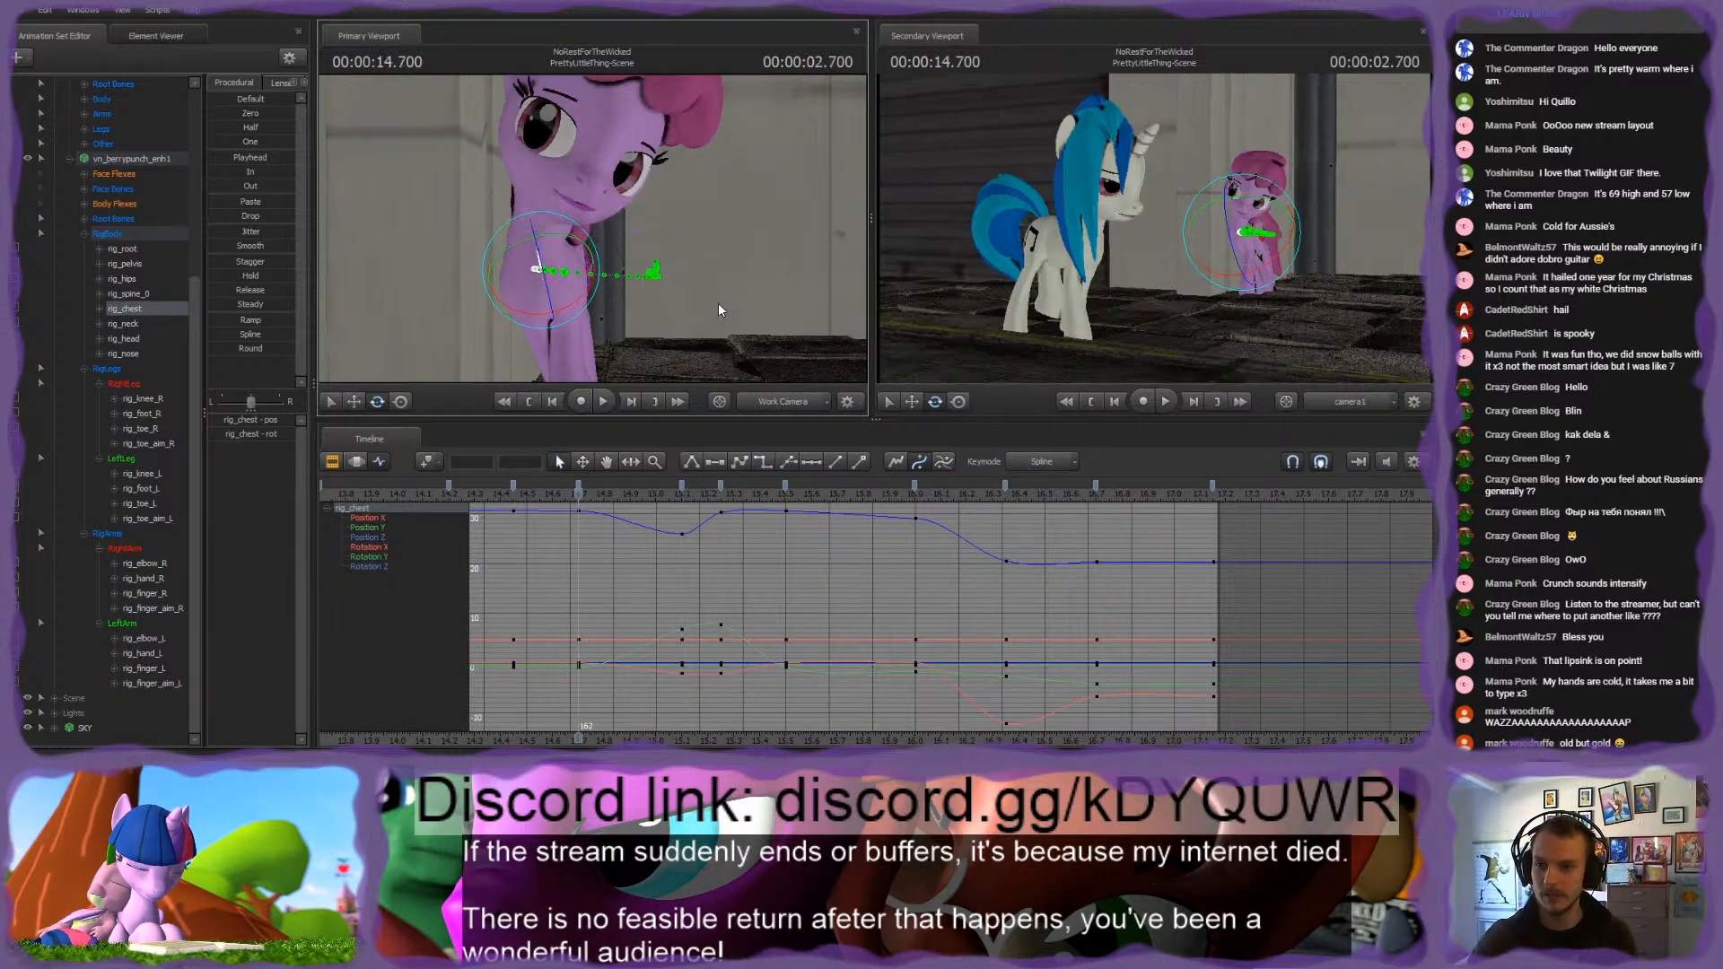
pyautogui.press('Down')
pyautogui.press('Down')
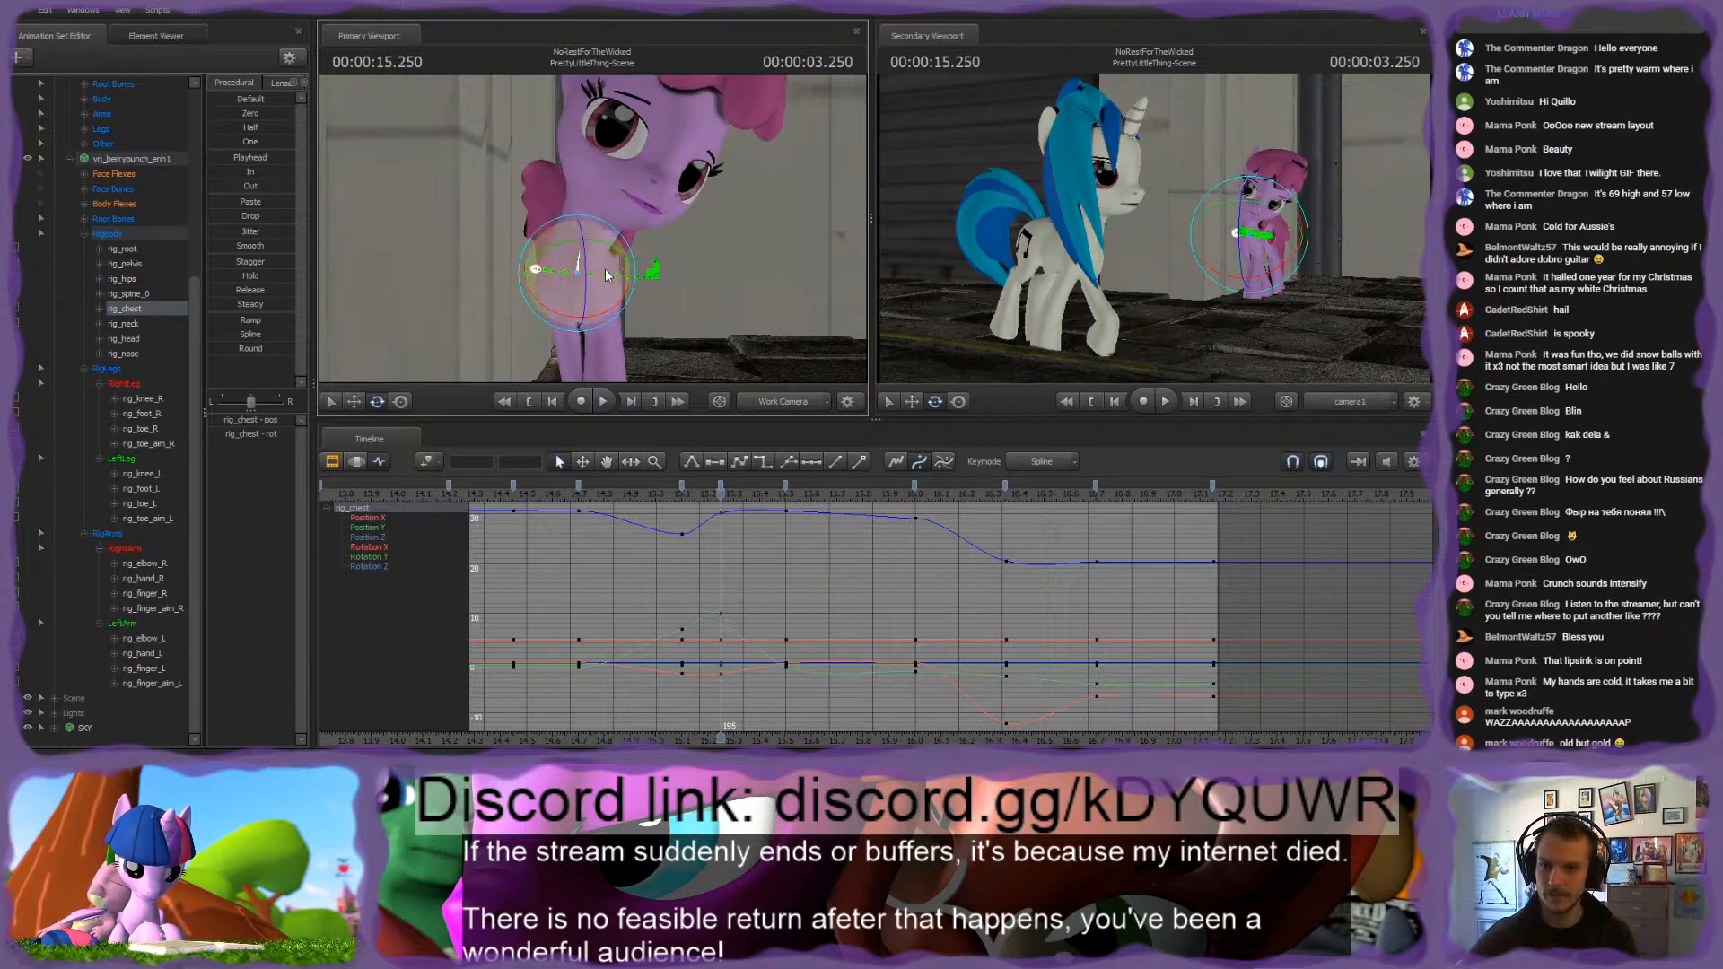
# Step: Fine-tune the chest rotation at 15.25 s and play back the motion from about 14.7 s
pyautogui.press('Down')
pyautogui.press('Up')
pyautogui.press('Up')
pyautogui.press('Up')
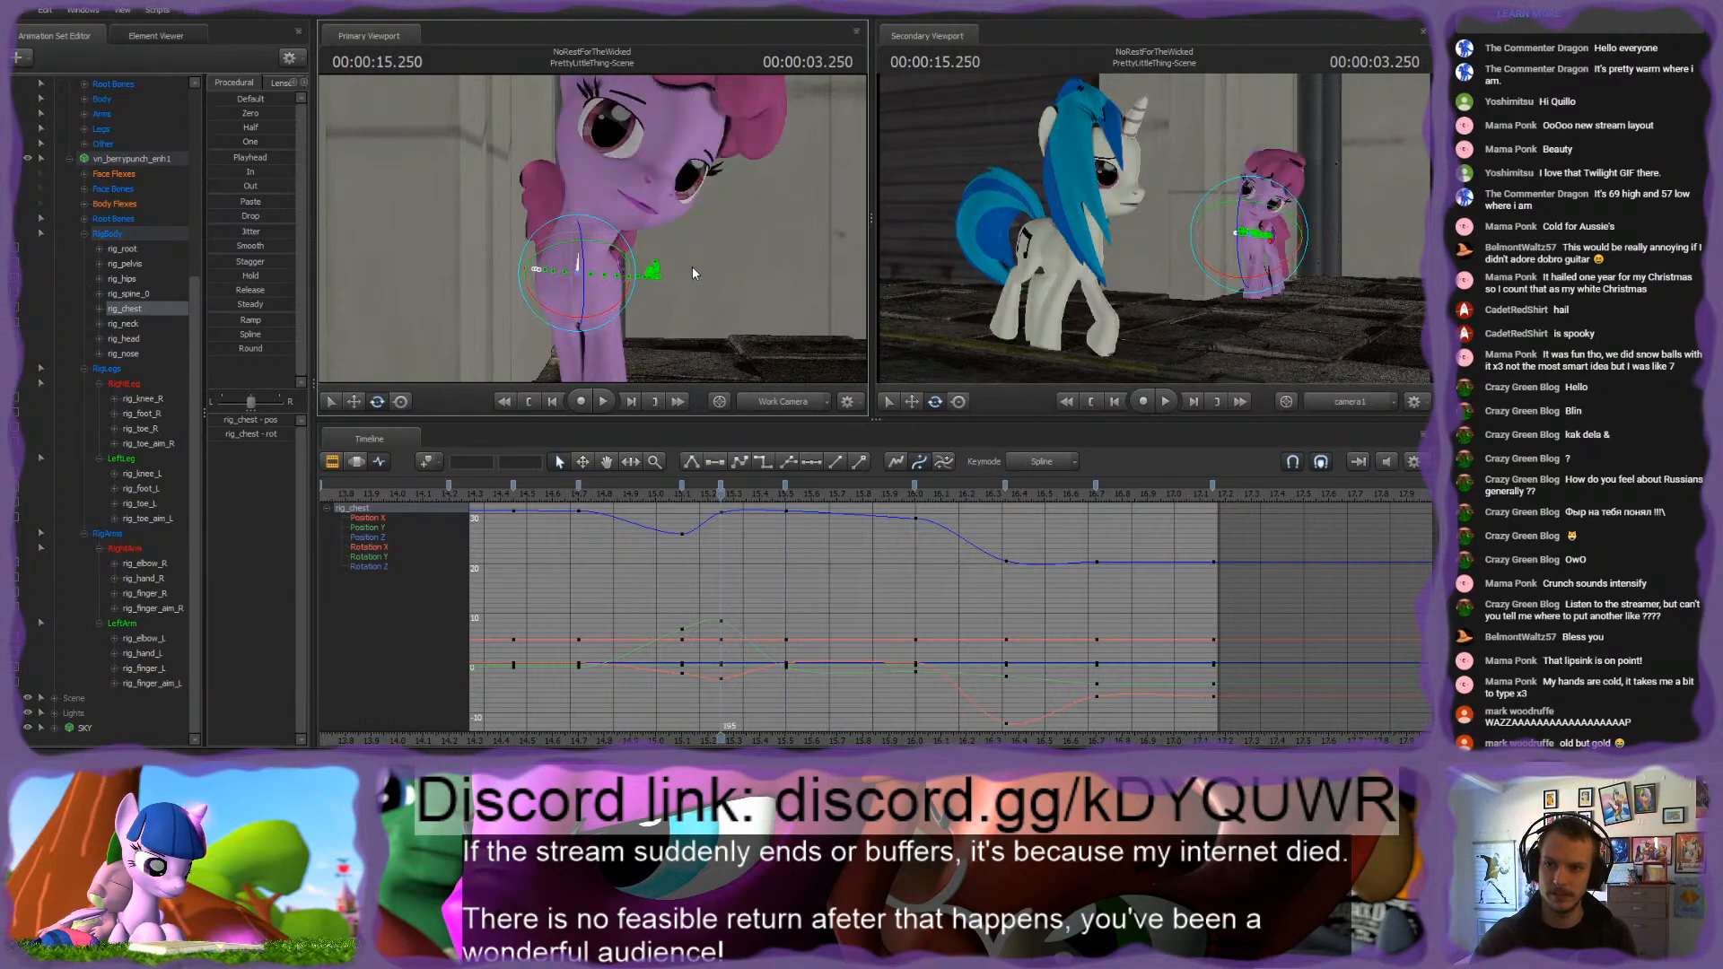
pyautogui.press('Down')
pyautogui.press('Down')
pyautogui.press('Down')
pyautogui.press('space')
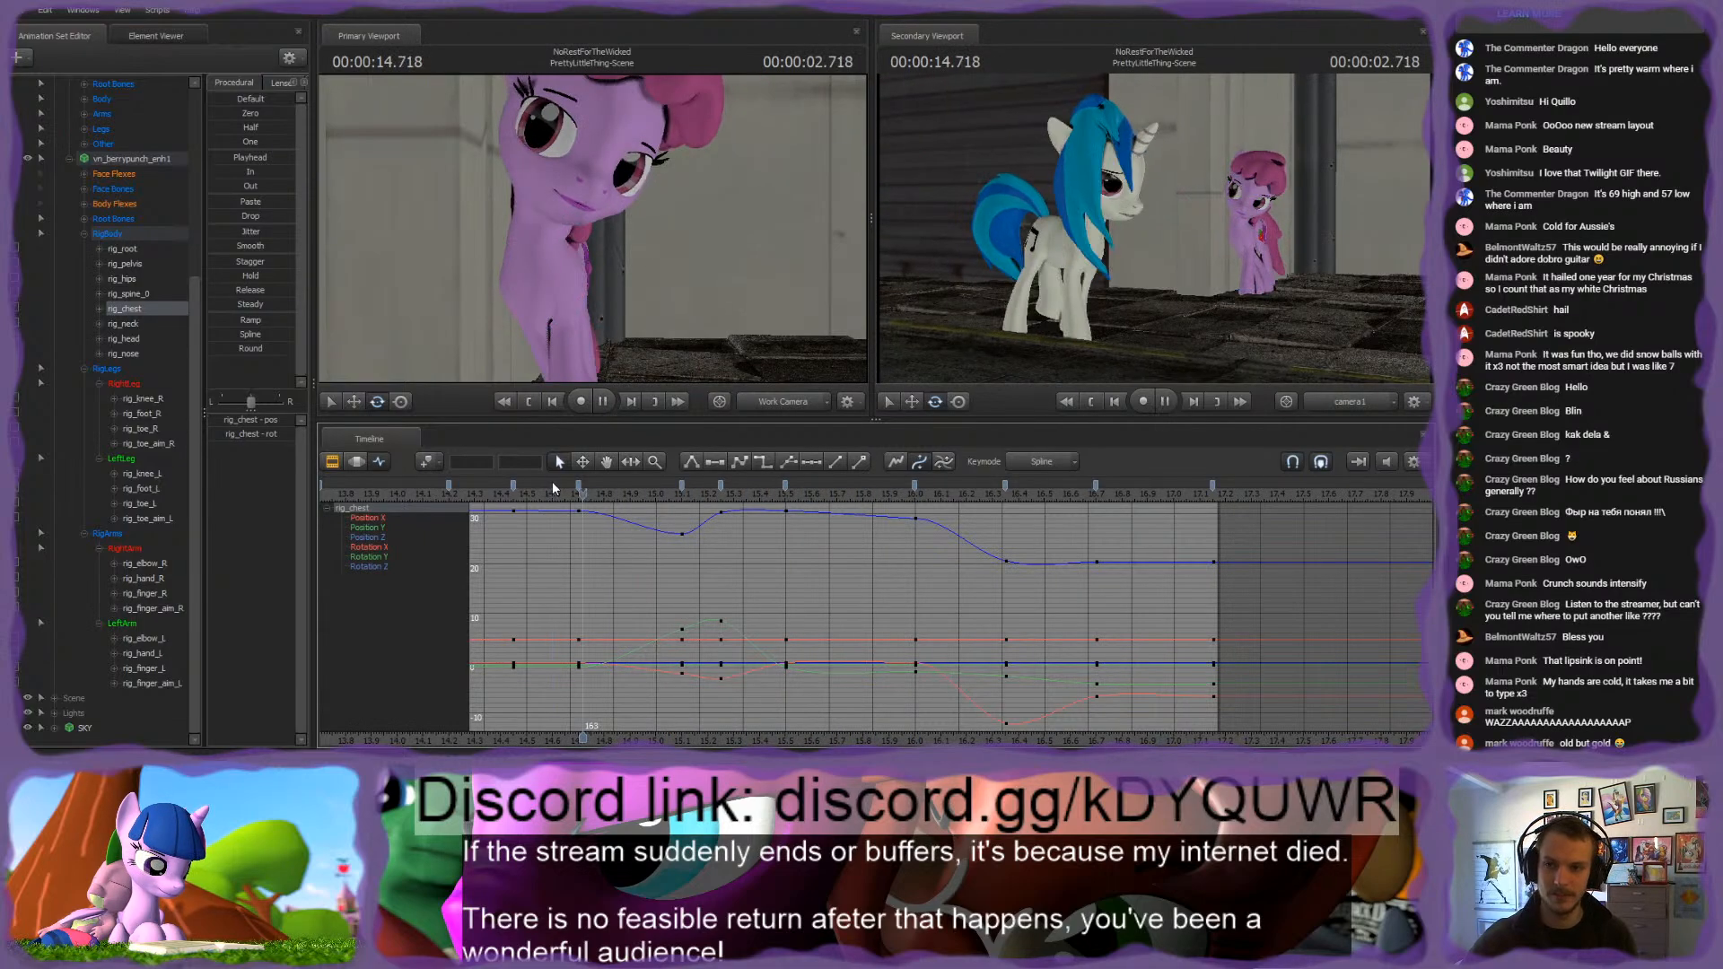
pyautogui.press('space')
pyautogui.moveTo(677, 493); pyautogui.dragTo(716, 494)
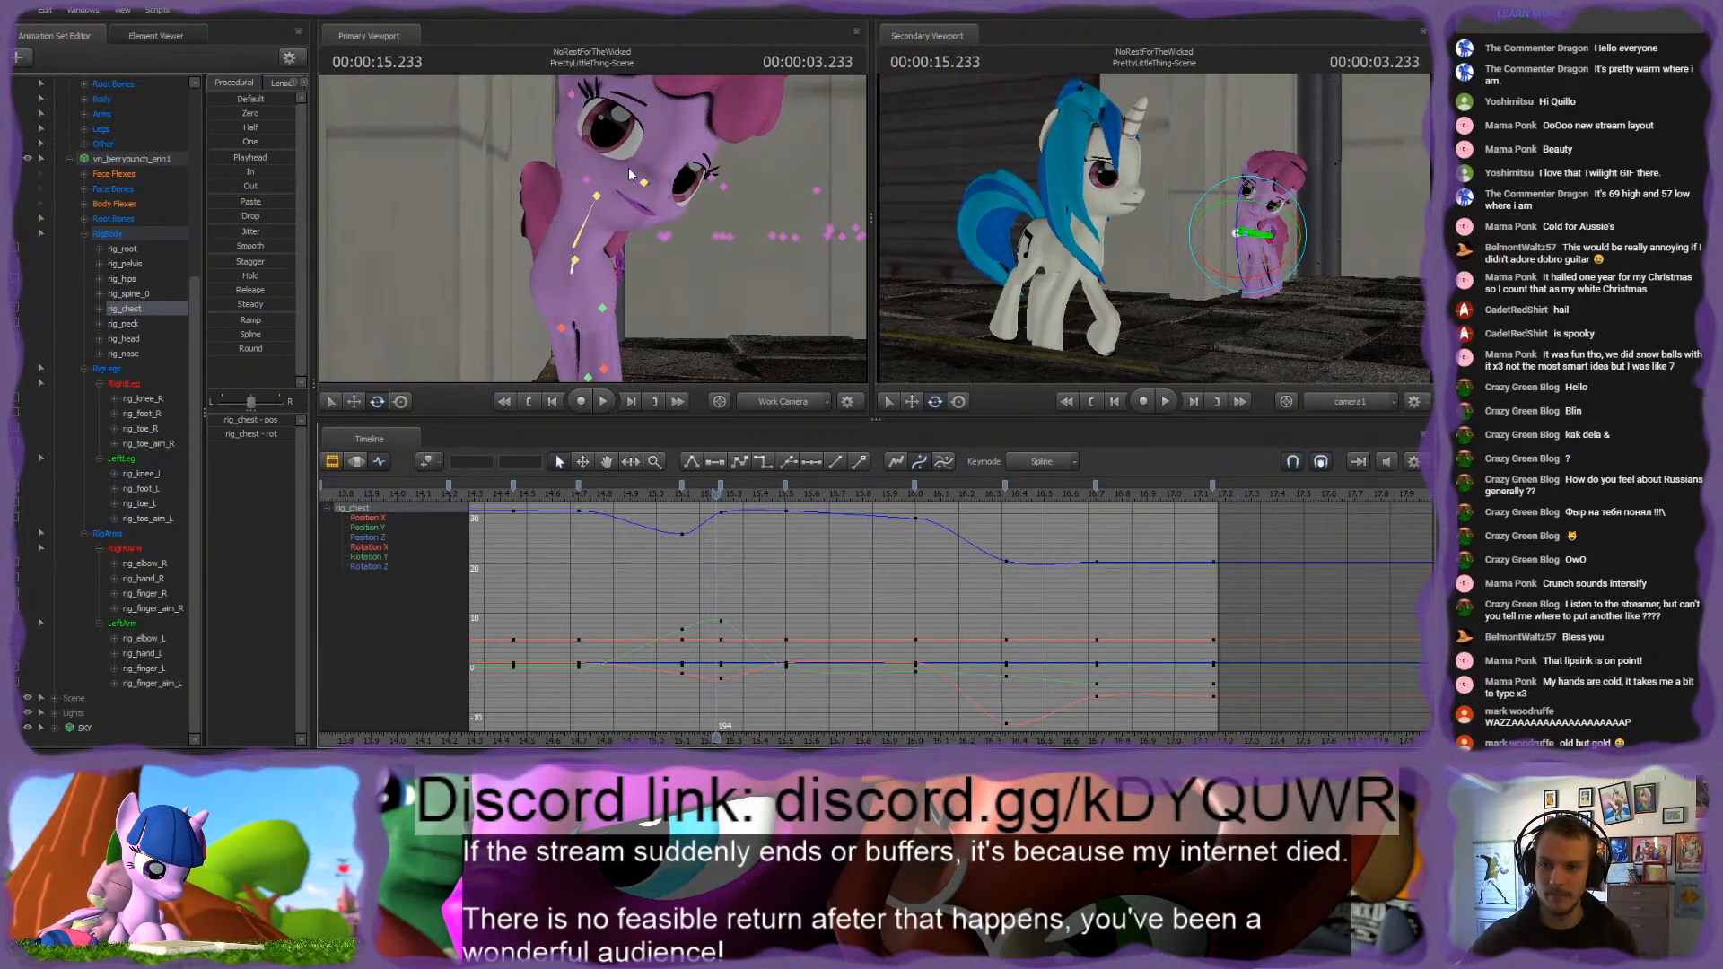
# Step: Turn the pink pony's head at the 15.1 s keyframe and play back the result from 14.7 s
pyautogui.click(601, 199)
pyautogui.press('Up')
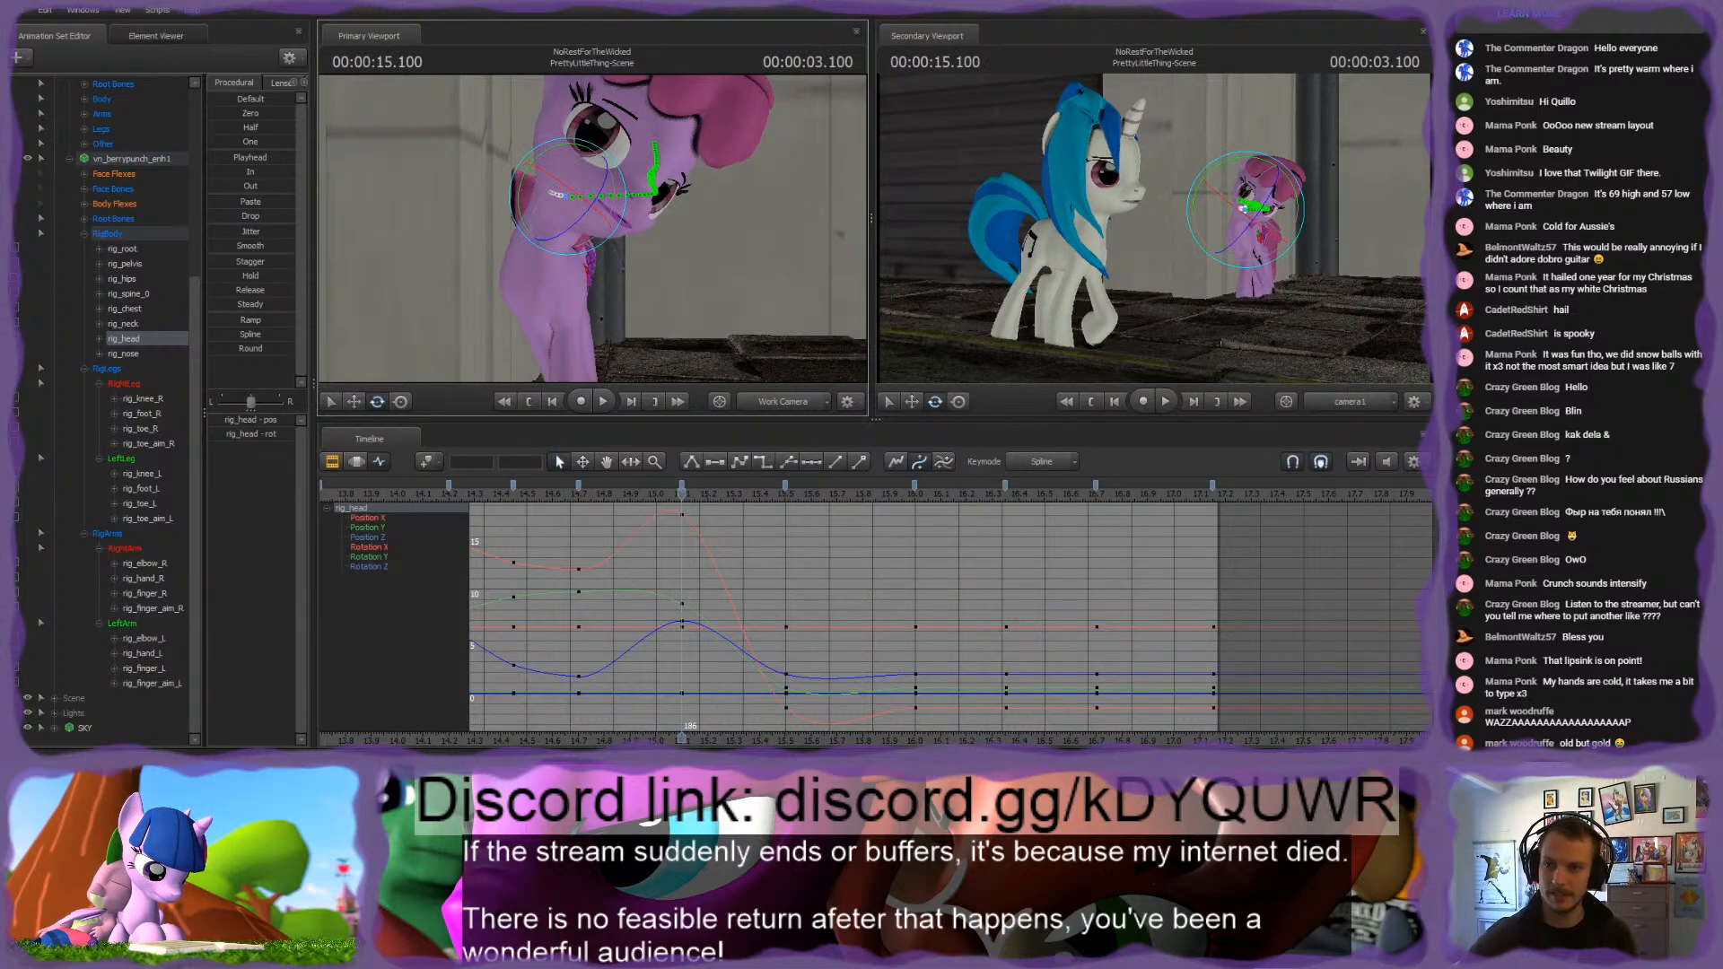
pyautogui.moveTo(580, 168); pyautogui.dragTo(554, 208)
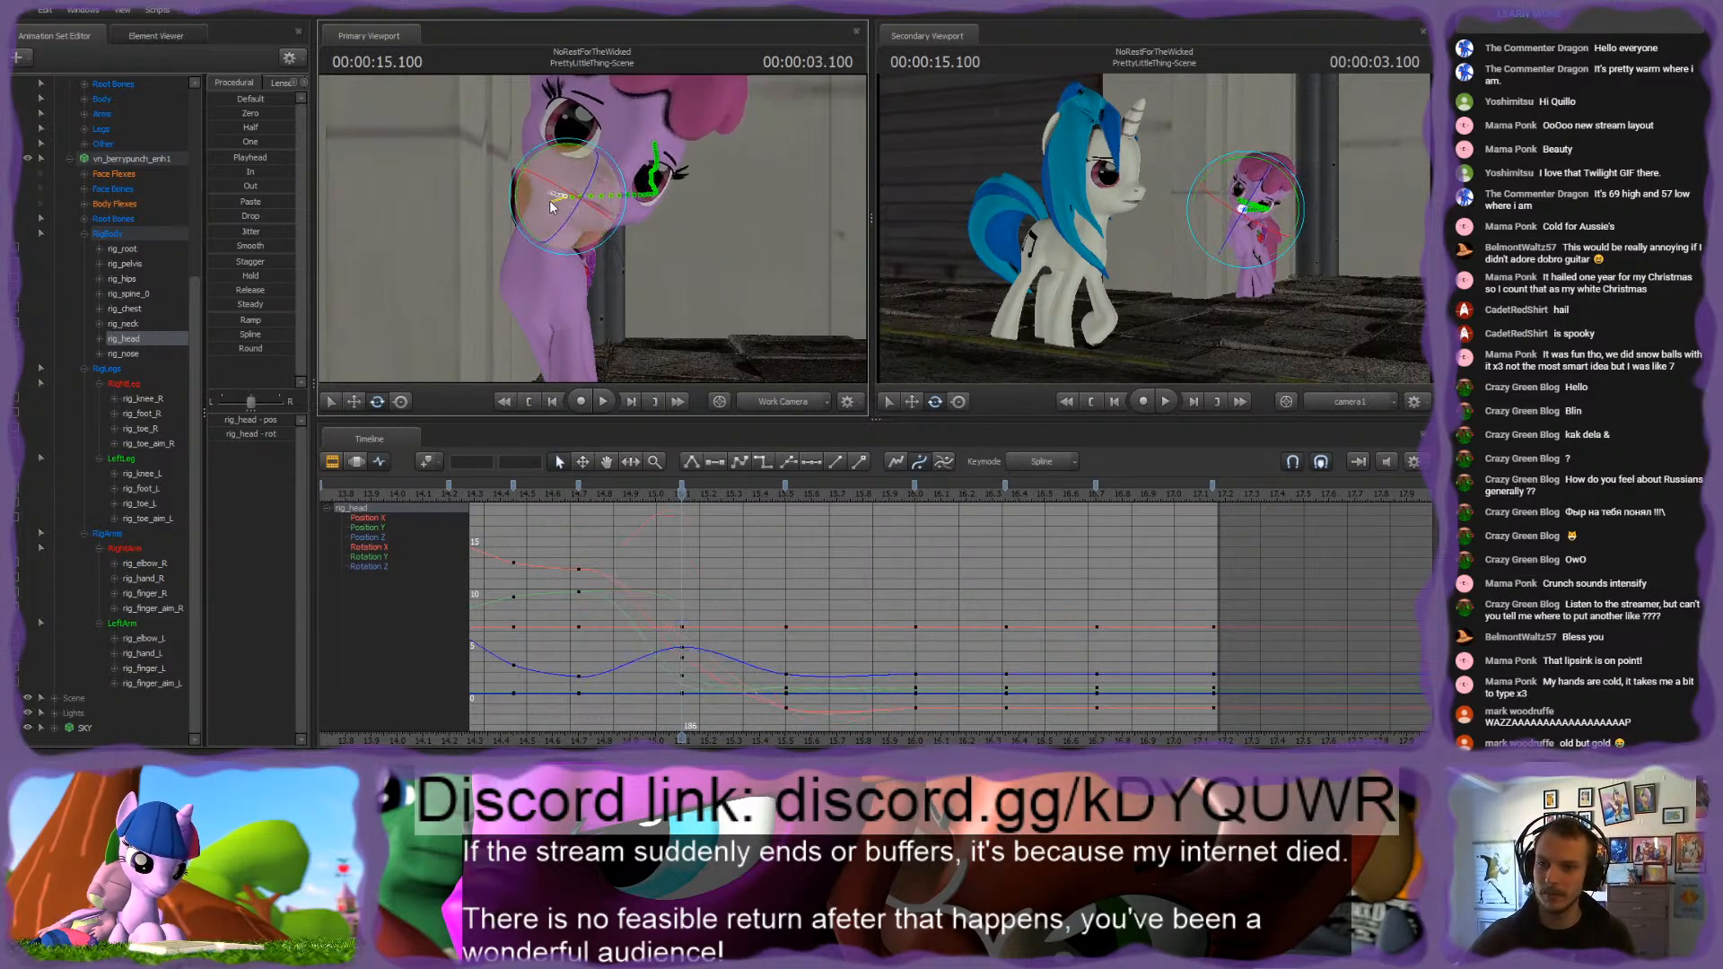
pyautogui.click(578, 494)
pyautogui.press('space')
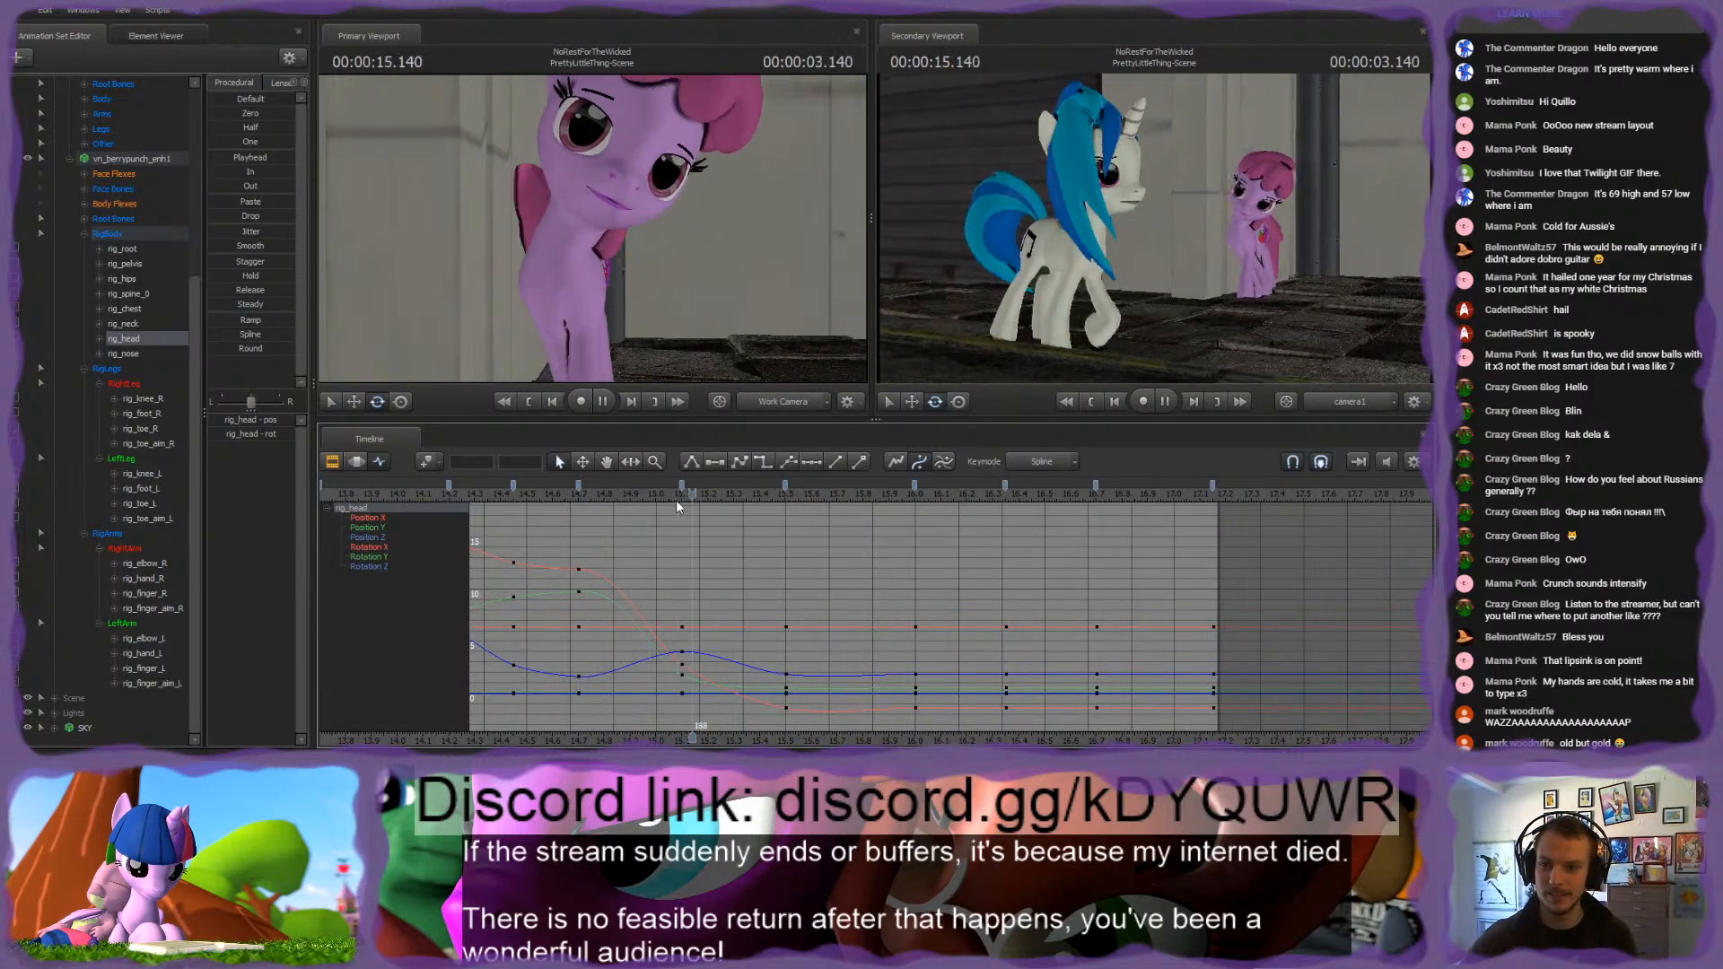
pyautogui.press('space')
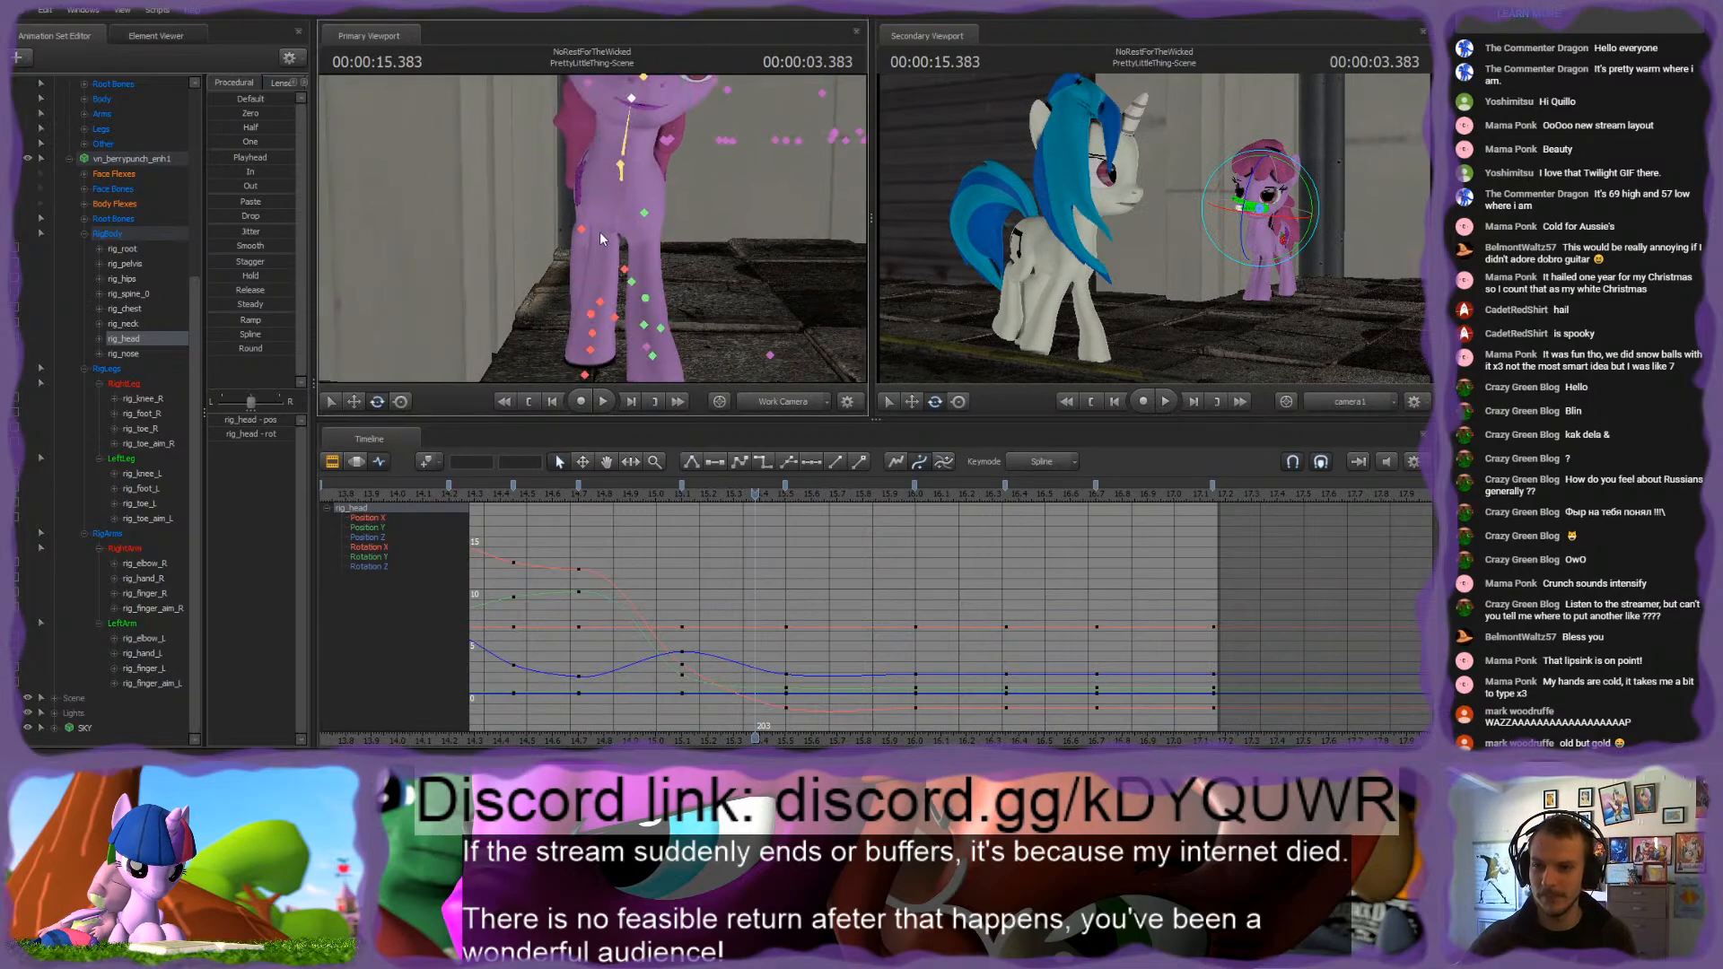
# Step: Key the pelvis, spine, chest, neck and head pose at about 15.4 s and move that keyframe to 15.5 s
pyautogui.keyDown('ctrl'); pyautogui.click(619, 166); pyautogui.keyUp('ctrl')
pyautogui.keyDown('alt'); pyautogui.moveTo(754, 180); pyautogui.dragTo(599, 237); pyautogui.keyUp('alt')
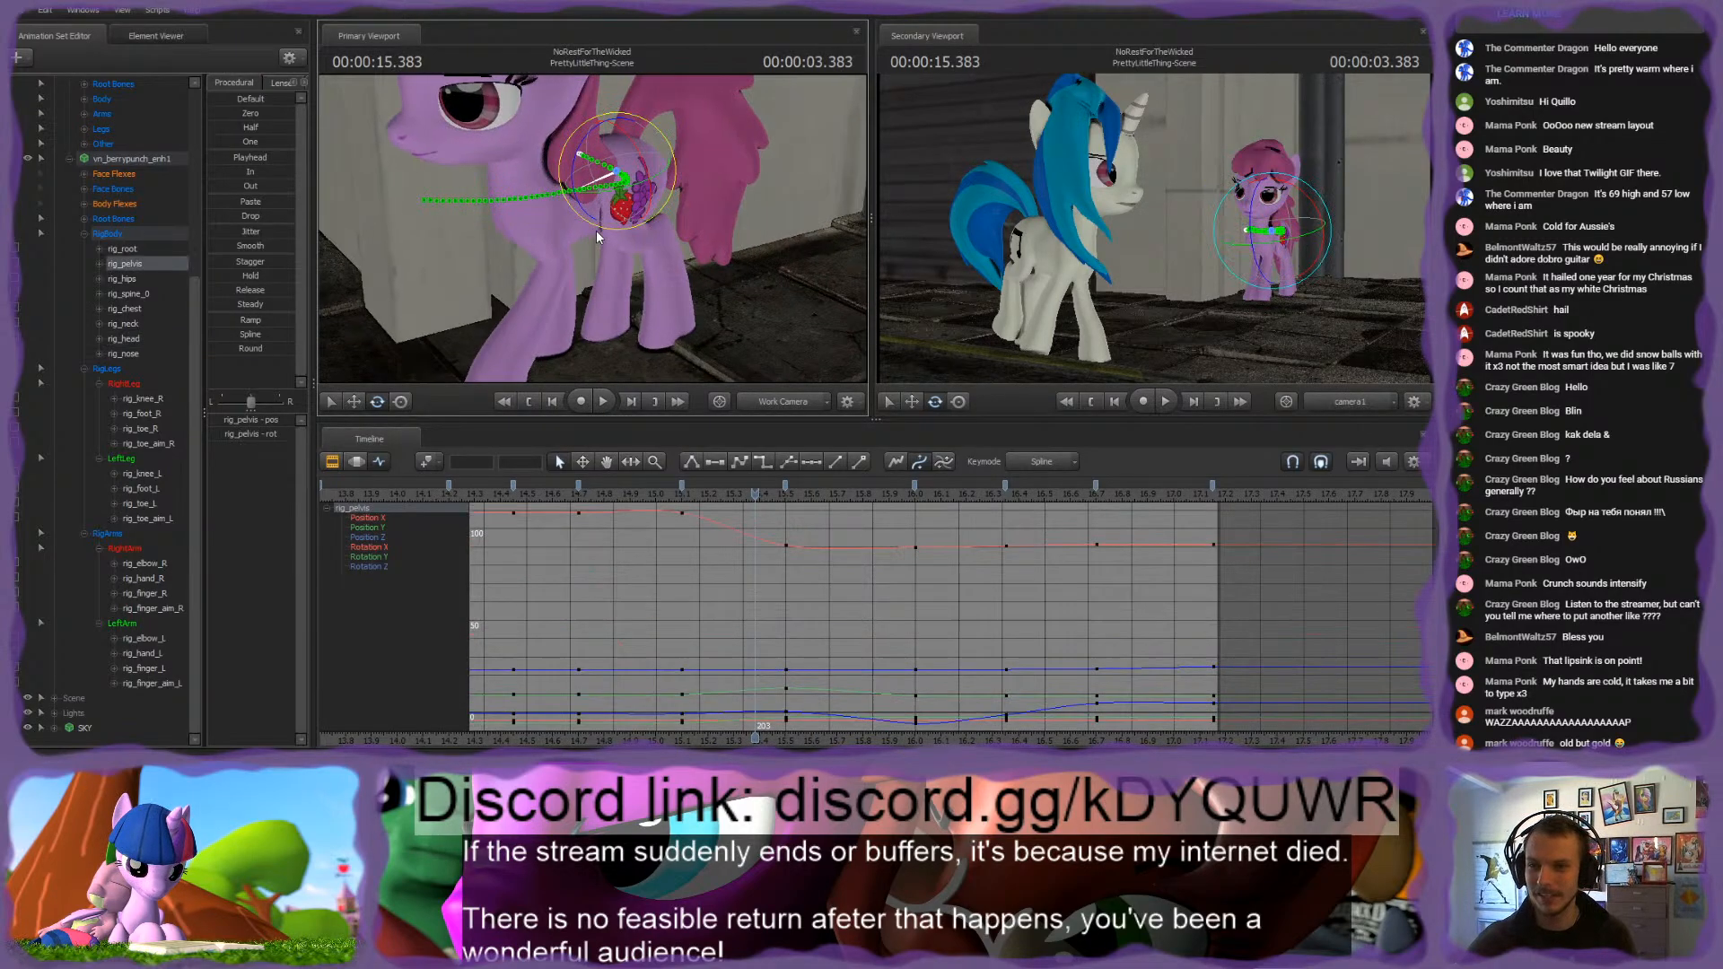
pyautogui.keyDown('ctrl'); pyautogui.keyDown('shift'); pyautogui.click(568, 193); pyautogui.keyUp('shift'); pyautogui.keyUp('ctrl')
pyautogui.keyDown('ctrl'); pyautogui.keyDown('shift'); pyautogui.click(539, 195); pyautogui.keyUp('shift'); pyautogui.keyUp('ctrl')
pyautogui.keyDown('ctrl'); pyautogui.keyDown('shift'); pyautogui.click(519, 173); pyautogui.keyUp('shift'); pyautogui.keyUp('ctrl')
pyautogui.keyDown('ctrl'); pyautogui.keyDown('shift'); pyautogui.click(518, 123); pyautogui.keyUp('shift'); pyautogui.keyUp('ctrl')
pyautogui.scroll(5, 739, 590)
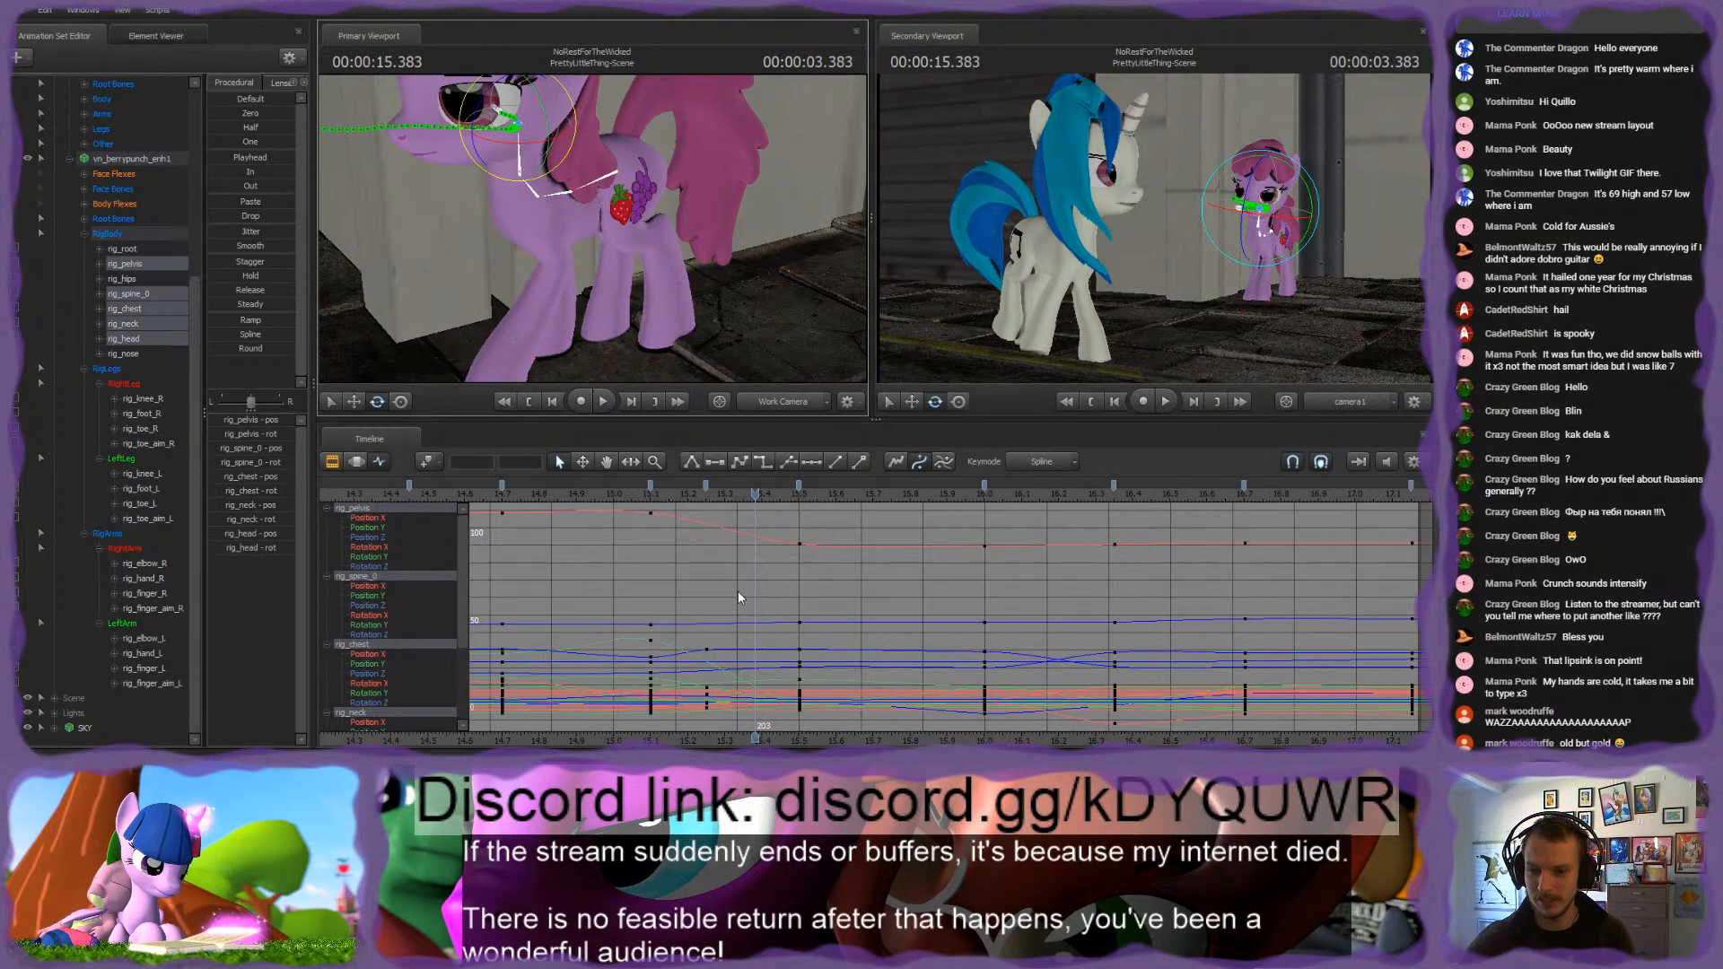
pyautogui.scroll(-2, 755, 572)
pyautogui.moveTo(755, 495); pyautogui.dragTo(773, 493)
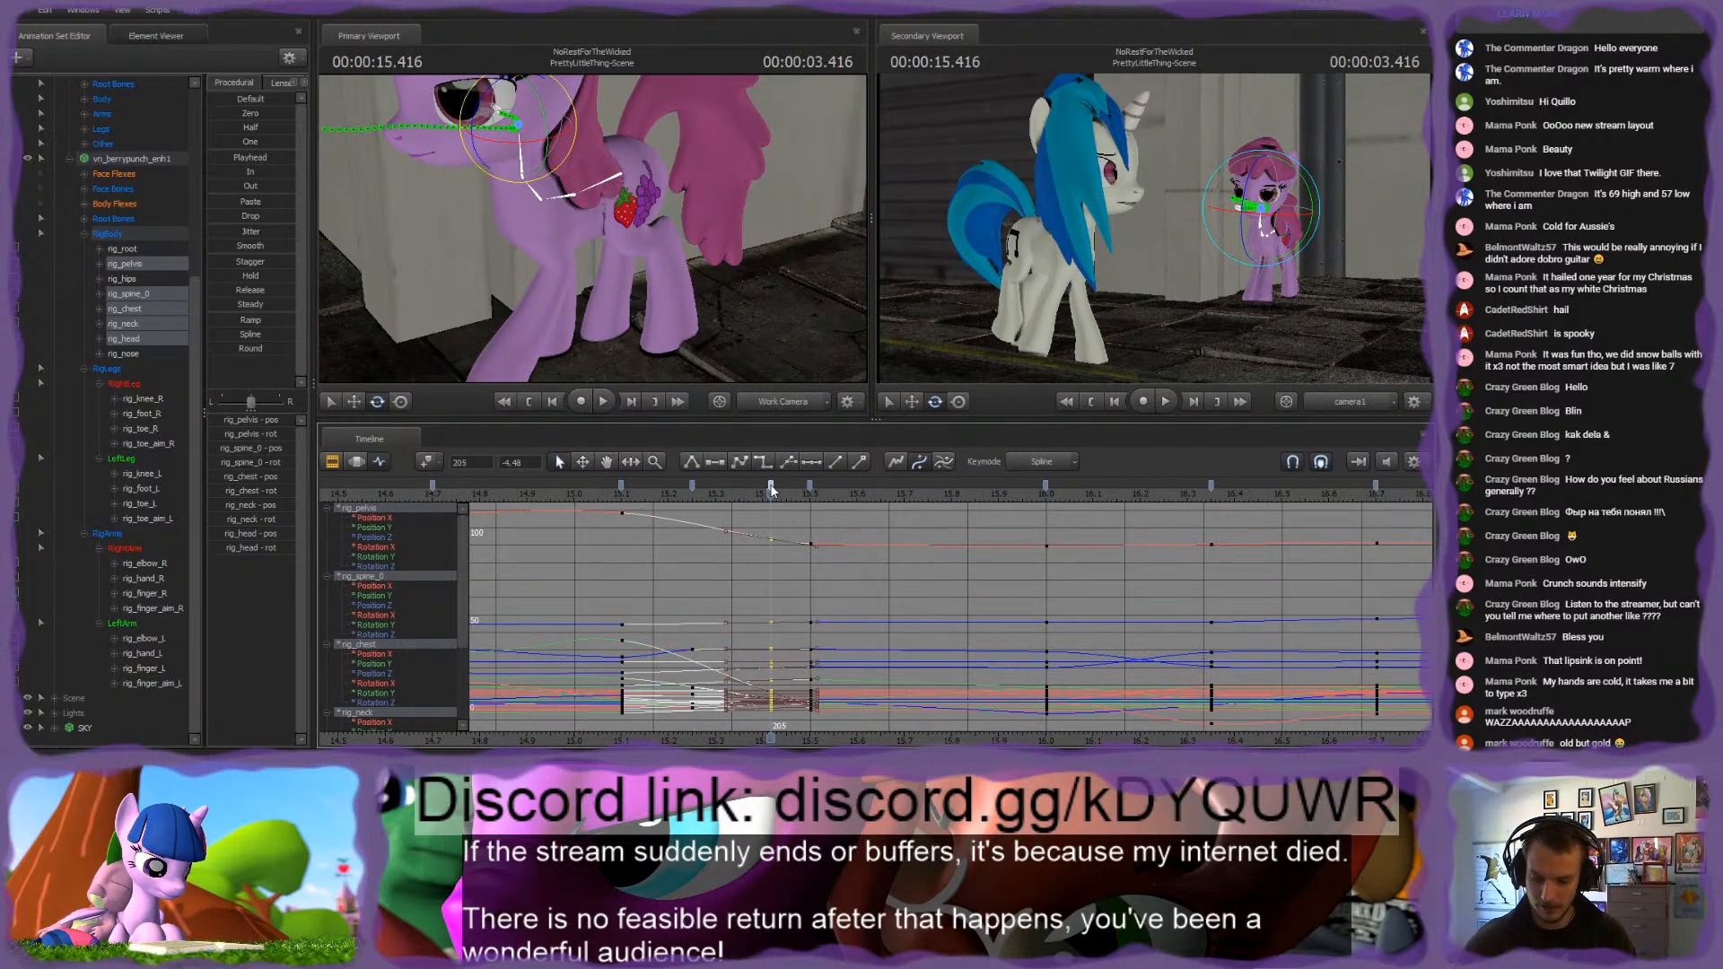
pyautogui.press('Down')
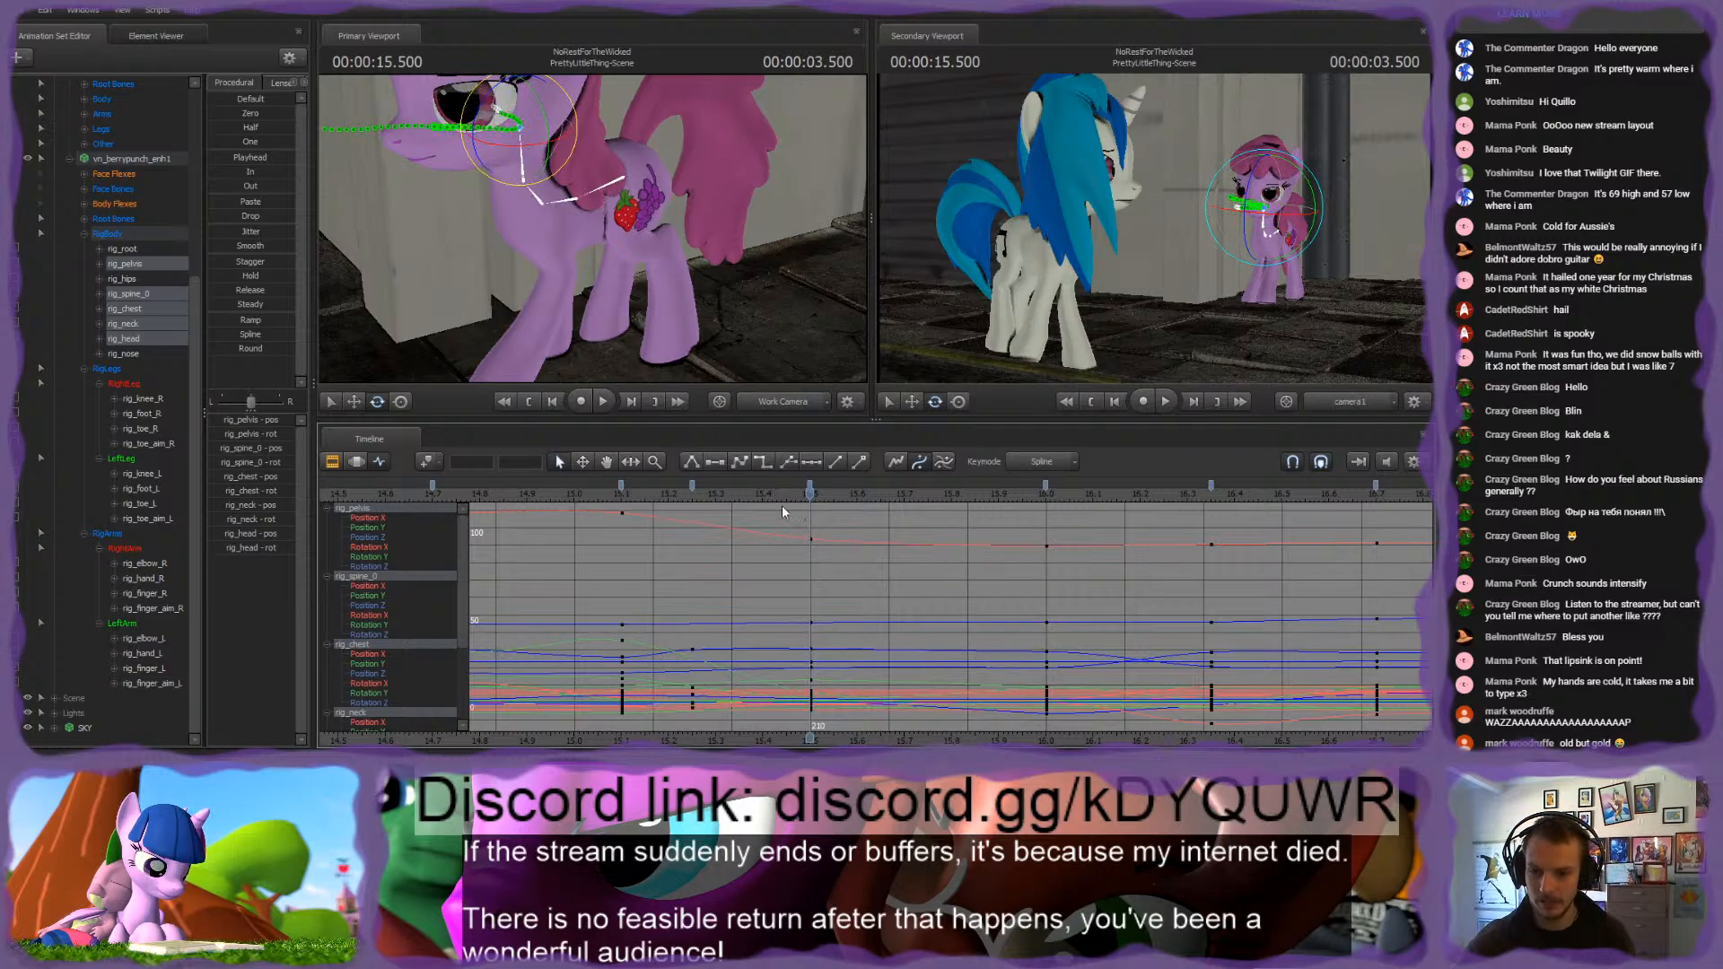
# Step: Review the body motion from 15.1 s and set a keyframe for the pelvis, spine, chest, neck and head at 15.25 s
pyautogui.press('space')
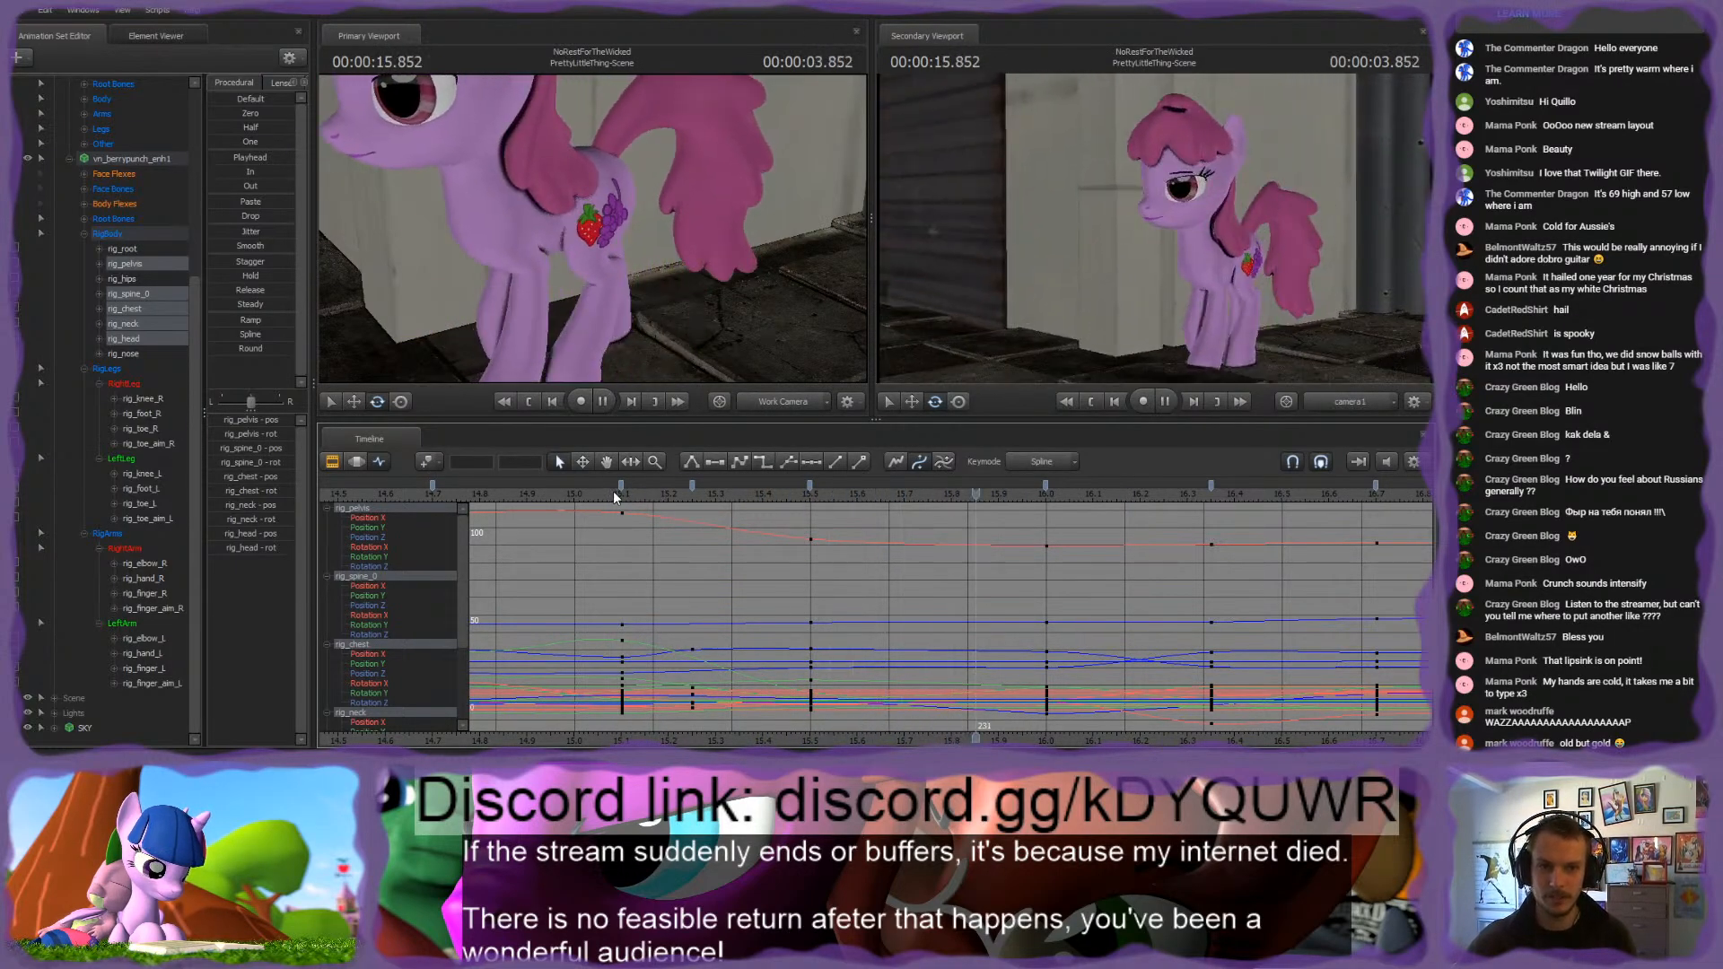
pyautogui.click(621, 492)
pyautogui.moveTo(621, 492); pyautogui.dragTo(762, 492)
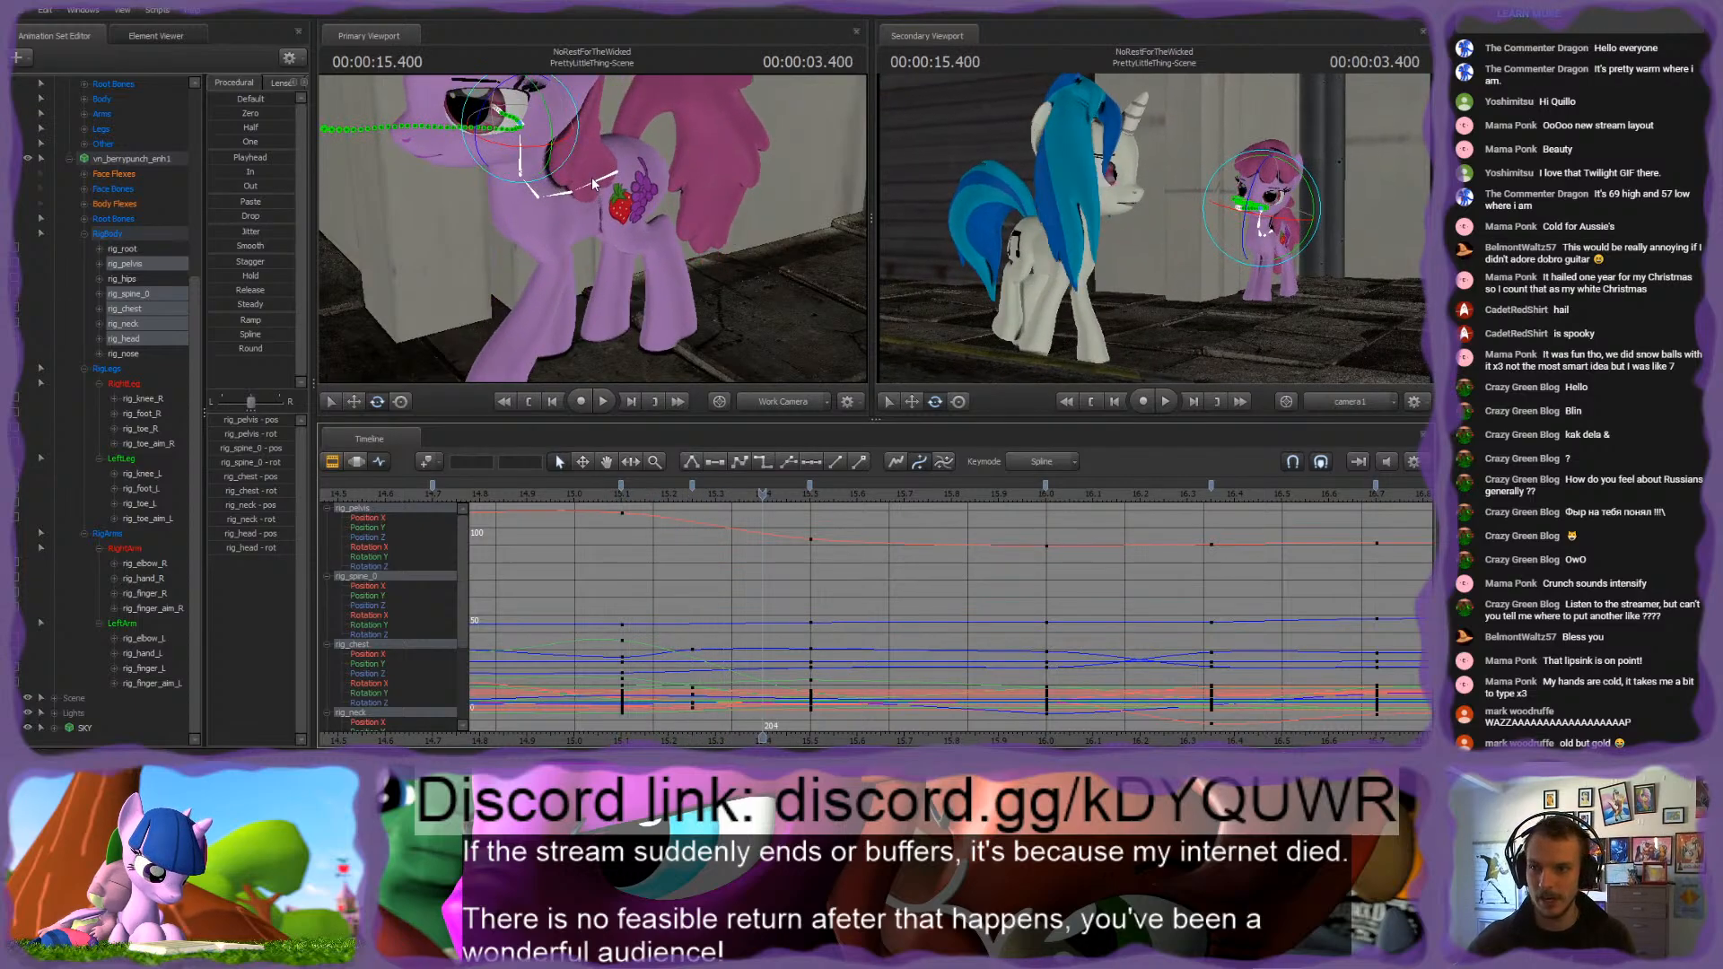
pyautogui.click(692, 492)
pyautogui.moveTo(611, 296); pyautogui.dragTo(603, 278)
pyautogui.moveTo(608, 492); pyautogui.dragTo(696, 495)
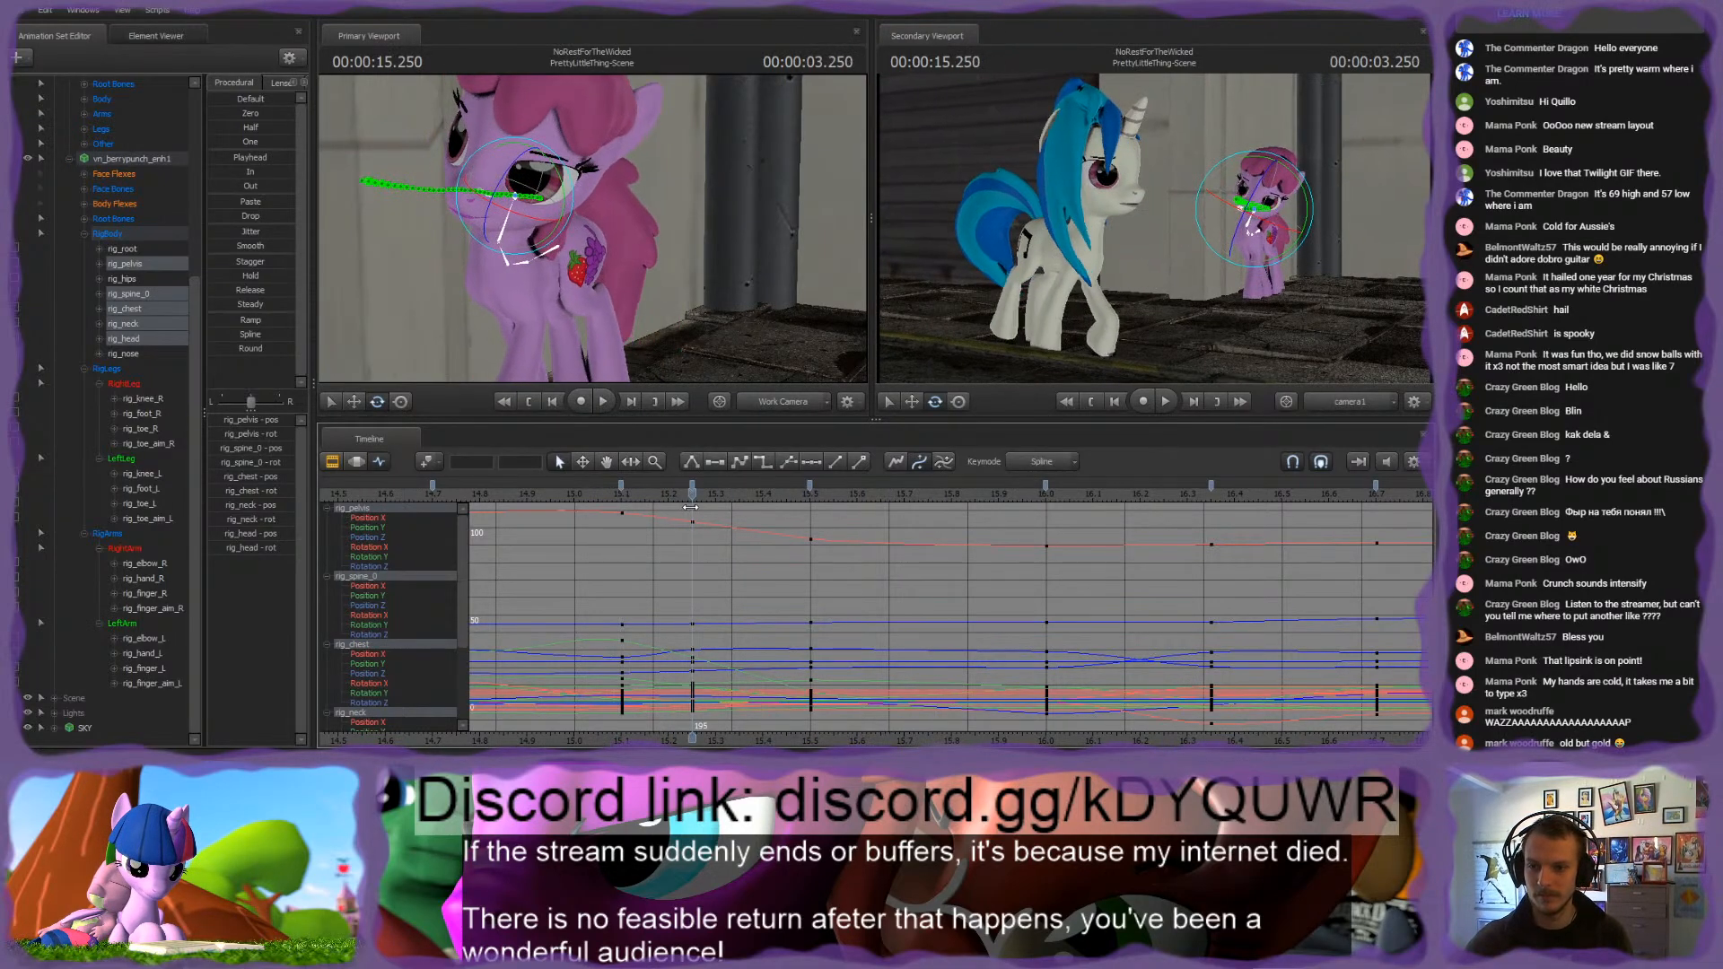
# Step: Rotate the pink pony's neck at the 15.25 s keyframe and play back the motion from before 15 s
pyautogui.moveTo(669, 260); pyautogui.dragTo(599, 251)
pyautogui.keyDown('ctrl'); pyautogui.click(666, 244); pyautogui.keyUp('ctrl')
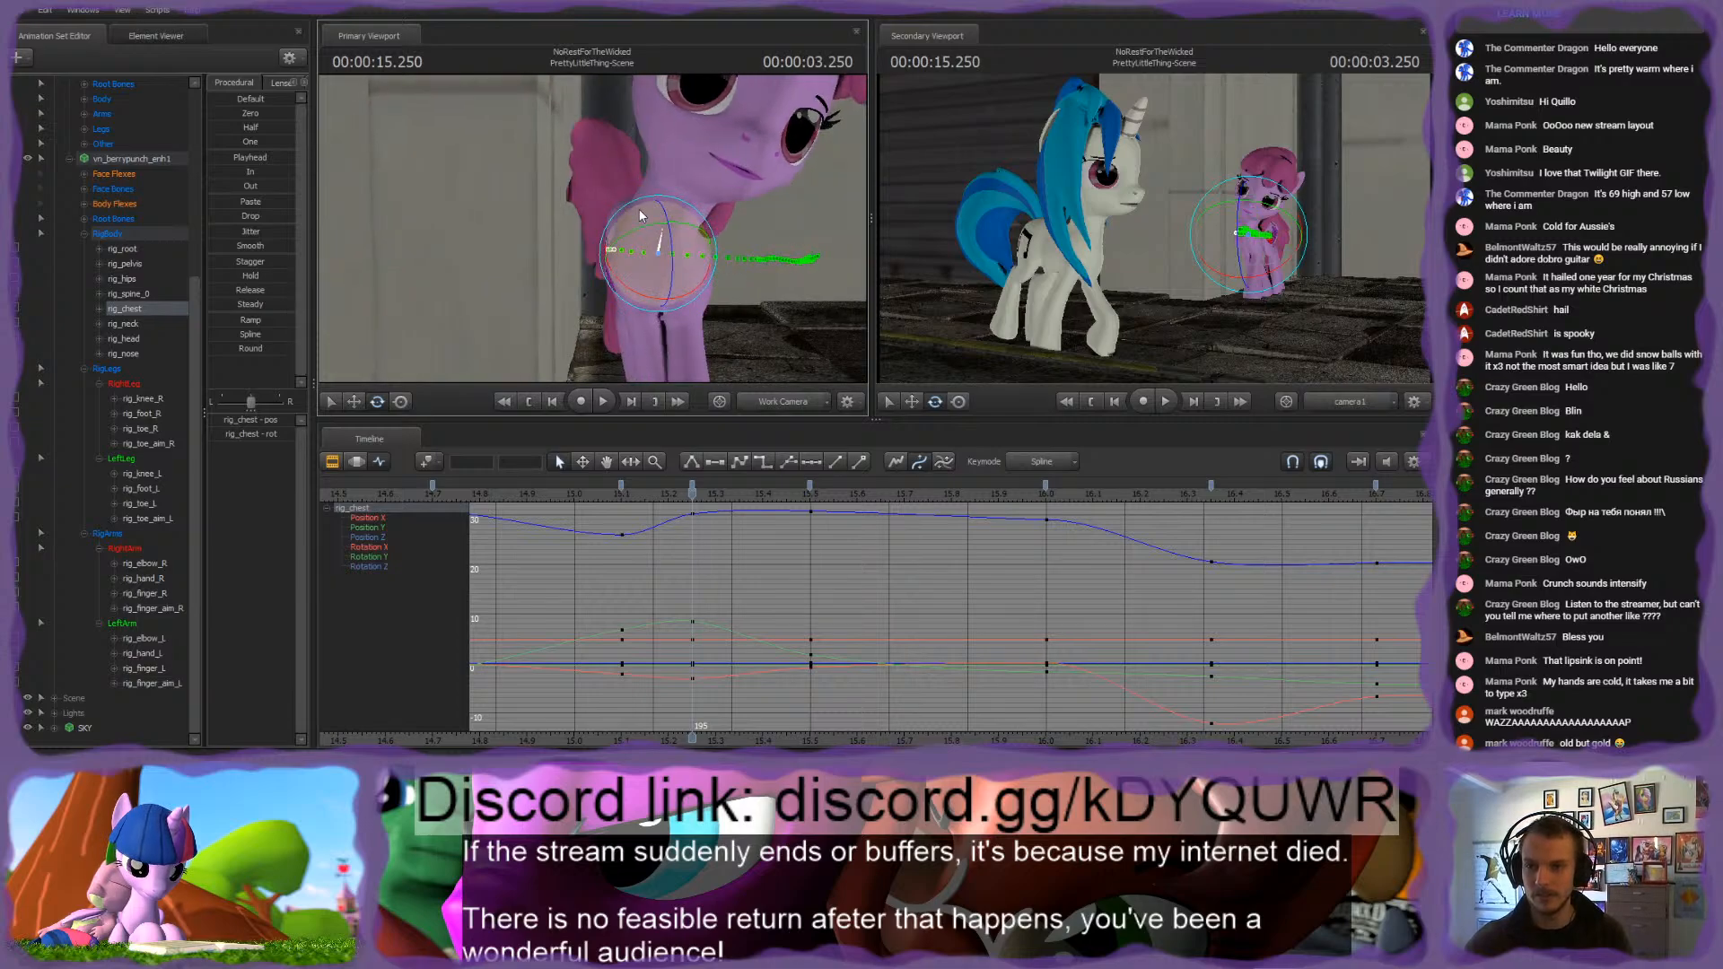
pyautogui.click(673, 183)
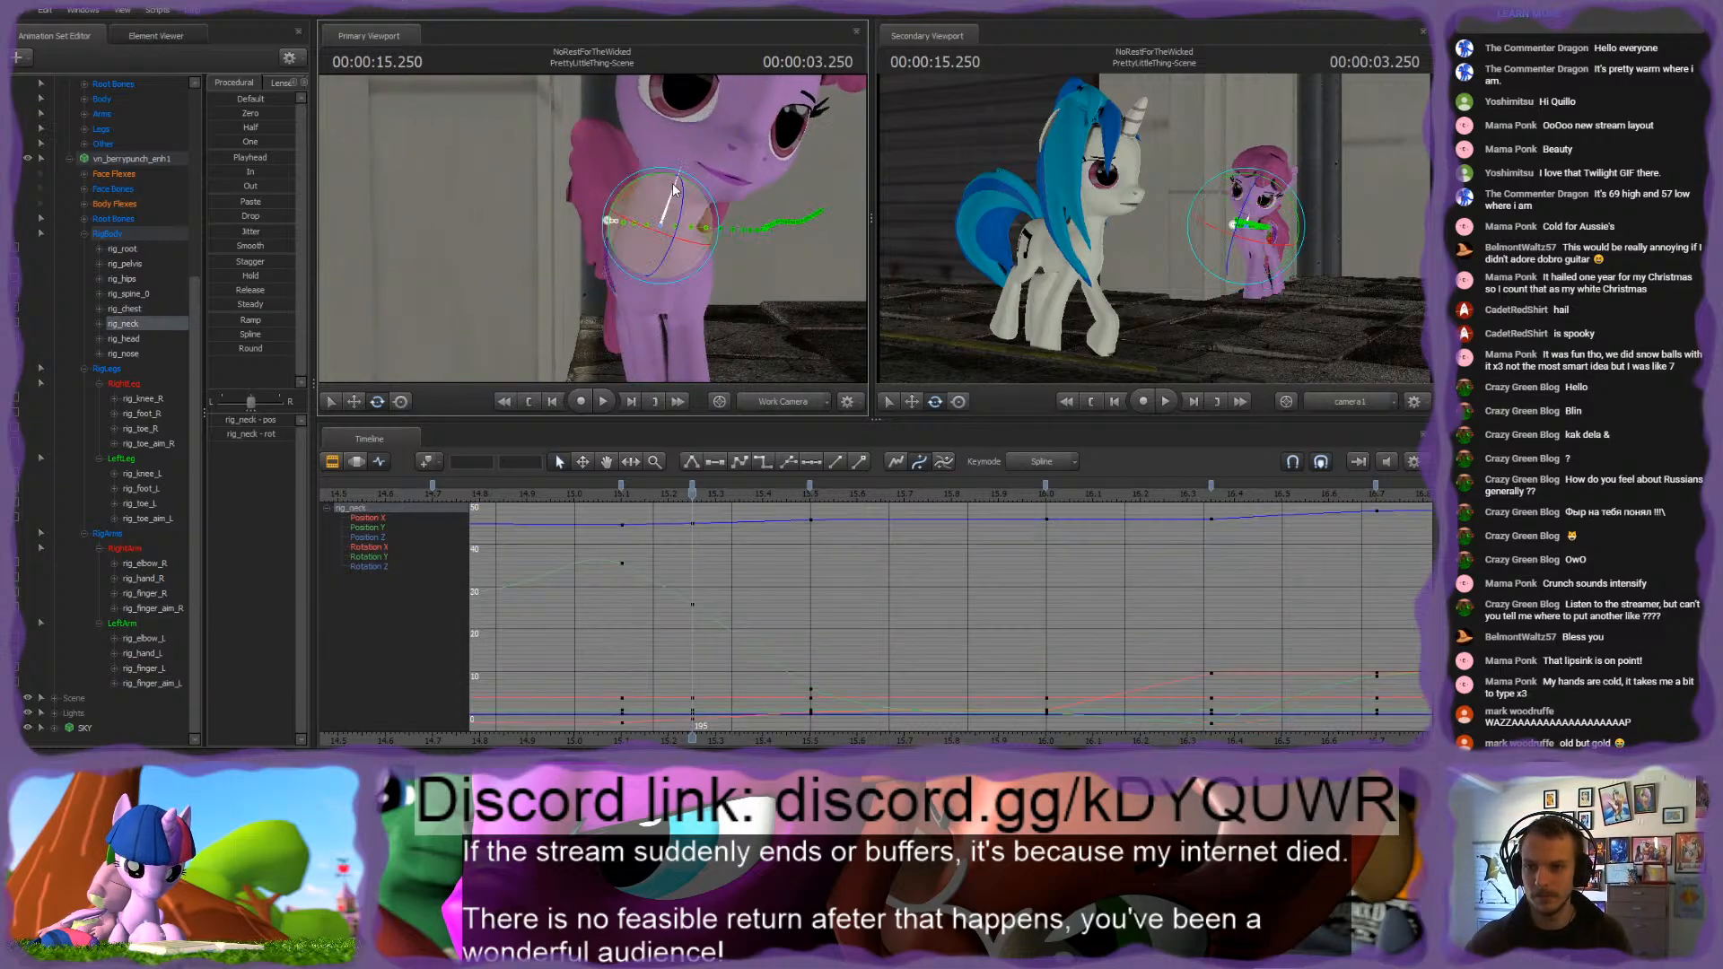
pyautogui.press('space')
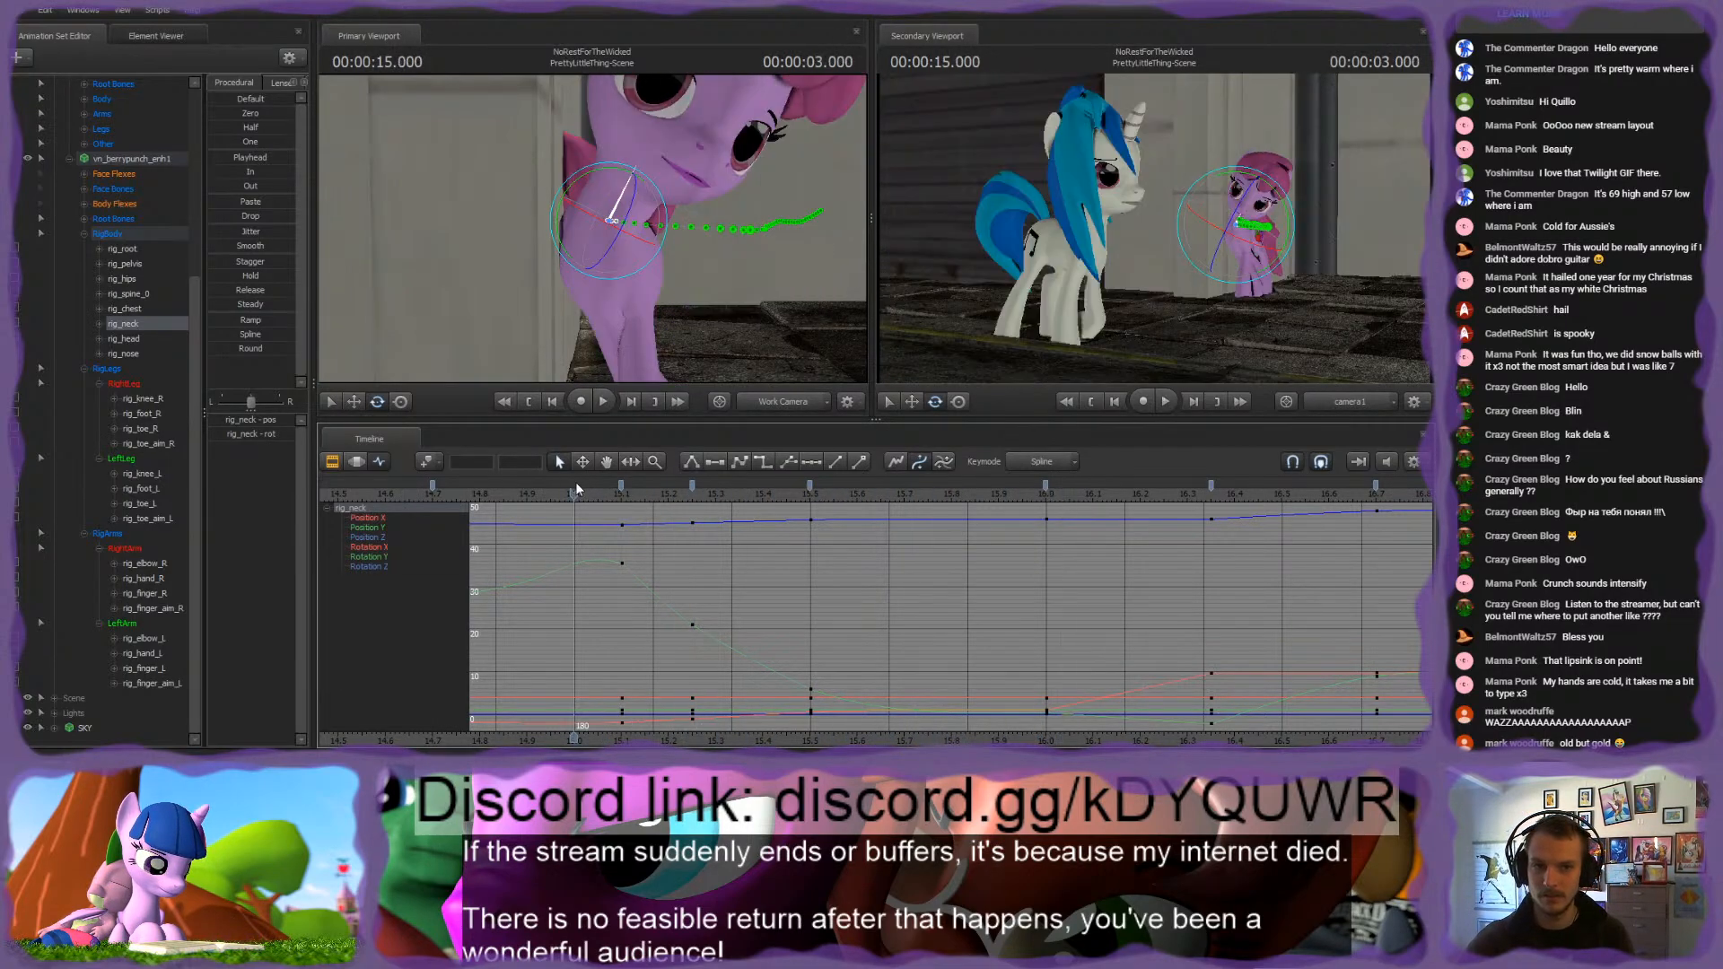
pyautogui.press('space')
pyautogui.scroll(-3, 738, 559)
pyautogui.click(584, 496)
pyautogui.press('space')
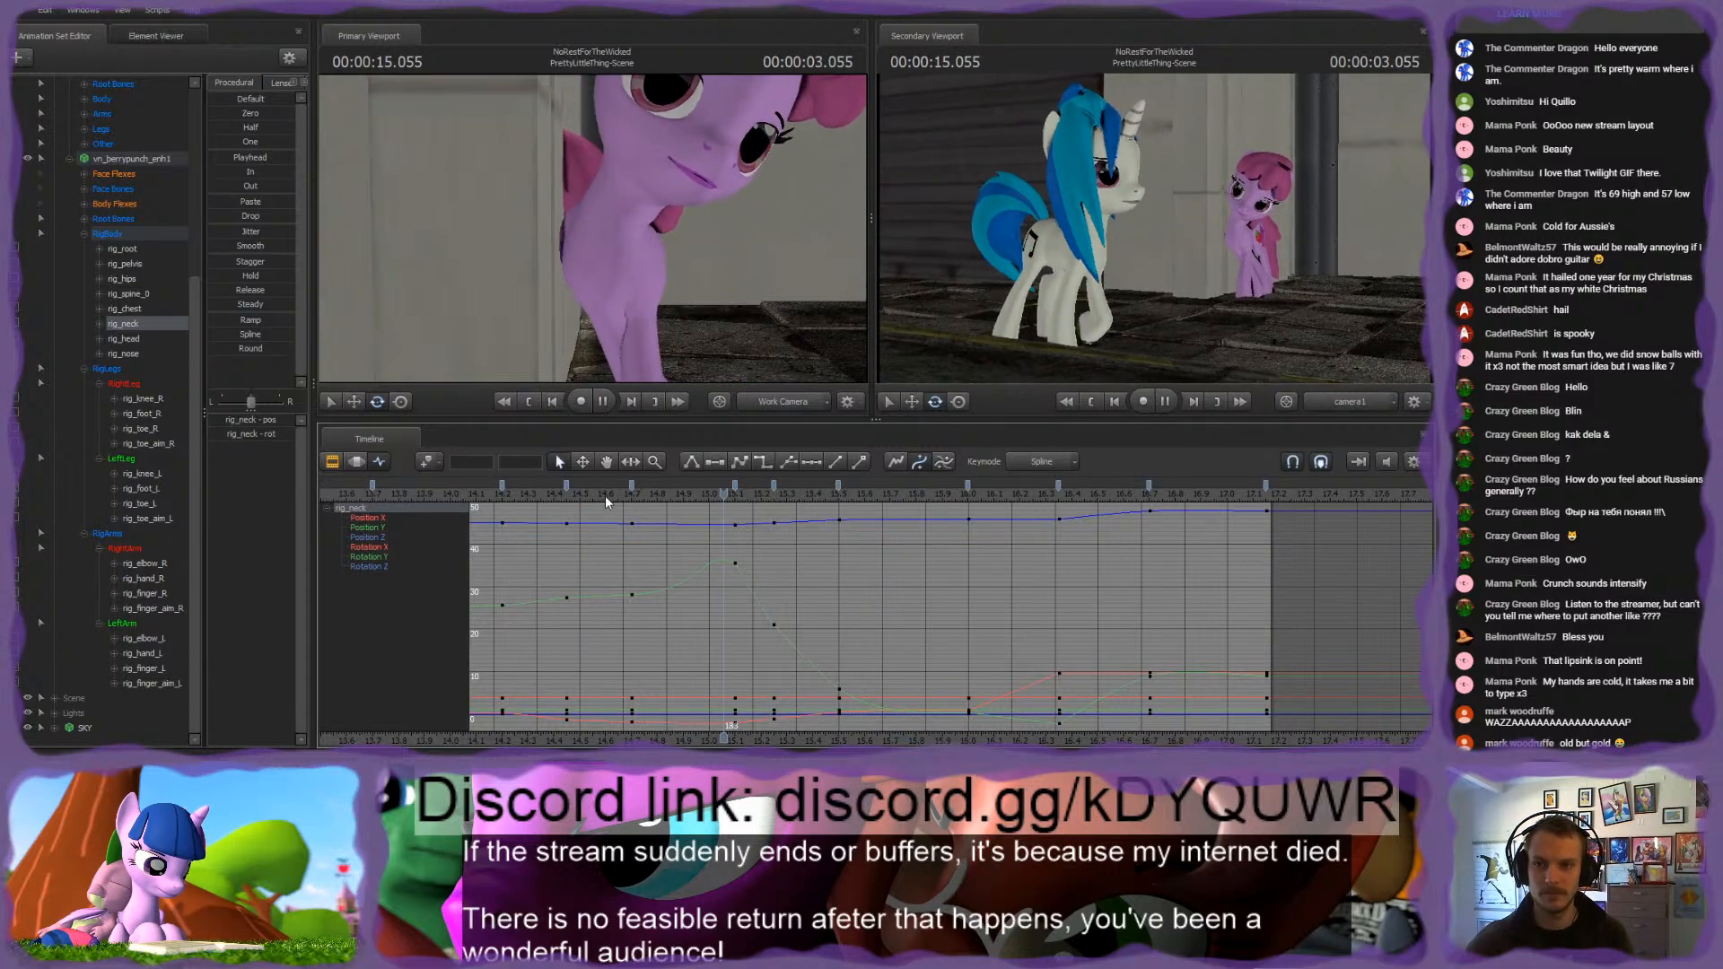
# Step: Rotate the pelvis at the 15.25 s keyframe, scrub to about 15.5 s and play back from about 14.7 s
pyautogui.moveTo(678, 499); pyautogui.dragTo(775, 500)
pyautogui.keyDown('ctrl'); pyautogui.click(651, 237); pyautogui.keyUp('ctrl')
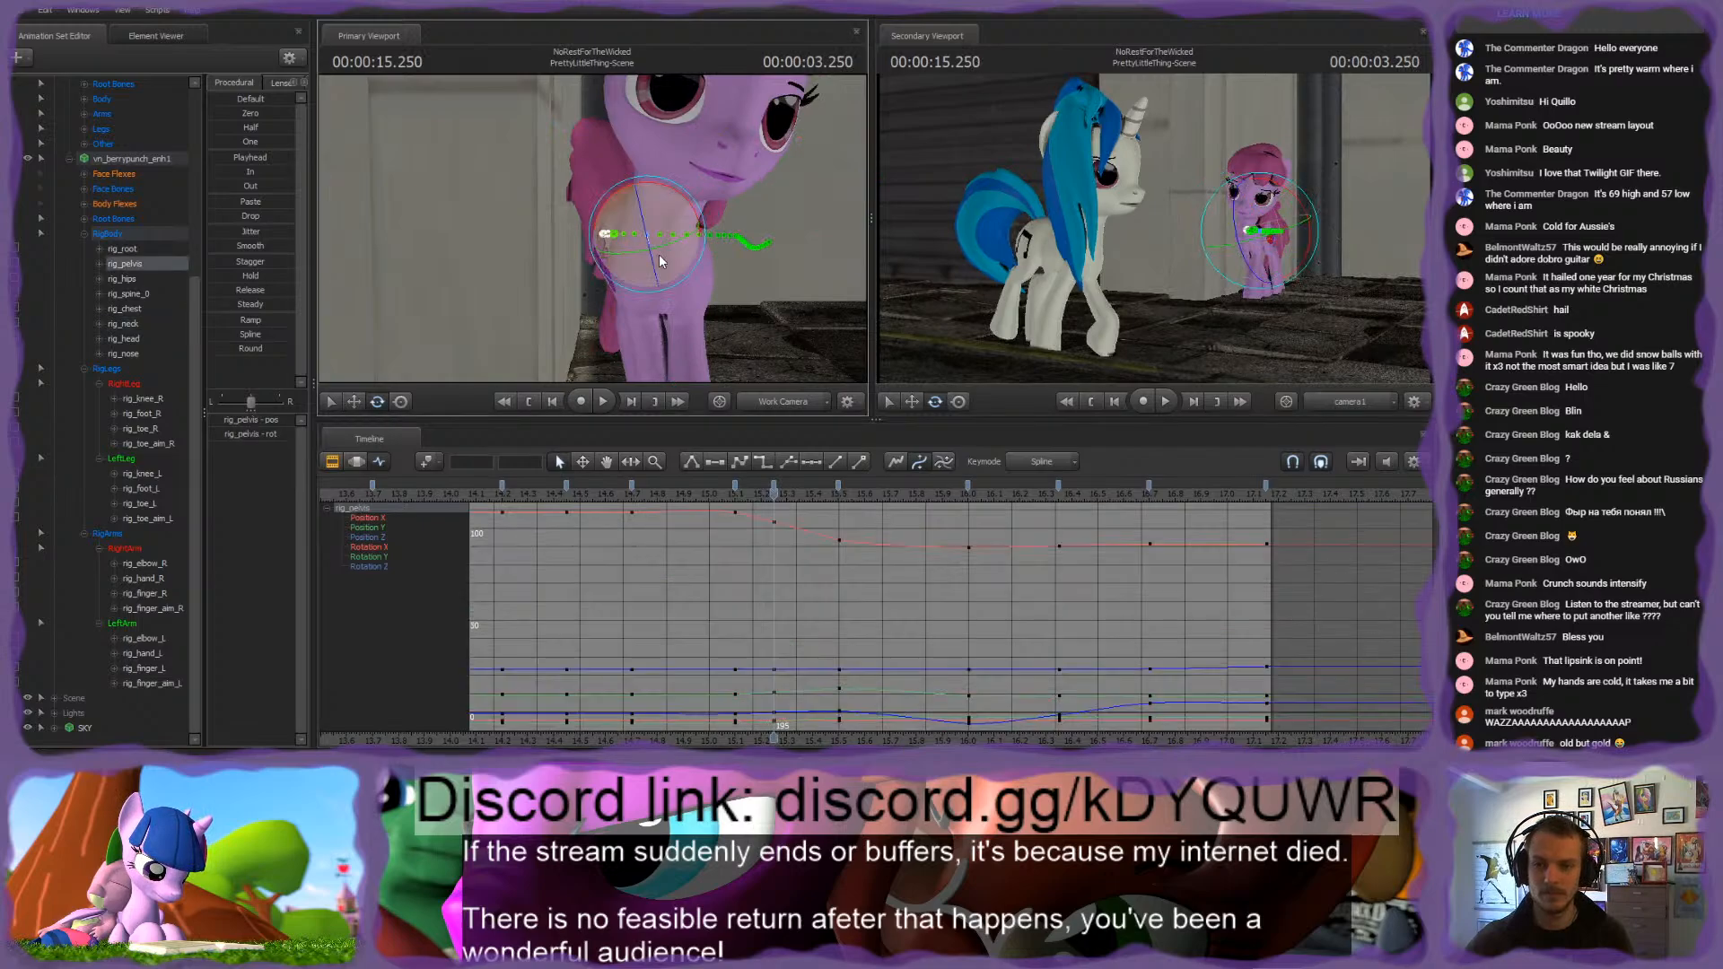
pyautogui.moveTo(646, 185); pyautogui.dragTo(660, 206)
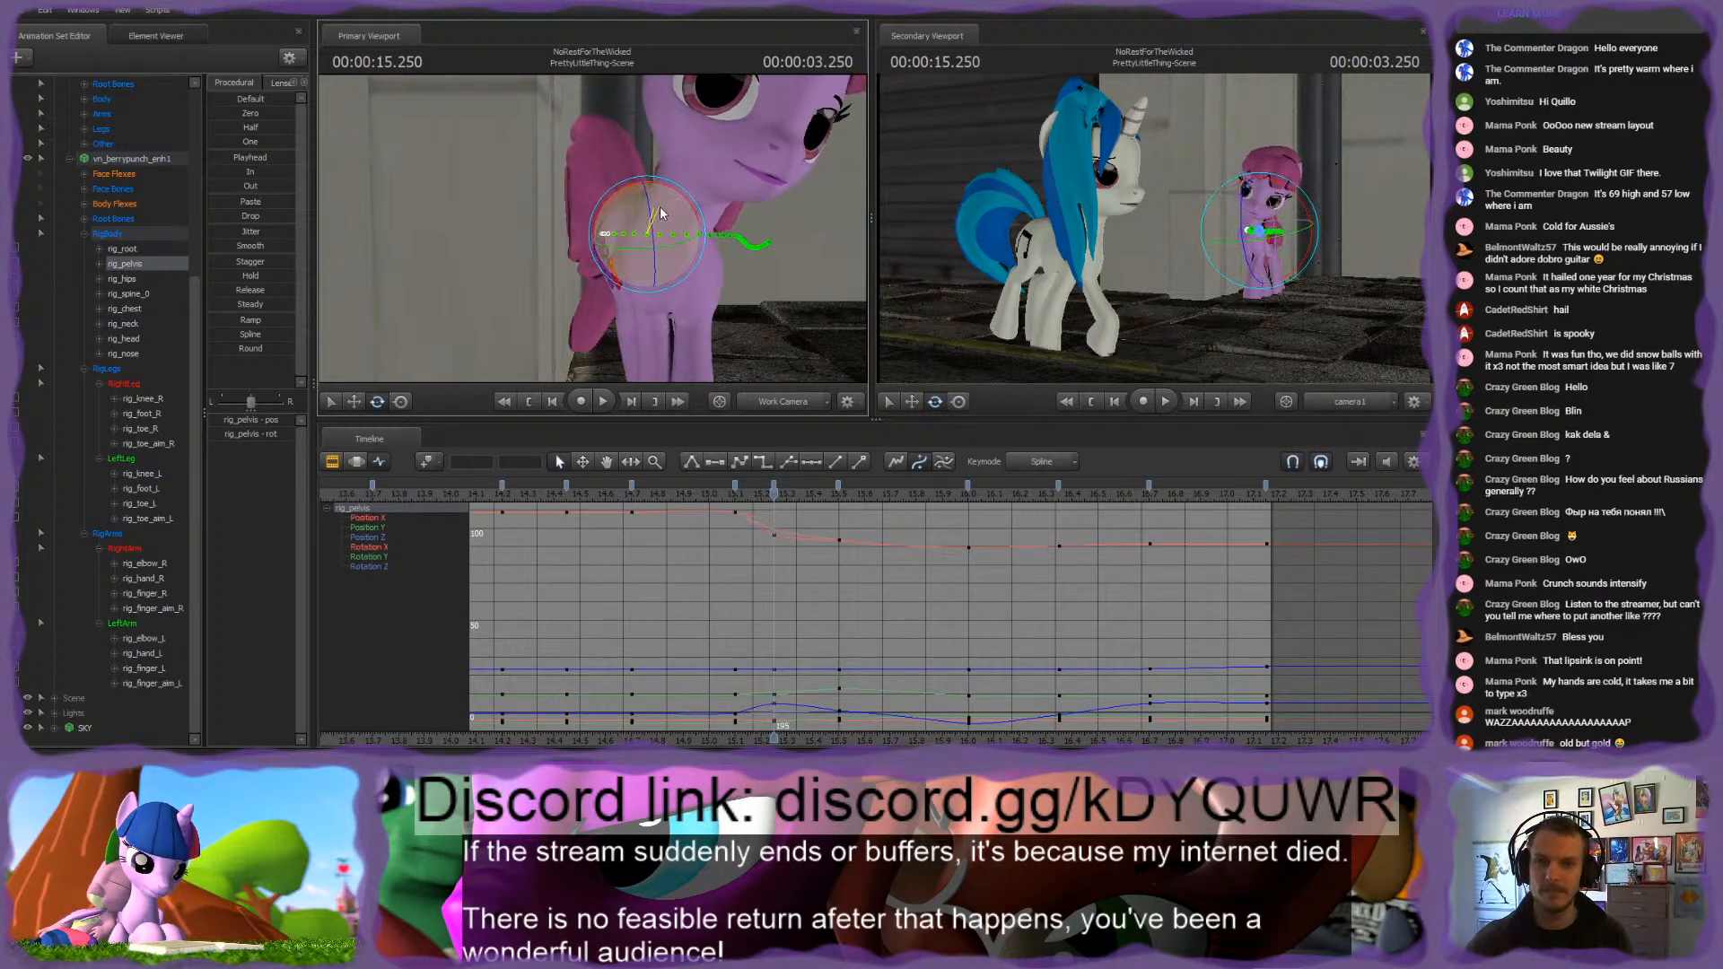
pyautogui.moveTo(678, 500); pyautogui.dragTo(850, 504)
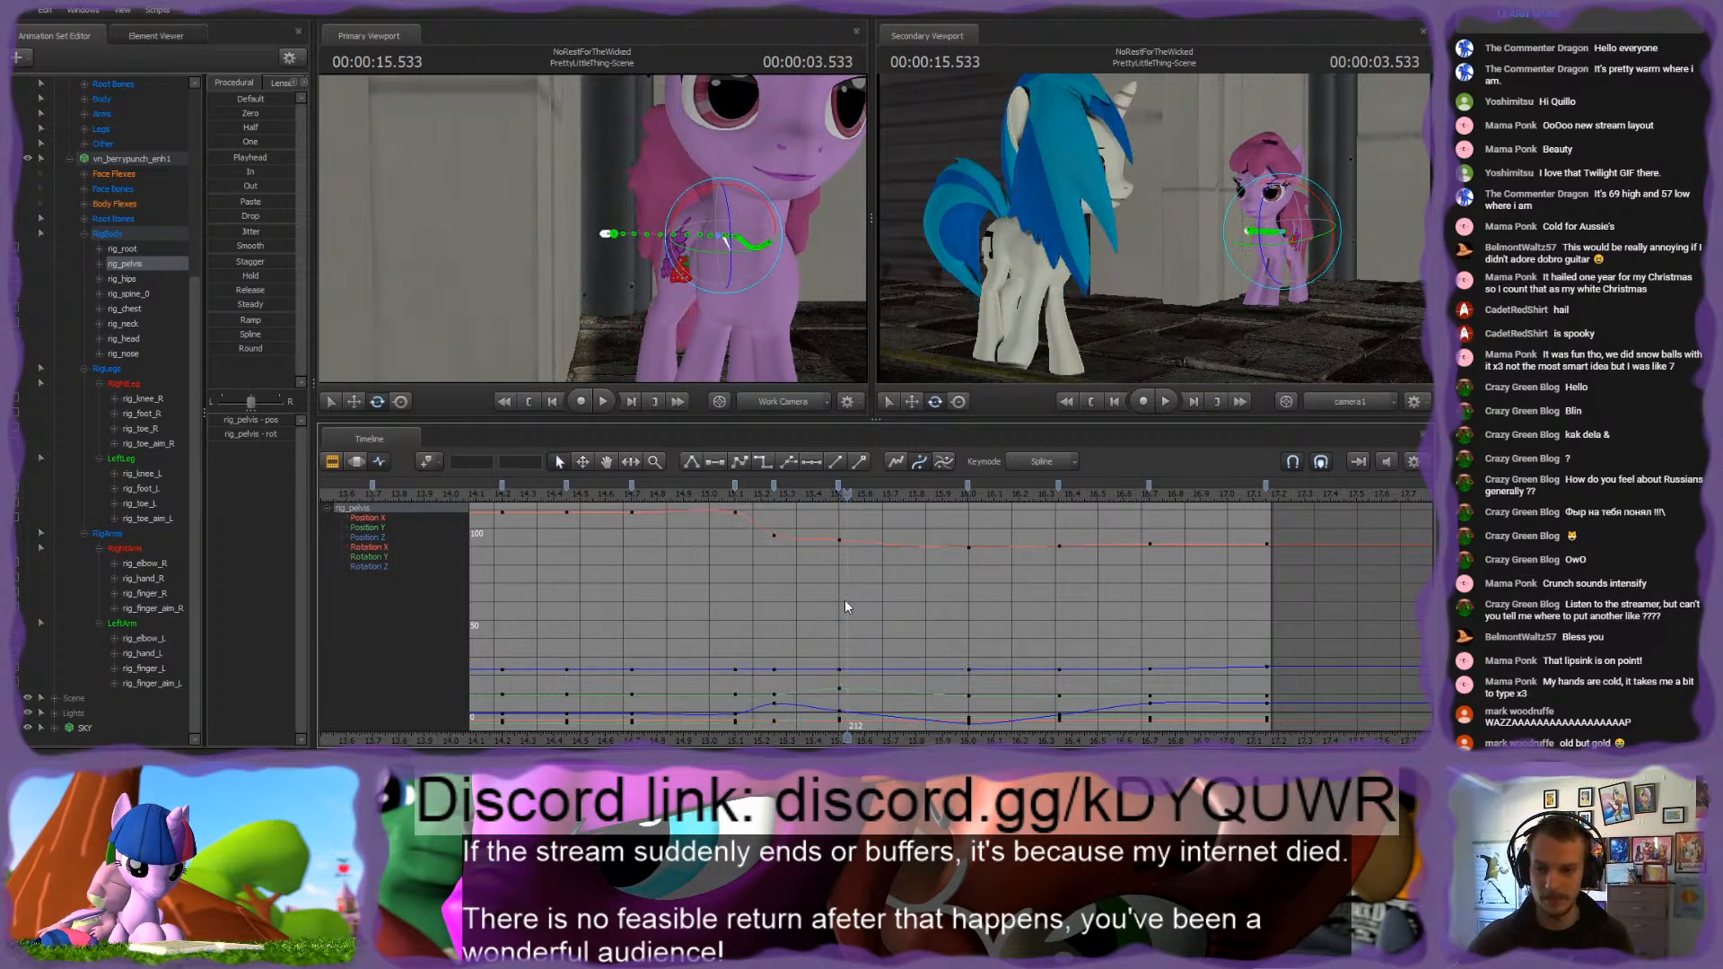
pyautogui.click(627, 489)
pyautogui.press('space')
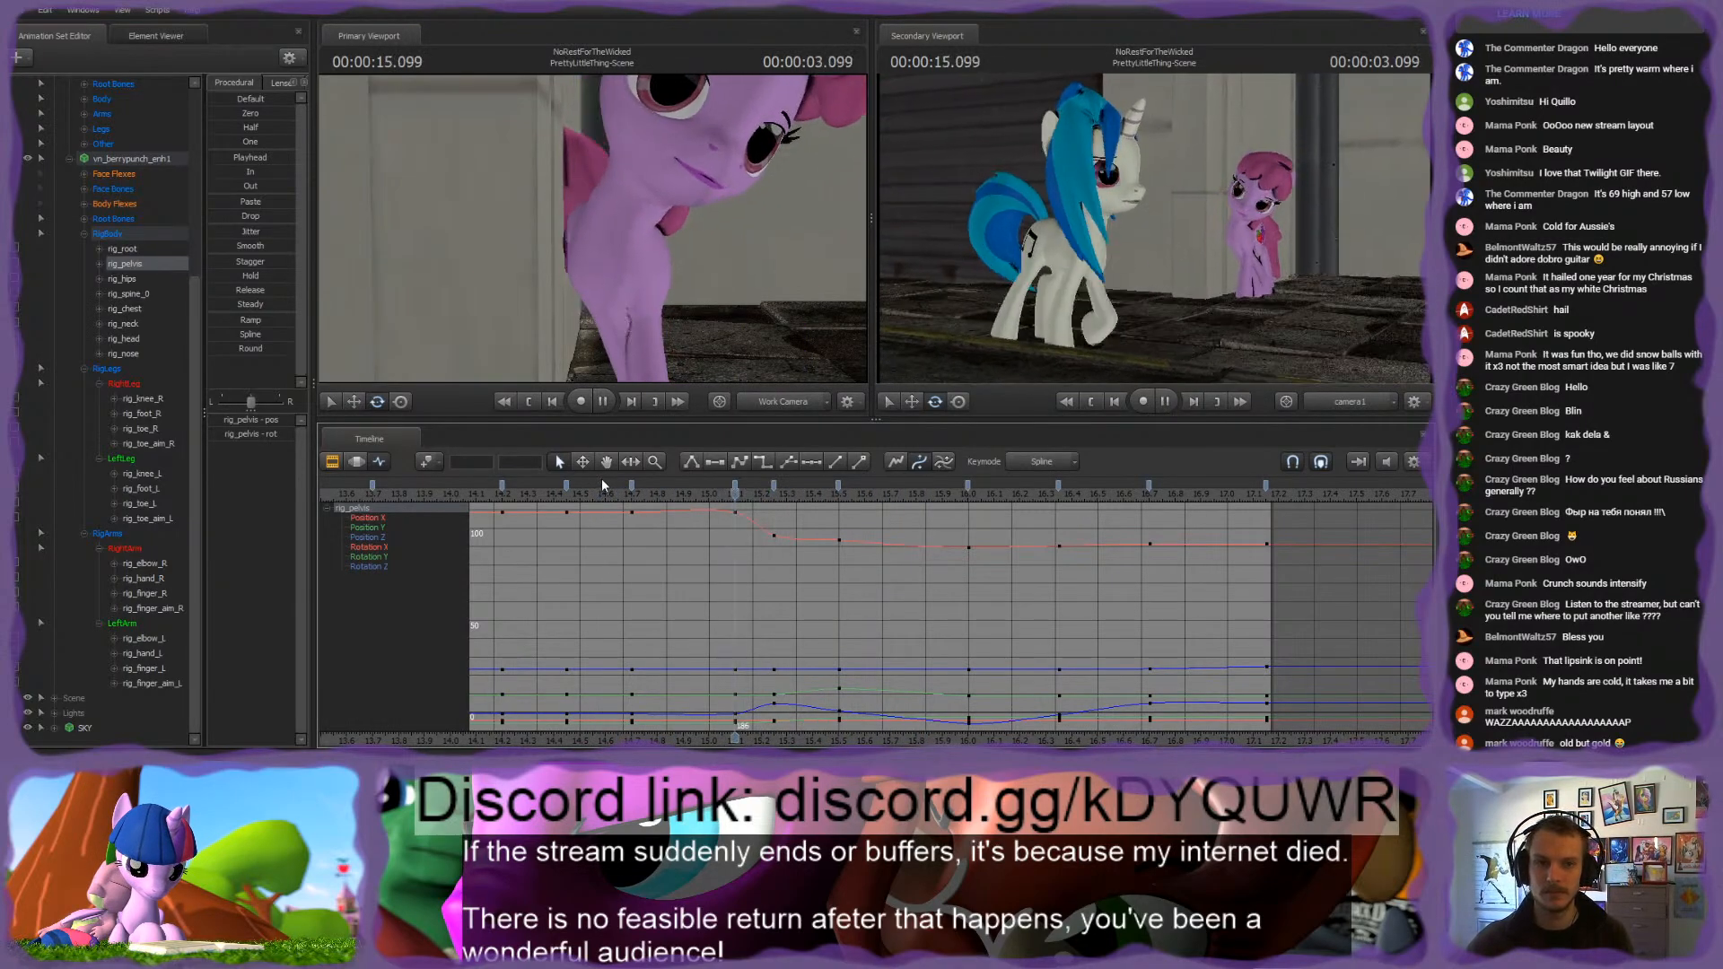
# Step: Select the keyframe at 15.1 s on all body controls and play back the walk
pyautogui.press('space')
pyautogui.moveTo(110, 243); pyautogui.dragTo(122, 357)
pyautogui.click(739, 488)
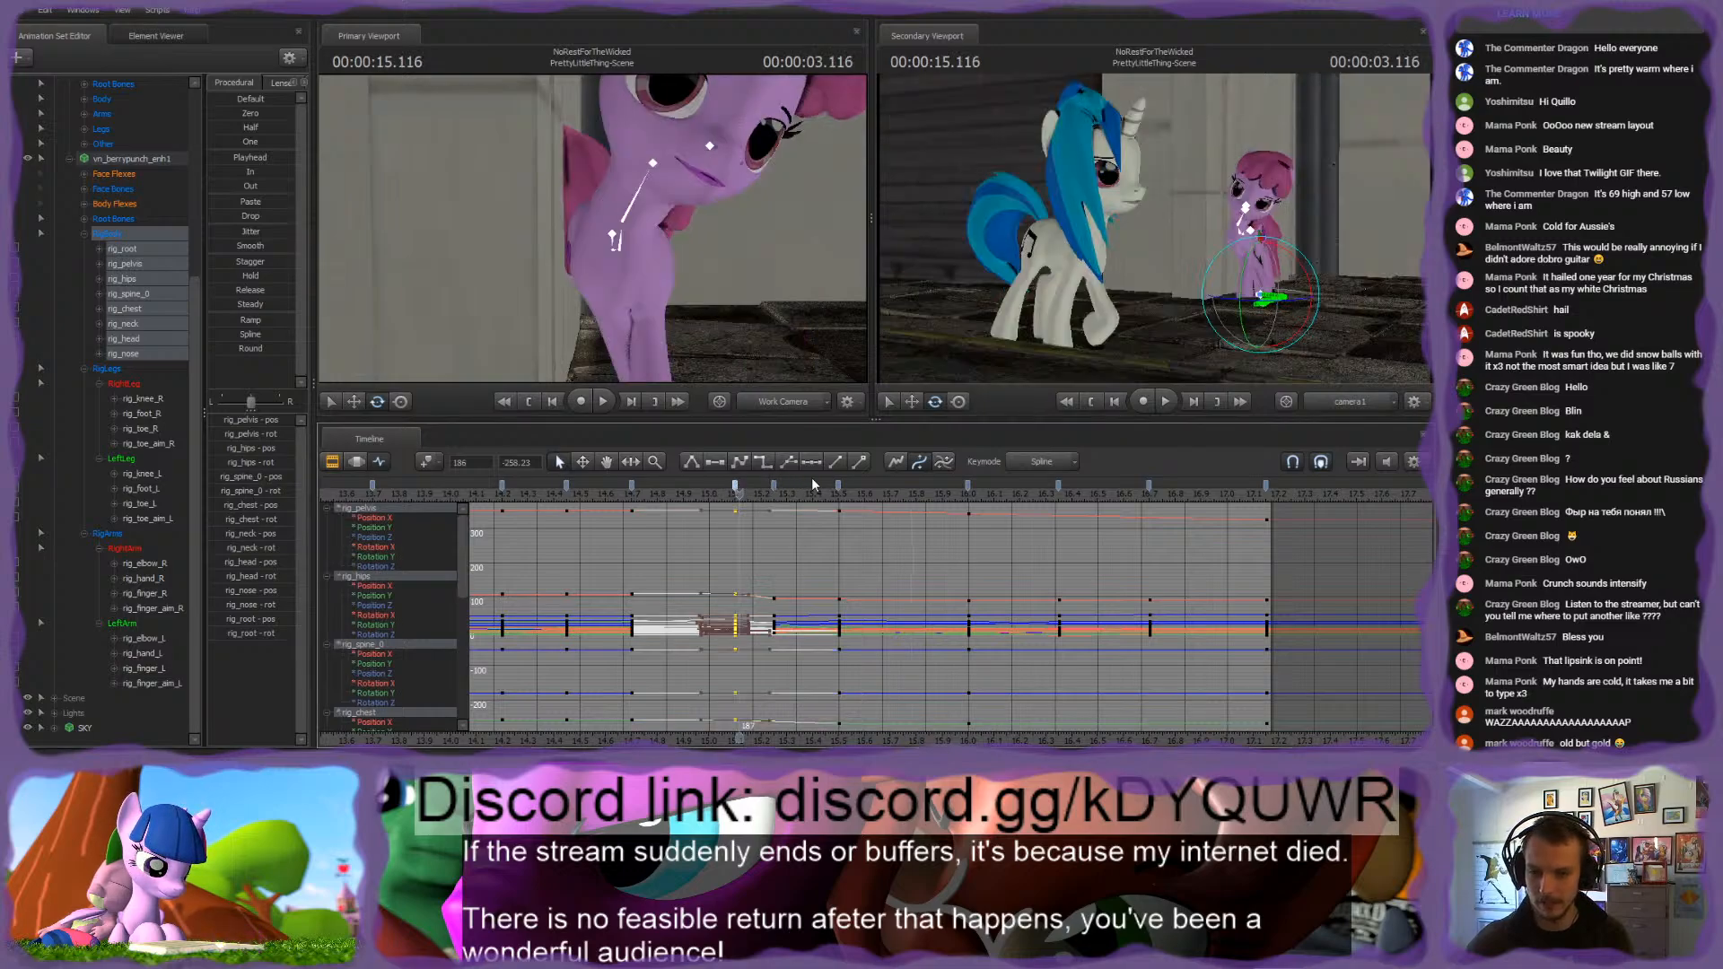
pyautogui.press('space')
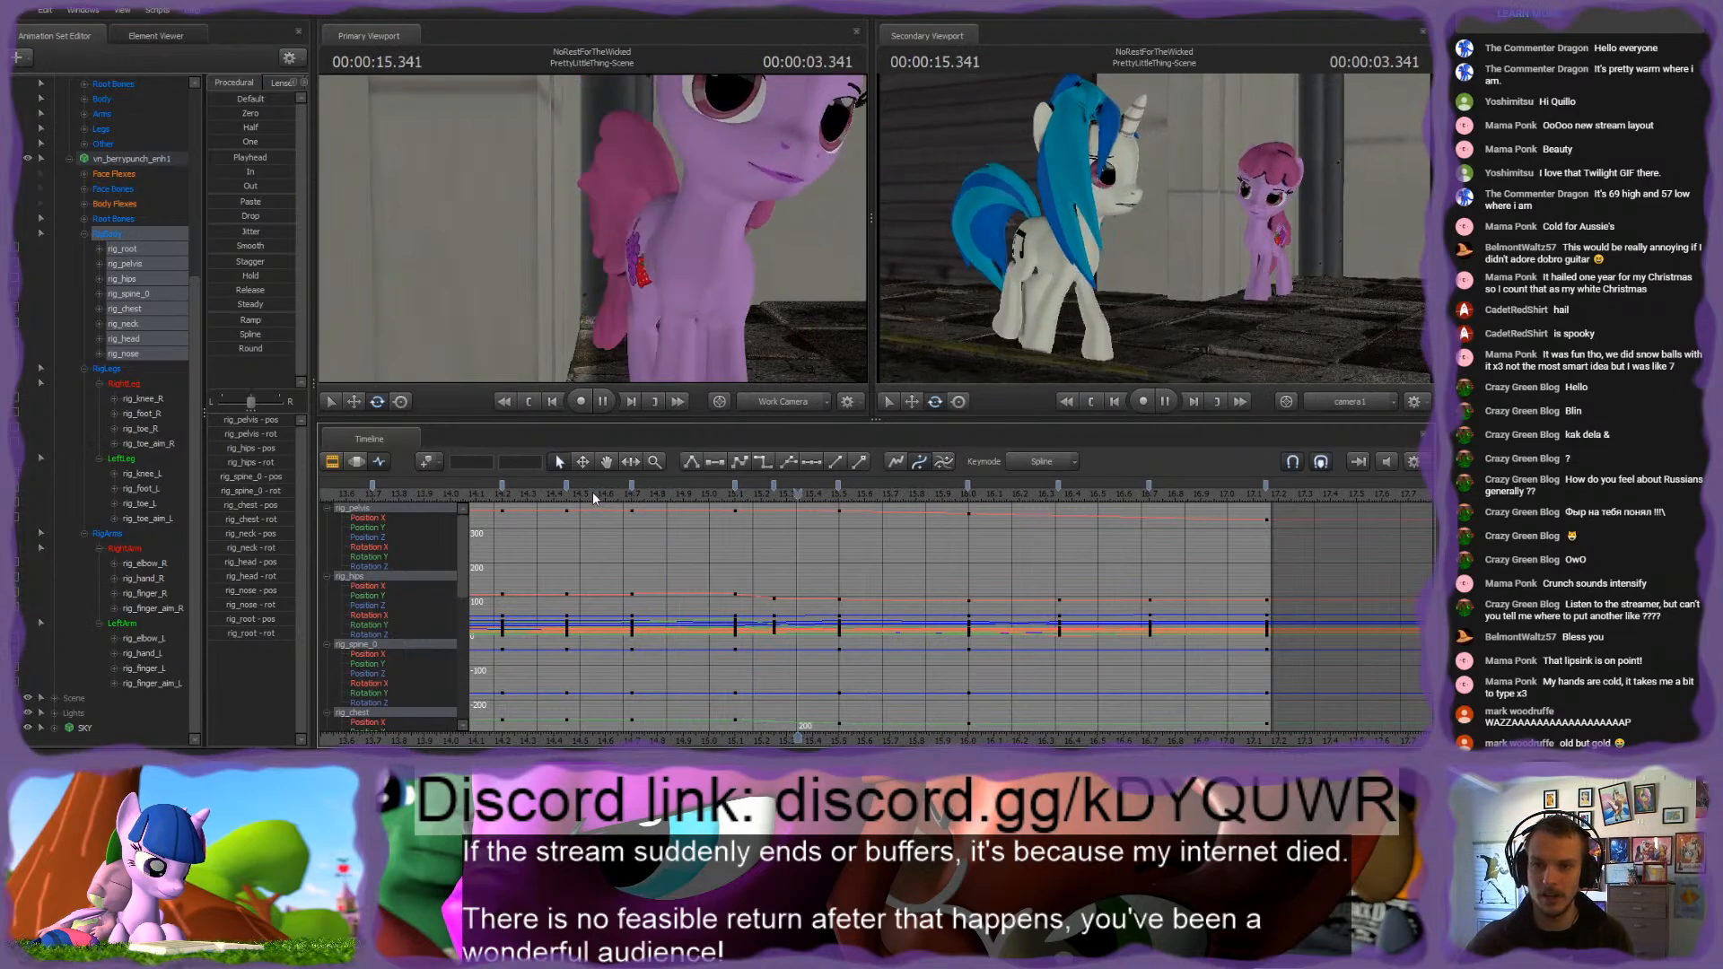
pyautogui.press('space')
pyautogui.press('space')
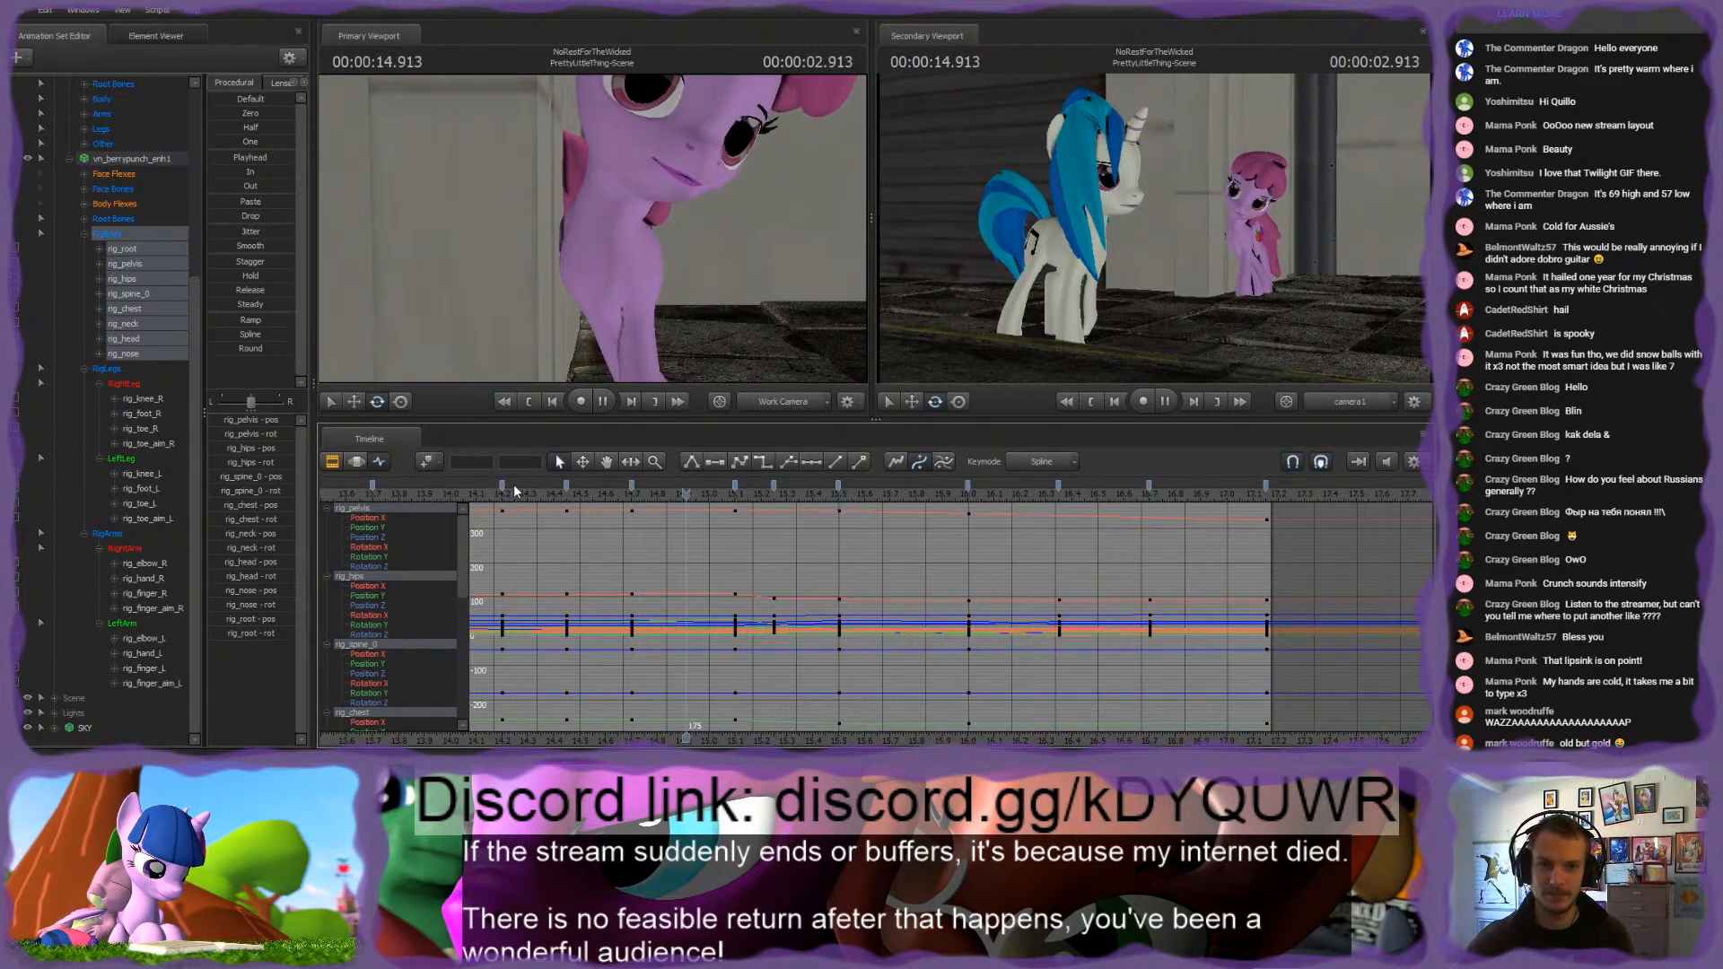
pyautogui.press('space')
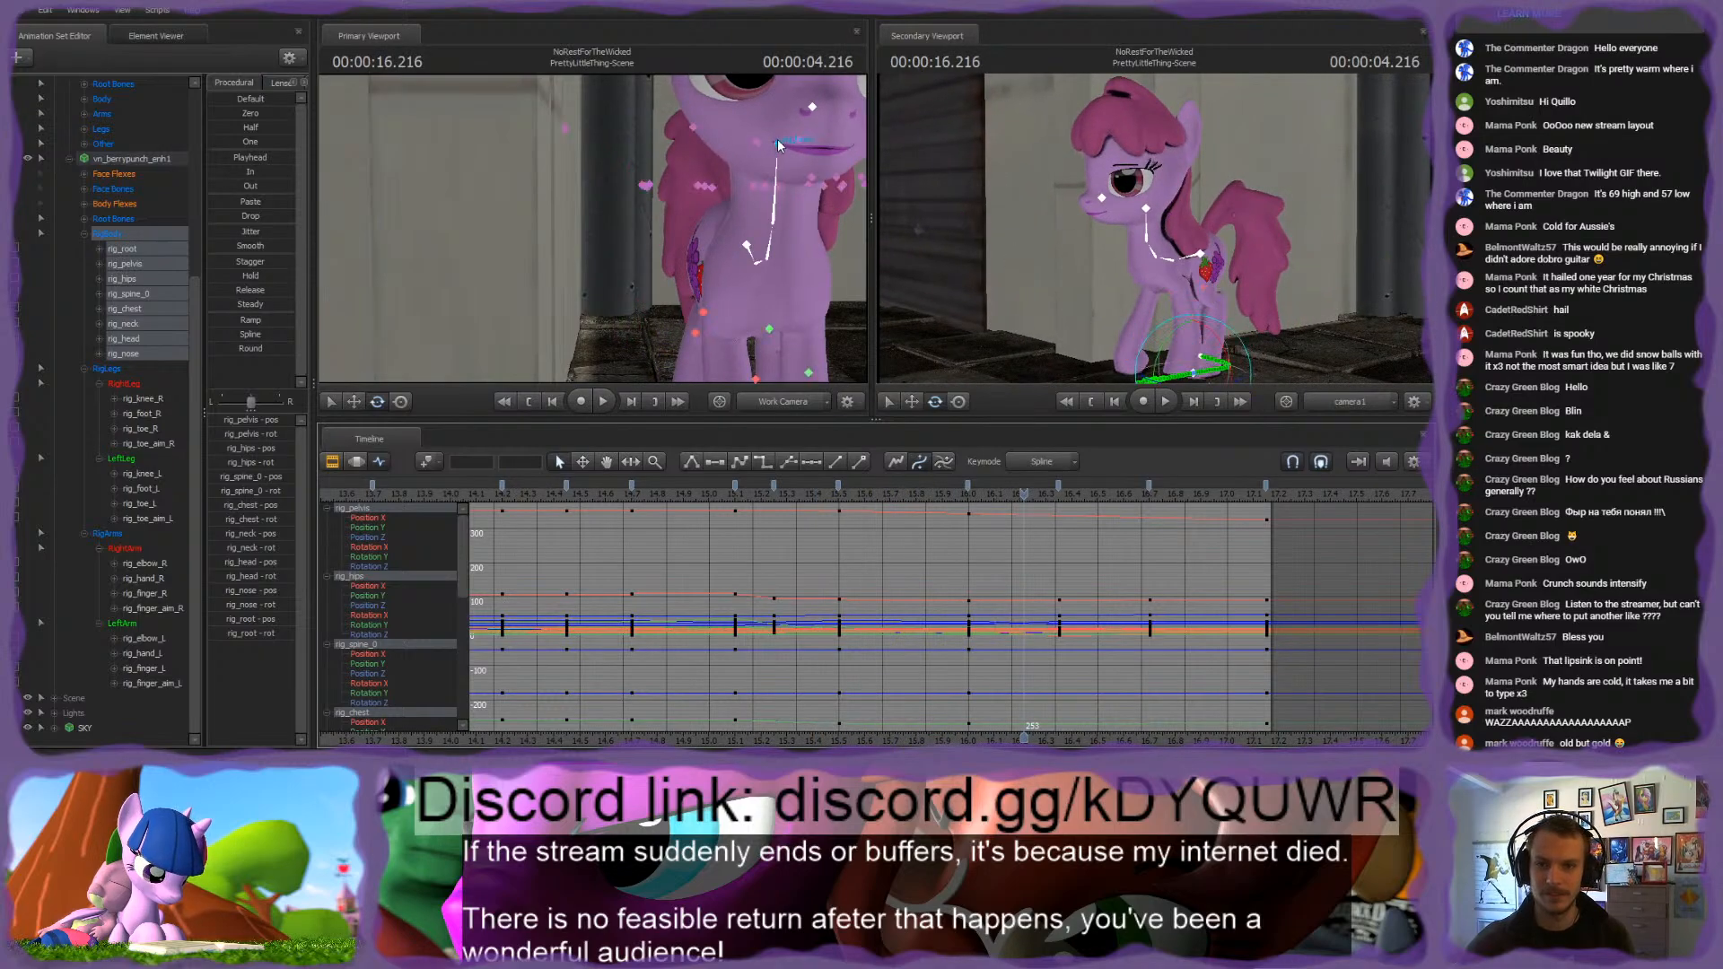
# Step: Smooth the head's curves across its keyframes from 16.0 s to 17.15 s
pyautogui.keyDown('ctrl'); pyautogui.click(778, 141); pyautogui.keyUp('ctrl')
pyautogui.moveTo(672, 230)
pyautogui.mouseDown()
pyautogui.moveTo(593, 228)
pyautogui.moveTo(672, 231)
pyautogui.moveTo(677, 190)
pyautogui.moveTo(679, 212)
pyautogui.mouseUp()
pyautogui.press('Up')
pyautogui.press('Down')
pyautogui.press('Down')
pyautogui.press('Down')
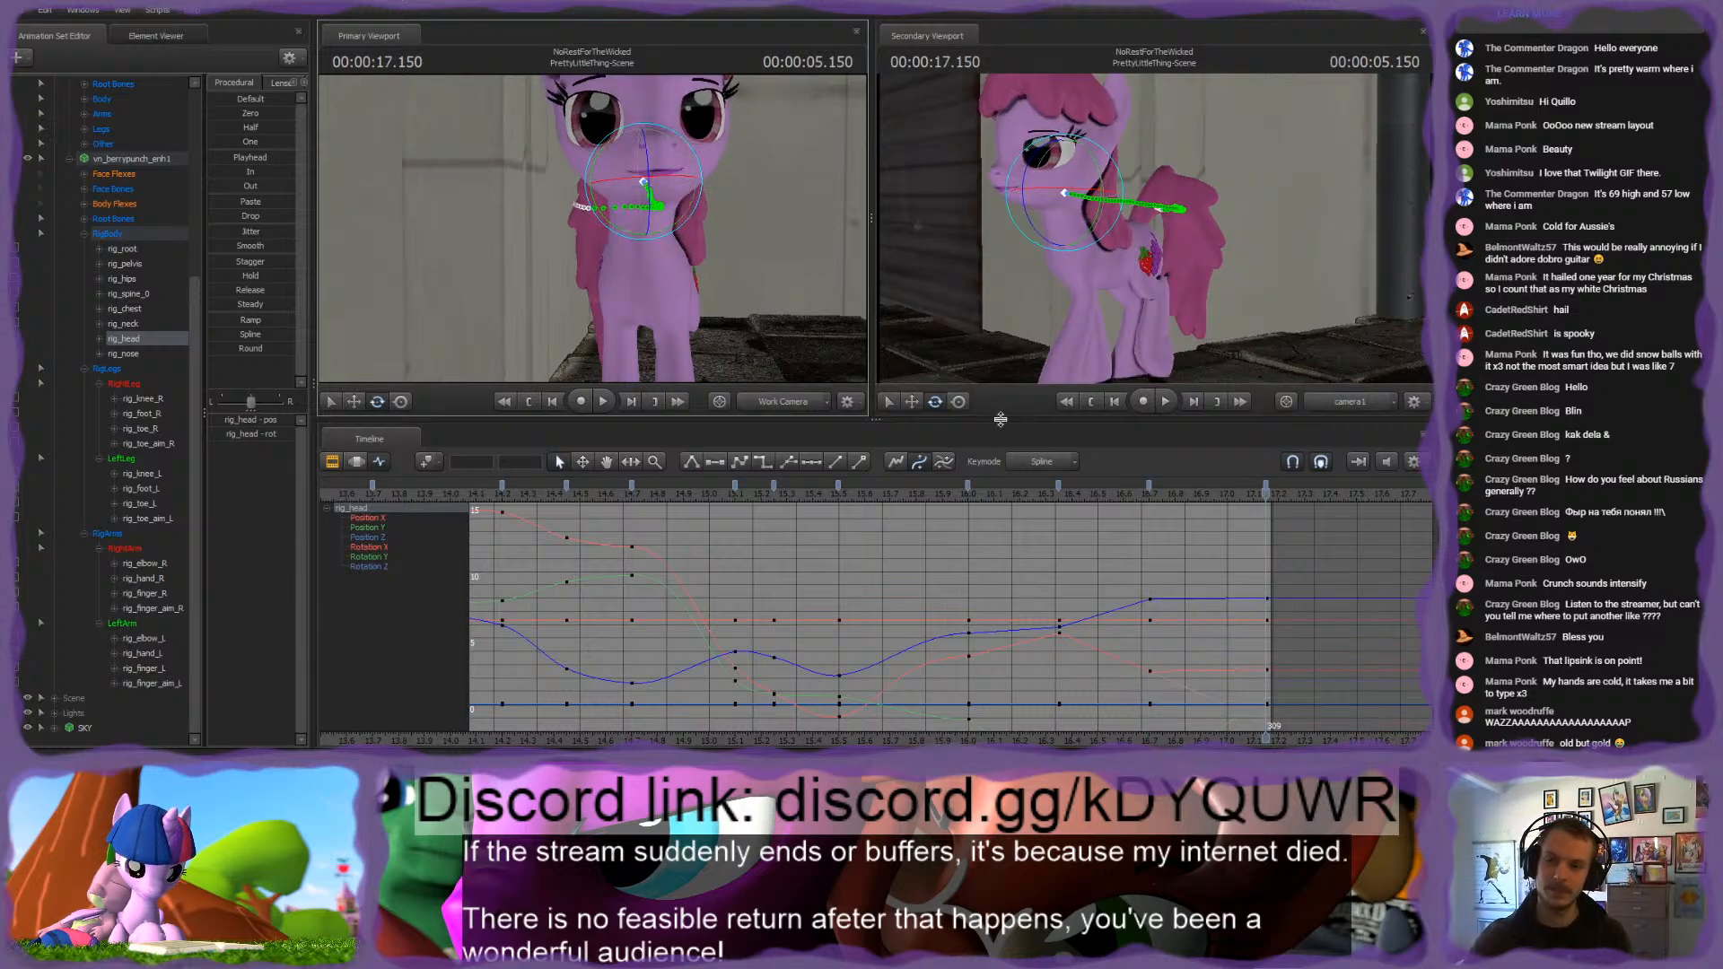
pyautogui.click(1270, 485)
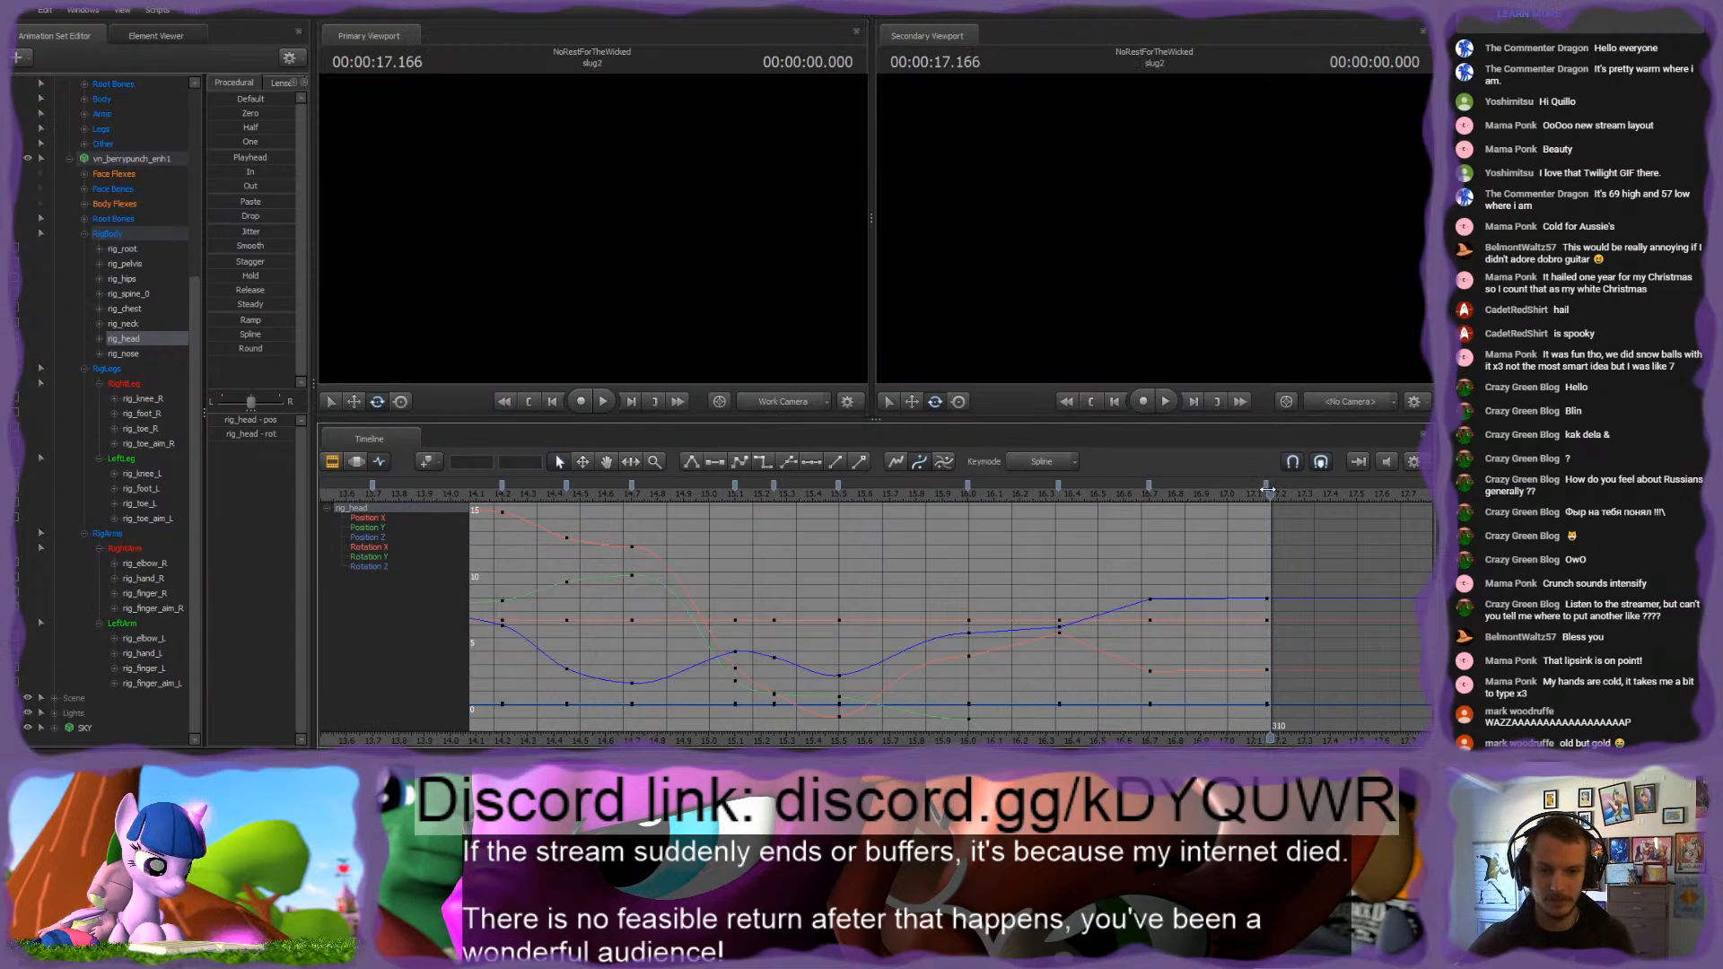
pyautogui.keyDown('shift'); pyautogui.click(968, 485); pyautogui.keyUp('shift')
pyautogui.press('1')
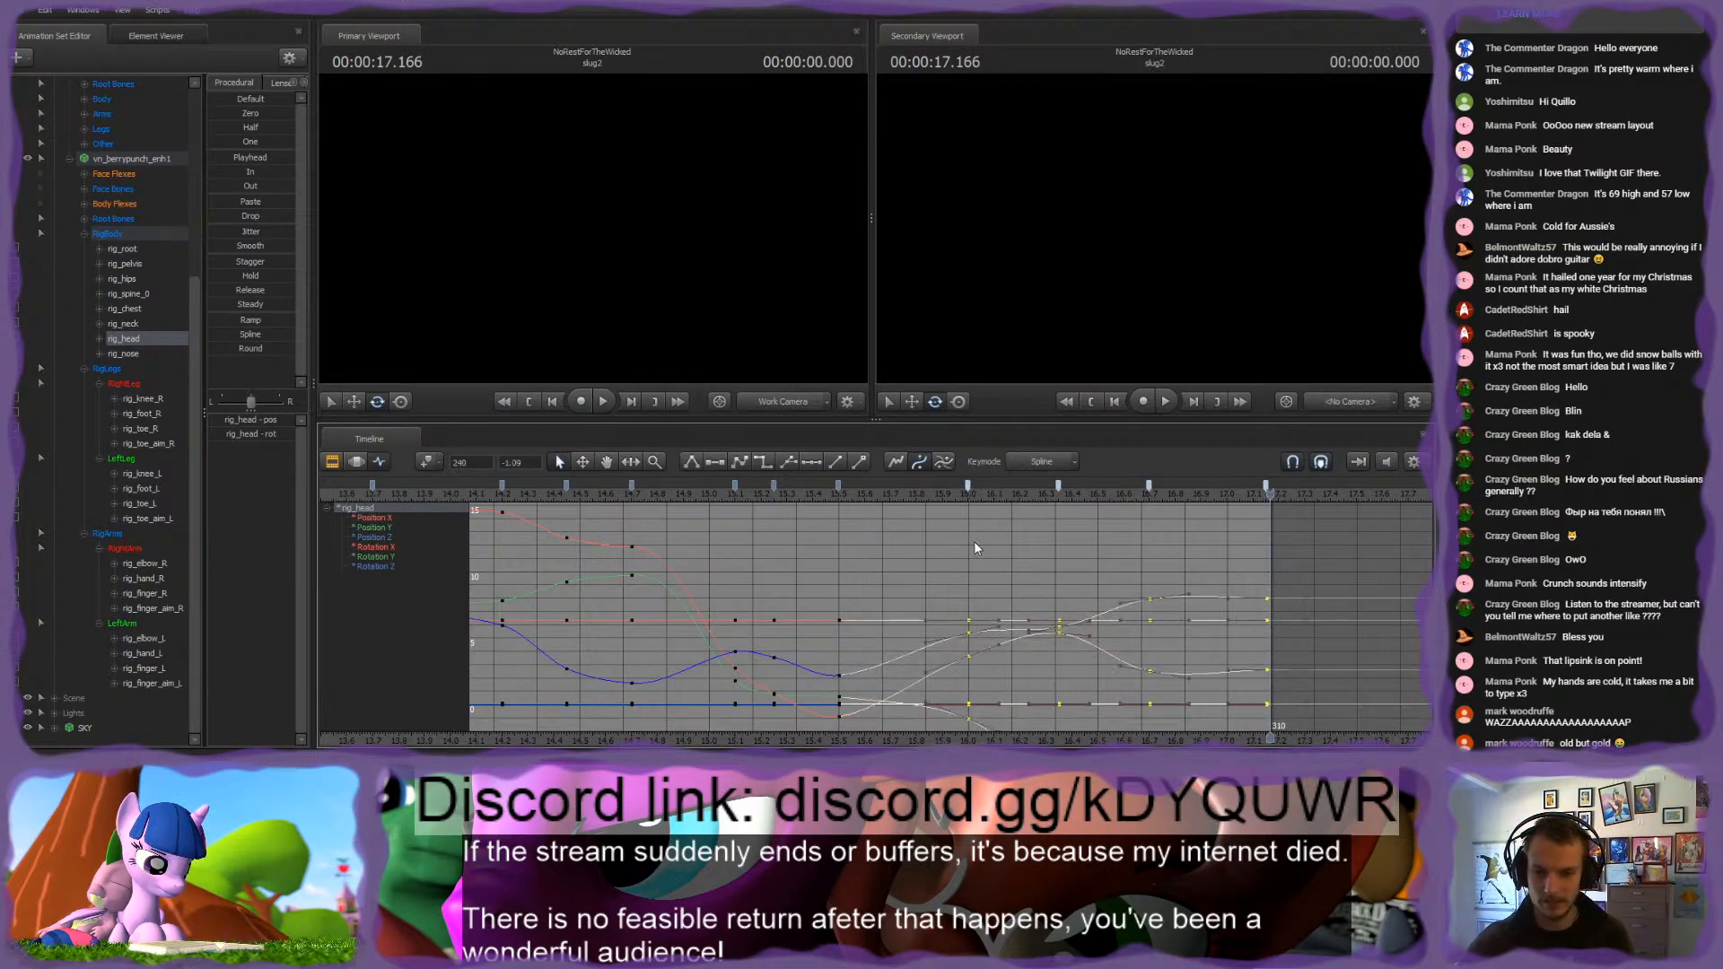
pyautogui.click(974, 543)
# Step: Play back the walk to the end of the shot from several start points between 14.7 and 15.5 s
pyautogui.click(836, 498)
pyautogui.press('space')
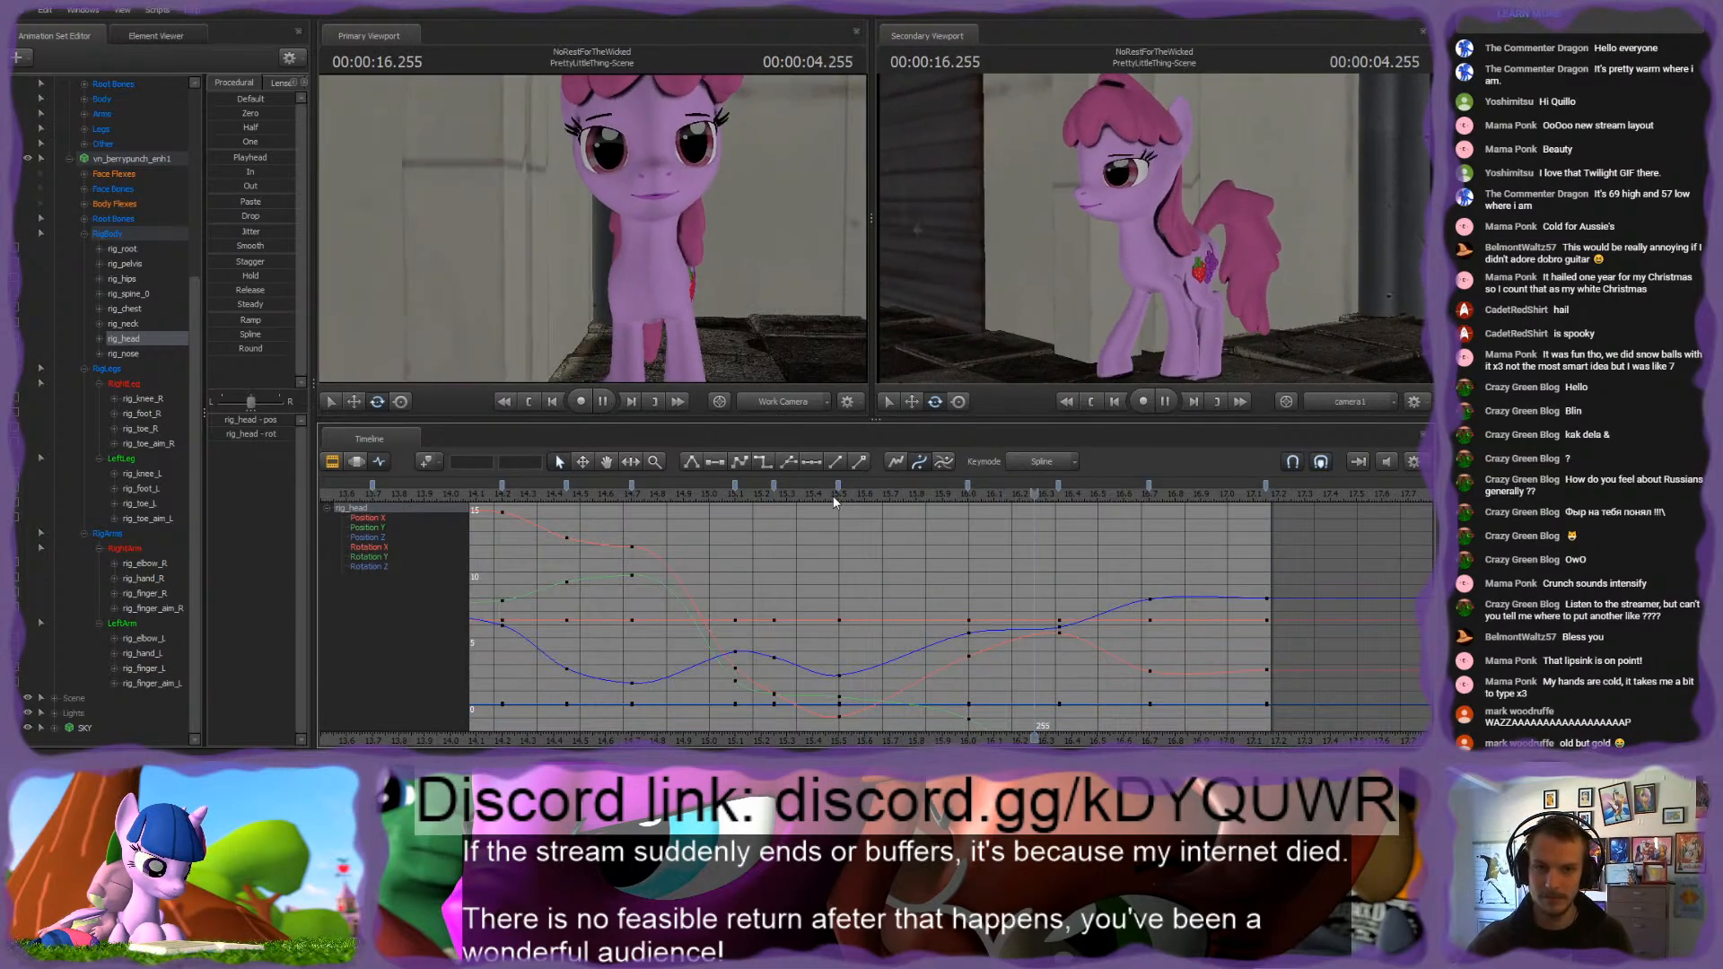
pyautogui.click(747, 497)
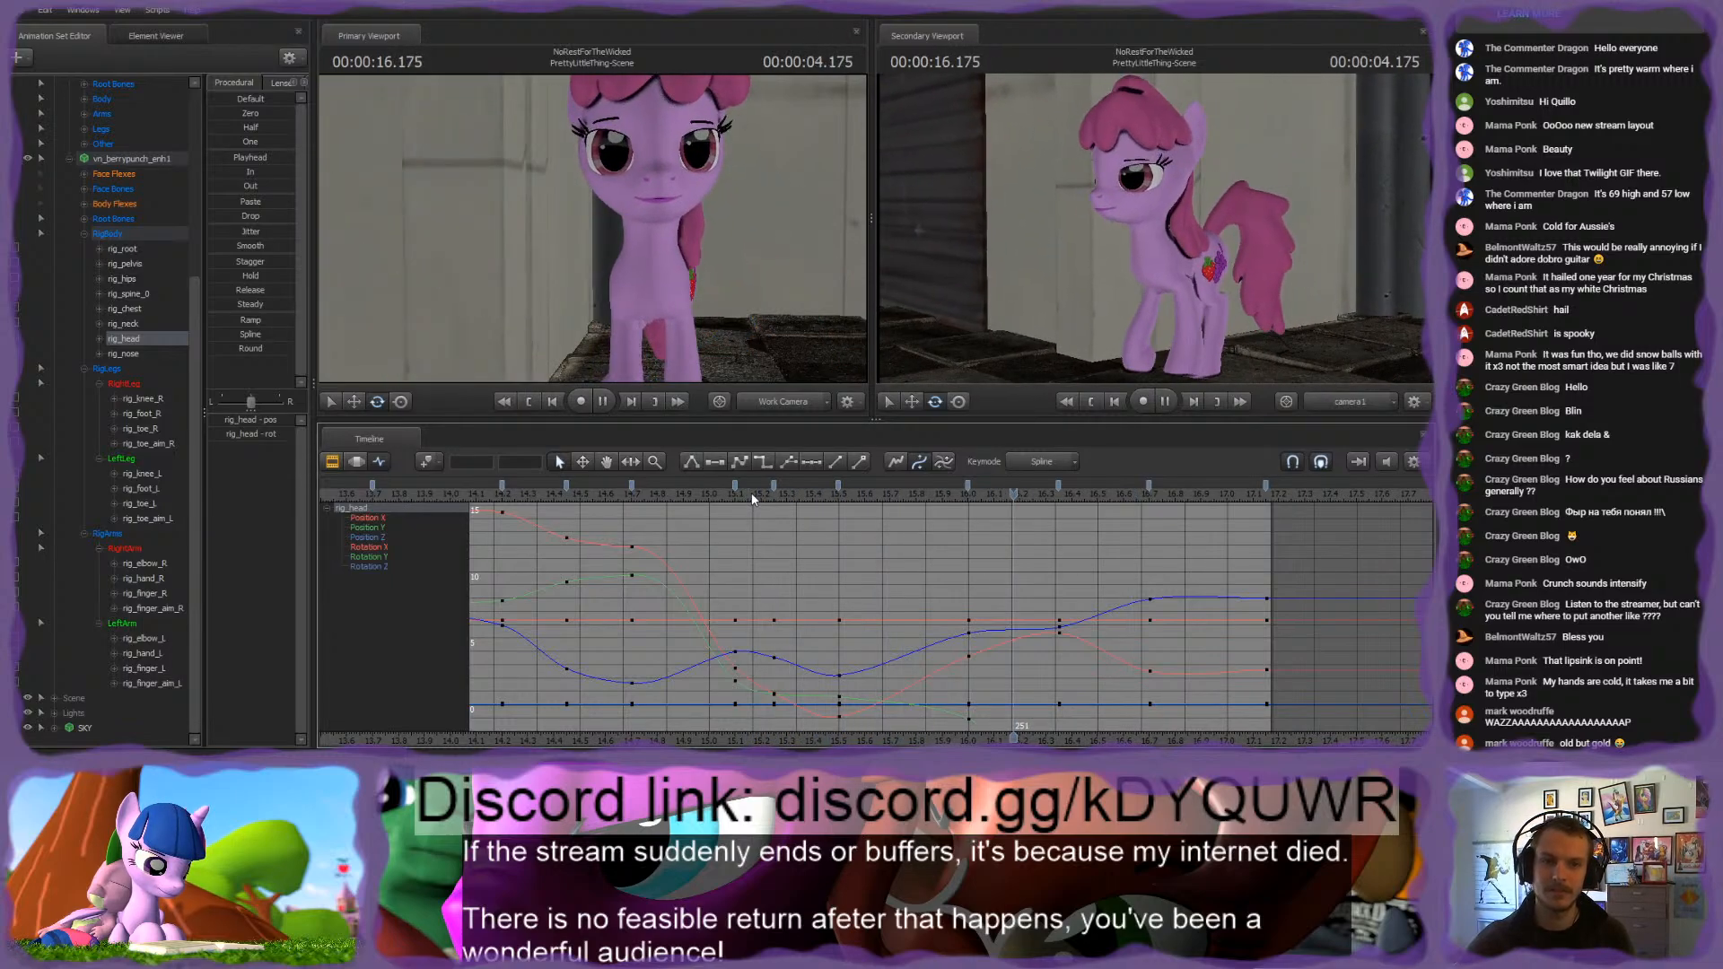
pyautogui.click(738, 493)
pyautogui.press('space')
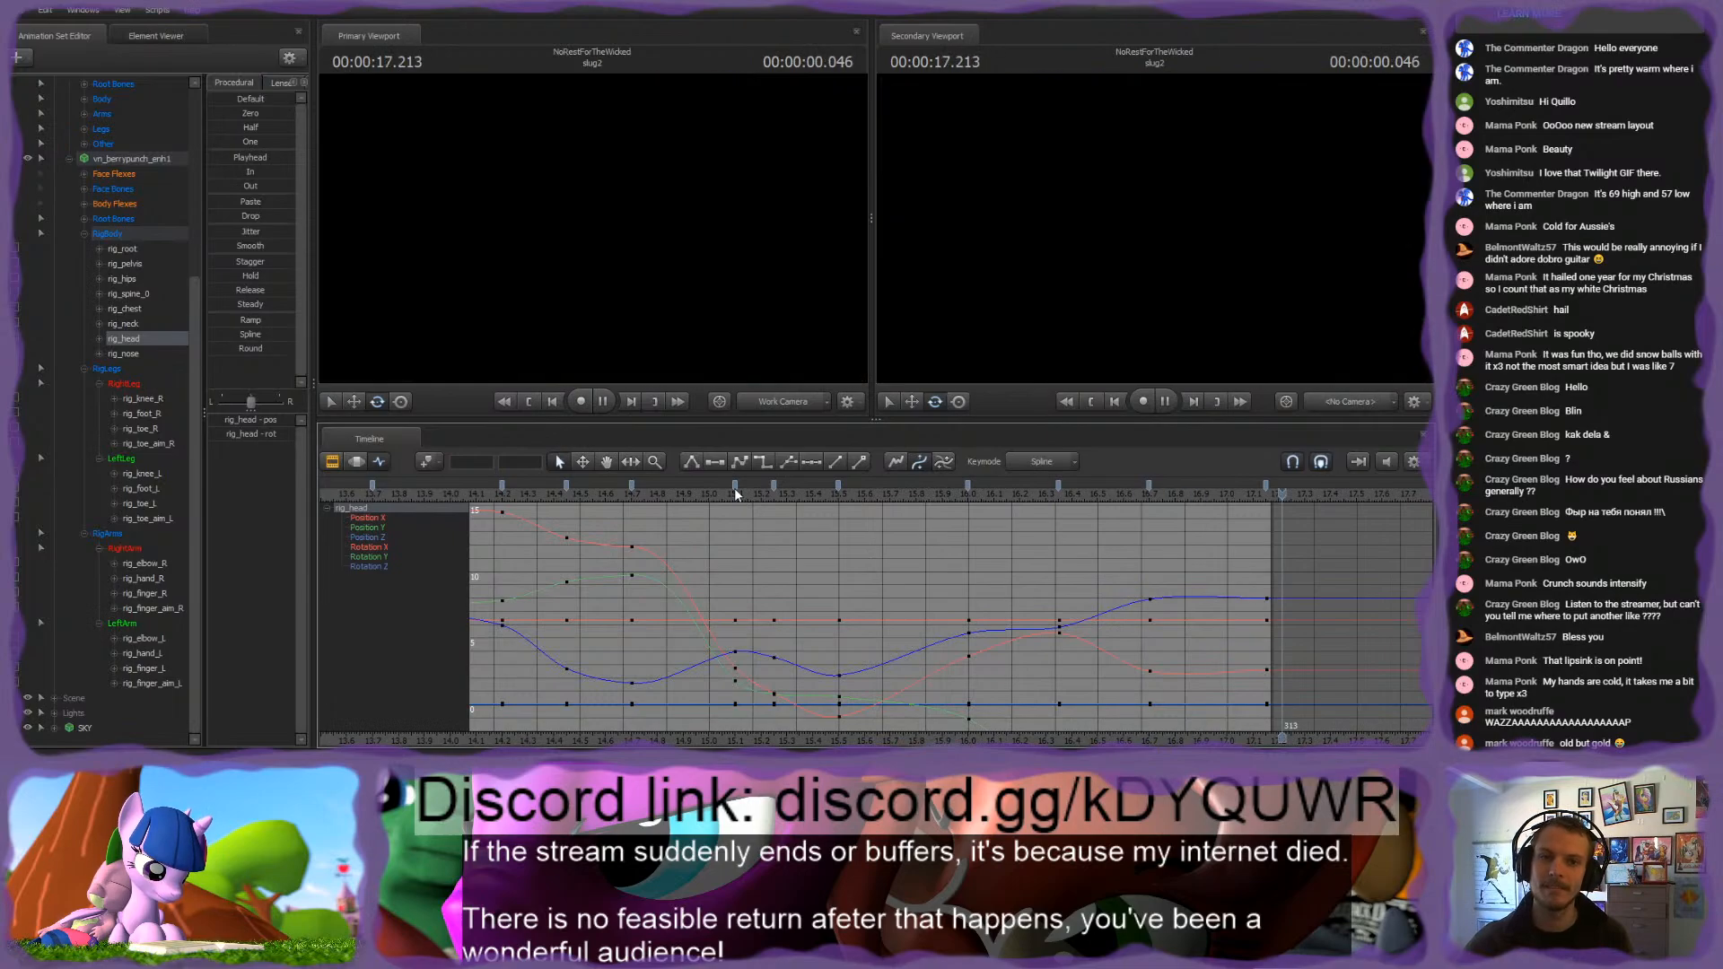
pyautogui.click(639, 493)
pyautogui.press('space')
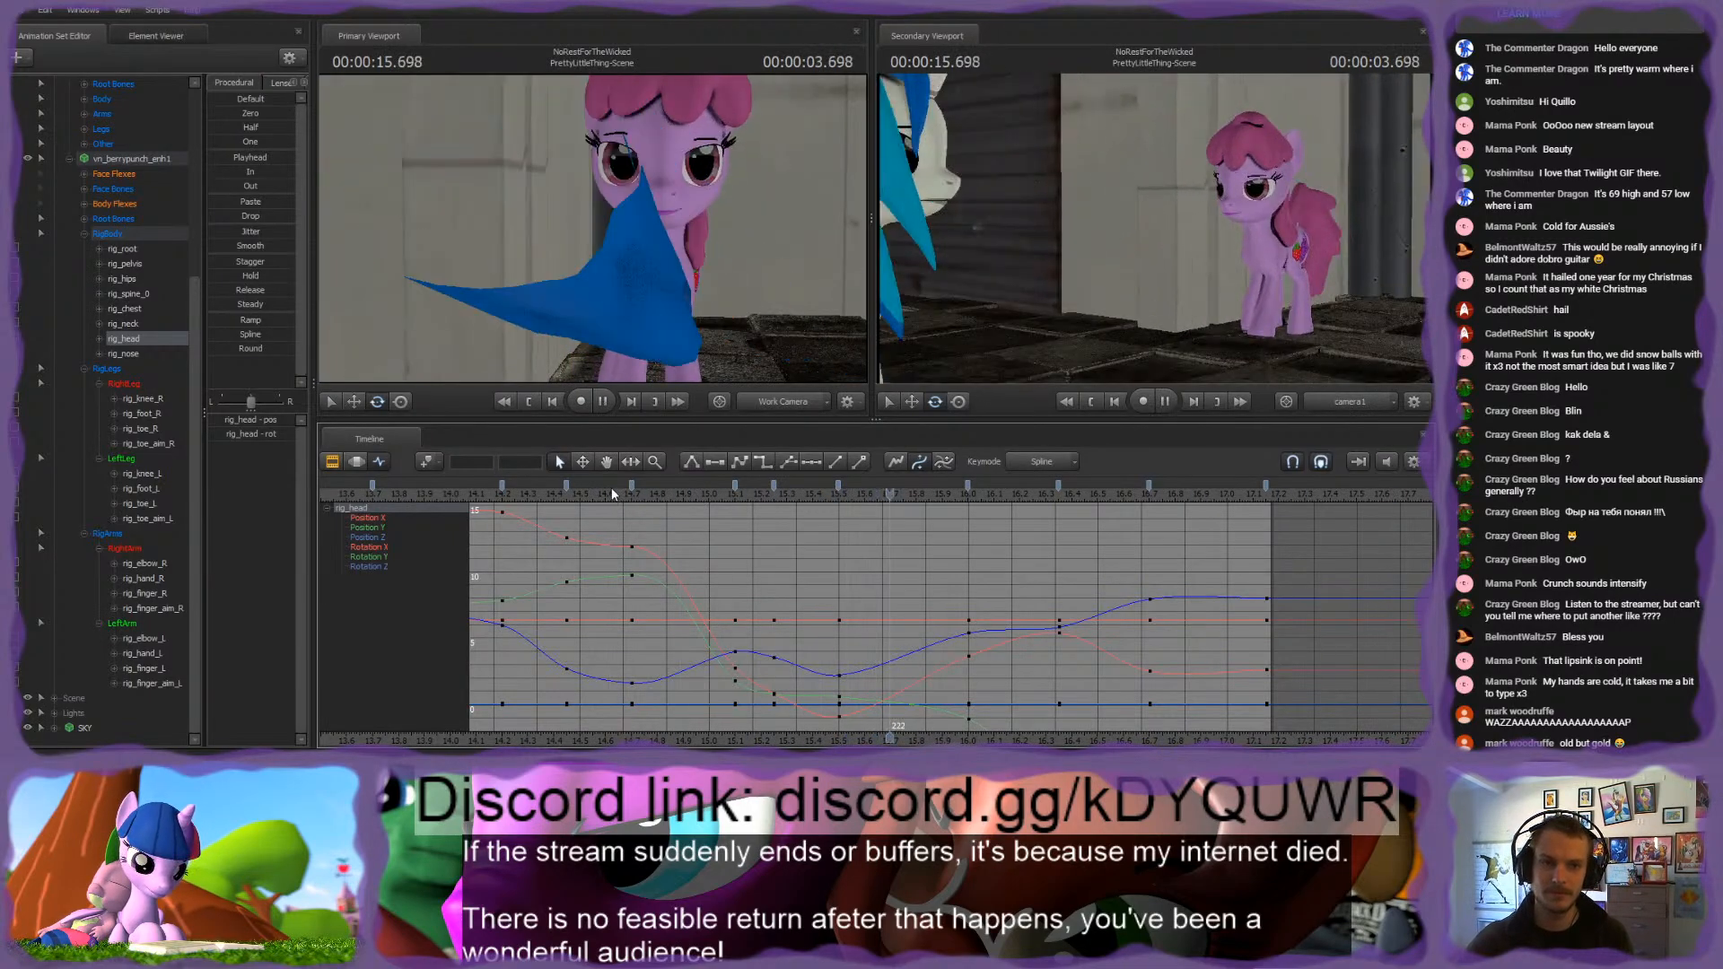
# Step: Rotate the pelvis at the 17.15 s keyframe while viewing the pony from above
pyautogui.click(1244, 491)
pyautogui.moveTo(823, 237); pyautogui.dragTo(601, 310)
pyautogui.keyDown('ctrl'); pyautogui.click(589, 228); pyautogui.keyUp('ctrl')
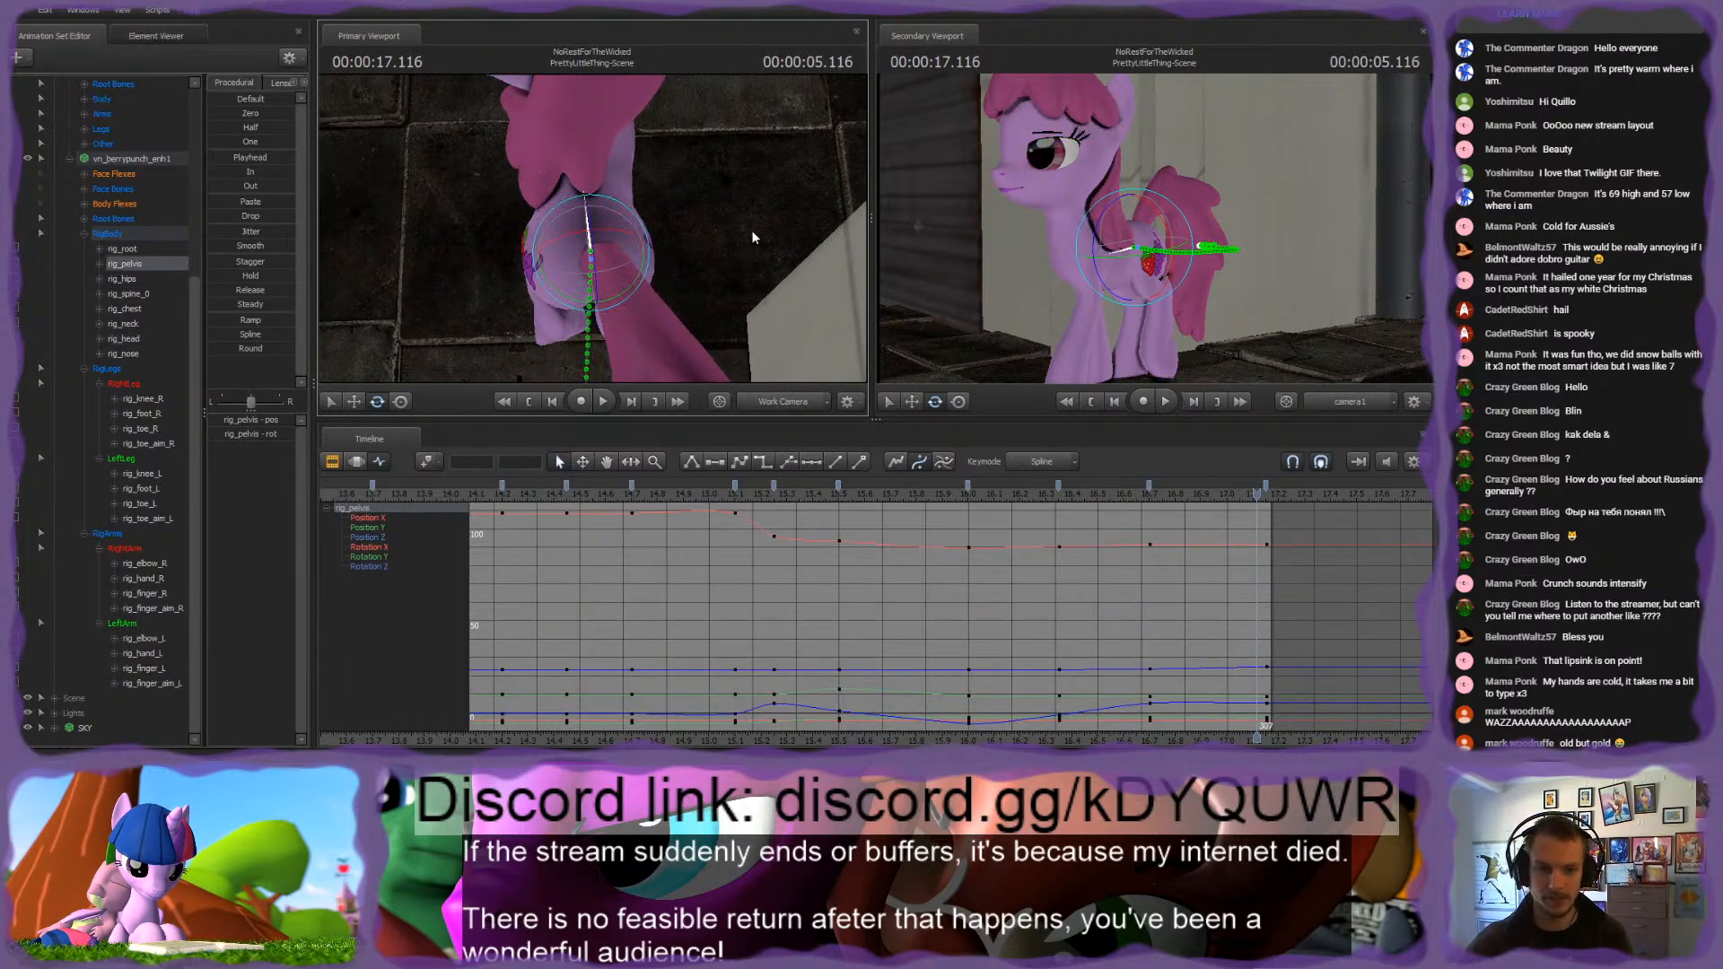
pyautogui.press('Up')
pyautogui.press('Down')
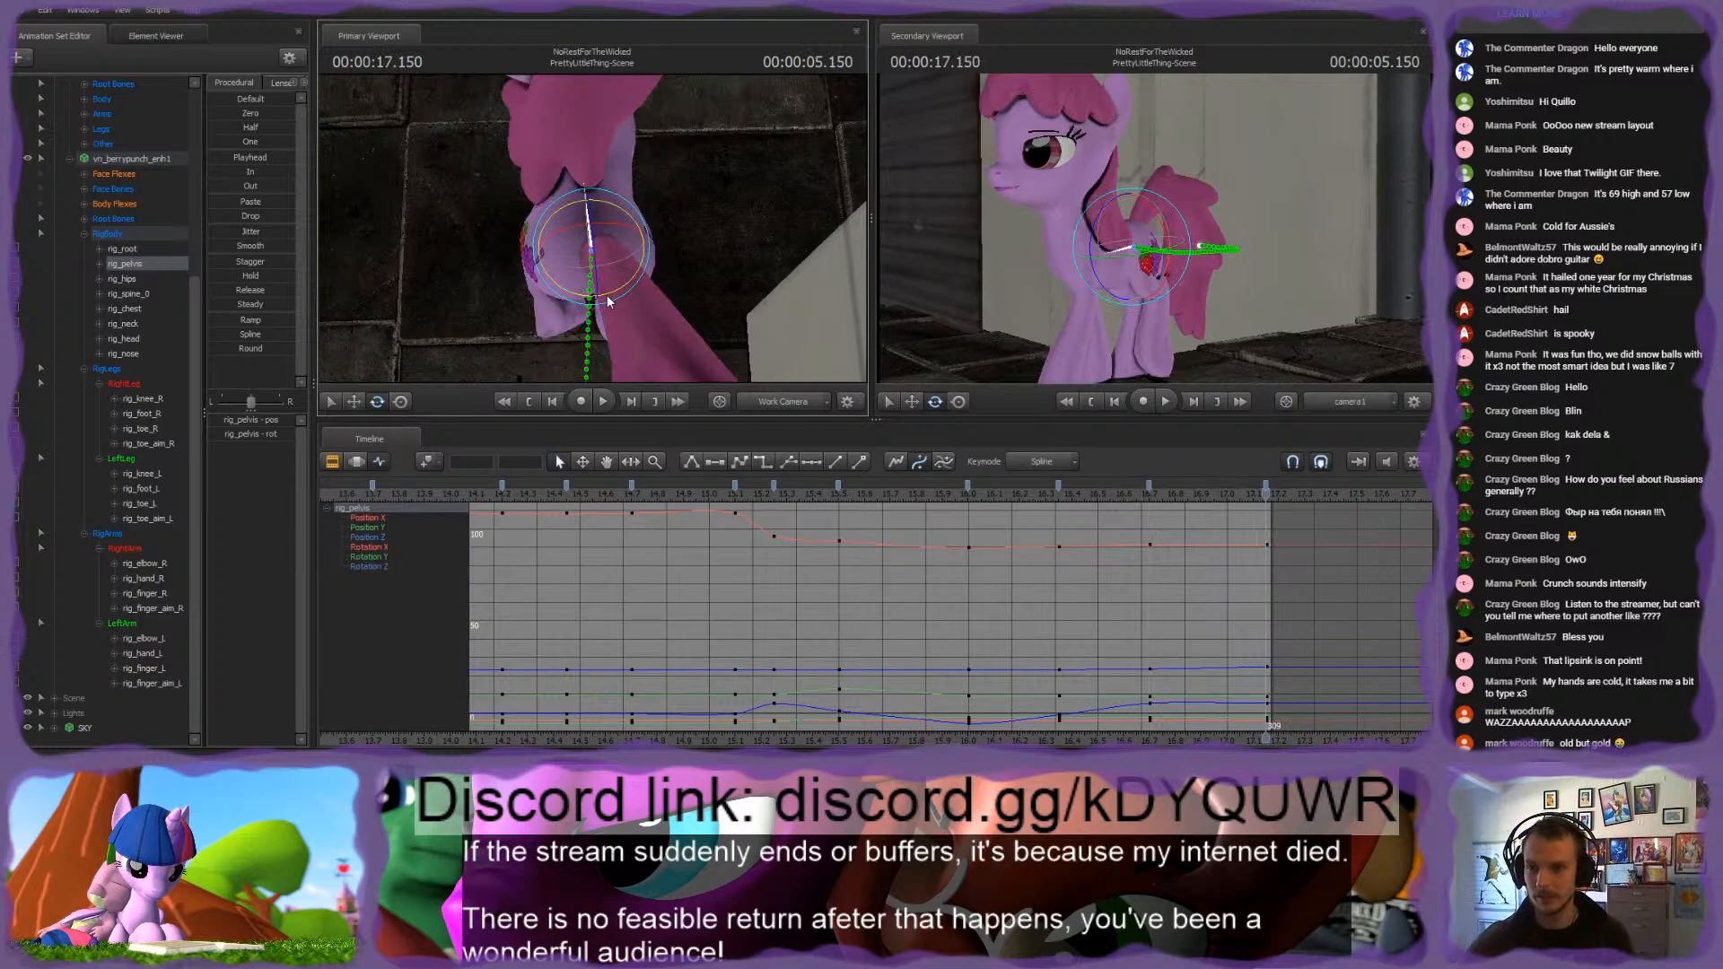
pyautogui.moveTo(607, 295); pyautogui.dragTo(601, 304)
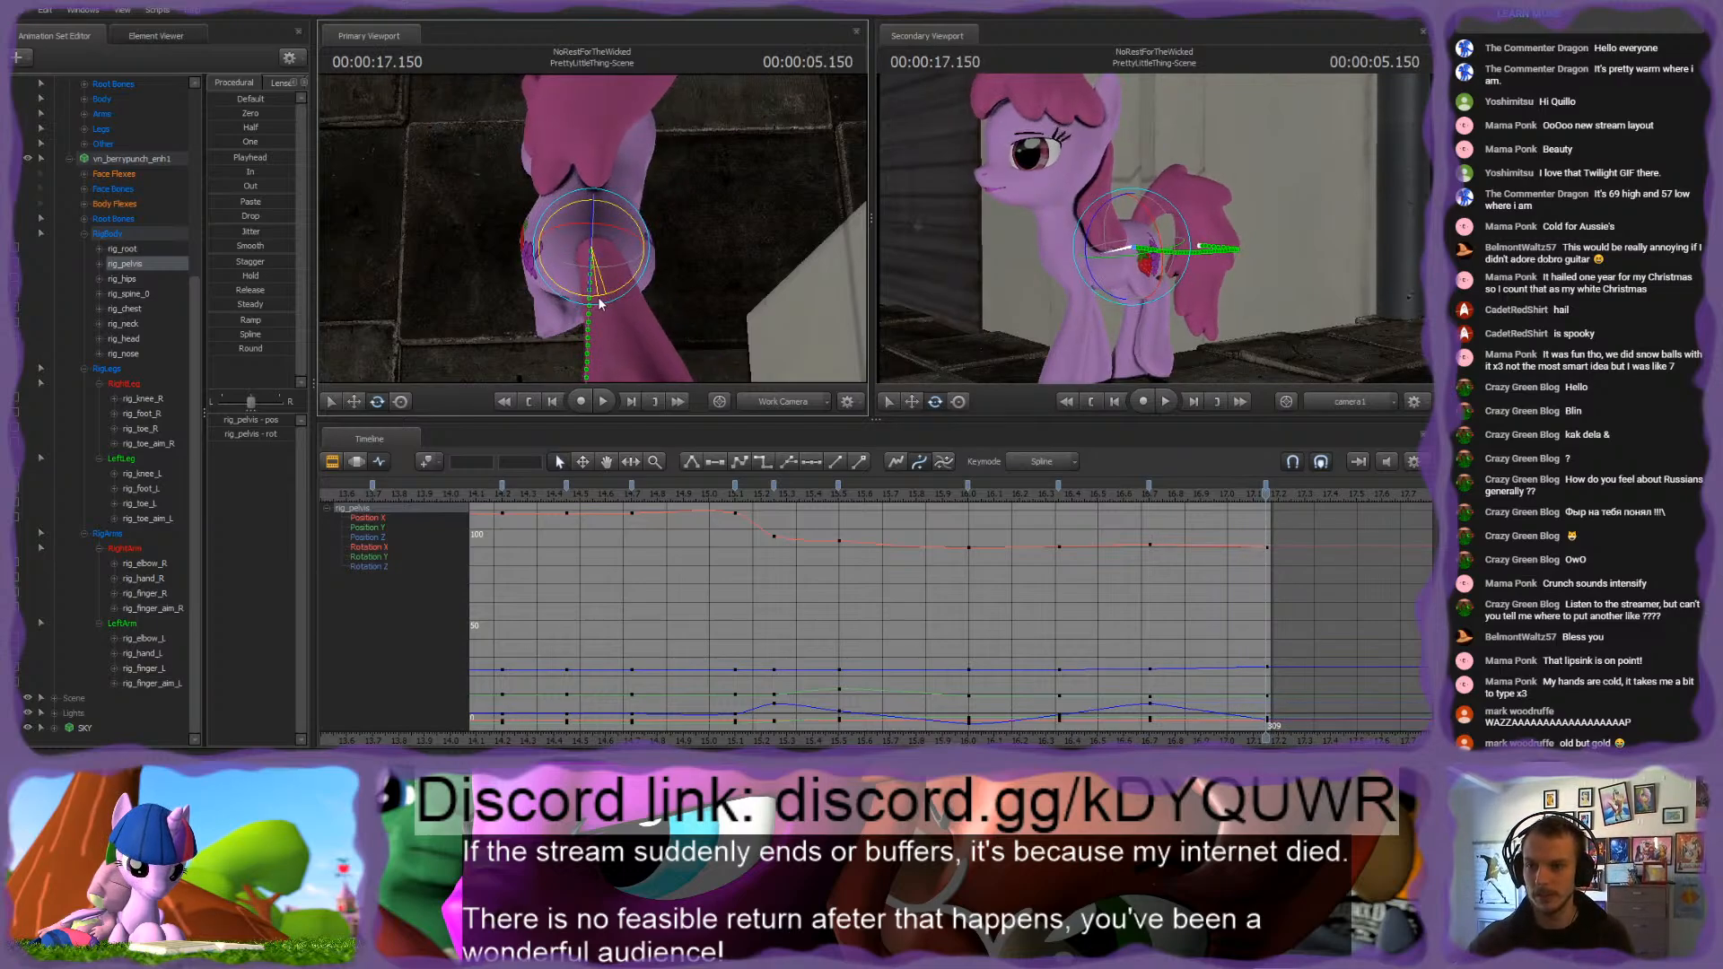
# Step: Adjust the spine and neck rotation at the 17.15 s keyframe to follow the turned pelvis
pyautogui.keyDown('ctrl'); pyautogui.click(589, 250); pyautogui.keyUp('ctrl')
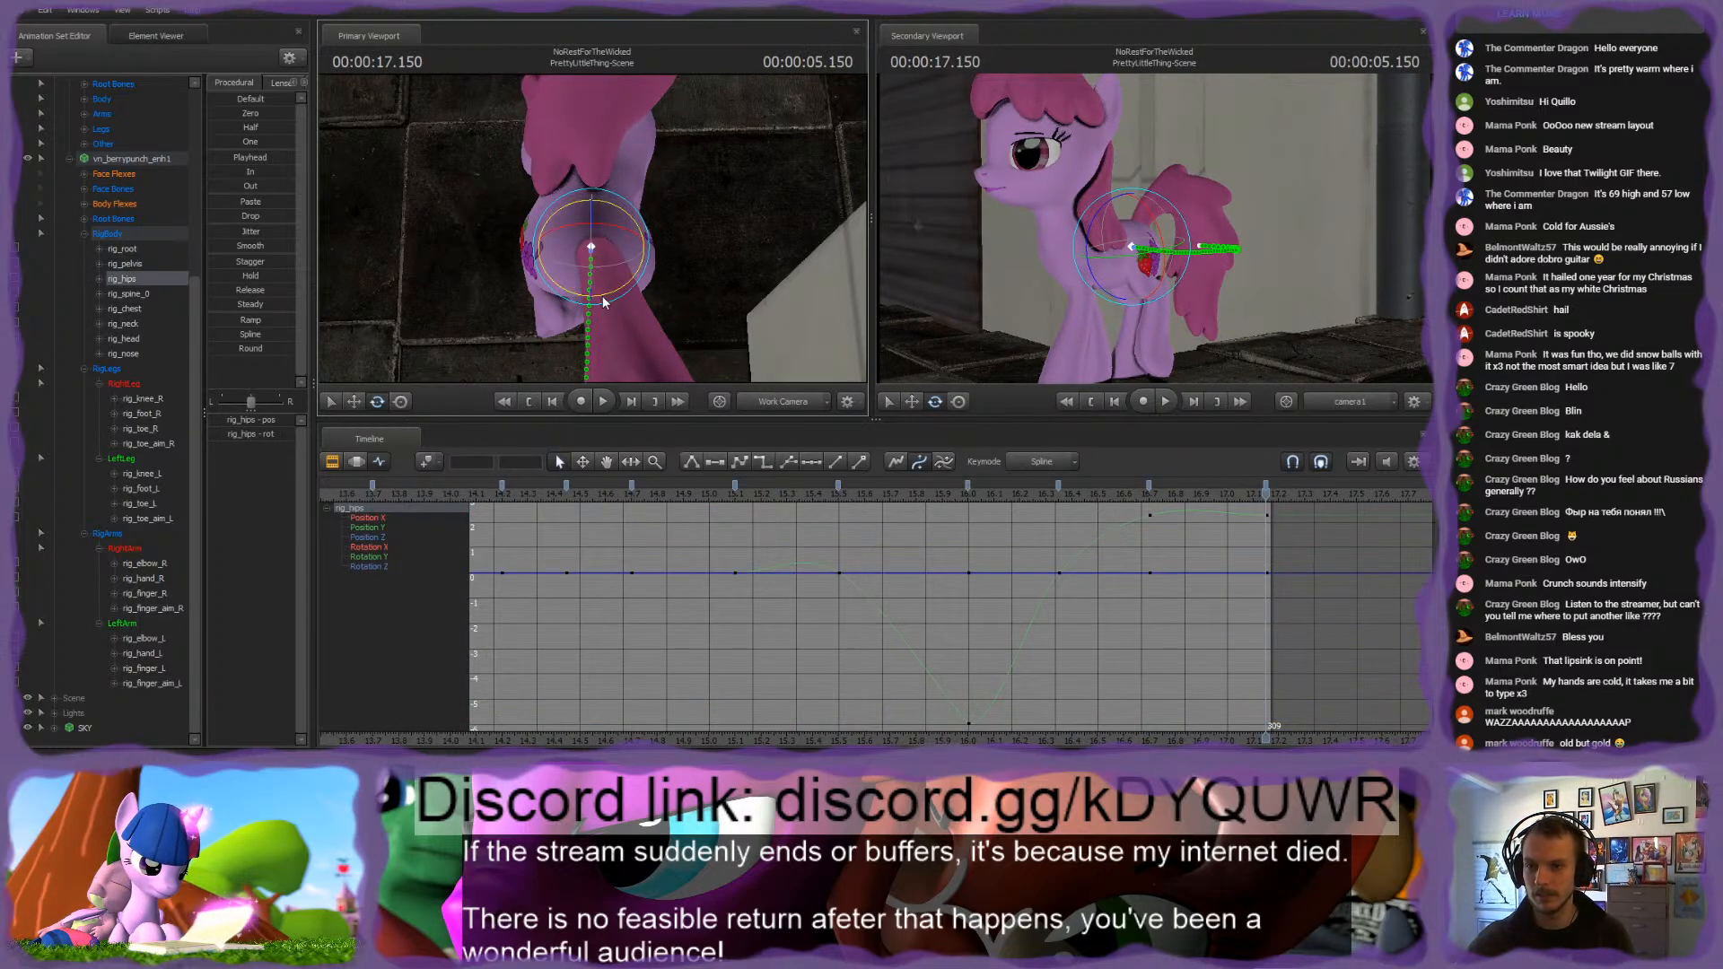
pyautogui.keyDown('ctrl'); pyautogui.click(592, 177); pyautogui.keyUp('ctrl')
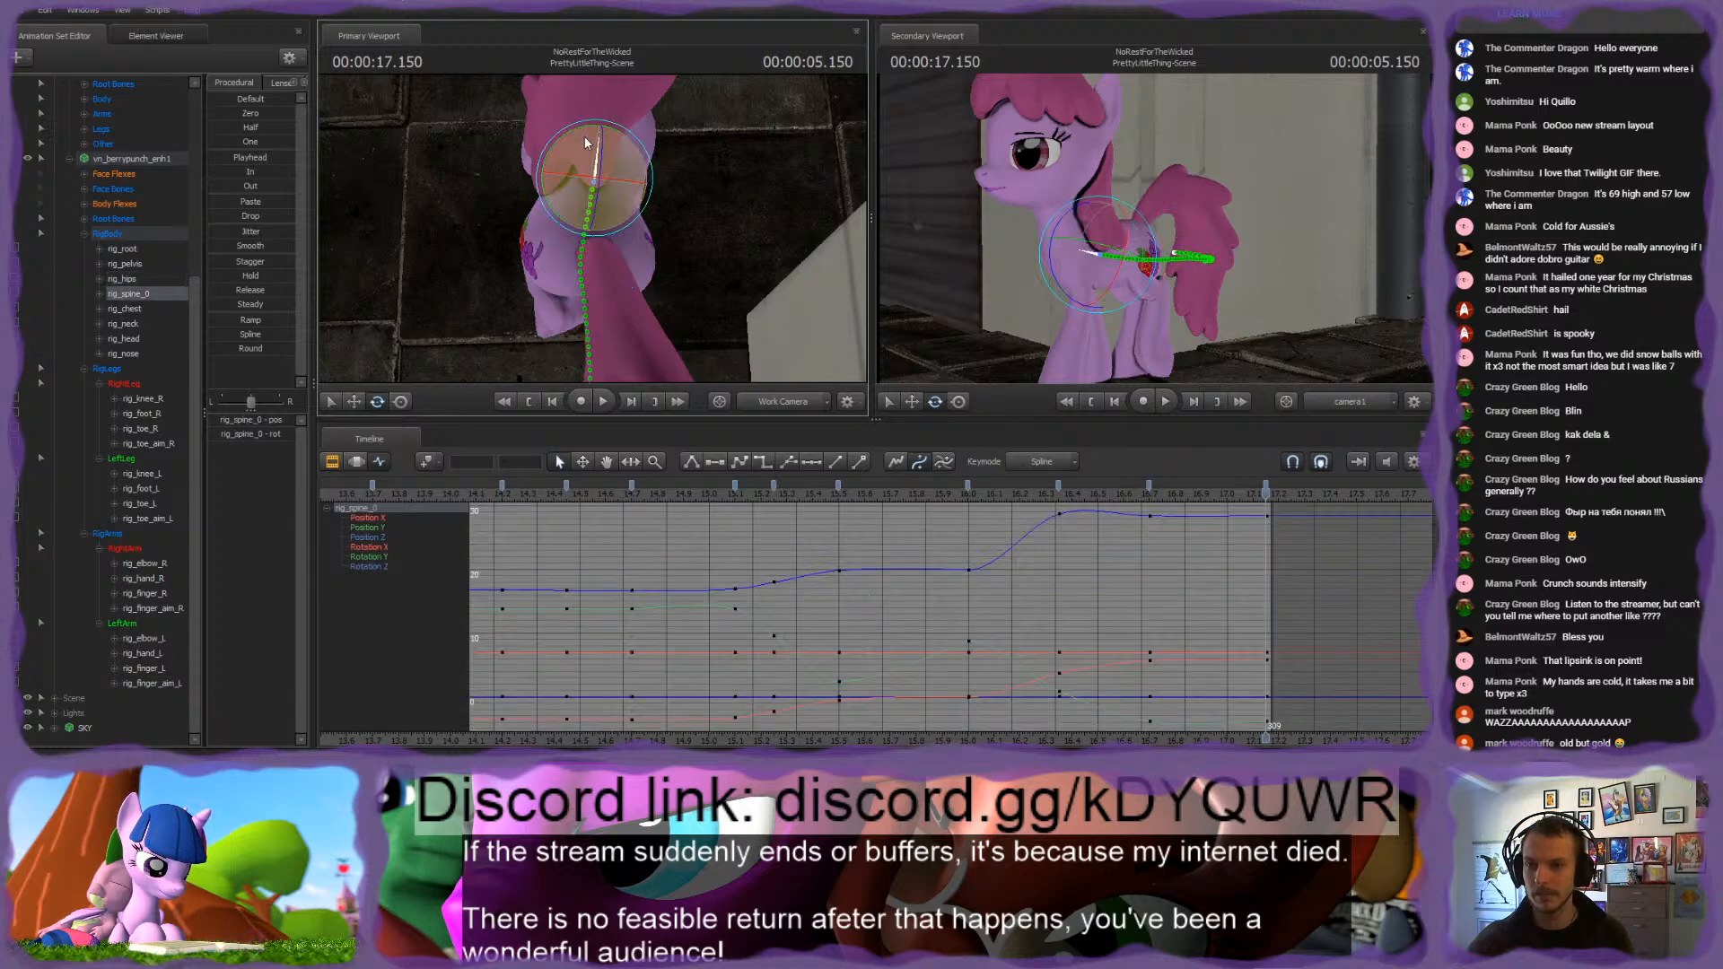
pyautogui.moveTo(587, 129); pyautogui.dragTo(610, 208)
pyautogui.keyDown('ctrl'); pyautogui.click(588, 104); pyautogui.keyUp('ctrl')
pyautogui.keyDown('ctrl'); pyautogui.click(600, 225); pyautogui.keyUp('ctrl')
pyautogui.moveTo(626, 266); pyautogui.dragTo(616, 216)
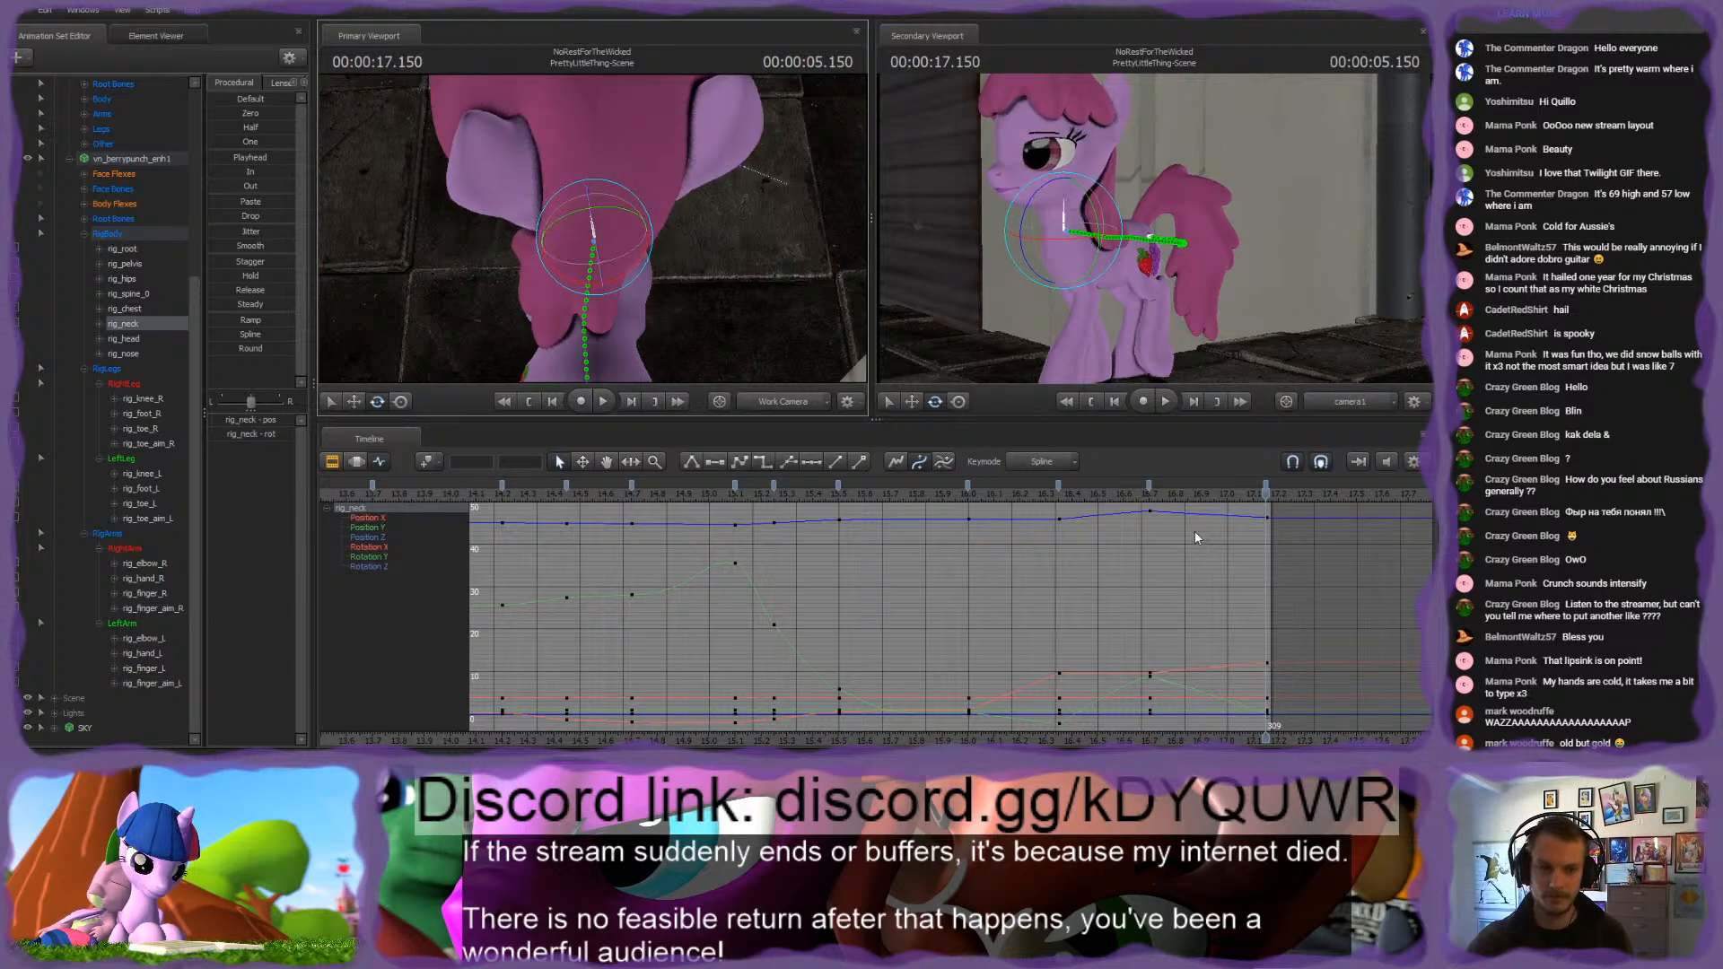
# Step: Smooth the curves of all body controls except the root across the keyframes from 16.0 s to 17.15 s
pyautogui.moveTo(1053, 503); pyautogui.dragTo(1273, 493)
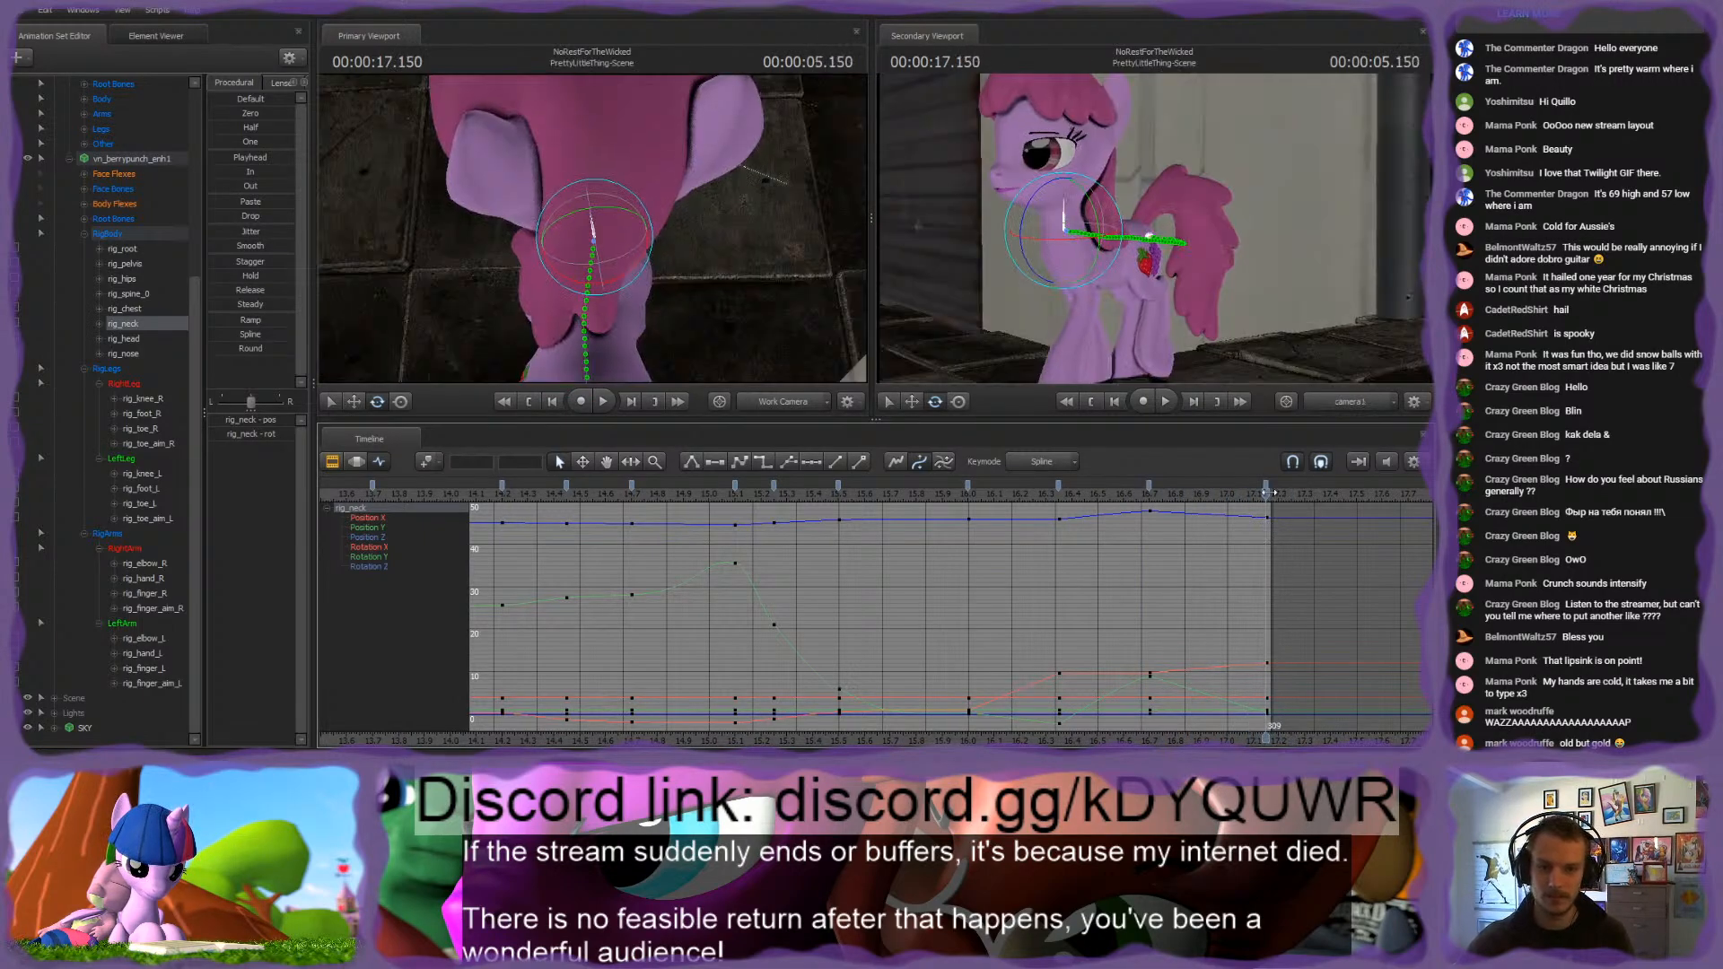
pyautogui.click(109, 235)
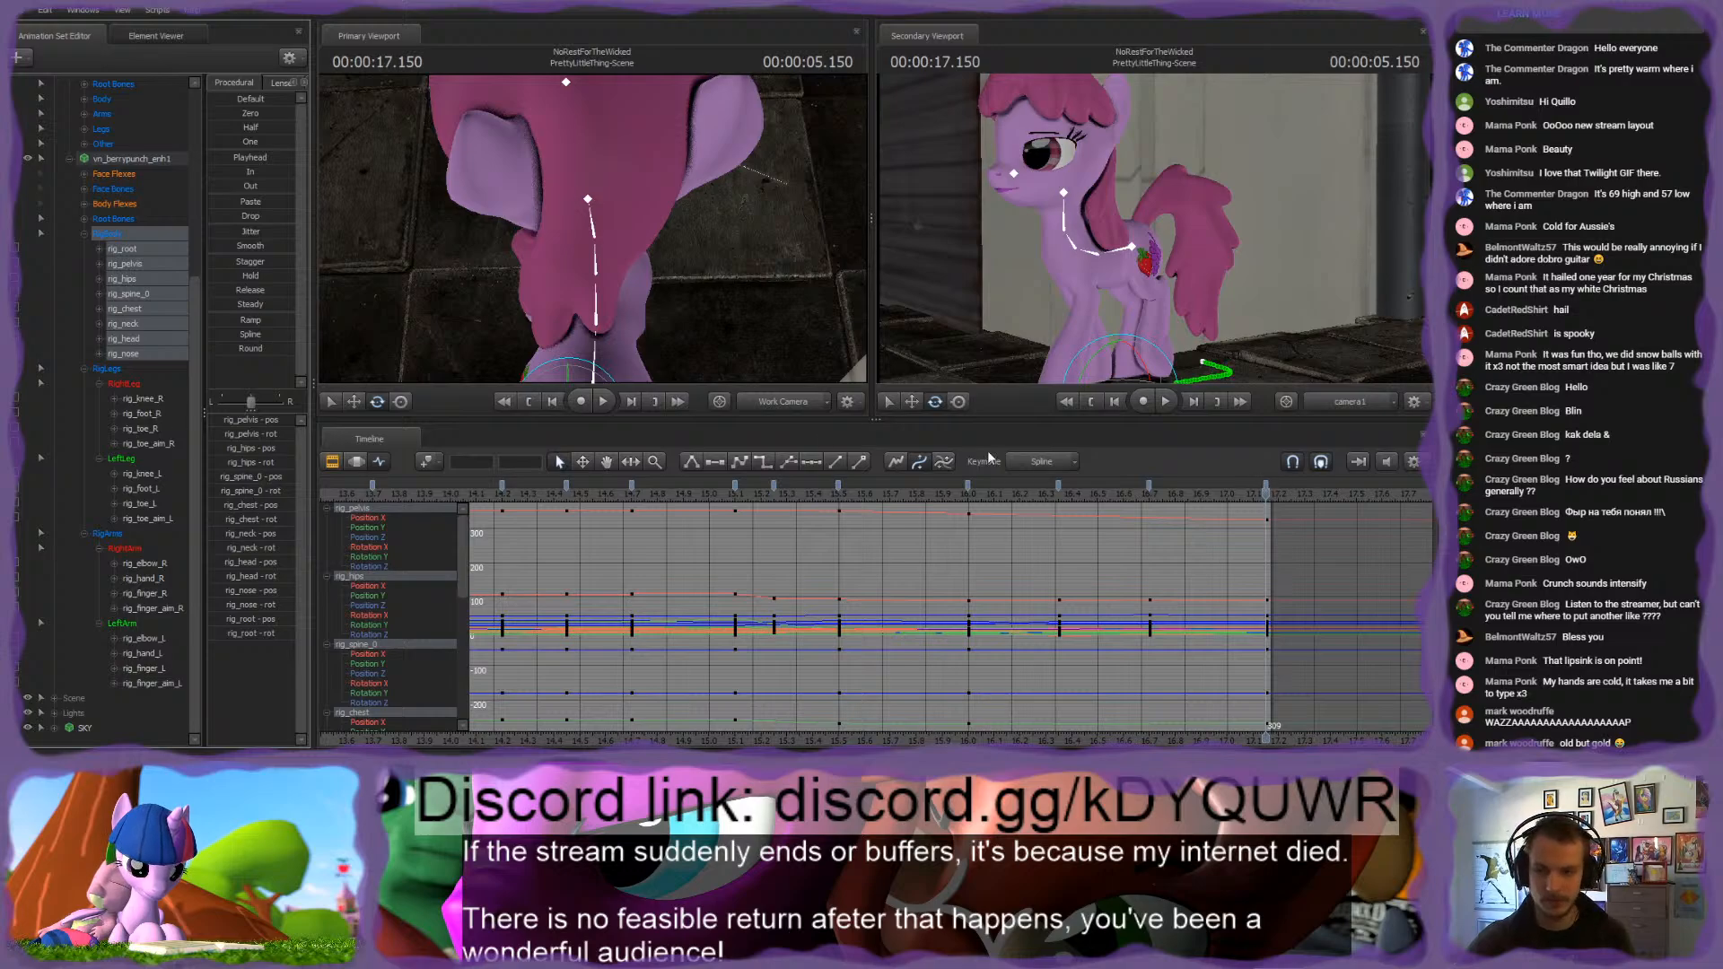
pyautogui.keyDown('ctrl'); pyautogui.click(130, 250); pyautogui.keyUp('ctrl')
pyautogui.click(1265, 488)
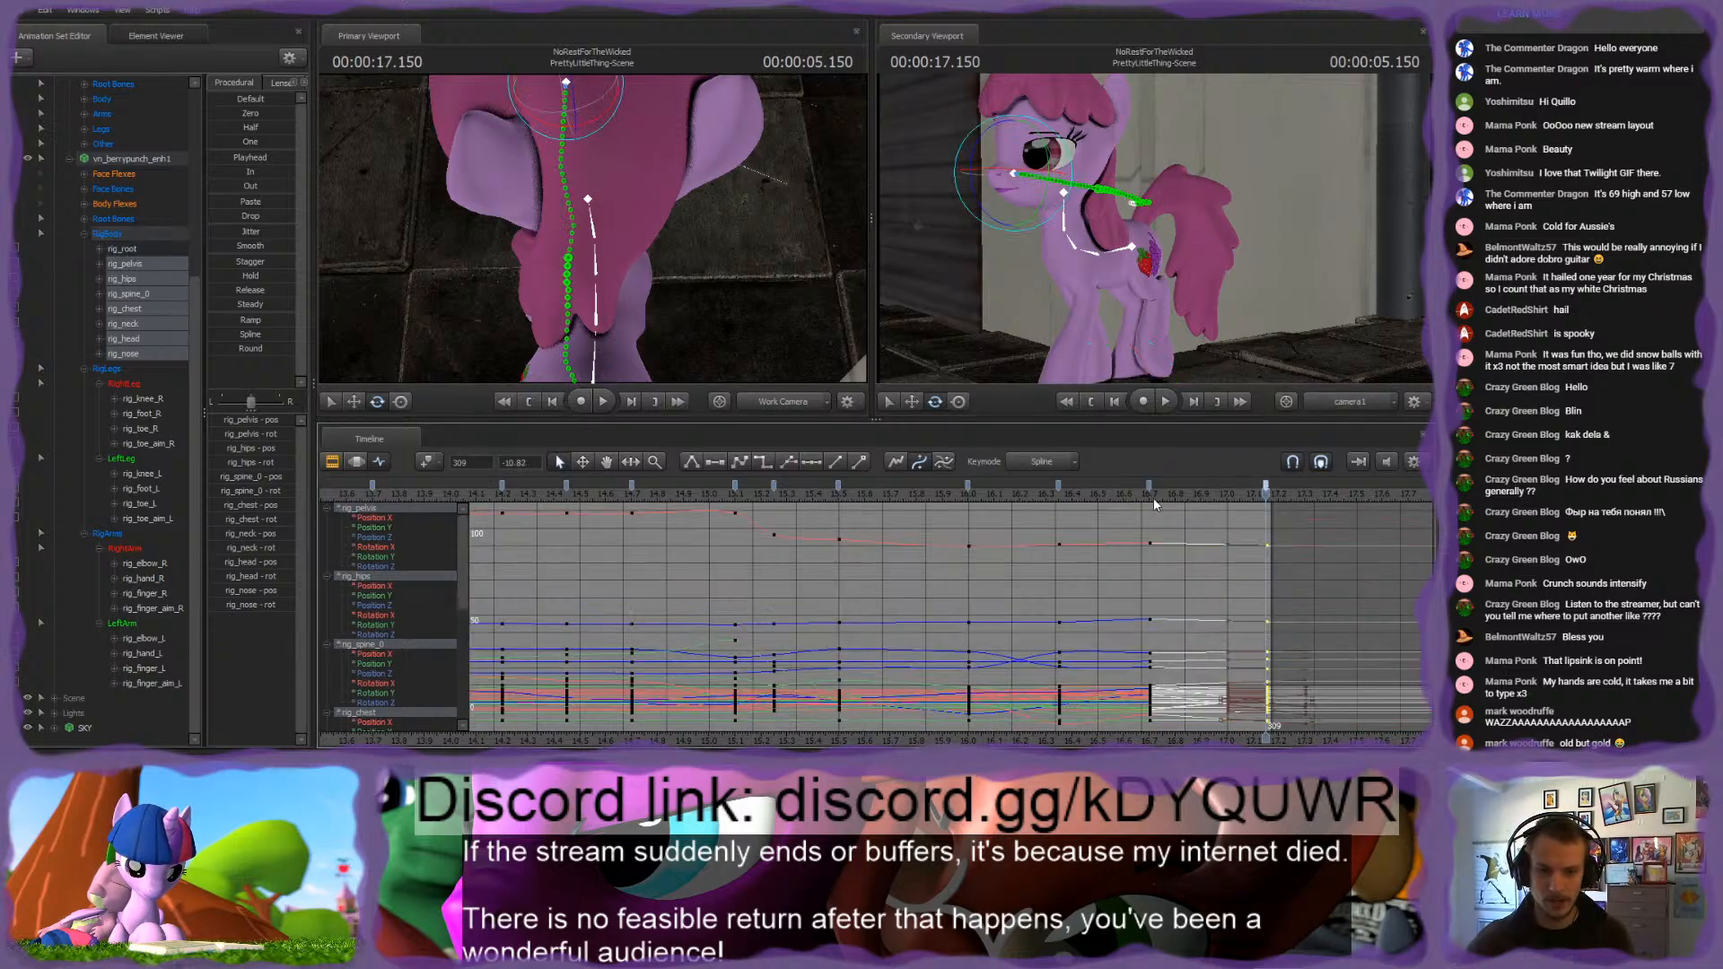
pyautogui.keyDown('ctrl'); pyautogui.click(970, 487); pyautogui.keyUp('ctrl')
pyautogui.click(993, 565)
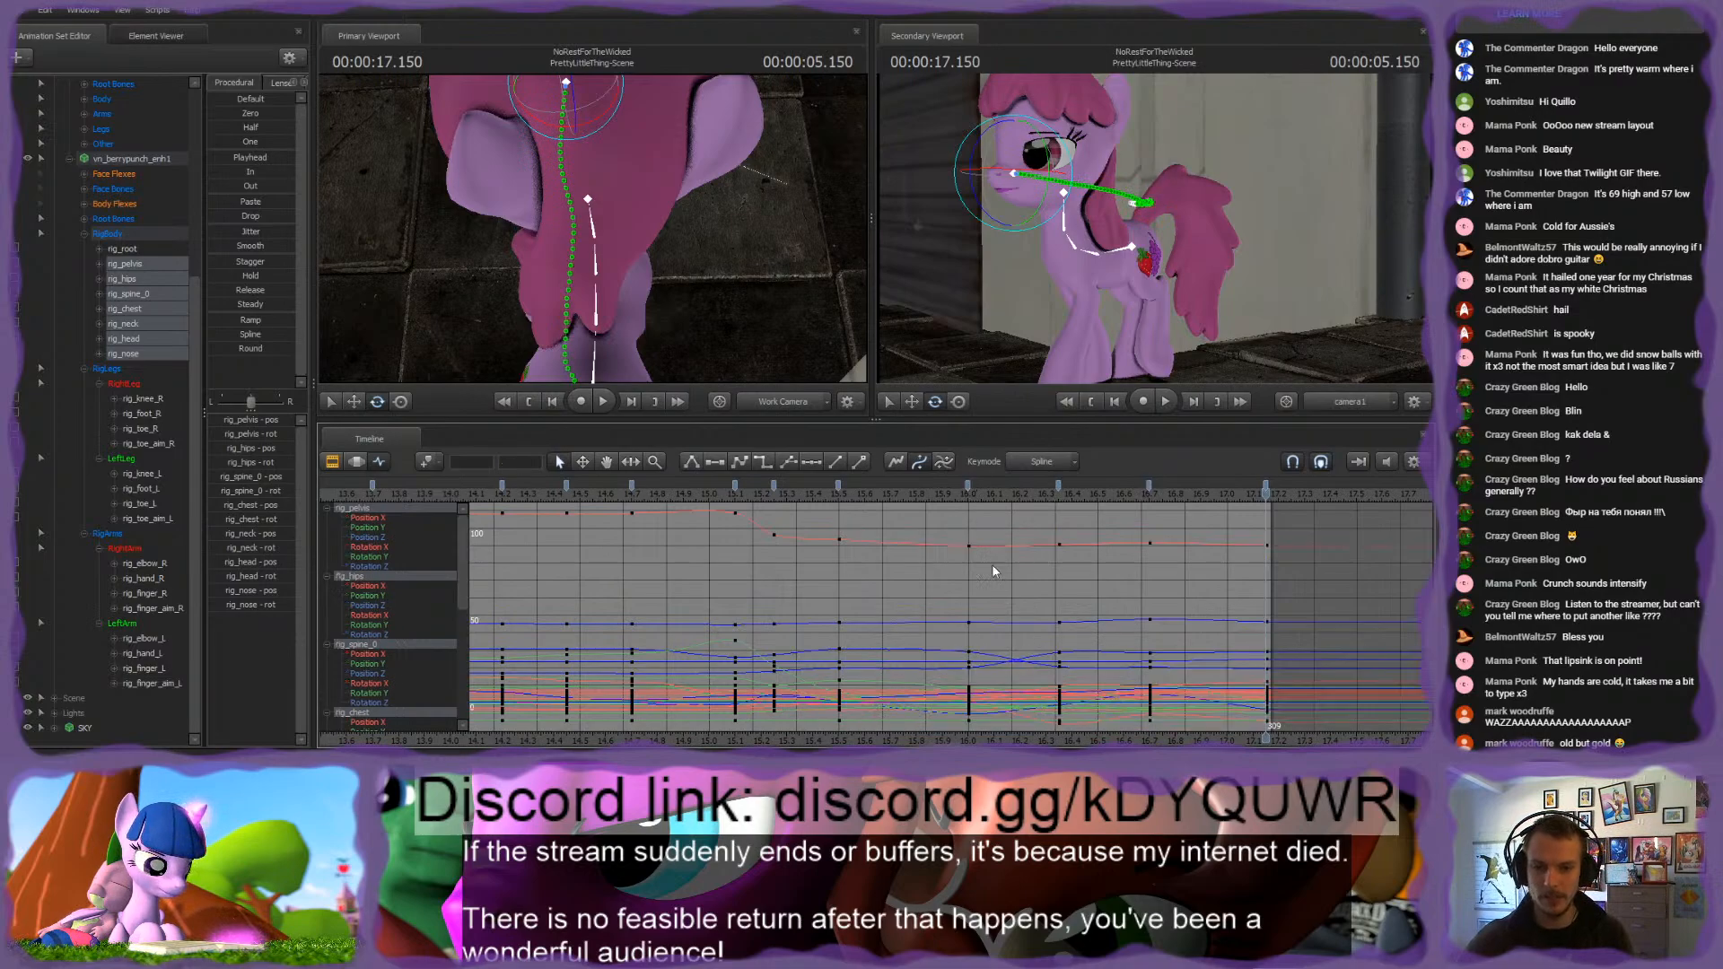
# Step: Play back the walk several times from about 14.7 s to review the smoothed body motion
pyautogui.click(928, 487)
pyautogui.press('space')
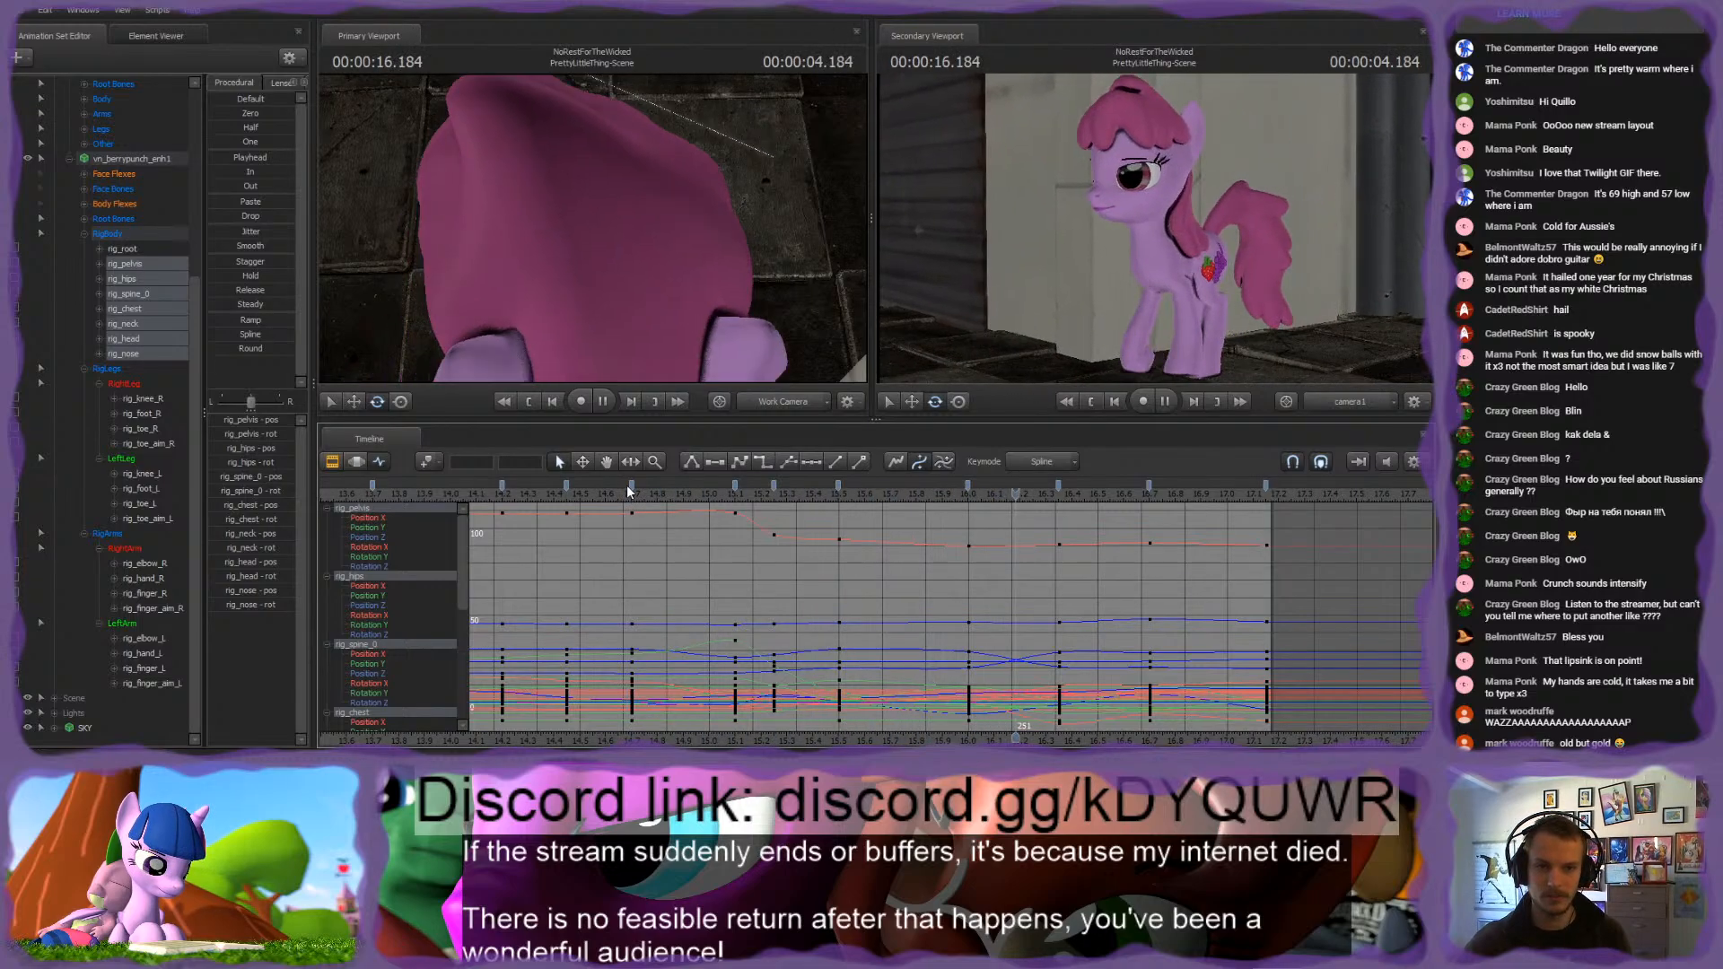
pyautogui.press('space')
pyautogui.click(621, 493)
pyautogui.press('space')
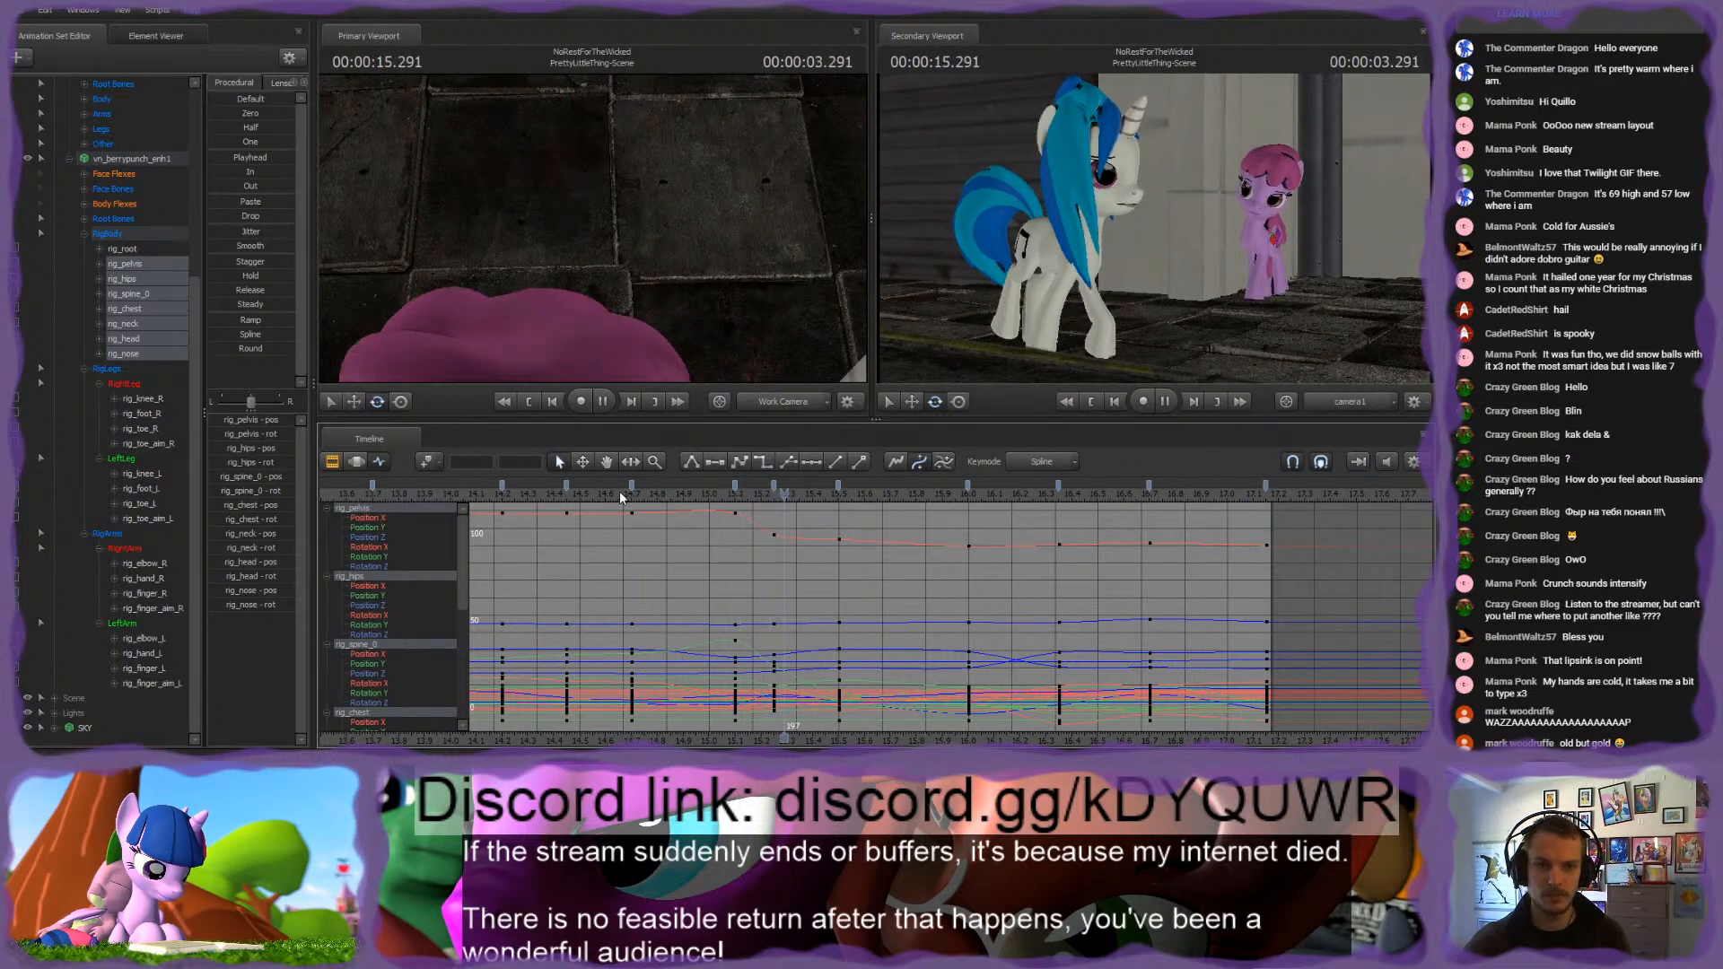
pyautogui.press('space')
pyautogui.click(620, 489)
pyautogui.press('space')
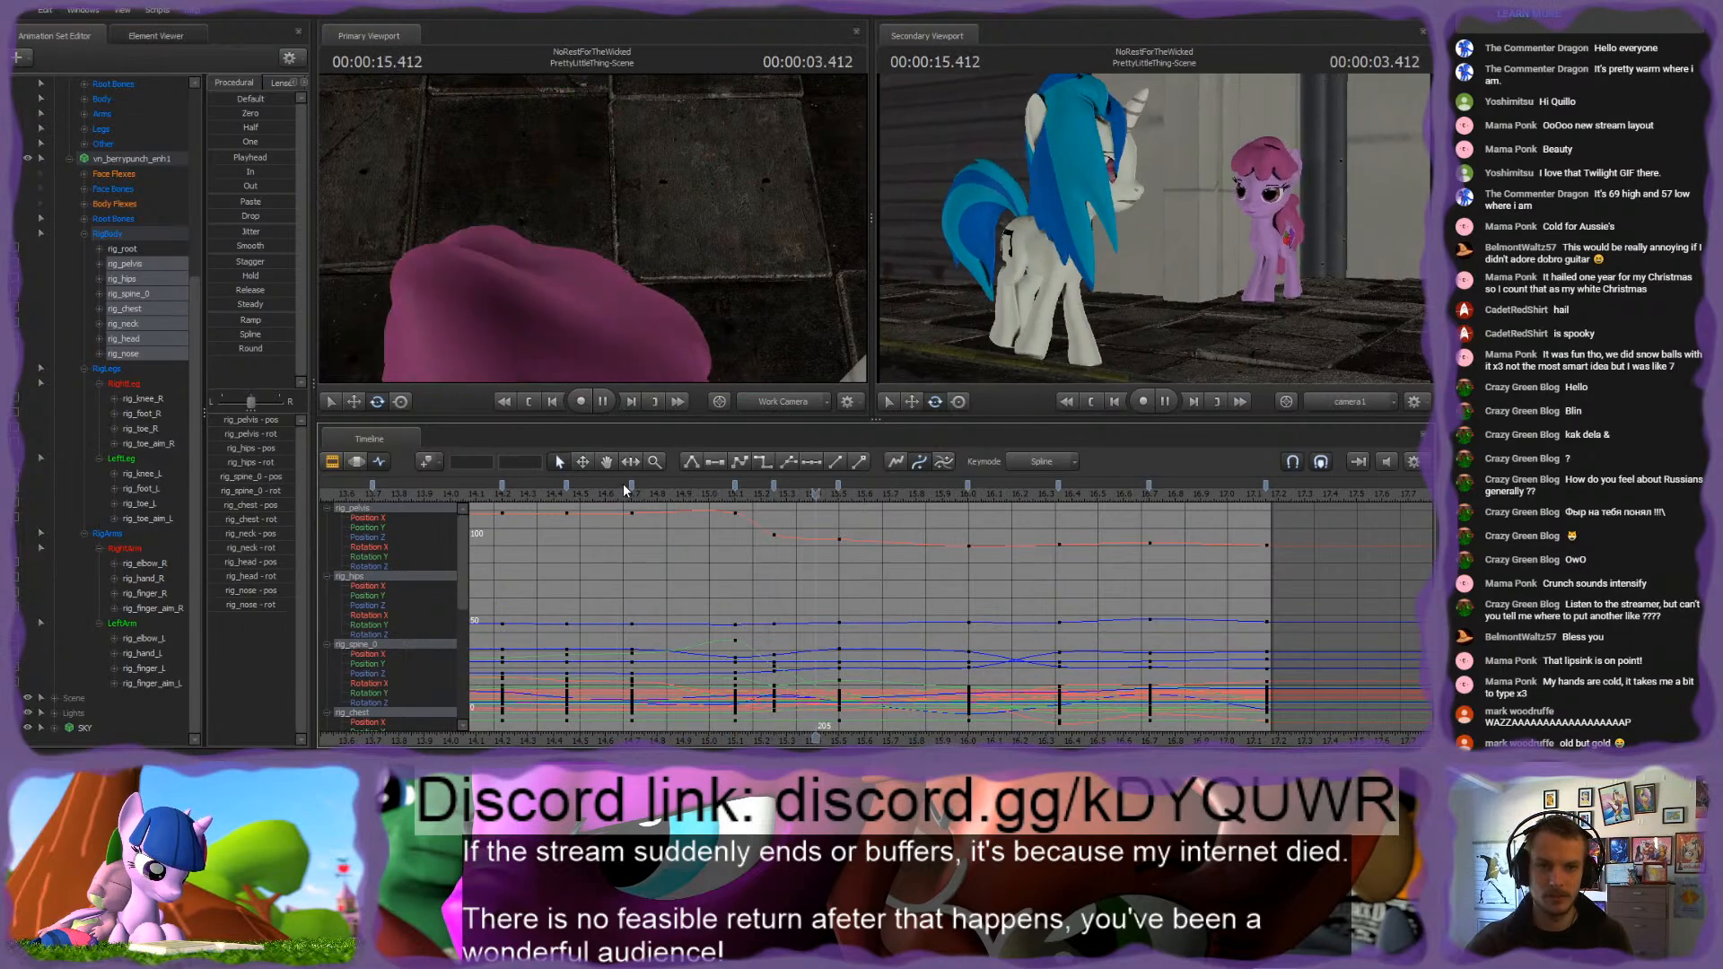
# Step: Select the four hoof controls rig_finger_L, rig_finger_R, rig_toe_R and rig_toe_L
pyautogui.moveTo(625, 483); pyautogui.dragTo(820, 494)
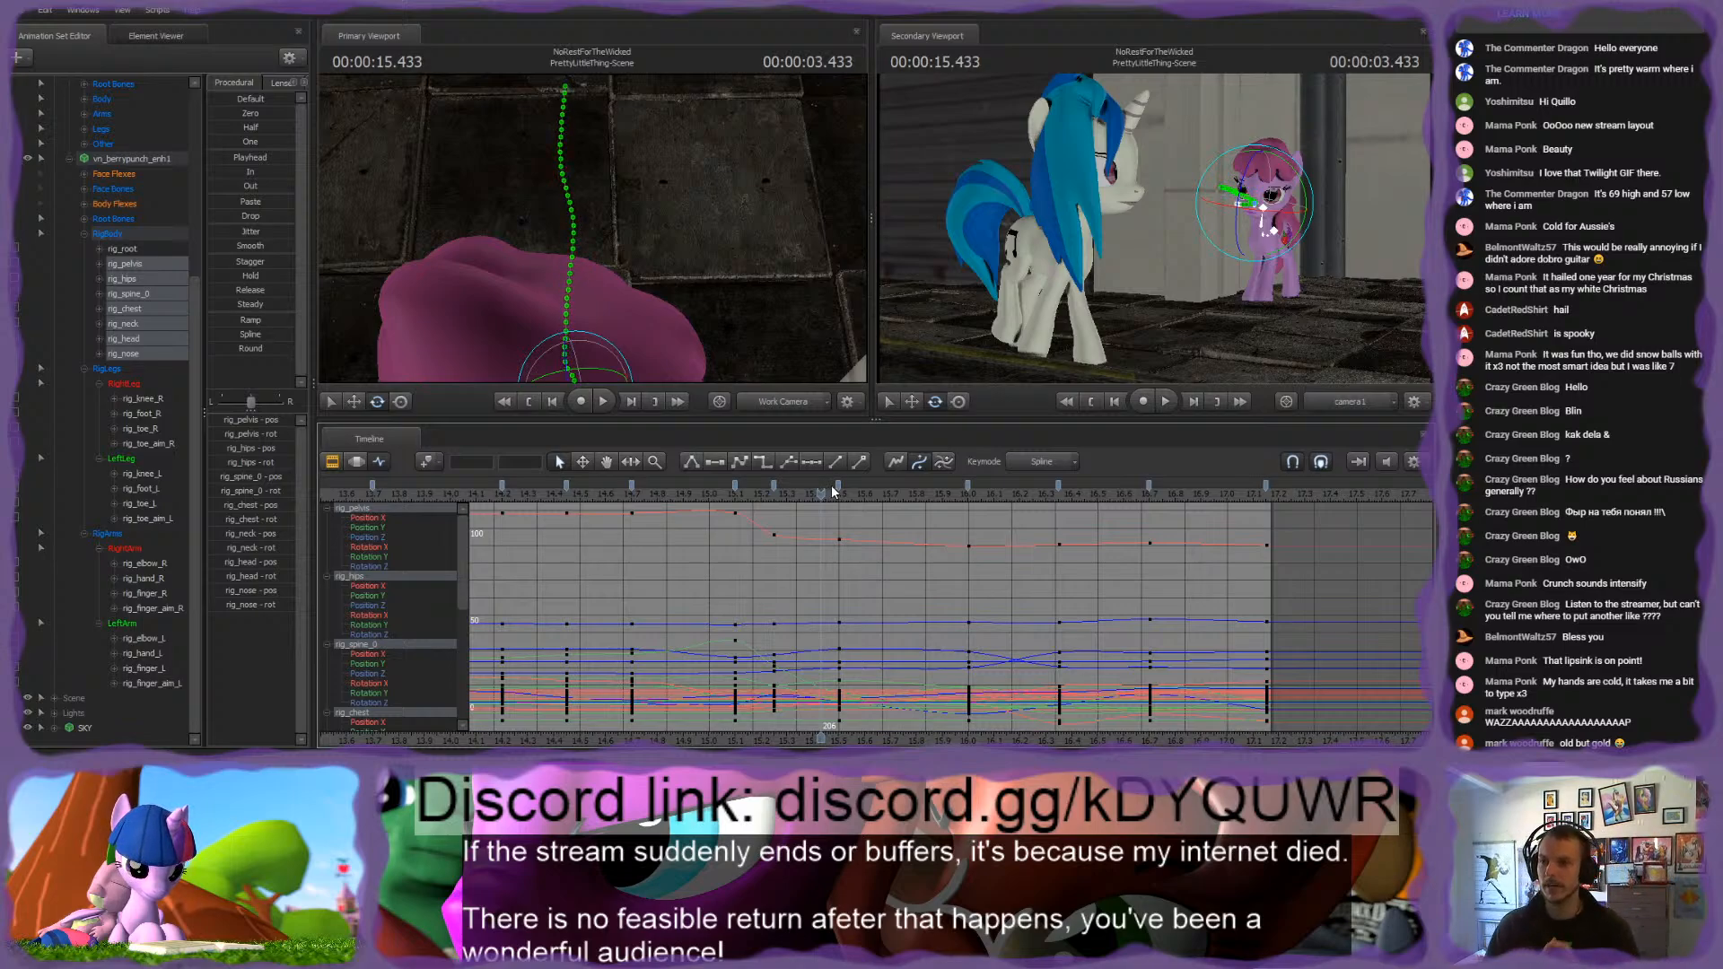
pyautogui.moveTo(738, 278); pyautogui.dragTo(680, 248)
pyautogui.click(519, 249)
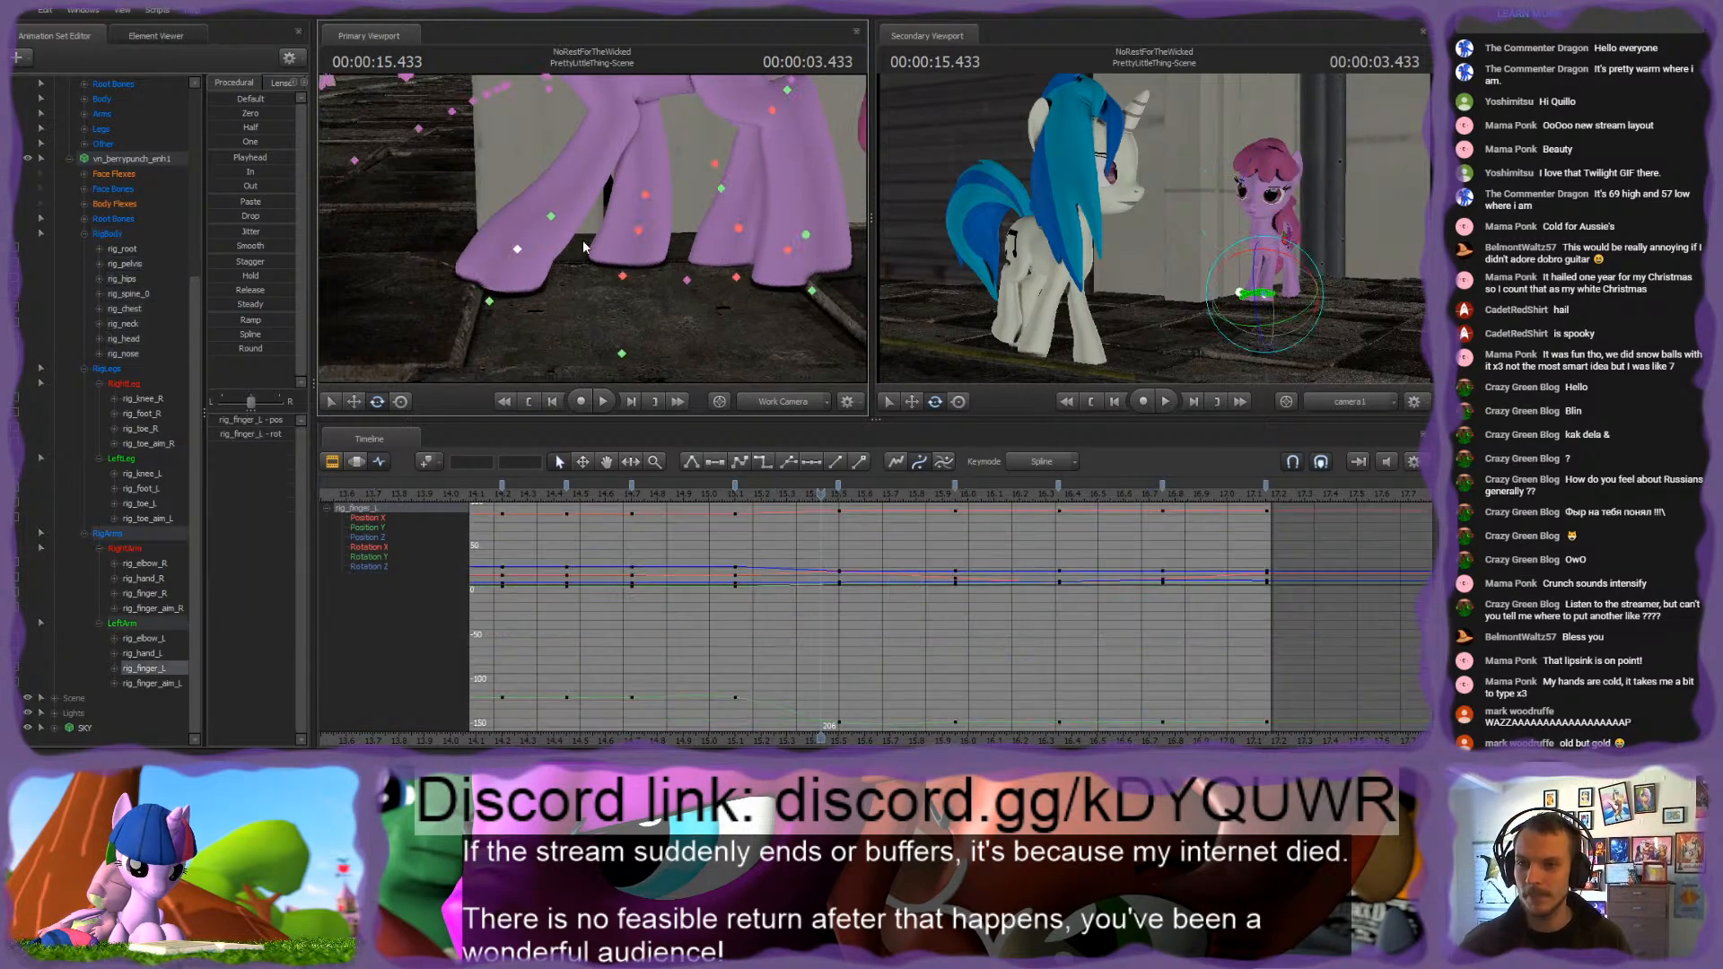
pyautogui.press('e')
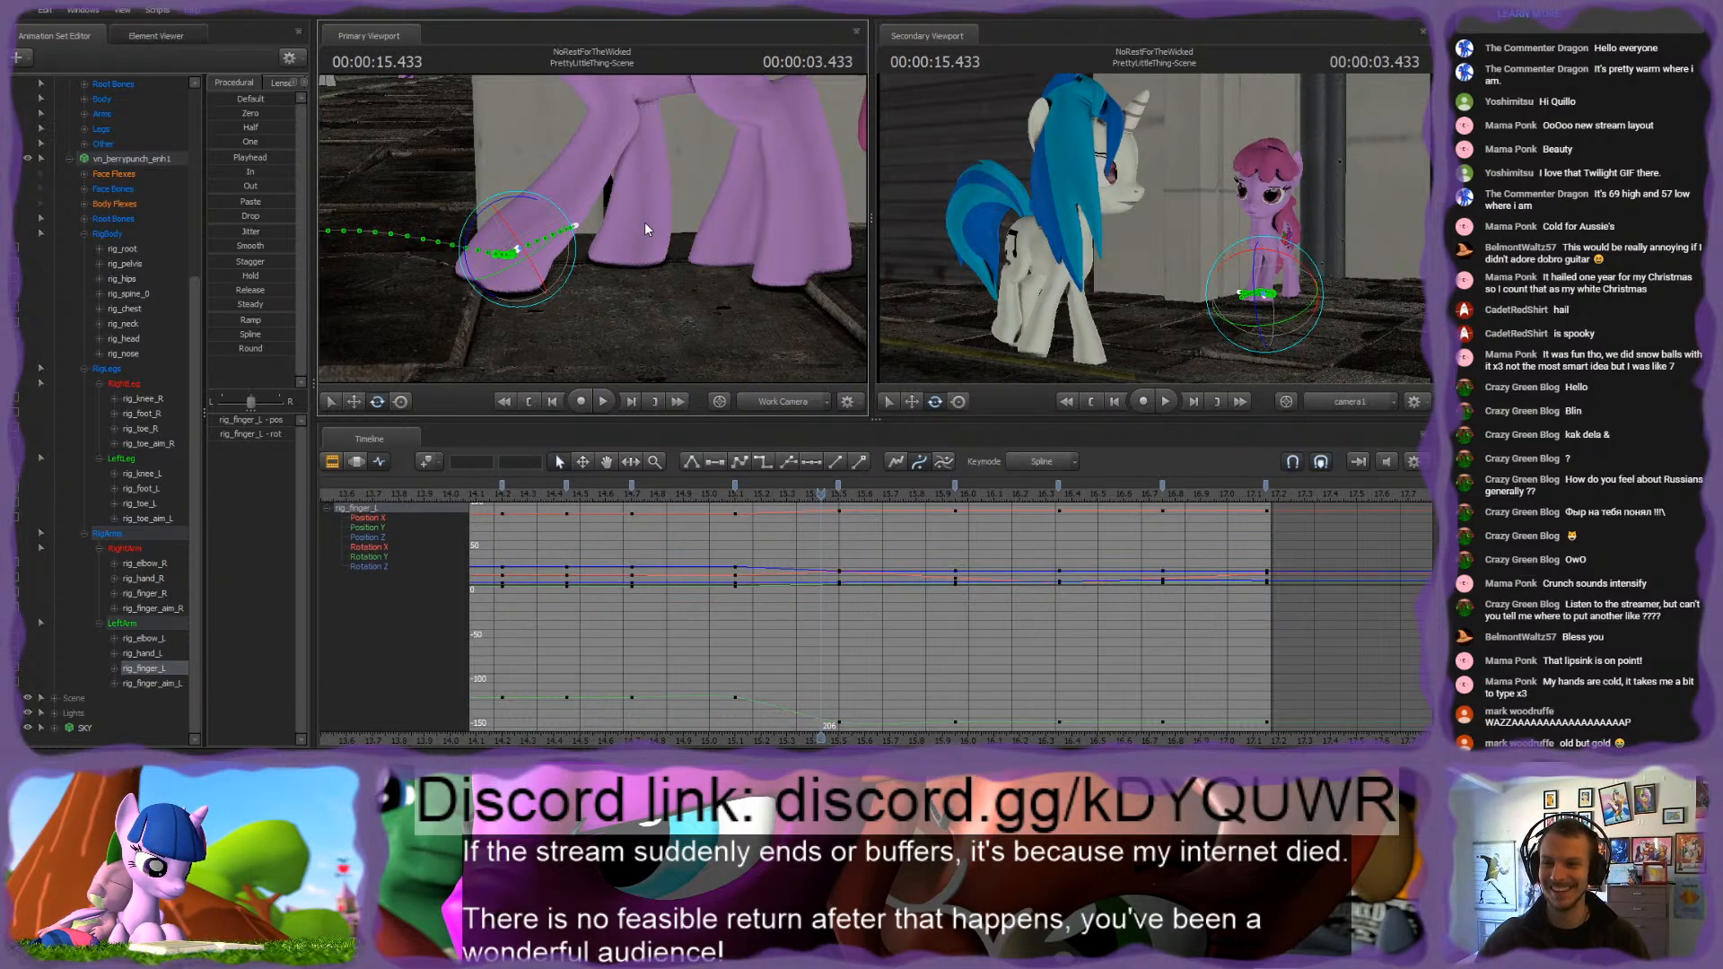
pyautogui.press('q')
pyautogui.keyDown('ctrl'); pyautogui.click(638, 232); pyautogui.keyUp('ctrl')
pyautogui.keyDown('ctrl'); pyautogui.click(737, 228); pyautogui.keyUp('ctrl')
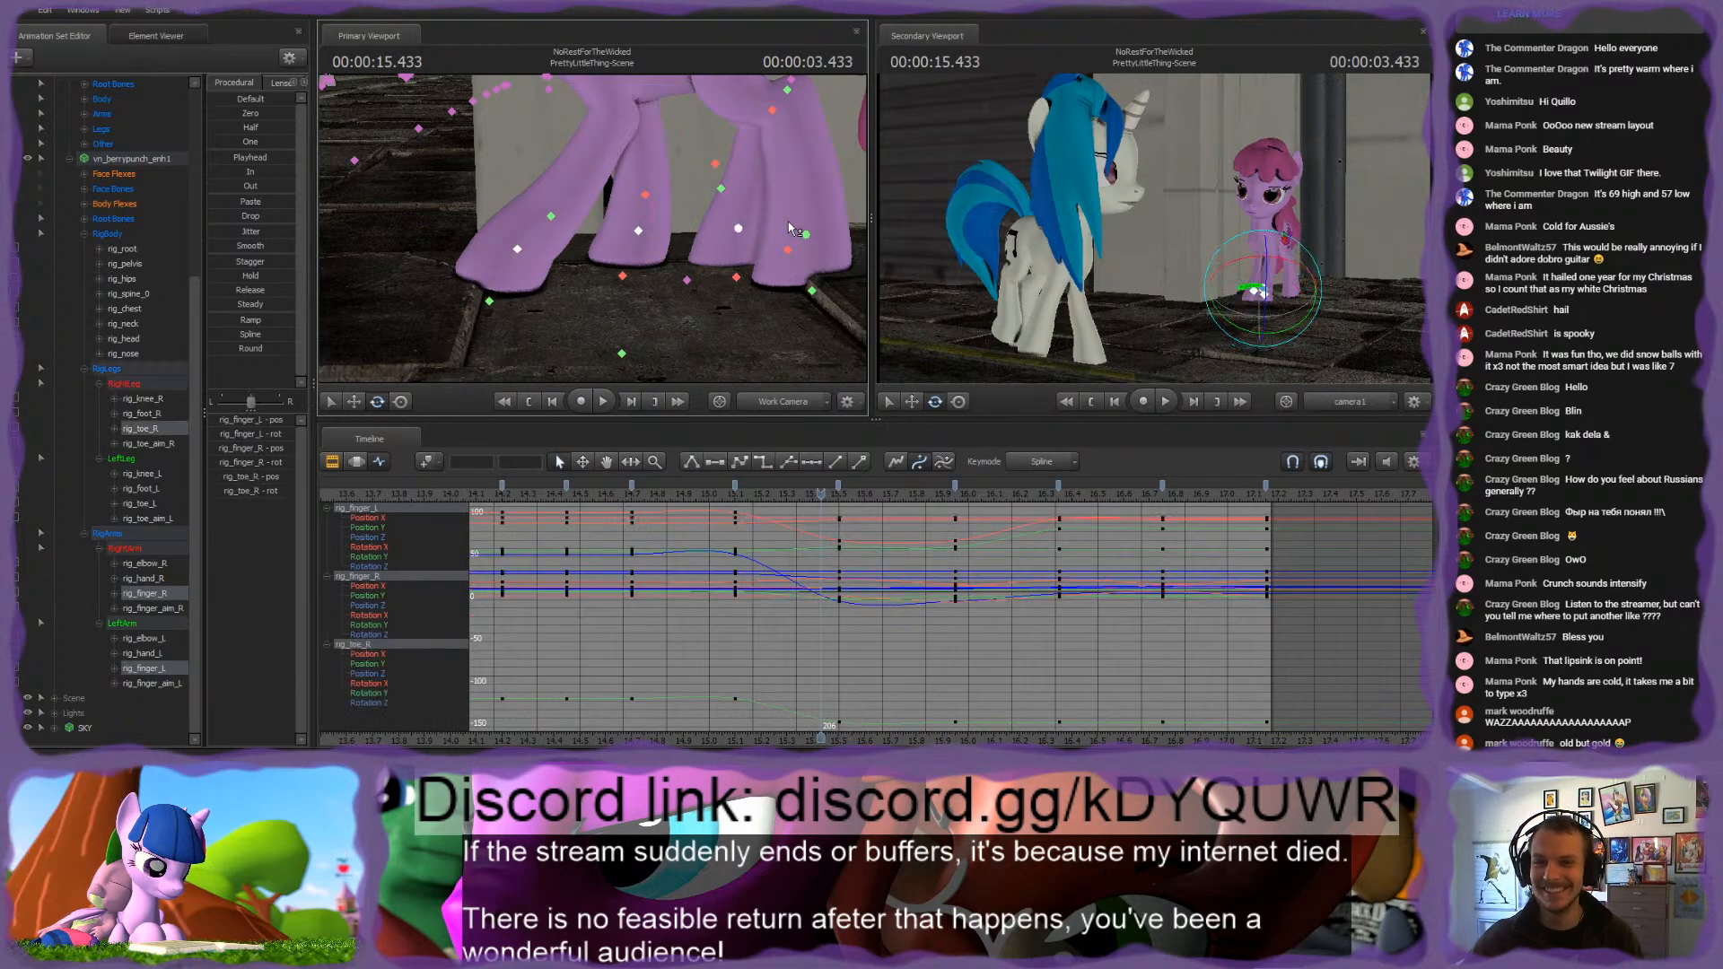
pyautogui.keyDown('ctrl'); pyautogui.click(808, 237); pyautogui.keyUp('ctrl')
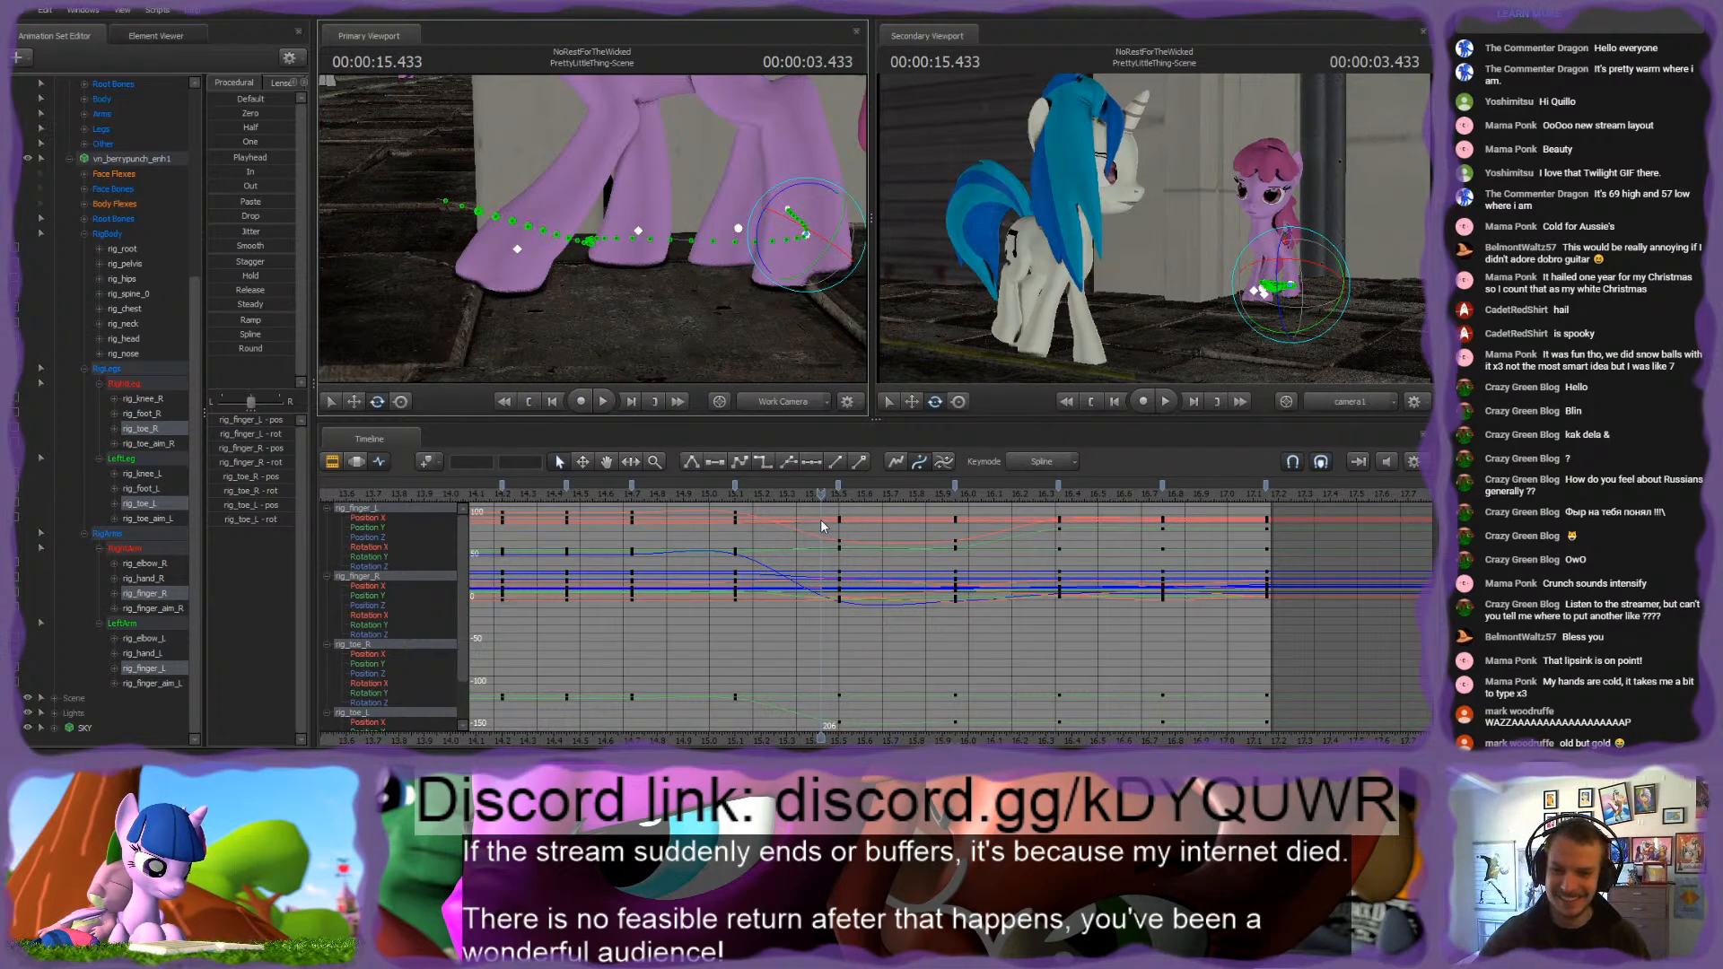
# Step: Toggle the locks of rig_toe_R, rig_toe_L, rig_finger_R and rig_finger_L with the playhead at the 15.5 s keyframe
pyautogui.moveTo(820, 499); pyautogui.dragTo(835, 511)
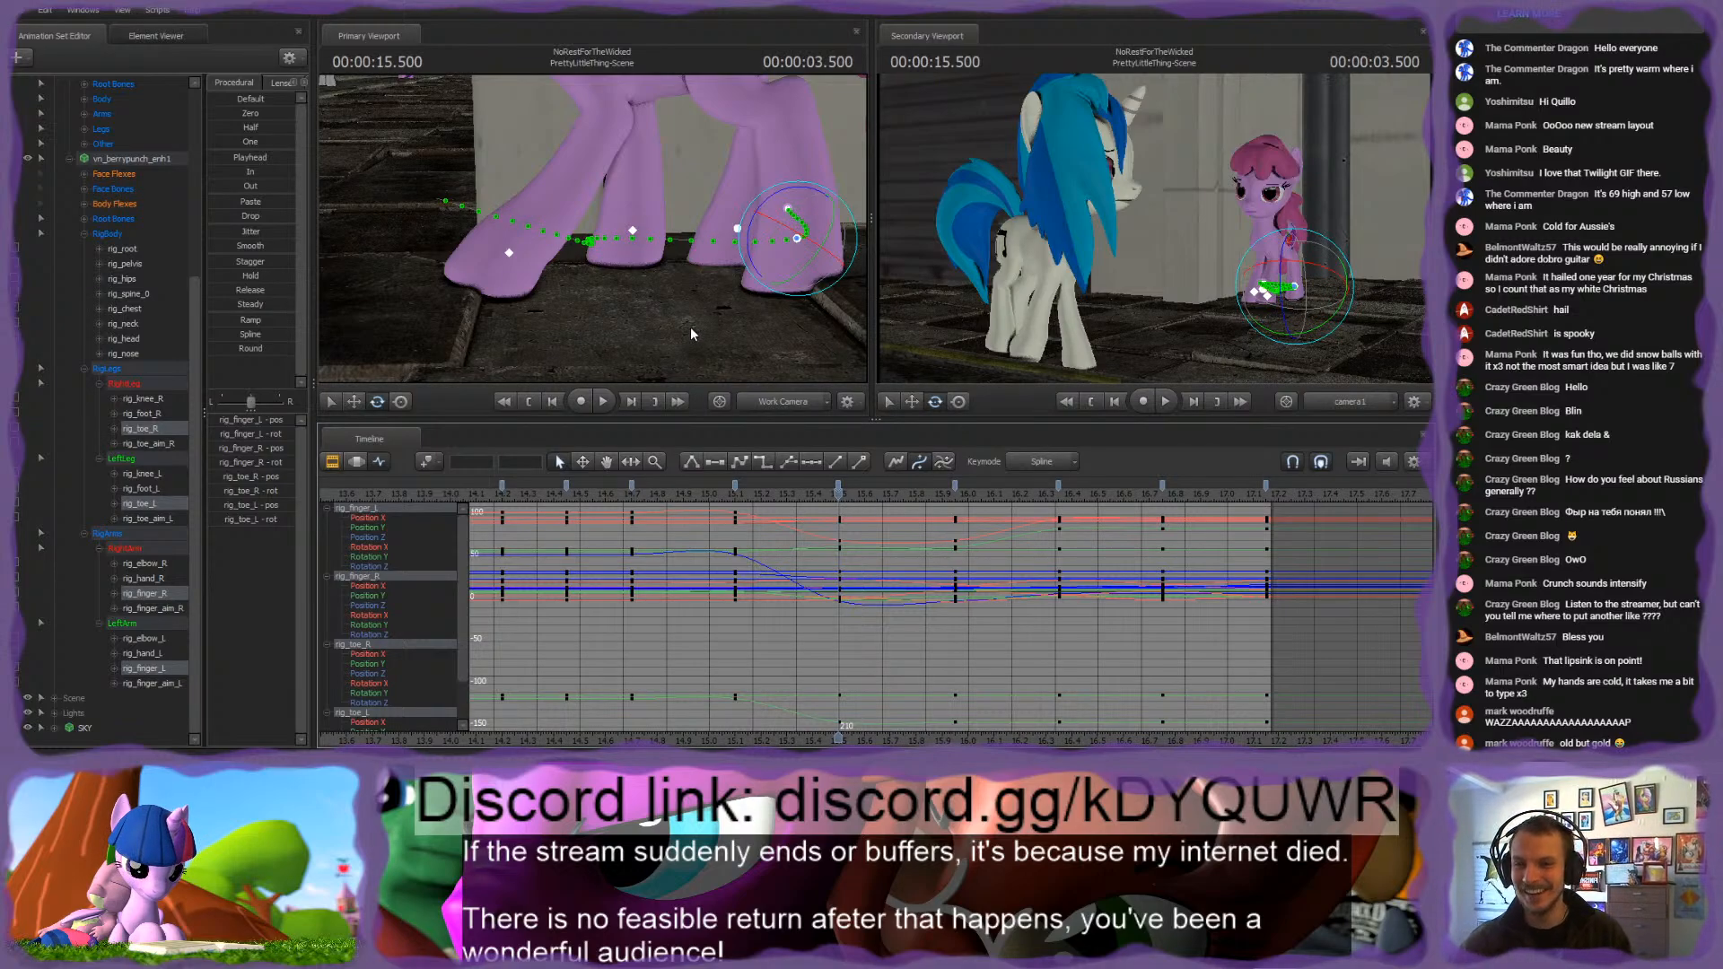
pyautogui.click(11, 431)
pyautogui.click(17, 503)
pyautogui.click(18, 593)
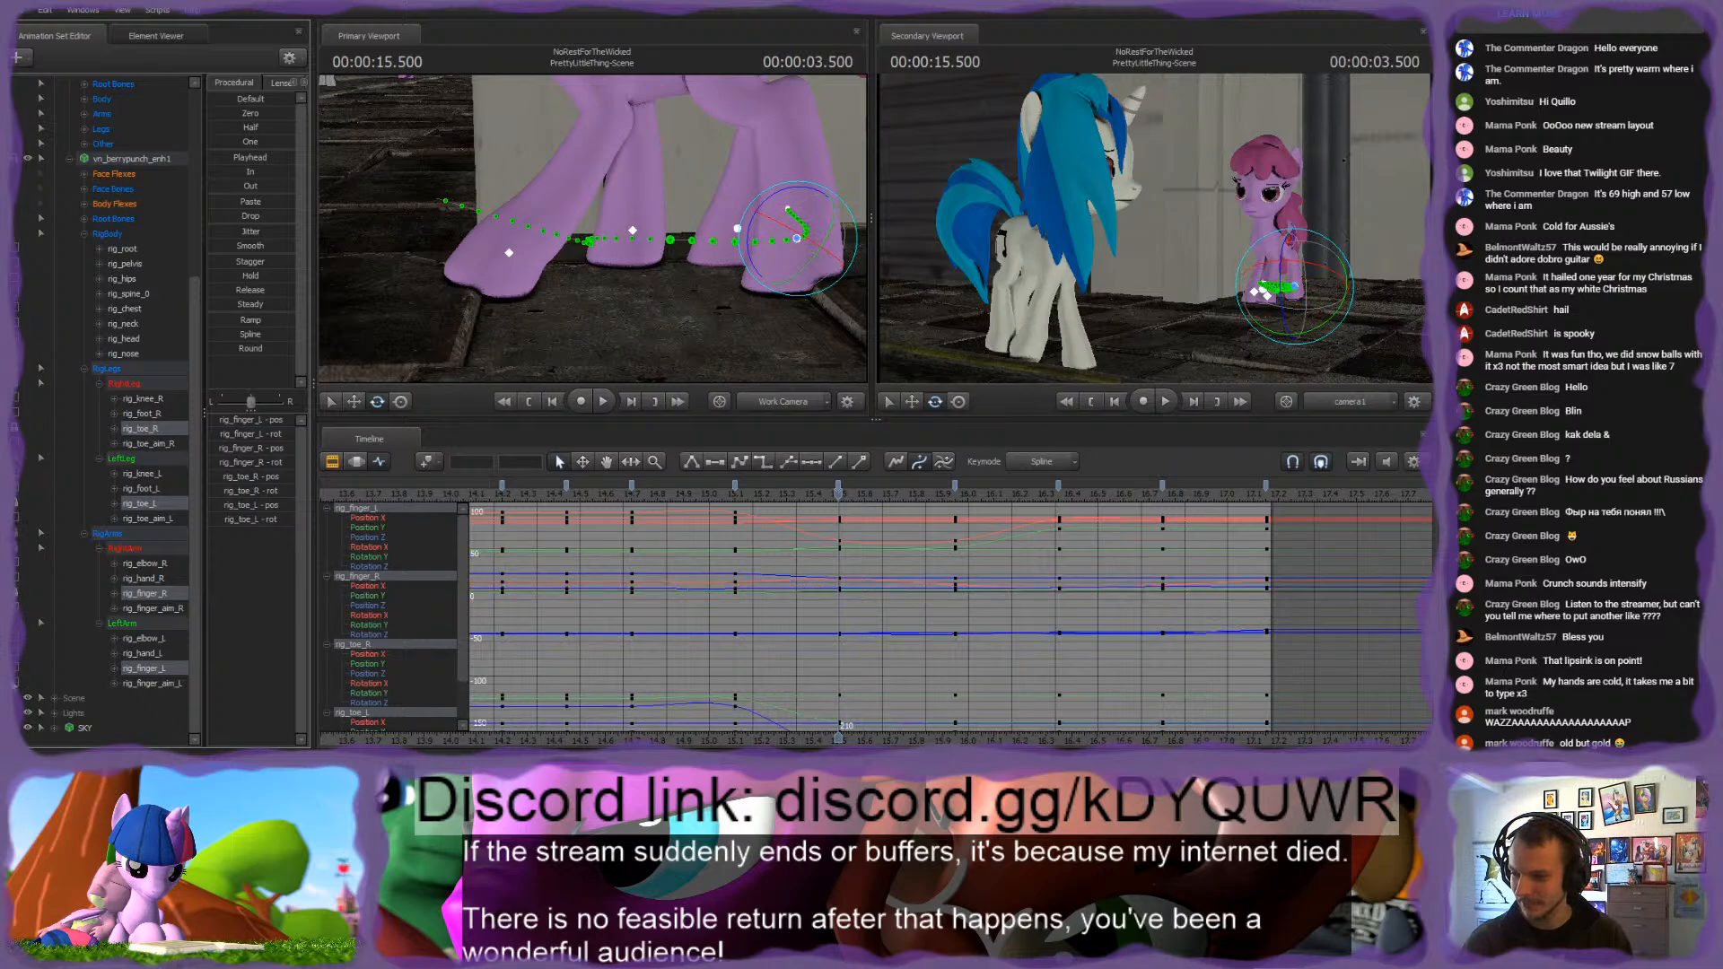
pyautogui.click(17, 668)
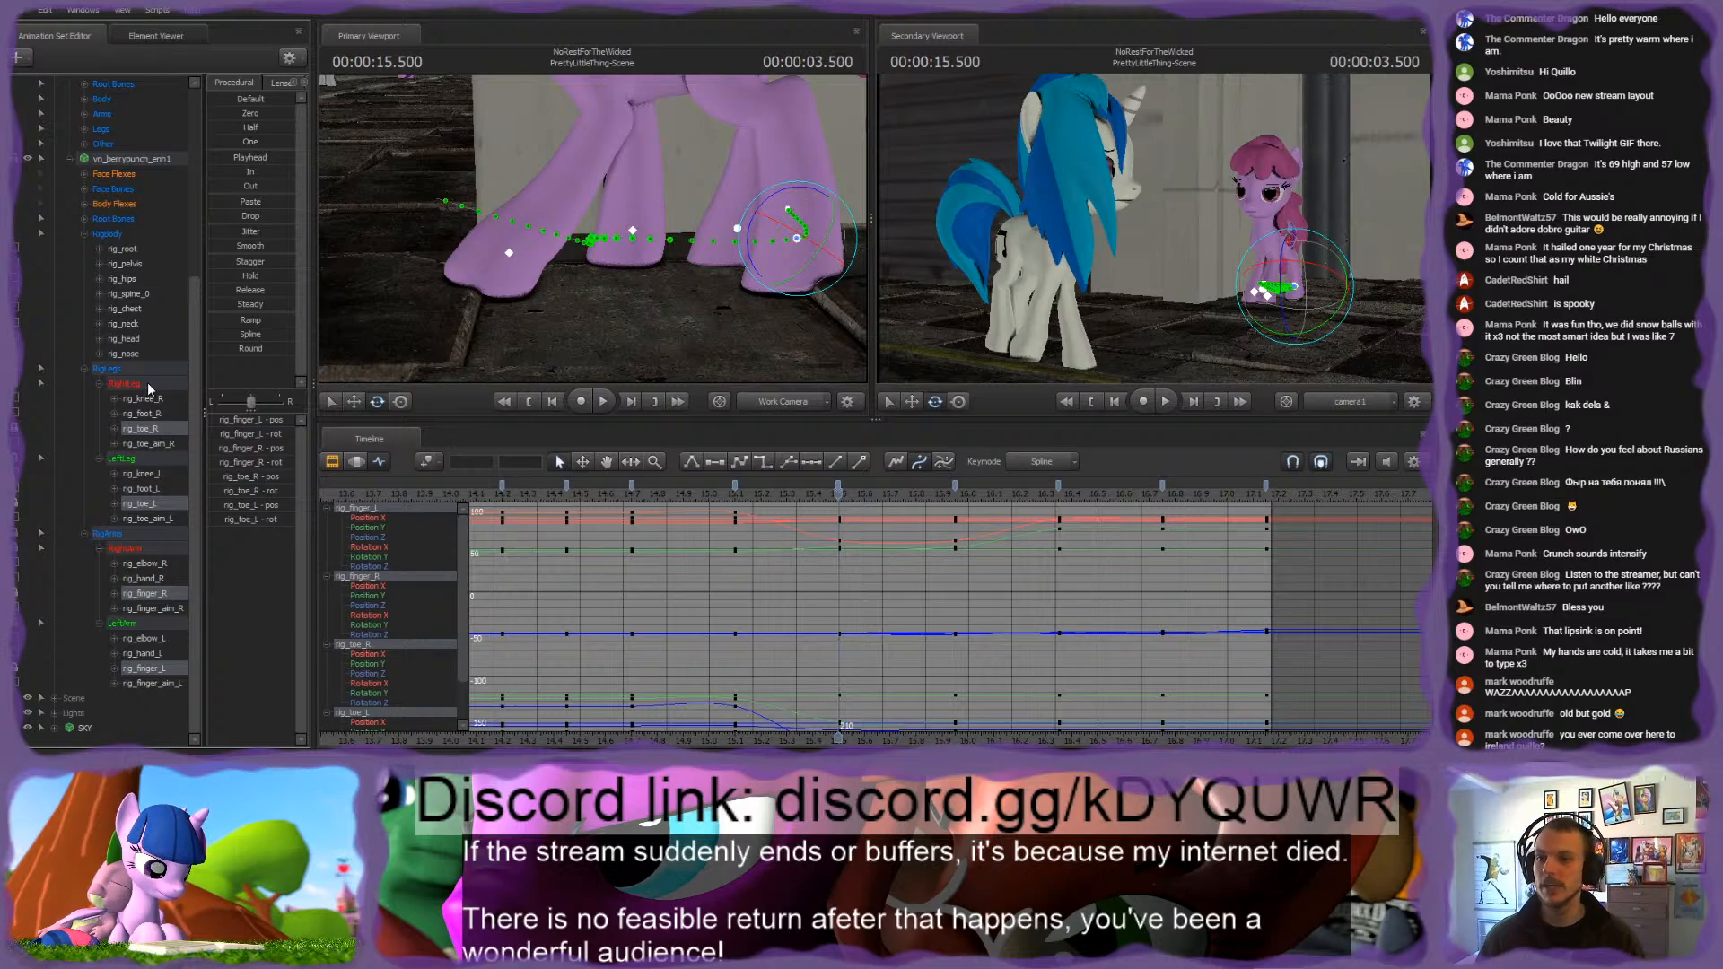
# Step: Hold rig_finger_L in its planted pose over about 15.7 to 16.0 s with the Playhead preset in the Motion Editor
pyautogui.press('ctrl')
pyautogui.keyDown('ctrl'); pyautogui.click(510, 259); pyautogui.keyUp('ctrl')
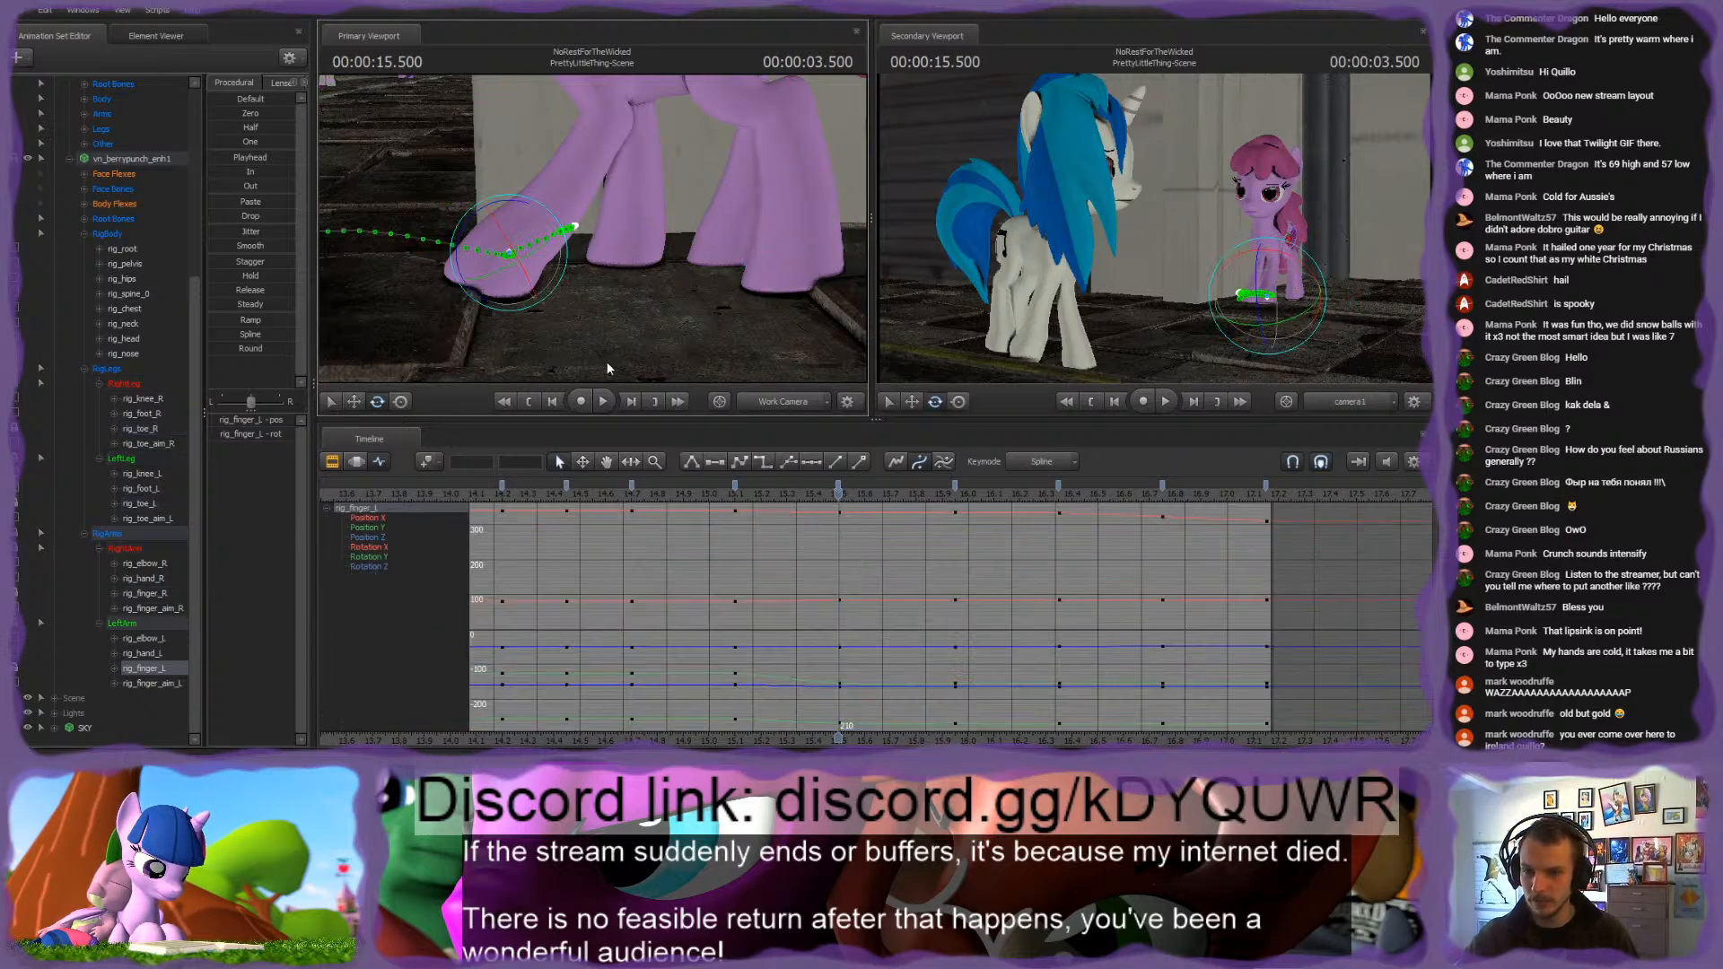
pyautogui.press('F3')
pyautogui.scroll(2, 736, 559)
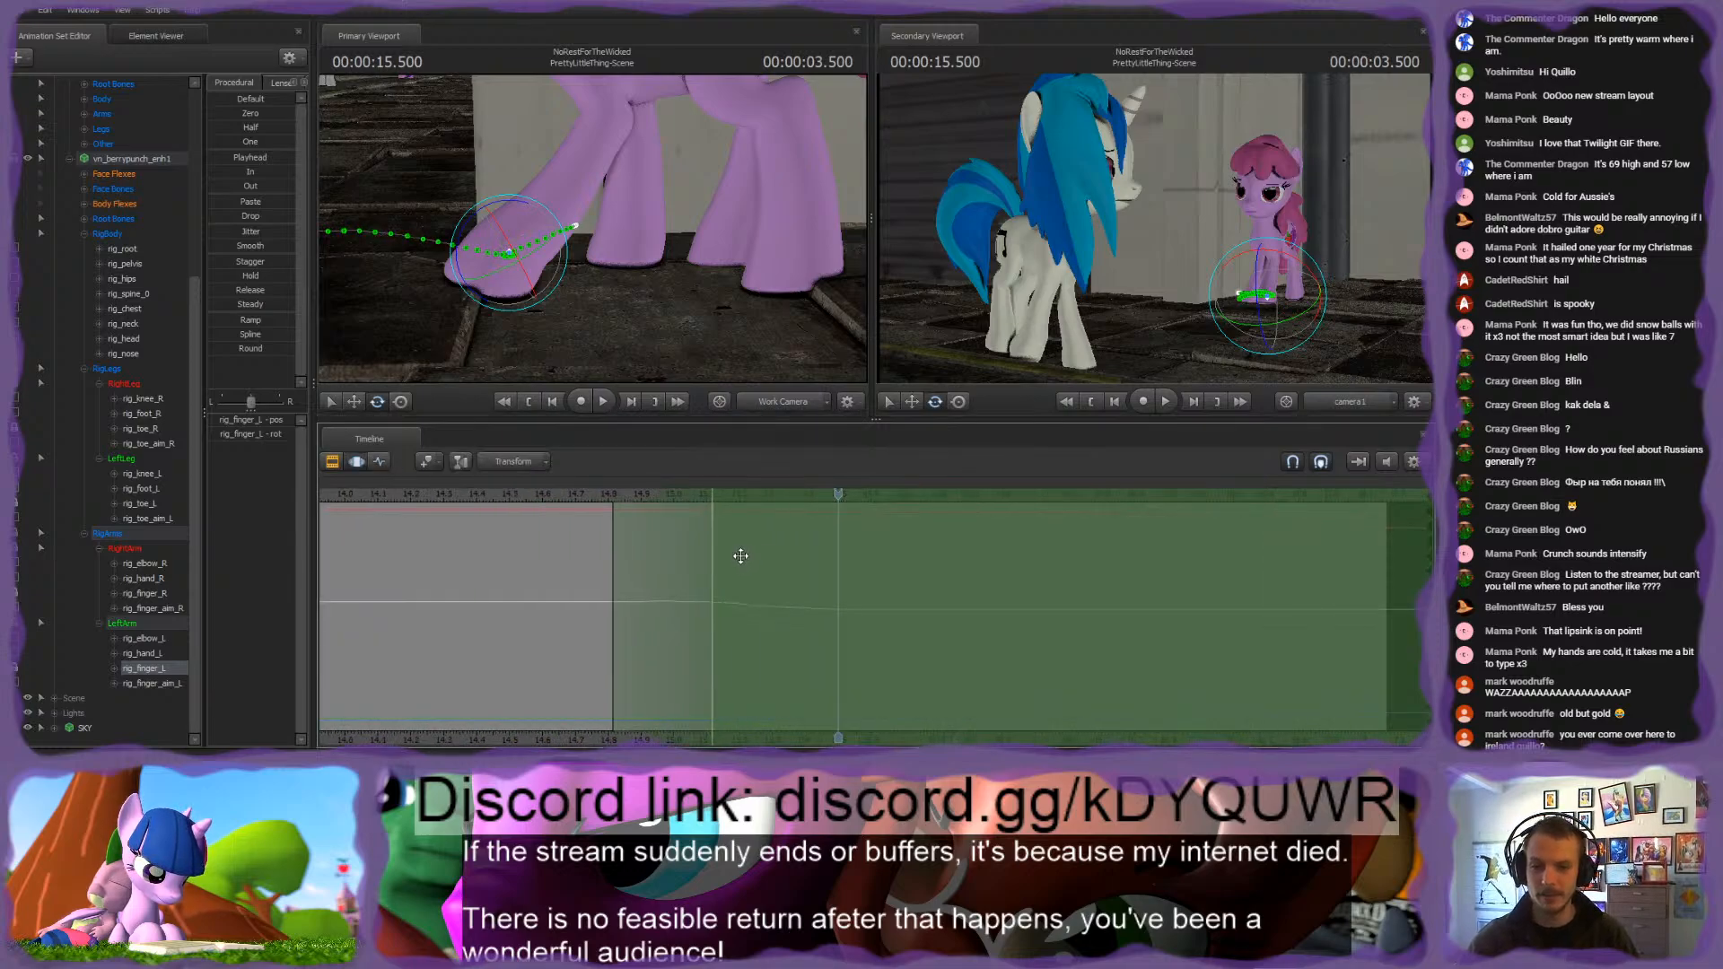
pyautogui.moveTo(822, 492)
pyautogui.mouseDown()
pyautogui.moveTo(723, 539)
pyautogui.moveTo(1006, 567)
pyautogui.moveTo(891, 570)
pyautogui.moveTo(1201, 582)
pyautogui.moveTo(955, 570)
pyautogui.moveTo(1138, 575)
pyautogui.moveTo(1005, 574)
pyautogui.moveTo(1056, 575)
pyautogui.moveTo(1014, 575)
pyautogui.moveTo(1042, 570)
pyautogui.mouseUp()
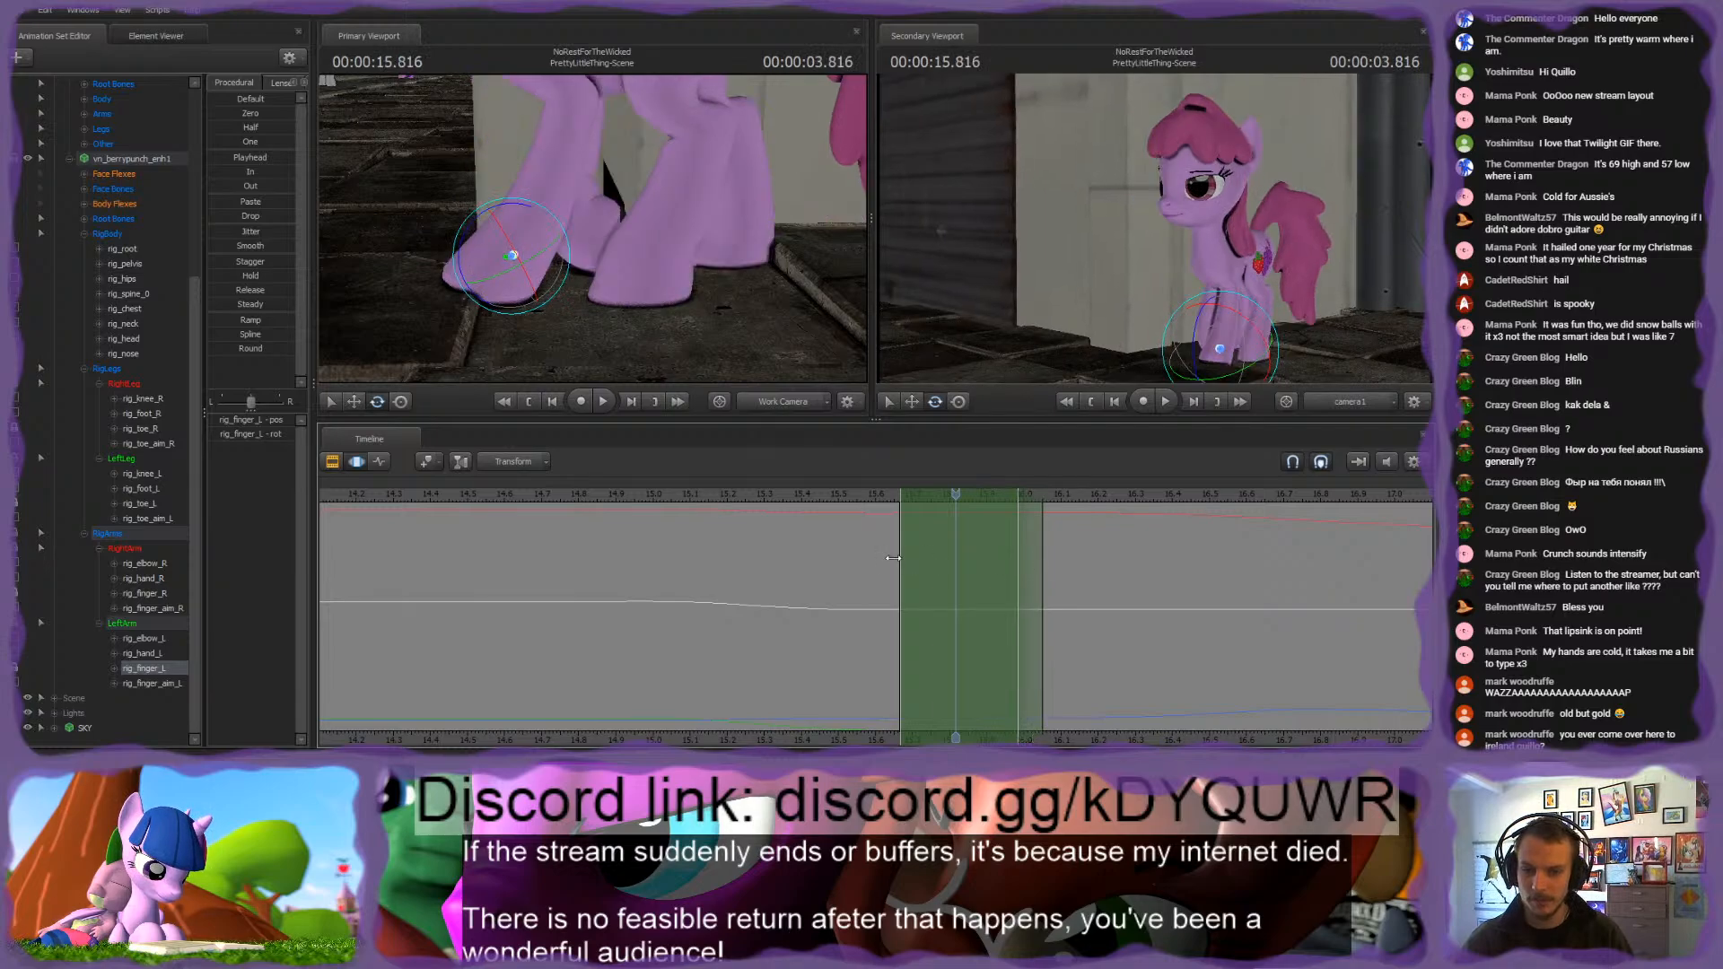
pyautogui.moveTo(953, 491); pyautogui.dragTo(1135, 499)
pyautogui.click(228, 158)
pyautogui.press('Return')
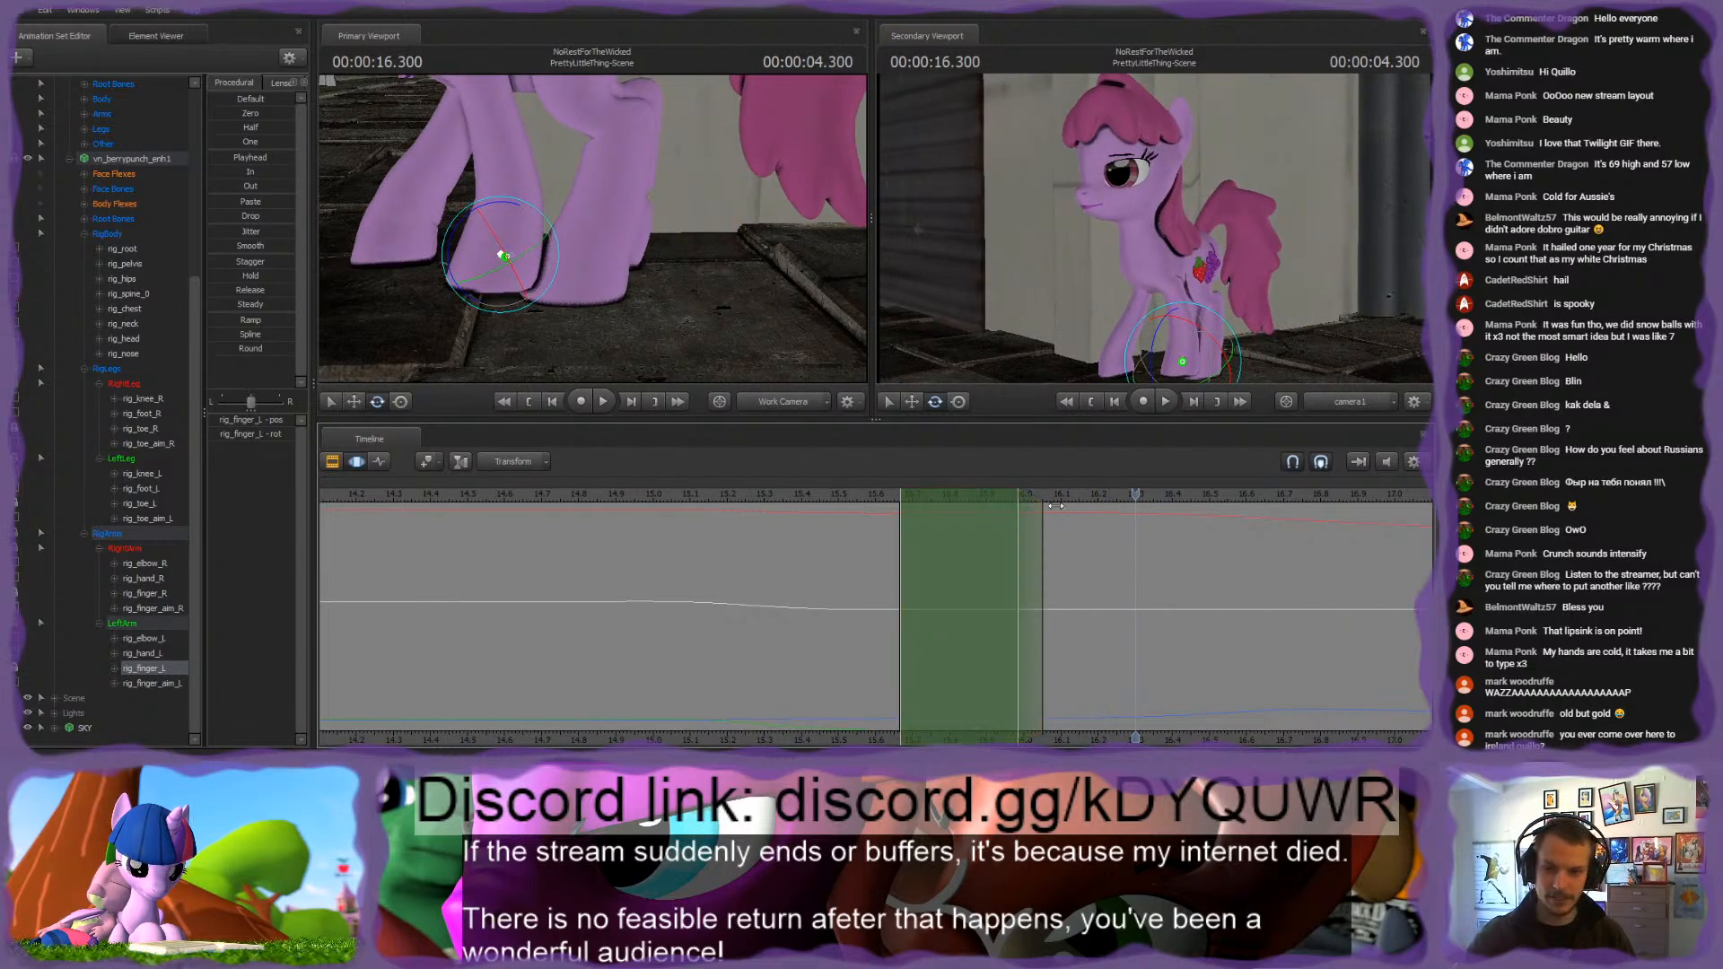
# Step: Smooth rig_finger_L's motion over a time selection from about 15.97 to 16.2 s
pyautogui.scroll(4, 1087, 565)
pyautogui.moveTo(1048, 736); pyautogui.dragTo(951, 655, button='middle')
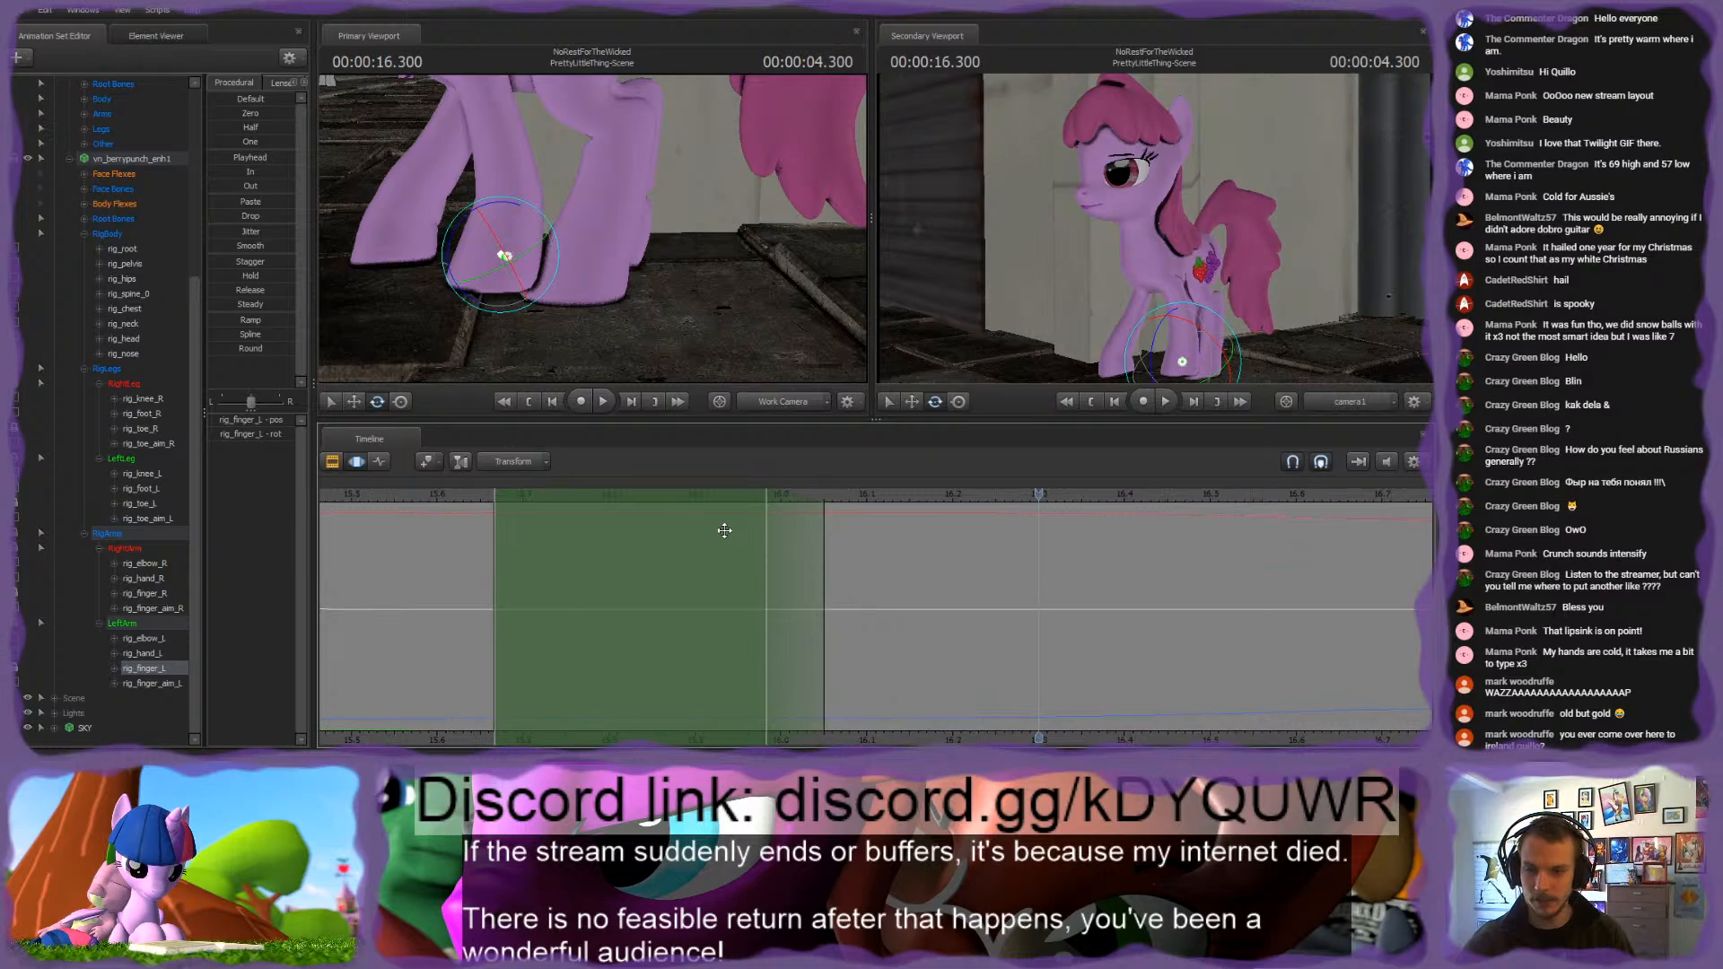
pyautogui.moveTo(725, 531); pyautogui.dragTo(837, 503)
pyautogui.press('w')
pyautogui.moveTo(547, 260); pyautogui.dragTo(538, 260)
pyautogui.moveTo(784, 524); pyautogui.dragTo(952, 548)
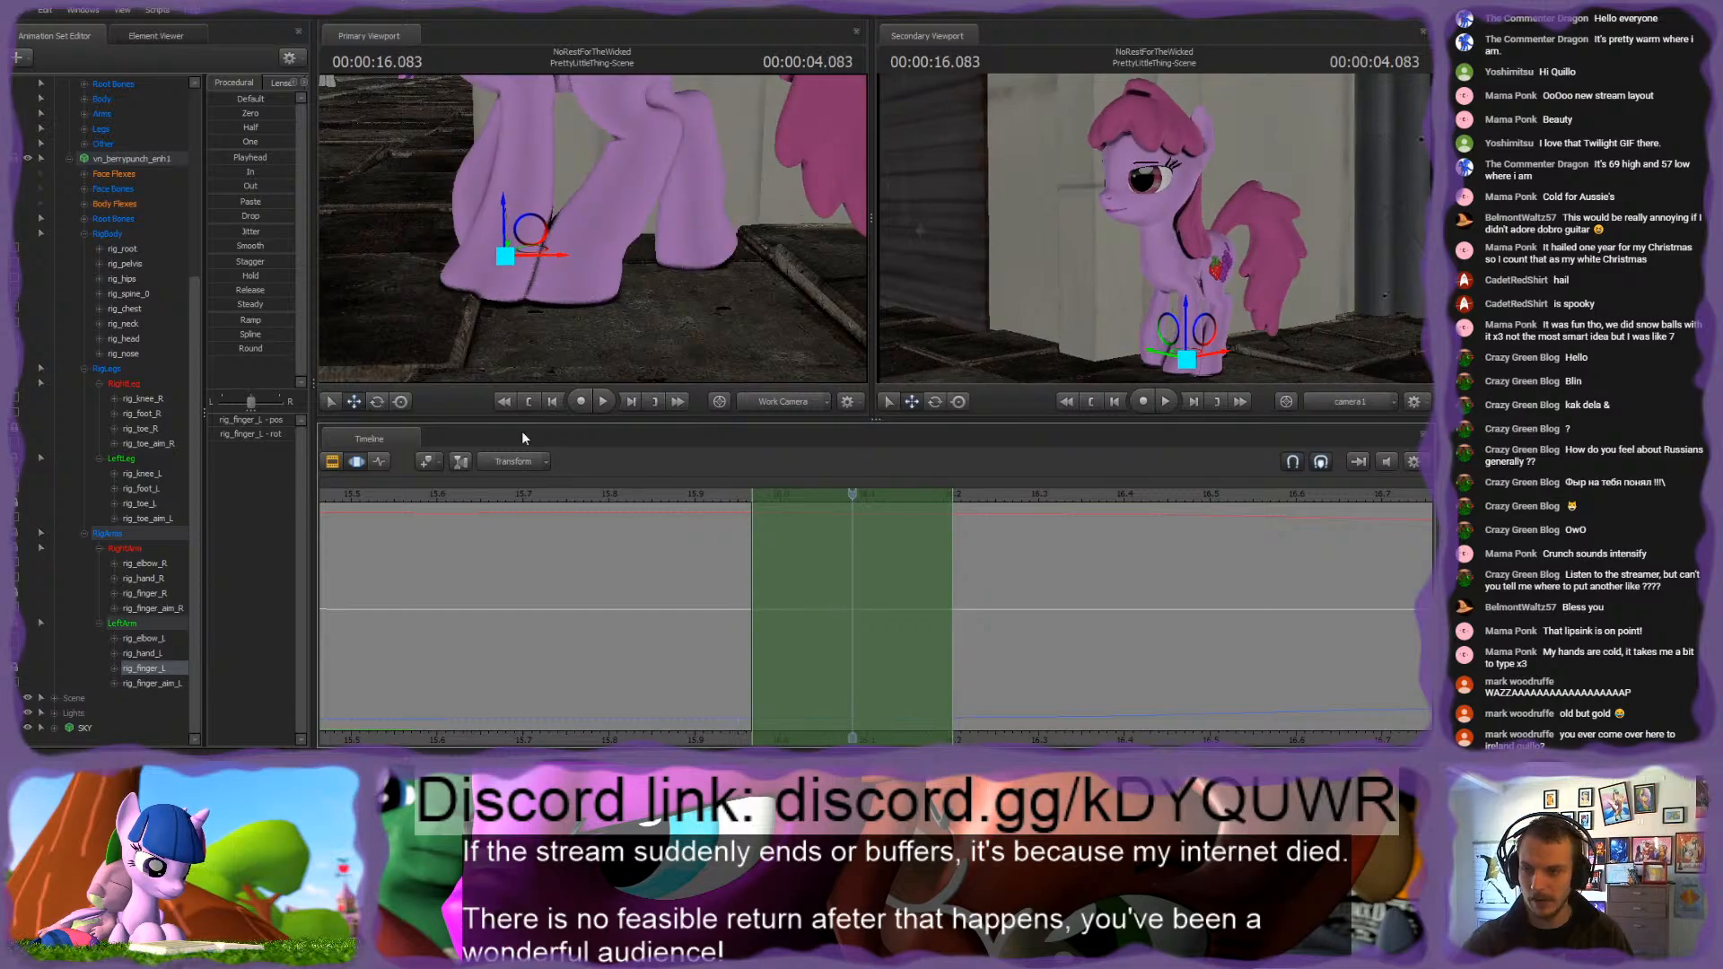
pyautogui.click(238, 245)
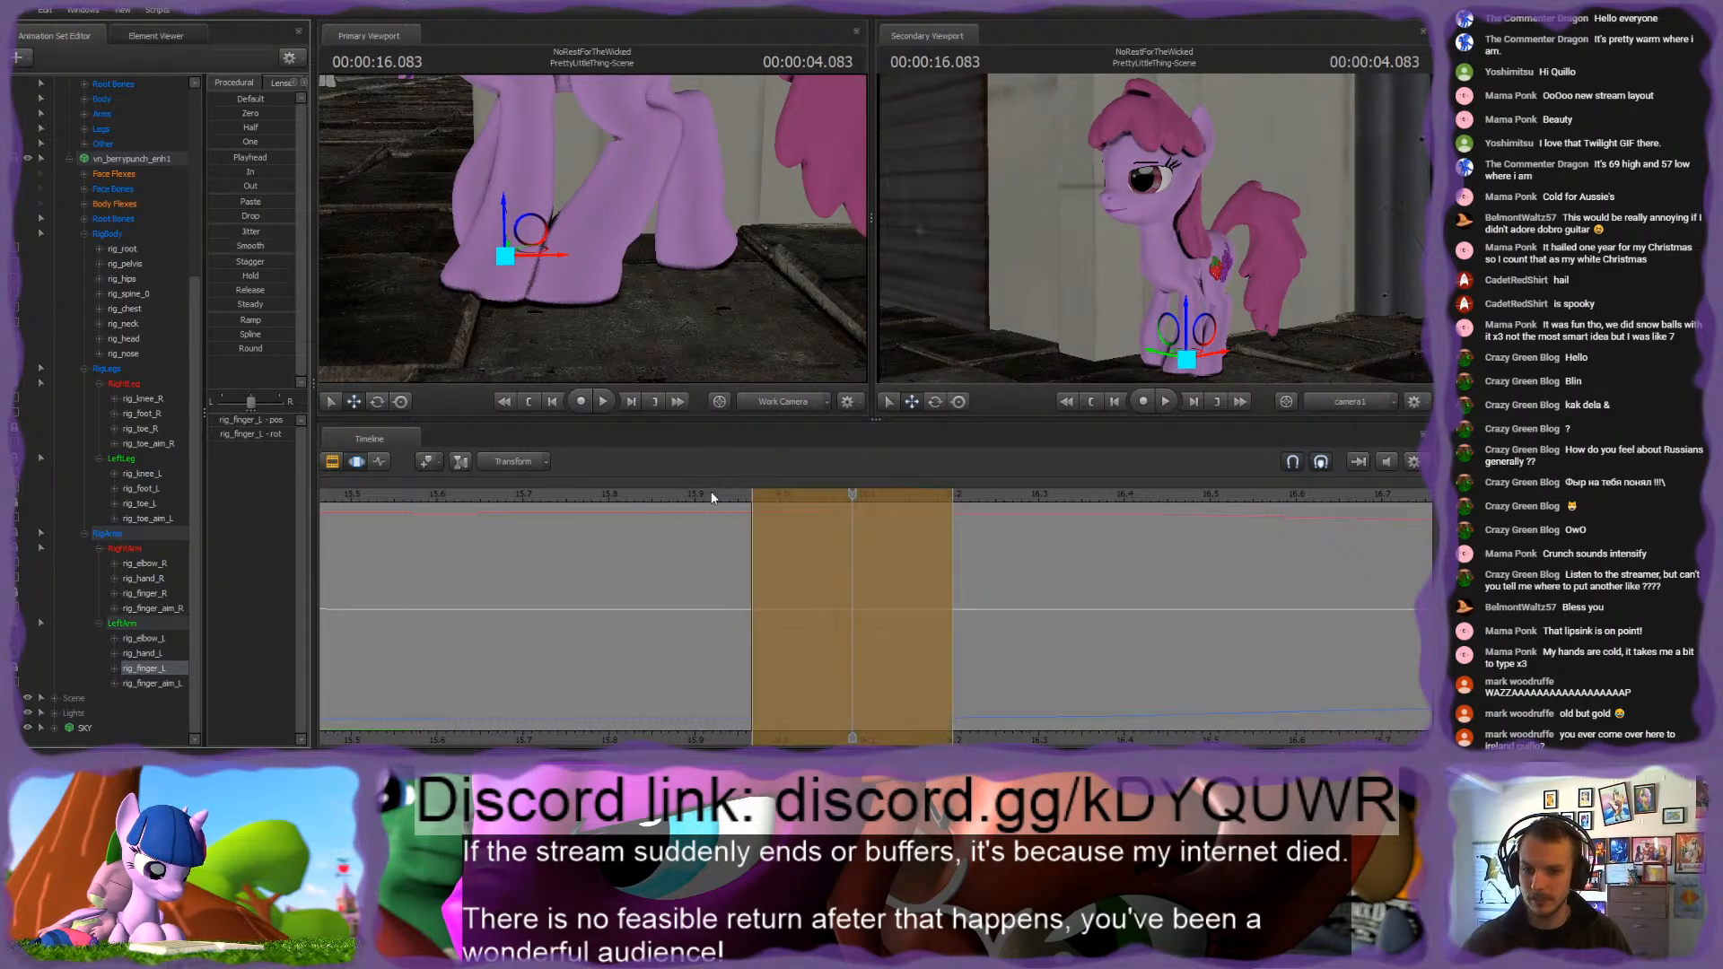
# Step: Play back the walk repeatedly from between 15.6 and 15.9 s to review the left front hoof's contact with the ground
pyautogui.moveTo(709, 495); pyautogui.dragTo(664, 495)
pyautogui.press('space')
pyautogui.click(578, 494)
pyautogui.press('space')
pyautogui.press('space')
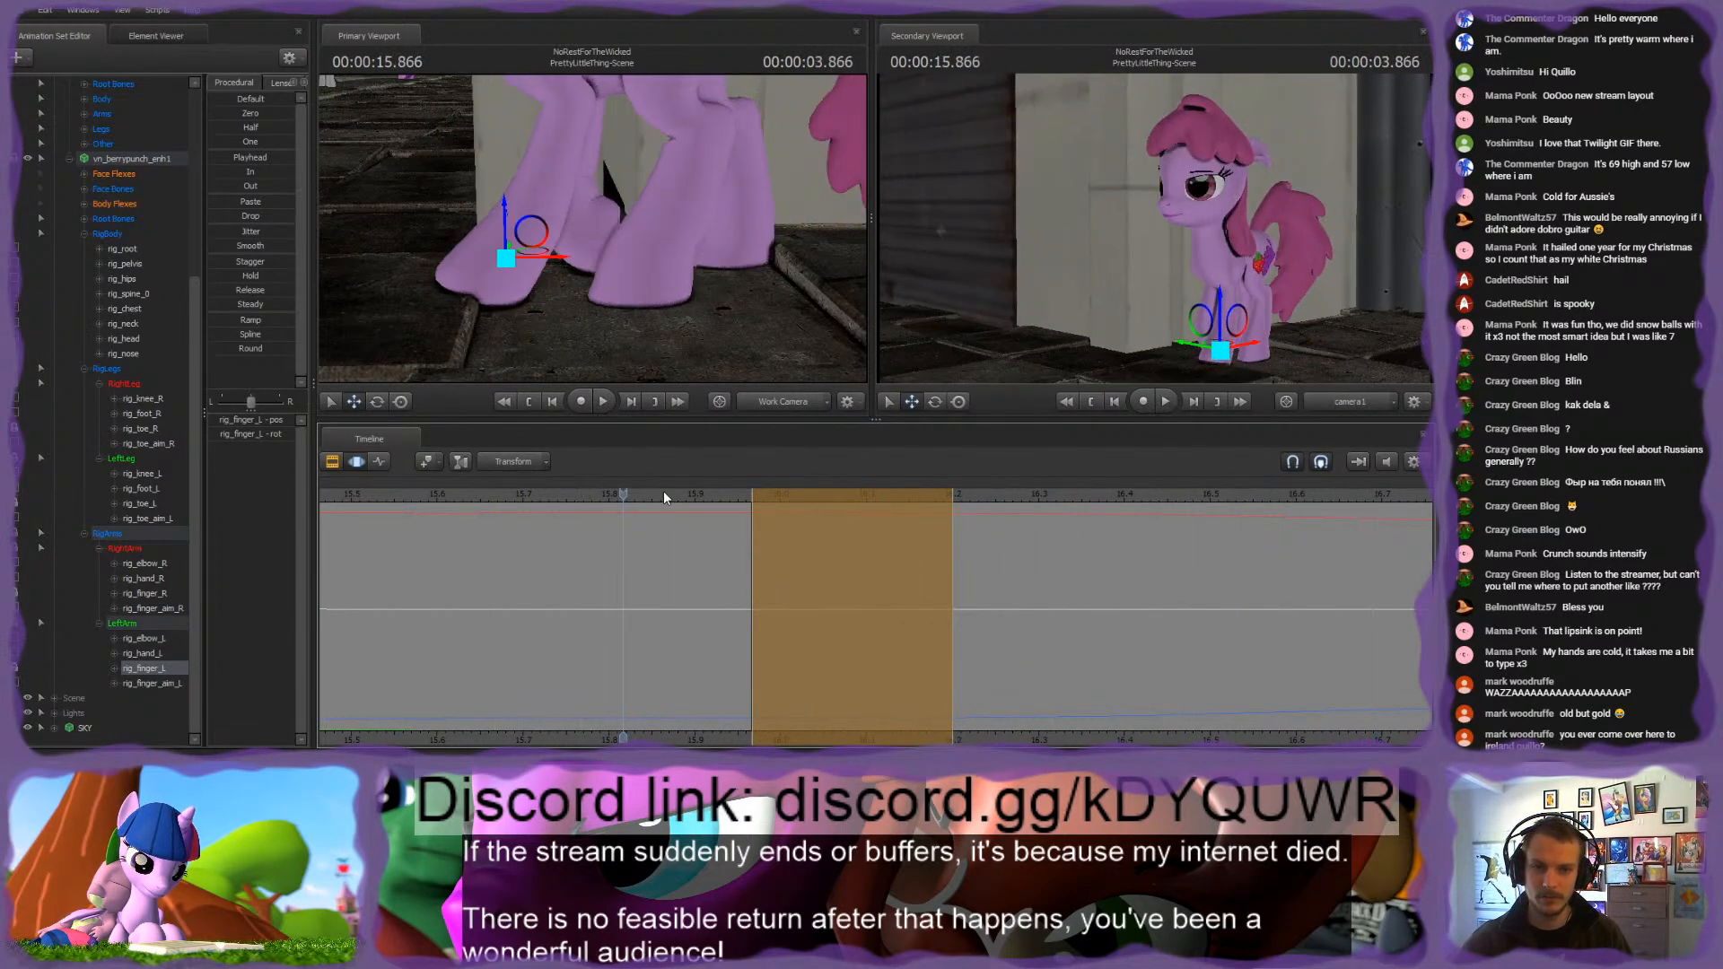
pyautogui.press('space')
pyautogui.click(431, 495)
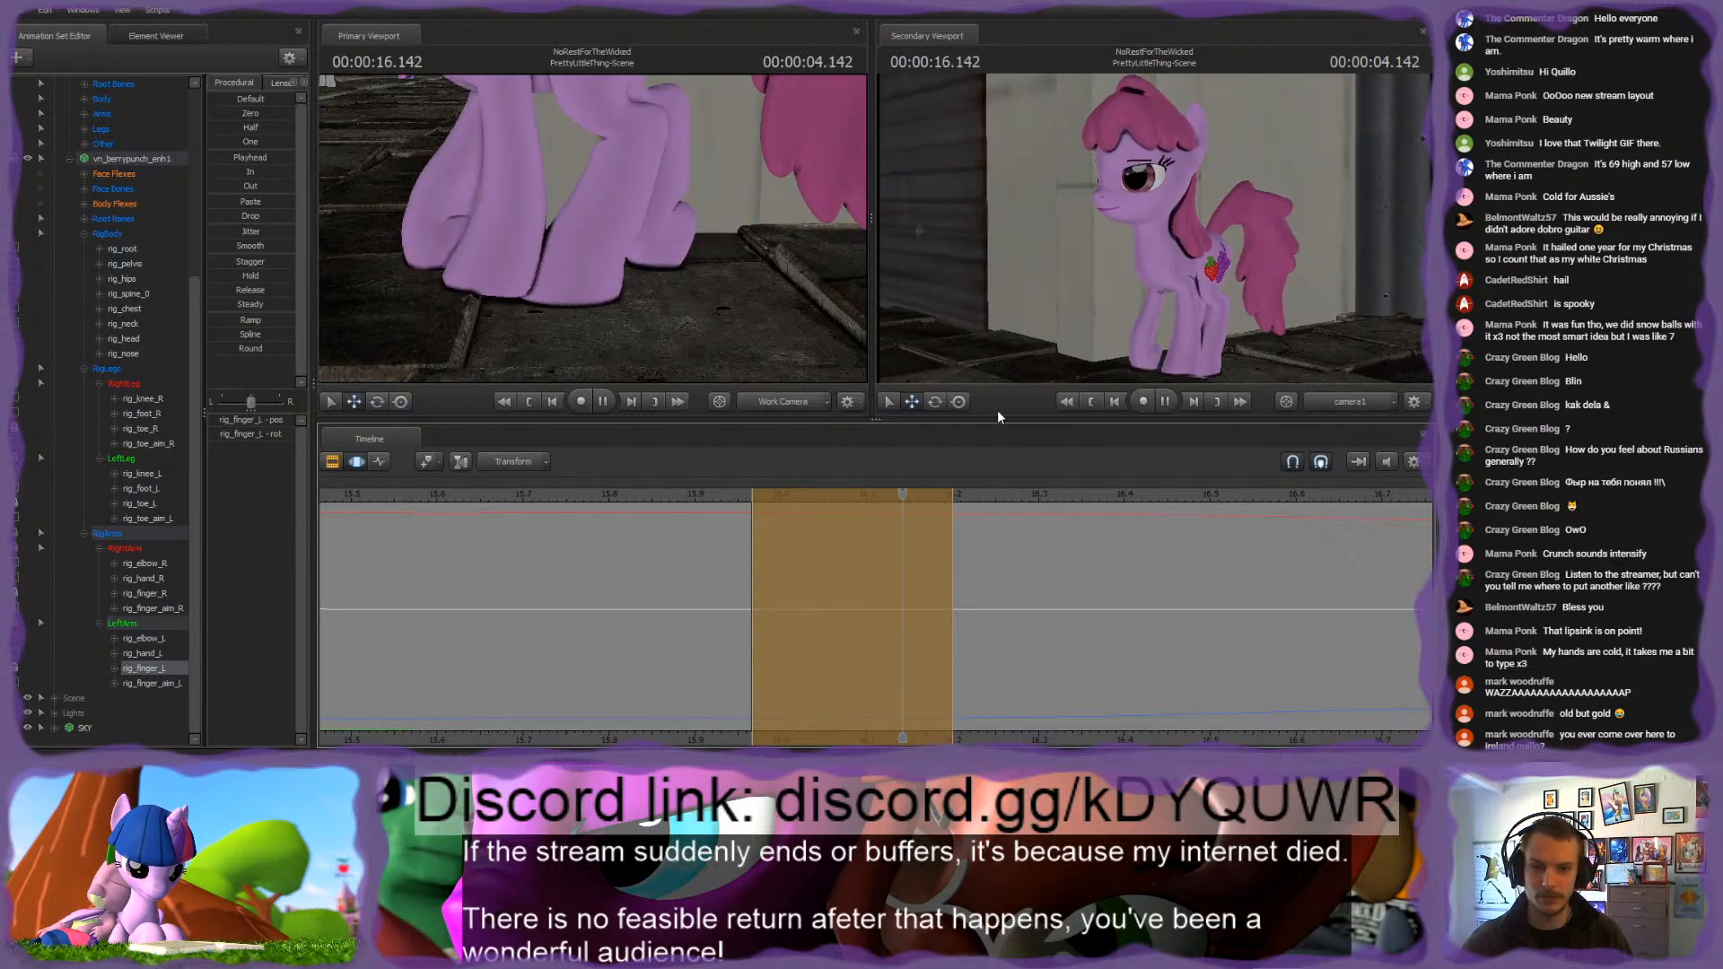
pyautogui.press('space')
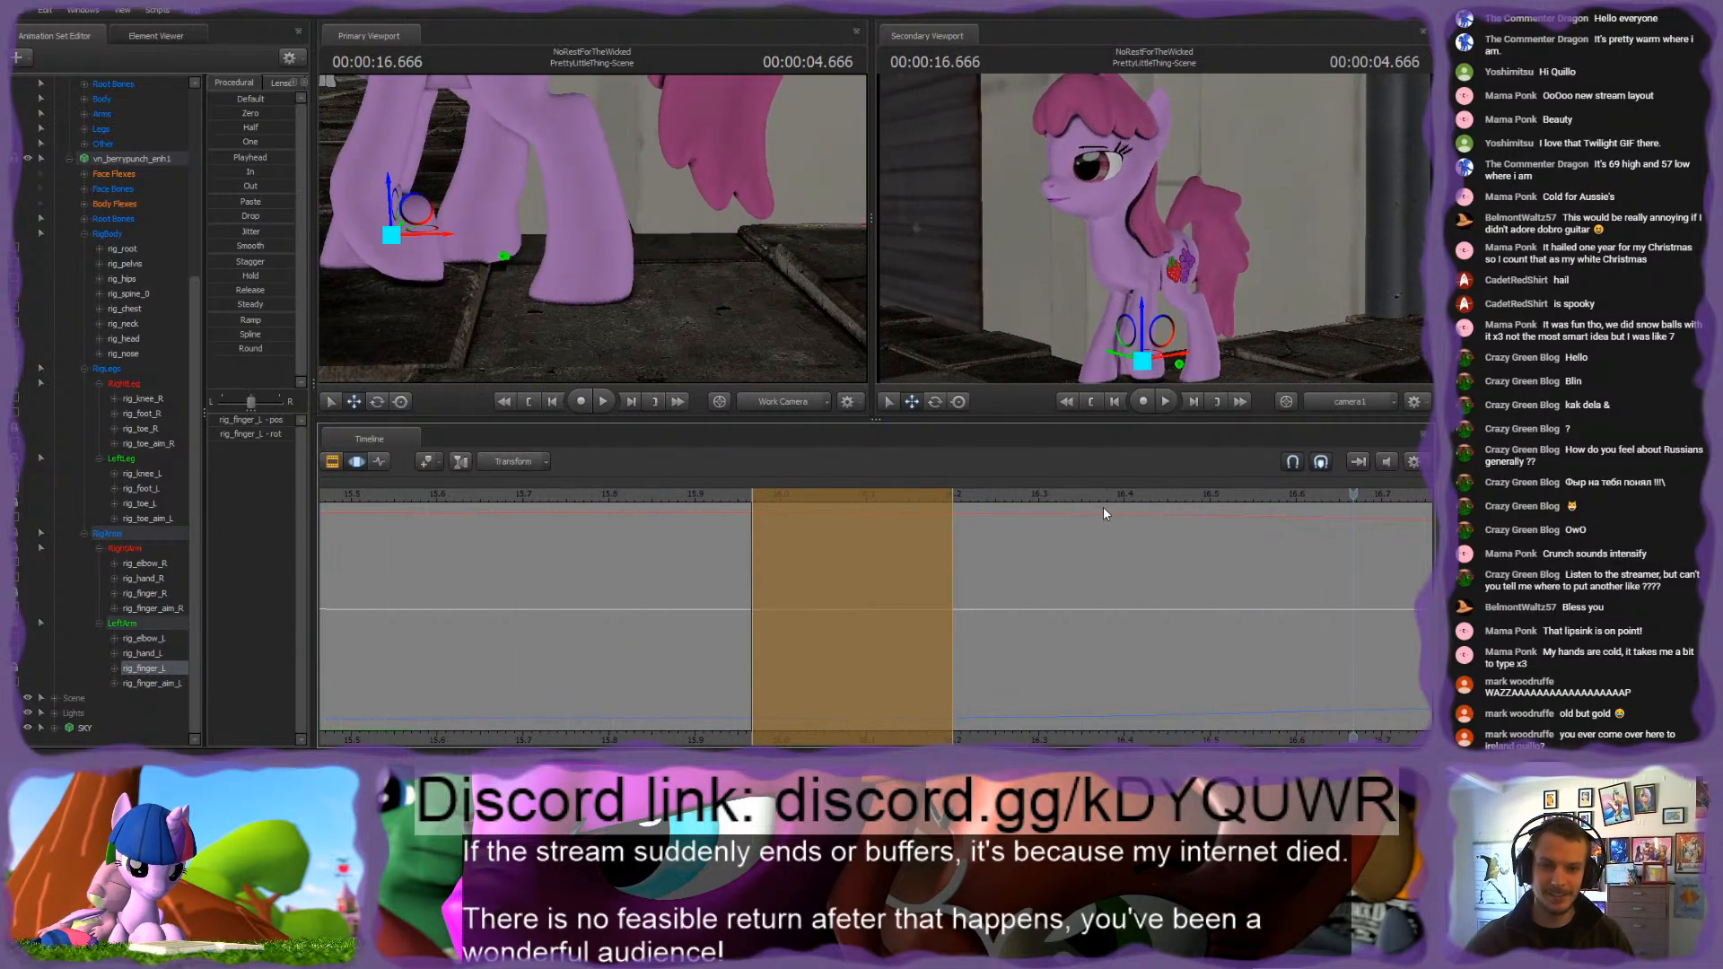
# Step: Hold rig_toe_L at its 16.366 s pose over about 16.1 to 16.6 s with falloff on both sides, using the Playhead preset
pyautogui.click(588, 244)
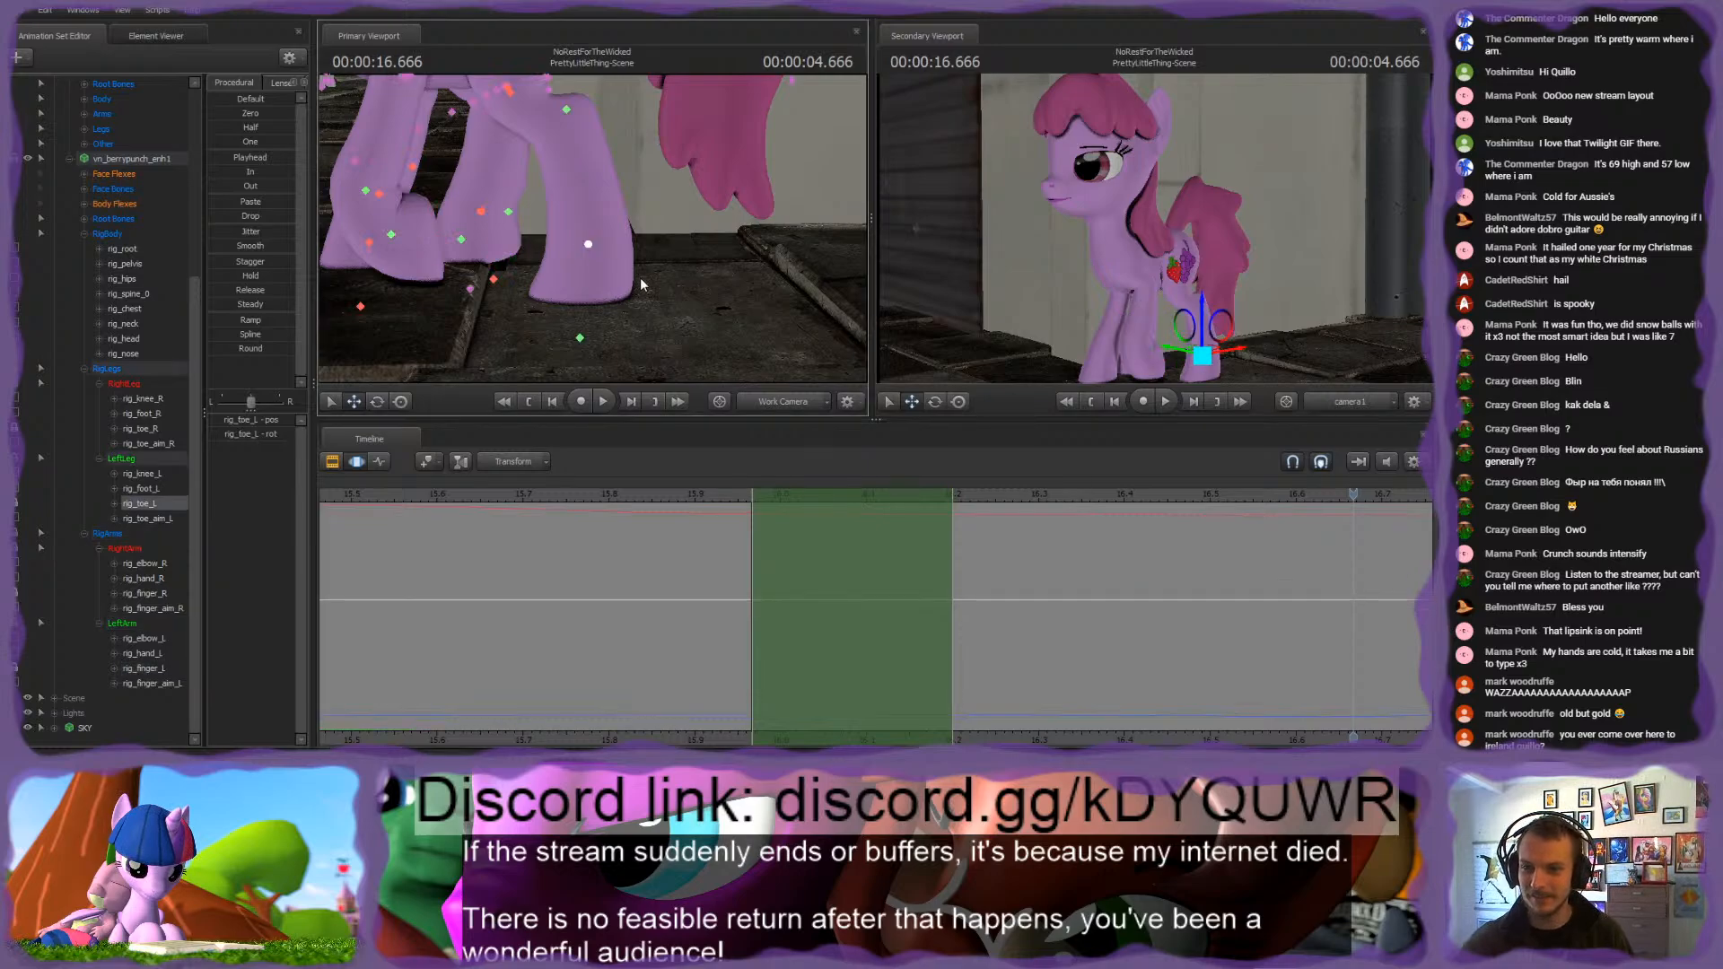
pyautogui.click(925, 719)
pyautogui.scroll(-5, 1009, 695)
pyautogui.moveTo(1045, 736); pyautogui.dragTo(570, 640, button='middle')
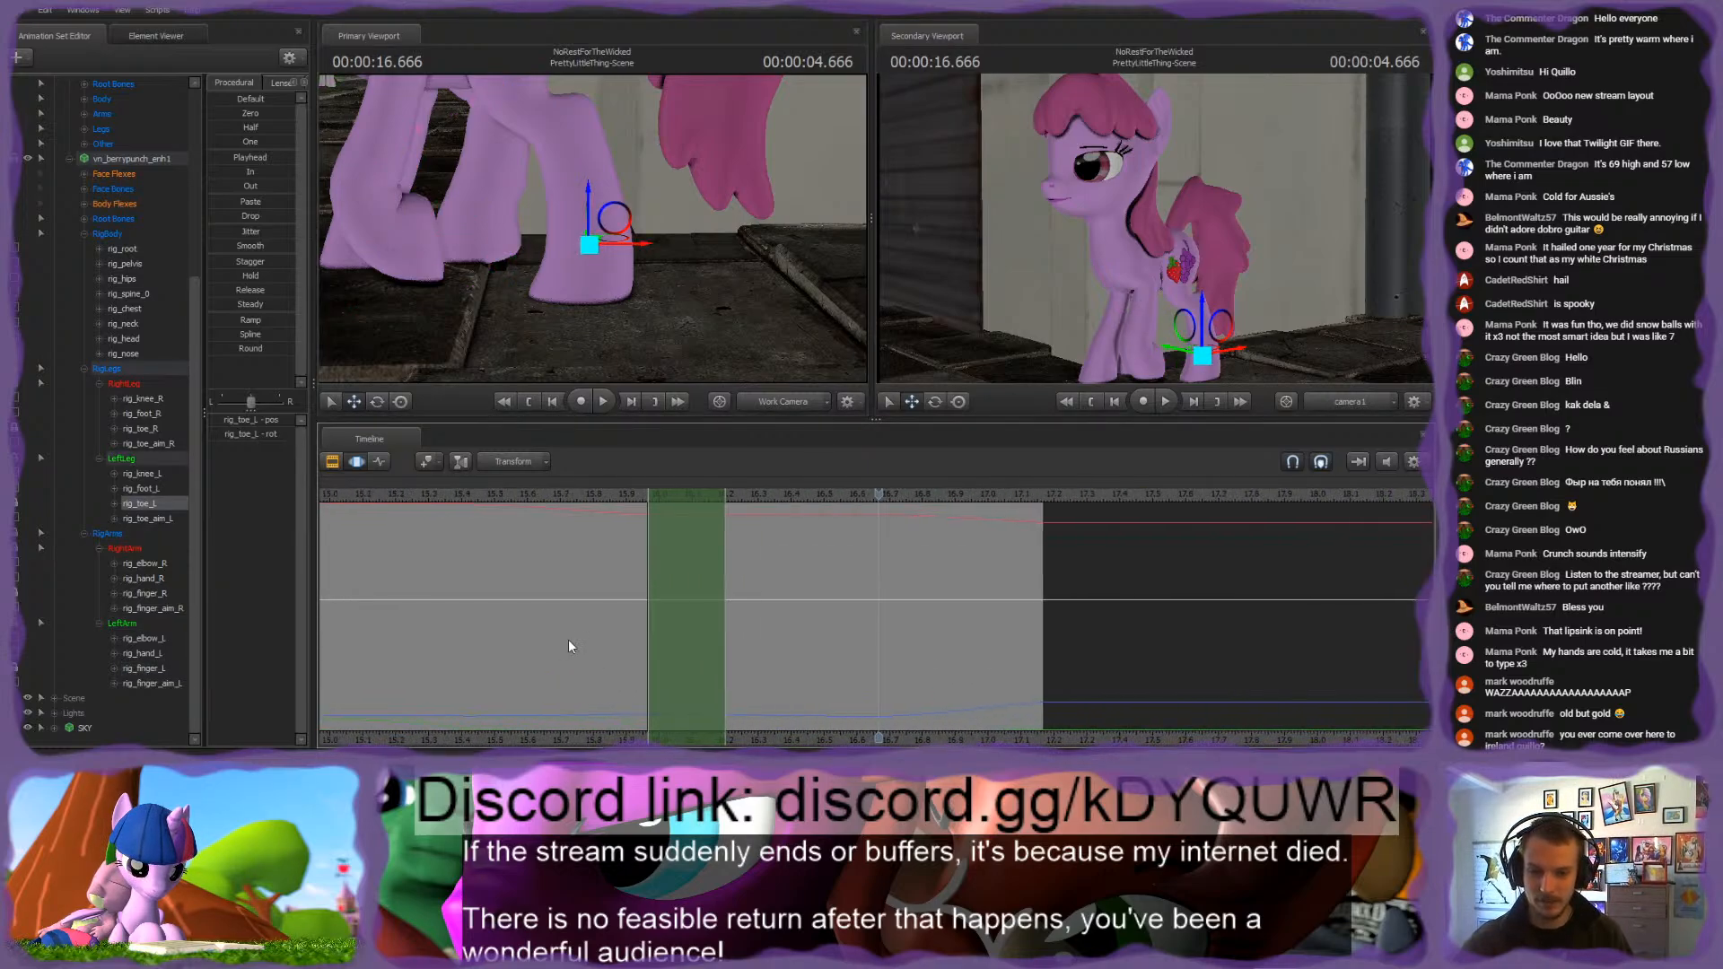
pyautogui.scroll(2, 570, 640)
pyautogui.moveTo(675, 495); pyautogui.dragTo(909, 481)
pyautogui.keyDown('shift'); pyautogui.moveTo(889, 542); pyautogui.dragTo(770, 530); pyautogui.keyUp('shift')
pyautogui.click(909, 501)
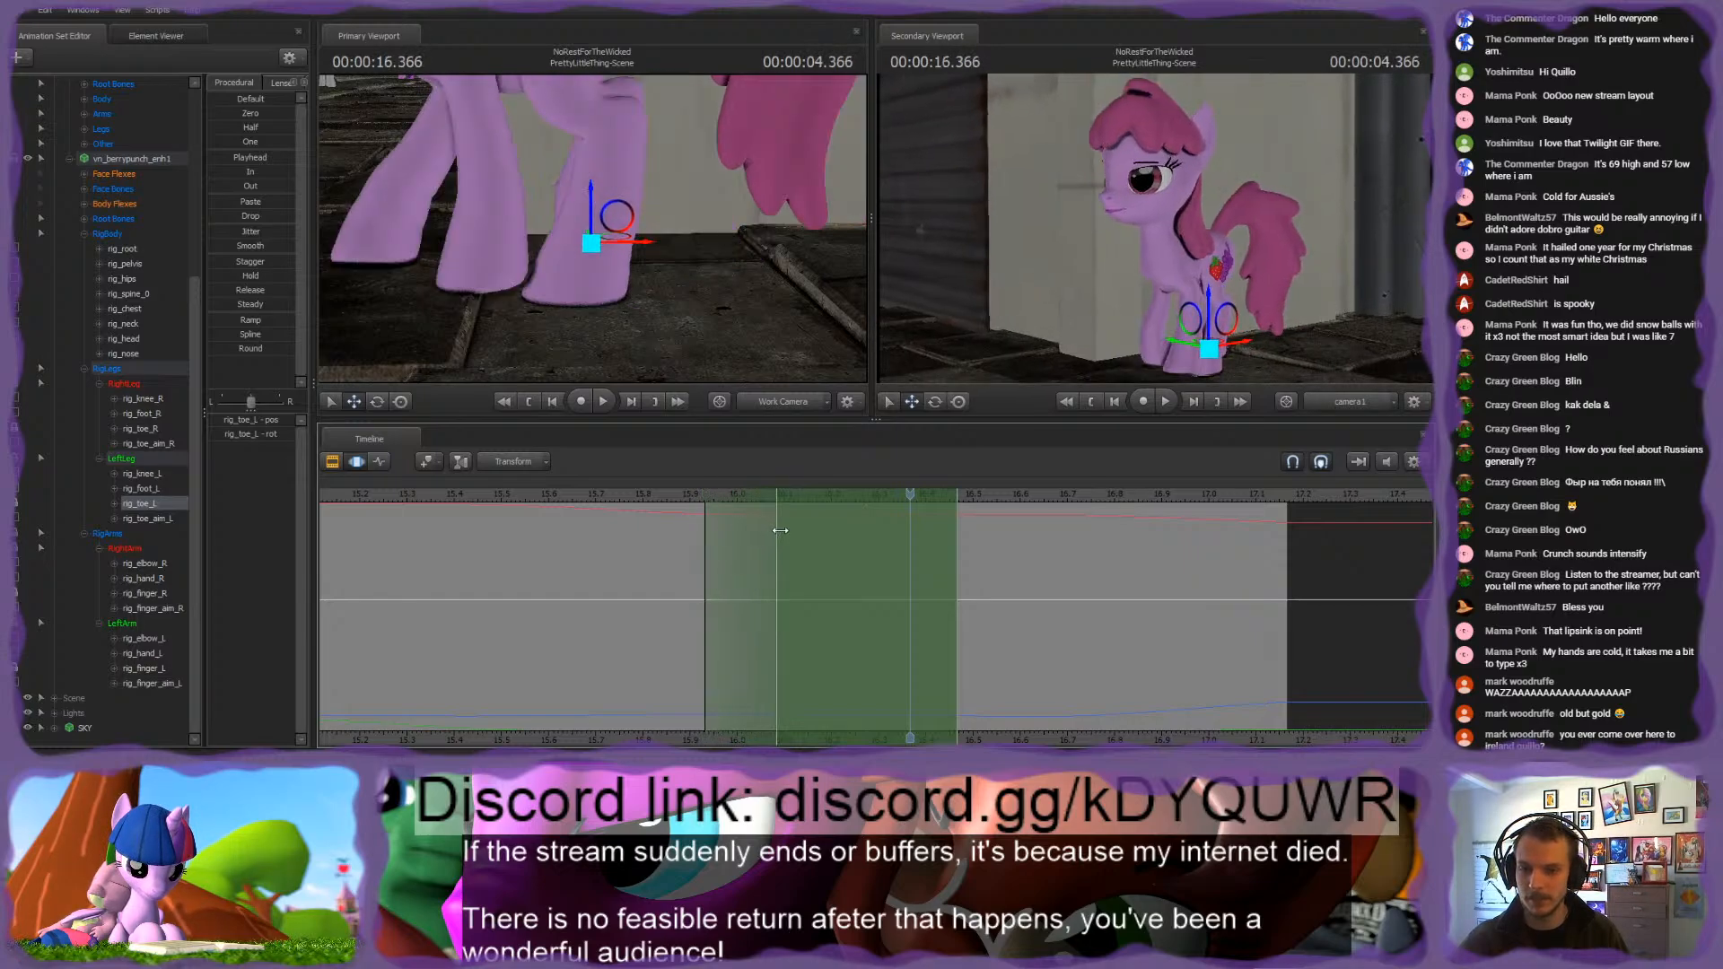
pyautogui.moveTo(914, 505); pyautogui.dragTo(1068, 521)
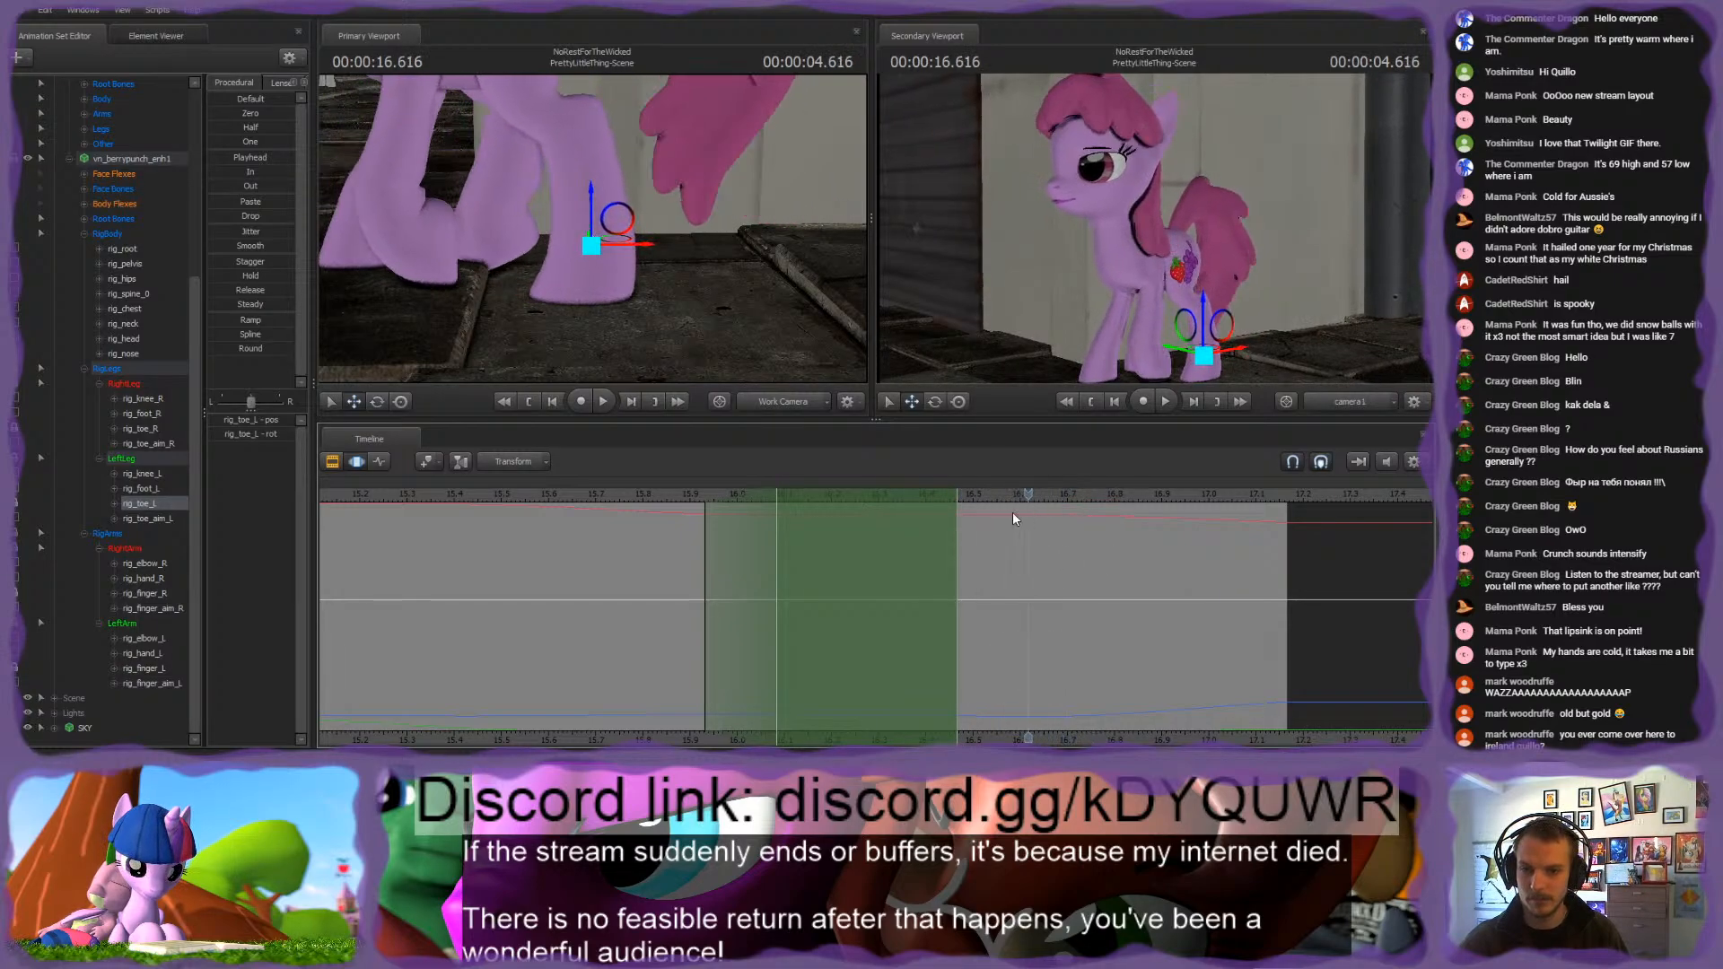
pyautogui.moveTo(957, 518); pyautogui.dragTo(909, 508)
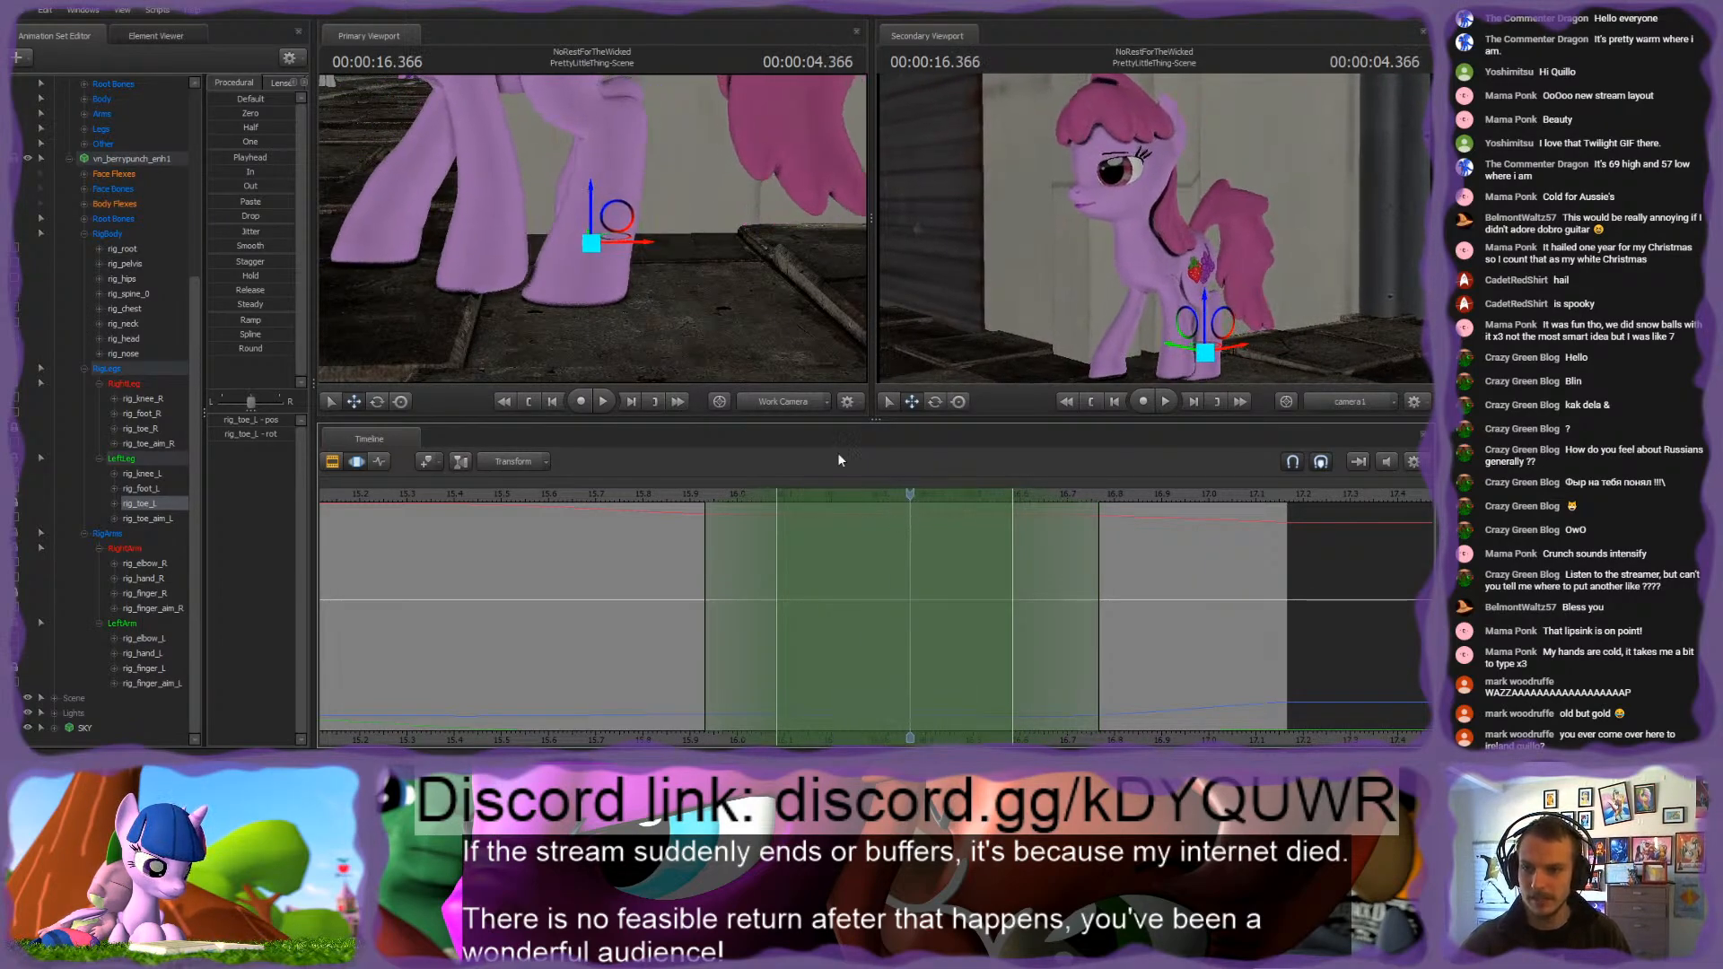
pyautogui.click(251, 159)
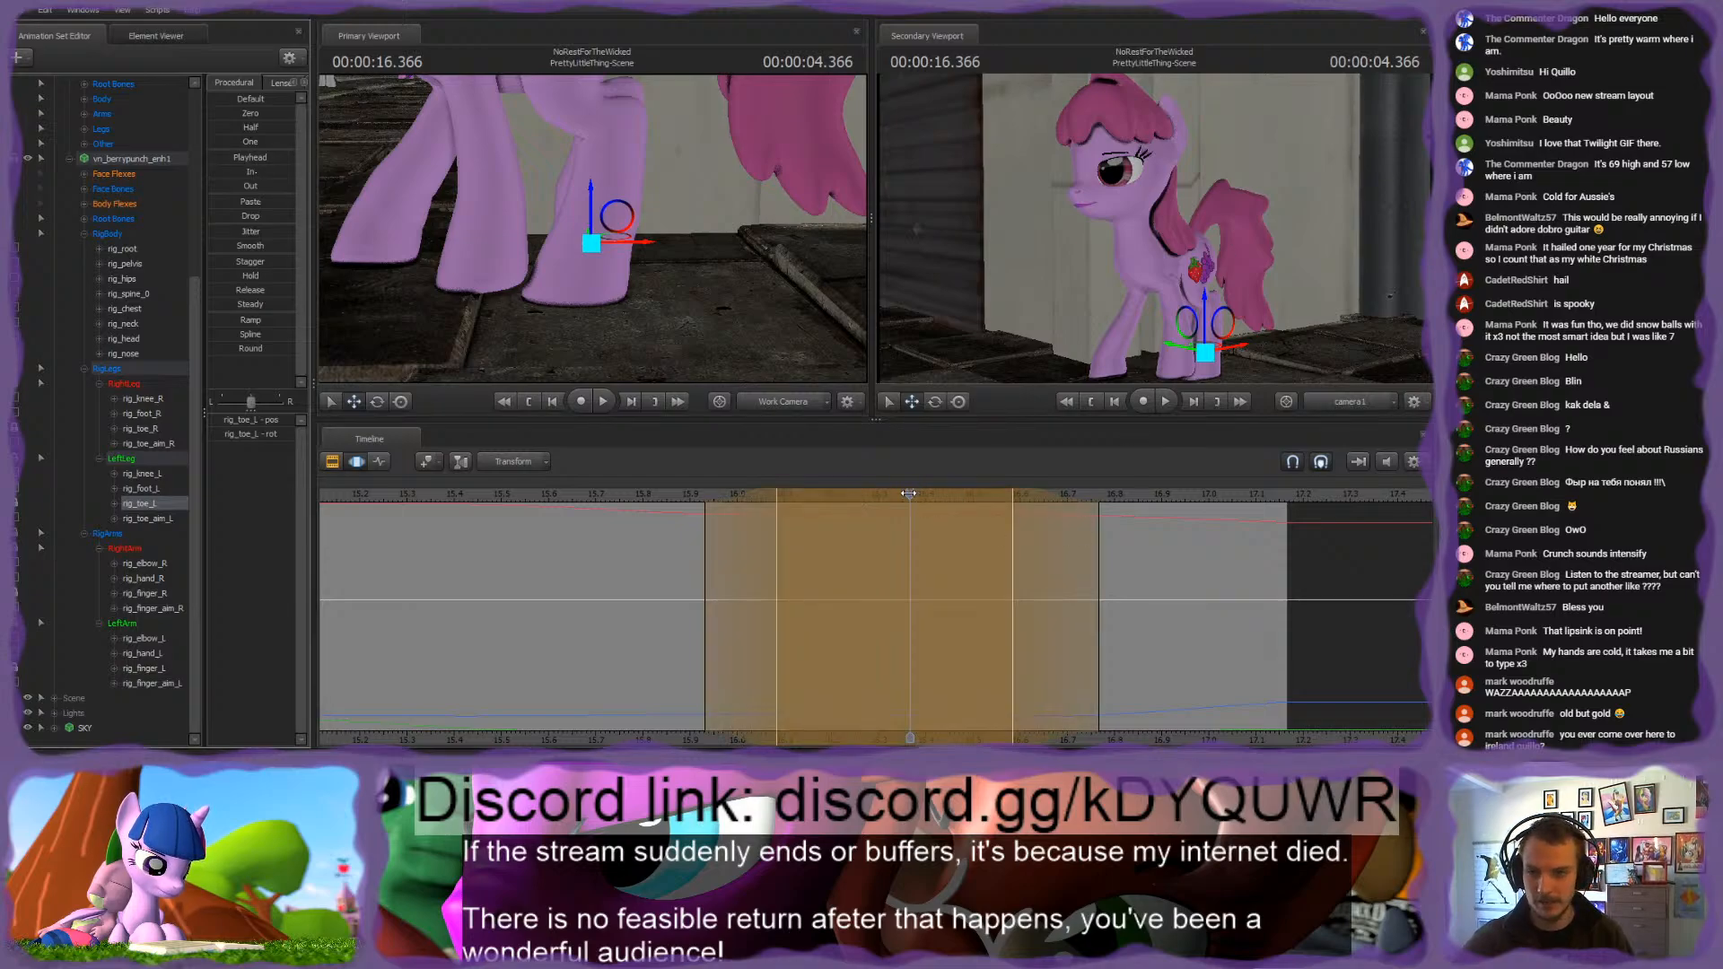
# Step: Check rig_toe_aim_L's curves in the Graph Editor and toggle the lock of rig_toe_L at 16.216 s
pyautogui.moveTo(908, 494)
pyautogui.mouseDown()
pyautogui.moveTo(614, 489)
pyautogui.moveTo(1265, 495)
pyautogui.moveTo(676, 493)
pyautogui.moveTo(888, 495)
pyautogui.moveTo(881, 510)
pyautogui.mouseUp()
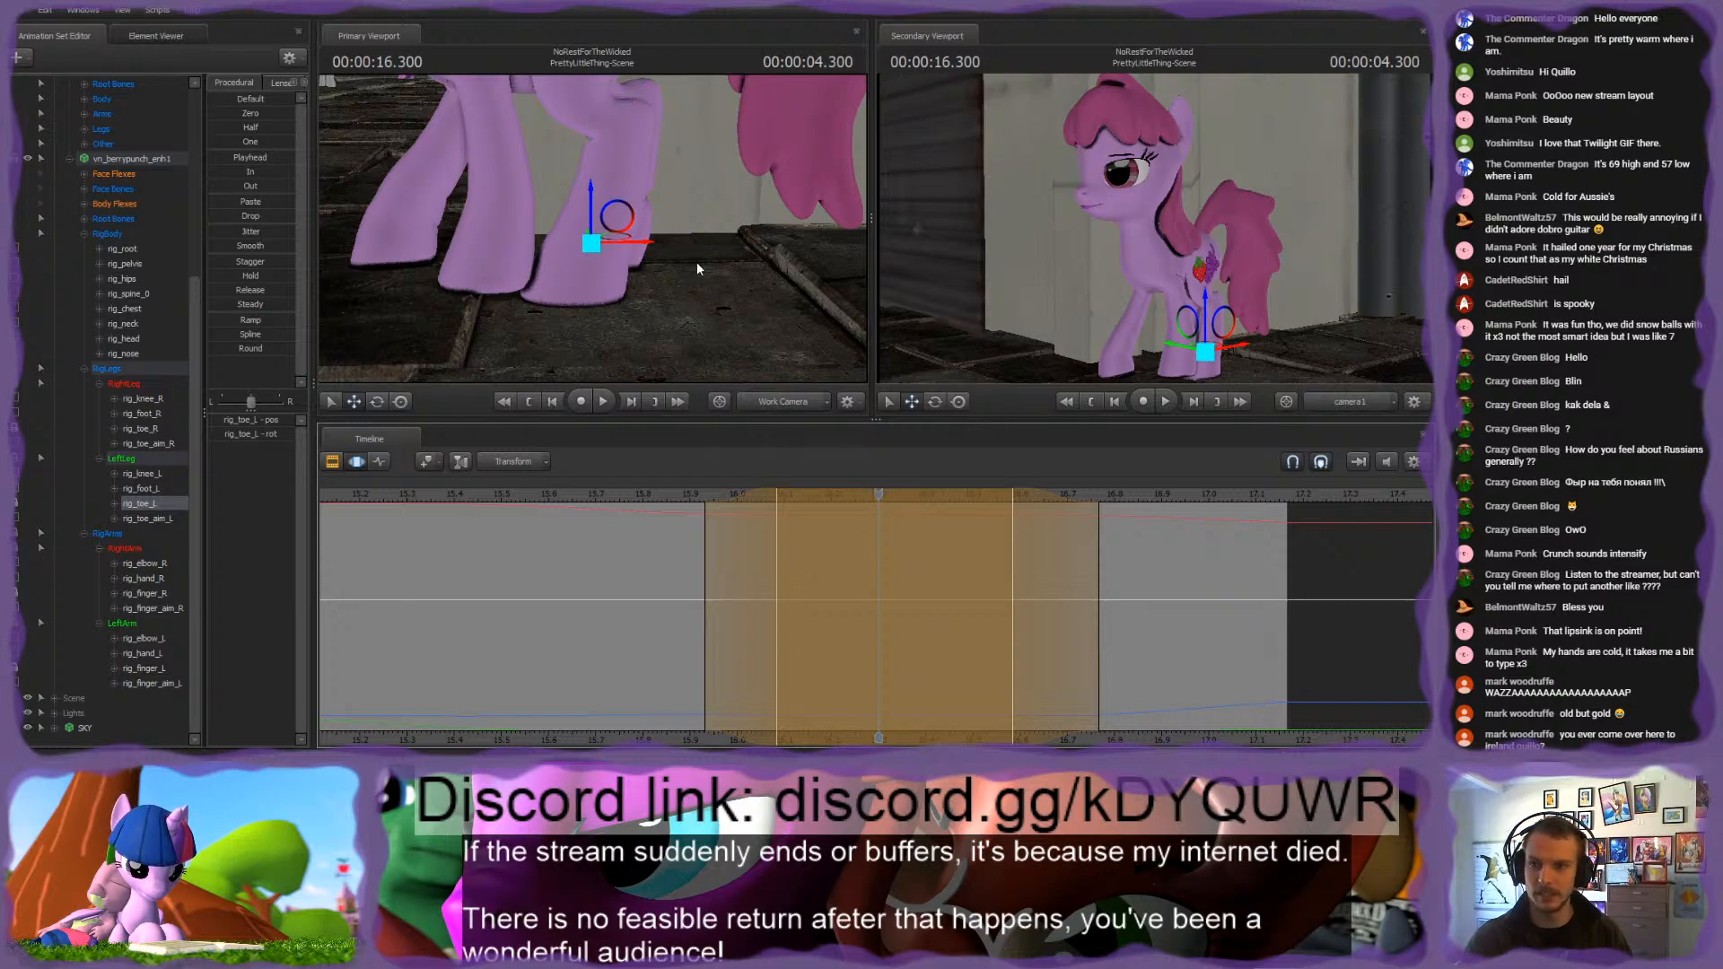
pyautogui.moveTo(730, 276)
pyautogui.mouseDown()
pyautogui.moveTo(728, 241)
pyautogui.moveTo(759, 250)
pyautogui.moveTo(731, 272)
pyautogui.mouseUp()
pyautogui.moveTo(593, 229); pyautogui.dragTo(593, 228)
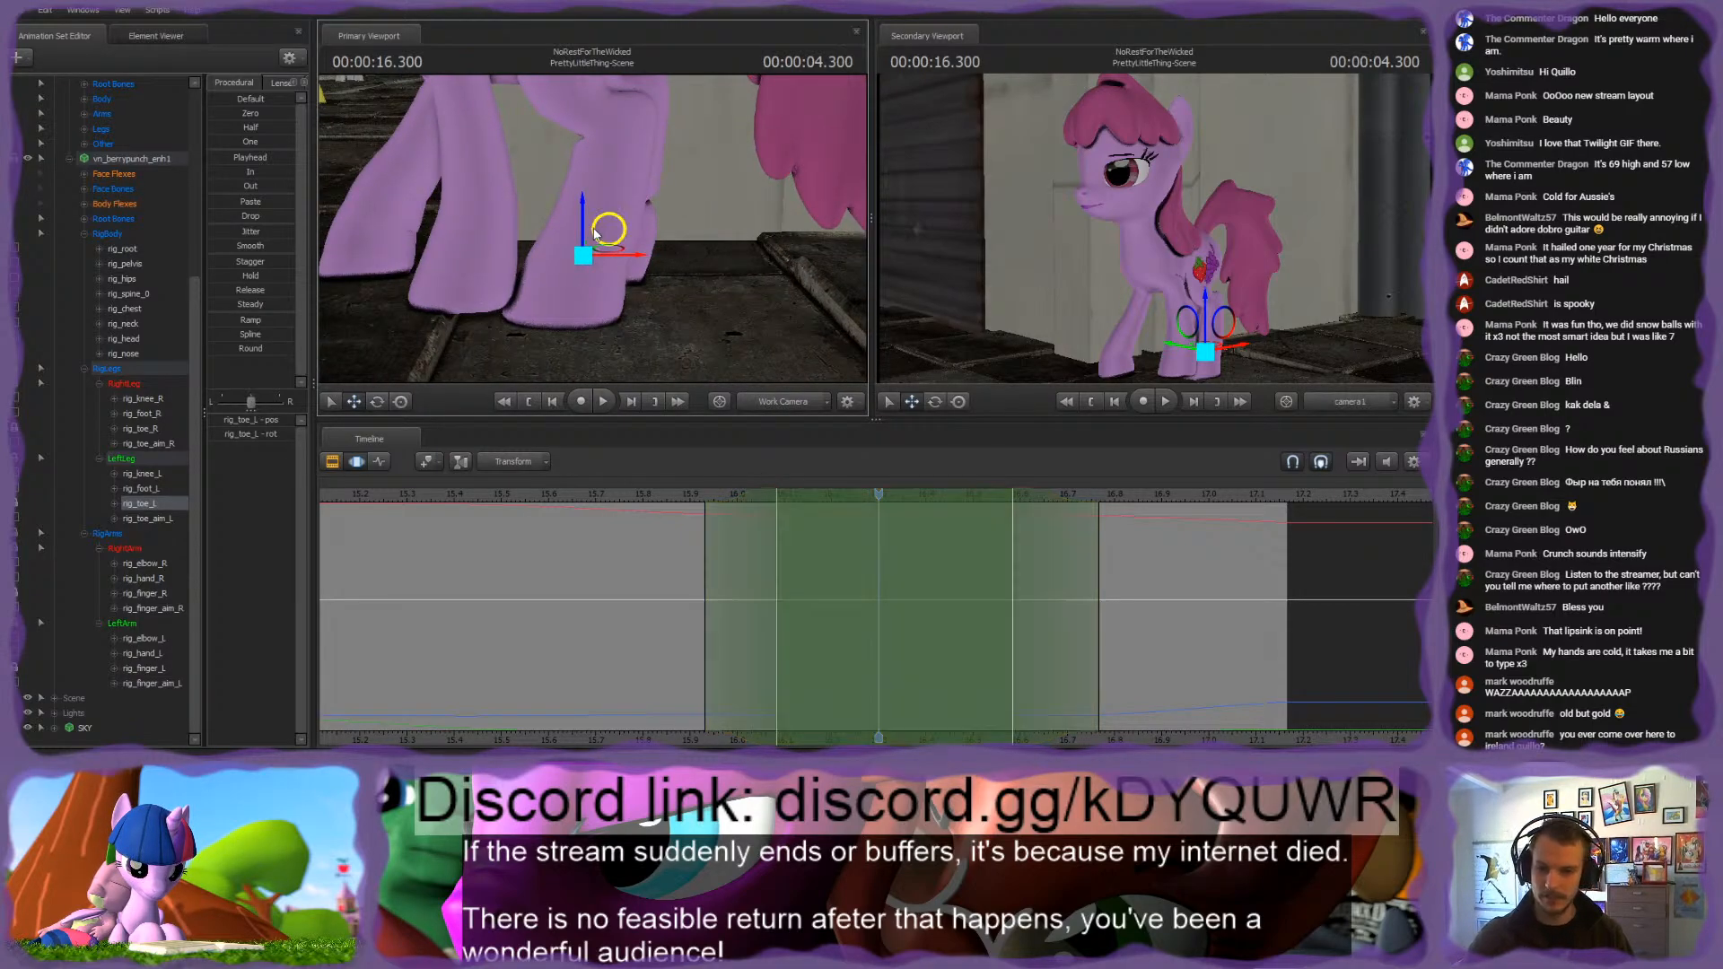
pyautogui.click(152, 519)
pyautogui.click(378, 462)
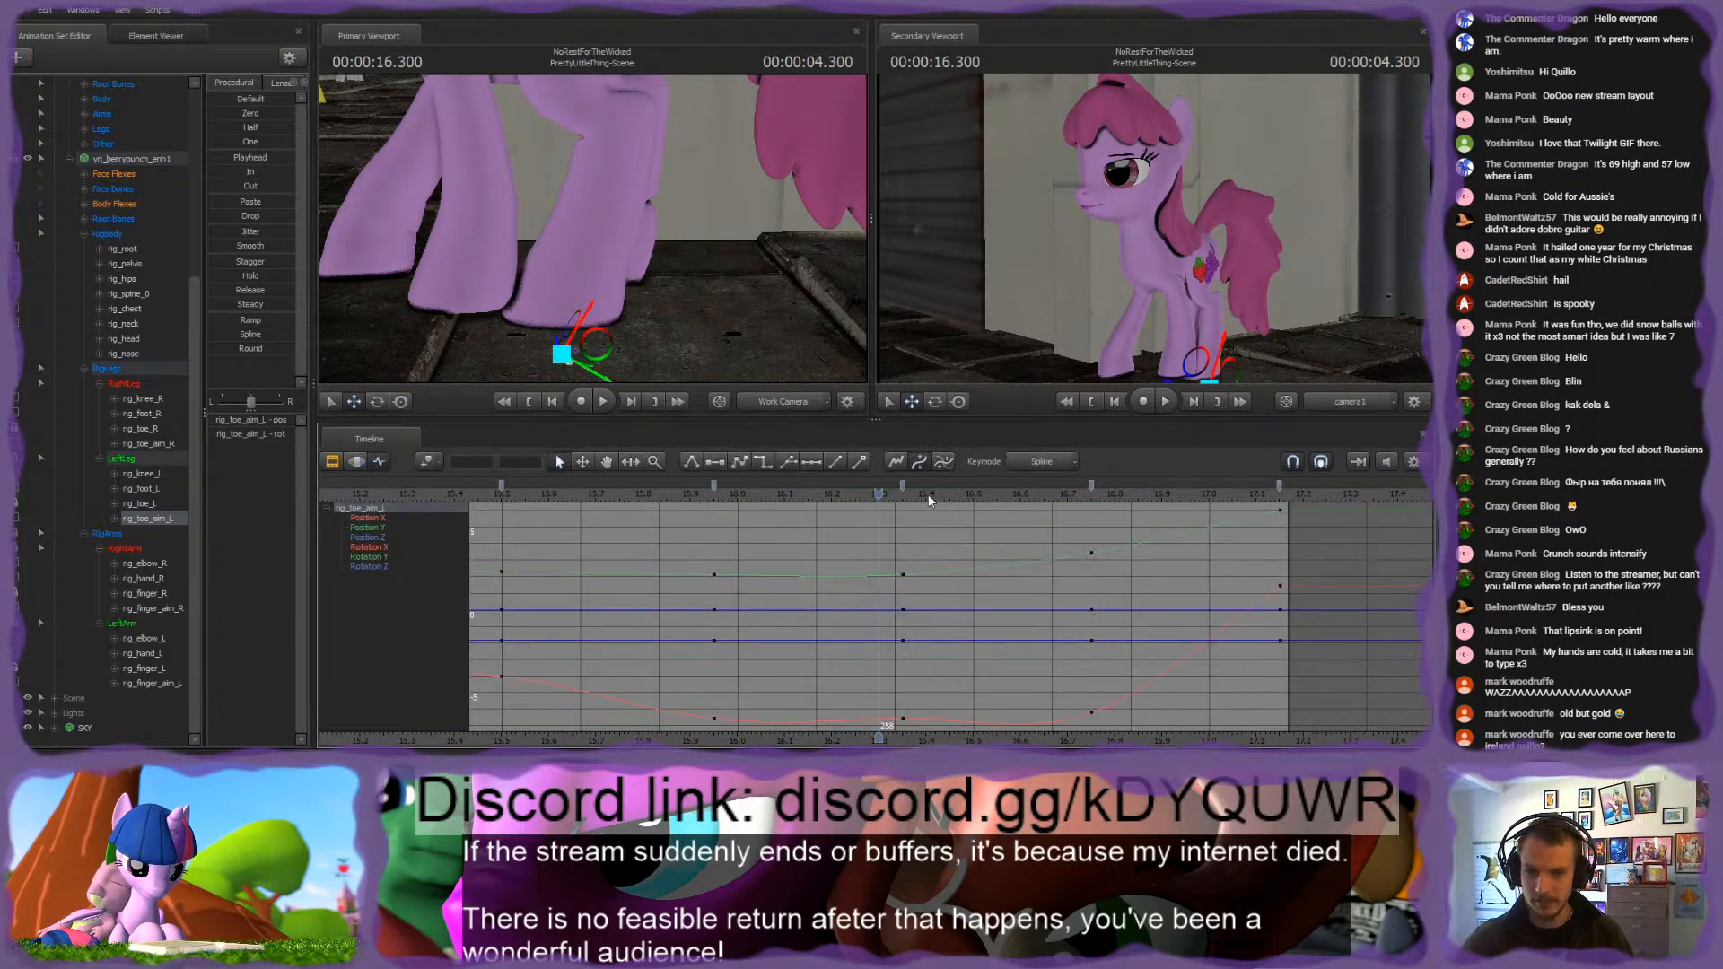
pyautogui.moveTo(888, 495); pyautogui.dragTo(839, 492)
pyautogui.click(137, 505)
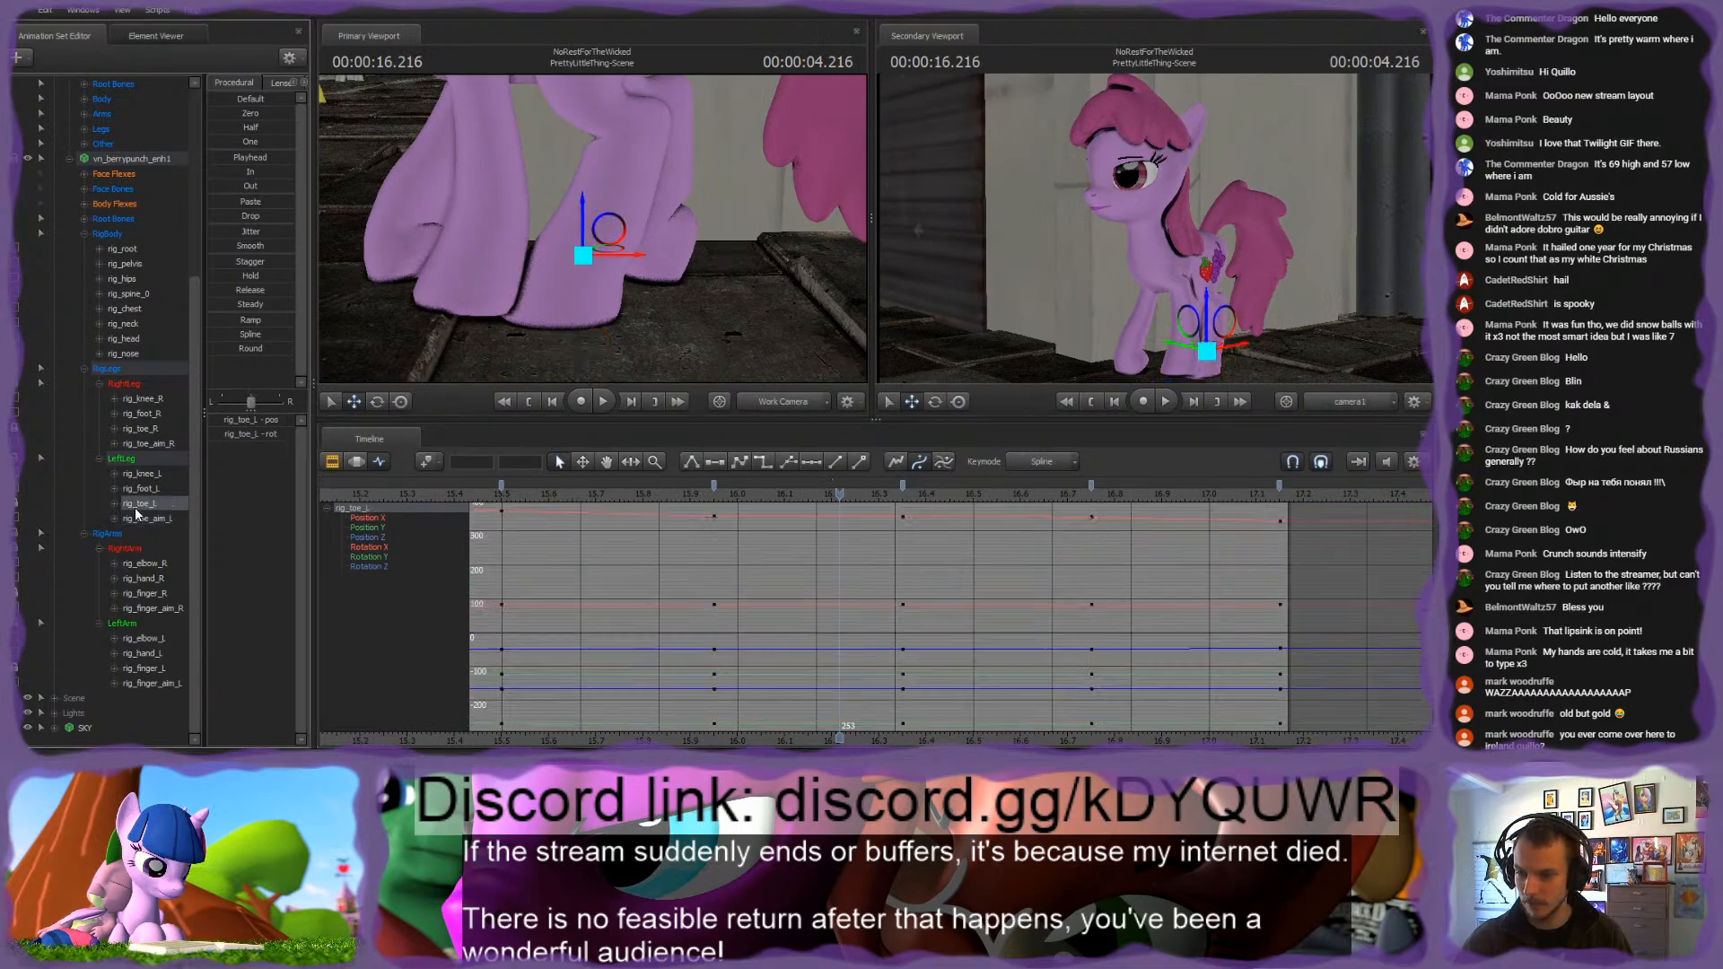
pyautogui.click(16, 505)
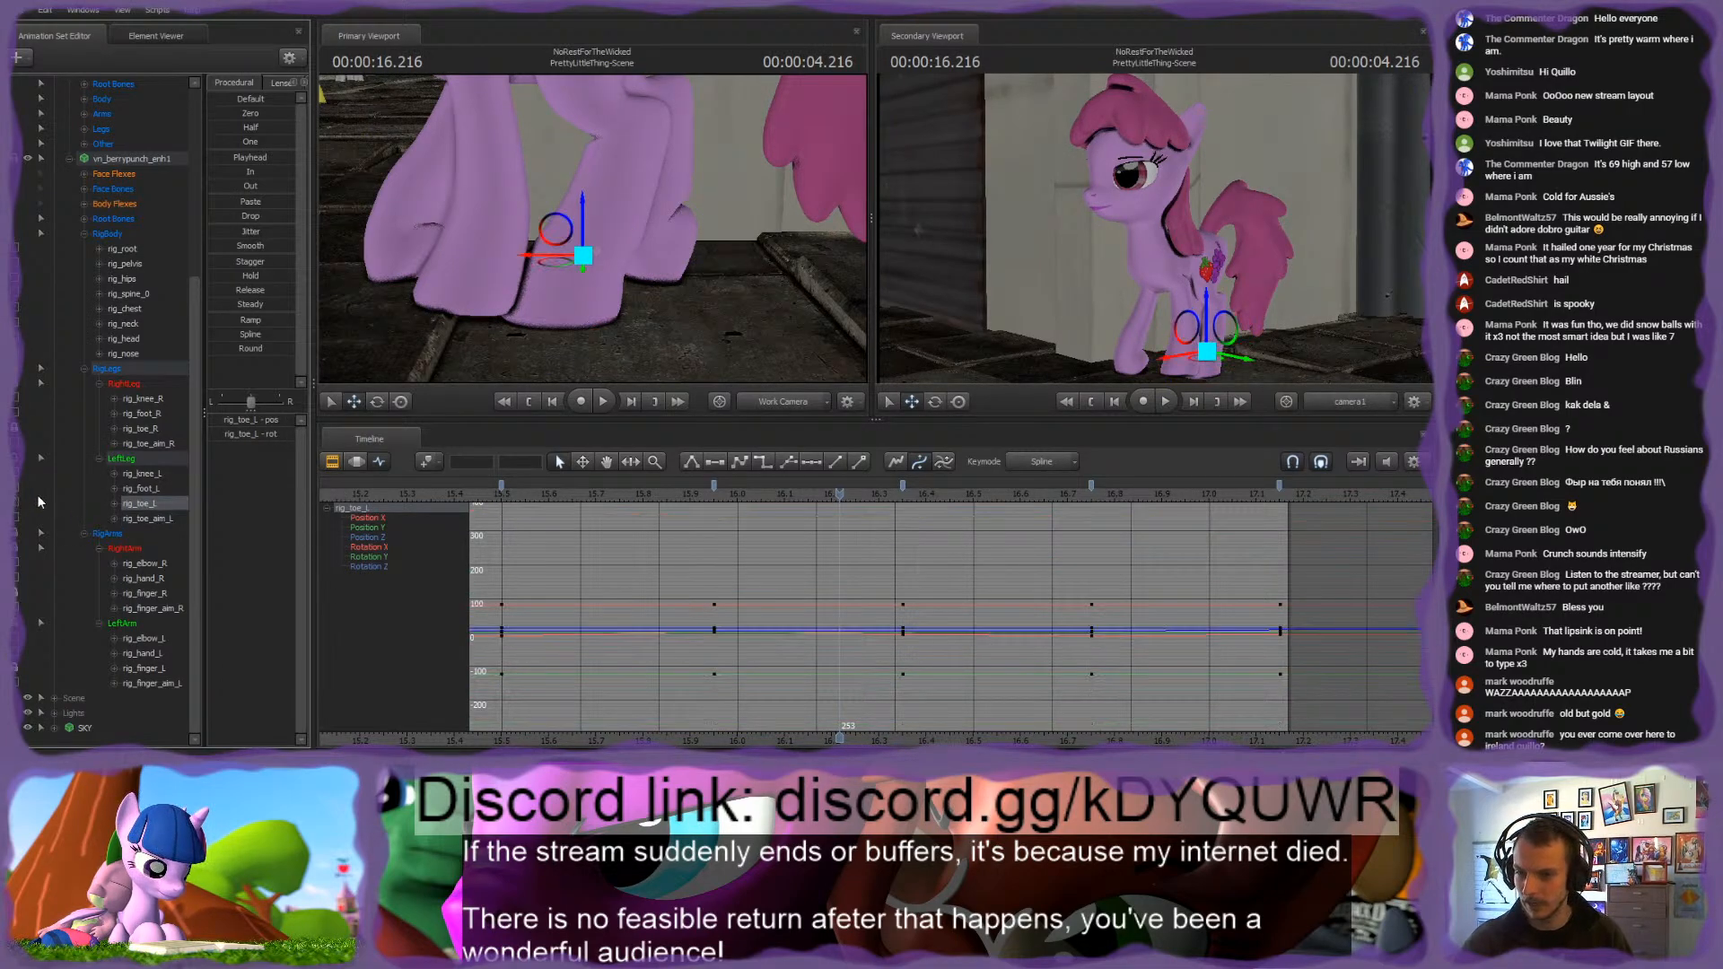
# Step: Step through rig_toe_L's keyframes from 15.95 s and shift the hoof along its X axis at the 16.75 s keyframe
pyautogui.click(715, 486)
pyautogui.keyDown('shift'); pyautogui.click(1091, 486); pyautogui.keyUp('shift')
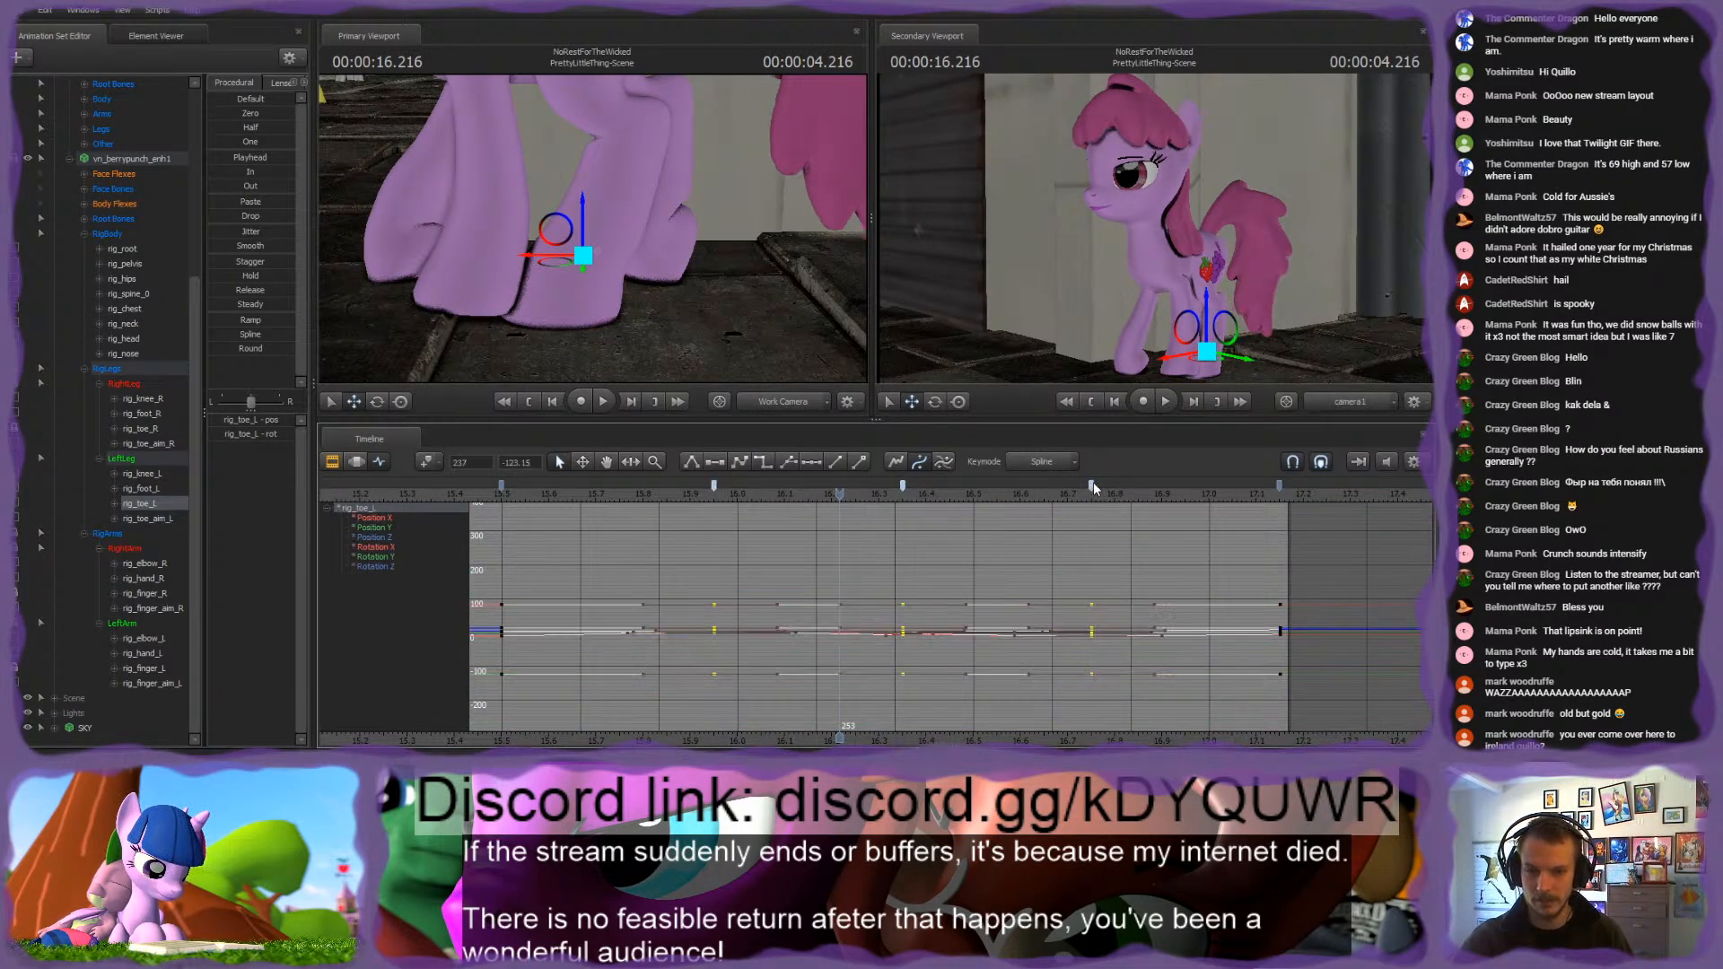
pyautogui.click(975, 564)
pyautogui.moveTo(672, 493); pyautogui.dragTo(903, 508)
pyautogui.press('Up')
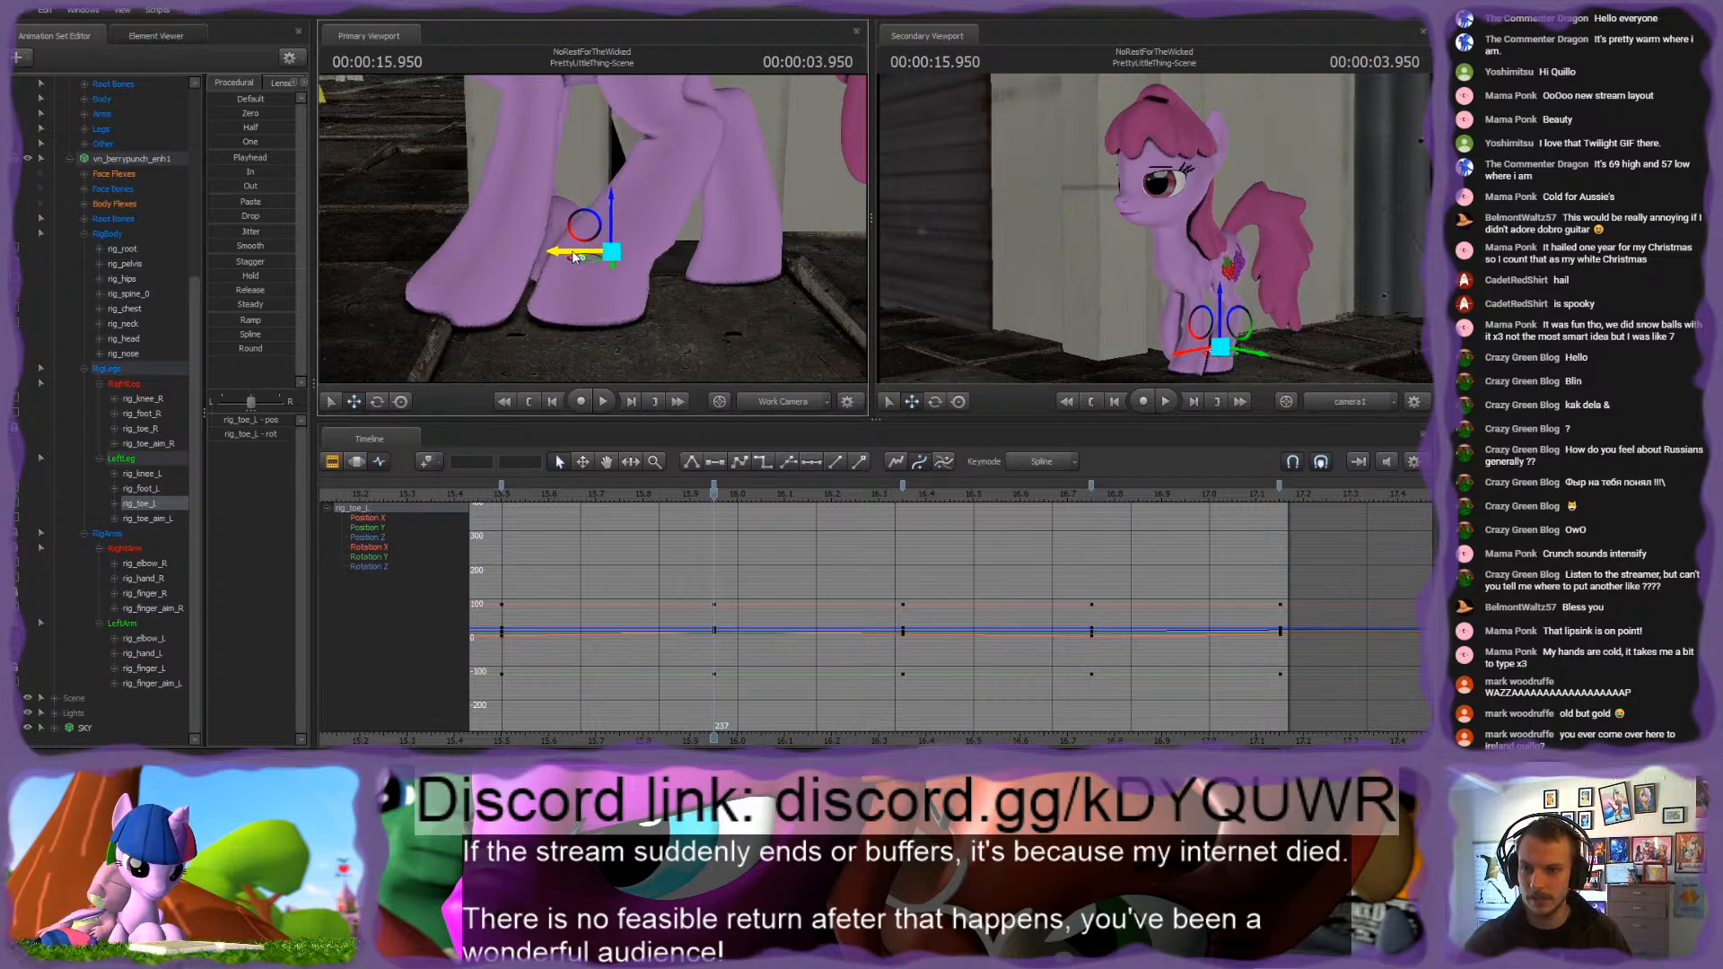
pyautogui.press('Up')
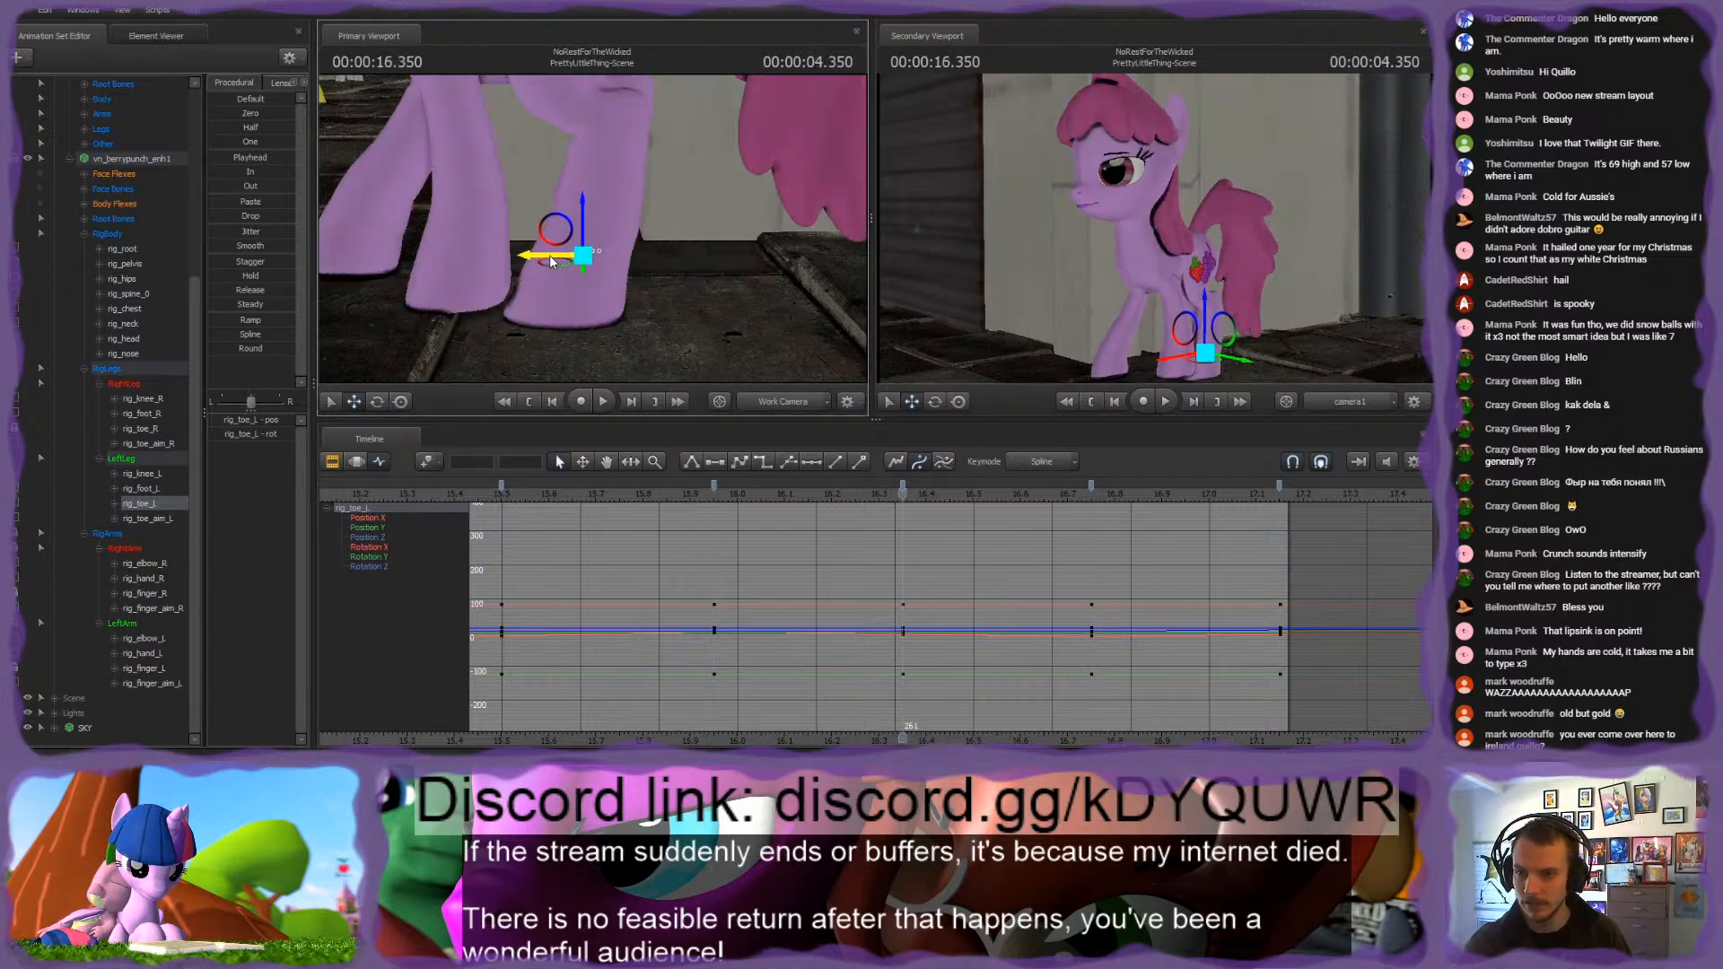
pyautogui.press('Up')
pyautogui.moveTo(523, 256); pyautogui.dragTo(531, 256)
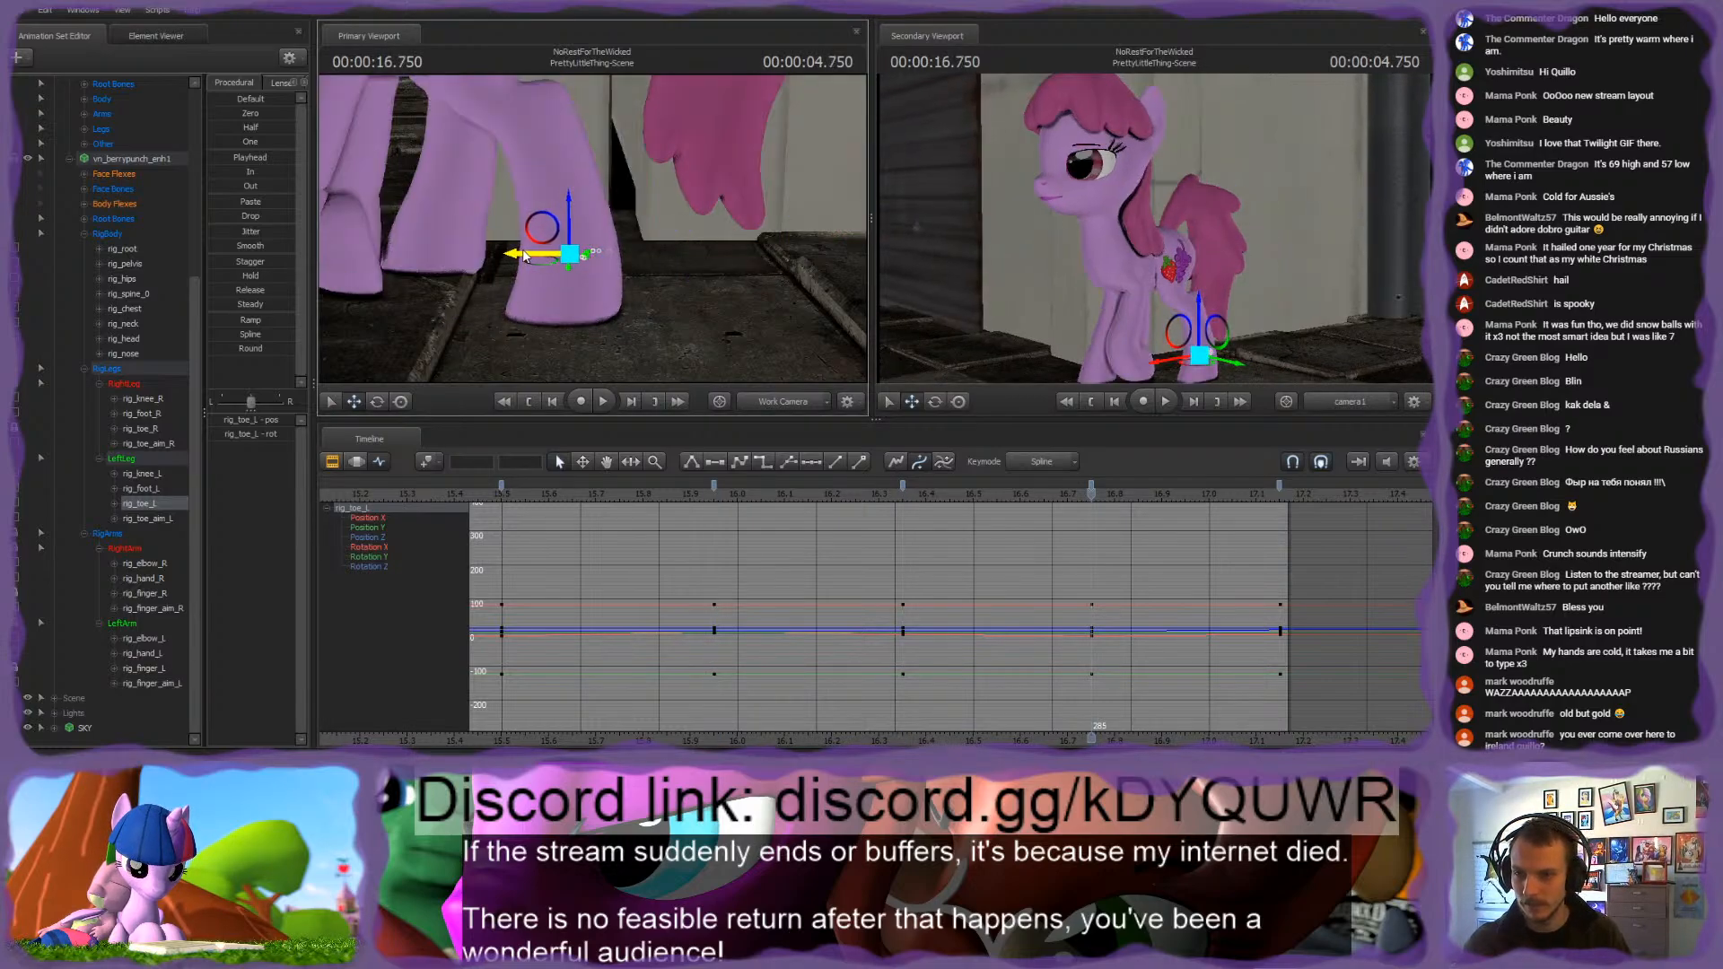
pyautogui.moveTo(1092, 491)
pyautogui.mouseDown()
pyautogui.moveTo(706, 483)
pyautogui.moveTo(1170, 506)
pyautogui.moveTo(1081, 497)
pyautogui.mouseUp()
pyautogui.press('Down')
pyautogui.press('Up')
pyautogui.moveTo(531, 259); pyautogui.dragTo(515, 259)
# Step: Move rig_toe_L along its X axis at 16.966 s to key the lifted hoof, and return to the 16.75 s keyframe
pyautogui.moveTo(1093, 497); pyautogui.dragTo(1193, 491)
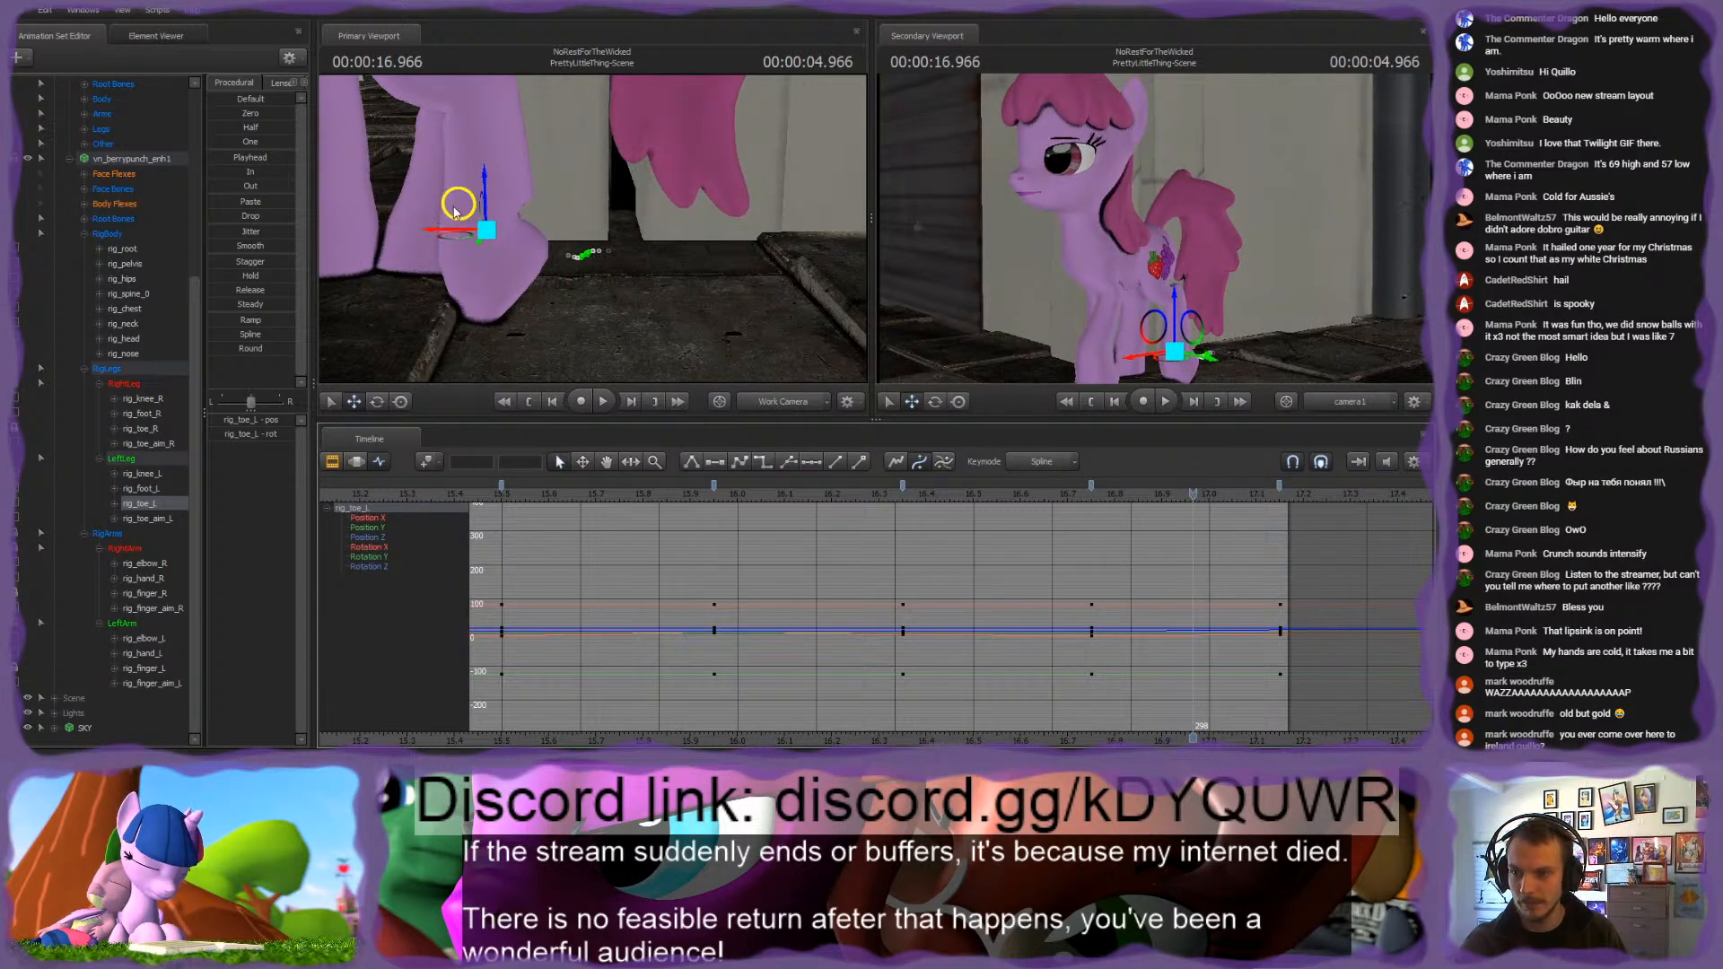
pyautogui.moveTo(446, 232); pyautogui.dragTo(478, 230)
pyautogui.press('Down')
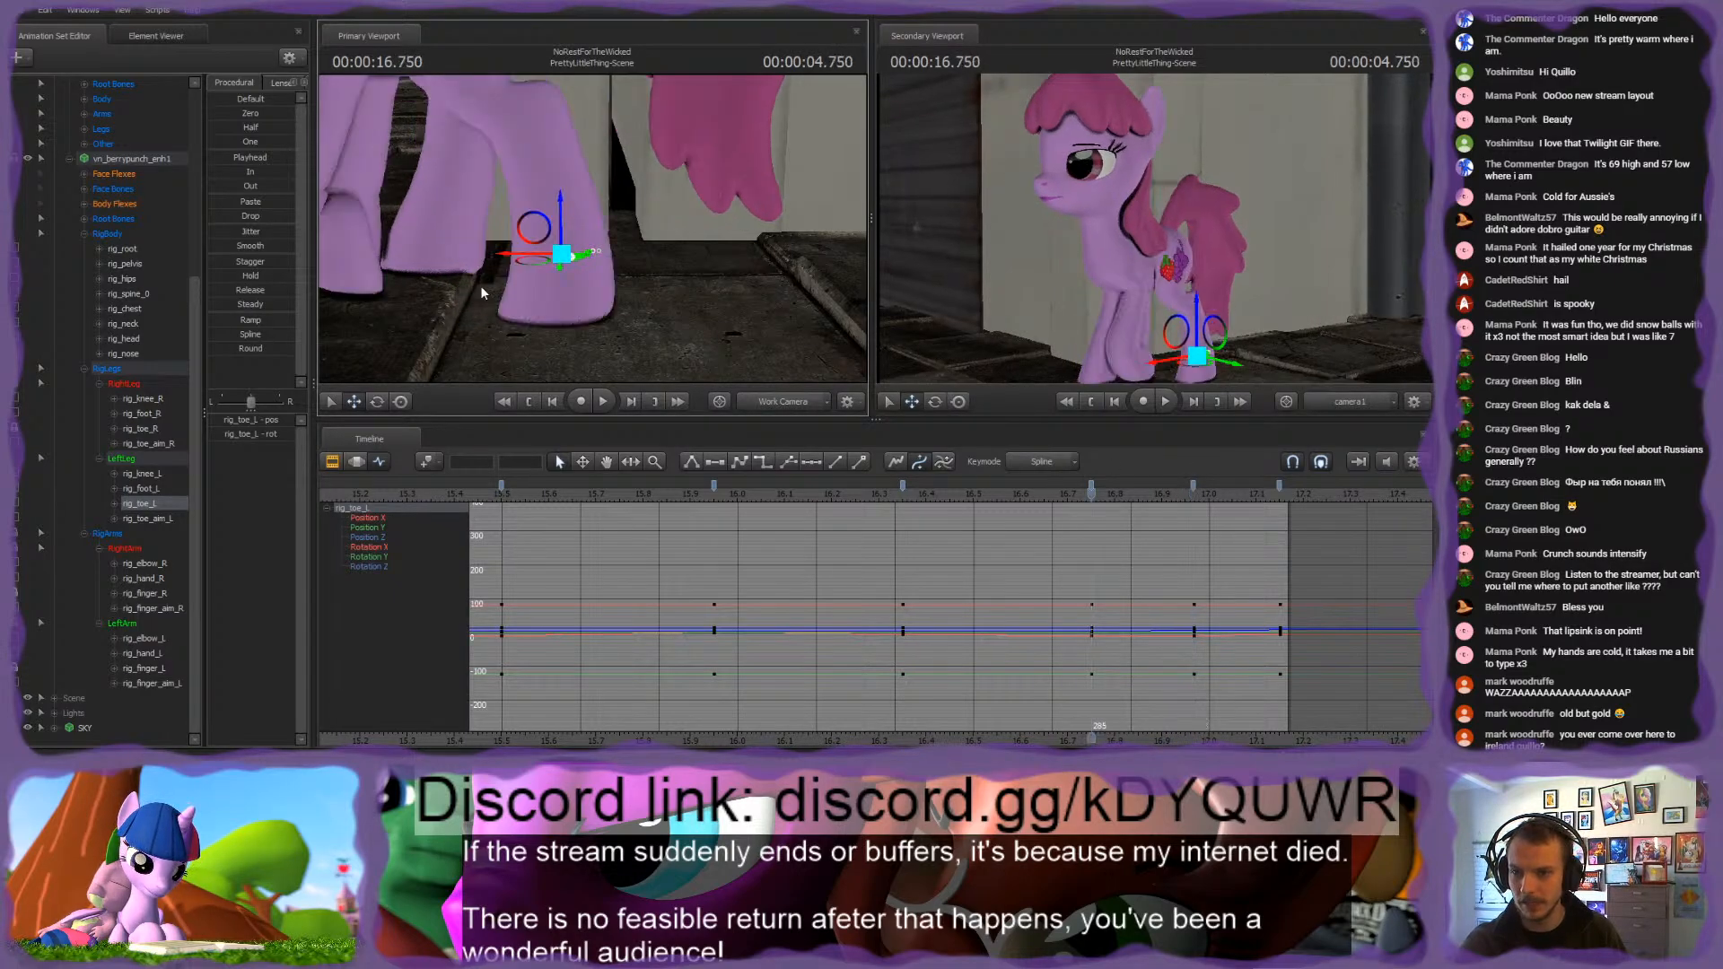
# Step: Compare rig_toe_L's keyframes around 16.75 s and play the walk through to the shot's end to check the hoof
pyautogui.press('Up')
pyautogui.press('Down')
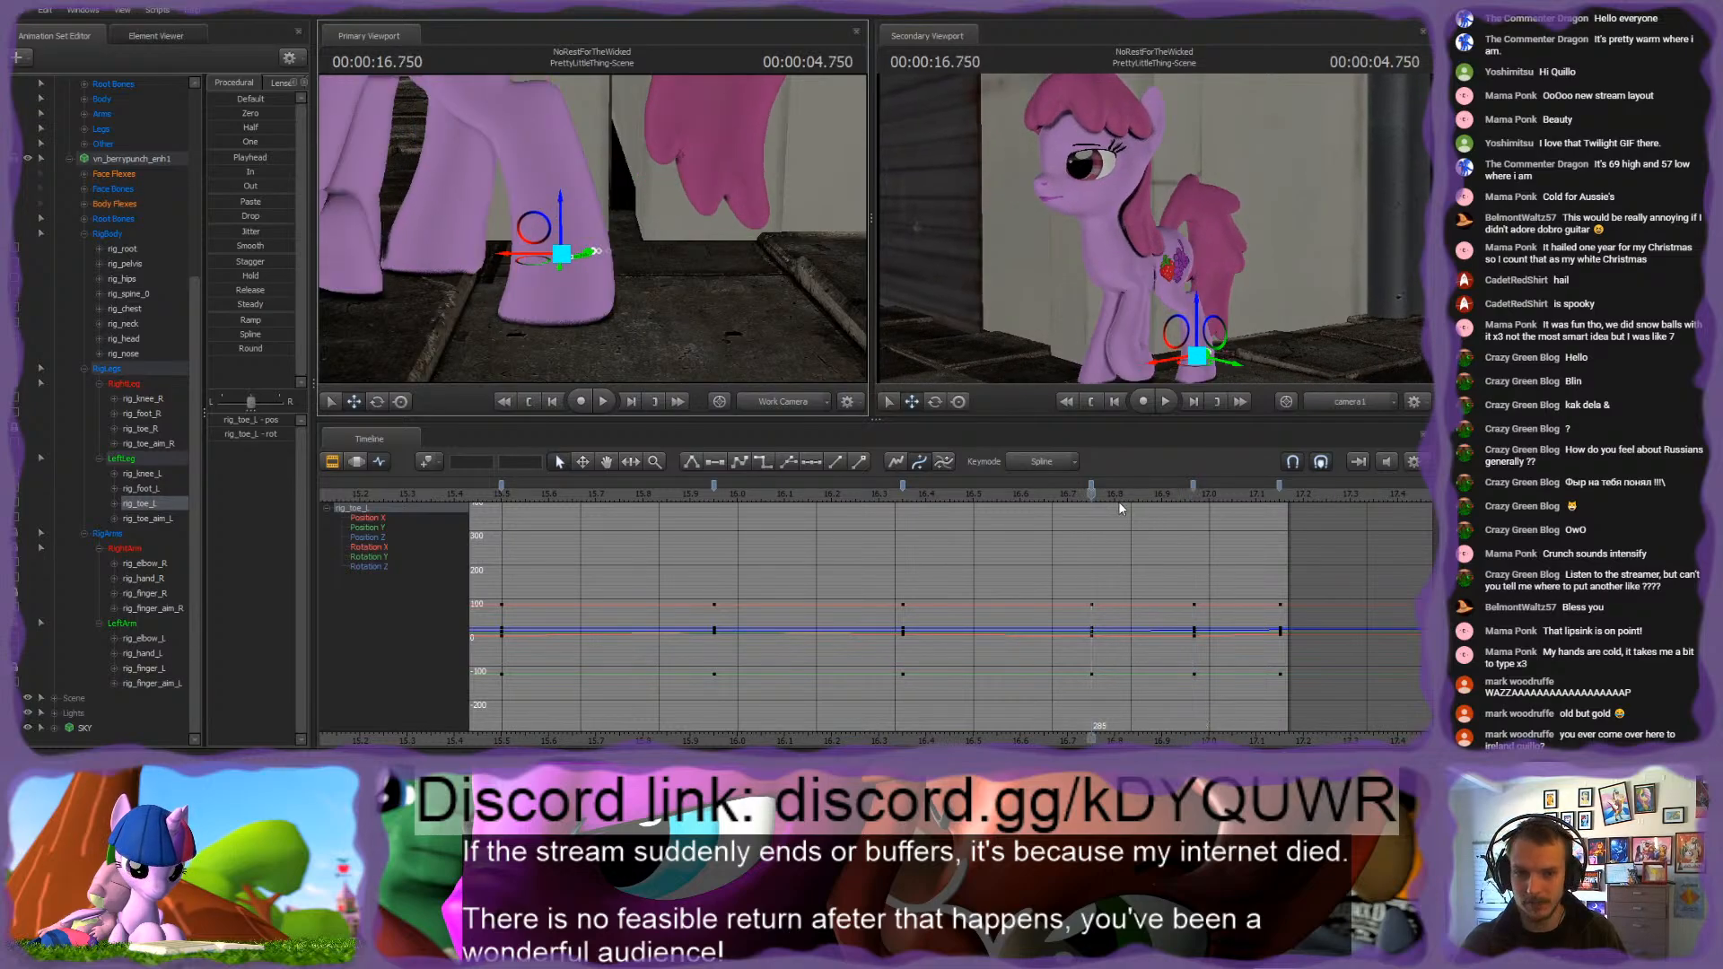
pyautogui.moveTo(1094, 495); pyautogui.dragTo(842, 482)
pyautogui.press('space')
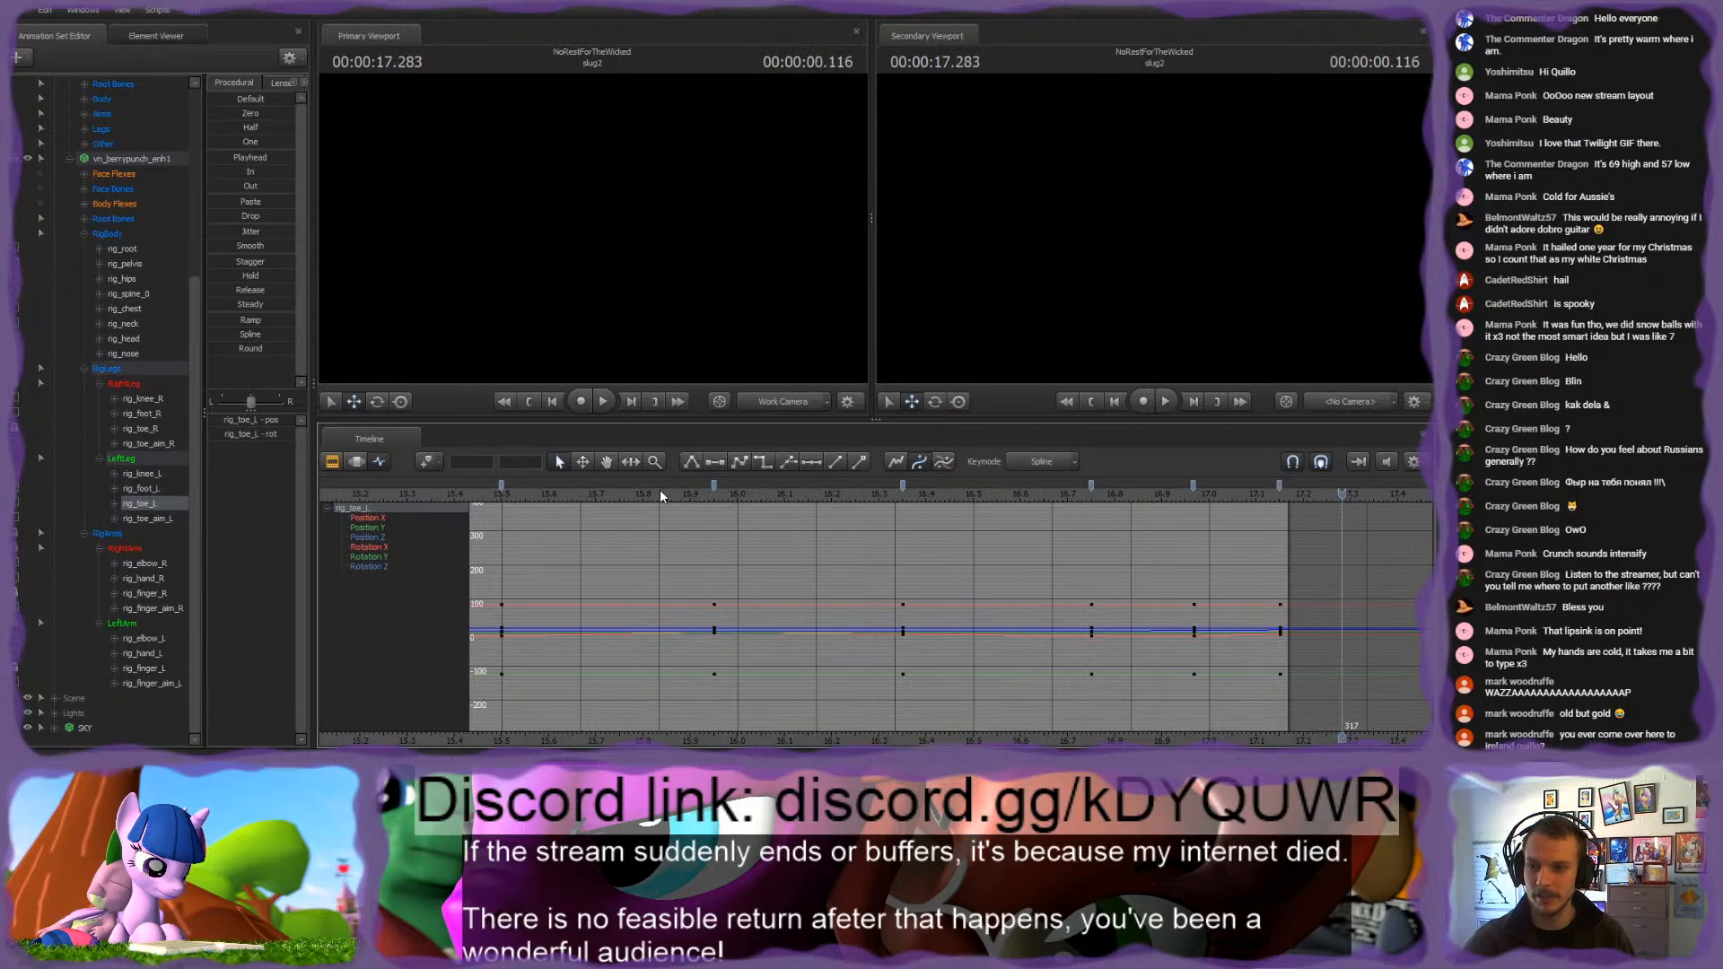
pyautogui.press('space')
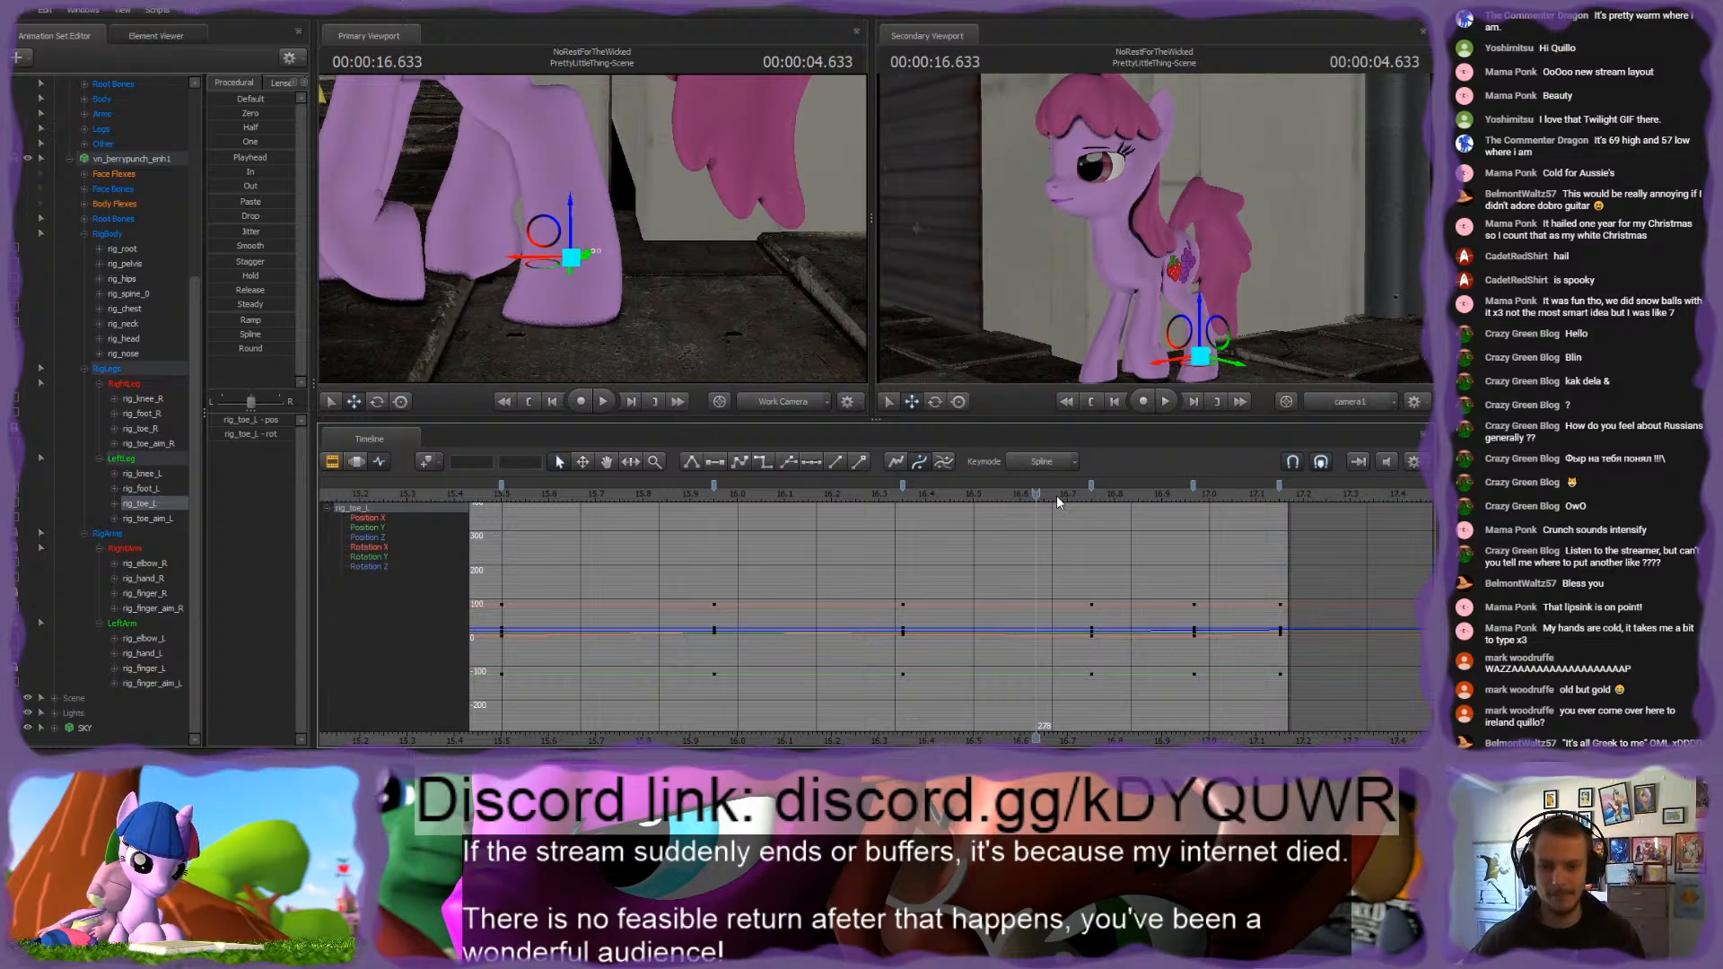
# Step: Adjust rig_toe_L and rig_toe_aim_L at 15.733 s to add an in-between keyframe for the rear left hoof
pyautogui.moveTo(1058, 496); pyautogui.dragTo(923, 498)
pyautogui.moveTo(815, 505); pyautogui.dragTo(611, 508)
pyautogui.moveTo(593, 230); pyautogui.dragTo(650, 226)
pyautogui.click(665, 270)
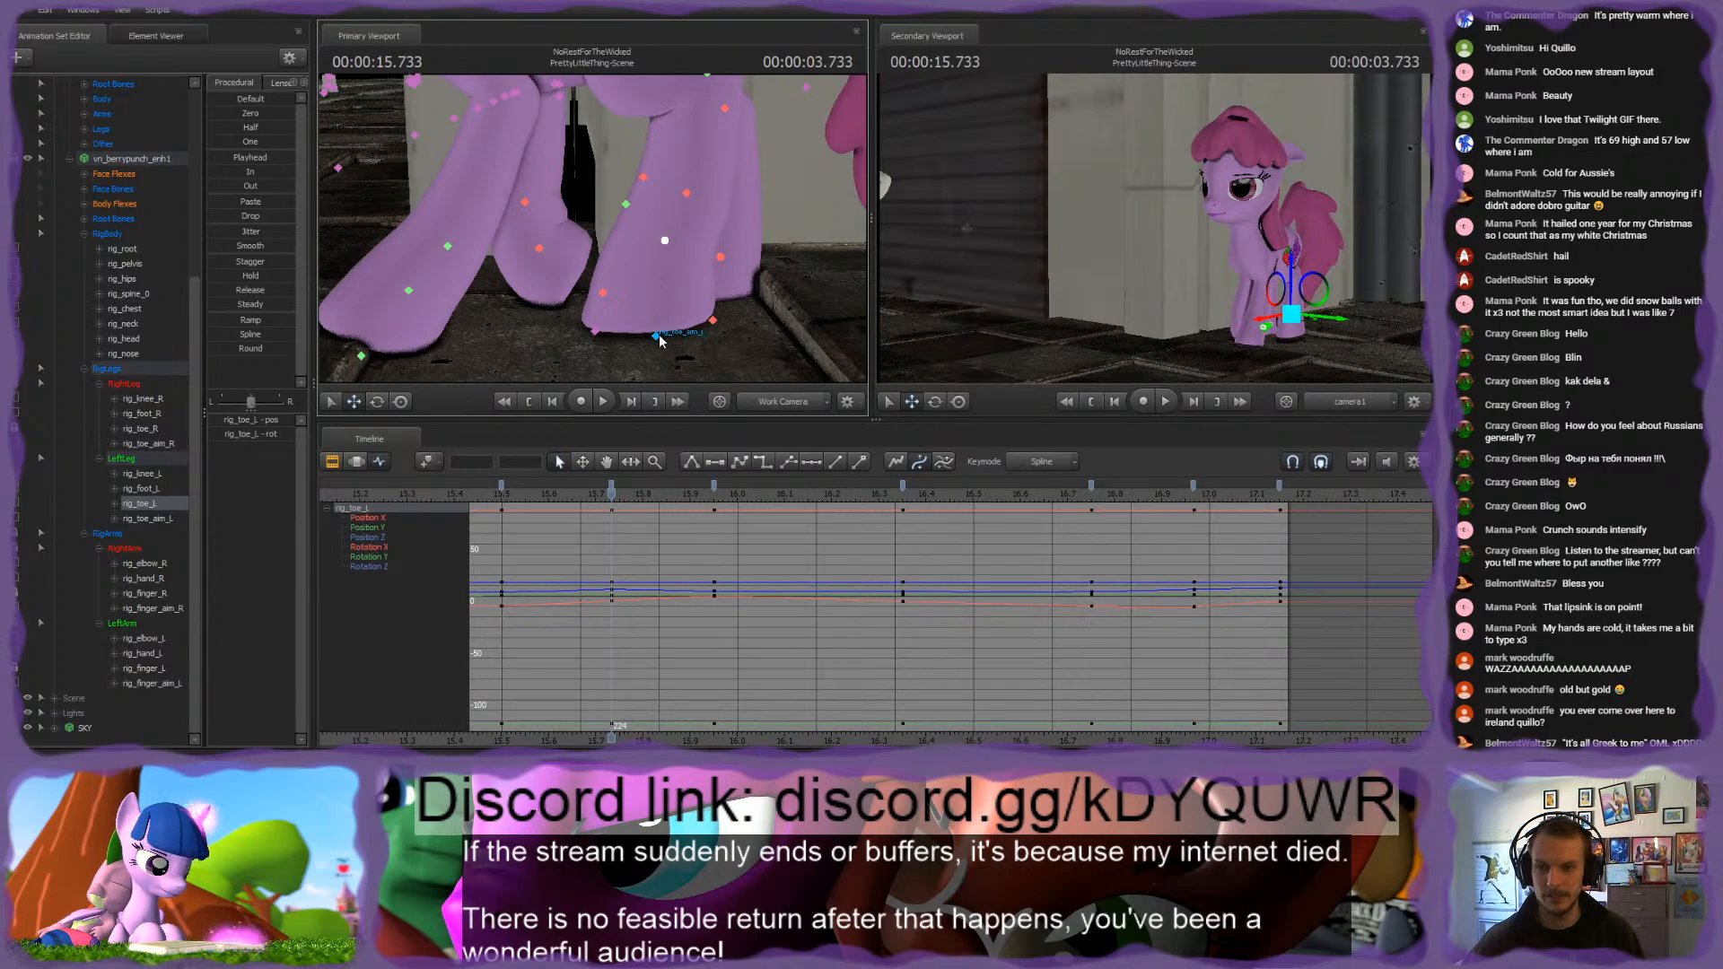
pyautogui.click(656, 335)
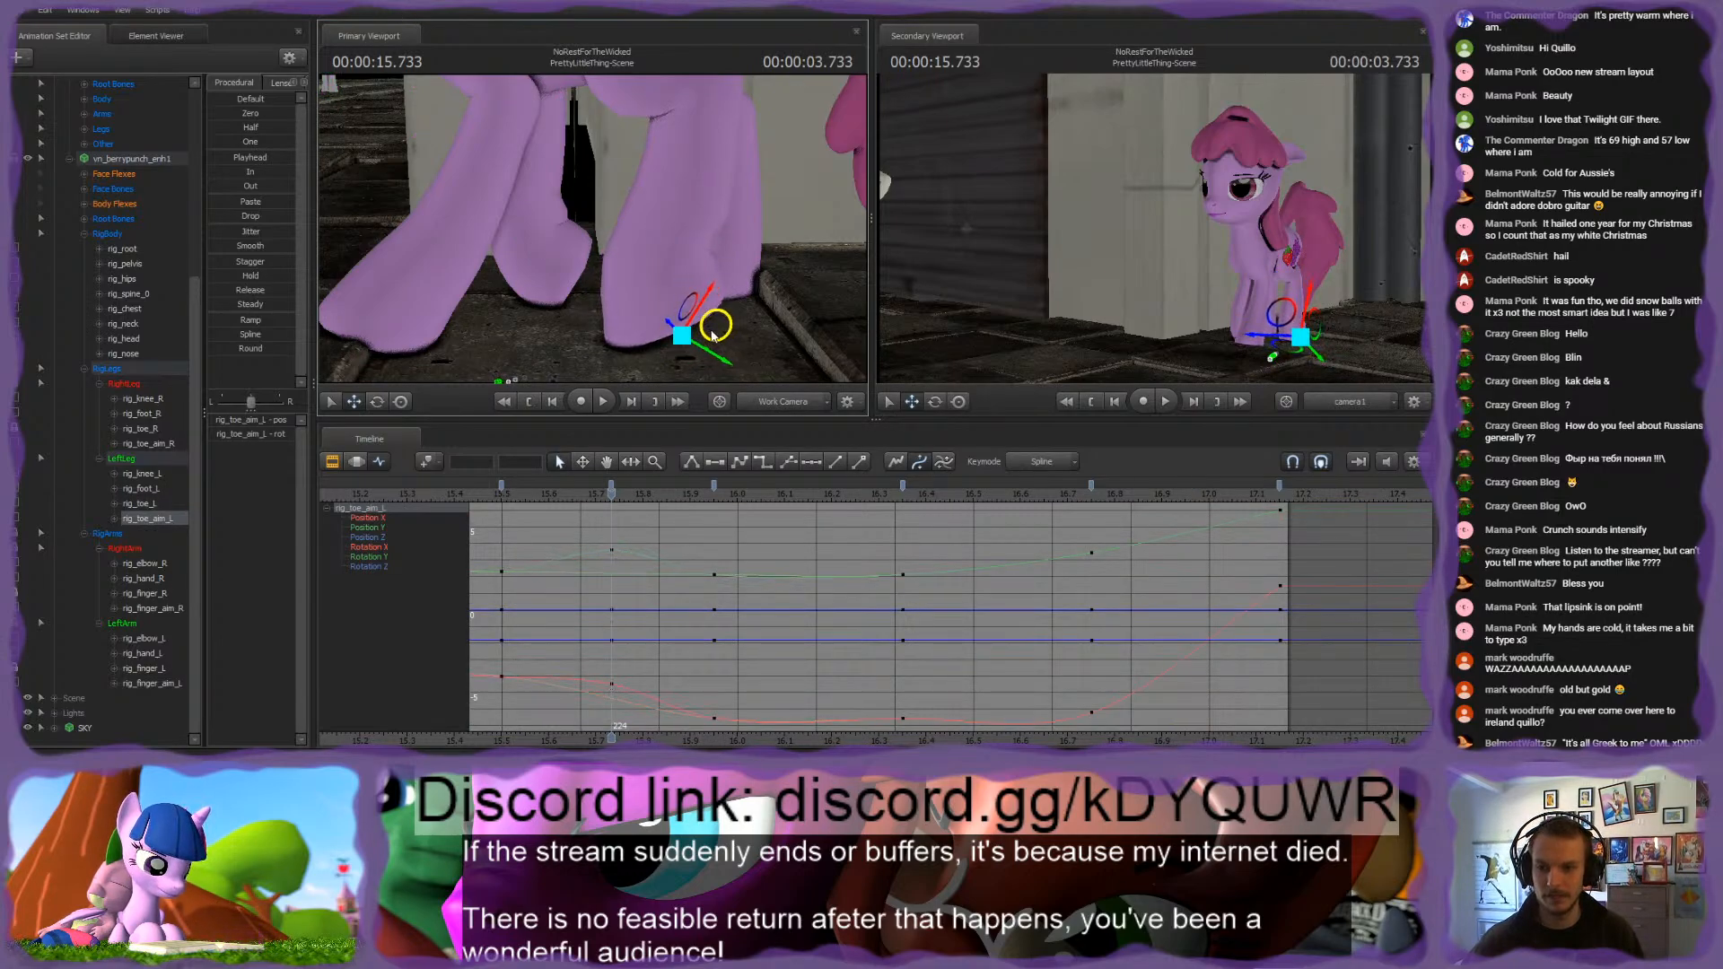
pyautogui.moveTo(786, 321); pyautogui.dragTo(788, 237)
# Step: Move rig_foot_L at 15.733 s to key the rear left leg's in-between pose
pyautogui.keyDown('ctrl'); pyautogui.click(669, 203); pyautogui.keyUp('ctrl')
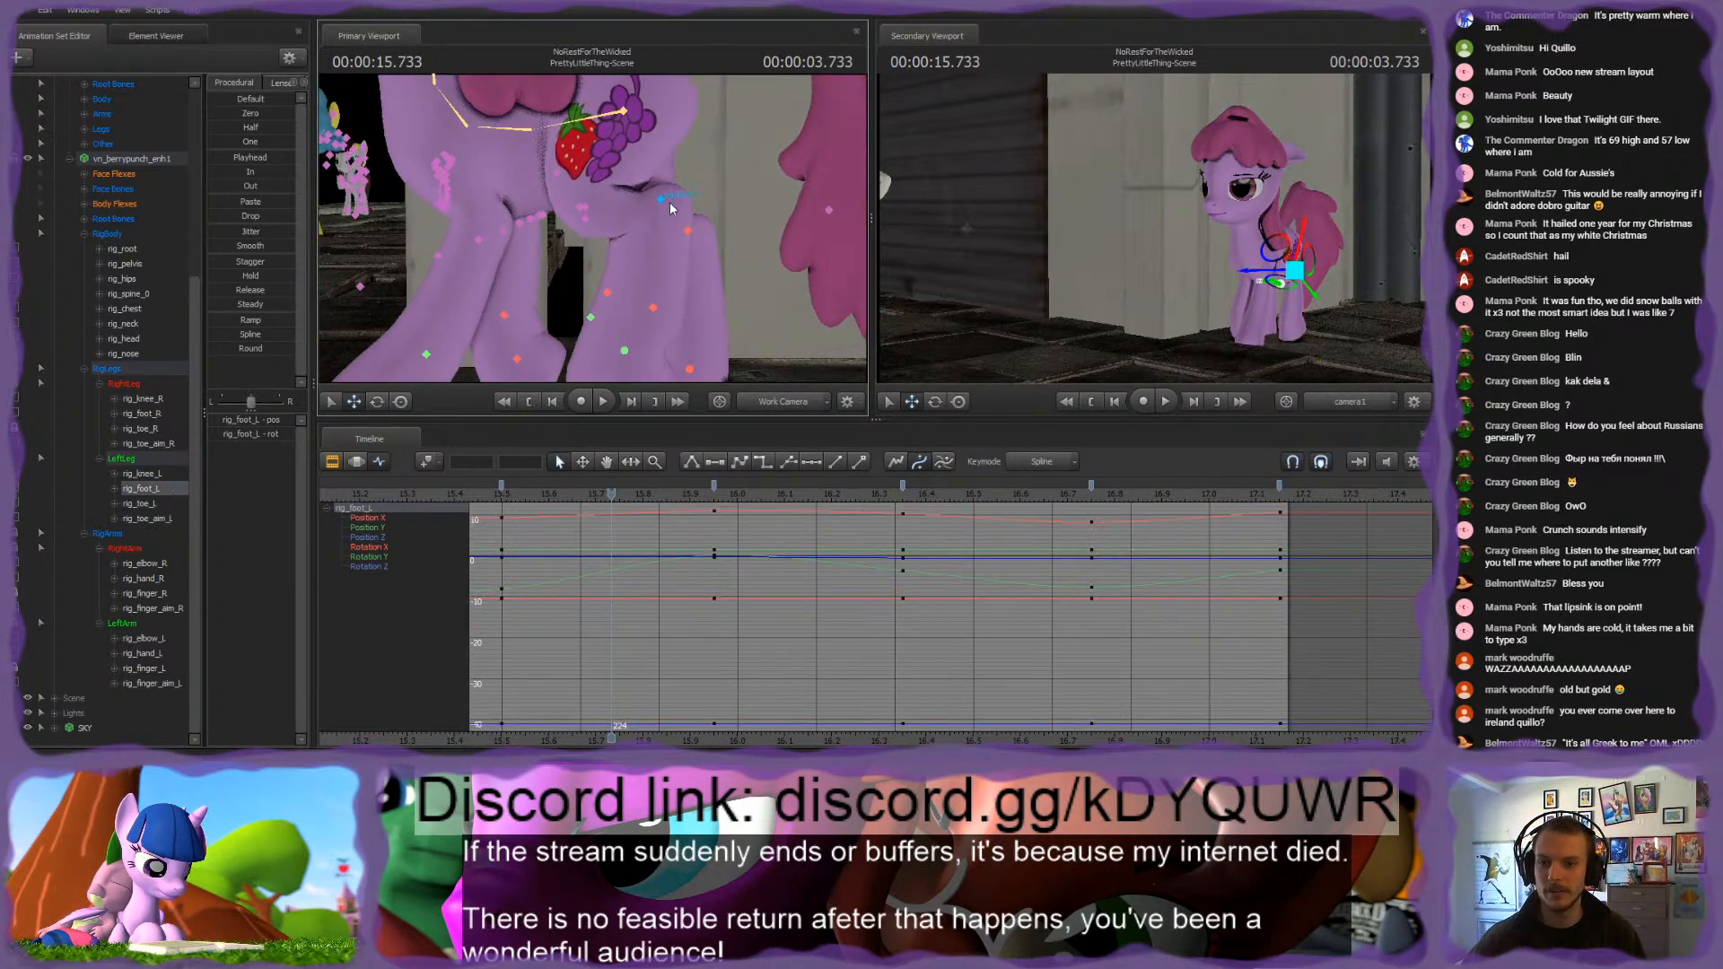
pyautogui.moveTo(694, 191); pyautogui.dragTo(707, 195)
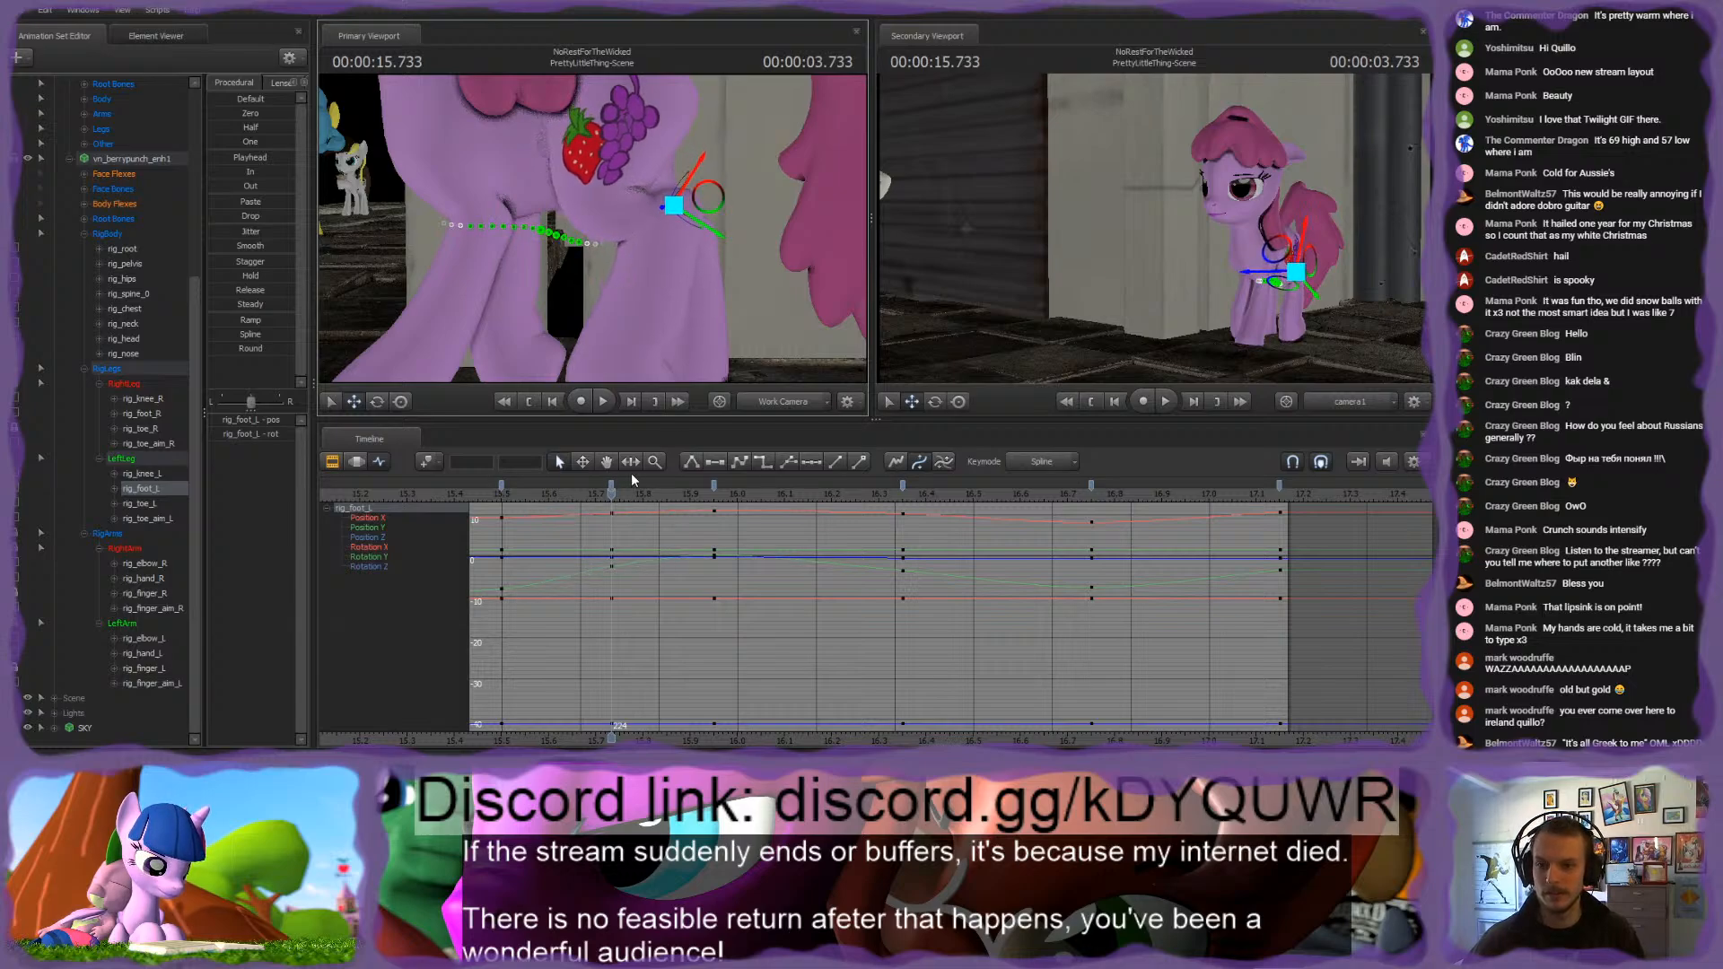
pyautogui.moveTo(594, 199); pyautogui.dragTo(589, 231)
# Step: Scrub and play the walk from about 15.5 s to 17.1 s to check the rear left leg's step
pyautogui.moveTo(519, 489); pyautogui.dragTo(1114, 490)
pyautogui.press('space')
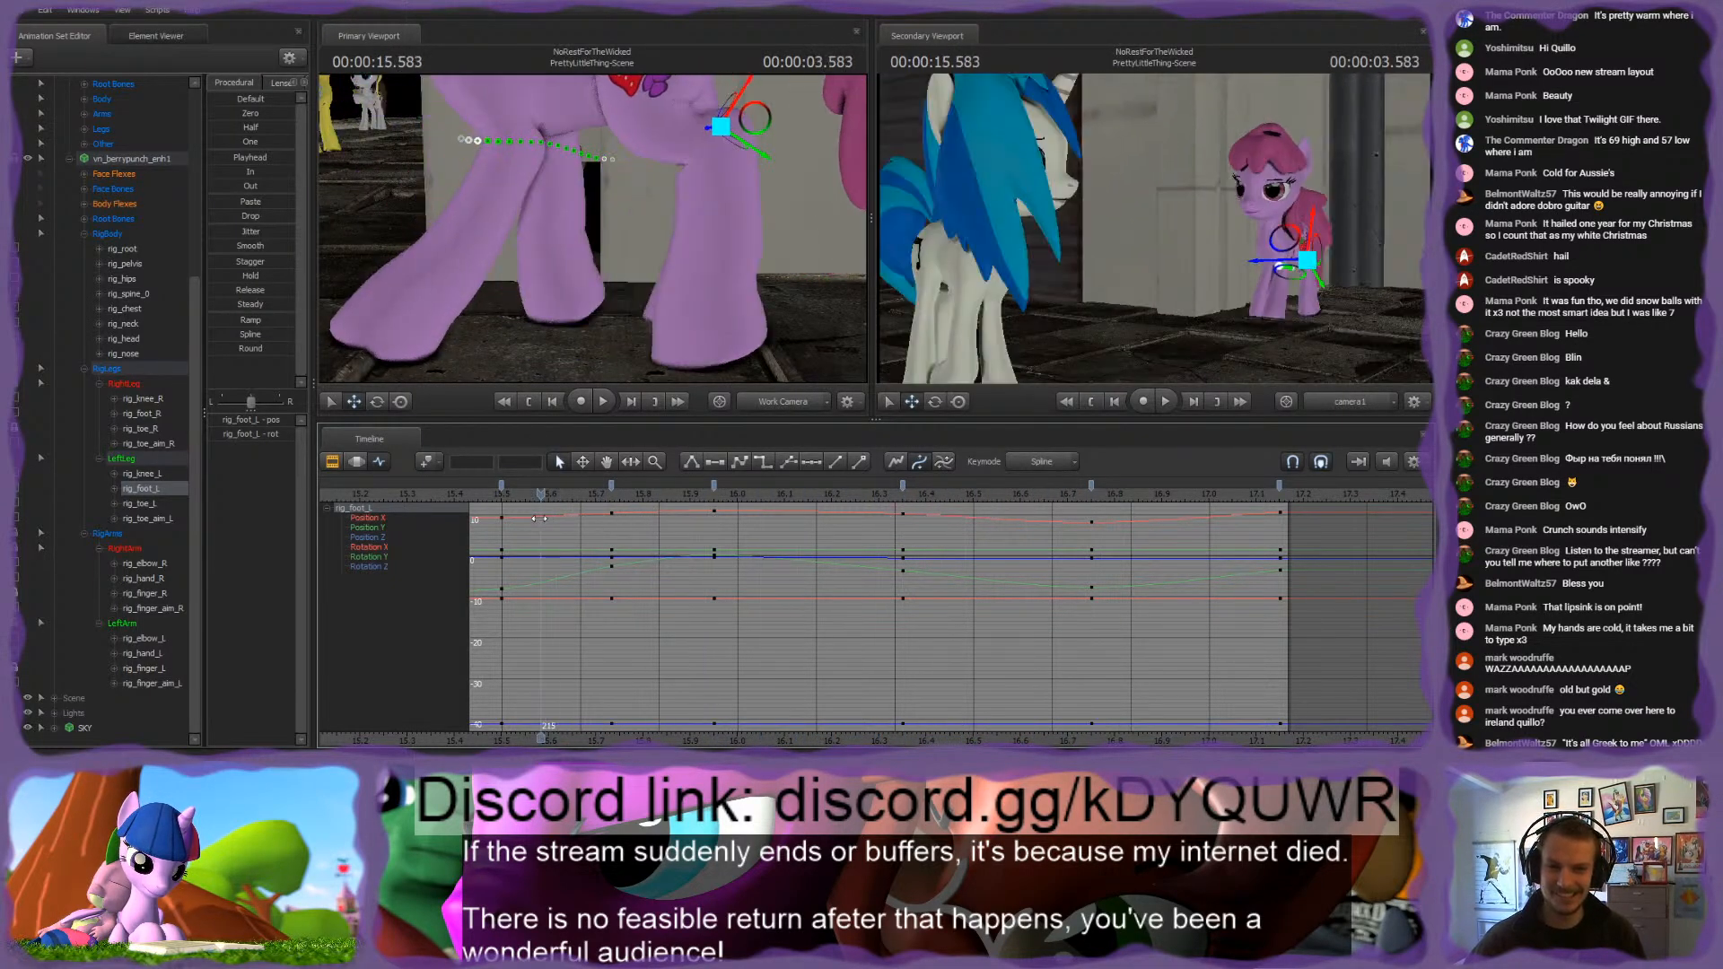
pyautogui.press('space')
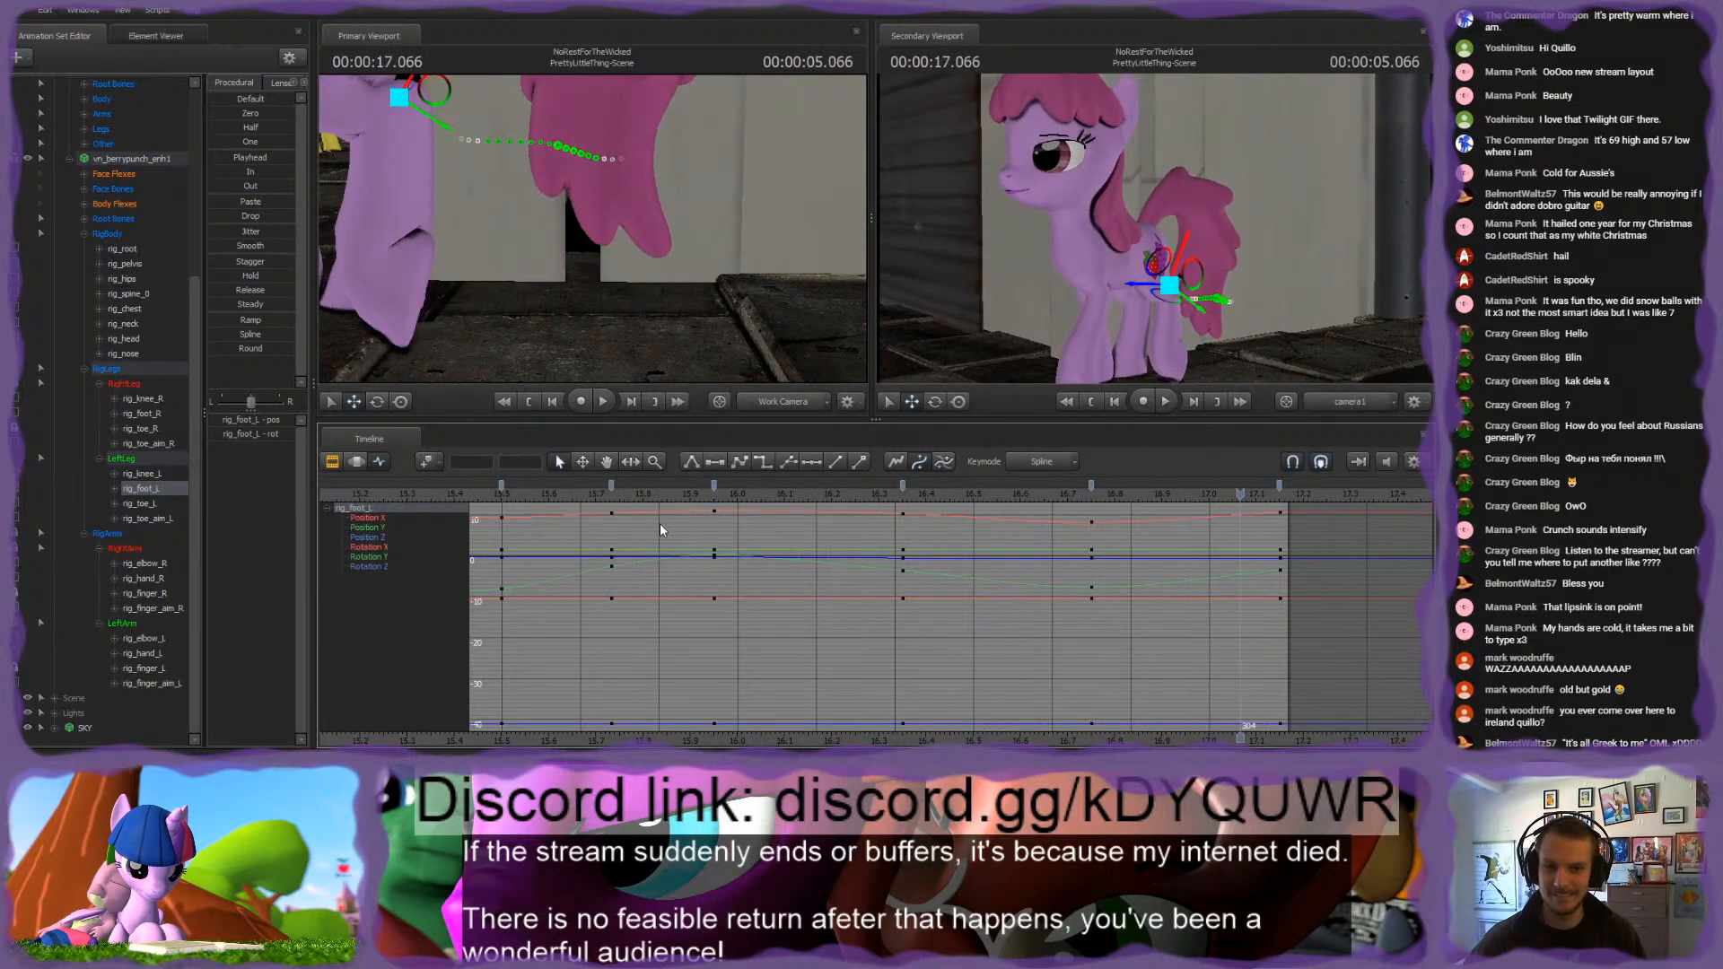
pyautogui.press('space')
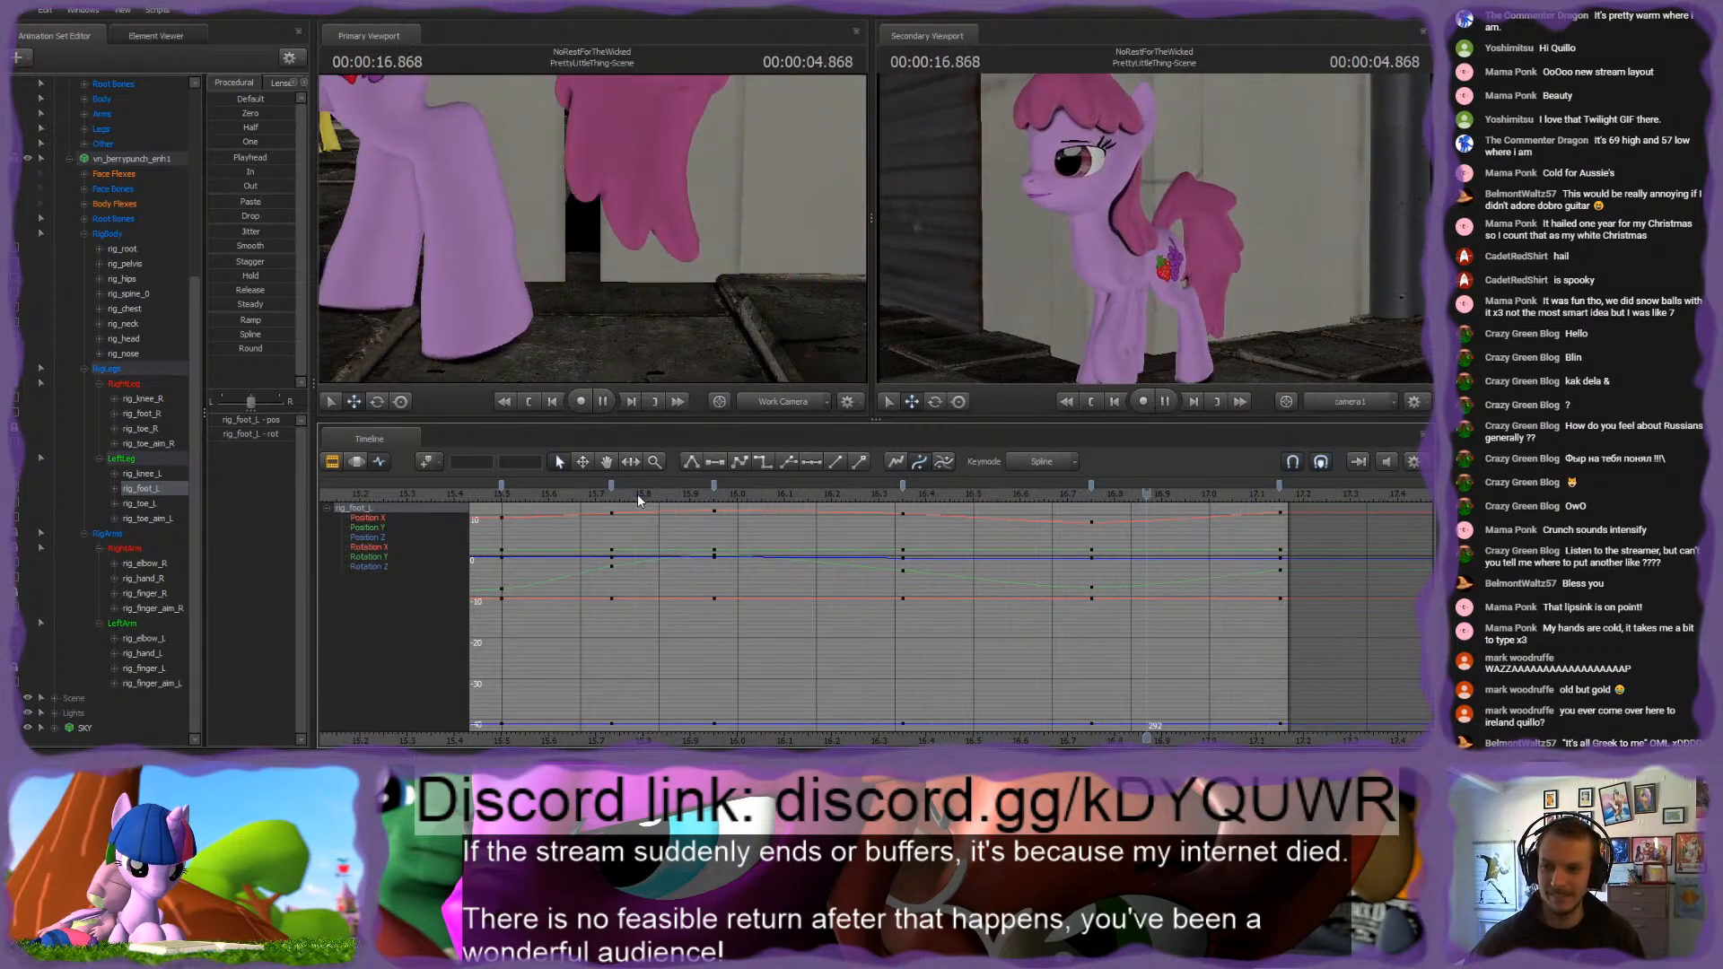
pyautogui.press('space')
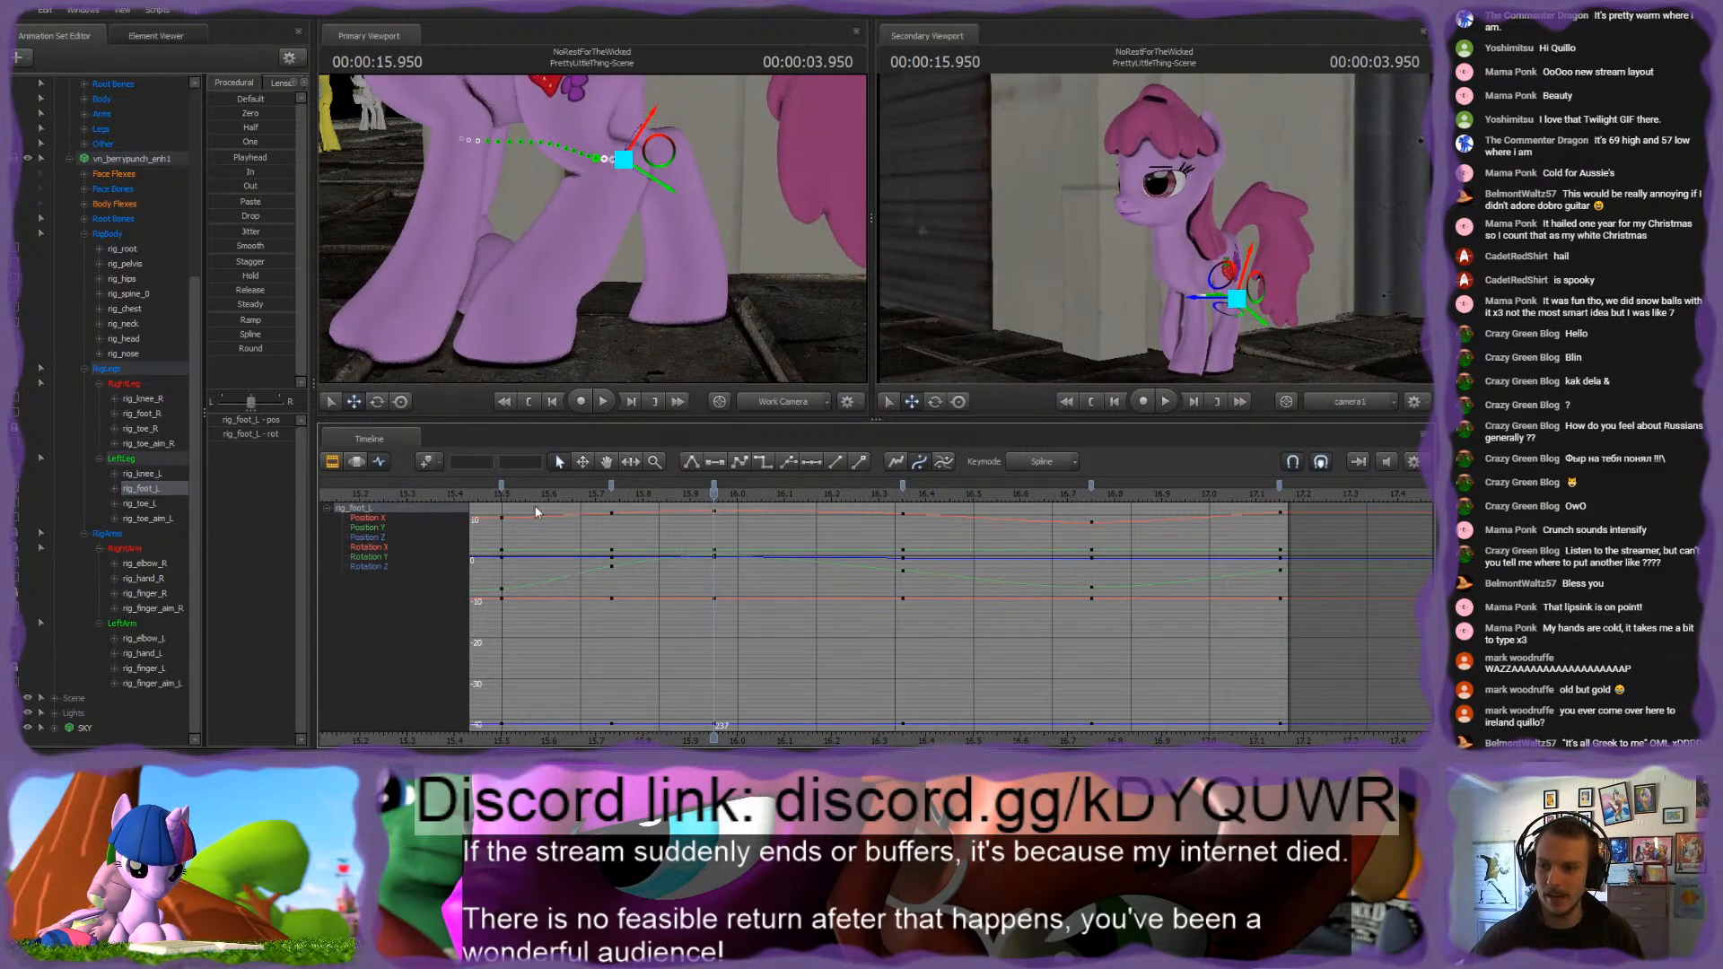
# Step: Move rig_toe_R at 16.15 s to key the lifted rear right hoof and compare it with the 15.95 s keyframe
pyautogui.keyDown('ctrl'); pyautogui.click(688, 286); pyautogui.keyUp('ctrl')
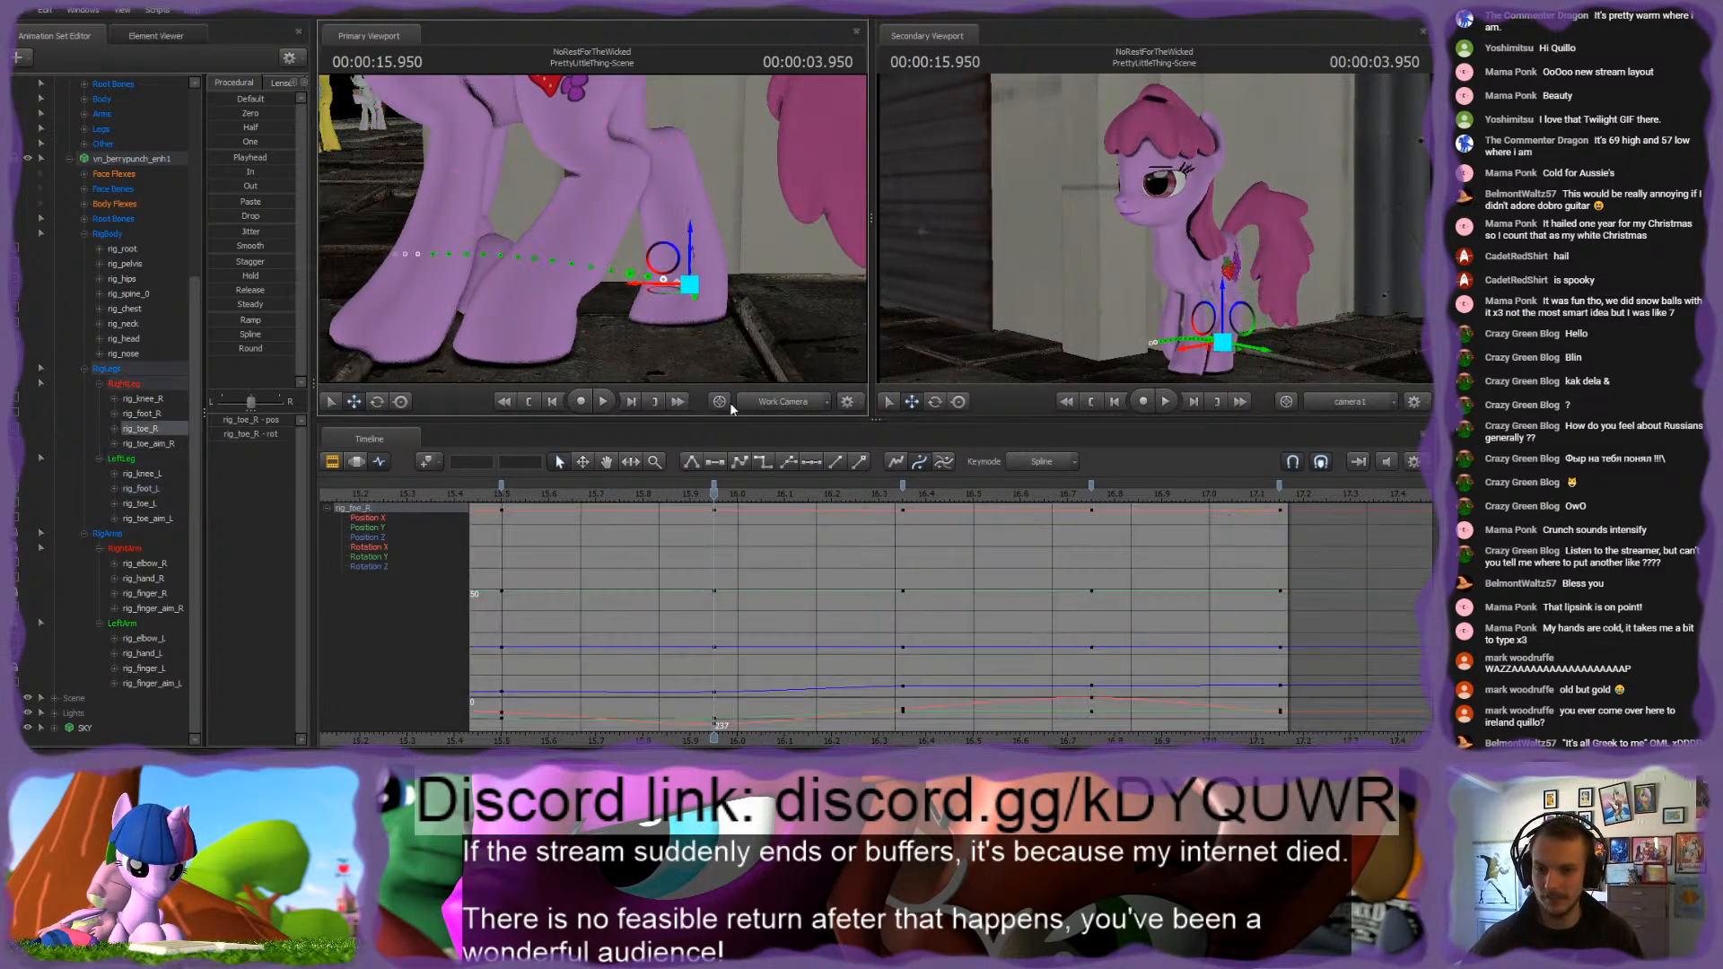
pyautogui.moveTo(714, 489); pyautogui.dragTo(810, 496)
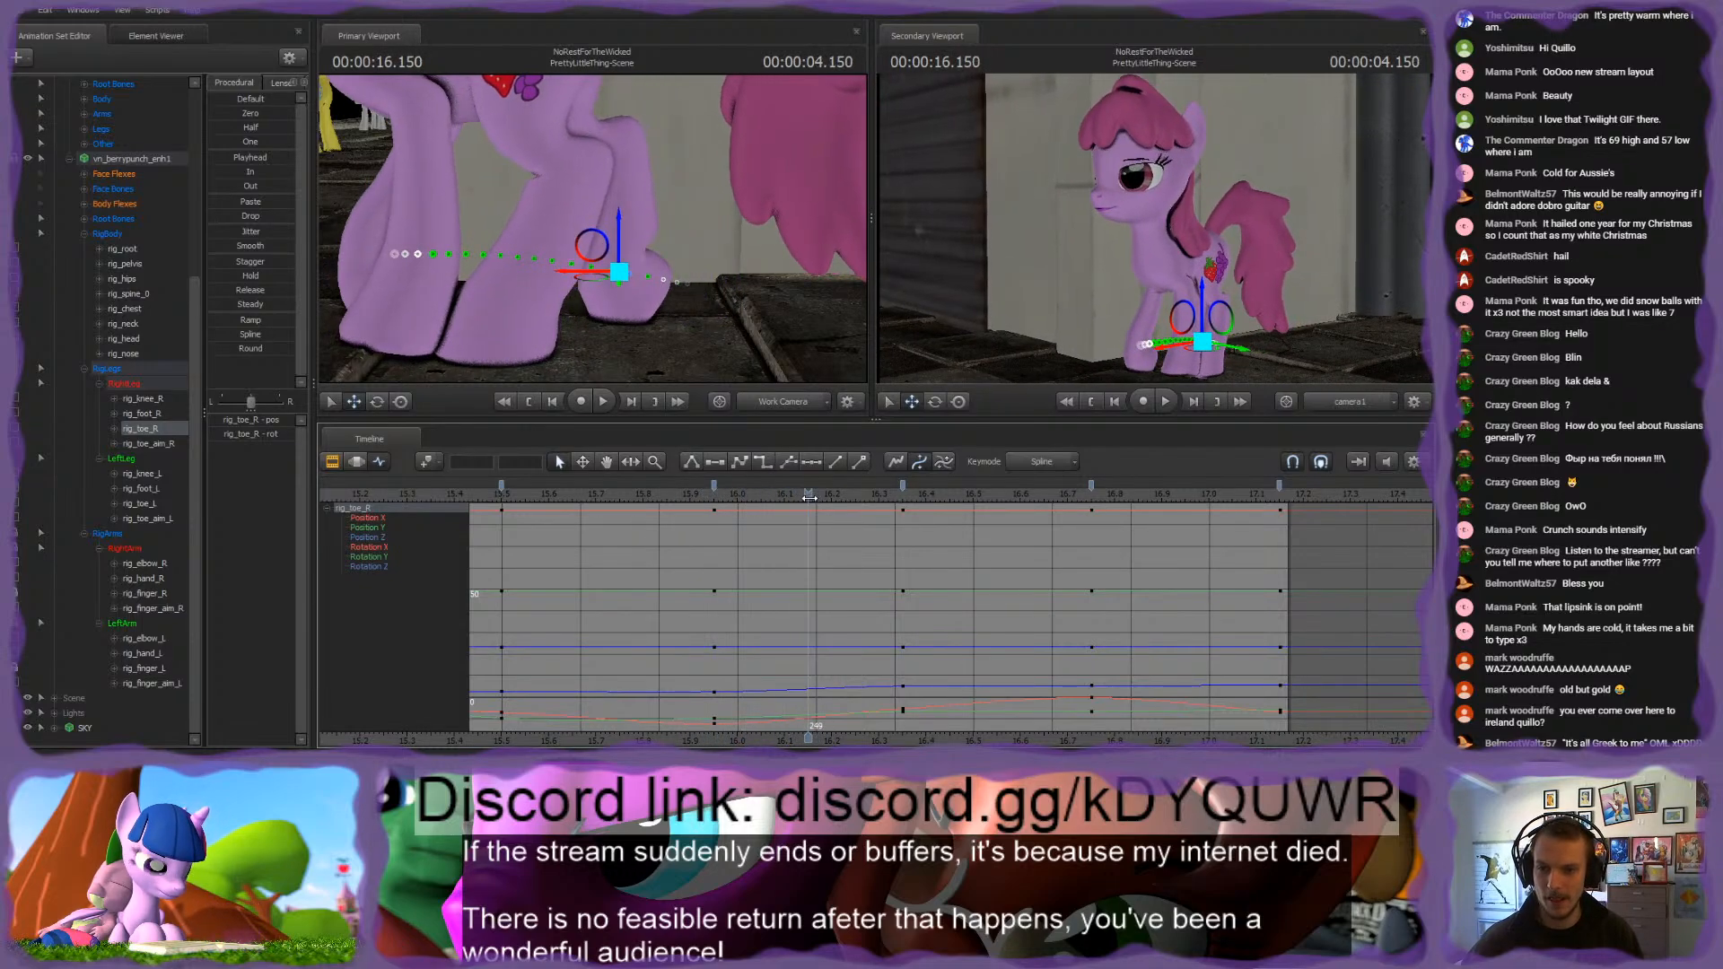
pyautogui.moveTo(803, 361); pyautogui.dragTo(634, 166)
pyautogui.press('Up')
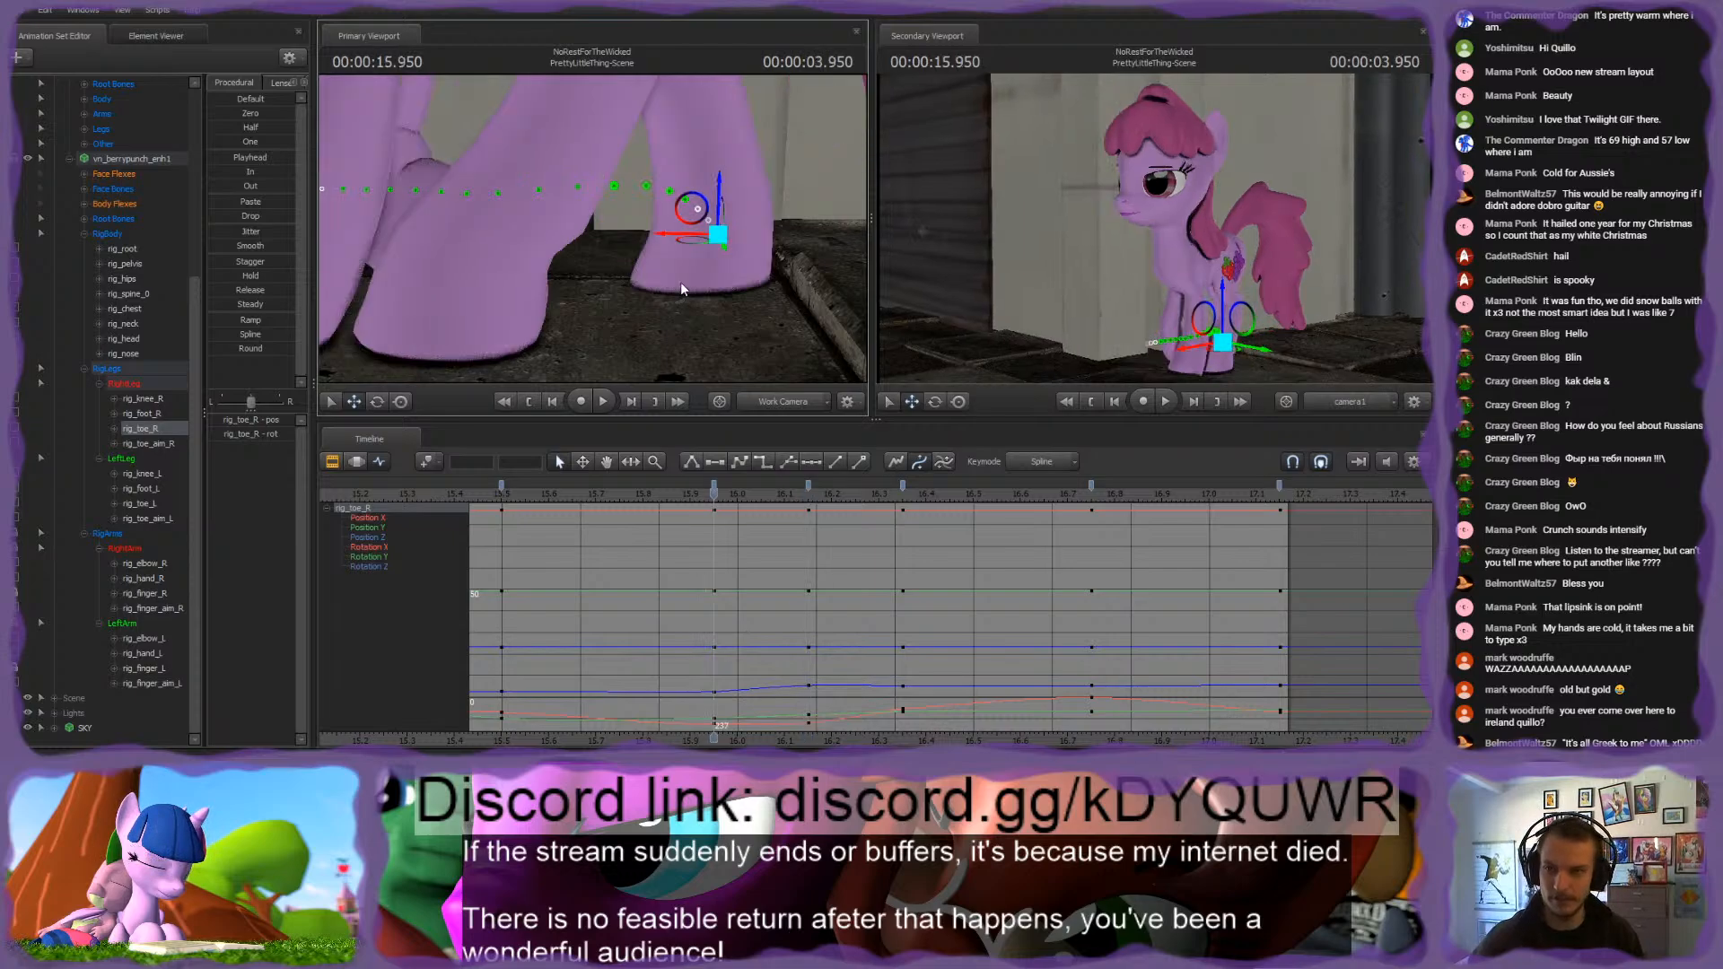
pyautogui.press('Down')
pyautogui.moveTo(641, 167); pyautogui.dragTo(627, 166)
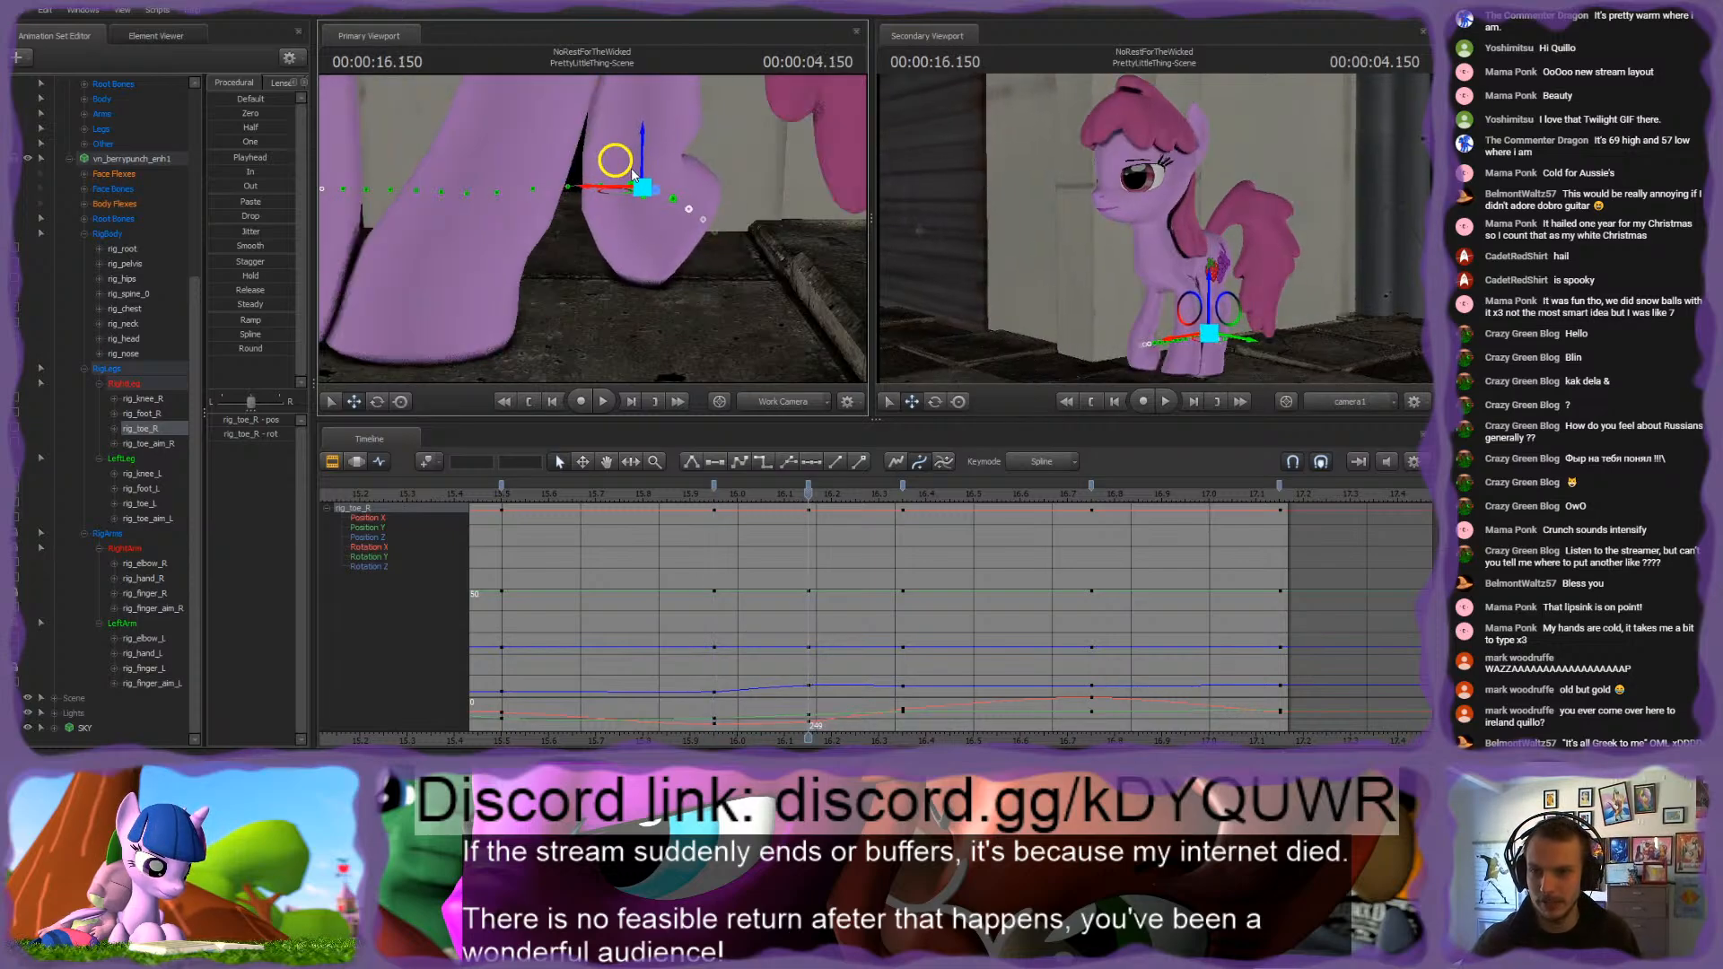
pyautogui.press('Up')
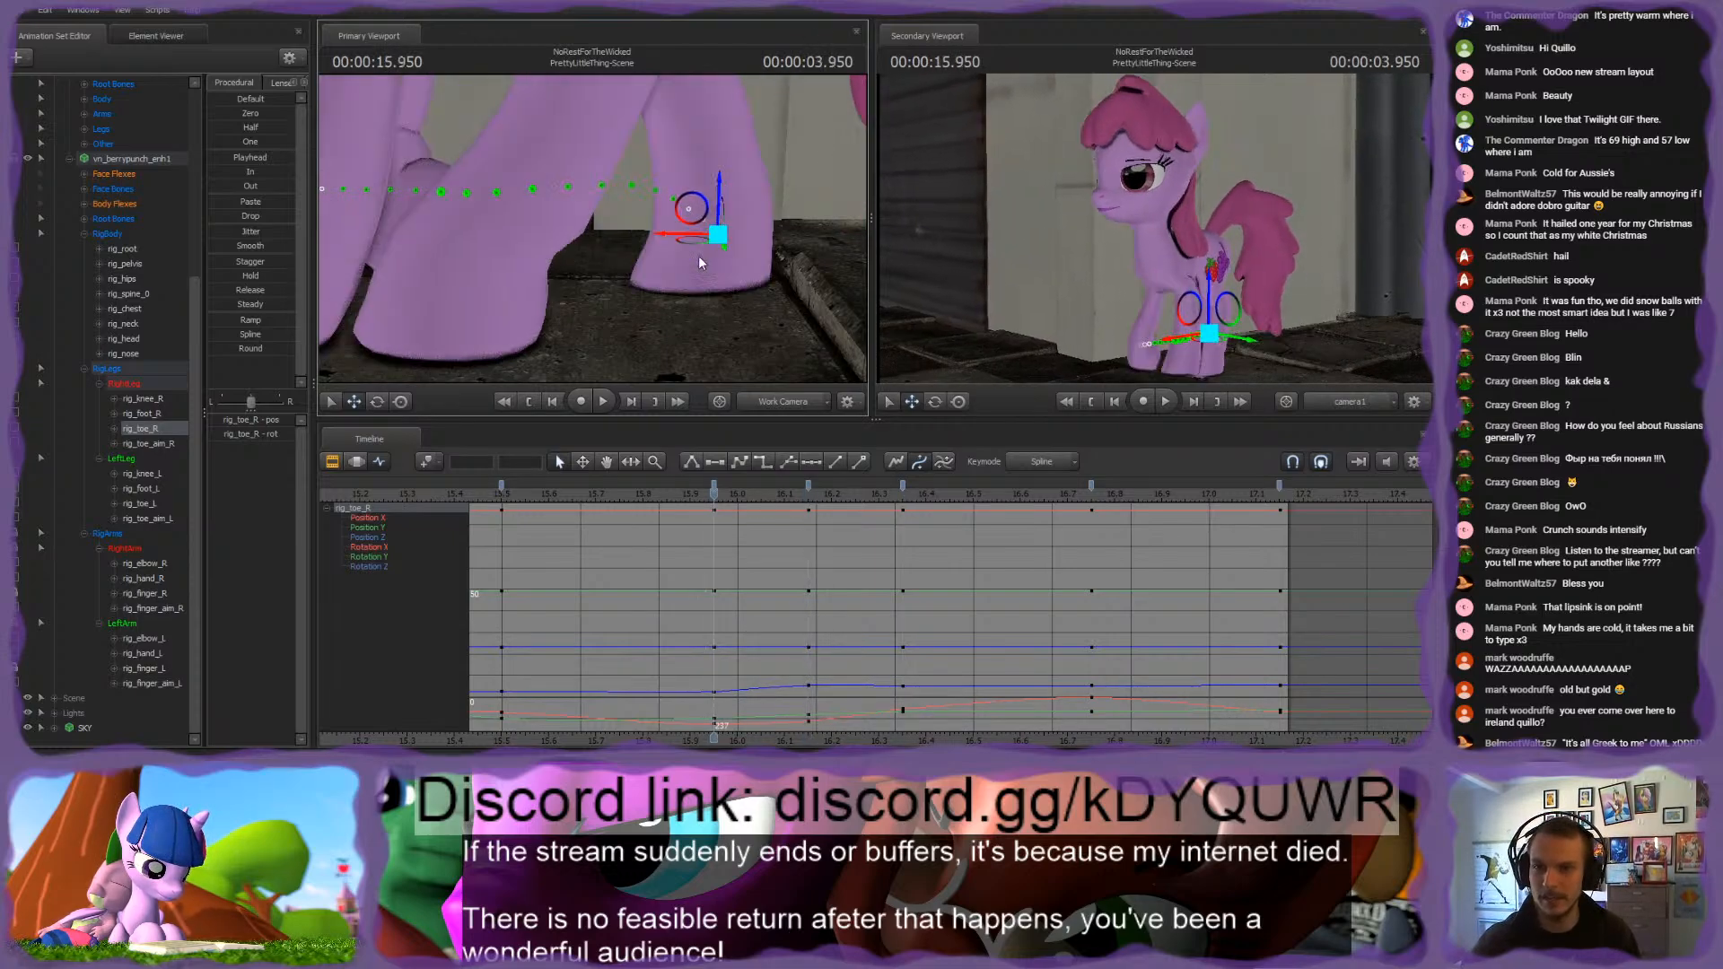
# Step: Select rig_finger_R, switch to the Motion Editor and examine the front right hoof's planting from 15.816 s to 16.516 s
pyautogui.moveTo(718, 496); pyautogui.dragTo(652, 469)
pyautogui.moveTo(592, 228); pyautogui.dragTo(682, 260)
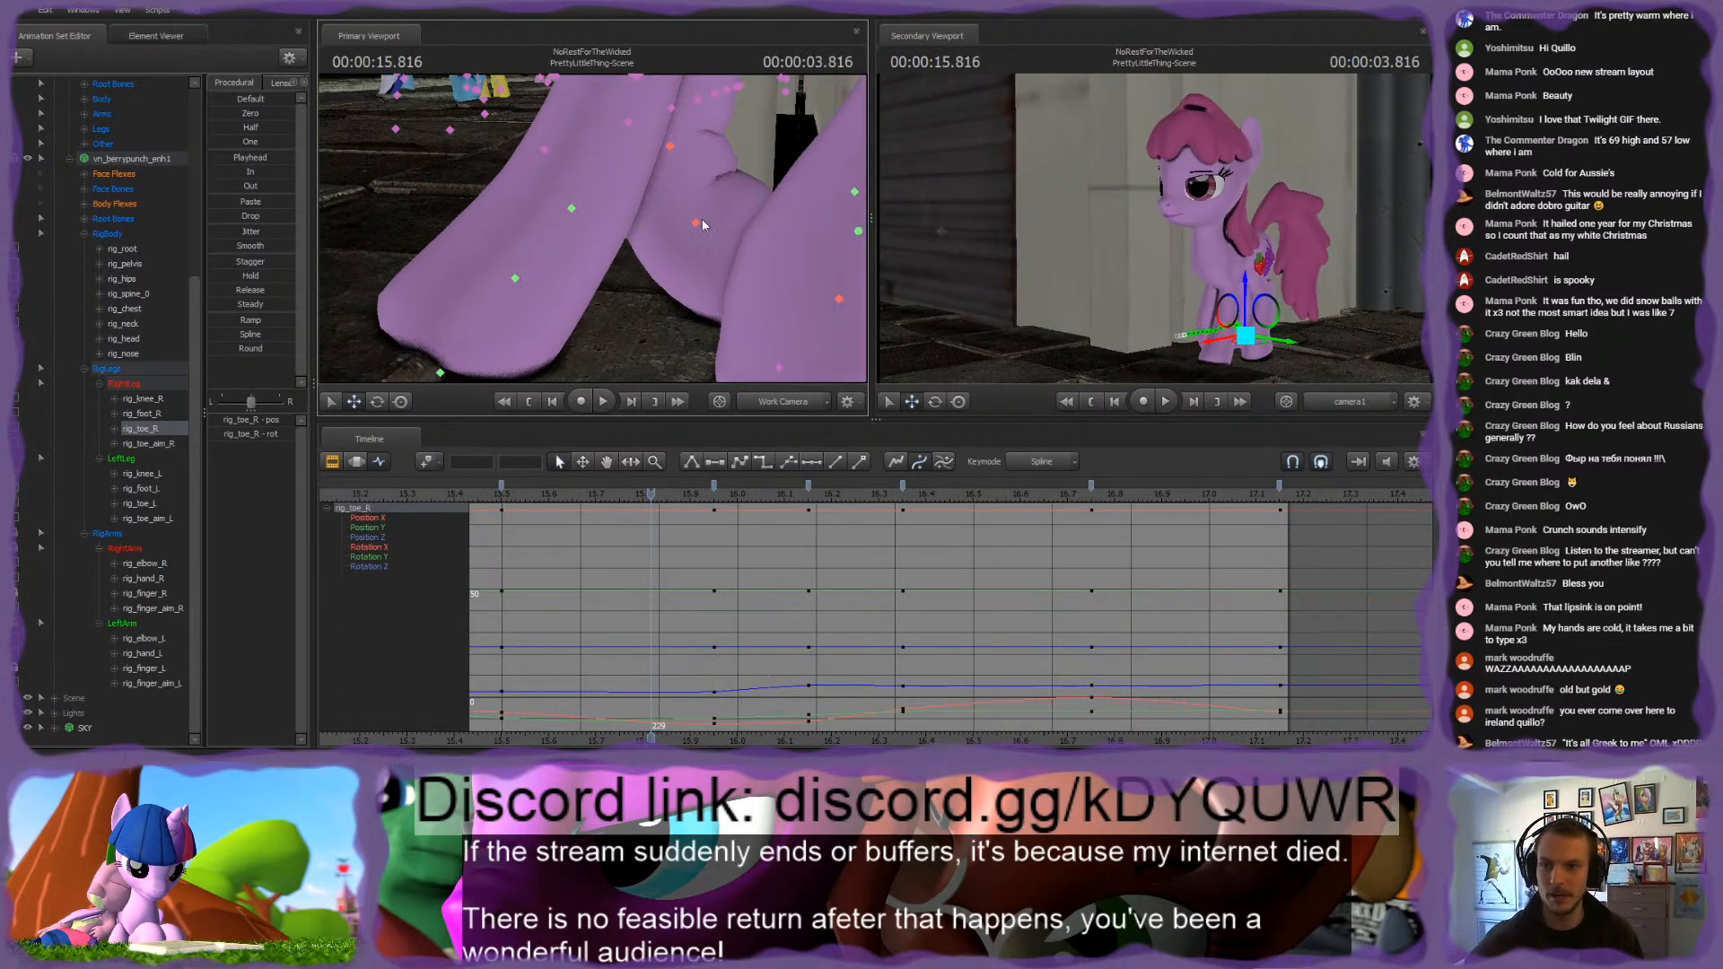
pyautogui.keyDown('ctrl'); pyautogui.click(702, 221); pyautogui.keyUp('ctrl')
pyautogui.click(357, 462)
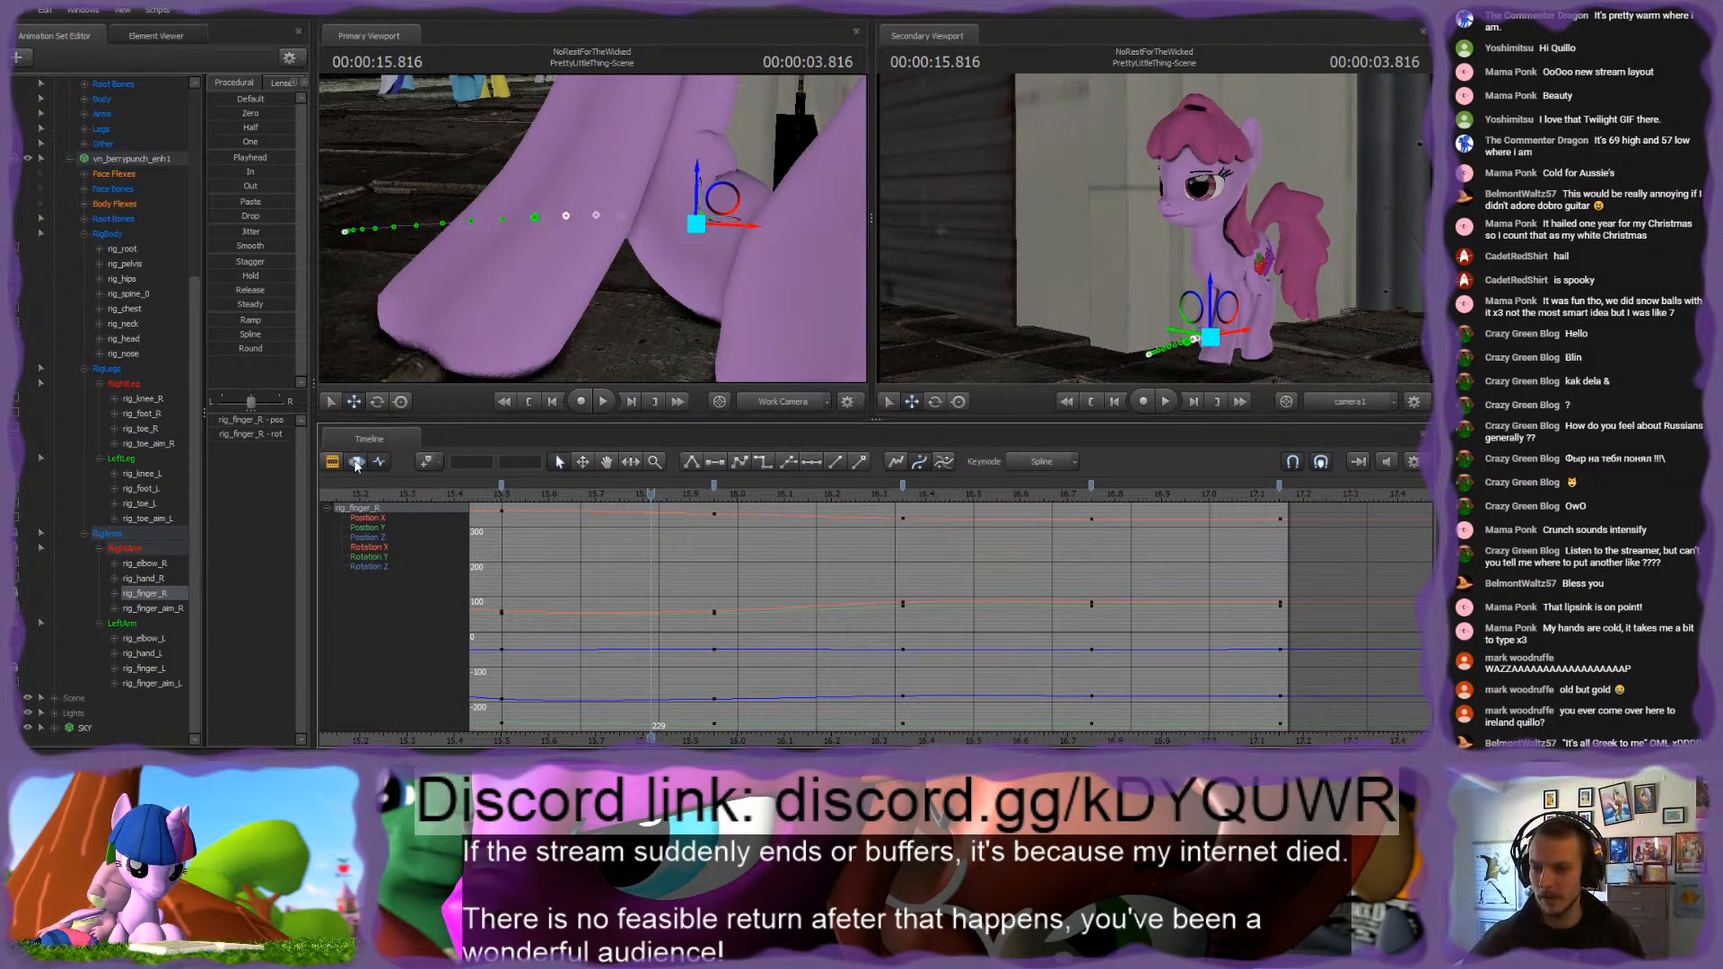
pyautogui.moveTo(653, 495); pyautogui.dragTo(745, 494)
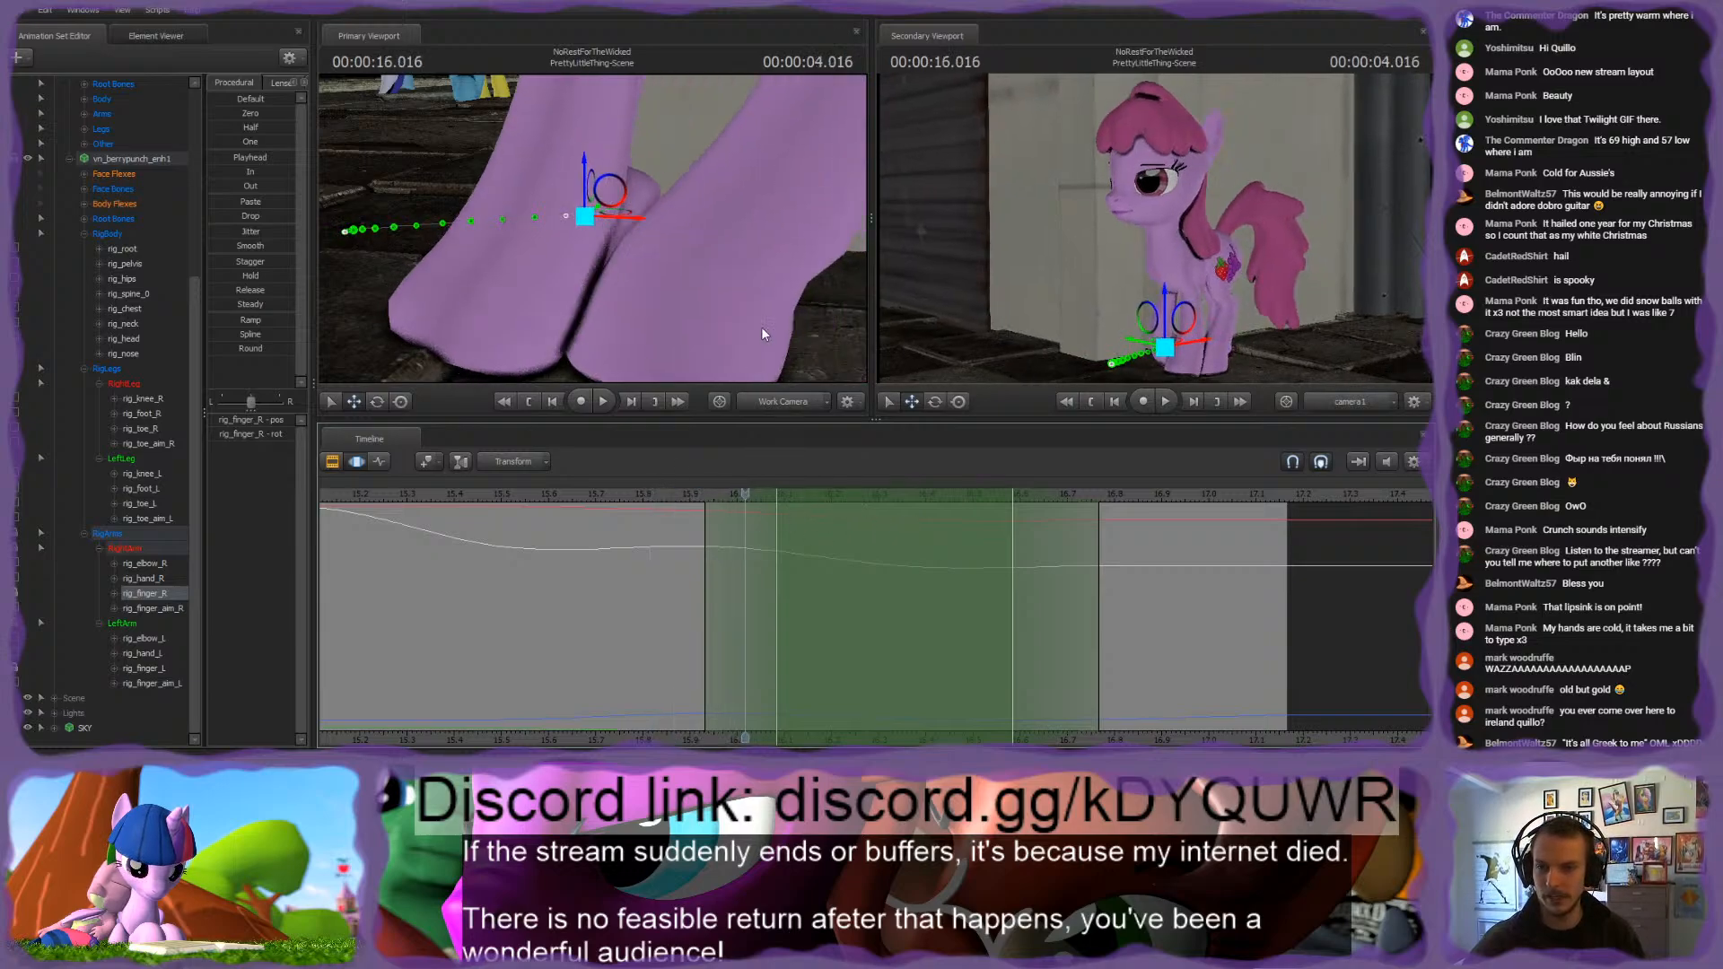
pyautogui.keyDown('alt'); pyautogui.moveTo(759, 314); pyautogui.dragTo(849, 305); pyautogui.keyUp('alt')
pyautogui.moveTo(745, 497); pyautogui.dragTo(981, 496)
pyautogui.moveTo(835, 282); pyautogui.dragTo(594, 229)
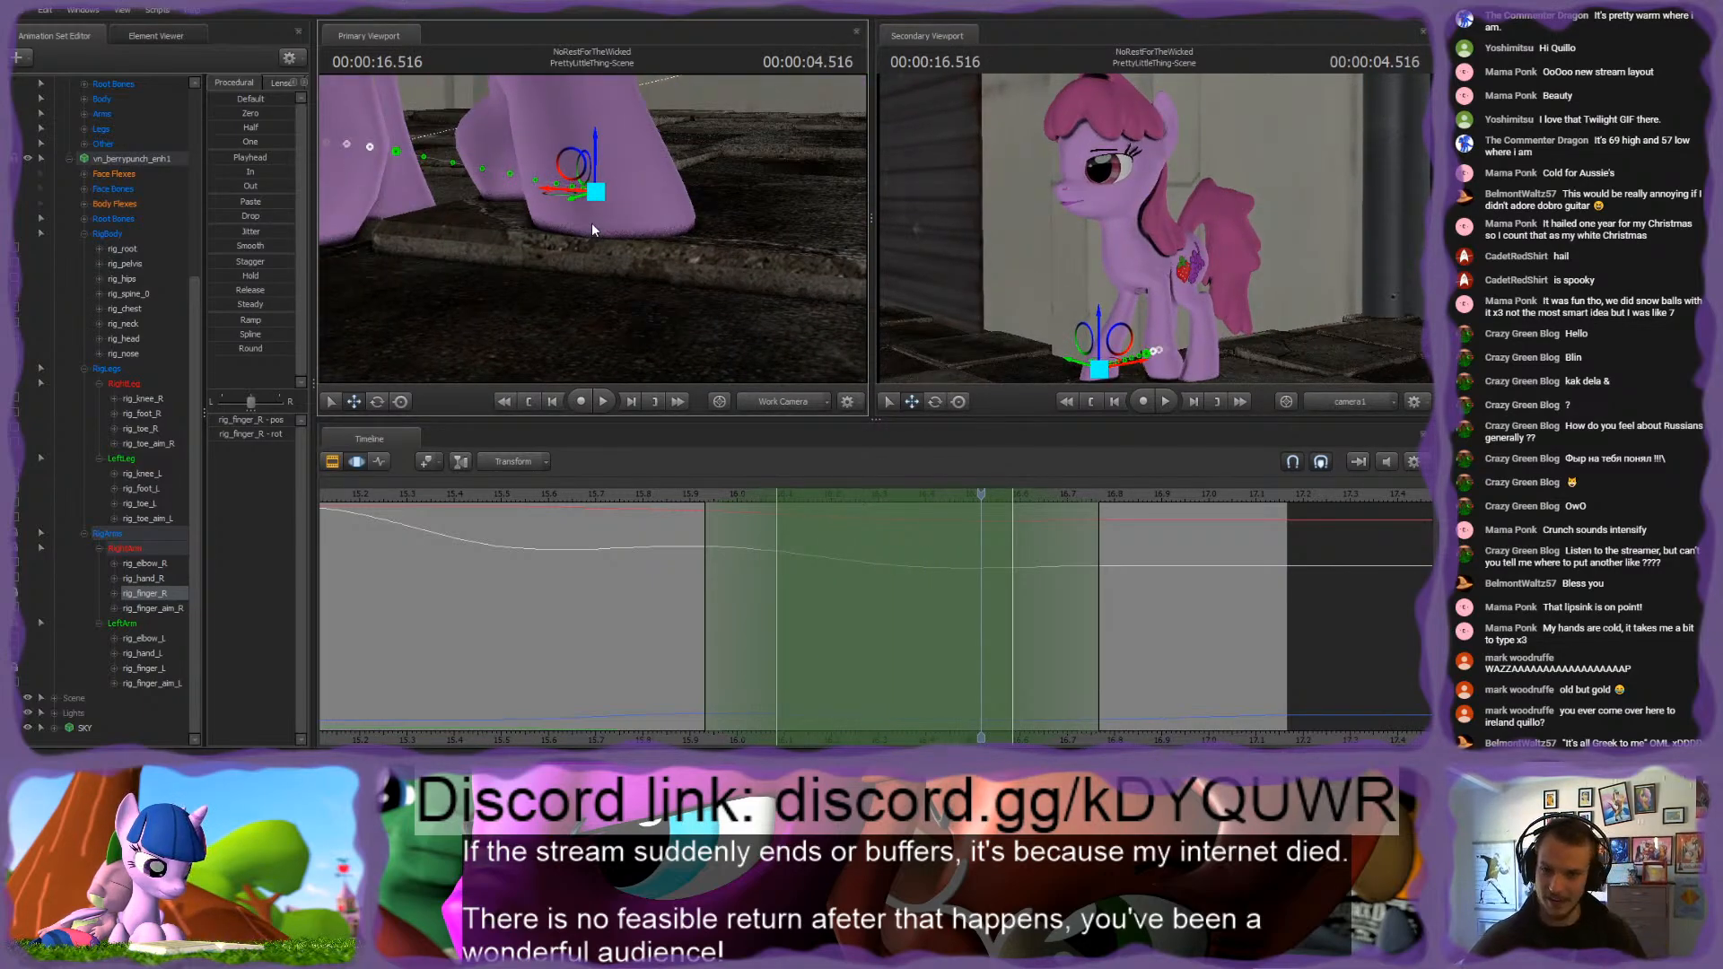
# Step: Hold rig_finger_R at its 17.1 s pose from about 16.57 s past the shot's end, with falloff from about 16.45 s, using the Playhead preset
pyautogui.keyDown('shift'); pyautogui.moveTo(980, 535); pyautogui.dragTo(1414, 535); pyautogui.keyUp('shift')
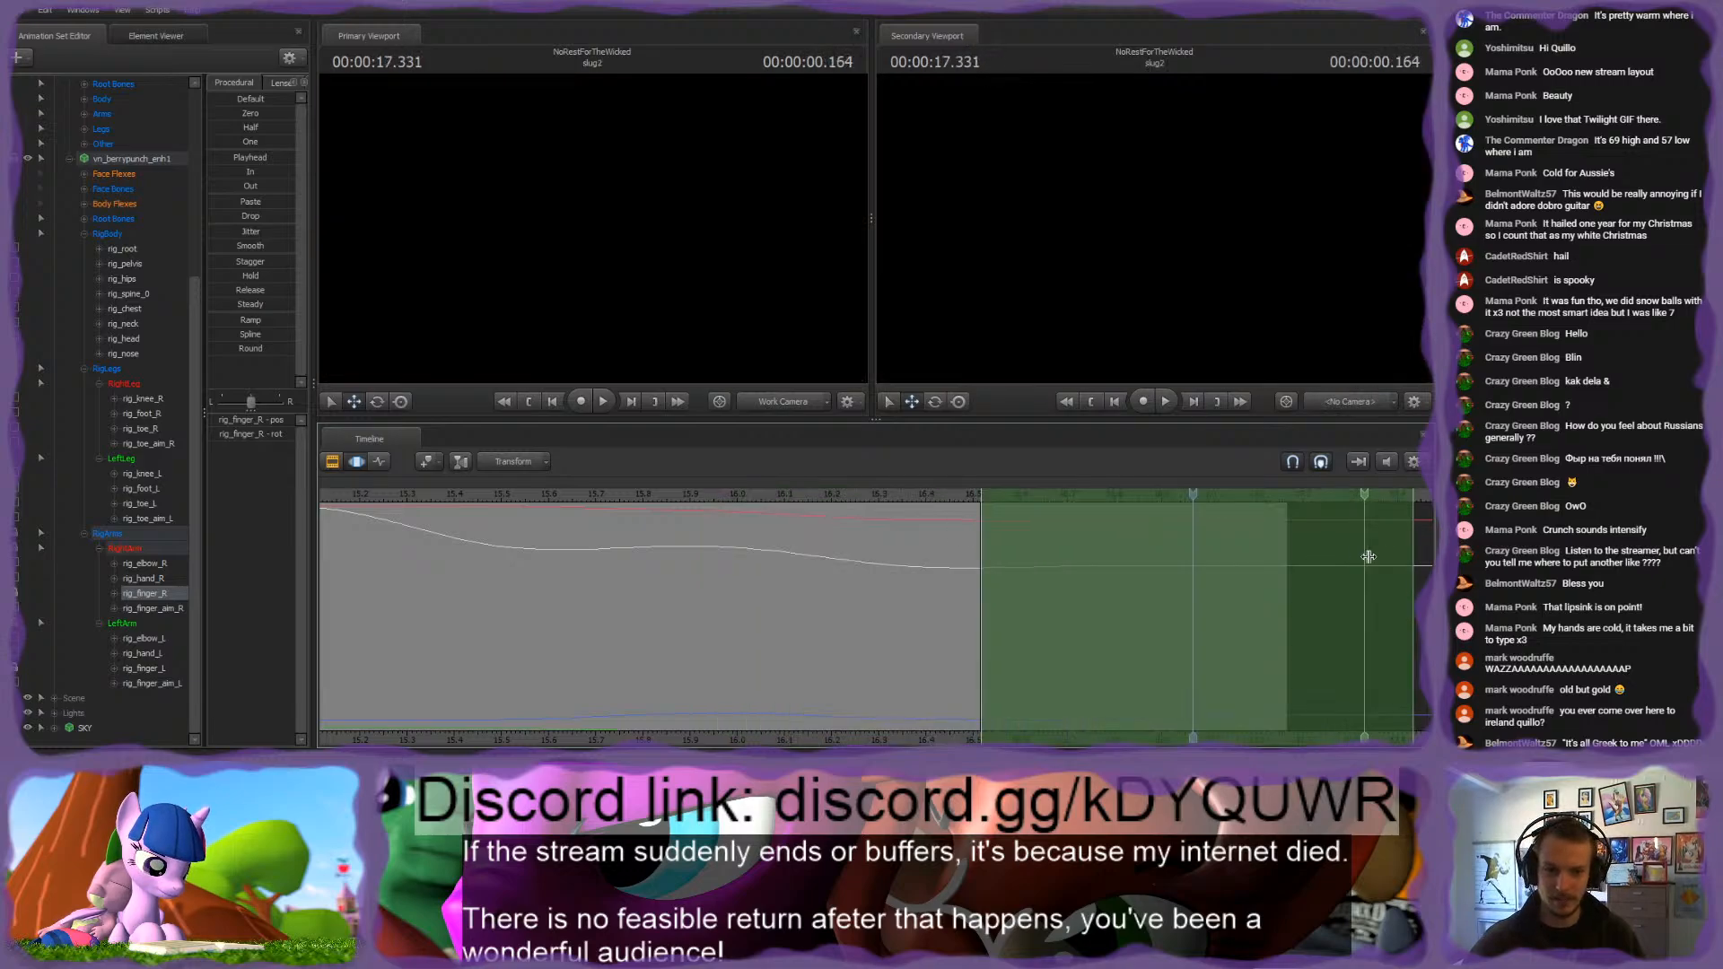
pyautogui.keyDown('shift'); pyautogui.click(1412, 555); pyautogui.keyUp('shift')
pyautogui.keyDown('shift'); pyautogui.moveTo(1020, 557); pyautogui.dragTo(1224, 538); pyautogui.keyUp('shift')
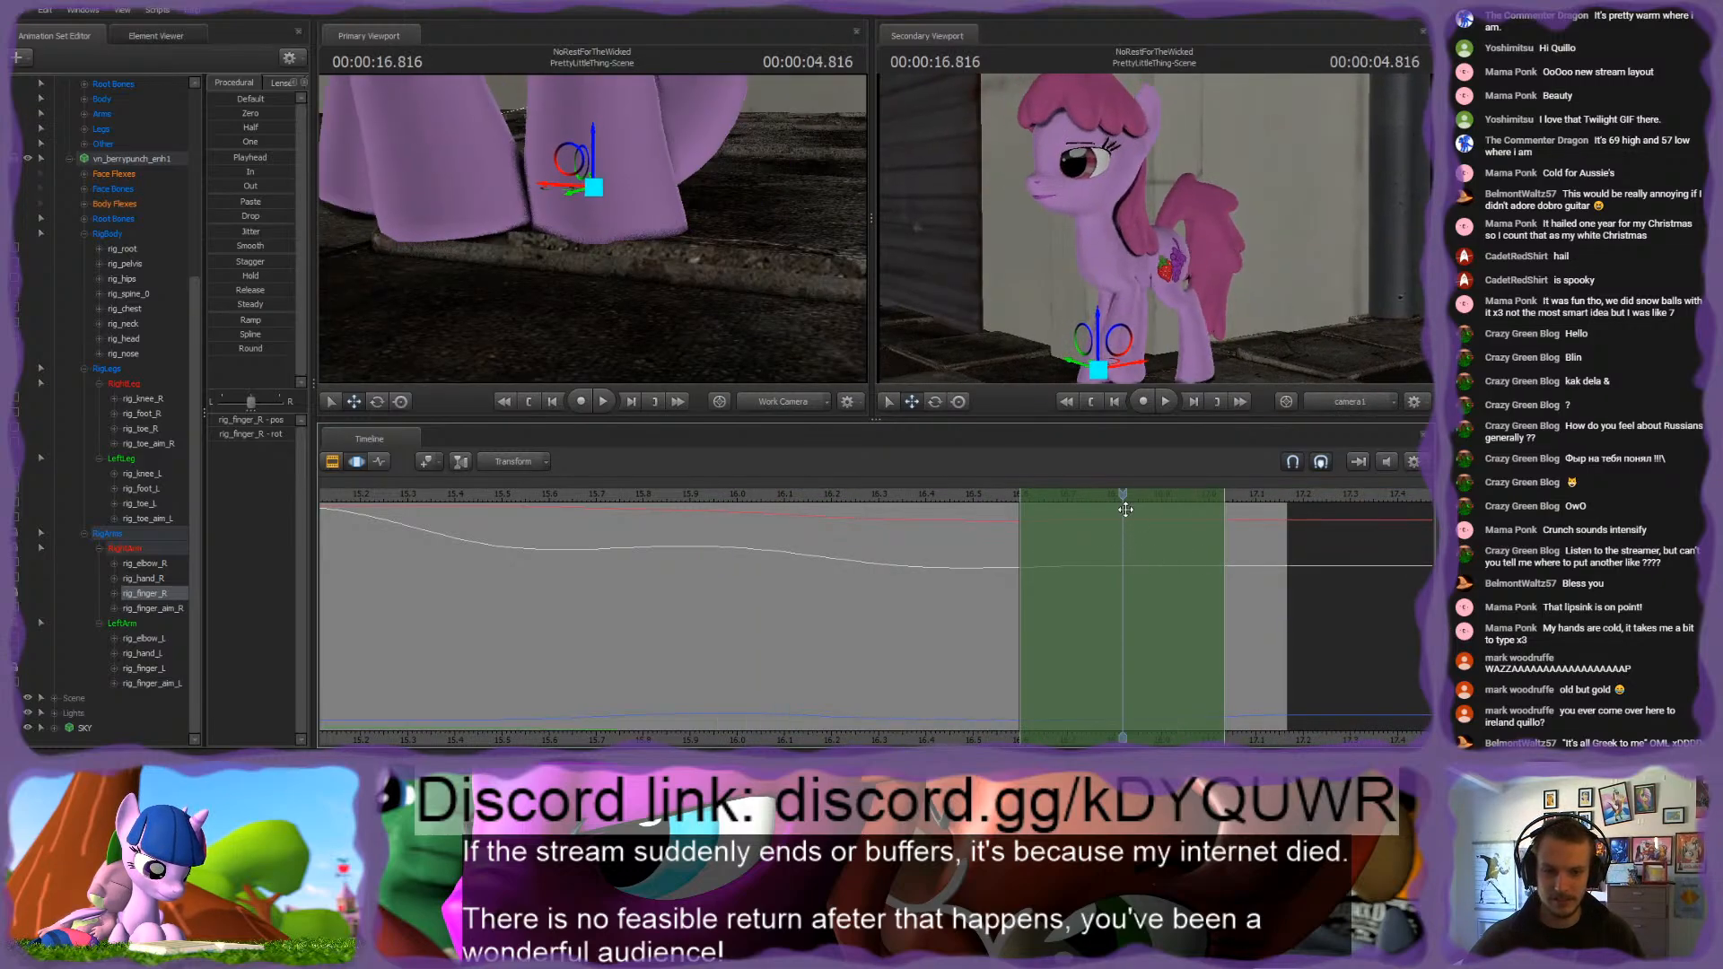
pyautogui.moveTo(1124, 497)
pyautogui.mouseDown()
pyautogui.moveTo(832, 494)
pyautogui.moveTo(987, 496)
pyautogui.moveTo(972, 516)
pyautogui.moveTo(1000, 493)
pyautogui.moveTo(1117, 493)
pyautogui.moveTo(1098, 493)
pyautogui.mouseUp()
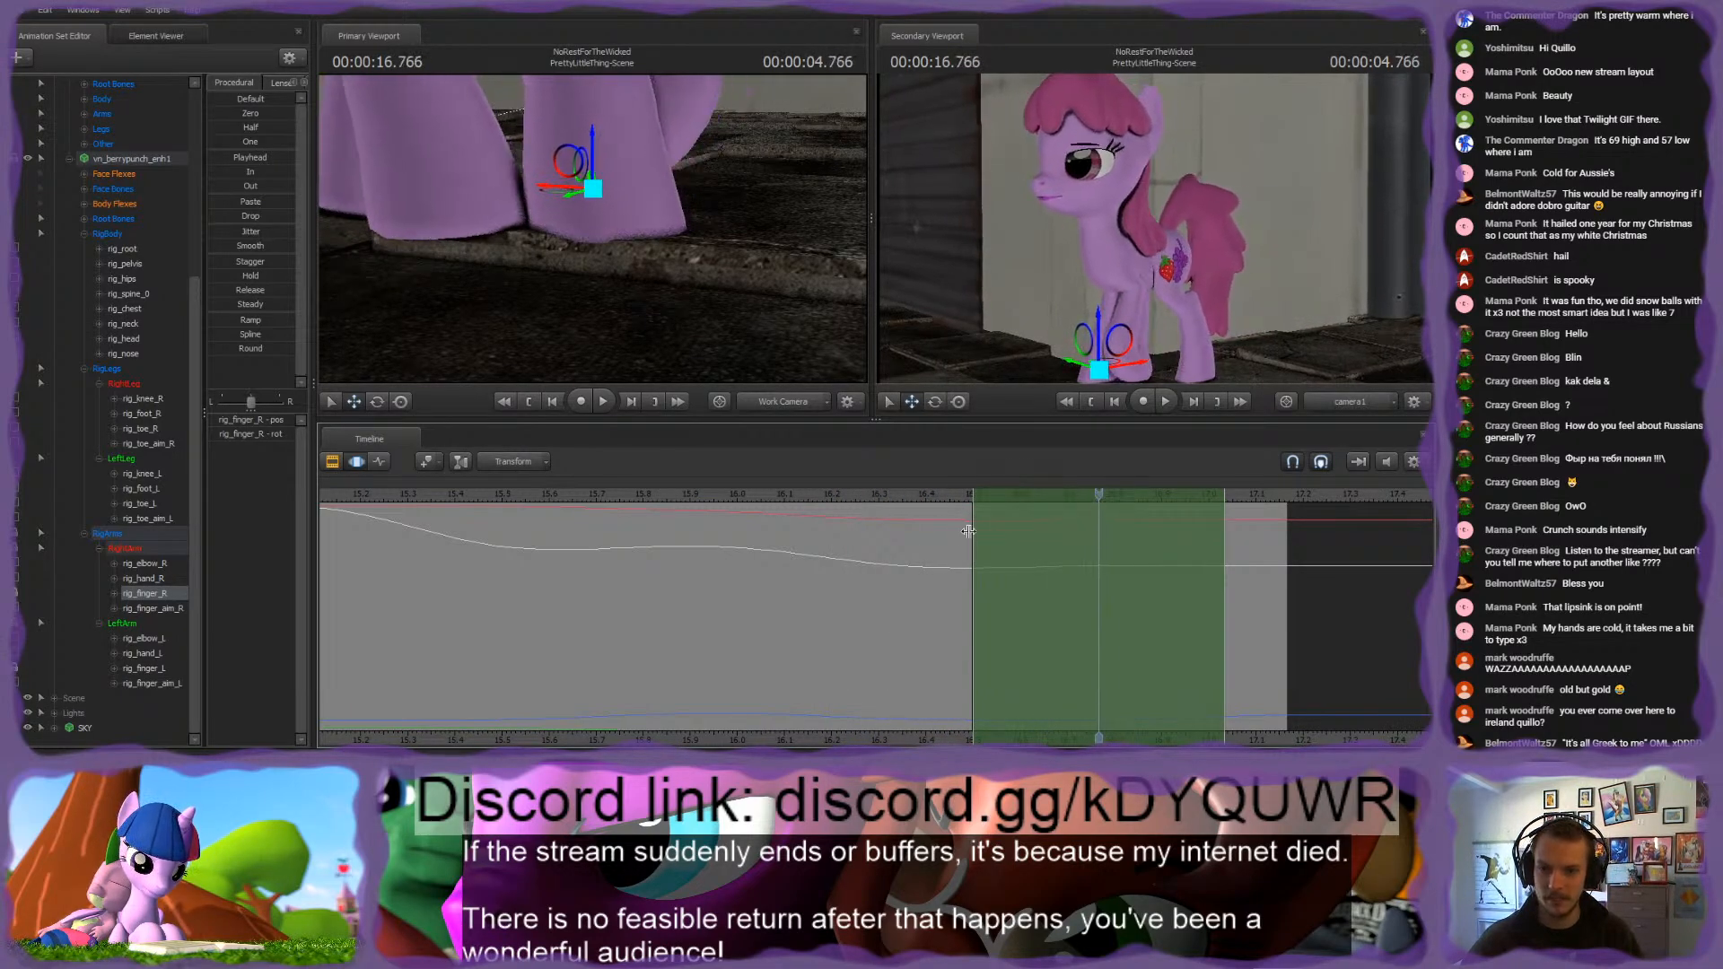
pyautogui.moveTo(979, 533); pyautogui.dragTo(948, 521)
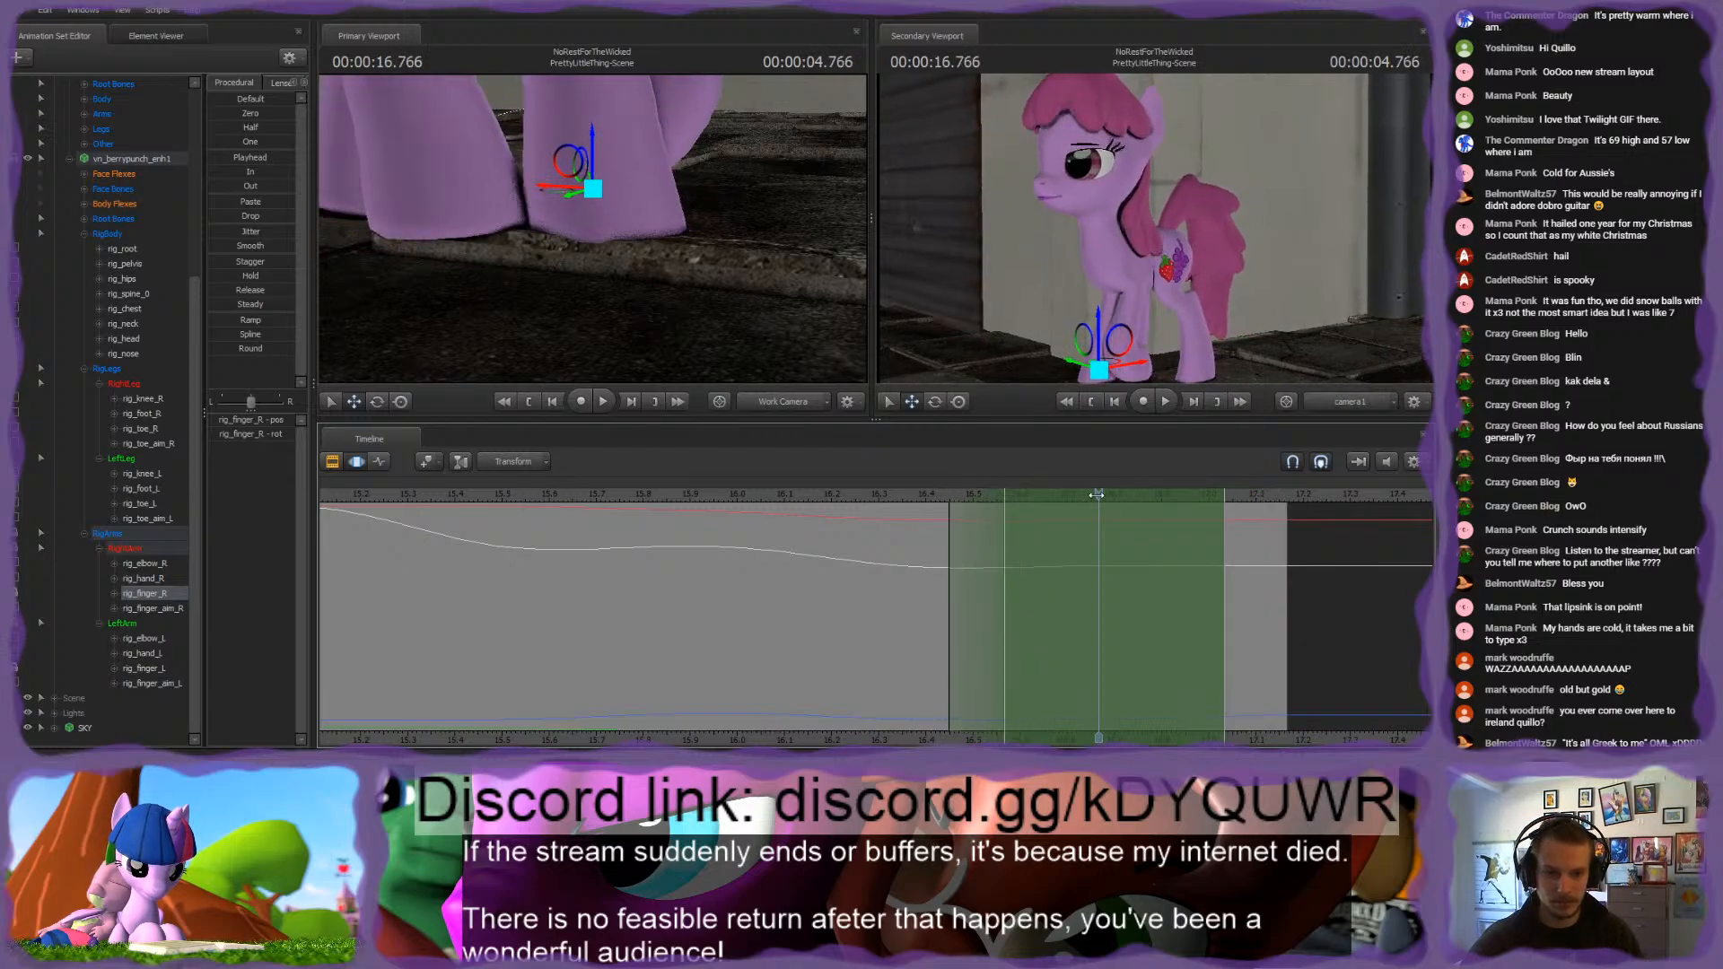
pyautogui.moveTo(1103, 494); pyautogui.dragTo(1279, 499)
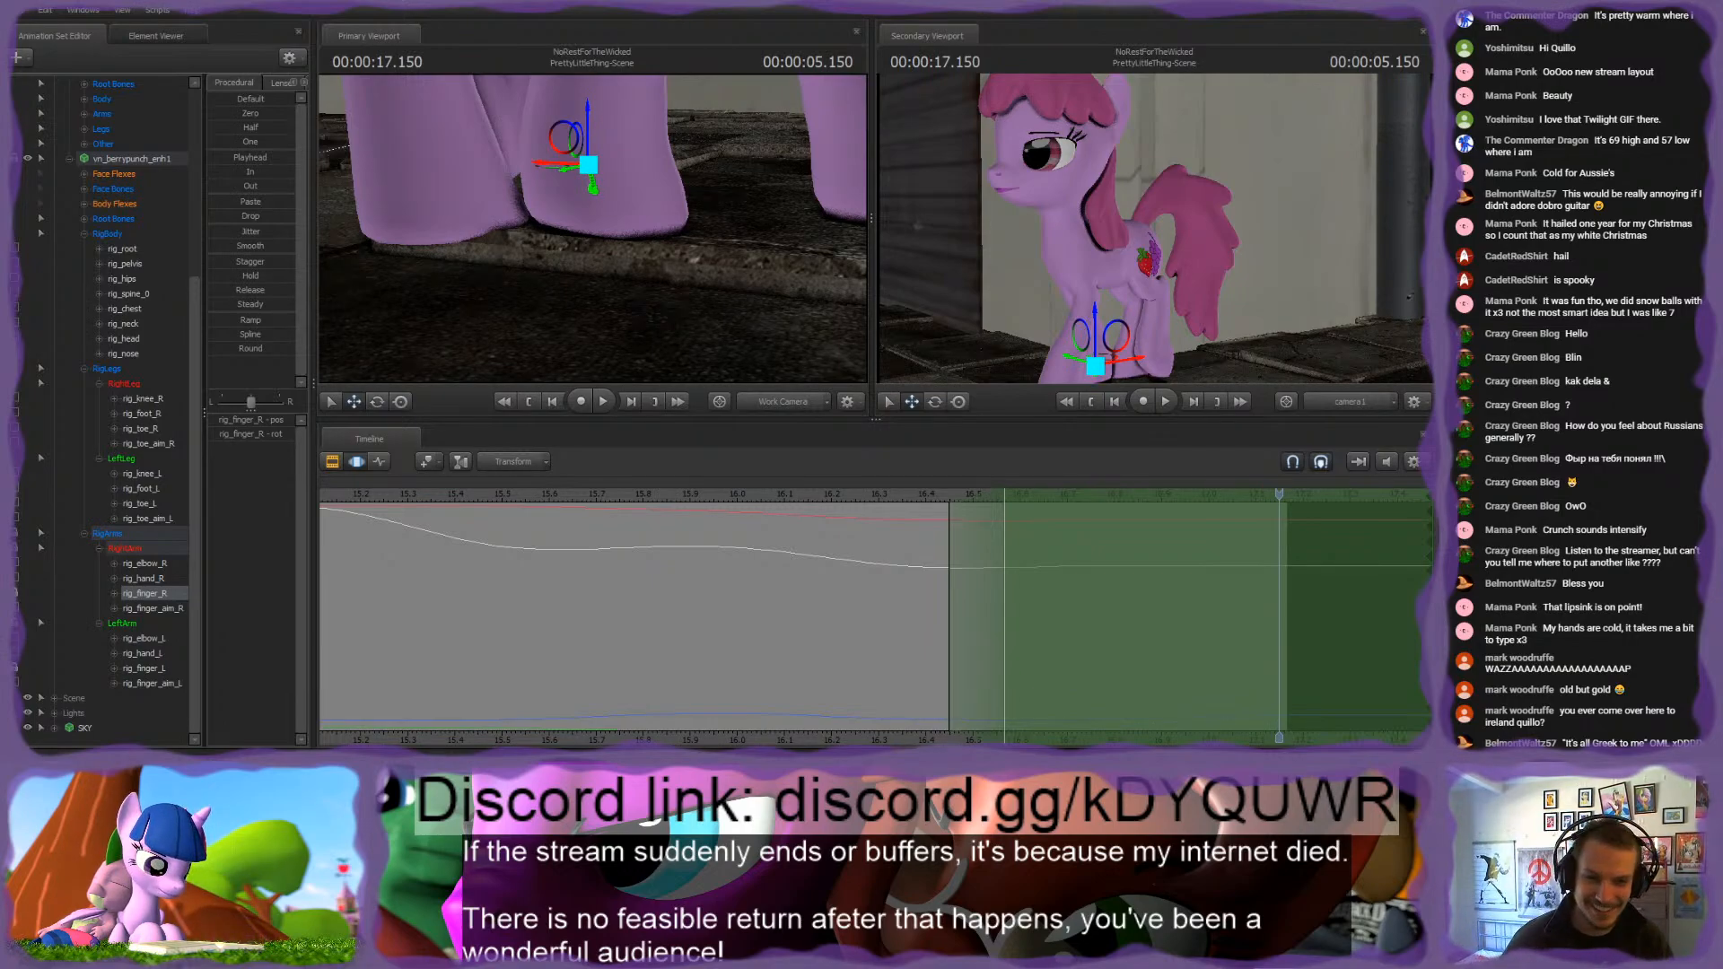
pyautogui.moveTo(1278, 497)
pyautogui.mouseDown()
pyautogui.moveTo(800, 500)
pyautogui.moveTo(1268, 500)
pyautogui.moveTo(1251, 500)
pyautogui.mouseUp()
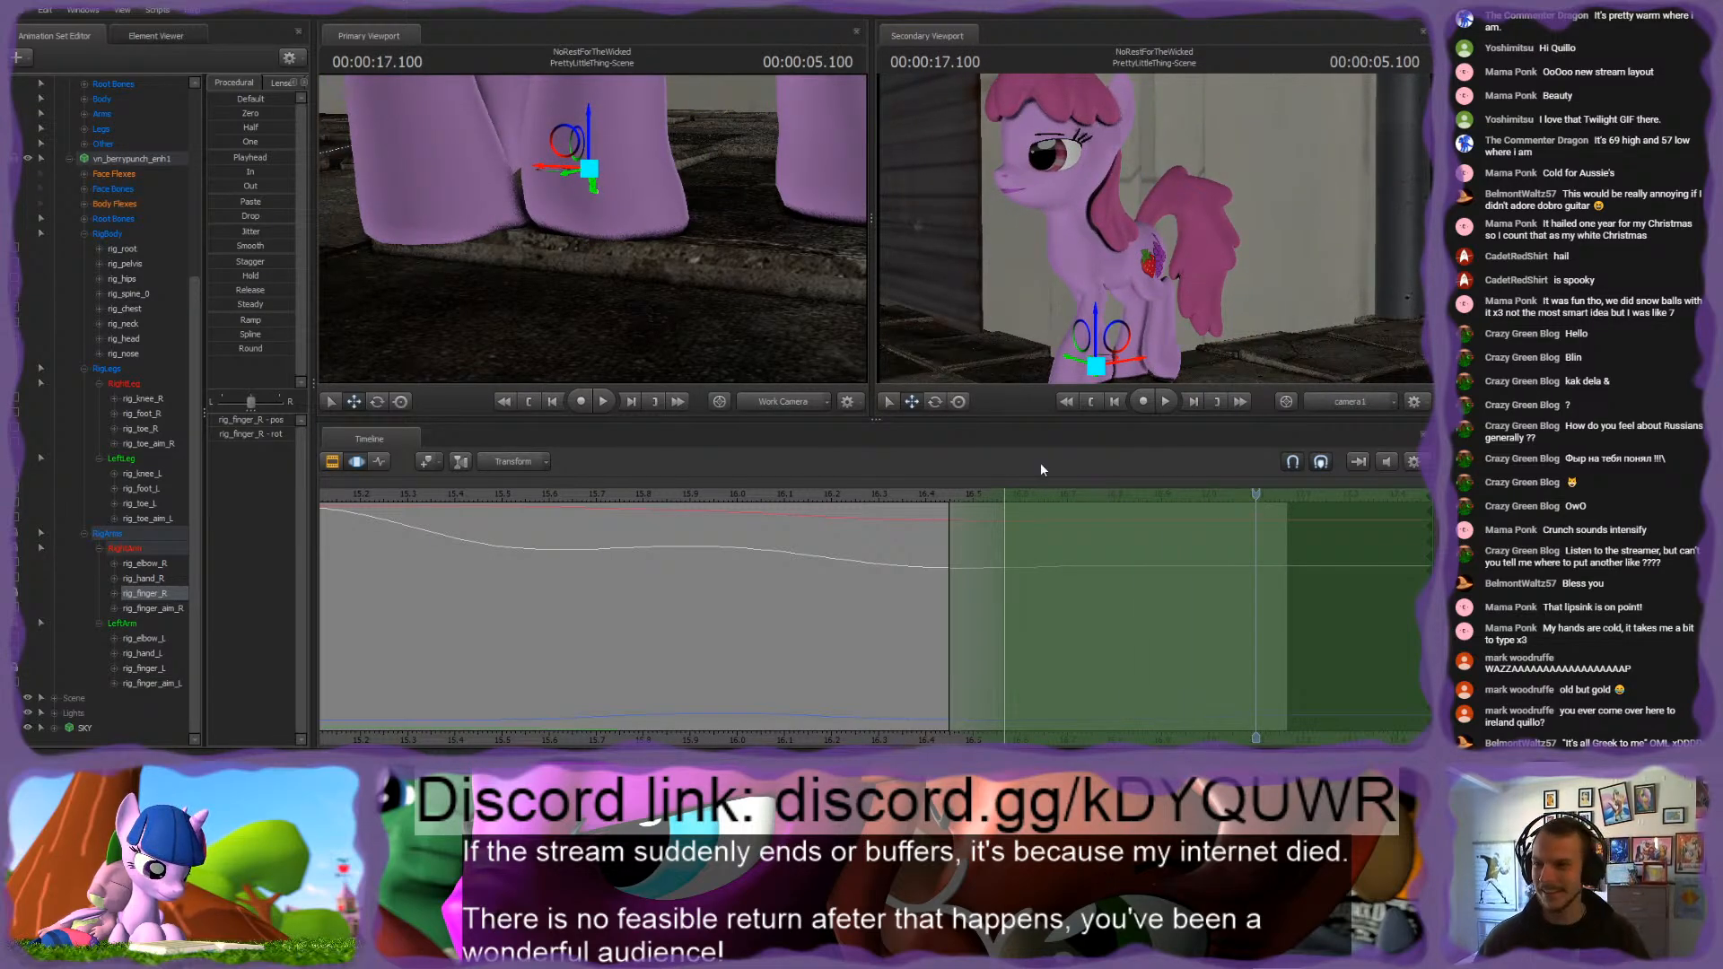
pyautogui.click(235, 158)
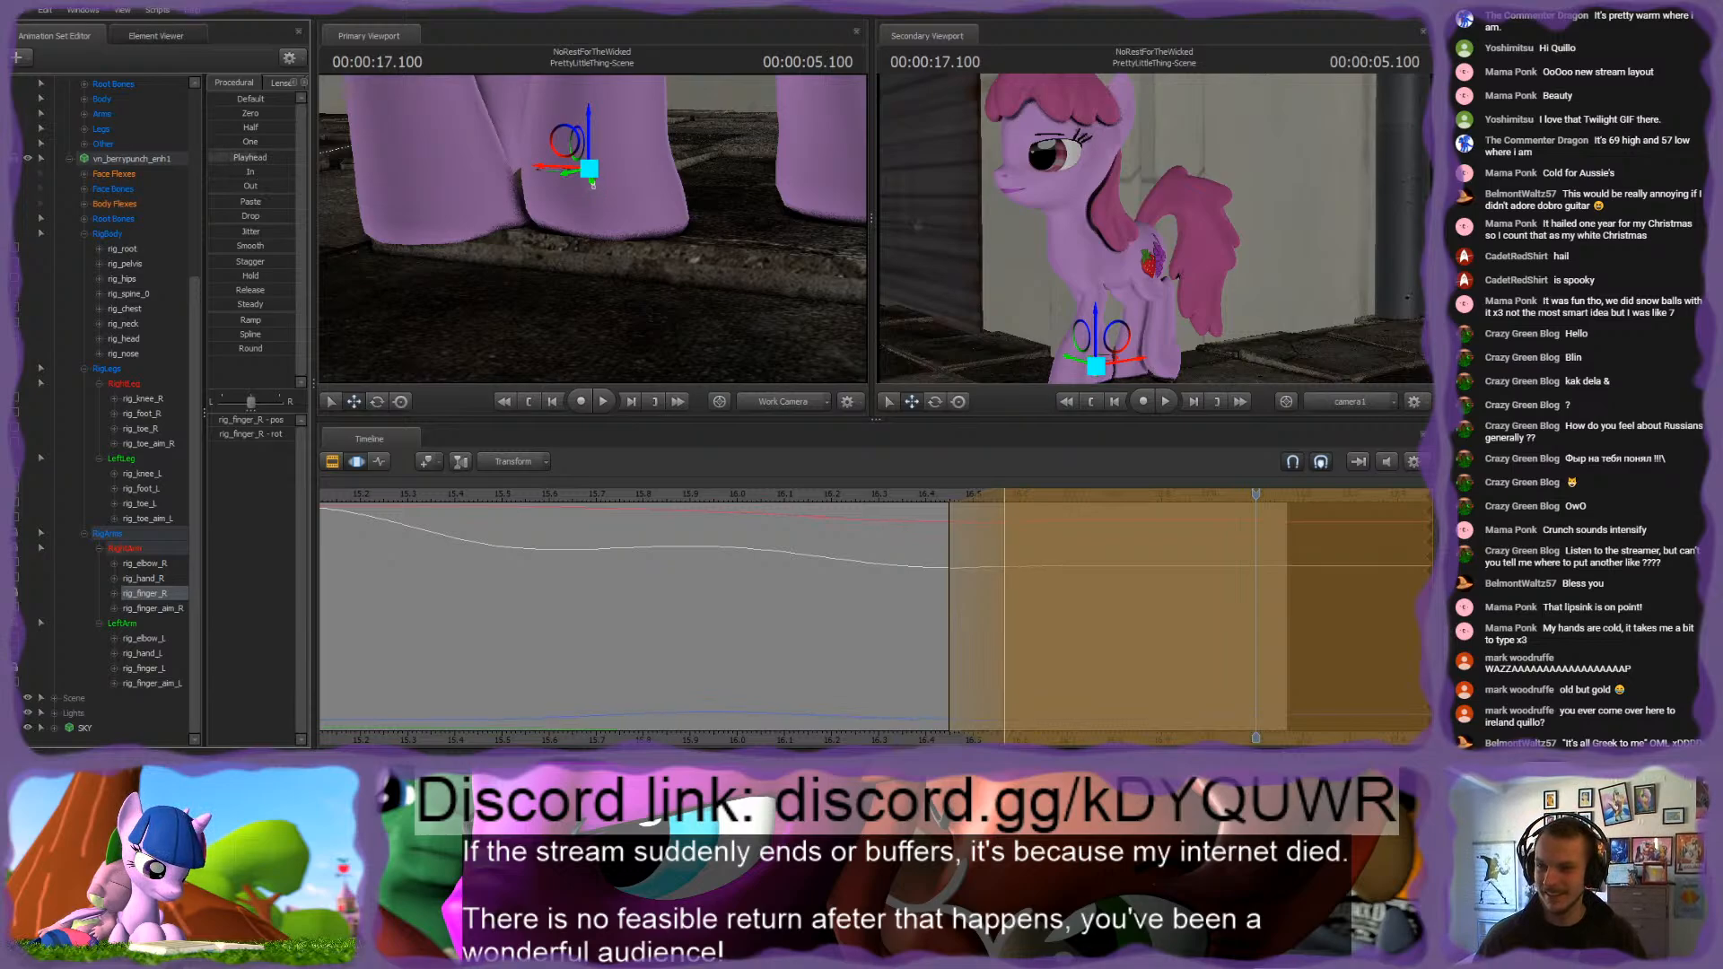
# Step: Raise rig_finger_R along its vertical axis at the 16.75 s keyframe in the Graph Editor, comparing it with the neighbouring keyframes
pyautogui.moveTo(1258, 493); pyautogui.dragTo(1046, 479)
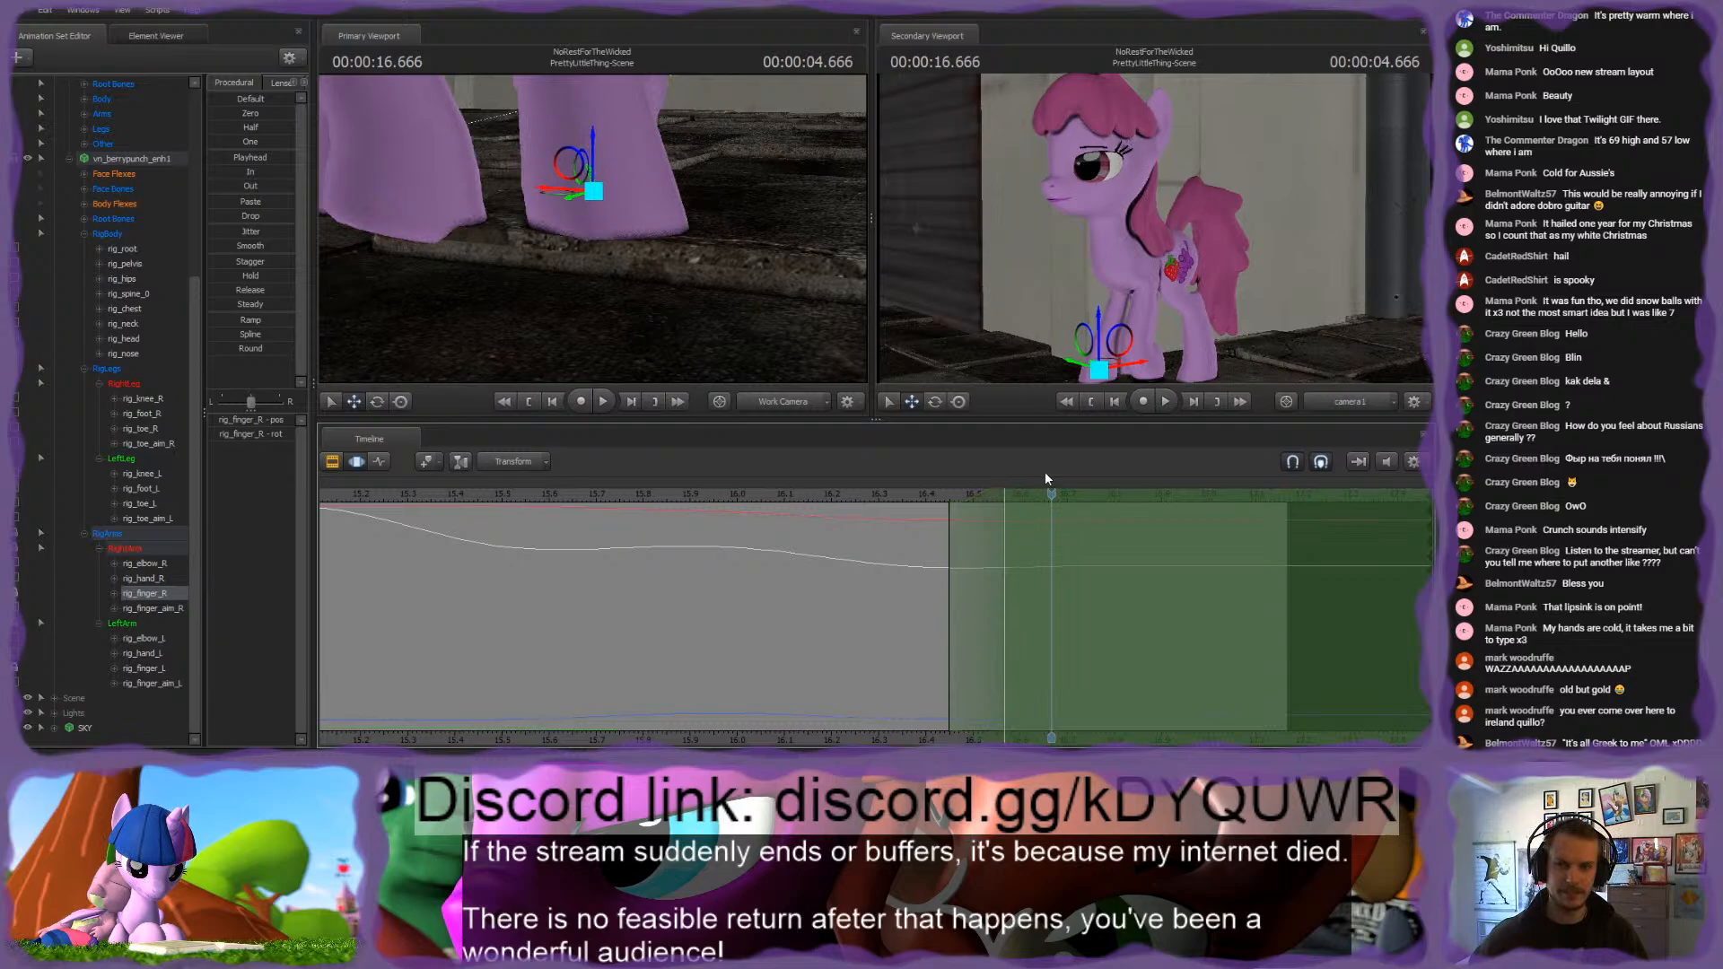
pyautogui.click(379, 461)
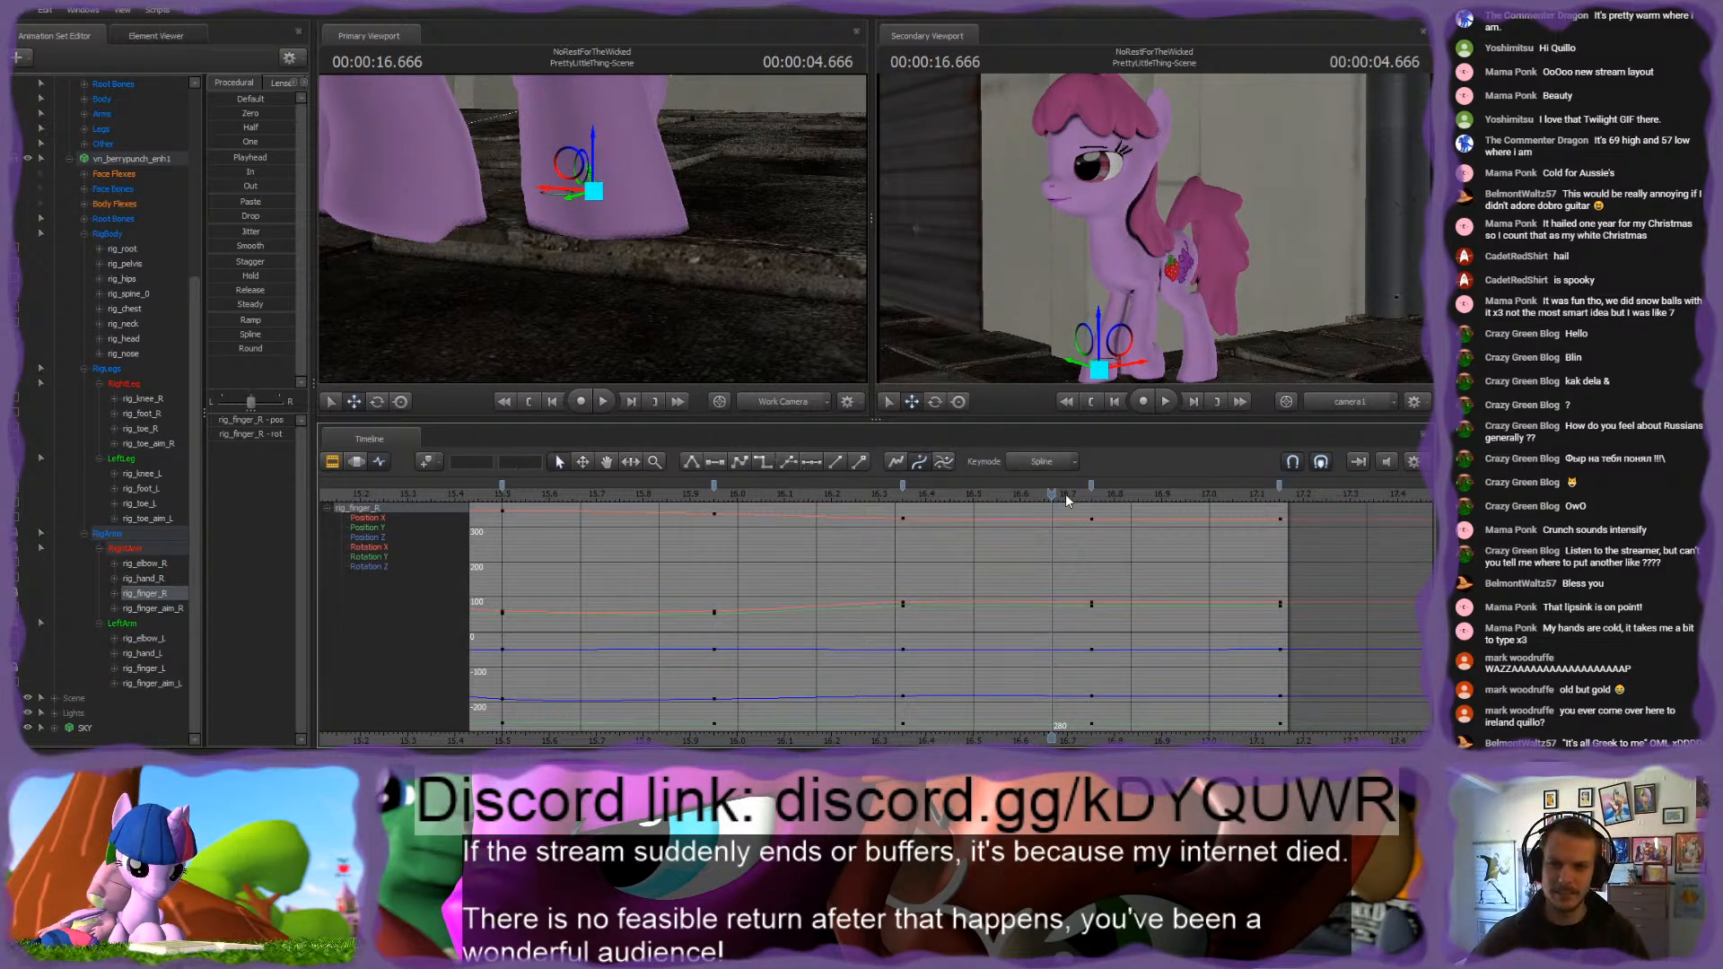
pyautogui.moveTo(1068, 500); pyautogui.dragTo(1088, 497)
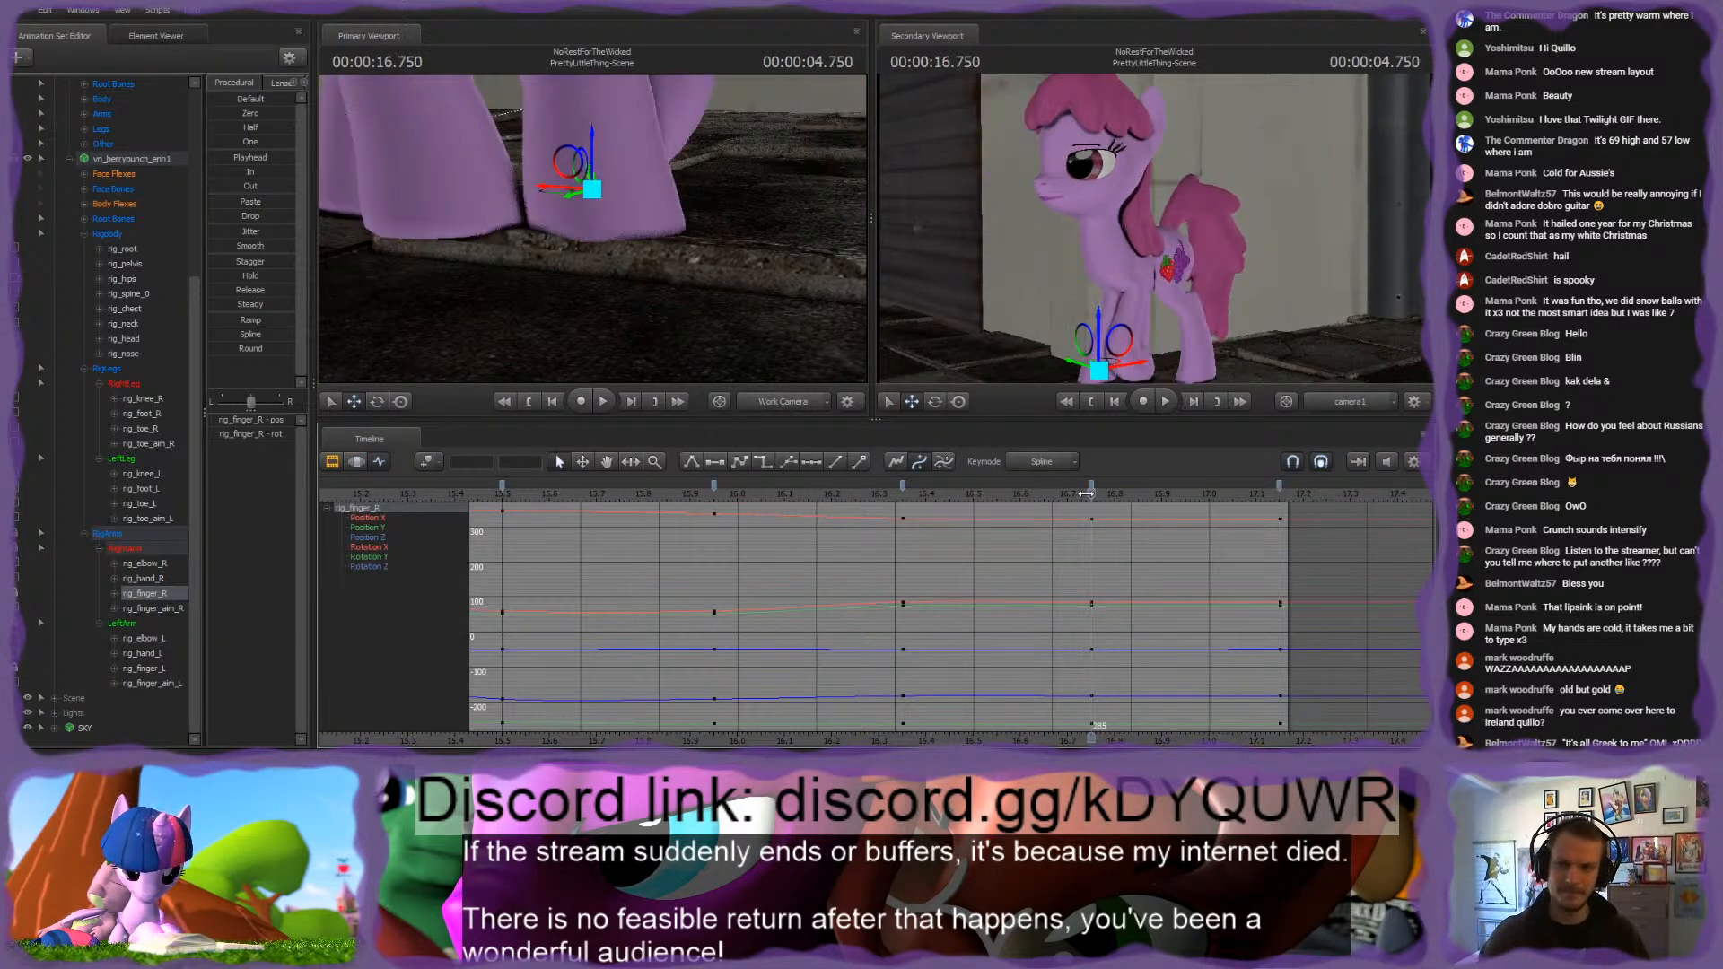
pyautogui.press('q')
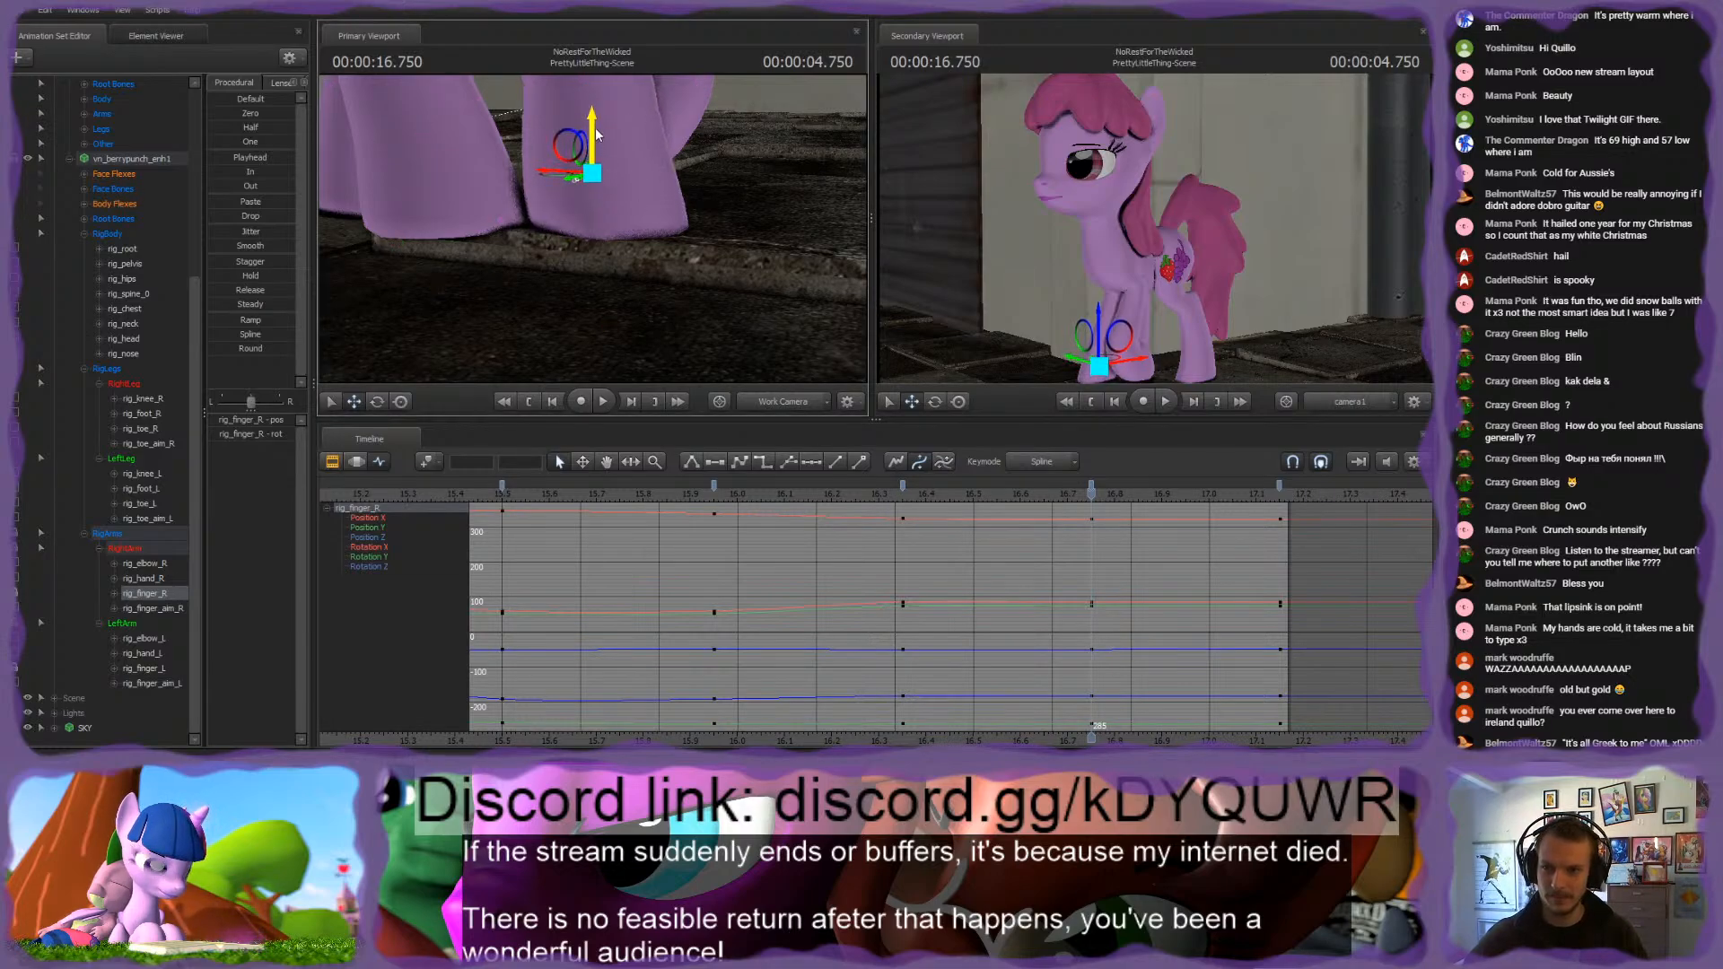
pyautogui.moveTo(596, 129); pyautogui.dragTo(599, 126)
pyautogui.press('Down')
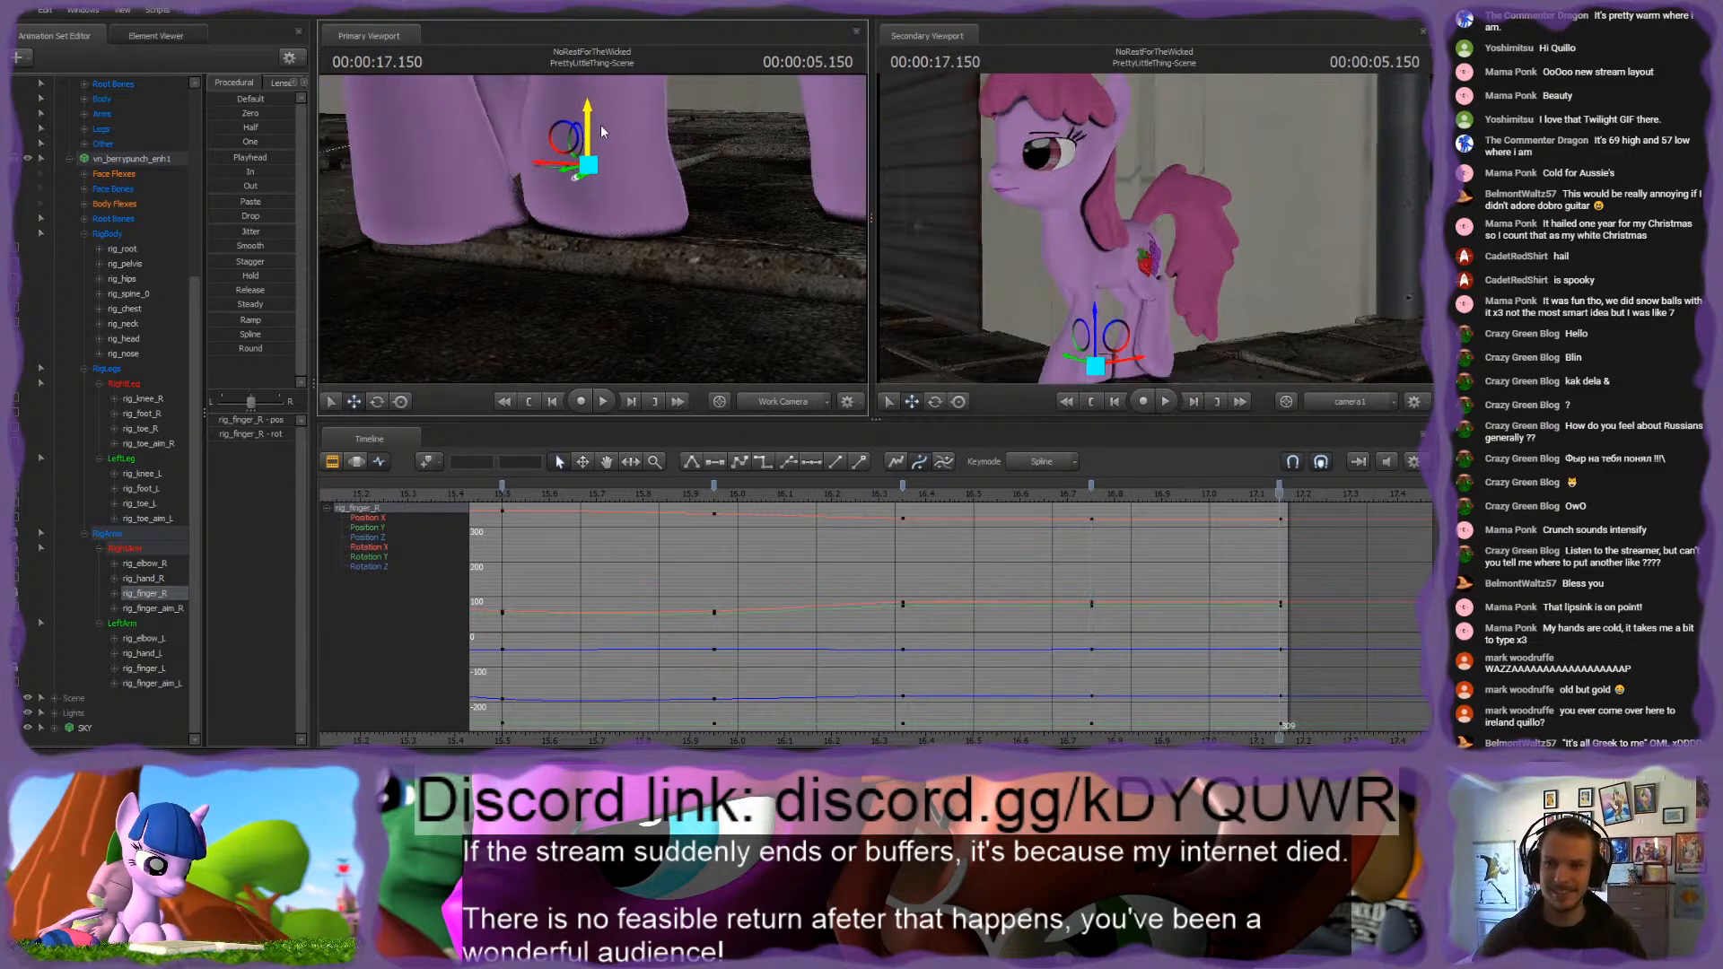
pyautogui.press('Up')
pyautogui.press('Up')
# Step: Adjust rig_finger_aim_R at the 16.35 s keyframe and review the front right hoof's motion
pyautogui.moveTo(905, 487)
pyautogui.mouseDown()
pyautogui.moveTo(1338, 487)
pyautogui.moveTo(628, 488)
pyautogui.moveTo(903, 488)
pyautogui.mouseUp()
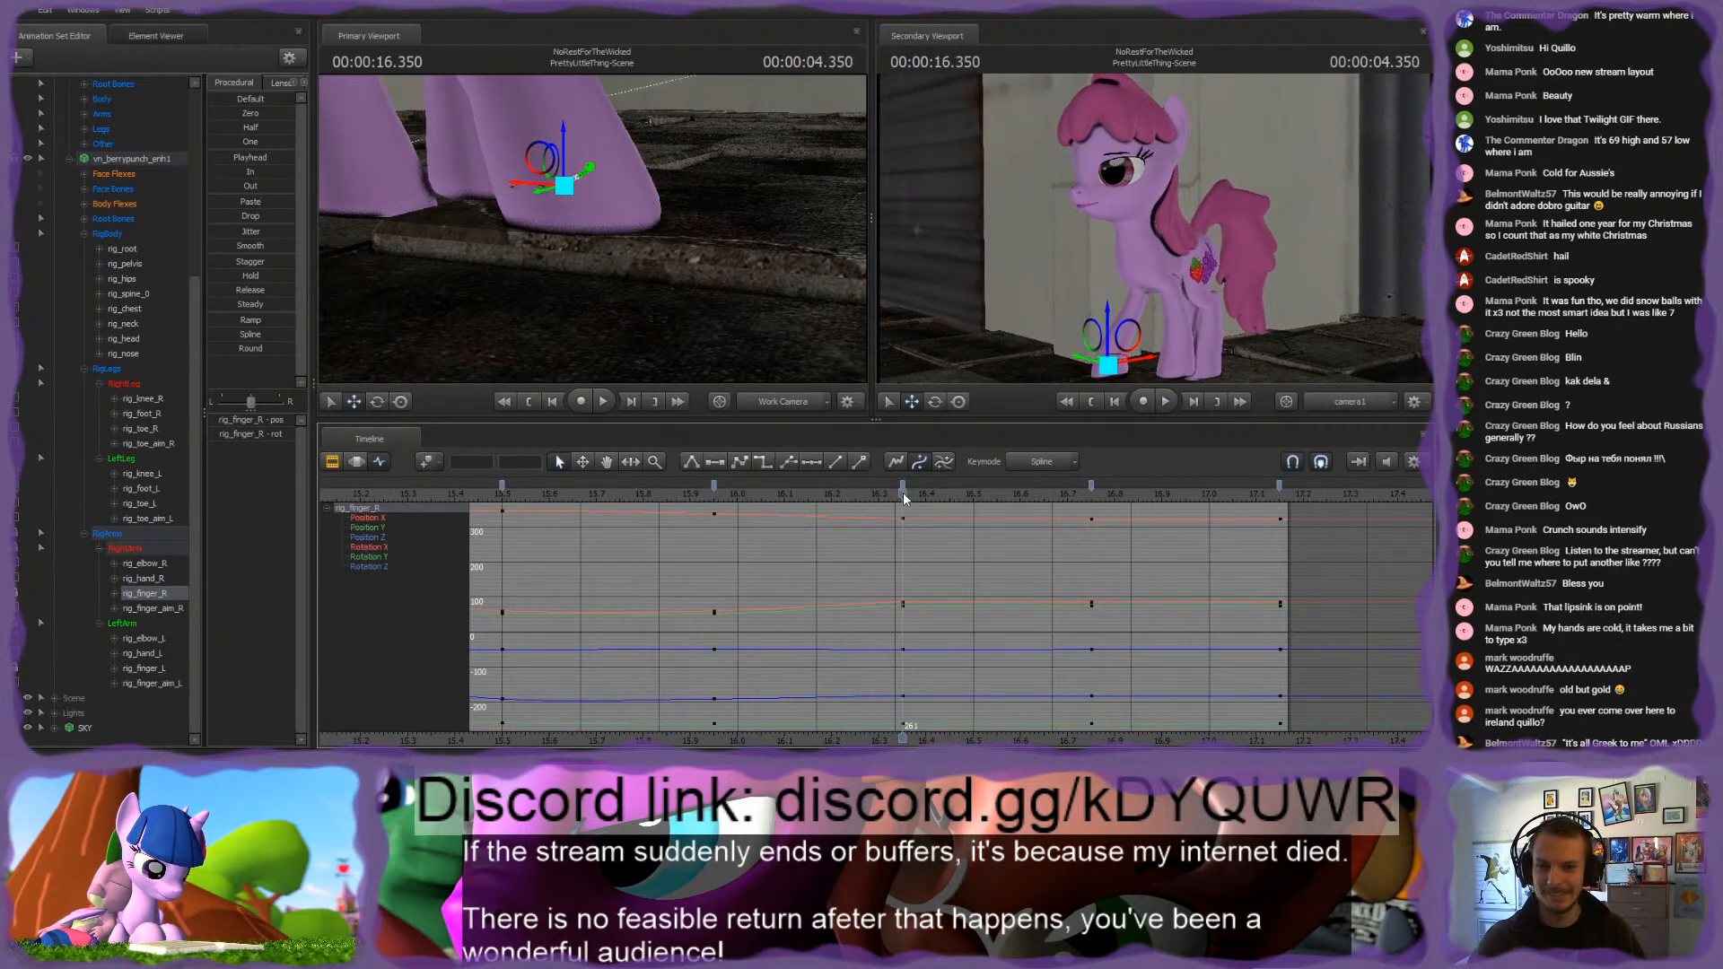
pyautogui.moveTo(659, 231); pyautogui.dragTo(666, 186)
pyautogui.click(718, 332)
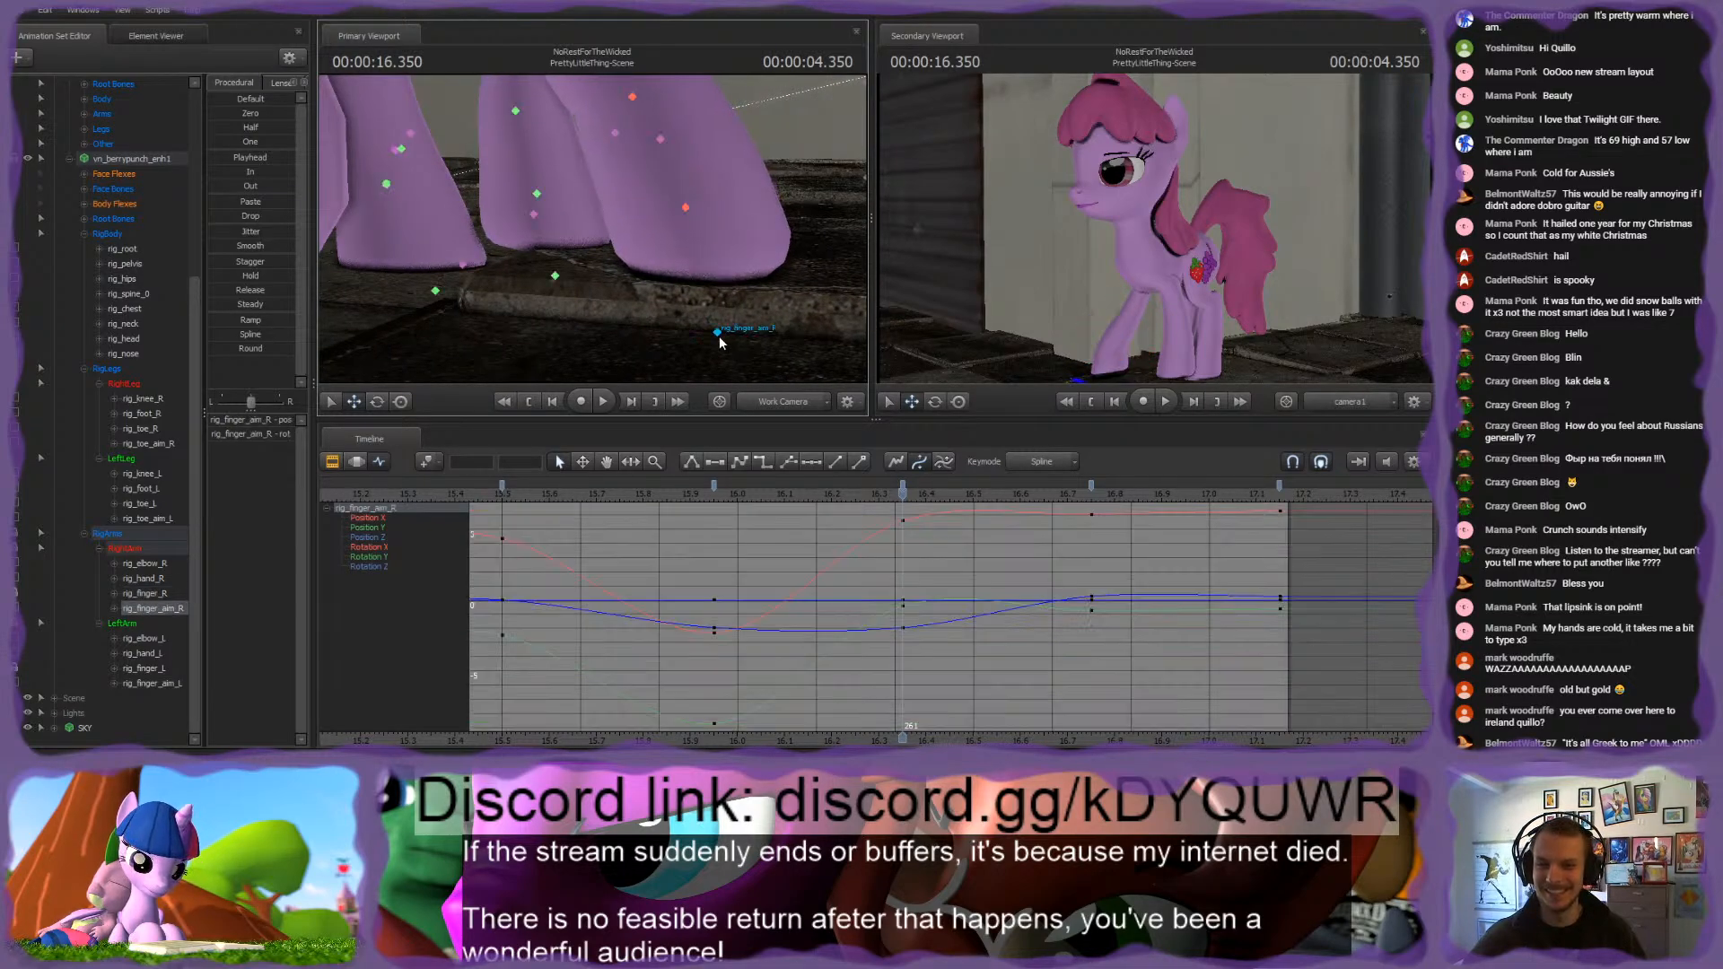
pyautogui.moveTo(761, 339); pyautogui.dragTo(920, 529)
pyautogui.press('Up')
pyautogui.press('space')
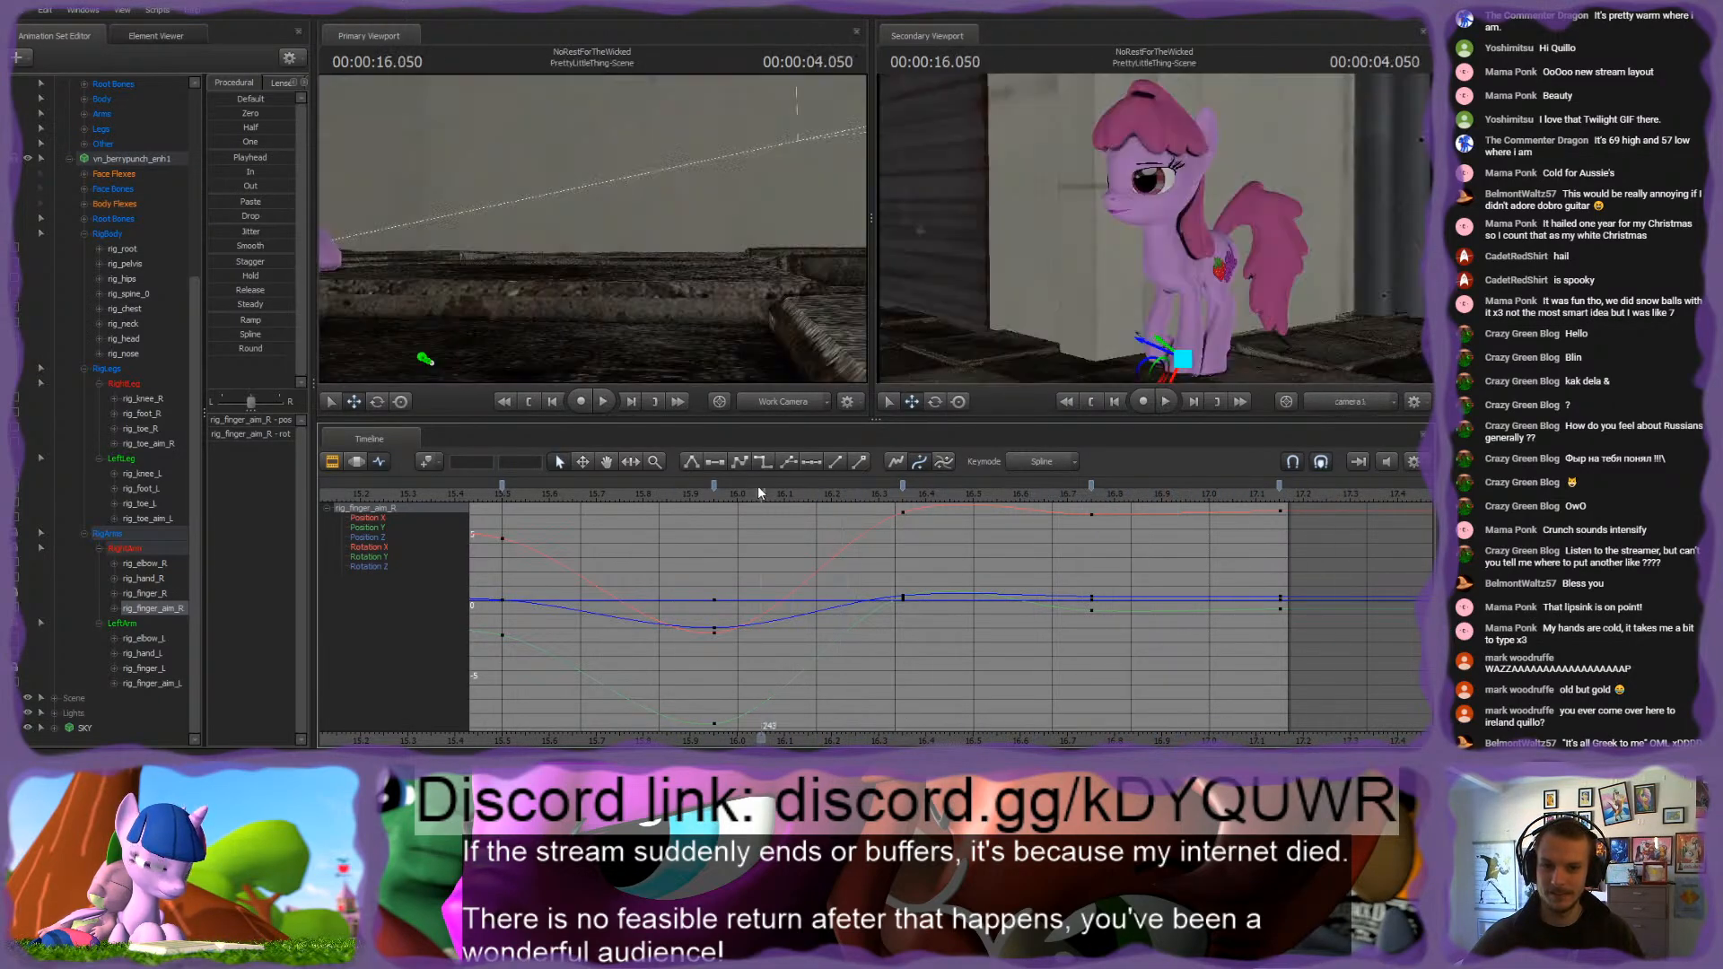
# Step: Add in-between poses at 16.55 s by repositioning rig_finger_aim_R and rig_finger_R, and replay the front right hoof's landing from about 16.0 s
pyautogui.press('space')
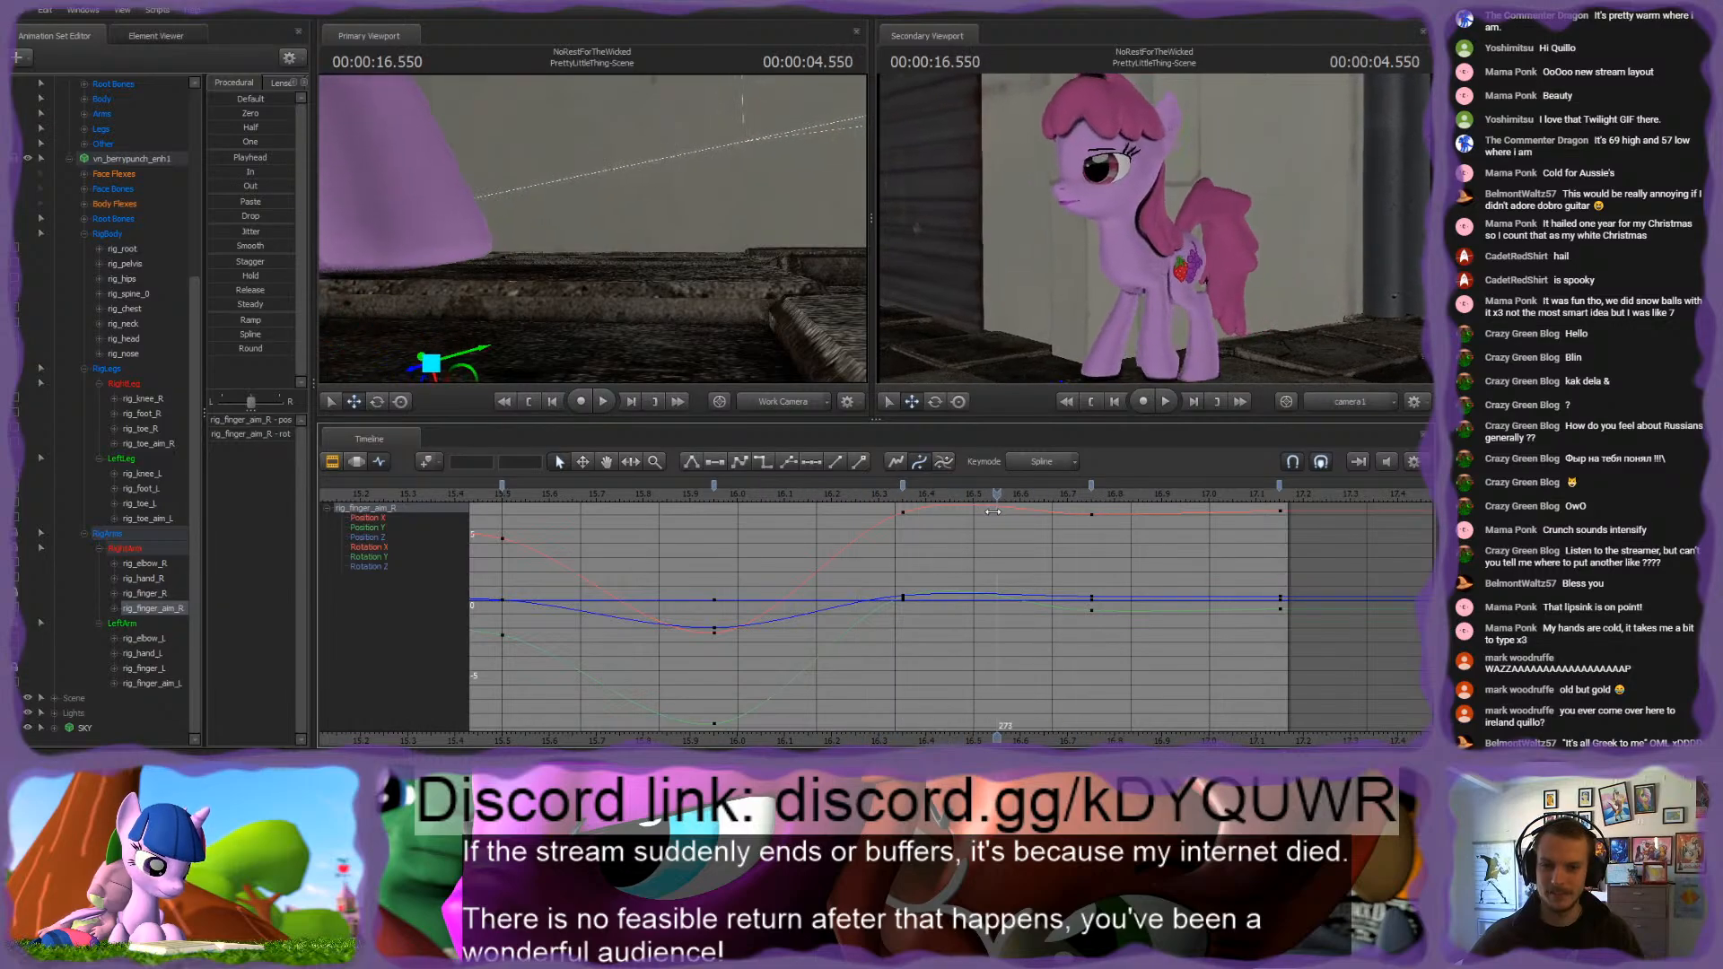
pyautogui.moveTo(681, 266); pyautogui.dragTo(664, 271)
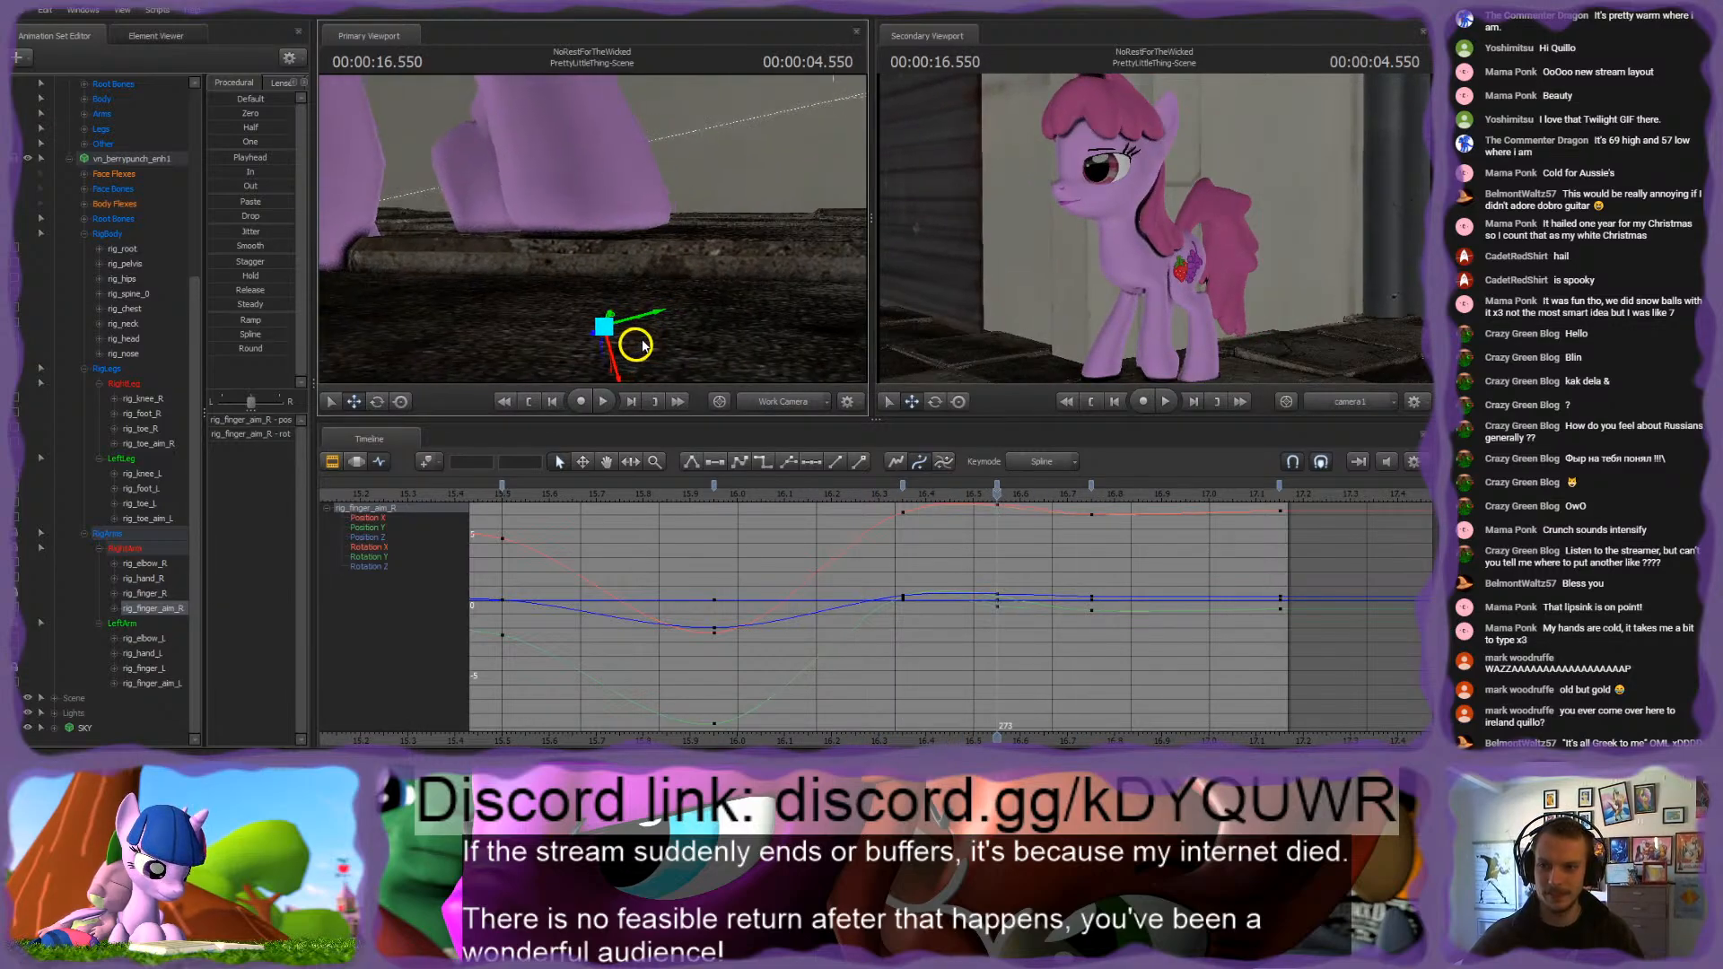
pyautogui.click(575, 175)
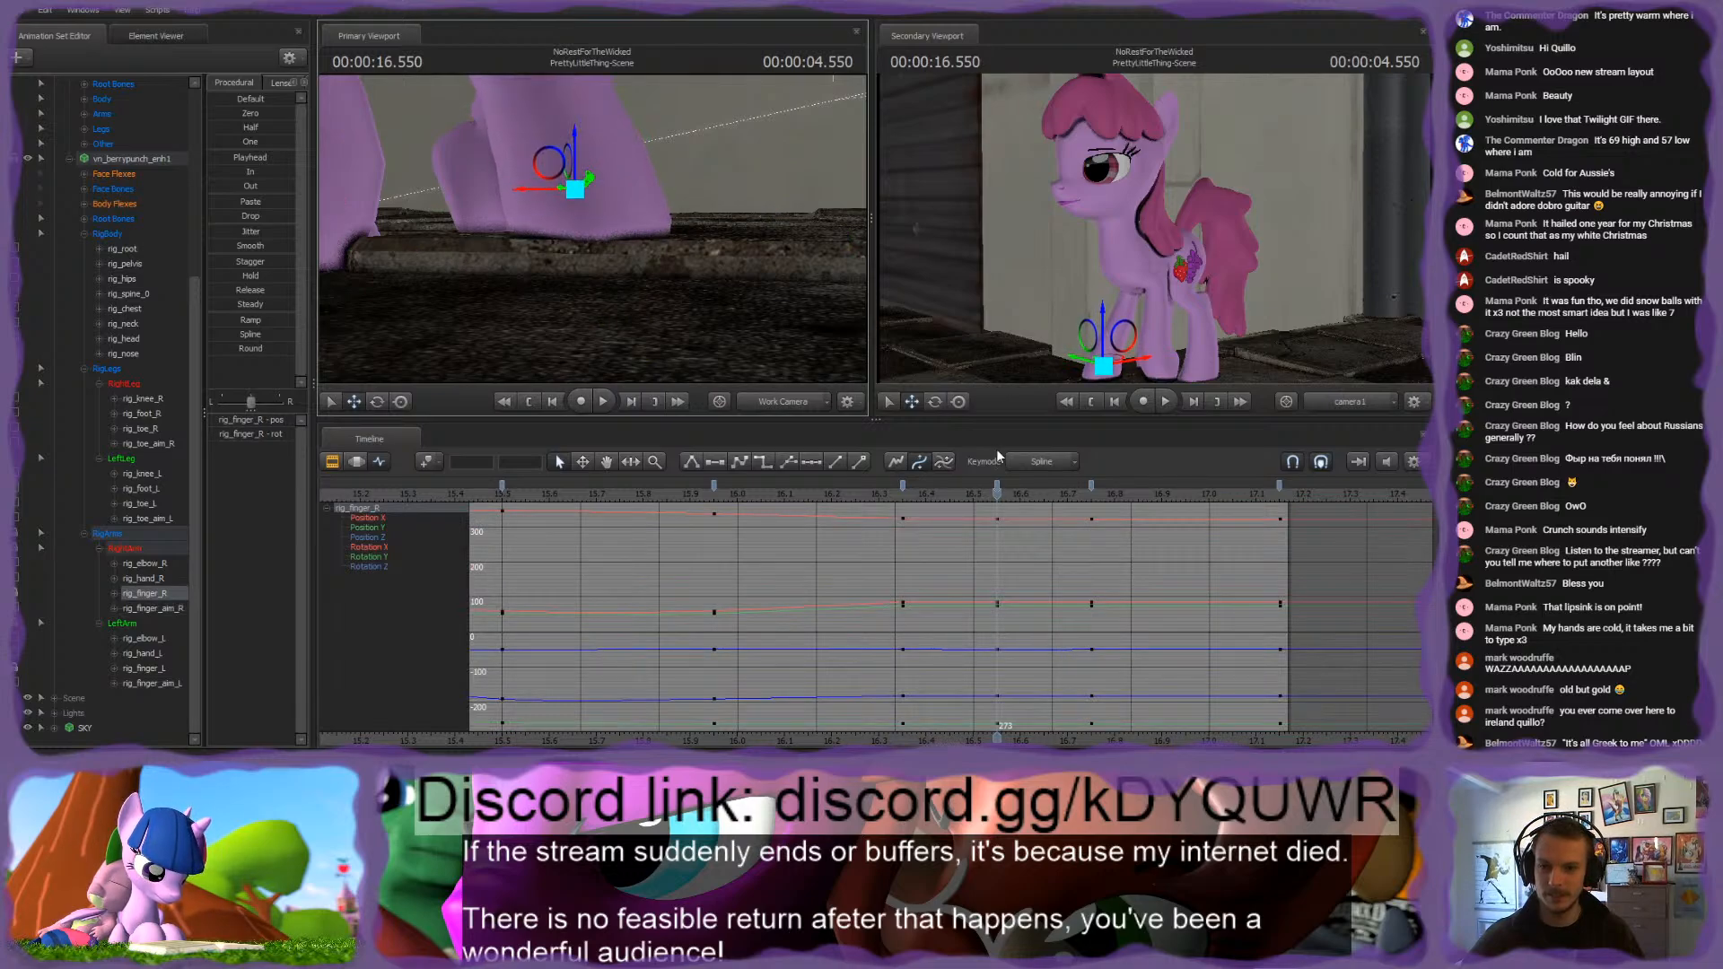
pyautogui.moveTo(892, 494); pyautogui.dragTo(1169, 510)
pyautogui.press('space')
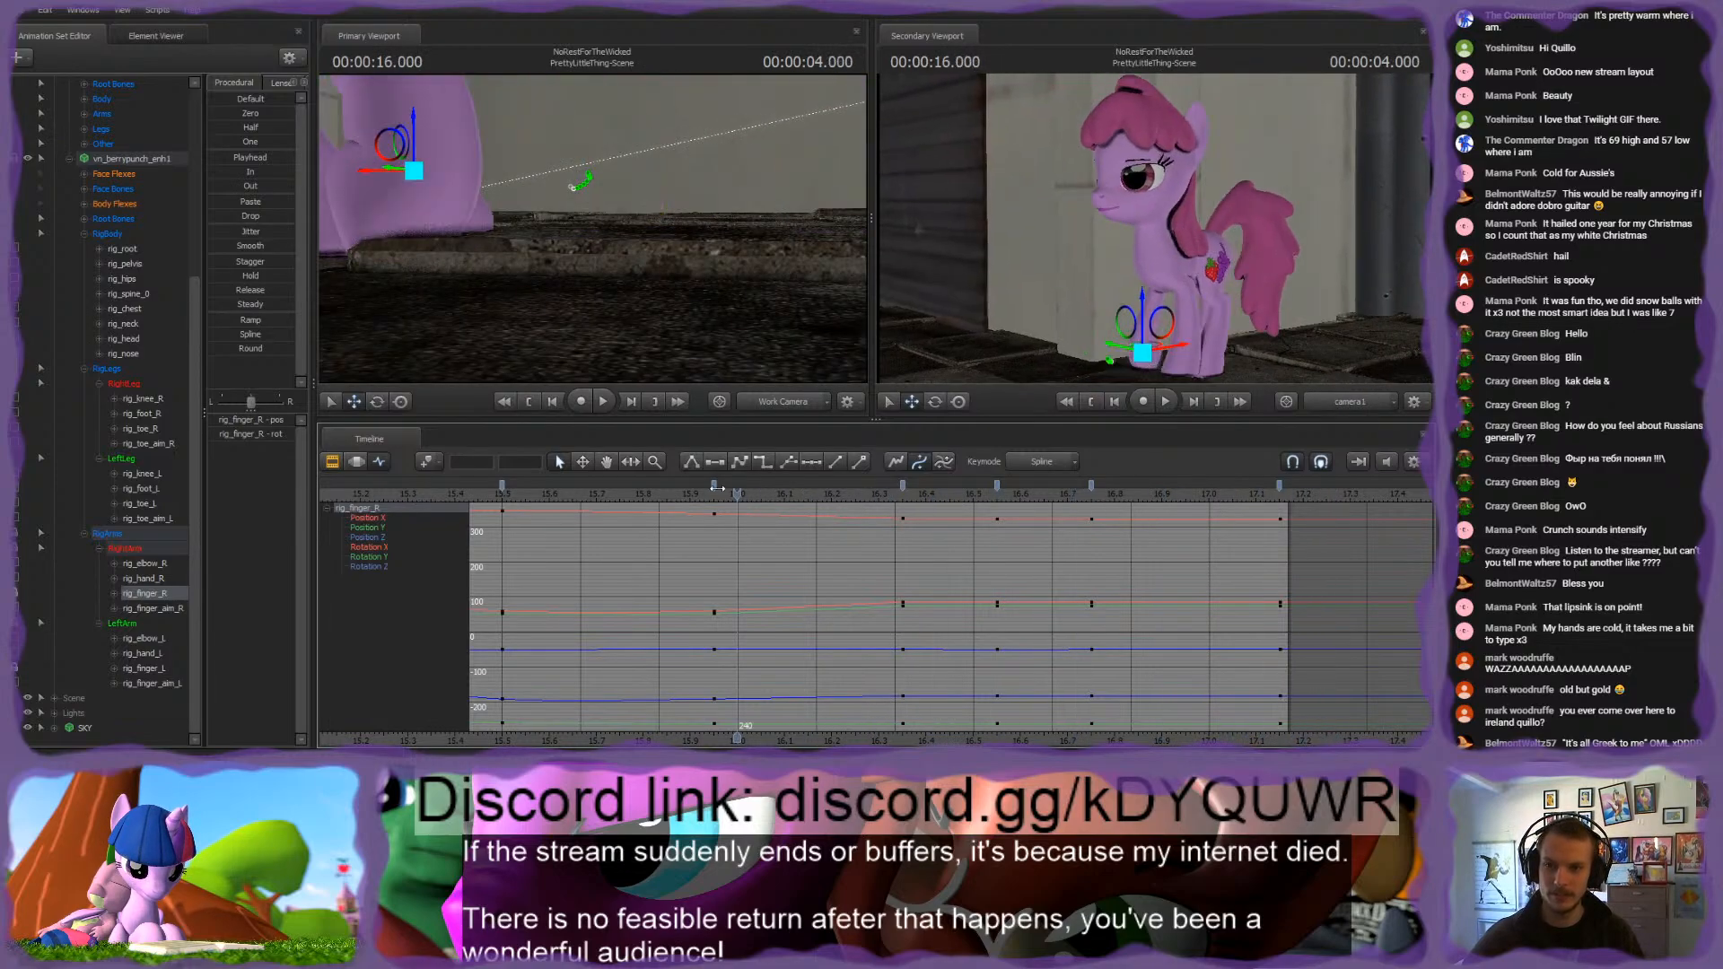
pyautogui.click(756, 490)
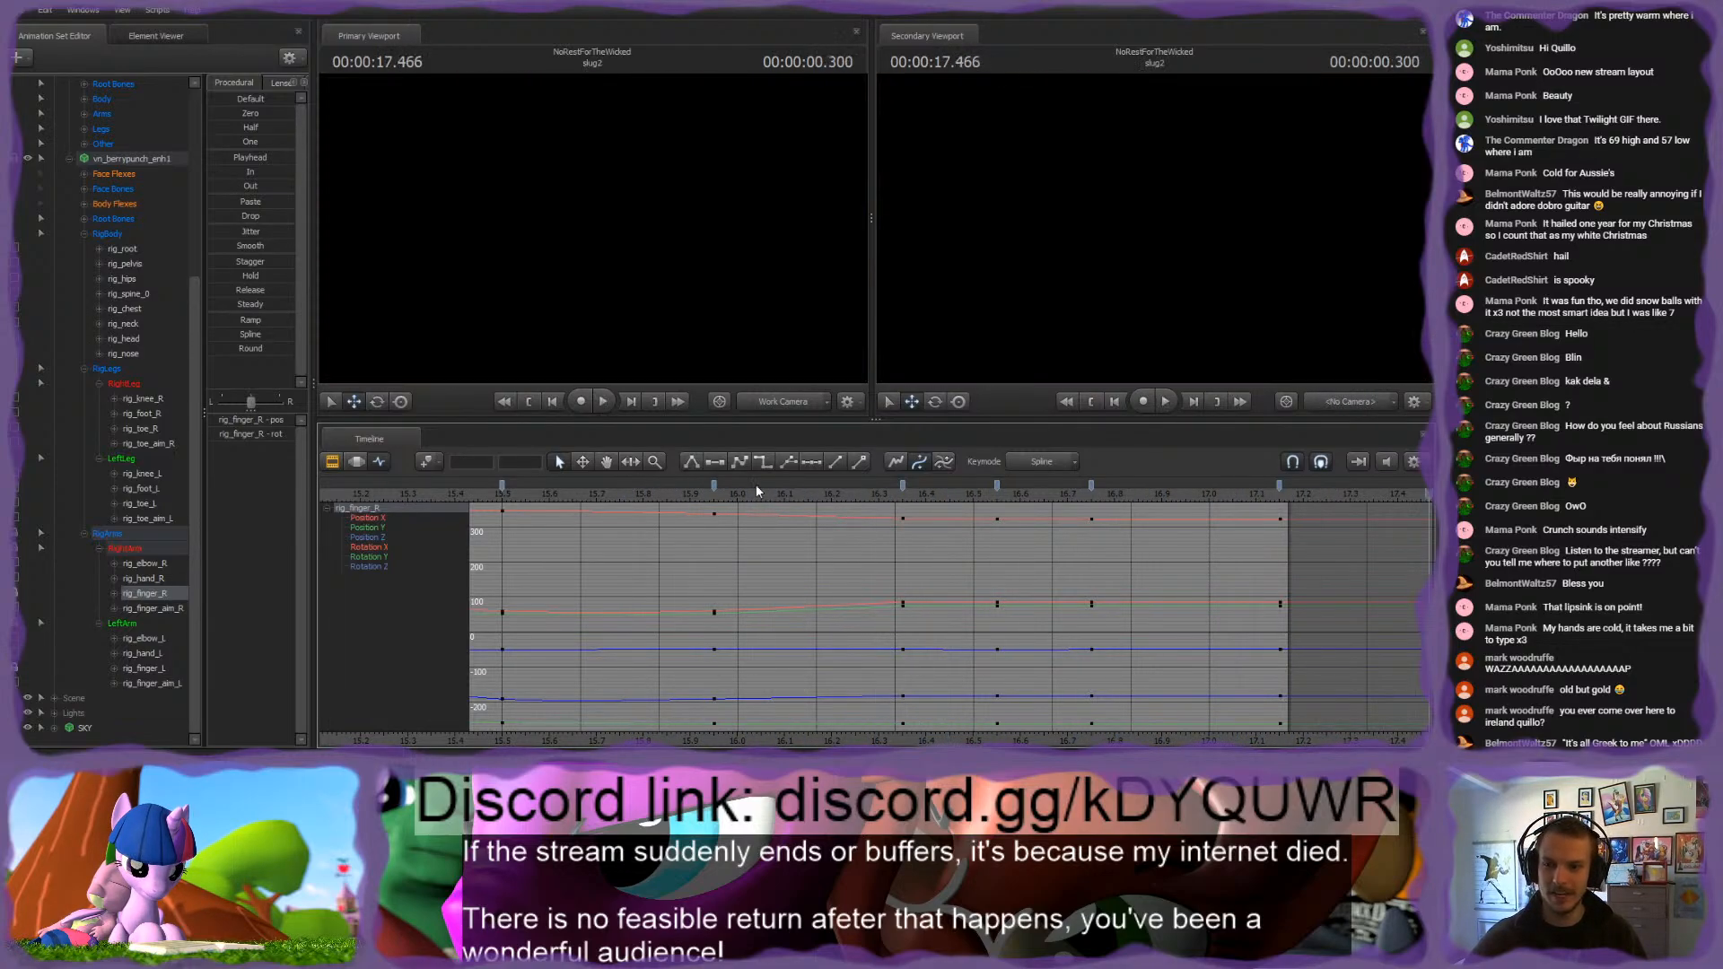
pyautogui.press('space')
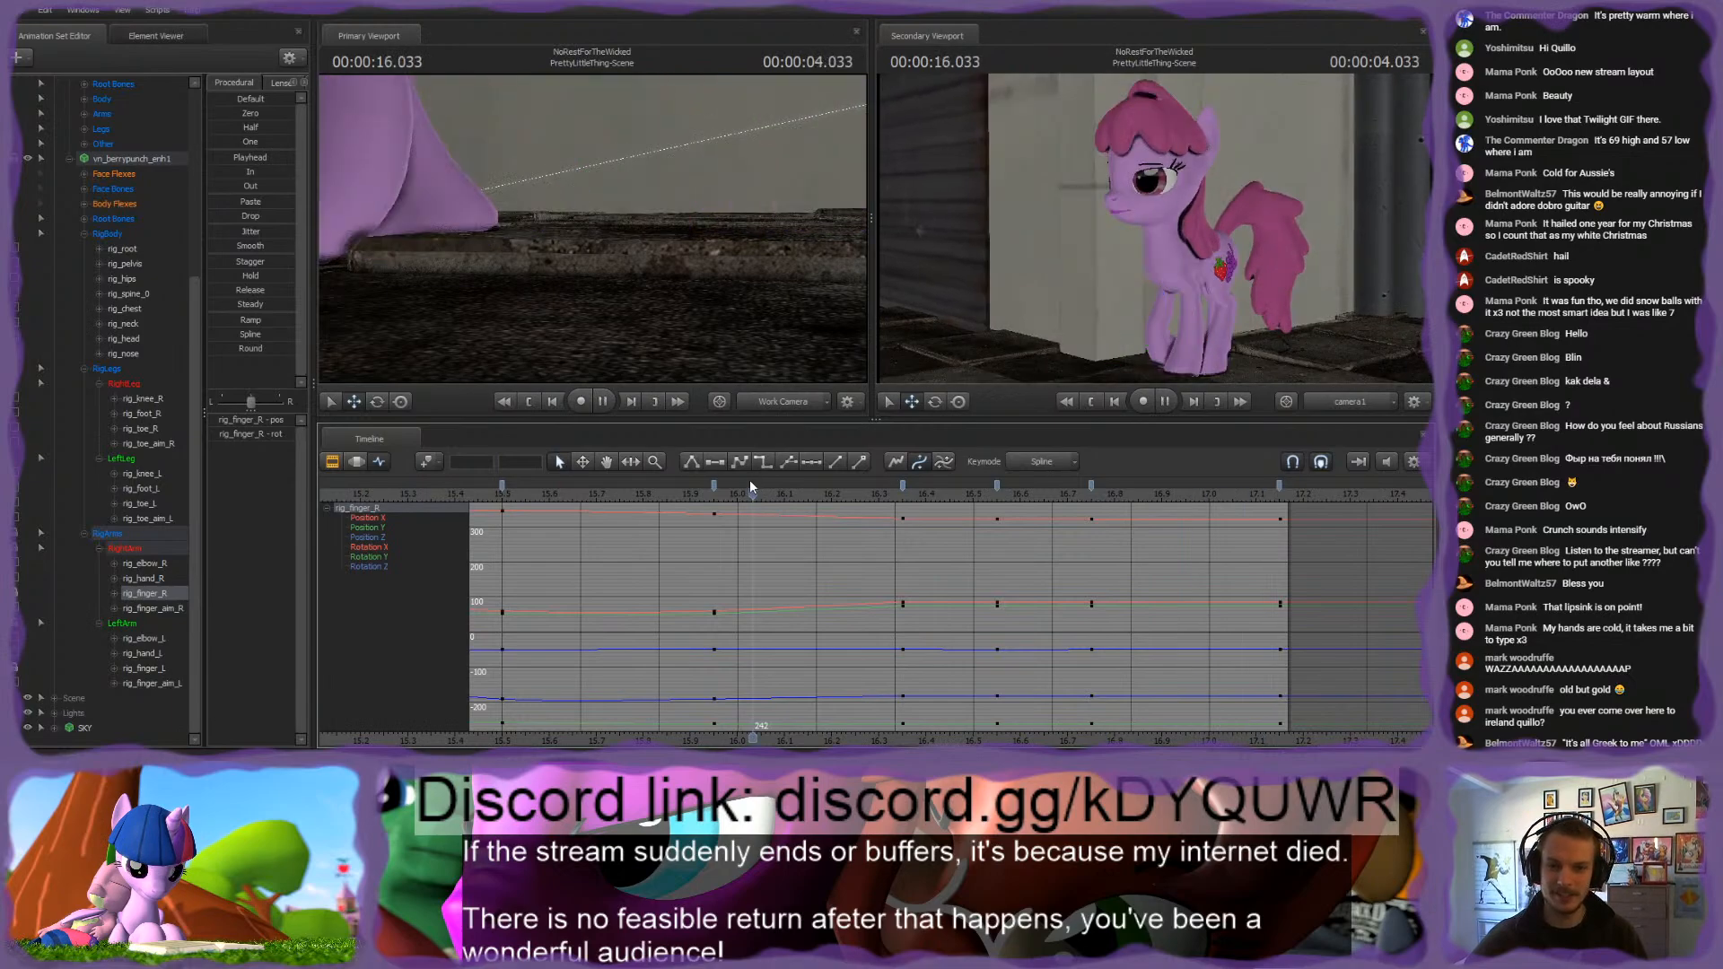
pyautogui.press('space')
# Step: Pose rig_finger_R and rig_finger_aim_R at 16.45 s so the front right hoof reaches its planted position, and review the motion
pyautogui.moveTo(866, 492); pyautogui.dragTo(959, 499)
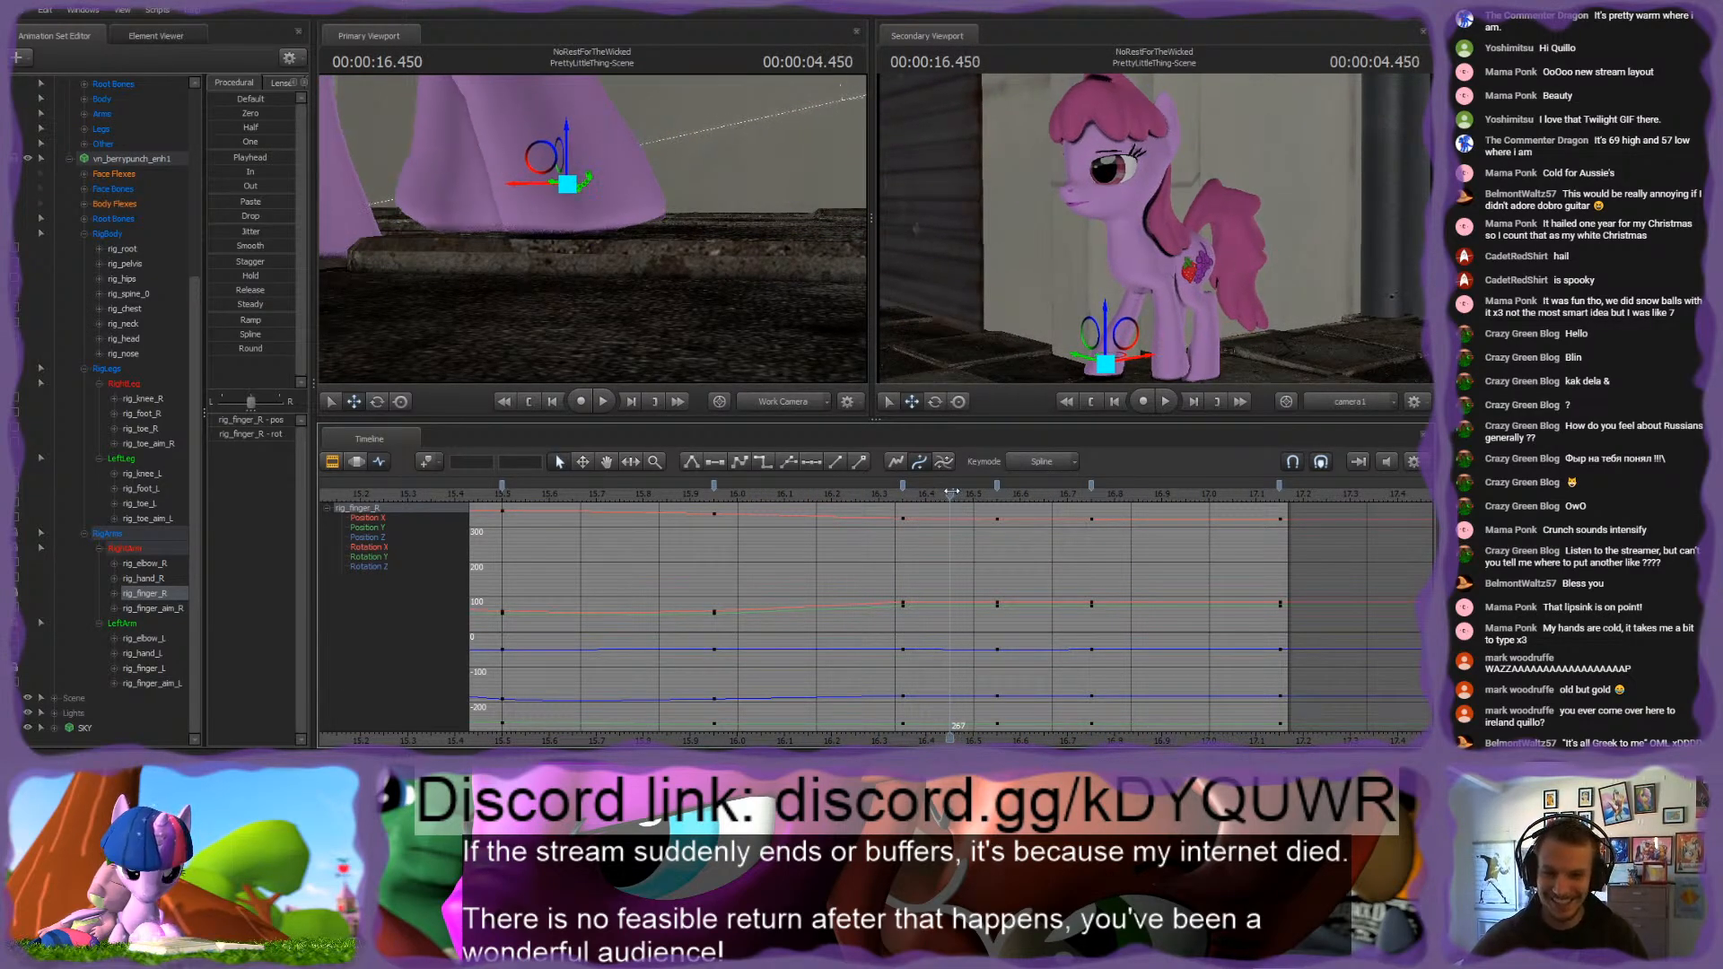
pyautogui.moveTo(632, 221); pyautogui.dragTo(614, 234)
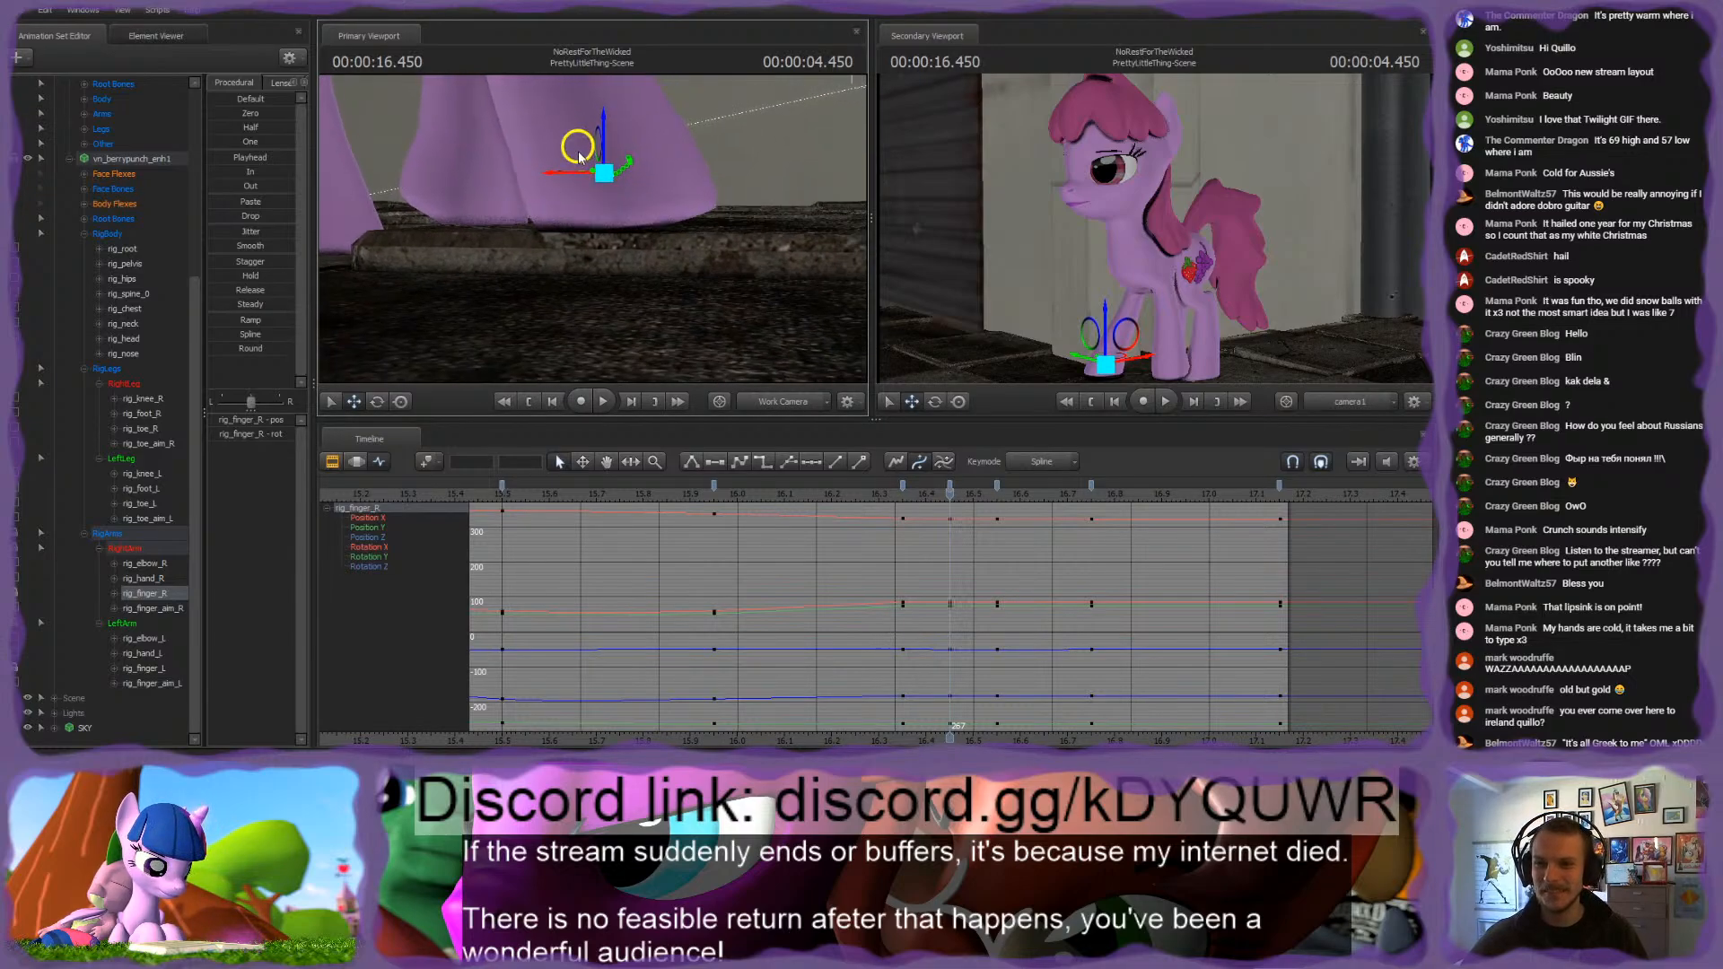
pyautogui.click(661, 345)
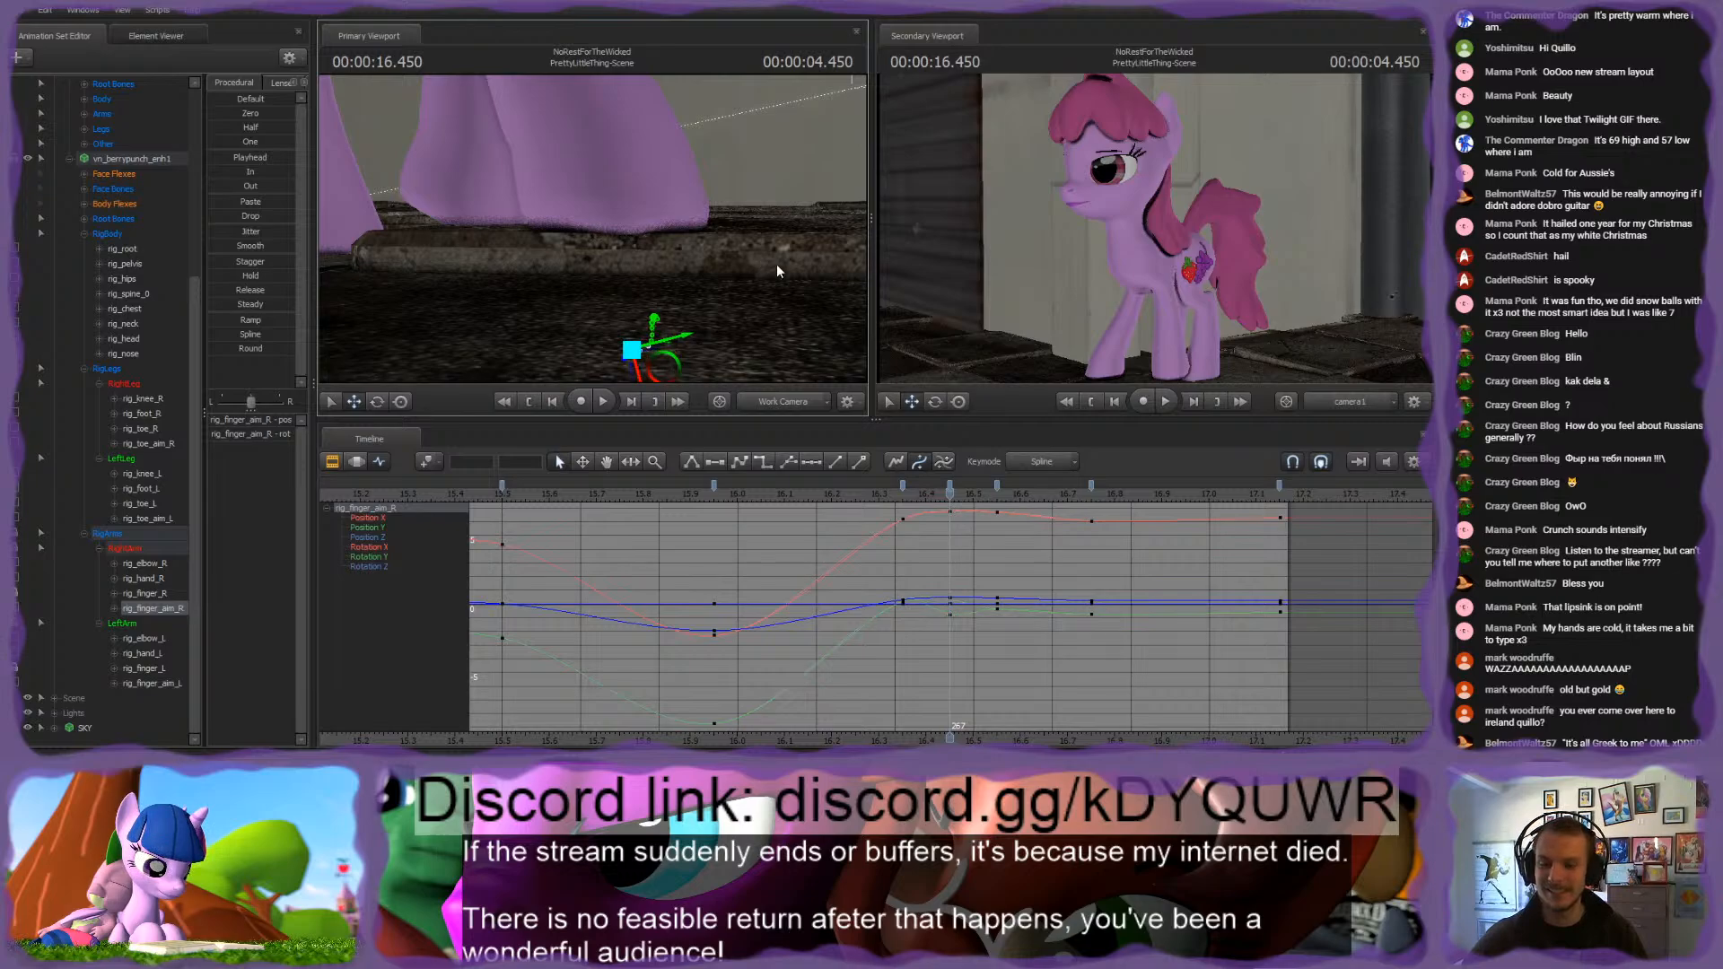
pyautogui.moveTo(905, 499); pyautogui.dragTo(823, 507)
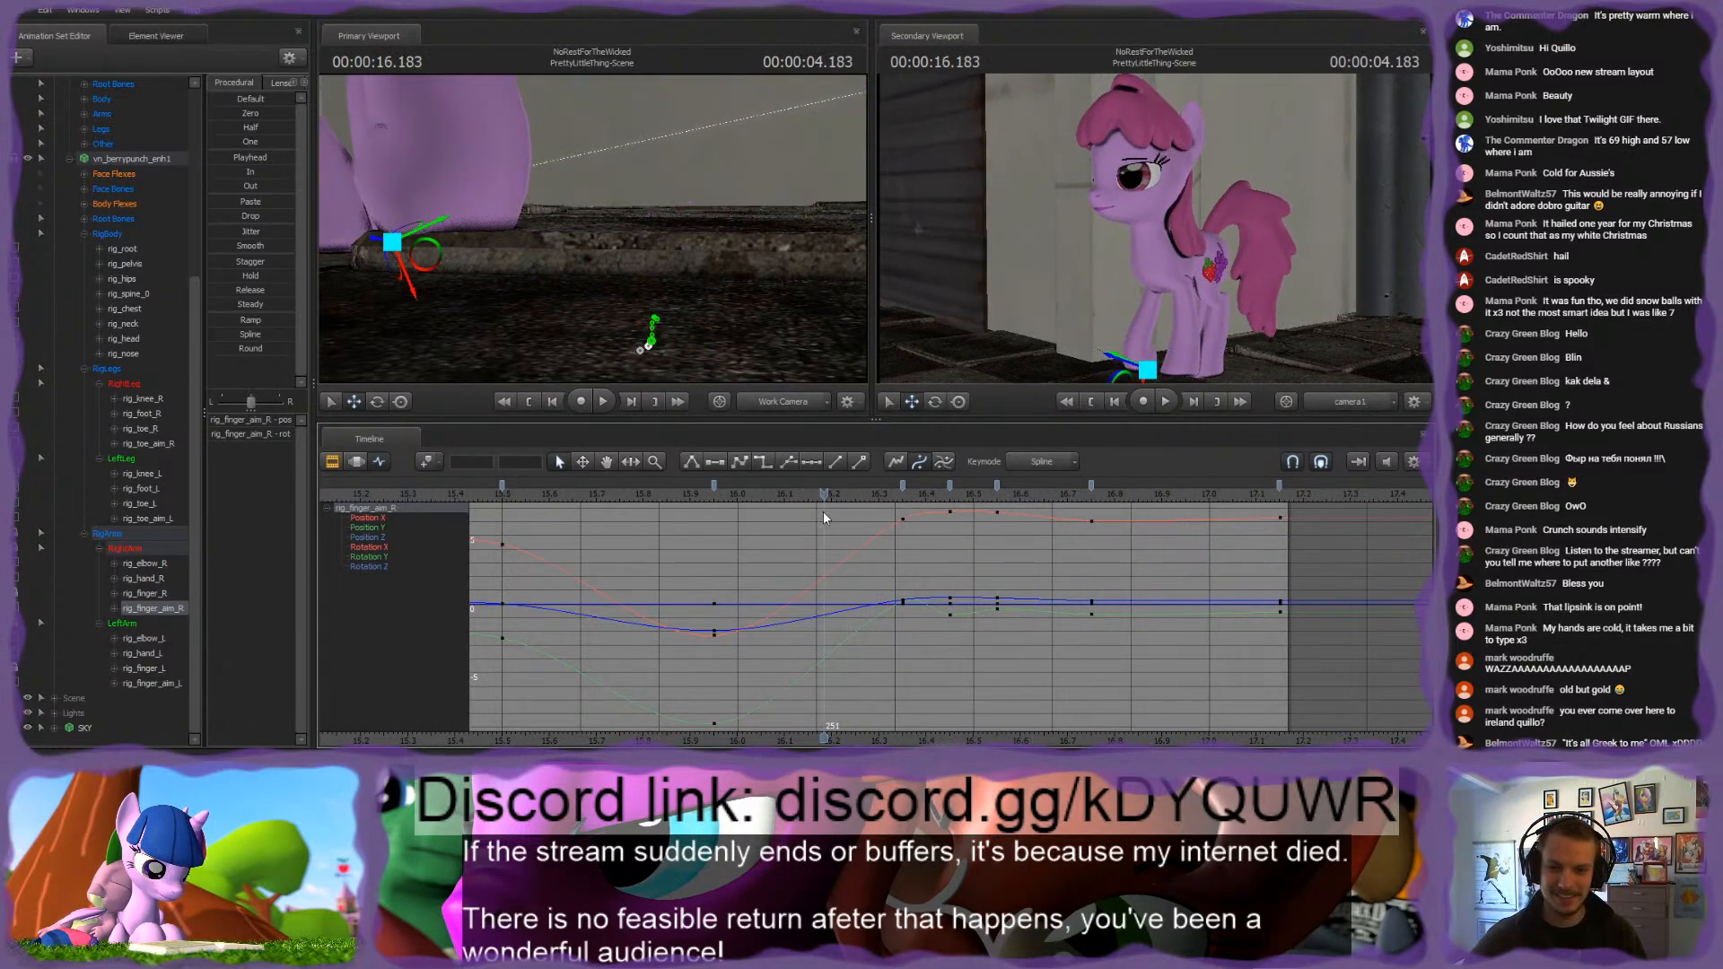
pyautogui.press('space')
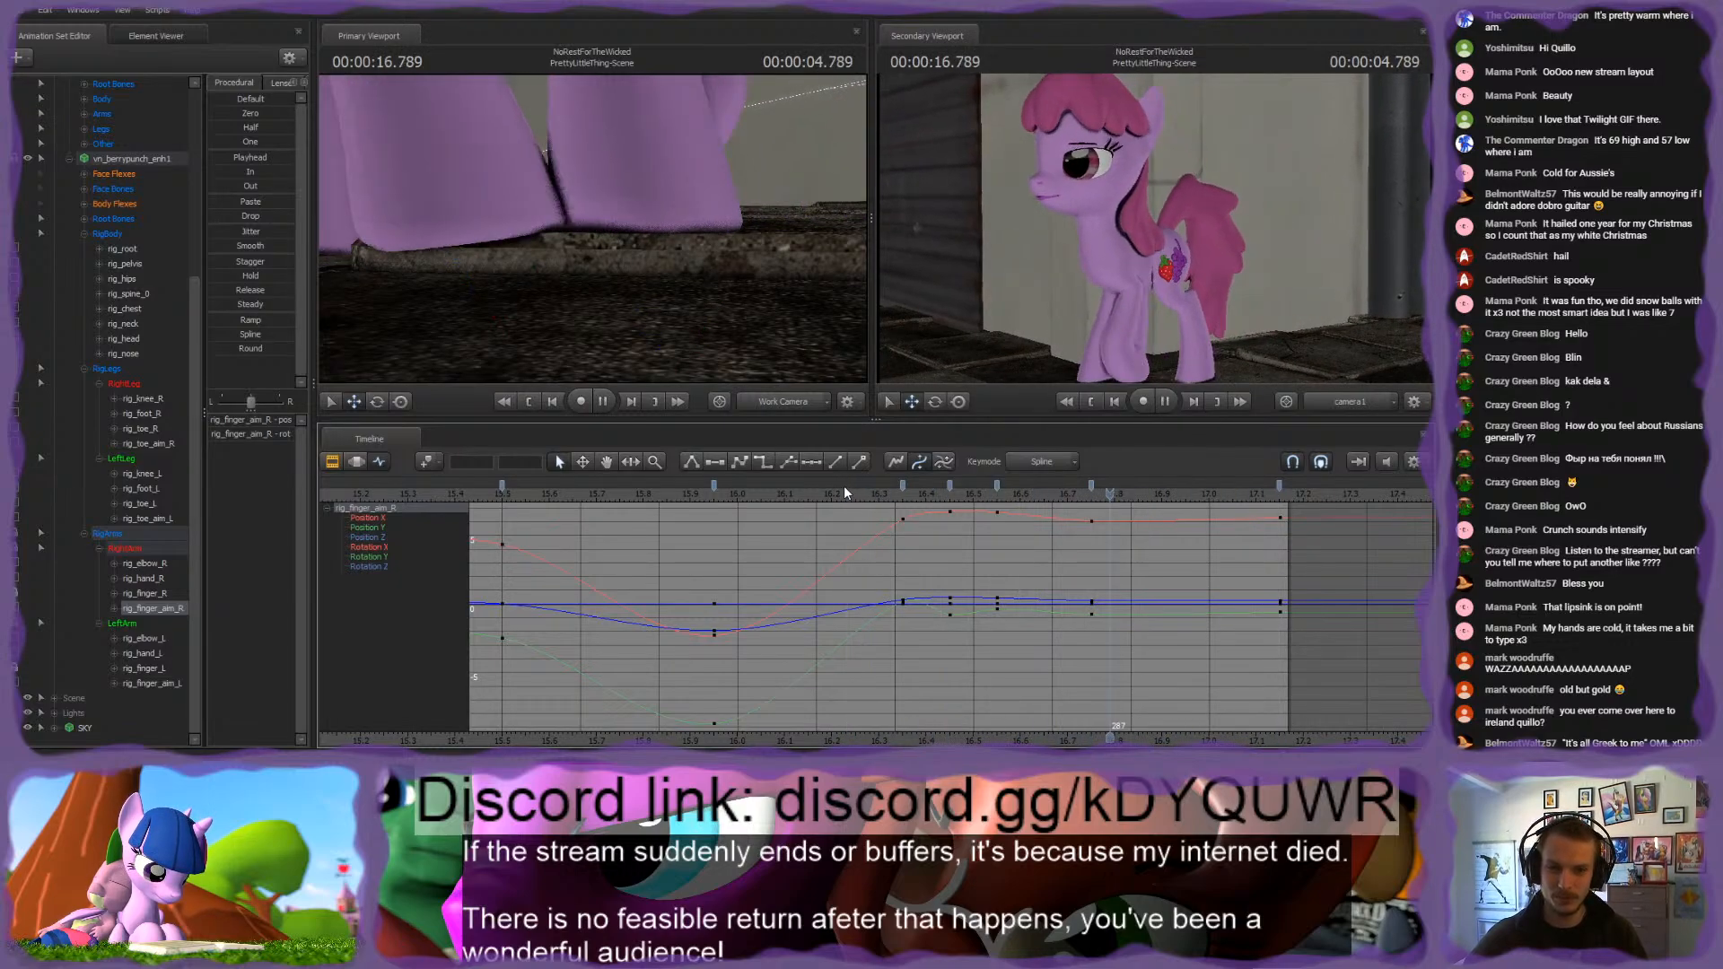
pyautogui.click(882, 492)
pyautogui.moveTo(881, 492)
pyautogui.mouseDown()
pyautogui.moveTo(924, 494)
pyautogui.moveTo(890, 499)
pyautogui.mouseUp()
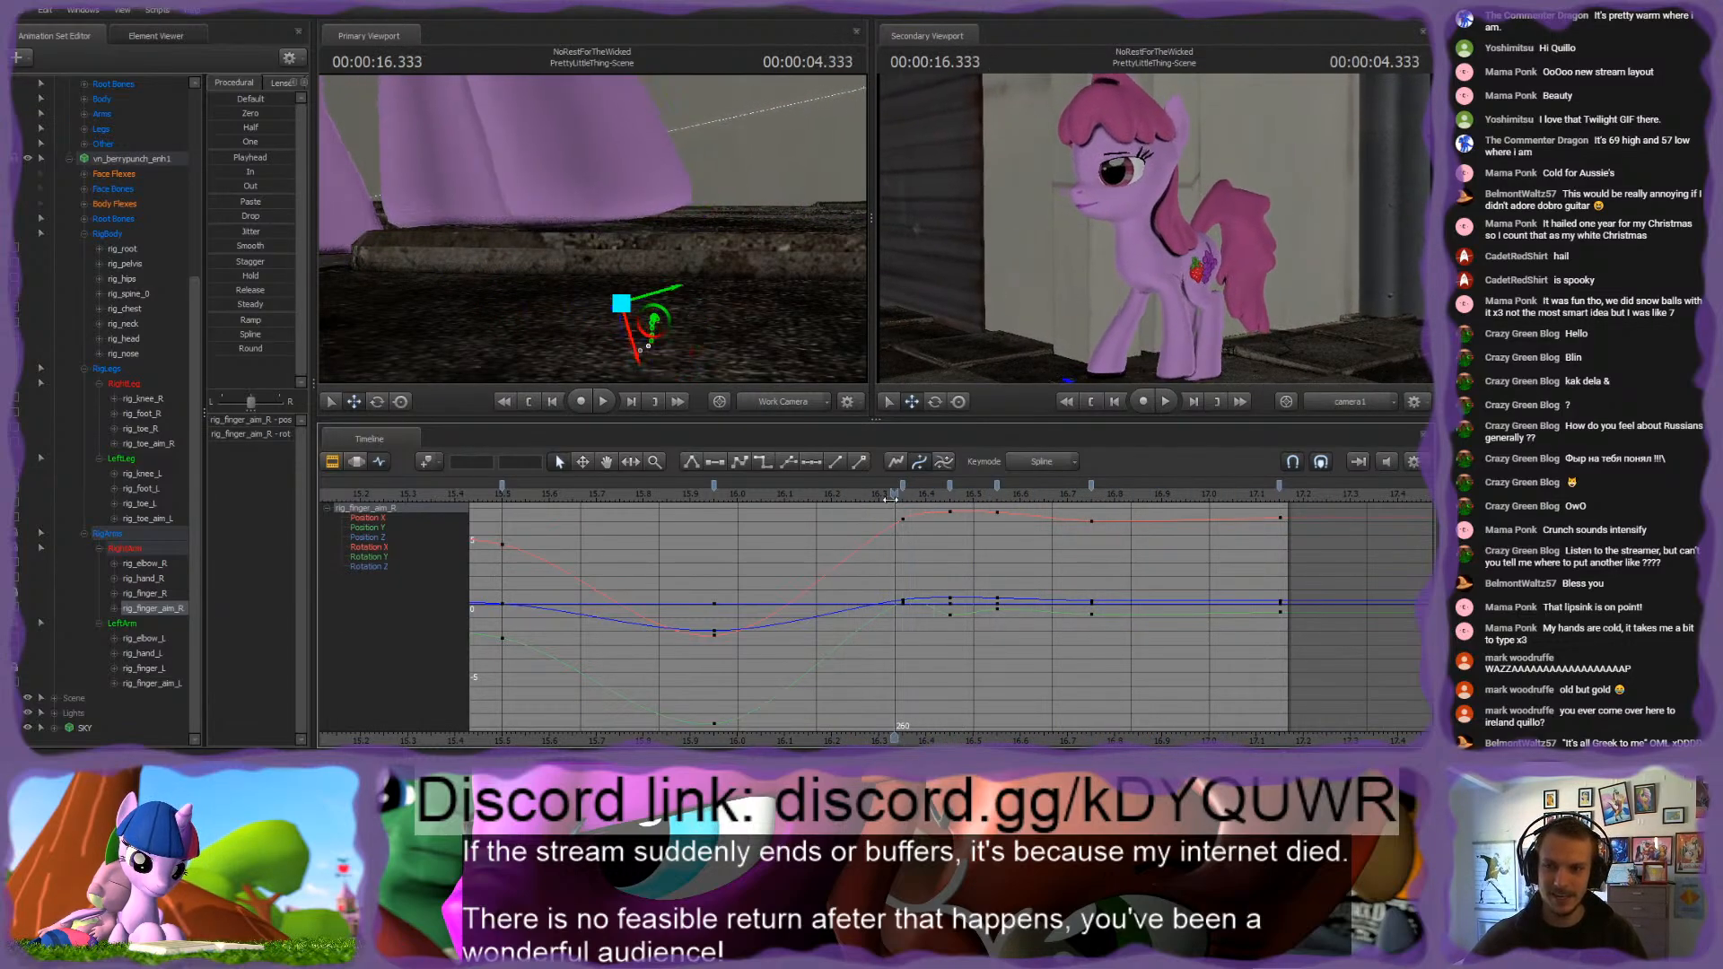
# Step: Delete the 16.35 s keyframes of rig_finger_aim_R and rig_finger_R, and move their 16.45 s keyframes to 16.35 s
pyautogui.click(904, 485)
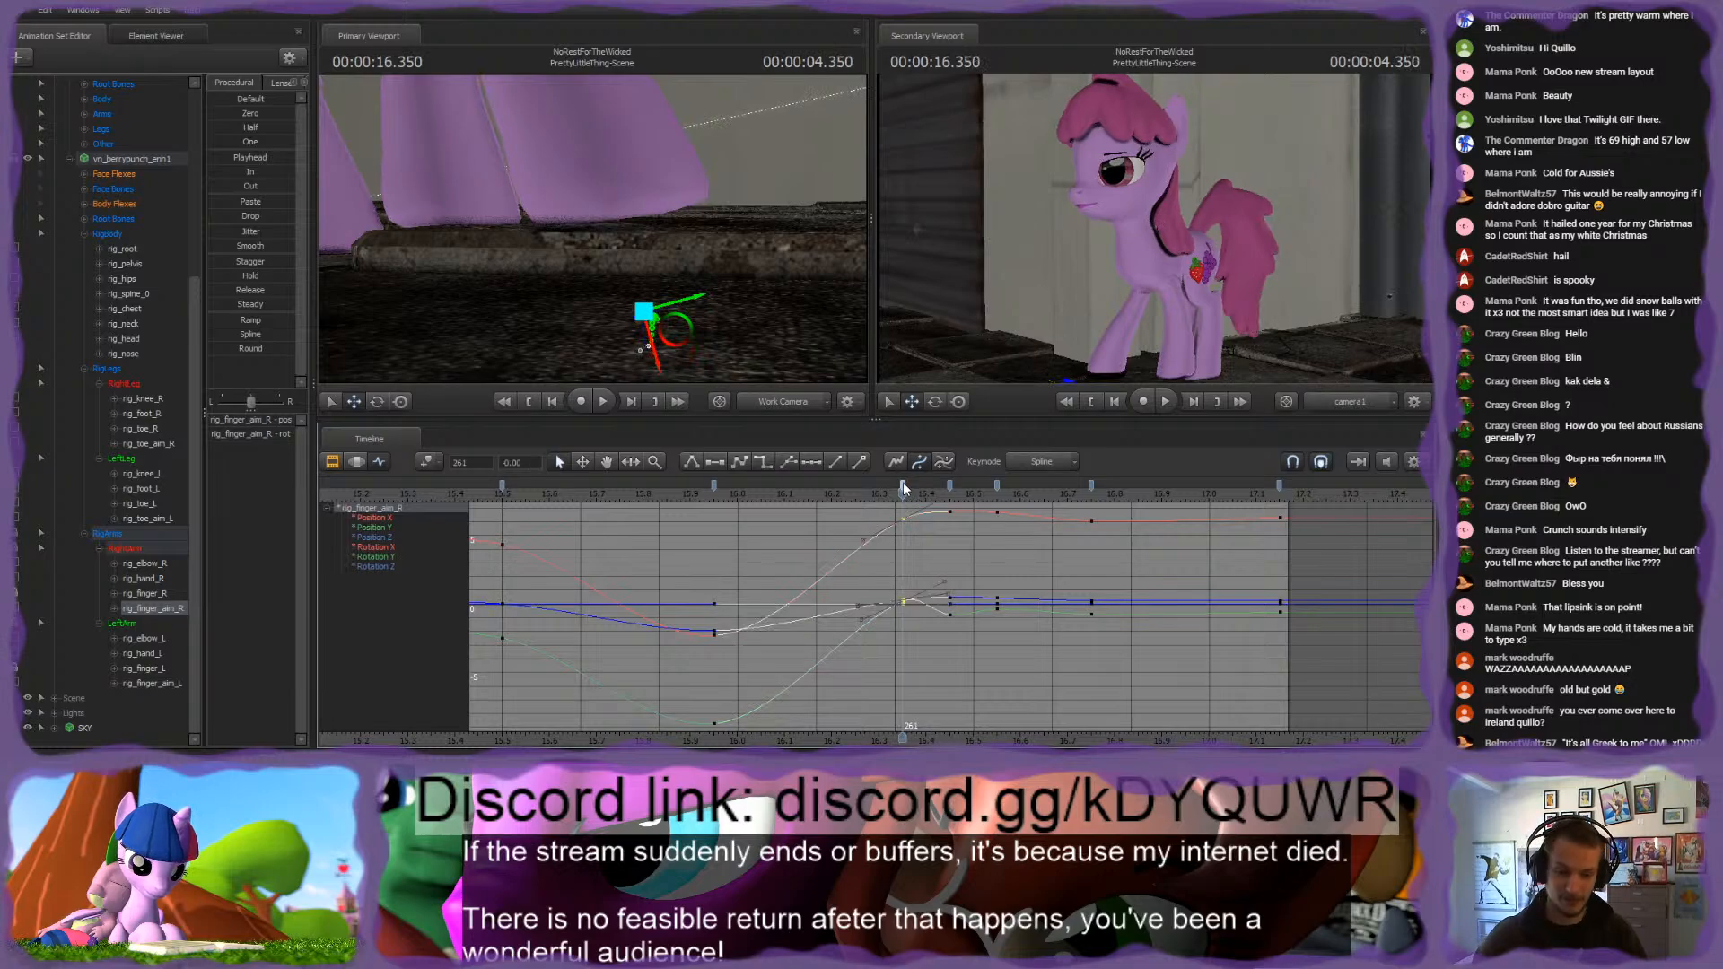
pyautogui.press('Delete')
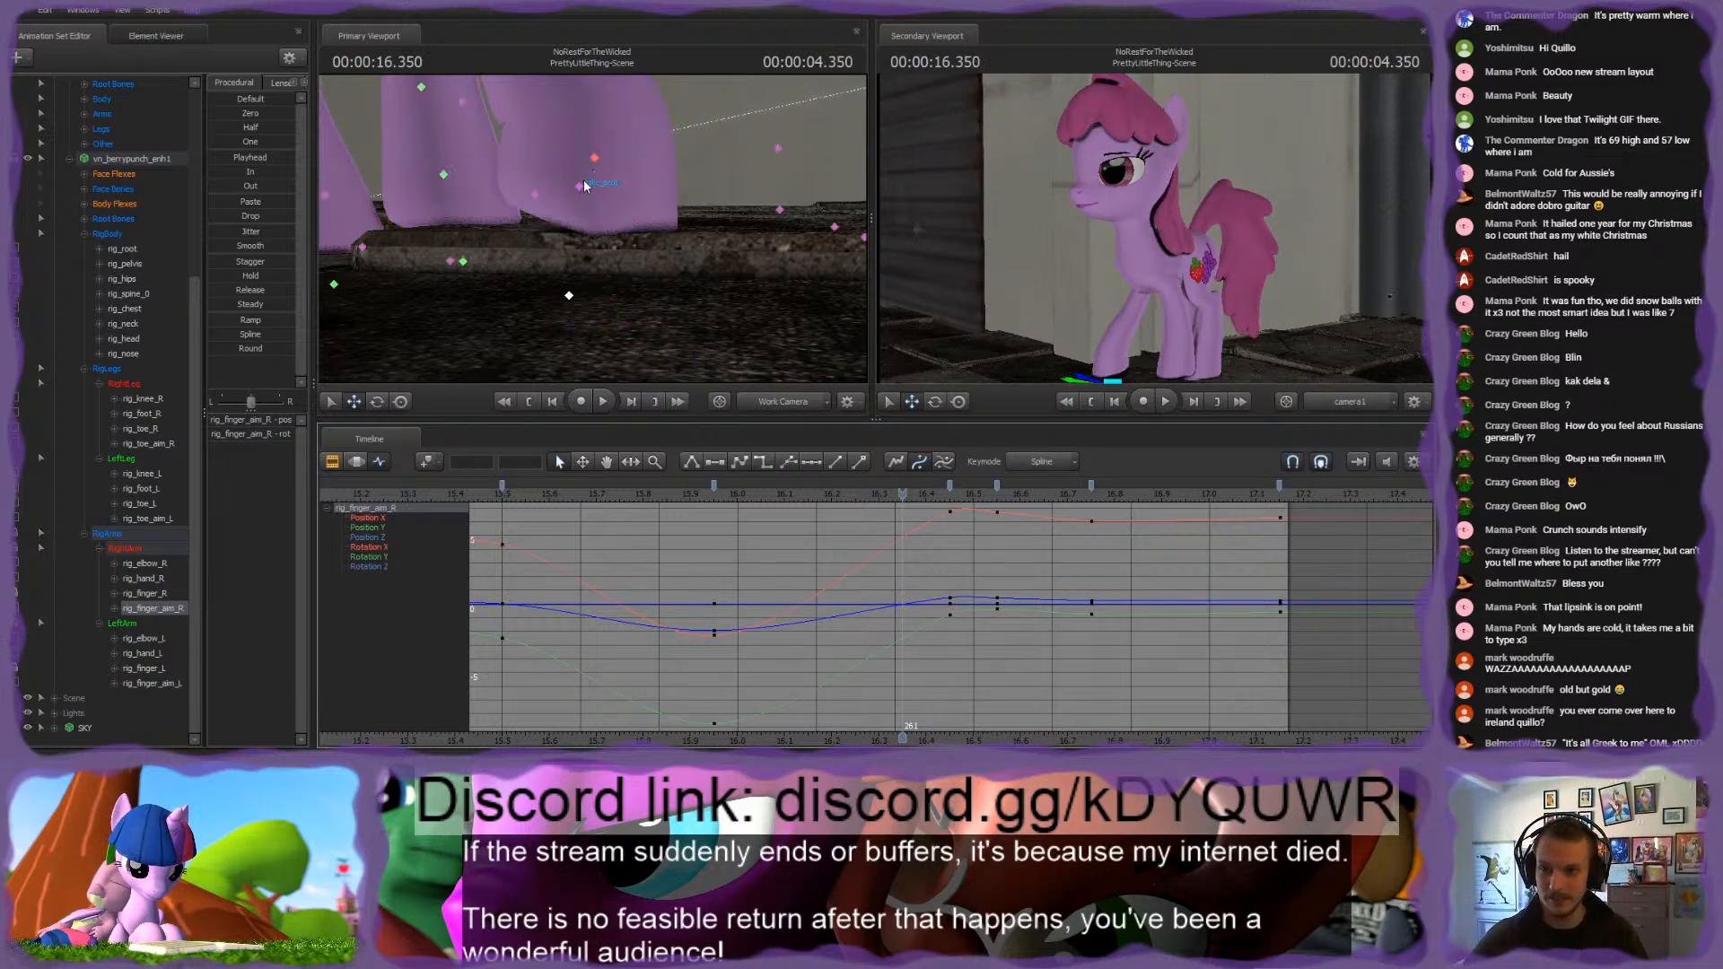
pyautogui.click(569, 296)
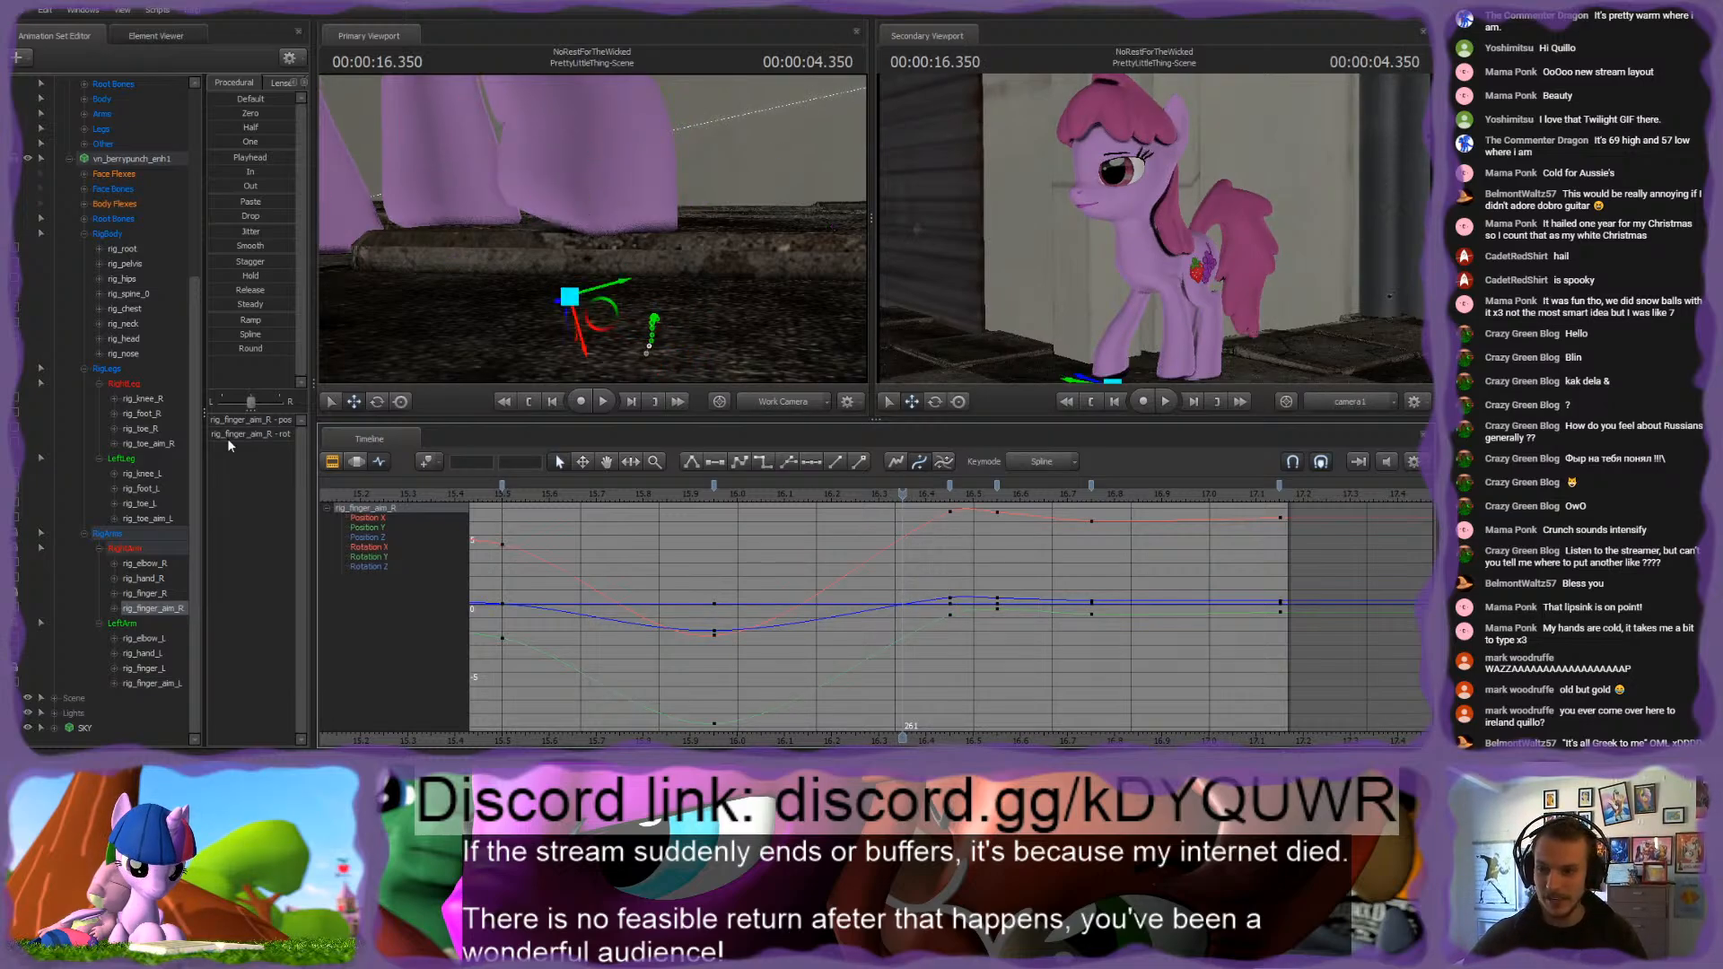
pyautogui.keyDown('ctrl'); pyautogui.click(146, 594); pyautogui.keyUp('ctrl')
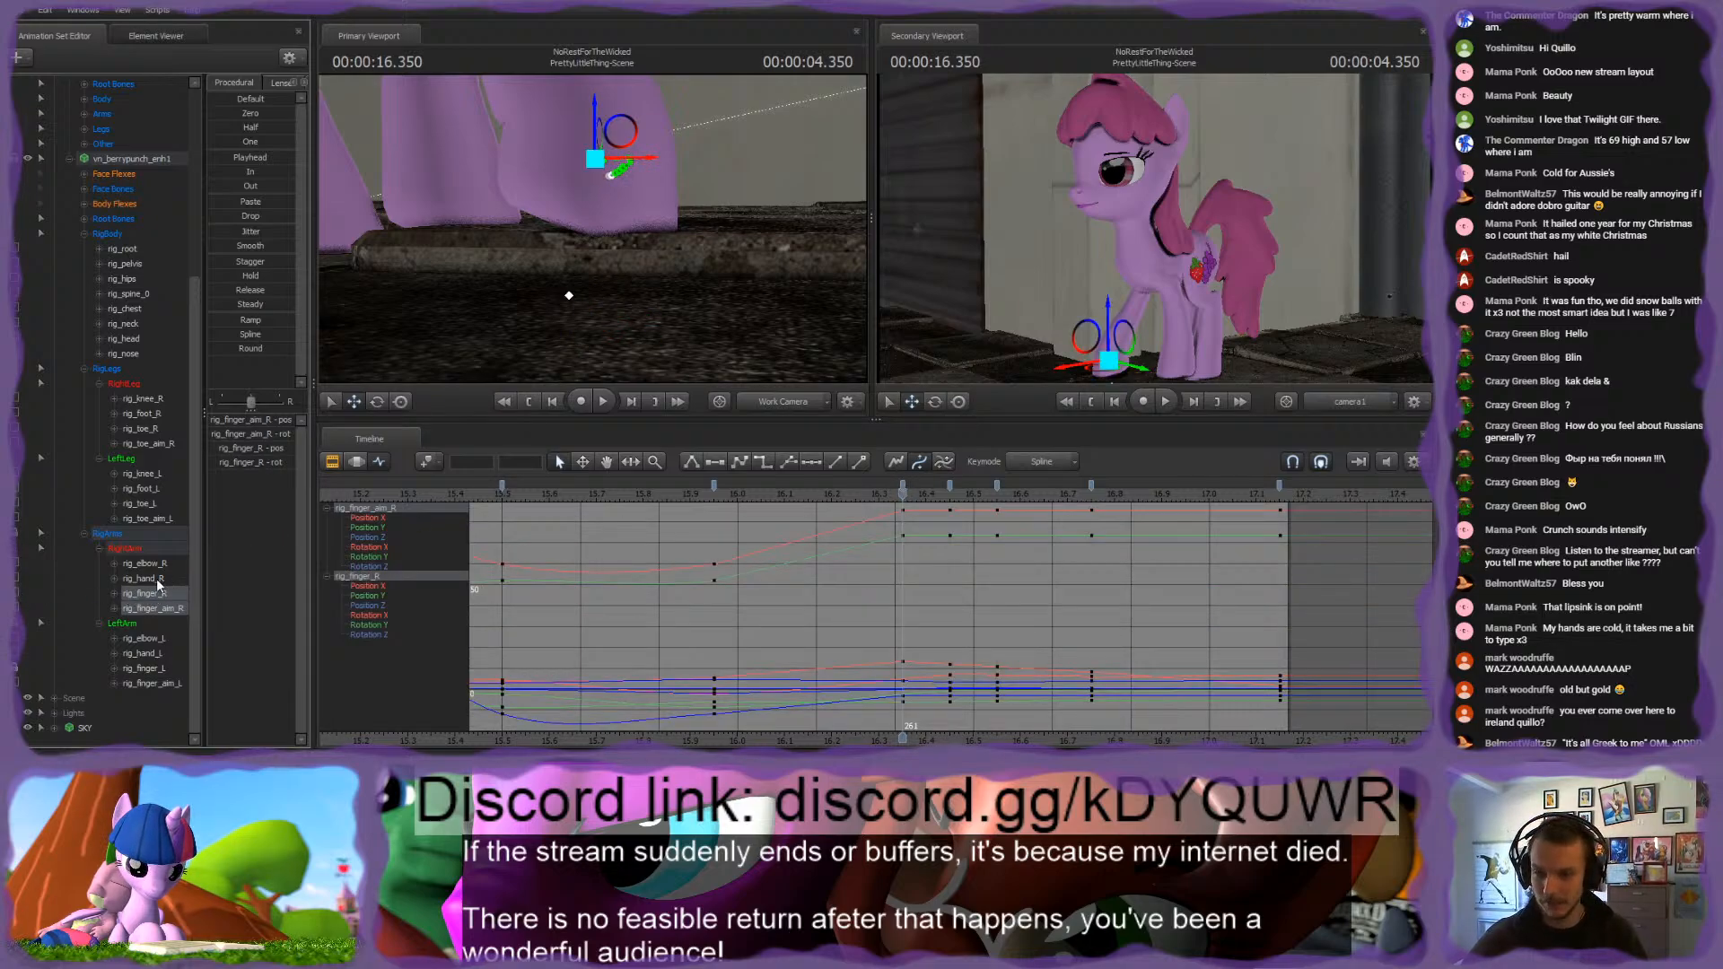
pyautogui.click(904, 486)
pyautogui.press('Delete')
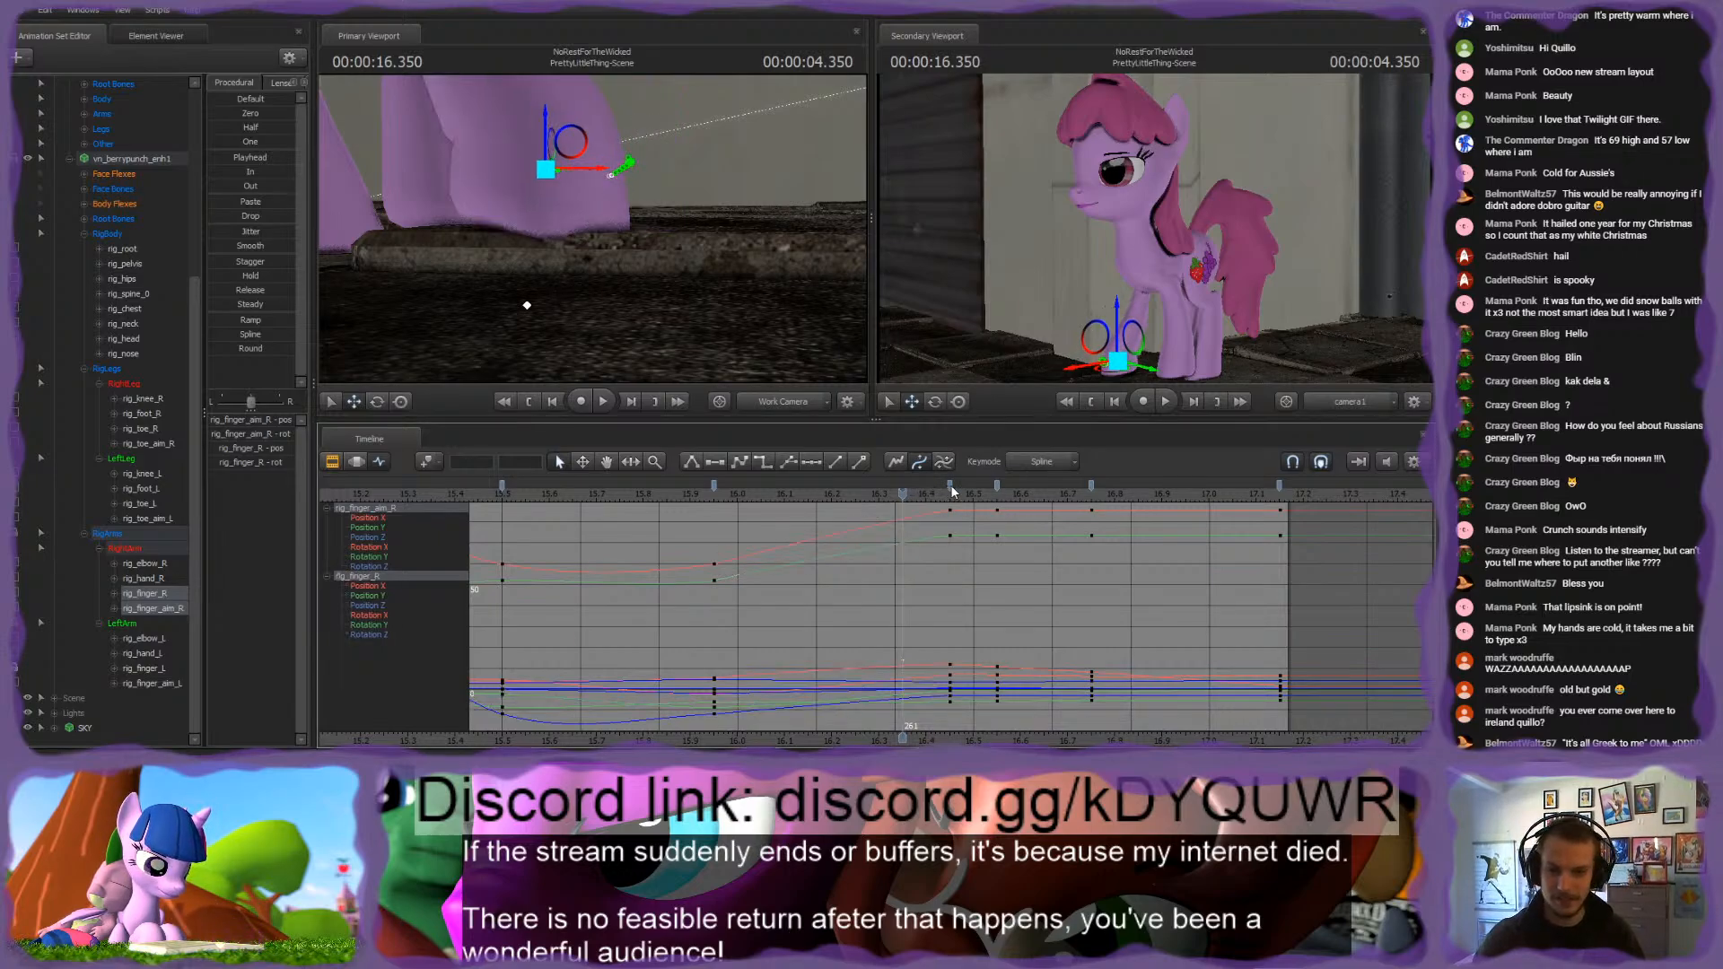
pyautogui.moveTo(950, 486); pyautogui.dragTo(903, 486)
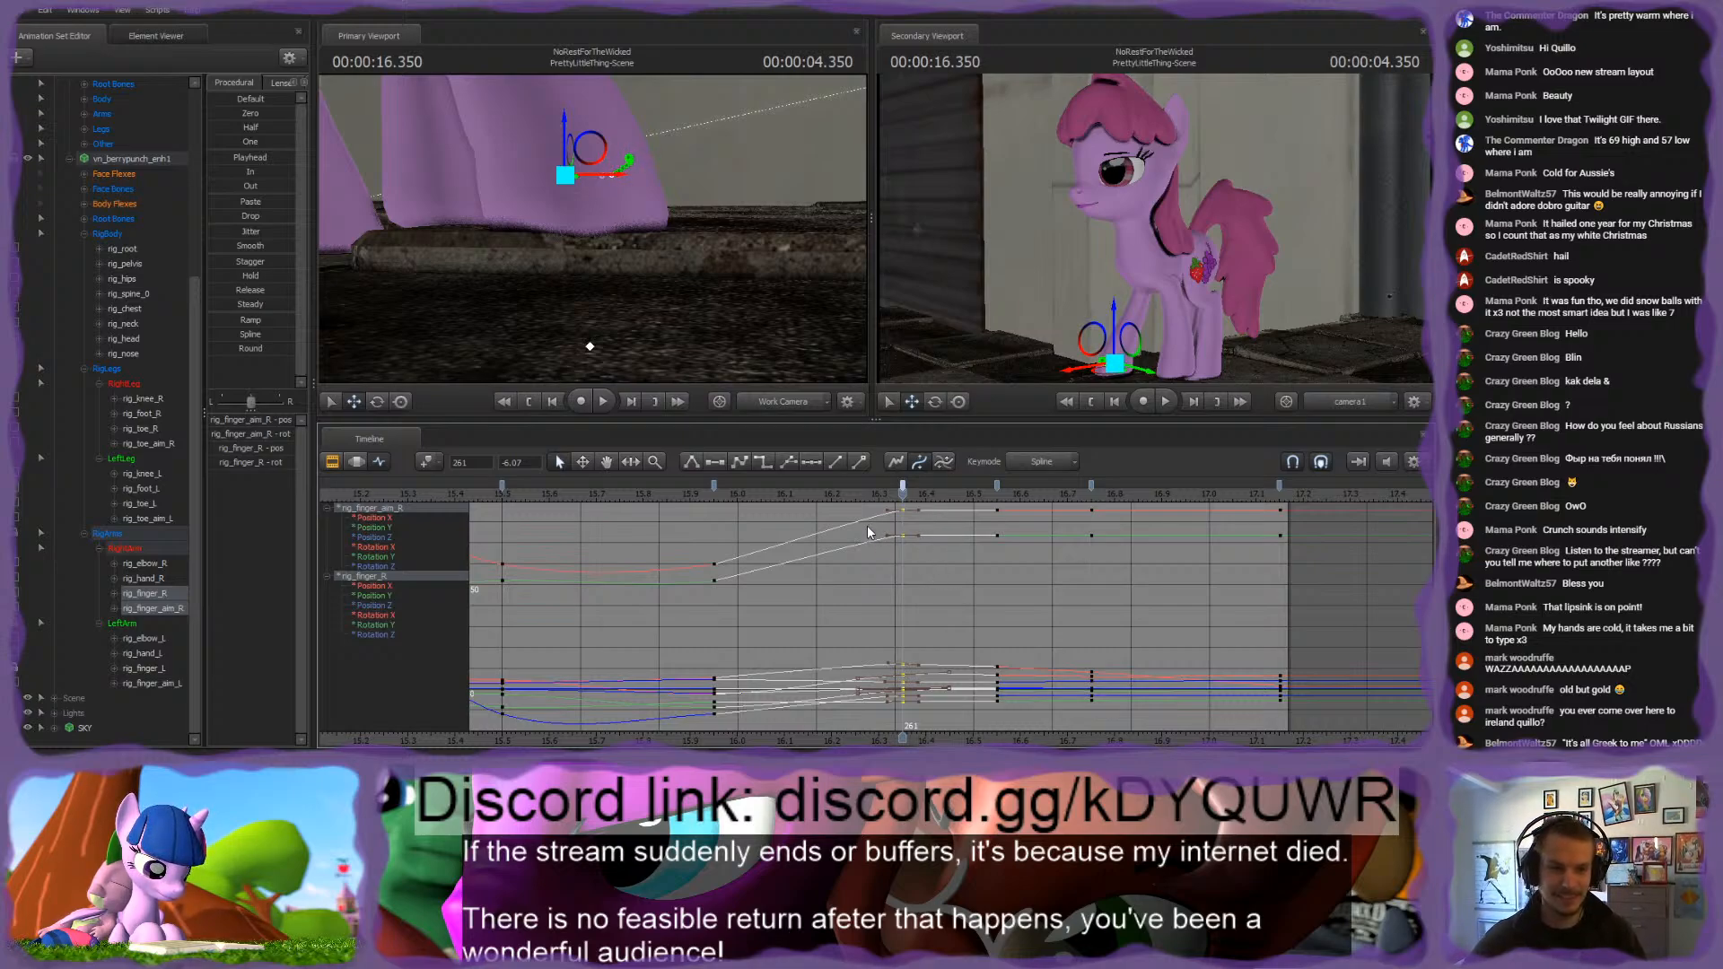
# Step: Adjust the tangents of the rig_hand_R, rig_finger_R and rig_finger_aim_R keyframes from 15.95 s to 16.75 s, and replay the step
pyautogui.click(714, 486)
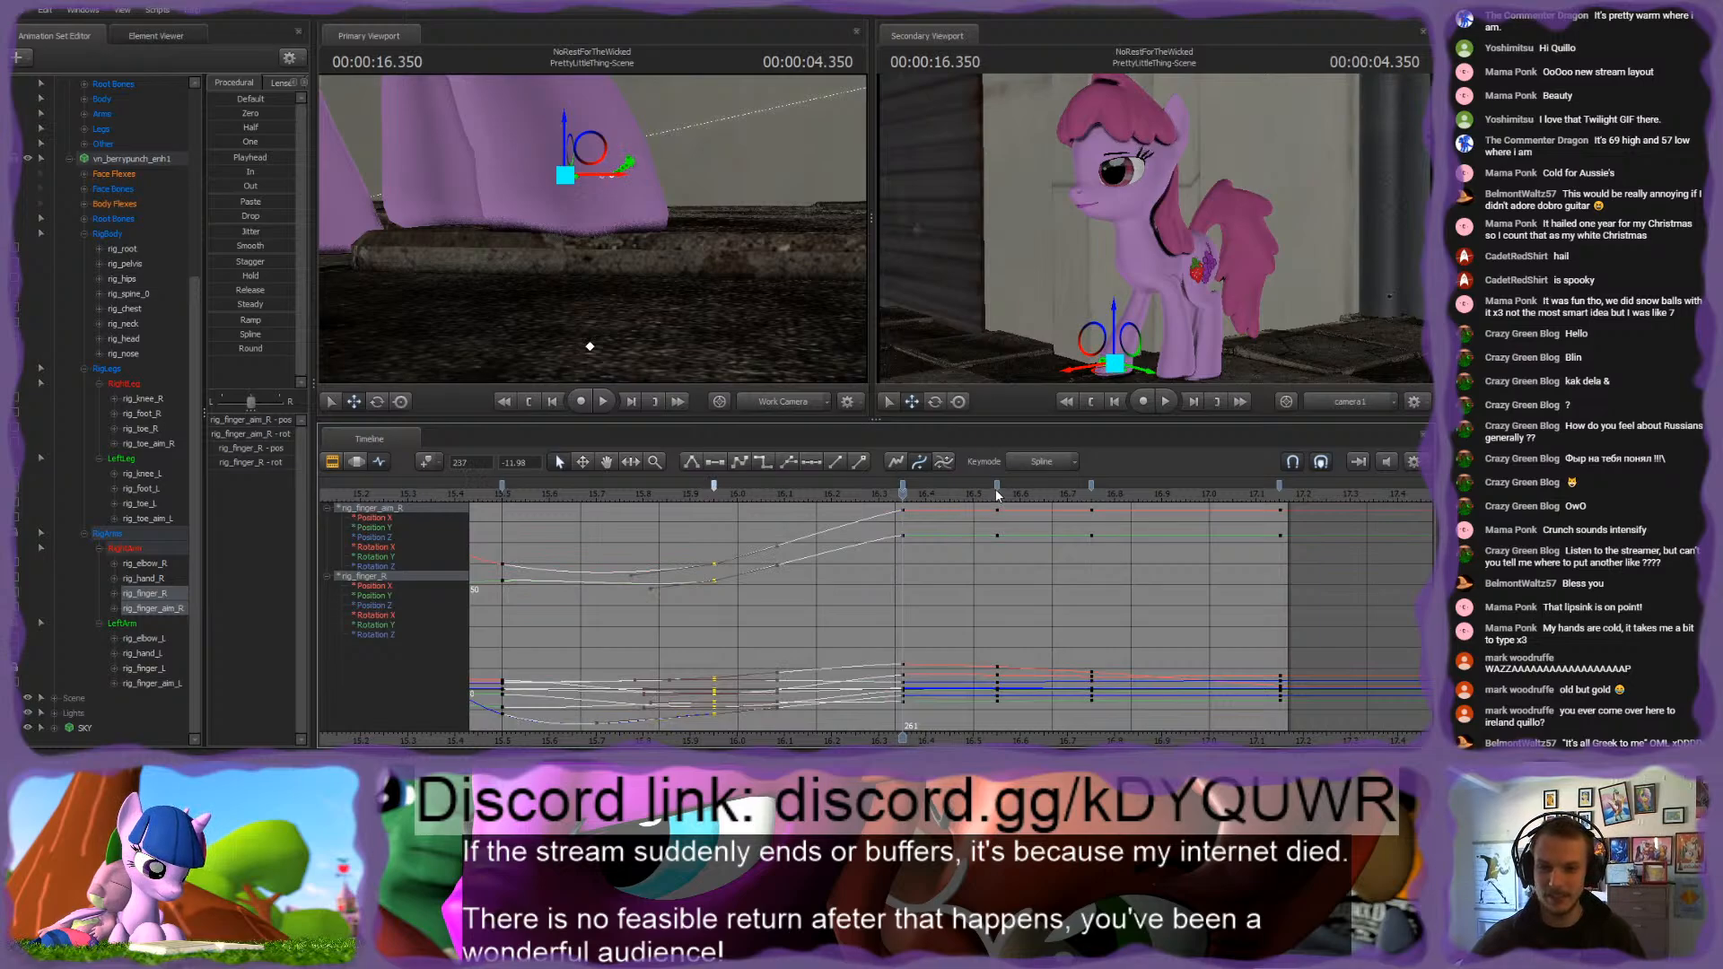
pyautogui.moveTo(149, 582); pyautogui.dragTo(148, 589)
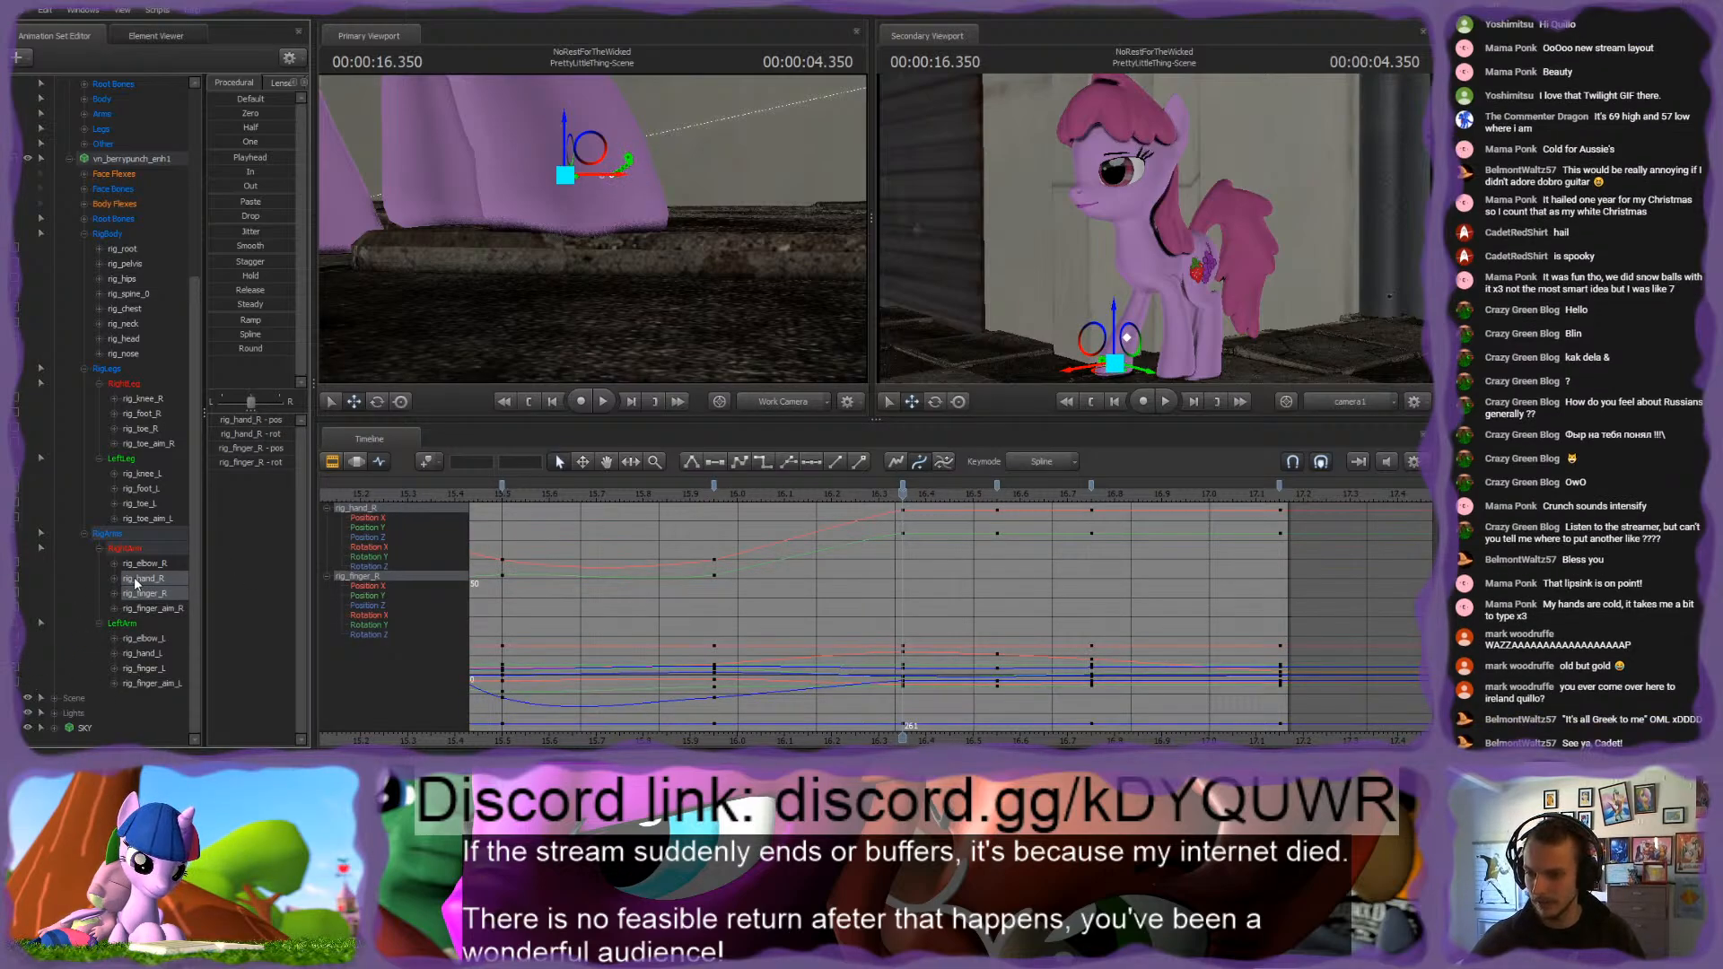
pyautogui.moveTo(136, 583); pyautogui.dragTo(139, 609)
pyautogui.click(714, 486)
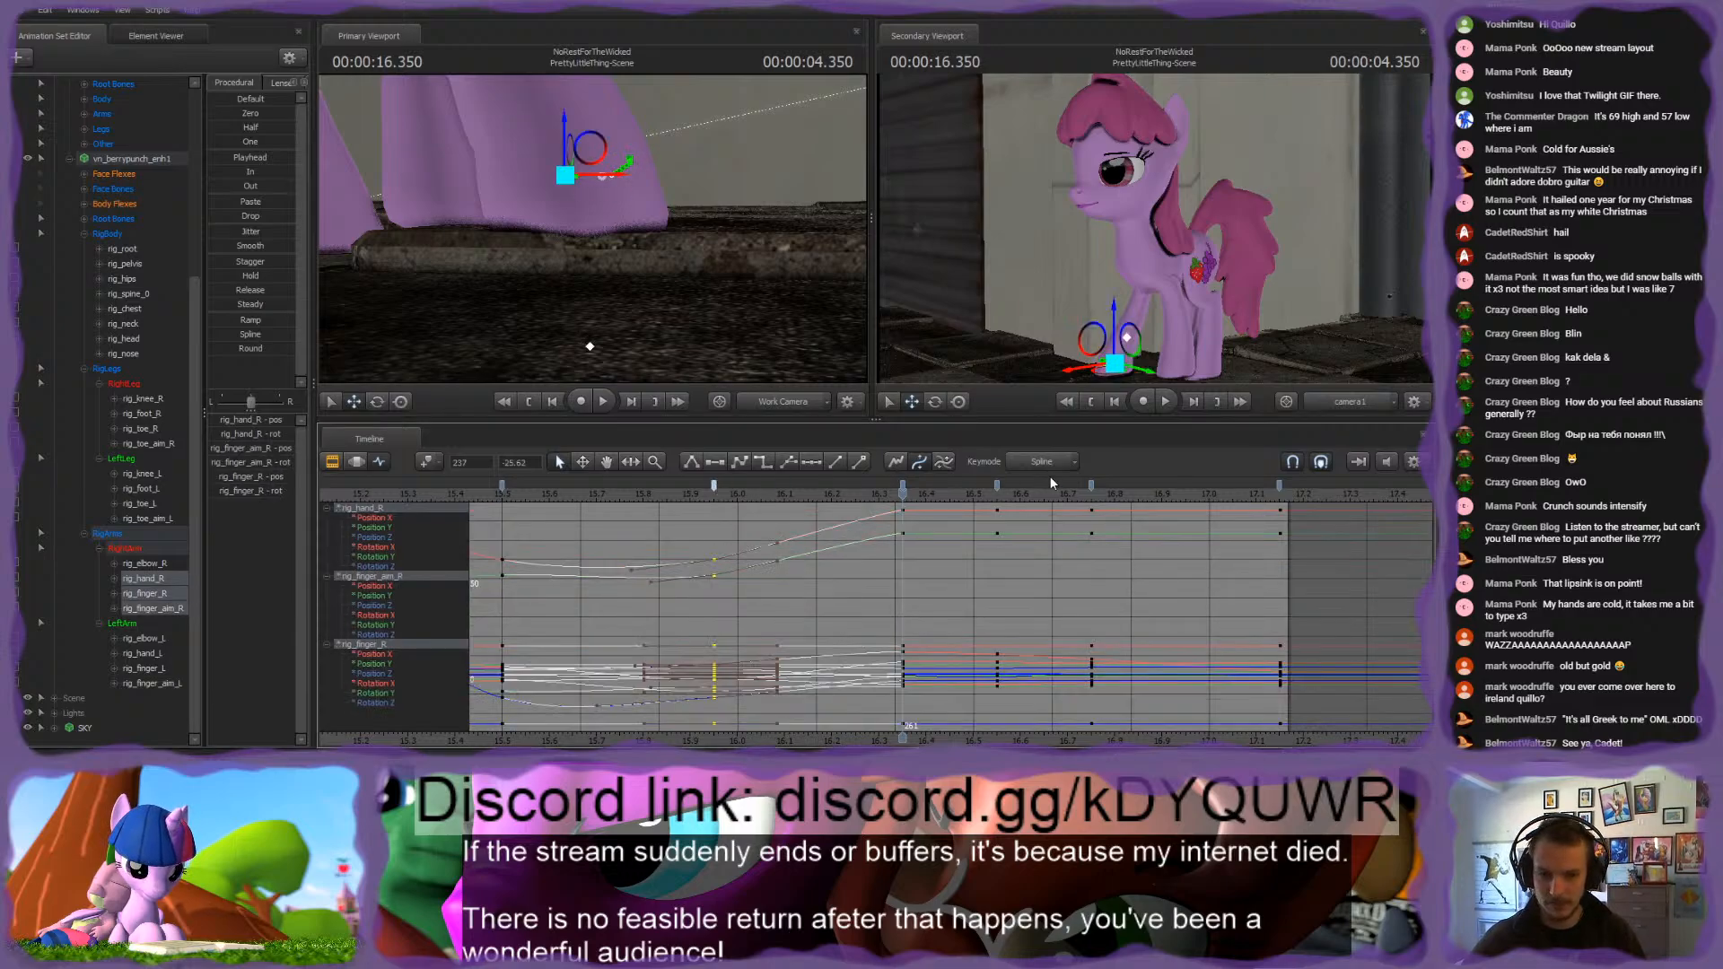
pyautogui.keyDown('shift'); pyautogui.click(1091, 485); pyautogui.keyUp('shift')
pyautogui.press('1')
pyautogui.click(1020, 542)
pyautogui.click(805, 490)
pyautogui.press('space')
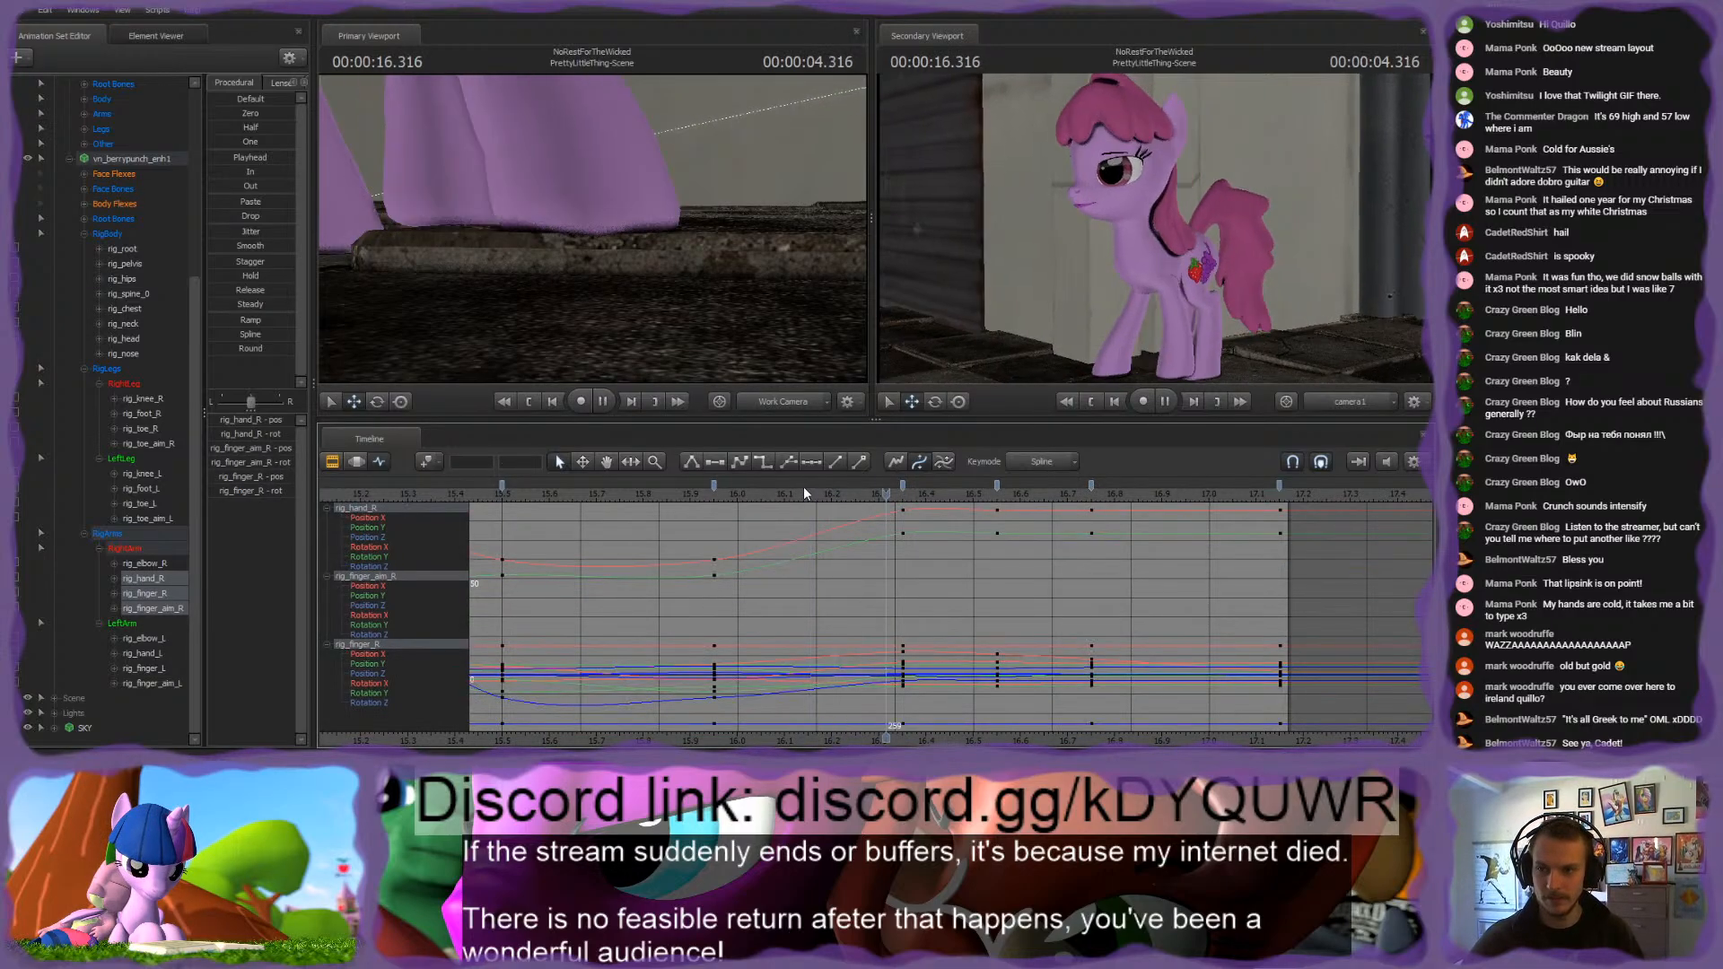
# Step: Move rig_finger_aim_R at the 16.35 s keyframe to tilt the tip of the front right hoof up off the ground
pyautogui.click(749, 494)
pyautogui.moveTo(755, 494); pyautogui.dragTo(1014, 505)
pyautogui.press('Up')
pyautogui.press('Up')
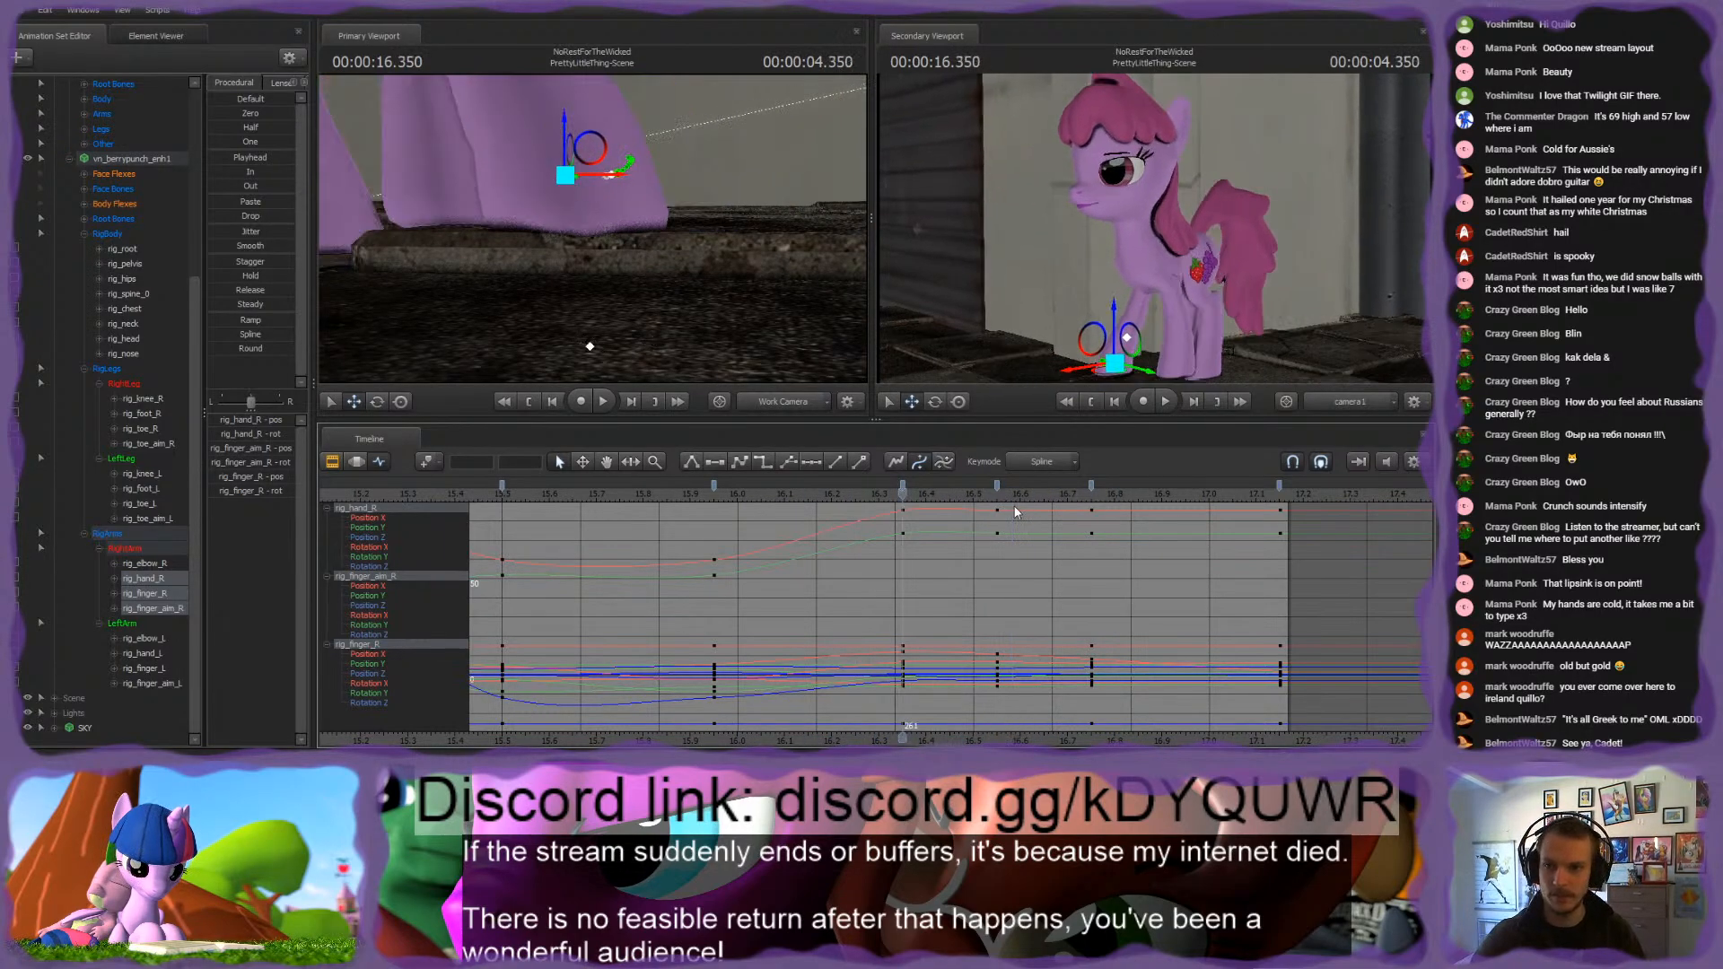
pyautogui.moveTo(610, 255); pyautogui.dragTo(599, 193)
pyautogui.keyDown('ctrl'); pyautogui.keyDown('shift'); pyautogui.click(568, 233); pyautogui.keyUp('shift'); pyautogui.keyUp('ctrl')
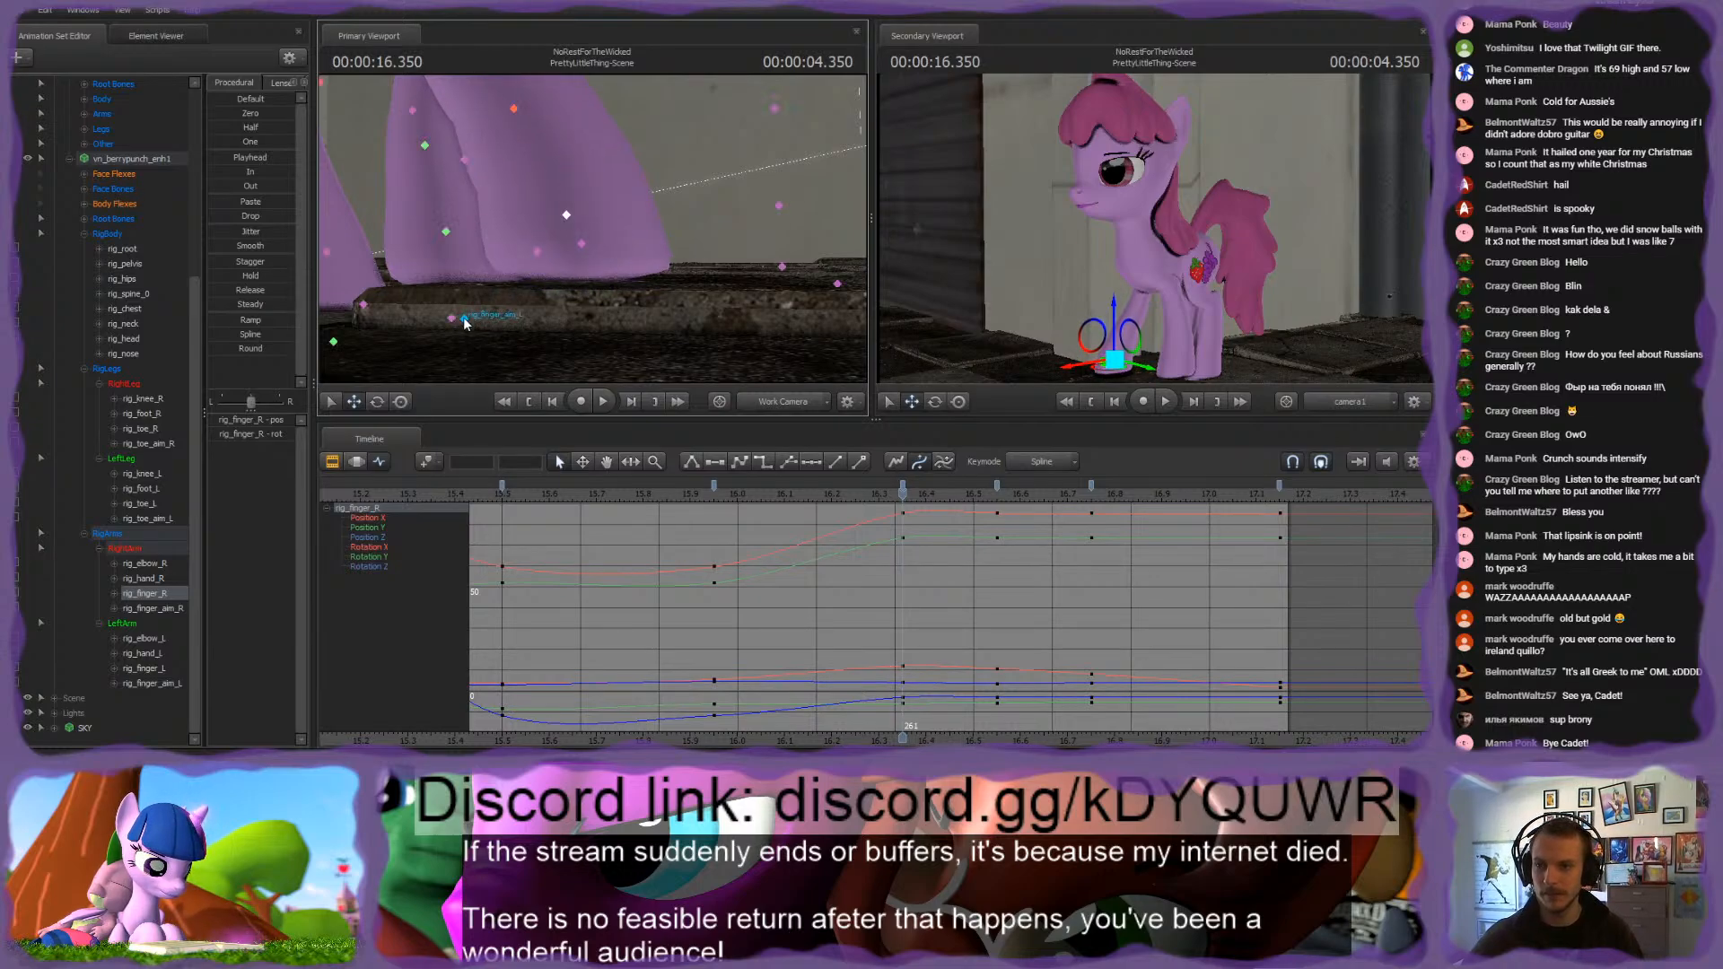
pyautogui.moveTo(602, 260); pyautogui.dragTo(606, 240)
pyautogui.keyDown('ctrl'); pyautogui.keyDown('shift'); pyautogui.click(596, 318); pyautogui.keyUp('shift'); pyautogui.keyUp('ctrl')
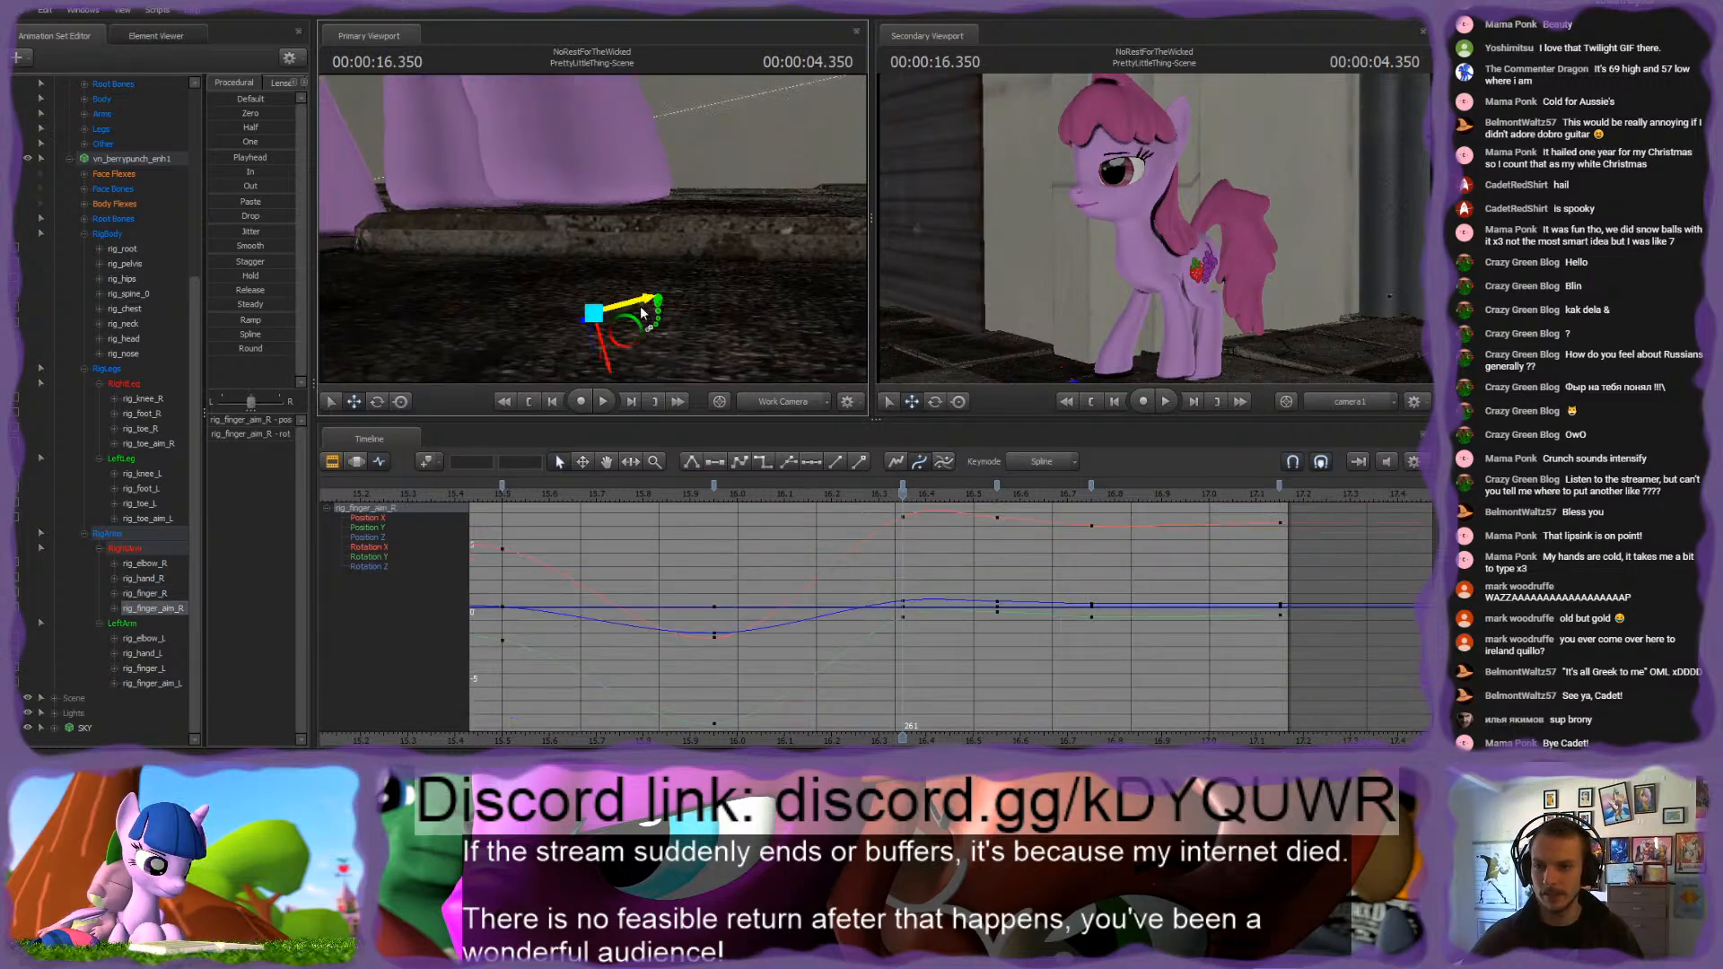
pyautogui.moveTo(620, 320); pyautogui.dragTo(683, 338)
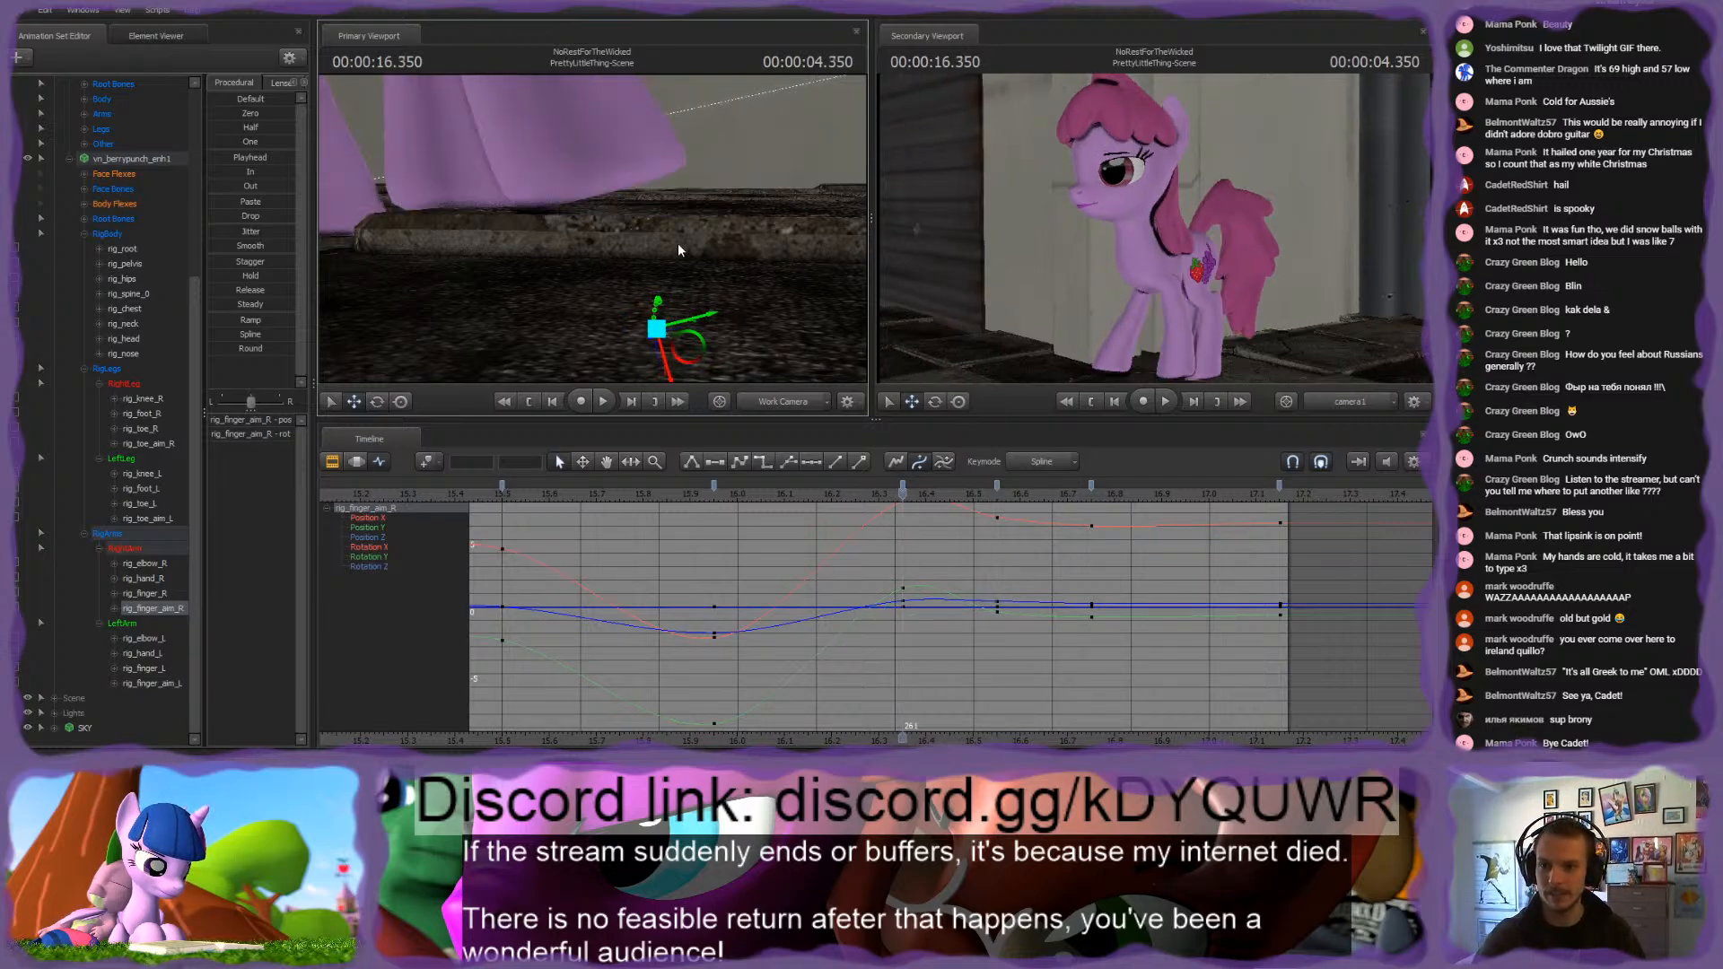
pyautogui.moveTo(677, 244); pyautogui.dragTo(676, 232)
# Step: Adjust rig_finger_R along its vertical axis at the 16.35 s keyframe, comparing the hoof with its 16.55 s pose
pyautogui.keyDown('ctrl'); pyautogui.keyDown('shift'); pyautogui.click(571, 184); pyautogui.keyUp('shift'); pyautogui.keyUp('ctrl')
pyautogui.moveTo(586, 168); pyautogui.dragTo(614, 165)
pyautogui.press('Down')
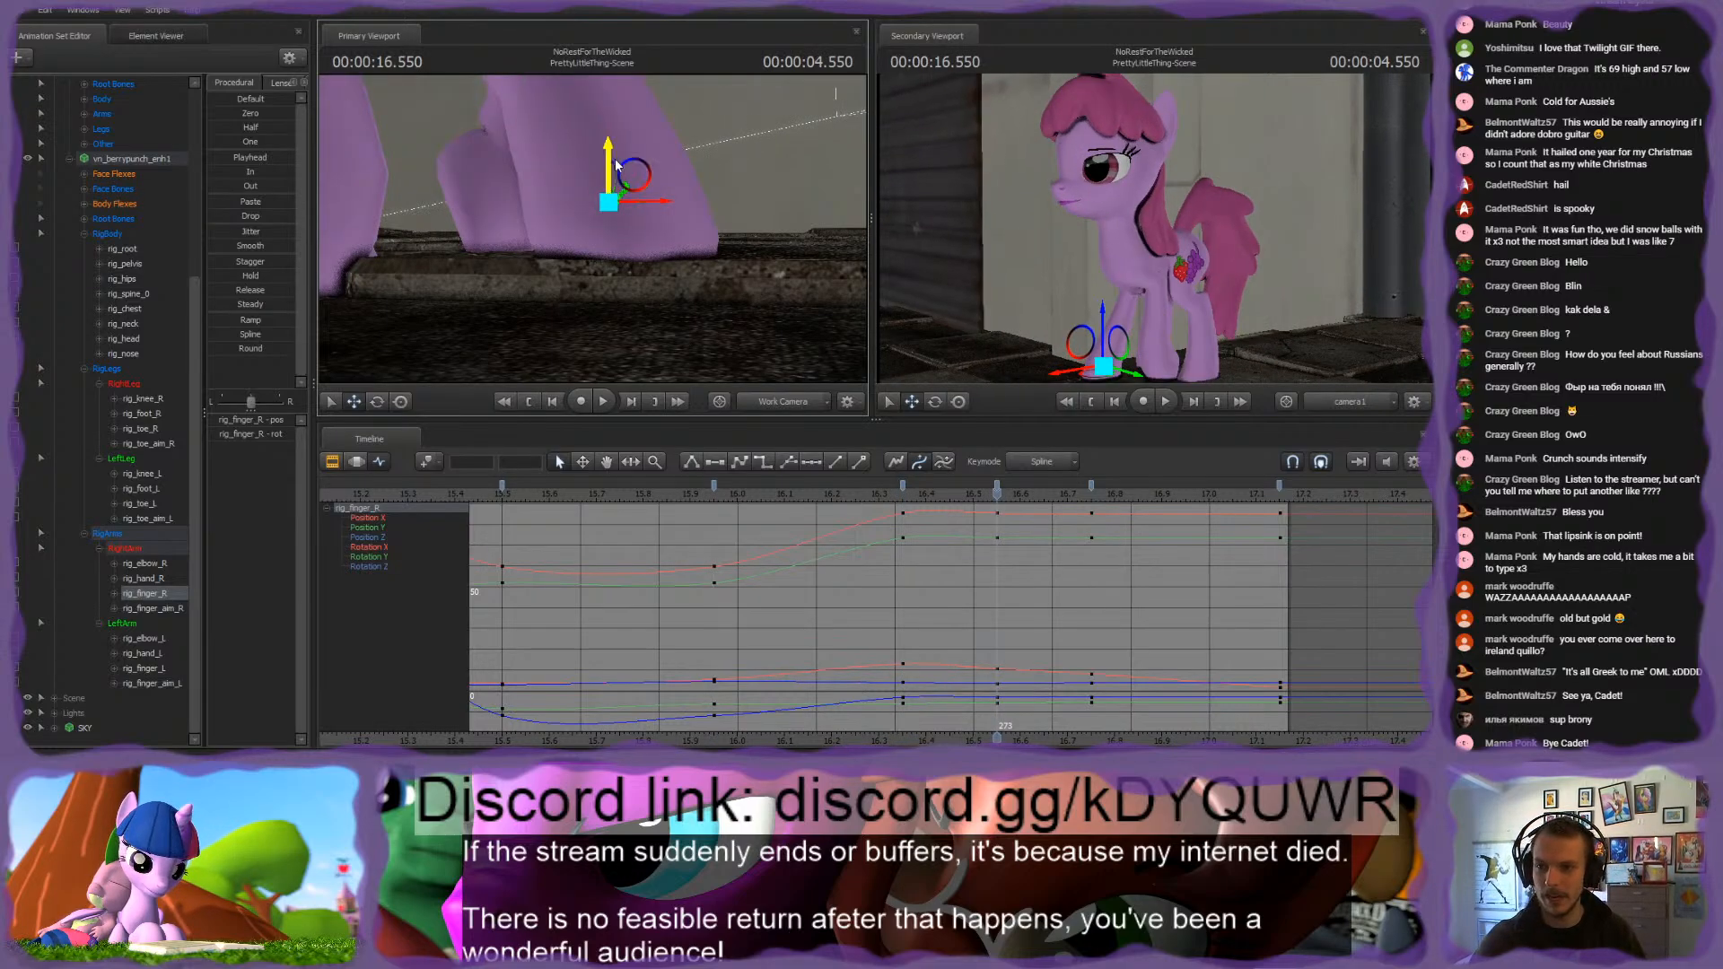
pyautogui.press('Up')
pyautogui.press('Down')
pyautogui.press('Up')
# Step: Shift rig_finger_R slightly along its horizontal axis at the 16.75 s keyframe to reduce sliding, and replay the walk
pyautogui.moveTo(902, 493); pyautogui.dragTo(1031, 490)
pyautogui.press('Up')
pyautogui.press('Down')
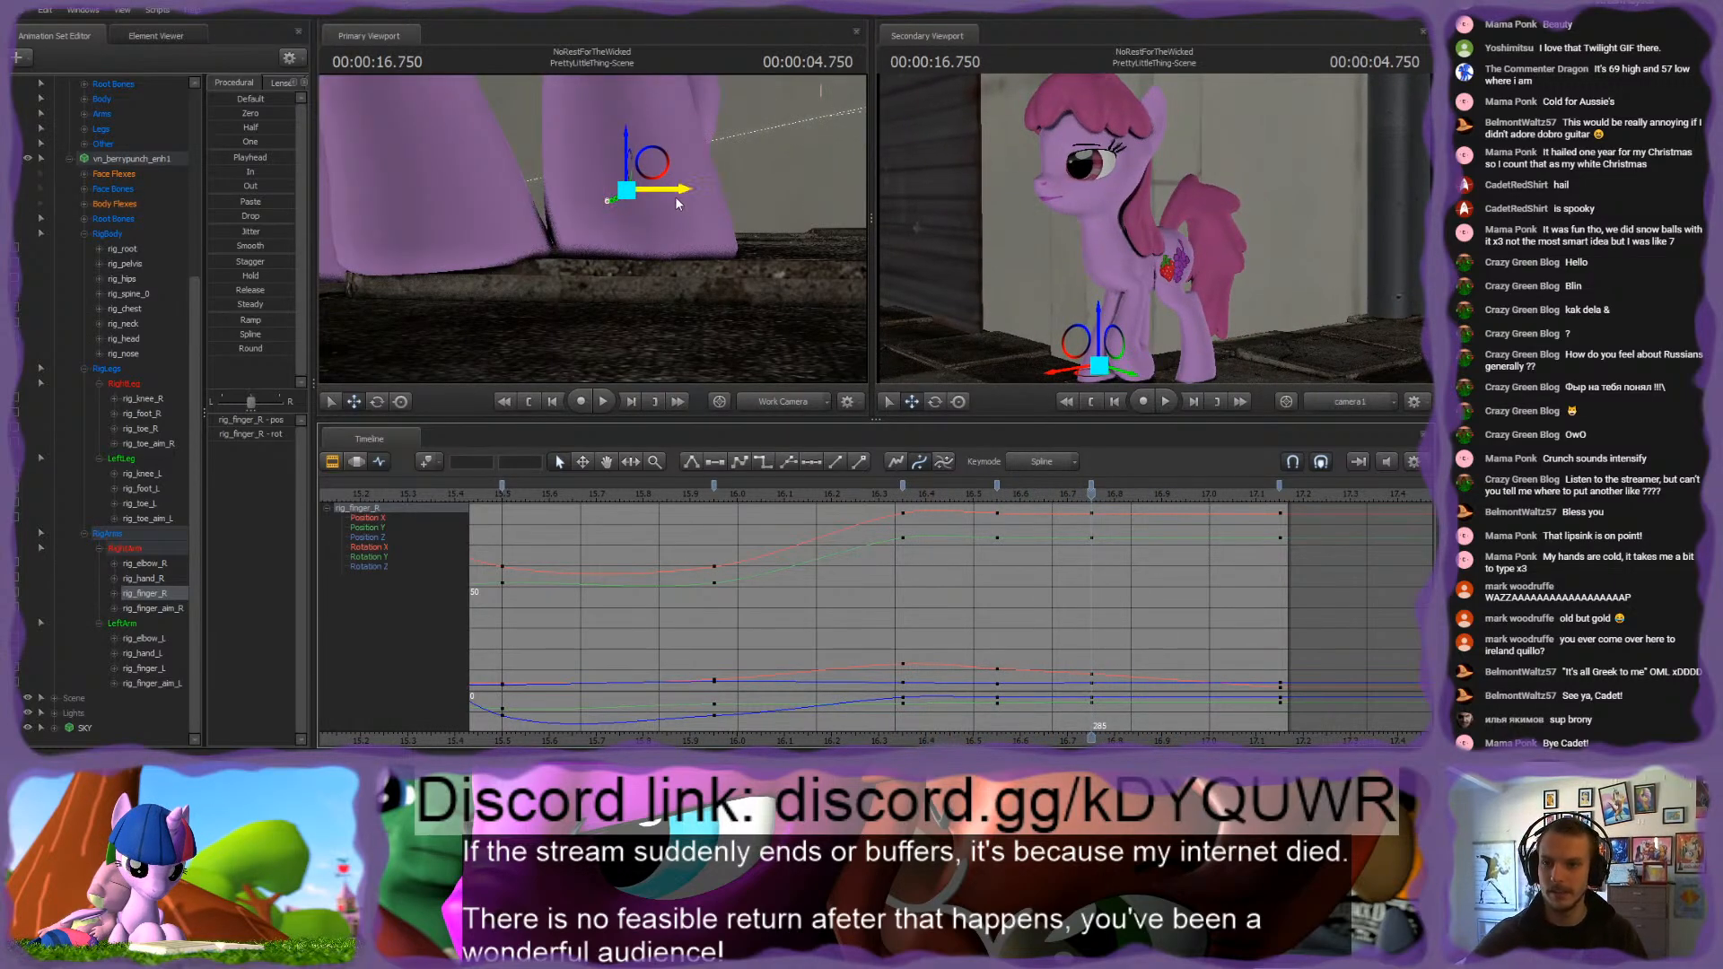
pyautogui.moveTo(682, 196); pyautogui.dragTo(676, 192)
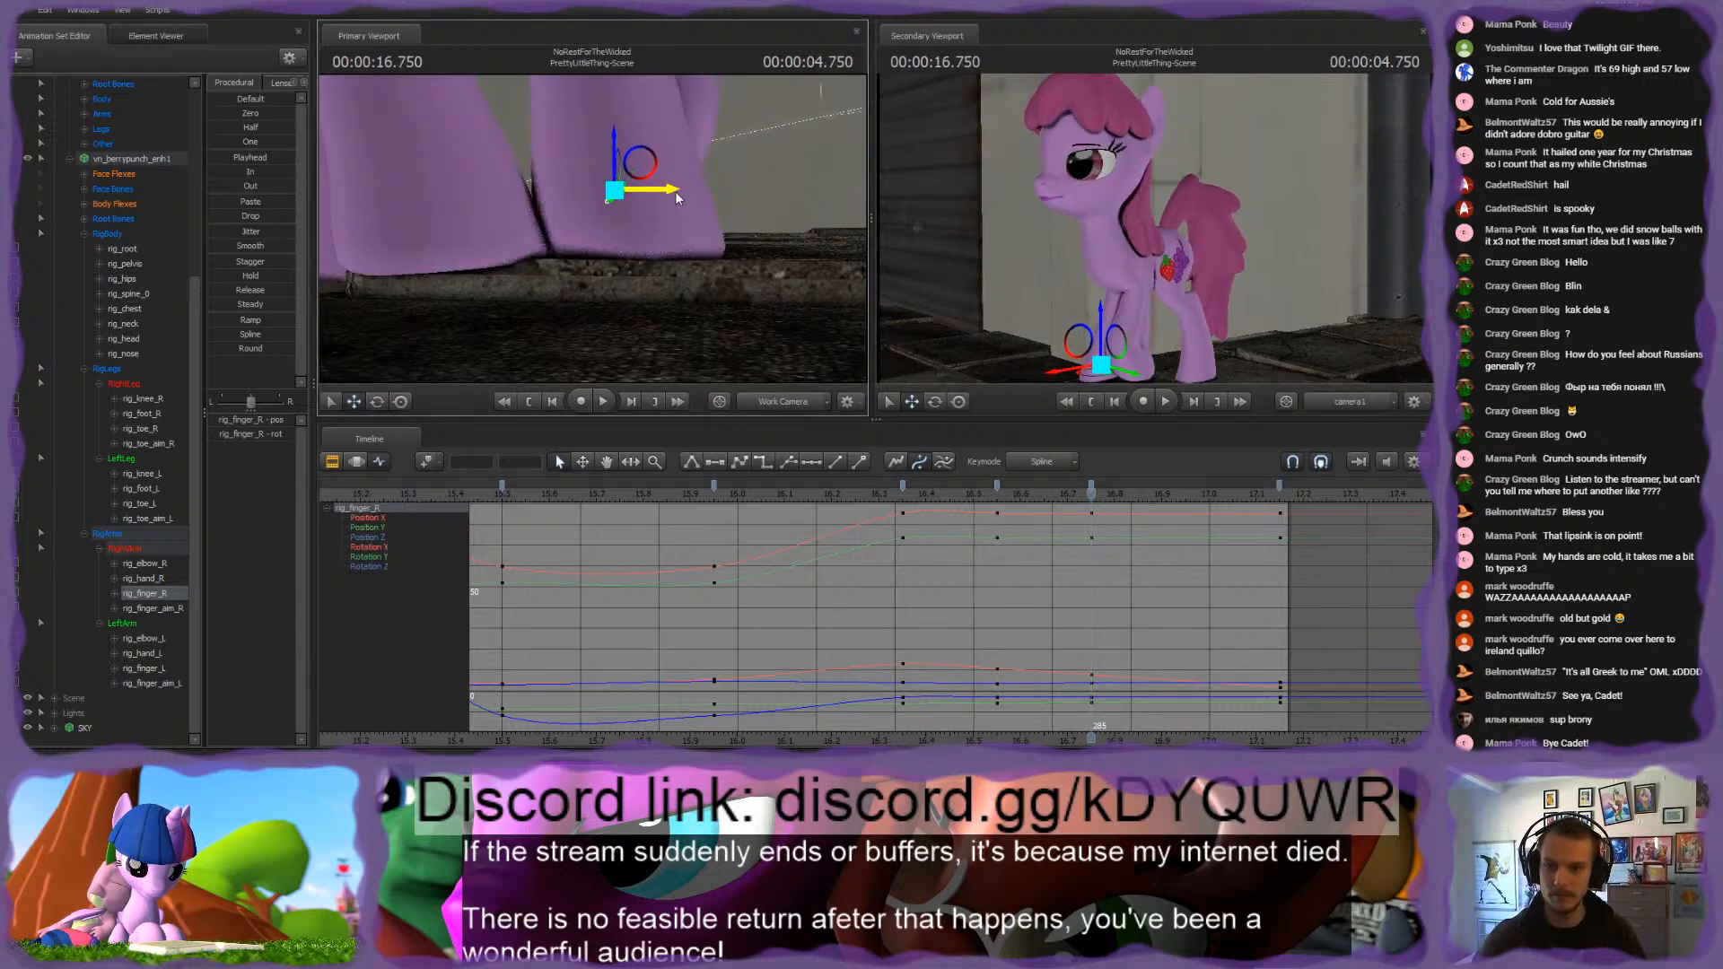
pyautogui.moveTo(938, 493); pyautogui.dragTo(449, 494)
pyautogui.press('space')
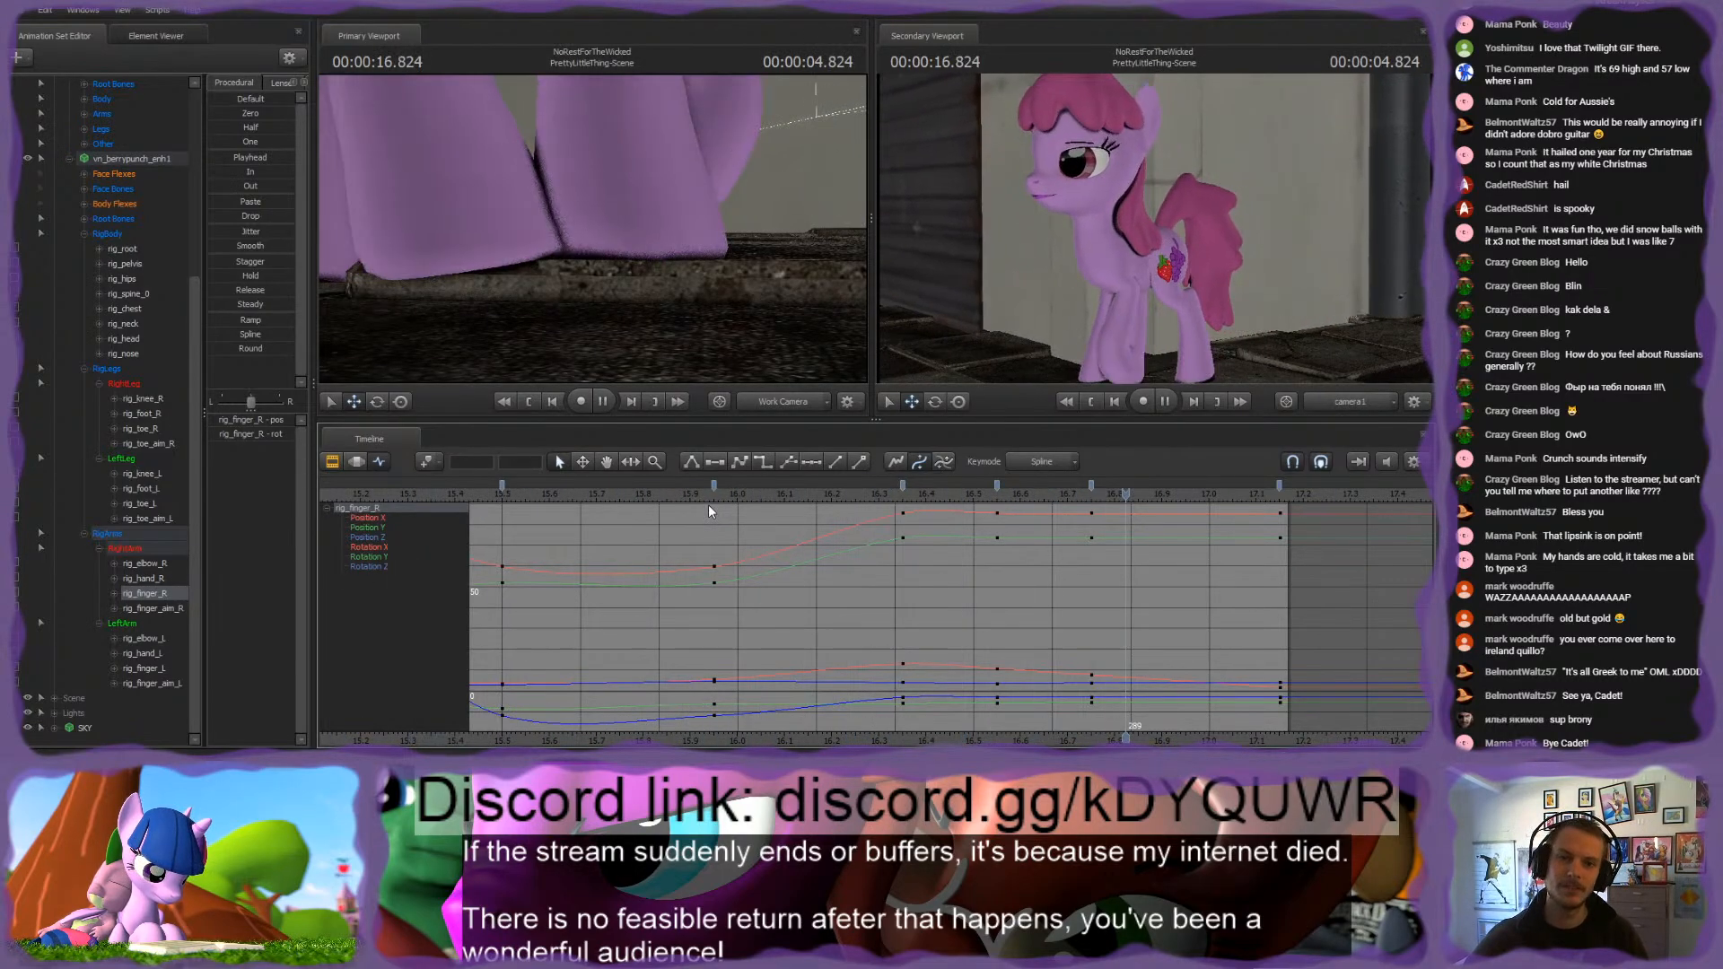
pyautogui.press('space')
# Step: Play the PrettyLittleThing shot from near its start into the following shot to examine the pony's whole walk
pyautogui.scroll(-5, 818, 609)
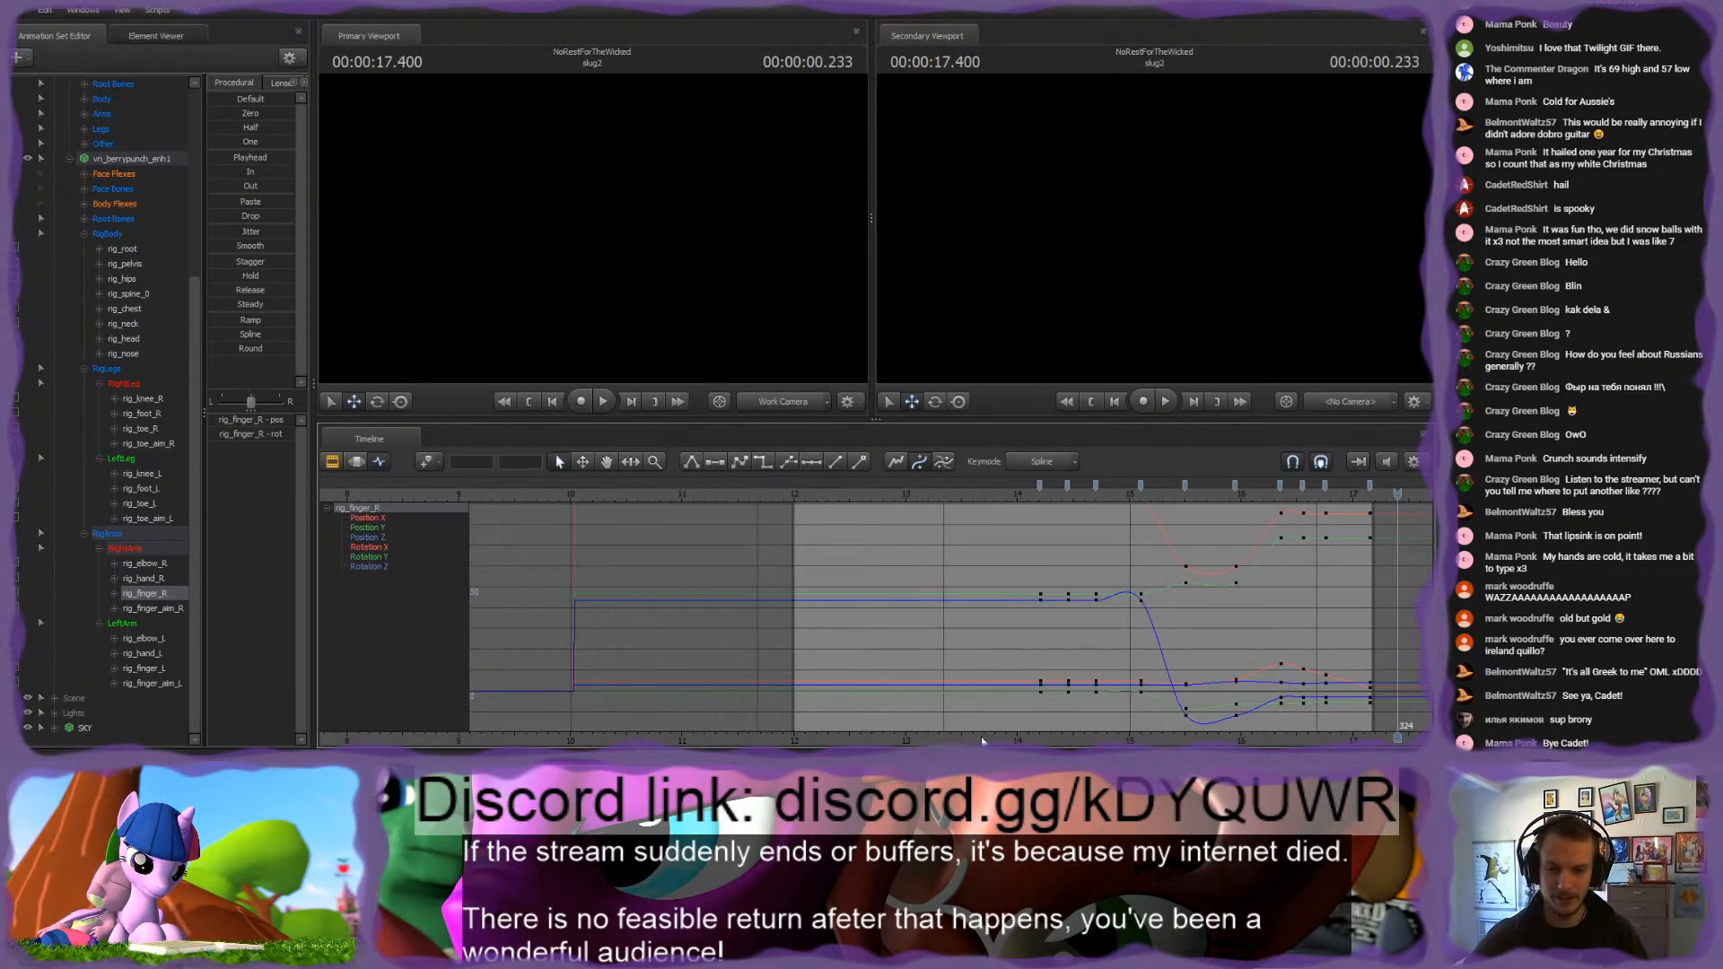
pyautogui.scroll(-4, 779, 674)
pyautogui.click(863, 489)
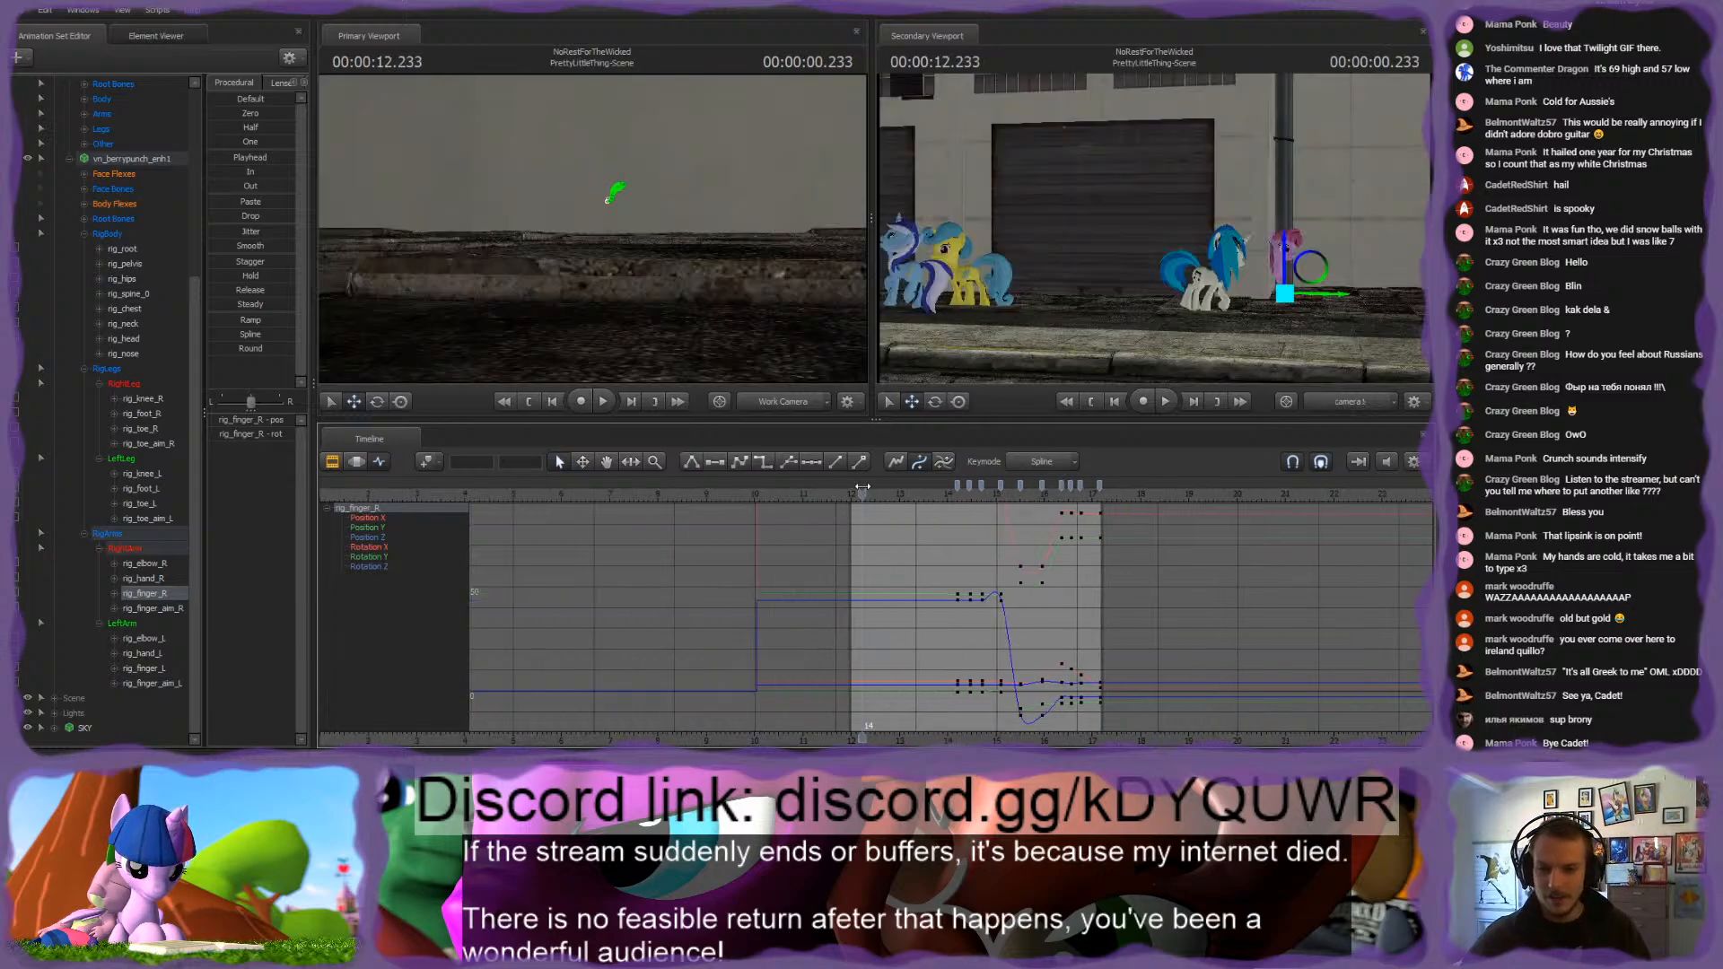
pyautogui.press('space')
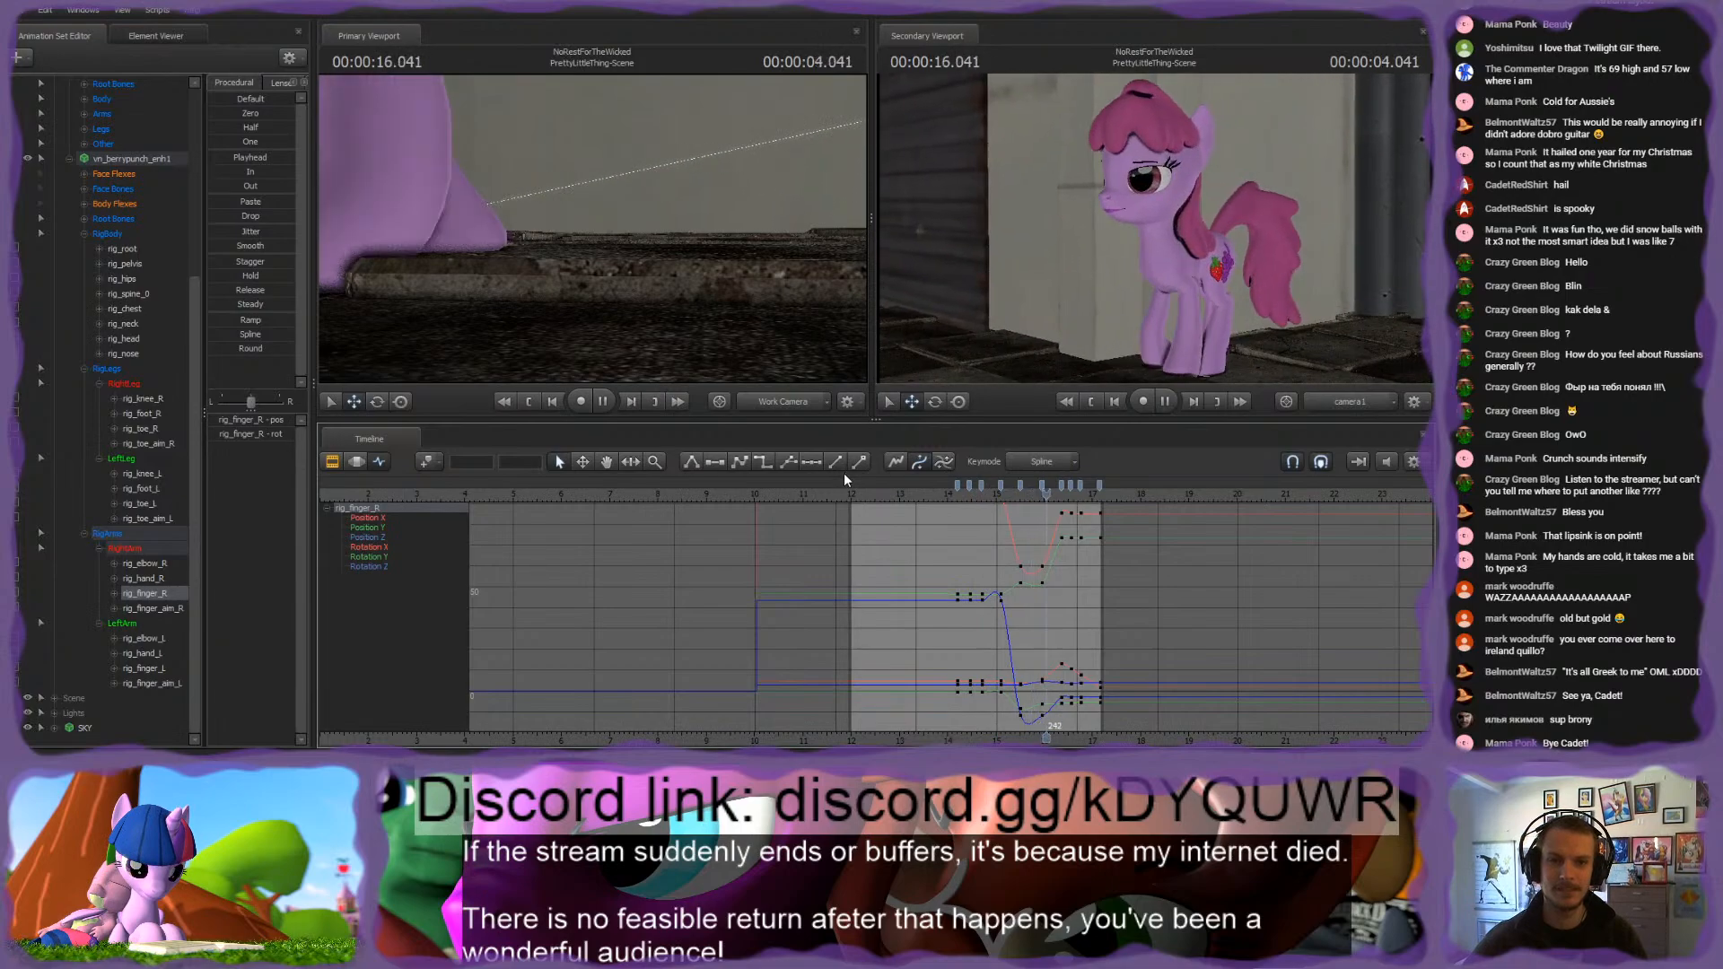
pyautogui.click(978, 496)
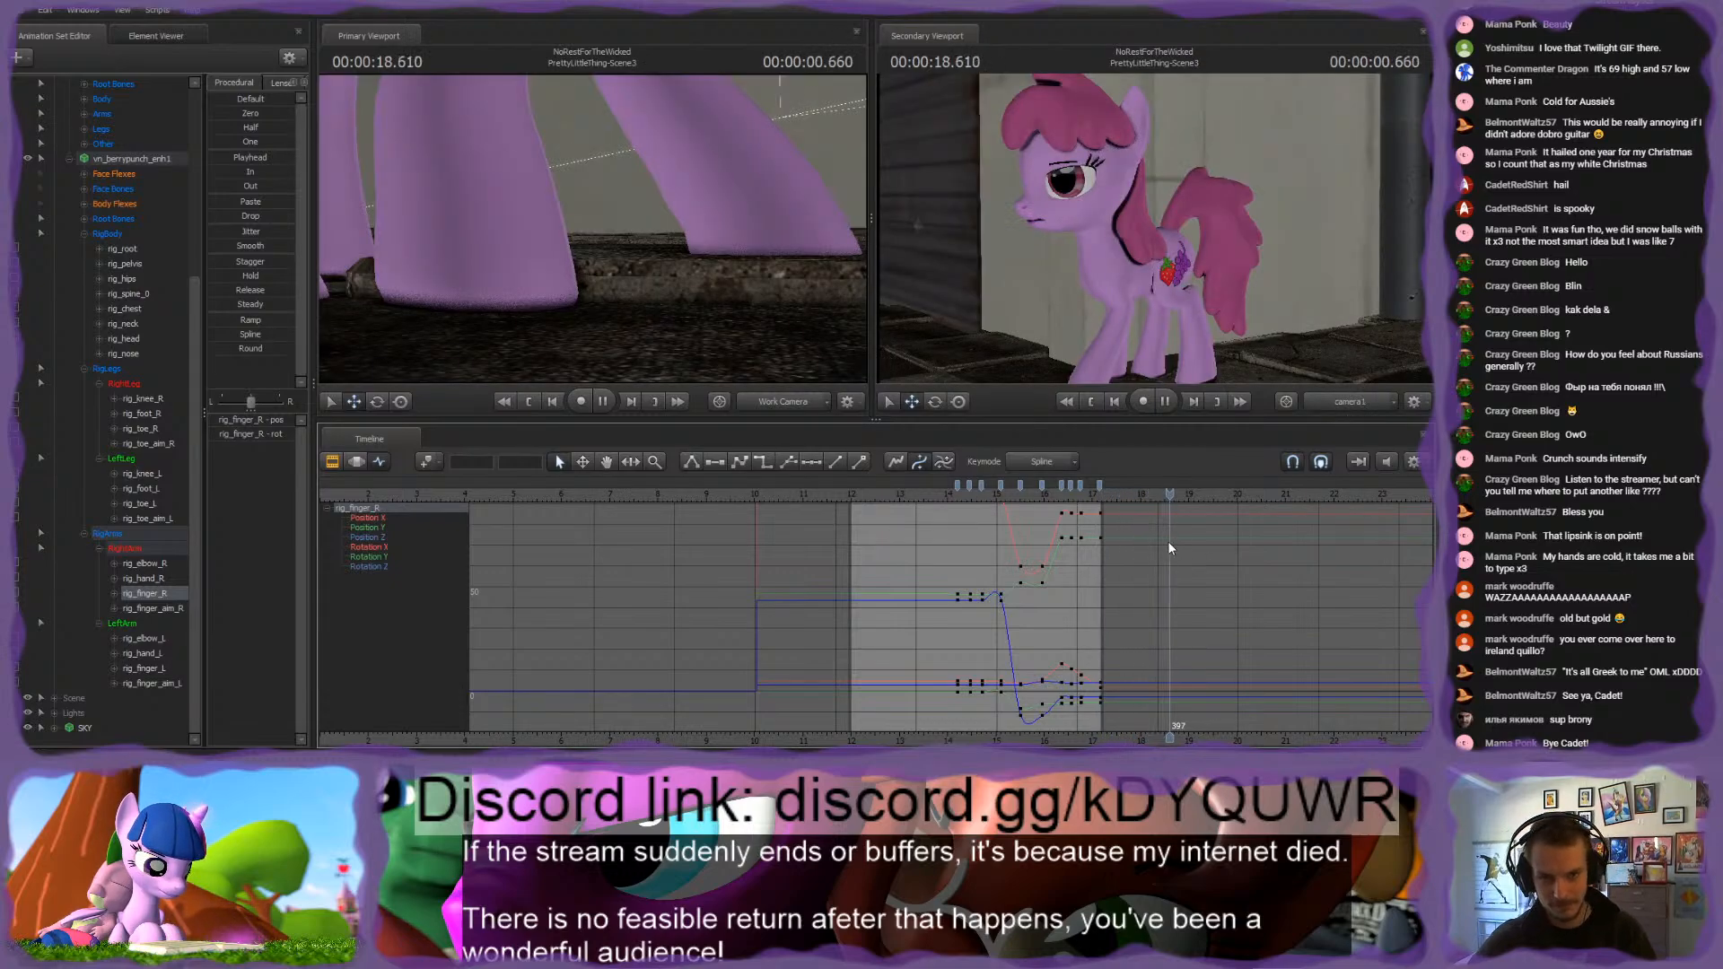
pyautogui.press('space')
pyautogui.scroll(-5, 1112, 682)
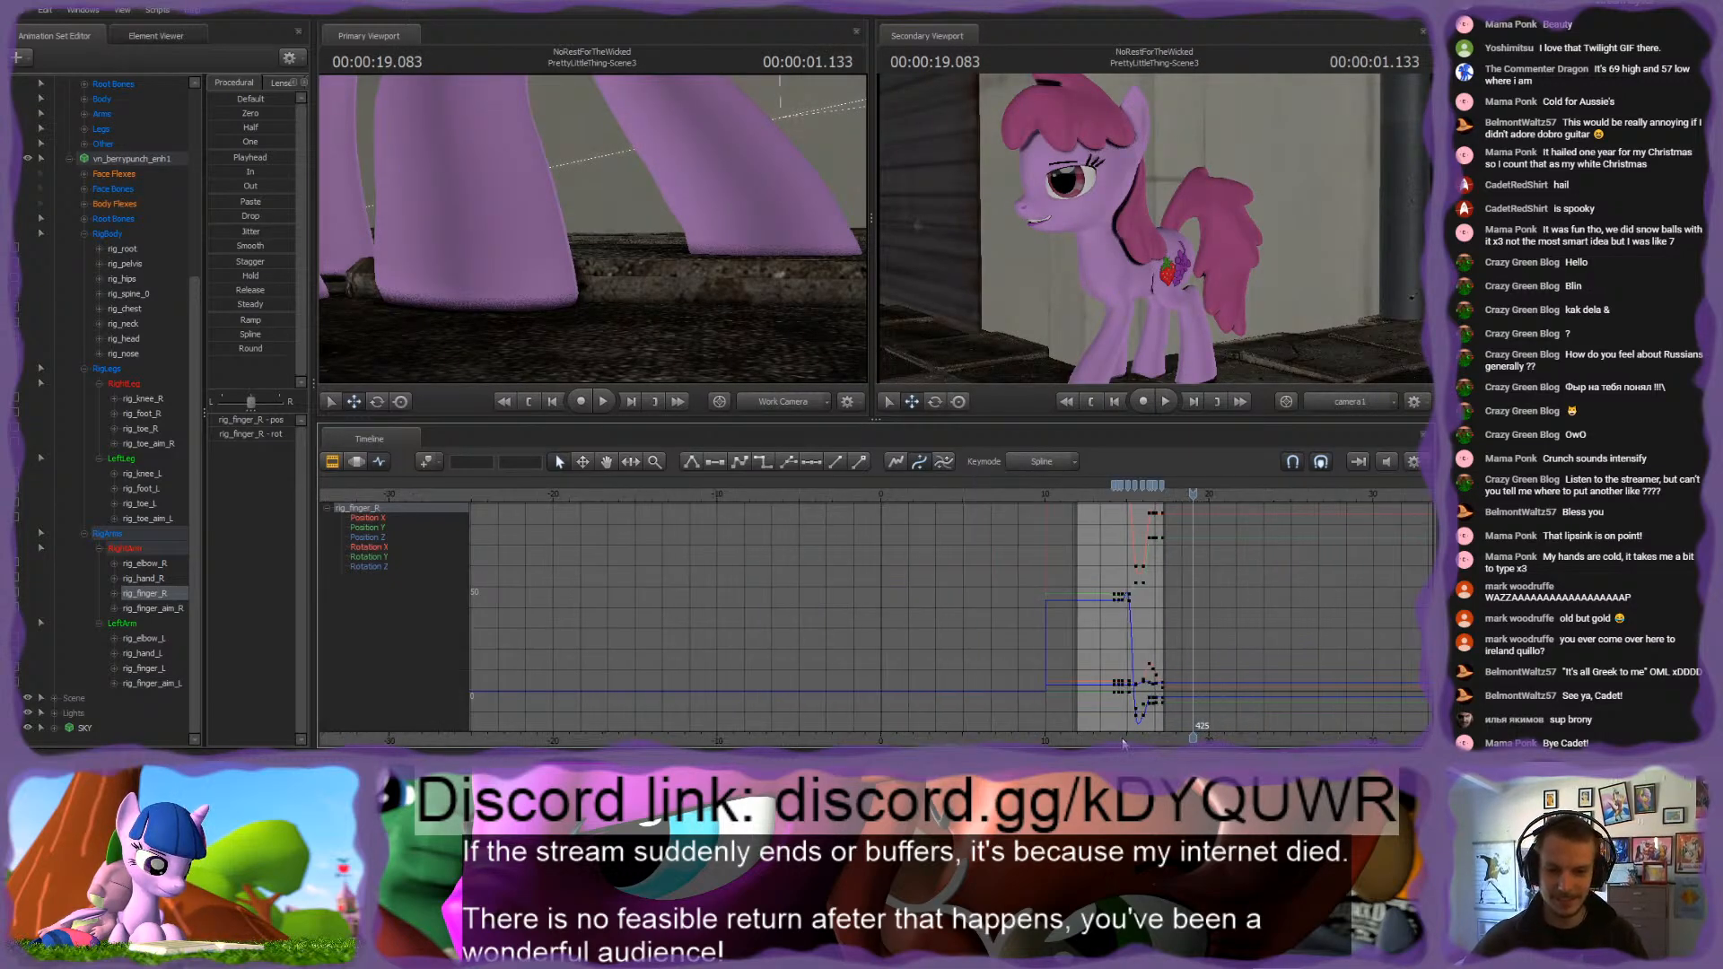
# Step: Play the whole sequence from 0 s through the PrettyLittleThing-Establish shot and on to the black slug to review it
pyautogui.scroll(-3, 850, 647)
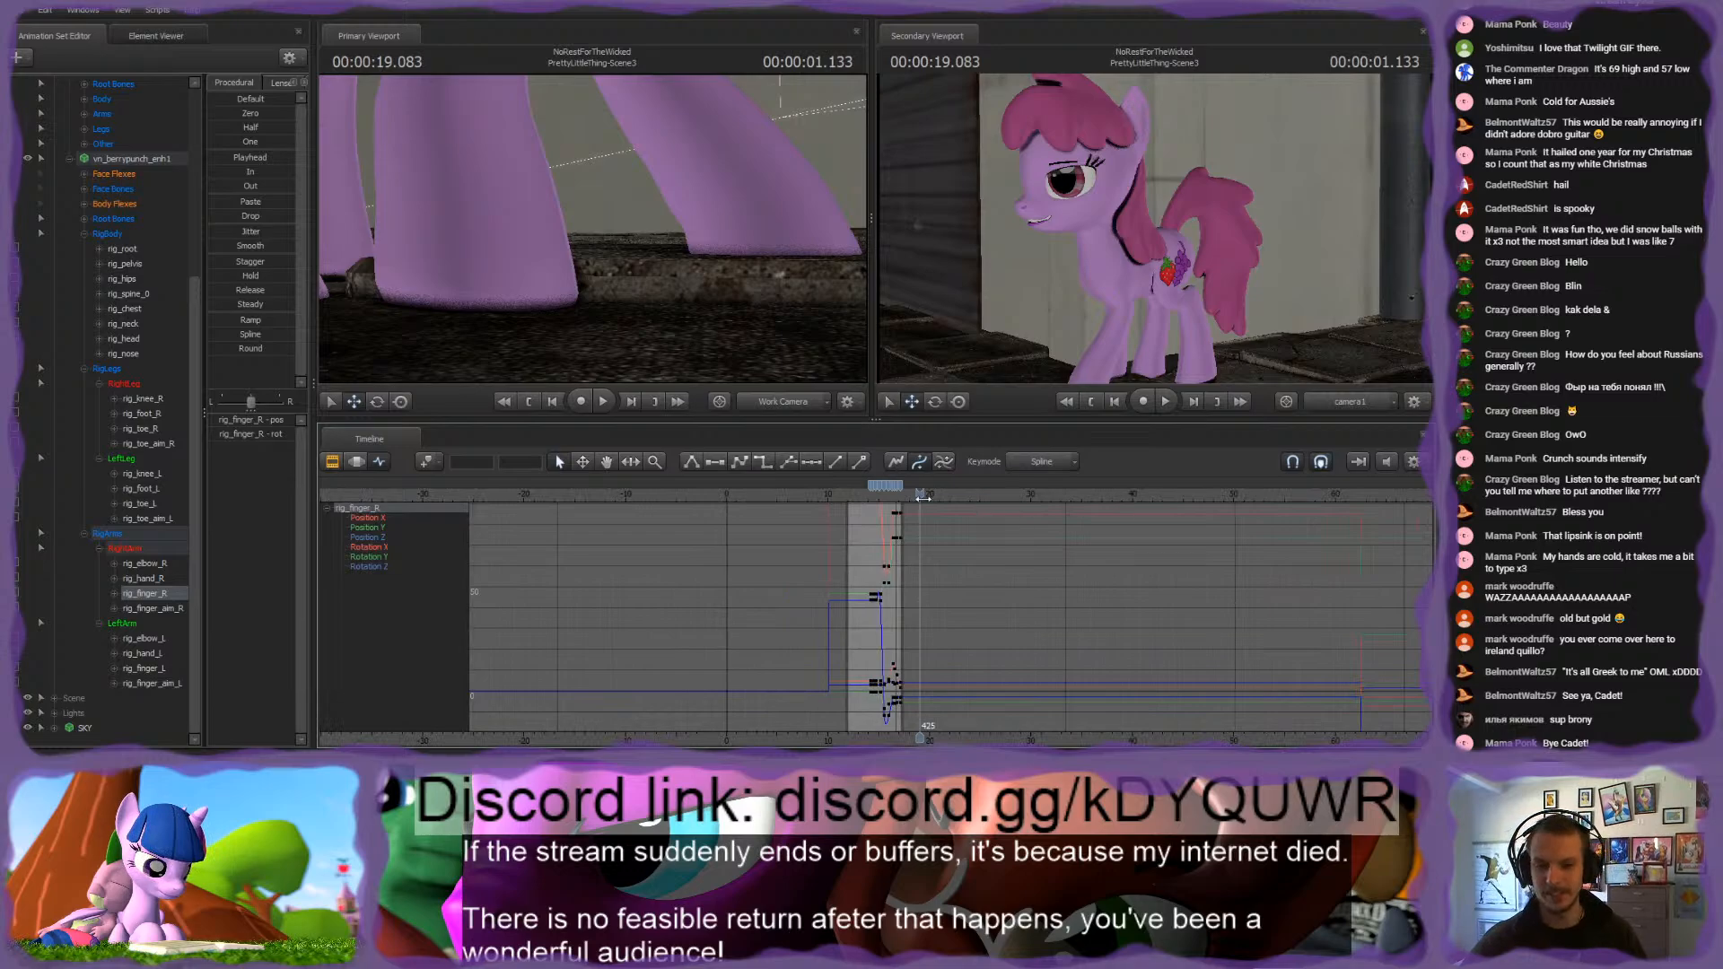
pyautogui.scroll(-5, 882, 614)
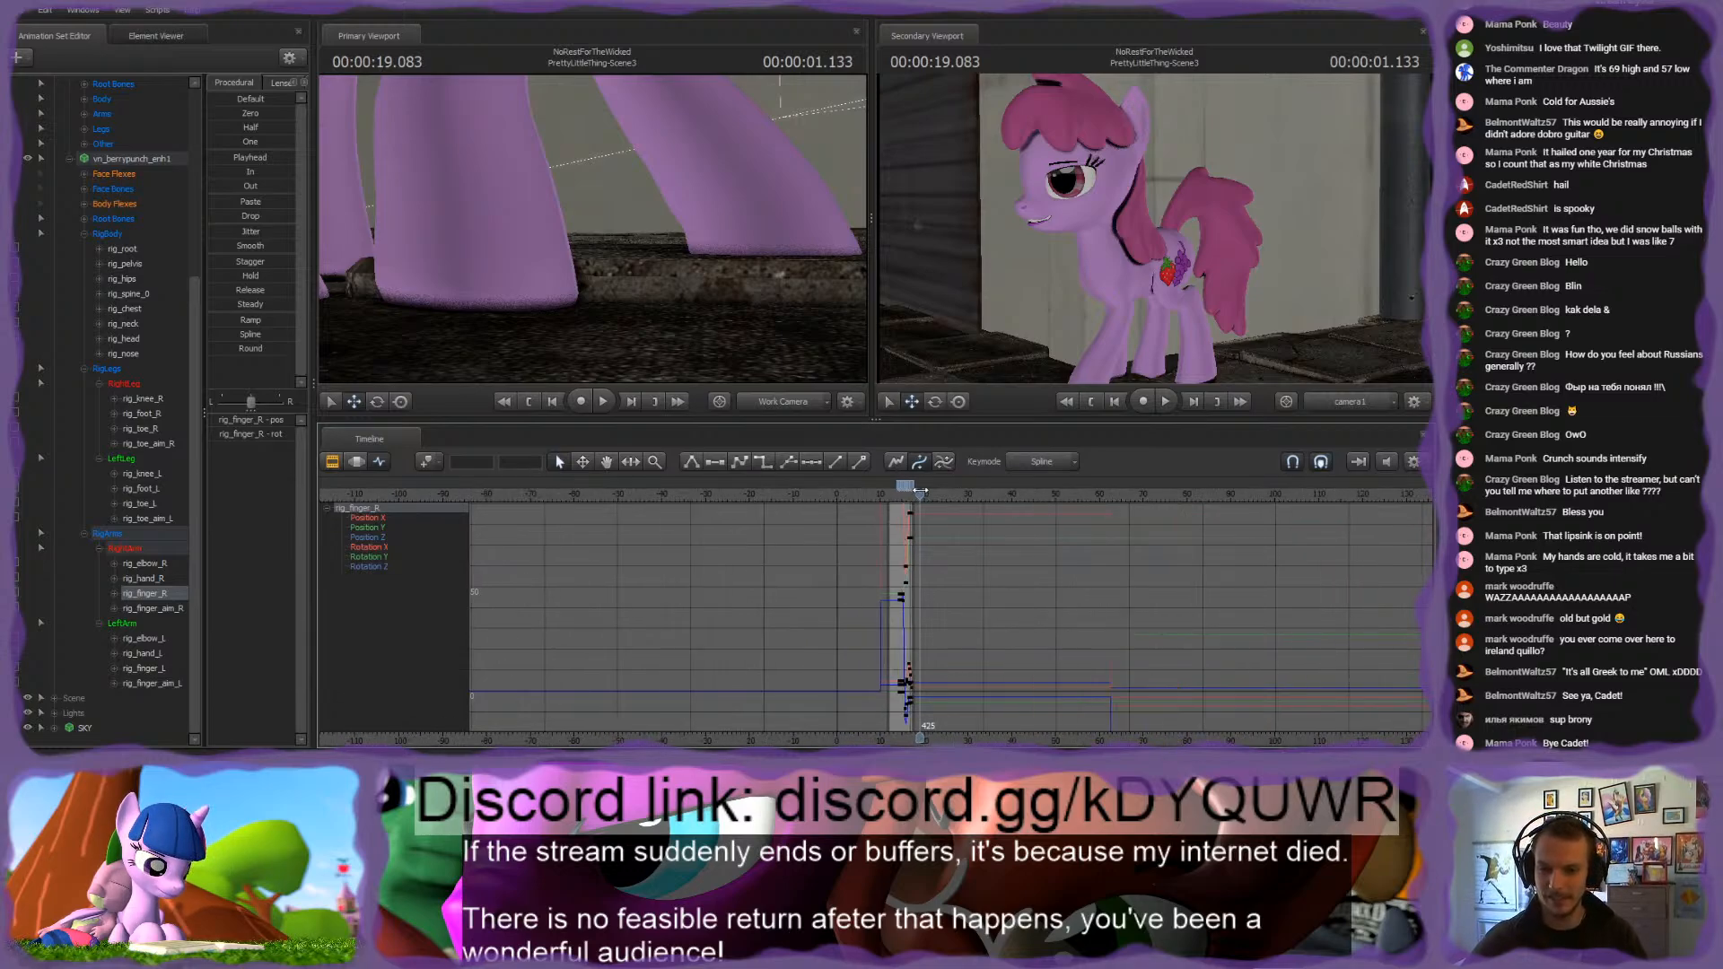
pyautogui.moveTo(920, 489); pyautogui.dragTo(835, 513)
pyautogui.press('space')
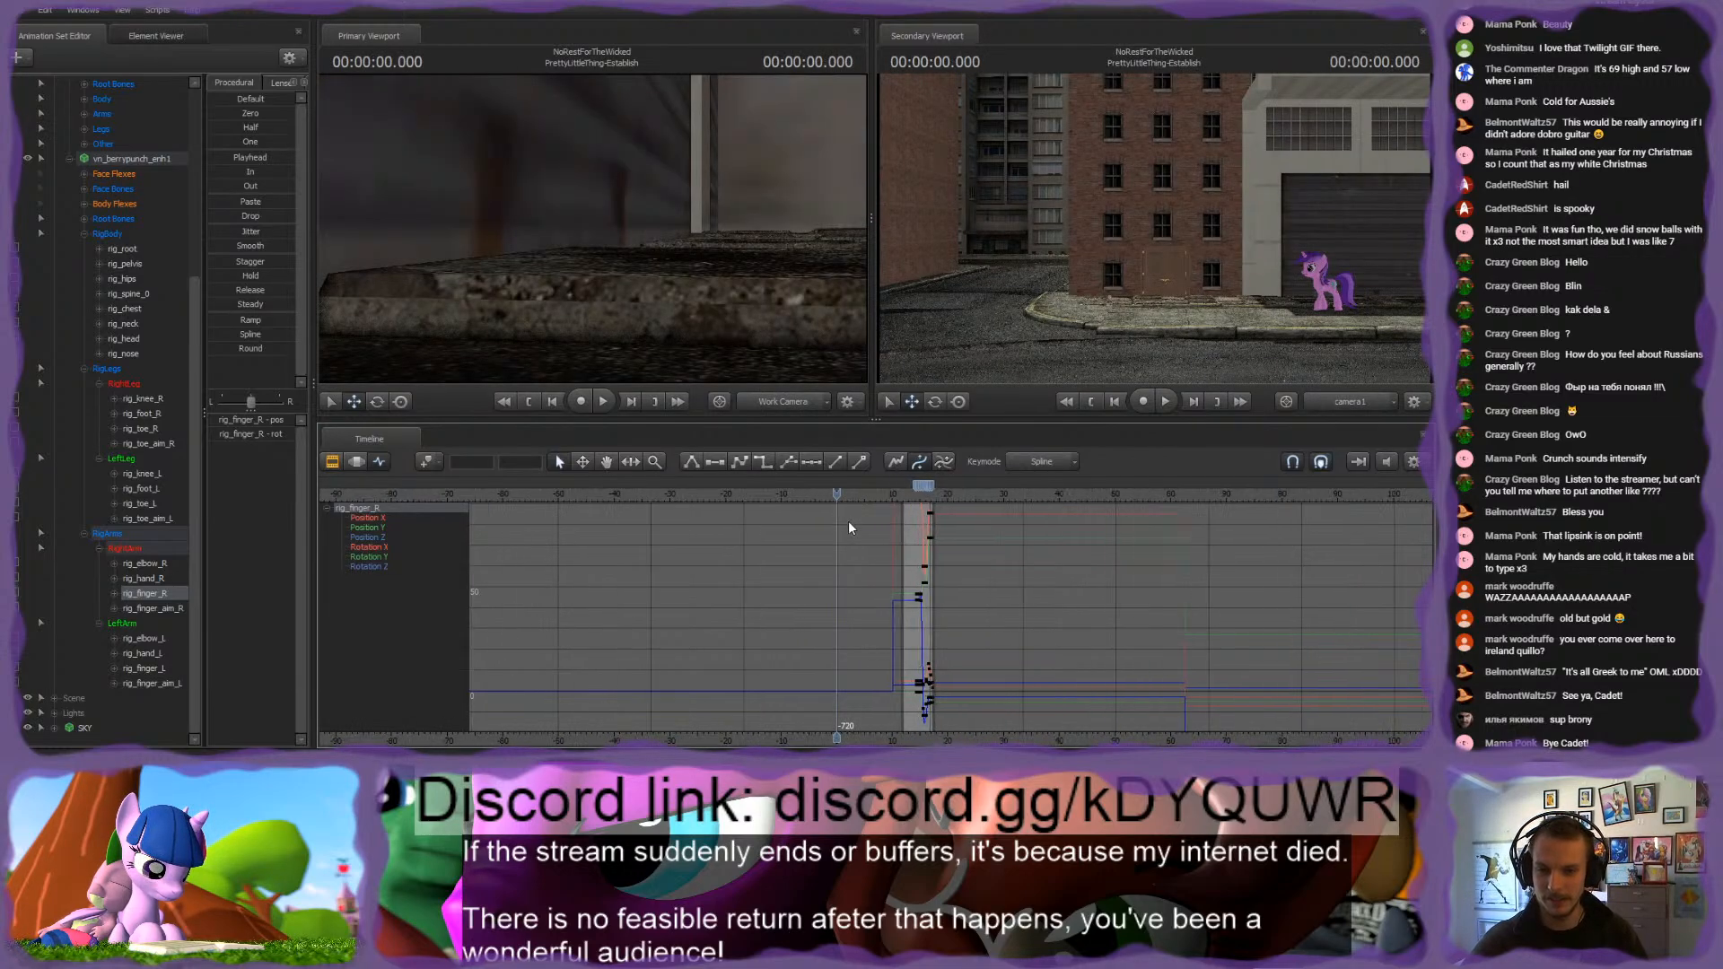
pyautogui.scroll(3, 848, 521)
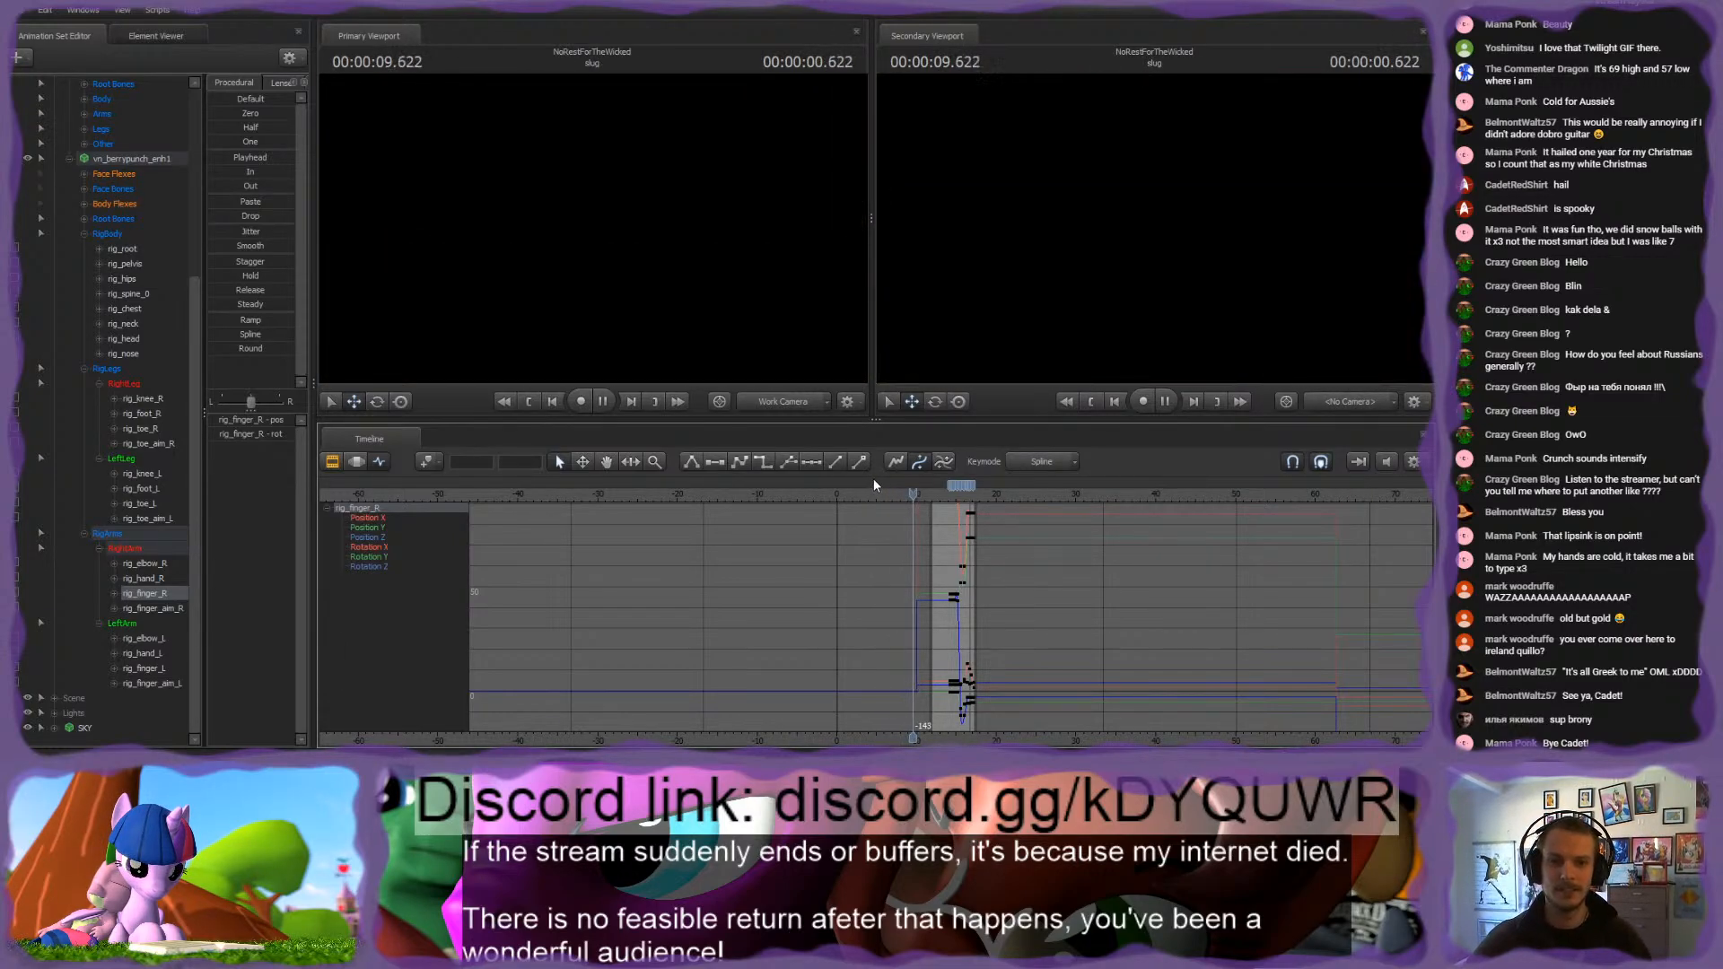
pyautogui.press('space')
# Step: Go to 7.266 s in the SoundOfHooves-Establish shot and bring the work camera close to the masked white pony
pyautogui.moveTo(916, 492); pyautogui.dragTo(866, 493)
pyautogui.scroll(4, 904, 539)
pyautogui.moveTo(772, 269); pyautogui.dragTo(639, 317)
pyautogui.press('s')
pyautogui.press('s')
pyautogui.press('w')
pyautogui.press('a')
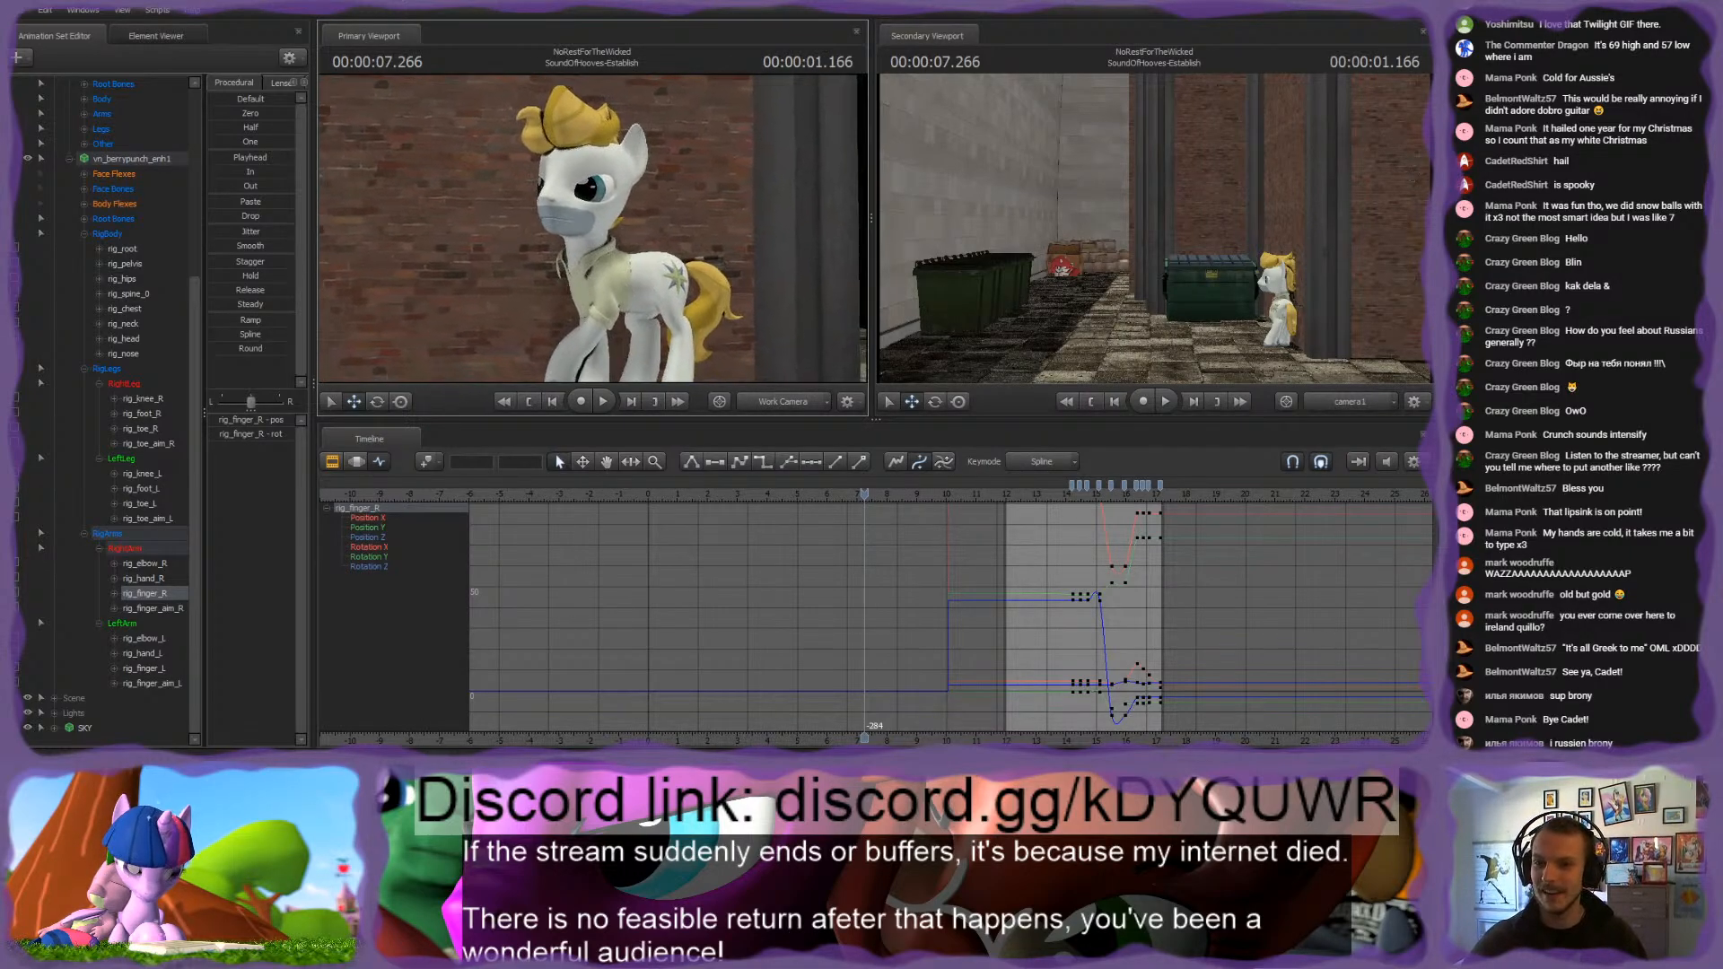
# Step: Examine the masked white pony beside the brick wall from the front, from farther away and from its flank
pyautogui.moveTo(641, 228)
pyautogui.mouseDown()
pyautogui.moveTo(614, 228)
pyautogui.moveTo(622, 214)
pyautogui.mouseUp()
pyautogui.press('s')
pyautogui.press('w')
pyautogui.press('s')
pyautogui.press('w')
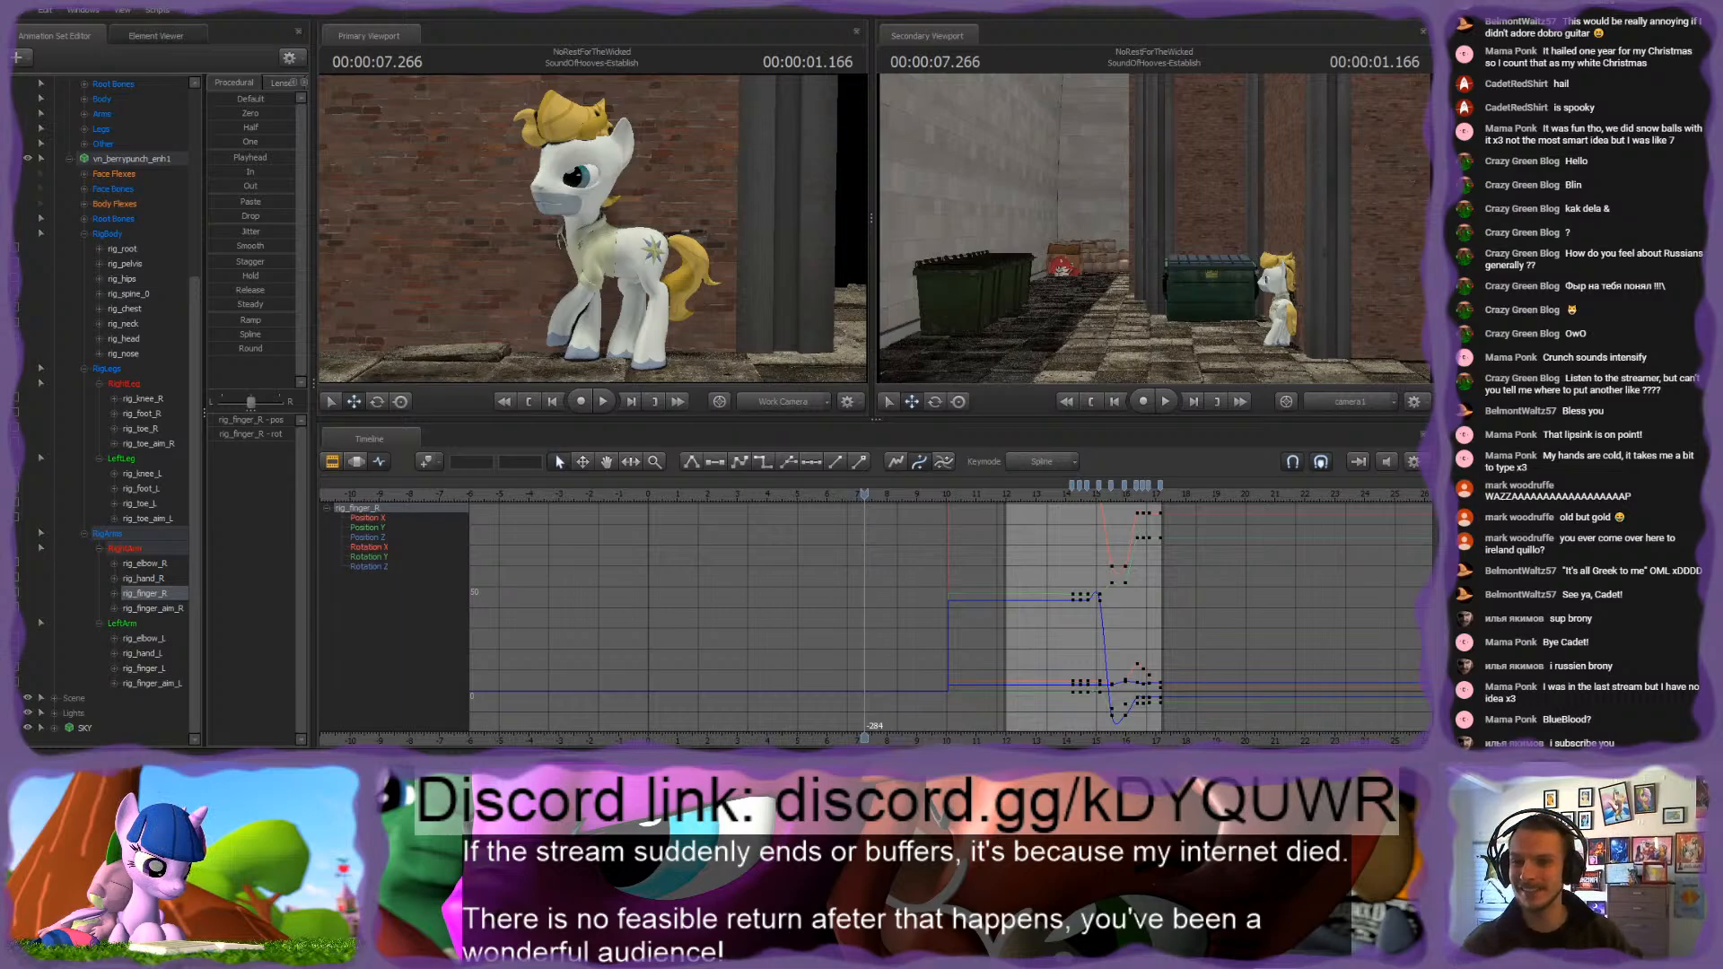
pyautogui.moveTo(593, 229)
pyautogui.mouseDown()
pyautogui.moveTo(571, 236)
pyautogui.moveTo(669, 231)
pyautogui.moveTo(550, 237)
pyautogui.moveTo(614, 224)
pyautogui.moveTo(600, 228)
pyautogui.mouseUp()
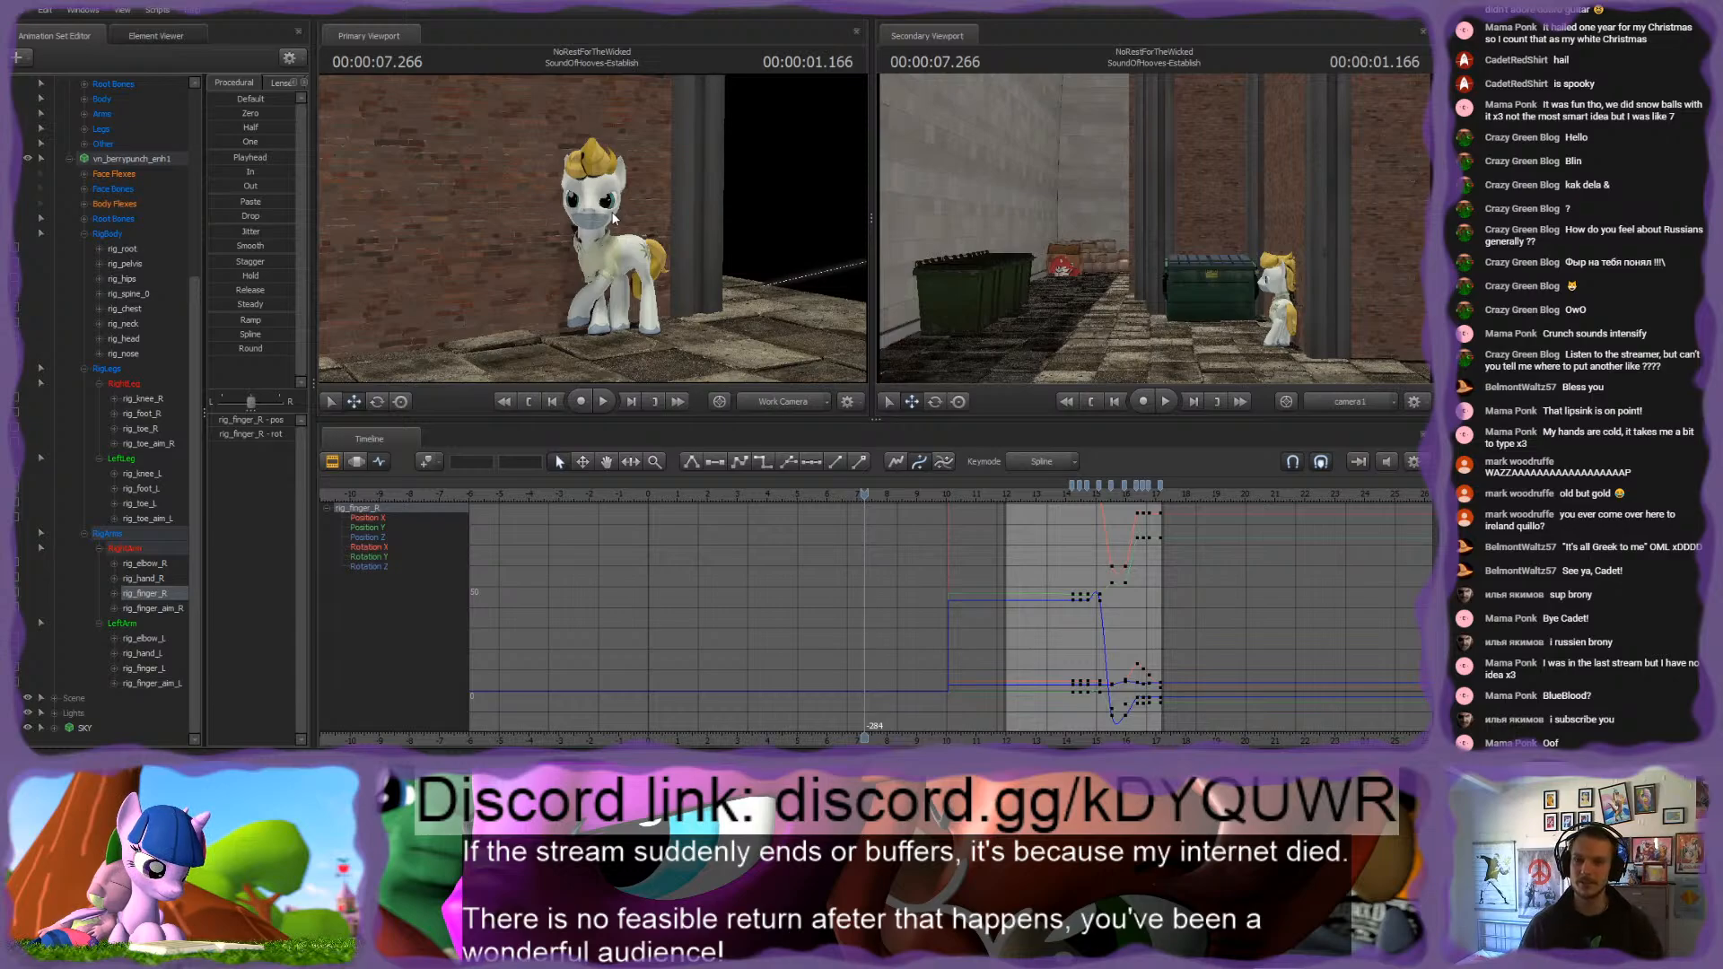
pyautogui.moveTo(614, 218)
pyautogui.mouseDown()
pyautogui.moveTo(525, 236)
pyautogui.moveTo(593, 230)
pyautogui.mouseUp()
pyautogui.press('w')
pyautogui.press('s')
pyautogui.press('w')
pyautogui.press('s')
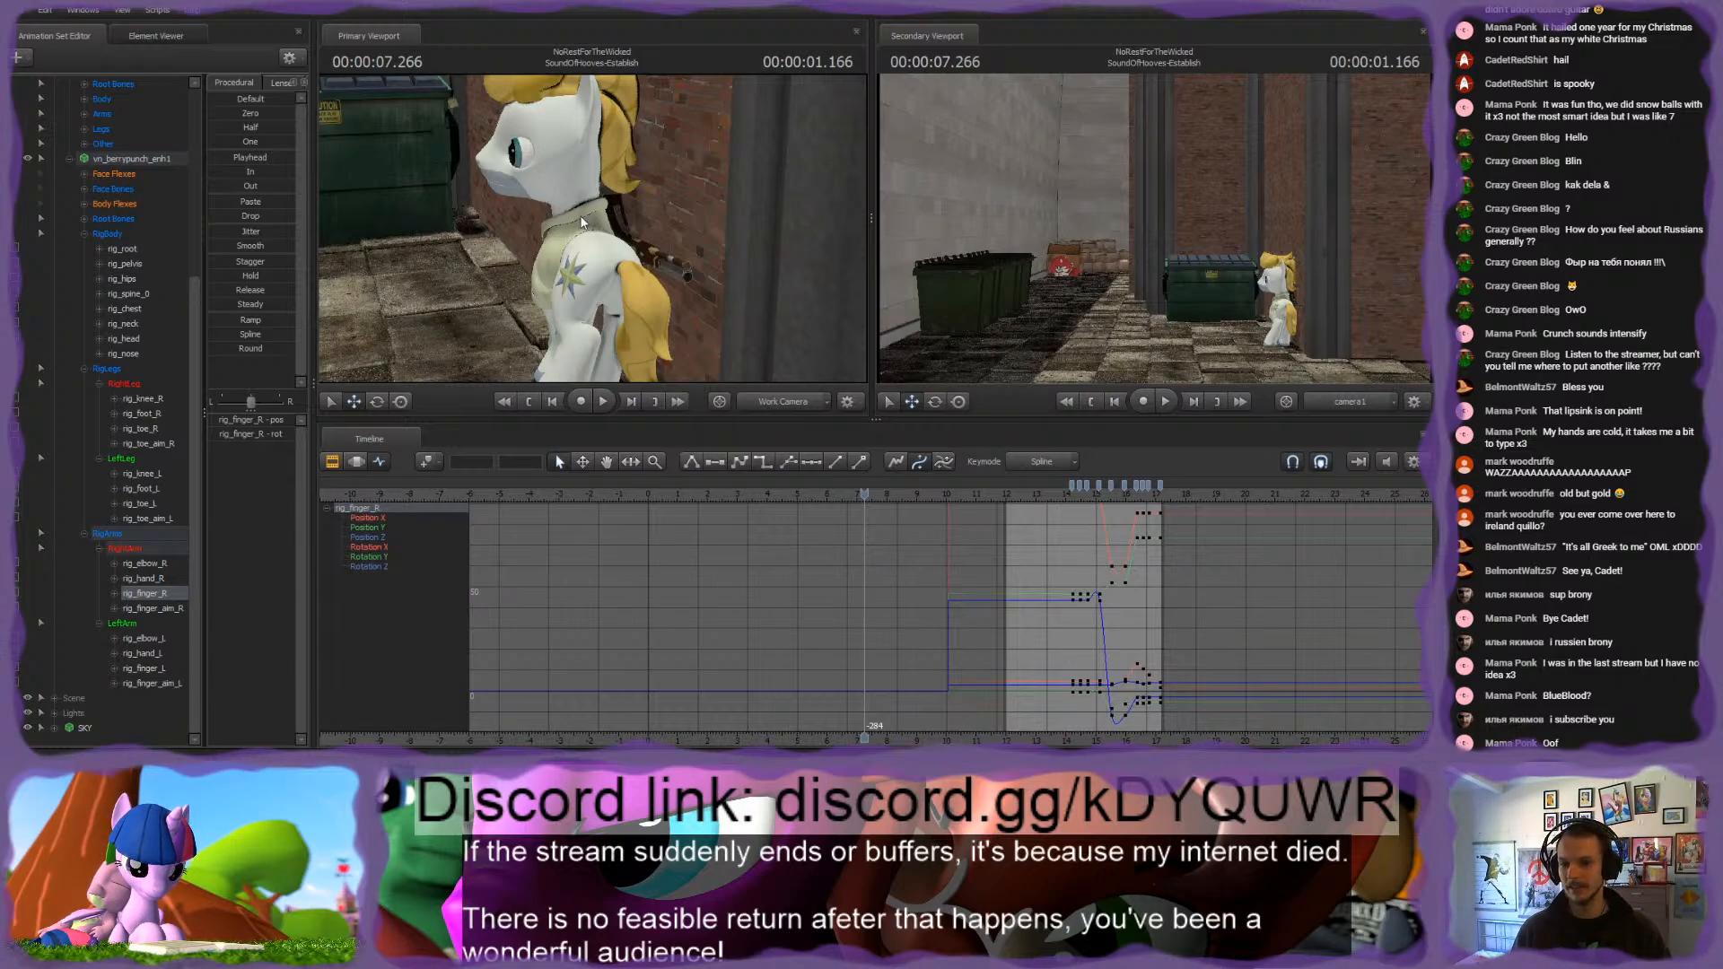
# Step: Go to 1.583 s in the PrettyLittleThing-Establish shot and examine the pink pony up close with the work camera
pyautogui.click(761, 492)
pyautogui.click(696, 492)
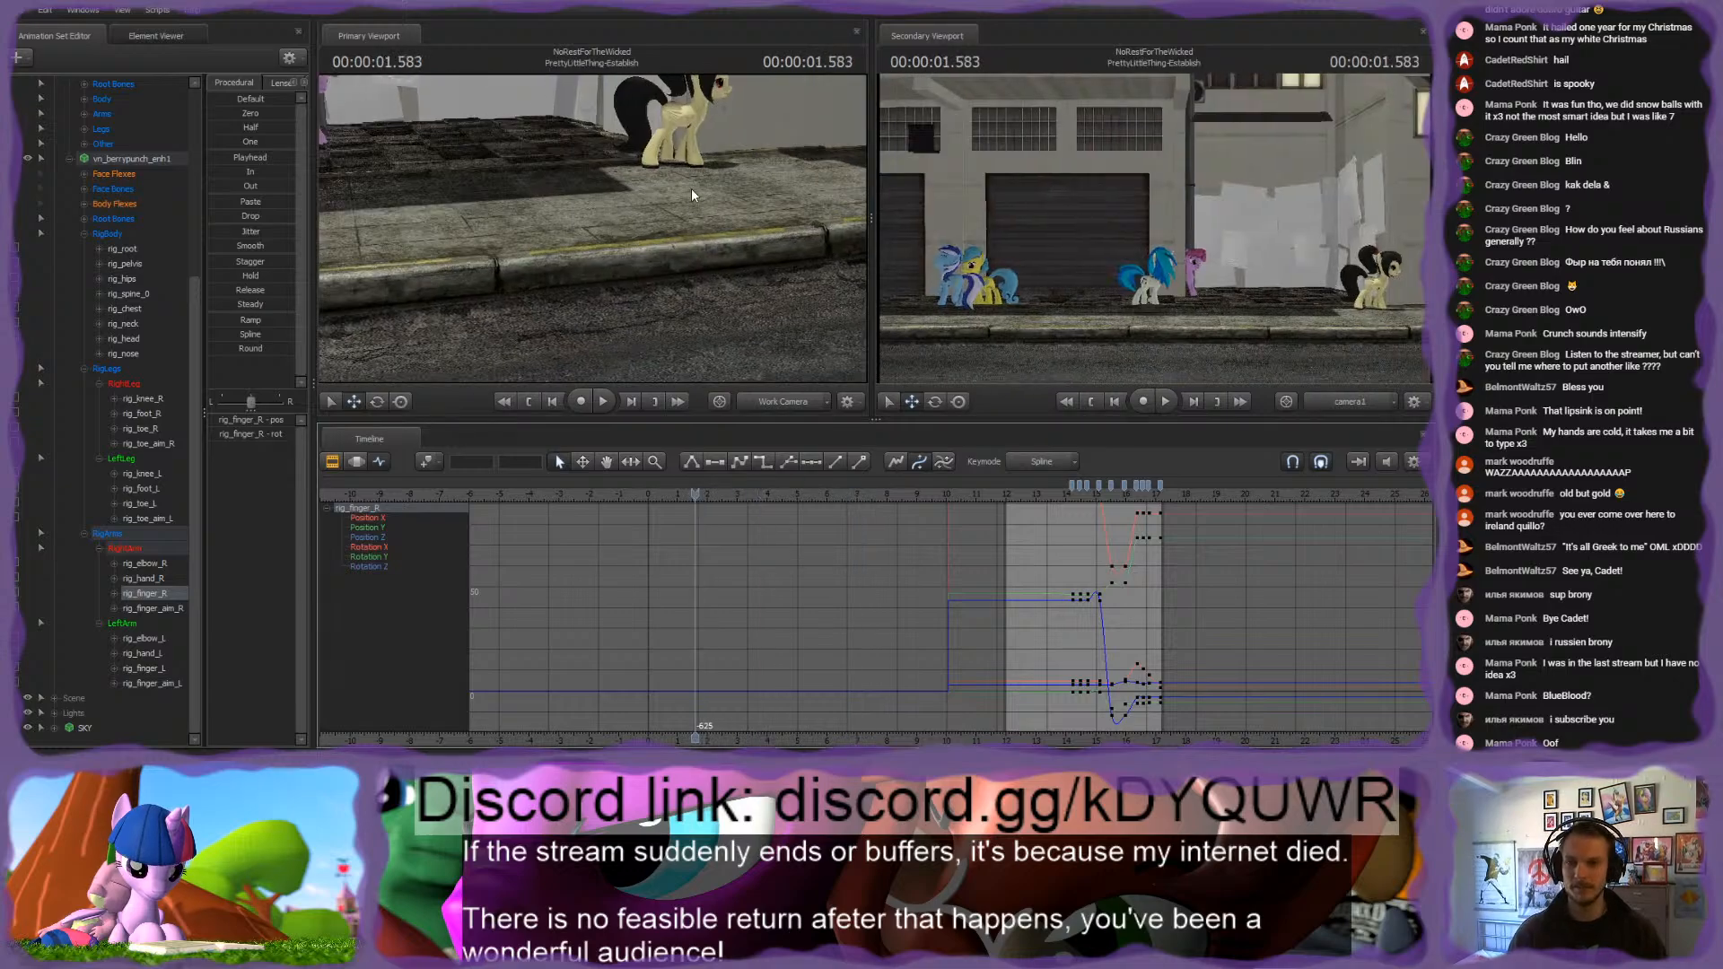
pyautogui.press('w')
pyautogui.moveTo(593, 229); pyautogui.dragTo(625, 196)
pyautogui.press('s')
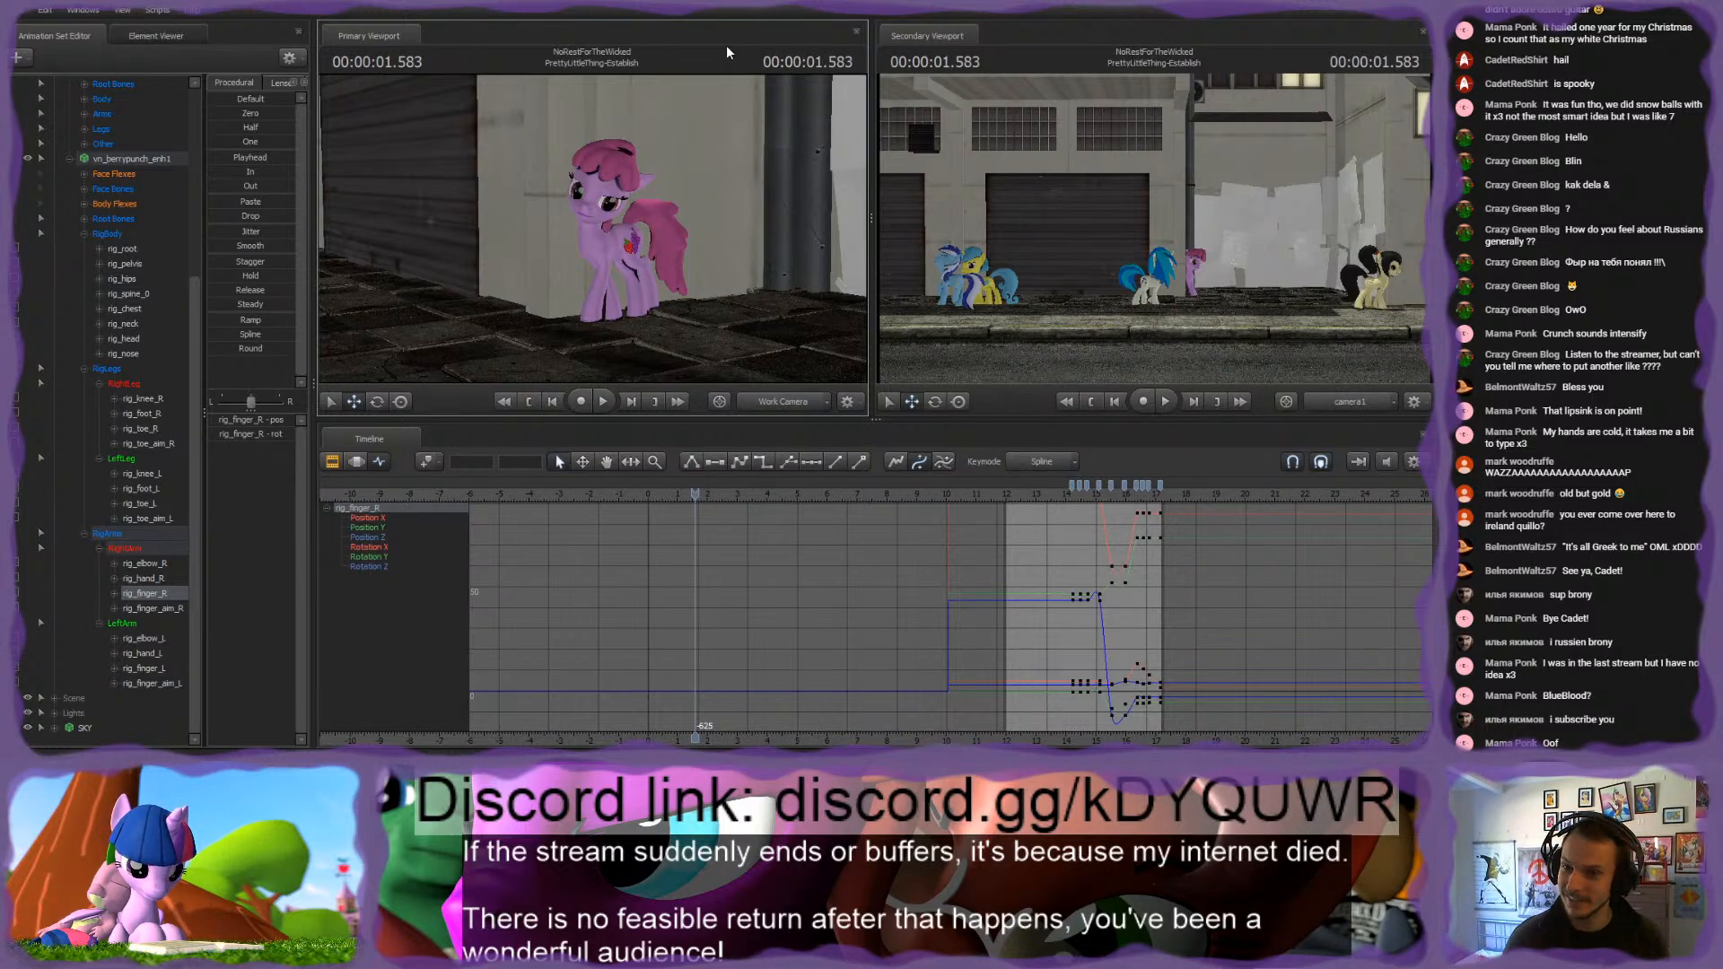
# Step: Go to 15.833 s in the PrettyLittleThing shot and examine the blue-maned white unicorn from the front with the work camera
pyautogui.moveTo(696, 504); pyautogui.dragTo(1123, 493)
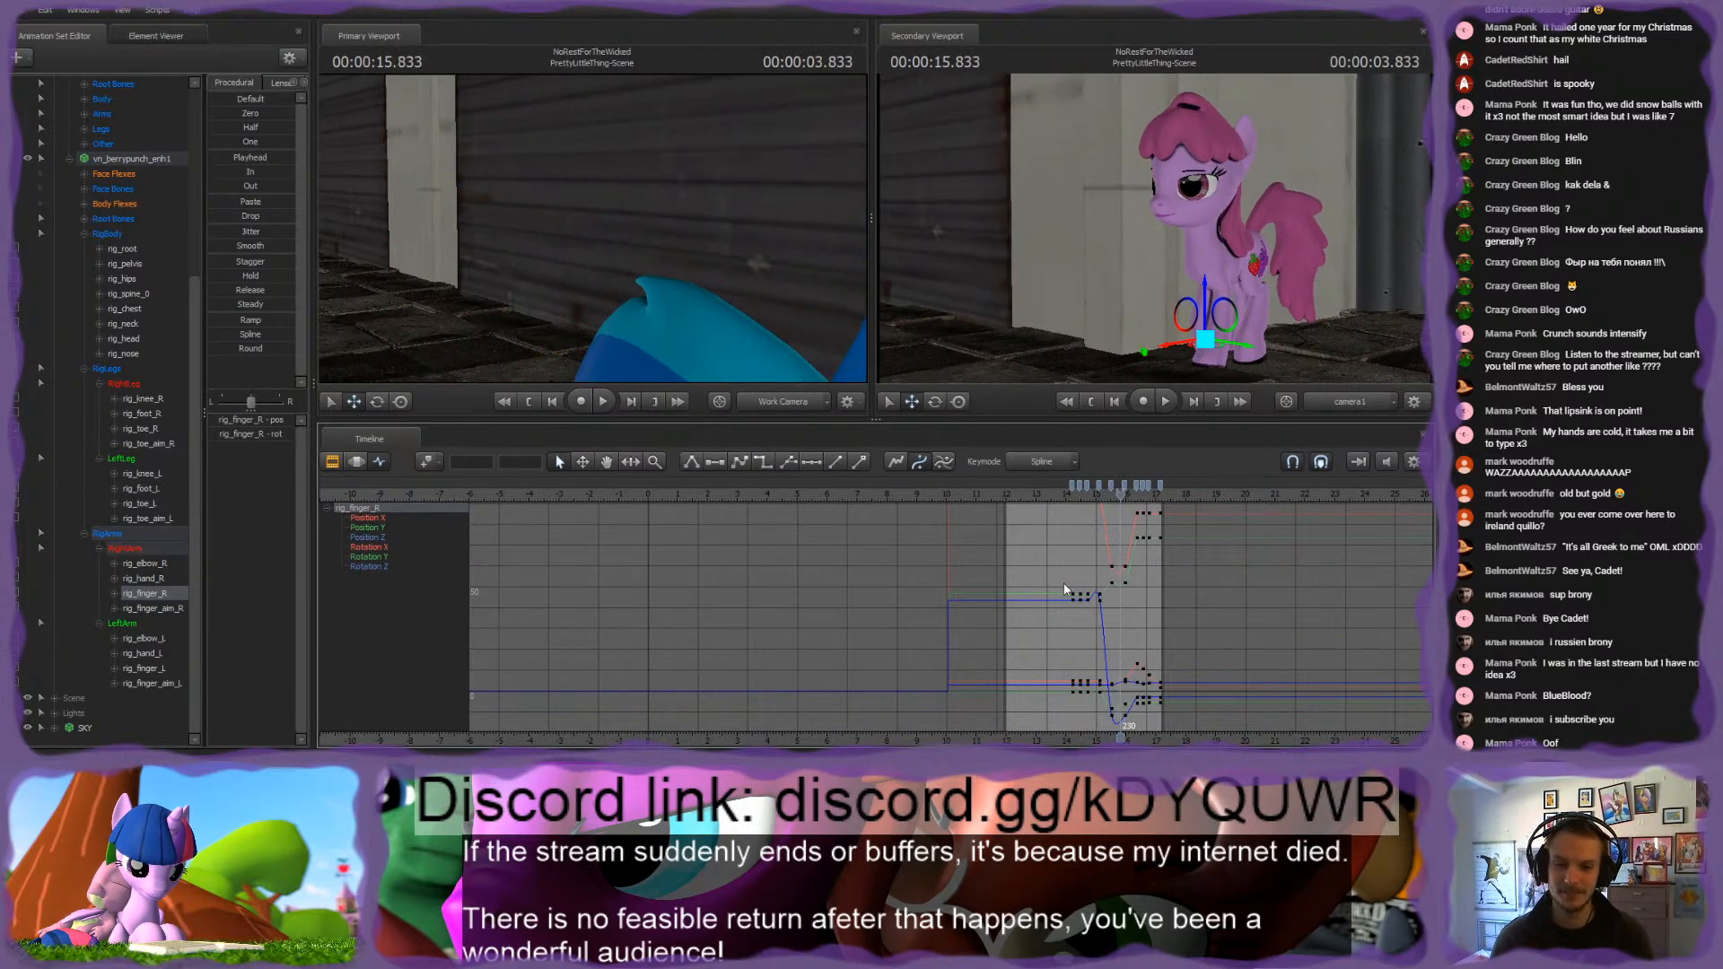
pyautogui.scroll(4, 1053, 613)
pyautogui.scroll(3, 1053, 612)
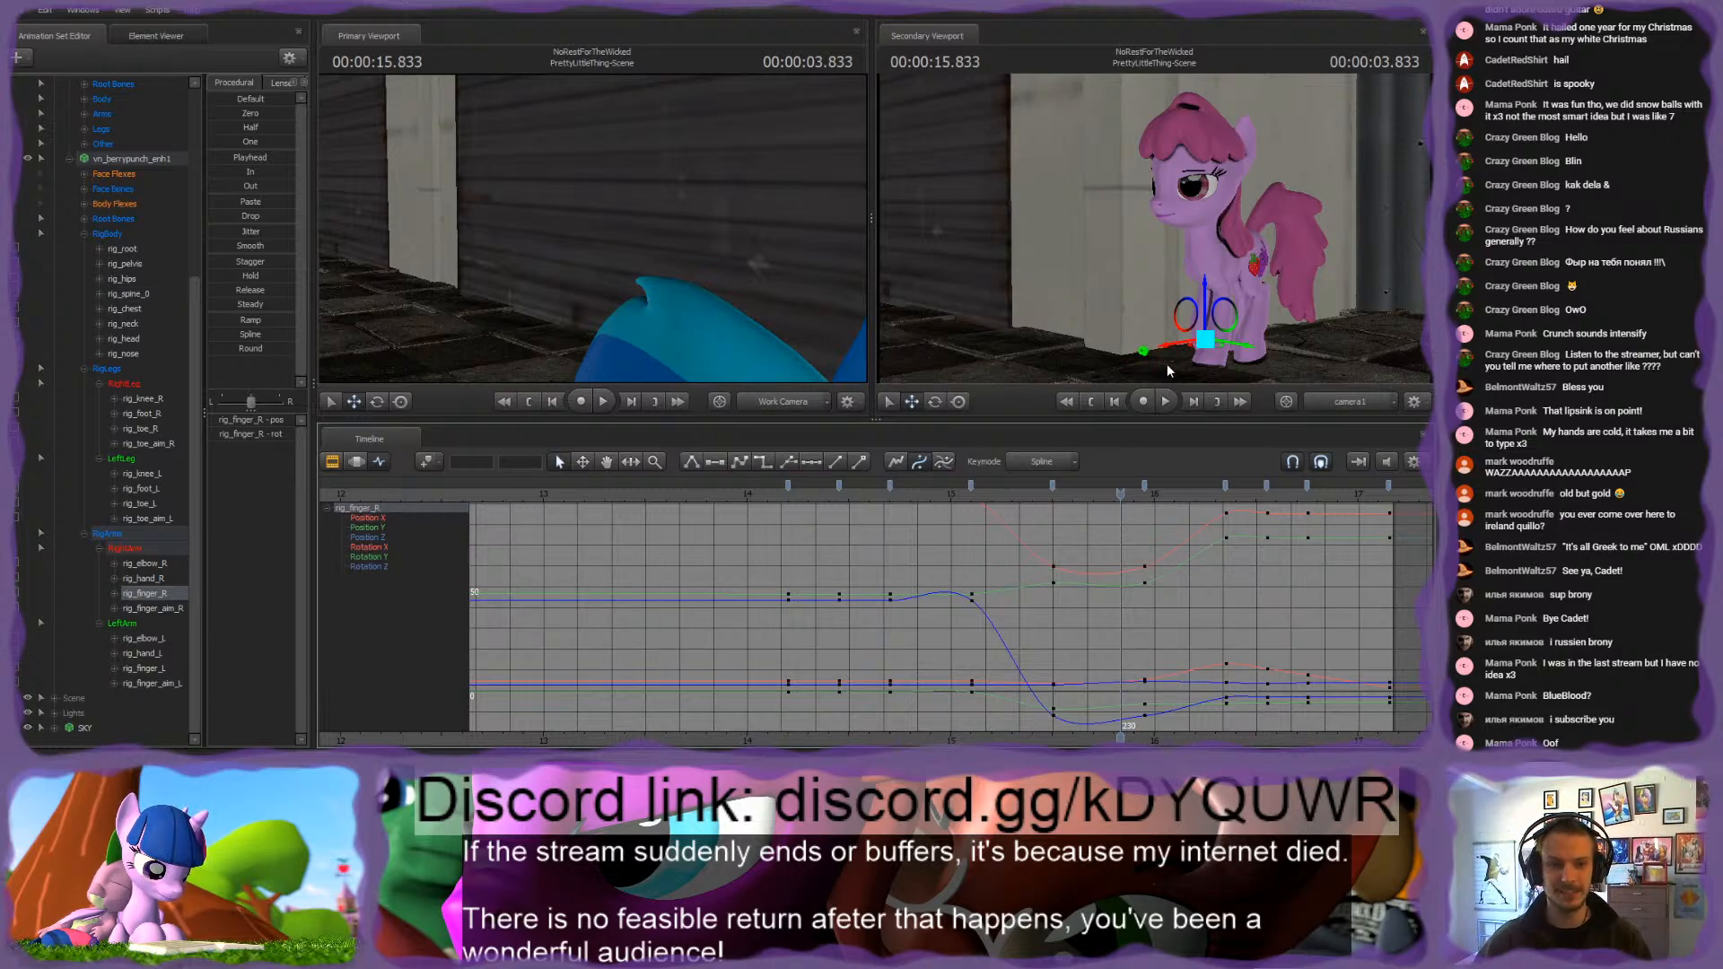
pyautogui.scroll(-5, 878, 666)
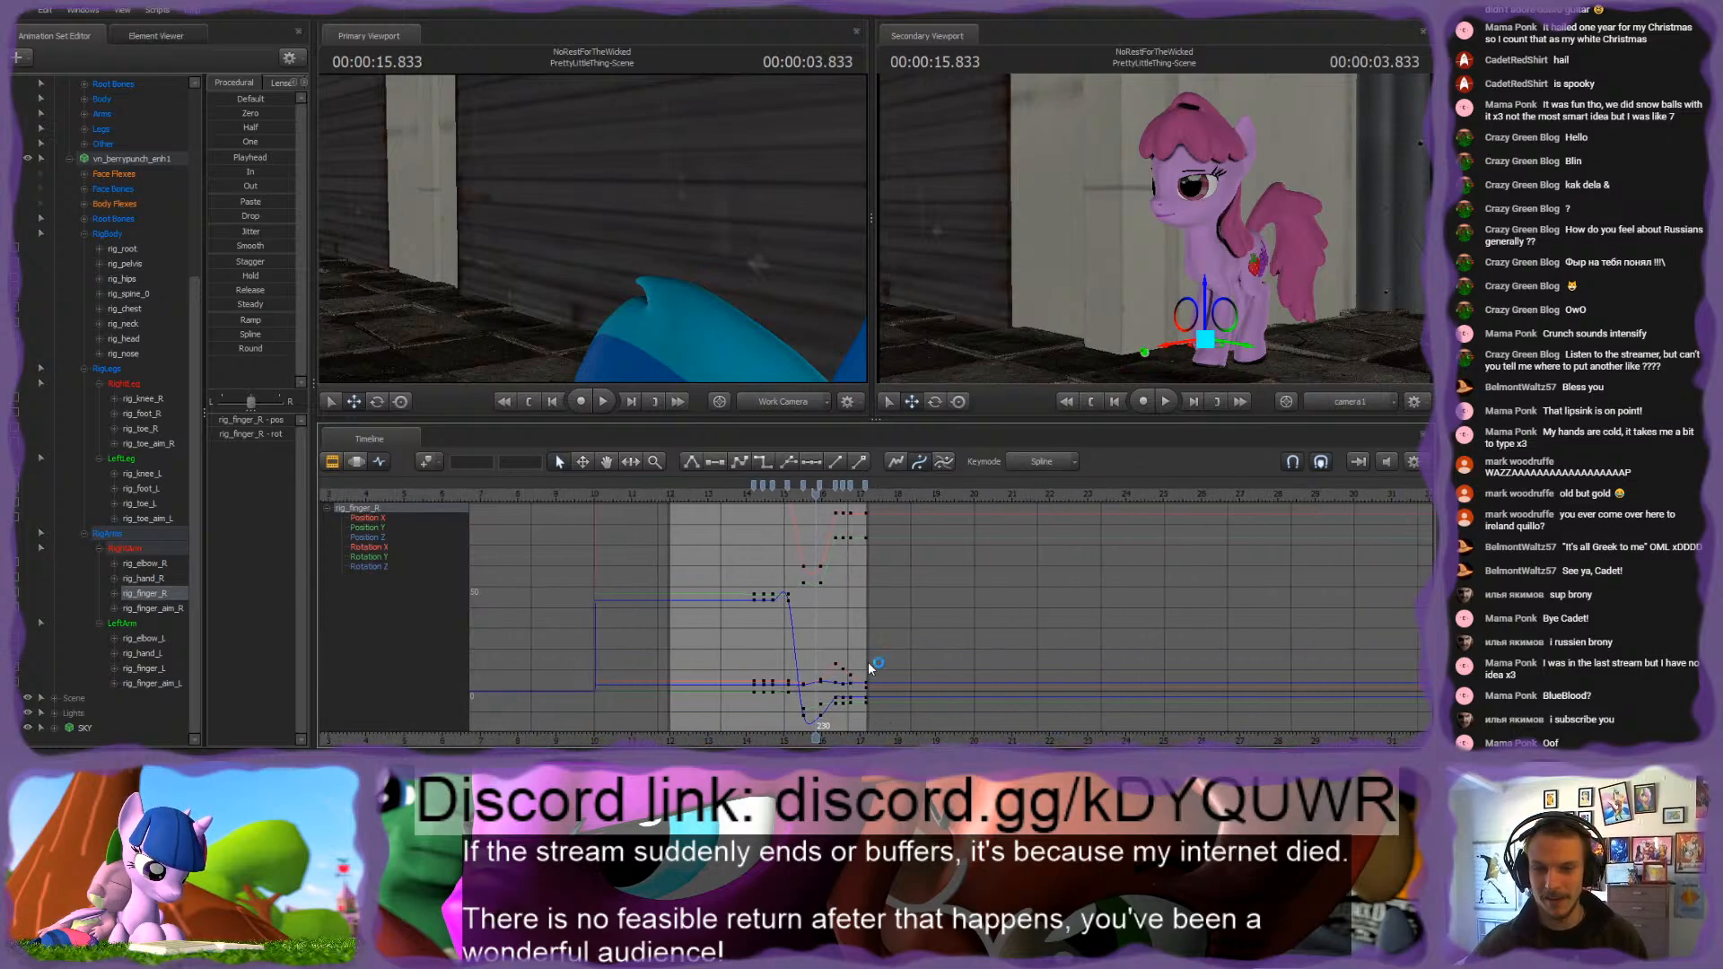
pyautogui.press('s')
pyautogui.moveTo(683, 260); pyautogui.dragTo(592, 228)
pyautogui.press('w')
pyautogui.press('s')
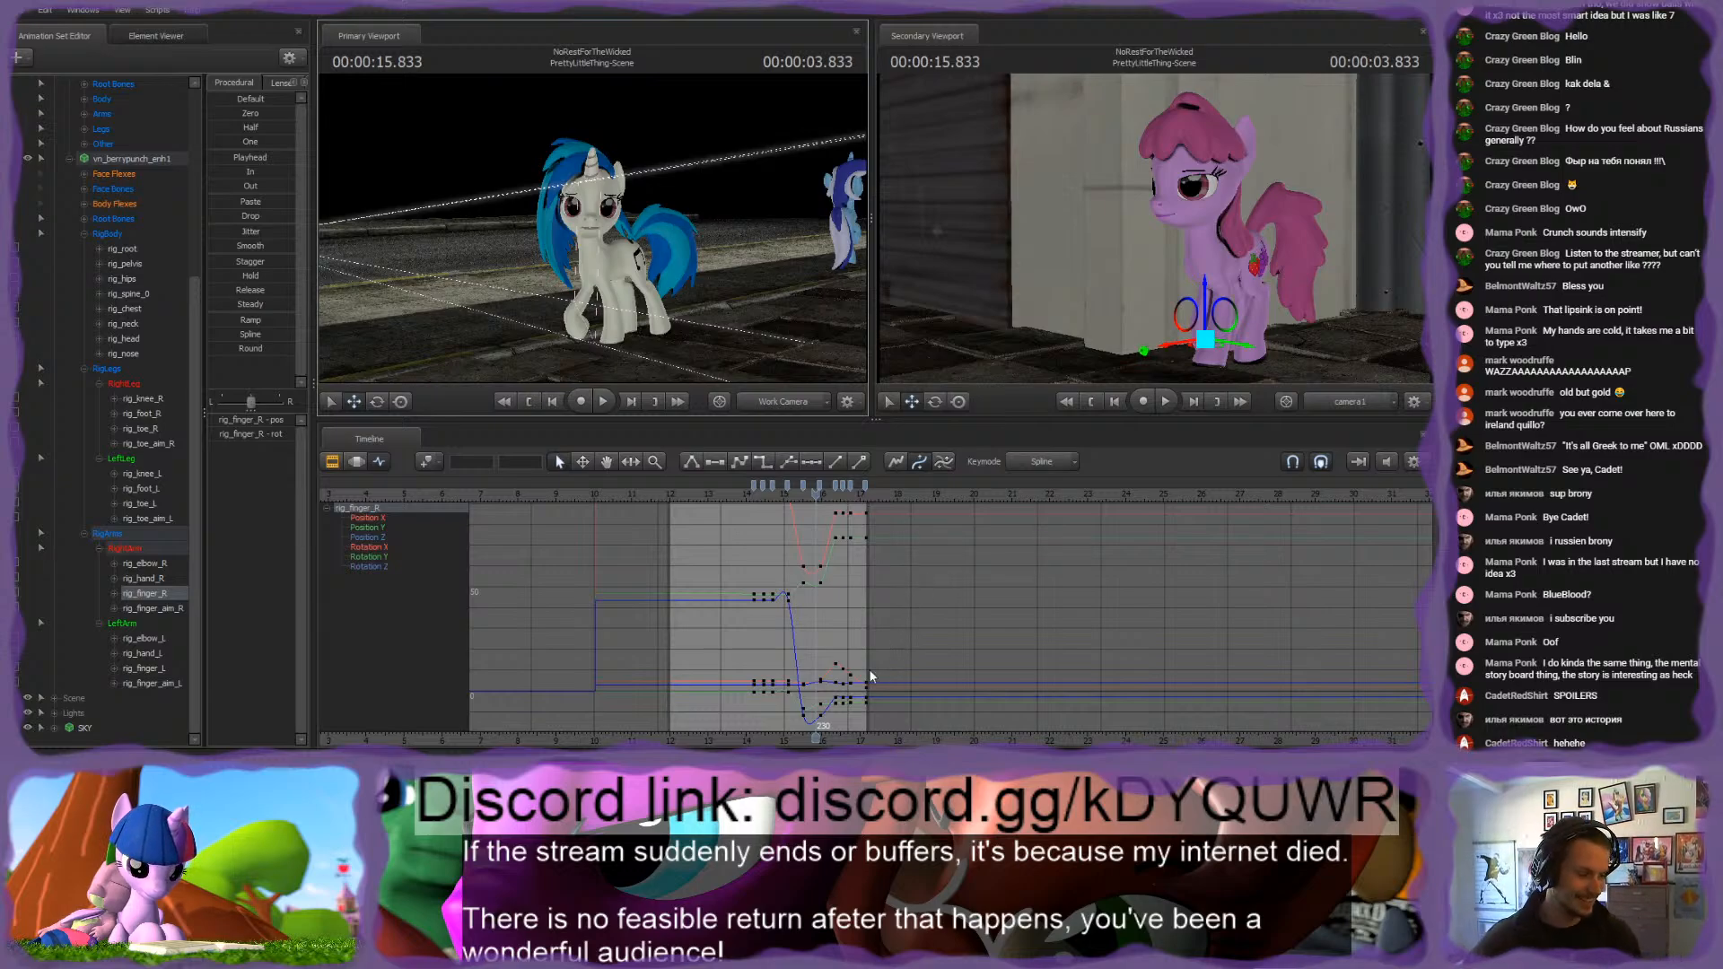
# Step: Scrub the pink pony's walk between 15.966 s and 16.45 s, and replay the shot from around 13 s
pyautogui.scroll(5, 847, 644)
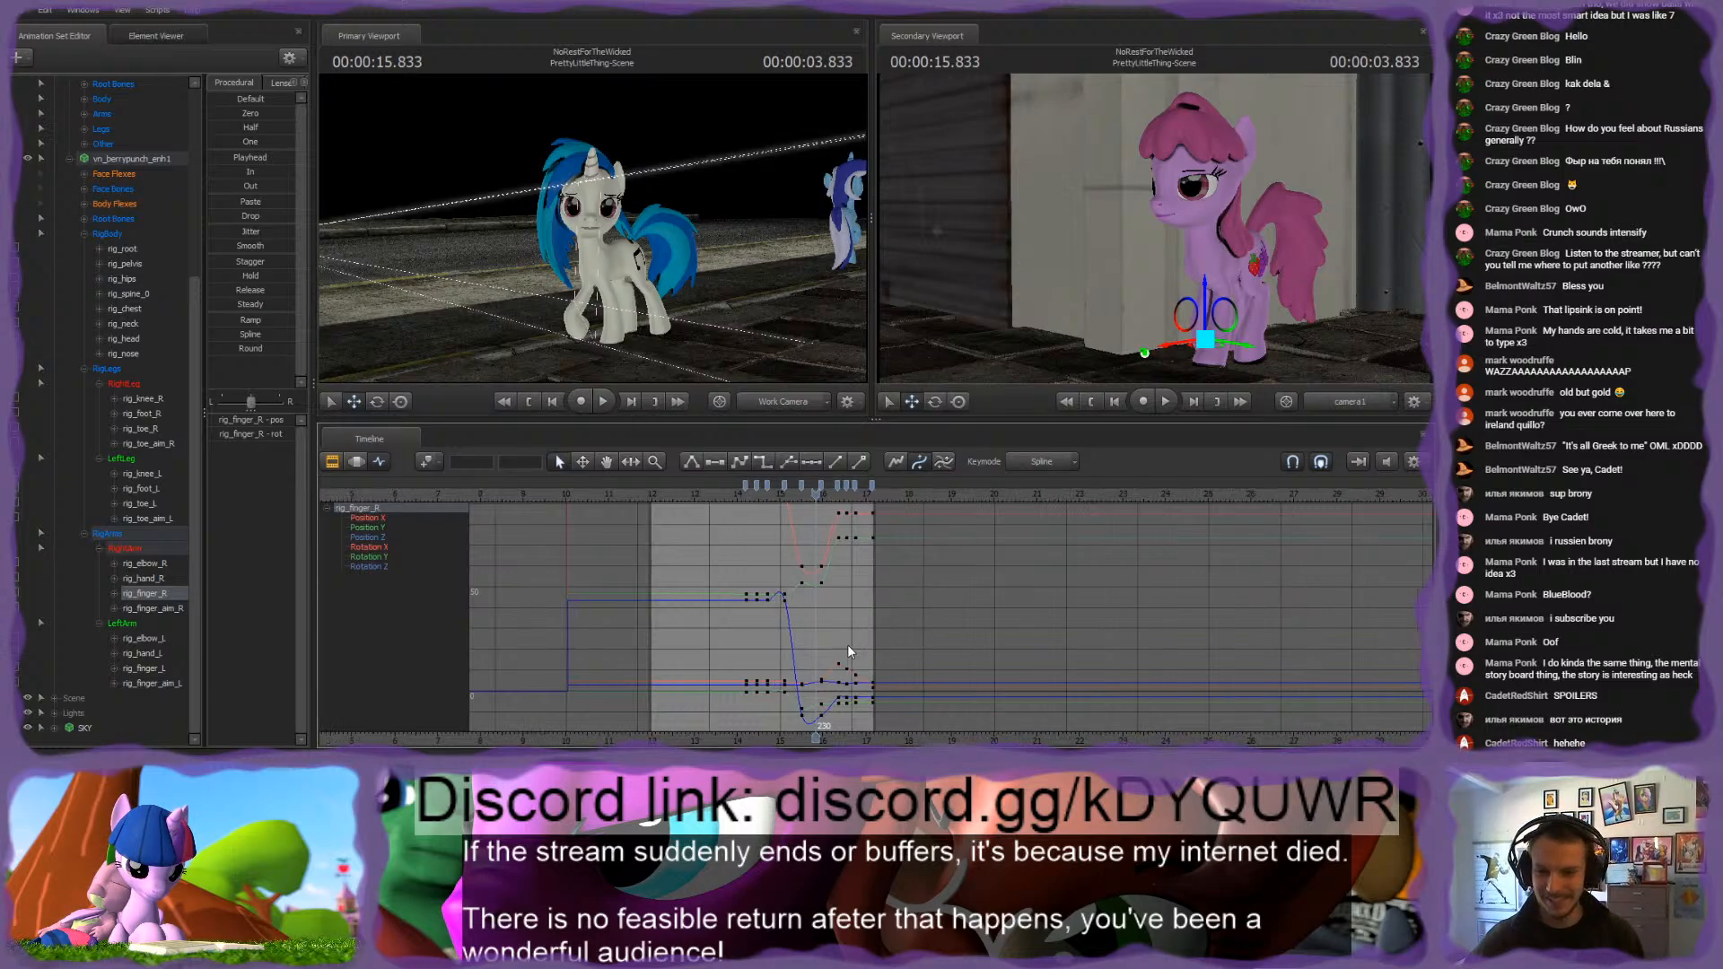
pyautogui.click(836, 494)
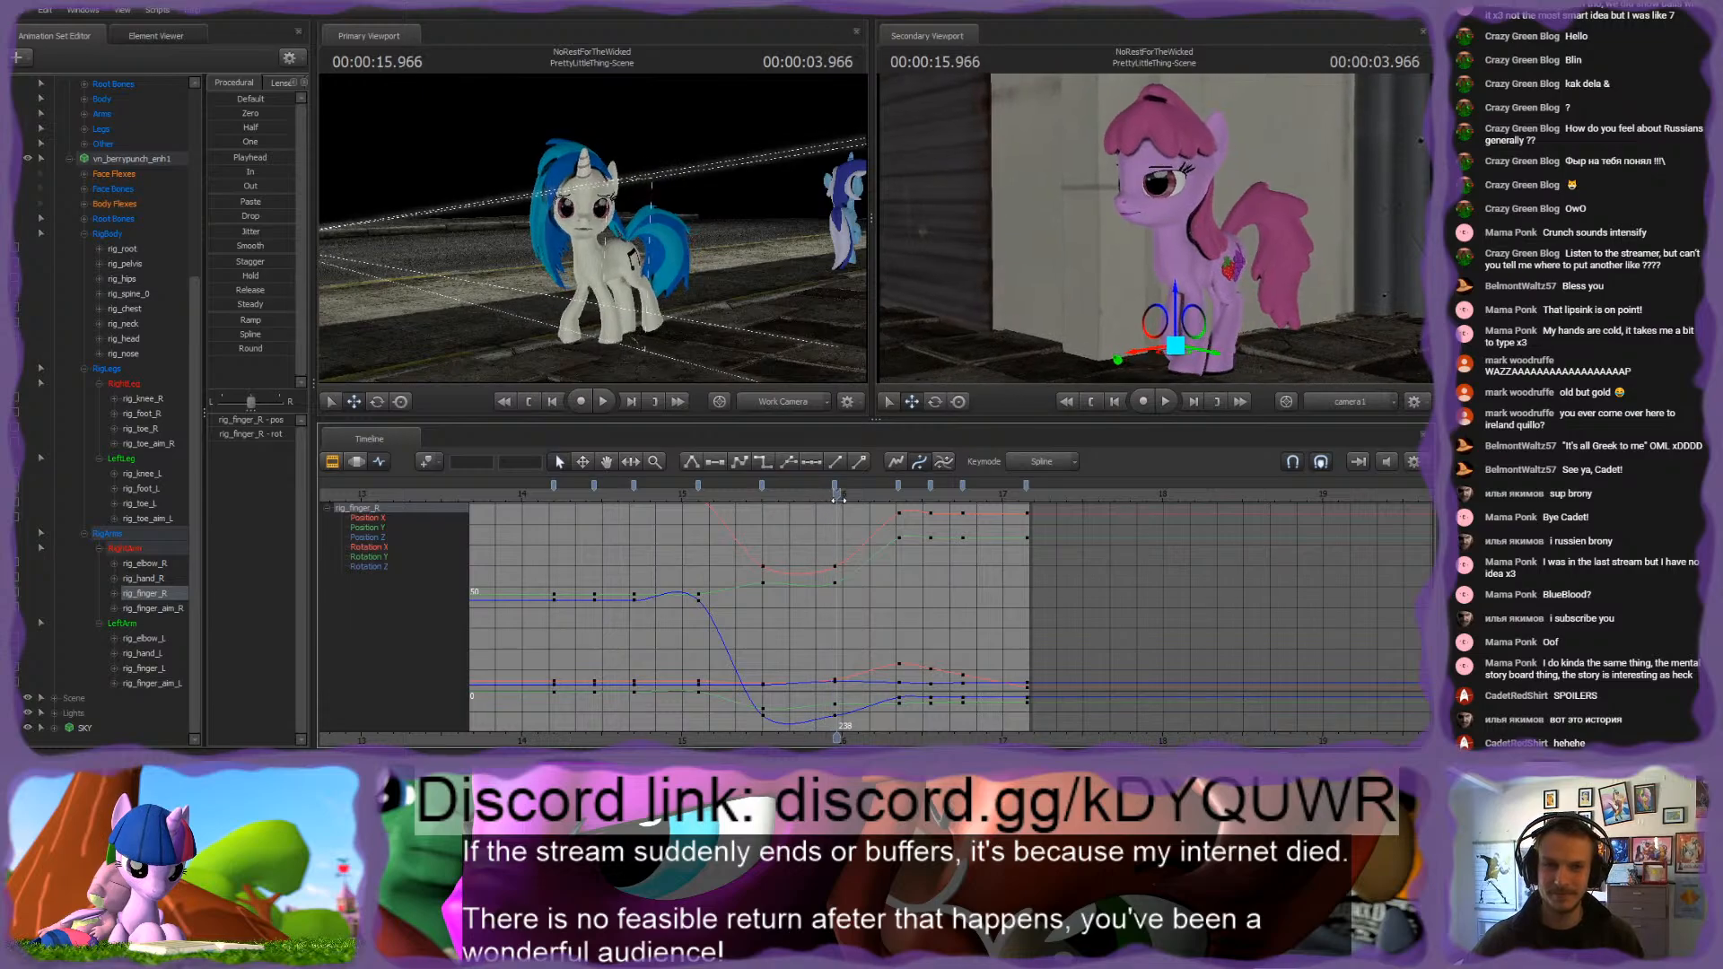
pyautogui.moveTo(838, 499); pyautogui.dragTo(924, 507)
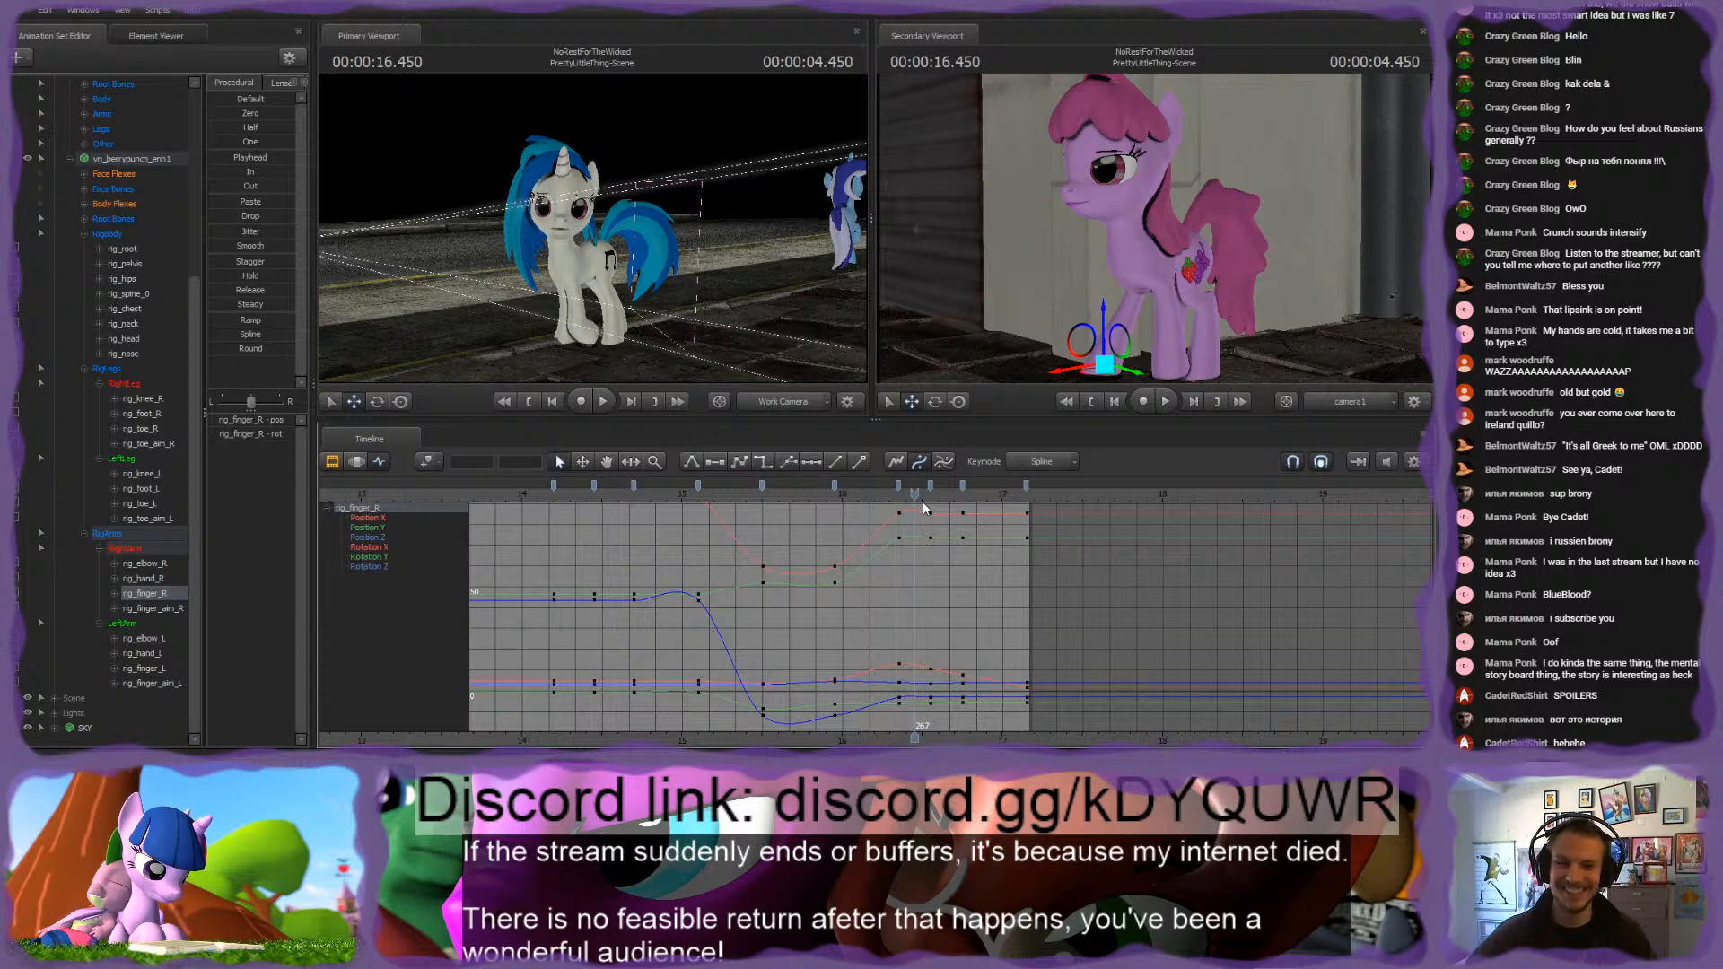
pyautogui.moveTo(789, 506); pyautogui.dragTo(377, 515)
pyautogui.press('space')
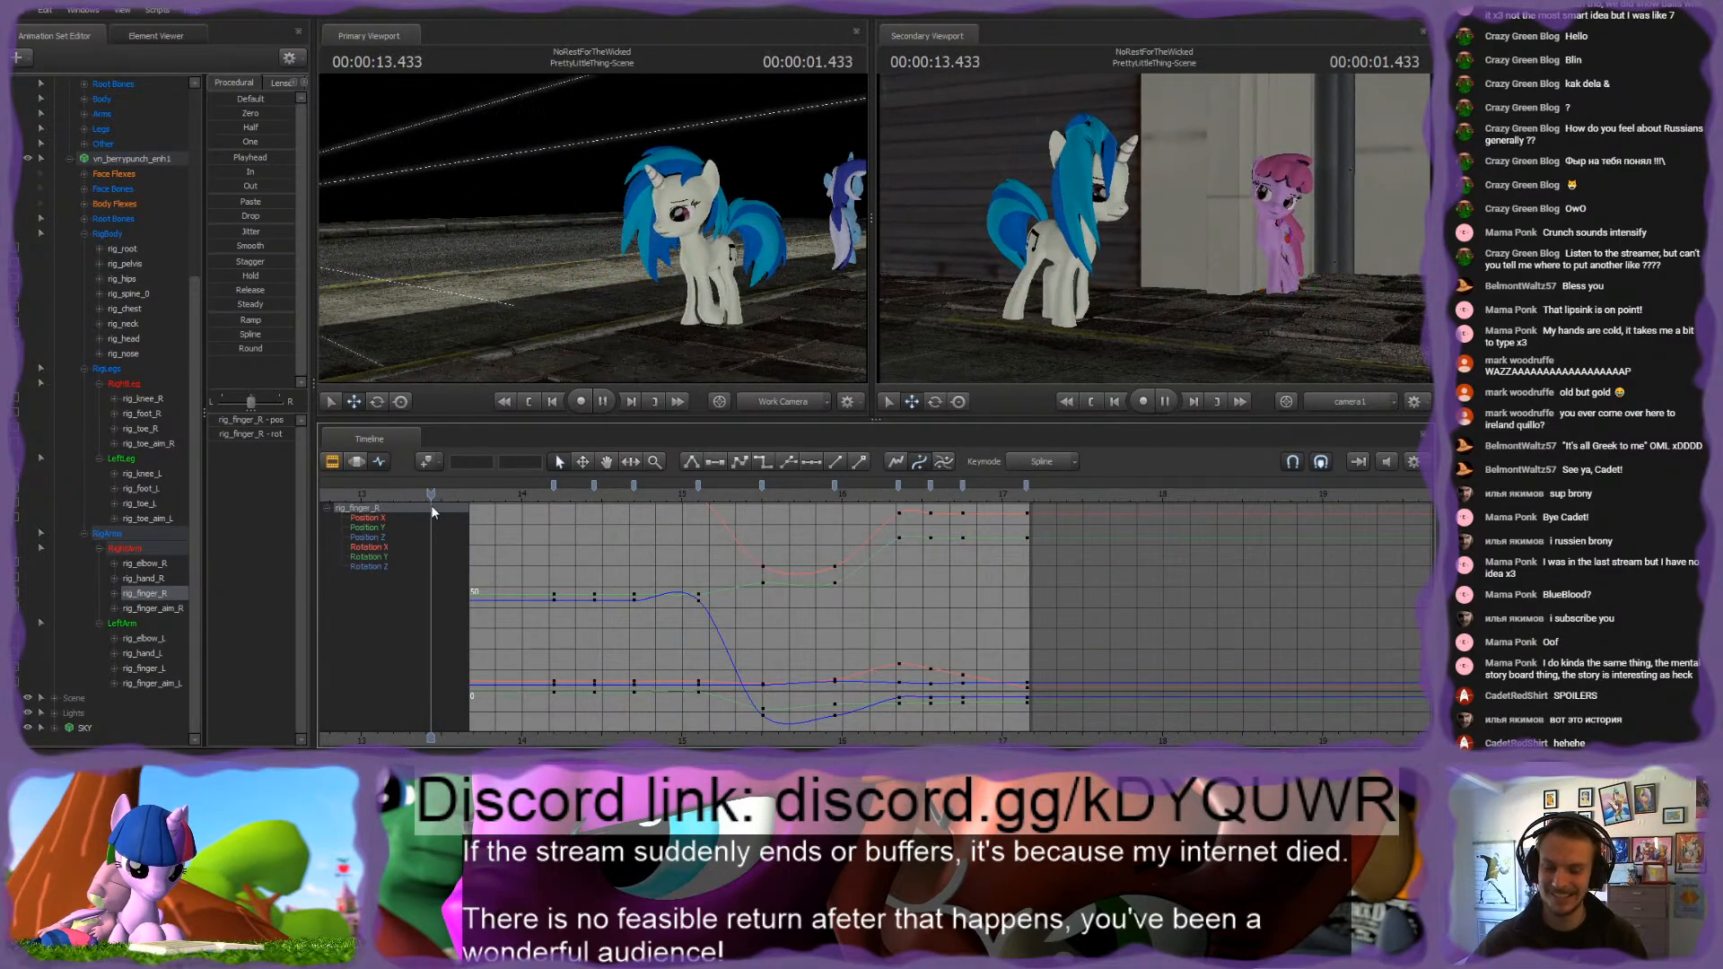
pyautogui.press('space')
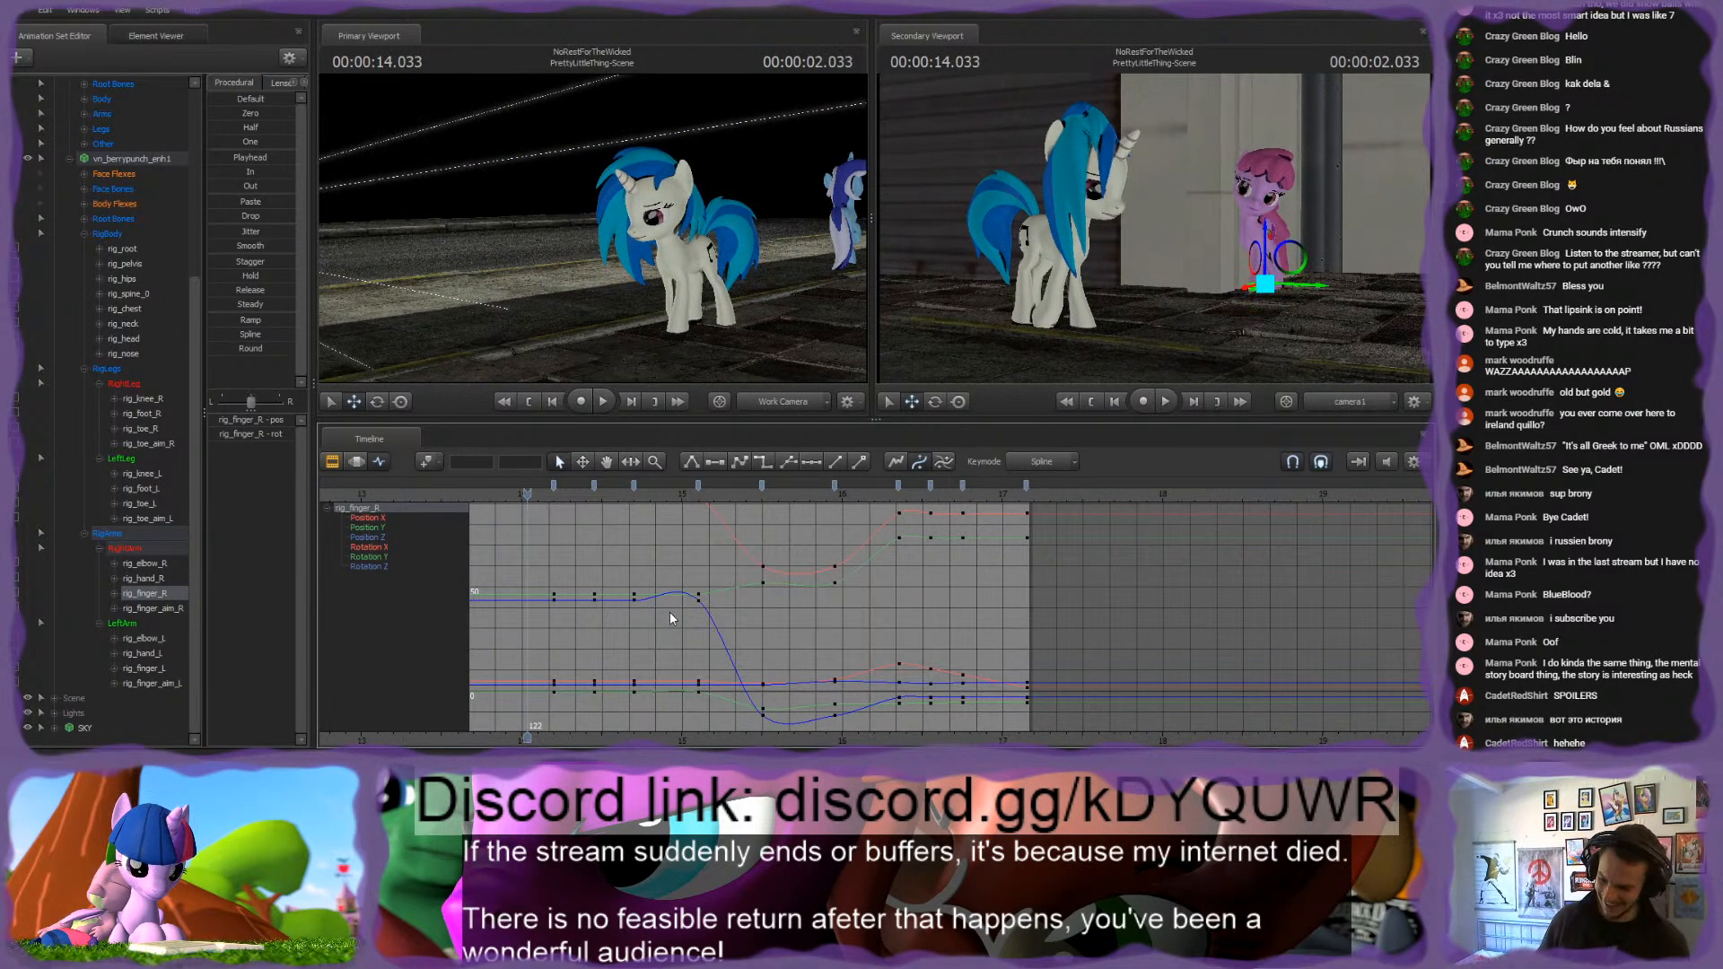